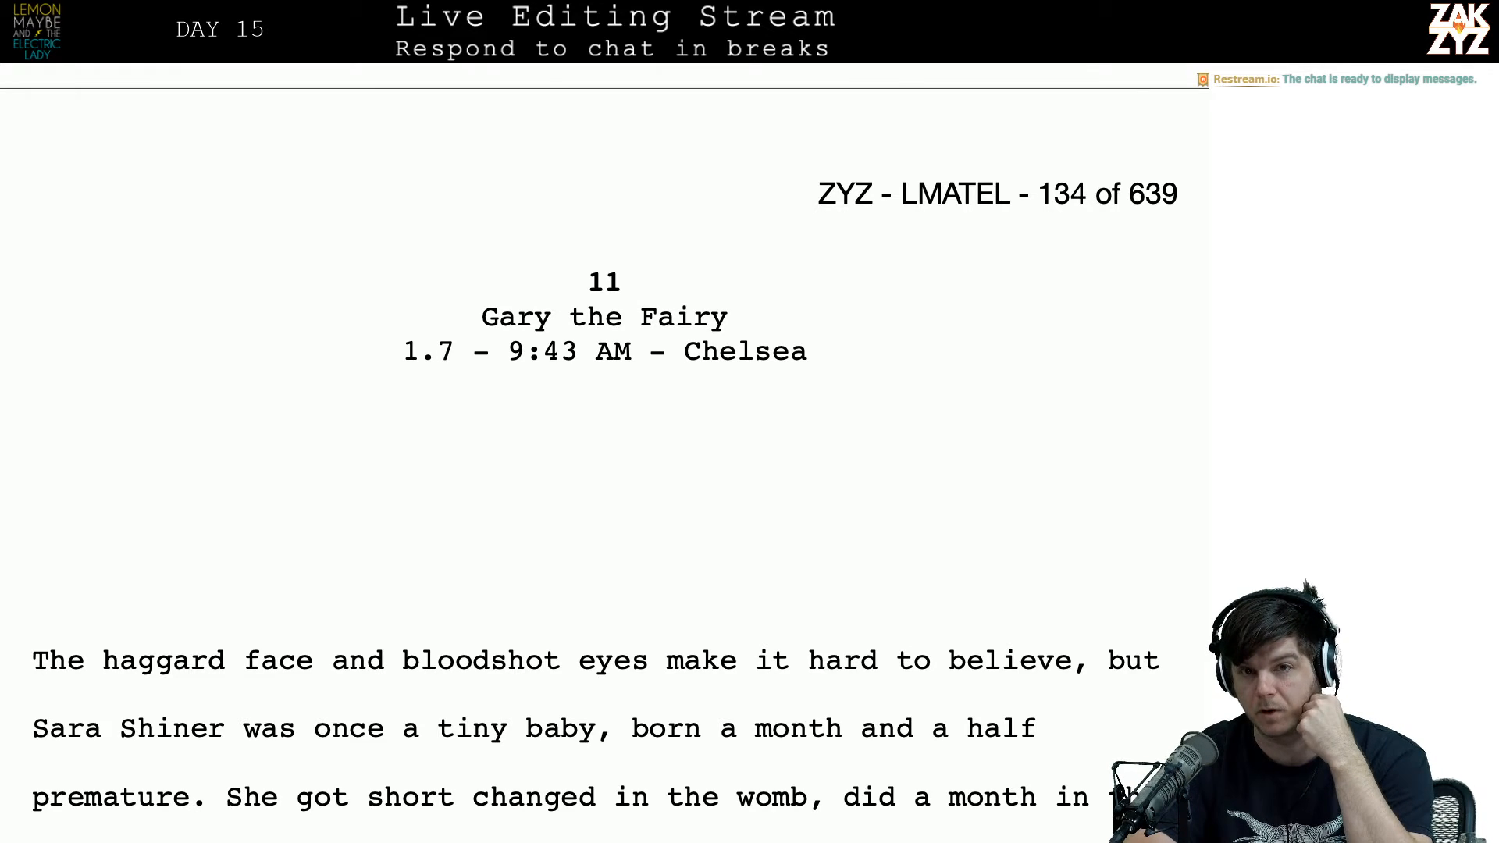
# Step: Read through the heading and opening paragraph of chapter 11, "Gary the Fairy"
pyautogui.scroll(-2, 214, 150)
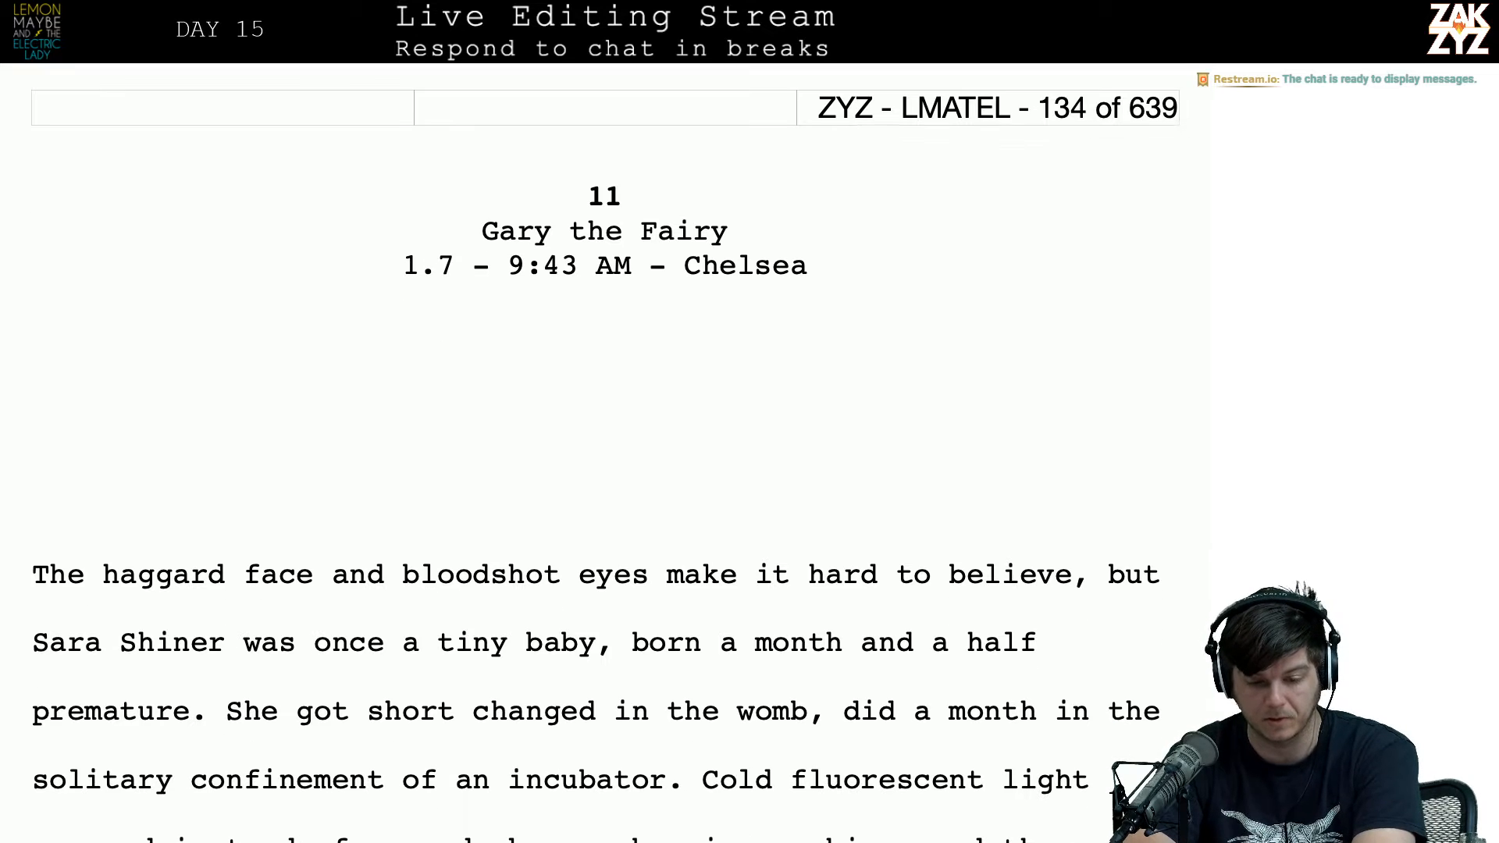
pyautogui.scroll(-3, 502, 338)
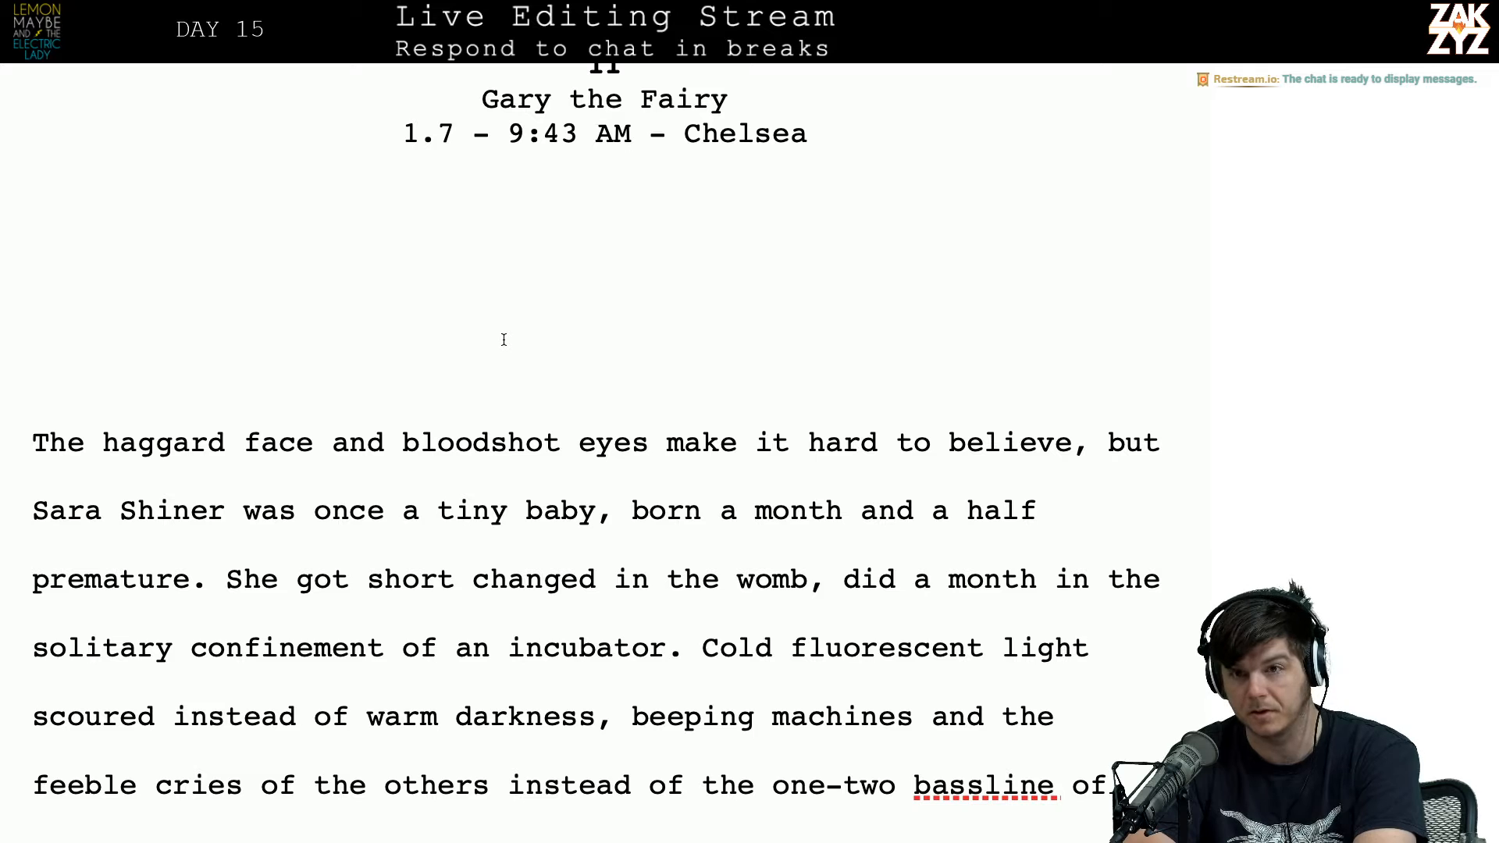
pyautogui.scroll(-1, 503, 339)
pyautogui.scroll(-1, 504, 339)
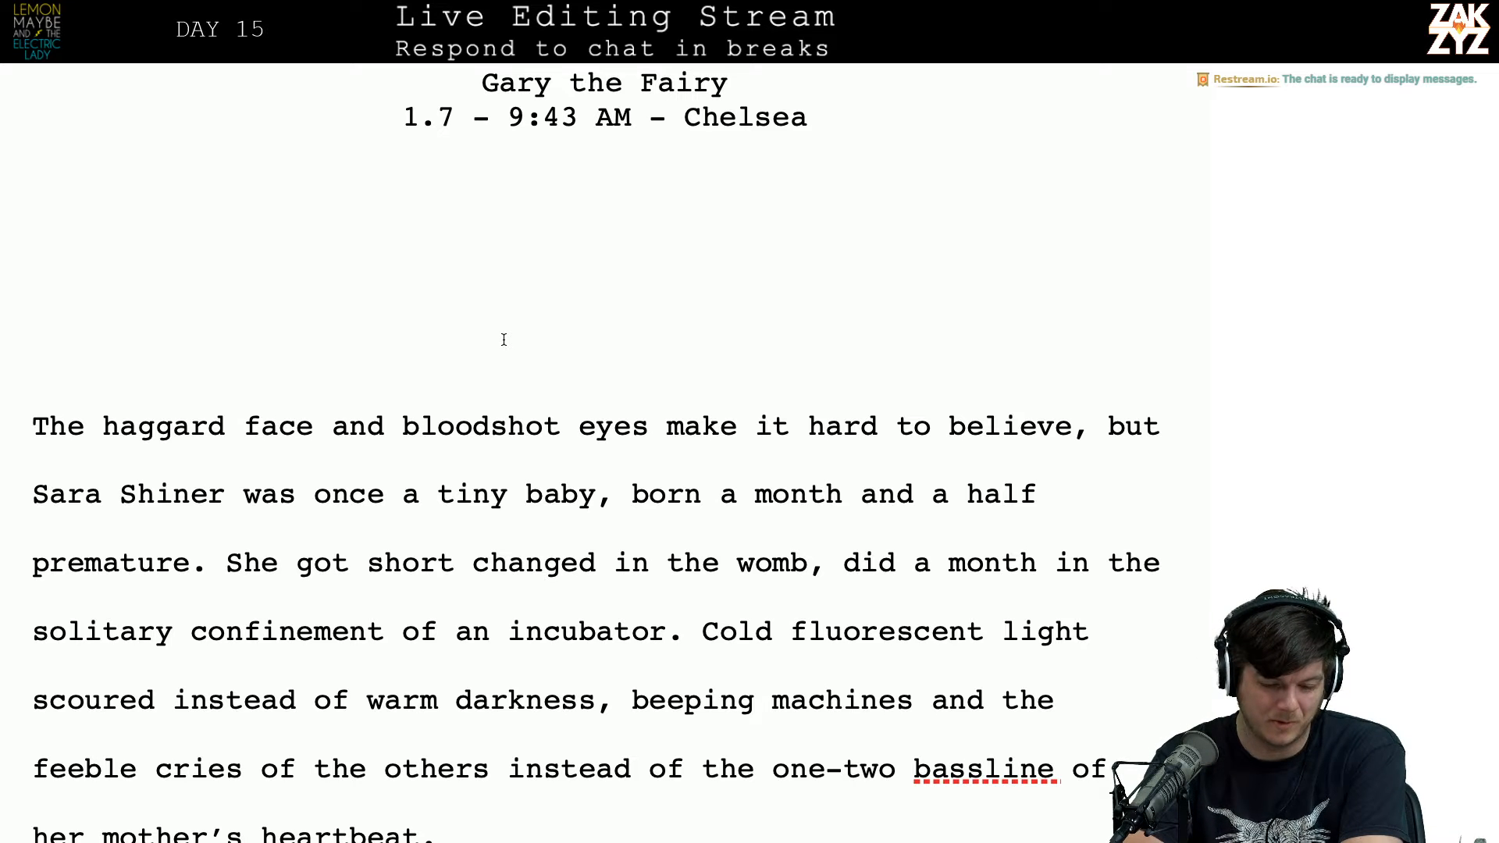
pyautogui.scroll(-2, 527, 409)
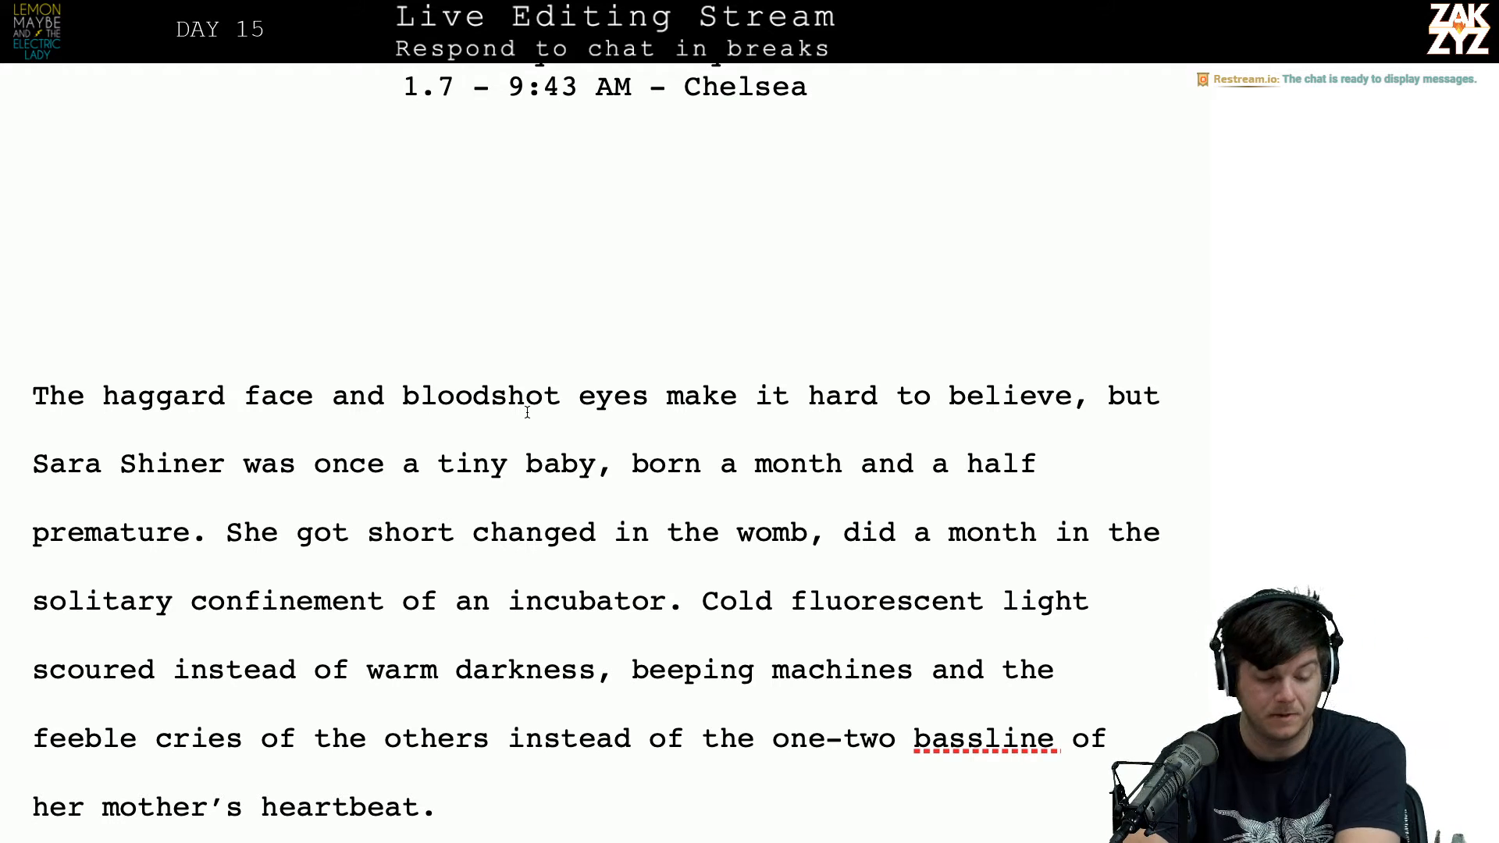
pyautogui.scroll(4, 527, 412)
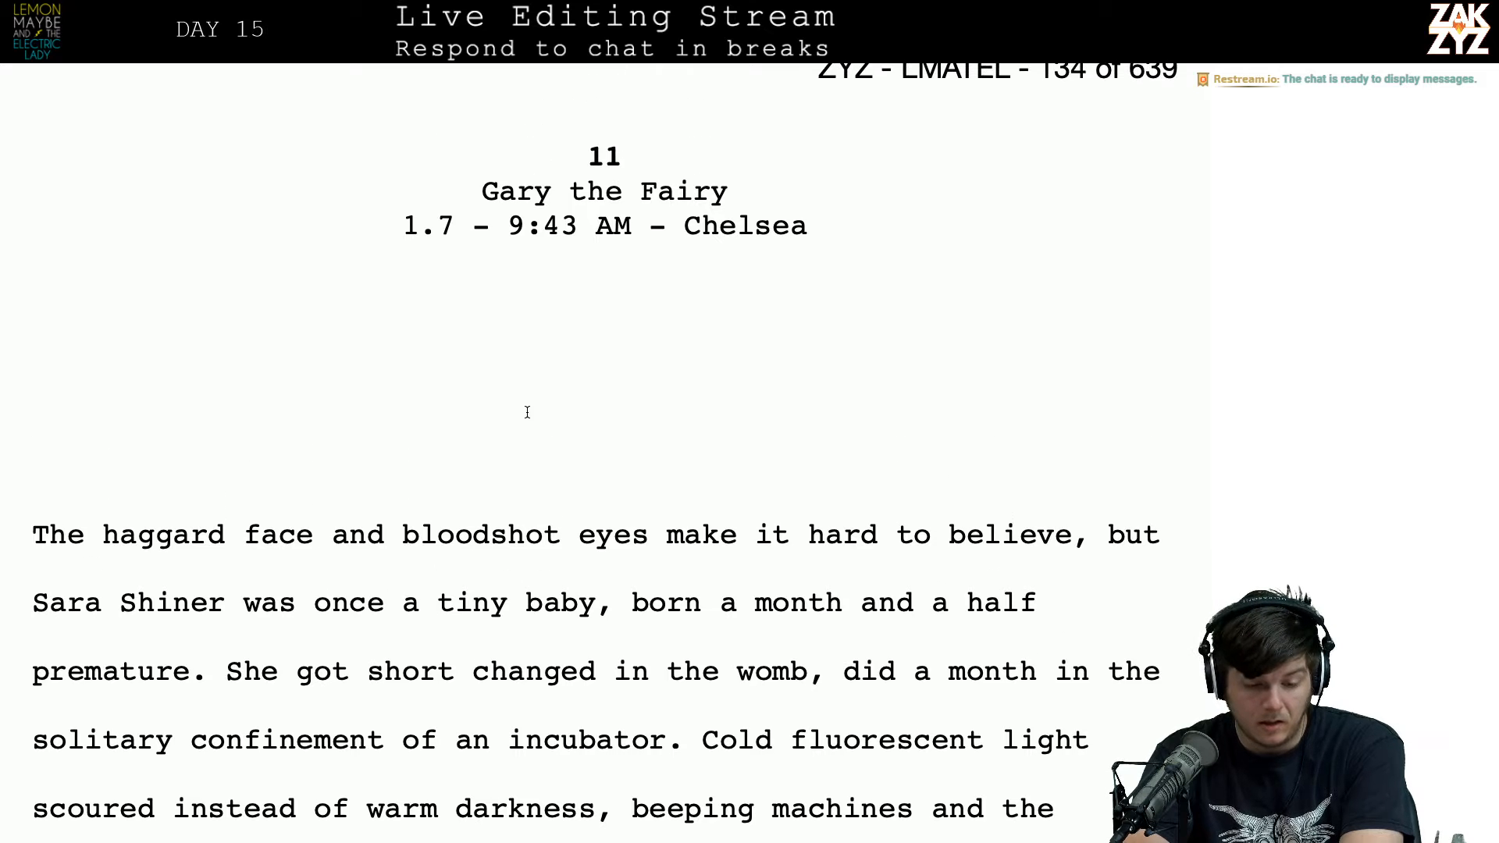
pyautogui.scroll(-1, 527, 413)
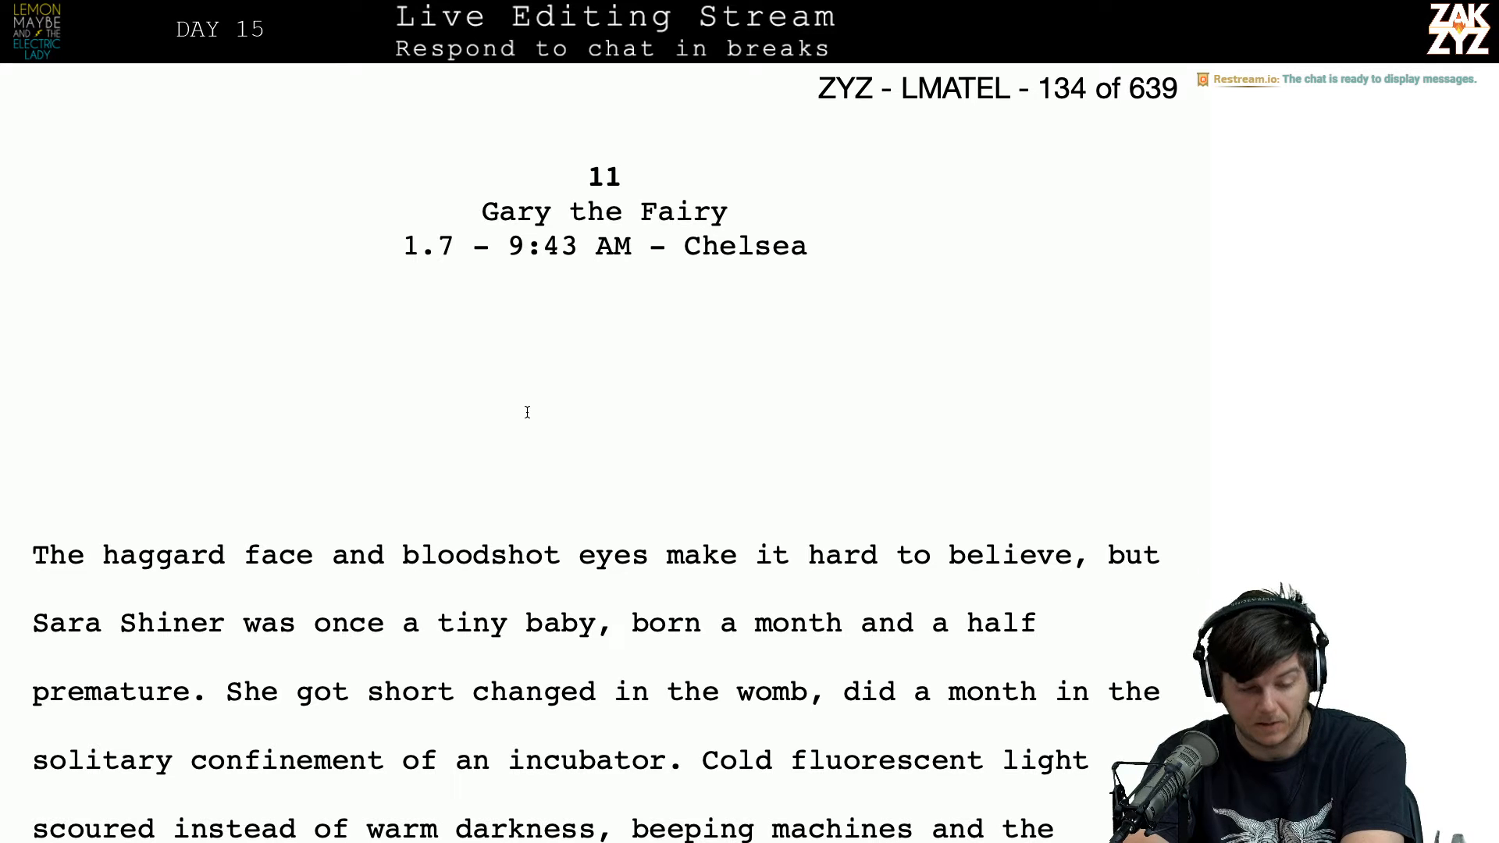
pyautogui.scroll(-1, 527, 412)
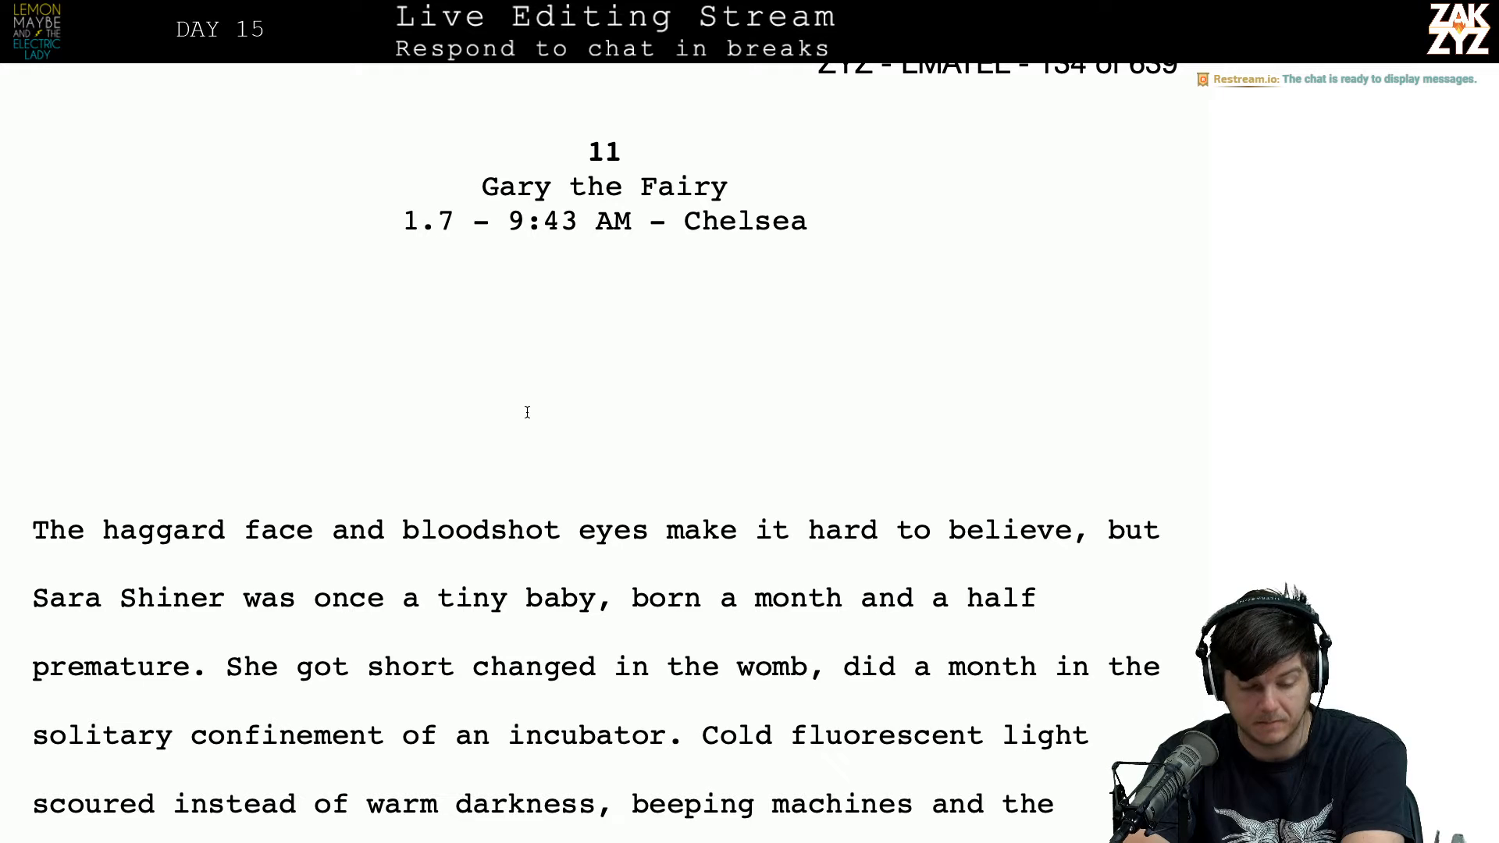
pyautogui.scroll(-1, 527, 412)
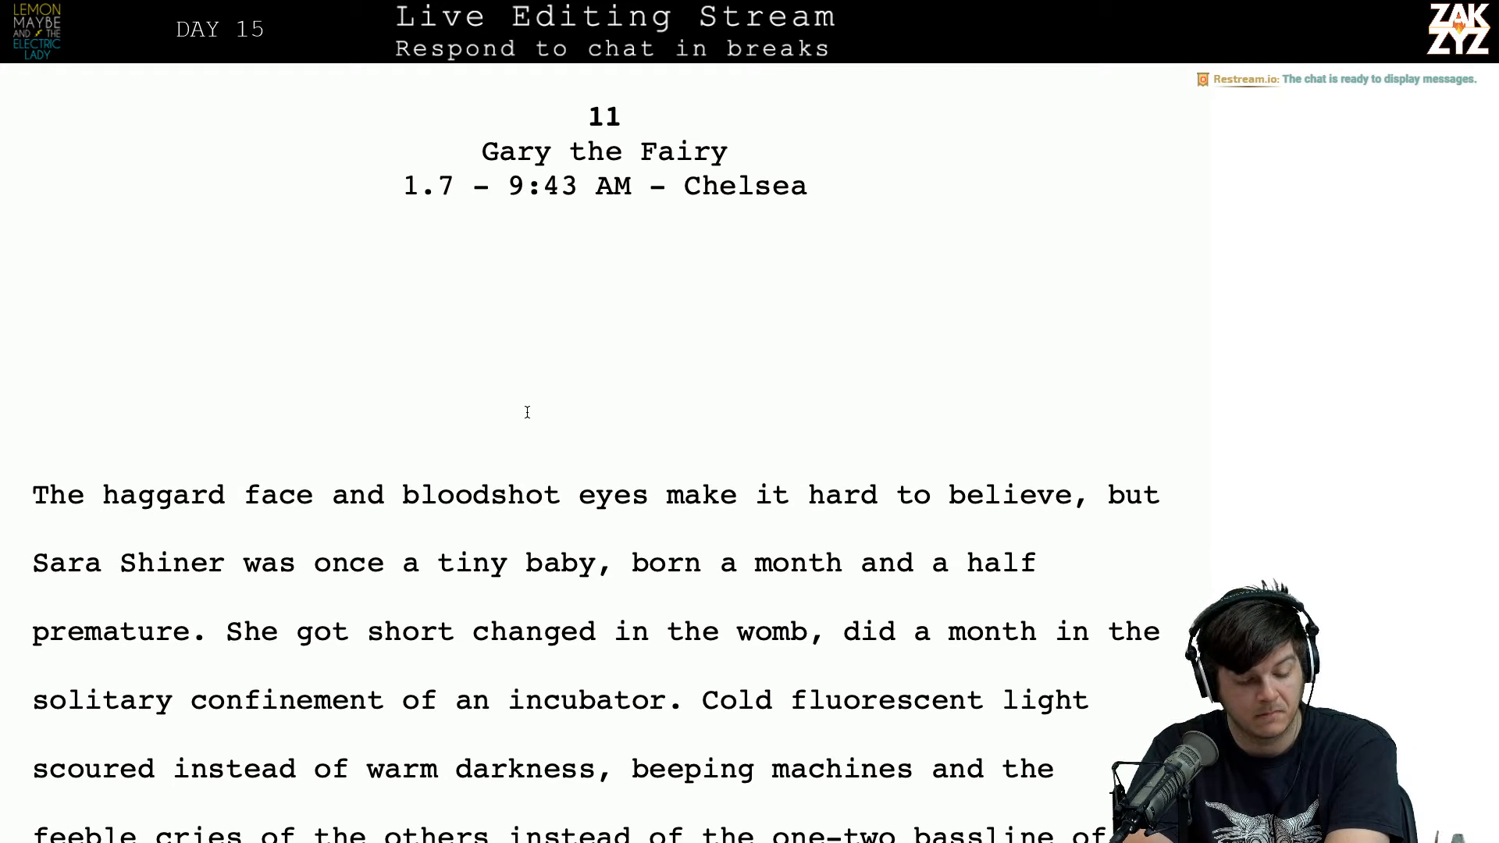
pyautogui.scroll(-4, 527, 413)
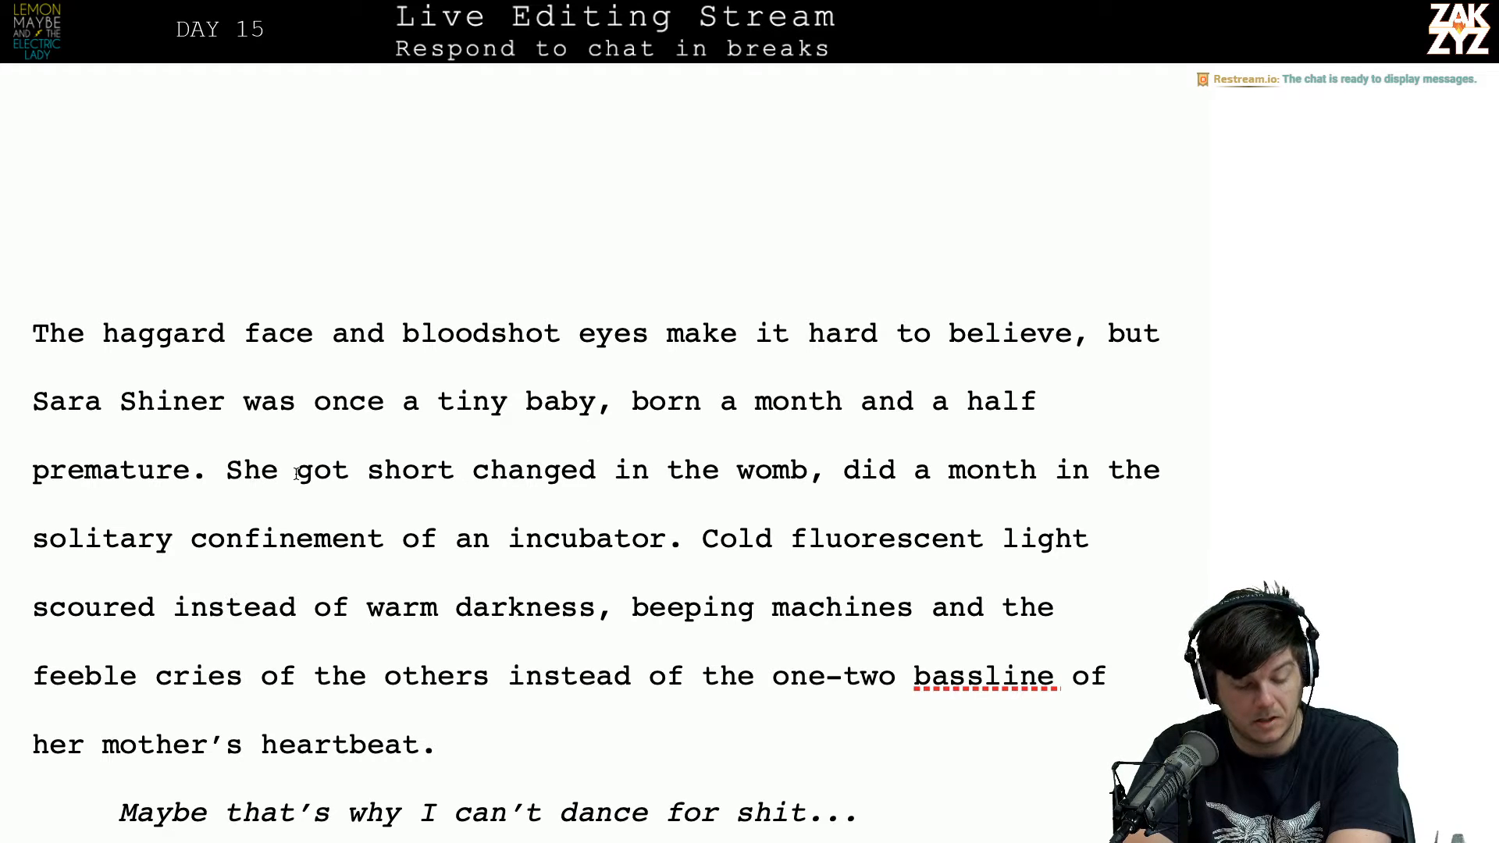
# Step: Replace the comma after "short changed in the womb" with "and" in the opening paragraph
pyautogui.scroll(-2, 433, 446)
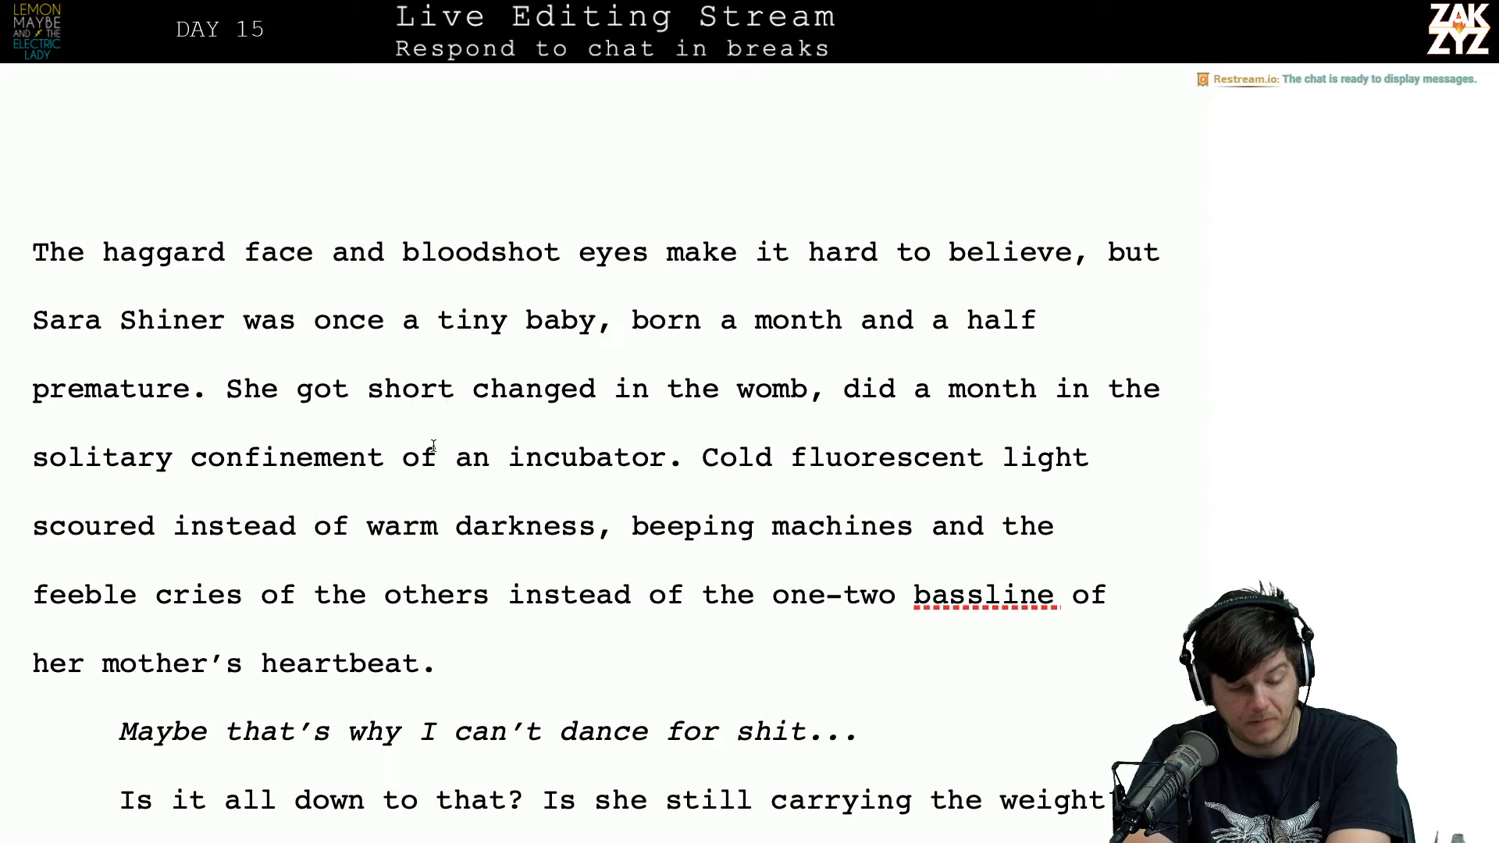
pyautogui.scroll(-1, 434, 445)
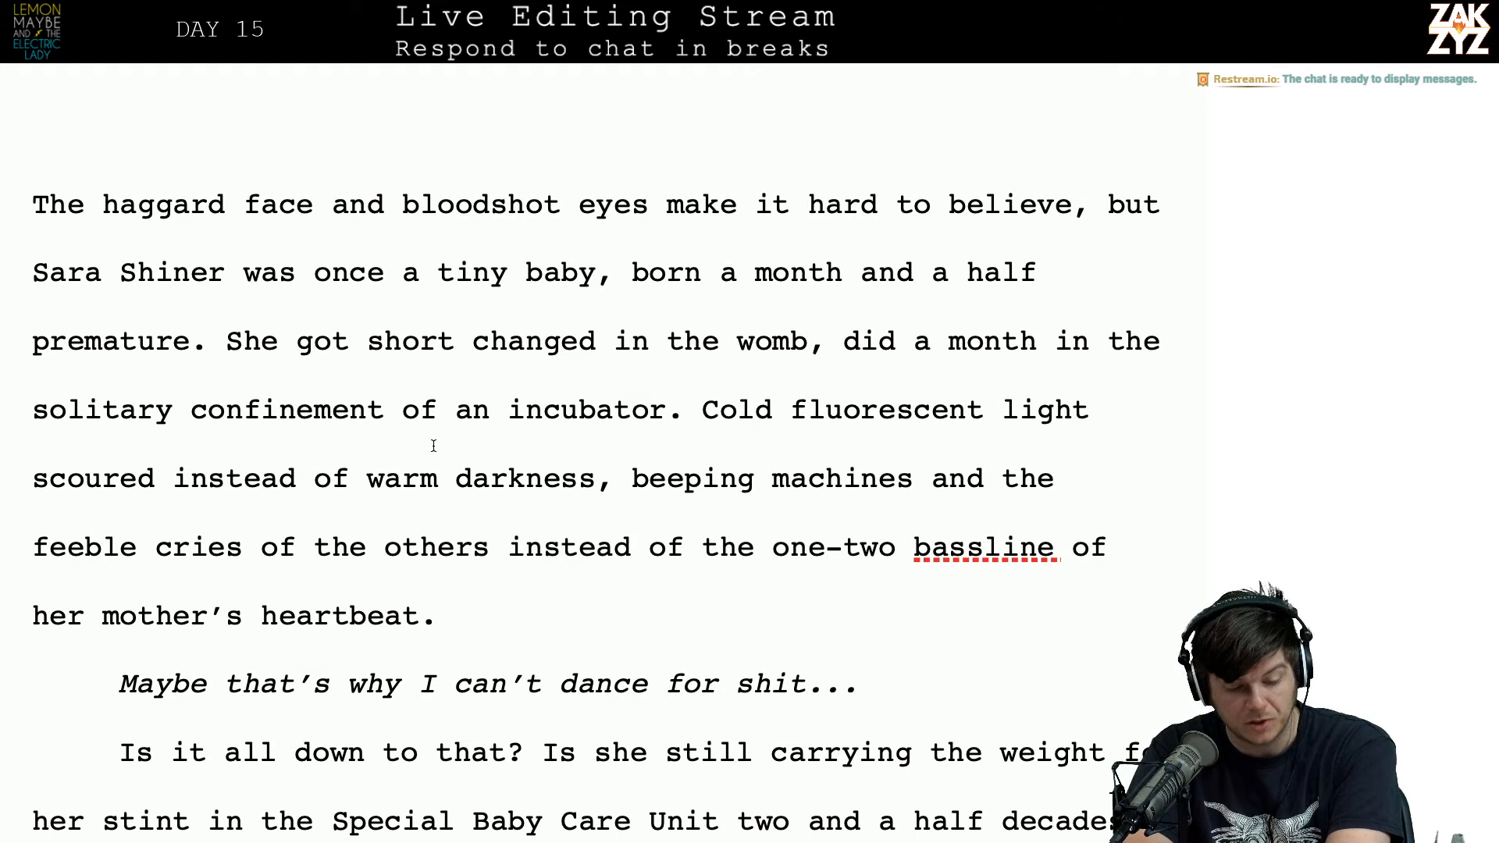
pyautogui.scroll(-1, 434, 445)
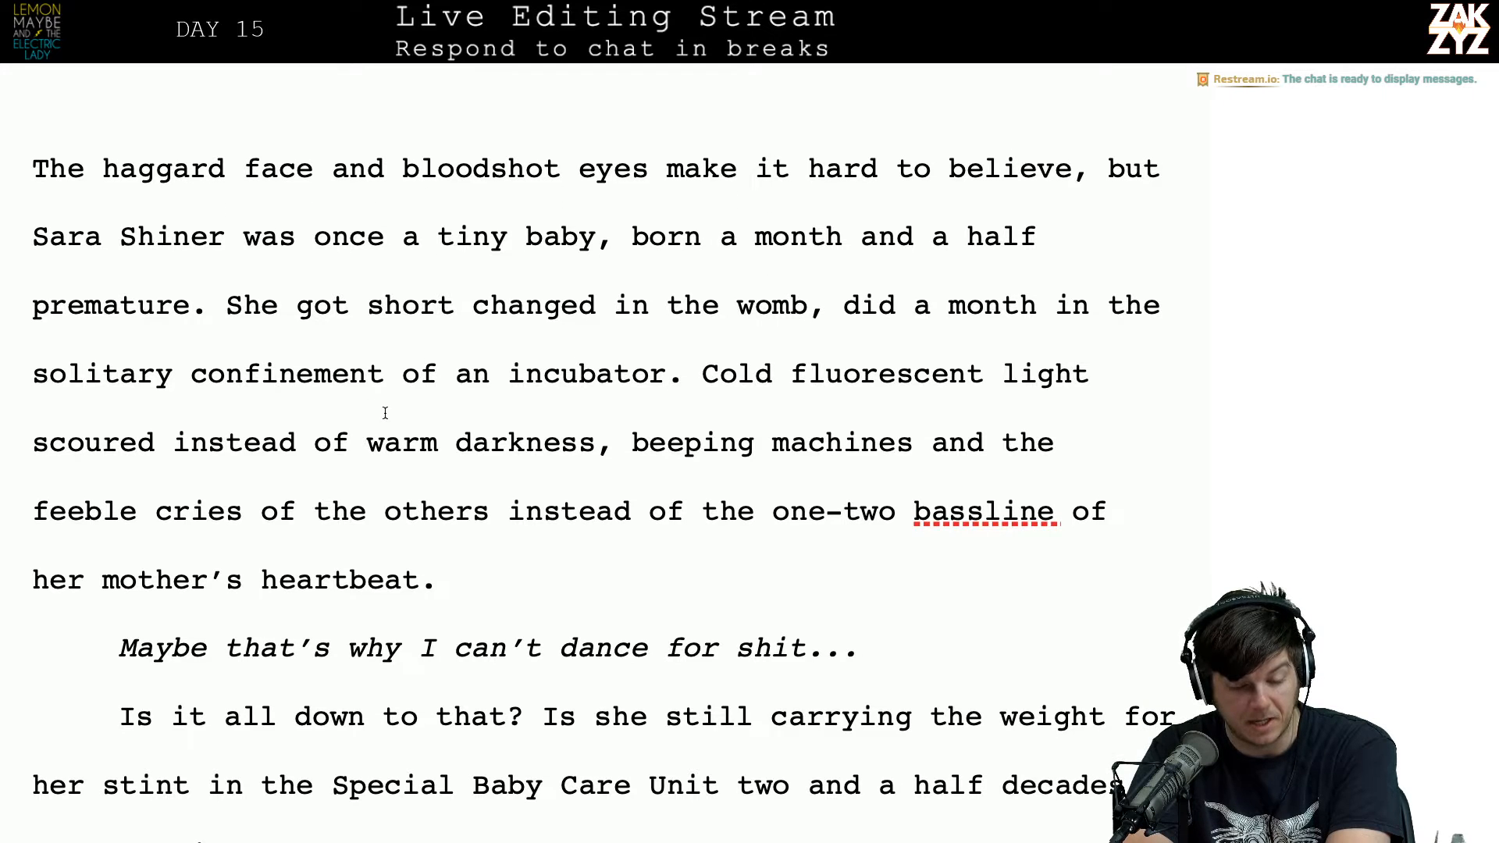
pyautogui.doubleClick(816, 309)
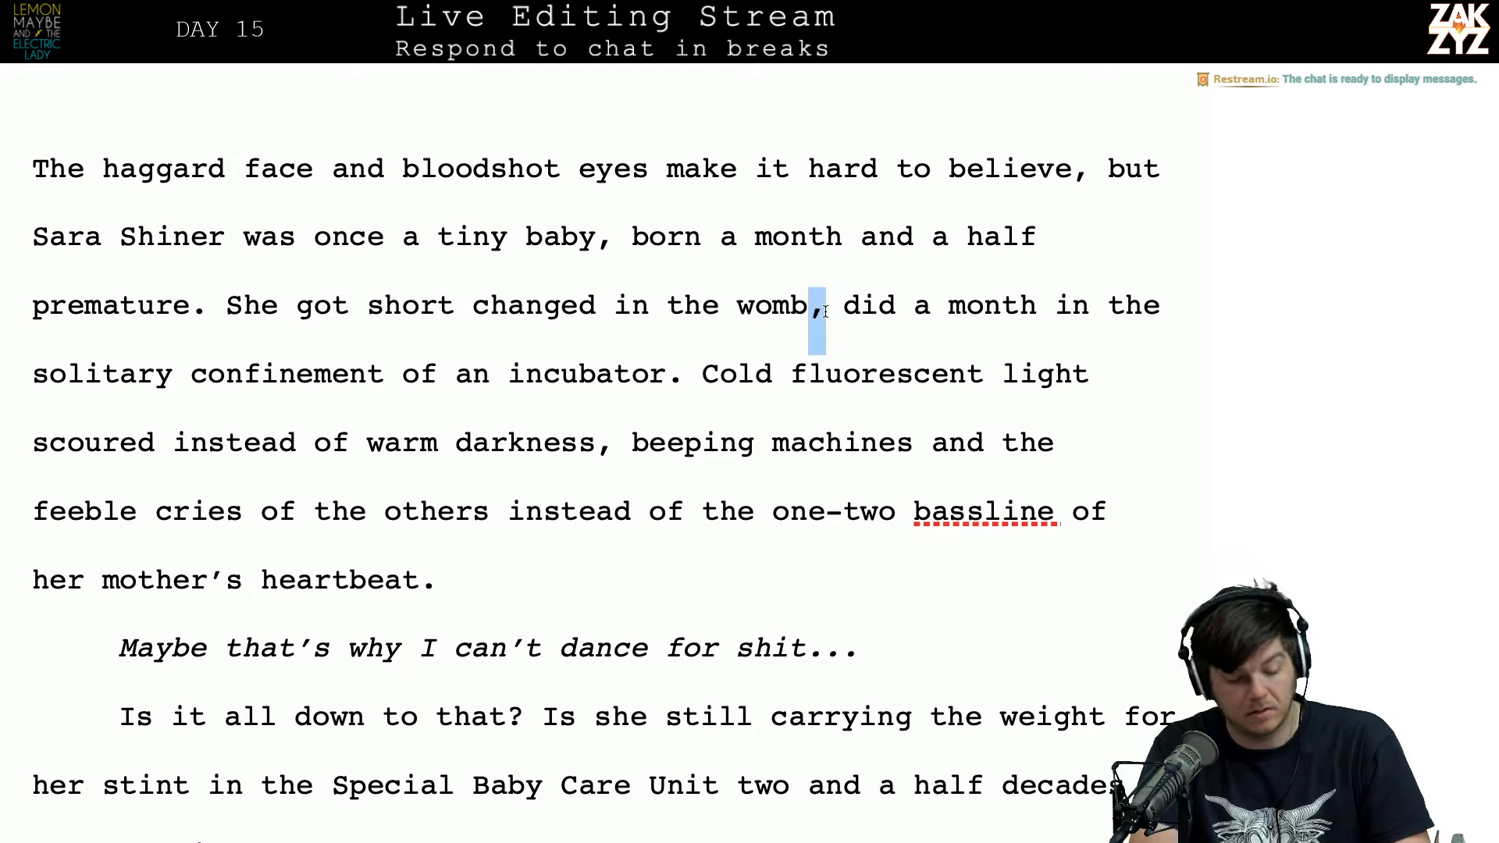
pyautogui.write('and')
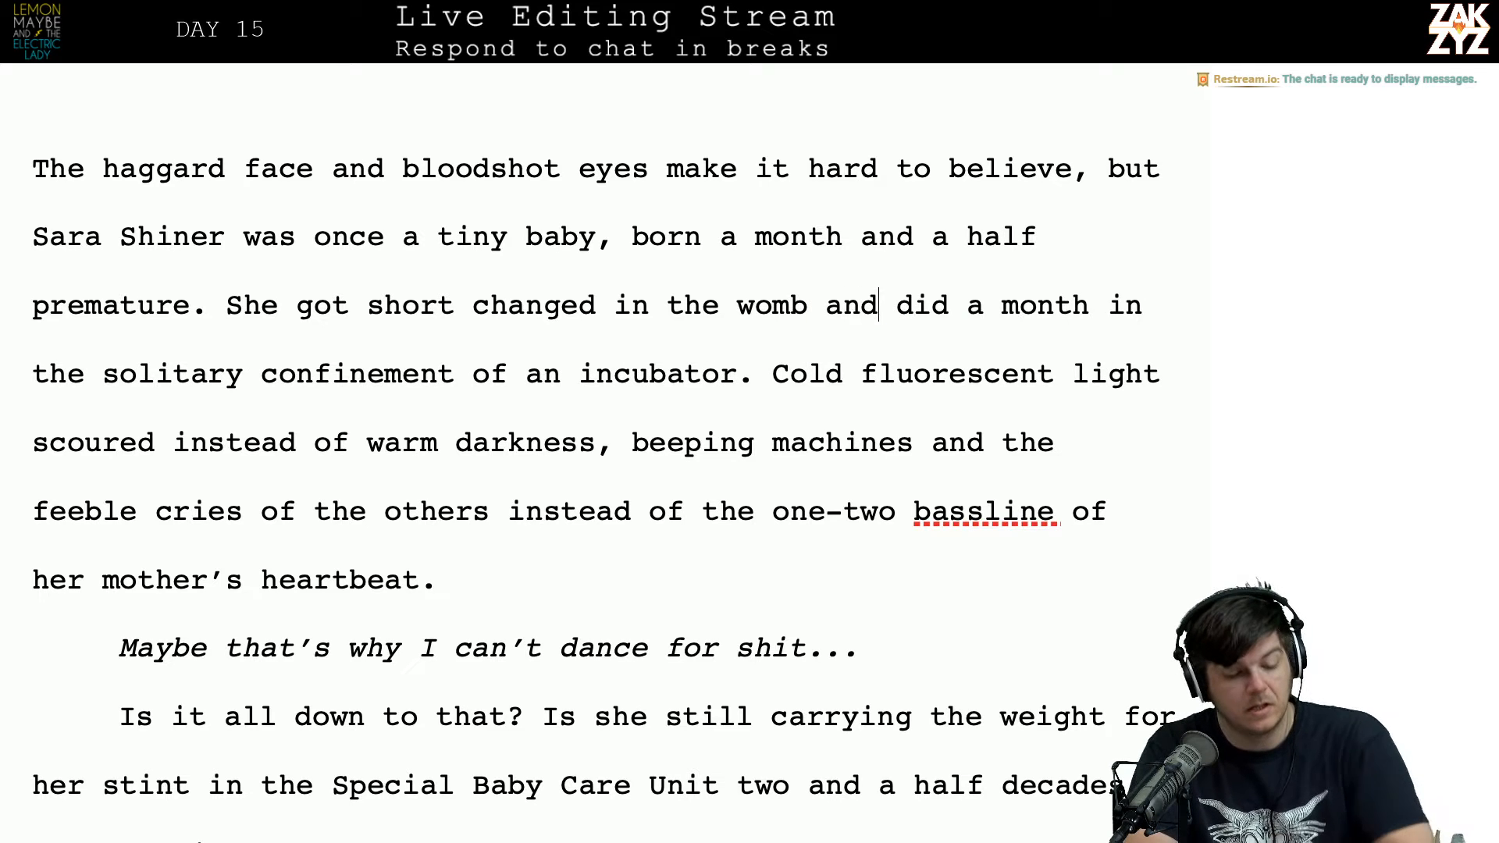
# Step: Insert "little eyes" after "Cold fluorescent light scoured" in the opening paragraph
pyautogui.press('Left')
pyautogui.press('Left')
pyautogui.press('Left')
pyautogui.press('Left')
pyautogui.press('Left')
pyautogui.press('Left')
pyautogui.press('Right')
pyautogui.press('Right')
pyautogui.press('Right')
pyautogui.press('Right')
pyautogui.press('Right')
pyautogui.press('Right')
pyautogui.press('Right')
pyautogui.press('Right')
pyautogui.press('Right')
pyautogui.press('Right')
pyautogui.press('Right')
pyautogui.press('Right')
pyautogui.press('Right')
pyautogui.press('Right')
pyautogui.press('Right')
pyautogui.press('Right')
pyautogui.press('Right')
pyautogui.press('Right')
pyautogui.press('Right')
pyautogui.press('Right')
pyautogui.press('Right')
pyautogui.press('Right')
pyautogui.press('Right')
pyautogui.press('Right')
pyautogui.press('Right')
pyautogui.press('Right')
pyautogui.press('Right')
pyautogui.press('Right')
pyautogui.press('Right')
pyautogui.press('Right')
pyautogui.press('Right')
pyautogui.press('Right')
pyautogui.press('Right')
pyautogui.press('Right')
pyautogui.press('Right')
pyautogui.press('Right')
pyautogui.press('Right')
pyautogui.press('Right')
pyautogui.press('Right')
pyautogui.press('Right')
pyautogui.press('Right')
pyautogui.press('Right')
pyautogui.press('Right')
pyautogui.press('Right')
pyautogui.press('Right')
pyautogui.press('Right')
pyautogui.press('Right')
pyautogui.press('Right')
pyautogui.press('Right')
pyautogui.press('Right')
pyautogui.press('Right')
pyautogui.press('Right')
pyautogui.press('Down')
pyautogui.press('Left')
pyautogui.press('Left')
pyautogui.press('Left')
pyautogui.press('Left')
pyautogui.press('Left')
pyautogui.press('Left')
pyautogui.press('Left')
pyautogui.press('Left')
pyautogui.press('Left')
pyautogui.press('Left')
pyautogui.press('Left')
pyautogui.press('Left')
pyautogui.press('Left')
pyautogui.press('Left')
pyautogui.press('Left')
pyautogui.press('Left')
pyautogui.press('Left')
pyautogui.press('Left')
pyautogui.press('Left')
pyautogui.press('Left')
pyautogui.press('Left')
pyautogui.press('Left')
pyautogui.press('Left')
pyautogui.press('Left')
pyautogui.press('Left')
pyautogui.press('Left')
pyautogui.press('Left')
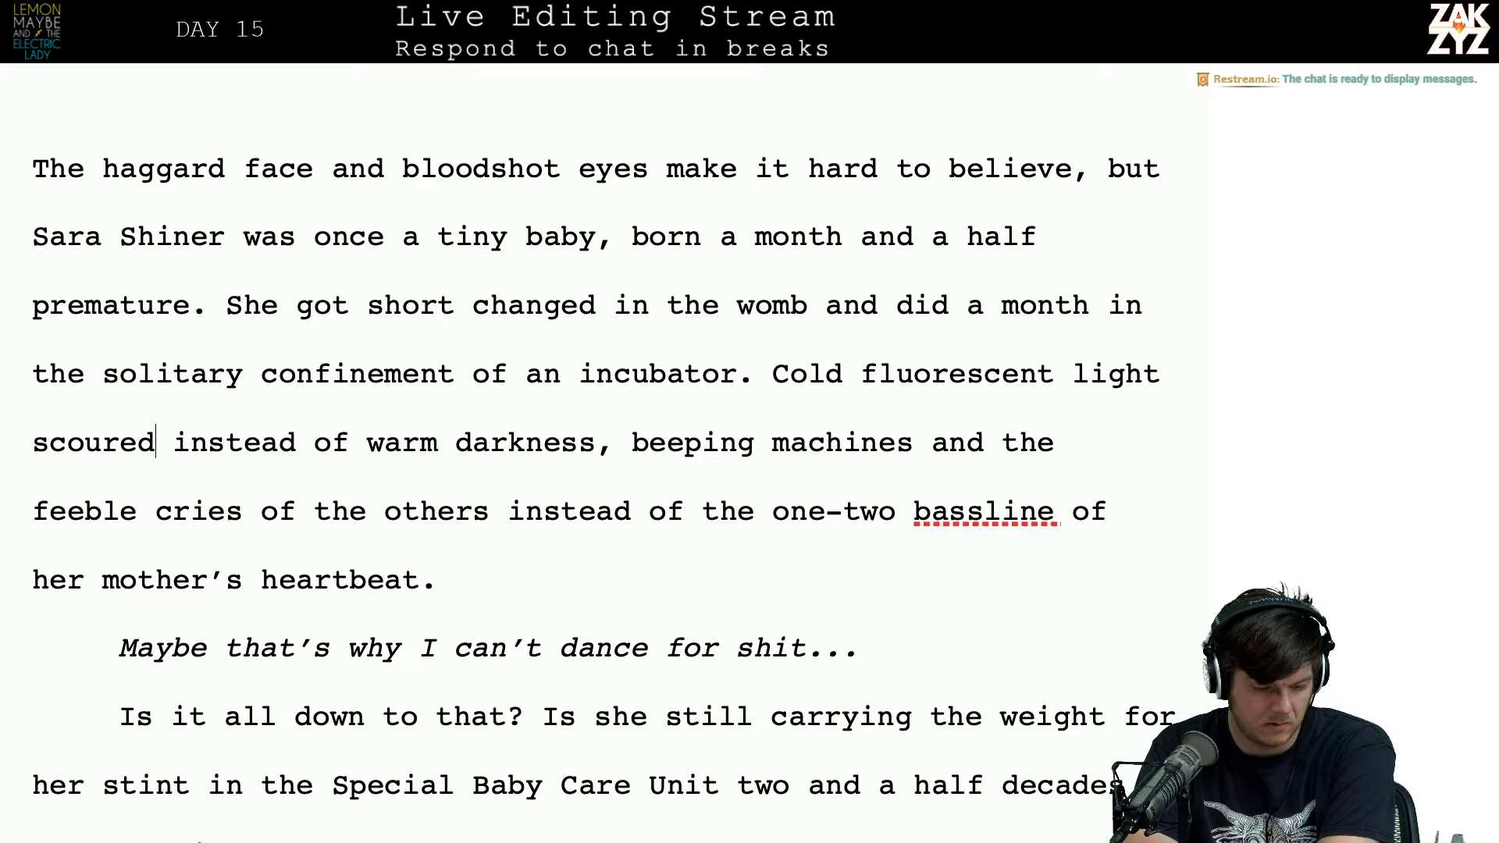
pyautogui.press('Left')
pyautogui.press('Left')
pyautogui.press('Right')
pyautogui.press('Right')
pyautogui.press('Right')
pyautogui.press('Left')
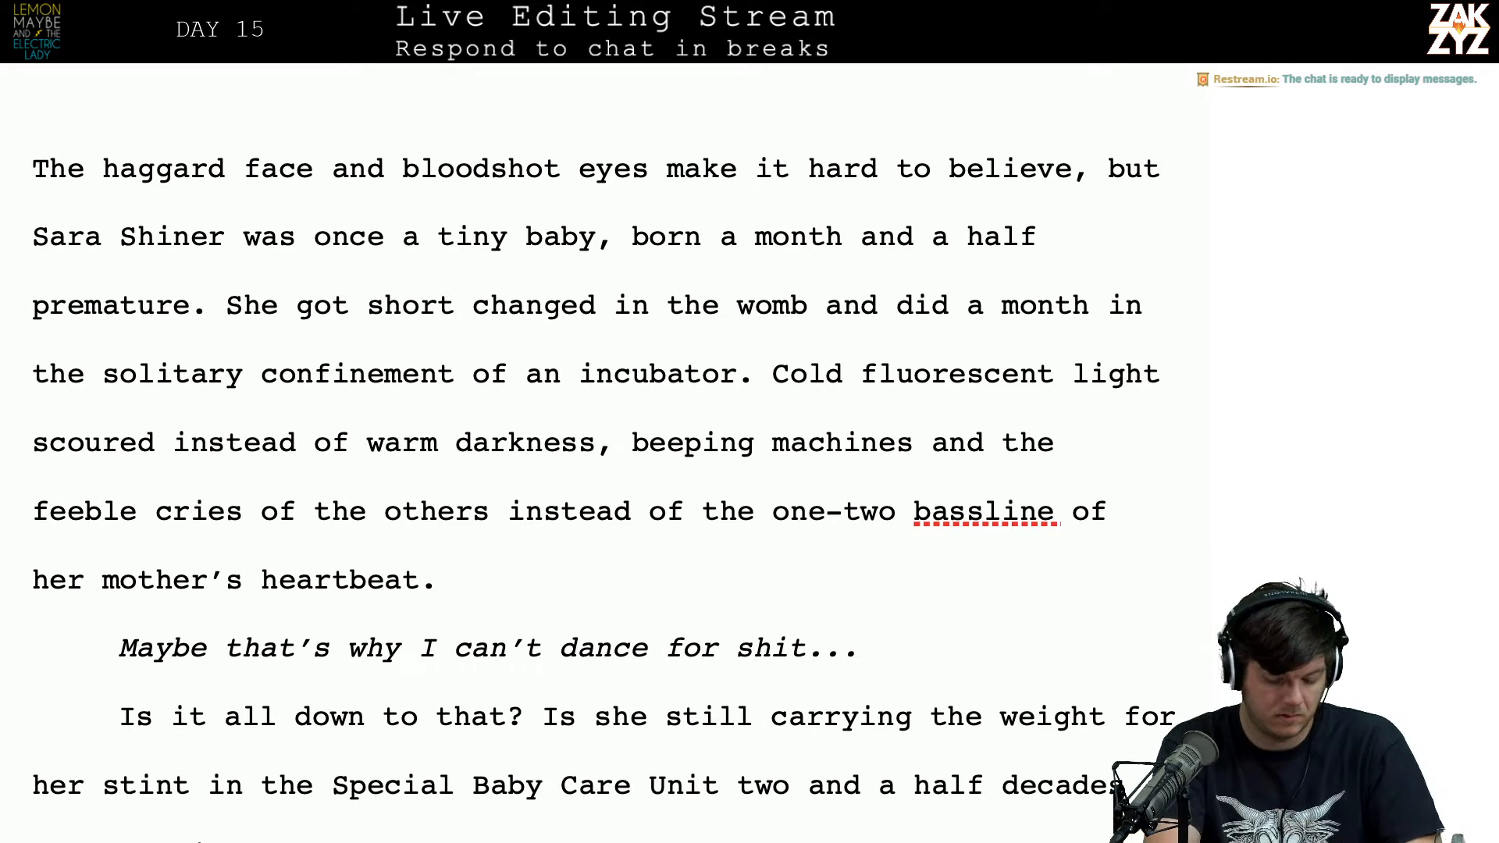
pyautogui.write('he')
pyautogui.press('BackSpace')
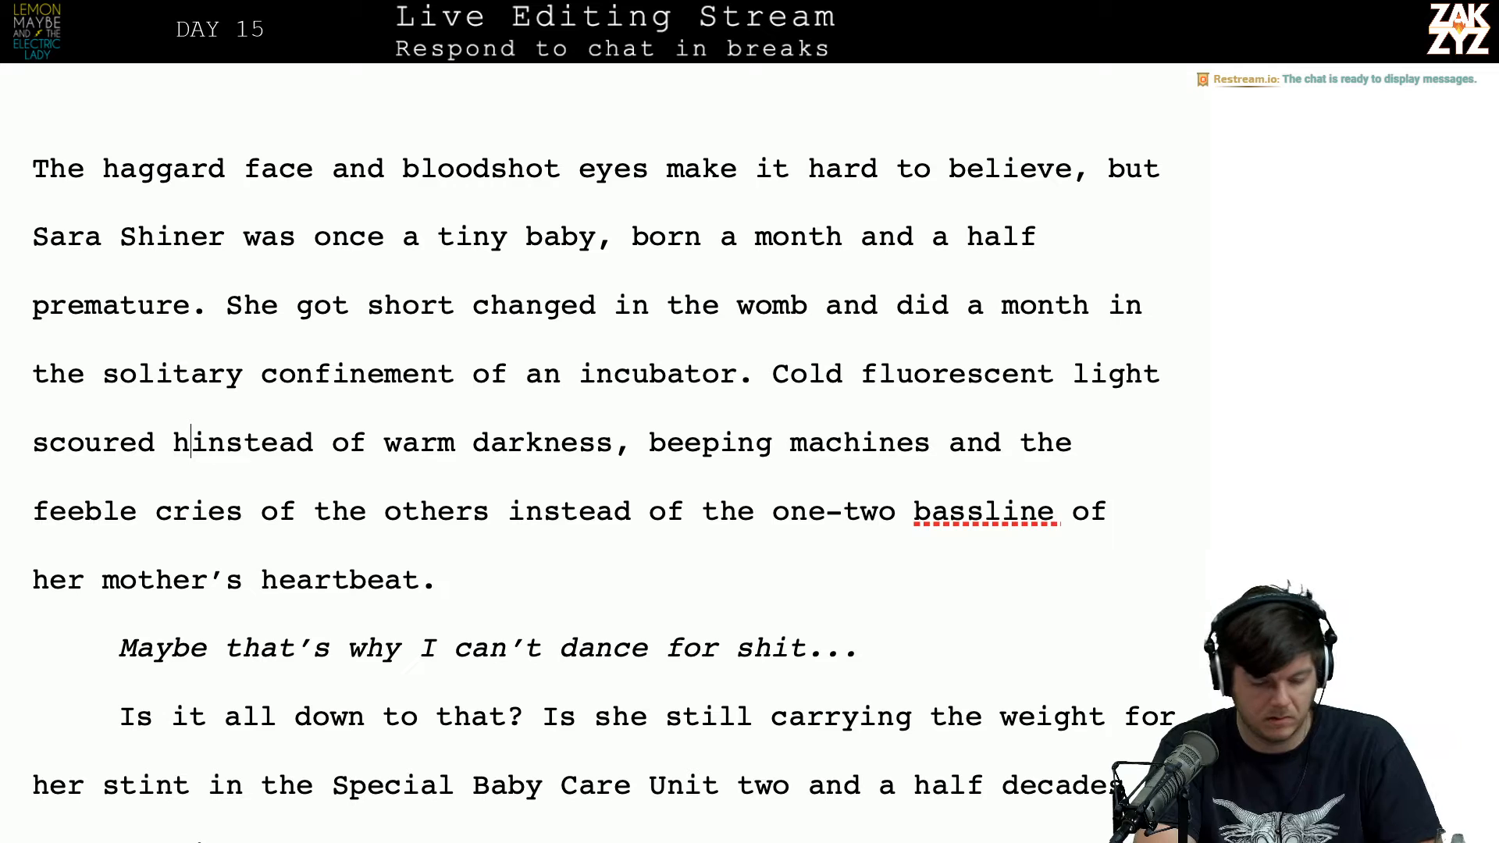
pyautogui.press('BackSpace')
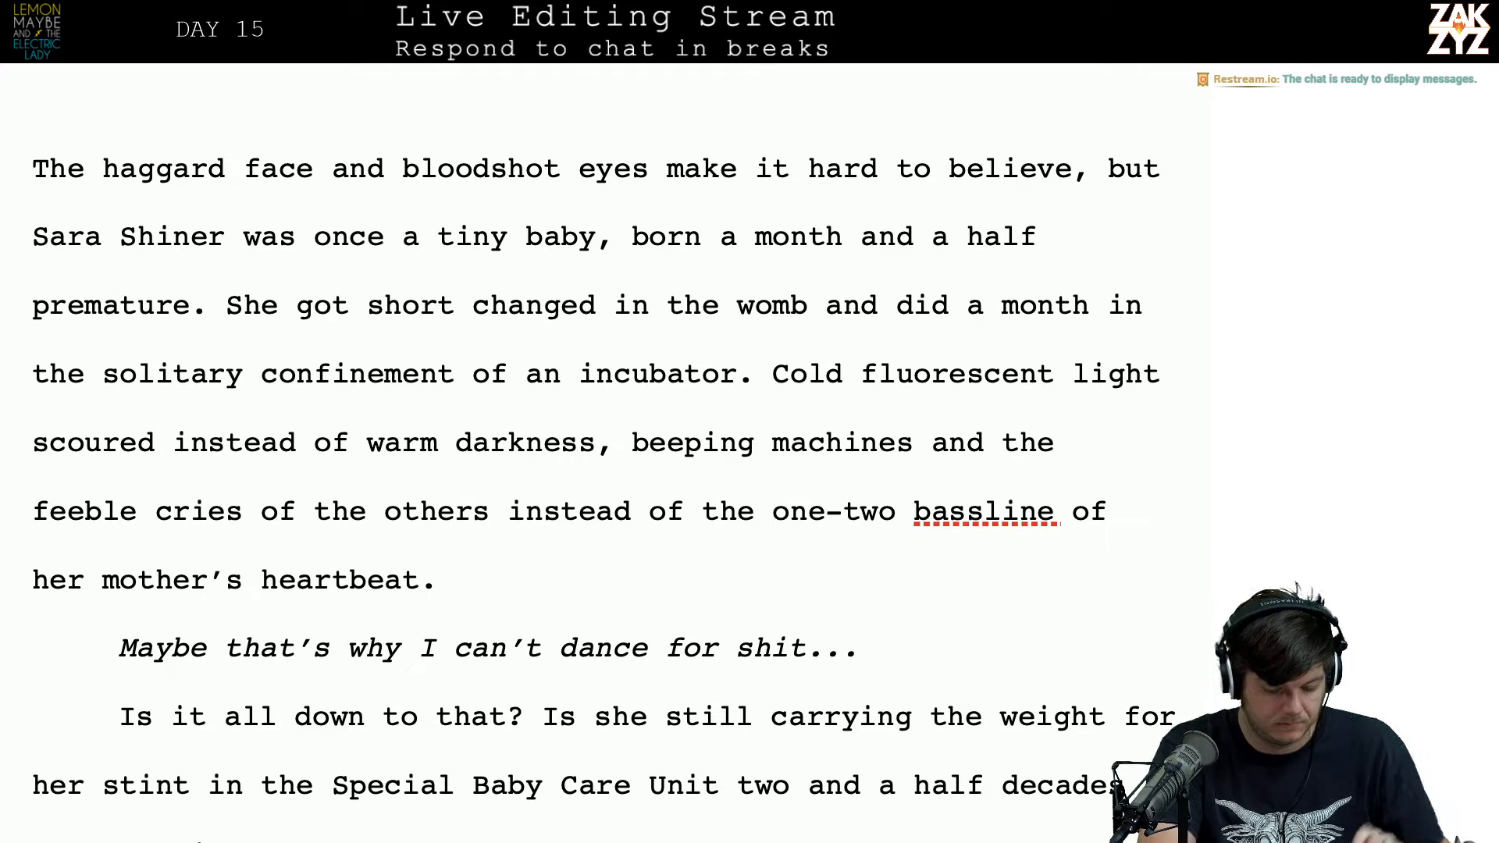
pyautogui.write('little ey')
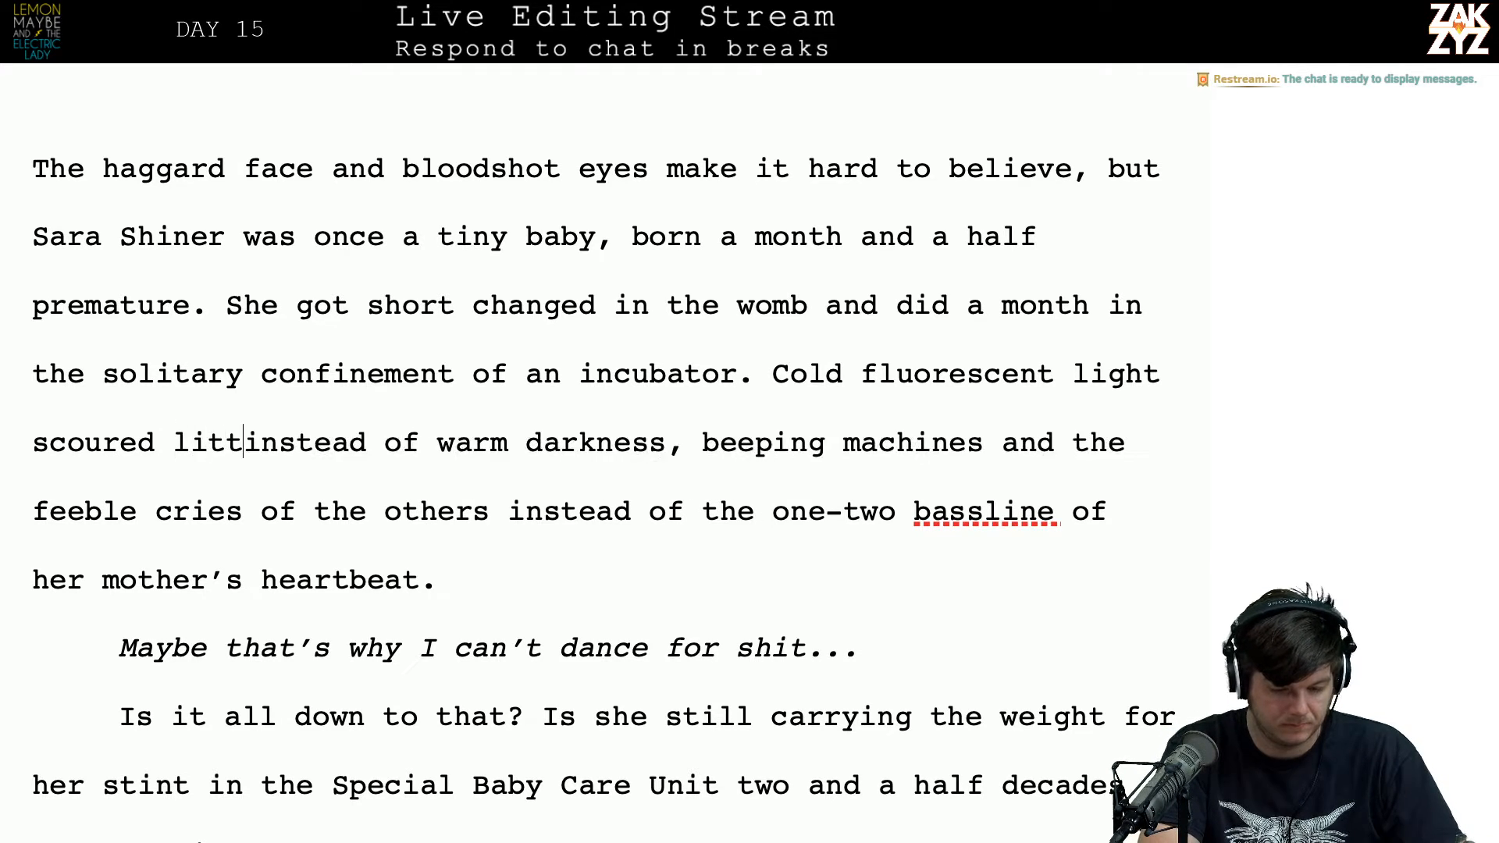
pyautogui.write('es ')
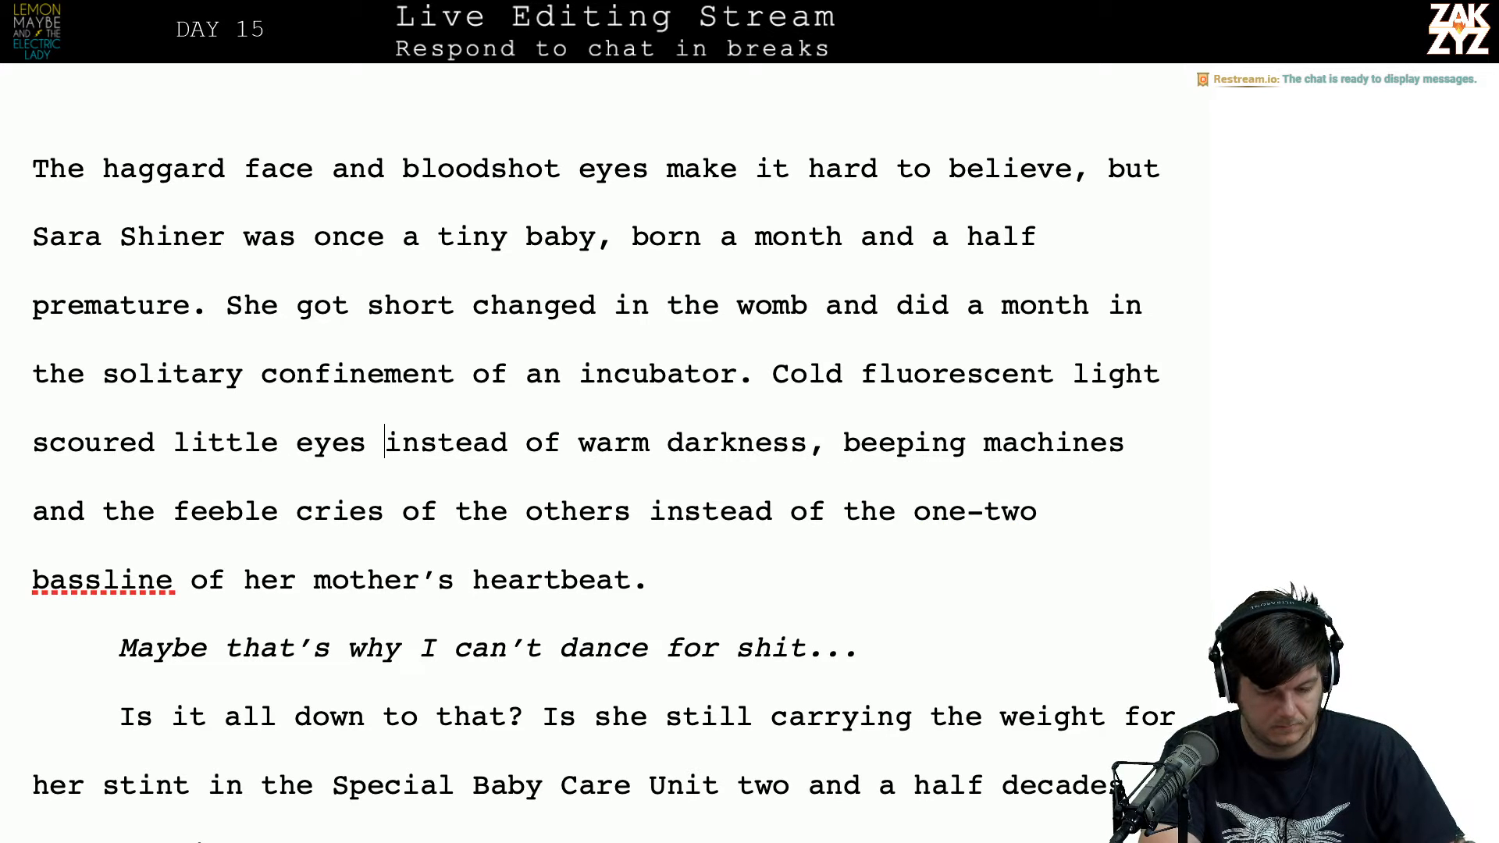
# Step: Add "that should have dreamt in warm" between "little eyes" and "instead of warm darkness"
pyautogui.write('that should have d')
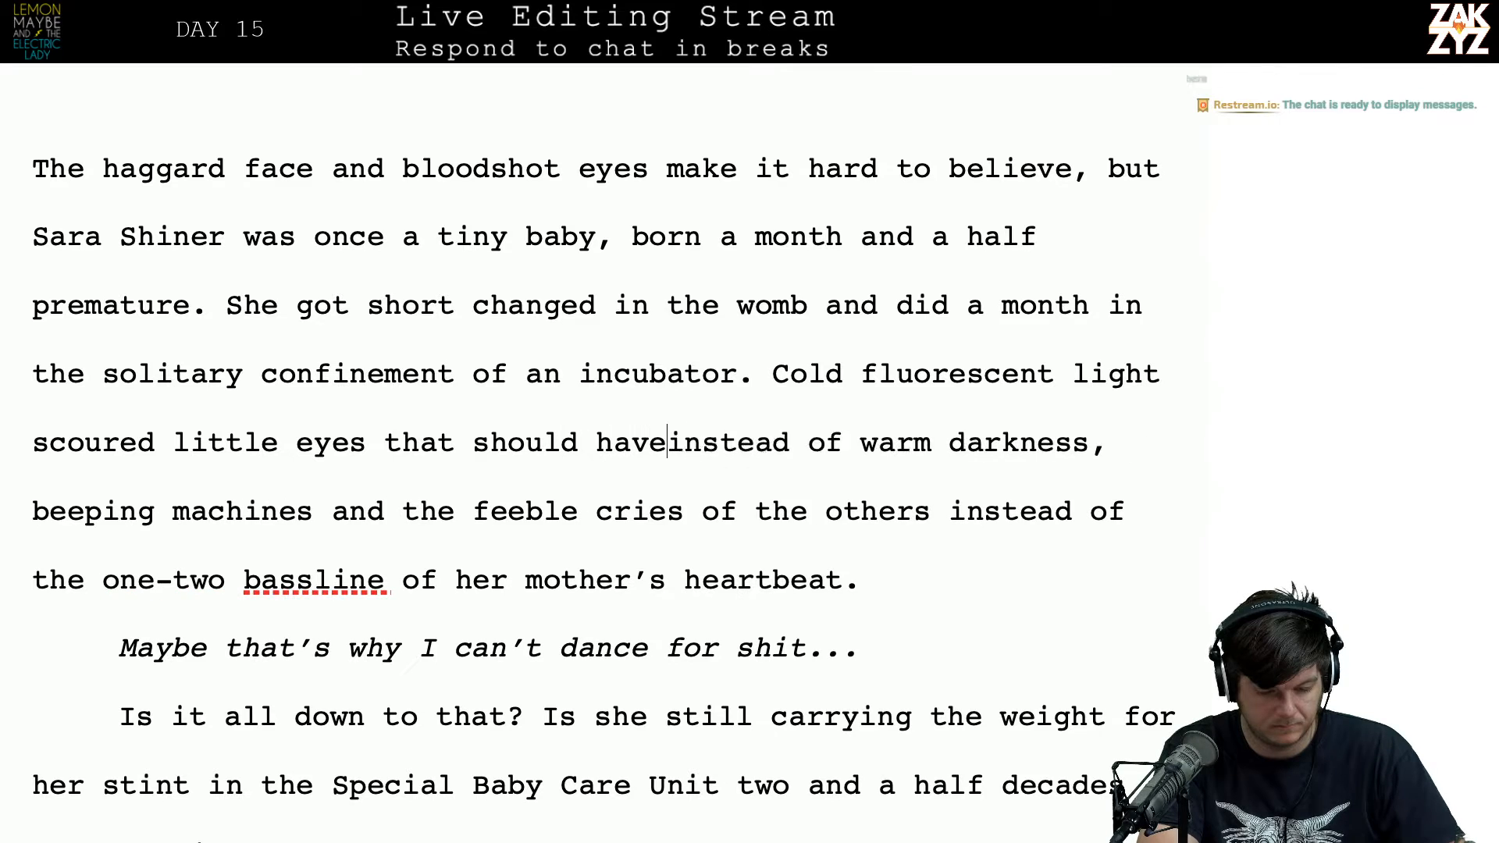
pyautogui.write('t in')
pyautogui.press('BackSpace')
pyautogui.press('BackSpace')
pyautogui.press('BackSpace')
pyautogui.press('BackSpace')
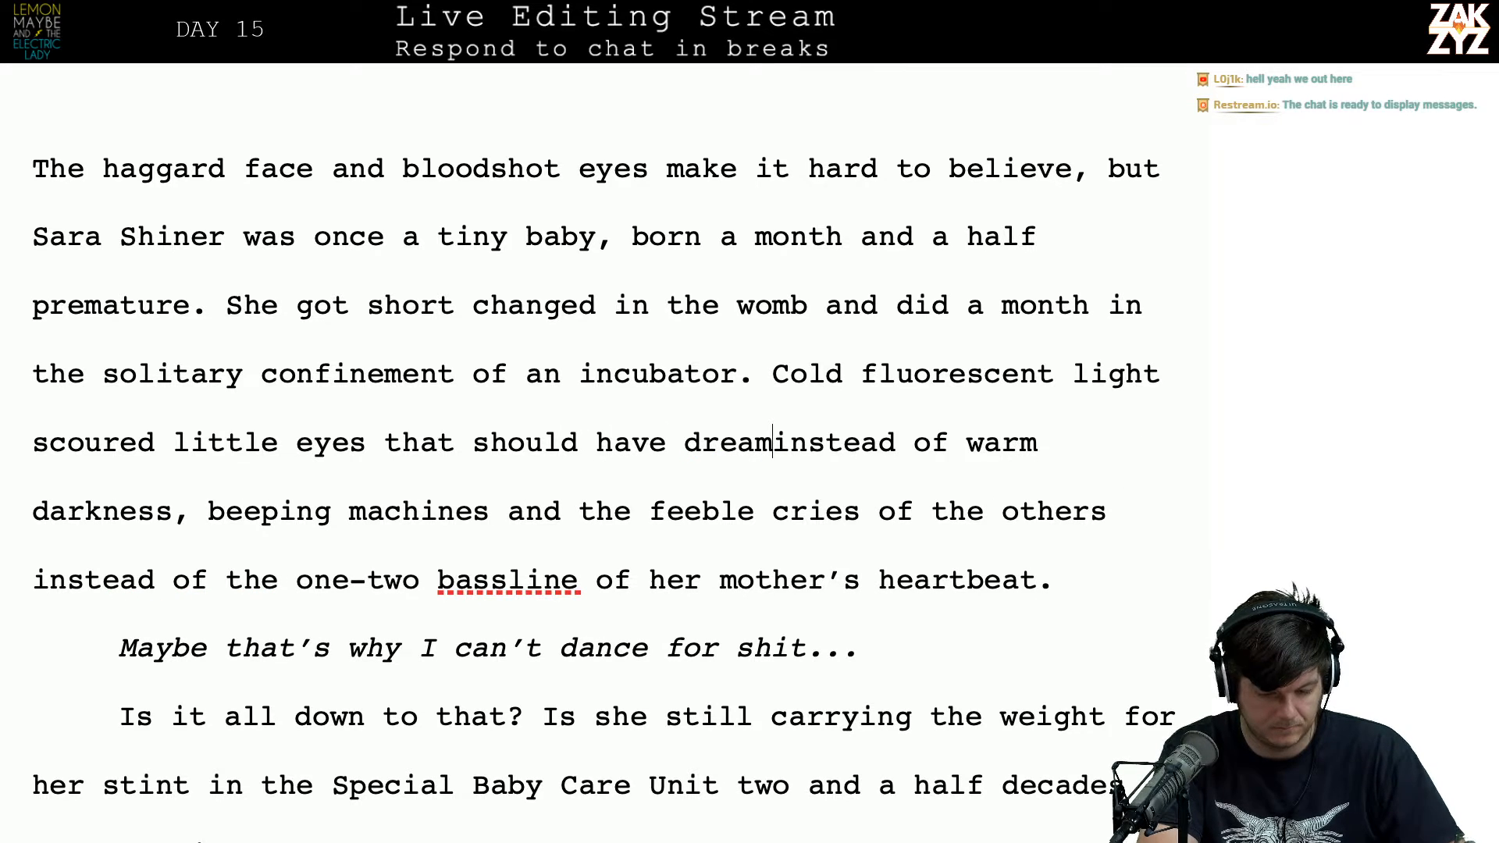
pyautogui.write('t in war')
pyautogui.write('m dak')
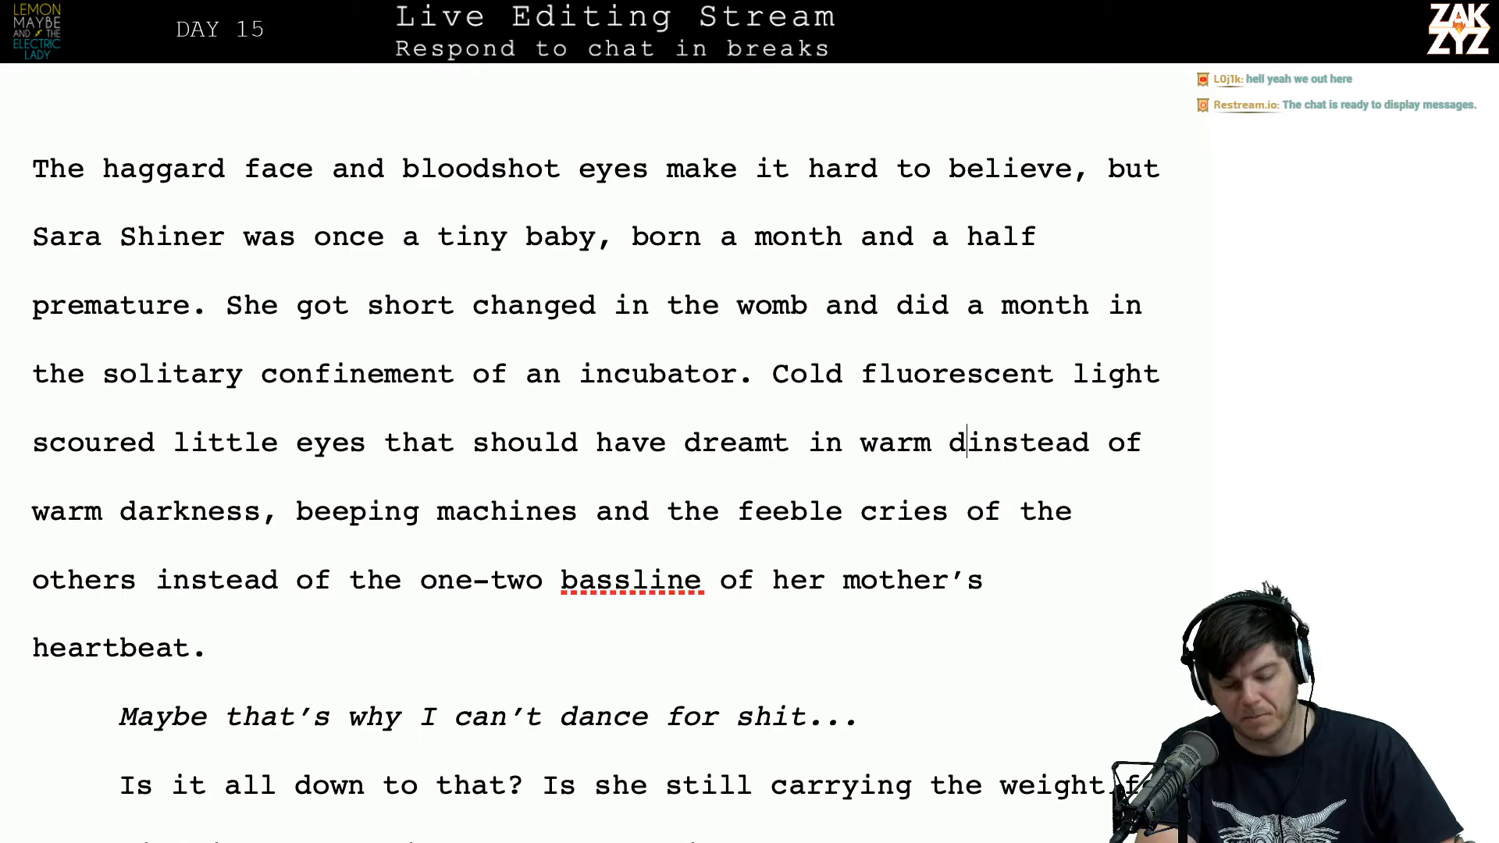
pyautogui.press('BackSpace')
pyautogui.press('BackSpace')
pyautogui.press('BackSpace')
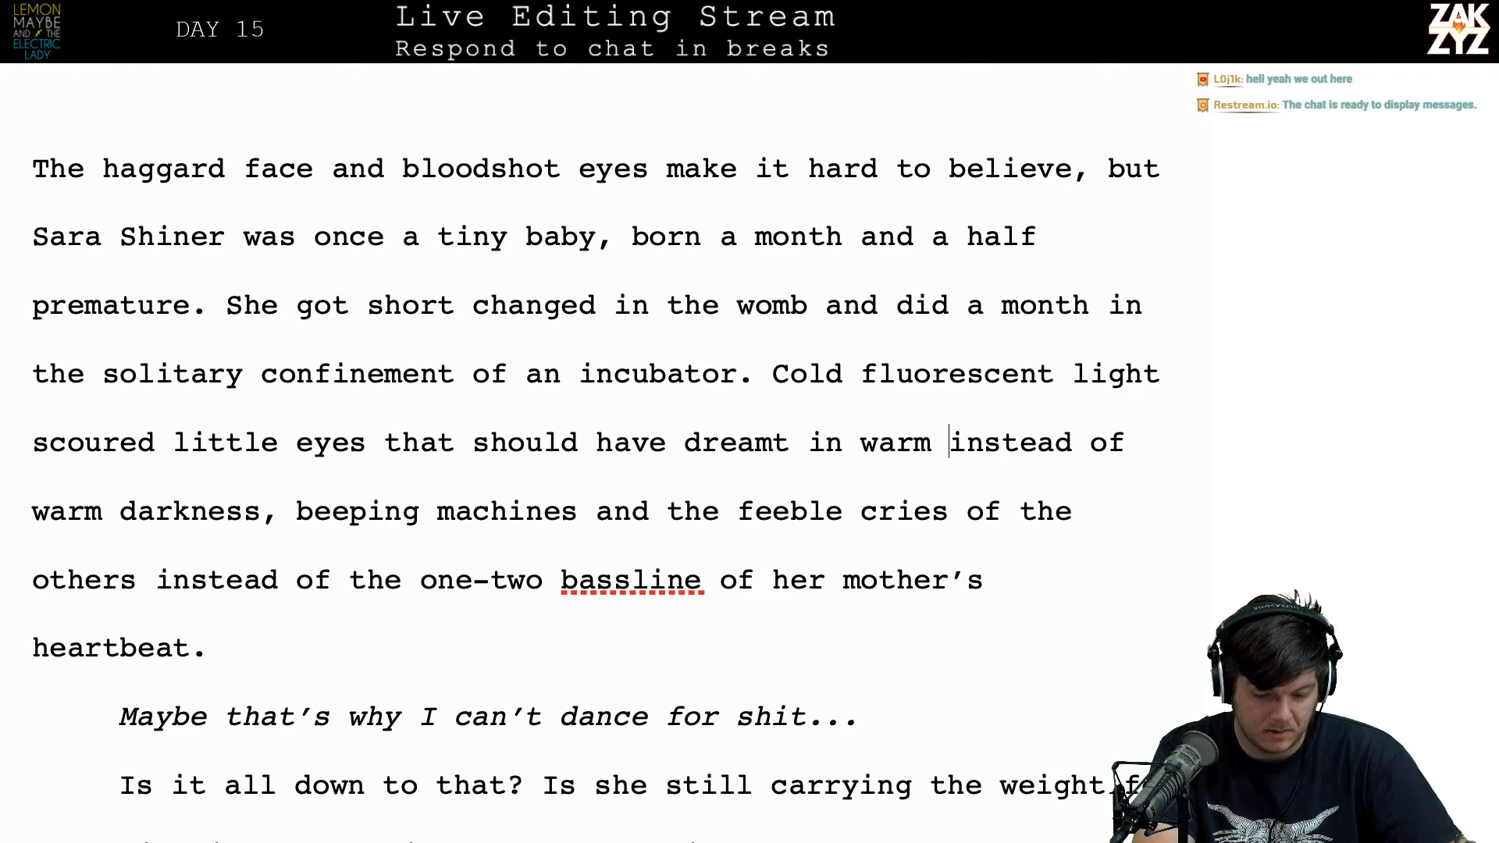
# Step: Split the paragraph before "Cold fluorescent light" with a blank line and return to the end of the "incubator." sentence
pyautogui.press('Up')
pyautogui.press('Left')
pyautogui.press('Left')
pyautogui.press('Left')
pyautogui.press('Left')
pyautogui.press('Left')
pyautogui.press('Left')
pyautogui.press('Left')
pyautogui.press('Left')
pyautogui.press('Left')
pyautogui.press('Left')
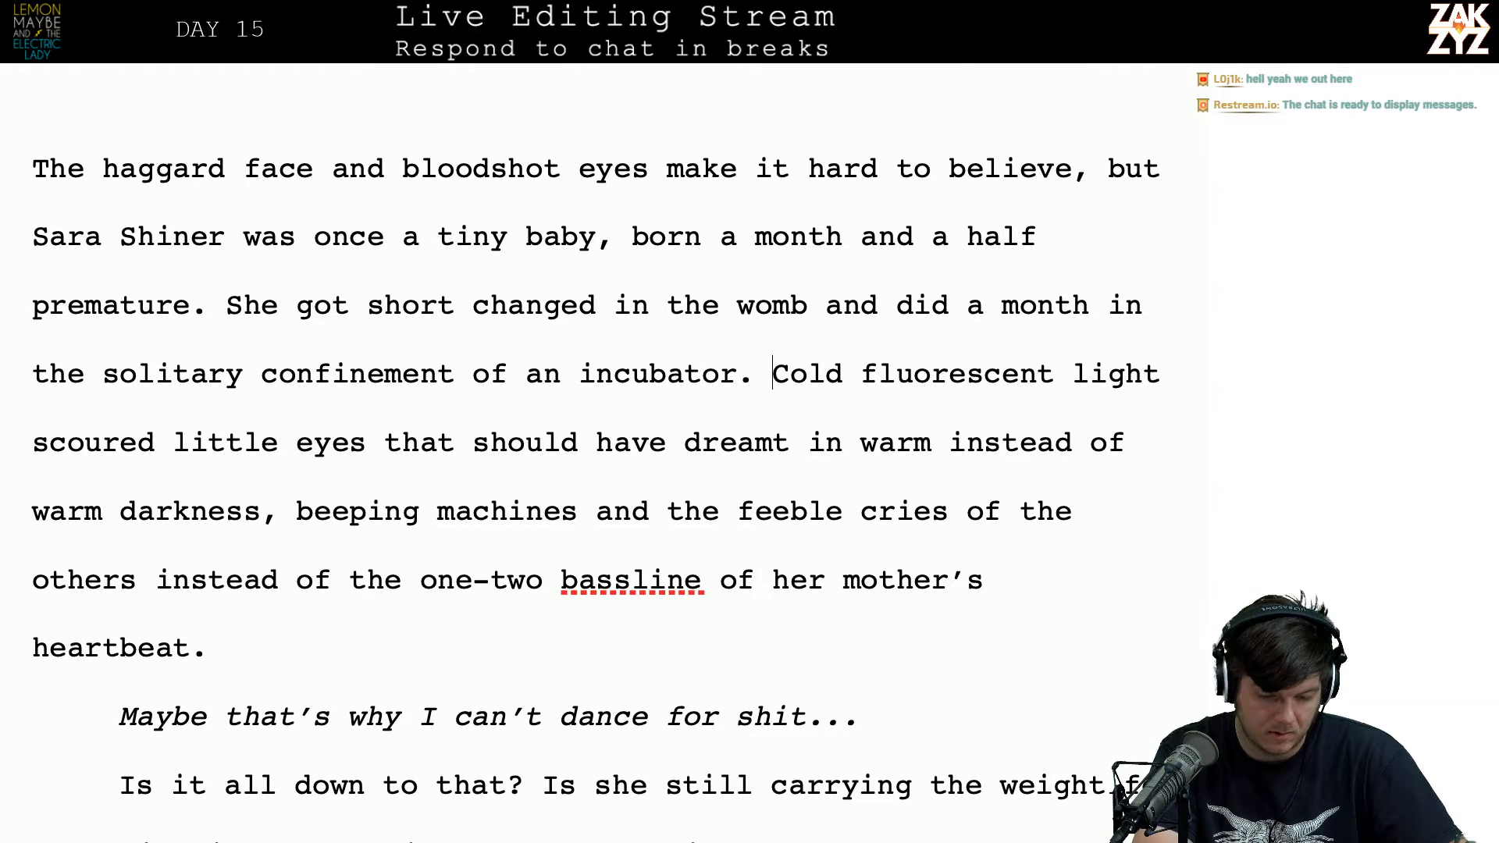
pyautogui.press('Return')
pyautogui.press('Return')
pyautogui.press('Left')
pyautogui.press('Left')
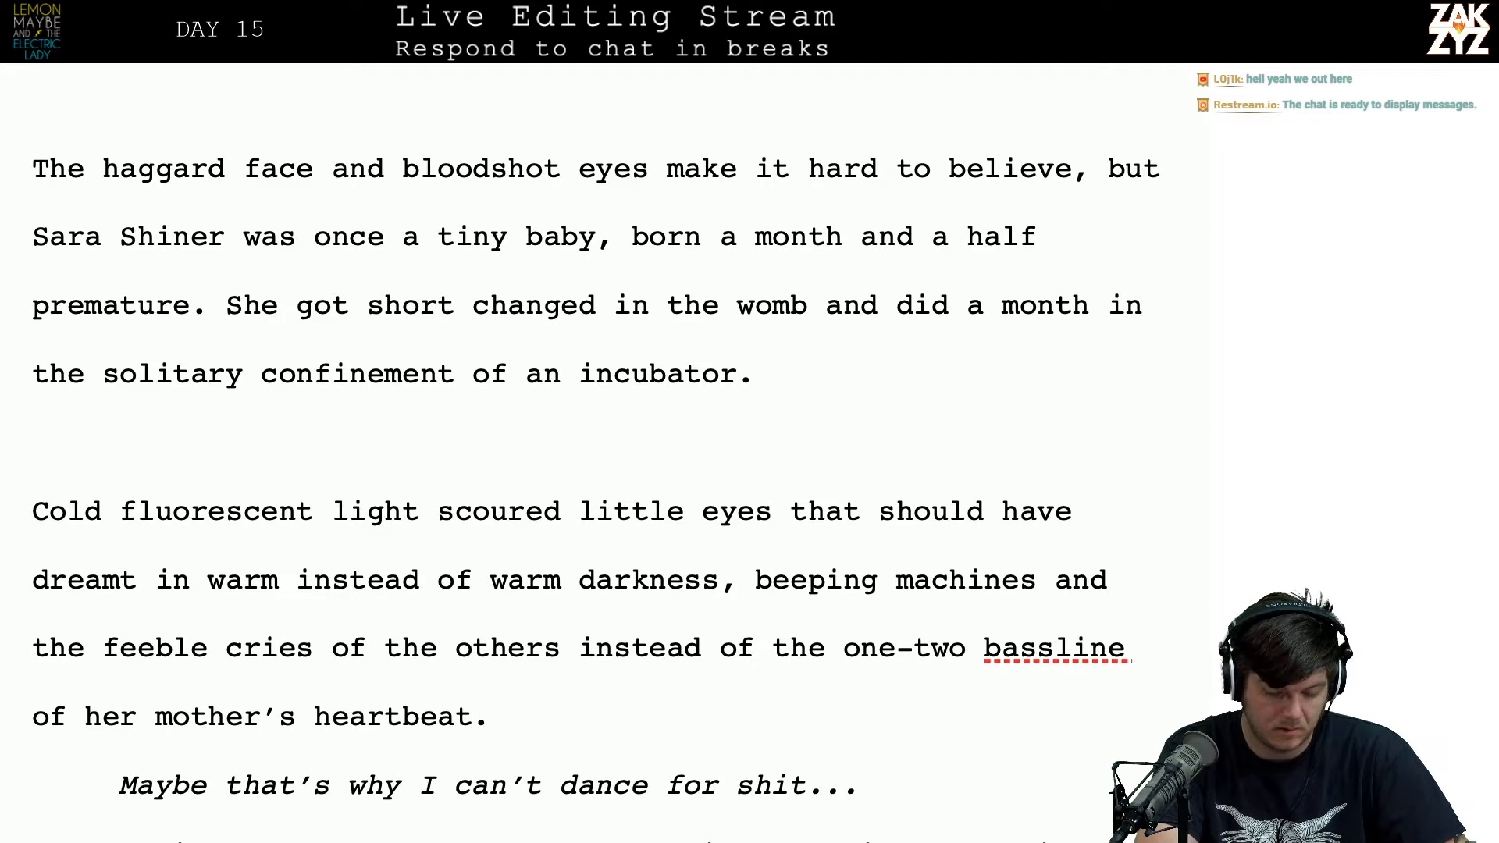
# Step: Start a new sentence after "incubator." reading "Eyes that should have been dreaming in warm darkness were"
pyautogui.write('Eyes that should hav')
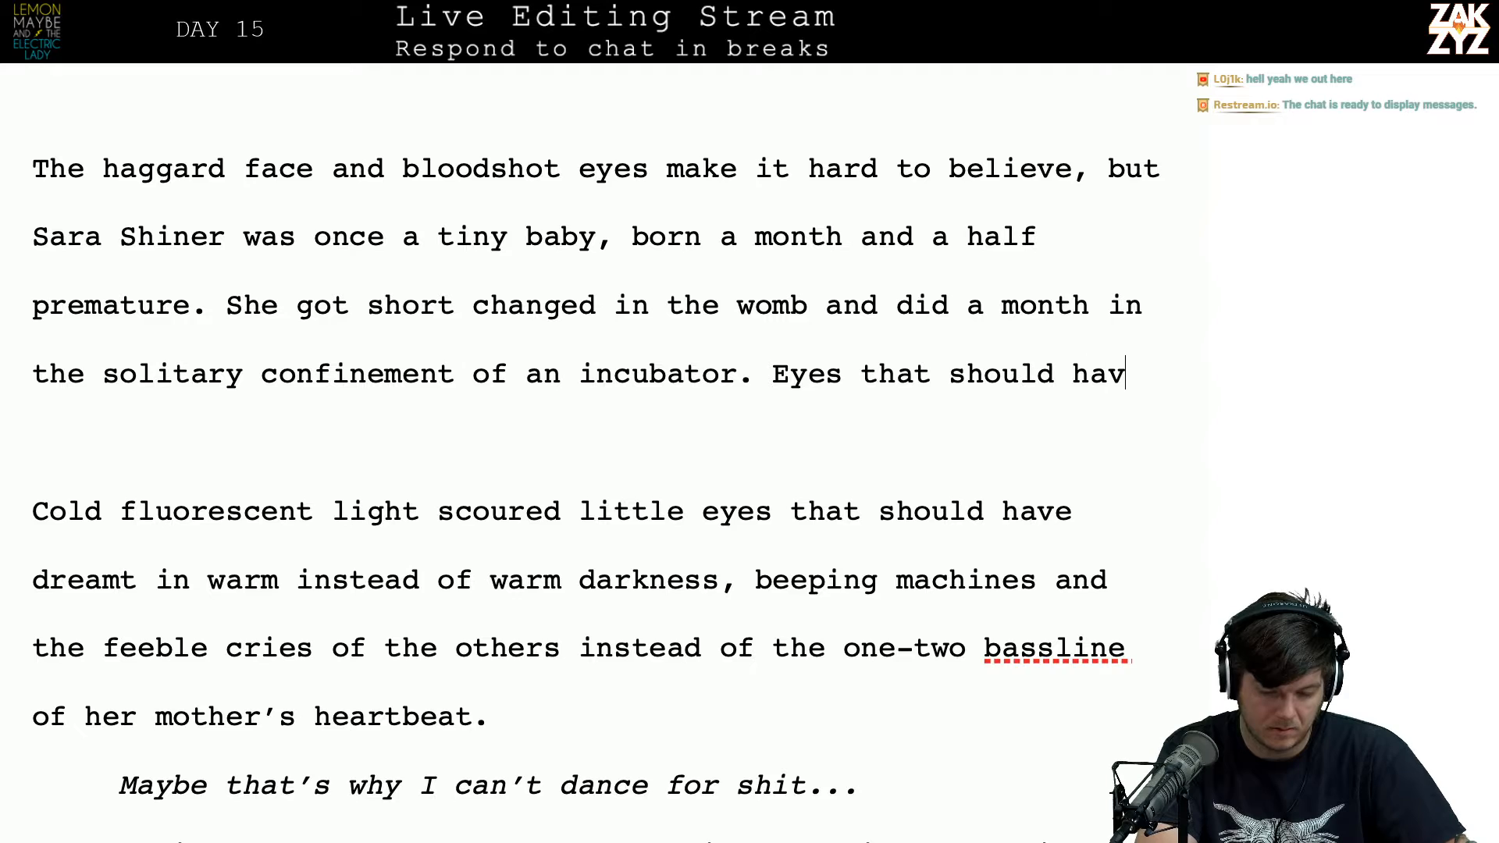
pyautogui.write('e been s')
pyautogui.press('BackSpace')
pyautogui.write('dreaming in')
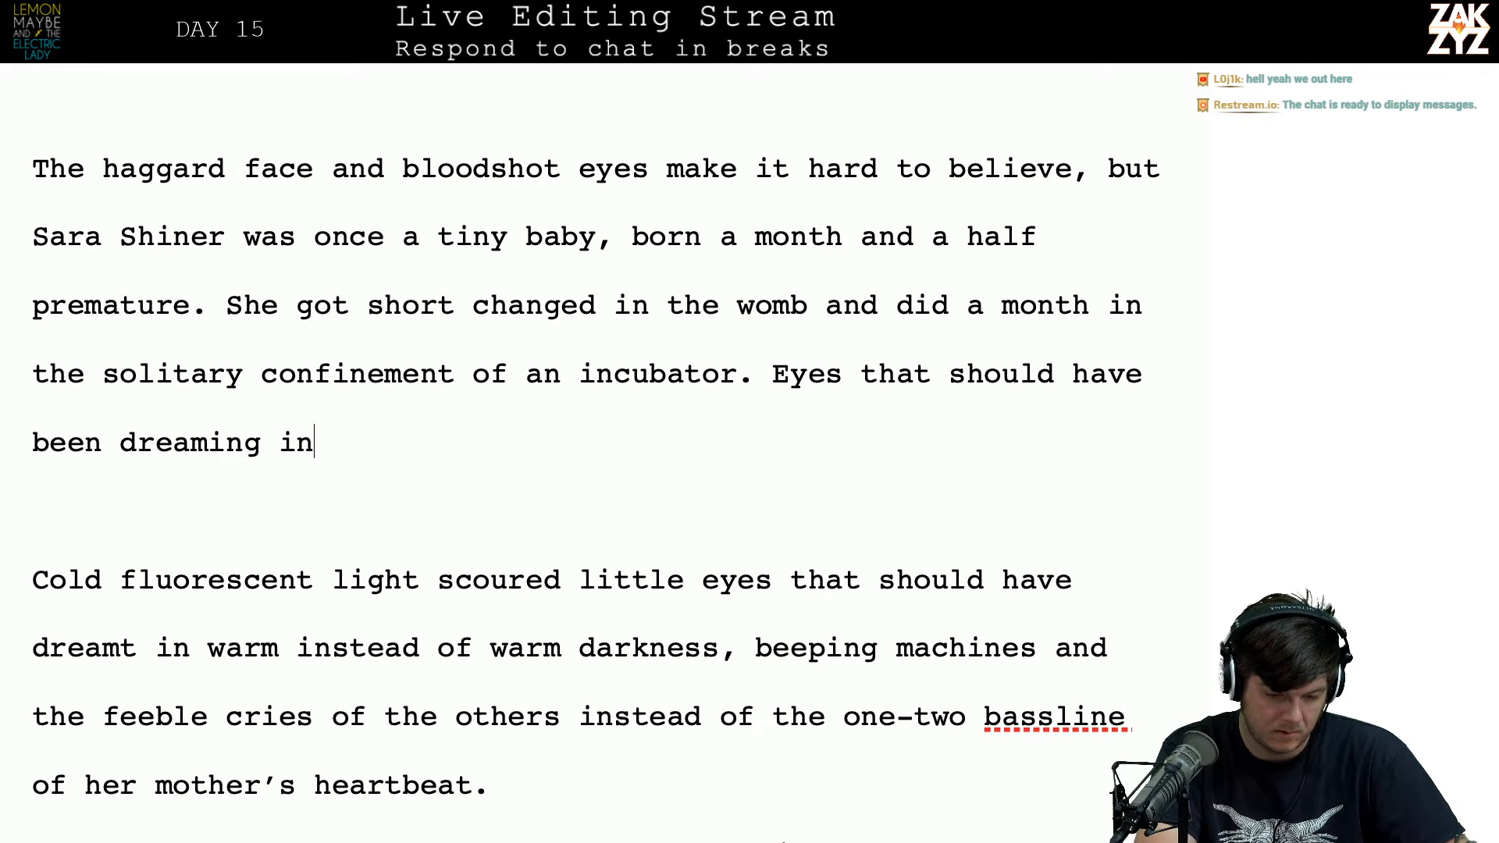
pyautogui.write(' warm darkness were ')
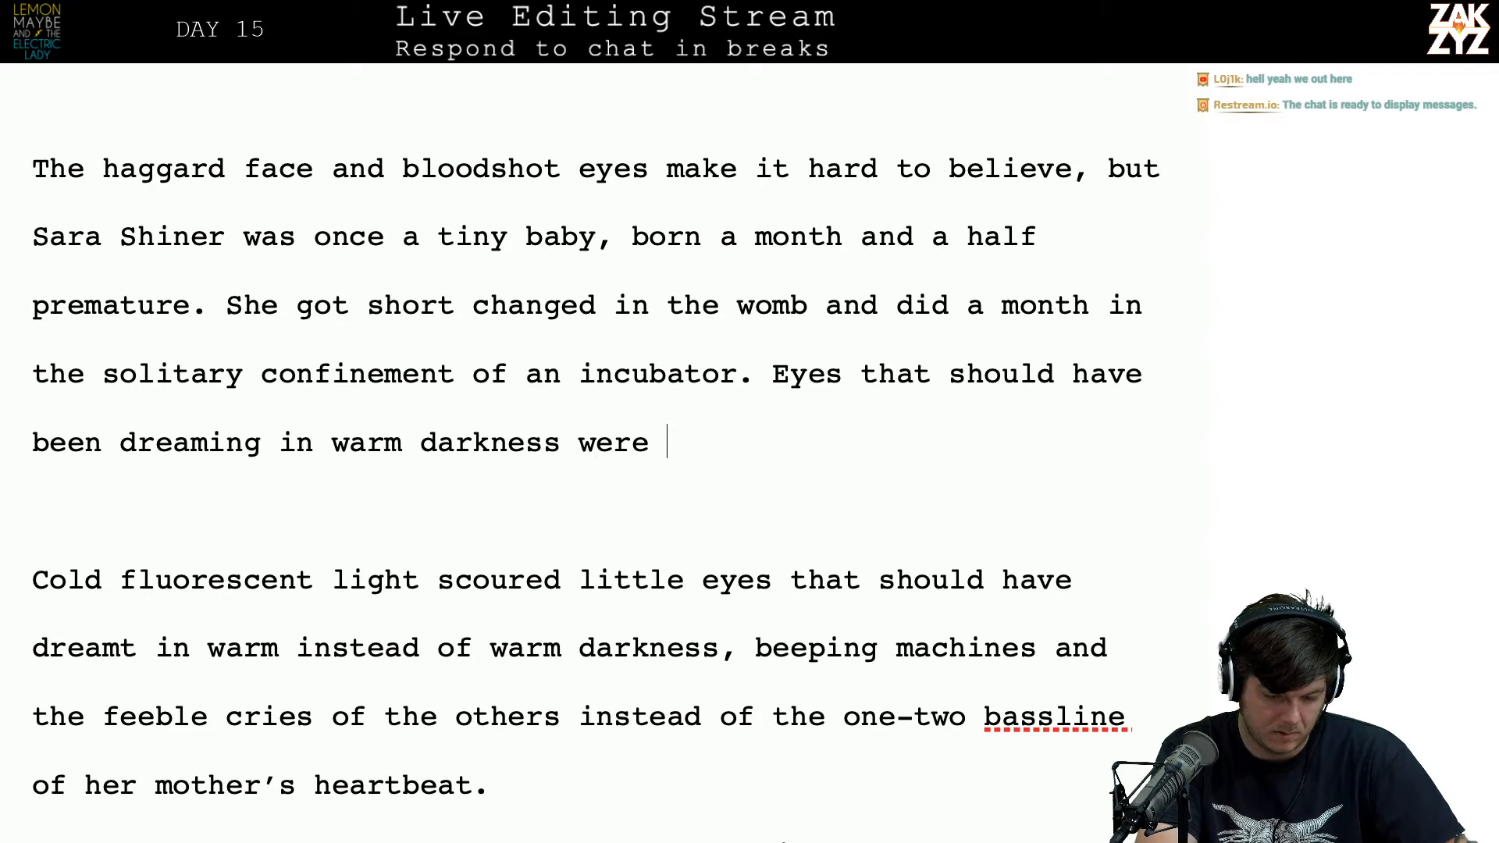
# Step: Continue the new sentence after "warm darkness were" with the words "scoured by fluorescent"
pyautogui.write('scoured by flouro')
pyautogui.press('BackSpace')
pyautogui.press('BackSpace')
pyautogui.press('BackSpace')
pyautogui.press('BackSpace')
pyautogui.write('uroesc')
pyautogui.press('BackSpace')
pyautogui.write('cent')
pyautogui.press('BackSpace')
pyautogui.press('BackSpace')
pyautogui.press('BackSpace')
pyautogui.press('BackSpace')
pyautogui.press('BackSpace')
pyautogui.press('BackSpace')
pyautogui.press('BackSpace')
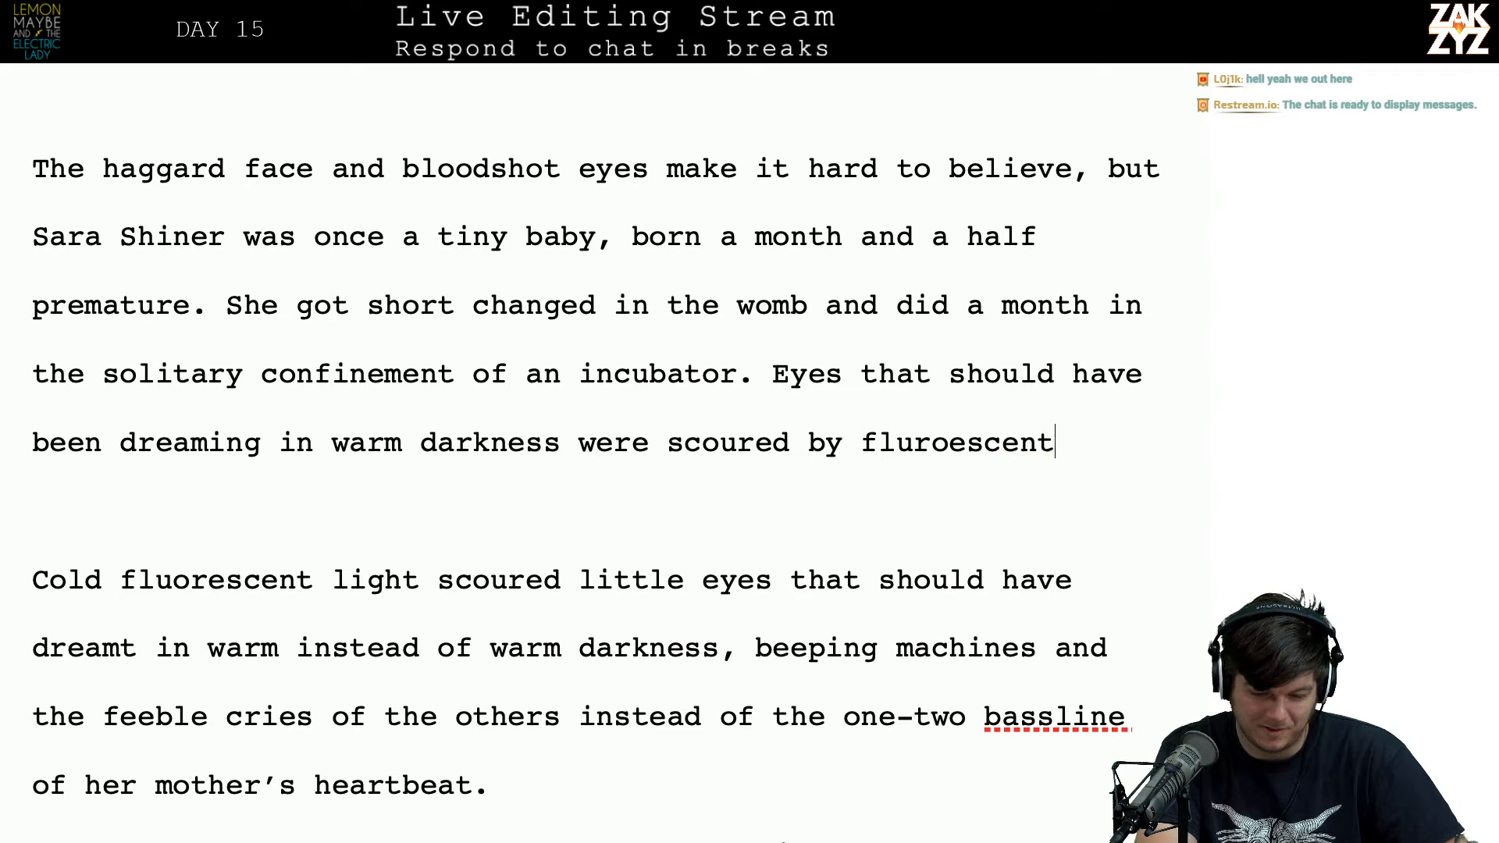
pyautogui.write('u')
pyautogui.press('BackSpace')
pyautogui.press('BackSpace')
pyautogui.write('u')
pyautogui.press('BackSpace')
pyautogui.write('ouescent ')
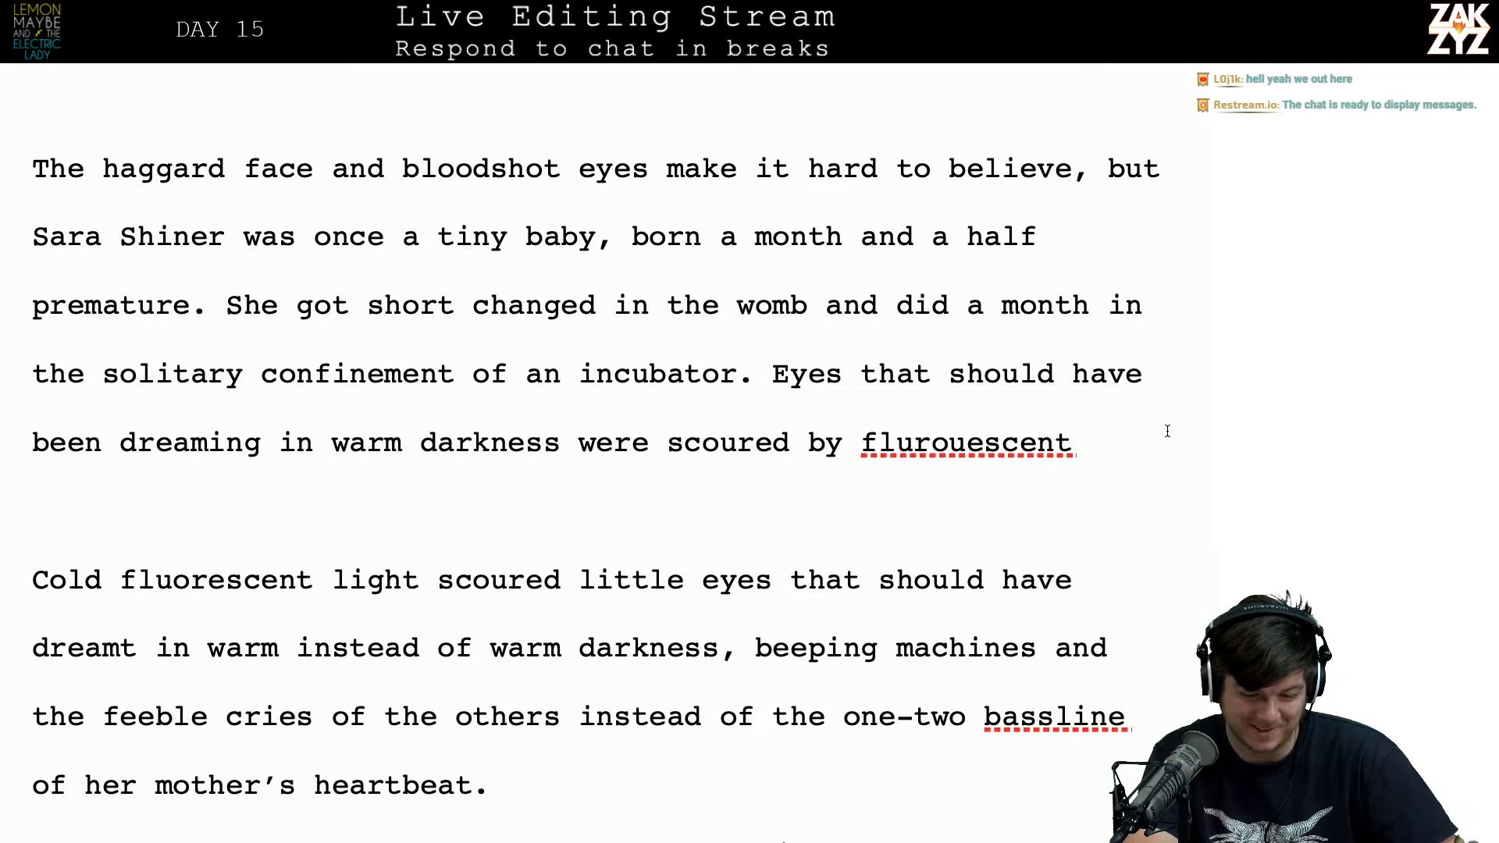
# Step: Correct the misspelled last word of the new sentence to "fluorescent", using the suggested spelling
pyautogui.write('o')
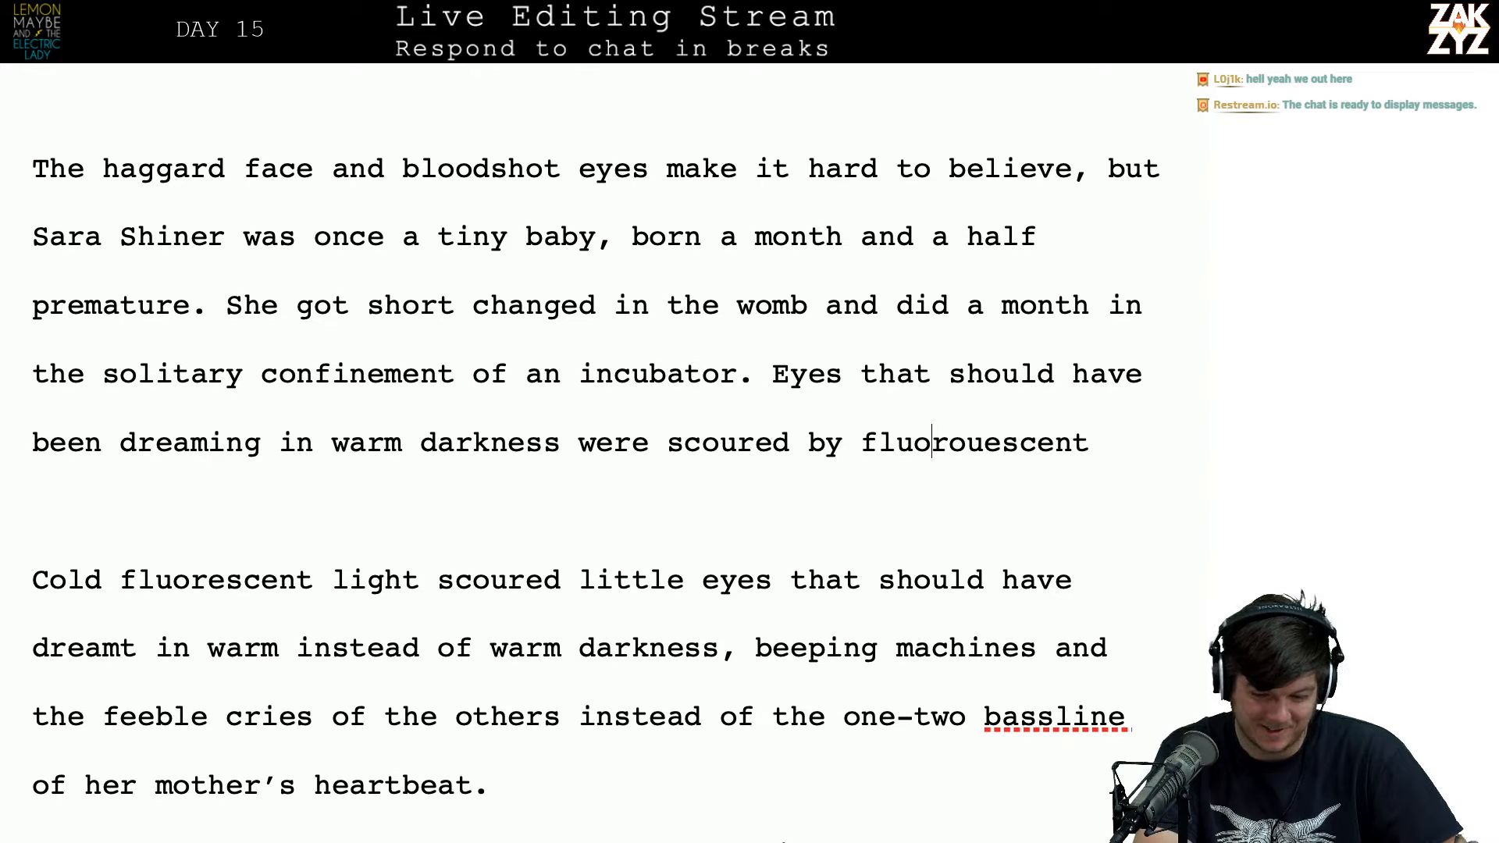
pyautogui.press('Right')
pyautogui.press('Left')
pyautogui.press('Left')
pyautogui.press('Left')
pyautogui.press('Left')
pyautogui.press('Left')
pyautogui.press('Left')
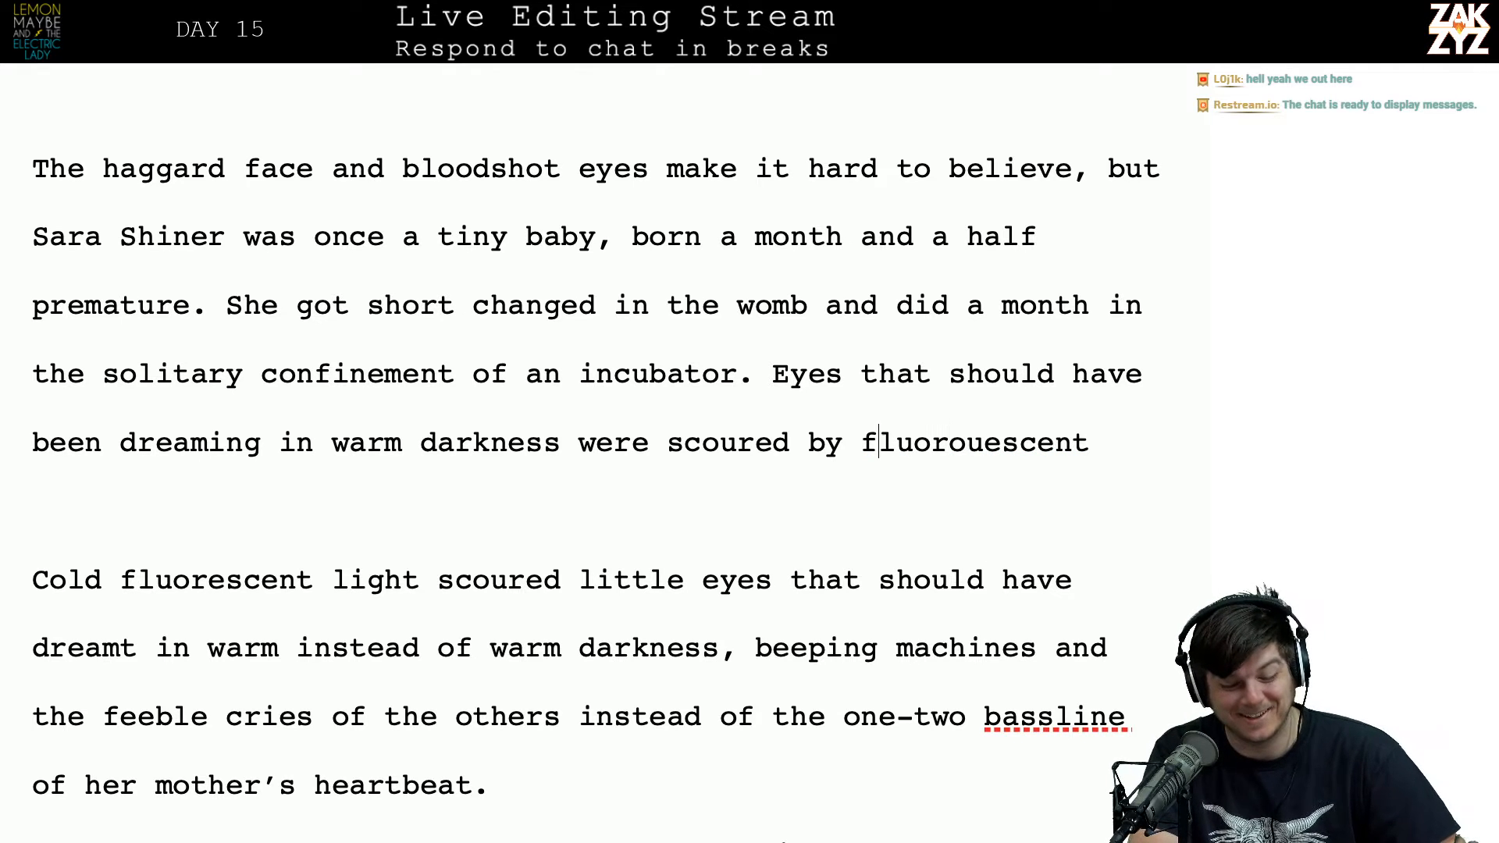
pyautogui.press('Right')
pyautogui.press('Right')
pyautogui.press('Right')
pyautogui.press('Right')
pyautogui.press('Right')
pyautogui.press('Right')
pyautogui.press('Right')
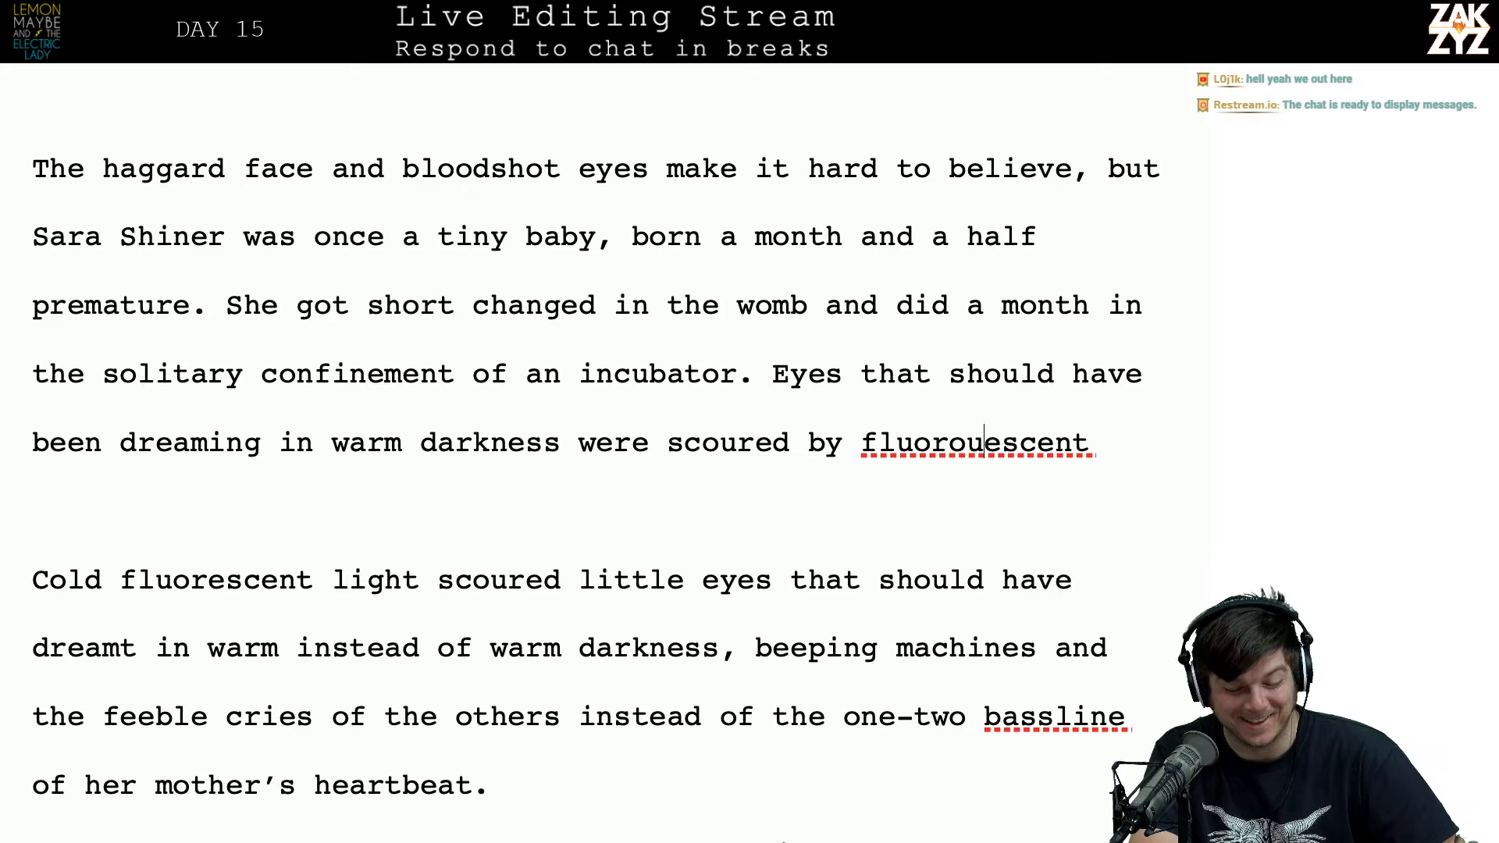
pyautogui.press('BackSpace')
pyautogui.press('Down')
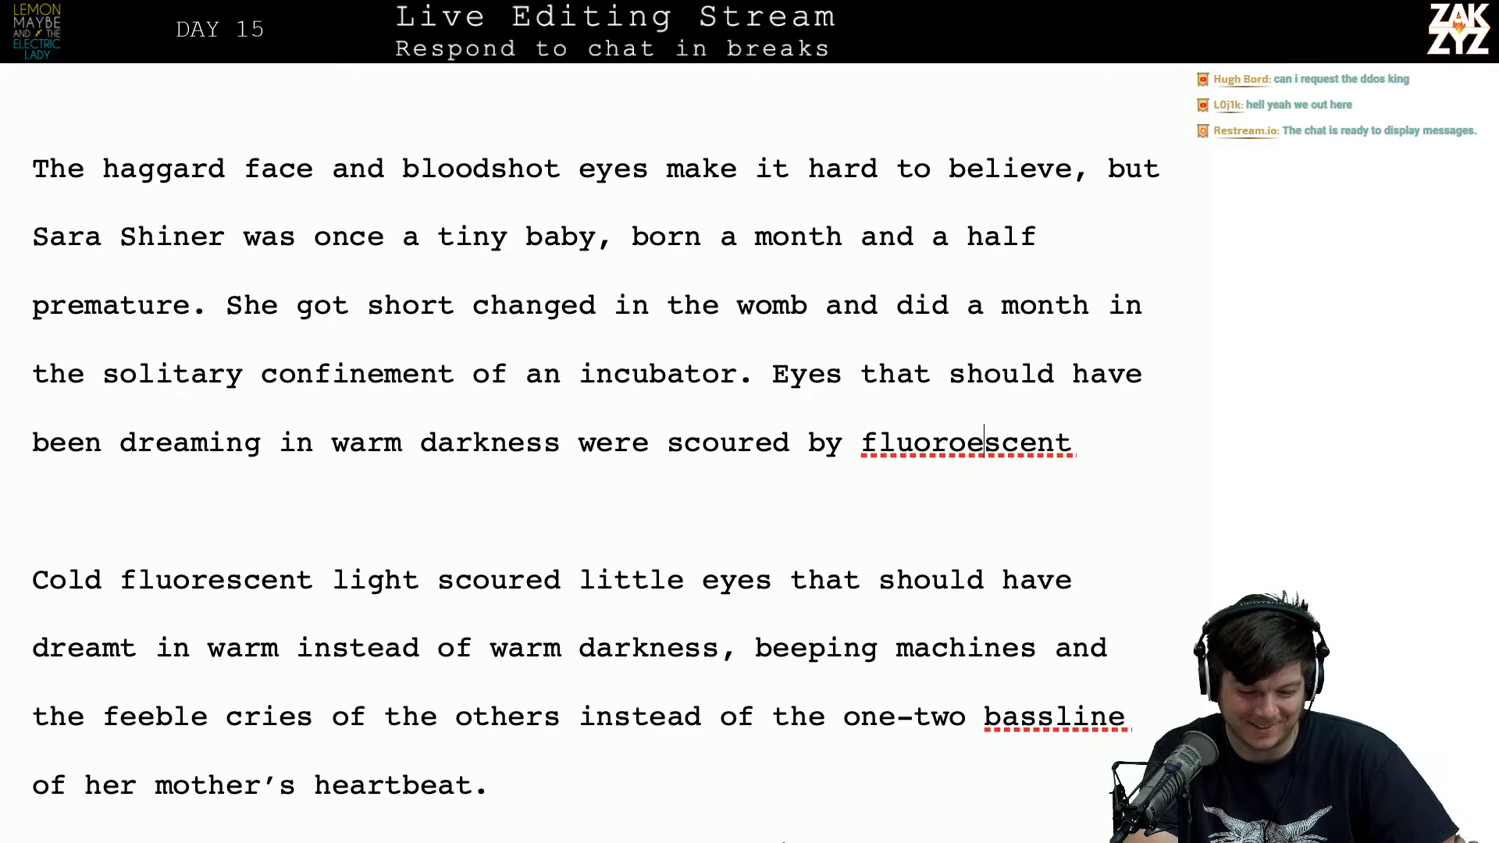
pyautogui.rightClick(961, 462)
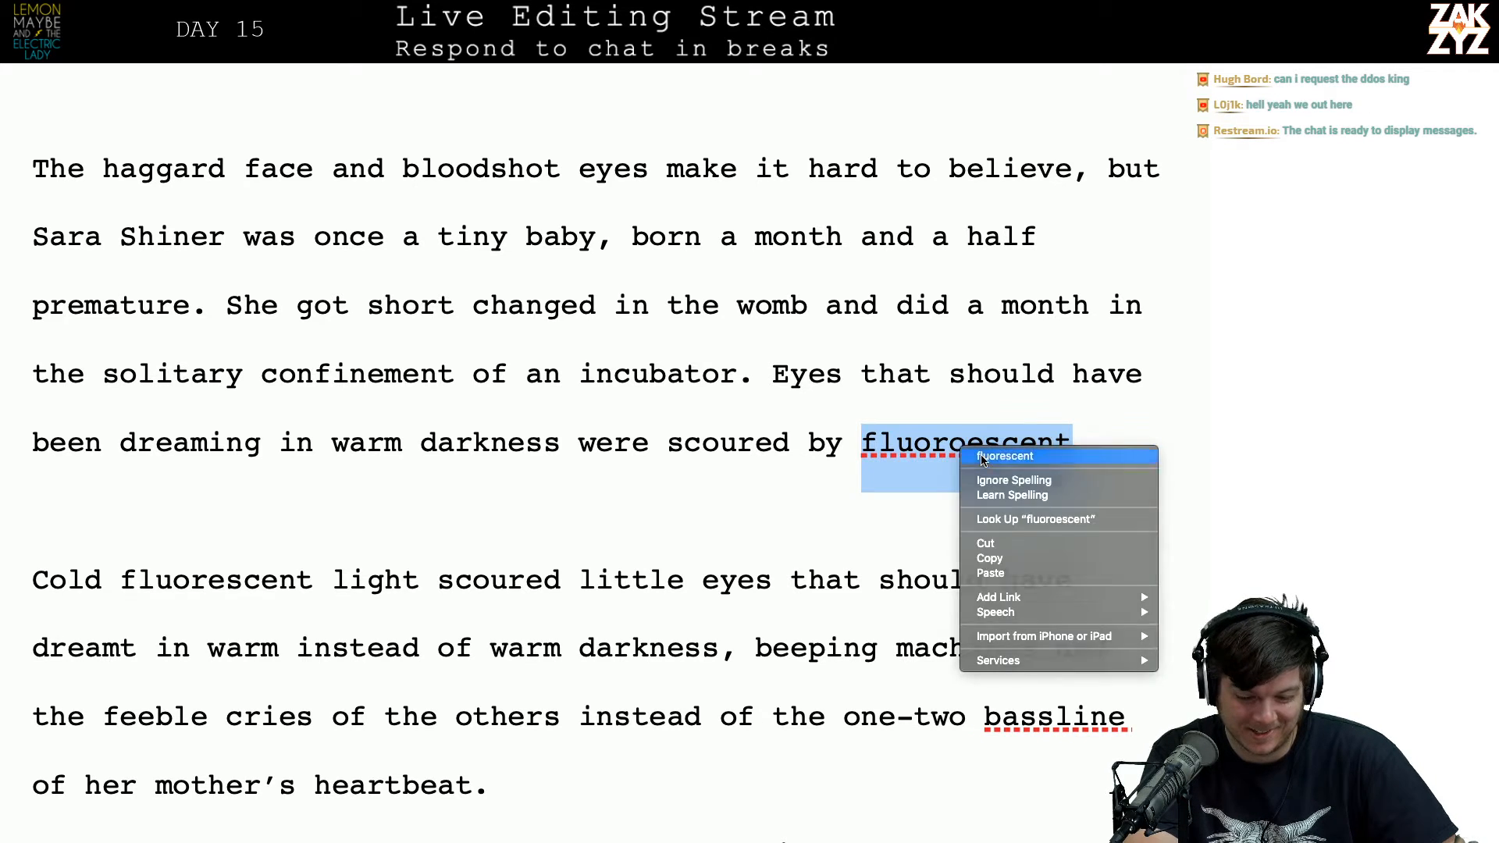
pyautogui.click(980, 458)
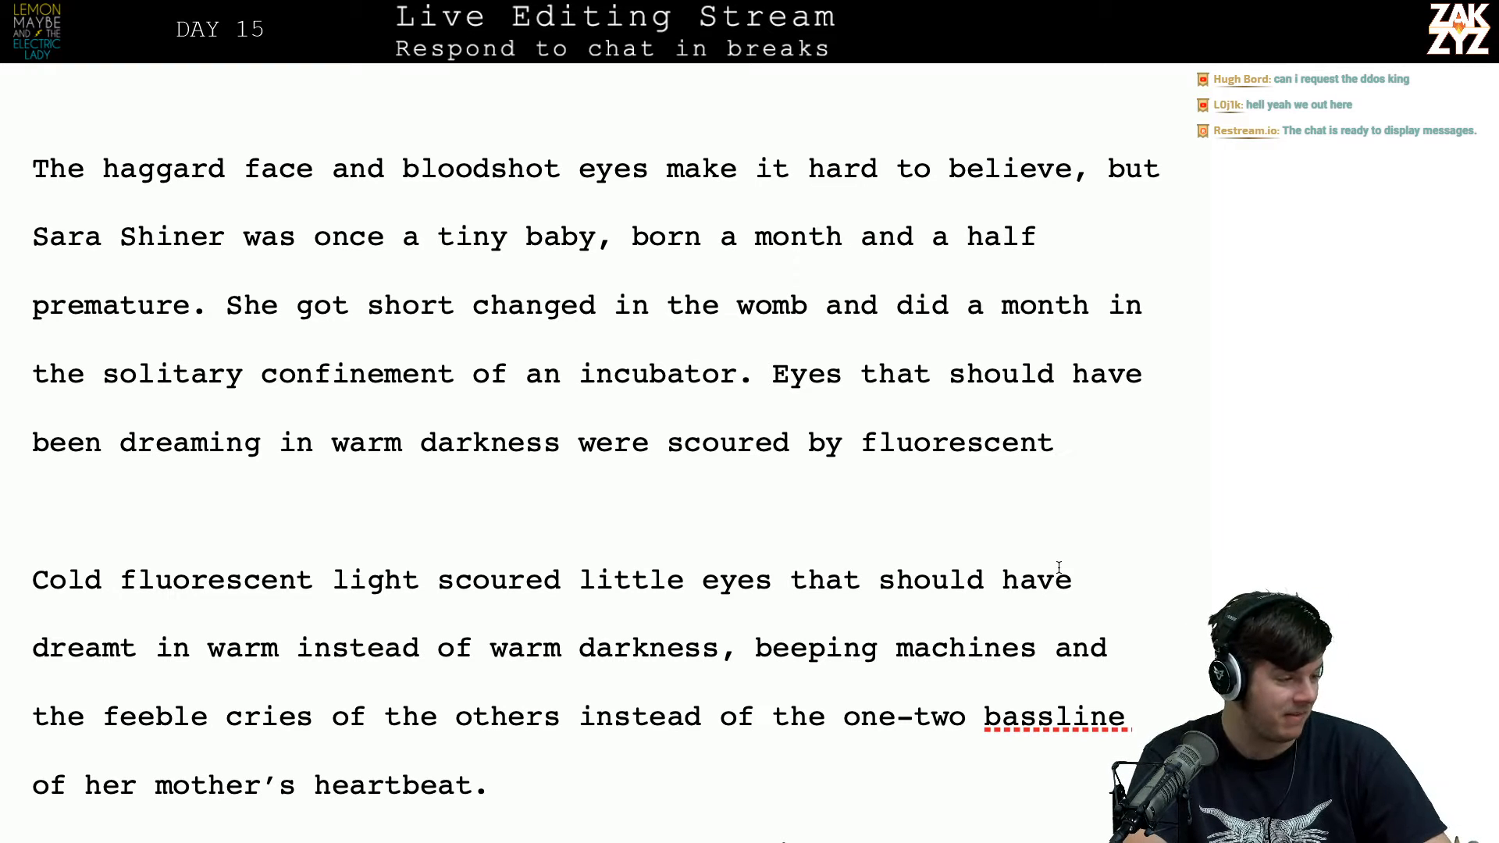
# Step: Insert "dreamt in" after "Eyes that should have", before "been dreaming in warm darkness"
pyautogui.scroll(-1, 1059, 568)
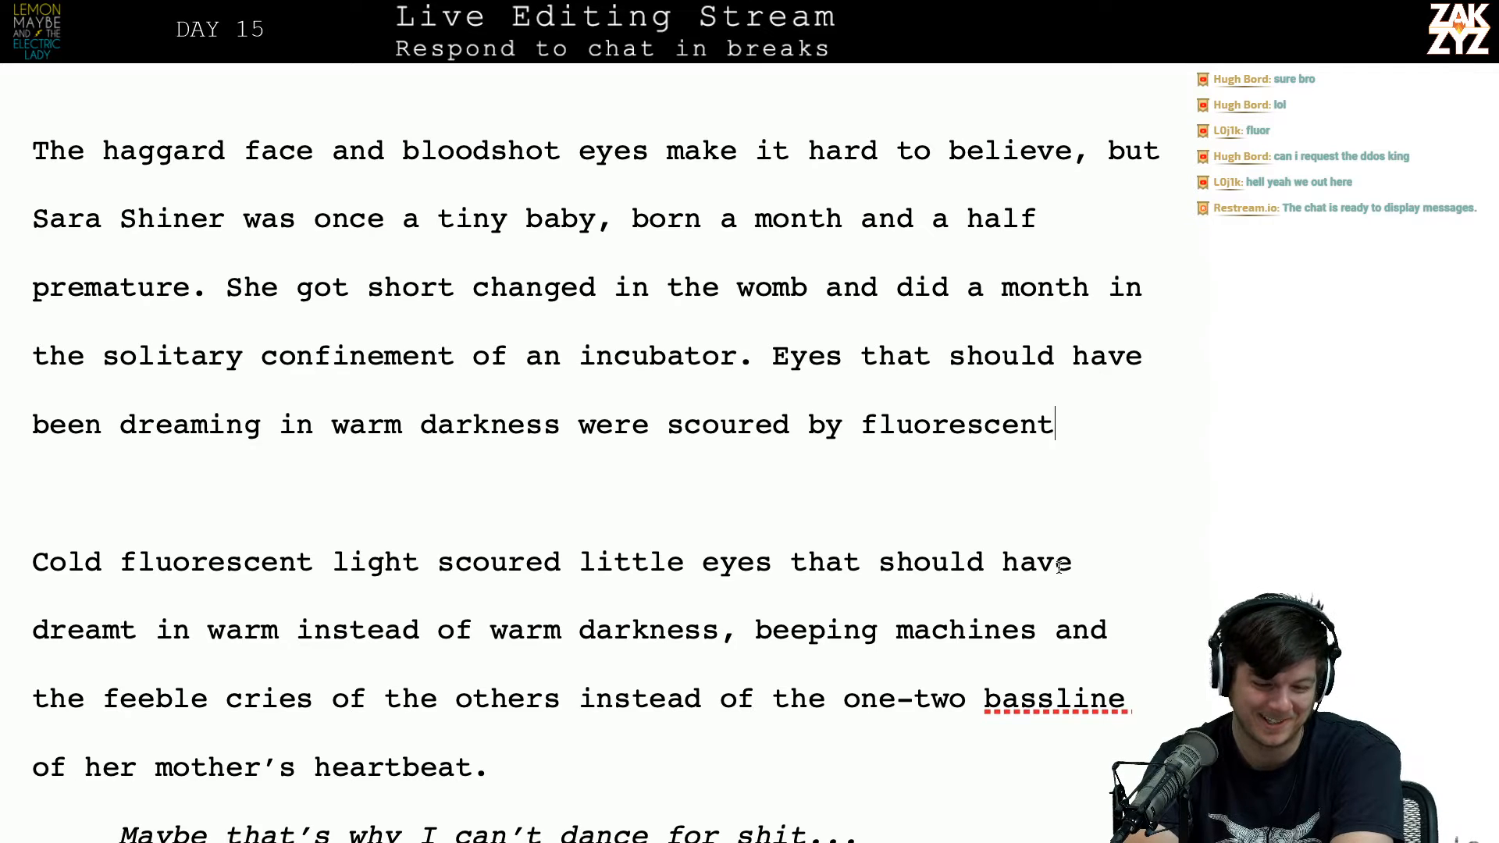
pyautogui.scroll(-1, 1059, 567)
pyautogui.scroll(2, 1059, 567)
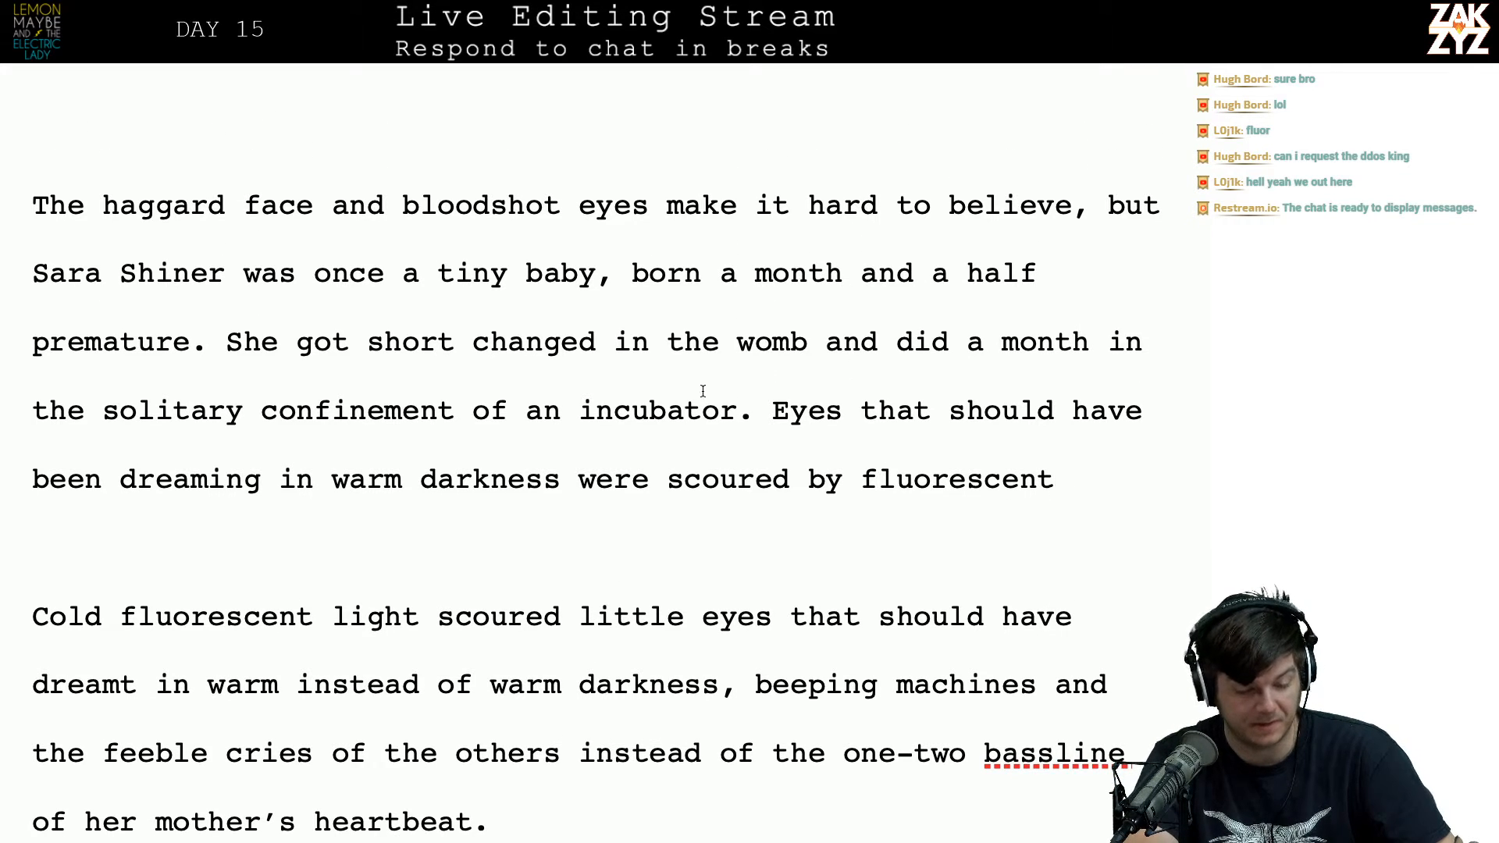
pyautogui.click(527, 410)
pyautogui.press('Right')
pyautogui.press('Right')
pyautogui.press('Right')
pyautogui.press('Right')
pyautogui.press('Right')
pyautogui.press('Right')
pyautogui.press('Right')
pyautogui.press('Right')
pyautogui.press('Right')
pyautogui.press('Right')
pyautogui.press('Right')
pyautogui.press('Right')
pyautogui.press('Right')
pyautogui.press('Left')
pyautogui.press('Right')
pyautogui.press('Down')
pyautogui.press('Left')
pyautogui.press('Left')
pyautogui.press('Left')
pyautogui.press('Left')
pyautogui.press('Left')
pyautogui.press('Left')
pyautogui.press('Left')
pyautogui.press('Left')
pyautogui.press('Left')
pyautogui.press('Left')
pyautogui.press('Left')
pyautogui.press('Left')
pyautogui.press('Left')
pyautogui.press('Left')
pyautogui.press('Left')
pyautogui.press('Left')
pyautogui.press('Left')
pyautogui.press('Left')
pyautogui.press('Left')
pyautogui.press('Left')
pyautogui.press('Left')
pyautogui.press('Left')
pyautogui.press('Left')
pyautogui.press('Left')
pyautogui.press('Left')
pyautogui.press('Left')
pyautogui.press('Left')
pyautogui.press('Left')
pyautogui.press('Left')
pyautogui.press('Left')
pyautogui.press('Left')
pyautogui.press('Left')
pyautogui.press('Left')
pyautogui.press('Left')
pyautogui.press('Left')
pyautogui.press('Left')
pyautogui.press('Left')
pyautogui.press('Left')
pyautogui.write('der')
pyautogui.press('BackSpace')
pyautogui.press('BackSpace')
pyautogui.write('reamt in')
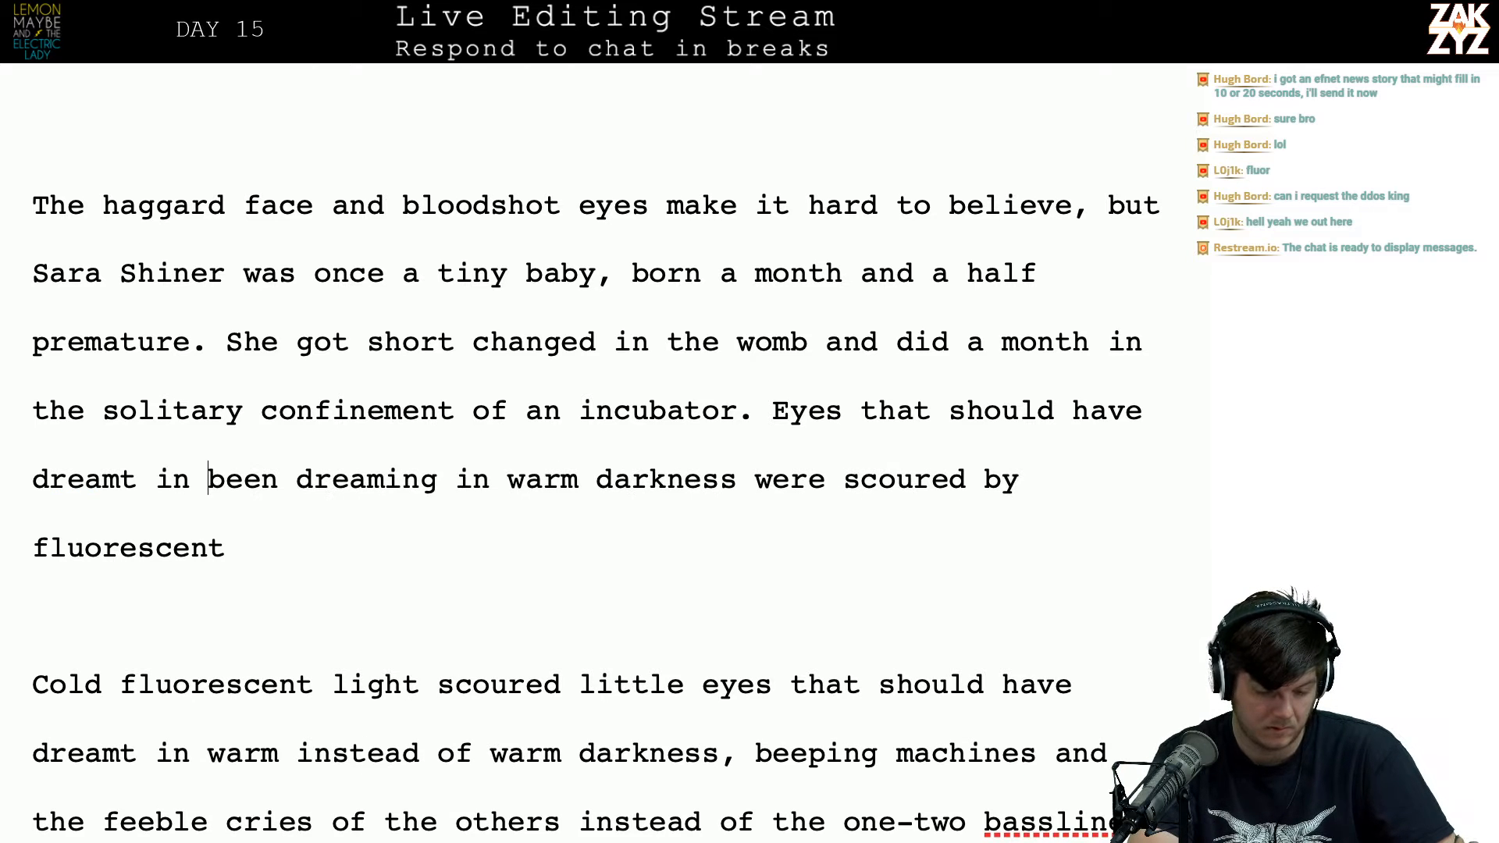
# Step: Replace "been dreaming in warm darkness were scoured by" with "squinted in cold" and end the sentence with "light." after "fluorescent"
pyautogui.hotkey('shift', 'Right')
pyautogui.hotkey('shift', 'Right')
pyautogui.hotkey('shift', 'Right')
pyautogui.hotkey('shift', 'Right')
pyautogui.hotkey('shift', 'Right')
pyautogui.hotkey('shift', 'Right')
pyautogui.hotkey('shift', 'Right')
pyautogui.hotkey('shift', 'Down')
pyautogui.hotkey('shift', 'Left')
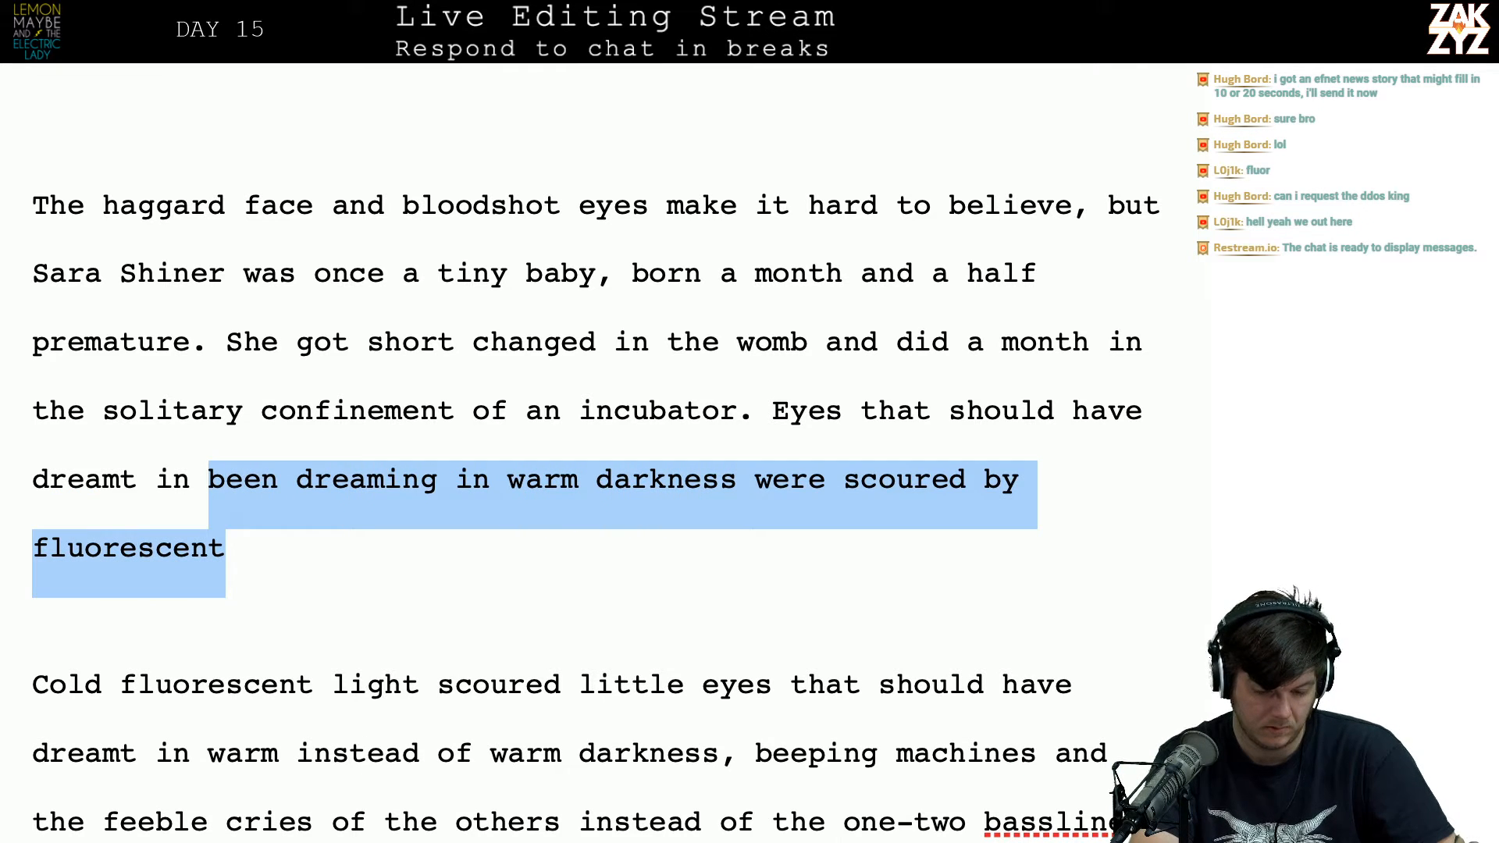
pyautogui.hotkey('shift', 'Left')
pyautogui.hotkey('shift', 'Left')
pyautogui.hotkey('shift', 'Left')
pyautogui.hotkey('shift', 'Left')
pyautogui.hotkey('shift', 'Left')
pyautogui.hotkey('shift', 'Left')
pyautogui.hotkey('shift', 'Left')
pyautogui.hotkey('shift', 'Left')
pyautogui.hotkey('shift', 'Left')
pyautogui.hotkey('shift', 'Left')
pyautogui.hotkey('shift', 'Left')
pyautogui.hotkey('shift', 'Left')
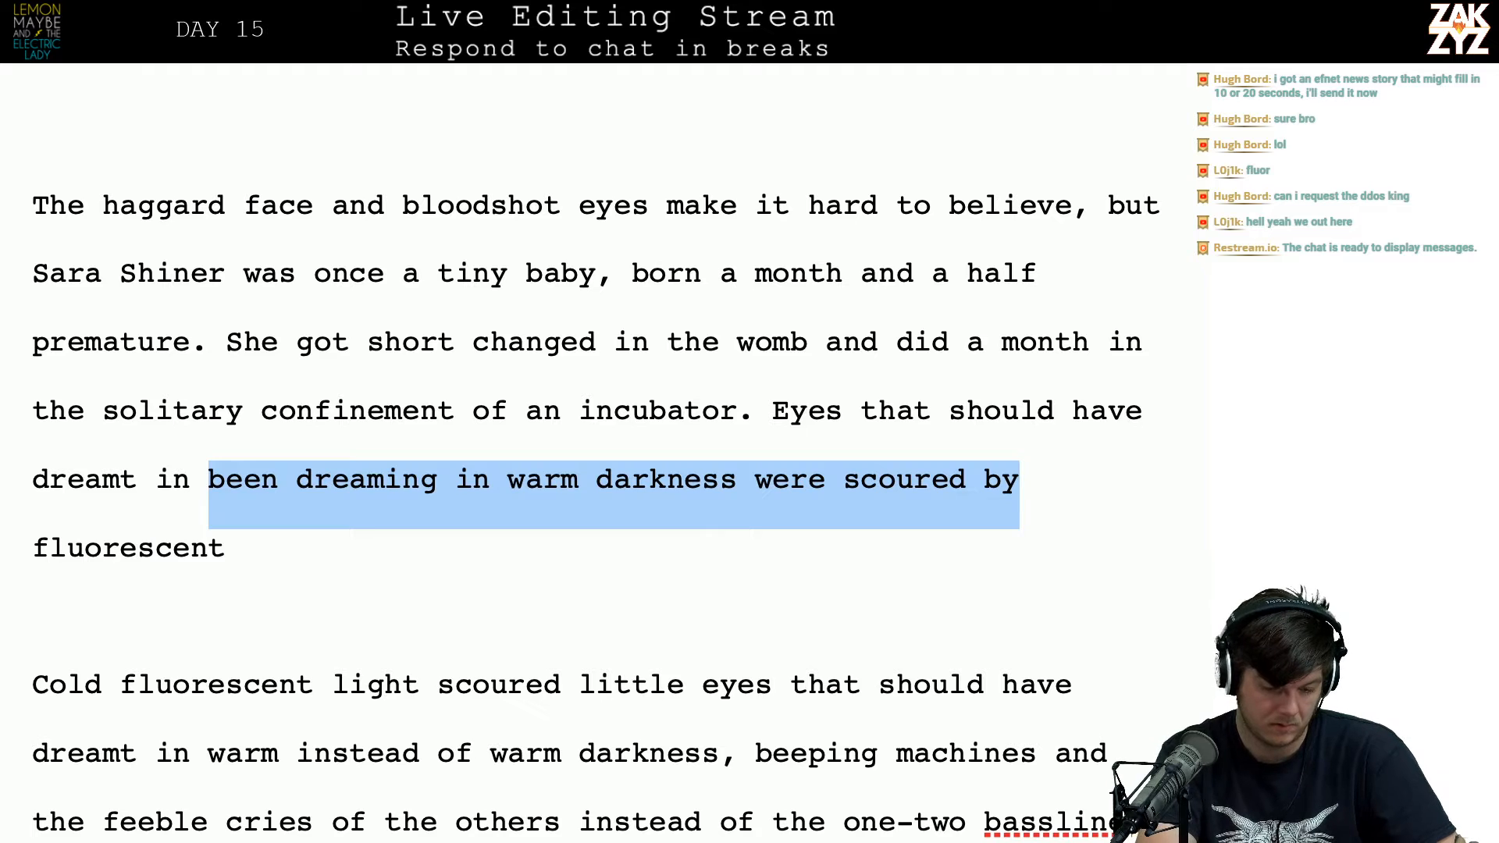
pyautogui.write('squinted in cold fluorescent')
pyautogui.press('End')
pyautogui.press('BackSpace')
pyautogui.write('light. ')
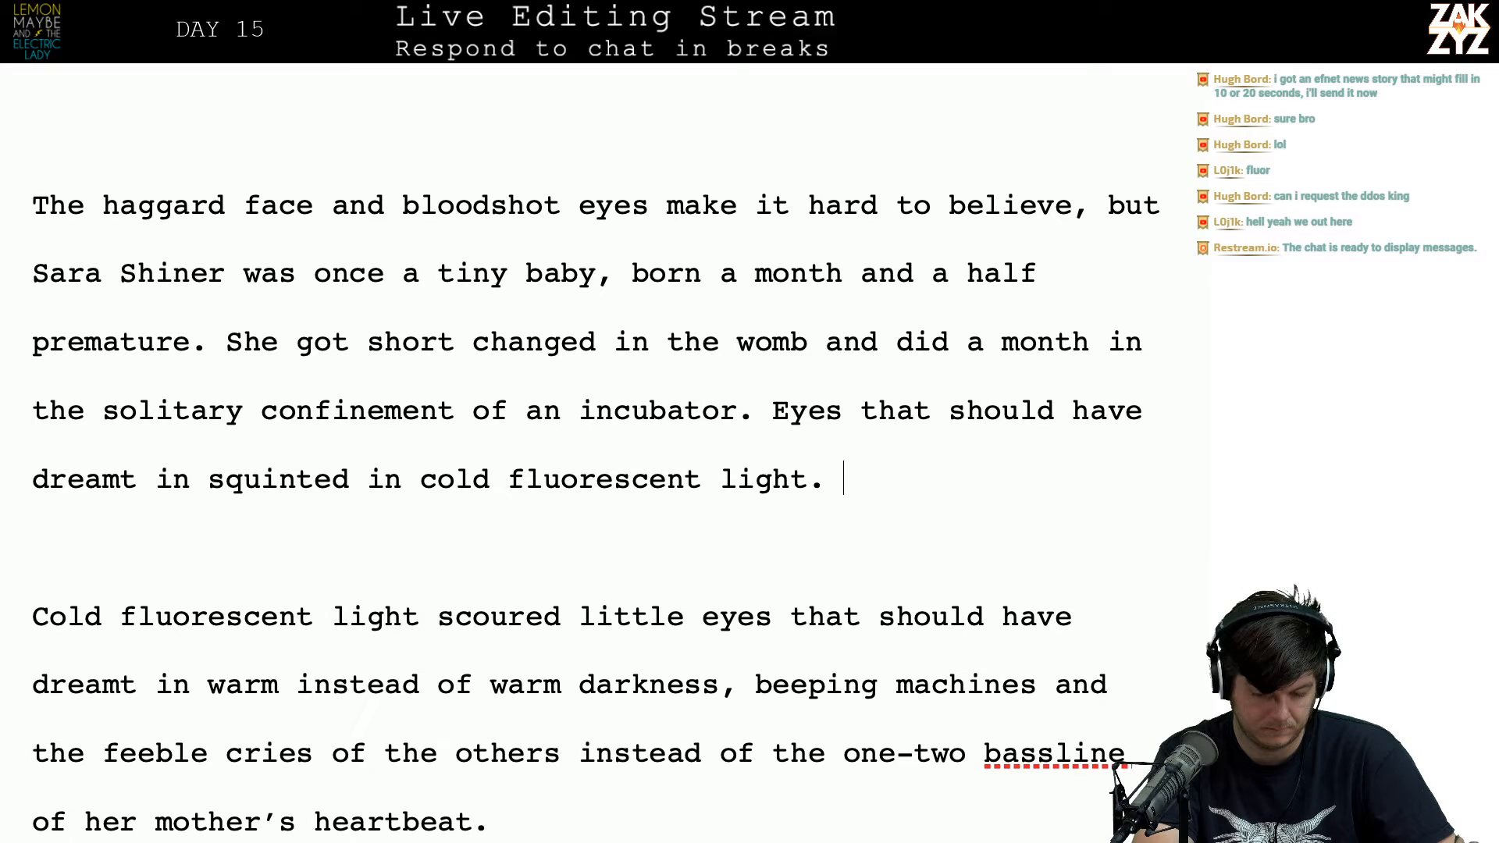
# Step: Begin the next sentence with "Beeping machines and the feeble cries of the others rang in her ears instead of the"
pyautogui.write('Beepi')
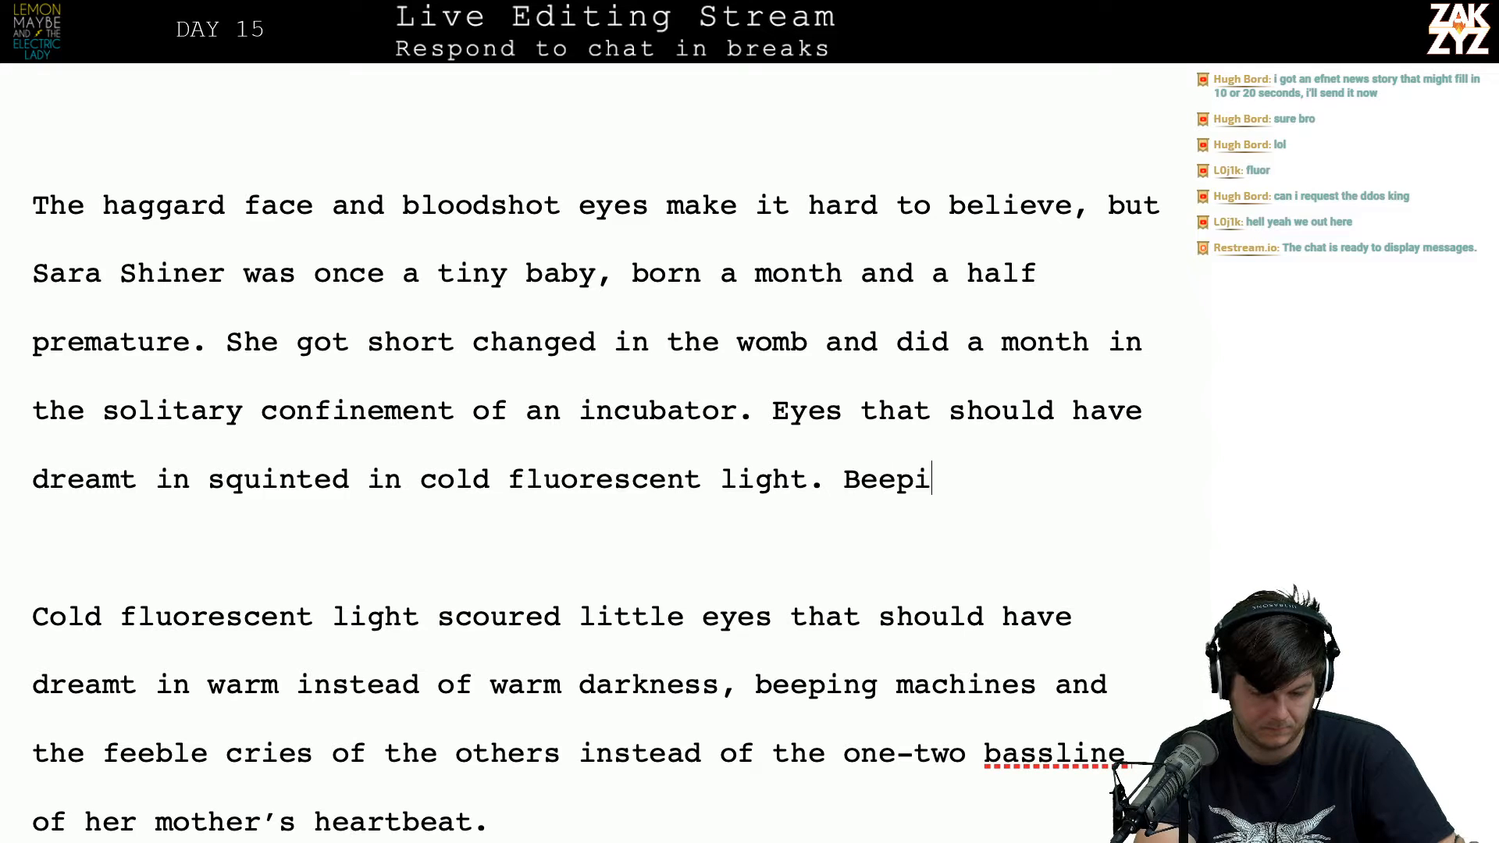
pyautogui.write('ng machines and the')
pyautogui.write(' feeble cr')
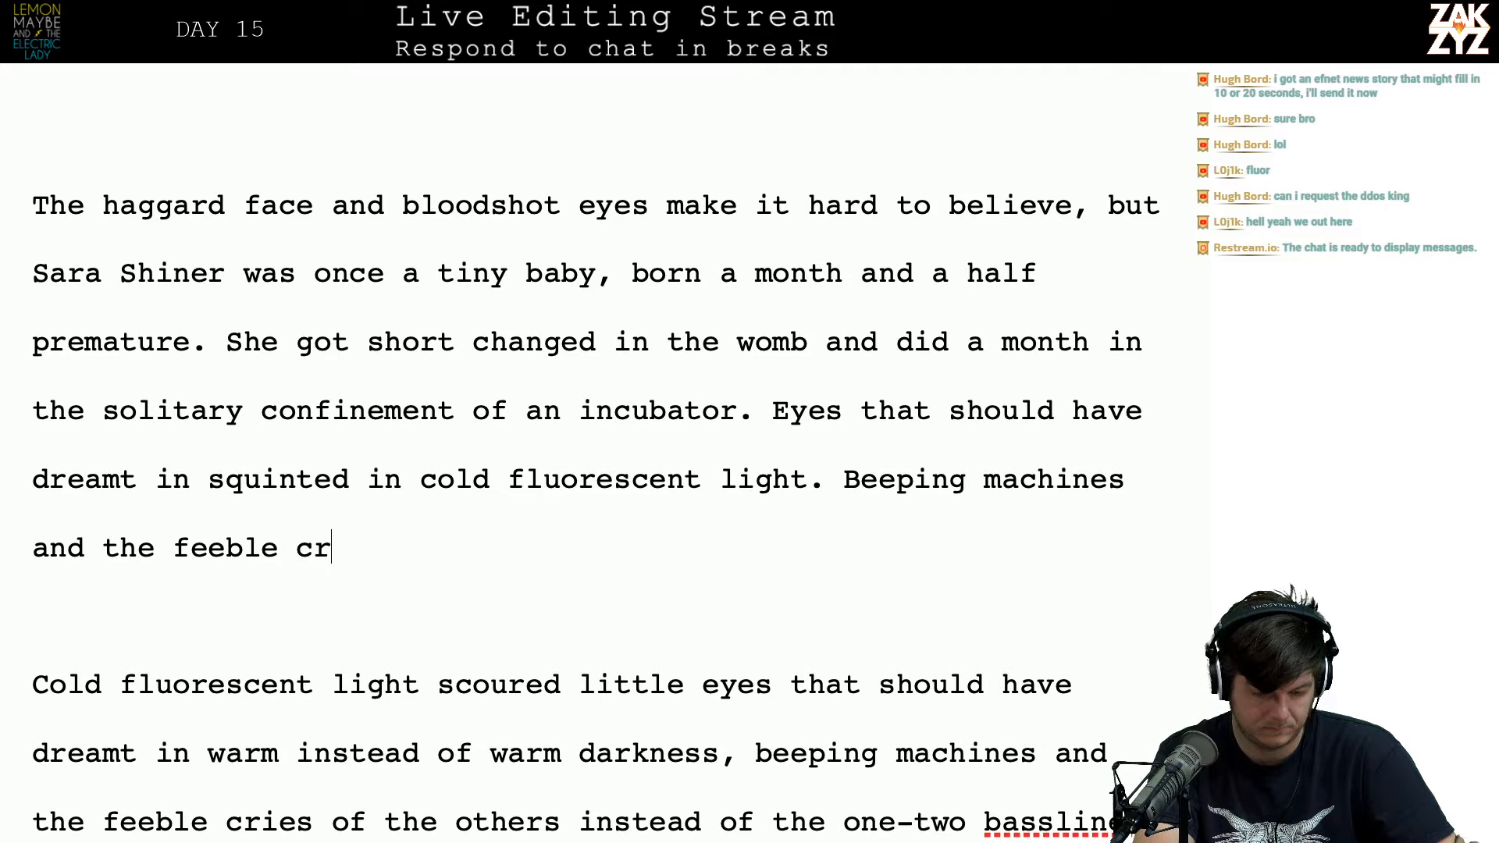
pyautogui.write('ies of the others rang in her ears instead ')
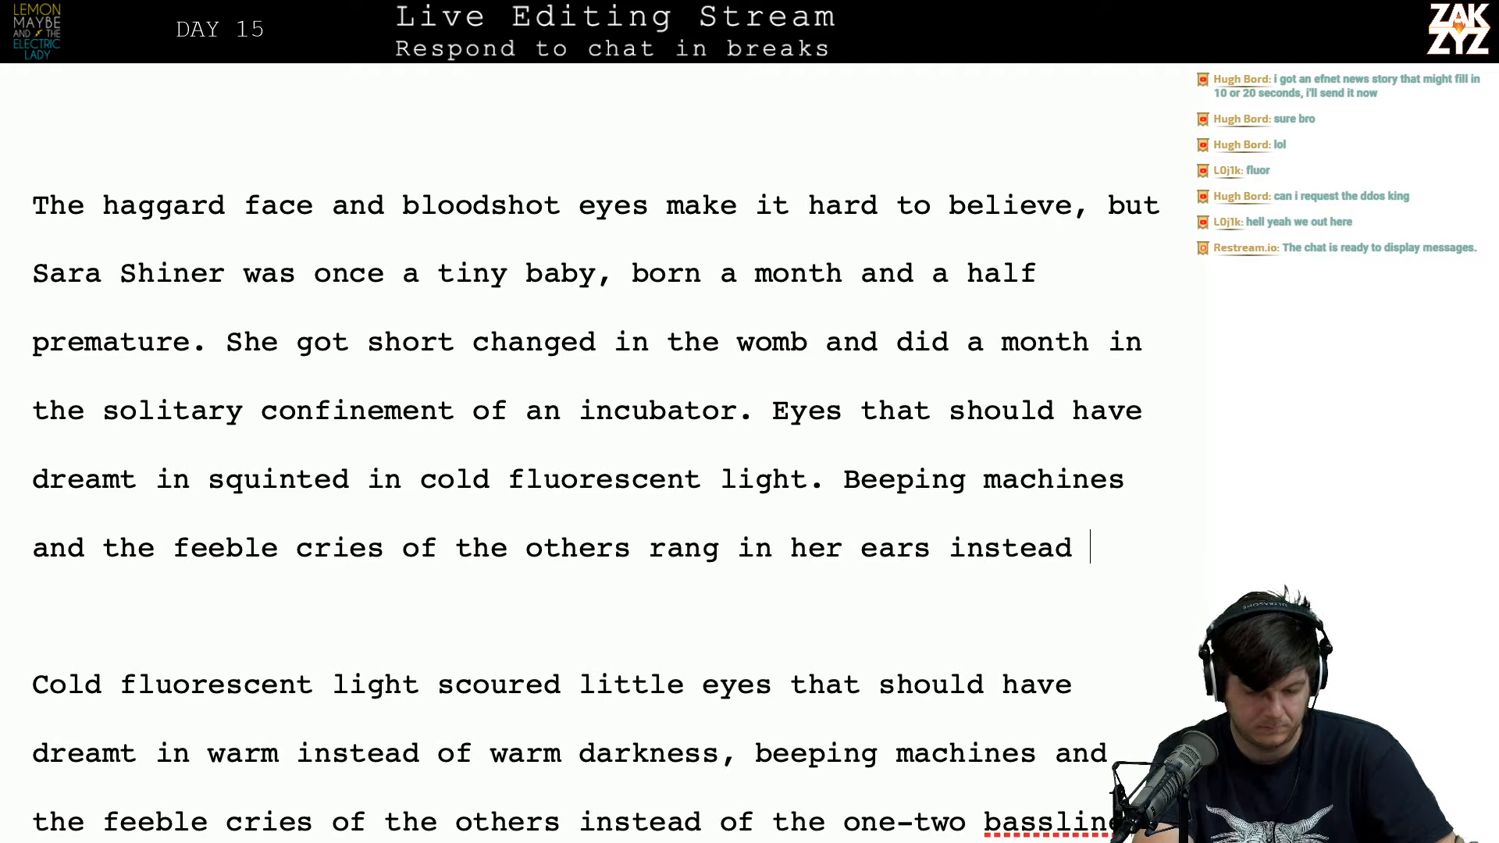
pyautogui.write('of the')
# Step: Delete the paragraph break and old text from "Cold fluorescent light" through "instead of the", joining the new sentence to "one-two bassline"
pyautogui.hotkey('shift', 'ctrl', 'Right')
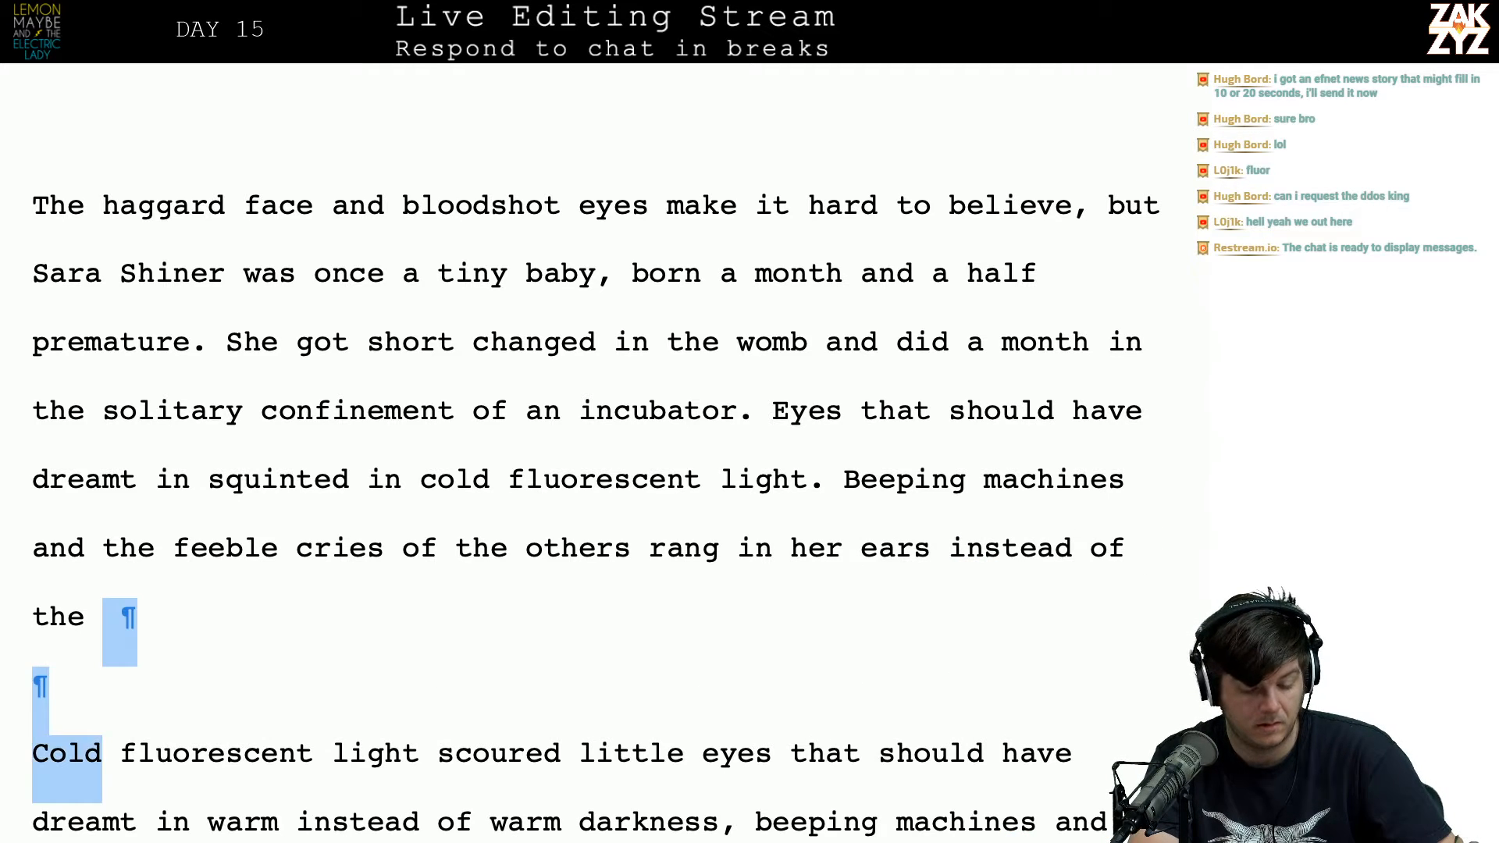
pyautogui.hotkey('shift', 'Down')
pyautogui.hotkey('shift', 'Down')
pyautogui.hotkey('shift', 'Up')
pyautogui.hotkey('shift', 'Down')
pyautogui.hotkey('shift', 'Right')
pyautogui.hotkey('shift', 'Right')
pyautogui.hotkey('shift', 'Right')
pyautogui.hotkey('shift', 'Right')
pyautogui.hotkey('shift', 'Right')
pyautogui.hotkey('shift', 'Right')
pyautogui.hotkey('shift', 'Right')
pyautogui.hotkey('shift', 'Right')
pyautogui.hotkey('shift', 'Right')
pyautogui.hotkey('shift', 'Right')
pyautogui.hotkey('shift', 'Right')
pyautogui.hotkey('shift', 'Right')
pyautogui.hotkey('shift', 'Right')
pyautogui.hotkey('shift', 'Right')
pyautogui.hotkey('shift', 'Right')
pyautogui.hotkey('shift', 'Right')
pyautogui.hotkey('shift', 'Right')
pyautogui.hotkey('shift', 'Right')
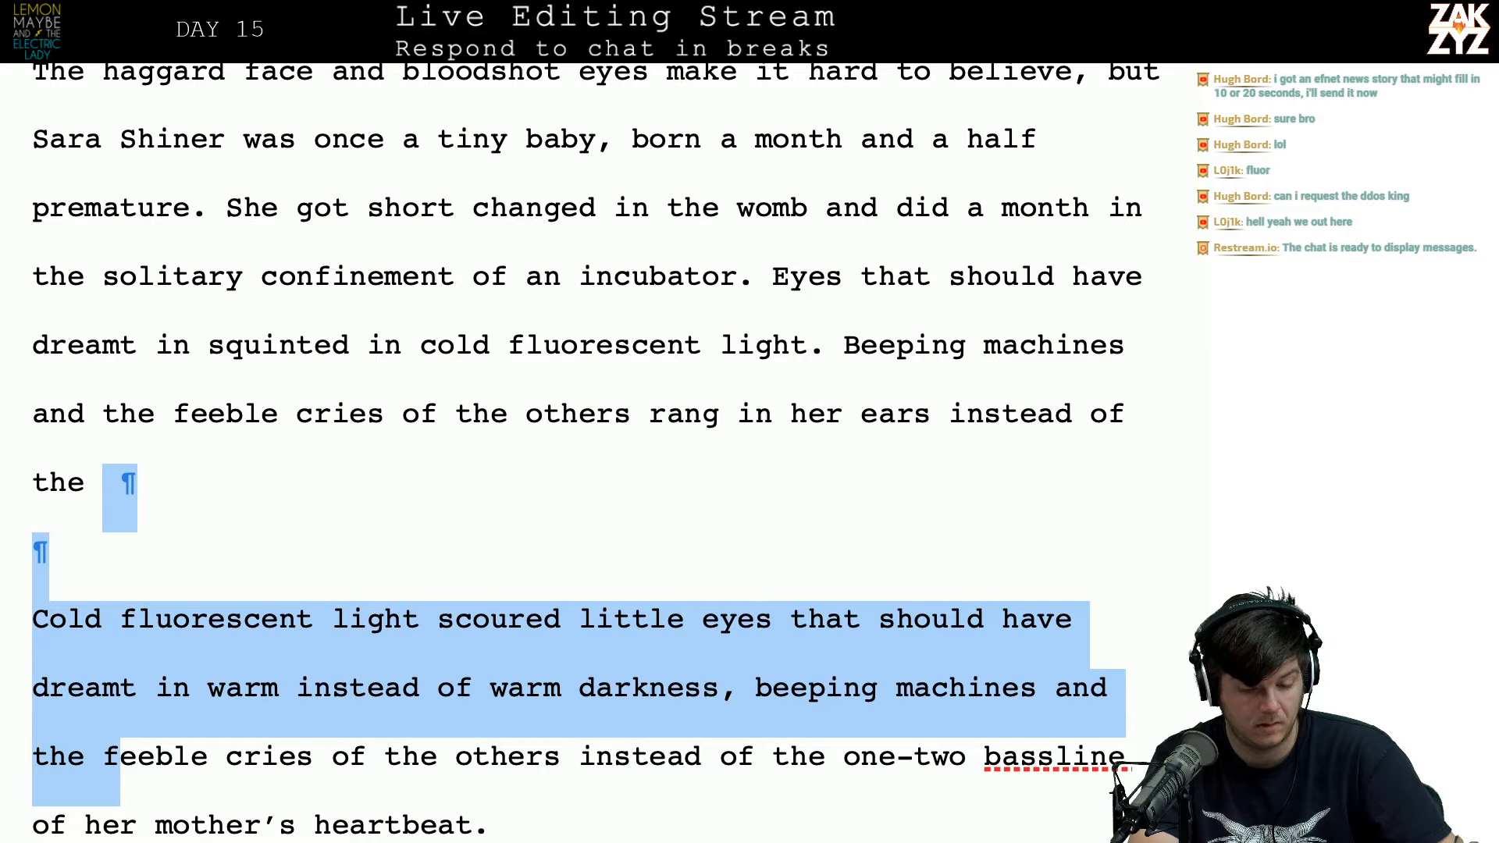
pyautogui.hotkey('shift', 'Right')
pyautogui.hotkey('shift', 'Right')
pyautogui.hotkey('shift', 'Right')
pyautogui.hotkey('shift', 'Right')
pyautogui.hotkey('shift', 'Right')
pyautogui.hotkey('shift', 'Right')
pyautogui.hotkey('shift', 'Right')
pyautogui.hotkey('shift', 'Right')
pyautogui.hotkey('shift', 'Right')
pyautogui.hotkey('shift', 'Right')
pyautogui.hotkey('shift', 'Right')
pyautogui.hotkey('shift', 'Right')
pyautogui.hotkey('shift', 'Right')
pyautogui.hotkey('shift', 'Right')
pyautogui.hotkey('shift', 'Right')
pyautogui.hotkey('shift', 'Right')
pyautogui.hotkey('shift', 'Right')
pyautogui.hotkey('shift', 'Right')
pyautogui.hotkey('shift', 'Right')
pyautogui.hotkey('shift', 'Right')
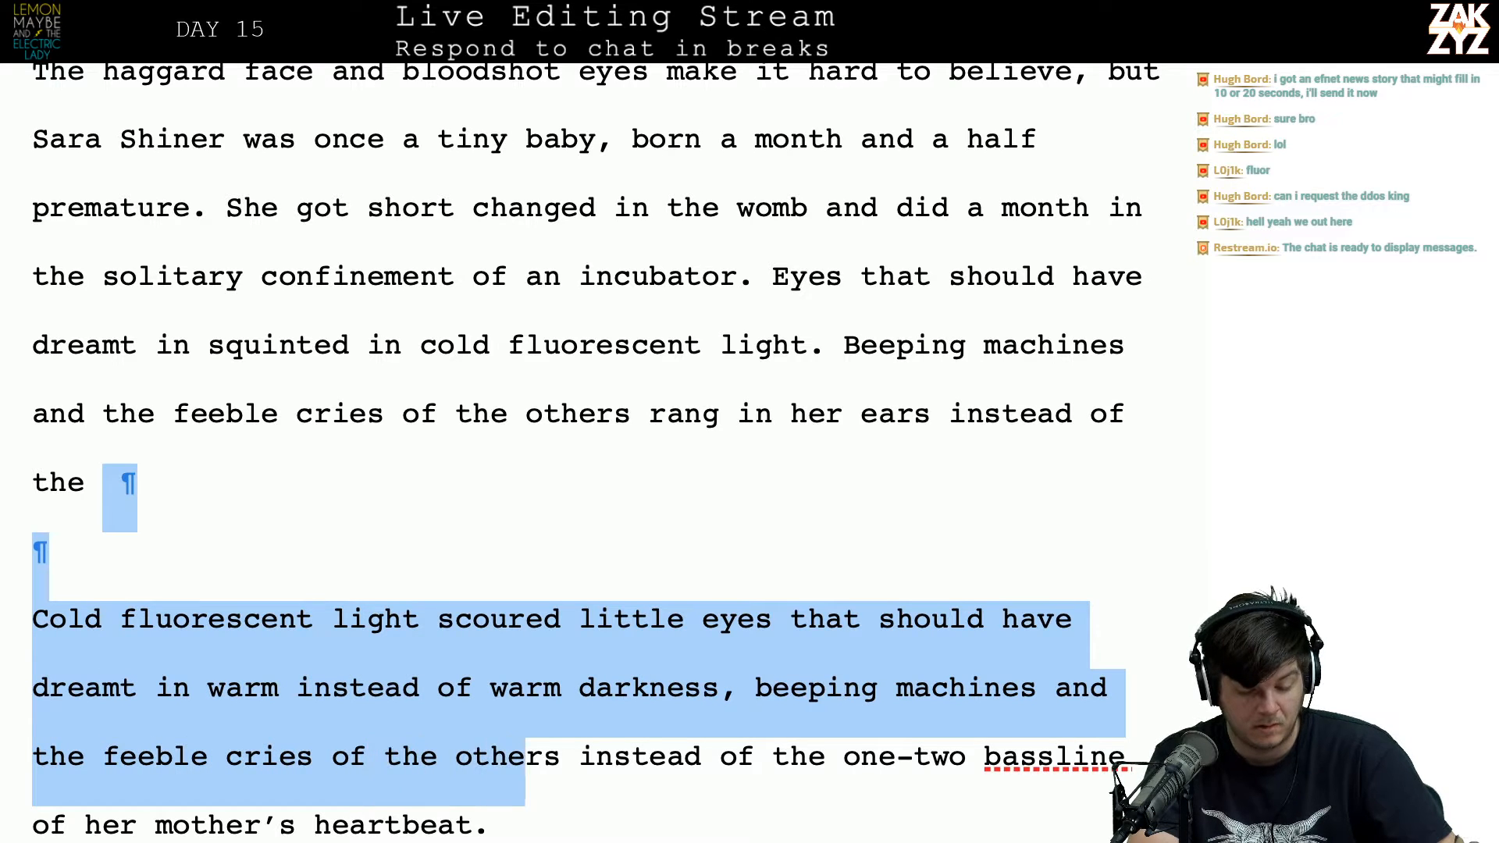
pyautogui.hotkey('shift', 'Right')
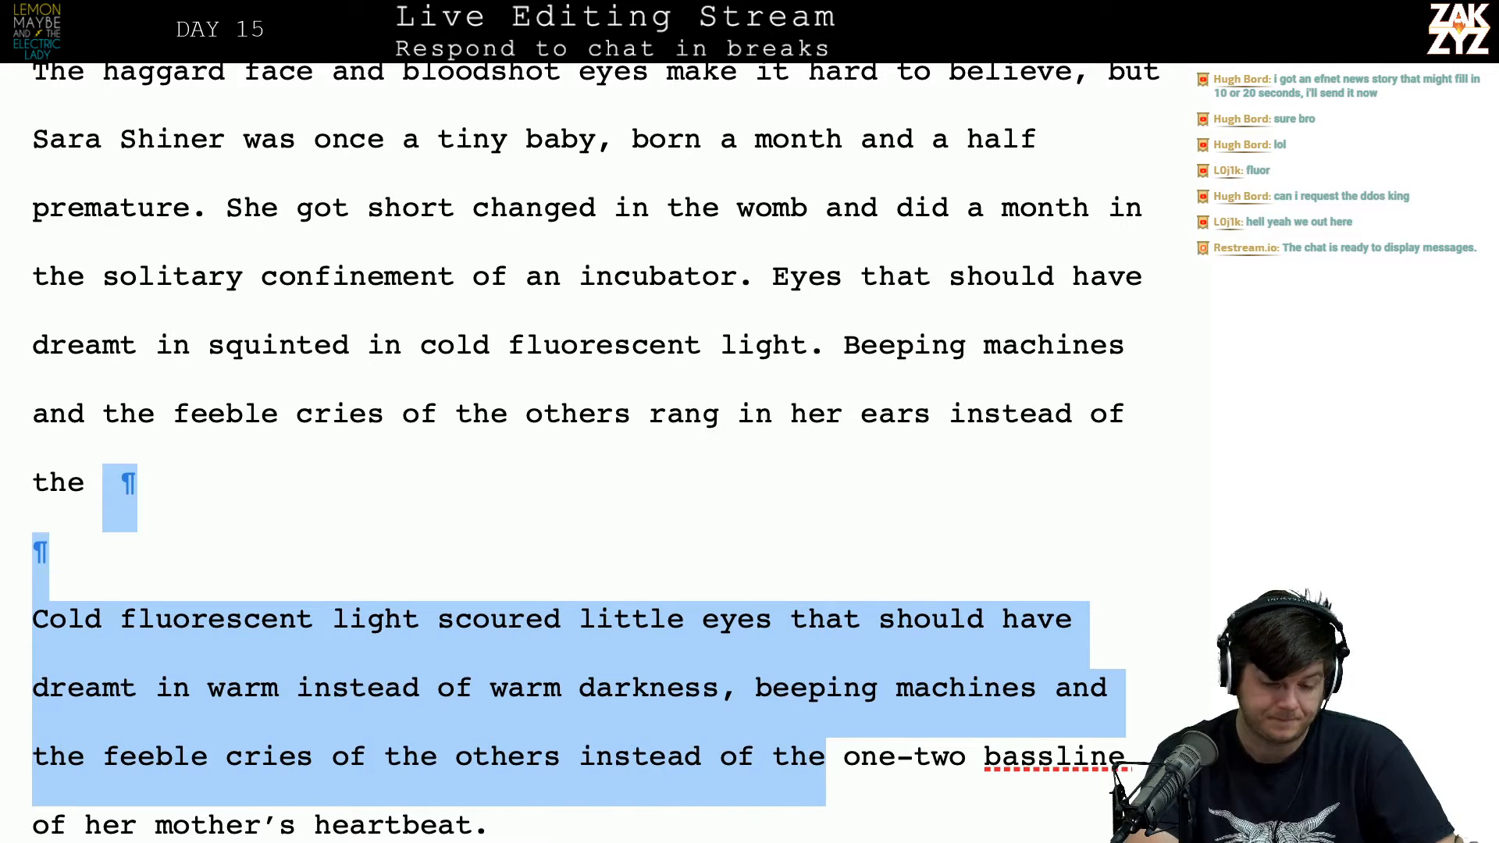
pyautogui.hotkey('shift', 'Right')
pyautogui.press('Delete')
# Step: Insert "warm darkness" after "dreamt in" in the sentence about the baby's eyes
pyautogui.scroll(1, 594, 453)
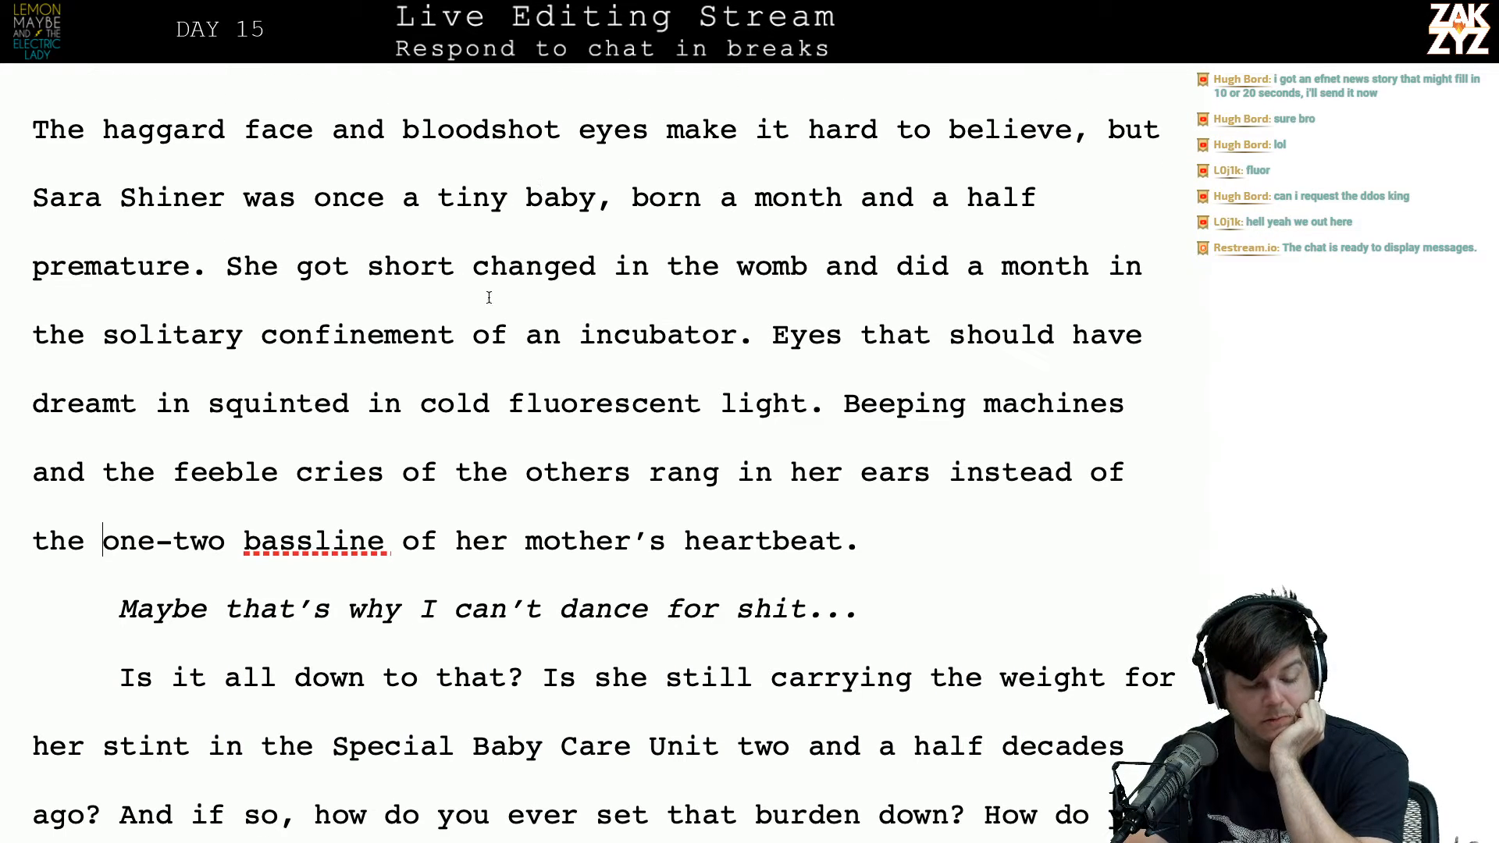
pyautogui.click(223, 403)
pyautogui.press('Left')
pyautogui.press('Left')
pyautogui.press('Left')
pyautogui.press('Left')
pyautogui.press('Left')
pyautogui.press('Right')
pyautogui.press('Right')
pyautogui.press('Right')
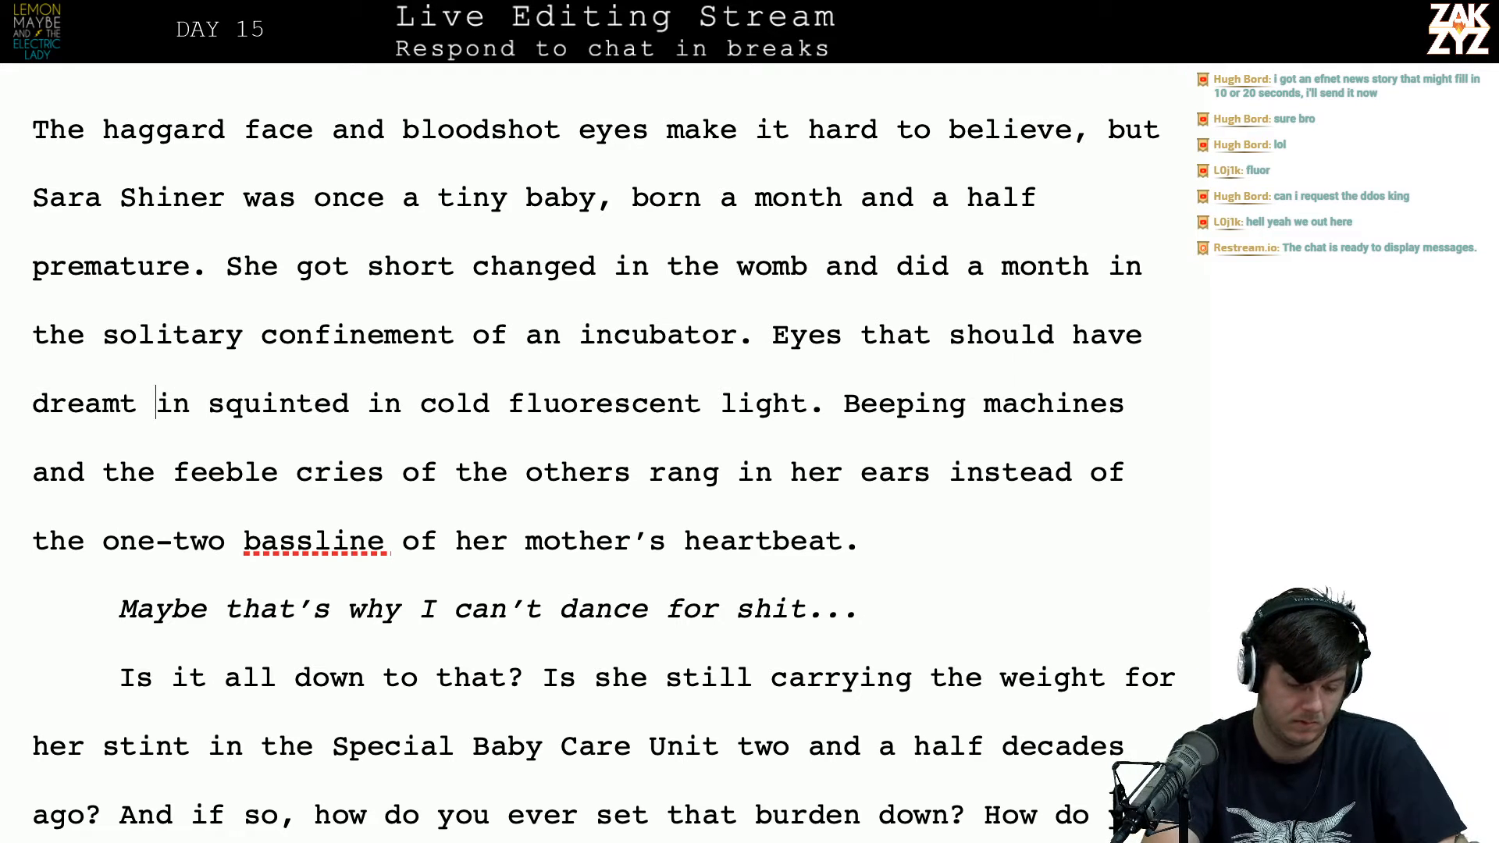
pyautogui.write('warm d')
pyautogui.write('arkness')
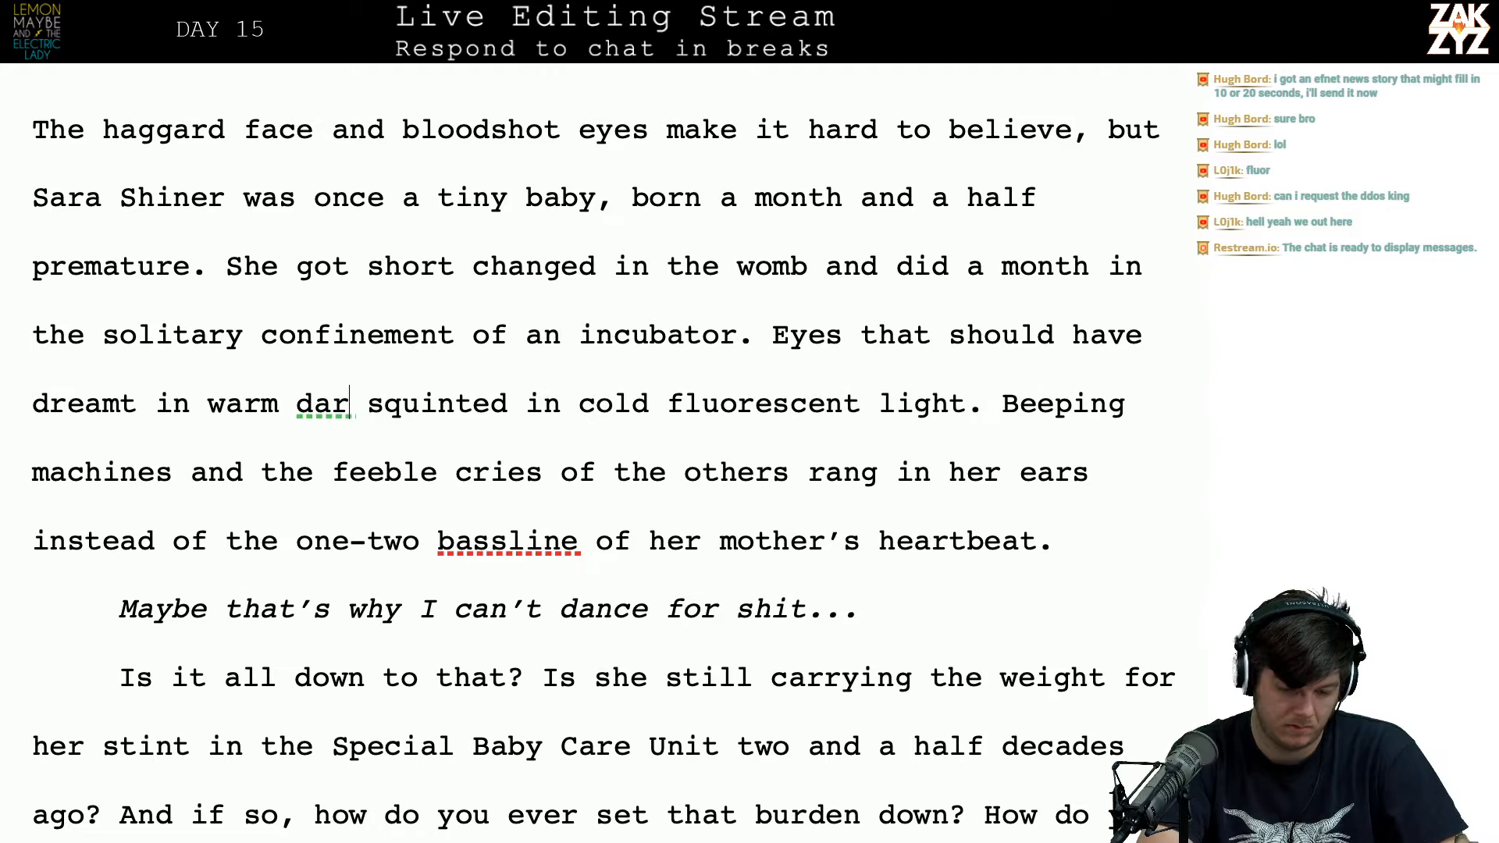
# Step: Replace "in" with "against" between "squinted" and "cold fluorescent light"
pyautogui.press('Right')
pyautogui.press('Right')
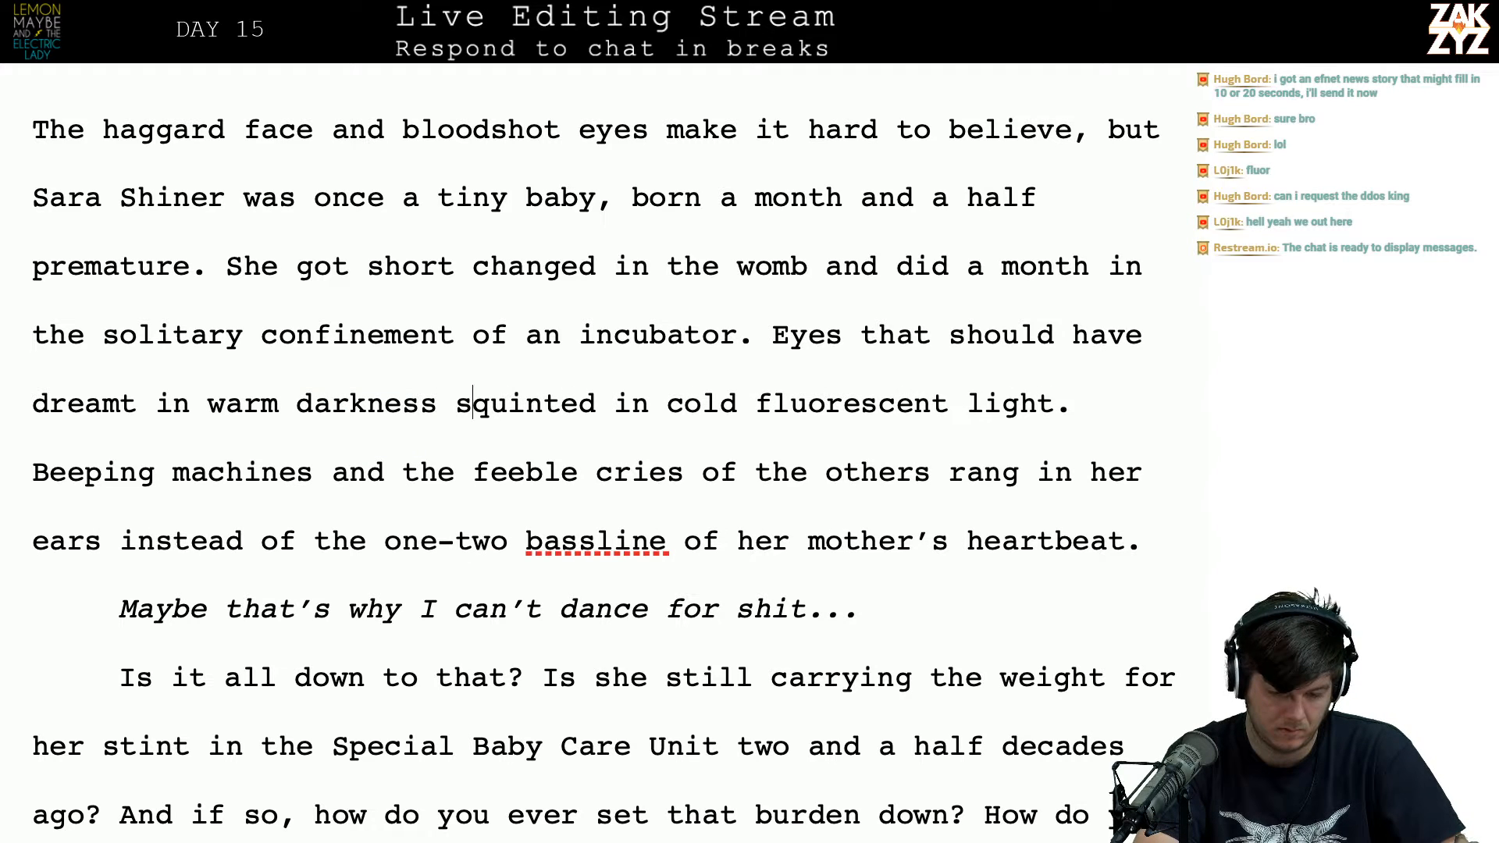
pyautogui.press('Right')
pyautogui.press('Right')
pyautogui.press('BackSpace')
pyautogui.press('BackSpace')
pyautogui.write('against')
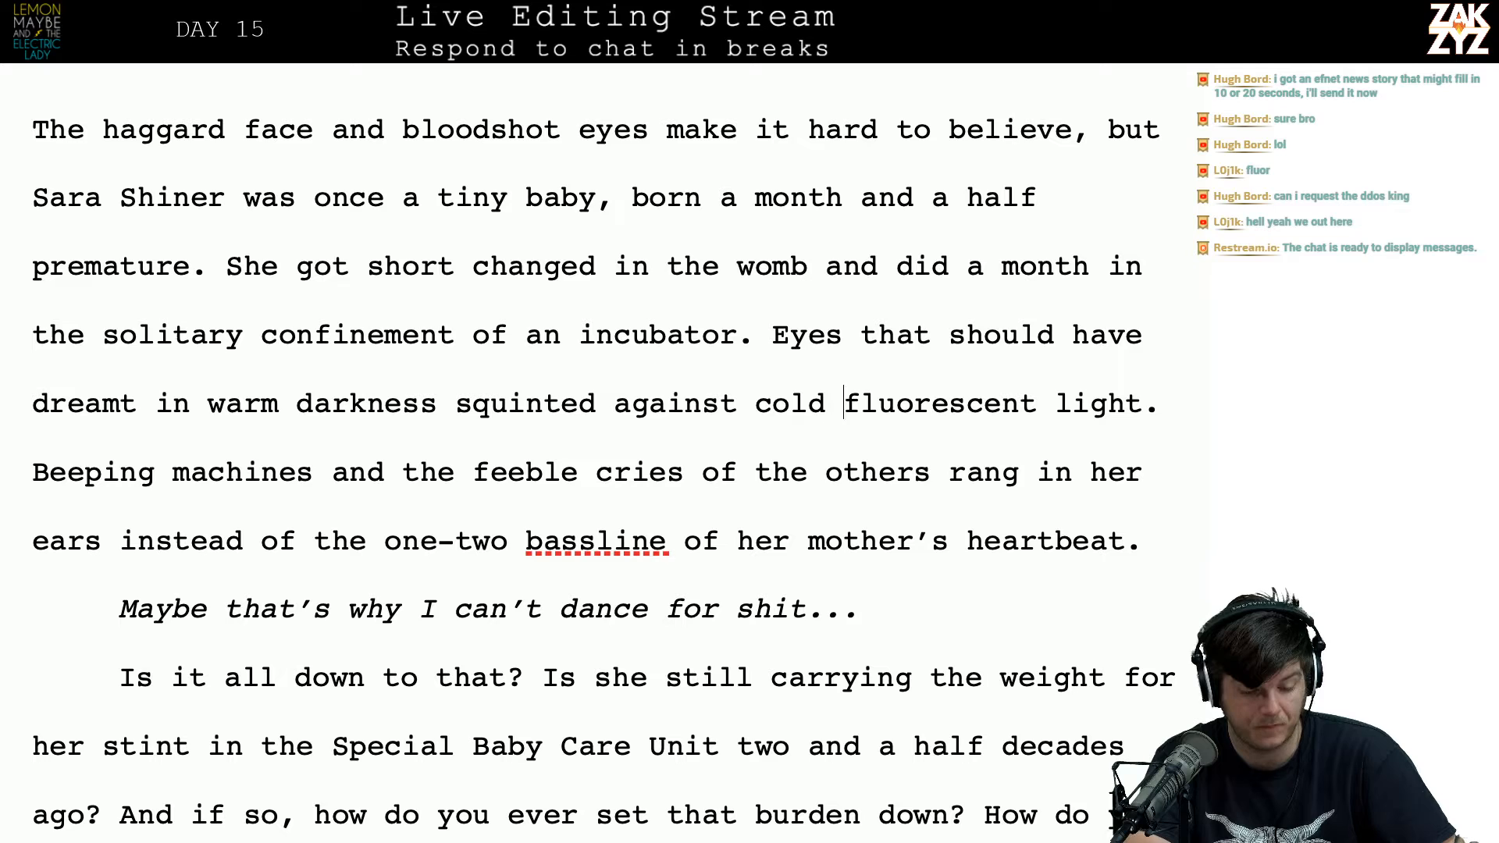
# Step: Proofread the revised sentence about beeping machines and the mother's heartbeat, through to the italic line below it
pyautogui.press('Right')
pyautogui.press('Right')
pyautogui.press('Right')
pyautogui.press('Down')
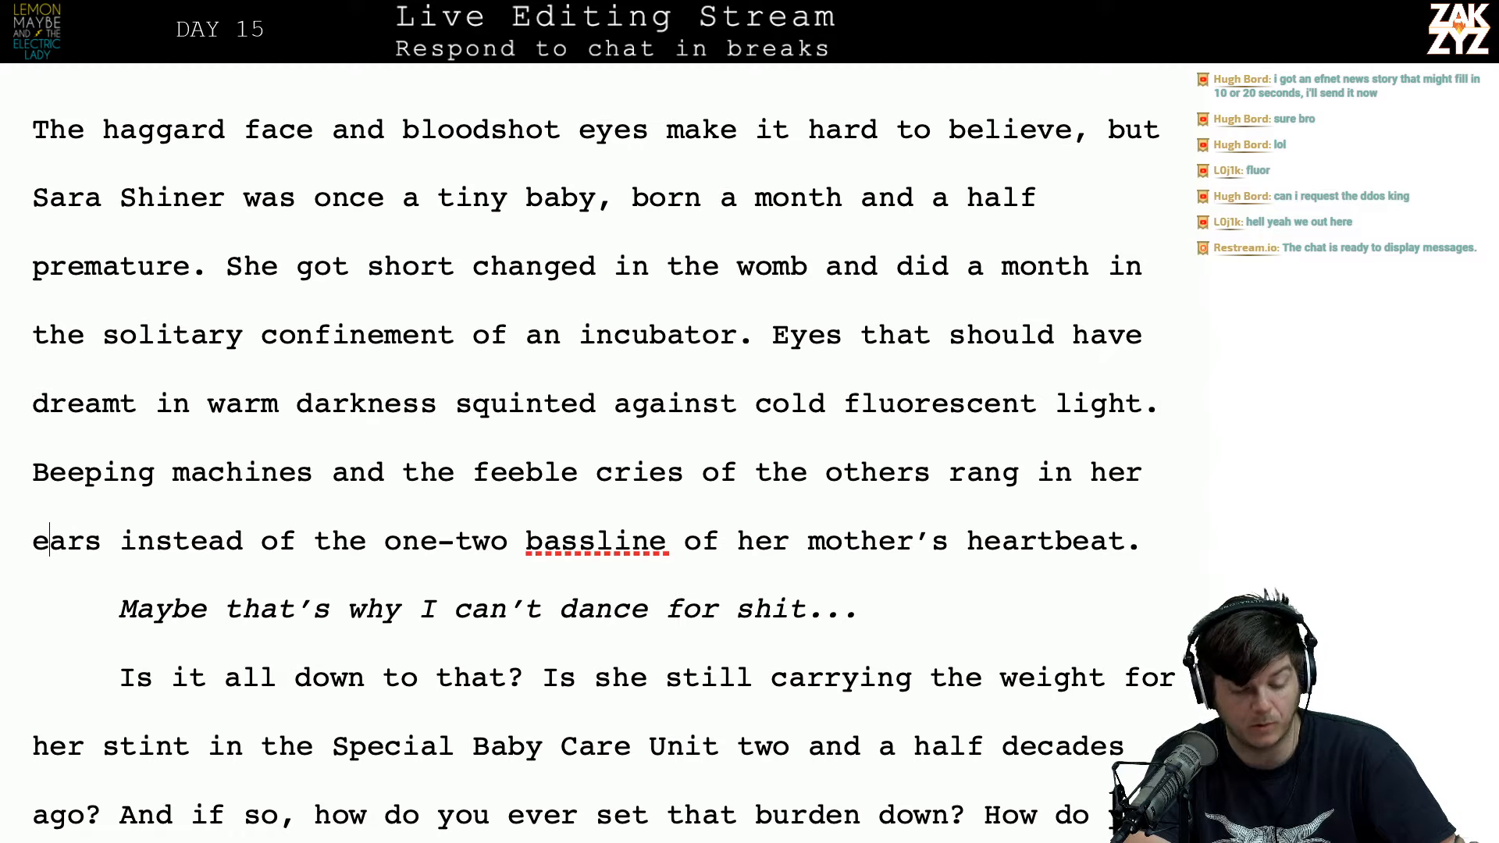
pyautogui.press('Up')
pyautogui.press('Left')
pyautogui.press('Left')
pyautogui.press('Left')
pyautogui.press('Left')
pyautogui.press('Left')
pyautogui.press('Left')
pyautogui.press('Left')
pyautogui.press('Right')
pyautogui.press('Right')
pyautogui.press('Right')
pyautogui.press('Right')
pyautogui.press('Right')
pyautogui.press('Right')
pyautogui.press('Right')
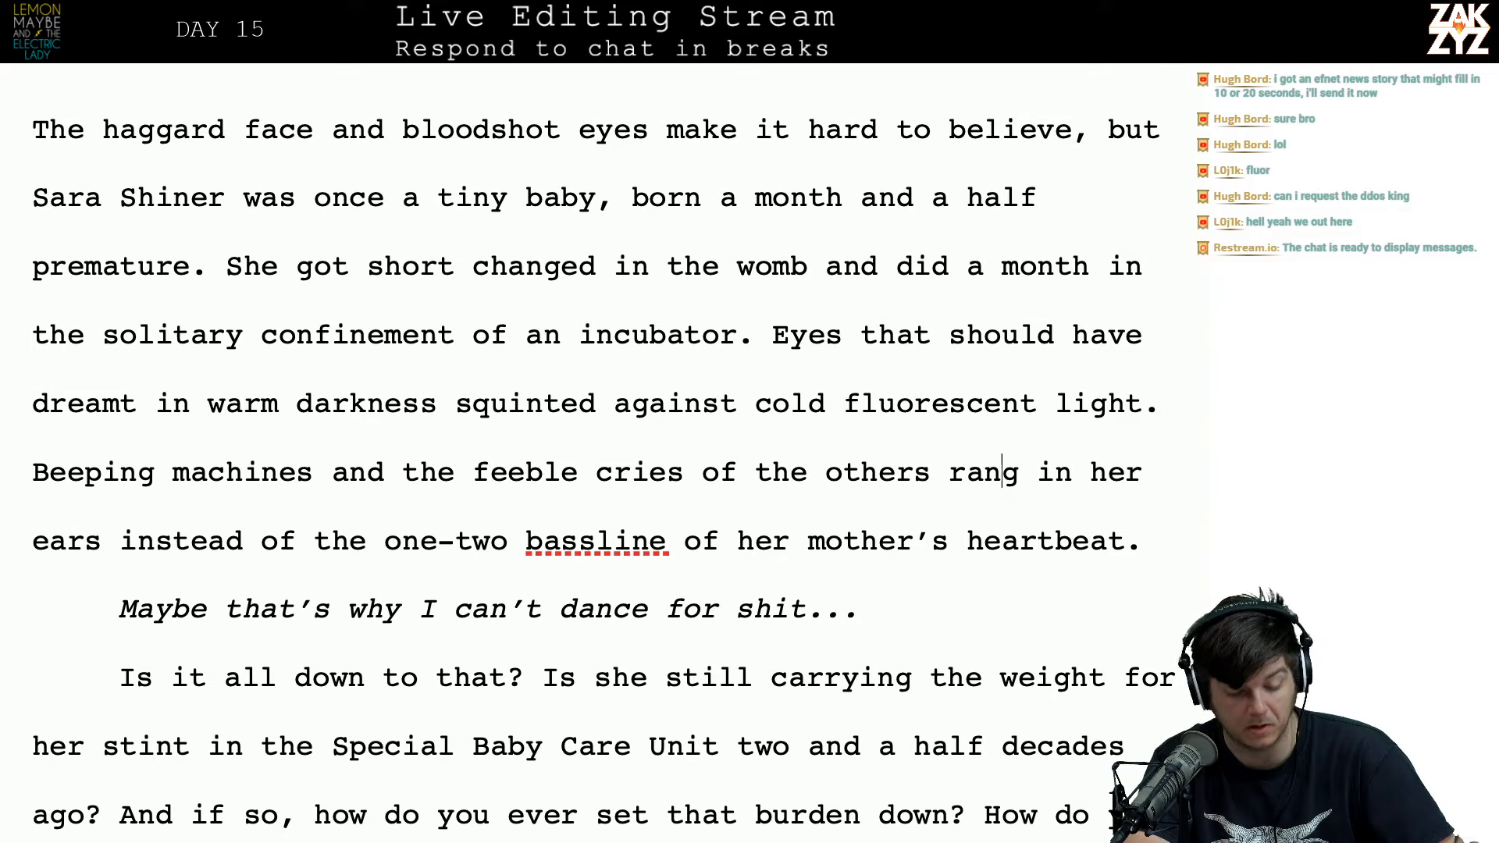
pyautogui.press('Right')
pyautogui.press('Right')
pyautogui.press('Right')
pyautogui.press('Right')
pyautogui.press('Right')
pyautogui.press('Right')
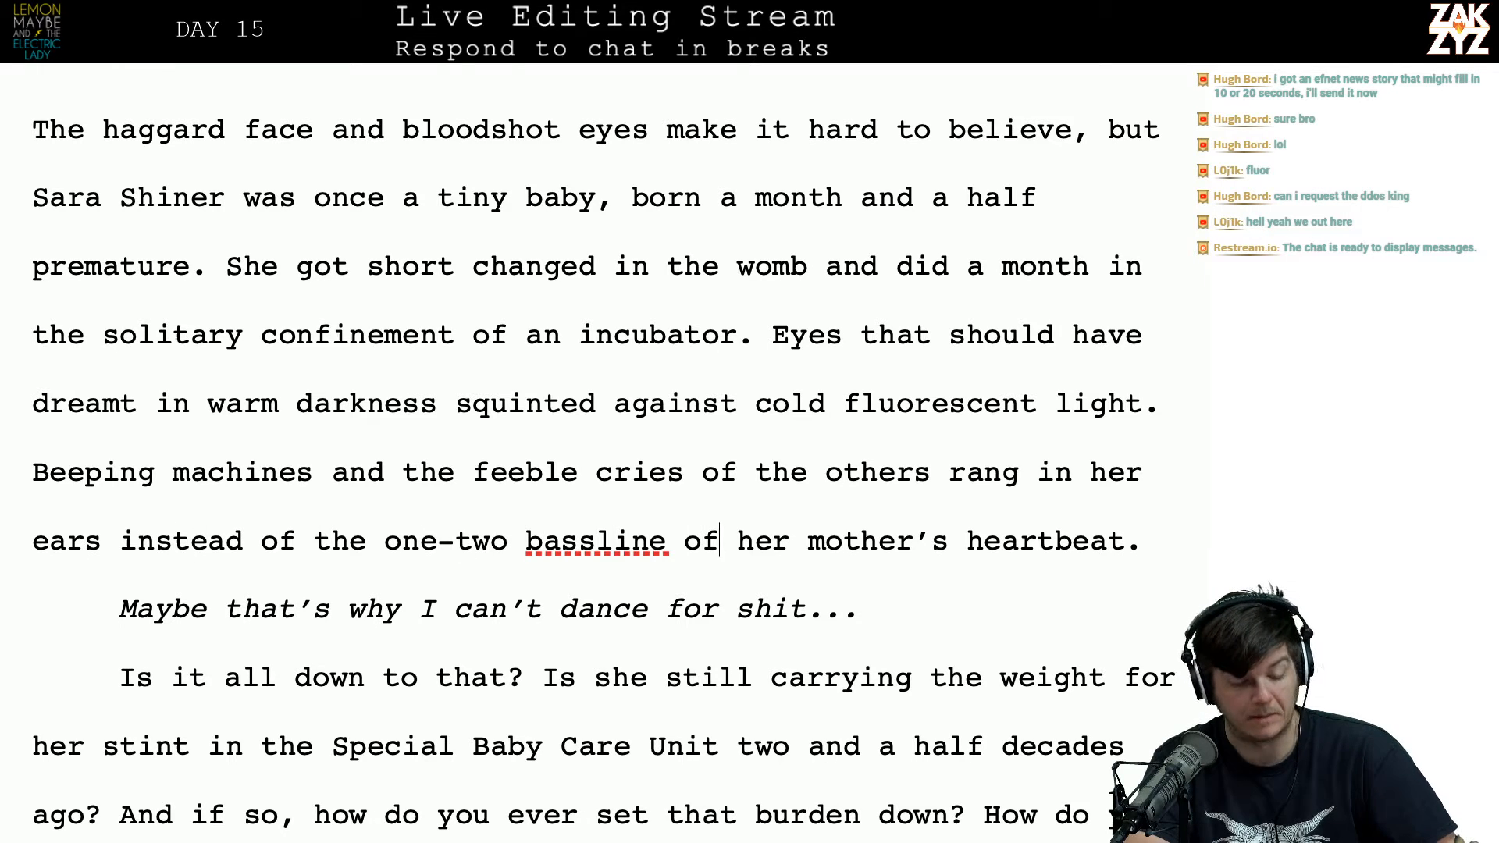
pyautogui.press('Down')
pyautogui.press('Left')
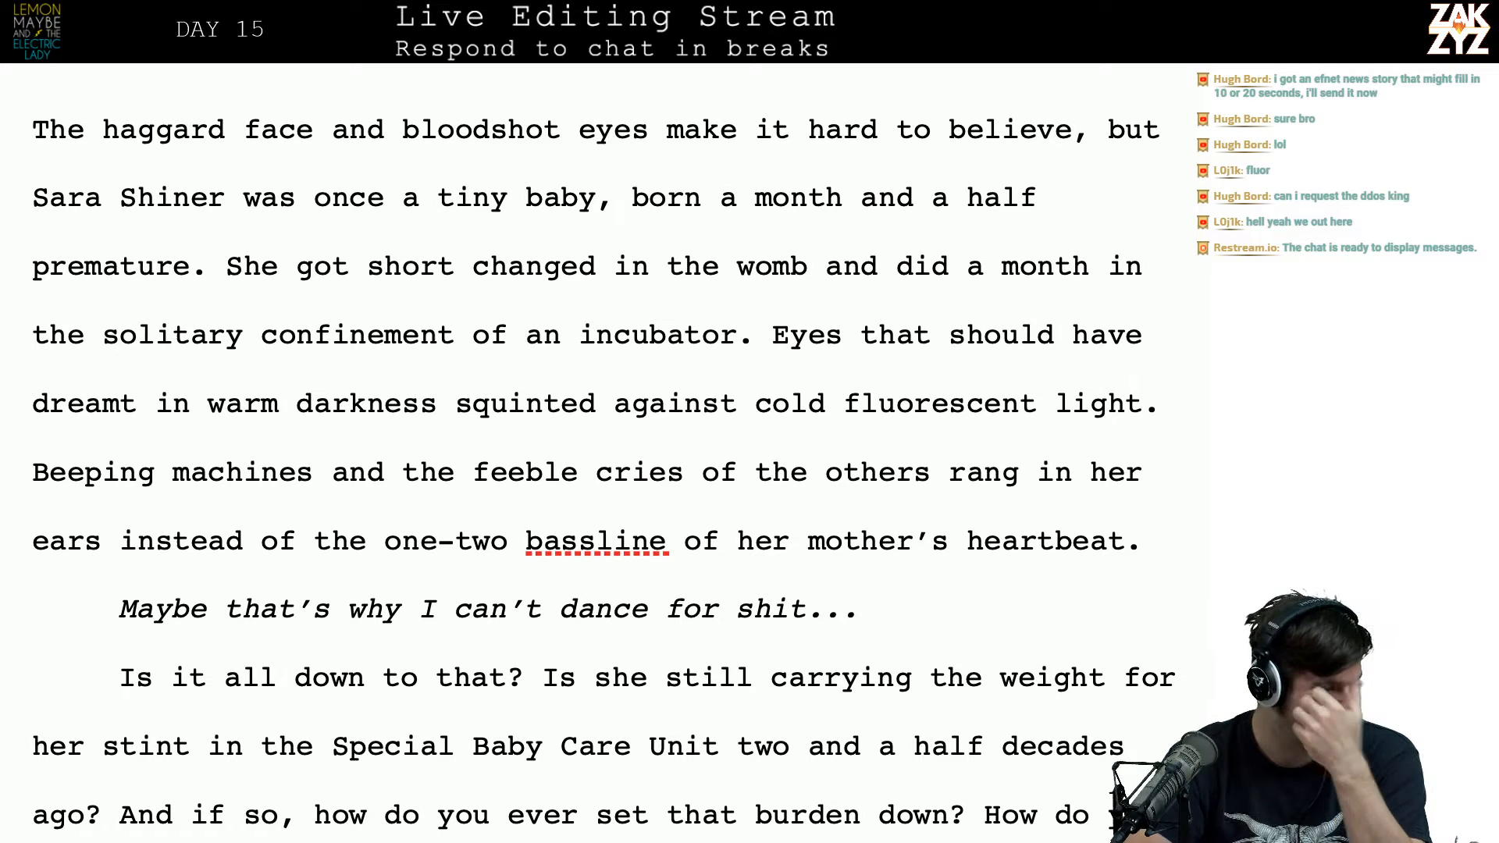
# Step: Read ahead into the paragraph beginning "Is it all down to that?" and return to the chapter's opening
pyautogui.scroll(-1, 596, 464)
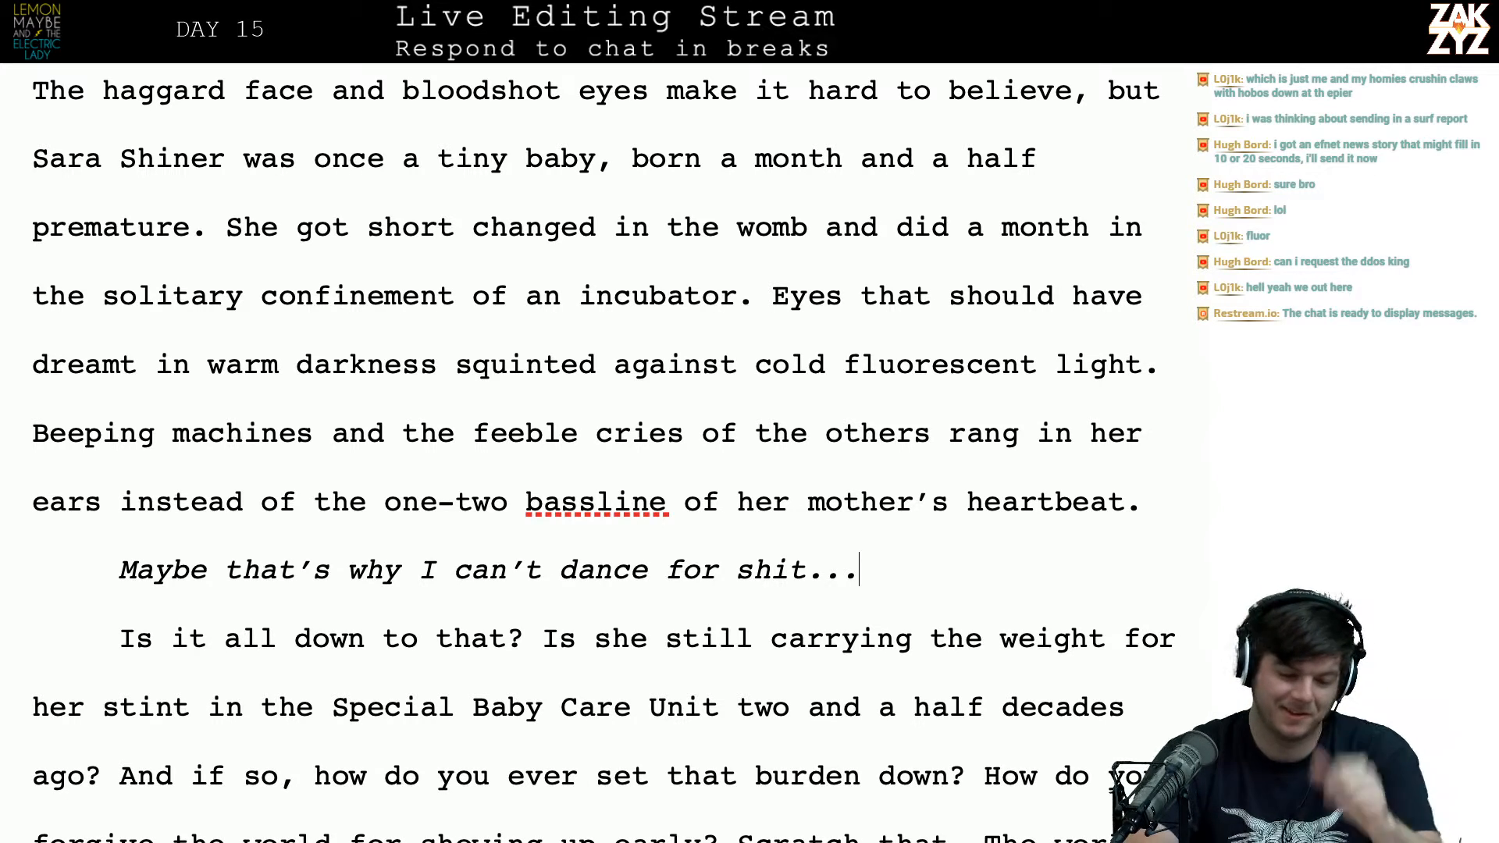
pyautogui.scroll(-1, 464, 295)
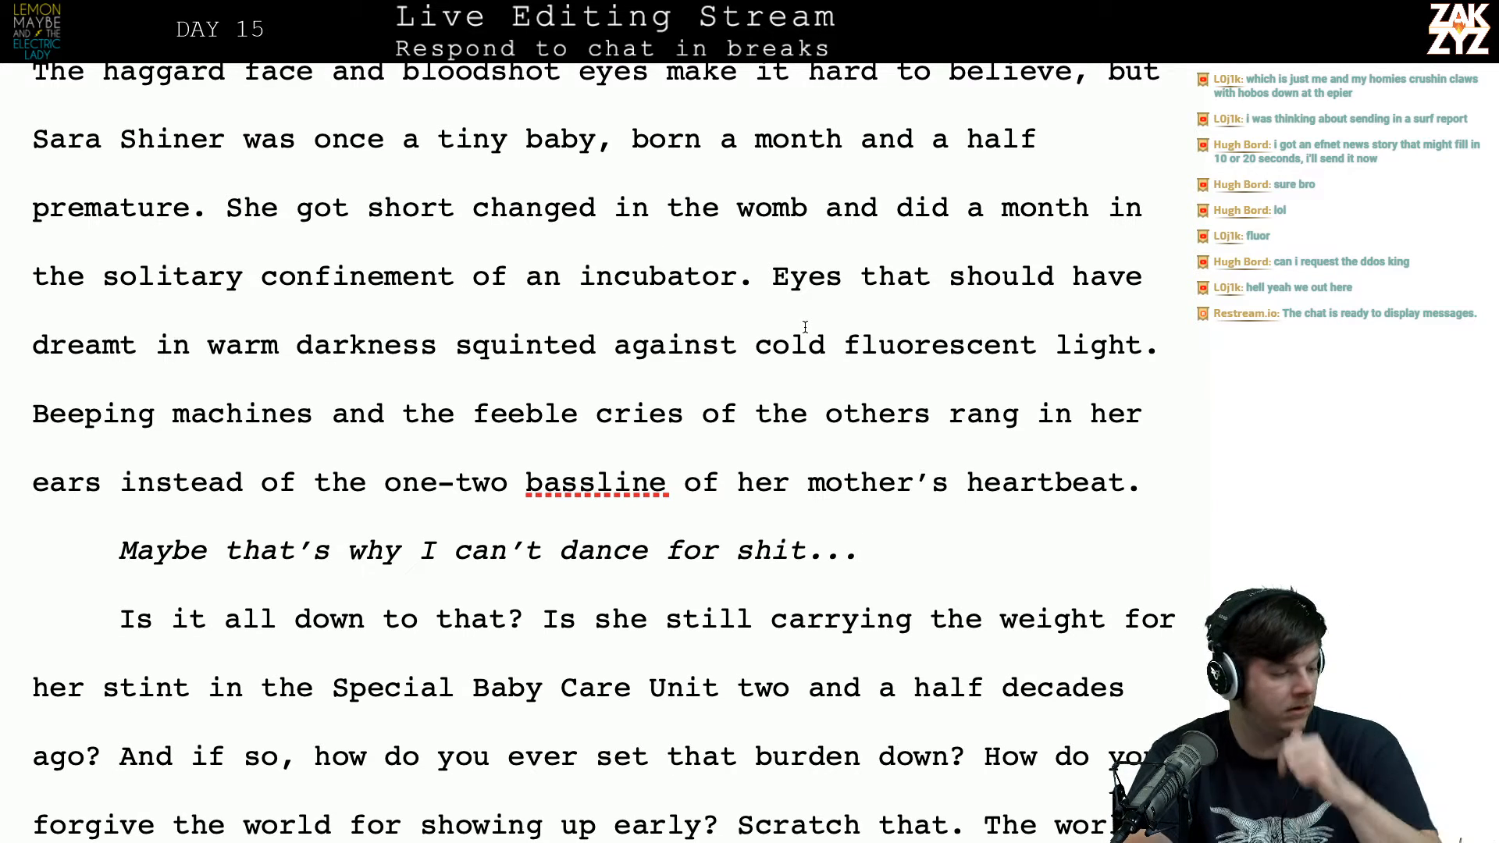
pyautogui.scroll(-1, 805, 343)
pyautogui.scroll(-1, 805, 326)
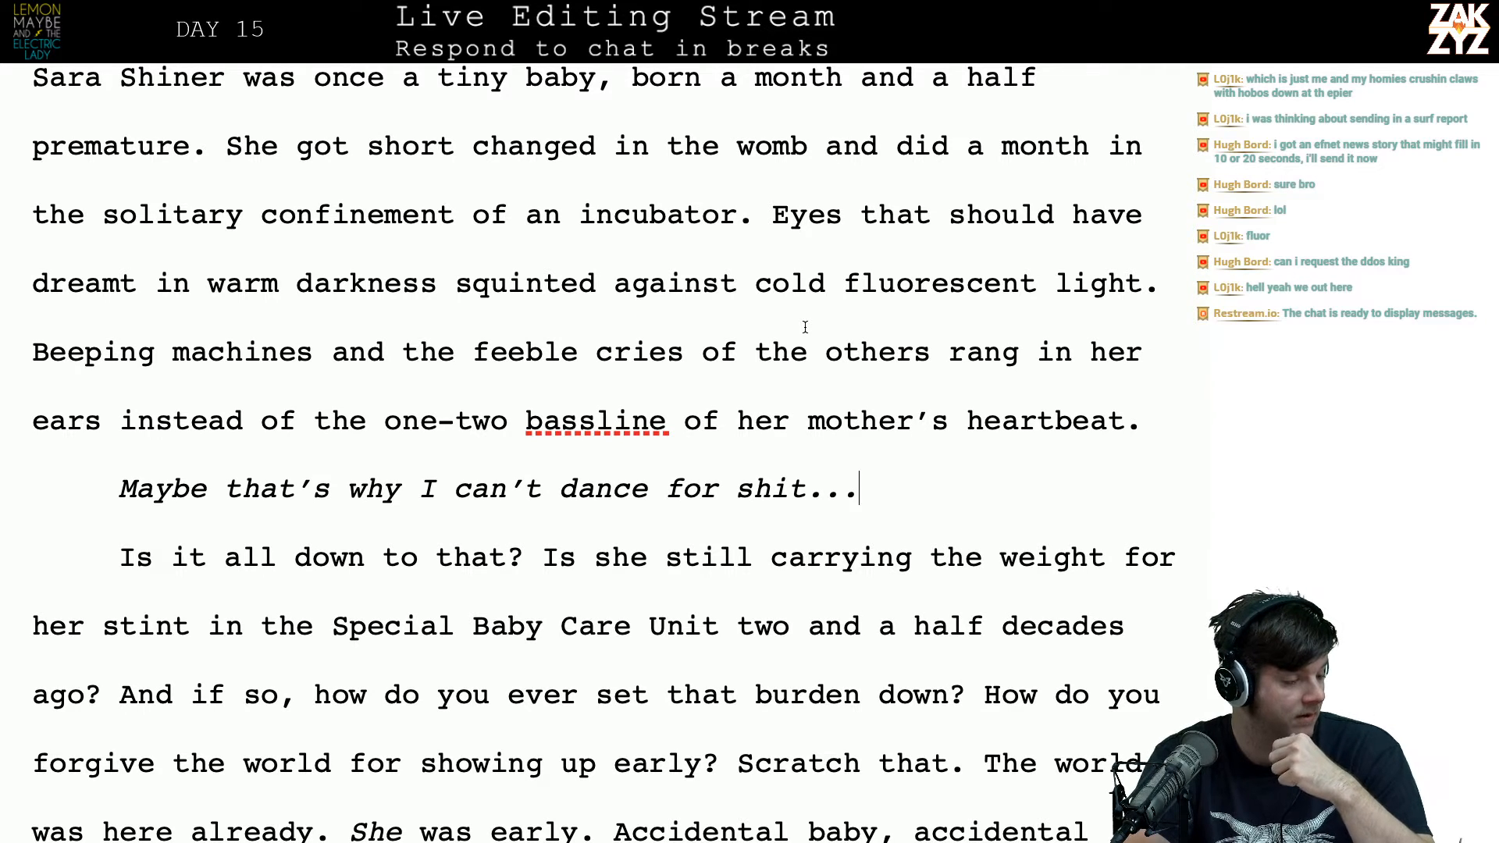
pyautogui.scroll(-1, 805, 326)
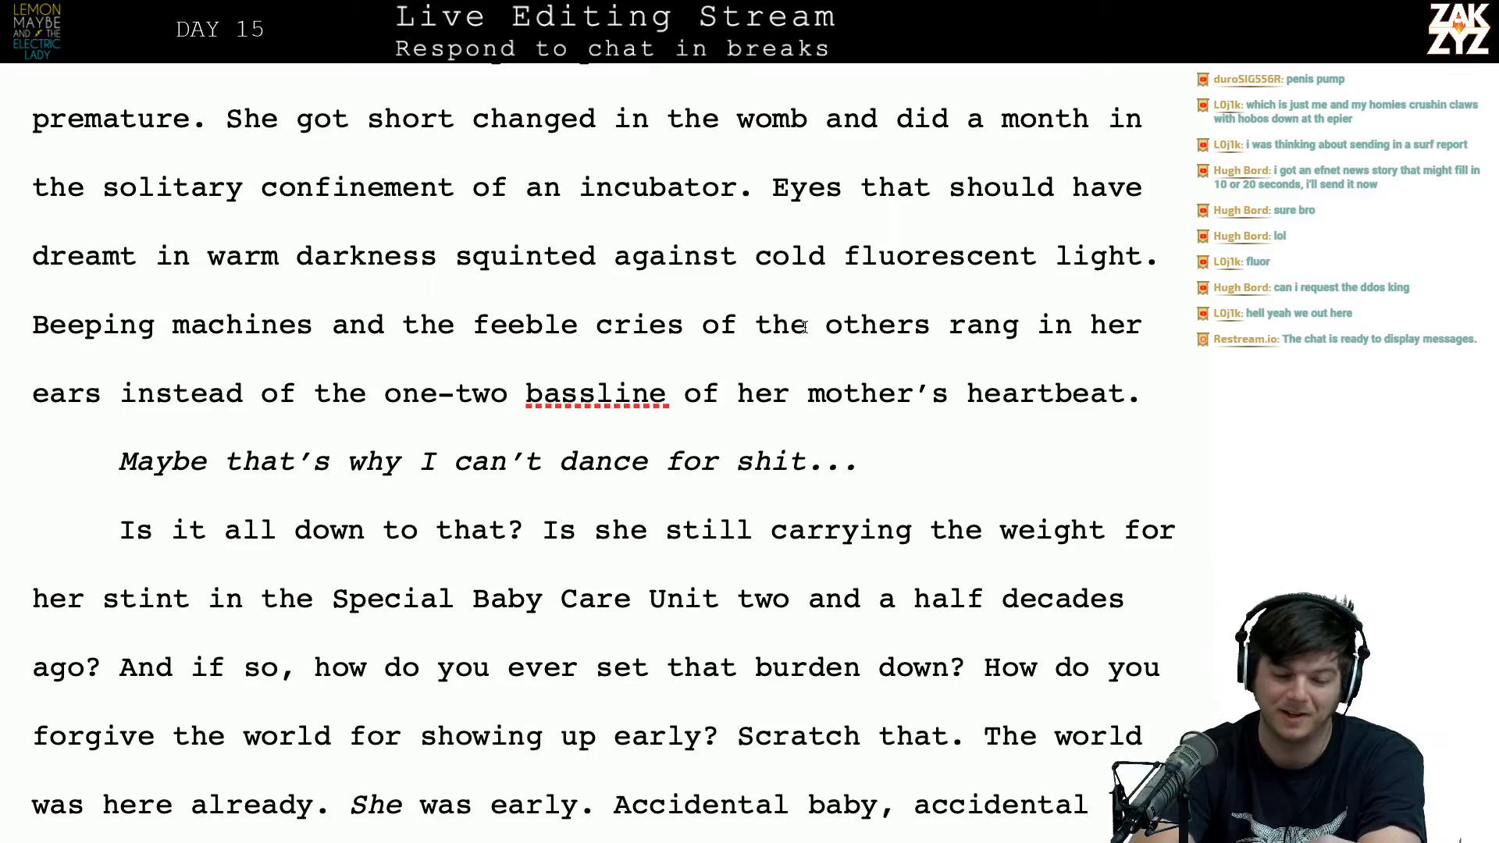
pyautogui.scroll(-2, 805, 326)
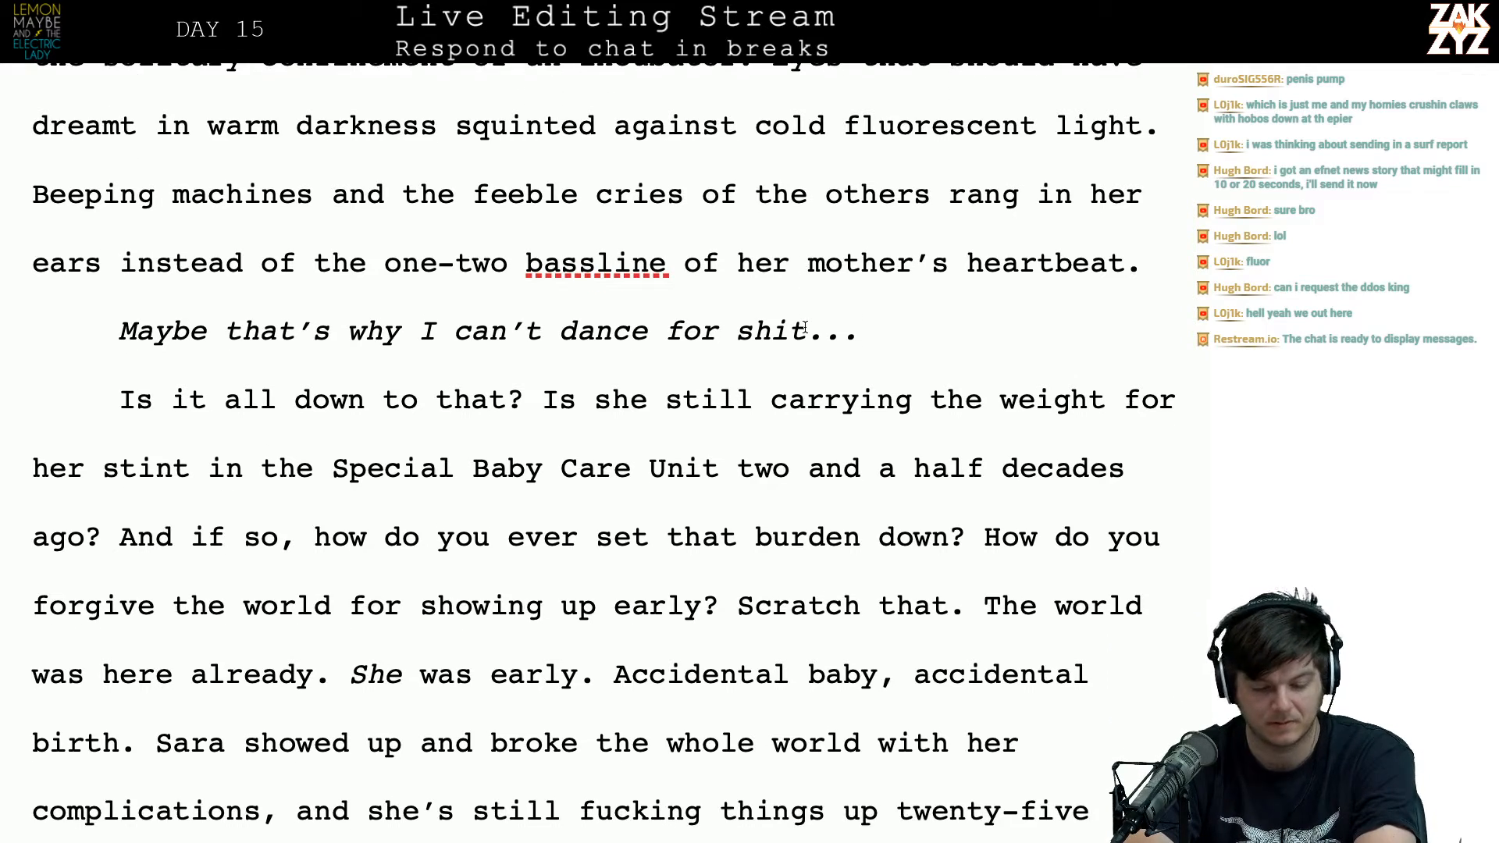
pyautogui.scroll(7, 806, 327)
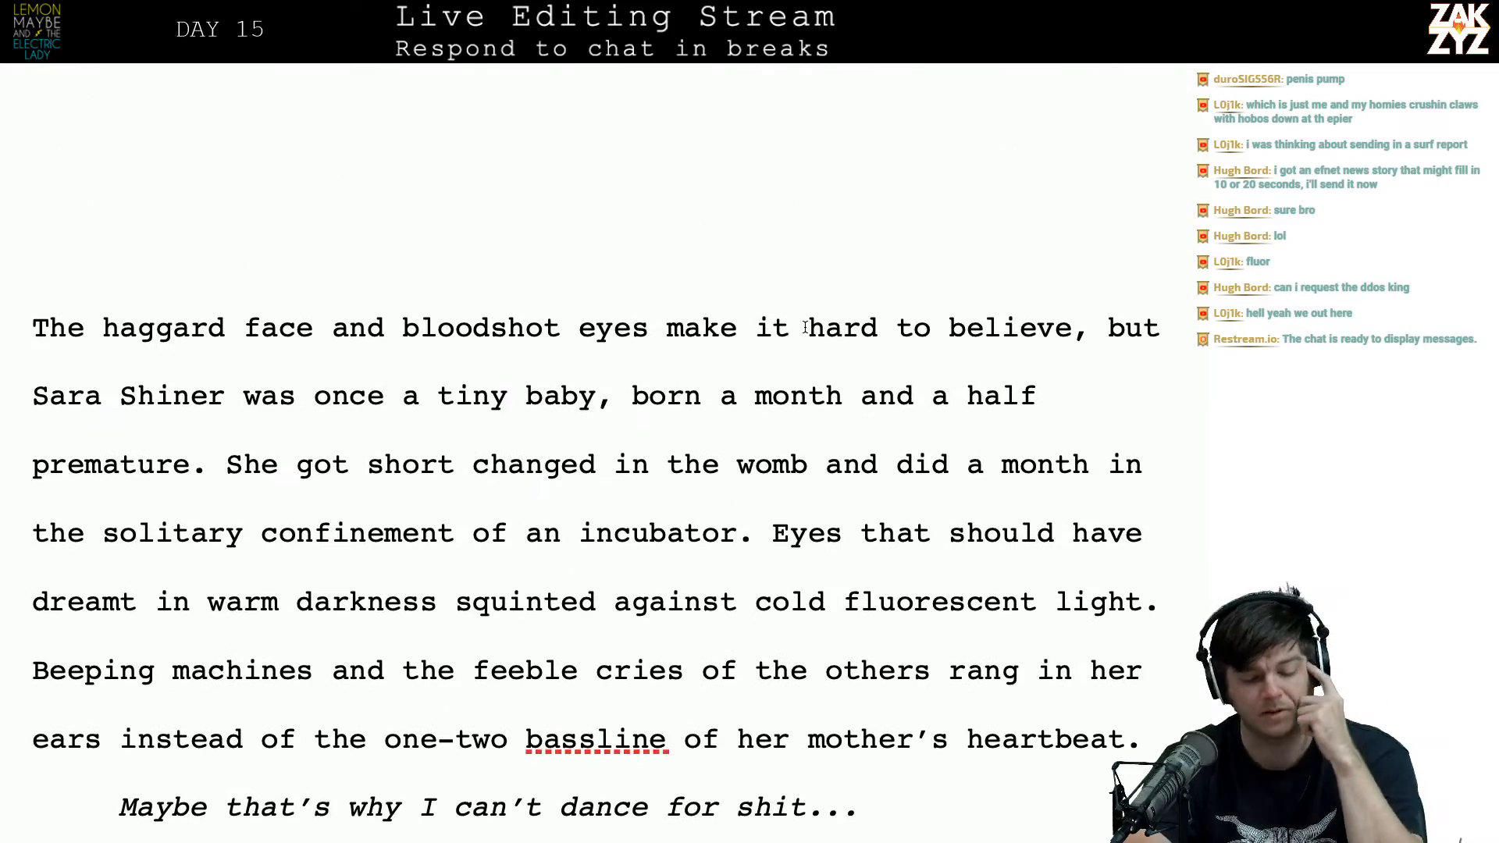
# Step: Reread the revised opening paragraph word by word, from Sara's premature birth to the feeble cries of the others
pyautogui.scroll(-3, 805, 327)
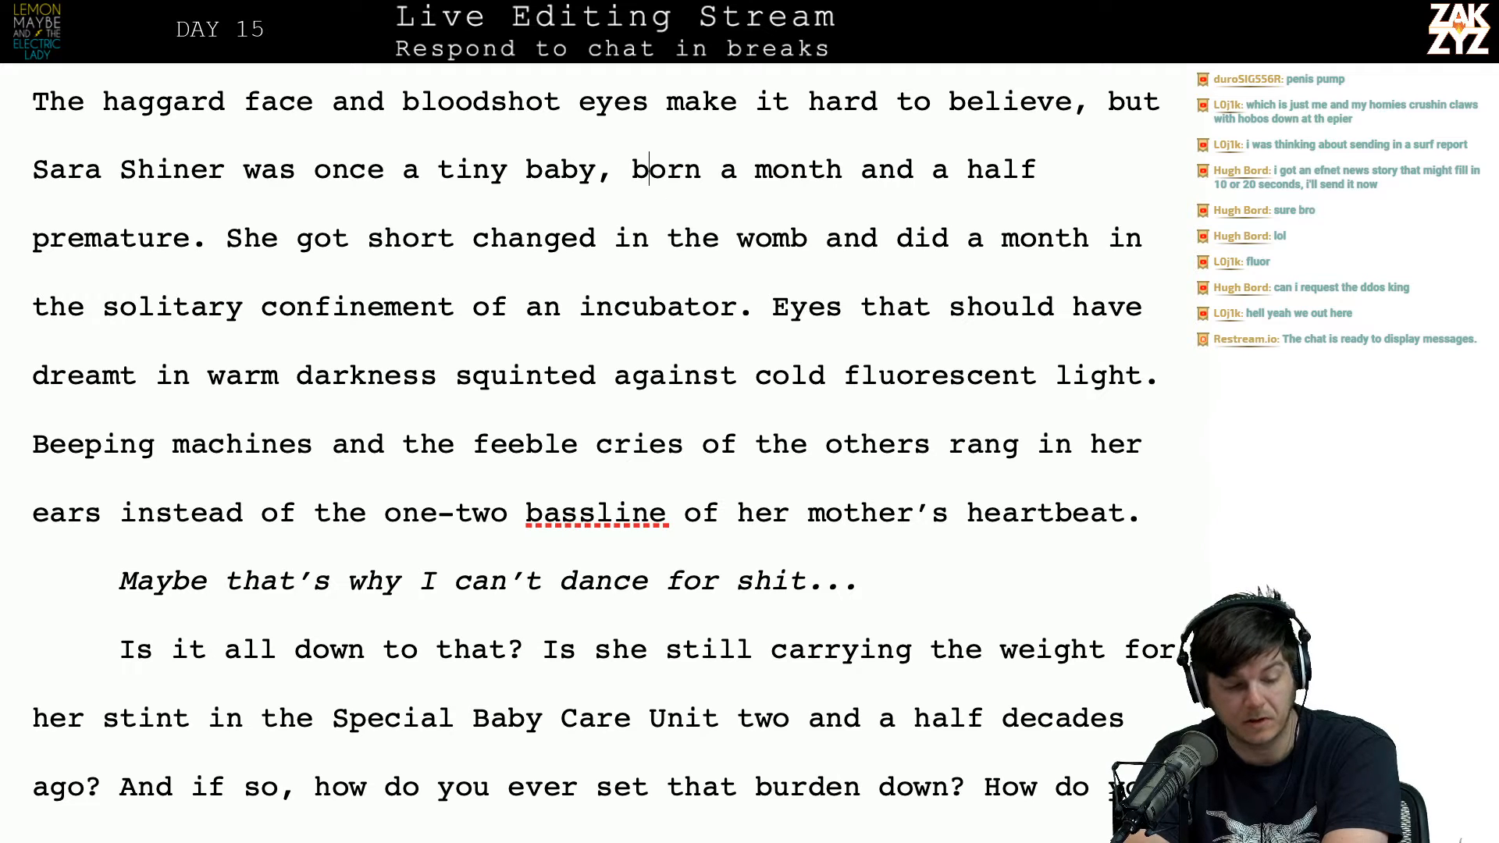
pyautogui.press('Left')
pyautogui.press('Left')
pyautogui.press('Left')
pyautogui.press('Left')
pyautogui.press('Left')
pyautogui.press('Left')
pyautogui.press('Left')
pyautogui.press('Right')
pyautogui.press('Right')
pyautogui.press('Right')
pyautogui.press('Right')
pyautogui.press('Right')
pyautogui.press('Right')
pyautogui.press('Right')
pyautogui.press('Right')
pyautogui.press('Right')
pyautogui.press('Right')
pyautogui.press('Right')
pyautogui.press('Right')
pyautogui.press('Right')
pyautogui.press('Left')
pyautogui.press('Left')
pyautogui.press('Left')
pyautogui.press('Left')
pyautogui.press('Left')
pyautogui.press('Left')
pyautogui.press('Left')
pyautogui.press('Left')
pyautogui.press('Left')
pyautogui.press('Down')
pyautogui.press('Left')
pyautogui.press('Left')
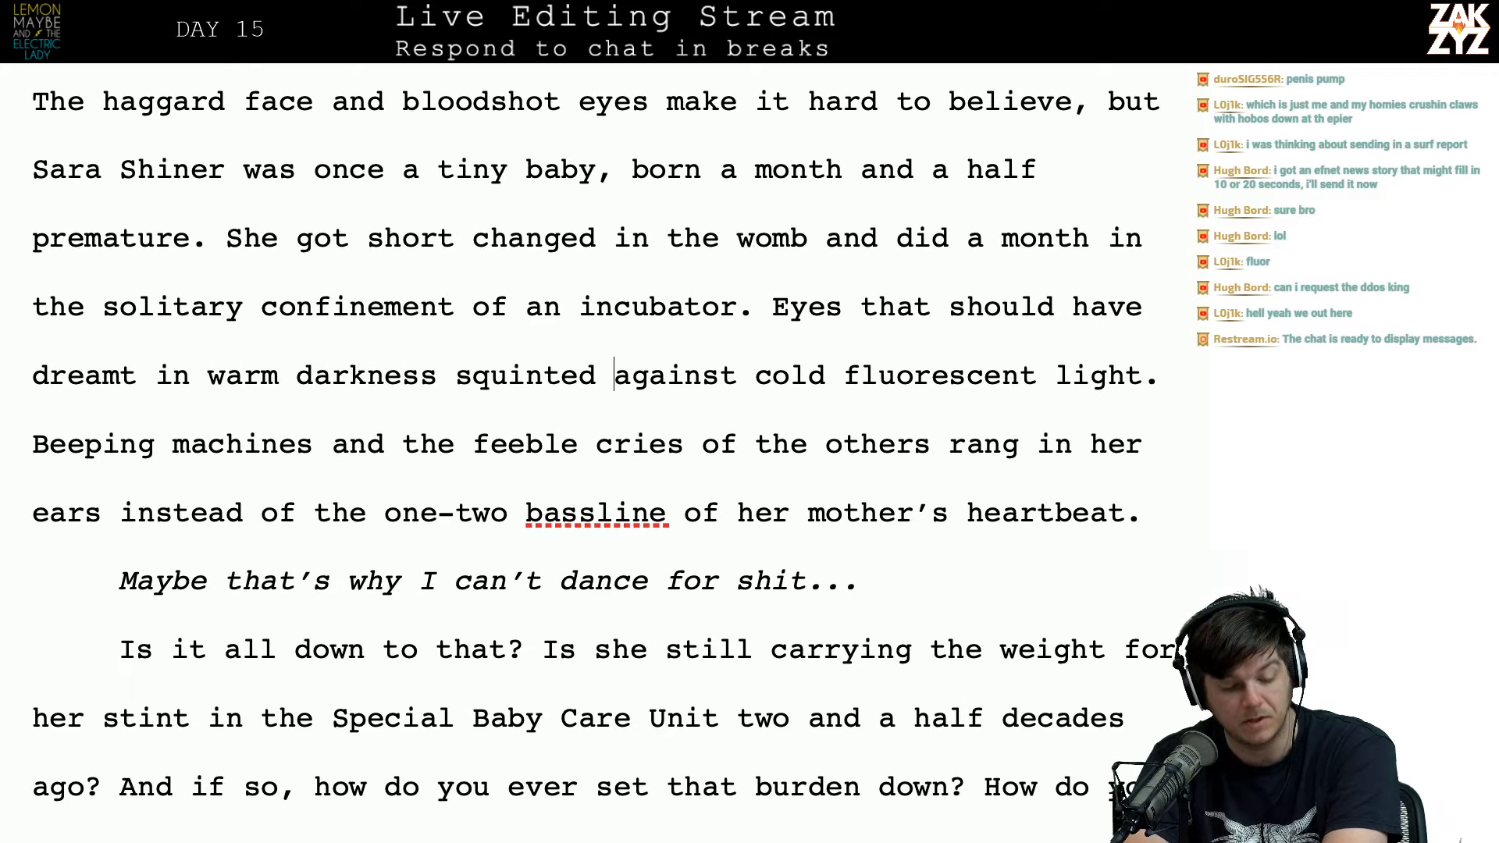
pyautogui.press('Down')
pyautogui.press('Right')
pyautogui.press('Right')
pyautogui.press('Right')
pyautogui.press('Right')
pyautogui.press('Right')
pyautogui.press('Right')
pyautogui.press('Right')
pyautogui.press('Right')
pyautogui.press('Right')
pyautogui.press('Right')
pyautogui.press('Right')
pyautogui.press('Right')
pyautogui.press('Right')
pyautogui.press('Right')
pyautogui.press('Right')
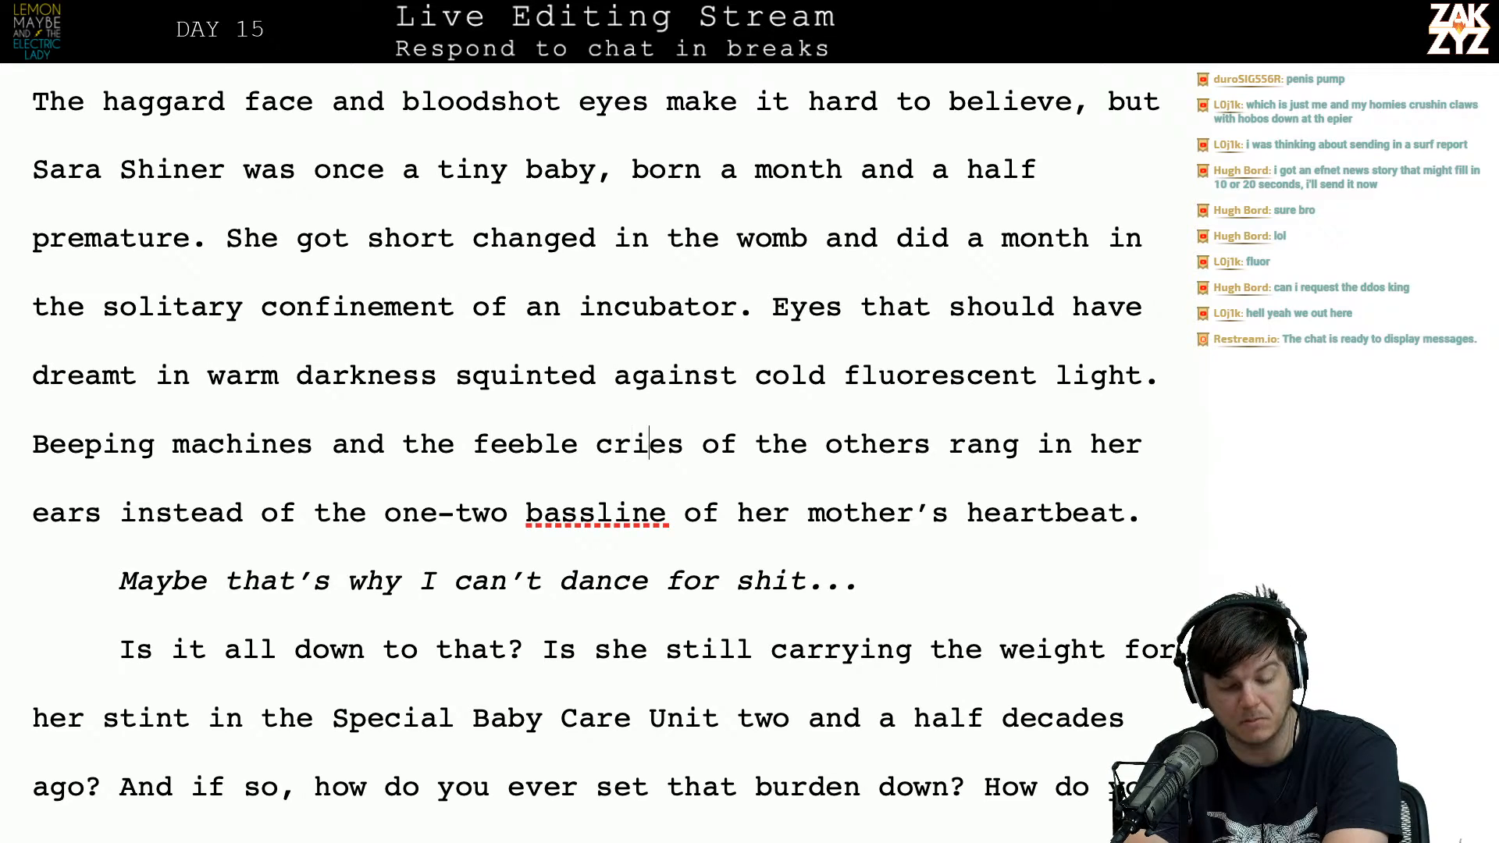
# Step: Reread the sentence about the feeble cries of the others, up to "instead of the one-two bassline"
pyautogui.press('Right')
pyautogui.press('Right')
pyautogui.press('Right')
pyautogui.press('Right')
pyautogui.press('Right')
pyautogui.press('Right')
pyautogui.press('Right')
pyautogui.press('Right')
pyautogui.press('Right')
pyautogui.press('Right')
pyautogui.press('Right')
pyautogui.press('Right')
pyautogui.press('Right')
pyautogui.press('Right')
pyautogui.press('Right')
pyautogui.press('Right')
pyautogui.press('Right')
pyautogui.press('Right')
pyautogui.press('Right')
pyautogui.press('Right')
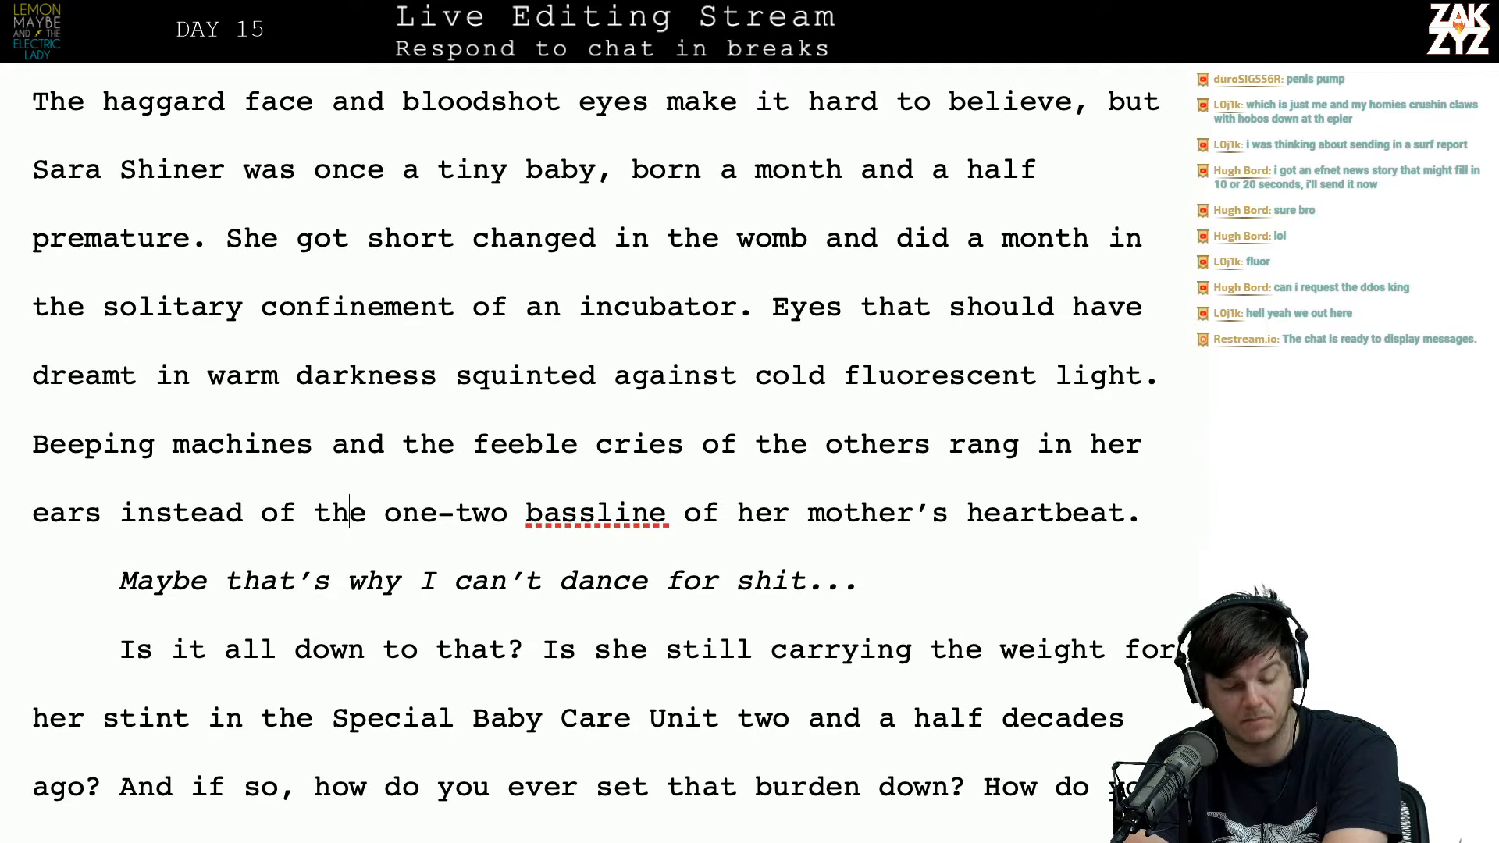
pyautogui.press('Right')
pyautogui.press('Right')
pyautogui.press('Right')
pyautogui.press('Right')
pyautogui.press('Right')
pyautogui.press('Right')
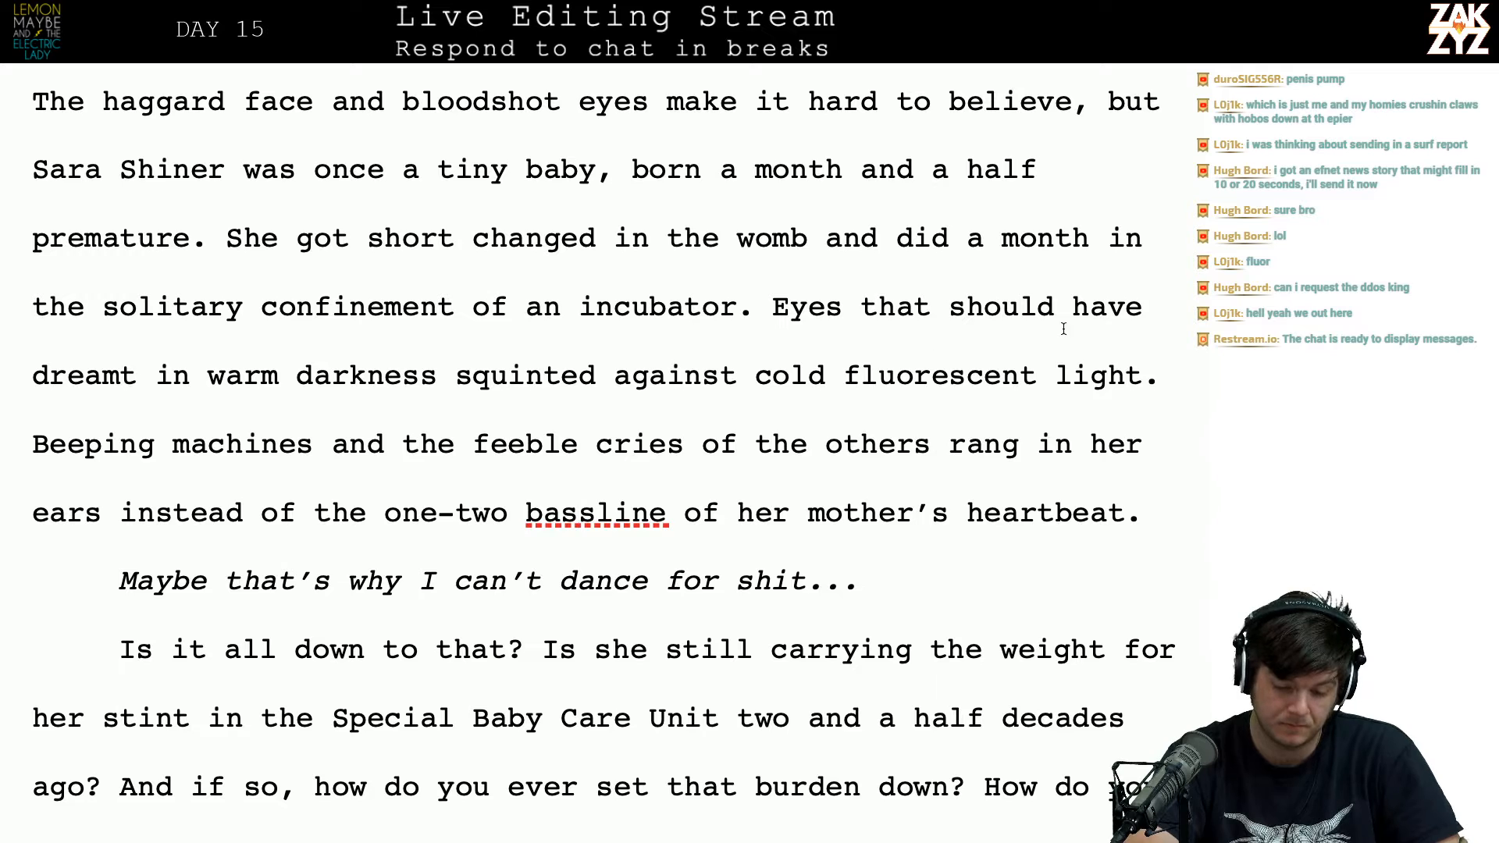
# Step: Replace "others" with "other babies" in the sentence about beeping machines and feeble cries
pyautogui.click(941, 486)
pyautogui.press('BackSpace')
pyautogui.write('babies')
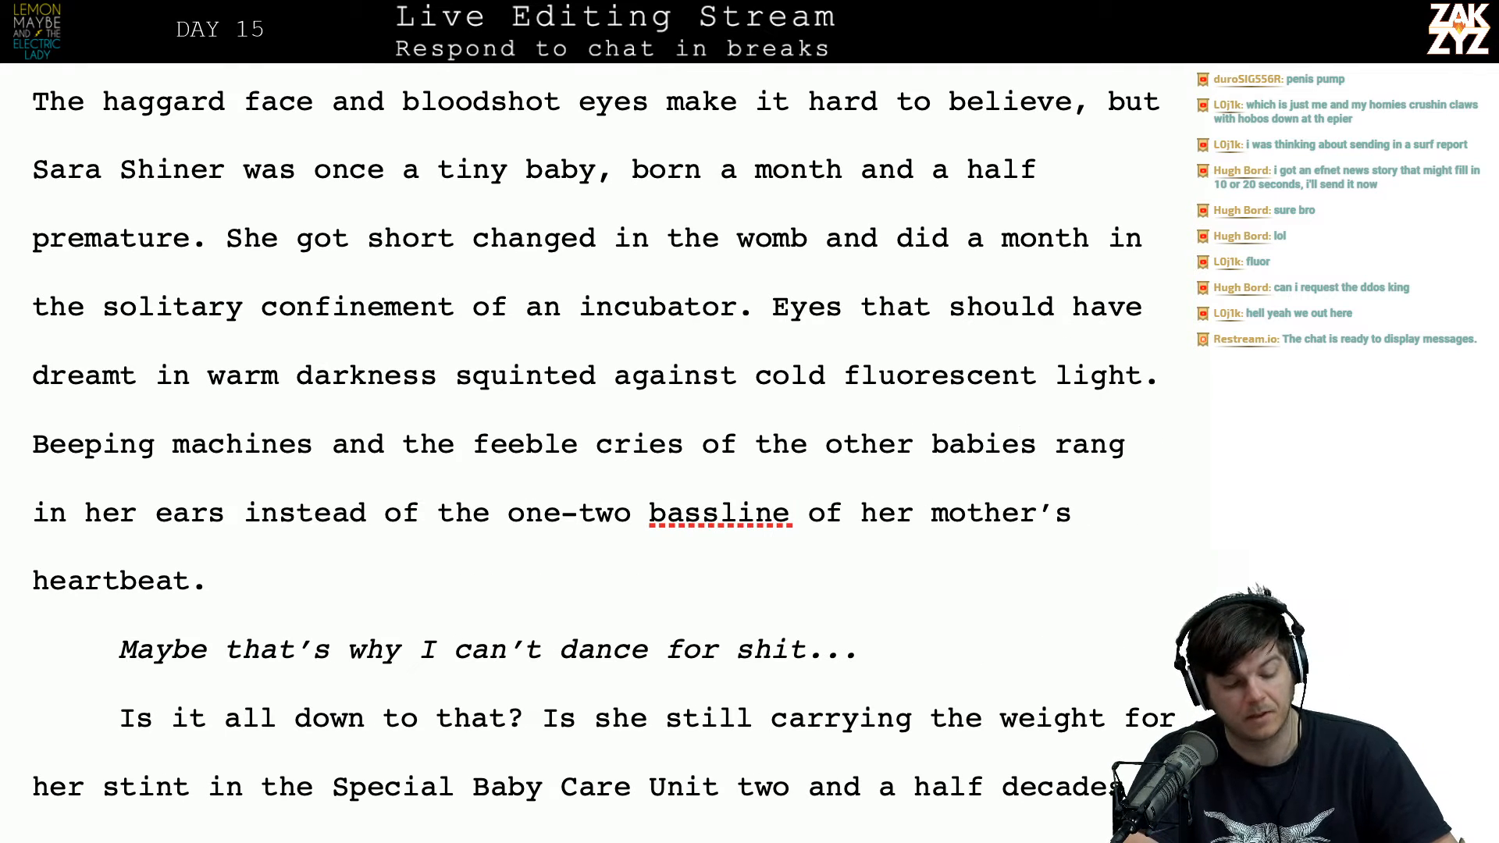
# Step: Proofread the paragraph beginning "Is it all down to that?", from the Special Baby Care Unit stint through "showing up early?"
pyautogui.press('Down')
pyautogui.press('Right')
pyautogui.press('Left')
pyautogui.press('Down')
pyautogui.scroll(-5, 596, 450)
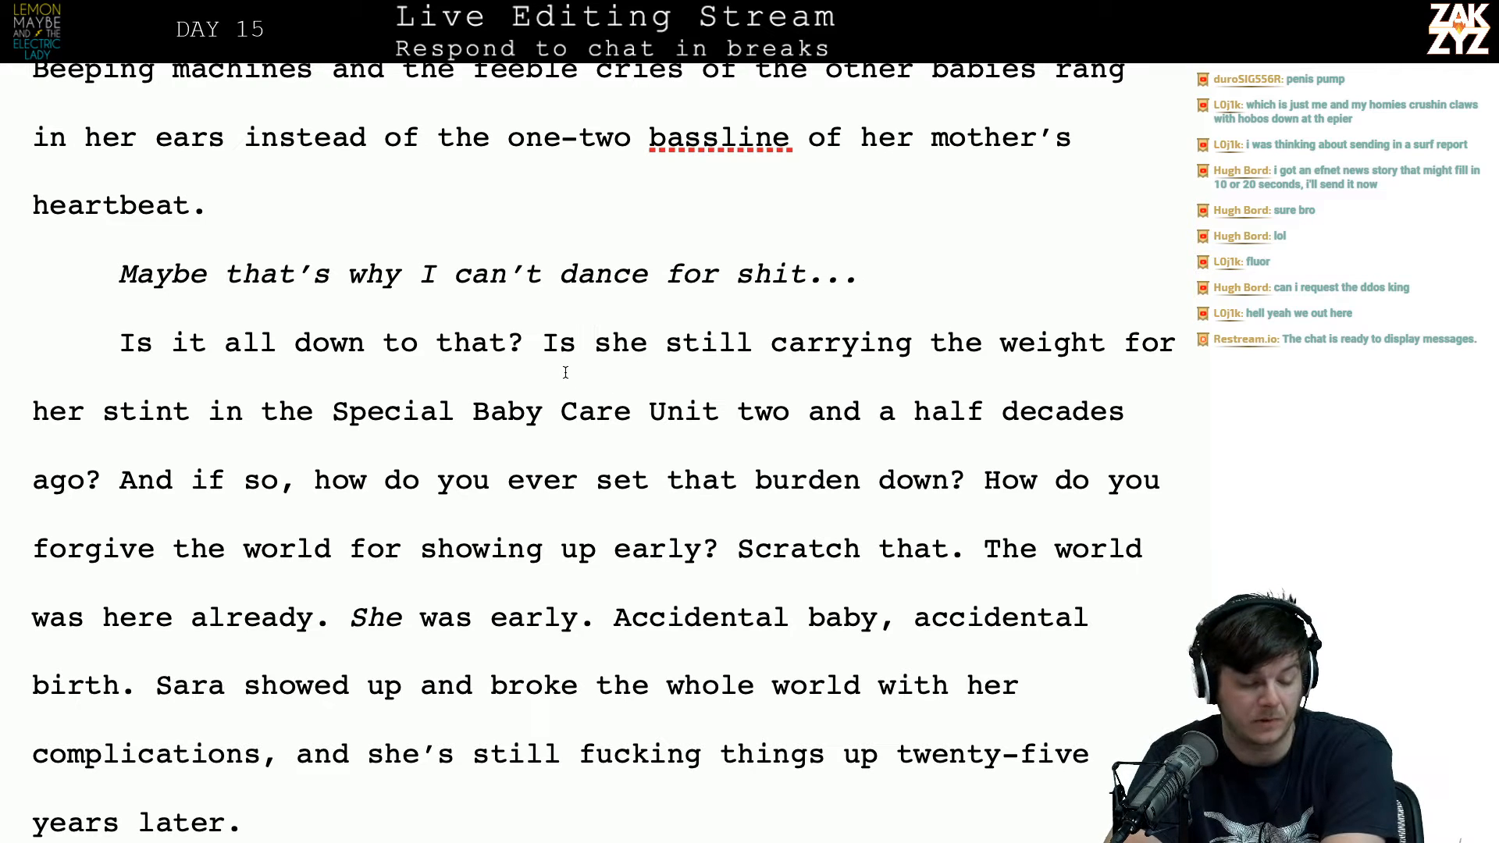
pyautogui.click(383, 422)
pyautogui.press('Right')
pyautogui.press('Right')
pyautogui.press('Right')
pyautogui.press('Right')
pyautogui.press('Right')
pyautogui.press('Right')
pyautogui.press('Right')
pyautogui.press('Right')
pyautogui.press('Right')
pyautogui.press('Left')
pyautogui.press('Left')
pyautogui.press('Left')
pyautogui.press('Left')
pyautogui.press('Left')
pyautogui.press('Left')
pyautogui.press('Left')
pyautogui.press('Left')
pyautogui.press('Left')
pyautogui.press('Left')
pyautogui.press('Left')
pyautogui.press('Left')
pyautogui.press('Left')
pyautogui.press('Left')
pyautogui.press('Left')
pyautogui.press('Left')
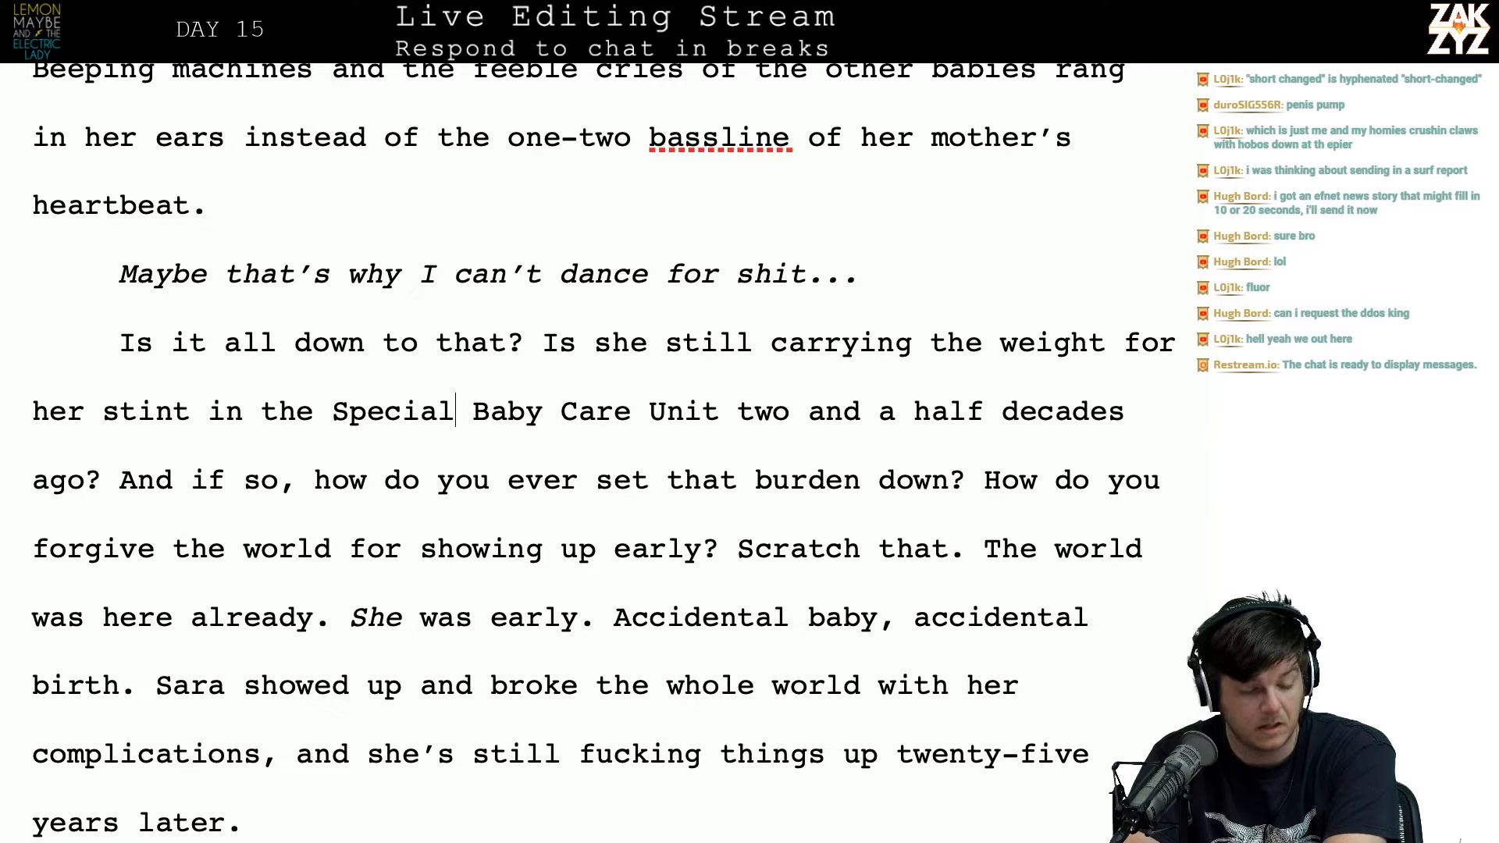
pyautogui.press('Down')
pyautogui.press('Right')
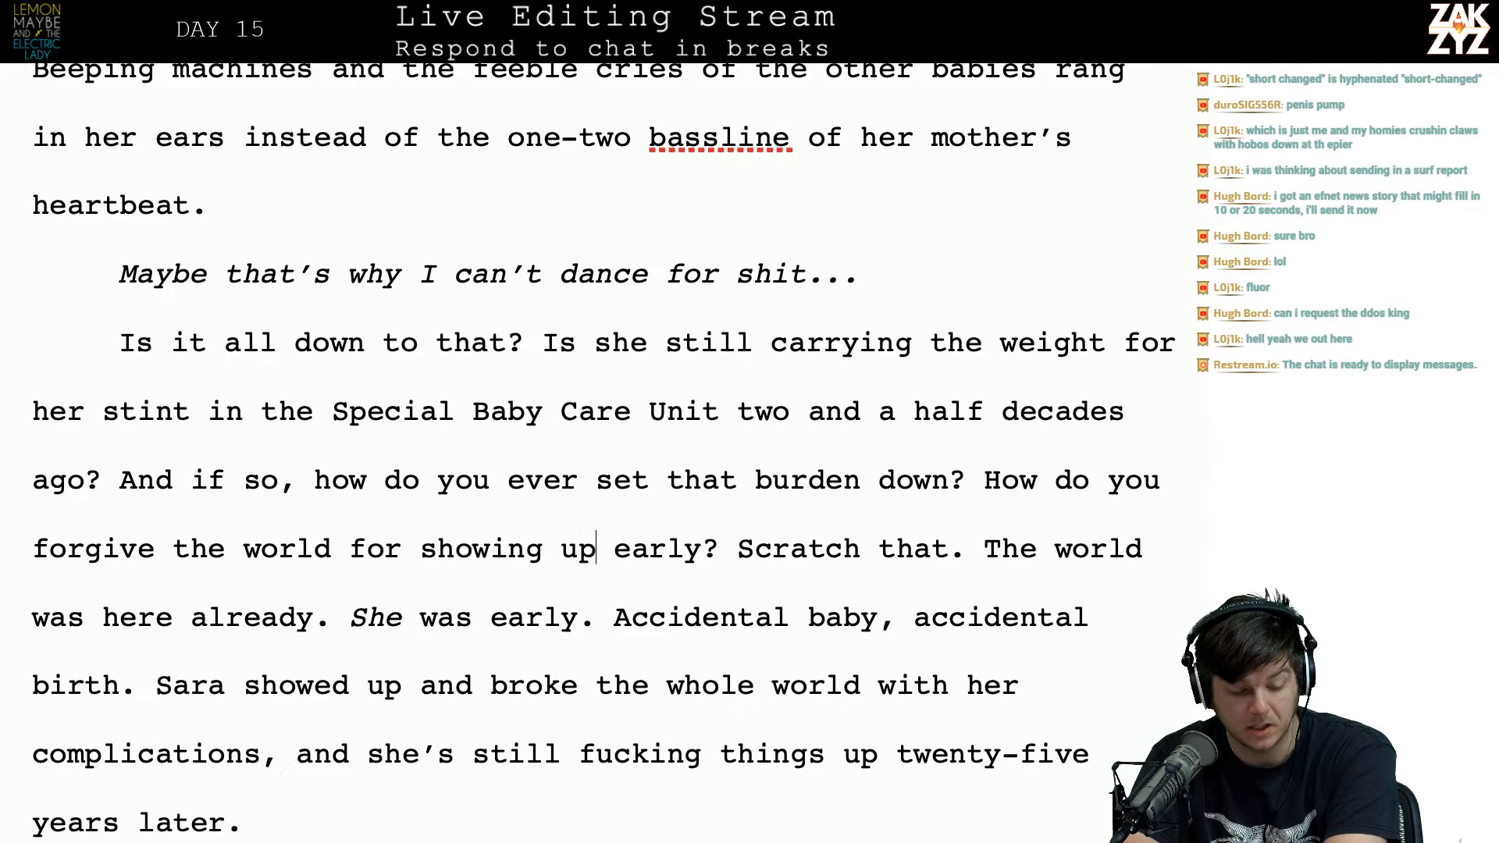
# Step: Proofread the rest of that paragraph, from "Scratch that" through "twenty-five years later"
pyautogui.press('Down')
pyautogui.press('Left')
pyautogui.press('Left')
pyautogui.press('Left')
pyautogui.press('Left')
pyautogui.press('Left')
pyautogui.press('Left')
pyautogui.press('Left')
pyautogui.press('Left')
pyautogui.press('Left')
pyautogui.press('Left')
pyautogui.press('Left')
pyautogui.press('Left')
pyautogui.press('Left')
pyautogui.press('Left')
pyautogui.press('Left')
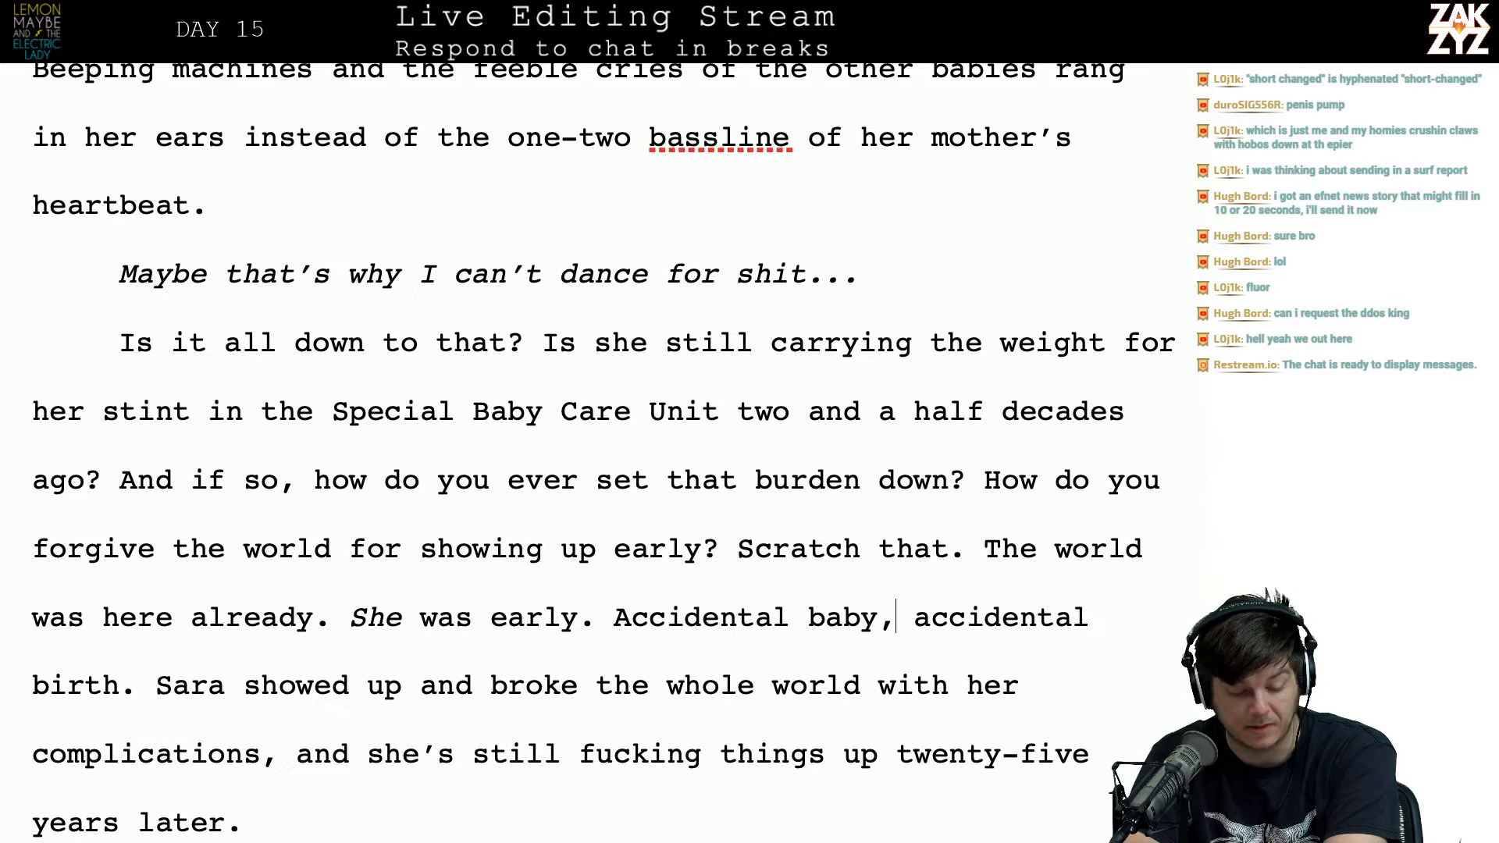
pyautogui.press('Left')
pyautogui.press('Left')
pyautogui.press('Left')
pyautogui.press('Left')
pyautogui.press('Left')
pyautogui.press('Left')
pyautogui.press('Left')
pyautogui.press('Left')
pyautogui.press('Left')
pyautogui.press('Left')
pyautogui.press('Left')
pyautogui.press('Left')
pyautogui.press('Left')
pyautogui.press('Left')
pyautogui.press('Left')
pyautogui.press('Left')
pyautogui.press('Left')
pyautogui.press('Left')
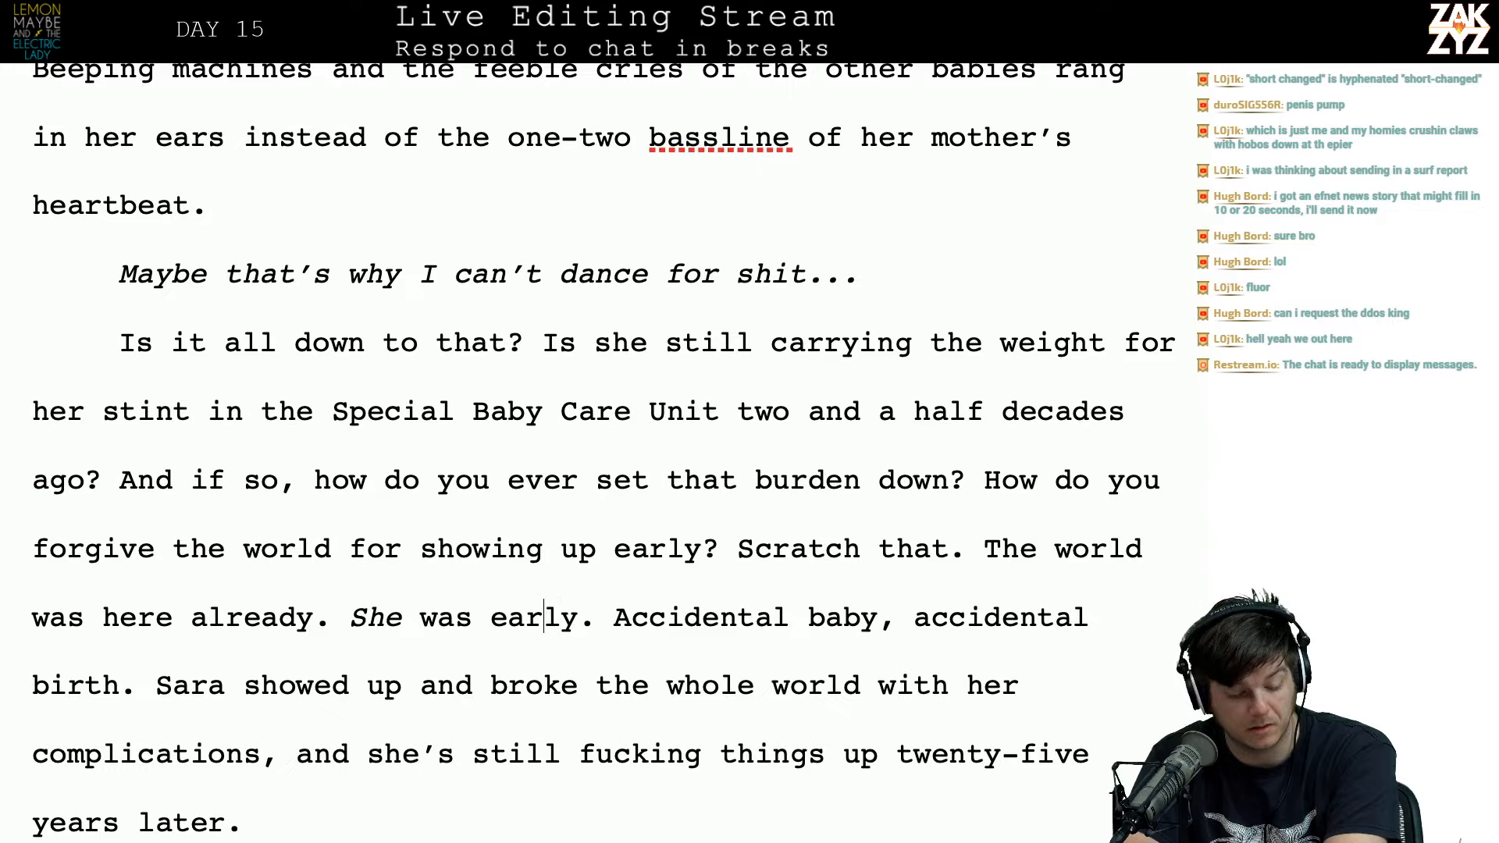
pyautogui.press('Down')
pyautogui.press('Right')
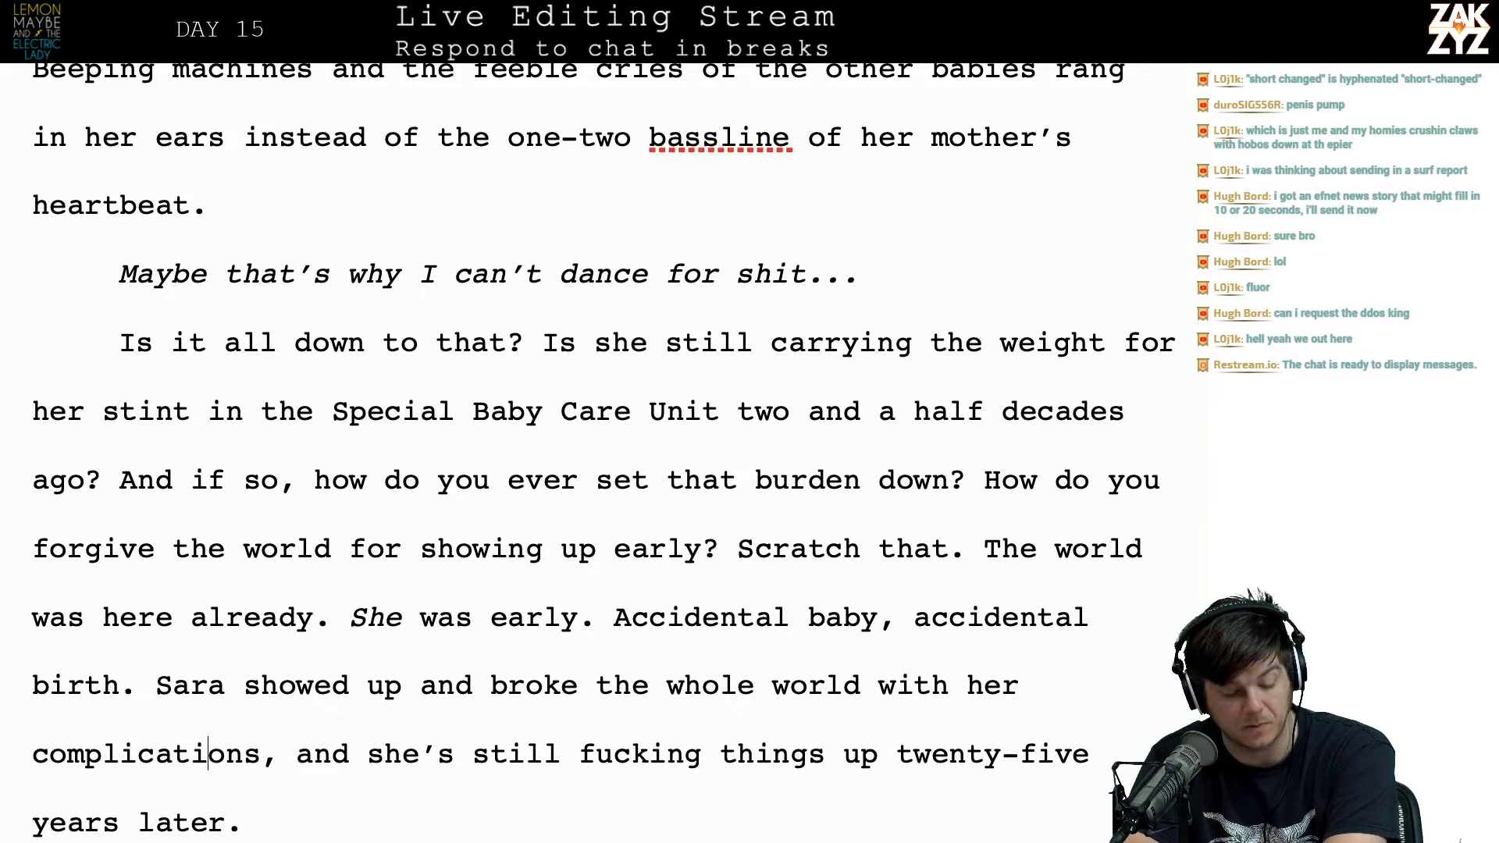
pyautogui.press('Down')
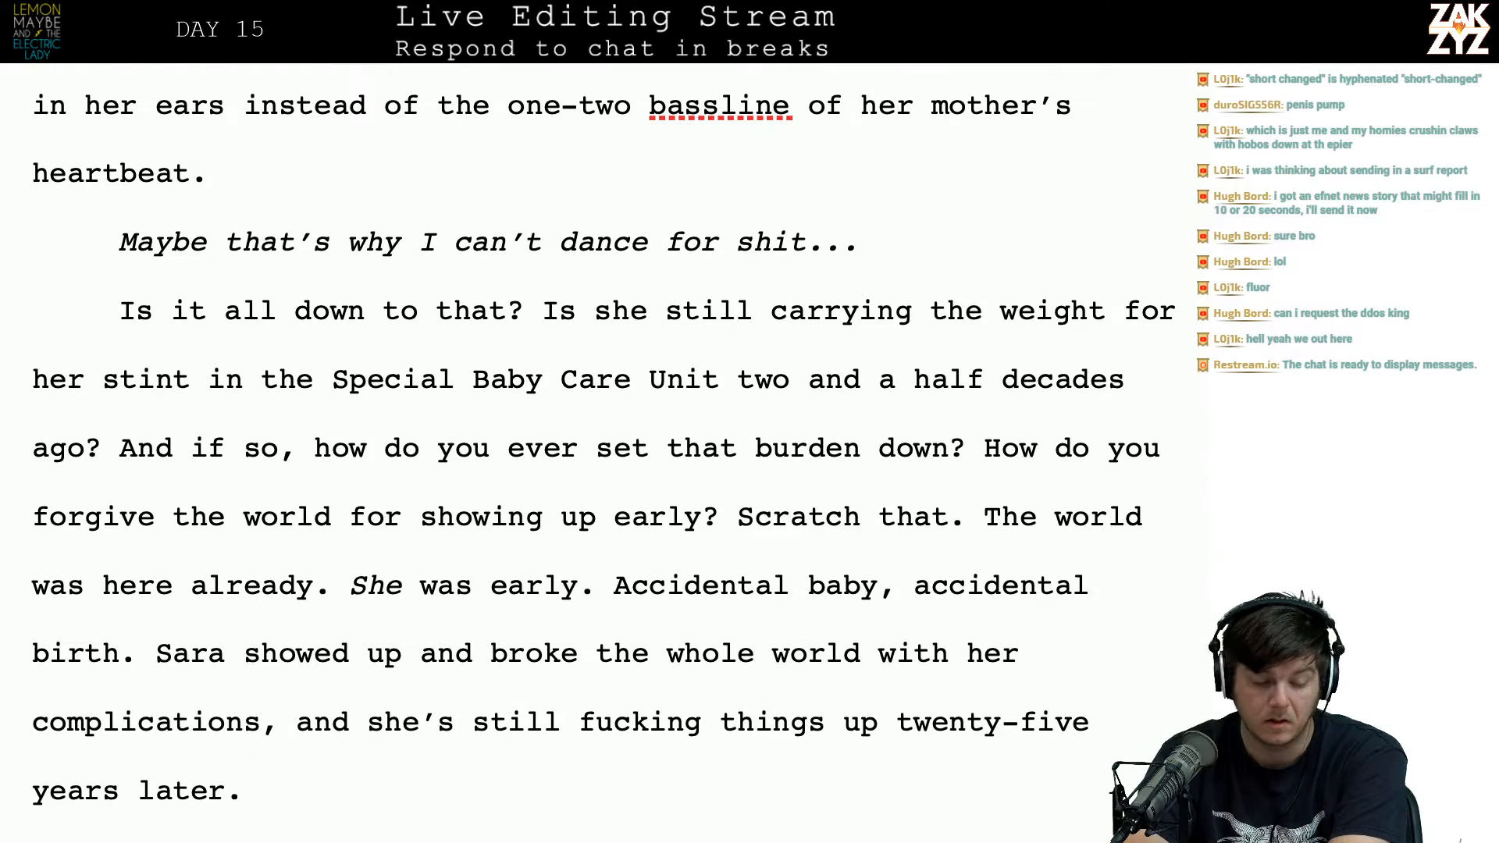
pyautogui.press('Down')
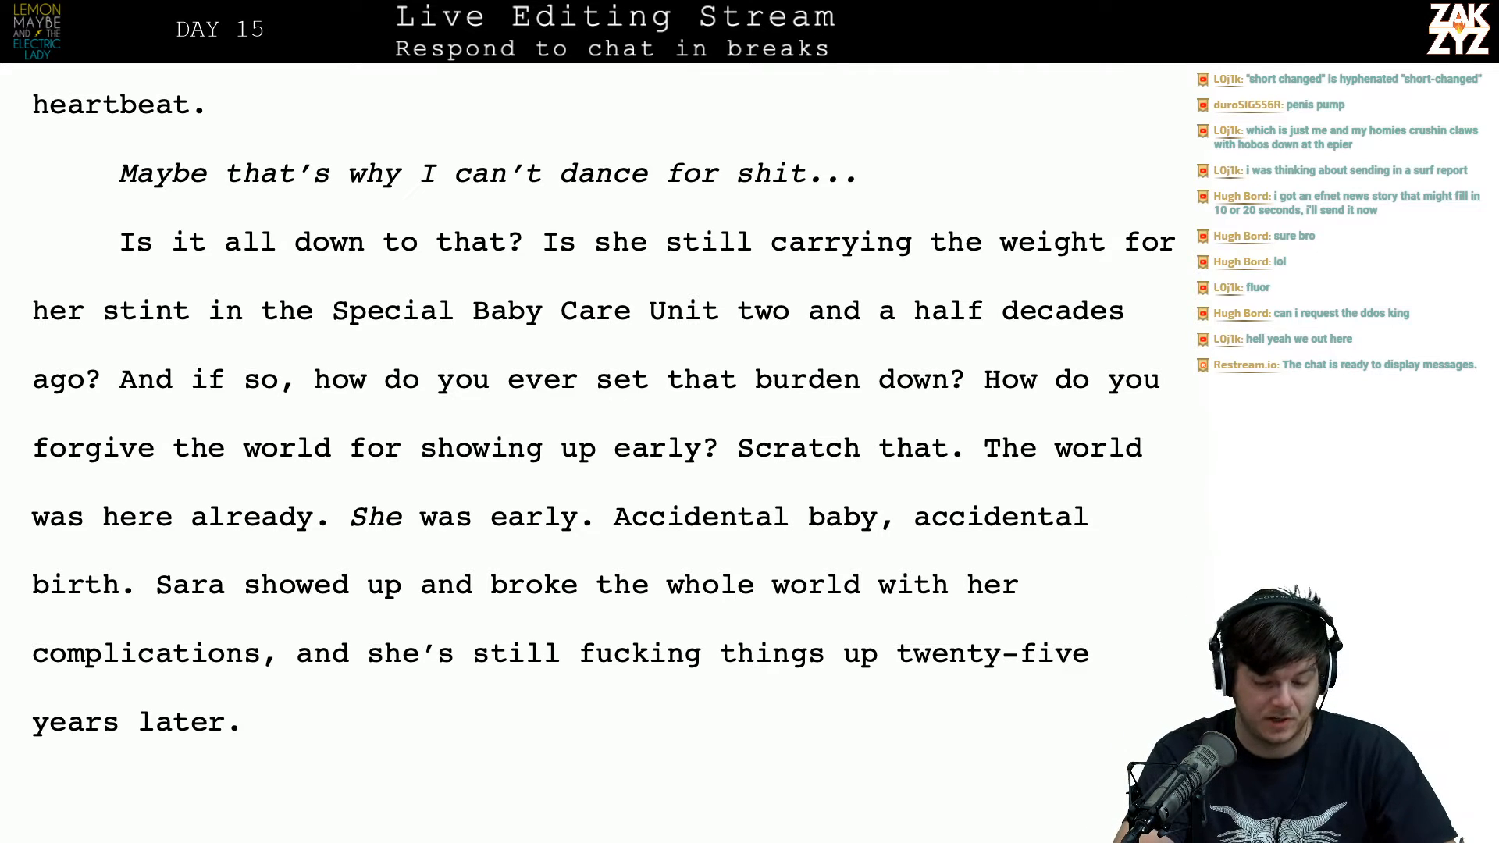
# Step: Hyphenate "short changed" as "short-changed" in the opening paragraph
pyautogui.scroll(5, 601, 421)
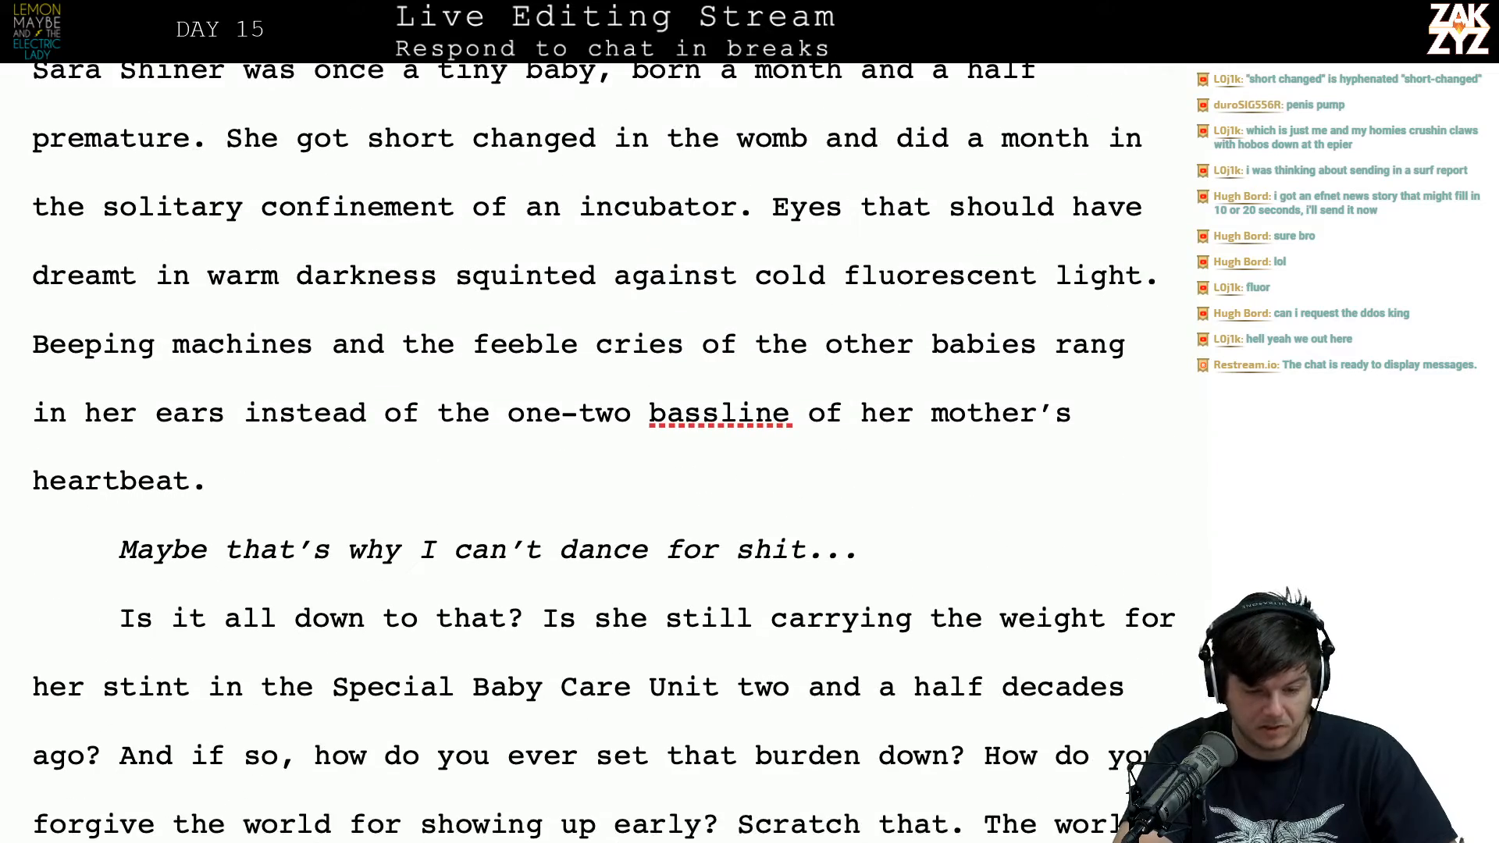
pyautogui.scroll(-1, 602, 422)
pyautogui.scroll(1, 586, 518)
pyautogui.scroll(-1, 585, 518)
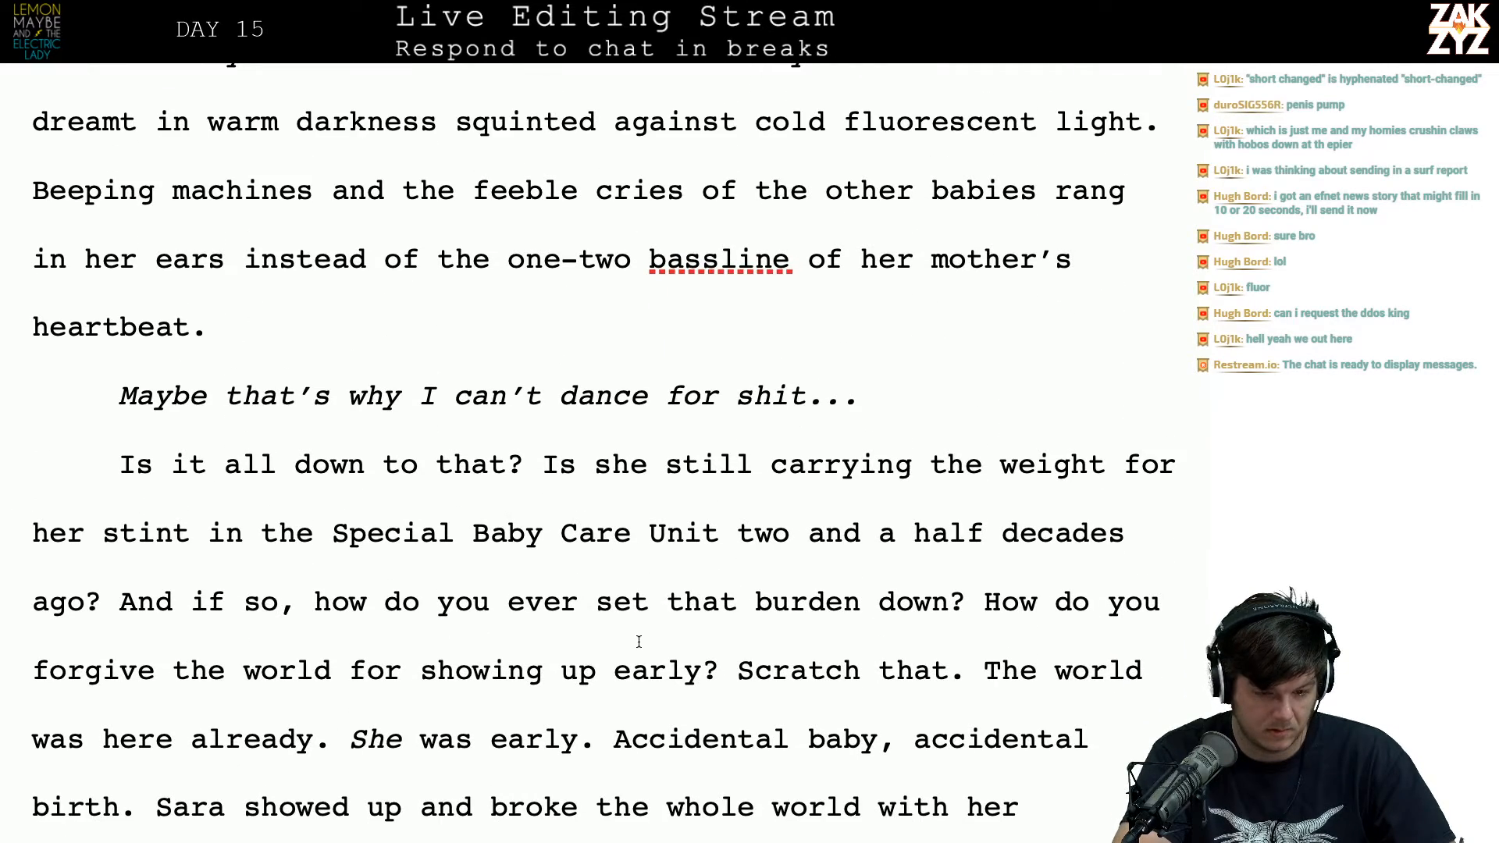
pyautogui.scroll(5, 649, 619)
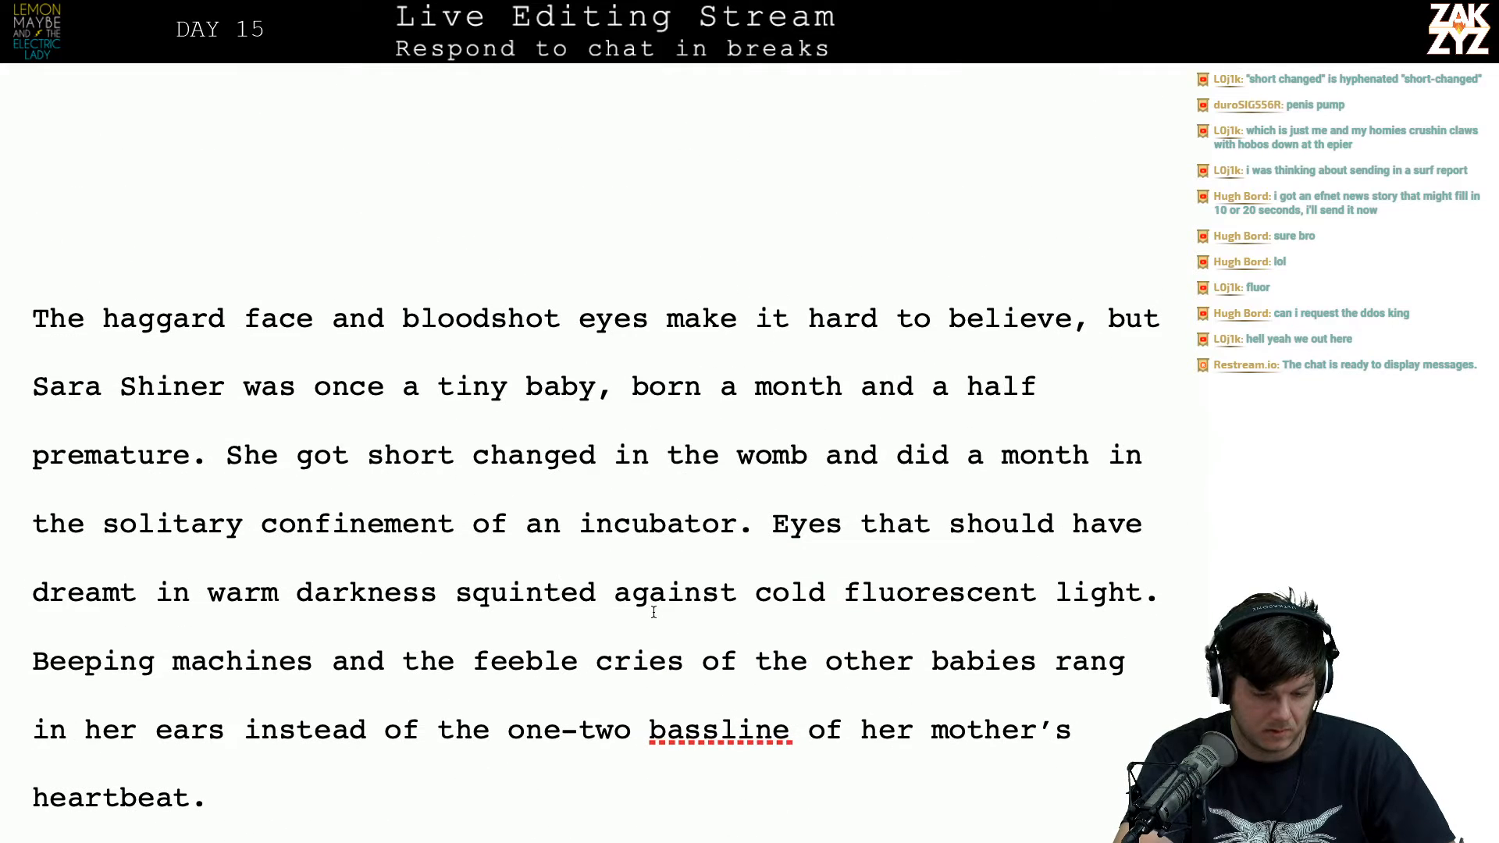
pyautogui.click(473, 457)
pyautogui.press('BackSpace')
pyautogui.write('-')
# Step: Switch to the Editlist document in TextEdit, set the second-listed contributor's tally to 25, and return to the manuscript in Pages
pyautogui.press('super+Tab')
pyautogui.click(474, 468)
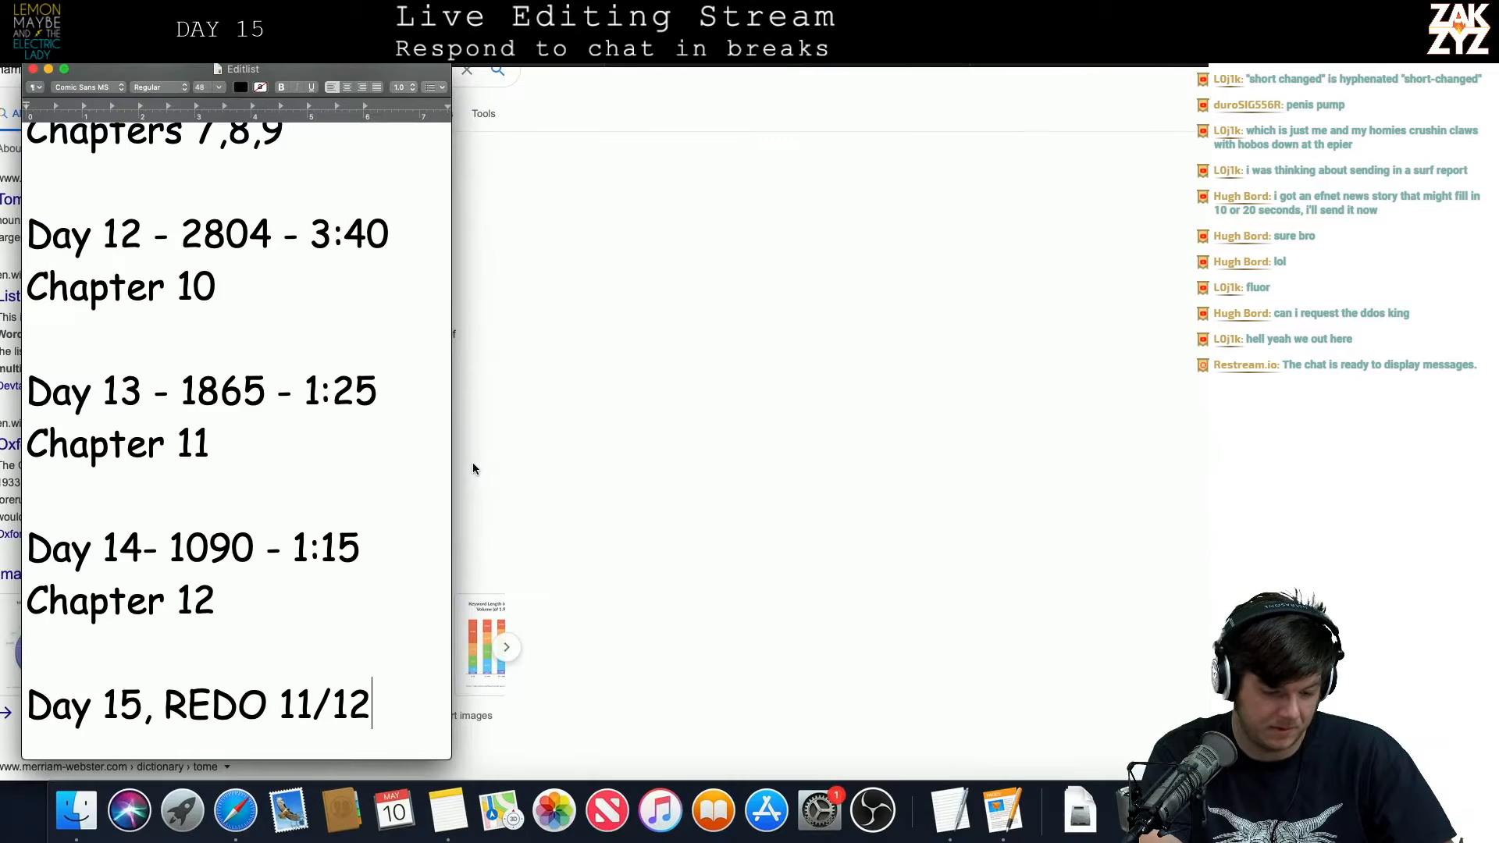
pyautogui.scroll(-5, 337, 478)
pyautogui.scroll(-4, 337, 478)
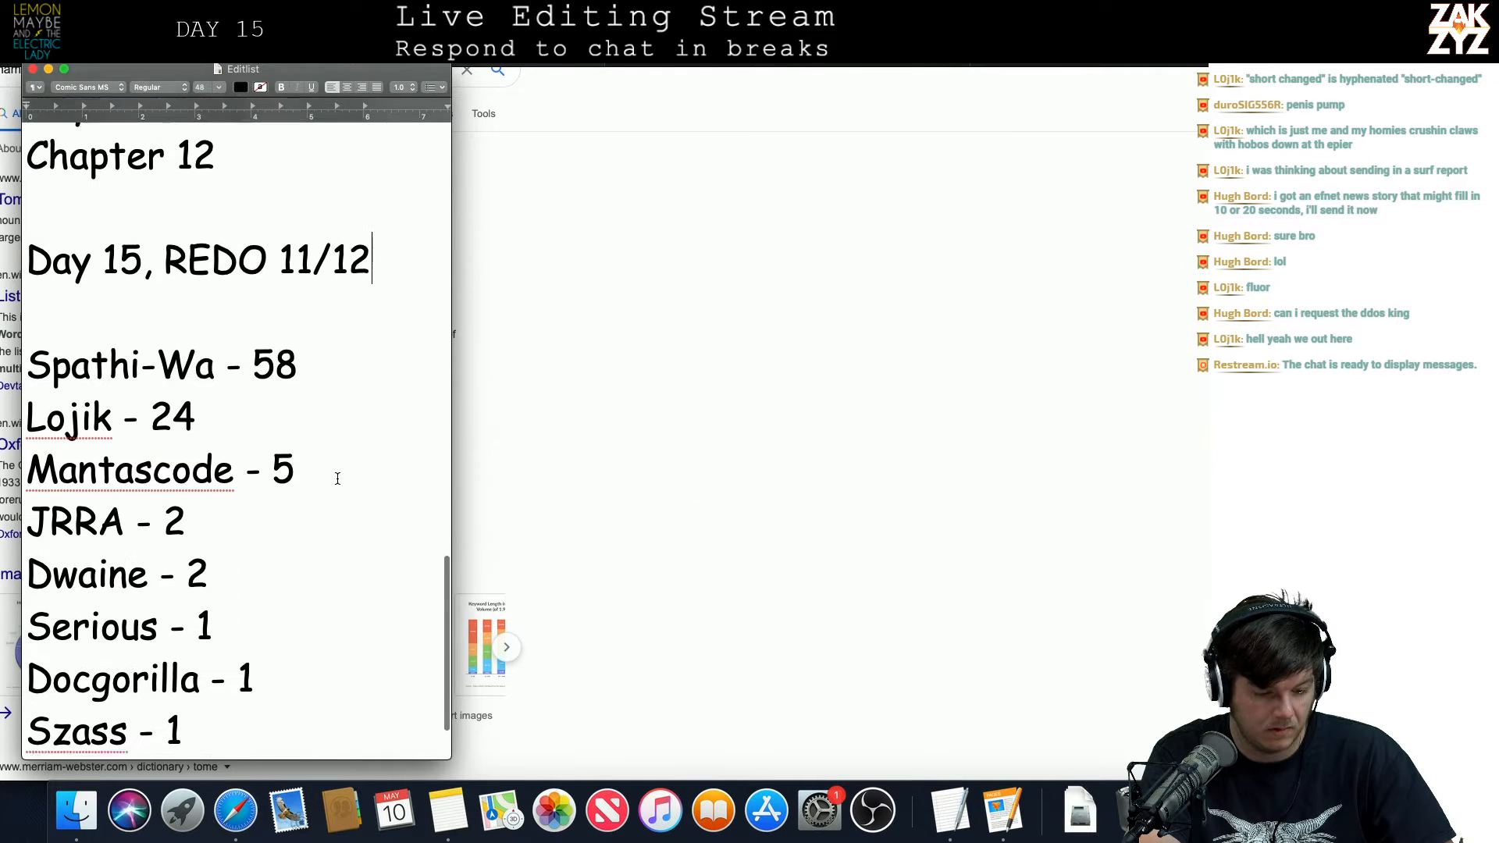
pyautogui.click(236, 358)
pyautogui.press('BackSpace')
pyautogui.write('6')
pyautogui.press('BackSpace')
pyautogui.write('5')
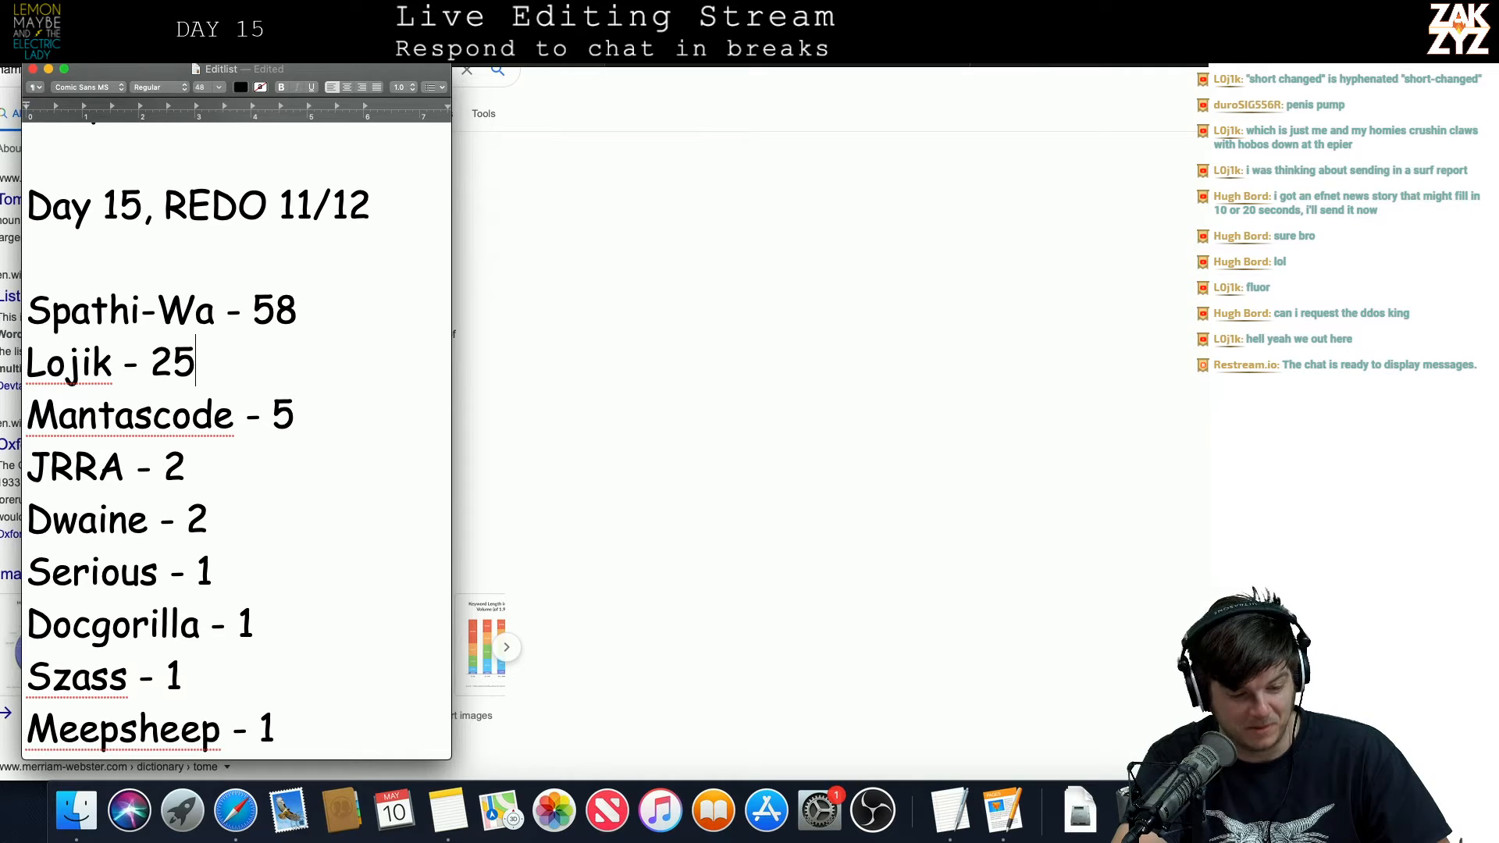
pyautogui.press('super+Tab')
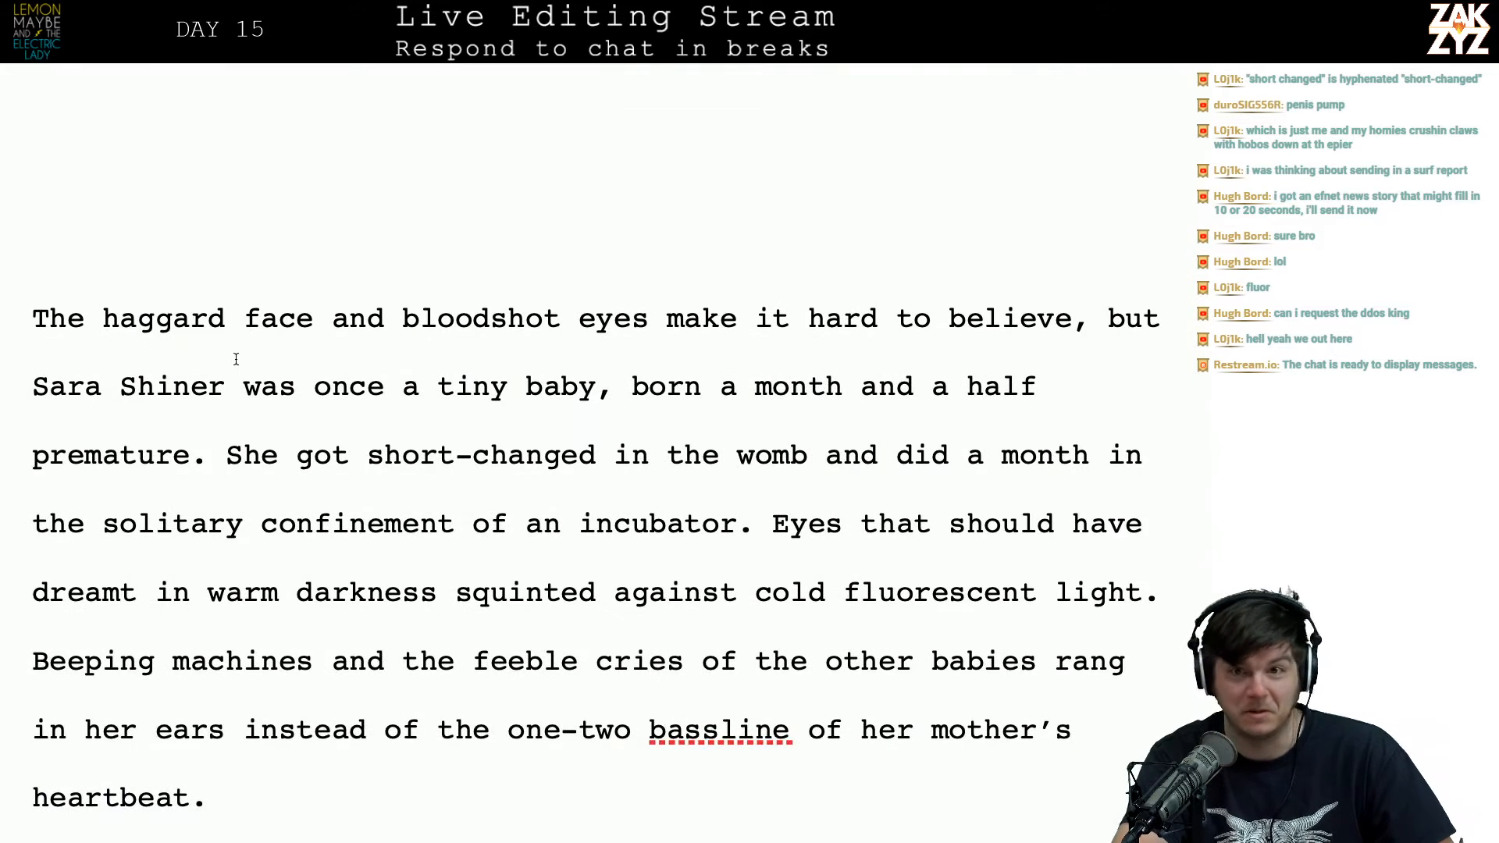
pyautogui.click(236, 358)
# Step: Check the spelling of the flagged word "bassline" with a web search in Safari, and return to the manuscript in Pages
pyautogui.scroll(-3, 236, 359)
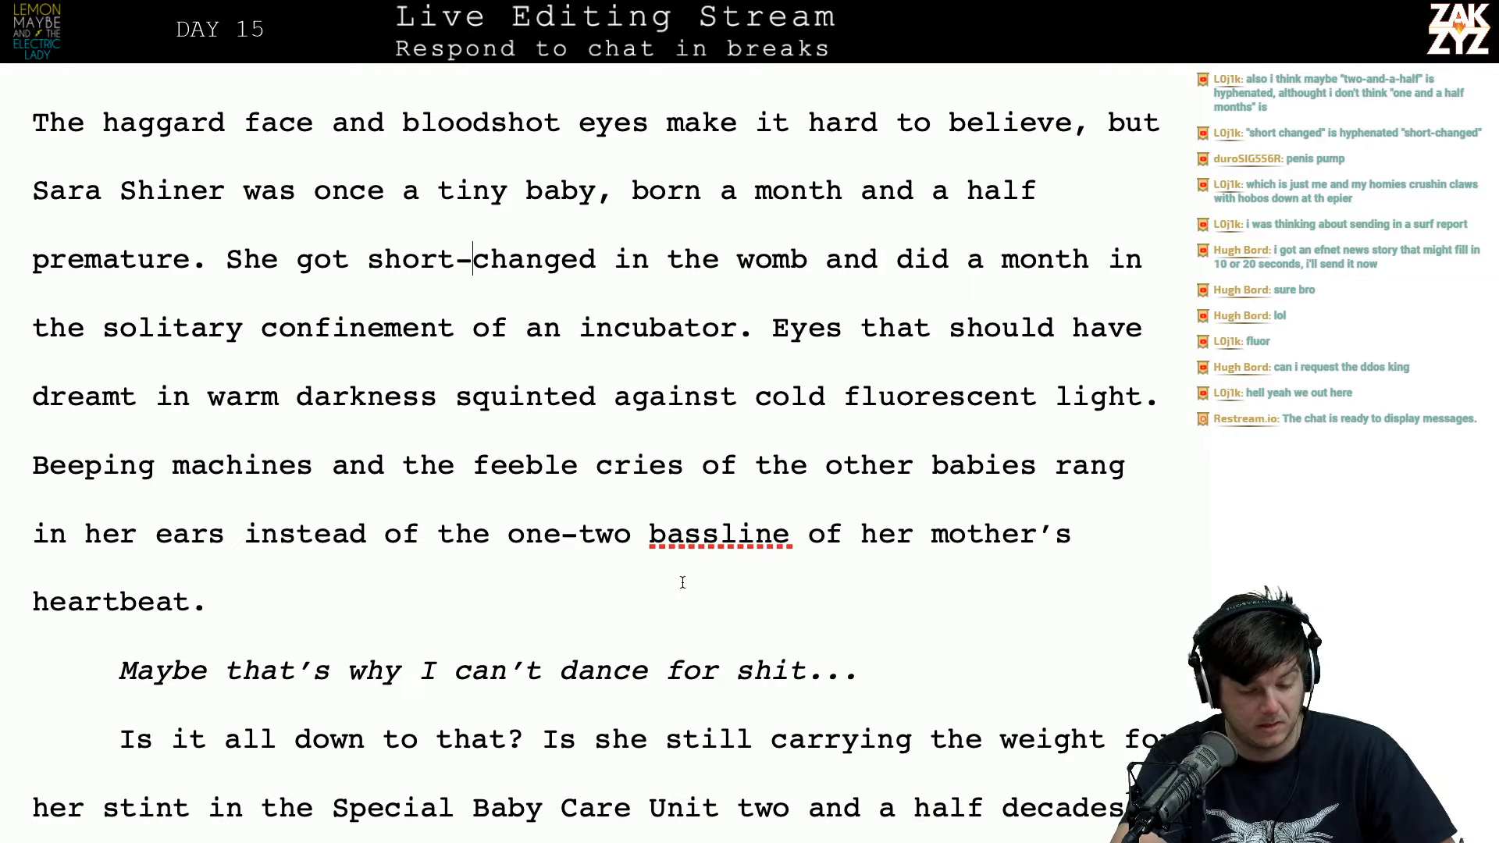
pyautogui.click(722, 535)
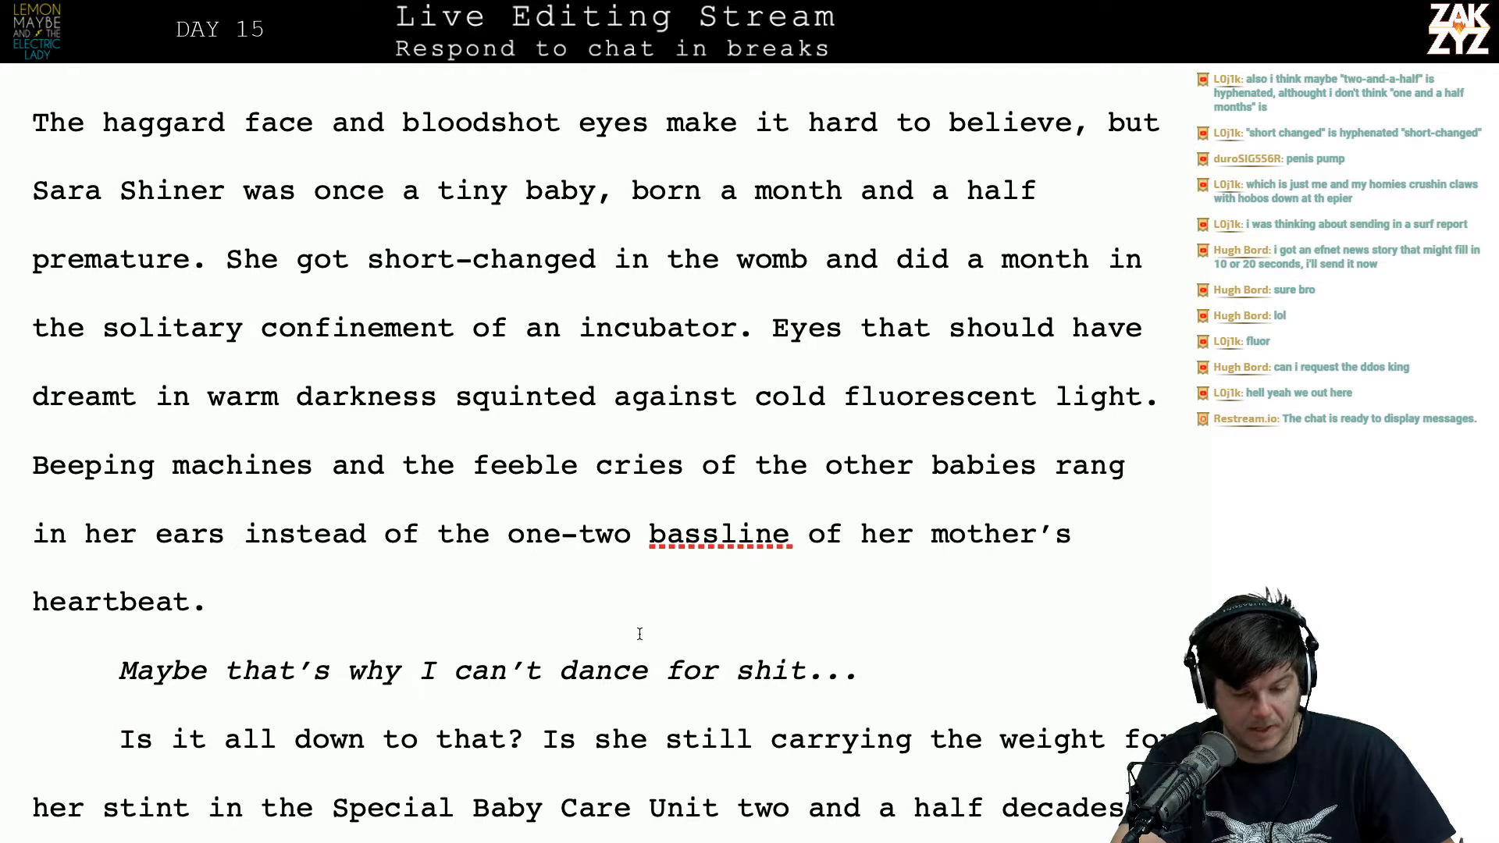
pyautogui.press('super+Tab')
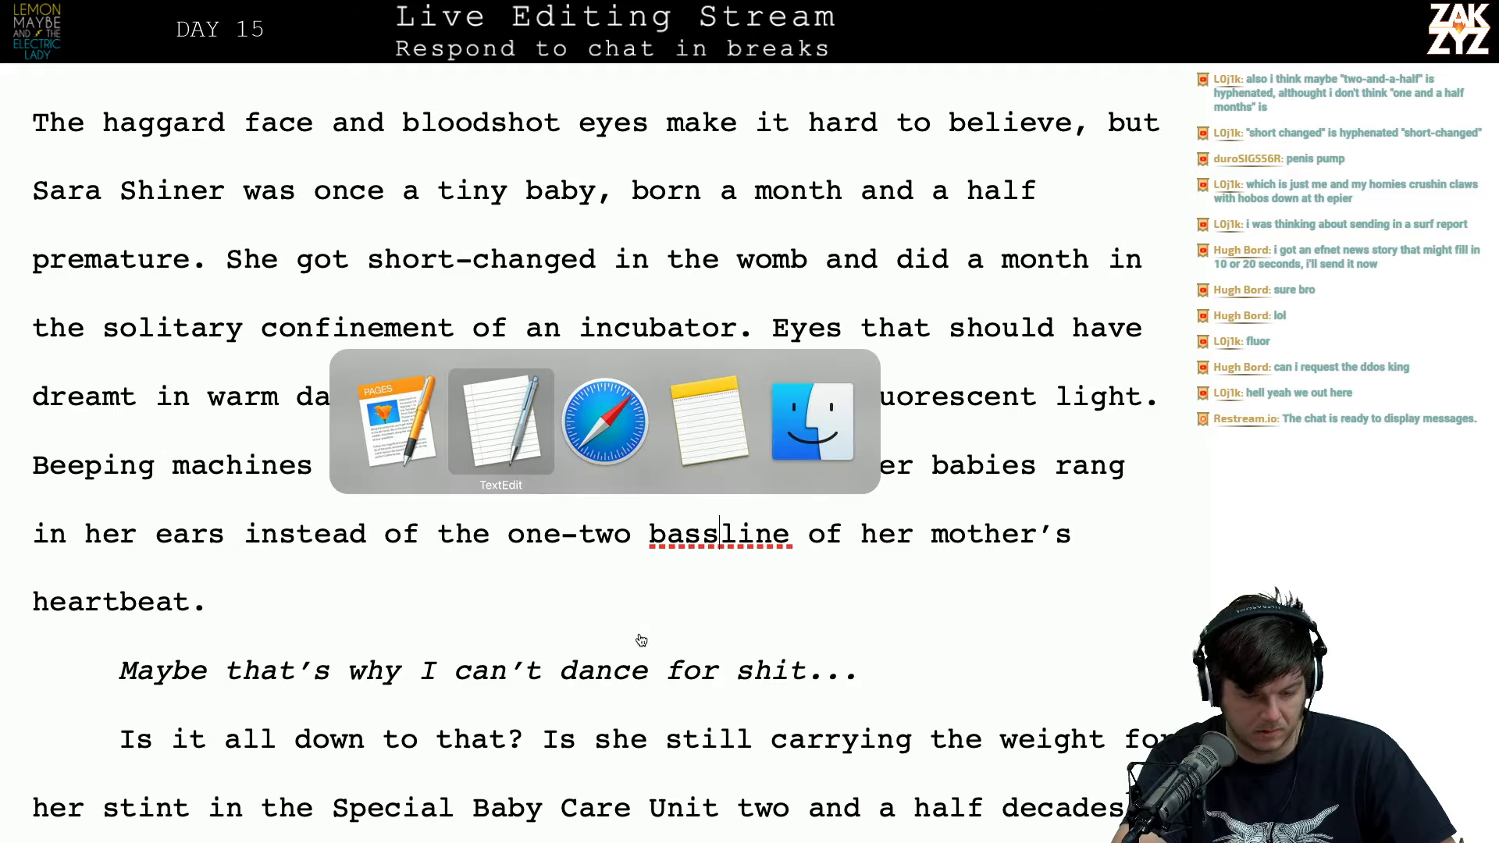
pyautogui.press('super+Tab')
pyautogui.press('super+Tab')
pyautogui.press('super+Tab')
pyautogui.press('super+Tab')
pyautogui.press('super+Tab')
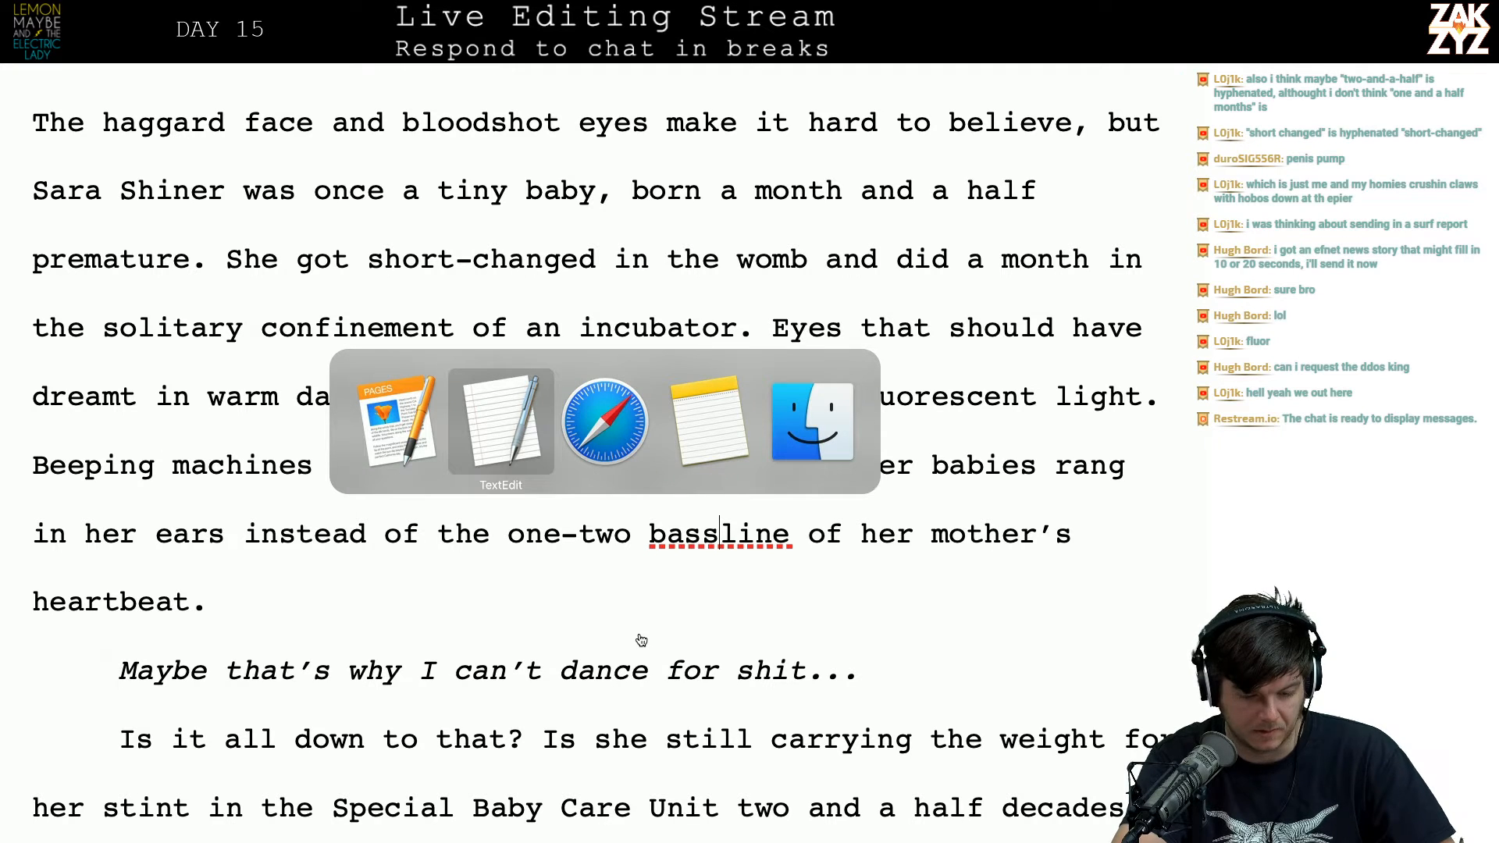
pyautogui.press('super+Tab')
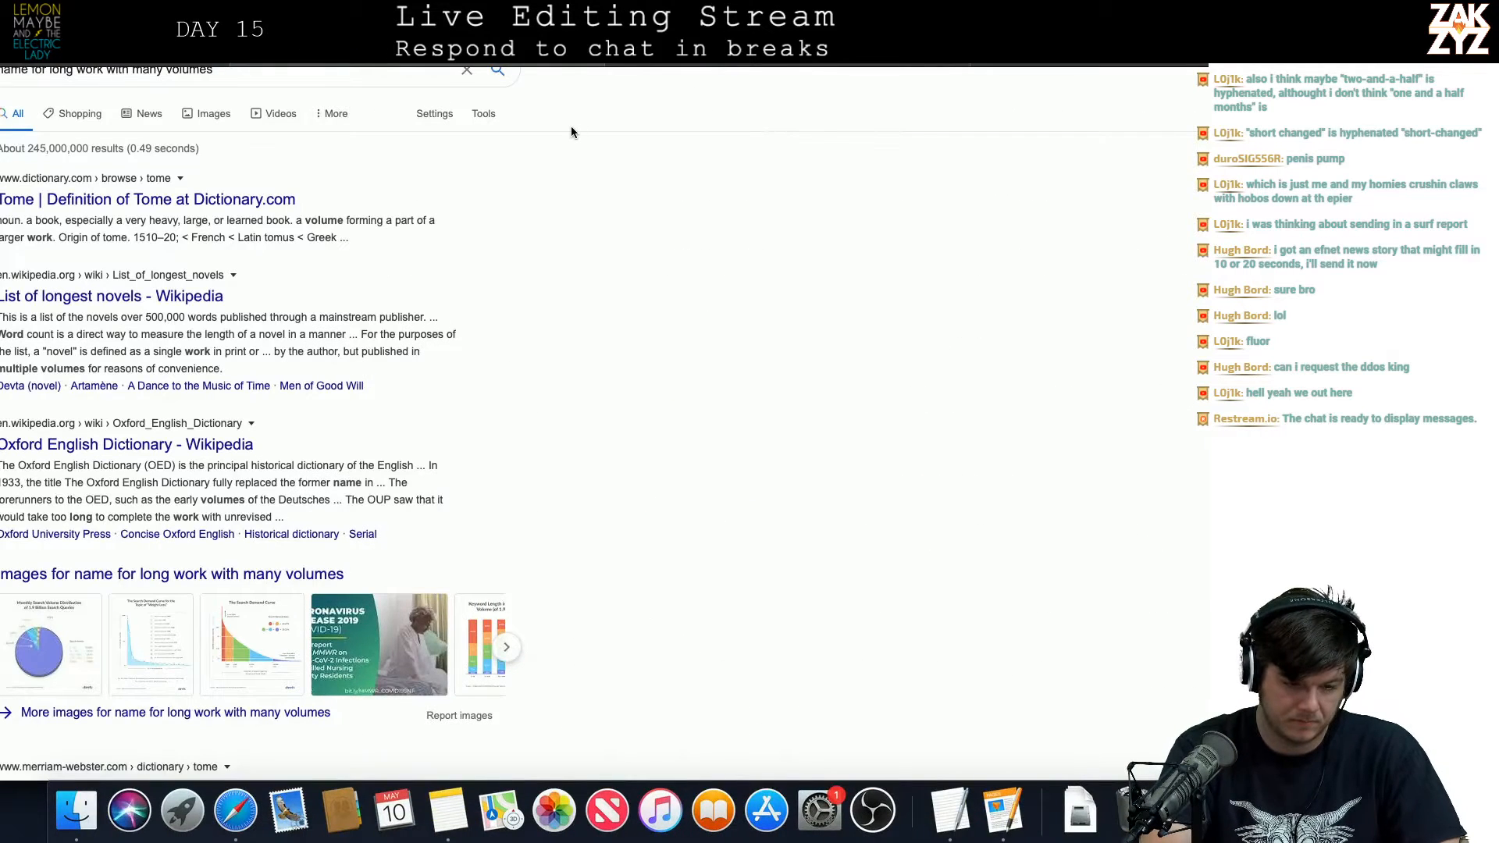
pyautogui.press('super+l')
pyautogui.write('back')
pyautogui.press('Return')
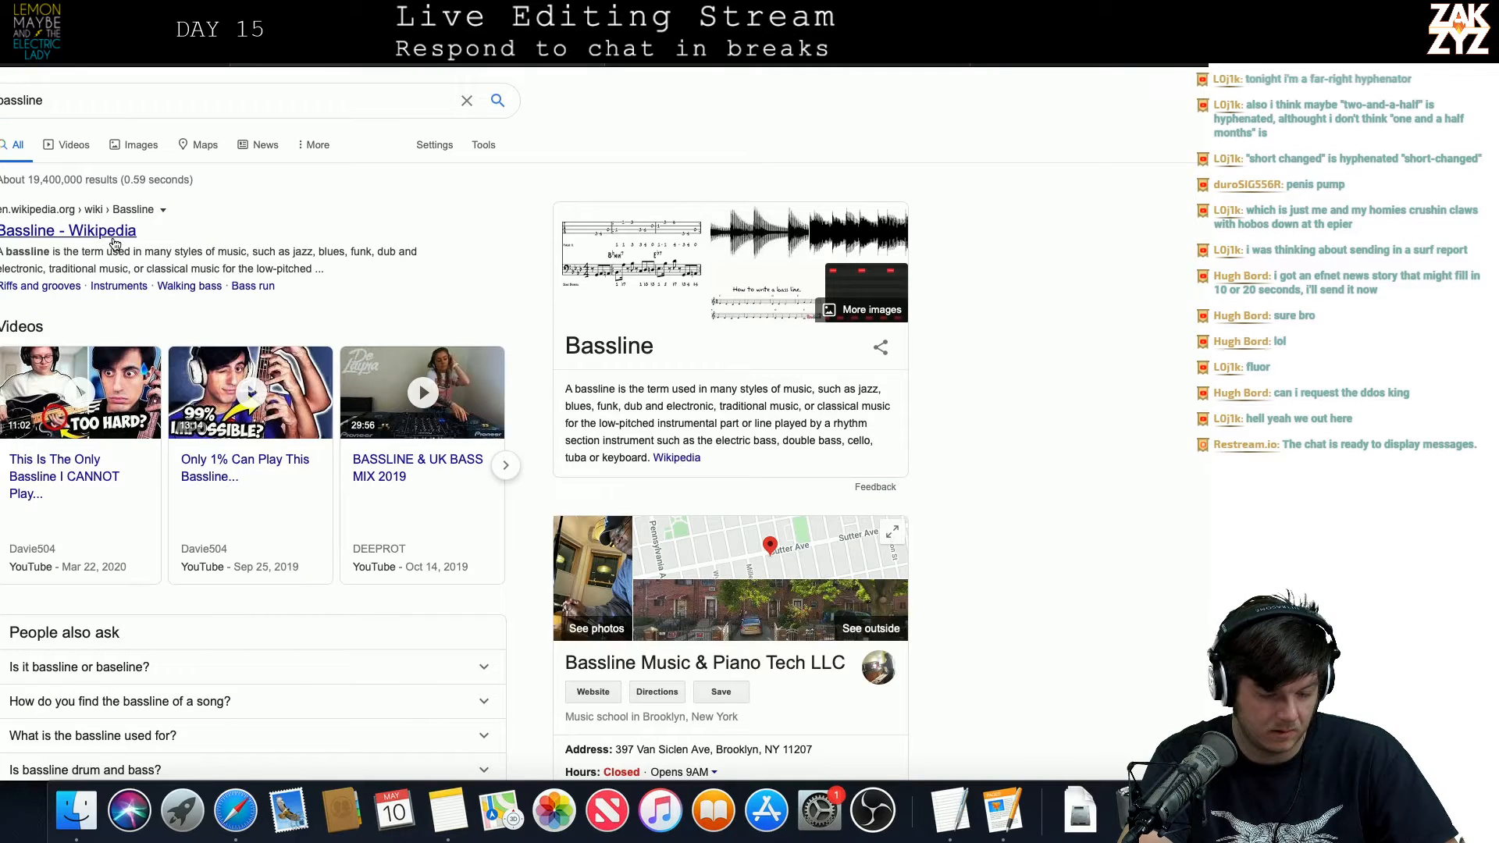
pyautogui.scroll(-5, 234, 391)
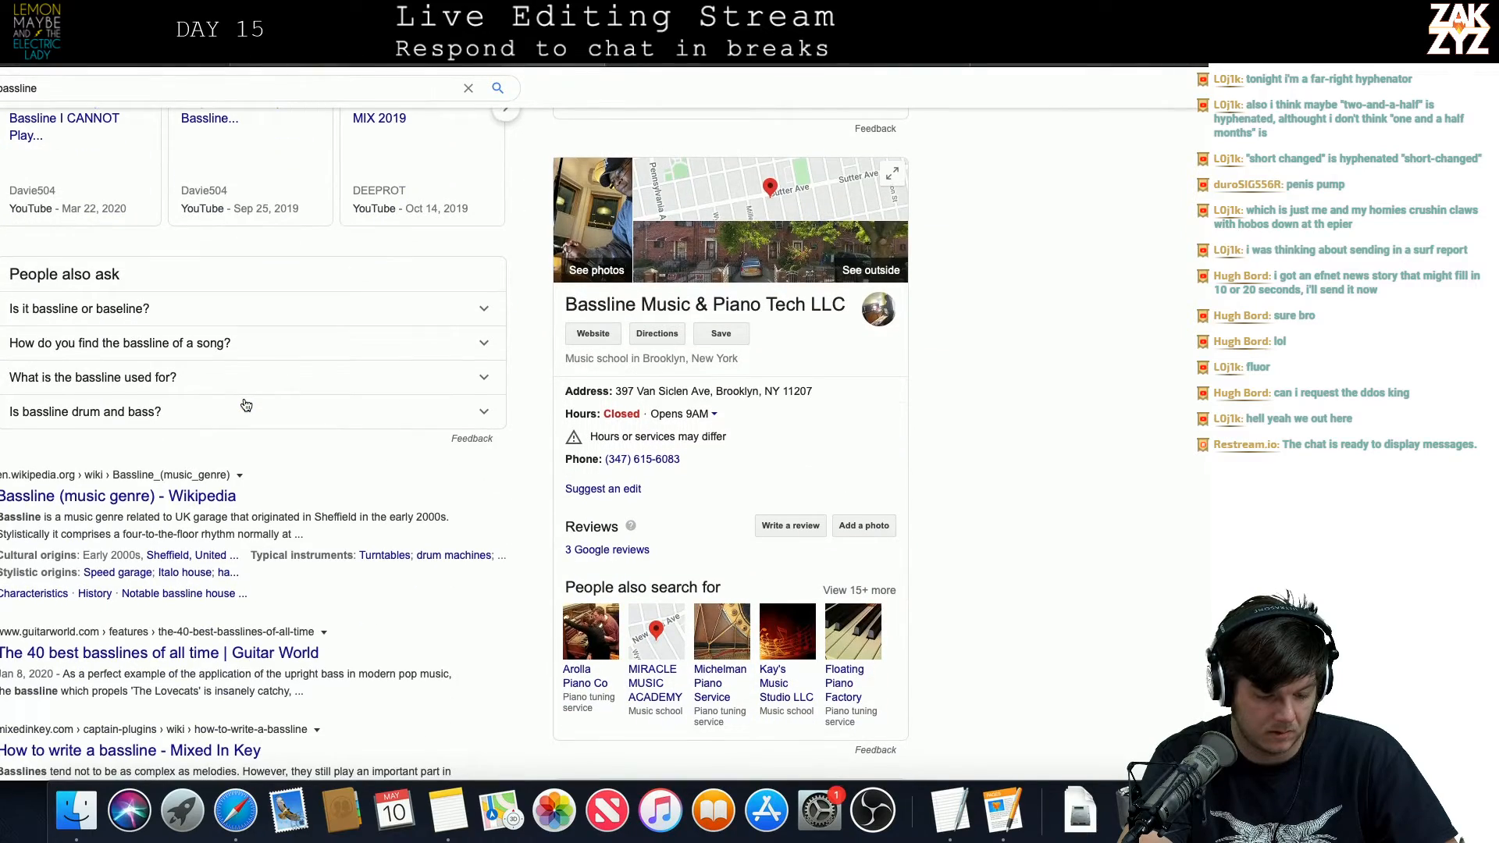
pyautogui.scroll(5, 246, 404)
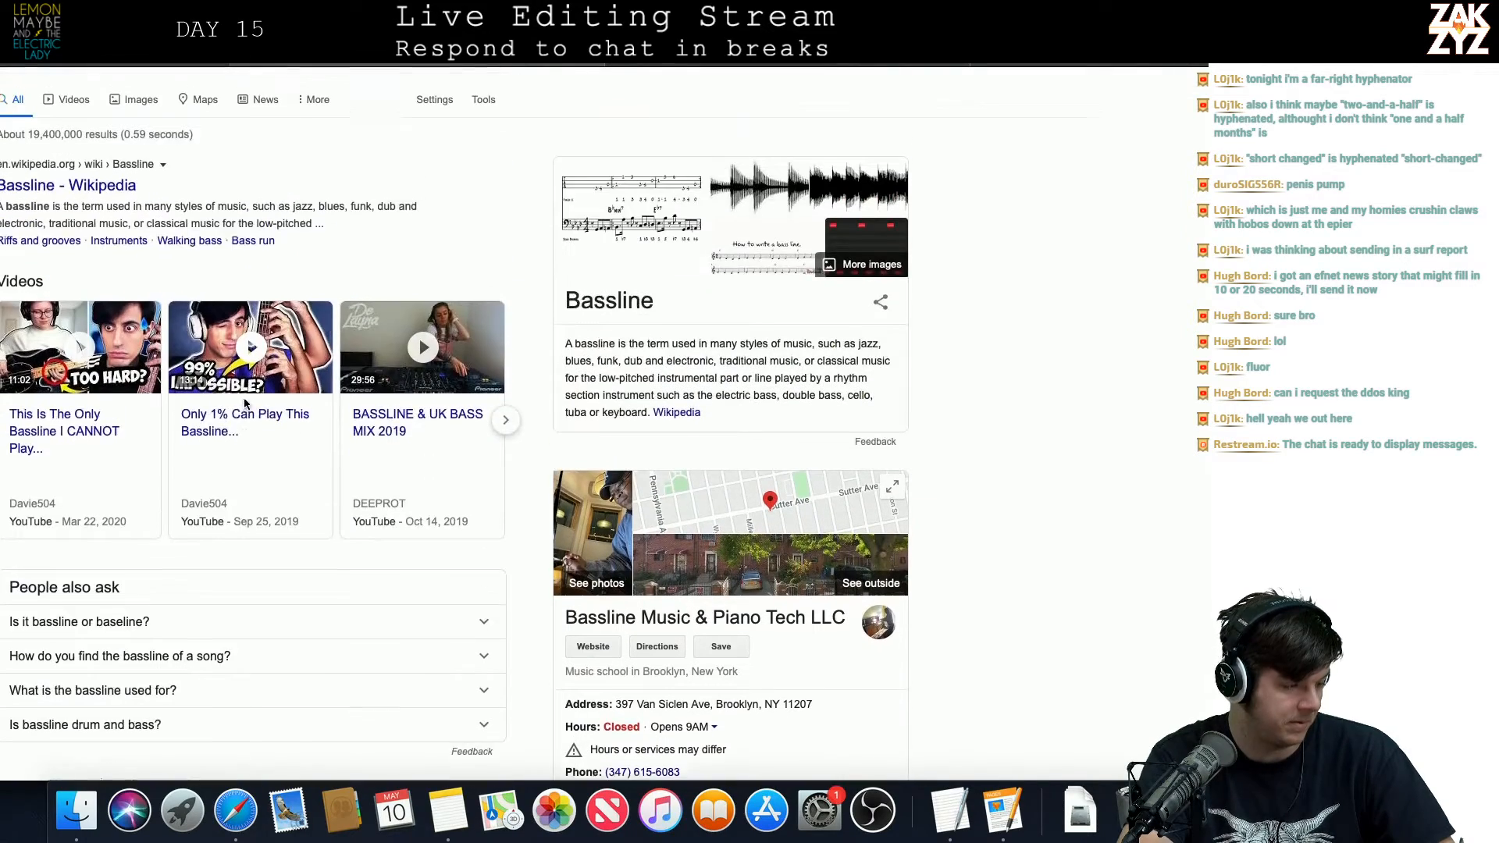
pyautogui.press('super+Tab')
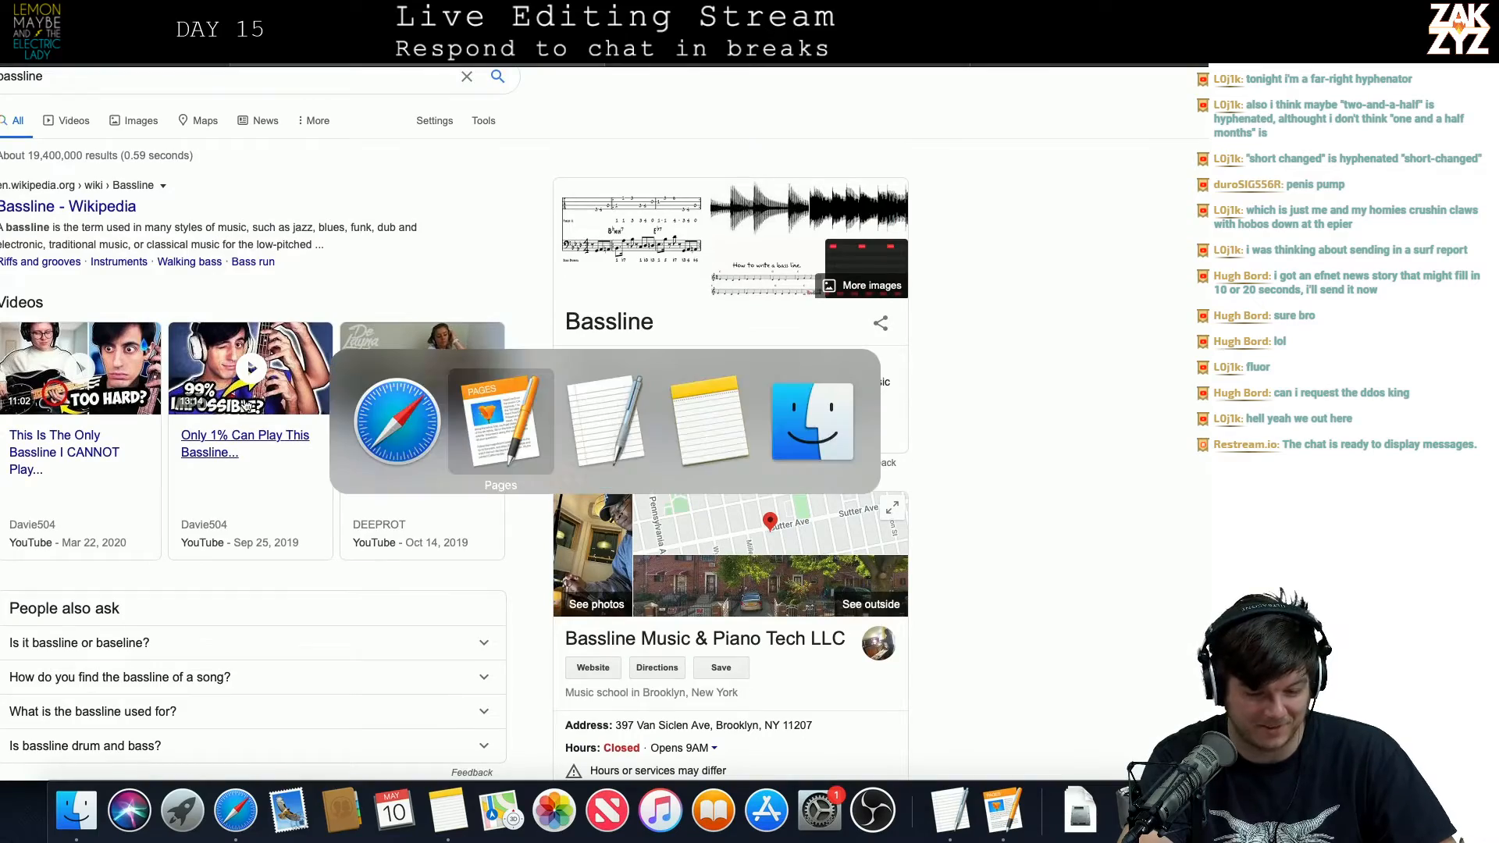
# Step: Proofread from "Maybe that's why I can't dance" through "twenty-five years later" and continue to the start of page 135
pyautogui.scroll(-8, 244, 399)
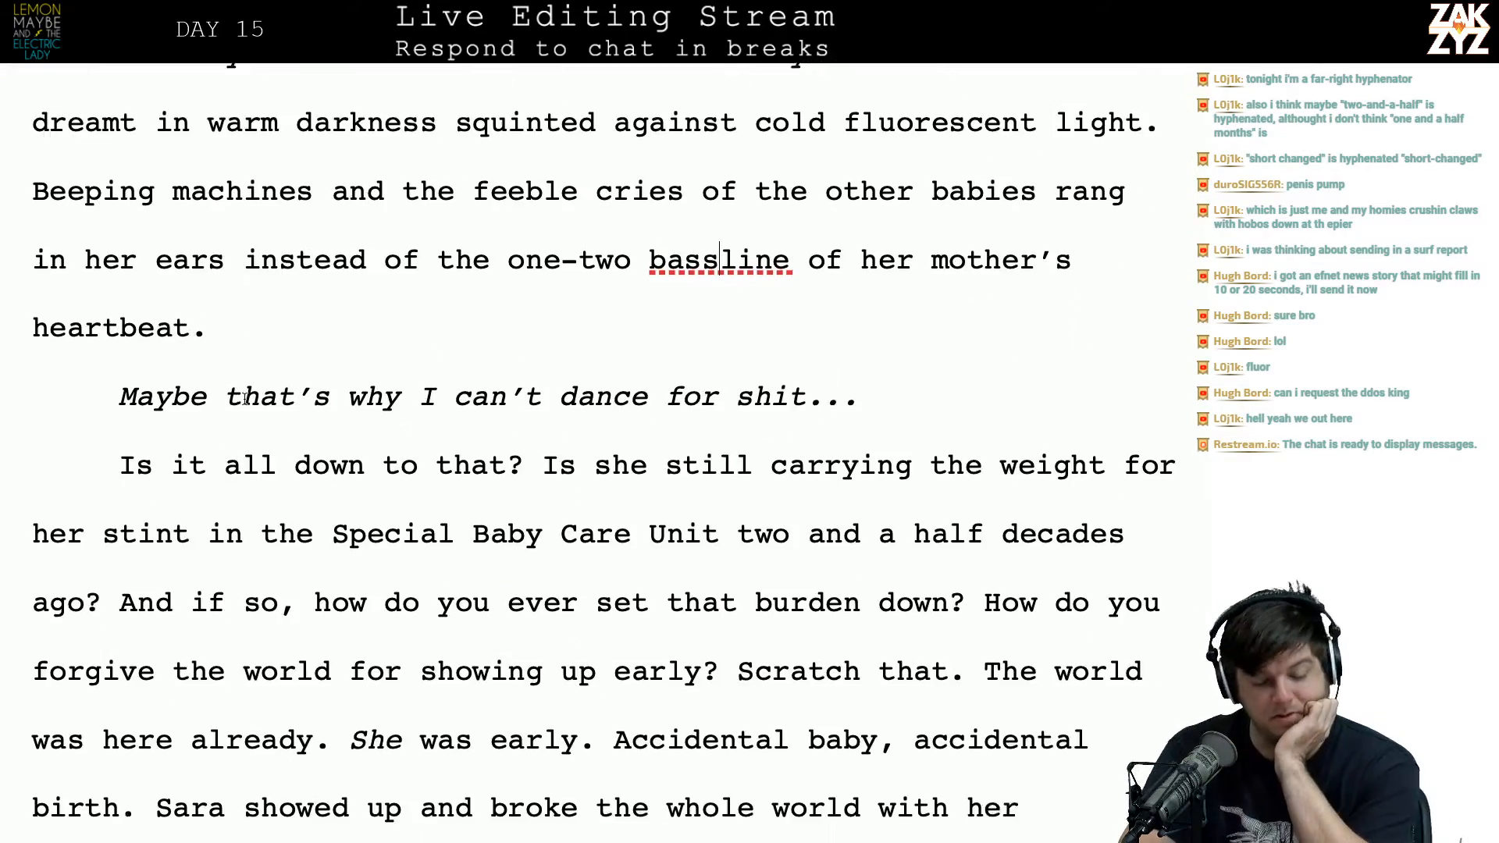
pyautogui.scroll(-2, 245, 399)
pyautogui.scroll(2, 244, 399)
pyautogui.scroll(-1, 245, 400)
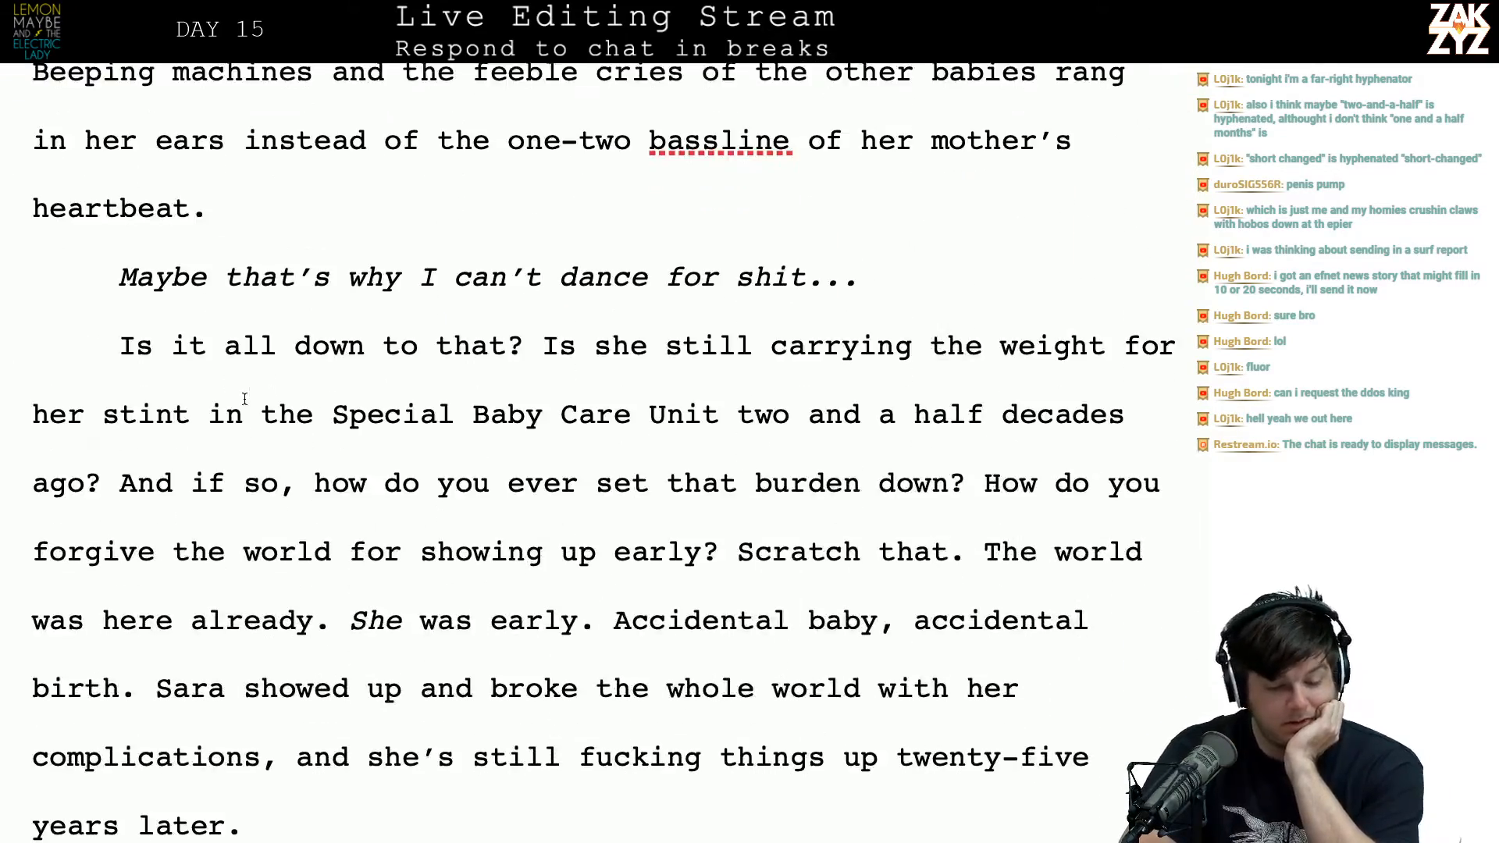
pyautogui.scroll(-9, 244, 399)
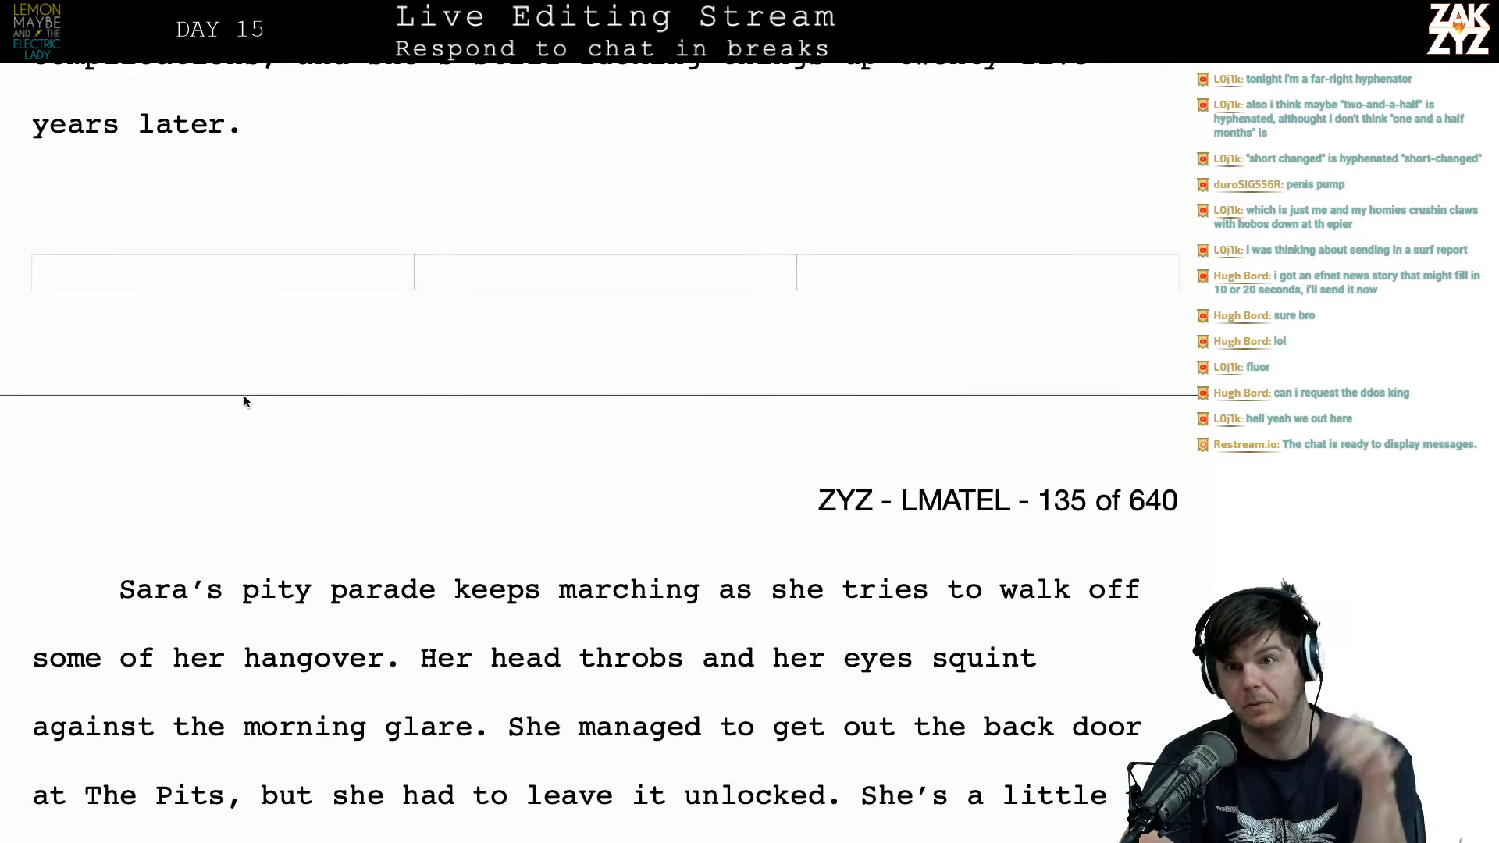
pyautogui.scroll(-2, 244, 399)
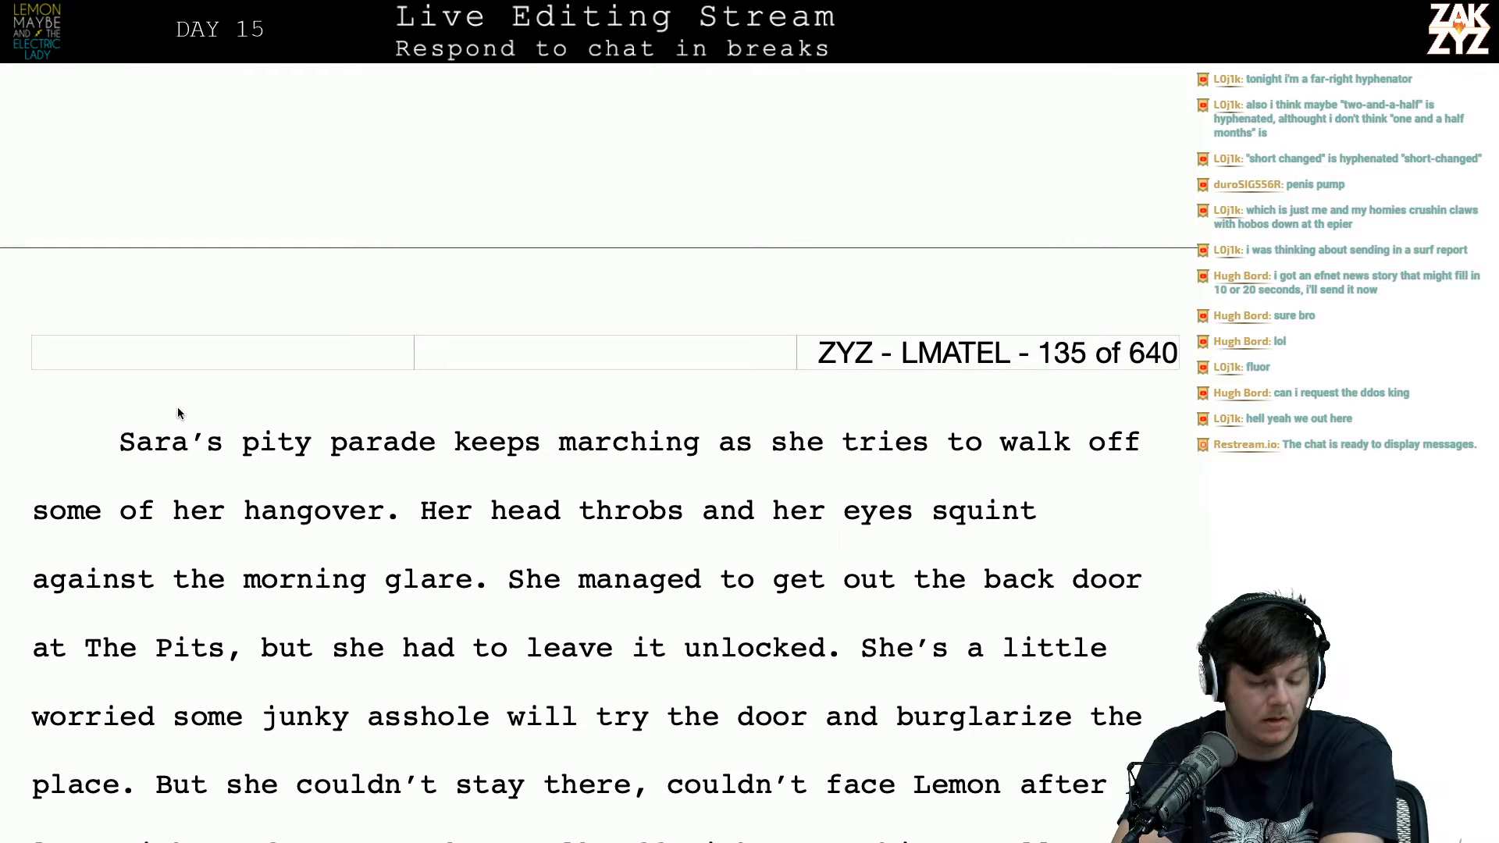
# Step: Proofread the opening of page 135, from "Sara's pity parade" through "against the morning glare"
pyautogui.click(147, 435)
pyautogui.click(439, 427)
pyautogui.press('Left')
pyautogui.press('Down')
pyautogui.press('Left')
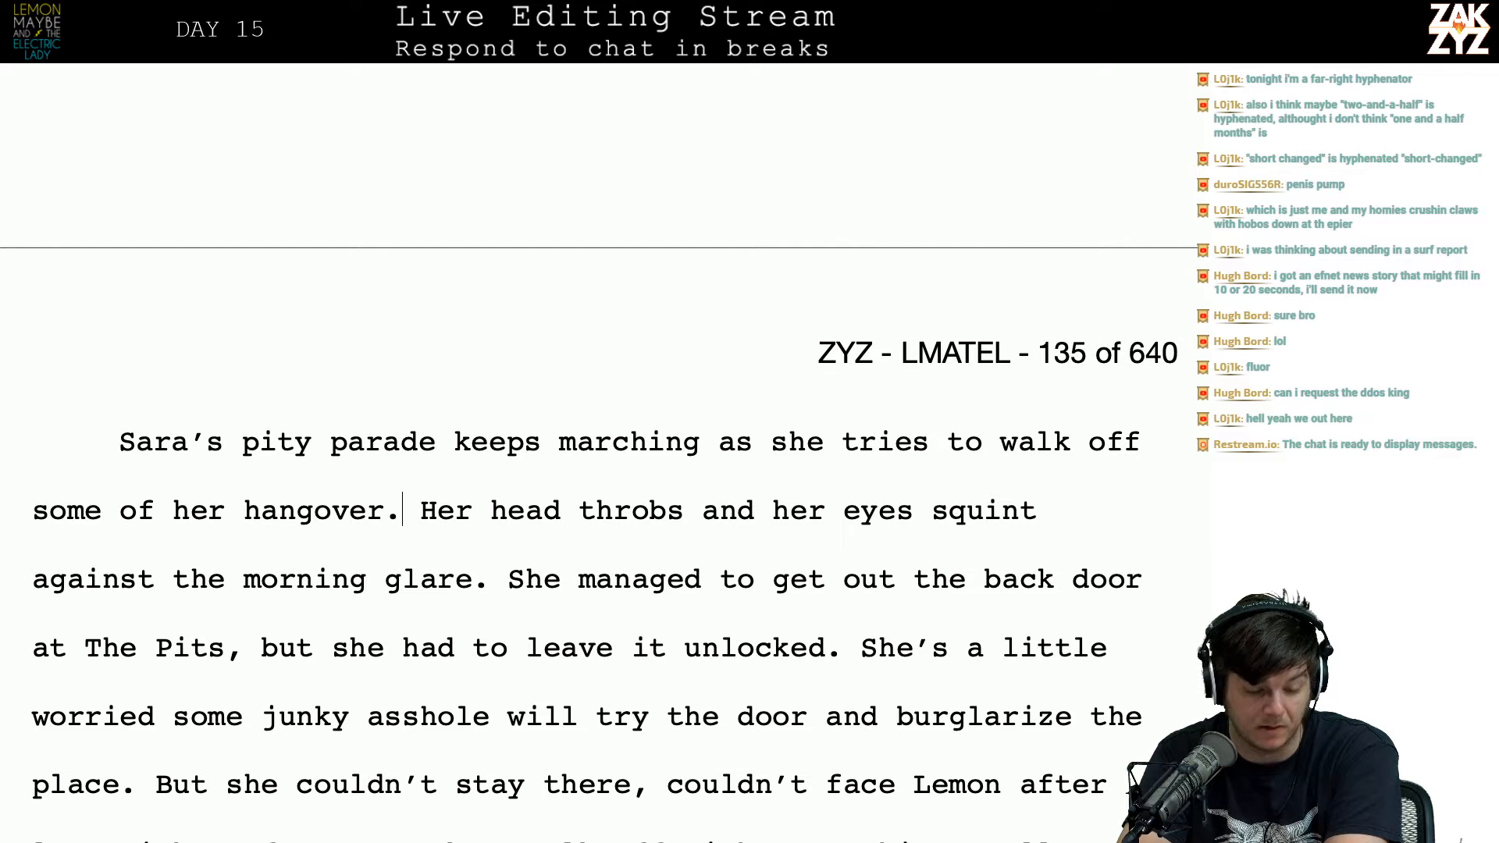
pyautogui.press('Right')
pyautogui.press('Right')
pyautogui.press('Right')
pyautogui.press('Right')
pyautogui.press('Right')
pyautogui.press('Right')
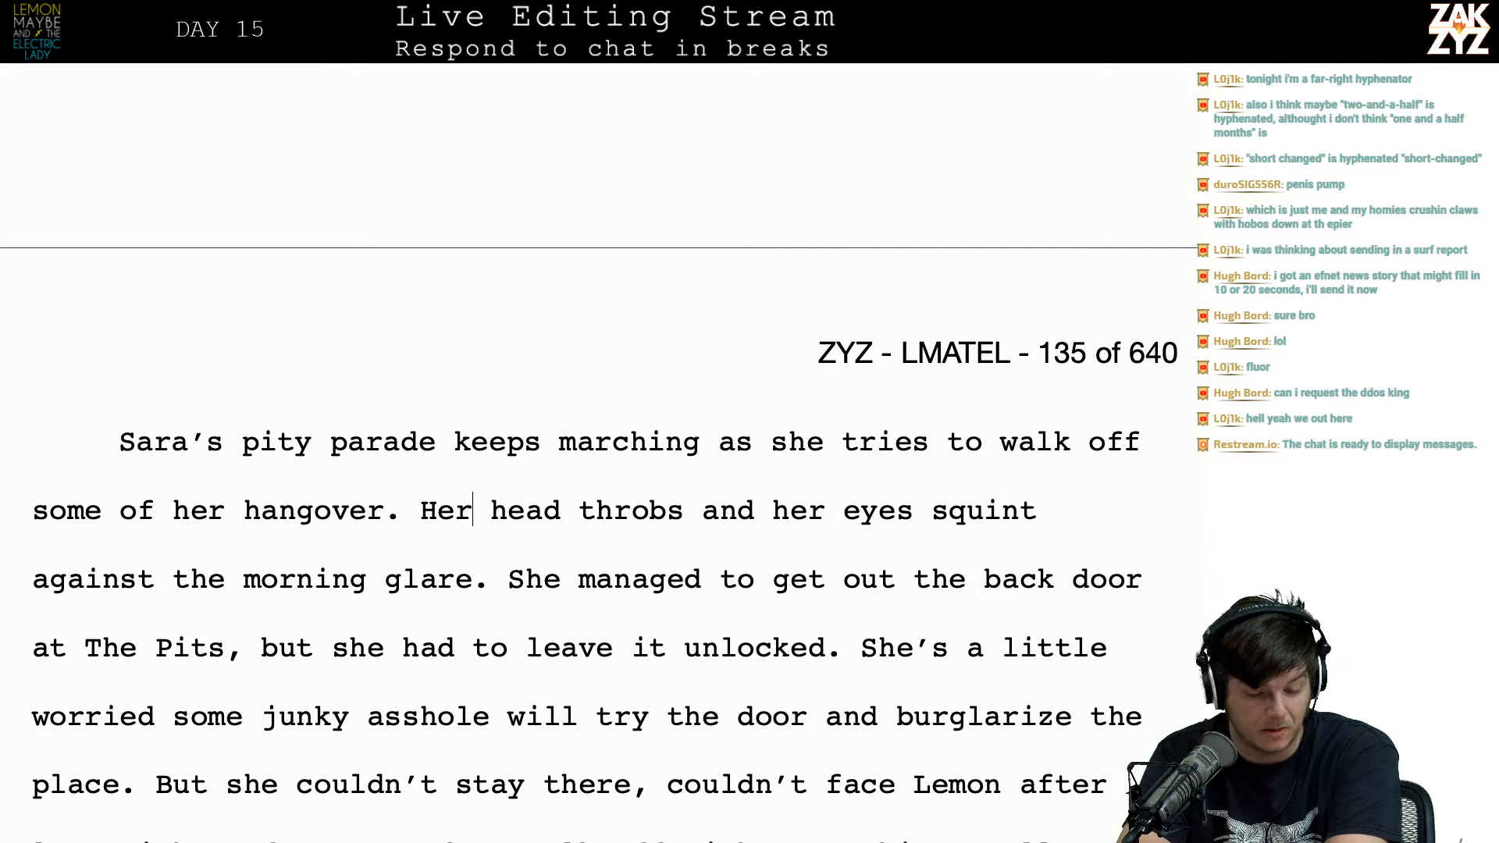
pyautogui.press('Right')
pyautogui.press('Right')
pyautogui.press('Right')
pyautogui.press('Right')
pyautogui.press('Right')
pyautogui.press('Right')
pyautogui.press('Right')
pyautogui.press('Right')
pyautogui.press('Right')
pyautogui.press('Right')
pyautogui.press('Right')
pyautogui.press('Right')
pyautogui.press('Down')
pyautogui.press('Left')
pyautogui.press('Left')
pyautogui.press('Left')
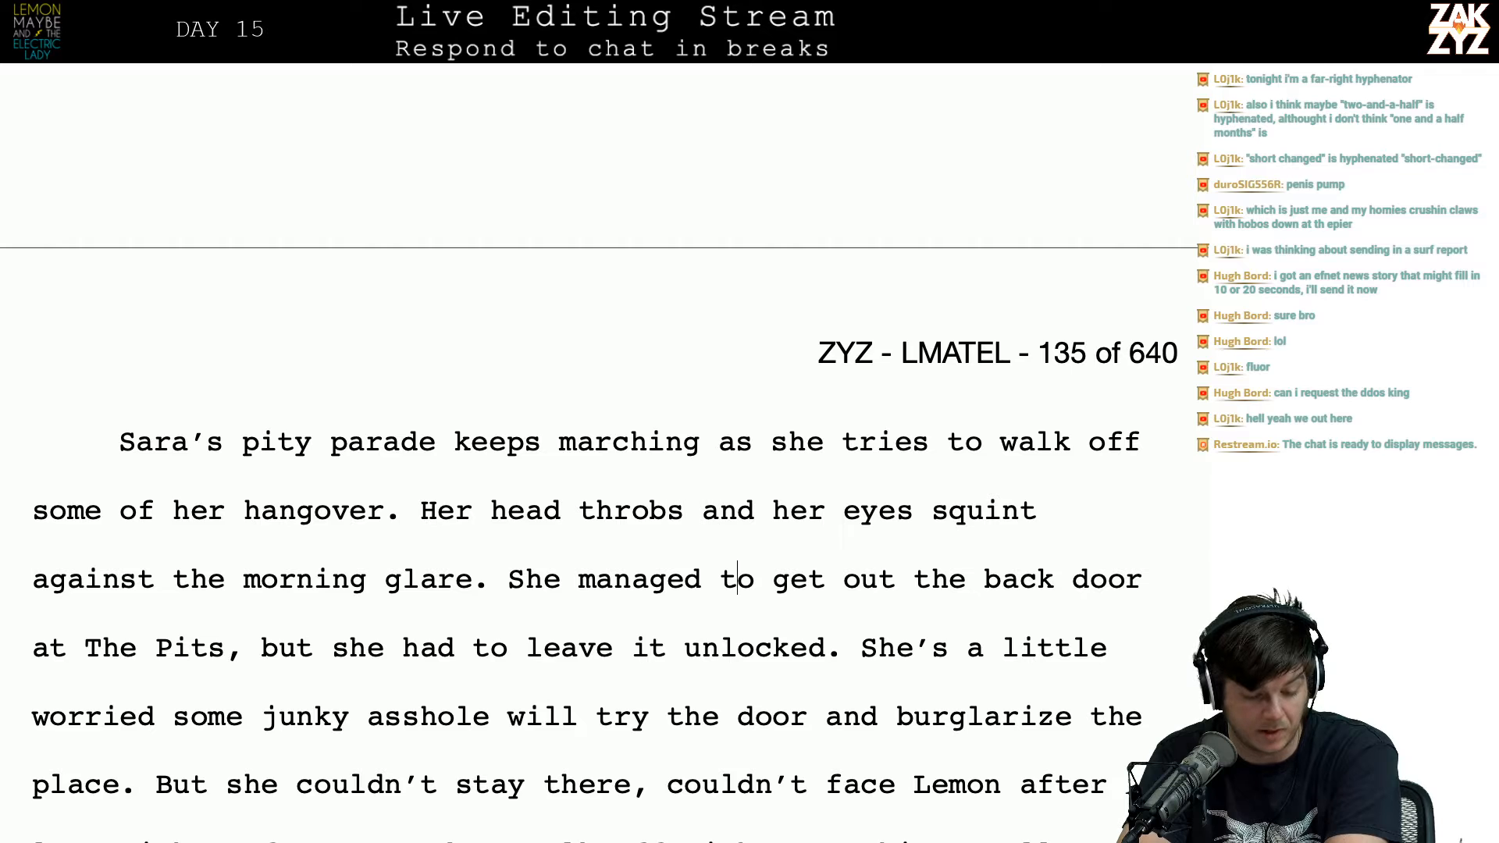
# Step: Proofread the following sentences word by word, from "She managed to get out the back door" to "worried some junky asshole"
pyautogui.press('Left')
pyautogui.press('Left')
pyautogui.press('Left')
pyautogui.press('Left')
pyautogui.press('Left')
pyautogui.press('Left')
pyautogui.press('Left')
pyautogui.press('Right')
pyautogui.press('Right')
pyautogui.press('Right')
pyautogui.press('Right')
pyautogui.press('Right')
pyautogui.press('Right')
pyautogui.press('Right')
pyautogui.press('Right')
pyautogui.press('Right')
pyautogui.press('Right')
pyautogui.press('Right')
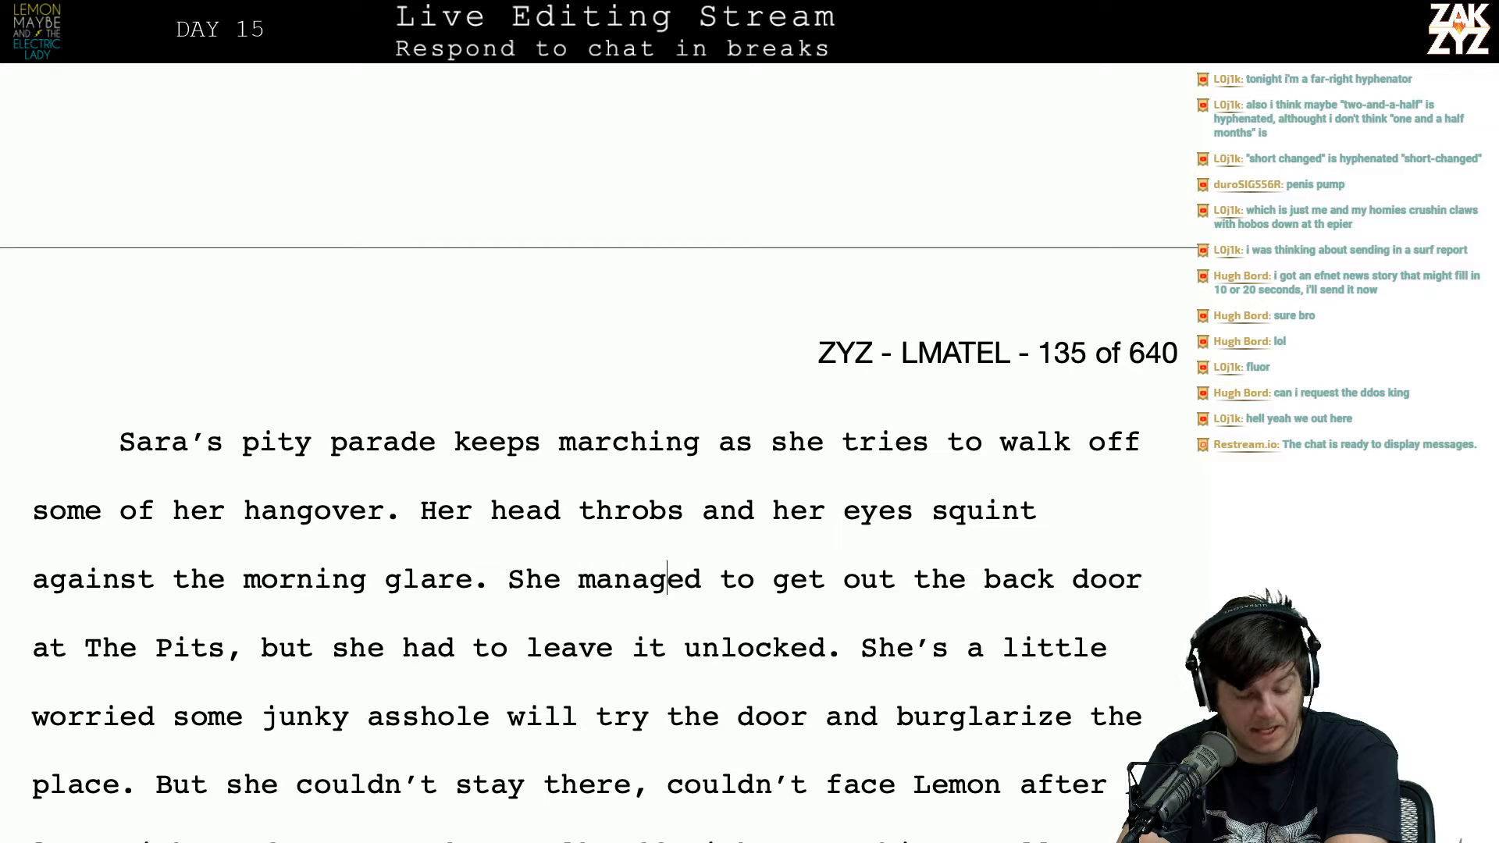
pyautogui.press('Right')
pyautogui.press('Right')
pyautogui.press('Right')
pyautogui.press('Right')
pyautogui.press('Right')
pyautogui.press('Right')
pyautogui.press('Right')
pyautogui.press('Right')
pyautogui.press('Right')
pyautogui.press('Right')
pyautogui.press('Right')
pyautogui.press('Right')
pyautogui.press('Right')
pyautogui.press('Right')
pyautogui.press('Right')
pyautogui.press('Right')
pyautogui.press('Right')
pyautogui.press('Right')
pyautogui.press('Right')
pyautogui.press('Right')
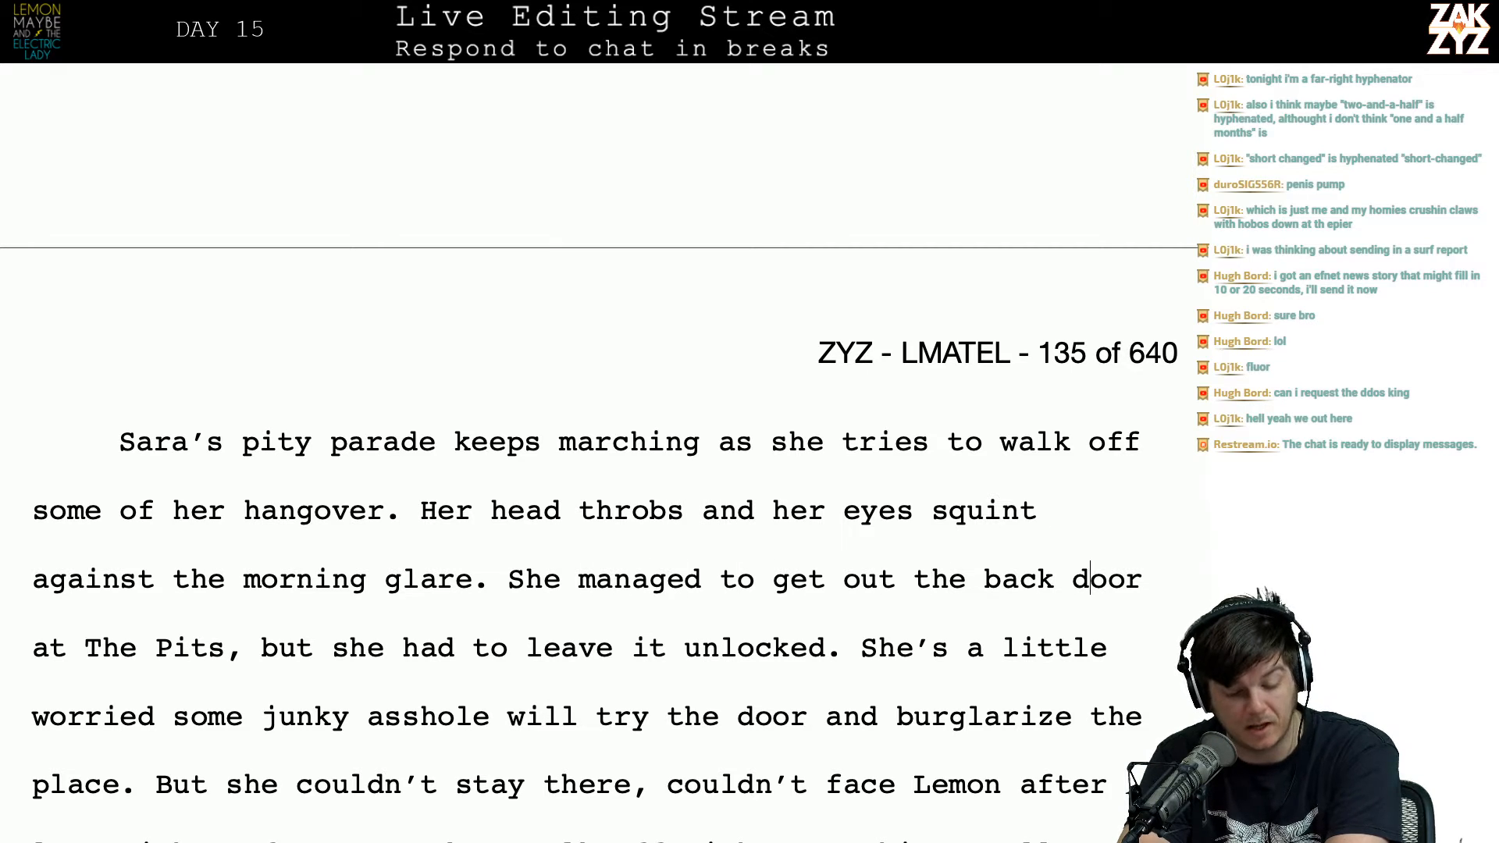
pyautogui.press('Right')
pyautogui.press('Right')
pyautogui.press('Right')
pyautogui.press('Right')
pyautogui.press('Right')
pyautogui.press('Down')
pyautogui.press('Right')
pyautogui.press('Right')
pyautogui.press('Right')
pyautogui.press('Right')
pyautogui.press('Right')
pyautogui.press('Right')
pyautogui.press('Right')
pyautogui.press('Right')
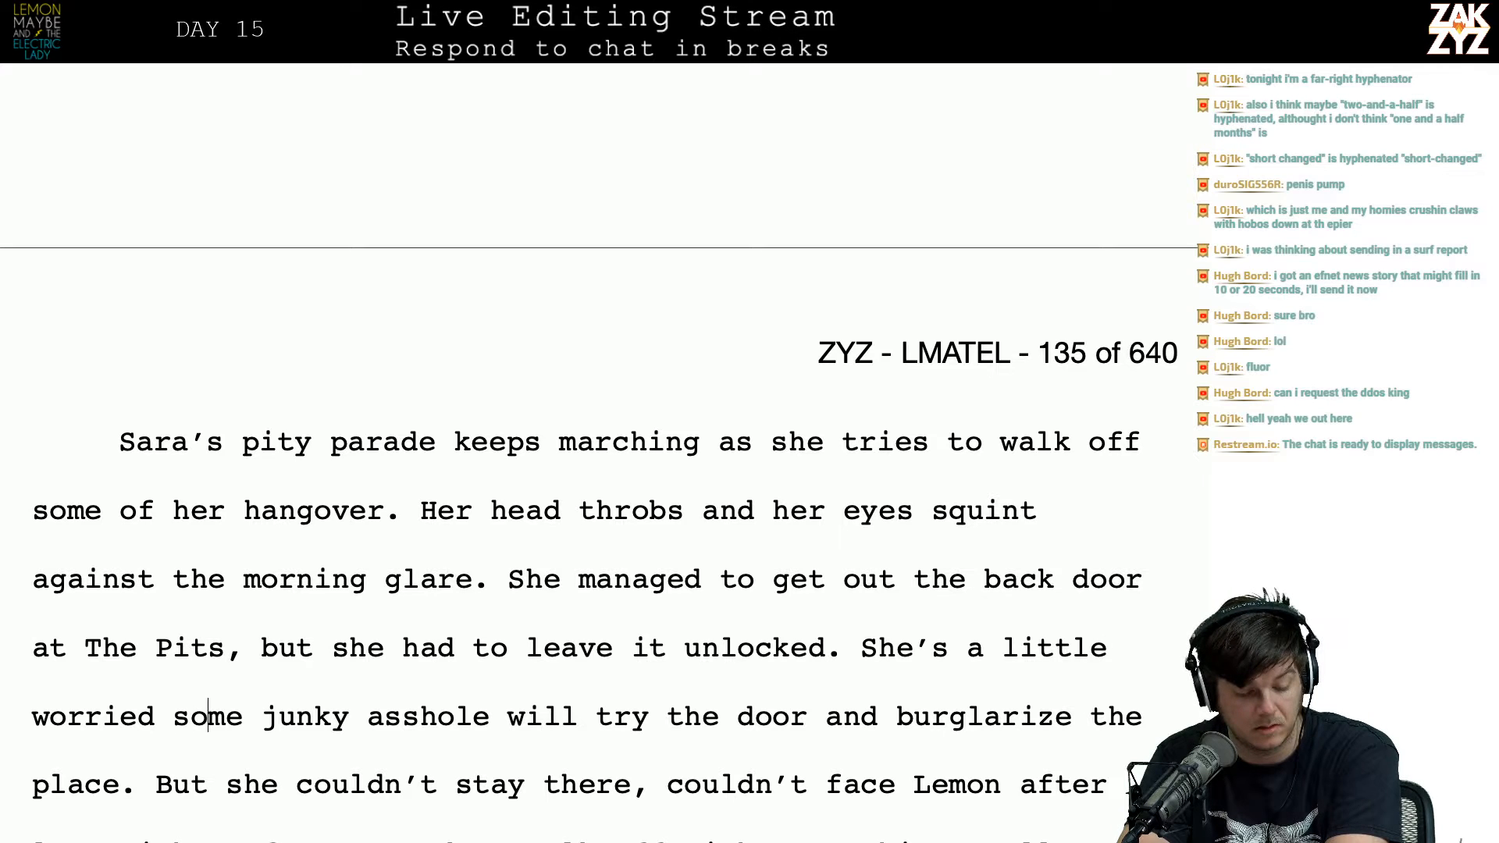
# Step: Recheck the wording of "but she had to leave it unlocked" in the first paragraph of page 135
pyautogui.press('Right')
pyautogui.press('Right')
pyautogui.press('Right')
pyautogui.press('Up')
pyautogui.press('Right')
pyautogui.press('Left')
pyautogui.press('Left')
pyautogui.press('Left')
pyautogui.press('Left')
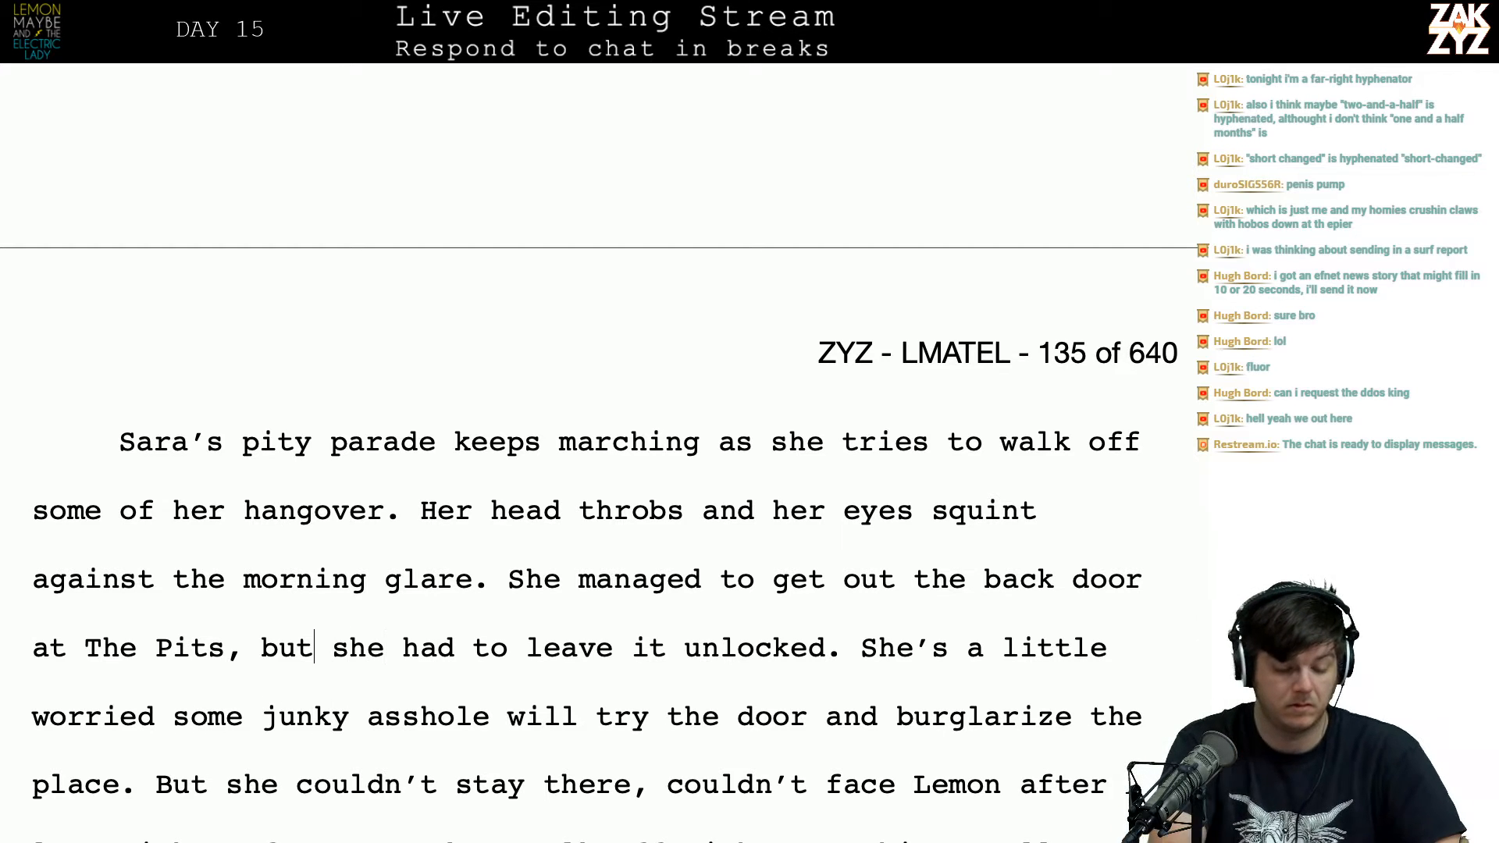
pyautogui.press('Right')
pyautogui.press('Left')
pyautogui.press('Right')
pyautogui.press('Right')
pyautogui.press('Right')
pyautogui.press('Right')
pyautogui.press('Left')
pyautogui.press('Left')
pyautogui.press('Left')
pyautogui.press('Right')
pyautogui.press('Right')
pyautogui.press('Right')
pyautogui.press('Right')
pyautogui.press('Down')
pyautogui.press('Down')
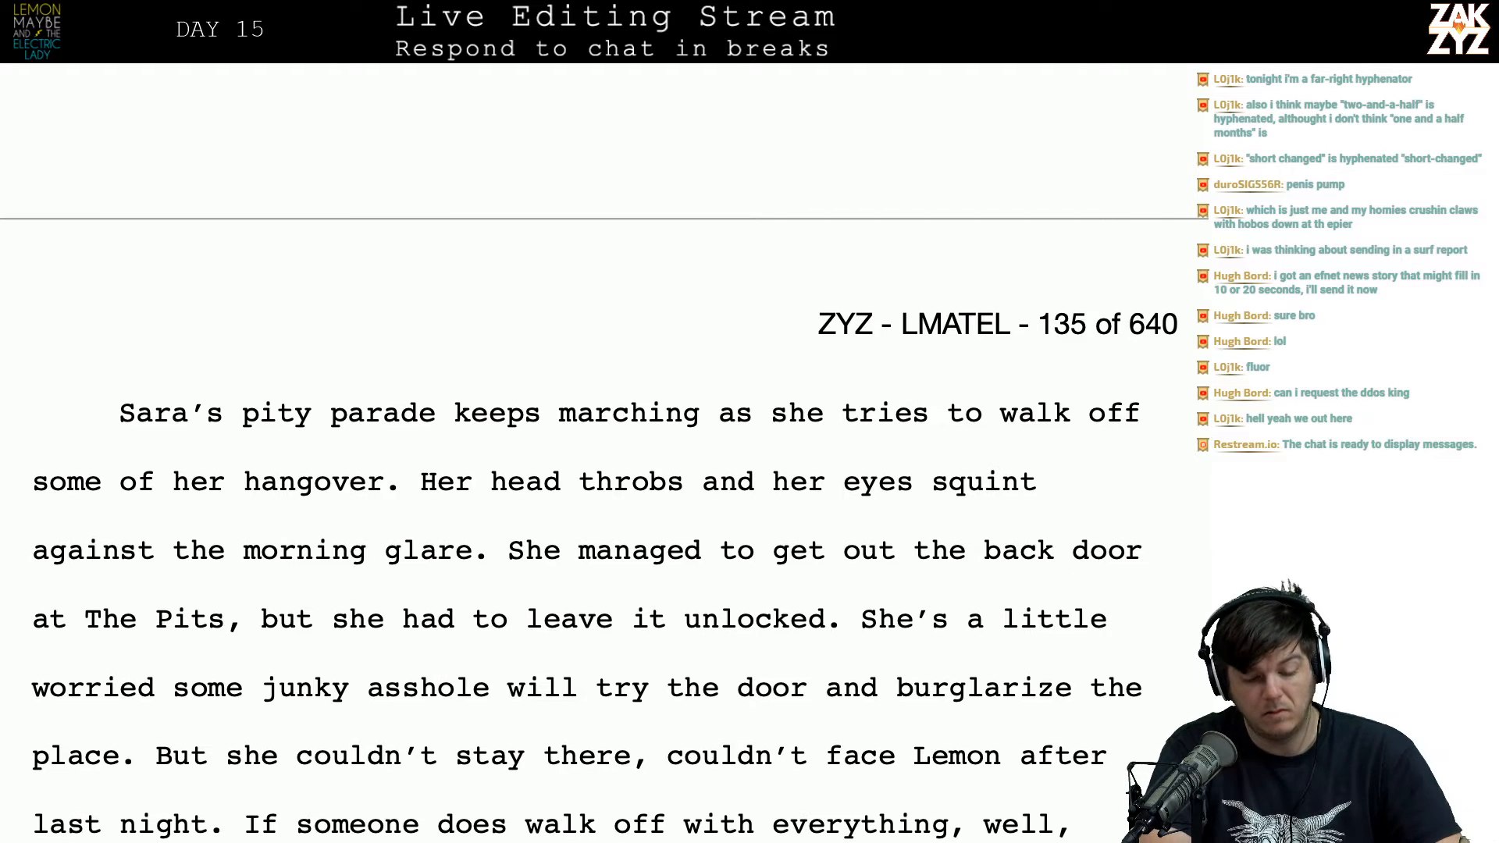
# Step: Replace "She's" with "Sara's" in the sentence "She's a little worried some junky asshole will try the door"
pyautogui.scroll(-3, 604, 523)
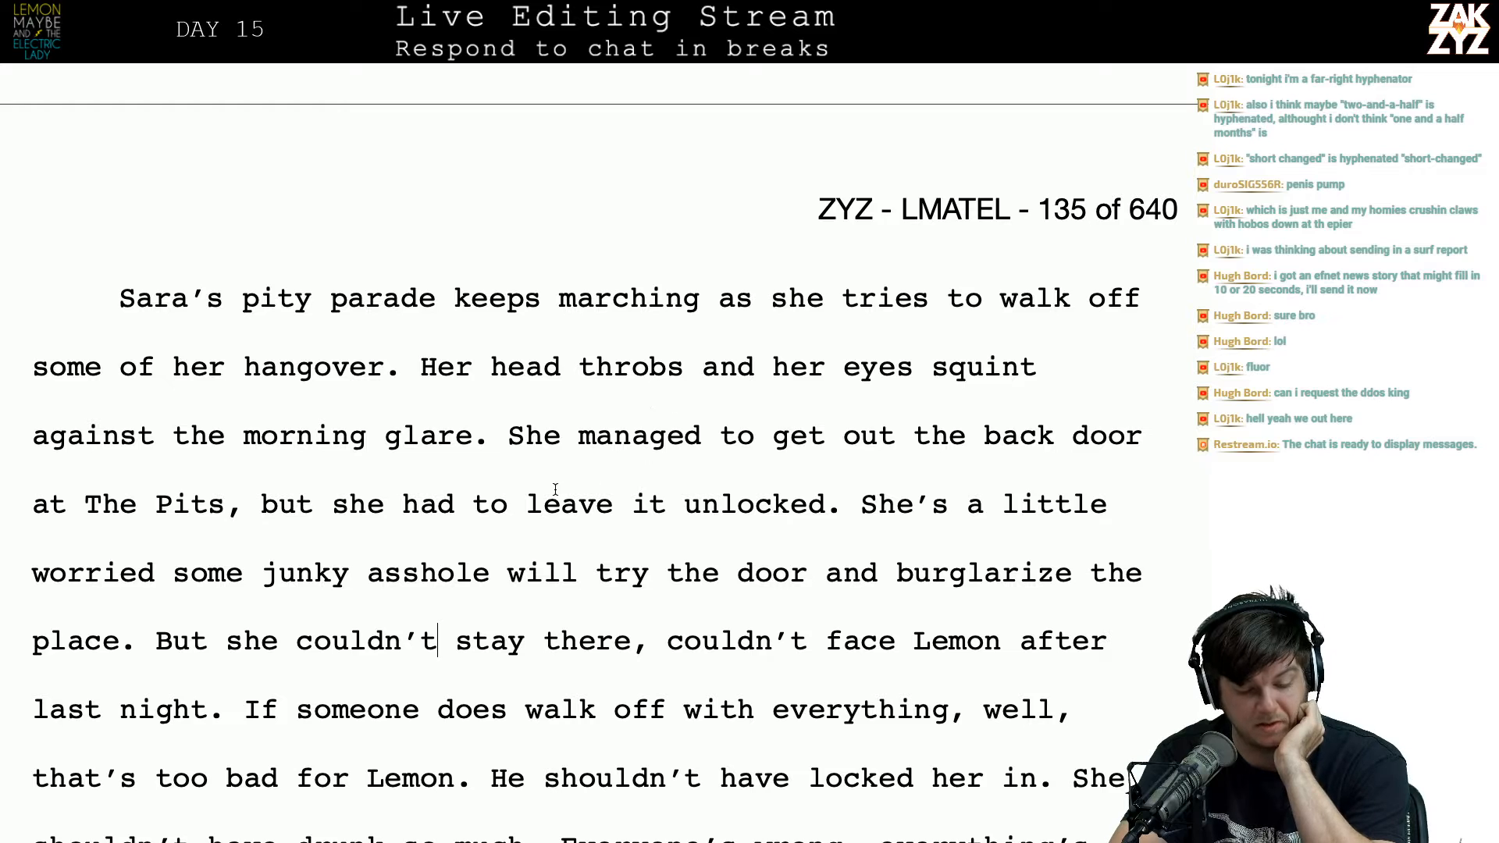
pyautogui.scroll(-1, 532, 479)
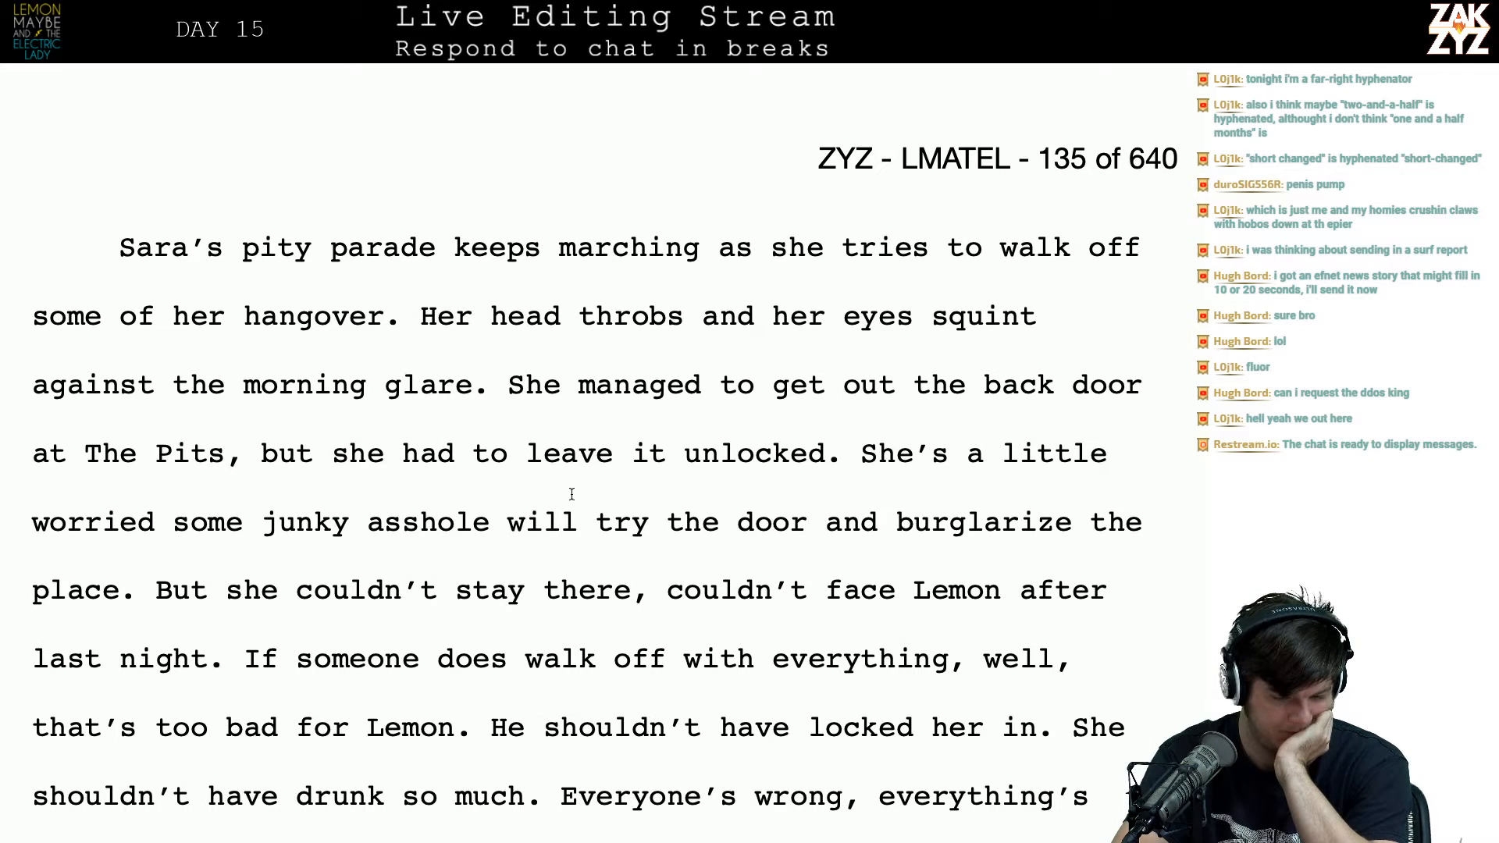
pyautogui.click(509, 388)
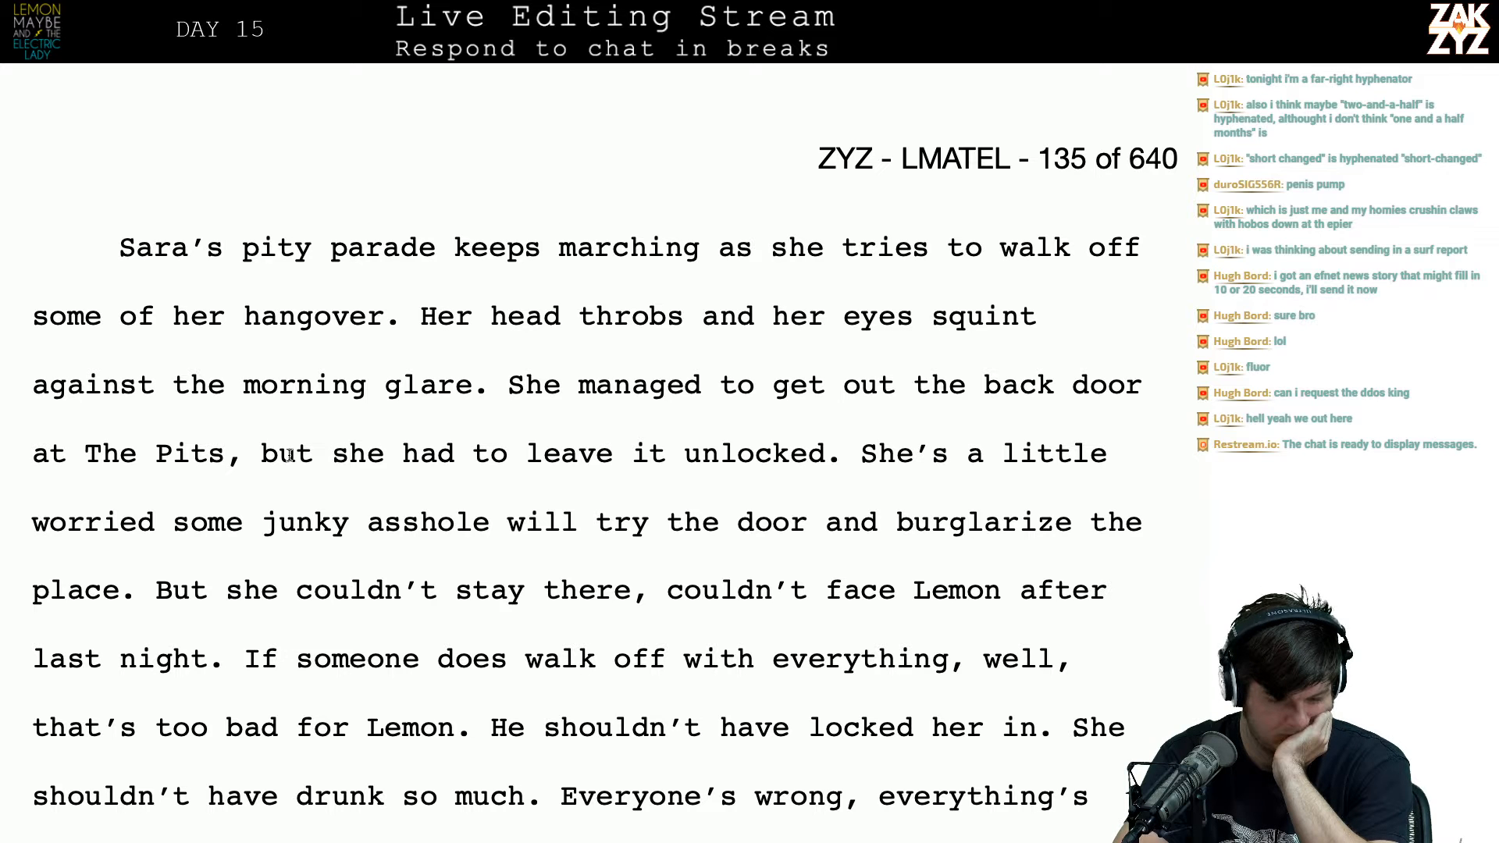
pyautogui.scroll(-1, 289, 455)
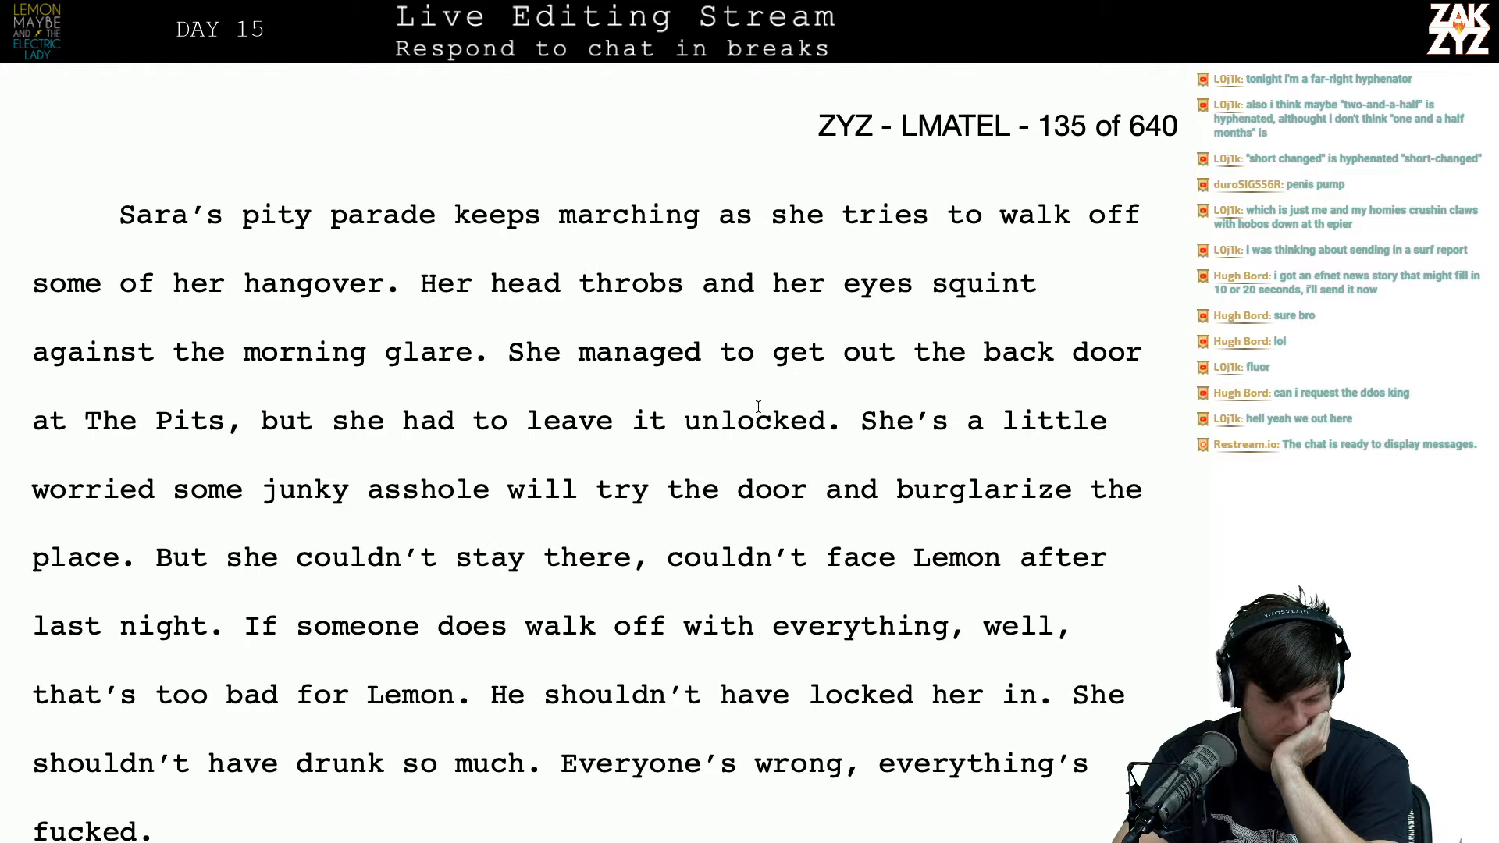
pyautogui.scroll(-1, 758, 406)
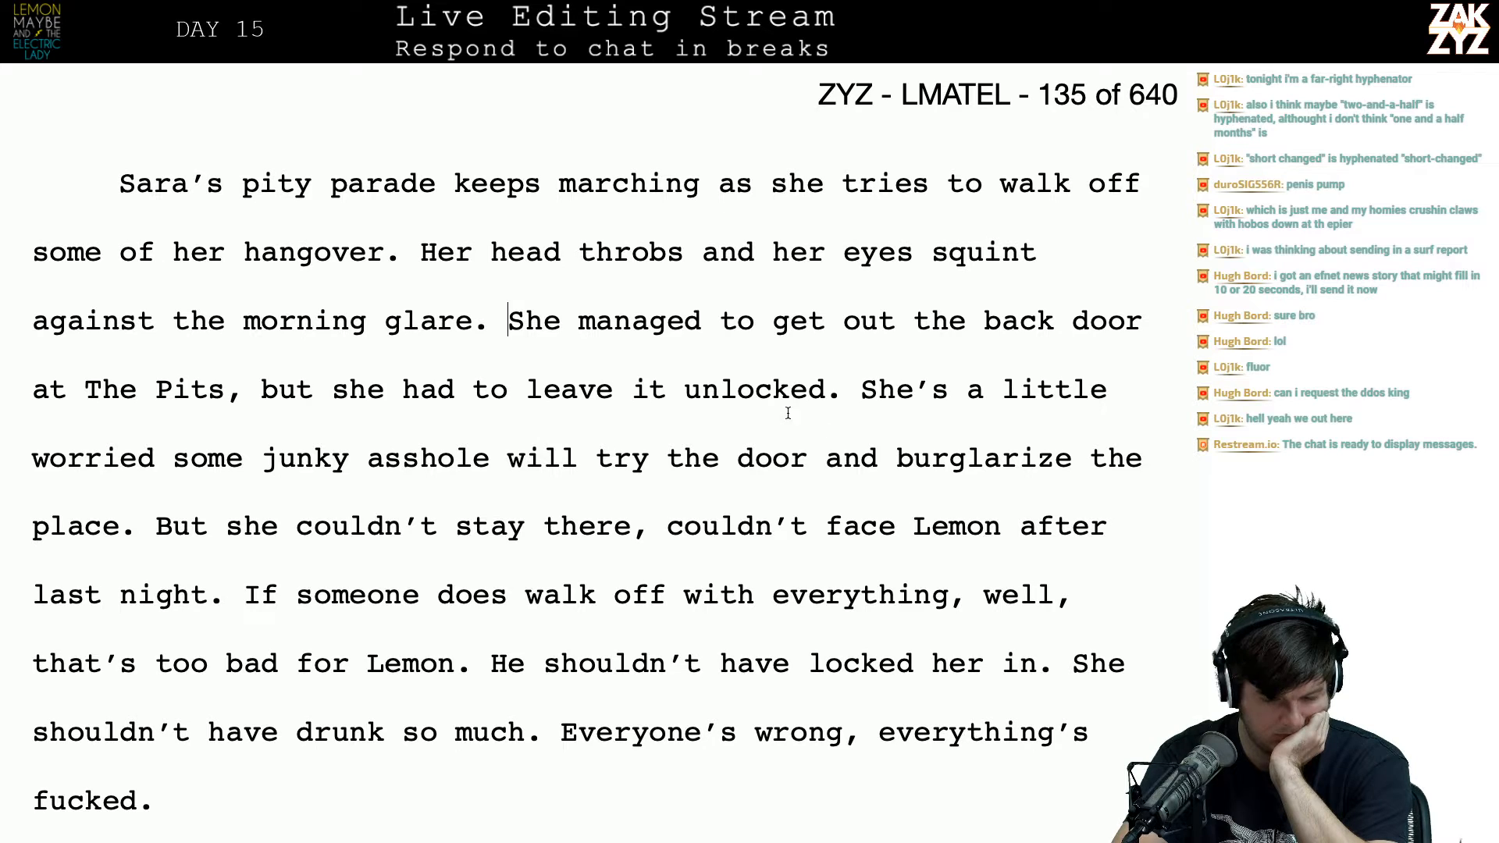
pyautogui.click(872, 394)
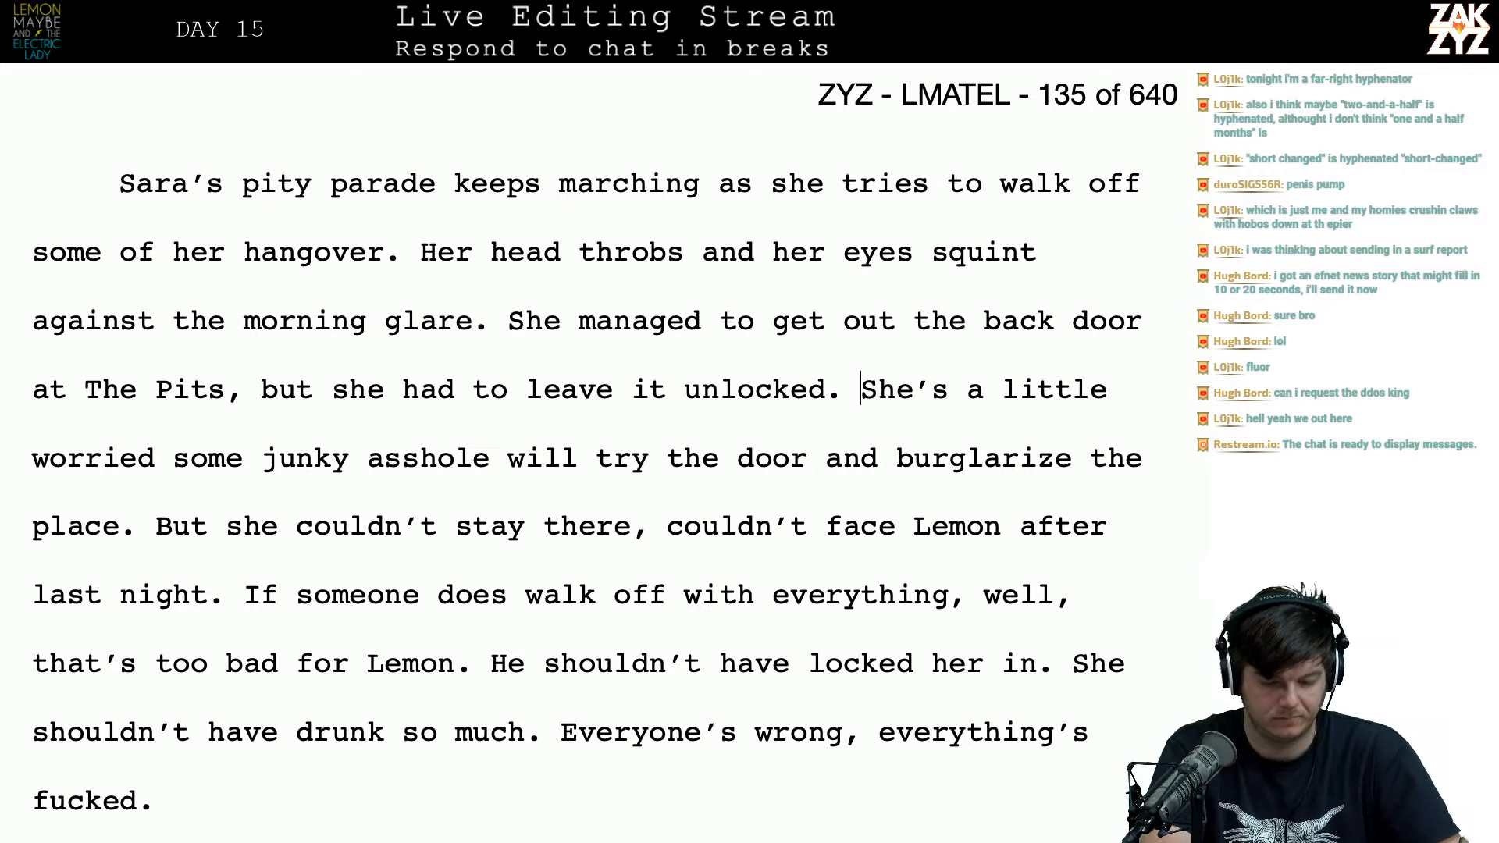
pyautogui.write("Sara's")
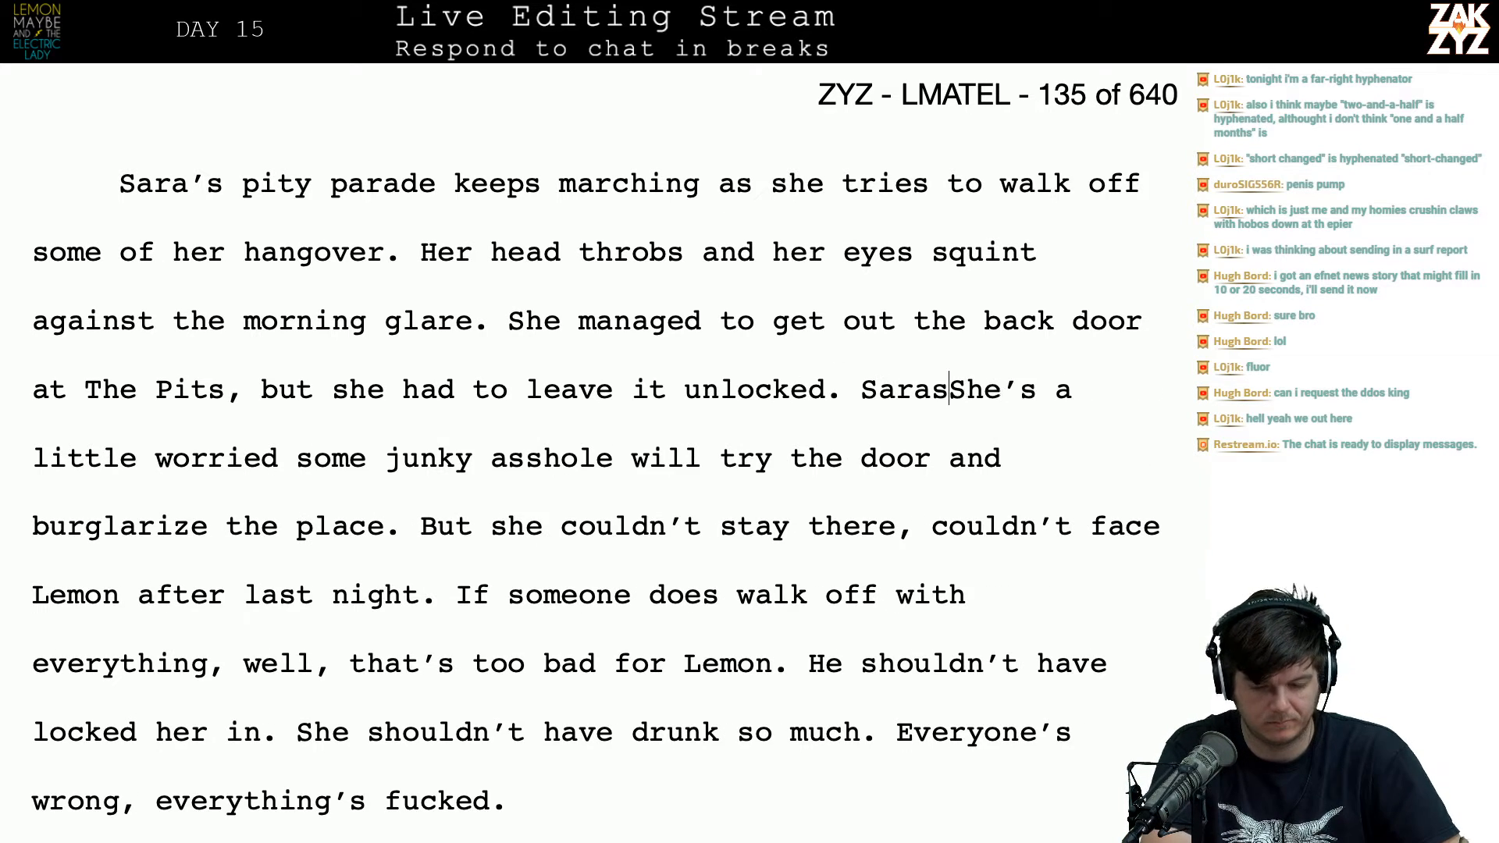
pyautogui.hotkey('shift', 'Right')
pyautogui.hotkey('shift', 'Right')
pyautogui.hotkey('shift', 'Right')
pyautogui.hotkey('shift', 'Right')
pyautogui.hotkey('shift', 'Right')
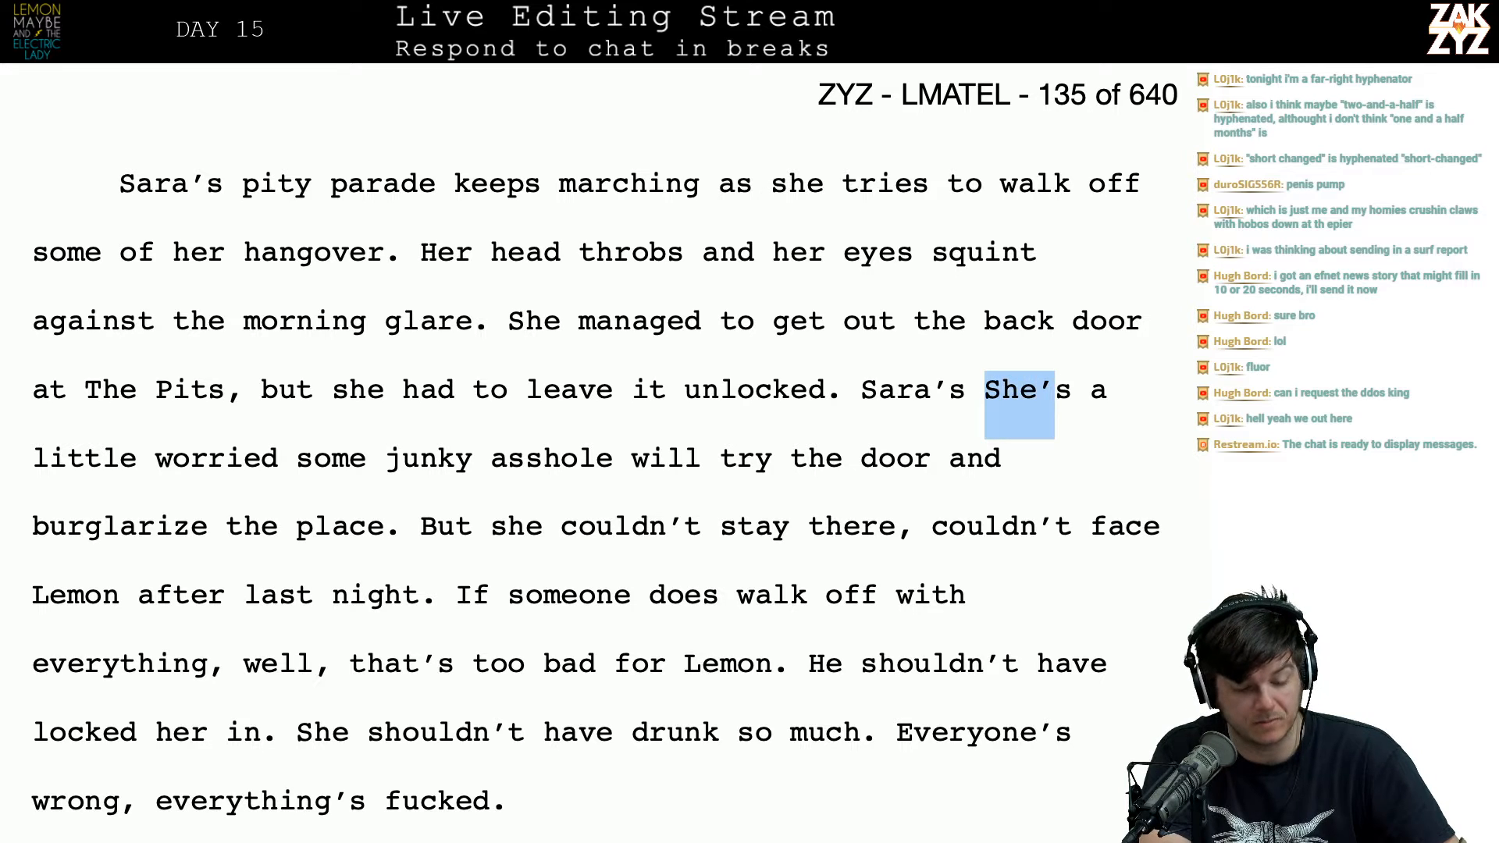
pyautogui.press('Delete')
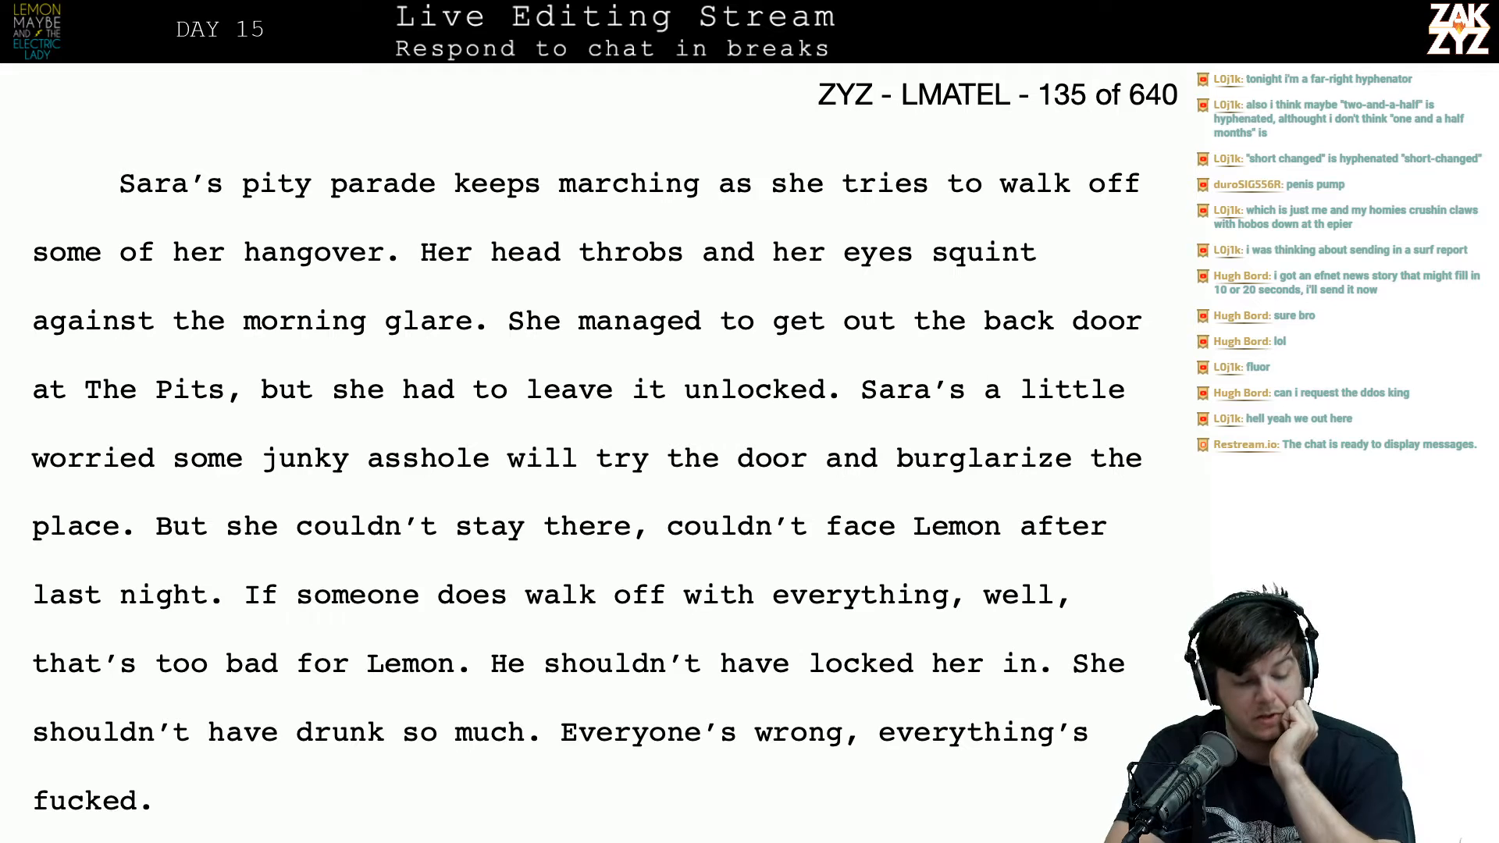
# Step: Proofread the rest of the paragraph through "everything's fucked" and the start of the paragraph beginning "After a few blocks"
pyautogui.scroll(-1, 605, 436)
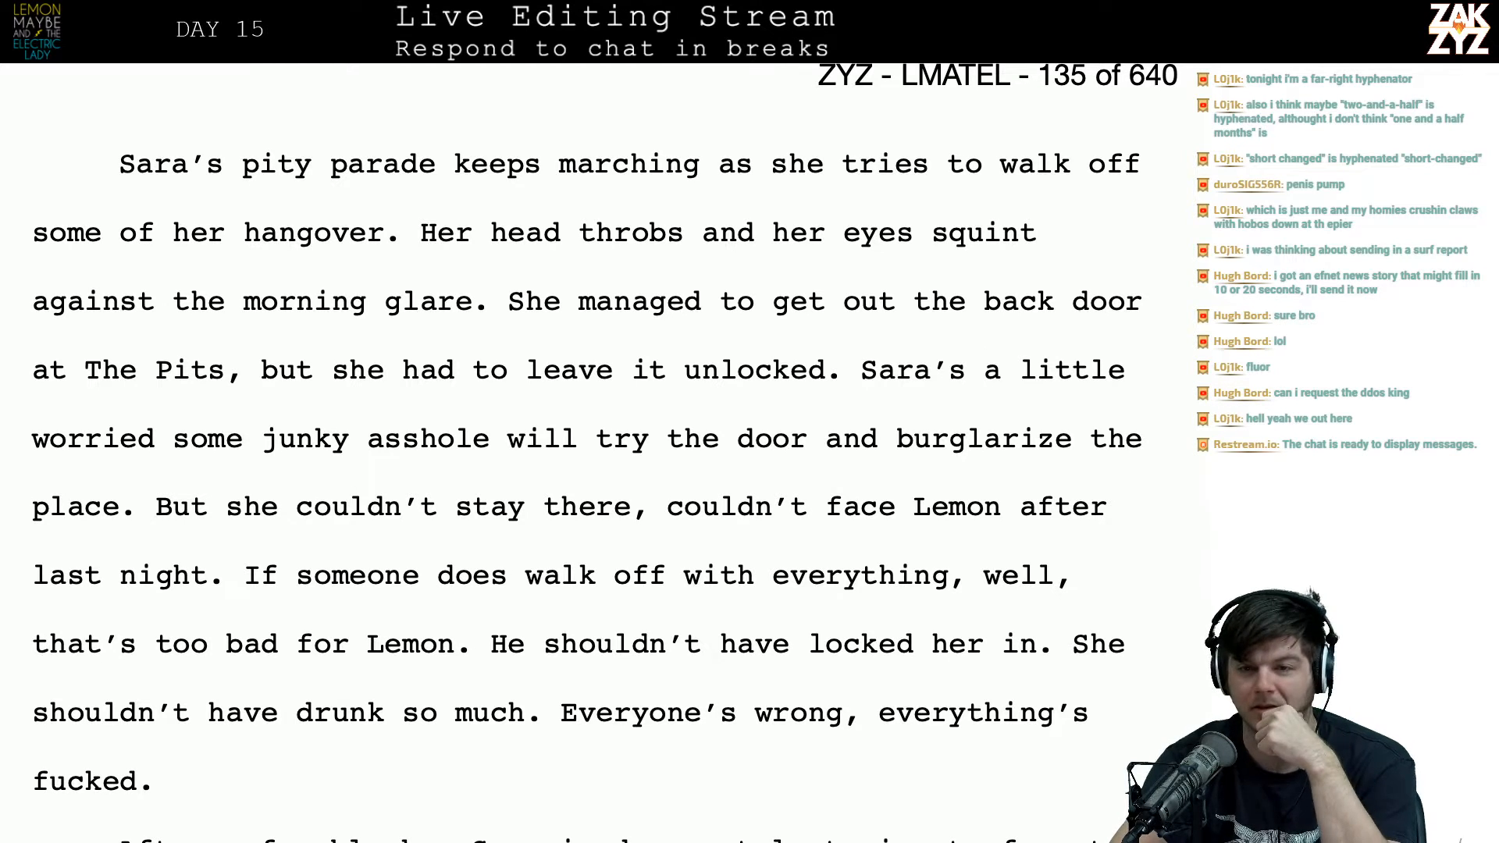
pyautogui.scroll(-2, 604, 452)
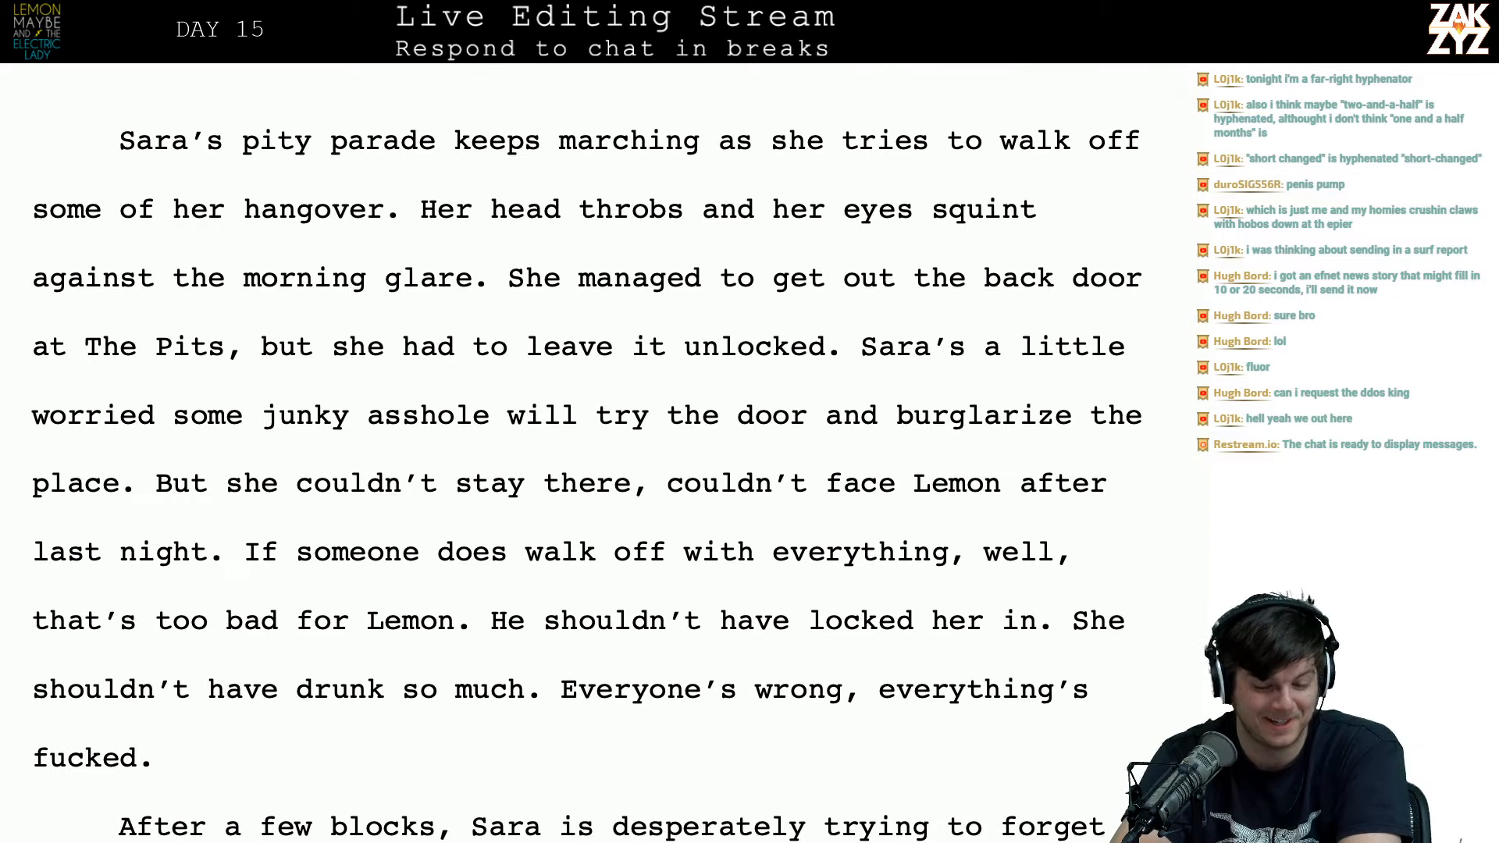
pyautogui.scroll(-1, 605, 453)
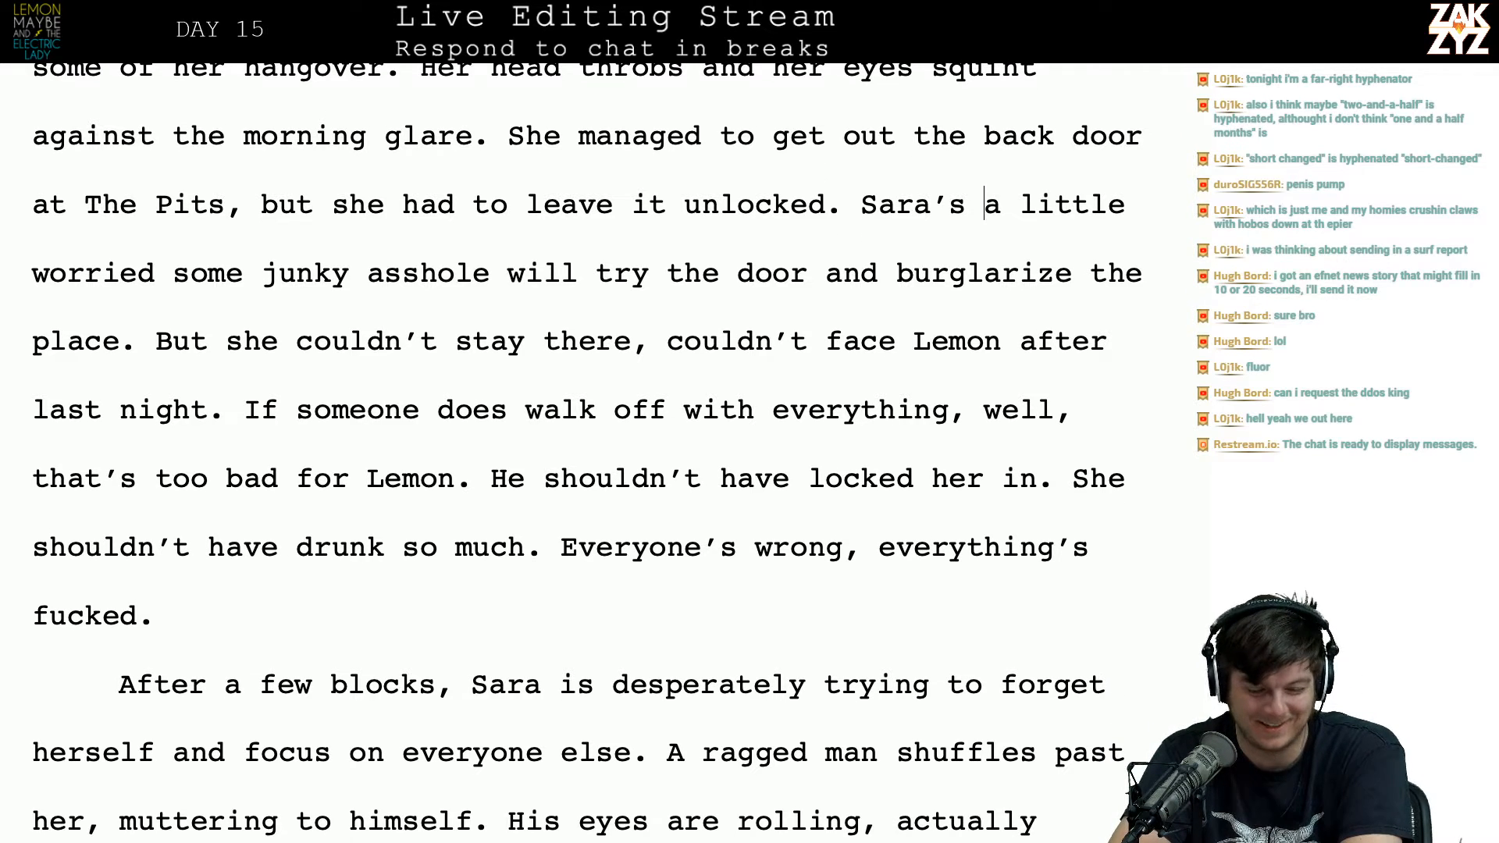
pyautogui.scroll(-1, 724, 459)
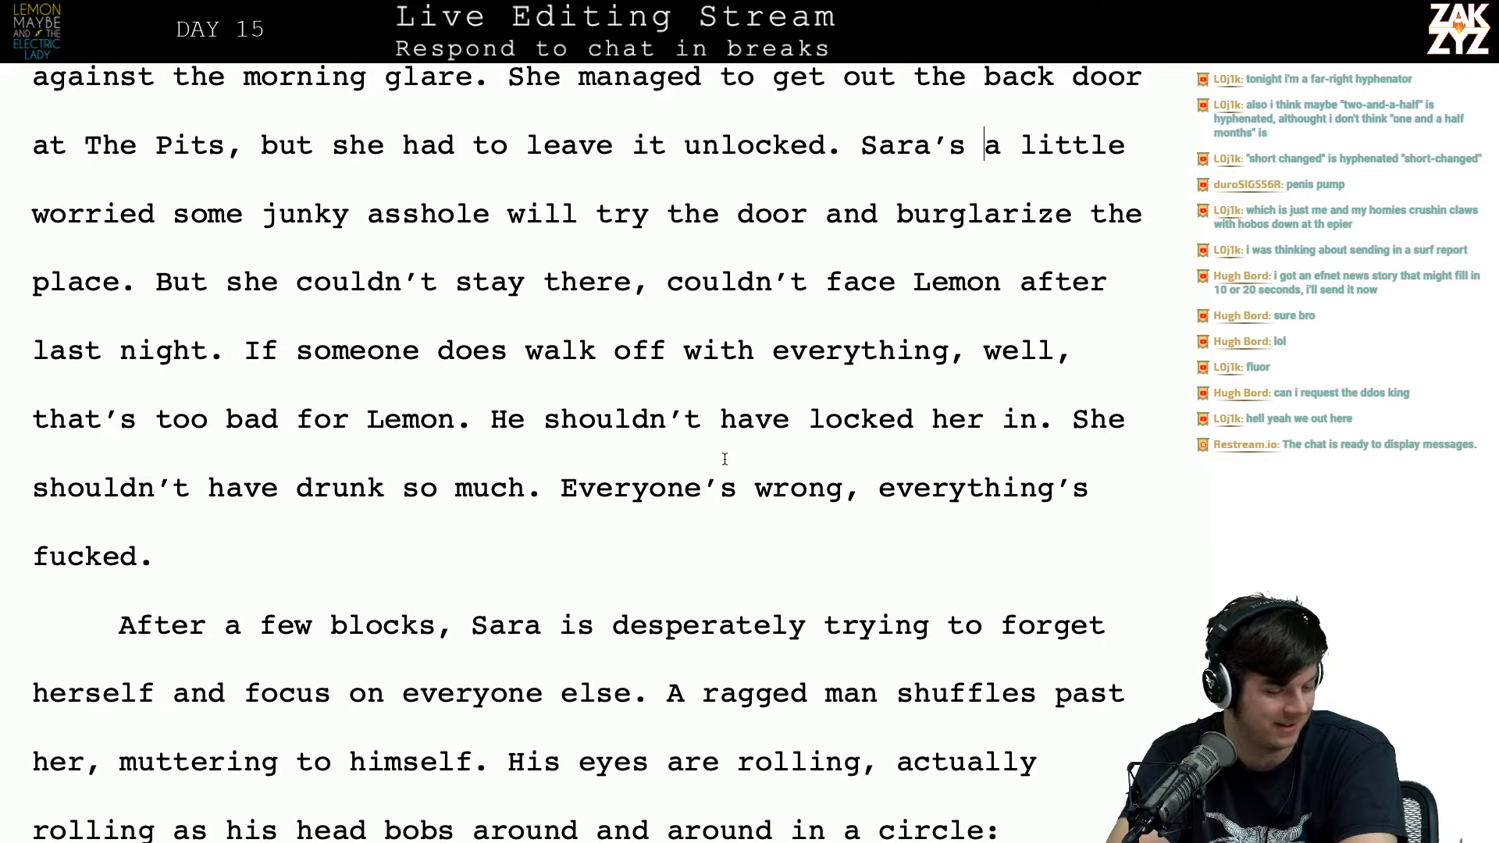
pyautogui.scroll(-1, 725, 459)
pyautogui.scroll(1, 725, 459)
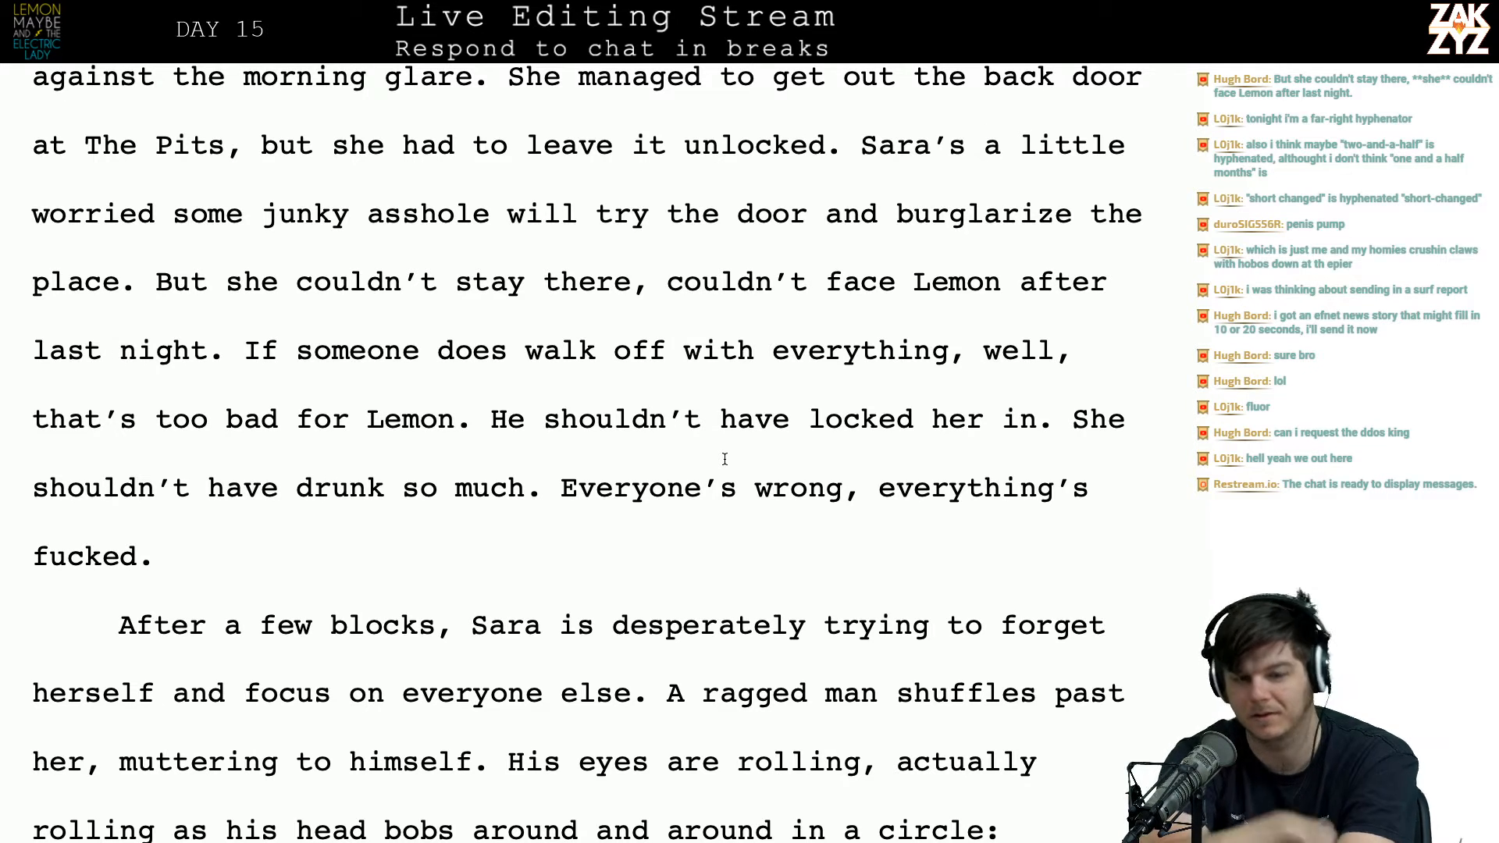
pyautogui.scroll(-2, 724, 460)
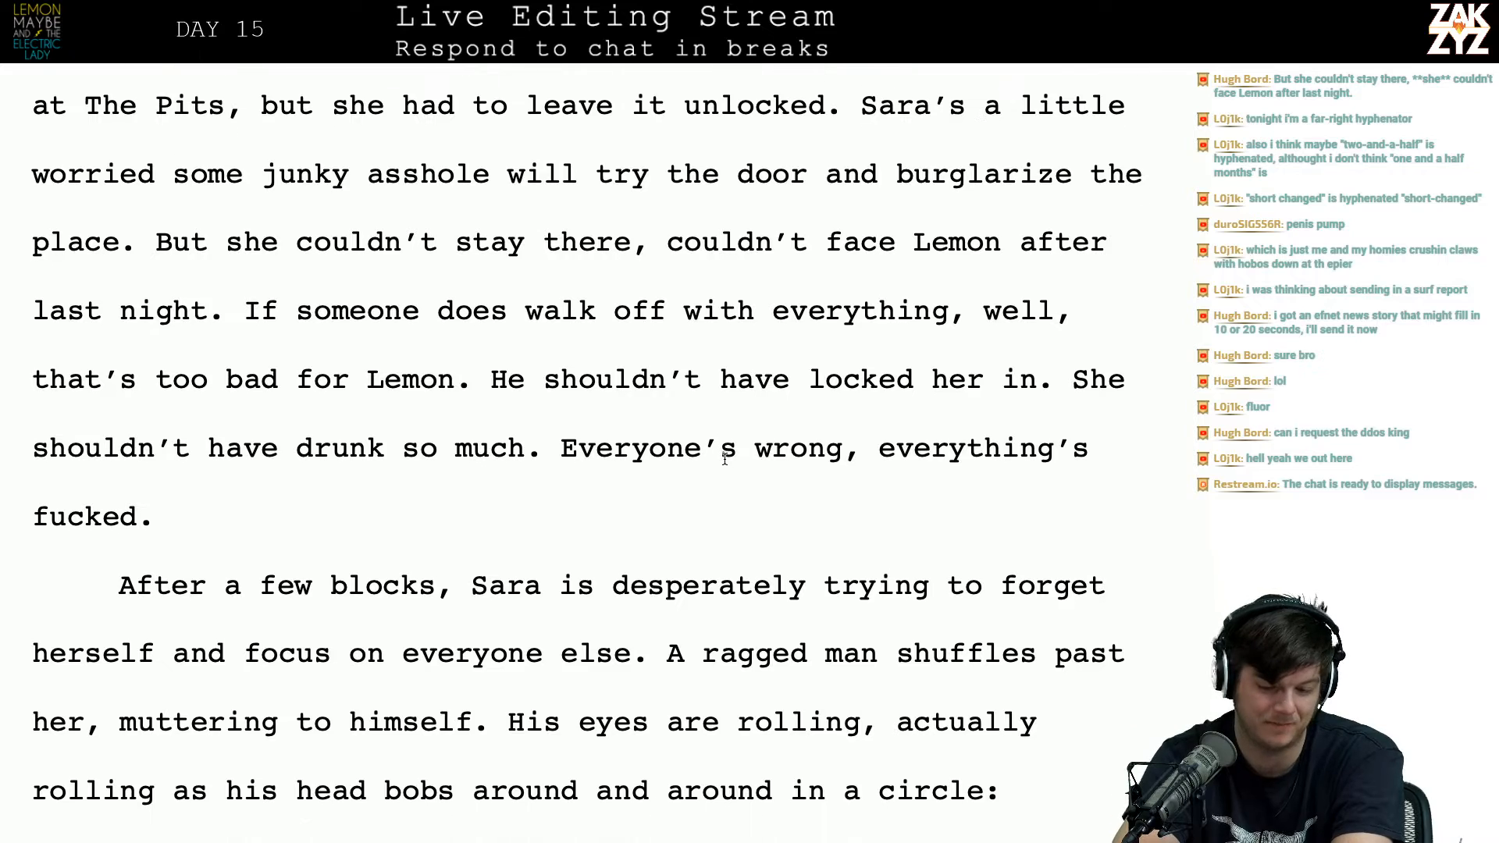
pyautogui.scroll(3, 725, 459)
pyautogui.scroll(1, 725, 460)
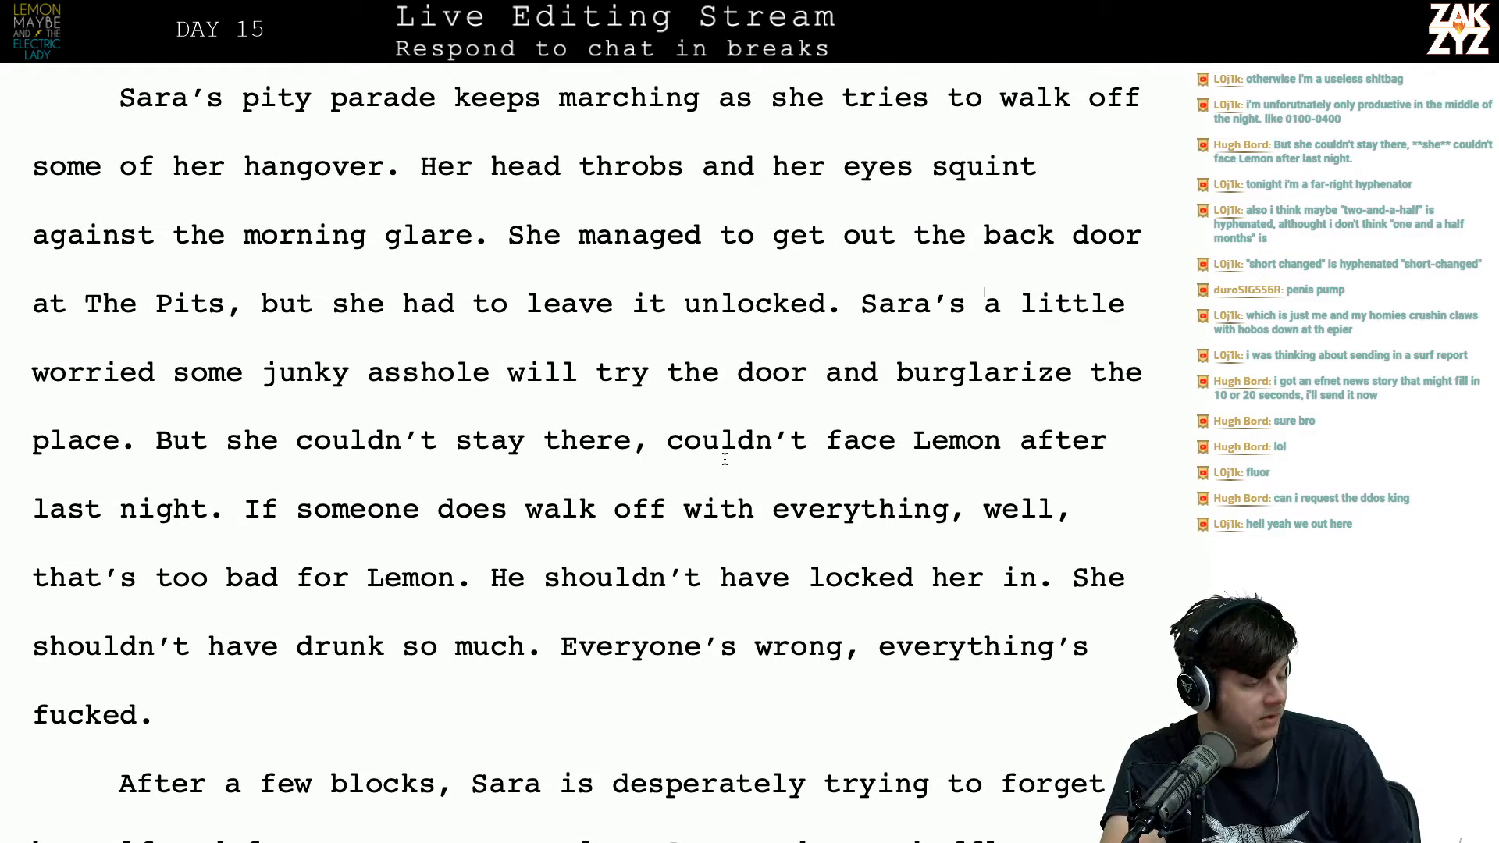
pyautogui.scroll(-1, 725, 459)
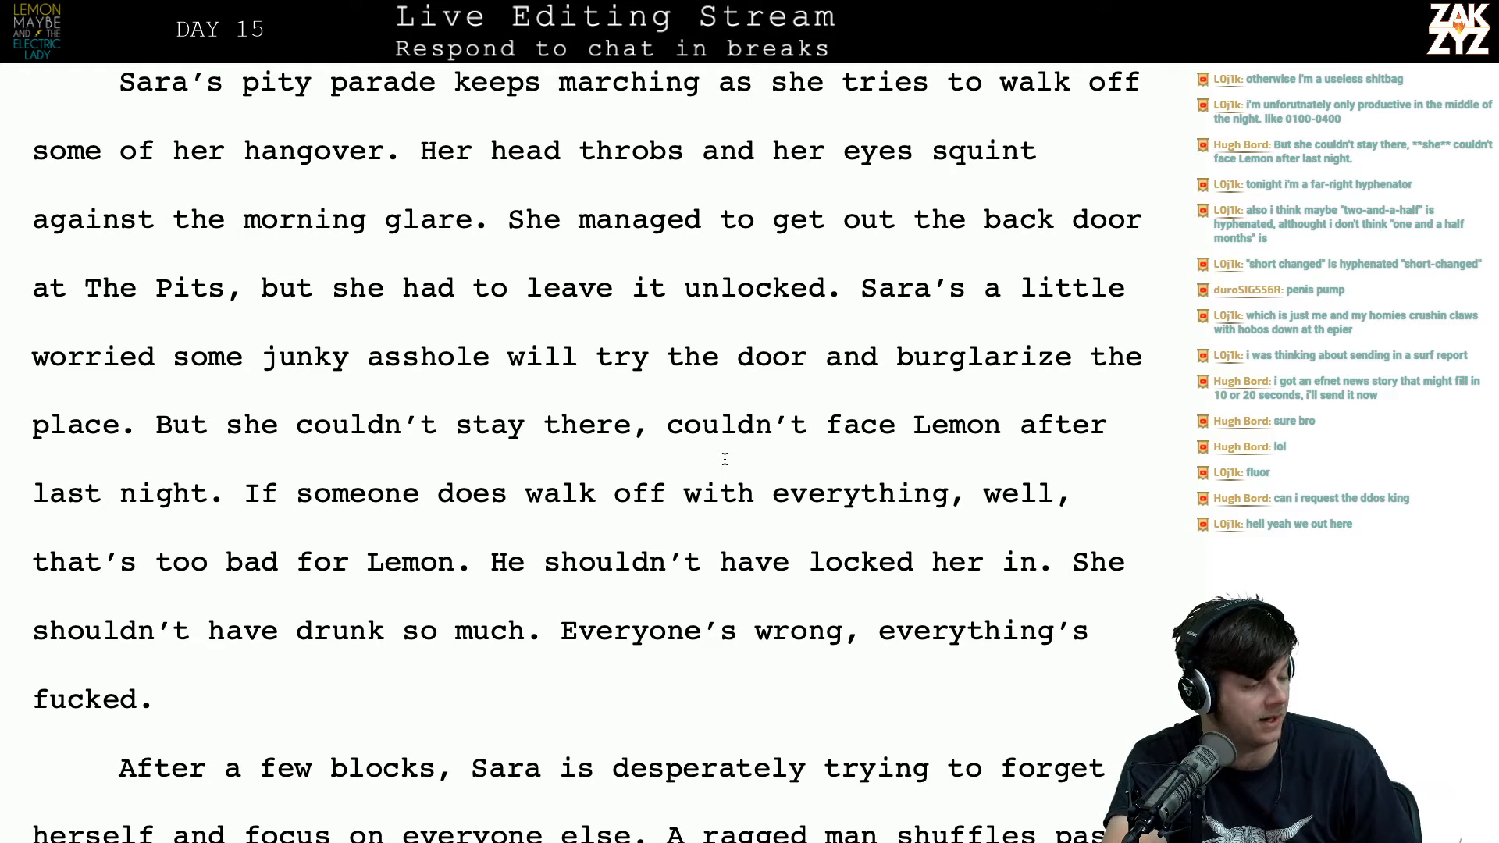
pyautogui.scroll(-1, 725, 459)
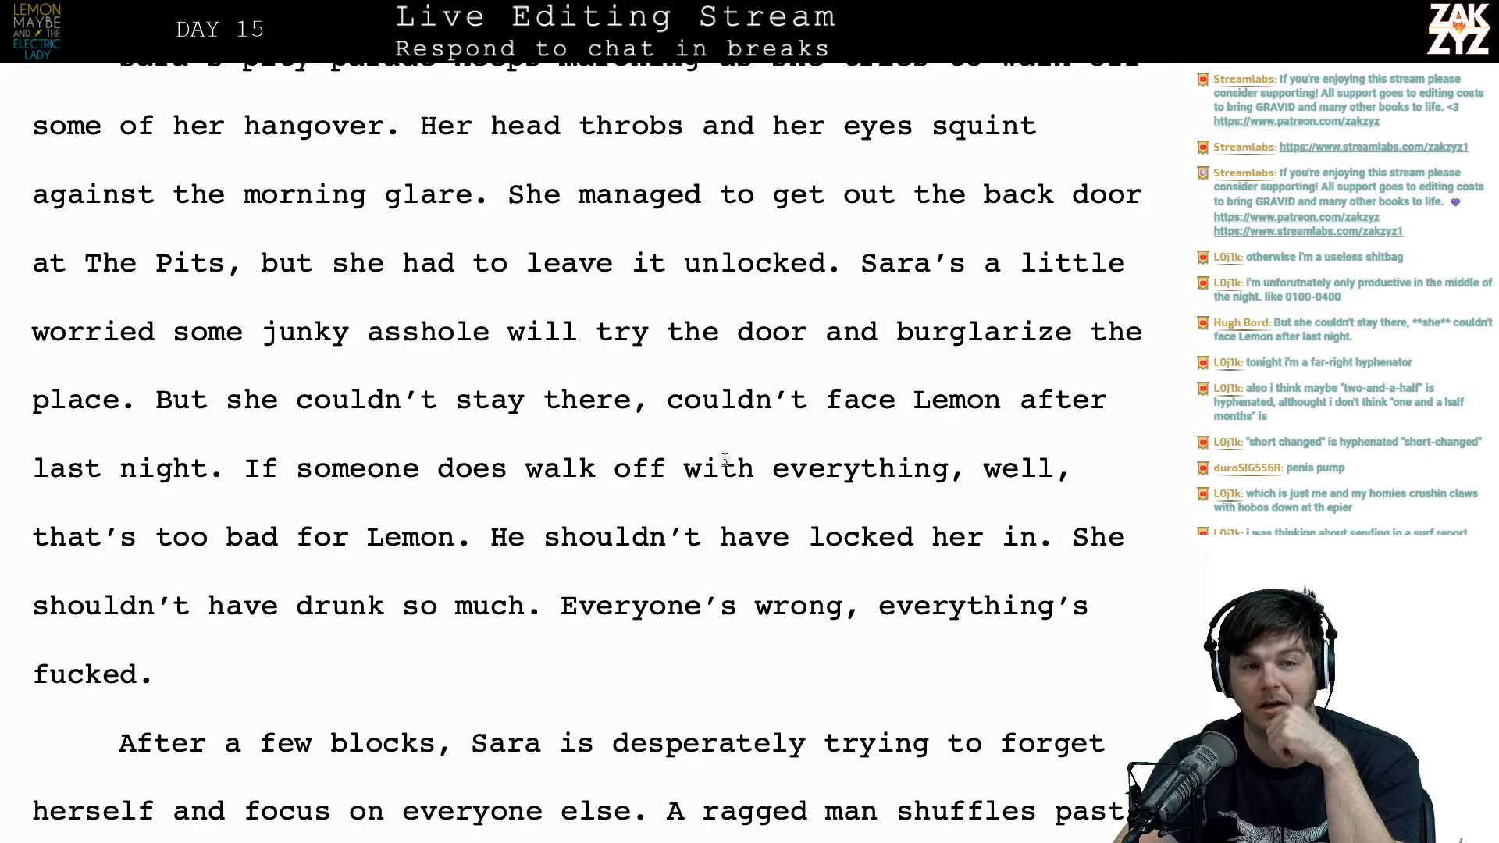
pyautogui.scroll(-1, 724, 459)
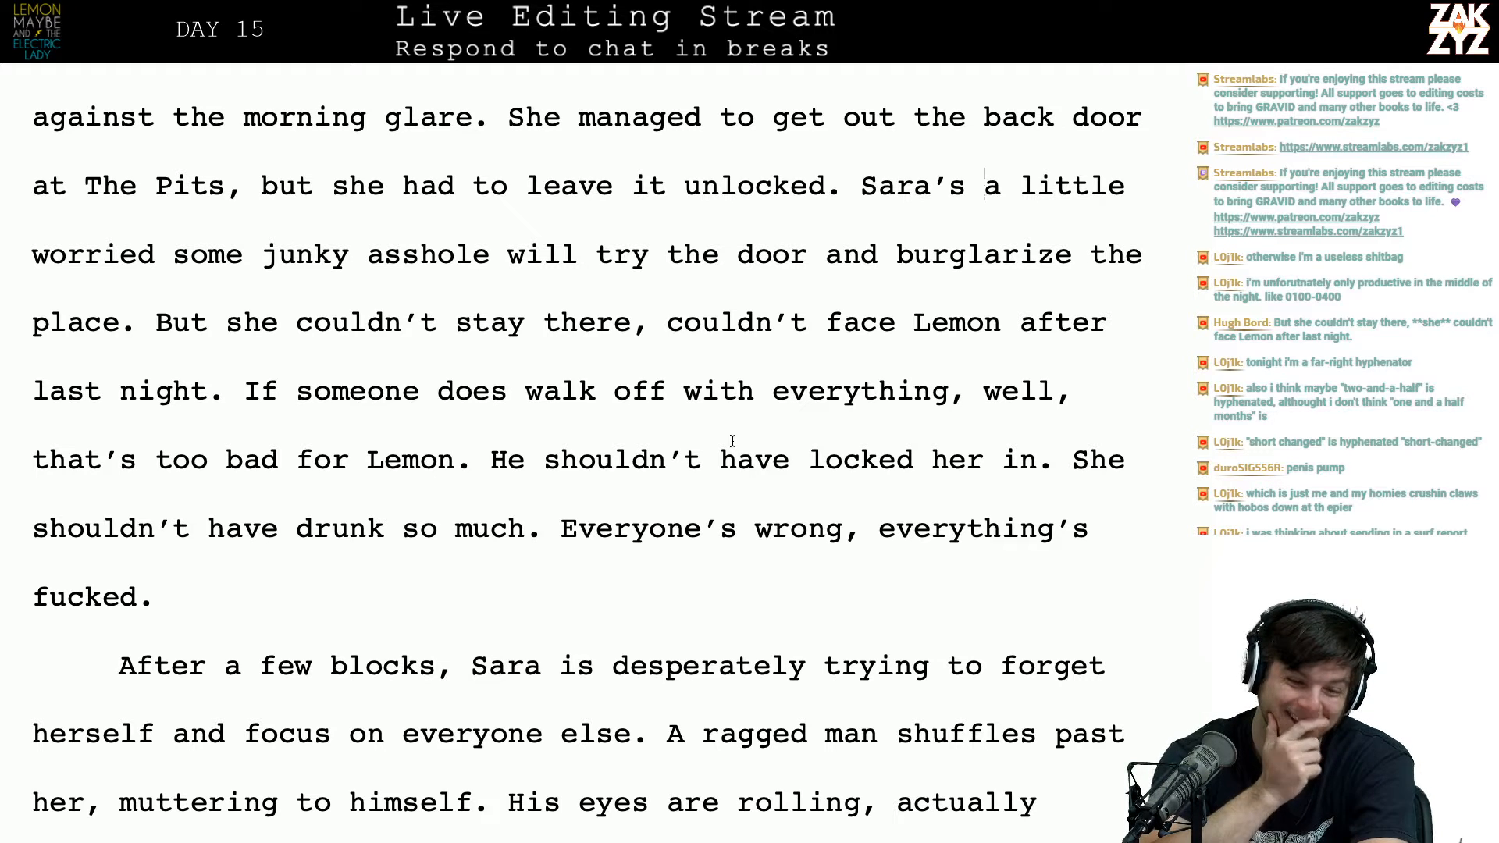
pyautogui.scroll(-1, 733, 441)
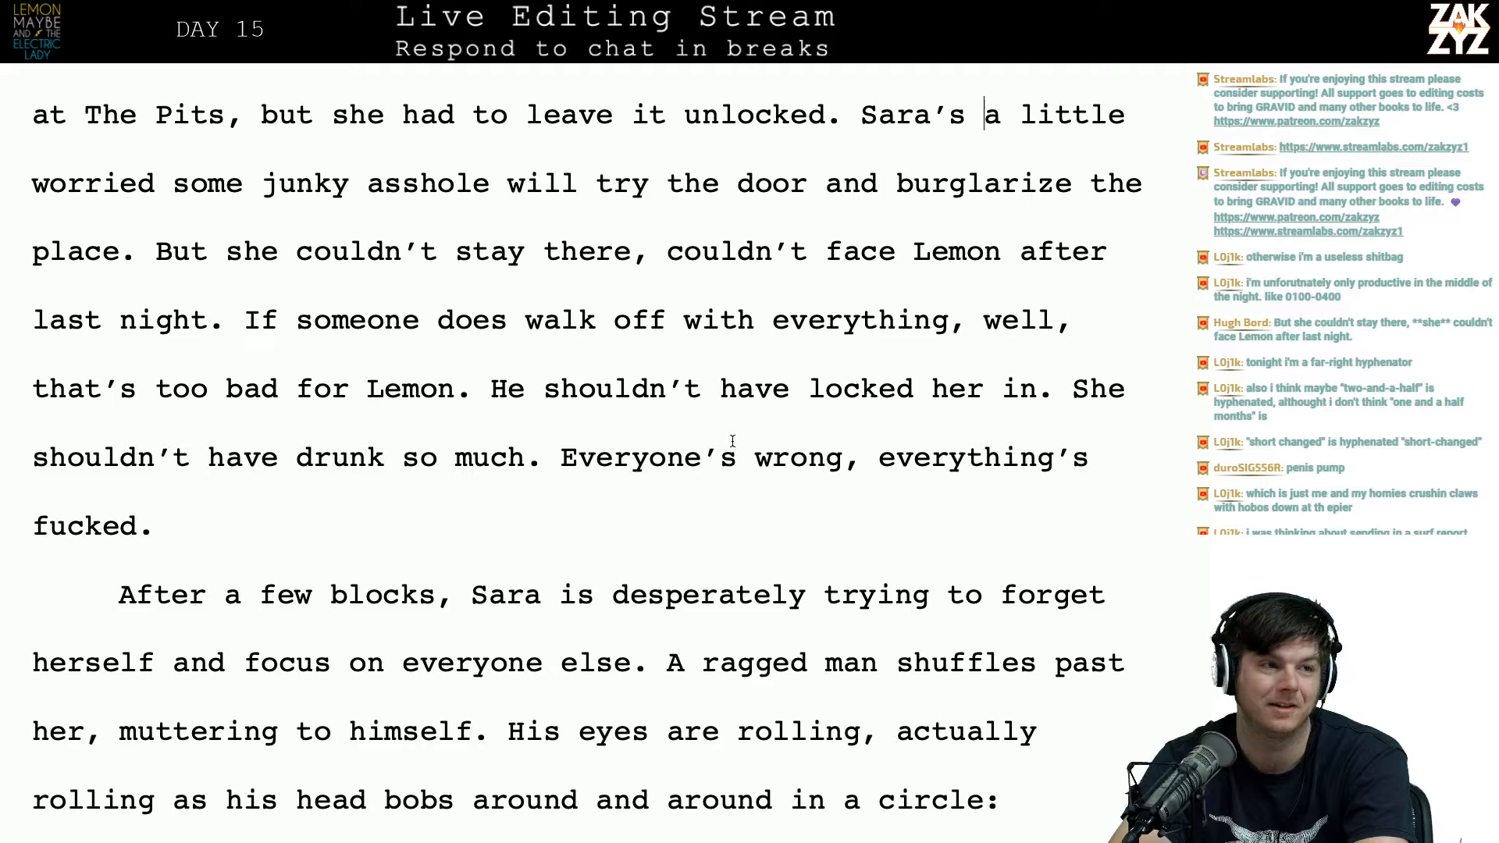
pyautogui.scroll(-1, 733, 441)
# Step: Proofread the first paragraph again from "But she couldn't stay there" through "She shouldn't have drunk so much"
pyautogui.click(732, 441)
pyautogui.scroll(3, 732, 442)
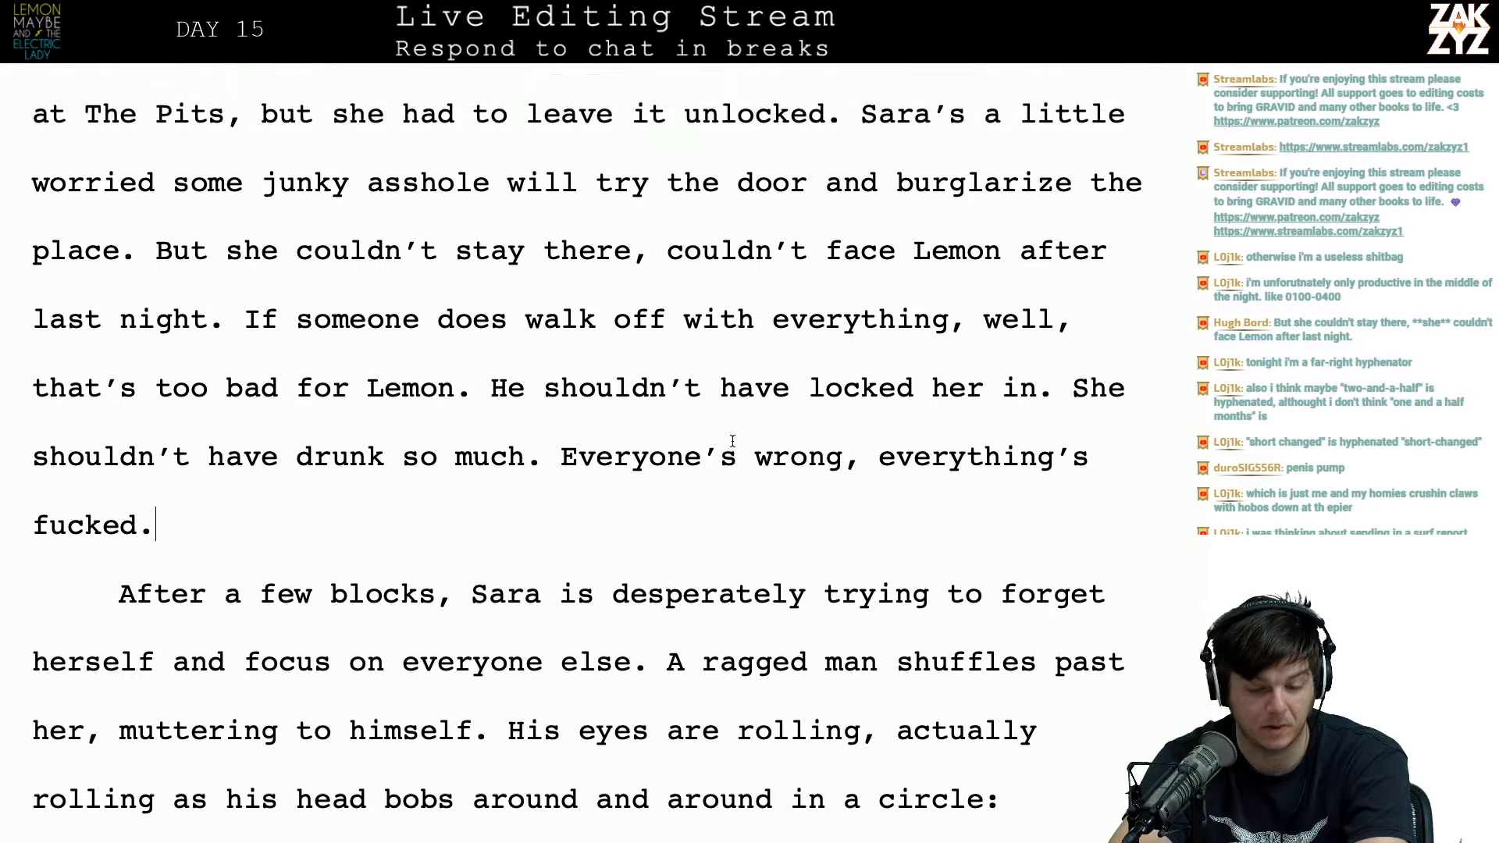
pyautogui.scroll(1, 769, 231)
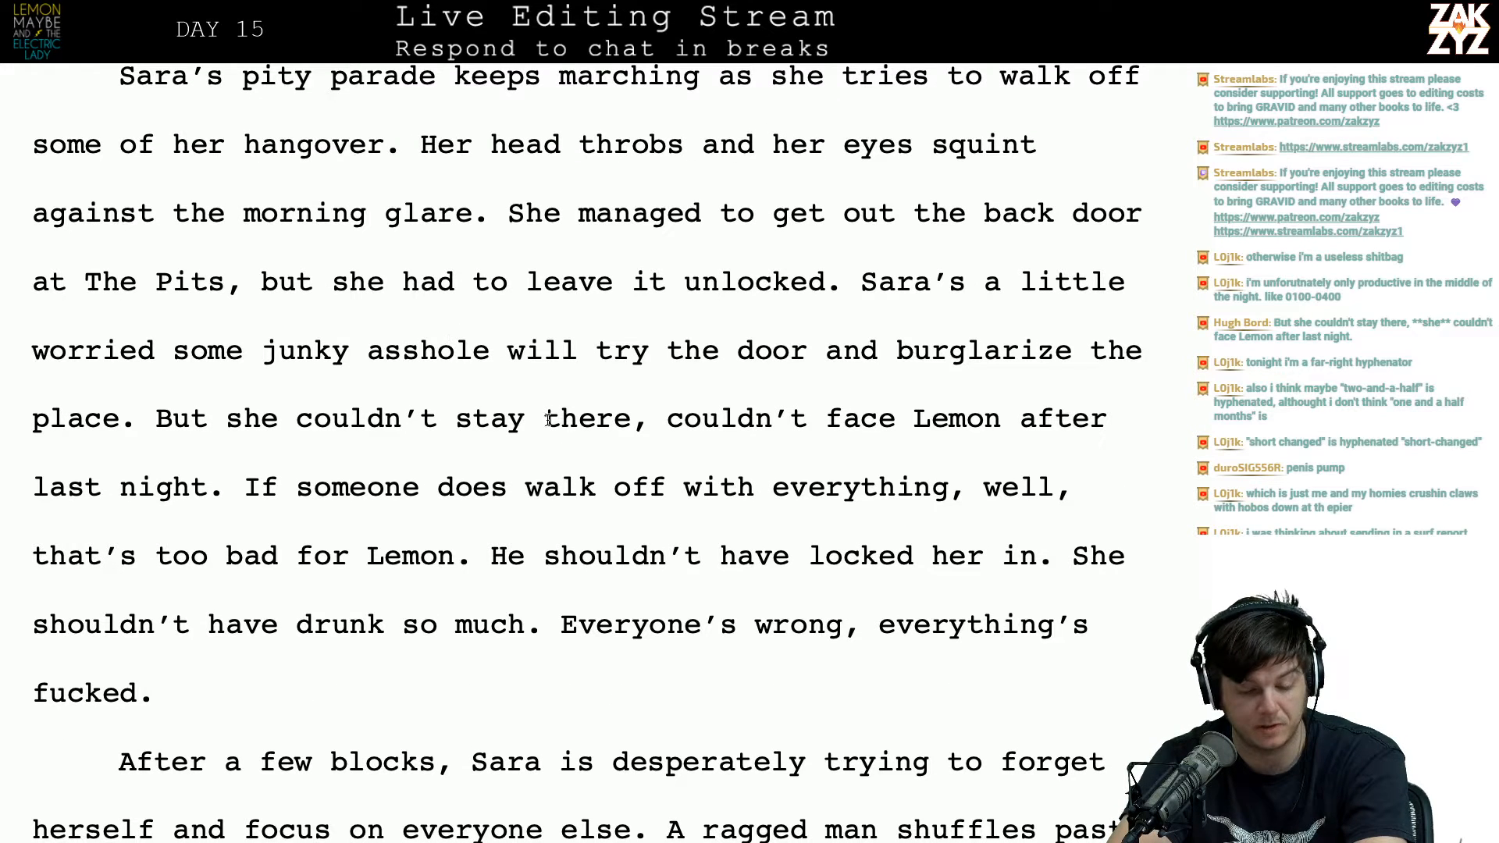
pyautogui.click(423, 448)
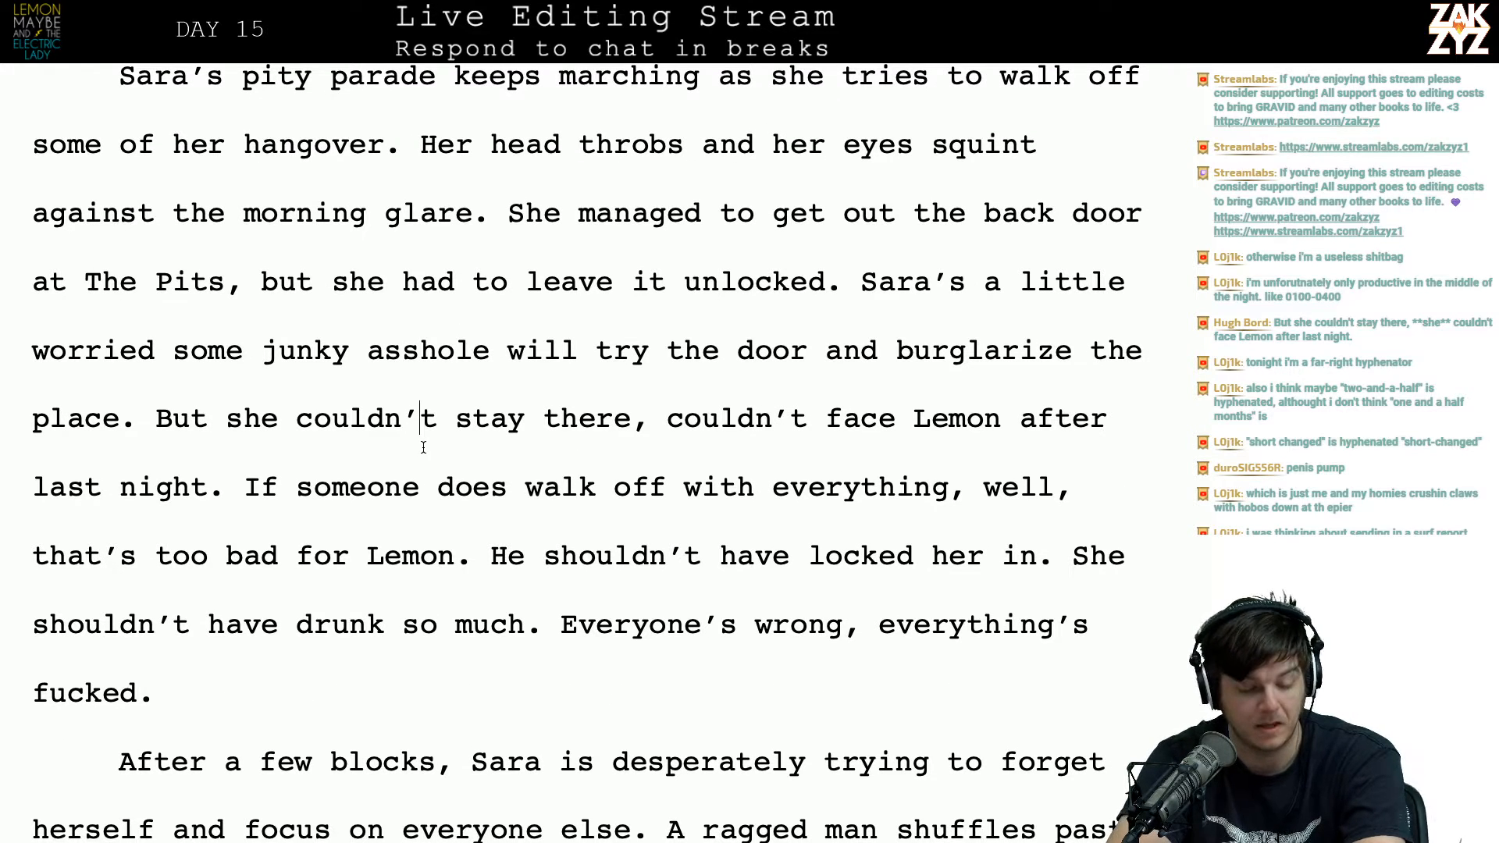
pyautogui.scroll(-1, 423, 447)
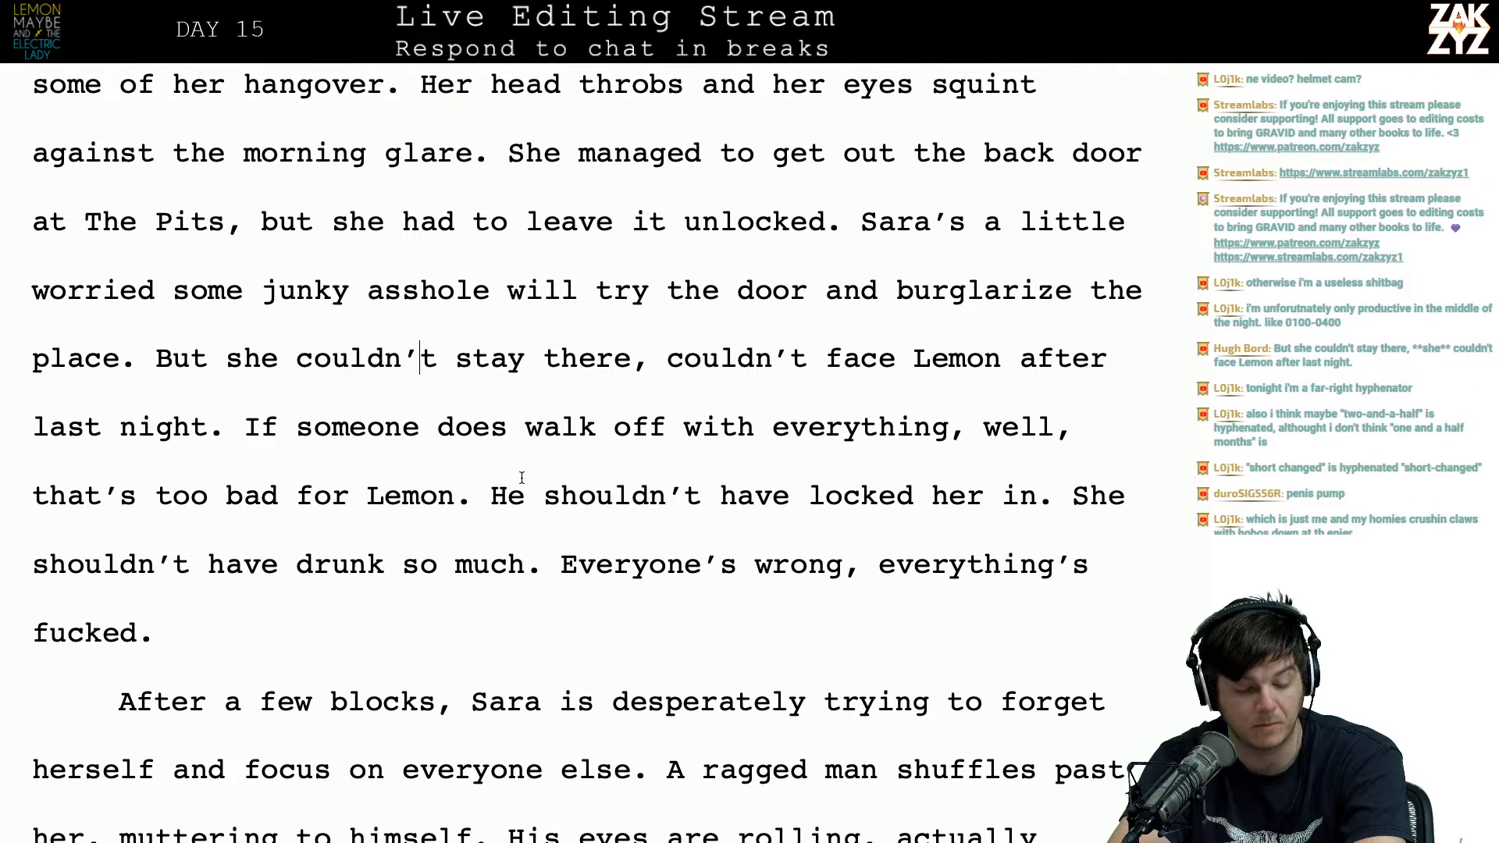
pyautogui.scroll(-1, 522, 478)
pyautogui.click(742, 428)
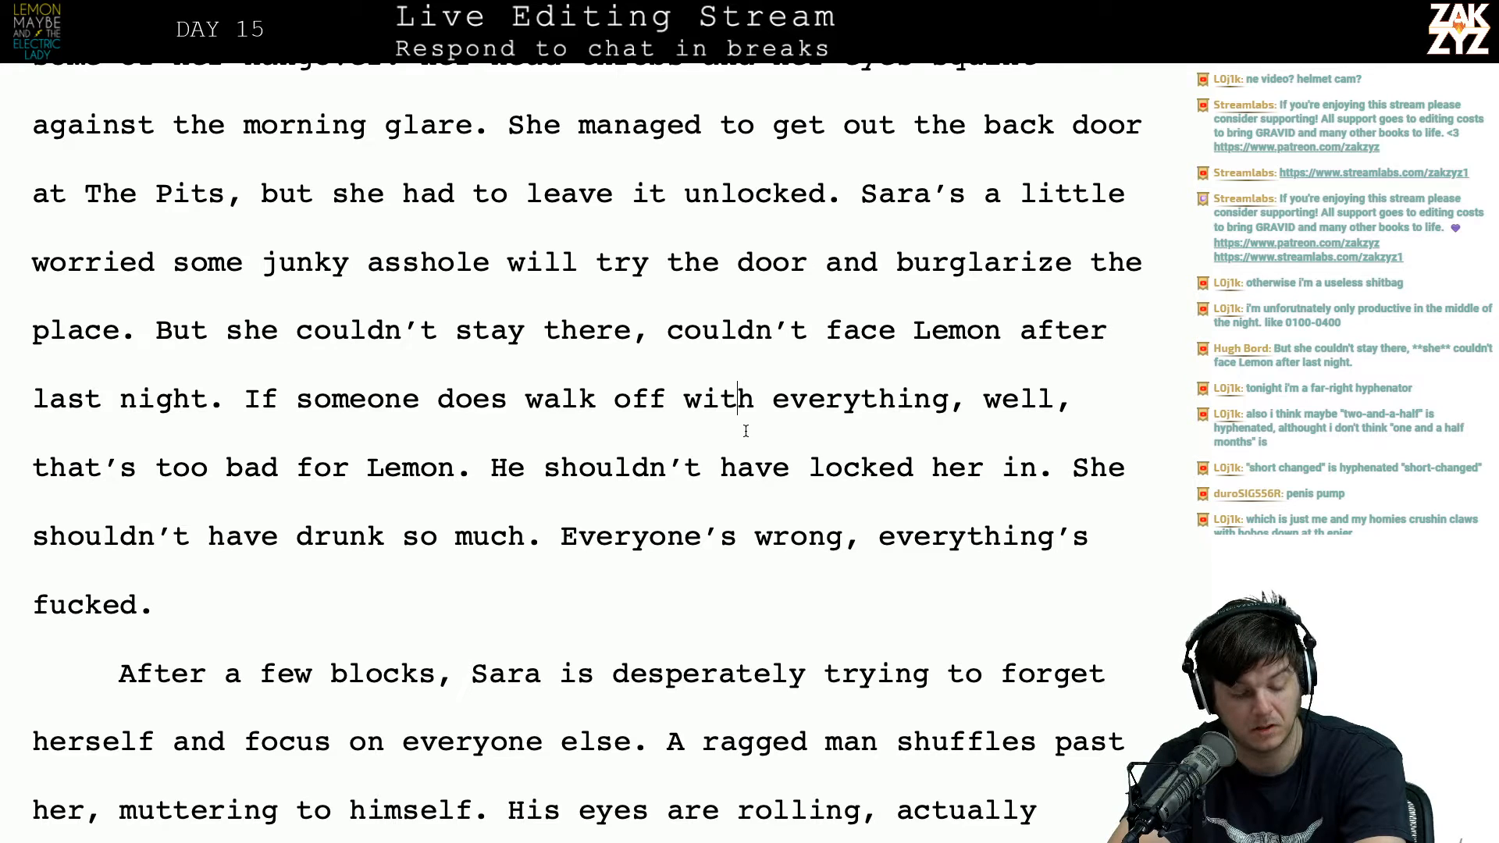
pyautogui.scroll(-1, 734, 441)
pyautogui.click(702, 452)
pyautogui.click(532, 540)
pyautogui.scroll(-3, 532, 540)
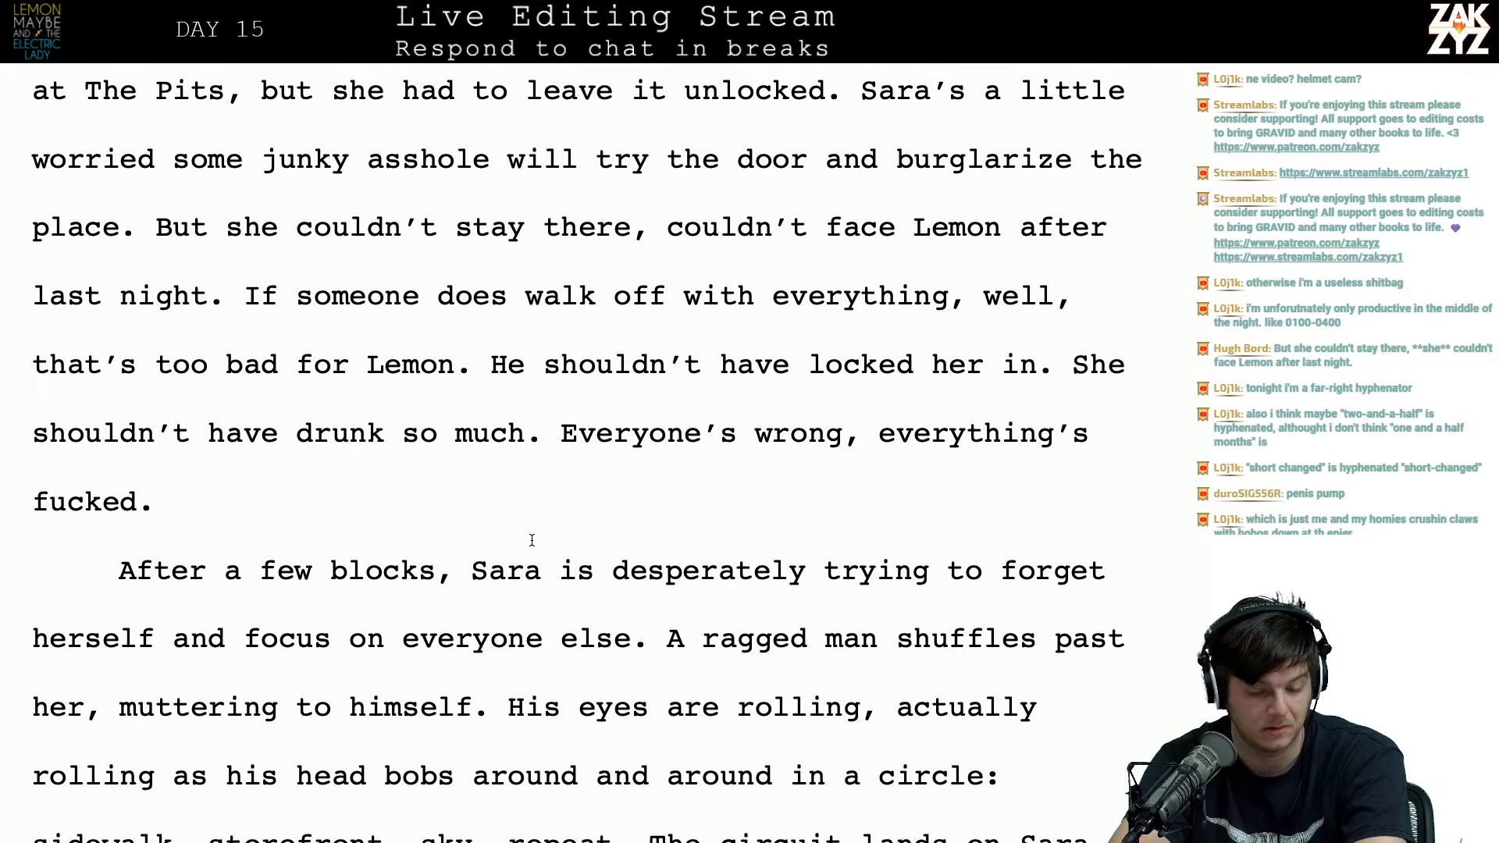
pyautogui.scroll(2, 532, 540)
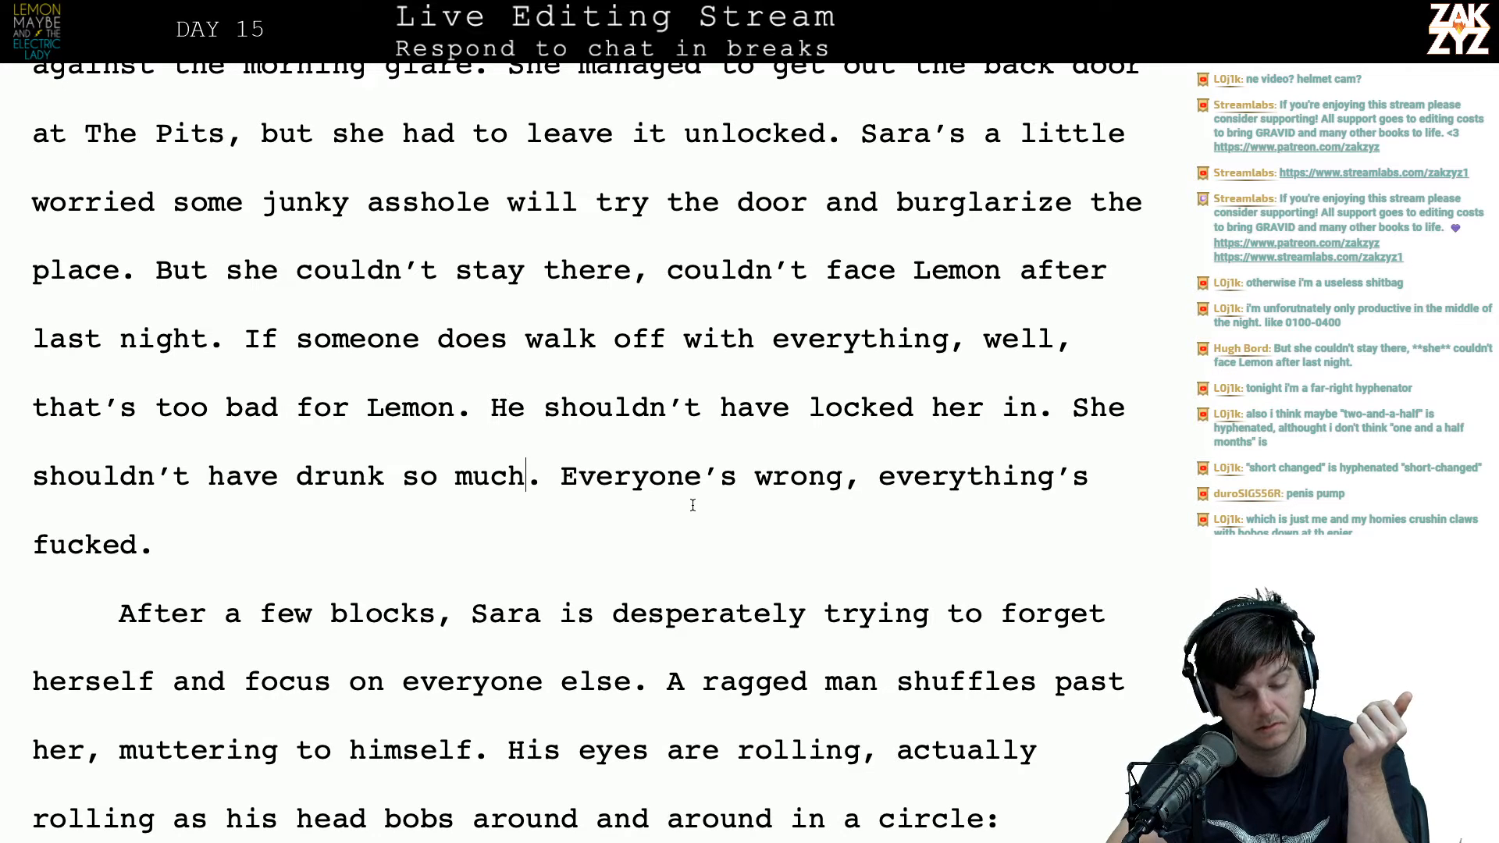
# Step: Expand the contraction "Everyone's" to "Everyone is" in the paragraph's last sentence
pyautogui.press('Right')
pyautogui.press('Right')
pyautogui.press('Right')
pyautogui.press('Right')
pyautogui.press('Right')
pyautogui.press('Right')
pyautogui.press('Right')
pyautogui.press('Right')
pyautogui.press('Right')
pyautogui.press('Right')
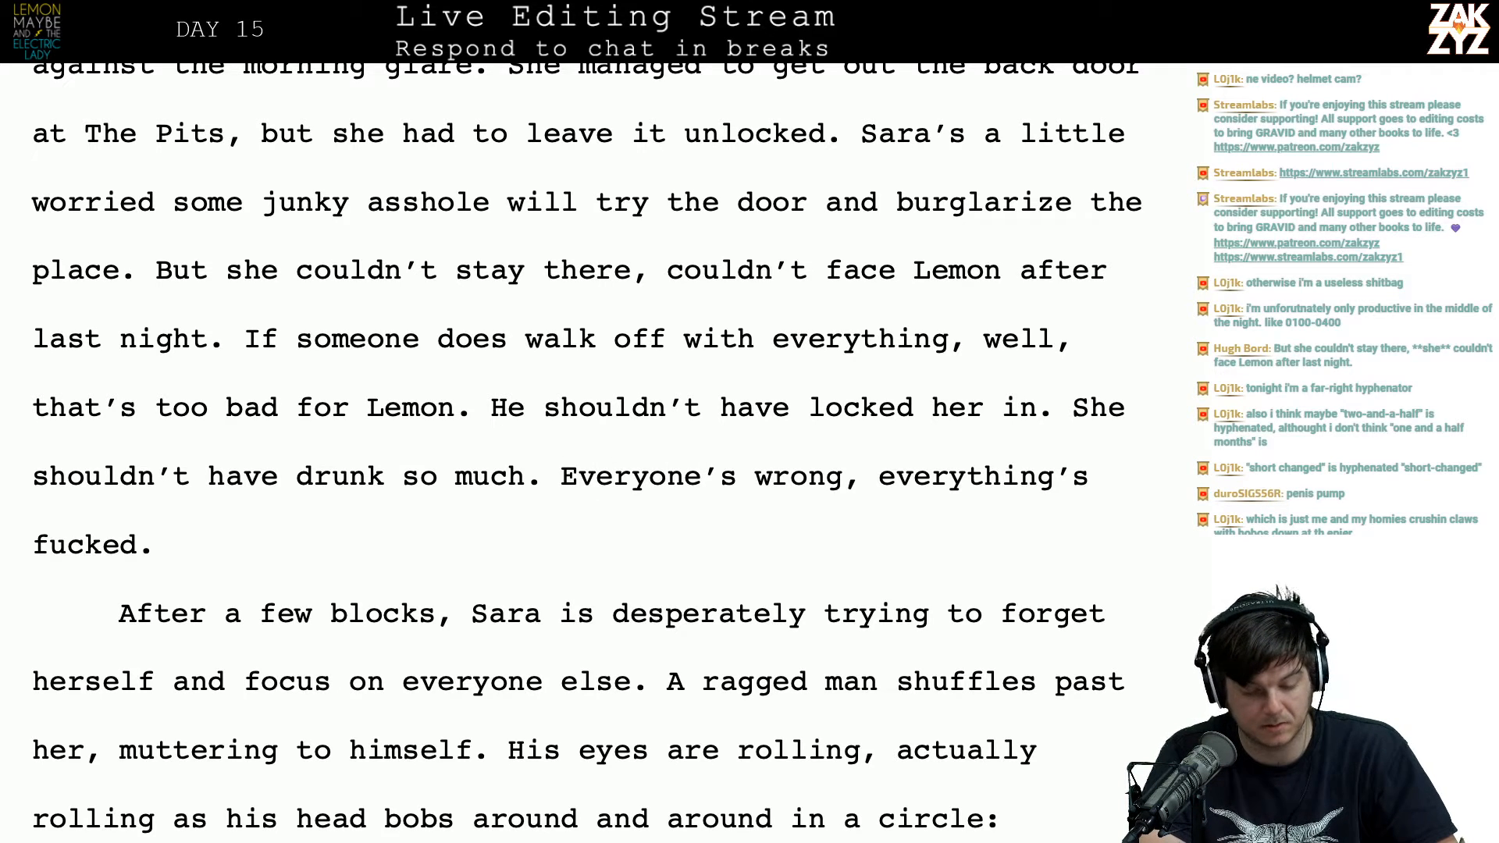
pyautogui.press('Right')
pyautogui.press('Left')
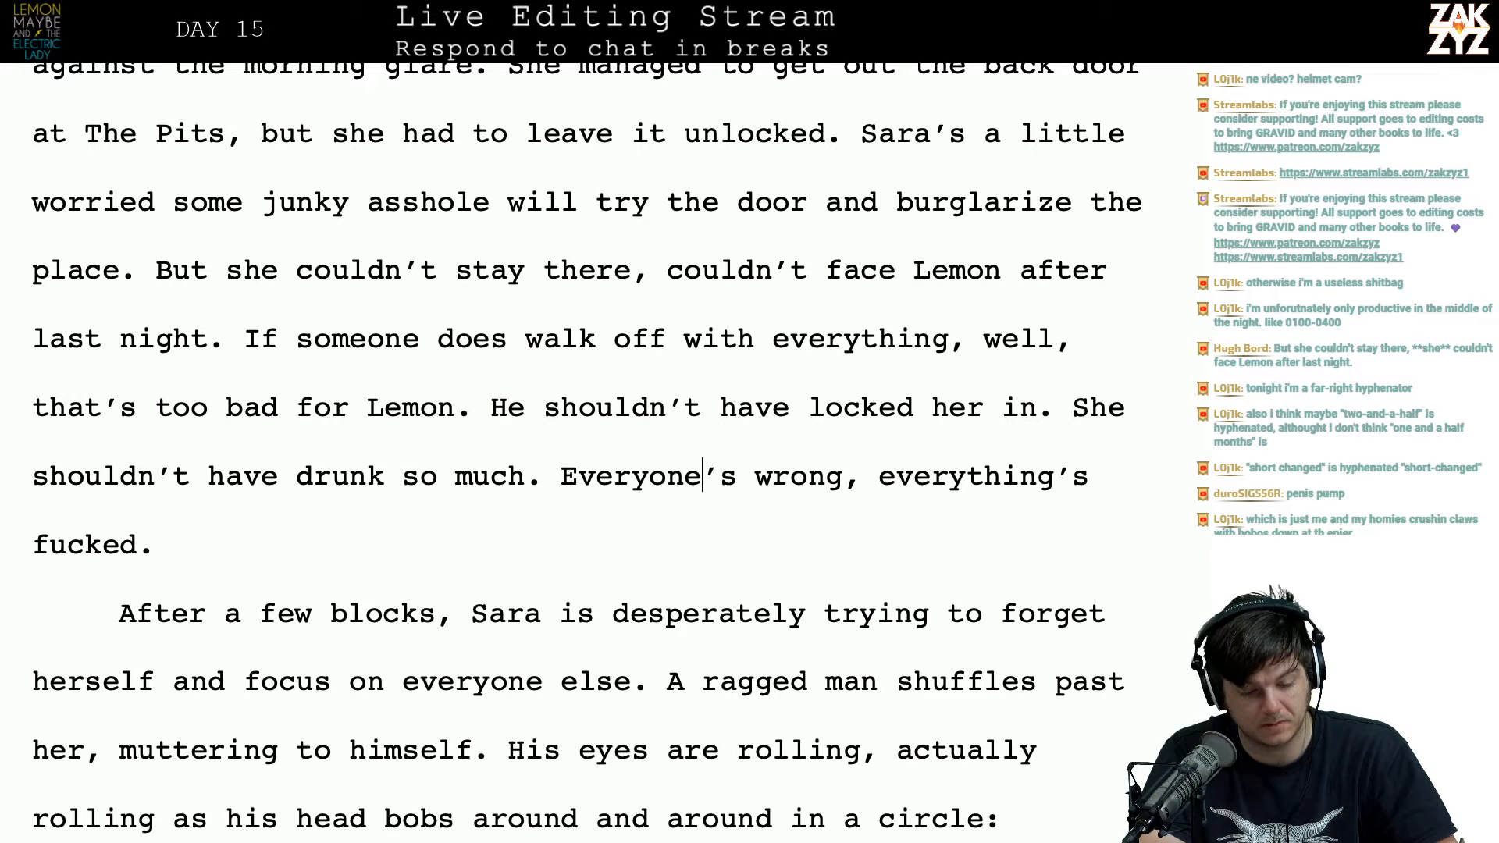
pyautogui.press('Right')
pyautogui.press('Left')
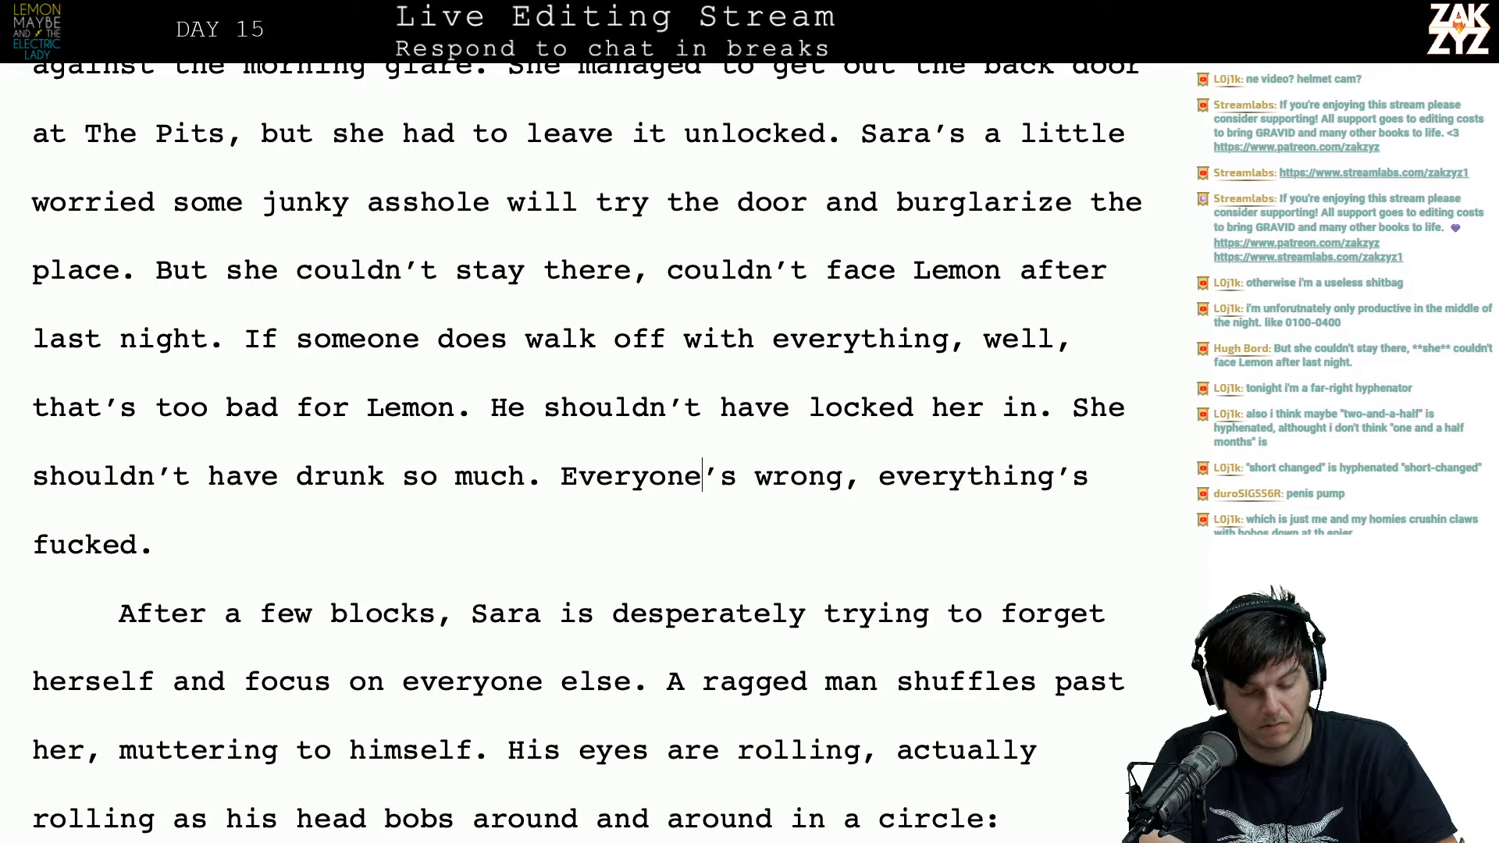
pyautogui.press('Delete')
pyautogui.write('i')
# Step: Expand "everything's" to "everything is" in the same sentence, before "fucked"
pyautogui.press('Right')
pyautogui.press('Right')
pyautogui.press('Right')
pyautogui.press('Right')
pyautogui.press('Right')
pyautogui.press('Right')
pyautogui.press('Right')
pyautogui.press('Right')
pyautogui.press('Right')
pyautogui.press('Right')
pyautogui.press('Right')
pyautogui.press('Right')
pyautogui.press('Right')
pyautogui.press('Right')
pyautogui.press('Right')
pyautogui.press('Right')
pyautogui.press('Right')
pyautogui.press('Right')
pyautogui.press('Right')
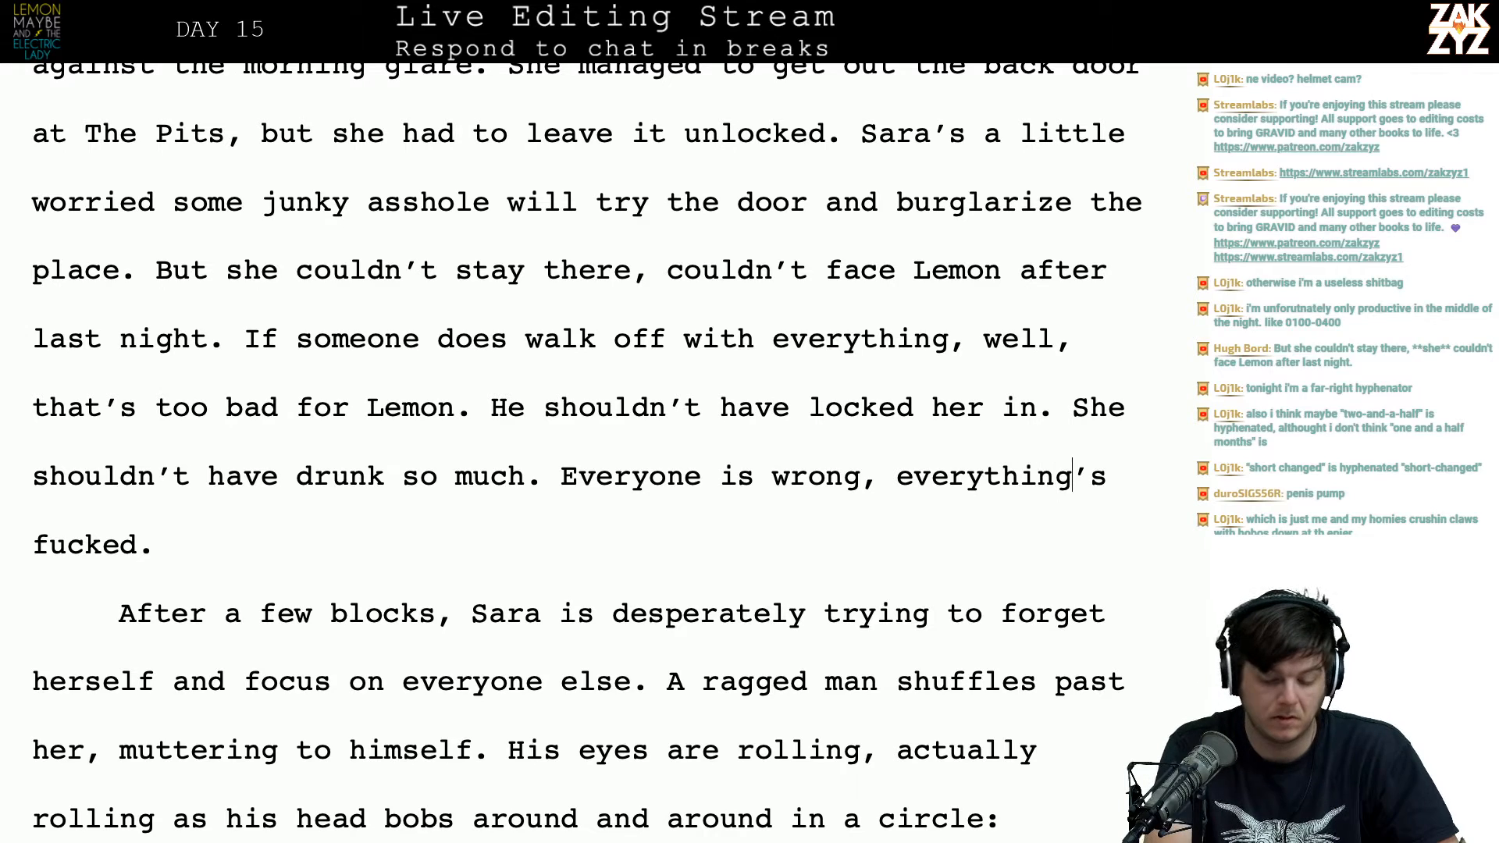
pyautogui.press('Delete')
pyautogui.press('Delete')
pyautogui.write('is')
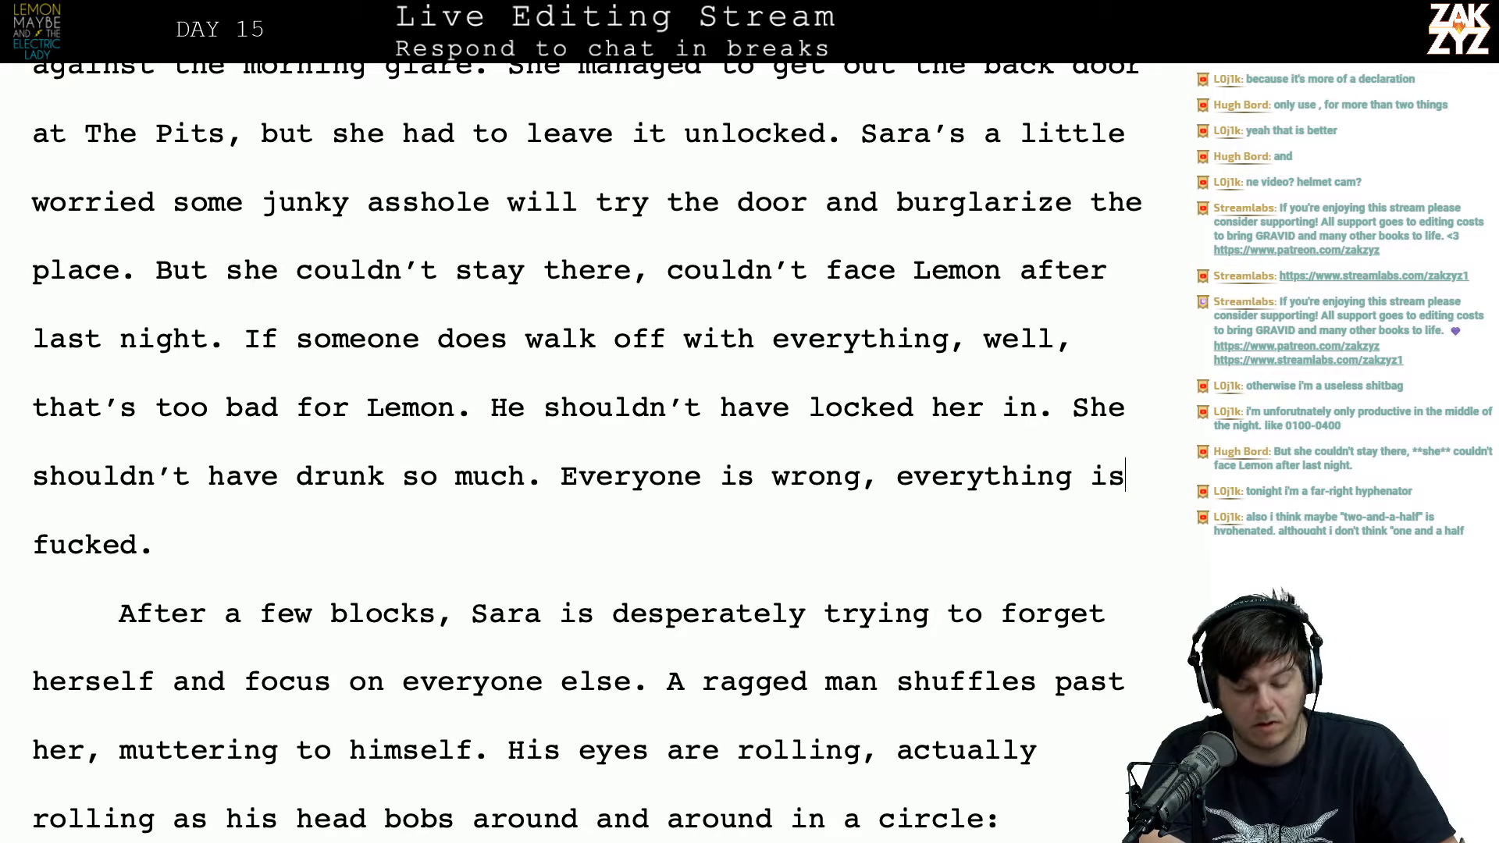
# Step: Review the comma joining "Everyone is wrong" and "everything is fucked"
pyautogui.press('Left')
pyautogui.press('Left')
pyautogui.press('Left')
pyautogui.press('Left')
pyautogui.press('Left')
pyautogui.press('Left')
pyautogui.press('Left')
pyautogui.press('Left')
pyautogui.press('Left')
pyautogui.press('Left')
pyautogui.press('Left')
pyautogui.press('Left')
pyautogui.press('Left')
pyautogui.press('Left')
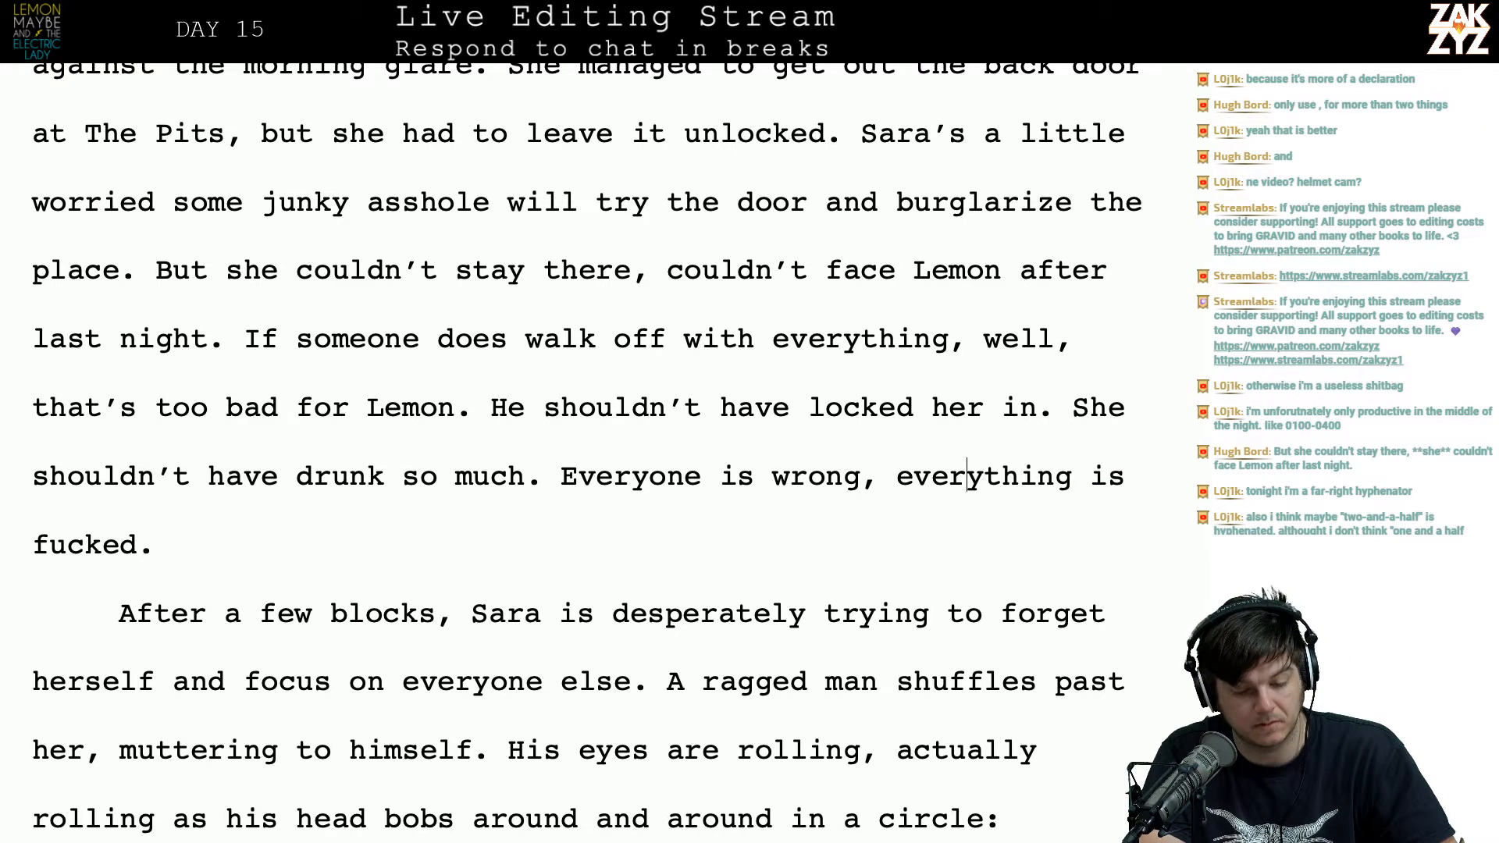
pyautogui.press('Right')
pyautogui.press('Right')
pyautogui.press('Right')
pyautogui.press('Left')
pyautogui.press('Left')
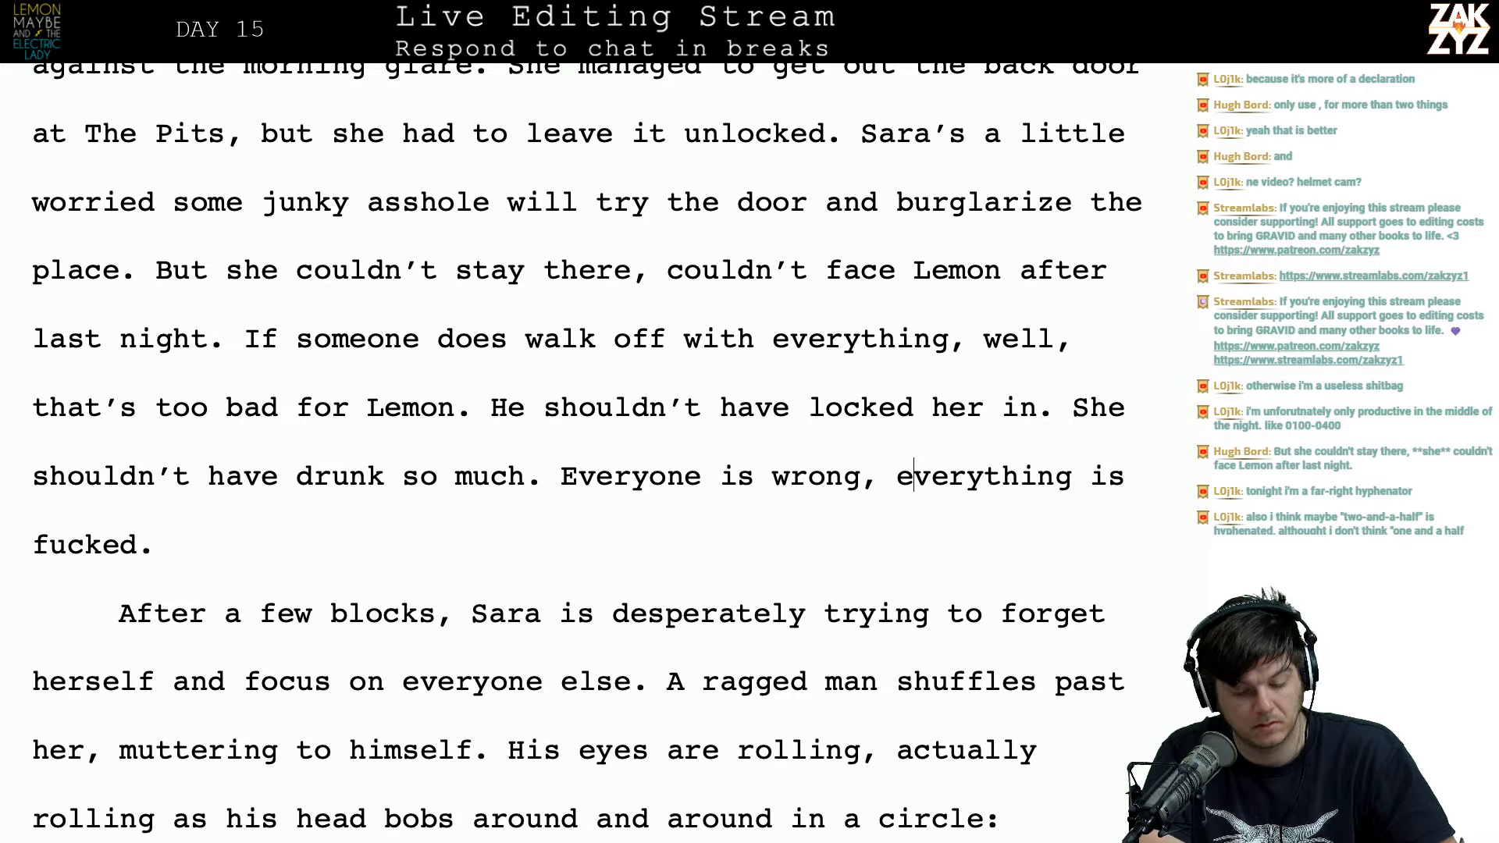
pyautogui.press('Left')
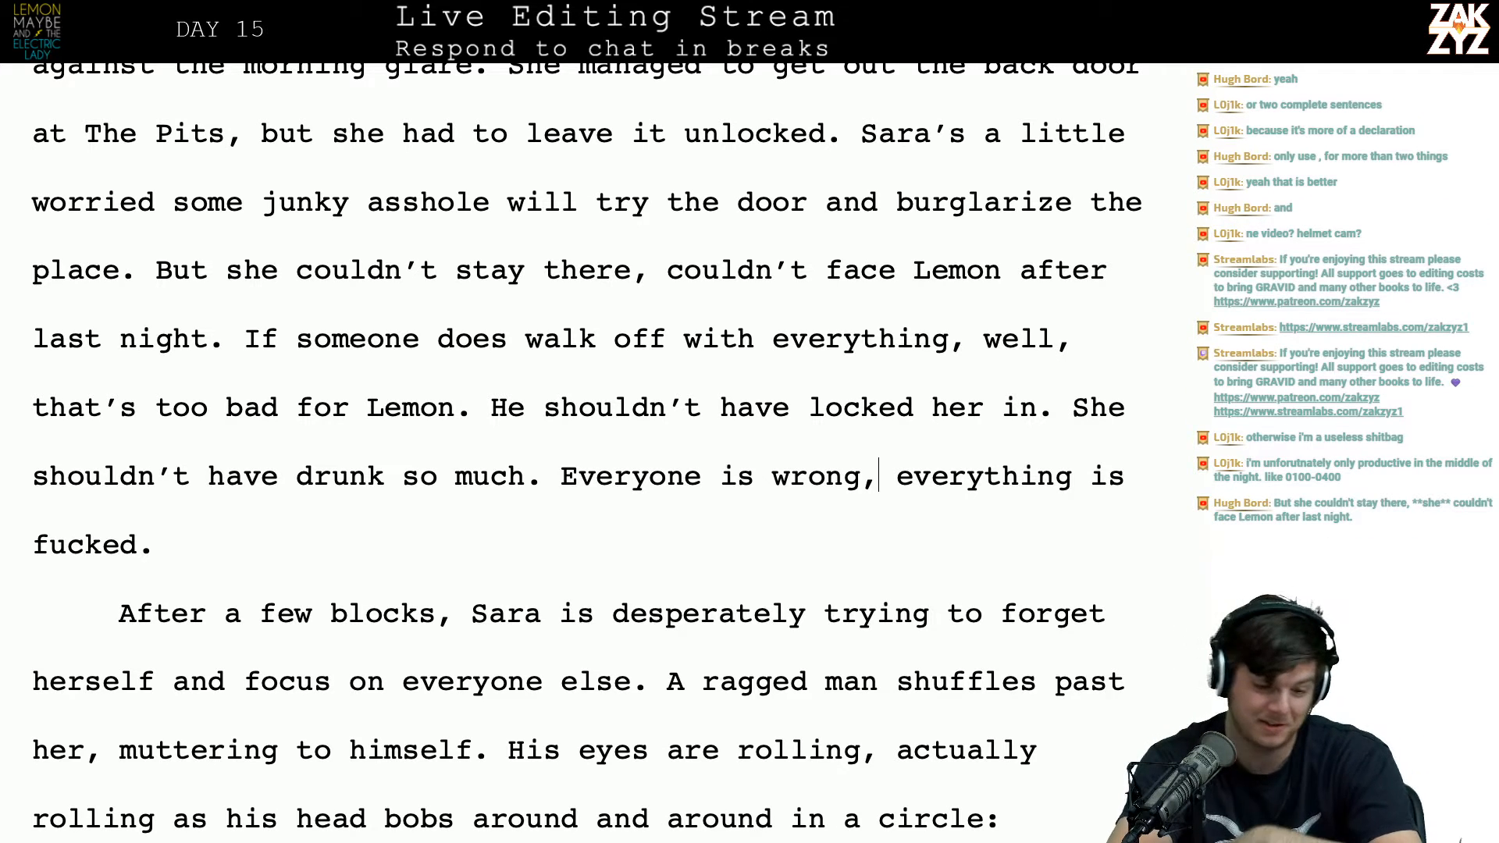
pyautogui.scroll(-5, 681, 505)
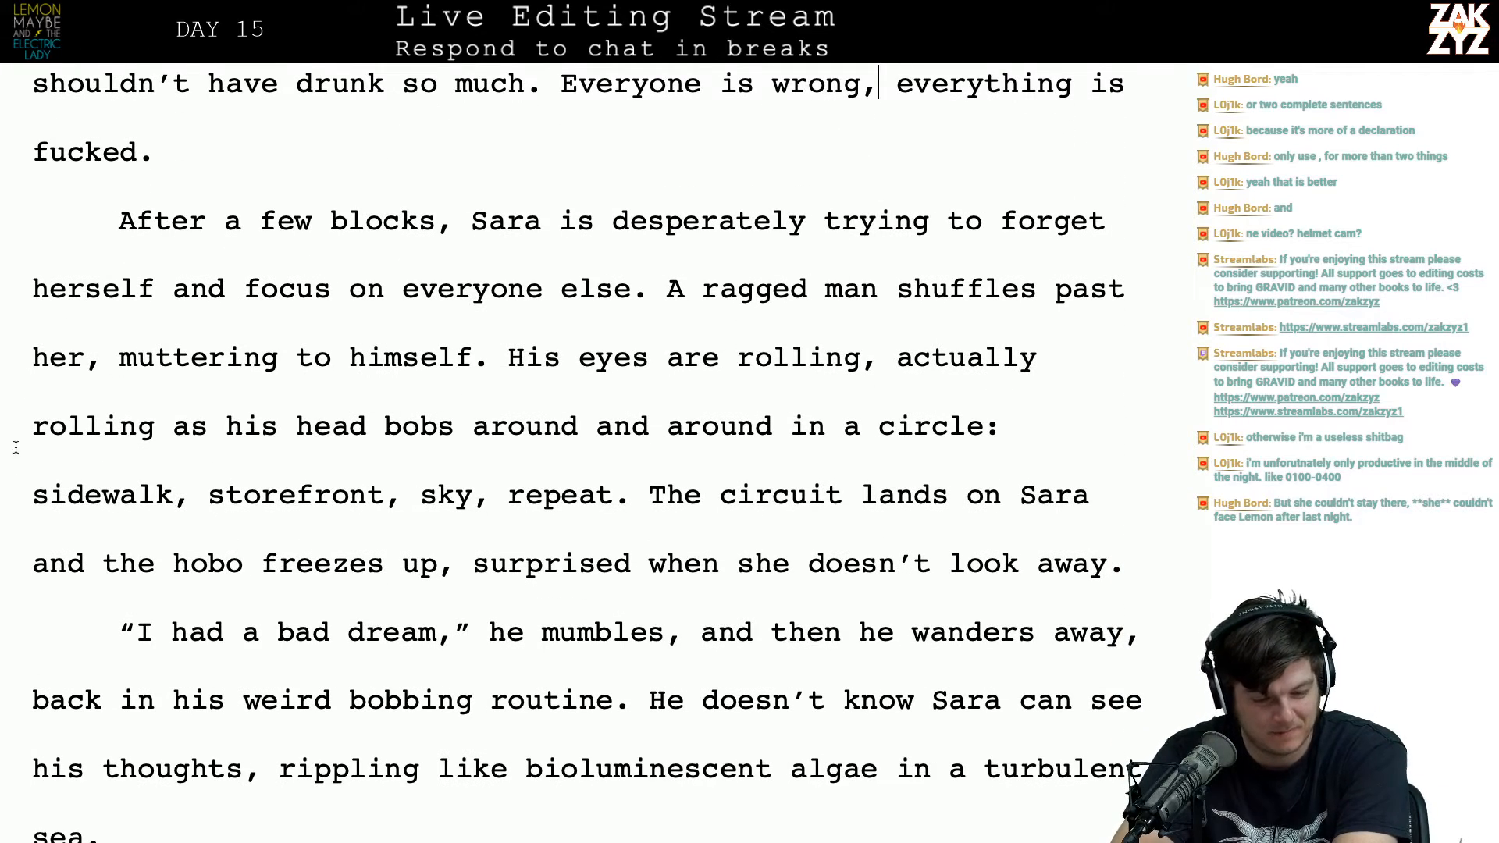
pyautogui.scroll(-1, 261, 507)
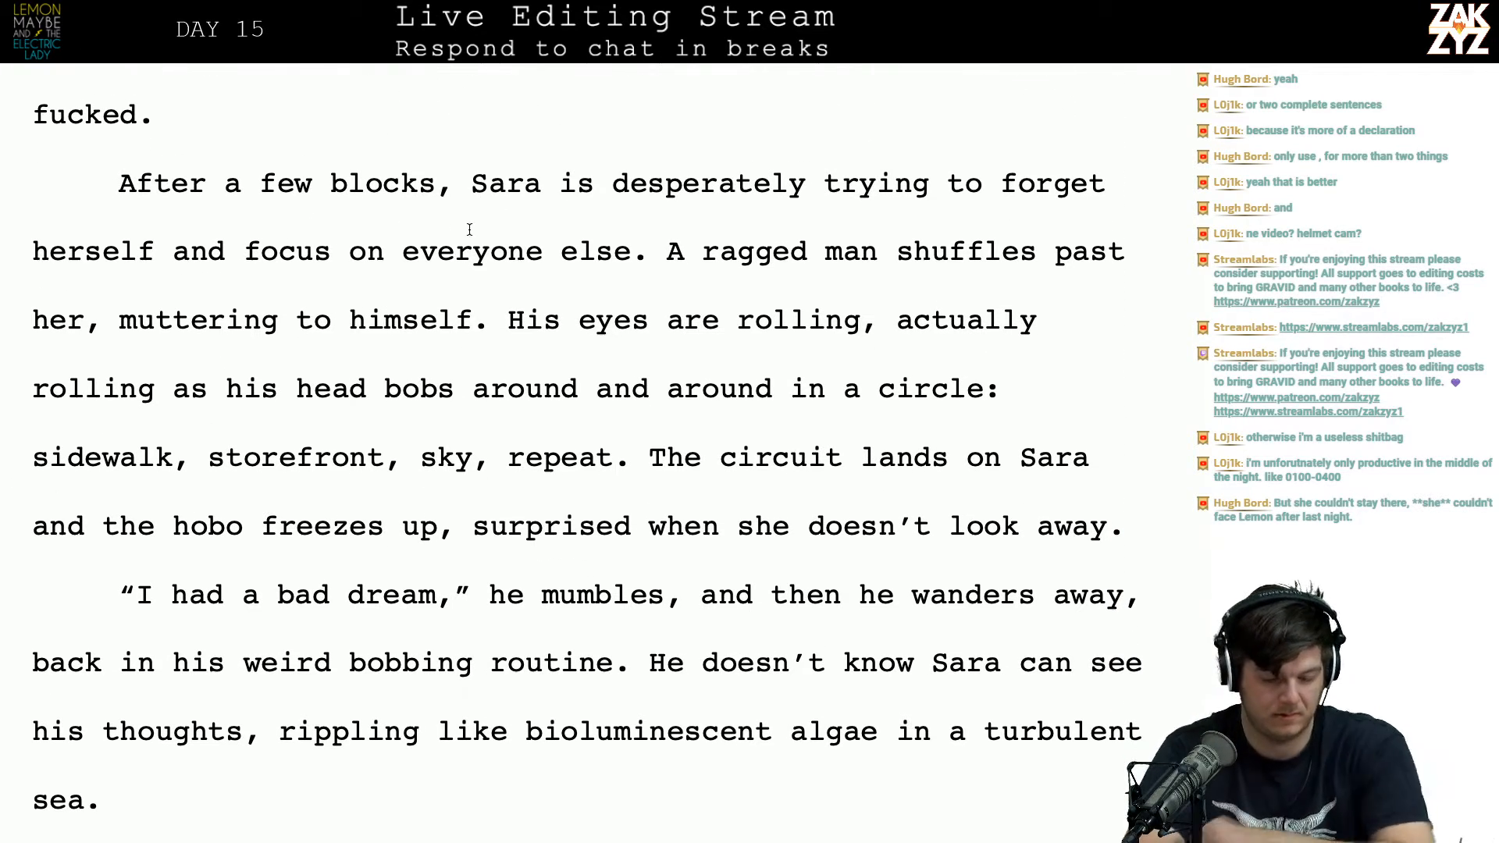
pyautogui.press('Left')
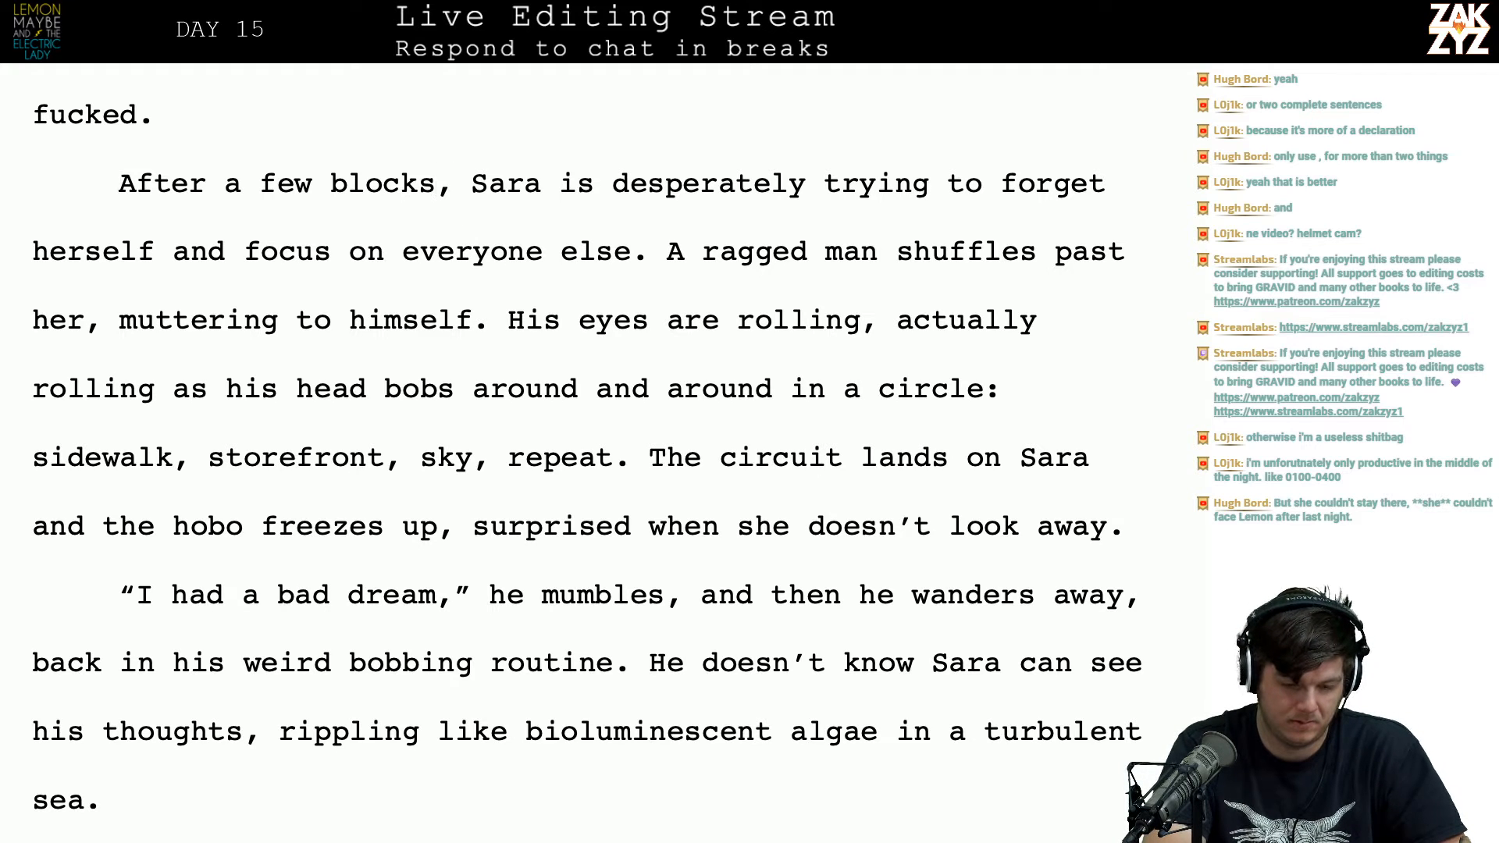
pyautogui.write('of squ')
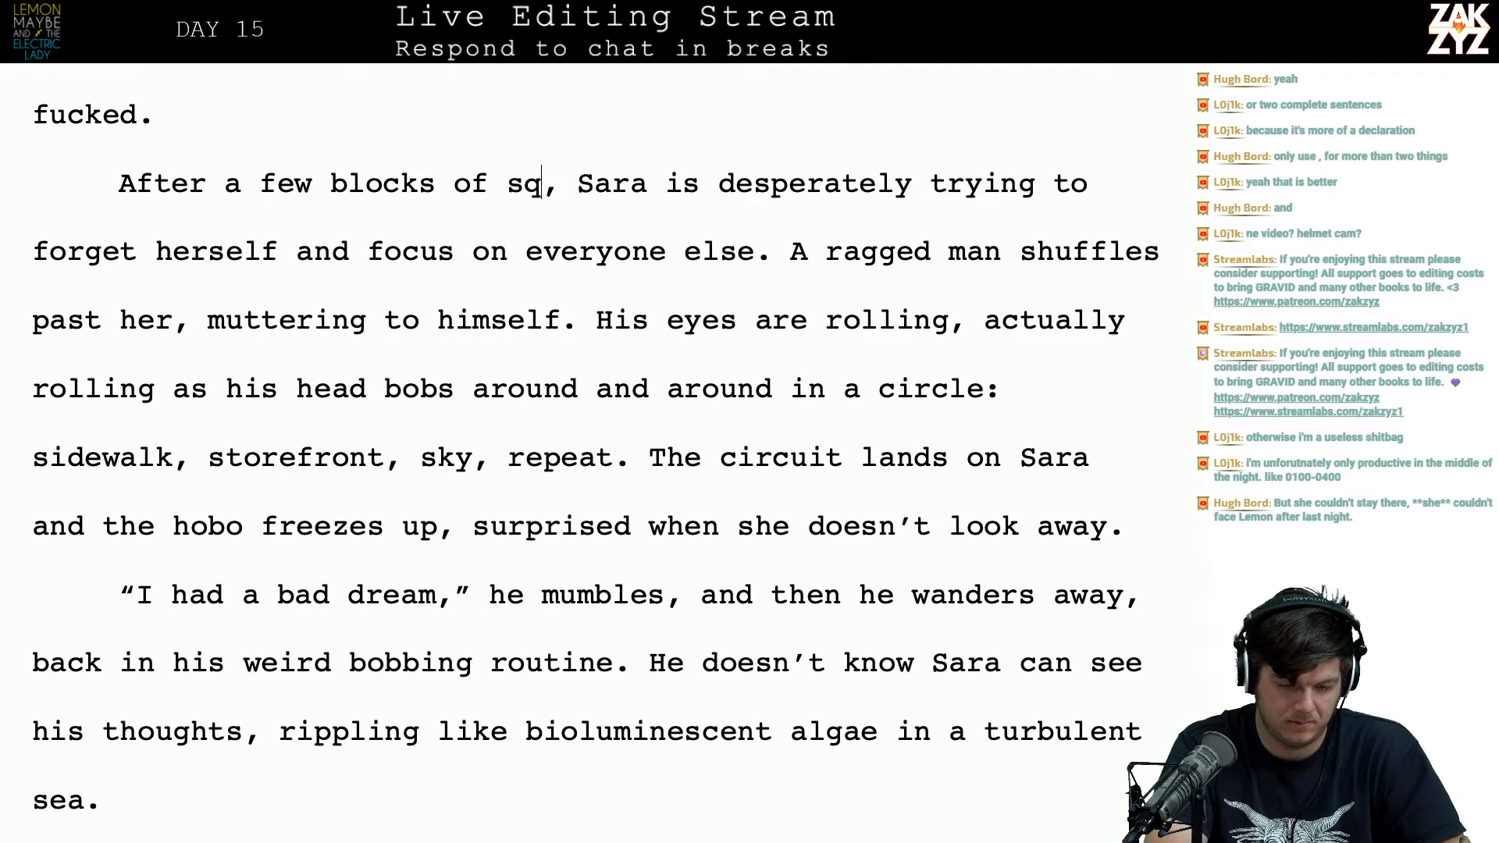
pyautogui.press('BackSpace')
pyautogui.press('BackSpace')
pyautogui.press('BackSpace')
pyautogui.press('BackSpace')
pyautogui.press('BackSpace')
pyautogui.press('BackSpace')
pyautogui.press('BackSpace')
pyautogui.write('of wa')
pyautogui.press('BackSpace')
pyautogui.press('BackSpace')
pyautogui.press('BackSpace')
pyautogui.press('BackSpace')
pyautogui.press('BackSpace')
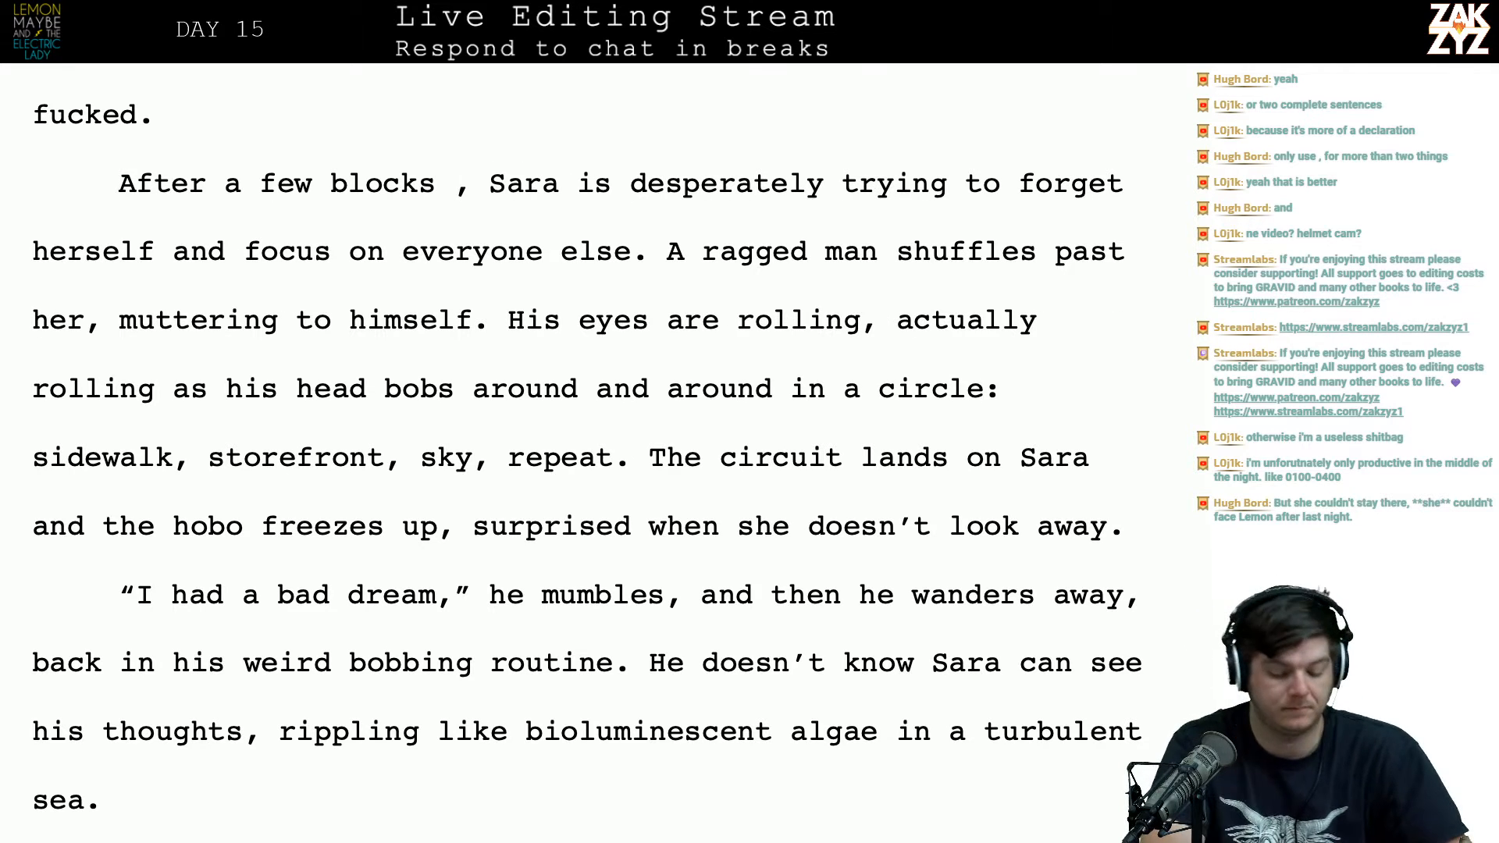
# Step: Insert "of her walk of shame" after "After a few blocks" in the second paragraph's opening
pyautogui.write('of her walk')
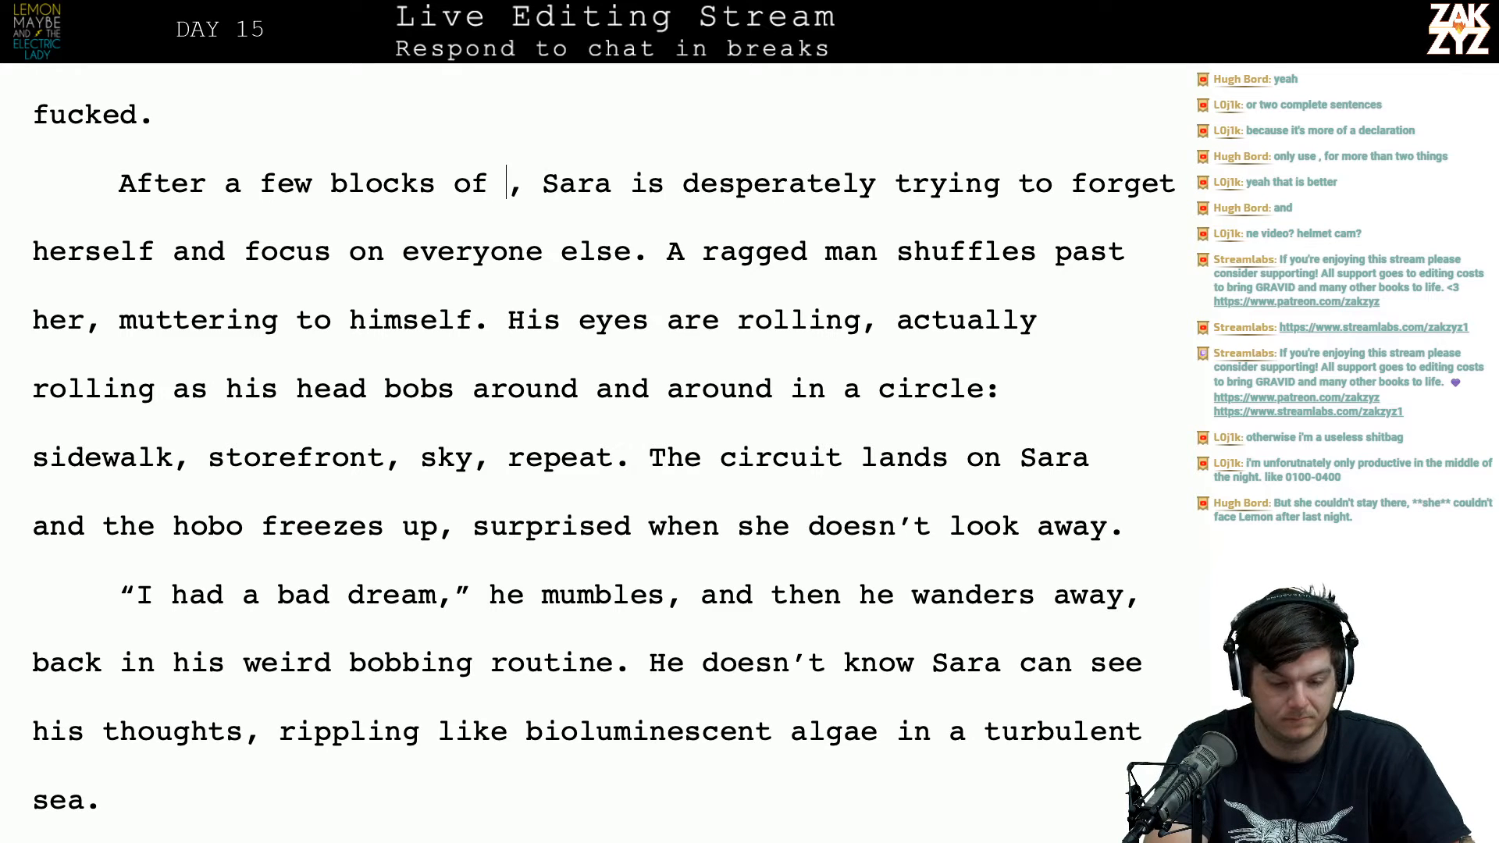
pyautogui.write(' of shame')
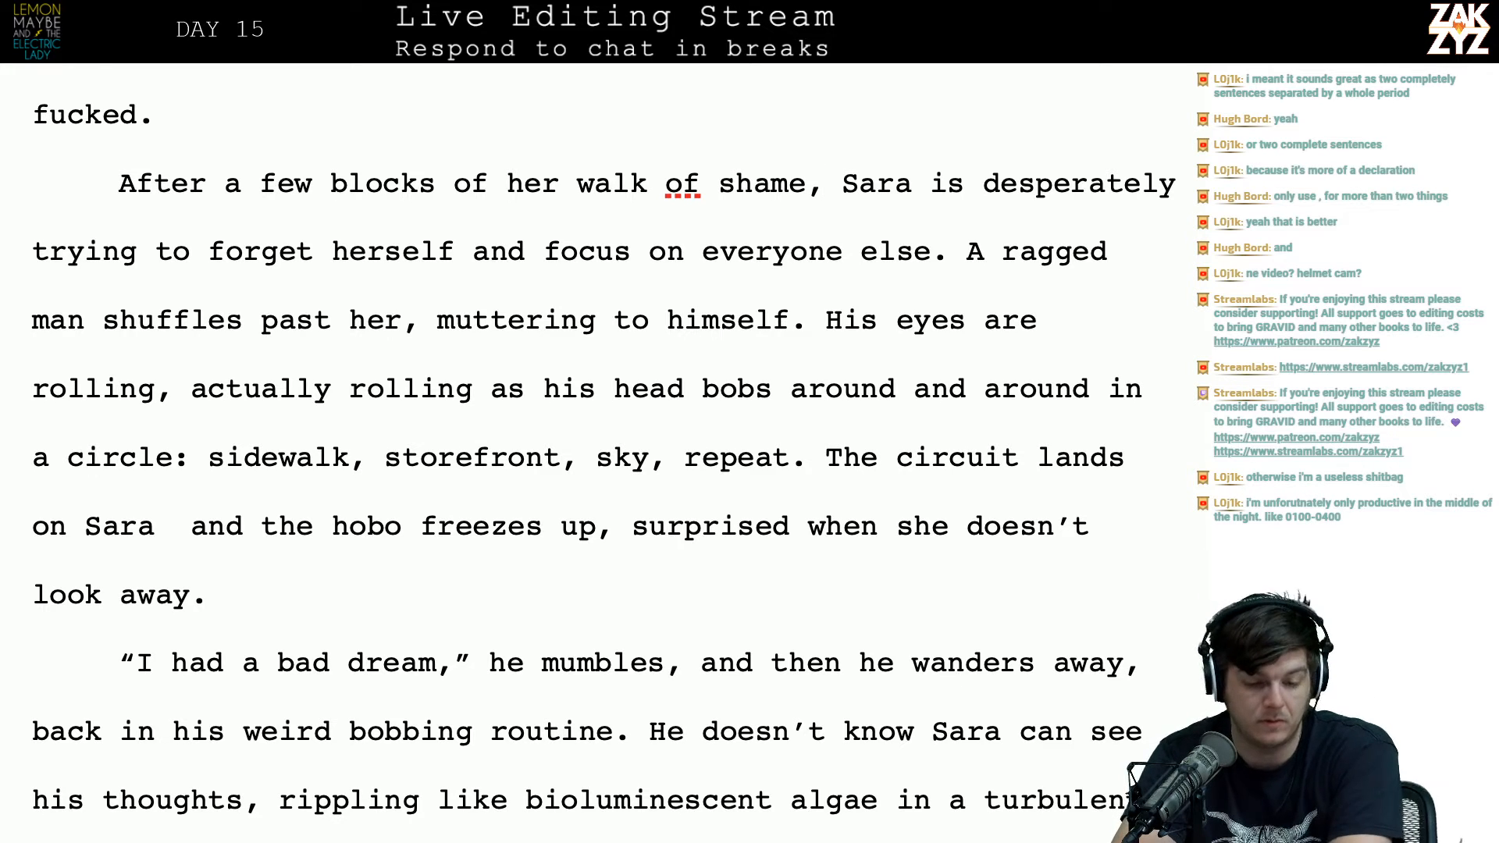
# Step: Recheck the punctuation after "Everyone is wrong" and reread the paragraph beginning "After a few blocks of her walk of shame"
pyautogui.scroll(3, 603, 453)
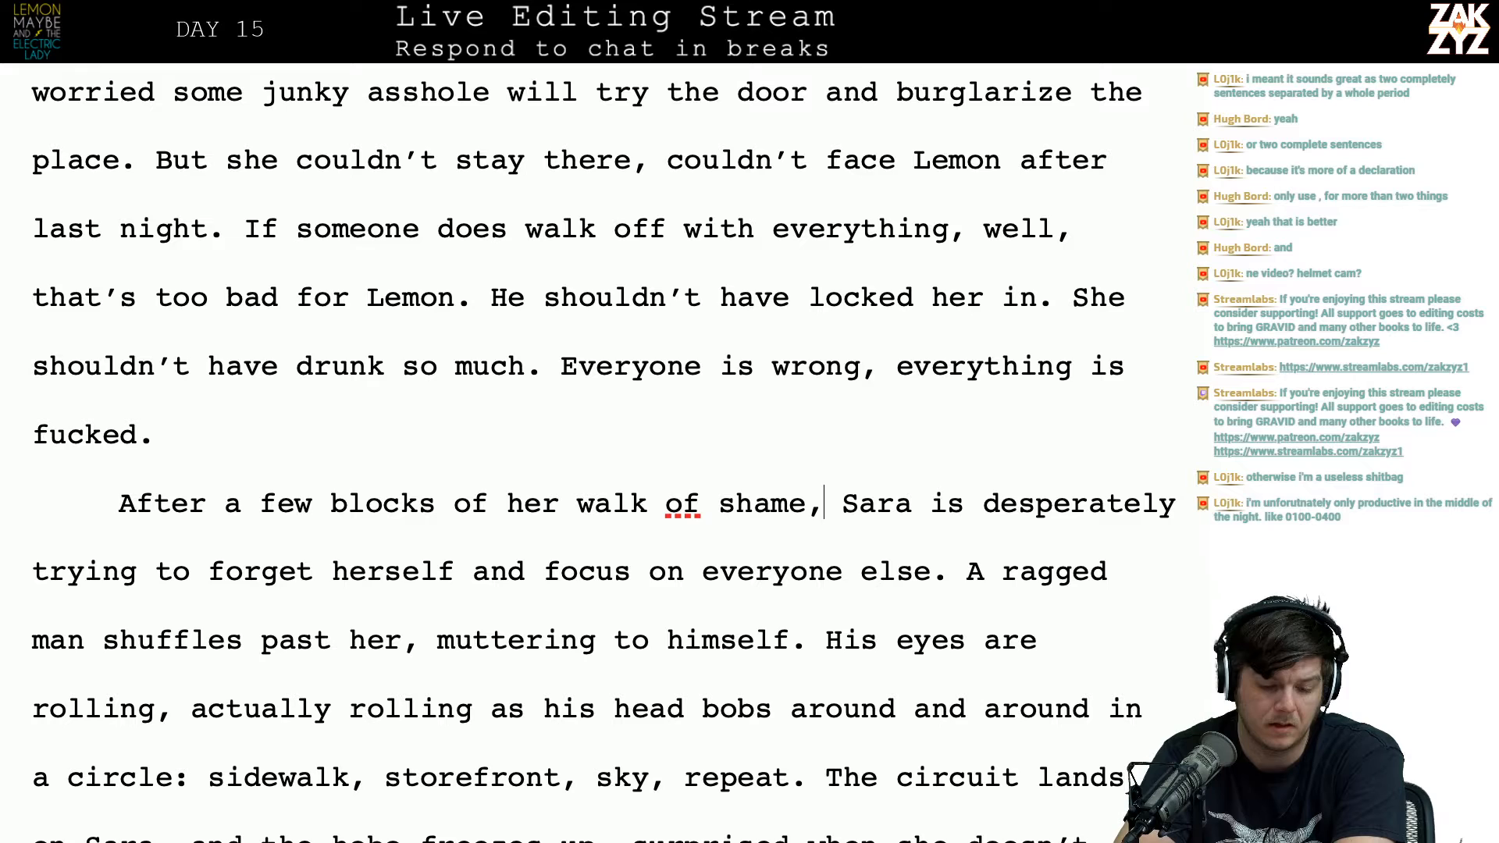
pyautogui.click(825, 366)
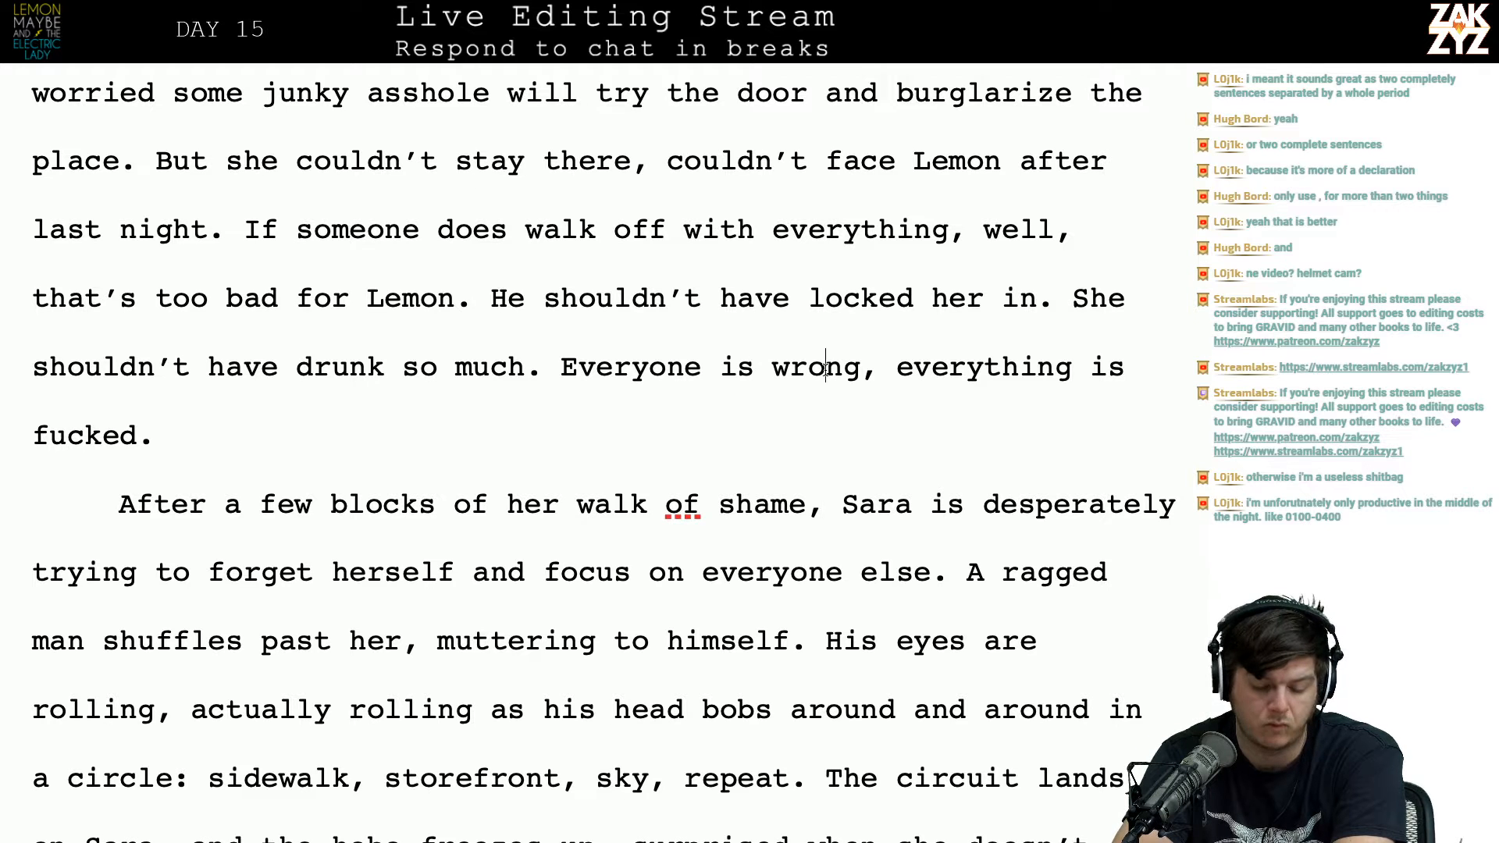
pyautogui.click(880, 378)
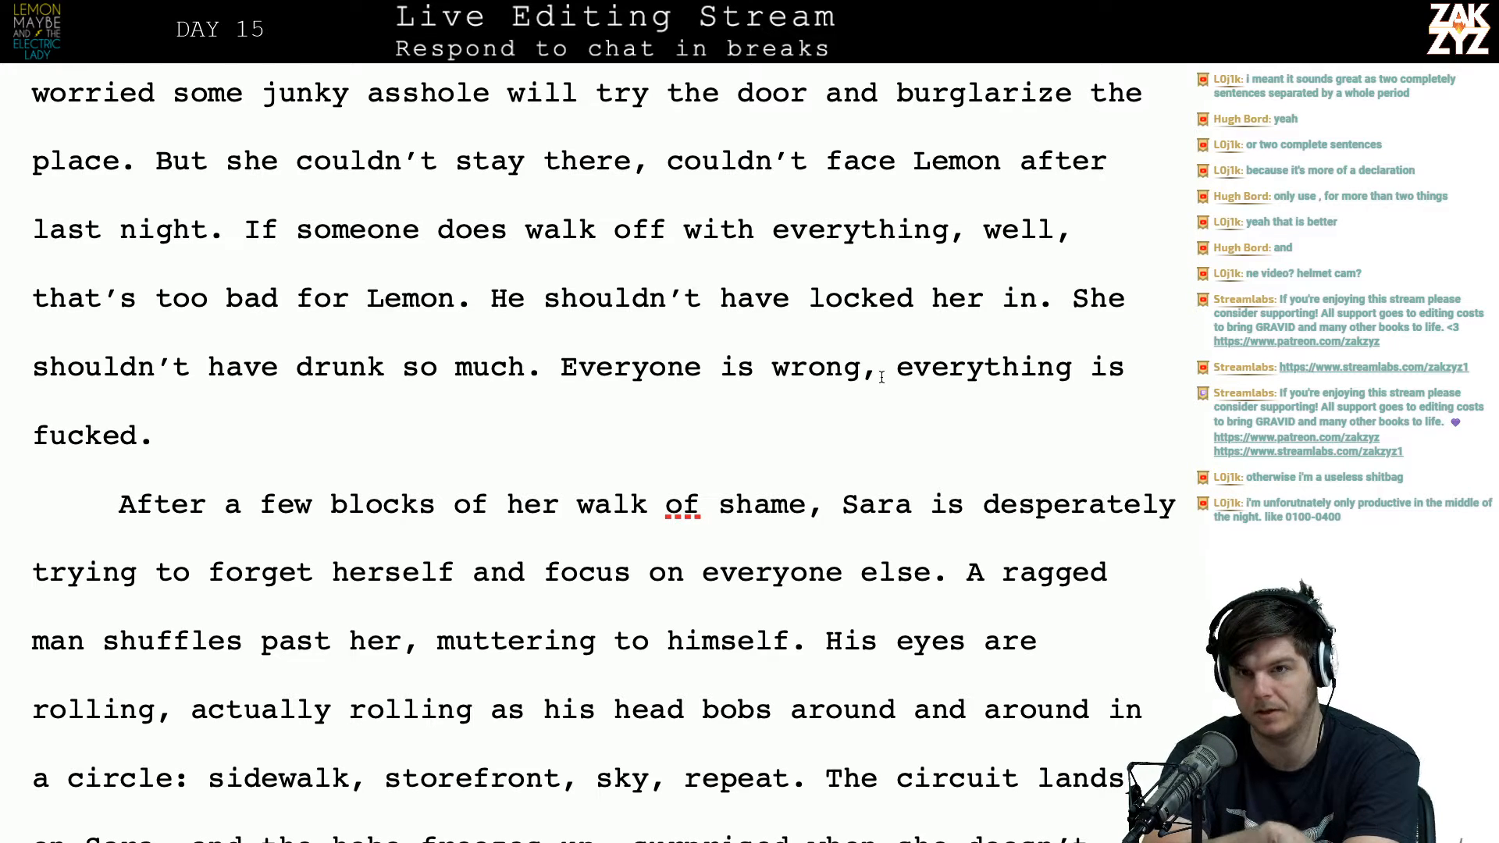
pyautogui.scroll(-5, 881, 377)
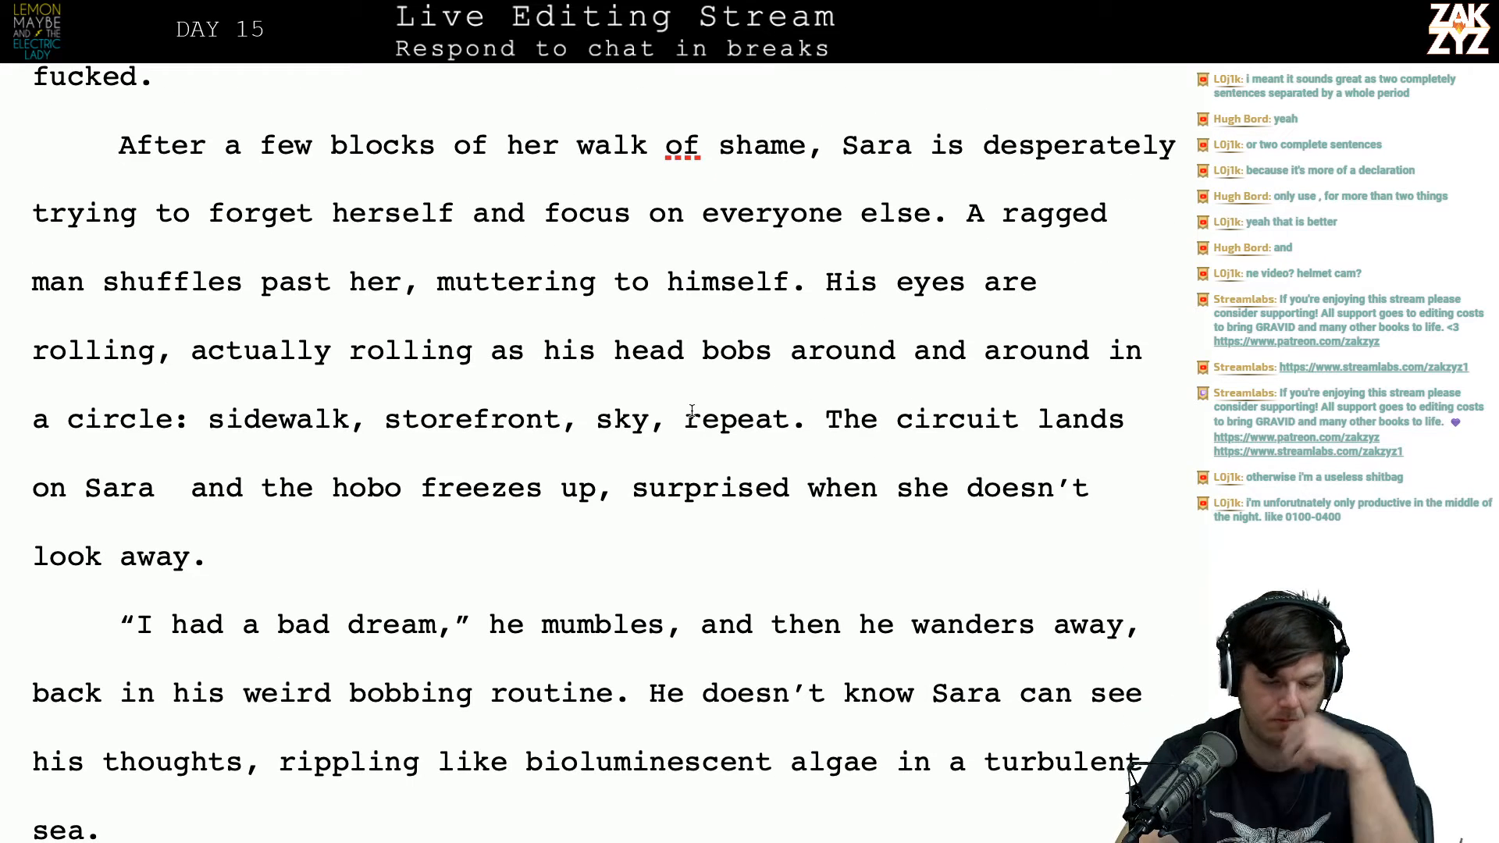
pyautogui.scroll(-1, 692, 410)
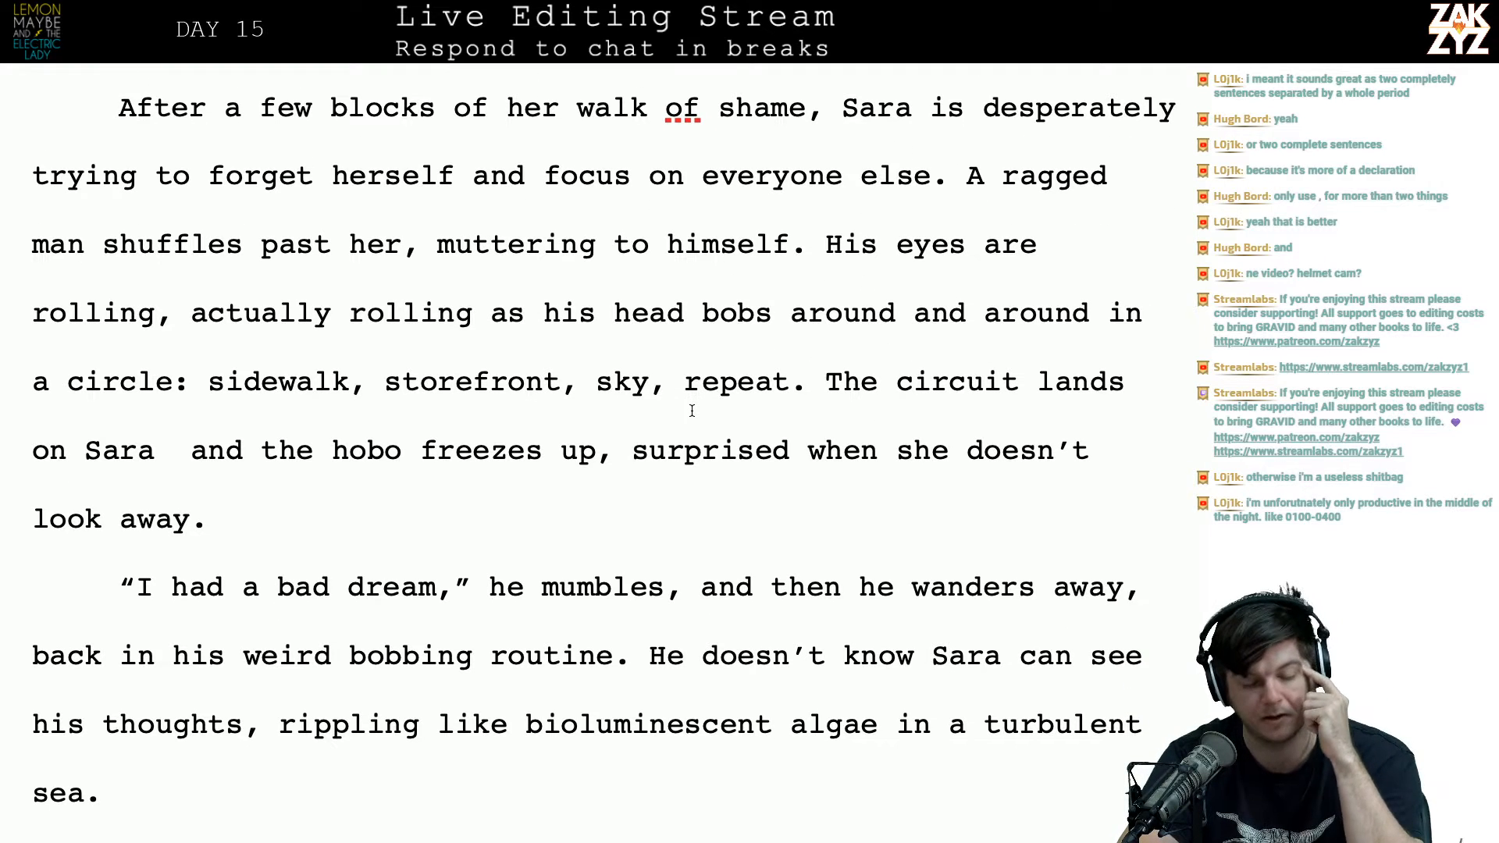
pyautogui.scroll(1, 692, 410)
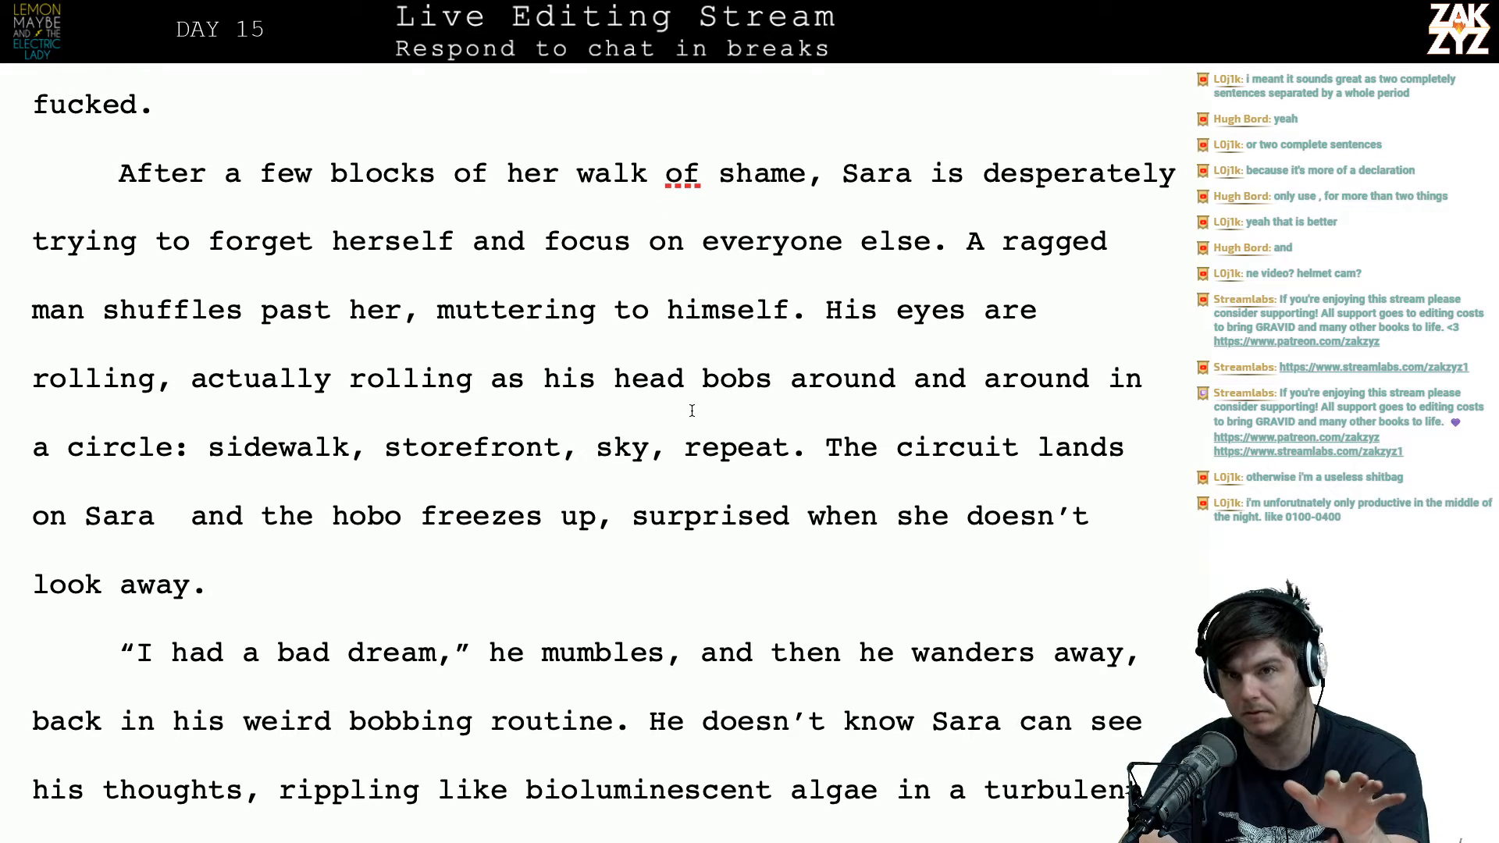
pyautogui.scroll(-1, 692, 410)
pyautogui.scroll(1, 692, 410)
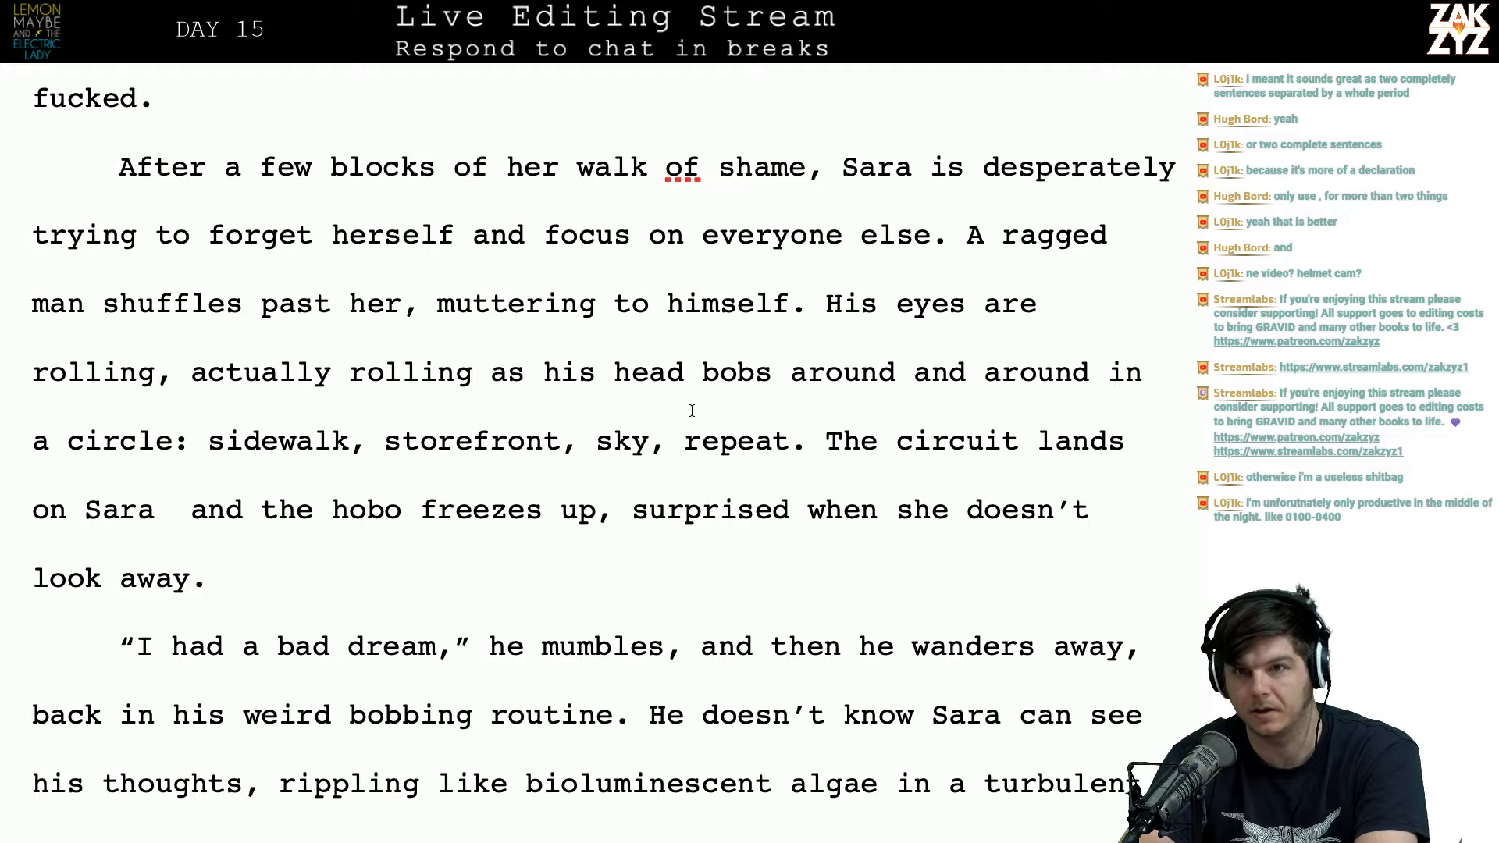
pyautogui.scroll(-2, 692, 410)
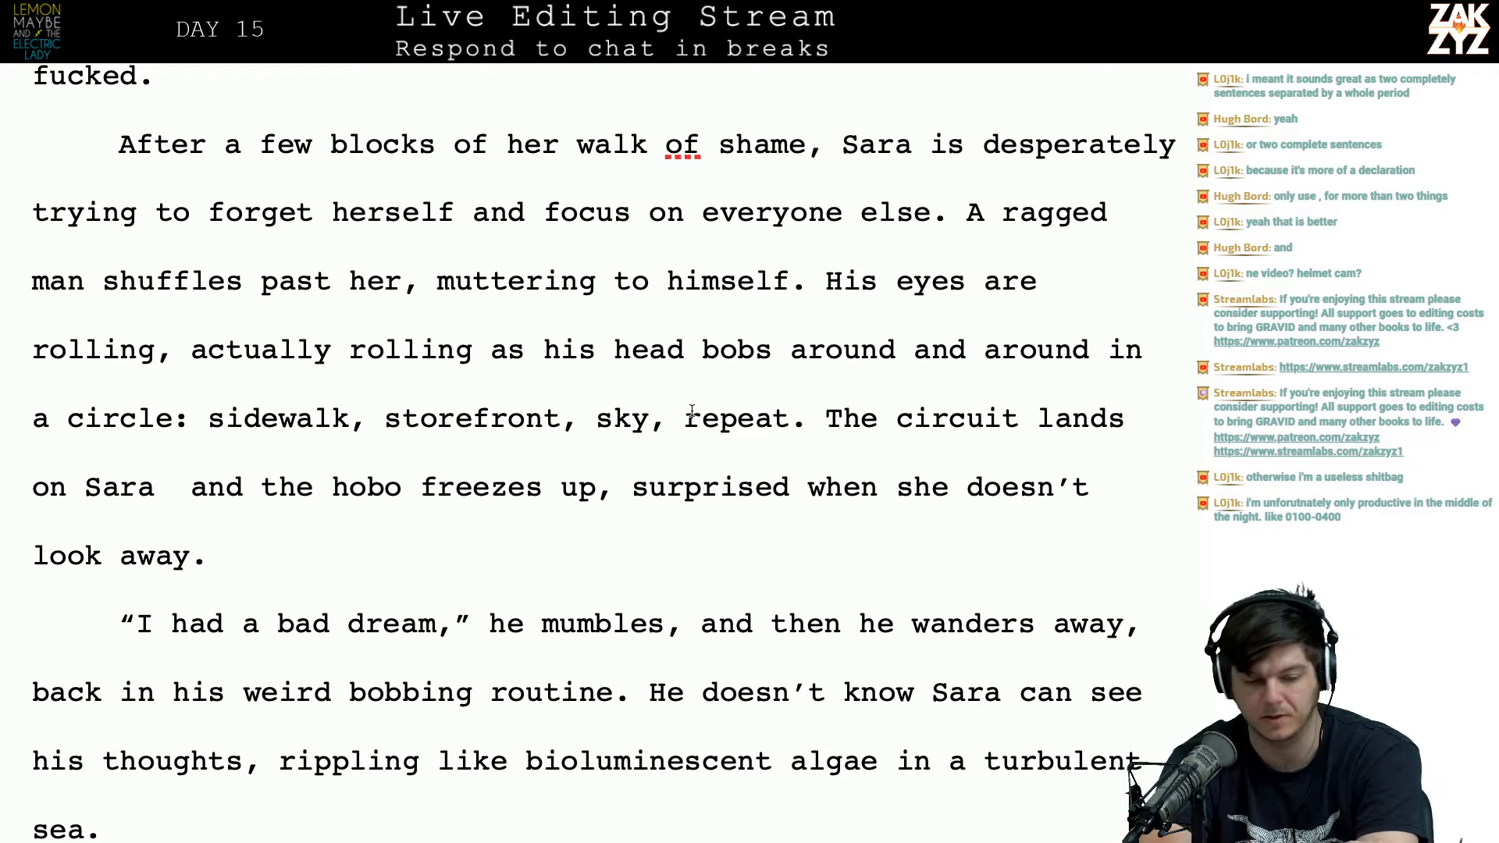
# Step: Insert "A few blocks into her walk of shame," at the start of the paragraph beginning "After a few blocks"
pyautogui.scroll(3, 692, 411)
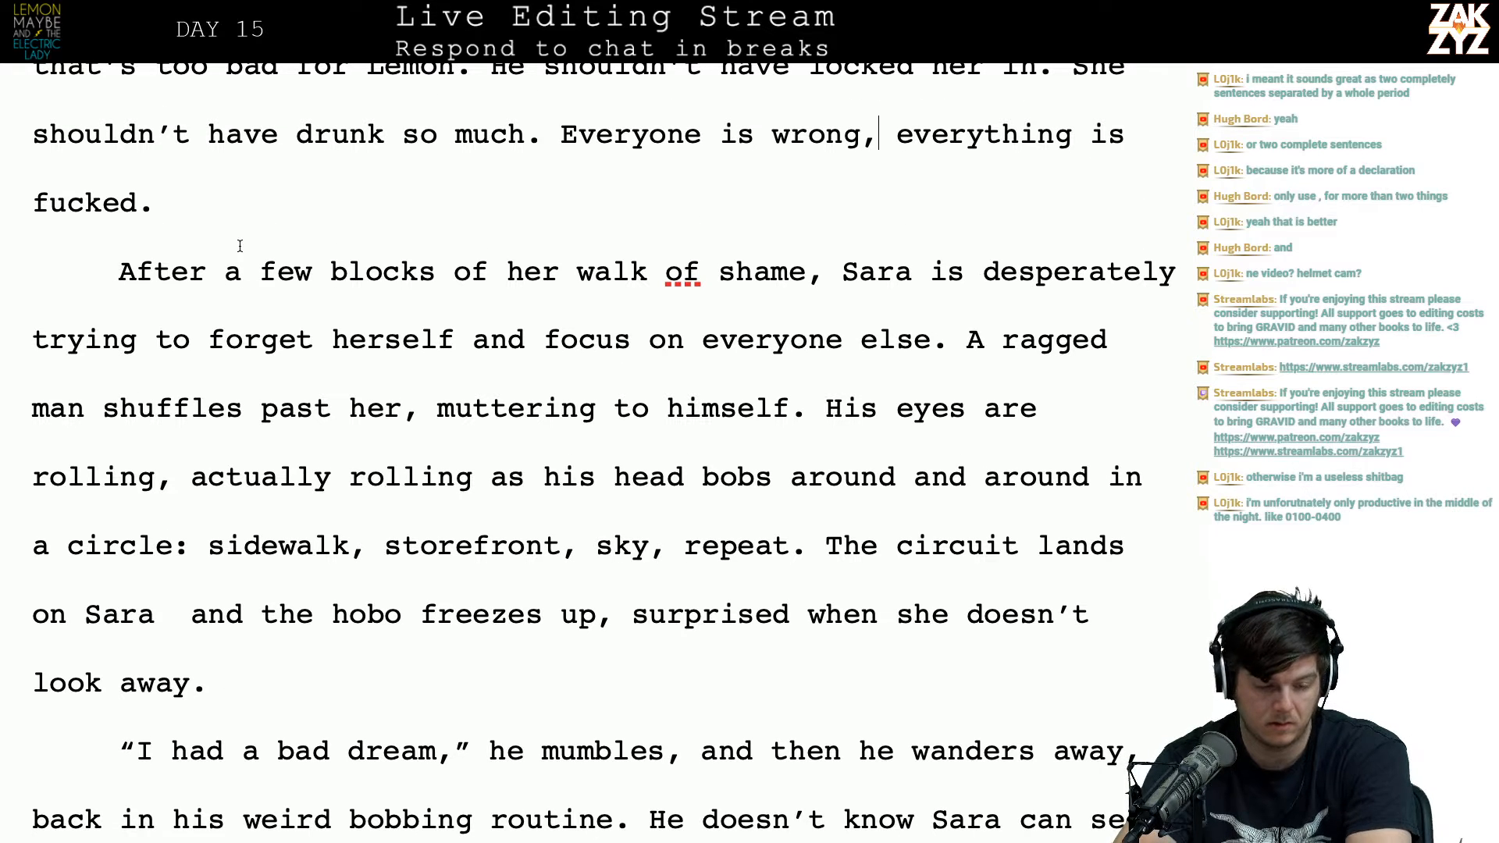
pyautogui.click(210, 273)
pyautogui.press('Left')
pyautogui.press('Left')
pyautogui.press('Left')
pyautogui.press('Left')
pyautogui.press('Left')
pyautogui.press('Left')
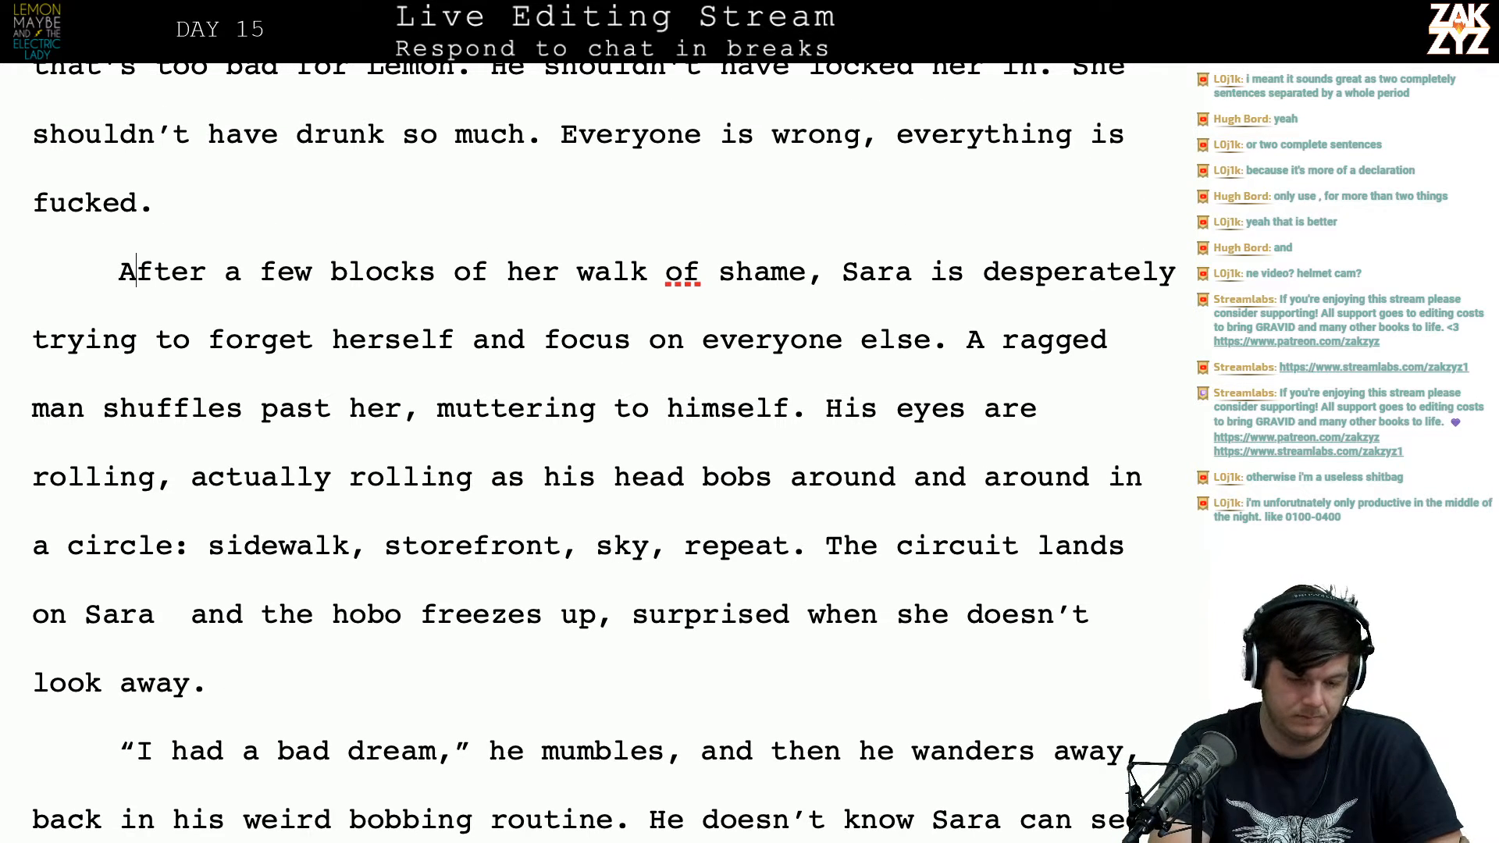
pyautogui.press('Right')
pyautogui.write('A few blocks in')
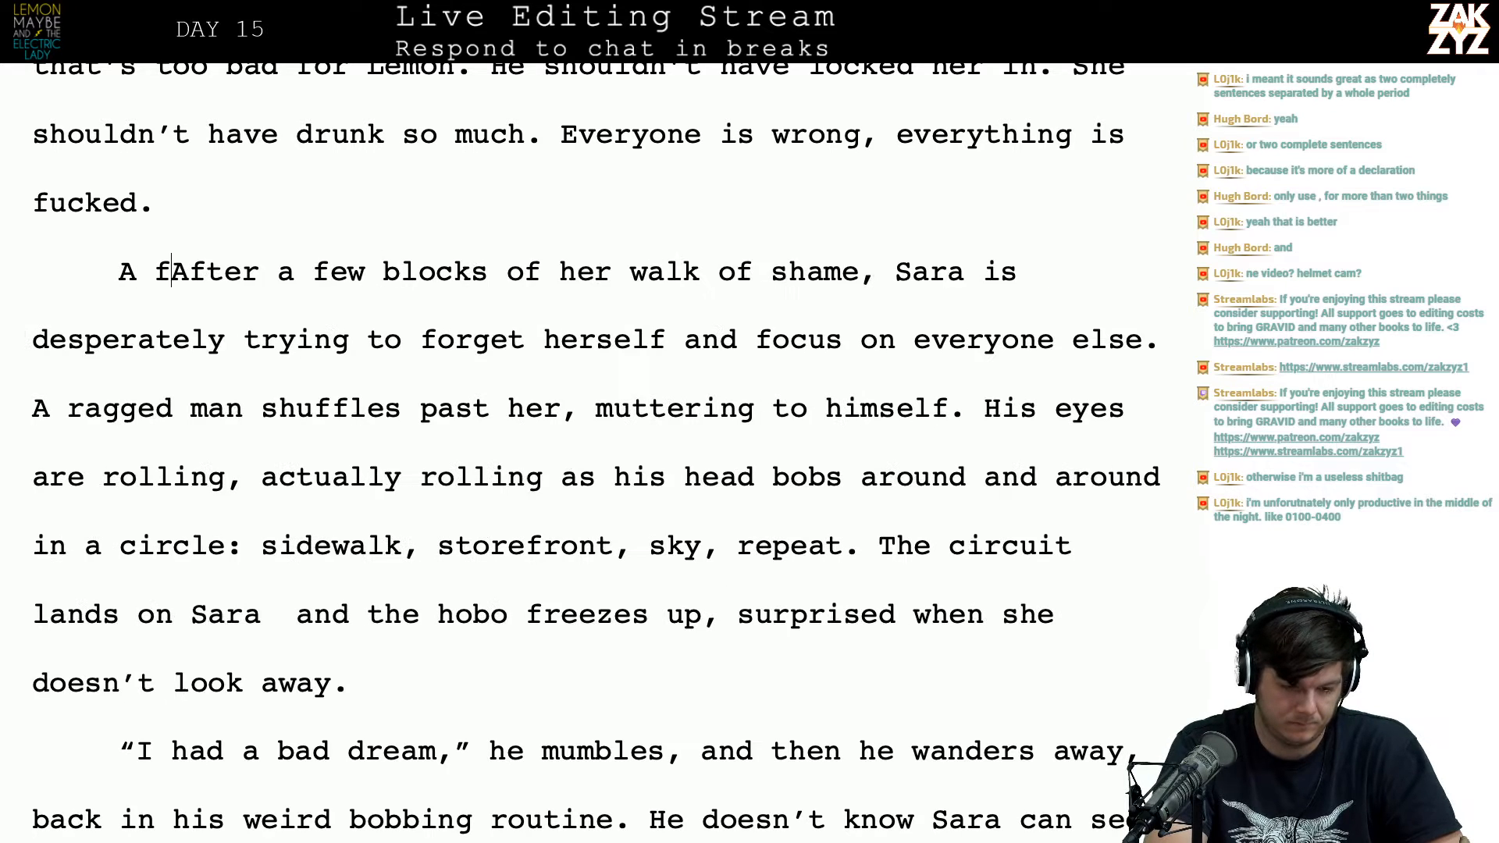
pyautogui.write('to her walk of s')
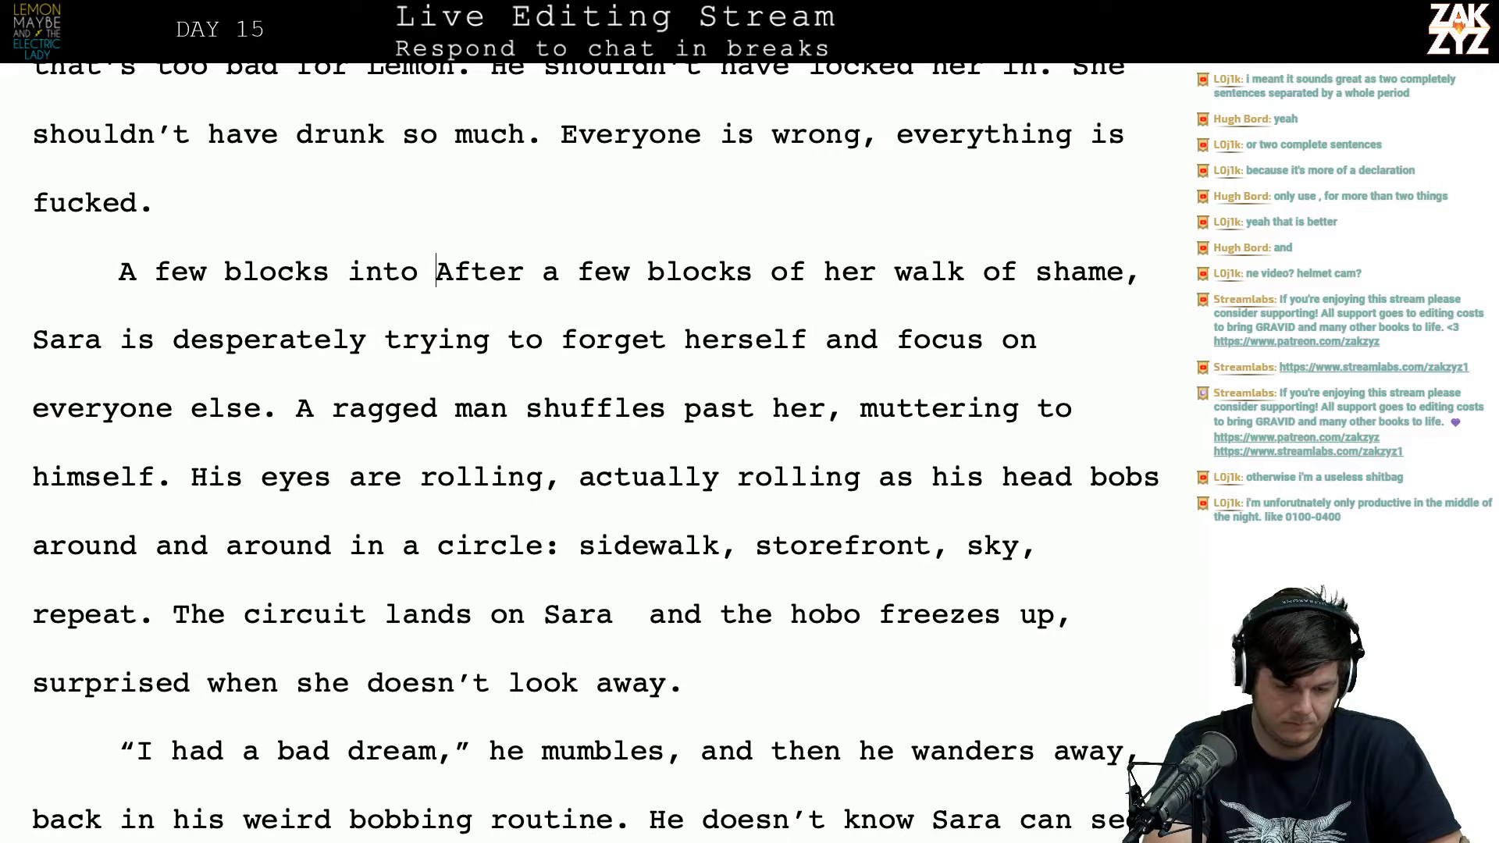
pyautogui.write('hame,')
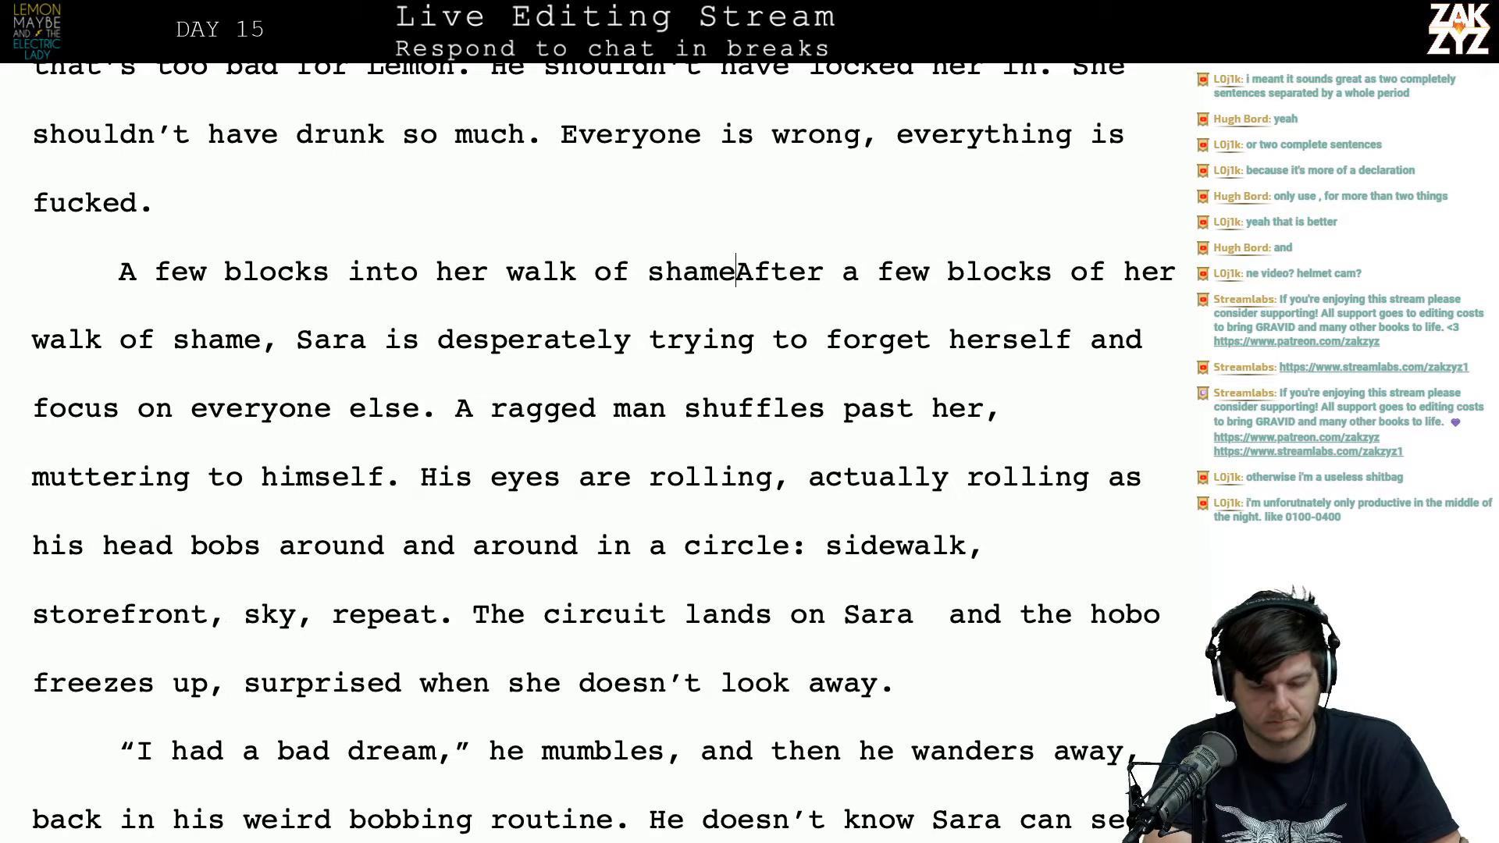
# Step: Delete the old opening "After a few blocks of her walk of shame," before "Sara is desperately"
pyautogui.hotkey('shift', 'Down')
pyautogui.hotkey('shift', 'Left')
pyautogui.hotkey('shift', 'Left')
pyautogui.hotkey('shift', 'Left')
pyautogui.hotkey('shift', 'Left')
pyautogui.hotkey('shift', 'Left')
pyautogui.hotkey('shift', 'Left')
pyautogui.hotkey('shift', 'Left')
pyautogui.hotkey('shift', 'Left')
pyautogui.hotkey('shift', 'Left')
pyautogui.hotkey('shift', 'Left')
pyautogui.hotkey('shift', 'Left')
pyautogui.hotkey('shift', 'Left')
pyautogui.hotkey('shift', 'Left')
pyautogui.hotkey('shift', 'Left')
pyautogui.hotkey('shift', 'Left')
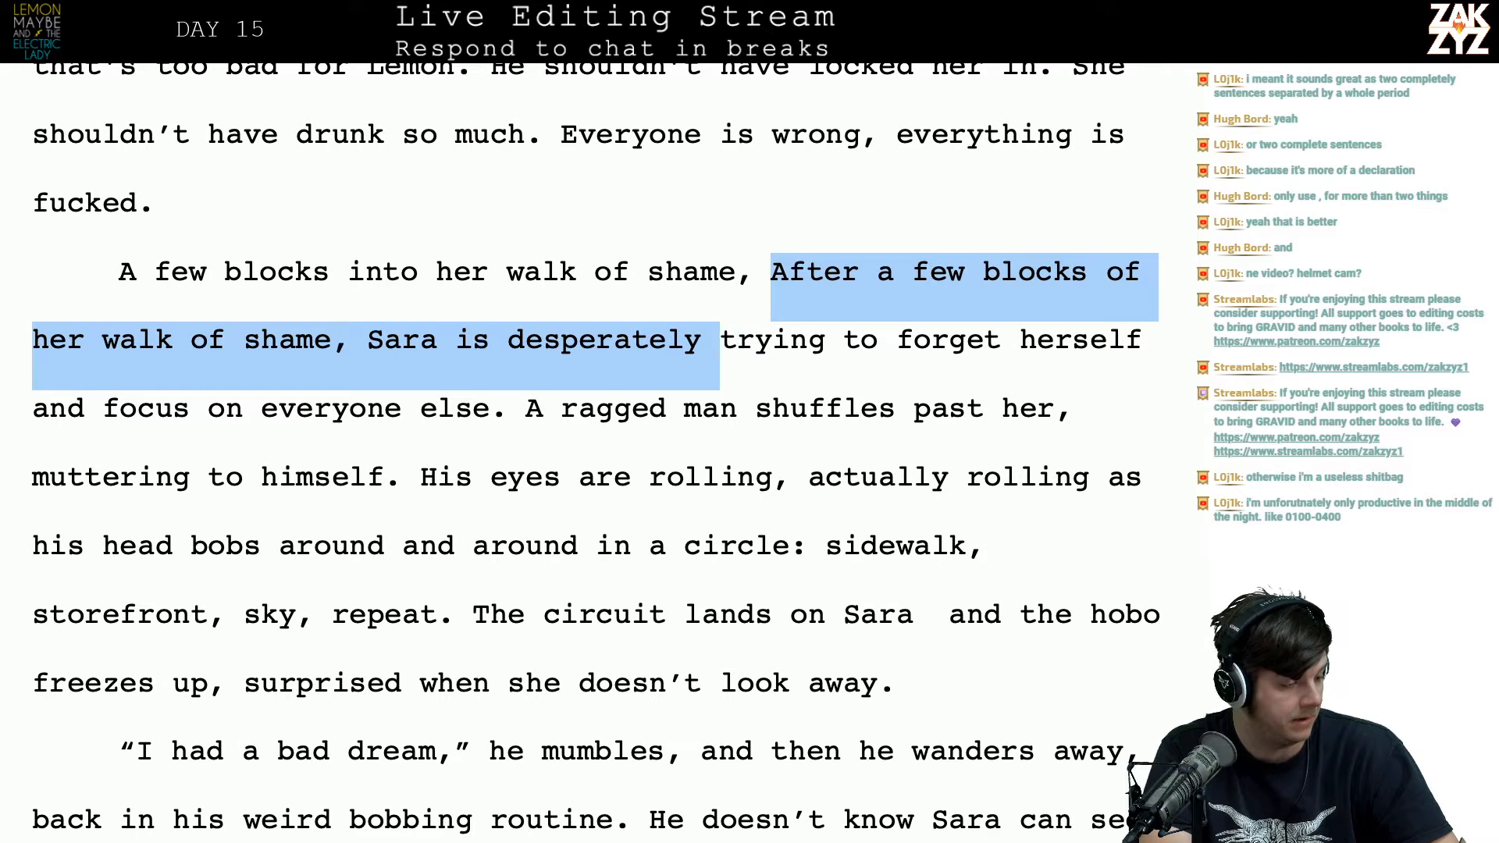
pyautogui.hotkey('shift', 'Left')
pyautogui.hotkey('shift', 'Left')
pyautogui.hotkey('shift', 'Left')
pyautogui.hotkey('shift', 'Left')
pyautogui.hotkey('shift', 'Left')
pyautogui.hotkey('shift', 'Left')
pyautogui.hotkey('shift', 'Left')
pyautogui.hotkey('shift', 'Left')
pyautogui.hotkey('shift', 'Left')
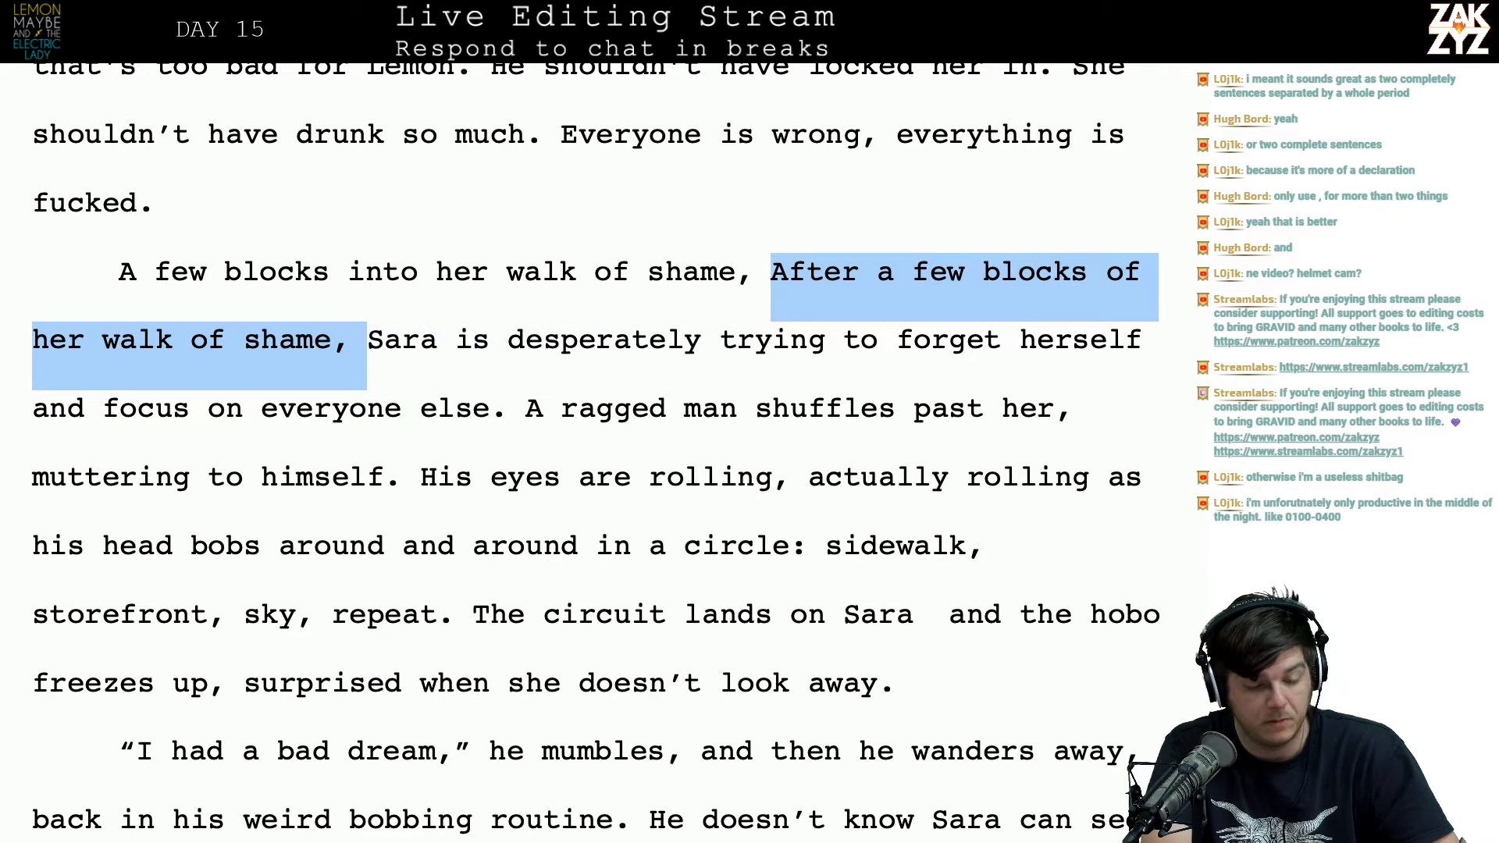
pyautogui.press('BackSpace')
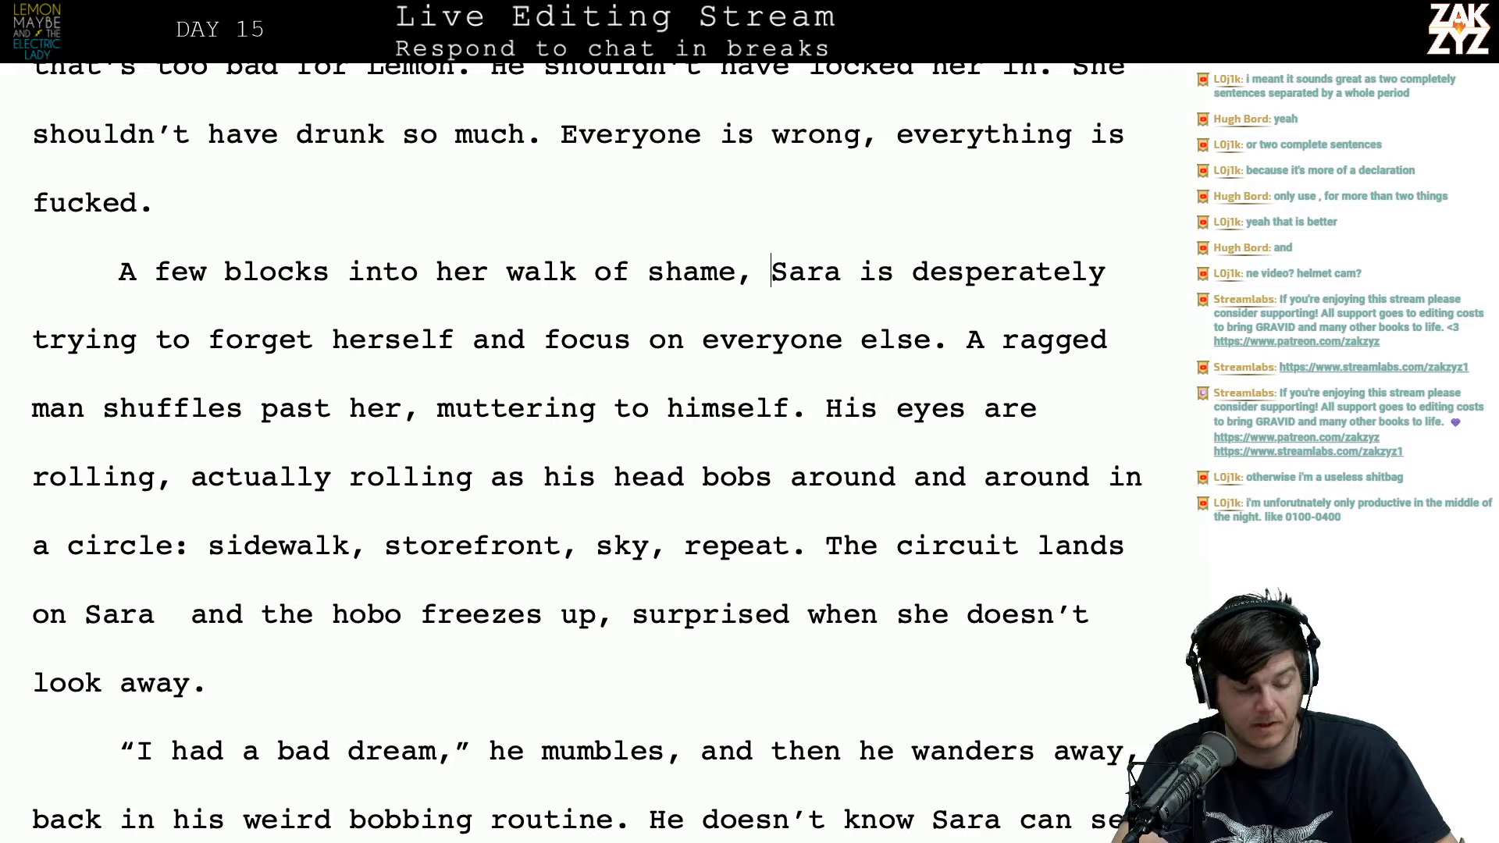
# Step: Replace "everyone" with "anyone" before "else" in the paragraph's first sentence
pyautogui.scroll(-1, 586, 449)
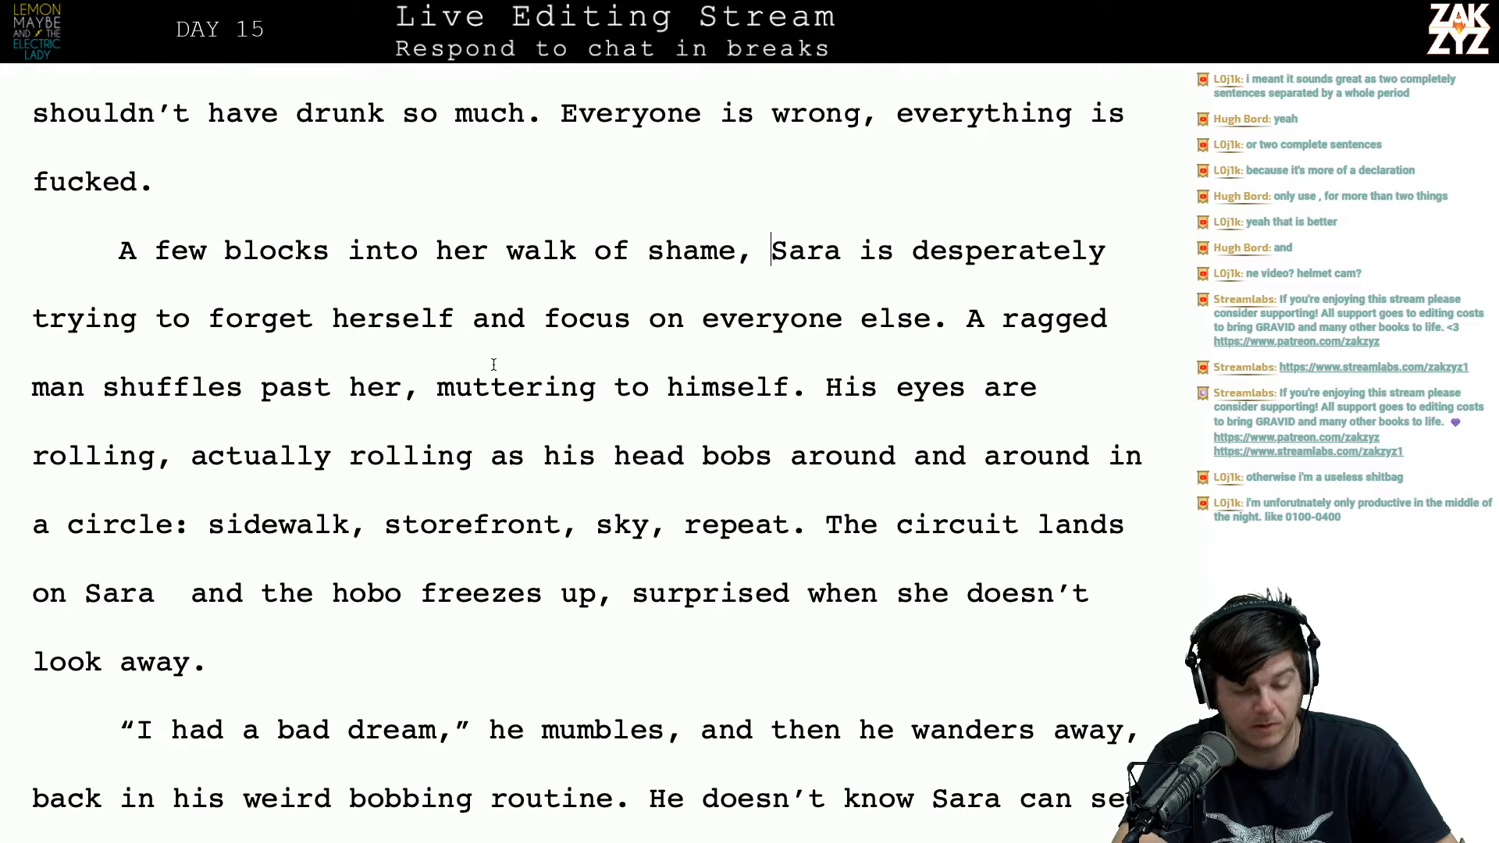
pyautogui.click(685, 318)
pyautogui.press('Right')
pyautogui.write('anyone')
pyautogui.hotkey('shift', 'Right')
pyautogui.hotkey('shift', 'Right')
pyautogui.hotkey('shift', 'Right')
pyautogui.hotkey('shift', 'Right')
pyautogui.hotkey('shift', 'Right')
pyautogui.hotkey('shift', 'Right')
pyautogui.hotkey('shift', 'Right')
pyautogui.hotkey('shift', 'Right')
pyautogui.hotkey('shift', 'Right')
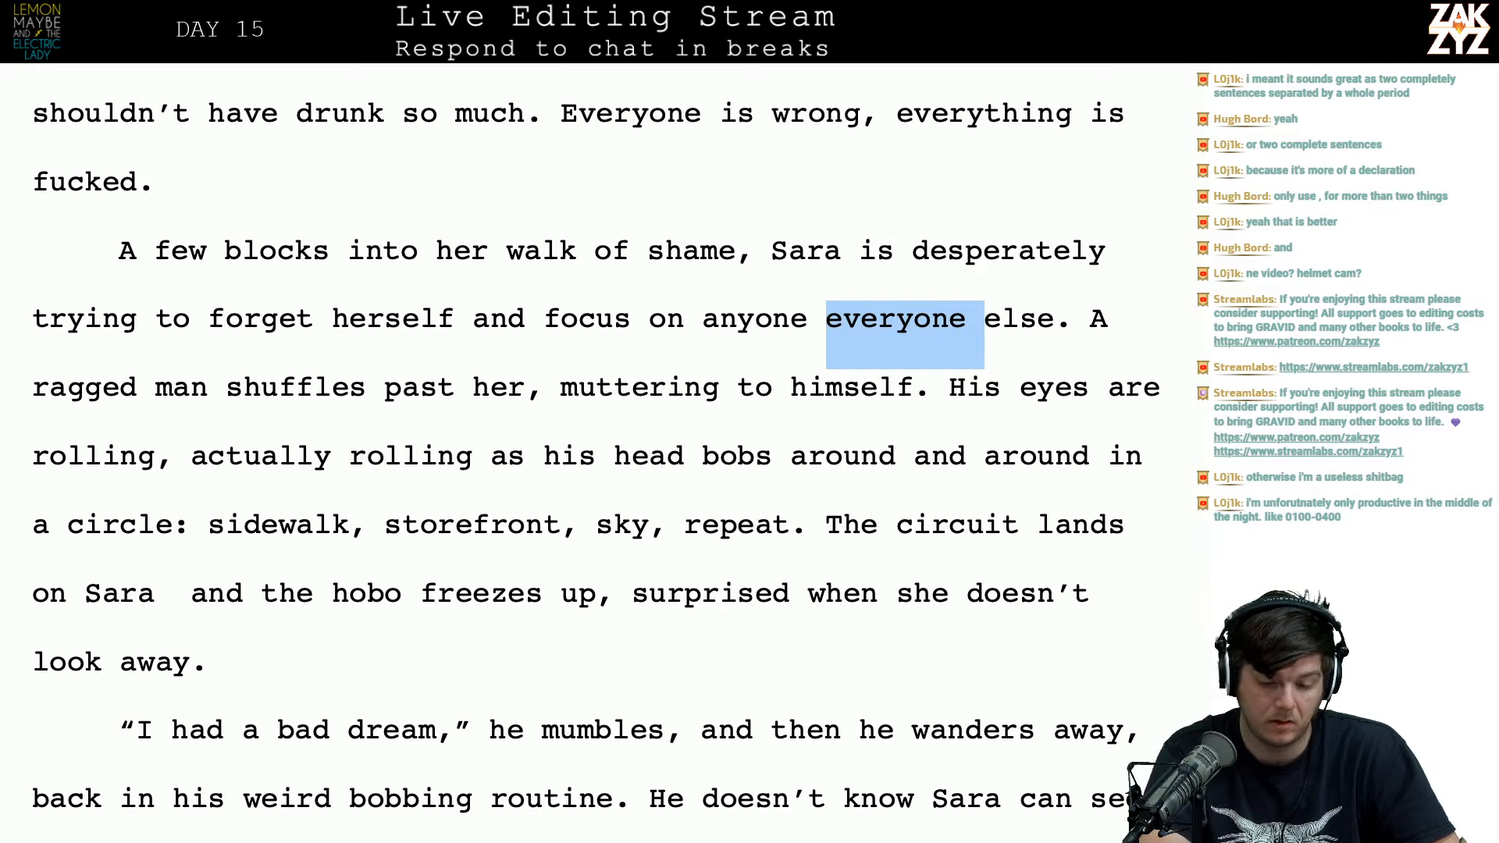
pyautogui.press('BackSpace')
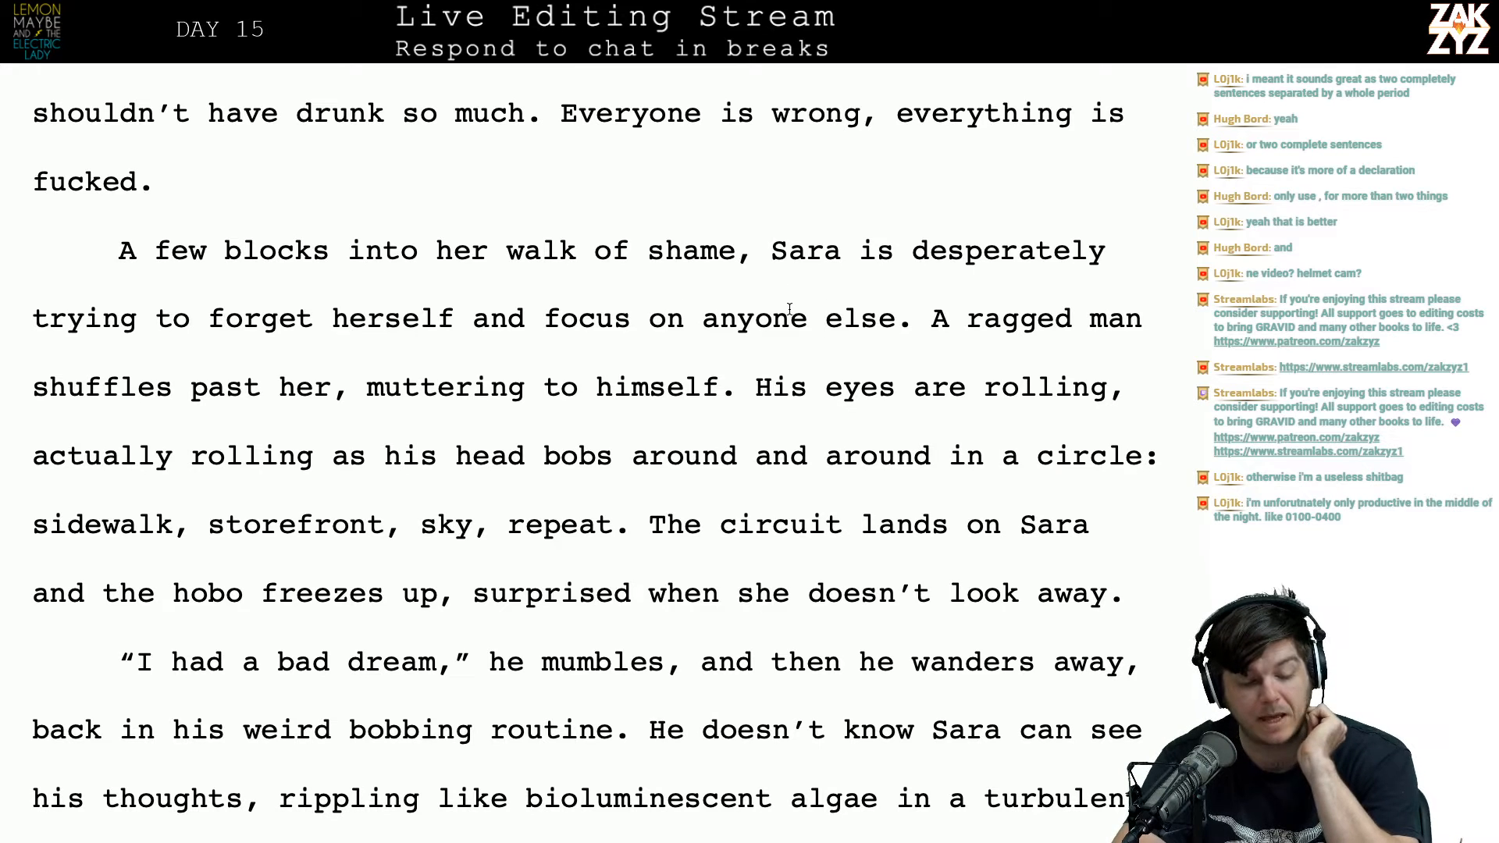
# Step: Try ending the sentence about the ragged man's eyes with a period after "actually rolling"
pyautogui.scroll(-1, 670, 455)
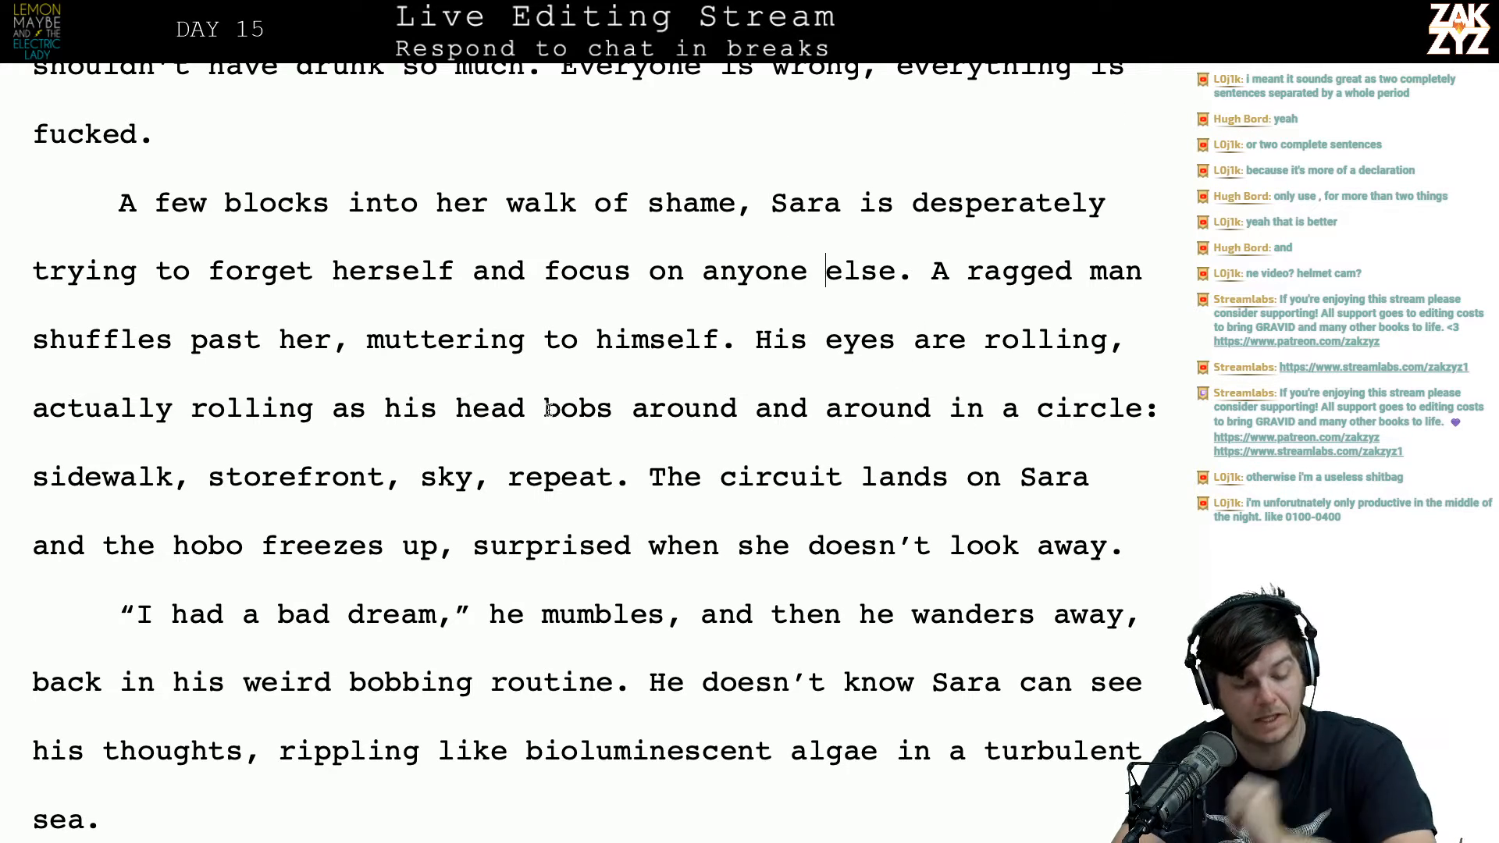
pyautogui.click(343, 407)
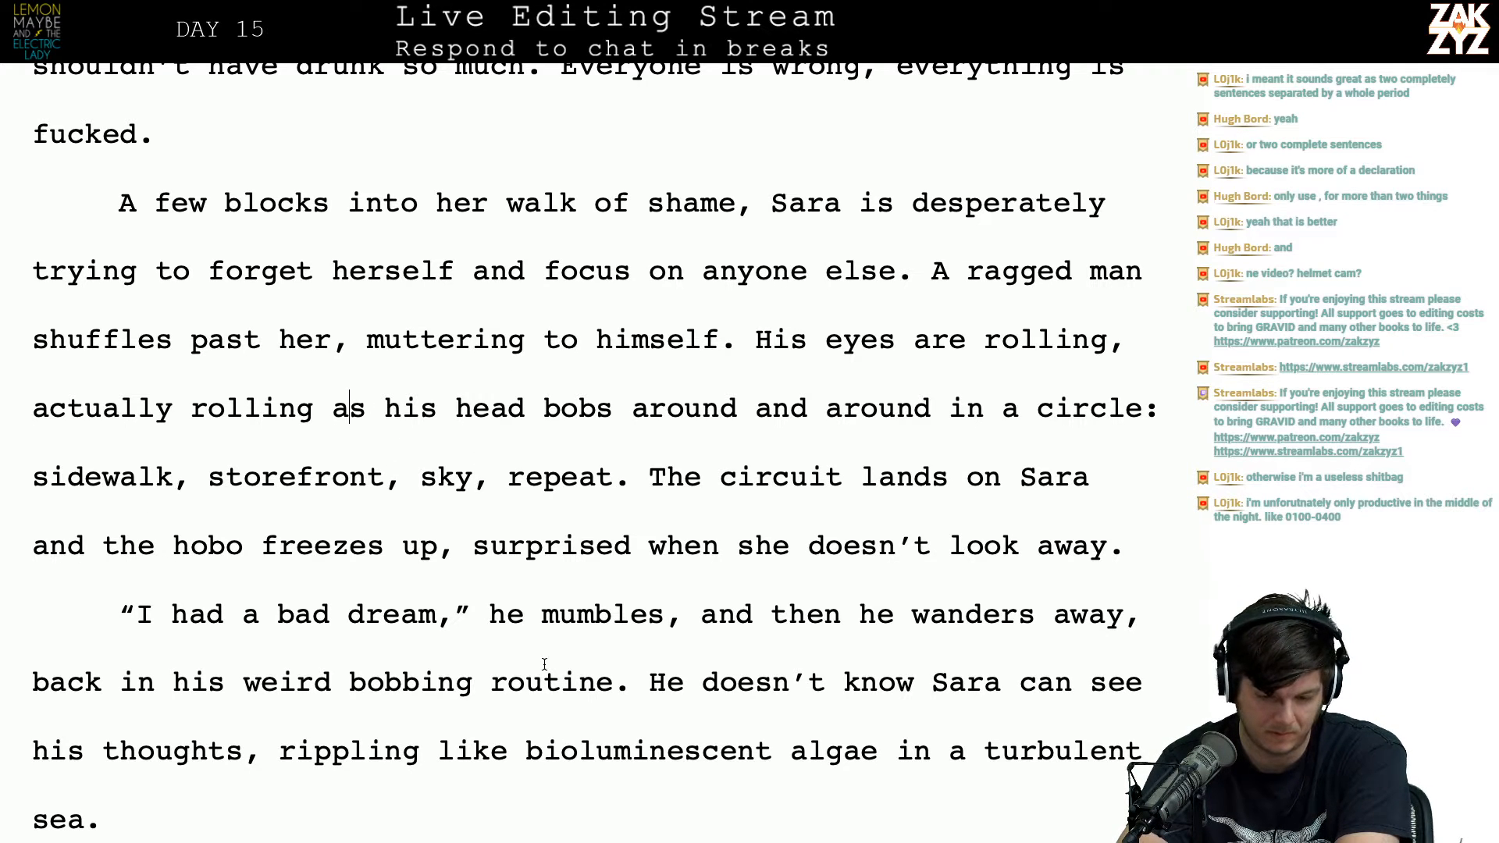
pyautogui.scroll(-1, 545, 665)
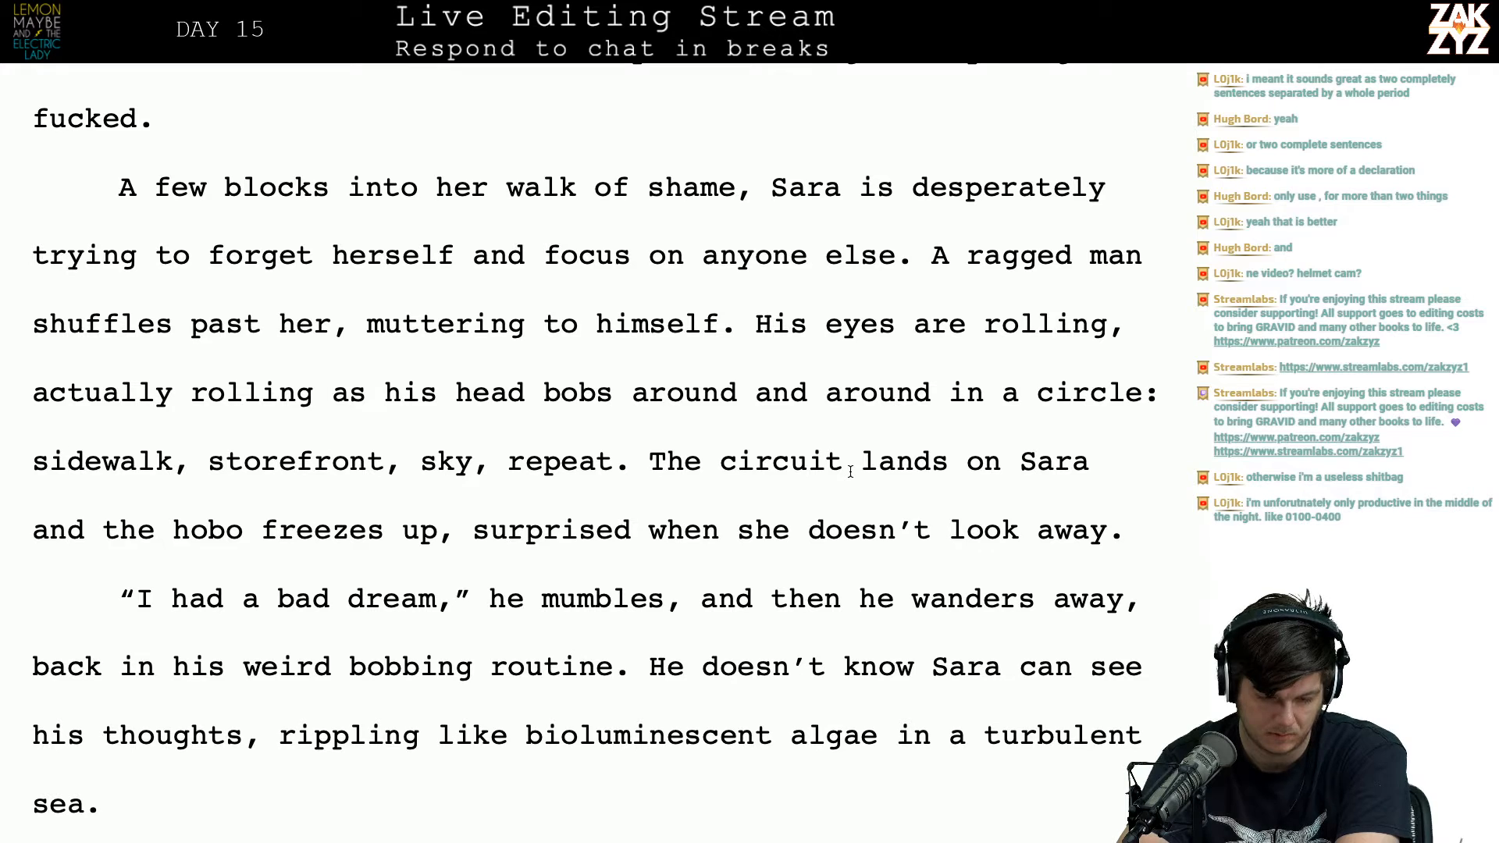
pyautogui.click(773, 321)
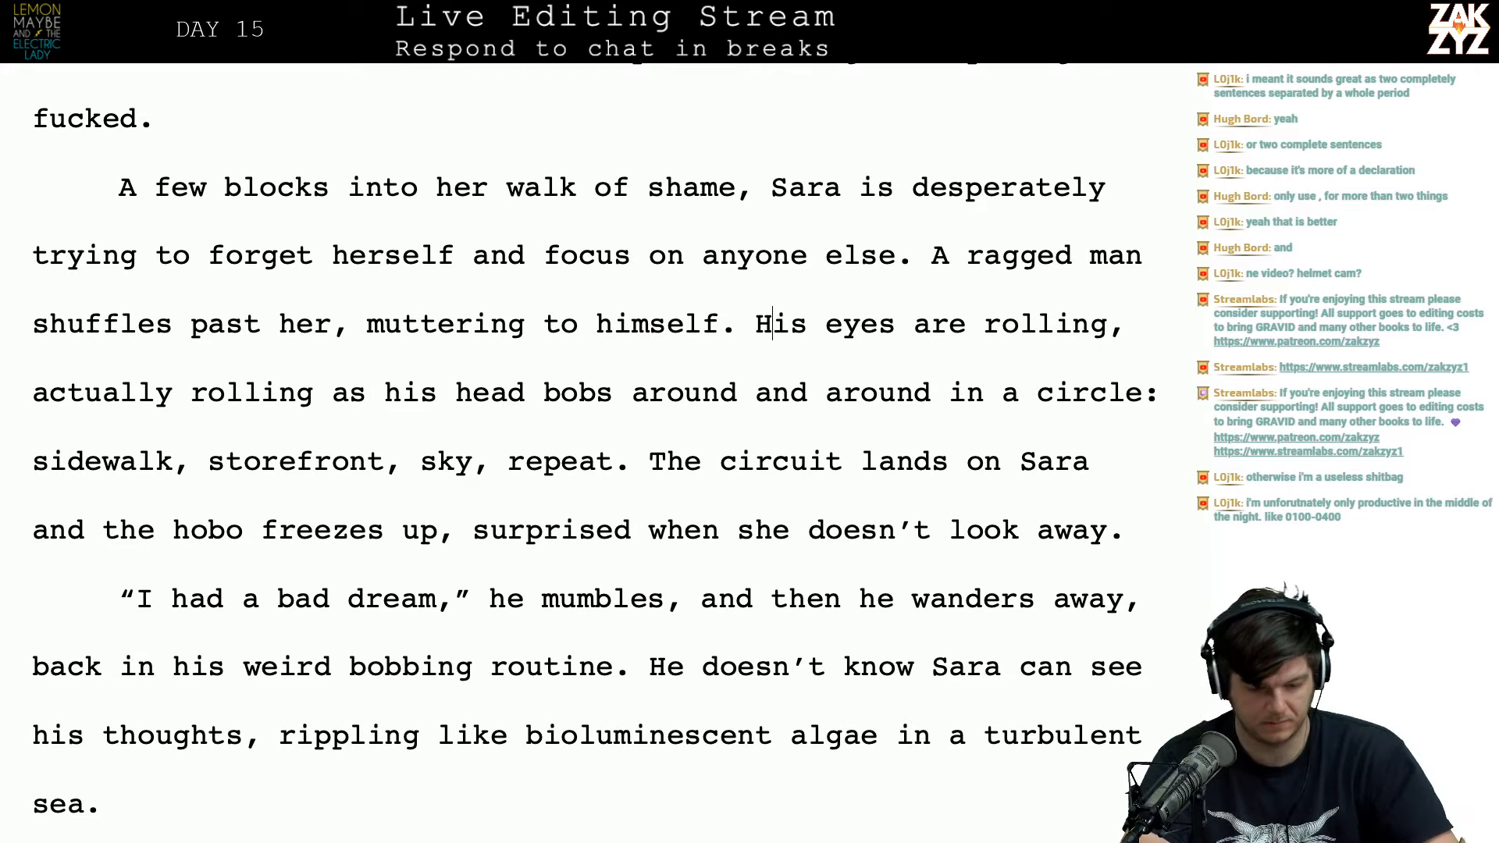
pyautogui.press('Down')
pyautogui.press('Left')
pyautogui.press('Up')
pyautogui.press('Right')
pyautogui.press('Right')
pyautogui.press('Left')
pyautogui.press('Right')
pyautogui.press('Right')
pyautogui.press('Right')
pyautogui.press('Right')
pyautogui.press('Right')
pyautogui.press('Right')
pyautogui.press('Right')
pyautogui.press('Right')
pyautogui.press('Right')
pyautogui.press('Right')
pyautogui.press('Right')
pyautogui.press('Right')
pyautogui.press('Right')
pyautogui.press('Right')
pyautogui.press('Right')
pyautogui.press('Right')
pyautogui.press('Right')
pyautogui.press('Right')
pyautogui.press('Right')
pyautogui.press('Right')
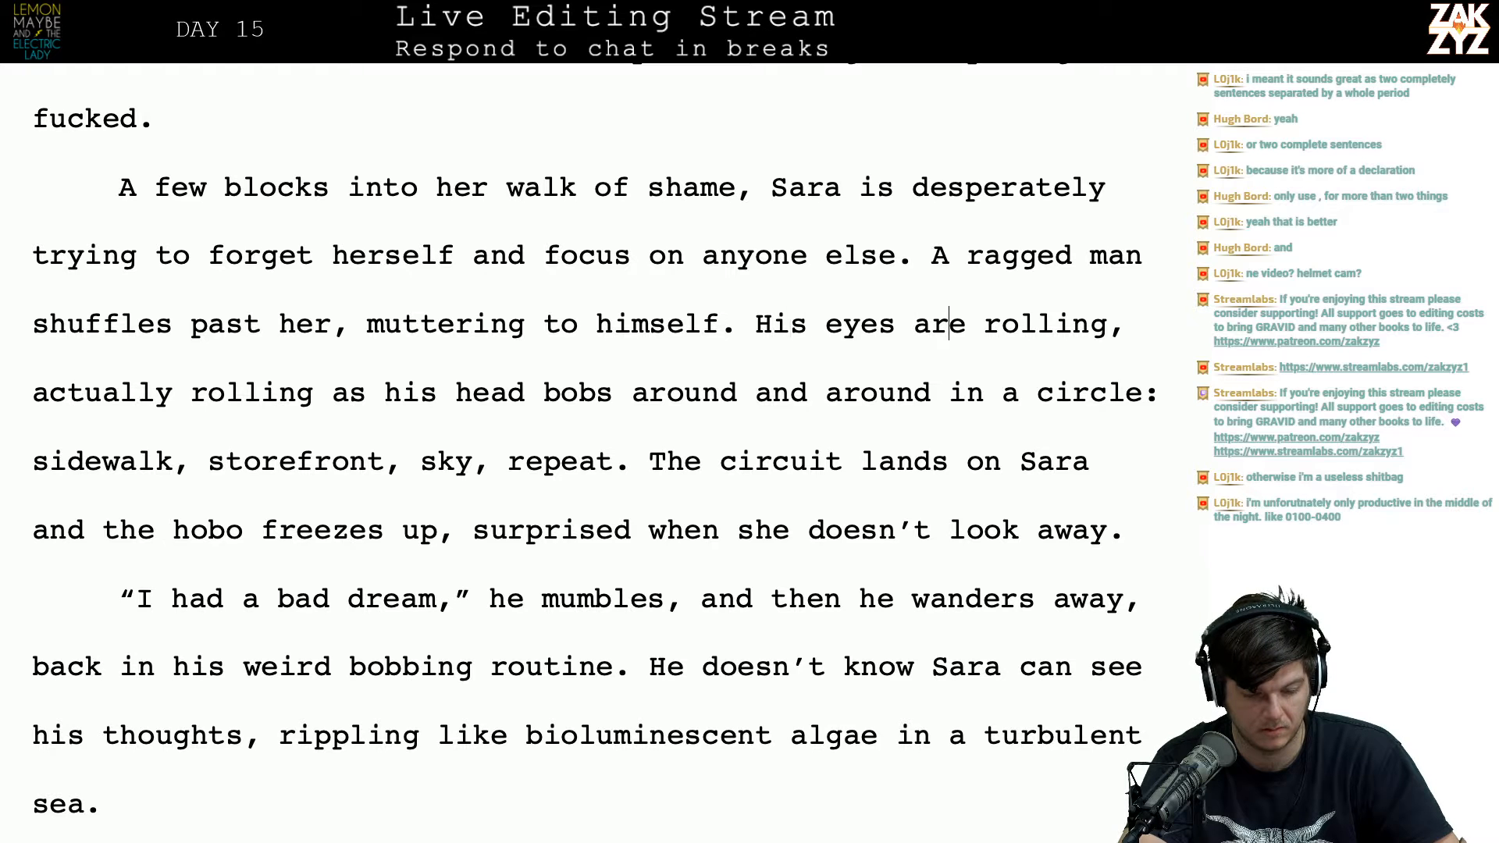
pyautogui.press('Right')
pyautogui.press('Right')
pyautogui.press('Right')
pyautogui.press('Right')
pyautogui.press('Right')
pyautogui.press('Right')
pyautogui.press('Right')
pyautogui.press('Right')
pyautogui.press('Right')
pyautogui.press('Right')
pyautogui.press('Right')
pyautogui.press('Right')
pyautogui.press('Right')
pyautogui.press('Right')
pyautogui.press('Right')
pyautogui.press('Right')
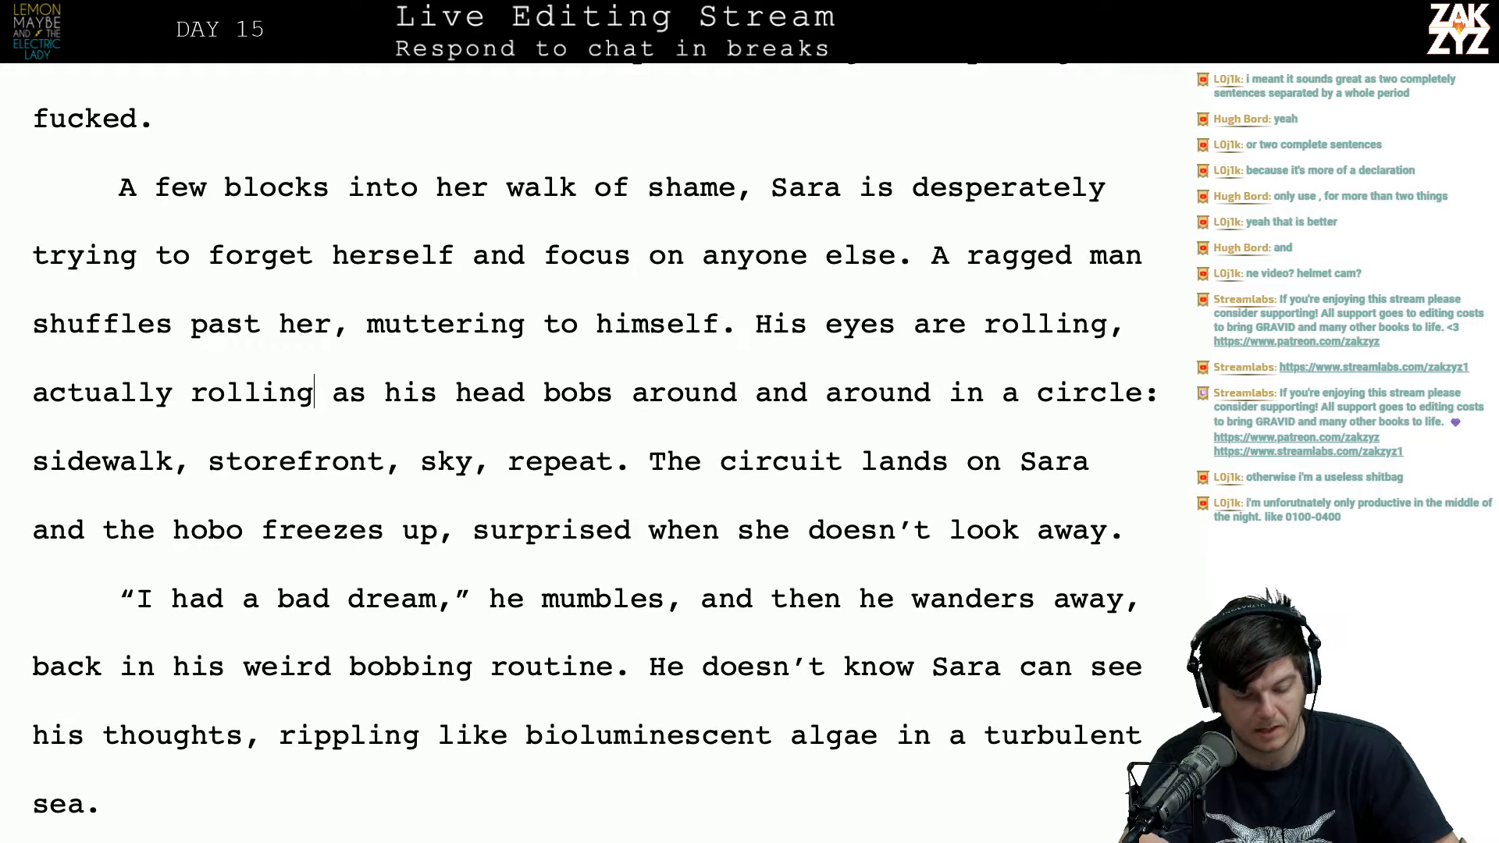
pyautogui.write('.')
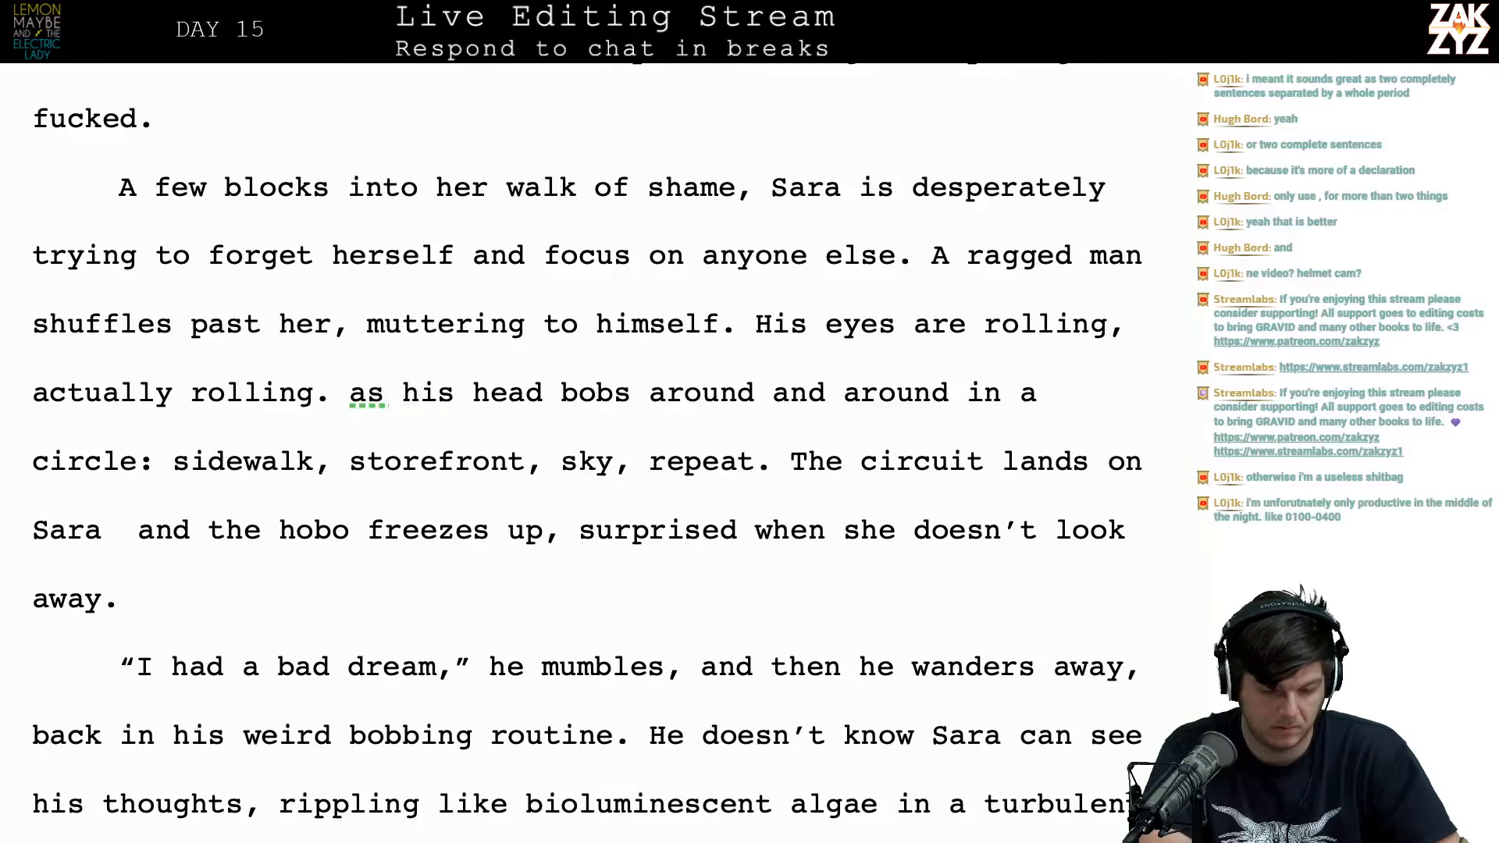
pyautogui.press('BackSpace')
# Step: Recheck the wording and comma in "His eyes are rolling, actually rolling"
pyautogui.press('Left')
pyautogui.press('Left')
pyautogui.press('Left')
pyautogui.press('Left')
pyautogui.press('Left')
pyautogui.press('Left')
pyautogui.press('Left')
pyautogui.press('Left')
pyautogui.press('Left')
pyautogui.press('Left')
pyautogui.press('Left')
pyautogui.press('Left')
pyautogui.press('Left')
pyautogui.press('Left')
pyautogui.press('Left')
pyautogui.press('Left')
pyautogui.press('Left')
pyautogui.press('Left')
pyautogui.press('Left')
pyautogui.press('Left')
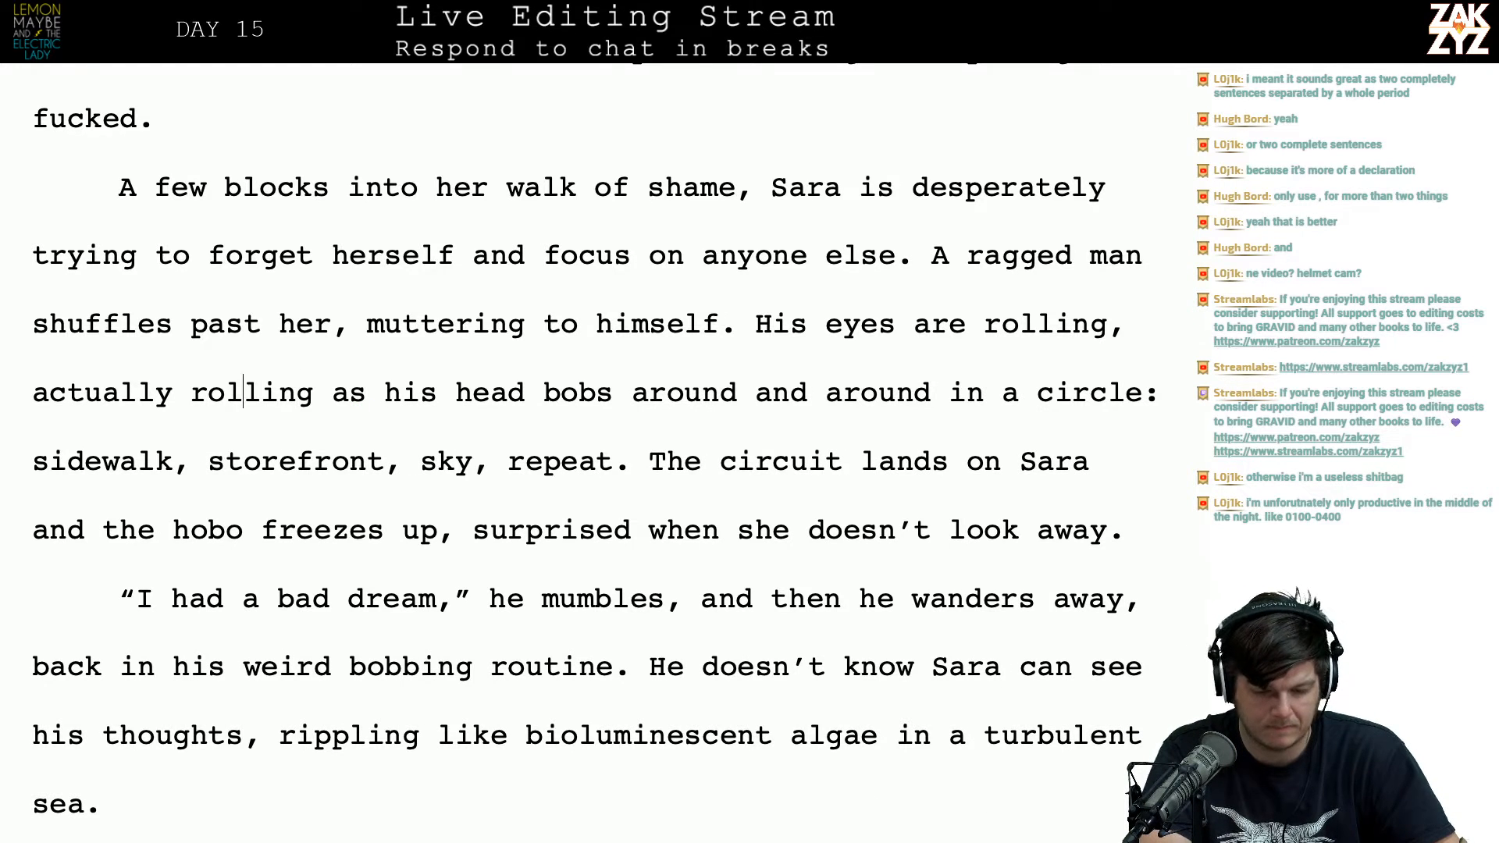
pyautogui.press('Left')
pyautogui.press('Left')
pyautogui.press('Left')
pyautogui.press('Left')
pyautogui.press('Left')
pyautogui.press('Left')
pyautogui.press('Left')
pyautogui.press('Left')
pyautogui.press('Left')
pyautogui.press('Right')
pyautogui.press('Right')
pyautogui.press('Right')
pyautogui.press('Right')
pyautogui.press('Right')
pyautogui.press('Right')
pyautogui.press('Right')
pyautogui.press('Right')
pyautogui.press('Right')
pyautogui.press('Right')
pyautogui.press('Right')
pyautogui.press('Right')
pyautogui.press('Right')
pyautogui.press('Right')
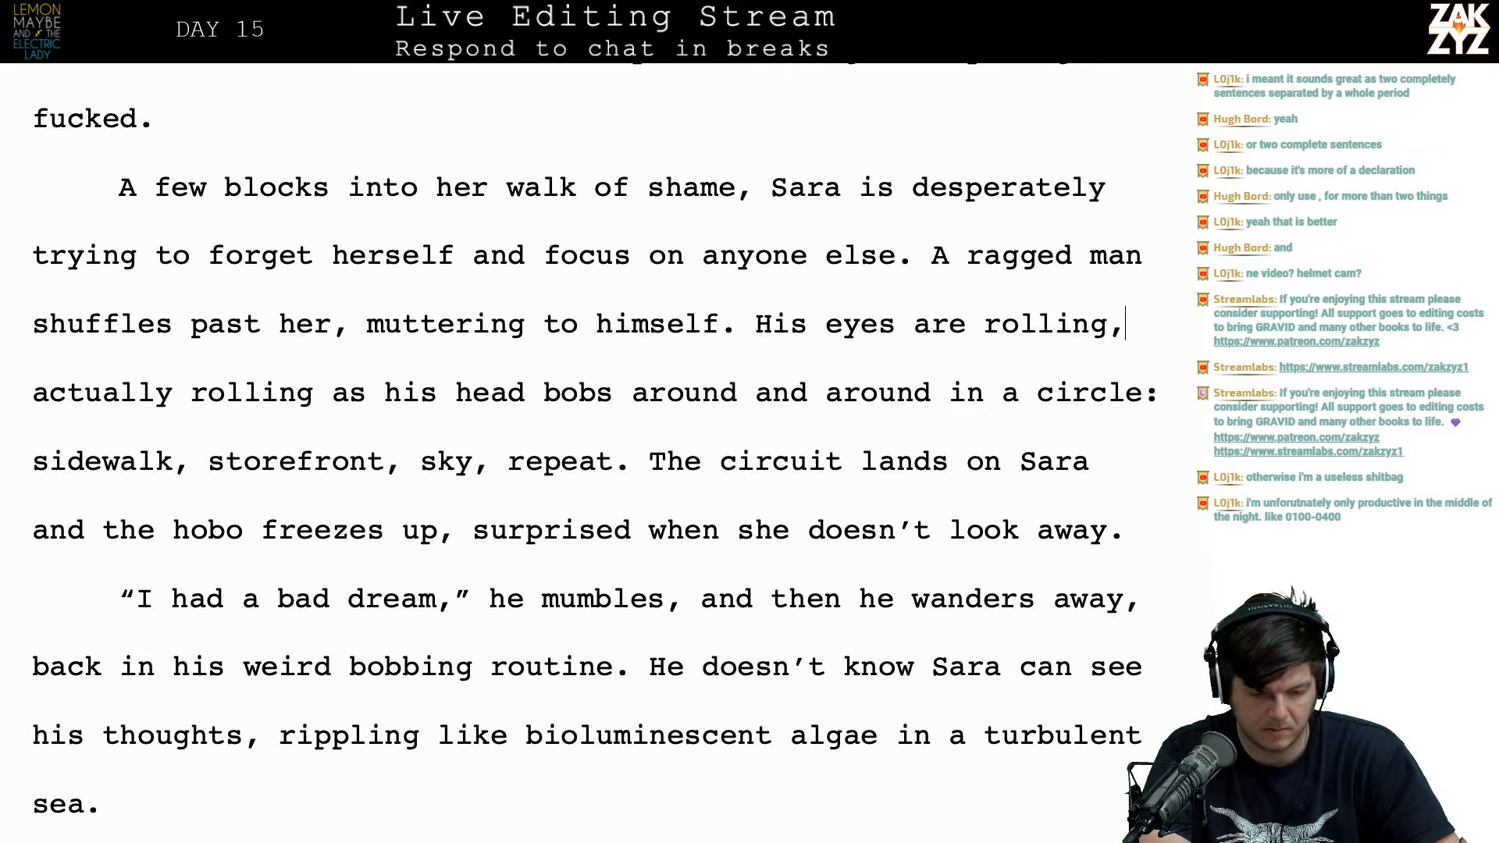
# Step: Delete ", actually rolling" so the sentence reads "His eyes are rolling as his head bobs around"
pyautogui.press('Left')
pyautogui.hotkey('shift', 'Right')
pyautogui.hotkey('shift', 'Right')
pyautogui.hotkey('shift', 'Right')
pyautogui.hotkey('shift', 'Right')
pyautogui.hotkey('shift', 'Right')
pyautogui.hotkey('shift', 'Right')
pyautogui.hotkey('shift', 'Right')
pyautogui.hotkey('shift', 'Right')
pyautogui.hotkey('shift', 'Right')
pyautogui.hotkey('shift', 'Right')
pyautogui.hotkey('shift', 'Right')
pyautogui.hotkey('shift', 'Right')
pyautogui.hotkey('shift', 'Right')
pyautogui.hotkey('shift', 'Right')
pyautogui.hotkey('shift', 'Right')
pyautogui.hotkey('shift', 'Right')
pyautogui.hotkey('shift', 'Right')
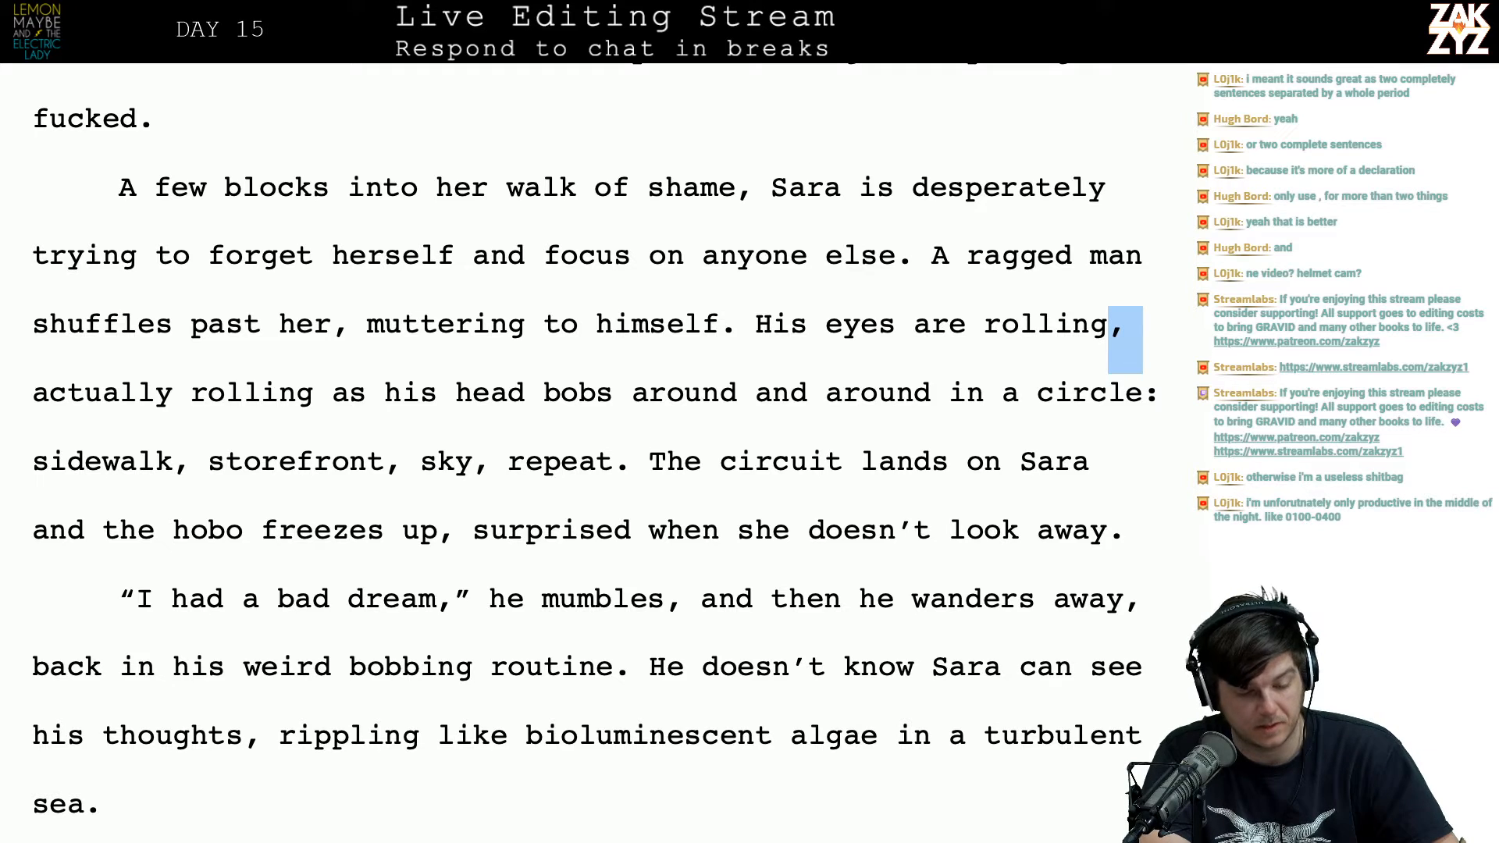
pyautogui.hotkey('shift', 'Right')
pyautogui.hotkey('shift', 'Right')
pyautogui.hotkey('shift', 'Left')
pyautogui.press('BackSpace')
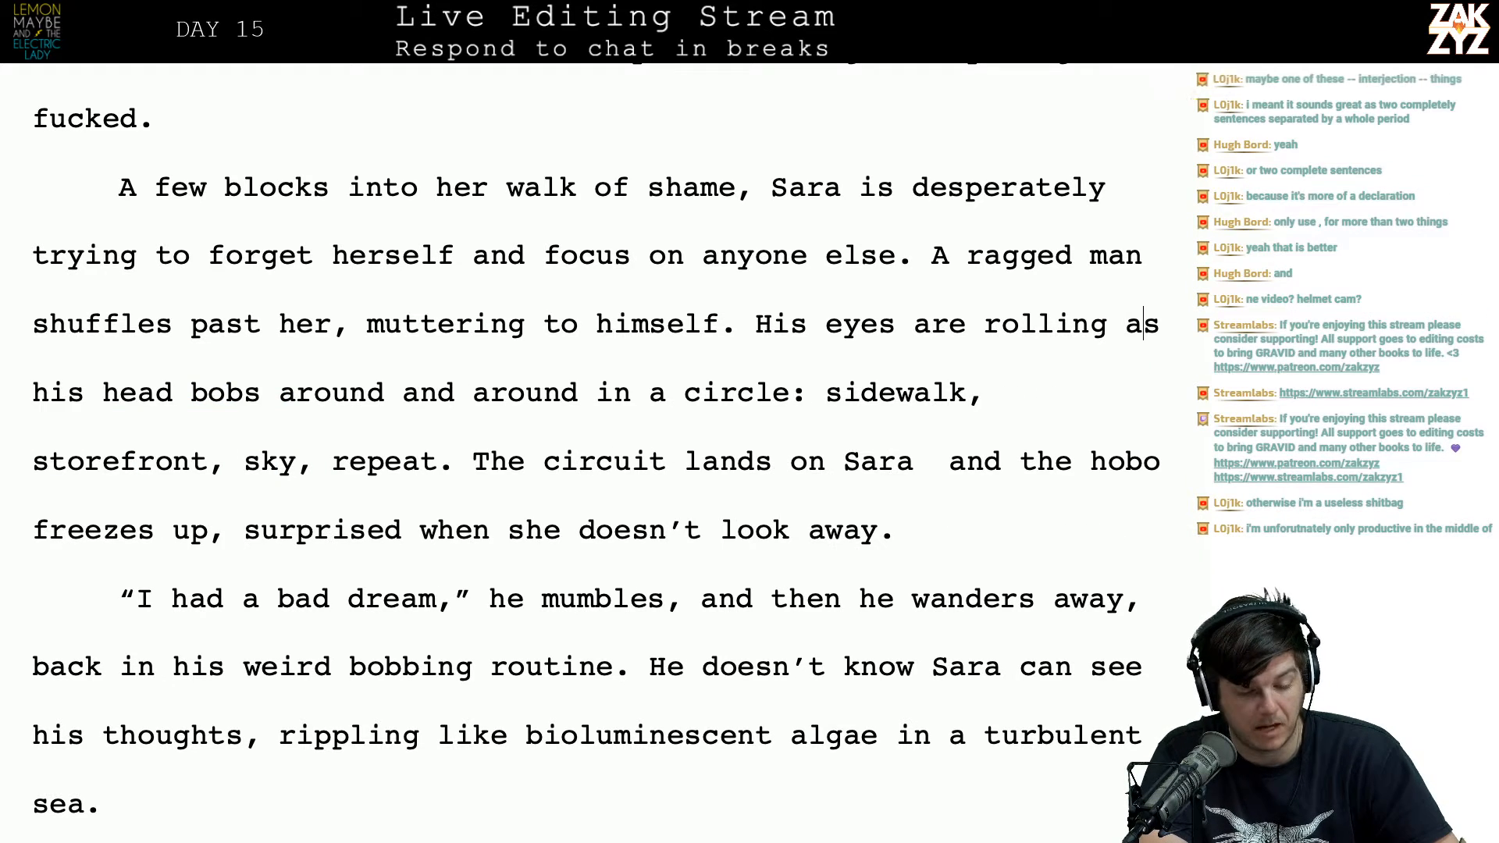
# Step: Remove the extra space between "Sara" and "and the hobo" in the sentence about the circuit
pyautogui.press('Left')
pyautogui.press('Left')
pyautogui.press('Left')
pyautogui.press('Left')
pyautogui.press('Left')
pyautogui.press('Left')
pyautogui.press('Left')
pyautogui.press('Left')
pyautogui.press('Left')
pyautogui.press('Left')
pyautogui.press('Left')
pyautogui.press('Down')
pyautogui.press('Left')
pyautogui.press('Left')
pyautogui.press('Left')
pyautogui.press('Left')
pyautogui.press('Left')
pyautogui.press('Left')
pyautogui.press('Left')
pyautogui.press('Right')
pyautogui.press('Right')
pyautogui.press('Right')
pyautogui.press('Right')
pyautogui.press('Down')
pyautogui.press('Left')
pyautogui.press('Left')
pyautogui.press('Left')
pyautogui.press('Left')
pyautogui.press('Left')
pyautogui.press('Left')
pyautogui.press('Left')
pyautogui.press('Left')
pyautogui.press('Left')
pyautogui.press('Left')
pyautogui.press('Left')
pyautogui.press('Left')
pyautogui.press('Left')
pyautogui.press('Left')
pyautogui.press('Left')
pyautogui.press('Left')
pyautogui.press('Left')
pyautogui.press('Left')
pyautogui.press('Left')
pyautogui.press('Left')
pyautogui.press('Left')
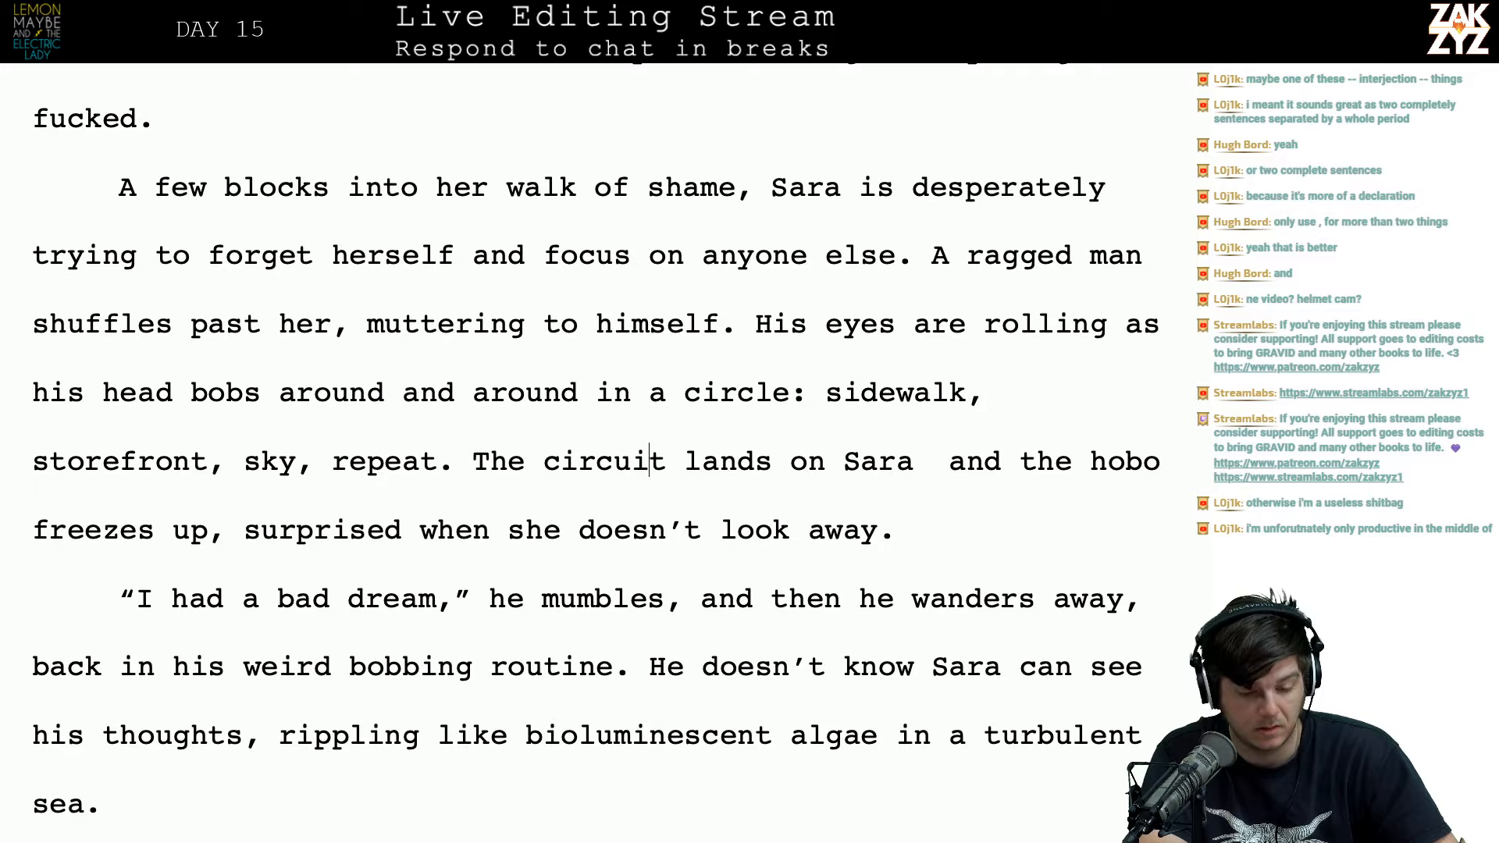
pyautogui.press('Right')
pyautogui.press('Right')
pyautogui.press('Right')
pyautogui.press('Right')
pyautogui.press('Right')
pyautogui.press('Right')
pyautogui.press('Right')
pyautogui.press('Right')
pyautogui.press('Right')
pyautogui.press('Right')
pyautogui.press('Right')
pyautogui.press('Right')
pyautogui.press('Right')
pyautogui.press('Right')
pyautogui.press('Right')
pyautogui.press('Right')
pyautogui.press('Right')
pyautogui.press('Right')
pyautogui.press('Right')
pyautogui.press('Right')
pyautogui.press('Right')
pyautogui.press('Right')
pyautogui.press('Right')
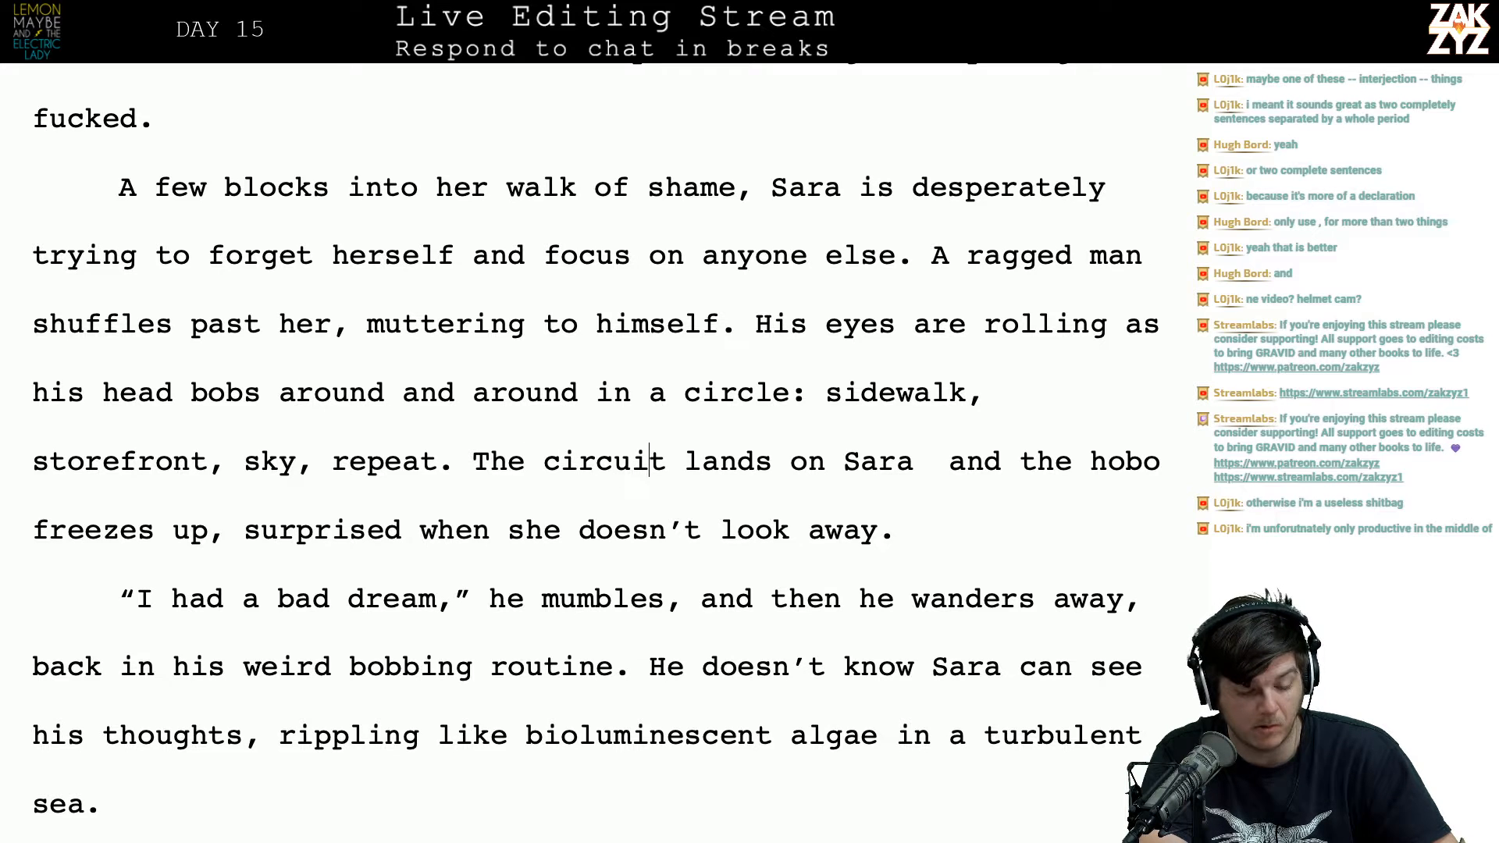
pyautogui.press('Left')
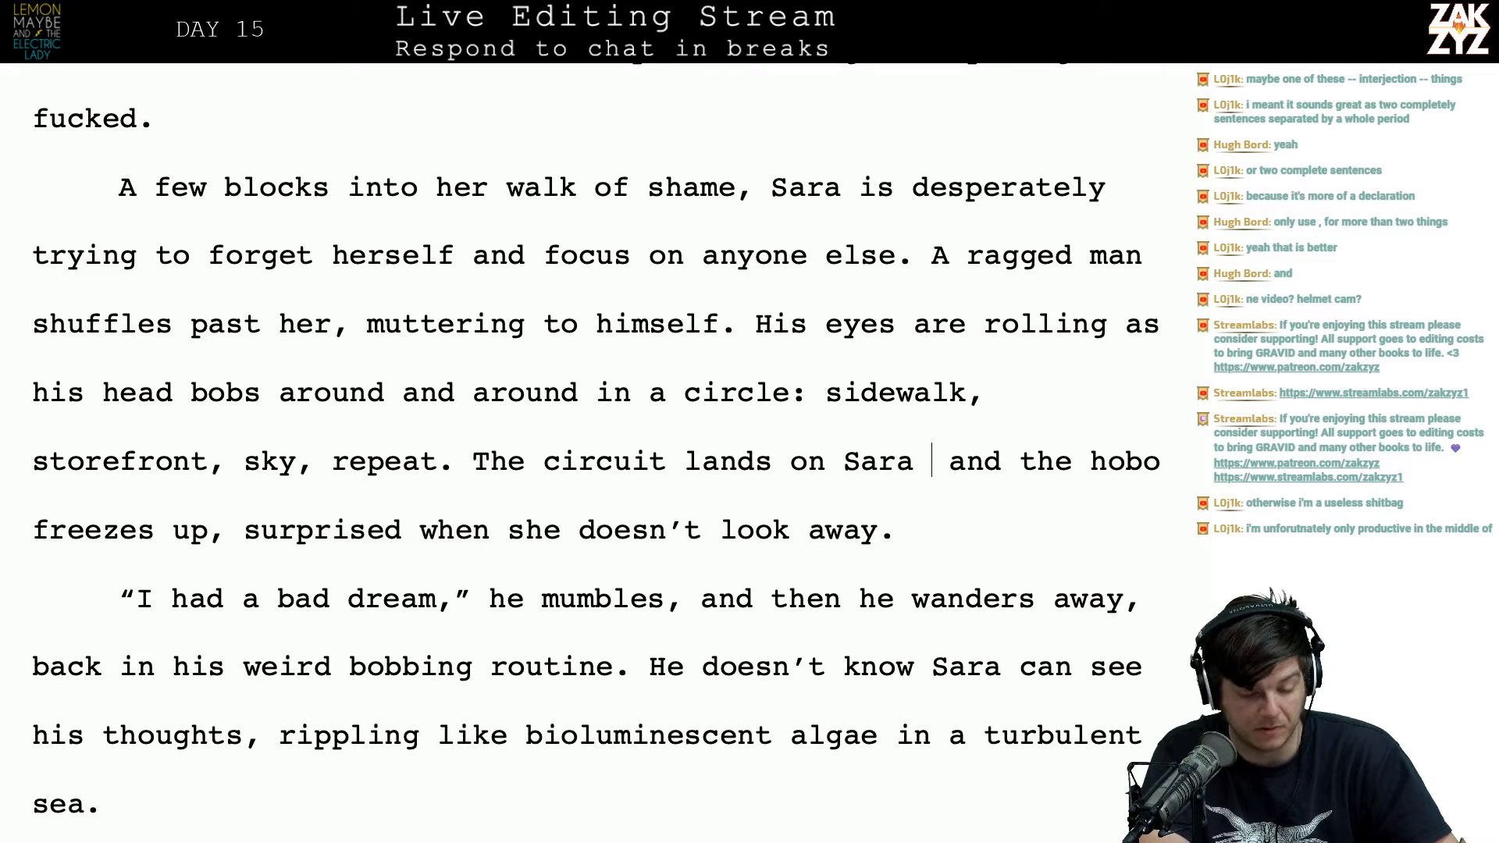
pyautogui.press('BackSpace')
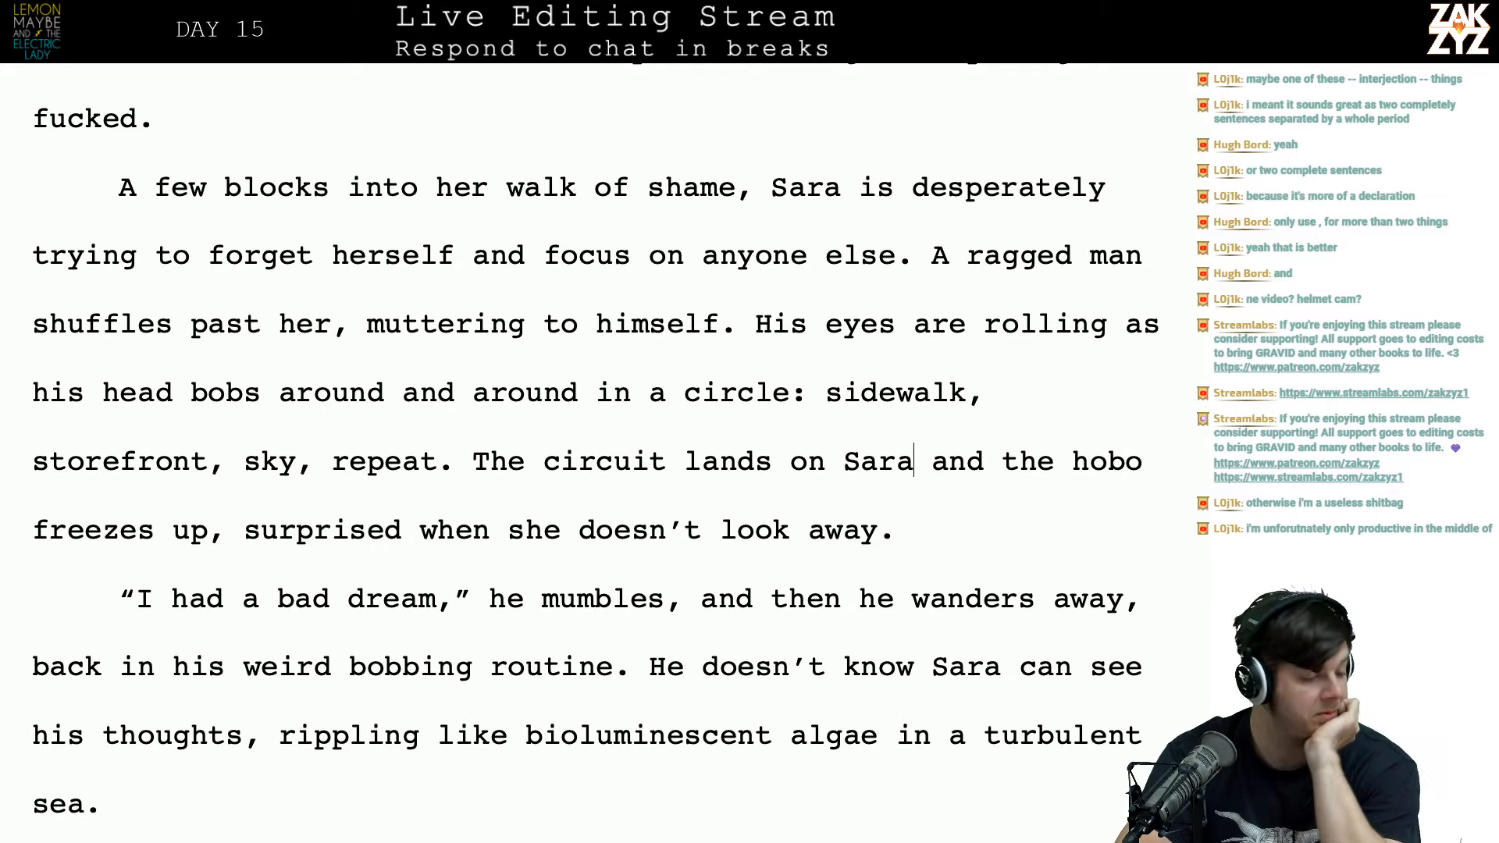
# Step: Replace the colon after "in a circle" with a period and capitalize "Sidewalk" to start a new sentence
pyautogui.scroll(-1, 596, 462)
pyautogui.scroll(3, 596, 460)
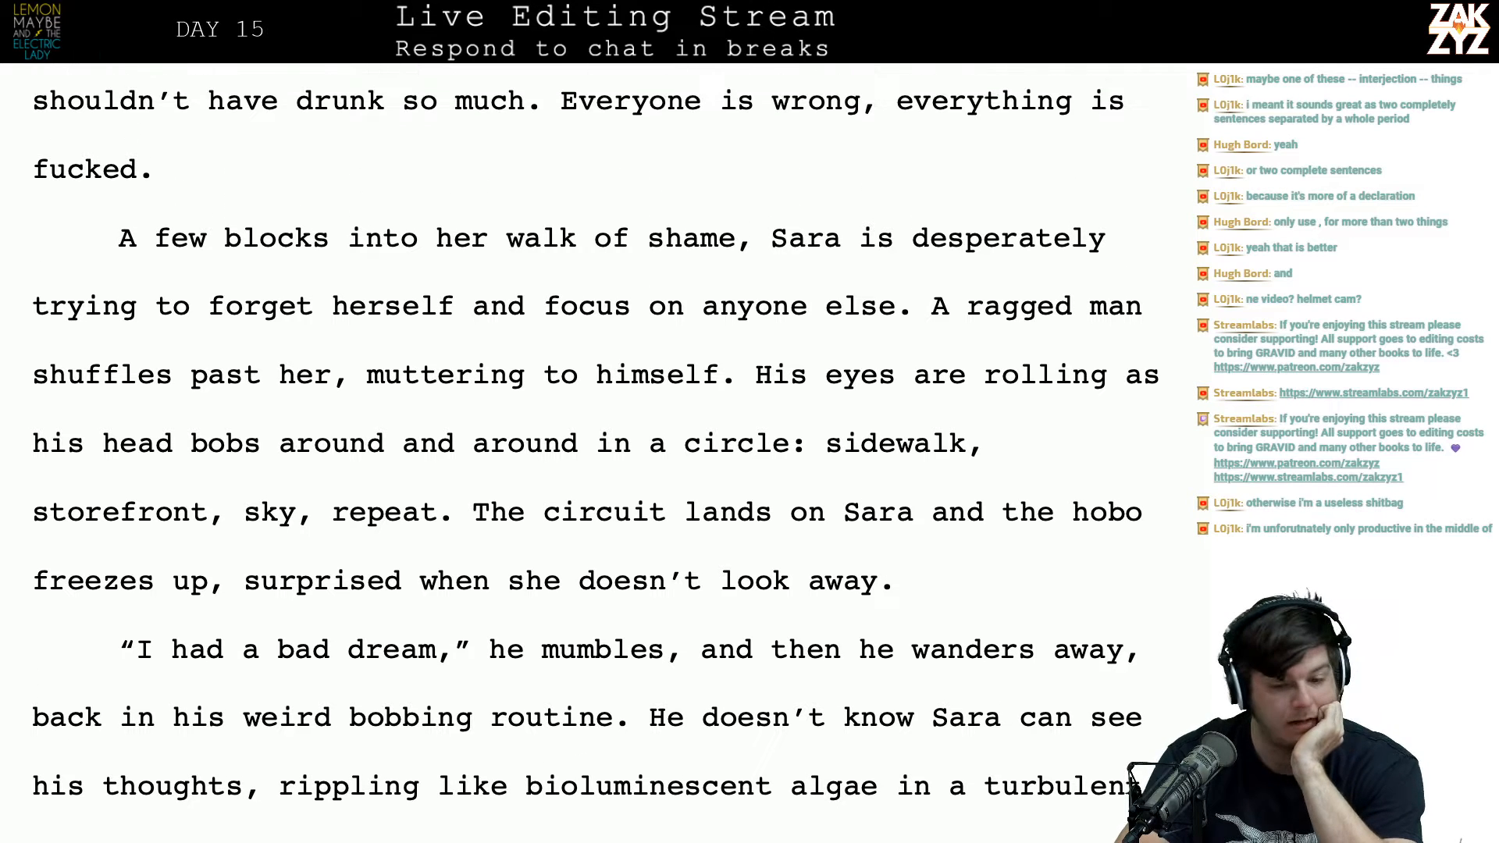
pyautogui.scroll(-1, 596, 461)
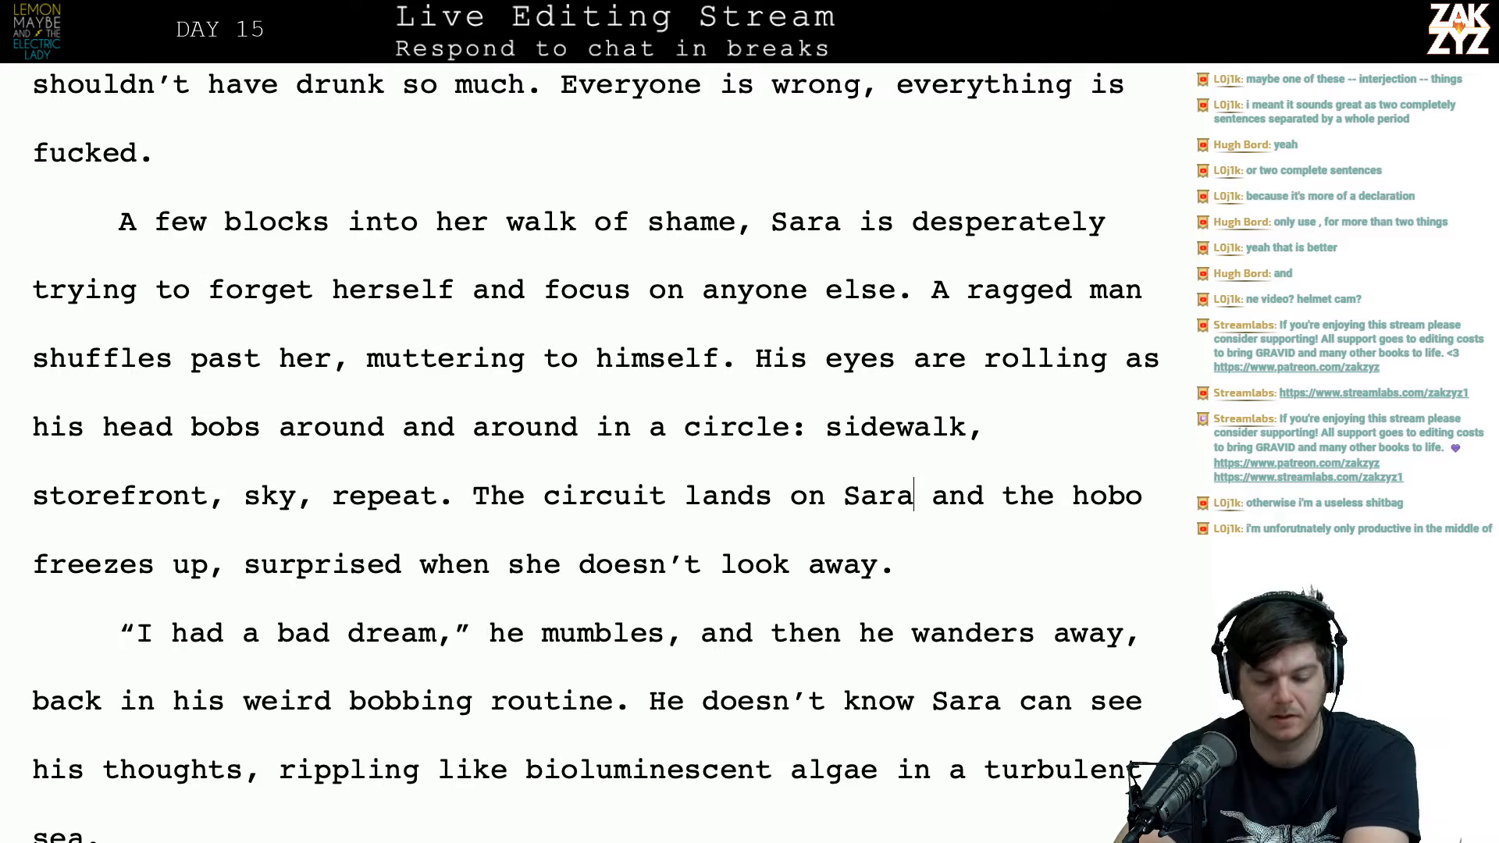
pyautogui.scroll(-2, 596, 461)
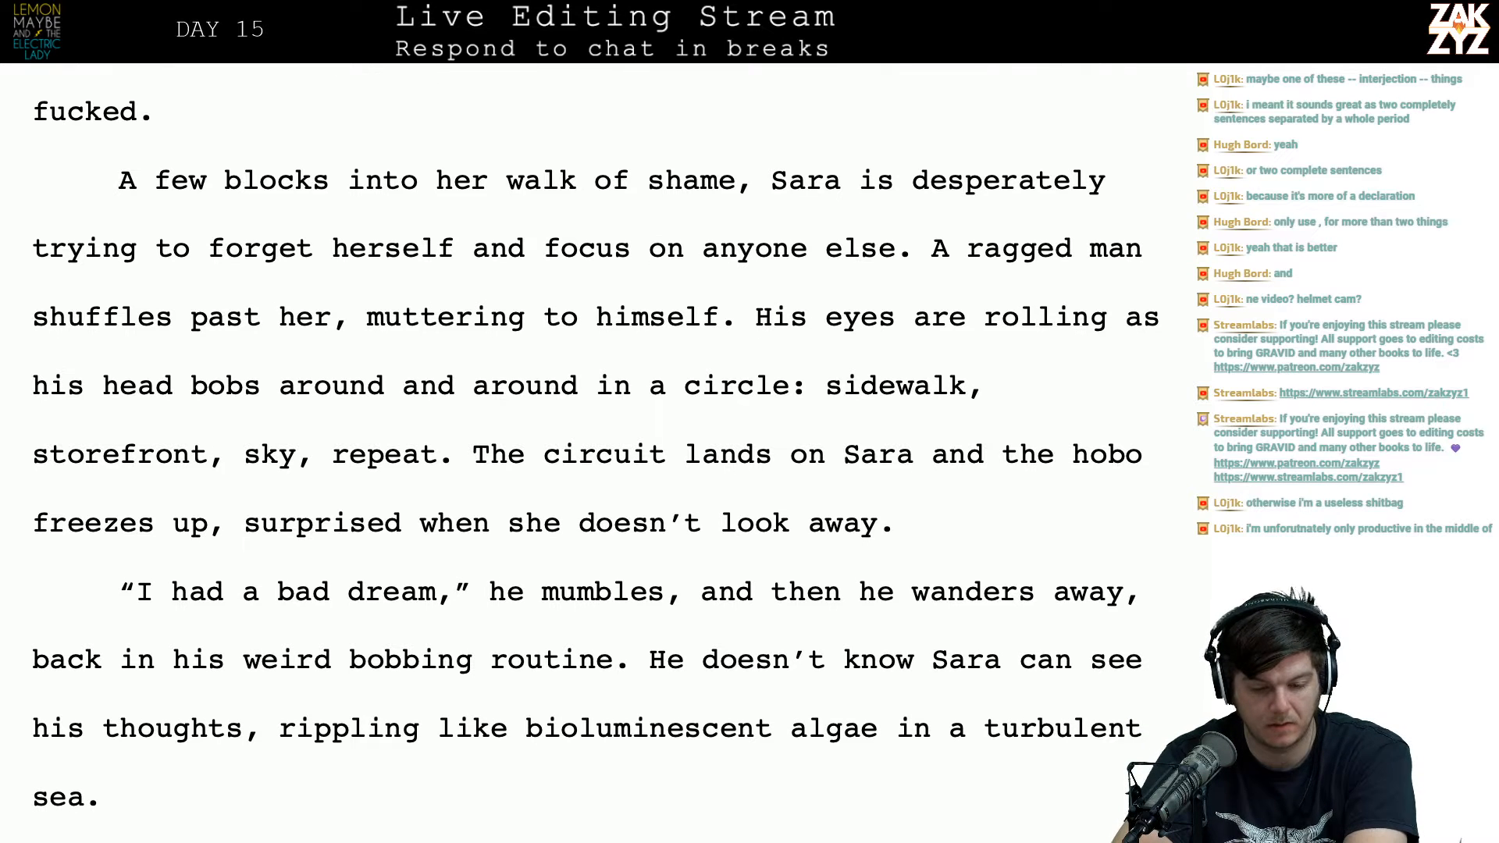
pyautogui.click(718, 344)
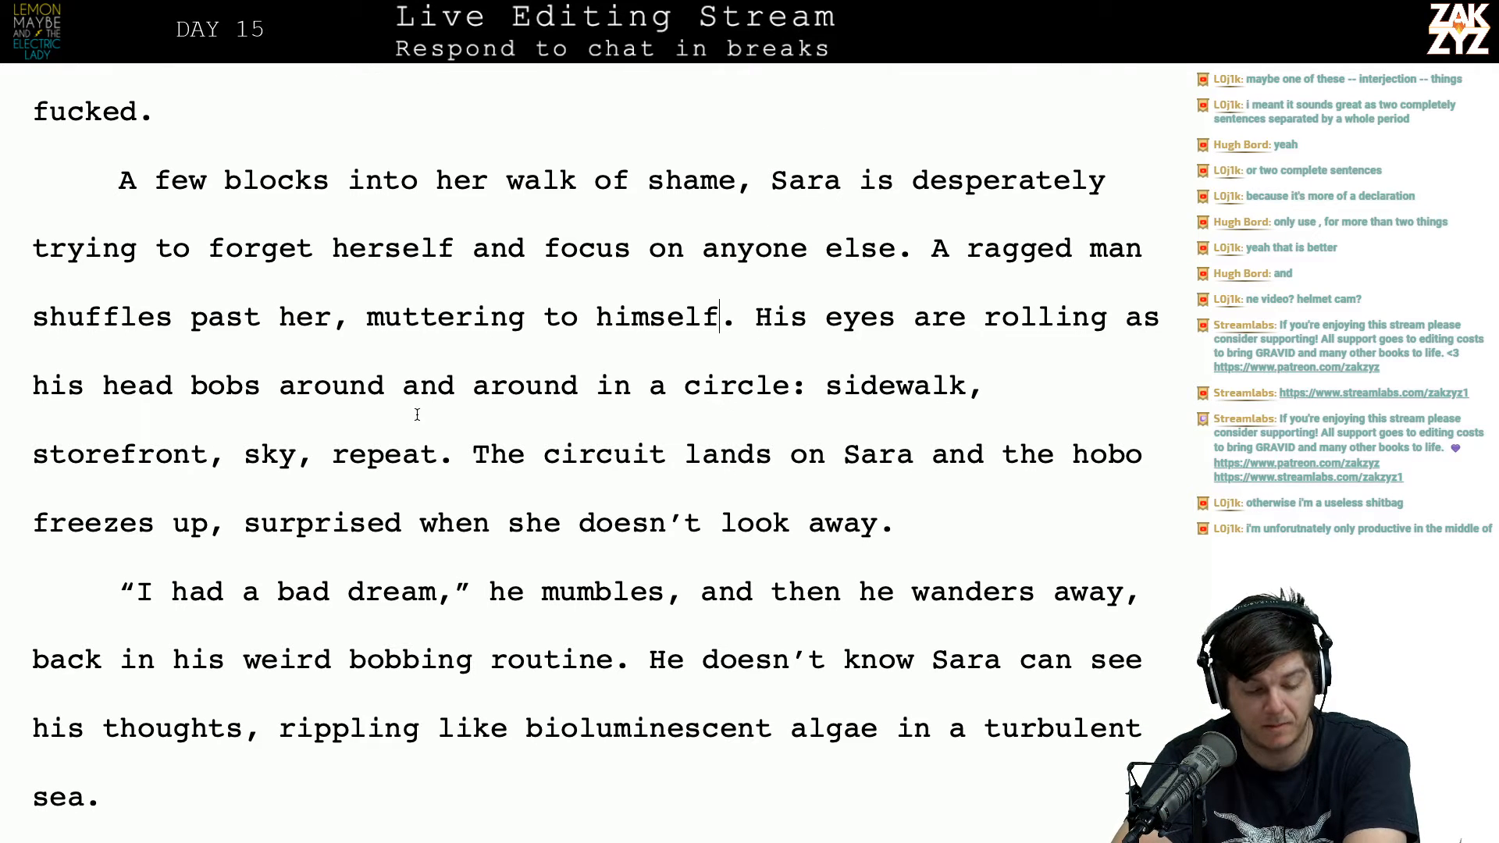
pyautogui.click(357, 385)
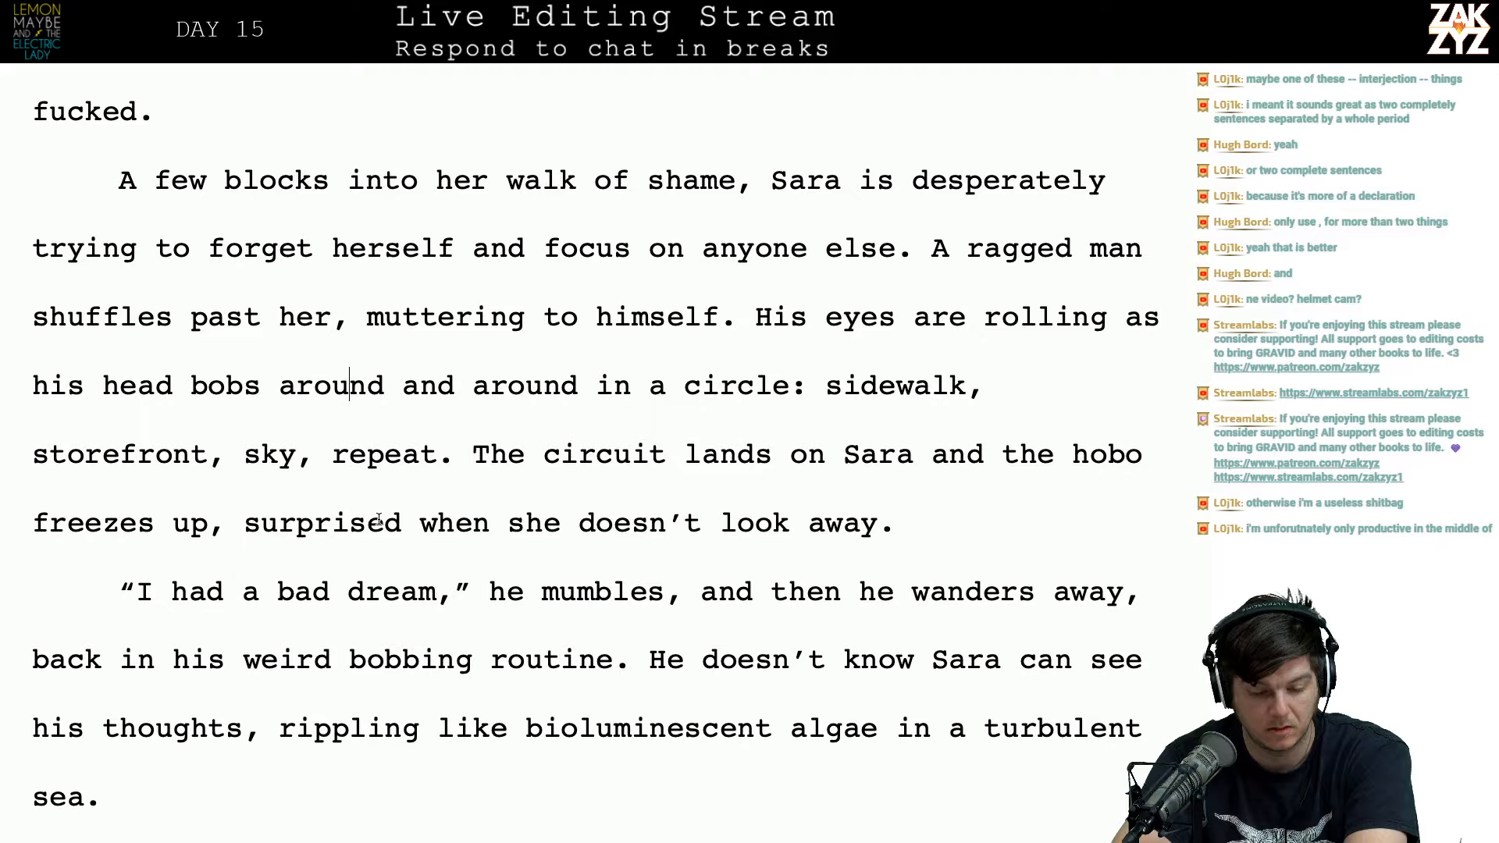
pyautogui.press('BackSpace')
pyautogui.write('.')
pyautogui.press('Right')
pyautogui.press('Right')
pyautogui.press('BackSpace')
pyautogui.press('BackSpace')
pyautogui.write('S')
# Step: Replace the commas and spaces in the list with hyphens to form "Sidewalk-storefront-sky"
pyautogui.press('Right')
pyautogui.press('Right')
pyautogui.press('Right')
pyautogui.press('Right')
pyautogui.press('Right')
pyautogui.press('Right')
pyautogui.press('Right')
pyautogui.press('Right')
pyautogui.press('BackSpace')
pyautogui.write('-')
pyautogui.press('Right')
pyautogui.press('Right')
pyautogui.press('Right')
pyautogui.press('Right')
pyautogui.press('Right')
pyautogui.press('Right')
pyautogui.press('Right')
pyautogui.press('Right')
pyautogui.press('Right')
pyautogui.press('Right')
pyautogui.press('Right')
pyautogui.press('Right')
pyautogui.press('Right')
pyautogui.press('BackSpace')
pyautogui.press('BackSpace')
pyautogui.write('-')
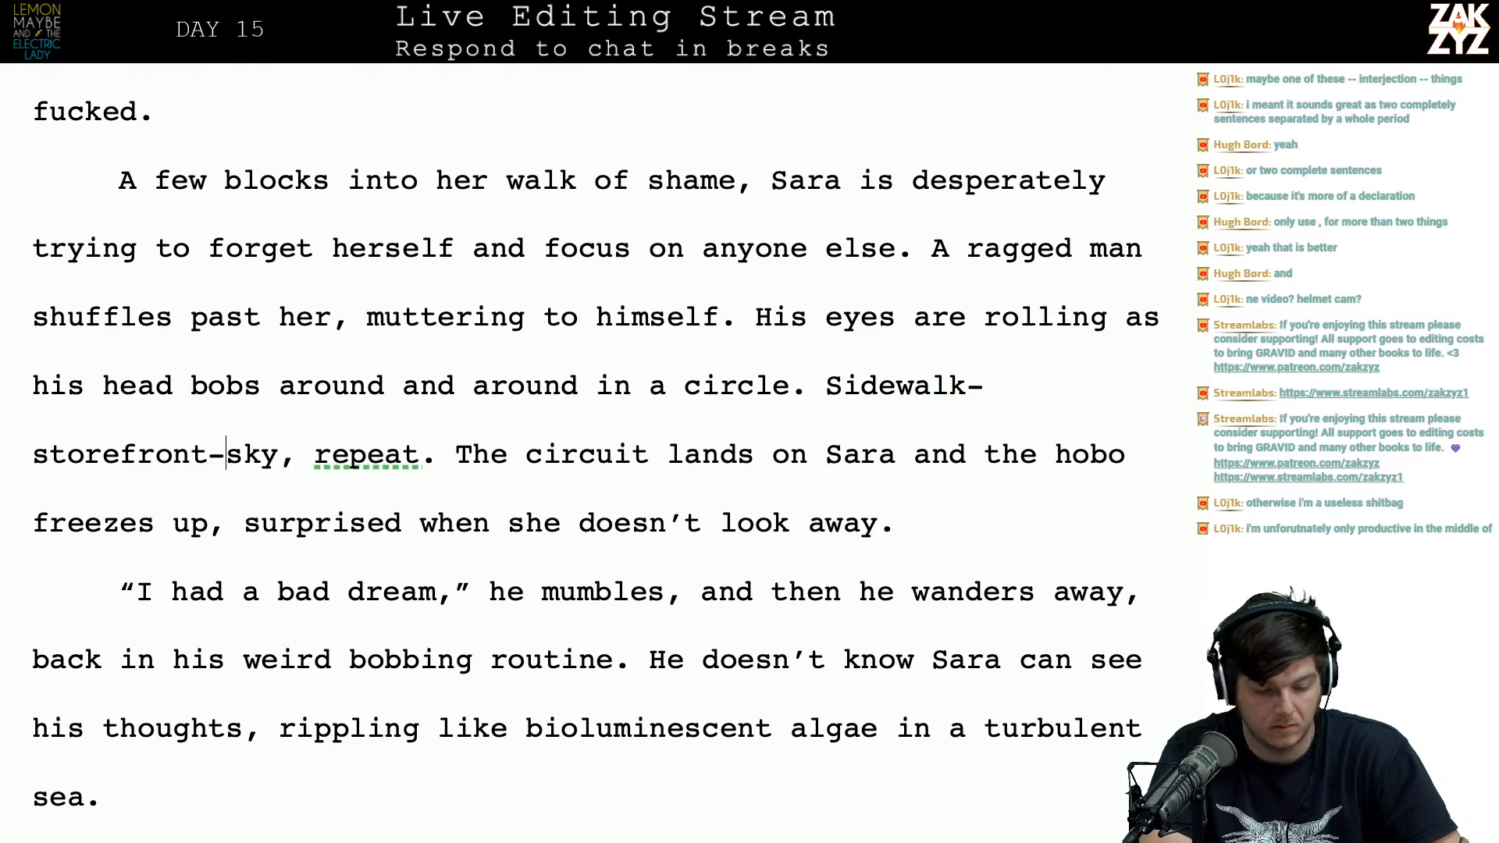
# Step: Read on from "repeat" through the paragraph's closing sentences about the circuit and the hobo
pyautogui.press('Right')
pyautogui.press('Right')
pyautogui.press('Right')
pyautogui.press('Right')
pyautogui.press('Right')
pyautogui.press('Right')
pyautogui.press('Right')
pyautogui.press('Right')
pyautogui.press('Right')
pyautogui.press('Right')
pyautogui.press('Right')
pyautogui.press('Right')
pyautogui.press('Right')
pyautogui.press('Right')
pyautogui.press('Right')
pyautogui.press('Right')
pyautogui.press('Right')
pyautogui.press('Right')
pyautogui.press('Right')
pyautogui.press('Right')
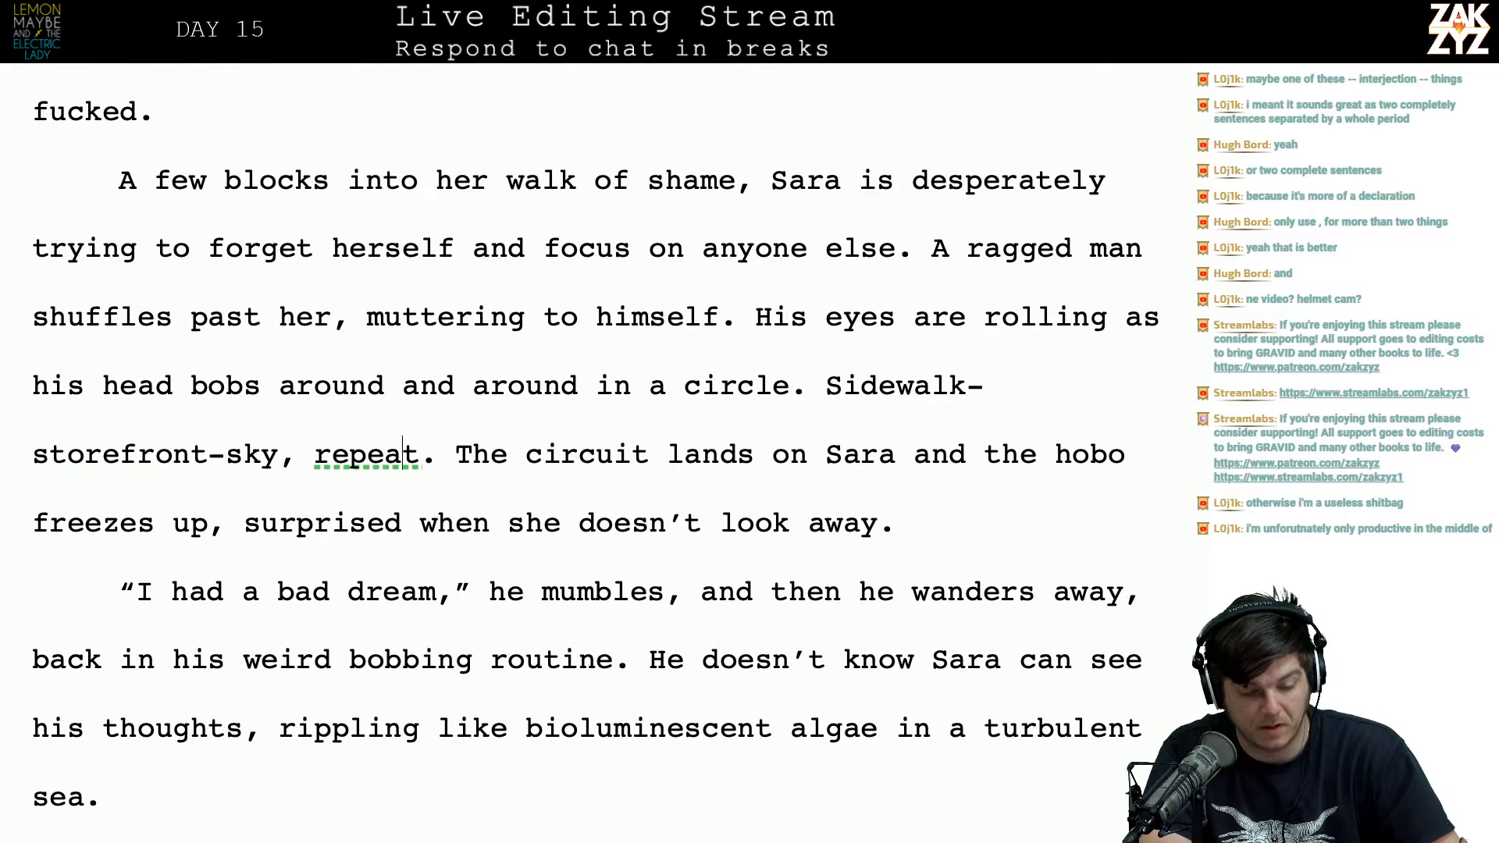
pyautogui.press('Down')
pyautogui.press('Left')
pyautogui.press('Left')
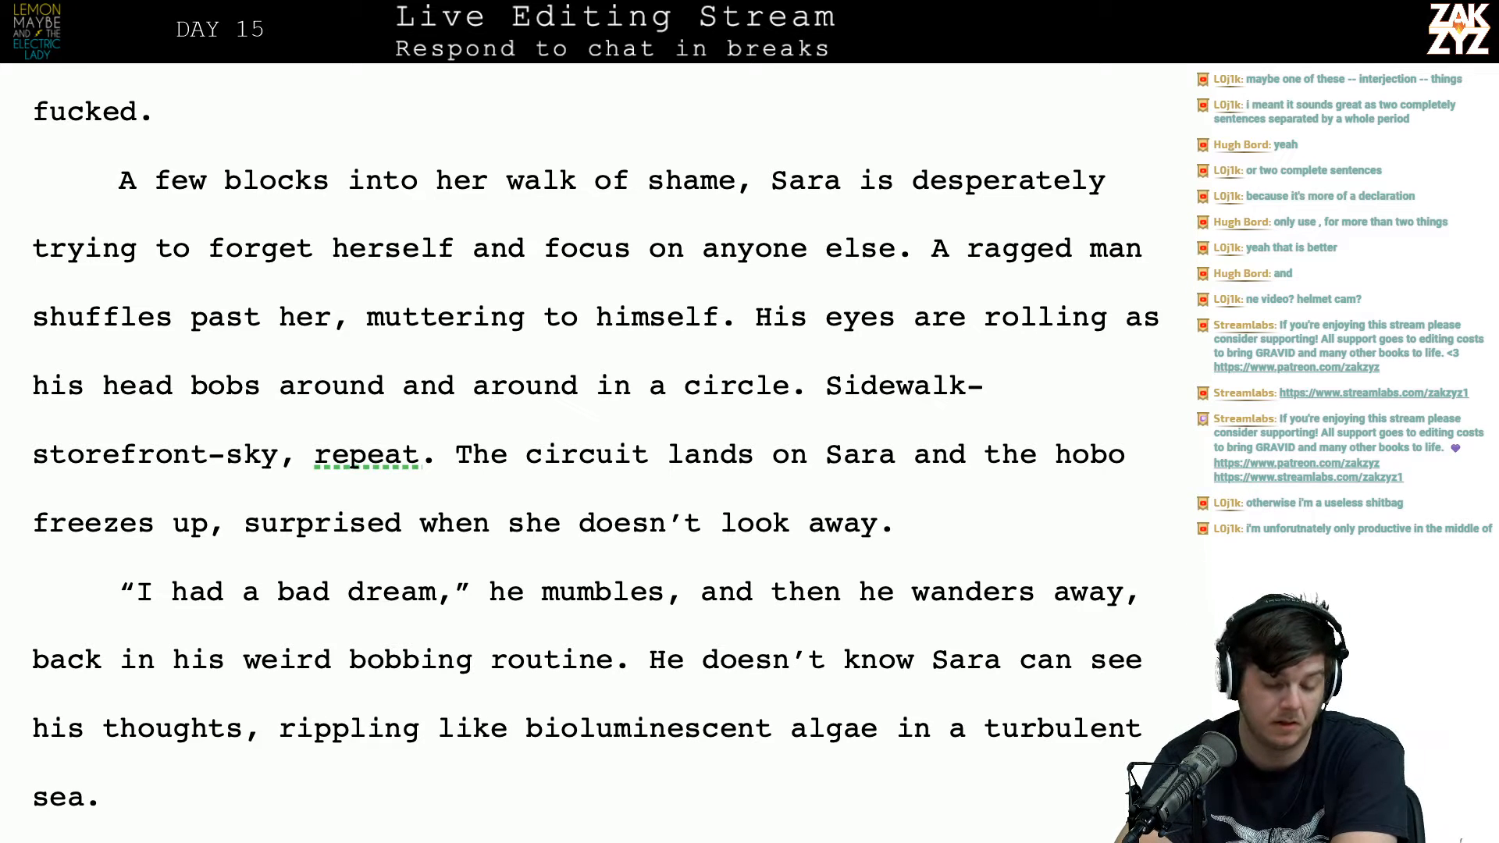
# Step: Italicize "Sidewalk-storefront-sky" in the ragged man paragraph
pyautogui.scroll(-1, 816, 317)
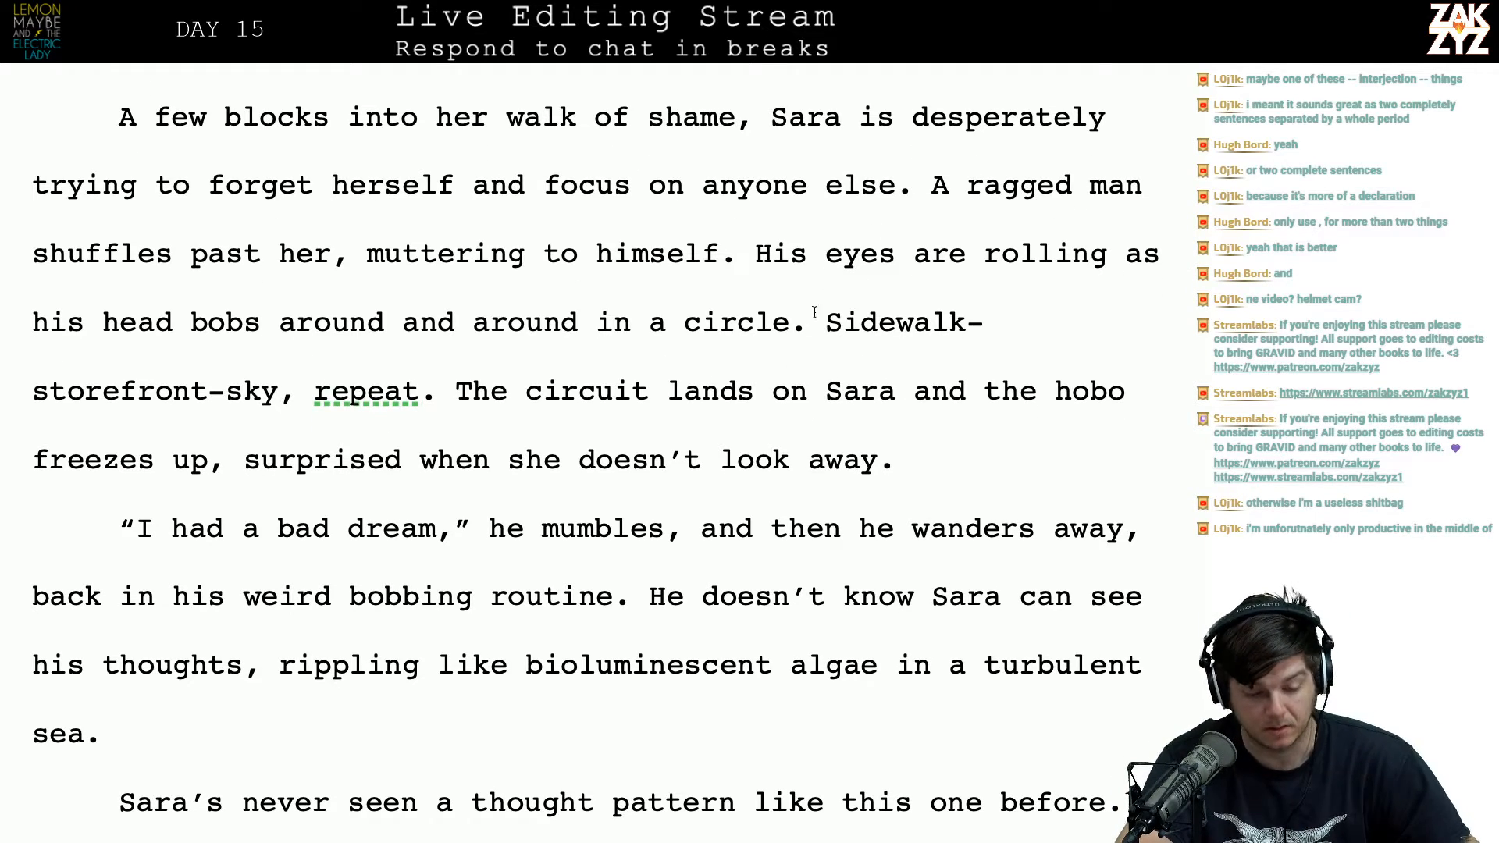
pyautogui.moveTo(825, 321); pyautogui.dragTo(274, 392)
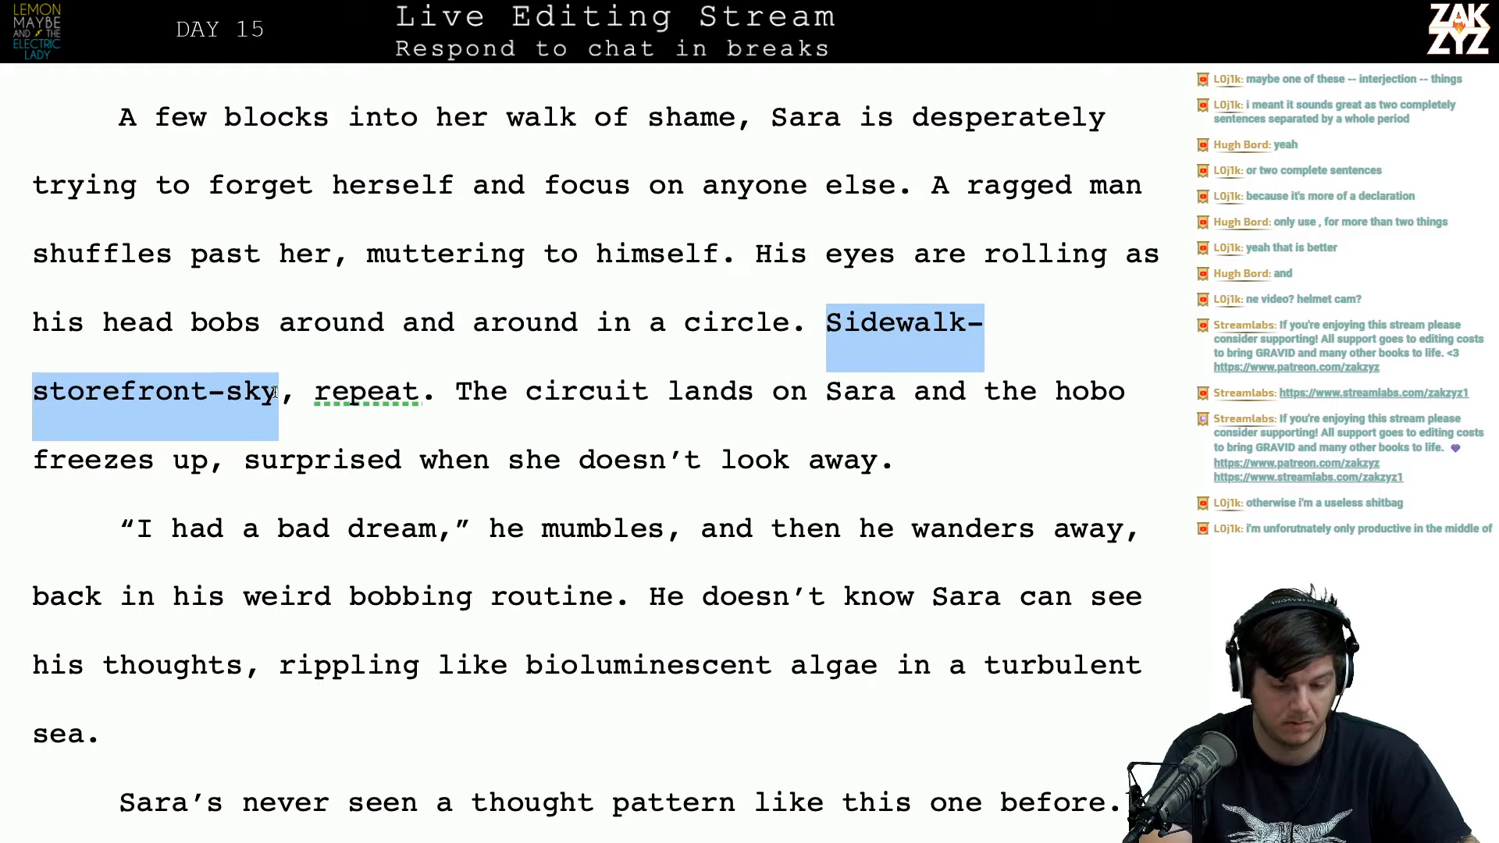
pyautogui.hotkey('ctrl', 'i')
pyautogui.press('Right')
pyautogui.press('Right')
pyautogui.press('Right')
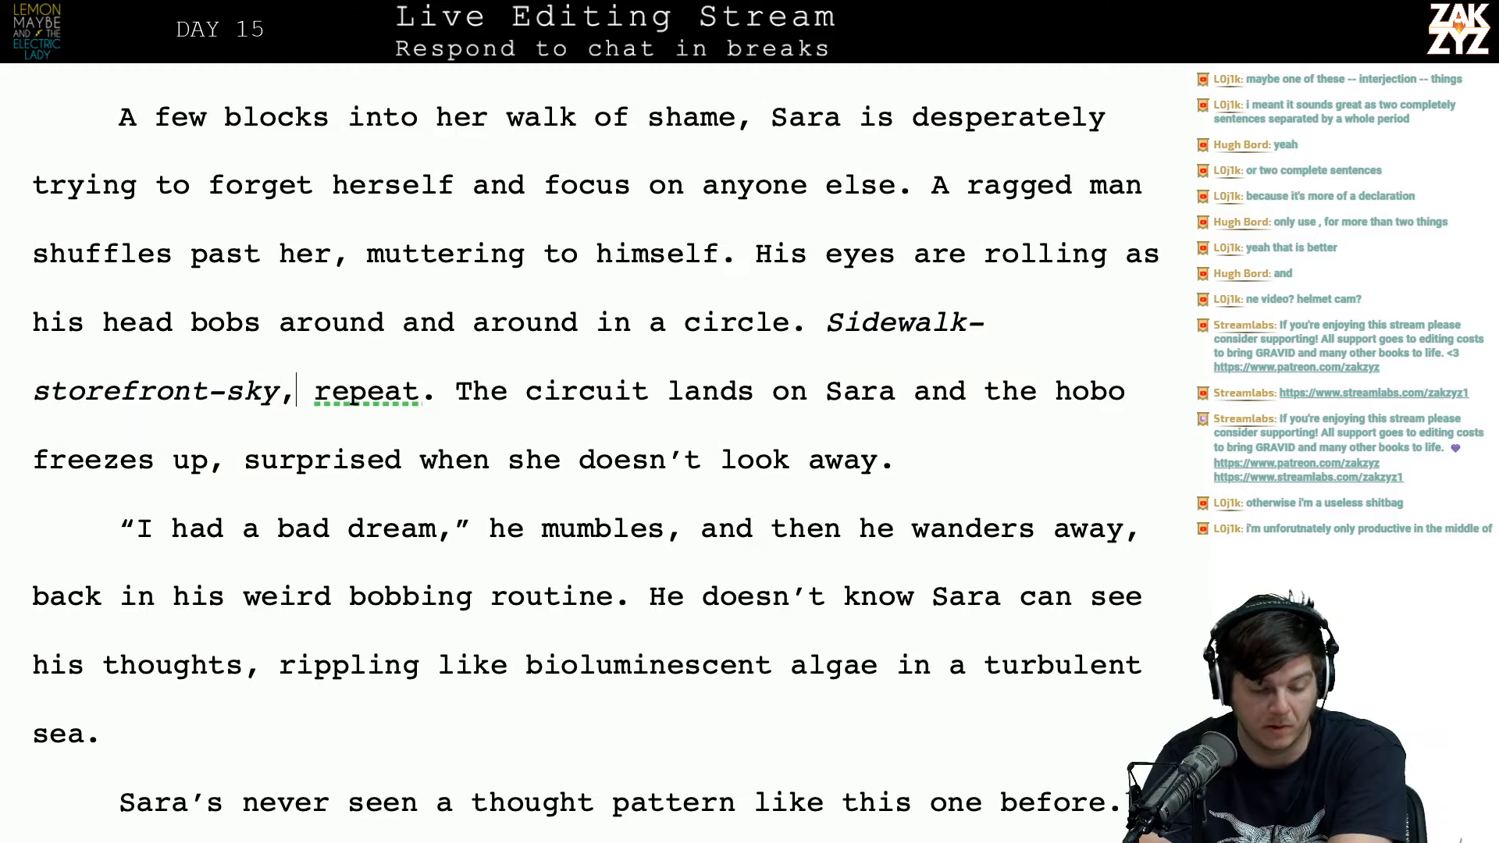
# Step: Read from "repeat" through the hobo's reaction and on through the "I had a bad dream" paragraph
pyautogui.press('Right')
pyautogui.press('Right')
pyautogui.press('Right')
pyautogui.press('Right')
pyautogui.press('Right')
pyautogui.press('Right')
pyautogui.press('Right')
pyautogui.press('Right')
pyautogui.press('Right')
pyautogui.press('Right')
pyautogui.press('Right')
pyautogui.press('Right')
pyautogui.press('Right')
pyautogui.press('Right')
pyautogui.press('Right')
pyautogui.press('Right')
pyautogui.press('Right')
pyautogui.press('Right')
pyautogui.press('Right')
pyautogui.press('Right')
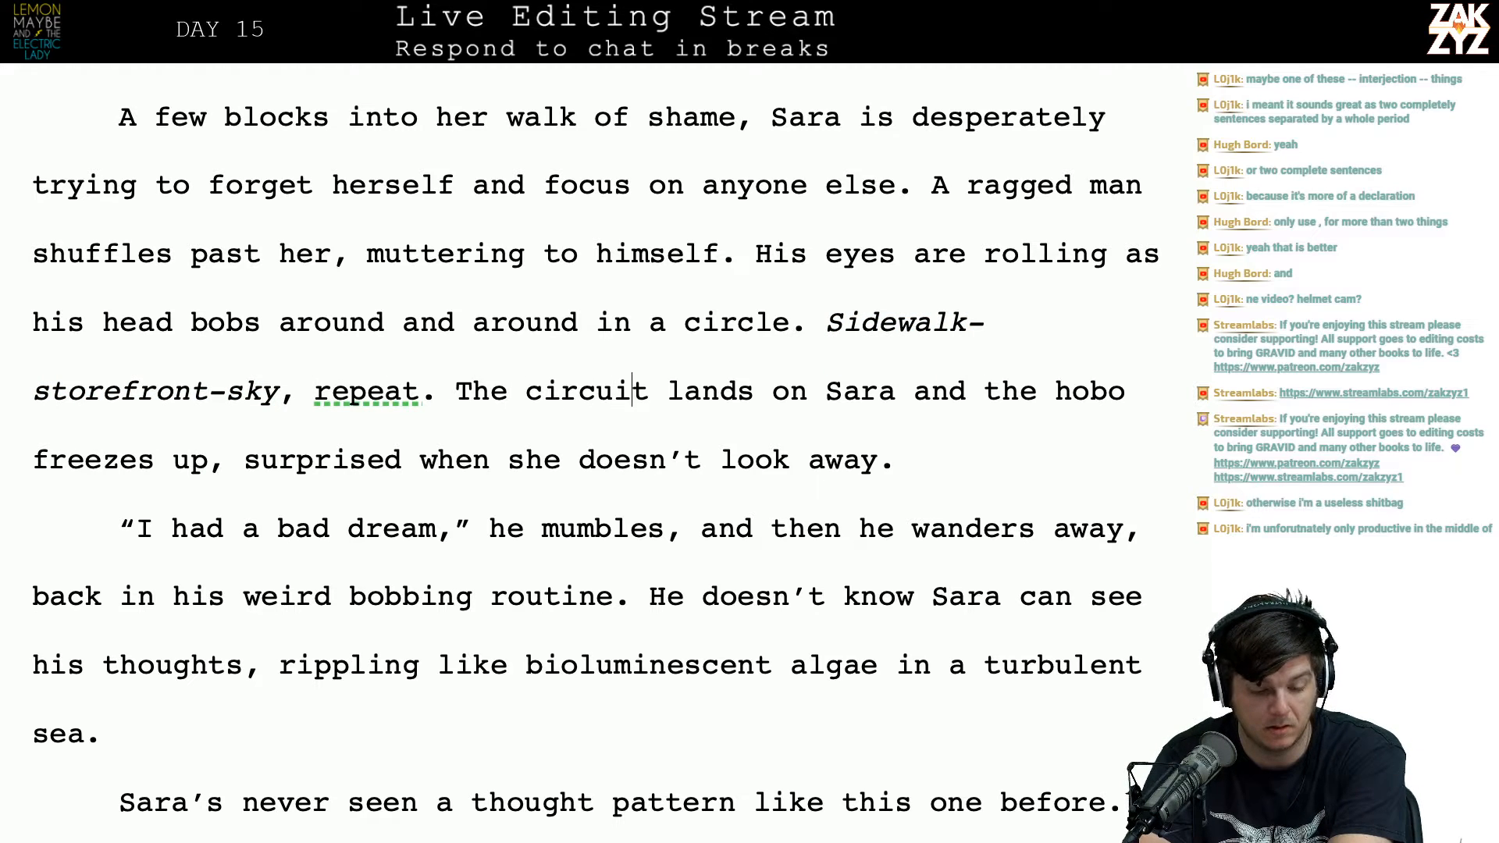
pyautogui.press('Right')
pyautogui.press('Right')
pyautogui.press('Right')
pyautogui.press('Right')
pyautogui.press('Right')
pyautogui.press('Right')
pyautogui.press('Right')
pyautogui.press('Right')
pyautogui.press('Right')
pyautogui.press('Right')
pyautogui.press('Right')
pyautogui.press('Right')
pyautogui.press('Right')
pyautogui.press('Right')
pyautogui.press('Right')
pyautogui.press('Right')
pyautogui.press('Right')
pyautogui.press('Right')
pyautogui.press('Right')
pyautogui.press('Right')
pyautogui.press('Right')
pyautogui.press('Right')
pyautogui.press('Right')
pyautogui.press('Right')
pyautogui.press('Right')
pyautogui.press('Right')
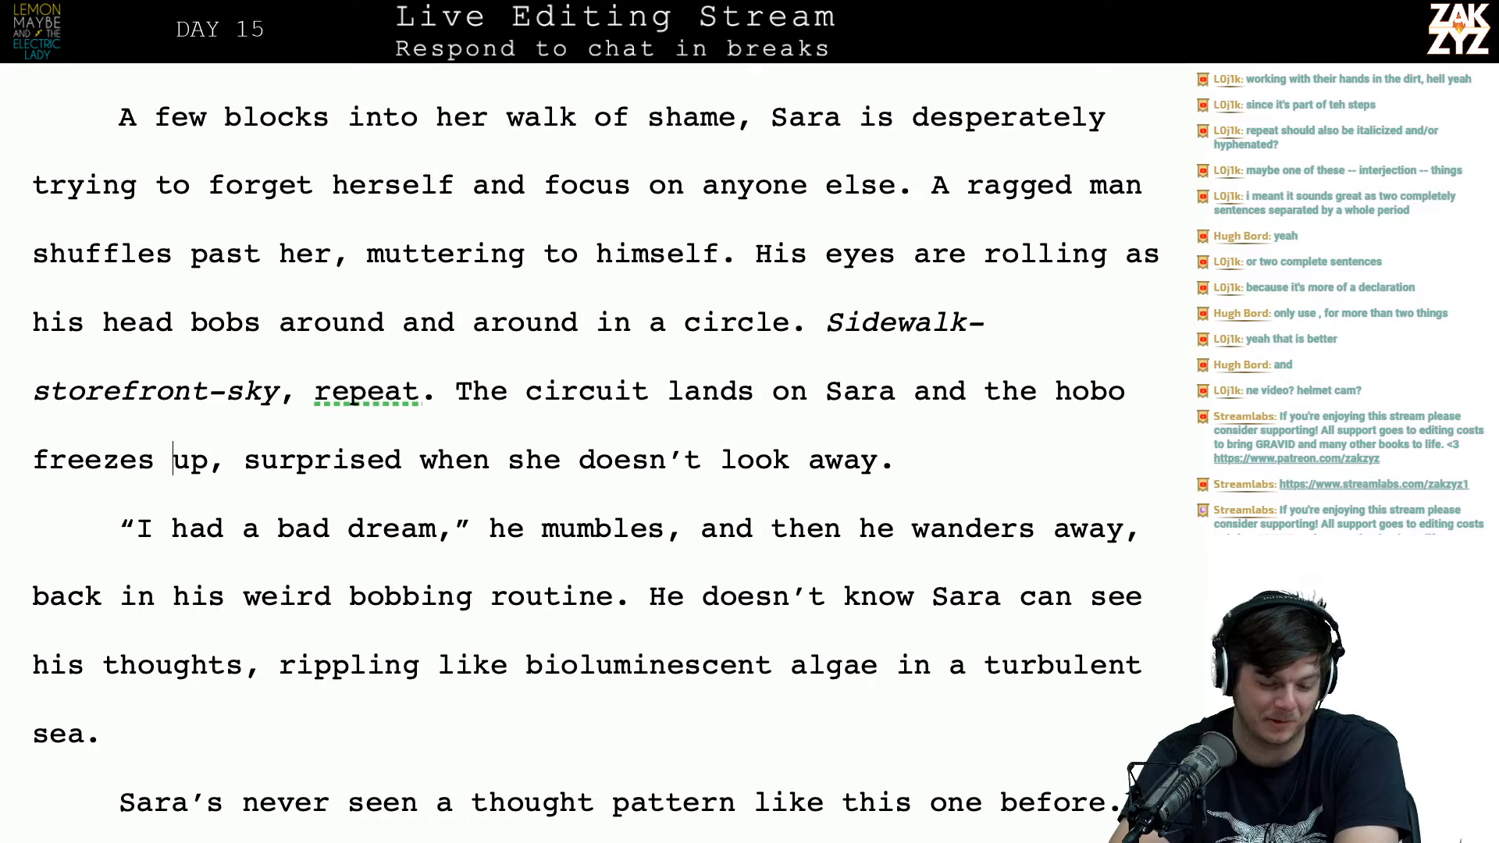
pyautogui.scroll(-1, 593, 453)
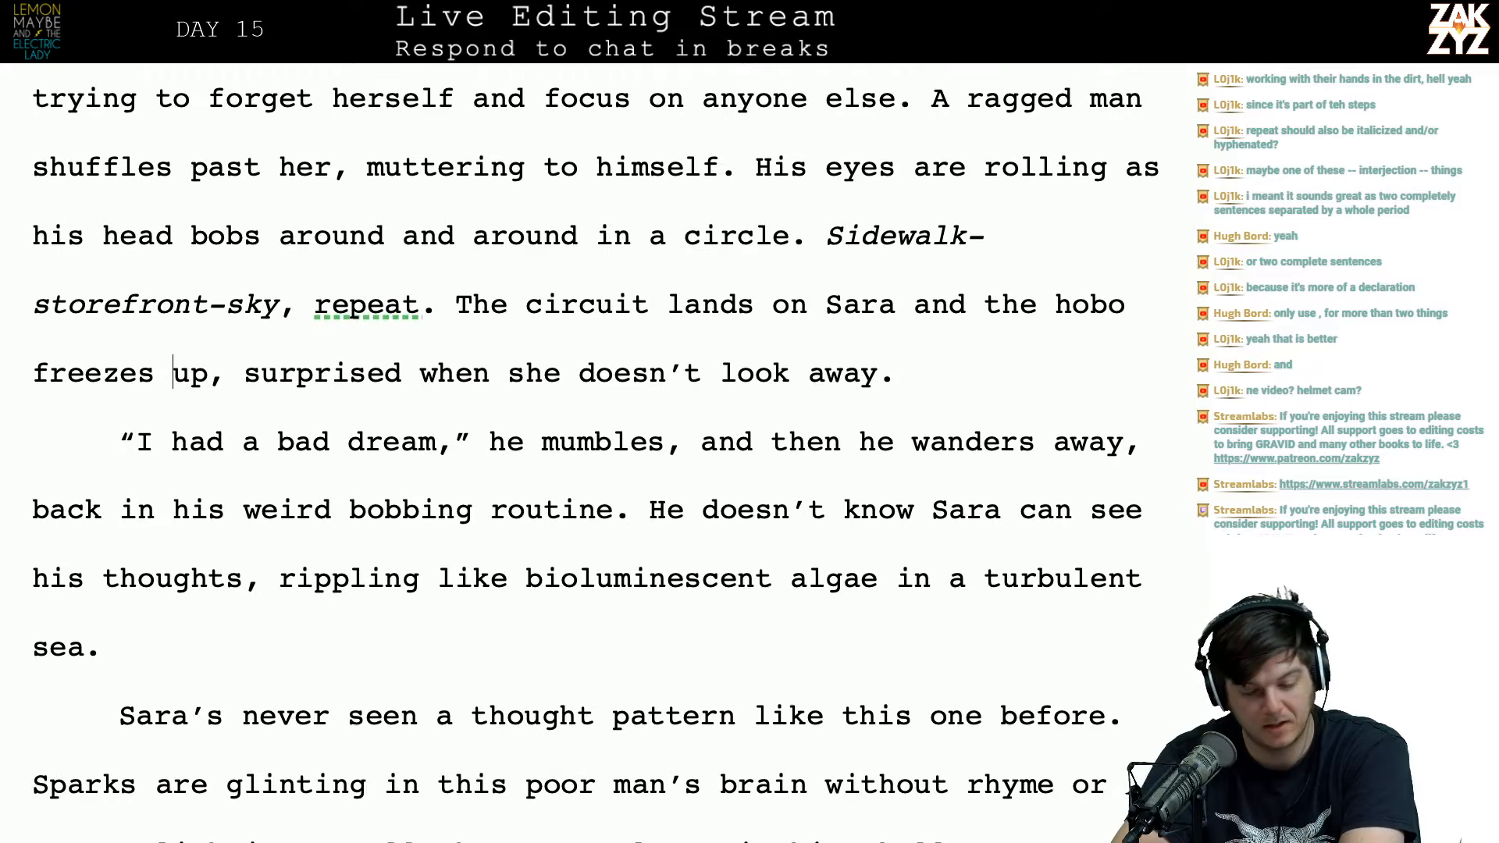
pyautogui.scroll(1, 593, 453)
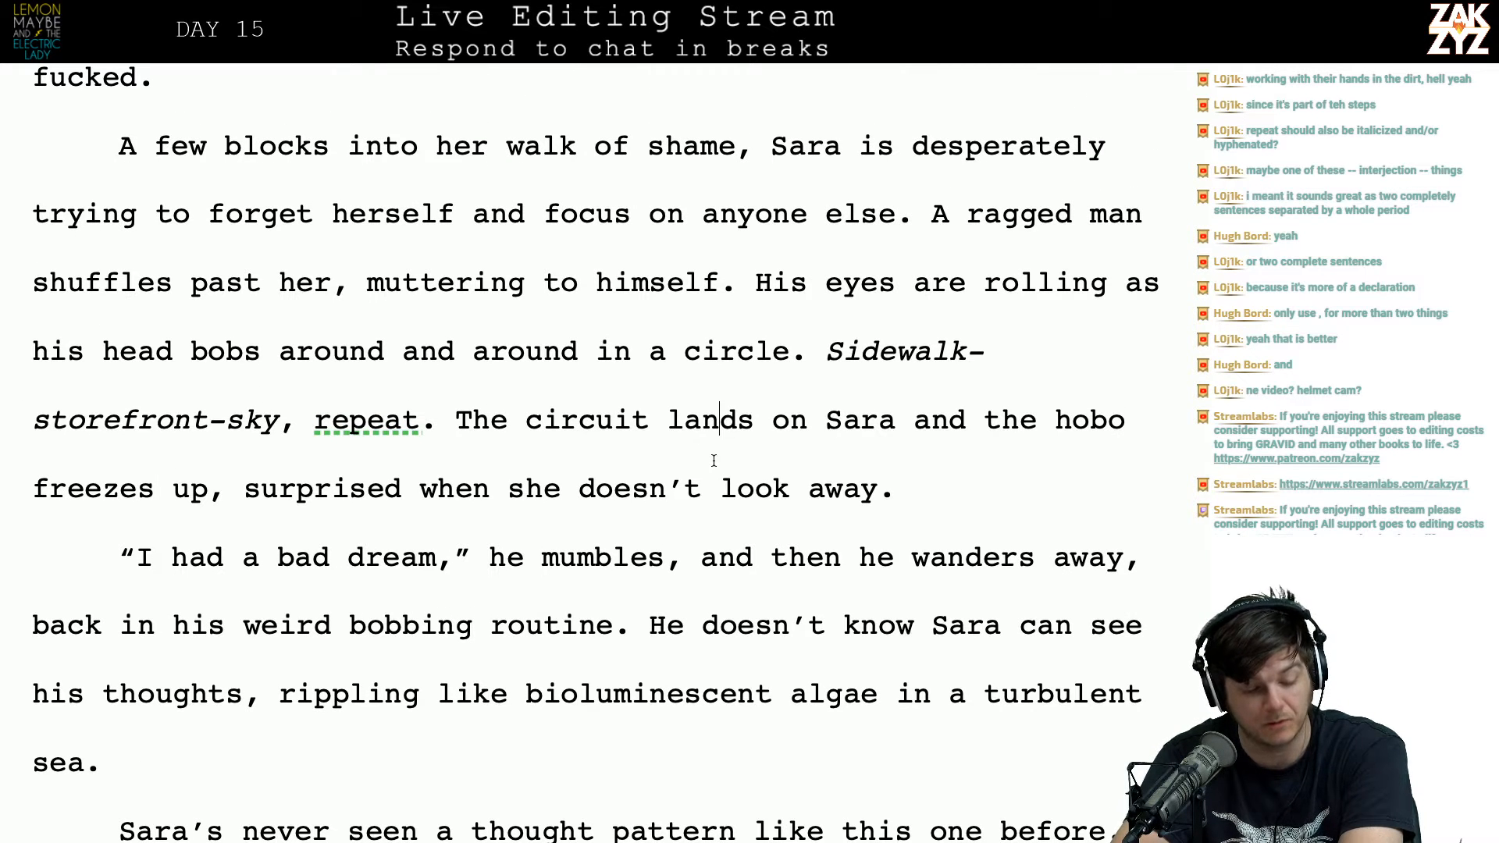
pyautogui.click(385, 491)
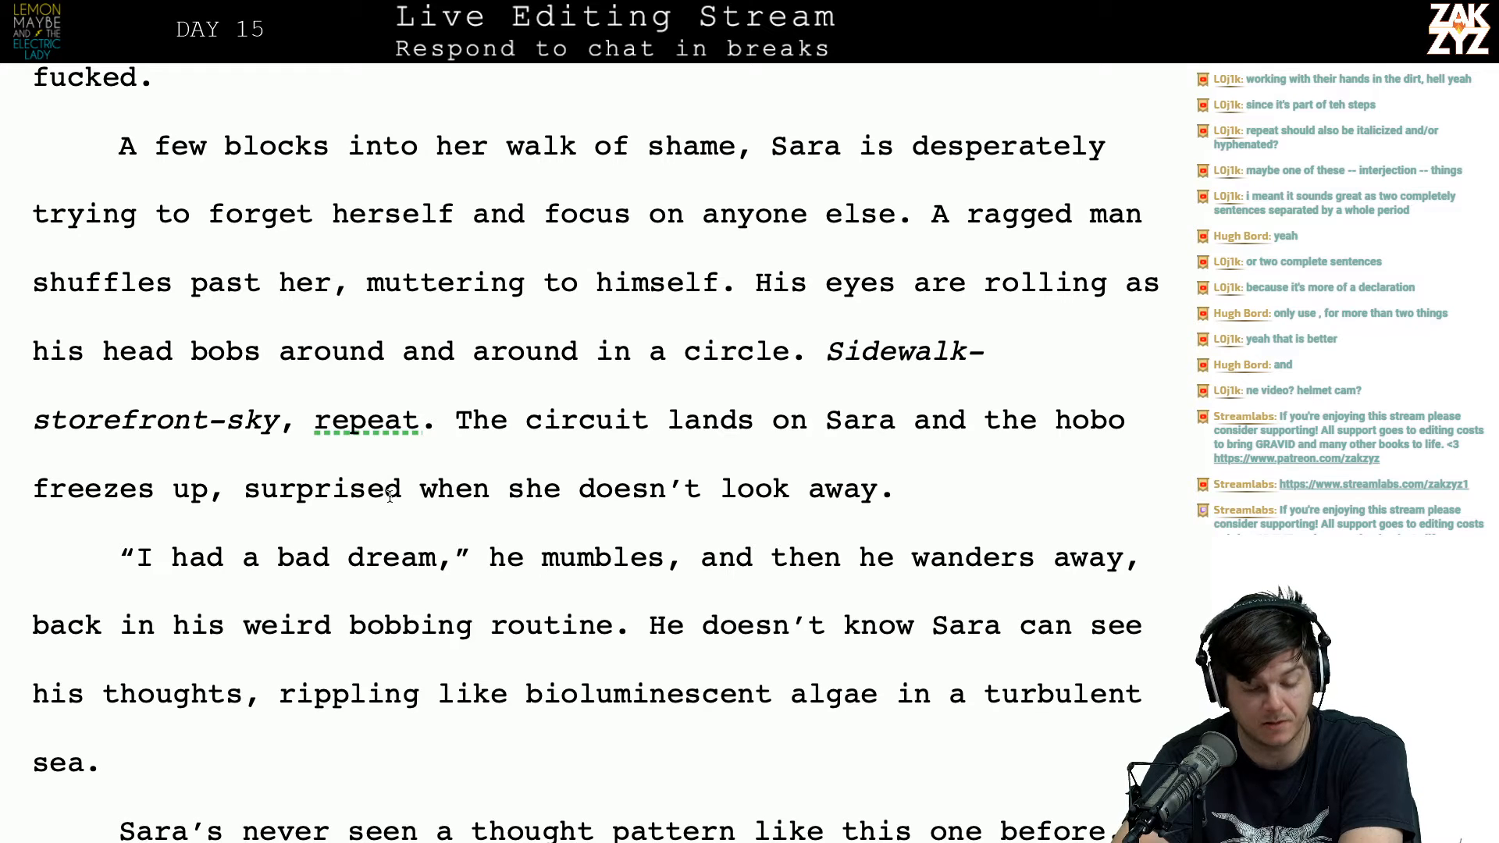
pyautogui.scroll(-2, 389, 497)
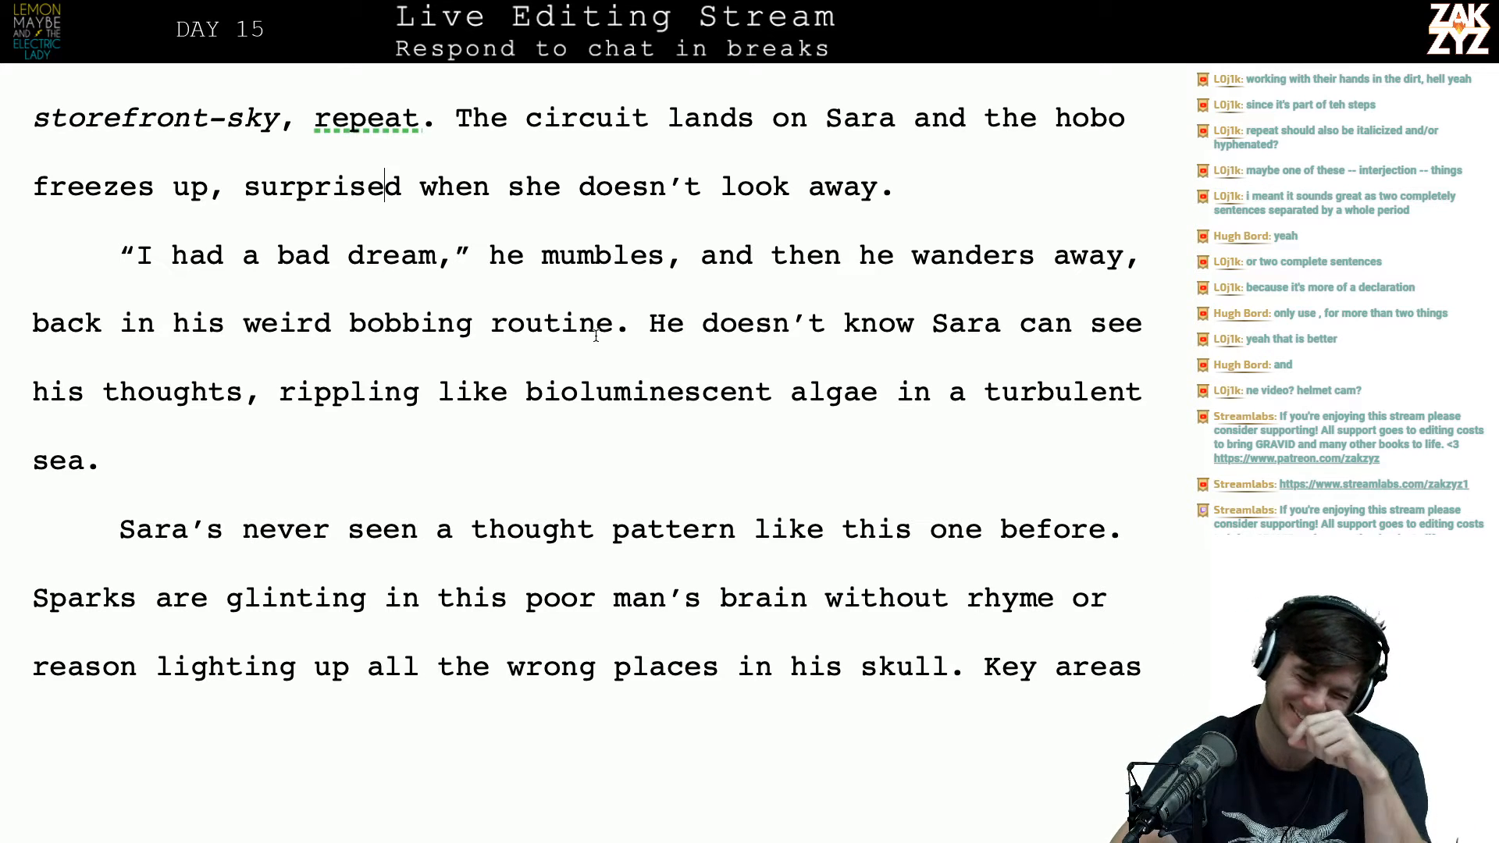
pyautogui.scroll(-1, 596, 335)
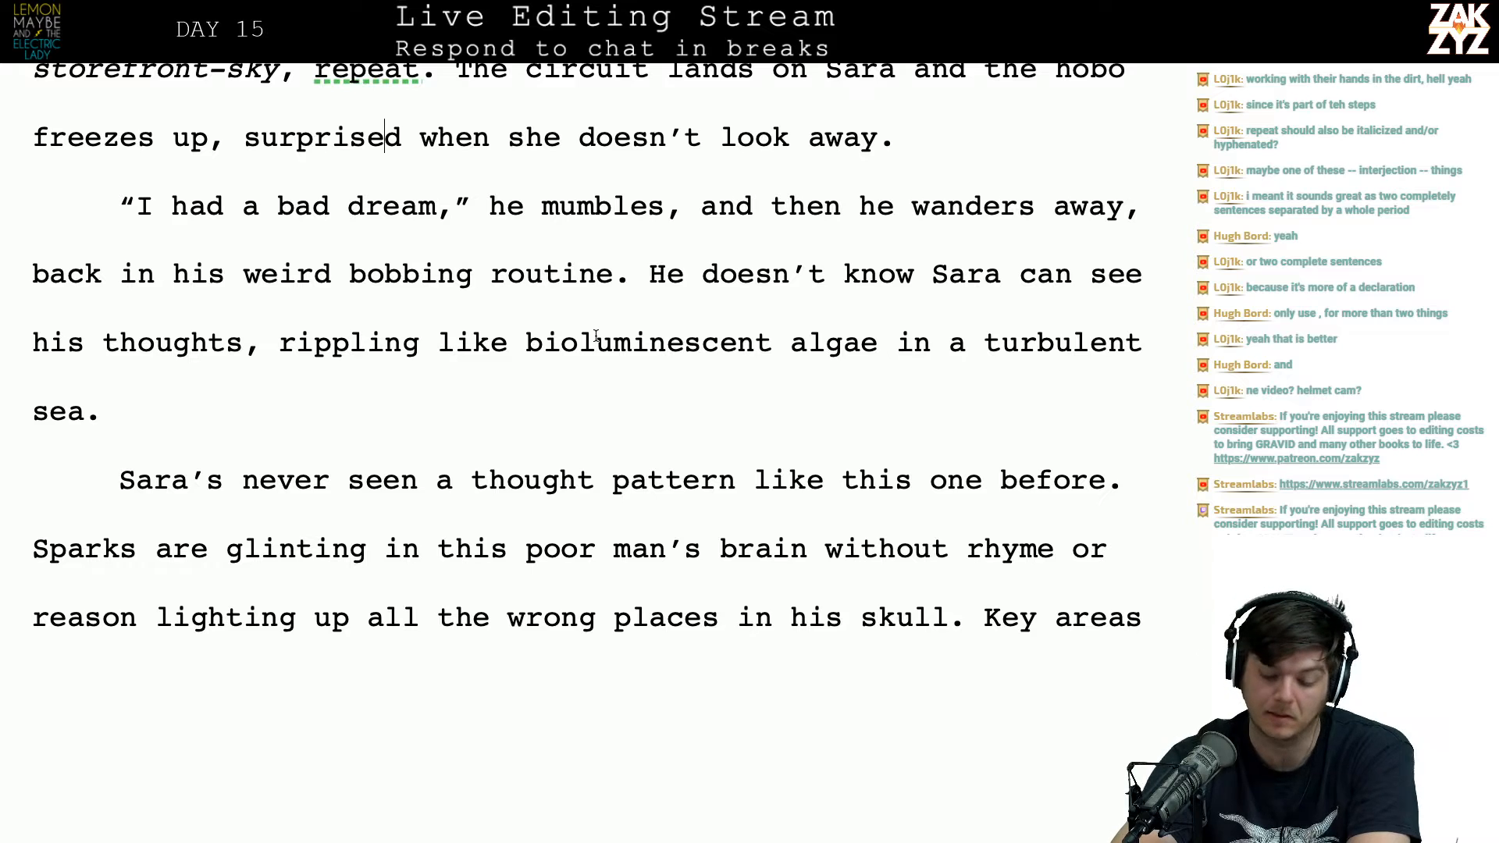
pyautogui.scroll(-1, 596, 336)
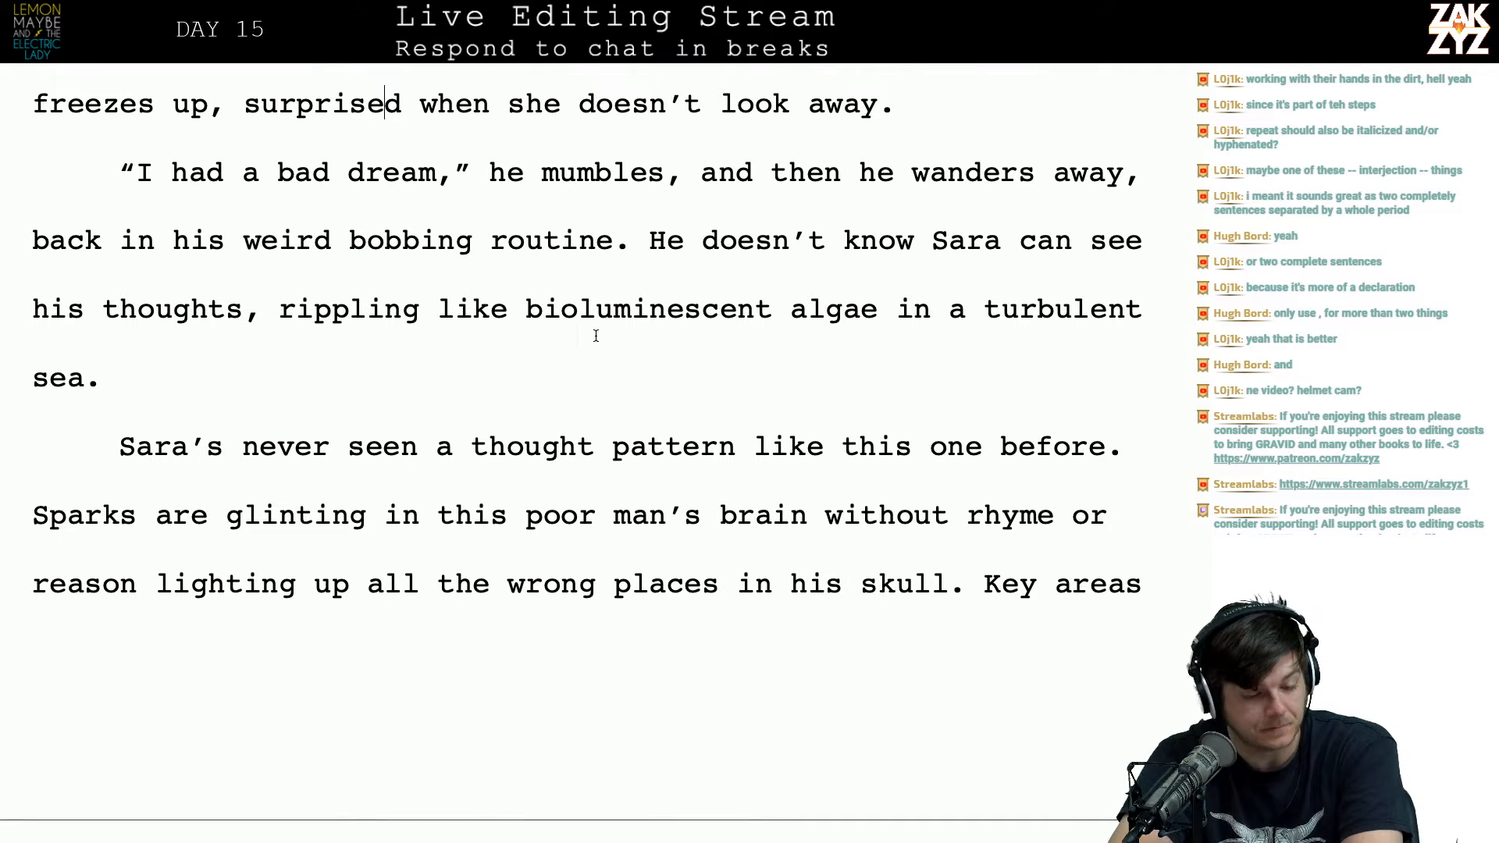
pyautogui.click(432, 211)
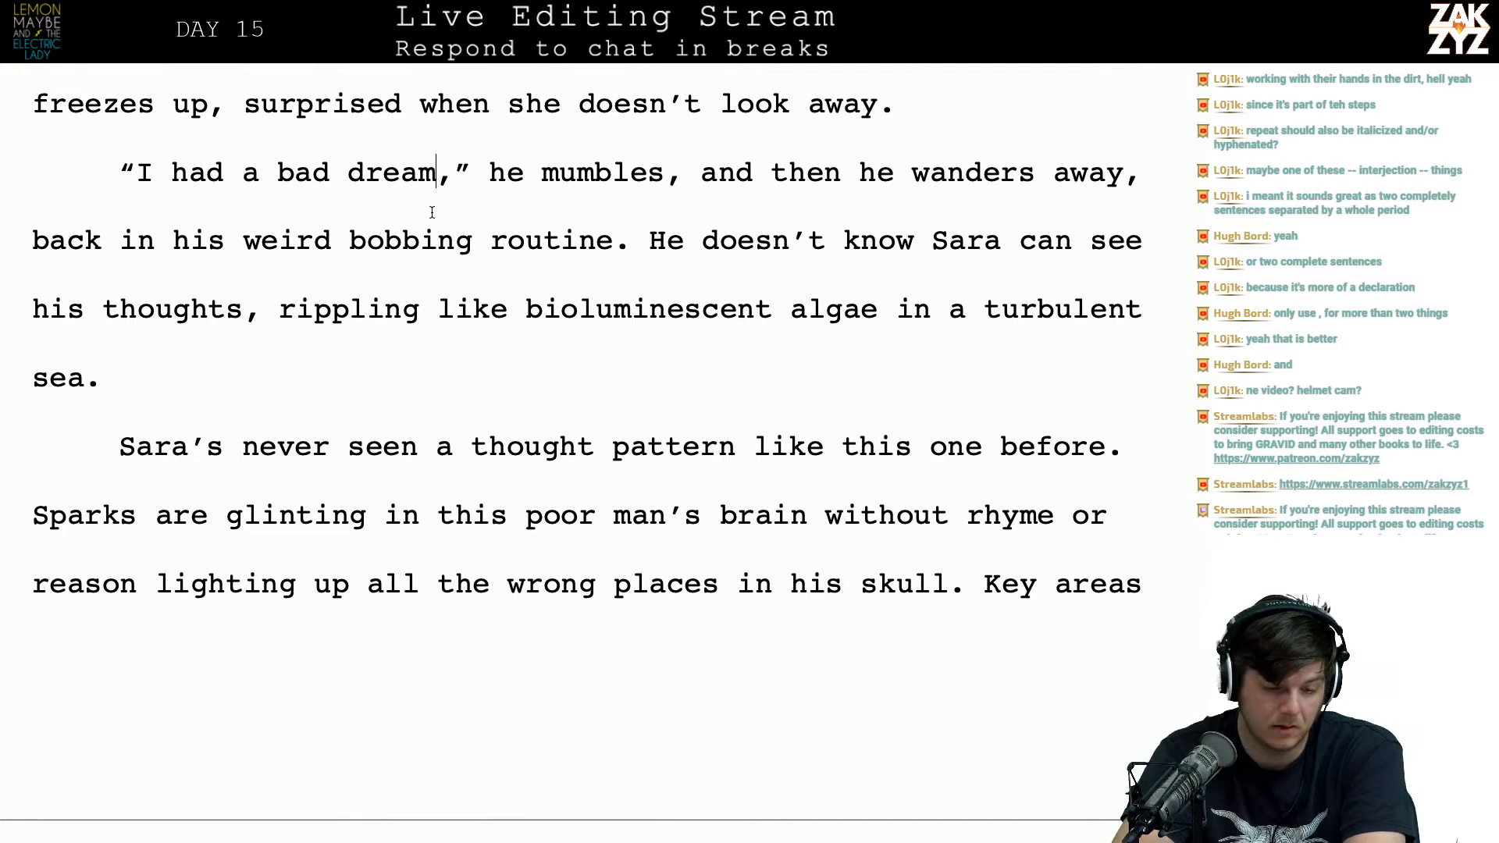
pyautogui.scroll(-1, 432, 212)
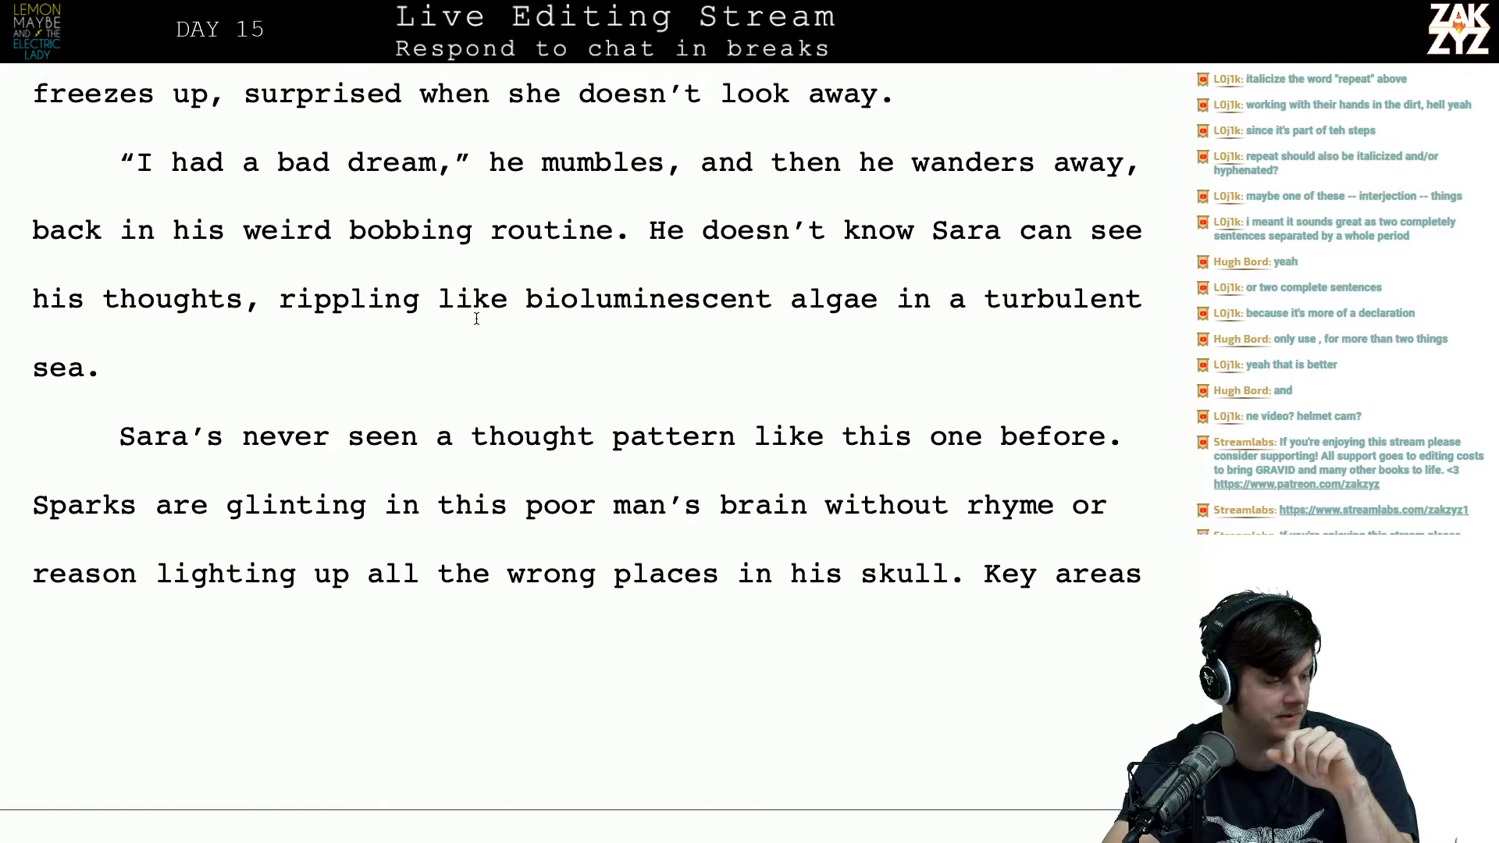
# Step: Italicize the word "repeat" after "Sidewalk-storefront-sky" in the ragged man paragraph
pyautogui.scroll(3, 477, 319)
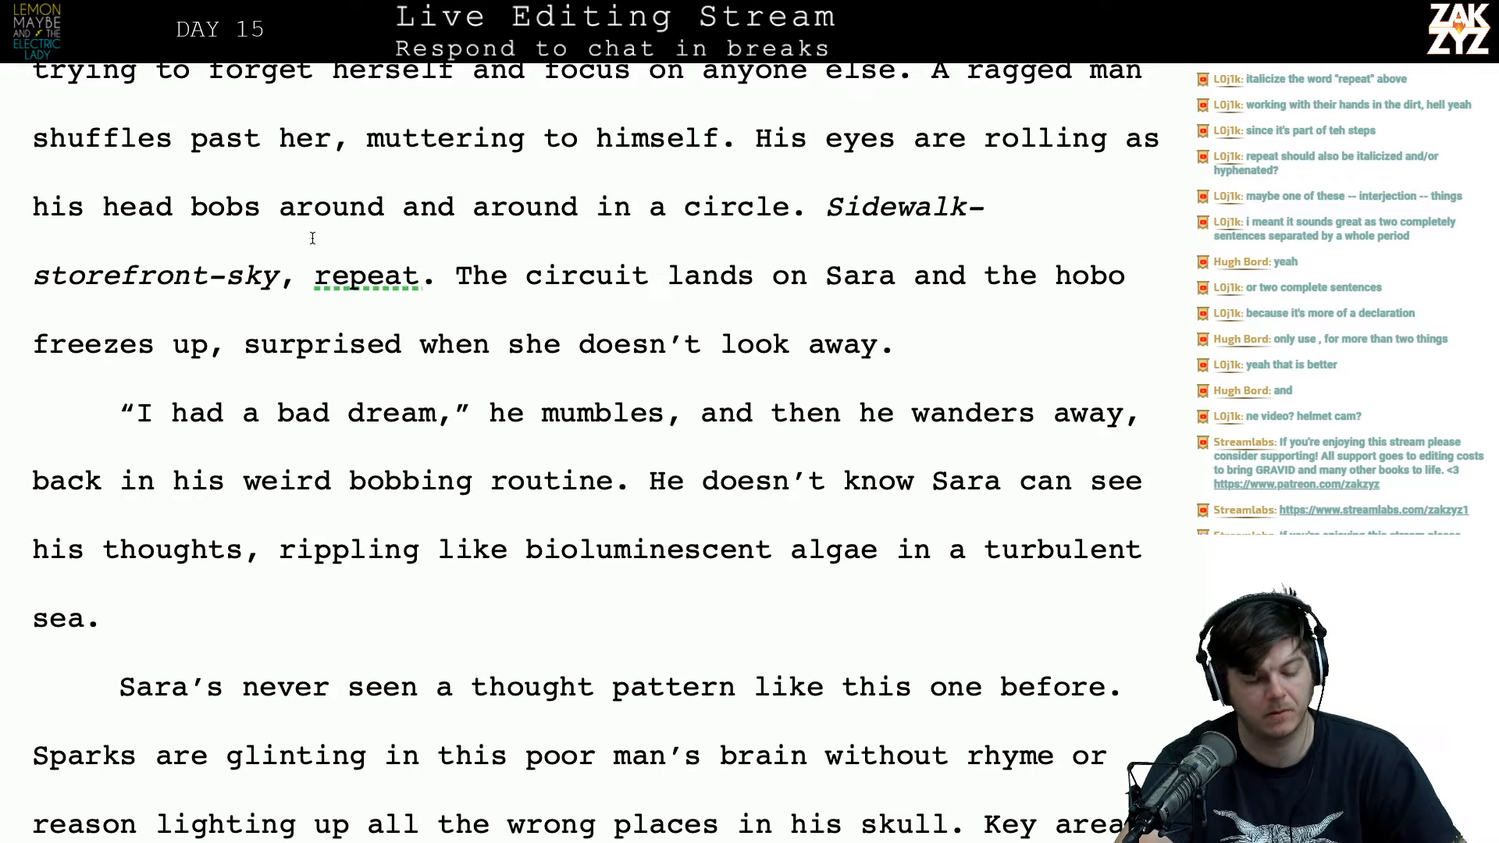
pyautogui.moveTo(314, 278); pyautogui.dragTo(413, 277)
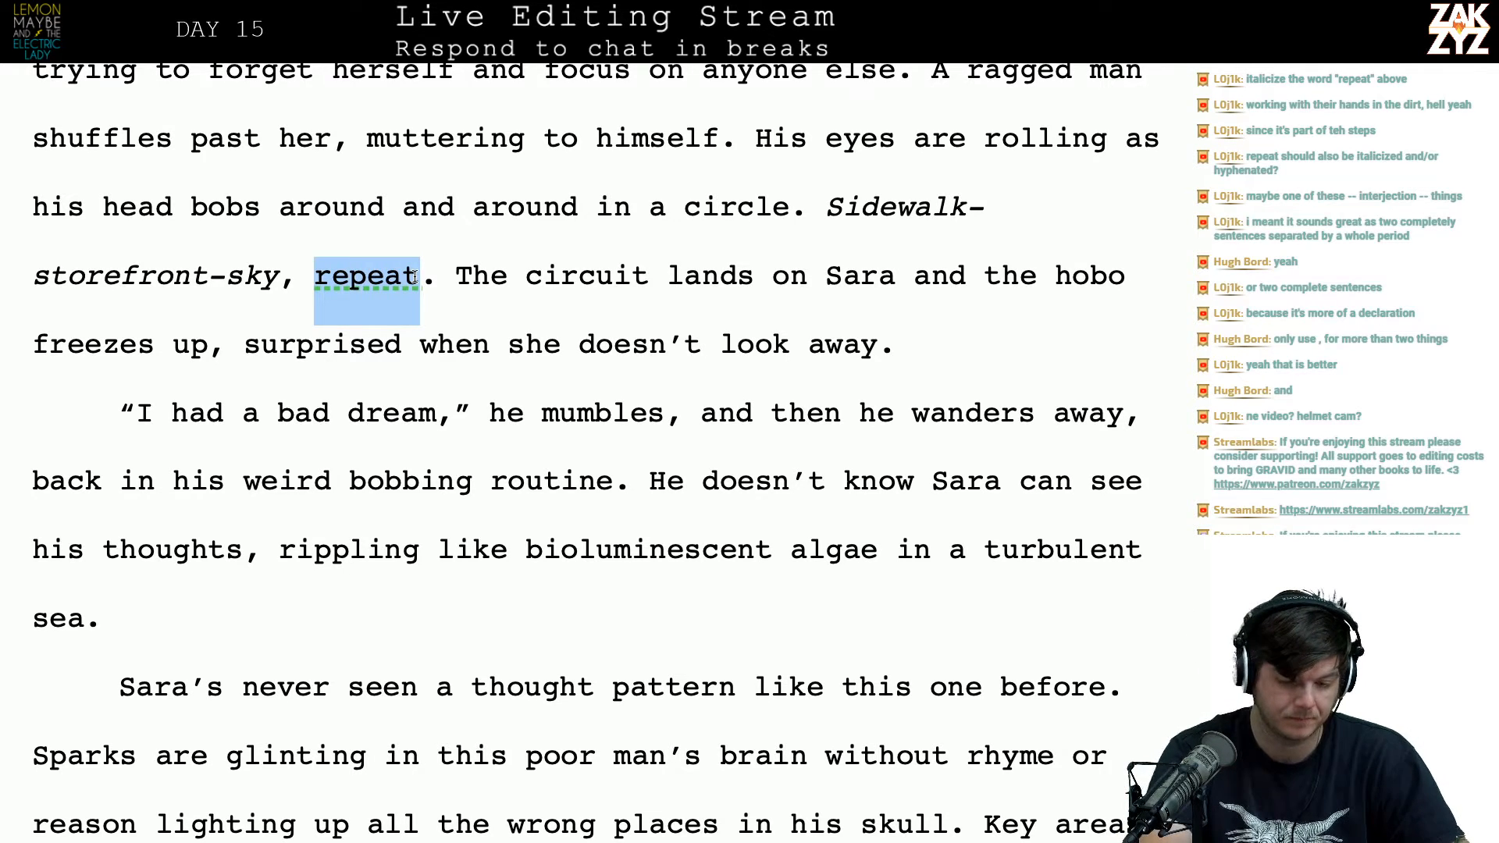
pyautogui.hotkey('ctrl', 'i')
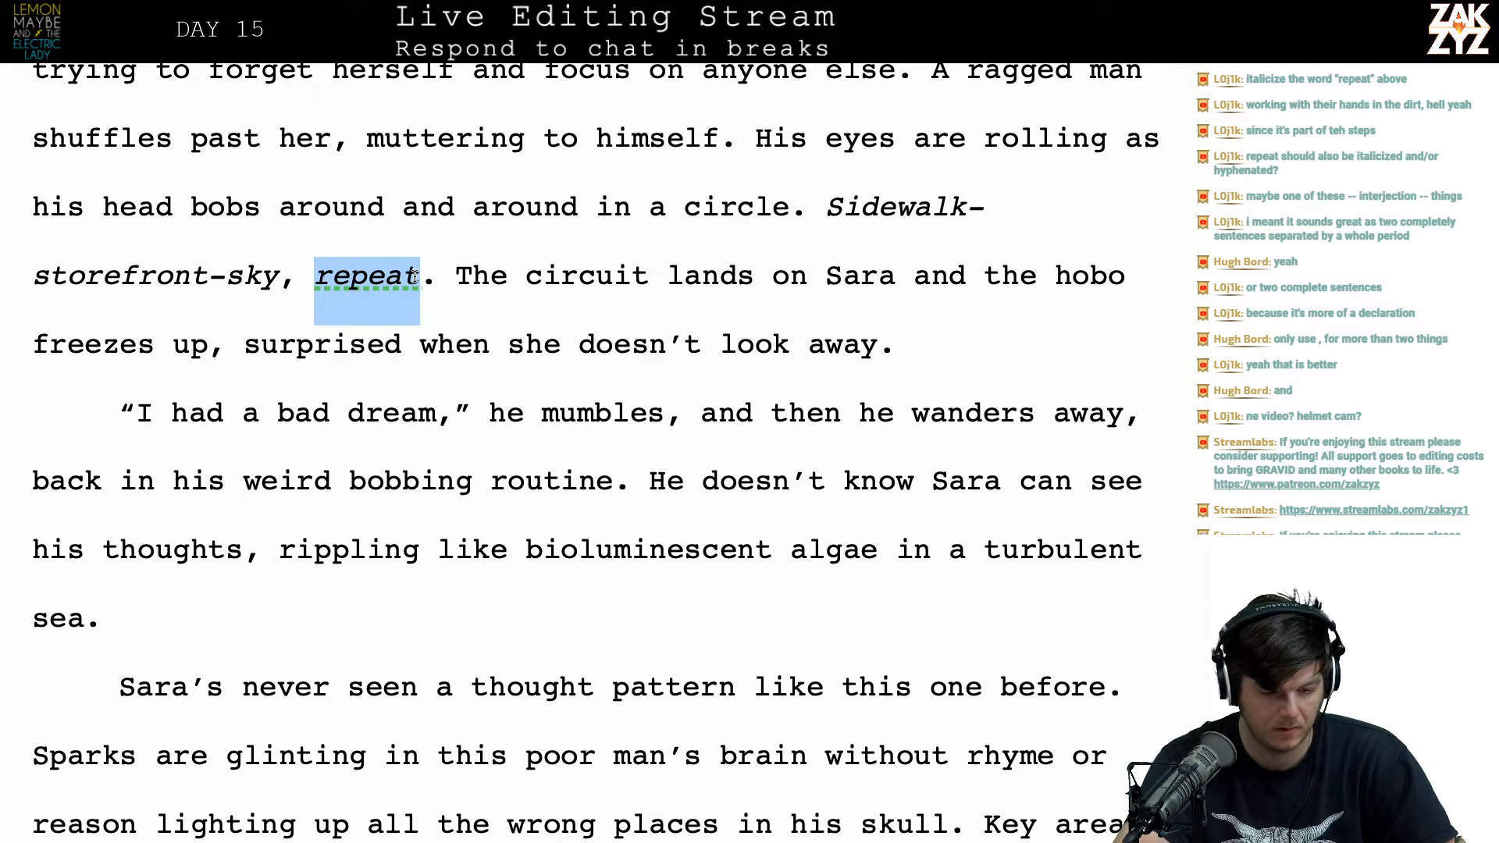
pyautogui.click(333, 351)
# Step: Switch to the Editlist document in TextEdit and set the second listed contributor's tally to 26
pyautogui.press('super+Tab')
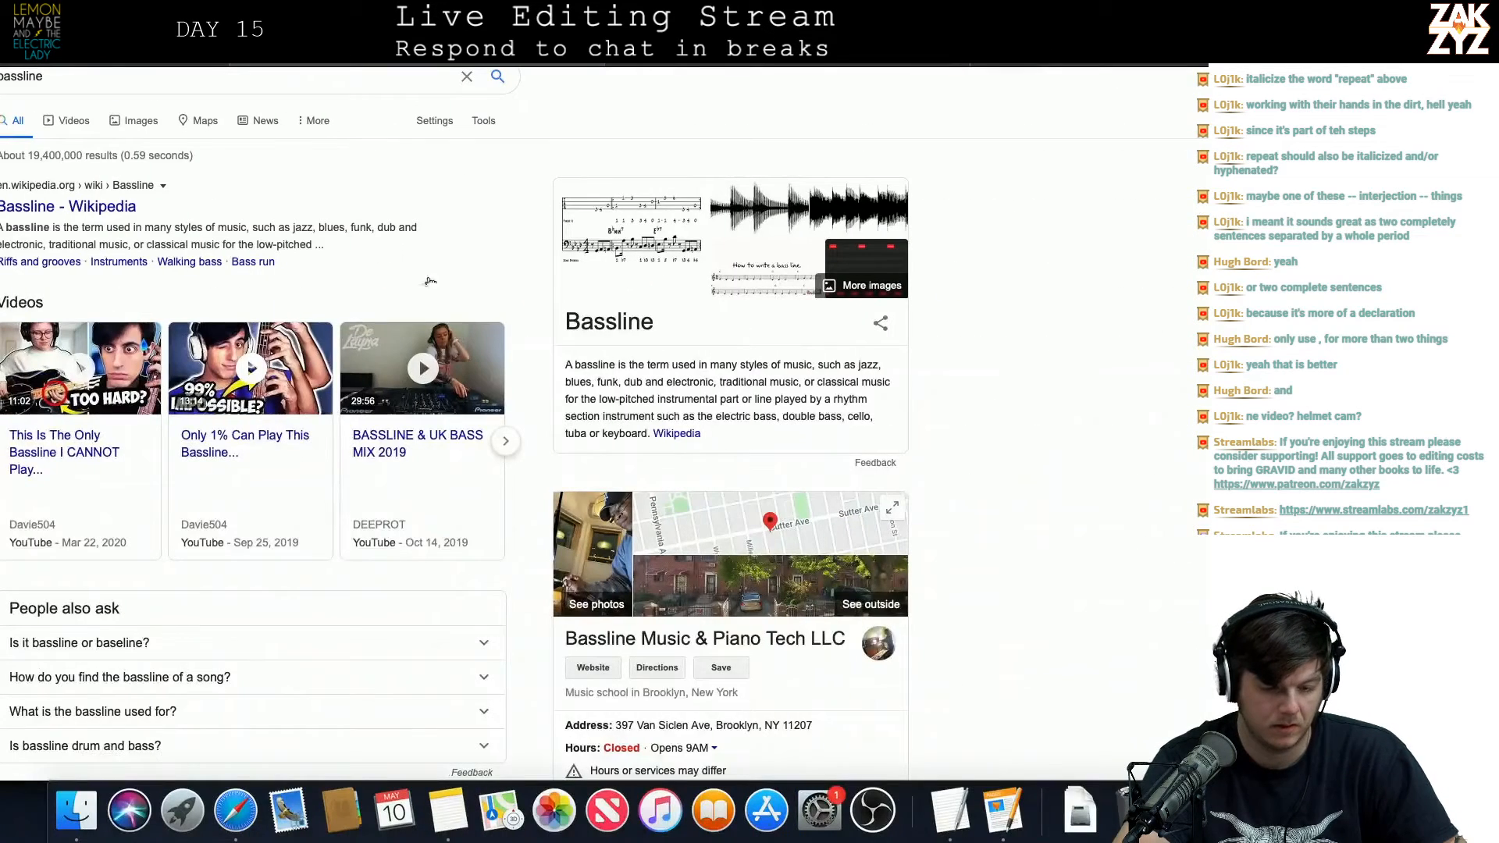
pyautogui.press('super+Tab')
pyautogui.press('super+Tab')
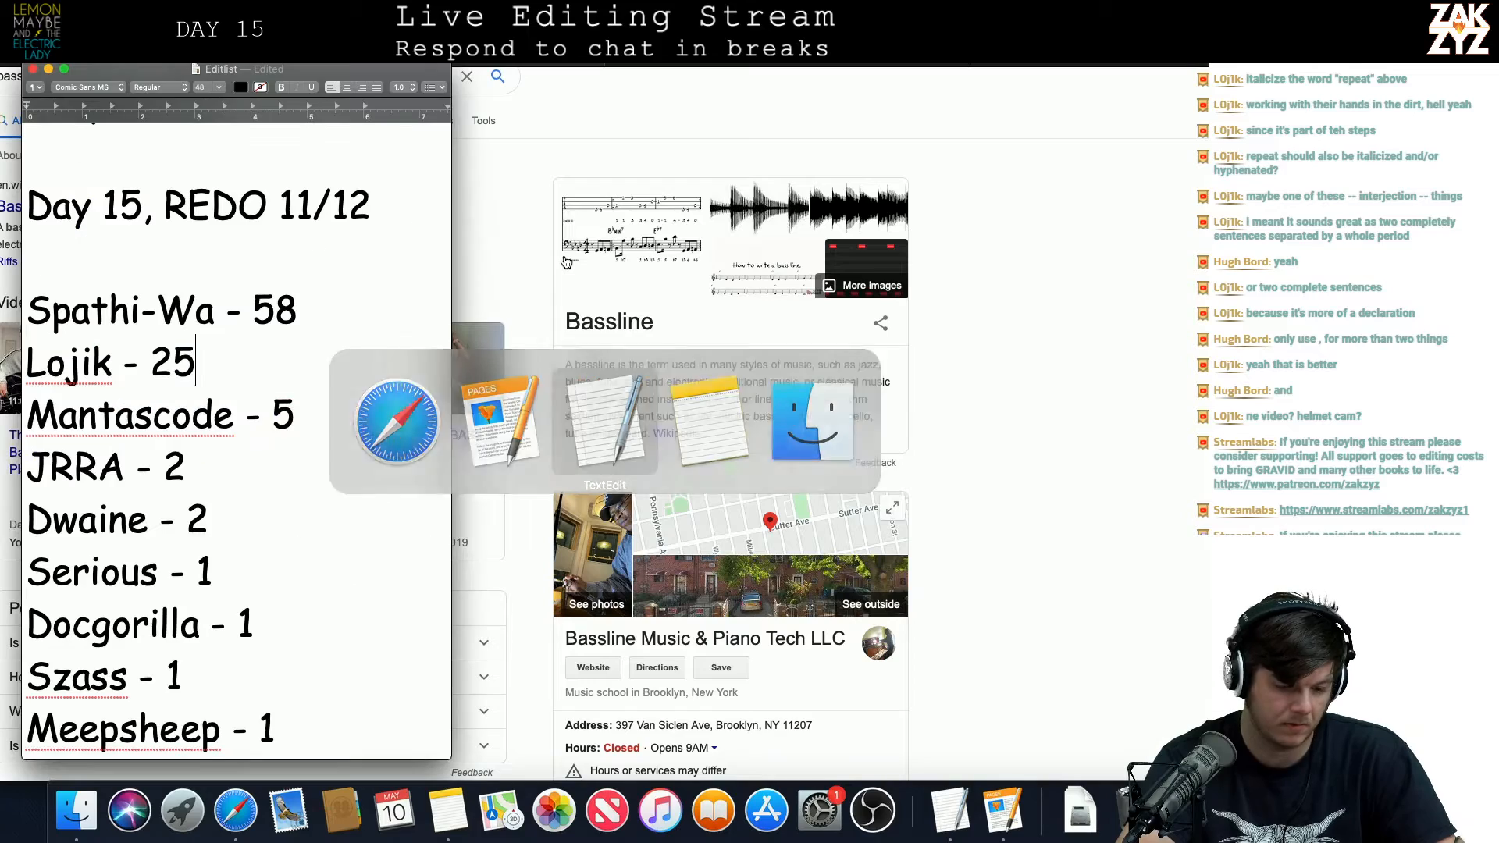
pyautogui.press('BackSpace')
pyautogui.write('6')
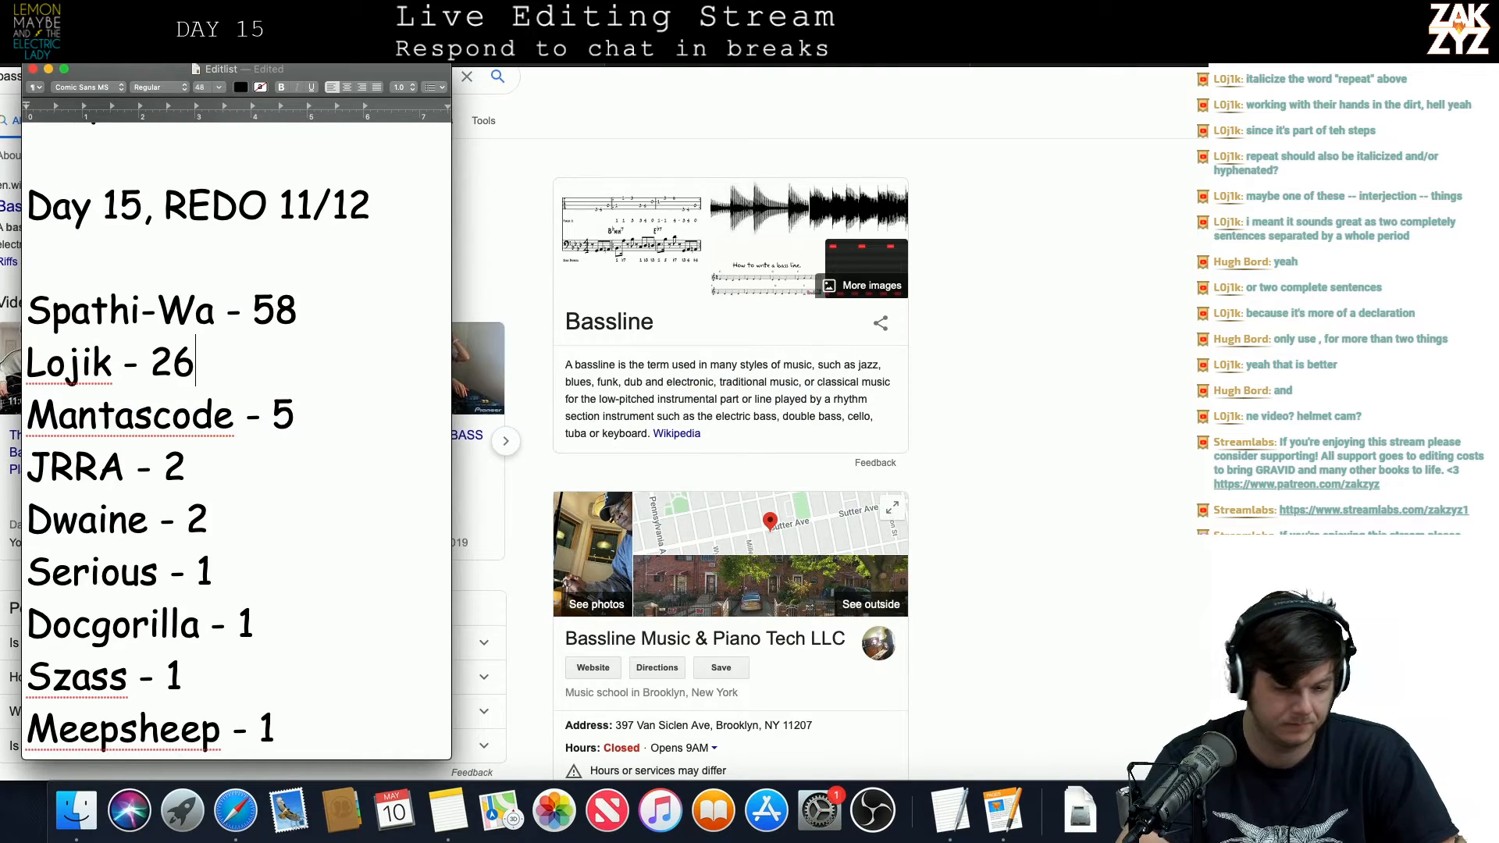
# Step: Switch back to Pages and replace the comma after "he mumbles" with a period
pyautogui.press('super+Tab')
pyautogui.press('super+Tab')
pyautogui.press('super+Tab')
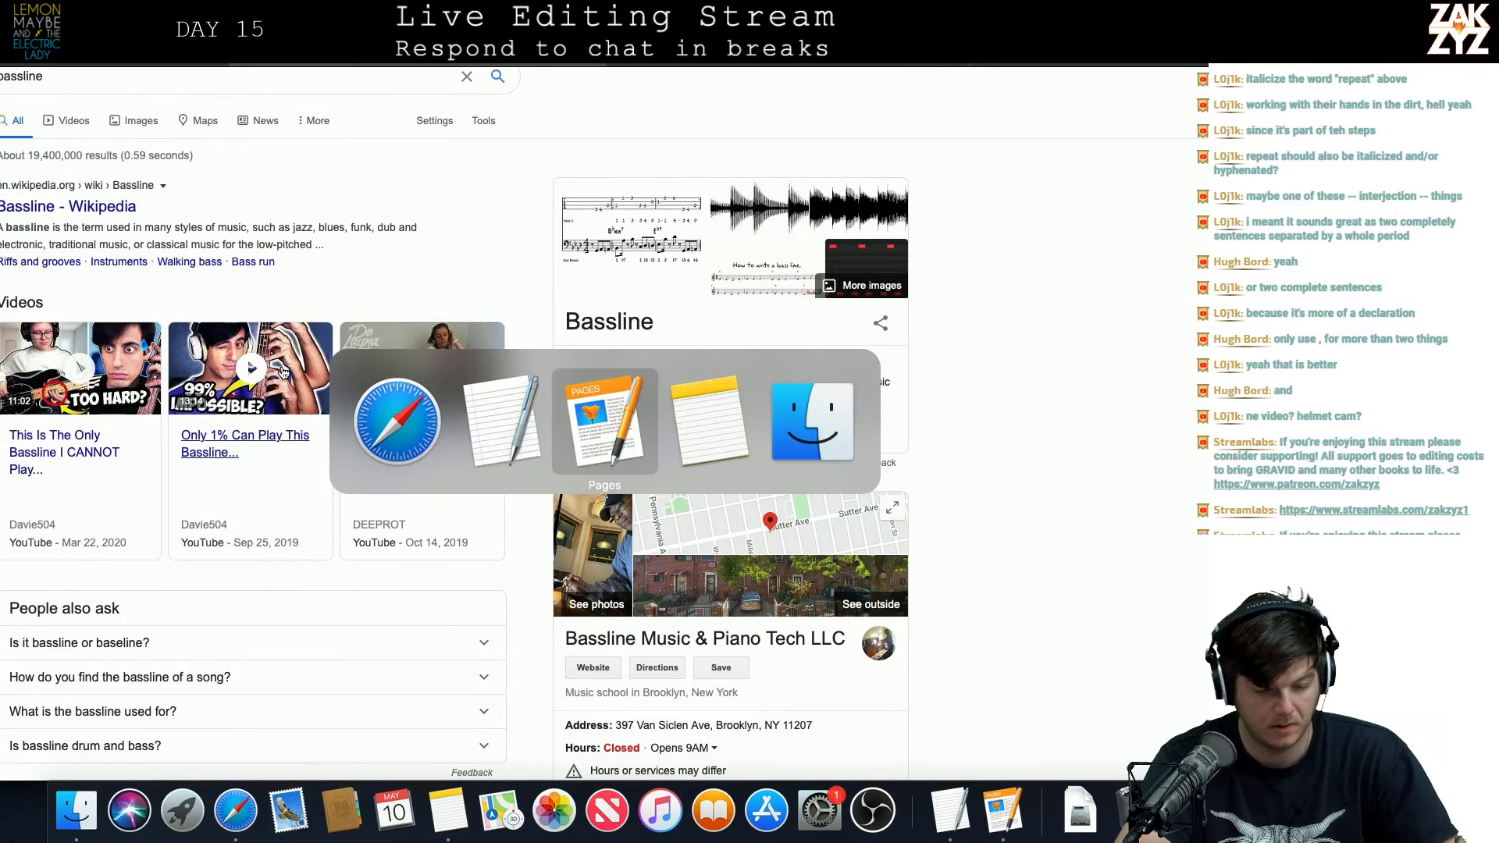
pyautogui.scroll(-2, 499, 469)
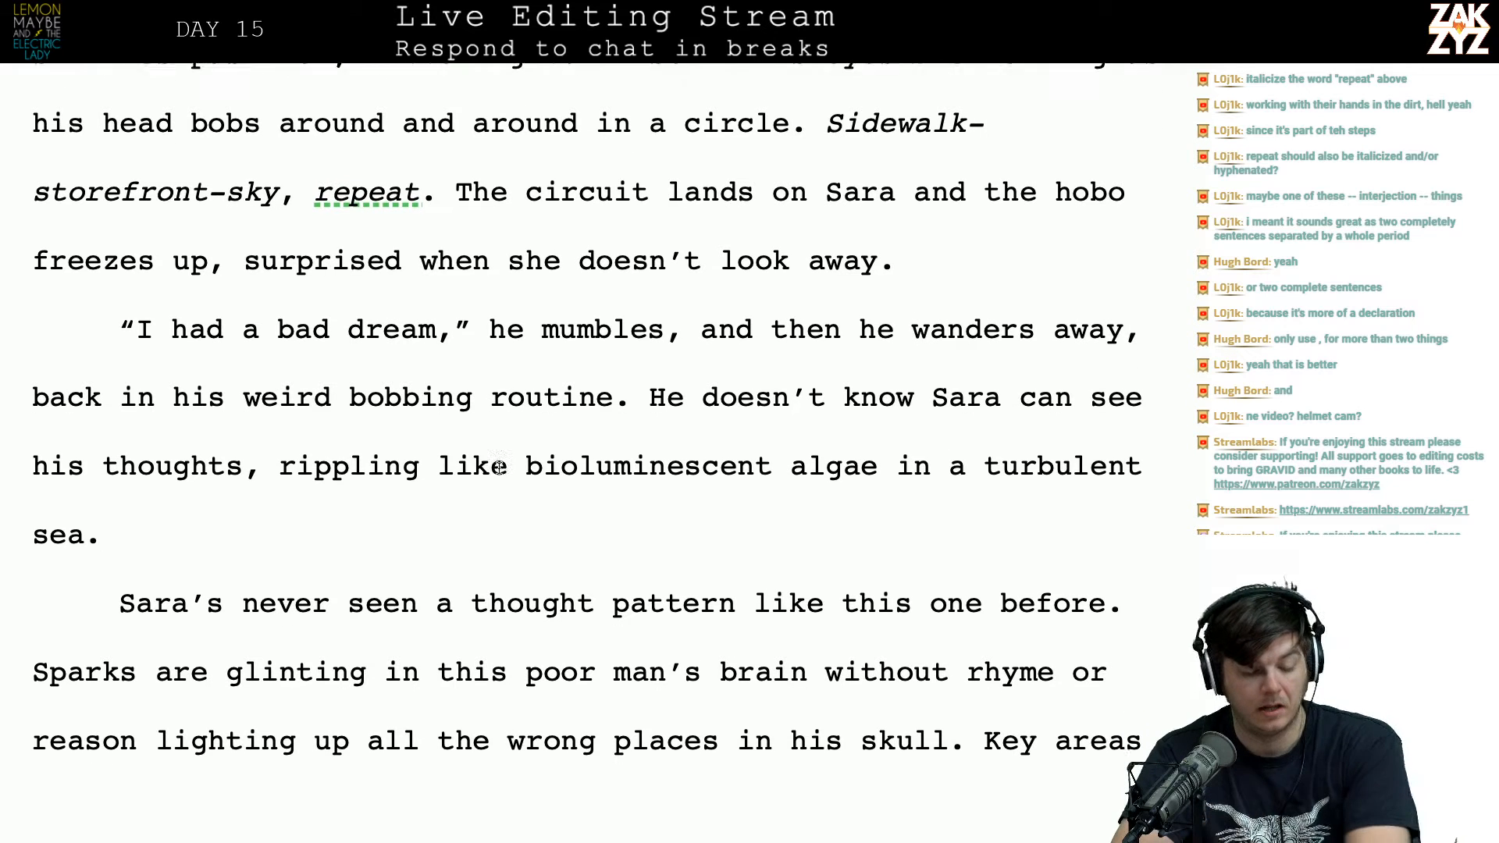
pyautogui.scroll(-1, 499, 468)
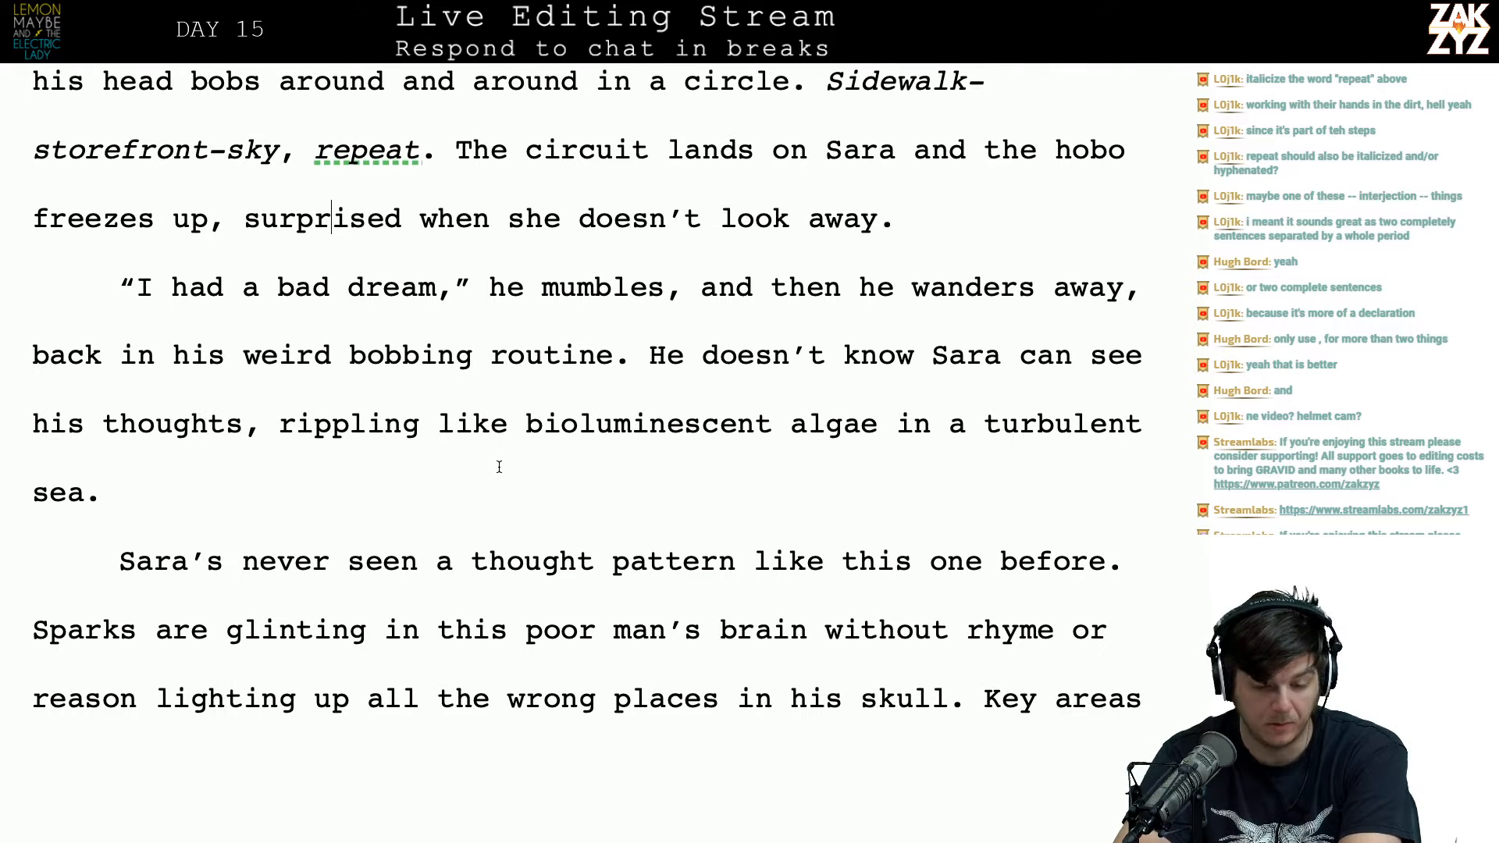
pyautogui.click(666, 293)
pyautogui.press('Right')
pyautogui.press('BackSpace')
pyautogui.write('.')
# Step: Insert "His eyes meet Sara's for an instant and then they shy away." after "he mumbles."
pyautogui.write('Hi')
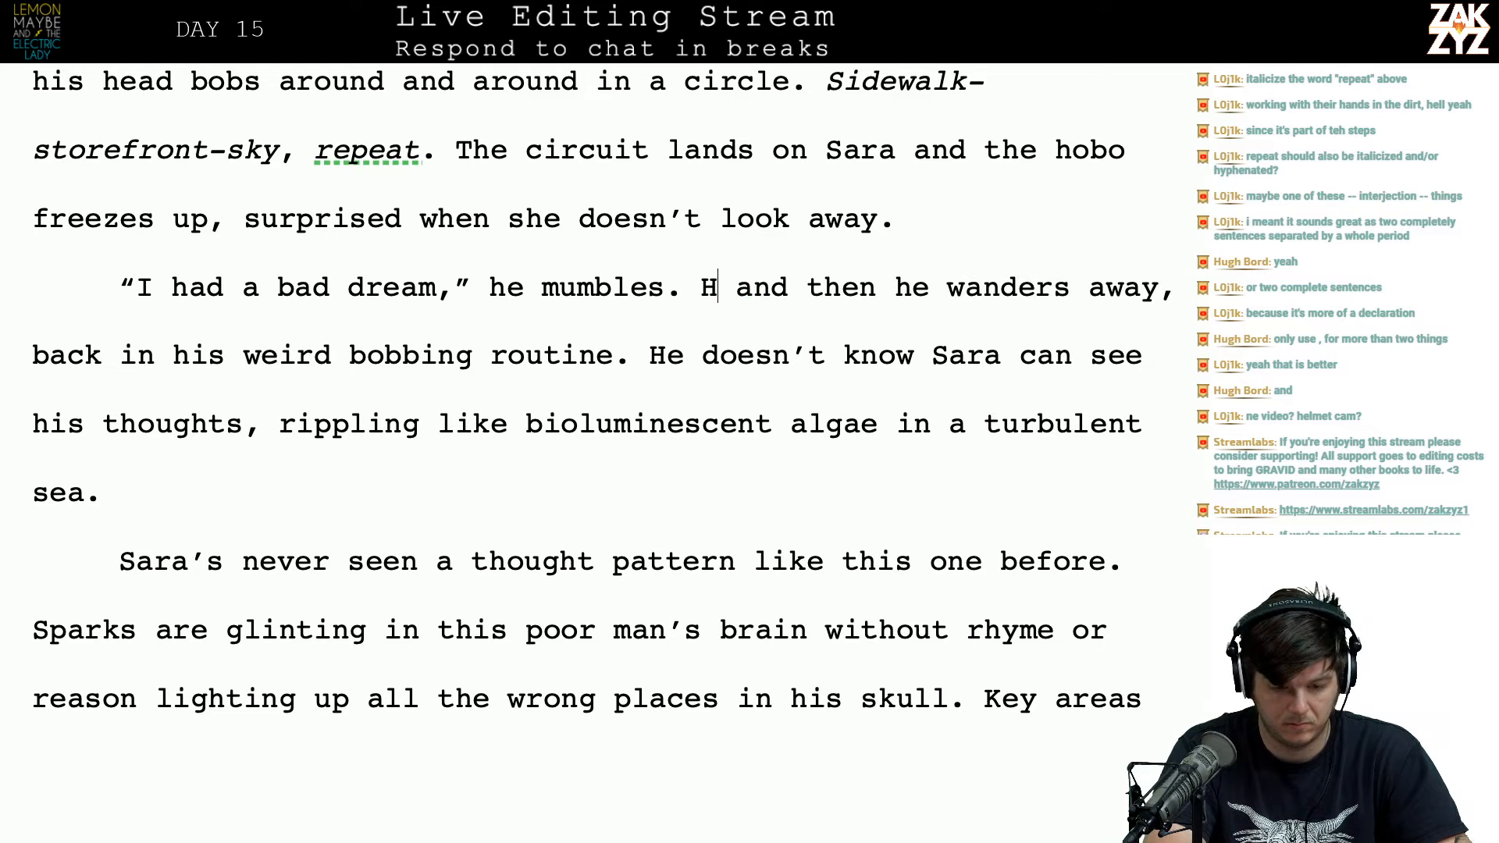
pyautogui.write('s eyes meet')
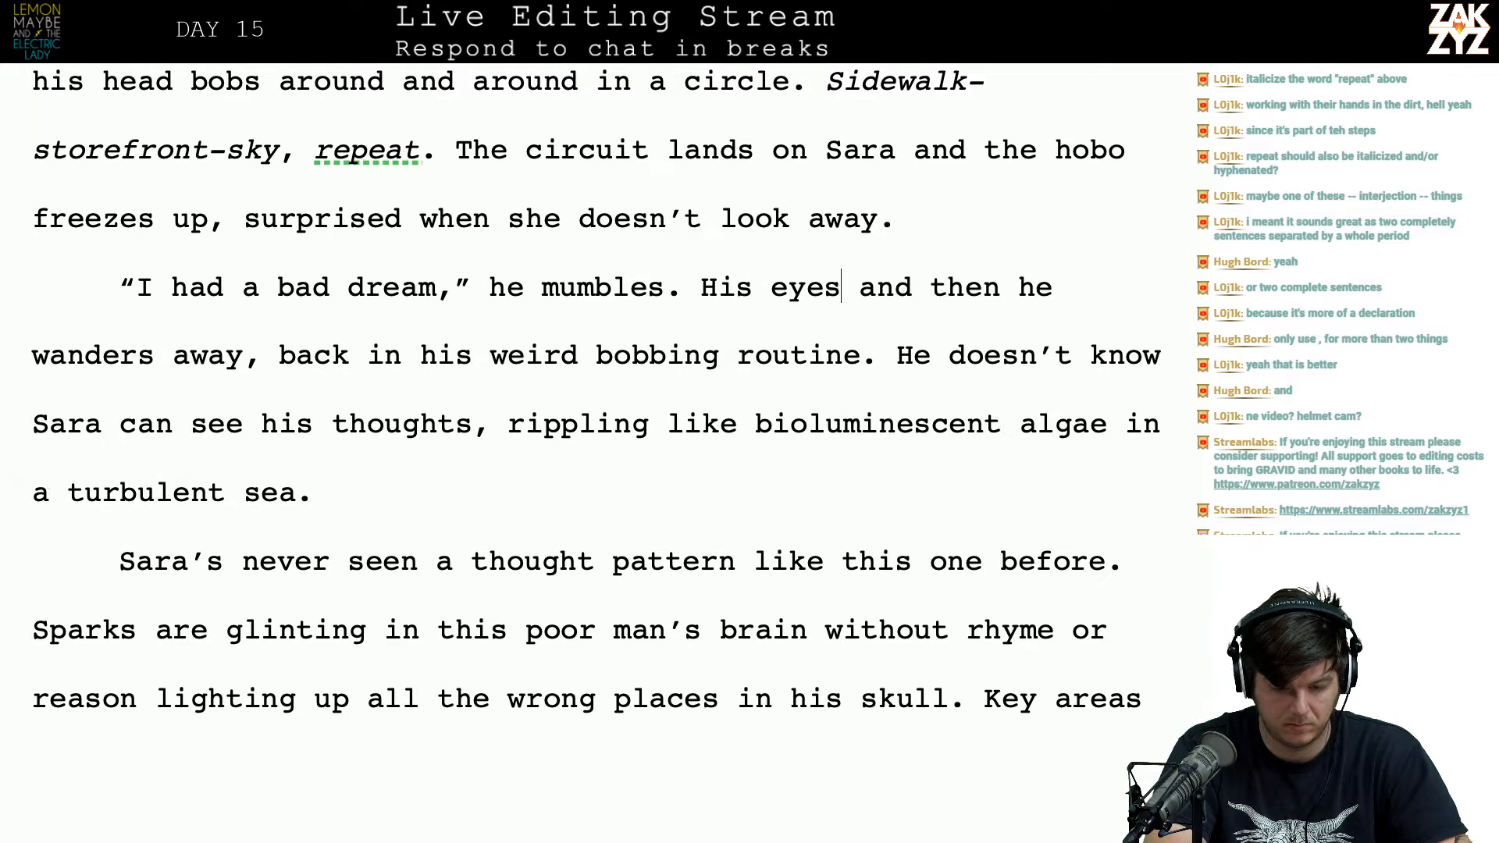
pyautogui.write(" Sara's")
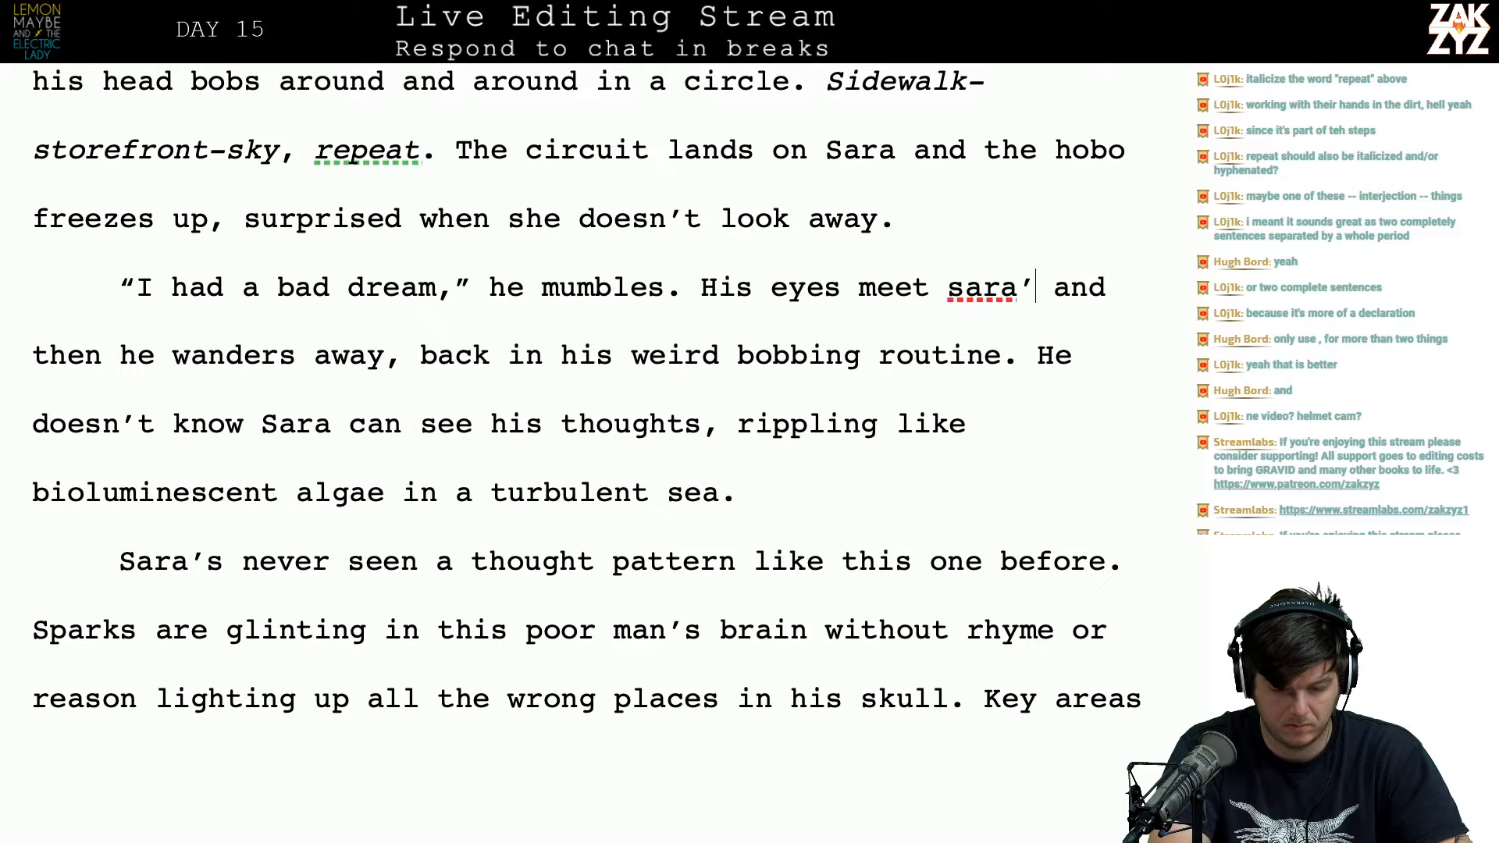
pyautogui.write(' for an')
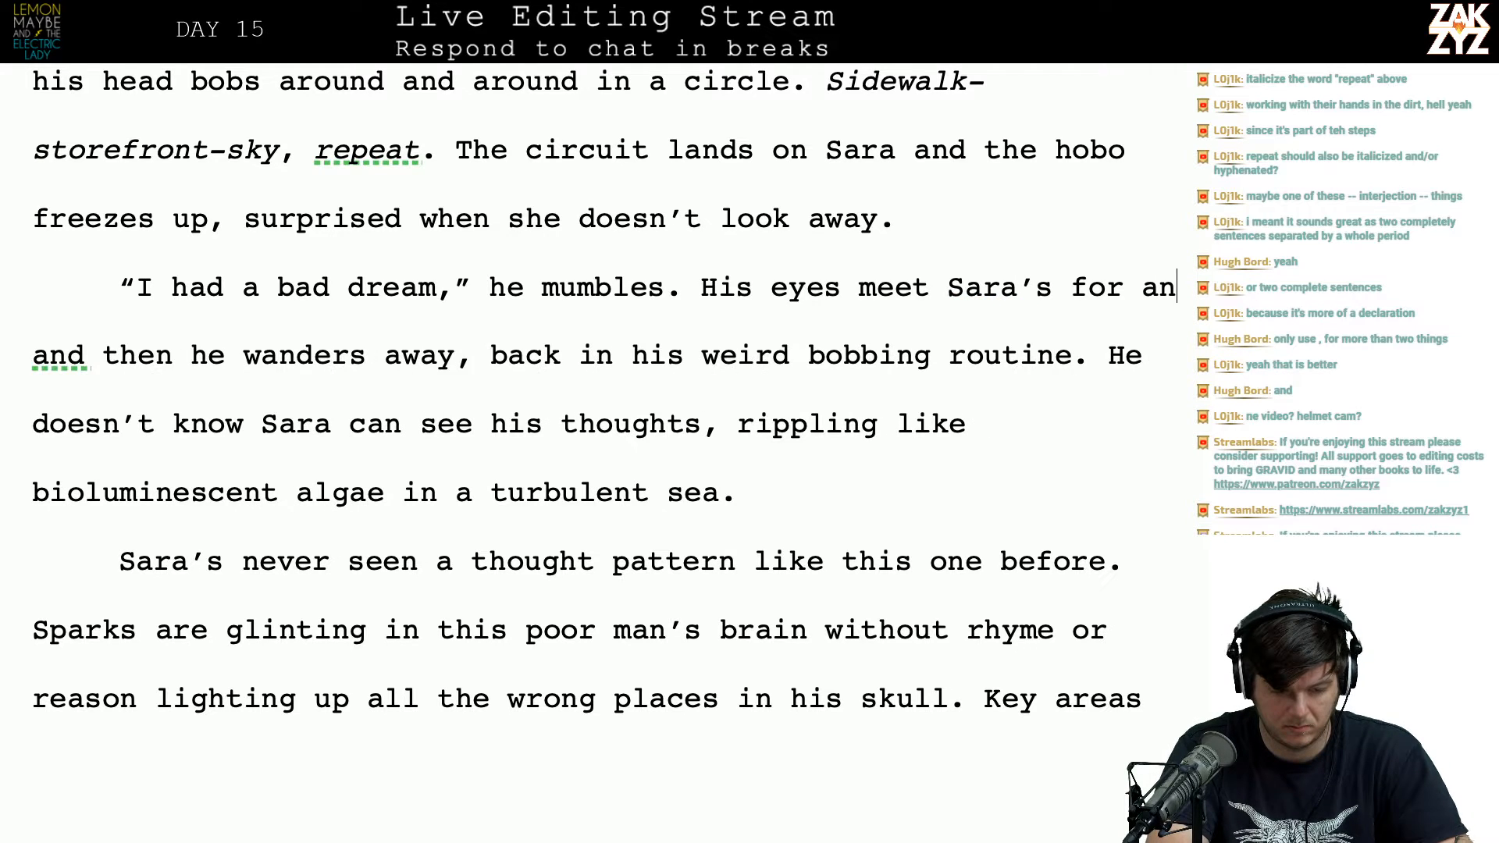
pyautogui.write(' instant and then they s')
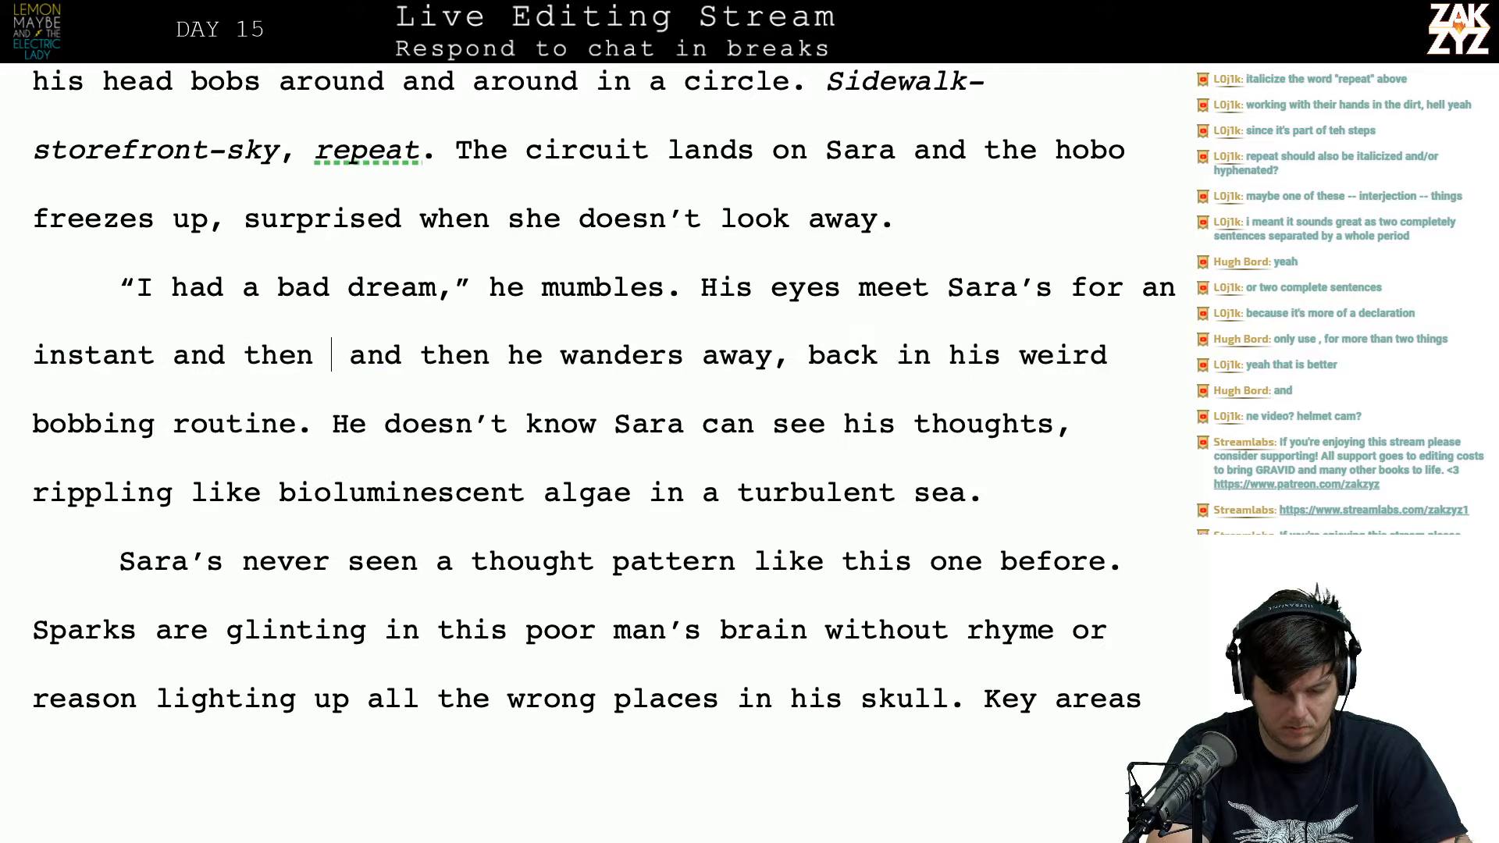
pyautogui.write('hy away.')
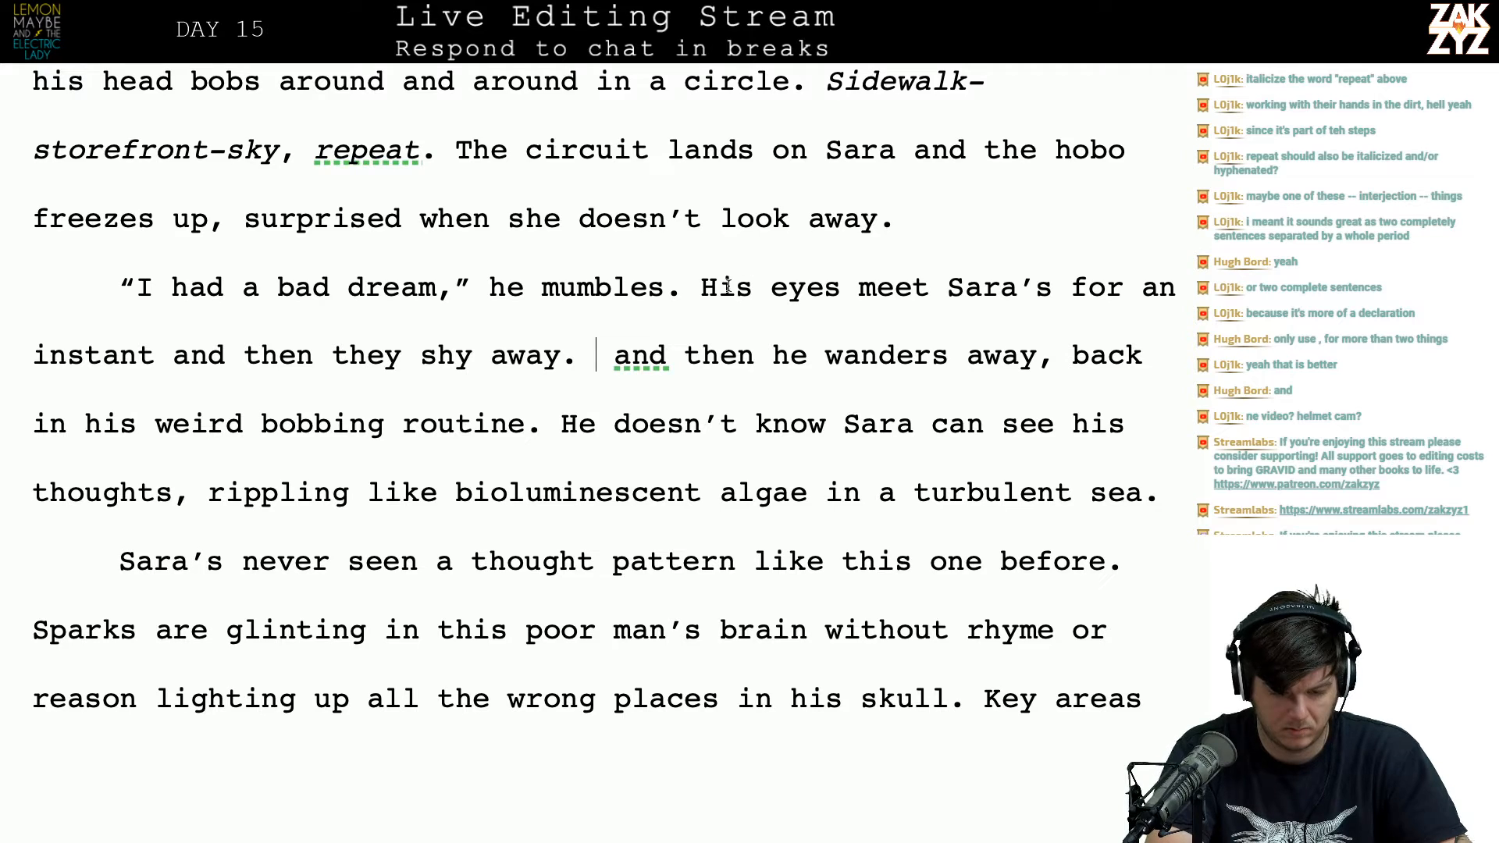
# Step: Break the paragraph before "His eyes meet Sara's" and return to the end of the "he mumbles." line
pyautogui.press('Left')
pyautogui.press('Left')
pyautogui.press('Return')
pyautogui.press('Left')
# Step: Write an alternative sentence opening after "he mumbles.": "His eyes lock on Sara's for"
pyautogui.write('His ')
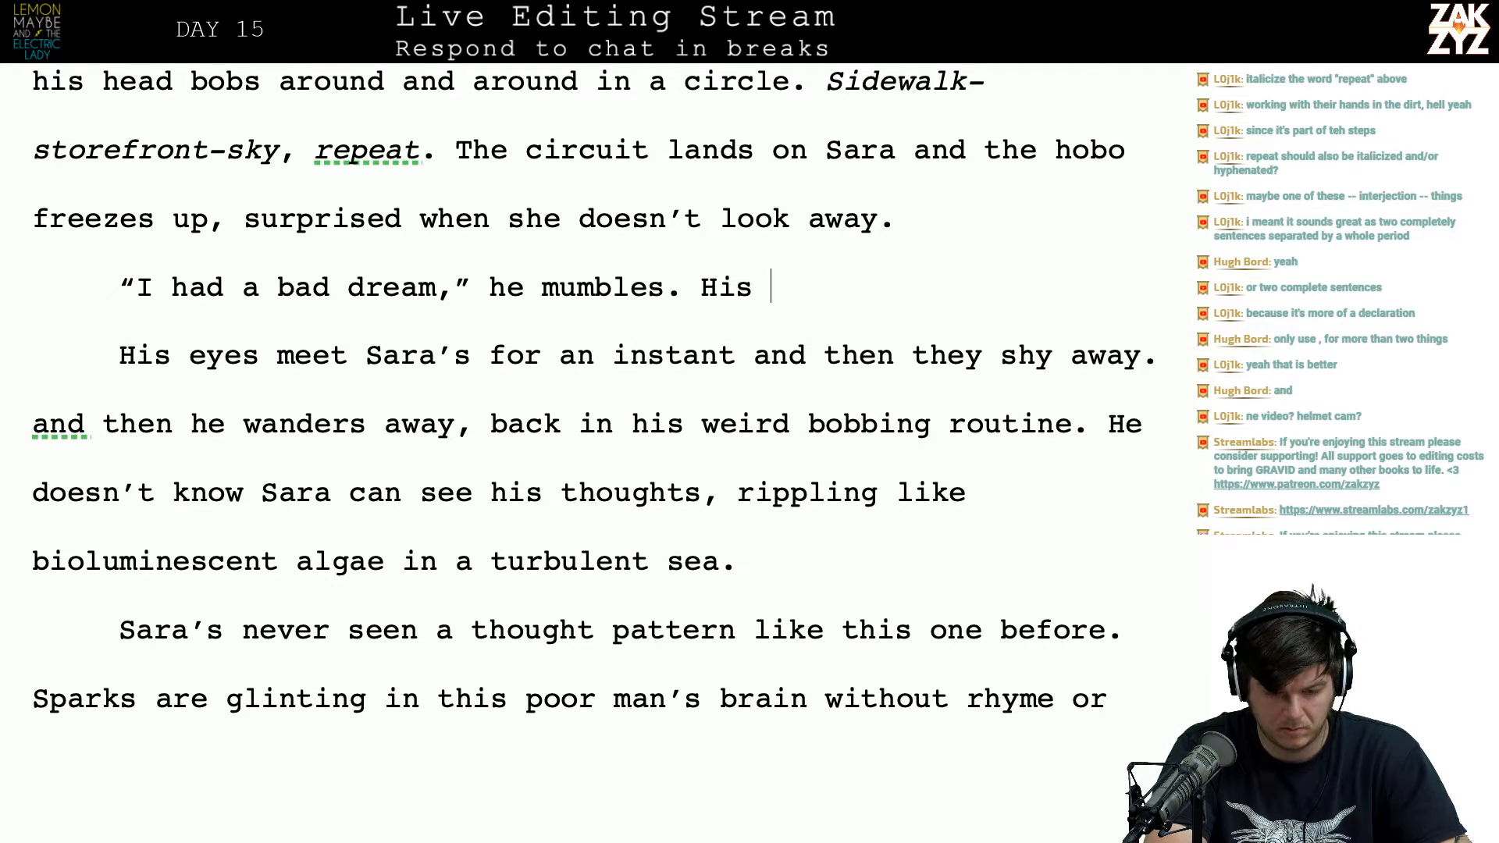
pyautogui.write('eyes lock')
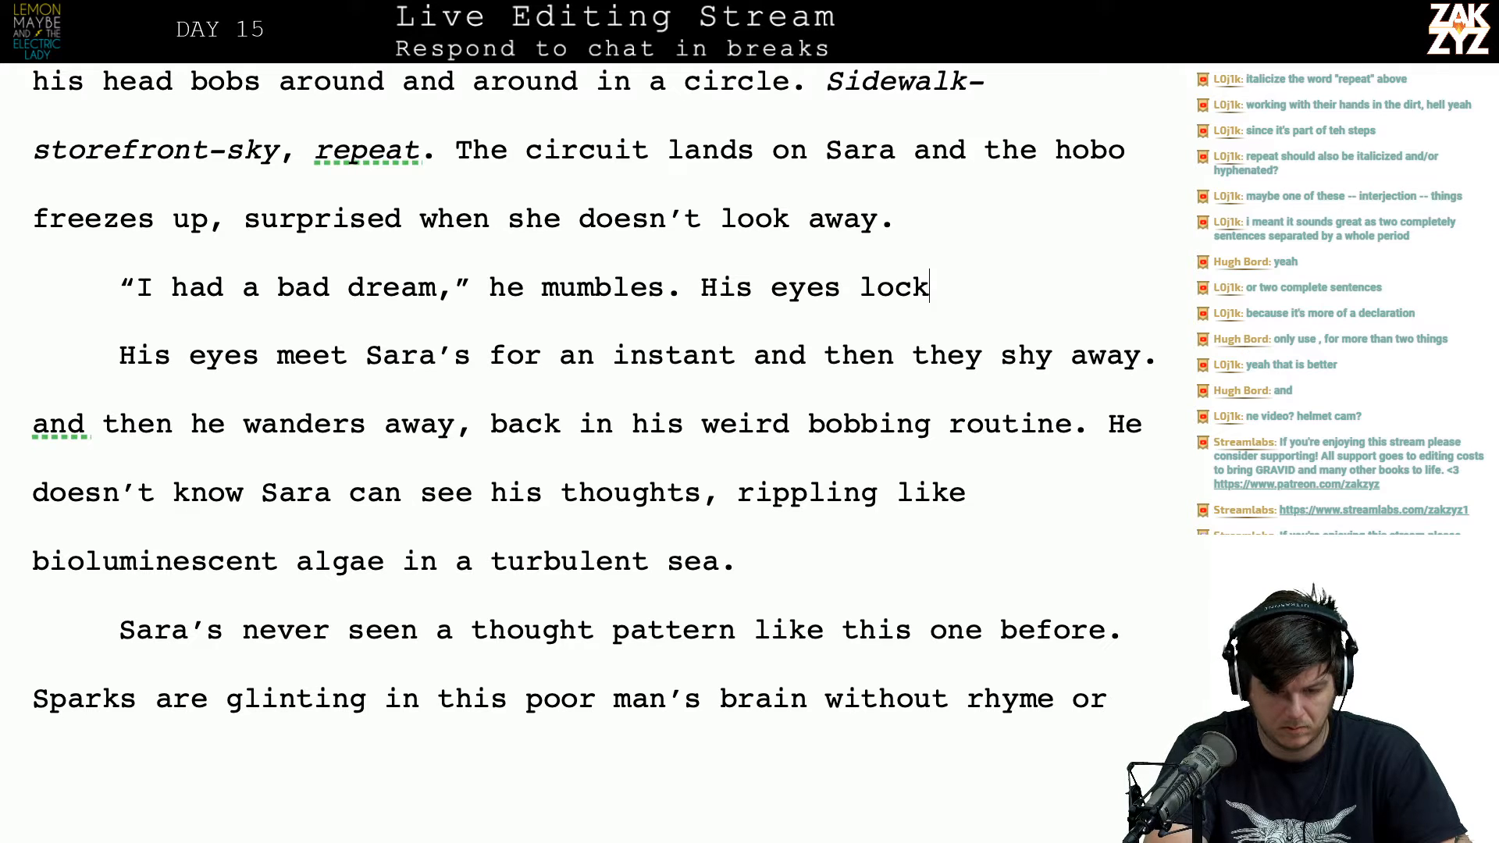
pyautogui.write(" on sara's")
pyautogui.press('BackSpace')
pyautogui.press('BackSpace')
pyautogui.press('BackSpace')
pyautogui.press('BackSpace')
pyautogui.press('BackSpace')
pyautogui.press('BackSpace')
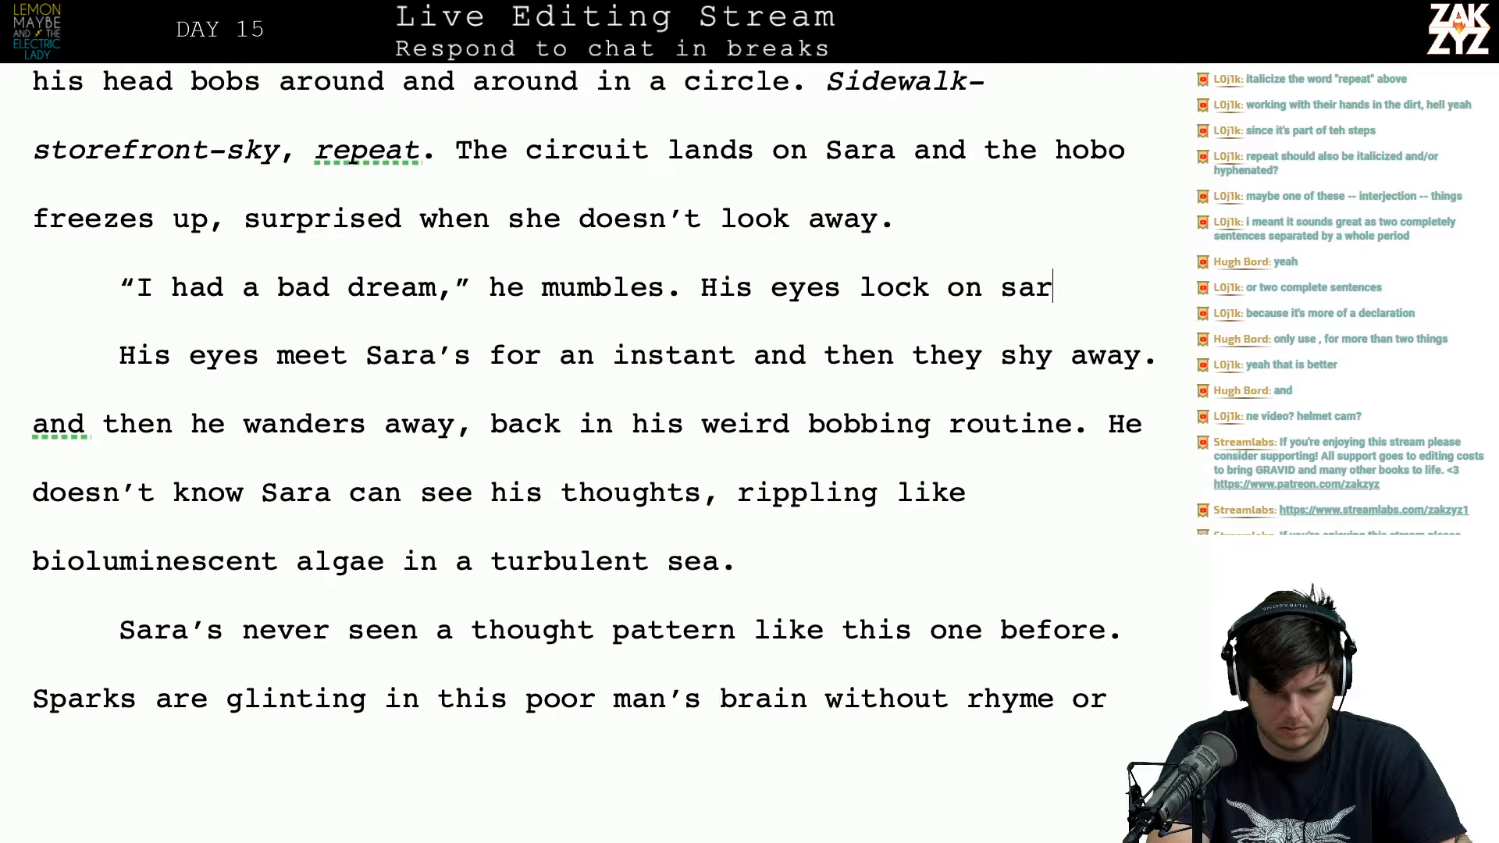
pyautogui.write("Sara's for a")
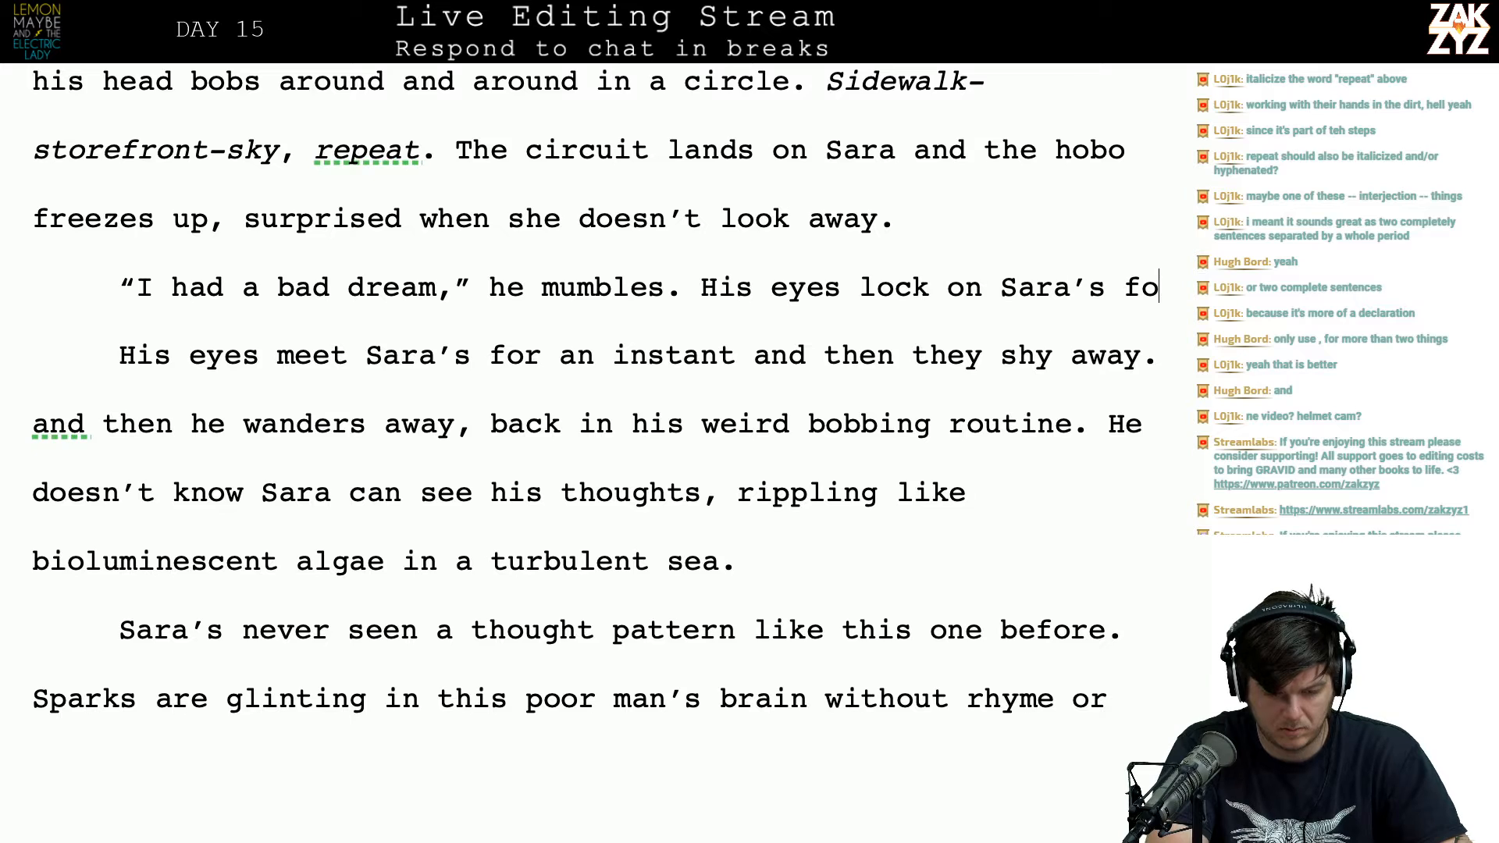
pyautogui.write('n')
pyautogui.press('BackSpace')
pyautogui.press('BackSpace')
pyautogui.press('BackSpace')
pyautogui.press('BackSpace')
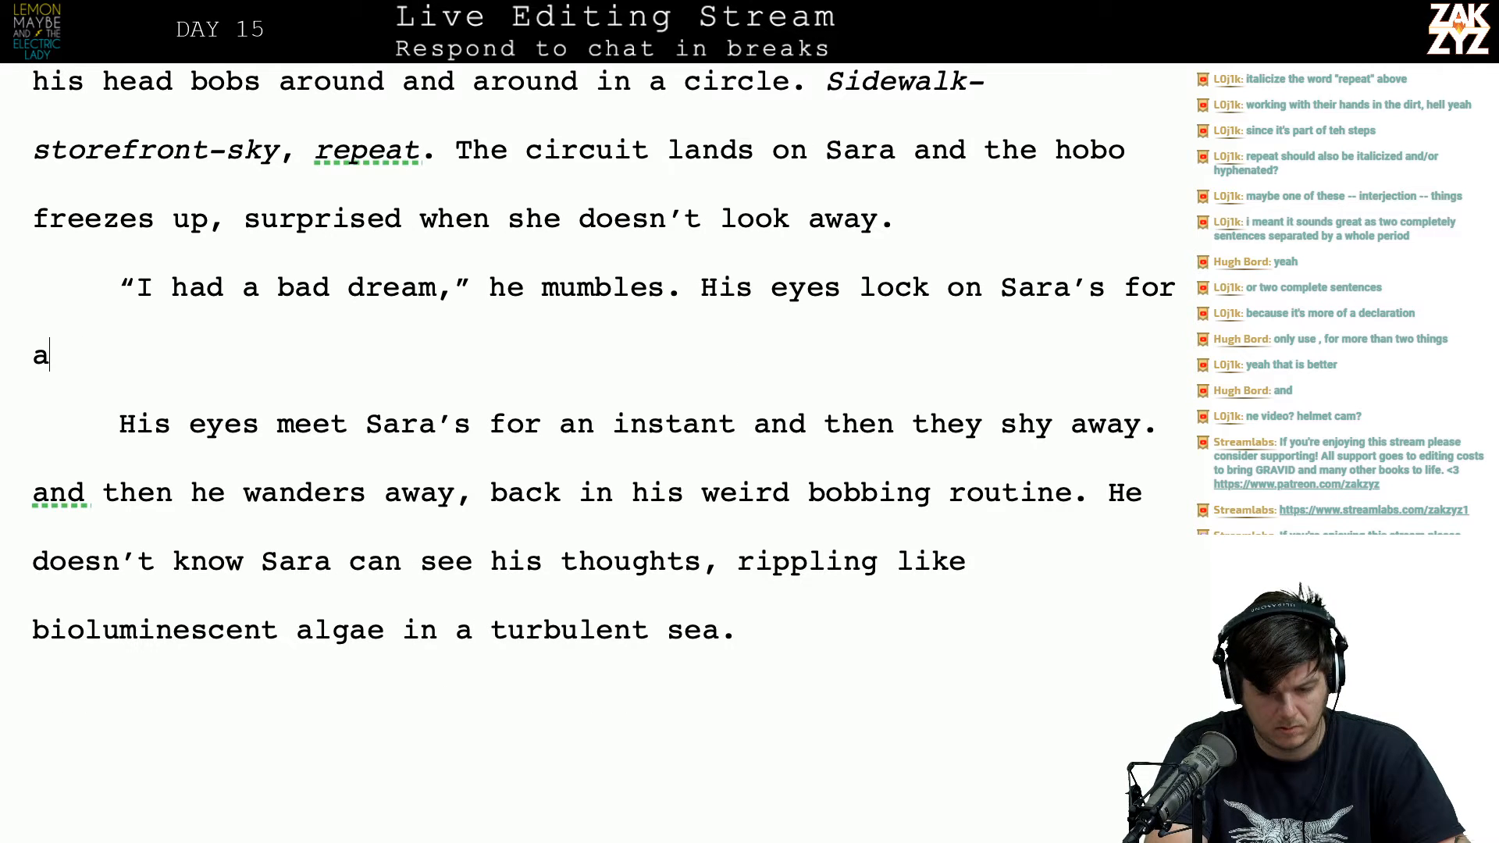
# Step: Continue the alternative sentence with "a few uncomfortable seconds and then"
pyautogui.write('a few ')
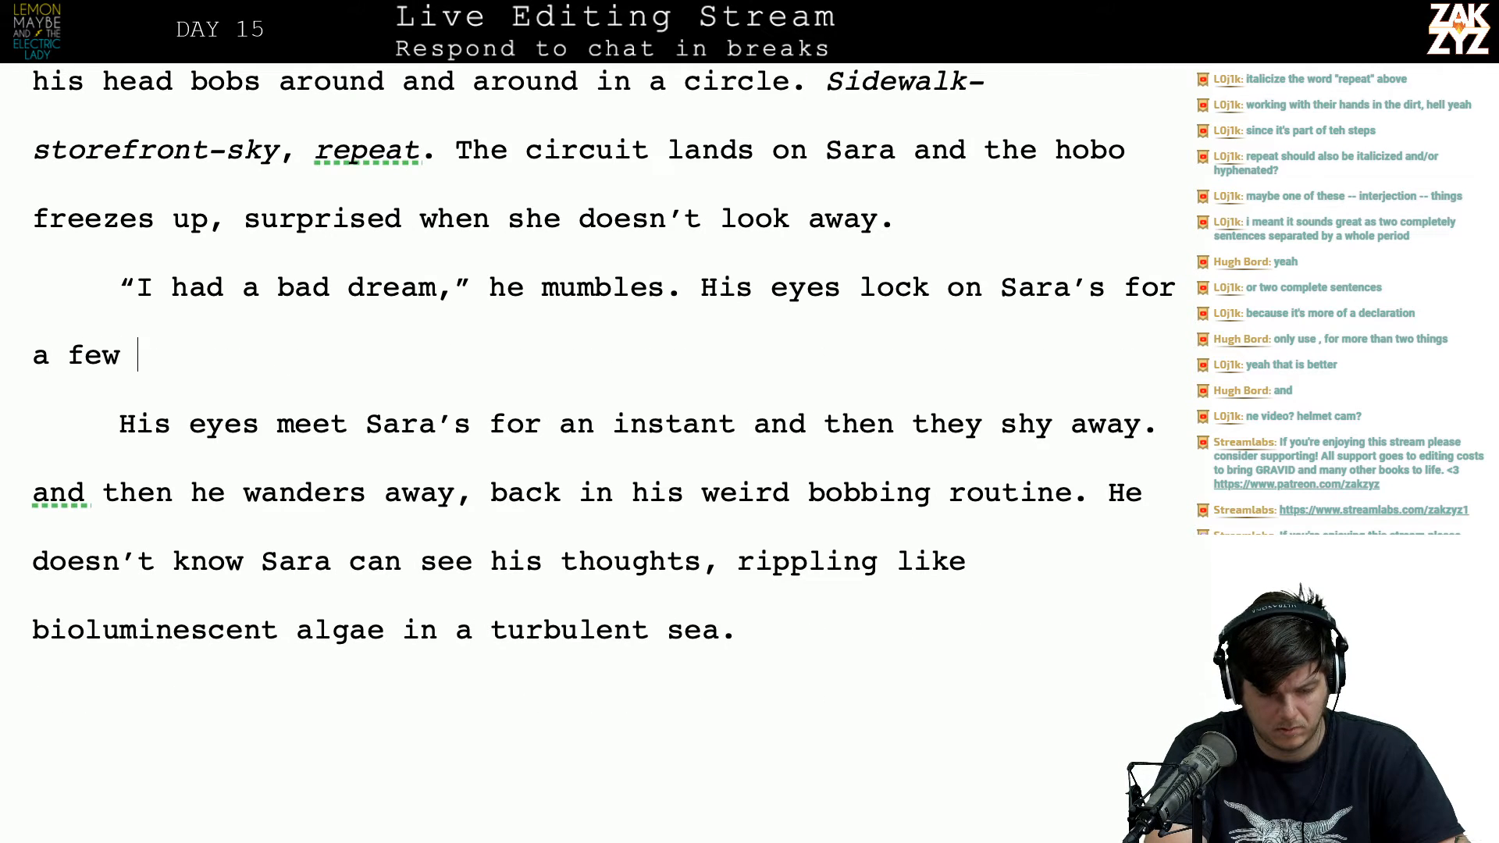
pyautogui.write('uncomfort')
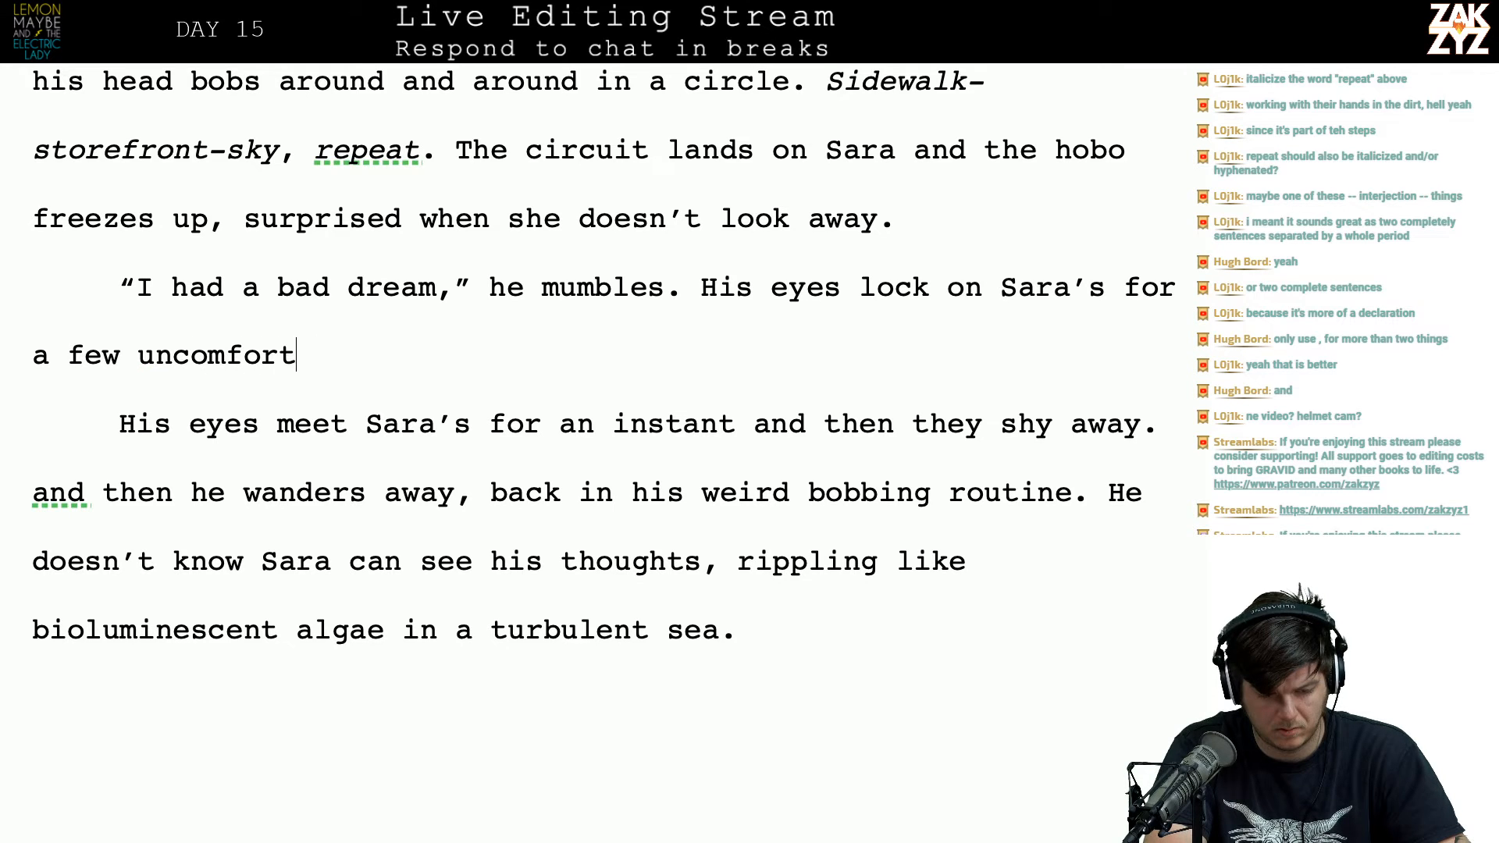
pyautogui.write('able seconds a')
pyautogui.press('BackSpace')
pyautogui.press('BackSpace')
pyautogui.write('s')
pyautogui.press('BackSpace')
pyautogui.press('BackSpace')
pyautogui.write('s')
pyautogui.press('BackSpace')
pyautogui.write('an')
pyautogui.press('BackSpace')
pyautogui.press('BackSpace')
pyautogui.press('BackSpace')
pyautogui.write('and then')
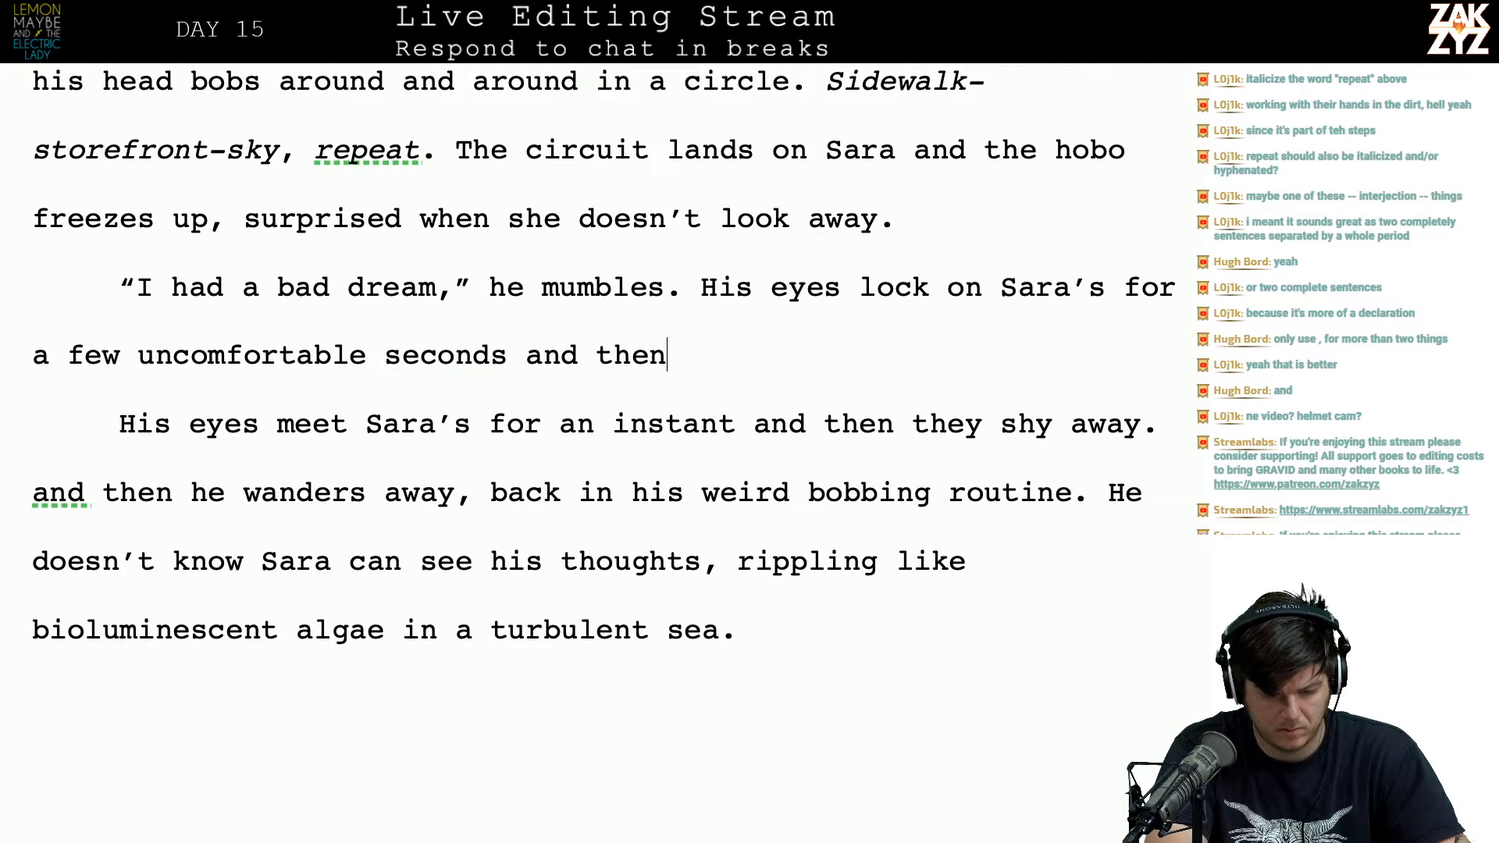
# Step: Extend the sentence after "and then" with "he shies away, back in his"
pyautogui.write(' he shies awa')
pyautogui.press('BackSpace')
pyautogui.press('BackSpace')
pyautogui.write('away, back in his')
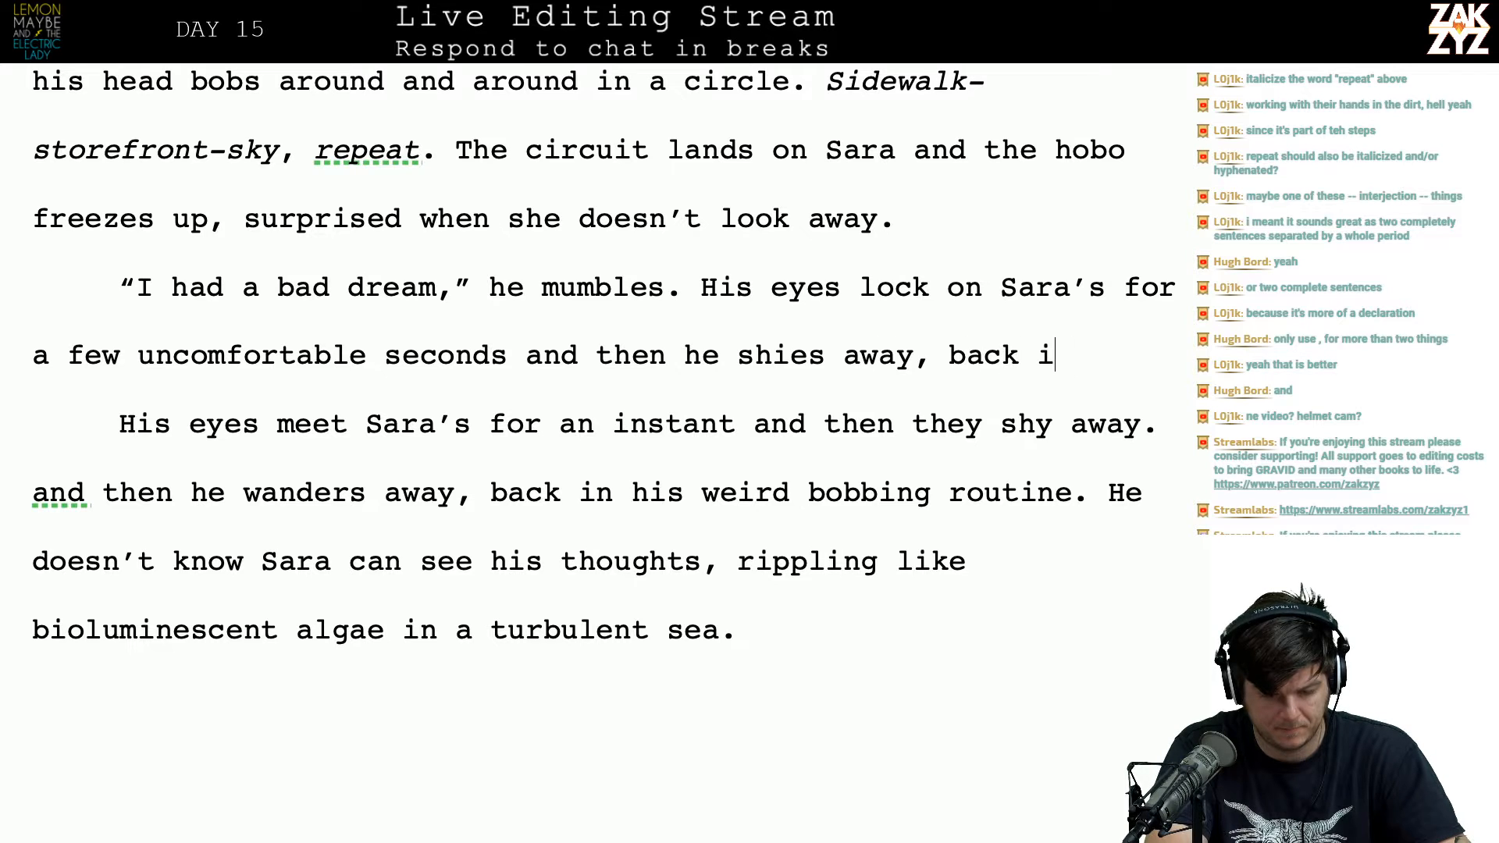
# Step: Delete the old text from "His eyes meet Sara's" through "back in his" so the new sentence runs straight into "weird bobbing routine."
pyautogui.hotkey('shift', 'Down')
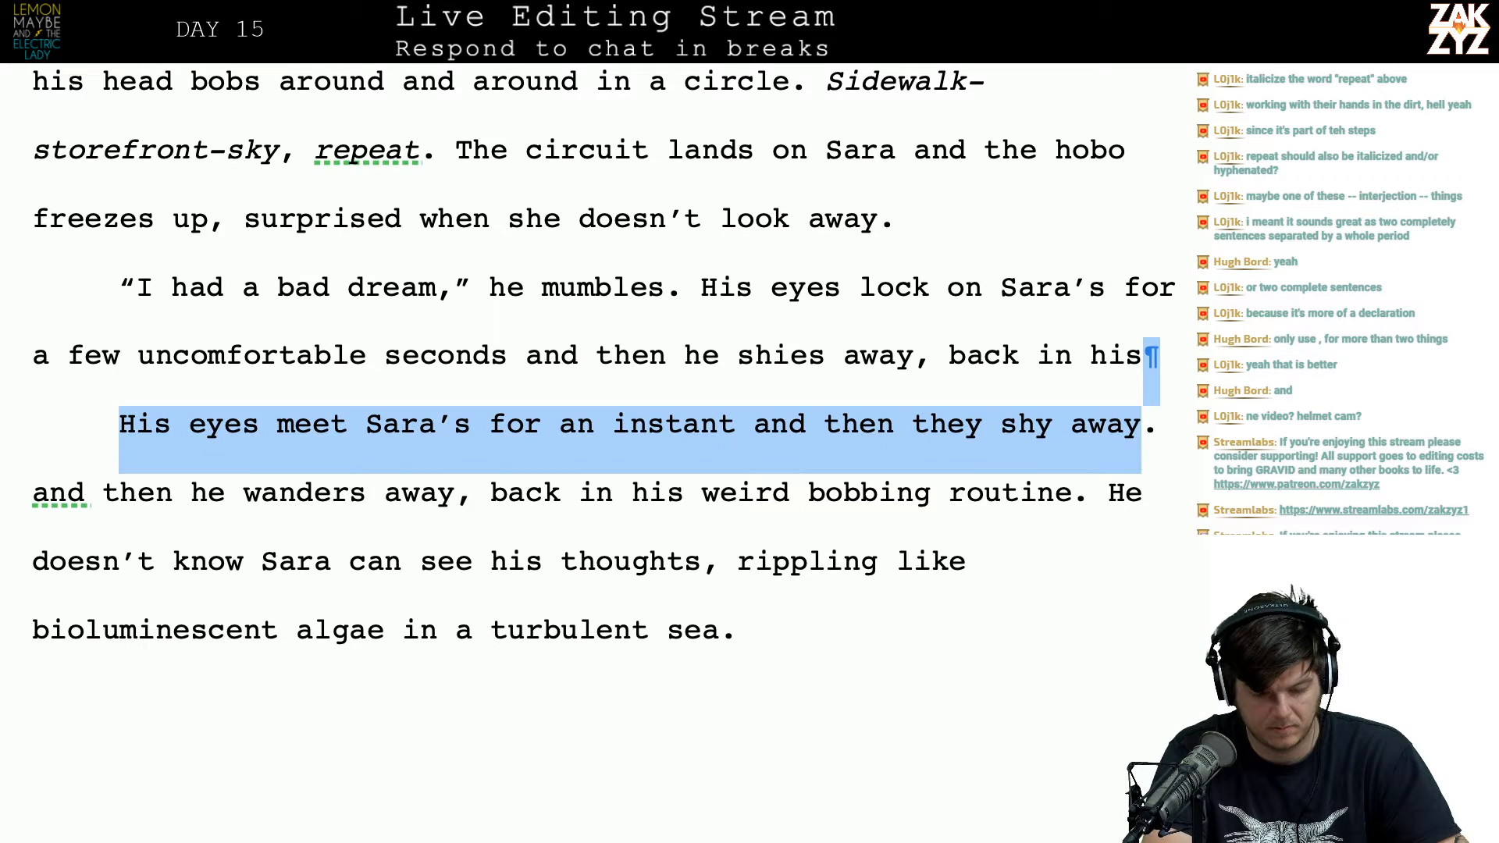
pyautogui.hotkey('shift', 'Right')
pyautogui.hotkey('shift', 'Right')
pyautogui.hotkey('shift', 'Down')
pyautogui.hotkey('shift', 'Down')
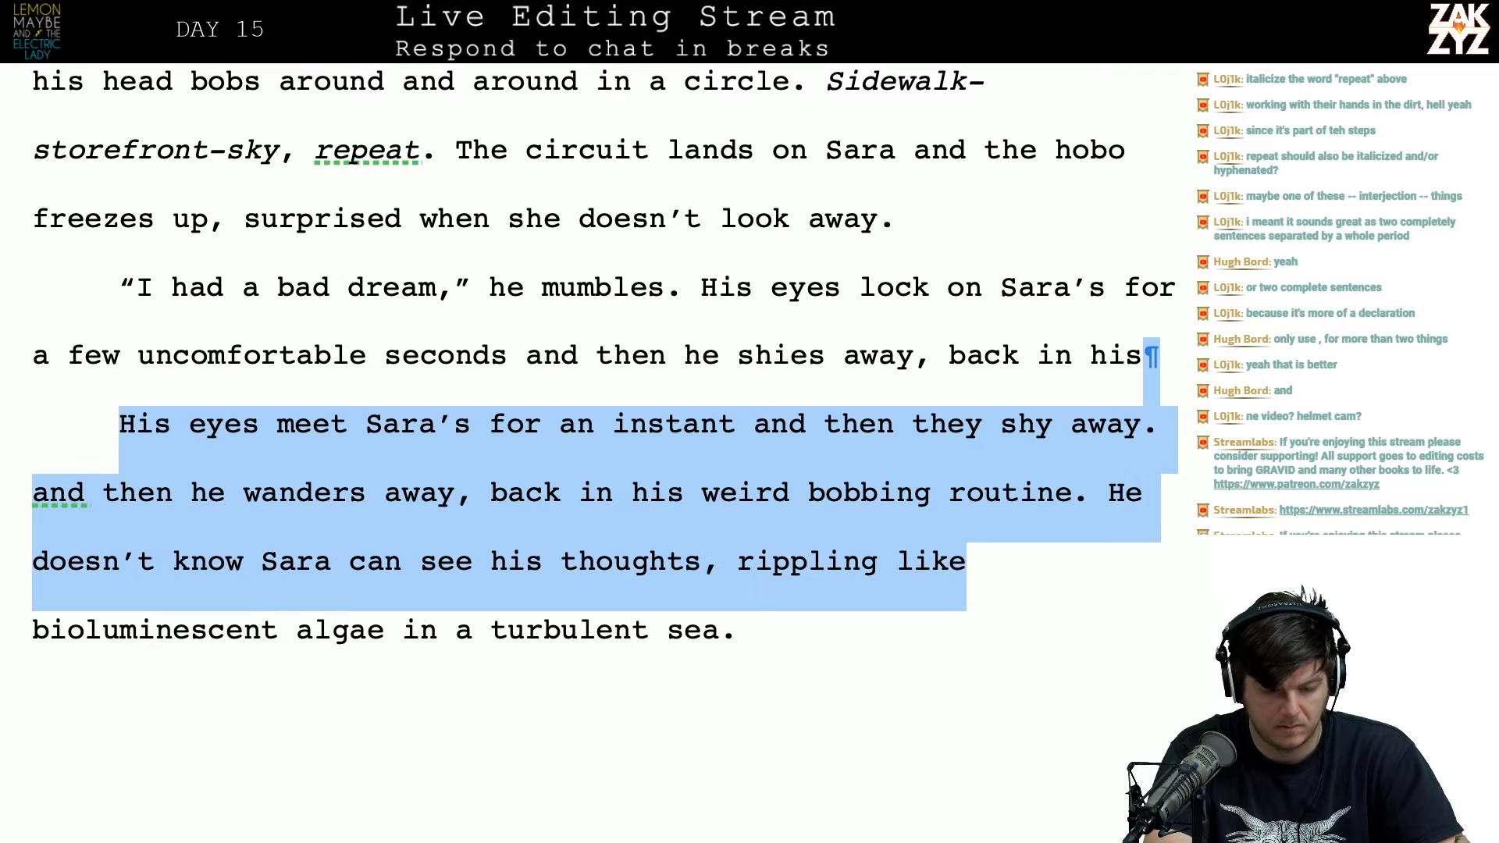
pyautogui.hotkey('shift', 'Up')
pyautogui.hotkey('shift', 'Up')
pyautogui.hotkey('shift', 'Right')
pyautogui.hotkey('shift', 'Right')
pyautogui.hotkey('shift', 'Right')
pyautogui.hotkey('shift', 'Right')
pyautogui.hotkey('shift', 'Right')
pyautogui.hotkey('shift', 'Right')
pyautogui.hotkey('shift', 'Right')
pyautogui.hotkey('shift', 'Right')
pyautogui.hotkey('shift', 'Right')
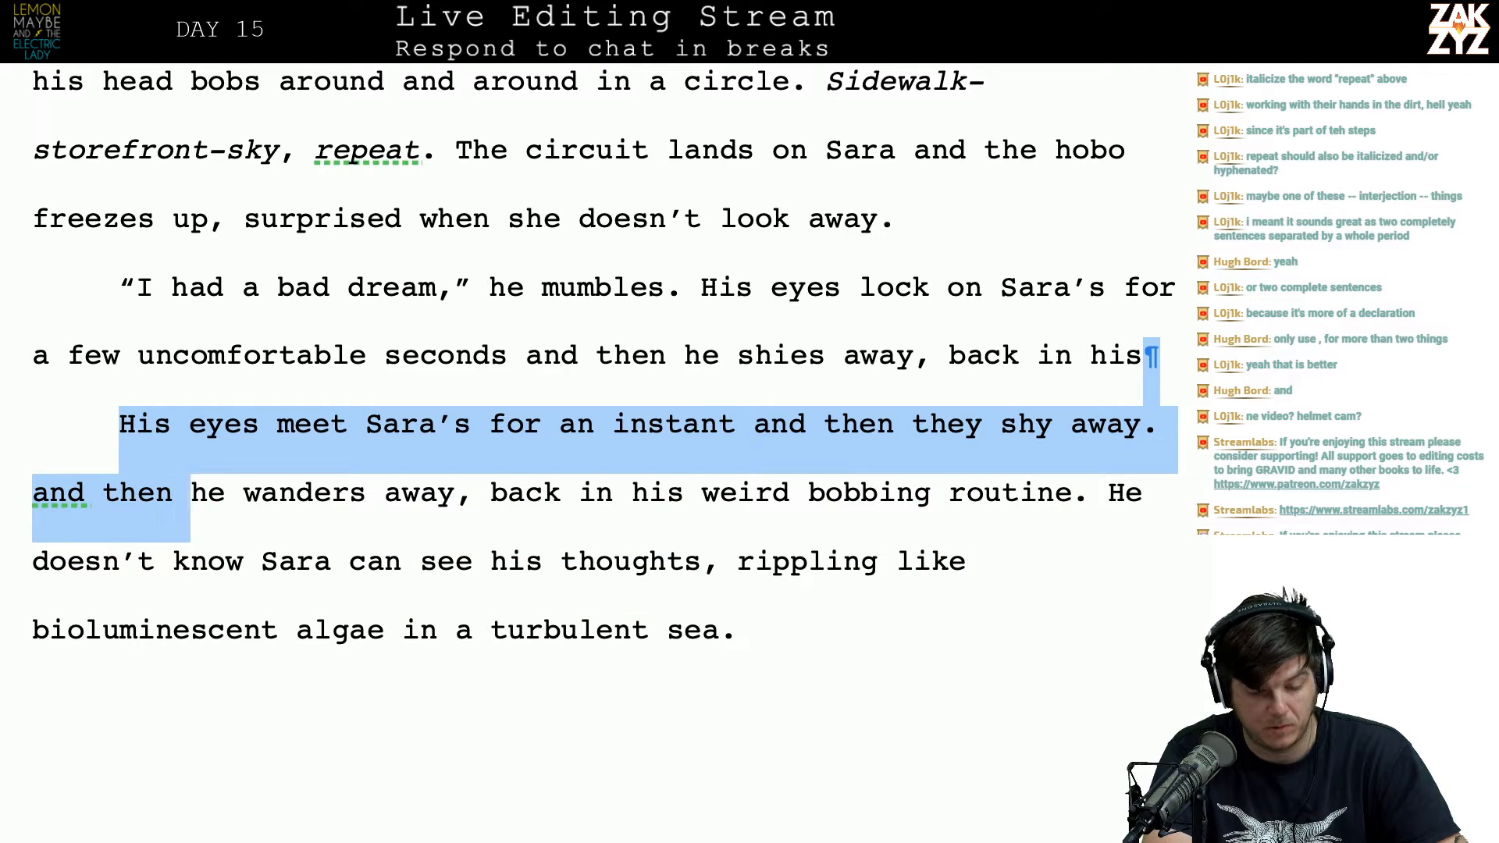
pyautogui.hotkey('shift', 'Right')
pyautogui.hotkey('shift', 'Right')
pyautogui.hotkey('shift', 'Right')
pyautogui.hotkey('shift', 'Right')
pyautogui.hotkey('shift', 'Right')
pyautogui.hotkey('shift', 'Right')
pyautogui.hotkey('shift', 'Right')
pyautogui.hotkey('shift', 'Right')
pyautogui.hotkey('shift', 'Right')
pyautogui.hotkey('shift', 'Right')
pyautogui.hotkey('shift', 'Right')
pyautogui.hotkey('shift', 'Right')
pyautogui.hotkey('shift', 'Right')
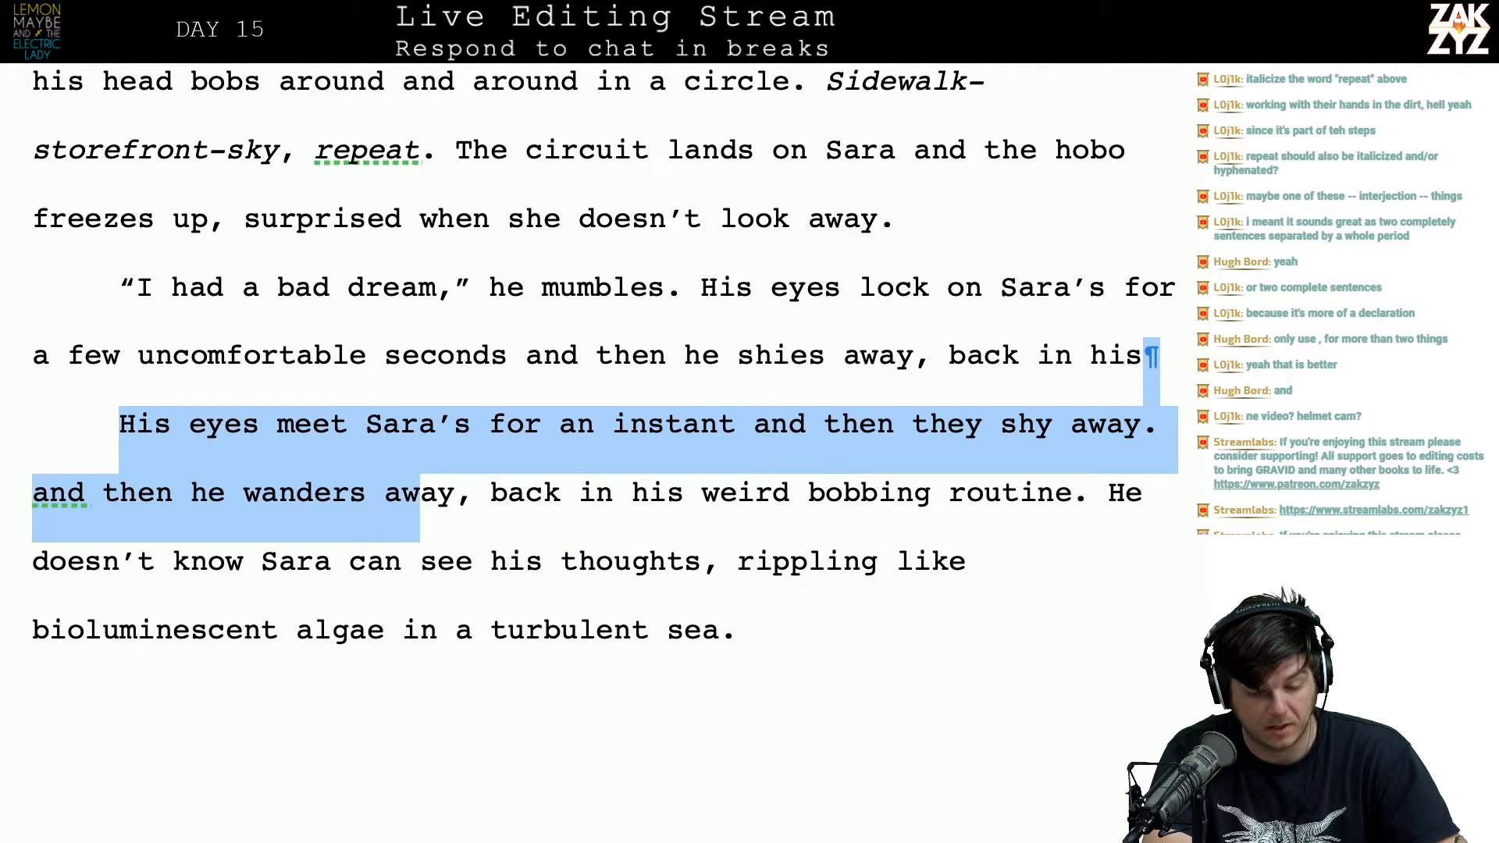
pyautogui.hotkey('shift', 'Right')
pyautogui.hotkey('shift', 'Right')
pyautogui.hotkey('shift', 'Right')
pyautogui.hotkey('shift', 'Right')
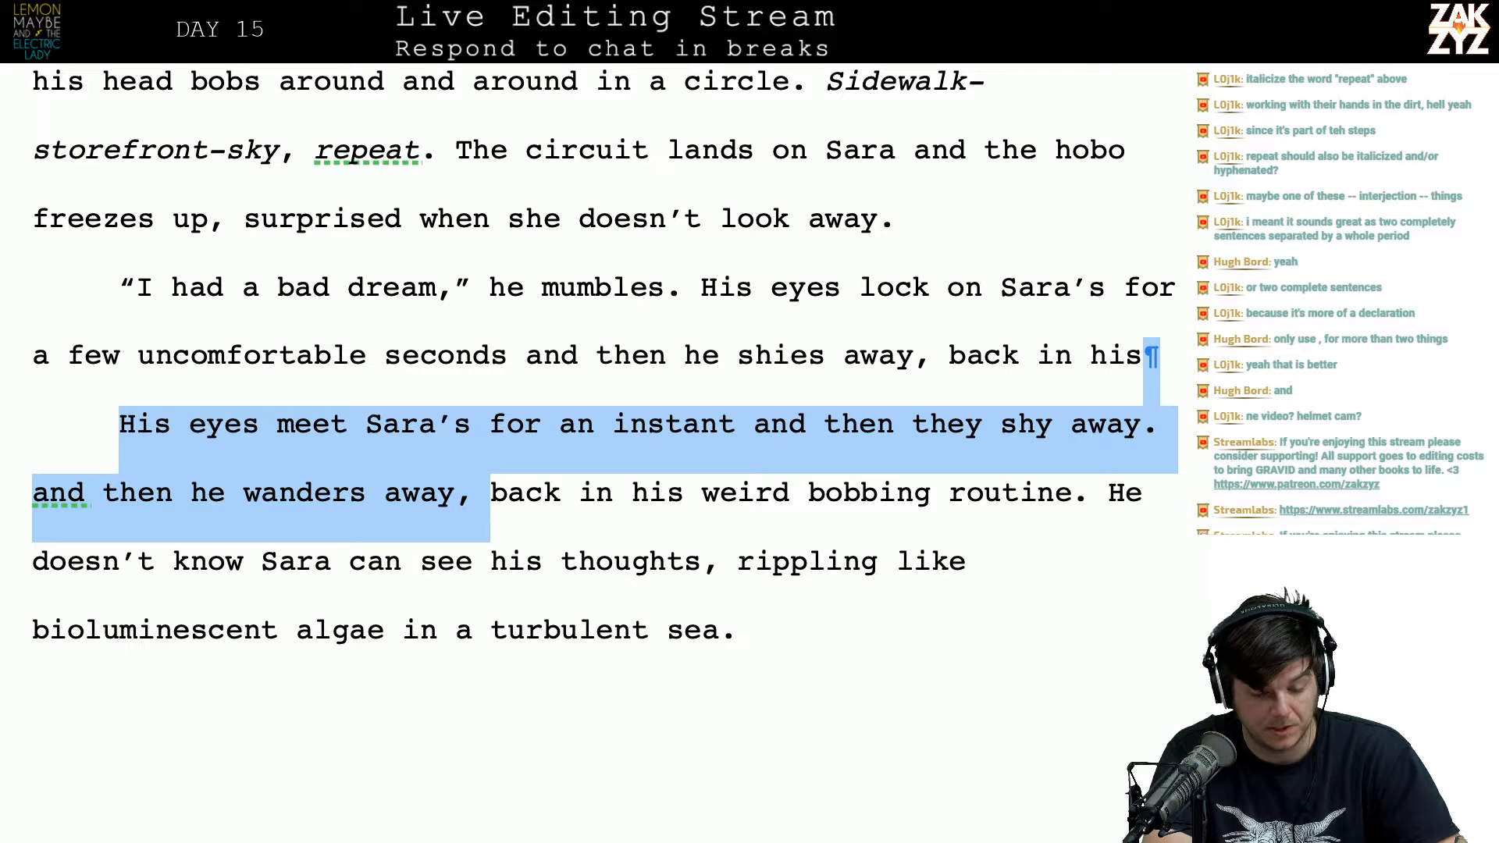
pyautogui.hotkey('shift', 'Right')
pyautogui.hotkey('shift', 'Right')
pyautogui.hotkey('shift', 'Right')
pyautogui.hotkey('shift', 'Right')
pyautogui.hotkey('shift', 'Right')
pyautogui.hotkey('shift', 'Right')
pyautogui.hotkey('shift', 'Right')
pyautogui.hotkey('shift', 'Right')
pyautogui.hotkey('shift', 'Right')
pyautogui.hotkey('shift', 'Right')
pyautogui.hotkey('shift', 'Right')
pyautogui.press('Delete')
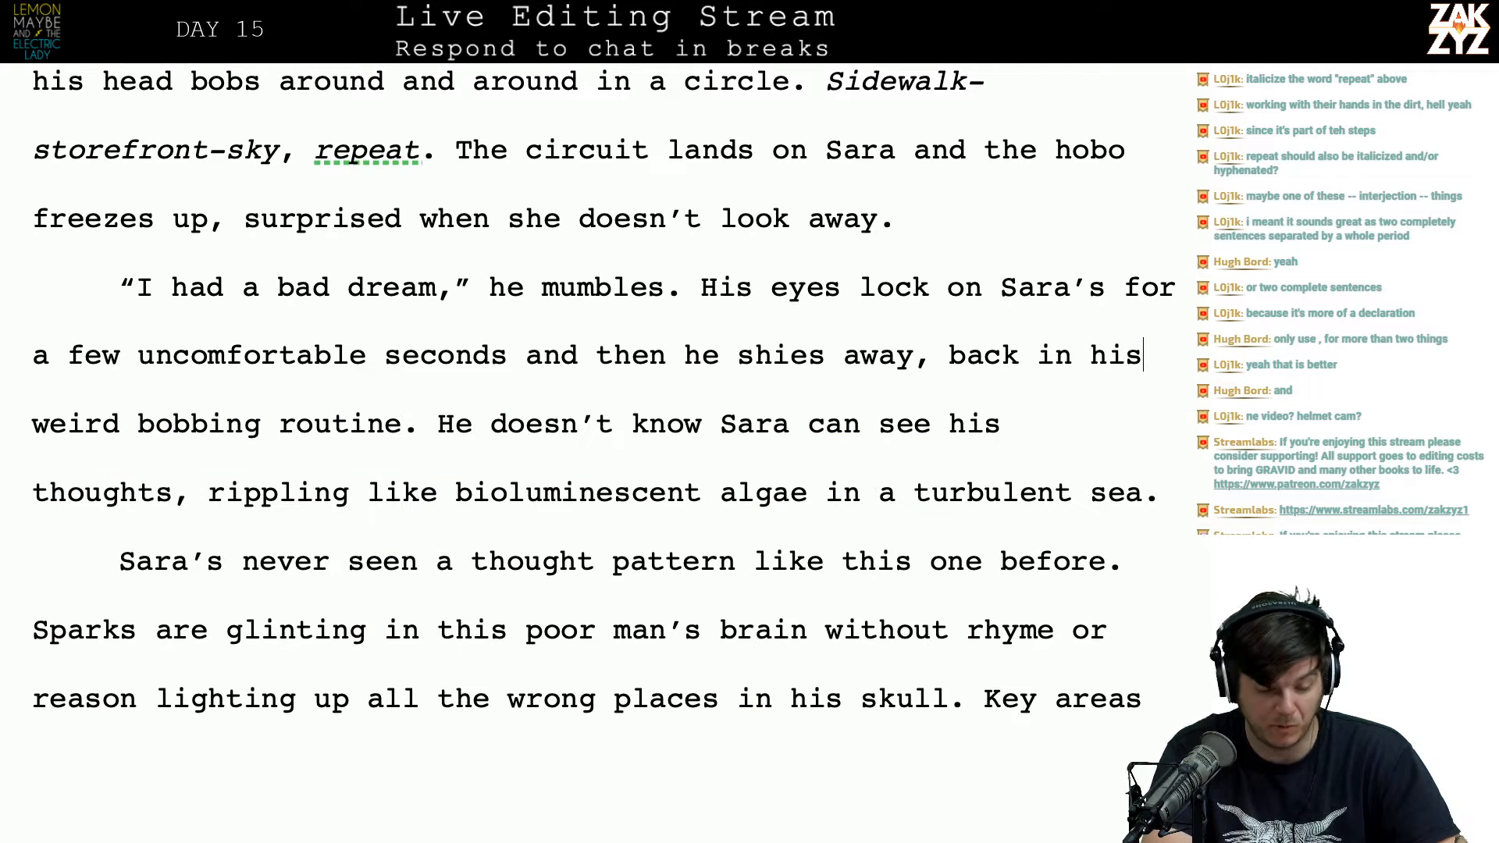
# Step: Replace "His" with "The hobo's" in the sentence after "he mumbles." and remove the extra space before "a few uncomfortable seconds"
pyautogui.scroll(-1, 601, 391)
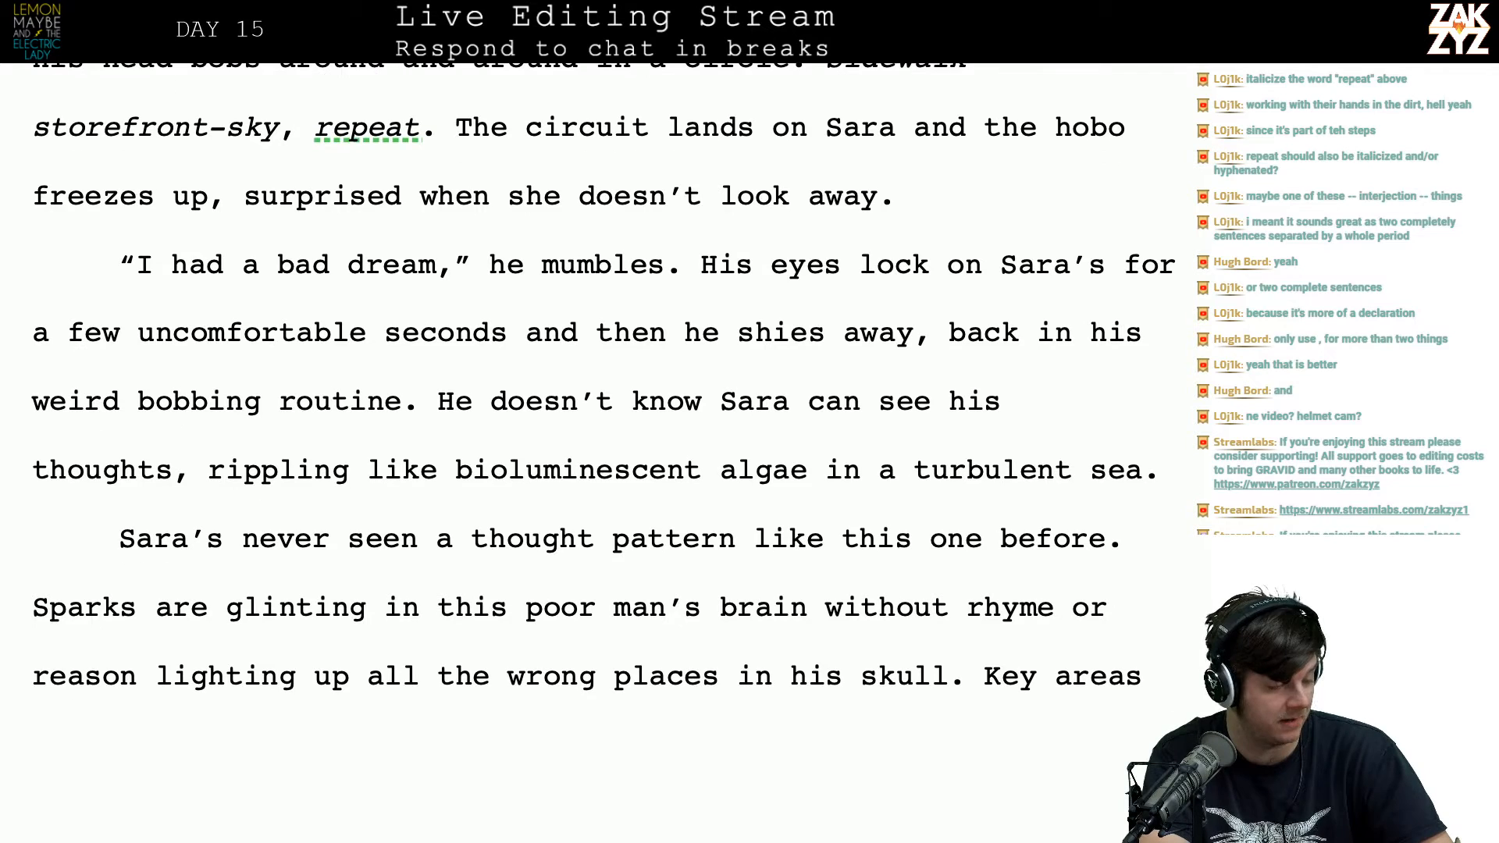
pyautogui.scroll(3, 601, 391)
pyautogui.scroll(-4, 601, 390)
pyautogui.scroll(1, 602, 391)
pyautogui.scroll(2, 602, 391)
pyautogui.scroll(-1, 602, 390)
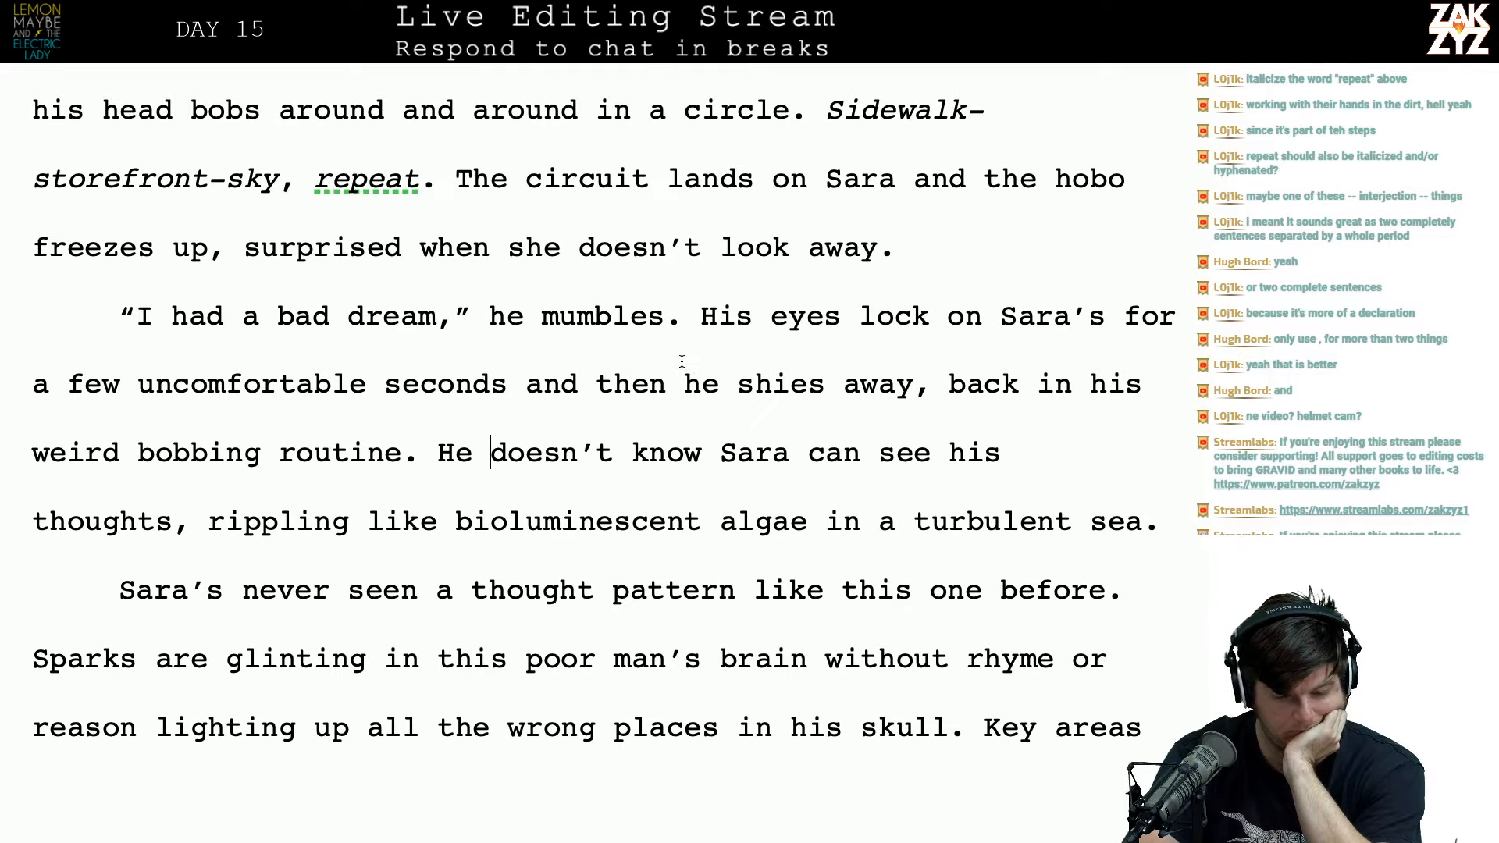
pyautogui.click(559, 316)
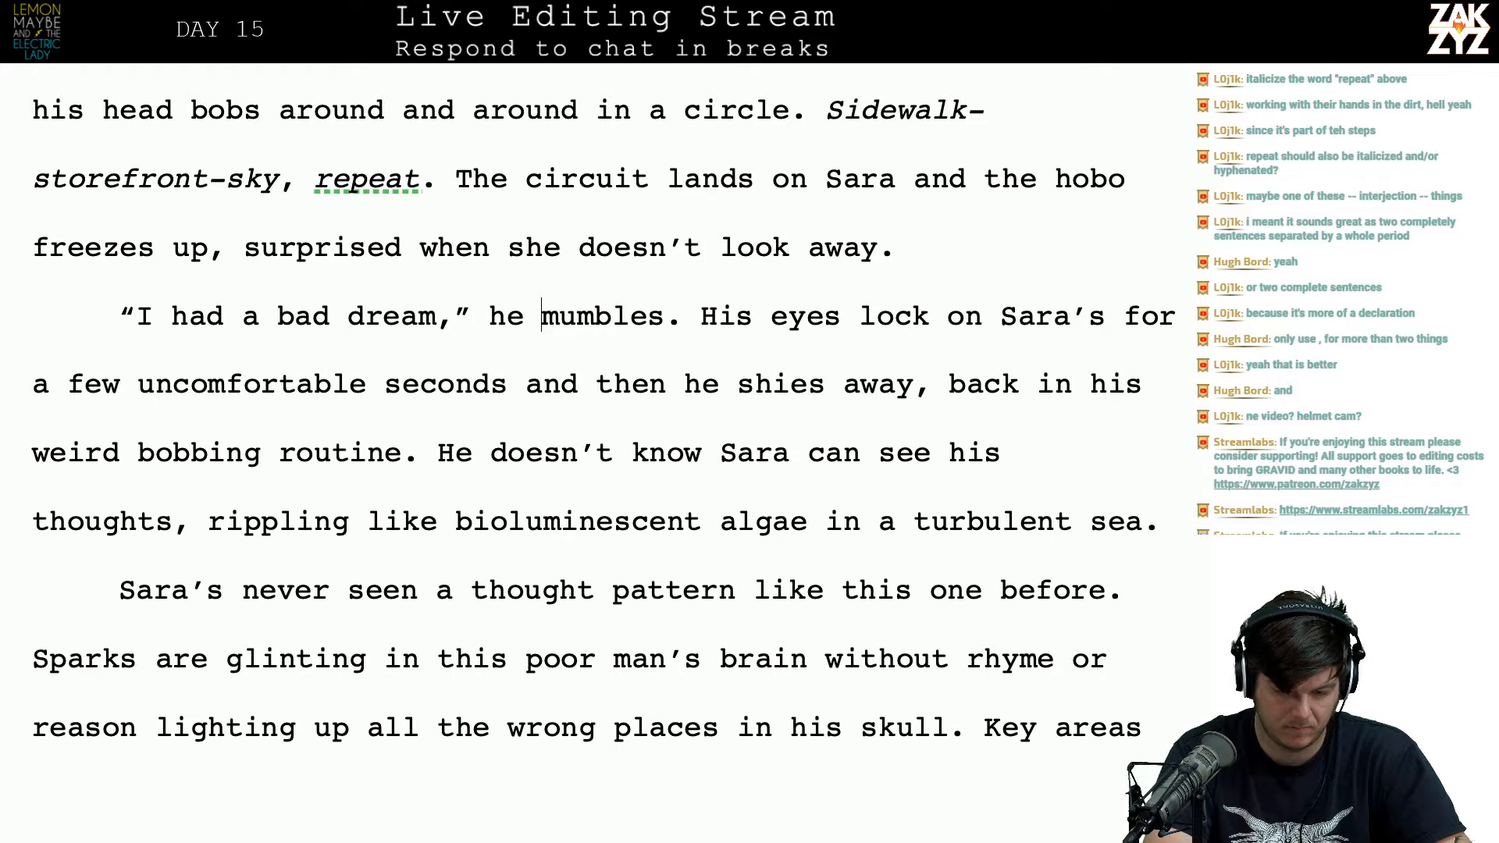
pyautogui.press('Right')
pyautogui.press('BackSpace')
pyautogui.press('BackSpace')
pyautogui.press('BackSpace')
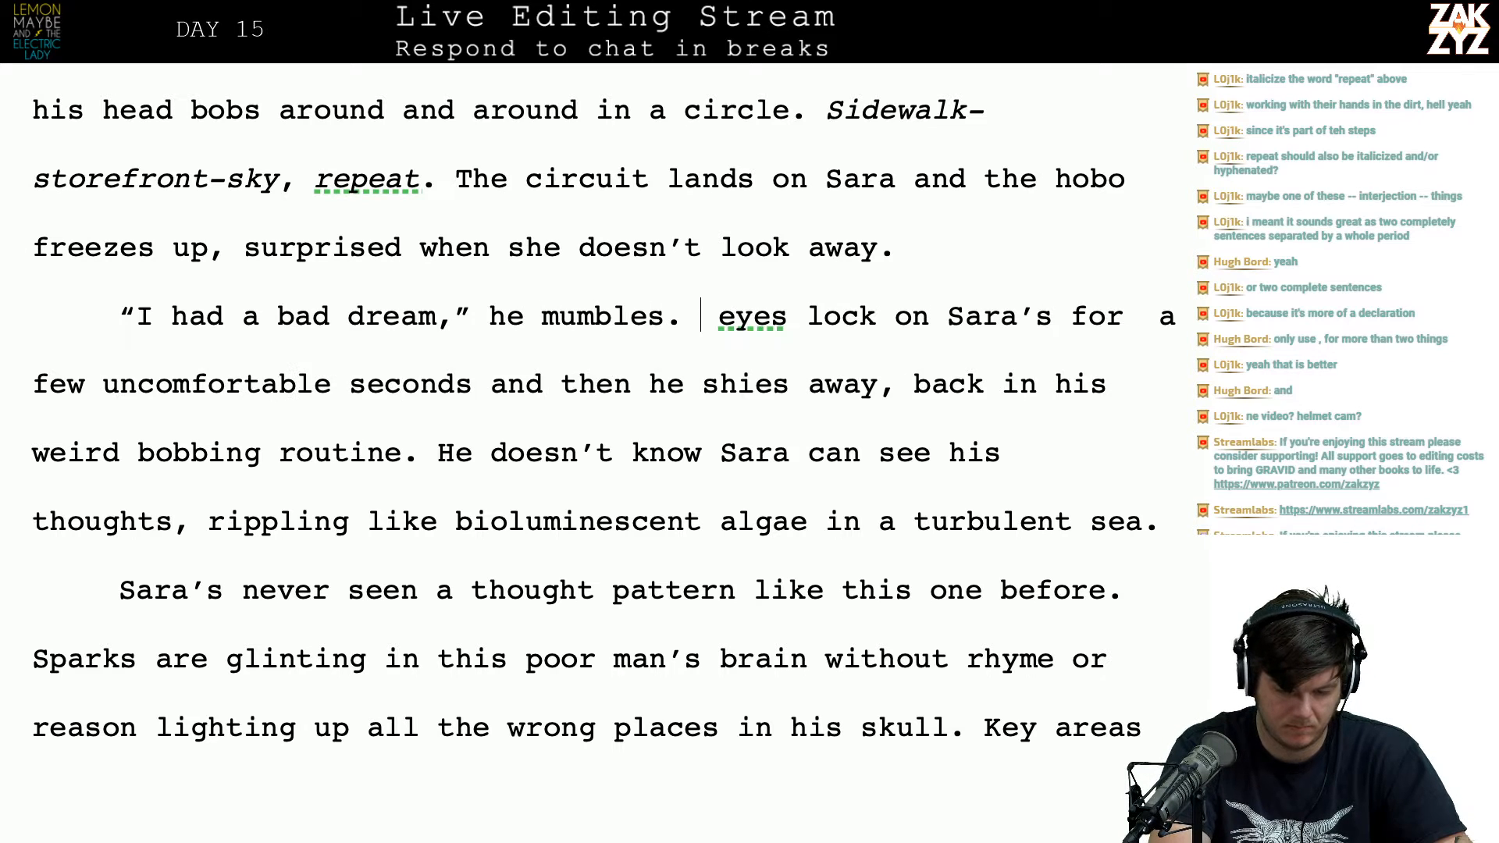
pyautogui.write('The hob')
pyautogui.write("o's")
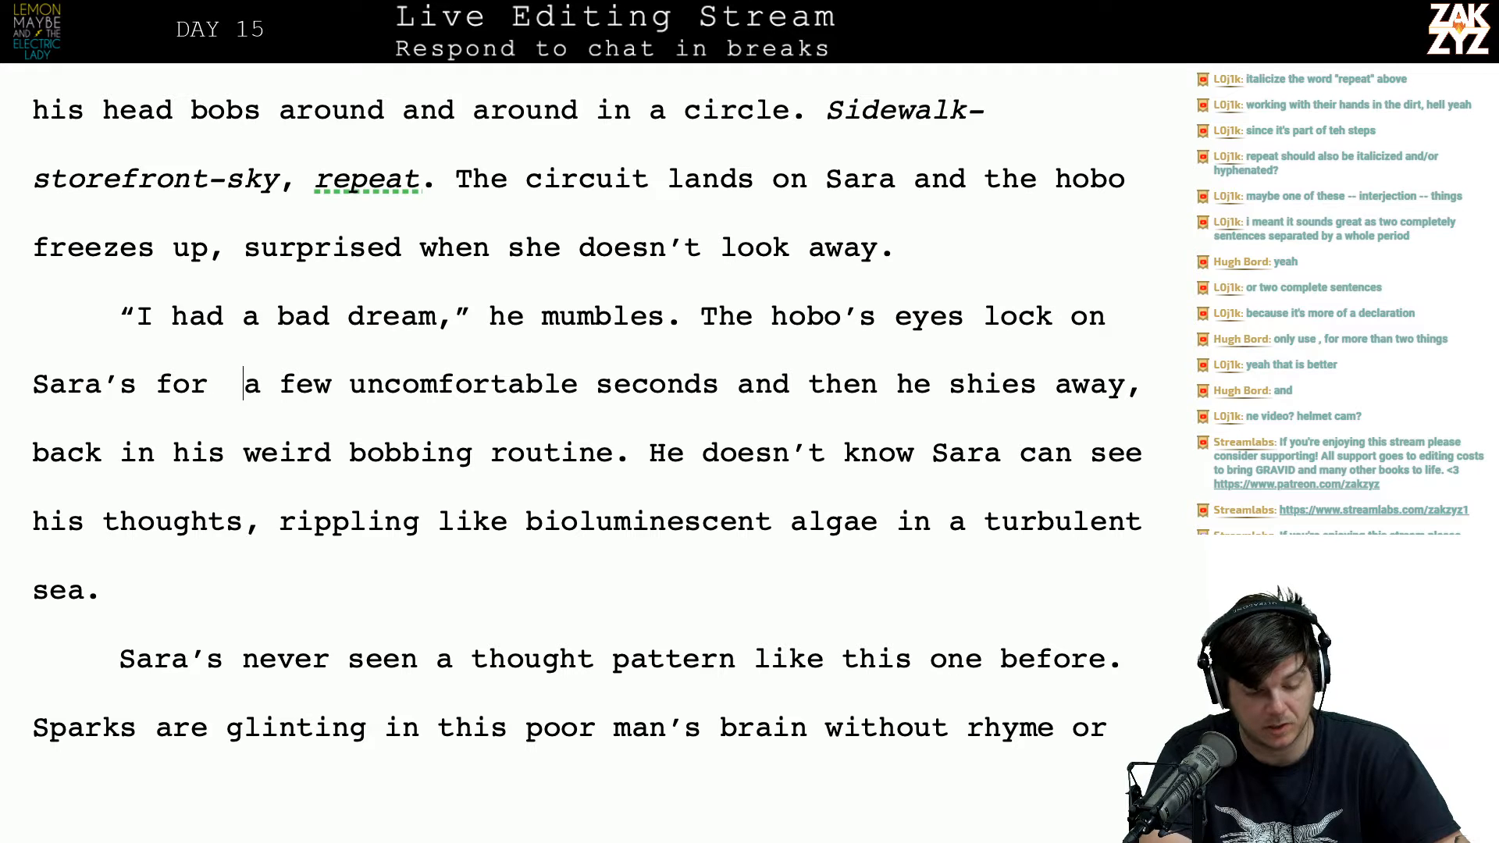
pyautogui.press('BackSpace')
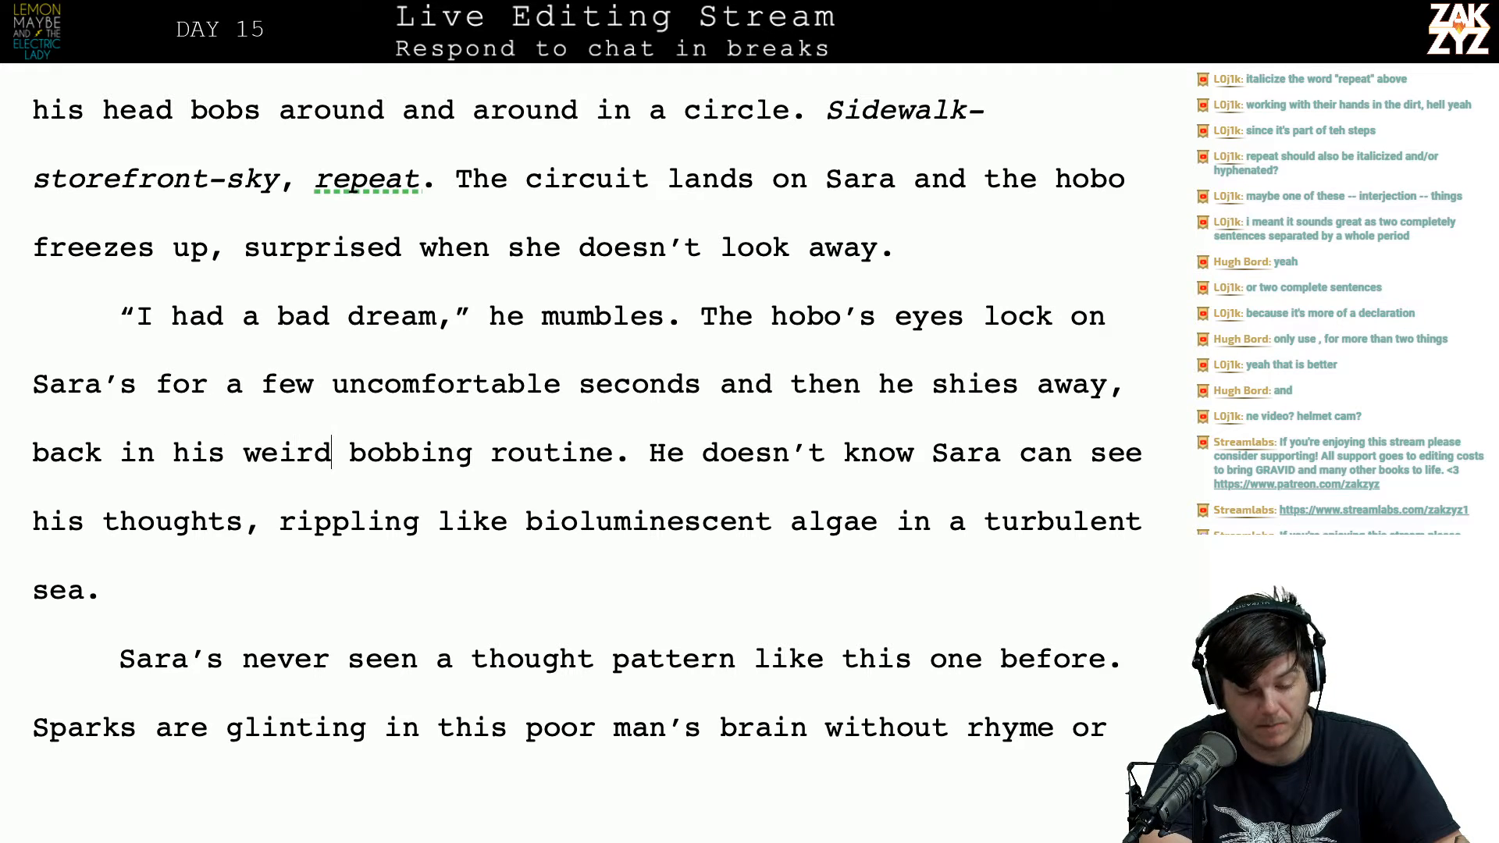
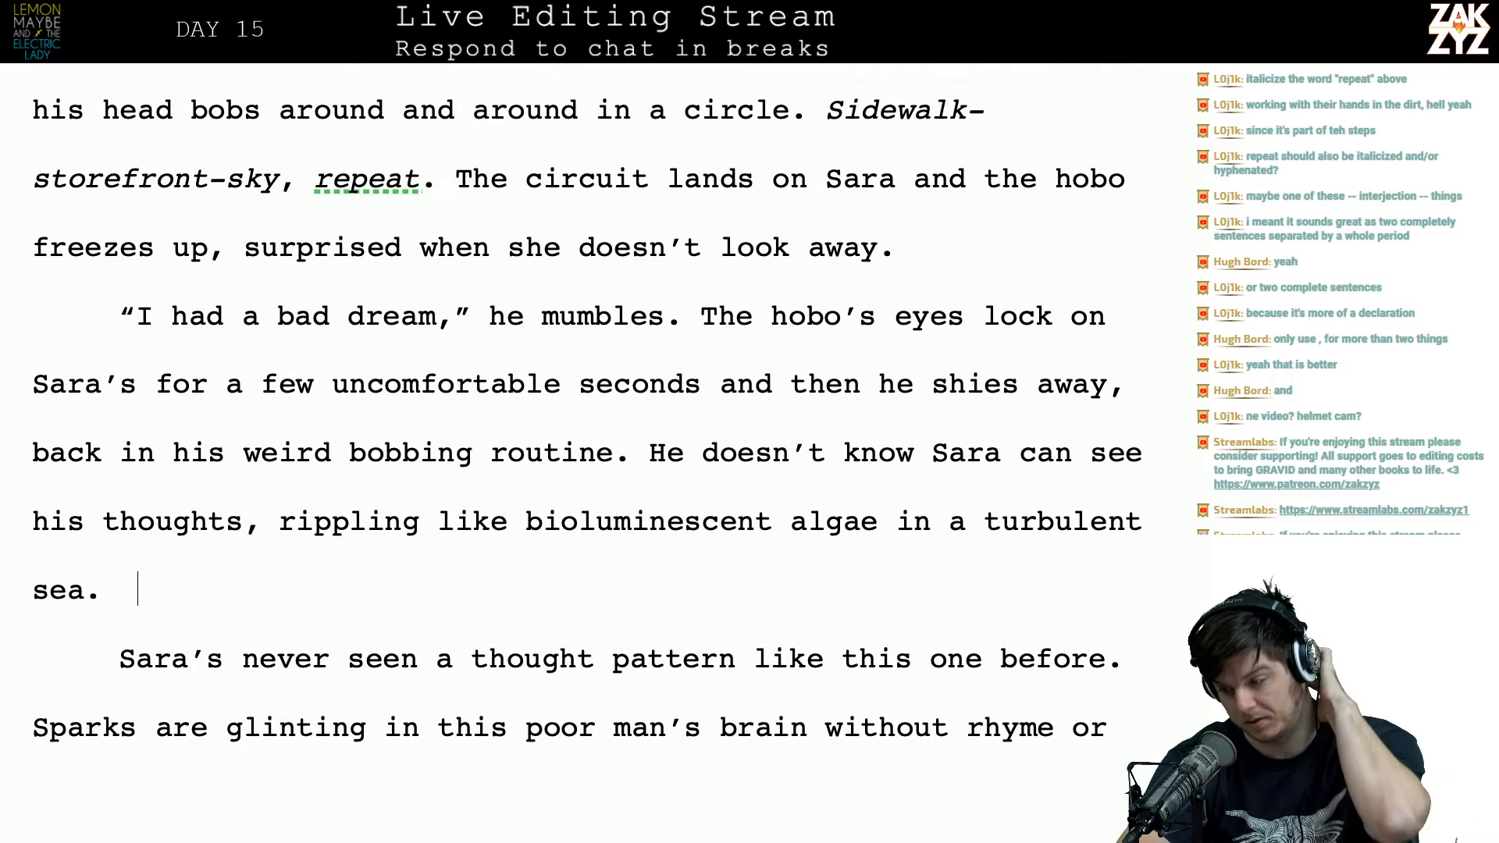
# Step: Delete "in his skull" after "lighting up all the wrong places" in the paragraph about the hobo's thought pattern
pyautogui.scroll(-3, 588, 414)
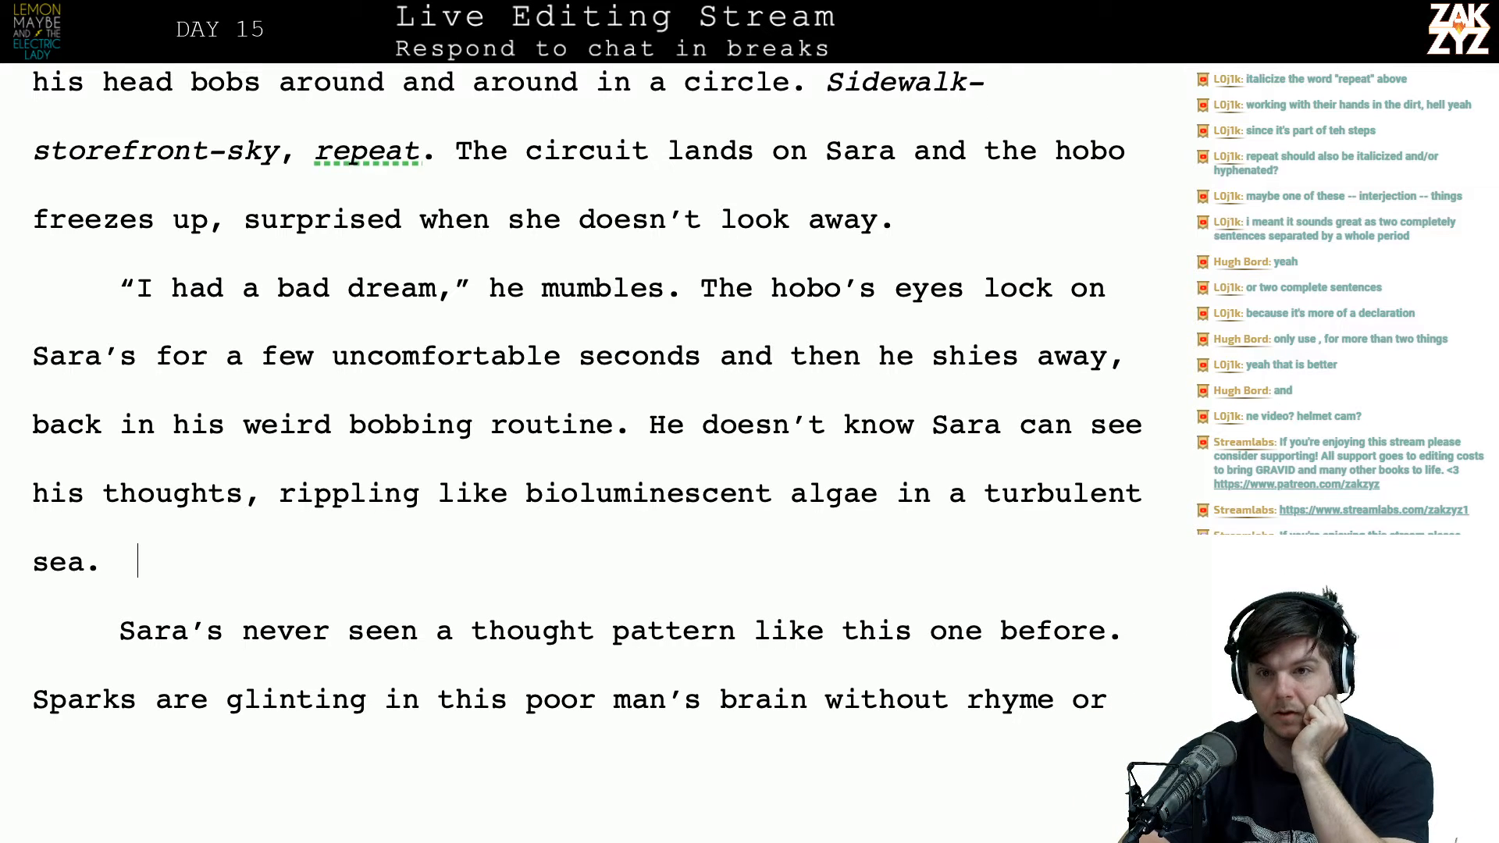
pyautogui.scroll(-2, 588, 391)
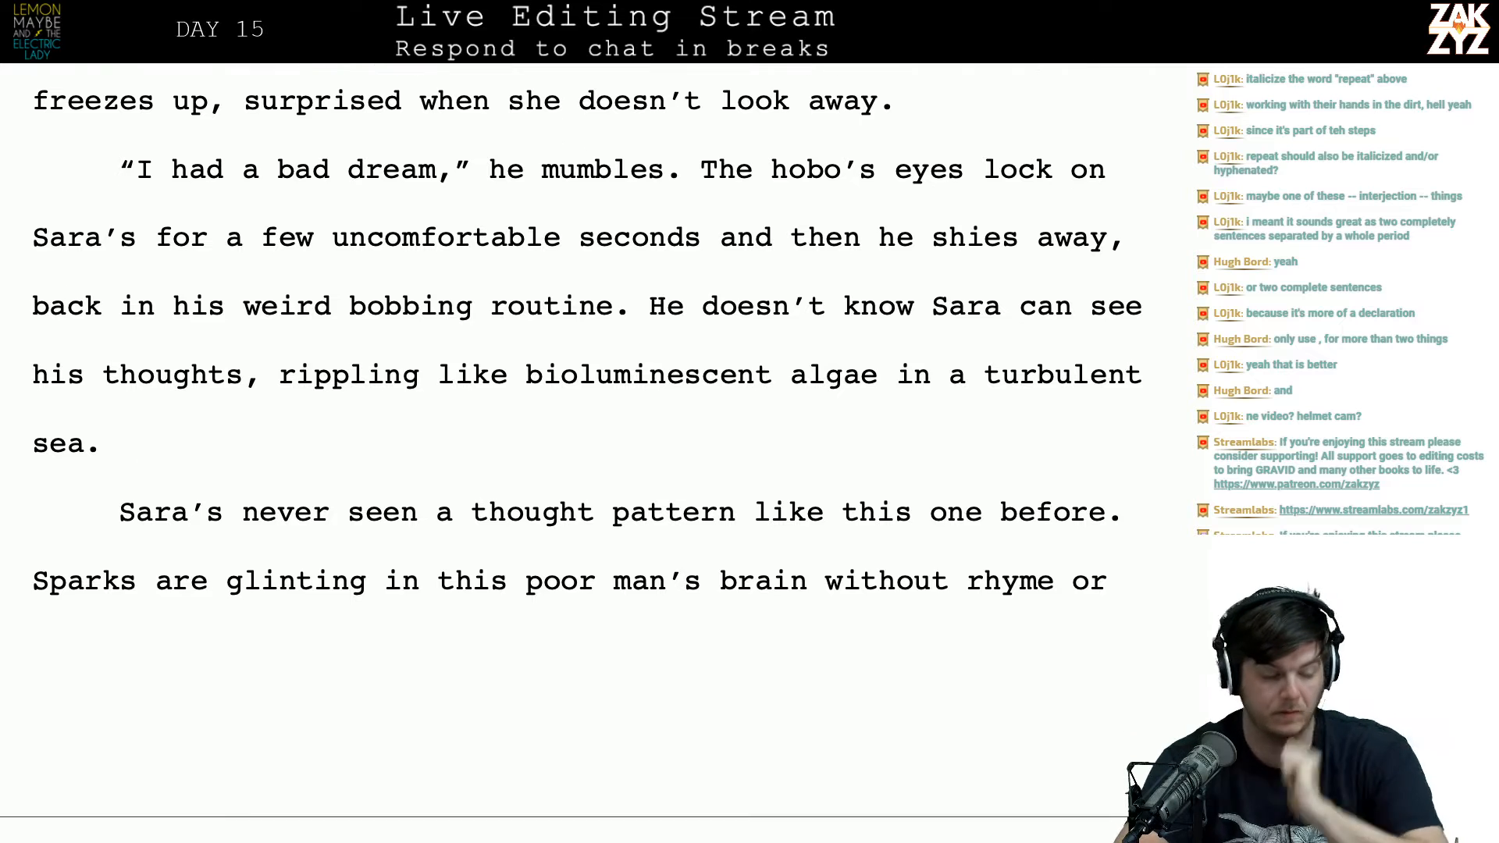
pyautogui.scroll(-1, 587, 414)
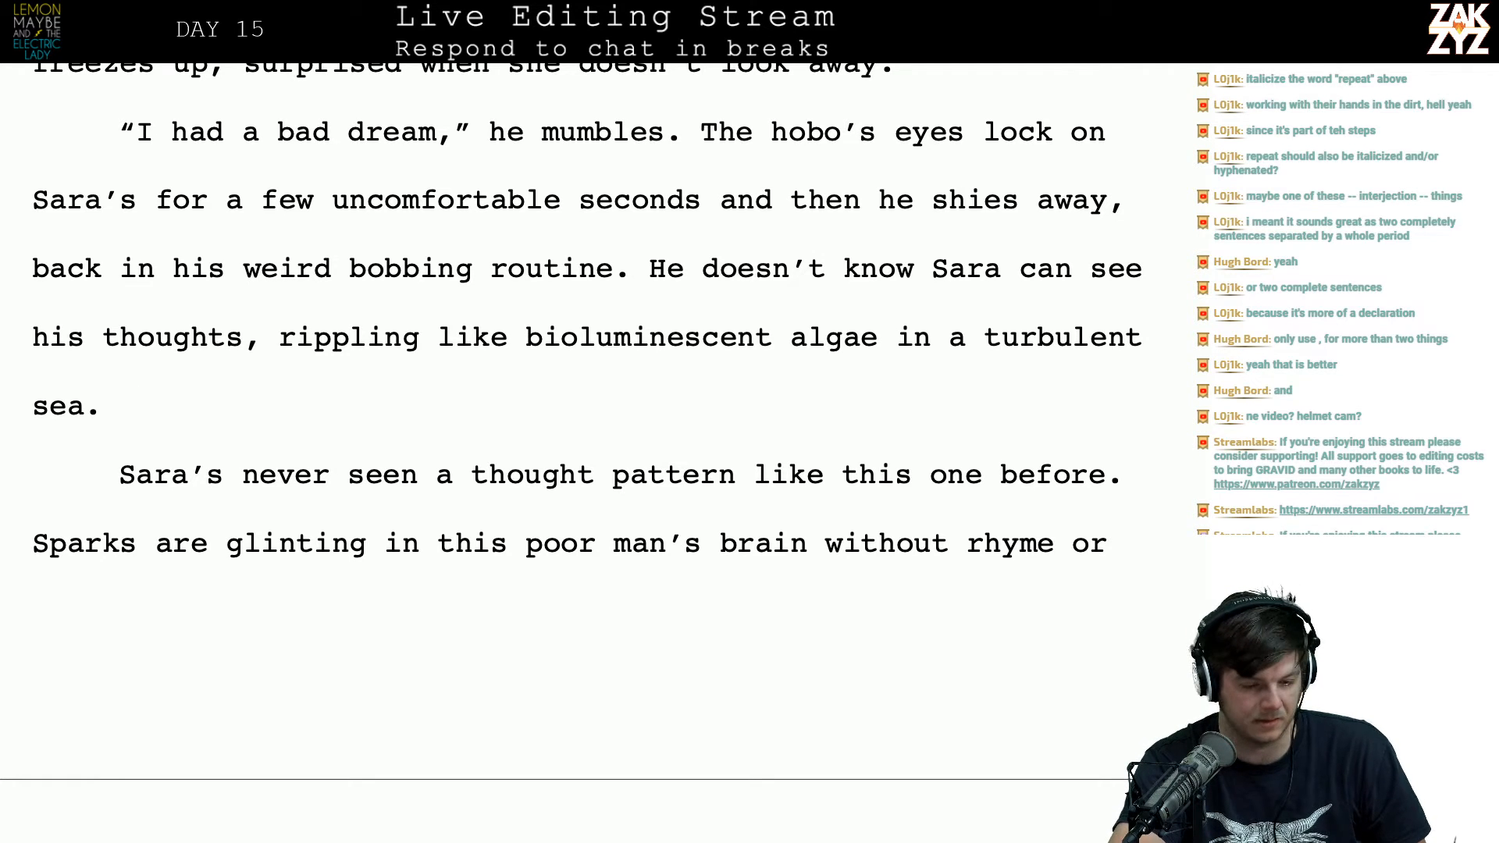
pyautogui.scroll(-3, 572, 422)
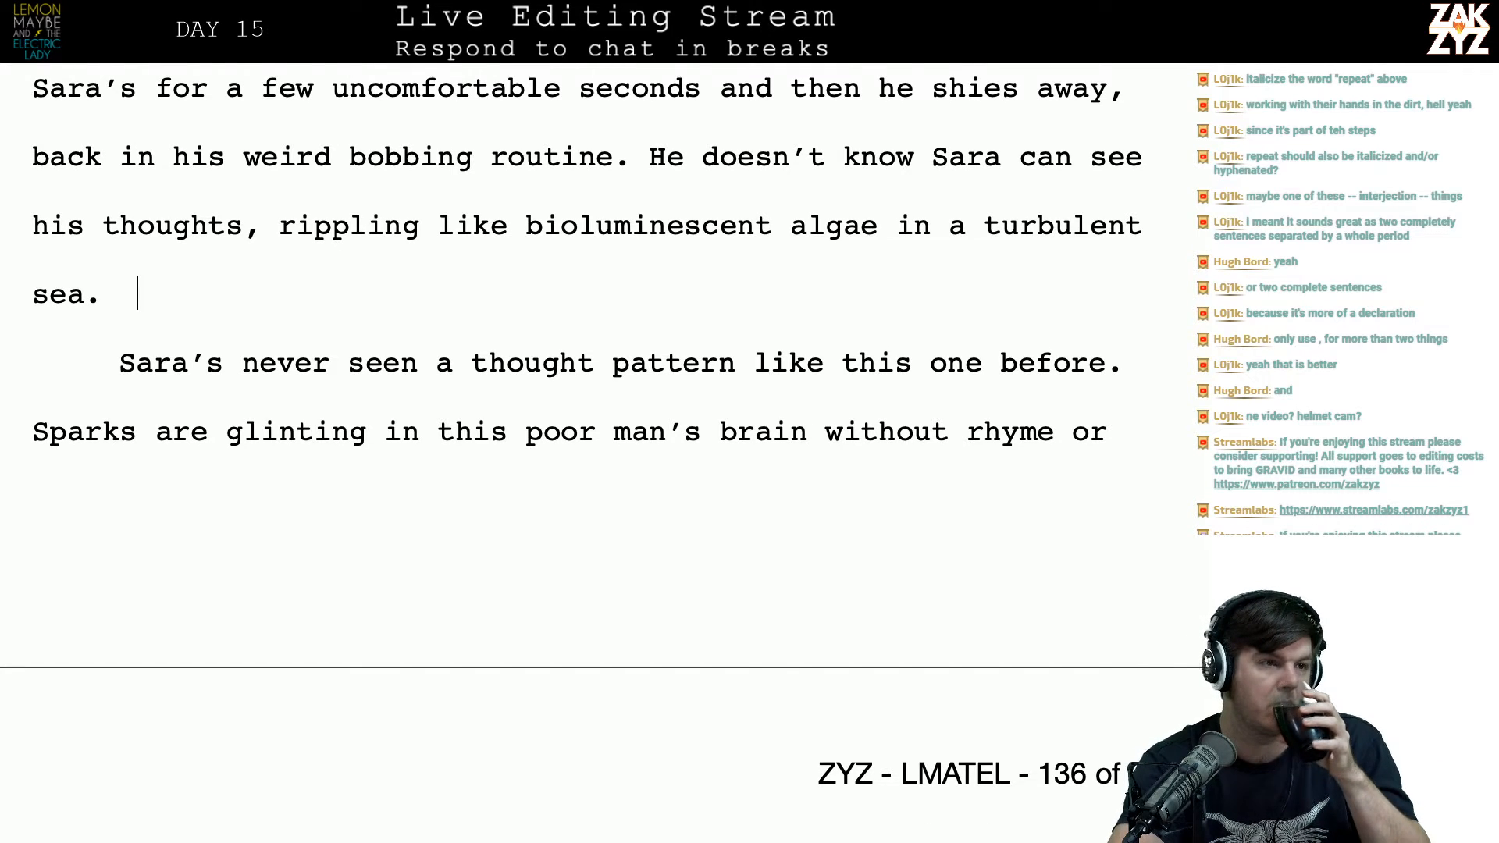
pyautogui.scroll(-5, 581, 445)
pyautogui.scroll(3, 581, 445)
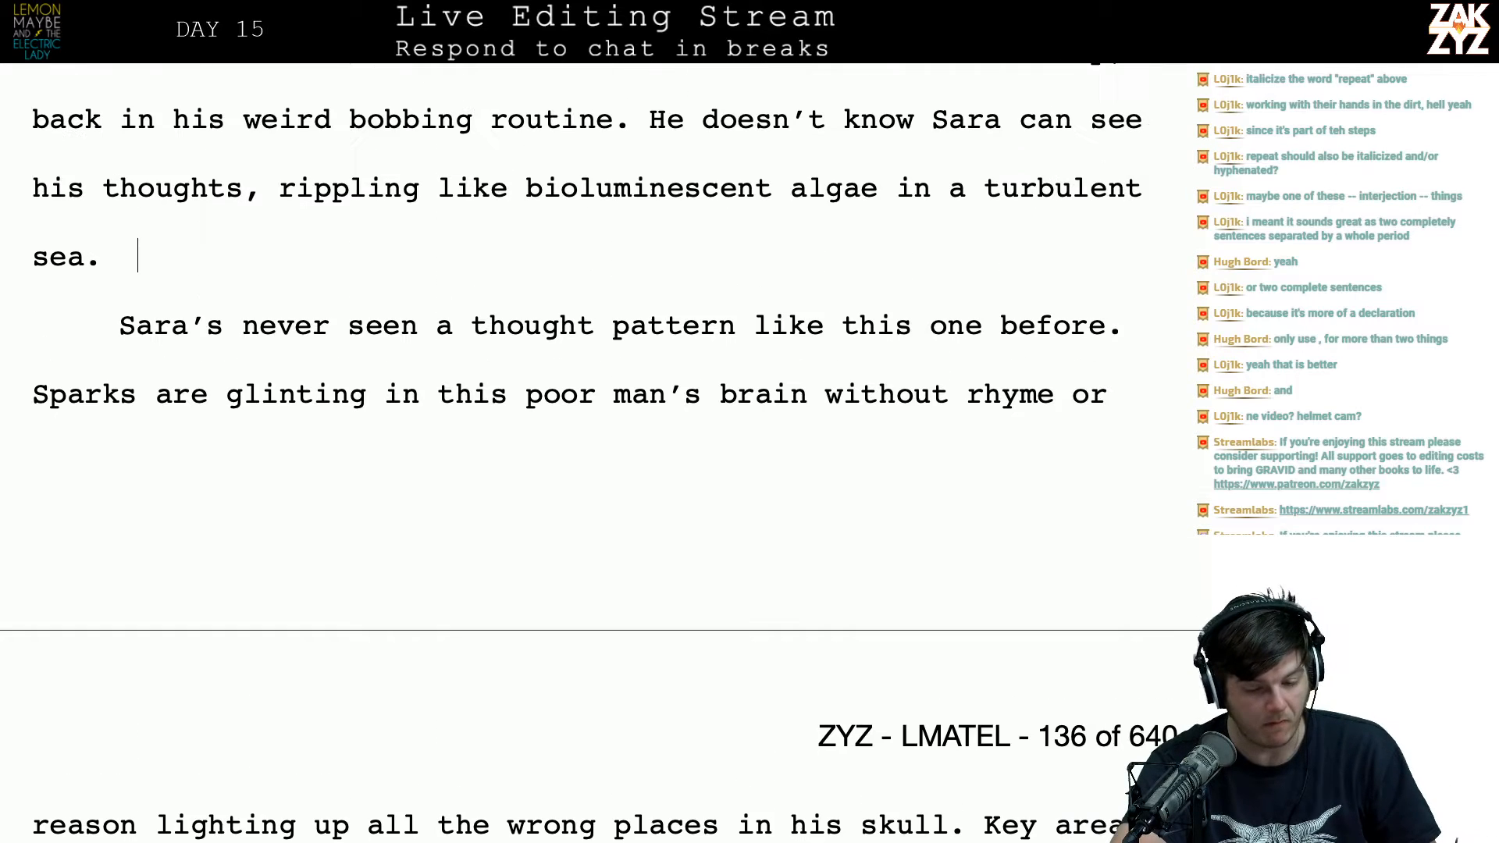
pyautogui.scroll(-2, 581, 452)
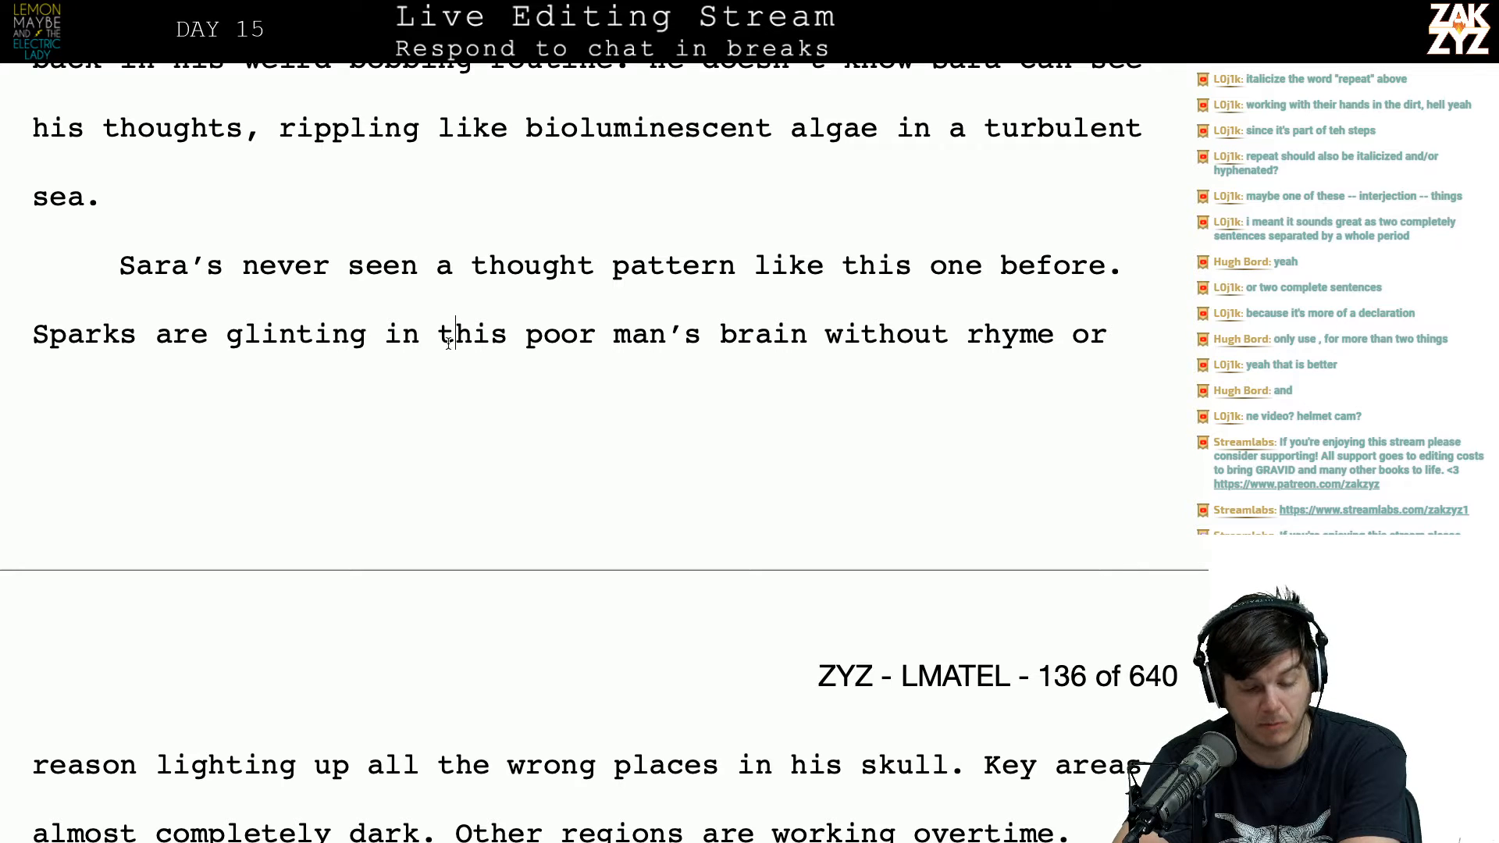
pyautogui.scroll(-7, 639, 406)
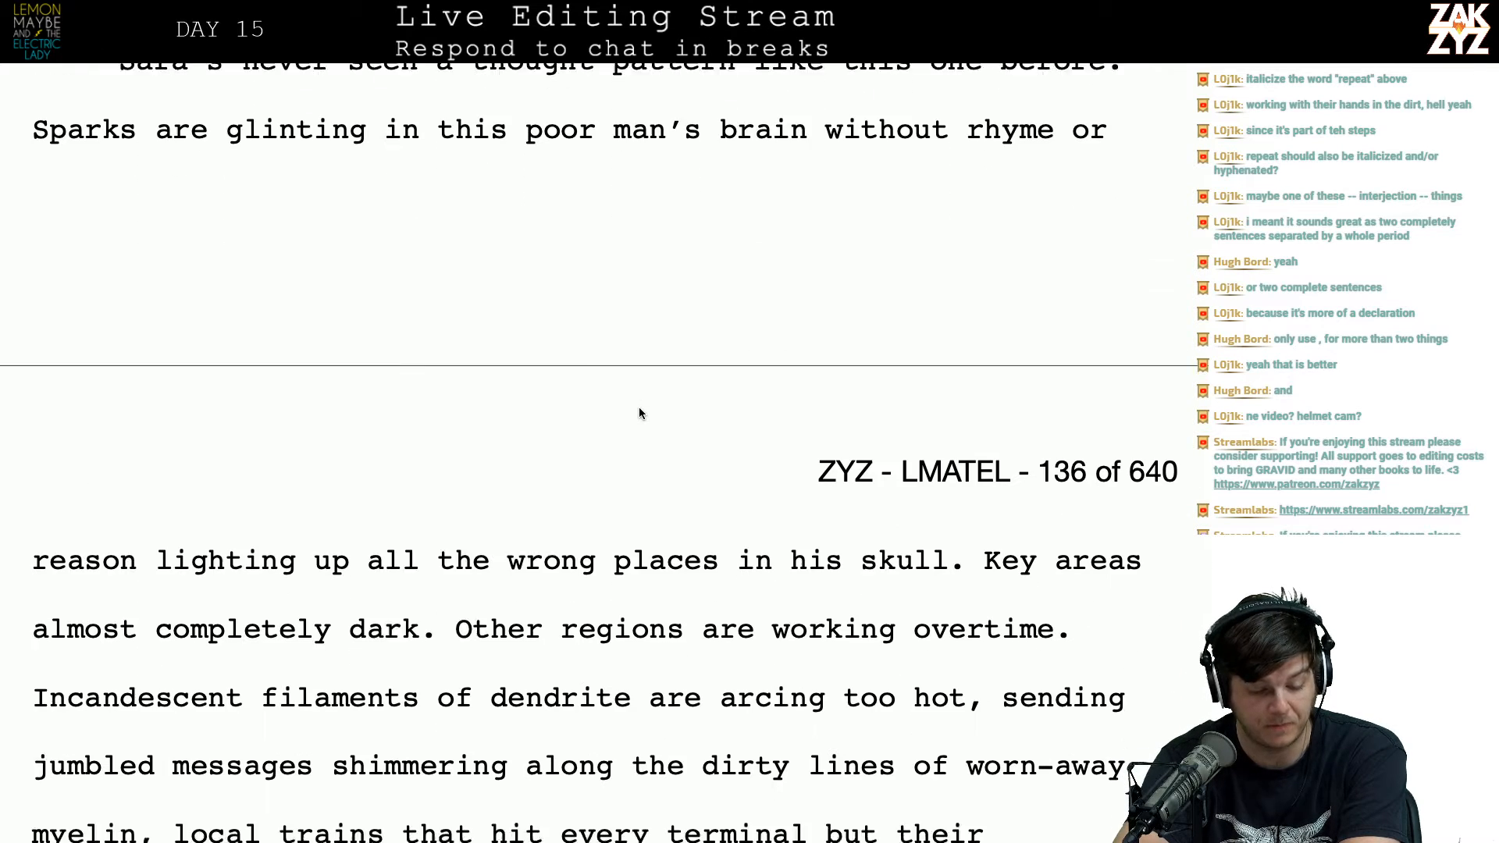
pyautogui.scroll(-2, 639, 414)
pyautogui.click(418, 514)
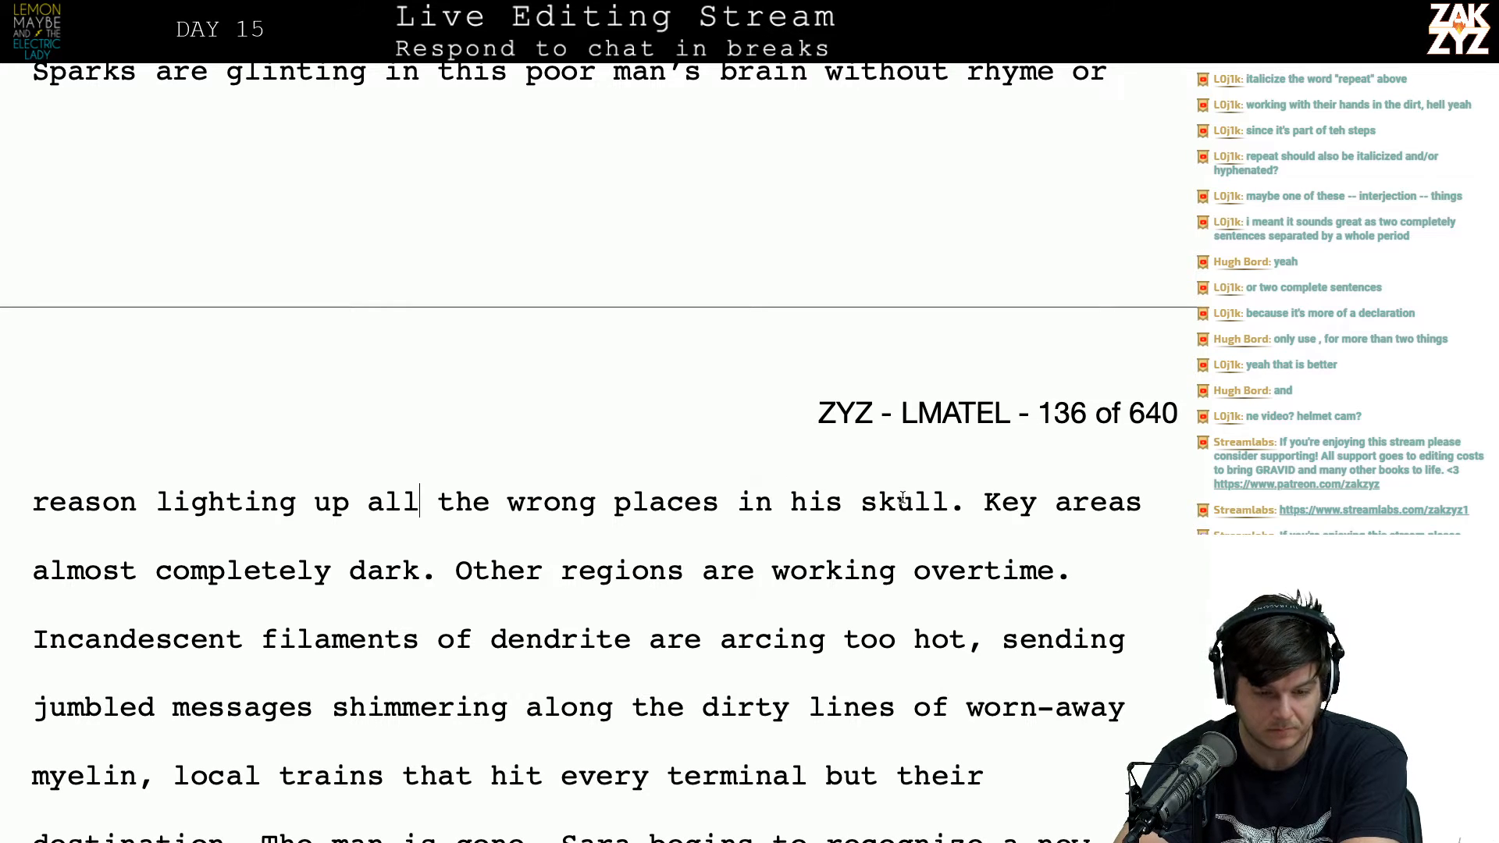
pyautogui.scroll(3, 902, 498)
pyautogui.moveTo(945, 586); pyautogui.dragTo(724, 602)
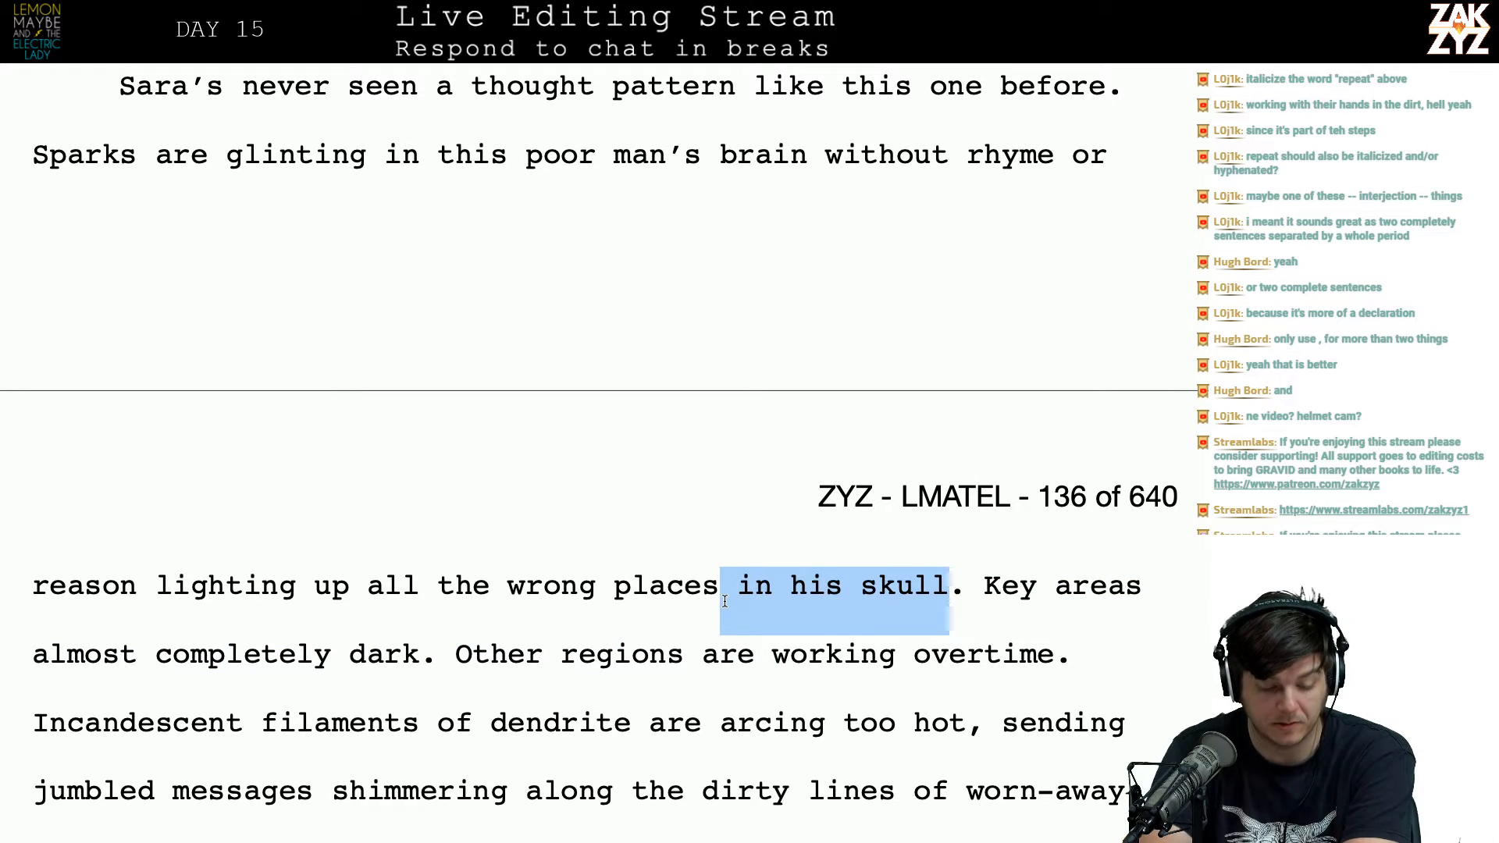
pyautogui.press('BackSpace')
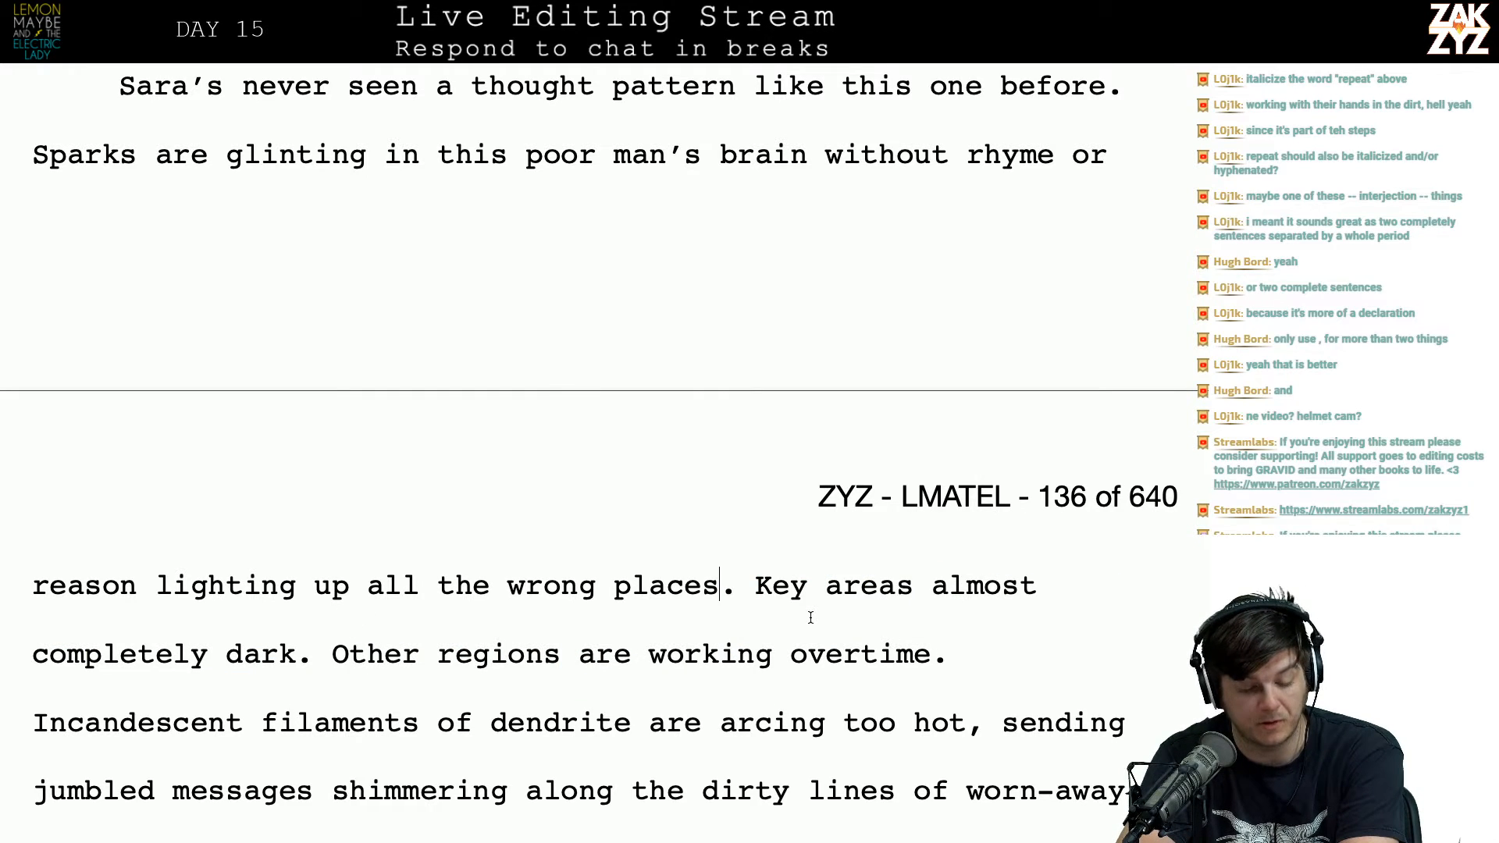
# Step: Remove the period after "completely dark" and the gap before "Other regions" so the two sentences can be joined
pyautogui.scroll(-5, 810, 617)
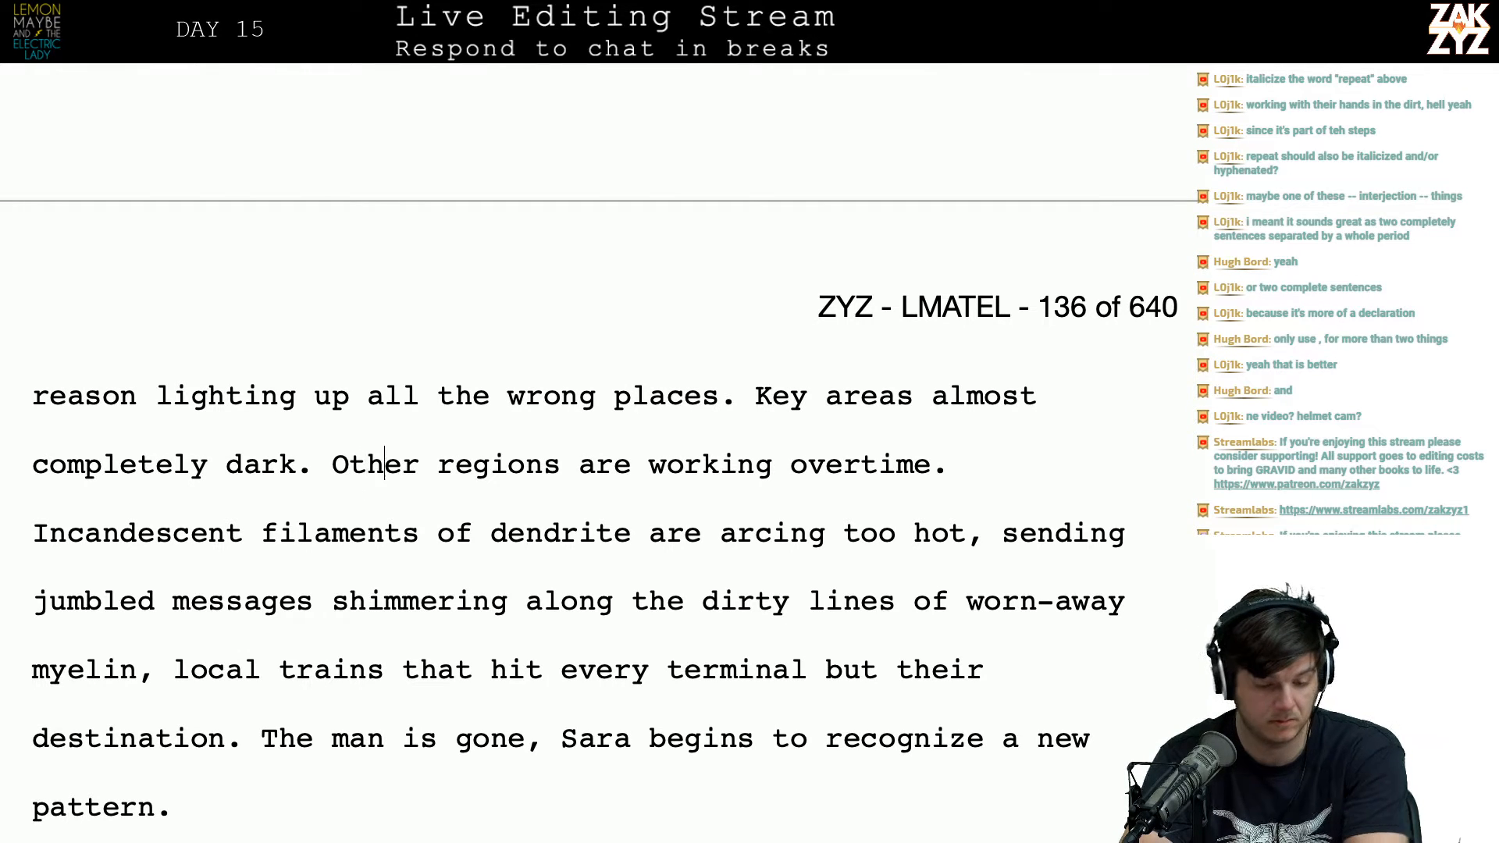
pyautogui.press('Left')
pyautogui.press('Left')
pyautogui.press('BackSpace')
pyautogui.press('BackSpace')
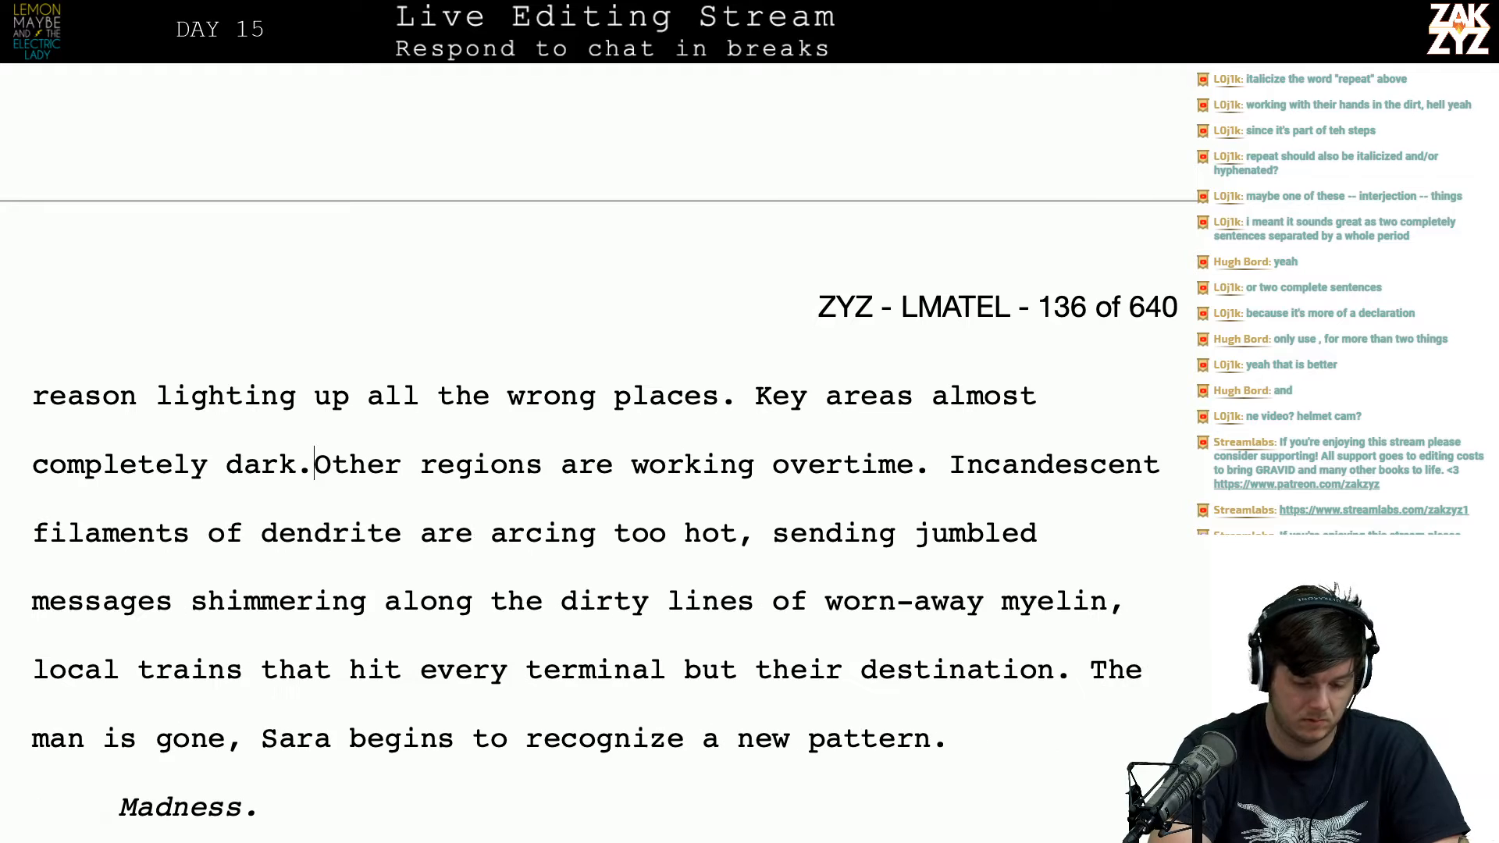
# Step: Try continuing the sentence after "completely dark" with "while strang" and with "the rest", removing each attempt
pyautogui.write('while strang')
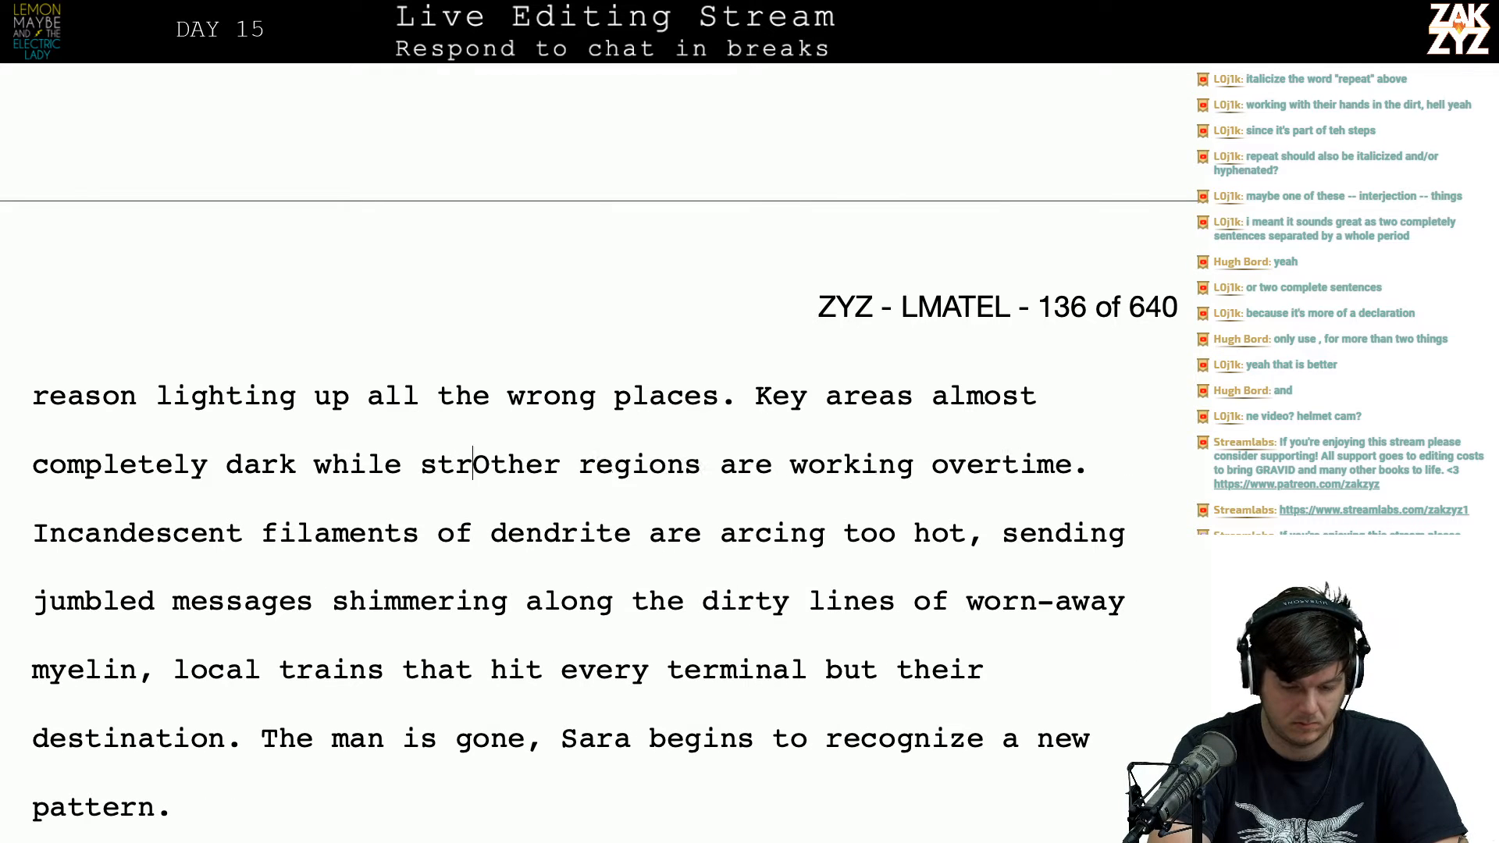
pyautogui.press('BackSpace')
pyautogui.press('BackSpace')
pyautogui.press('BackSpace')
pyautogui.press('BackSpace')
pyautogui.press('BackSpace')
pyautogui.press('BackSpace')
pyautogui.press('BackSpace')
pyautogui.press('BackSpace')
pyautogui.press('BackSpace')
pyautogui.press('BackSpace')
pyautogui.press('BackSpace')
pyautogui.press('BackSpace')
pyautogui.press('BackSpace')
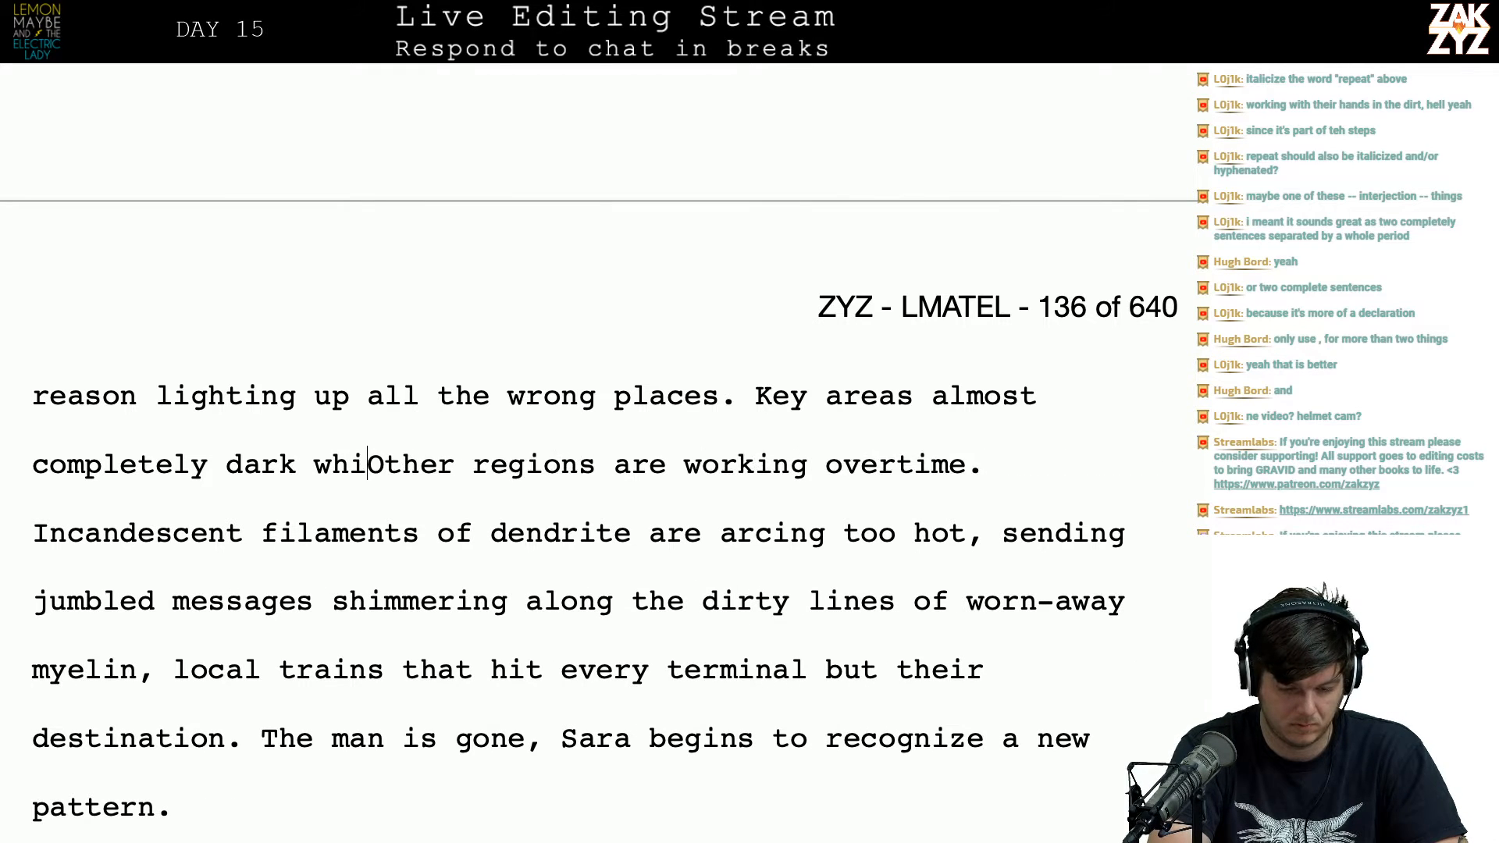
pyautogui.write('the rest')
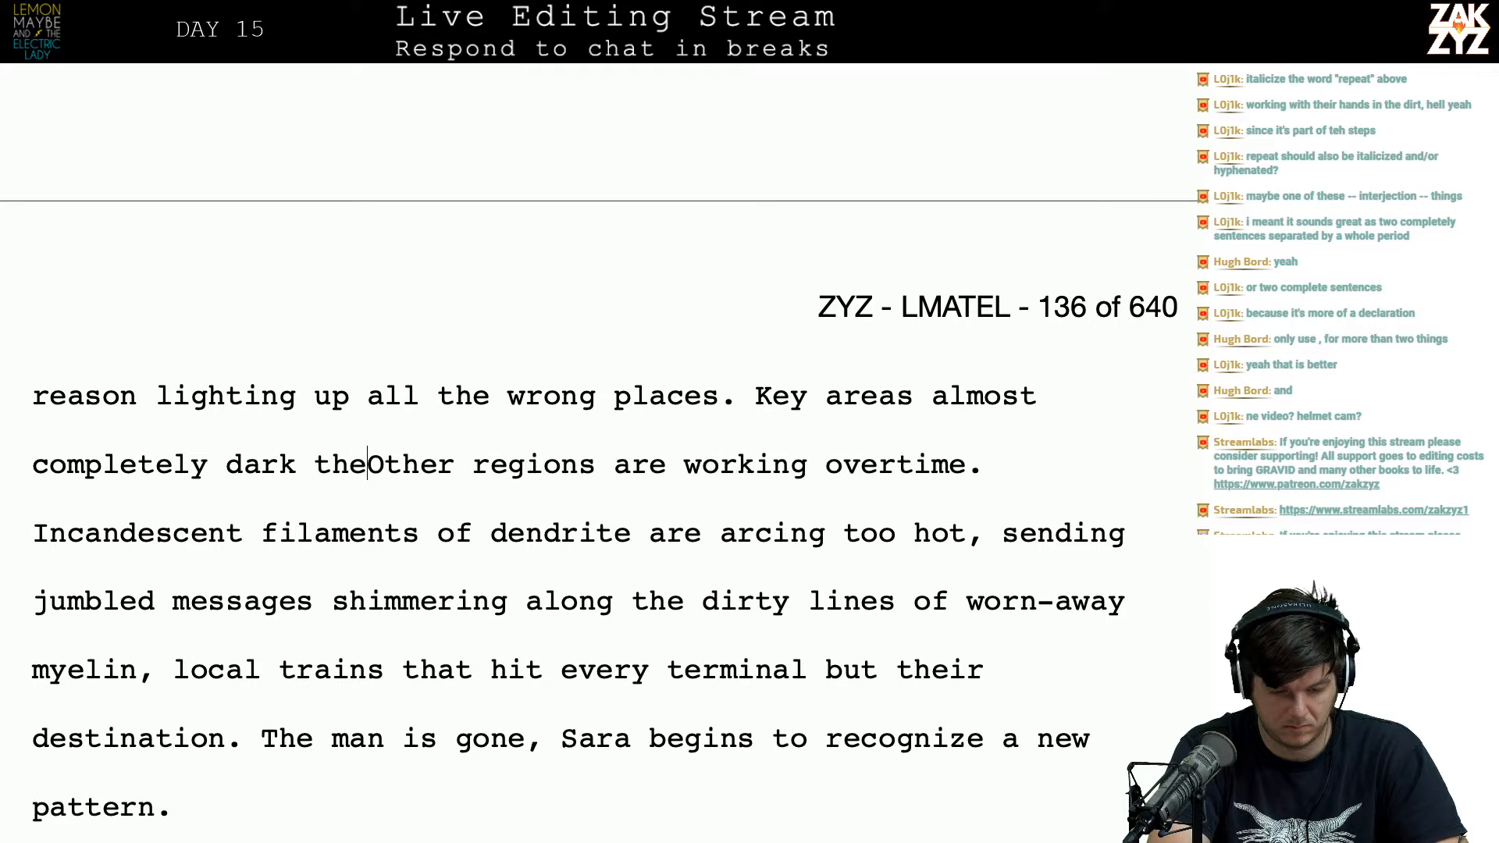
pyautogui.press('BackSpace')
pyautogui.press('BackSpace')
pyautogui.press('BackSpace')
pyautogui.press('BackSpace')
pyautogui.press('BackSpace')
pyautogui.press('BackSpace')
pyautogui.press('BackSpace')
pyautogui.press('BackSpace')
pyautogui.press('BackSpace')
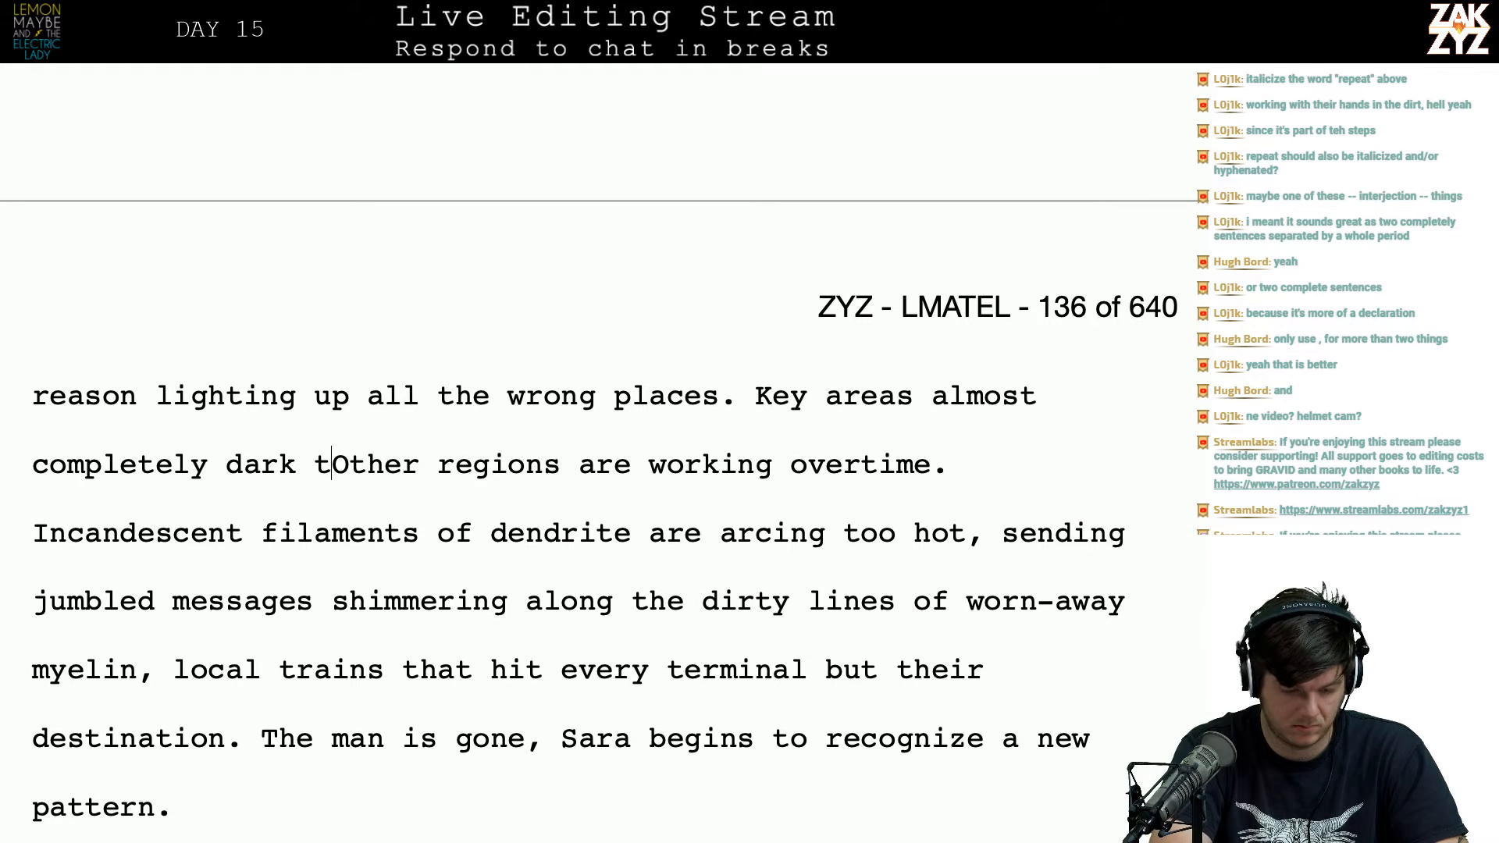
# Step: Continue the sentence after "completely dark" with ", while the rest of his"
pyautogui.write(', wh')
pyautogui.write('ile the rest of h')
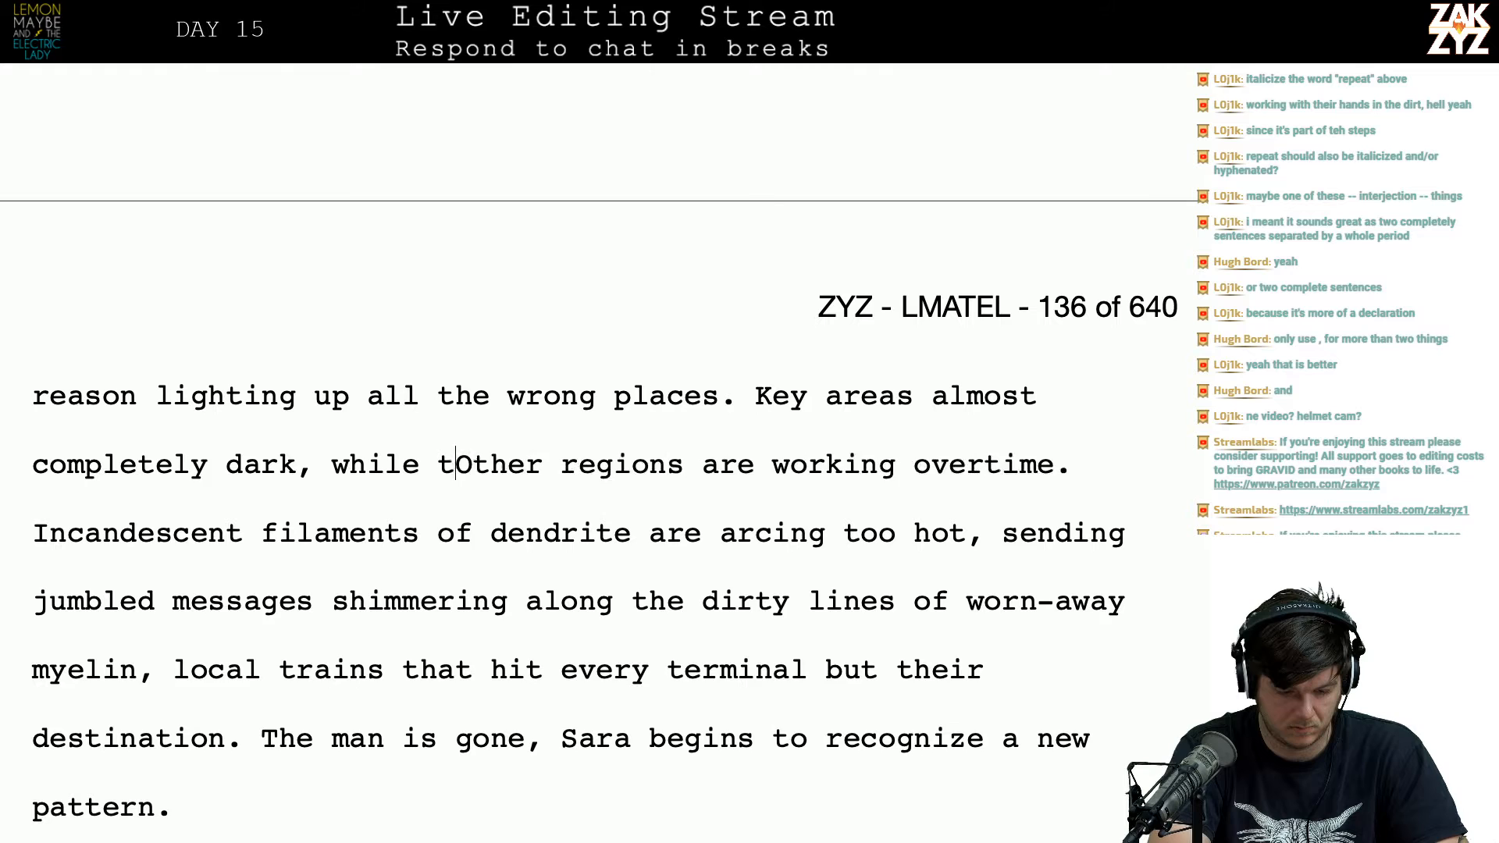
pyautogui.write('is')
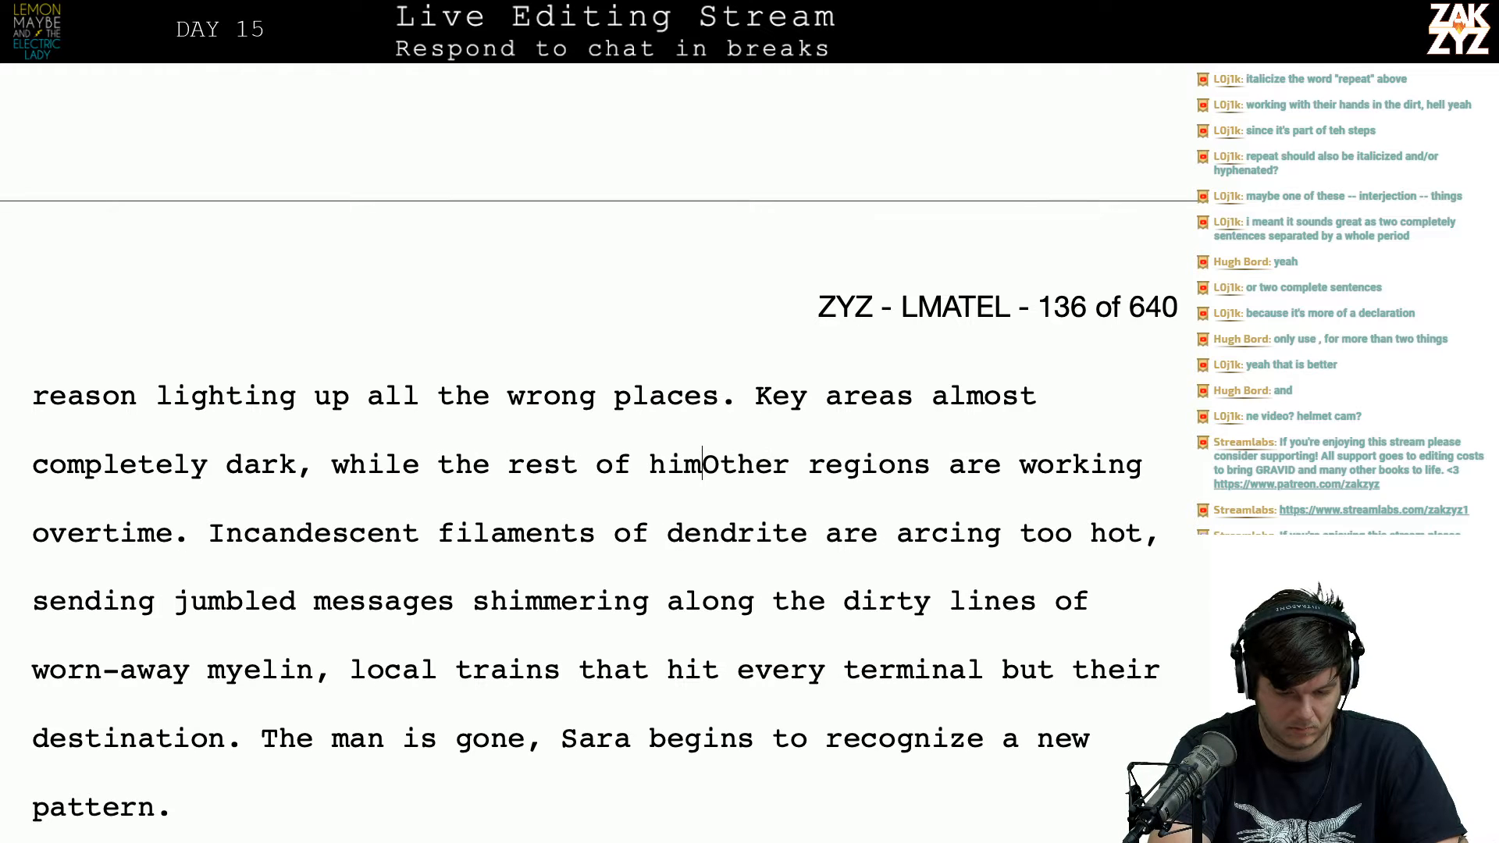
# Step: Delete "while the rest of his" before "Other regions", keeping only the comma after "completely dark"
pyautogui.press('BackSpace')
pyautogui.press('BackSpace')
pyautogui.press('BackSpace')
pyautogui.press('BackSpace')
pyautogui.press('BackSpace')
pyautogui.press('BackSpace')
pyautogui.press('BackSpace')
pyautogui.press('BackSpace')
pyautogui.press('BackSpace')
pyautogui.press('BackSpace')
pyautogui.press('BackSpace')
pyautogui.press('BackSpace')
pyautogui.press('BackSpace')
pyautogui.press('BackSpace')
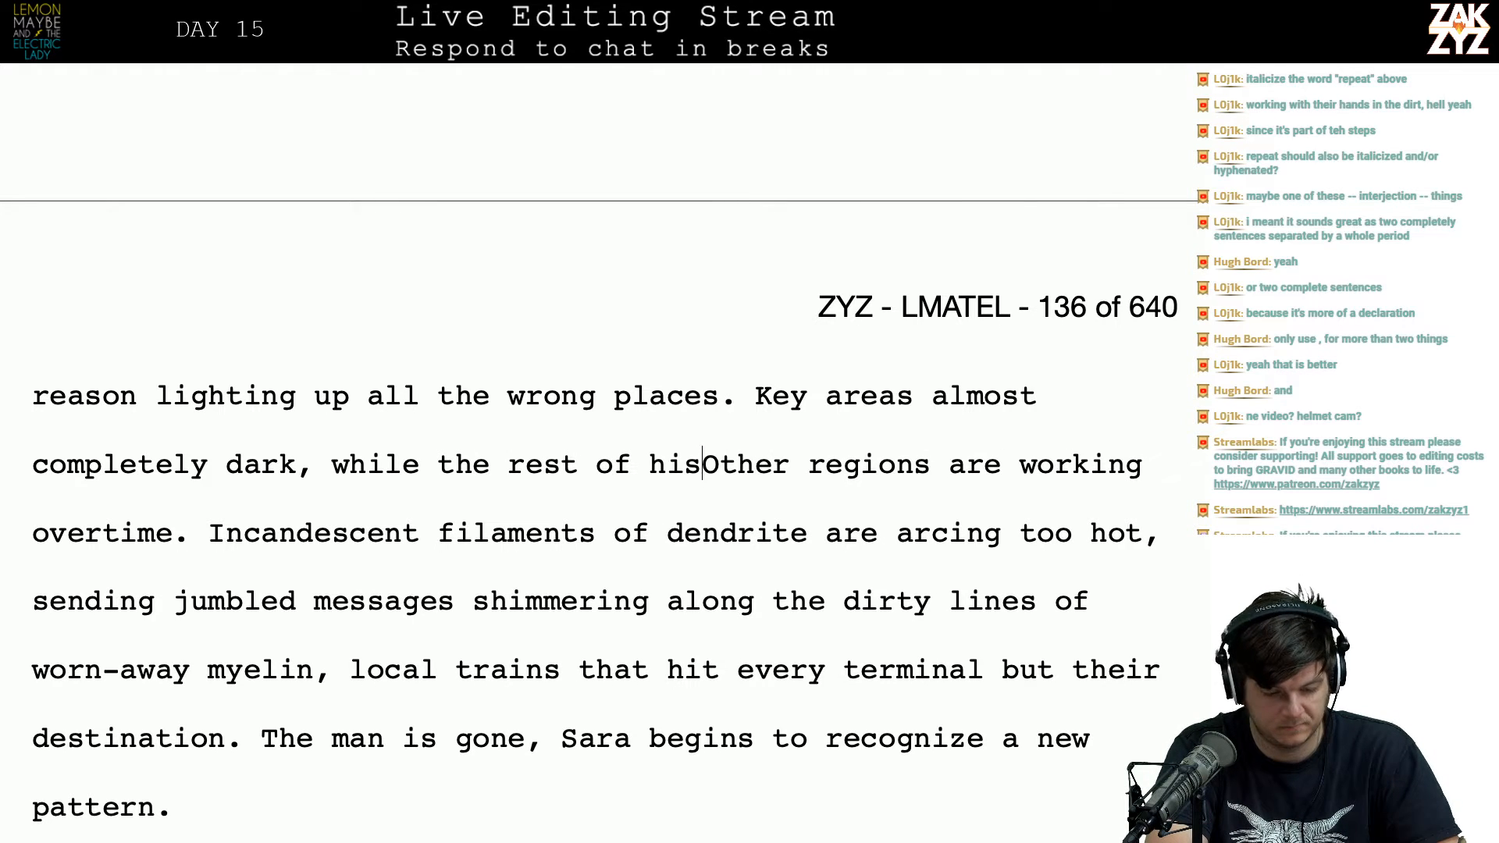
pyautogui.press('BackSpace')
pyautogui.press('BackSpace')
pyautogui.press('BackSpace')
pyautogui.press('BackSpace')
pyautogui.press('BackSpace')
pyautogui.press('BackSpace')
pyautogui.press('BackSpace')
pyautogui.press('BackSpace')
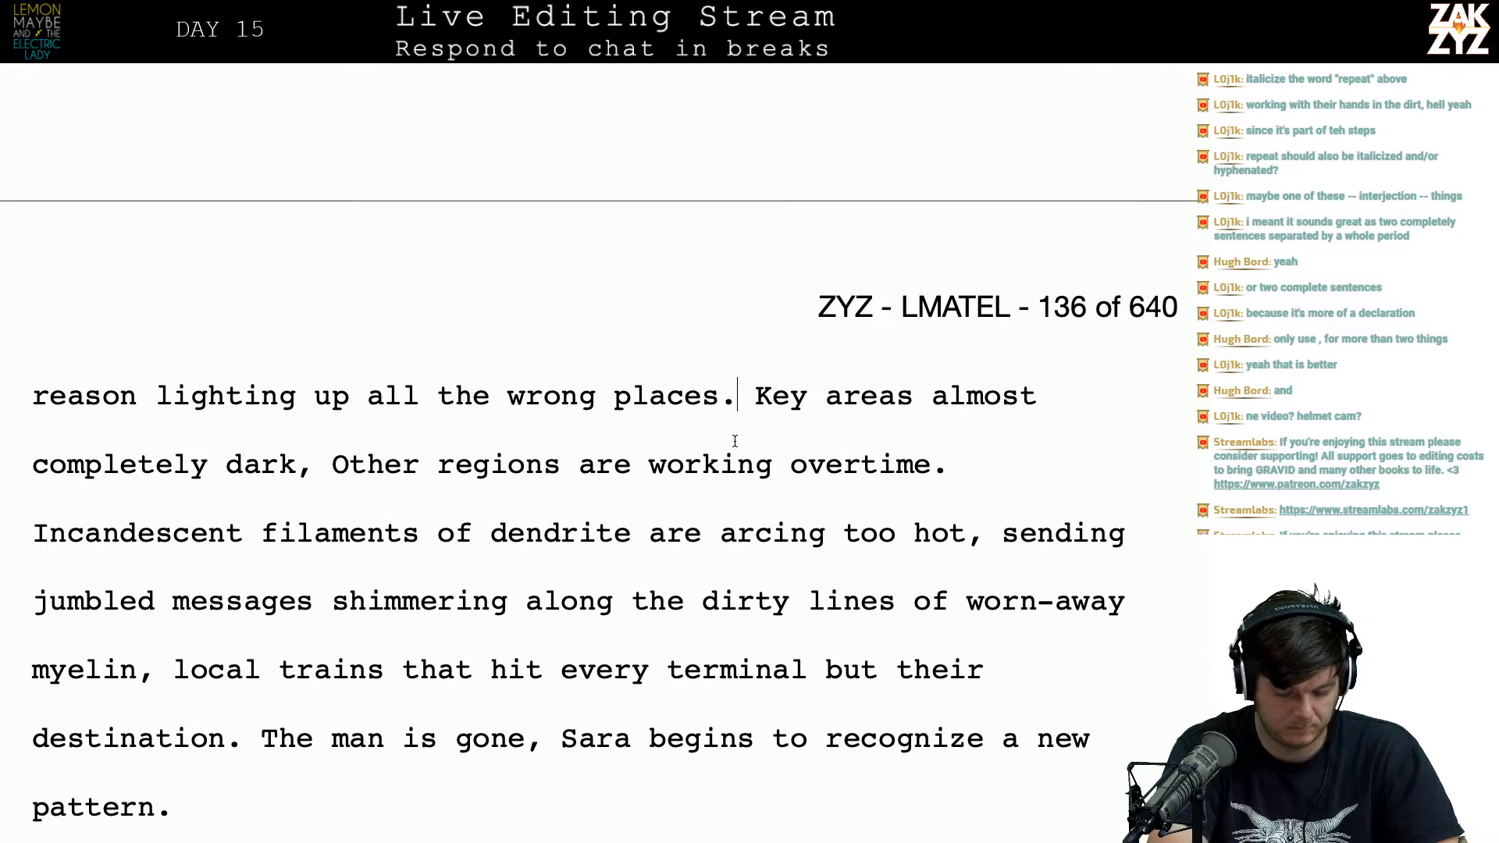
pyautogui.write('Un')
pyautogui.press('BackSpace')
pyautogui.press('BackSpace')
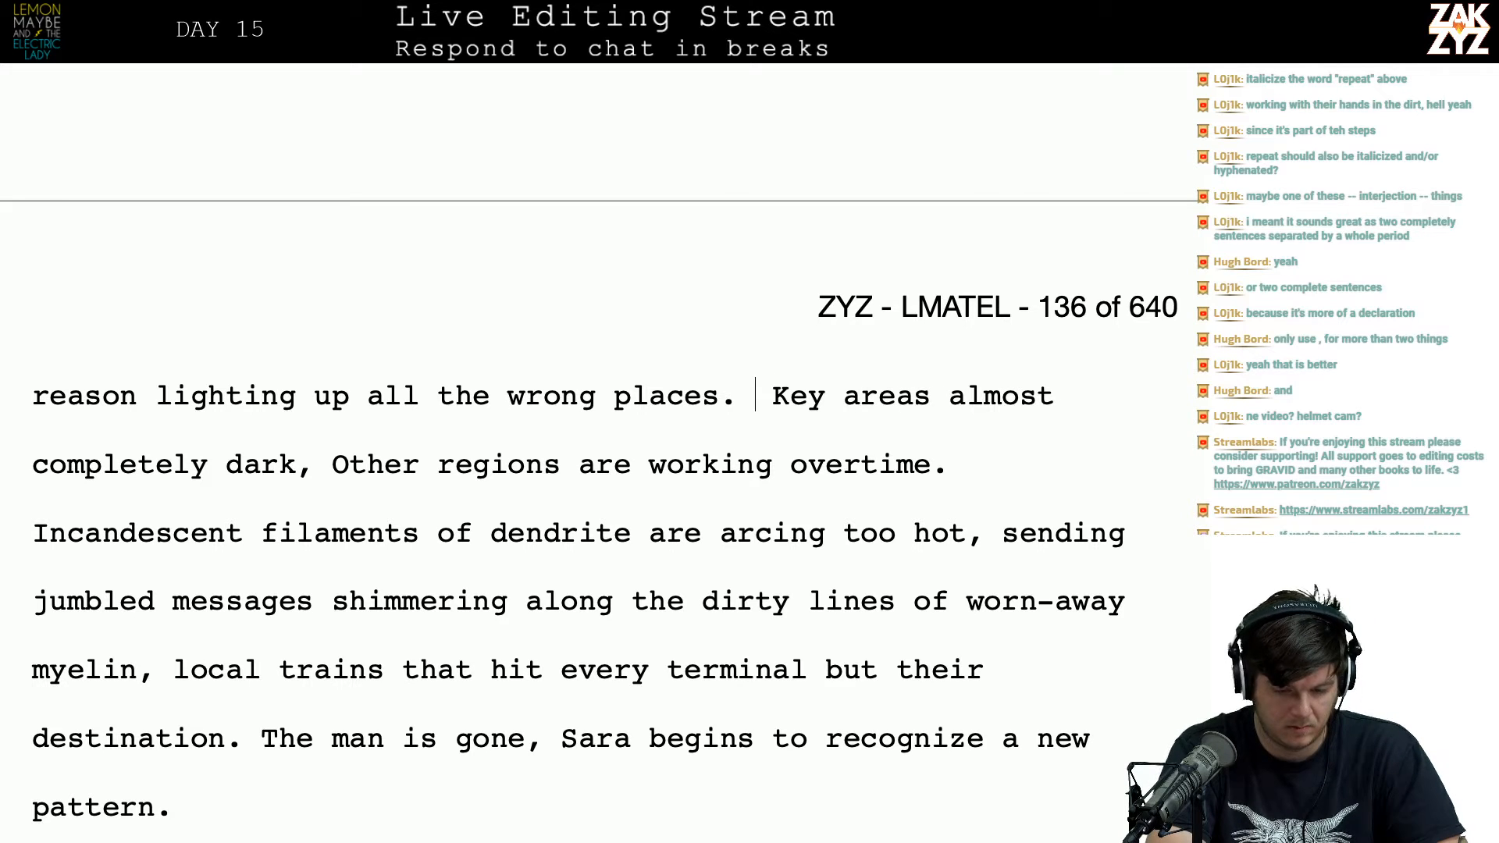
pyautogui.press('BackSpace')
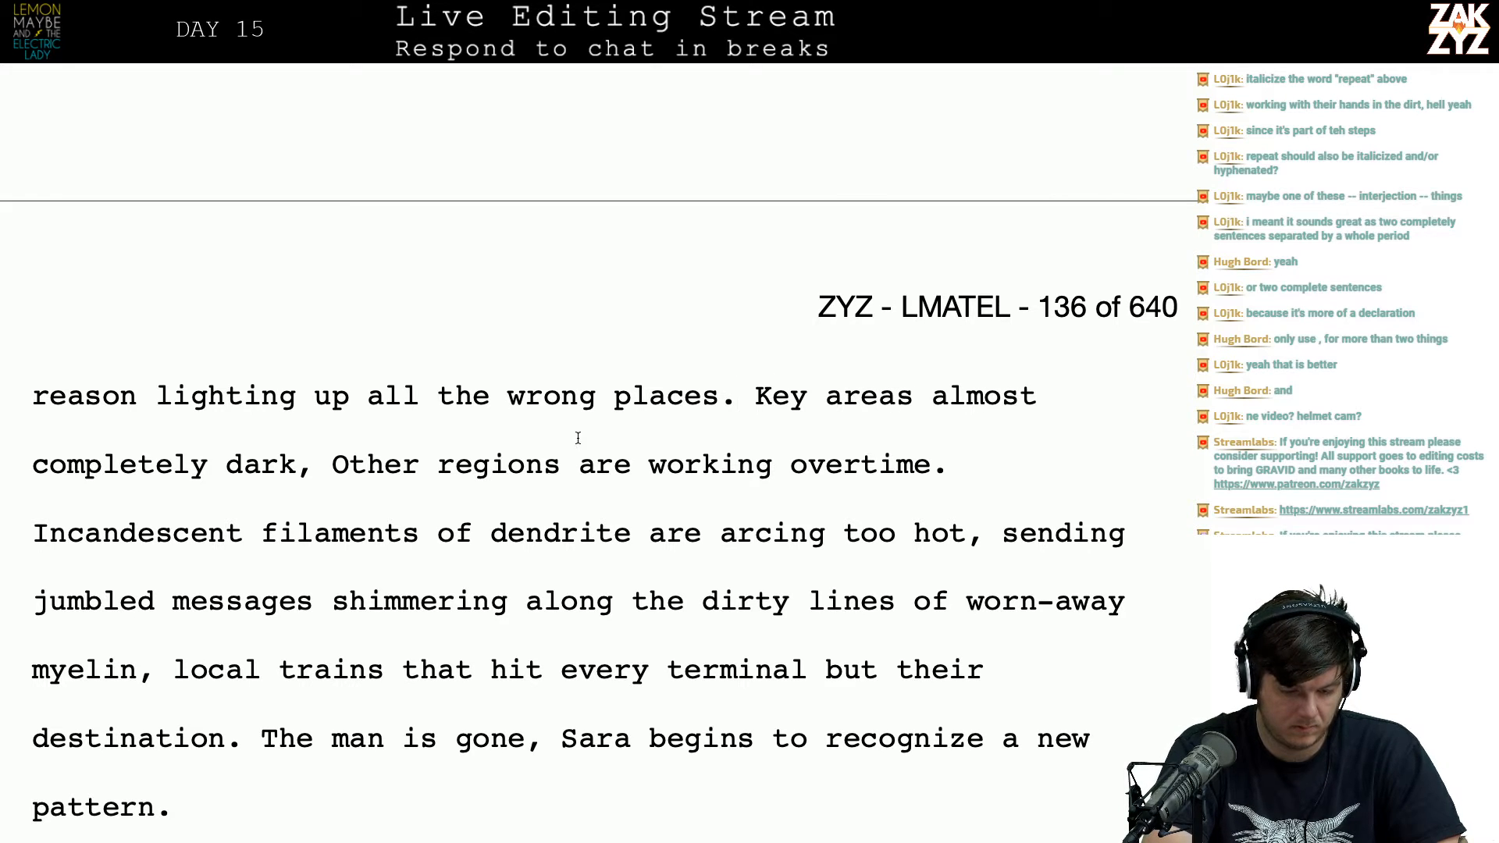
# Step: Continue the sentence after "completely dark," with "while other spots are working overtime."
pyautogui.write('while other spot')
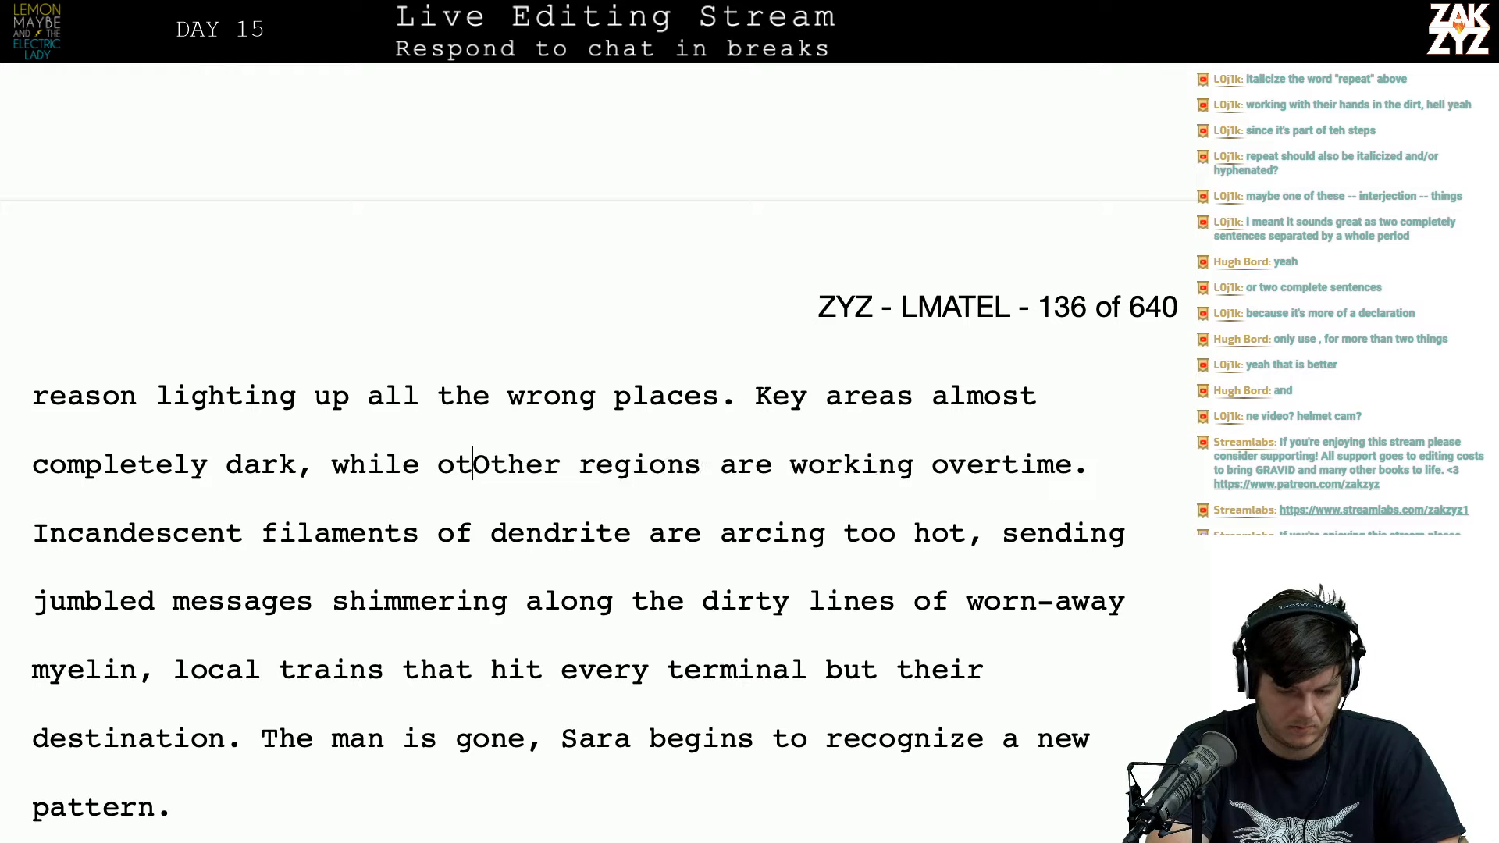
pyautogui.write('s are w')
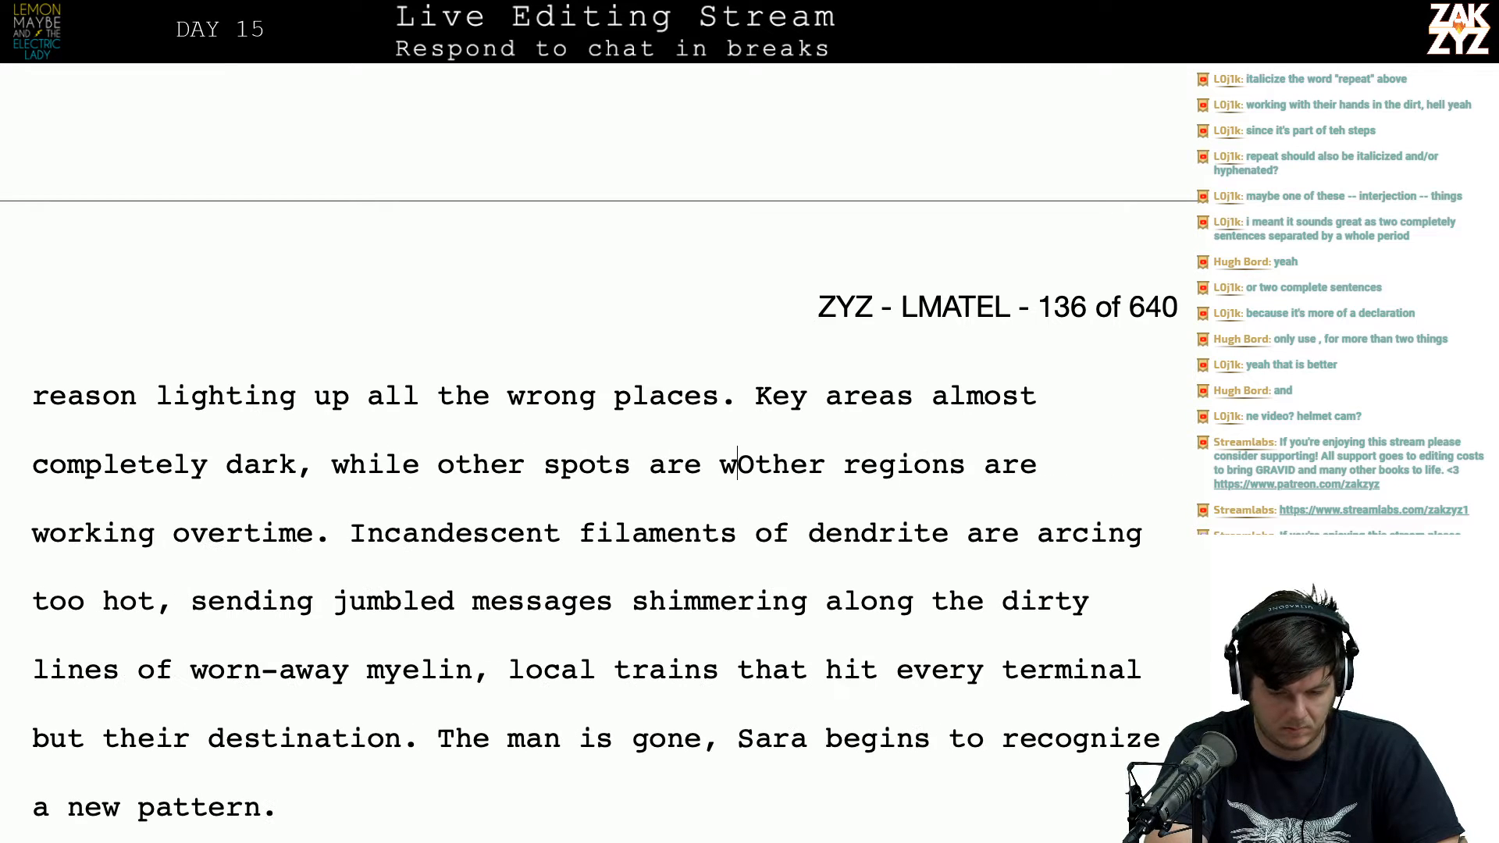
pyautogui.write('orking overti')
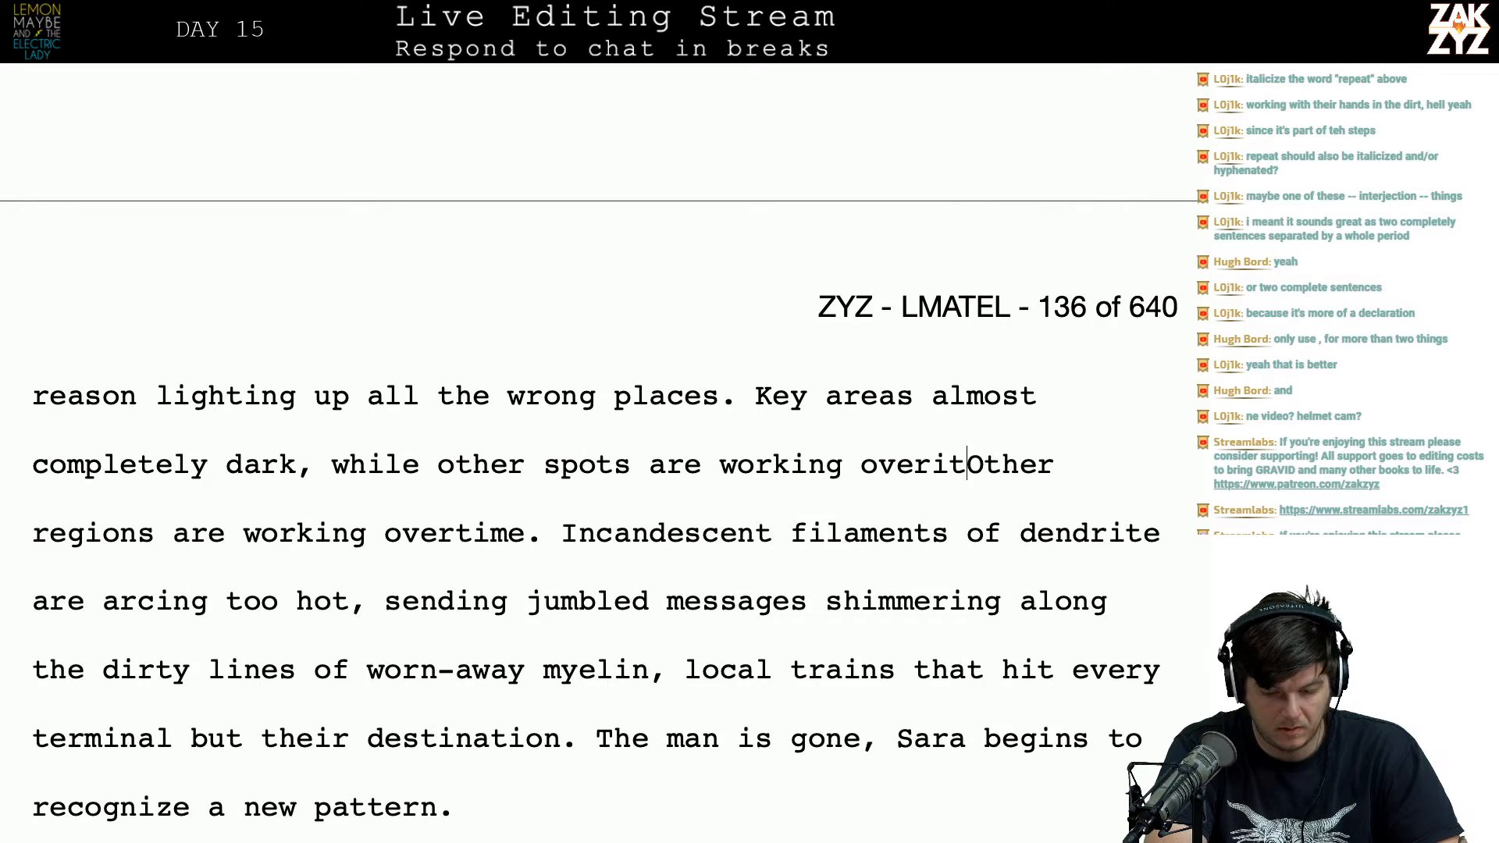
pyautogui.write('me.')
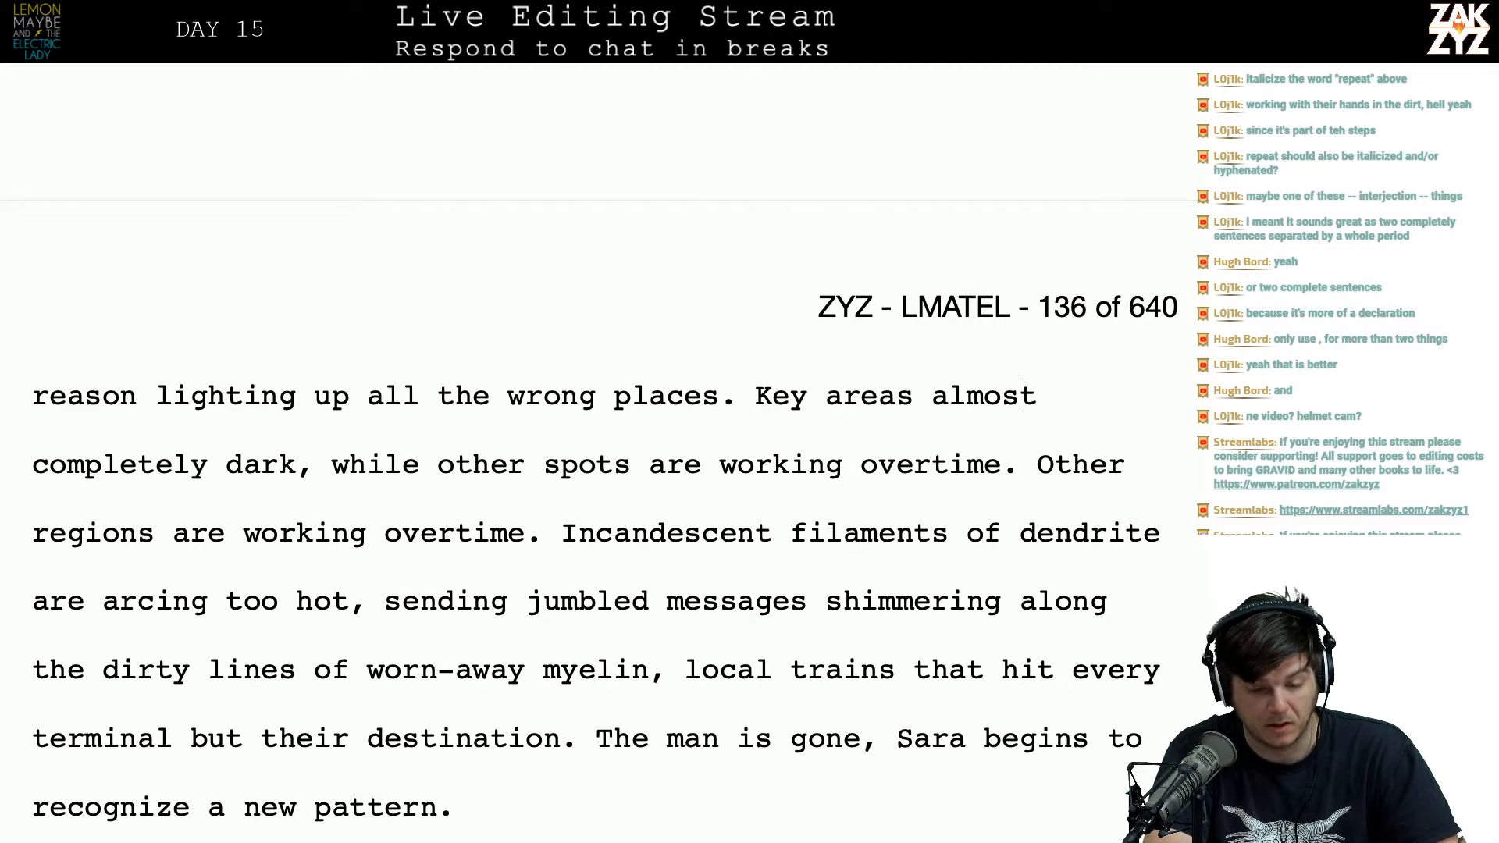
# Step: Insert "are" between "Key areas" and "almost", and add a comma after "reason" before "lighting up"
pyautogui.press('Up')
pyautogui.press('Up')
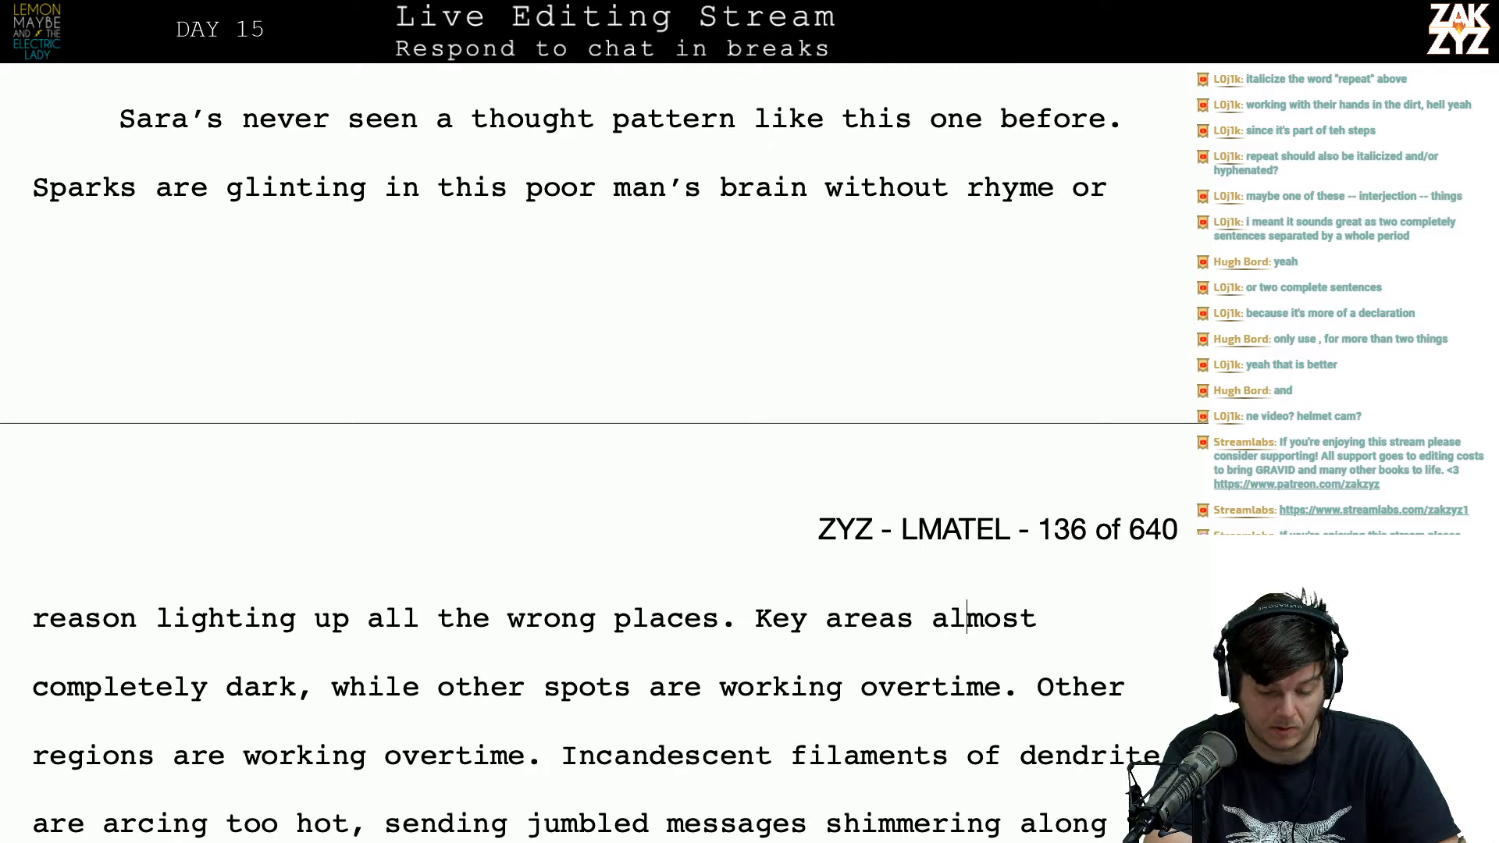
pyautogui.write('are')
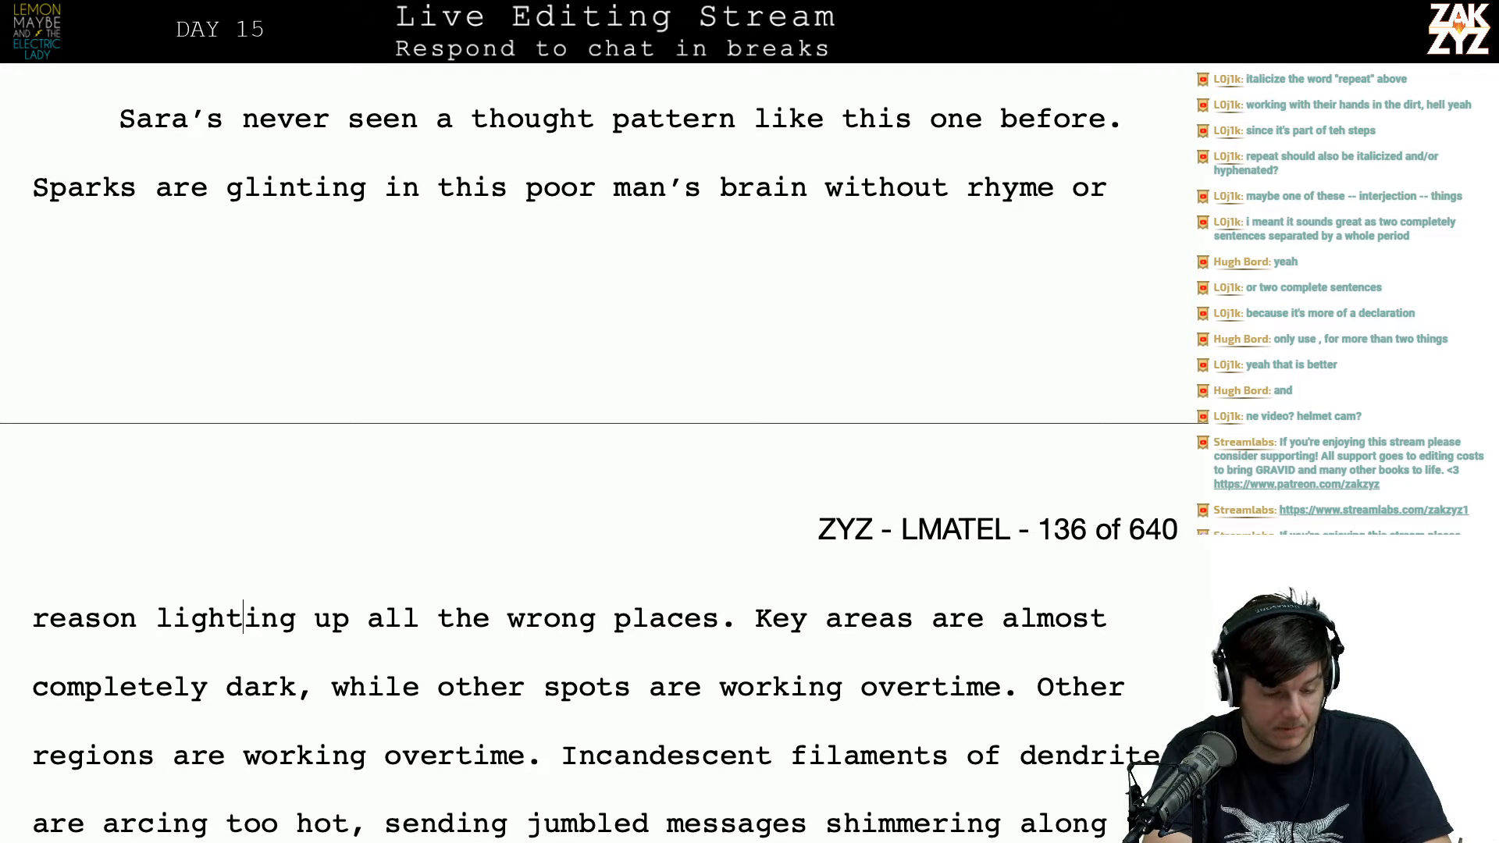
pyautogui.write(',')
pyautogui.press('Down')
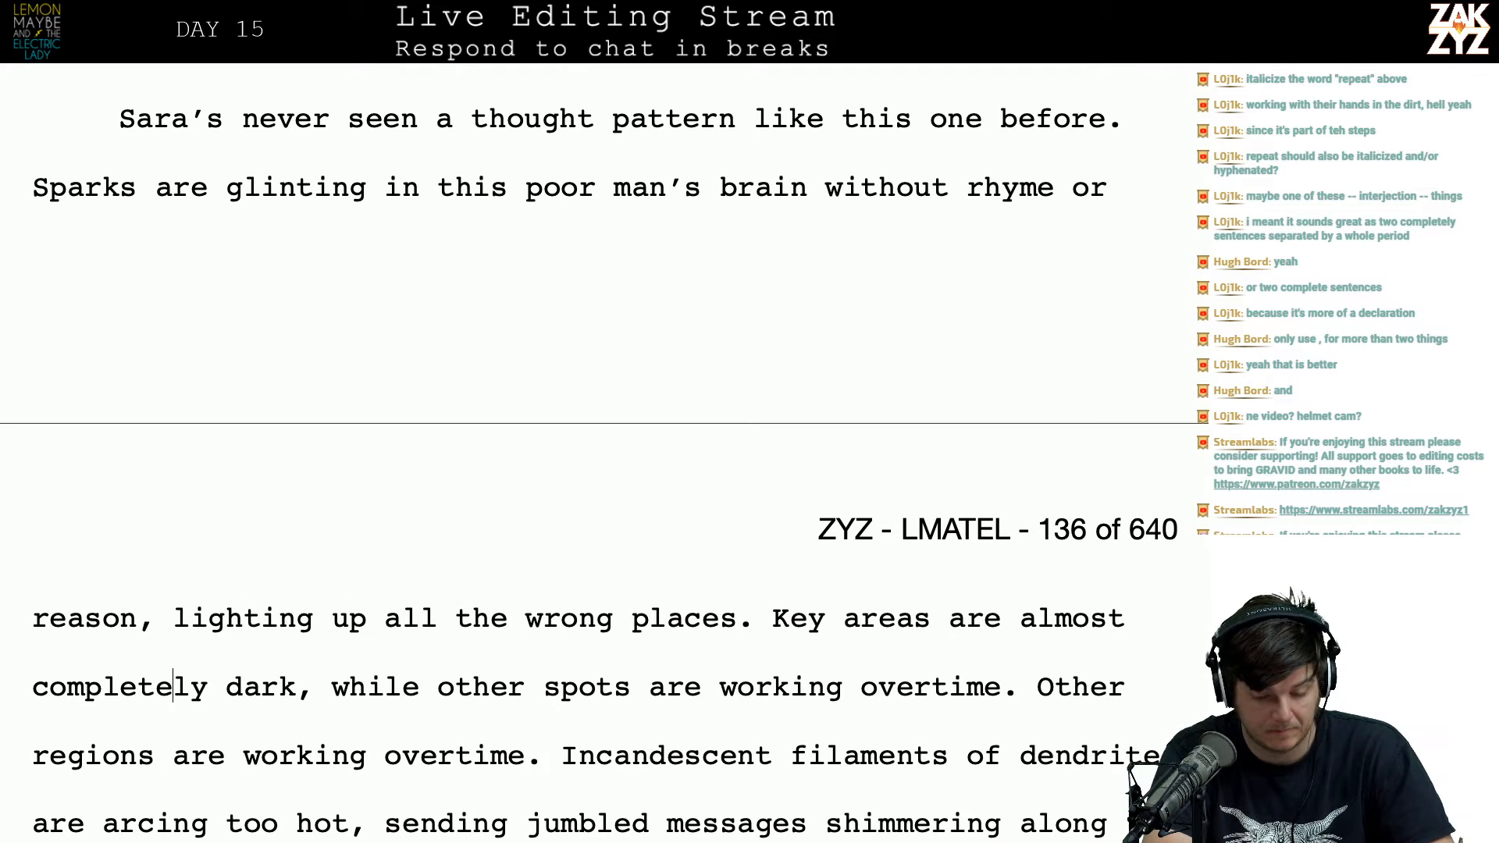
# Step: Delete the redundant sentence "Other regions are working overtime." before "Incandescent filaments"
pyautogui.scroll(-5, 604, 467)
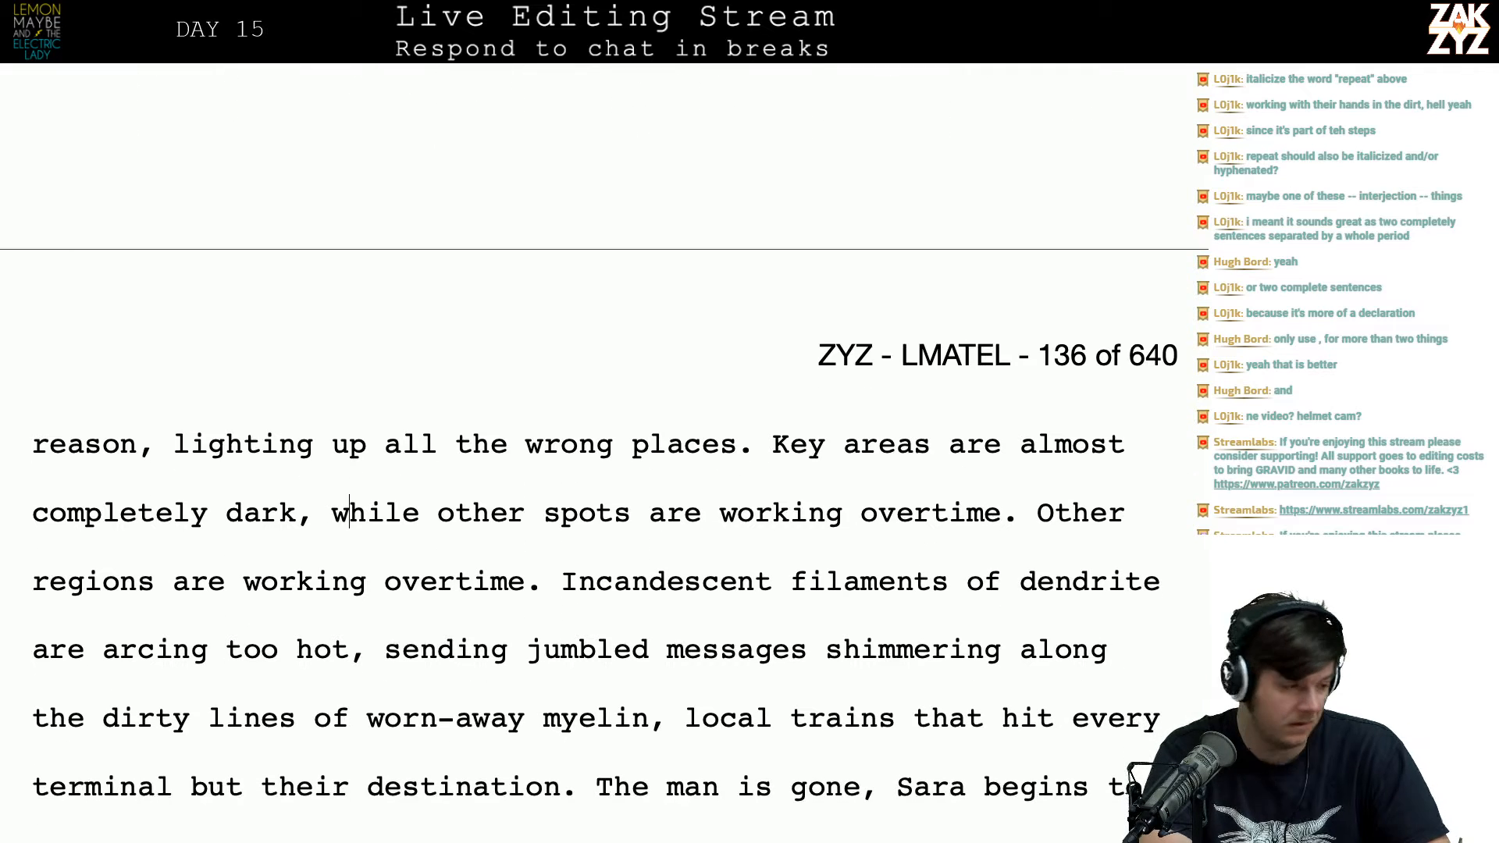
pyautogui.scroll(1, 631, 445)
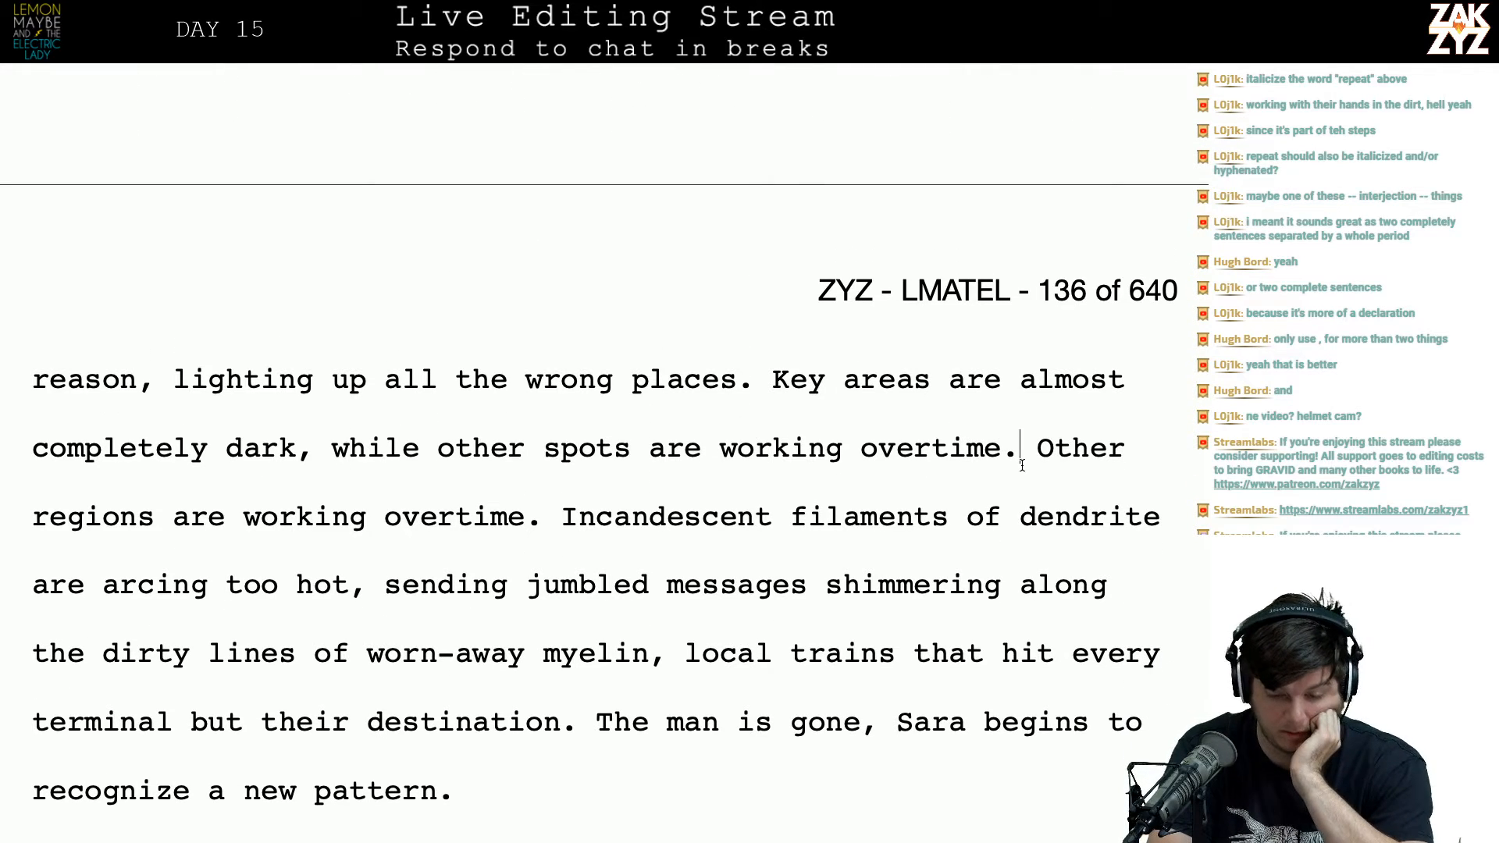
pyautogui.press('Right')
pyautogui.hotkey('shift', 'Down')
pyautogui.hotkey('shift', 'Up')
pyautogui.hotkey('shift', 'Right')
pyautogui.hotkey('shift', 'Right')
pyautogui.hotkey('shift', 'Right')
pyautogui.hotkey('shift', 'Right')
pyautogui.hotkey('shift', 'Right')
pyautogui.hotkey('shift', 'Right')
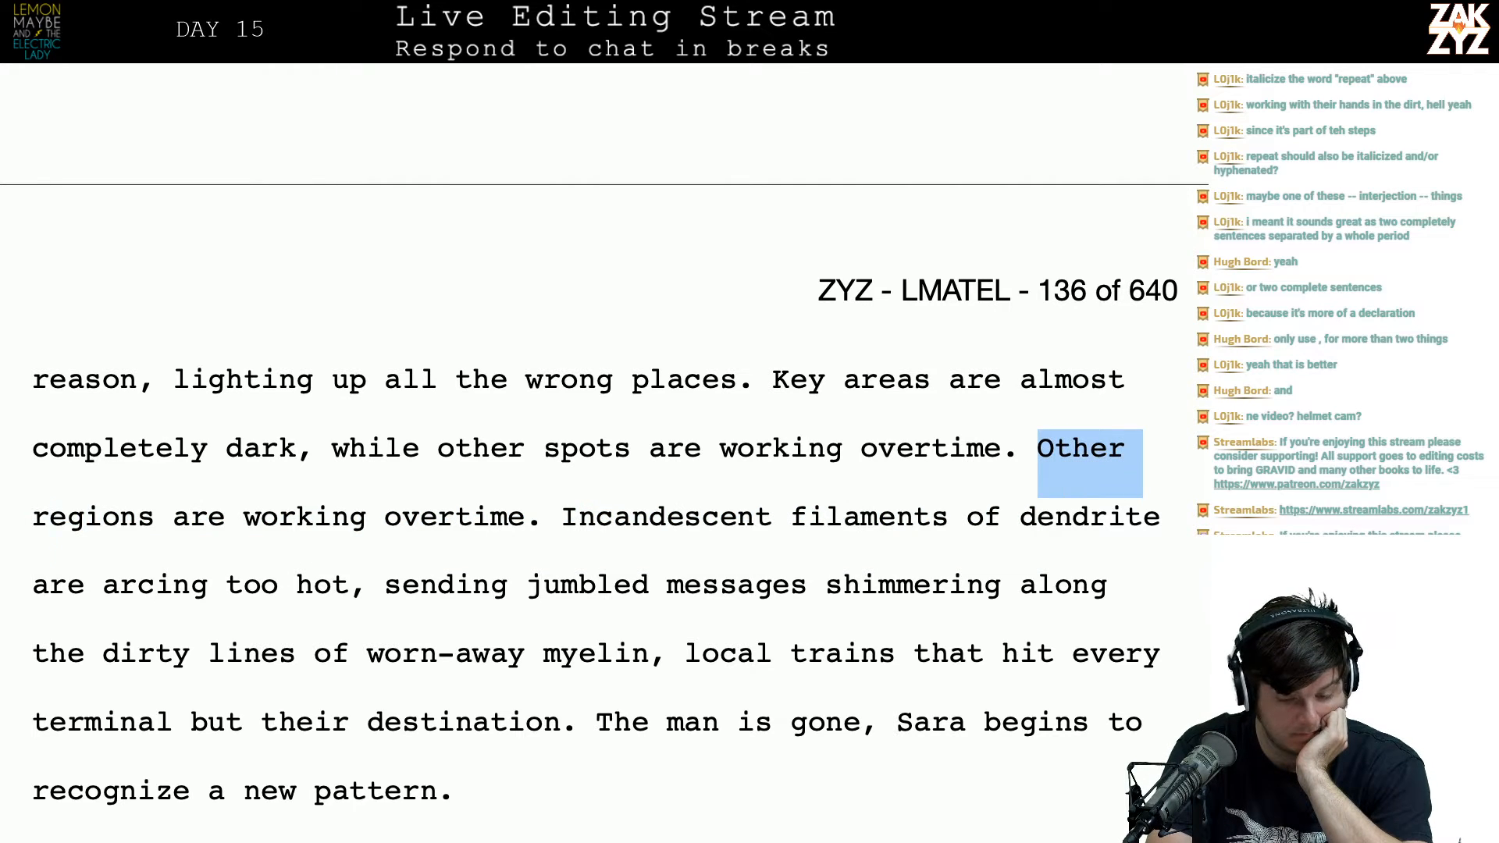
pyautogui.hotkey('shift', 'Right')
pyautogui.hotkey('shift', 'Right')
pyautogui.hotkey('shift', 'Right')
pyautogui.hotkey('shift', 'Right')
pyautogui.hotkey('shift', 'Right')
pyautogui.hotkey('shift', 'Right')
pyautogui.hotkey('shift', 'Right')
pyautogui.hotkey('shift', 'Right')
pyautogui.hotkey('shift', 'Right')
pyautogui.hotkey('shift', 'Right')
pyautogui.hotkey('shift', 'Right')
pyautogui.hotkey('shift', 'Right')
pyautogui.hotkey('shift', 'Right')
pyautogui.hotkey('shift', 'Right')
pyautogui.hotkey('shift', 'Right')
pyautogui.hotkey('shift', 'Right')
pyautogui.hotkey('shift', 'Right')
pyautogui.hotkey('shift', 'Right')
pyautogui.hotkey('shift', 'Right')
pyautogui.hotkey('shift', 'Right')
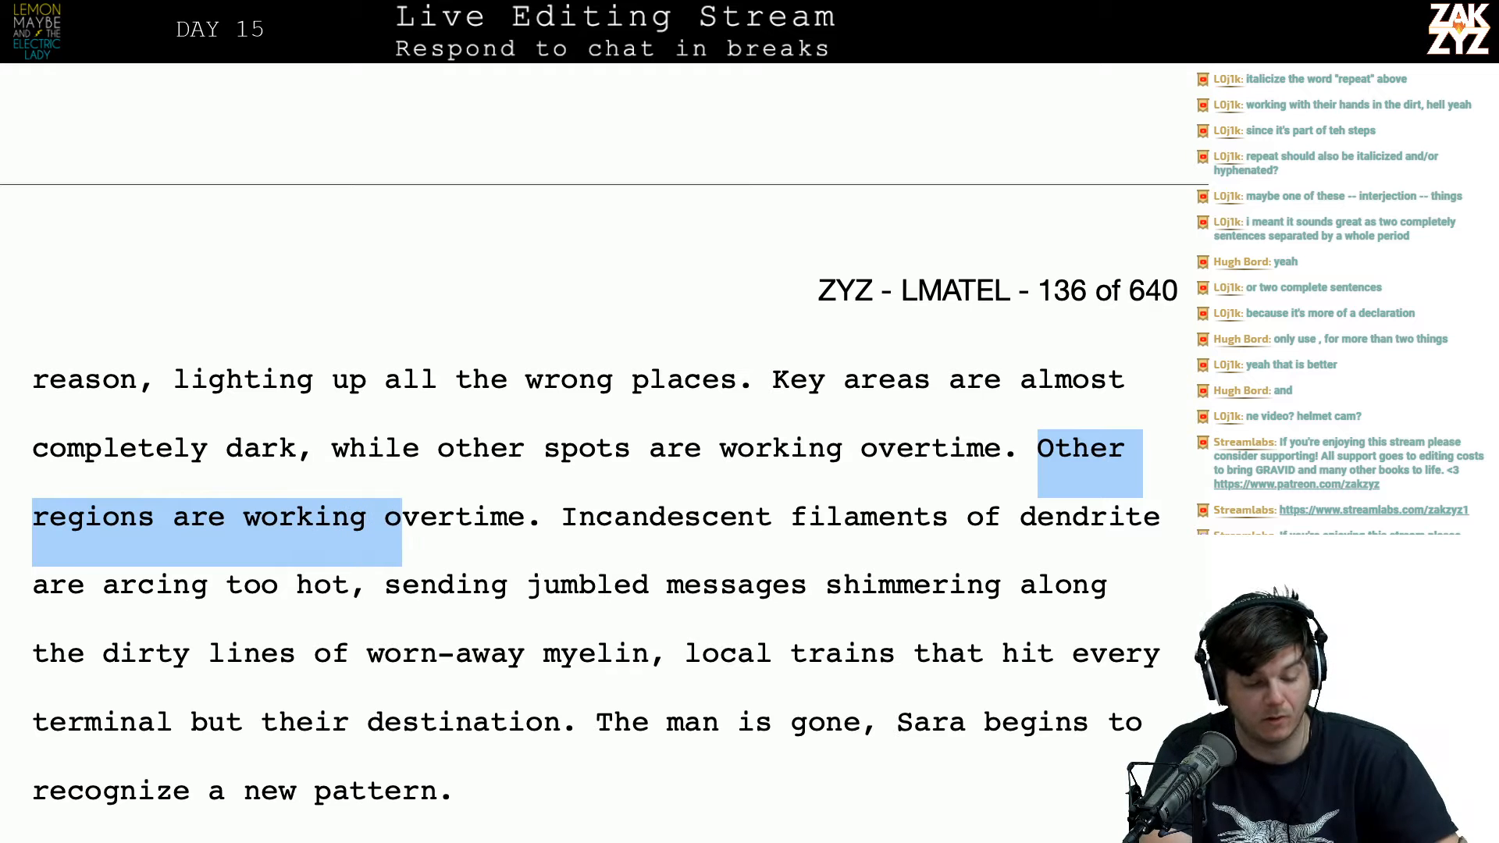
pyautogui.hotkey('shift', 'Right')
pyautogui.hotkey('shift', 'Right')
pyautogui.hotkey('shift', 'Right')
pyautogui.hotkey('shift', 'Right')
pyautogui.hotkey('shift', 'Right')
pyautogui.hotkey('shift', 'Right')
pyautogui.hotkey('shift', 'Right')
pyautogui.hotkey('shift', 'Right')
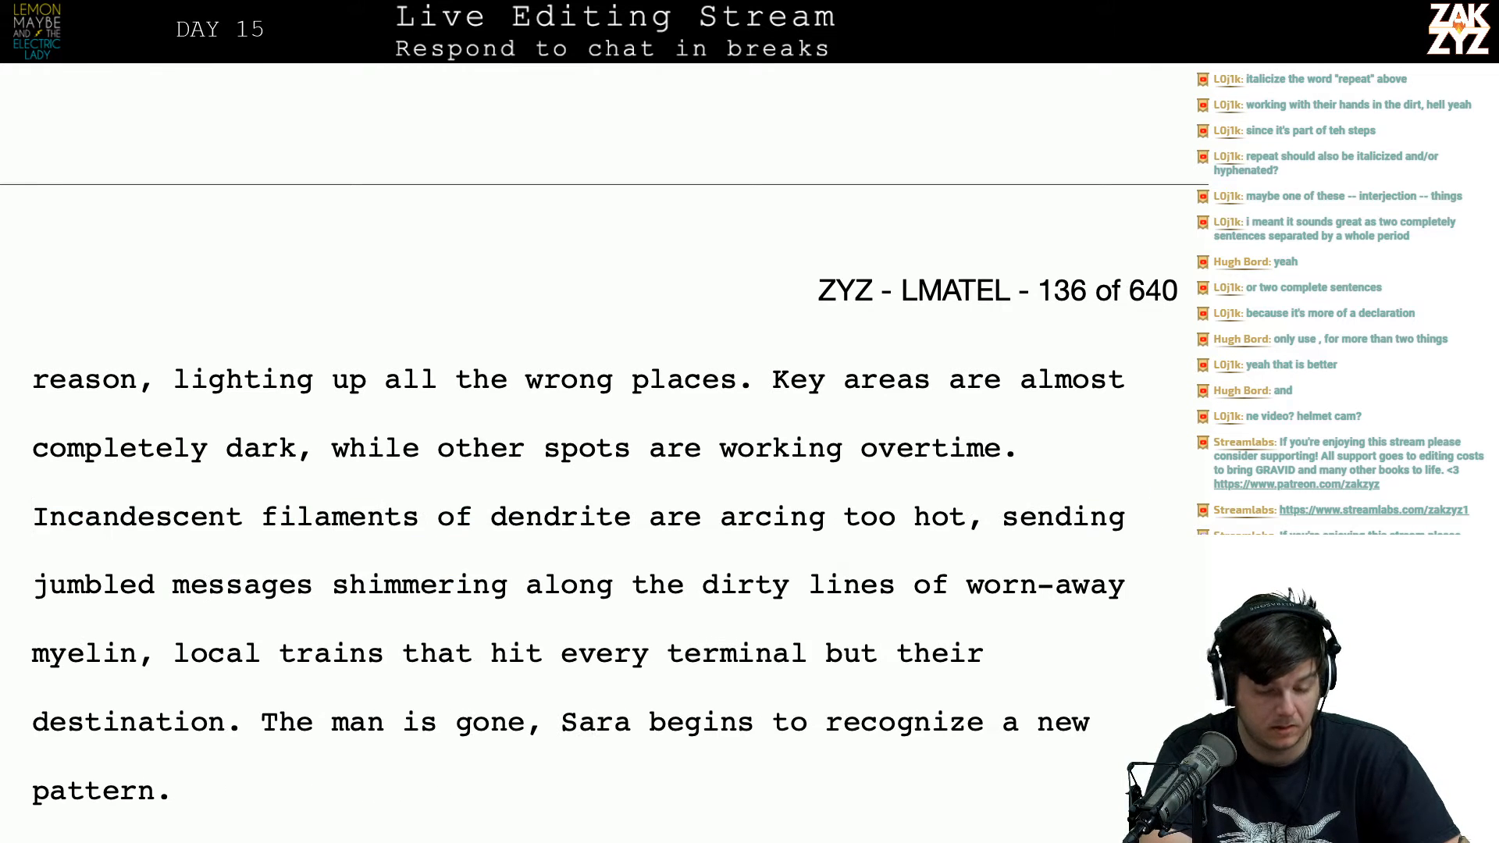
# Step: Change "are arcing" to "arc" in the dendrite sentence and insert "like" before "local trains"
pyautogui.click(702, 516)
pyautogui.press('BackSpace')
pyautogui.press('BackSpace')
pyautogui.press('BackSpace')
pyautogui.press('BackSpace')
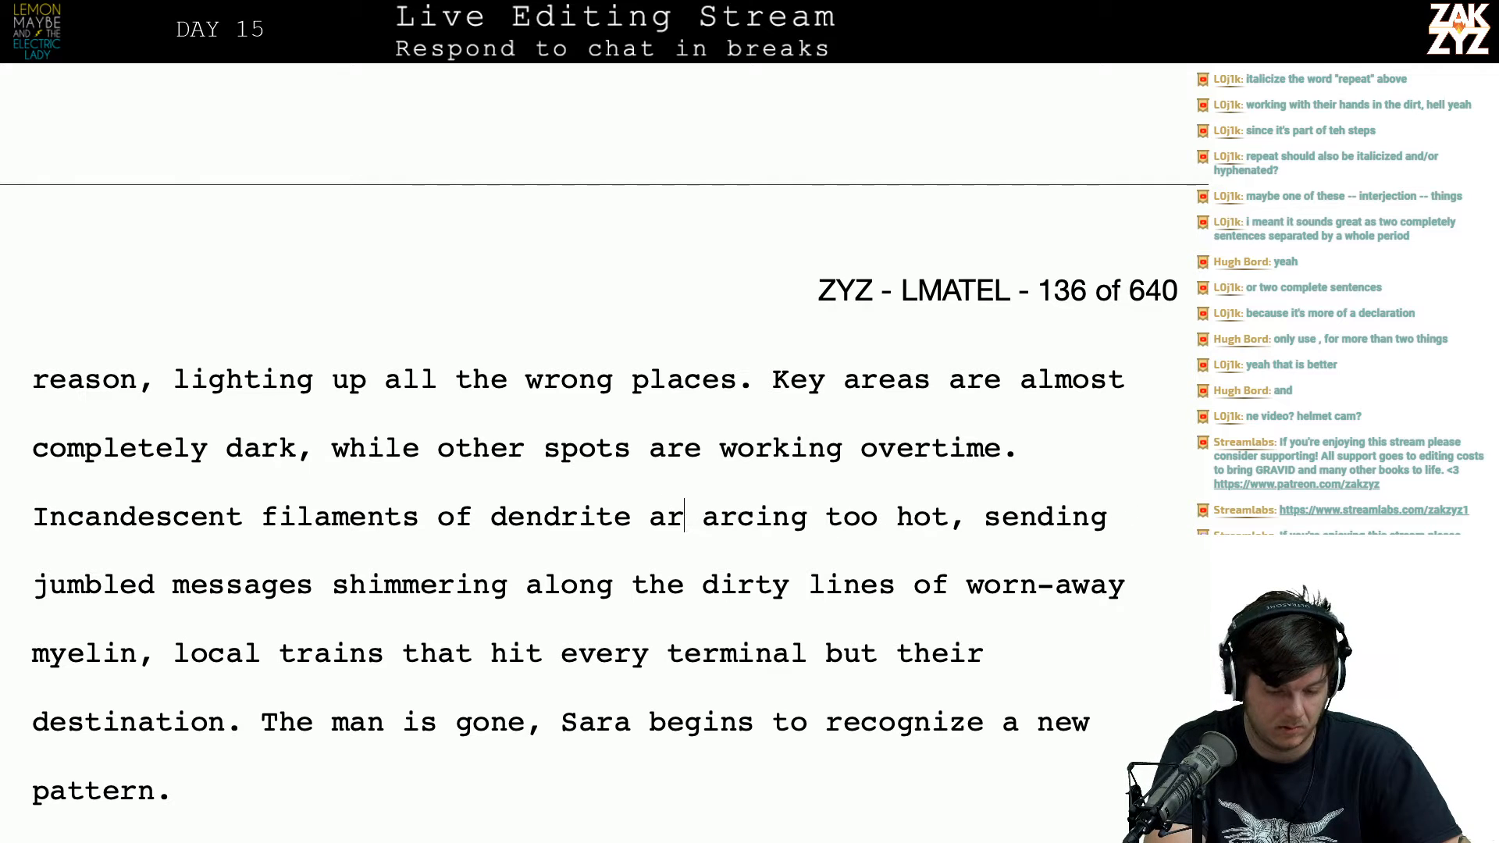
pyautogui.write('arc')
pyautogui.press('Right')
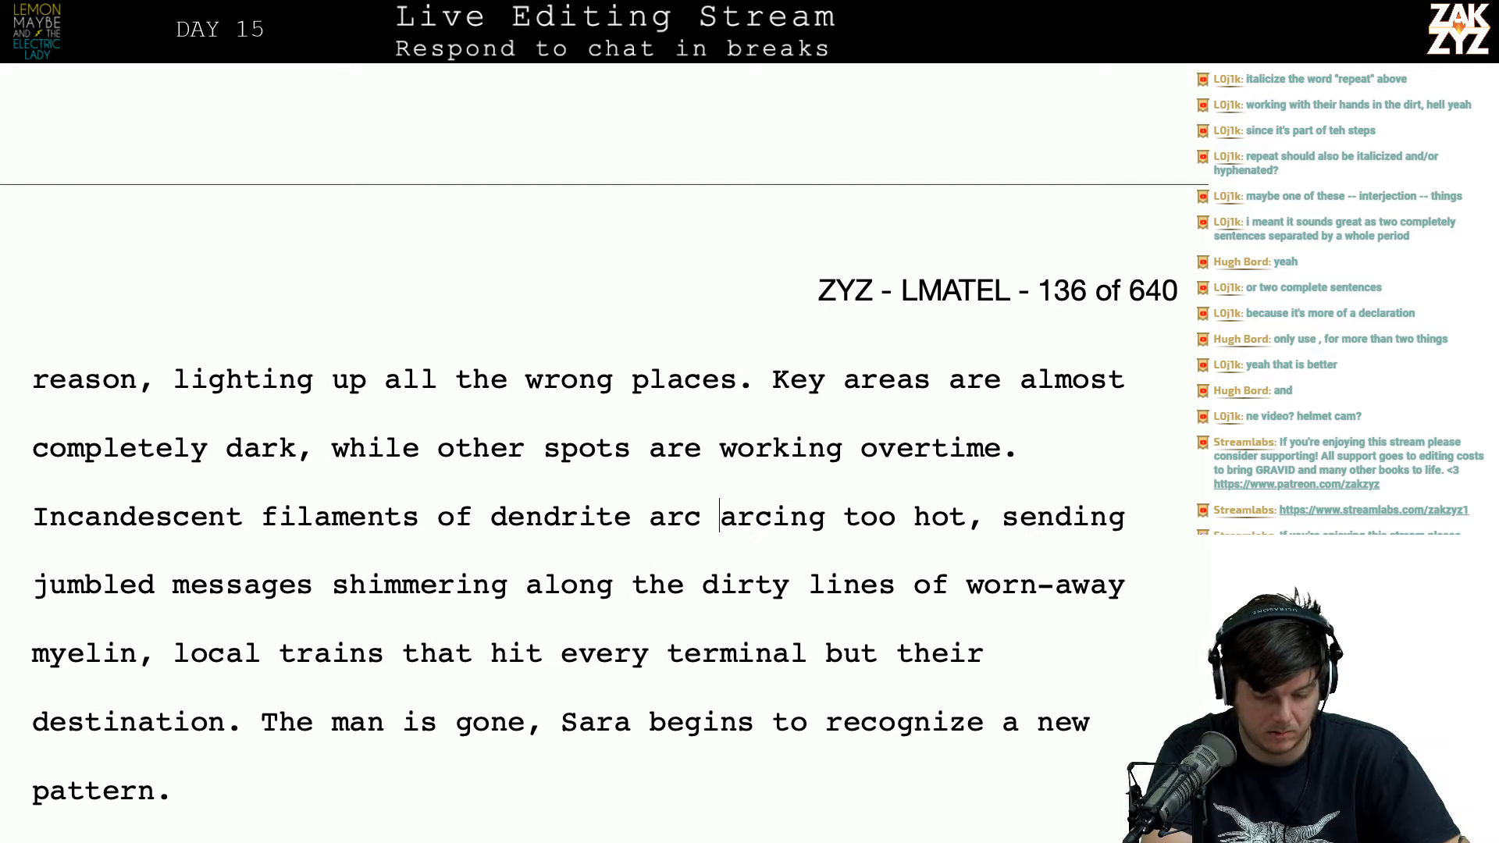
pyautogui.press('BackSpace')
pyautogui.press('BackSpace')
pyautogui.press('BackSpace')
pyautogui.press('BackSpace')
pyautogui.press('BackSpace')
pyautogui.press('BackSpace')
pyautogui.press('BackSpace')
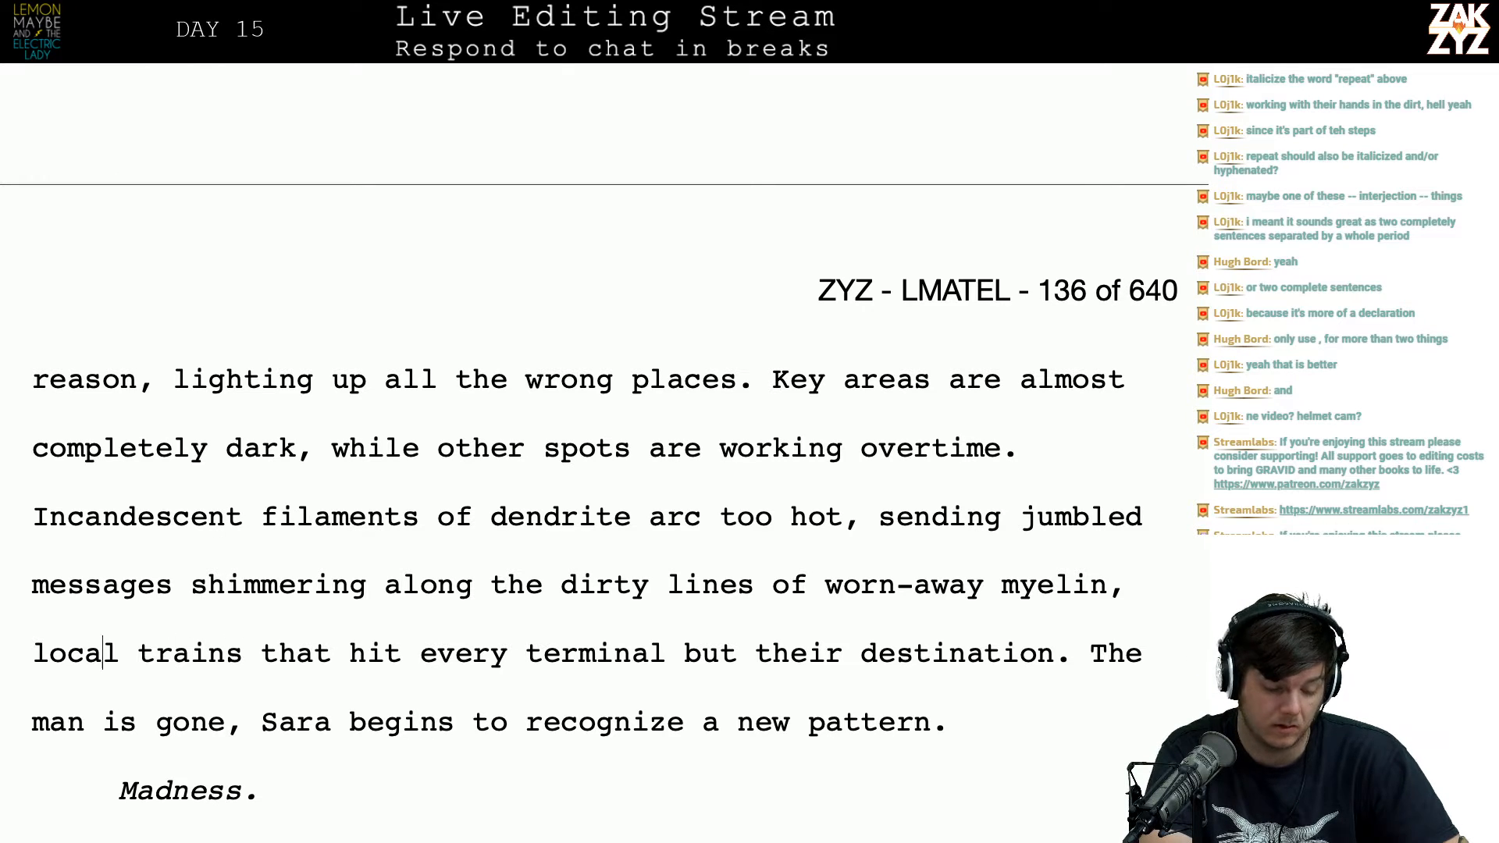
pyautogui.click(32, 653)
pyautogui.write('like')
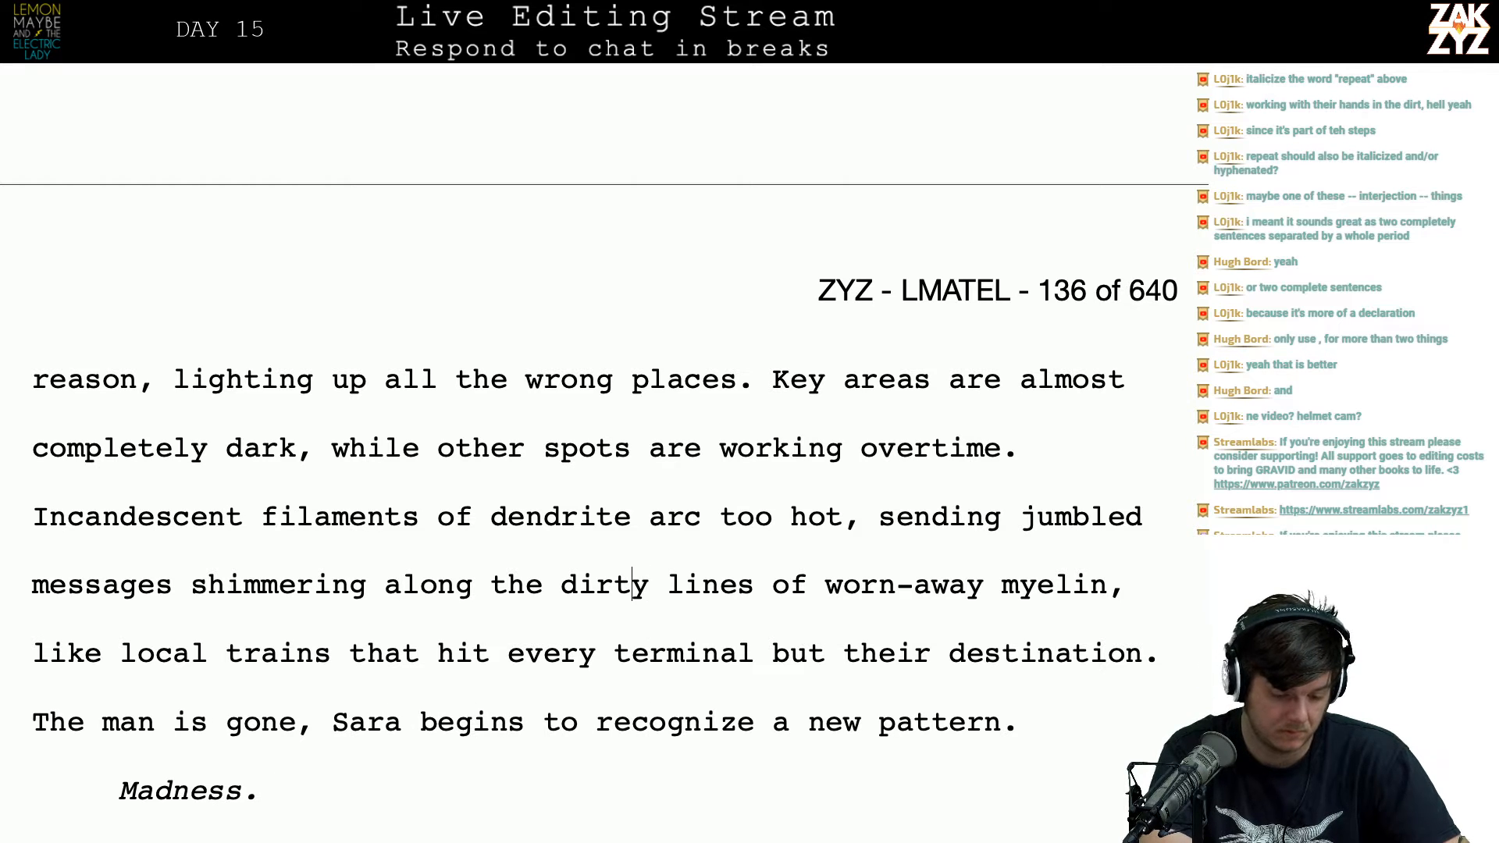
# Step: Replace "begins to recognize a new pattern." after "The man is gone, Sara" with "puts a name on his pattern."
pyautogui.press('Return')
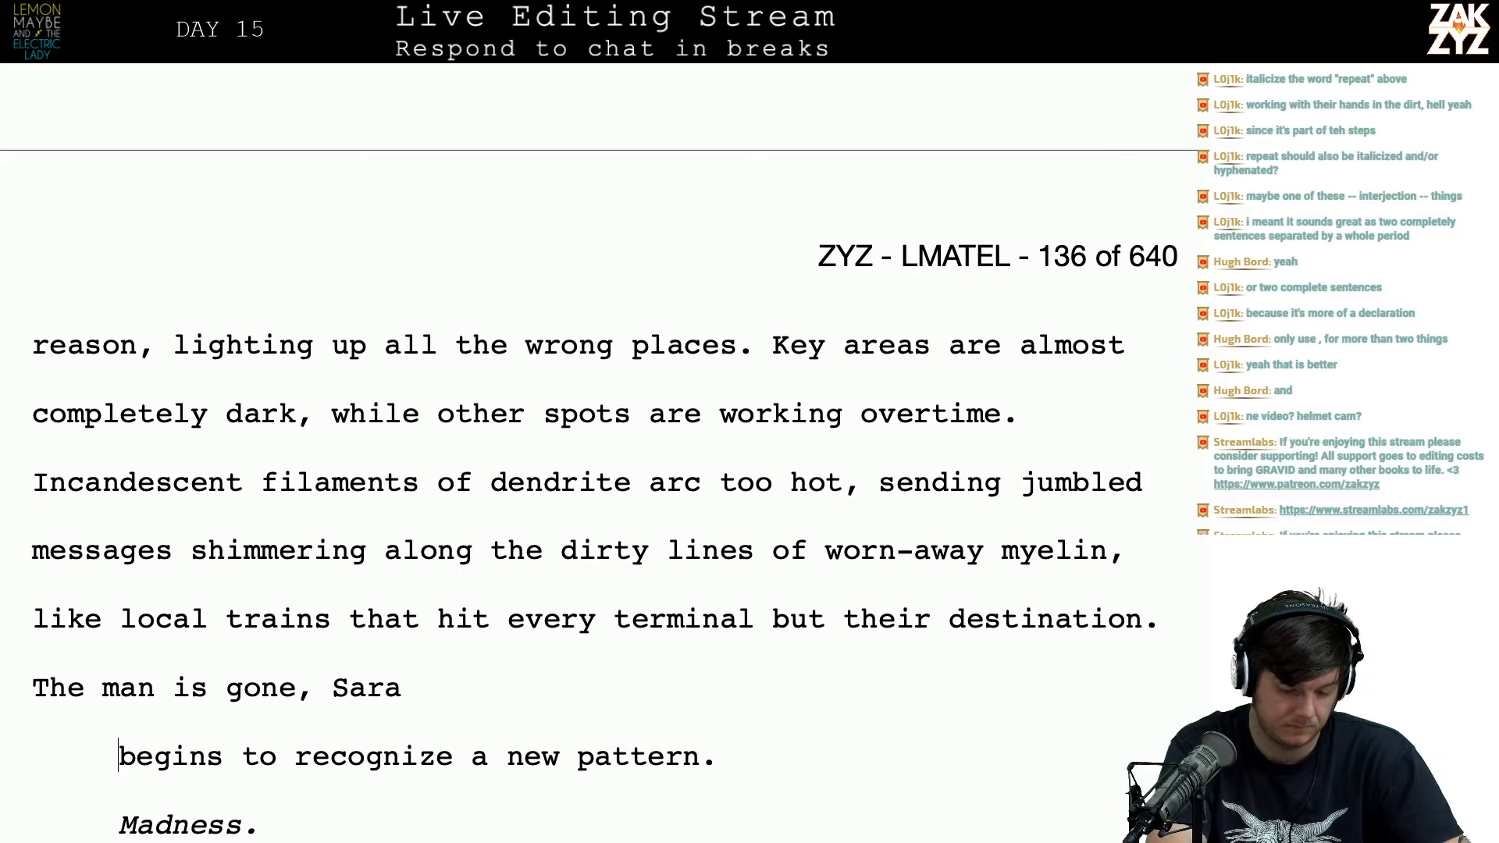
pyautogui.write('puts a nam')
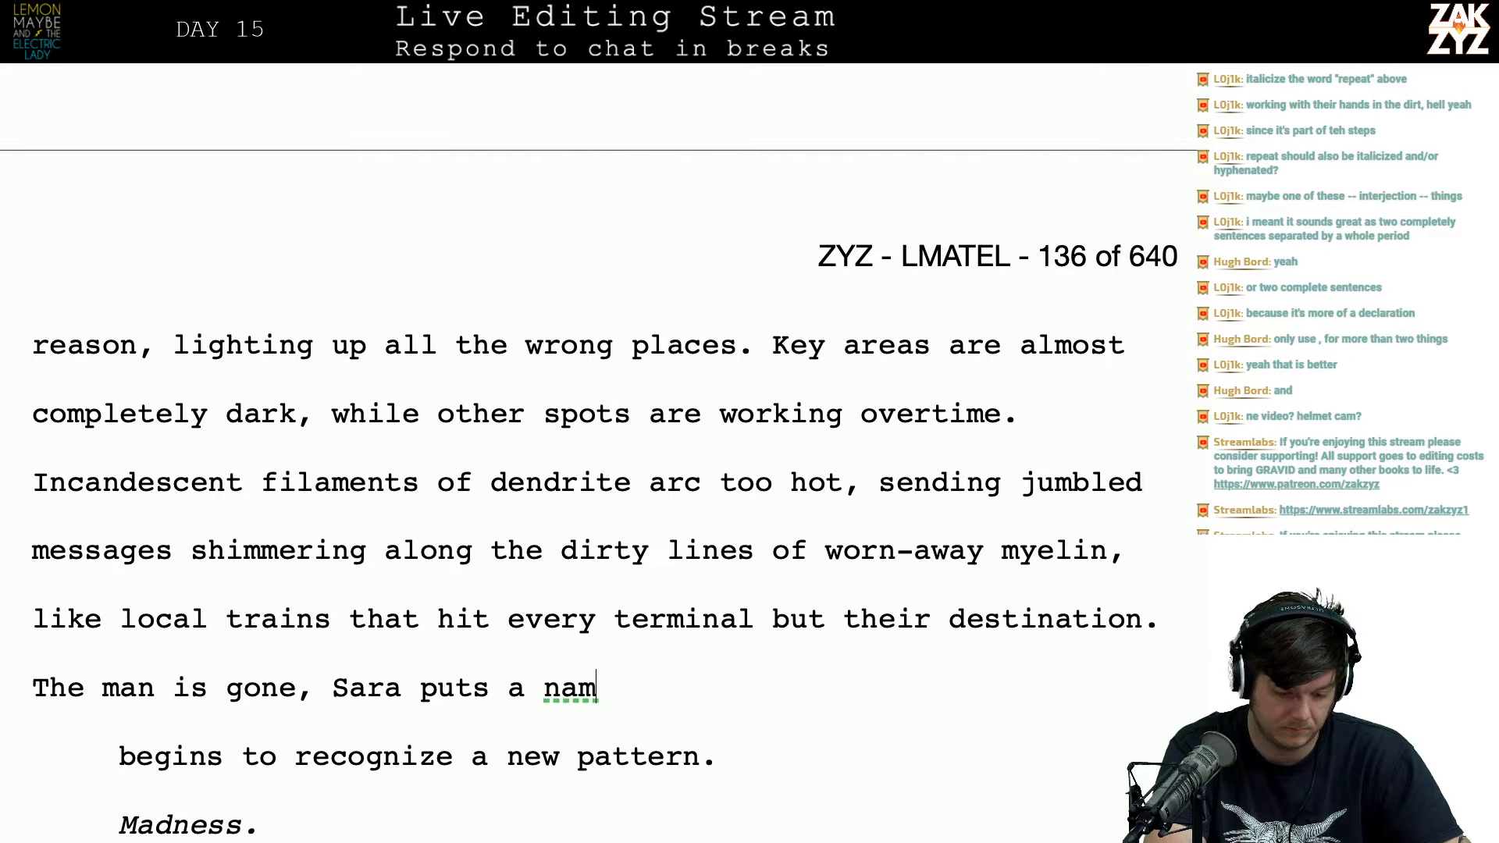
pyautogui.write('e on his pattern.')
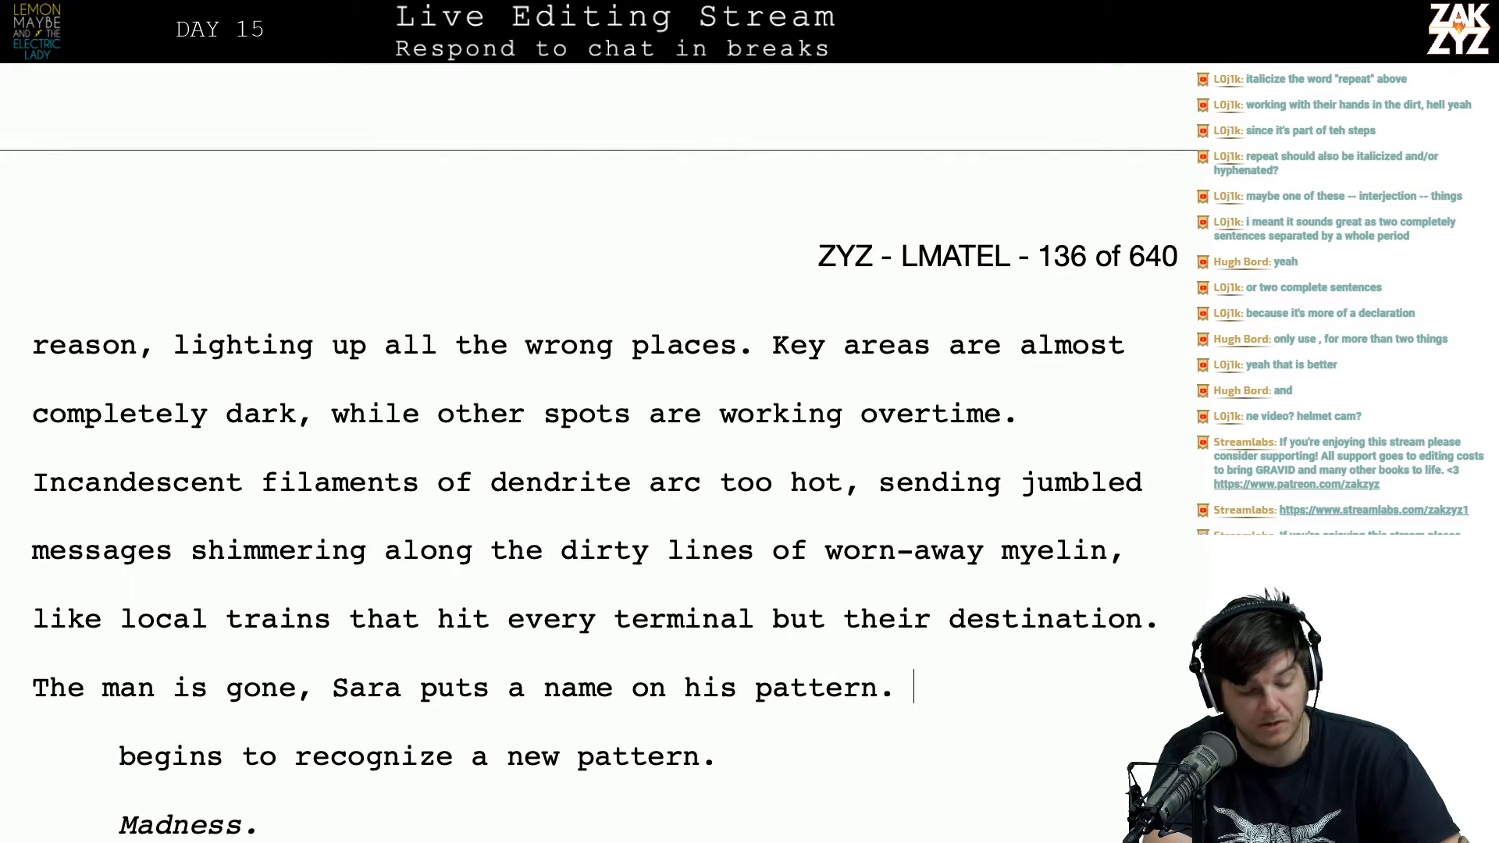
pyautogui.hotkey('shift', 'Down')
pyautogui.press('BackSpace')
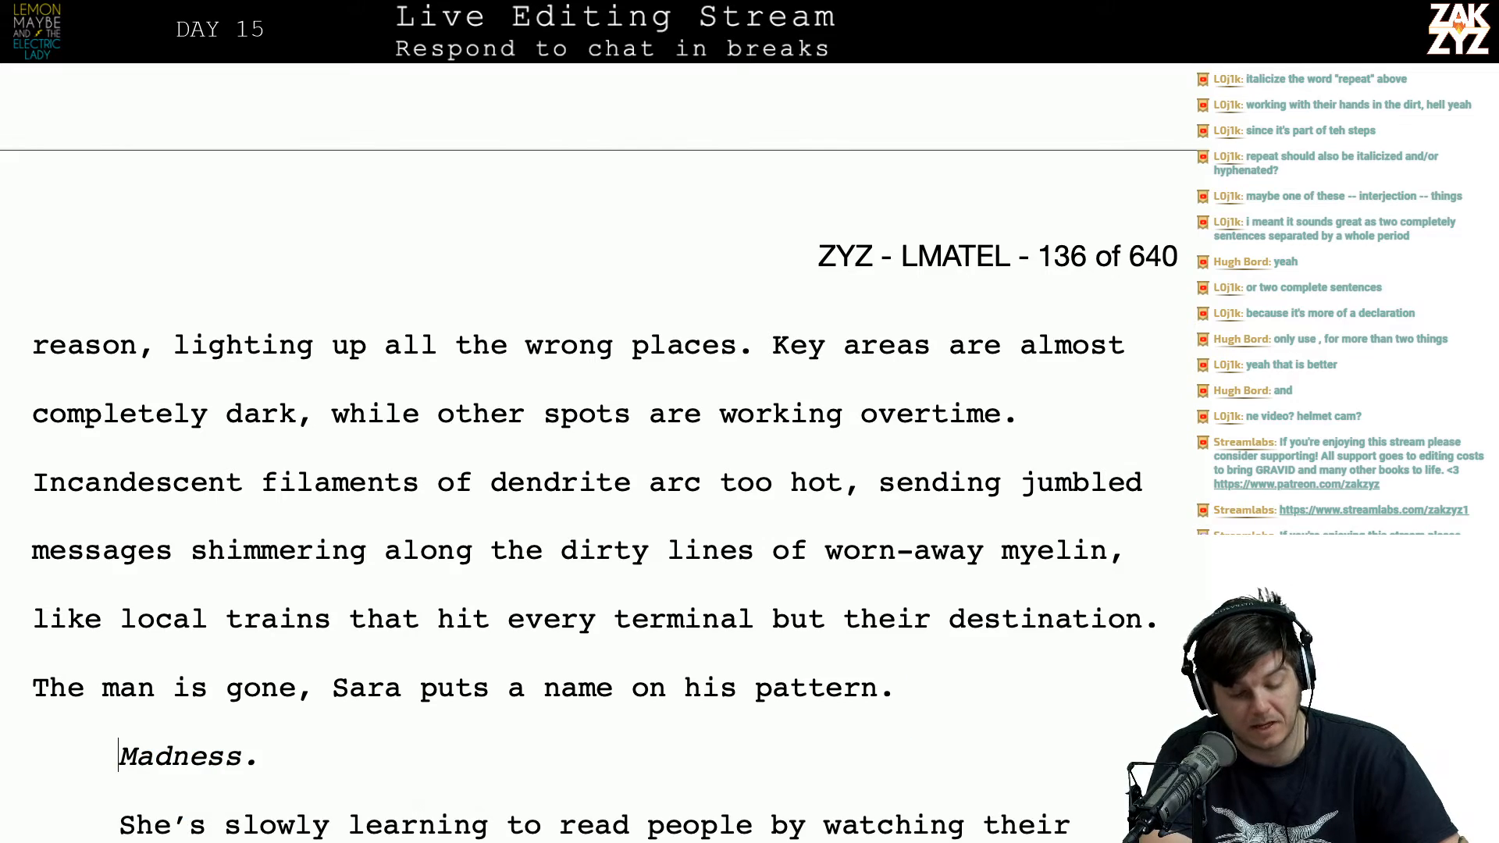
# Step: Open the paragraph after "Madness." with "Sara has been learning how to read people by watching their thoughts glowing in their skulls."
pyautogui.press('Down')
pyautogui.press('Down')
pyautogui.press('Down')
pyautogui.press('Down')
pyautogui.press('Down')
pyautogui.press('Down')
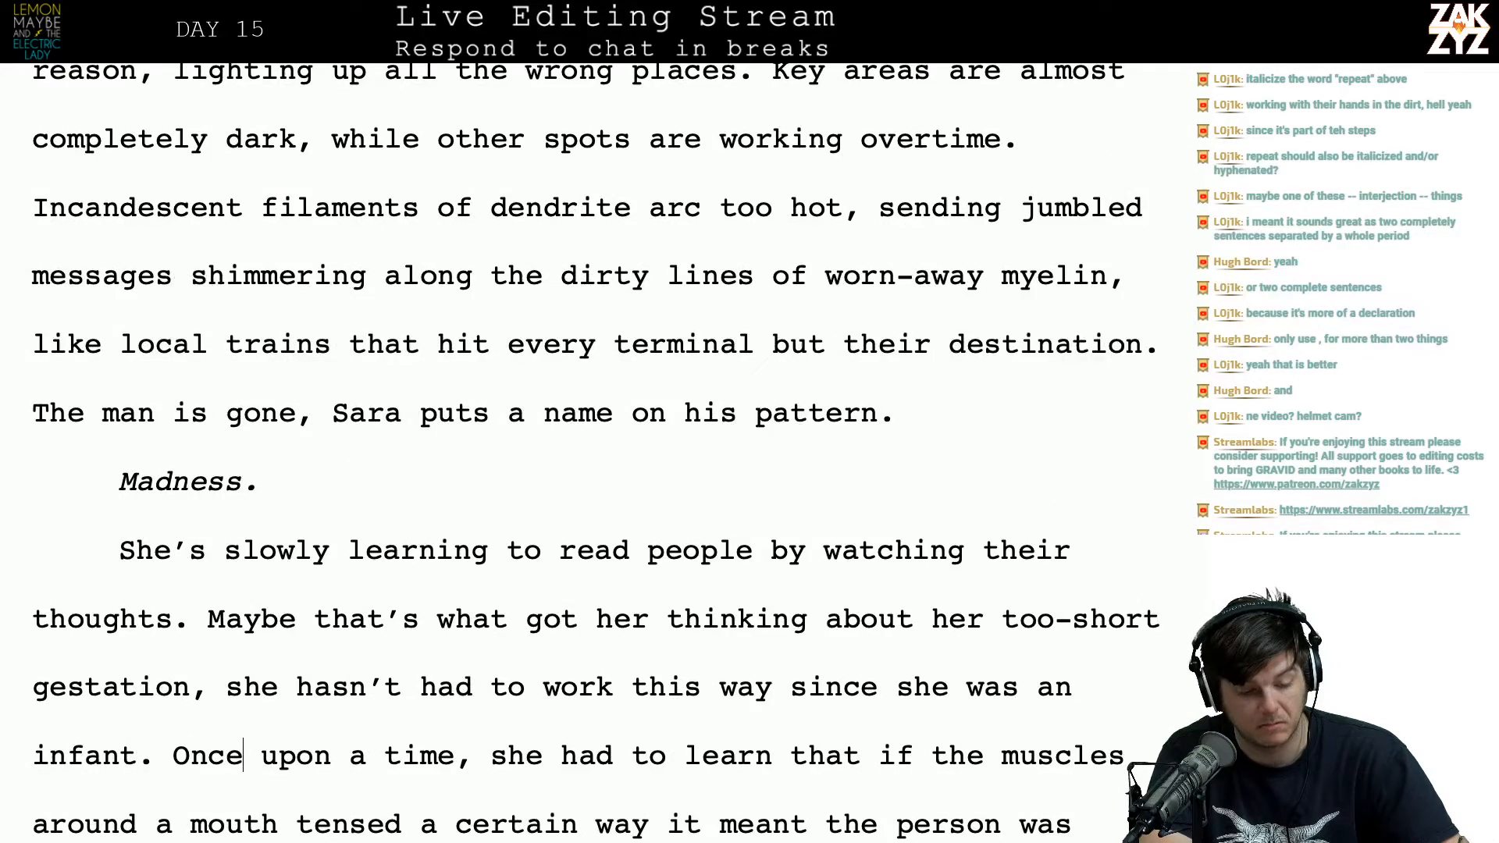
pyautogui.scroll(-3, 250, 480)
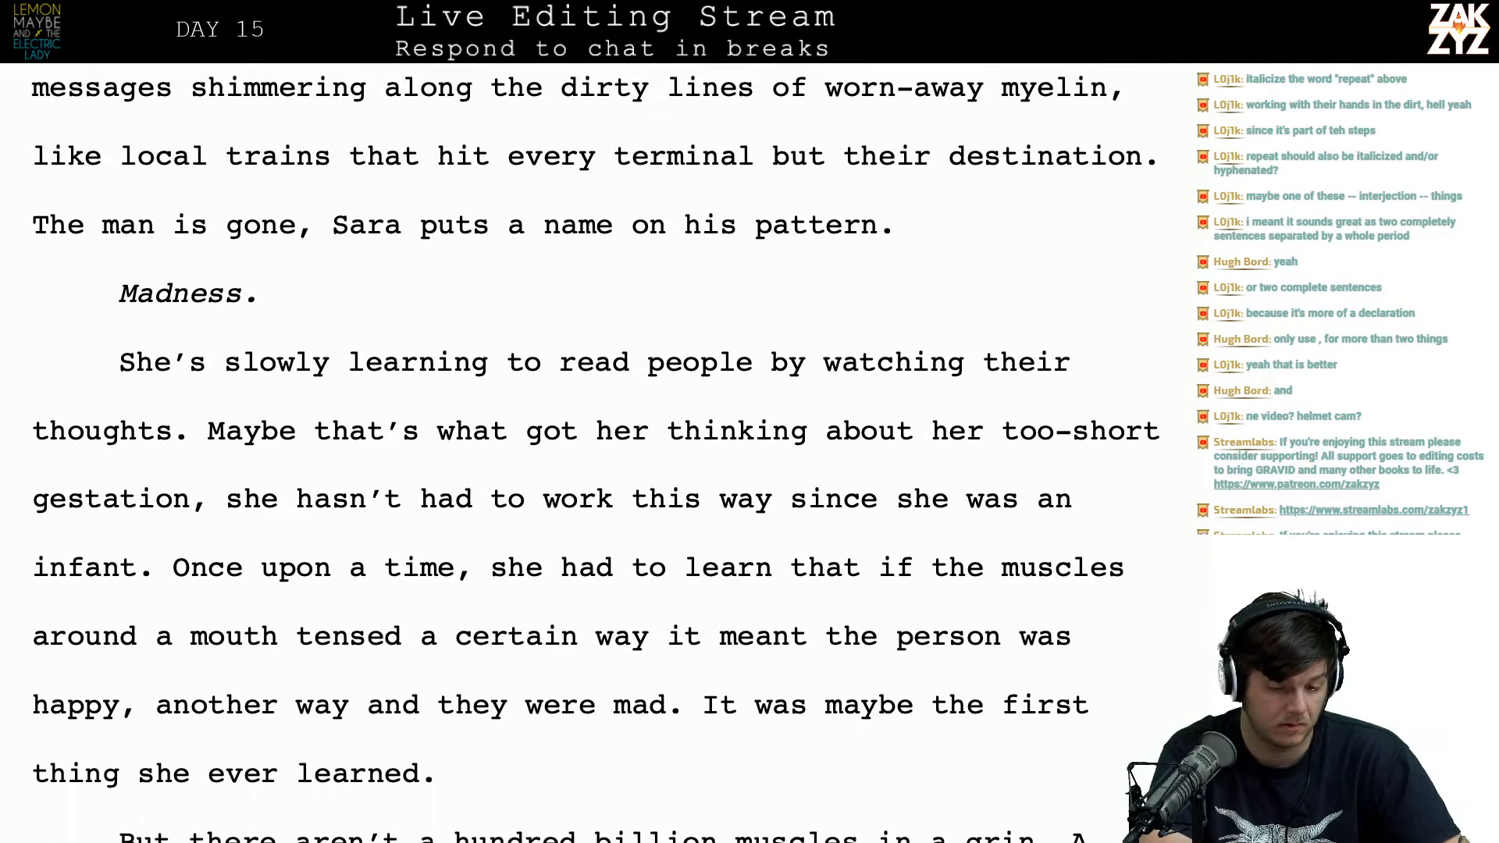
pyautogui.press('Right')
pyautogui.press('Right')
pyautogui.write('Sara has be')
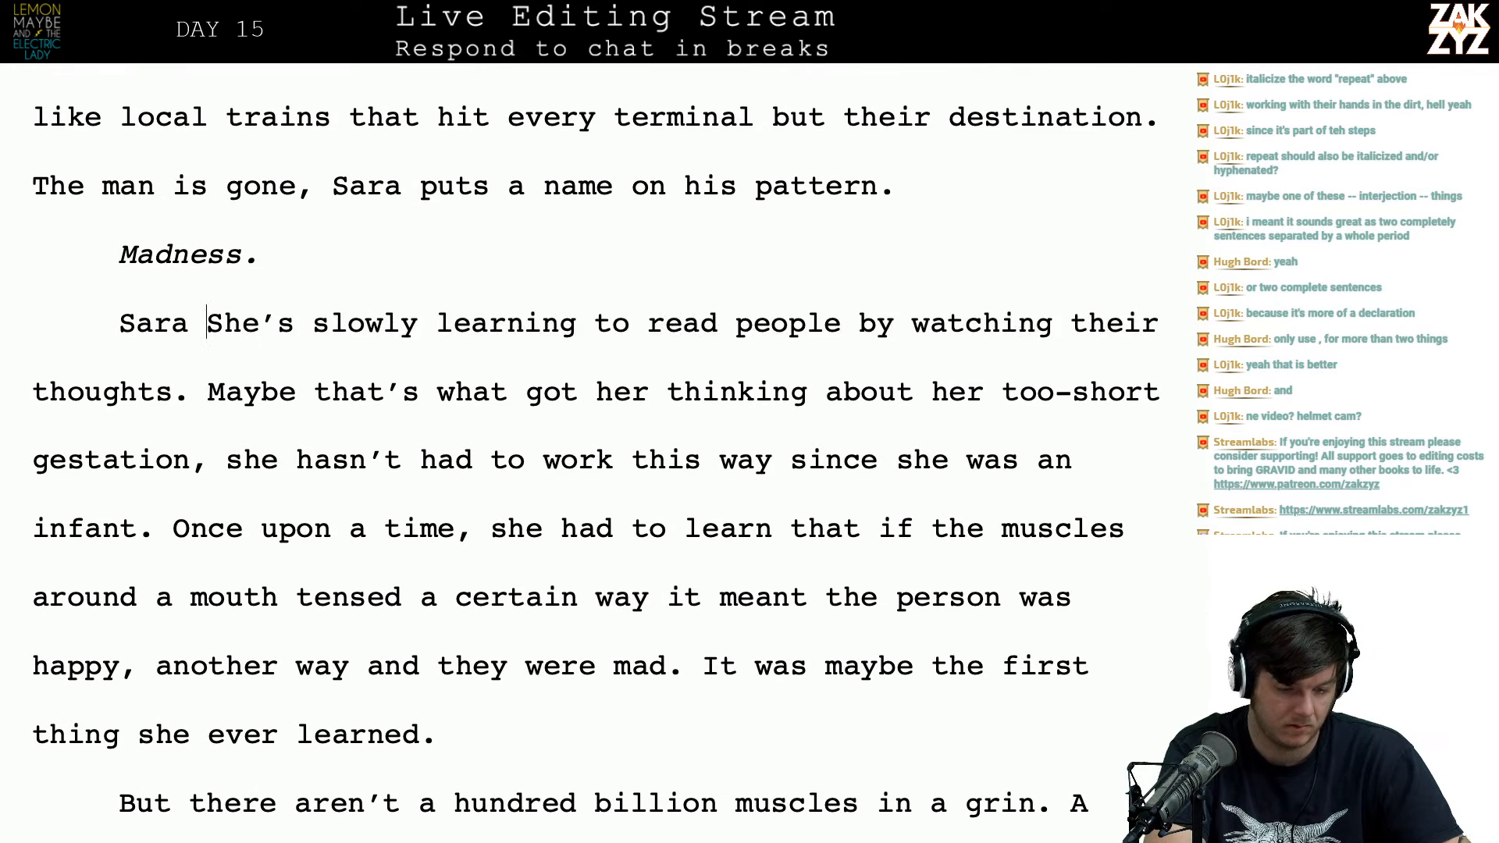
pyautogui.write('en lea')
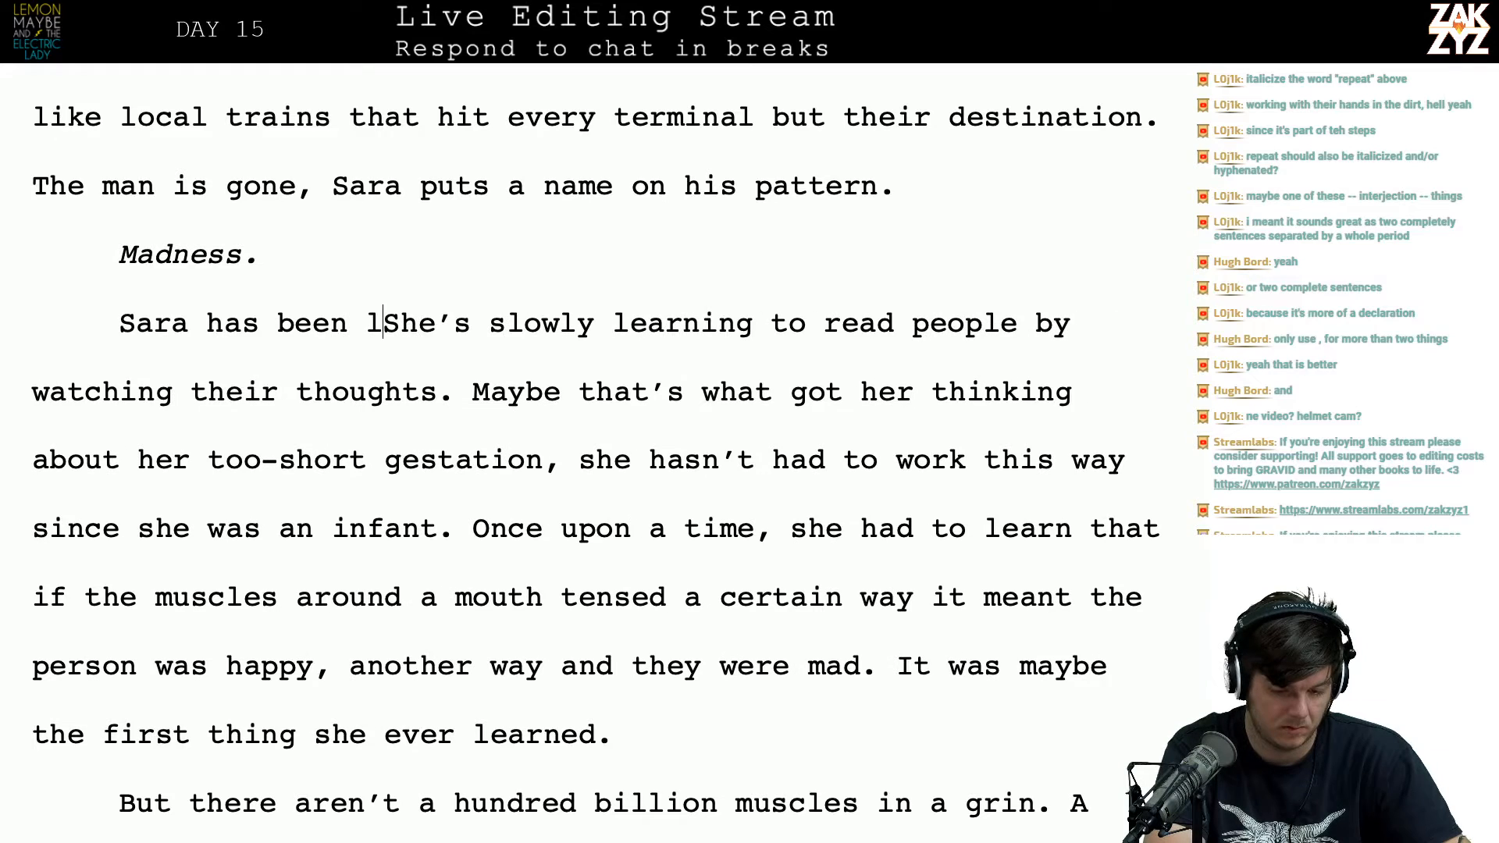
pyautogui.write('rning hw')
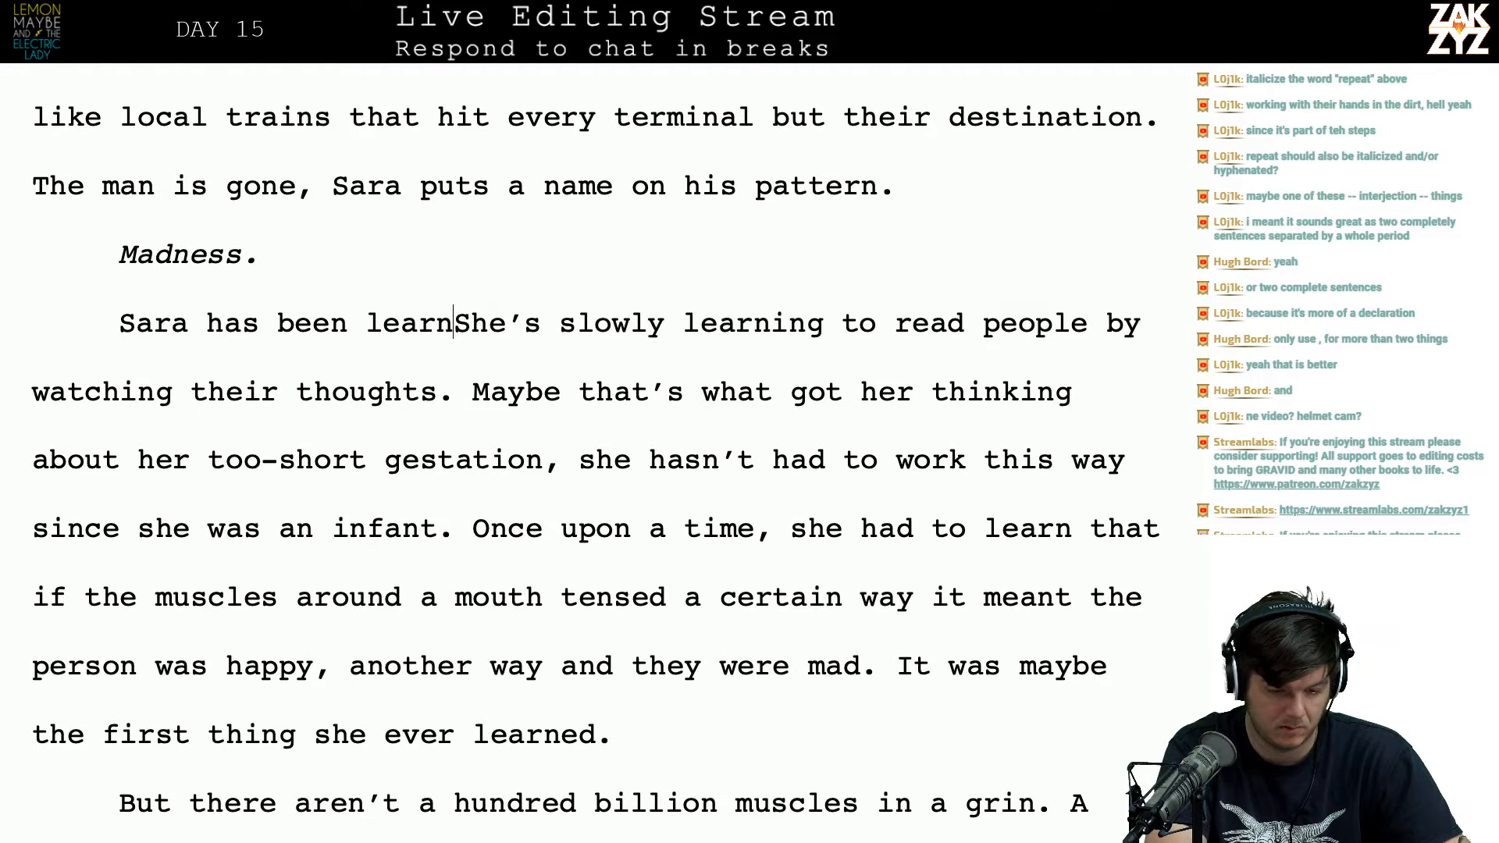
pyautogui.press('BackSpace')
pyautogui.write('owly learning to read pe')
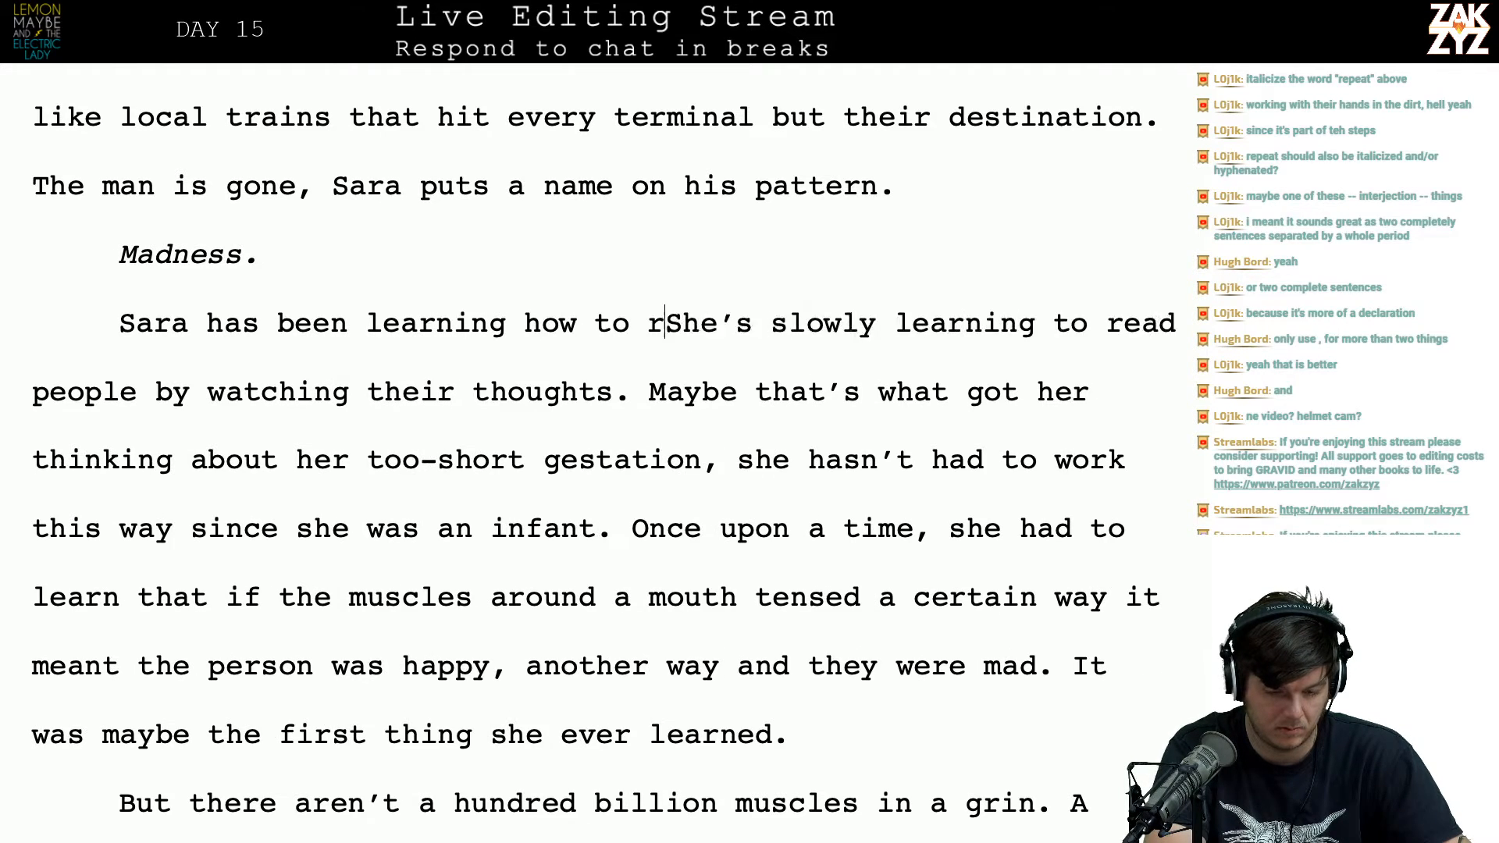
pyautogui.write('ople by watching')
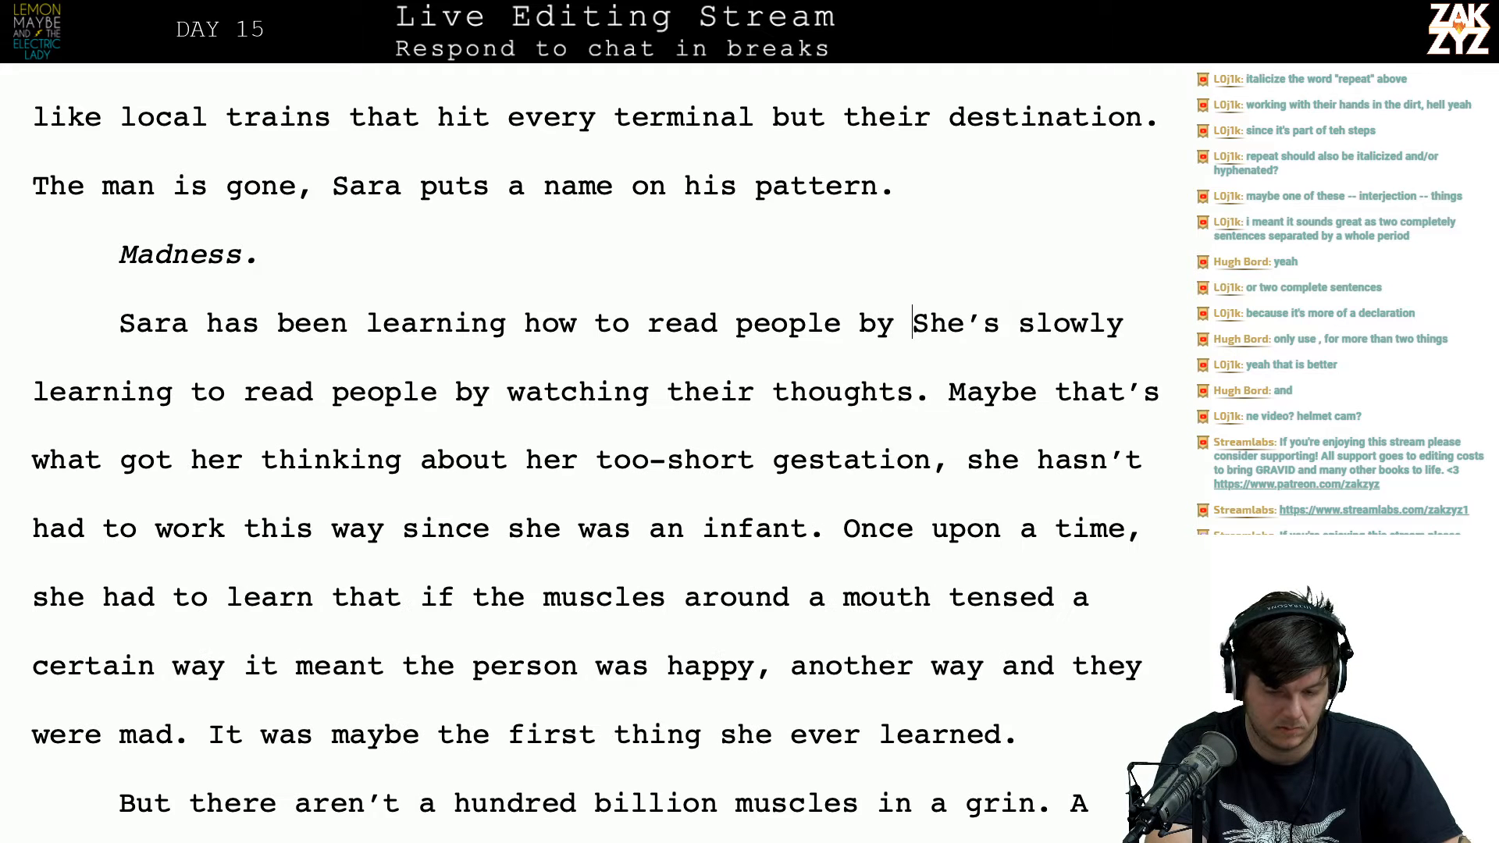
pyautogui.write(' their thought')
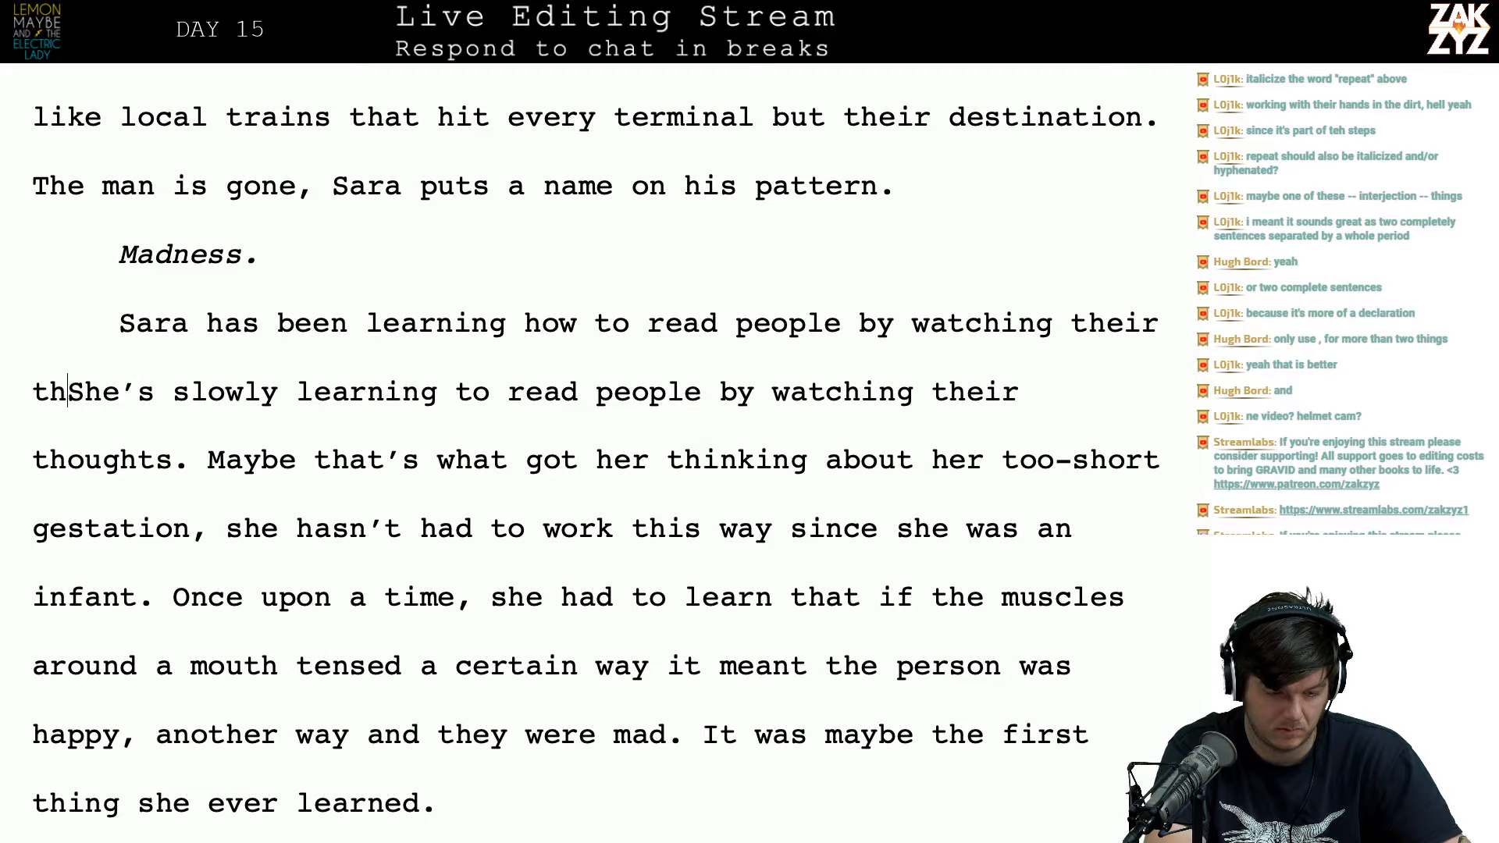
pyautogui.press('BackSpace')
pyautogui.press('BackSpace')
pyautogui.press('BackSpace')
pyautogui.press('BackSpace')
pyautogui.press('BackSpace')
pyautogui.write('u')
pyautogui.press('BackSpace')
pyautogui.write('oughts glowi')
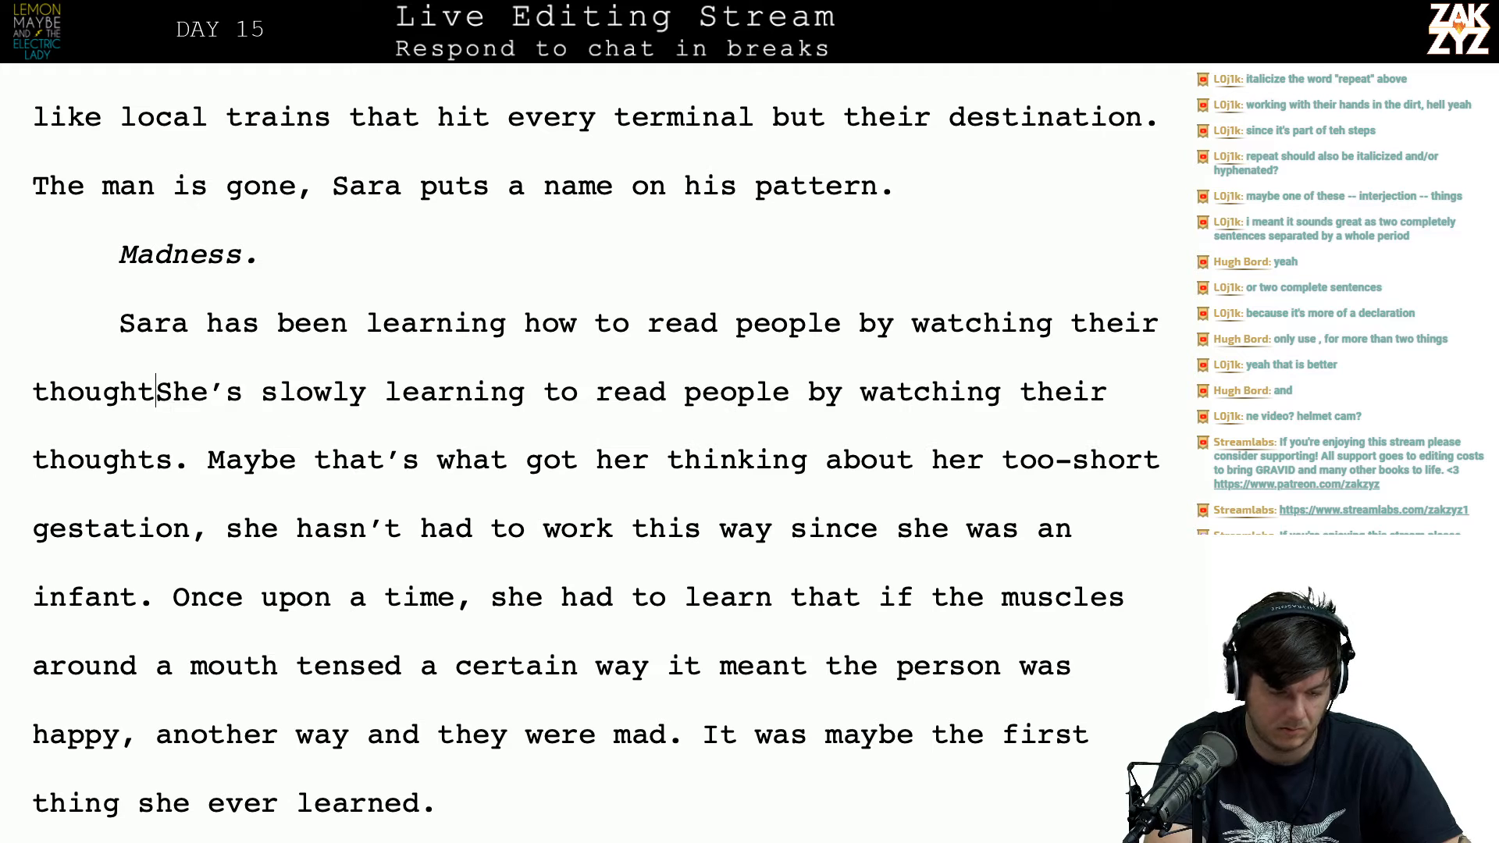
pyautogui.write('ng in their sk')
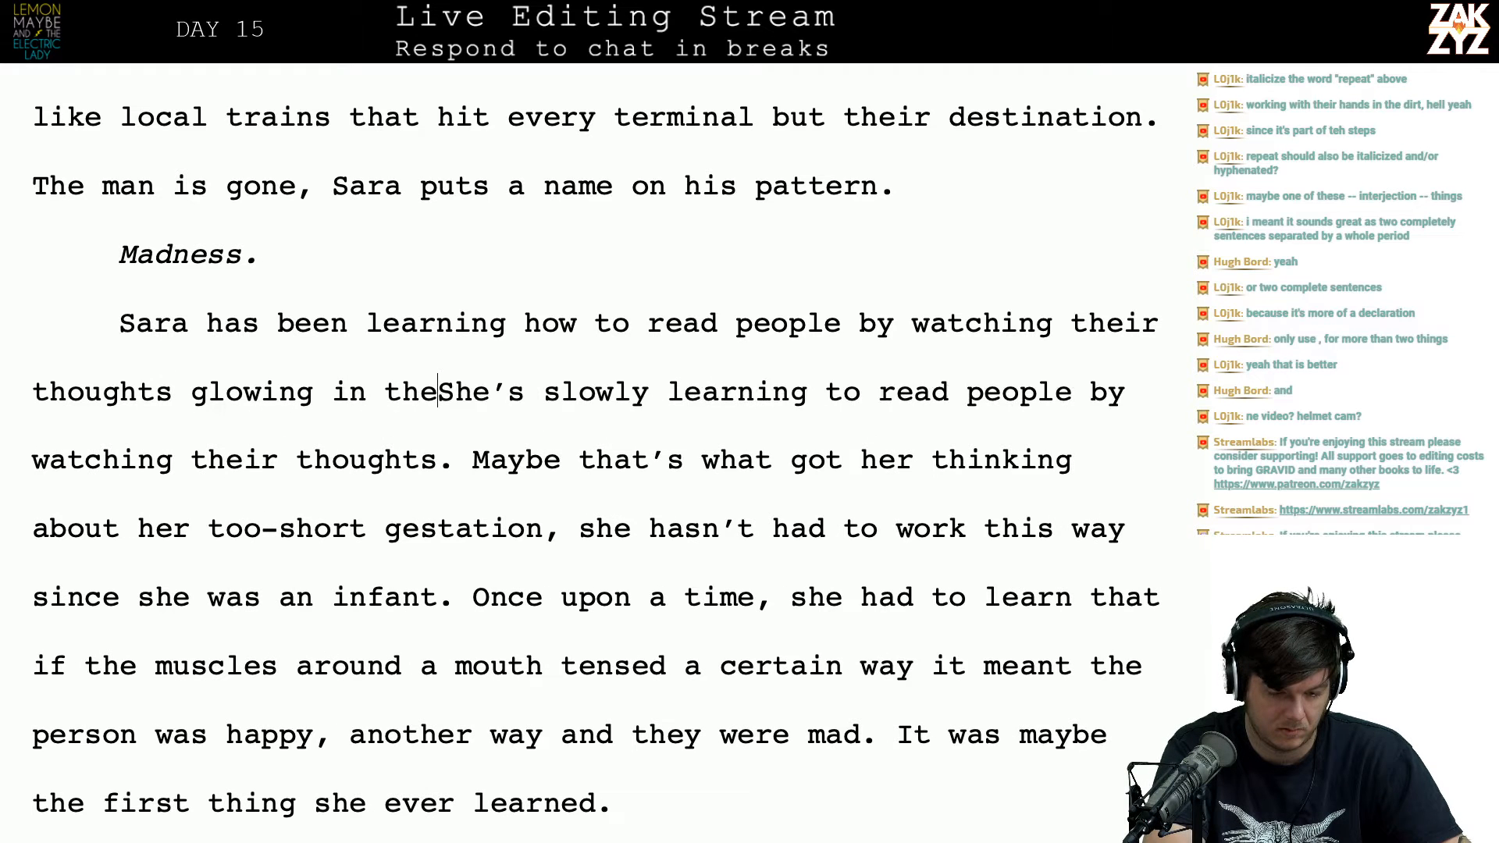
pyautogui.write('ulls.')
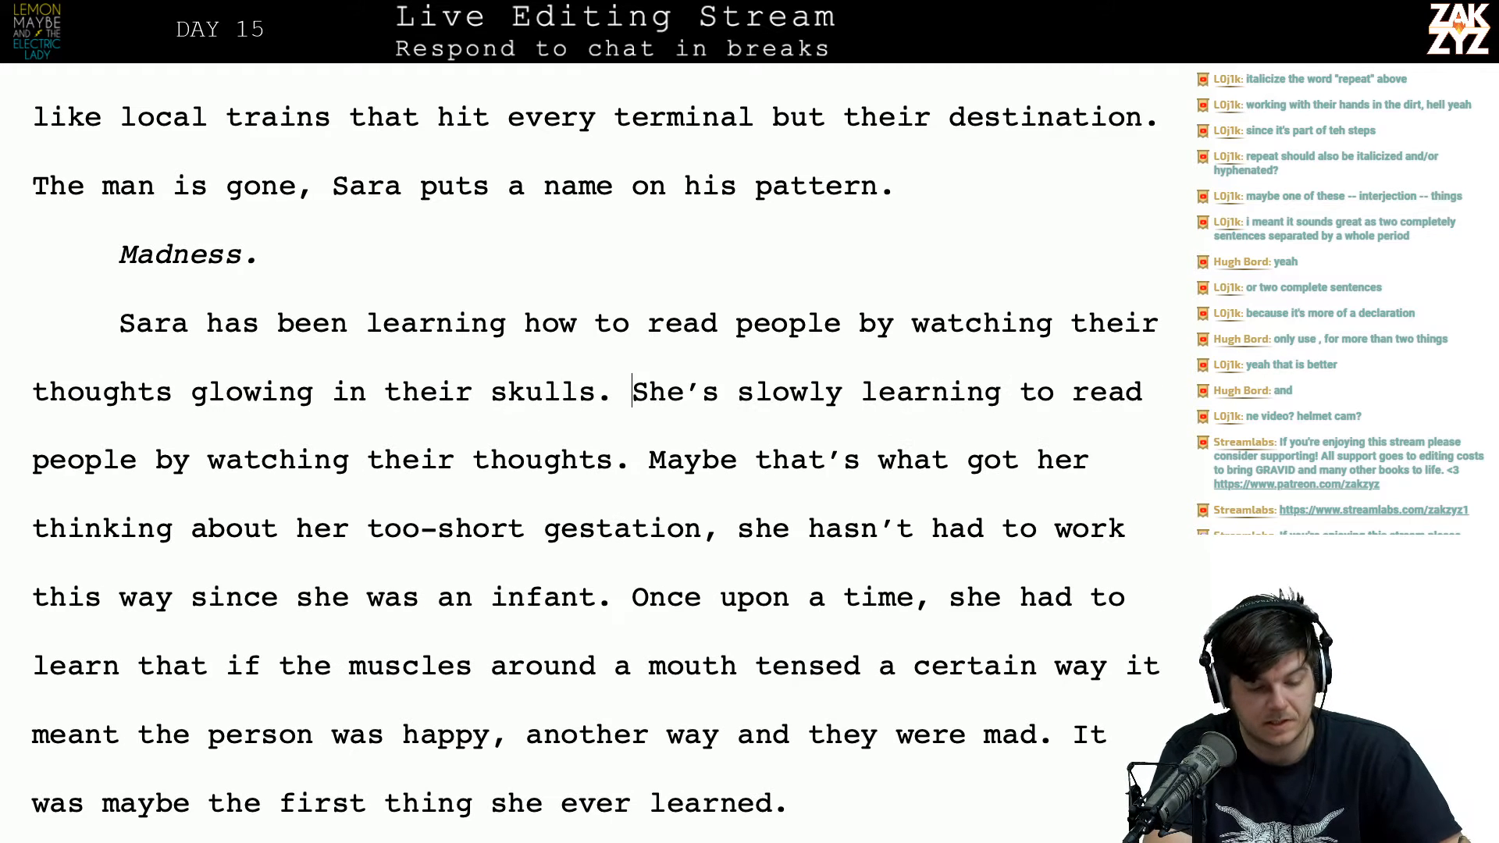
# Step: Delete the old sentence "She's slowly learning to read people by watching their thoughts."
pyautogui.hotkey('shift', 'Down')
pyautogui.hotkey('shift', 'Left')
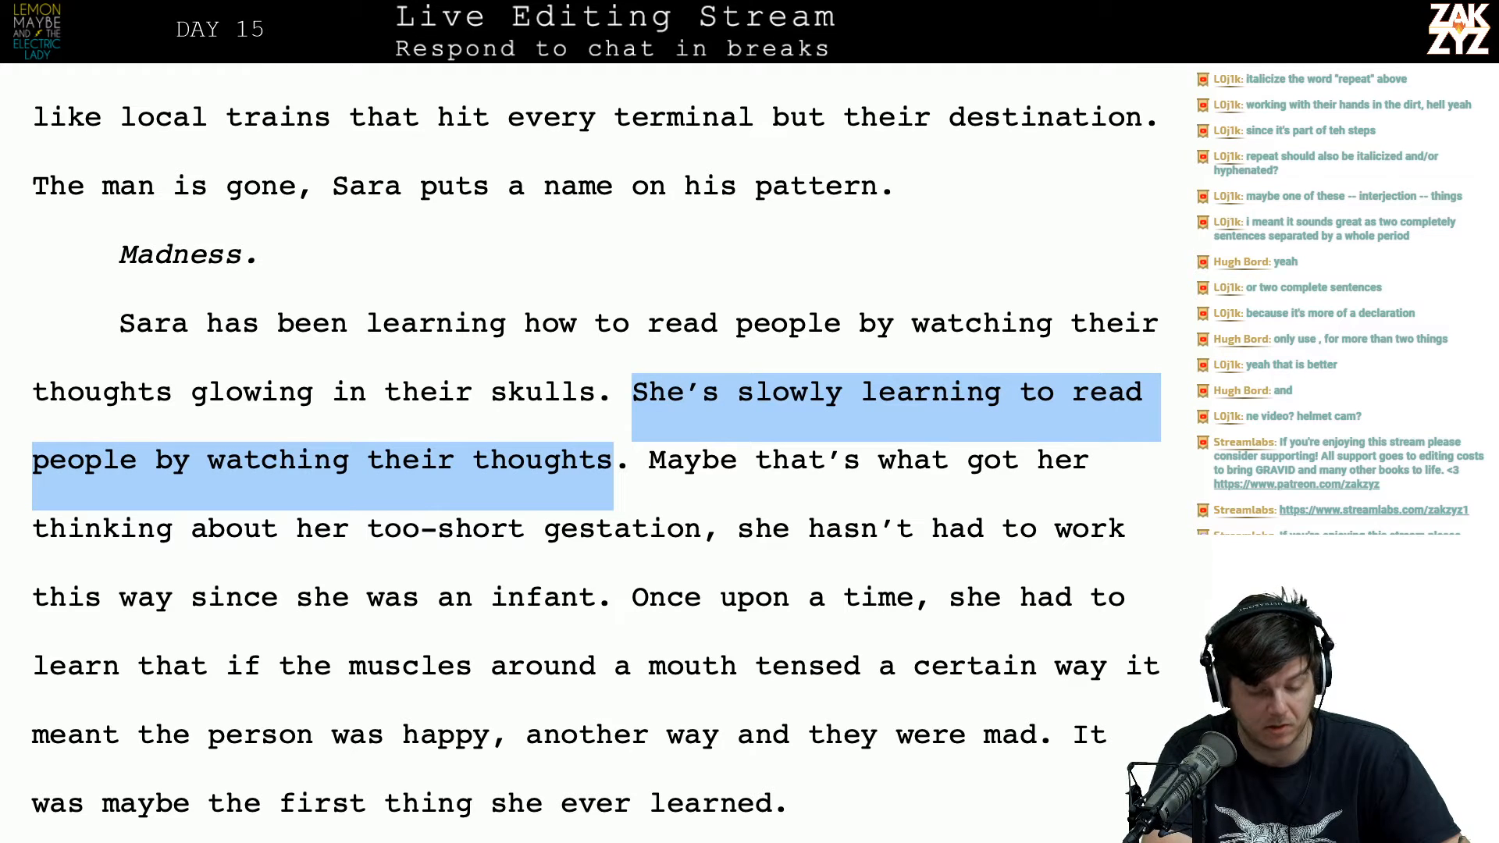
pyautogui.hotkey('shift', 'Right')
pyautogui.press('Delete')
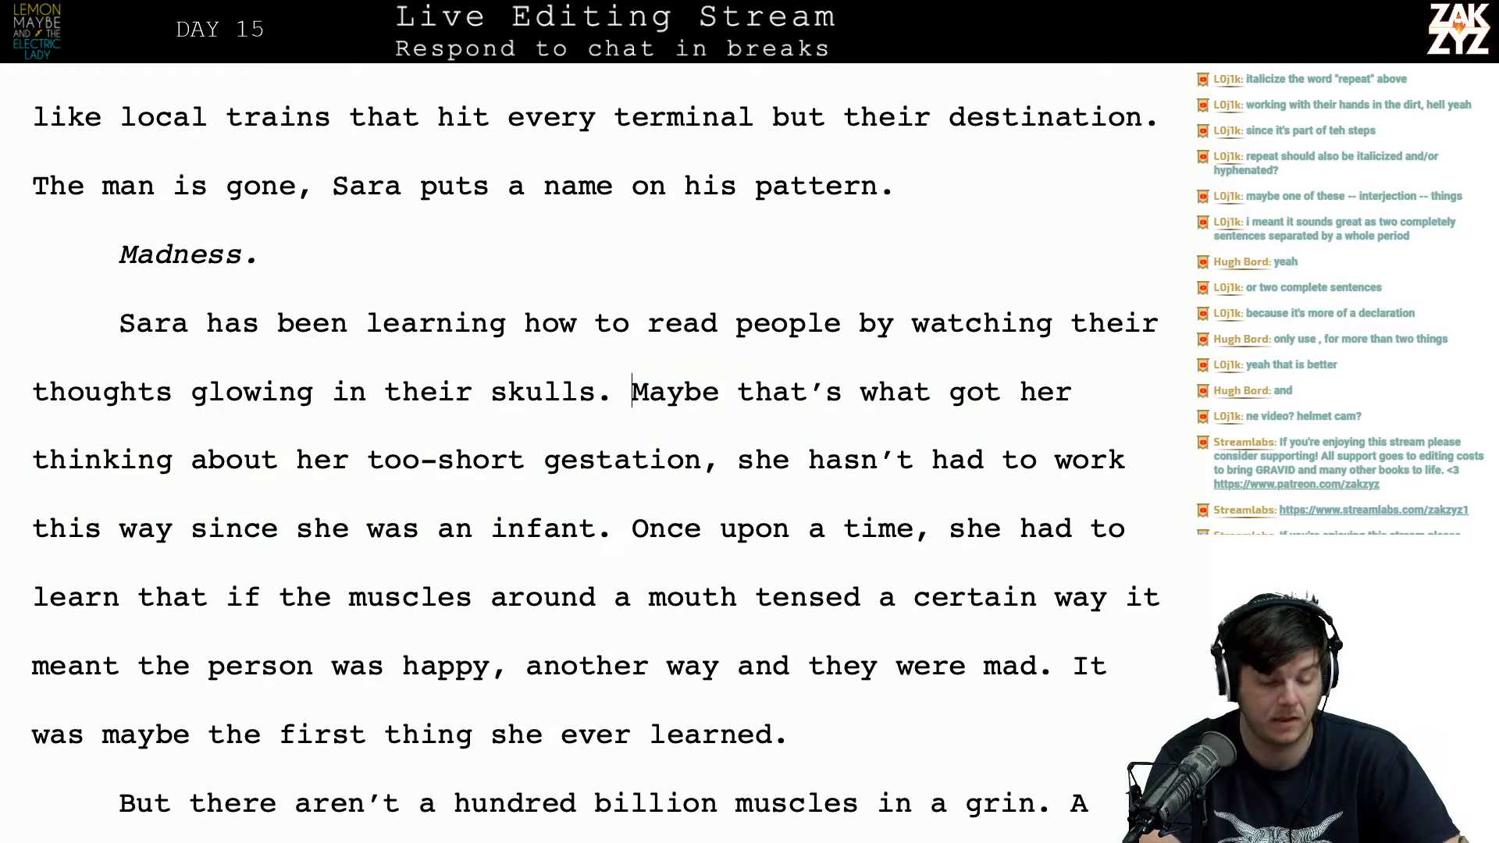
# Step: Change "Maybe that's what got her thinking" to begin with "That's"
pyautogui.scroll(-1, 639, 291)
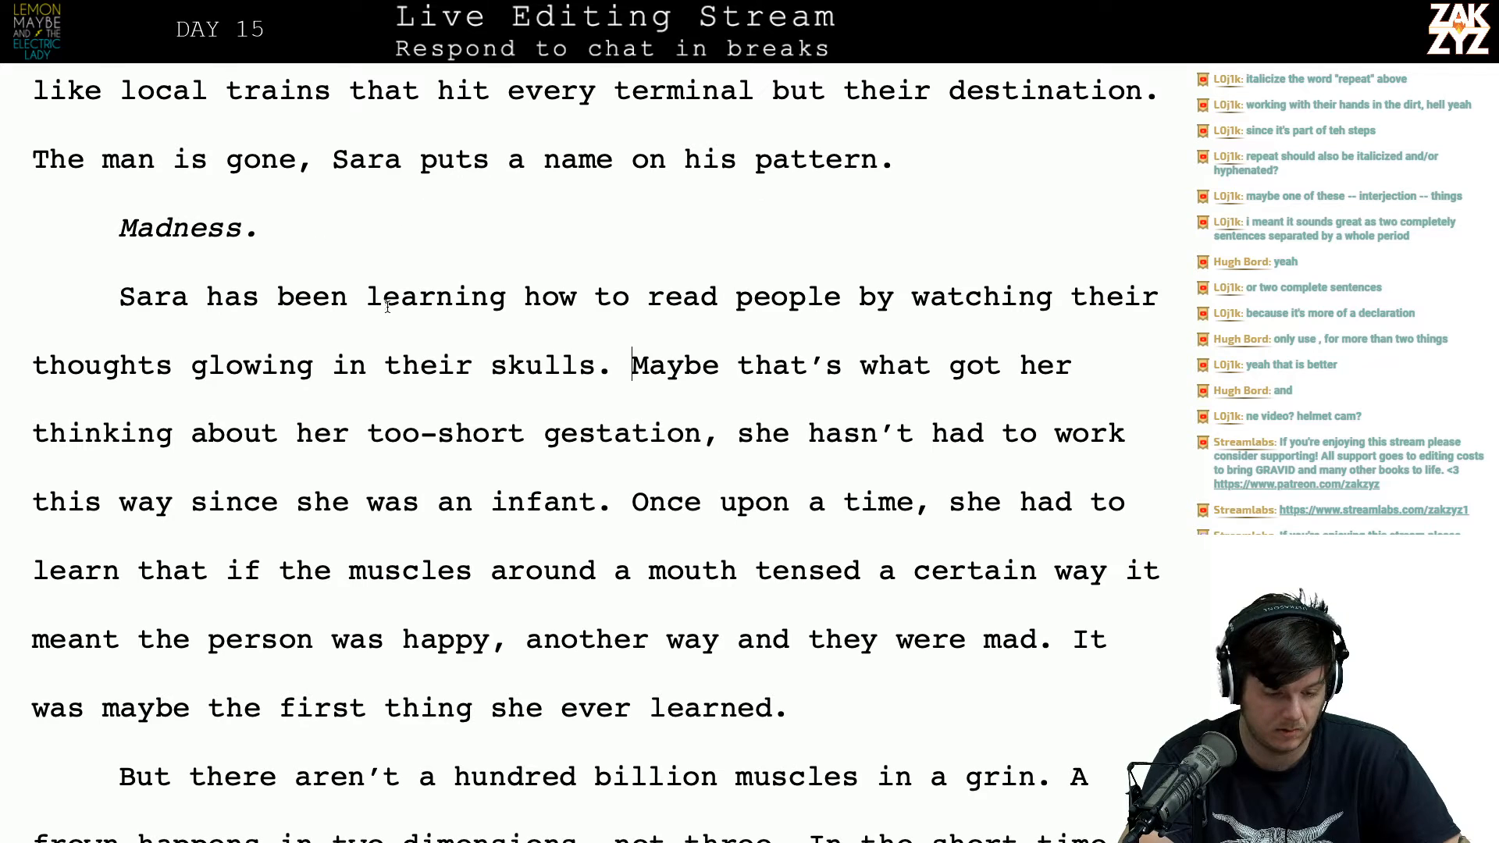
pyautogui.click(754, 365)
pyautogui.press('BackSpace')
pyautogui.press('BackSpace')
pyautogui.press('BackSpace')
pyautogui.press('BackSpace')
pyautogui.press('BackSpace')
pyautogui.press('BackSpace')
pyautogui.press('BackSpace')
pyautogui.write('T')
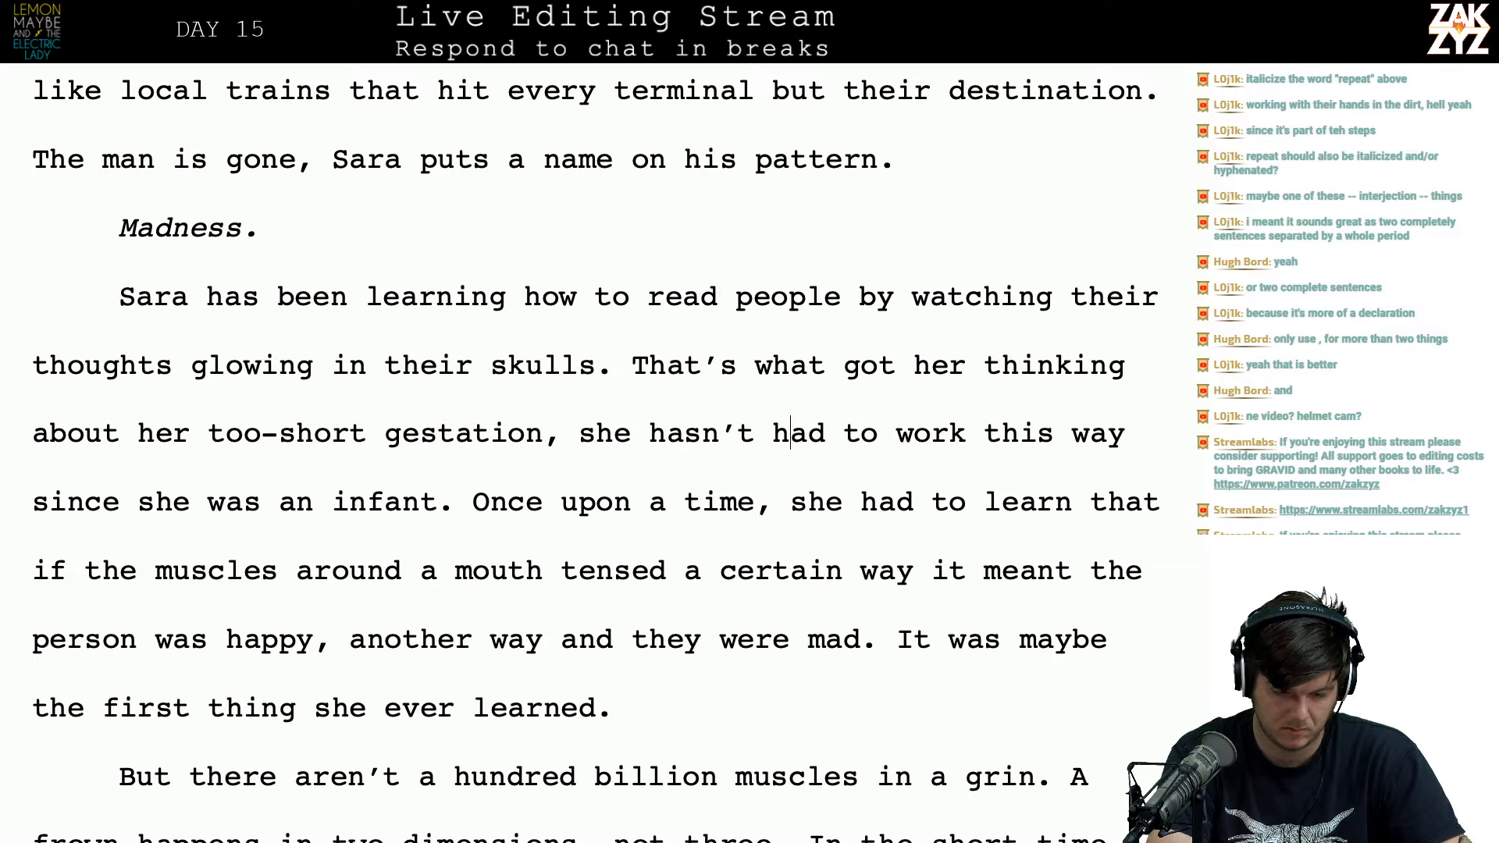
# Step: Replace "work" with "struggle to understand people" in the clause "she hasn't had to work this way since she was an infant."
pyautogui.write('struggle t')
pyautogui.press('BackSpace')
pyautogui.press('BackSpace')
pyautogui.write('to undr')
pyautogui.press('BackSpace')
pyautogui.write('erstand p')
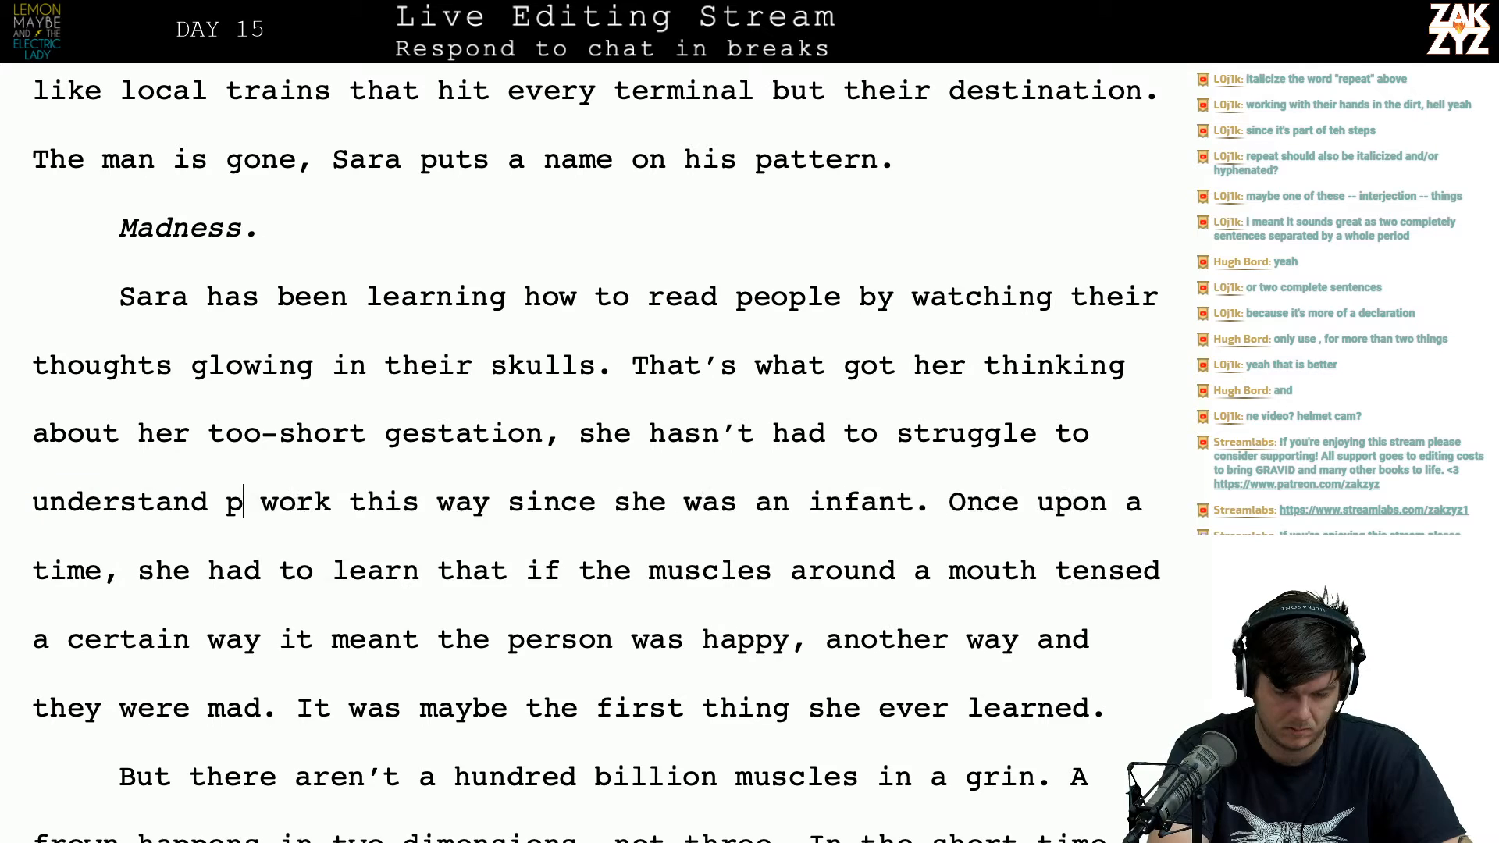
pyautogui.write('eople')
pyautogui.hotkey('shift', 'Right')
pyautogui.hotkey('shift', 'Right')
pyautogui.hotkey('shift', 'Right')
pyautogui.hotkey('shift', 'Right')
pyautogui.hotkey('shift', 'Right')
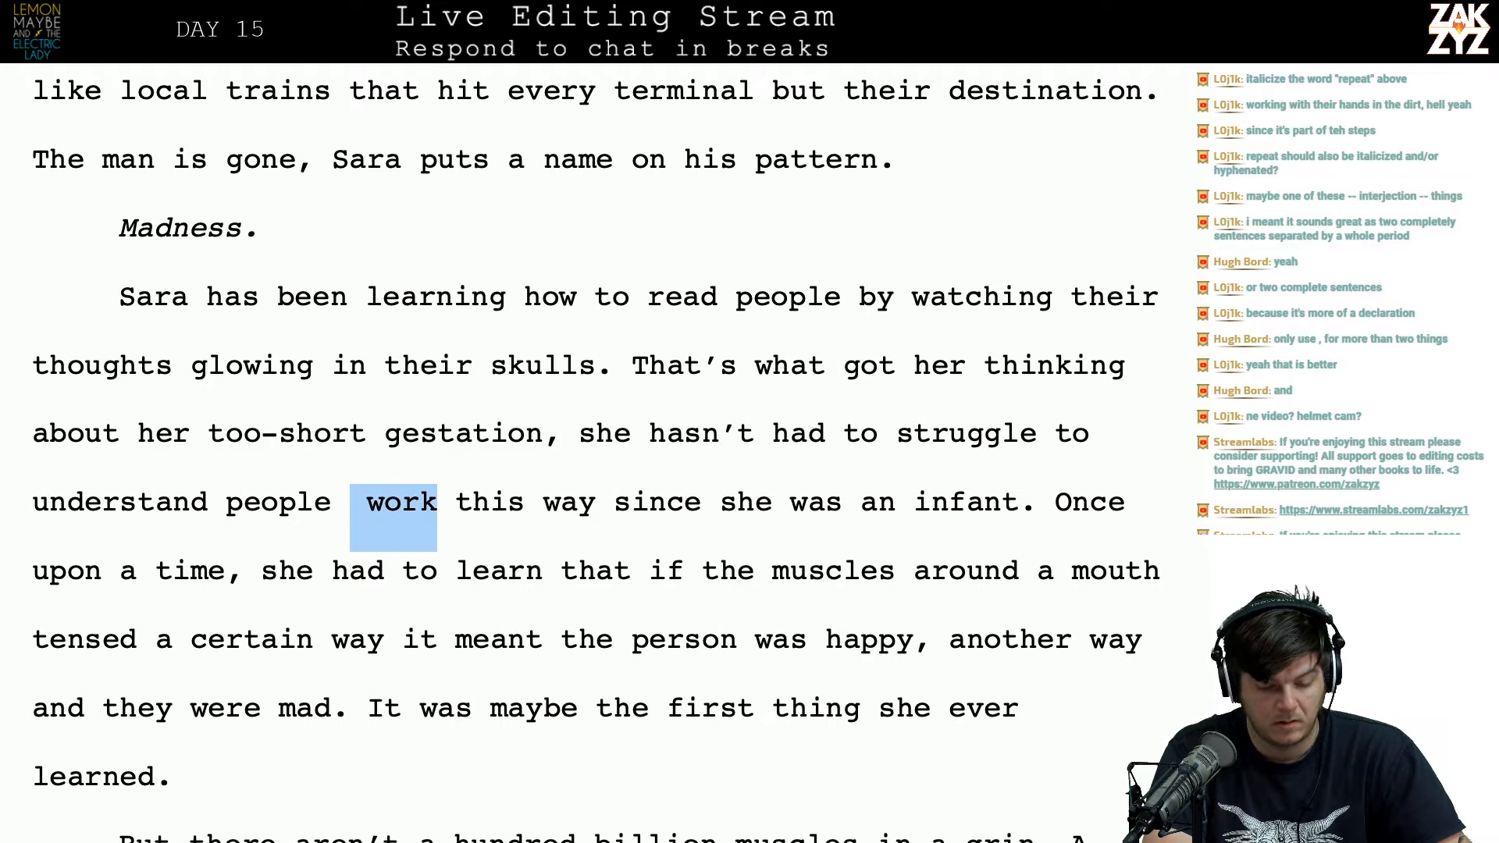
pyautogui.hotkey('shift', 'Right')
pyautogui.press('BackSpace')
pyautogui.scroll(-1, 598, 461)
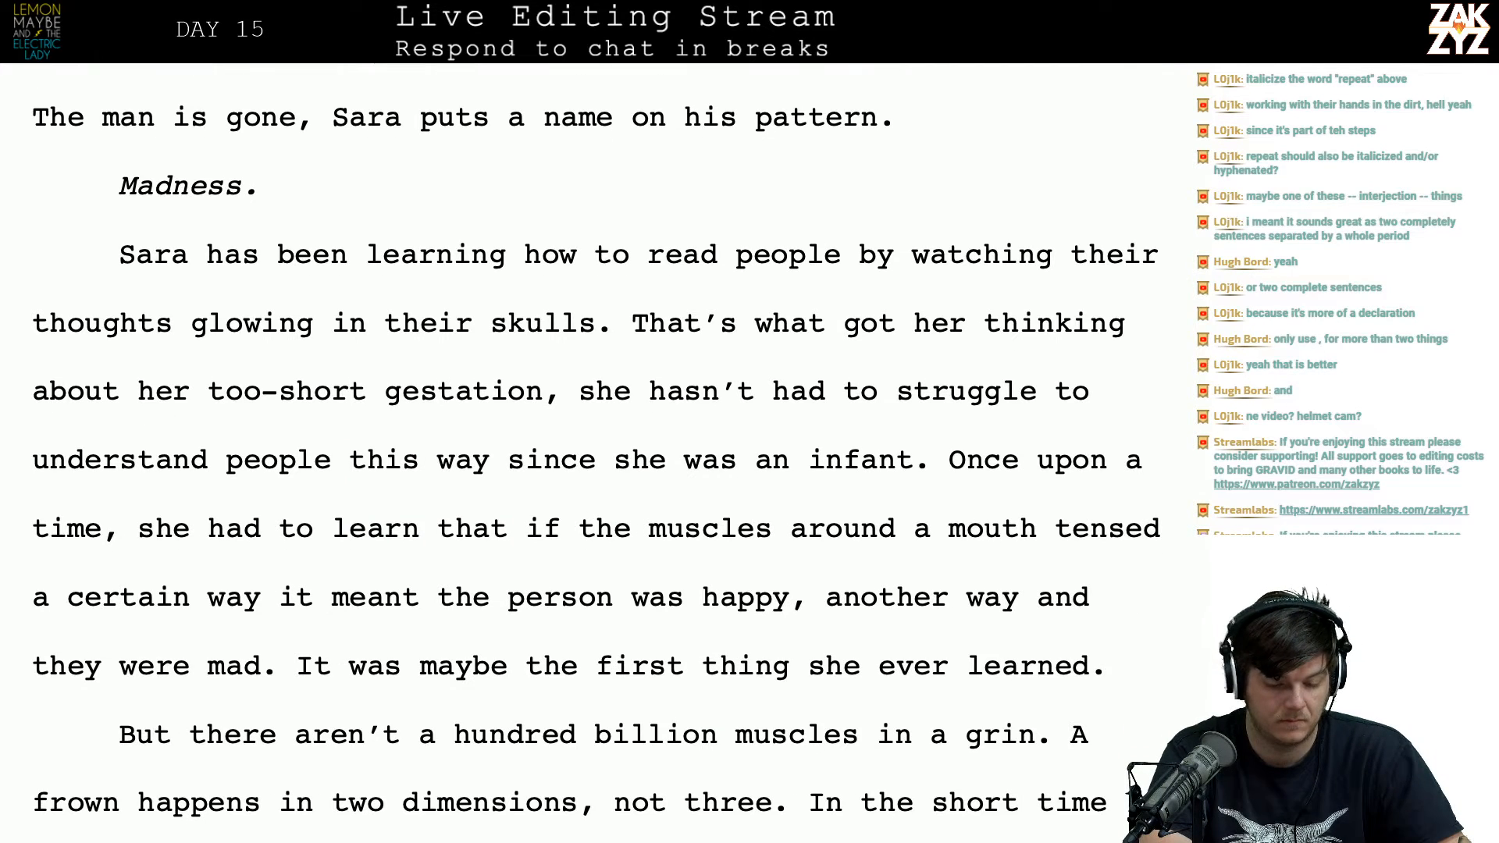
pyautogui.scroll(-1, 598, 461)
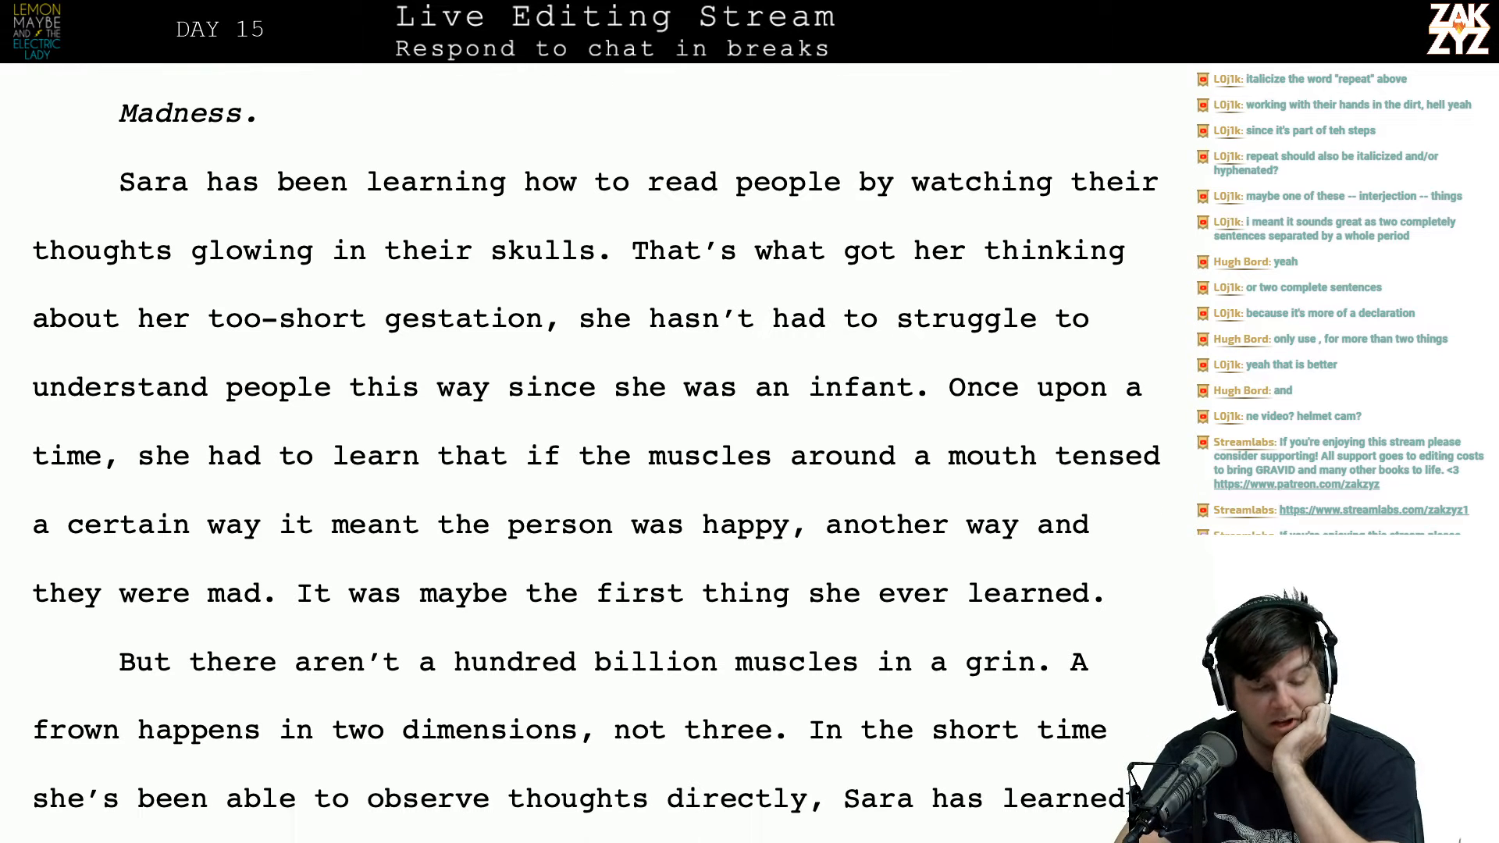
# Step: End the sentence after "gestation" with a period and start a new one reading "She has to struggle to understand, in a way"
pyautogui.click(317, 342)
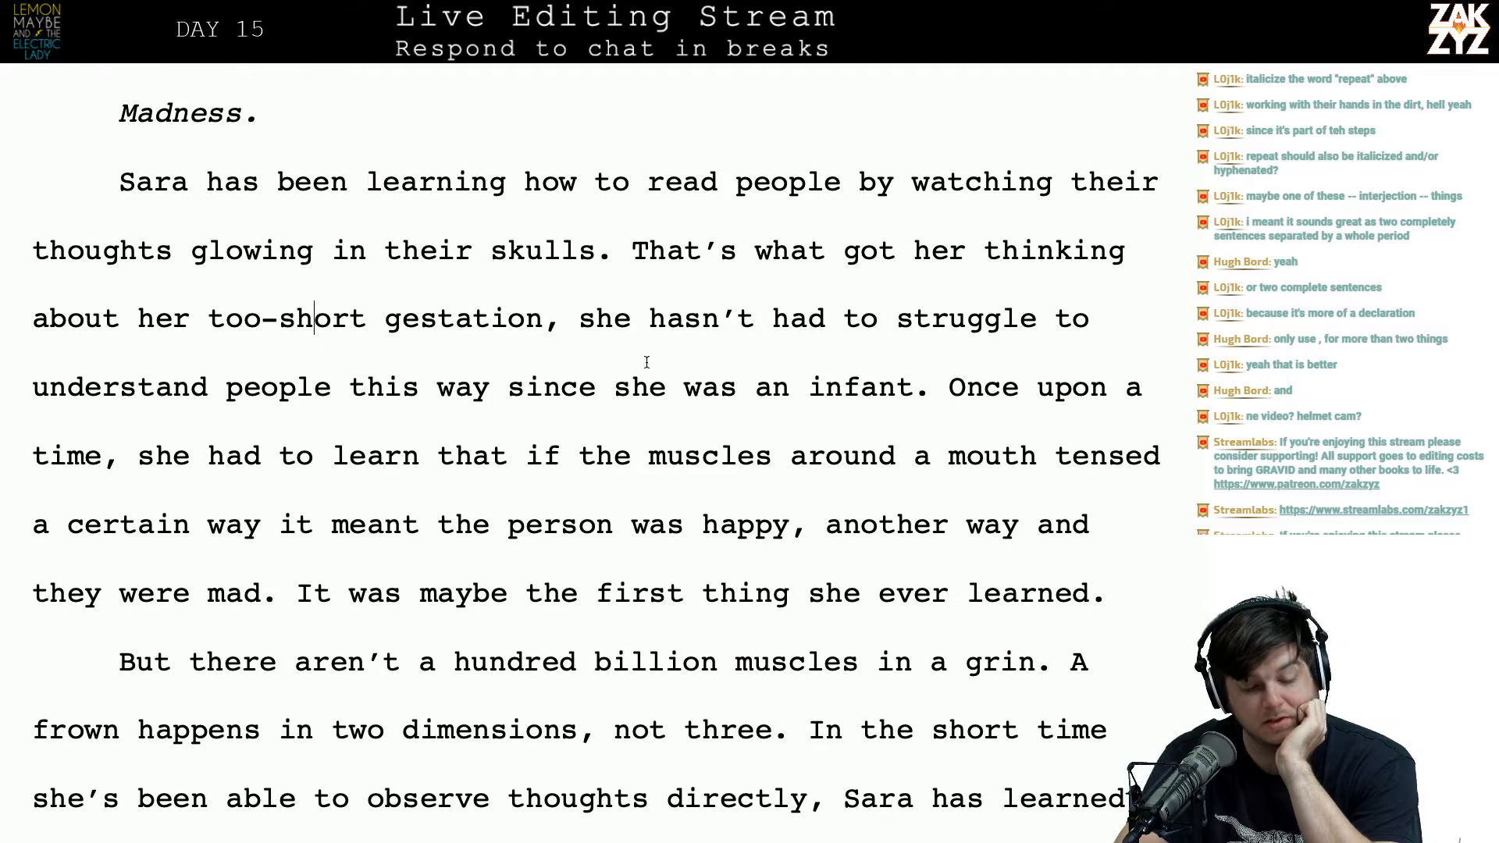
pyautogui.hotkey('ctrl', 'Right')
pyautogui.hotkey('ctrl', 'Right')
pyautogui.hotkey('ctrl', 'Right')
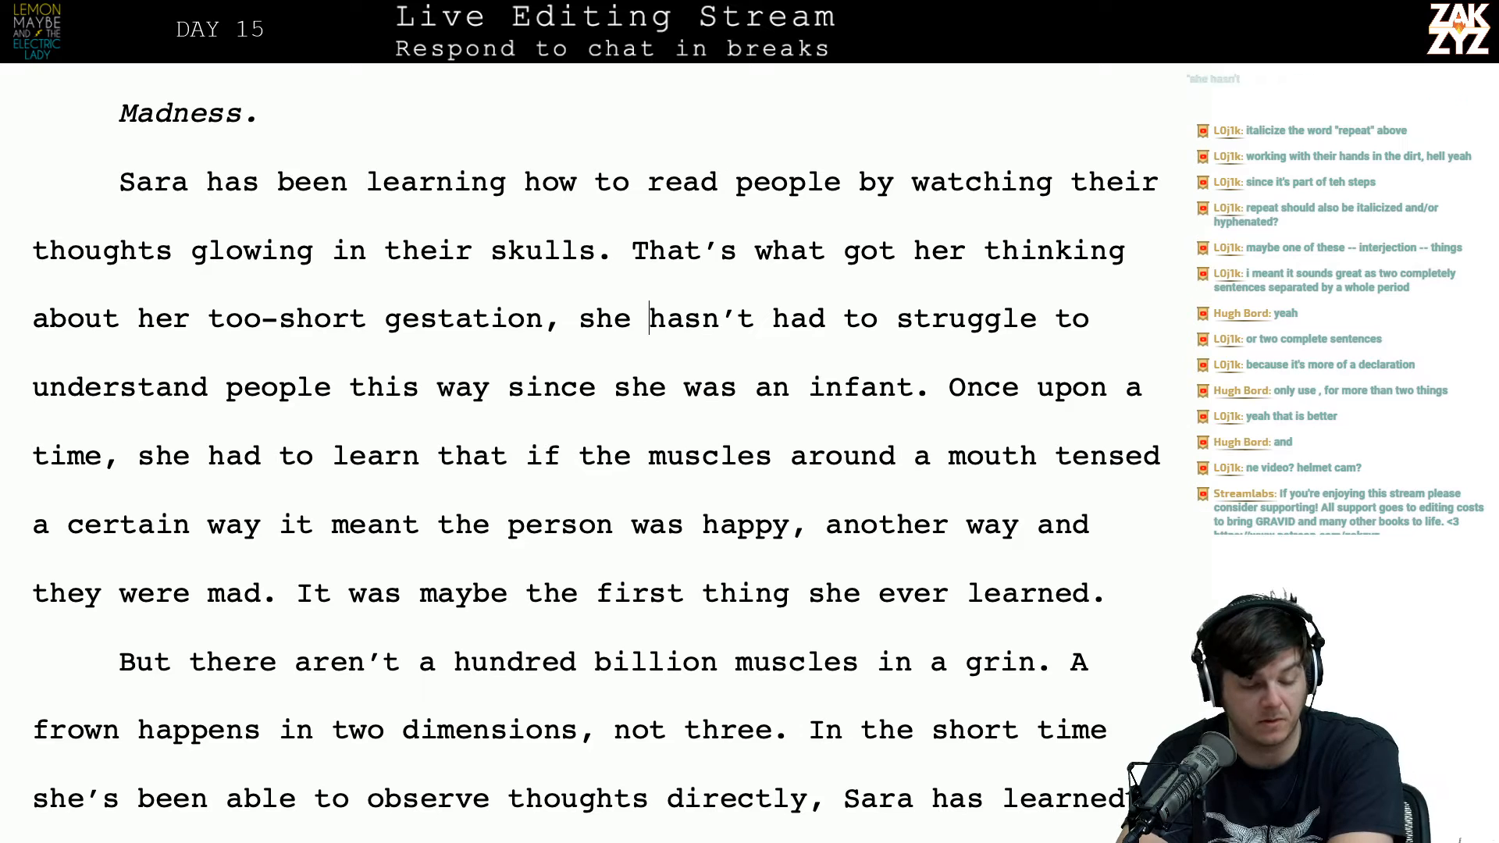
pyautogui.press('Left')
pyautogui.press('Left')
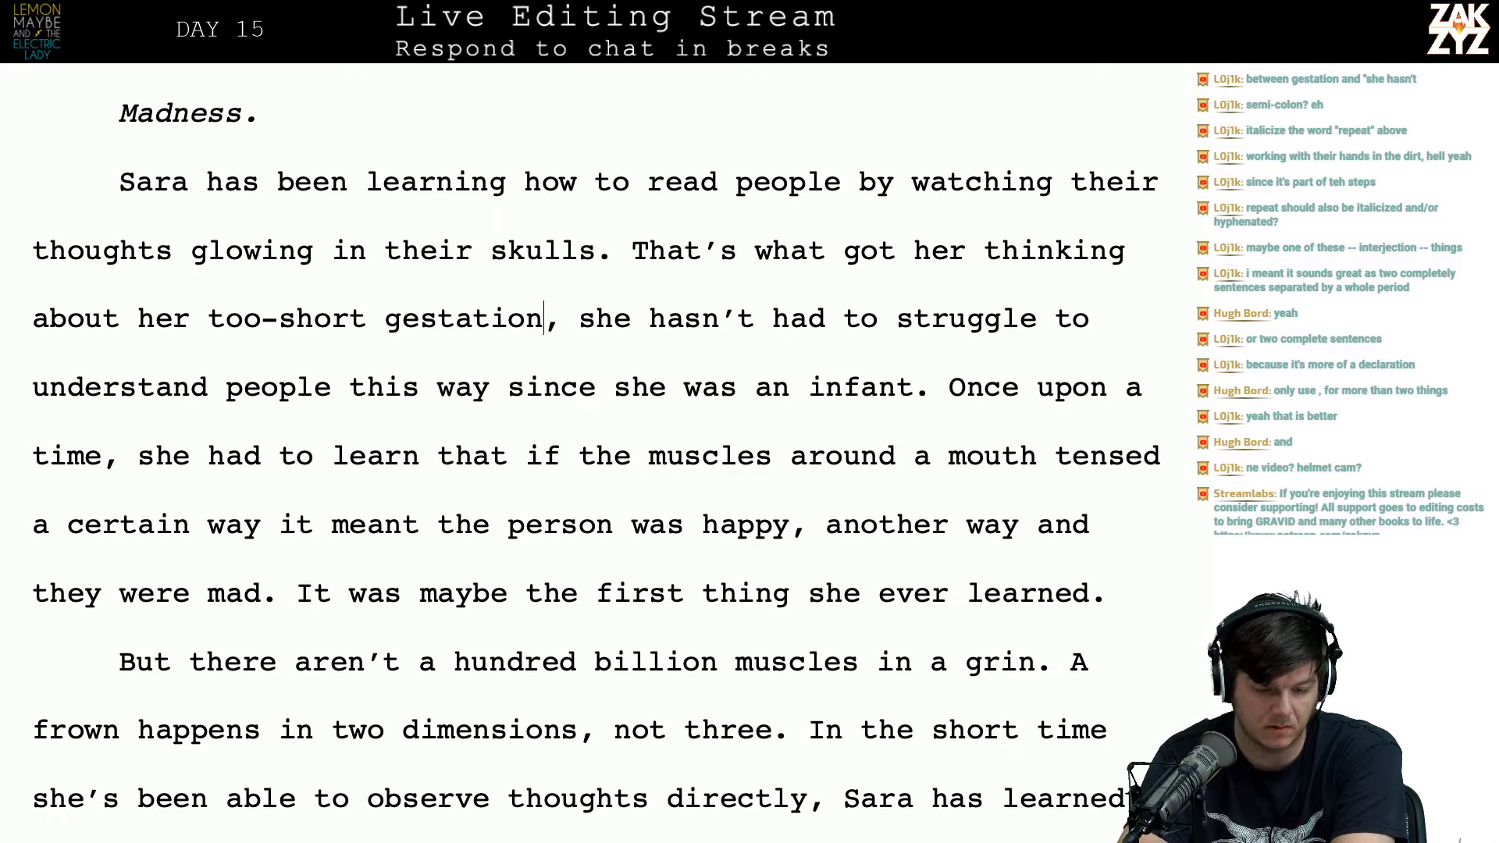
pyautogui.press('Right')
pyautogui.press('Down')
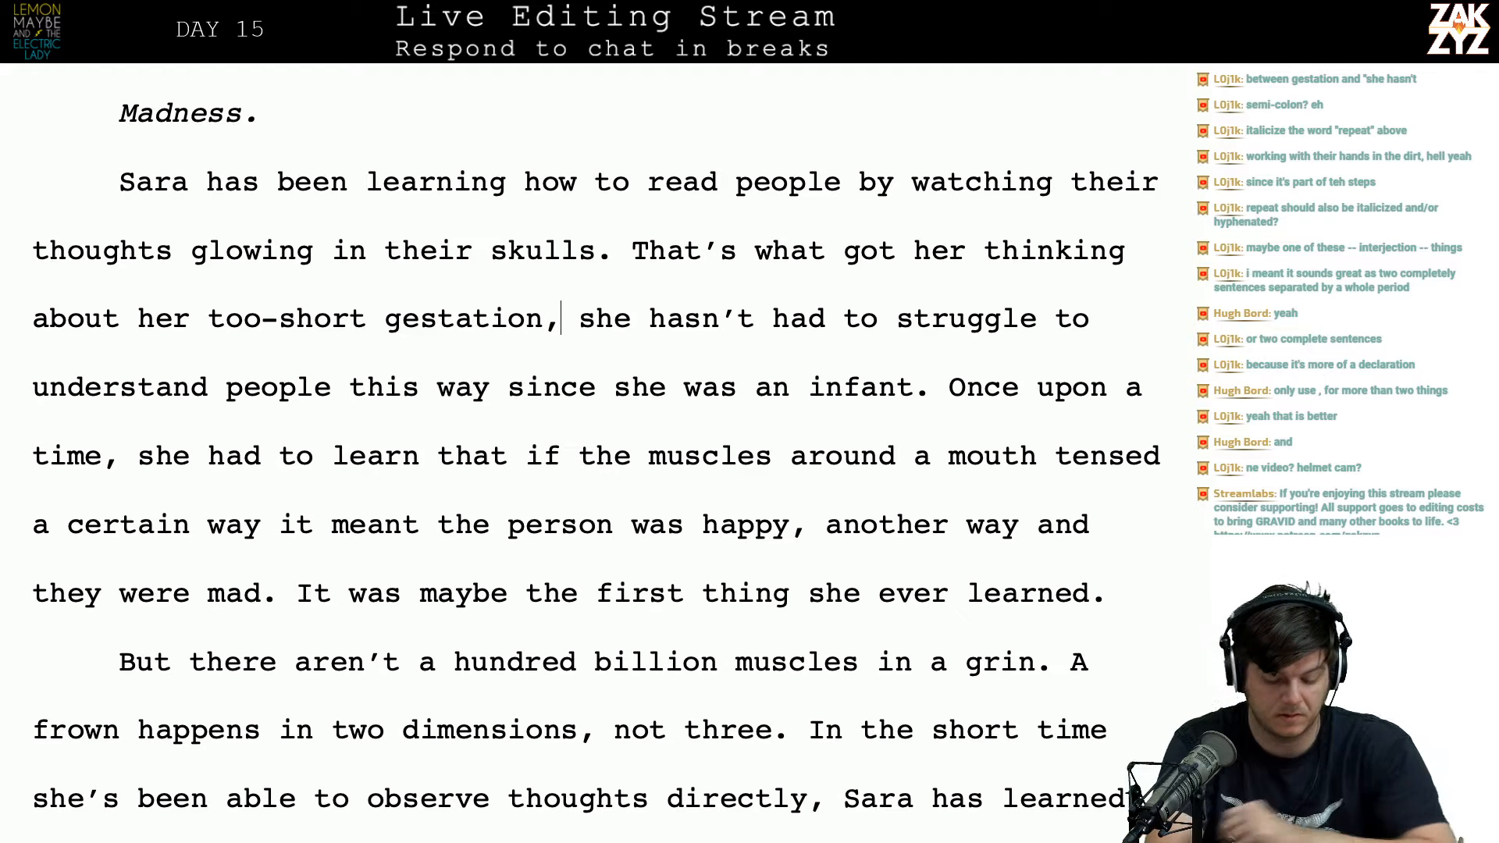
pyautogui.press('BackSpace')
pyautogui.write('. he')
pyautogui.press('BackSpace')
pyautogui.press('BackSpace')
pyautogui.write('She has to stru')
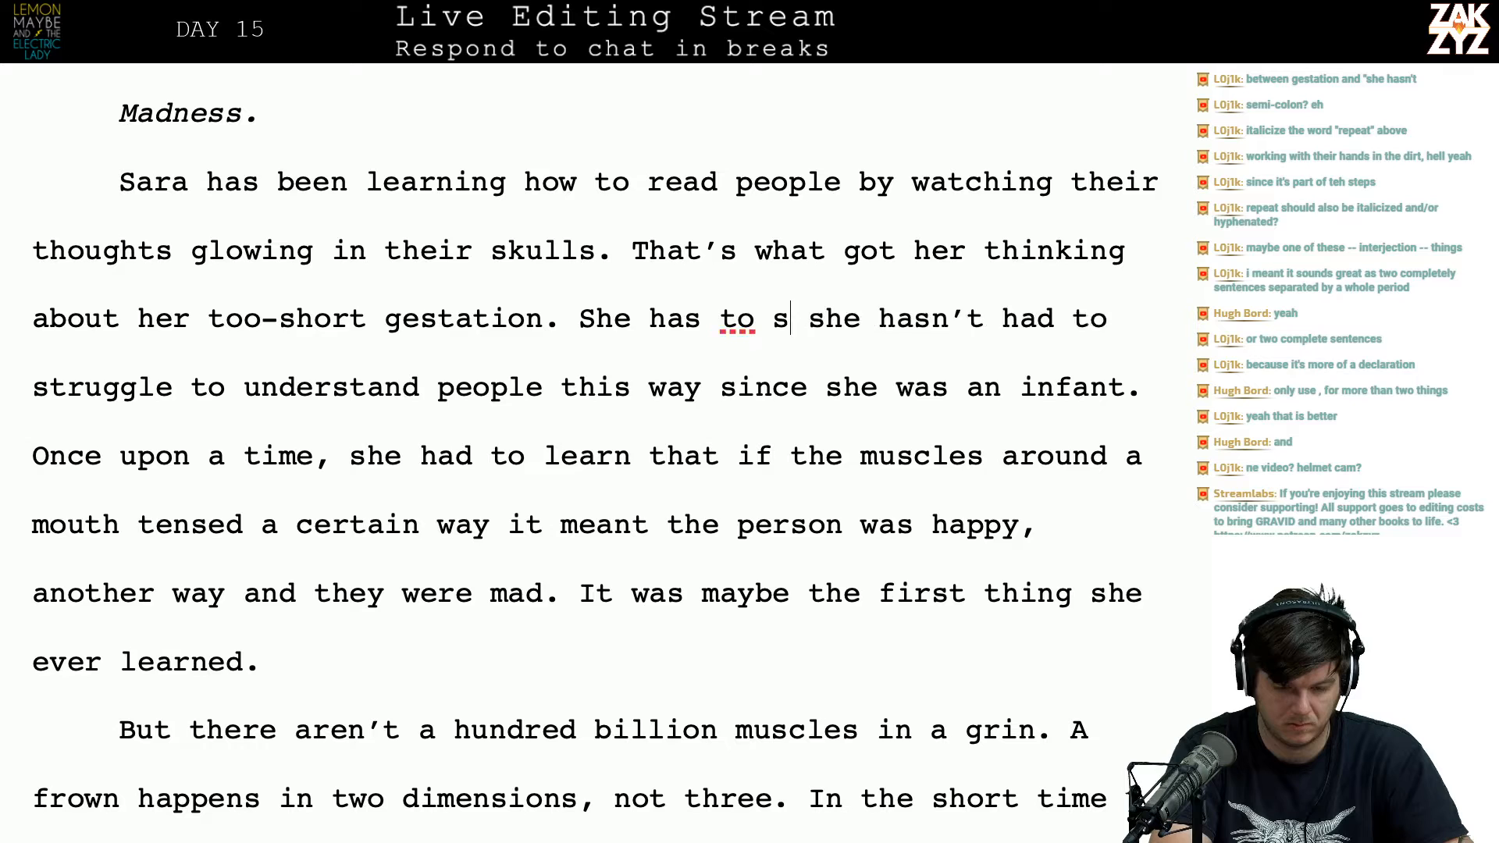
pyautogui.write('ggle to fi she hasn’t had to strug')
pyautogui.press('BackSpace')
pyautogui.press('BackSpace')
pyautogui.press('BackSpace')
pyautogui.write('understa')
pyautogui.press('BackSpace')
pyautogui.write('stand, in w')
pyautogui.press('BackSpace')
pyautogui.press('BackSpace')
pyautogui.press('BackSpace')
pyautogui.press('BackSpace')
pyautogui.press('BackSpace')
pyautogui.press('BackSpace')
pyautogui.press('BackSpace')
pyautogui.press('BackSpace')
pyautogui.press('BackSpace')
pyautogui.press('BackSpace')
pyautogui.press('BackSpace')
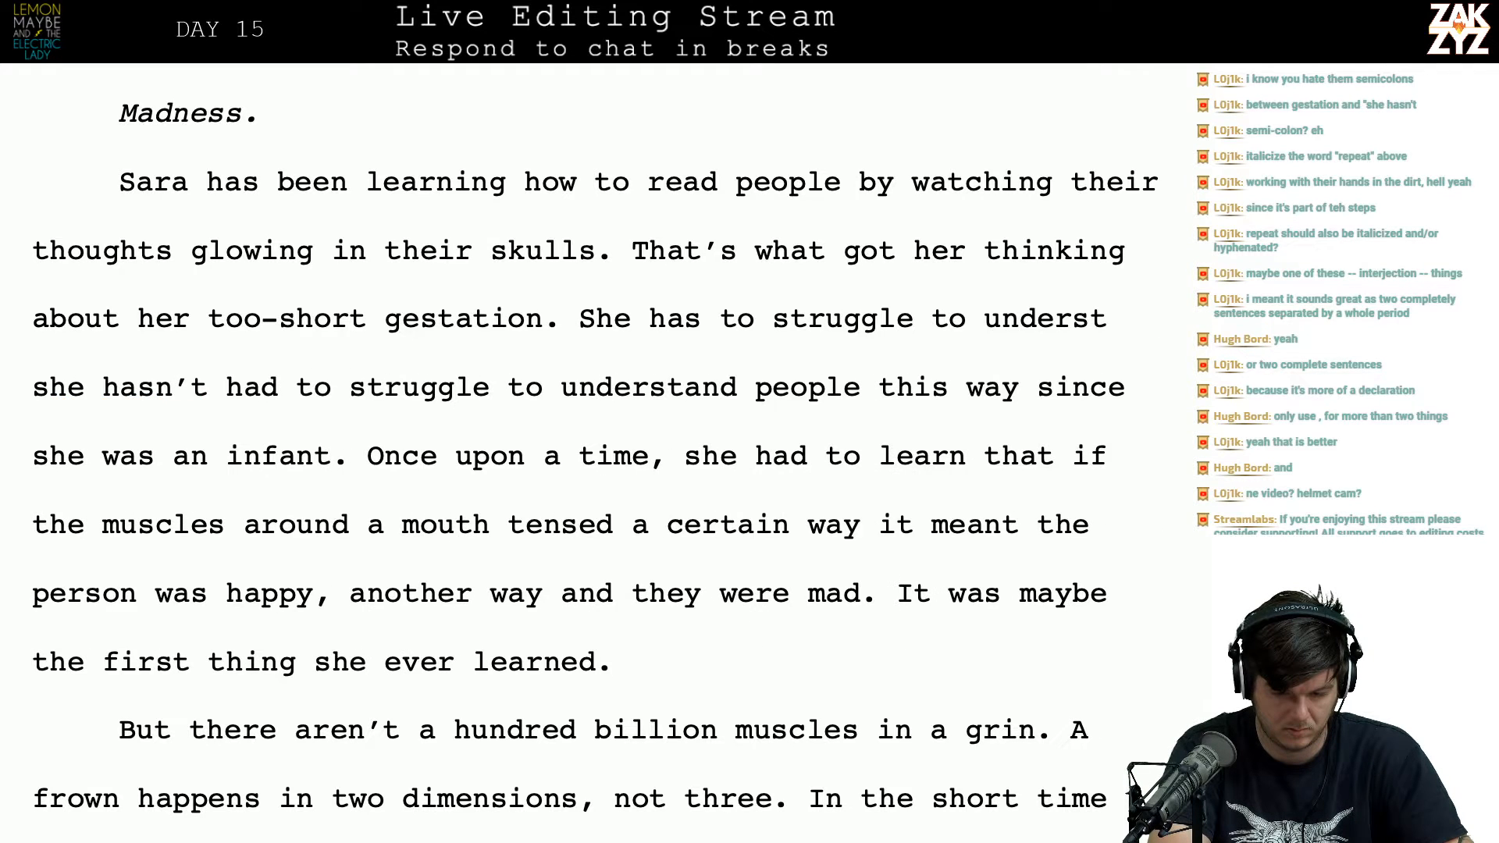
pyautogui.write('and, in a way ')
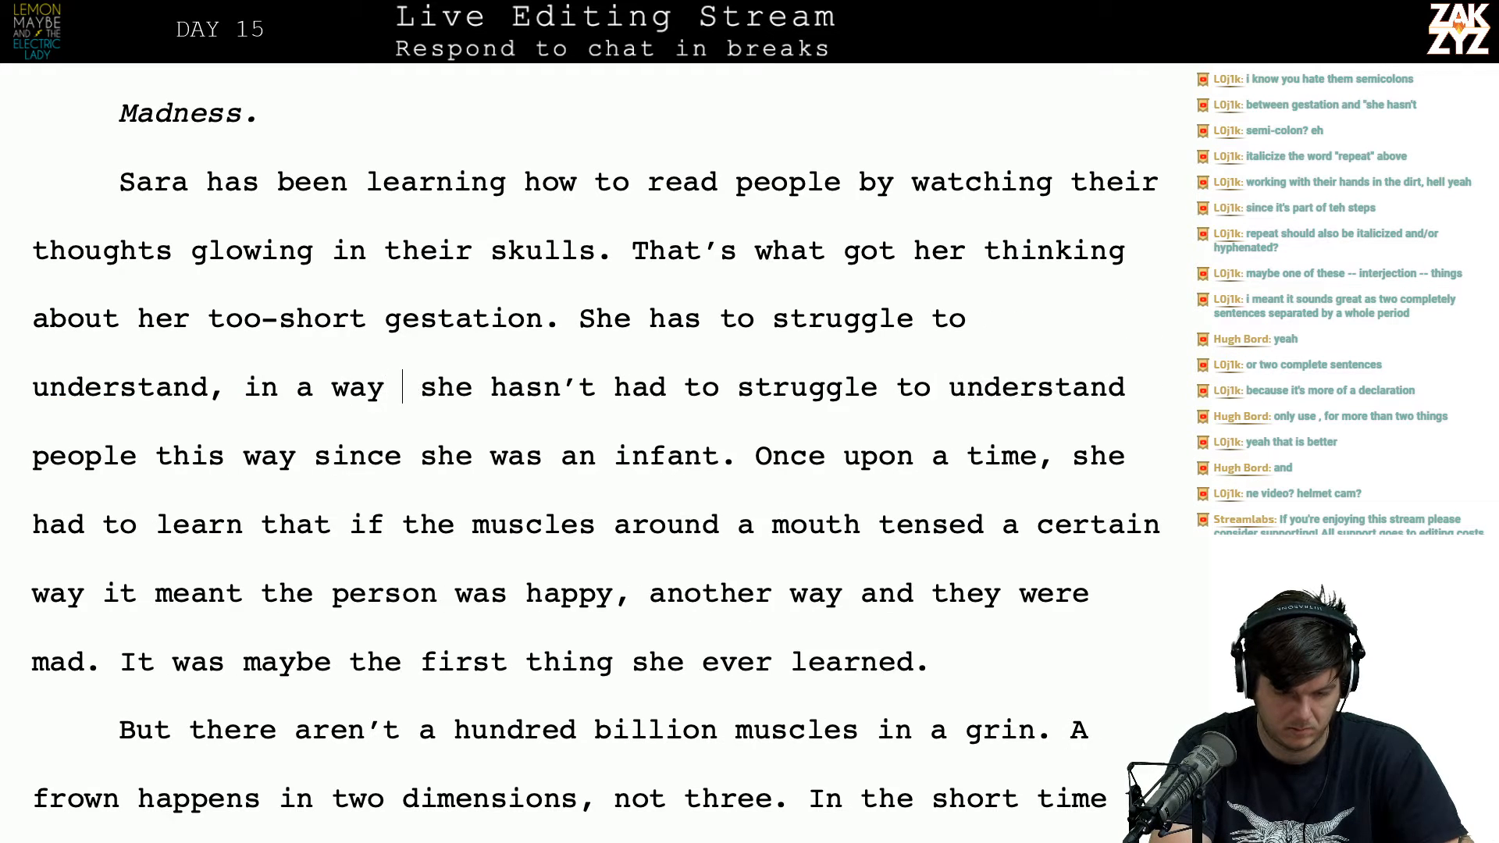
# Step: Remove "in a way" after "She has to struggle to understand,"
pyautogui.write('she')
pyautogui.press('BackSpace')
pyautogui.press('BackSpace')
pyautogui.press('BackSpace')
pyautogui.press('BackSpace')
pyautogui.press('BackSpace')
pyautogui.press('BackSpace')
pyautogui.press('BackSpace')
pyautogui.press('BackSpace')
pyautogui.press('BackSpace')
pyautogui.press('BackSpace')
pyautogui.press('BackSpace')
pyautogui.press('BackSpace')
pyautogui.press('BackSpace')
pyautogui.write('using mus')
pyautogui.press('BackSpace')
pyautogui.press('BackSpace')
pyautogui.press('BackSpace')
pyautogui.press('BackSpace')
pyautogui.press('BackSpace')
pyautogui.press('BackSpace')
pyautogui.press('BackSpace')
pyautogui.press('BackSpace')
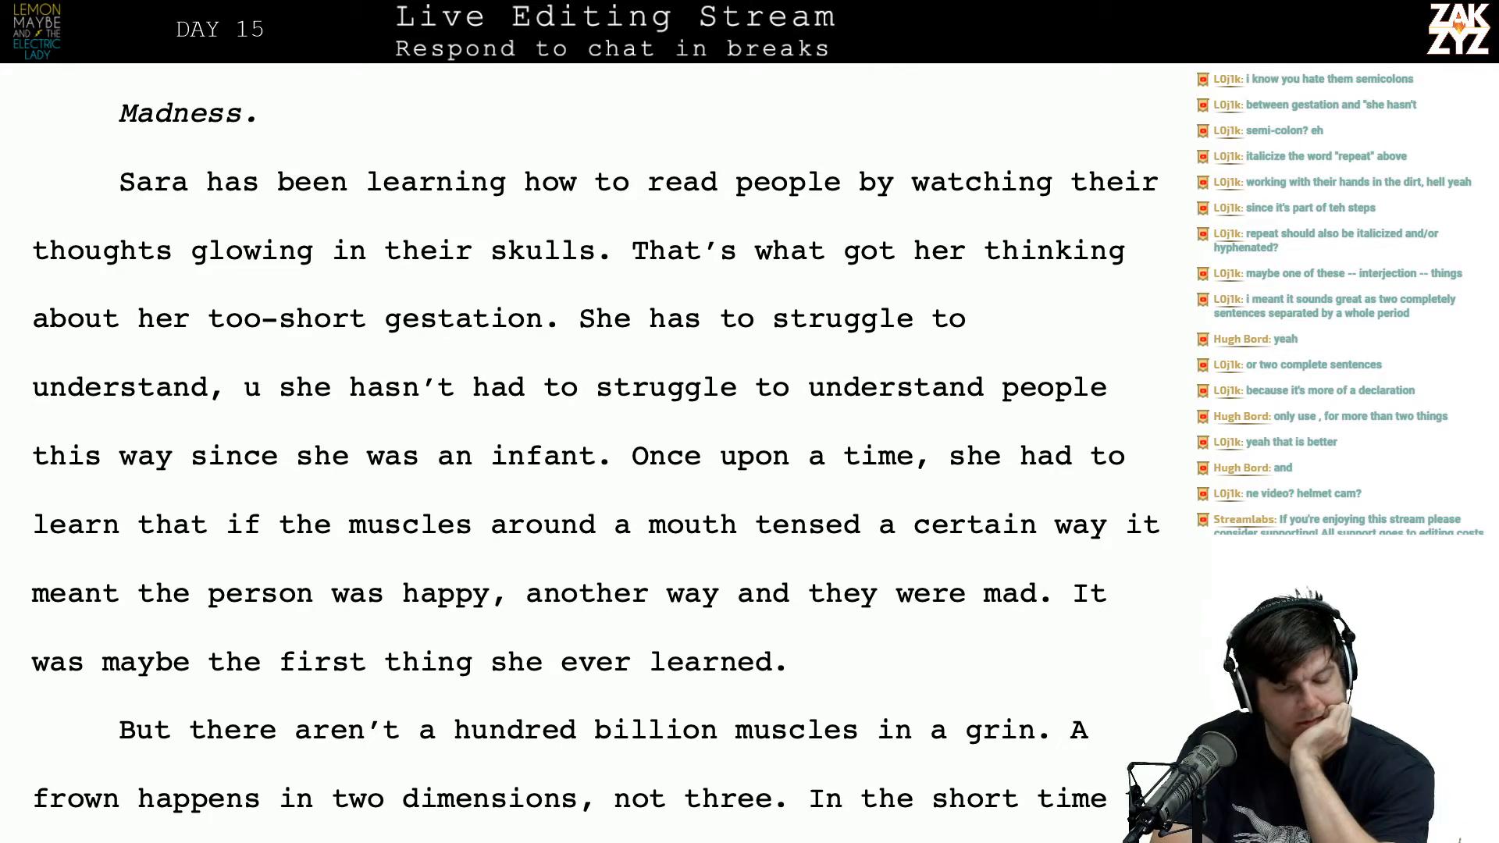
pyautogui.press('BackSpace')
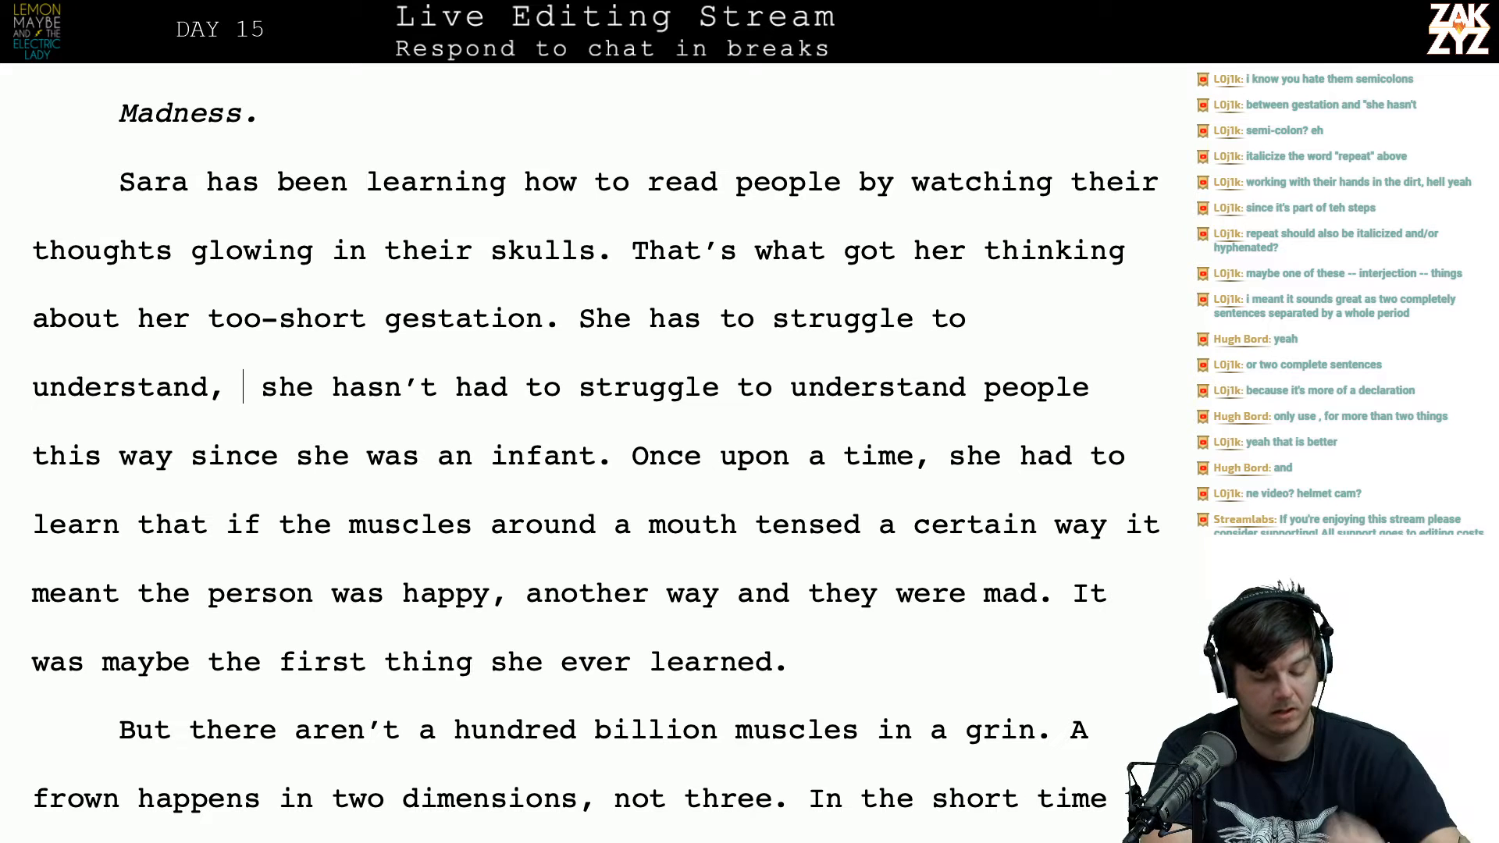
# Step: Complete the sentence after "She has to struggle to understand," with "taxing mental muscles she hasn't used since she was an infant."
pyautogui.write('taxing')
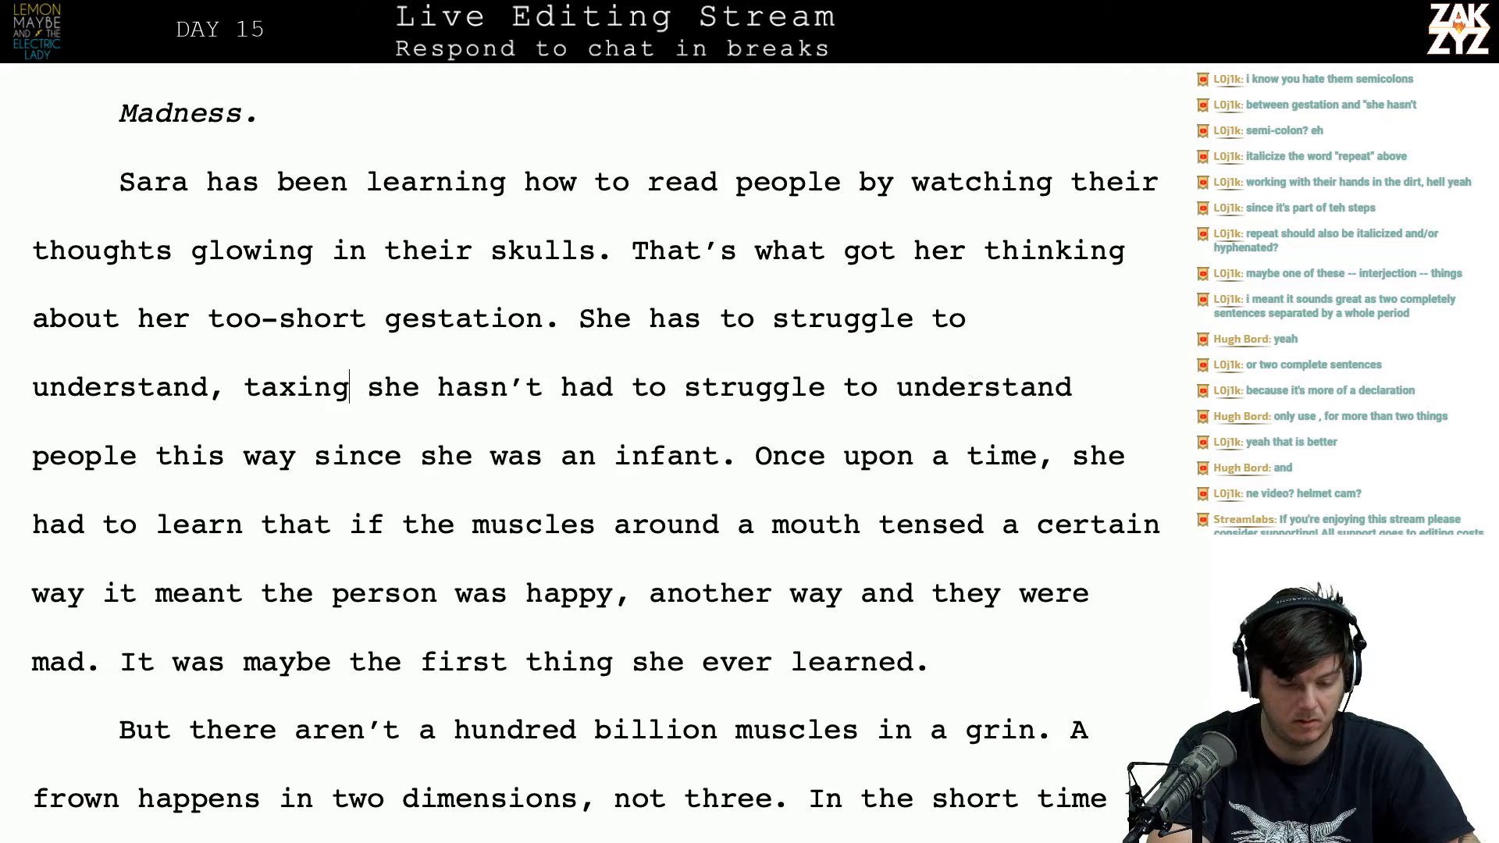
pyautogui.write(' mental muscles ')
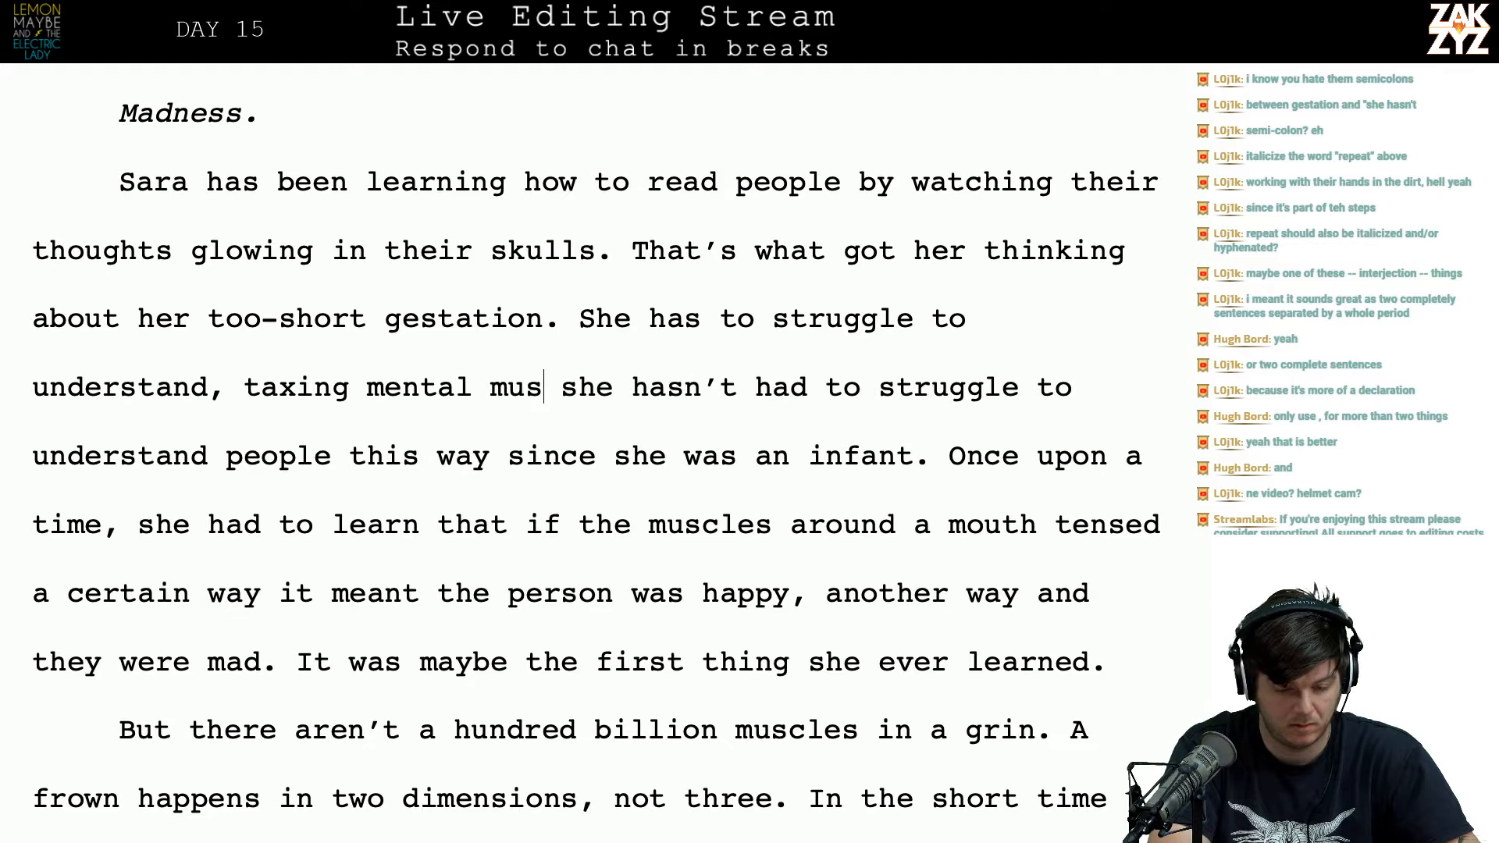
pyautogui.write("she hasn't used")
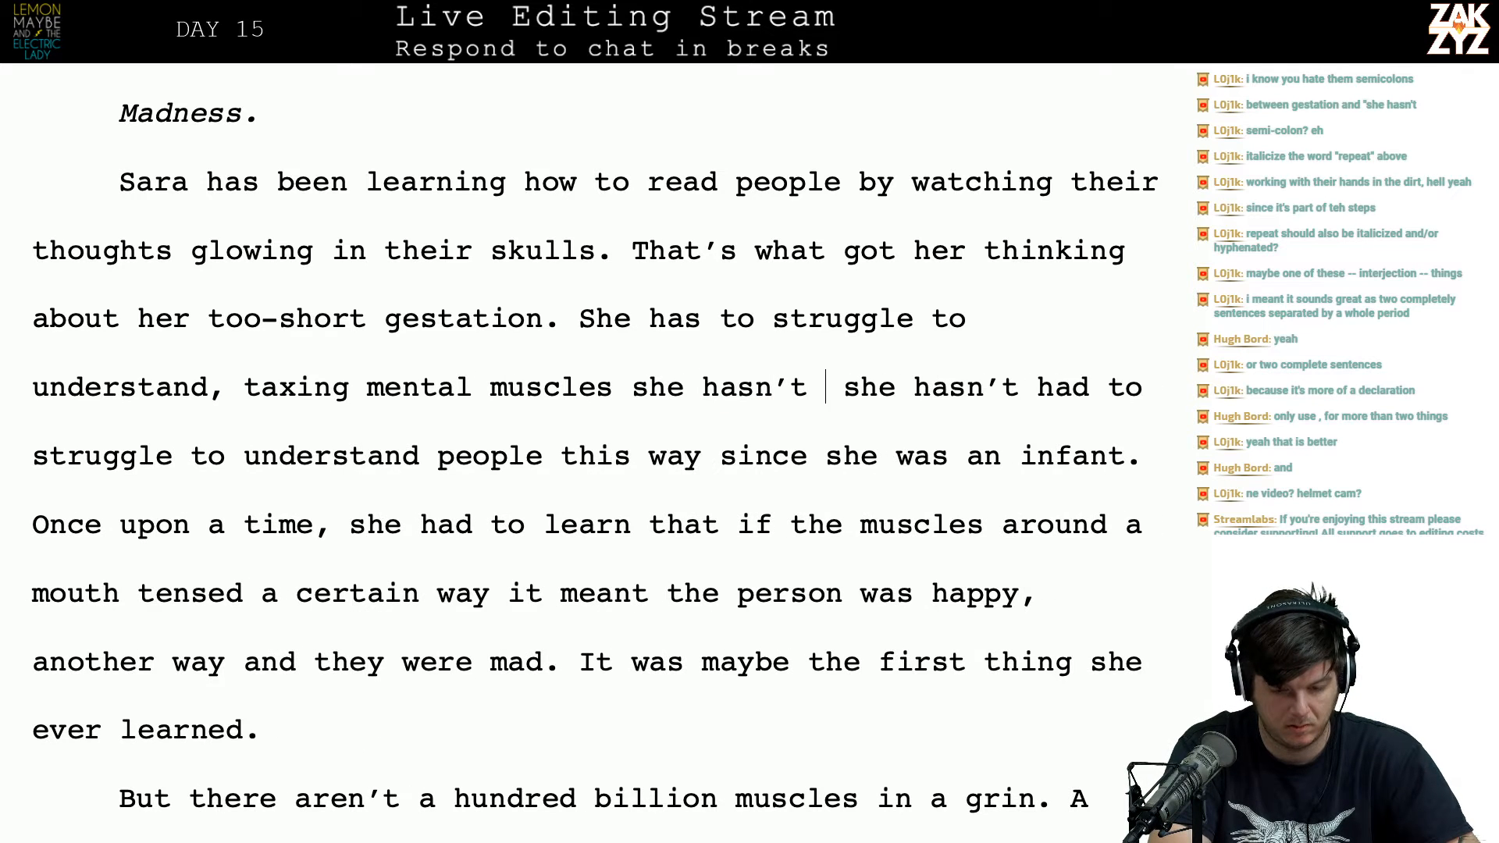
pyautogui.write(' since she')
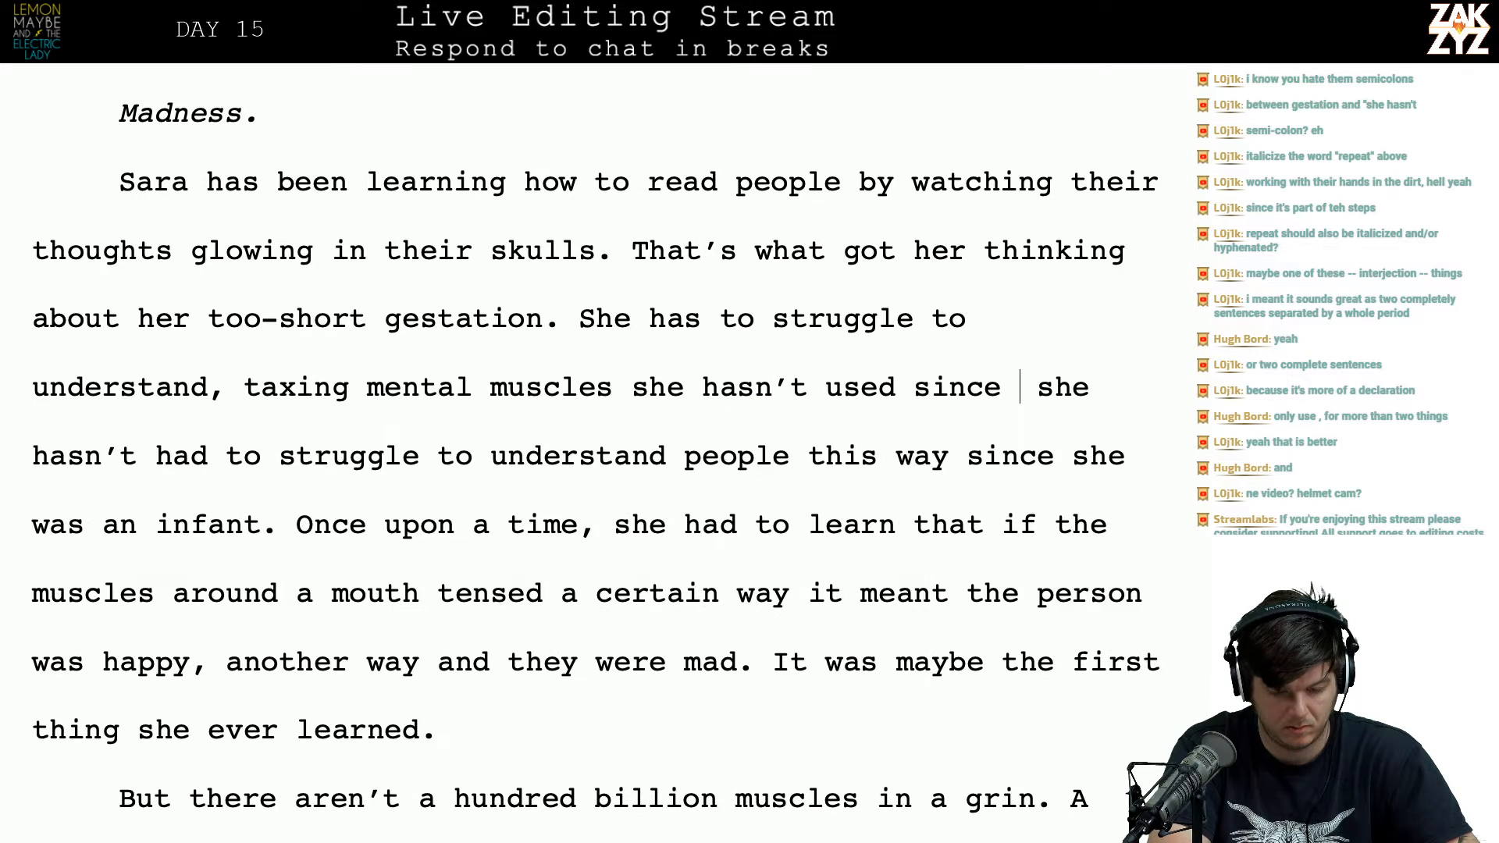
pyautogui.write(' was an infant.')
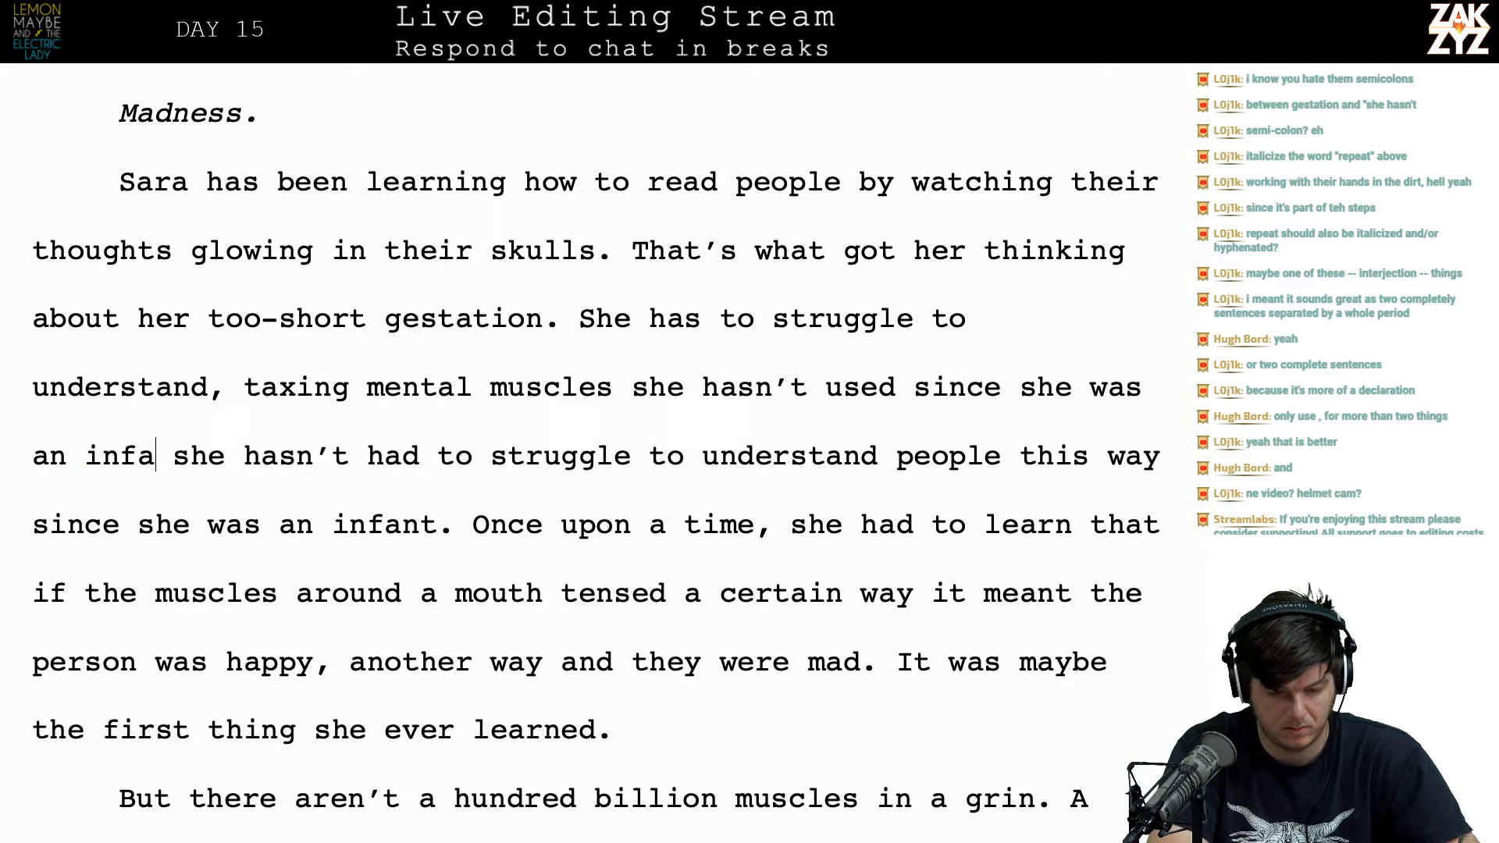
# Step: Delete the leftover clause "she hasn't had to struggle to understand people this way since she was an infant."
pyautogui.hotkey('shift', 'Down')
pyautogui.hotkey('shift', 'Left')
pyautogui.hotkey('shift', 'Right')
pyautogui.hotkey('shift', 'Right')
pyautogui.hotkey('shift', 'Right')
pyautogui.hotkey('shift', 'Right')
pyautogui.hotkey('shift', 'Right')
pyautogui.hotkey('shift', 'Right')
pyautogui.hotkey('shift', 'Right')
pyautogui.hotkey('shift', 'Right')
pyautogui.hotkey('shift', 'Right')
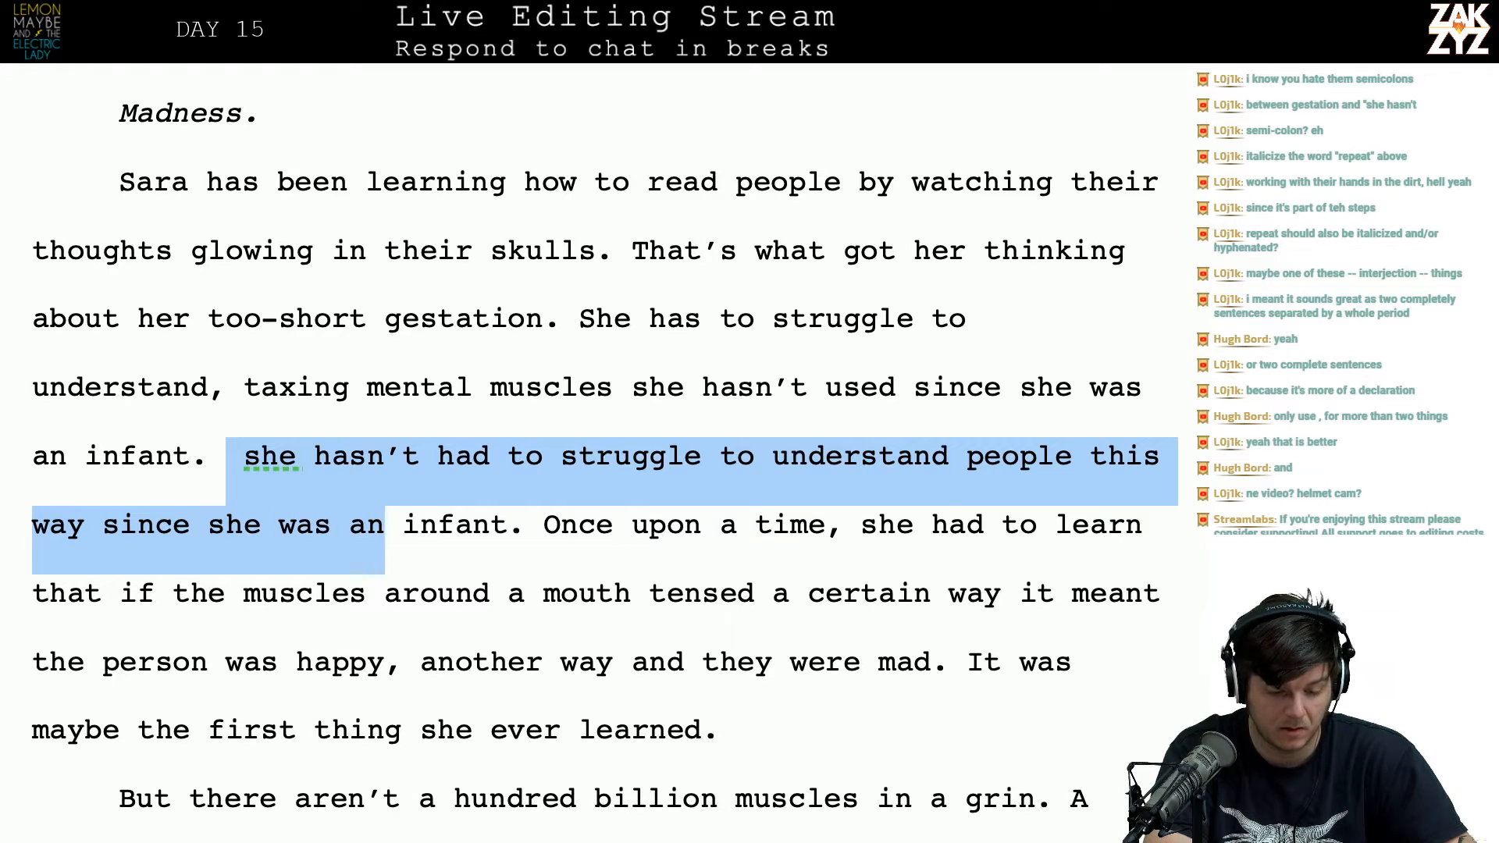
pyautogui.hotkey('shift', 'Right')
pyautogui.hotkey('shift', 'Right')
pyautogui.hotkey('shift', 'Right')
pyautogui.hotkey('shift', 'Right')
pyautogui.hotkey('shift', 'Right')
pyautogui.hotkey('shift', 'Right')
pyautogui.hotkey('shift', 'Right')
pyautogui.hotkey('shift', 'Right')
pyautogui.press('BackSpace')
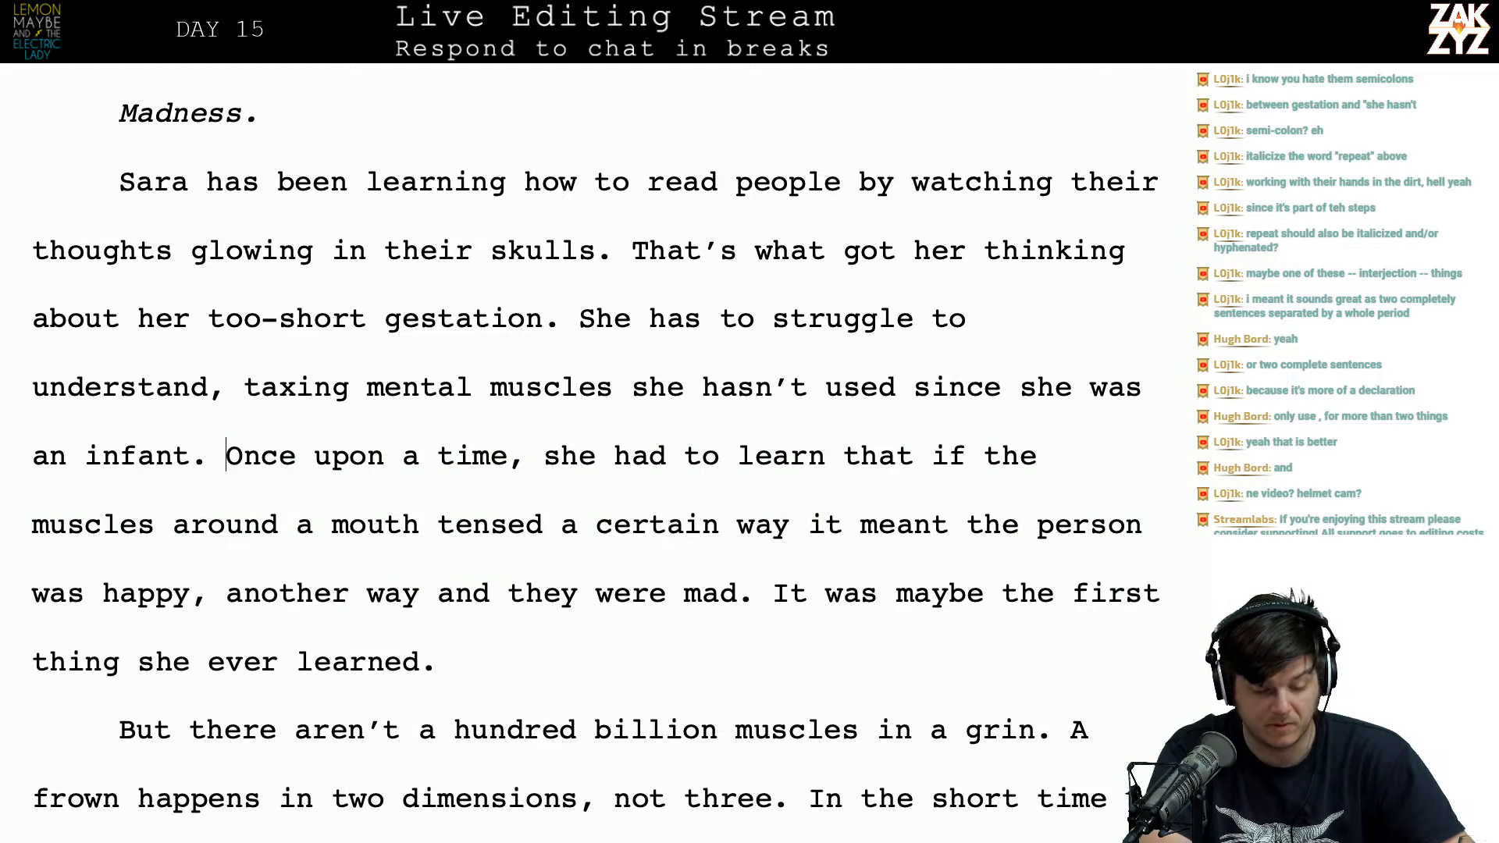
# Step: Replace "she" with "Sara" in "Once upon a time, she had to learn"
pyautogui.scroll(-1, 734, 323)
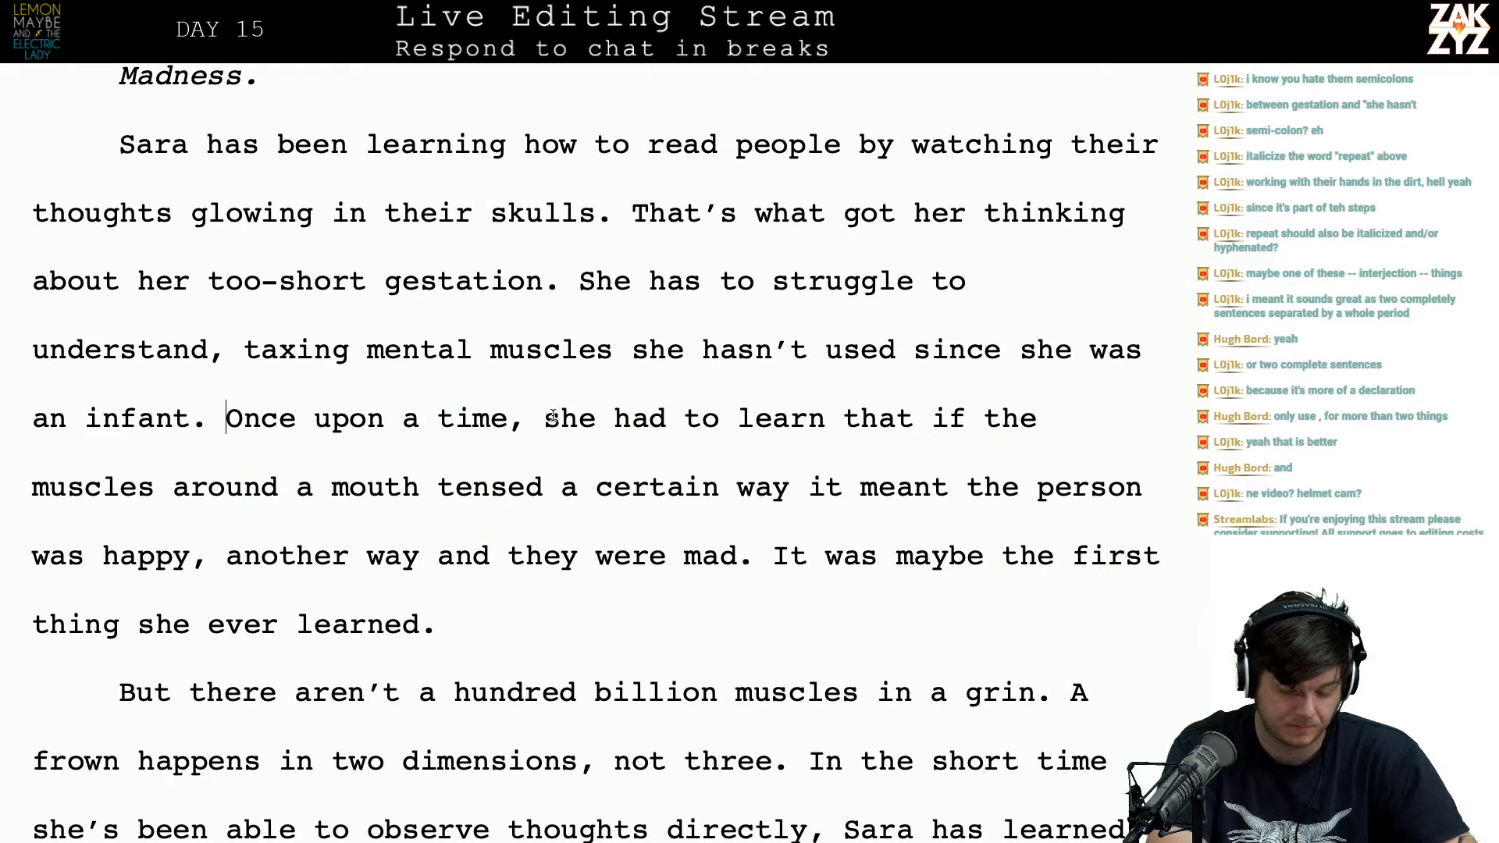
pyautogui.write('Sara')
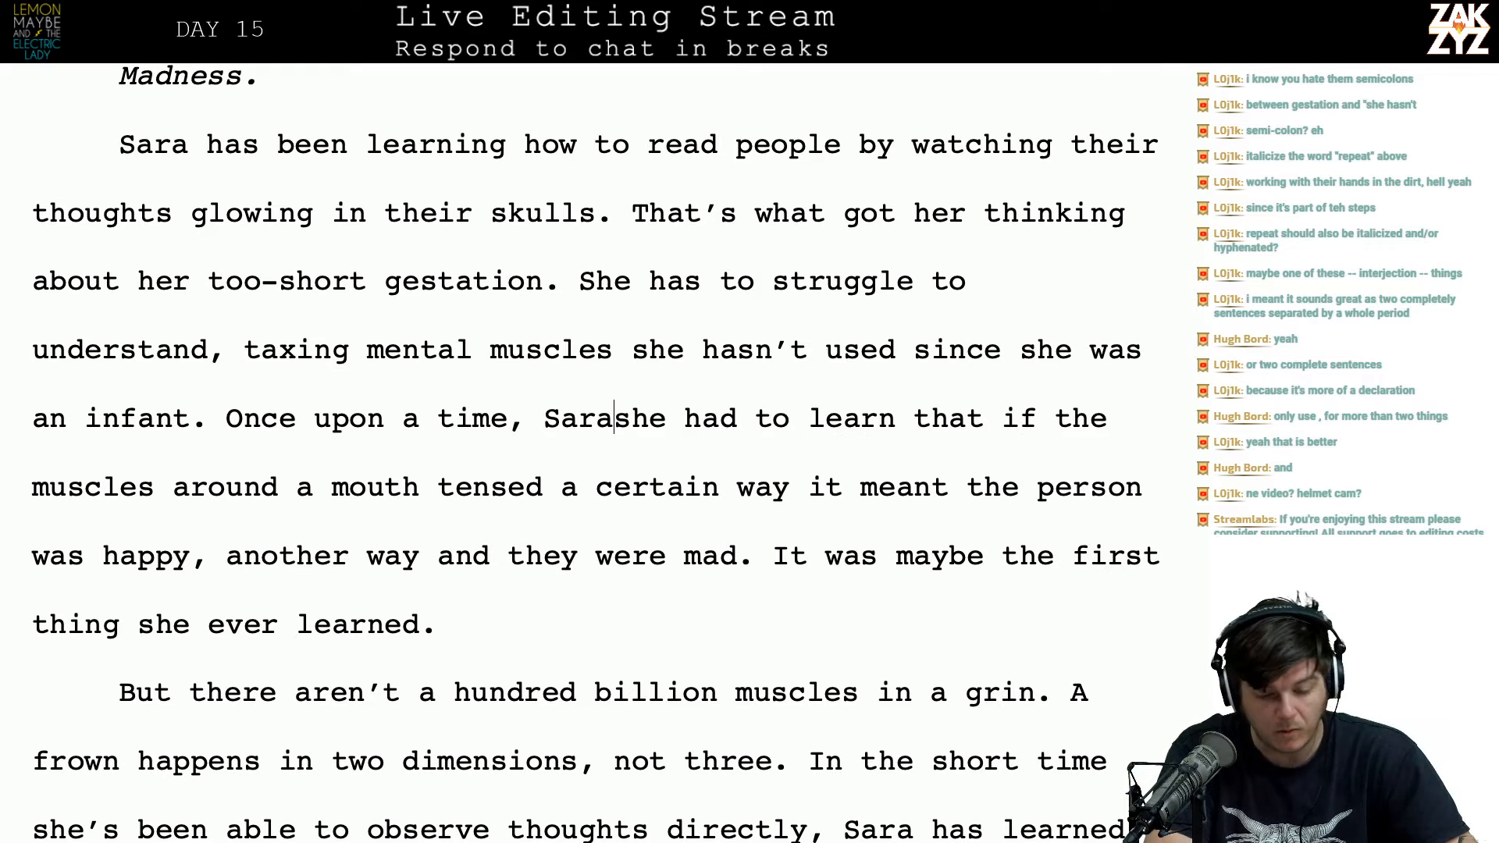
pyautogui.hotkey('shift', 'Right')
pyautogui.hotkey('shift', 'Right')
pyautogui.hotkey('shift', 'Right')
pyautogui.hotkey('shift', 'Right')
pyautogui.press('BackSpace')
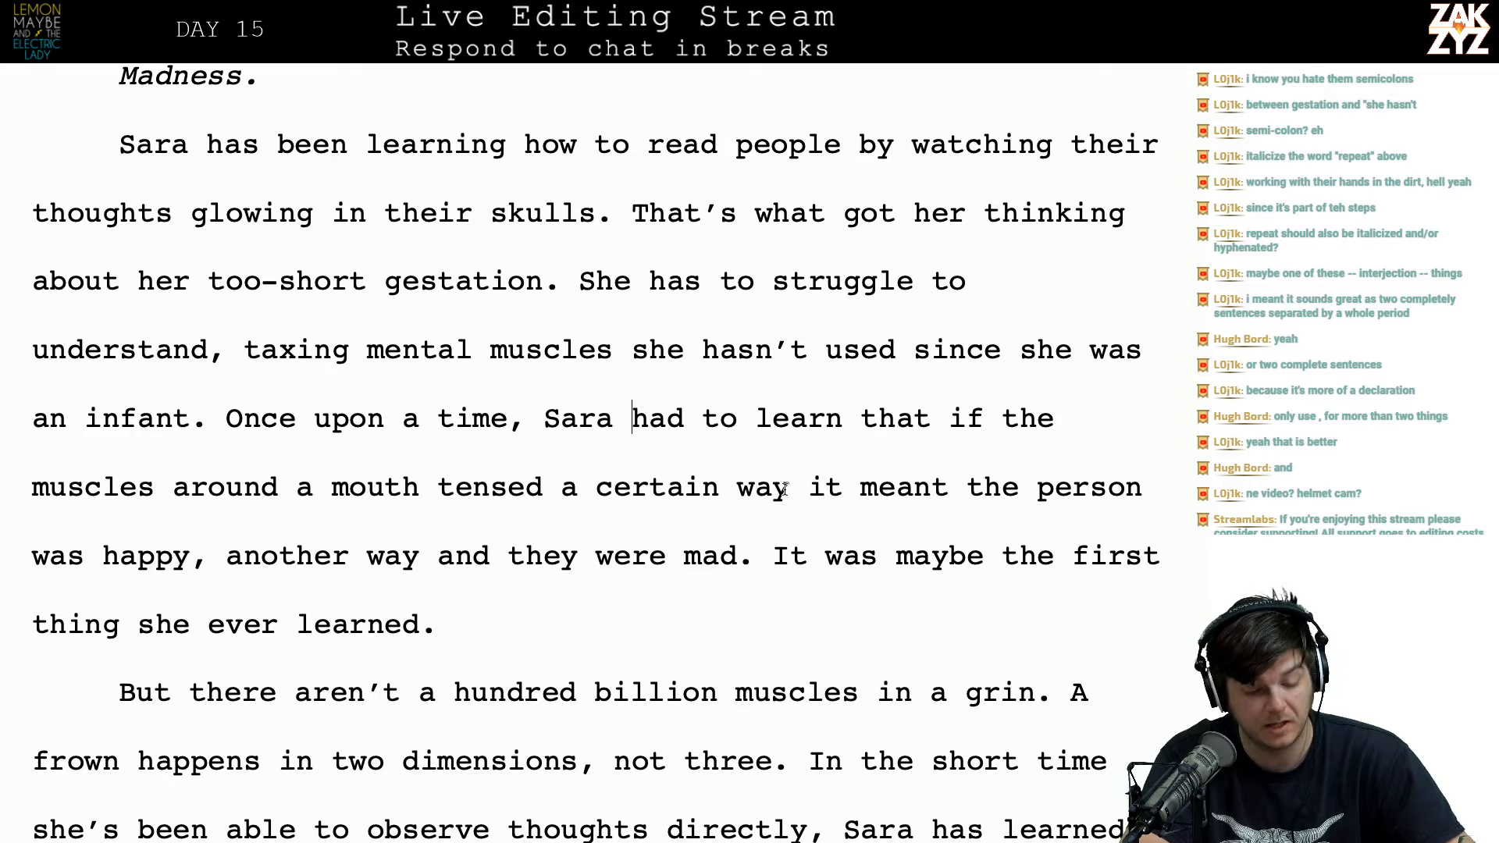
# Step: Insert "tense a certain way it means happy, if they twist another it means angry." after "the muscles around a mouth"
pyautogui.click(433, 506)
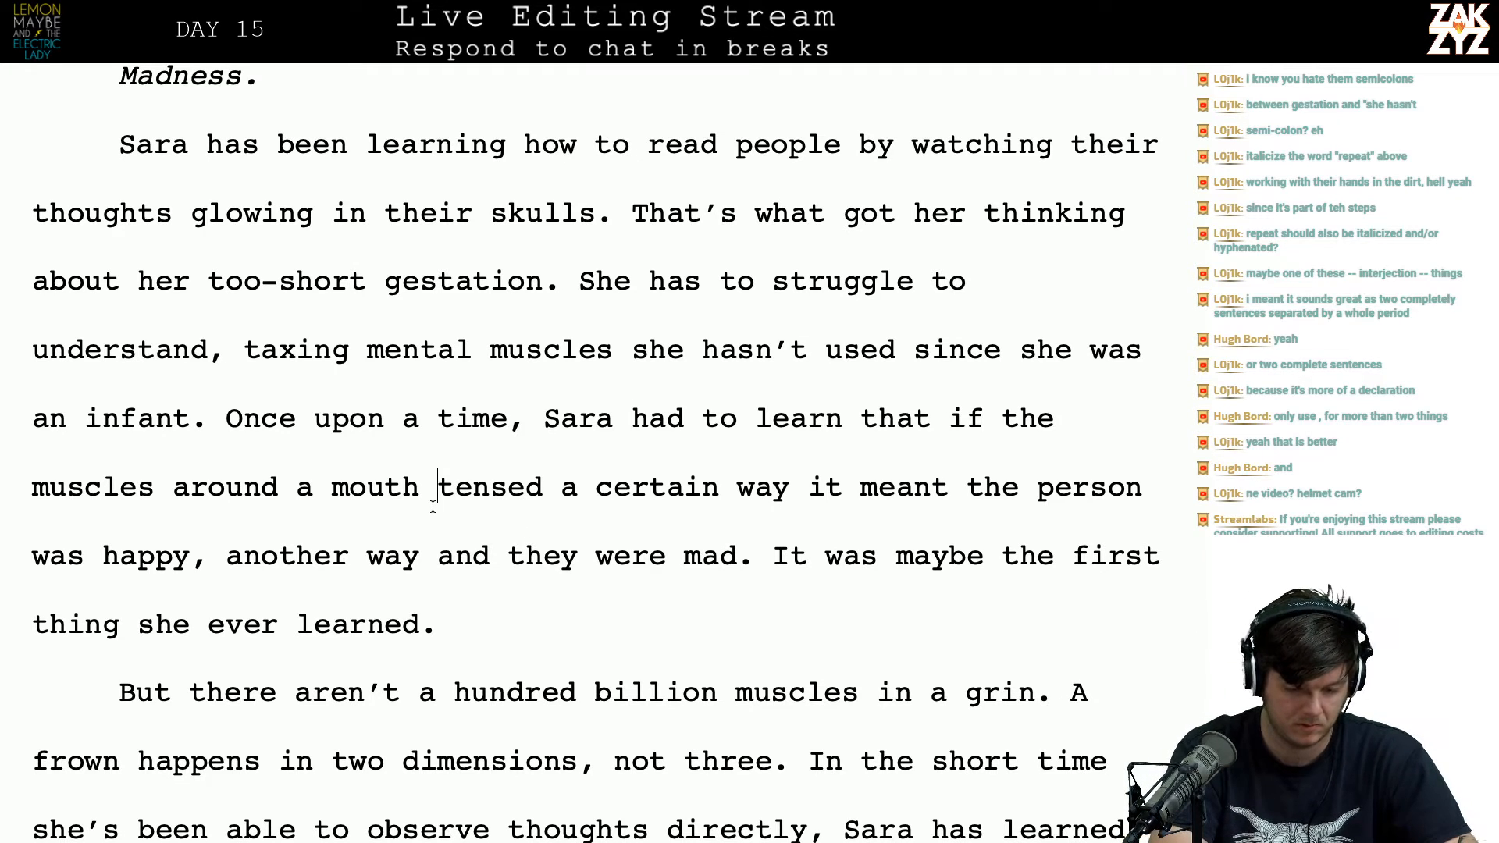
pyautogui.write('t')
pyautogui.write('ense a ce')
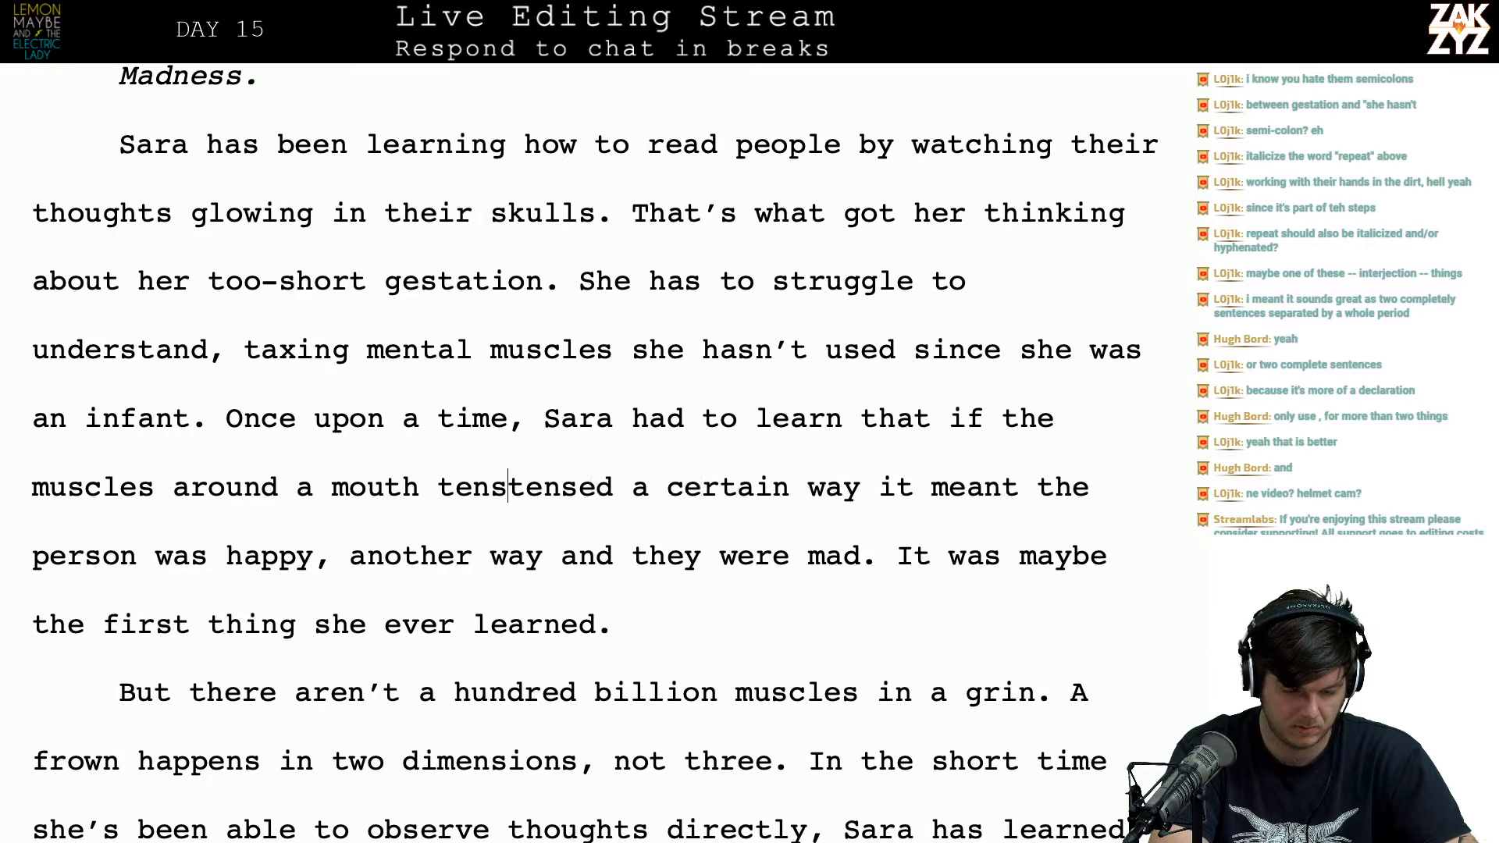
pyautogui.write('rtain way it')
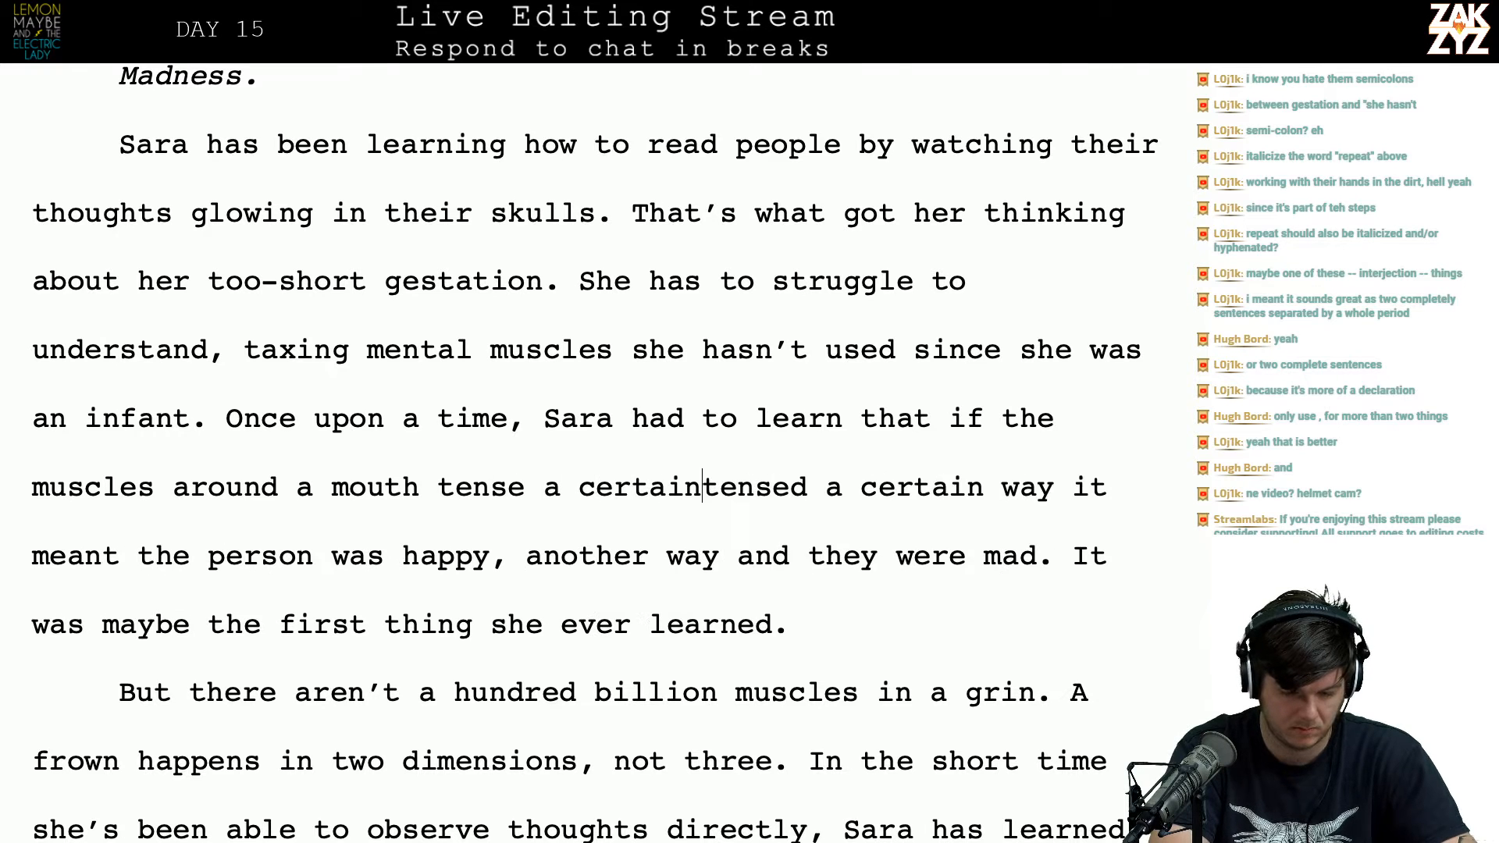
pyautogui.write(' means happy,')
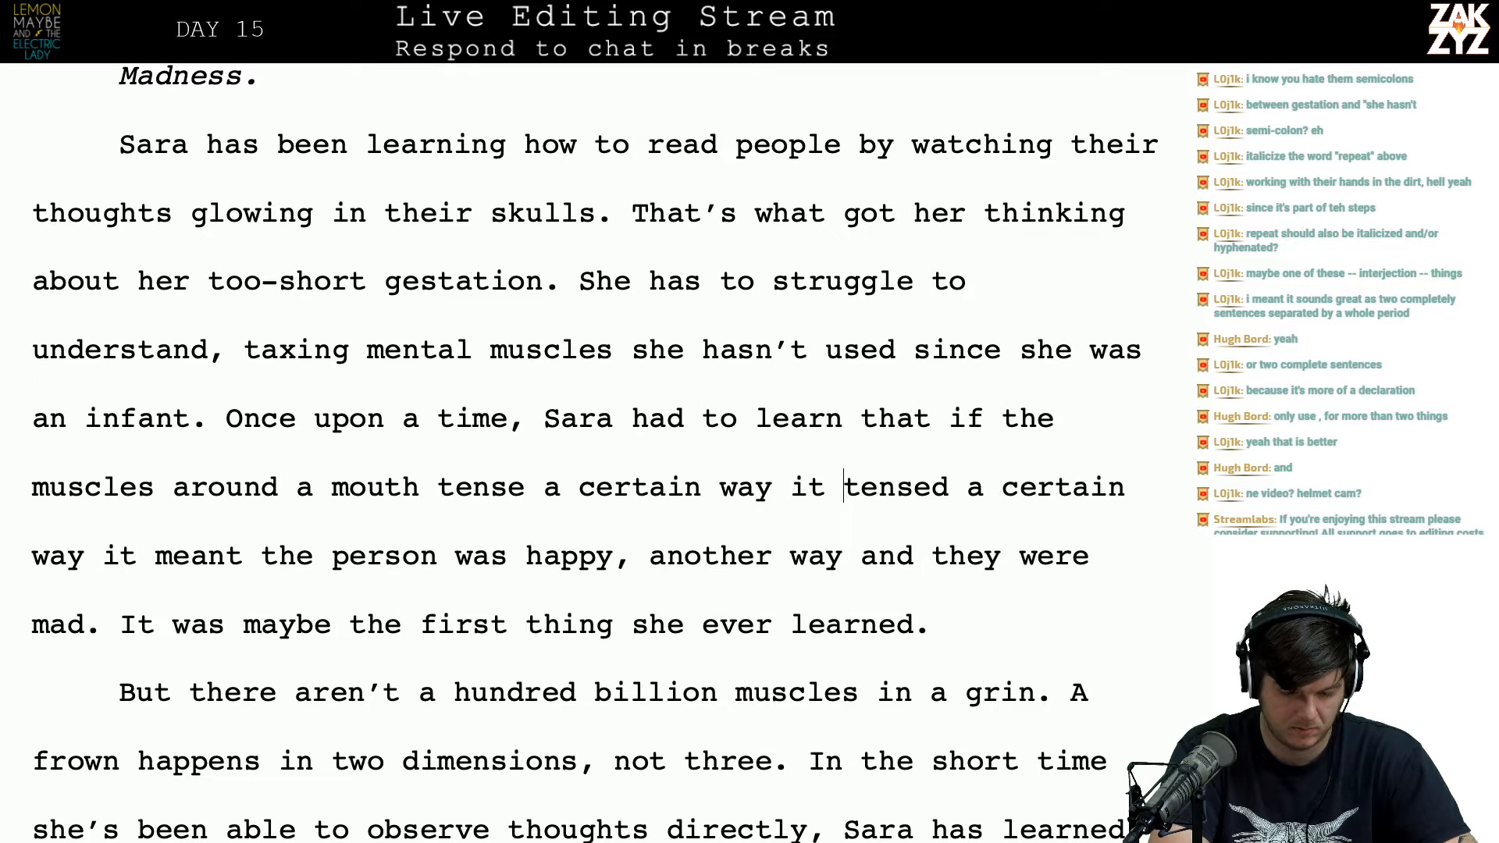
pyautogui.write(' if they twist')
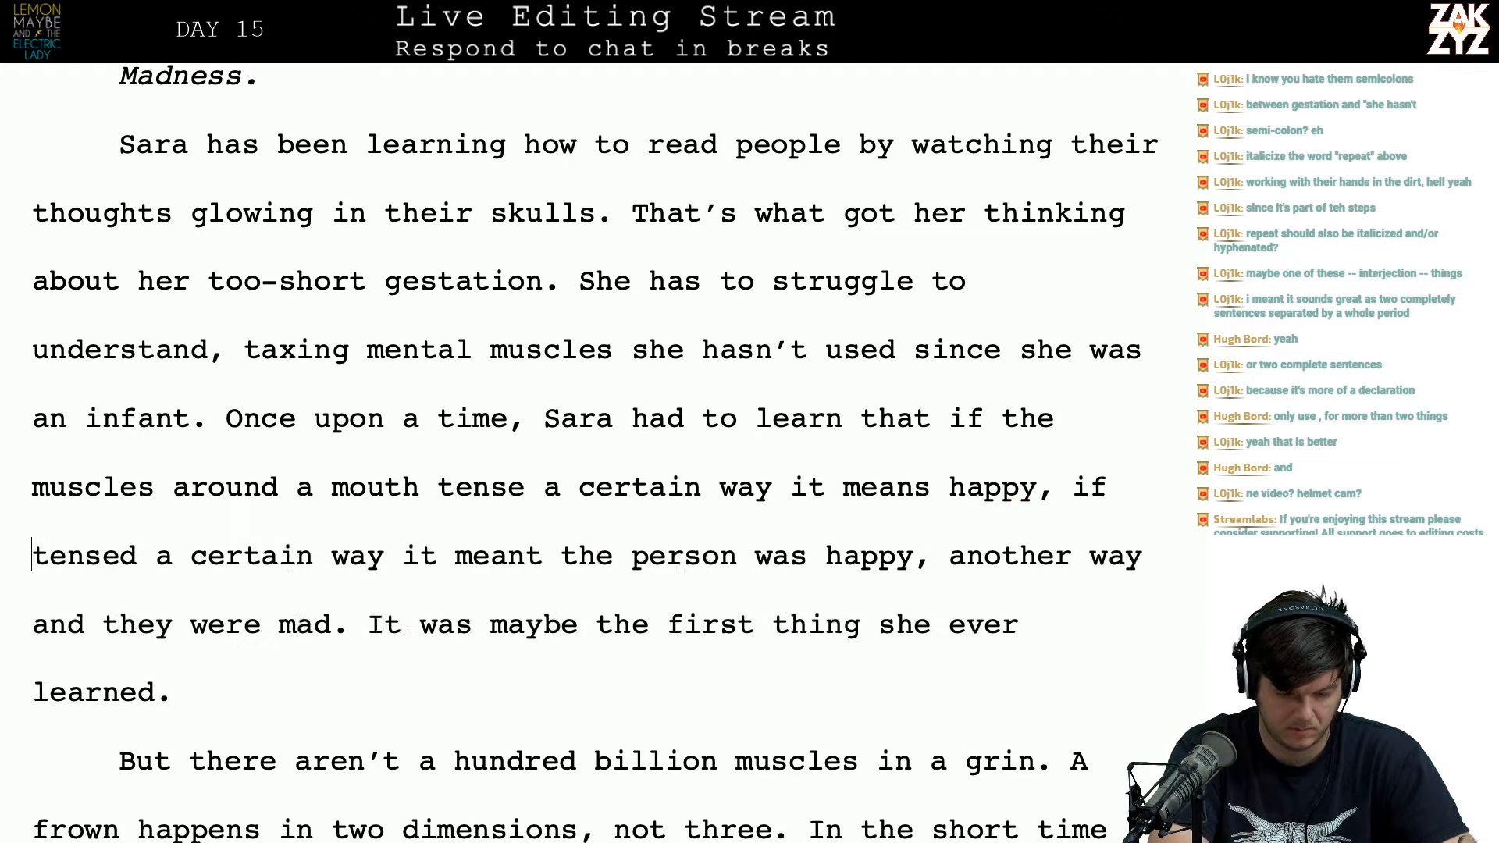
pyautogui.write(' another it mea')
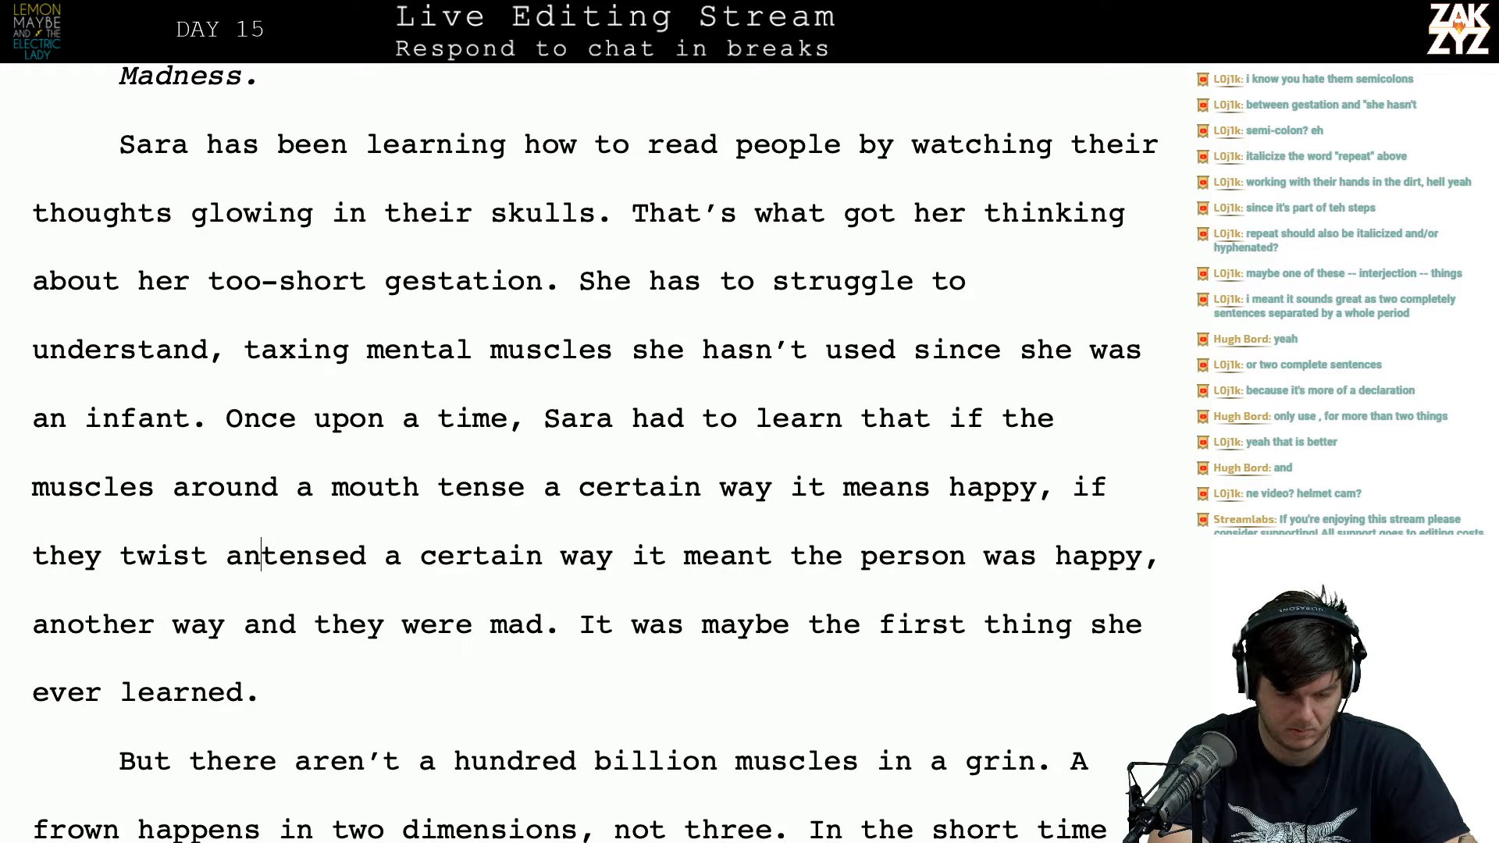
pyautogui.write('ns angry.')
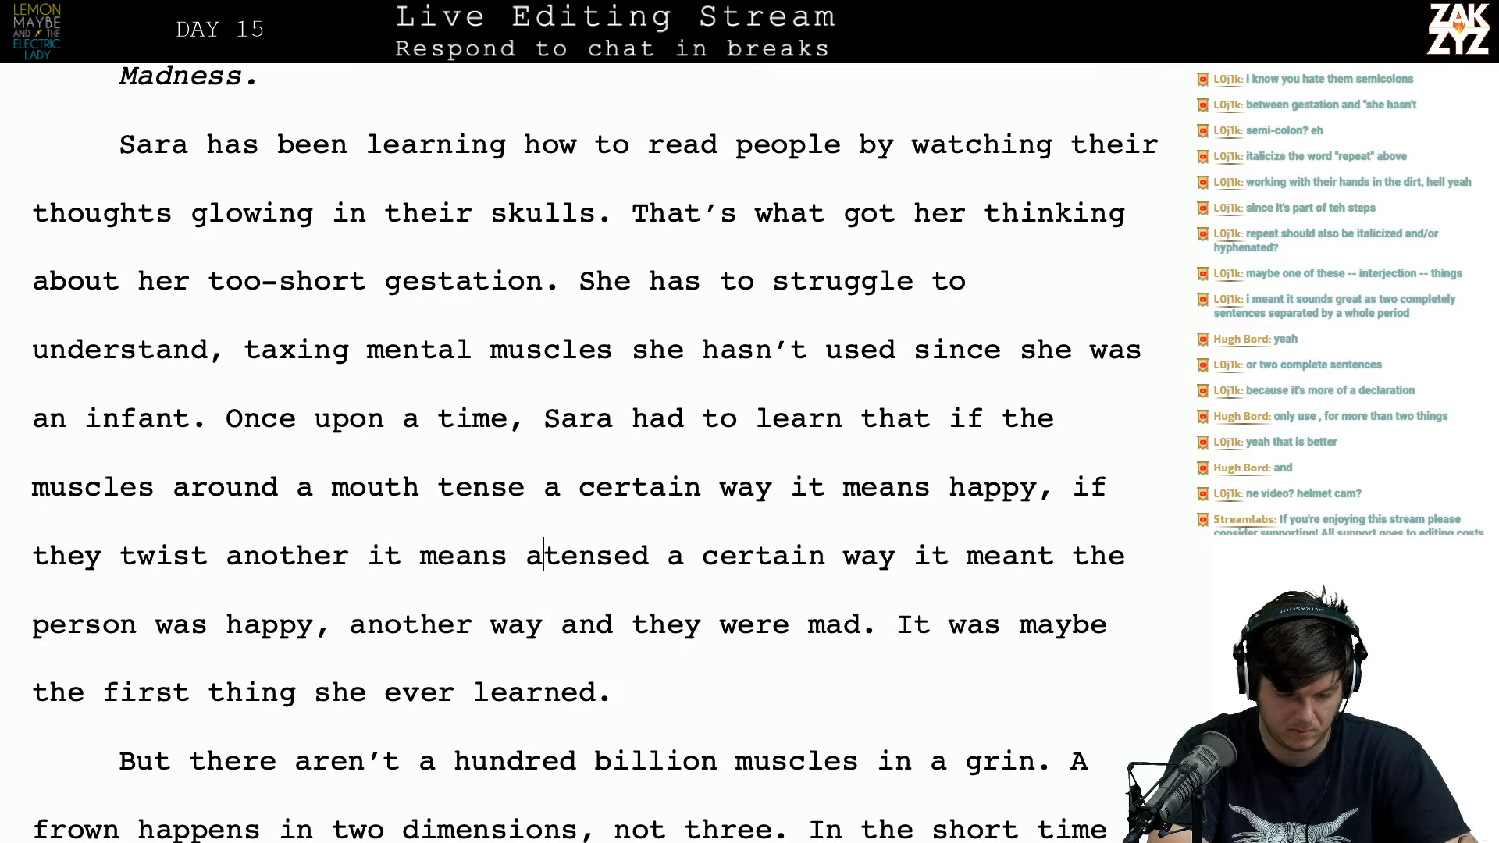
# Step: Delete the old wording "tensed a certain way it meant the person was happy, another way and they were mad."
pyautogui.hotkey('shift', 'Down')
pyautogui.hotkey('shift', 'Right')
pyautogui.hotkey('shift', 'Right')
pyautogui.hotkey('shift', 'Right')
pyautogui.hotkey('shift', 'Right')
pyautogui.hotkey('shift', 'Right')
pyautogui.hotkey('shift', 'Right')
pyautogui.hotkey('shift', 'Right')
pyautogui.hotkey('shift', 'Right')
pyautogui.hotkey('shift', 'Right')
pyautogui.hotkey('shift', 'Right')
pyautogui.hotkey('shift', 'Right')
pyautogui.hotkey('shift', 'Right')
pyautogui.hotkey('shift', 'Right')
pyautogui.hotkey('shift', 'Right')
pyautogui.hotkey('shift', 'Right')
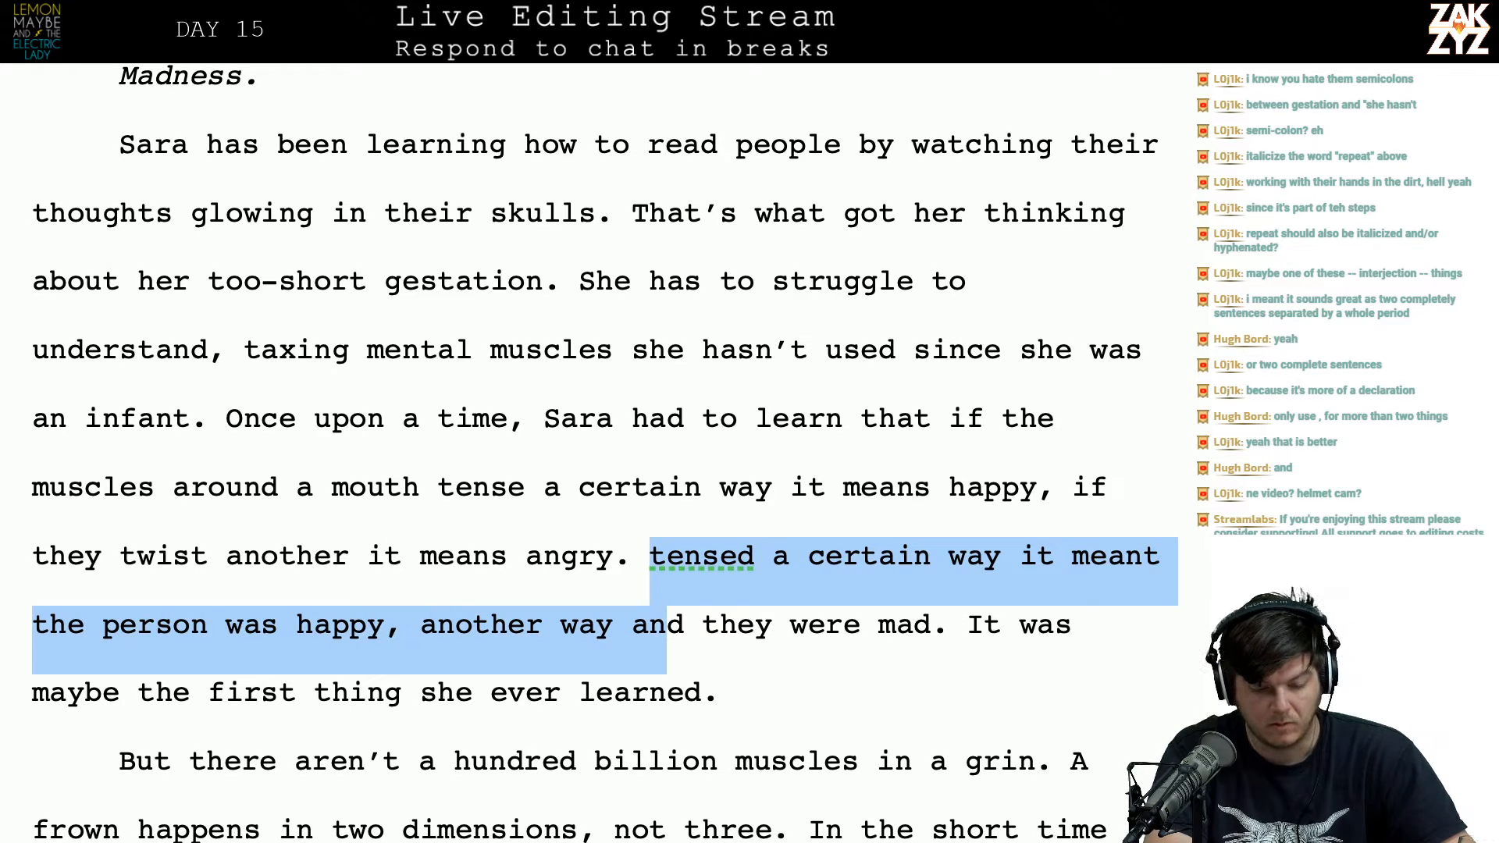
pyautogui.hotkey('shift', 'Right')
pyautogui.hotkey('shift', 'Right')
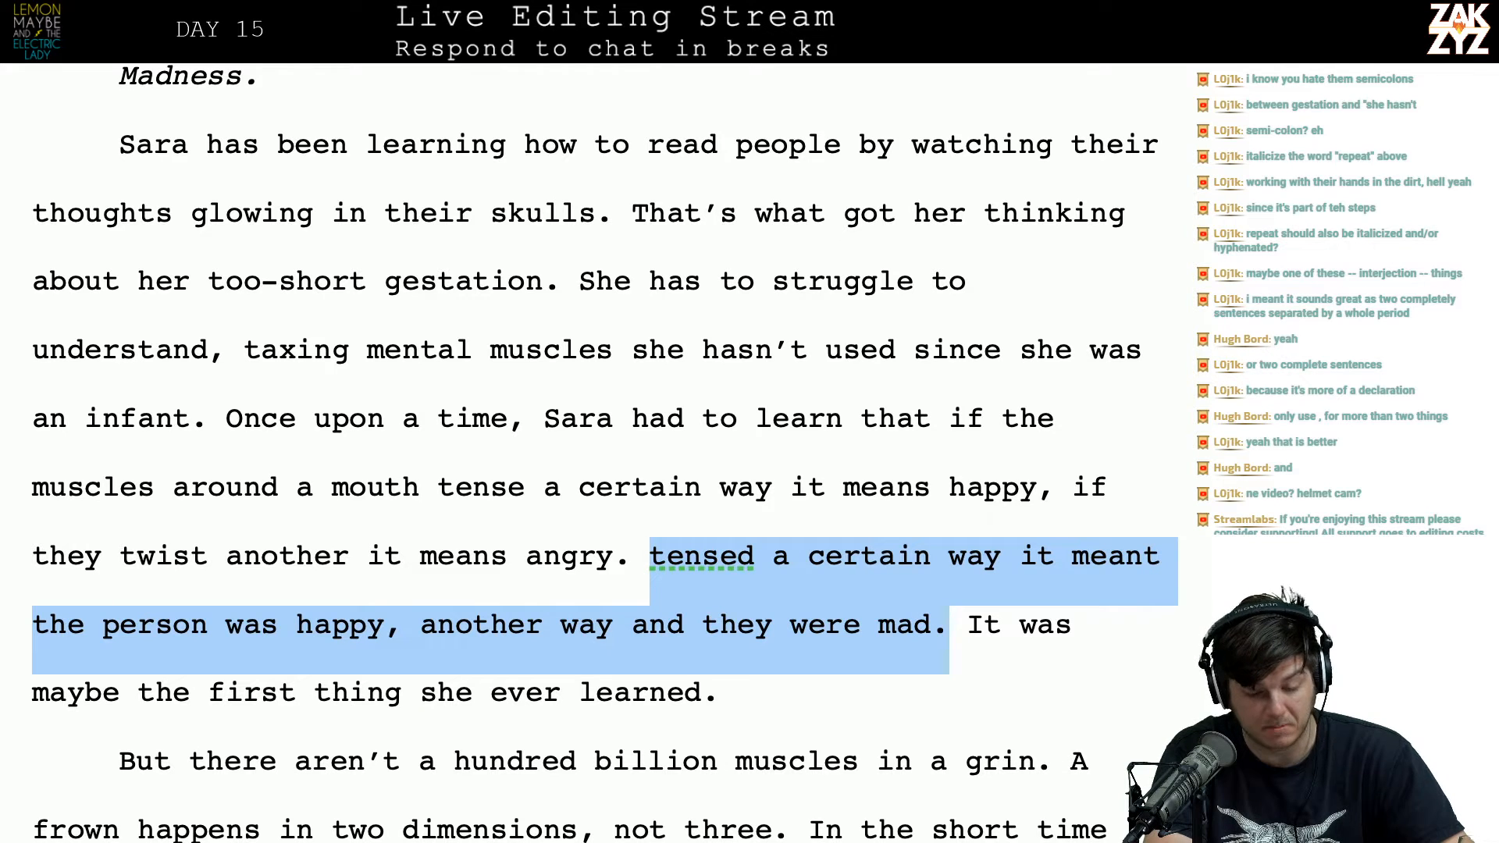
pyautogui.hotkey('shift', 'Right')
pyautogui.hotkey('shift', 'Right')
pyautogui.hotkey('shift', 'Right')
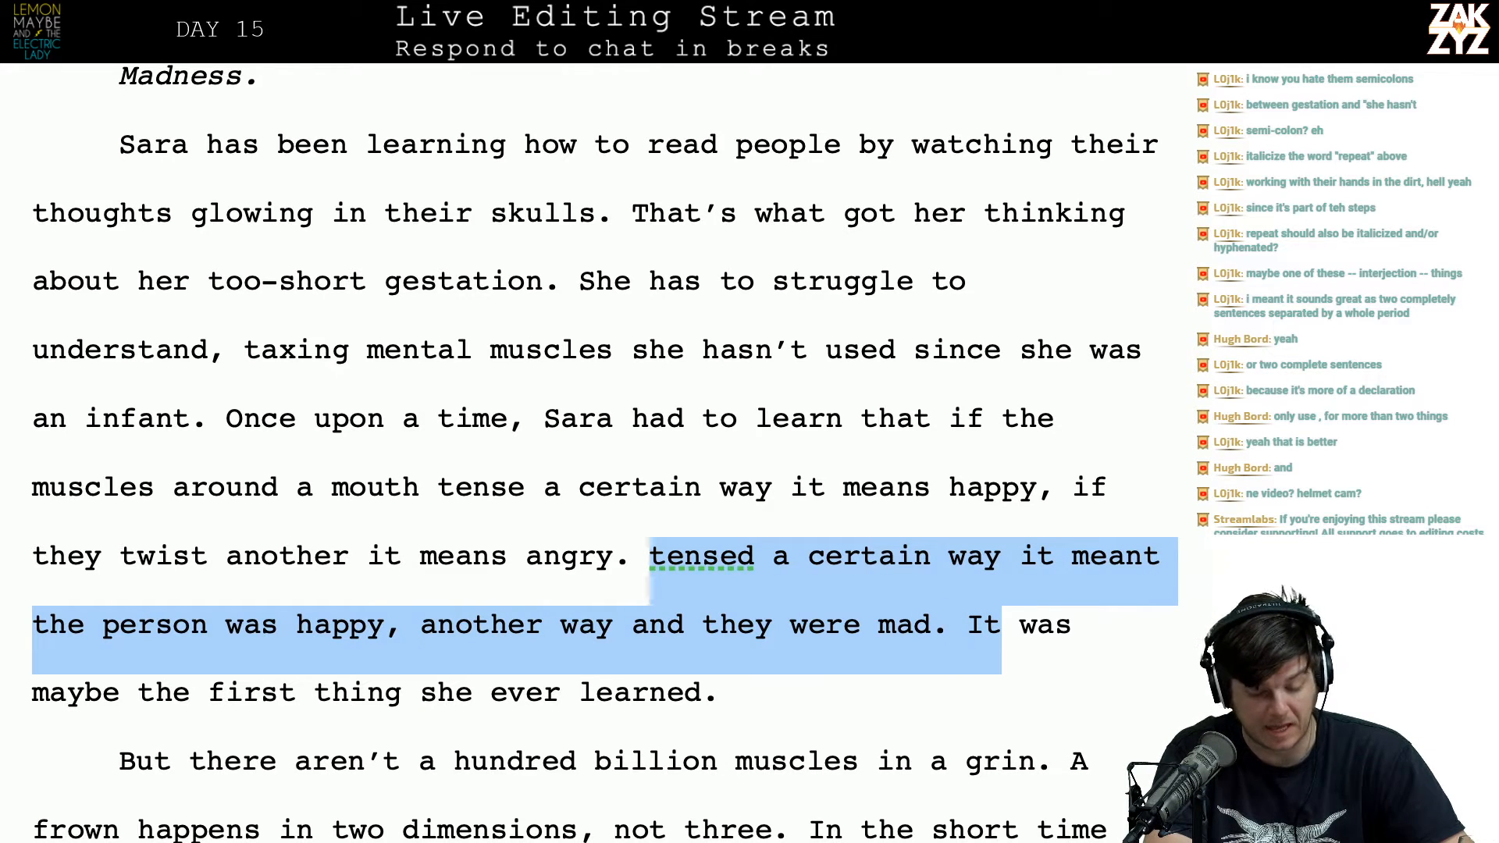
pyautogui.hotkey('shift', 'Left')
pyautogui.hotkey('shift', 'Left')
pyautogui.hotkey('shift', 'Left')
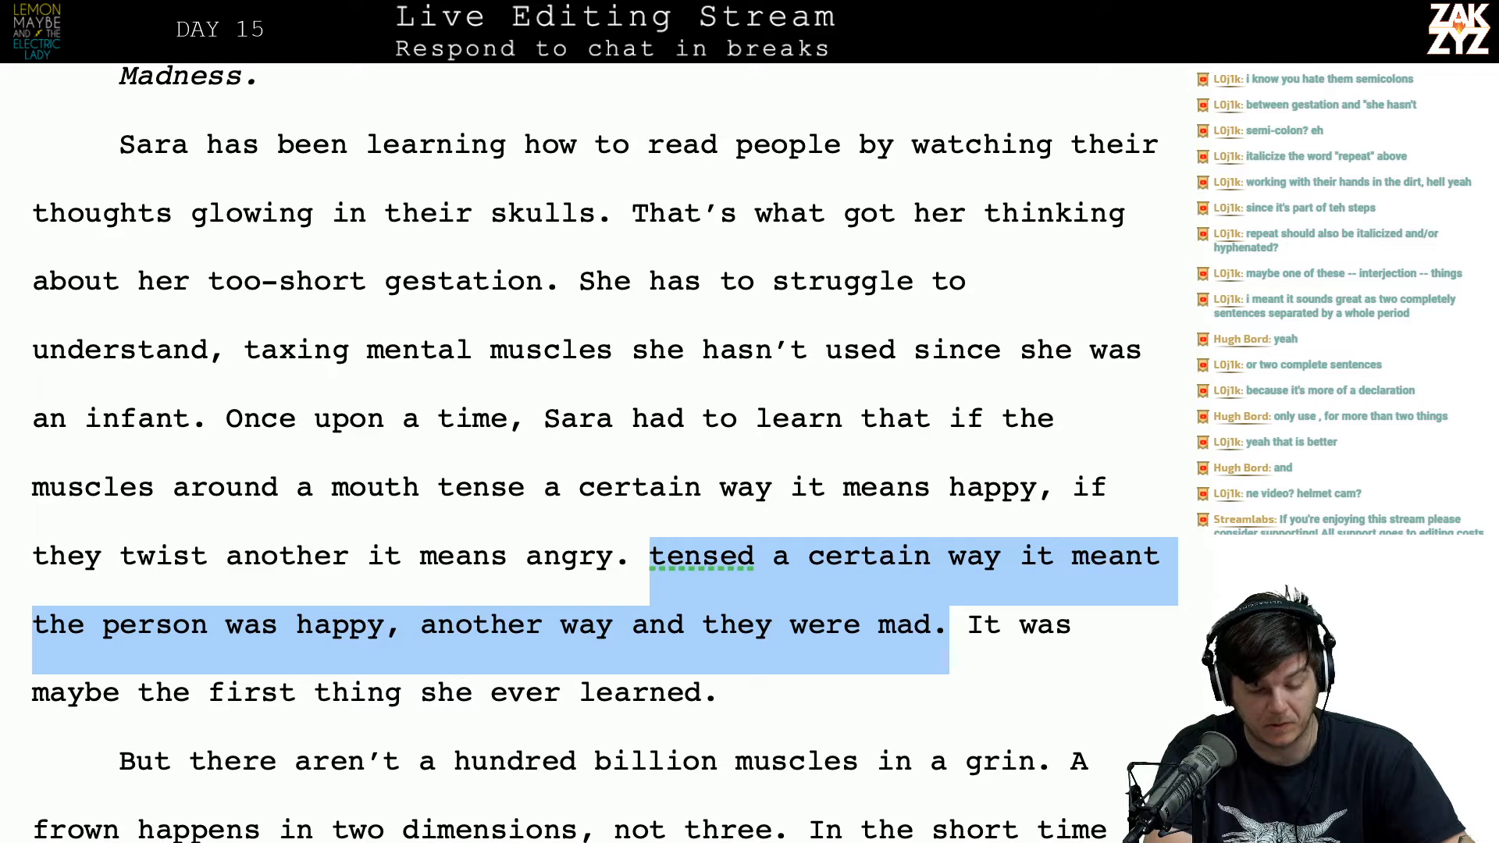
pyautogui.press('BackSpace')
pyautogui.scroll(-3, 594, 453)
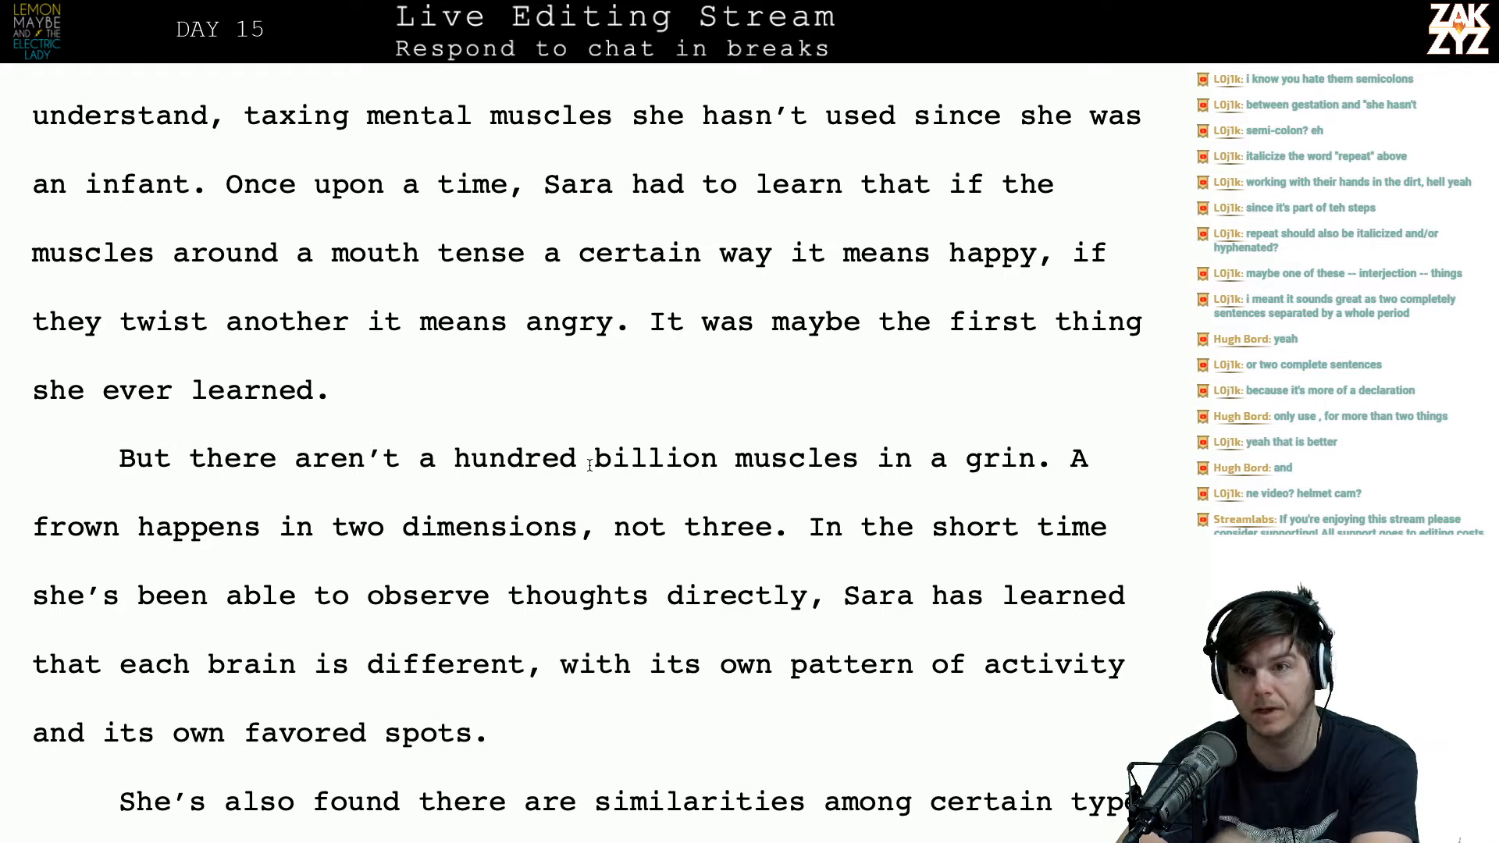
# Step: Insert a comma after "But" at the start of the paragraph "But there aren't a hundred billion muscles in a grin."
pyautogui.scroll(-1, 589, 466)
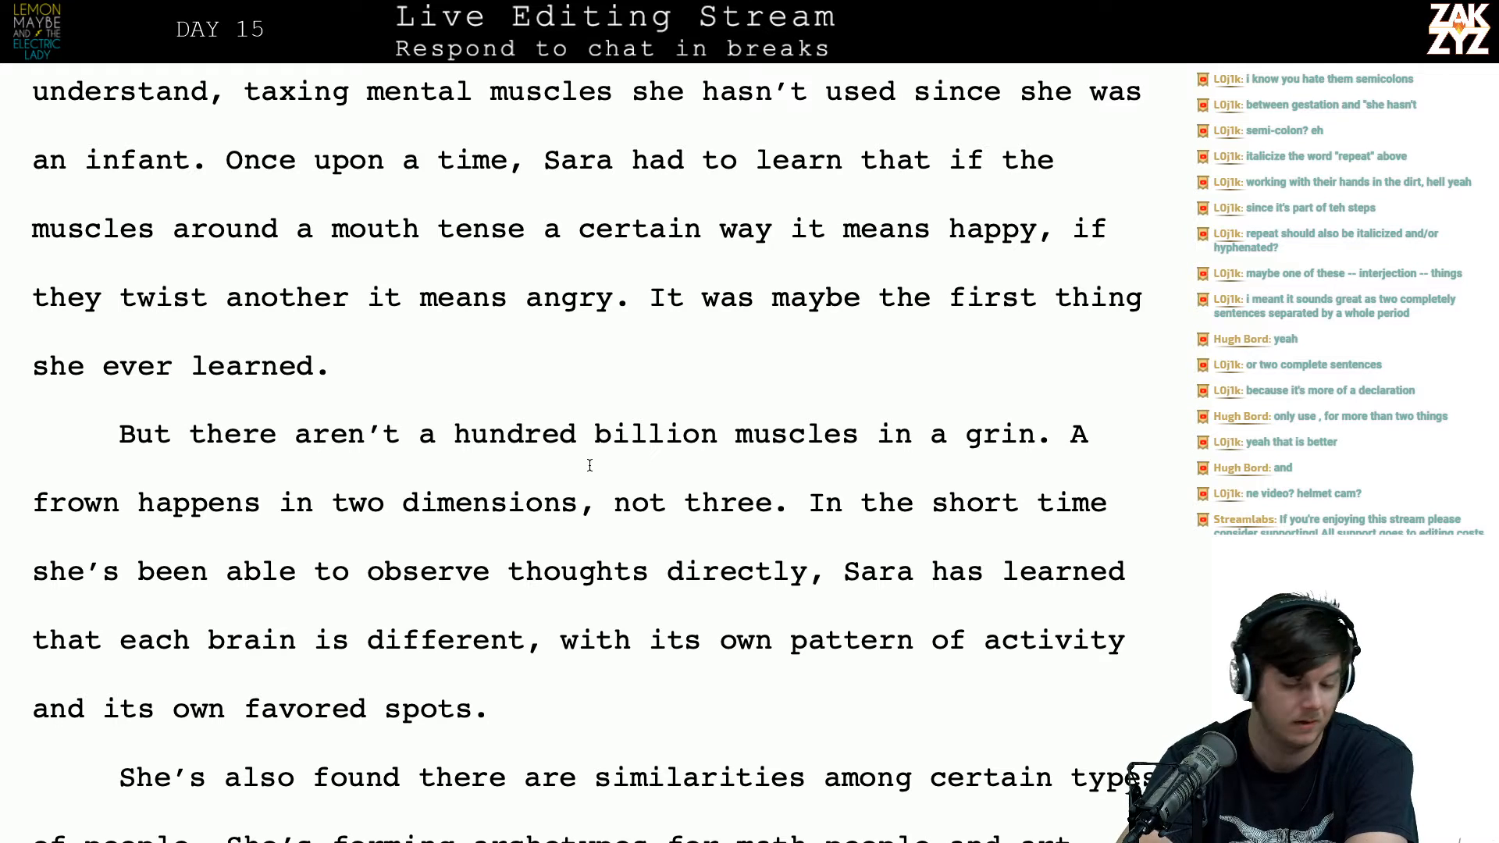
pyautogui.scroll(-1, 589, 465)
pyautogui.click(559, 391)
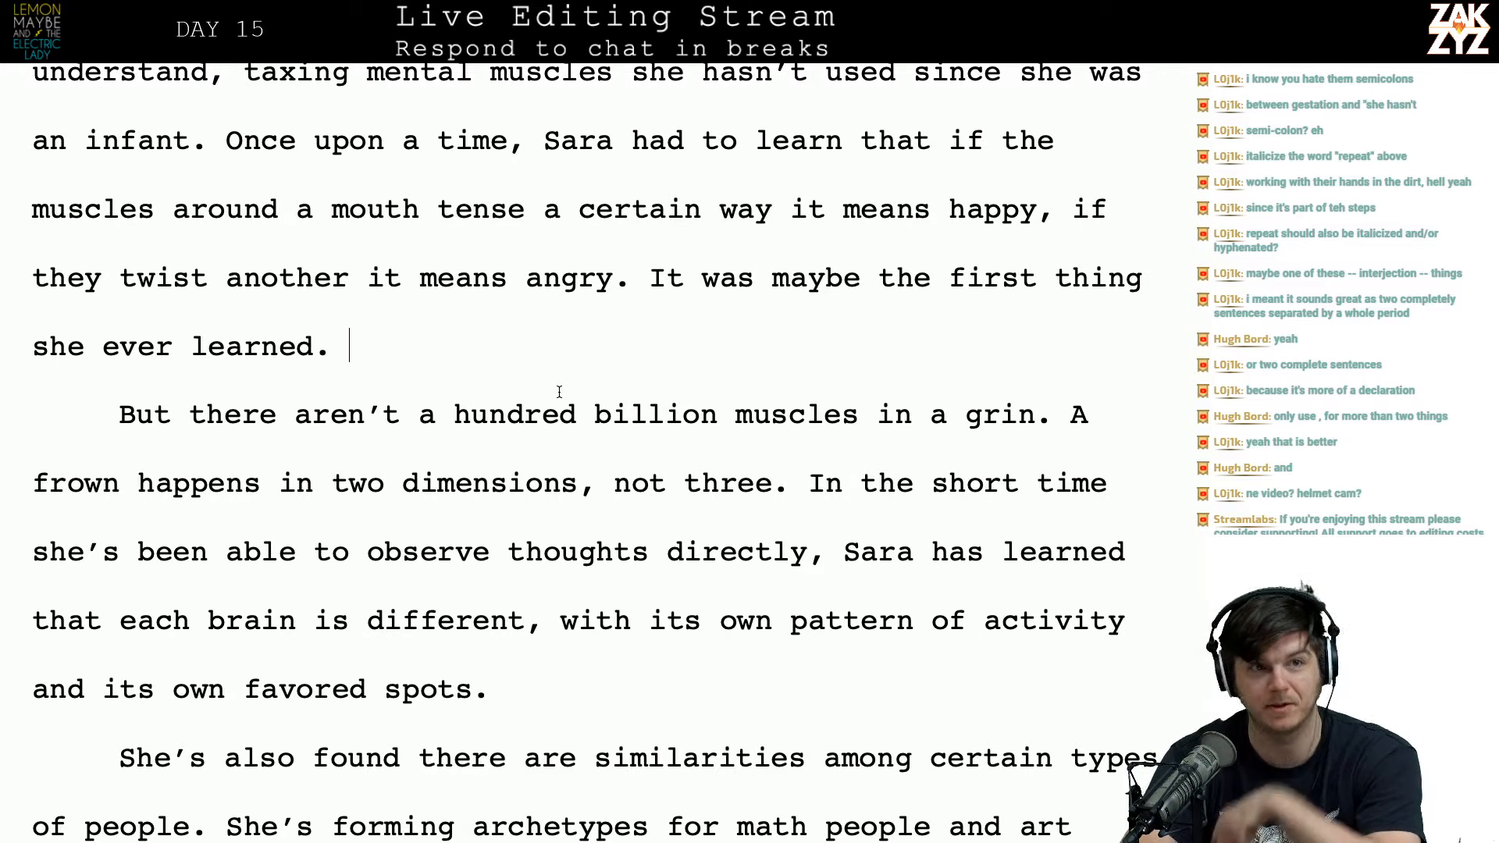
pyautogui.scroll(-2, 559, 391)
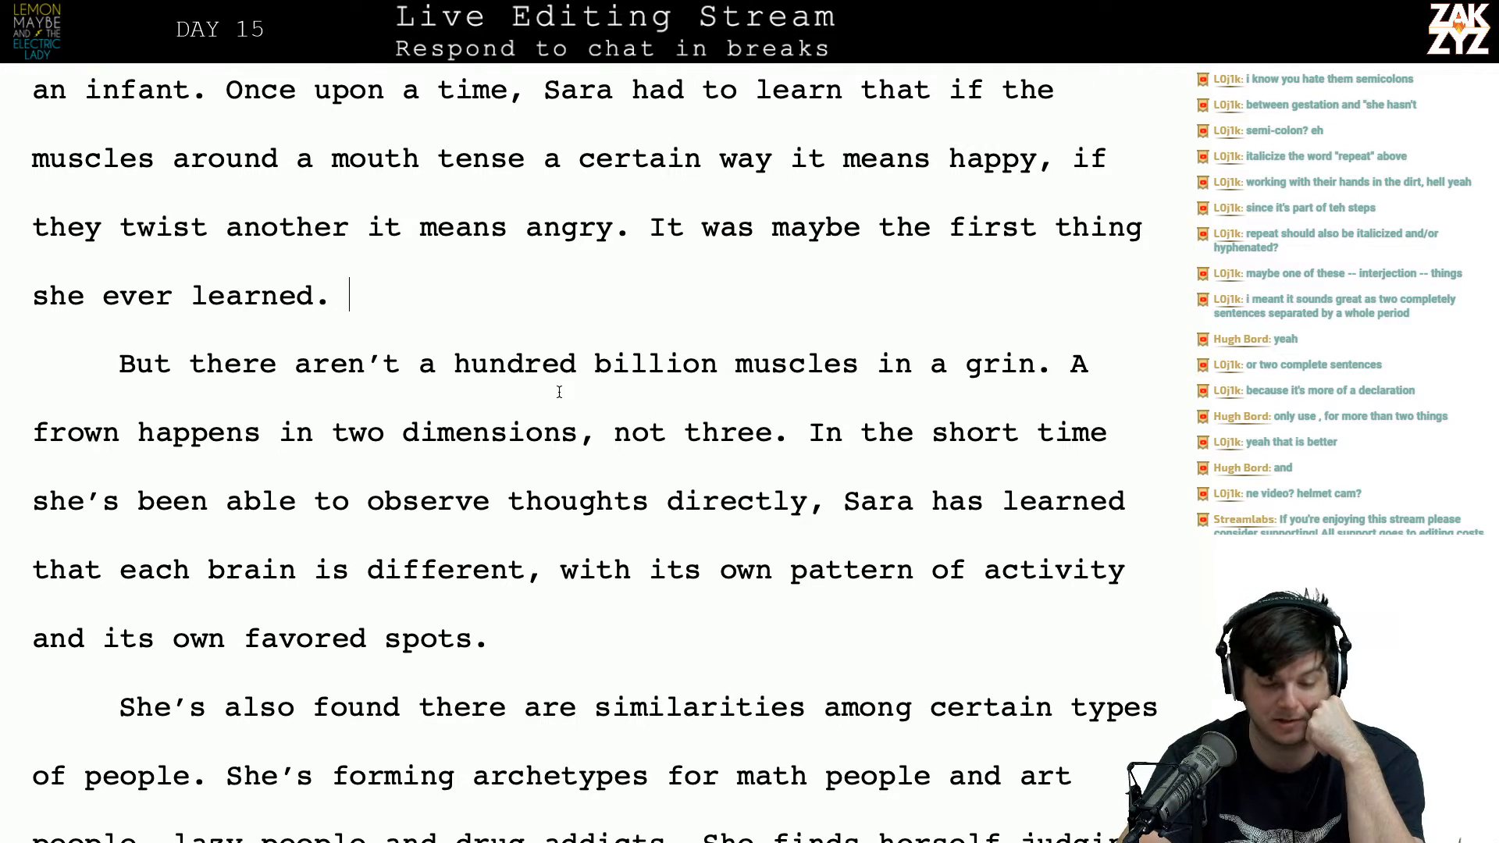
pyautogui.press('Left')
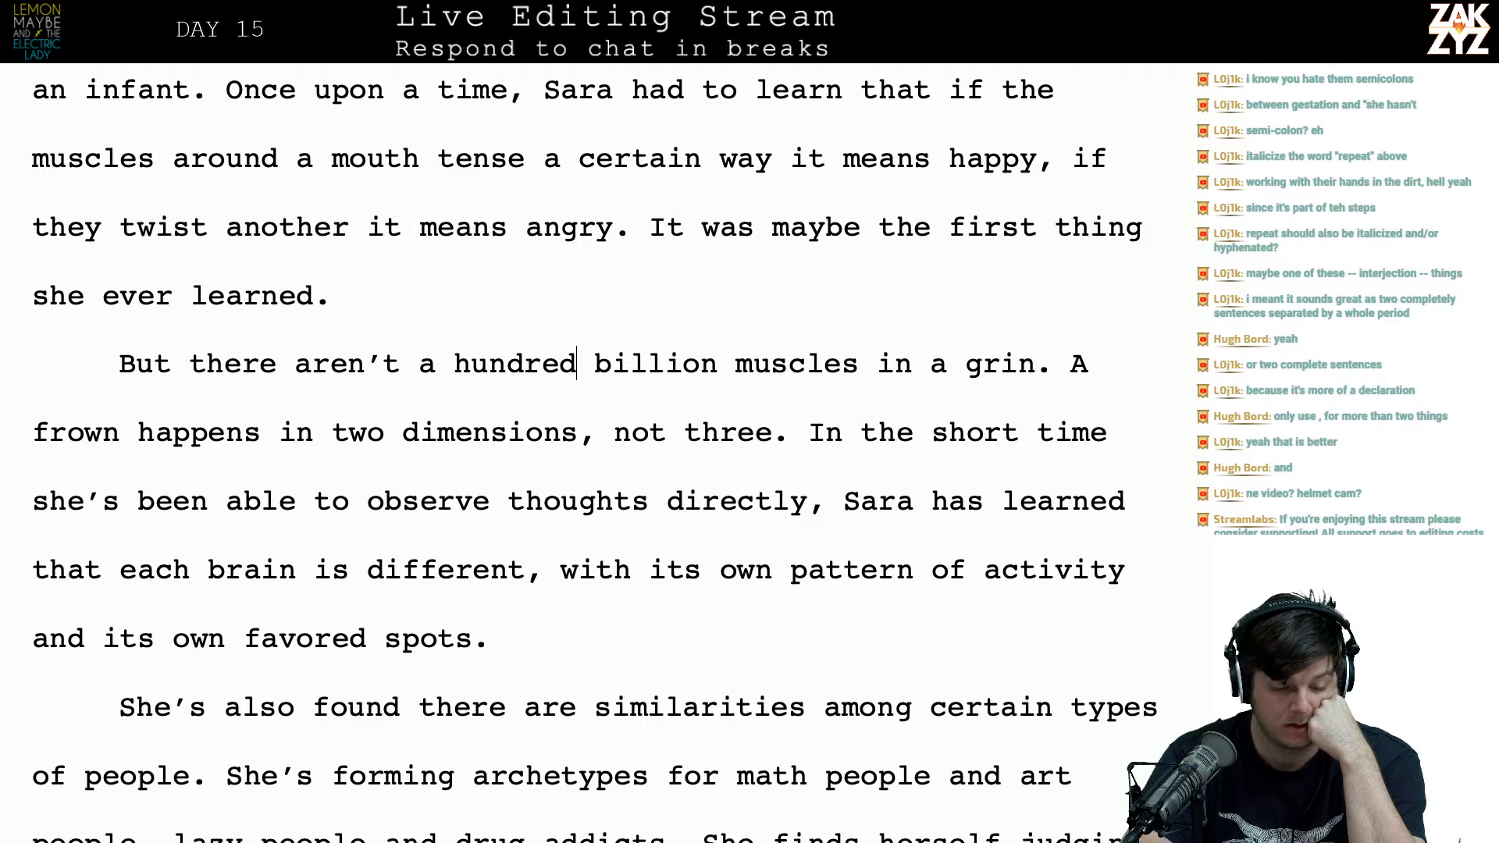
pyautogui.press('Left')
pyautogui.press('Left')
pyautogui.press('Left')
pyautogui.press('Left')
pyautogui.press('Left')
pyautogui.press('Left')
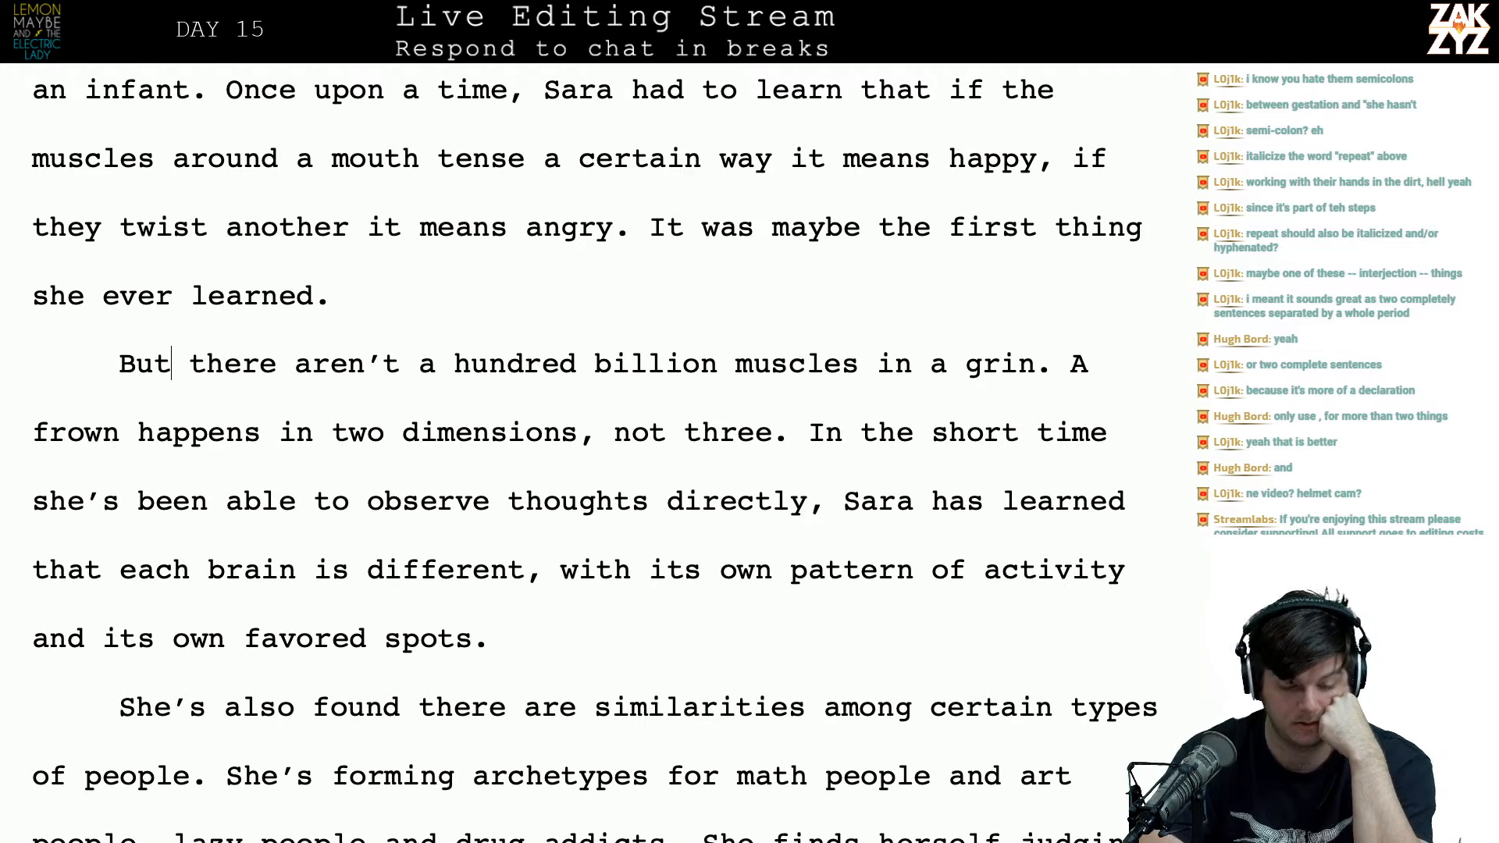
pyautogui.write(',')
# Step: Read through the paragraph's sentences about the grin, the frown's two dimensions and Sara observing thoughts directly, checking the wording
pyautogui.press('Right')
pyautogui.press('Right')
pyautogui.press('Right')
pyautogui.press('Right')
pyautogui.press('Right')
pyautogui.press('Right')
pyautogui.press('Right')
pyautogui.press('Right')
pyautogui.press('Right')
pyautogui.press('Right')
pyautogui.press('Right')
pyautogui.press('Right')
pyautogui.press('Right')
pyautogui.press('Right')
pyautogui.press('Right')
pyautogui.press('Right')
pyautogui.press('Right')
pyautogui.press('Right')
pyautogui.press('Right')
pyautogui.press('Right')
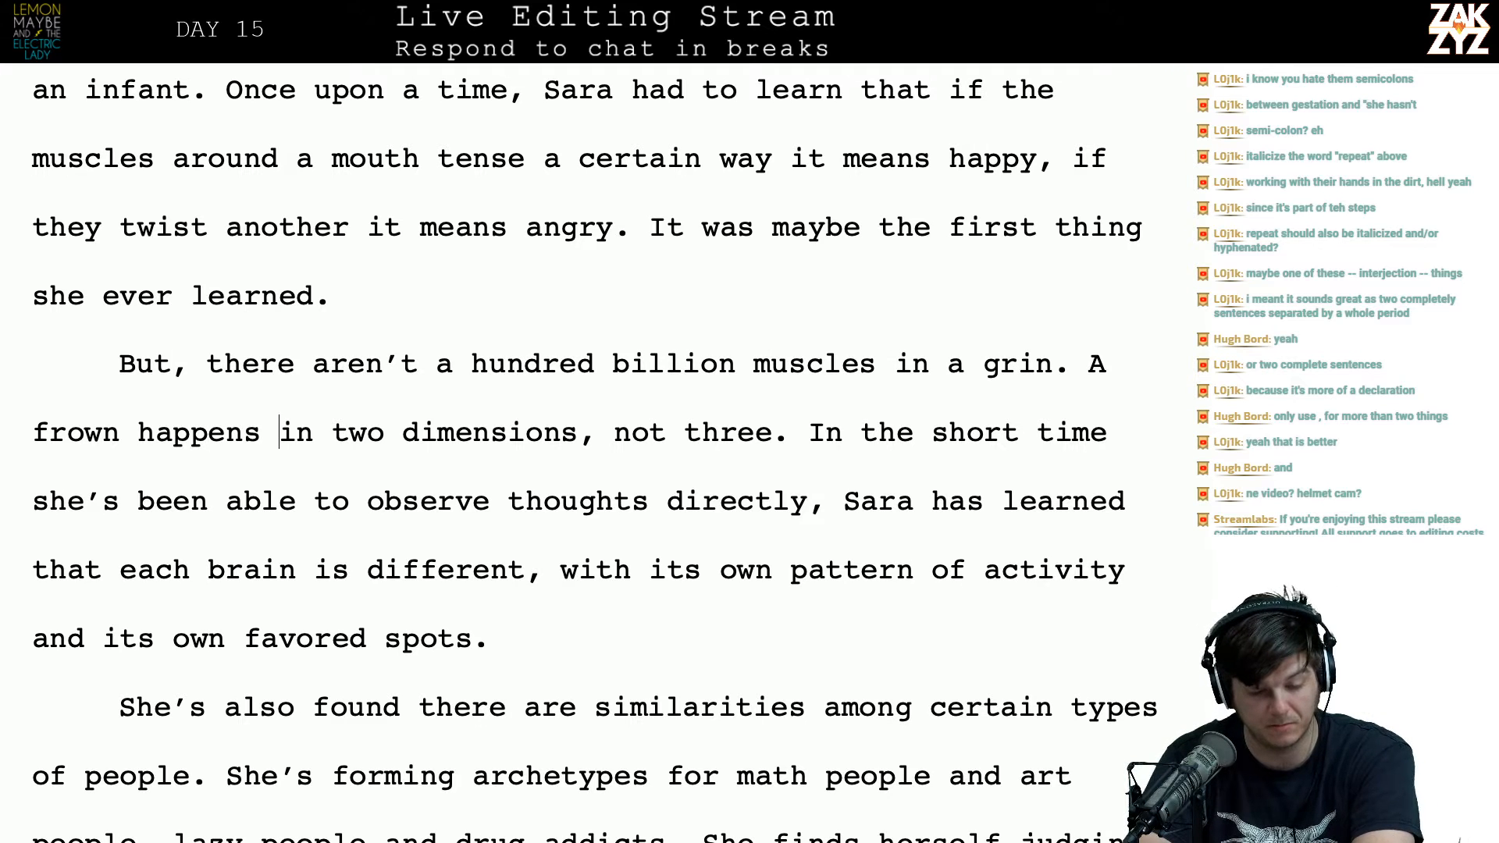
pyautogui.press('Right')
pyautogui.press('Right')
pyautogui.press('Right')
pyautogui.press('Right')
pyautogui.press('Right')
pyautogui.press('Right')
pyautogui.press('Right')
pyautogui.press('Right')
pyautogui.press('Right')
pyautogui.press('Right')
pyautogui.press('Right')
pyautogui.press('Right')
pyautogui.press('Right')
pyautogui.press('Right')
pyautogui.press('Right')
pyautogui.press('Right')
pyautogui.press('Right')
pyautogui.press('Right')
pyautogui.press('Right')
pyautogui.press('Right')
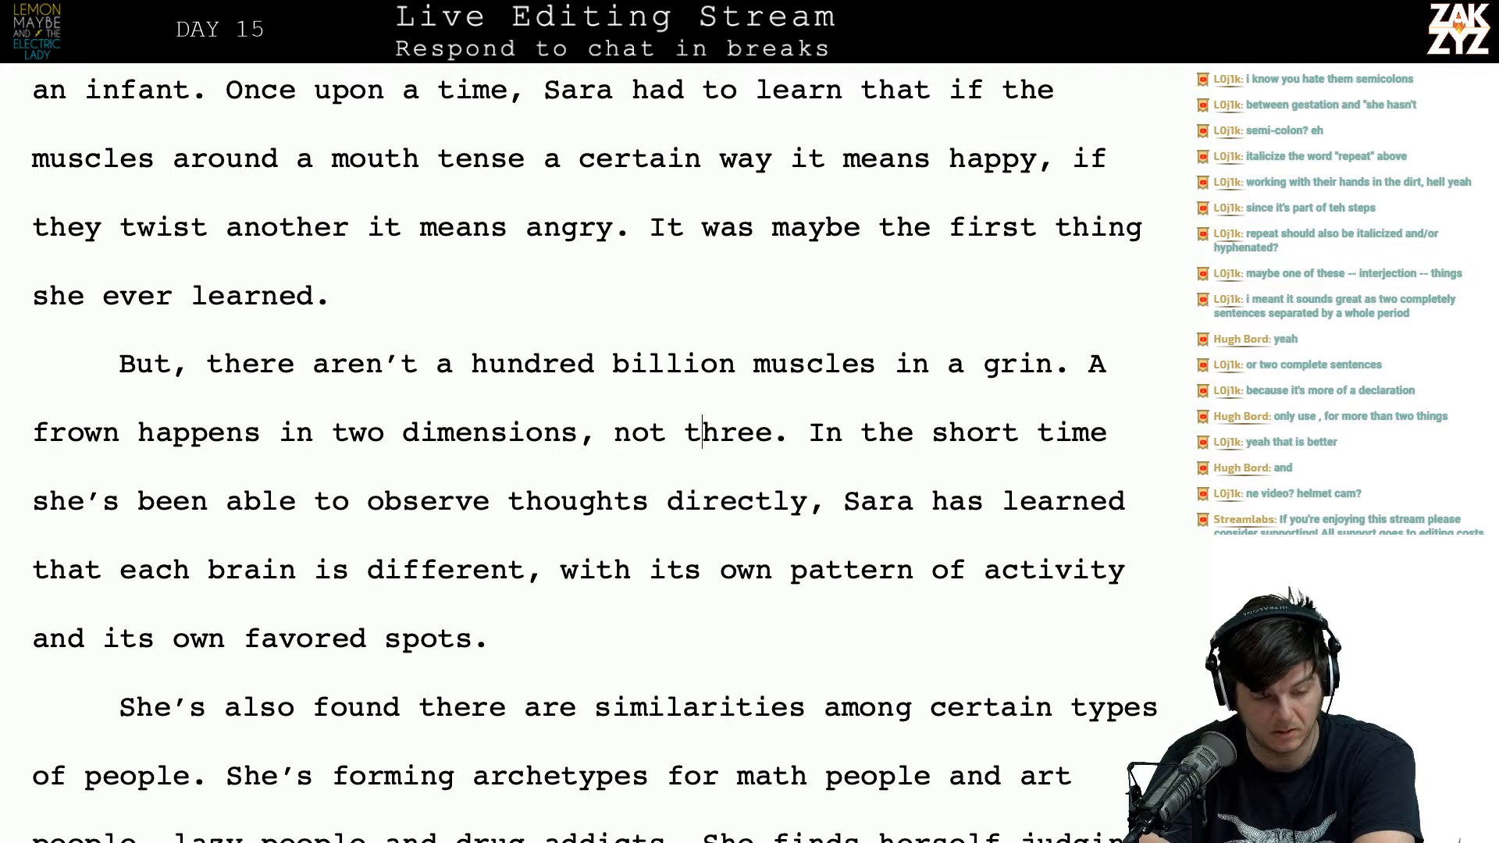
pyautogui.press('Right')
pyautogui.press('Right')
pyautogui.press('Right')
pyautogui.press('Right')
pyautogui.press('Right')
pyautogui.press('Right')
pyautogui.press('Right')
pyautogui.press('Right')
pyautogui.press('Right')
pyautogui.press('Right')
pyautogui.press('Right')
pyautogui.press('Right')
pyautogui.press('Right')
pyautogui.press('Right')
pyautogui.press('Right')
pyautogui.press('Right')
pyautogui.press('Right')
pyautogui.press('Right')
pyautogui.press('Right')
pyautogui.press('Right')
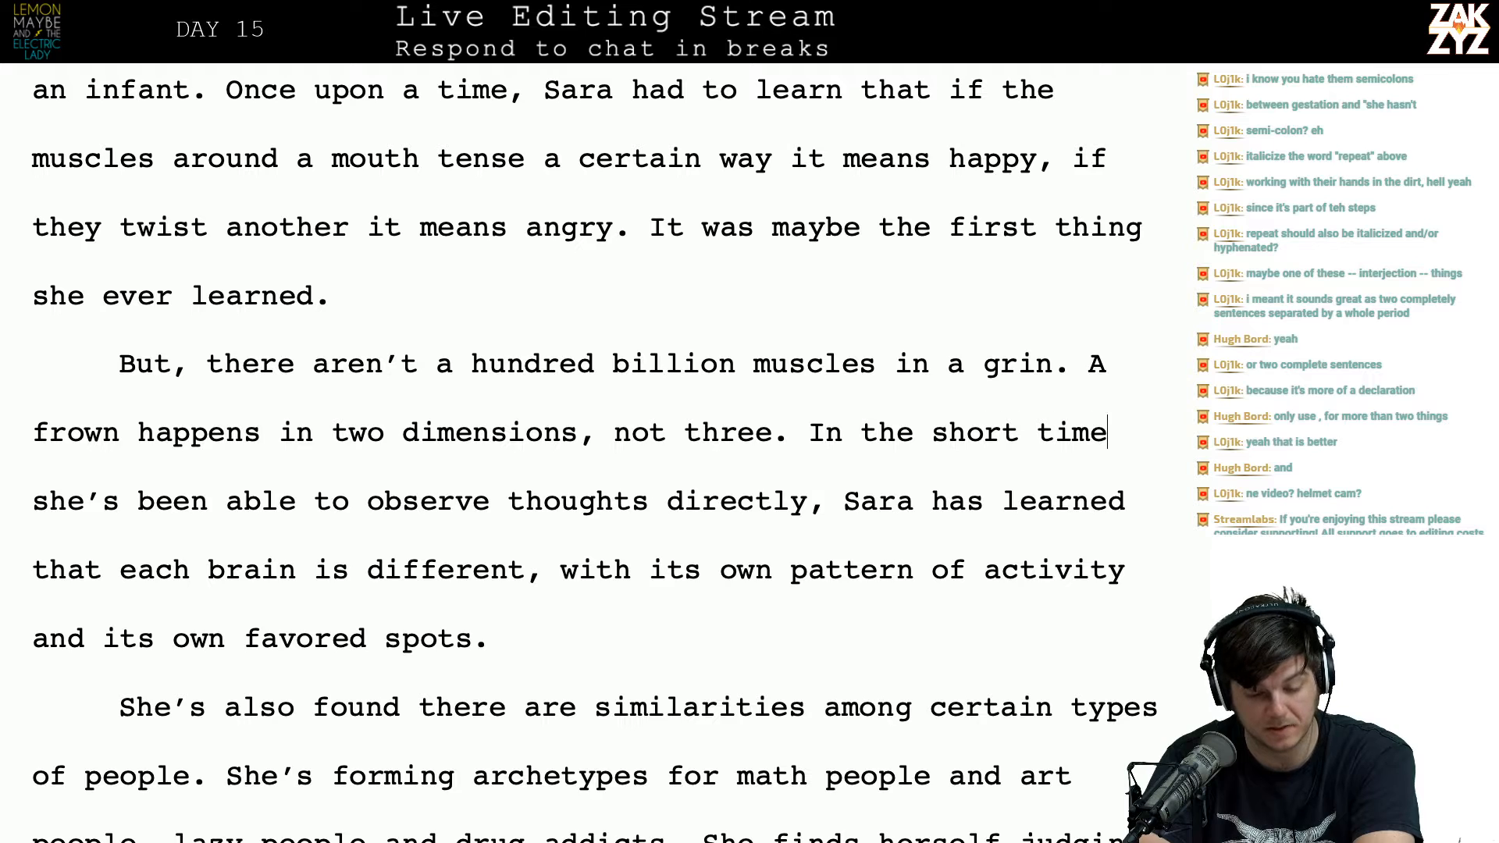
pyautogui.press('Right')
pyautogui.press('Right')
pyautogui.press('Right')
pyautogui.press('Right')
pyautogui.press('Right')
pyautogui.press('Right')
pyautogui.press('Right')
pyautogui.press('Right')
pyautogui.press('Right')
pyautogui.press('Right')
pyautogui.press('Right')
pyautogui.press('Right')
pyautogui.press('Right')
pyautogui.press('Right')
pyautogui.press('Right')
pyautogui.press('Right')
pyautogui.press('Right')
pyautogui.press('Right')
pyautogui.press('Right')
pyautogui.press('Right')
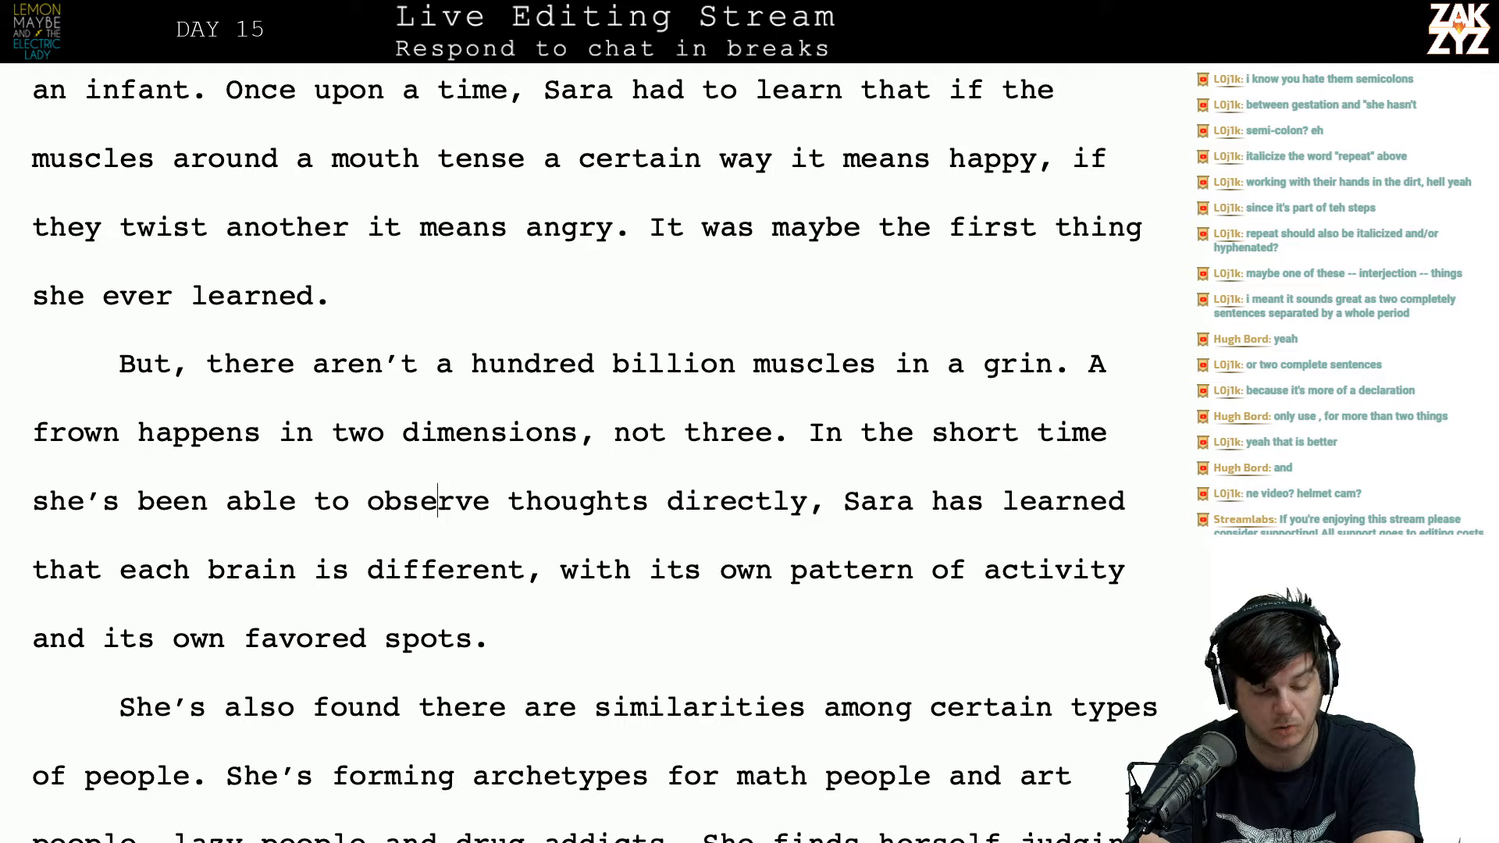
# Step: Proofread the sentence about observing thoughts directly, from "observe" through "each brain is different, with its own pattern"
pyautogui.press('Right')
pyautogui.press('Right')
pyautogui.press('Right')
pyautogui.press('Right')
pyautogui.press('Right')
pyautogui.press('Right')
pyautogui.press('Right')
pyautogui.press('Right')
pyautogui.press('Right')
pyautogui.press('Right')
pyautogui.press('Right')
pyautogui.press('Right')
pyautogui.press('Right')
pyautogui.press('Right')
pyautogui.press('Right')
pyautogui.press('Right')
pyautogui.press('Right')
pyautogui.press('Right')
pyautogui.press('Right')
pyautogui.press('Right')
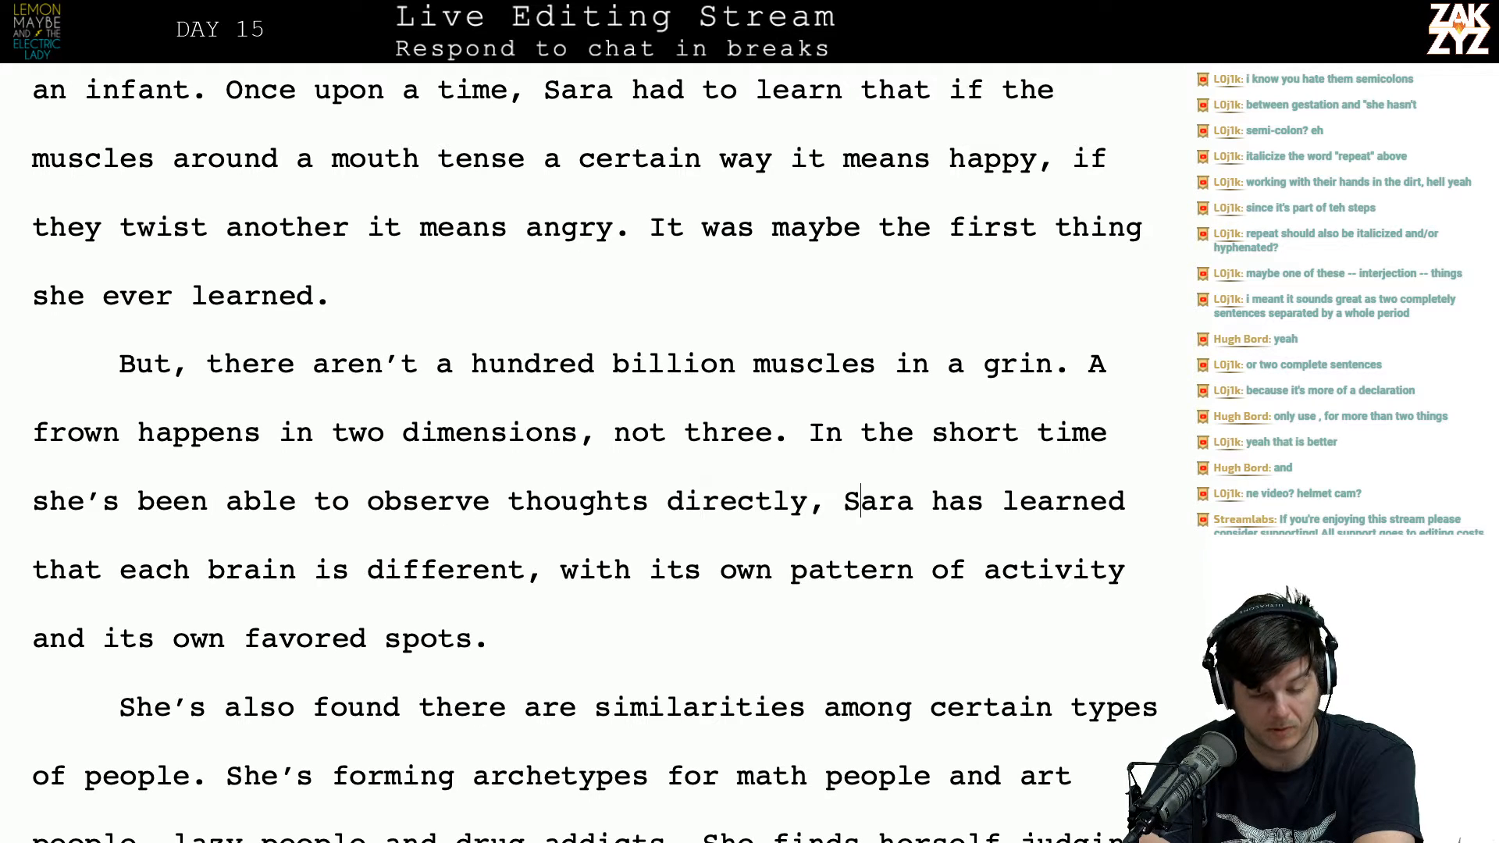
pyautogui.press('Right')
pyautogui.press('Right')
pyautogui.press('Right')
pyautogui.press('Right')
pyautogui.press('Right')
pyautogui.press('Right')
pyautogui.press('Right')
pyautogui.press('Right')
pyautogui.press('Right')
pyautogui.press('Right')
pyautogui.press('Right')
pyautogui.press('Right')
pyautogui.press('Right')
pyautogui.press('Right')
pyautogui.press('Right')
pyautogui.press('Right')
pyautogui.press('Right')
pyautogui.press('Right')
pyautogui.press('Right')
pyautogui.press('Right')
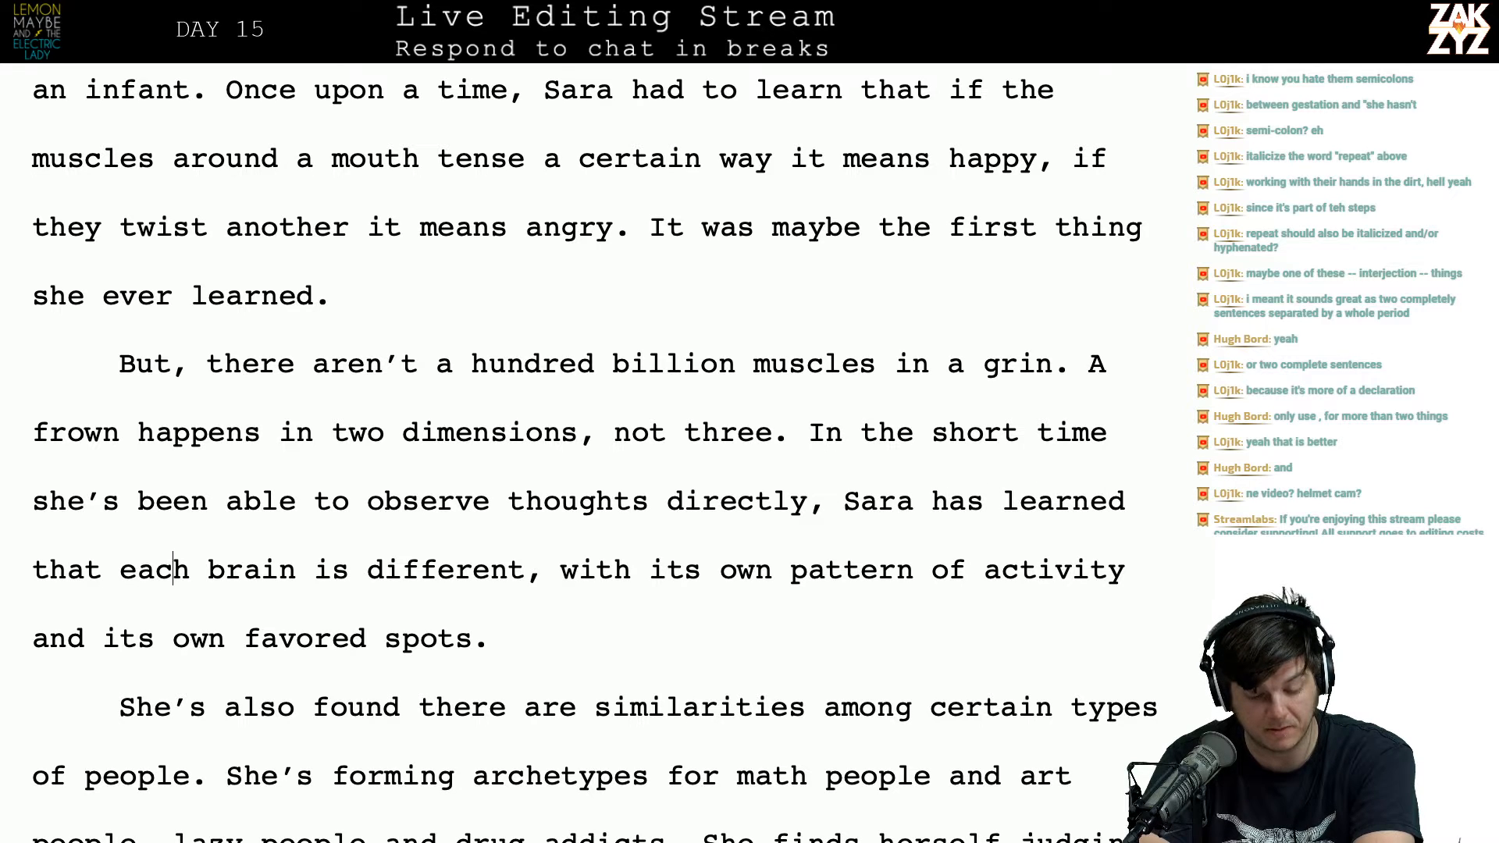
pyautogui.press('Right')
pyautogui.press('Right')
pyautogui.press('Right')
pyautogui.press('Right')
pyautogui.press('Right')
pyautogui.press('Right')
pyautogui.press('Right')
pyautogui.press('Right')
pyautogui.press('Right')
pyautogui.press('Right')
pyautogui.press('Right')
pyautogui.press('Right')
pyautogui.press('Right')
pyautogui.press('Right')
pyautogui.press('Right')
pyautogui.press('Right')
pyautogui.press('Right')
pyautogui.press('Right')
pyautogui.press('Right')
pyautogui.press('Right')
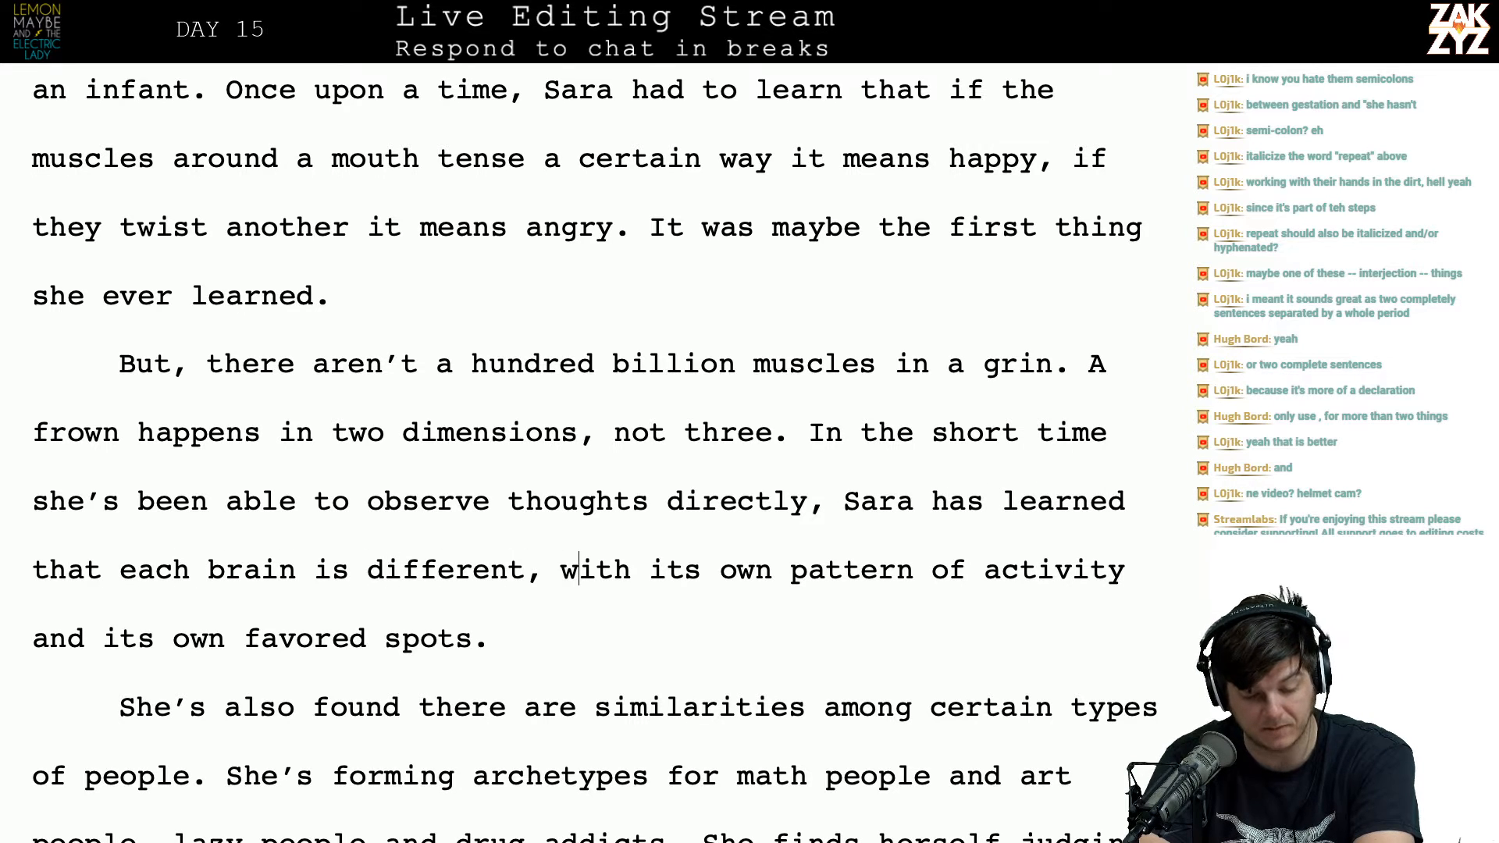
pyautogui.press('Left')
pyautogui.press('Left')
pyautogui.press('Left')
pyautogui.press('Left')
pyautogui.press('Left')
pyautogui.press('Left')
pyautogui.press('Left')
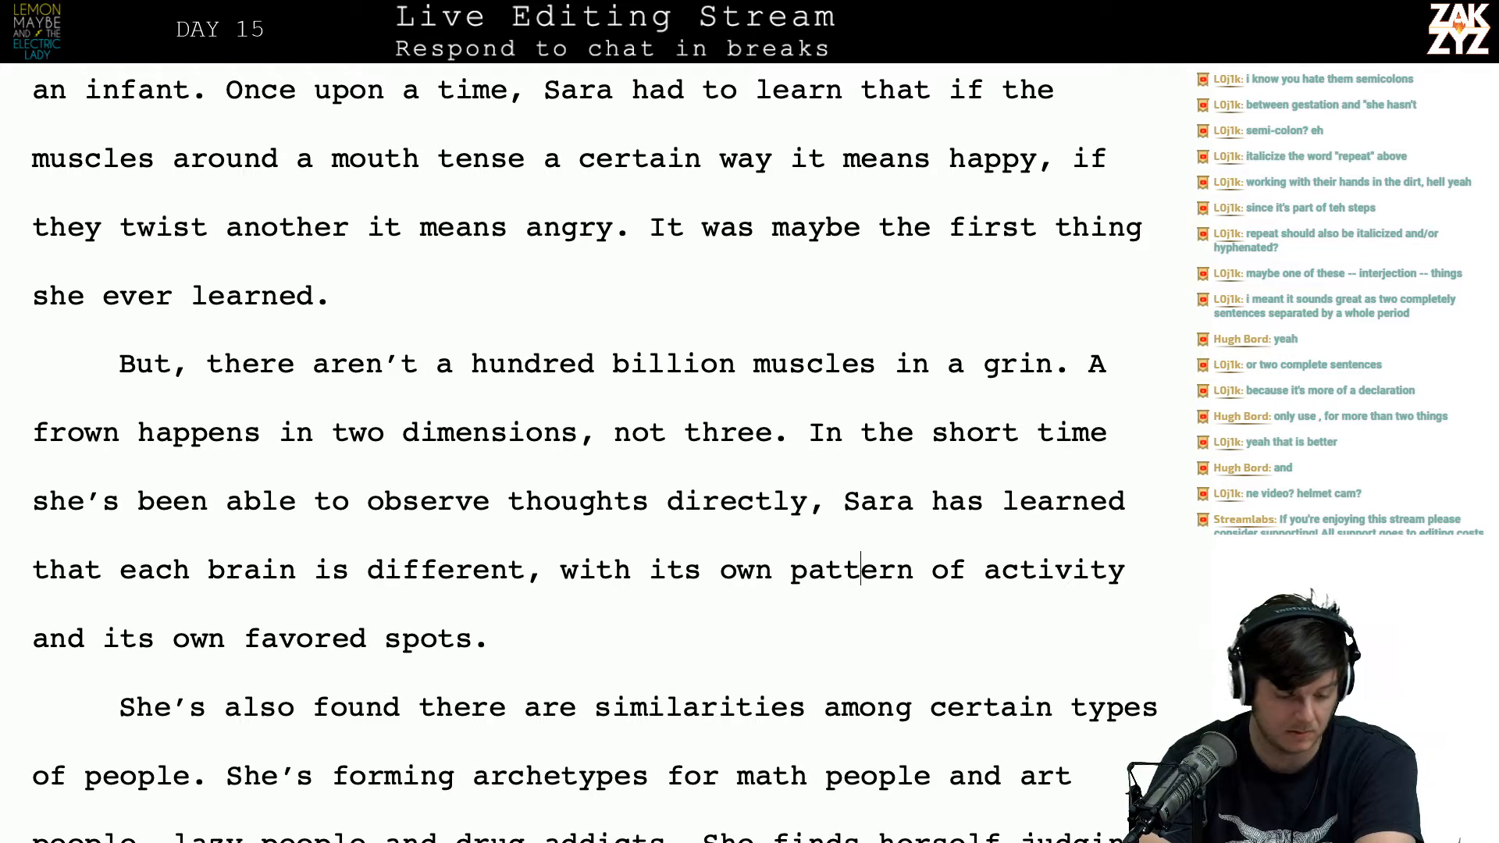
# Step: Insert "favored hotspots." after "and" in the sentence about each brain's pattern of activity
pyautogui.press('Down')
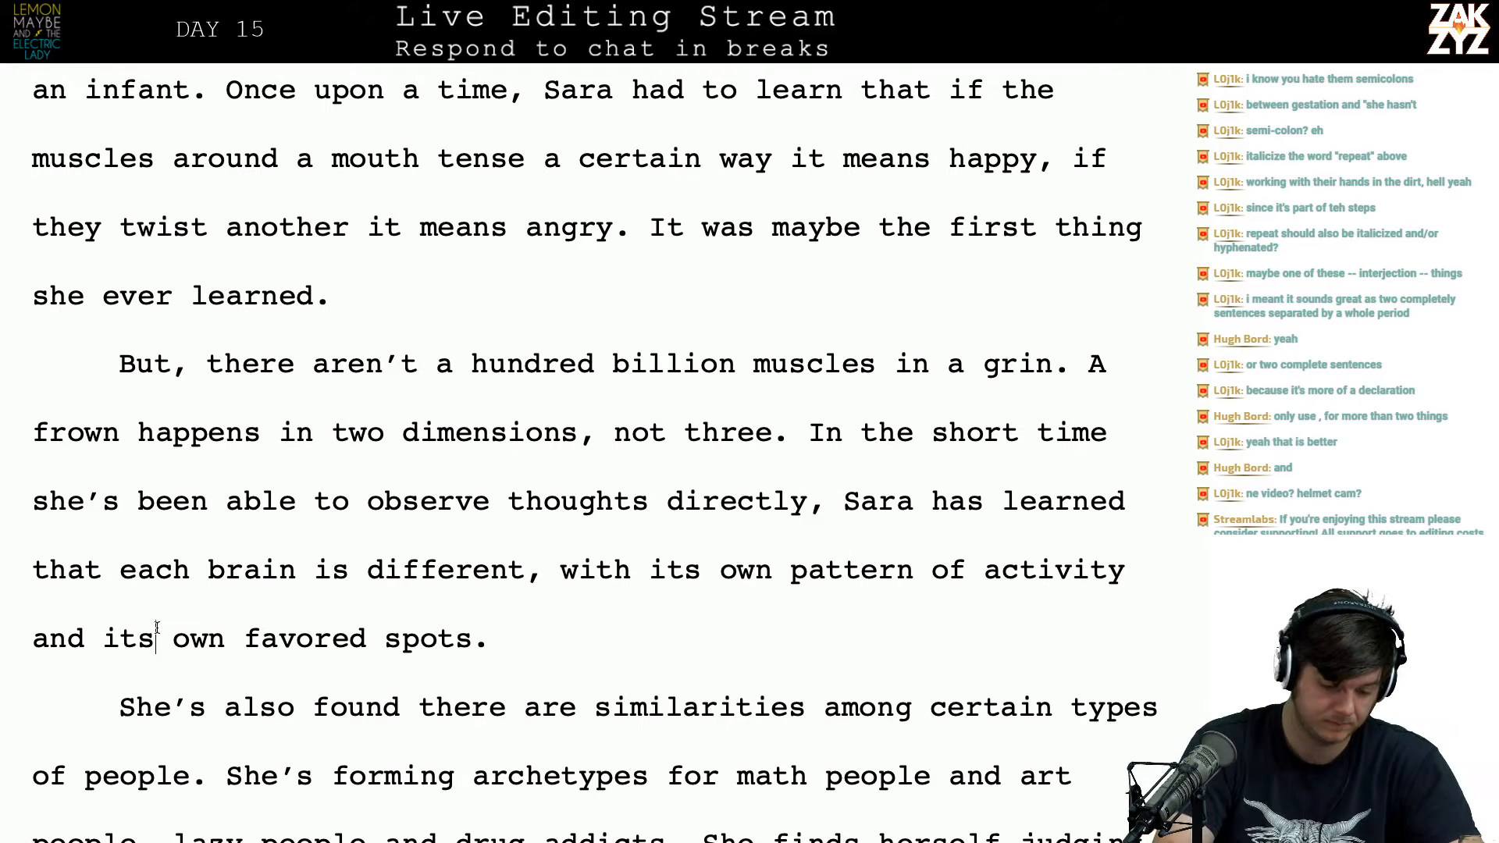
pyautogui.press('Left')
pyautogui.press('Left')
pyautogui.press('Left')
pyautogui.write('and')
pyautogui.press('BackSpace')
pyautogui.press('BackSpace')
pyautogui.press('BackSpace')
pyautogui.press('BackSpace')
pyautogui.write('favored hot')
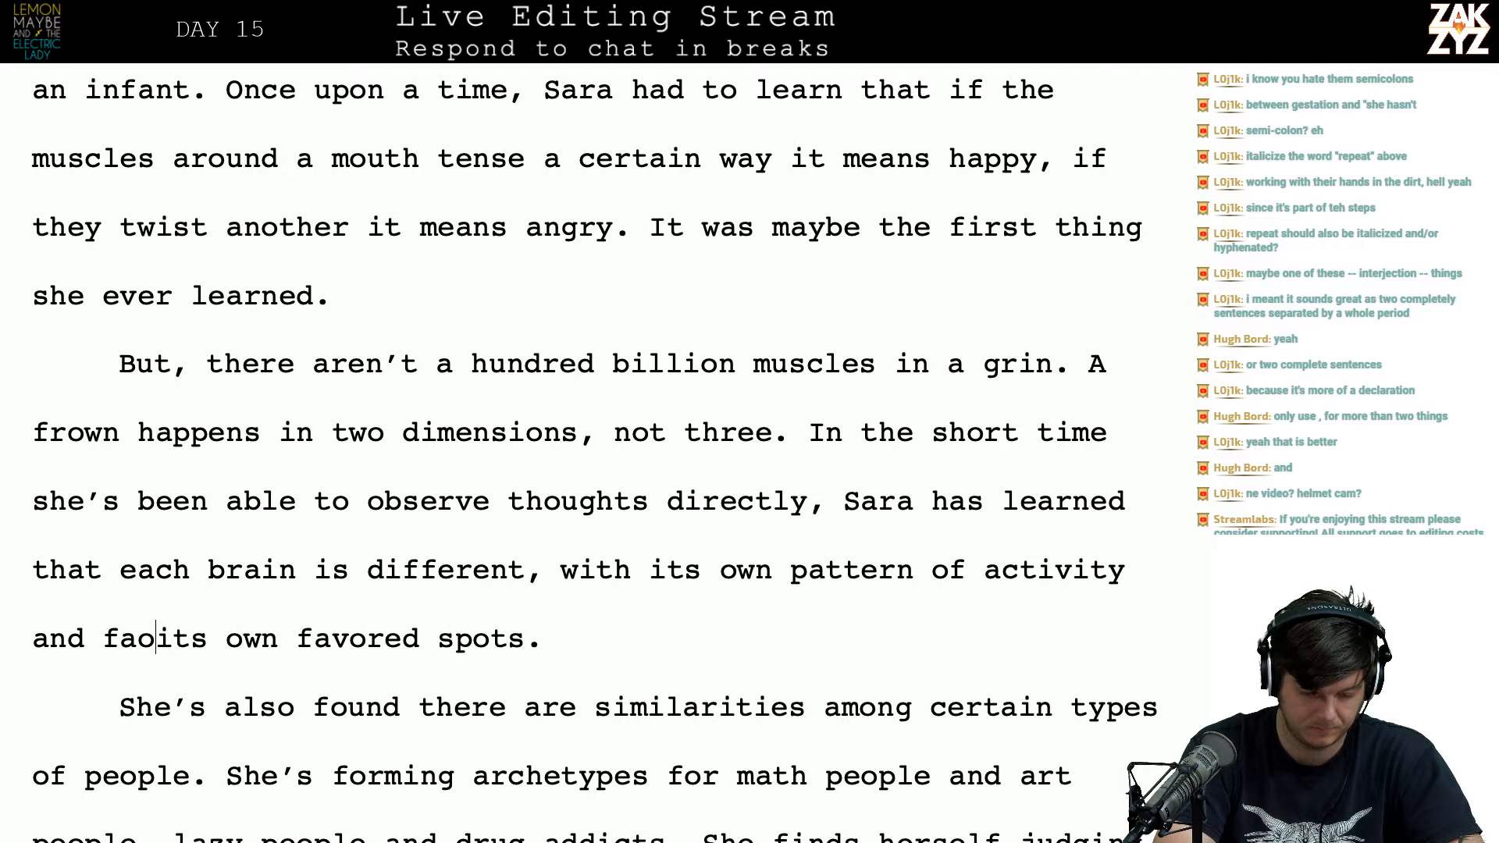
pyautogui.write('spots.')
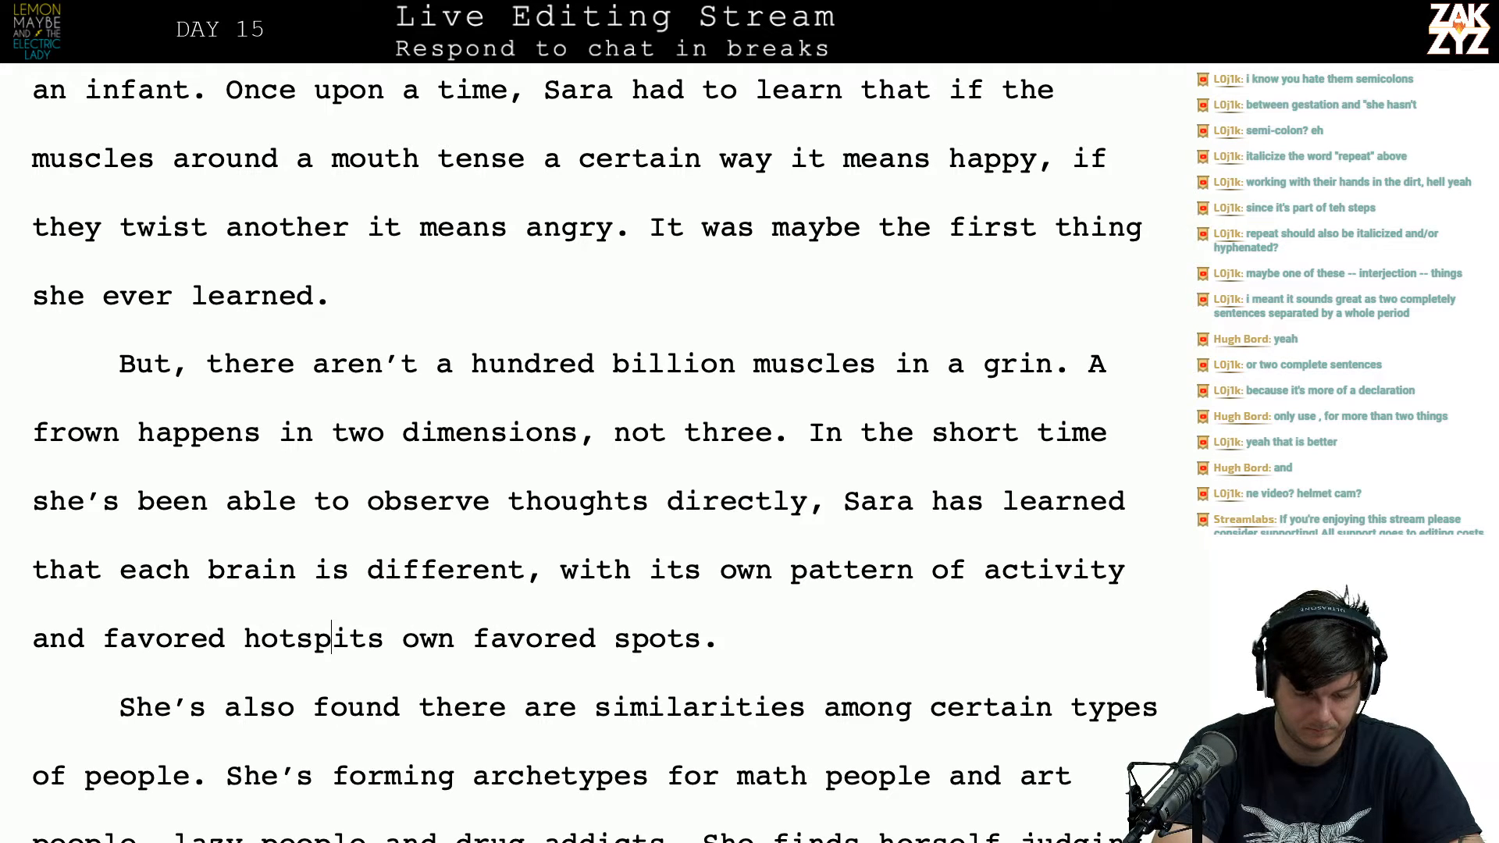
# Step: Delete the leftover words "its own favored spots." at the end of the paragraph
pyautogui.hotkey('shift', 'Right')
pyautogui.hotkey('shift', 'Right')
pyautogui.hotkey('shift', 'Right')
pyautogui.hotkey('shift', 'Right')
pyautogui.hotkey('shift', 'Right')
pyautogui.hotkey('shift', 'Right')
pyautogui.hotkey('shift', 'Right')
pyautogui.hotkey('shift', 'Right')
pyautogui.hotkey('shift', 'Right')
pyautogui.hotkey('shift', 'Right')
pyautogui.hotkey('shift', 'Right')
pyautogui.hotkey('shift', 'Right')
pyautogui.hotkey('shift', 'Right')
pyautogui.hotkey('shift', 'Right')
pyautogui.hotkey('shift', 'Right')
pyautogui.hotkey('shift', 'Right')
pyautogui.hotkey('shift', 'Right')
pyautogui.hotkey('shift', 'Right')
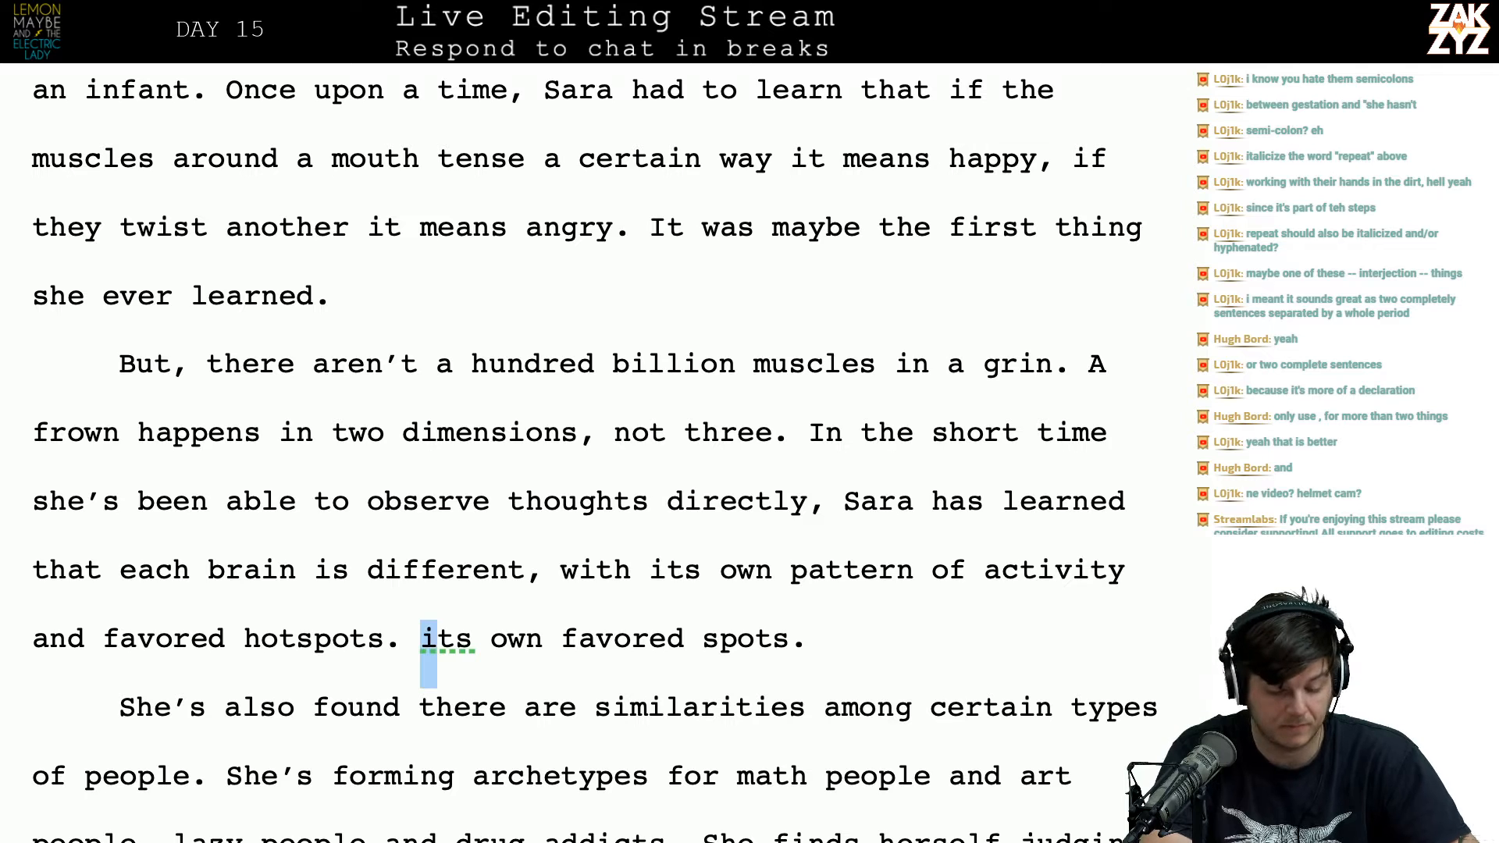
pyautogui.hotkey('shift', 'Right')
pyautogui.hotkey('shift', 'Right')
pyautogui.hotkey('shift', 'Right')
pyautogui.hotkey('shift', 'Right')
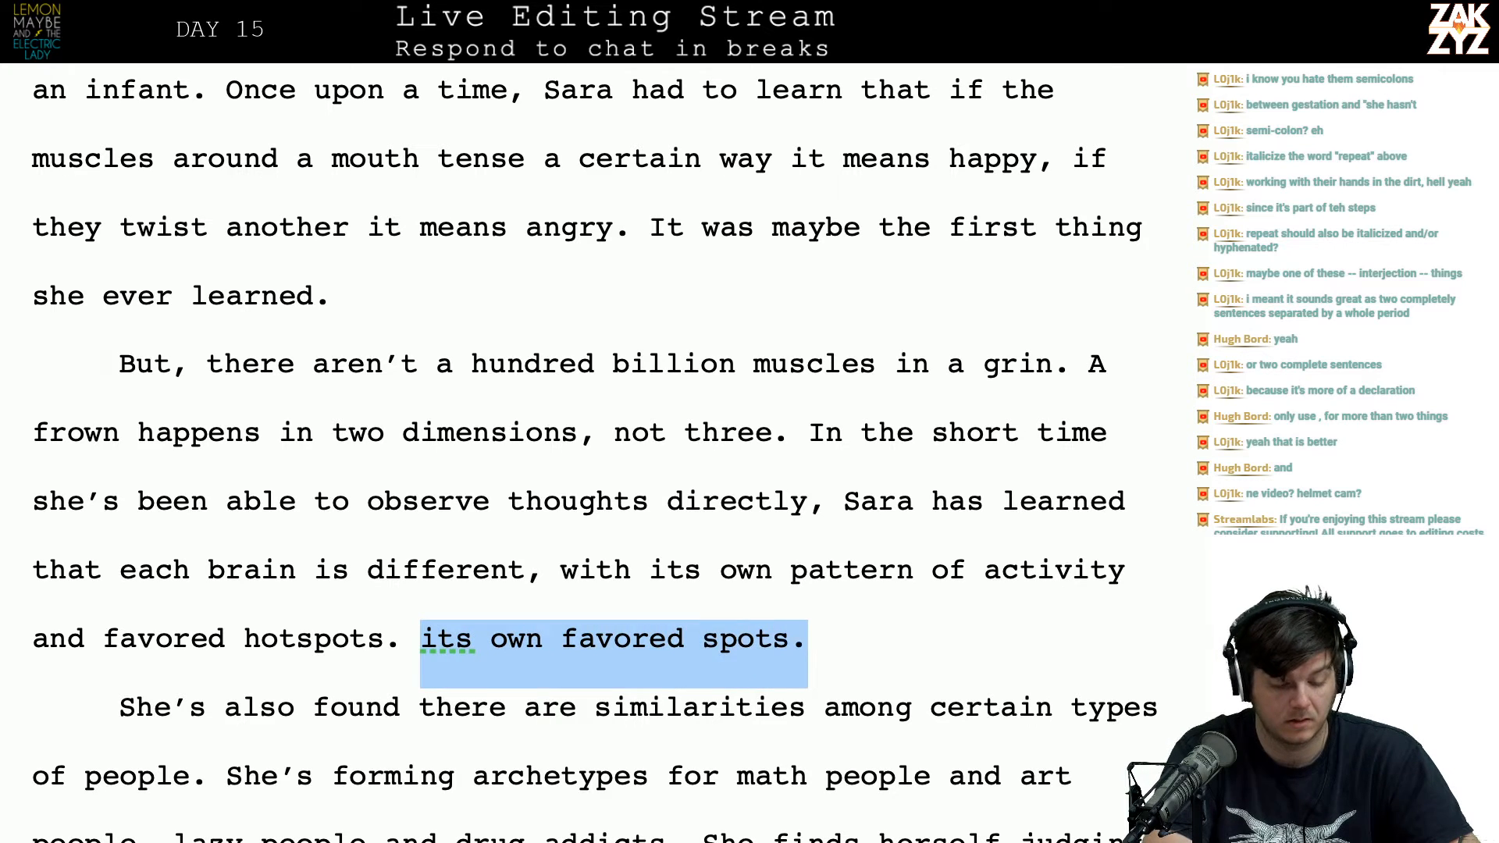
pyautogui.press('BackSpace')
# Step: Replace "She's also" at the start of the following paragraph with "There are"
pyautogui.press('Right')
pyautogui.press('Right')
pyautogui.press('Left')
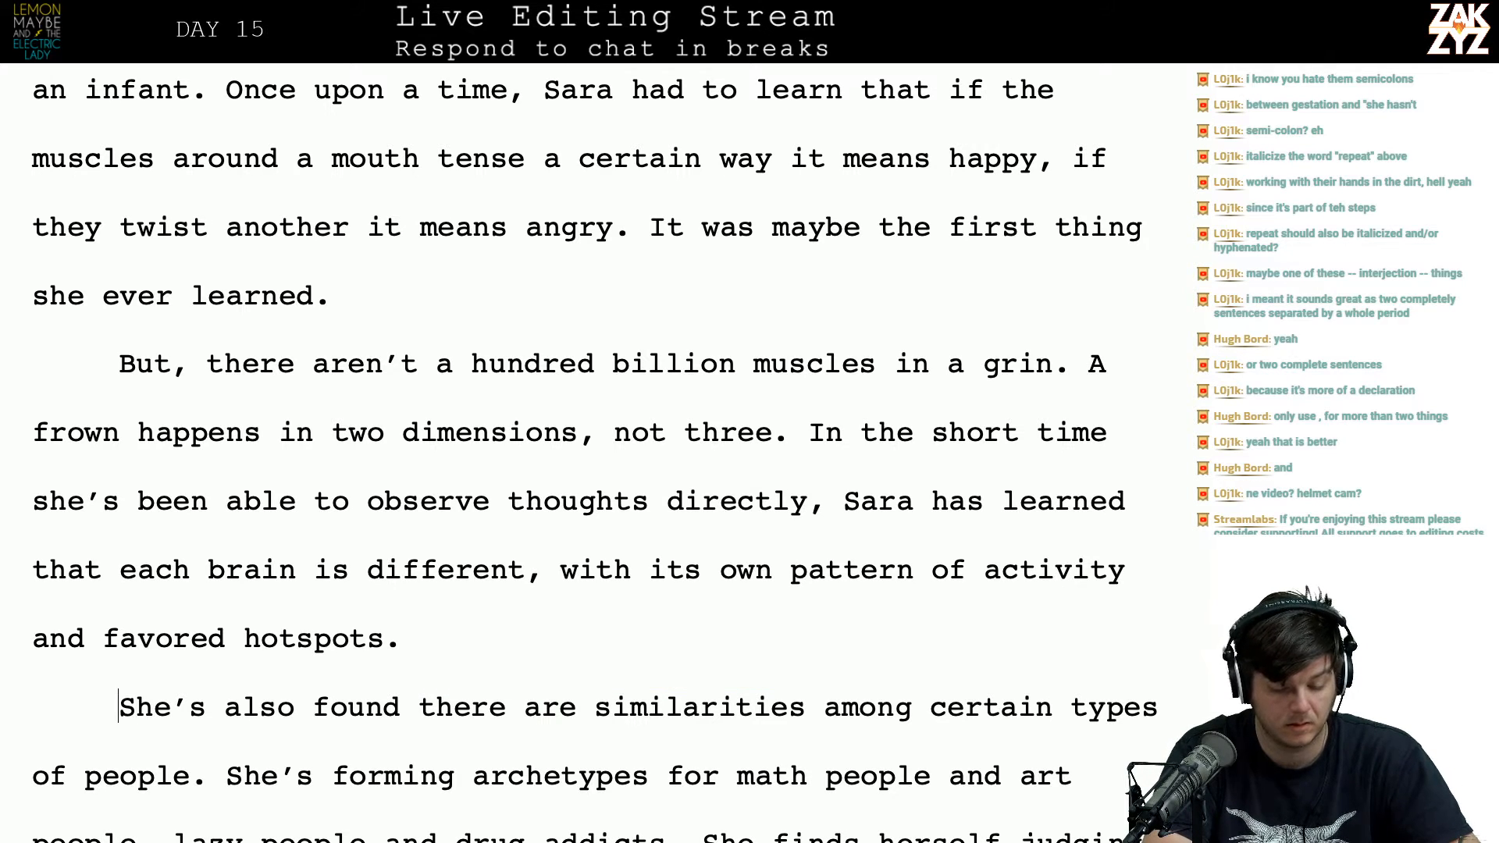
pyautogui.hotkey('shift', 'Right')
pyautogui.hotkey('shift', 'Right')
pyautogui.hotkey('shift', 'Right')
pyautogui.hotkey('shift', 'Right')
pyautogui.hotkey('shift', 'Right')
pyautogui.hotkey('shift', 'Right')
pyautogui.hotkey('shift', 'Right')
pyautogui.hotkey('shift', 'Right')
pyautogui.hotkey('shift', 'Right')
pyautogui.hotkey('shift', 'Right')
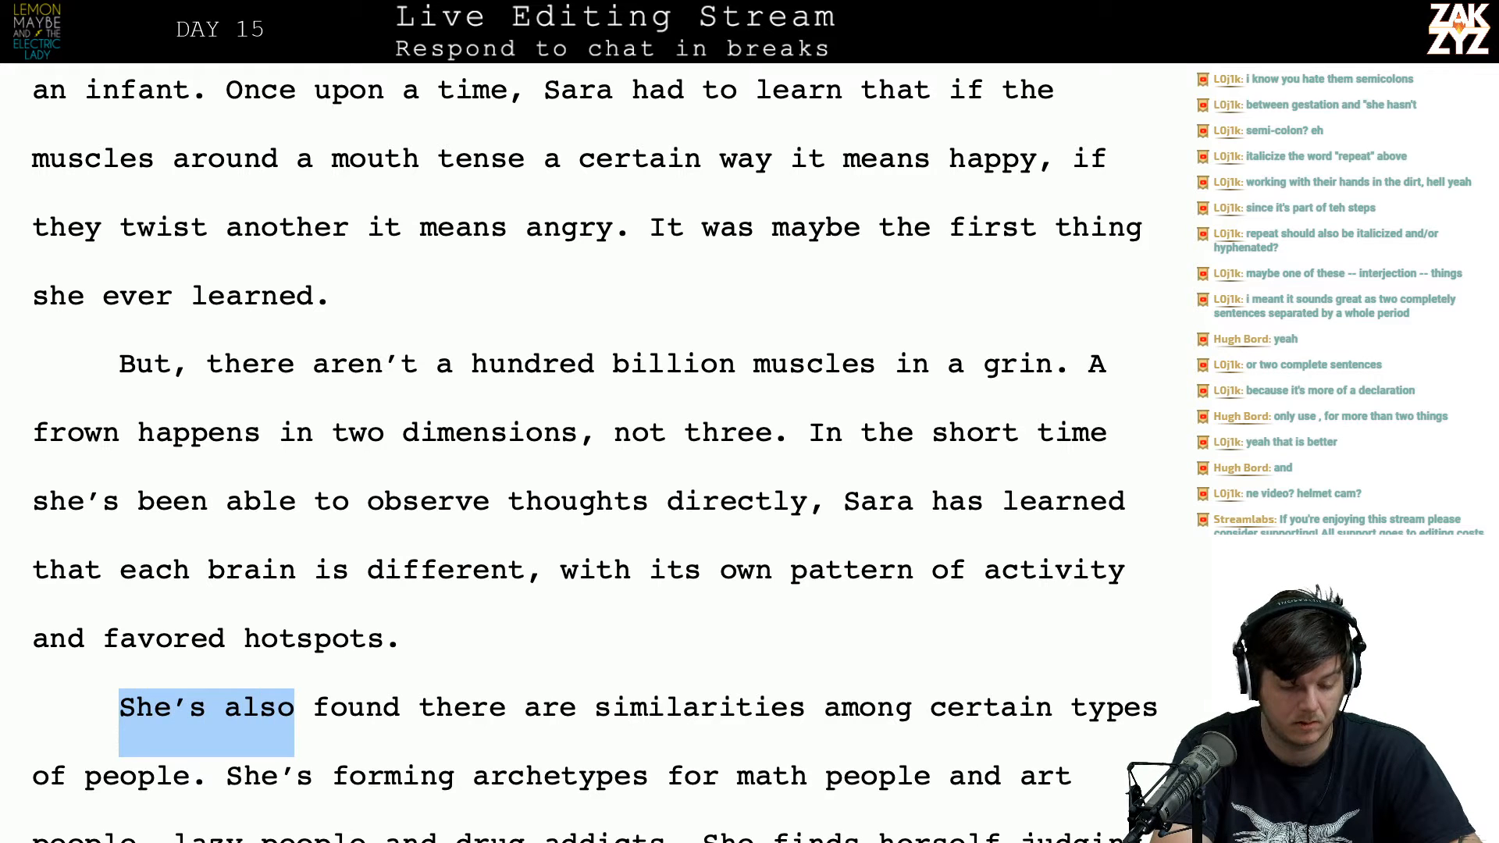
pyautogui.write('There are')
pyautogui.hotkey('shift', 'Right')
pyautogui.hotkey('shift', 'Right')
pyautogui.hotkey('shift', 'Right')
pyautogui.hotkey('shift', 'Right')
pyautogui.hotkey('shift', 'Right')
pyautogui.hotkey('shift', 'Right')
pyautogui.hotkey('shift', 'Right')
pyautogui.hotkey('shift', 'Right')
pyautogui.hotkey('shift', 'Right')
pyautogui.hotkey('shift', 'Right')
pyautogui.hotkey('shift', 'Right')
pyautogui.hotkey('shift', 'Right')
pyautogui.hotkey('shift', 'Right')
pyautogui.hotkey('shift', 'Left')
pyautogui.press('Left')
pyautogui.press('Right')
# Step: Insert "She's noticed" at the start of the paragraph about similarities among certain types of people
pyautogui.press('Left')
pyautogui.press('Left')
pyautogui.press('Left')
pyautogui.press('Left')
pyautogui.press('Left')
pyautogui.press('Left')
pyautogui.press('Left')
pyautogui.press('Left')
pyautogui.press('Left')
pyautogui.press('Left')
pyautogui.press('Left')
pyautogui.write("She's notic")
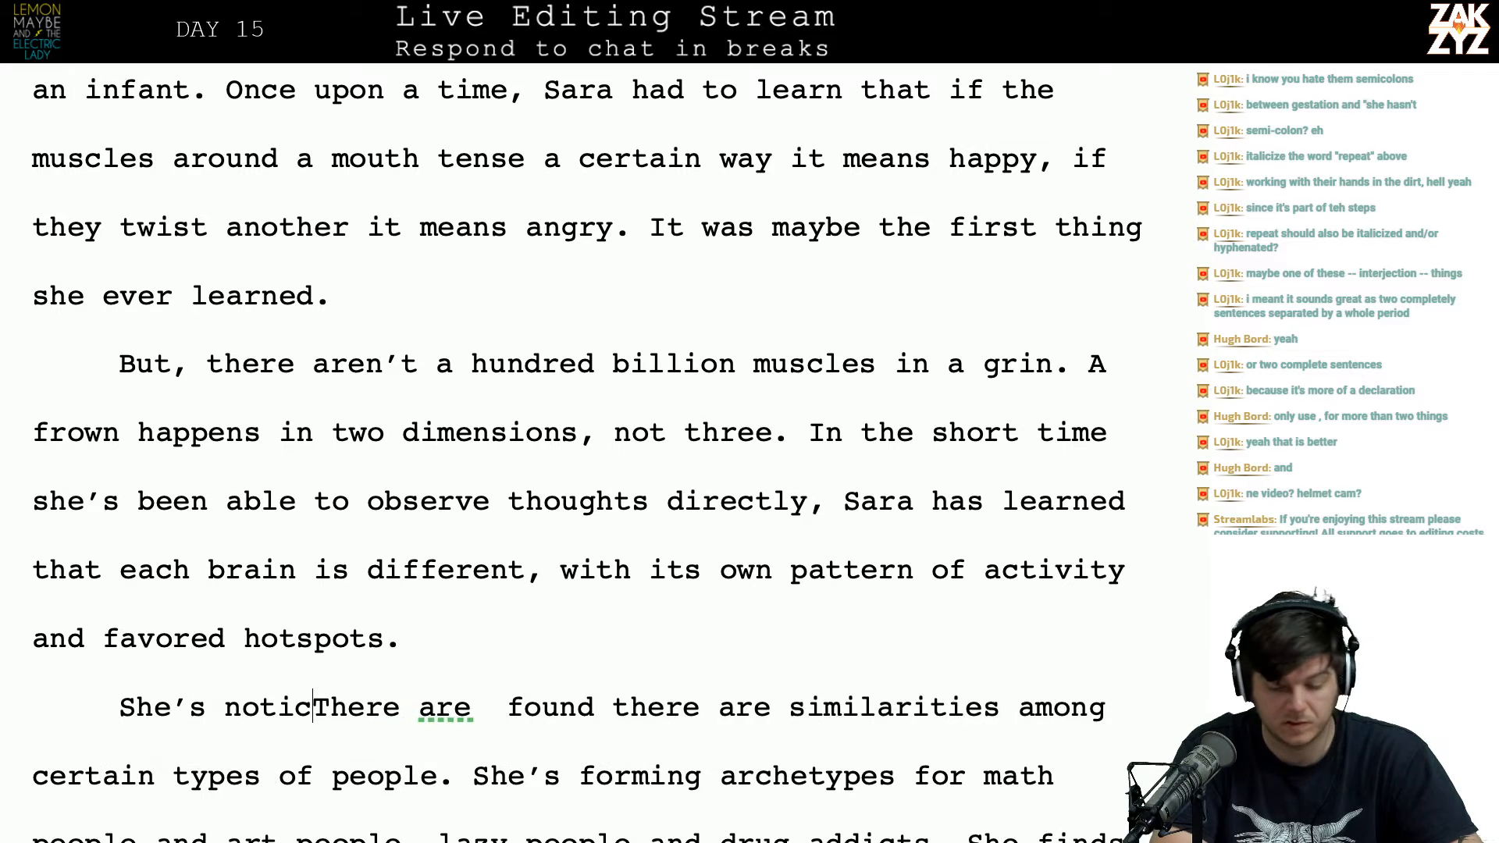
pyautogui.write('ed')
# Step: Delete the leftover words "There are found there are" between "She's noticed" and "similarities"
pyautogui.hotkey('shift', 'Right')
pyautogui.hotkey('shift', 'Right')
pyautogui.hotkey('shift', 'Right')
pyautogui.hotkey('shift', 'Right')
pyautogui.hotkey('shift', 'Right')
pyautogui.hotkey('shift', 'Right')
pyautogui.hotkey('shift', 'Right')
pyautogui.hotkey('shift', 'Right')
pyautogui.hotkey('shift', 'Right')
pyautogui.hotkey('shift', 'Right')
pyautogui.hotkey('shift', 'Right')
pyautogui.hotkey('shift', 'Right')
pyautogui.hotkey('shift', 'Right')
pyautogui.hotkey('shift', 'Right')
pyautogui.hotkey('shift', 'Right')
pyautogui.hotkey('shift', 'Right')
pyautogui.hotkey('shift', 'Right')
pyautogui.hotkey('shift', 'Right')
pyautogui.hotkey('shift', 'Right')
pyautogui.hotkey('shift', 'Right')
pyautogui.hotkey('shift', 'Right')
pyautogui.hotkey('shift', 'Right')
pyautogui.hotkey('shift', 'Right')
pyautogui.hotkey('shift', 'Right')
pyautogui.hotkey('shift', 'Right')
pyautogui.hotkey('shift', 'Right')
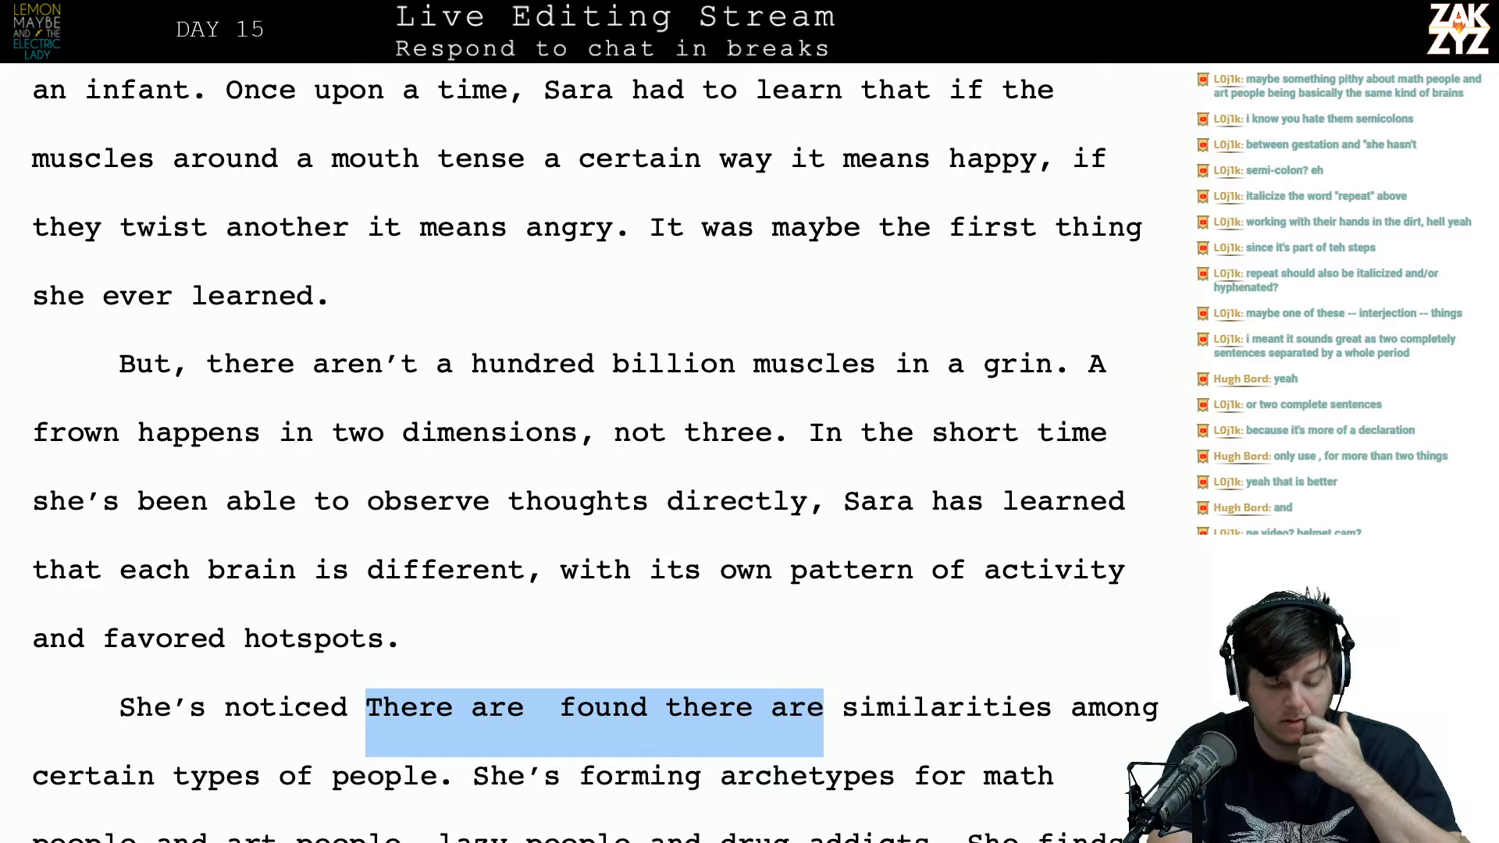
pyautogui.press('BackSpace')
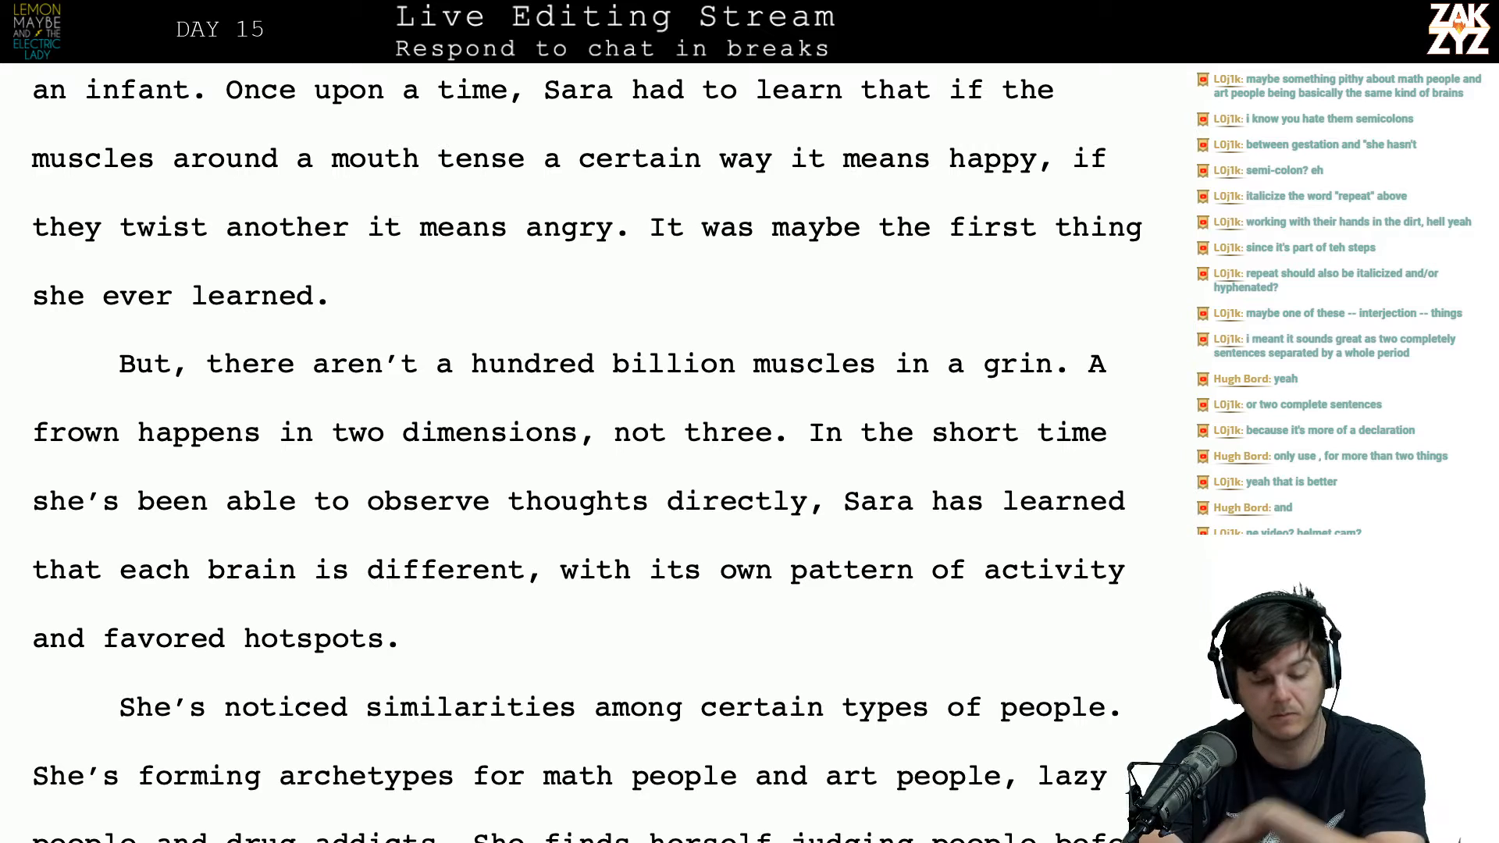
# Step: Remove "She's forming" from the sentence about math people and art people and capitalize its opening word as "Archetypes"
pyautogui.scroll(-3, 586, 453)
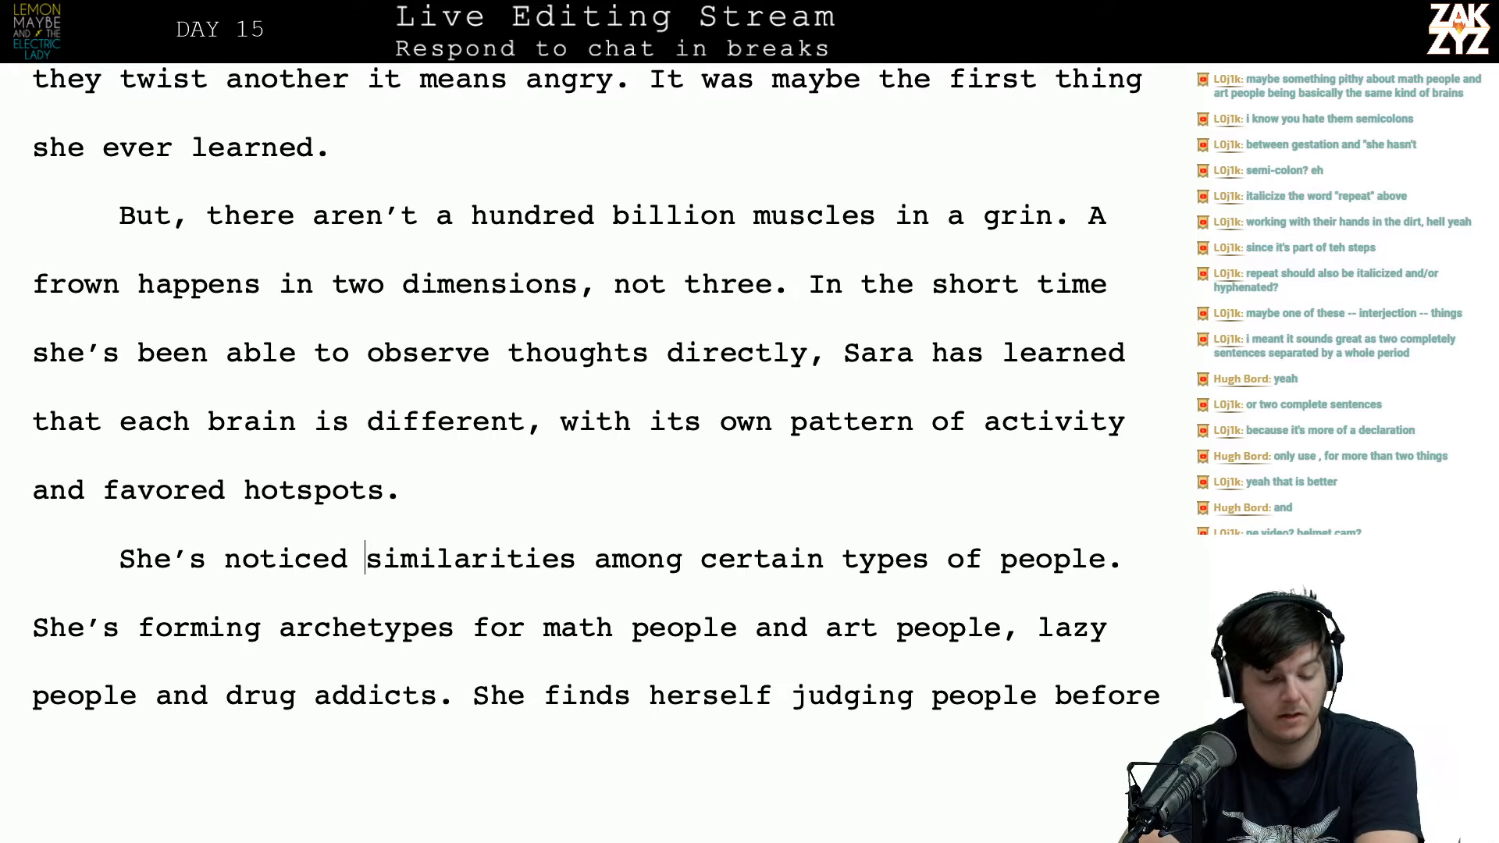
pyautogui.scroll(-1, 586, 390)
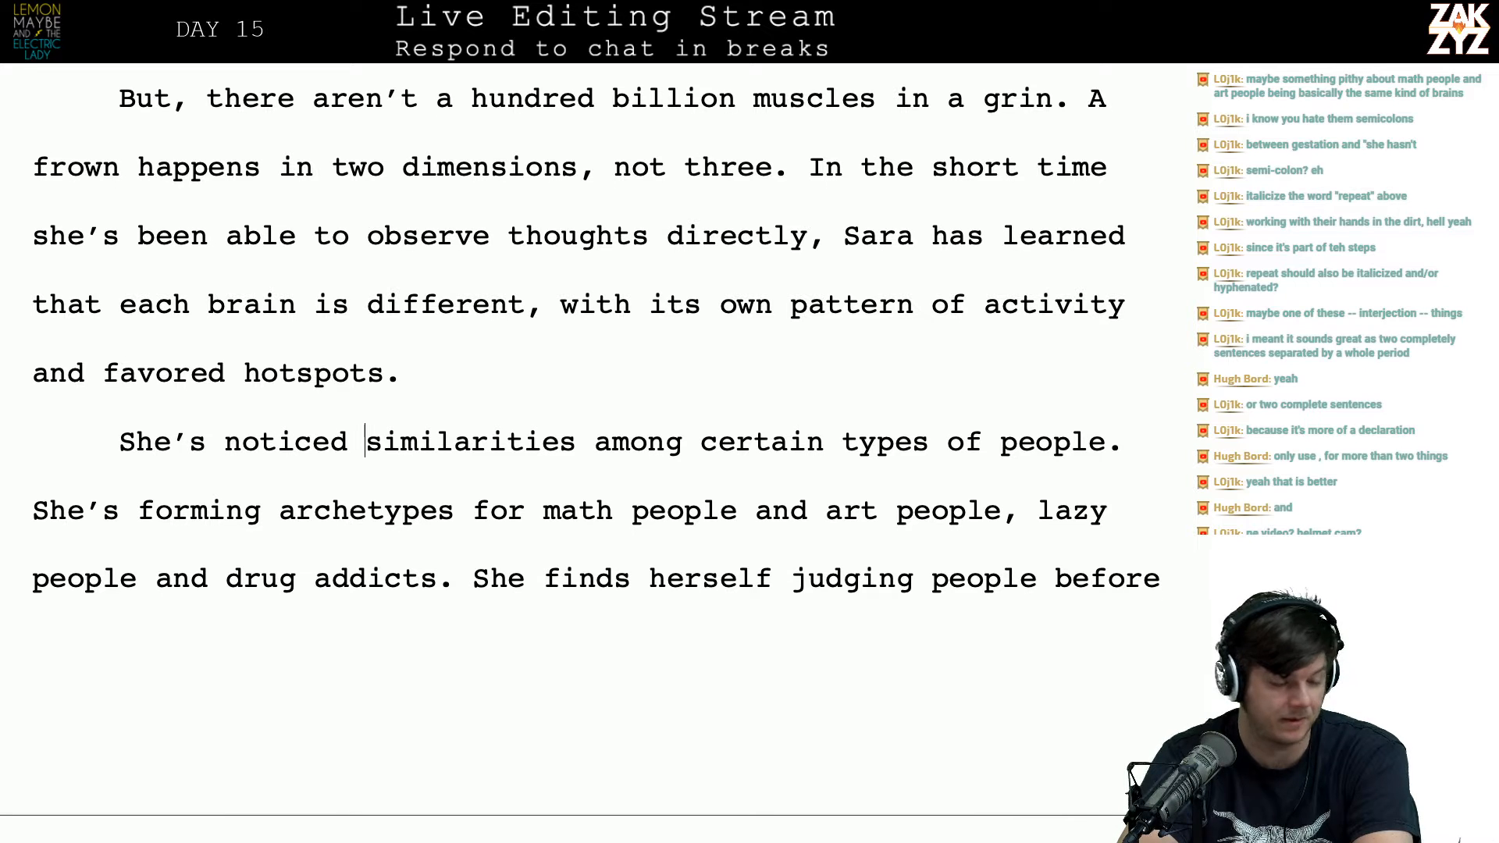
pyautogui.scroll(3, 586, 453)
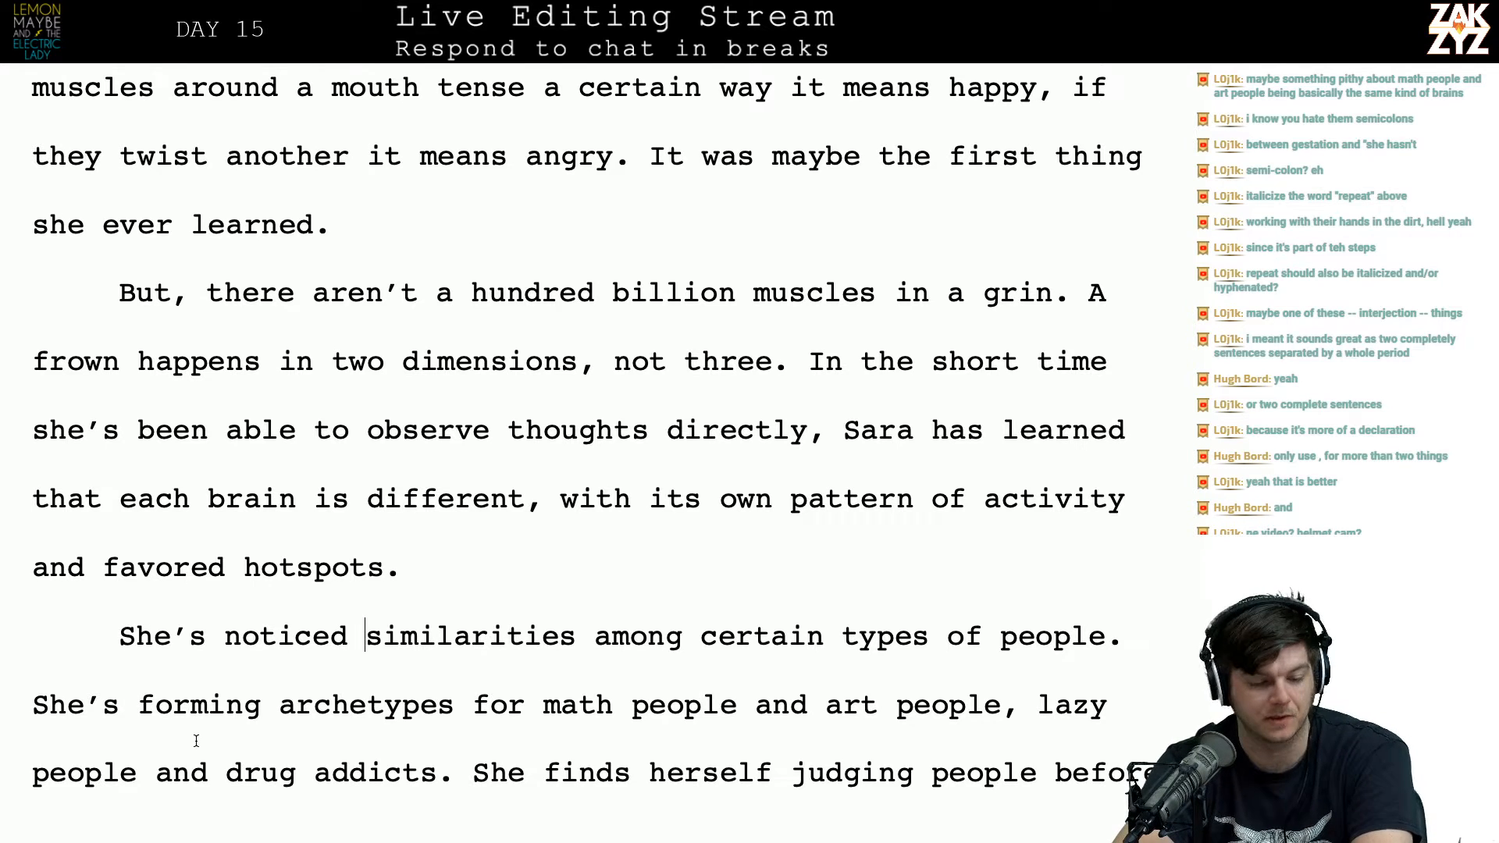
pyautogui.scroll(-2, 196, 740)
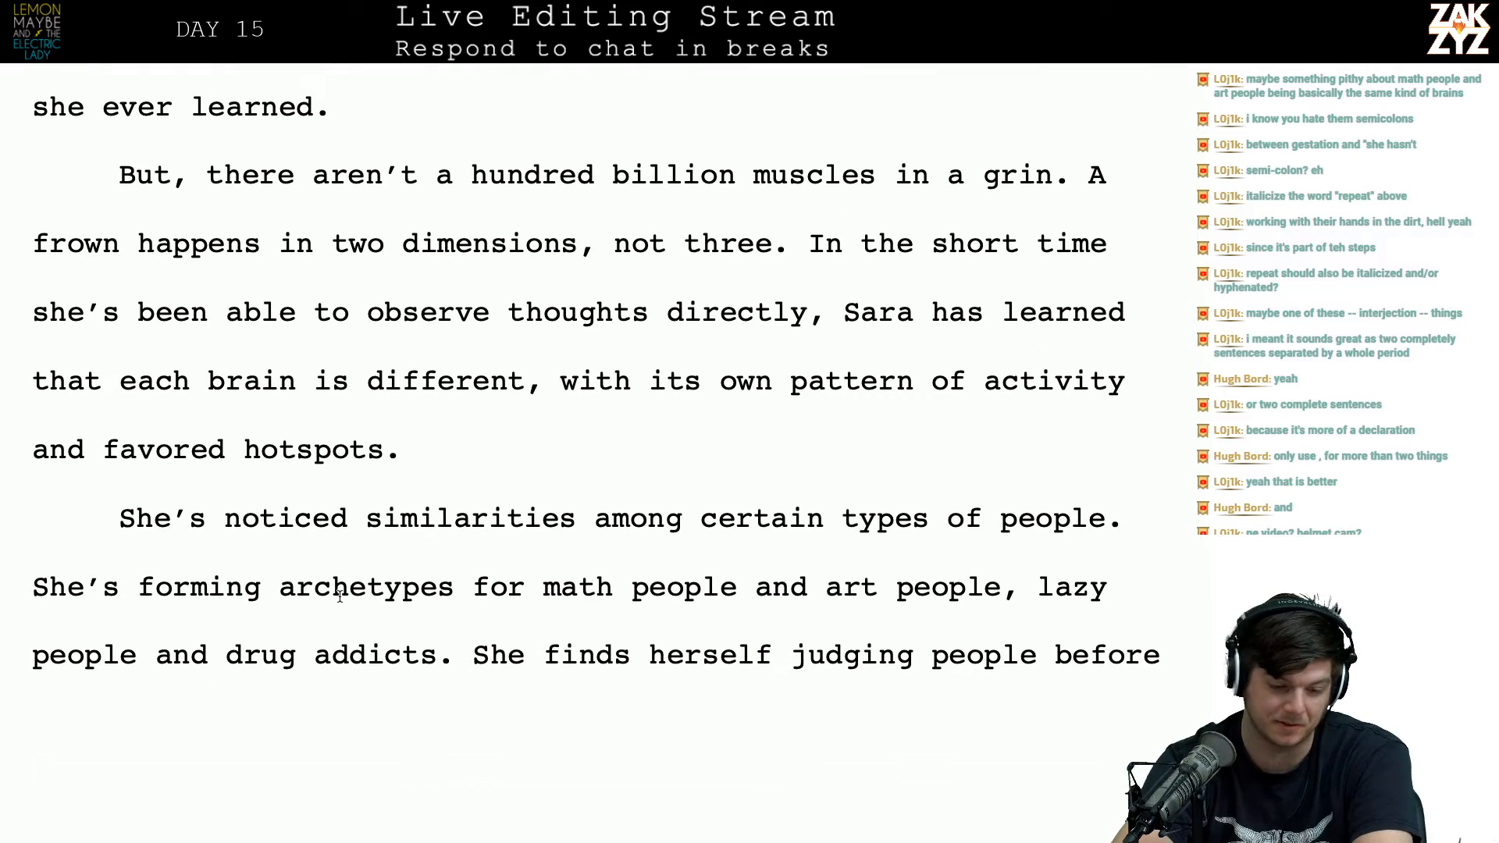
pyautogui.scroll(-1, 340, 596)
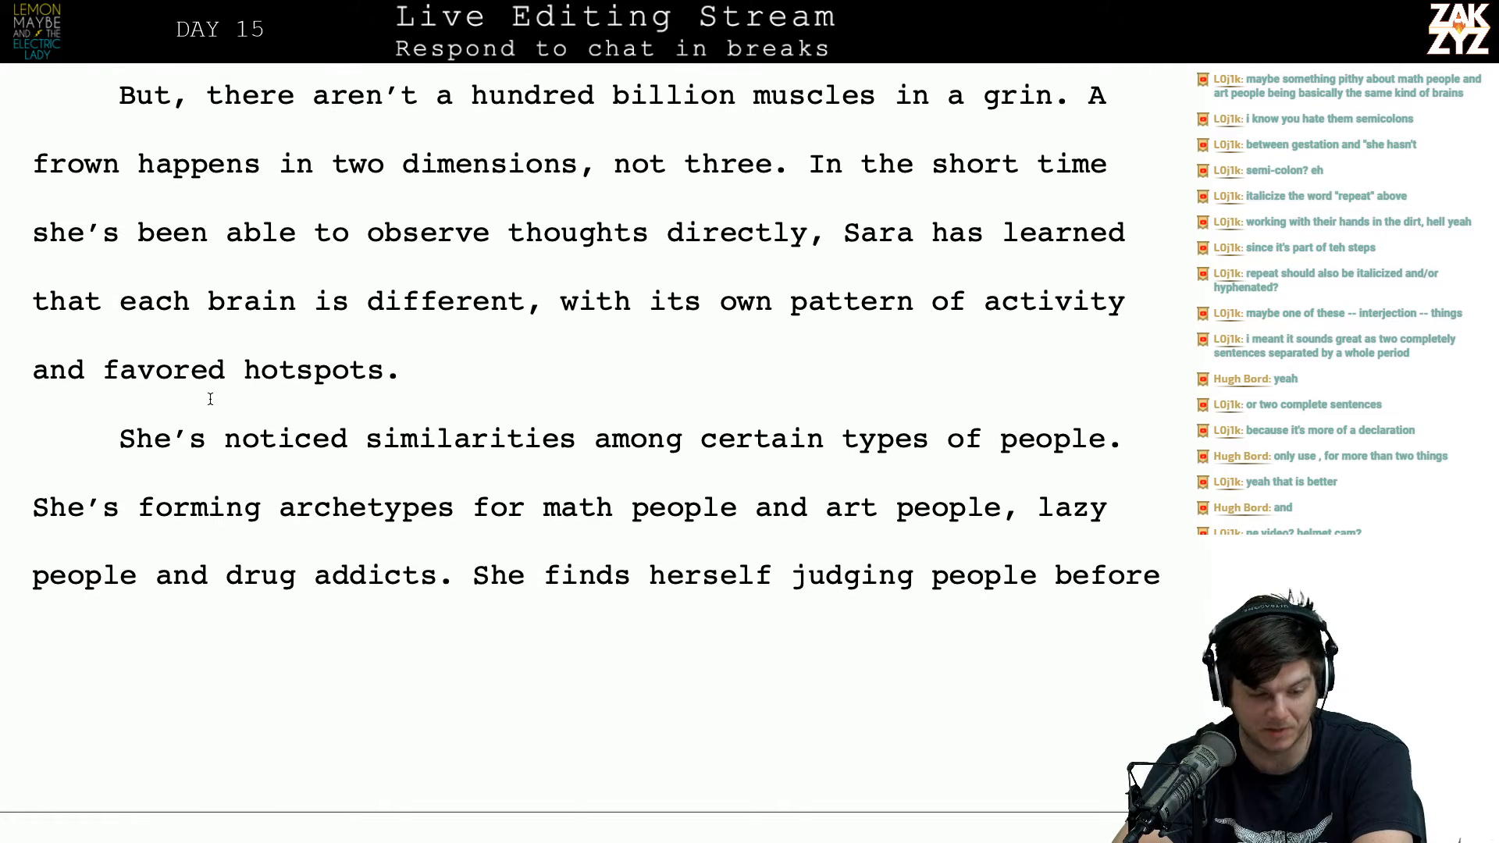
pyautogui.click(221, 464)
pyautogui.scroll(-1, 294, 448)
pyautogui.scroll(-1, 289, 441)
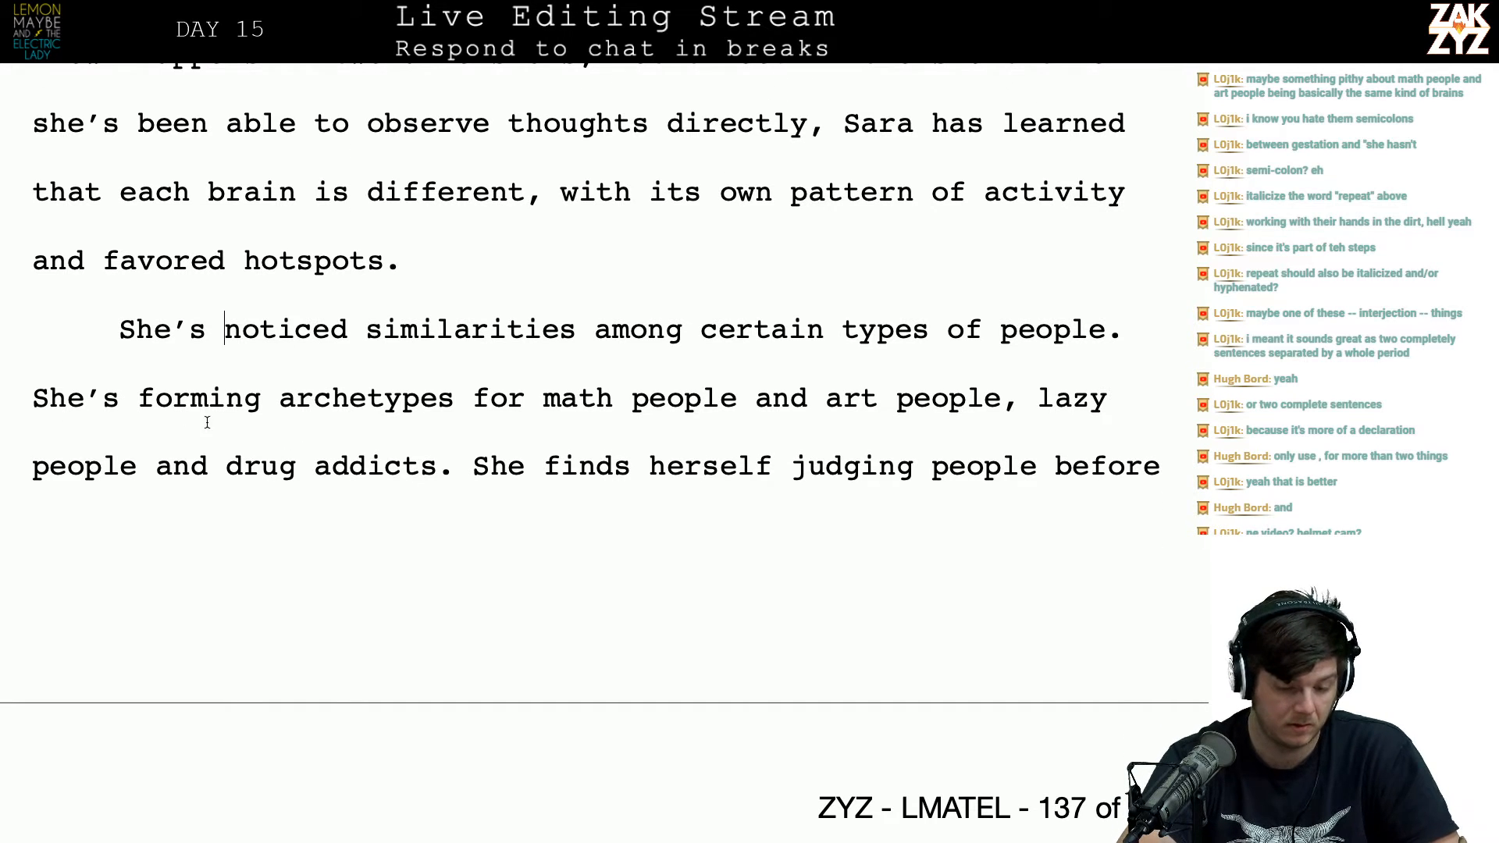
pyautogui.click(283, 400)
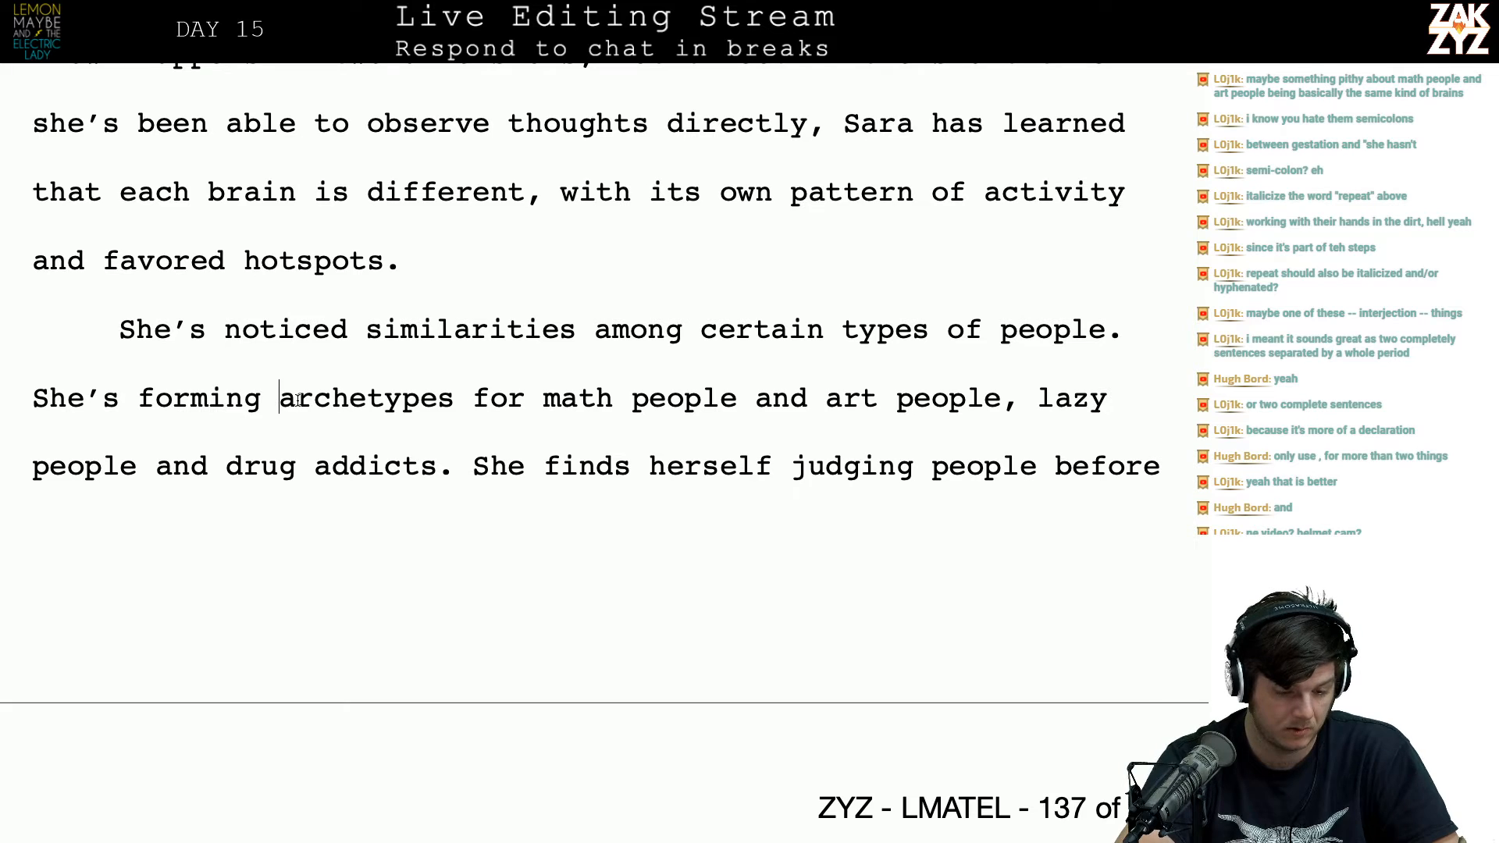
pyautogui.press('Right')
pyautogui.press('Right')
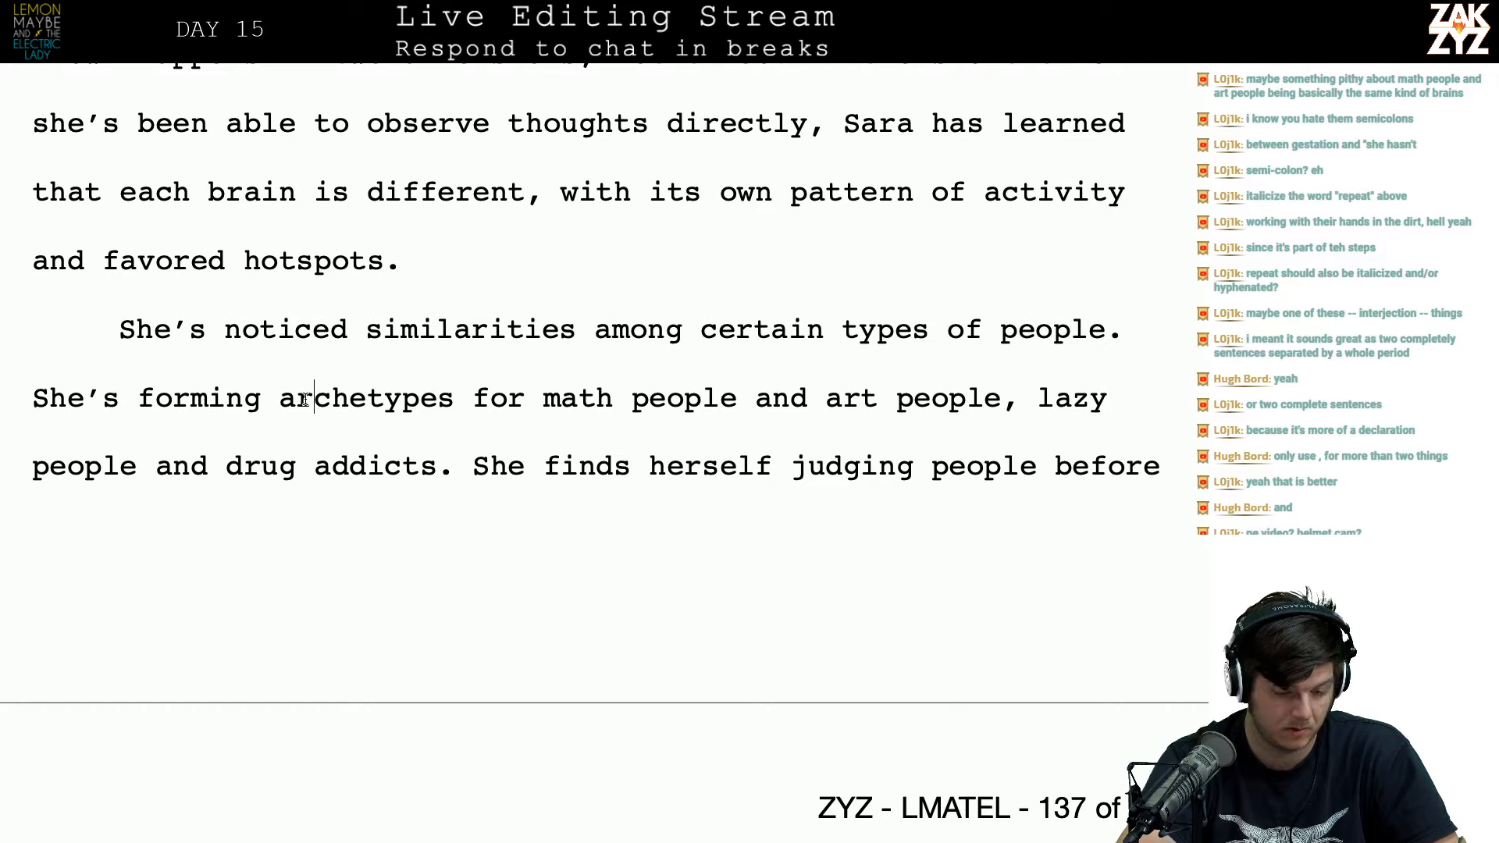
pyautogui.moveTo(291, 392); pyautogui.dragTo(18, 422)
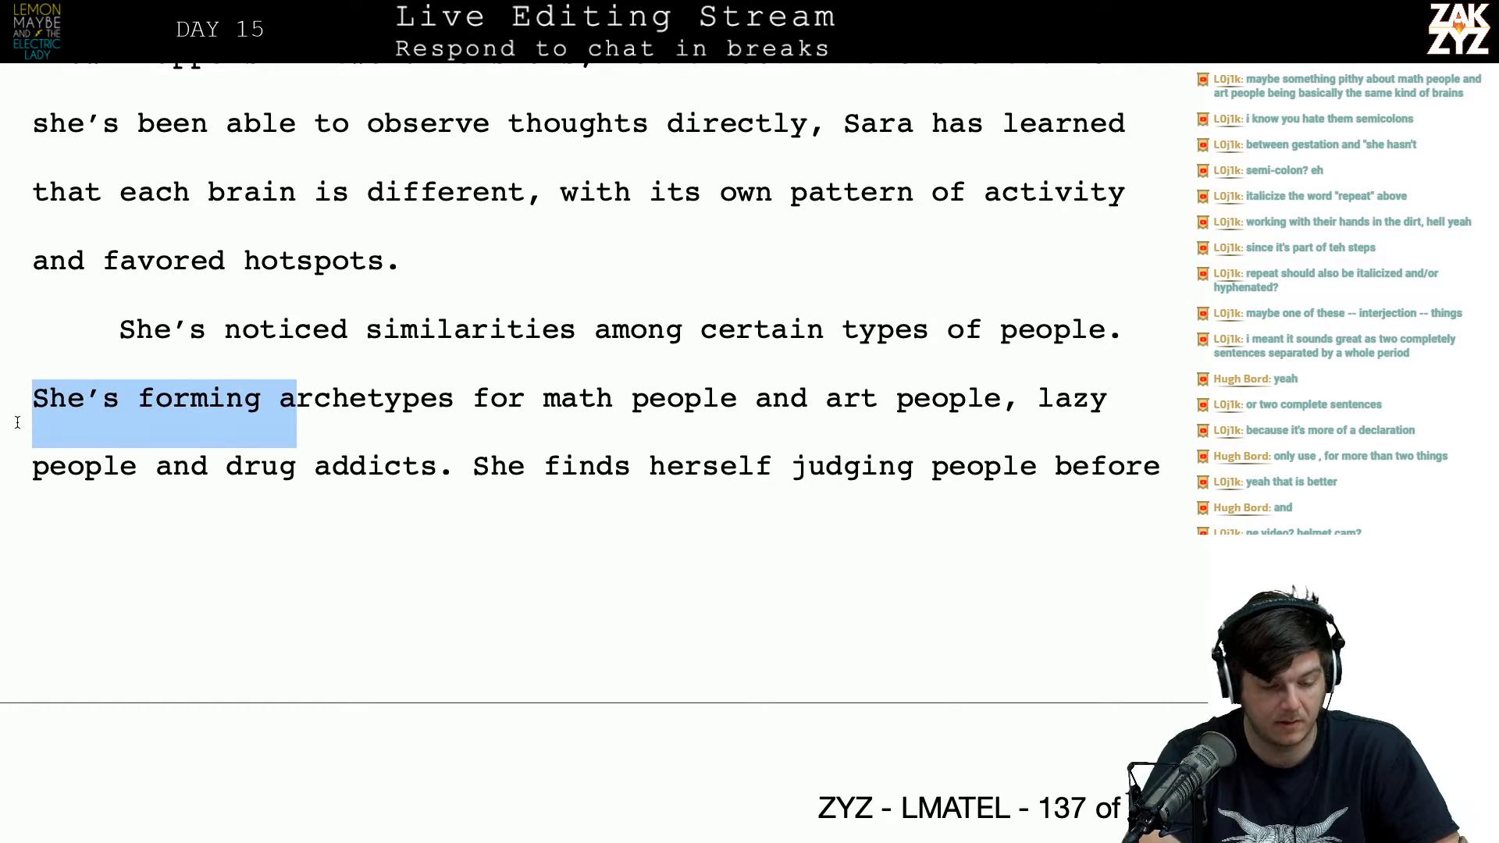
pyautogui.write('A')
# Step: Proofread the revised sentences about similarities among people and the archetypes for math people and art people
pyautogui.press('Left')
pyautogui.press('Up')
pyautogui.press('Right')
pyautogui.press('Right')
pyautogui.press('Right')
pyautogui.press('Right')
pyautogui.press('Right')
pyautogui.press('Right')
pyautogui.press('Right')
pyautogui.press('Right')
pyautogui.press('Right')
pyautogui.press('Right')
pyautogui.press('Right')
pyautogui.press('Right')
pyautogui.press('Down')
pyautogui.press('Left')
pyautogui.press('Left')
pyautogui.press('Left')
pyautogui.press('Left')
pyautogui.press('Left')
pyautogui.press('Left')
pyautogui.press('Left')
pyautogui.press('Left')
pyautogui.press('Left')
pyautogui.press('Left')
pyautogui.press('Left')
pyautogui.press('Left')
pyautogui.press('Left')
pyautogui.press('Right')
pyautogui.press('Right')
pyautogui.press('Right')
pyautogui.press('Right')
pyautogui.press('Right')
pyautogui.press('Right')
pyautogui.press('Right')
pyautogui.press('Right')
pyautogui.press('Right')
pyautogui.press('Right')
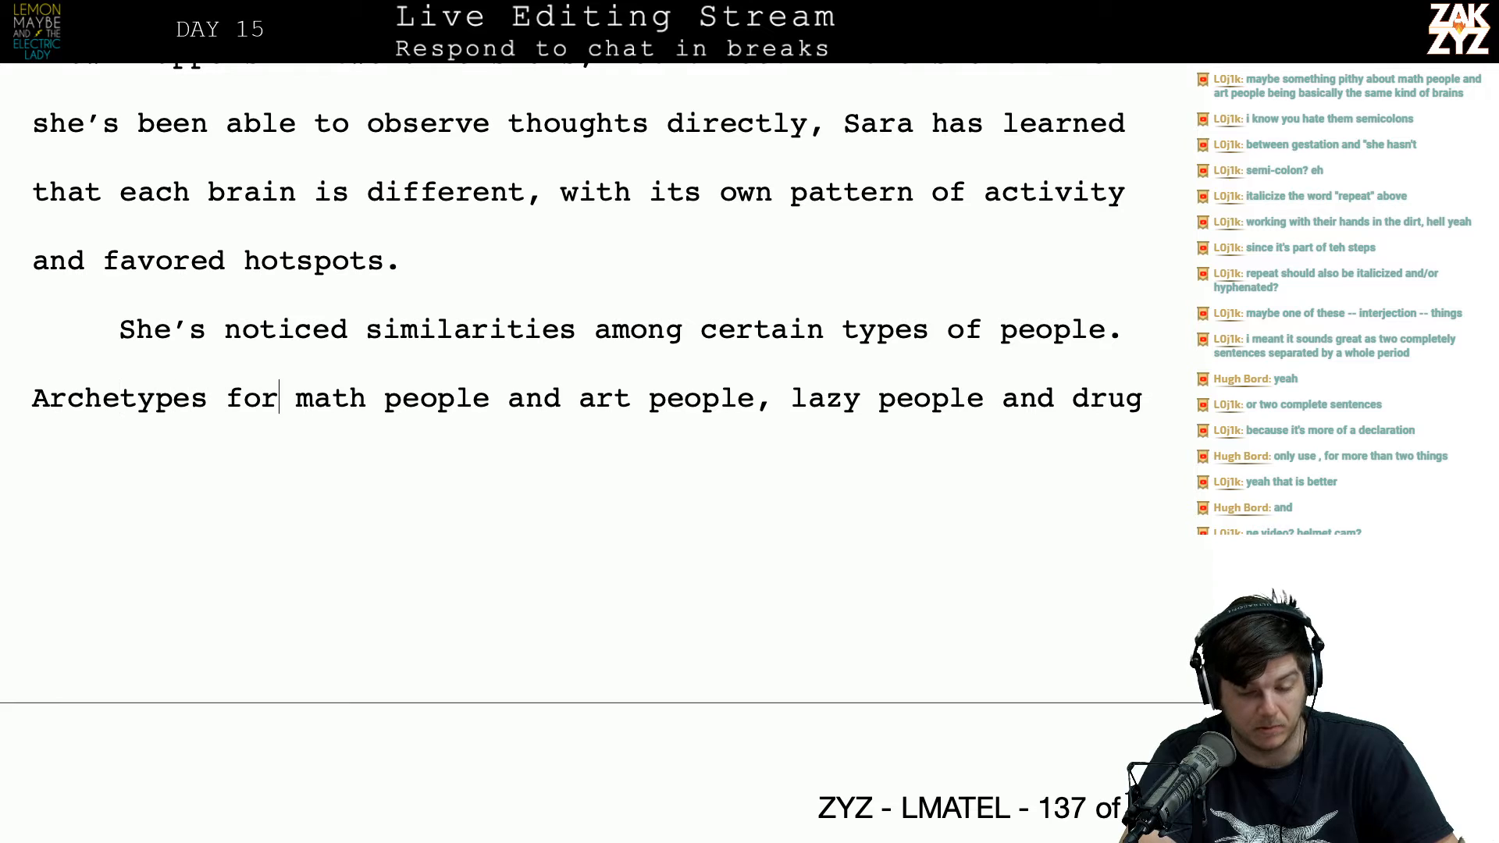
pyautogui.press('Right')
pyautogui.press('Right')
pyautogui.press('Right')
# Step: Replace "people" with "others" after "She finds herself judging" in the sentence following "drug addicts"
pyautogui.press('Down')
pyautogui.press('Right')
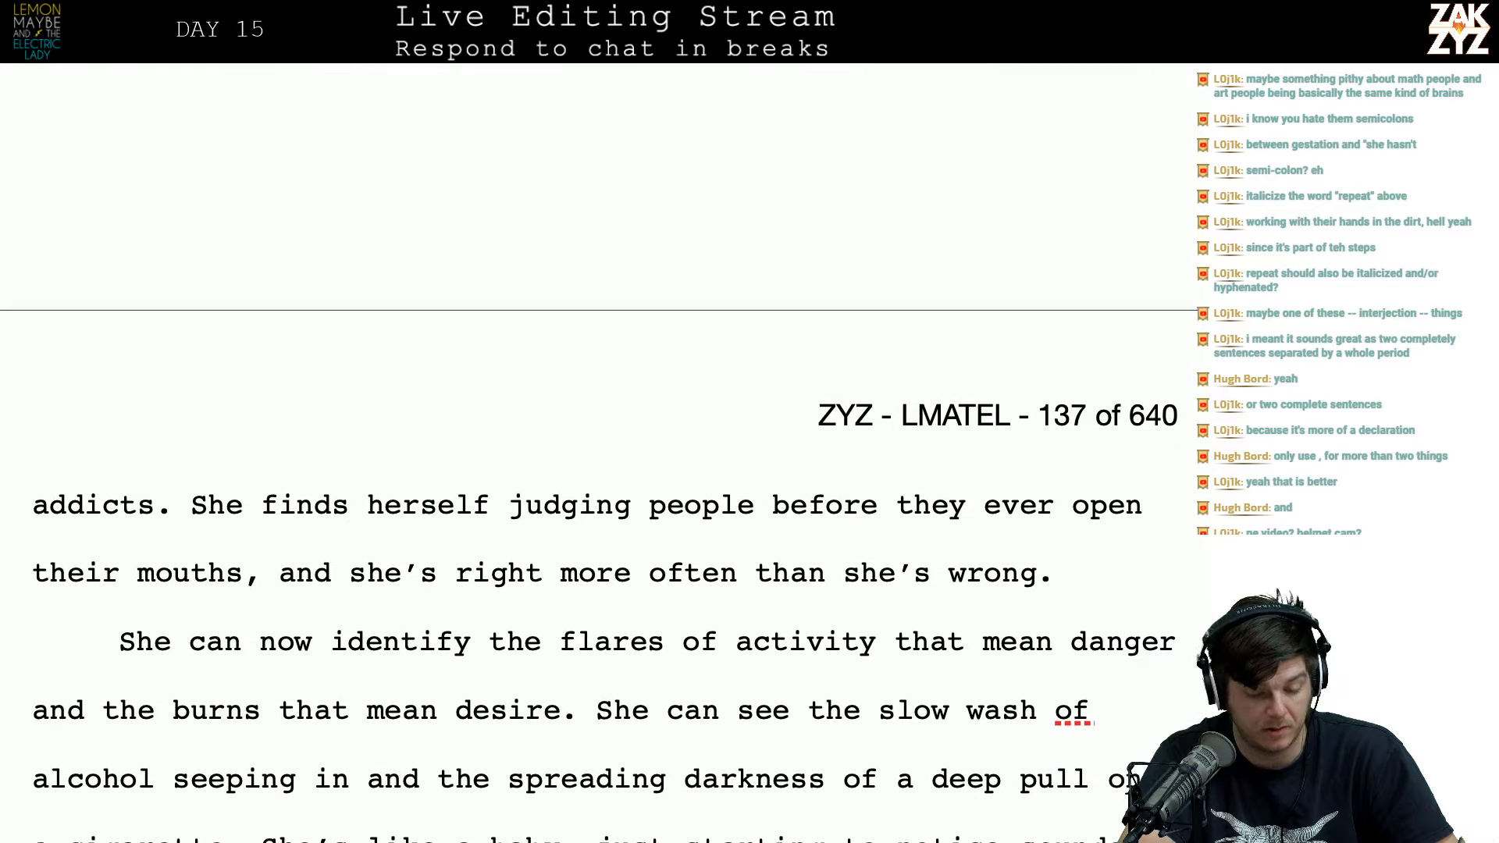
pyautogui.press('Right')
pyautogui.press('Right')
pyautogui.press('Right')
pyautogui.press('Right')
pyautogui.press('Right')
pyautogui.press('Right')
pyautogui.press('Right')
pyautogui.press('Right')
pyautogui.press('Right')
pyautogui.press('Right')
pyautogui.press('Right')
pyautogui.press('Right')
pyautogui.press('Right')
pyautogui.press('Right')
pyautogui.press('Right')
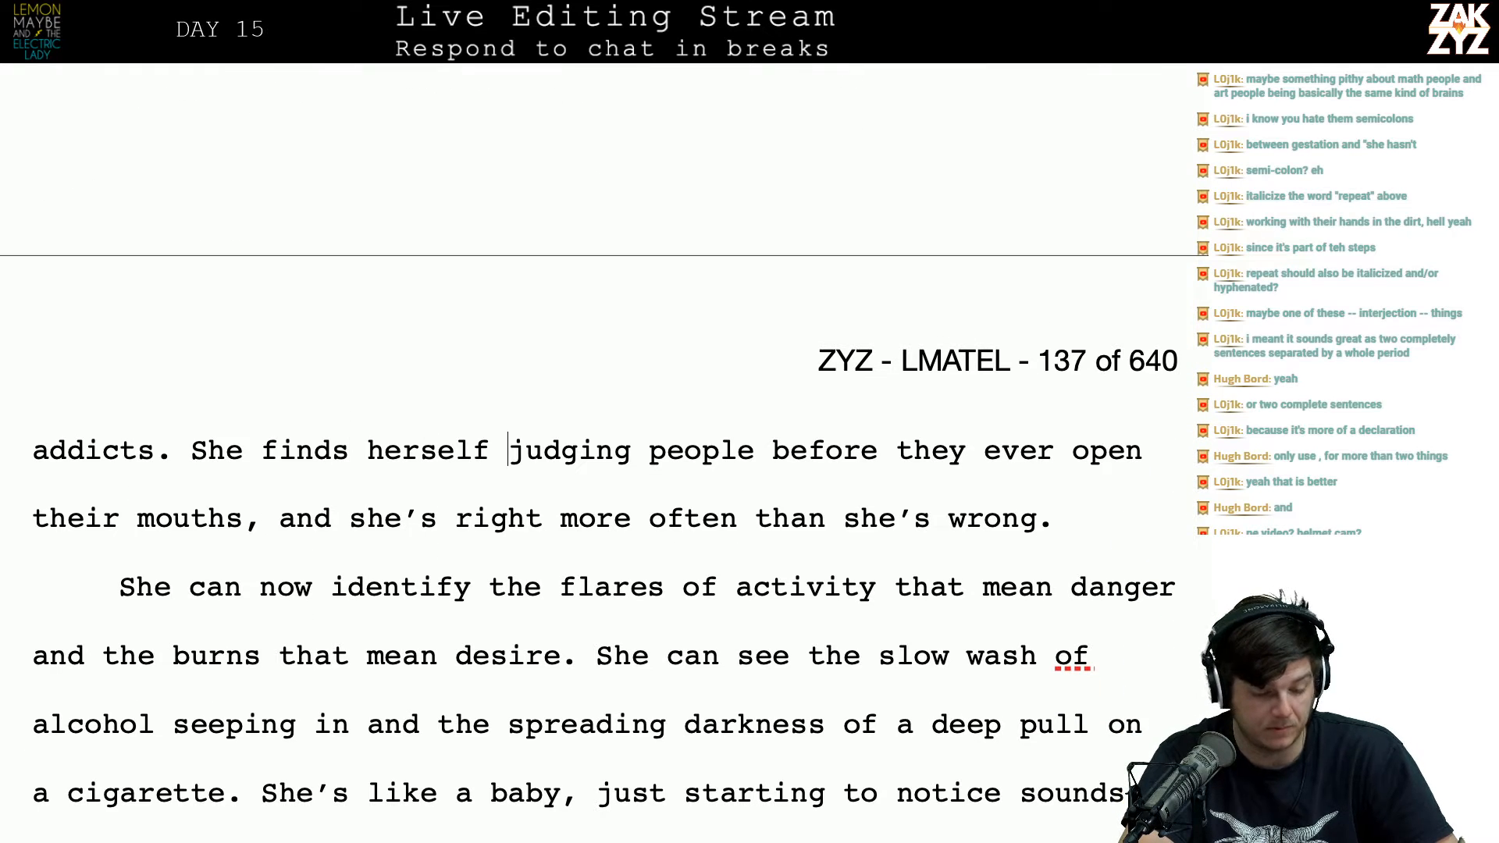
pyautogui.press('Right')
pyautogui.press('Right')
pyautogui.press('Right')
pyautogui.press('Left')
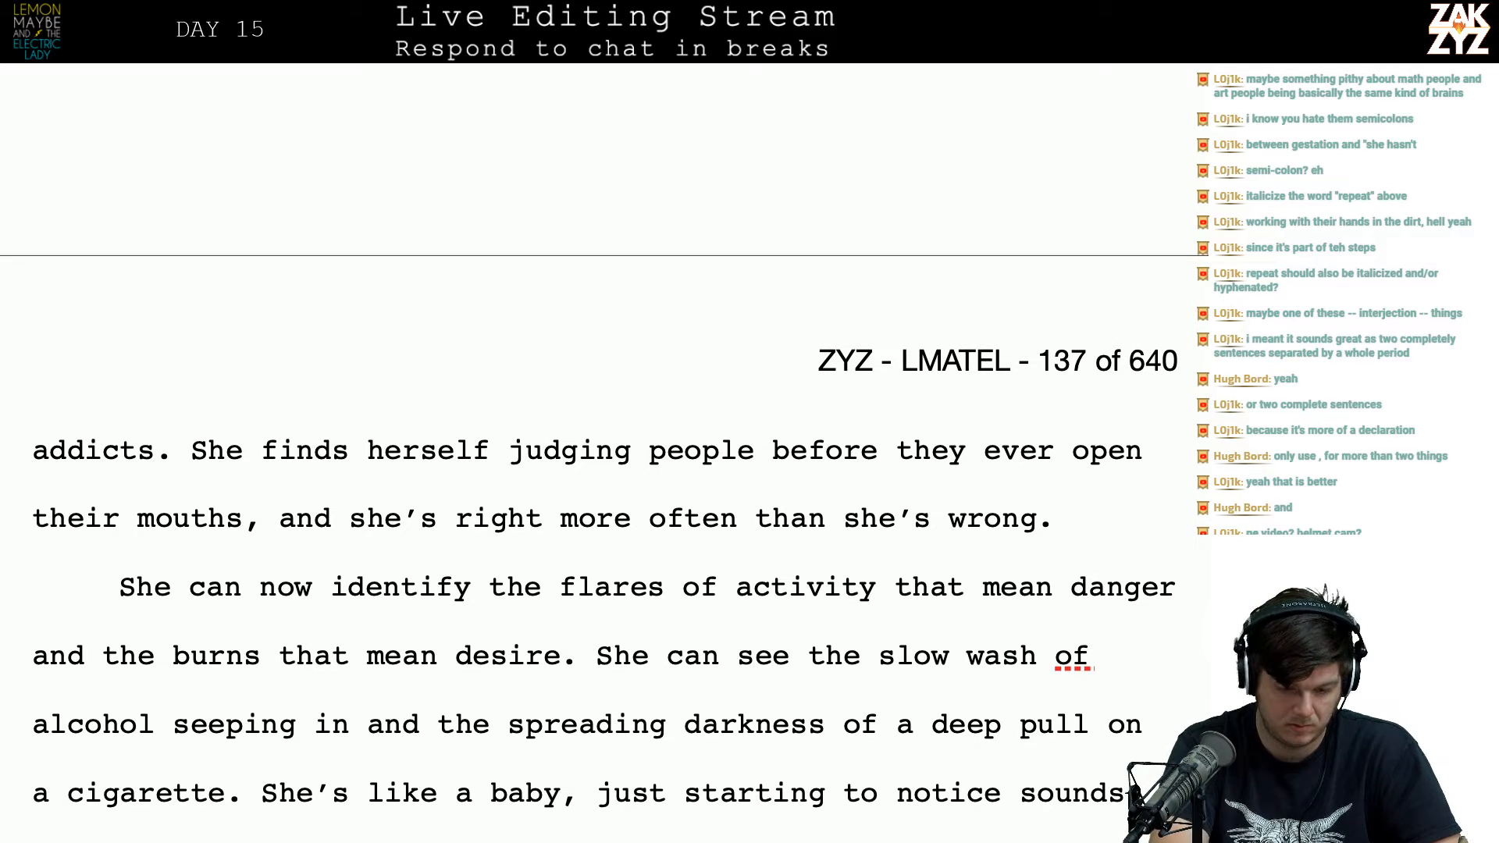
pyautogui.write('others')
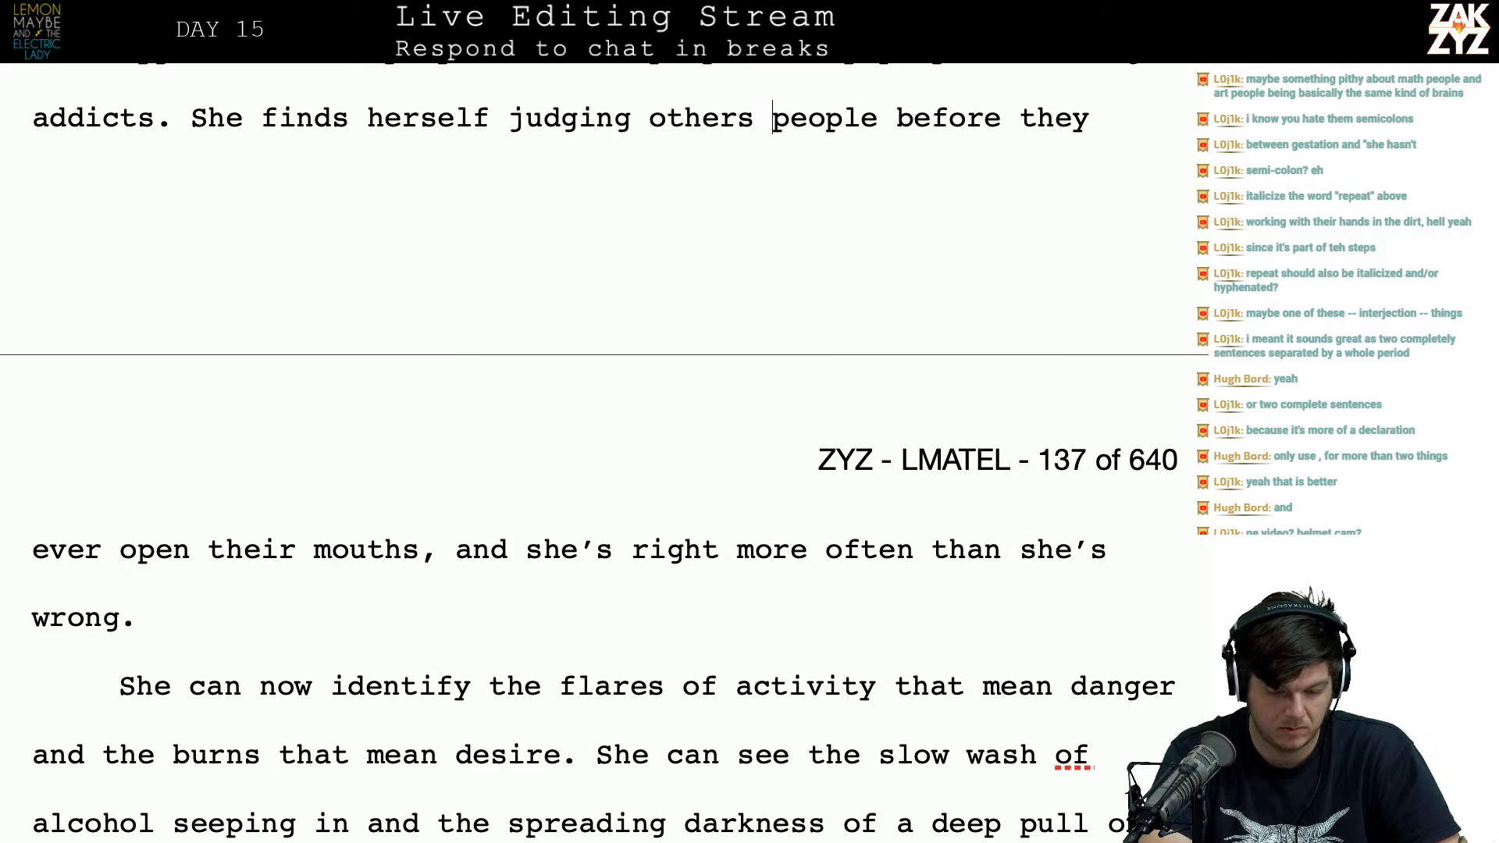
pyautogui.hotkey('shift', 'Right')
pyautogui.hotkey('shift', 'Right')
pyautogui.hotkey('shift', 'Right')
pyautogui.hotkey('shift', 'Right')
pyautogui.hotkey('shift', 'Right')
pyautogui.hotkey('shift', 'Right')
pyautogui.hotkey('shift', 'Right')
pyautogui.press('Delete')
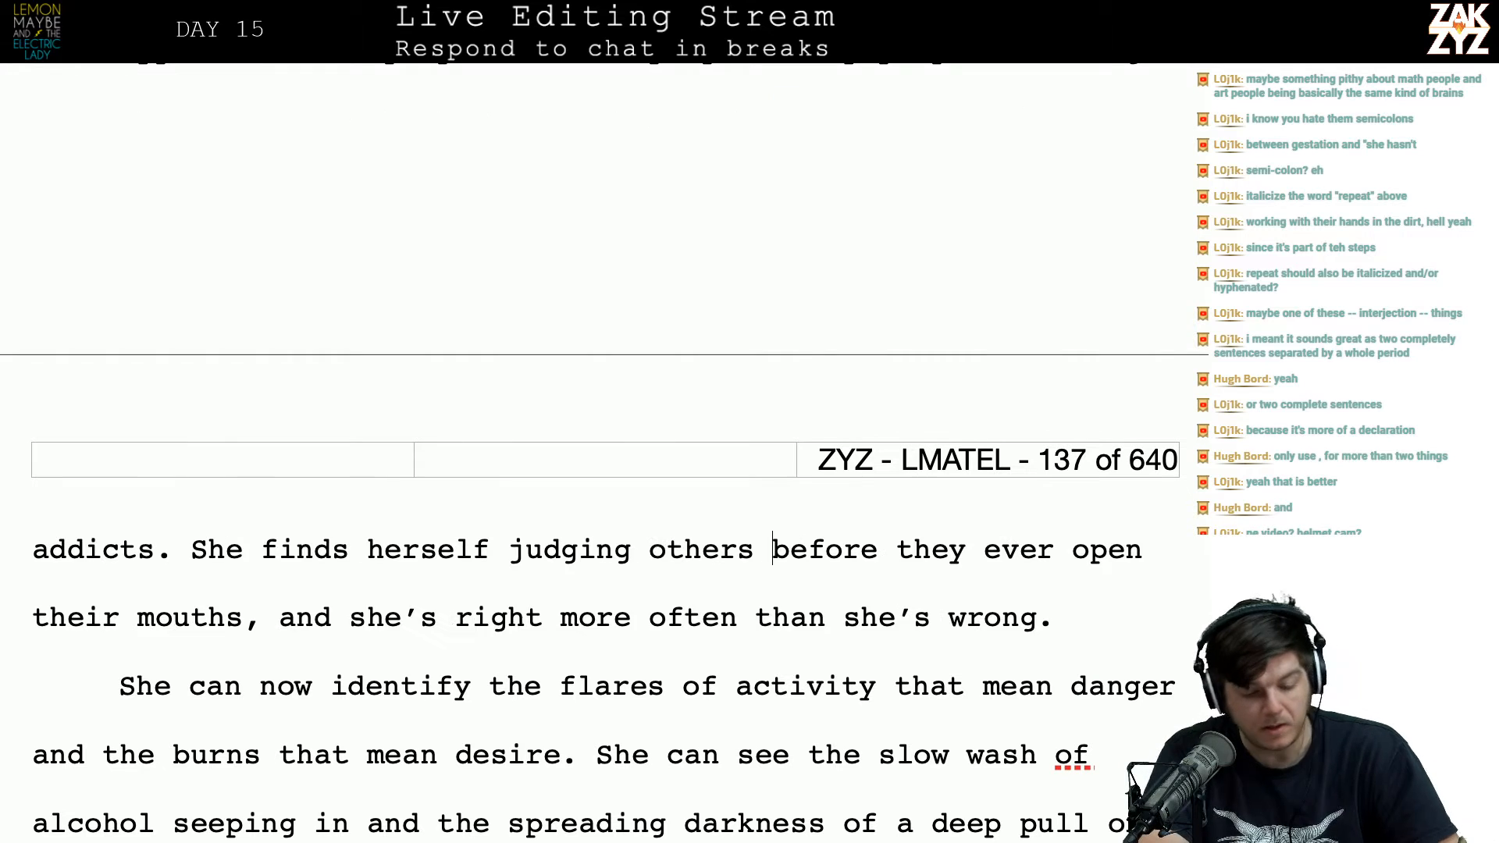
# Step: Read through the following paragraph, from "She can now identify the flares of activity" to "grasping their meaning", for wording to improve
pyautogui.scroll(-1, 604, 588)
pyautogui.scroll(-2, 322, 540)
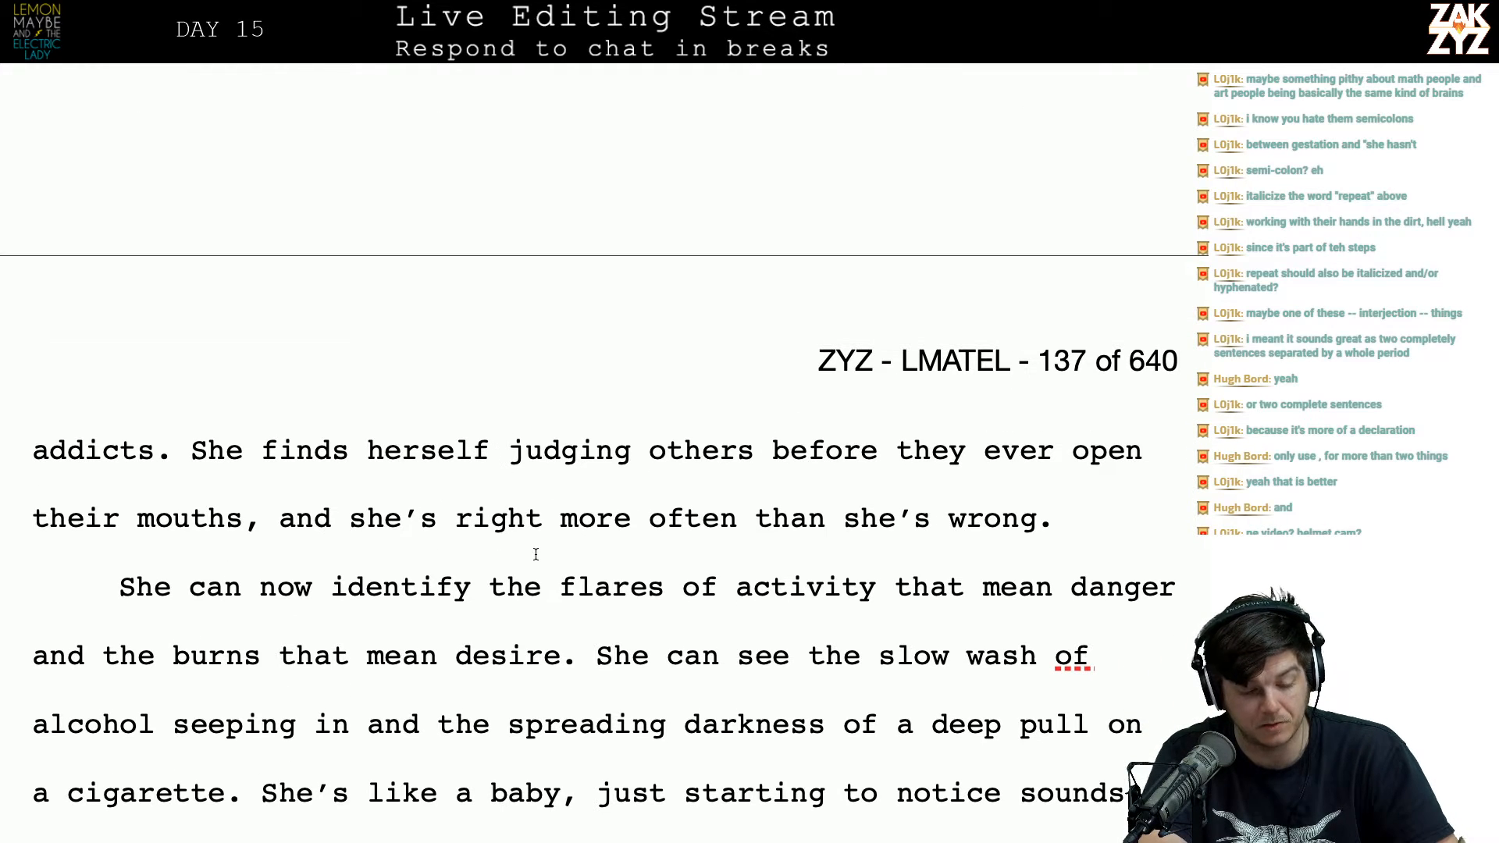
pyautogui.scroll(-2, 535, 554)
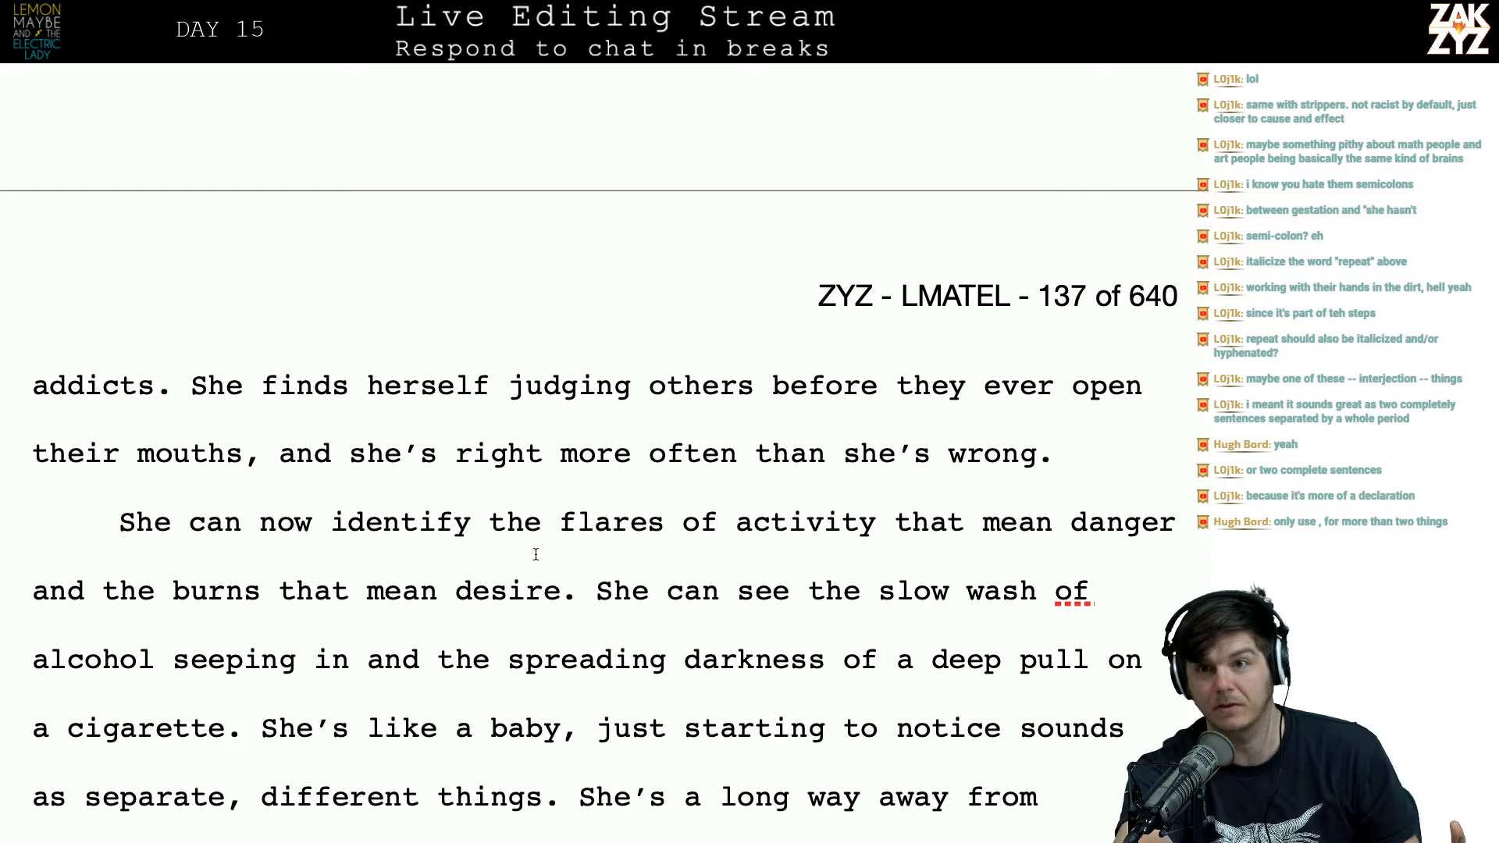
pyautogui.scroll(-3, 536, 554)
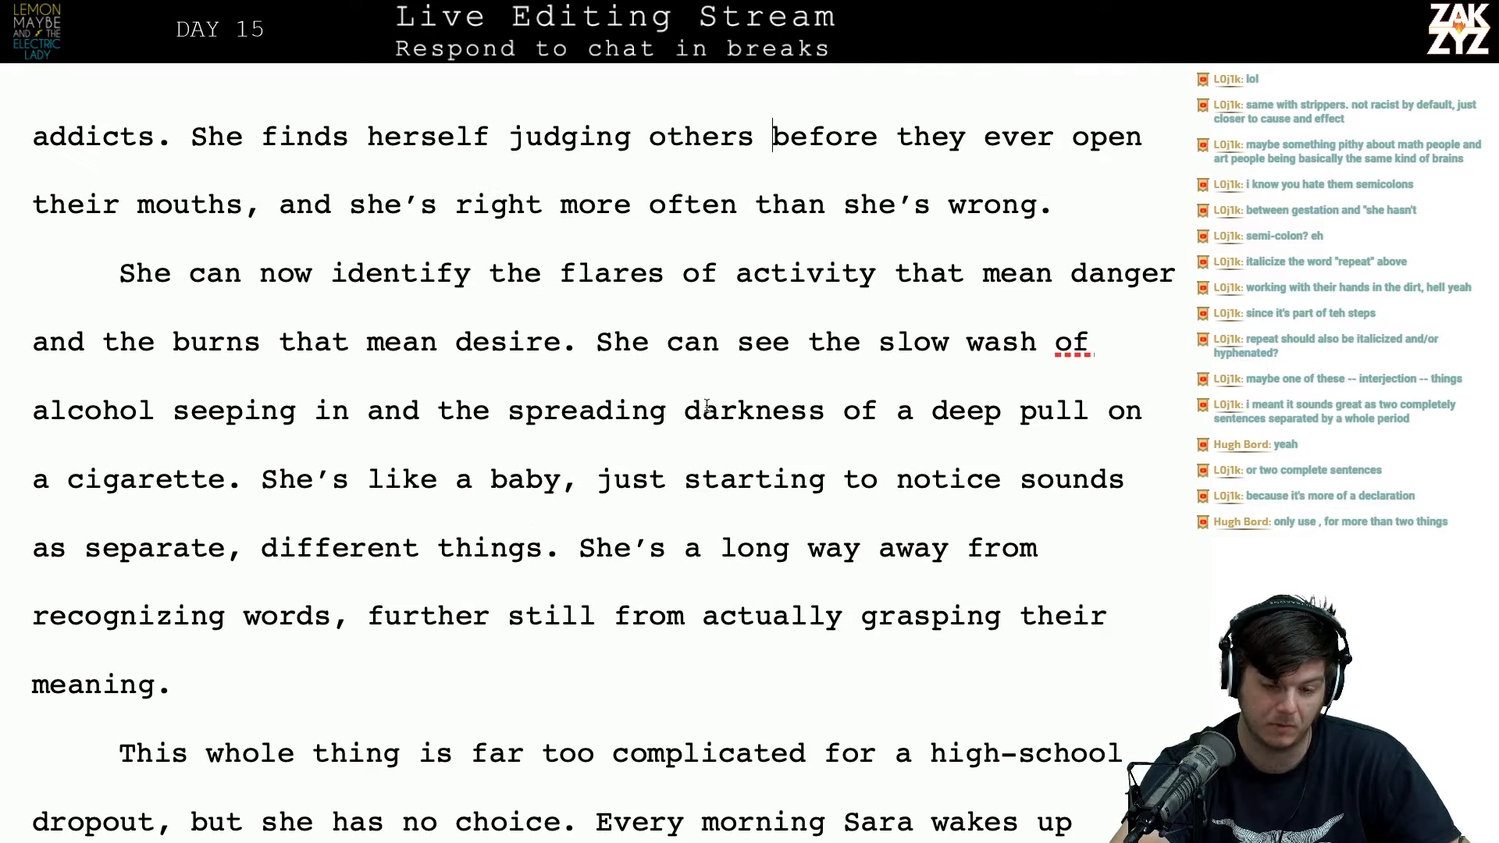
pyautogui.scroll(2, 636, 400)
pyautogui.scroll(1, 706, 405)
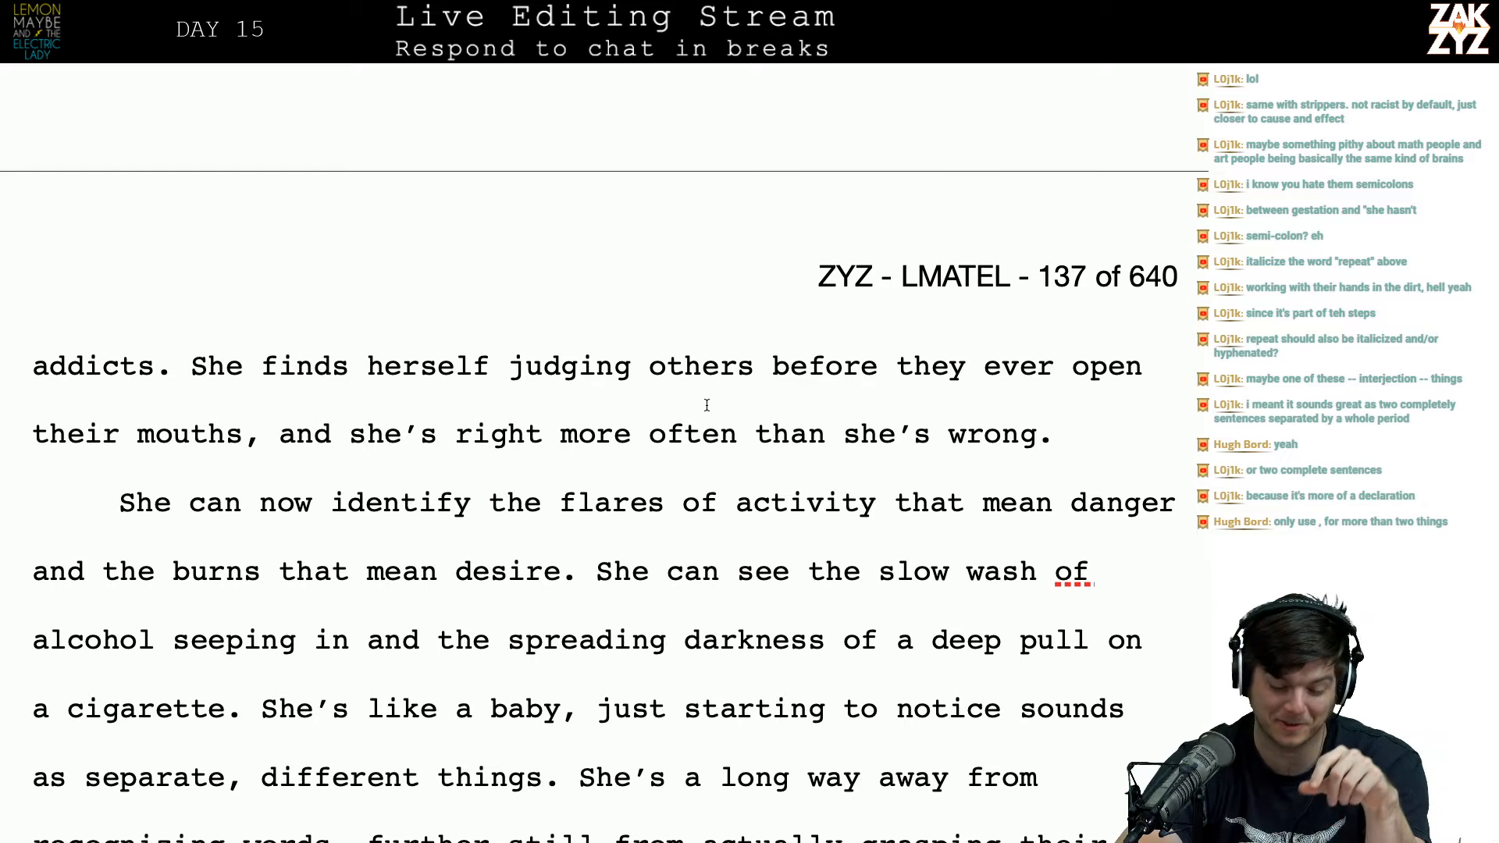
pyautogui.scroll(-1, 707, 405)
pyautogui.scroll(1, 707, 405)
pyautogui.scroll(-2, 702, 315)
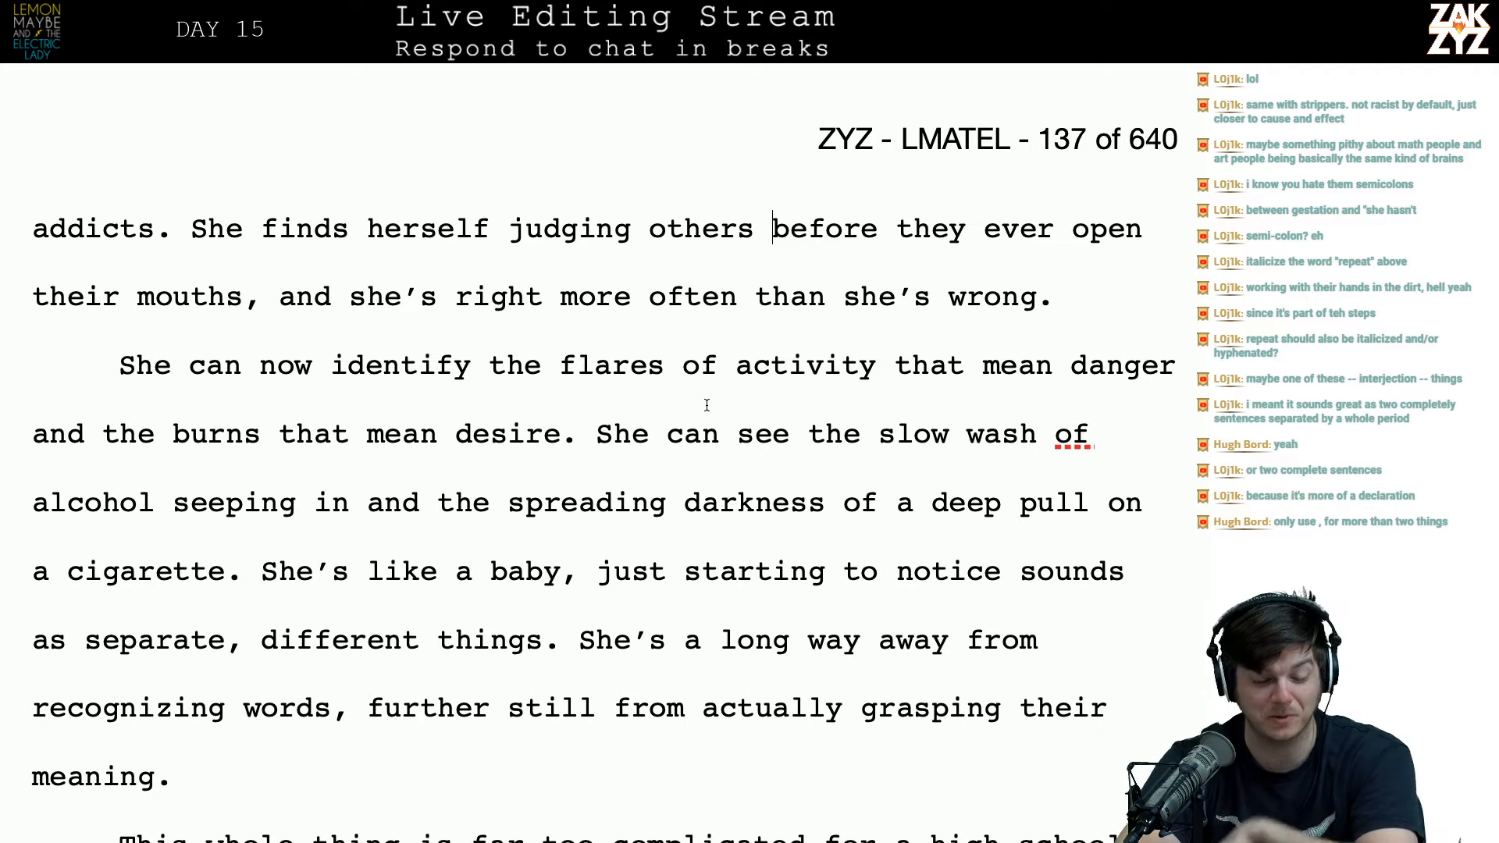
pyautogui.click(582, 396)
pyautogui.scroll(-1, 582, 396)
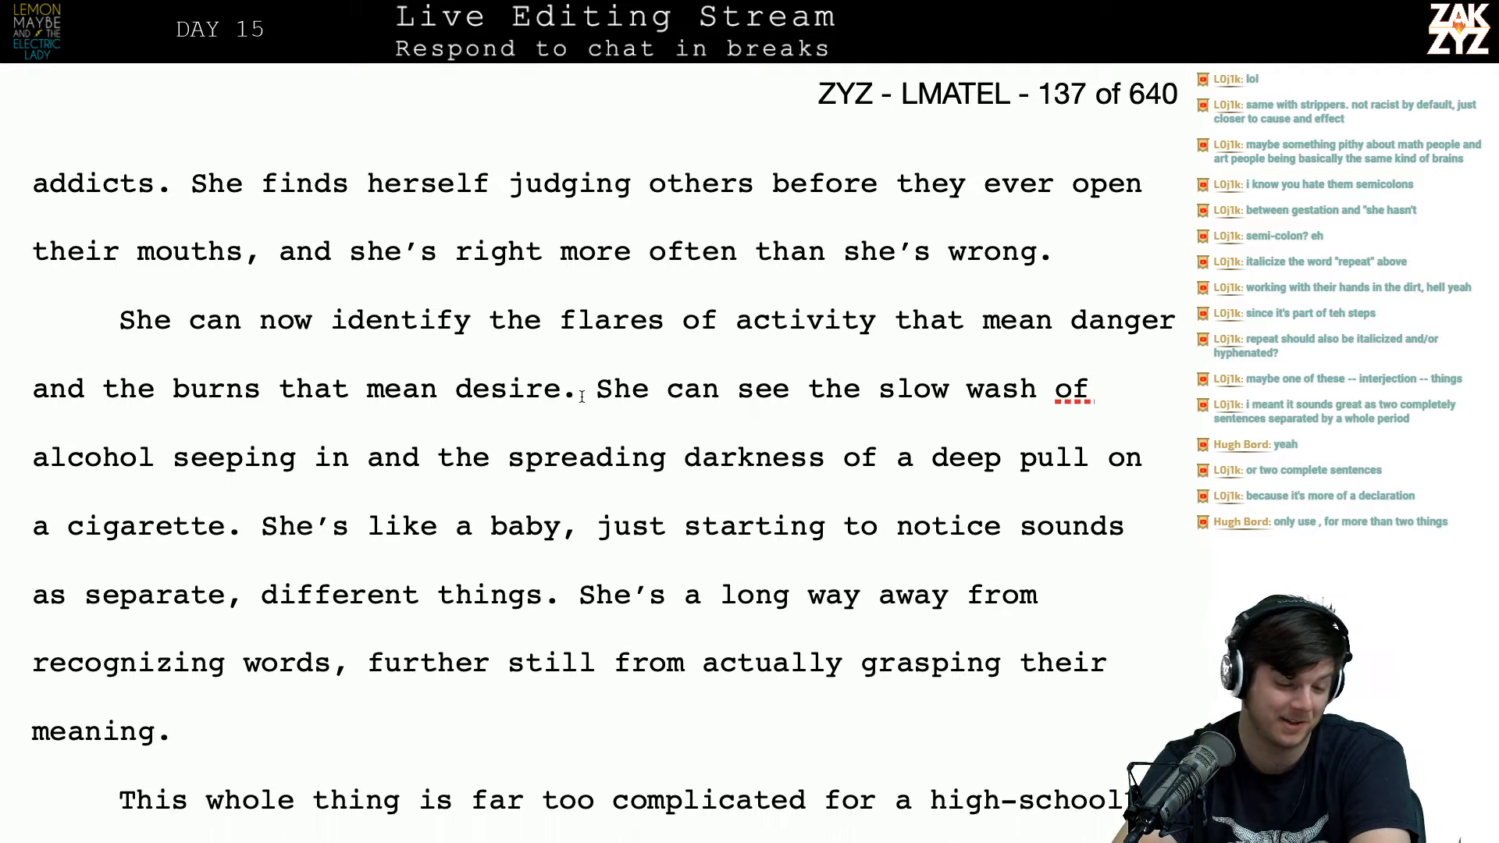
pyautogui.click(177, 367)
pyautogui.press('Up')
pyautogui.press('Left')
pyautogui.press('Down')
pyautogui.press('Left')
pyautogui.press('Up')
pyautogui.press('Down')
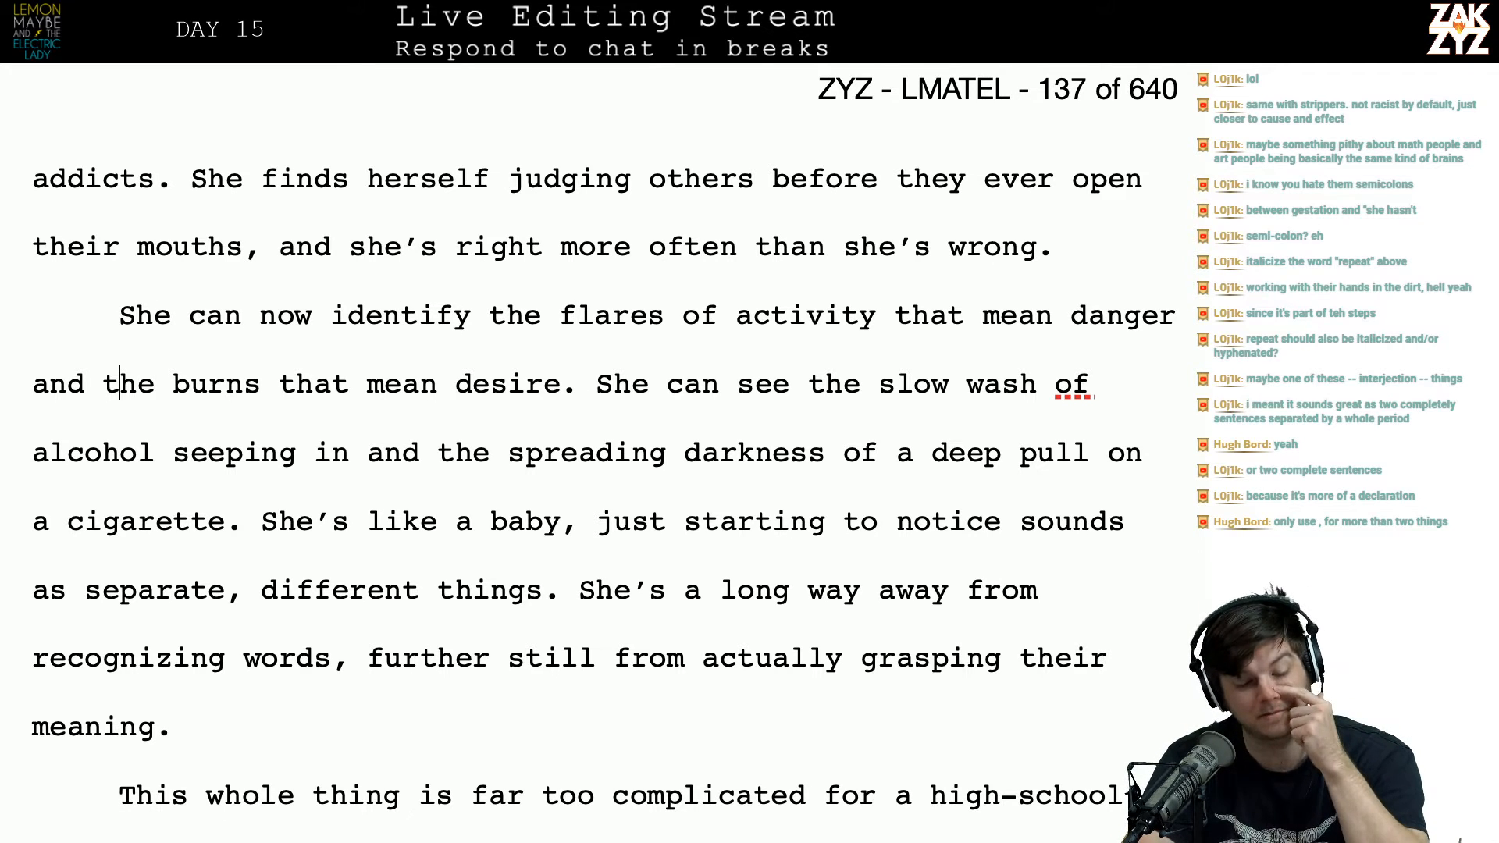
pyautogui.scroll(-1, 164, 358)
pyautogui.click(157, 321)
pyautogui.press('Left')
pyautogui.press('Right')
pyautogui.press('Left')
pyautogui.press('Left')
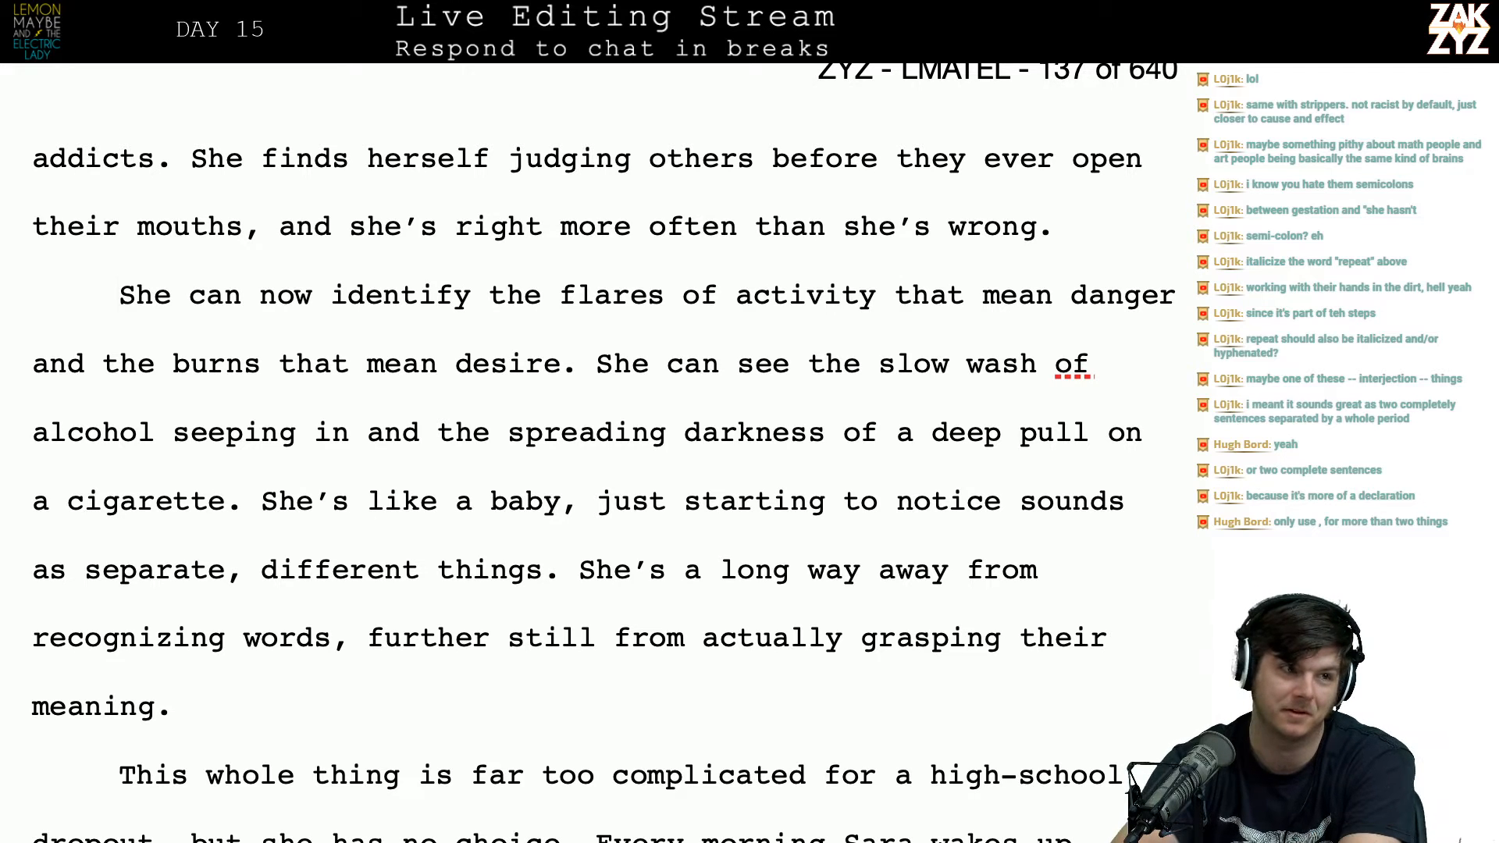
pyautogui.scroll(-1, 602, 453)
pyautogui.click(109, 239)
pyautogui.click(196, 273)
pyautogui.scroll(-1, 483, 330)
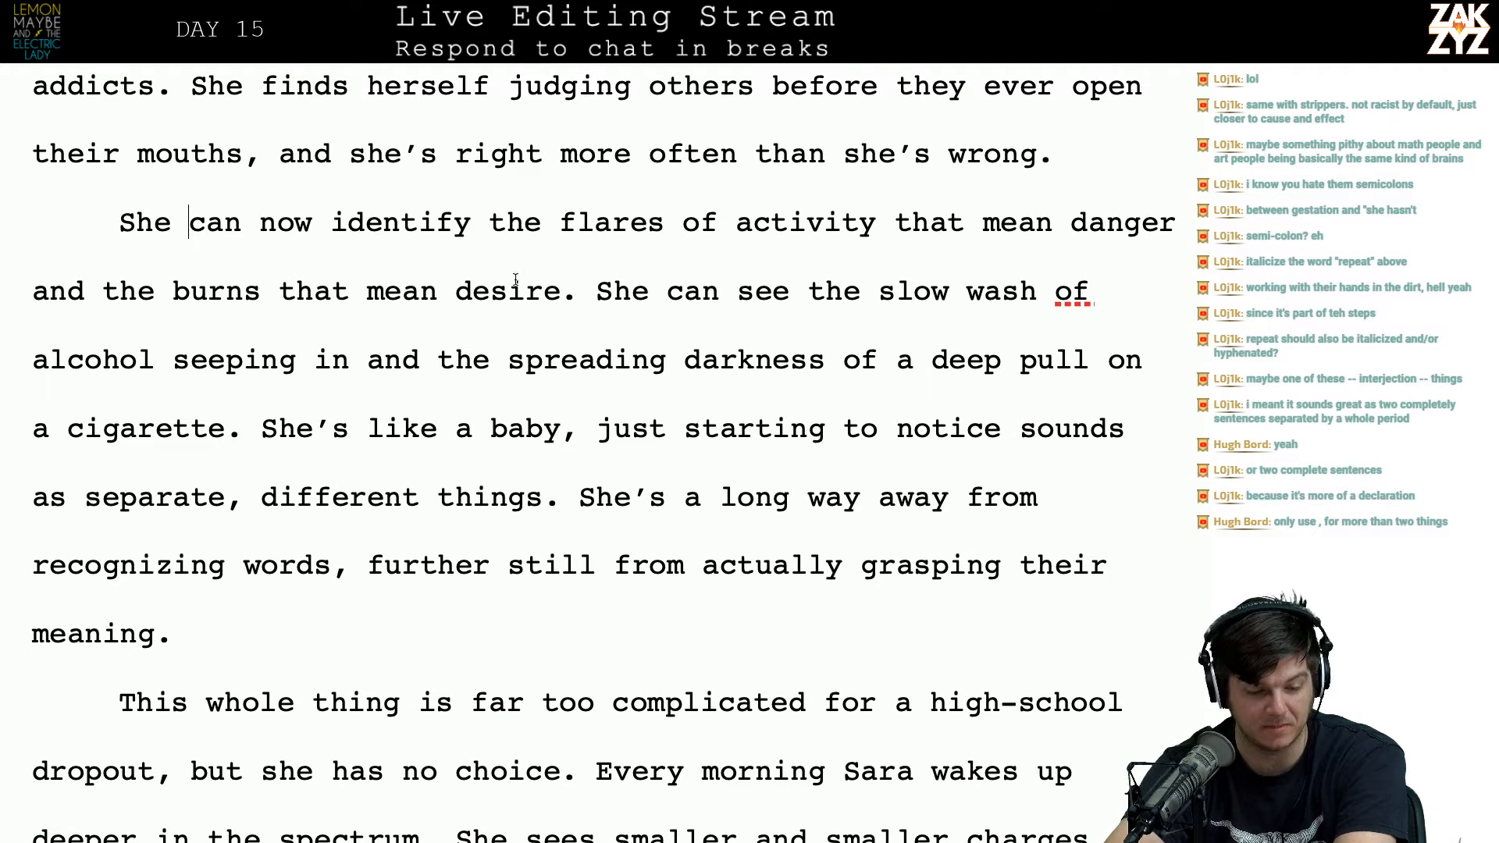
# Step: Change the paragraph's opening "She can now identify" to "Sara can identify"
pyautogui.click(222, 293)
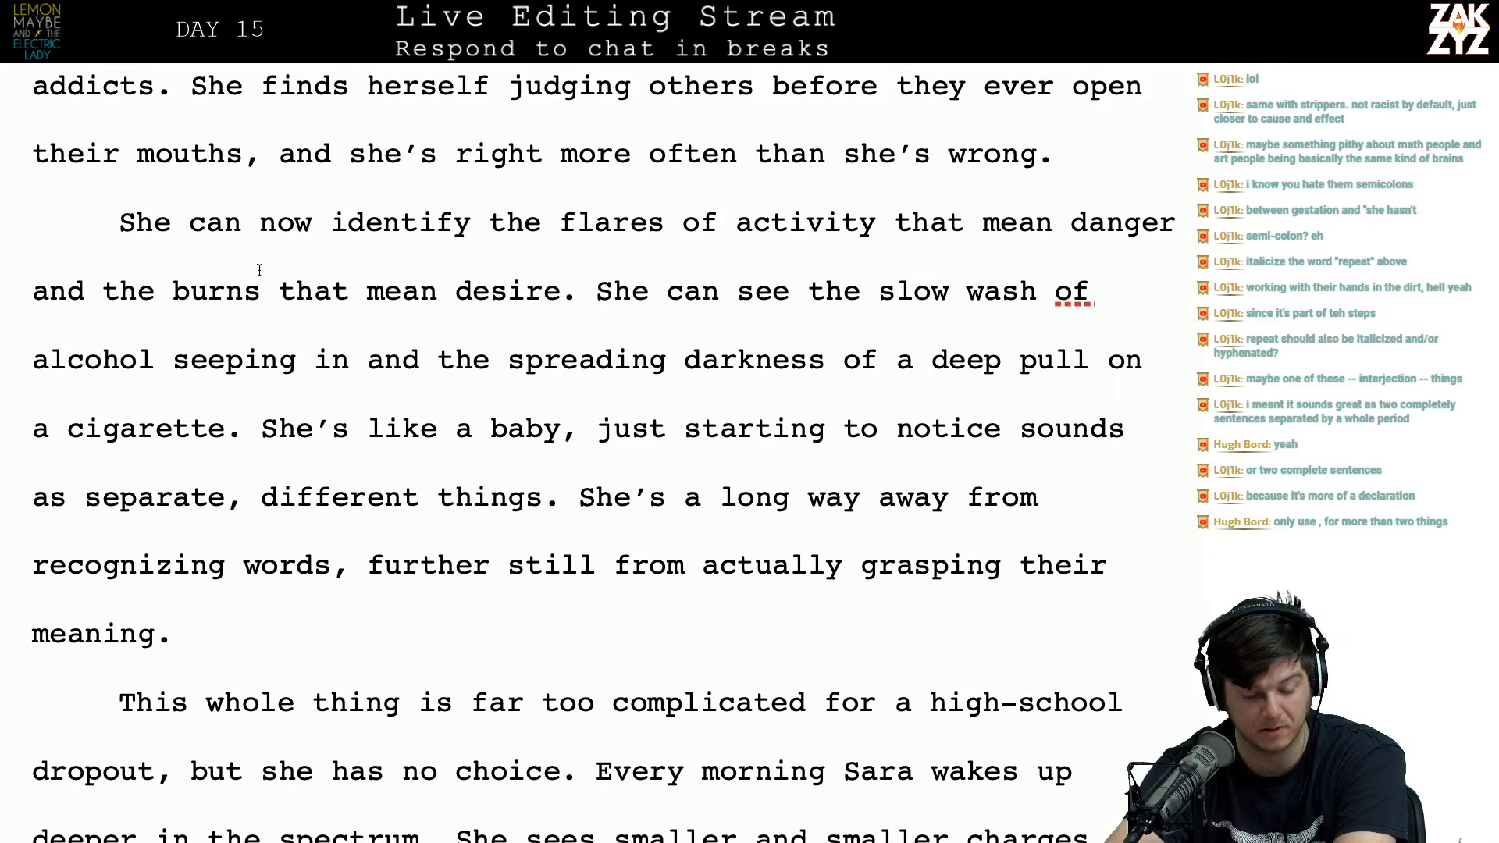
pyautogui.press('Up')
pyautogui.press('Left')
pyautogui.press('Left')
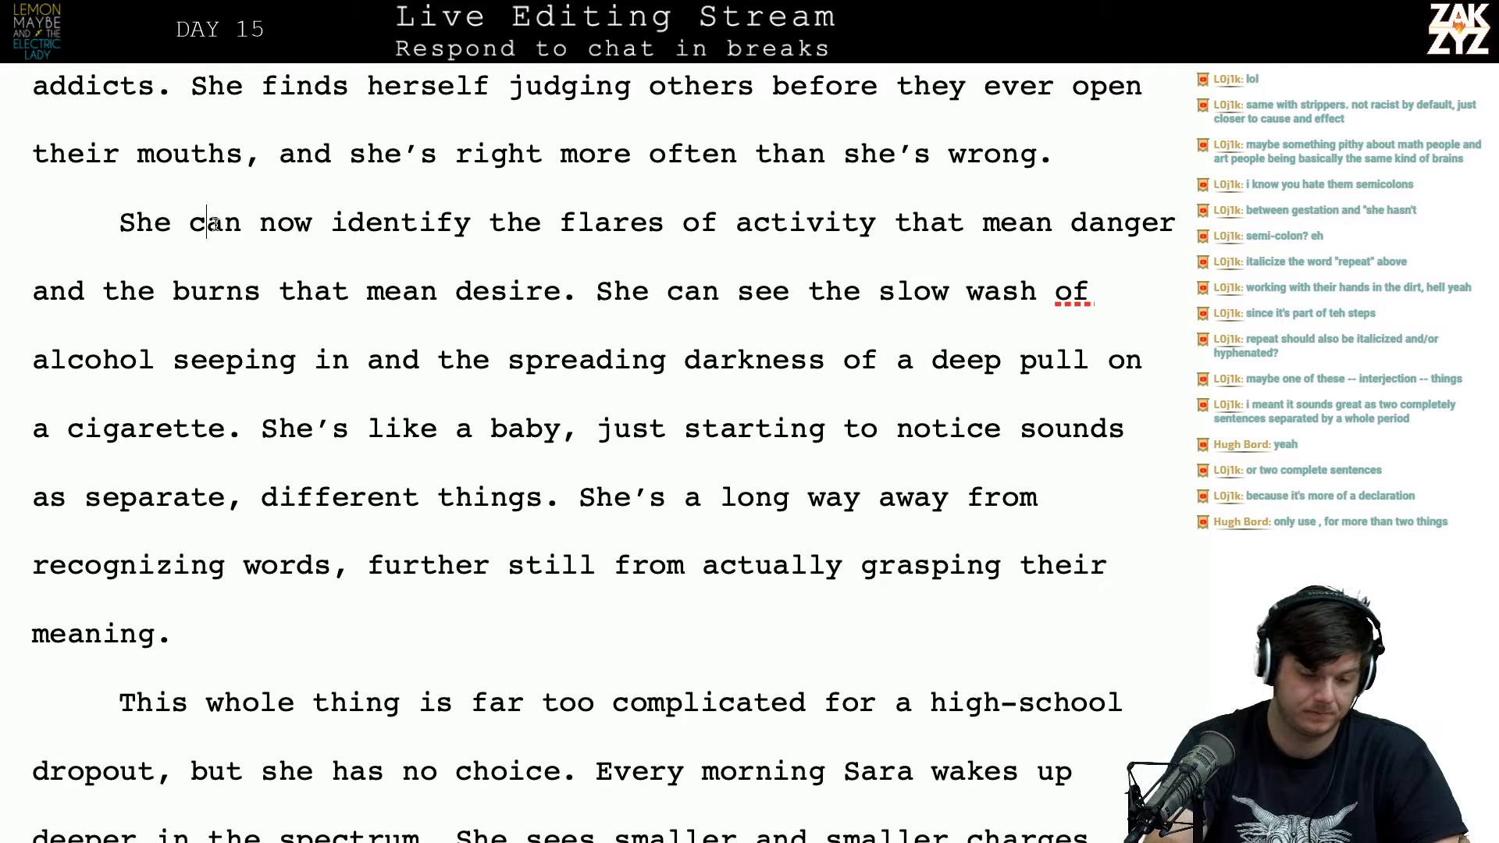
pyautogui.press('BackSpace')
pyautogui.press('BackSpace')
pyautogui.press('BackSpace')
pyautogui.write('Sara')
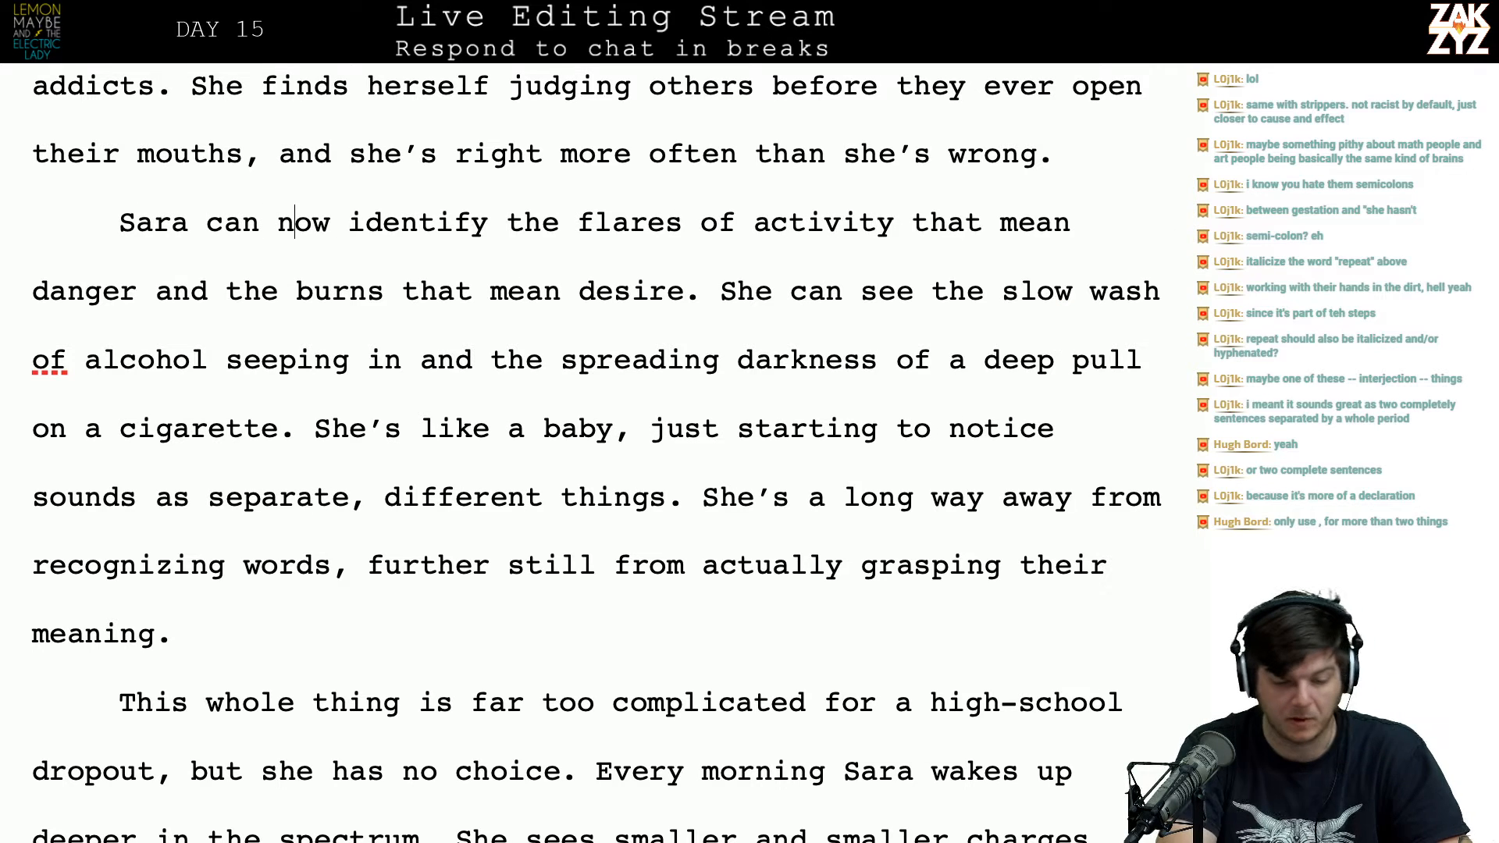
pyautogui.press('BackSpace')
pyautogui.press('BackSpace')
pyautogui.press('BackSpace')
pyautogui.press('BackSpace')
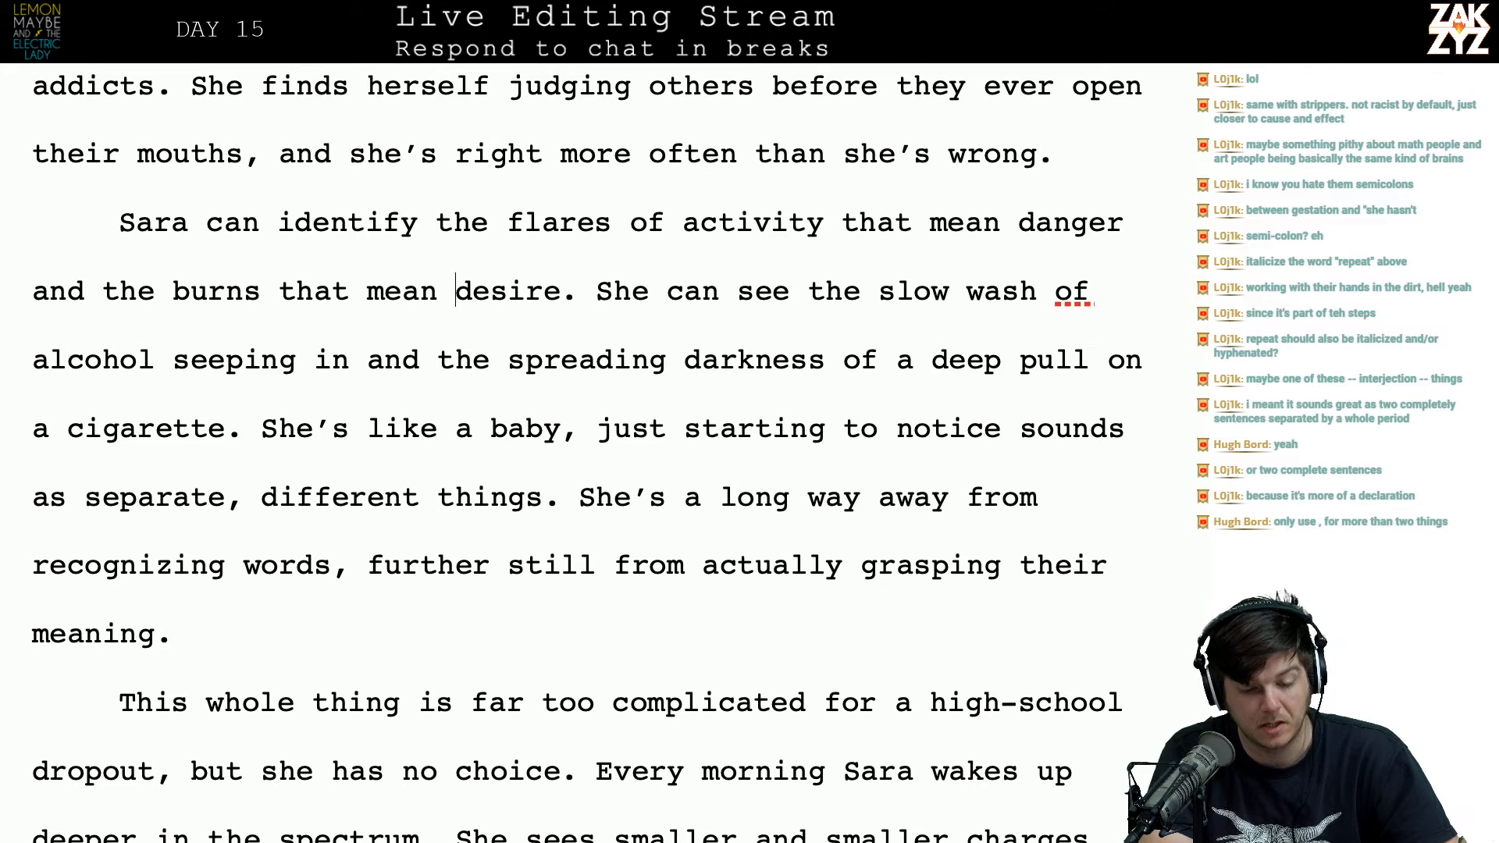
# Step: Delete the sentence "She's like a baby, just starting to notice sounds as separate, different things."
pyautogui.press('Right')
pyautogui.press('Right')
pyautogui.press('Right')
pyautogui.press('Right')
pyautogui.press('Right')
pyautogui.press('Right')
pyautogui.press('Right')
pyautogui.press('Right')
pyautogui.press('Right')
pyautogui.press('Right')
pyautogui.press('Right')
pyautogui.press('Right')
pyautogui.press('Right')
pyautogui.press('Right')
pyautogui.press('Right')
pyautogui.press('Right')
pyautogui.press('Right')
pyautogui.press('Right')
pyautogui.press('Right')
pyautogui.press('Right')
pyautogui.press('Right')
pyautogui.press('Right')
pyautogui.press('Right')
pyautogui.press('Right')
pyautogui.press('Right')
pyautogui.press('Right')
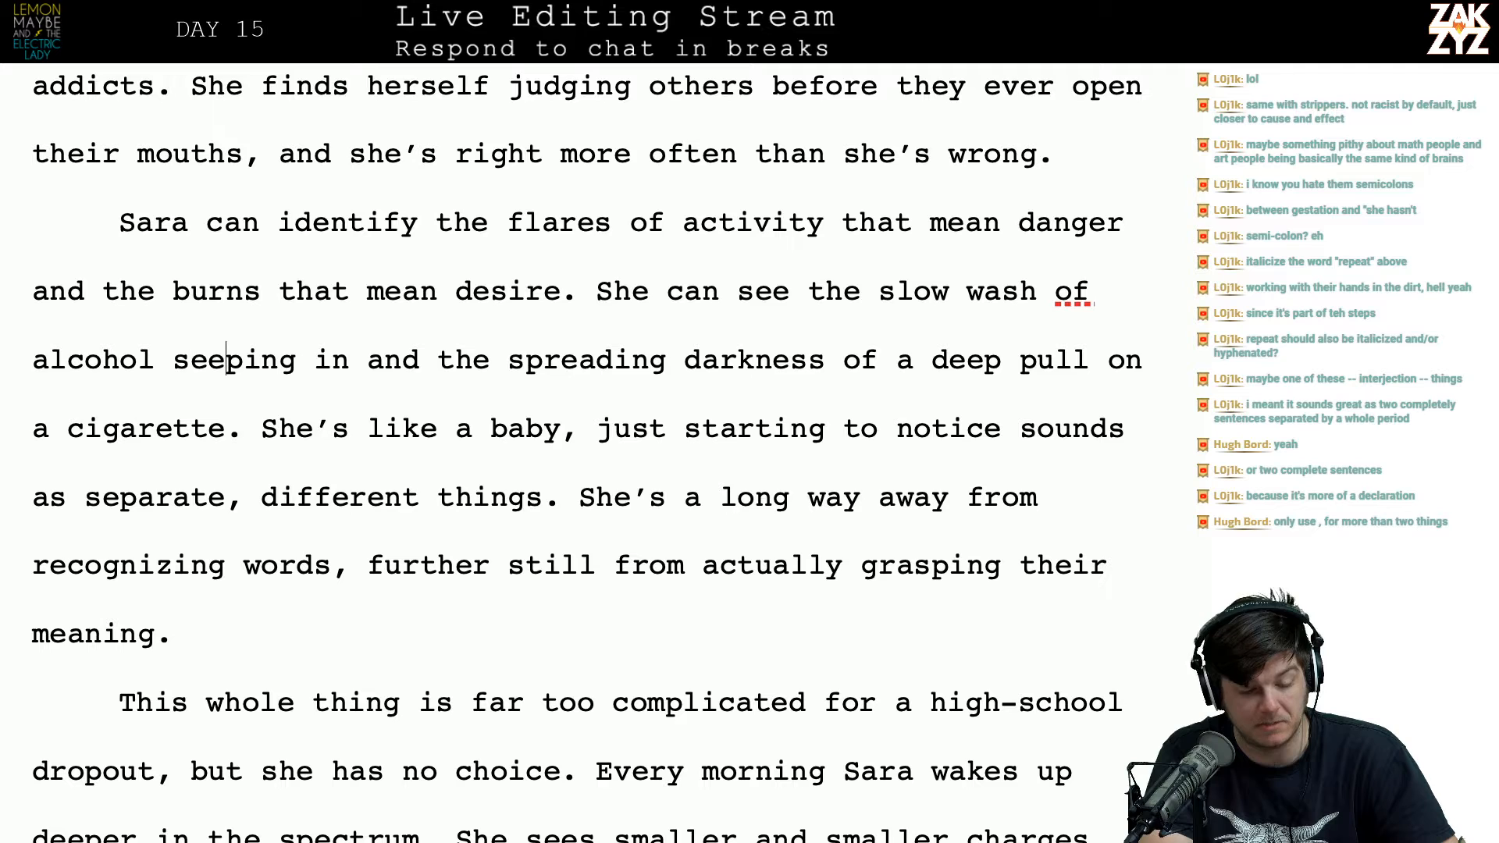
pyautogui.press('Down')
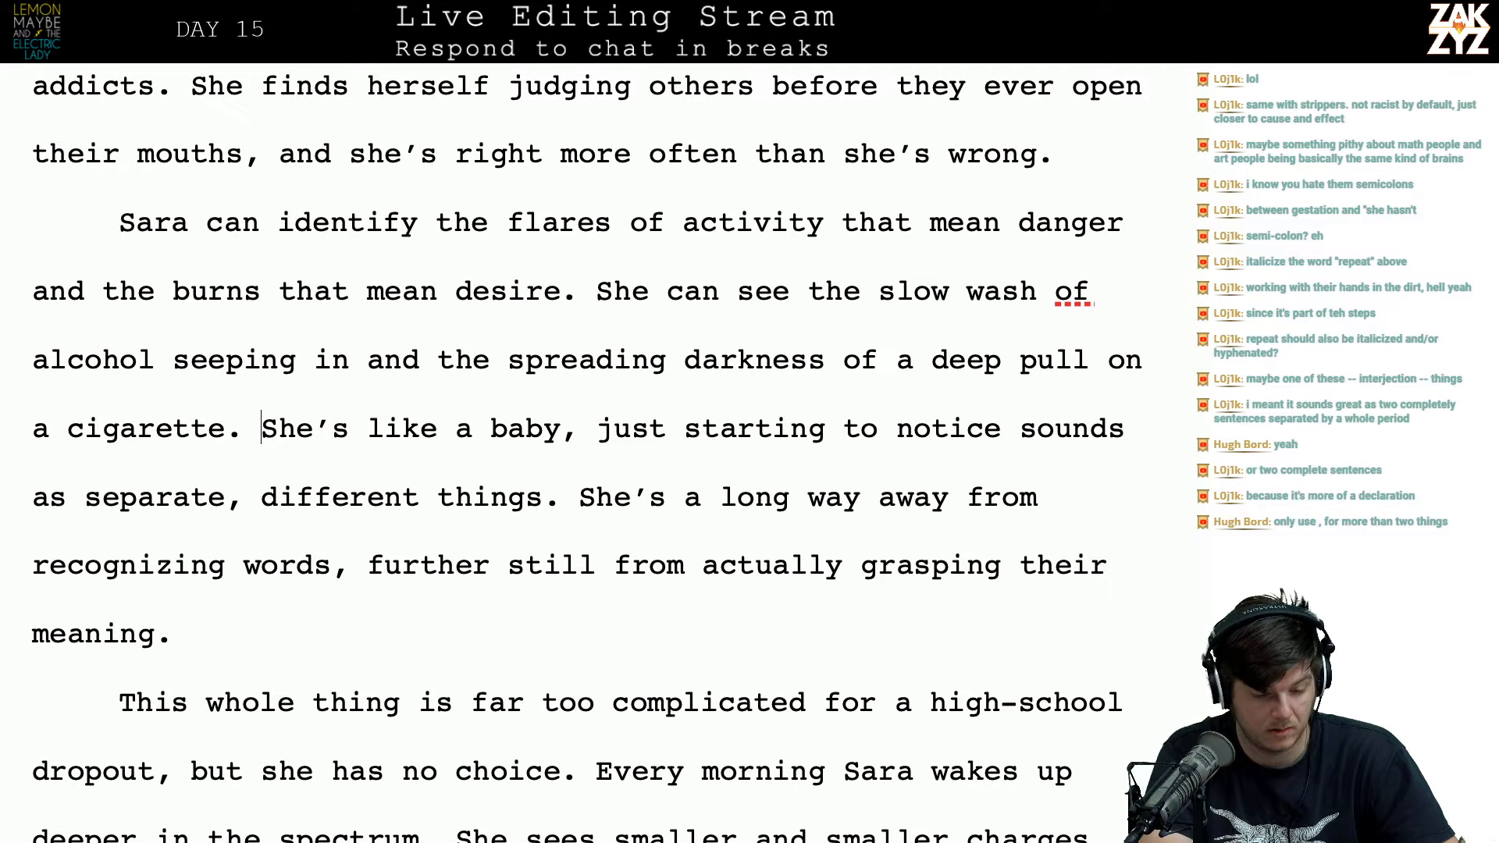
pyautogui.hotkey('shift', 'Down')
pyautogui.hotkey('shift', 'Right')
pyautogui.hotkey('shift', 'Right')
pyautogui.hotkey('shift', 'Right')
pyautogui.hotkey('shift', 'Right')
pyautogui.hotkey('shift', 'Right')
pyautogui.hotkey('shift', 'Right')
pyautogui.hotkey('shift', 'Right')
pyautogui.hotkey('shift', 'Right')
pyautogui.hotkey('shift', 'Right')
pyautogui.hotkey('shift', 'Right')
pyautogui.hotkey('shift', 'Right')
pyautogui.hotkey('shift', 'Right')
pyautogui.hotkey('shift', 'Right')
pyautogui.hotkey('shift', 'Right')
pyautogui.hotkey('shift', 'Right')
pyautogui.hotkey('shift', 'Right')
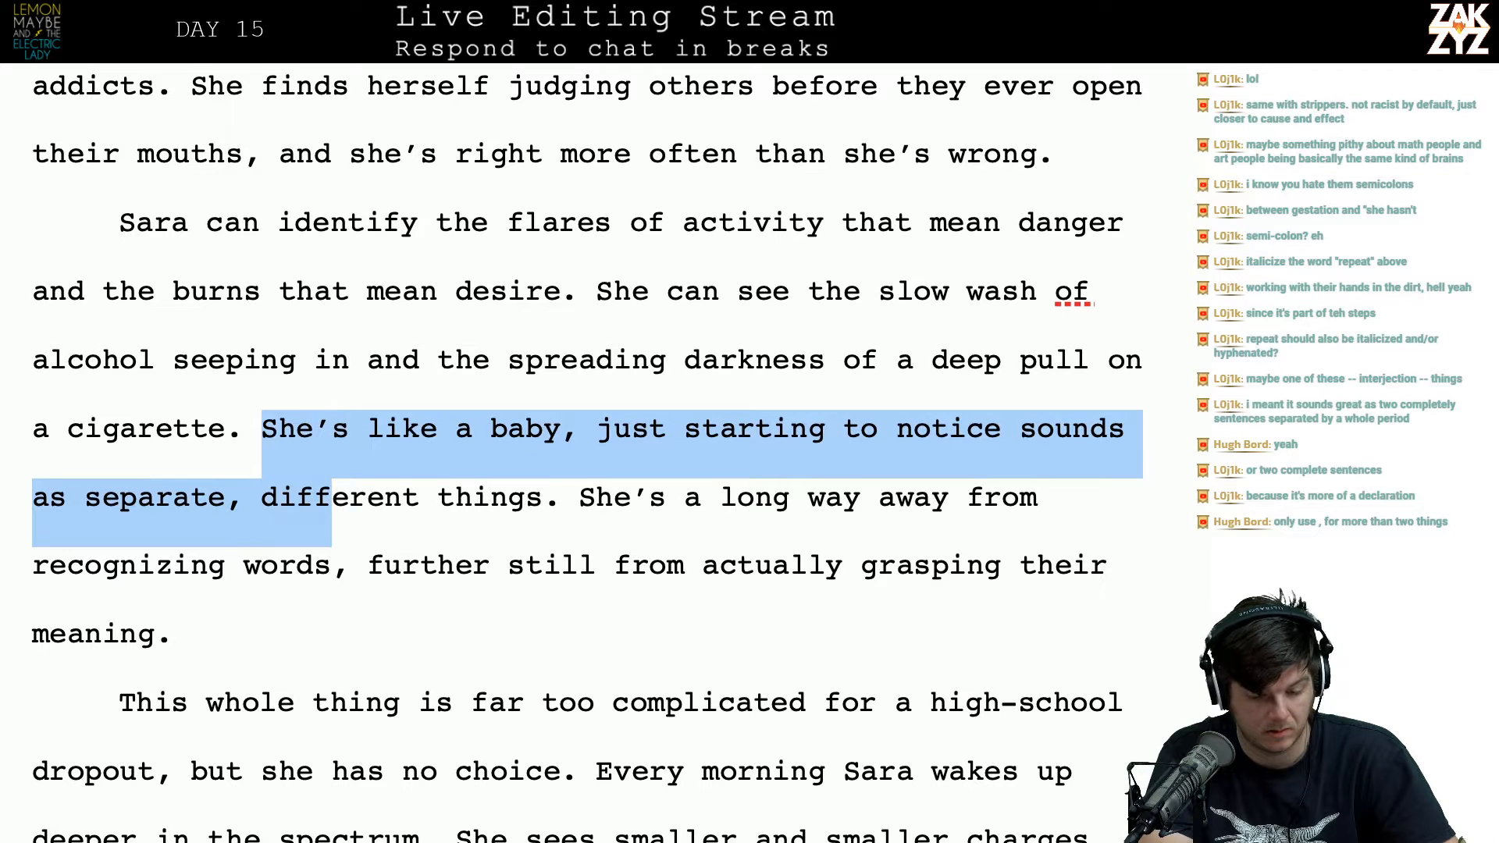
pyautogui.hotkey('shift', 'Right')
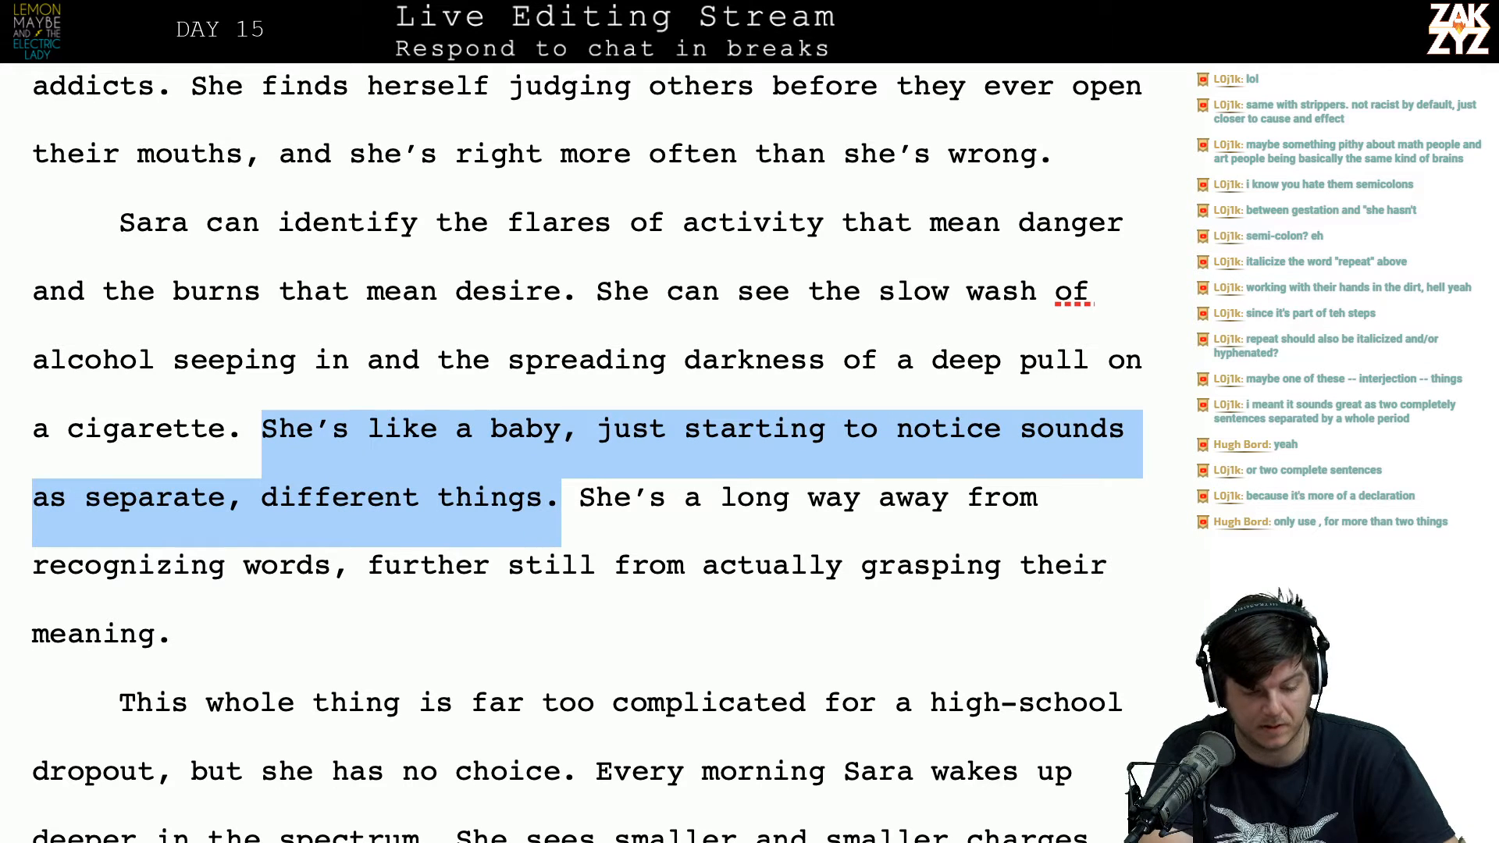
pyautogui.press('BackSpace')
# Step: Try adding "anything as complicated as words or numbers" after "recognizing" in the paragraph's closing sentence
pyautogui.scroll(-2, 586, 453)
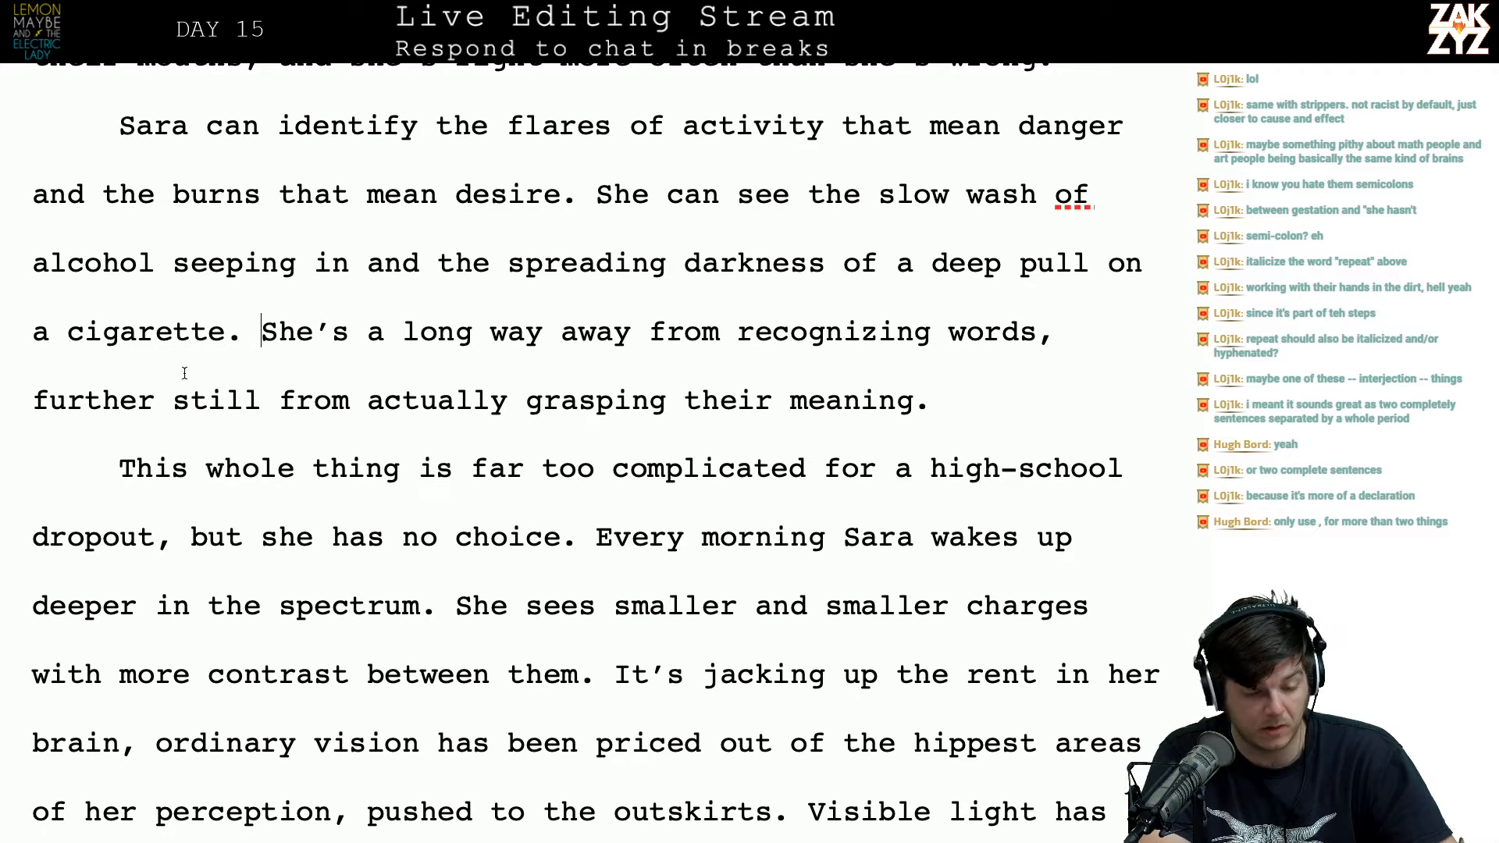
pyautogui.click(156, 401)
pyautogui.press('Left')
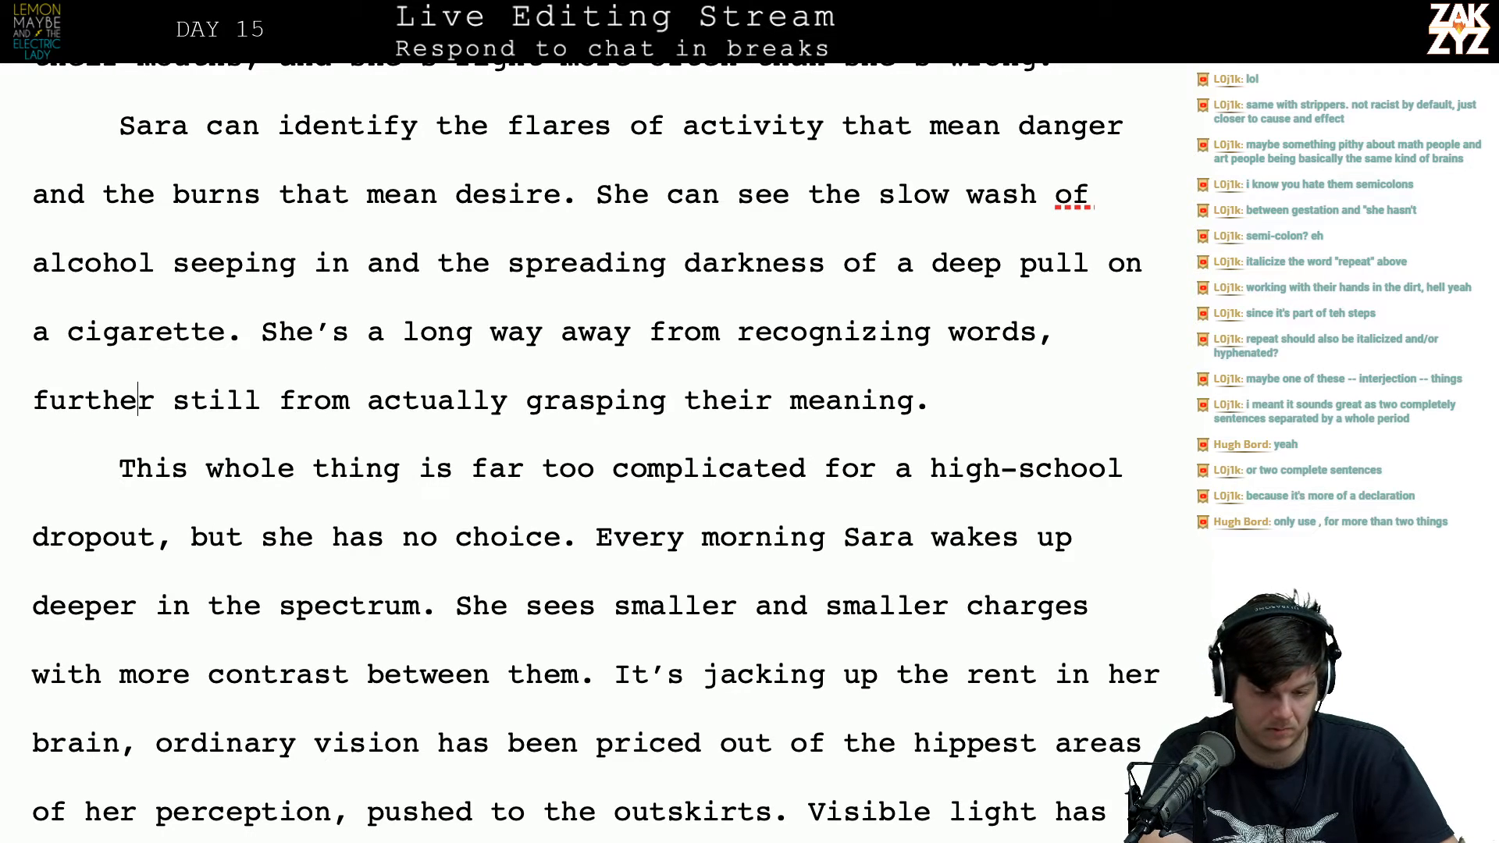
pyautogui.click(1040, 333)
pyautogui.press('Right')
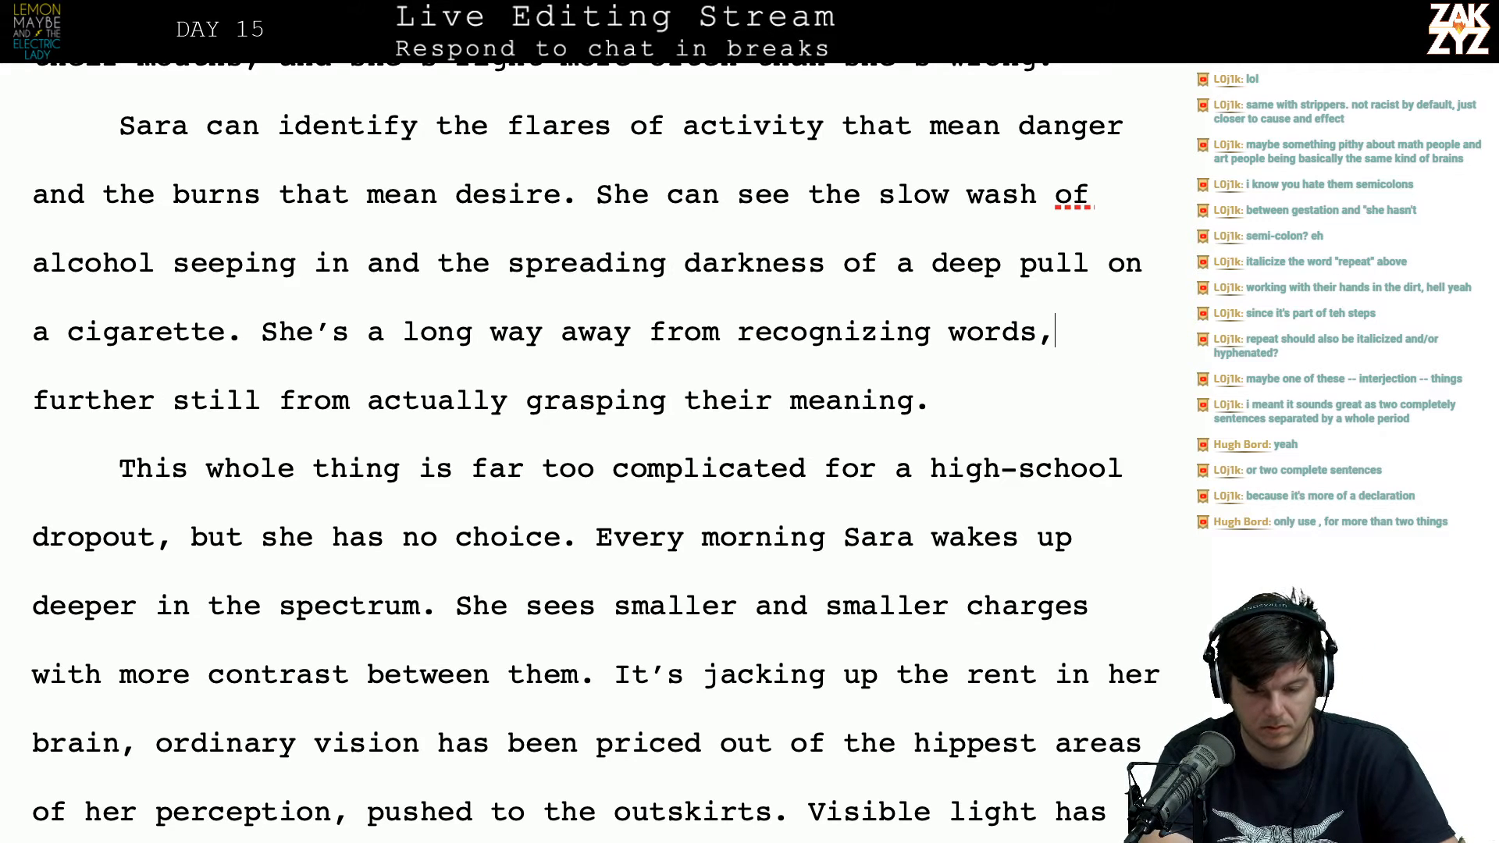
pyautogui.press('Left')
pyautogui.press('Left')
pyautogui.press('Left')
pyautogui.press('Left')
pyautogui.press('Left')
pyautogui.press('Left')
pyautogui.press('Left')
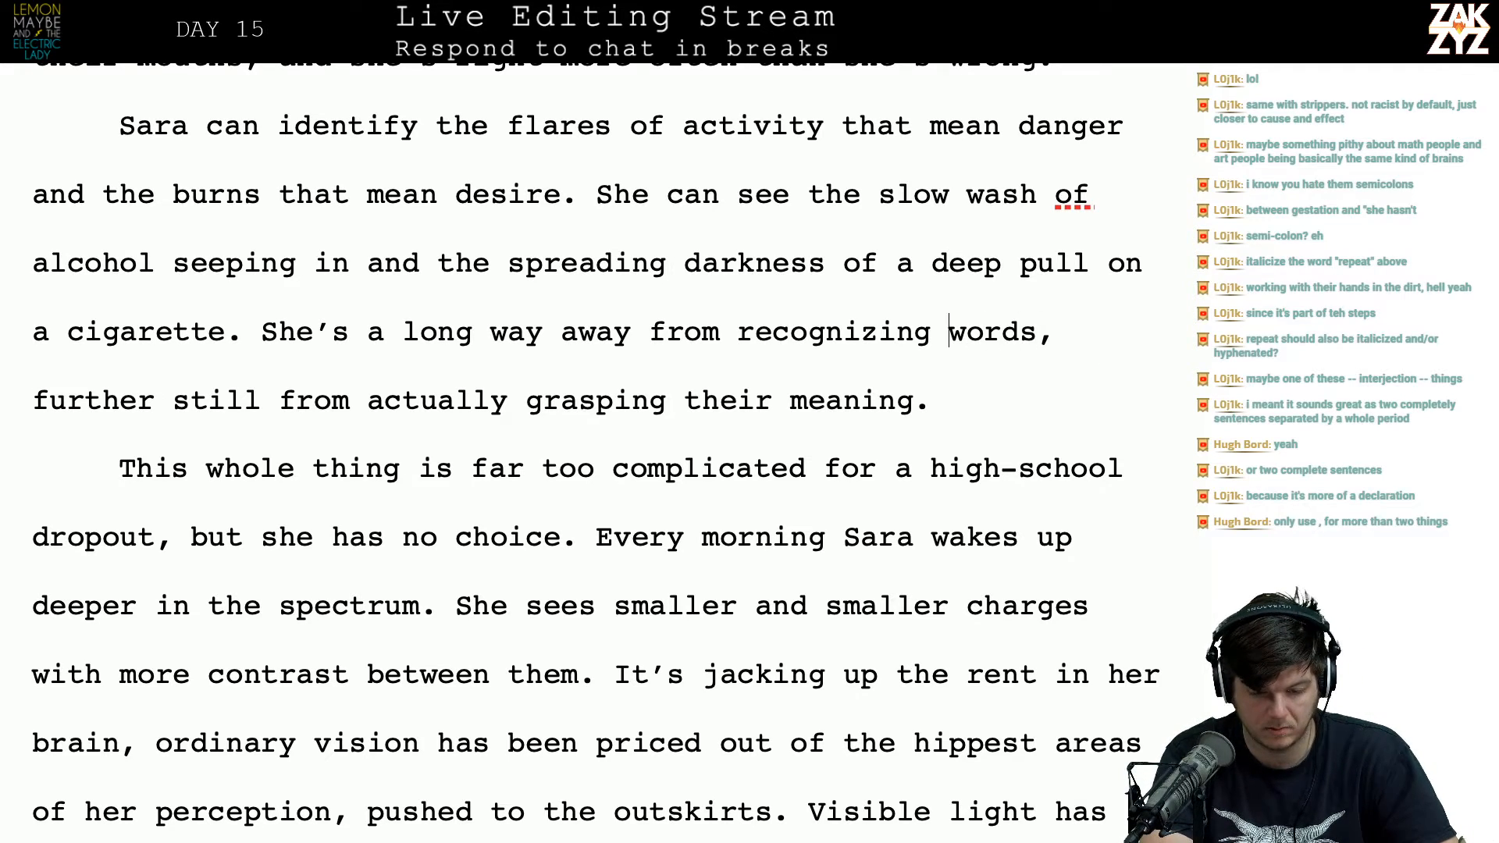
pyautogui.press('Right')
pyautogui.press('Right')
pyautogui.press('Right')
pyautogui.press('Right')
pyautogui.press('Right')
pyautogui.press('Right')
pyautogui.press('Left')
pyautogui.press('Left')
pyautogui.press('Left')
pyautogui.press('Left')
pyautogui.press('Left')
pyautogui.press('Left')
pyautogui.press('Right')
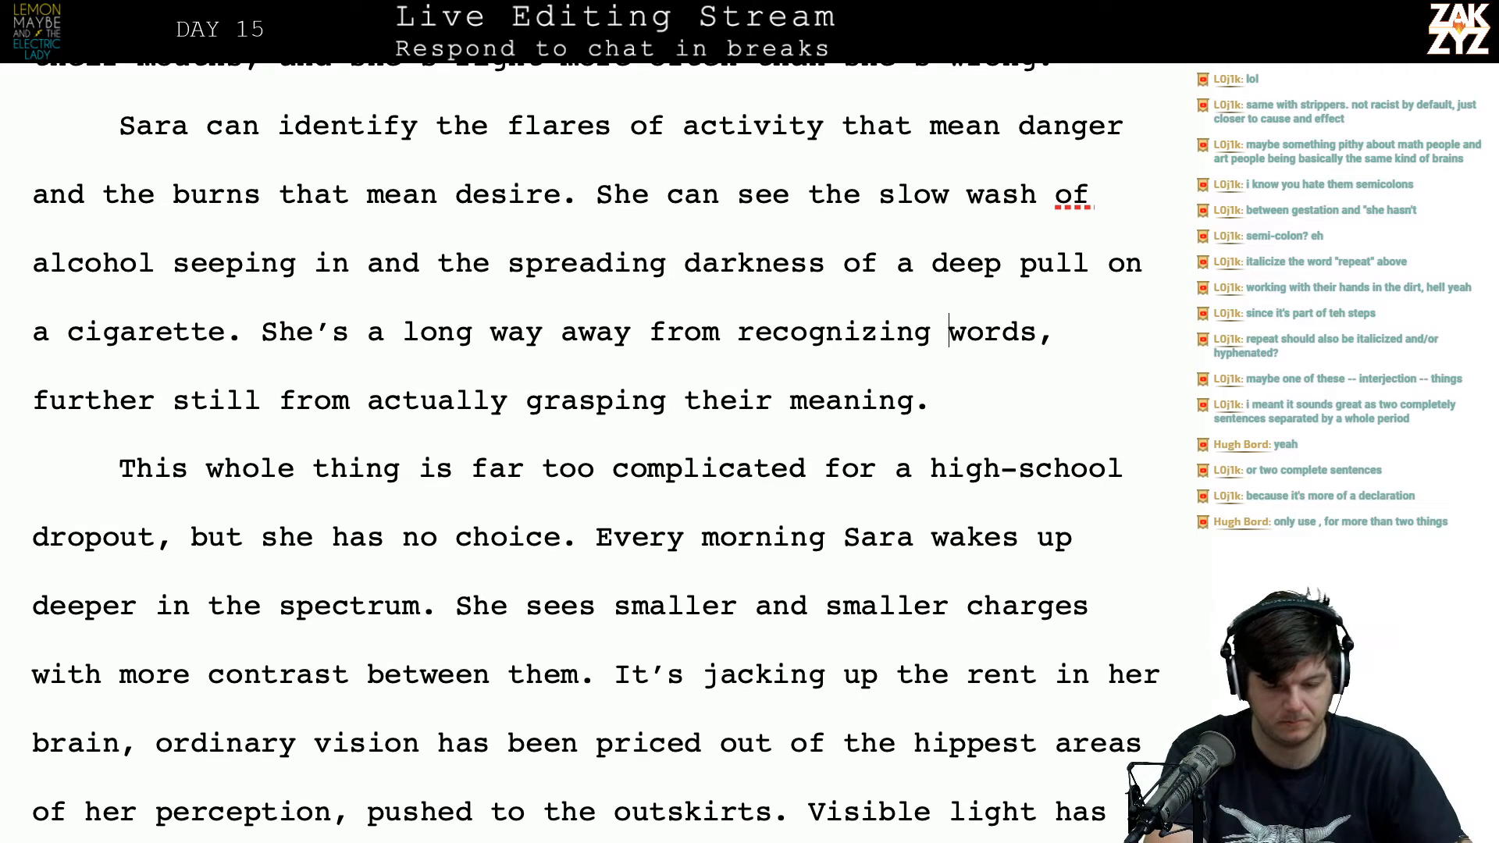
pyautogui.write('anything as c')
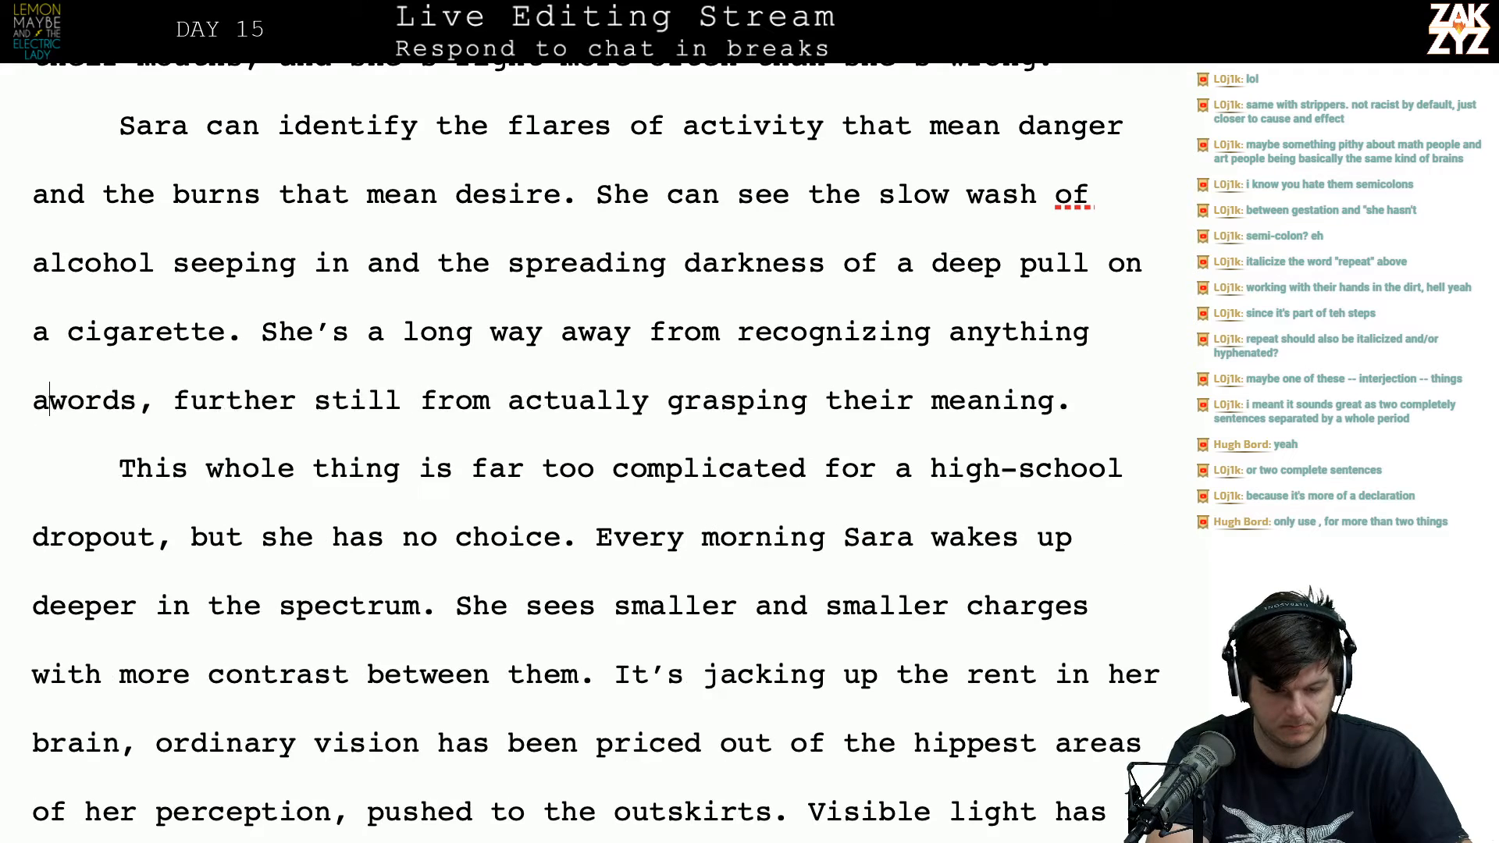
pyautogui.write('omplicated as ')
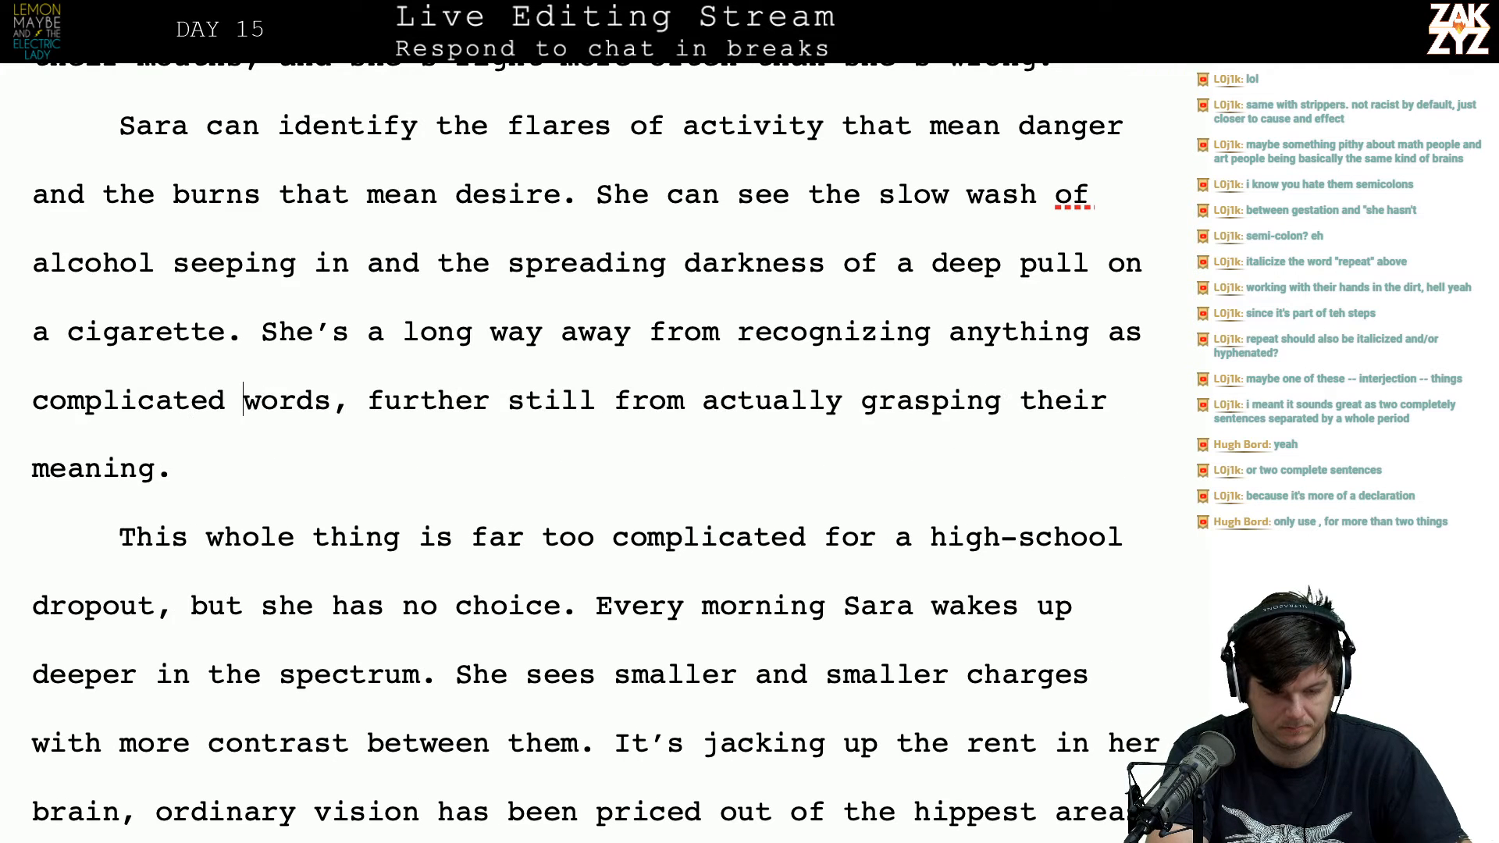
pyautogui.write('words ')
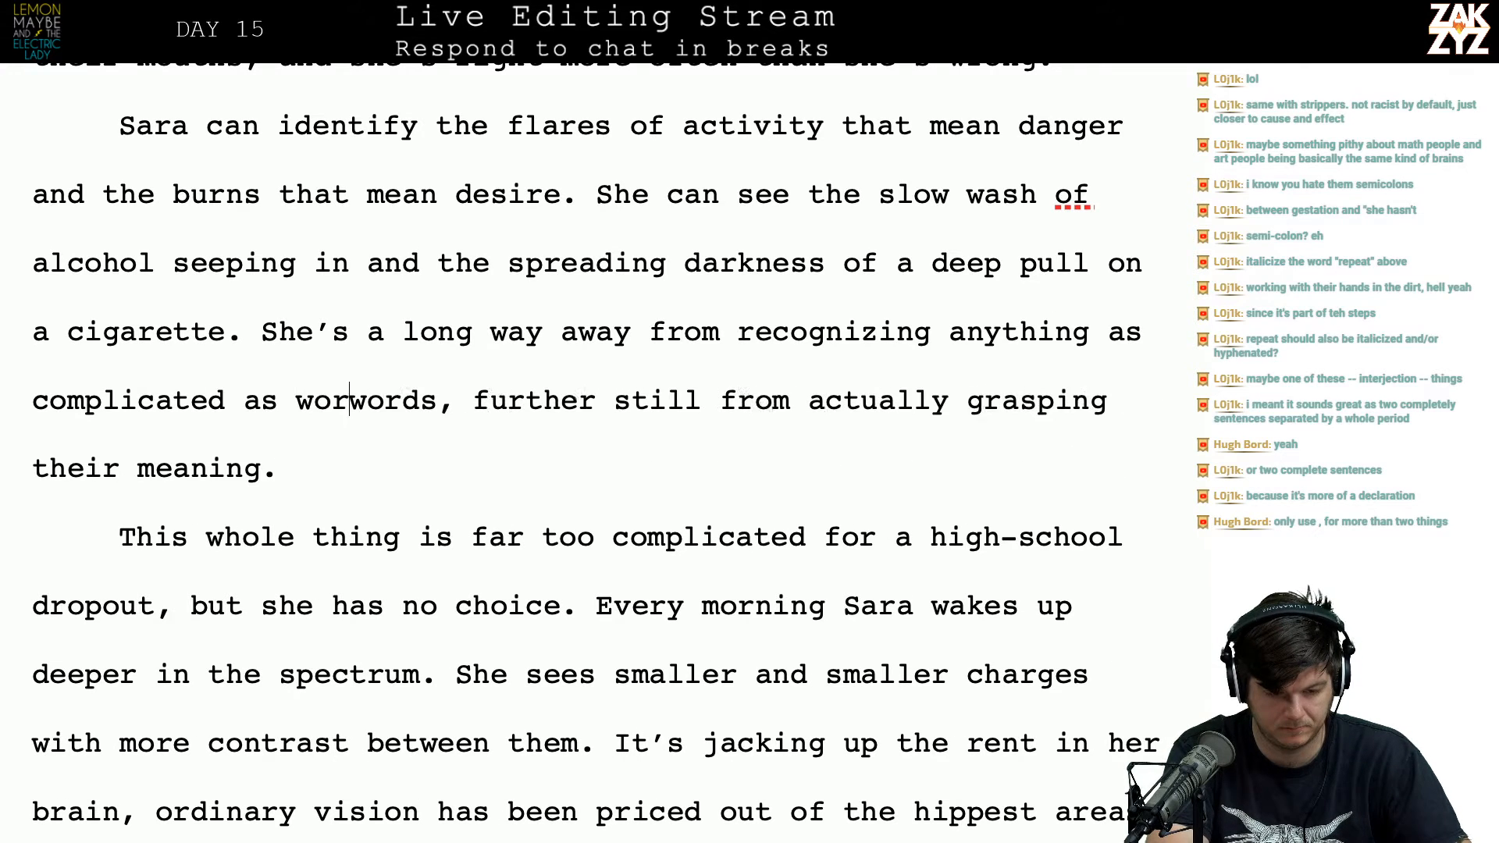
pyautogui.write('or ')
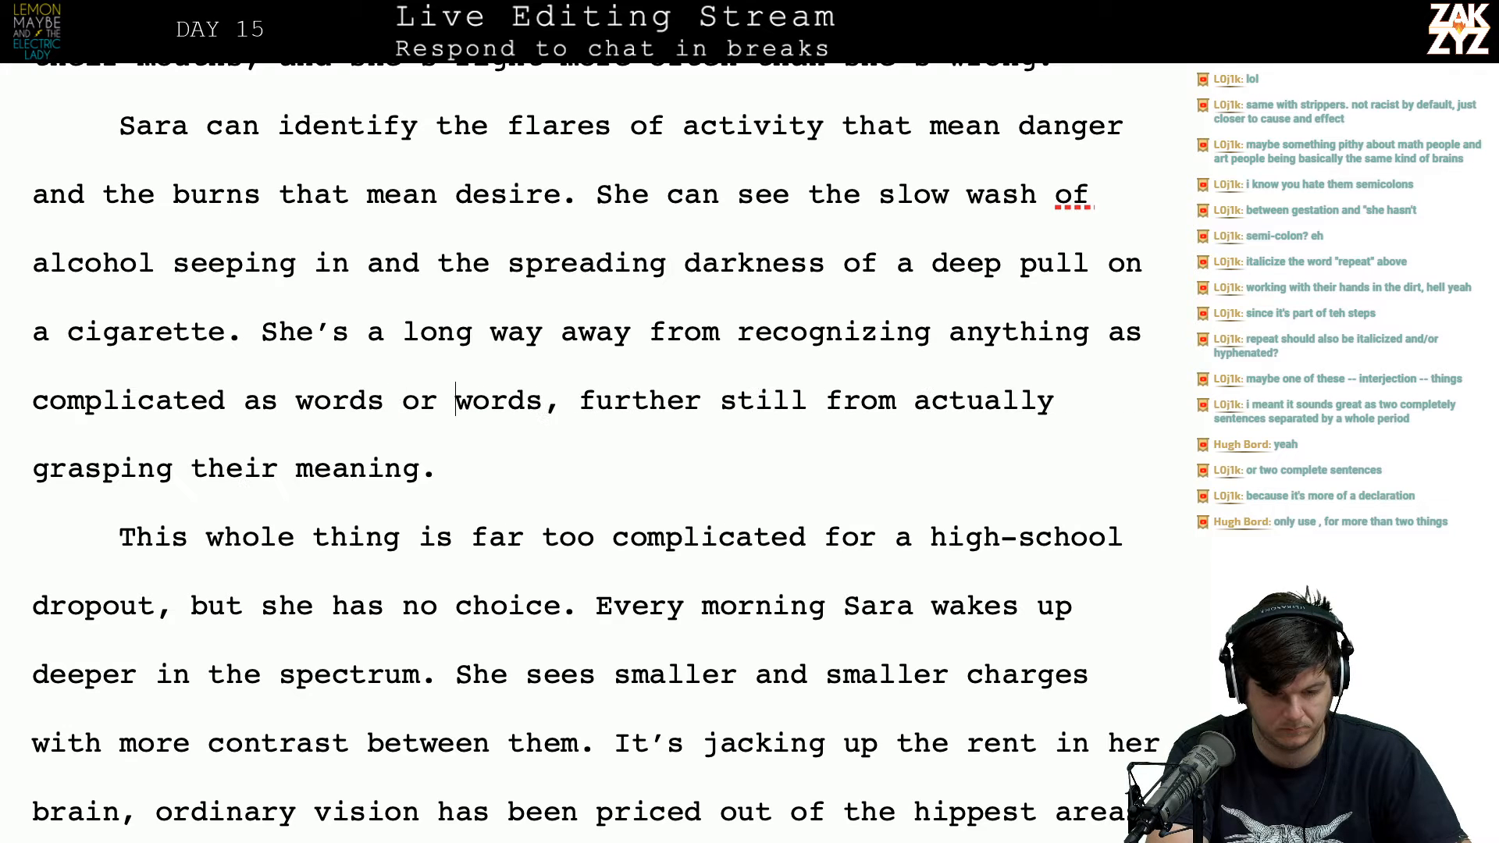
pyautogui.write('numbers,')
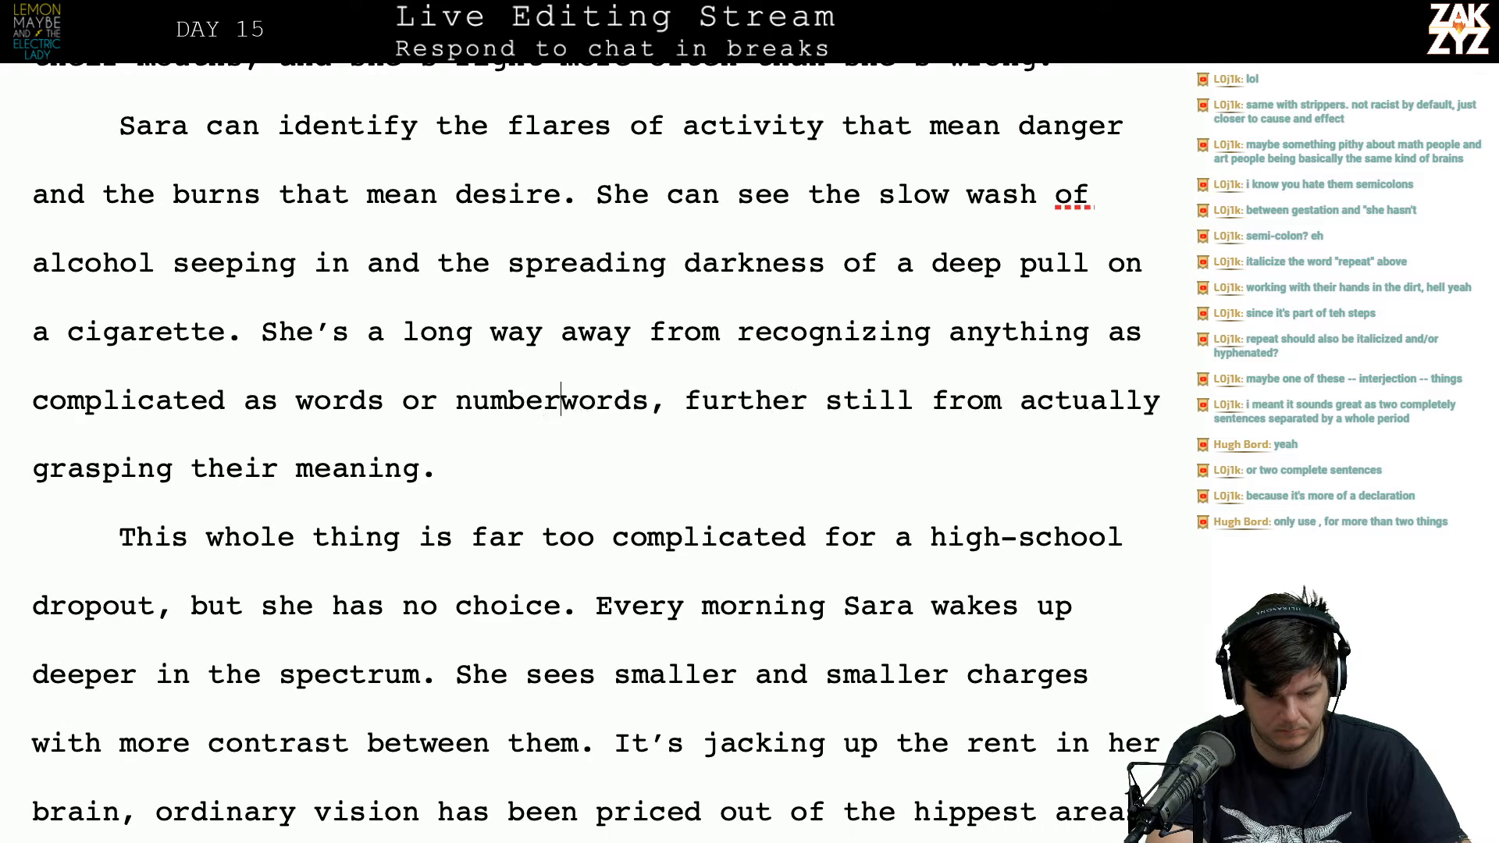
pyautogui.press('BackSpace')
pyautogui.press('BackSpace')
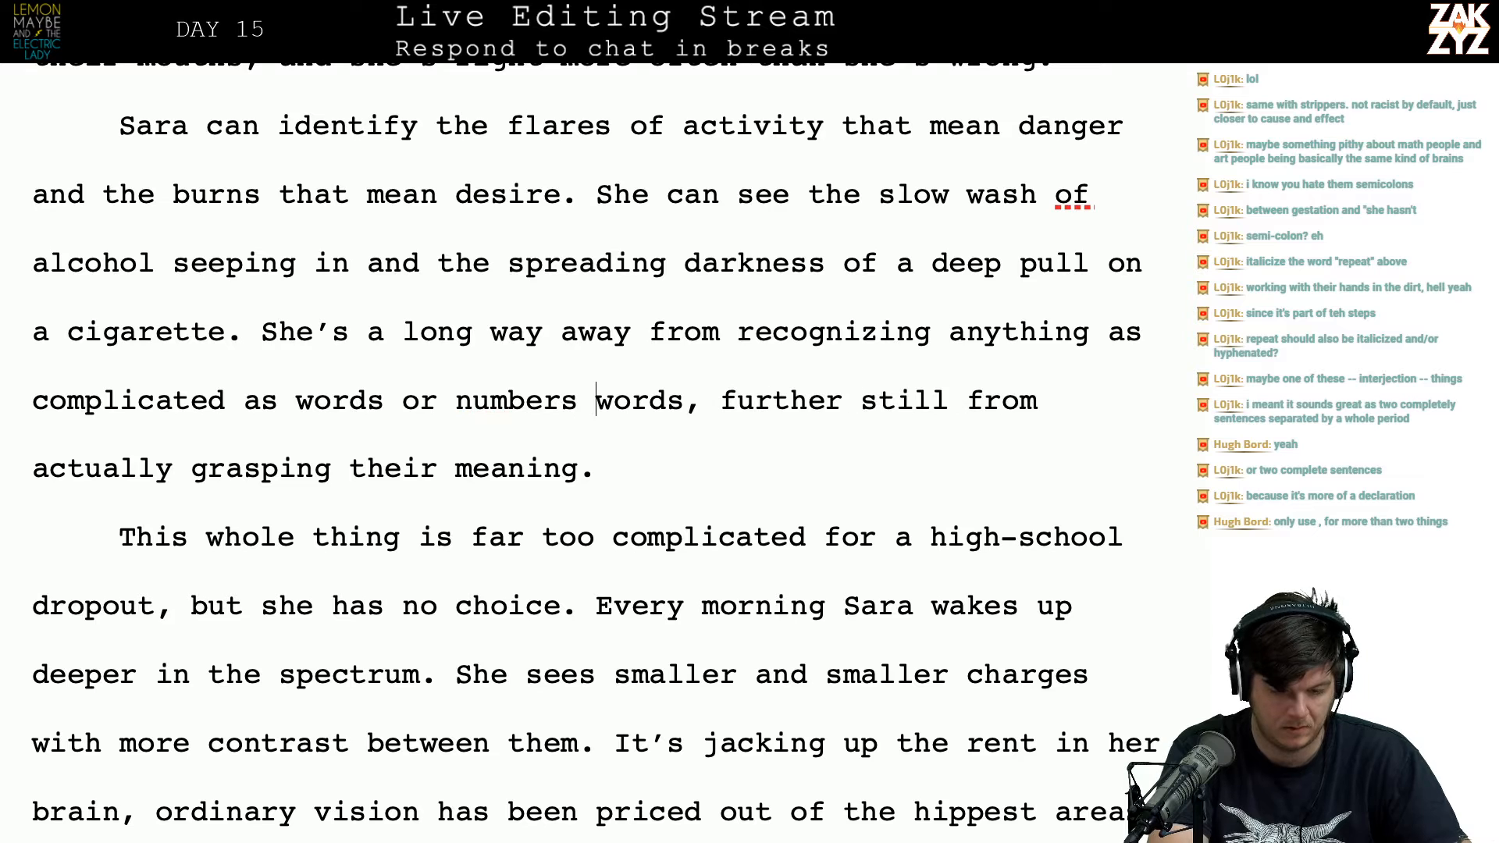
pyautogui.press('BackSpace')
pyautogui.write('.')
# Step: Rework the closing sentence to end "as complicated as words, but she's getting a better idea about feelings." and delete the leftover old ending
pyautogui.press('BackSpace')
pyautogui.press('BackSpace')
pyautogui.press('BackSpace')
pyautogui.press('BackSpace')
pyautogui.press('BackSpace')
pyautogui.press('BackSpace')
pyautogui.press('BackSpace')
pyautogui.press('BackSpace')
pyautogui.press('BackSpace')
pyautogui.press('BackSpace')
pyautogui.press('BackSpace')
pyautogui.press('BackSpace')
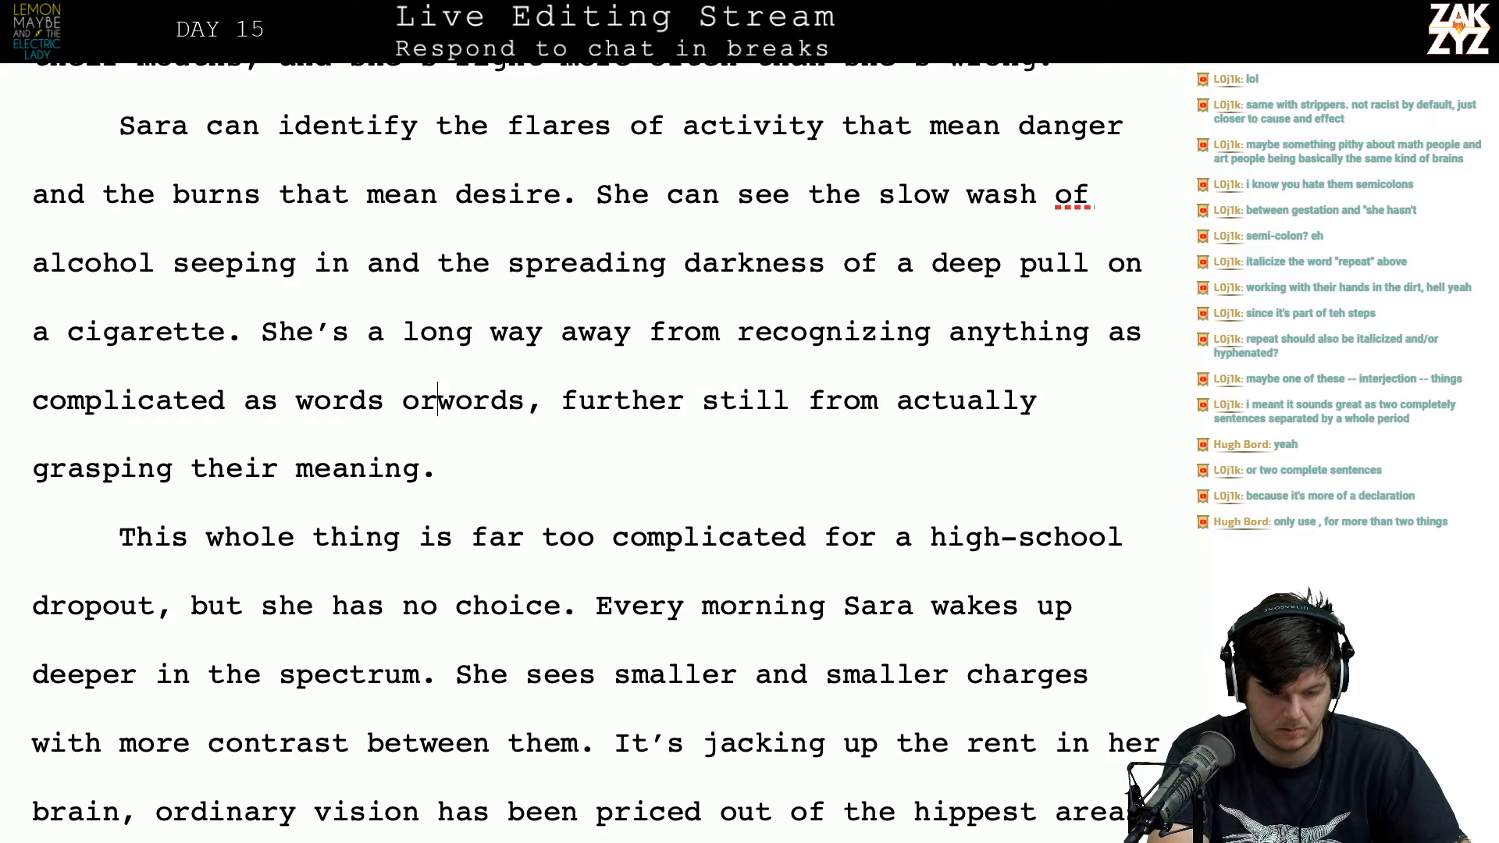
pyautogui.press('BackSpace')
pyautogui.write(", but she's get")
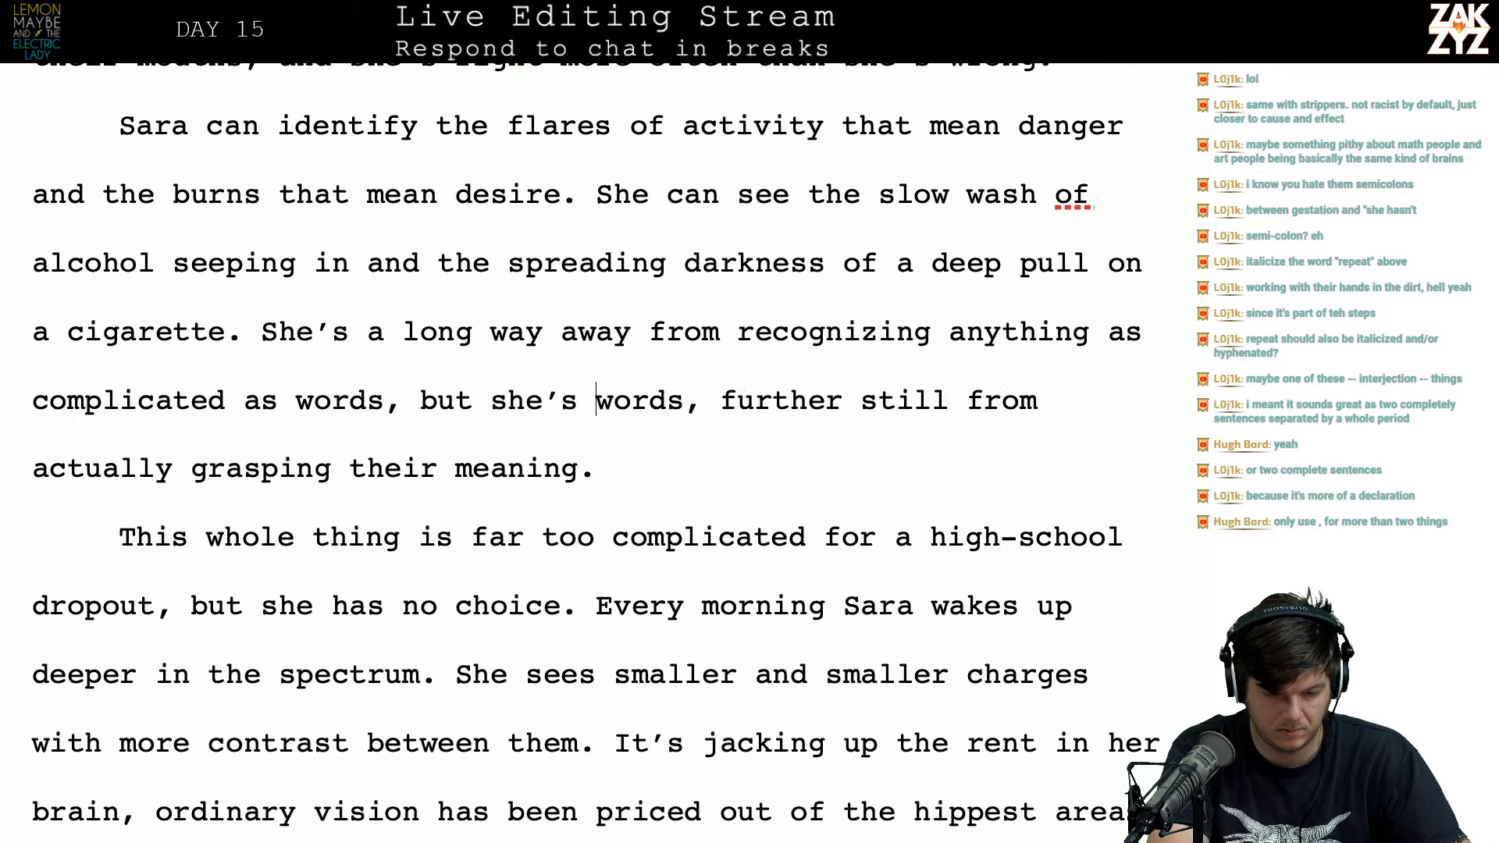
pyautogui.write('ting a better ')
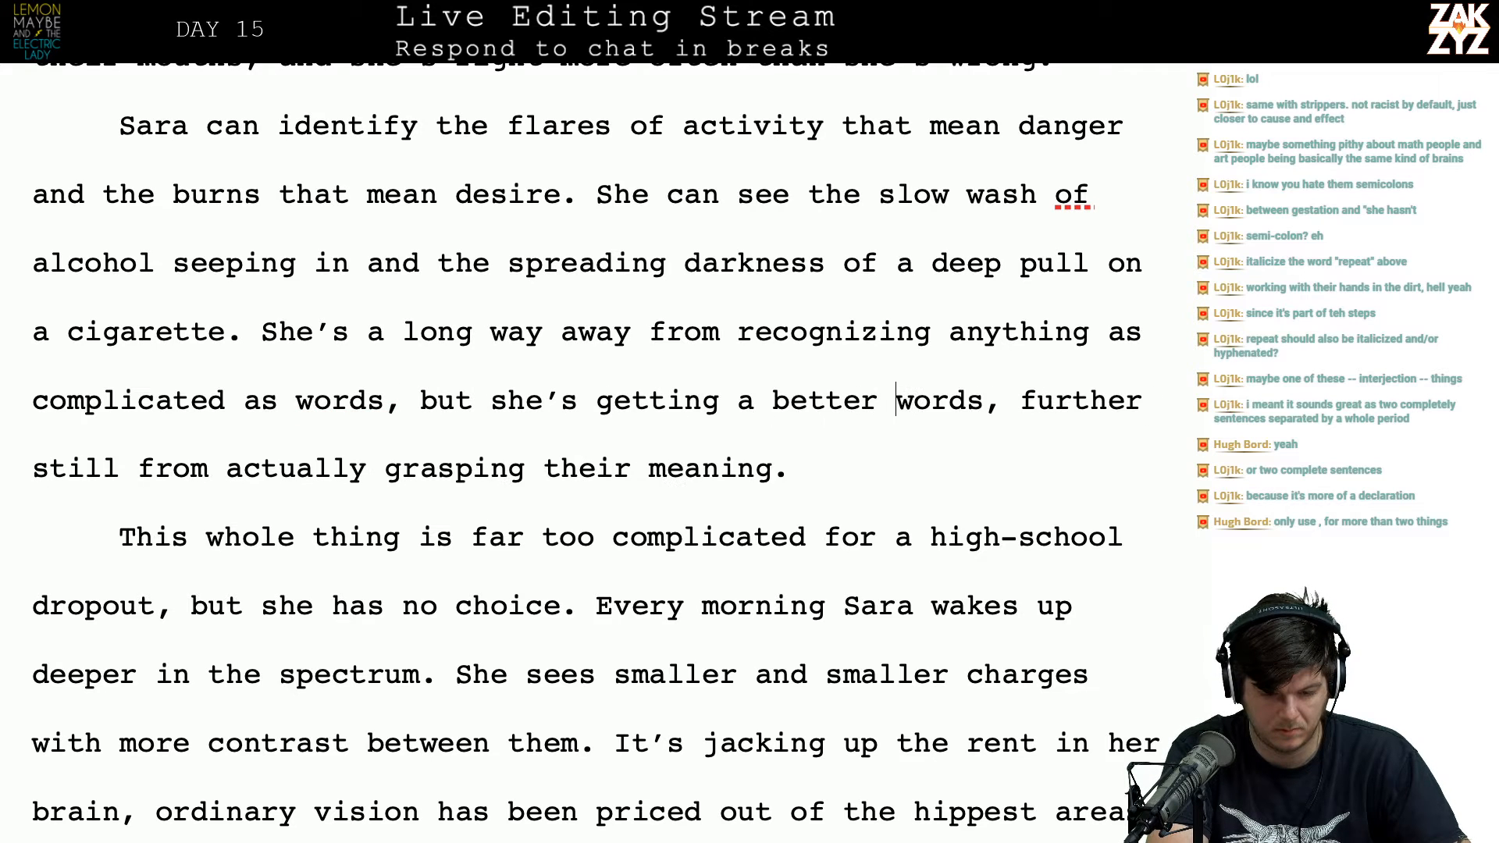
pyautogui.write('idea about ')
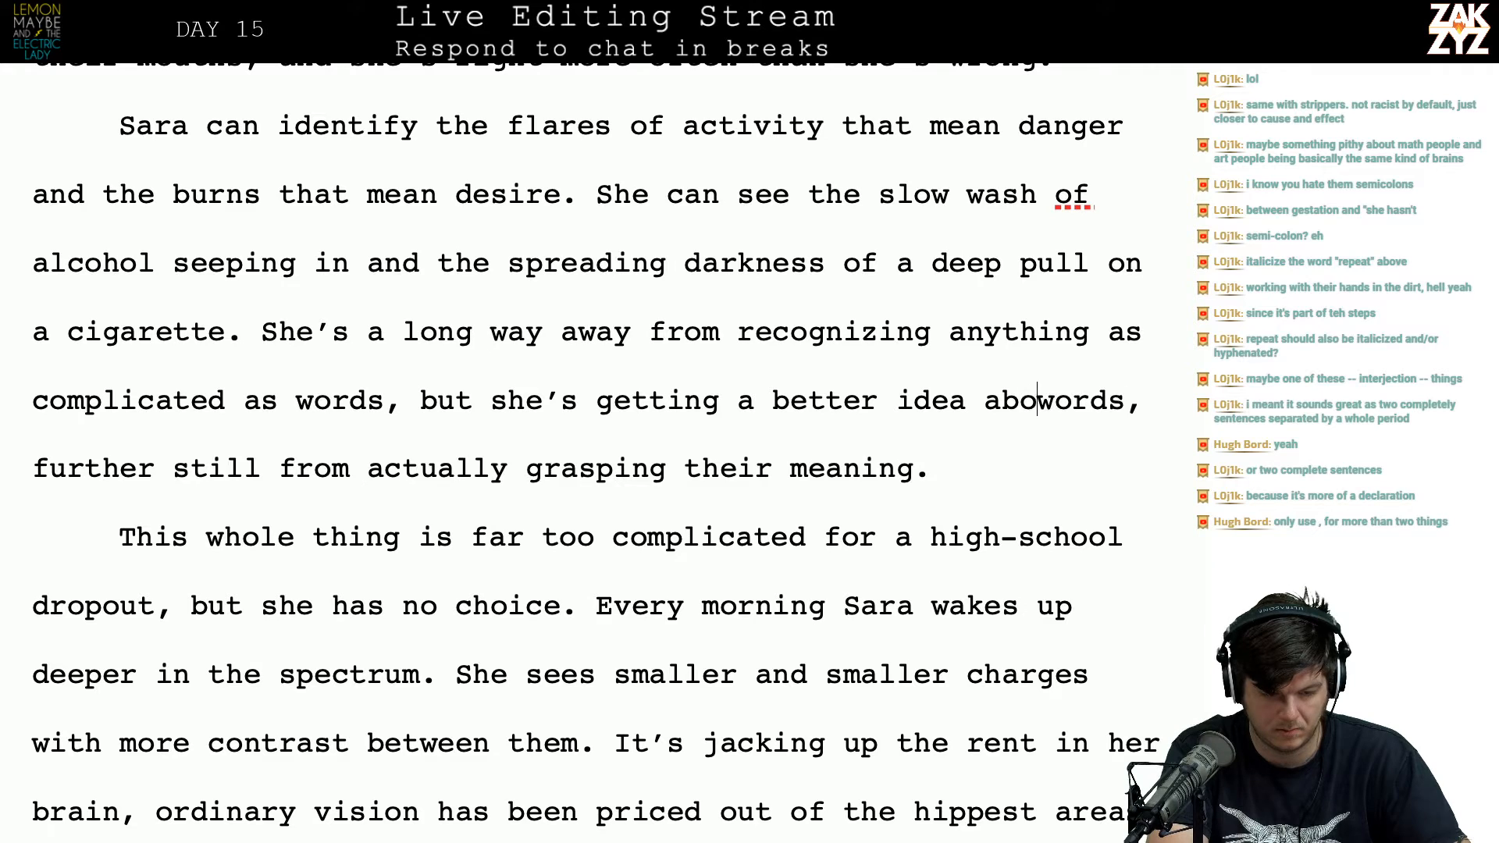
pyautogui.write('feelings.')
pyautogui.hotkey('ctrl', 'shift', 'Down')
pyautogui.press('BackSpace')
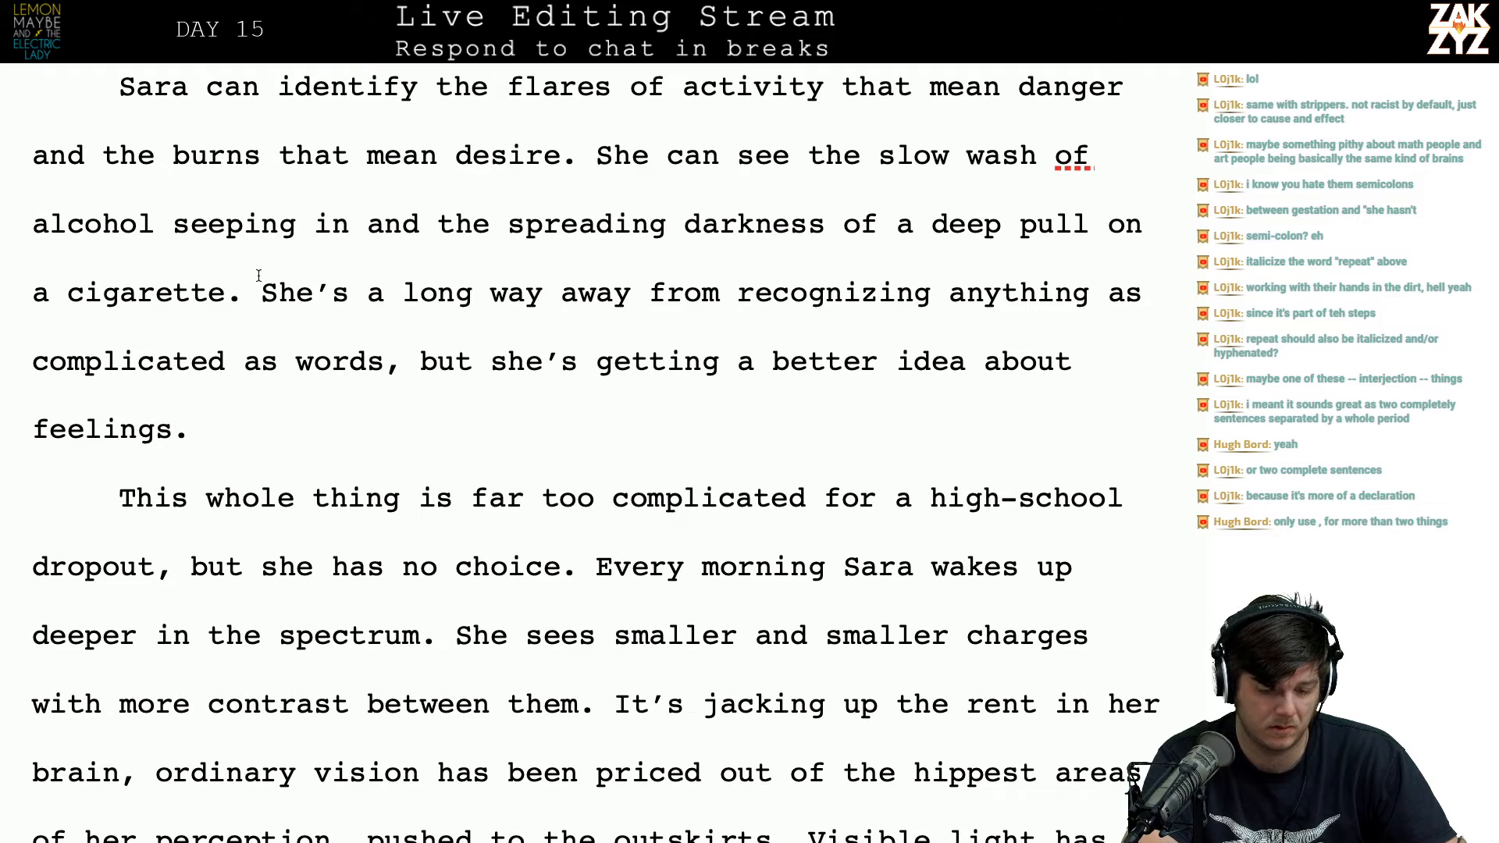
# Step: Replace the sentence after "a cigarette." with "She's a long way off from actually understanding what people are thinking, but"
pyautogui.moveTo(245, 294); pyautogui.dragTo(208, 429)
pyautogui.press('BackSpace')
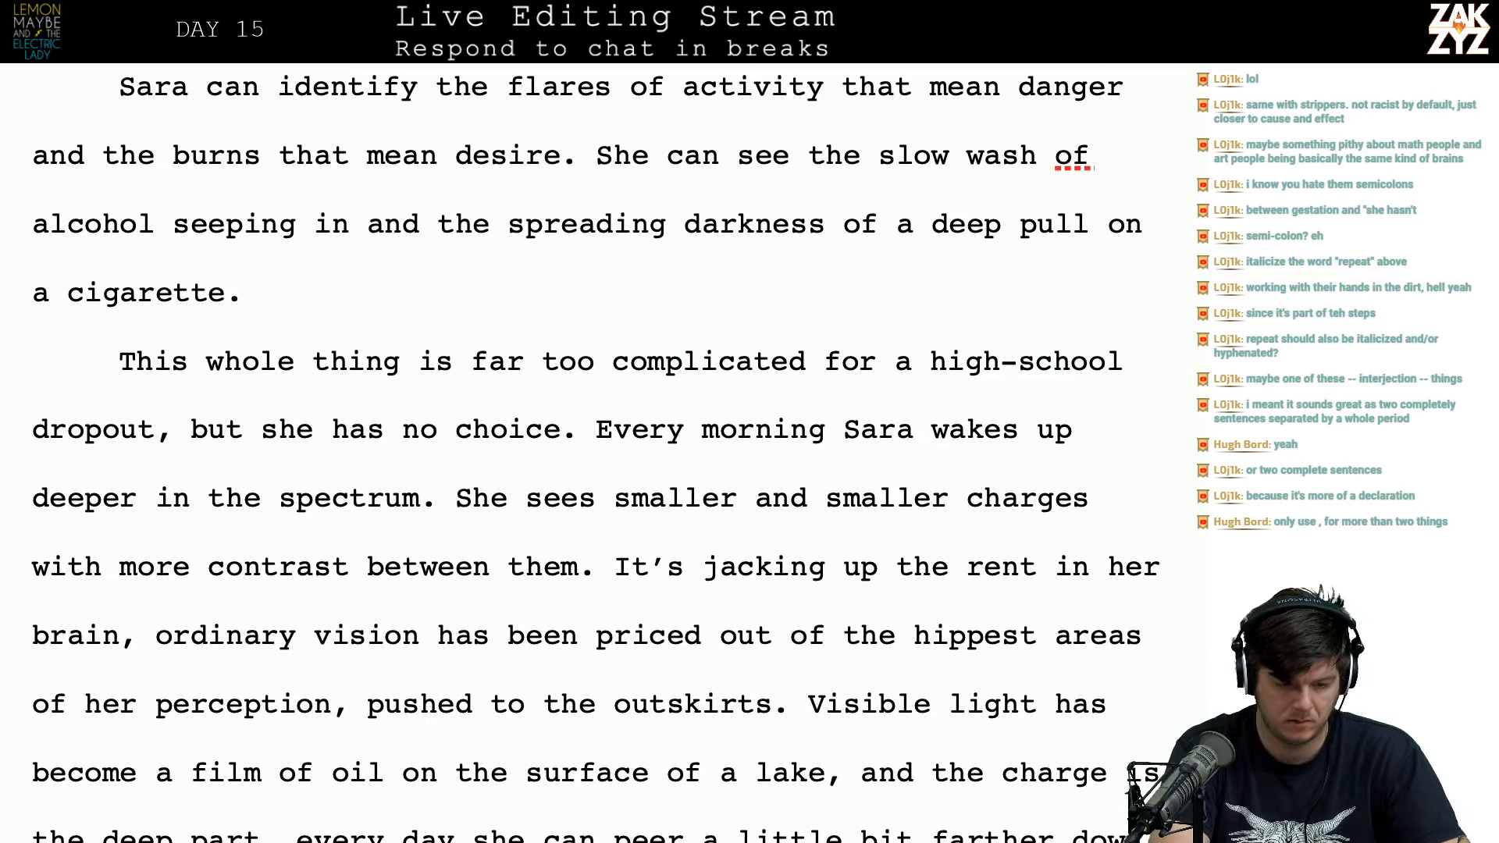
pyautogui.write("She's a long way off from a")
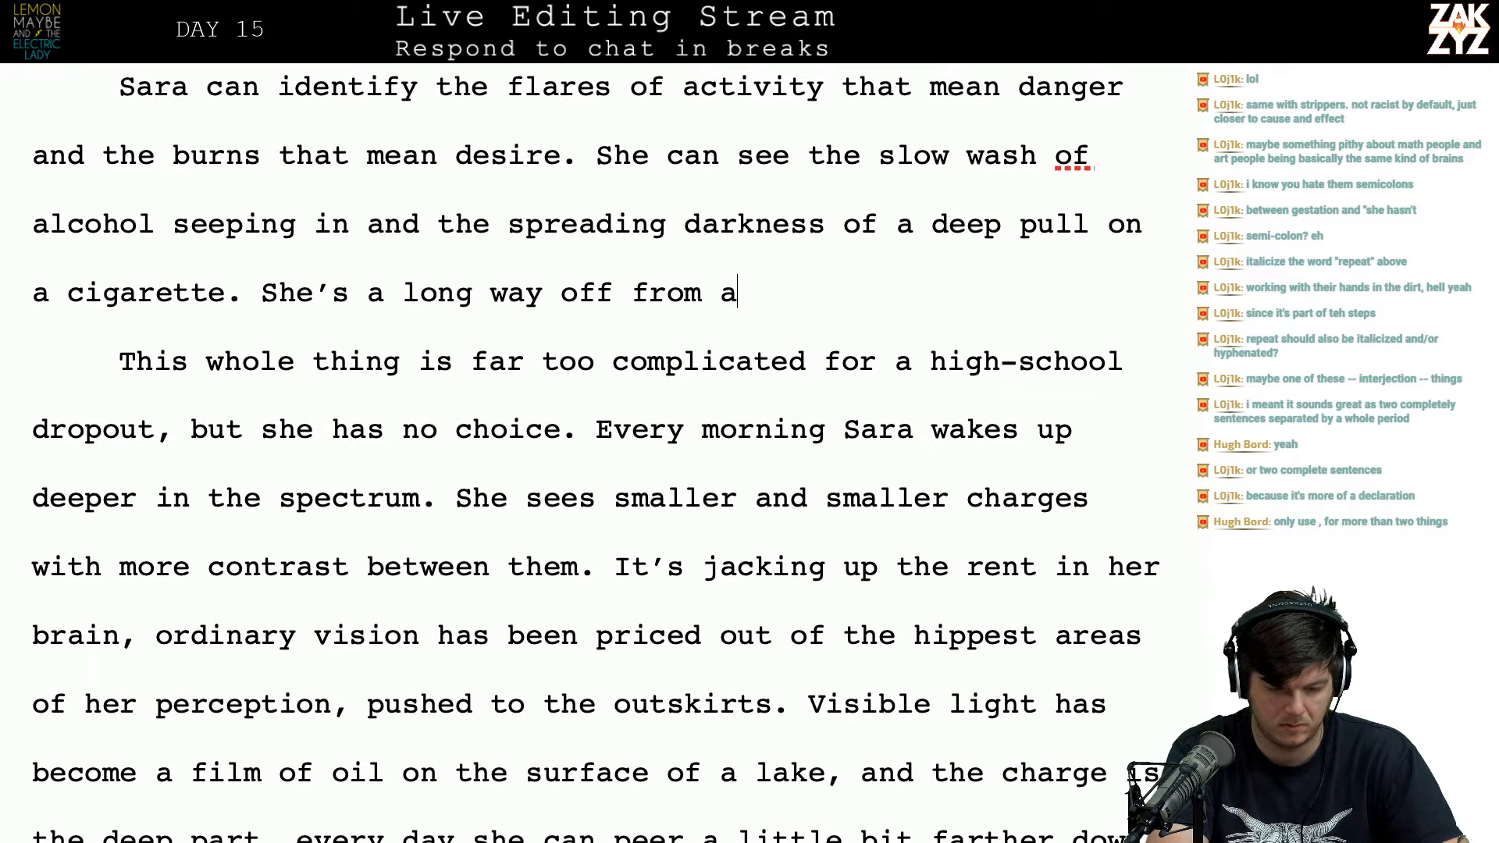
pyautogui.write('ctually understa')
pyautogui.write('nding what people a')
pyautogui.write('re thinking, but ')
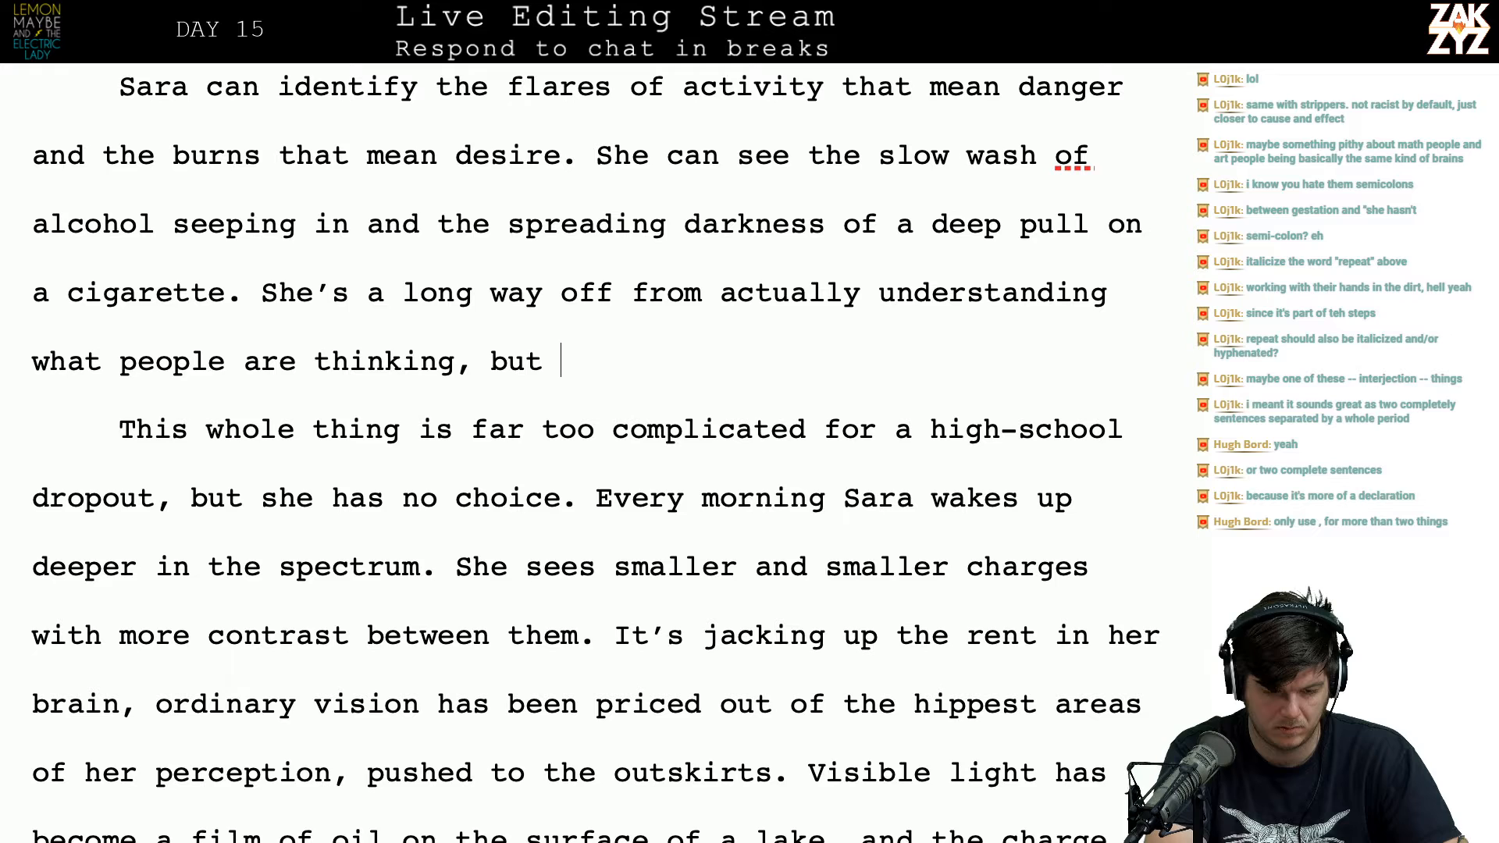
# Step: Delete the unfinished sentence "She's a long way off from actually understanding what people are thinking, but" after "a cigarette."
pyautogui.write('sh')
pyautogui.press('BackSpace')
pyautogui.press('BackSpace')
pyautogui.press('BackSpace')
pyautogui.press('BackSpace')
pyautogui.press('BackSpace')
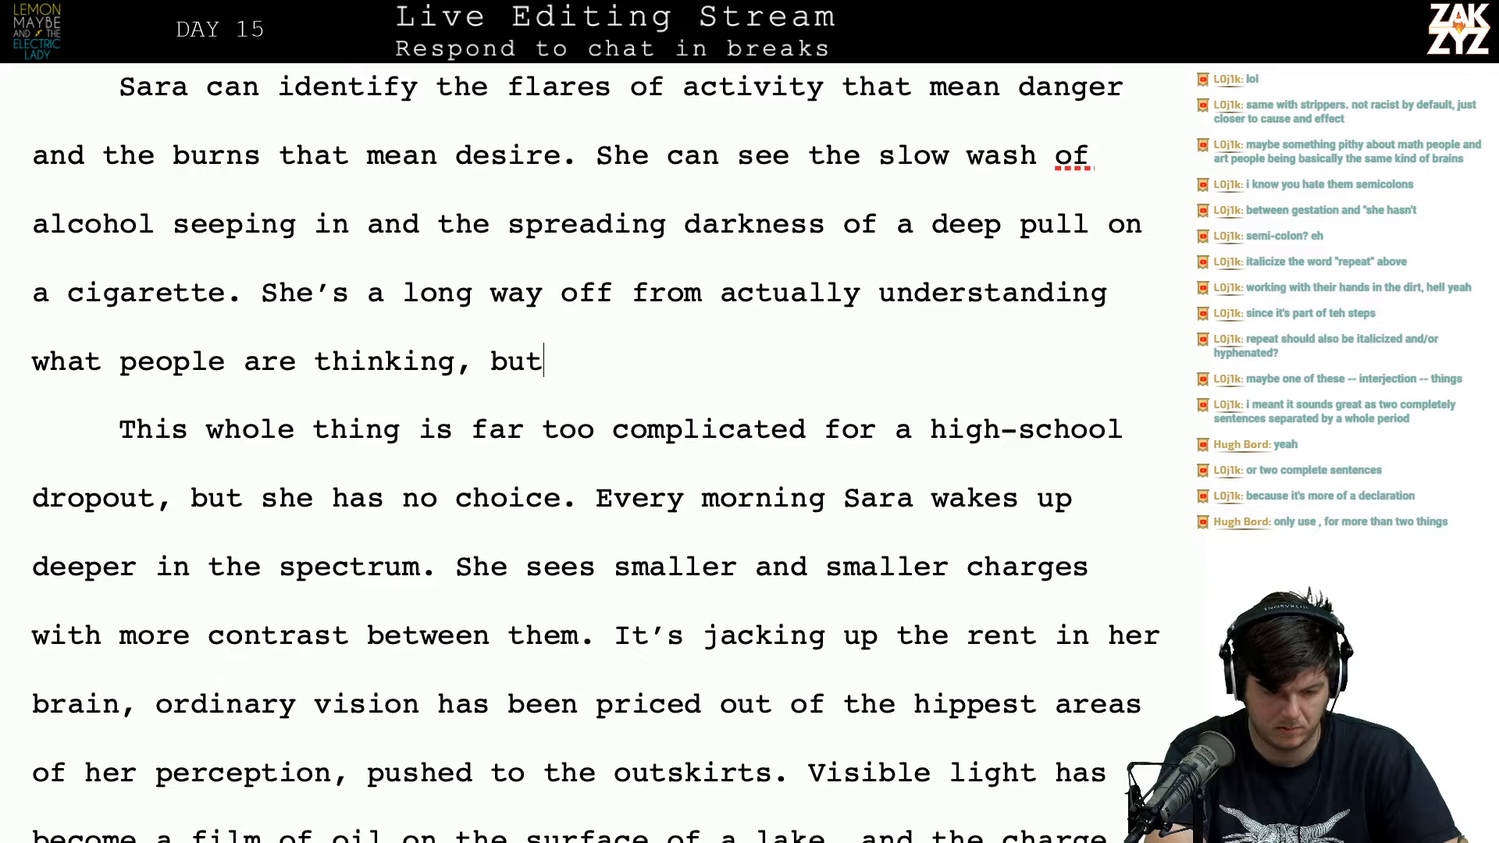
pyautogui.write('ut it')
pyautogui.press('BackSpace')
pyautogui.press('BackSpace')
pyautogui.press('BackSpace')
pyautogui.press('BackSpace')
pyautogui.press('BackSpace')
pyautogui.press('BackSpace')
pyautogui.press('BackSpace')
pyautogui.press('BackSpace')
pyautogui.press('BackSpace')
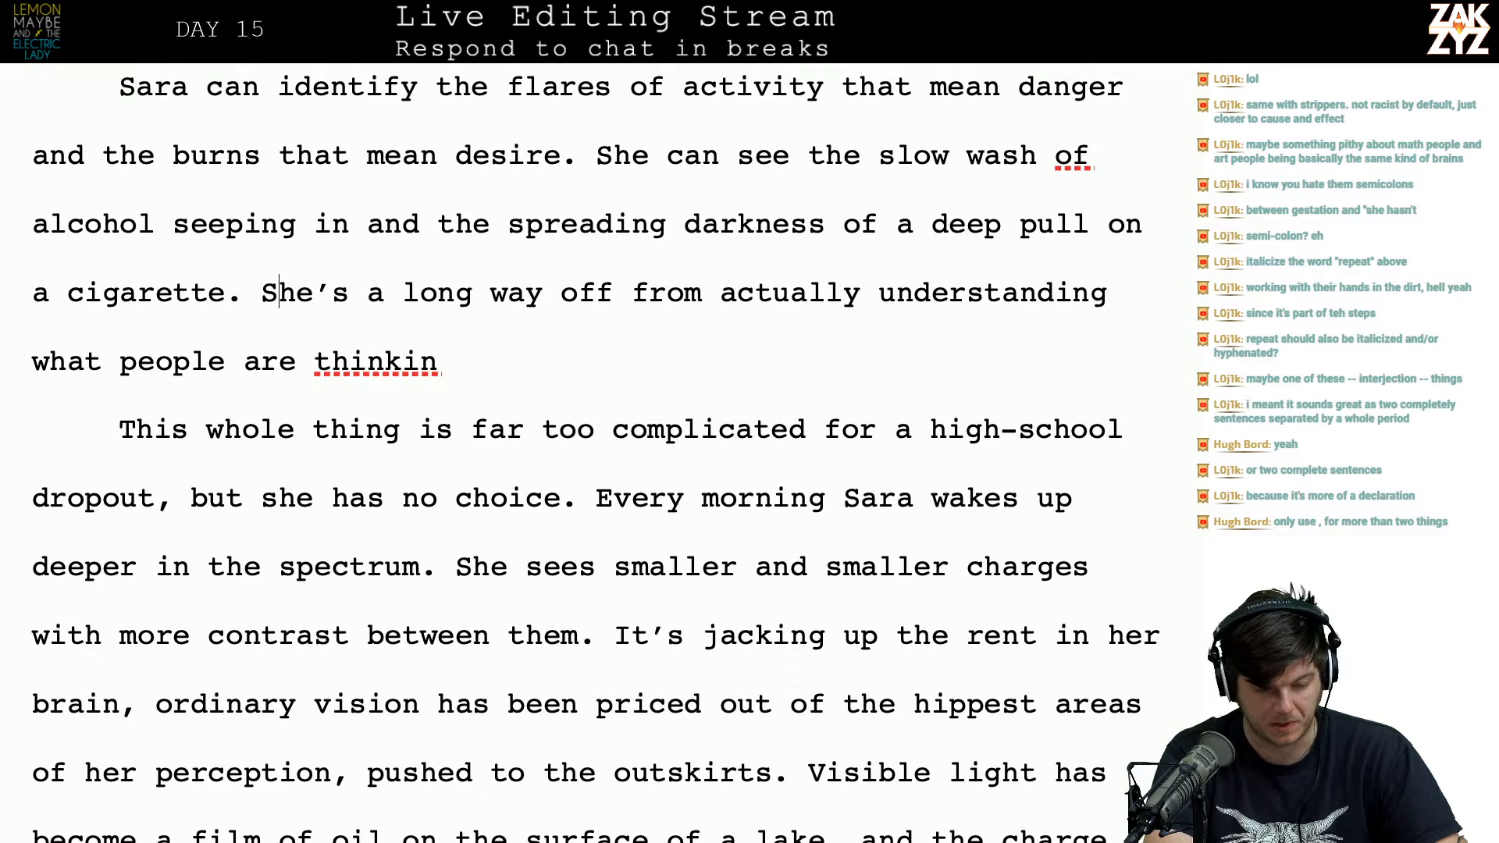
pyautogui.hotkey('ctrl', 'shift', 'Down')
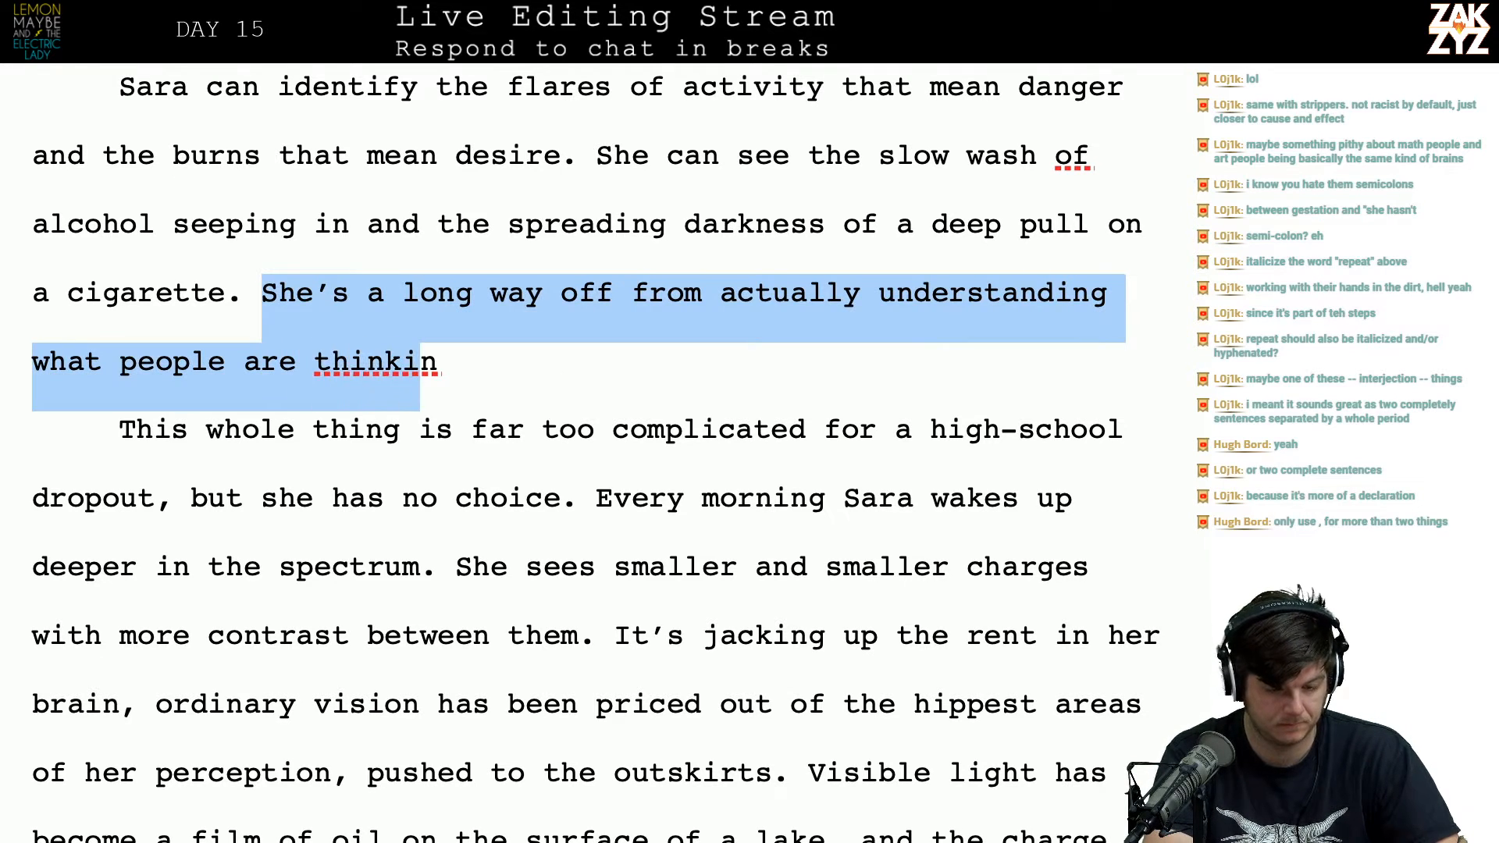
pyautogui.press('BackSpace')
# Step: Try starting the replacement sentence after "a cigarette." with "It's not like"
pyautogui.write("It's not like")
pyautogui.press('BackSpace')
pyautogui.press('BackSpace')
pyautogui.press('BackSpace')
pyautogui.press('BackSpace')
pyautogui.press('BackSpace')
pyautogui.press('BackSpace')
pyautogui.press('BackSpace')
pyautogui.press('BackSpace')
pyautogui.press('BackSpace')
pyautogui.write('ash of')
pyautogui.press('BackSpace')
pyautogui.press('BackSpace')
pyautogui.press('BackSpace')
pyautogui.press('BackSpace')
pyautogui.press('BackSpace')
pyautogui.press('BackSpace')
pyautogui.press('BackSpace')
pyautogui.press('BackSpace')
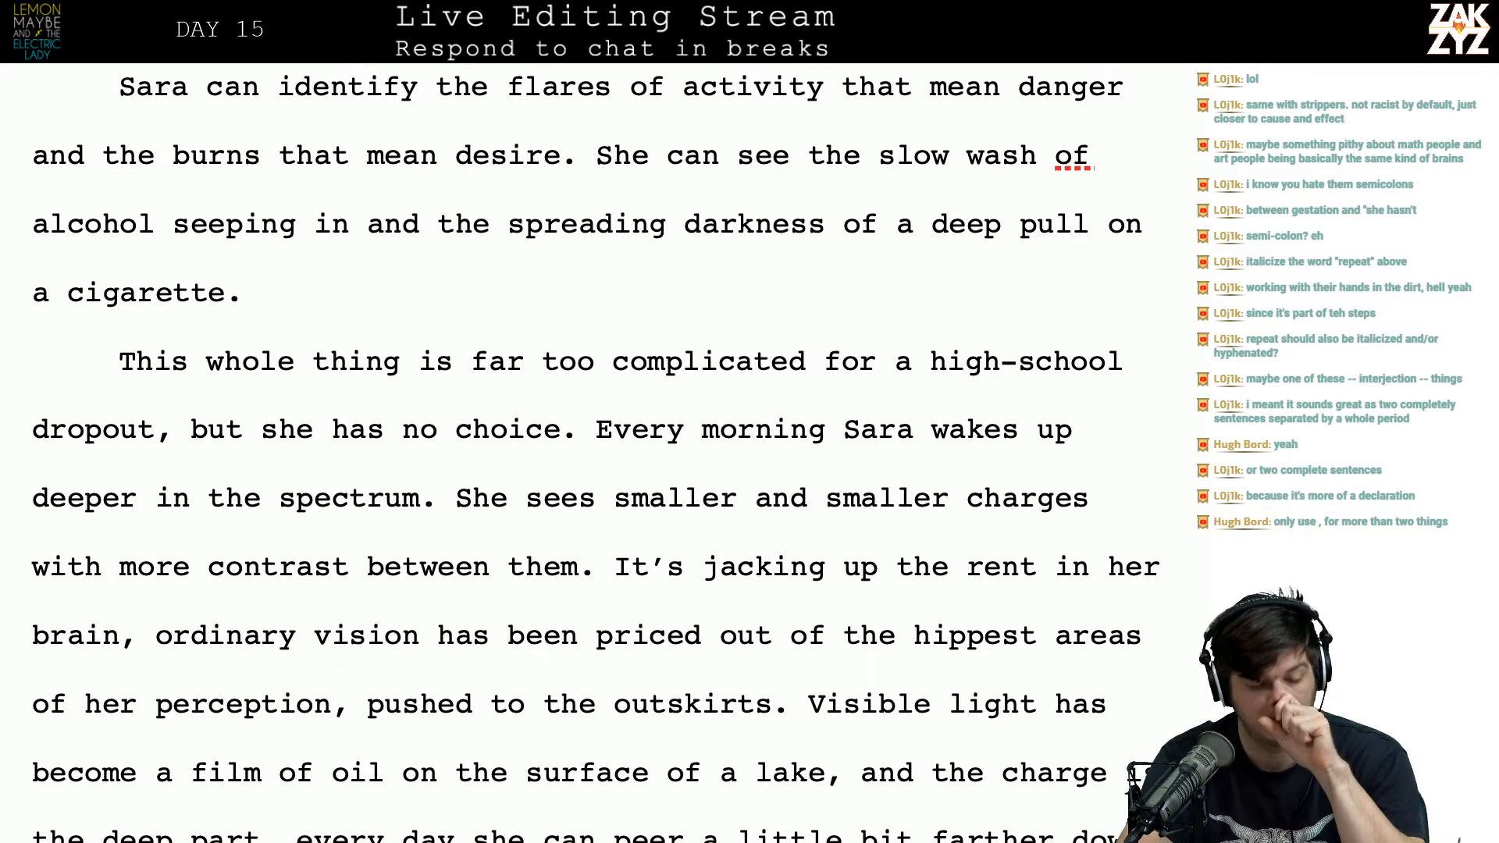
# Step: After "a cigarette." write "She's a long way off from actually understanding the words people are thinking, but it might happen eventually."
pyautogui.scroll(1, 593, 453)
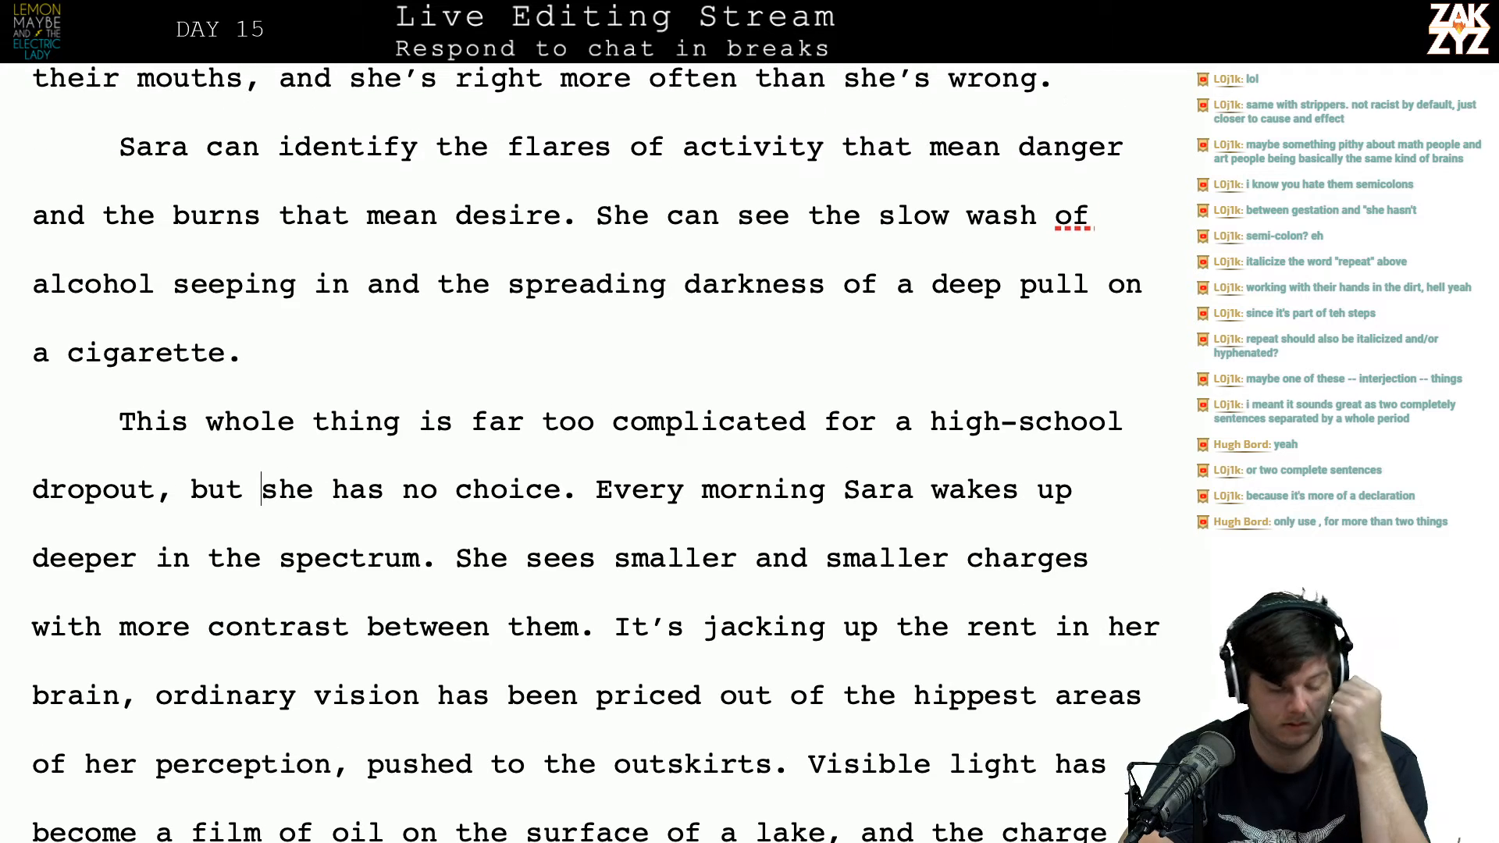
pyautogui.click(304, 327)
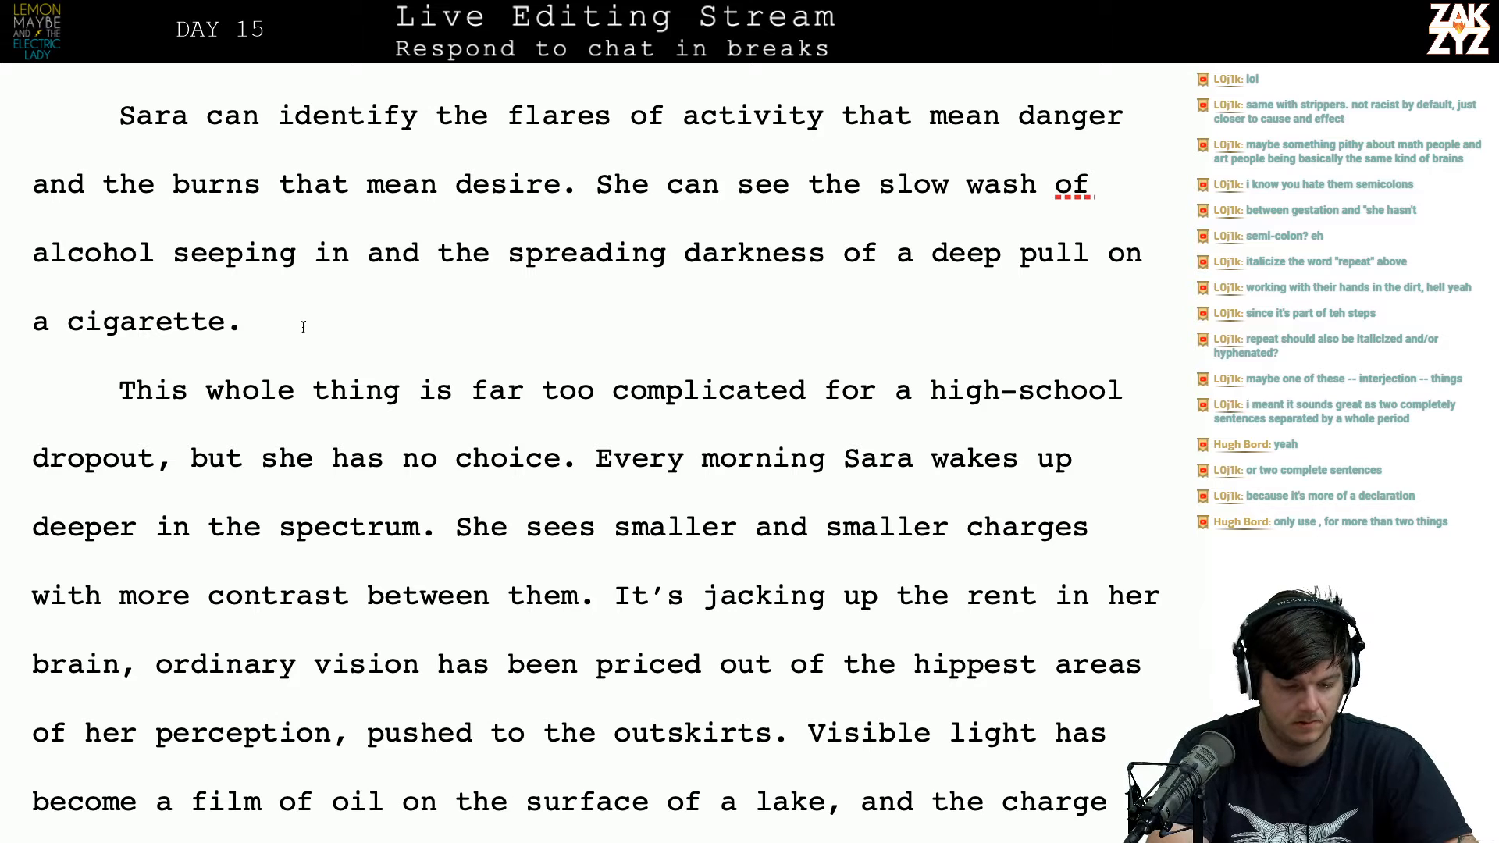
pyautogui.write("She can't")
pyautogui.press('BackSpace')
pyautogui.press('BackSpace')
pyautogui.press('BackSpace')
pyautogui.press('BackSpace')
pyautogui.press('BackSpace')
pyautogui.press('BackSpace')
pyautogui.write("'s a long way off from actually undr")
pyautogui.press('BackSpace')
pyautogui.write('erstanding the words')
pyautogui.write(' people are thin')
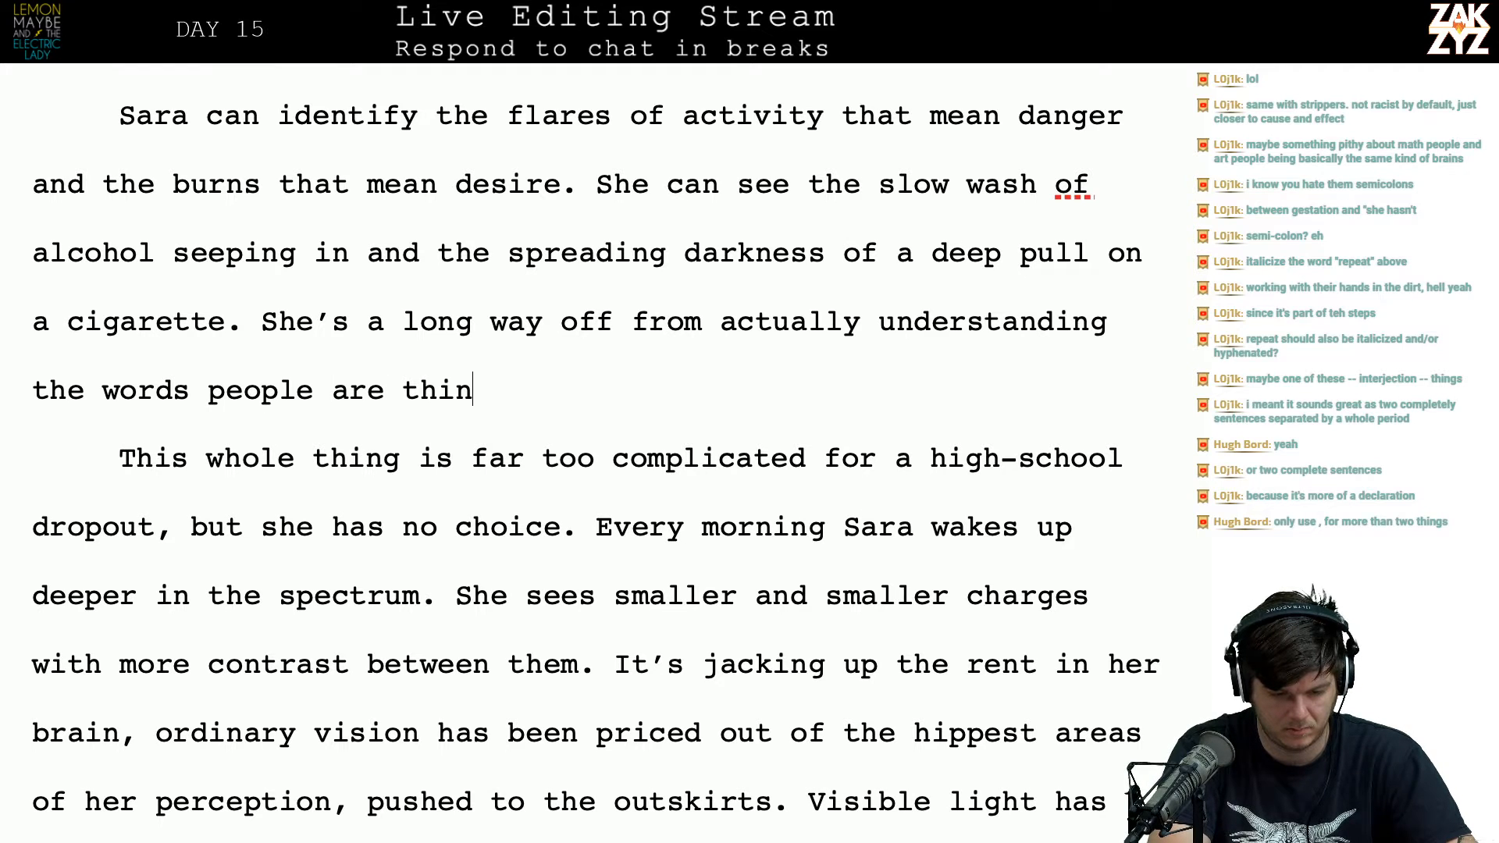
pyautogui.write('king, but it might')
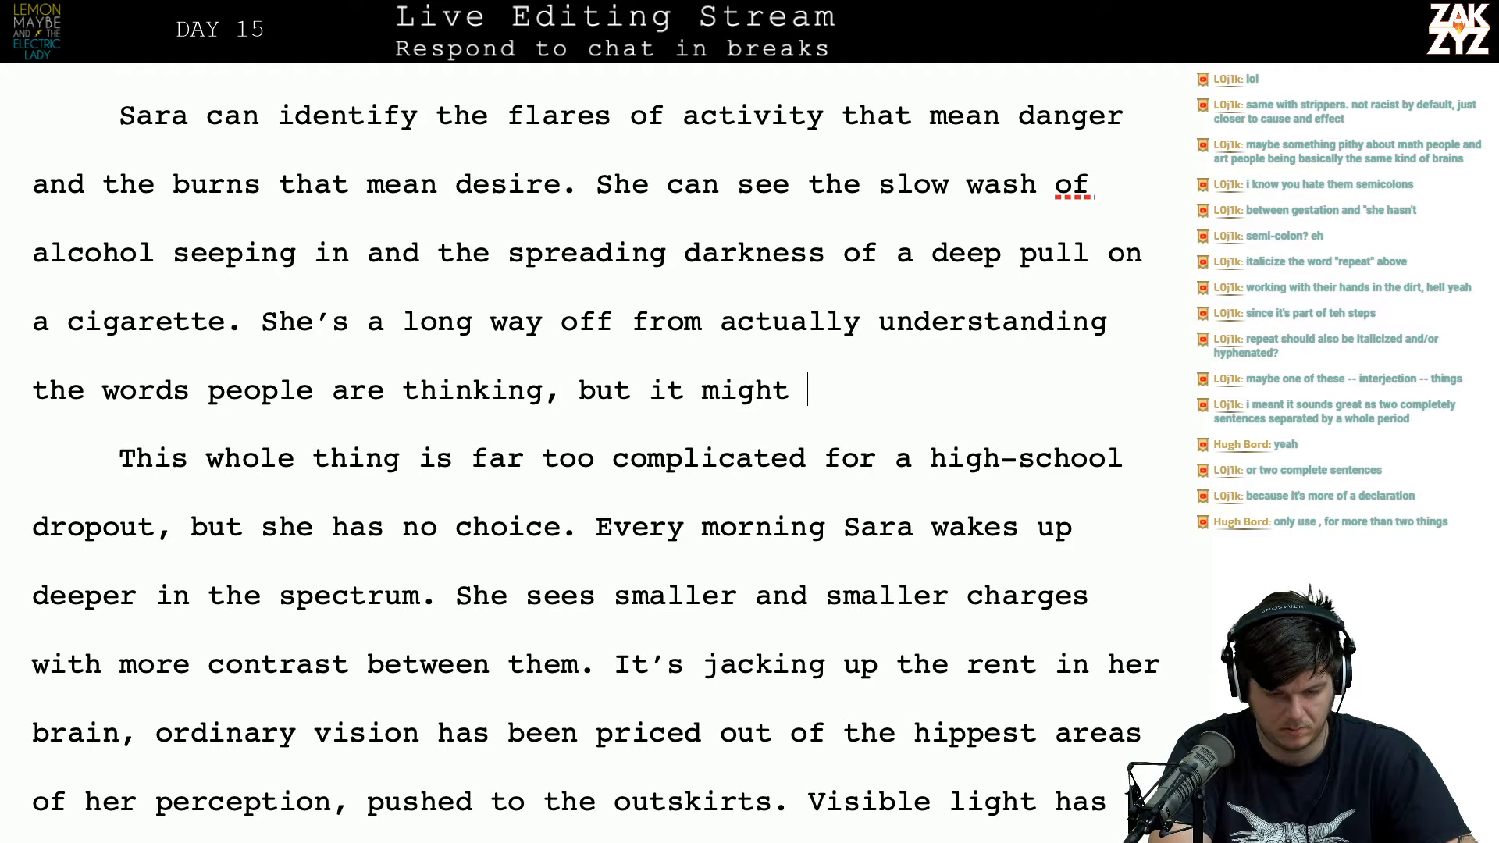
pyautogui.write(' happen.')
pyautogui.press('BackSpace')
pyautogui.press('BackSpace')
pyautogui.write('eventually.')
# Step: Insert "being able to recognize what people are actually thinking," before "actually understanding" in the closing sentence
pyautogui.press('Right')
pyautogui.press('Up')
pyautogui.press('Left')
pyautogui.press('Left')
pyautogui.press('Left')
pyautogui.press('Left')
pyautogui.press('Left')
pyautogui.press('Left')
pyautogui.press('Left')
pyautogui.press('Left')
pyautogui.press('Left')
pyautogui.press('Left')
pyautogui.press('Left')
pyautogui.press('Down')
pyautogui.press('Left')
pyautogui.press('Left')
pyautogui.press('Left')
pyautogui.press('Left')
pyautogui.press('Left')
pyautogui.press('Left')
pyautogui.press('Left')
pyautogui.press('Left')
pyautogui.press('Left')
pyautogui.press('Left')
pyautogui.press('Up')
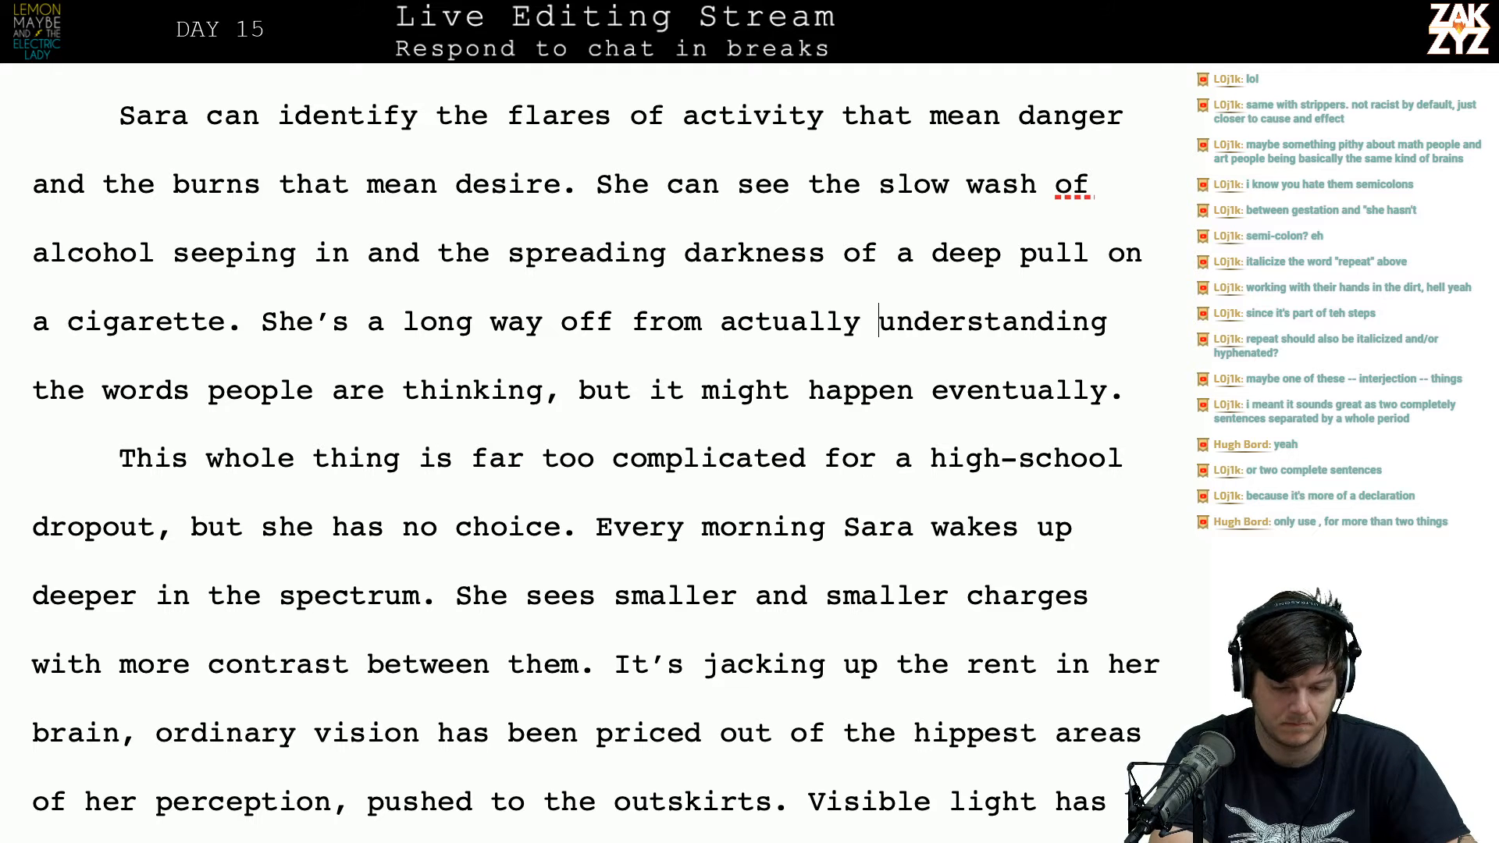
pyautogui.write('being able to re')
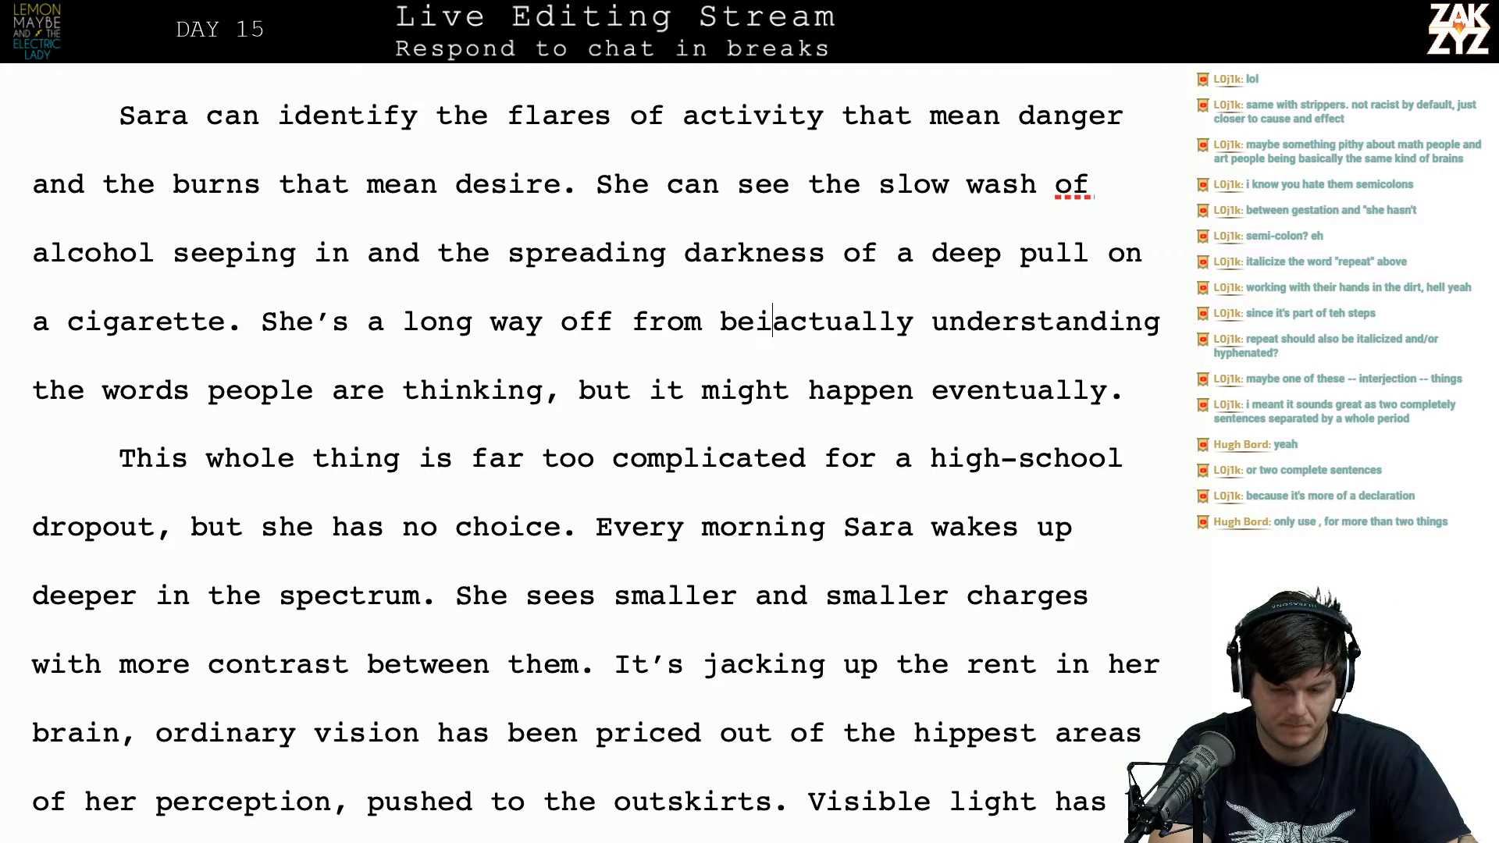
pyautogui.write('cognize ')
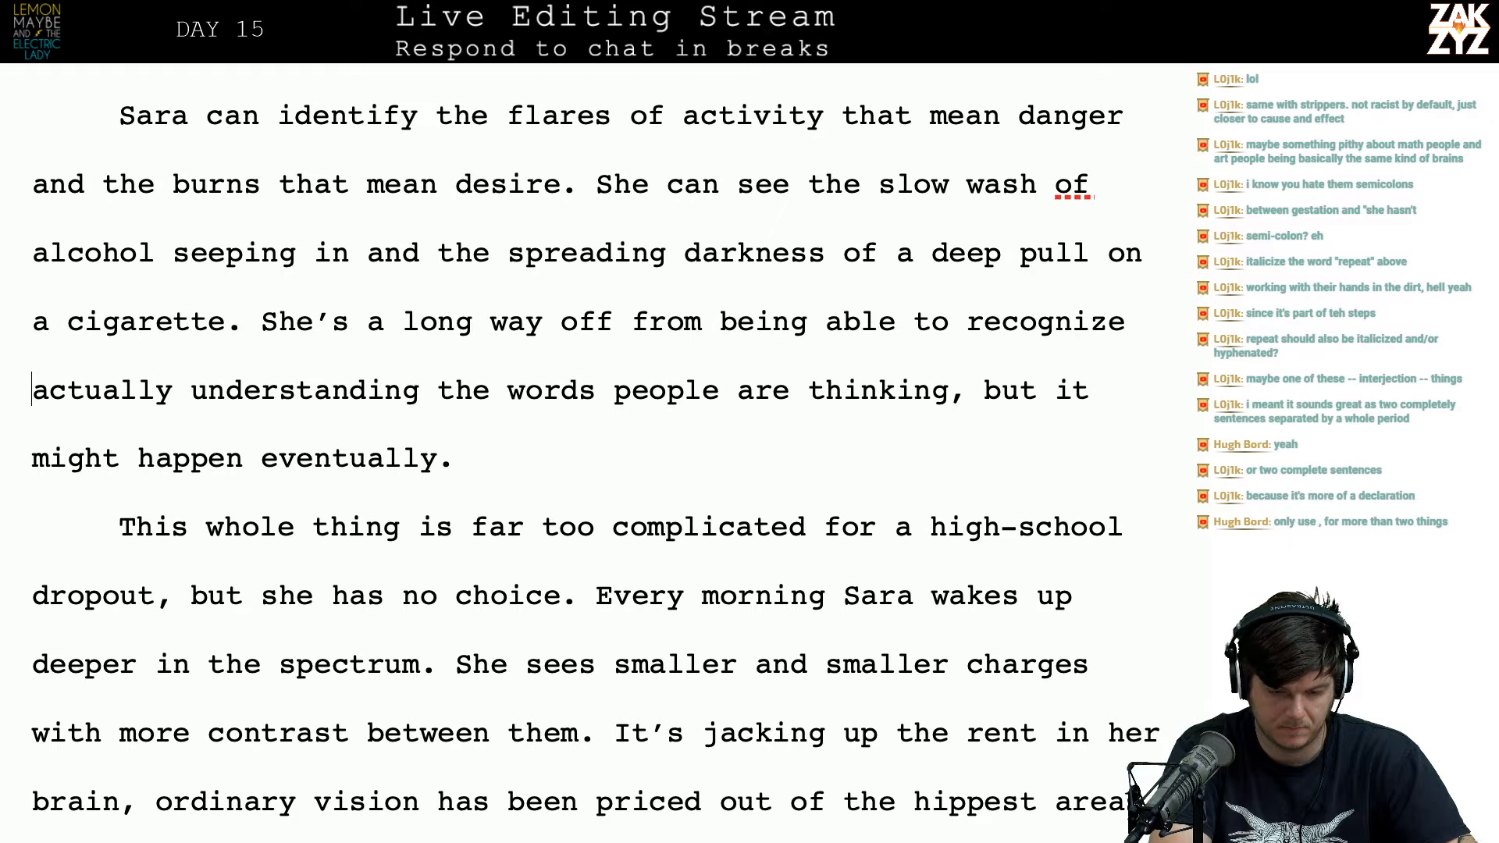
pyautogui.write('what people')
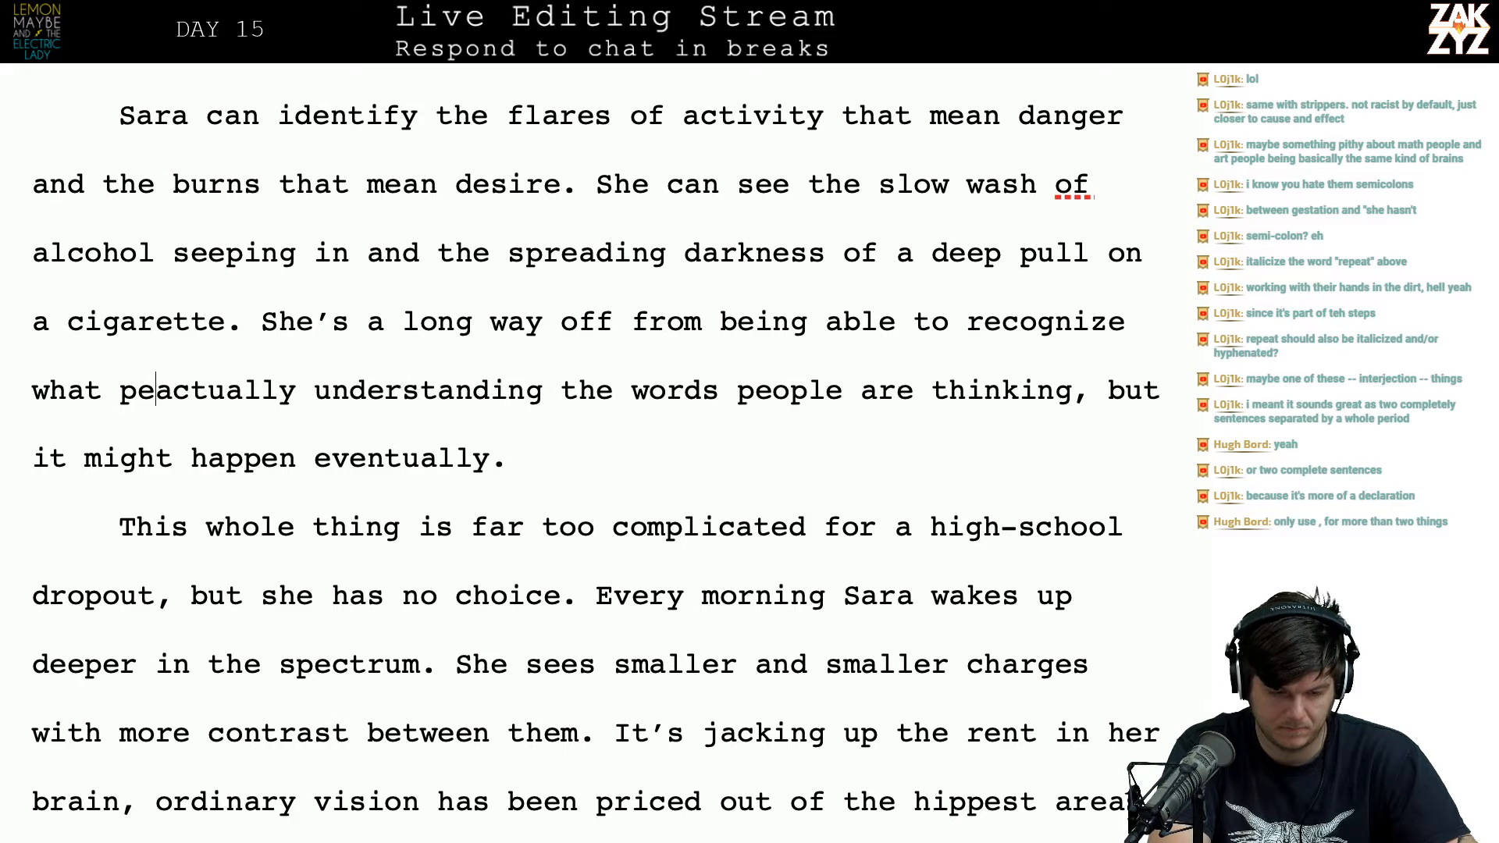
pyautogui.write(' are actually thin')
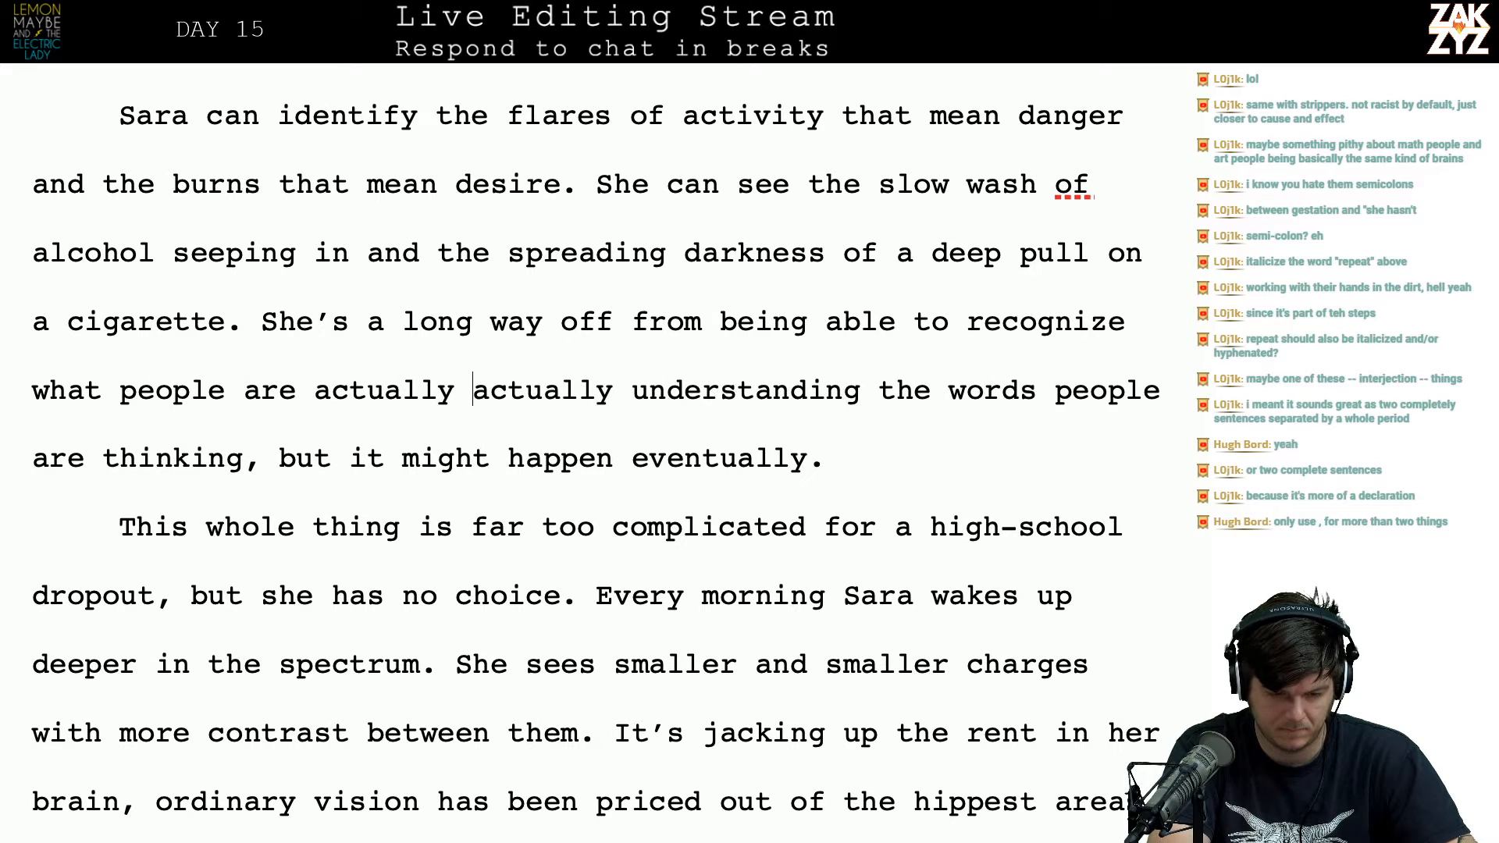
pyautogui.write('king, actually understanding the words people are thinking, b')
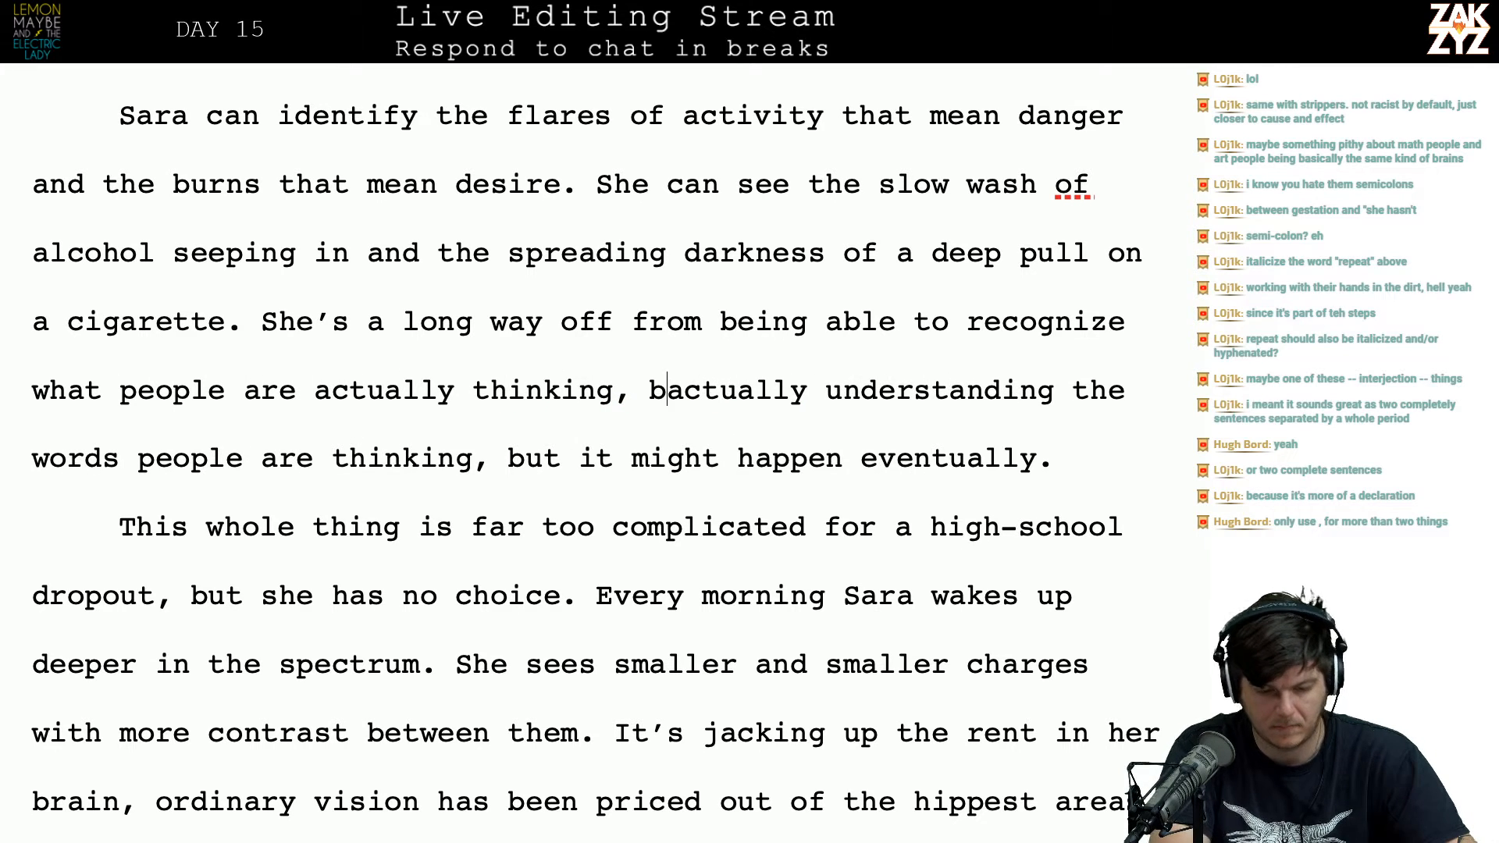
pyautogui.press('BackSpace')
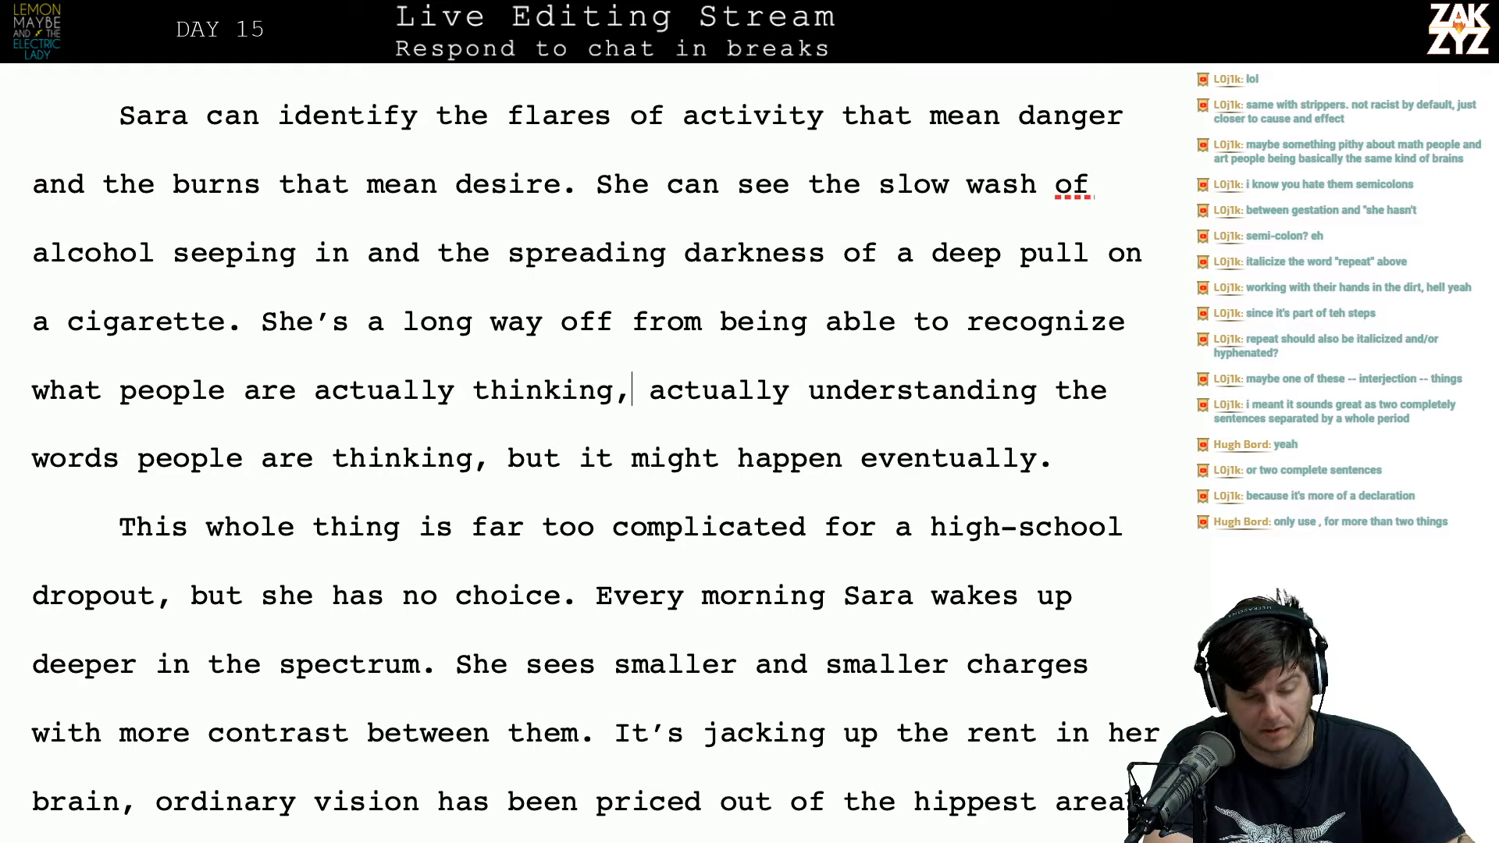
# Step: Delete the leftover phrase "actually understanding the words people are thinking," from the closing sentence
pyautogui.hotkey('shift', 'Down')
pyautogui.hotkey('shift', 'Left')
pyautogui.hotkey('shift', 'Left')
pyautogui.hotkey('shift', 'Left')
pyautogui.hotkey('shift', 'Left')
pyautogui.hotkey('shift', 'Left')
pyautogui.hotkey('shift', 'Left')
pyautogui.hotkey('shift', 'Left')
pyautogui.hotkey('shift', 'Left')
pyautogui.hotkey('shift', 'Left')
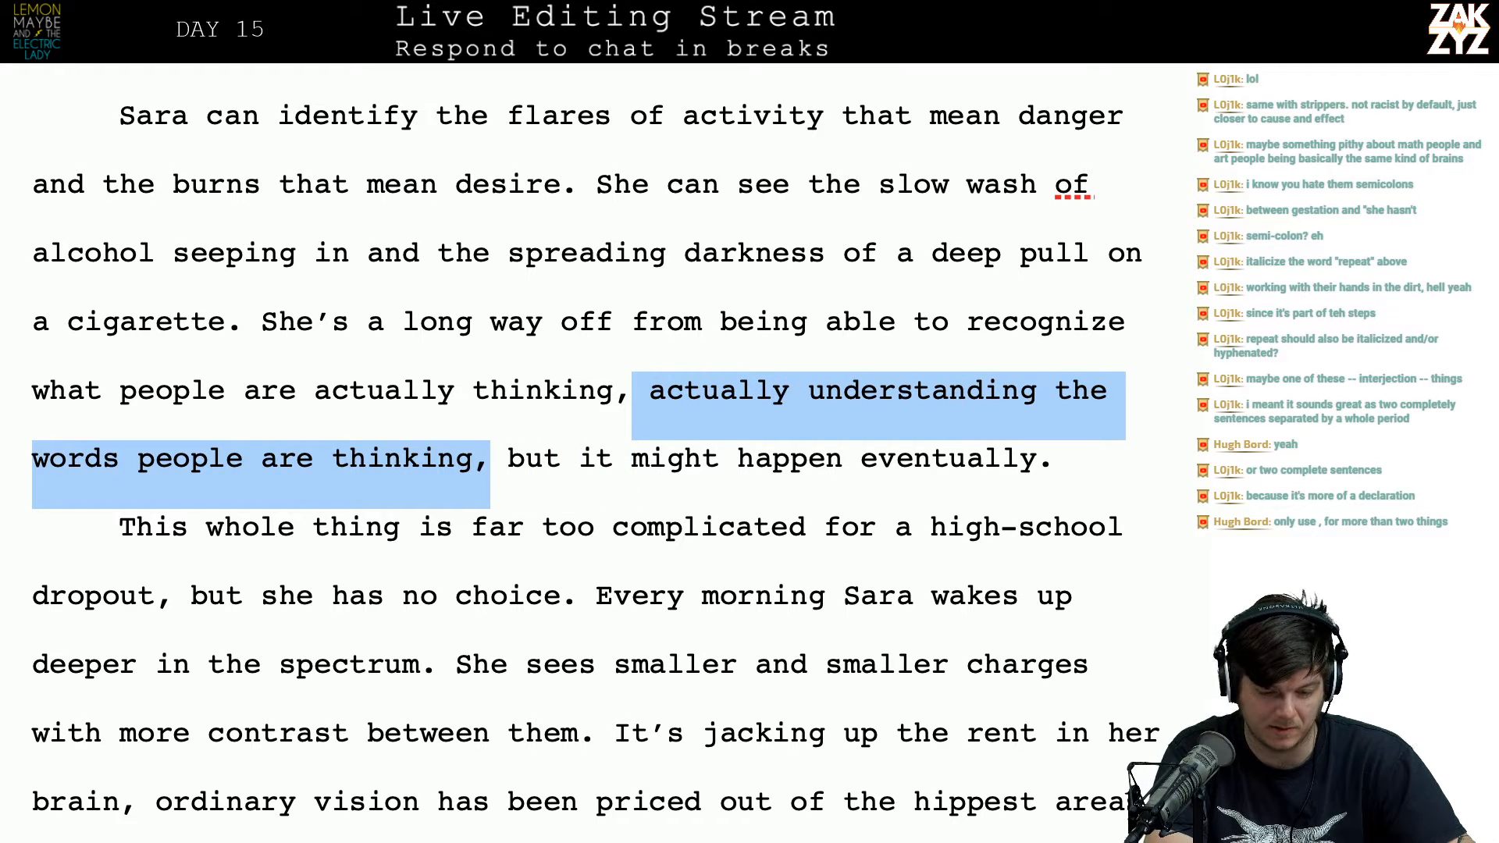
pyautogui.hotkey('shift', 'Right')
pyautogui.press('BackSpace')
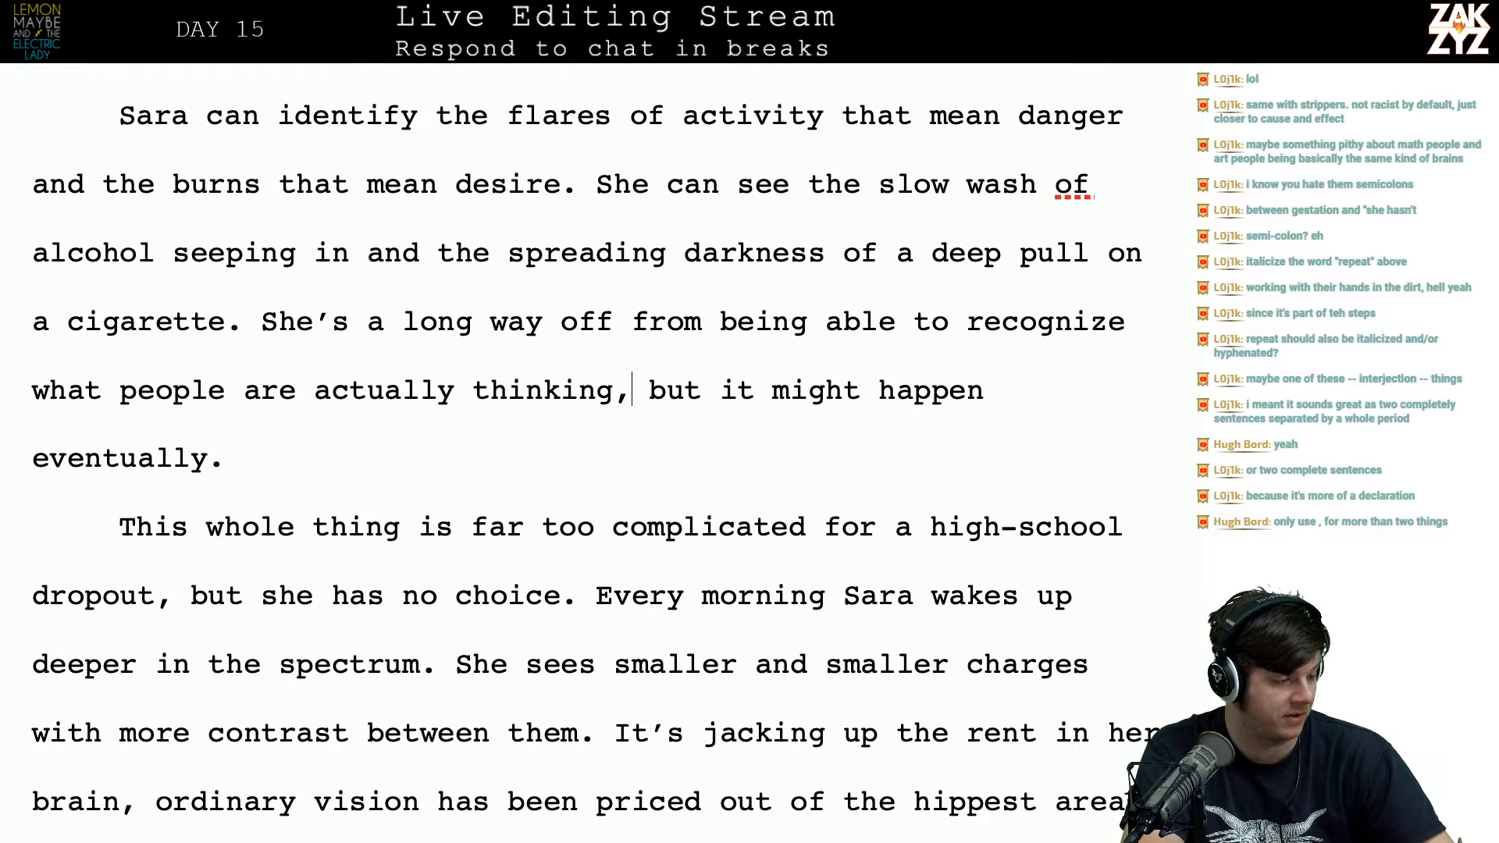
# Step: Split the closing sentence beginning "She's a long way off" into its own paragraph and return to the end of "a cigarette."
pyautogui.scroll(-1, 586, 453)
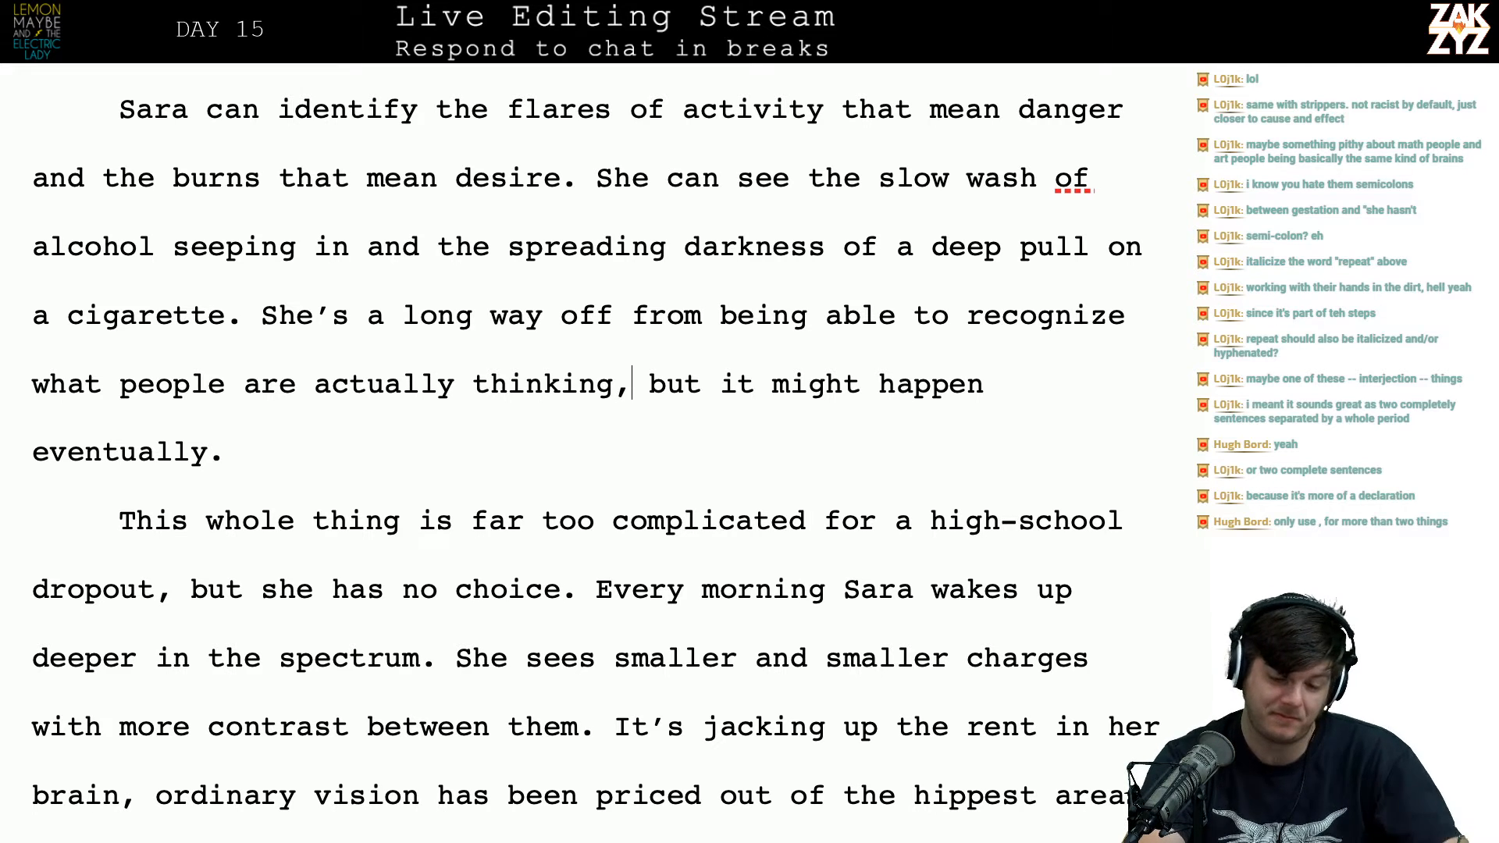
pyautogui.scroll(-1, 585, 460)
pyautogui.scroll(2, 586, 461)
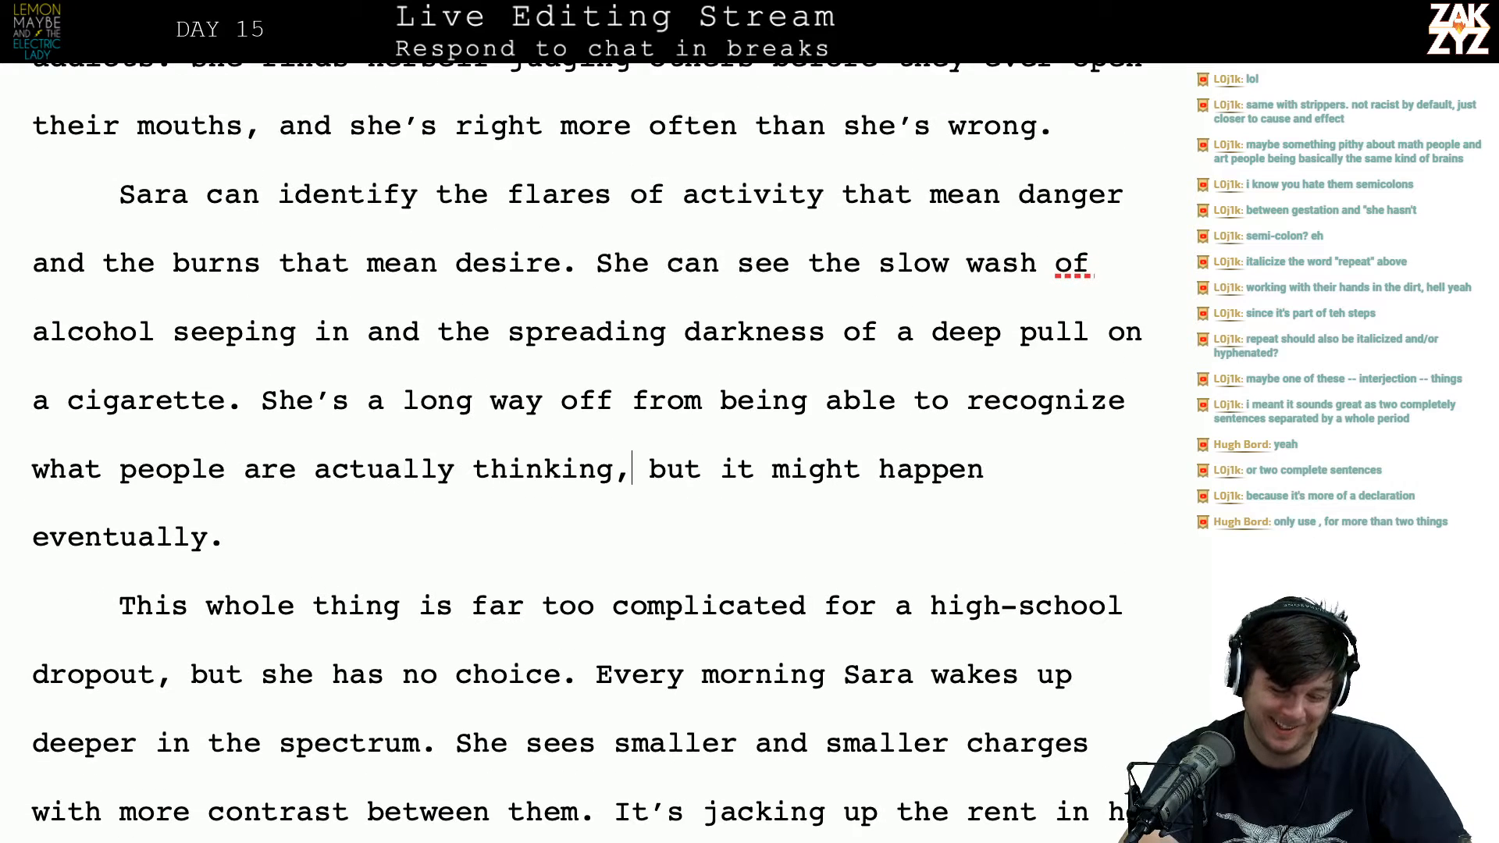
pyautogui.click(1041, 267)
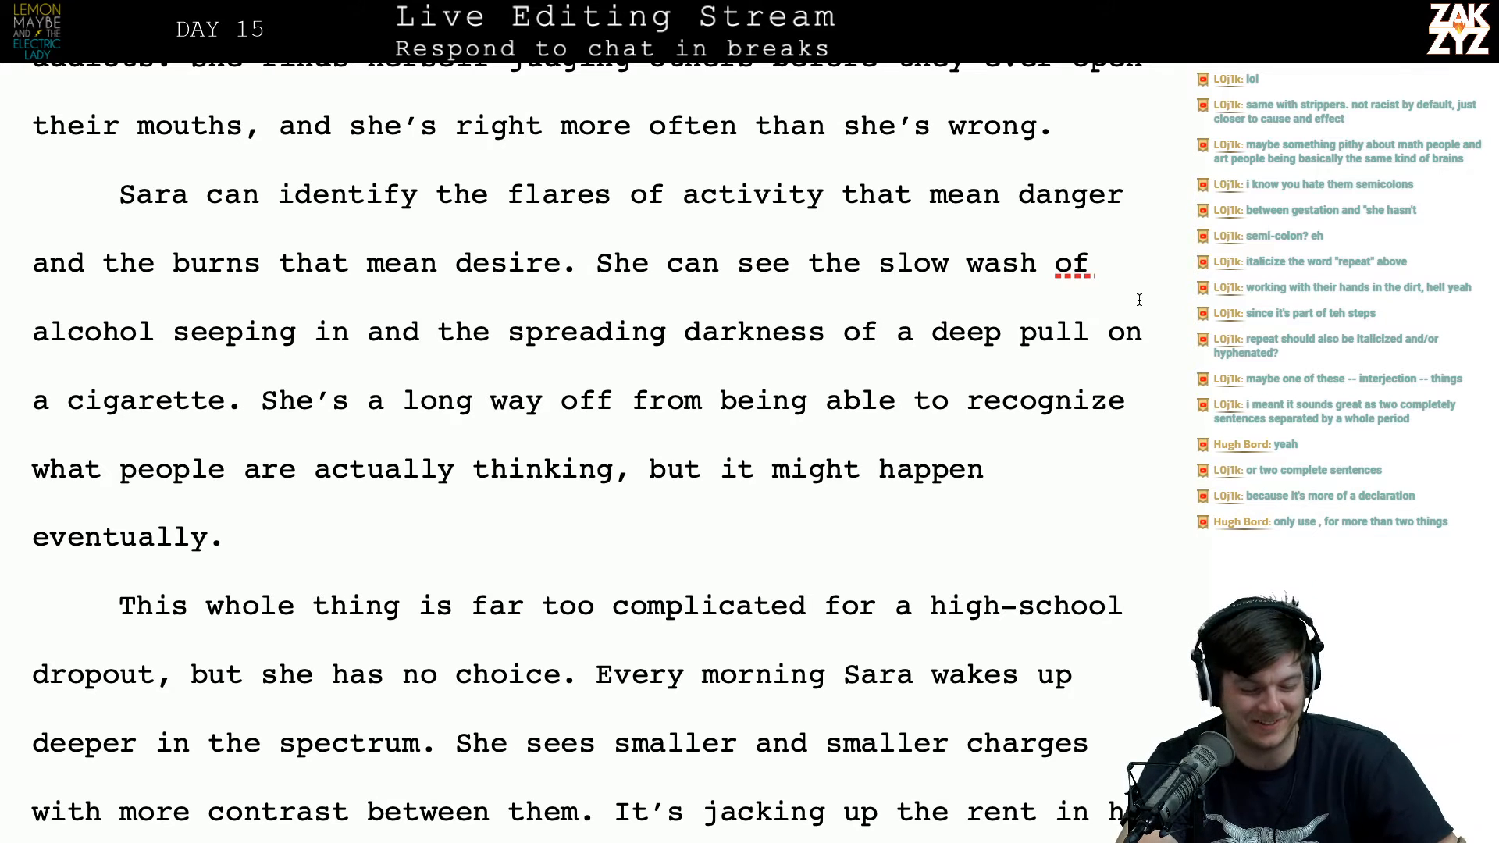
pyautogui.scroll(-3, 1140, 300)
pyautogui.click(832, 277)
pyautogui.press('Left')
pyautogui.press('Left')
pyautogui.press('Left')
pyautogui.press('Left')
pyautogui.hotkey('ctrl', 'Down')
pyautogui.press('Right')
pyautogui.press('Up')
pyautogui.press('Right')
pyautogui.press('Right')
pyautogui.press('Left')
pyautogui.press('Up')
pyautogui.press('Right')
pyautogui.press('Right')
pyautogui.press('Right')
pyautogui.press('Right')
pyautogui.press('Up')
pyautogui.press('Right')
pyautogui.press('Right')
pyautogui.press('Return')
pyautogui.press('Left')
# Step: Draft an alternative closing sentence after "a cigarette." reading "She's nowhere near understanding the words people think,"
pyautogui.write("She's nowhere ")
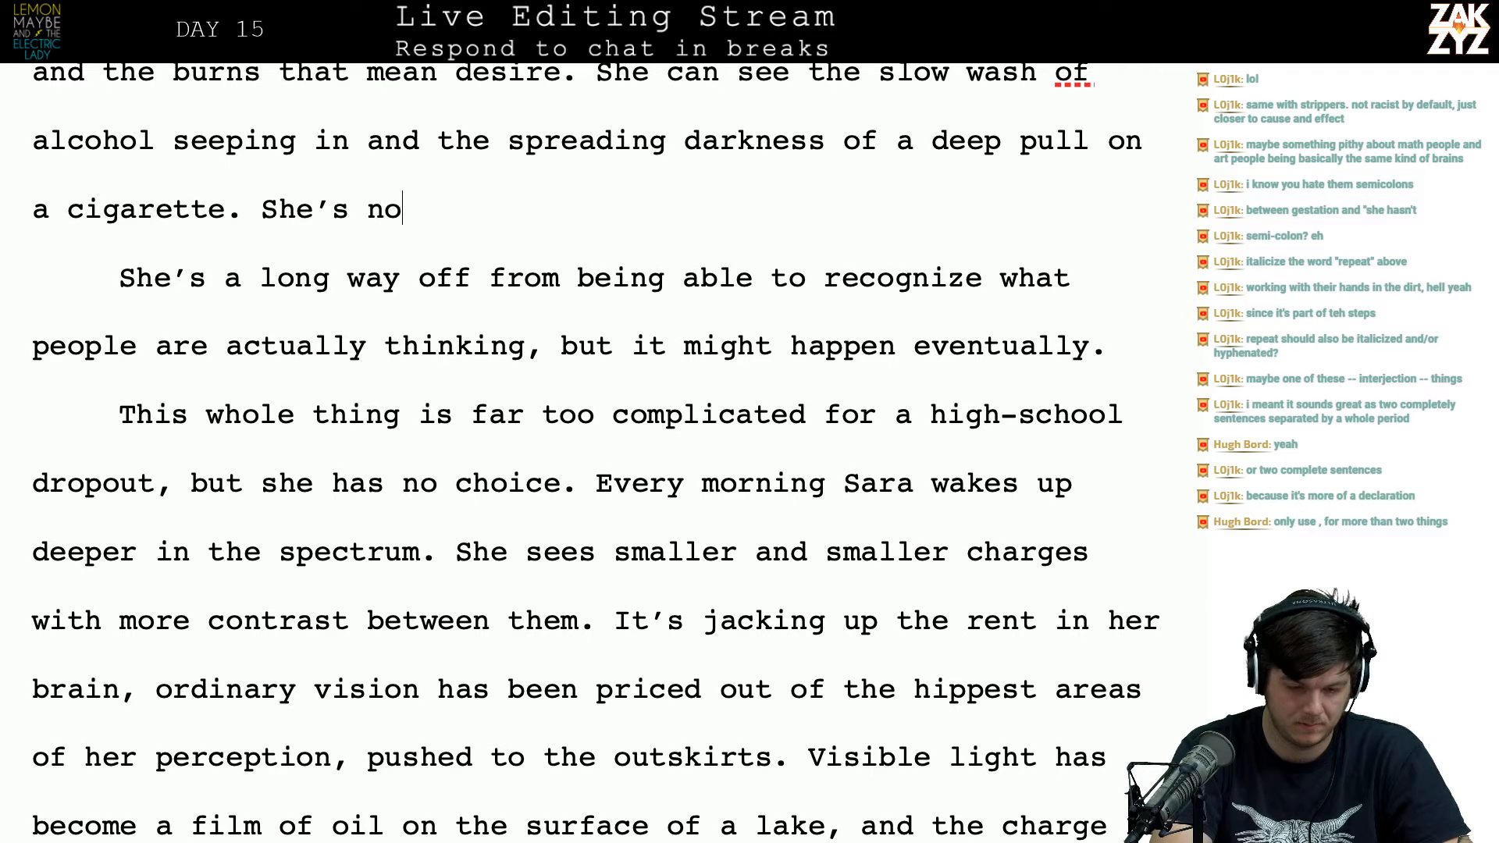
pyautogui.write('near ')
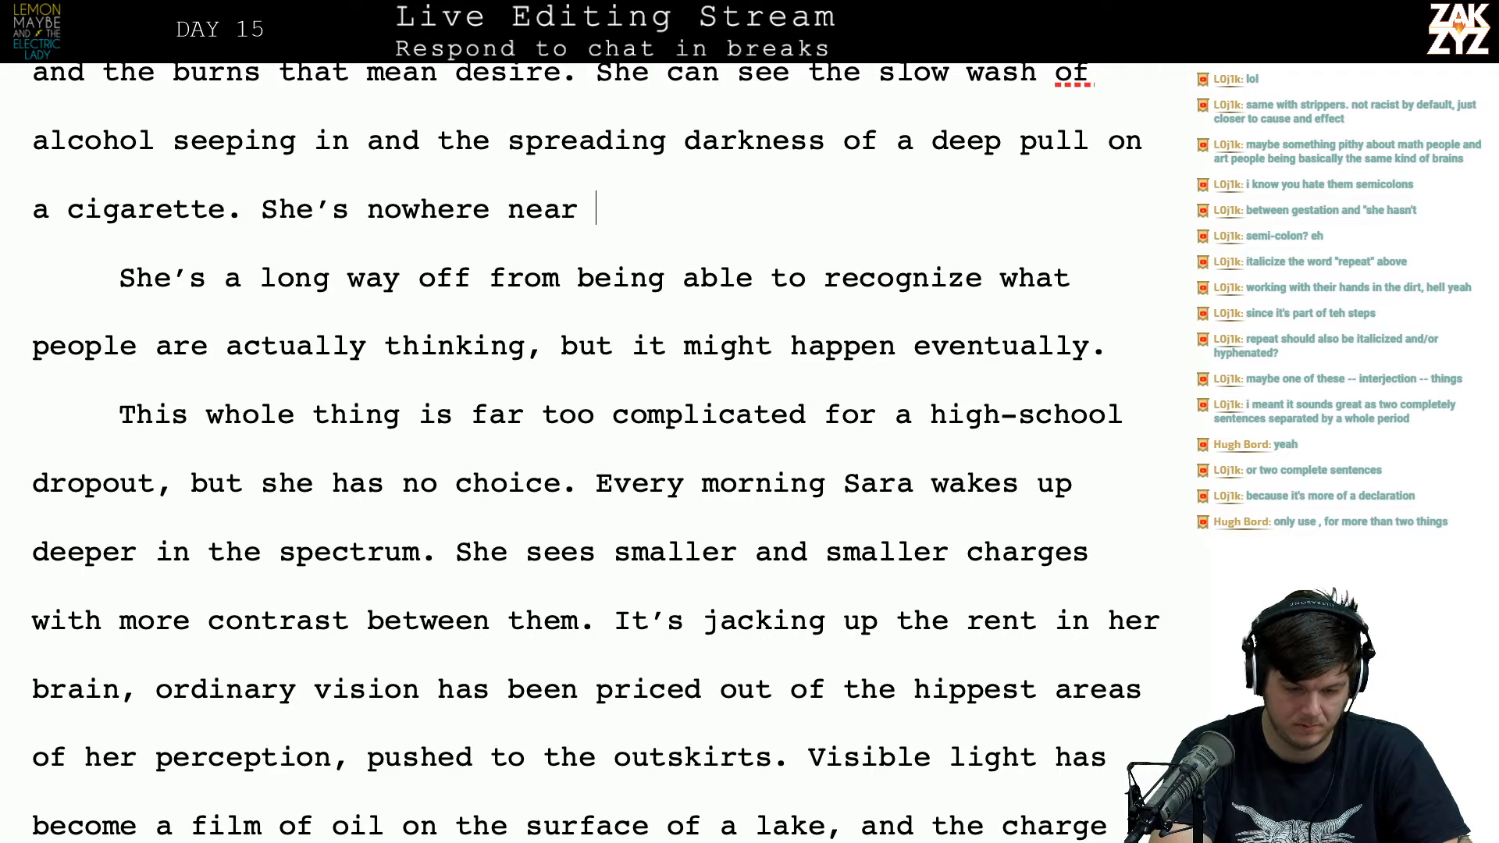
pyautogui.write('reac')
pyautogui.press('BackSpace')
pyautogui.press('BackSpace')
pyautogui.press('BackSpace')
pyautogui.press('BackSpace')
pyautogui.write('understanding')
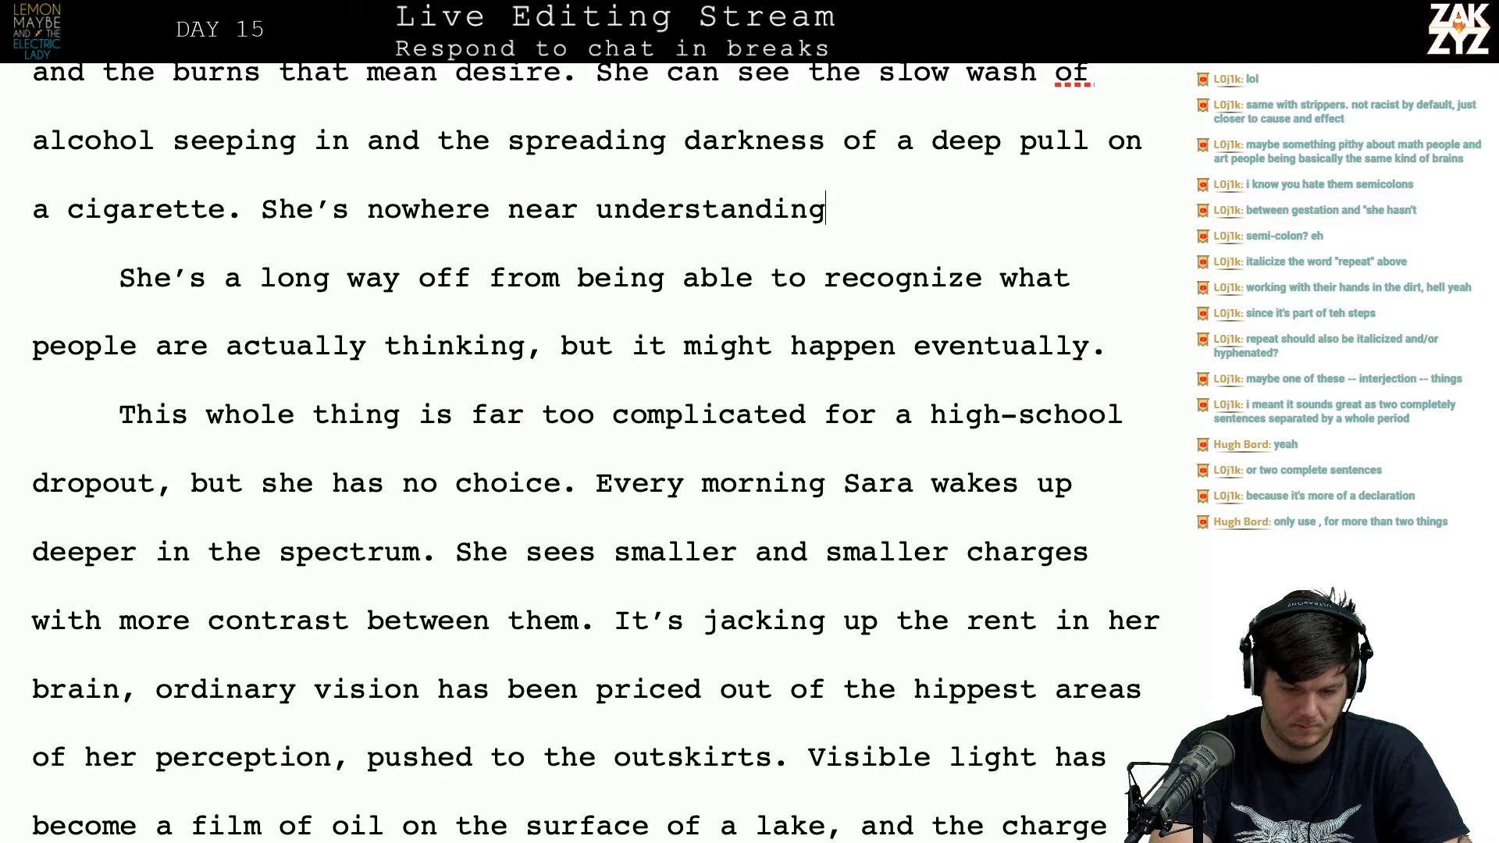
pyautogui.write(' the words people')
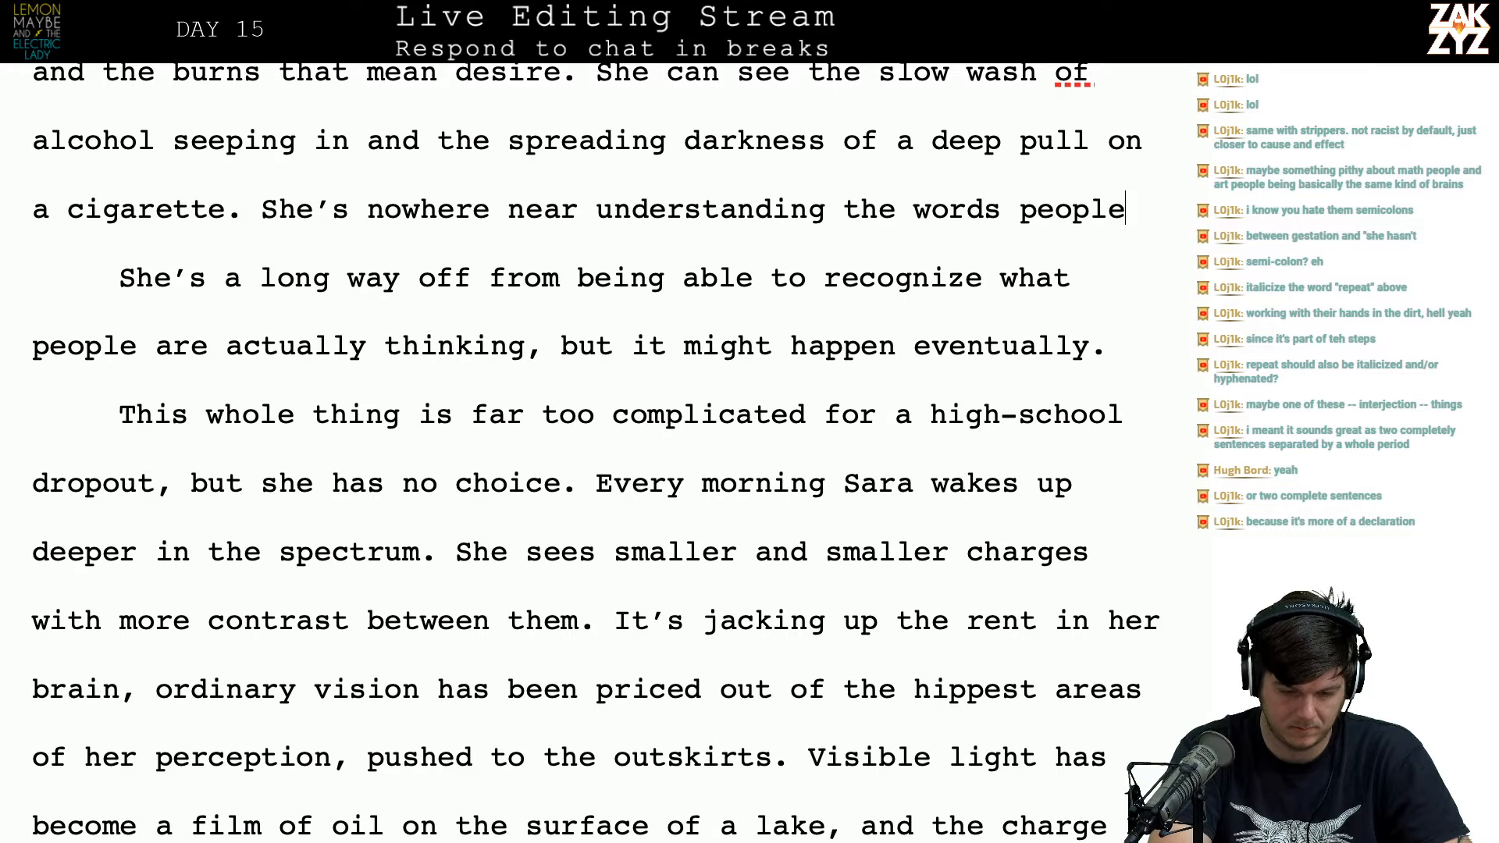
pyautogui.write(' think, ')
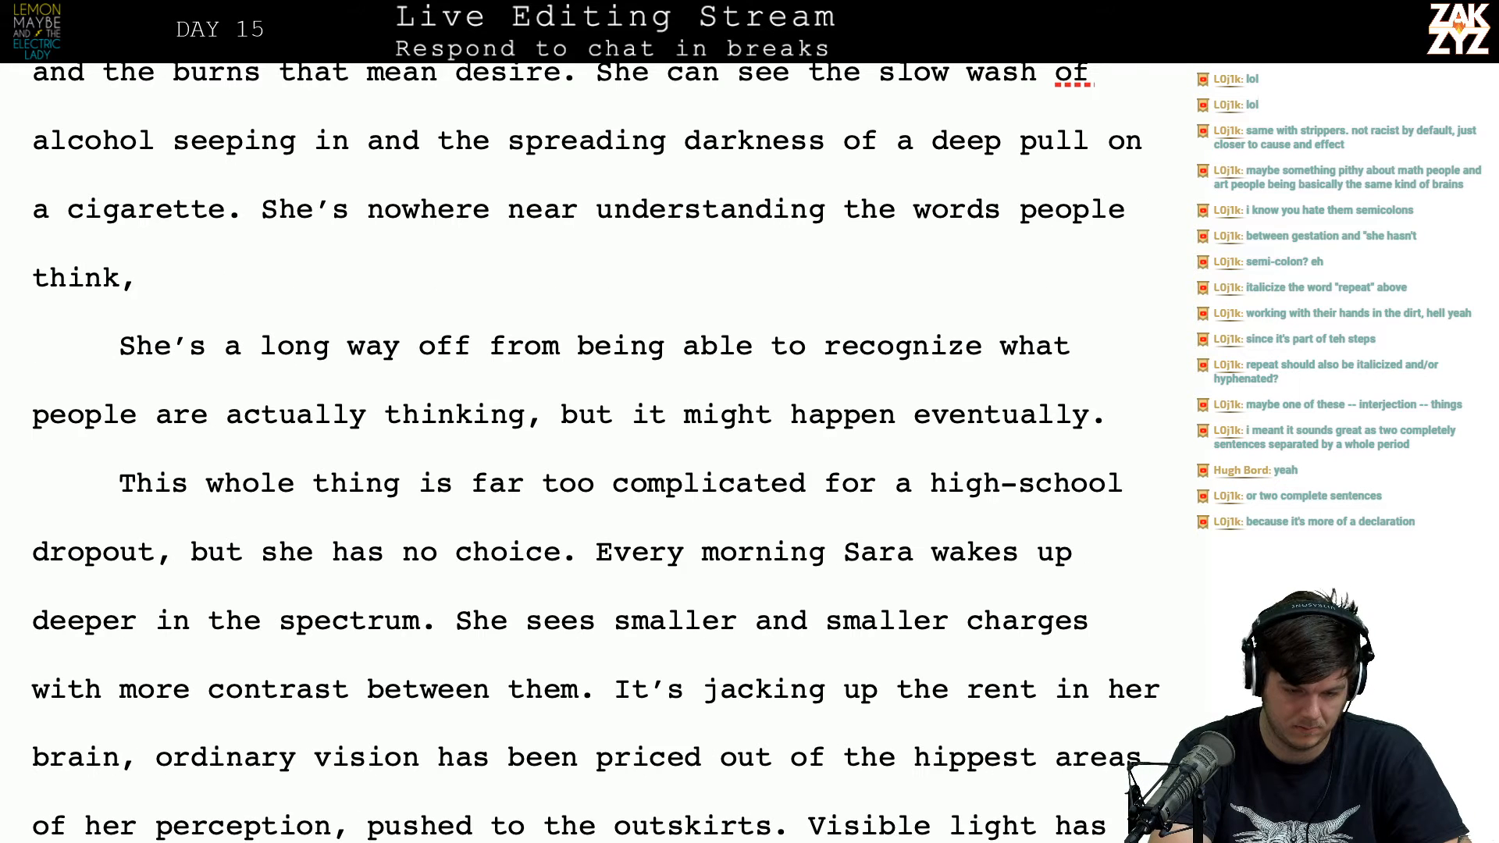
# Step: Rework the end of the draft closing sentence to read "the words people are thinking or anything" after "She's nowhere near understanding"
pyautogui.write('or e')
pyautogui.press('BackSpace')
pyautogui.press('BackSpace')
pyautogui.press('BackSpace')
pyautogui.press('BackSpace')
pyautogui.press('BackSpace')
pyautogui.press('BackSpace')
pyautogui.press('BackSpace')
pyautogui.press('BackSpace')
pyautogui.press('BackSpace')
pyautogui.press('BackSpace')
pyautogui.press('BackSpace')
pyautogui.press('BackSpace')
pyautogui.press('BackSpace')
pyautogui.press('BackSpace')
pyautogui.press('BackSpace')
pyautogui.press('BackSpace')
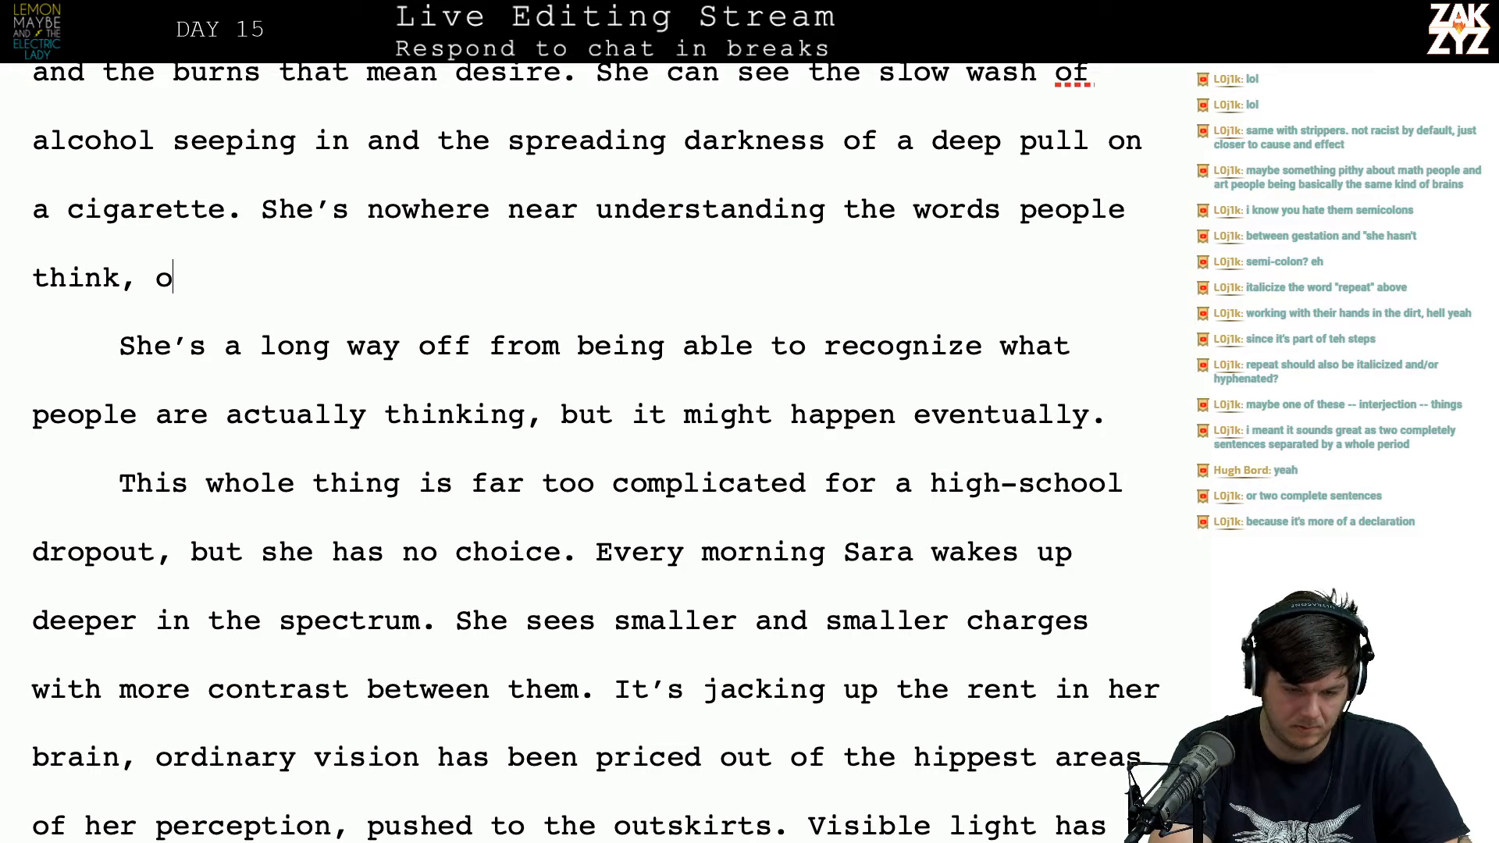
pyautogui.press('BackSpace')
pyautogui.press('BackSpace')
pyautogui.press('BackSpace')
pyautogui.press('BackSpace')
pyautogui.press('BackSpace')
pyautogui.press('BackSpace')
pyautogui.press('BackSpace')
pyautogui.press('BackSpace')
pyautogui.press('BackSpace')
pyautogui.press('BackSpace')
pyautogui.press('BackSpace')
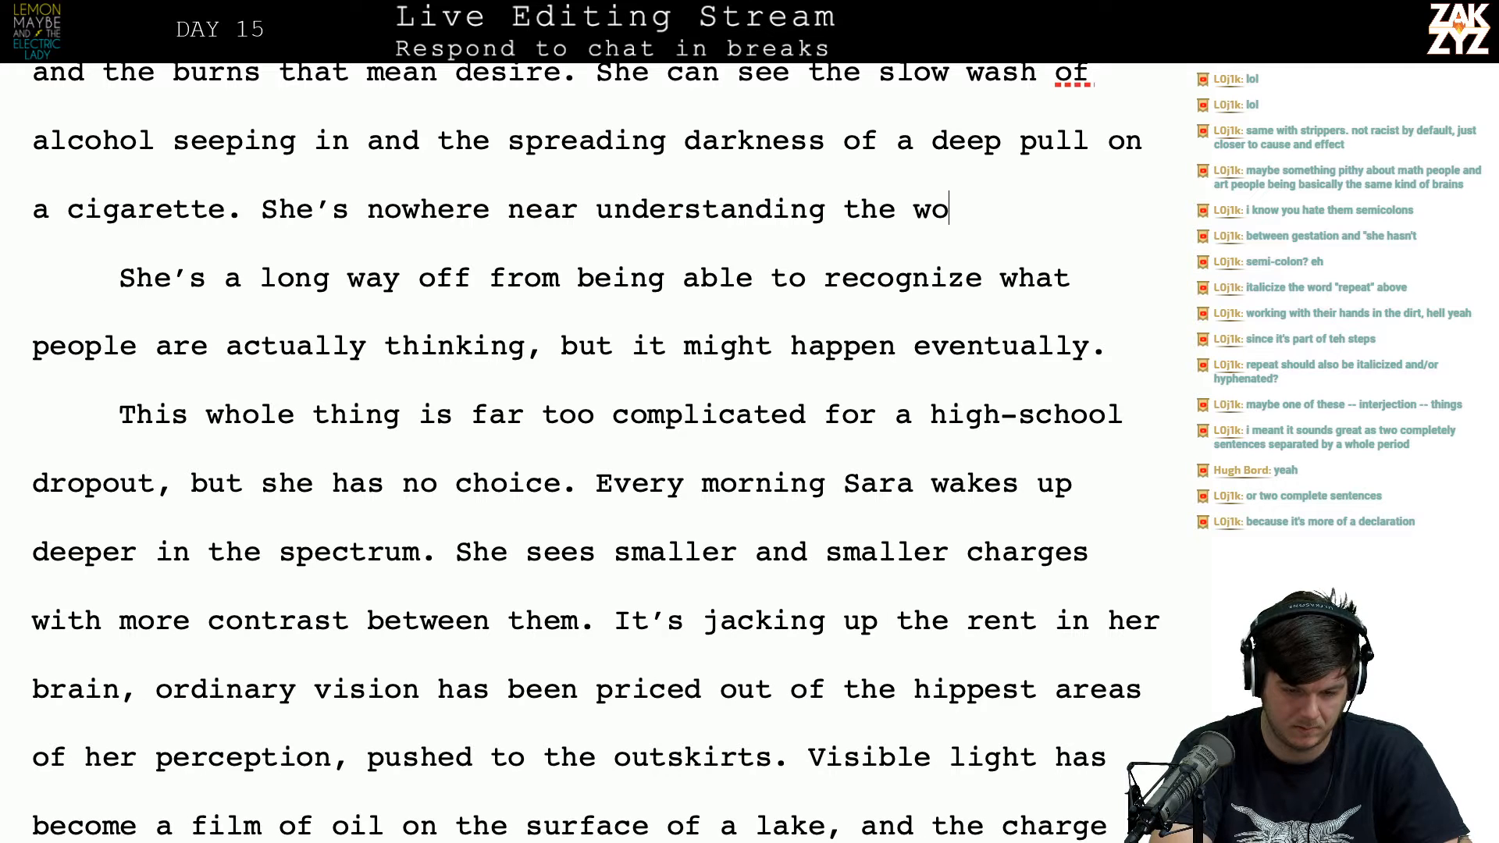
pyautogui.write('he word')
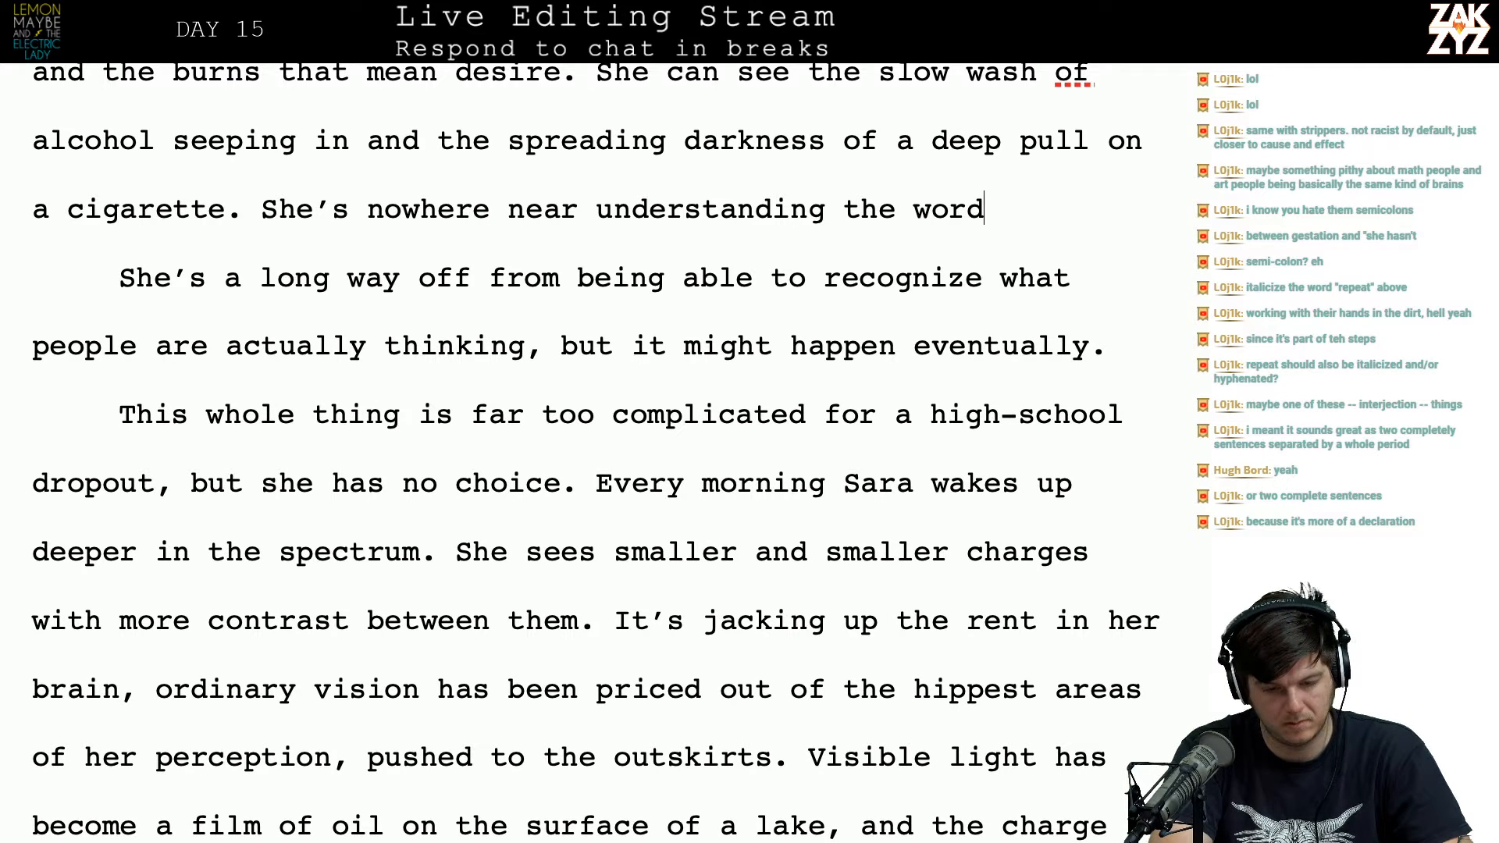
pyautogui.write('s people are p')
pyautogui.press('BackSpace')
pyautogui.write('thinking,')
pyautogui.press('BackSpace')
pyautogui.press('BackSpace')
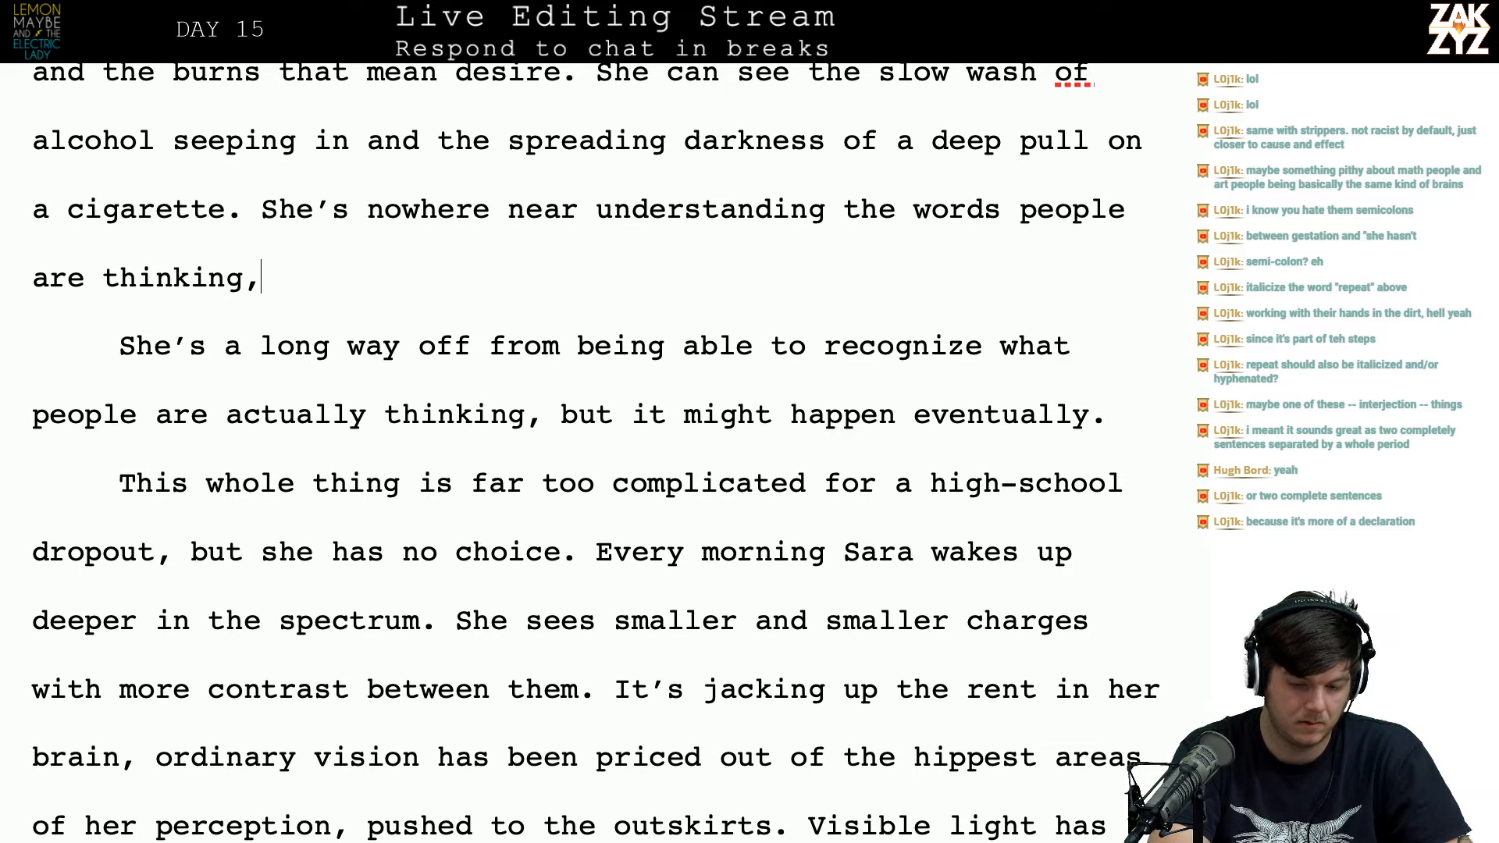
pyautogui.write('.')
pyautogui.press('BackSpace')
pyautogui.write('or')
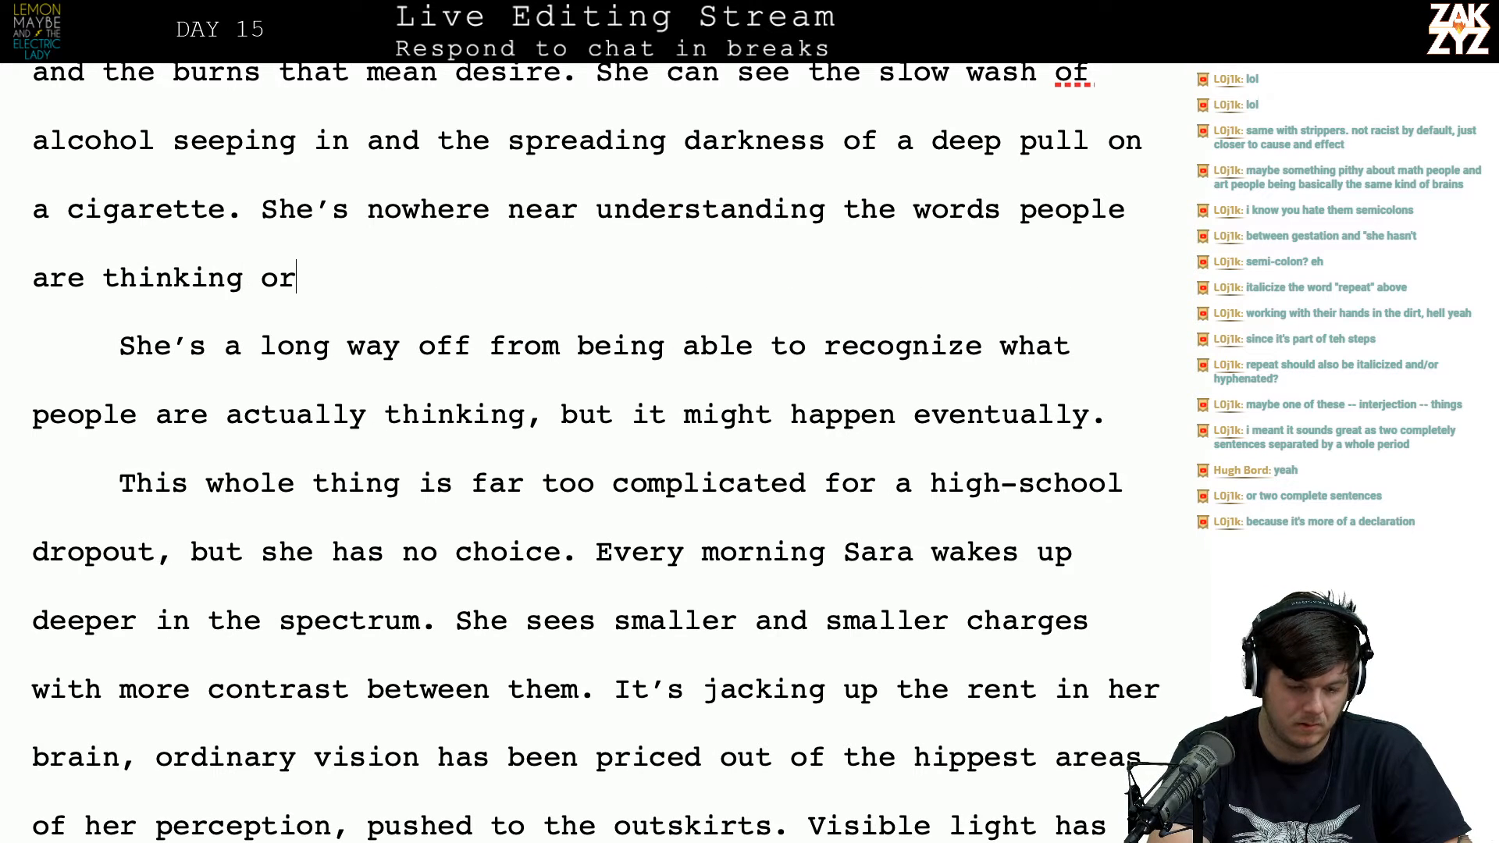
pyautogui.write(' anything n')
# Step: Replace the wording after "She's nowhere near understanding" with "what words people are thinking or any but the most basic feelings."
pyautogui.press('BackSpace')
pyautogui.press('BackSpace')
pyautogui.press('BackSpace')
pyautogui.press('BackSpace')
pyautogui.press('BackSpace')
pyautogui.press('BackSpace')
pyautogui.press('BackSpace')
pyautogui.press('BackSpace')
pyautogui.press('BackSpace')
pyautogui.press('BackSpace')
pyautogui.press('BackSpace')
pyautogui.press('BackSpace')
pyautogui.press('BackSpace')
pyautogui.press('BackSpace')
pyautogui.press('BackSpace')
pyautogui.press('BackSpace')
pyautogui.press('BackSpace')
pyautogui.press('BackSpace')
pyautogui.press('BackSpace')
pyautogui.press('BackSpace')
pyautogui.press('BackSpace')
pyautogui.press('BackSpace')
pyautogui.press('BackSpace')
pyautogui.press('BackSpace')
pyautogui.press('BackSpace')
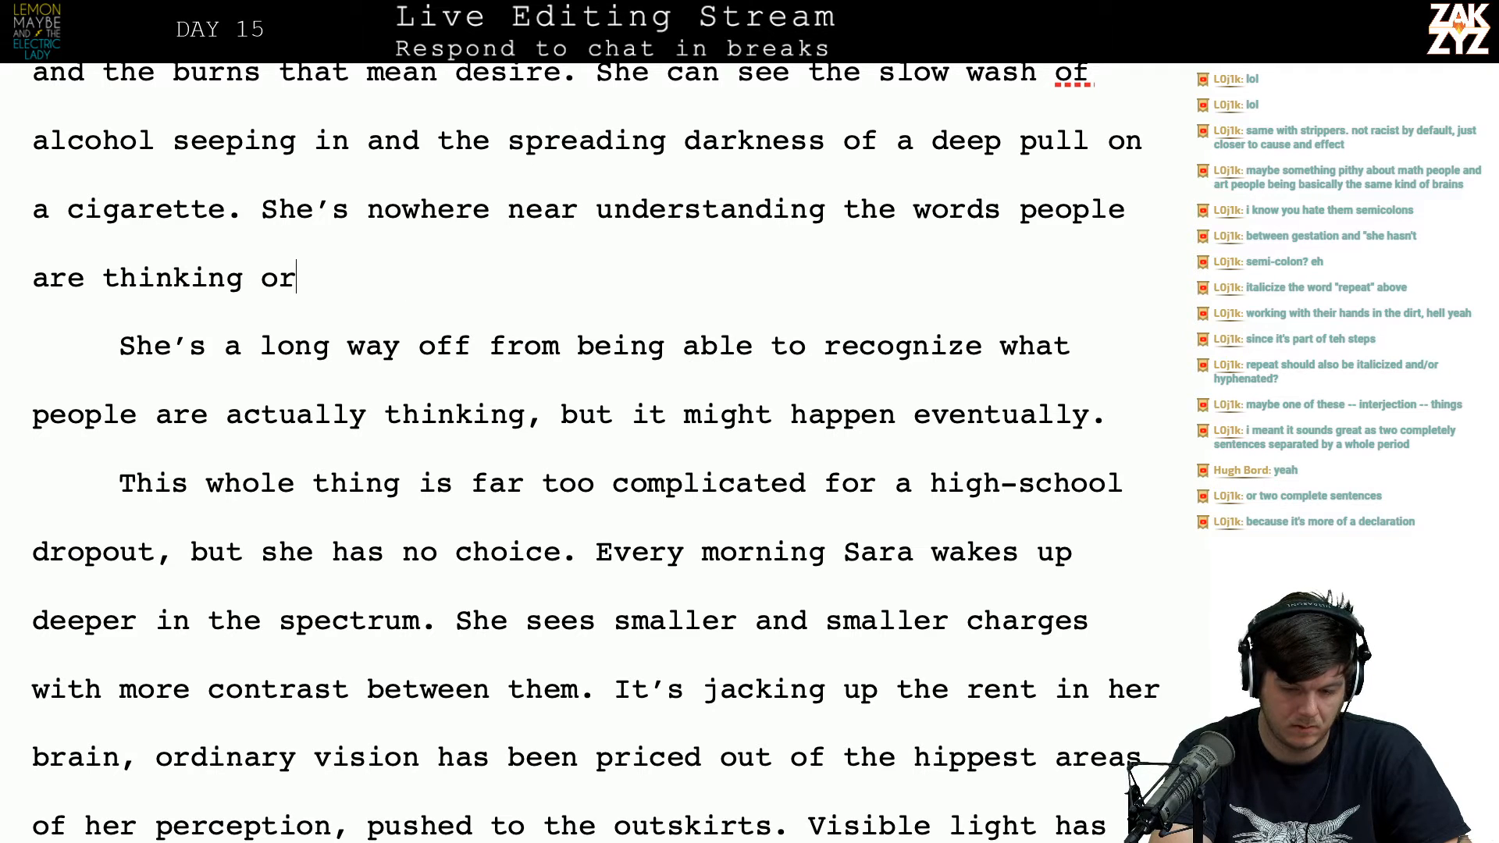
pyautogui.press('BackSpace')
pyautogui.press('BackSpace')
pyautogui.press('BackSpace')
pyautogui.press('BackSpace')
pyautogui.press('BackSpace')
pyautogui.press('BackSpace')
pyautogui.press('BackSpace')
pyautogui.press('BackSpace')
pyautogui.press('BackSpace')
pyautogui.press('BackSpace')
pyautogui.press('BackSpace')
pyautogui.press('BackSpace')
pyautogui.press('BackSpace')
pyautogui.press('BackSpace')
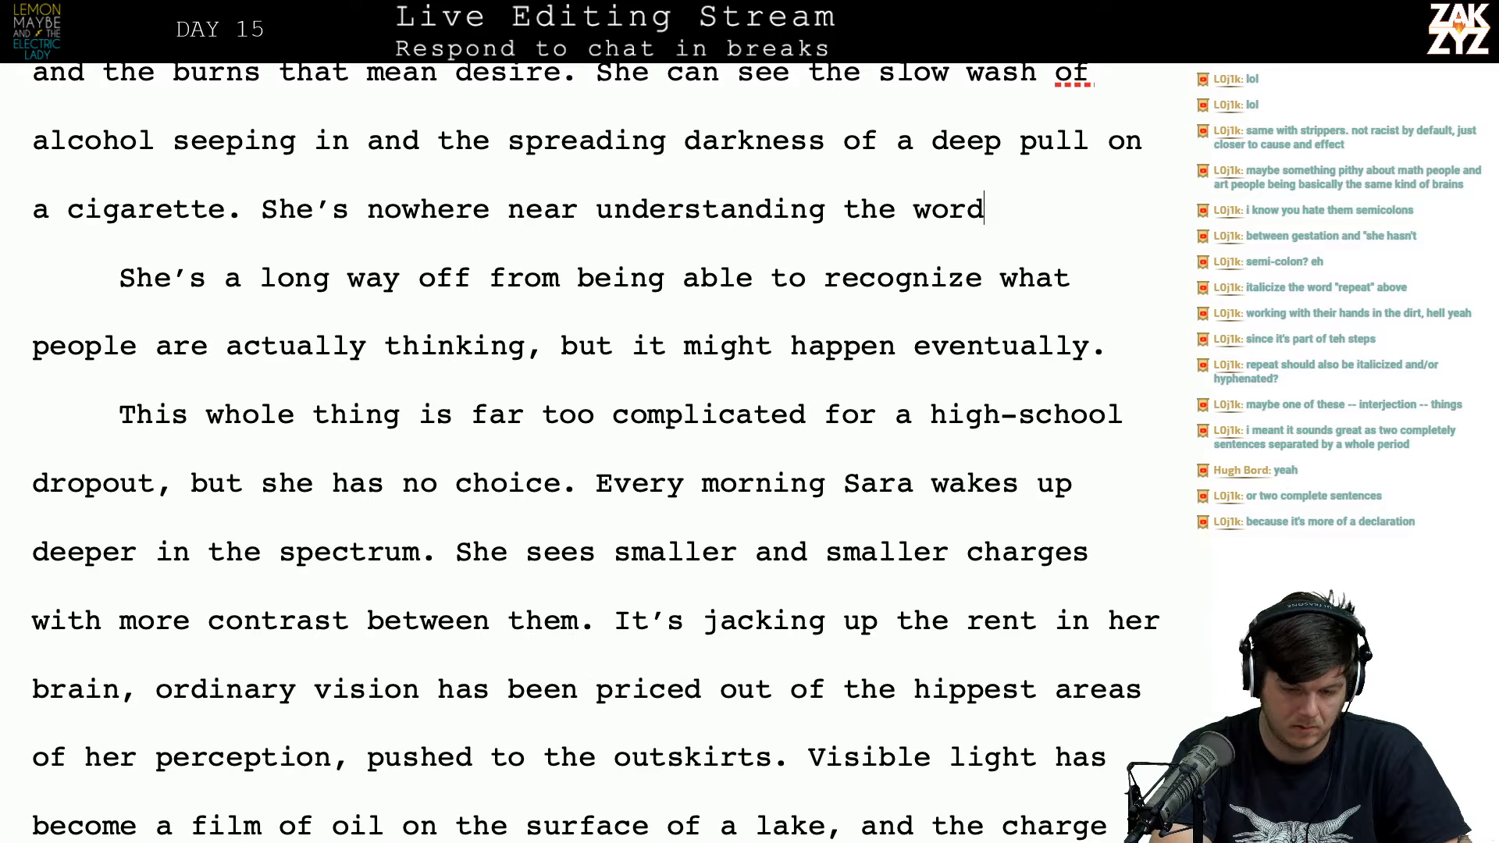
pyautogui.write('what ')
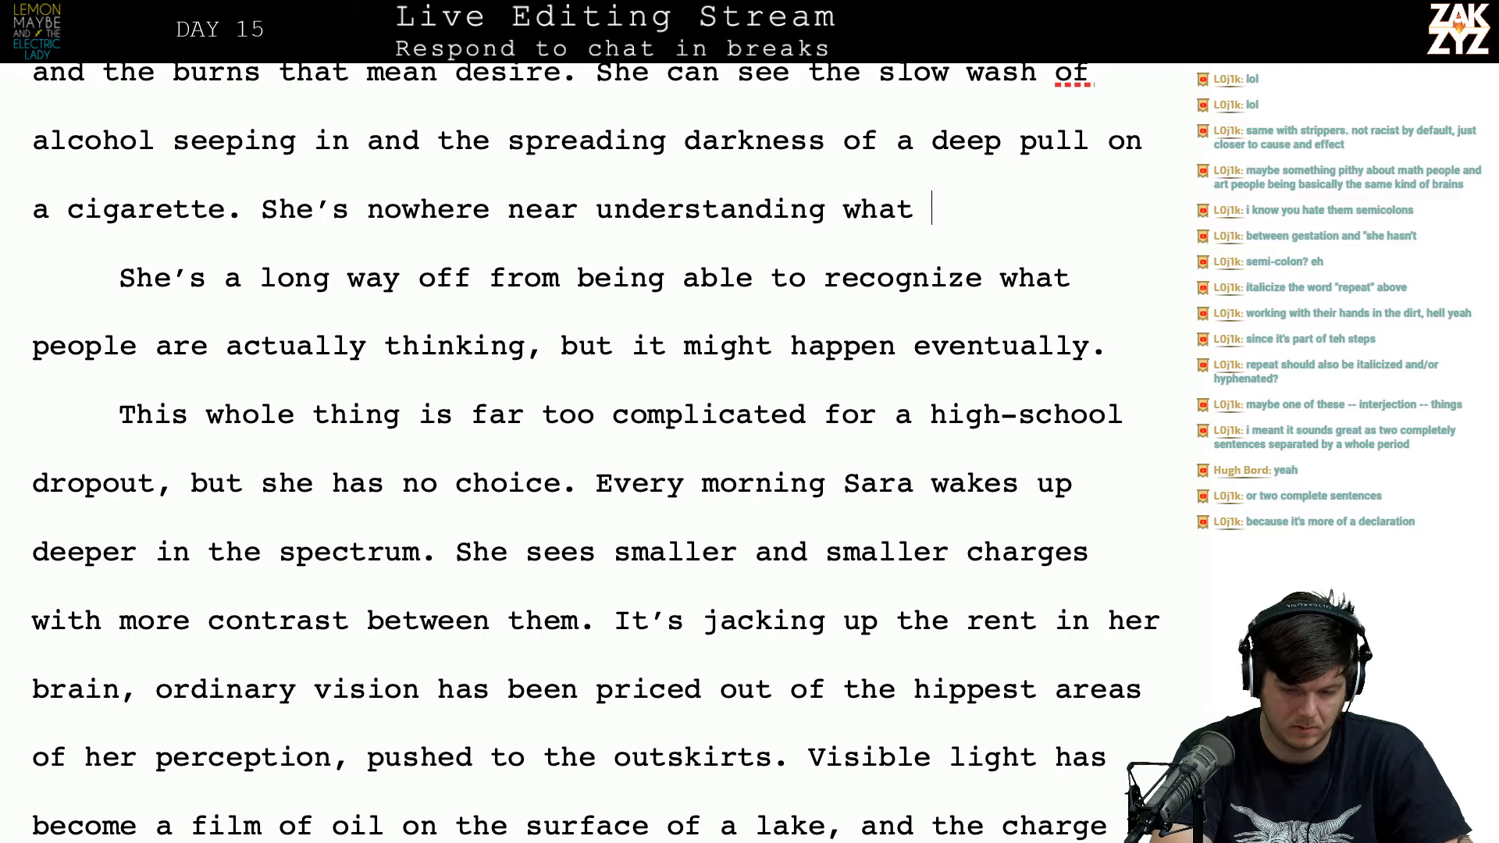
pyautogui.write('words people are thinking or')
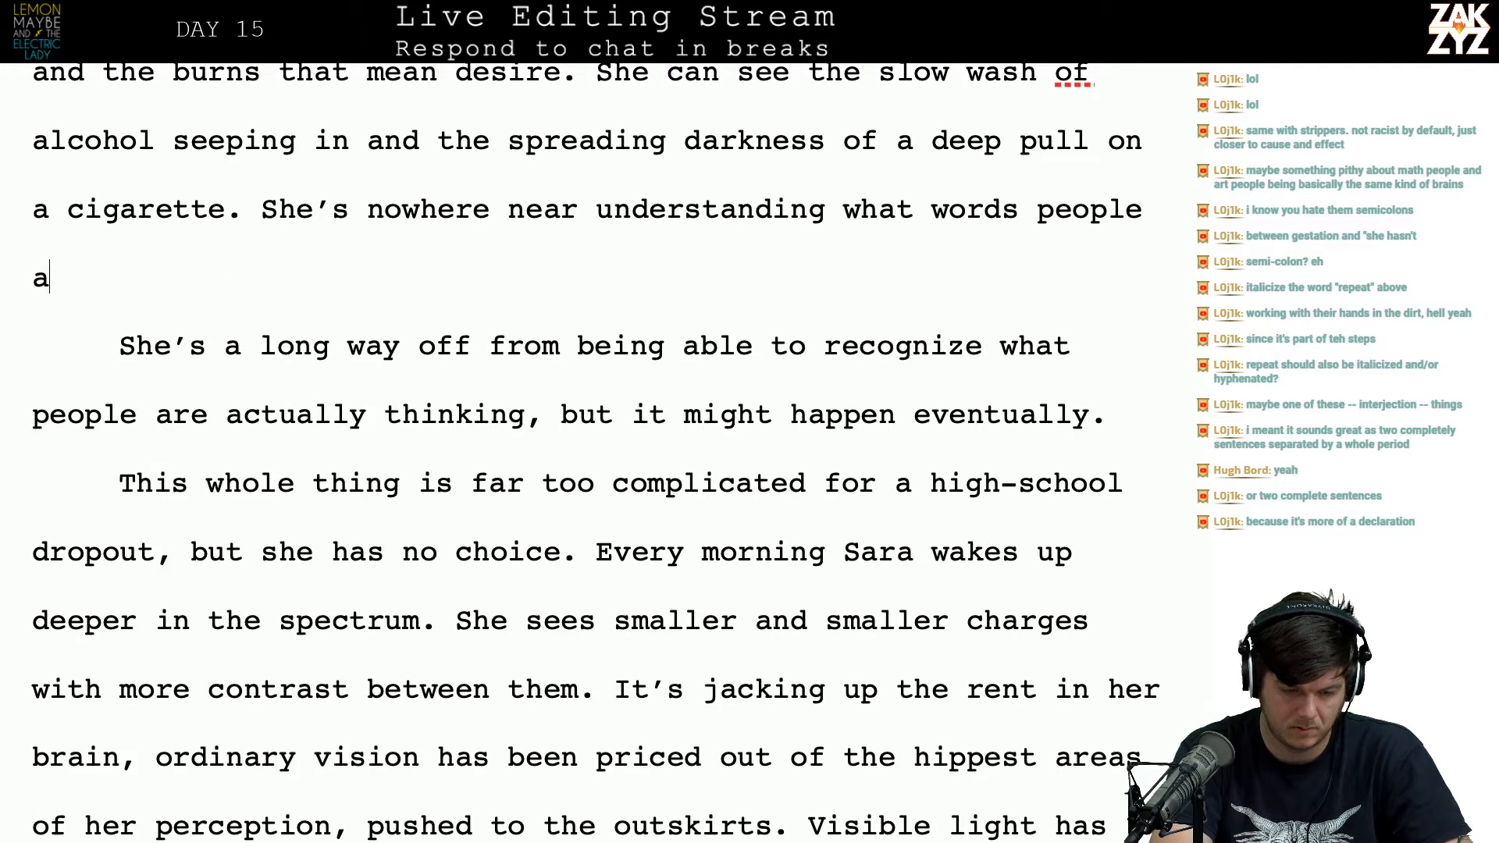
pyautogui.write(' any ')
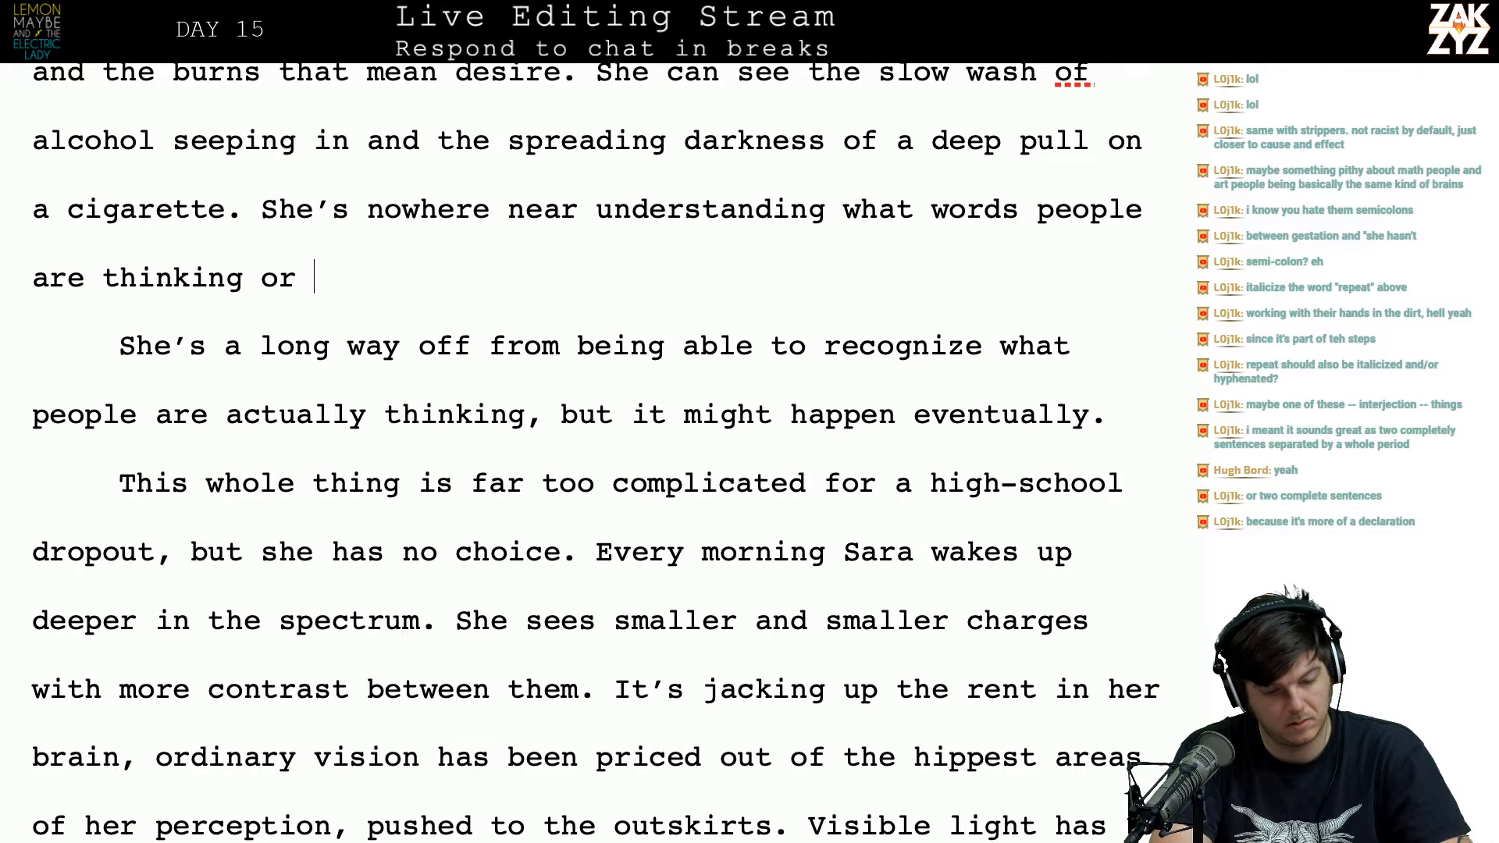
pyautogui.write('but ')
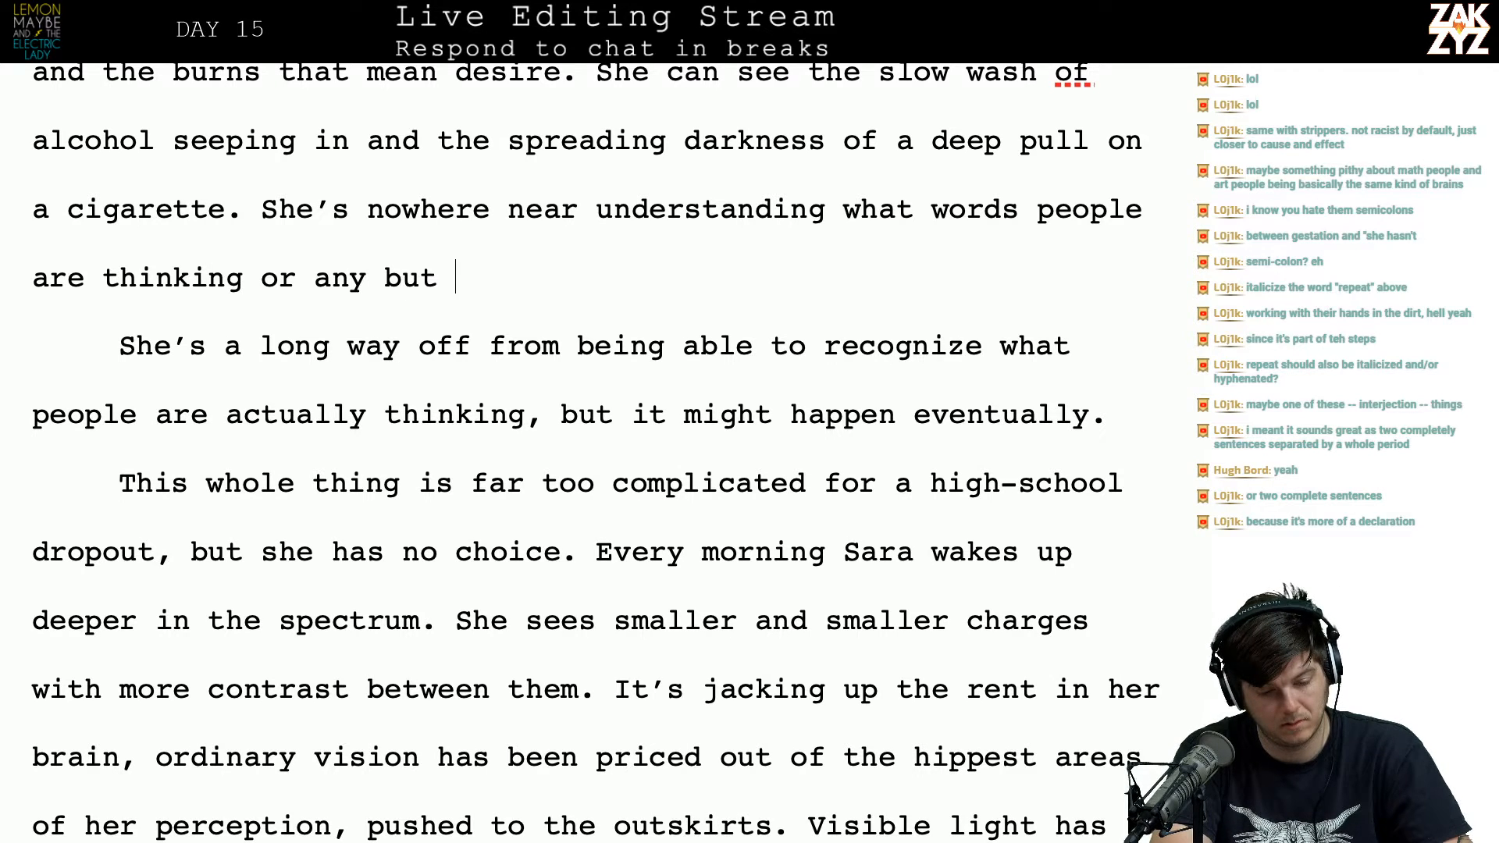
pyautogui.write('the most basic feelings.')
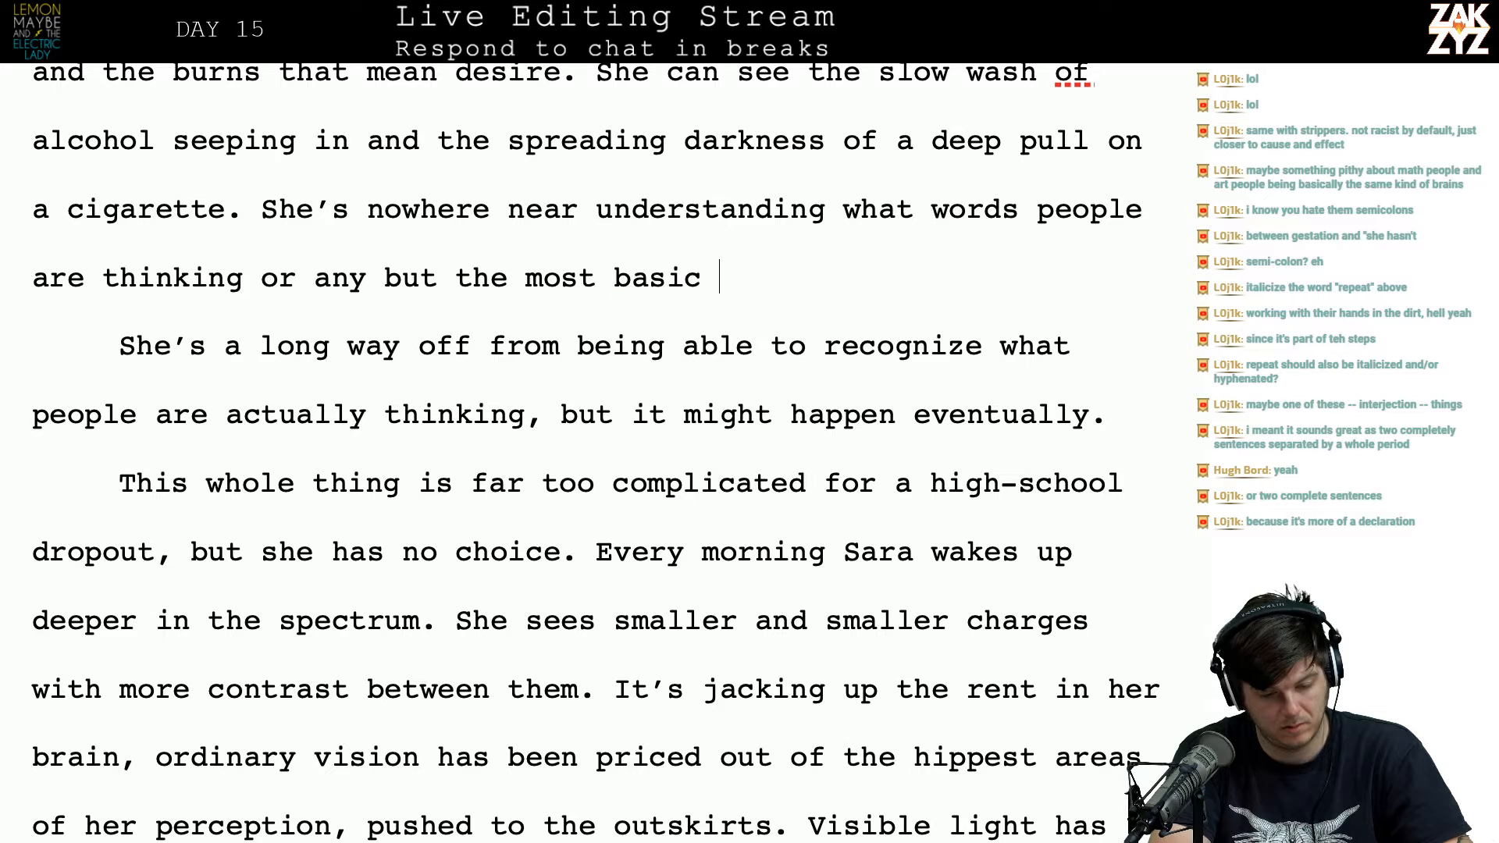
pyautogui.hotkey('shift', 'Down')
pyautogui.hotkey('shift', 'Right')
pyautogui.hotkey('shift', 'Right')
pyautogui.hotkey('shift', 'Right')
pyautogui.hotkey('shift', 'Right')
pyautogui.hotkey('shift', 'Right')
pyautogui.hotkey('shift', 'Right')
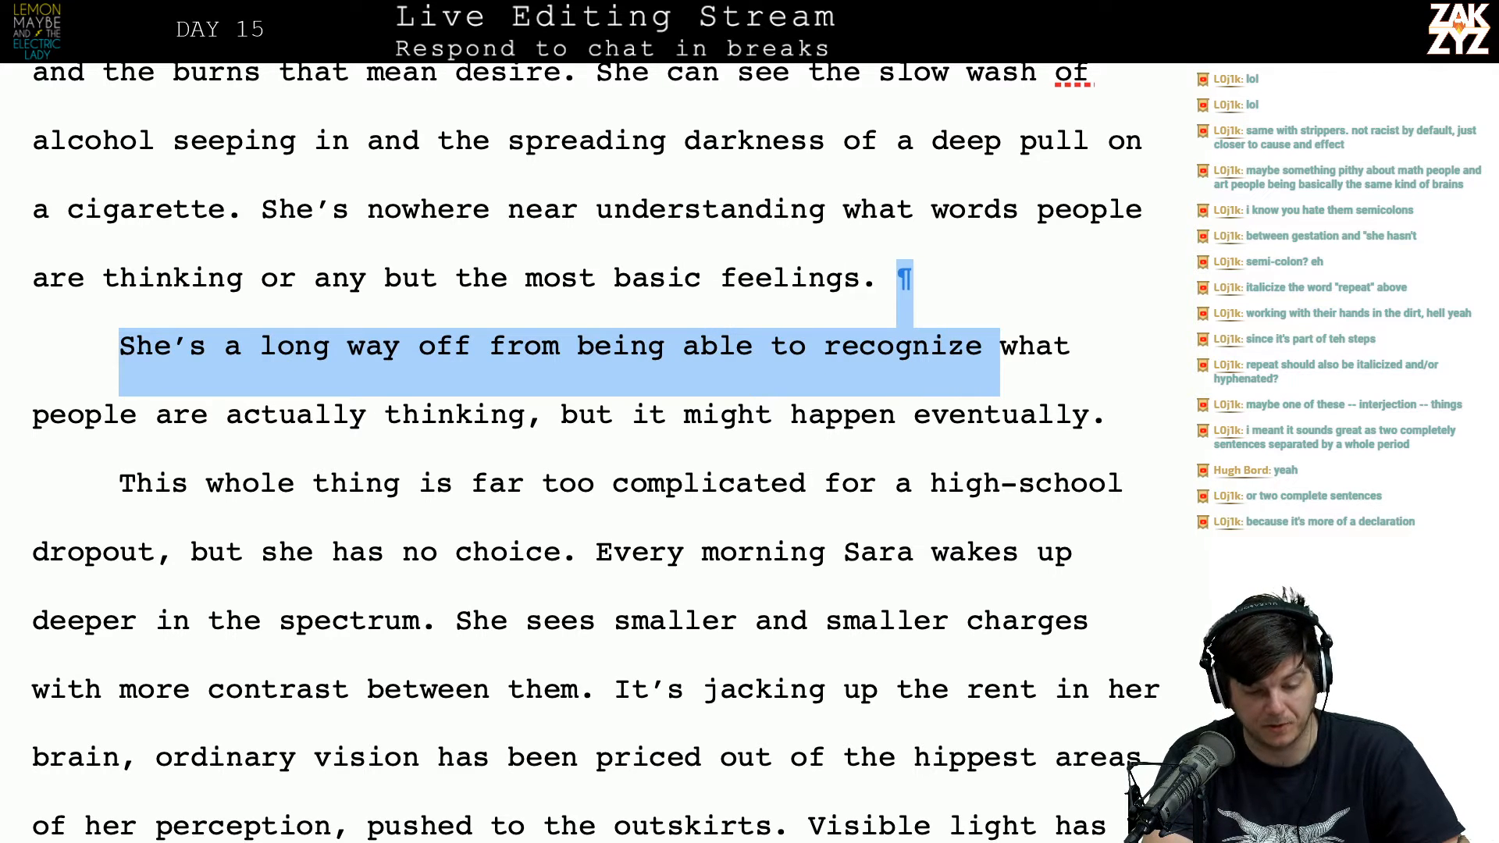
pyautogui.hotkey('shift', 'Down')
pyautogui.hotkey('shift', 'Right')
pyautogui.hotkey('shift', 'Right')
pyautogui.hotkey('shift', 'Right')
pyautogui.hotkey('shift', 'Right')
pyautogui.hotkey('shift', 'Right')
pyautogui.hotkey('shift', 'Right')
pyautogui.hotkey('shift', 'Right')
pyautogui.hotkey('shift', 'Right')
pyautogui.hotkey('shift', 'Right')
pyautogui.hotkey('shift', 'Right')
pyautogui.hotkey('shift', 'Up')
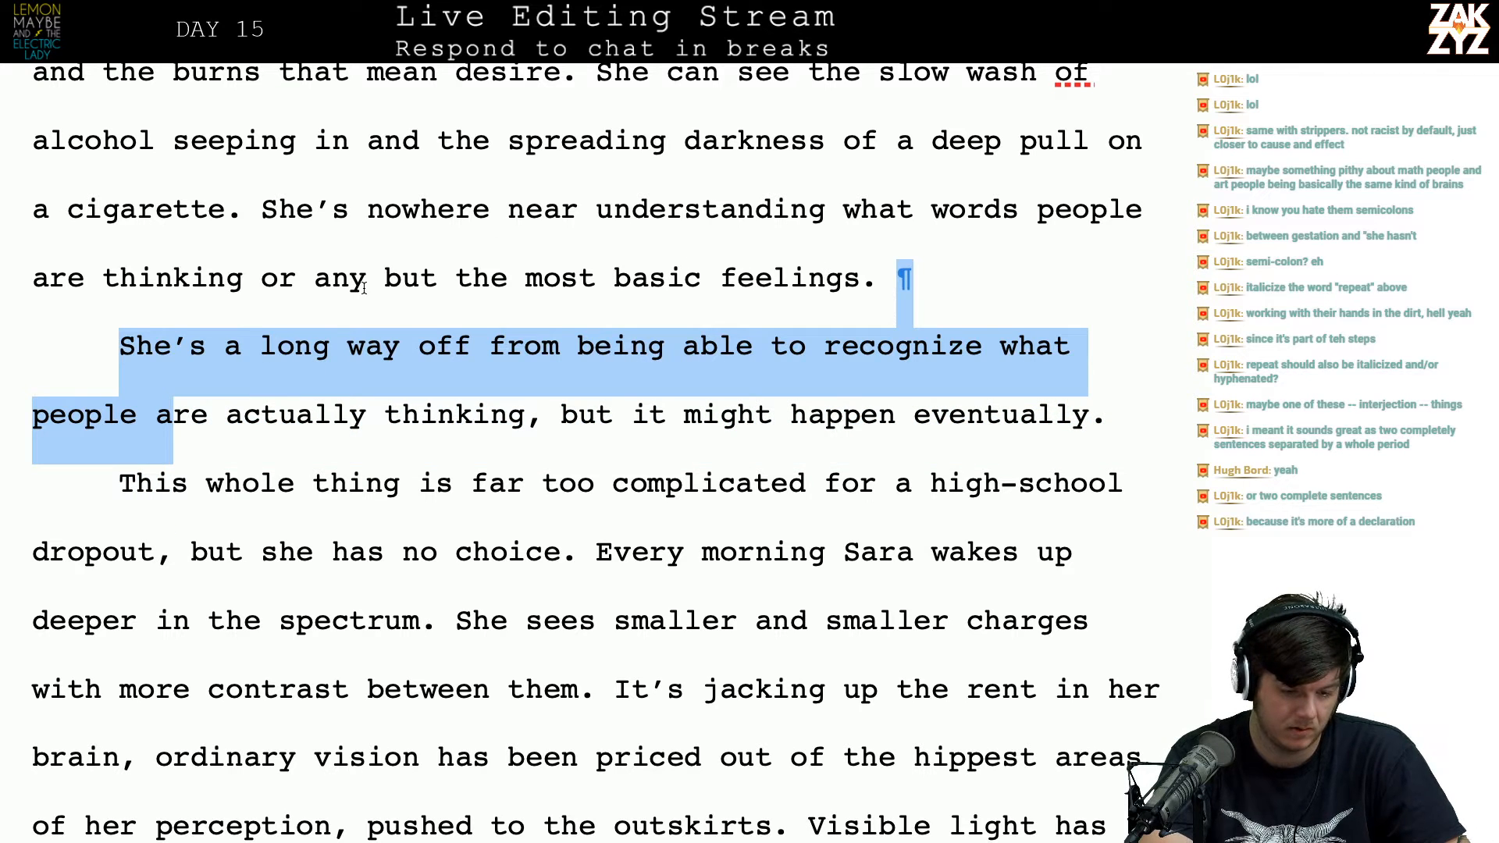
# Step: Split "any but the most basic feelings." onto its own line and end the sentence after "or" with "anything but the most primal emotions."
pyautogui.click(299, 276)
pyautogui.press('Right')
pyautogui.press('Return')
pyautogui.press('Left')
pyautogui.press('Left')
pyautogui.press('Right')
pyautogui.write('anything but the ms')
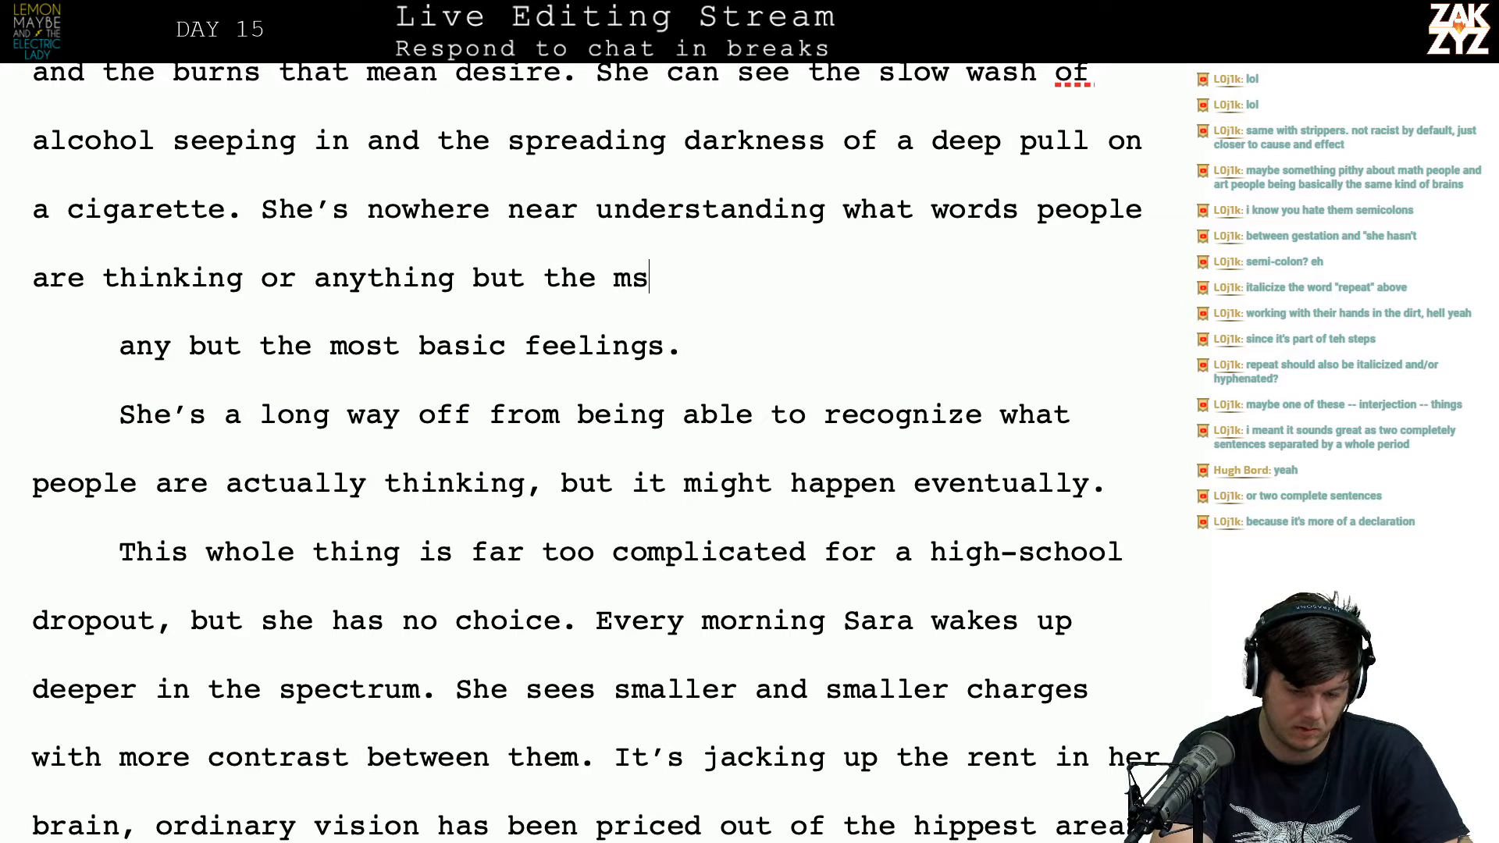
pyautogui.press('BackSpace')
pyautogui.write('ost primal')
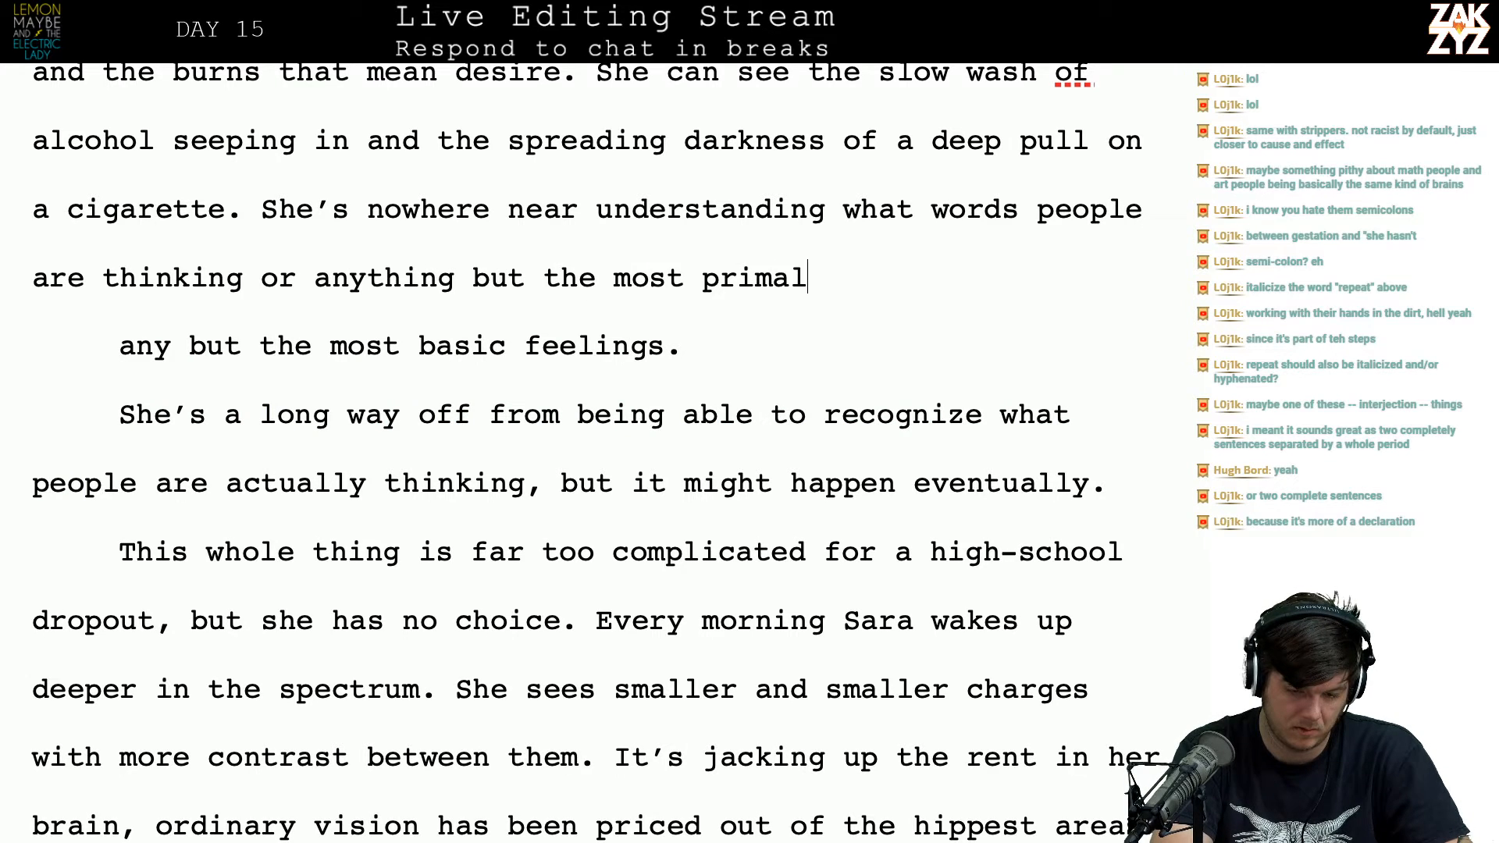
pyautogui.write(' emotions.')
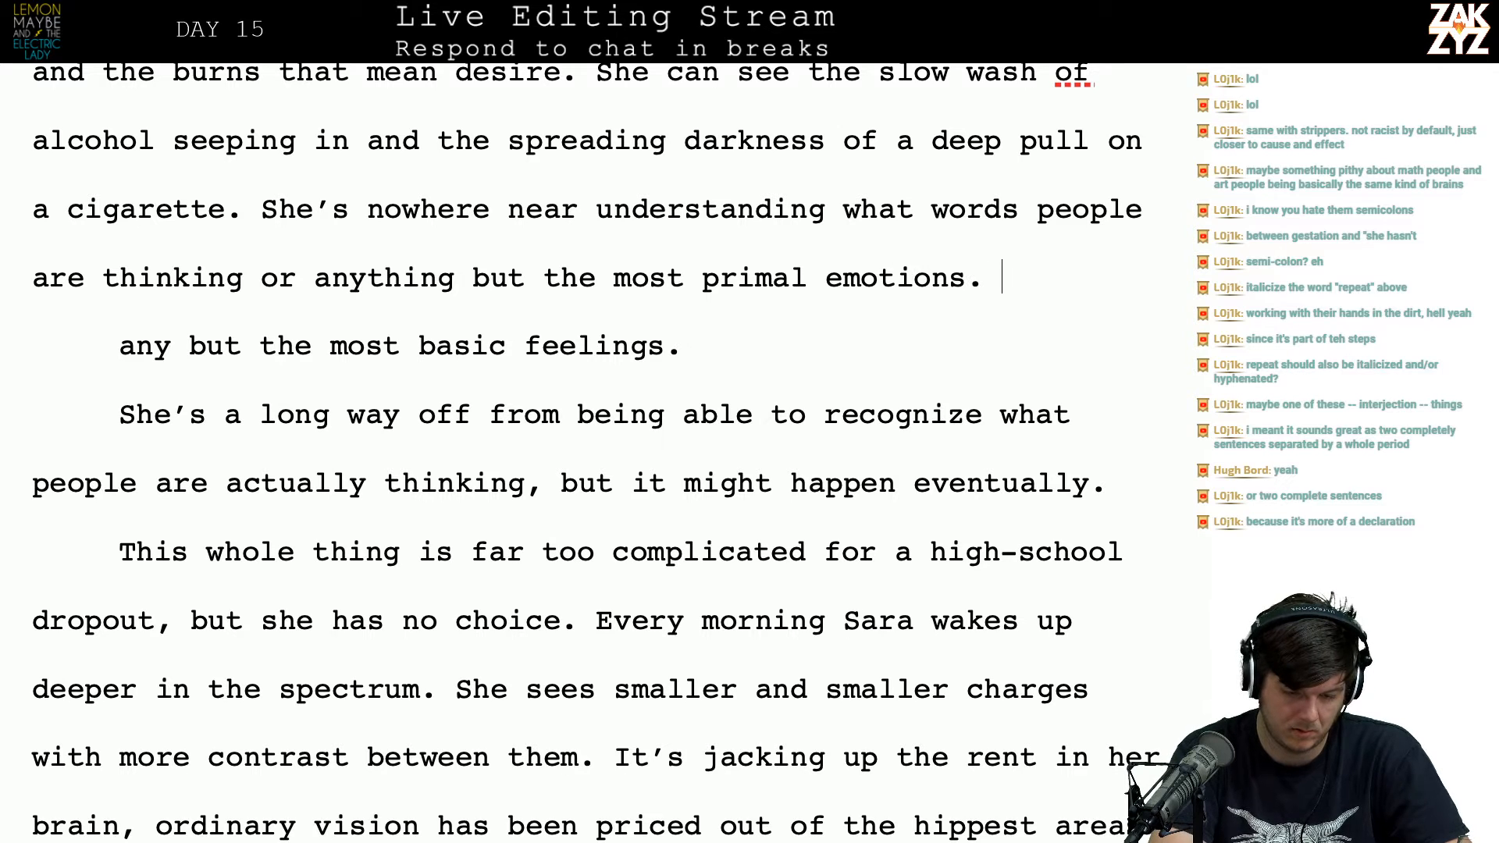
pyautogui.press('BackSpace')
# Step: Delete the leftover line "any but the most basic feelings." and the alternative sentence beginning "She's a long way off from being able to recognize"
pyautogui.press('Left')
pyautogui.press('Left')
pyautogui.press('Left')
pyautogui.press('Left')
pyautogui.press('Left')
pyautogui.press('Left')
pyautogui.press('Left')
pyautogui.press('Left')
pyautogui.press('Left')
pyautogui.press('Left')
pyautogui.press('Left')
pyautogui.press('Left')
pyautogui.press('Left')
pyautogui.press('Left')
pyautogui.press('Left')
pyautogui.press('Left')
pyautogui.press('Left')
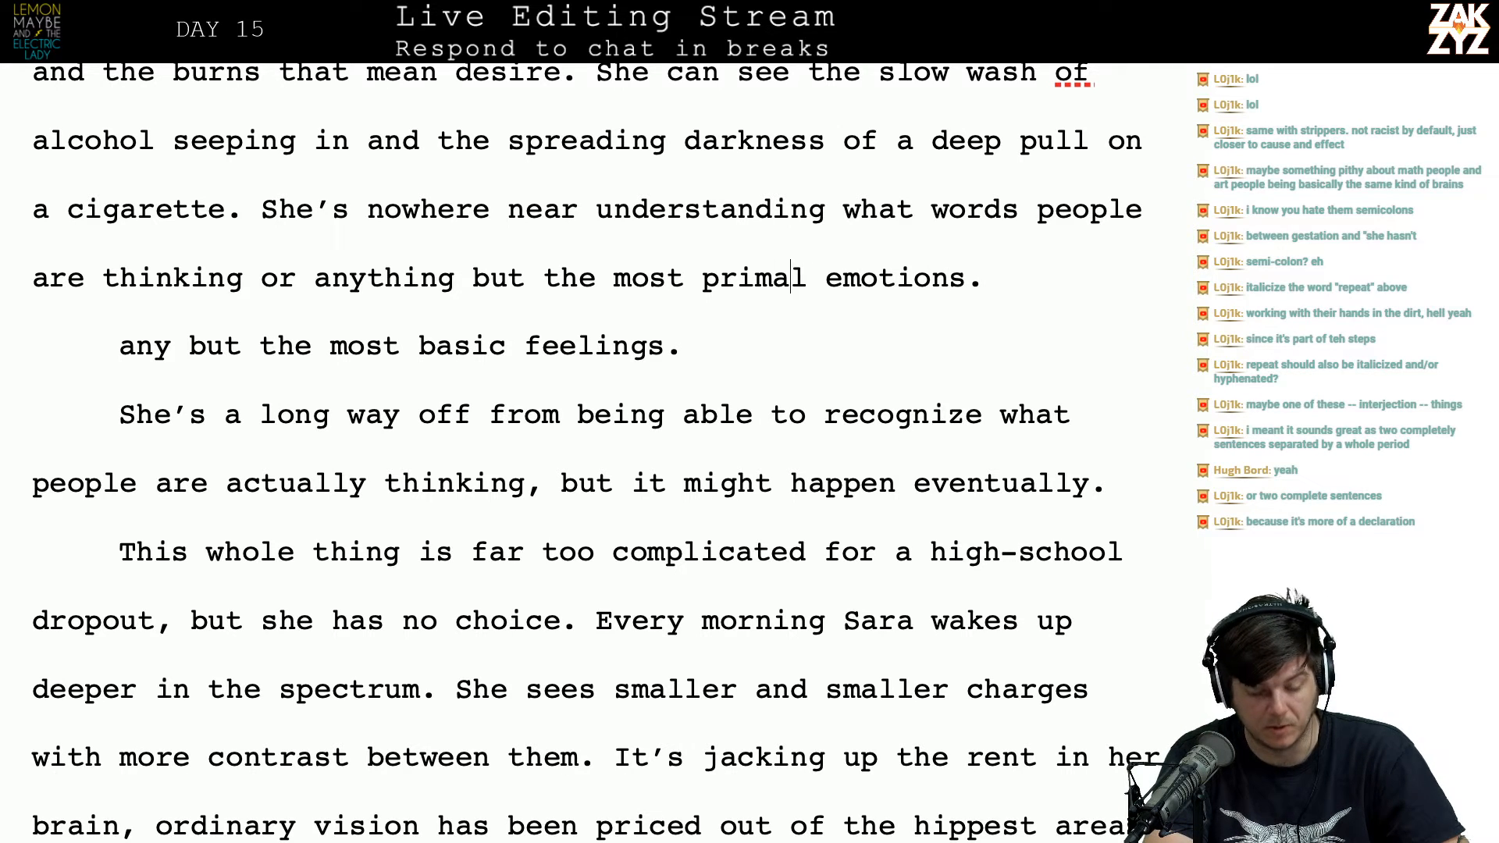
pyautogui.press('Down')
pyautogui.press('End')
pyautogui.press('Up')
pyautogui.press('Left')
pyautogui.press('Left')
pyautogui.press('Left')
pyautogui.press('Left')
pyautogui.press('Left')
pyautogui.press('Left')
pyautogui.press('Left')
pyautogui.press('Left')
pyautogui.press('Left')
pyautogui.press('Left')
pyautogui.press('Left')
pyautogui.press('Left')
pyautogui.press('Left')
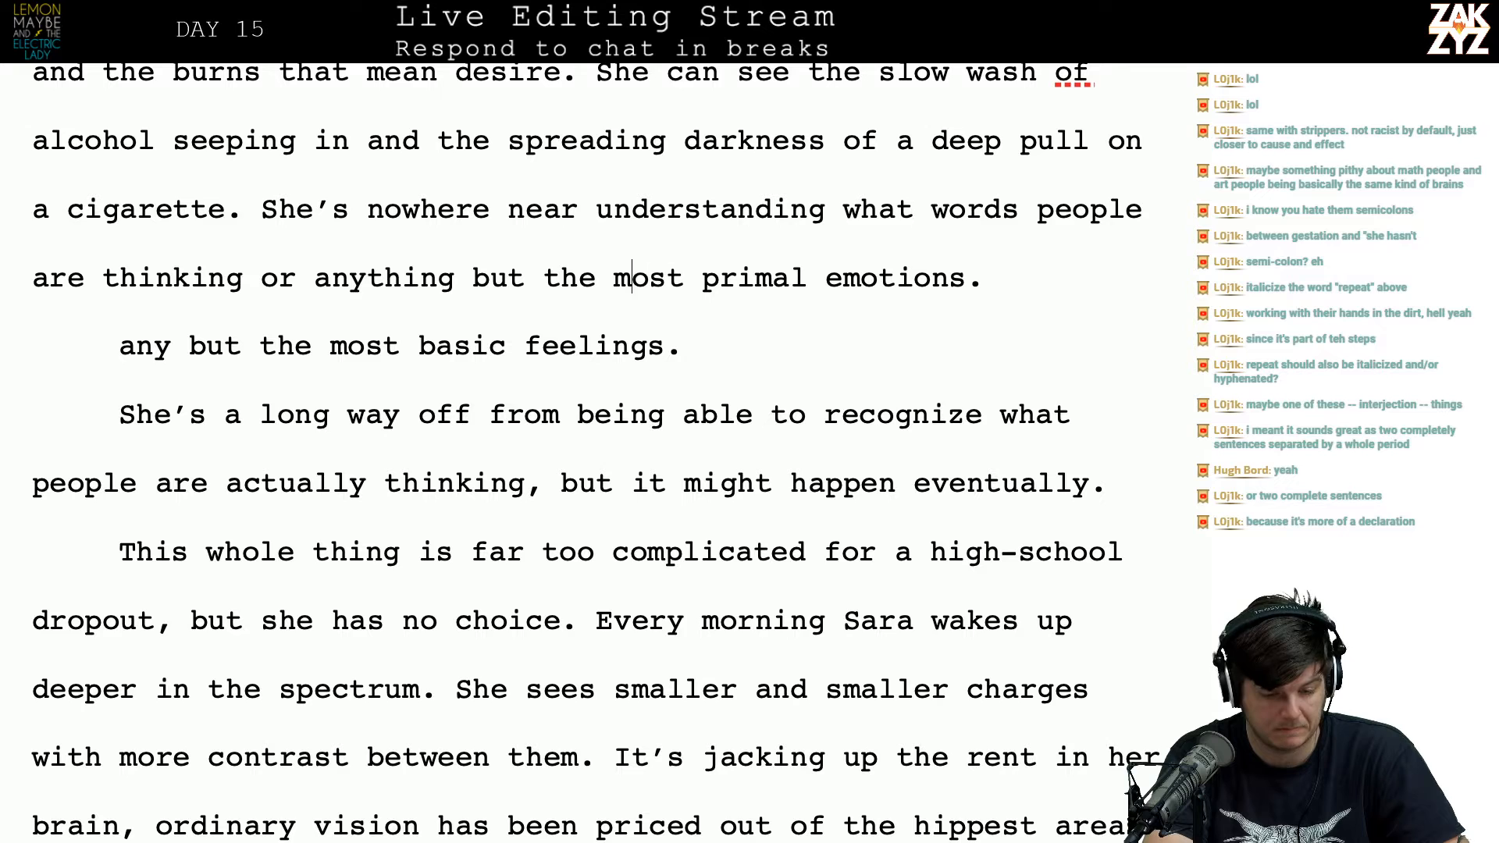
pyautogui.press('Left')
pyautogui.press('Left')
pyautogui.press('Left')
pyautogui.press('Left')
pyautogui.press('Left')
pyautogui.press('Left')
pyautogui.press('Left')
pyautogui.press('Left')
pyautogui.press('Left')
pyautogui.press('Down')
pyautogui.press('Left')
pyautogui.press('Left')
pyautogui.press('Left')
pyautogui.press('Left')
pyautogui.press('Left')
pyautogui.press('Left')
pyautogui.hotkey('shift', 'Down')
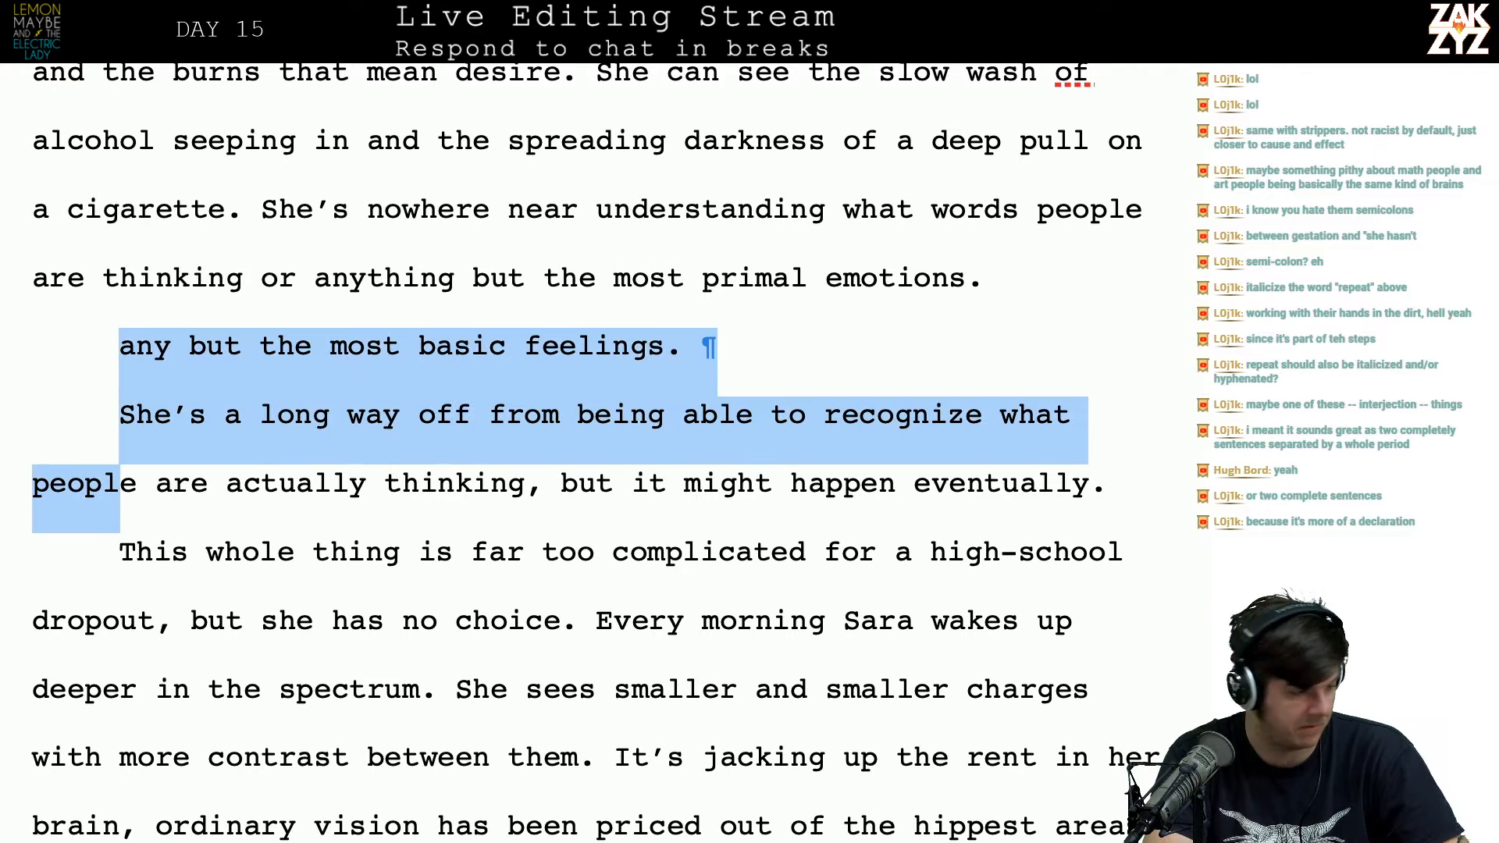
pyautogui.hotkey('shift', 'Down')
pyautogui.hotkey('shift', 'Down')
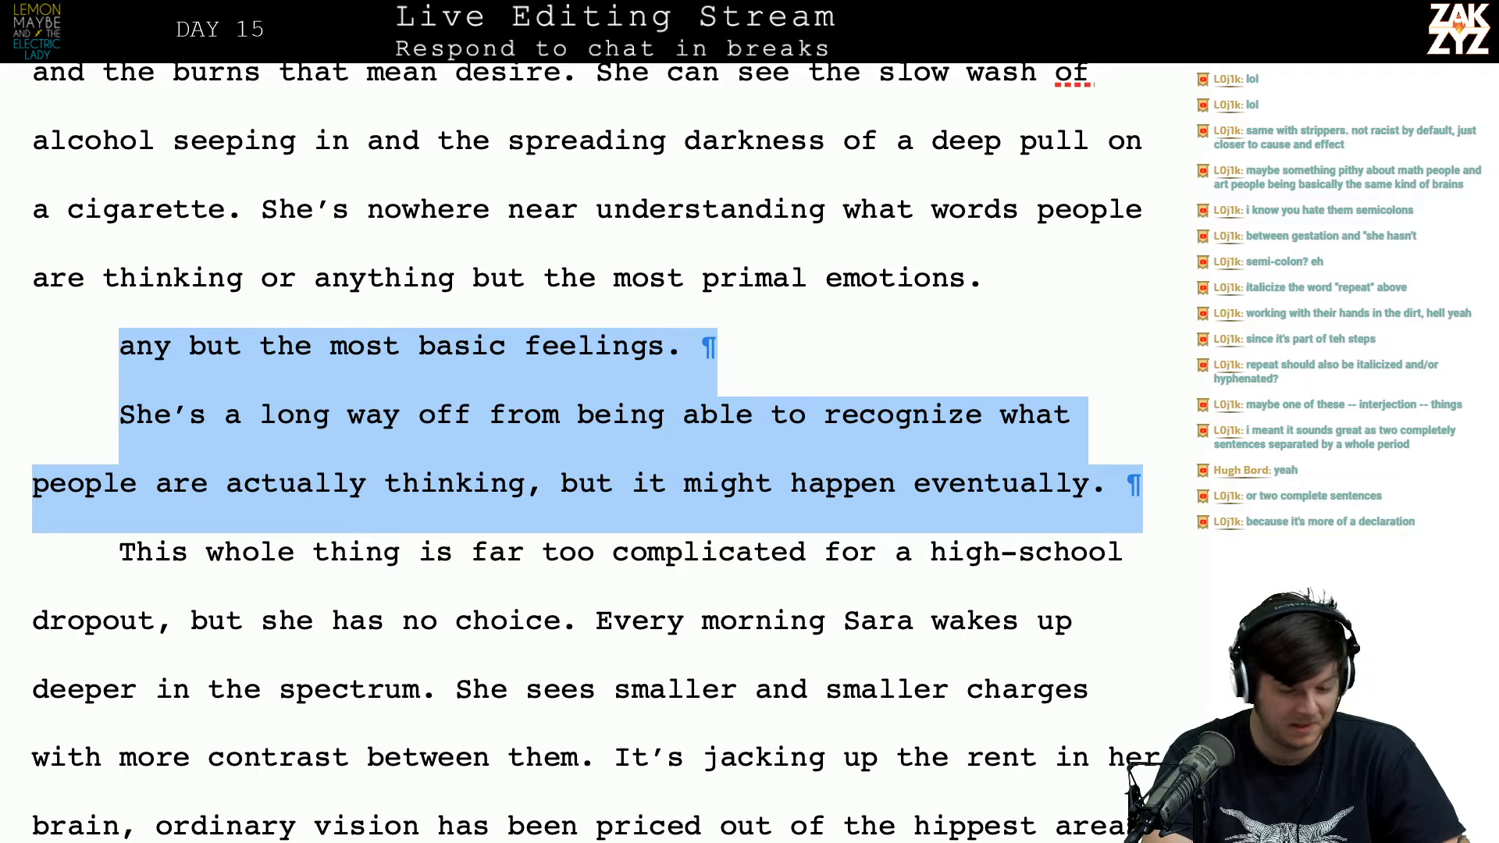
pyautogui.press('Delete')
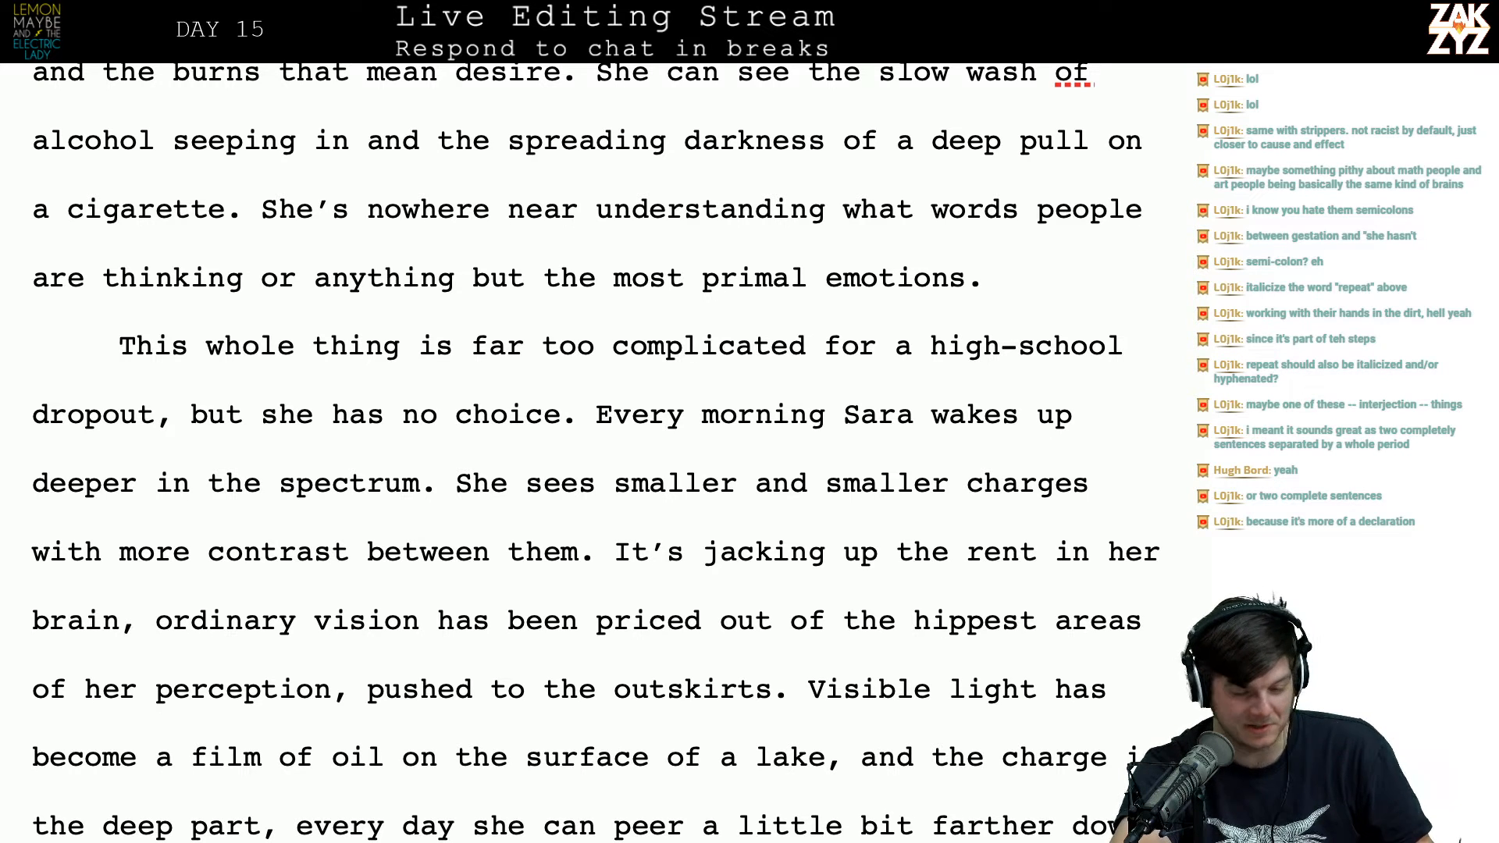
# Step: Replace "This whole thing is" with "It's" before "far too complicated for a high-school dropout"
pyautogui.scroll(-2, 596, 452)
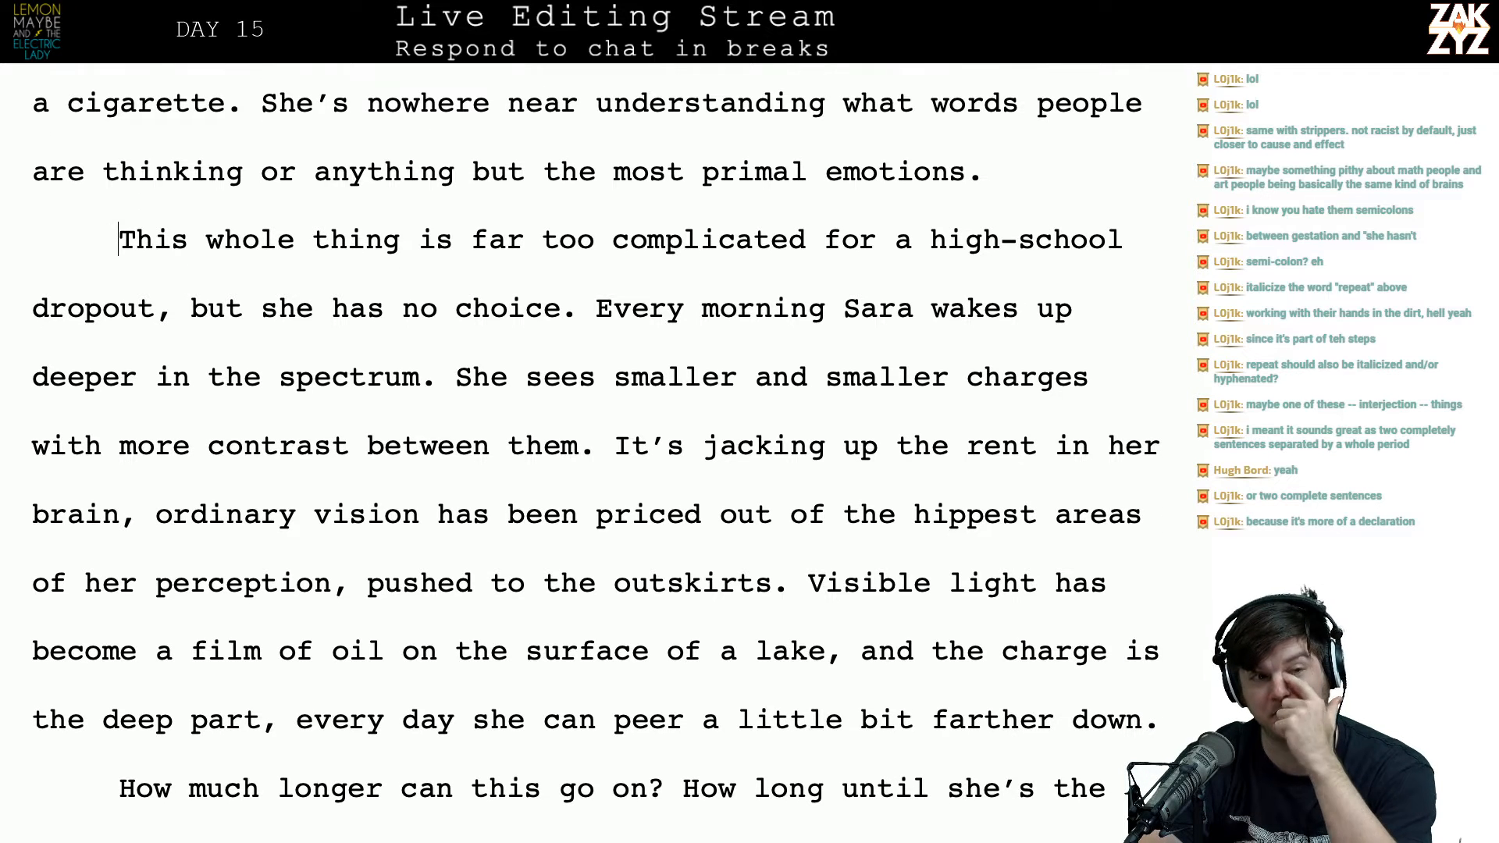
pyautogui.scroll(-1, 595, 458)
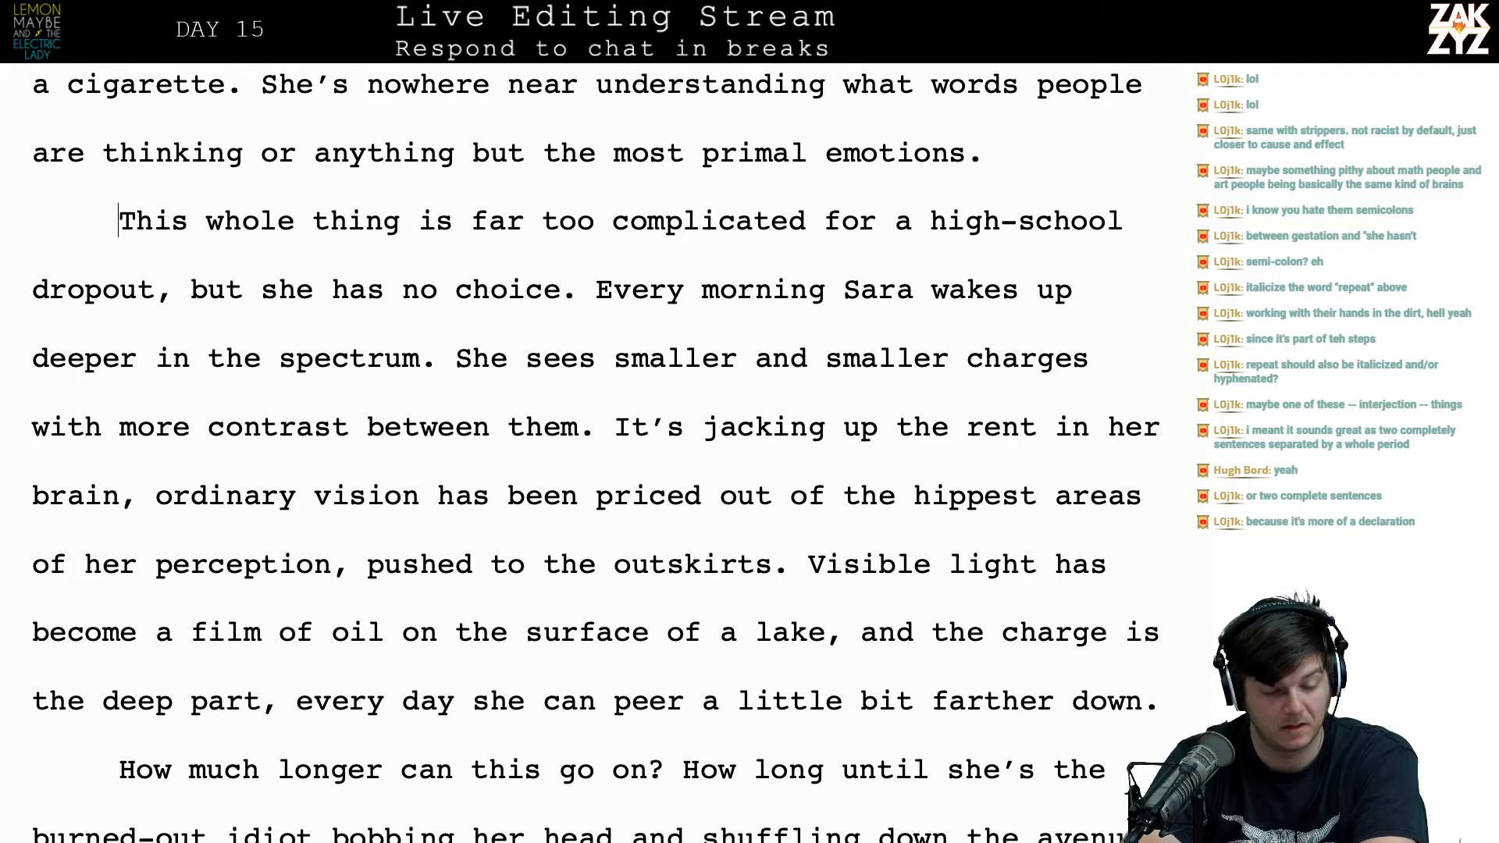
pyautogui.scroll(2, 88, 434)
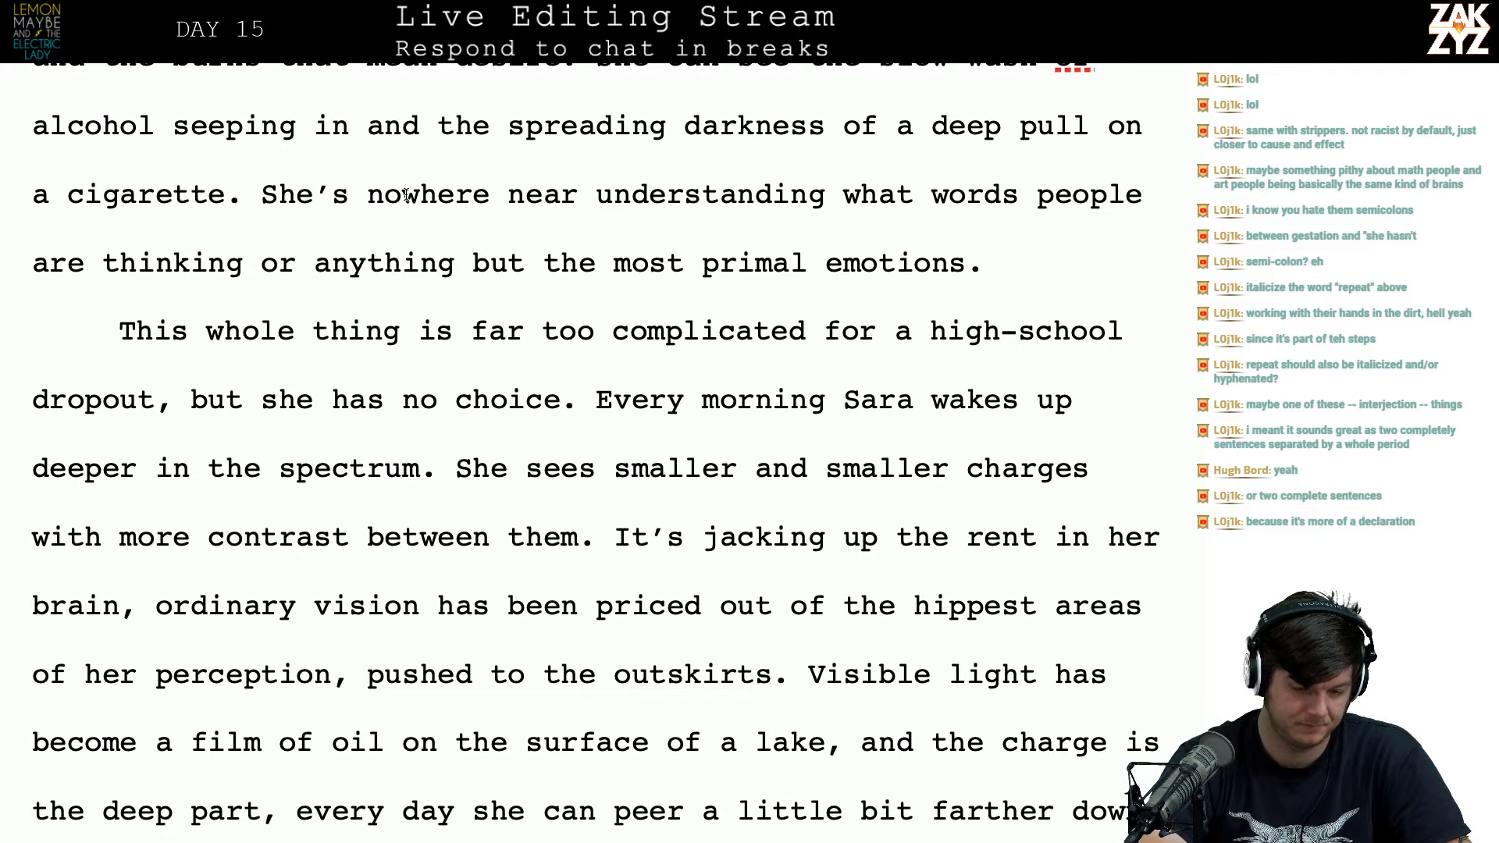
pyautogui.click(295, 331)
pyautogui.press('Left')
pyautogui.press('Left')
pyautogui.press('Left')
pyautogui.press('Left')
pyautogui.press('Left')
pyautogui.press('Left')
pyautogui.press('Left')
pyautogui.press('Left')
pyautogui.press('Left')
pyautogui.press('Left')
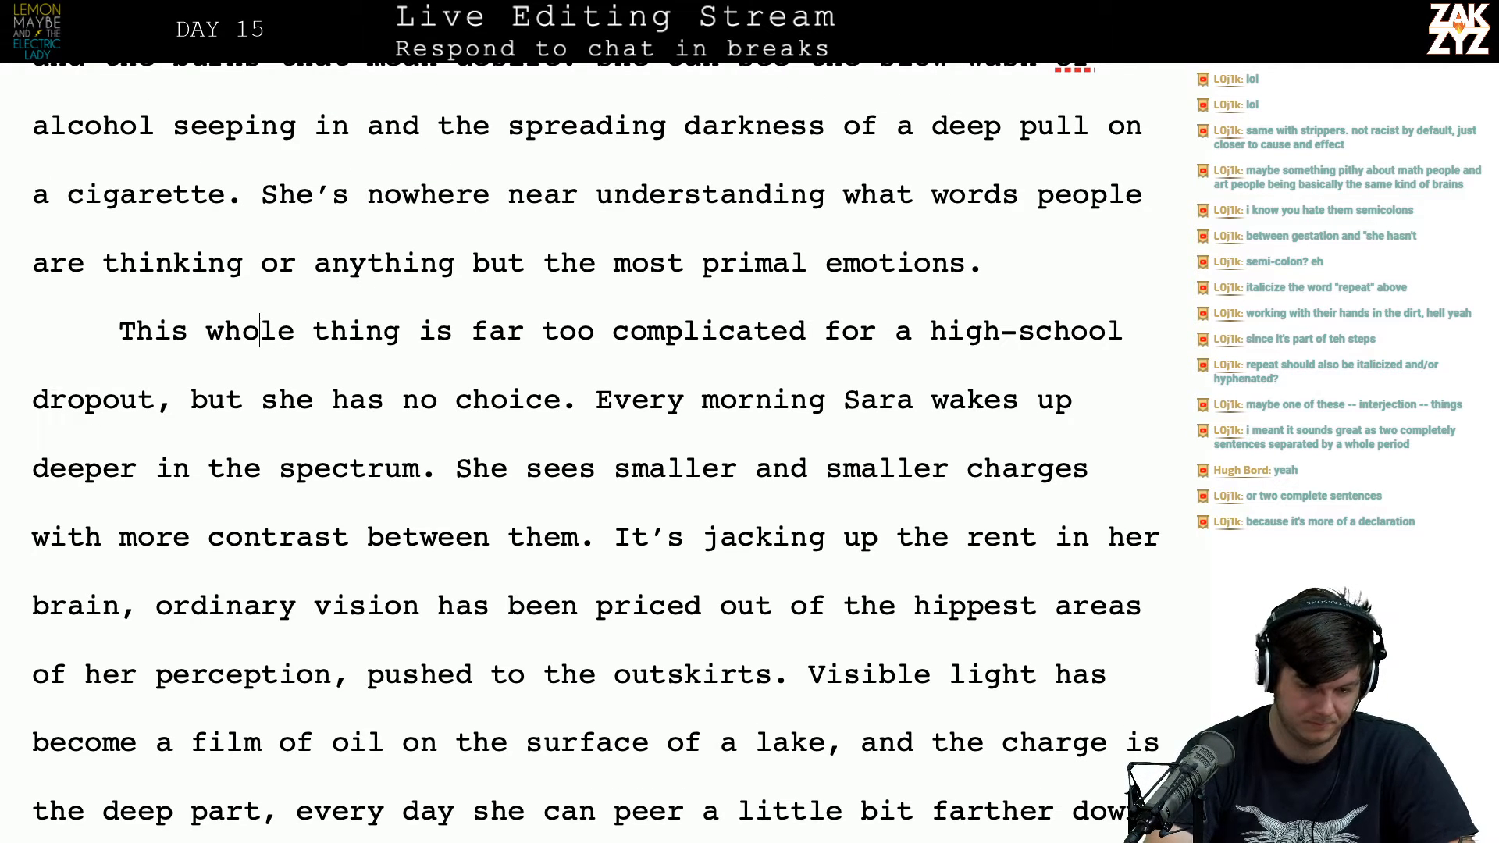
pyautogui.write("It's all to")
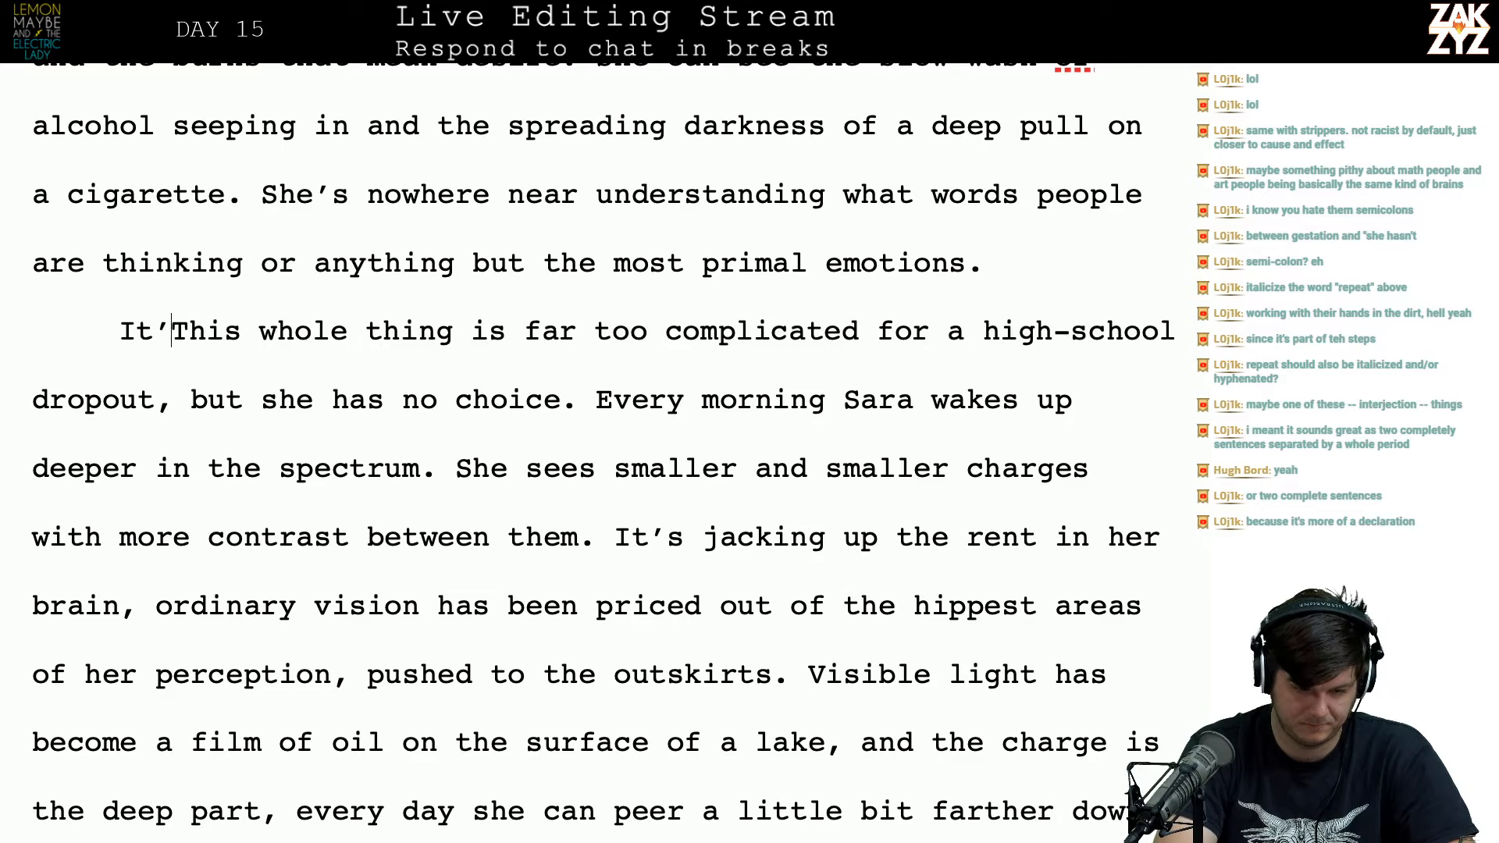
pyautogui.press('BackSpace')
pyautogui.press('BackSpace')
pyautogui.hotkey('shift', 'Right')
pyautogui.hotkey('shift', 'Right')
pyautogui.hotkey('shift', 'Right')
pyautogui.hotkey('shift', 'Right')
pyautogui.hotkey('shift', 'Right')
pyautogui.hotkey('shift', 'Right')
pyautogui.hotkey('shift', 'Right')
pyautogui.hotkey('shift', 'Right')
pyautogui.hotkey('shift', 'Right')
pyautogui.hotkey('shift', 'Right')
pyautogui.hotkey('shift', 'Right')
pyautogui.hotkey('shift', 'Right')
pyautogui.hotkey('shift', 'Right')
pyautogui.hotkey('shift', 'Right')
pyautogui.hotkey('shift', 'Right')
pyautogui.hotkey('shift', 'Right')
pyautogui.hotkey('shift', 'Right')
pyautogui.hotkey('shift', 'Right')
pyautogui.hotkey('shift', 'Right')
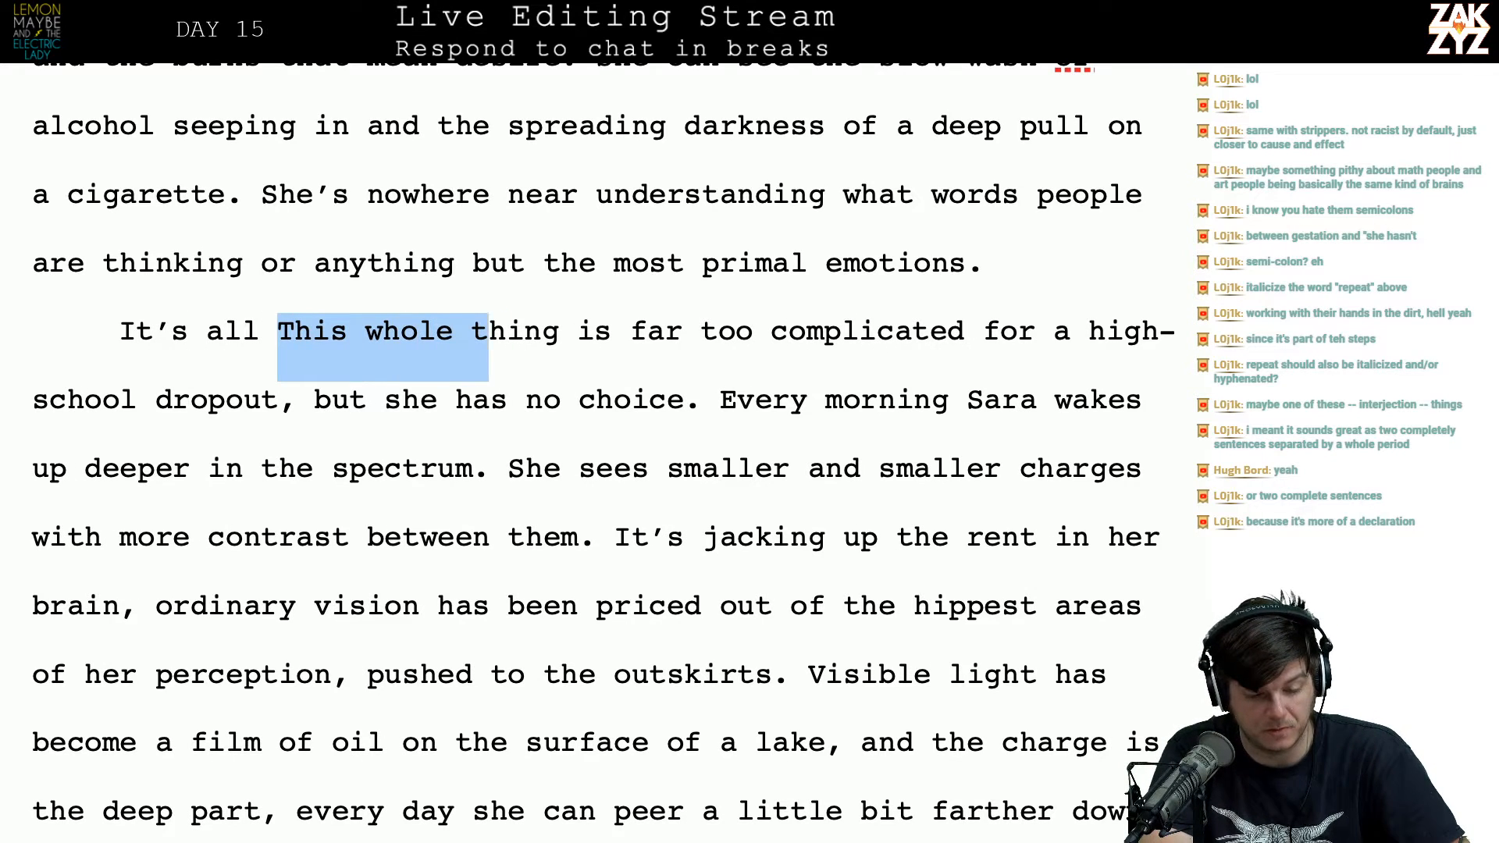
pyautogui.press('BackSpace')
pyautogui.press('BackSpace')
pyautogui.press('BackSpace')
pyautogui.press('BackSpace')
pyautogui.press('BackSpace')
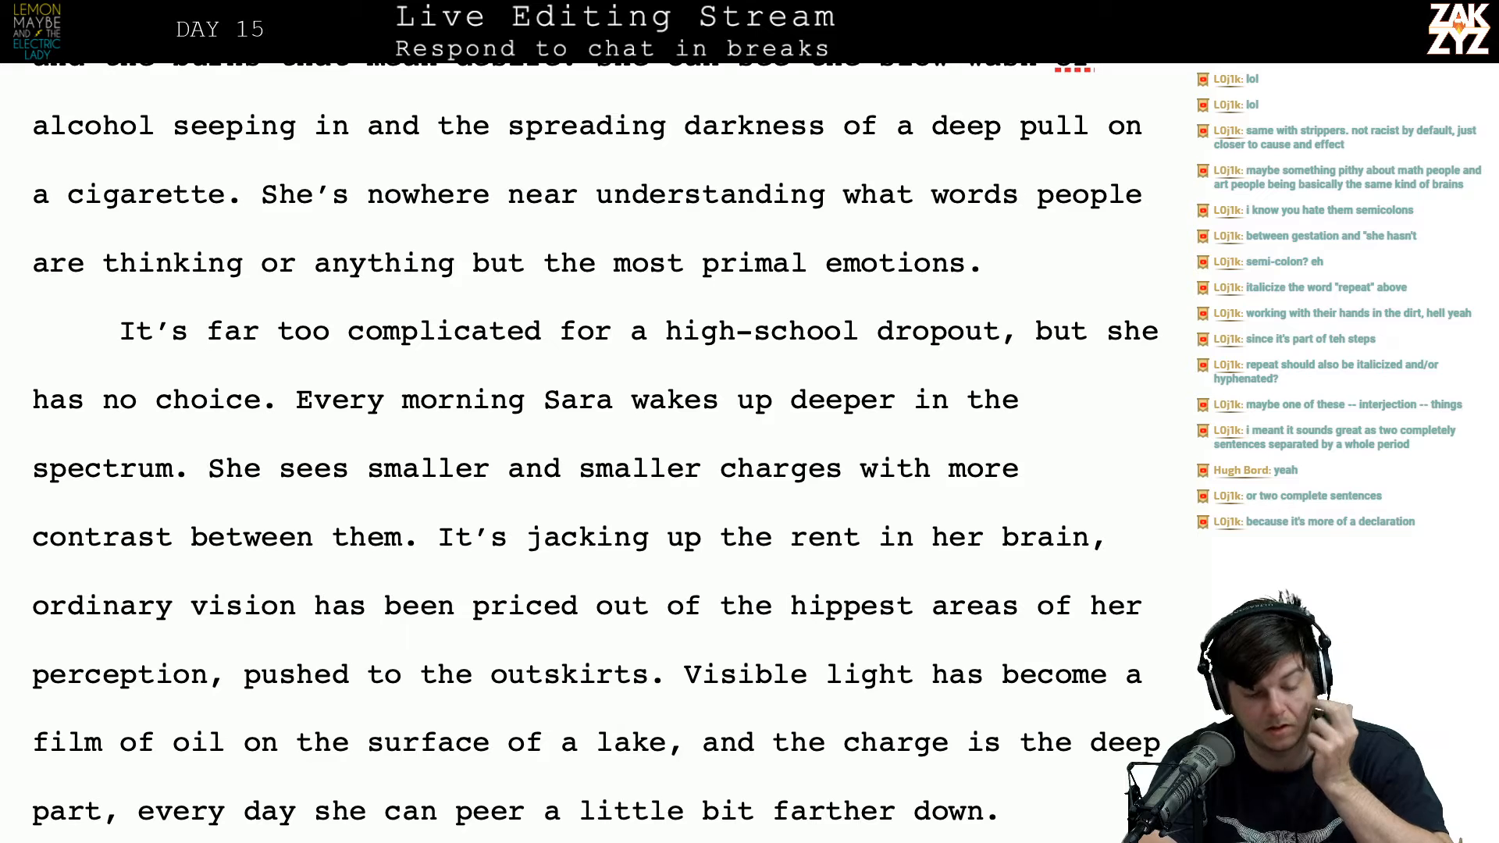
# Step: Reread the paragraph about Sara's deepening vision, from "She sees smaller and smaller charges" to "pushed to the outskirts"
pyautogui.scroll(-2, 345, 343)
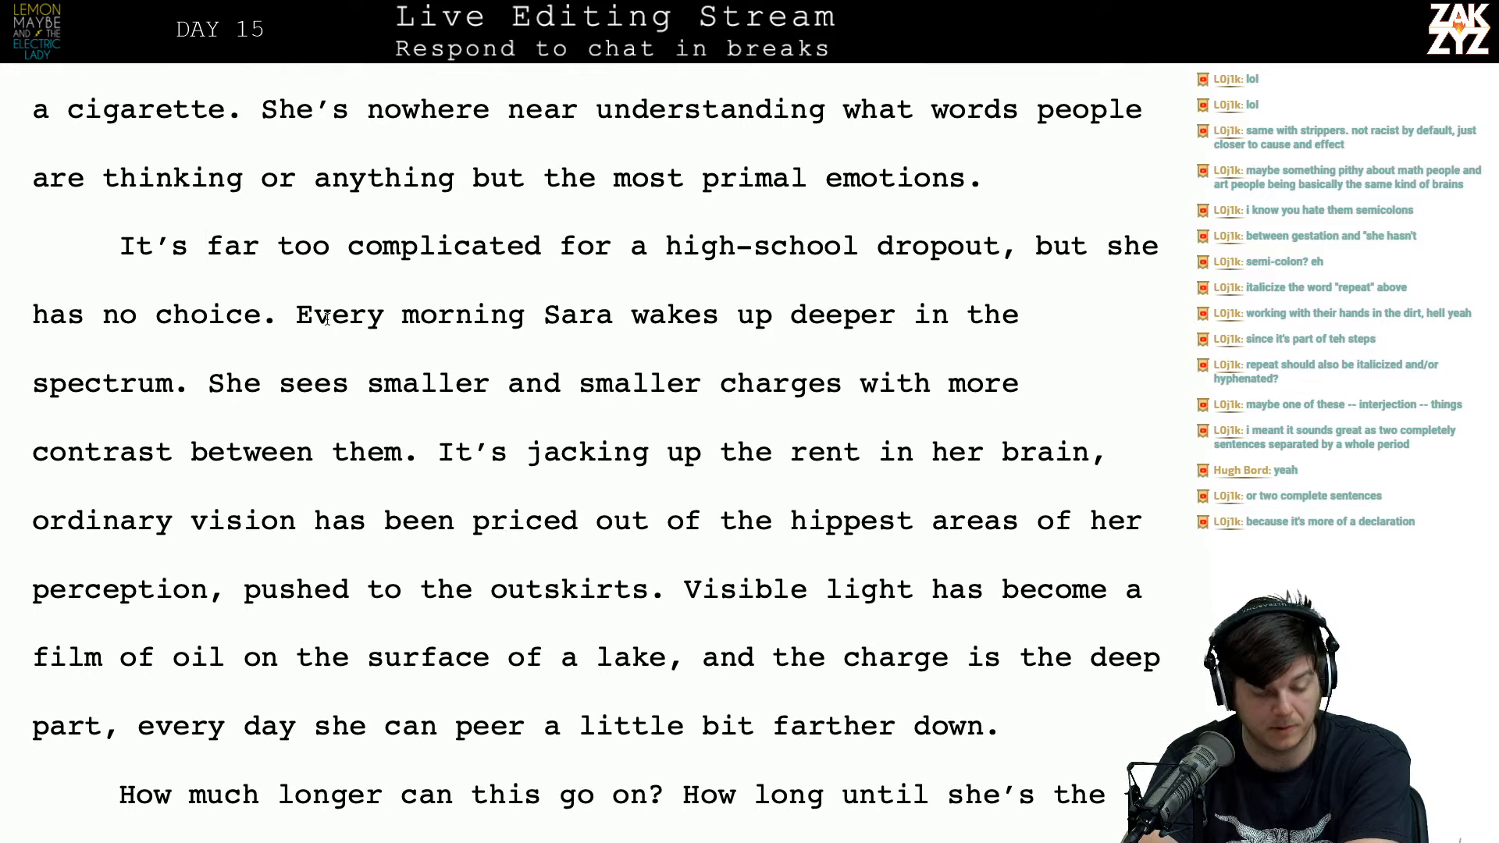
pyautogui.click(209, 402)
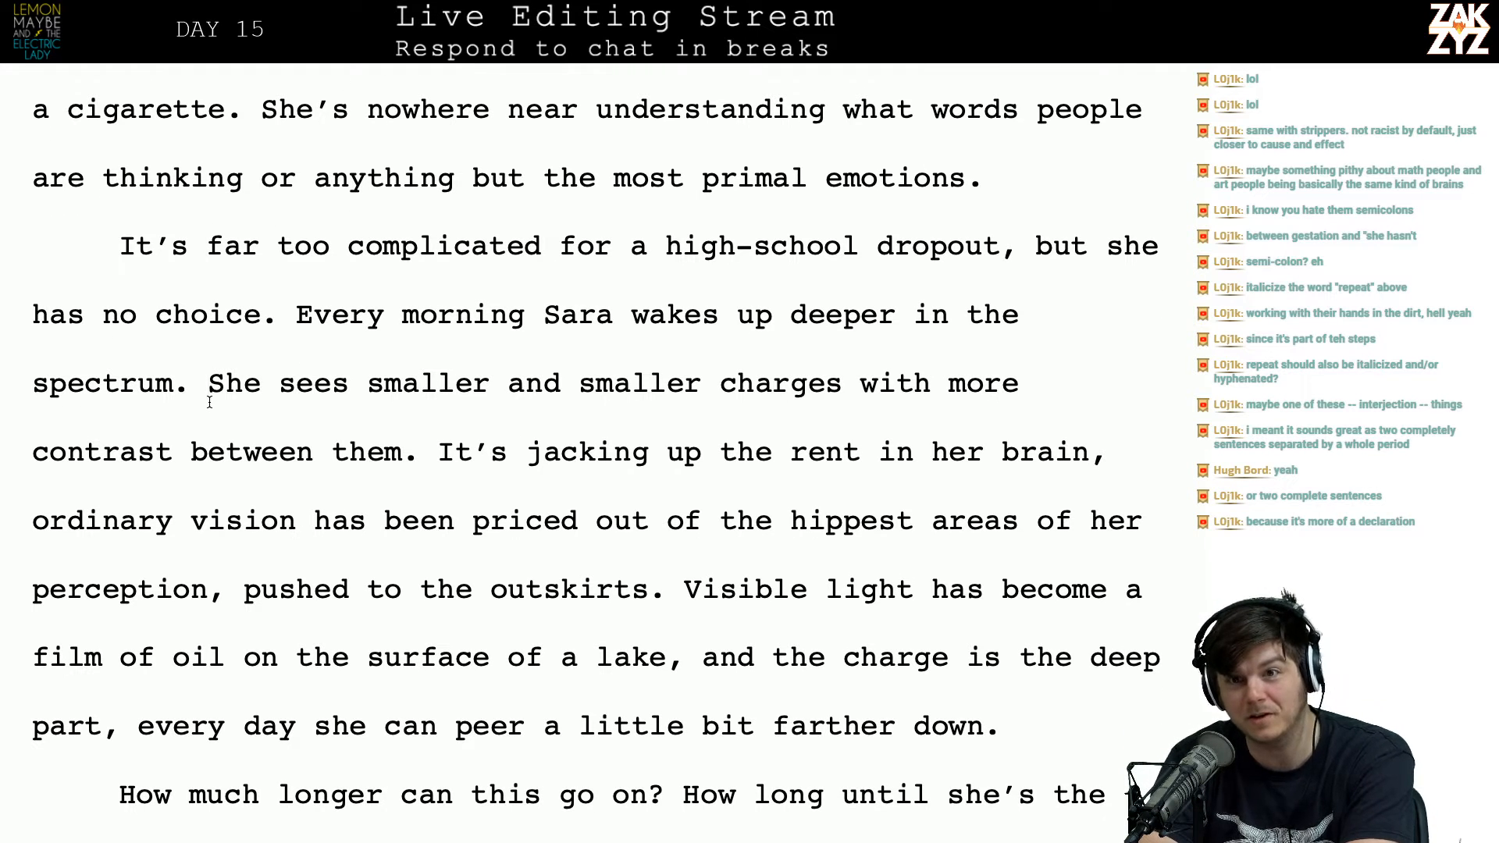
pyautogui.press('Right')
pyautogui.press('Left')
pyautogui.press('Right')
pyautogui.press('Right')
pyautogui.press('Right')
pyautogui.press('Right')
pyautogui.press('Right')
pyautogui.press('Right')
pyautogui.press('Right')
pyautogui.press('Right')
pyautogui.press('Right')
pyautogui.press('Right')
pyautogui.press('Right')
pyautogui.press('Right')
pyautogui.press('Right')
pyautogui.press('Right')
pyautogui.press('Right')
pyautogui.press('Right')
pyautogui.press('Right')
pyautogui.press('Right')
pyautogui.press('Right')
pyautogui.press('Right')
pyautogui.press('Right')
pyautogui.press('Right')
pyautogui.press('Right')
pyautogui.press('Right')
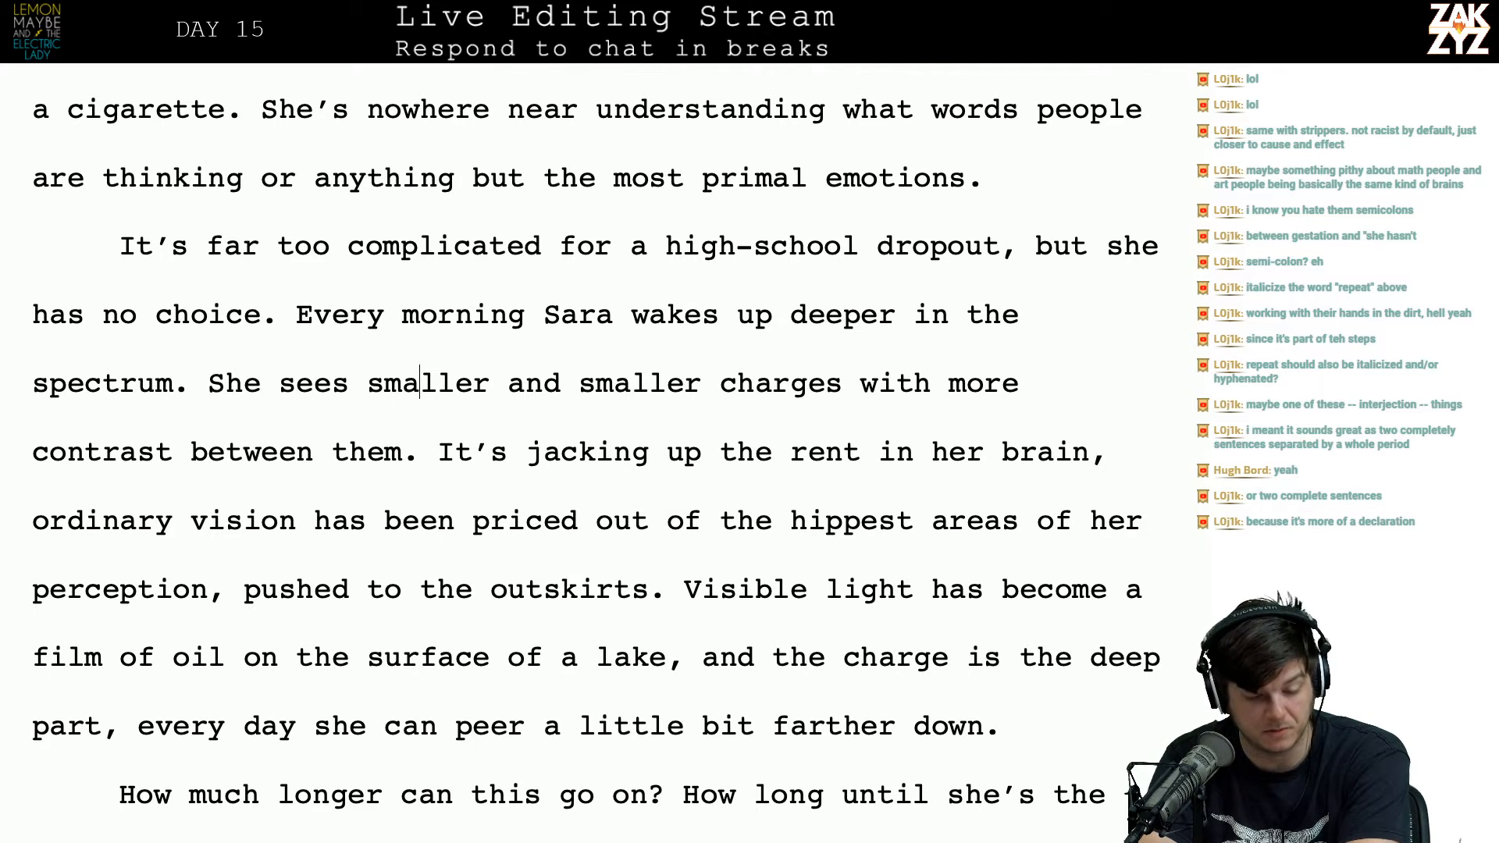
pyautogui.press('Left')
pyautogui.press('Left')
pyautogui.press('Left')
pyautogui.press('Left')
pyautogui.press('Left')
pyautogui.press('Left')
pyautogui.press('Left')
pyautogui.press('Left')
pyautogui.press('Left')
pyautogui.press('Left')
pyautogui.press('Left')
pyautogui.press('Left')
pyautogui.press('Left')
pyautogui.press('Left')
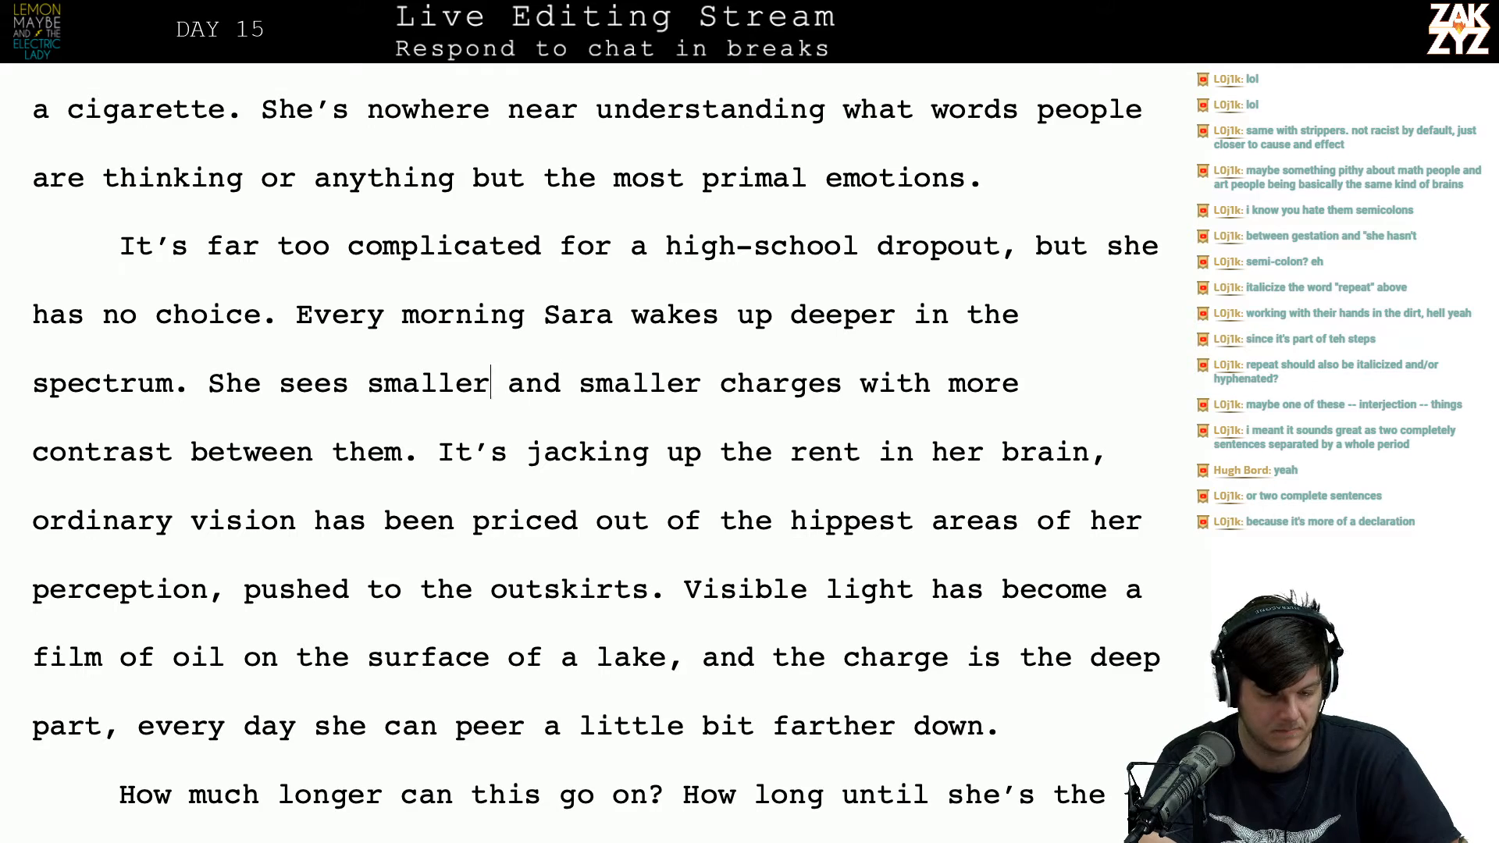
pyautogui.press('Right')
pyautogui.press('Right')
pyautogui.press('Right')
pyautogui.press('Right')
pyautogui.press('Right')
pyautogui.press('Right')
pyautogui.press('Right')
pyautogui.press('Right')
pyautogui.press('Right')
pyautogui.press('Right')
pyautogui.press('Right')
pyautogui.press('Right')
pyautogui.press('Right')
pyautogui.press('Right')
pyautogui.press('Right')
pyautogui.press('Right')
pyautogui.press('Right')
pyautogui.press('Right')
pyautogui.press('Right')
pyautogui.press('Right')
pyautogui.press('Right')
pyautogui.press('Right')
pyautogui.press('Right')
pyautogui.press('Right')
pyautogui.press('Right')
pyautogui.press('Right')
pyautogui.press('Right')
pyautogui.press('Right')
pyautogui.press('Right')
pyautogui.press('Right')
pyautogui.press('Right')
pyautogui.press('Right')
pyautogui.press('Right')
pyautogui.press('Right')
pyautogui.press('Right')
pyautogui.press('Right')
pyautogui.press('Right')
pyautogui.press('Right')
pyautogui.press('Right')
pyautogui.press('Right')
pyautogui.press('Right')
pyautogui.press('Right')
pyautogui.press('Right')
pyautogui.press('Right')
pyautogui.press('Right')
pyautogui.press('Right')
pyautogui.press('Right')
pyautogui.press('Right')
pyautogui.press('Right')
pyautogui.press('Right')
pyautogui.press('Right')
pyautogui.press('Right')
pyautogui.press('Right')
pyautogui.press('Right')
pyautogui.press('Right')
pyautogui.press('Right')
pyautogui.press('Right')
pyautogui.press('Right')
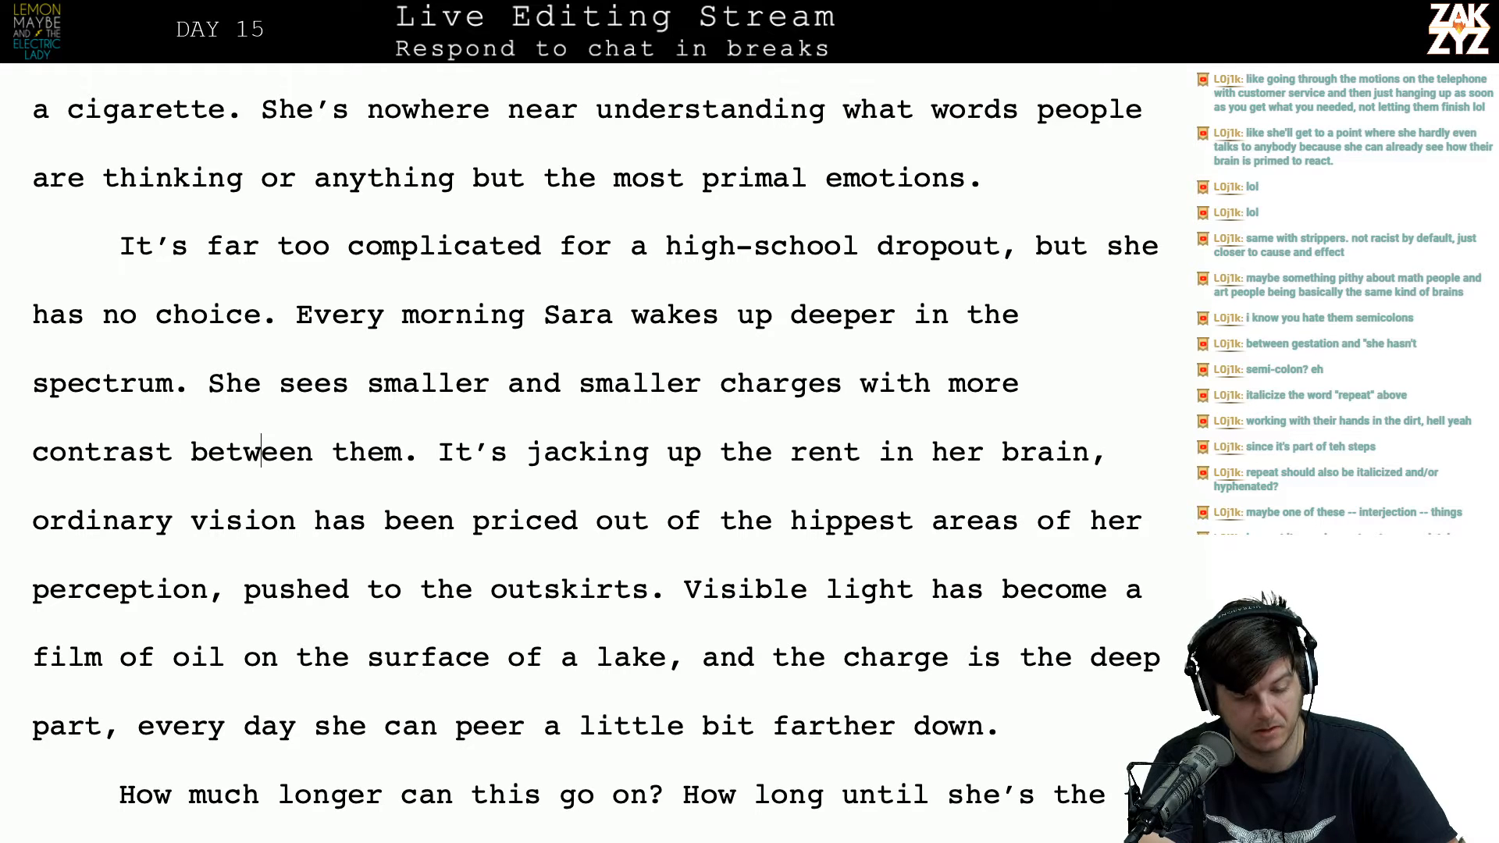
pyautogui.press('Right')
pyautogui.press('Right')
pyautogui.press('Right')
pyautogui.press('Right')
pyautogui.press('Right')
pyautogui.press('Right')
pyautogui.press('Right')
pyautogui.press('Right')
pyautogui.press('Right')
pyautogui.press('Right')
pyautogui.press('Right')
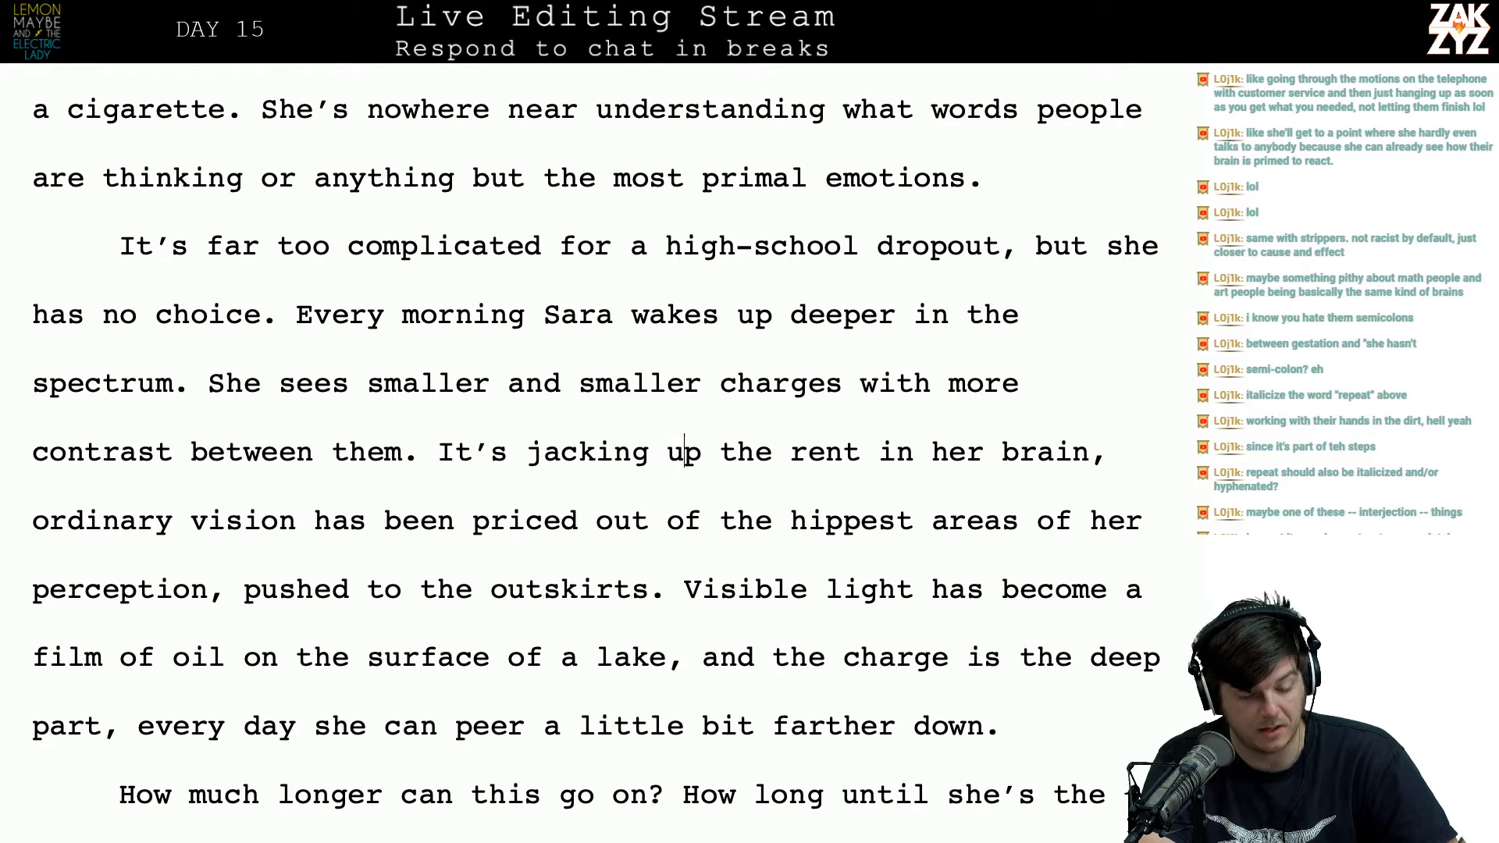
pyautogui.press('Down')
pyautogui.press('Left')
pyautogui.press('Left')
pyautogui.press('Left')
pyautogui.press('Left')
pyautogui.press('Right')
pyautogui.press('Right')
pyautogui.press('Right')
pyautogui.press('Right')
pyautogui.press('Right')
pyautogui.press('Right')
pyautogui.press('Right')
pyautogui.press('Right')
pyautogui.press('Right')
pyautogui.press('Right')
pyautogui.press('Right')
pyautogui.press('Right')
pyautogui.press('Right')
pyautogui.press('Right')
pyautogui.press('Right')
pyautogui.press('Right')
pyautogui.press('Right')
pyautogui.press('Right')
pyautogui.press('Right')
pyautogui.press('Right')
pyautogui.press('Right')
pyautogui.press('Right')
pyautogui.press('Right')
pyautogui.press('Right')
pyautogui.press('Right')
pyautogui.press('Right')
pyautogui.press('Right')
pyautogui.press('Right')
pyautogui.press('Right')
pyautogui.press('Right')
pyautogui.press('Right')
pyautogui.press('Right')
pyautogui.press('Right')
pyautogui.press('Right')
pyautogui.press('Right')
pyautogui.press('Right')
pyautogui.press('Right')
pyautogui.scroll(-1, 593, 453)
pyautogui.scroll(-4, 593, 453)
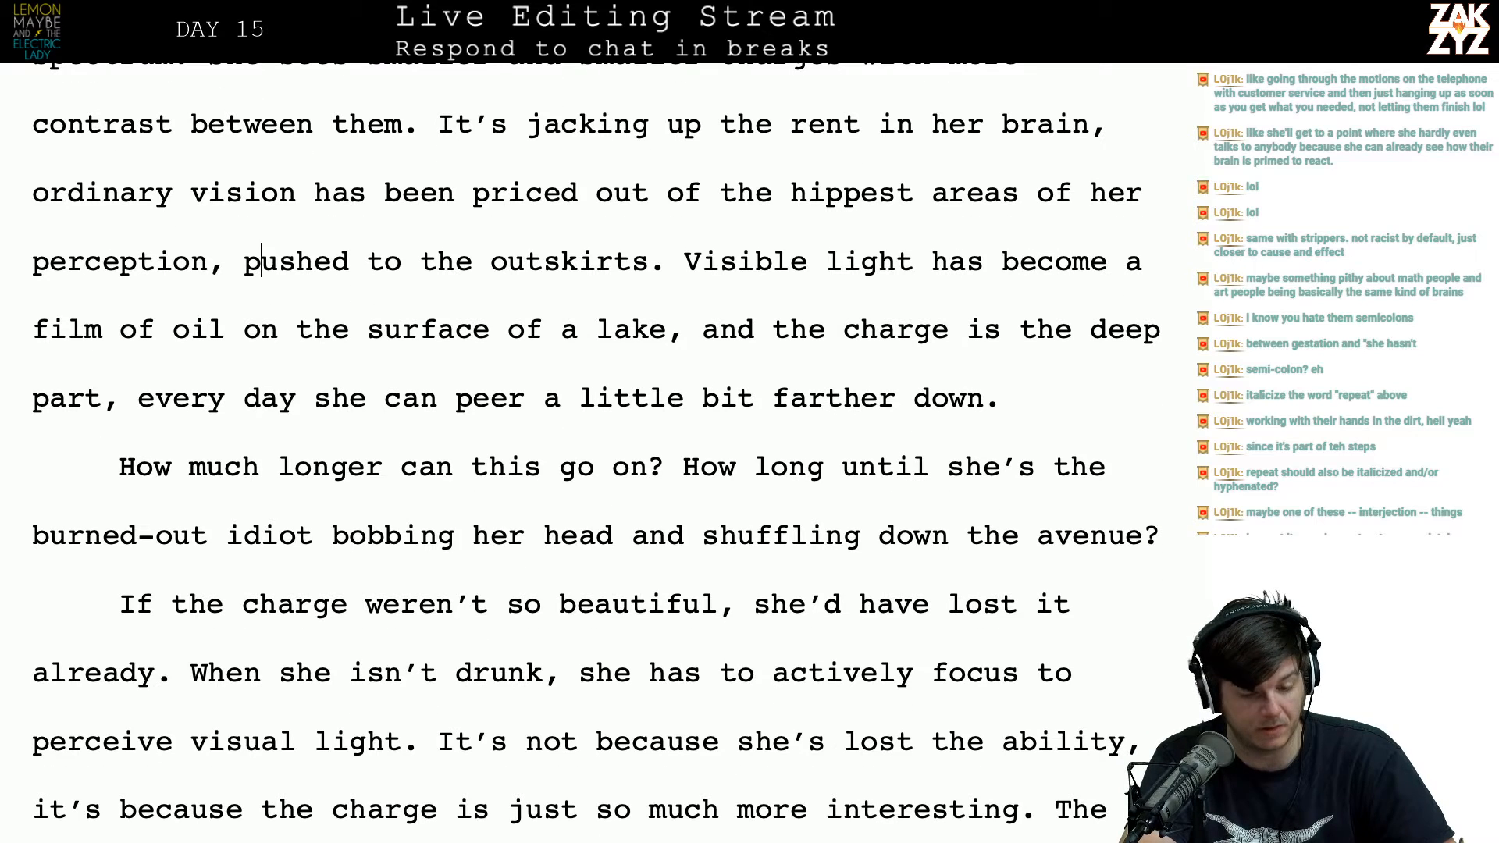
# Step: Delete the word "bit" from "every day she can peer a little bit farther down"
pyautogui.click(723, 342)
pyautogui.press('Left')
pyautogui.press('Right')
pyautogui.press('Right')
pyautogui.press('Right')
pyautogui.press('Right')
pyautogui.press('Right')
pyautogui.press('Right')
pyautogui.press('Right')
pyautogui.press('Down')
pyautogui.press('Left')
pyautogui.press('Left')
pyautogui.press('Left')
pyautogui.press('Left')
pyautogui.press('Right')
pyautogui.press('Right')
pyautogui.press('Left')
pyautogui.press('BackSpace')
pyautogui.press('BackSpace')
pyautogui.press('BackSpace')
pyautogui.press('BackSpace')
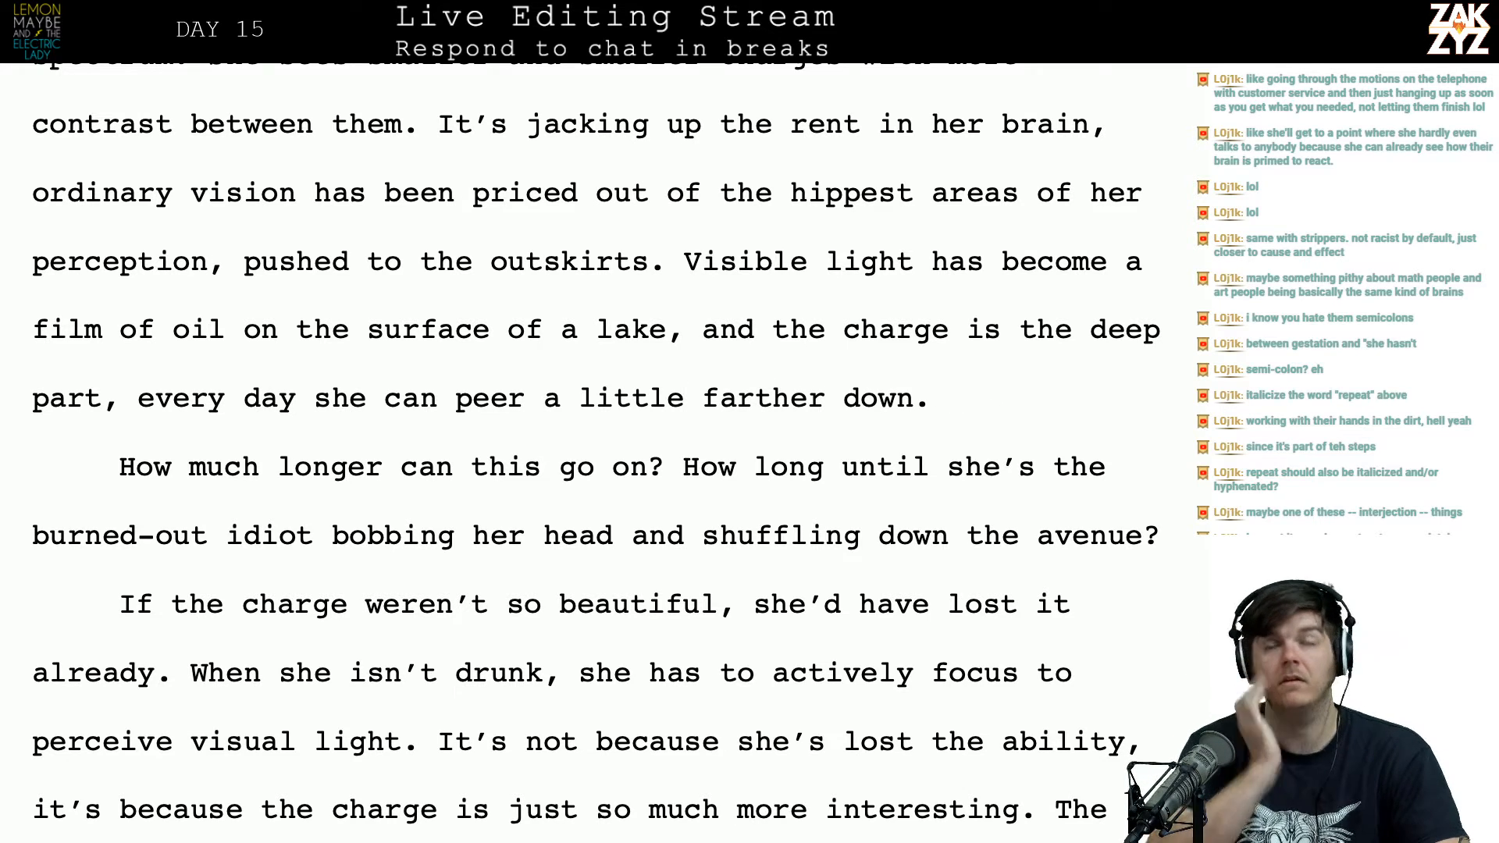
# Step: Reread the passage from "It's far too complicated for a high-school dropout" through the "How much longer can this go on?" paragraph
pyautogui.scroll(3, 597, 450)
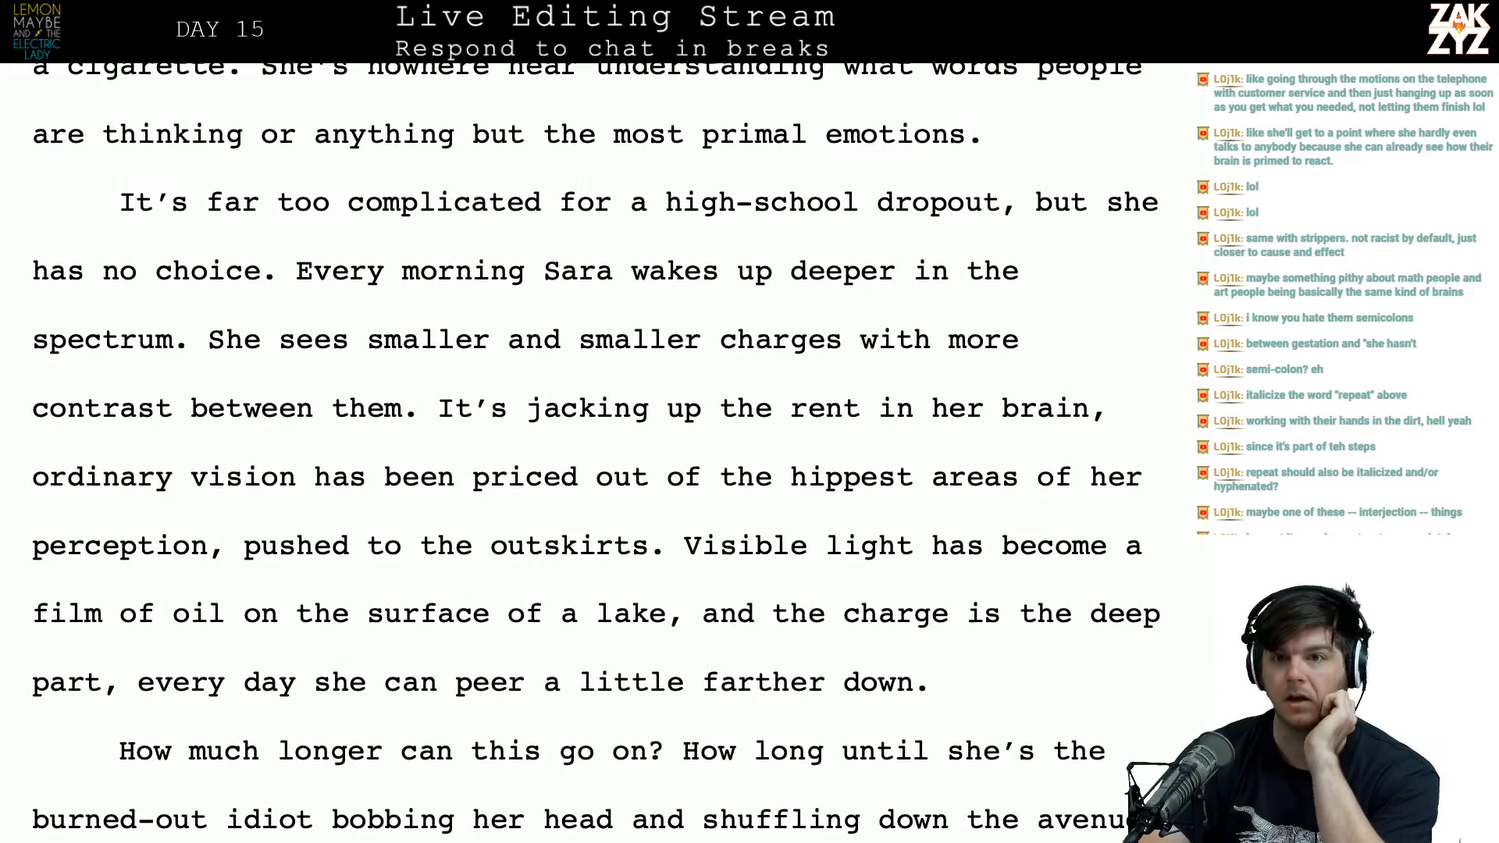
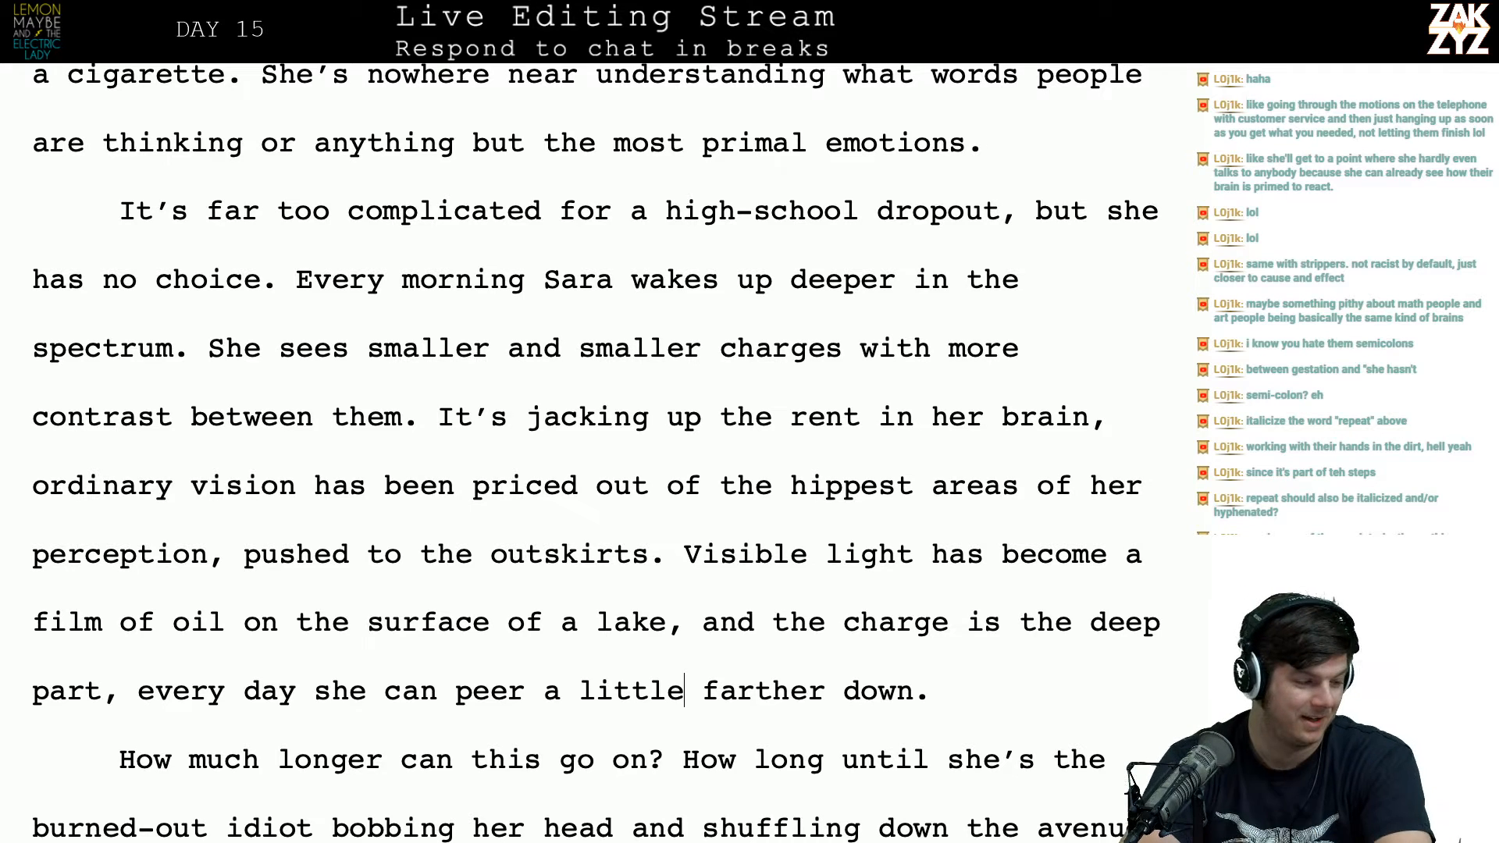
pyautogui.scroll(-1, 596, 453)
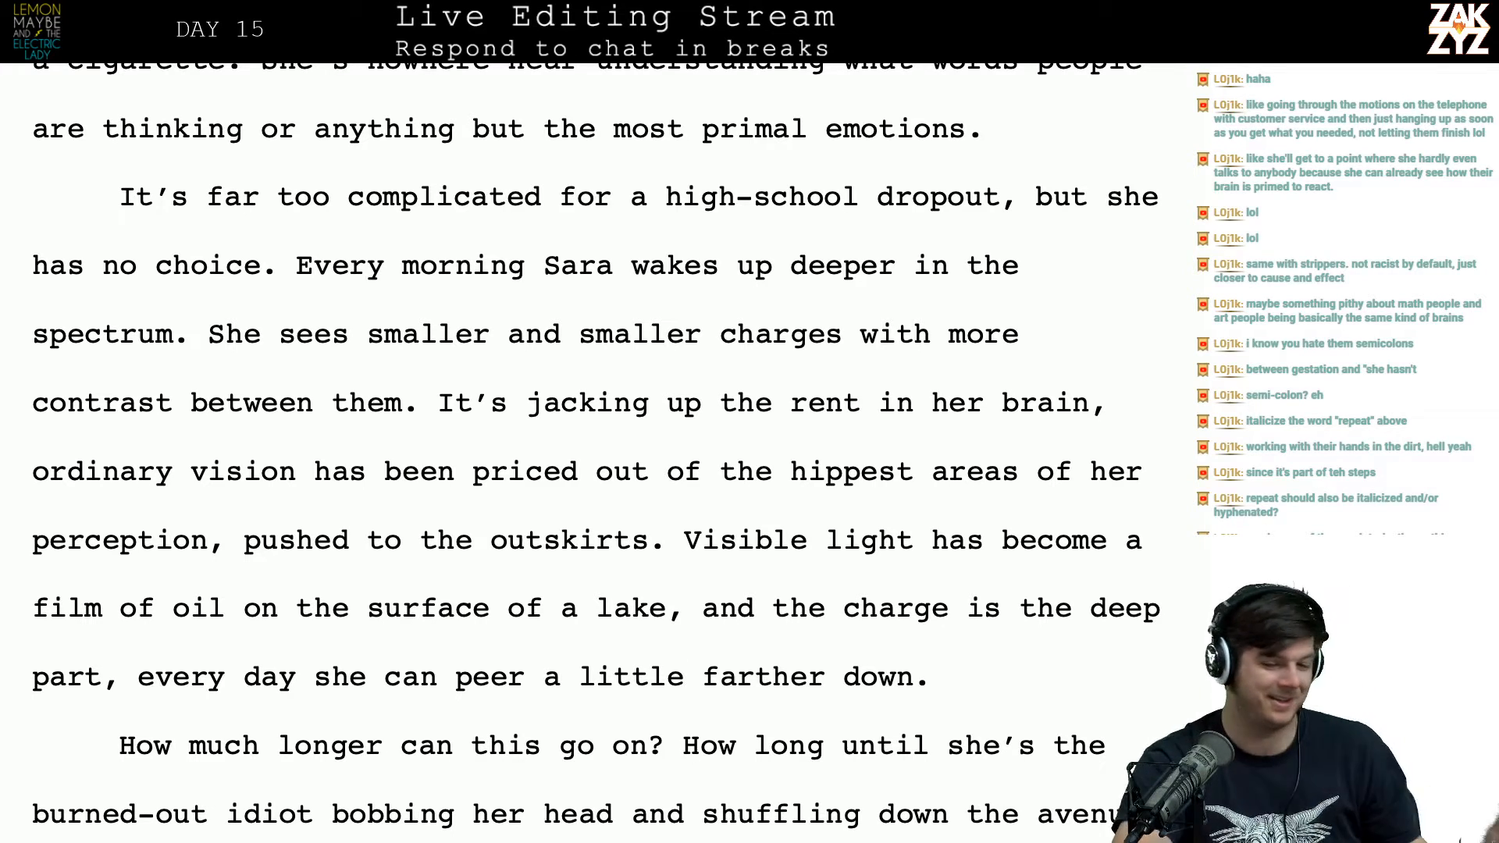
pyautogui.scroll(-1, 597, 453)
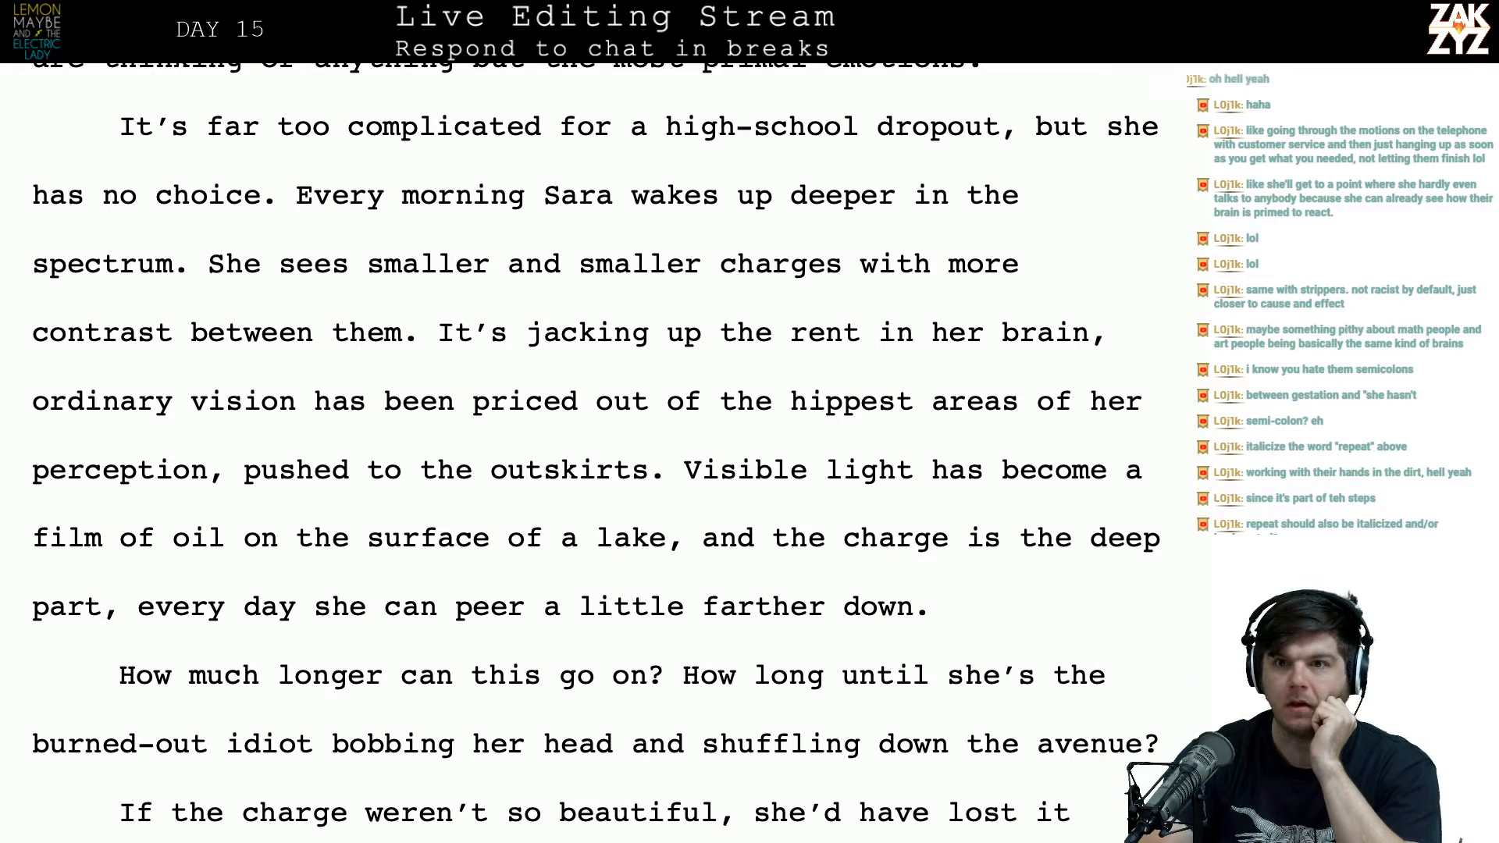
pyautogui.scroll(-1, 598, 446)
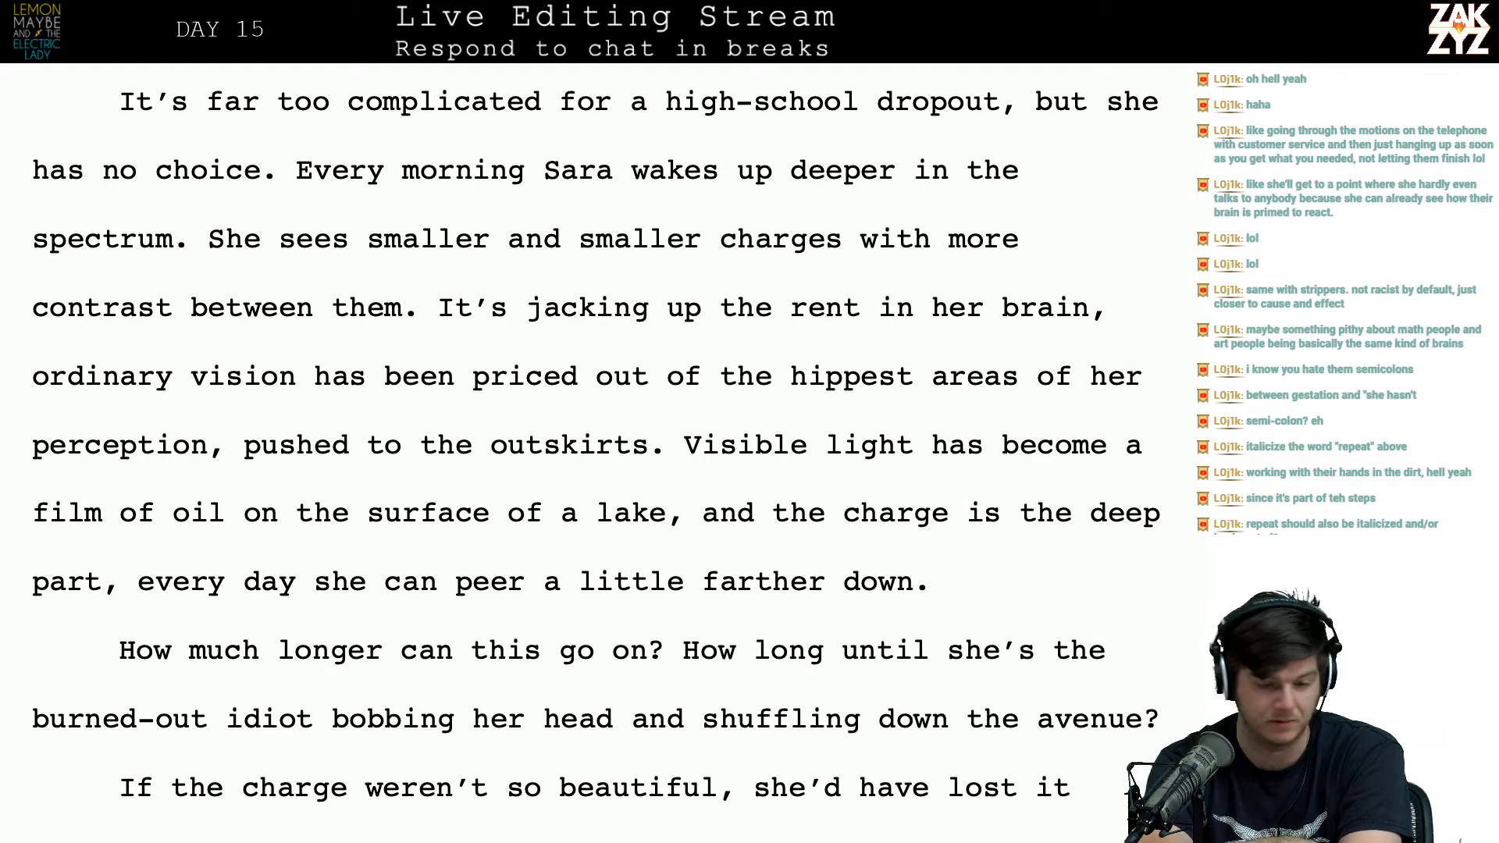
pyautogui.scroll(-1, 598, 457)
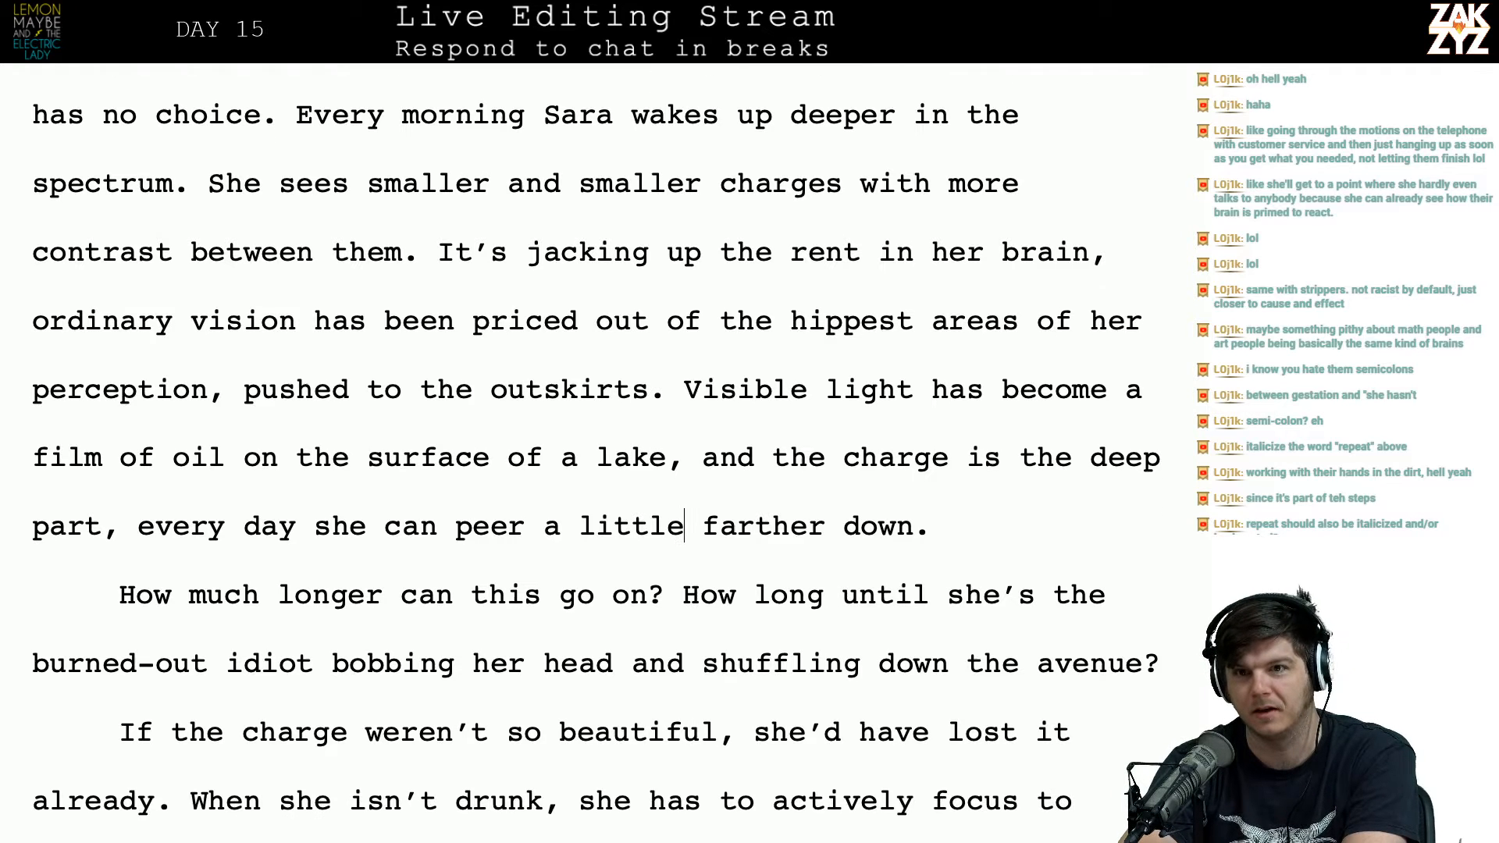
pyautogui.scroll(1, 597, 457)
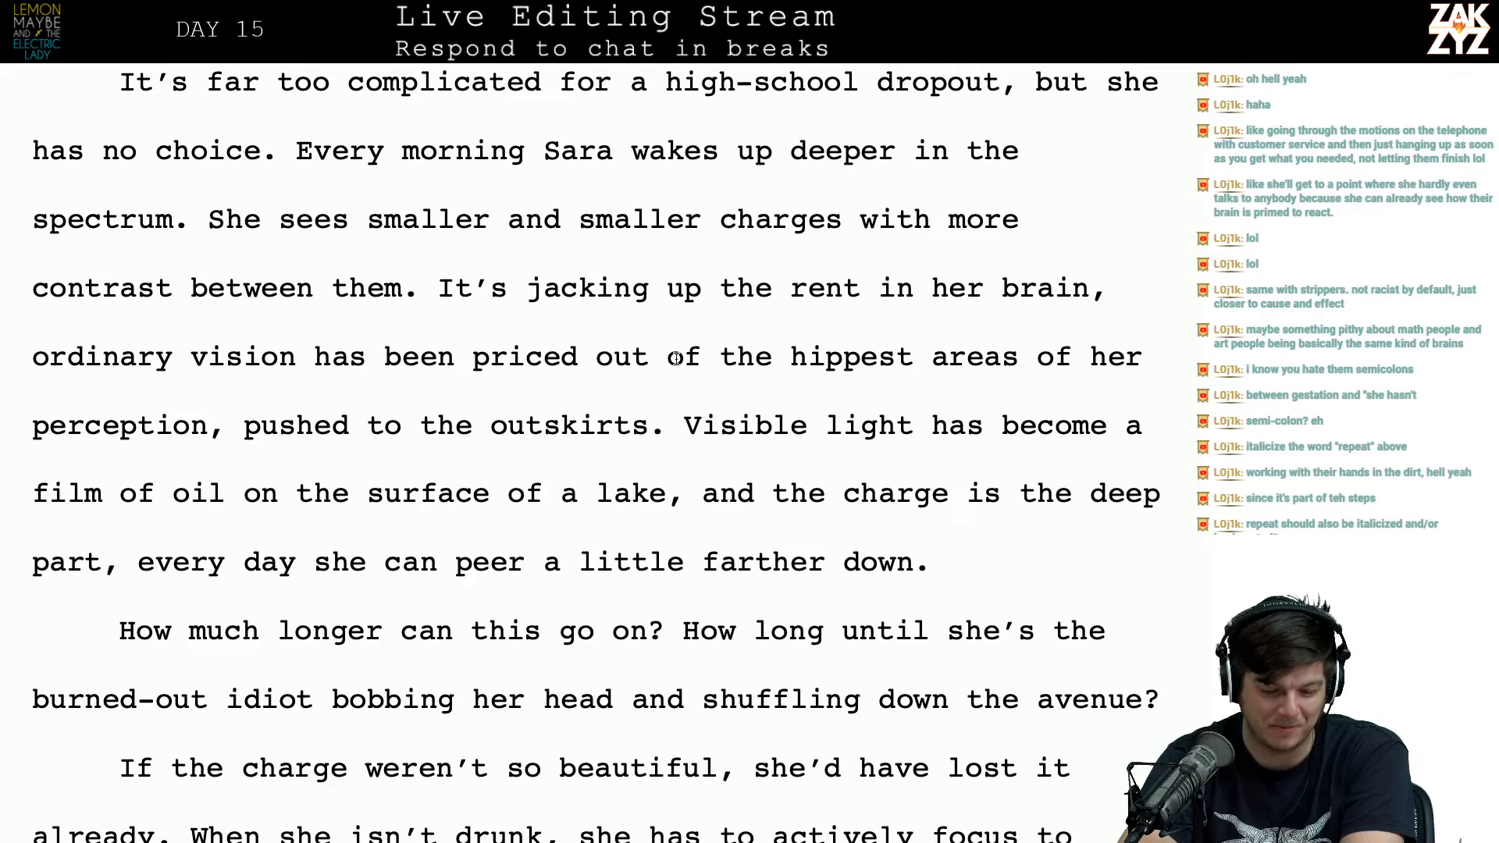
pyautogui.scroll(1, 612, 278)
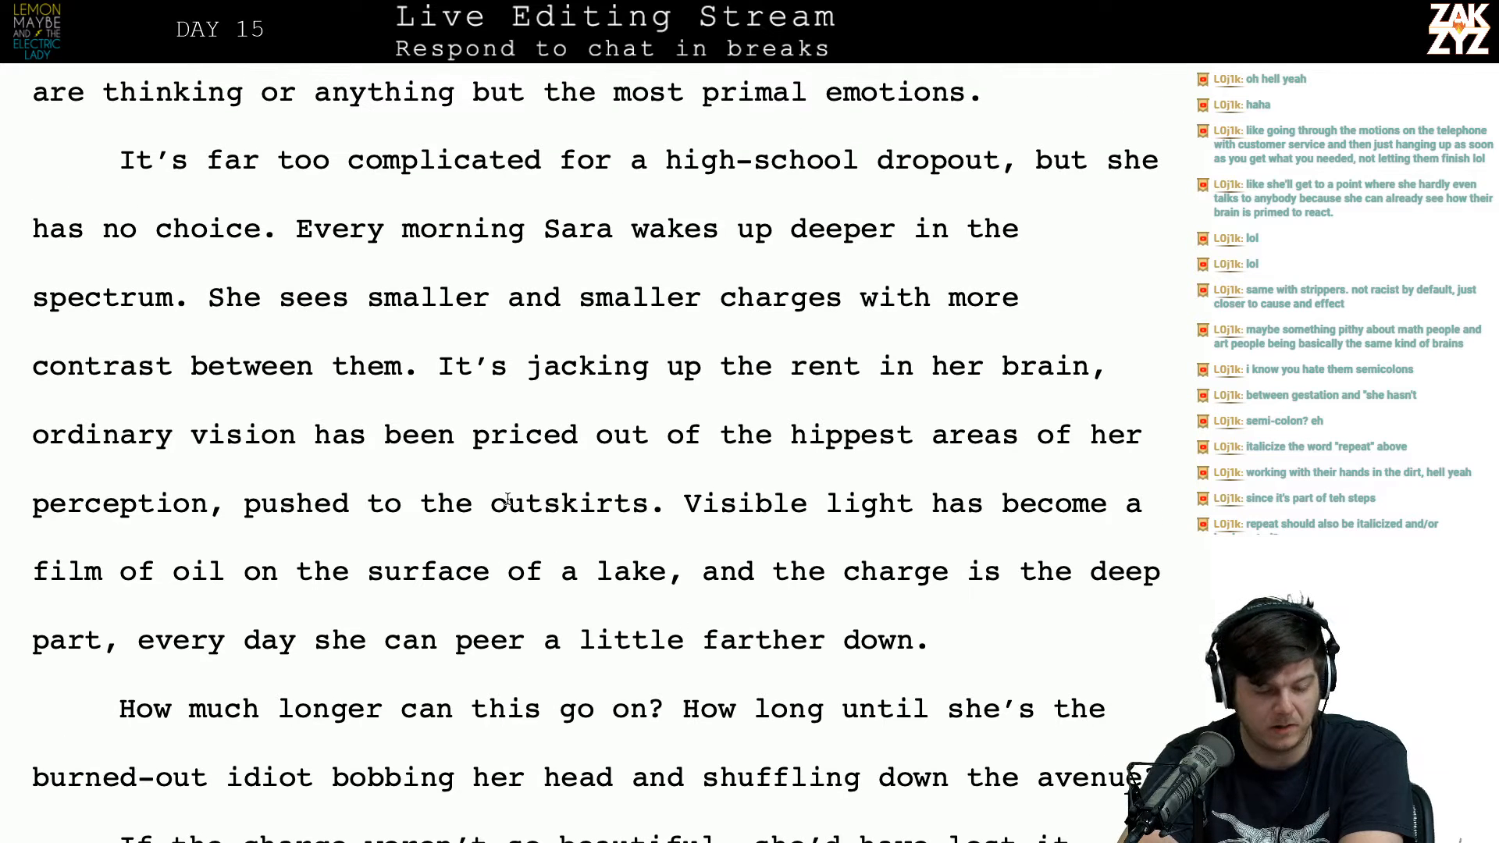
# Step: Insert the new opening "Figuring this out is a lot to ask from a high-school dropout" before "It's far too complicated"
pyautogui.click(92, 186)
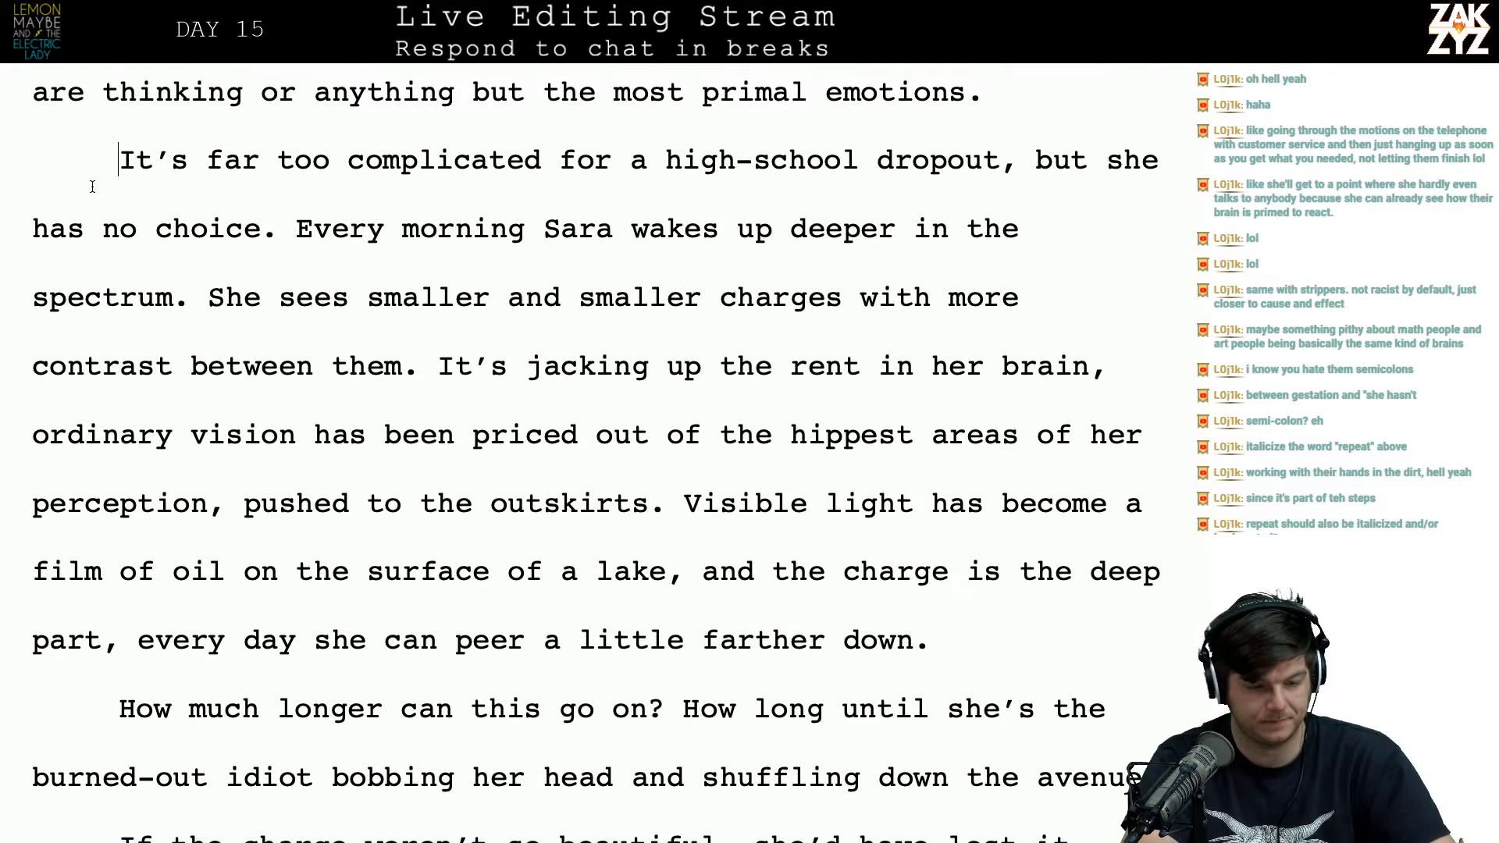
pyautogui.press('Right')
pyautogui.press('Right')
pyautogui.press('Right')
pyautogui.press('Right')
pyautogui.press('Right')
pyautogui.press('Right')
pyautogui.press('Right')
pyautogui.press('Right')
pyautogui.press('Right')
pyautogui.press('Right')
pyautogui.press('Right')
pyautogui.press('Right')
pyautogui.press('Right')
pyautogui.press('Right')
pyautogui.press('Right')
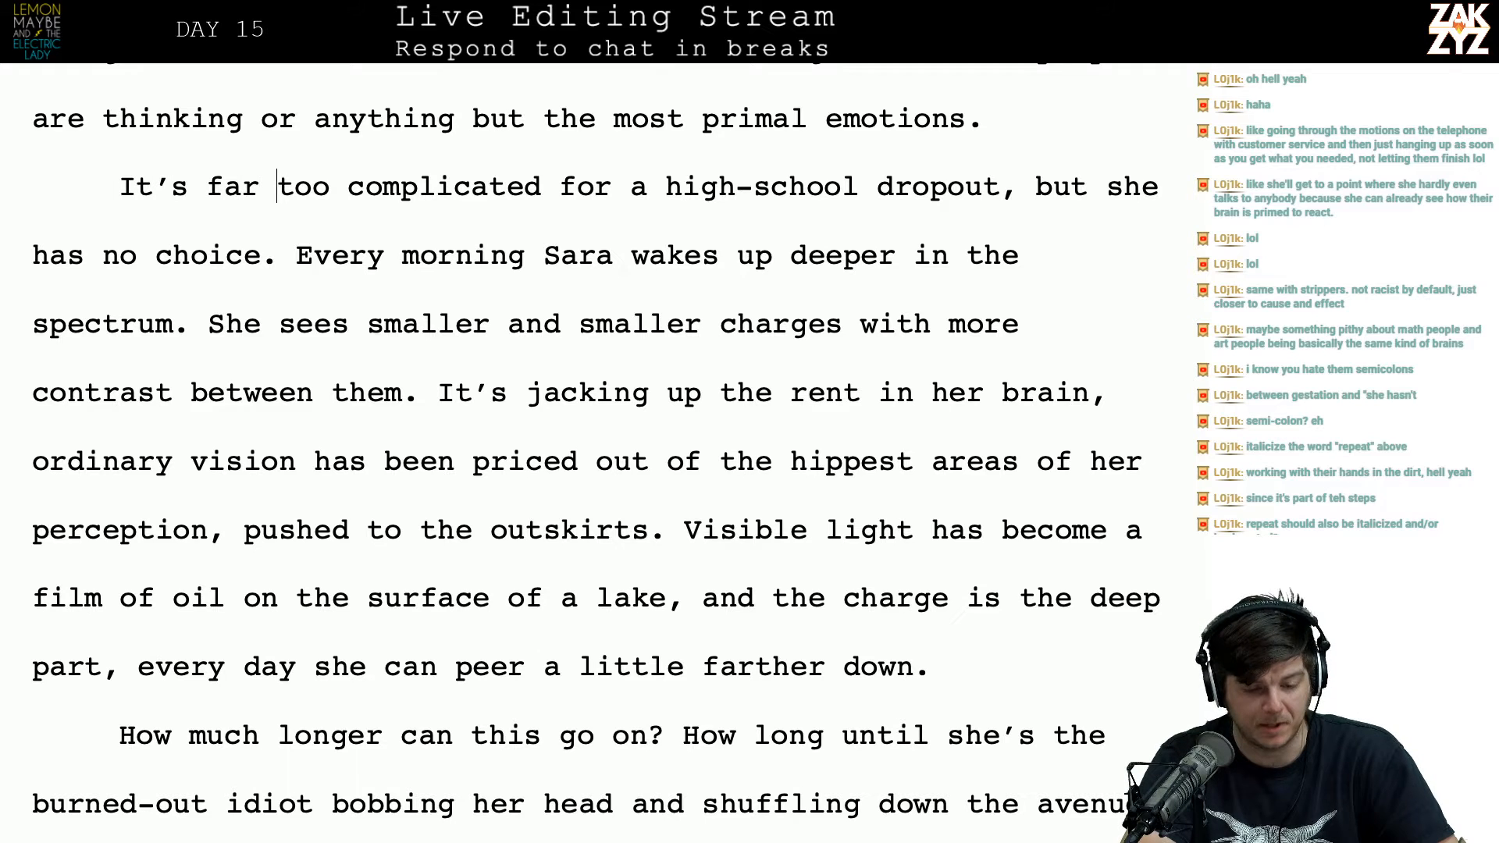
pyautogui.press('Right')
pyautogui.press('Right')
pyautogui.press('Right')
pyautogui.press('Right')
pyautogui.press('Right')
pyautogui.press('Right')
pyautogui.press('Right')
pyautogui.press('Right')
pyautogui.press('Right')
pyautogui.press('Right')
pyautogui.press('Right')
pyautogui.press('Right')
pyautogui.press('Right')
pyautogui.press('Right')
pyautogui.press('Right')
pyautogui.press('Left')
pyautogui.press('Left')
pyautogui.press('Left')
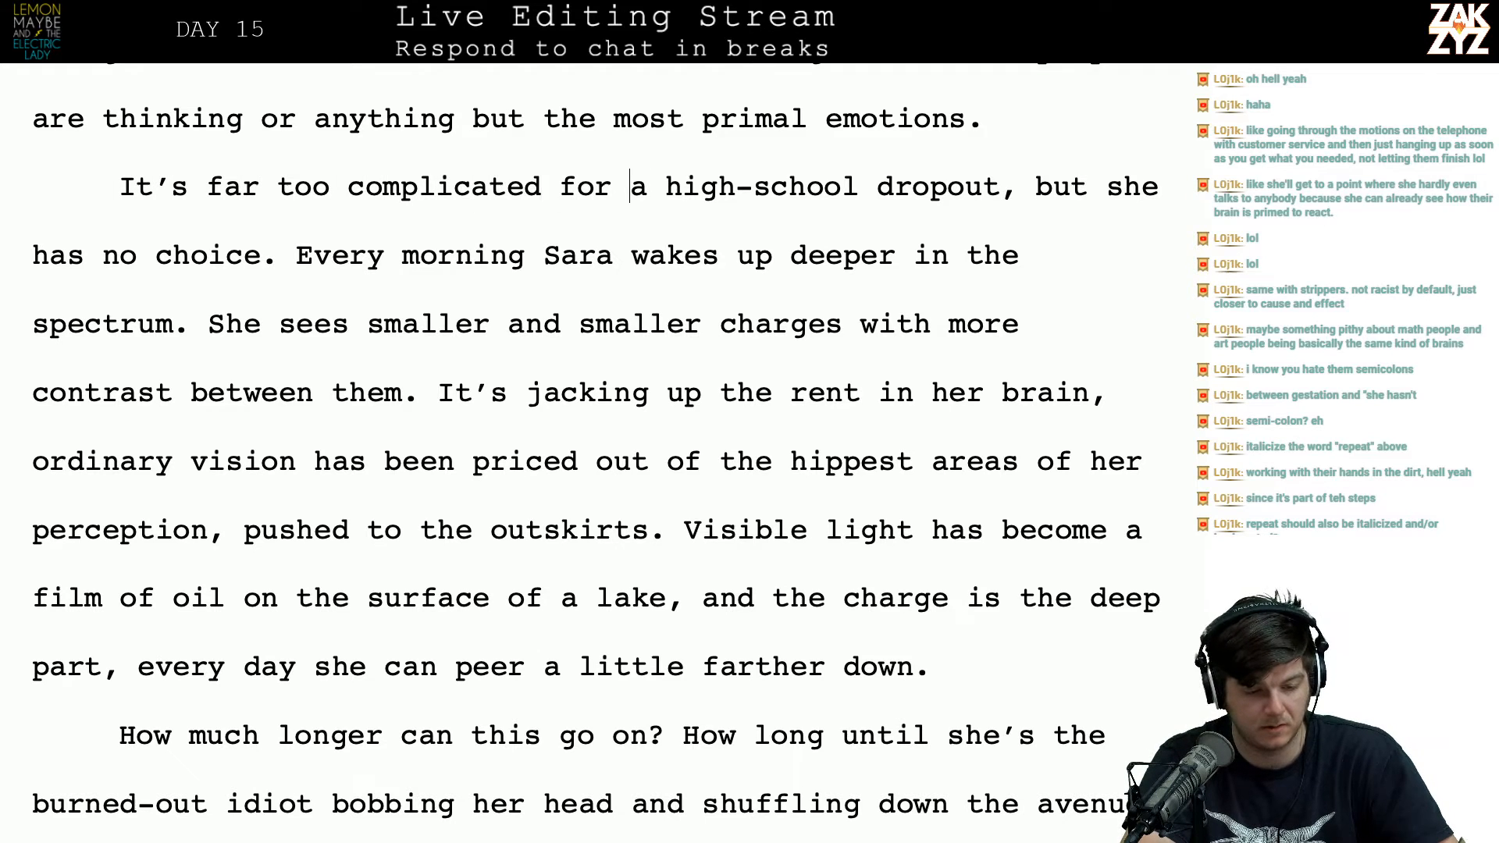
pyautogui.press('Left')
pyautogui.press('Left')
pyautogui.press('Left')
pyautogui.press('Left')
pyautogui.press('Left')
pyautogui.press('Left')
pyautogui.press('Left')
pyautogui.press('Left')
pyautogui.press('Left')
pyautogui.press('Left')
pyautogui.press('Left')
pyautogui.press('Left')
pyautogui.press('Left')
pyautogui.press('Left')
pyautogui.press('Left')
pyautogui.press('Left')
pyautogui.press('Left')
pyautogui.press('Left')
pyautogui.press('Left')
pyautogui.press('Left')
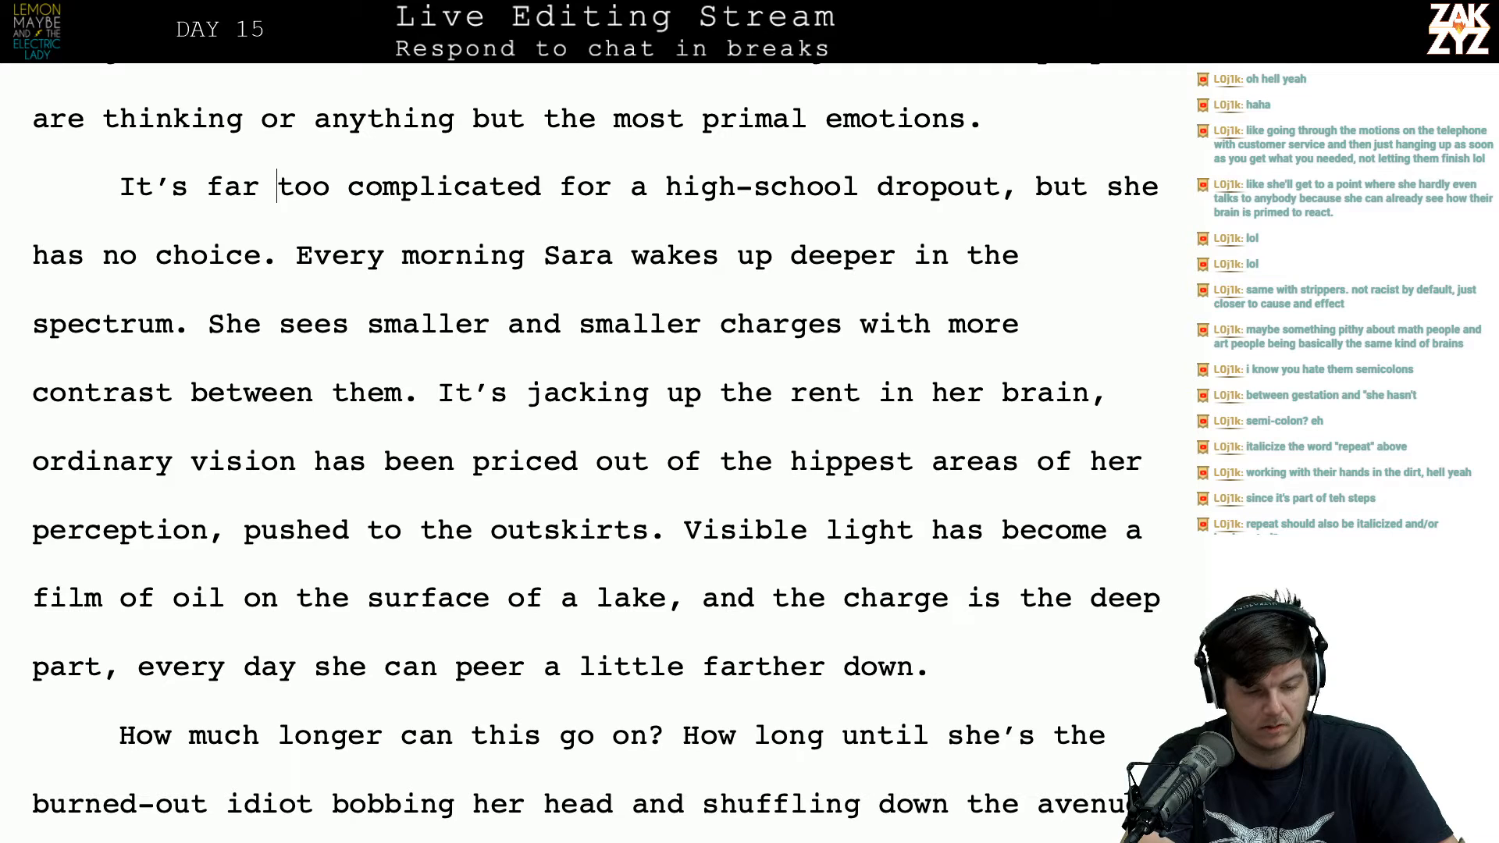
pyautogui.press('Left')
pyautogui.press('Left')
pyautogui.press('Left')
pyautogui.press('Left')
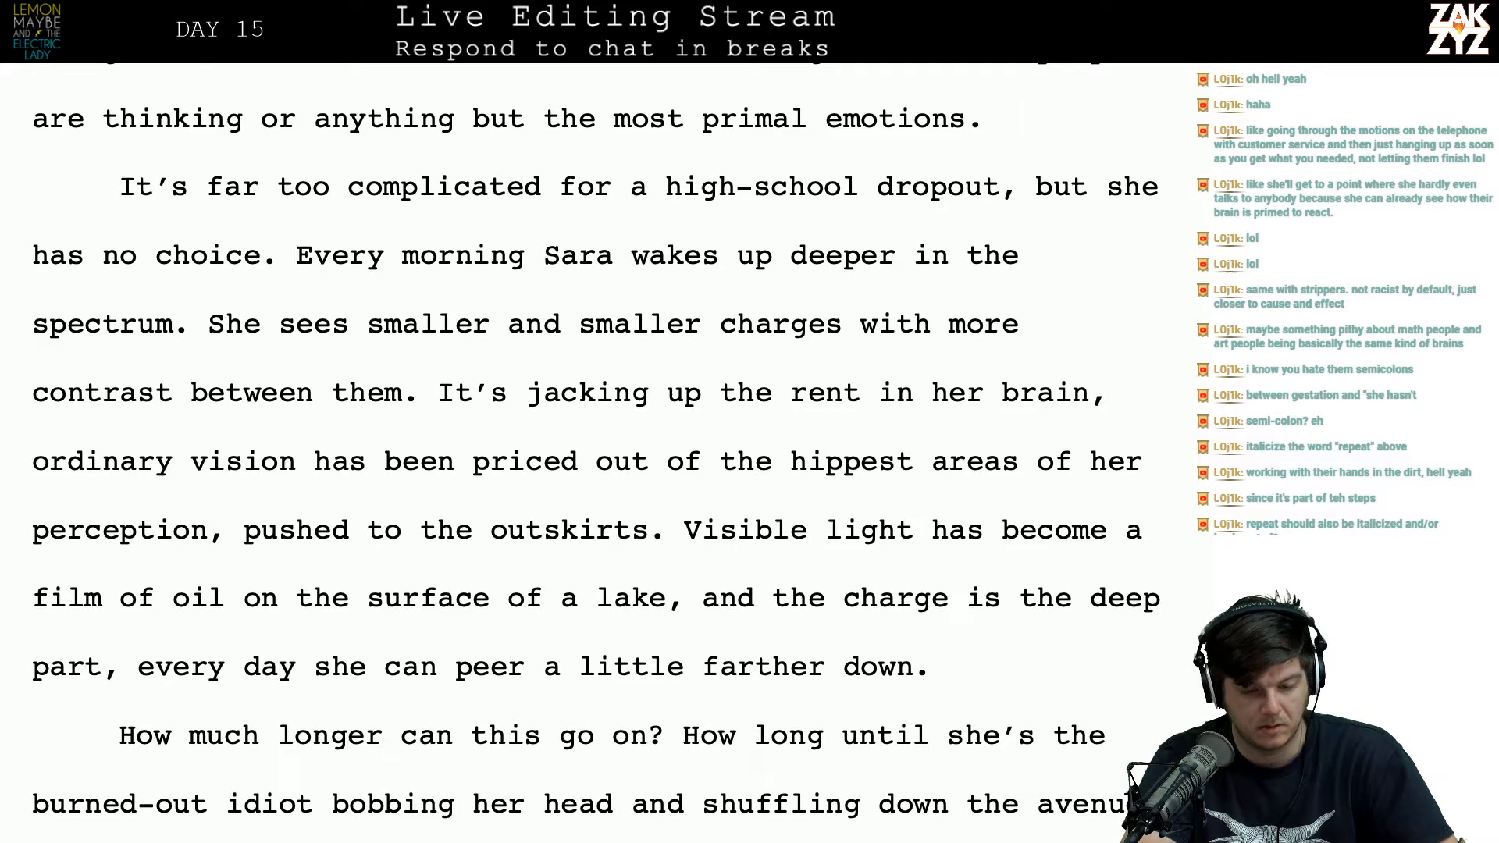
pyautogui.press('Left')
pyautogui.press('Right')
pyautogui.press('Left')
pyautogui.press('Left')
pyautogui.press('Right')
pyautogui.press('Right')
pyautogui.press('Right')
pyautogui.write('Figuring this out')
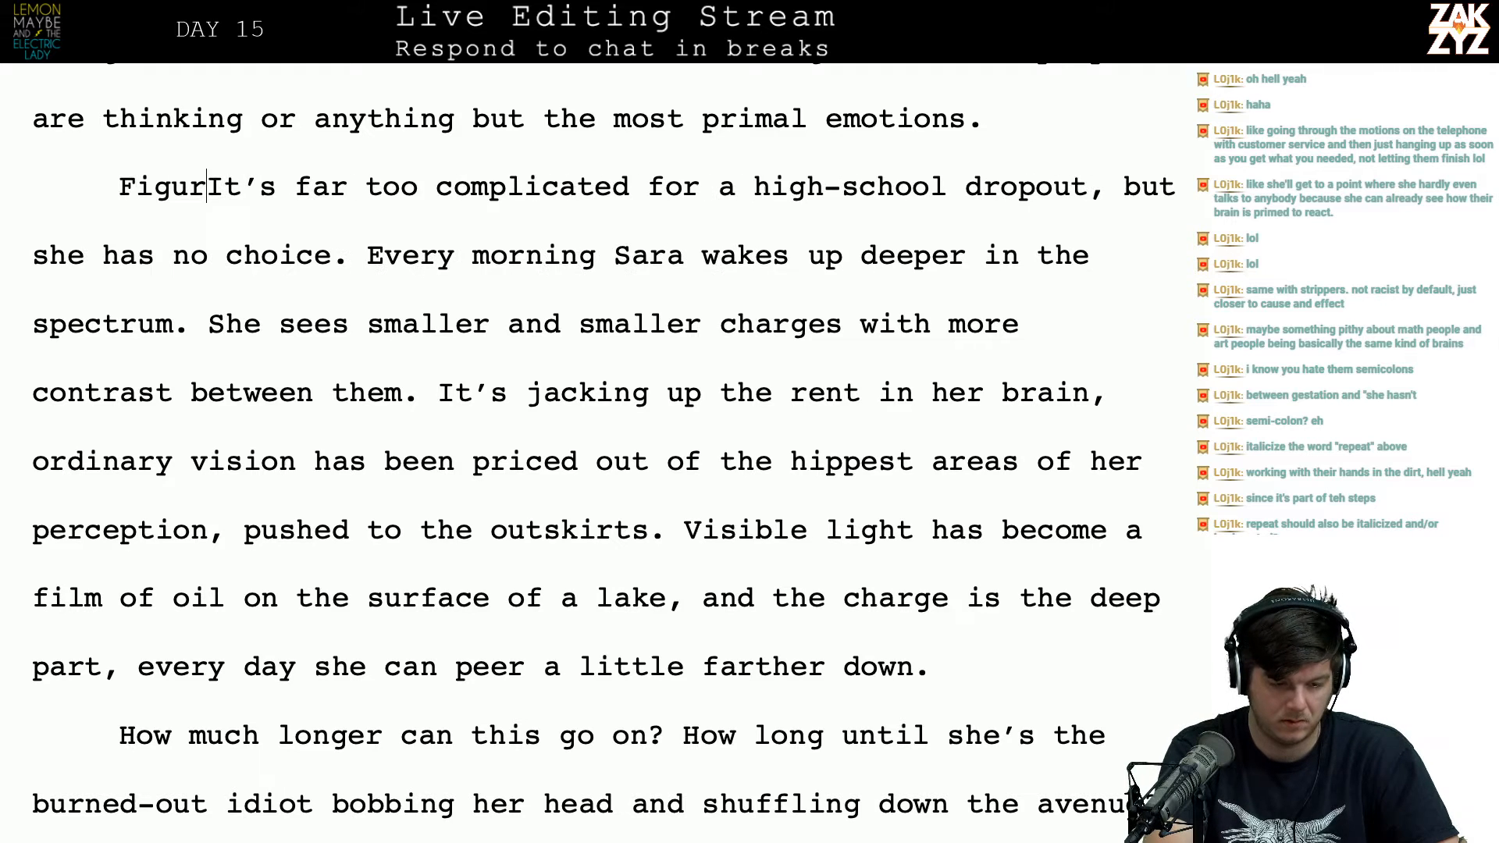
pyautogui.write(' is ')
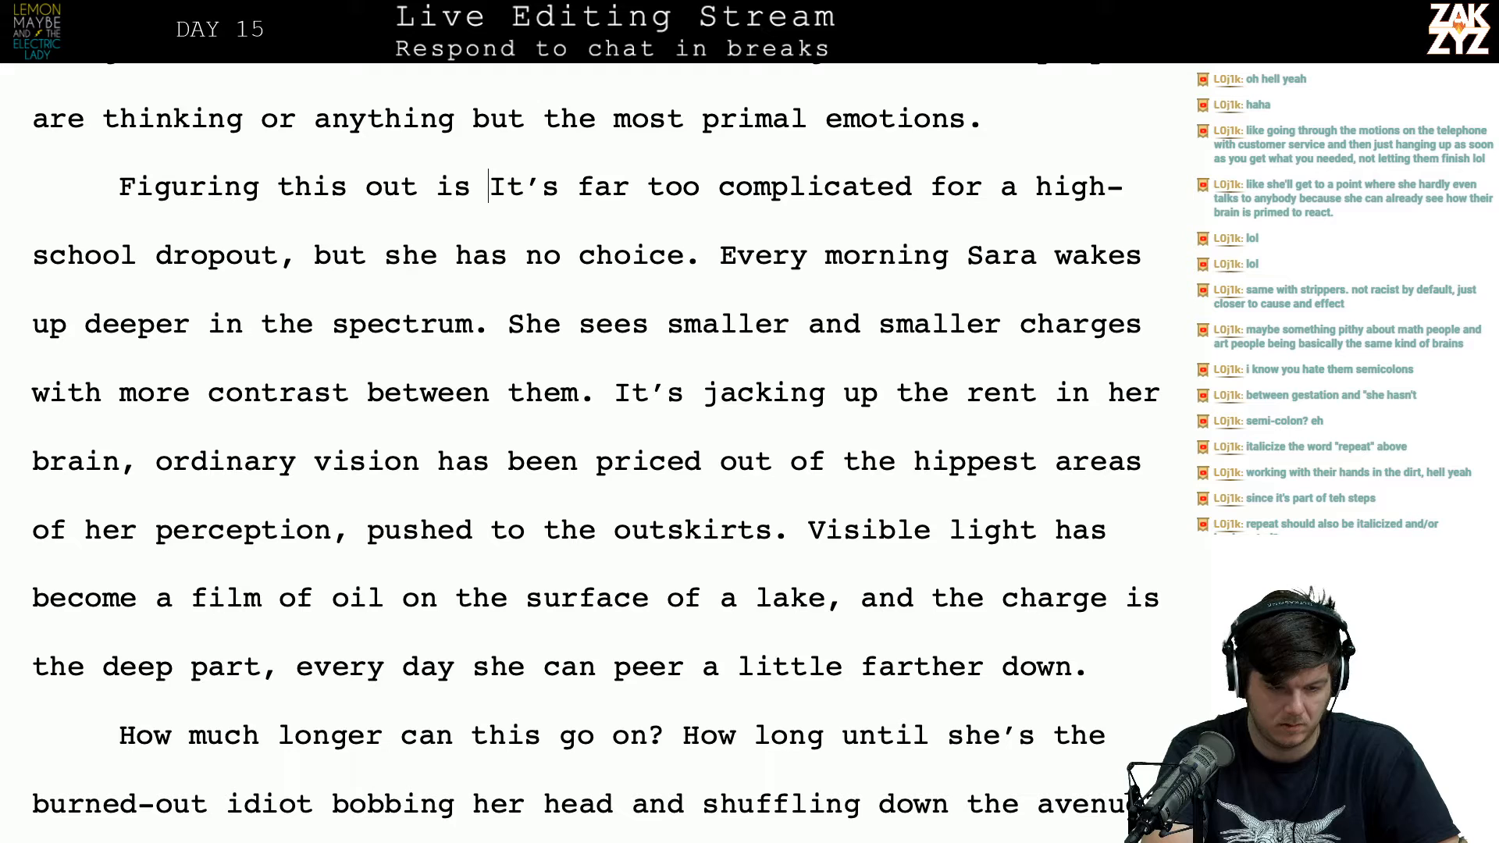
pyautogui.write('a lot to ask fro')
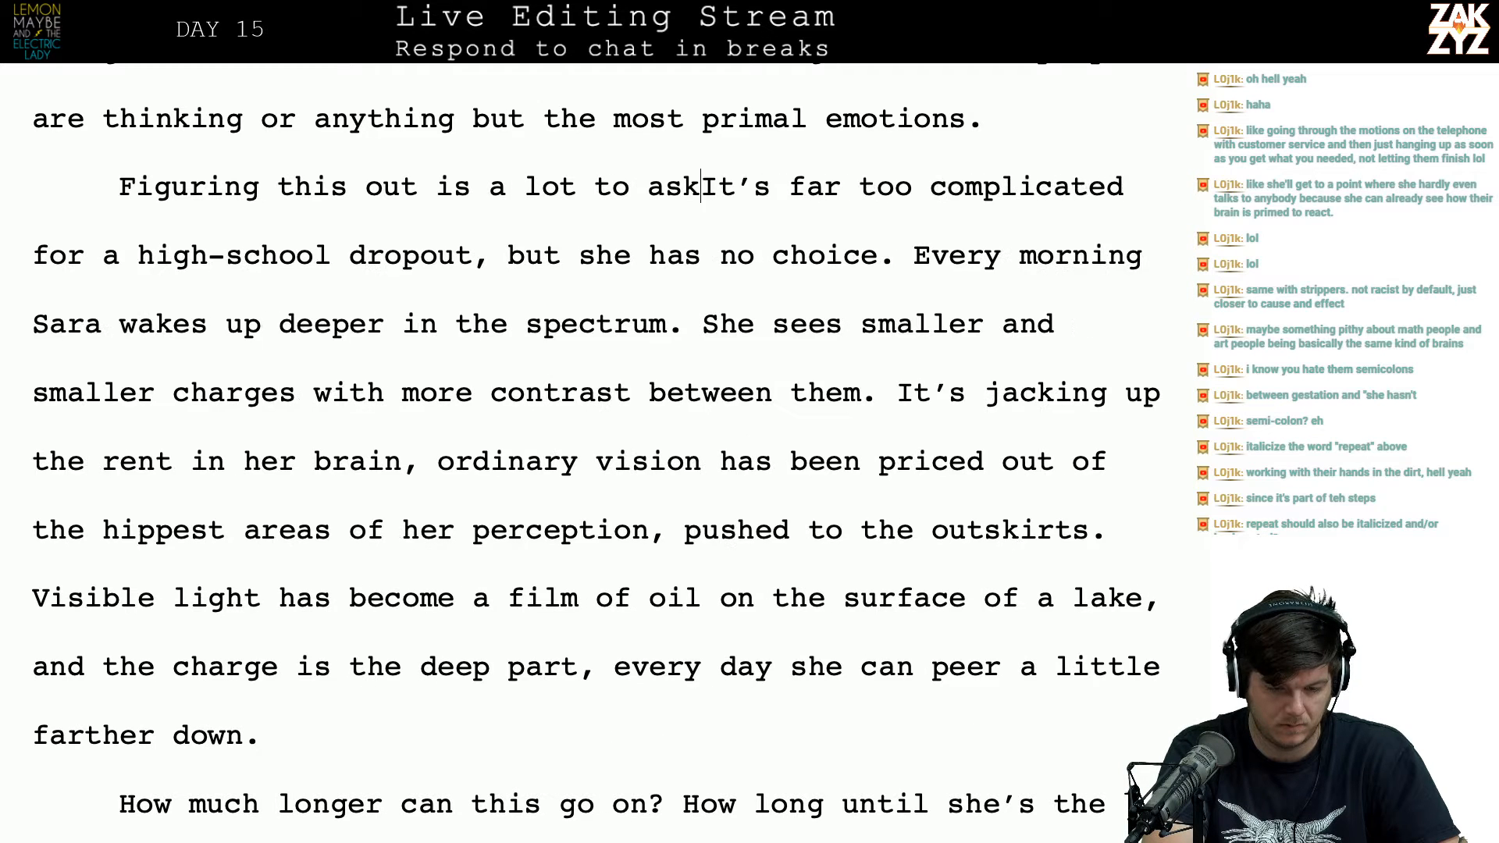
pyautogui.write('m a high-s')
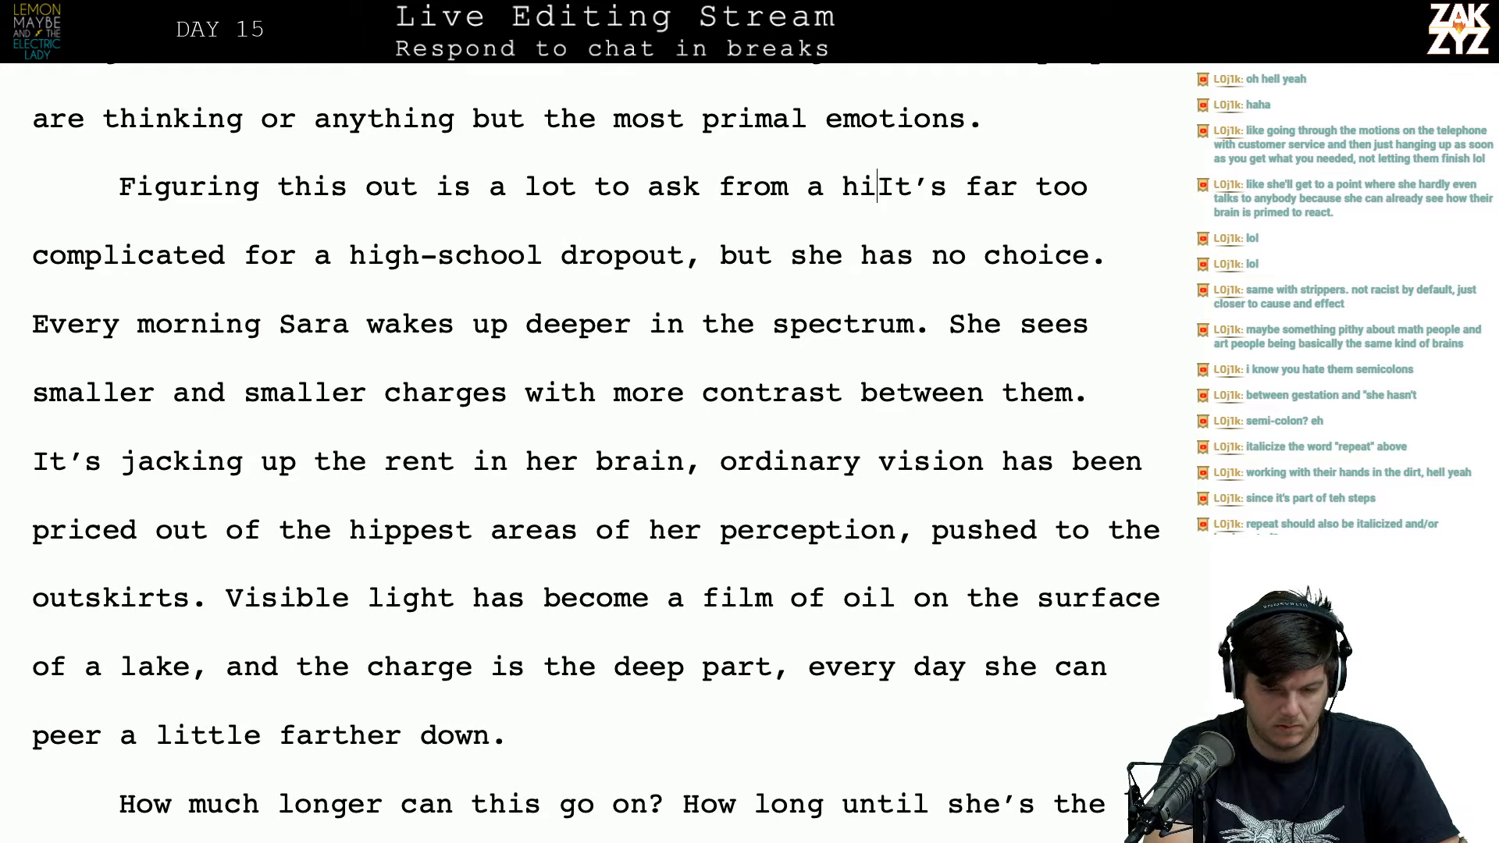
pyautogui.write('chool dropIt’s far too complicated for a high-school dropo')
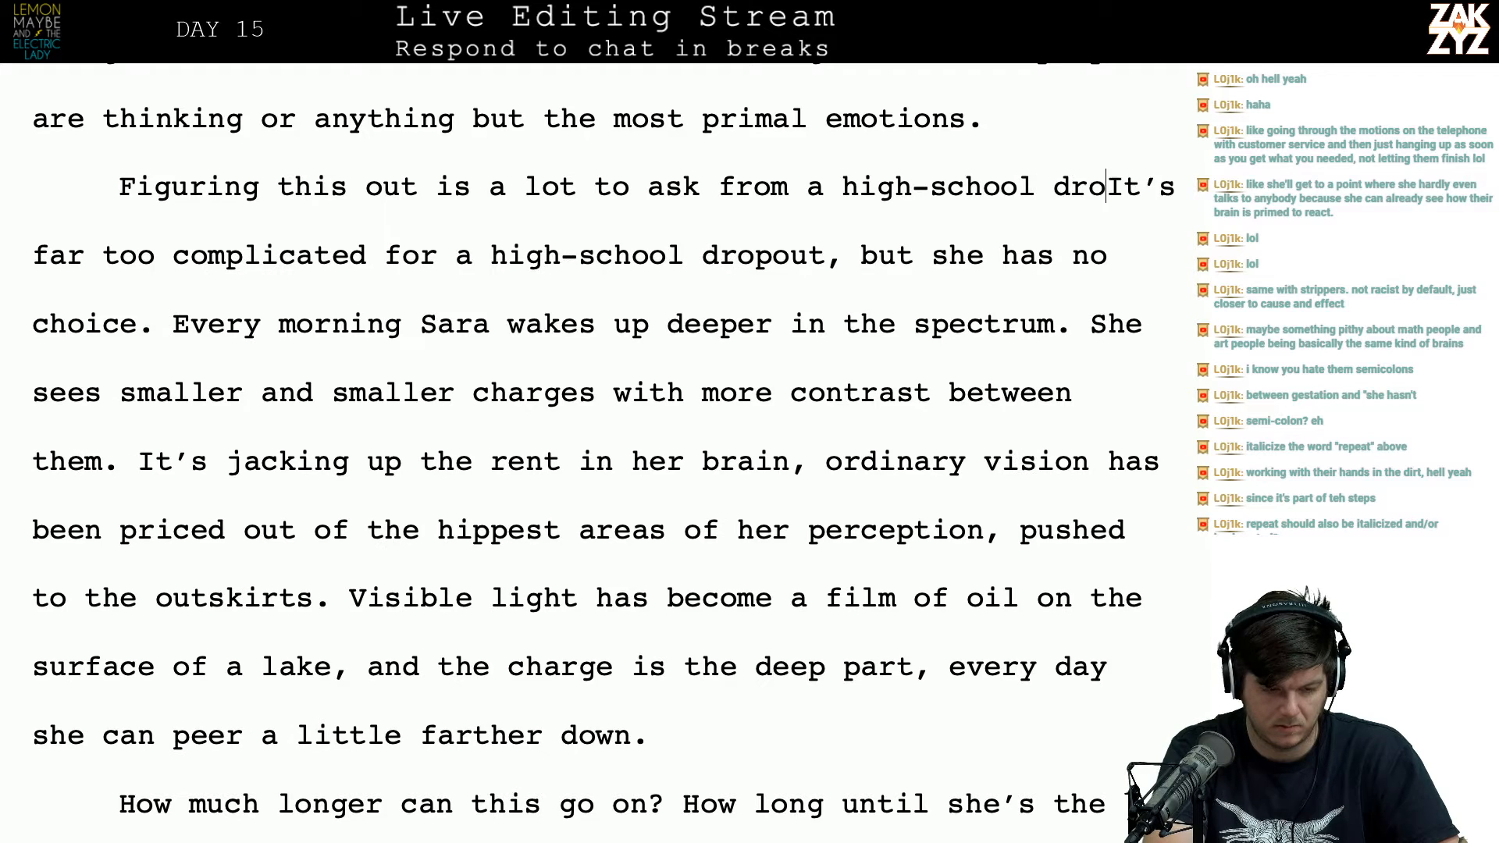
pyautogui.write('ut')
# Step: Try the hyphenated spelling "drop-out" in the new opening sentence, and return the word to "dropout"
pyautogui.press('BackSpace')
pyautogui.press('BackSpace')
pyautogui.press('BackSpace')
pyautogui.press('BackSpace')
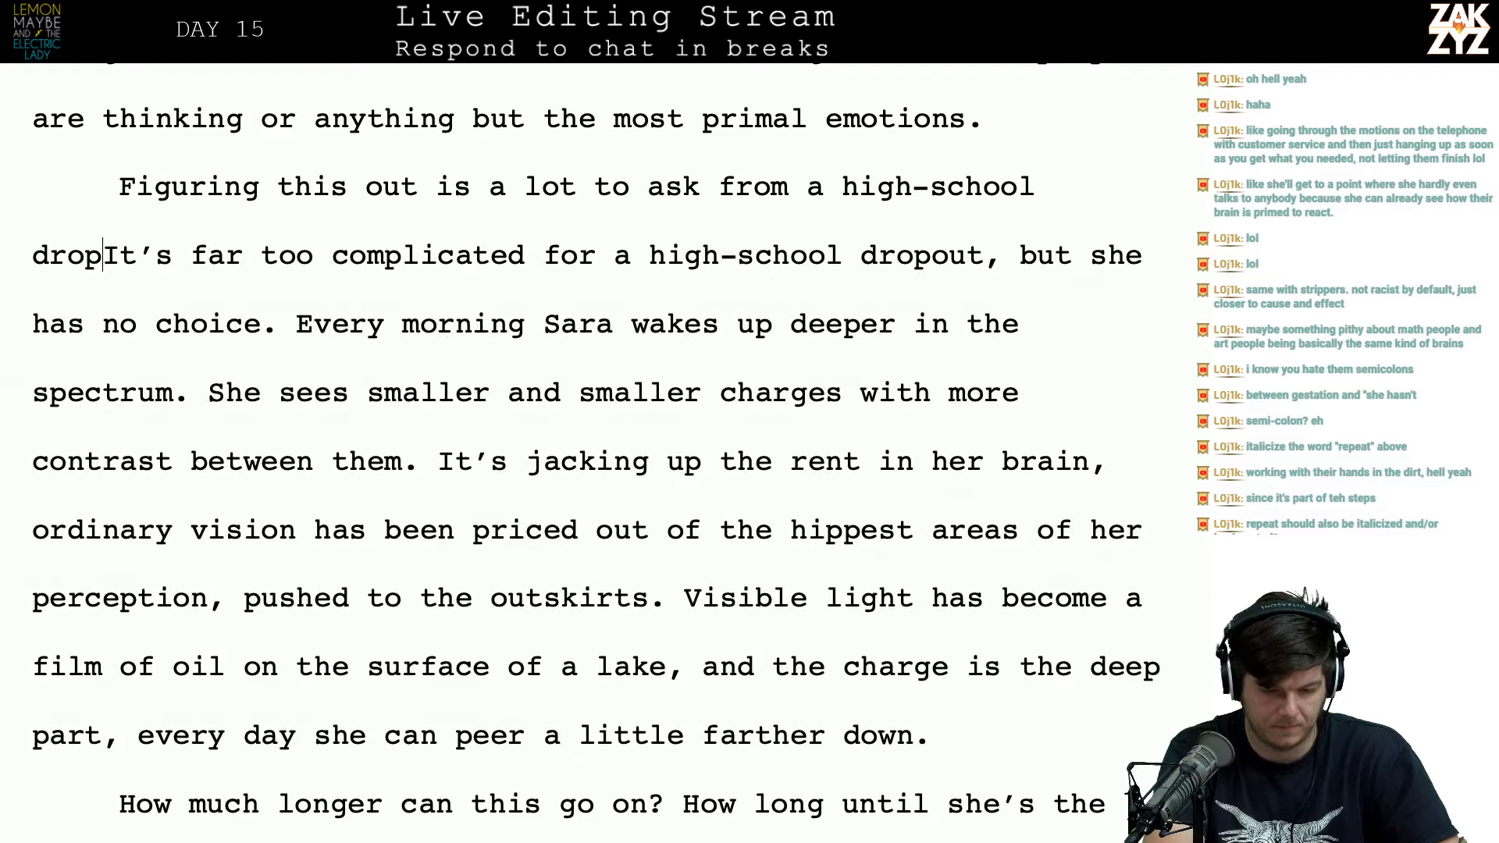
pyautogui.write('-out')
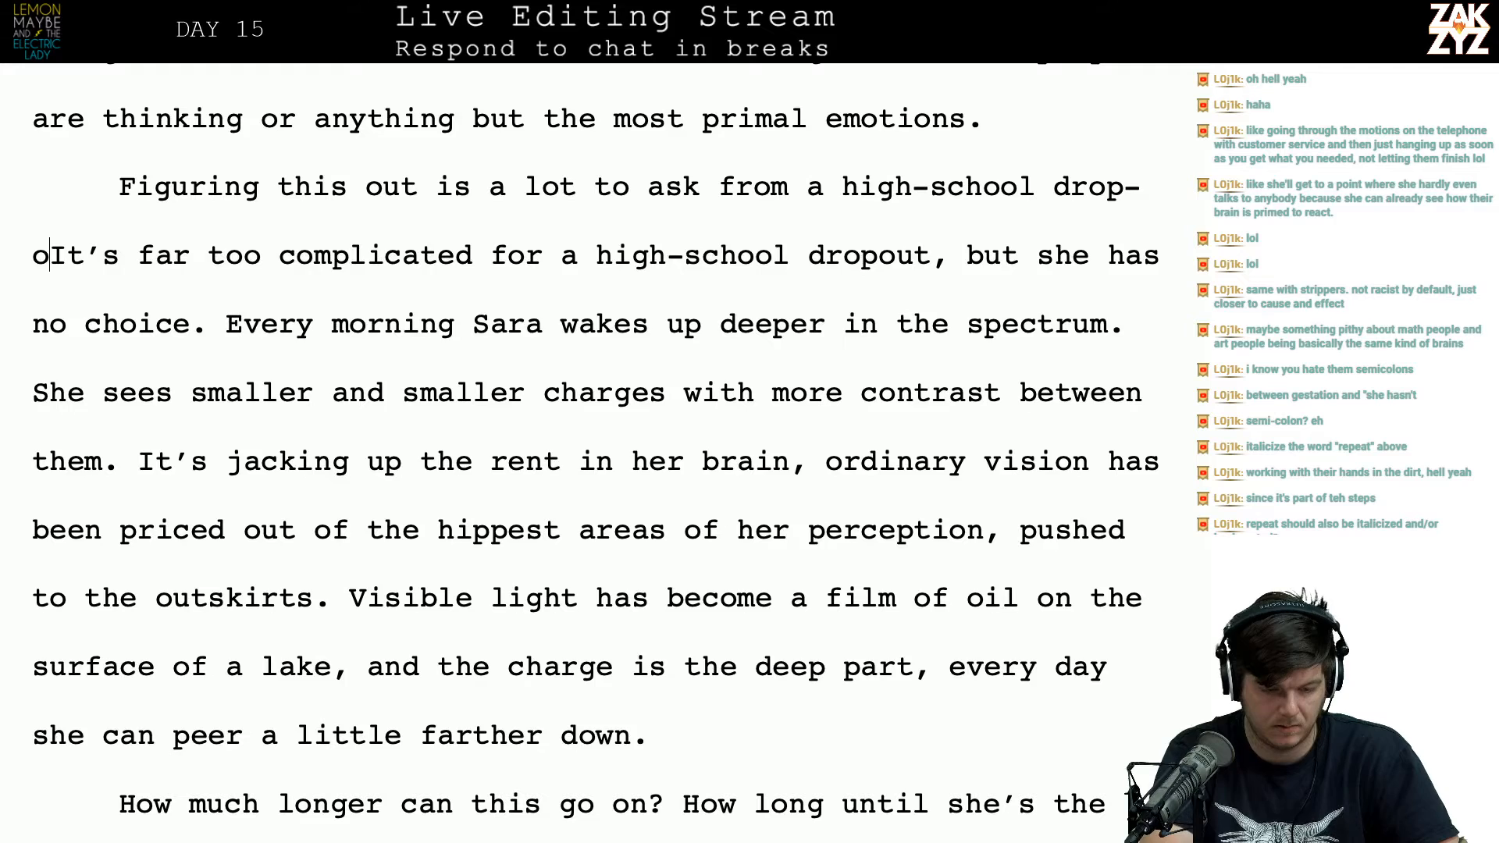
pyautogui.press('BackSpace')
pyautogui.press('BackSpace')
pyautogui.press('BackSpace')
pyautogui.press('BackSpace')
pyautogui.press('BackSpace')
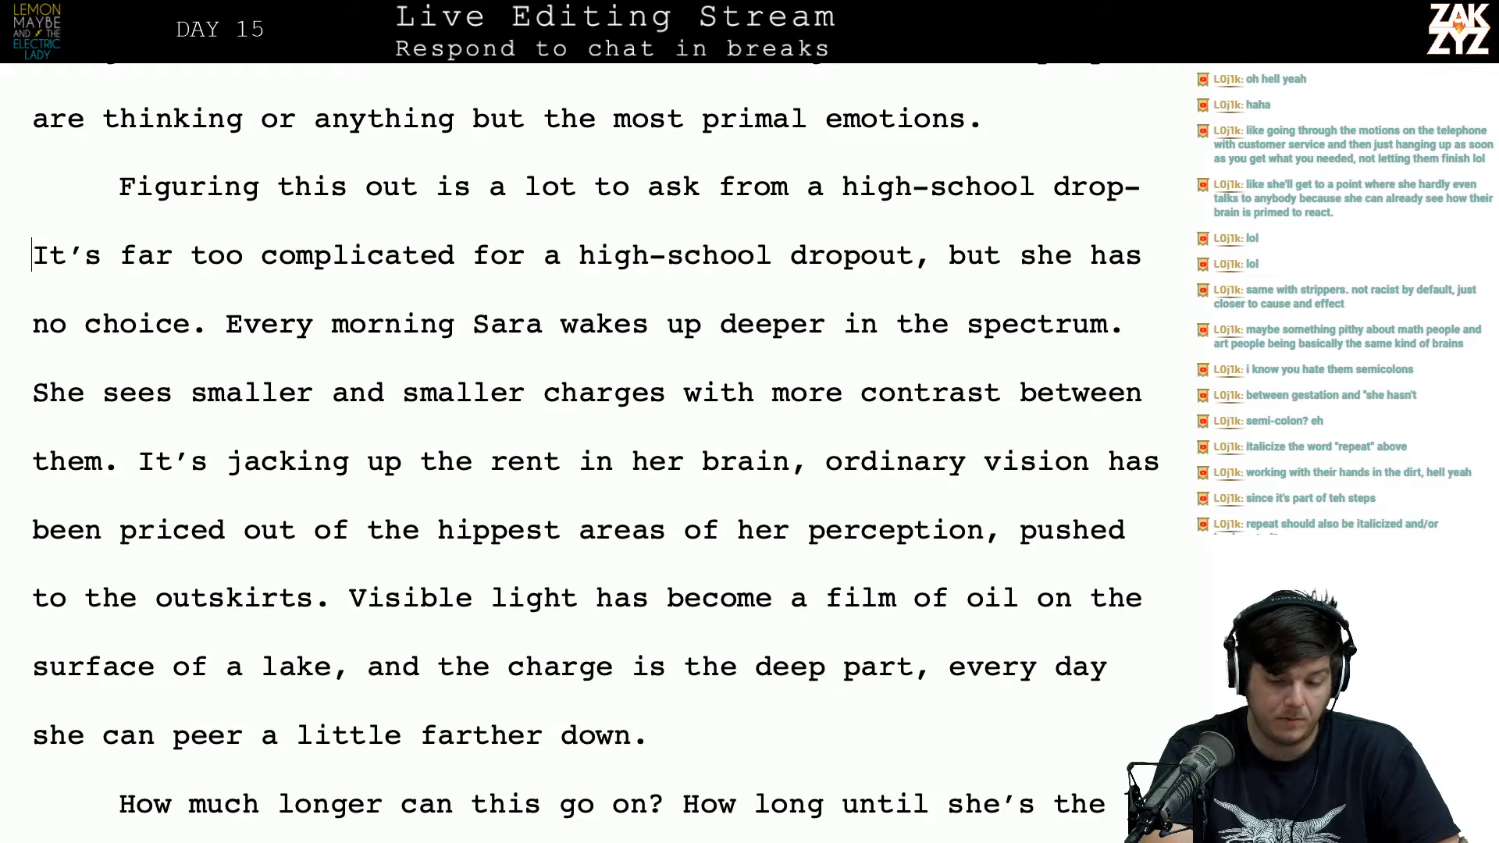
pyautogui.write('ouIt’')
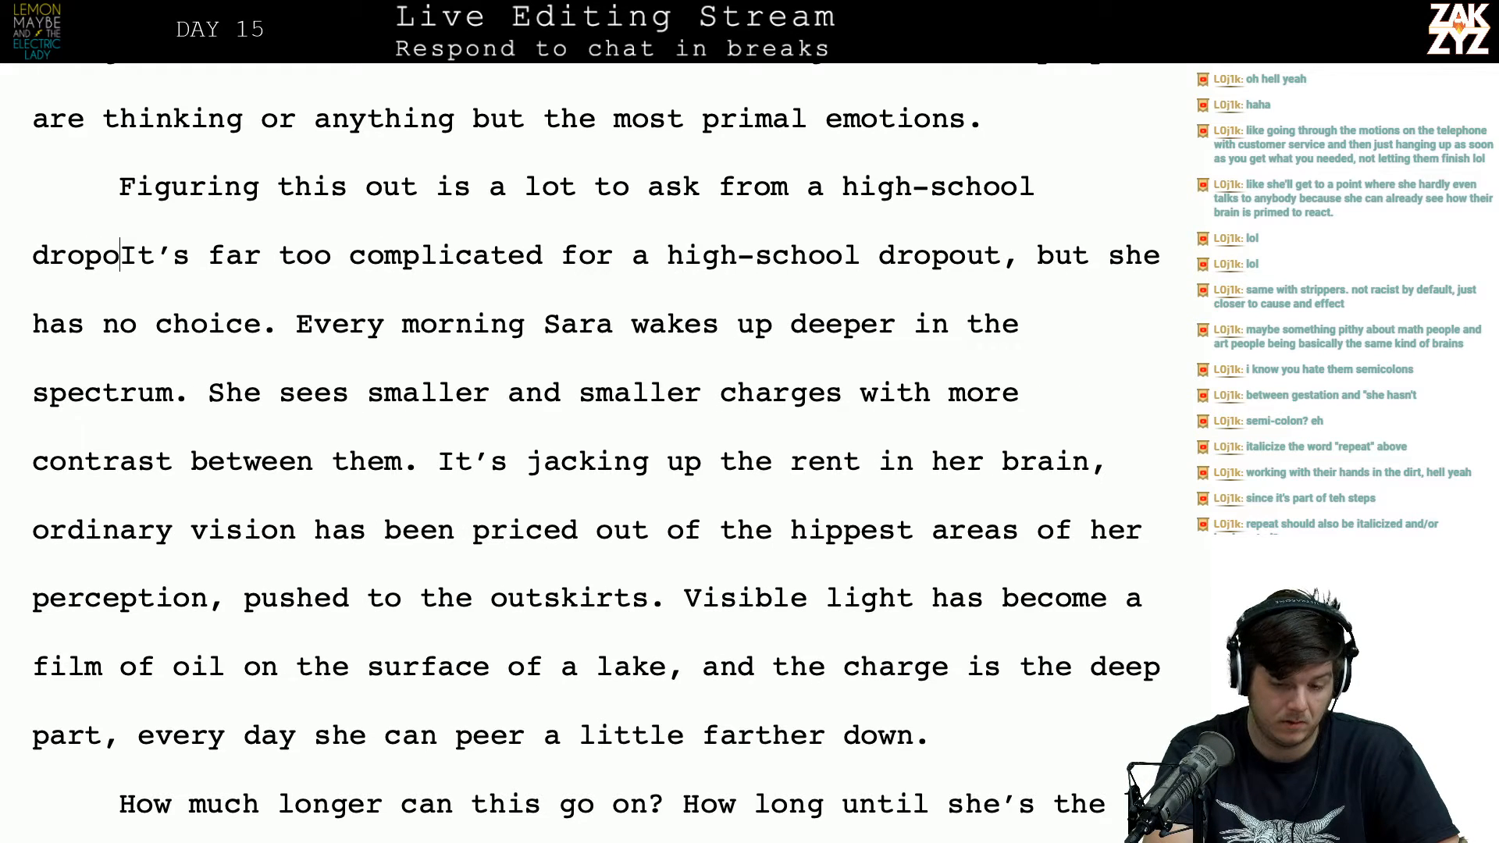
pyautogui.press('BackSpace')
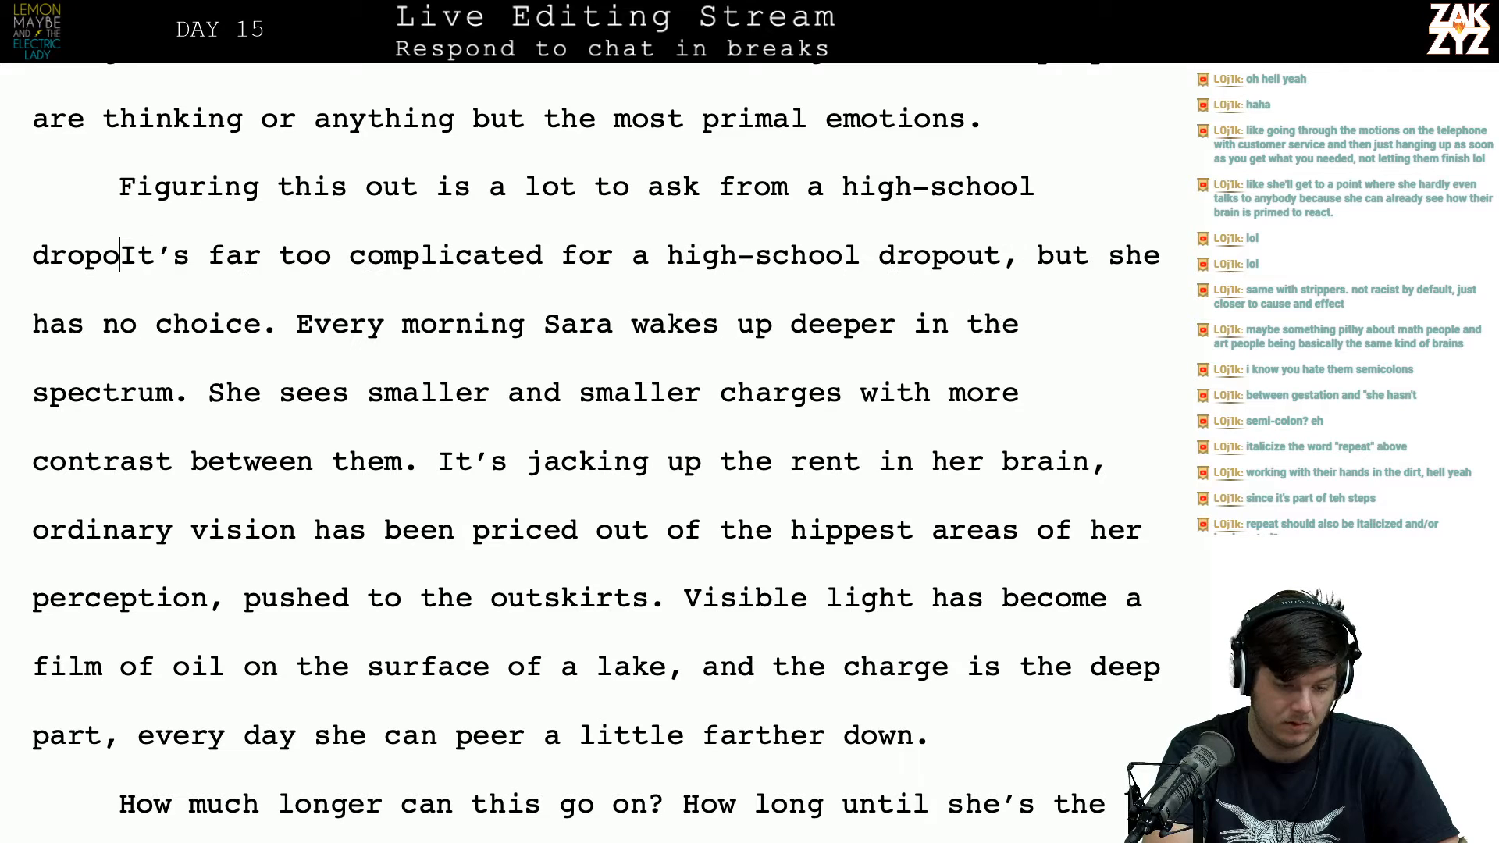
pyautogui.write('ut')
# Step: Delete the old wording "It's far too complicated for a high-school dropout" before ", but she has no choice"
pyautogui.hotkey('shift', 'Right')
pyautogui.hotkey('shift', 'Right')
pyautogui.hotkey('shift', 'Right')
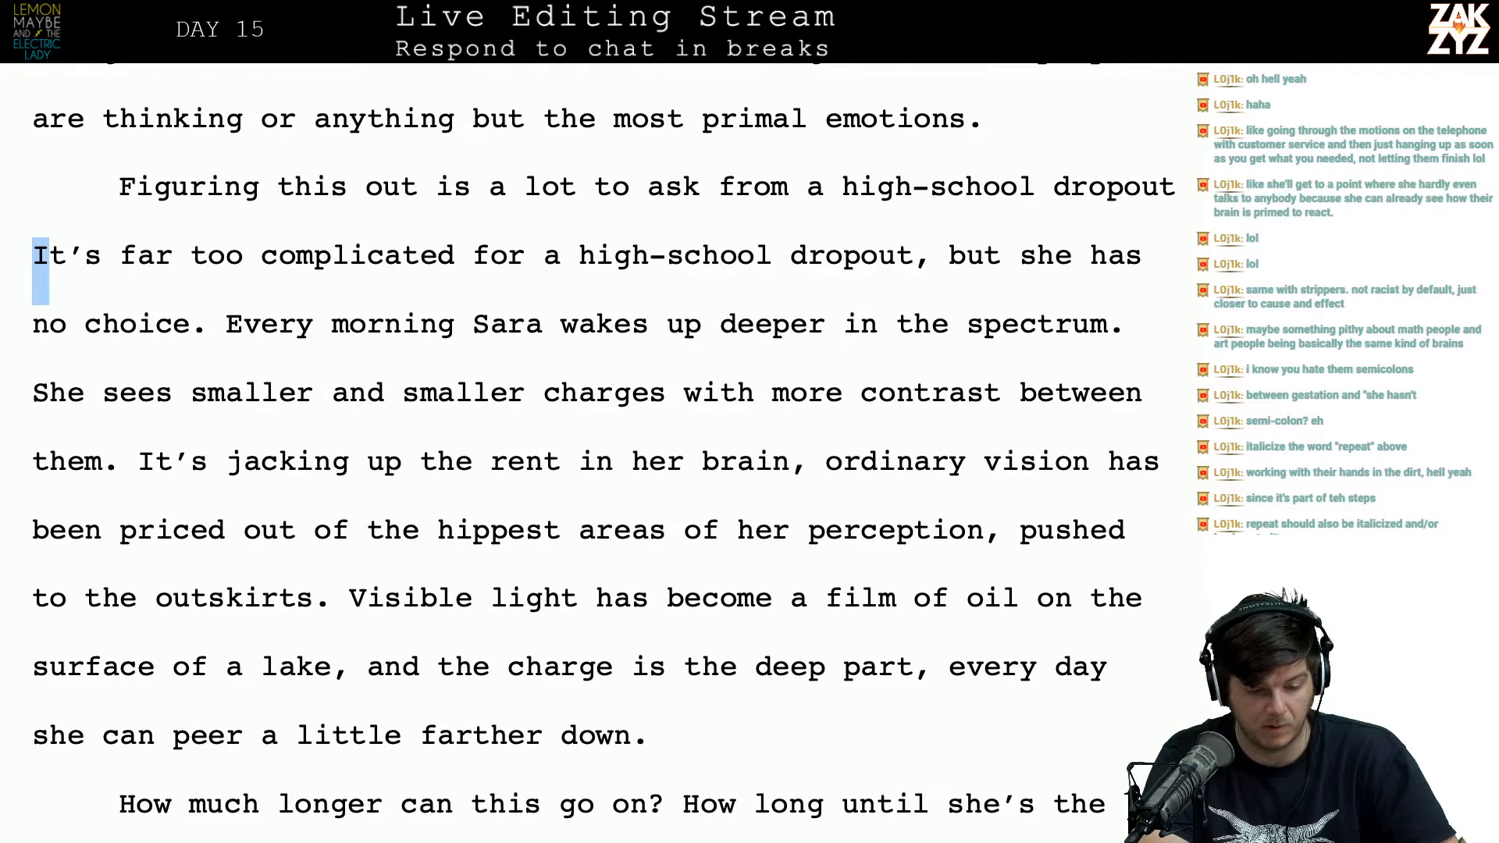
pyautogui.hotkey('shift', 'Right')
pyautogui.hotkey('shift', 'Right')
pyautogui.hotkey('shift', 'Right')
pyautogui.hotkey('shift', 'Right')
pyautogui.hotkey('shift', 'Right')
pyautogui.hotkey('shift', 'Right')
pyautogui.hotkey('shift', 'Right')
pyautogui.hotkey('shift', 'Right')
pyautogui.hotkey('shift', 'Right')
pyautogui.hotkey('shift', 'Right')
pyautogui.hotkey('shift', 'Right')
pyautogui.hotkey('shift', 'Right')
pyautogui.hotkey('shift', 'Right')
pyautogui.hotkey('shift', 'Right')
pyautogui.hotkey('shift', 'Right')
pyautogui.hotkey('shift', 'Right')
pyautogui.hotkey('shift', 'Right')
pyautogui.hotkey('shift', 'Right')
pyautogui.hotkey('shift', 'Right')
pyautogui.hotkey('shift', 'Right')
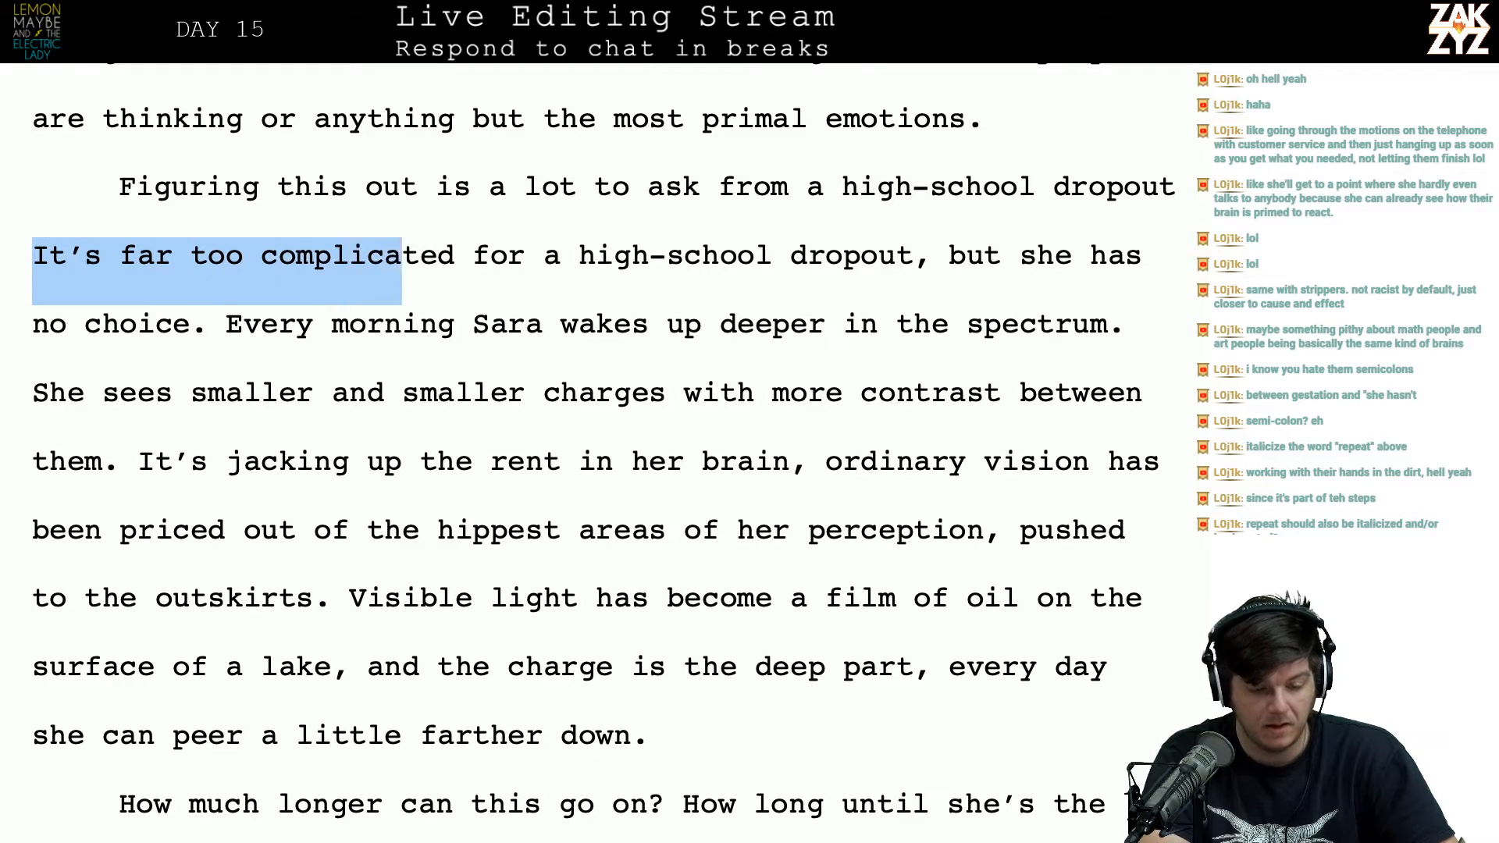
pyautogui.hotkey('shift', 'Right')
pyautogui.hotkey('shift', 'Right')
pyautogui.hotkey('shift', 'Right')
pyautogui.hotkey('shift', 'Right')
pyautogui.hotkey('shift', 'Right')
pyautogui.hotkey('shift', 'Right')
pyautogui.hotkey('shift', 'Right')
pyautogui.hotkey('shift', 'Right')
pyautogui.hotkey('shift', 'Right')
pyautogui.hotkey('shift', 'Right')
pyautogui.hotkey('shift', 'Right')
pyautogui.hotkey('shift', 'Right')
pyautogui.hotkey('shift', 'Right')
pyautogui.hotkey('shift', 'Right')
pyautogui.hotkey('shift', 'Right')
pyautogui.hotkey('shift', 'Right')
pyautogui.hotkey('shift', 'Right')
pyautogui.hotkey('shift', 'Right')
pyautogui.hotkey('shift', 'Right')
pyautogui.hotkey('shift', 'Right')
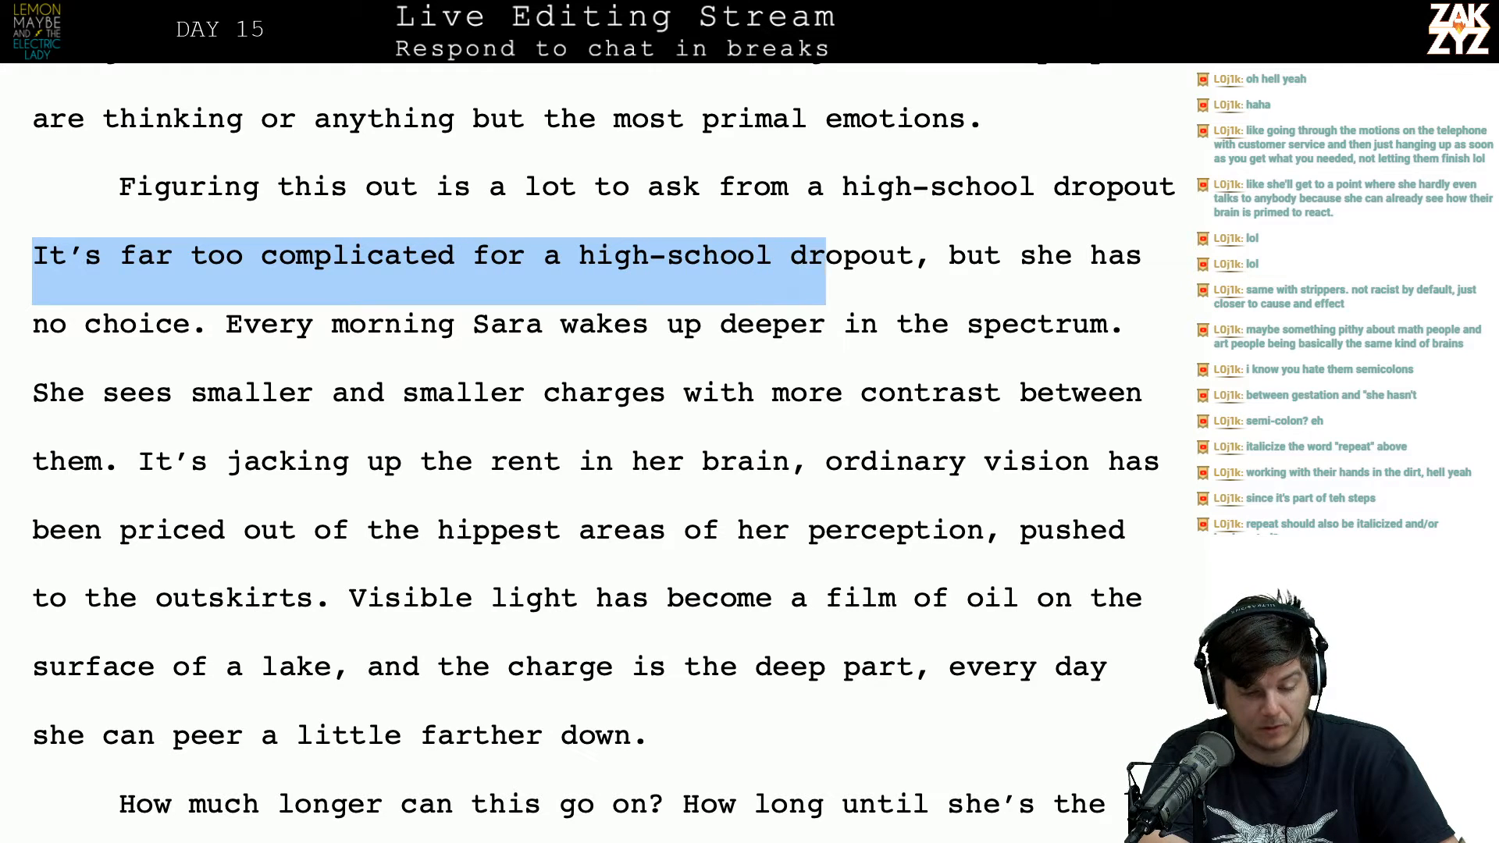
pyautogui.hotkey('shift', 'Right')
pyautogui.hotkey('shift', 'Right')
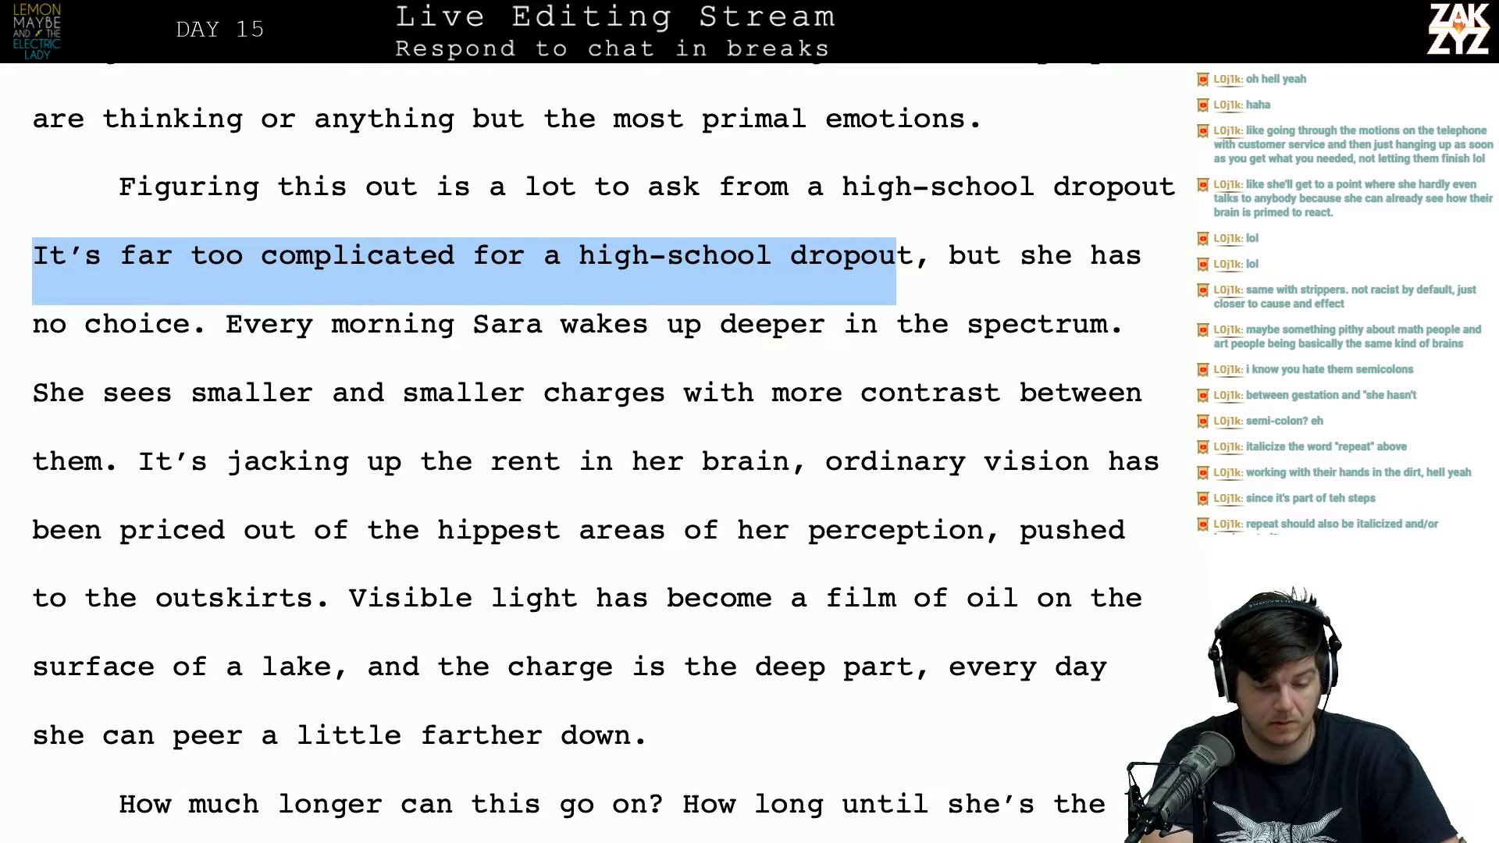
pyautogui.hotkey('shift', 'Right')
pyautogui.press('BackSpace')
pyautogui.scroll(-1, 595, 452)
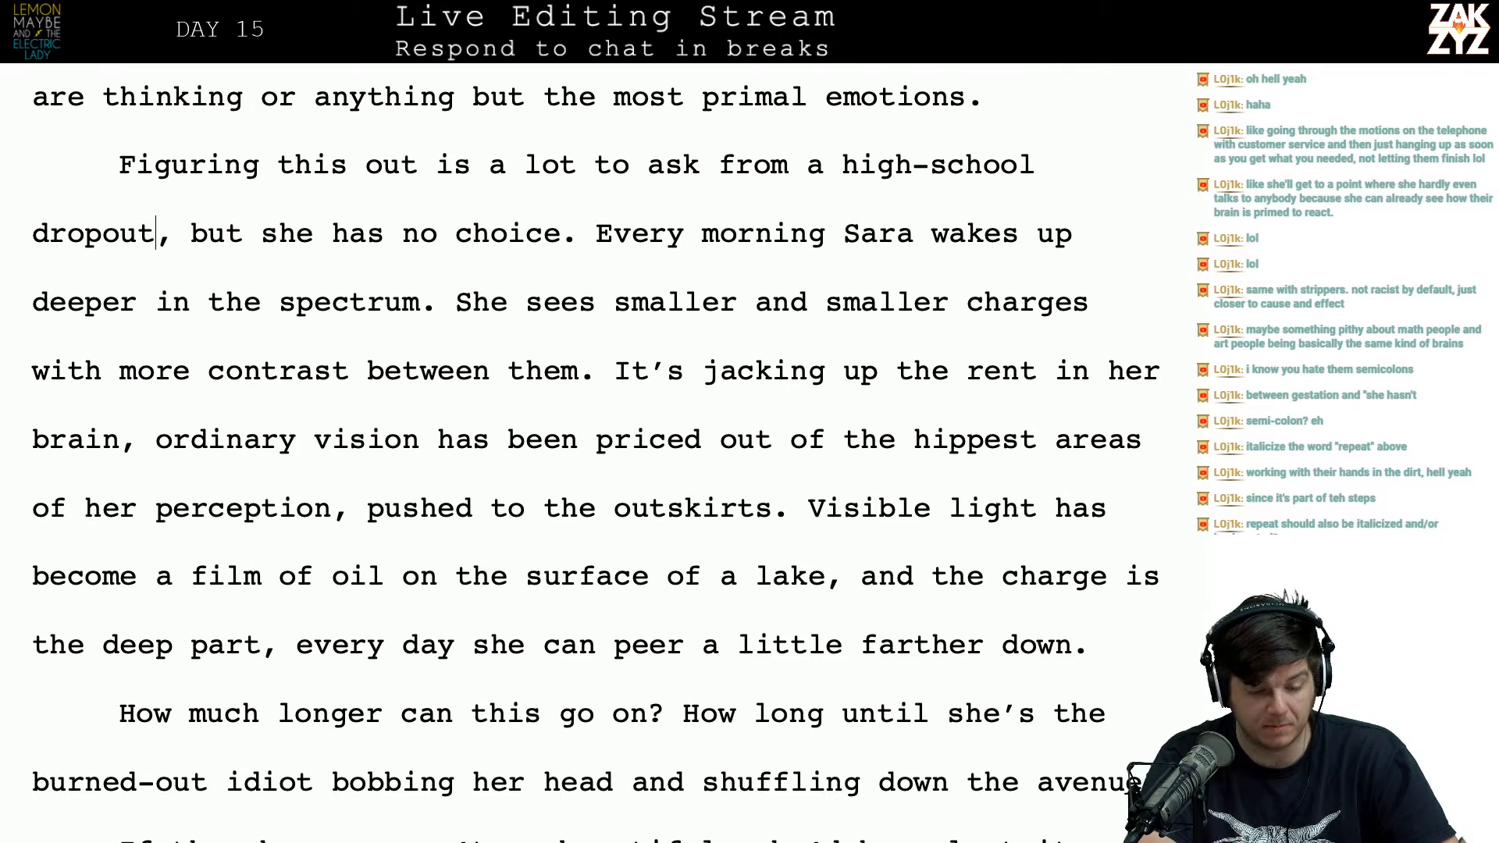
# Step: Select the words "smaller and" in the sentence beginning "She sees smaller and smaller charges"
pyautogui.click(344, 297)
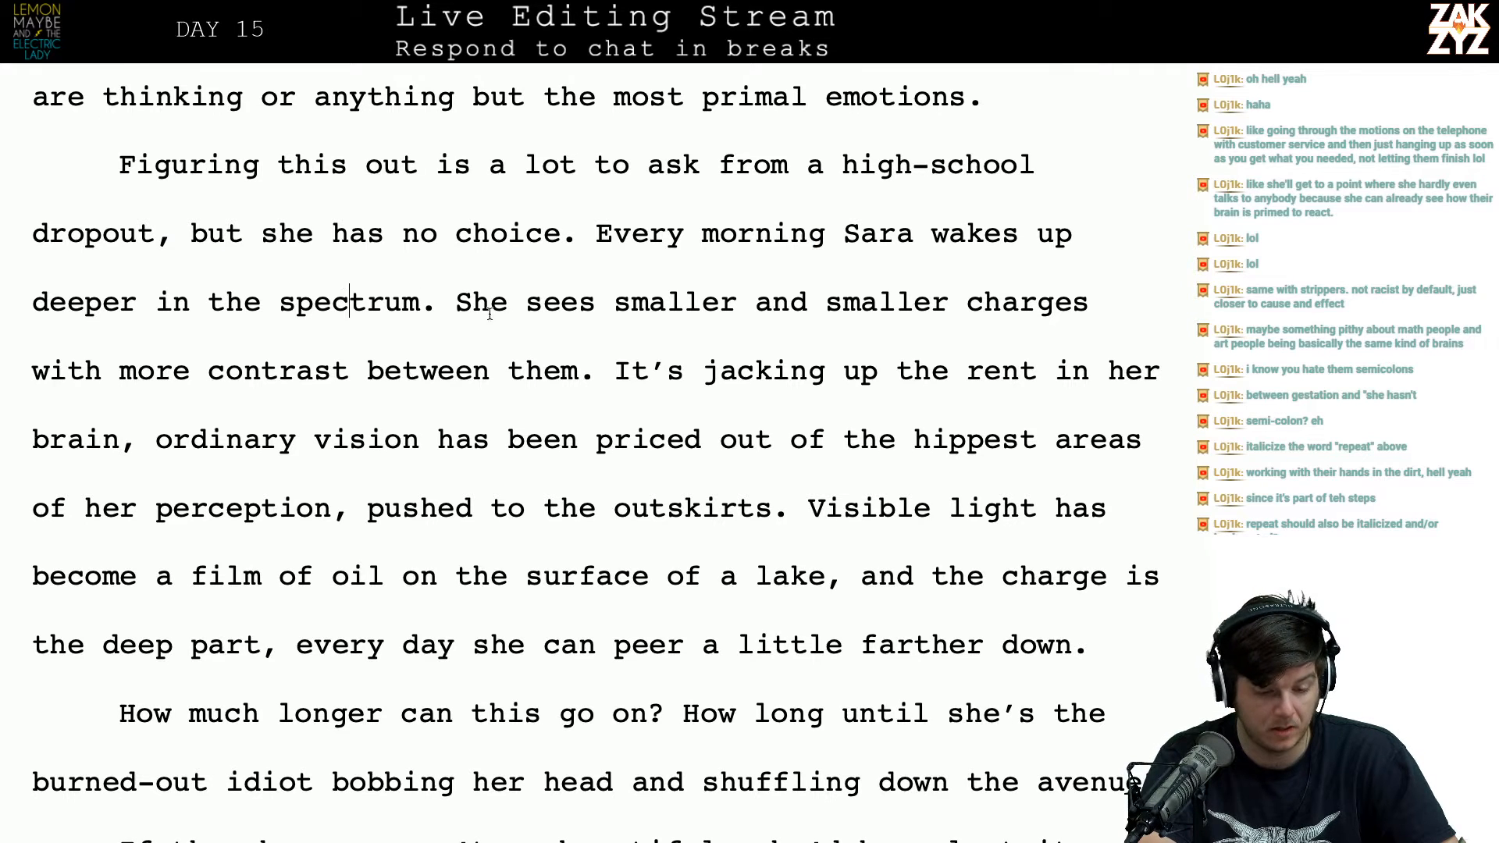
pyautogui.press('Right')
pyautogui.press('Right')
pyautogui.press('Right')
pyautogui.press('Right')
pyautogui.press('Right')
pyautogui.press('Right')
pyautogui.press('Right')
pyautogui.press('Right')
pyautogui.press('Right')
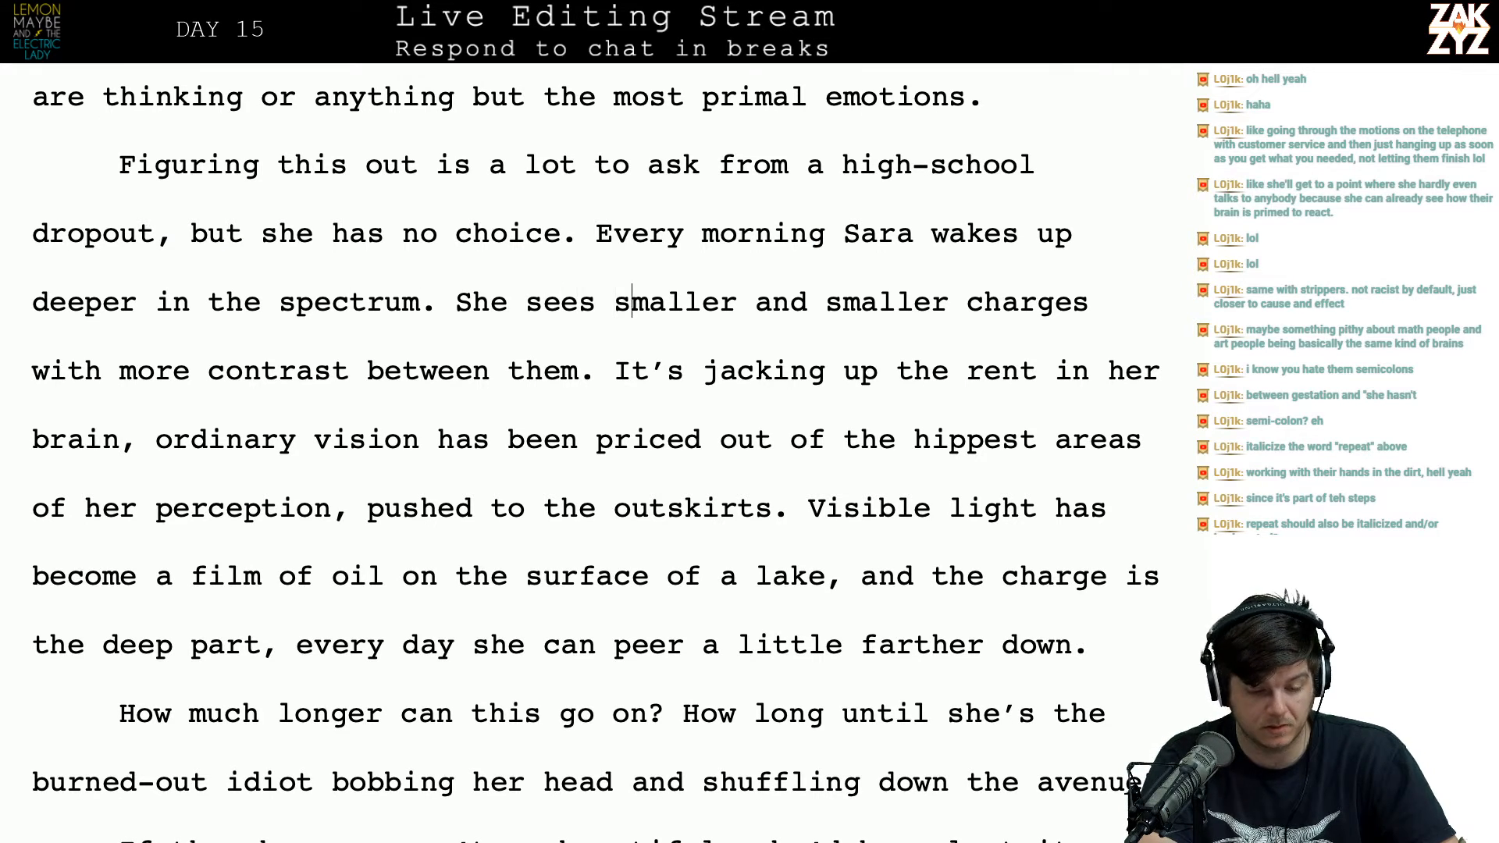
pyautogui.press('Left')
pyautogui.press('Left')
pyautogui.press('Left')
pyautogui.press('Left')
pyautogui.press('Left')
pyautogui.press('Left')
pyautogui.press('Right')
pyautogui.press('Right')
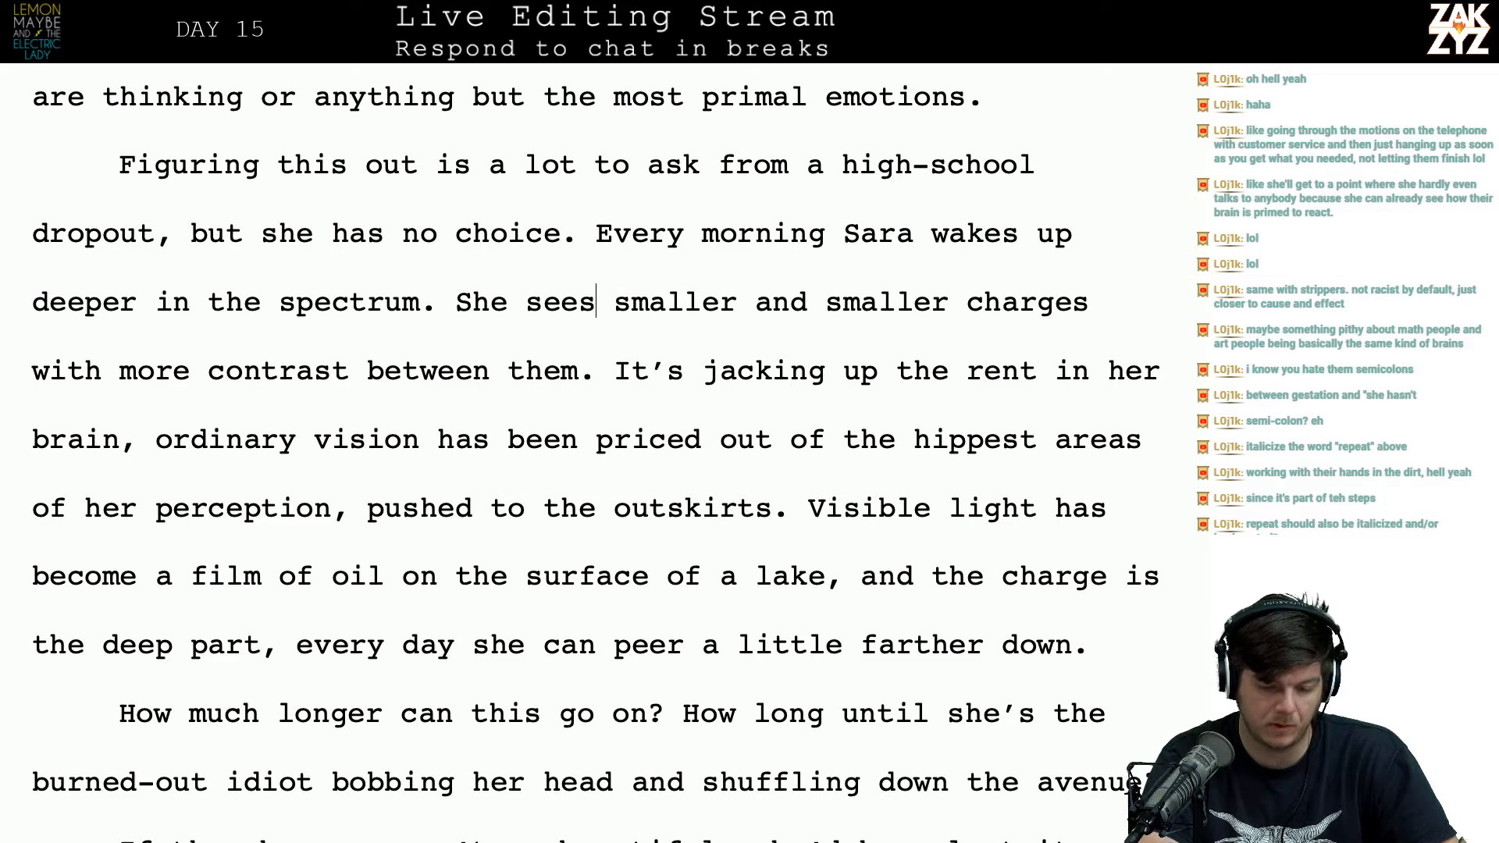
pyautogui.hotkey('shift', 'Right')
pyautogui.hotkey('shift', 'Right')
pyautogui.hotkey('shift', 'Right')
pyautogui.hotkey('shift', 'Right')
pyautogui.hotkey('shift', 'Right')
pyautogui.hotkey('shift', 'Right')
pyautogui.hotkey('shift', 'Right')
pyautogui.hotkey('shift', 'Right')
pyautogui.hotkey('shift', 'Right')
pyautogui.hotkey('shift', 'Right')
pyautogui.hotkey('shift', 'Right')
pyautogui.hotkey('shift', 'Right')
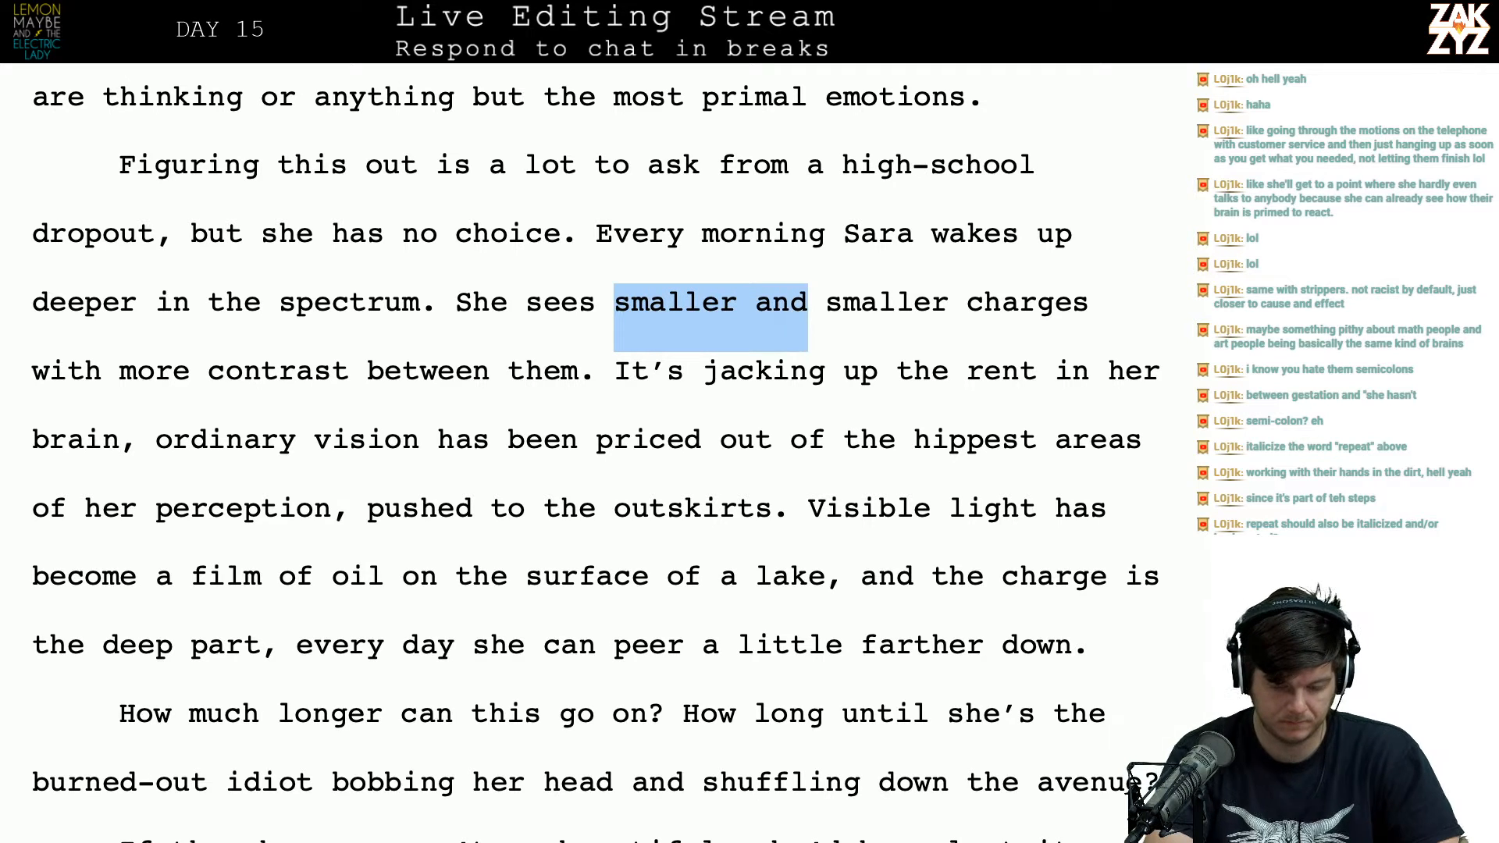
# Step: Delete the words "smaller and" so the sentence reads "She sees smaller charges with more contrast between them"
pyautogui.press('BackSpace')
pyautogui.press('Left')
pyautogui.press('Left')
pyautogui.press('Right')
pyautogui.press('Right')
# Step: End the sentence about ordinary vision after "the hippest areas of her perception" by replacing the comma there with a period
pyautogui.press('Right')
pyautogui.press('Right')
pyautogui.press('Right')
pyautogui.press('Right')
pyautogui.press('Right')
pyautogui.press('Right')
pyautogui.press('Right')
pyautogui.press('Right')
pyautogui.press('Right')
pyautogui.press('Right')
pyautogui.press('Right')
pyautogui.press('Right')
pyautogui.press('Right')
pyautogui.press('Right')
pyautogui.press('Right')
pyautogui.press('Right')
pyautogui.press('Right')
pyautogui.press('Right')
pyautogui.press('Right')
pyautogui.press('Right')
pyautogui.press('Right')
pyautogui.press('Right')
pyautogui.press('Right')
pyautogui.press('Right')
pyautogui.press('Right')
pyautogui.press('Right')
pyautogui.press('Right')
pyautogui.press('Right')
pyautogui.press('Right')
pyautogui.press('Right')
pyautogui.press('Right')
pyautogui.press('Right')
pyautogui.press('Right')
pyautogui.press('Right')
pyautogui.press('Right')
pyautogui.press('Right')
pyautogui.press('Right')
pyautogui.press('Right')
pyautogui.press('Right')
pyautogui.press('Right')
pyautogui.press('Right')
pyautogui.press('Right')
pyautogui.press('Right')
pyautogui.press('Right')
pyautogui.press('Right')
pyautogui.press('Right')
pyautogui.press('Right')
pyautogui.press('Right')
pyautogui.press('Right')
pyautogui.press('Right')
pyautogui.press('Right')
pyautogui.press('Right')
pyautogui.press('Right')
pyautogui.press('Right')
pyautogui.press('Down')
pyautogui.press('Left')
pyautogui.press('Left')
pyautogui.press('Left')
pyautogui.press('Left')
pyautogui.press('Left')
pyautogui.press('Down')
pyautogui.press('Right')
pyautogui.press('Up')
pyautogui.press('Right')
pyautogui.press('Right')
pyautogui.press('Right')
pyautogui.press('Right')
pyautogui.press('Right')
pyautogui.press('Right')
pyautogui.press('Right')
pyautogui.press('Right')
pyautogui.press('Right')
pyautogui.press('Right')
pyautogui.press('Right')
pyautogui.press('Right')
pyautogui.press('Right')
pyautogui.press('Right')
pyautogui.press('Right')
pyautogui.press('Right')
pyautogui.press('Right')
pyautogui.press('Right')
pyautogui.press('Right')
pyautogui.press('Right')
pyautogui.press('Right')
pyautogui.press('Right')
pyautogui.press('Right')
pyautogui.press('Right')
pyautogui.press('Right')
pyautogui.press('Right')
pyautogui.press('Right')
pyautogui.press('Right')
pyautogui.press('Right')
pyautogui.press('Right')
pyautogui.press('Right')
pyautogui.press('Right')
pyautogui.press('Right')
pyautogui.press('Right')
pyautogui.press('Right')
pyautogui.press('Right')
pyautogui.press('Right')
pyautogui.press('Right')
pyautogui.press('Right')
pyautogui.press('Right')
pyautogui.press('Right')
pyautogui.press('Right')
pyautogui.press('BackSpace')
pyautogui.press('BackSpace')
pyautogui.write('.')
# Step: Cut the leftover fragment "pushed to the outskirts." before the sentence beginning "Visible light has become"
pyautogui.hotkey('shift', 'Right')
pyautogui.hotkey('shift', 'Right')
pyautogui.hotkey('shift', 'Right')
pyautogui.hotkey('shift', 'Right')
pyautogui.hotkey('shift', 'Right')
pyautogui.hotkey('shift', 'Right')
pyautogui.hotkey('shift', 'Right')
pyautogui.hotkey('shift', 'Right')
pyautogui.hotkey('shift', 'Right')
pyautogui.hotkey('shift', 'Right')
pyautogui.hotkey('shift', 'Right')
pyautogui.hotkey('shift', 'Right')
pyautogui.hotkey('shift', 'Right')
pyautogui.hotkey('shift', 'Right')
pyautogui.hotkey('shift', 'Right')
pyautogui.hotkey('shift', 'Right')
pyautogui.hotkey('shift', 'Right')
pyautogui.hotkey('shift', 'Right')
pyautogui.hotkey('shift', 'Right')
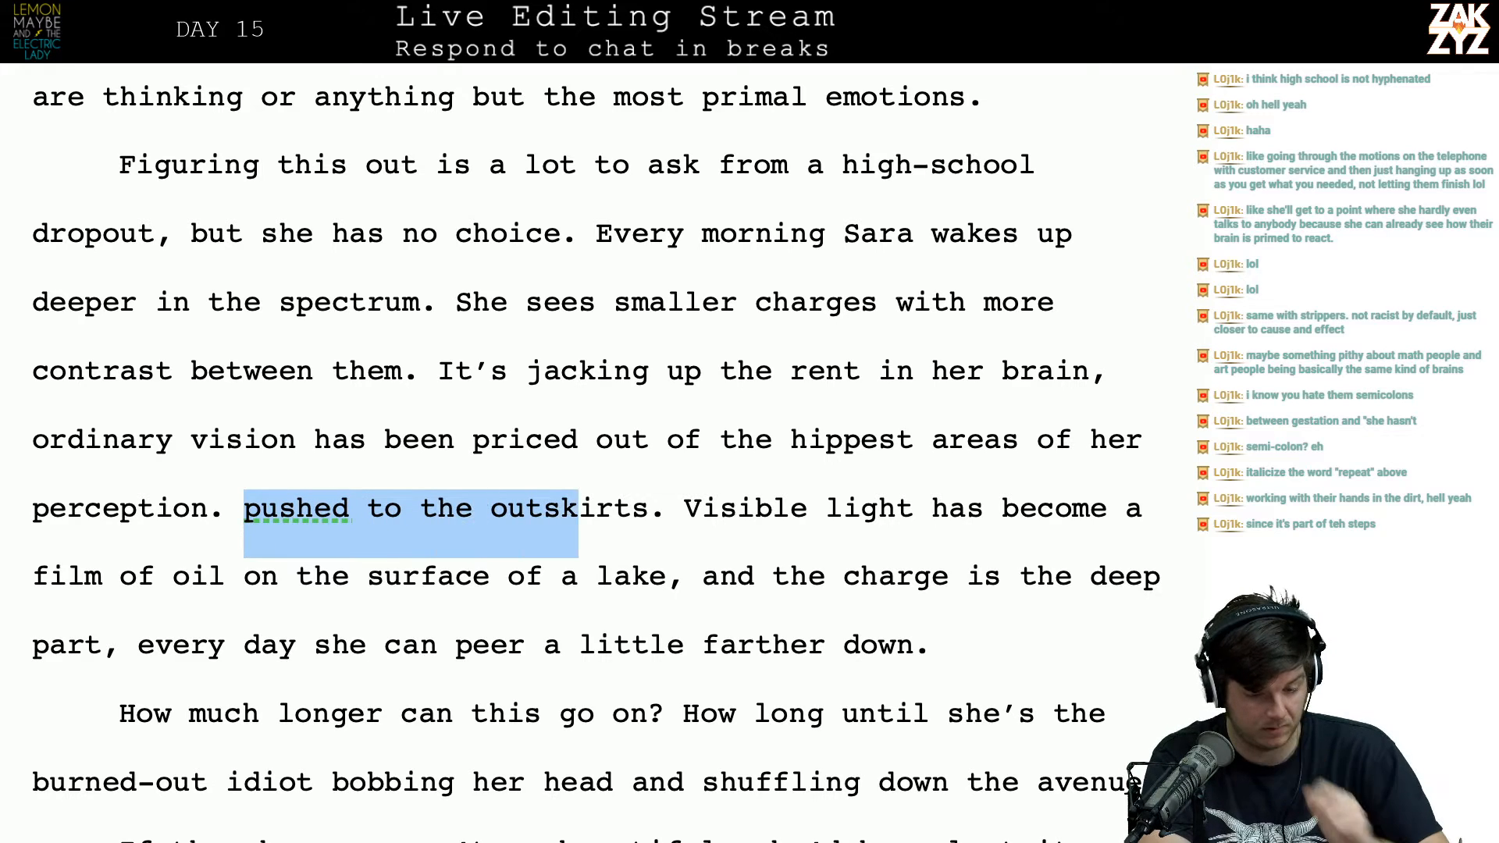
pyautogui.hotkey('shift', 'Right')
pyautogui.hotkey('shift', 'Right')
pyautogui.hotkey('shift', 'Right')
pyautogui.hotkey('shift', 'Right')
pyautogui.hotkey('shift', 'Right')
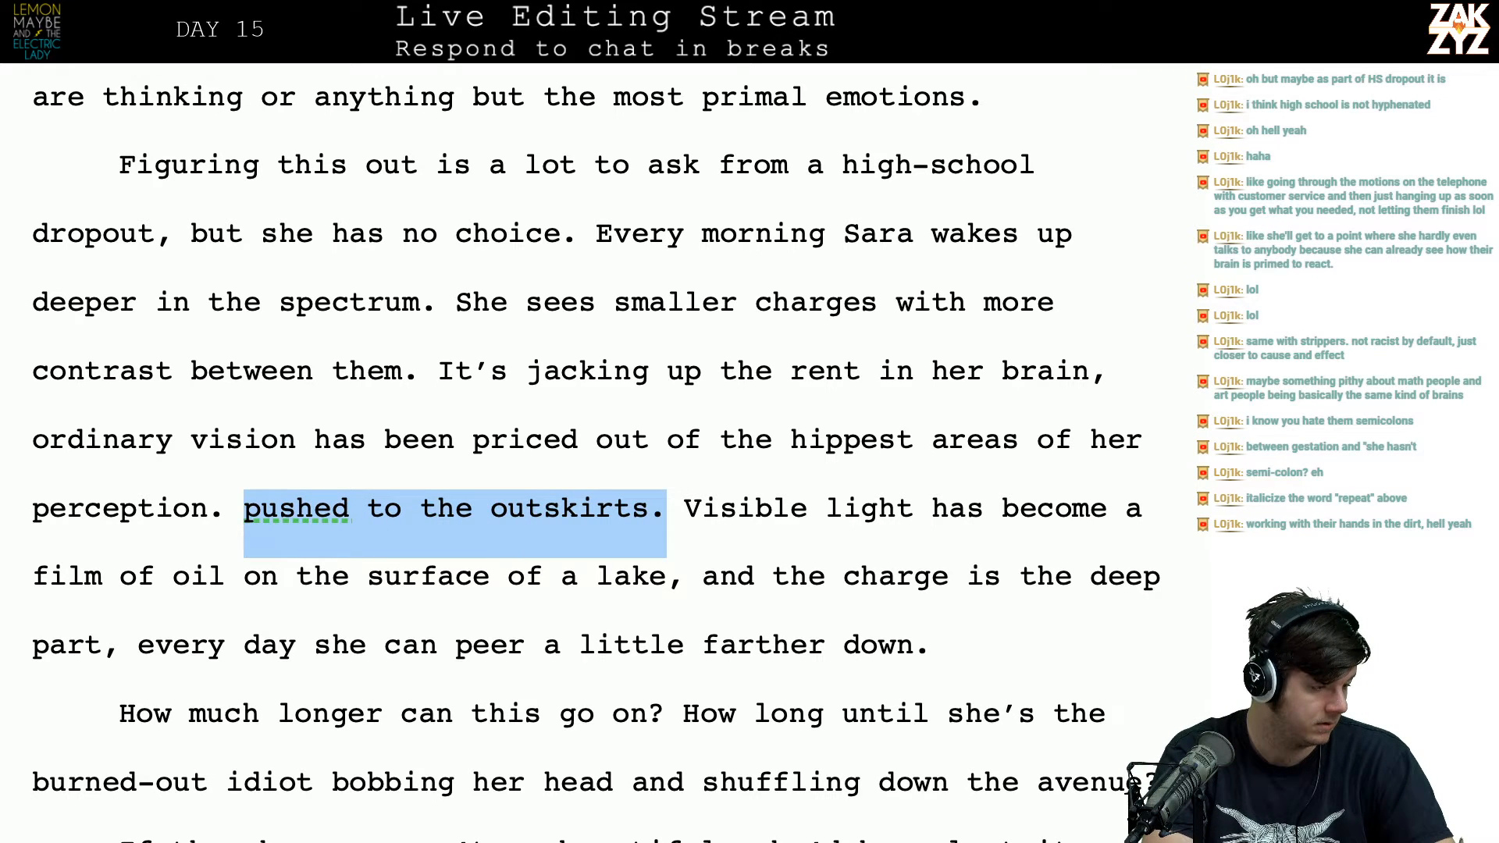
pyautogui.hotkey('shift', 'Right')
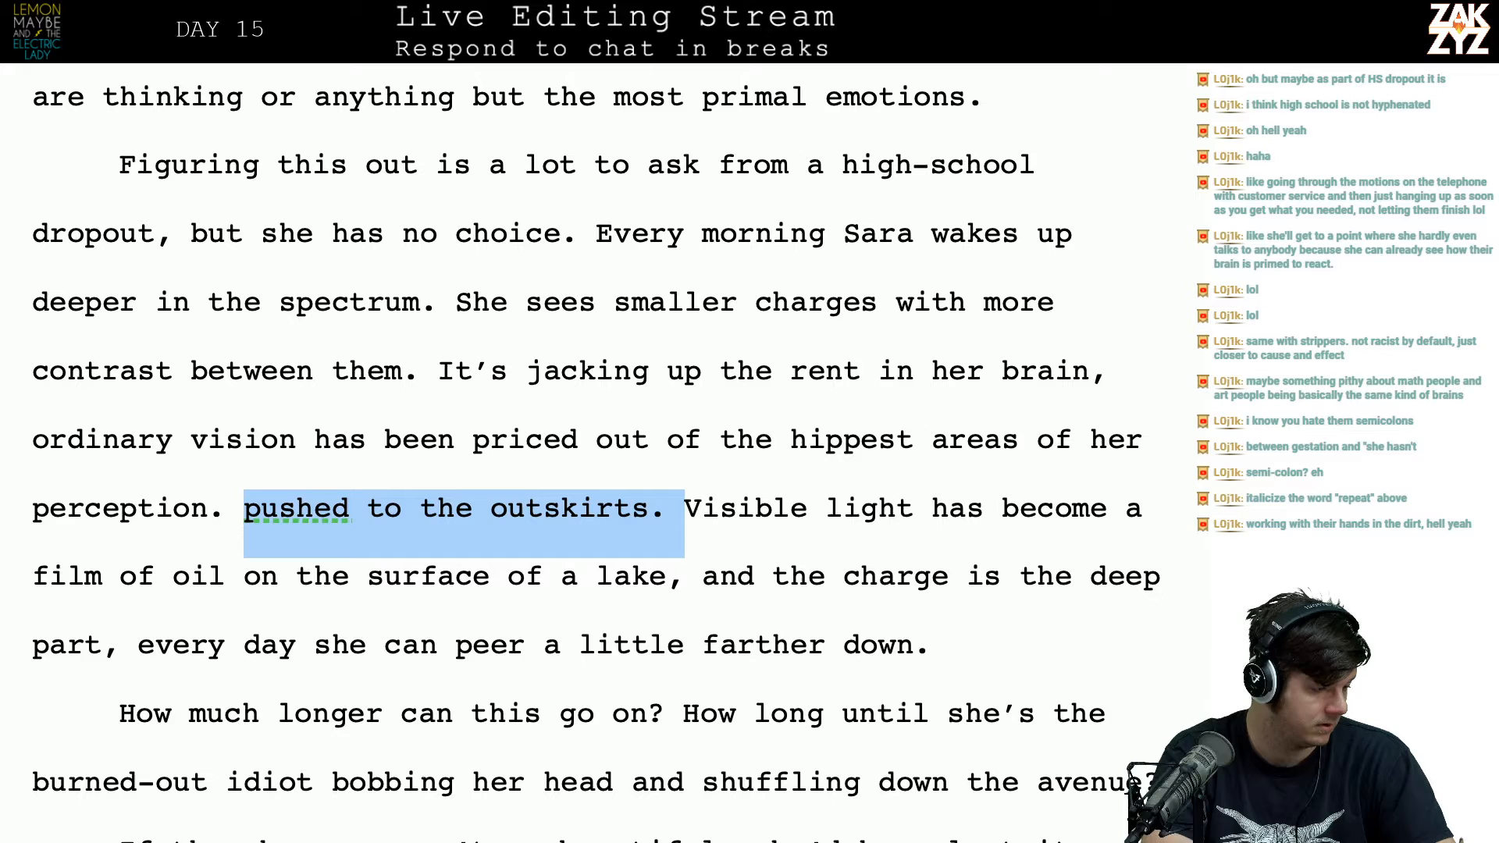
pyautogui.hotkey('shift', 'Left')
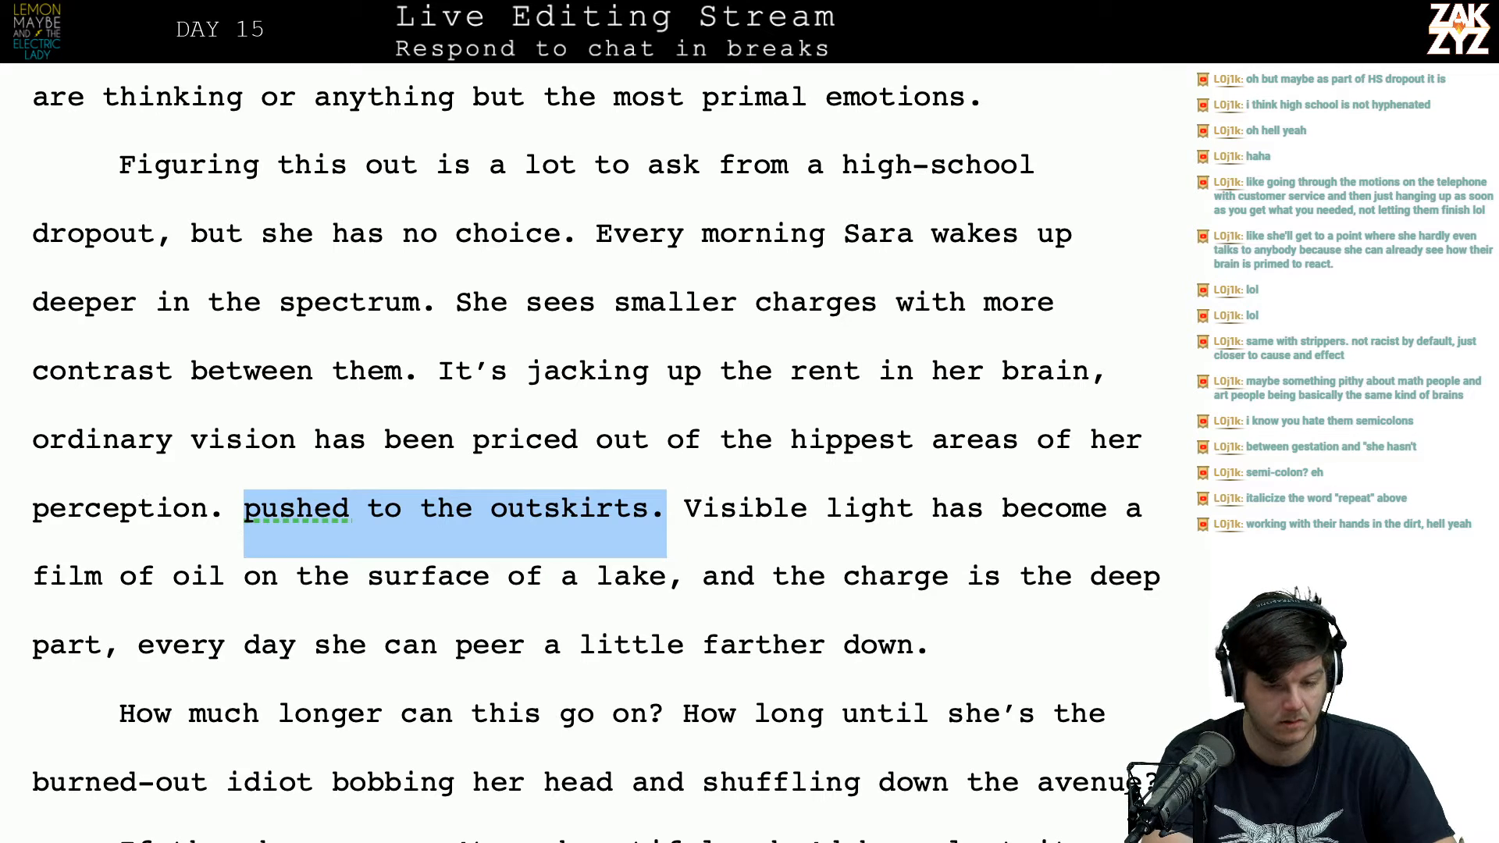
pyautogui.hotkey('ctrl', 'x')
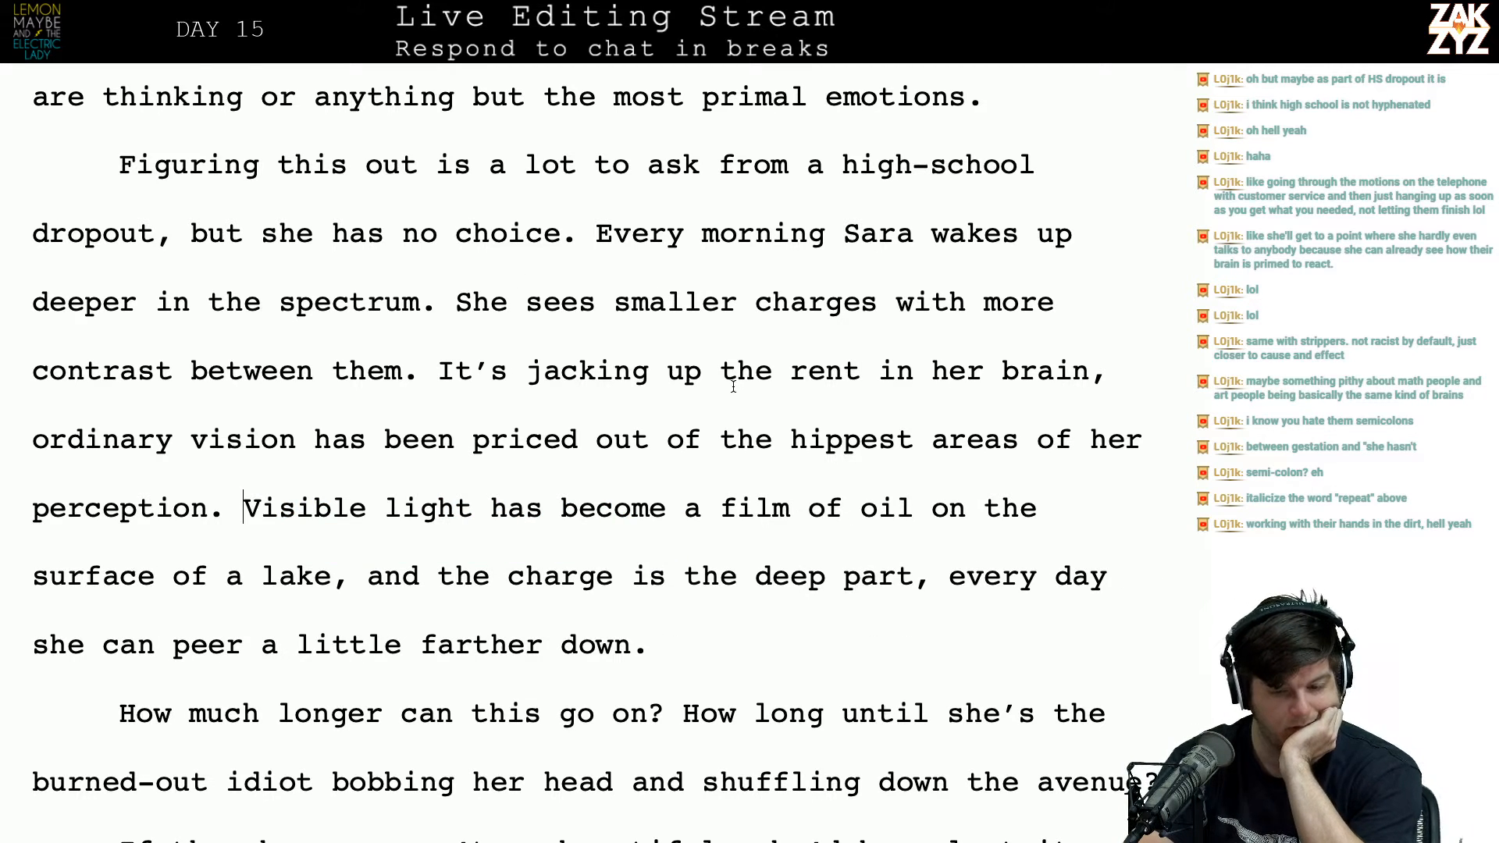
# Step: Replace the hyphen in "high-school dropout" with a space in the sentence beginning "Figuring this out"
pyautogui.click(914, 164)
pyautogui.press('Right')
pyautogui.press('BackSpace')
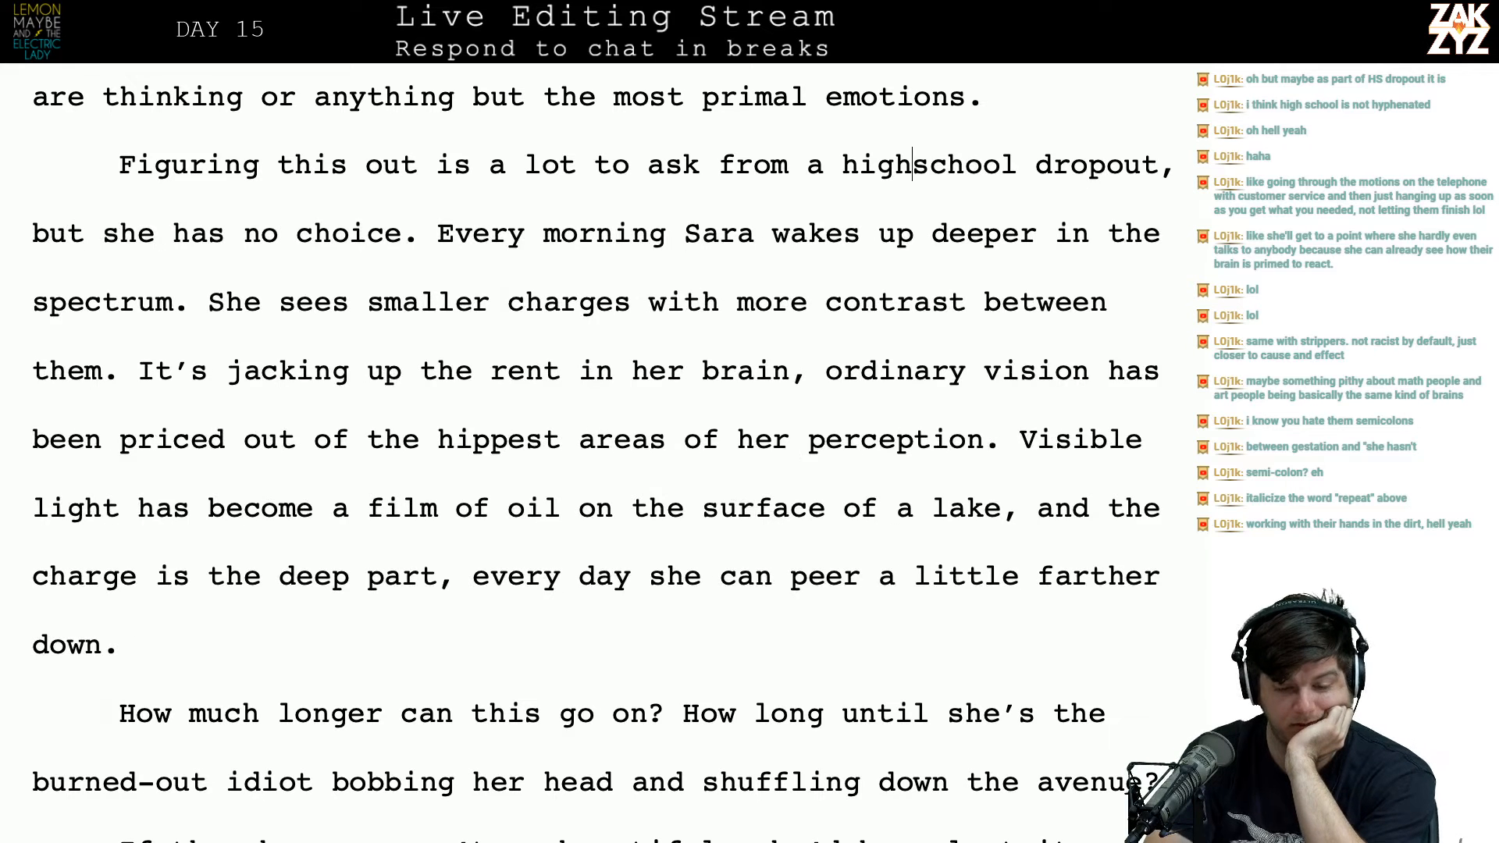
pyautogui.press('Left')
pyautogui.press('Right')
pyautogui.press('Right')
pyautogui.press('Right')
pyautogui.press('Right')
pyautogui.press('Right')
pyautogui.press('Right')
pyautogui.press('Right')
pyautogui.press('Right')
pyautogui.press('Left')
pyautogui.press('Left')
pyautogui.press('Left')
pyautogui.press('Left')
pyautogui.press('Left')
pyautogui.press('Left')
pyautogui.press('Left')
pyautogui.press('Left')
pyautogui.press('Left')
pyautogui.press('Left')
pyautogui.press('Right')
pyautogui.press('Right')
pyautogui.press('Right')
pyautogui.press('Right')
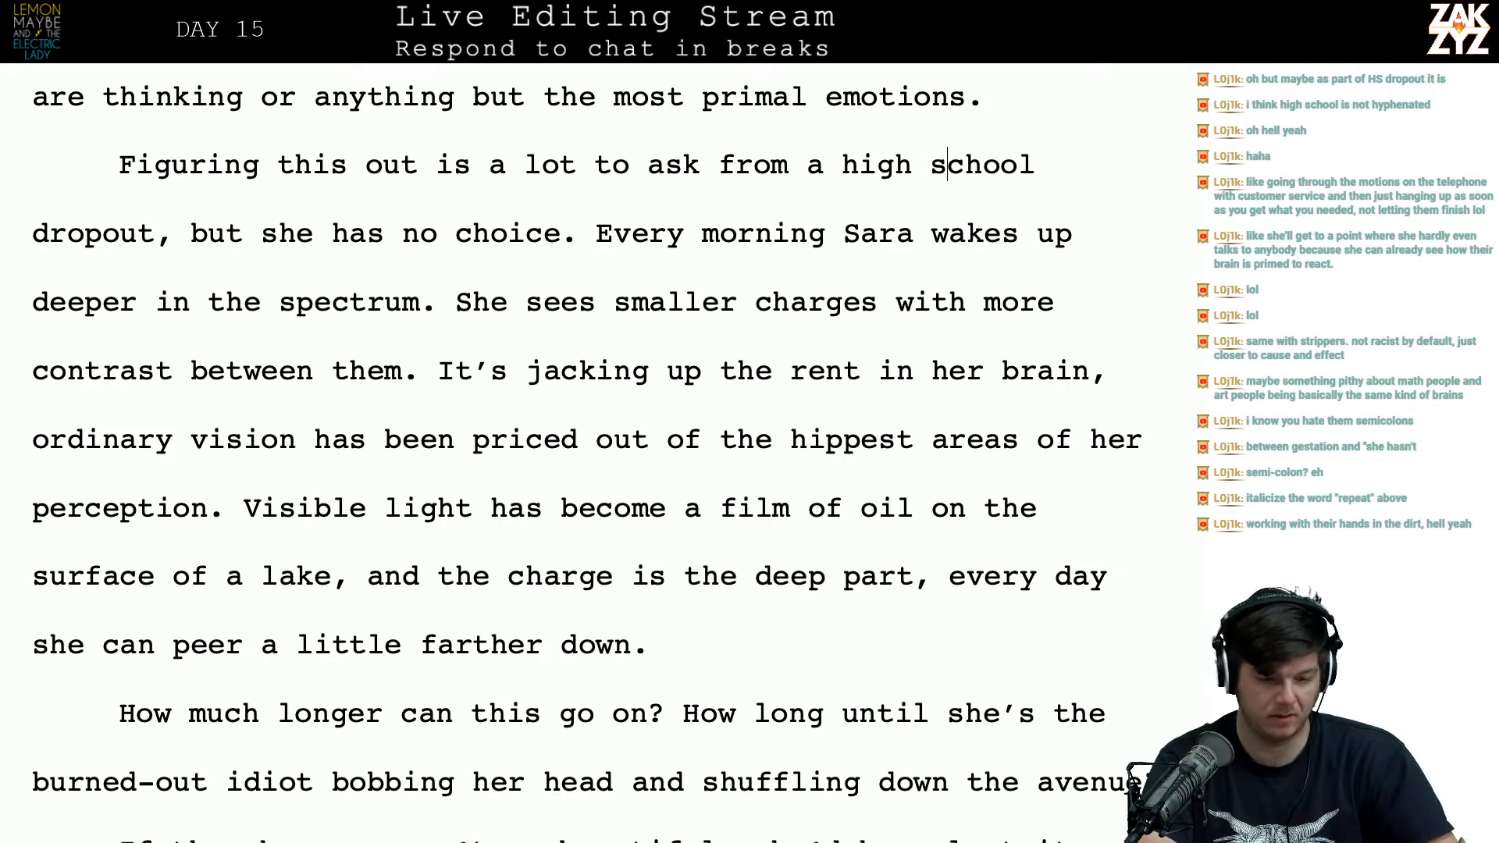
# Step: Switch to Safari and search the web for "is high school dropout hyphenated"
pyautogui.press('super+Tab')
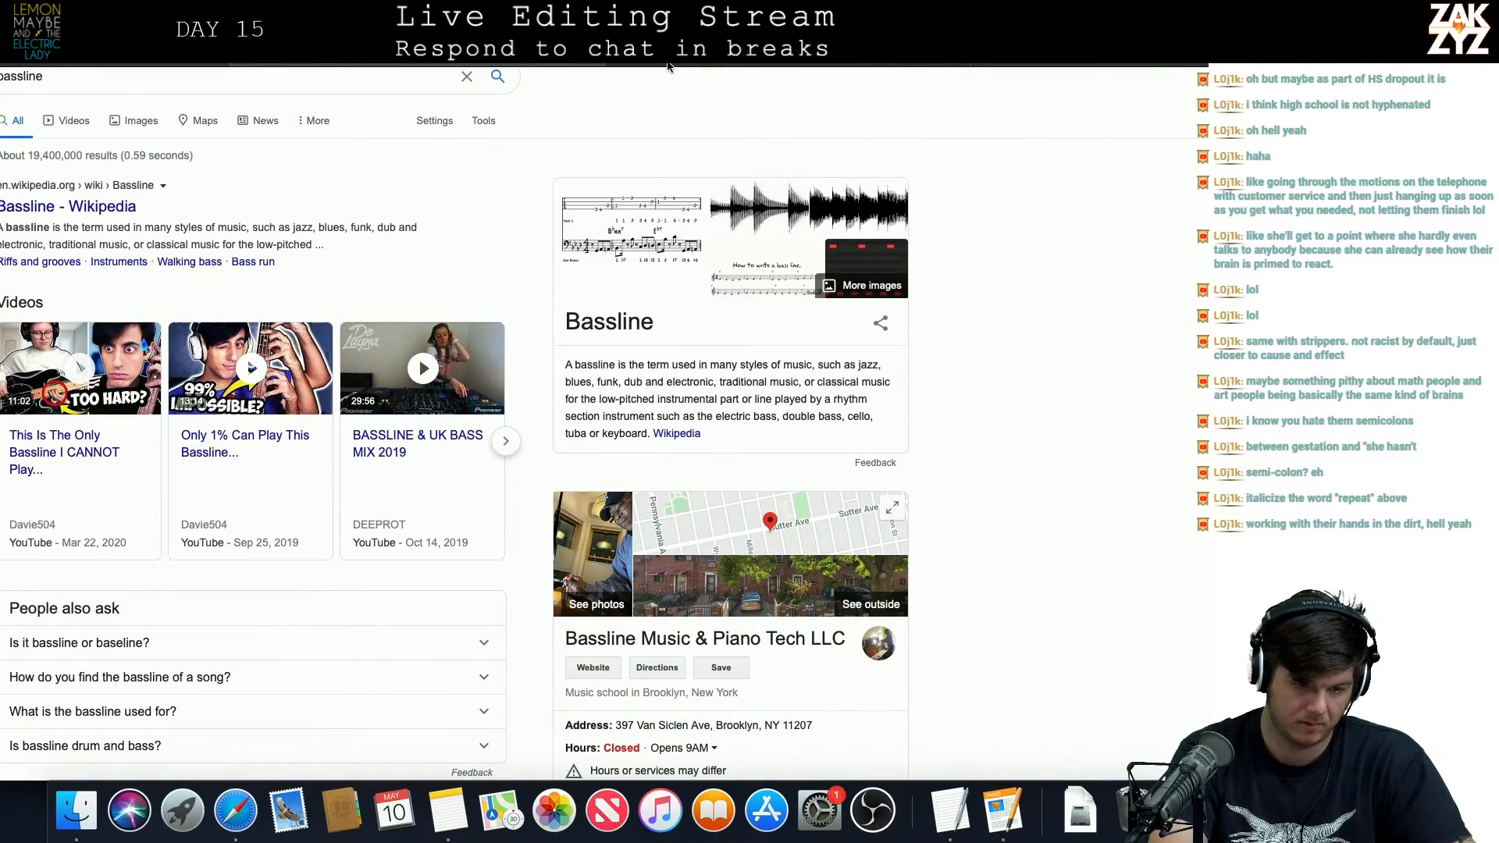
pyautogui.press('super+l')
pyautogui.write('is high school dropout')
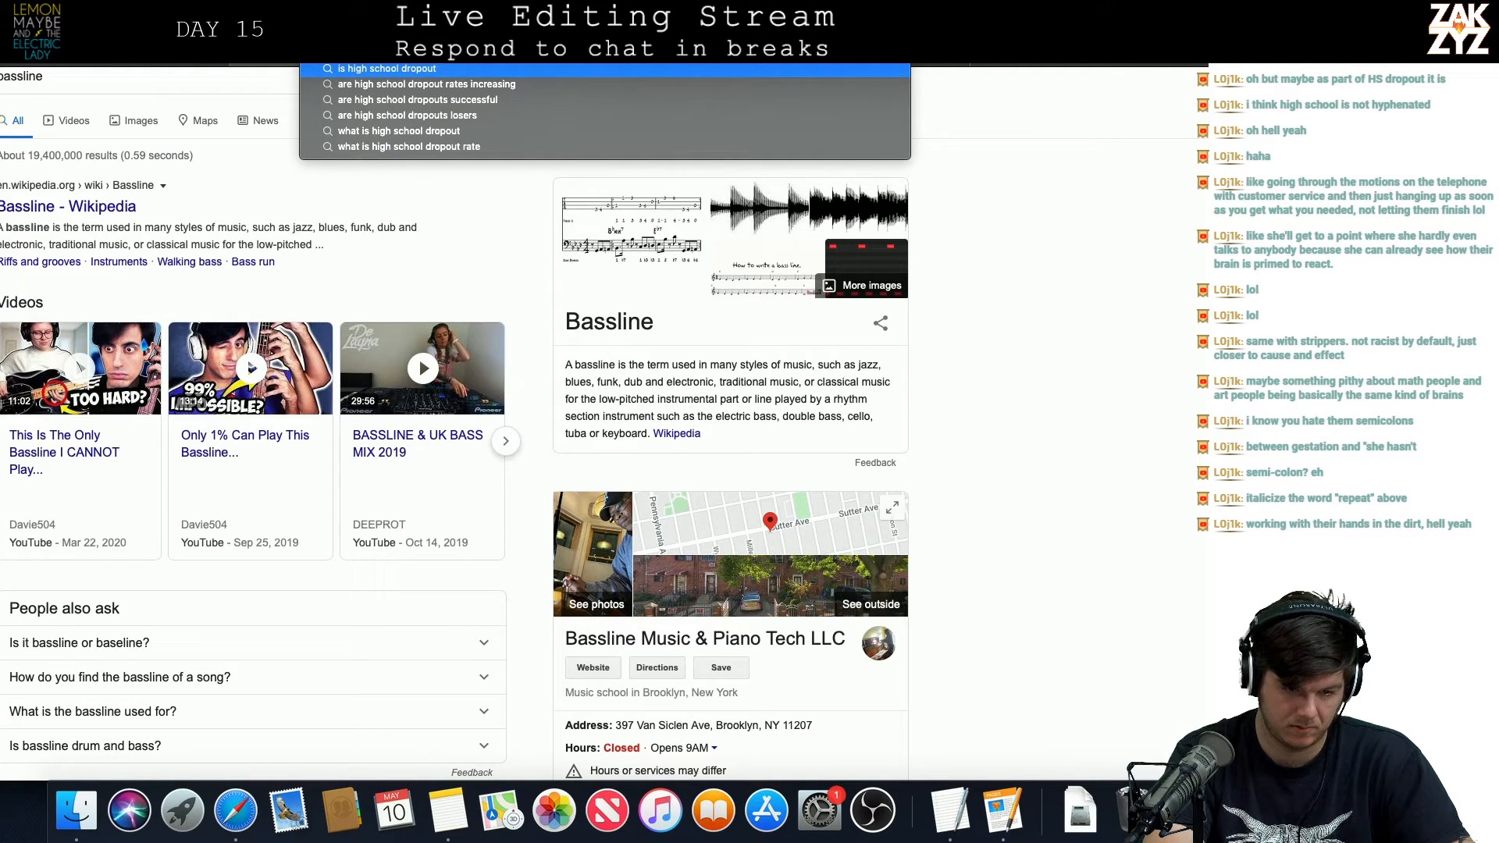
pyautogui.press('Return')
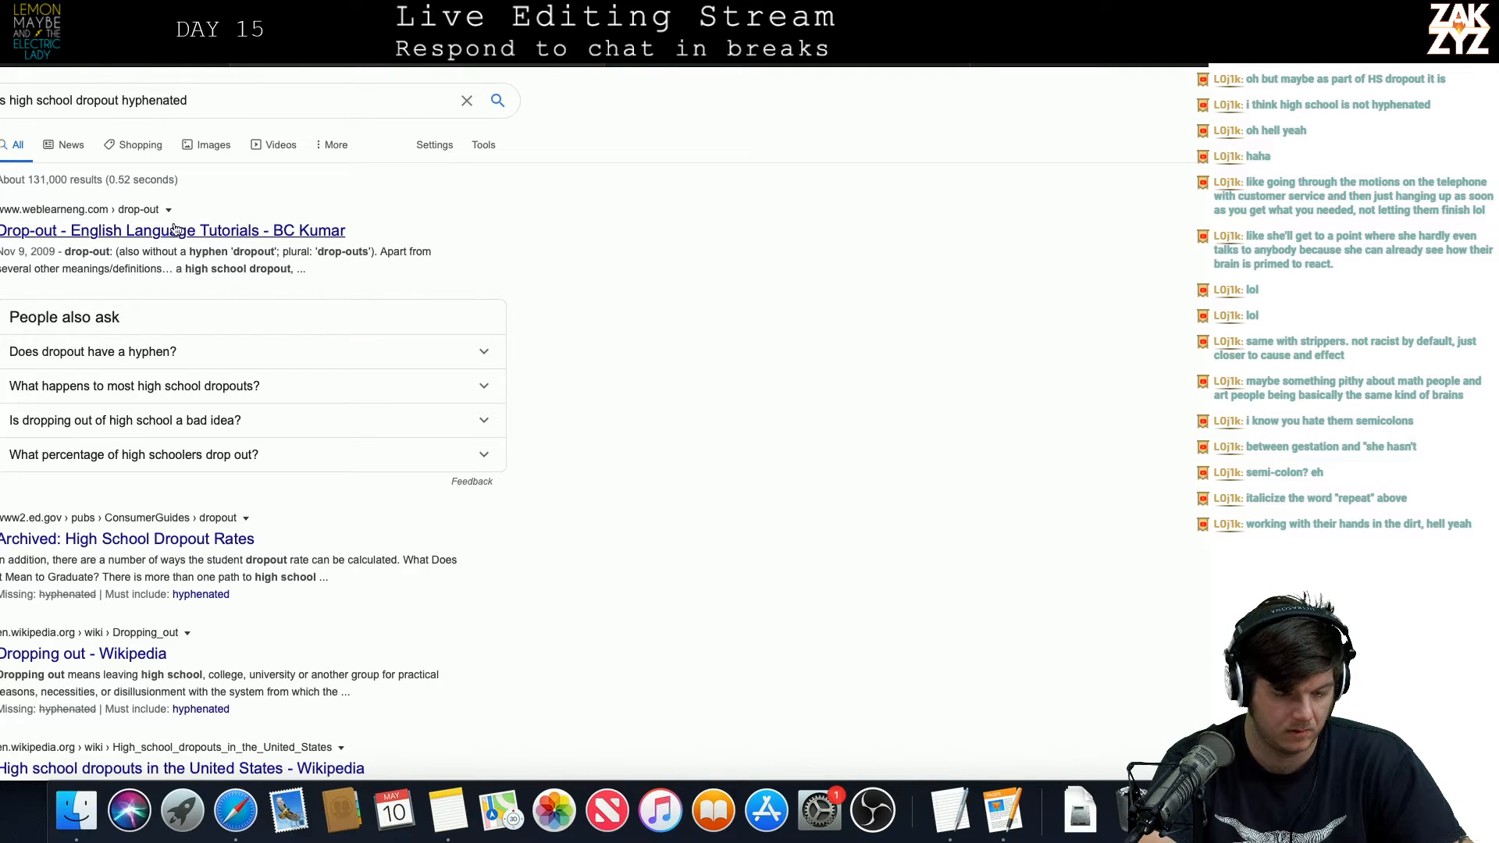
# Step: Open the "Drop-out - English Language Tutorials" result, check how its examples write "high school dropout", and return to the manuscript
pyautogui.click(215, 231)
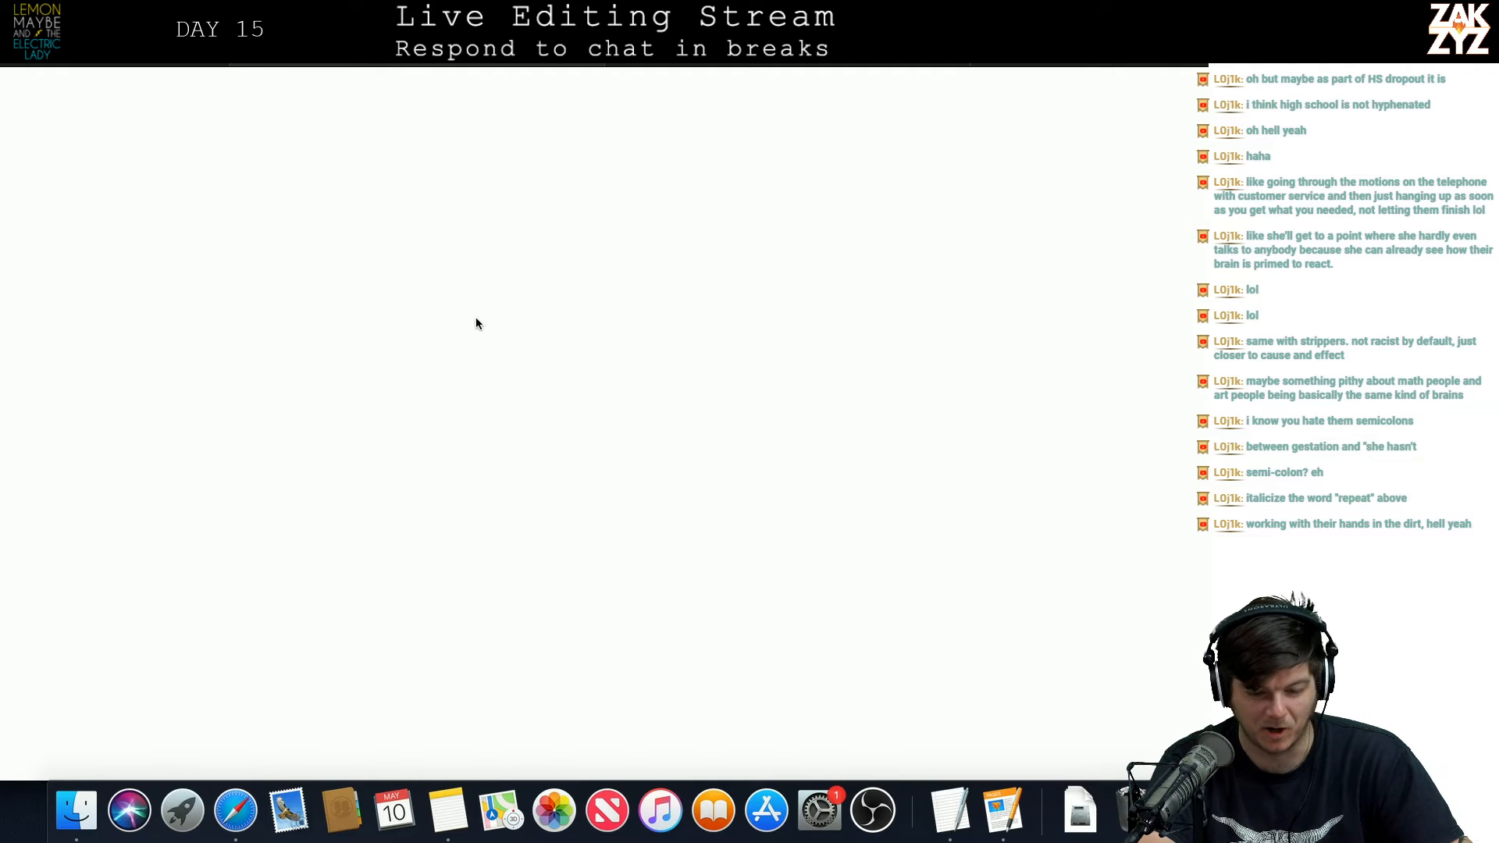
pyautogui.scroll(-3, 476, 323)
pyautogui.scroll(-5, 476, 323)
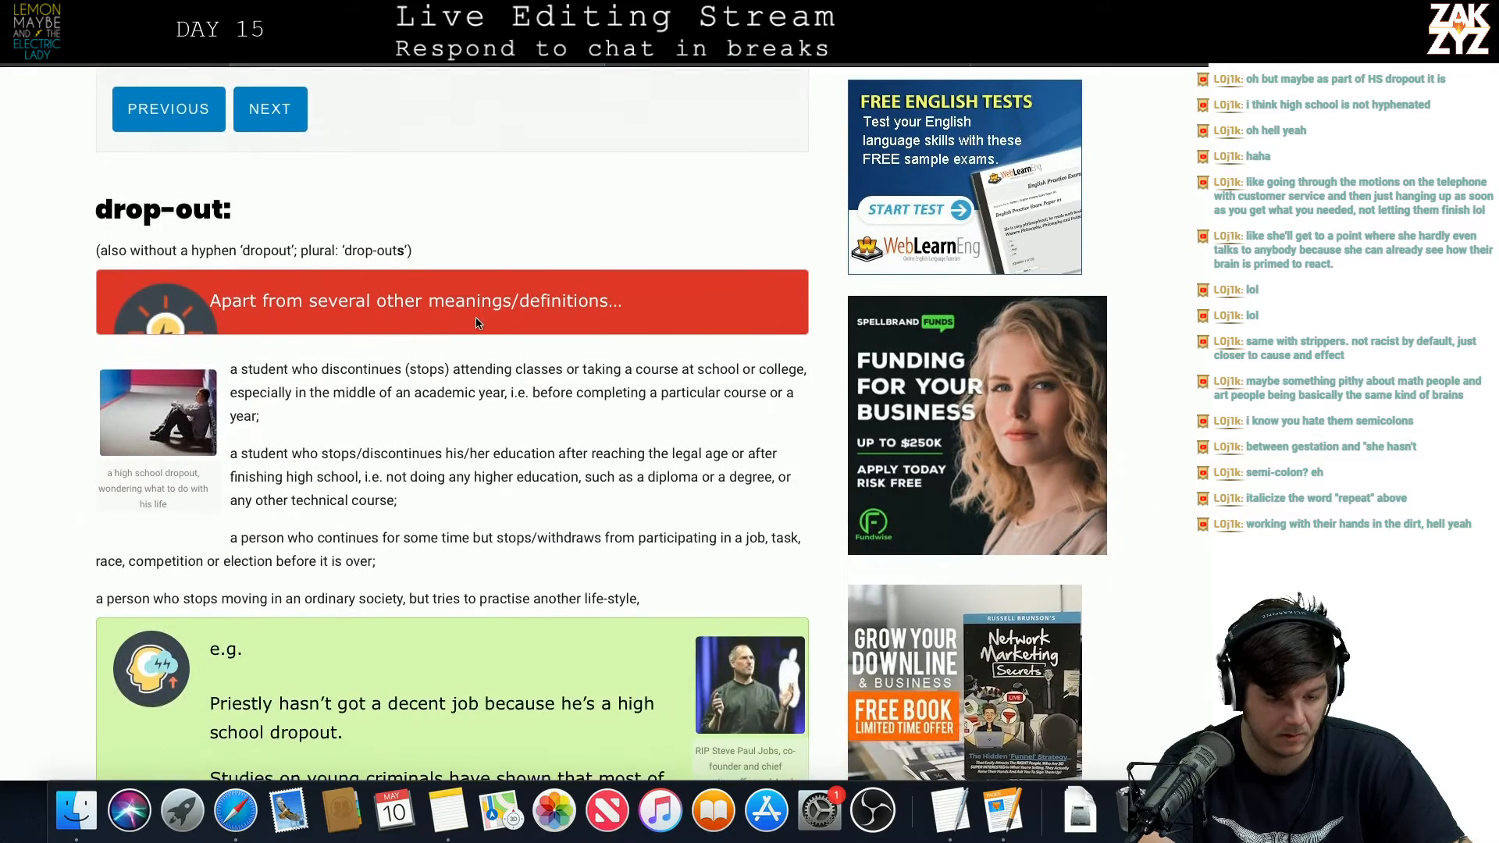
pyautogui.scroll(-3, 476, 323)
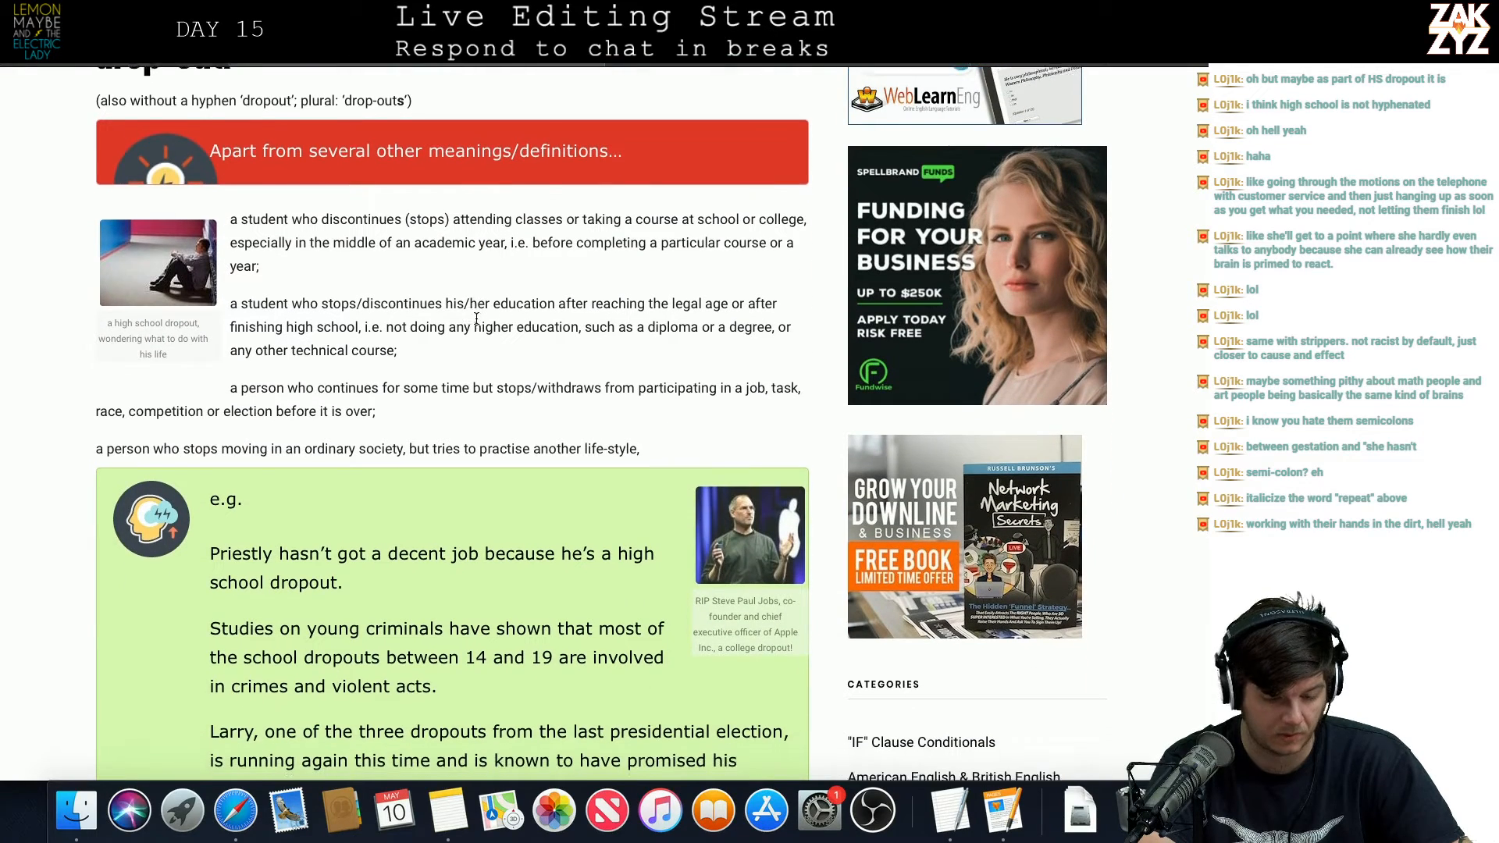
pyautogui.scroll(-2, 477, 318)
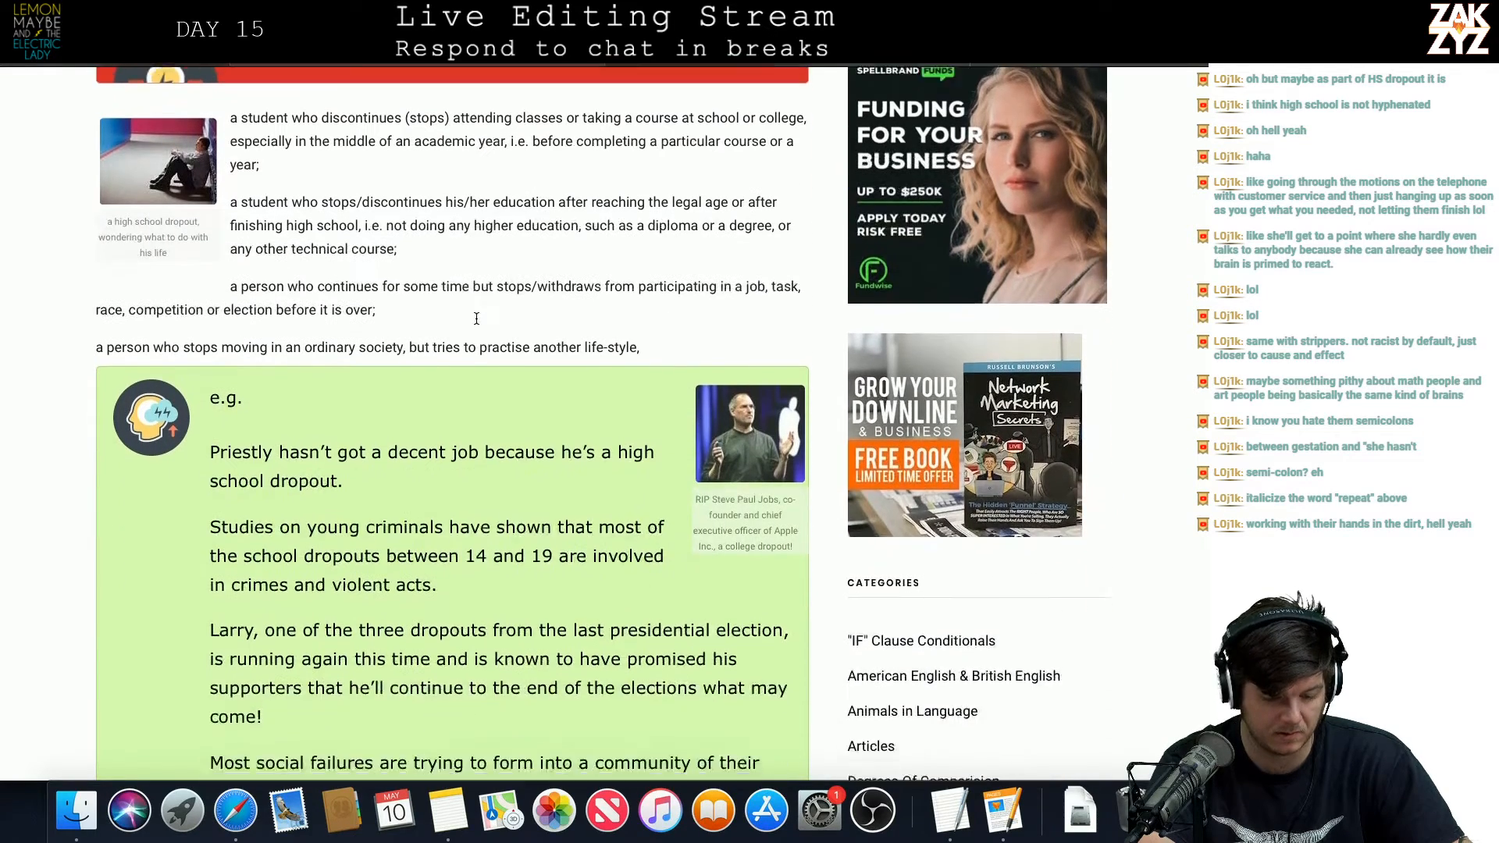
pyautogui.scroll(-2, 476, 319)
pyautogui.scroll(15, 477, 318)
pyautogui.press('super+Tab')
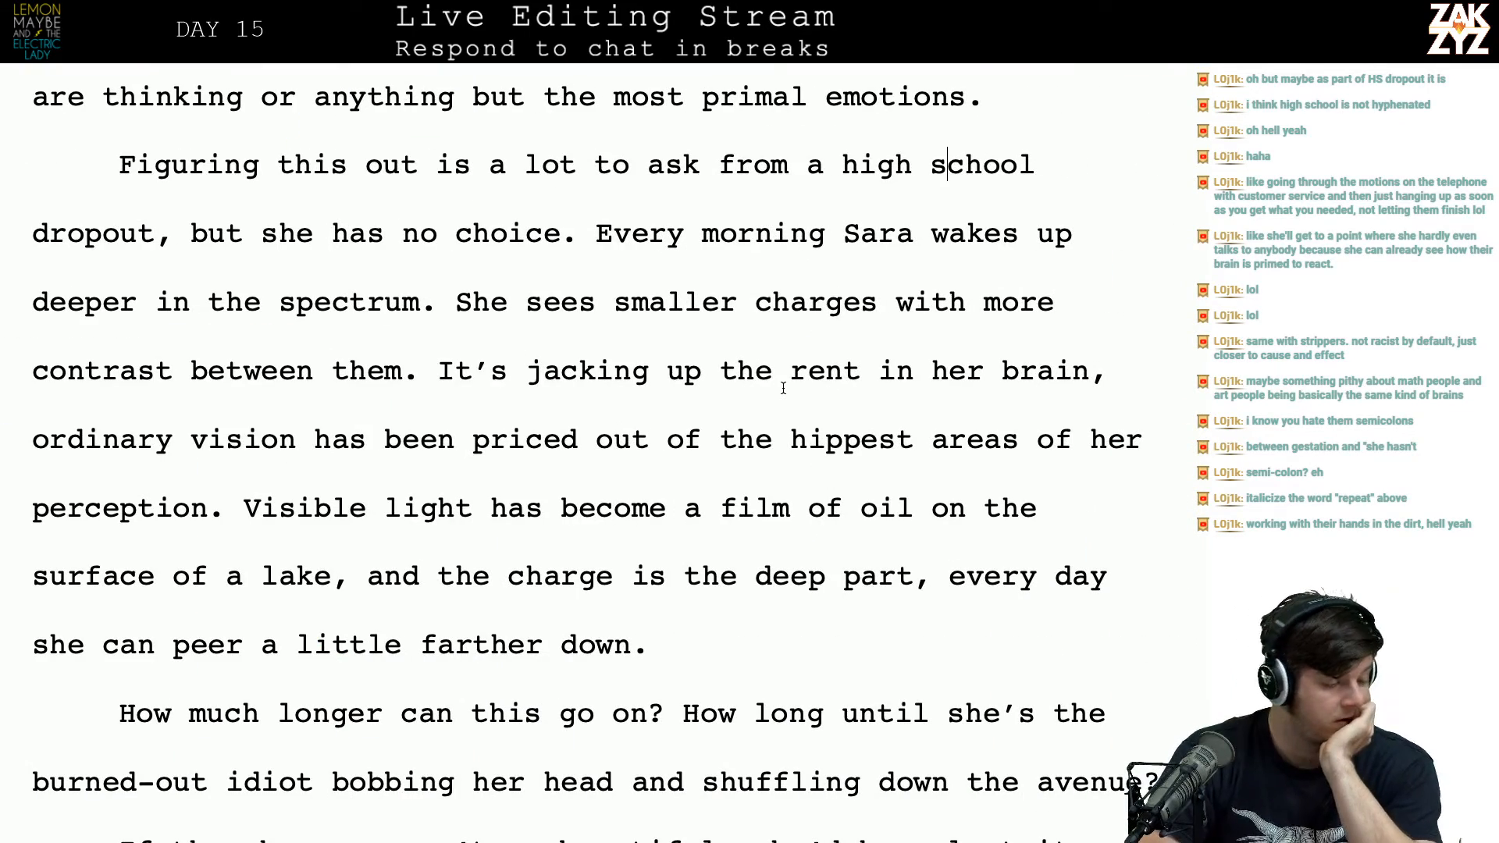
# Step: Switch to the Editlist document, set the tally of the second contributor under Day 15 to 27, and return to the manuscript
pyautogui.press('super+Tab')
pyautogui.press('super+Tab')
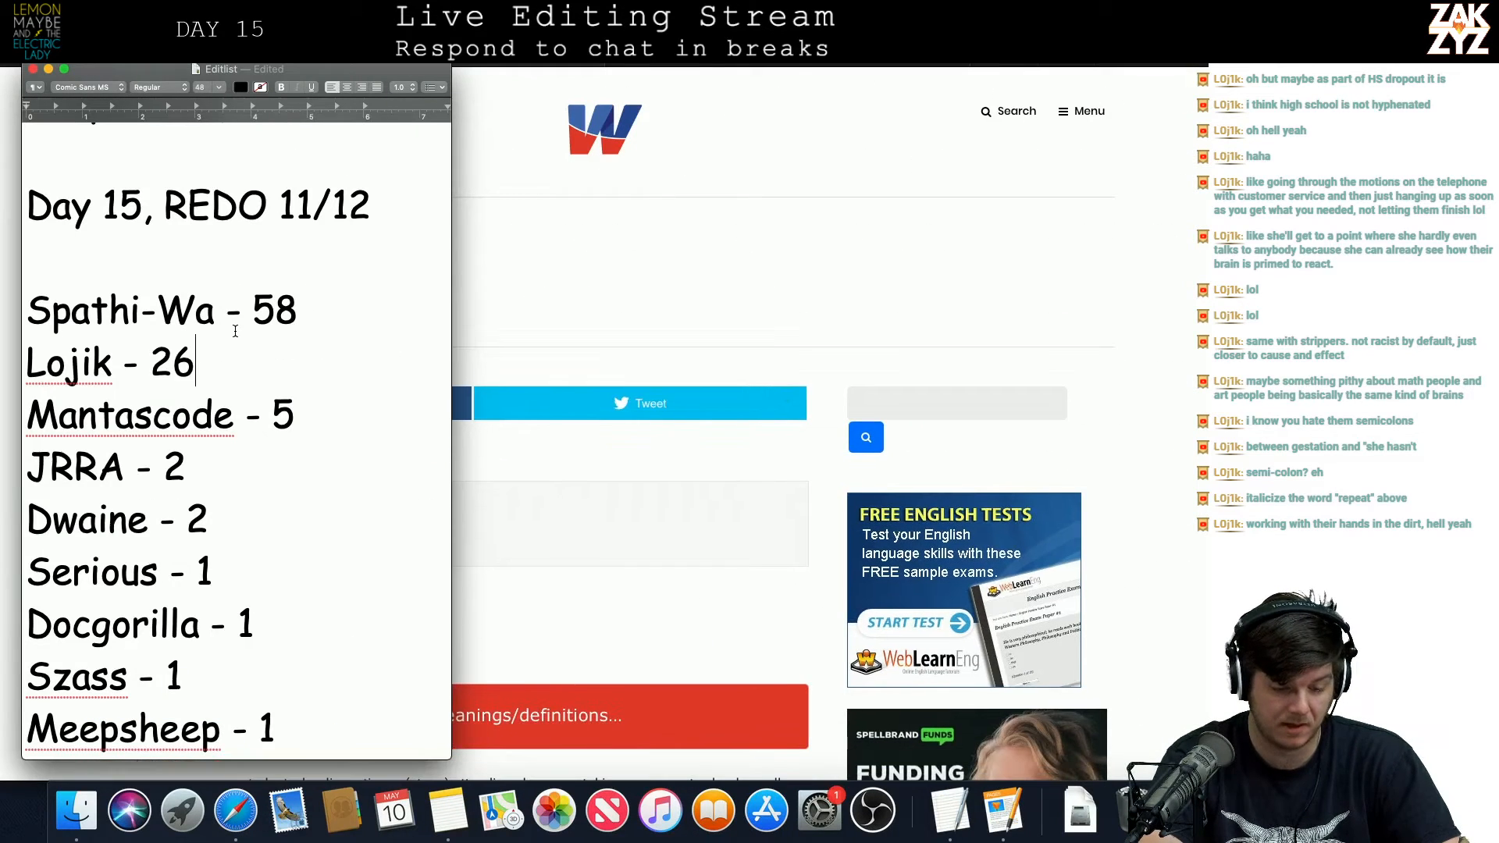
pyautogui.press('BackSpace')
pyautogui.write('7')
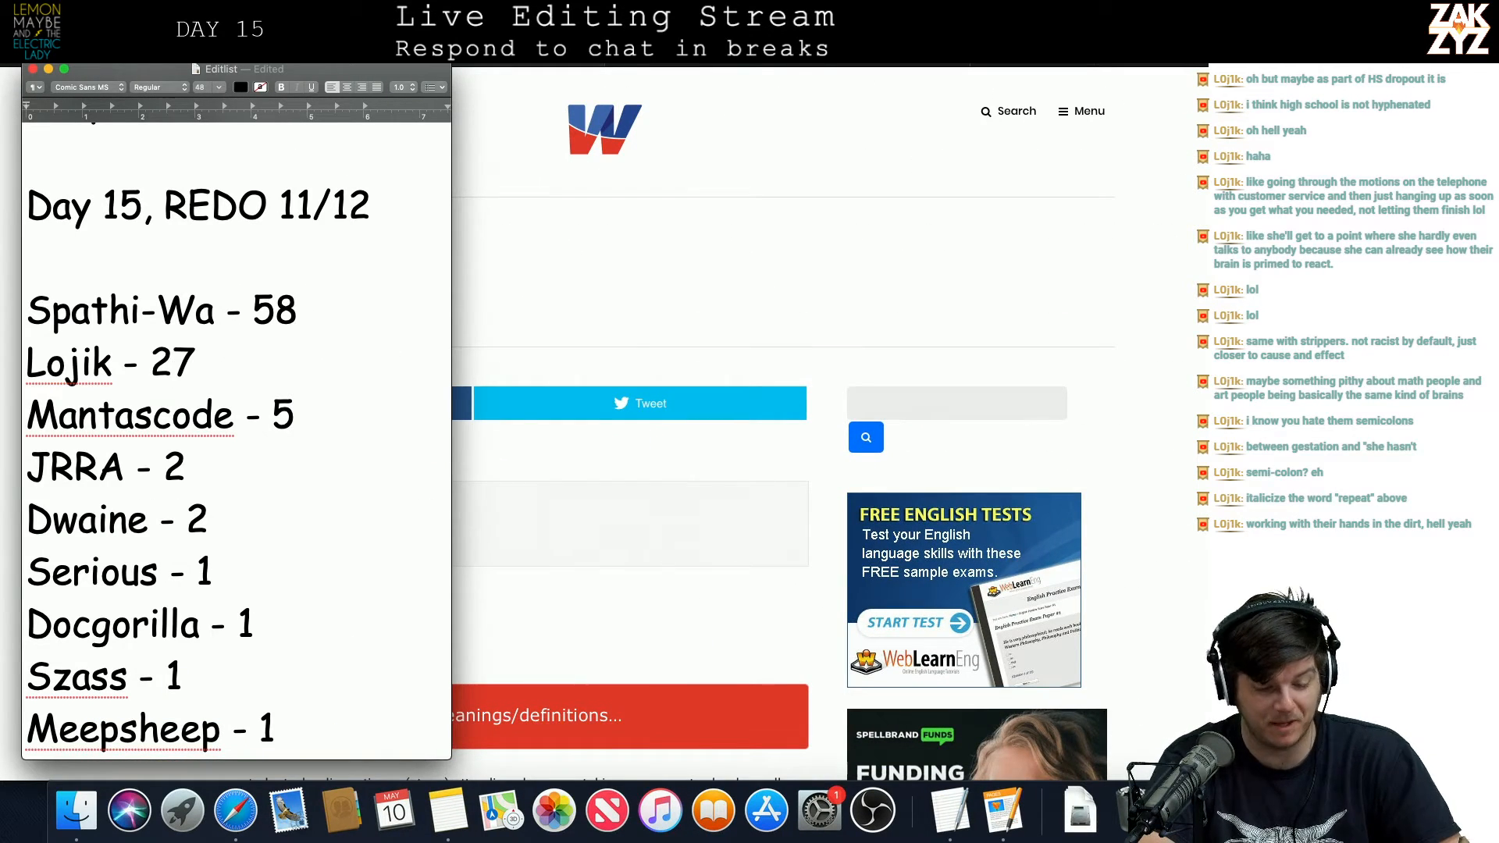
pyautogui.press('super+Tab')
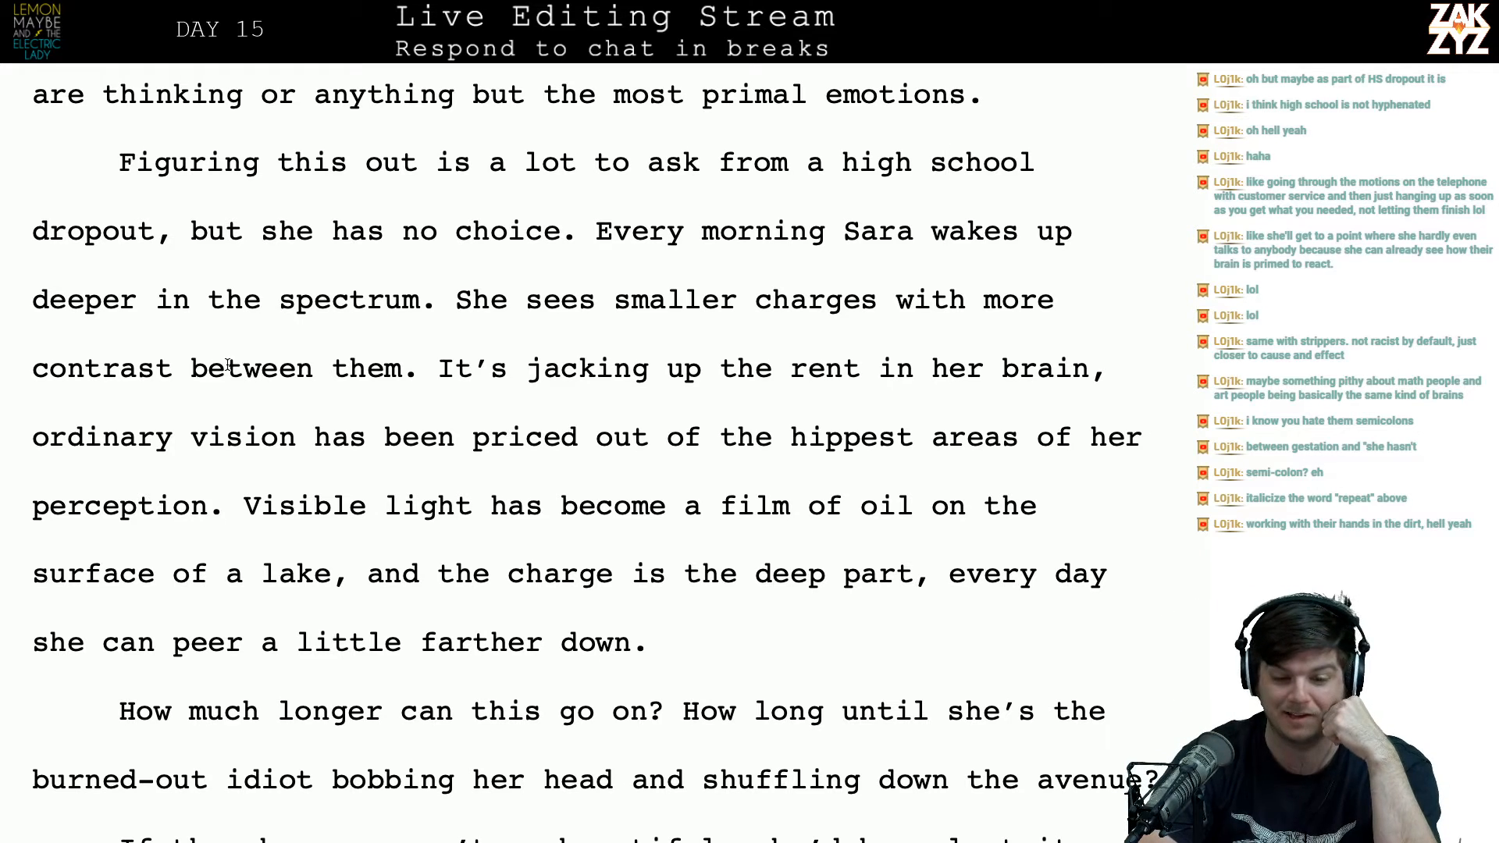
# Step: Reread the paragraph beginning "Figuring this out" and the lines following it, checking the rent and ordinary vision wording
pyautogui.scroll(-1, 228, 365)
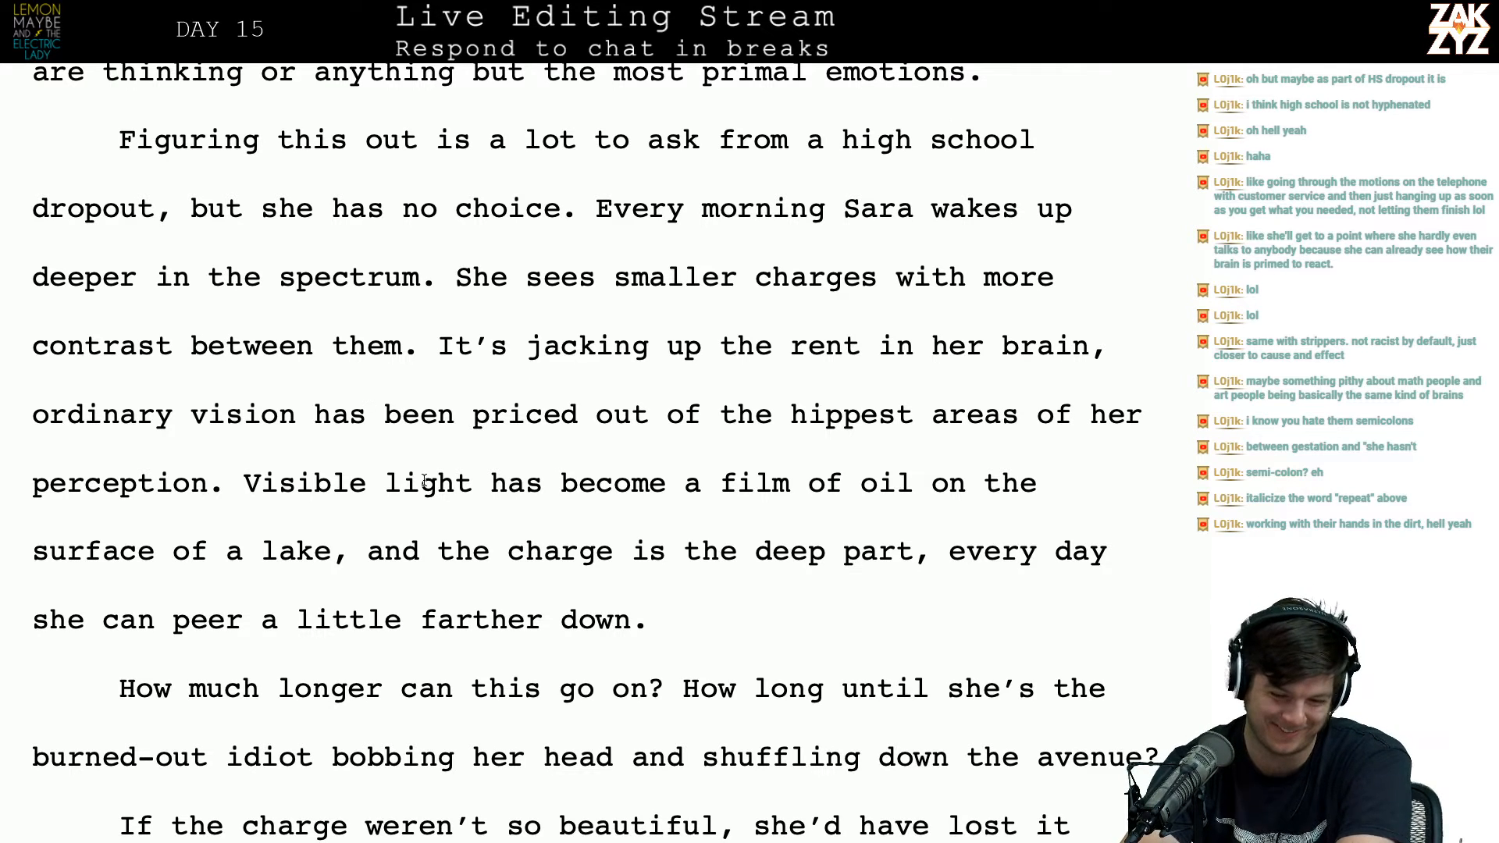
pyautogui.scroll(-2, 506, 417)
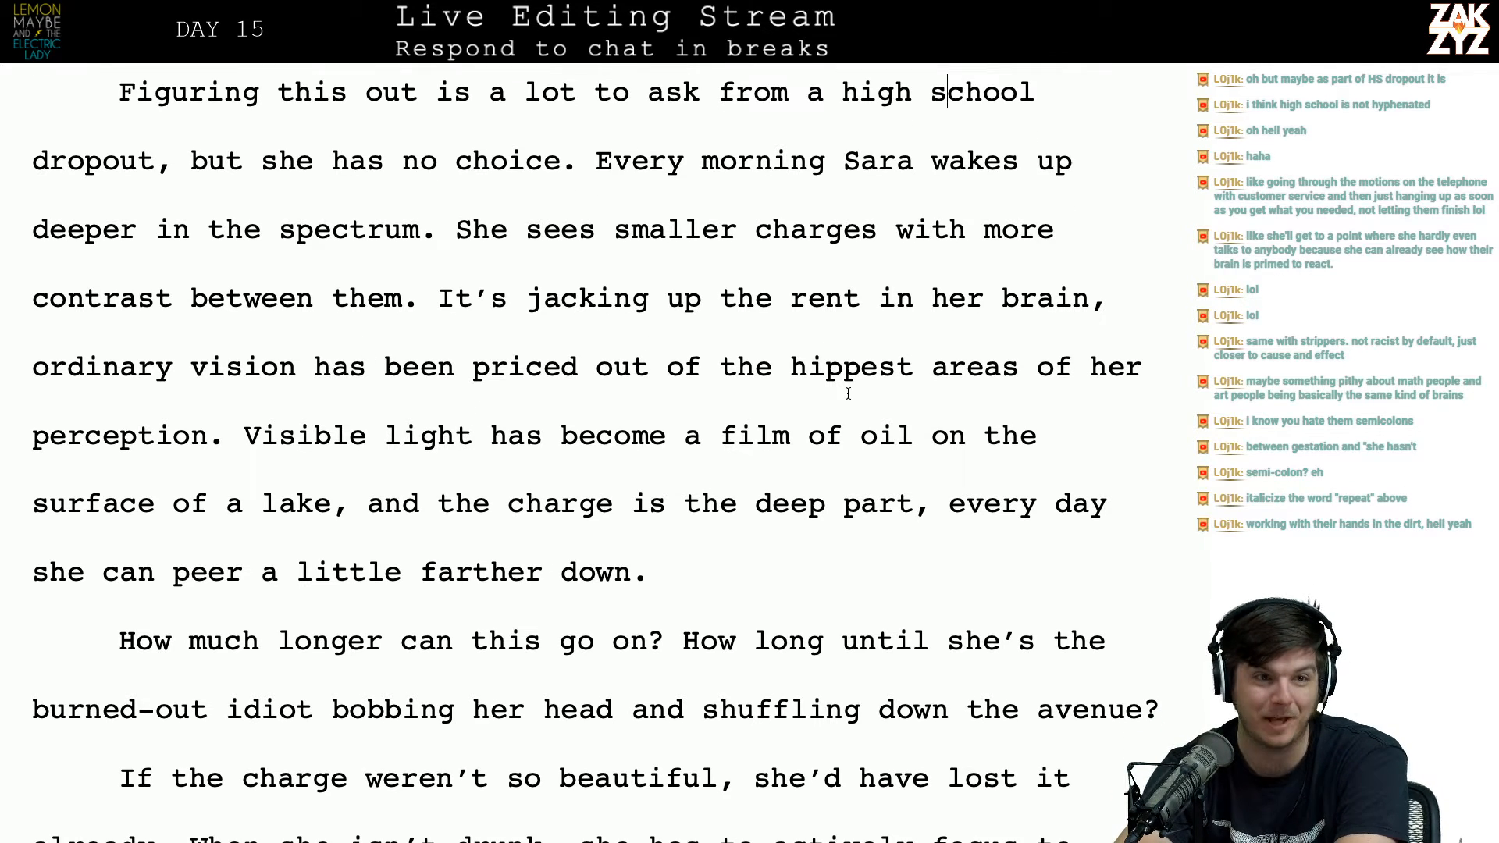
pyautogui.scroll(-1, 848, 392)
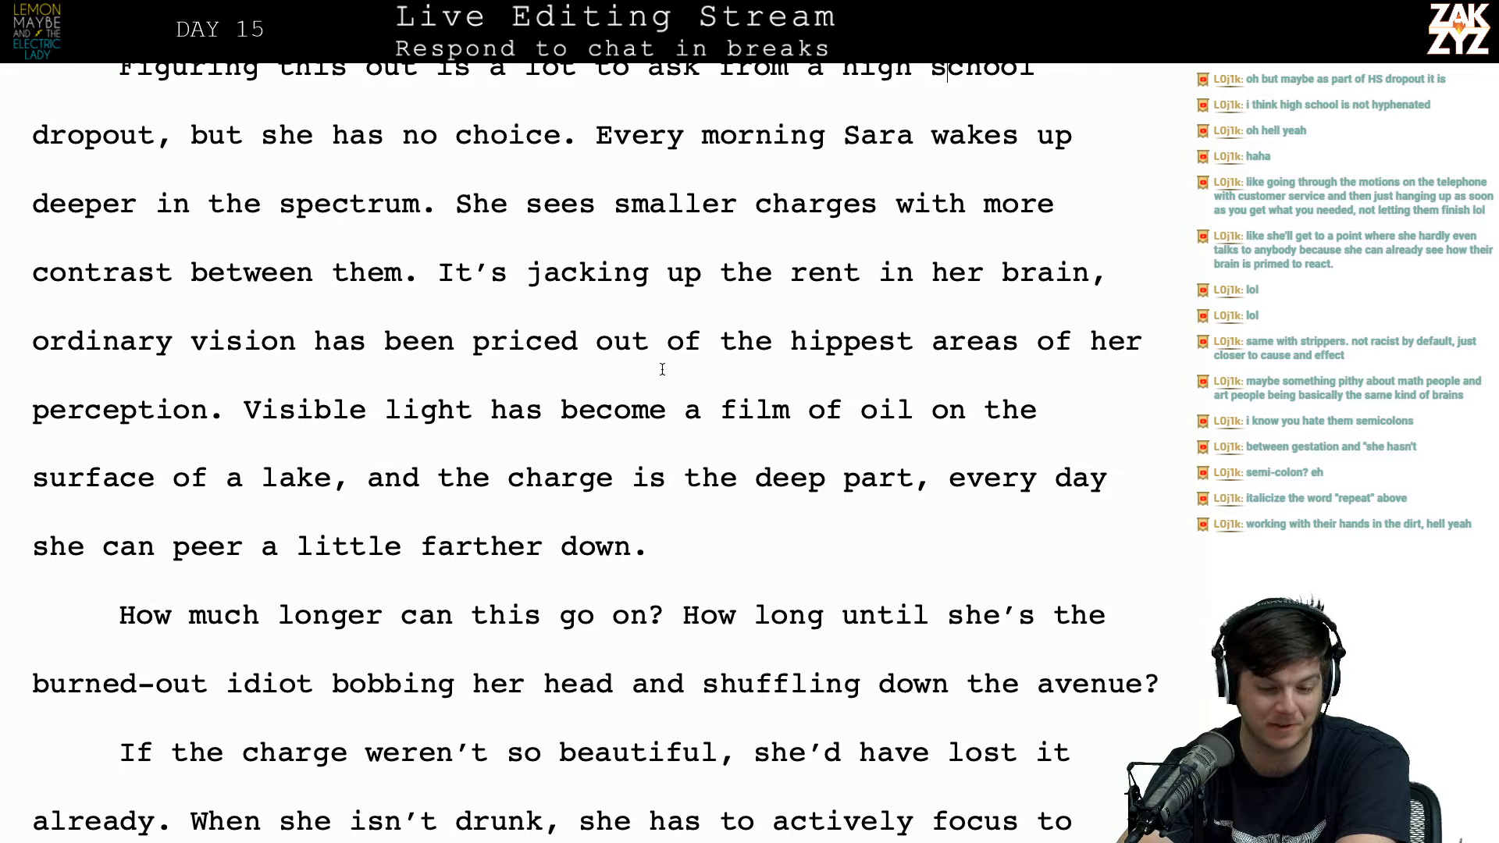
pyautogui.click(744, 342)
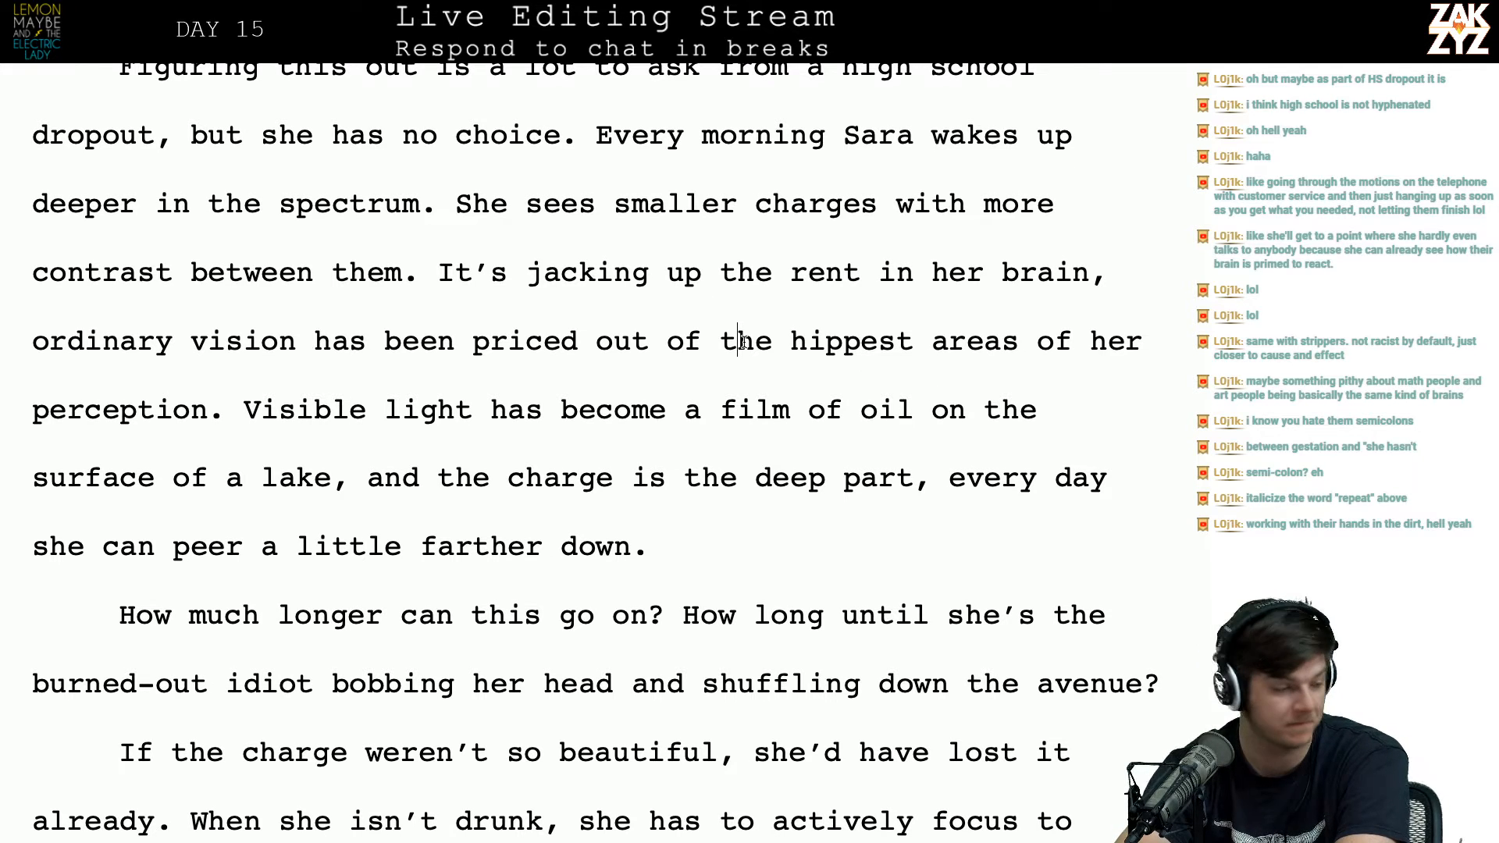
pyautogui.scroll(3, 744, 343)
pyautogui.scroll(-1, 744, 342)
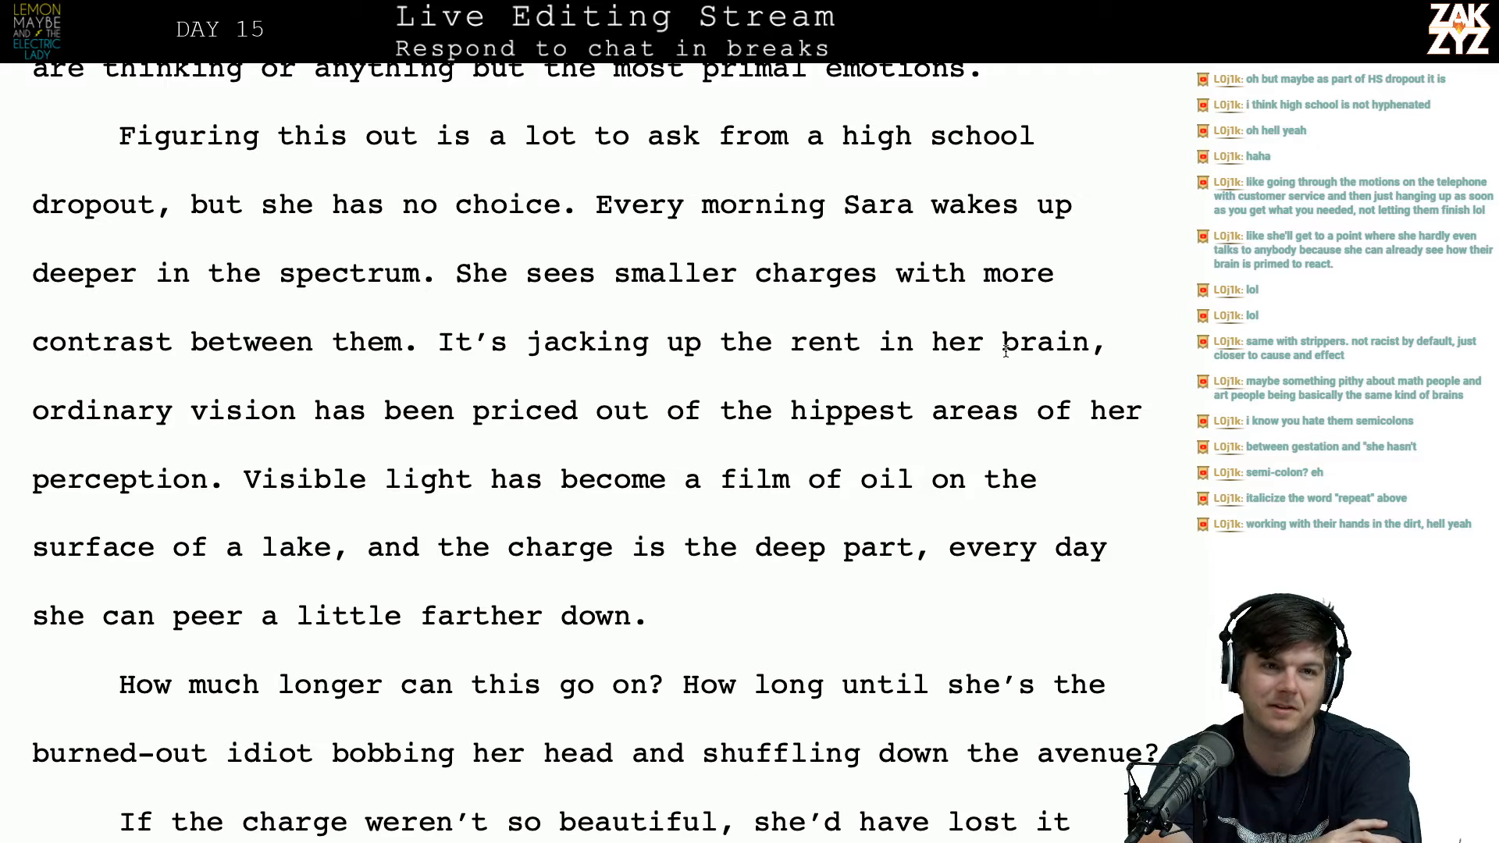
pyautogui.scroll(-1, 1006, 350)
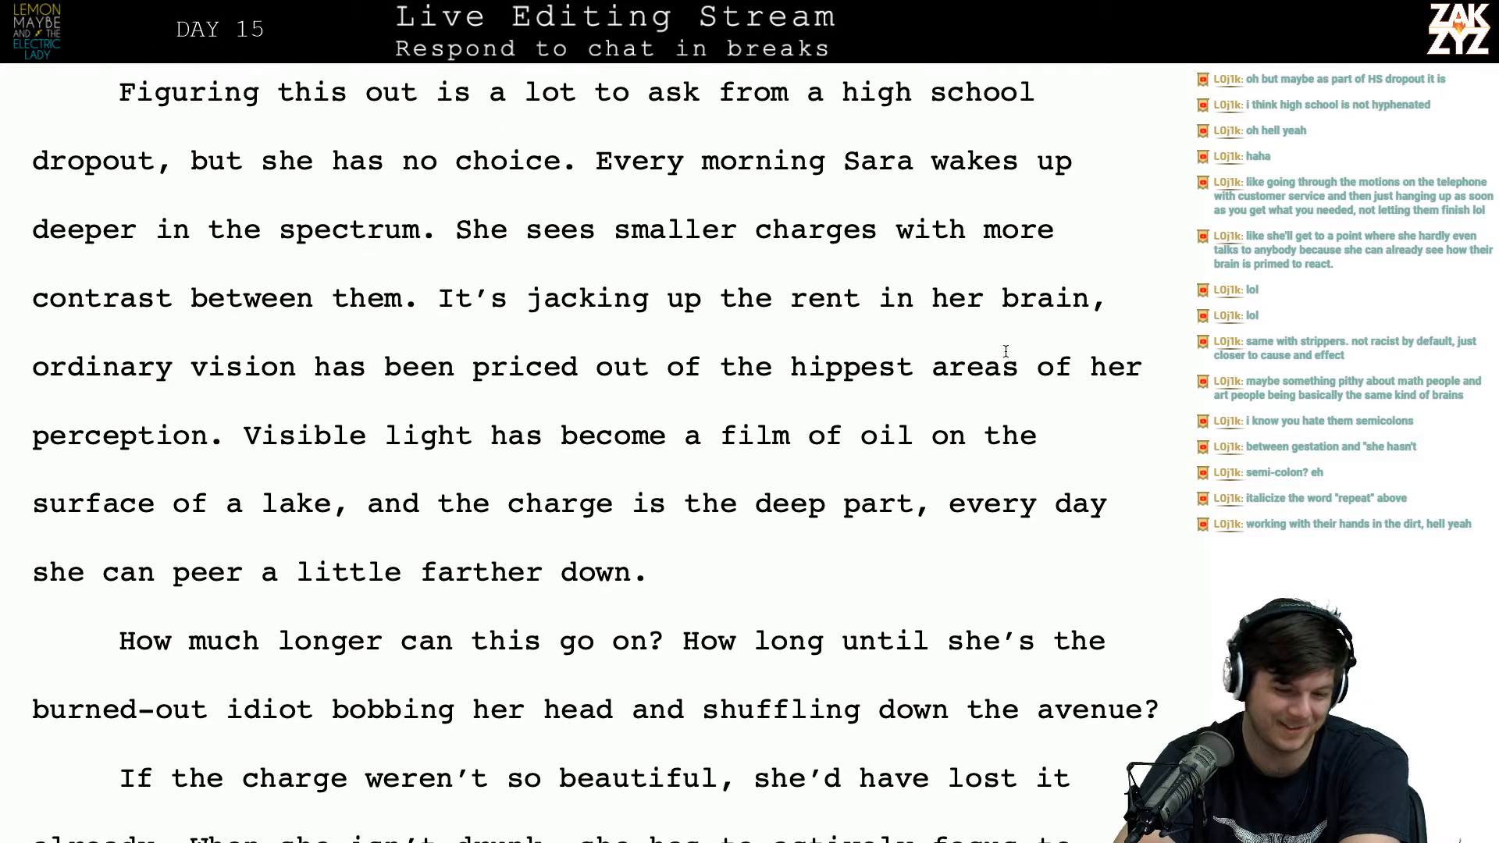
pyautogui.scroll(-1, 846, 472)
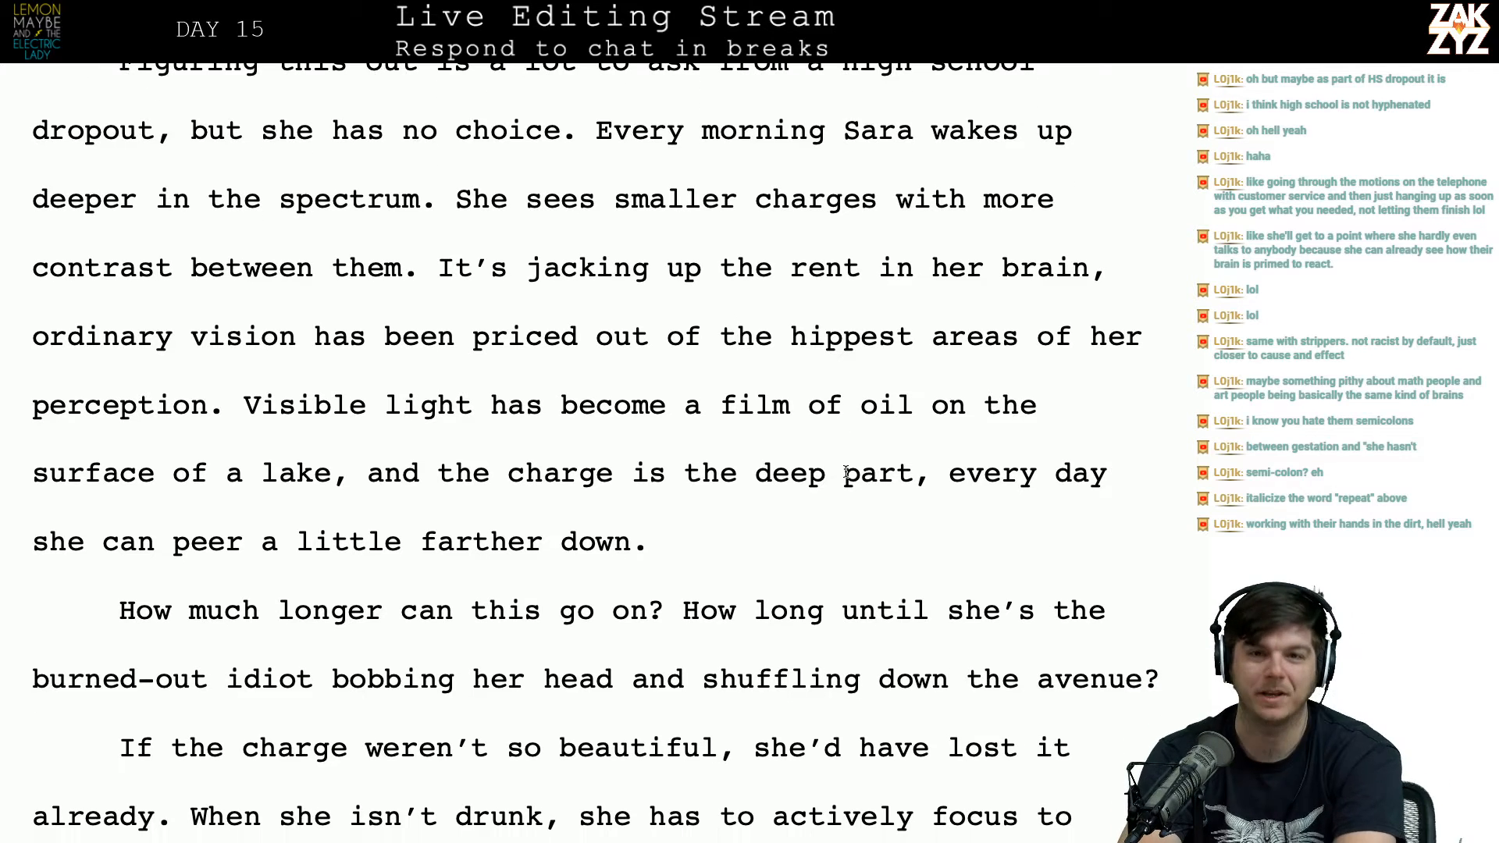
pyautogui.scroll(-1, 845, 472)
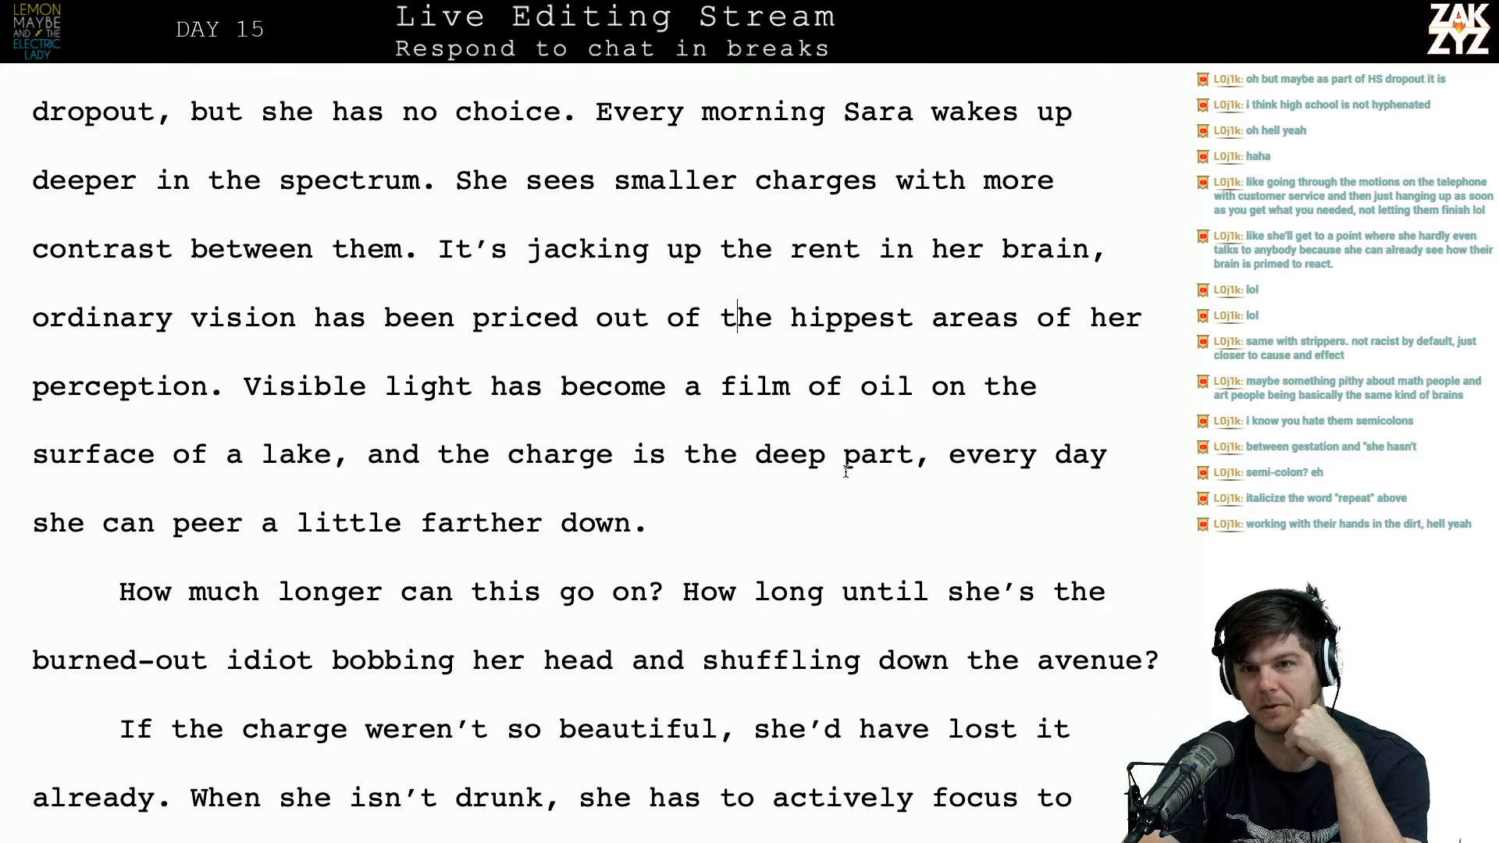
pyautogui.scroll(1, 846, 471)
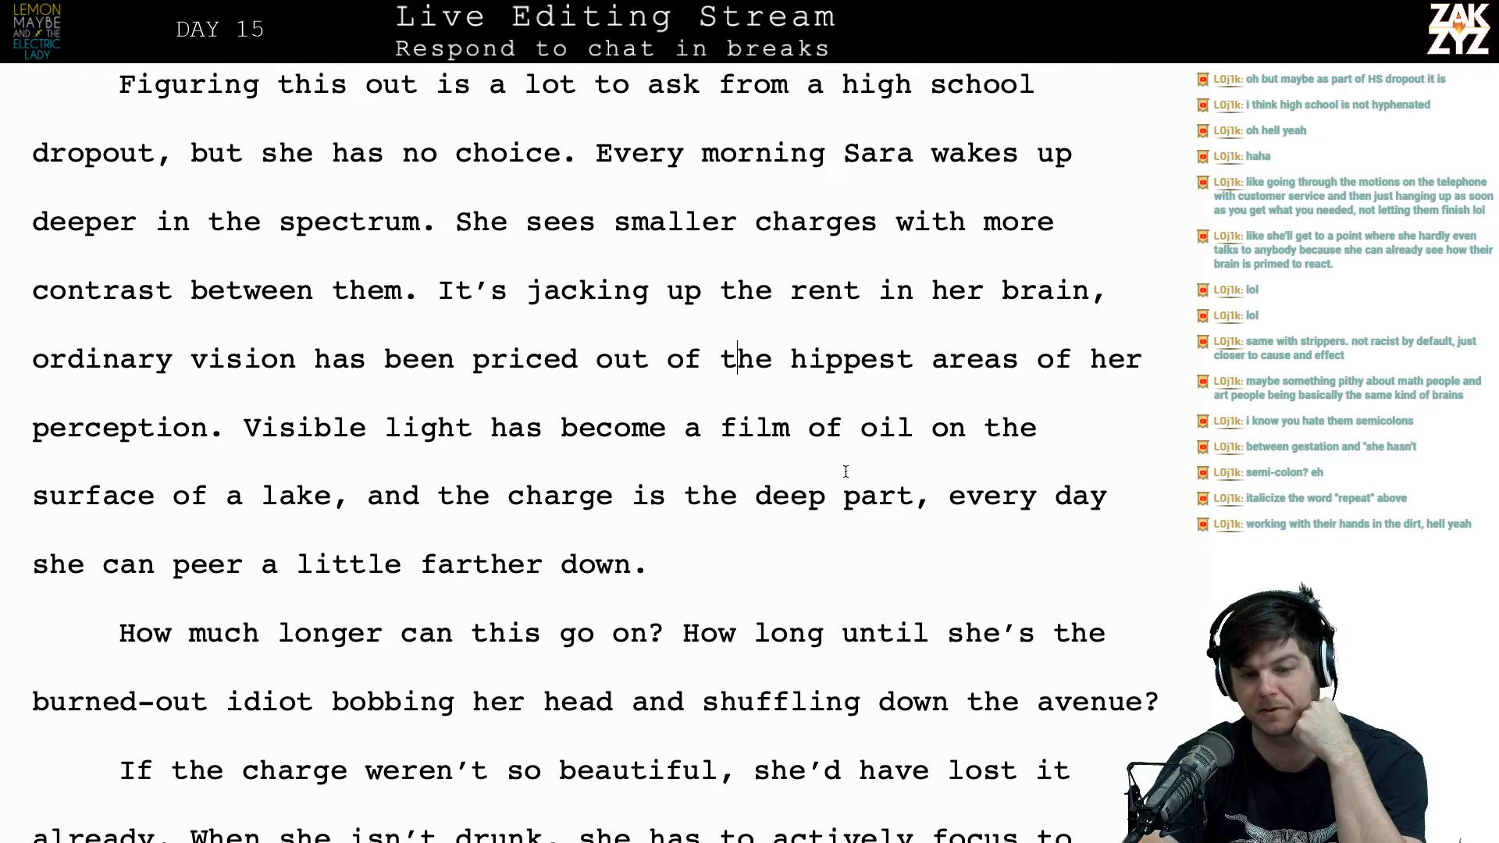
pyautogui.scroll(-1, 846, 471)
pyautogui.scroll(1, 846, 472)
pyautogui.click(439, 344)
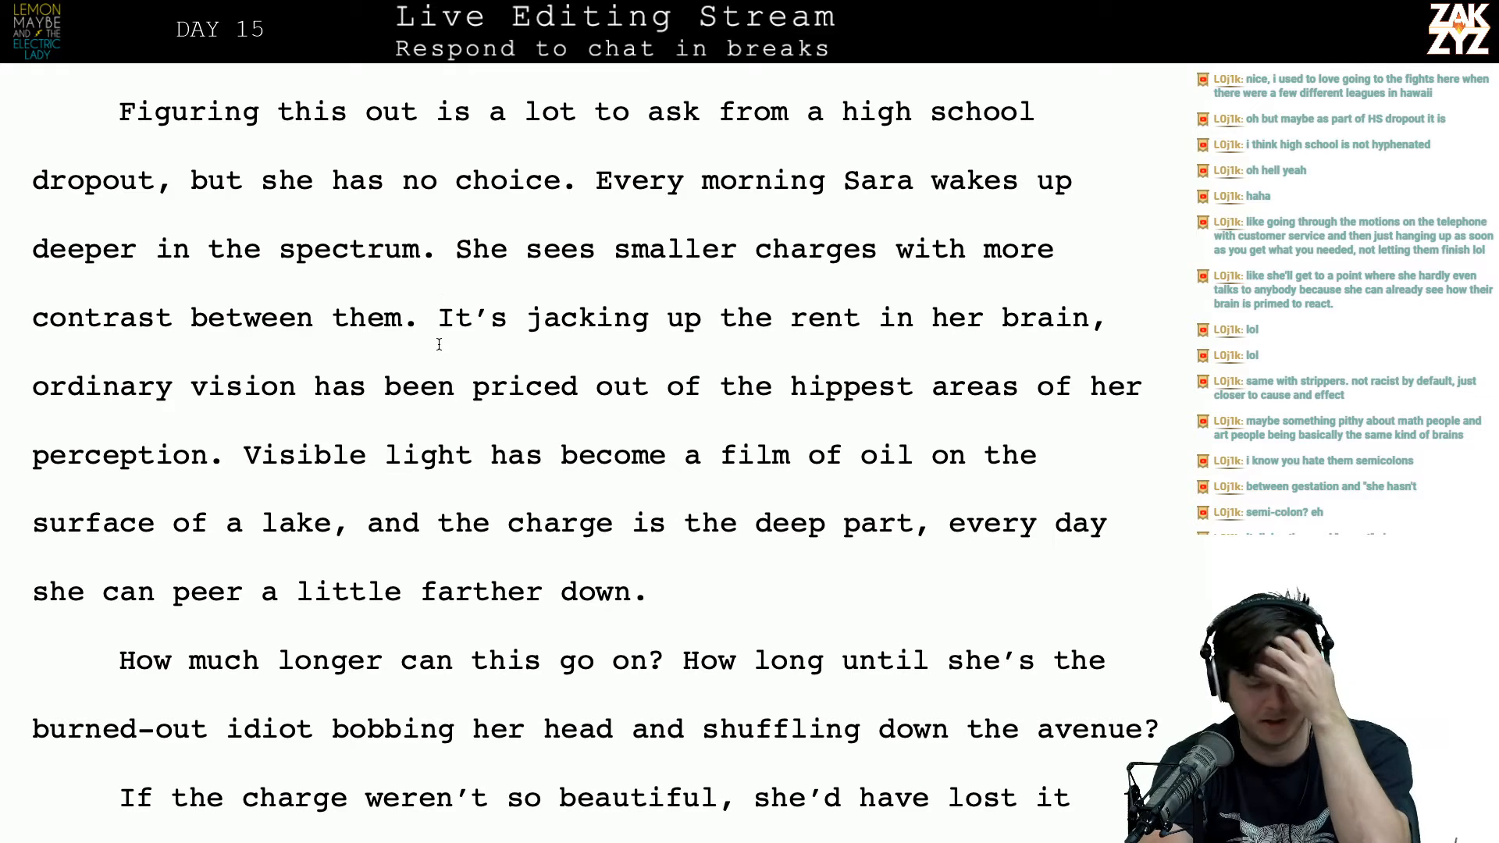
pyautogui.scroll(-1, 439, 344)
pyautogui.scroll(-1, 665, 335)
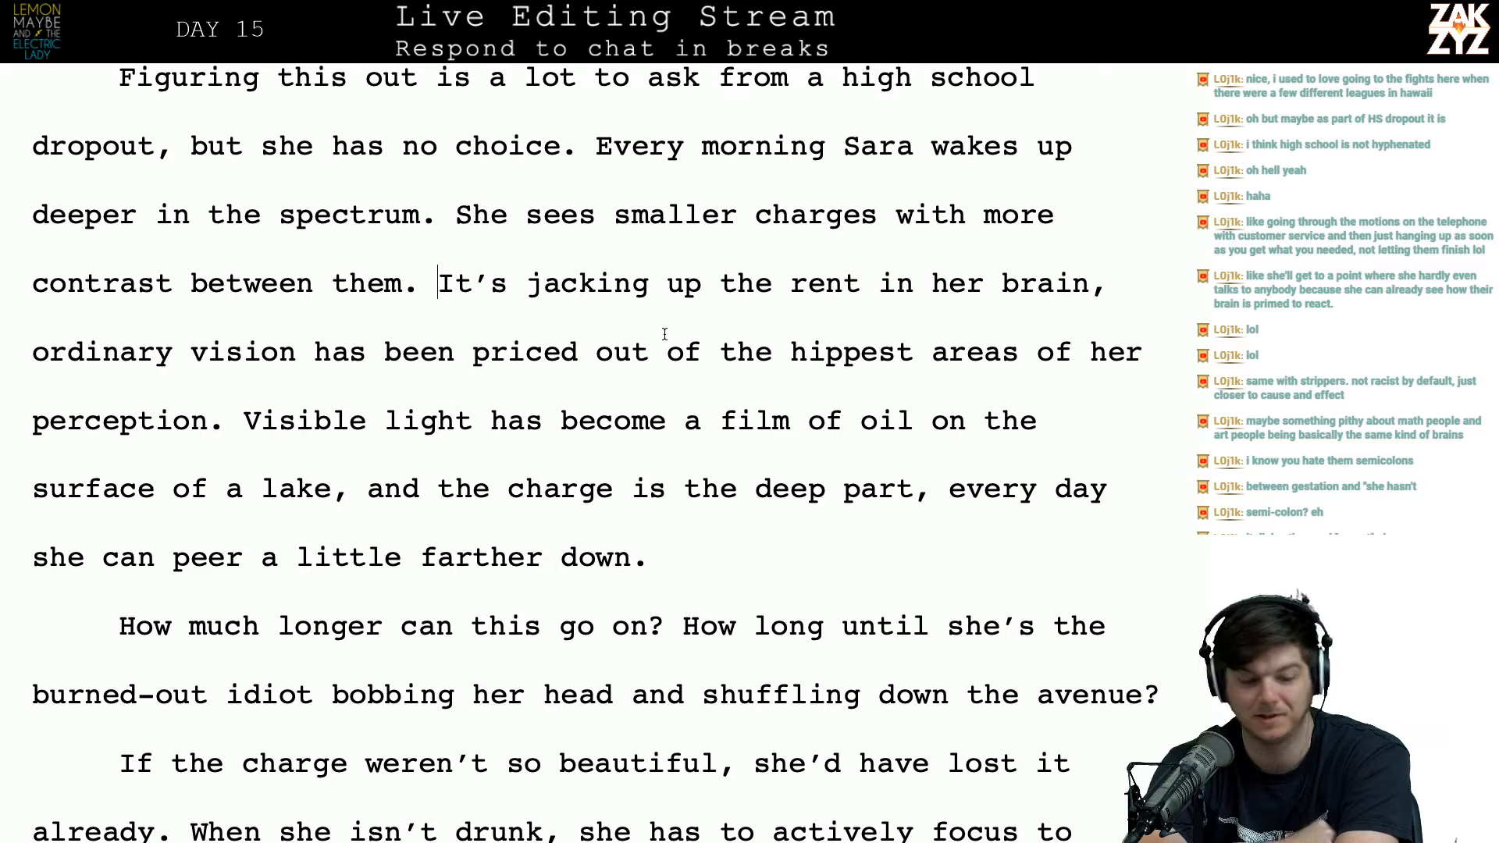
pyautogui.scroll(-2, 664, 335)
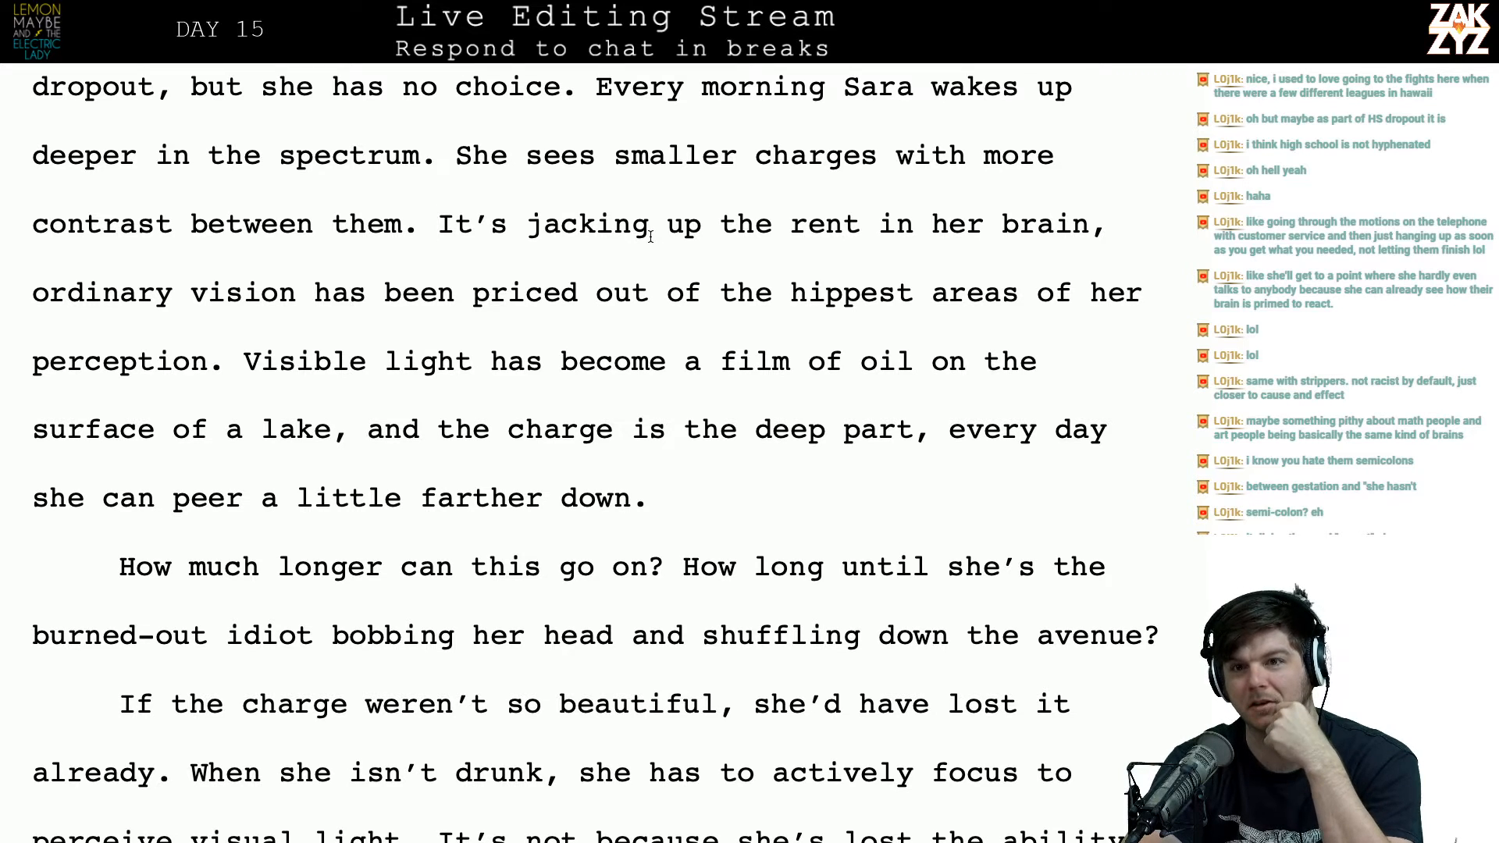
pyautogui.scroll(-1, 644, 218)
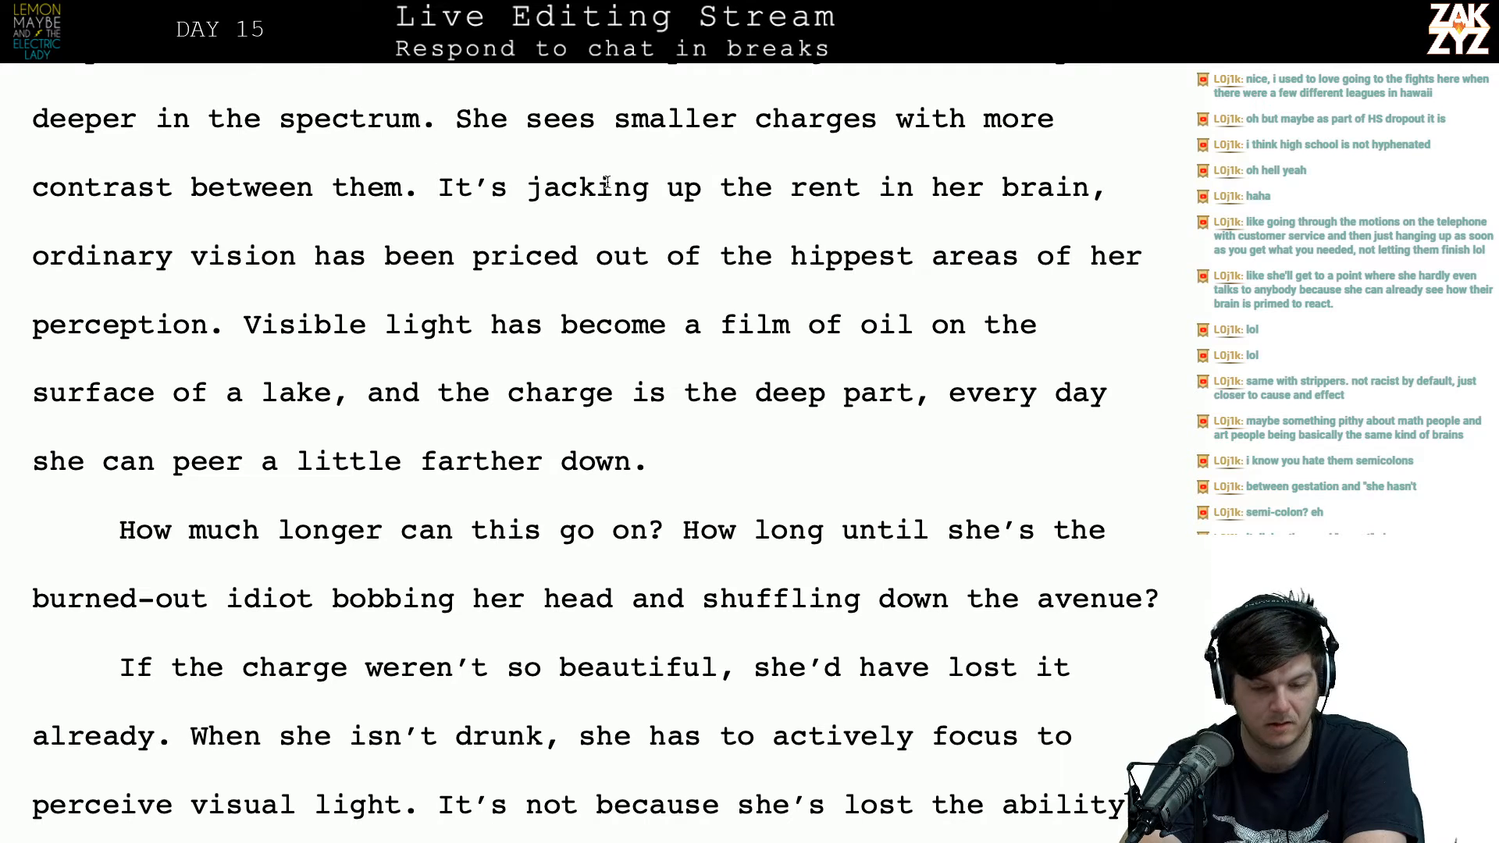
pyautogui.scroll(-1, 607, 182)
pyautogui.scroll(-1, 607, 182)
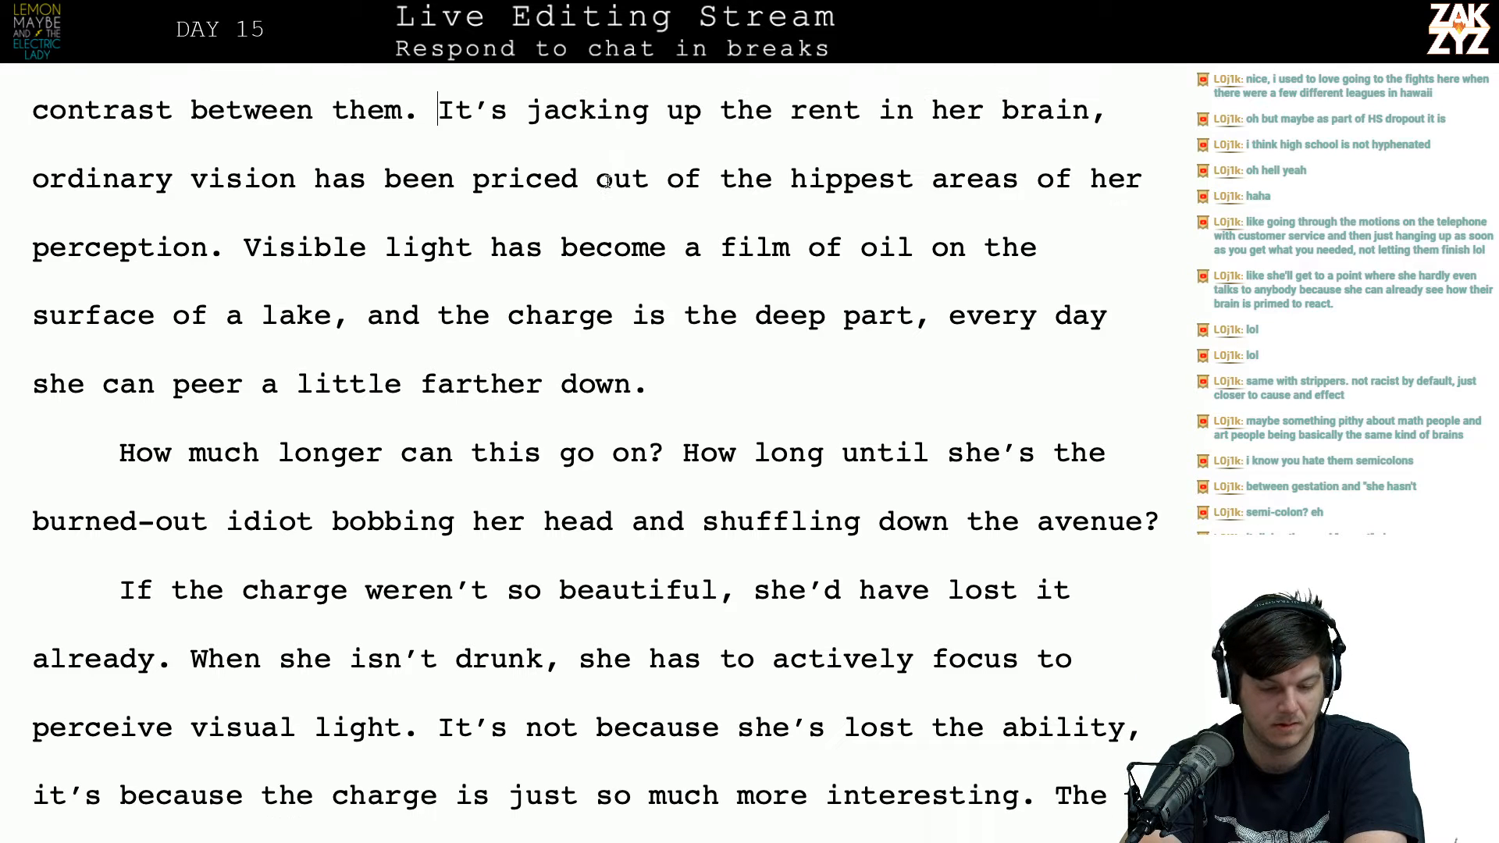
pyautogui.scroll(5, 598, 405)
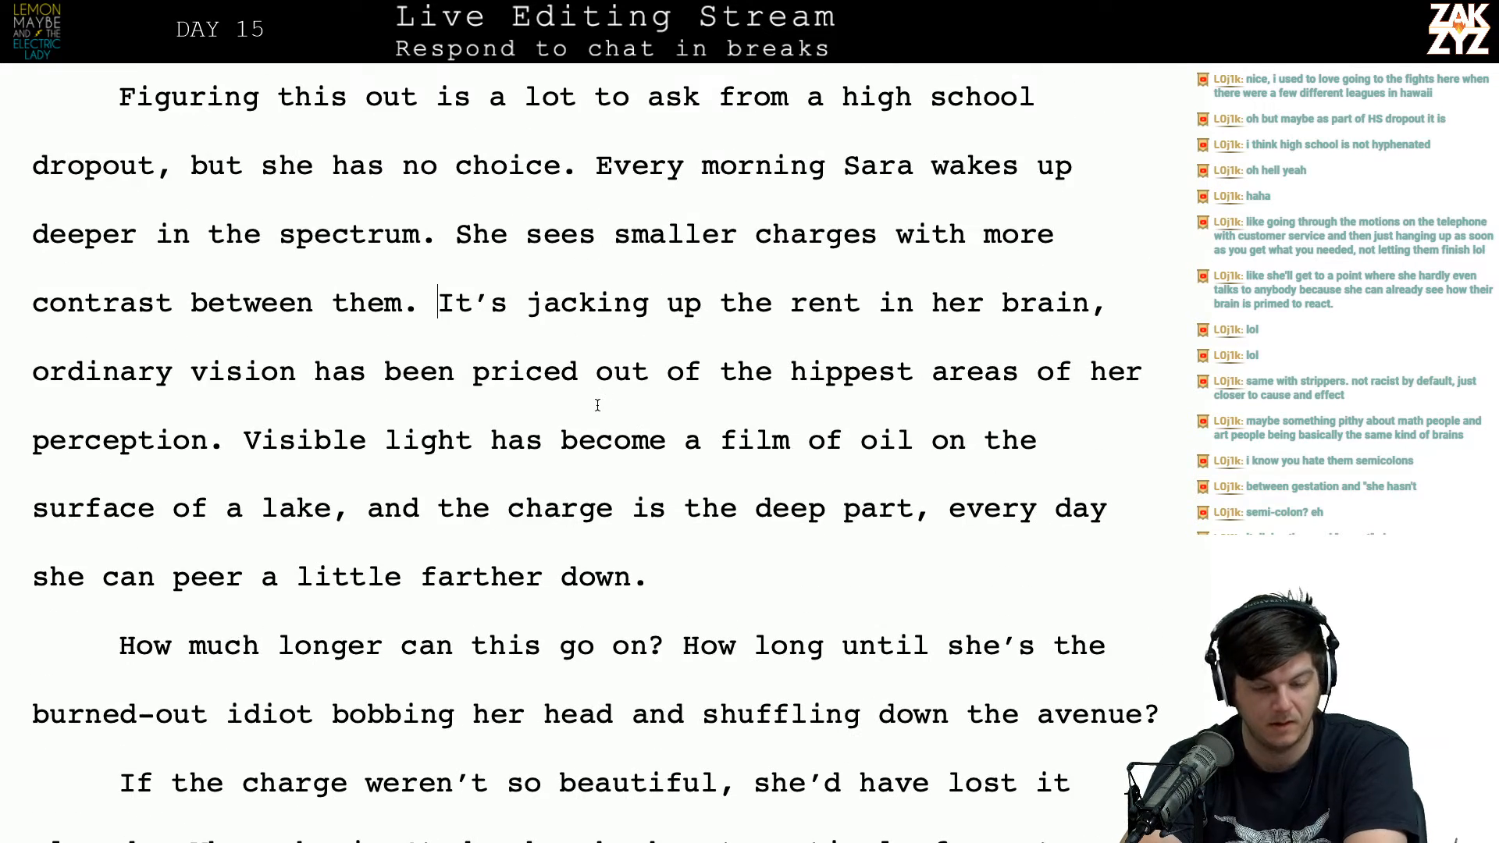
pyautogui.scroll(-1, 602, 328)
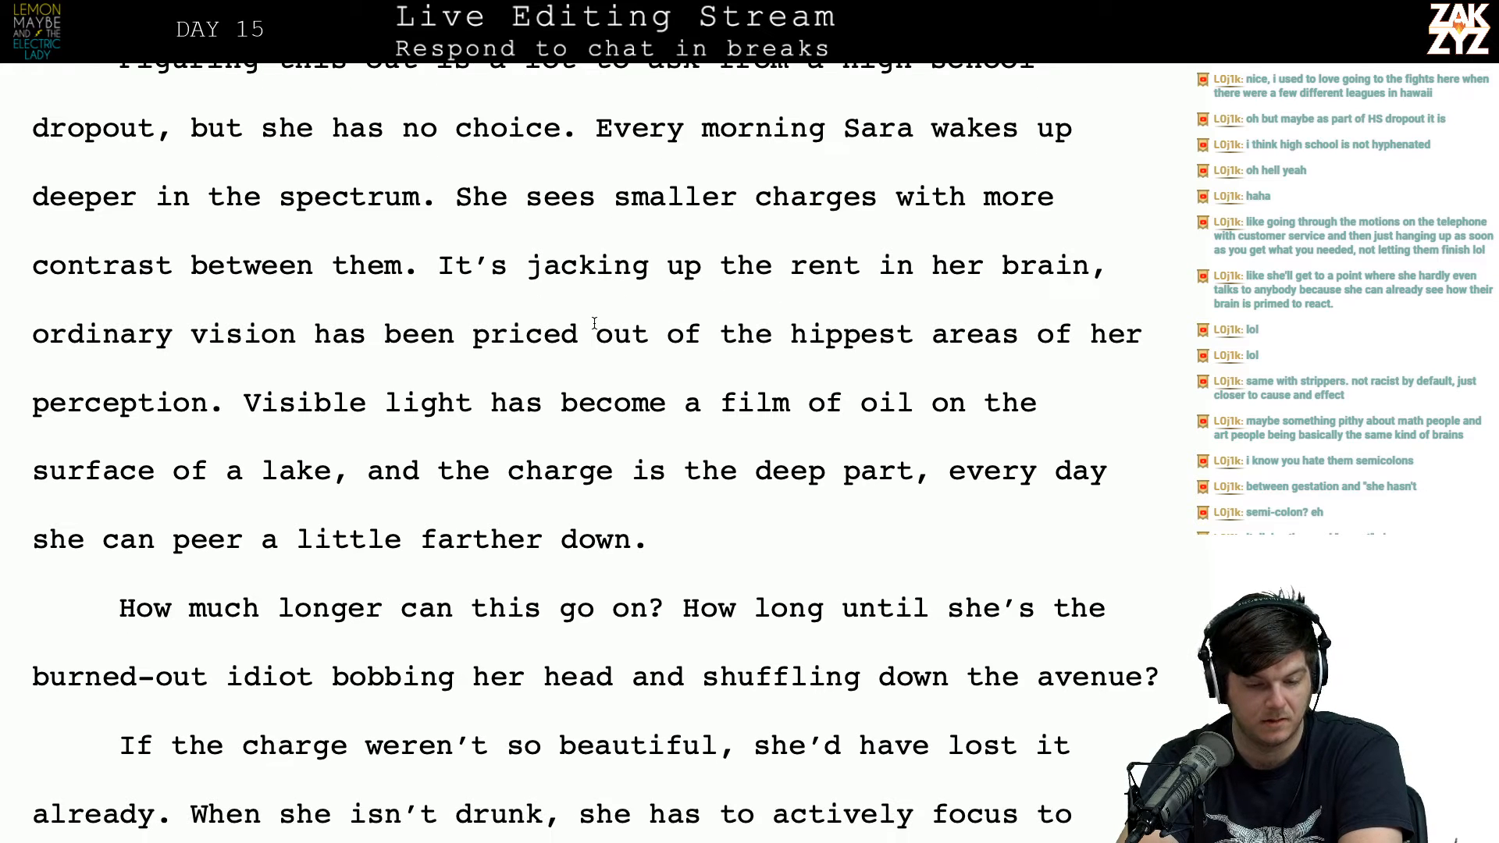
pyautogui.click(641, 163)
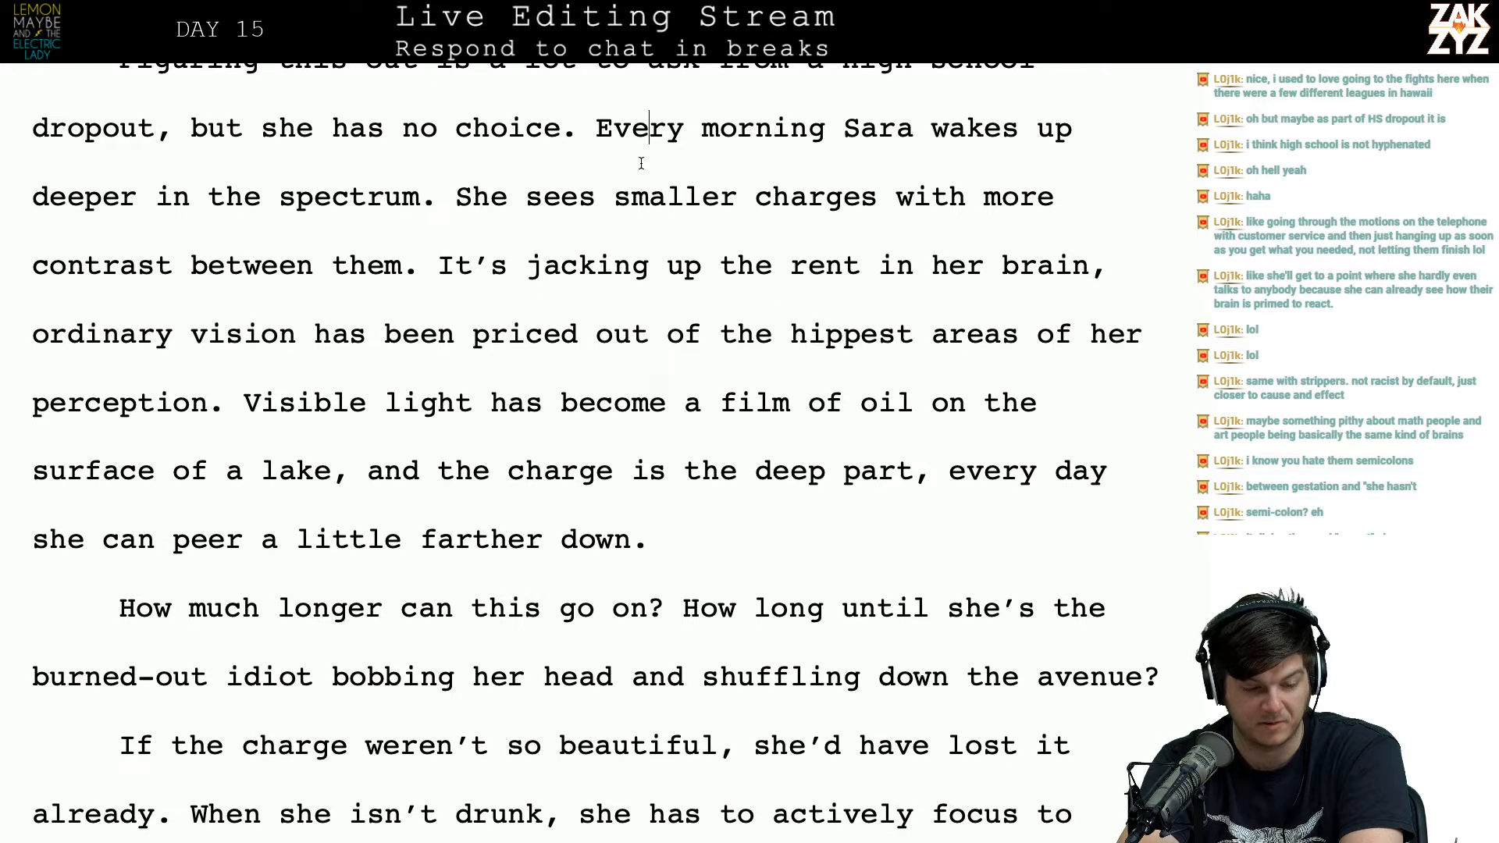
pyautogui.scroll(-2, 641, 162)
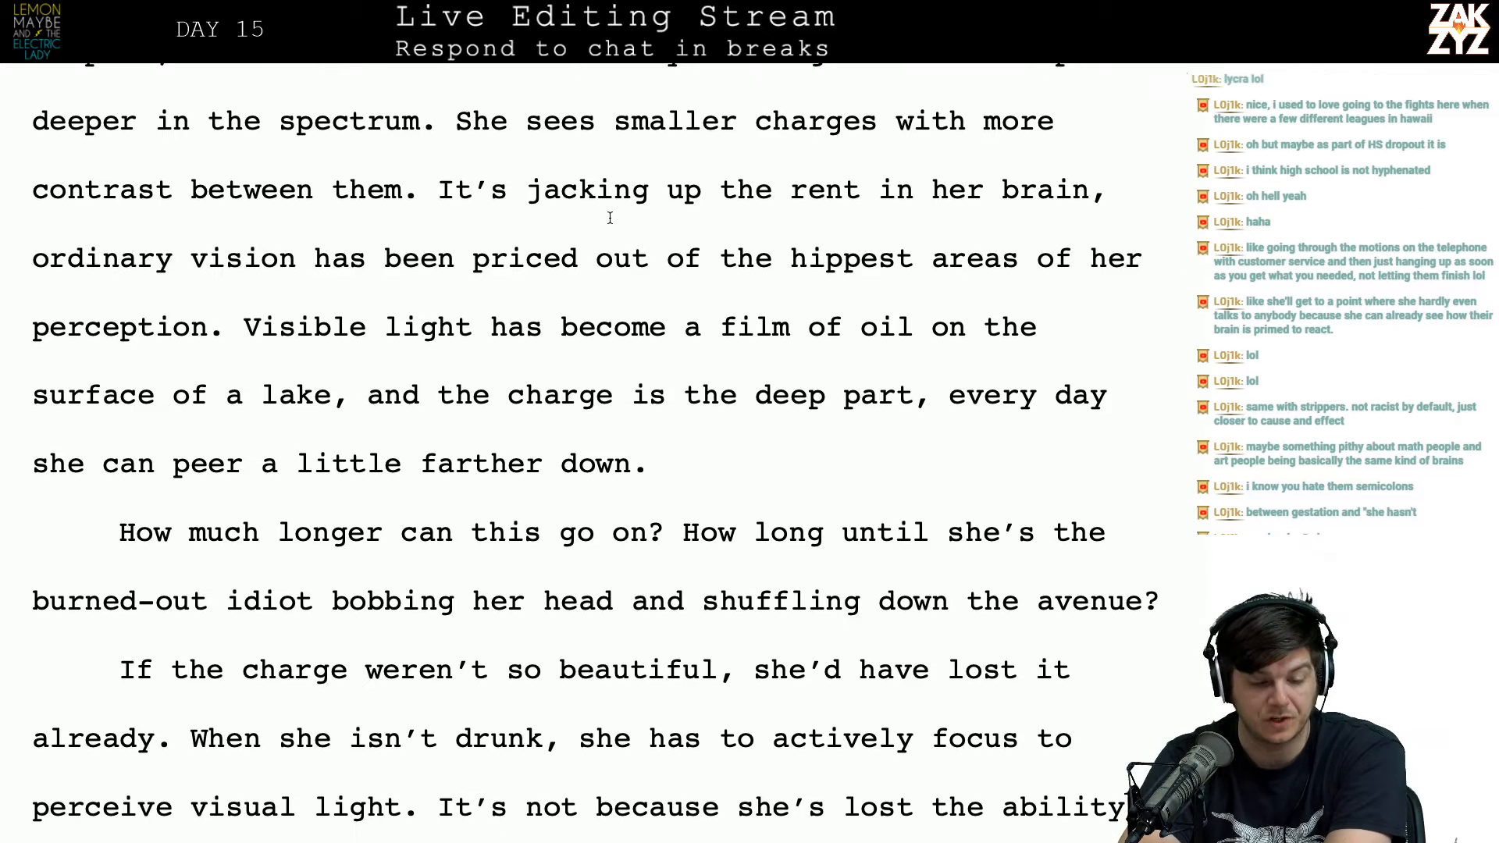
pyautogui.scroll(-1, 610, 218)
# Step: Split the "Visible light" sentence after "the deep part", ending it with a period and starting a new sentence with "Every day"
pyautogui.click(418, 185)
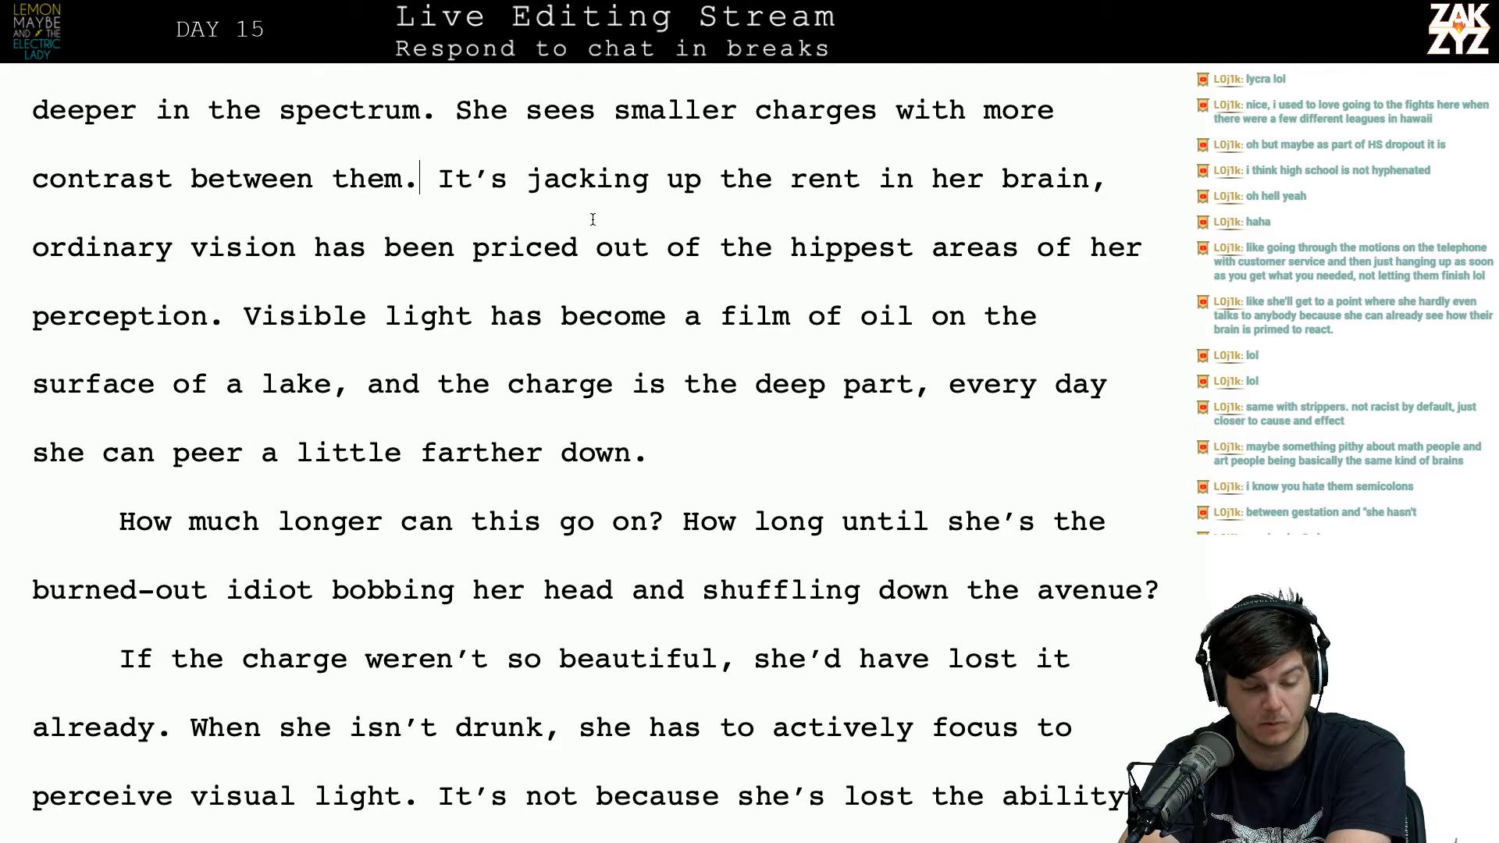
pyautogui.scroll(-1, 594, 220)
pyautogui.press('Down')
pyautogui.press('Left')
pyautogui.press('Left')
pyautogui.press('Left')
pyautogui.press('Left')
pyautogui.press('Left')
pyautogui.press('Left')
pyautogui.press('Left')
pyautogui.press('Left')
pyautogui.press('Left')
pyautogui.press('Left')
pyautogui.press('Down')
pyautogui.press('Right')
pyautogui.press('Right')
pyautogui.press('Right')
pyautogui.press('Right')
pyautogui.press('Right')
pyautogui.press('Right')
pyautogui.press('Right')
pyautogui.press('Right')
pyautogui.press('Right')
pyautogui.press('Right')
pyautogui.press('Right')
pyautogui.press('Right')
pyautogui.press('Right')
pyautogui.press('Right')
pyautogui.press('Right')
pyautogui.press('Right')
pyautogui.press('Right')
pyautogui.press('Right')
pyautogui.press('Right')
pyautogui.press('Right')
pyautogui.press('Right')
pyautogui.press('Right')
pyautogui.press('Right')
pyautogui.press('Right')
pyautogui.press('Right')
pyautogui.press('Right')
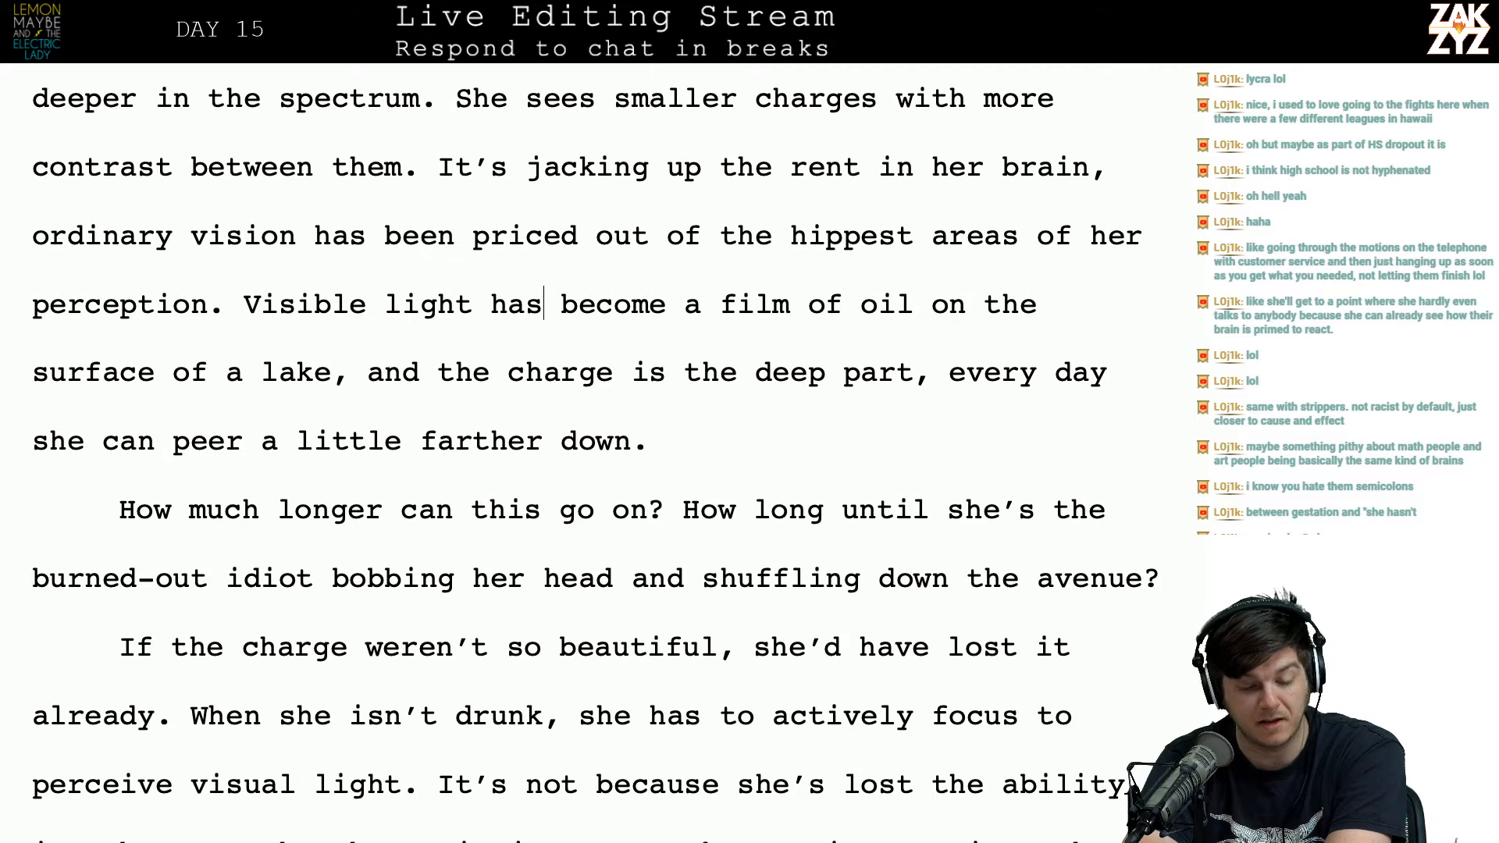
pyautogui.press('Right')
pyautogui.press('Right')
pyautogui.press('Right')
pyautogui.press('Right')
pyautogui.press('Right')
pyautogui.press('Right')
pyautogui.press('Right')
pyautogui.press('Right')
pyautogui.press('Right')
pyautogui.press('Right')
pyautogui.press('Right')
pyautogui.press('Right')
pyautogui.press('Right')
pyautogui.press('Right')
pyautogui.press('Right')
pyautogui.press('Right')
pyautogui.press('Right')
pyautogui.press('Right')
pyautogui.press('Right')
pyautogui.press('Right')
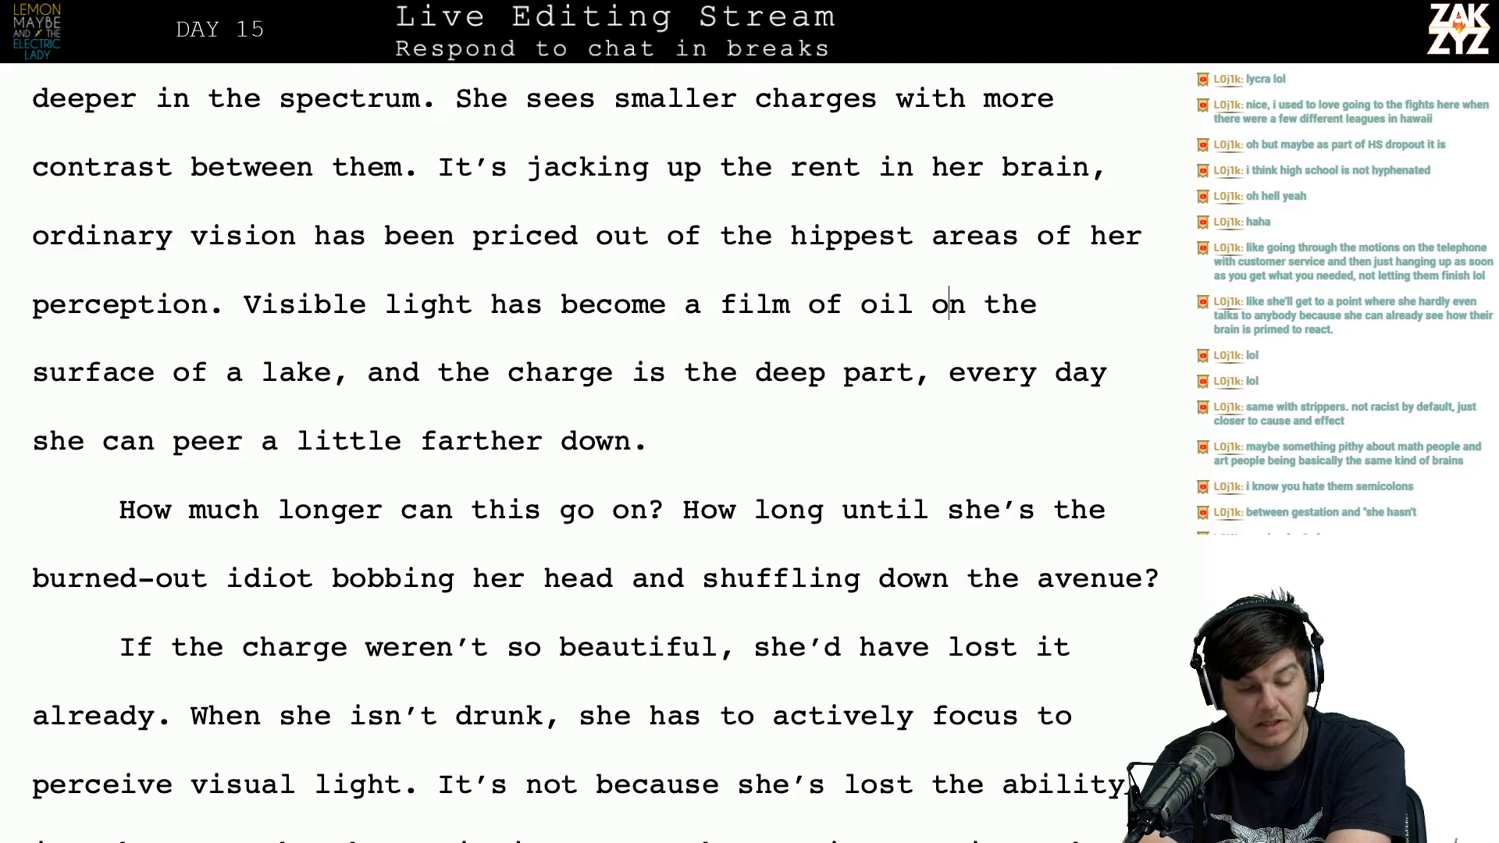
pyautogui.press('Right')
pyautogui.press('Right')
pyautogui.press('Right')
pyautogui.press('Right')
pyautogui.press('Right')
pyautogui.press('Right')
pyautogui.press('Right')
pyautogui.press('Right')
pyautogui.press('Right')
pyautogui.press('Right')
pyautogui.press('Right')
pyautogui.press('Right')
pyautogui.press('Right')
pyautogui.press('Right')
pyautogui.press('Right')
pyautogui.press('Right')
pyautogui.press('Right')
pyautogui.press('Right')
pyautogui.press('Right')
pyautogui.press('Right')
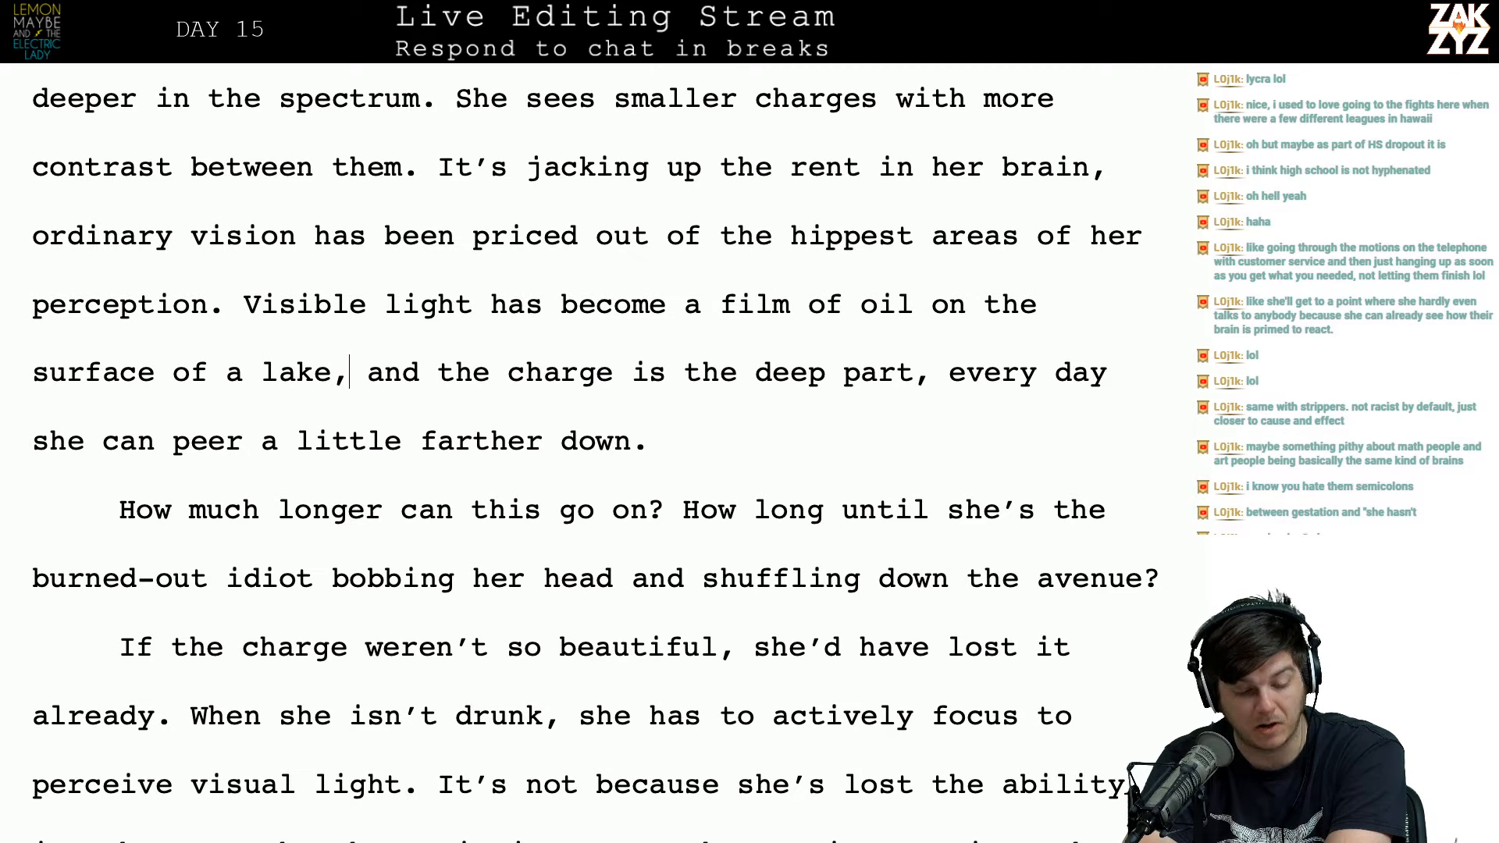
pyautogui.press('Right')
pyautogui.press('Right')
pyautogui.press('Right')
pyautogui.press('Right')
pyautogui.press('Right')
pyautogui.press('Right')
pyautogui.press('Right')
pyautogui.press('Right')
pyautogui.press('Right')
pyautogui.press('Right')
pyautogui.press('Right')
pyautogui.press('Right')
pyautogui.press('Right')
pyautogui.press('Right')
pyautogui.press('Right')
pyautogui.press('Right')
pyautogui.press('Right')
pyautogui.press('Right')
pyautogui.press('Right')
pyautogui.press('Right')
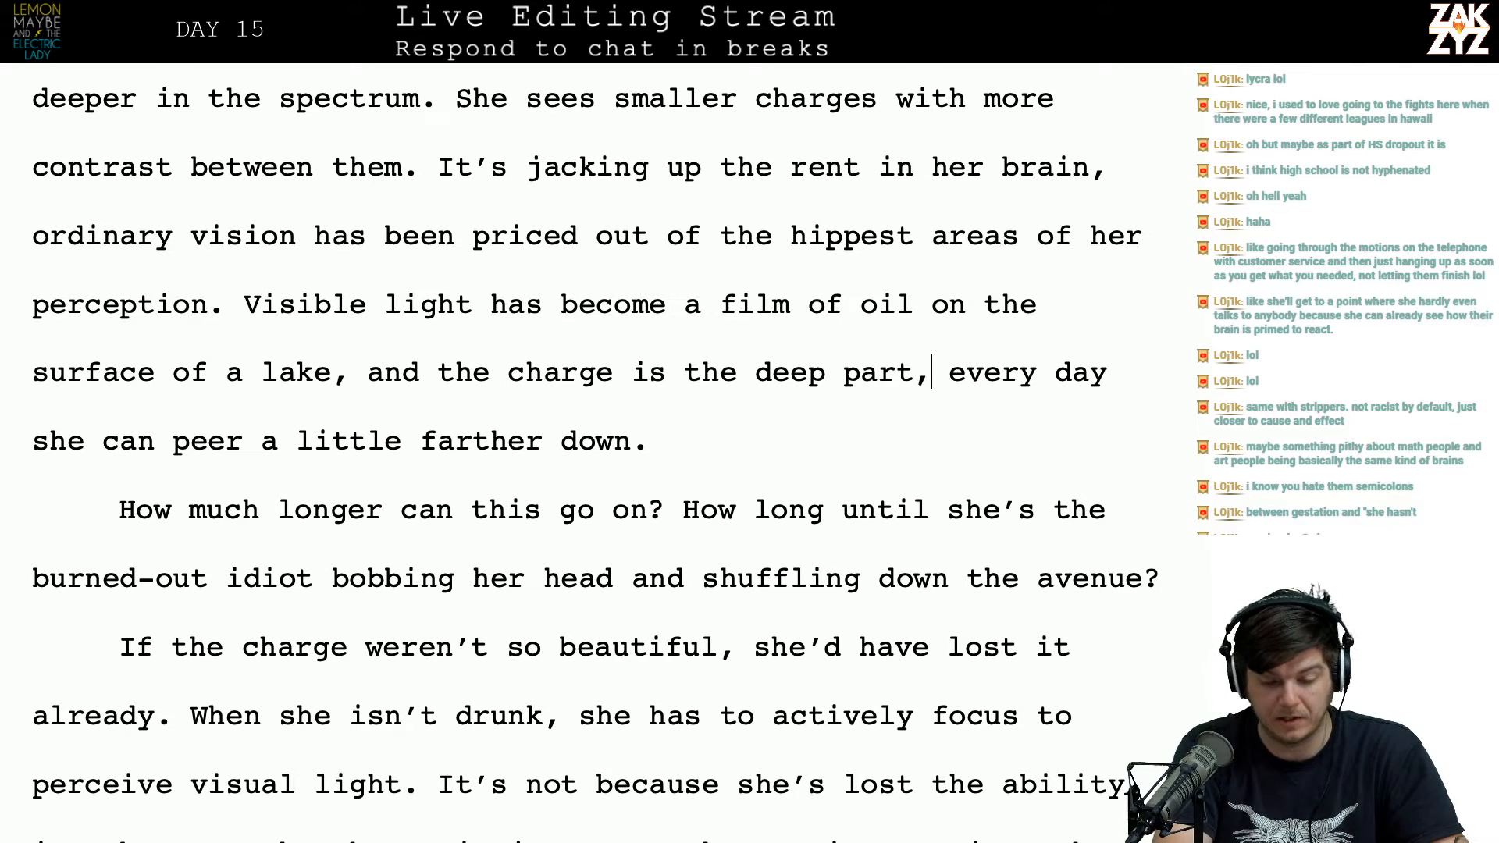
pyautogui.press('BackSpace')
pyautogui.write(',')
pyautogui.press('BackSpace')
pyautogui.write('.')
pyautogui.press('Right')
pyautogui.press('Right')
pyautogui.press('BackSpace')
pyautogui.write('E')
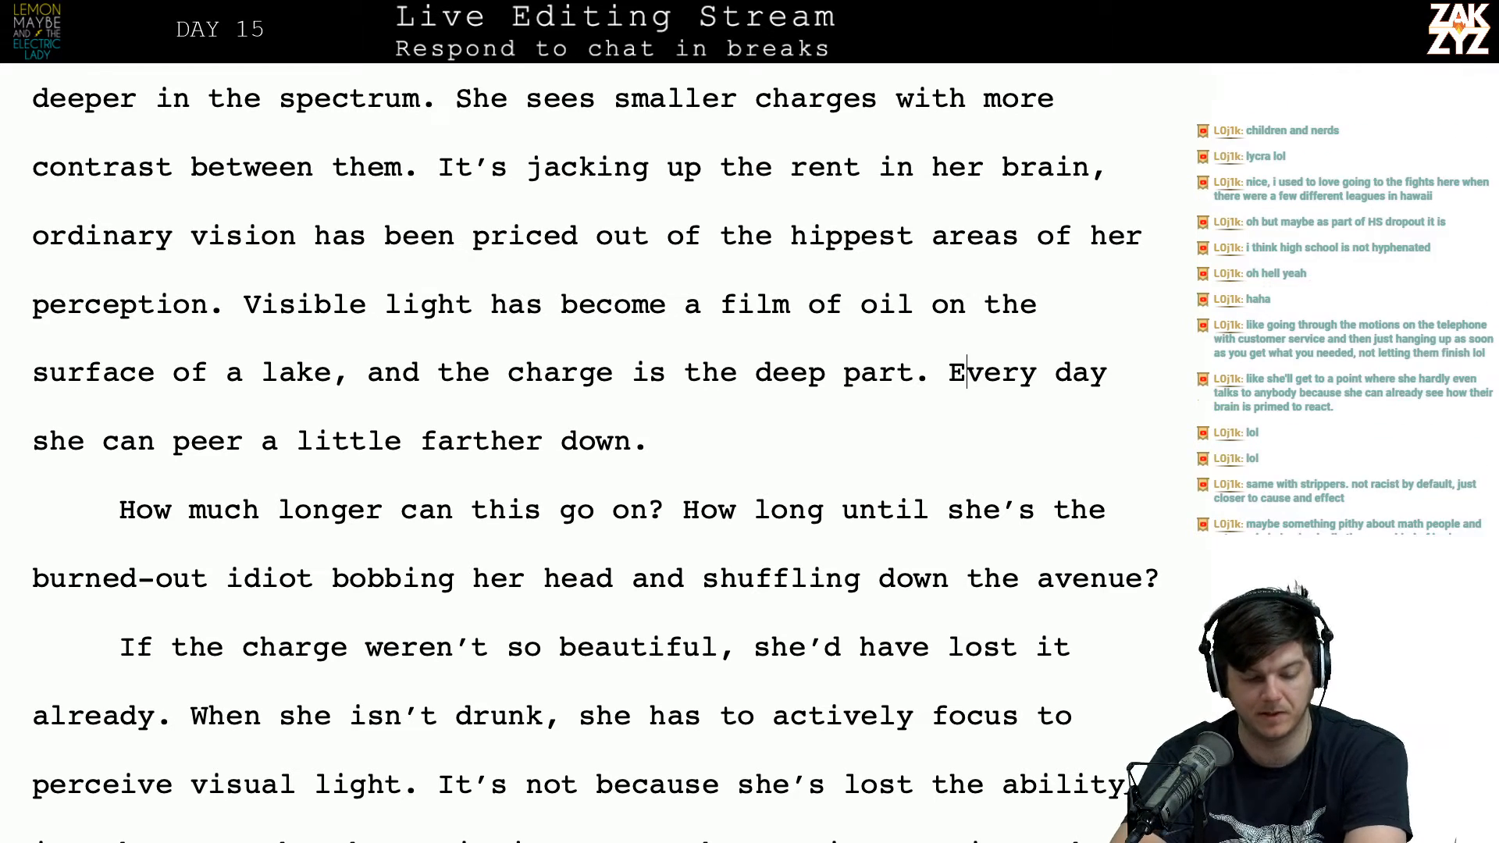
pyautogui.scroll(-1, 594, 453)
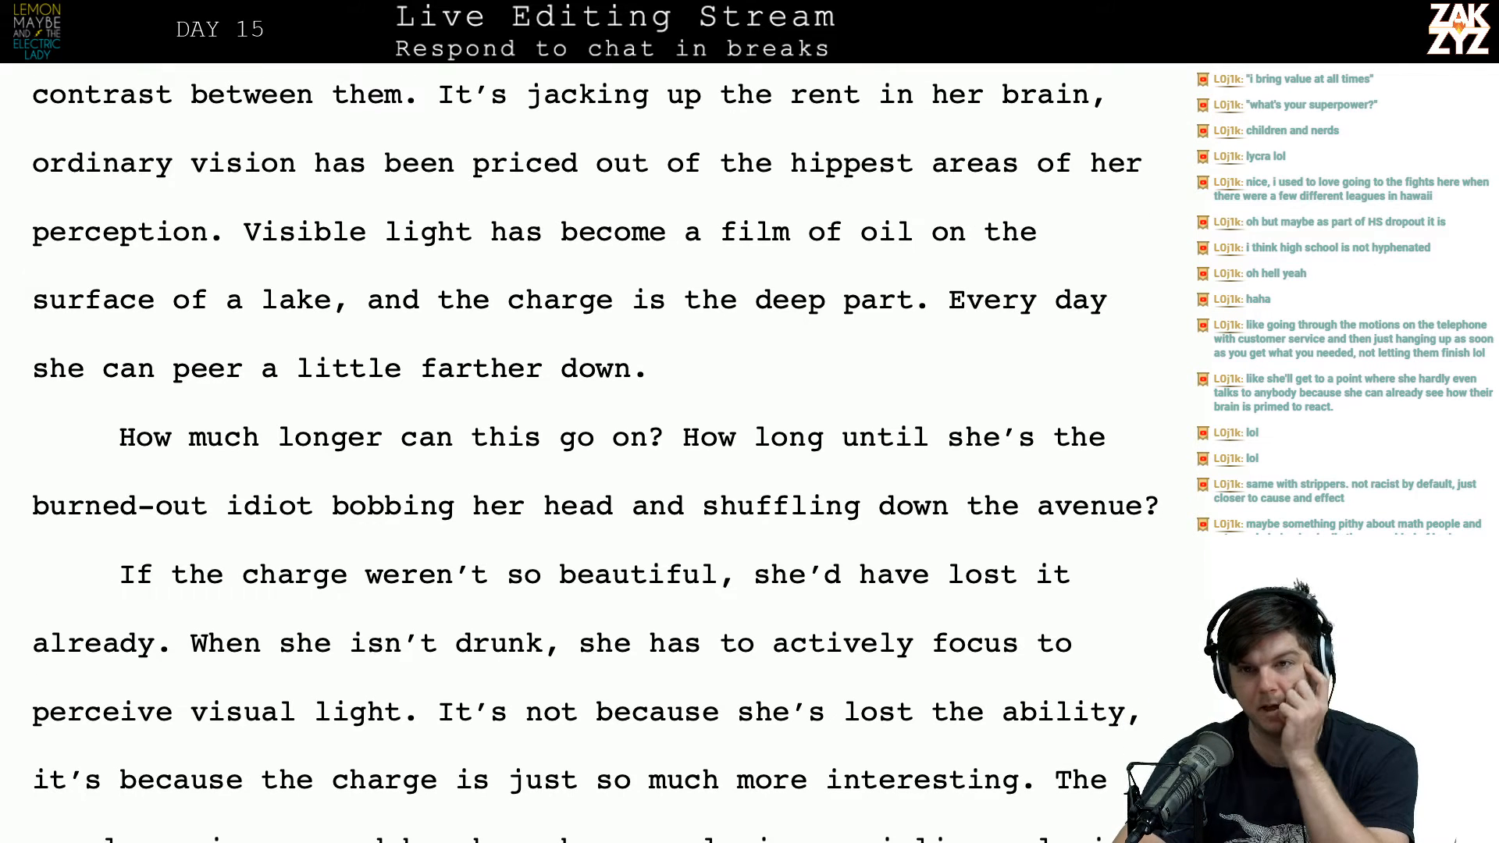
pyautogui.scroll(-1, 593, 453)
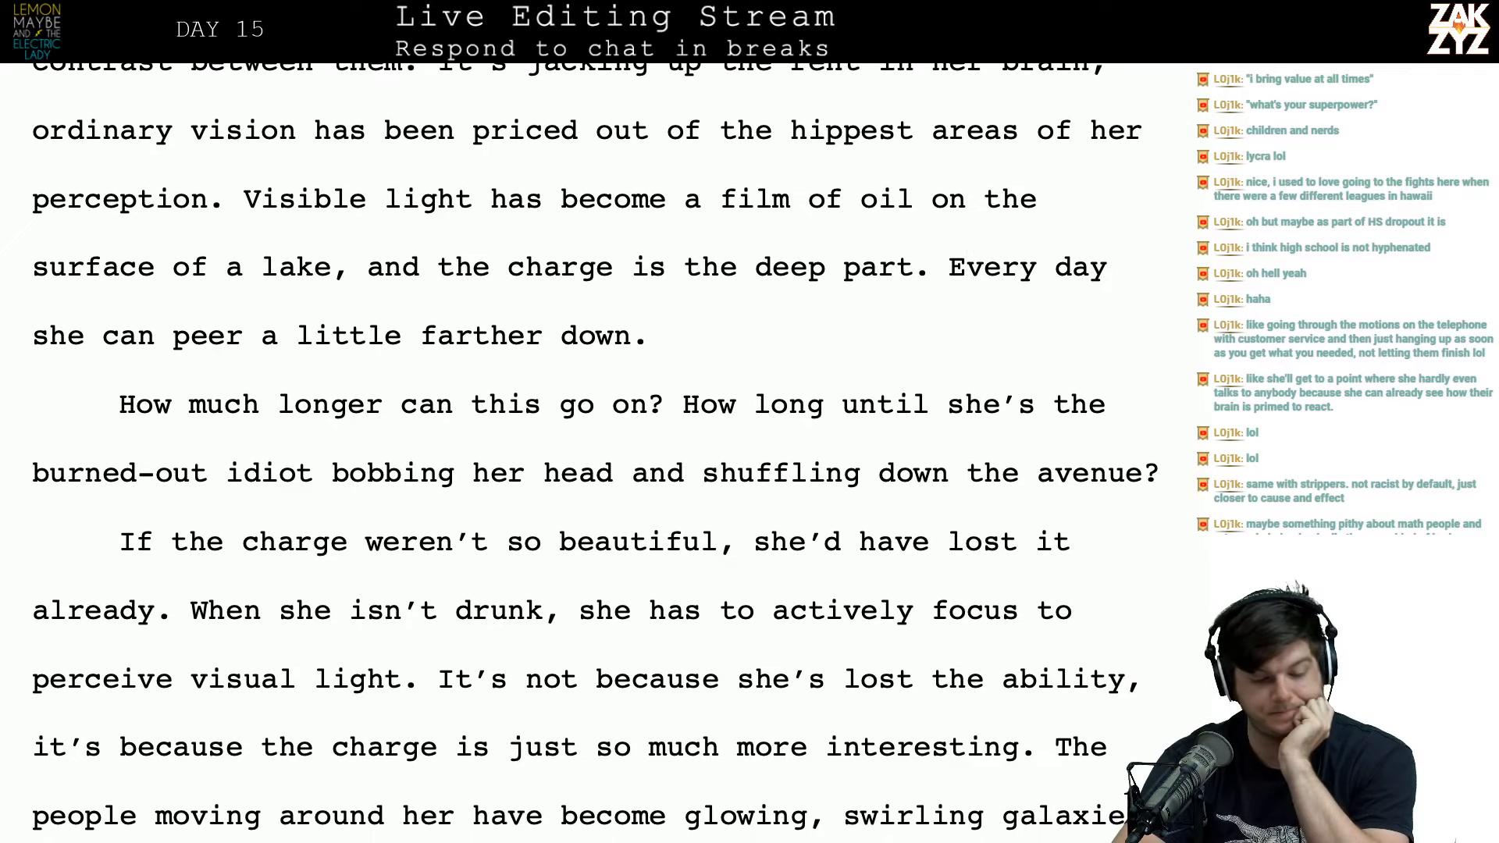
pyautogui.scroll(1, 594, 453)
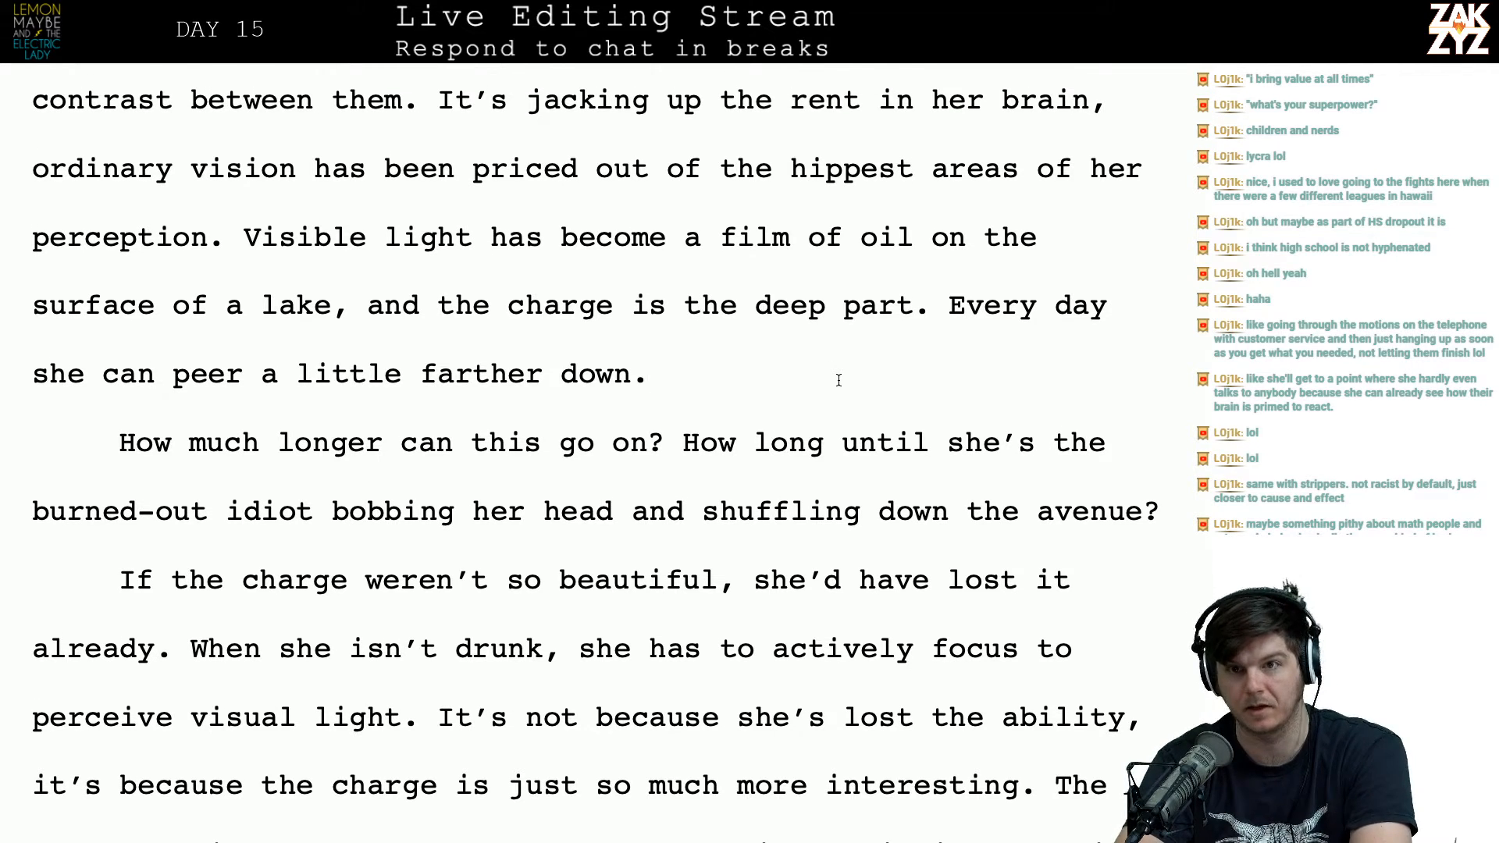
# Step: Reread the paragraph beginning "How much longer can this go on?" together with the lines around it
pyautogui.press('Left')
pyautogui.press('Left')
pyautogui.press('Left')
pyautogui.press('Left')
pyautogui.press('Left')
pyautogui.press('Left')
pyautogui.press('Left')
pyautogui.press('Left')
pyautogui.press('Left')
pyautogui.press('Left')
pyautogui.press('Left')
pyautogui.press('Left')
pyautogui.press('Left')
pyautogui.press('Left')
pyautogui.press('Left')
pyautogui.press('Left')
pyautogui.press('Left')
pyautogui.press('Left')
pyautogui.press('Left')
pyautogui.press('Left')
pyautogui.press('Left')
pyautogui.press('Left')
pyautogui.press('Left')
pyautogui.press('Left')
pyautogui.press('Left')
pyautogui.press('Down')
pyautogui.press('Right')
pyautogui.press('Right')
pyautogui.press('Right')
pyautogui.press('Right')
pyautogui.press('Right')
pyautogui.press('Right')
pyautogui.press('Right')
pyautogui.press('Right')
pyautogui.press('Right')
pyautogui.press('Right')
pyautogui.press('Right')
pyautogui.press('Right')
pyautogui.press('Right')
pyautogui.press('Right')
pyautogui.press('Right')
pyautogui.press('Right')
pyautogui.press('Right')
pyautogui.press('Right')
pyautogui.press('Right')
pyautogui.press('Right')
pyautogui.press('Right')
pyautogui.press('Right')
pyautogui.press('Right')
pyautogui.press('Right')
pyautogui.press('Right')
pyautogui.press('Right')
pyautogui.press('Right')
pyautogui.press('Right')
pyautogui.press('Right')
pyautogui.press('Right')
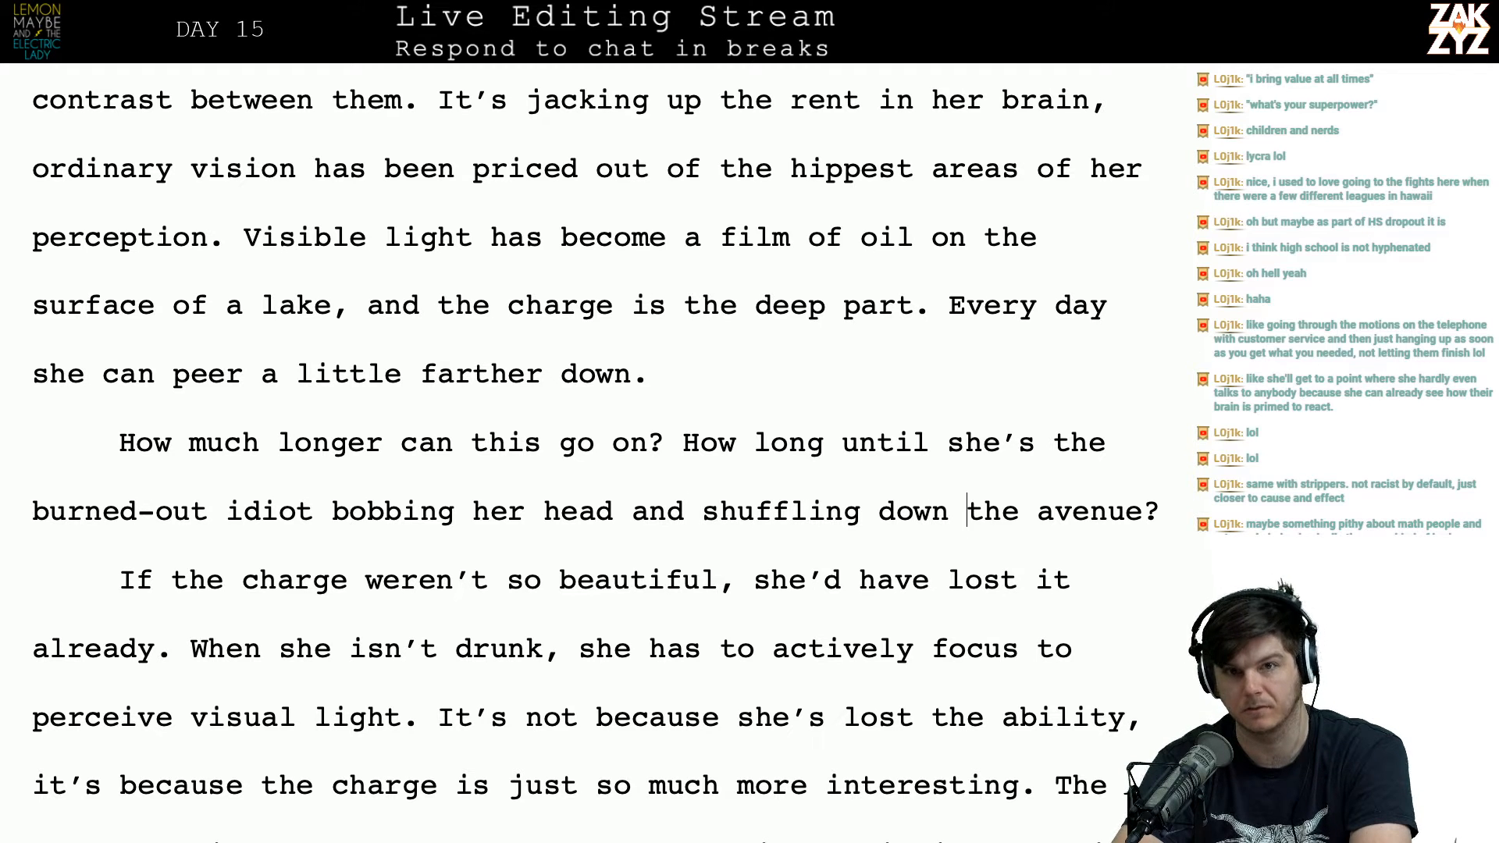
pyautogui.press('Right')
pyautogui.scroll(-1, 596, 447)
pyautogui.scroll(1, 596, 447)
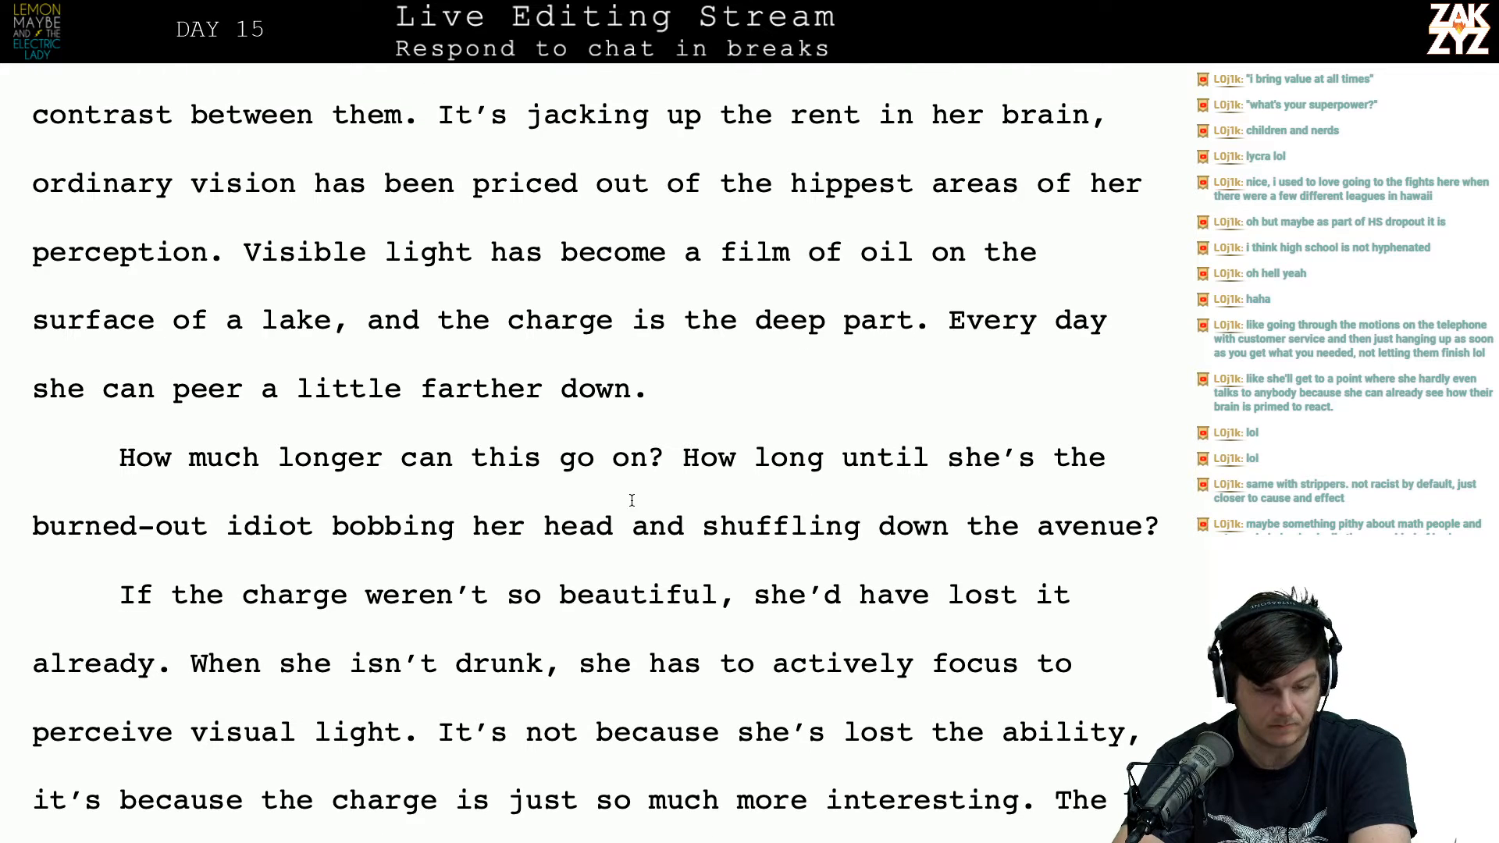
# Step: Try joining the "How much longer" paragraph to the one before it, and separate the two again
pyautogui.scroll(1, 179, 412)
pyautogui.click(119, 501)
pyautogui.press('BackSpace')
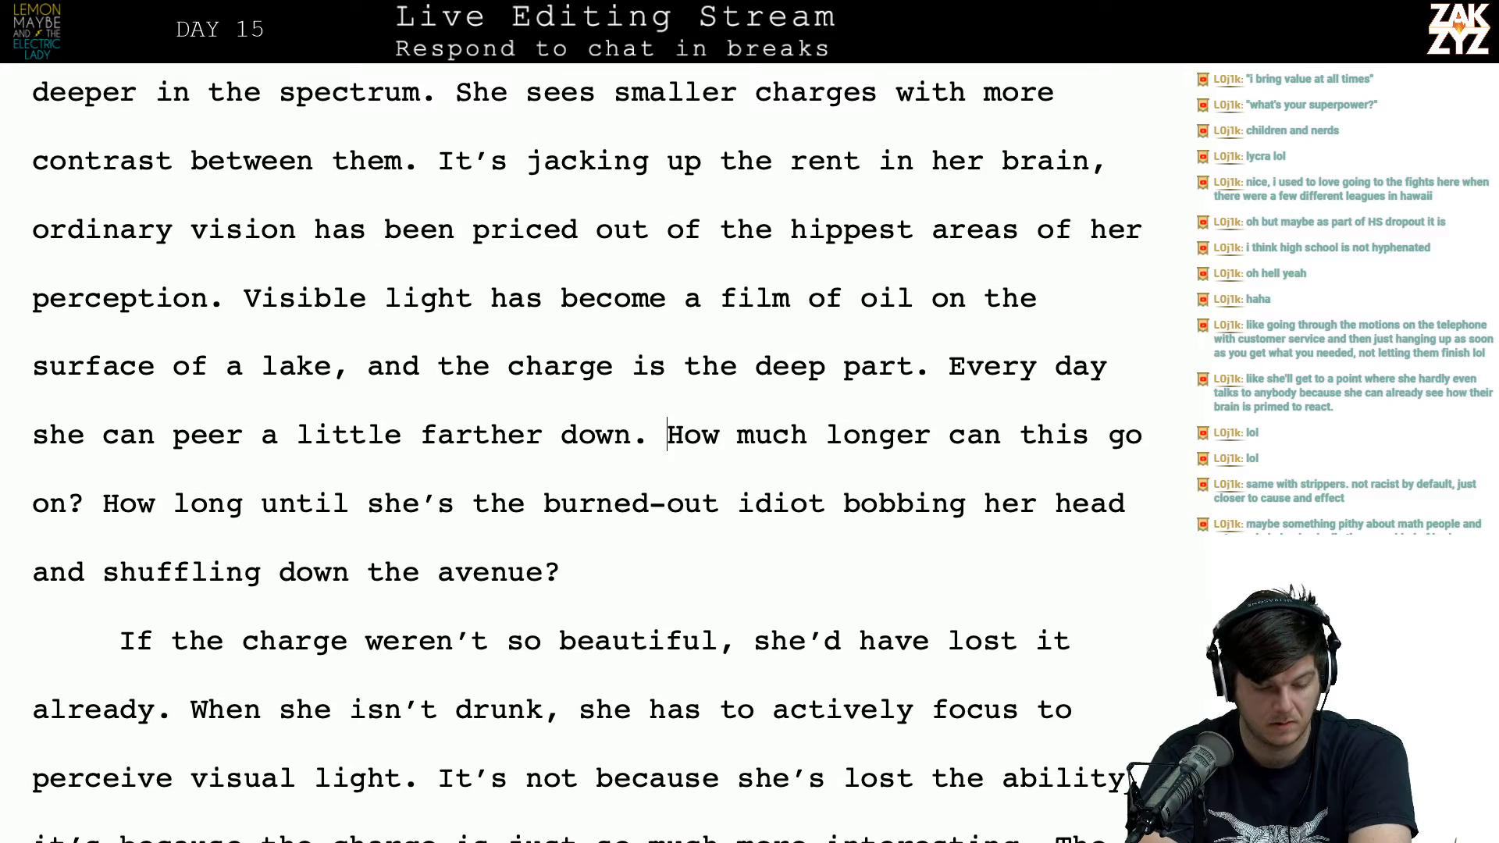
pyautogui.press('Return')
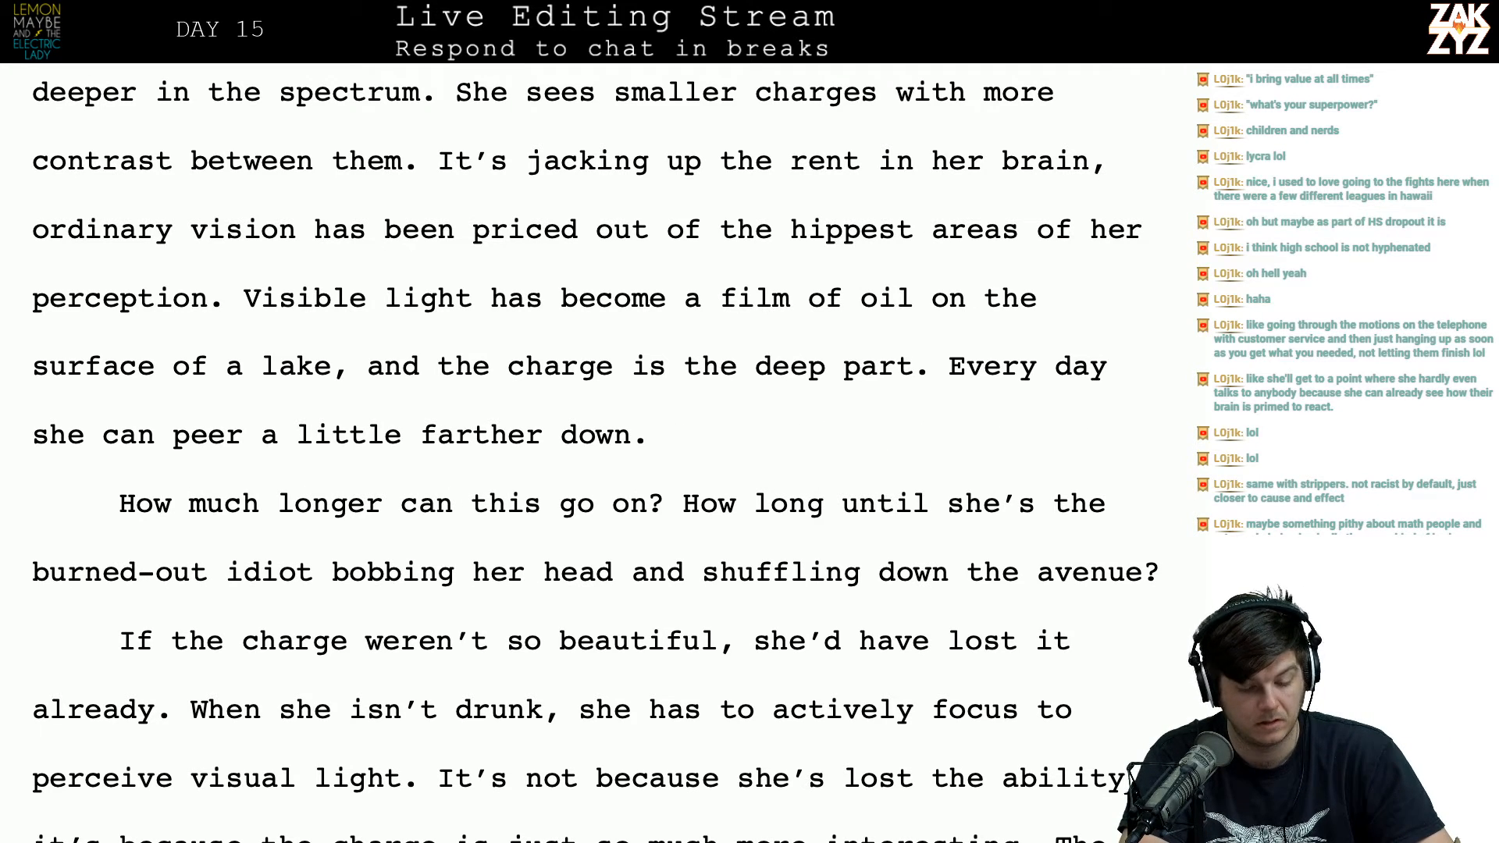
pyautogui.press('Right')
pyautogui.press('Right')
pyautogui.press('Right')
pyautogui.press('Right')
pyautogui.press('Right')
pyautogui.press('Right')
pyautogui.press('Right')
pyautogui.press('Right')
pyautogui.press('Right')
pyautogui.press('Right')
pyautogui.press('Right')
pyautogui.press('Right')
pyautogui.press('Right')
pyautogui.press('Right')
pyautogui.press('Right')
pyautogui.press('Right')
pyautogui.press('Right')
pyautogui.press('Right')
pyautogui.press('Right')
pyautogui.press('Right')
pyautogui.press('Right')
pyautogui.press('Right')
pyautogui.press('Right')
pyautogui.press('Right')
pyautogui.press('Right')
pyautogui.press('Right')
pyautogui.press('Right')
pyautogui.press('Right')
pyautogui.press('Right')
pyautogui.press('Right')
pyautogui.press('Right')
pyautogui.press('Right')
pyautogui.press('Right')
pyautogui.press('Left')
pyautogui.write('Wei')
pyautogui.press('BackSpace')
pyautogui.press('BackSpace')
pyautogui.write('will')
pyautogui.press('BackSpace')
pyautogui.press('BackSpace')
pyautogui.press('BackSpace')
pyautogui.press('BackSpace')
pyautogui.press('BackSpace')
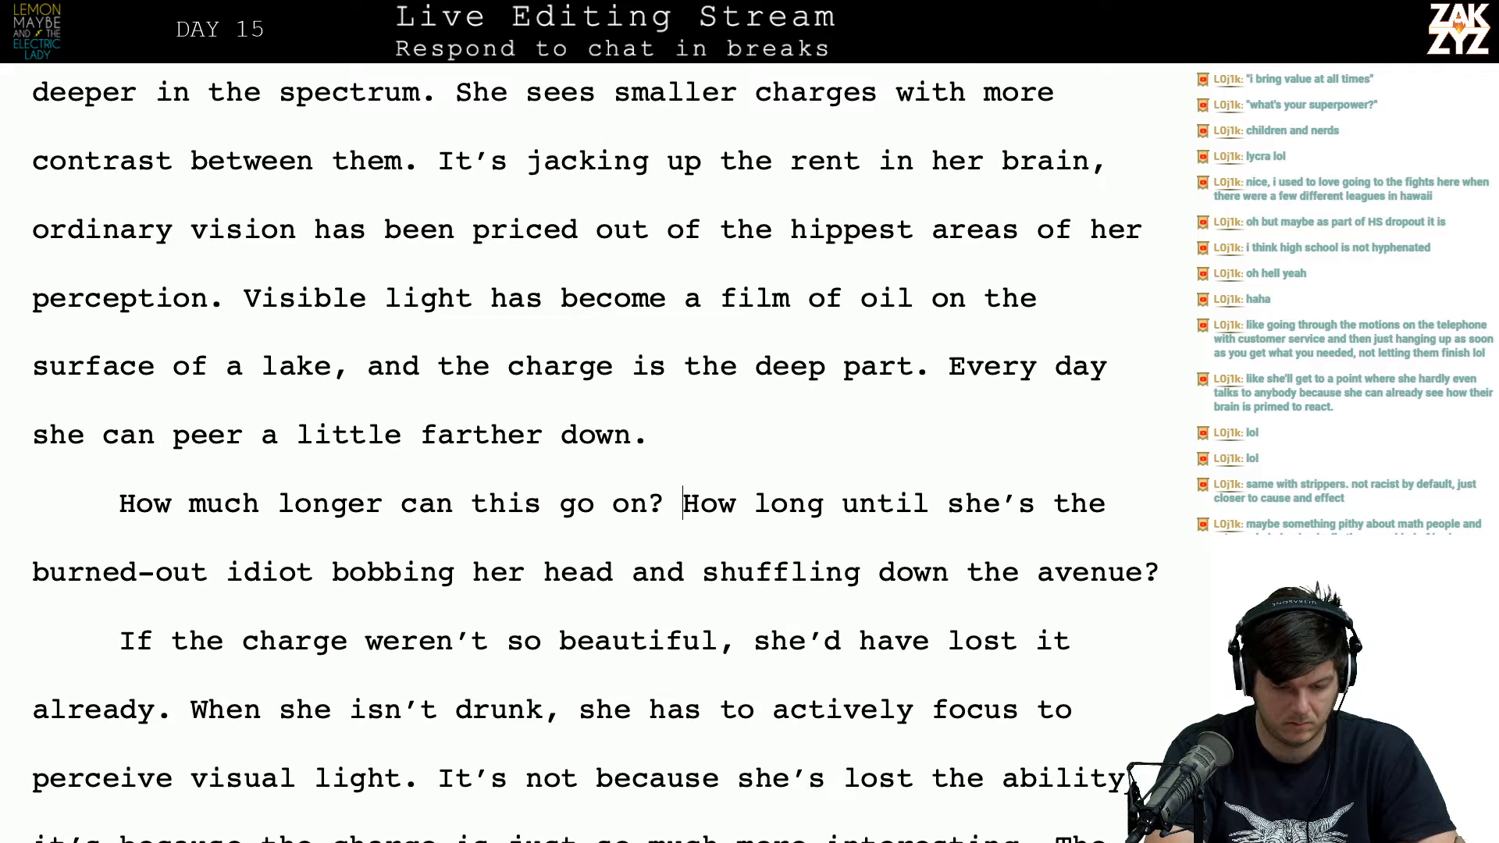
# Step: Above the "How much longer" paragraph, start a new one: "She wonders how much longer this can go on, how long until she's the"
pyautogui.press('Up')
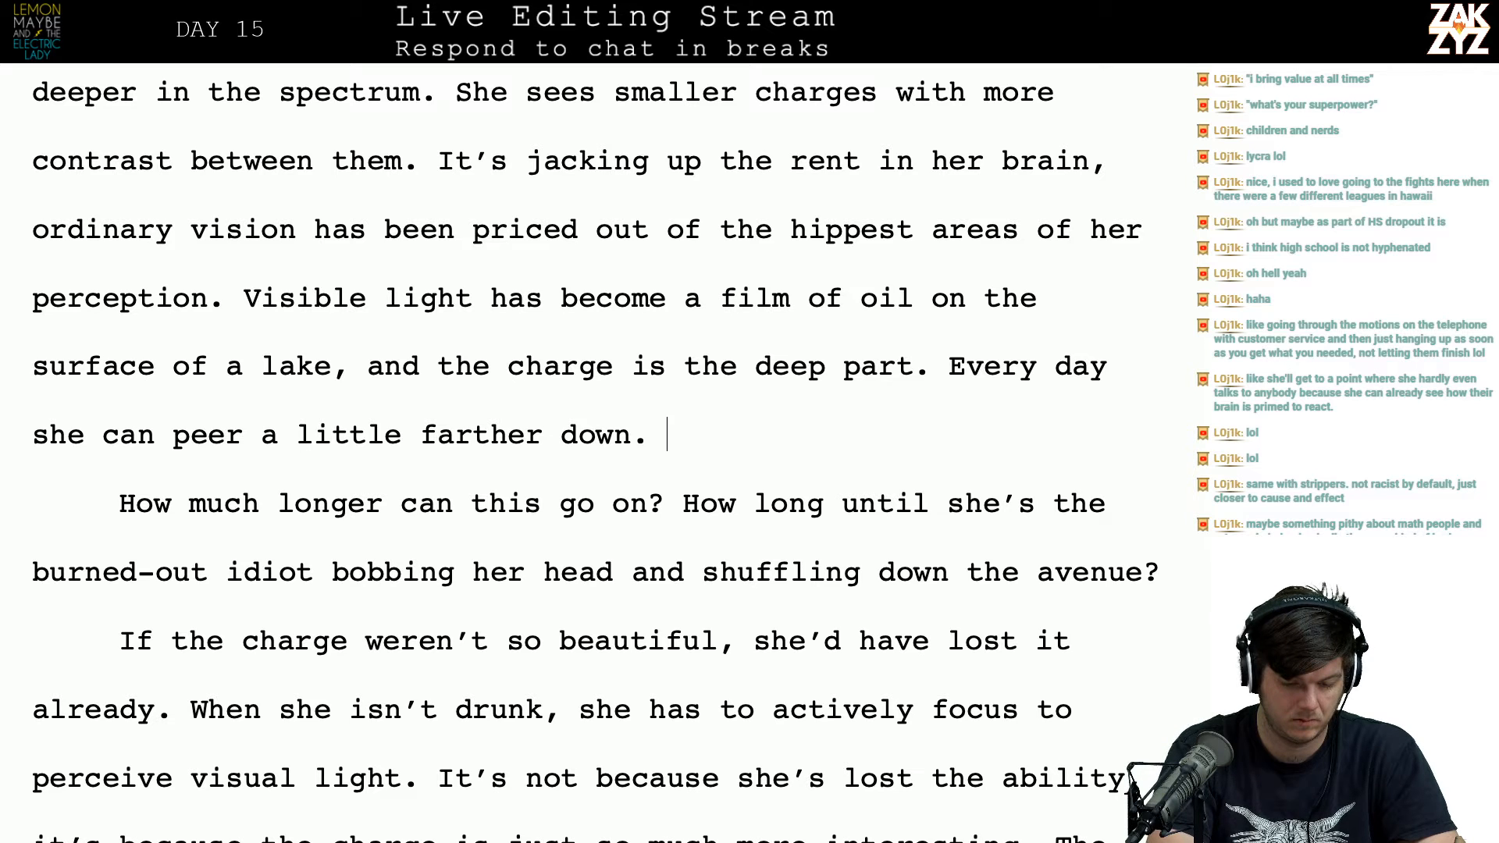
pyautogui.press('Return')
pyautogui.write('She wonders how much ')
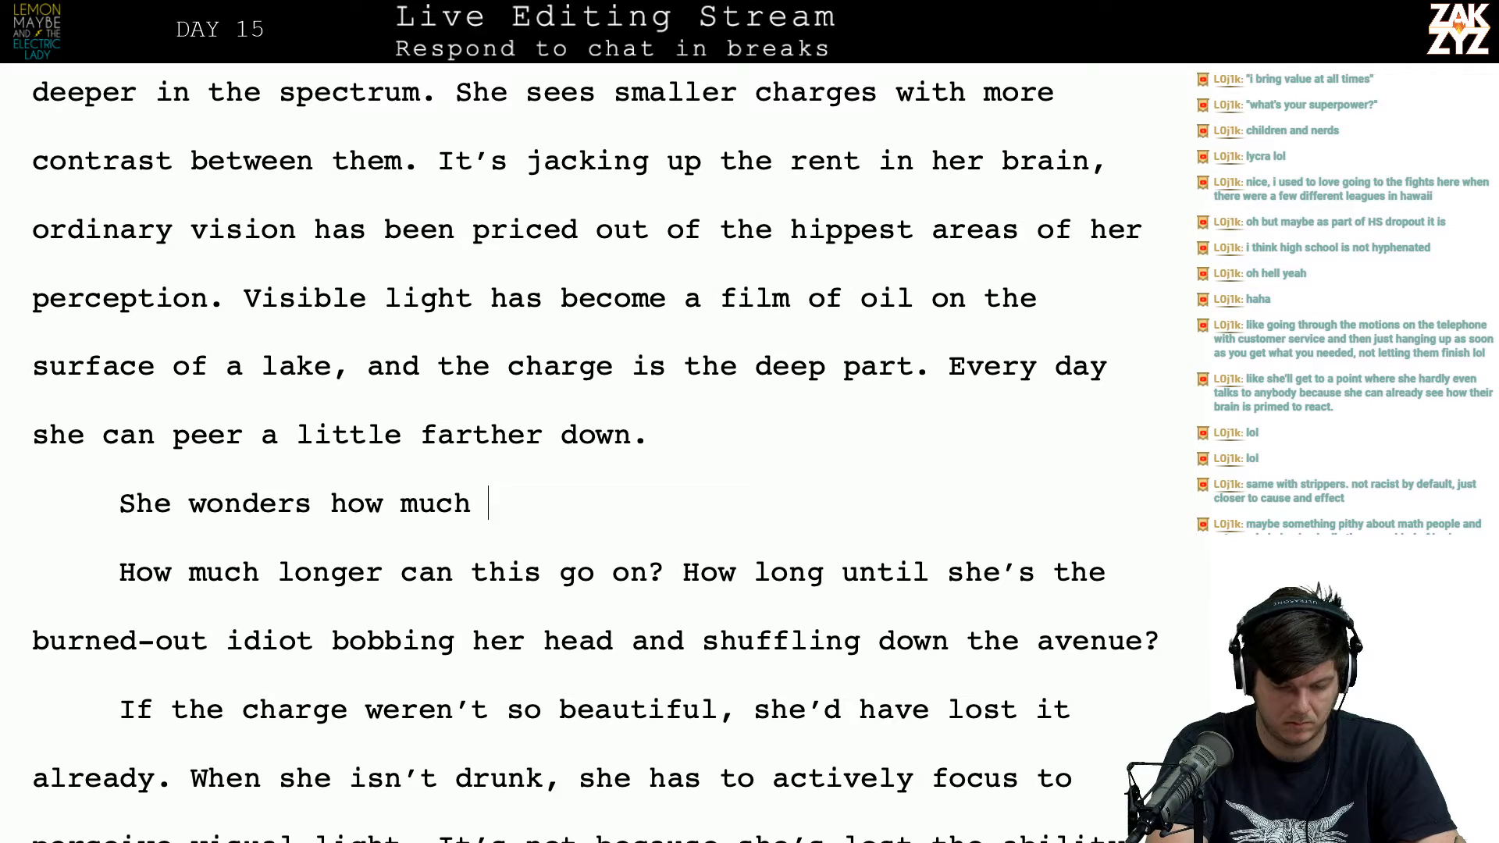
pyautogui.write('longer this can go on, how long until ')
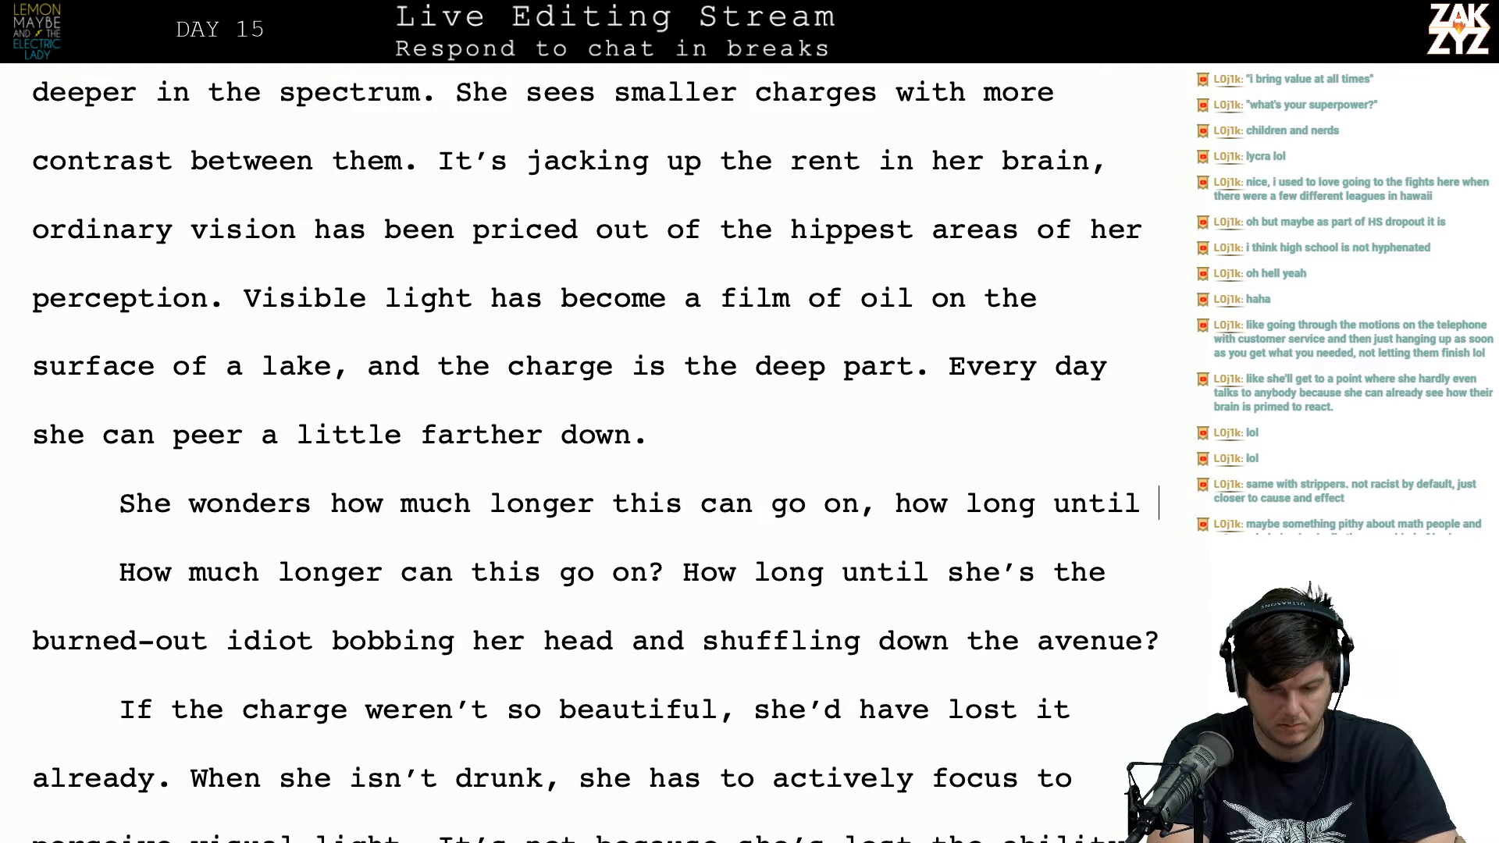
pyautogui.write("she's a")
pyautogui.press('BackSpace')
pyautogui.write('til she')
pyautogui.press('BackSpace')
pyautogui.press('BackSpace')
pyautogui.press('BackSpace')
pyautogui.write('the one')
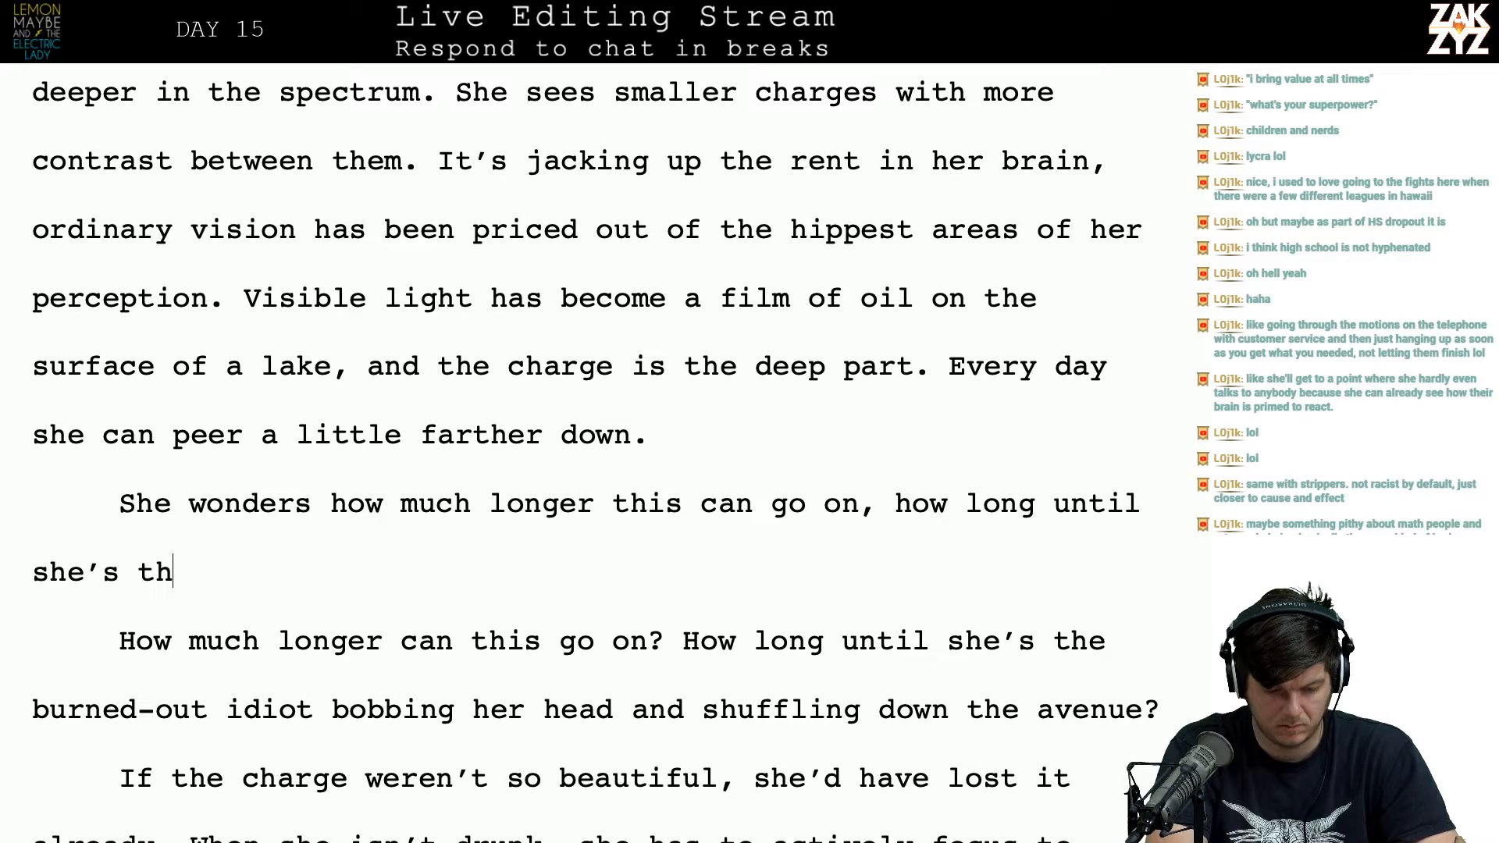
pyautogui.press('BackSpace')
pyautogui.press('BackSpace')
pyautogui.press('BackSpace')
pyautogui.press('BackSpace')
pyautogui.press('BackSpace')
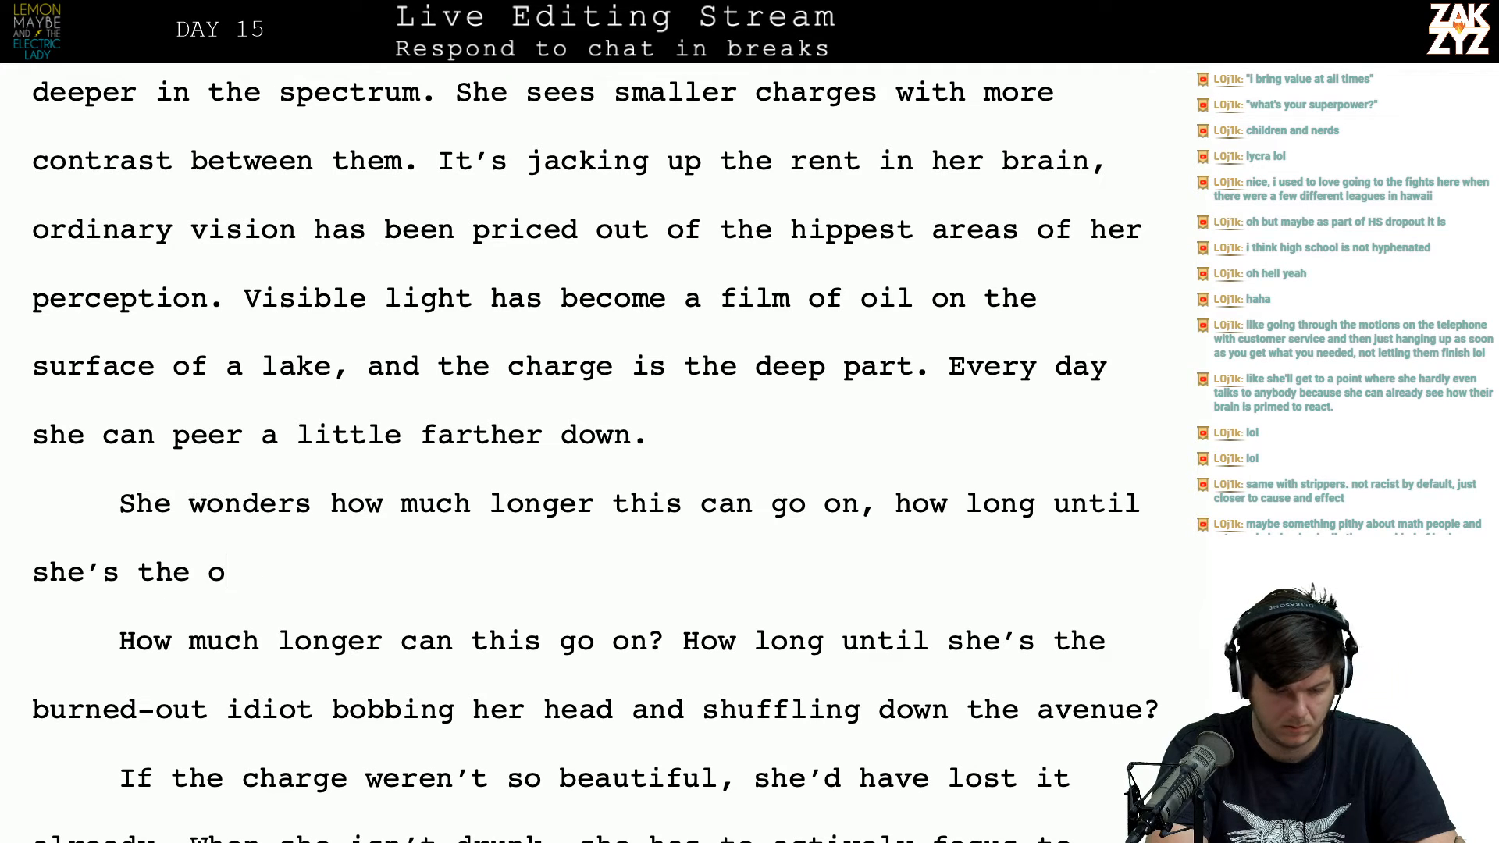
# Step: Finish the "She wonders" sentence with "burned-out idiot bobbling her head and shuffling down the avenue."
pyautogui.write('bru')
pyautogui.press('BackSpace')
pyautogui.press('BackSpace')
pyautogui.write('urned')
pyautogui.write('-')
pyautogui.write('out idio')
pyautogui.write('t bobbling her ')
pyautogui.write('her')
pyautogui.press('BackSpace')
pyautogui.write('e')
pyautogui.press('BackSpace')
pyautogui.write('ad and ')
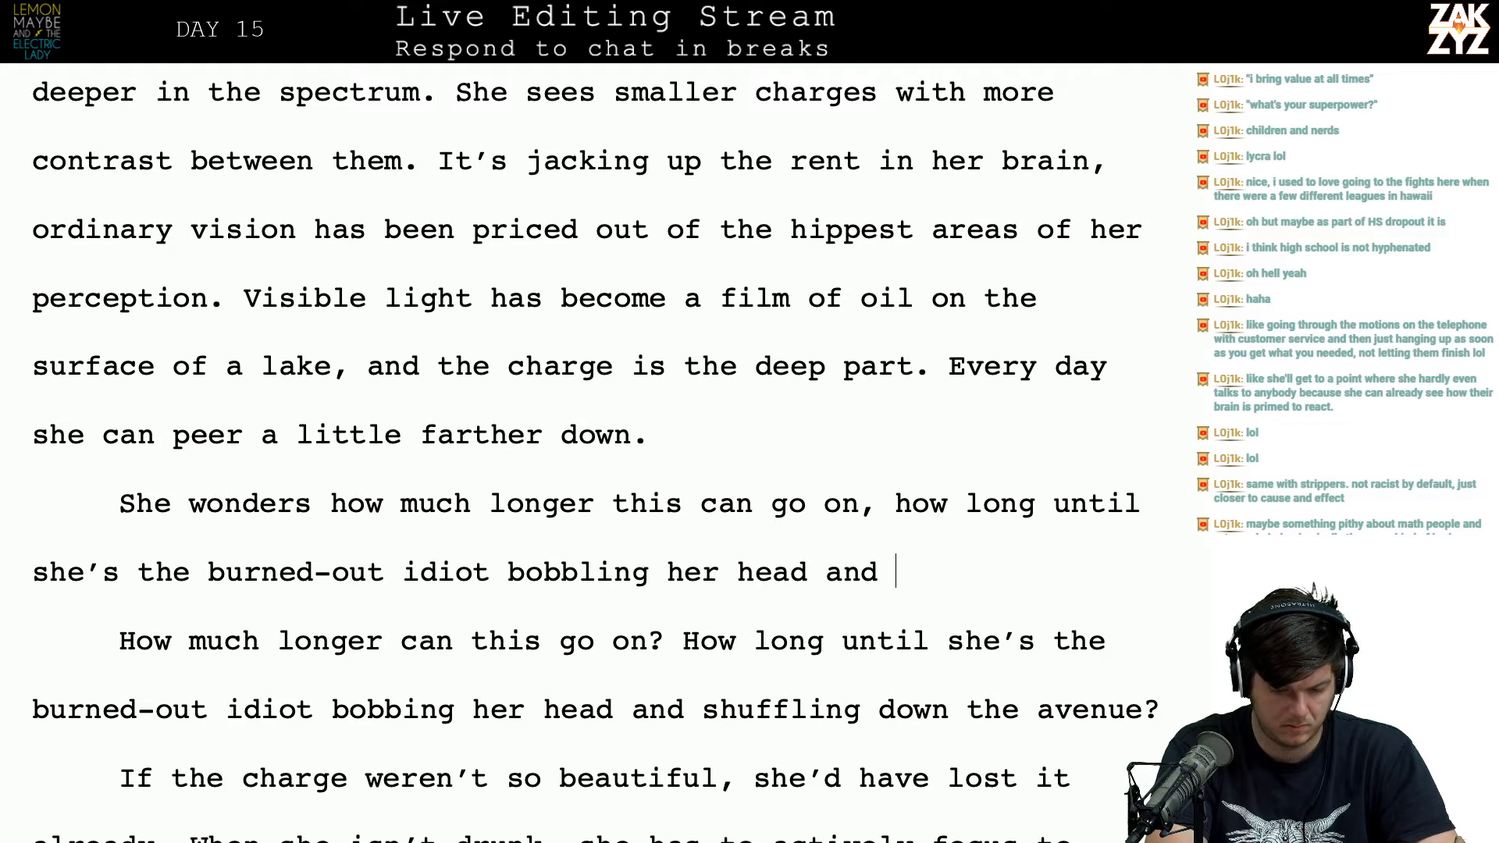
pyautogui.write('shuffling ')
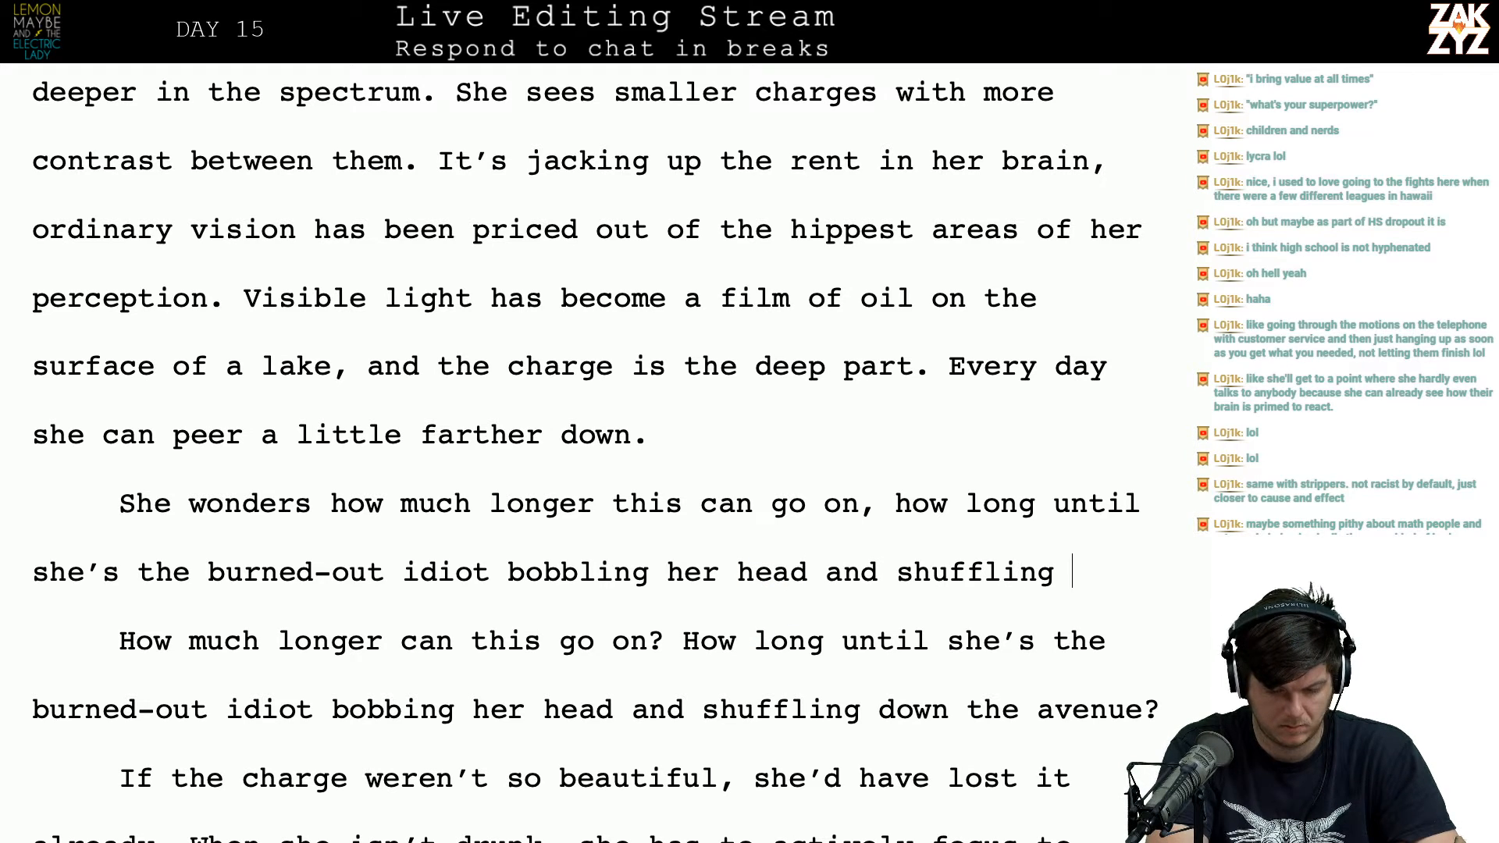
pyautogui.write('down the avenue.')
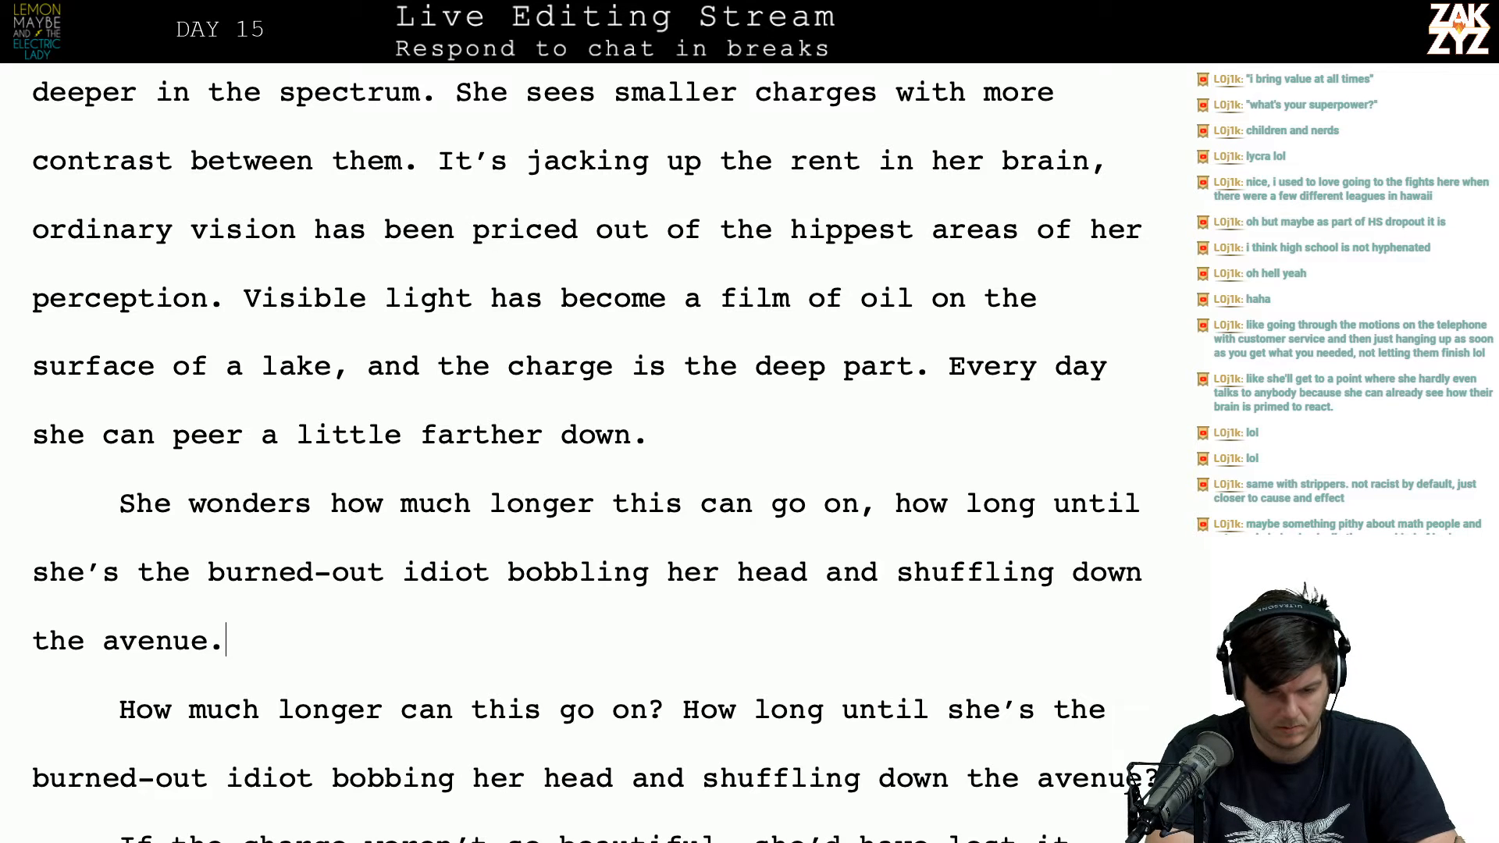
# Step: Delete the original paragraph running from "How much longer can this go on?" to "down the avenue?"
pyautogui.hotkey('shift', 'Down')
pyautogui.hotkey('shift', 'Down')
pyautogui.hotkey('shift', 'Up')
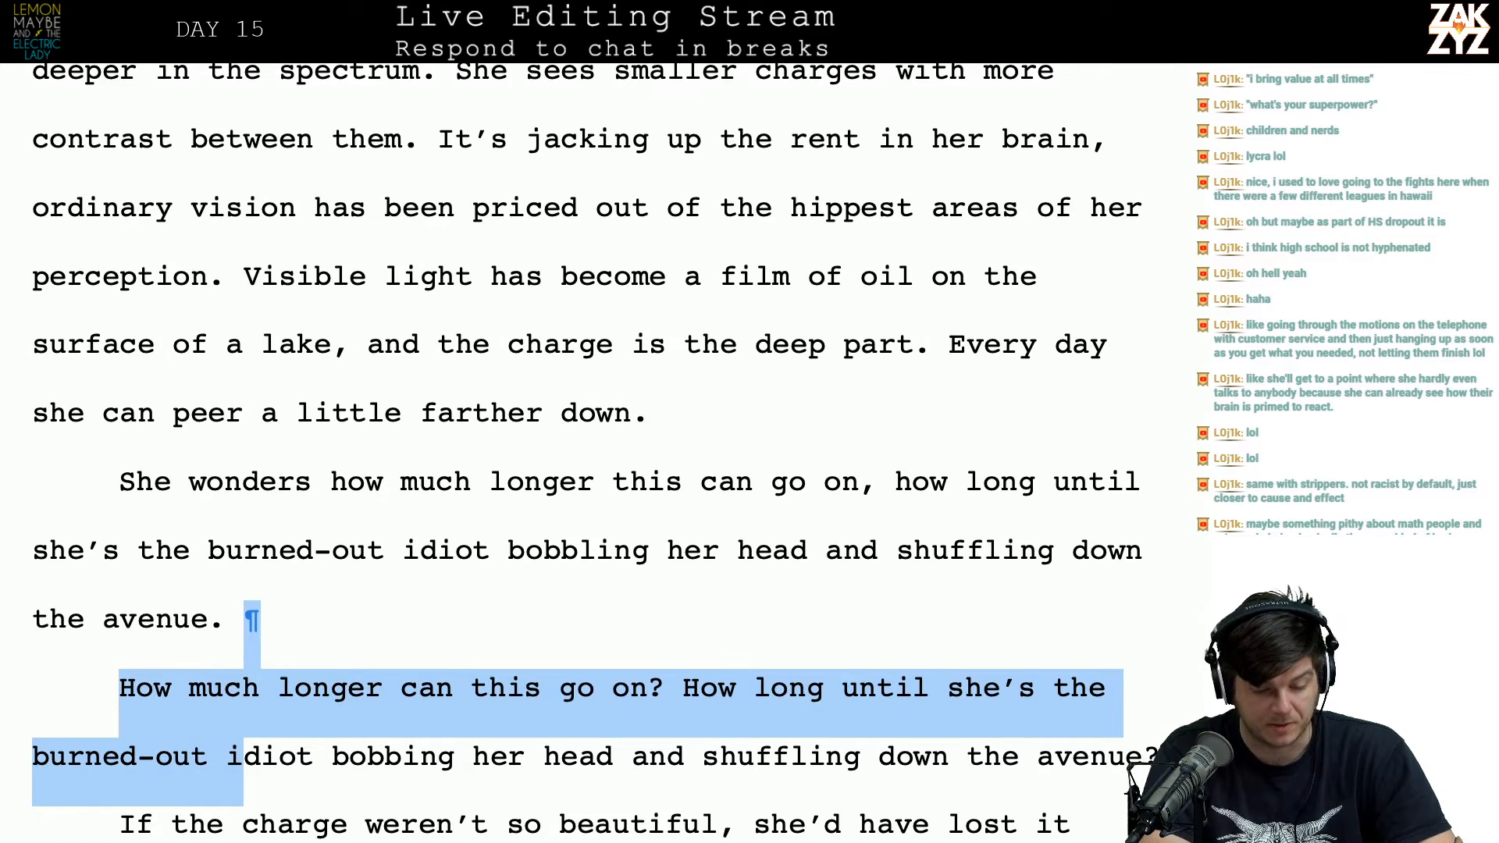
pyautogui.hotkey('shift', 'Down')
pyautogui.hotkey('shift', 'End')
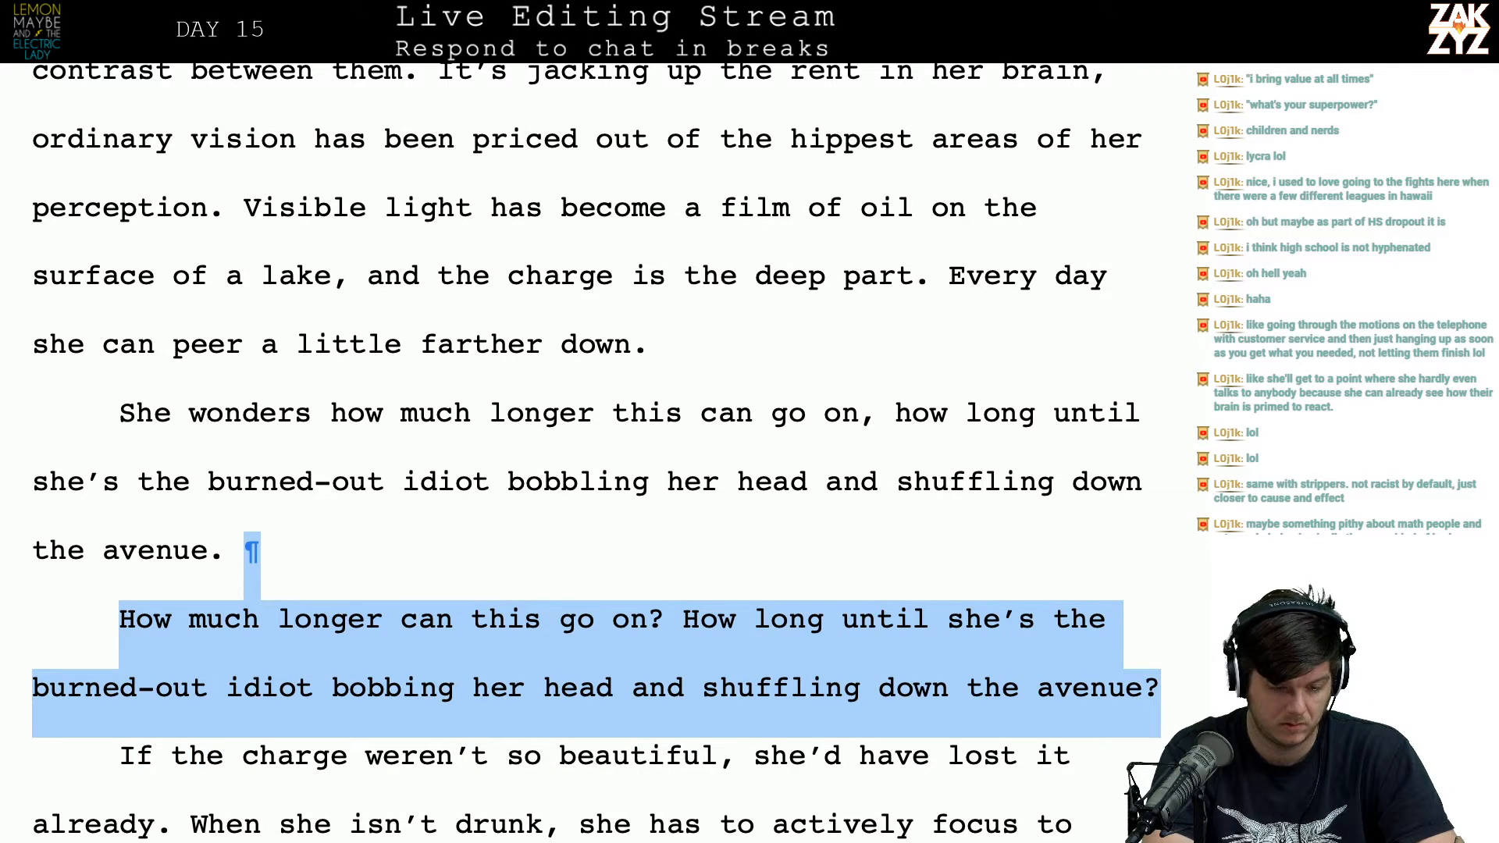
pyautogui.press('BackSpace')
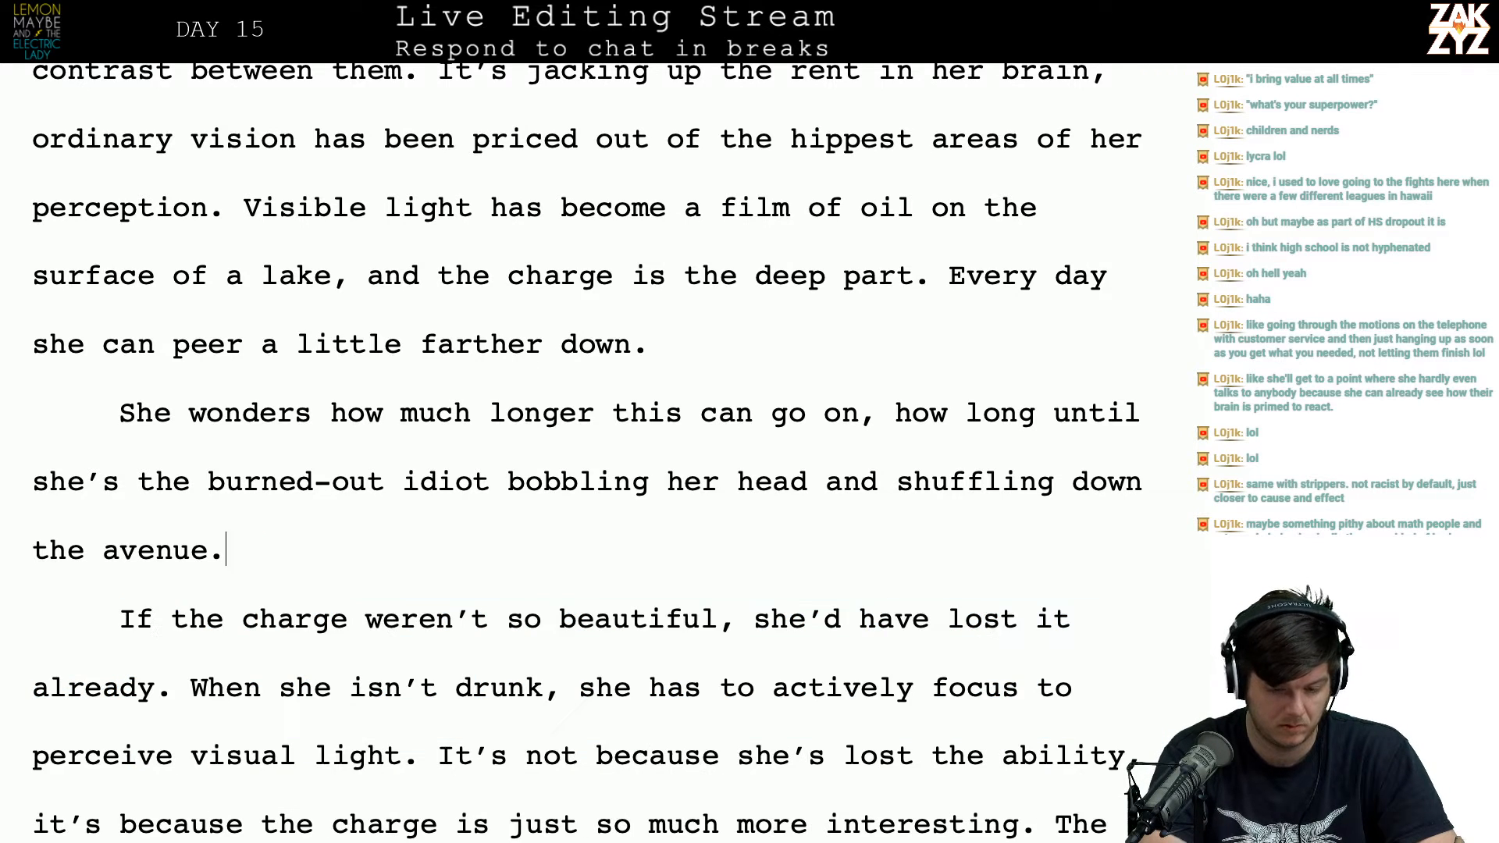
# Step: End the "She wonders" sentence with a period after "go on" and begin a new sentence with "She's afraid it"
pyautogui.click(865, 420)
pyautogui.press('BackSpace')
pyautogui.write(". She's af")
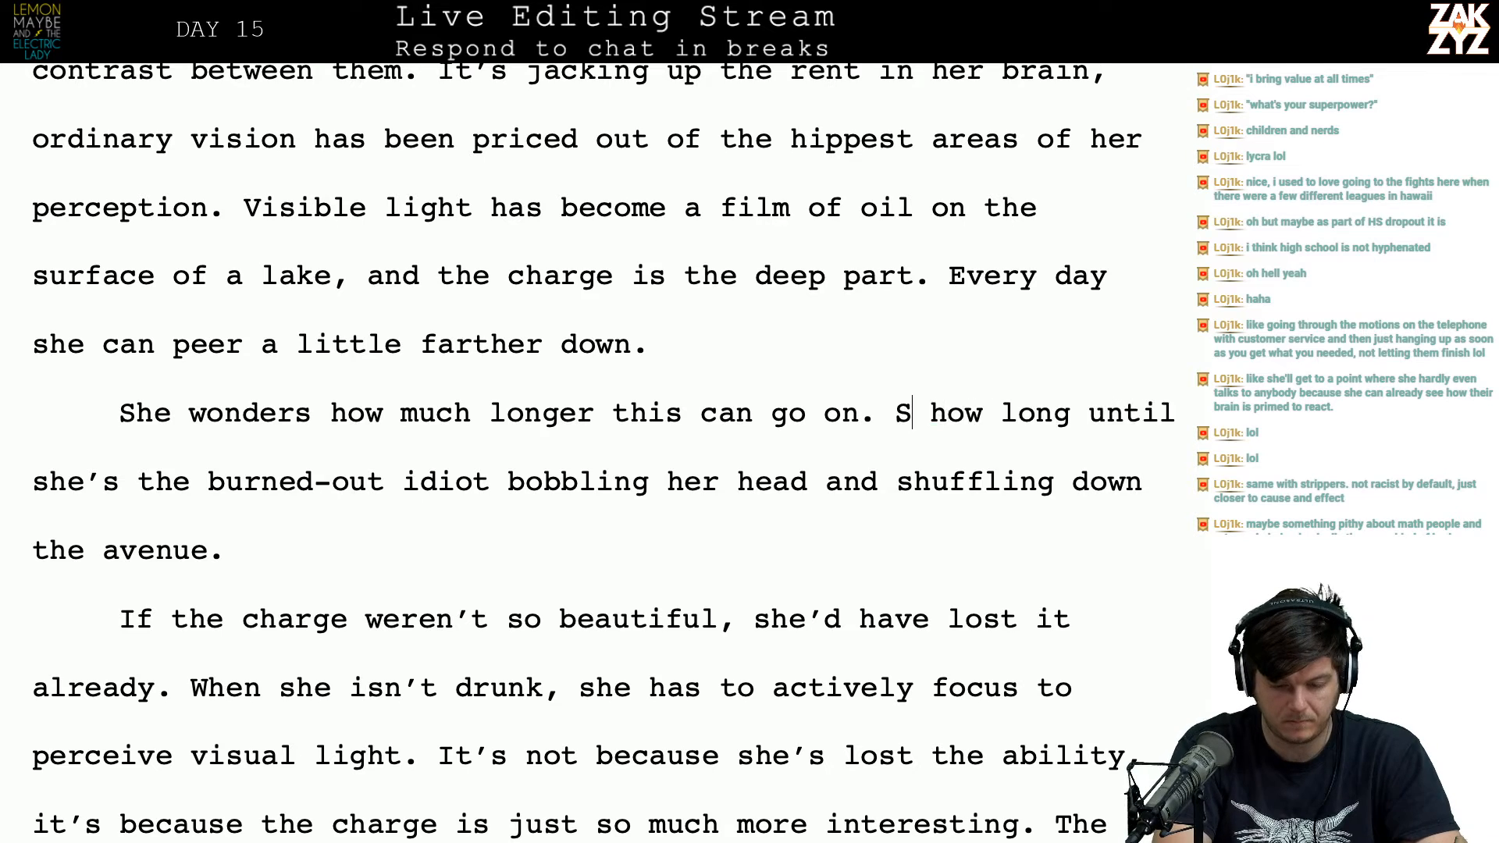
pyautogui.write('raid it')
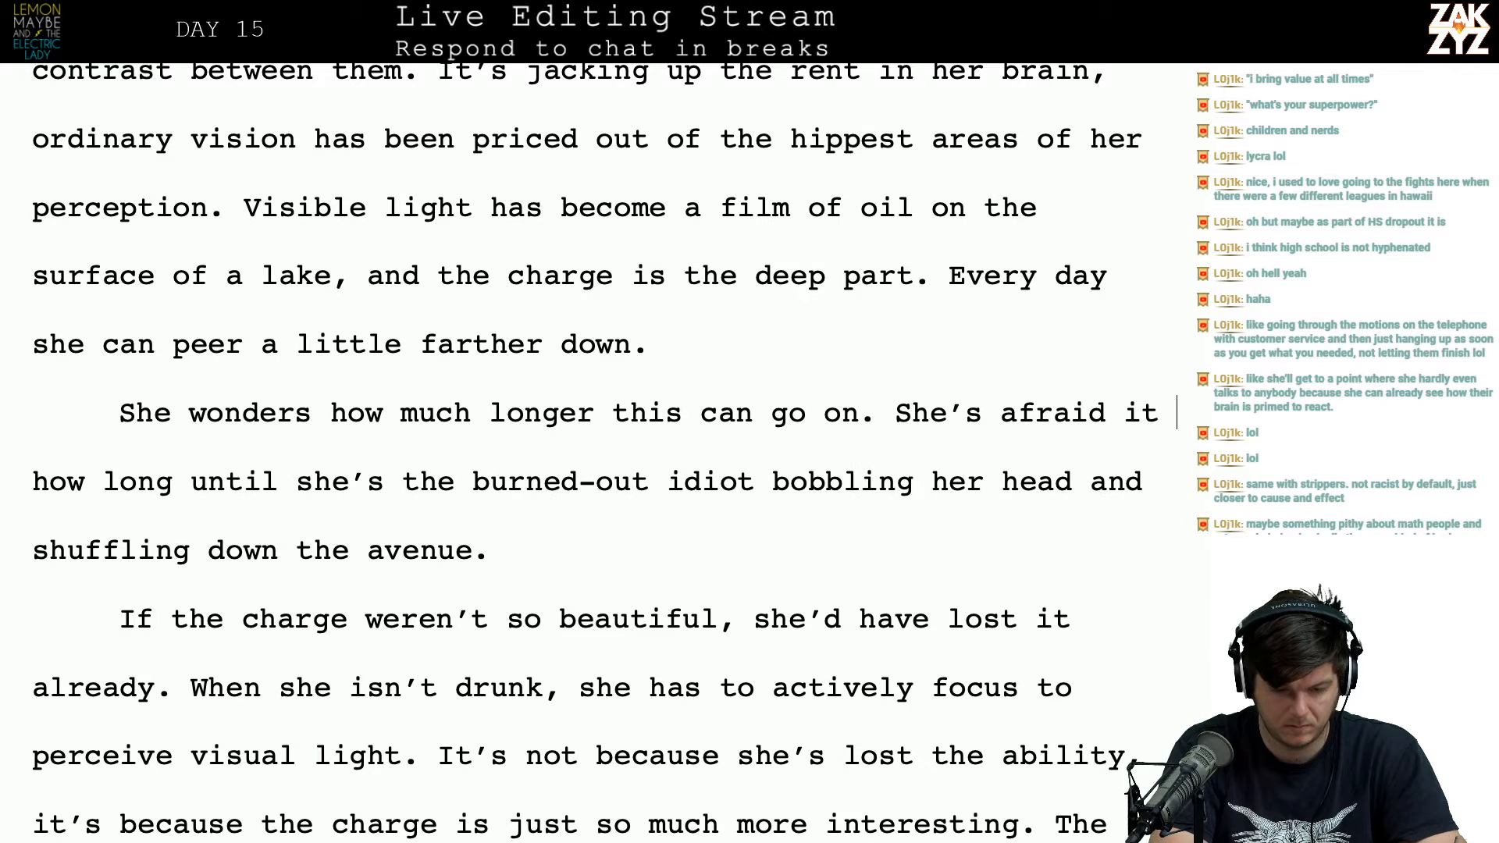
# Step: Above the "She wonders" paragraph, start a new paragraph with the question "Where does it end?"
pyautogui.press('Up')
pyautogui.press('Up')
pyautogui.press('Down')
pyautogui.press('Return')
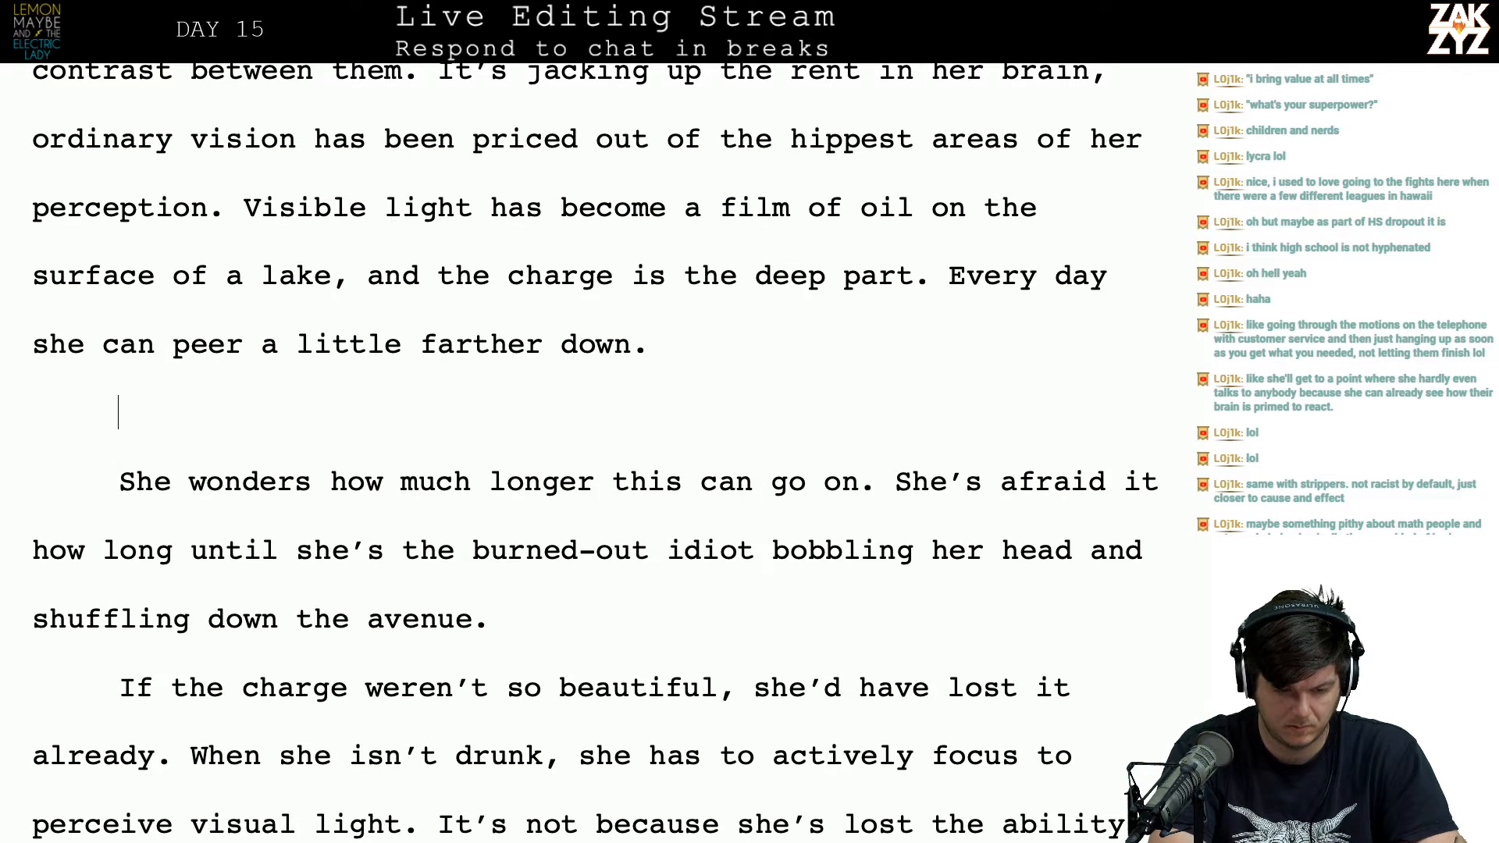
pyautogui.press('Up')
pyautogui.press('Up')
pyautogui.press('Down')
pyautogui.write('Wher')
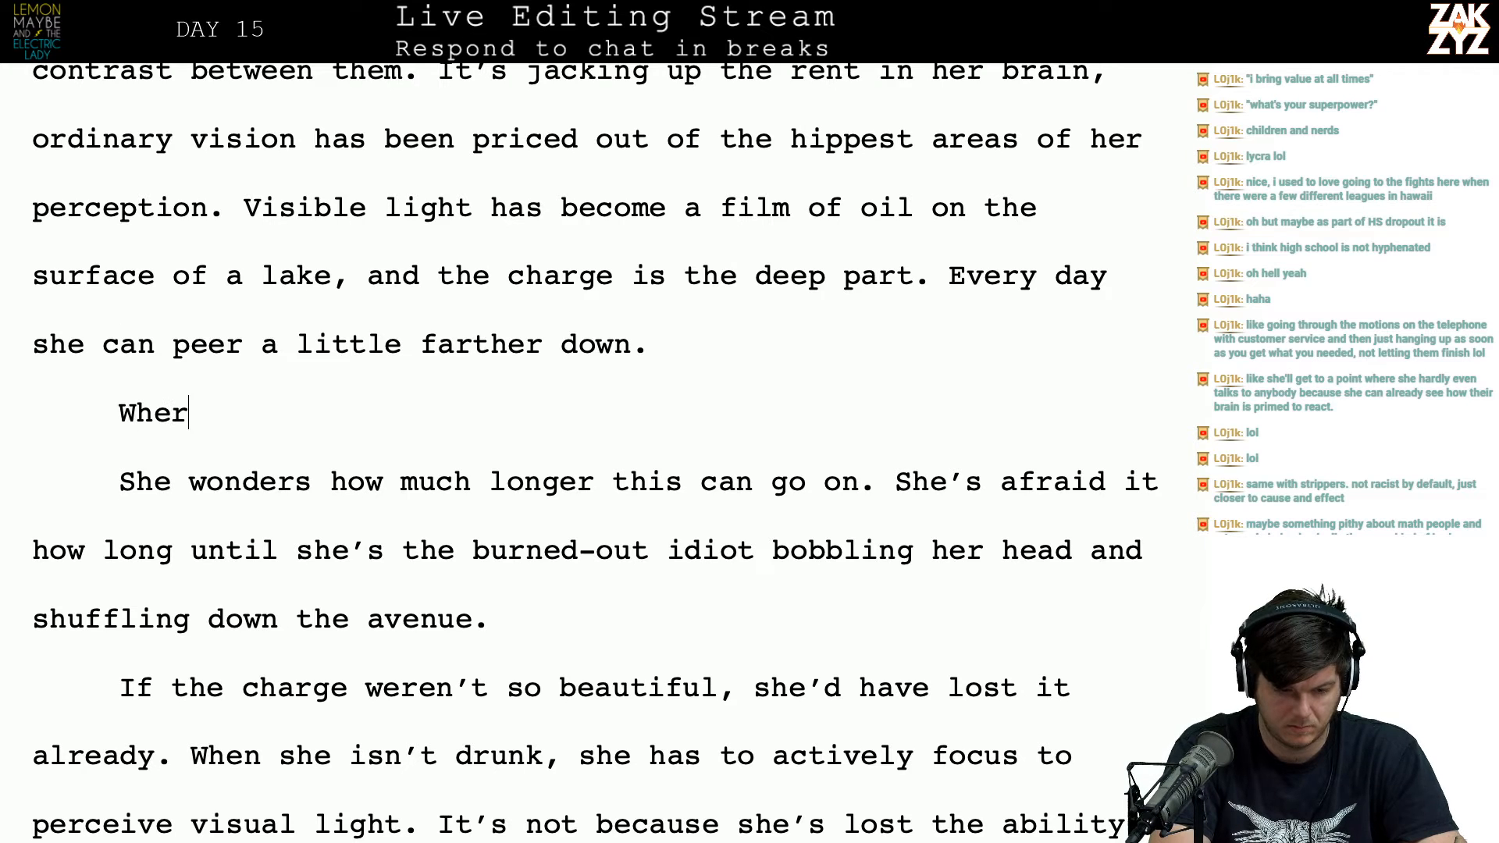
pyautogui.write('e does it end? Will she')
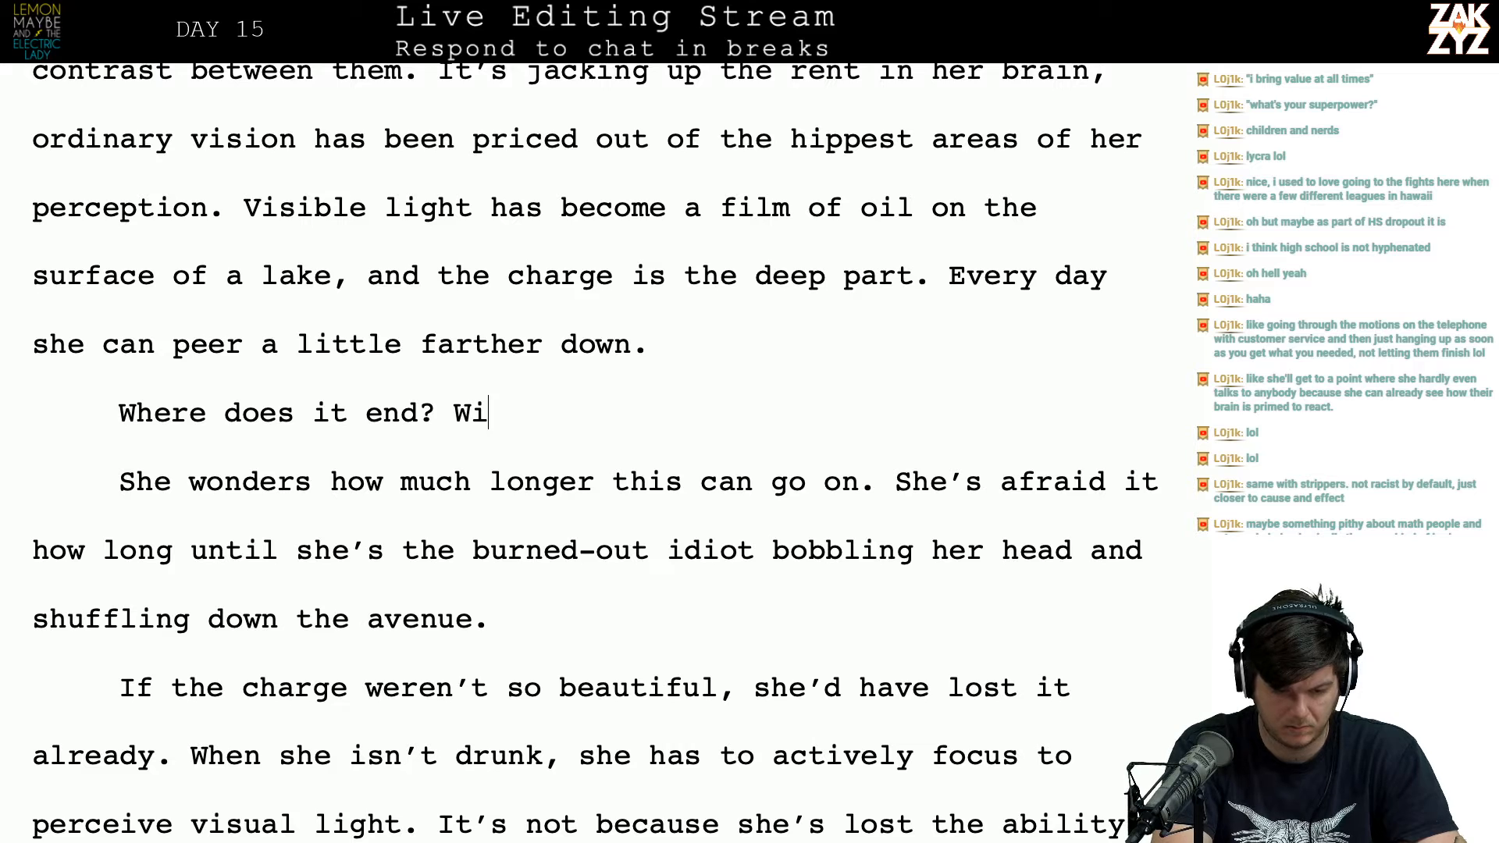
# Step: Follow the question with "With her burned out, bobbling her head like an idiot as she shuffles down the avenue"
pyautogui.press('BackSpace')
pyautogui.press('BackSpace')
pyautogui.press('BackSpace')
pyautogui.press('BackSpace')
pyautogui.press('BackSpace')
pyautogui.press('BackSpace')
pyautogui.press('BackSpace')
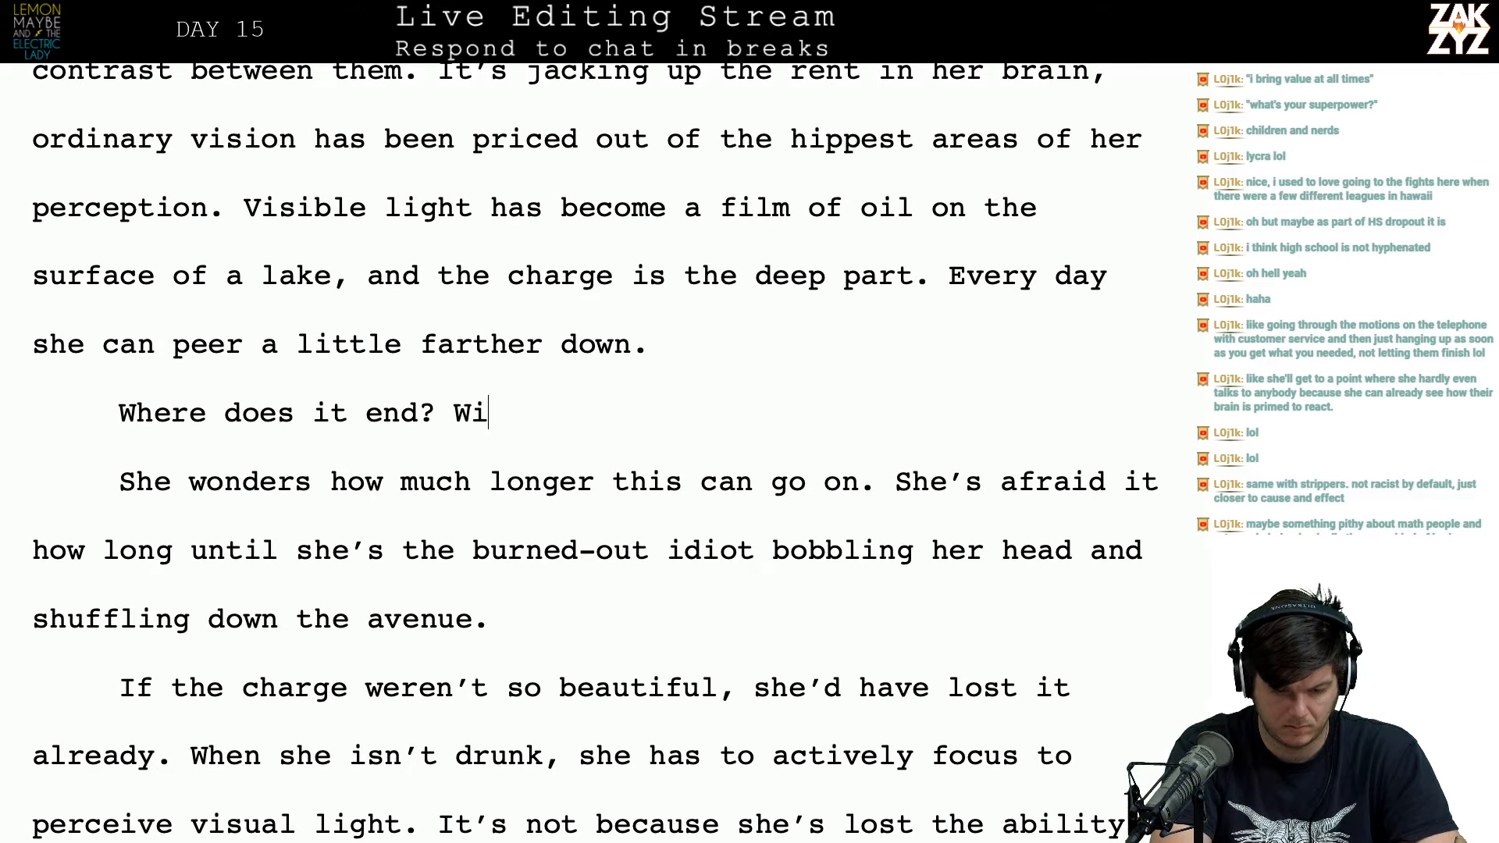
pyautogui.write('ith her bur')
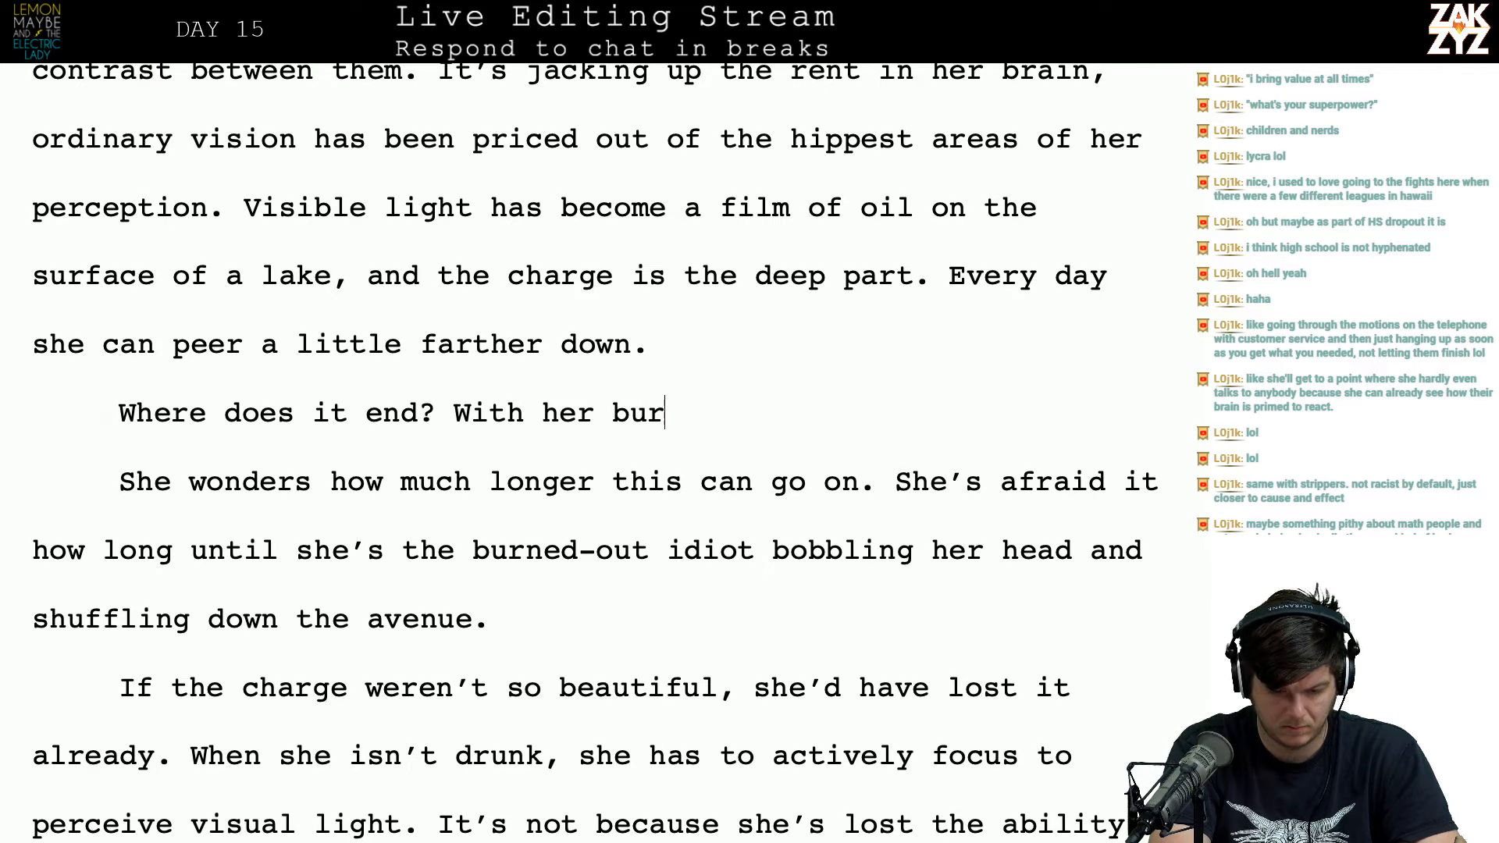
pyautogui.write('ned out, bobbling her ')
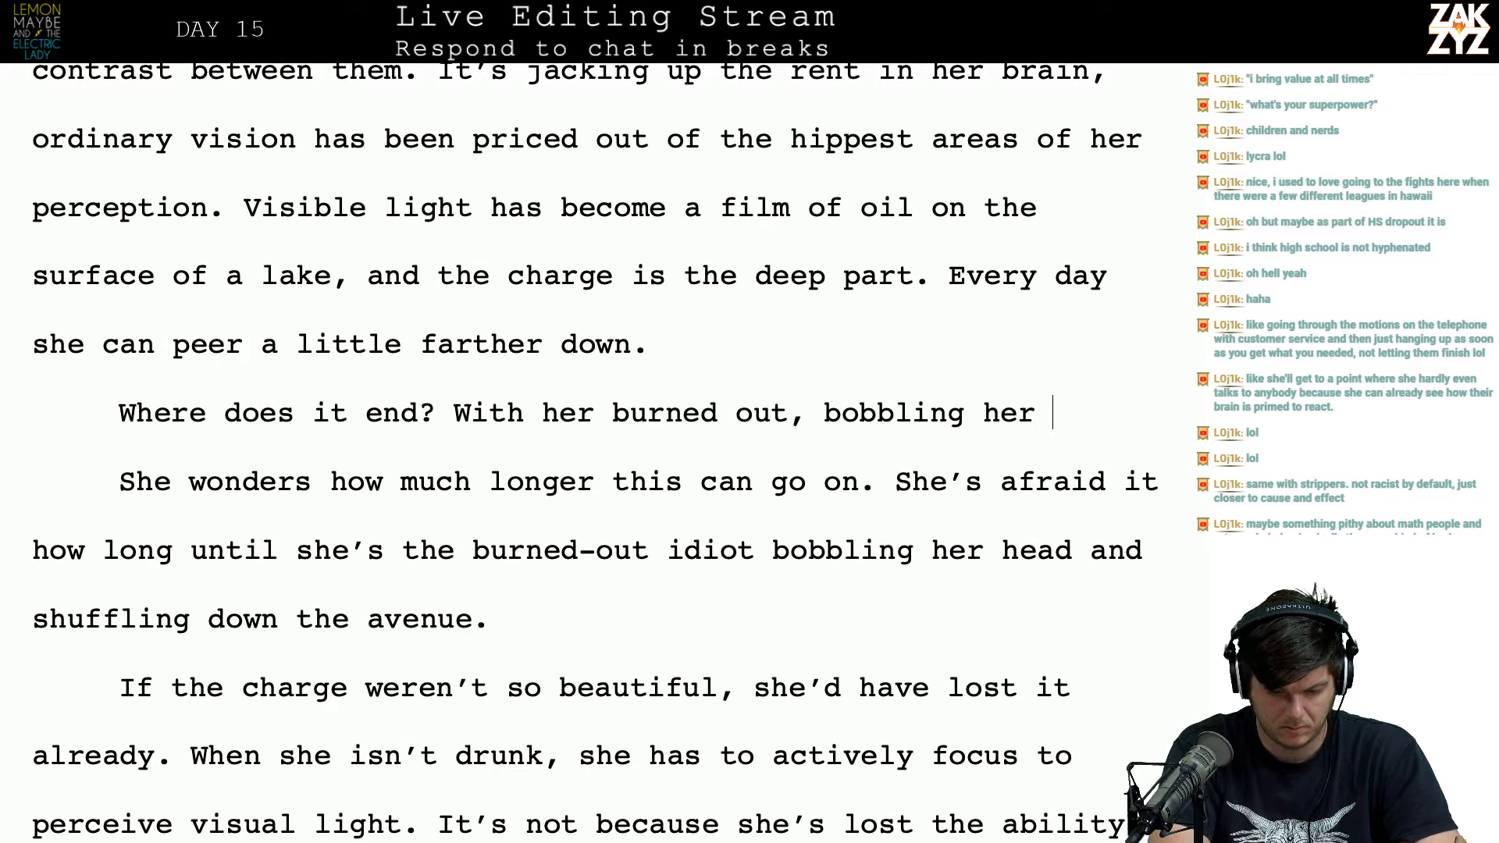
pyautogui.write('head like an idiot as she shuffles down')
pyautogui.press('BackSpace')
pyautogui.write('wn the avenue')
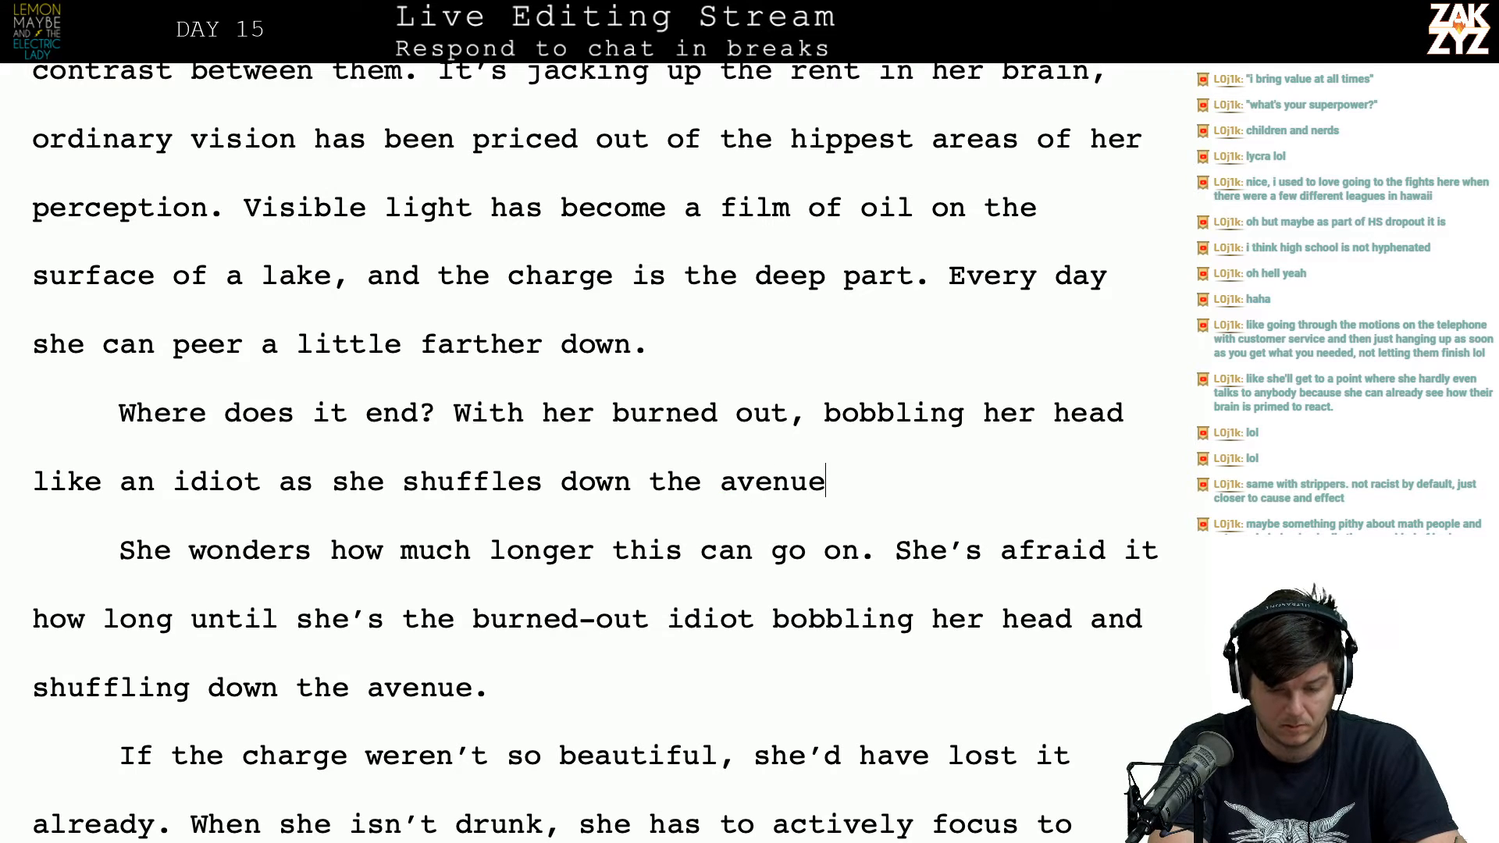
# Step: Hyphenate "burned-out" in the "With her" sentence and end the sentence with a question mark
pyautogui.write('.')
pyautogui.press('BackSpace')
pyautogui.press('Up')
pyautogui.press('Left')
pyautogui.press('Left')
pyautogui.press('Left')
pyautogui.press('Left')
pyautogui.press('Left')
pyautogui.press('Left')
pyautogui.press('BackSpace')
pyautogui.write('-')
pyautogui.press('Right')
pyautogui.press('Right')
pyautogui.press('Down')
pyautogui.press('Right')
pyautogui.press('Right')
pyautogui.press('Right')
pyautogui.press('Right')
pyautogui.press('BackSpace')
pyautogui.write('?')
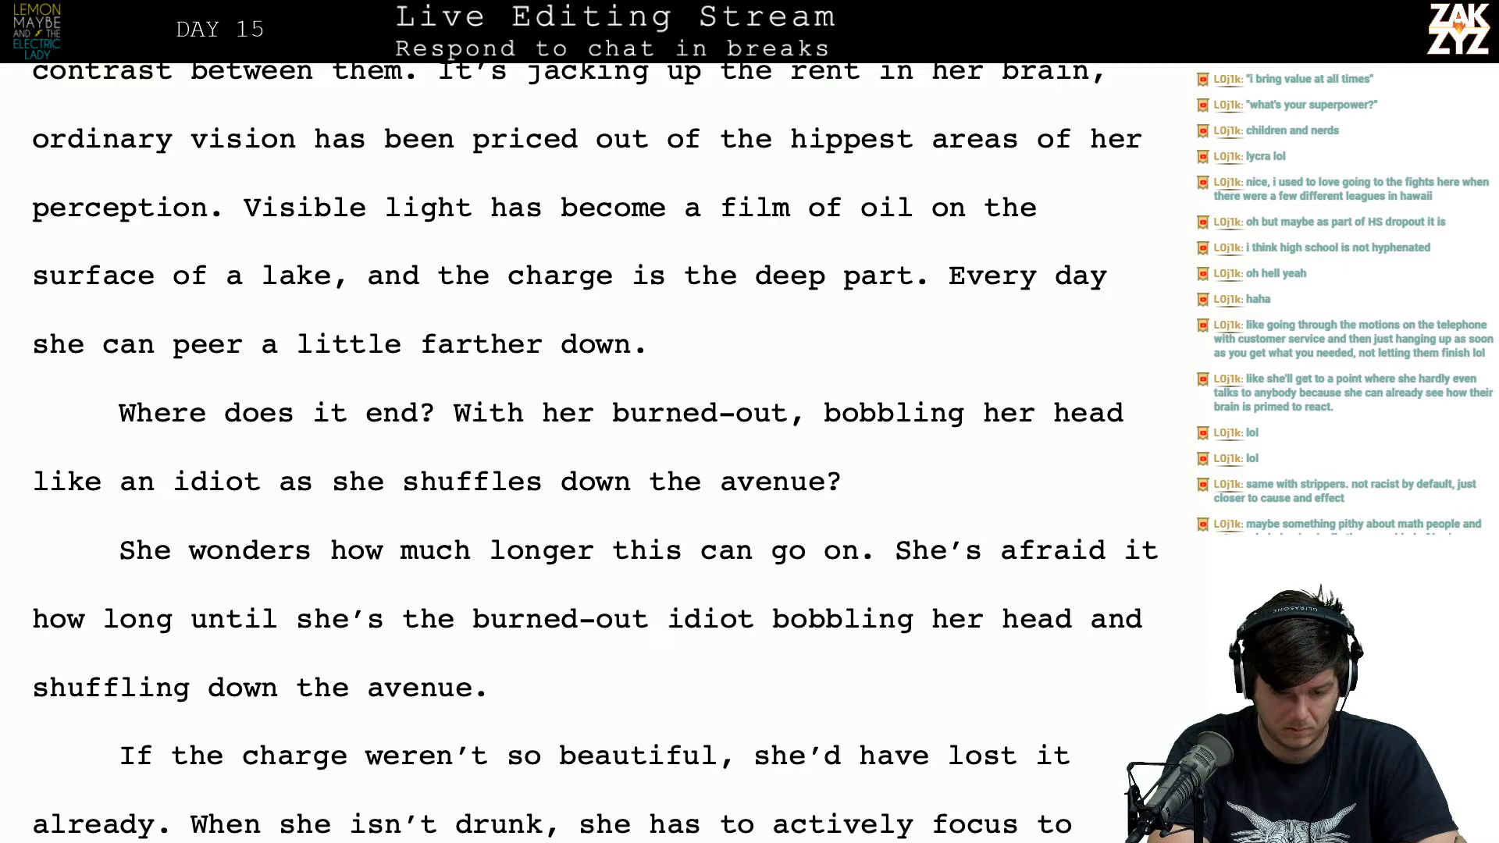
# Step: Delete the whole old paragraph running from "She wonders how much longer" to "shuffling down the avenue."
pyautogui.hotkey('shift', 'Down')
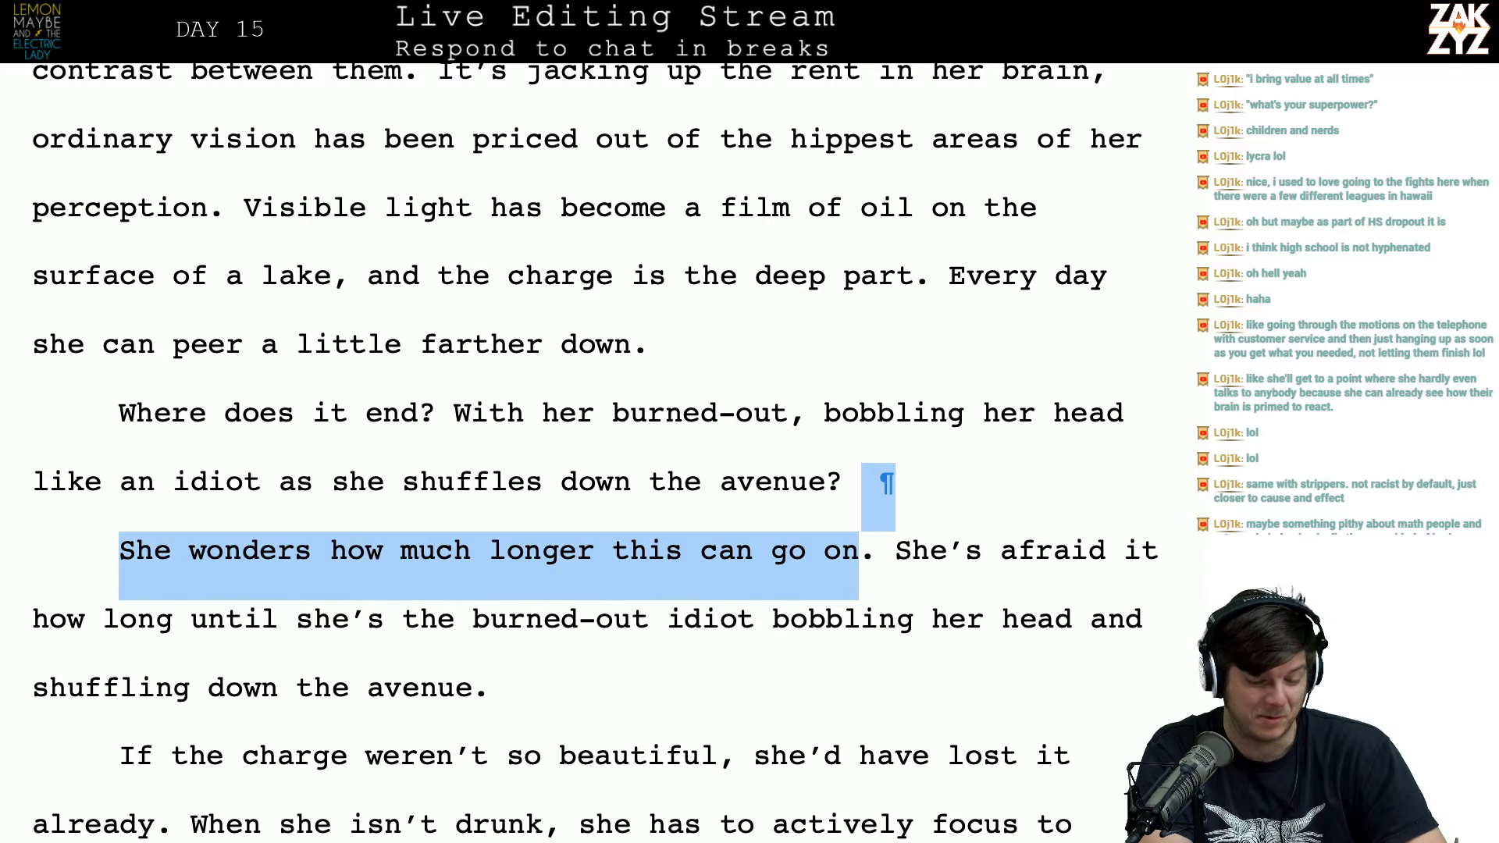
pyautogui.hotkey('shift', 'Down')
pyautogui.hotkey('shift', 'Down')
pyautogui.press('BackSpace')
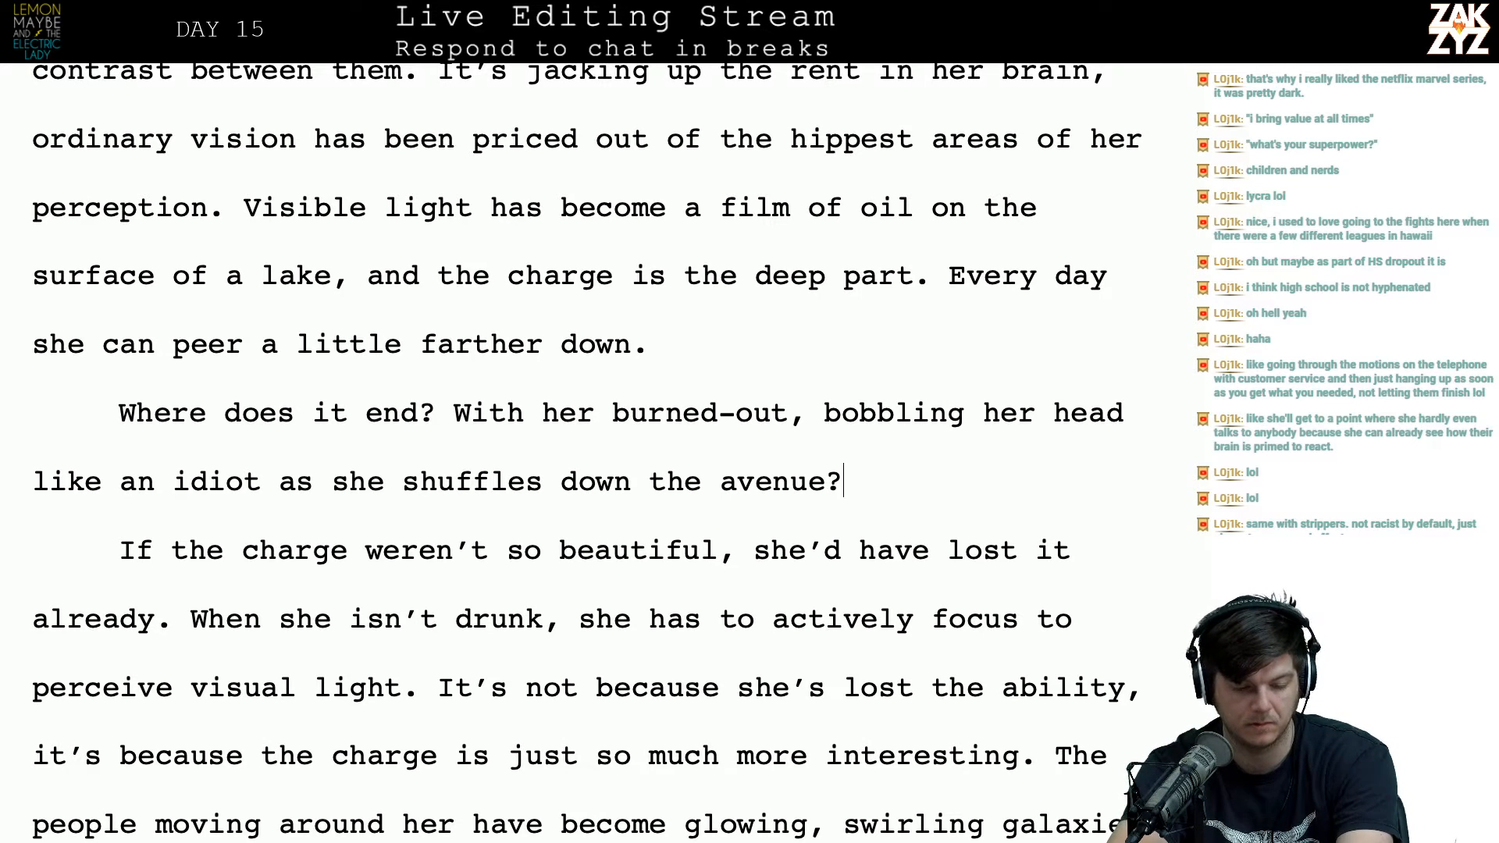
# Step: Reread the paragraph above the "Where does it end?" question, about visible light and the charge
pyautogui.press('Up')
pyautogui.press('Home')
pyautogui.press('Down')
pyautogui.press('Up')
pyautogui.press('Left')
pyautogui.press('Up')
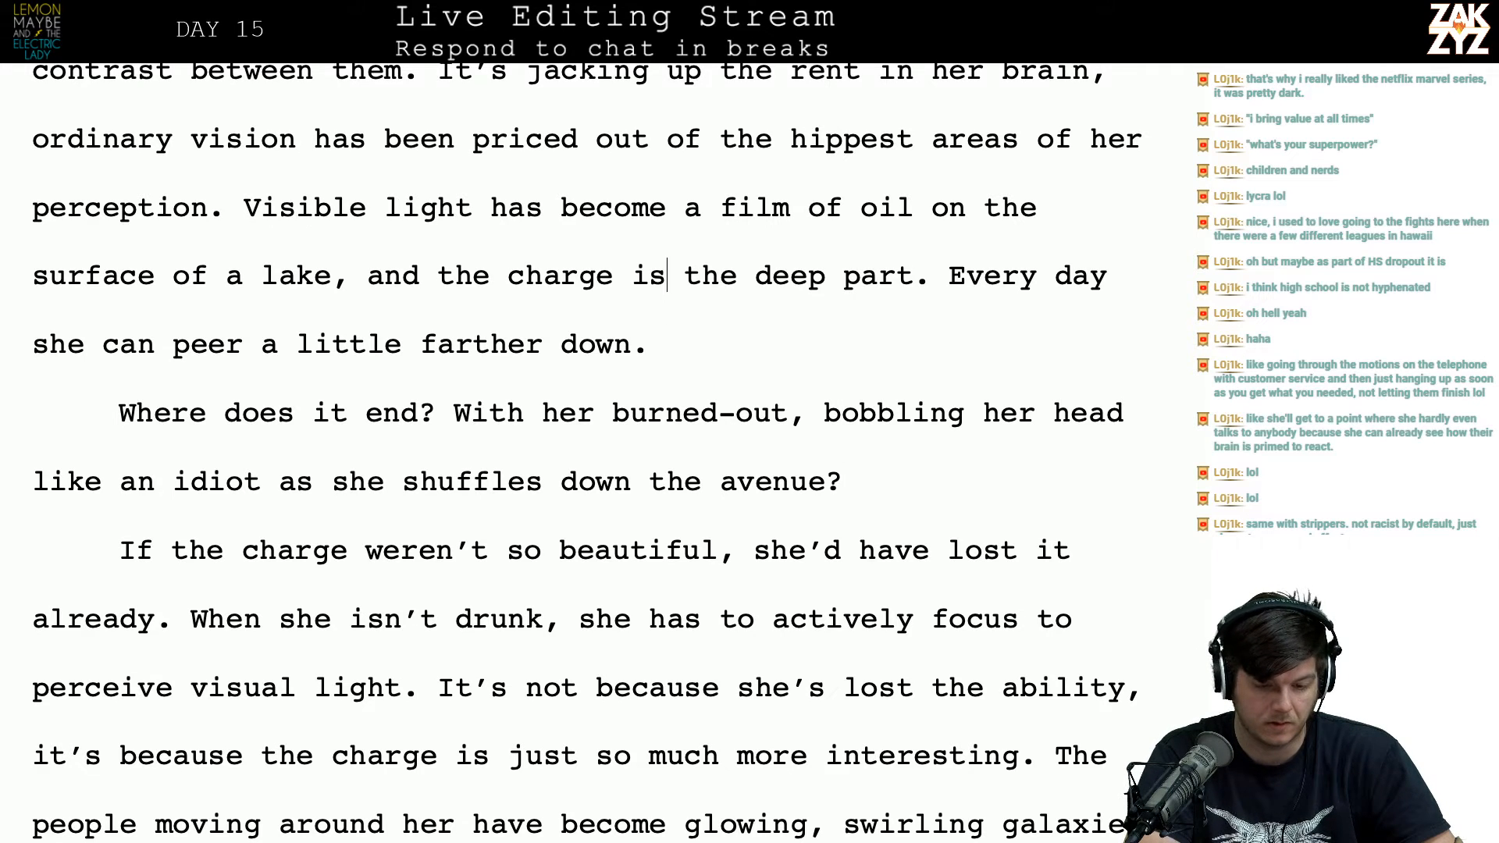
pyautogui.press('Right')
pyautogui.press('Up')
pyautogui.press('Up')
pyautogui.press('Up')
pyautogui.press('Down')
pyautogui.press('Down')
pyautogui.press('Down')
pyautogui.press('Right')
pyautogui.press('Down')
pyautogui.press('Left')
pyautogui.press('Left')
pyautogui.press('Left')
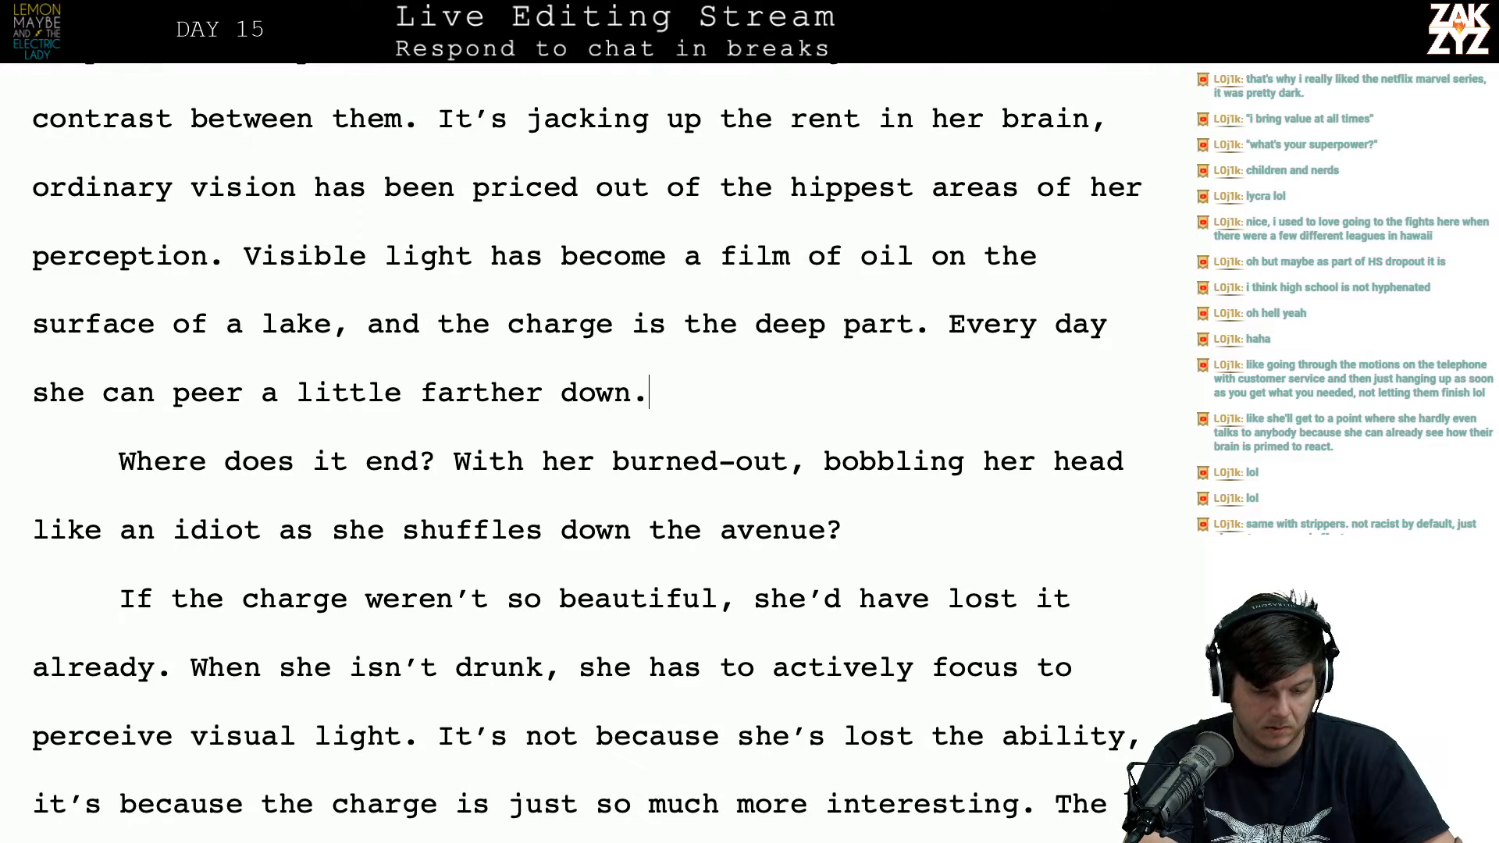
# Step: Insert "all" into the opening question so it reads "Where does it all end?"
pyautogui.press('Down')
pyautogui.press('Left')
pyautogui.press('Left')
pyautogui.press('Left')
pyautogui.press('Left')
pyautogui.press('Left')
pyautogui.press('Left')
pyautogui.press('Left')
pyautogui.press('Left')
pyautogui.press('Left')
pyautogui.press('Left')
pyautogui.press('Left')
pyautogui.press('Left')
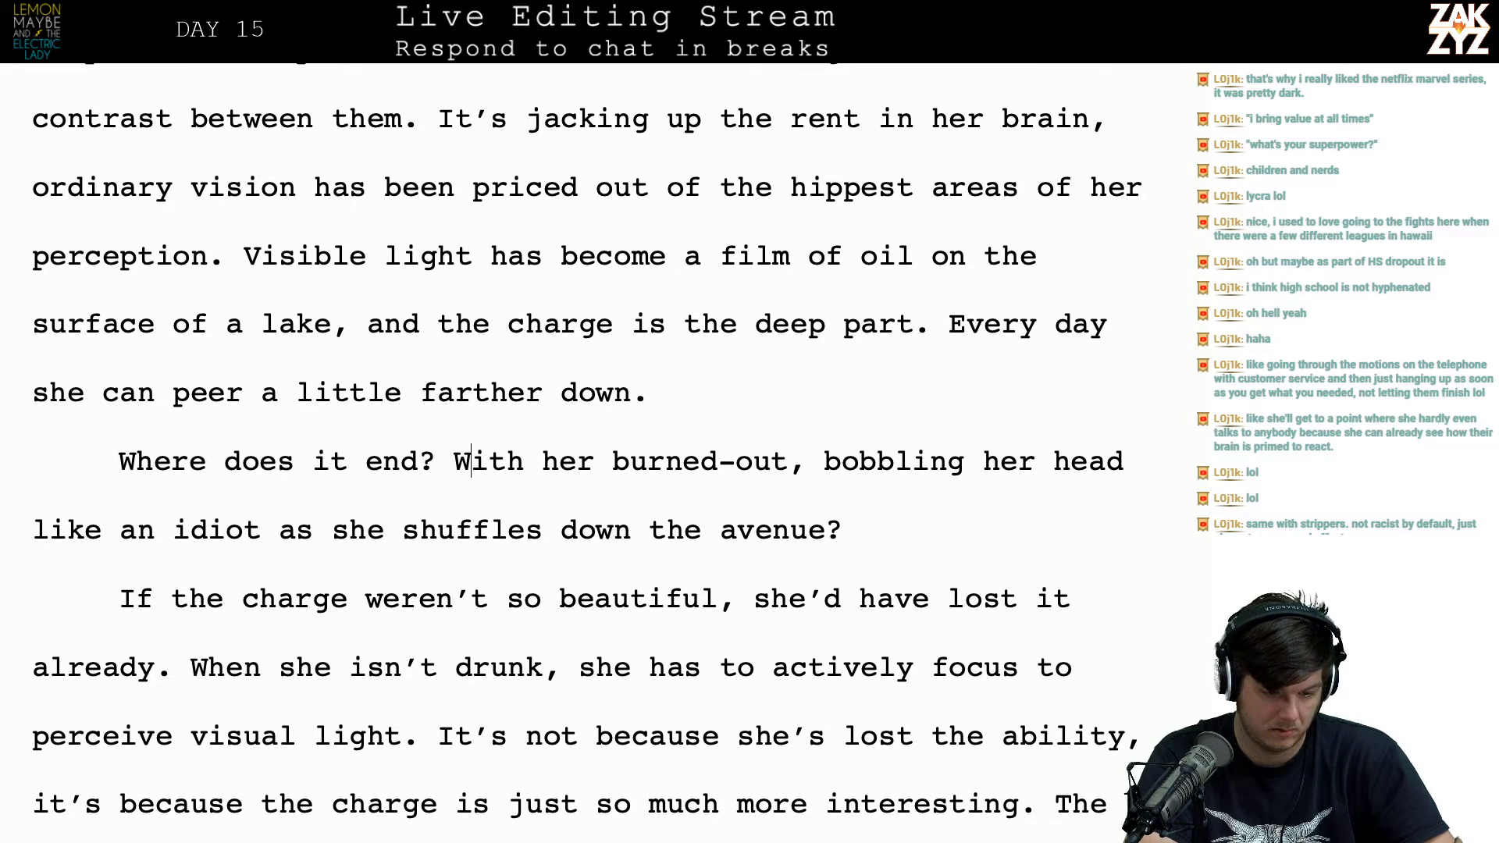
pyautogui.press('Left')
pyautogui.press('Left')
pyautogui.press('Left')
pyautogui.press('Left')
pyautogui.press('Left')
pyautogui.press('Left')
pyautogui.press('Right')
pyautogui.press('Right')
pyautogui.press('Right')
pyautogui.press('Right')
pyautogui.press('Right')
pyautogui.write('all')
# Step: Move the "With her burned-out" sentence to its own paragraph and begin "Will she wind up bobbling" after the opening question
pyautogui.press('Right')
pyautogui.press('Right')
pyautogui.press('Right')
pyautogui.press('Right')
pyautogui.press('Right')
pyautogui.press('Right')
pyautogui.press('Right')
pyautogui.press('Left')
pyautogui.press('Return')
pyautogui.write('Will she wind e')
pyautogui.press('BackSpace')
pyautogui.write('up like')
pyautogui.press('BackSpace')
pyautogui.press('BackSpace')
pyautogui.press('BackSpace')
pyautogui.press('BackSpace')
pyautogui.press('BackSpace')
pyautogui.write('bobbling')
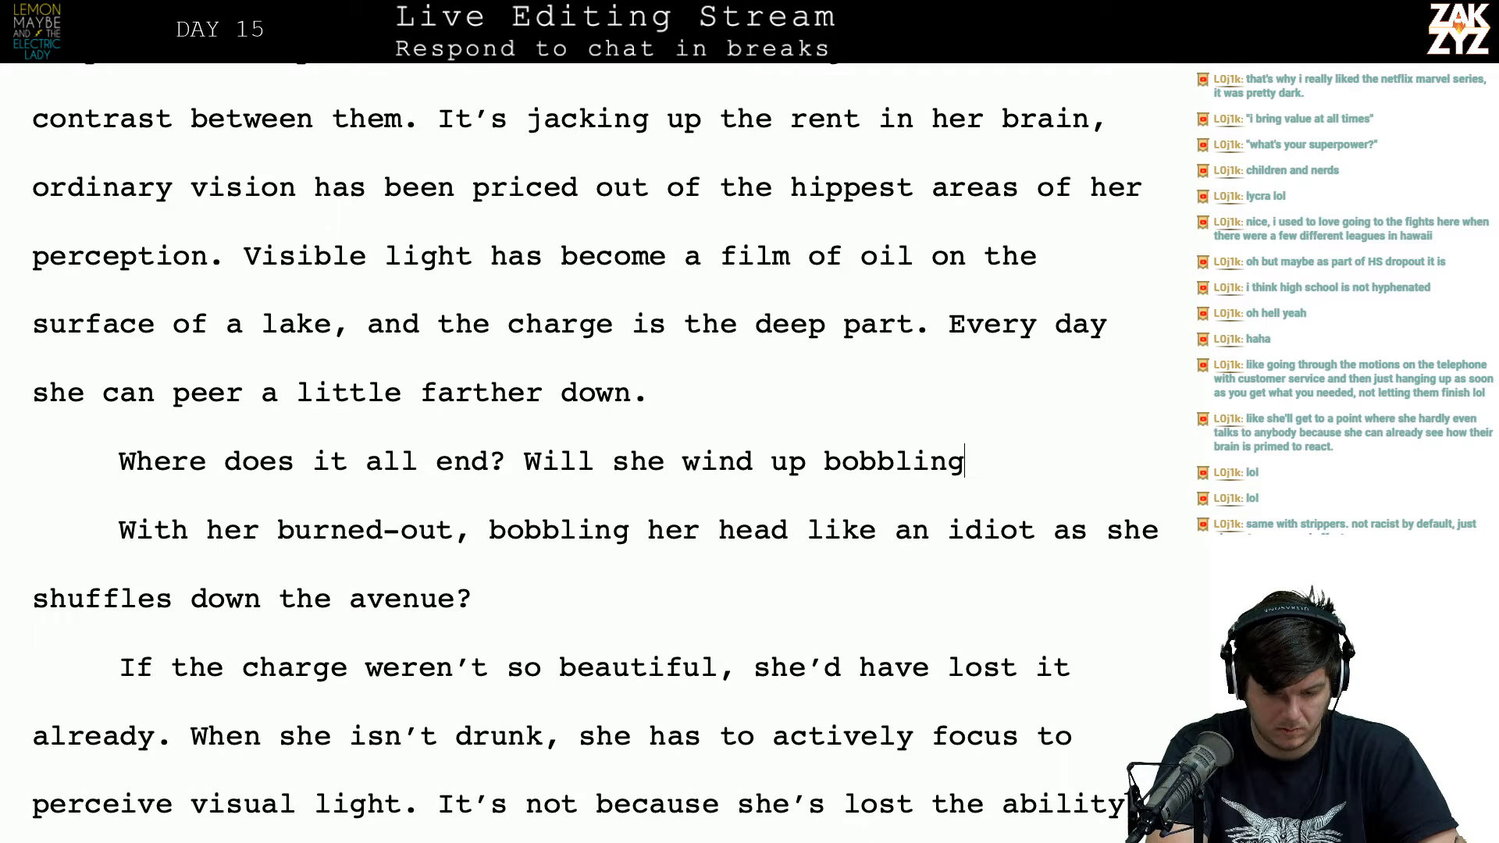
pyautogui.write(' down eight')
pyautogui.press('BackSpace')
pyautogui.press('BackSpace')
pyautogui.press('BackSpace')
pyautogui.press('BackSpace')
pyautogui.press('BackSpace')
pyautogui.press('BackSpace')
pyautogui.press('BackSpace')
pyautogui.press('BackSpace')
pyautogui.press('BackSpace')
pyautogui.press('BackSpace')
pyautogui.press('BackSpace')
pyautogui.press('BackSpace')
pyautogui.press('BackSpace')
pyautogui.press('BackSpace')
pyautogui.press('BackSpace')
# Step: Complete the "Will she wind up bobbling" question with "her head and shuffling down eighth avenue, burned out completely?"
pyautogui.write('li')
pyautogui.press('BackSpace')
pyautogui.write('ing her he')
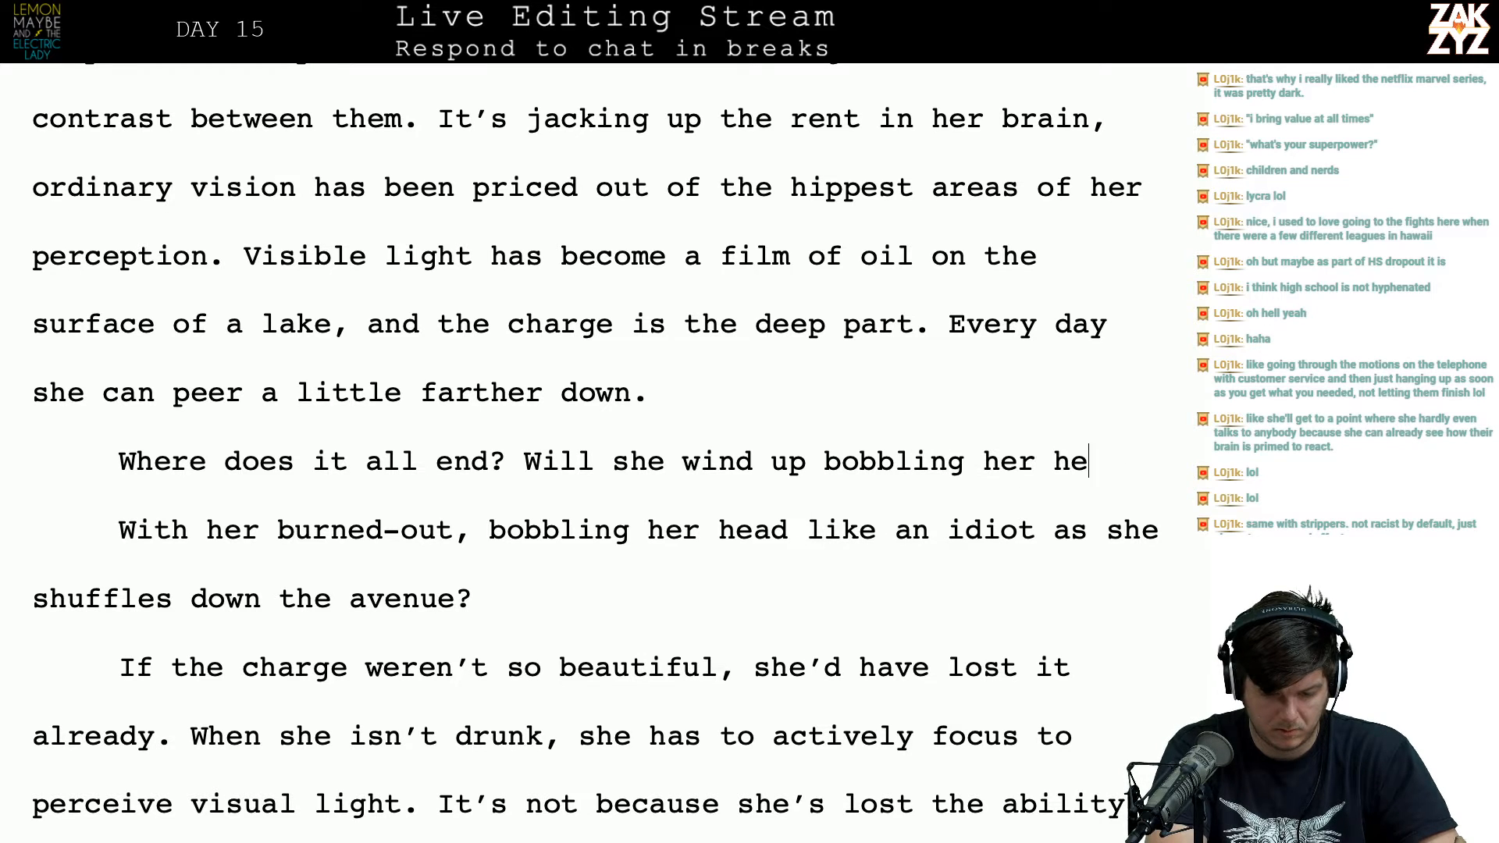
pyautogui.write('ad and shuffling ')
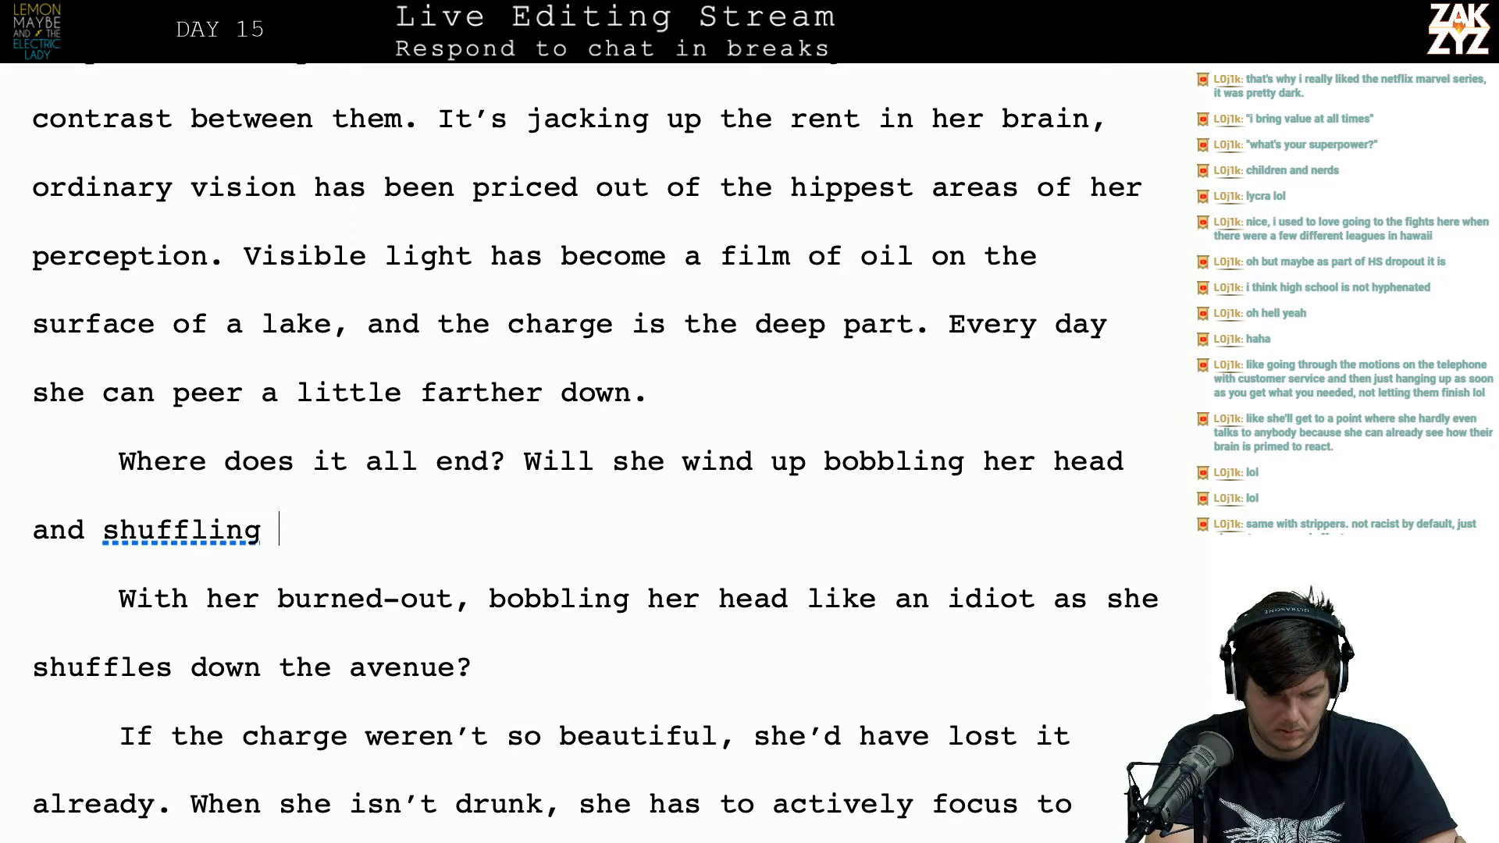
pyautogui.write('down eighte')
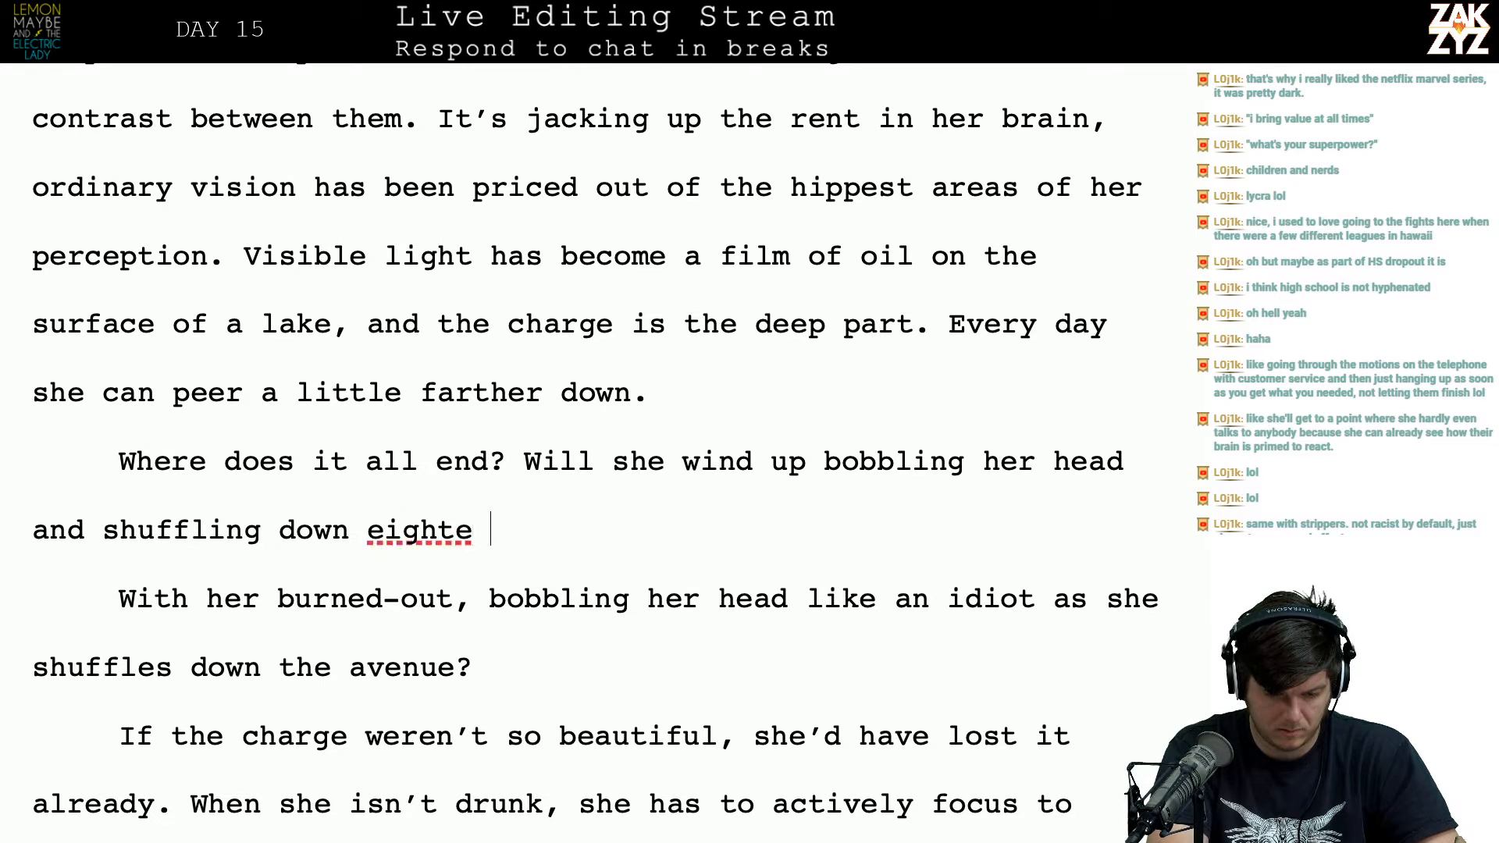
pyautogui.press('BackSpace')
pyautogui.write('h ave')
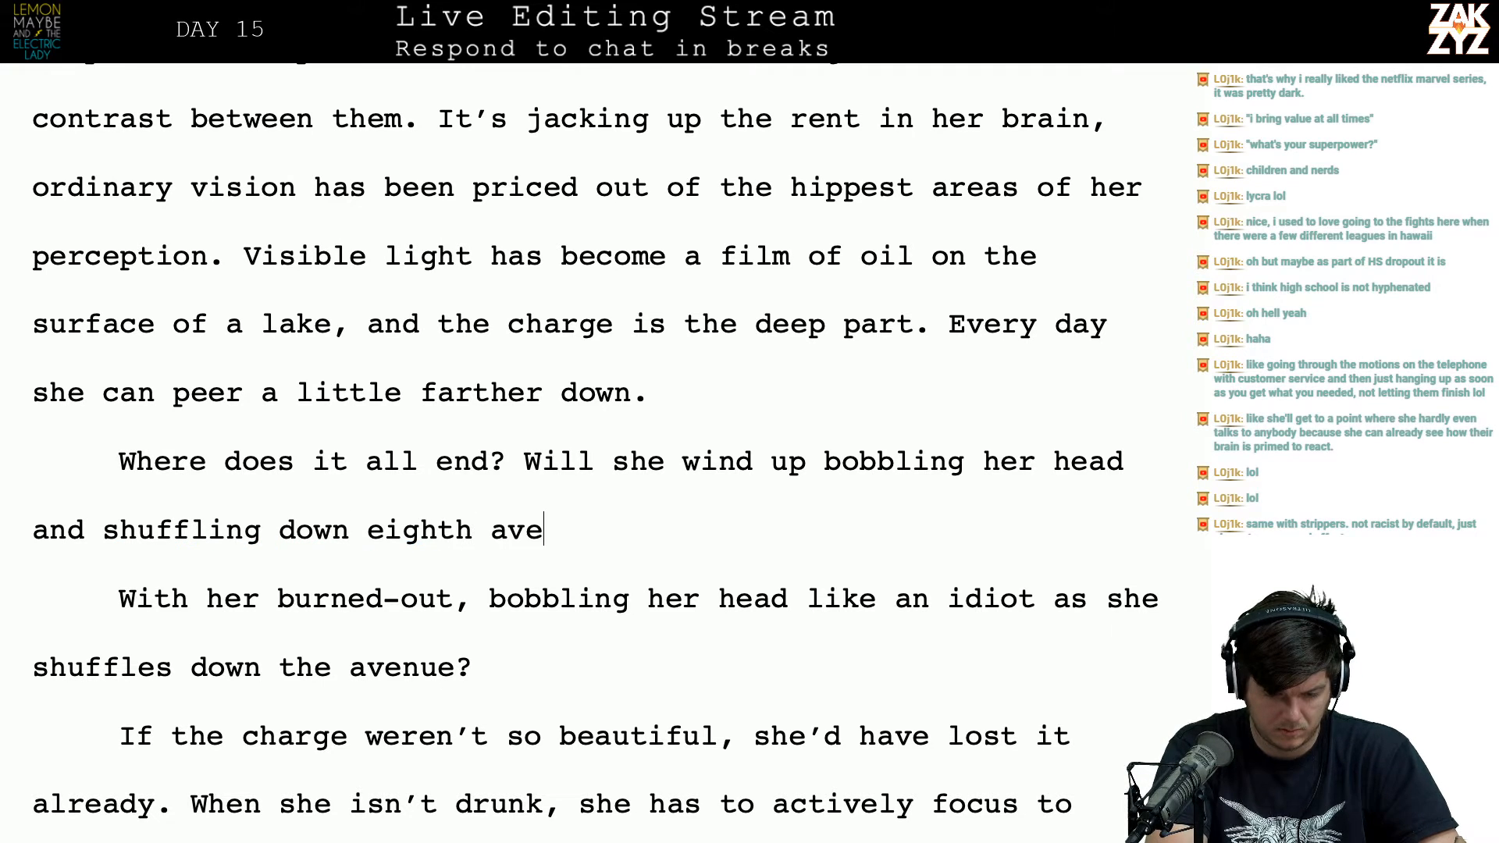
pyautogui.write('nue, burned ')
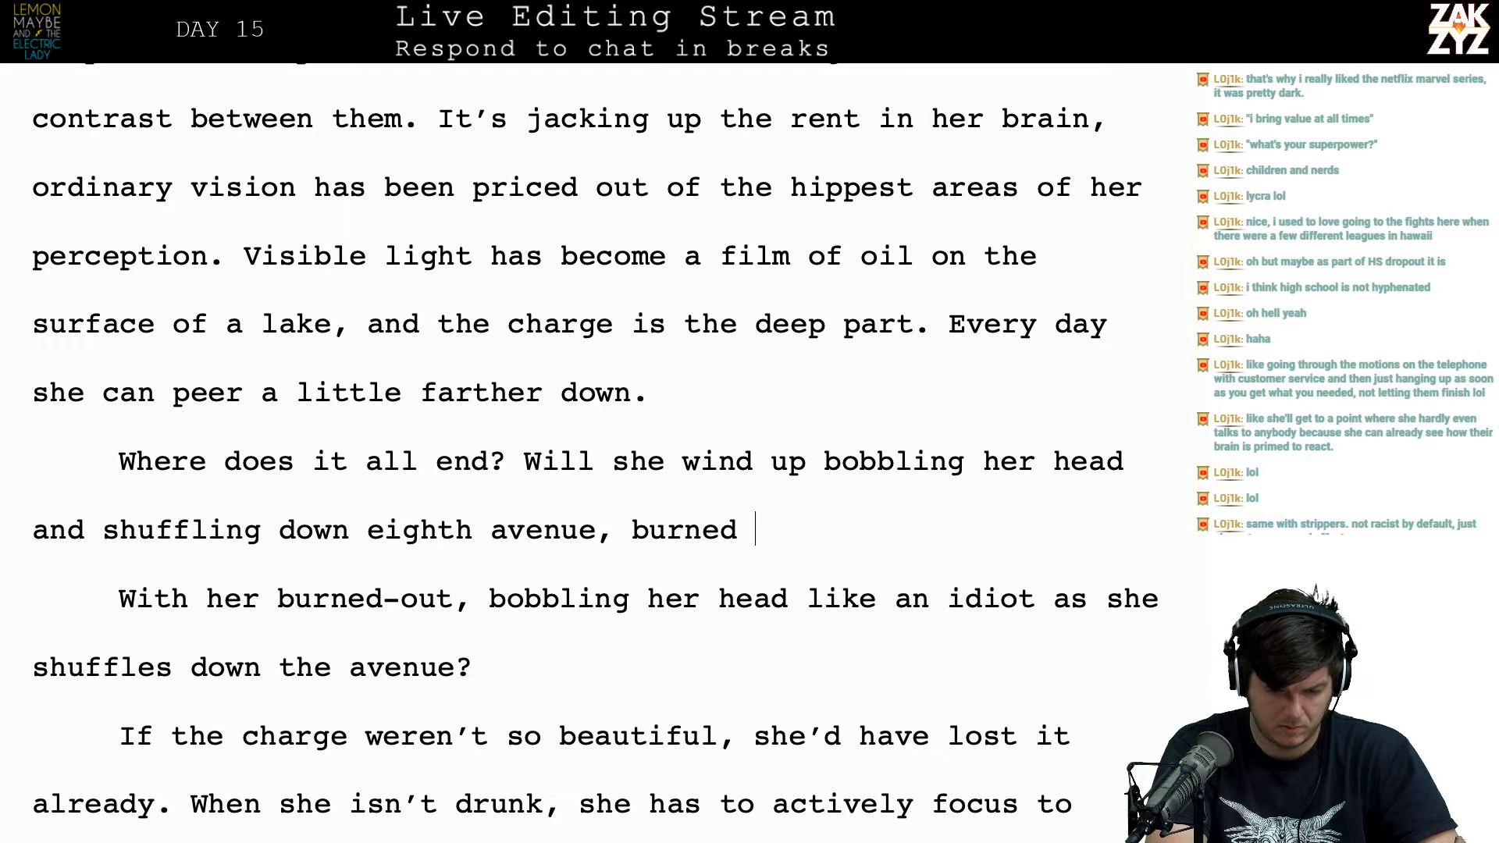
pyautogui.write('out completely?')
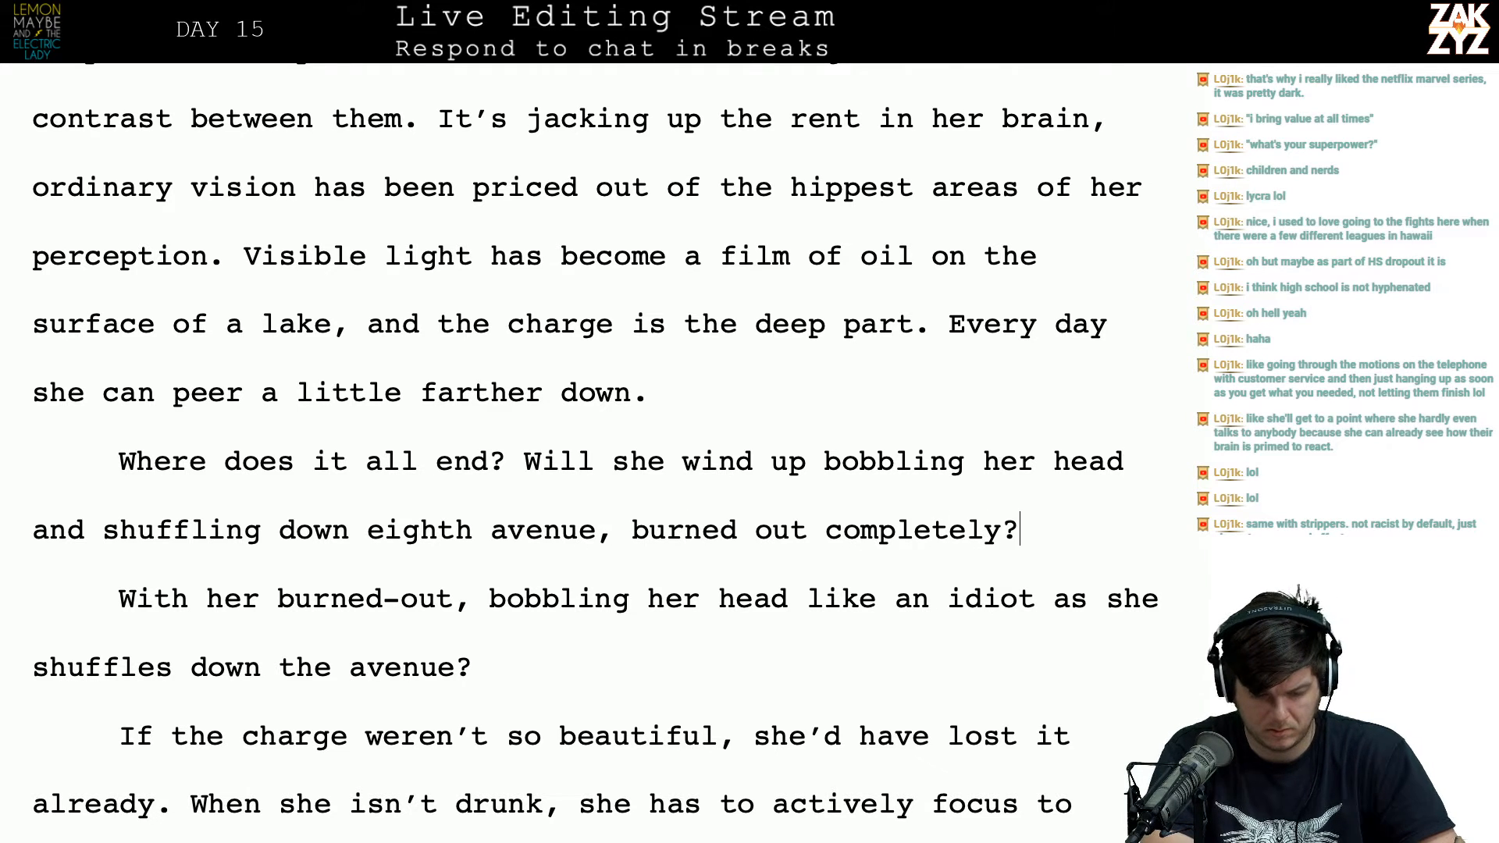
# Step: Delete the leftover paragraph running from "With her burned-out" to "shuffles down the avenue?"
pyautogui.hotkey('shift', 'Down')
pyautogui.hotkey('shift', 'Down')
pyautogui.press('BackSpace')
pyautogui.press('BackSpace')
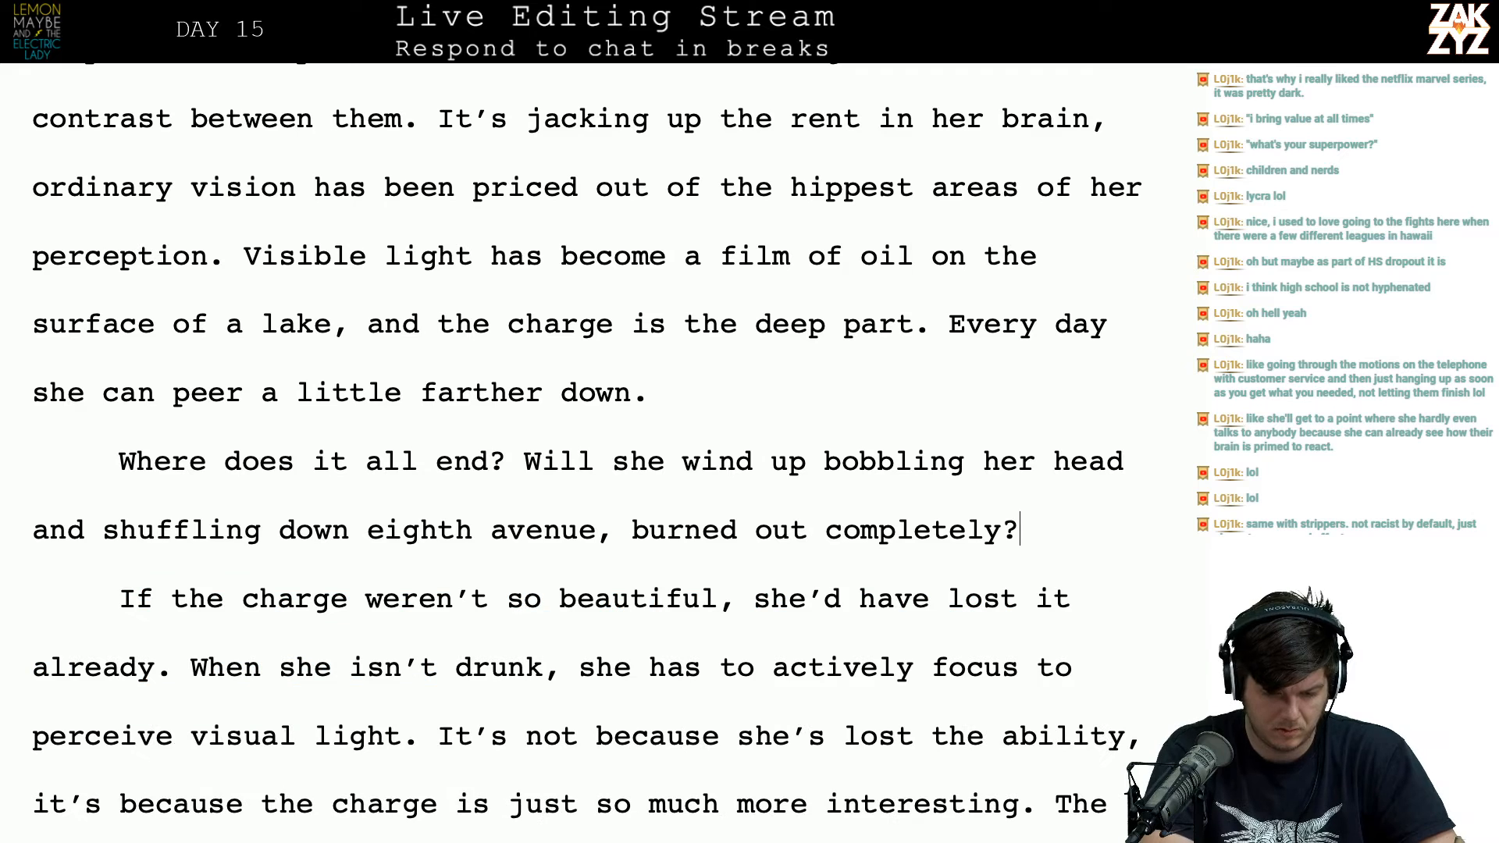
# Step: Hyphenate "burned-out" in the "Will she wind up" question and add a space before "completely"
pyautogui.press('Left')
pyautogui.press('Up')
pyautogui.press('Left')
pyautogui.press('Left')
pyautogui.press('Left')
pyautogui.press('Left')
pyautogui.press('Left')
pyautogui.press('Left')
pyautogui.press('Left')
pyautogui.press('Left')
pyautogui.press('Left')
pyautogui.press('Down')
pyautogui.press('Left')
pyautogui.press('Left')
pyautogui.press('Left')
pyautogui.press('Left')
pyautogui.press('Left')
pyautogui.press('BackSpace')
pyautogui.write('-')
pyautogui.press('Right')
pyautogui.press('Right')
pyautogui.press('Right')
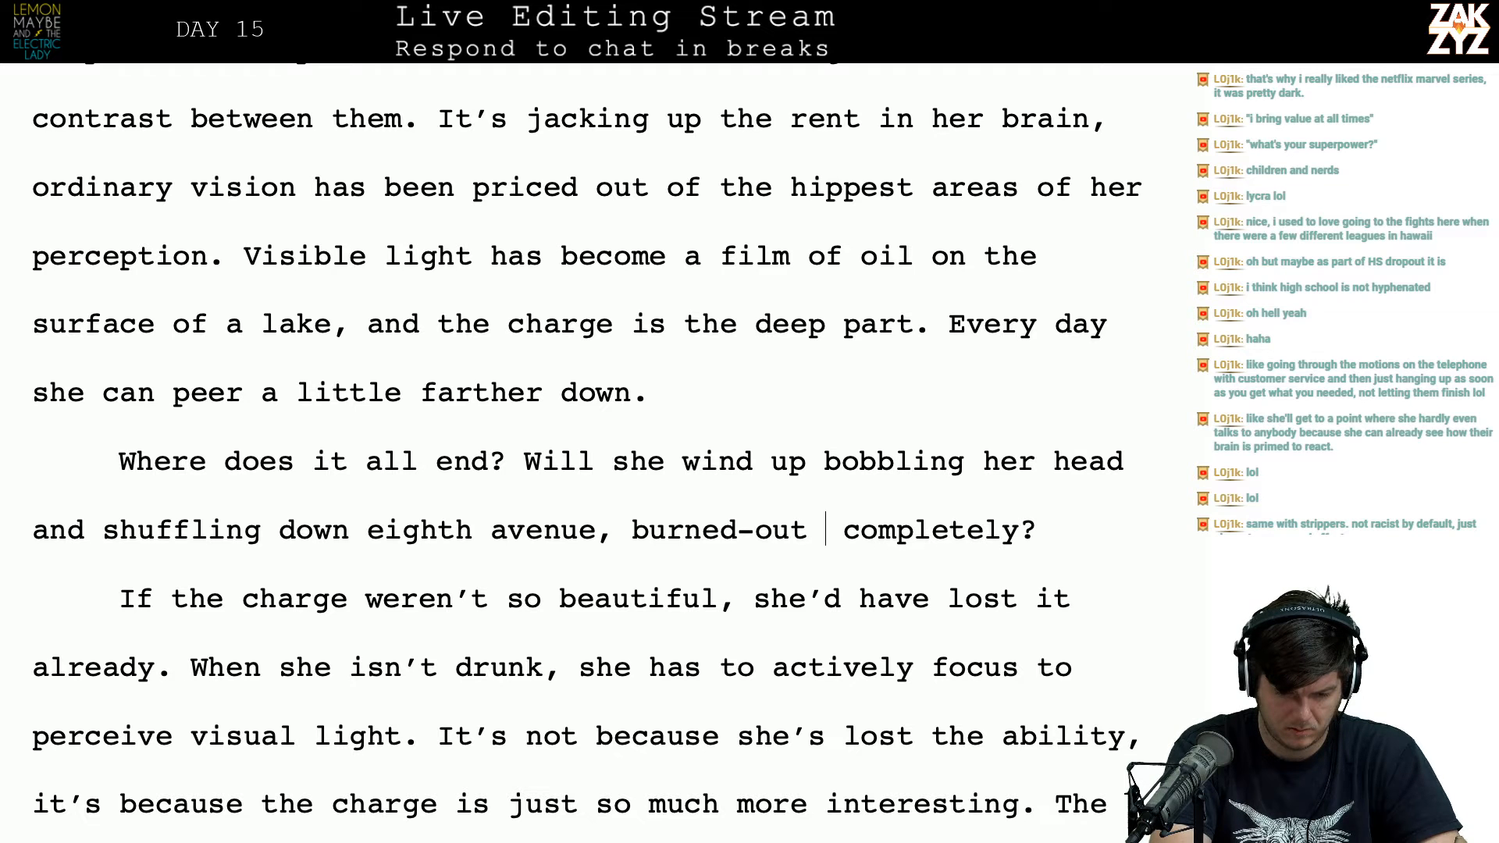
# Step: Reword the end of the "Will she wind up" question to "a burned-out husk?" and delete the leftover "completely?"
pyautogui.press('BackSpace')
pyautogui.press('BackSpace')
pyautogui.press('BackSpace')
pyautogui.press('BackSpace')
pyautogui.press('BackSpace')
pyautogui.press('BackSpace')
pyautogui.press('BackSpace')
pyautogui.press('BackSpace')
pyautogui.press('BackSpace')
pyautogui.press('BackSpace')
pyautogui.write('b')
pyautogui.press('BackSpace')
pyautogui.write('a burn')
pyautogui.write('ed-out ')
pyautogui.write('husk?')
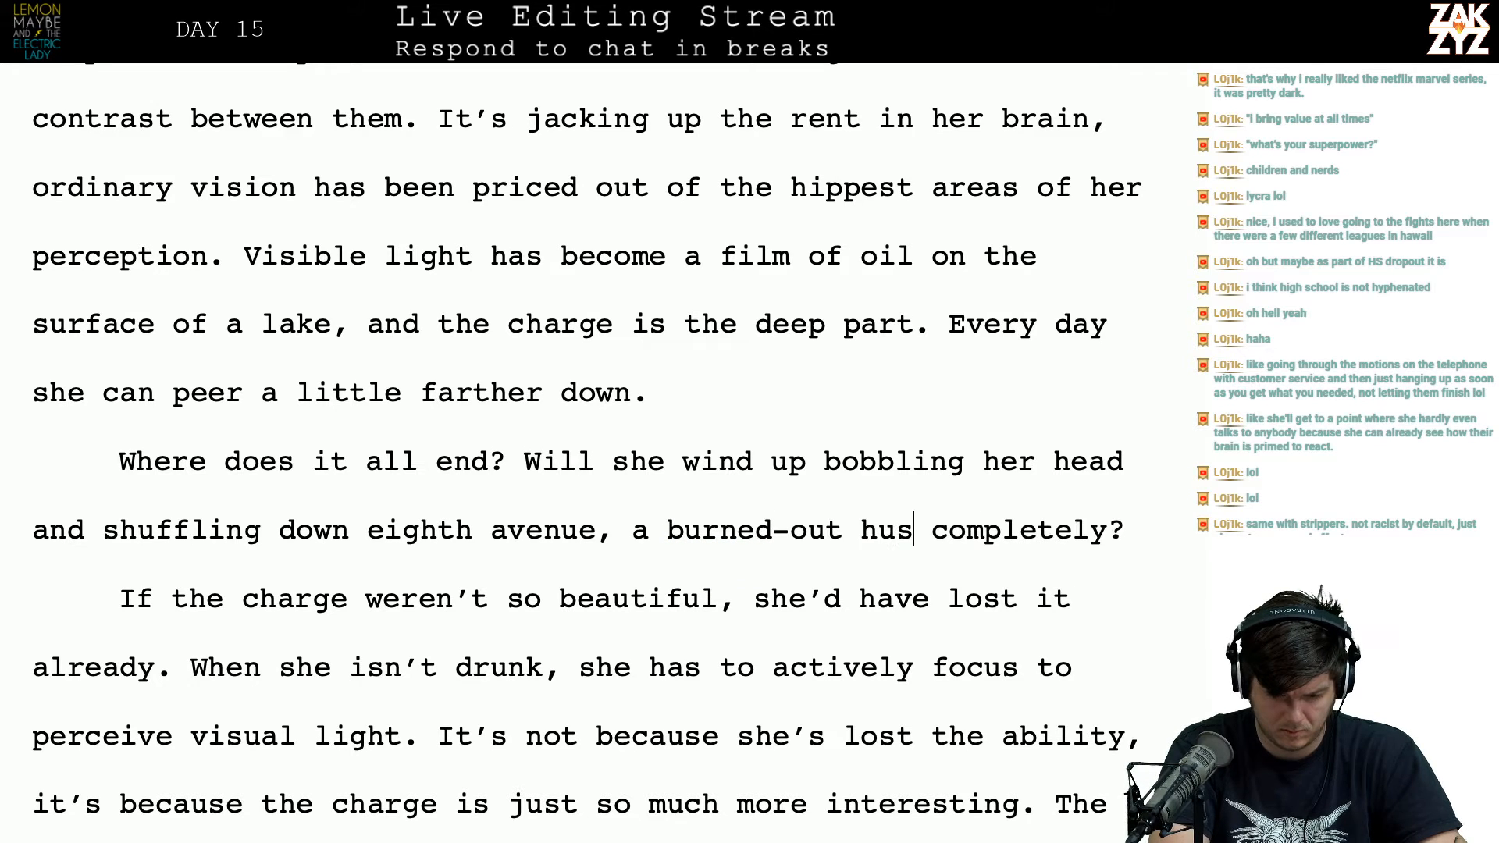
pyautogui.hotkey('shift', 'Down')
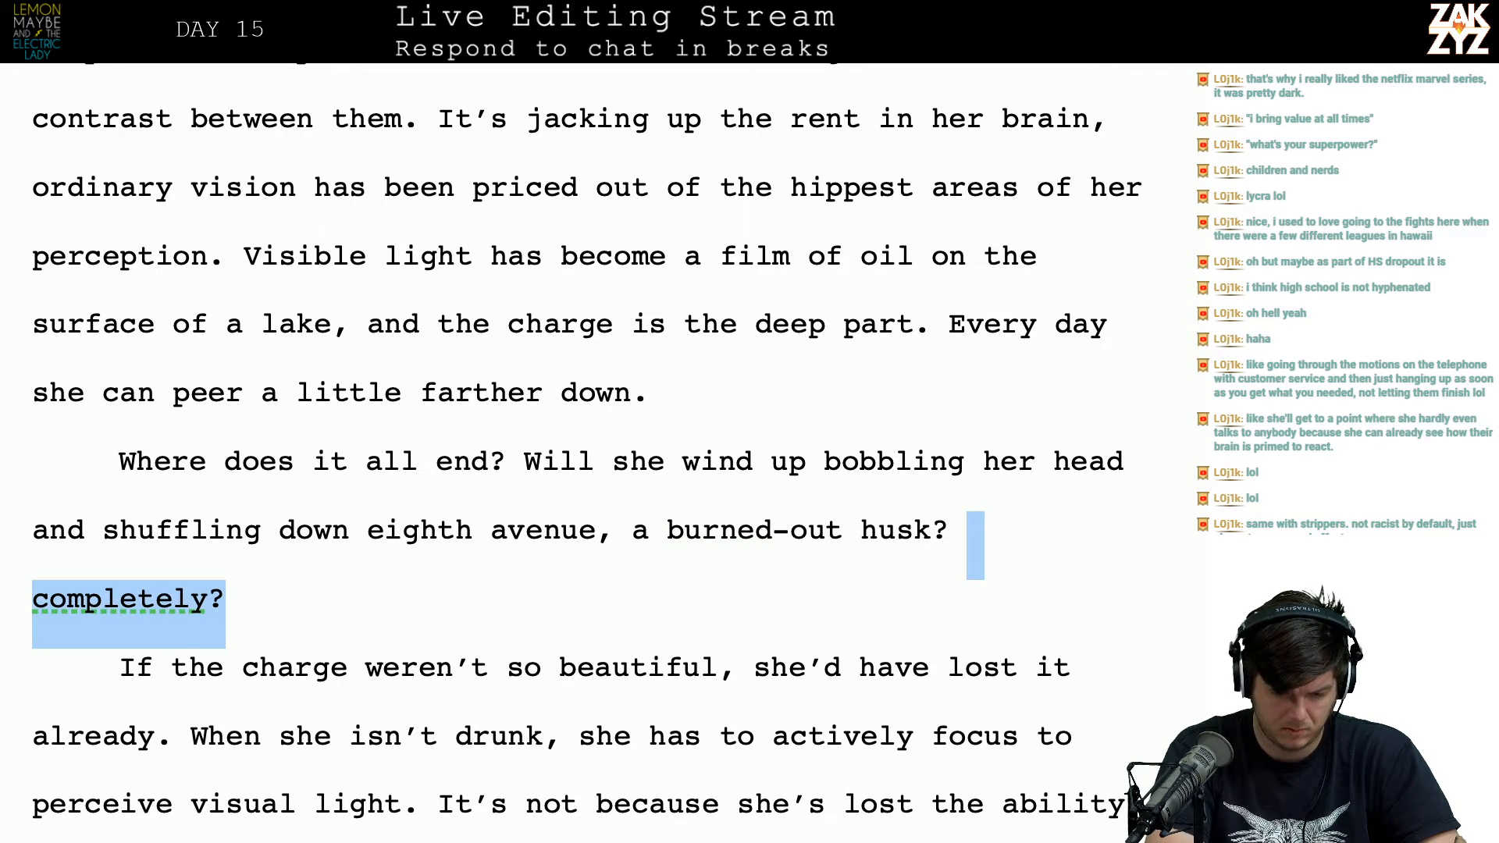
pyautogui.press('BackSpace')
# Step: Split the "Will she wind up" question from "Where does it all end?" into its own paragraph, leaving two blank paragraphs between them
pyautogui.press('Left')
pyautogui.press('Up')
pyautogui.press('Left')
pyautogui.press('Left')
pyautogui.press('Left')
pyautogui.press('Left')
pyautogui.press('Left')
pyautogui.press('Left')
pyautogui.press('Left')
pyautogui.press('Left')
pyautogui.press('Left')
pyautogui.press('Left')
pyautogui.press('Left')
pyautogui.press('Left')
pyautogui.press('Left')
pyautogui.press('Left')
pyautogui.press('Left')
pyautogui.press('Left')
pyautogui.press('Left')
pyautogui.press('Left')
pyautogui.press('Left')
pyautogui.press('Left')
pyautogui.press('Left')
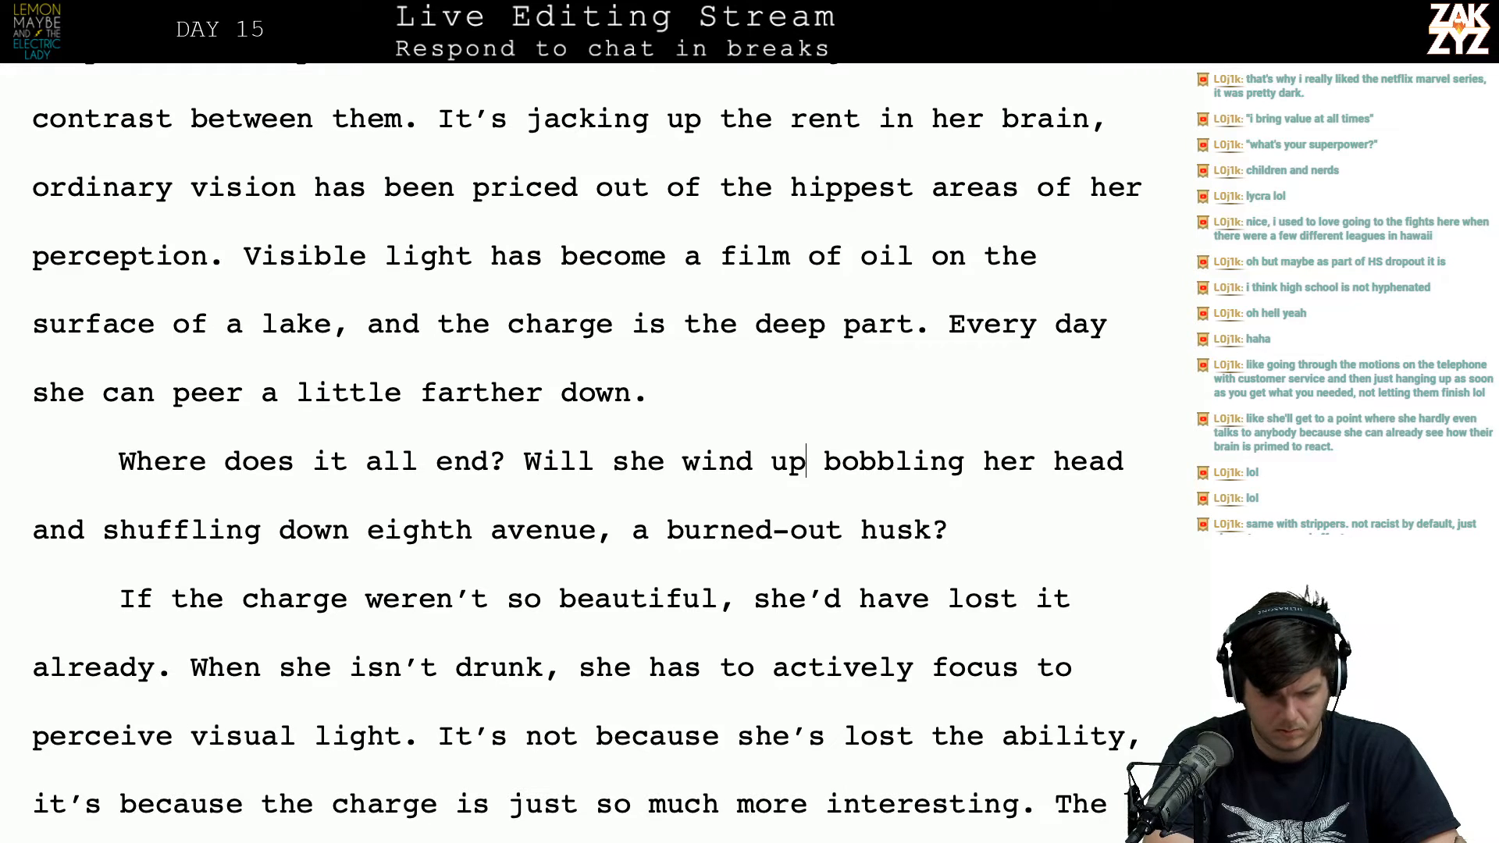
pyautogui.press('Left')
pyautogui.press('Return')
pyautogui.press('Return')
pyautogui.press('Return')
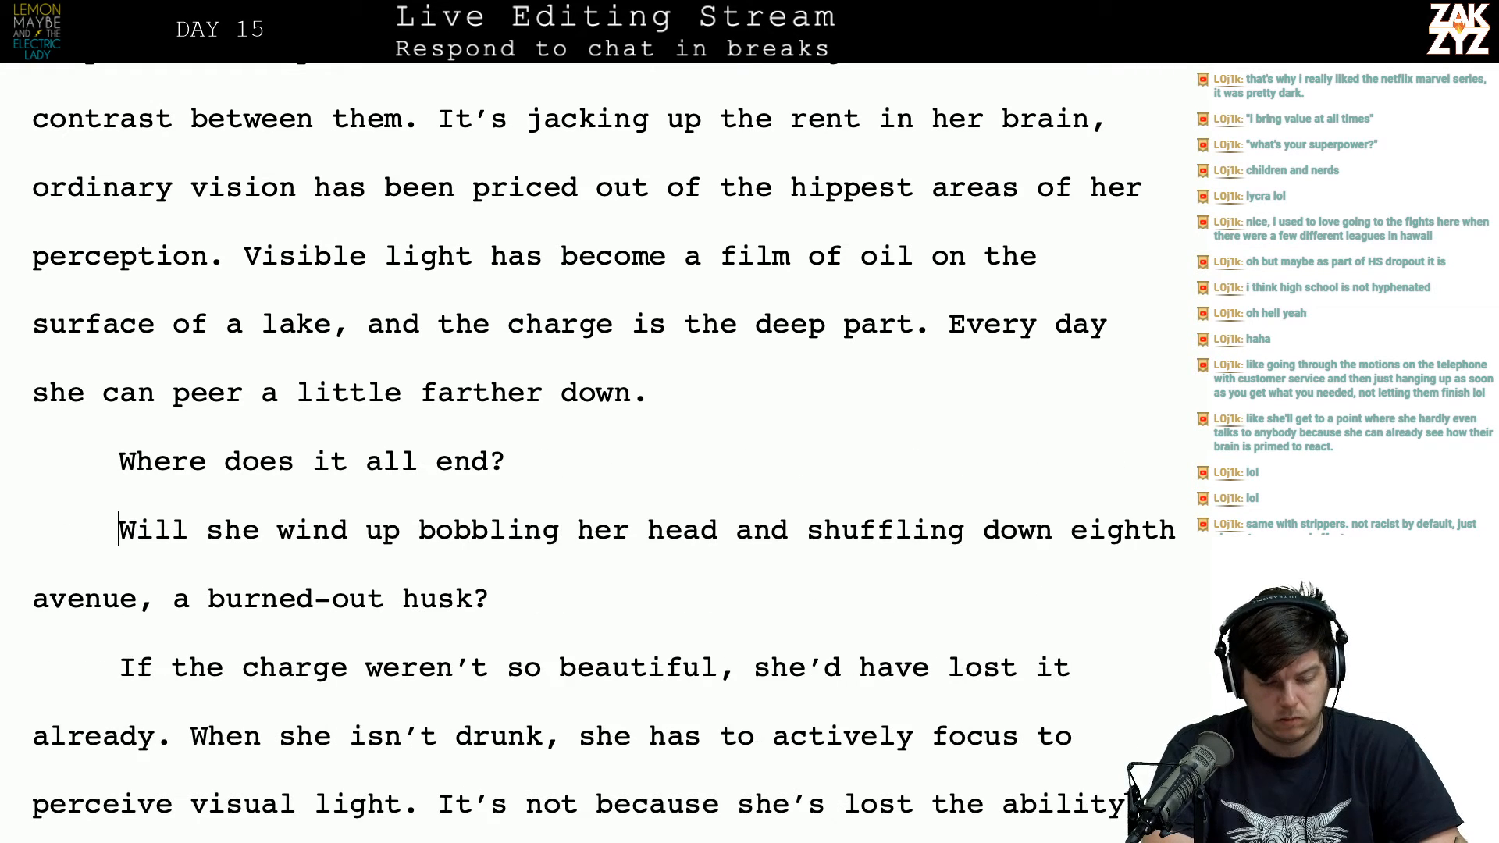
# Step: Italicize the question "Where does it all end?"
pyautogui.press('Up')
pyautogui.press('Up')
pyautogui.press('Left')
pyautogui.press('Right')
pyautogui.press('Up')
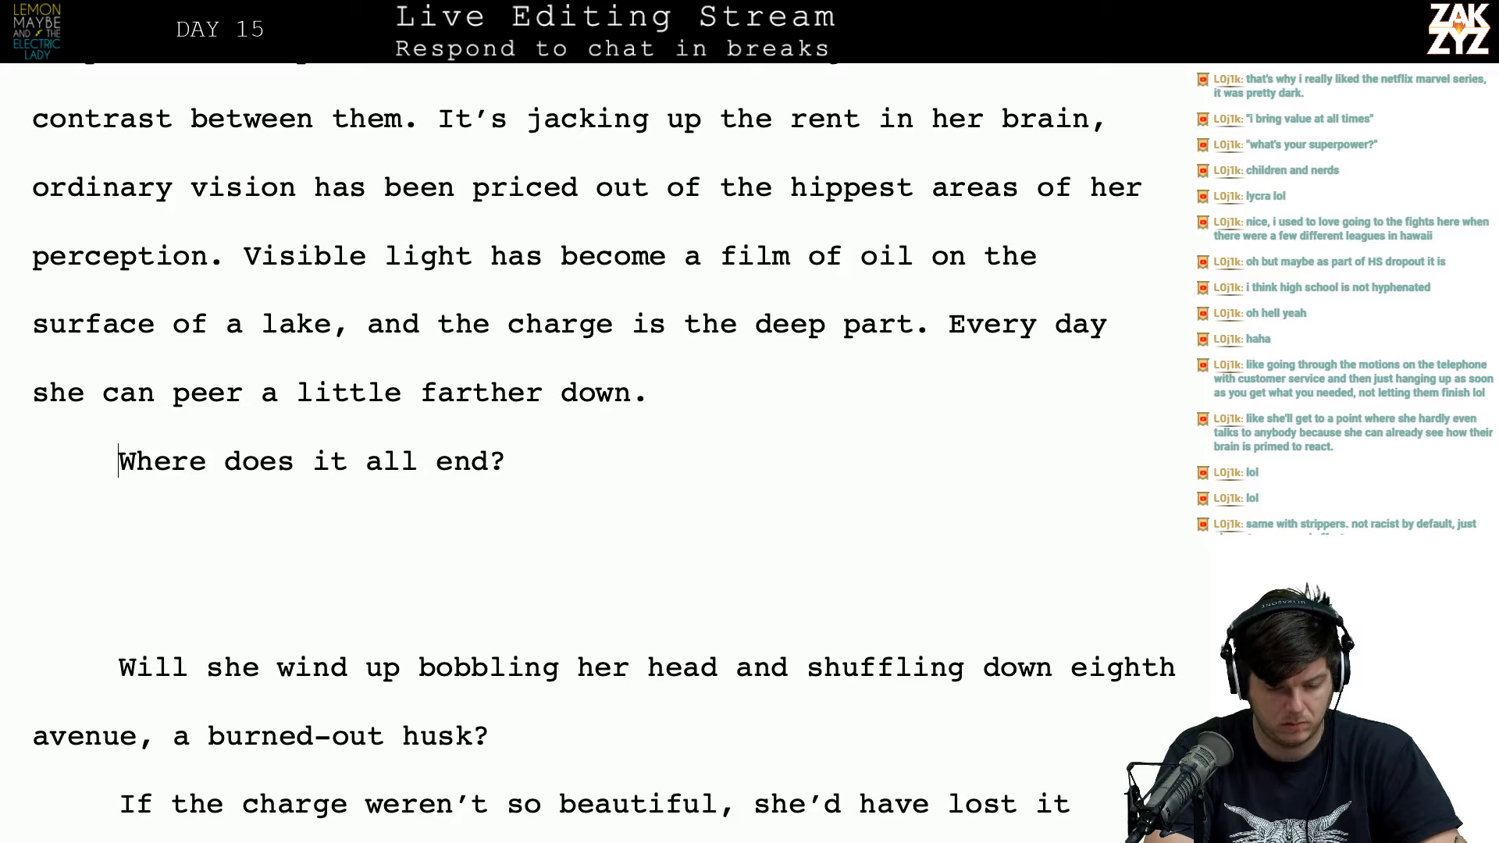
pyautogui.hotkey('shift', 'Down')
pyautogui.hotkey('shift', 'Left')
pyautogui.hotkey('shift', 'Left')
pyautogui.hotkey('ctrl', 'i')
pyautogui.press('Right')
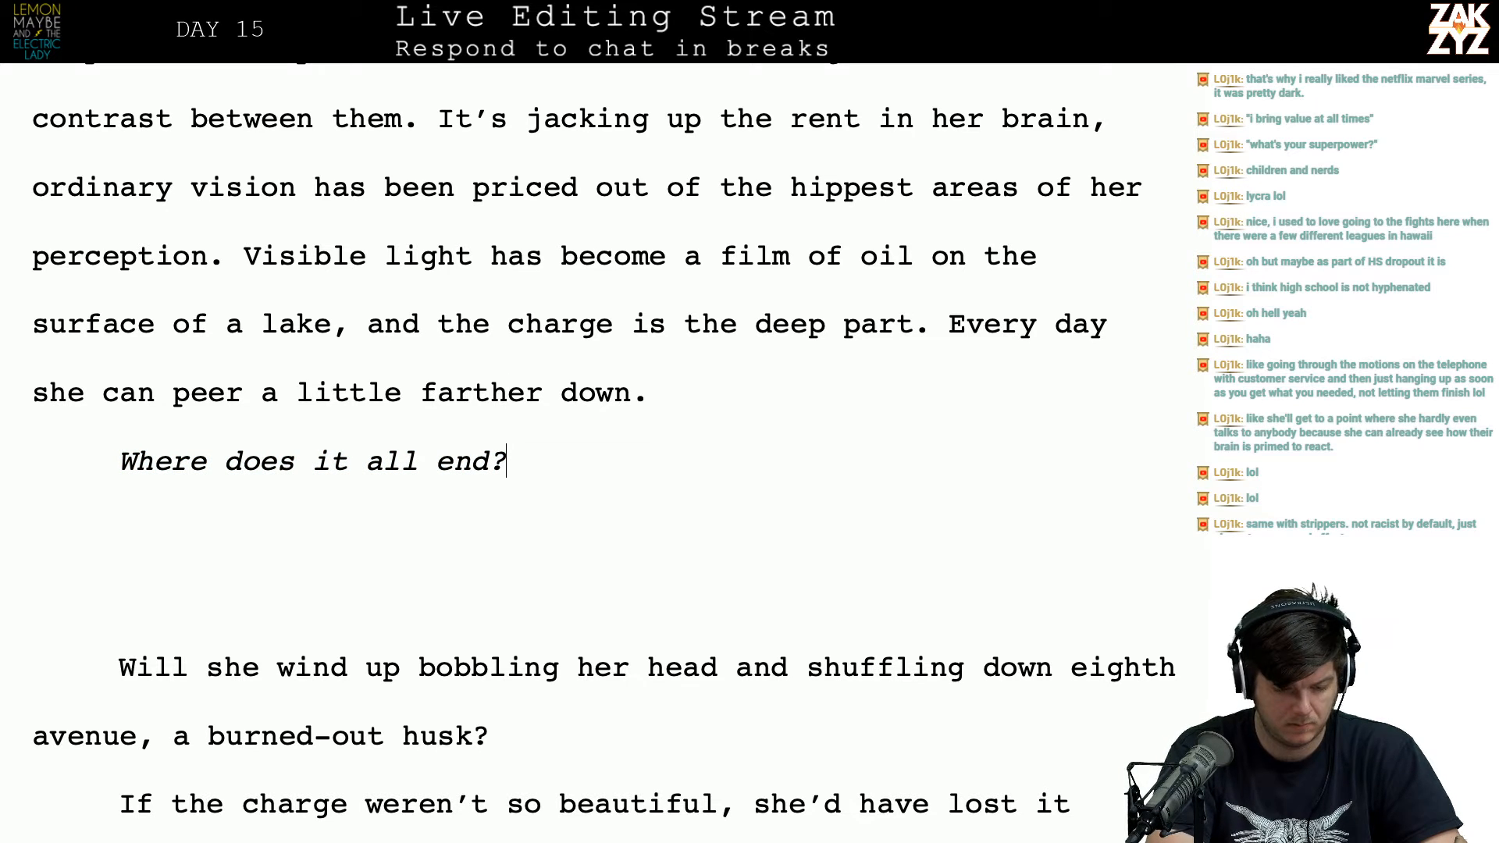
# Step: Below the italic question, begin a new paragraph reading "Someday she might be the burned-out husk bobbling her"
pyautogui.press('Right')
pyautogui.press('Down')
pyautogui.press('Up')
pyautogui.write('Somed')
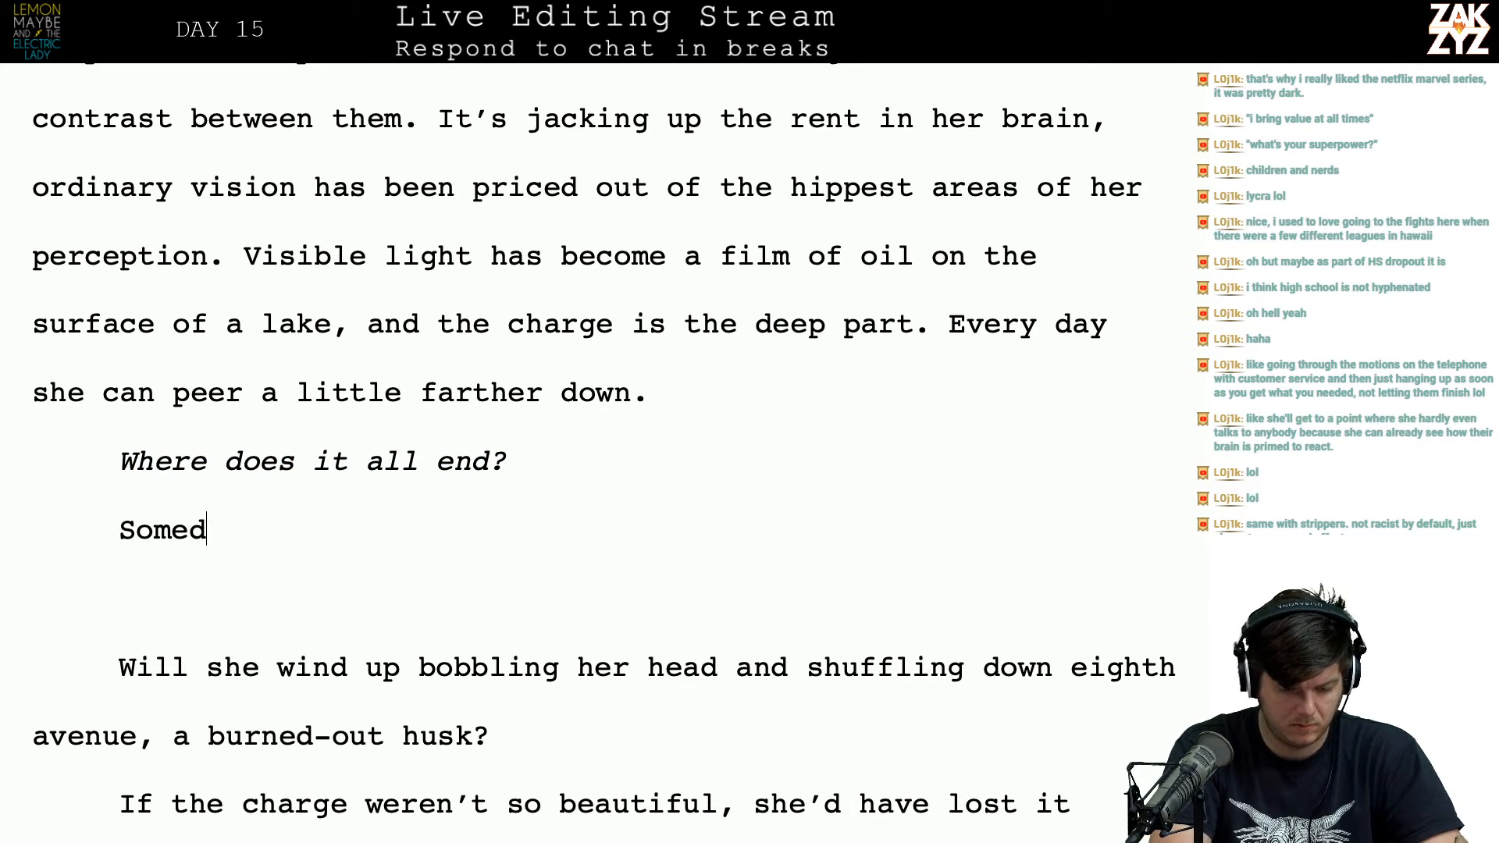
pyautogui.write('ay she might be t')
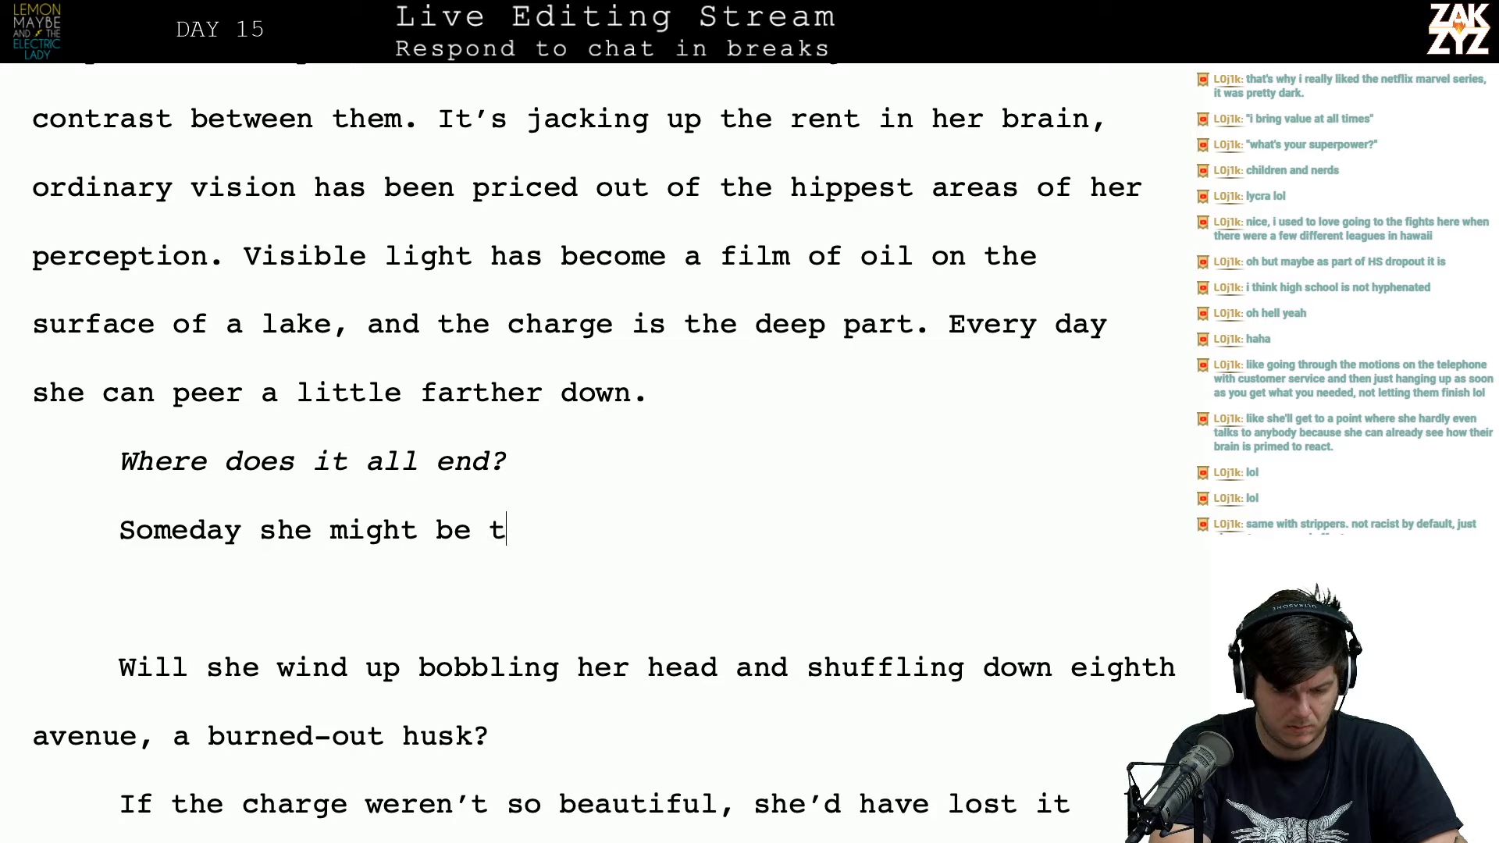
pyautogui.write('he burned-out ')
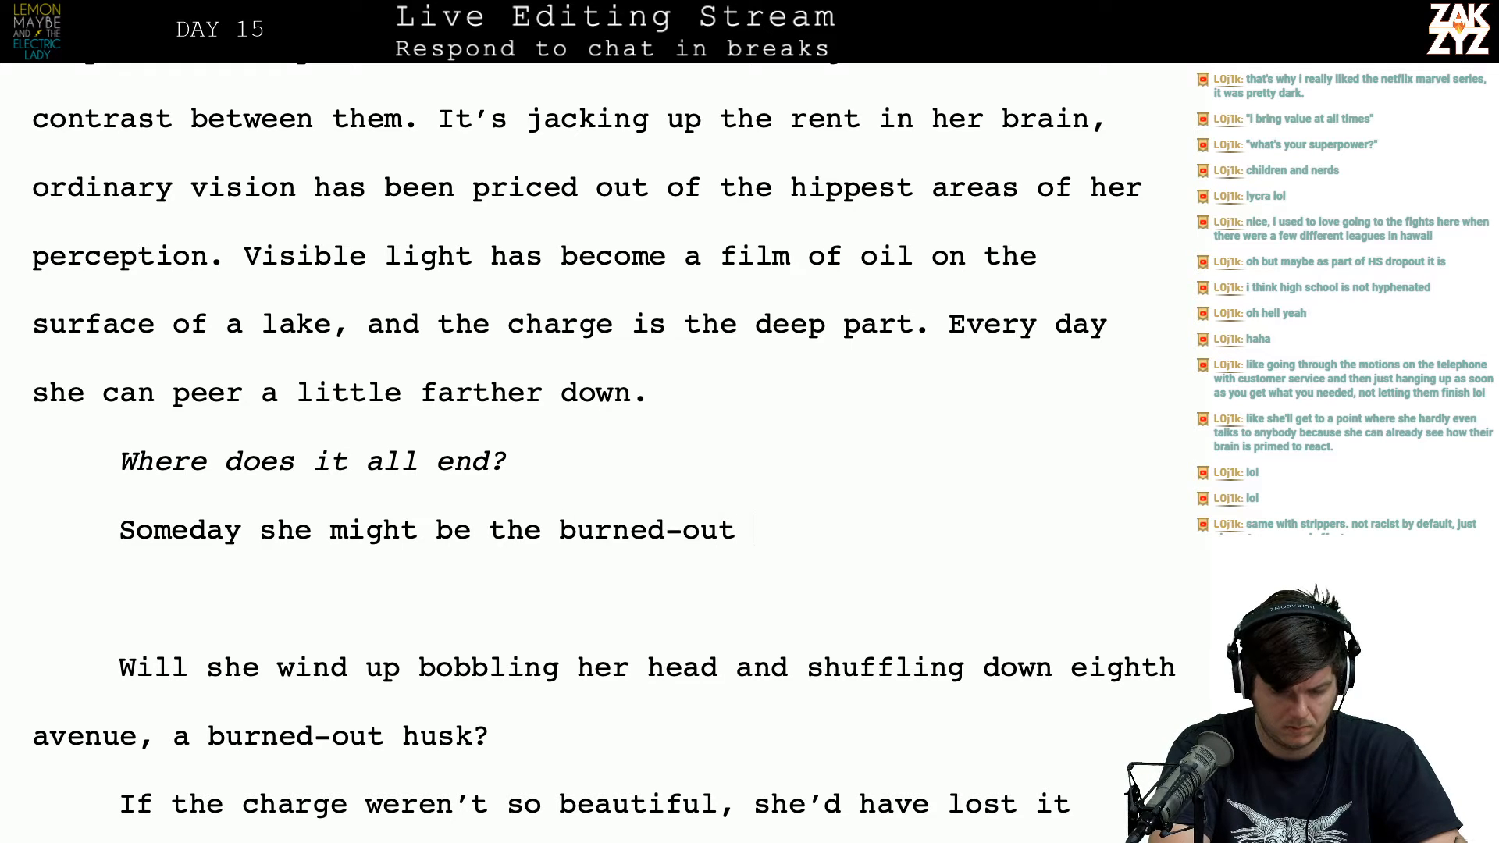
pyautogui.write('husk bubbl')
pyautogui.press('BackSpace')
pyautogui.press('BackSpace')
pyautogui.press('BackSpace')
pyautogui.press('BackSpace')
pyautogui.write('obbling her ')
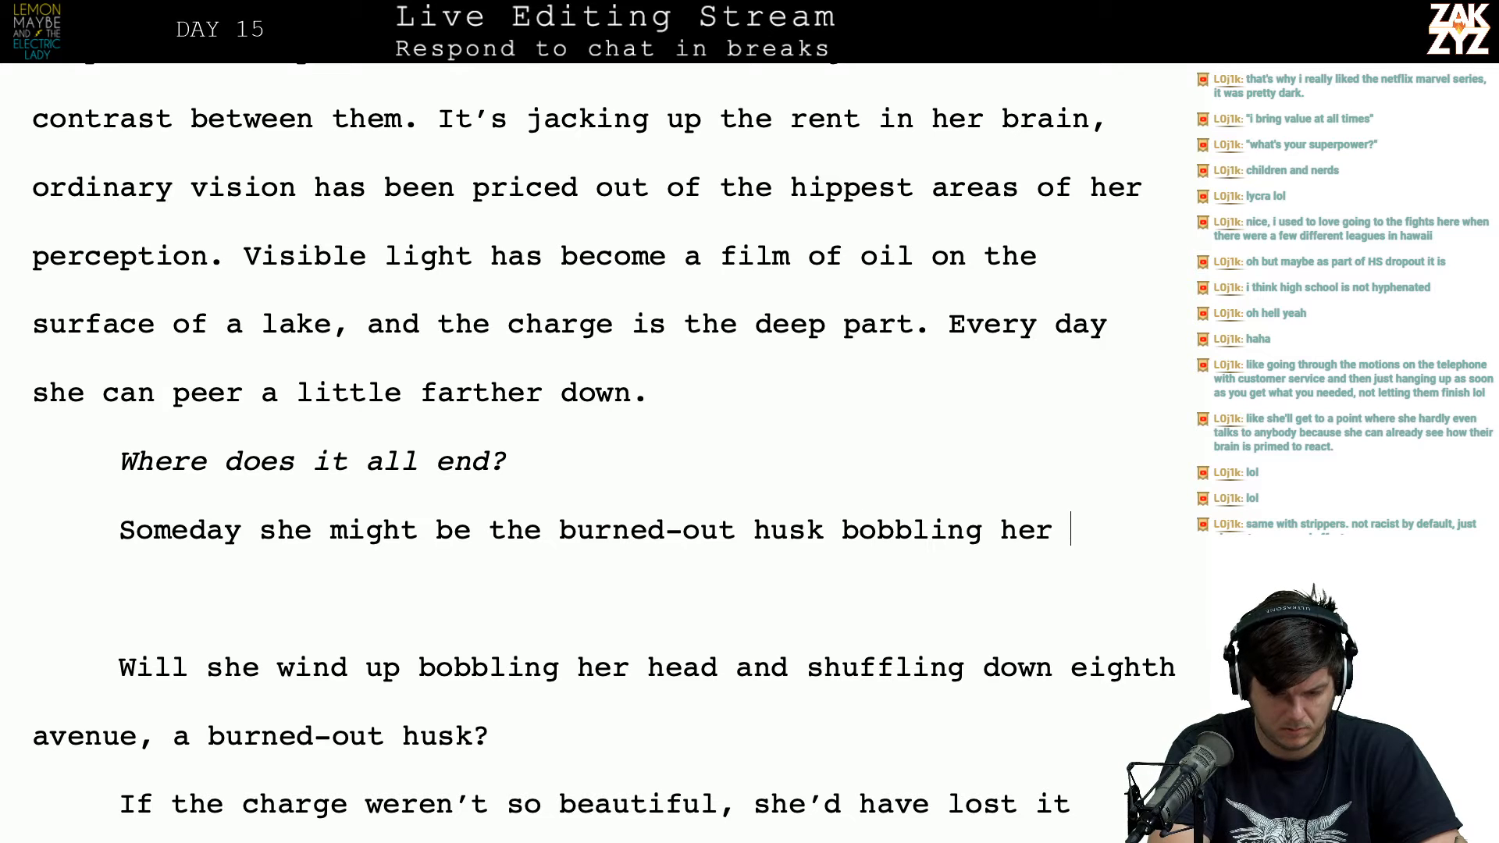
# Step: Complete the "Someday she might be" sentence with "head on Eighth Avenue."
pyautogui.write('head on fi')
pyautogui.press('BackSpace')
pyautogui.press('BackSpace')
pyautogui.write('8')
pyautogui.press('BackSpace')
pyautogui.write('eith')
pyautogui.press('BackSpace')
pyautogui.press('BackSpace')
pyautogui.press('BackSpace')
pyautogui.press('BackSpace')
pyautogui.write('Eigtht')
pyautogui.press('BackSpace')
pyautogui.press('BackSpace')
pyautogui.press('BackSpace')
pyautogui.write('hth e')
pyautogui.press('BackSpace')
pyautogui.write('Avenue.')
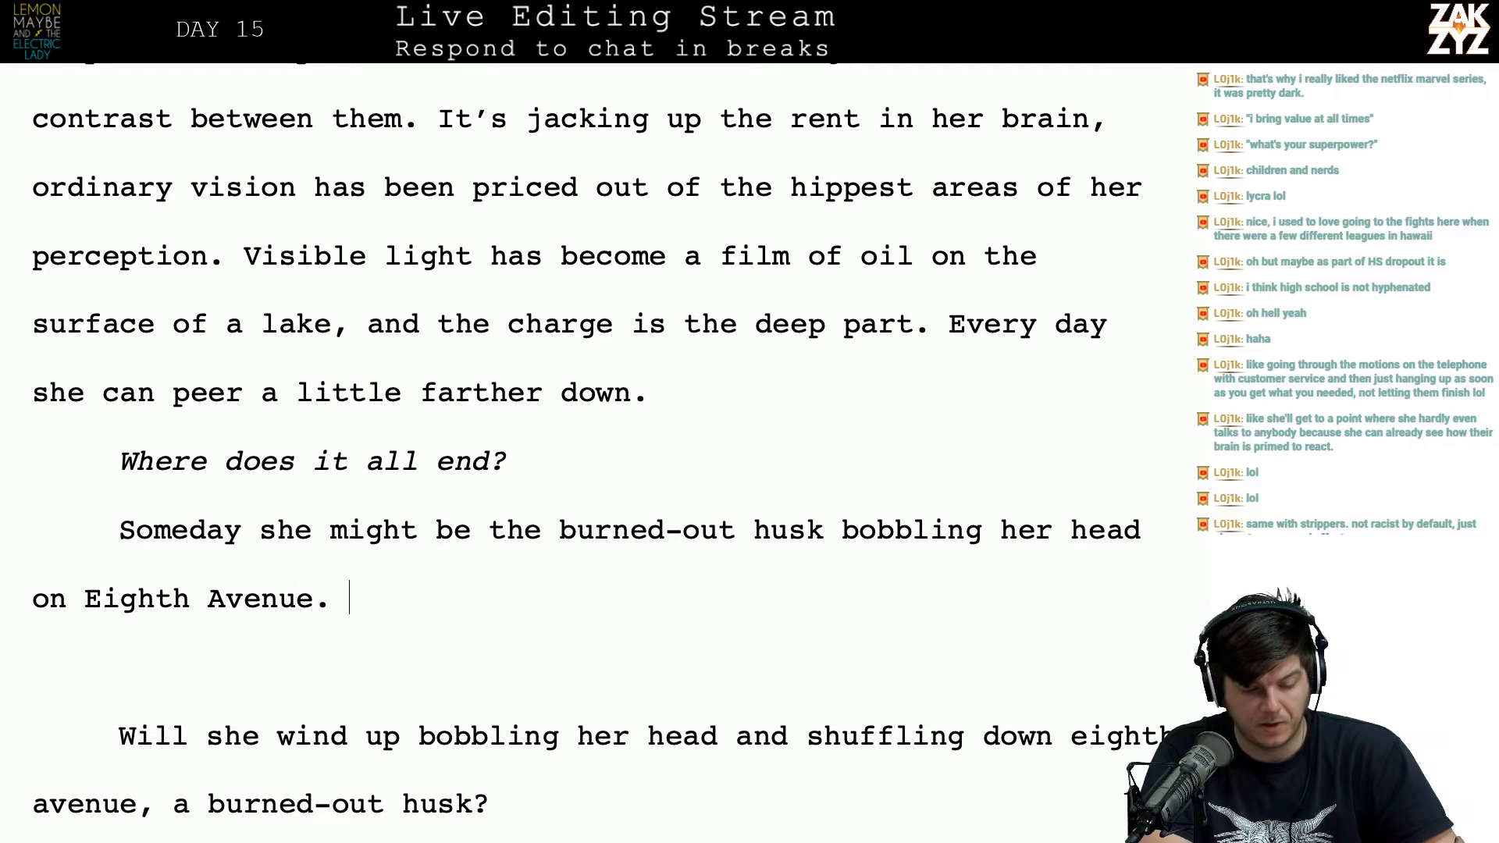
pyautogui.press('Left')
pyautogui.press('Left')
pyautogui.press('Left')
pyautogui.press('Left')
pyautogui.press('Left')
pyautogui.press('Right')
pyautogui.press('Right')
pyautogui.press('Right')
pyautogui.press('Right')
pyautogui.press('Right')
pyautogui.press('Right')
pyautogui.press('Right')
pyautogui.press('Right')
pyautogui.press('Right')
pyautogui.press('Right')
pyautogui.press('Right')
pyautogui.press('Right')
pyautogui.press('Right')
pyautogui.press('Right')
pyautogui.press('Right')
pyautogui.press('Right')
pyautogui.press('Right')
pyautogui.press('Down')
pyautogui.press('Down')
pyautogui.press('Down')
pyautogui.press('Down')
pyautogui.press('Down')
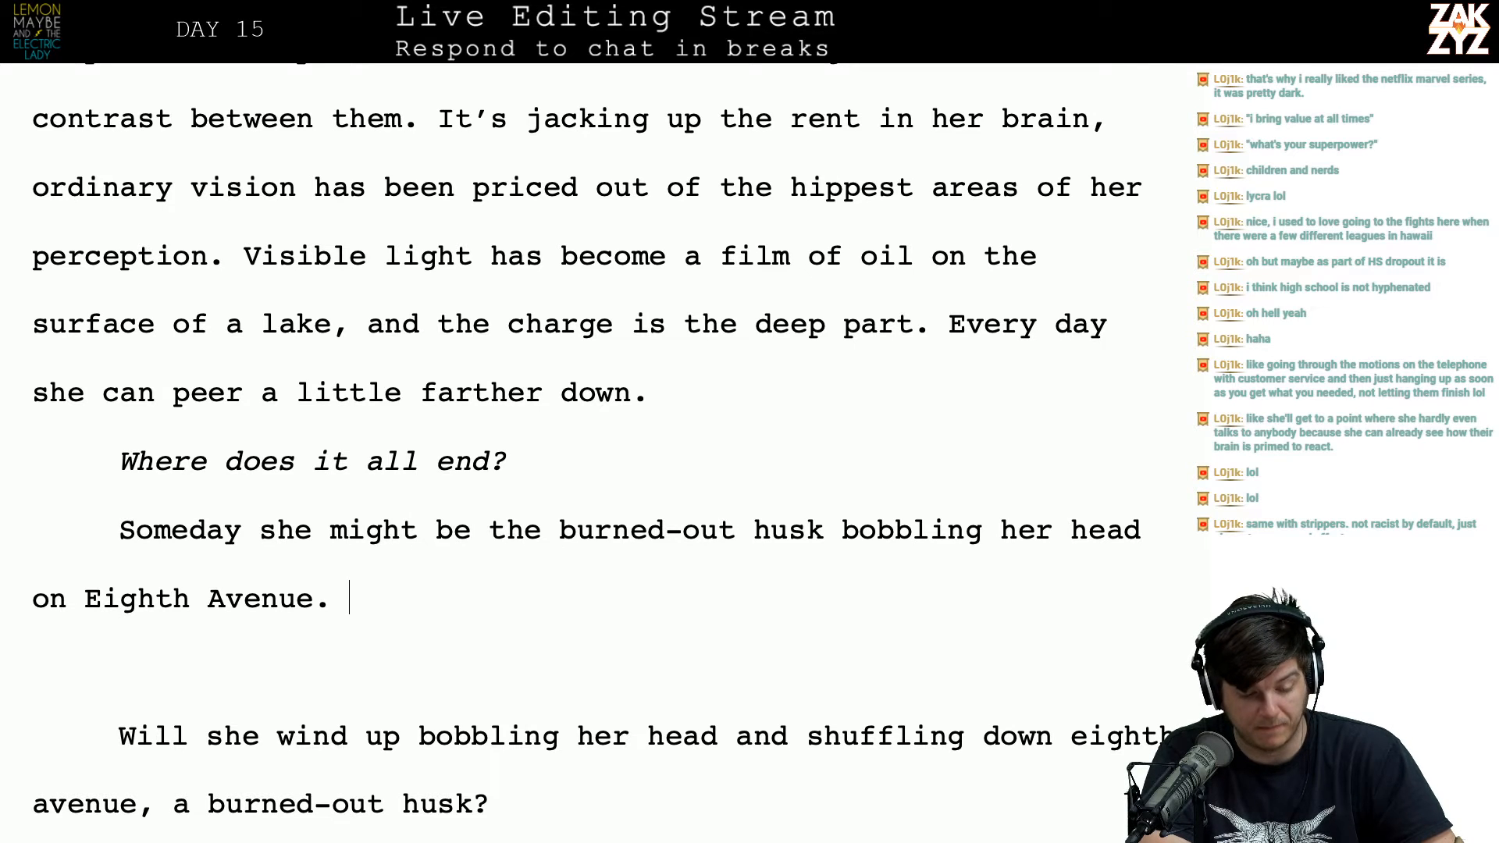
# Step: Delete the blank paragraph and the old "Will she wind up bobbling her head" question that follow "Eighth Avenue."
pyautogui.press('Up')
pyautogui.press('Up')
pyautogui.press('Down')
pyautogui.press('Down')
pyautogui.press('Left')
pyautogui.press('Up')
pyautogui.press('Left')
pyautogui.press('Right')
pyautogui.press('Right')
pyautogui.press('Left')
pyautogui.hotkey('shift', 'Up')
pyautogui.hotkey('shift', 'Up')
pyautogui.hotkey('shift', 'Up')
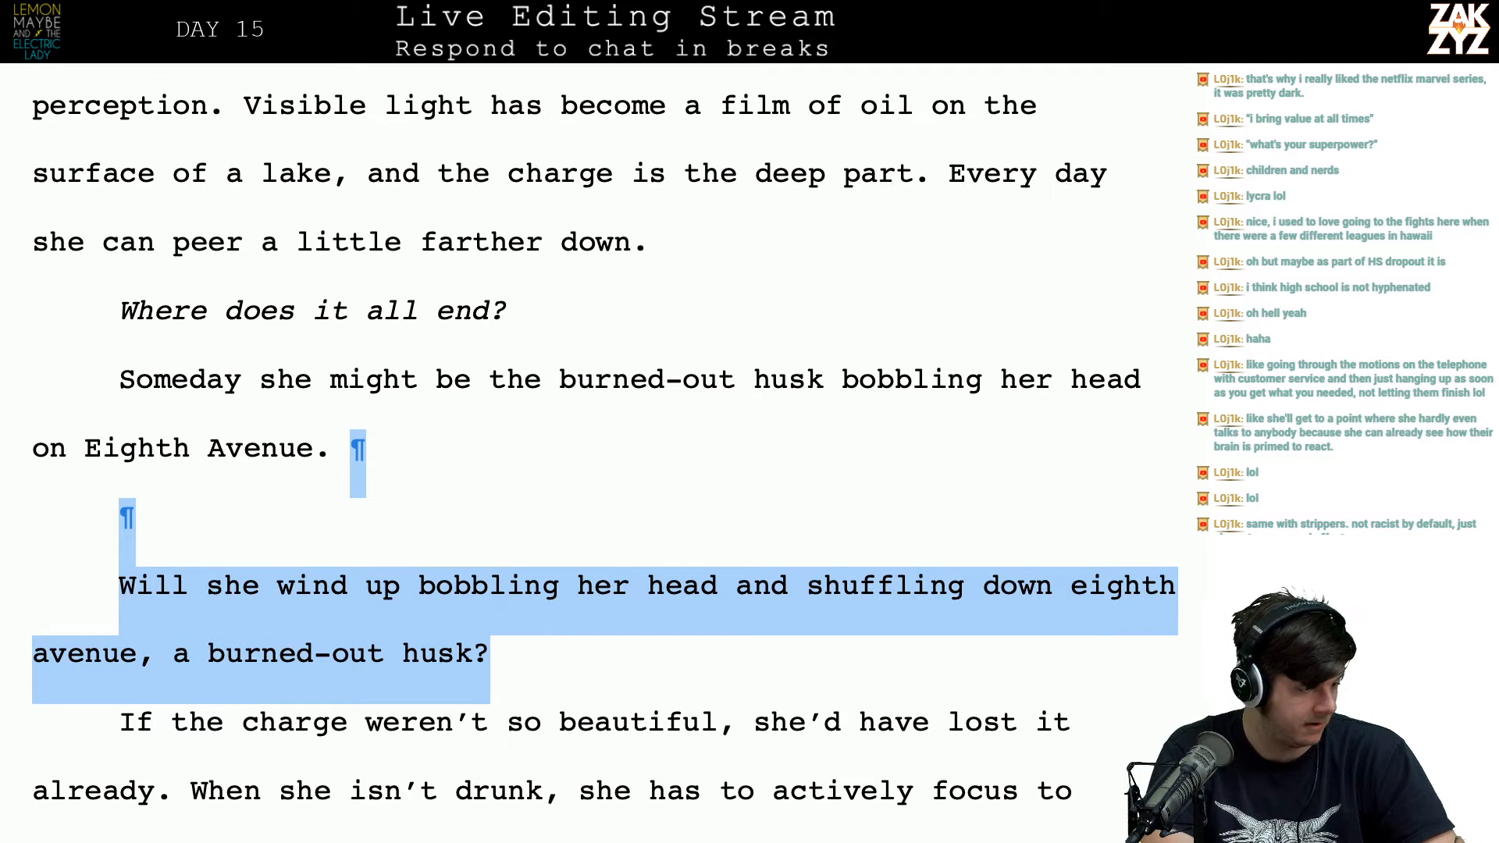
pyautogui.press('BackSpace')
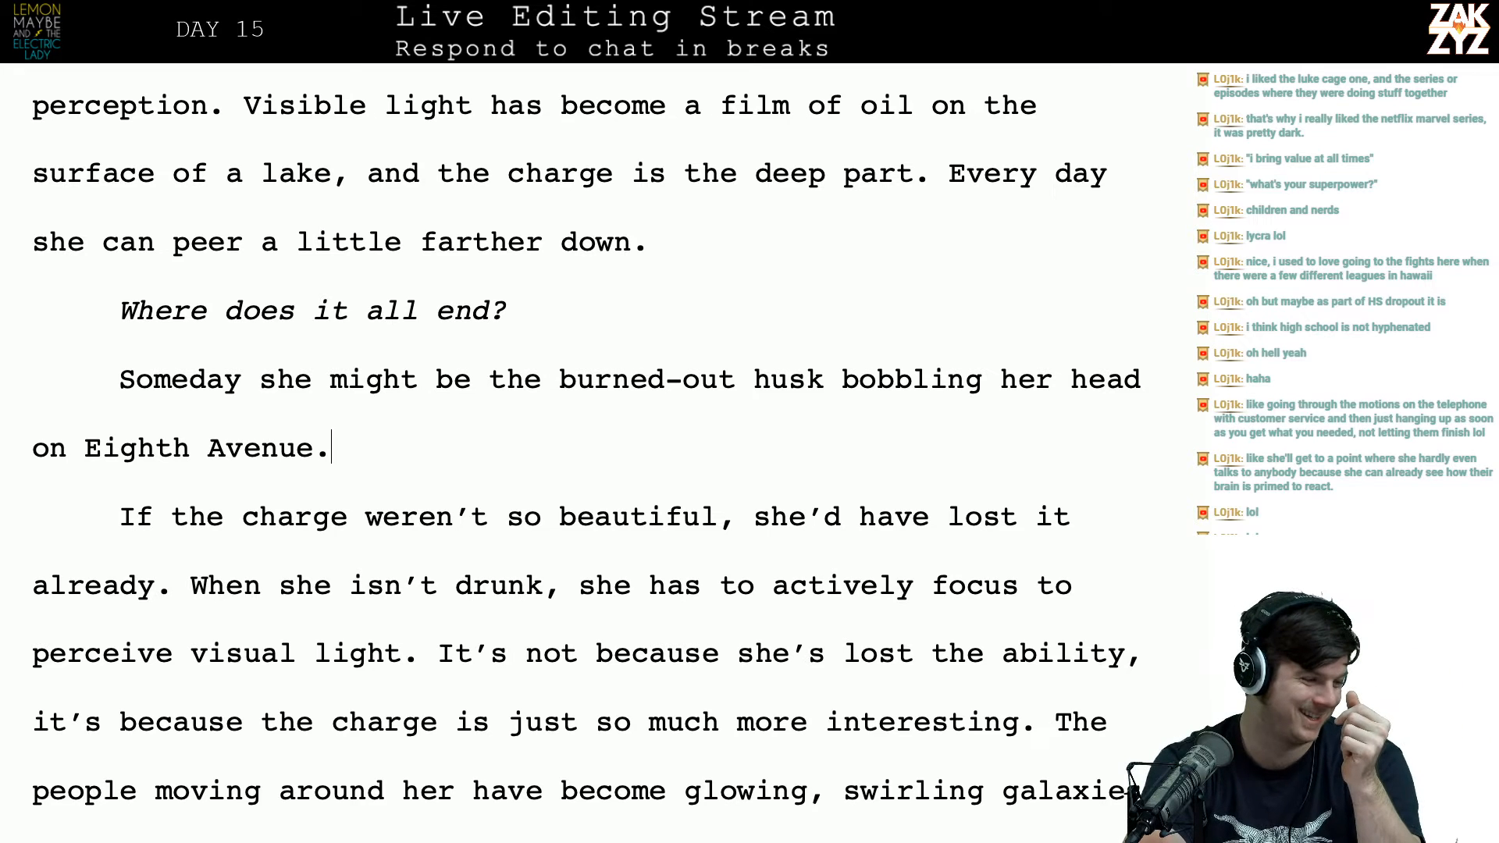
# Step: Join the "If the charge weren't so beautiful" paragraph onto the end of the "Someday she might be" paragraph
pyautogui.scroll(-2, 861, 351)
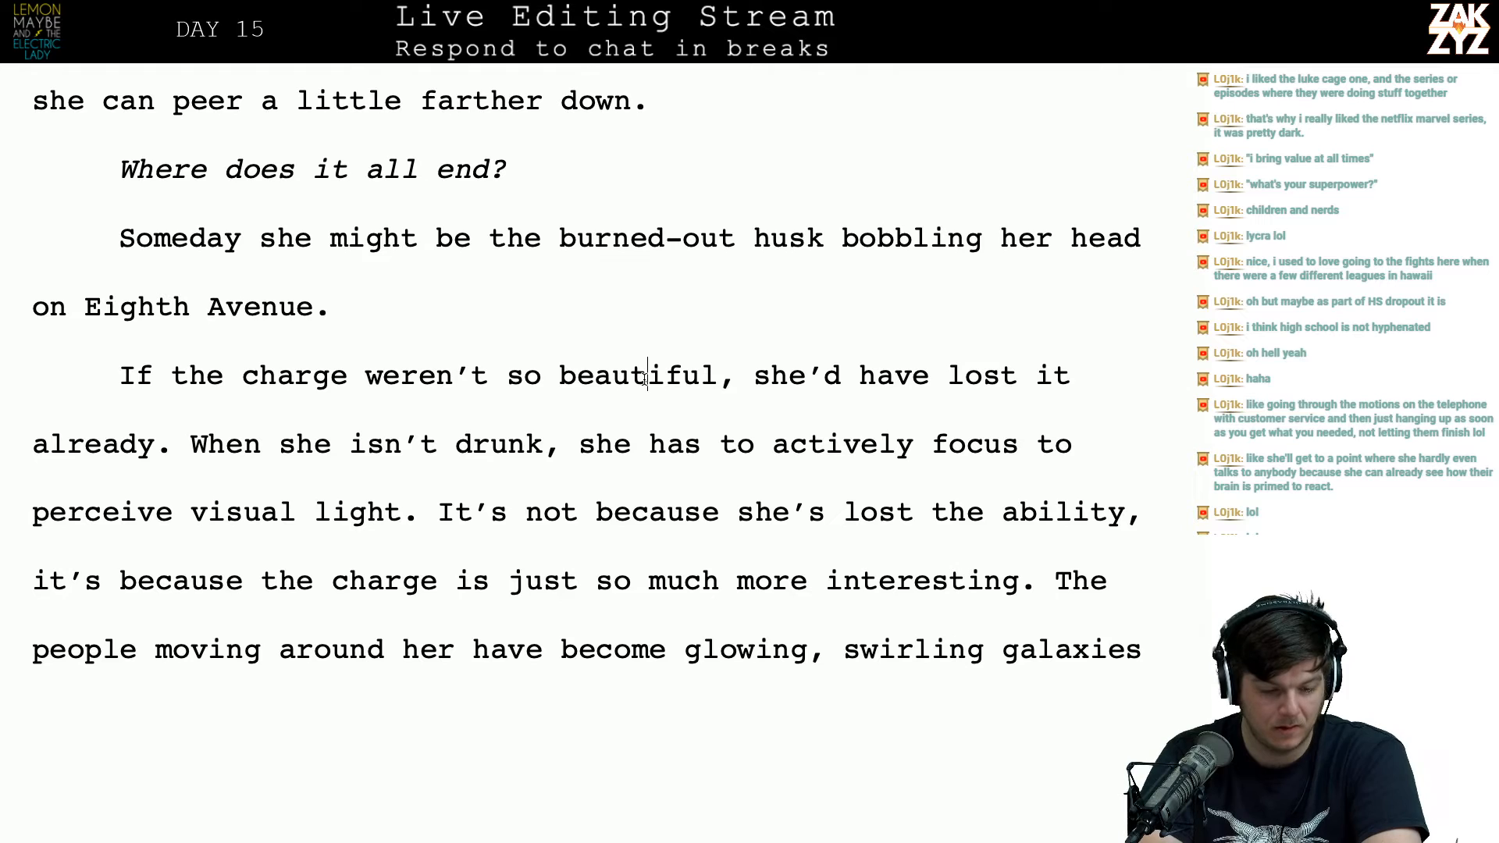
pyautogui.press('Right')
pyautogui.press('Right')
pyautogui.press('Left')
pyautogui.press('Left')
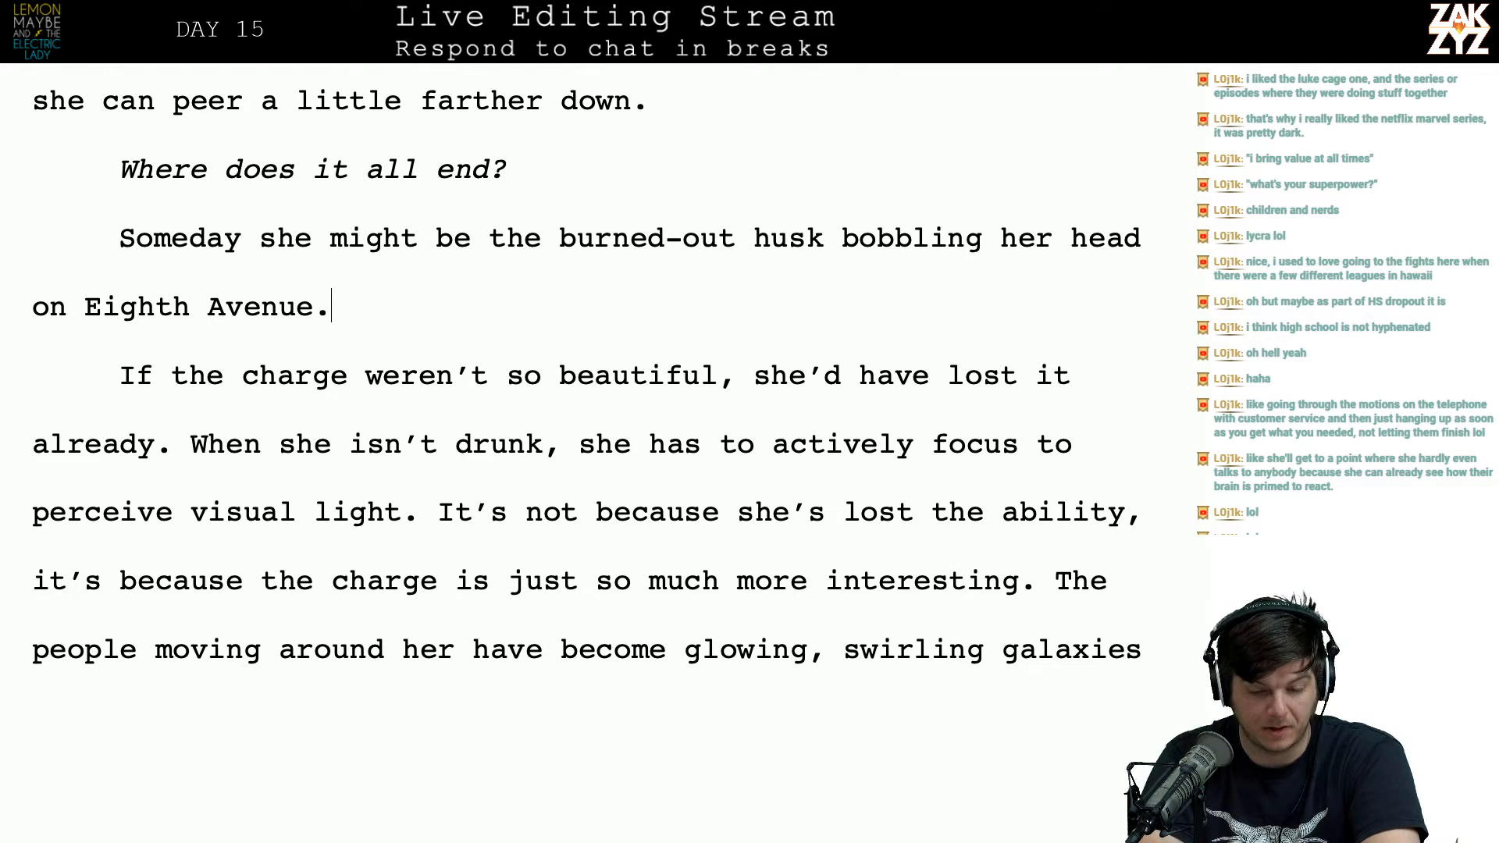
pyautogui.press('Down')
pyautogui.press('Home')
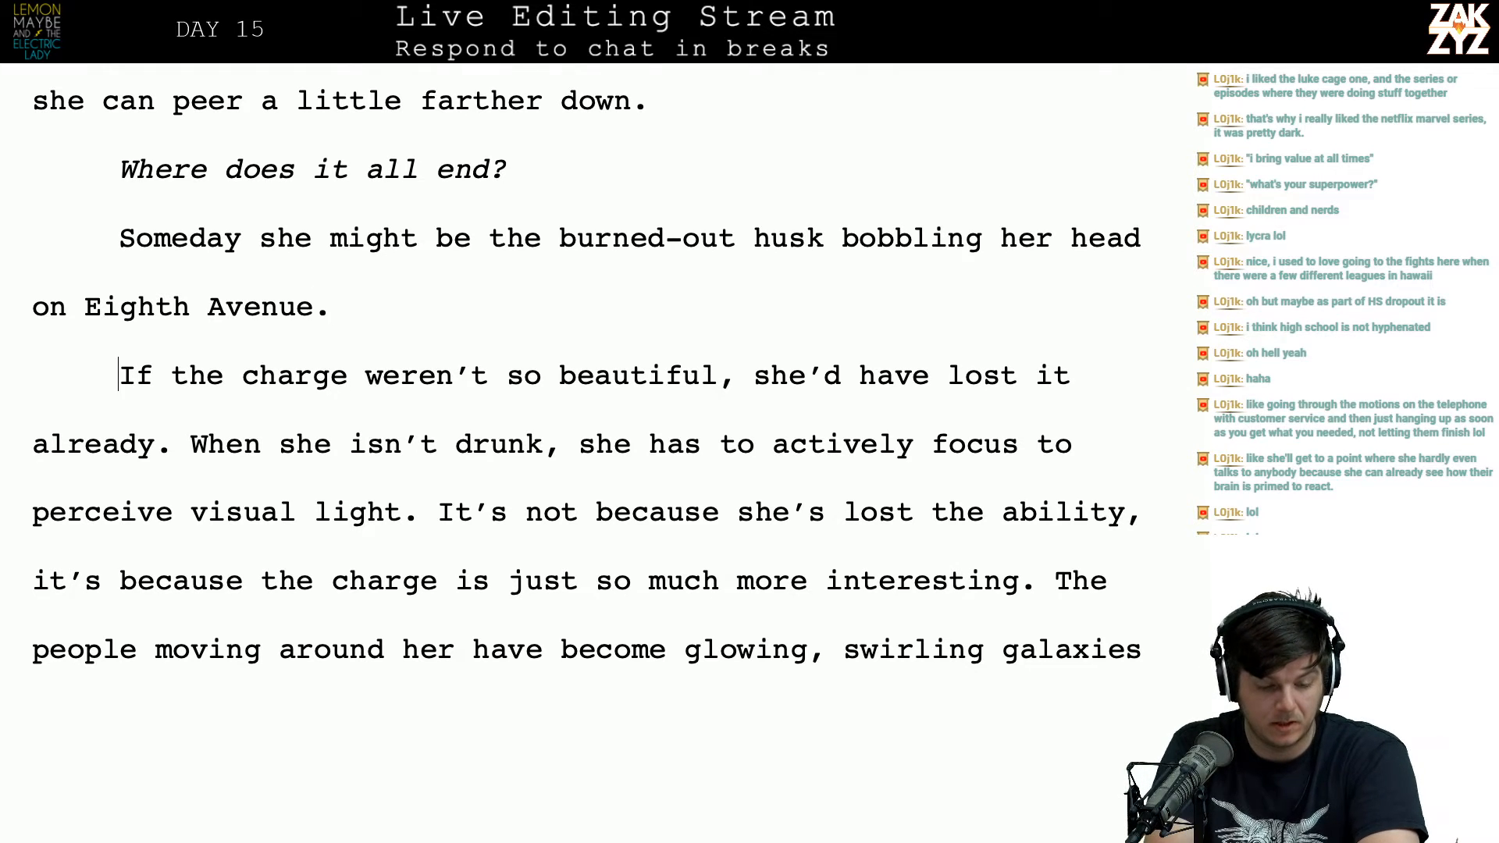
pyautogui.press('BackSpace')
# Step: Start a new paragraph at "When she isn't drunk," directly after the sentence ending "she'd have lost it already."
pyautogui.press('Right')
pyautogui.press('Down')
pyautogui.press('Left')
pyautogui.press('Left')
pyautogui.press('Left')
pyautogui.press('Left')
pyautogui.press('Right')
pyautogui.press('Right')
pyautogui.press('Right')
pyautogui.press('Right')
pyautogui.press('Right')
pyautogui.press('Right')
pyautogui.press('Right')
pyautogui.press('Right')
pyautogui.press('Right')
pyautogui.press('Right')
pyautogui.press('Right')
pyautogui.press('Right')
pyautogui.press('Right')
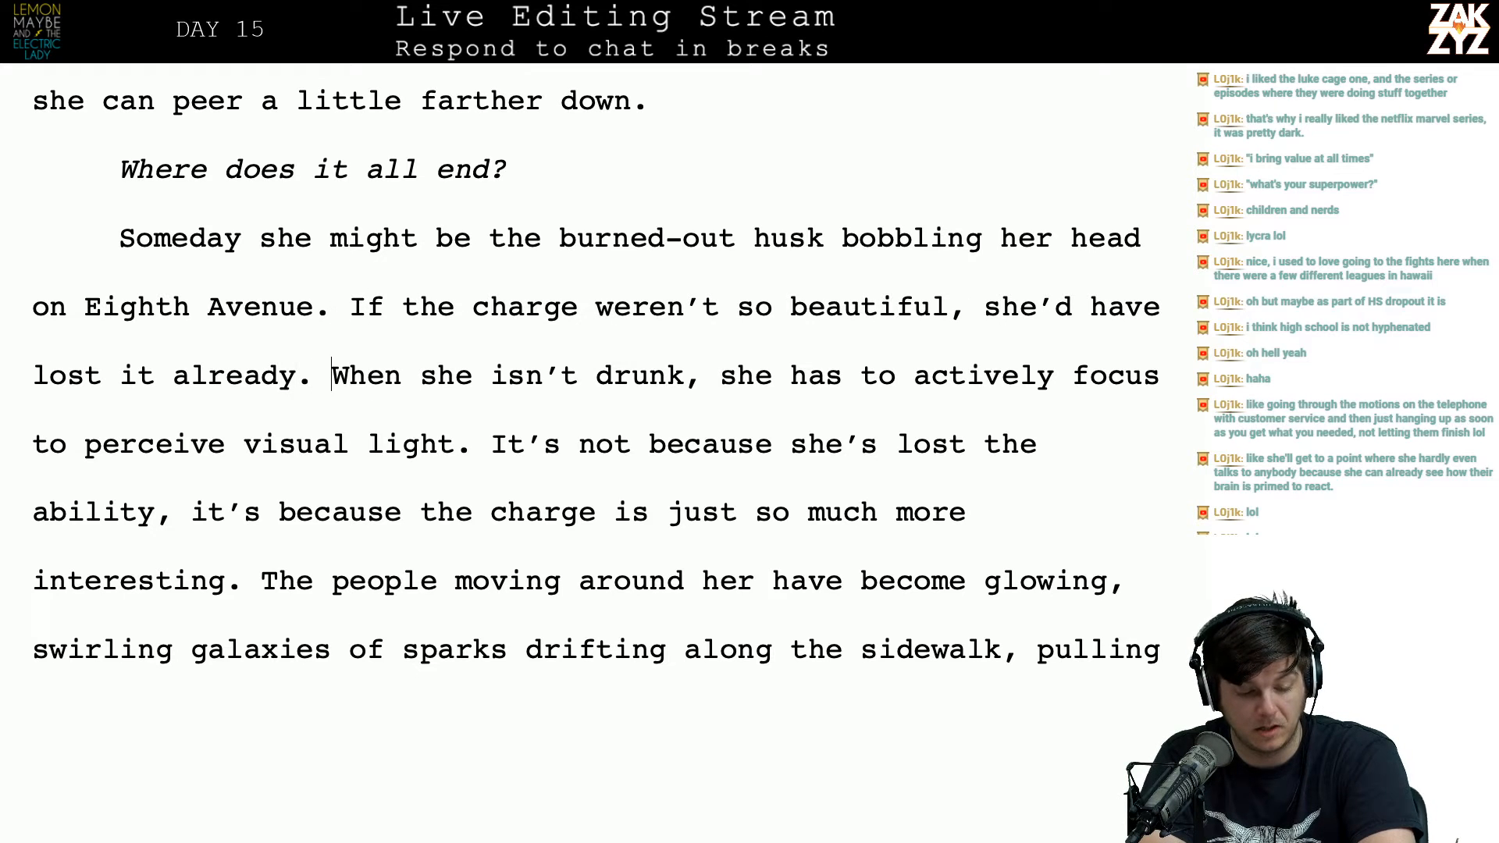
pyautogui.press('Right')
pyautogui.press('Right')
pyautogui.press('Right')
pyautogui.press('Right')
pyautogui.press('Left')
pyautogui.press('Left')
pyautogui.press('Left')
pyautogui.press('Left')
pyautogui.press('Left')
pyautogui.press('Left')
pyautogui.press('Left')
pyautogui.press('Left')
pyautogui.press('Left')
pyautogui.press('Left')
pyautogui.press('Left')
pyautogui.press('Left')
pyautogui.press('Left')
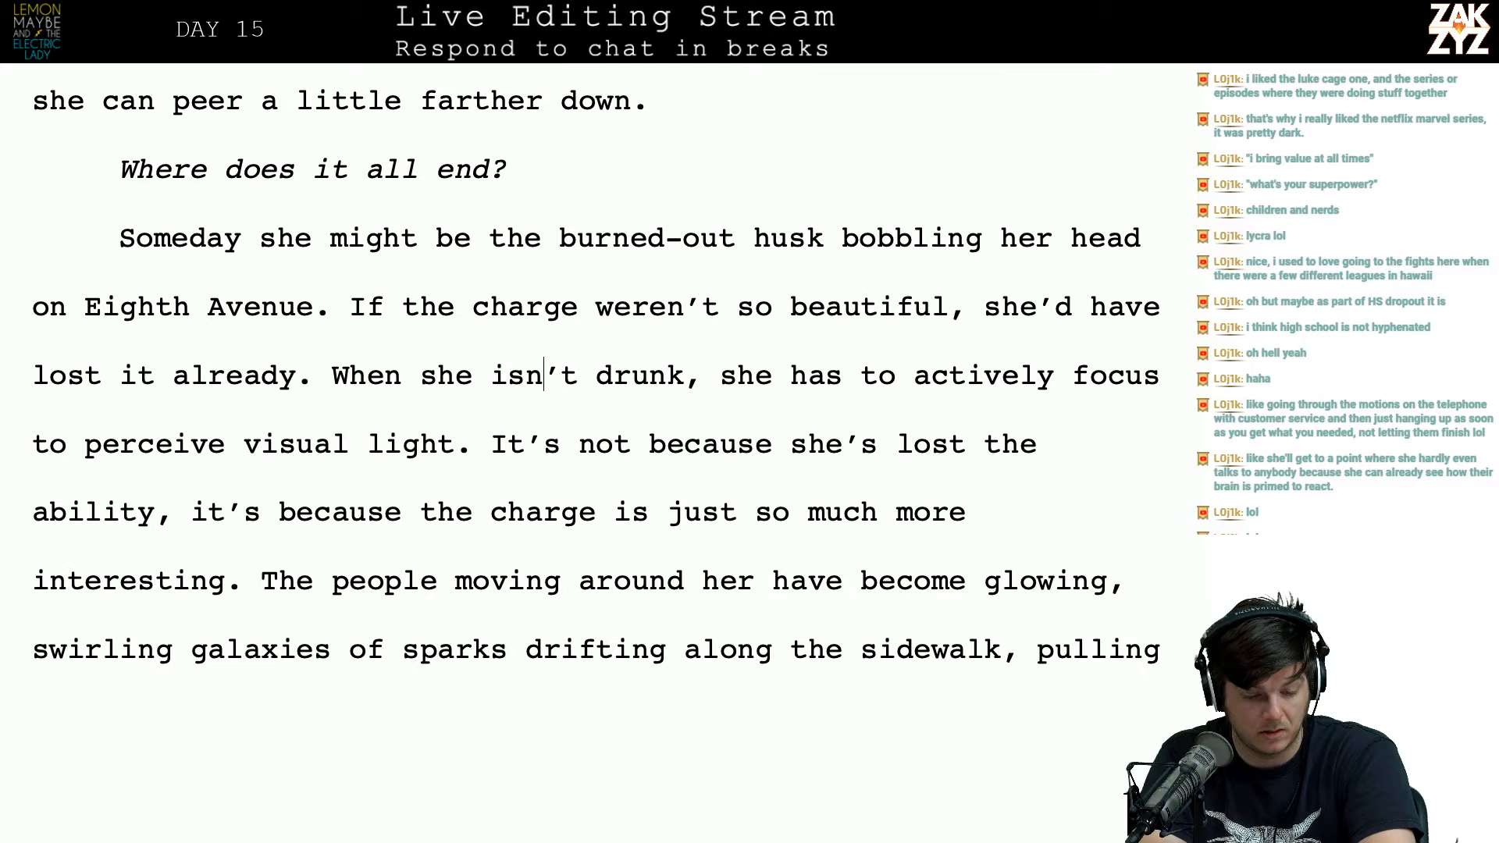
pyautogui.press('Left')
pyautogui.press('Left')
pyautogui.press('Return')
pyautogui.press('Left')
pyautogui.press('Left')
pyautogui.write('She')
pyautogui.press('BackSpace')
pyautogui.press('BackSpace')
pyautogui.press('BackSpace')
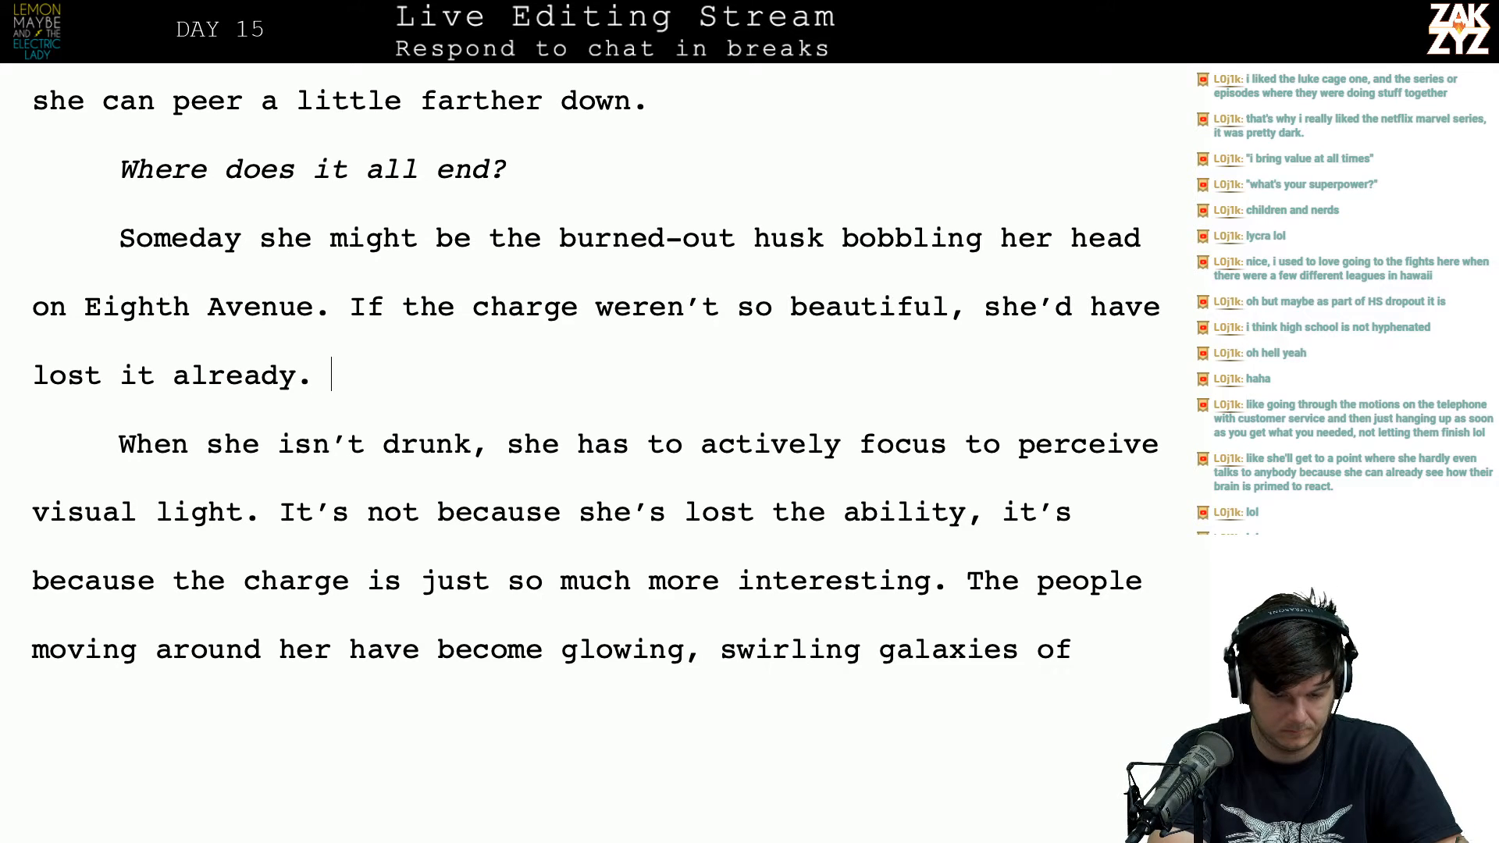
# Step: Replace the paragraph break and "When she isn't drunk, she" with "She", running the sentence on after "lost it already."
pyautogui.hotkey('shift', 'Down')
pyautogui.hotkey('shift', 'Right')
pyautogui.hotkey('shift', 'Right')
pyautogui.hotkey('shift', 'Right')
pyautogui.hotkey('shift', 'Right')
pyautogui.hotkey('shift', 'Right')
pyautogui.hotkey('shift', 'Right')
pyautogui.hotkey('shift', 'Right')
pyautogui.hotkey('shift', 'Right')
pyautogui.hotkey('shift', 'Right')
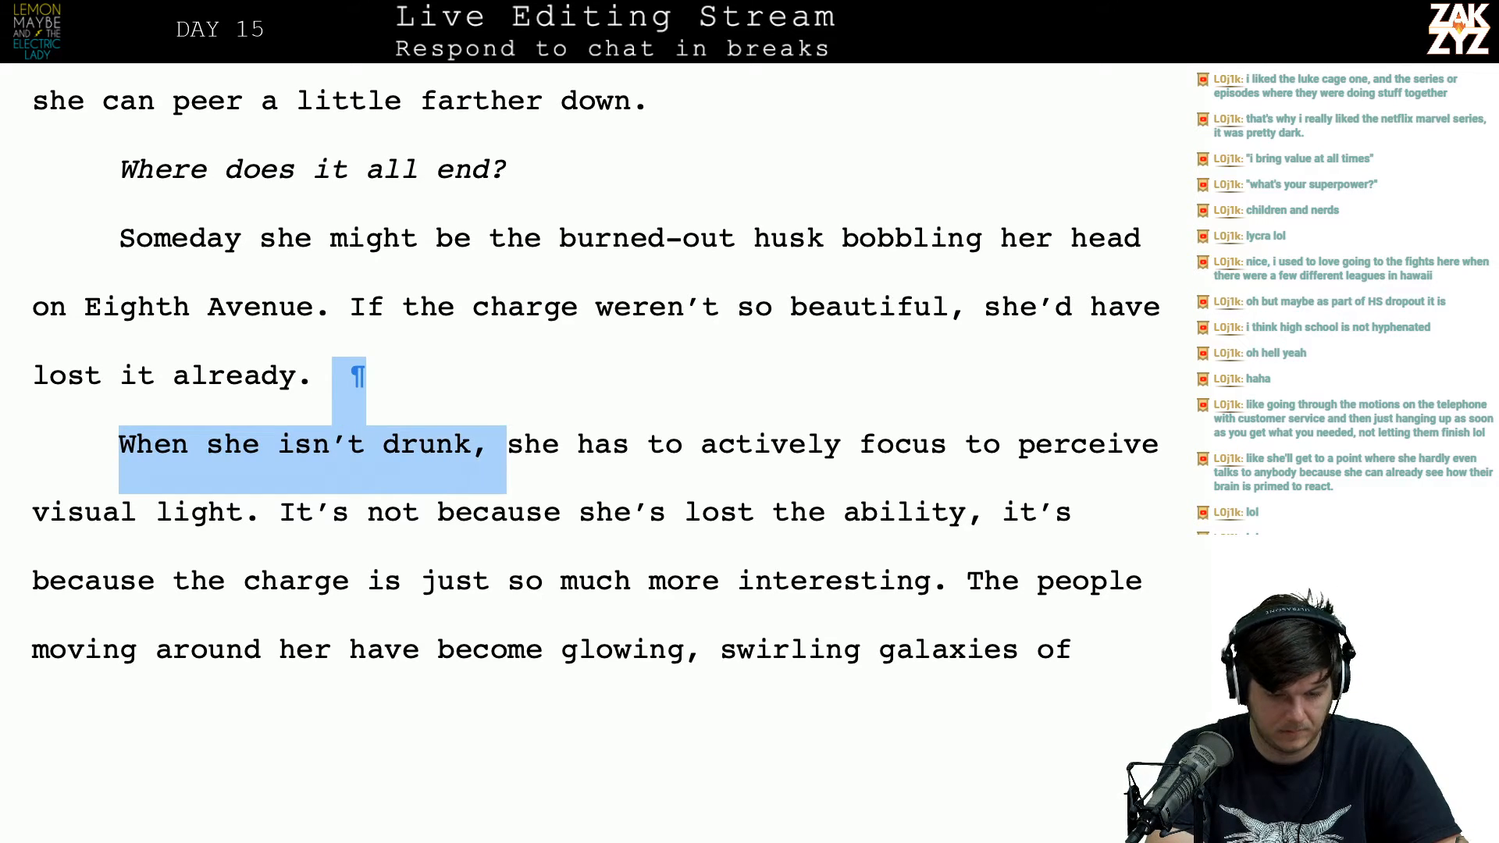
pyautogui.write('S')
pyautogui.press('Delete')
# Step: Insert a paragraph break before "She has to actively focus to perceive visual light."
pyautogui.press('Left')
pyautogui.press('Right')
pyautogui.press('Right')
pyautogui.press('Right')
pyautogui.press('Right')
pyautogui.press('Right')
pyautogui.press('Right')
pyautogui.press('Right')
pyautogui.press('Right')
pyautogui.press('Down')
pyautogui.press('Left')
pyautogui.press('Left')
pyautogui.press('Left')
pyautogui.press('Left')
pyautogui.press('Left')
pyautogui.press('Left')
pyautogui.press('Left')
pyautogui.press('Left')
pyautogui.press('Left')
pyautogui.press('Left')
pyautogui.press('Left')
pyautogui.press('Left')
pyautogui.press('Left')
pyautogui.press('Left')
pyautogui.press('Left')
pyautogui.press('Left')
pyautogui.press('Left')
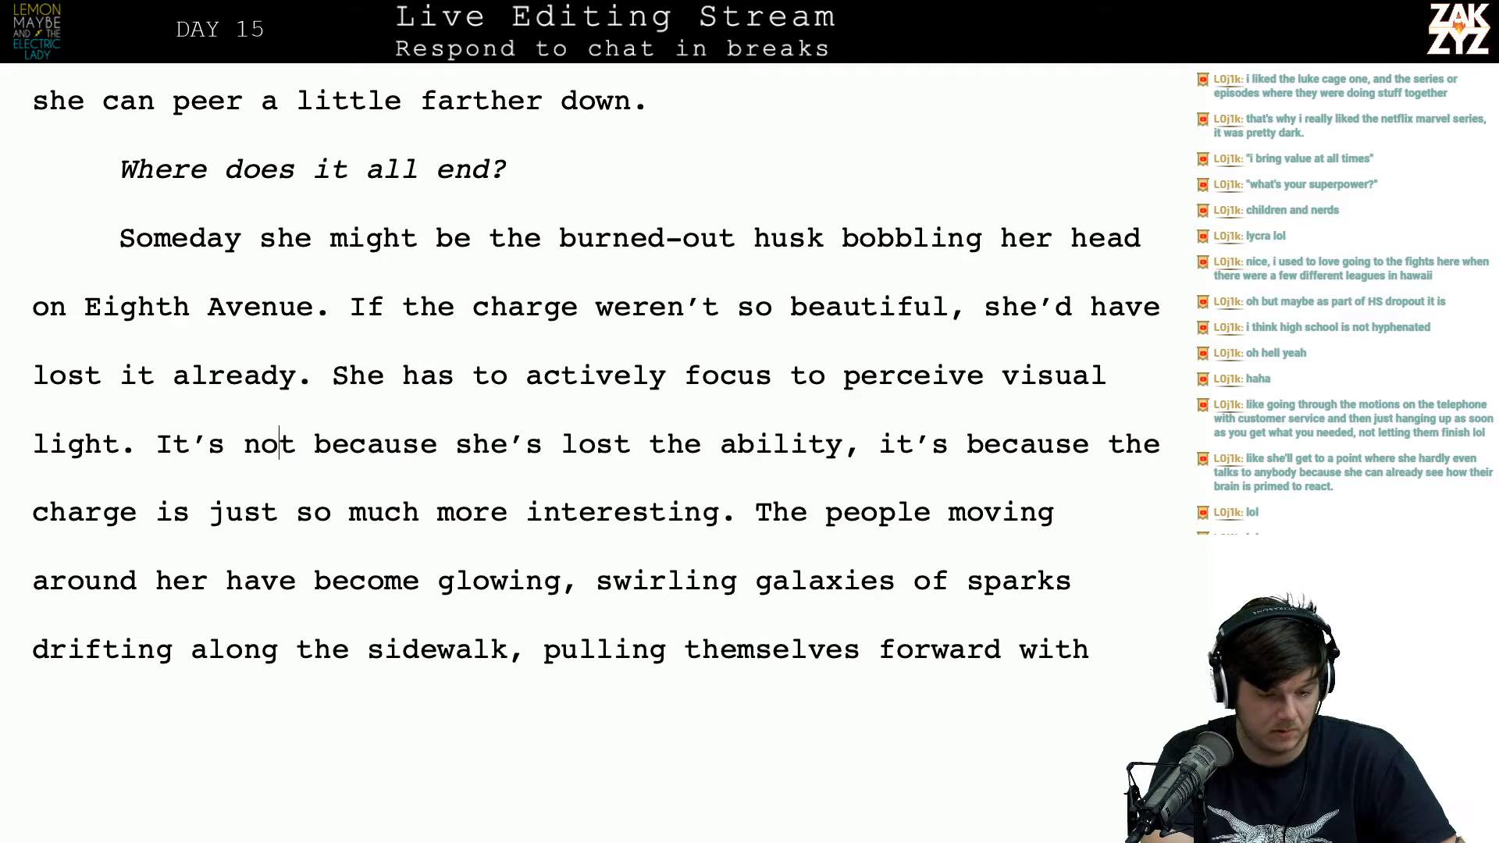
pyautogui.press('Up')
pyautogui.press('Right')
pyautogui.press('Right')
pyautogui.press('Right')
pyautogui.press('Right')
pyautogui.press('Right')
pyautogui.press('Right')
pyautogui.press('Right')
pyautogui.press('Right')
pyautogui.press('Right')
pyautogui.press('Right')
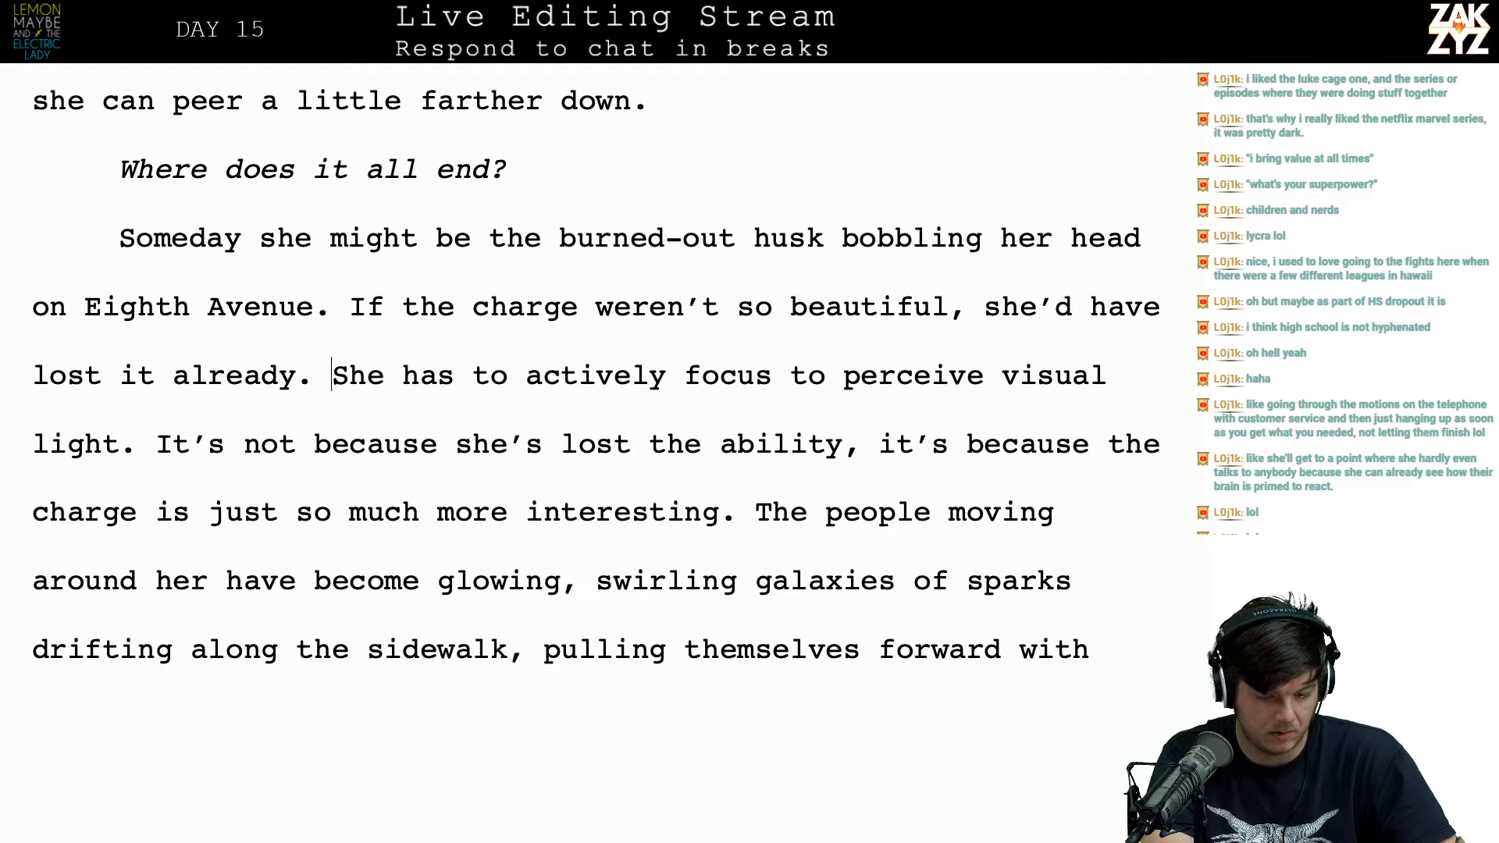
pyautogui.press('Return')
pyautogui.press('Left')
# Step: Delete from "She has to actively focus" through "so much more interesting." and run "The people moving around her" on after "lost it already."
pyautogui.press('Down')
pyautogui.press('Down')
pyautogui.press('Right')
pyautogui.press('Right')
pyautogui.press('Right')
pyautogui.press('Right')
pyautogui.press('Right')
pyautogui.press('Right')
pyautogui.press('Right')
pyautogui.press('Right')
pyautogui.press('Right')
pyautogui.press('Right')
pyautogui.press('Right')
pyautogui.press('Right')
pyautogui.press('Right')
pyautogui.press('Right')
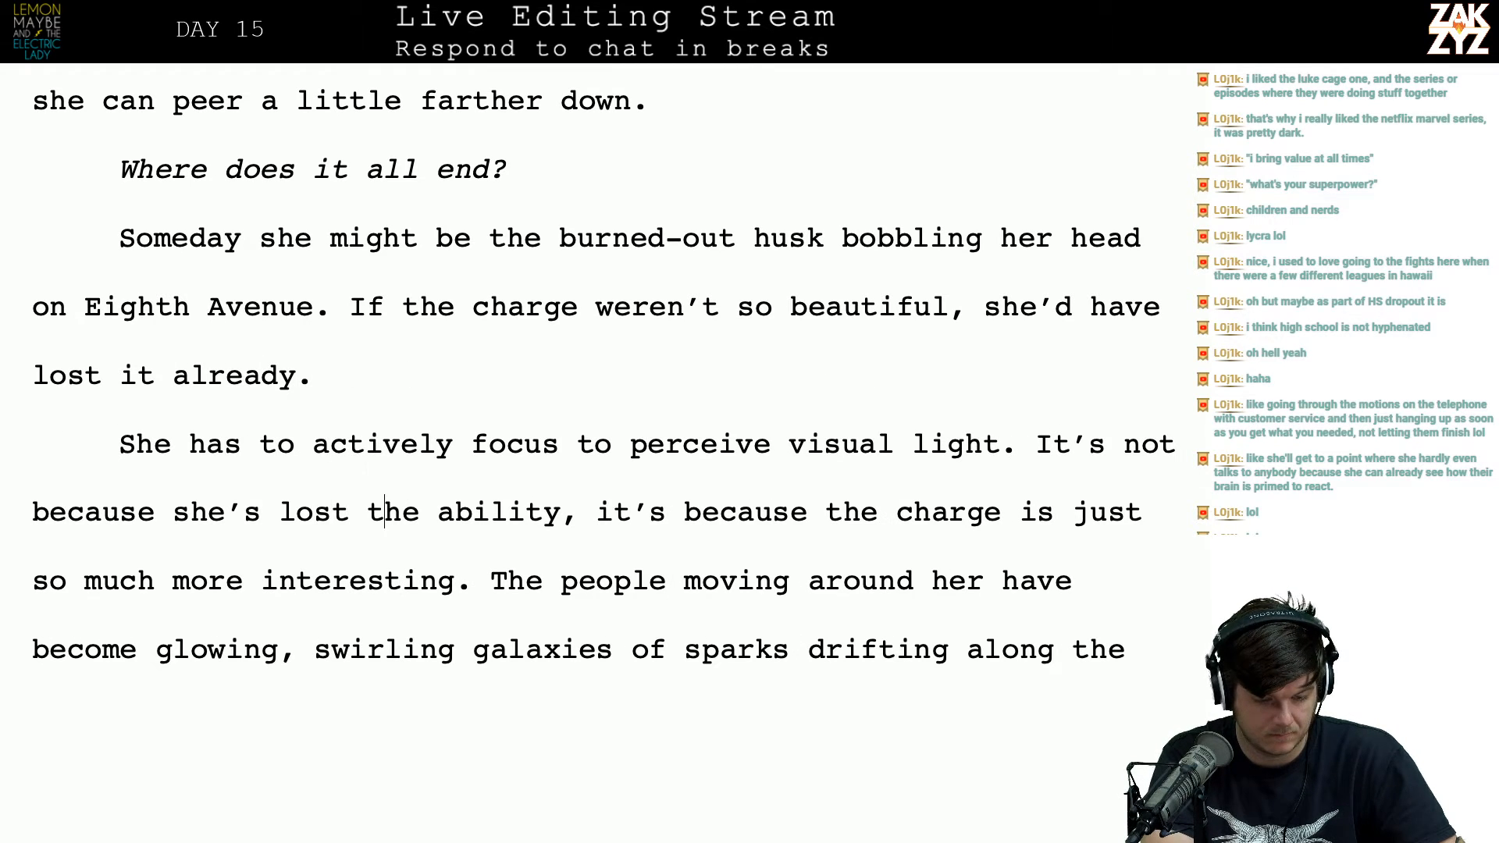
pyautogui.press('Right')
pyautogui.press('Right')
pyautogui.press('Right')
pyautogui.press('Right')
pyautogui.press('Right')
pyautogui.press('Left')
pyautogui.press('Left')
pyautogui.press('Left')
pyautogui.press('Left')
pyautogui.press('Left')
pyautogui.press('Left')
pyautogui.press('Left')
pyautogui.press('Left')
pyautogui.press('Left')
pyautogui.press('Left')
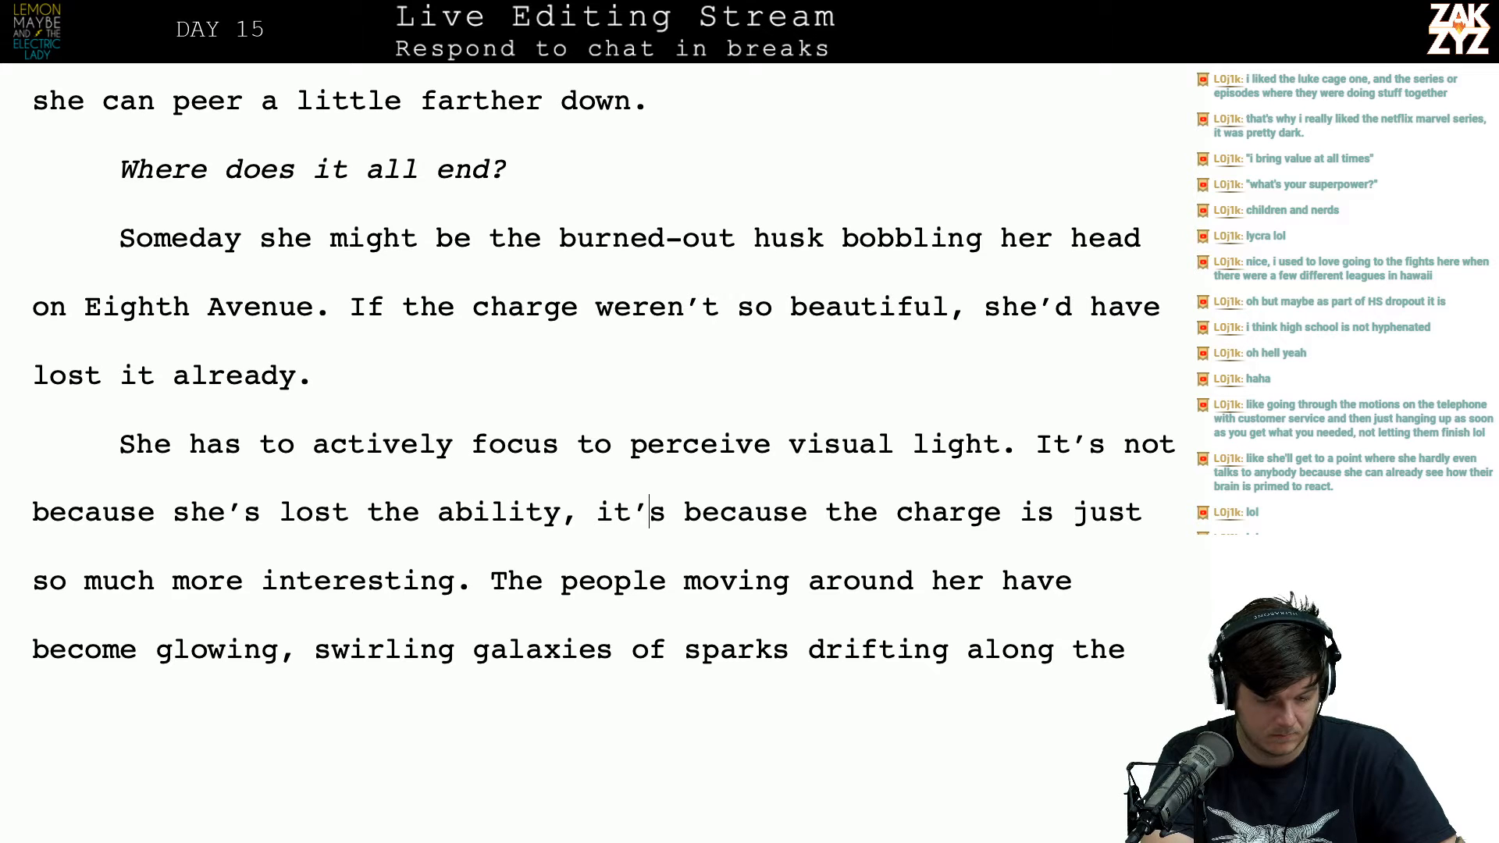
pyautogui.press('Down')
pyautogui.press('Left')
pyautogui.press('Left')
pyautogui.hotkey('shift', 'Up')
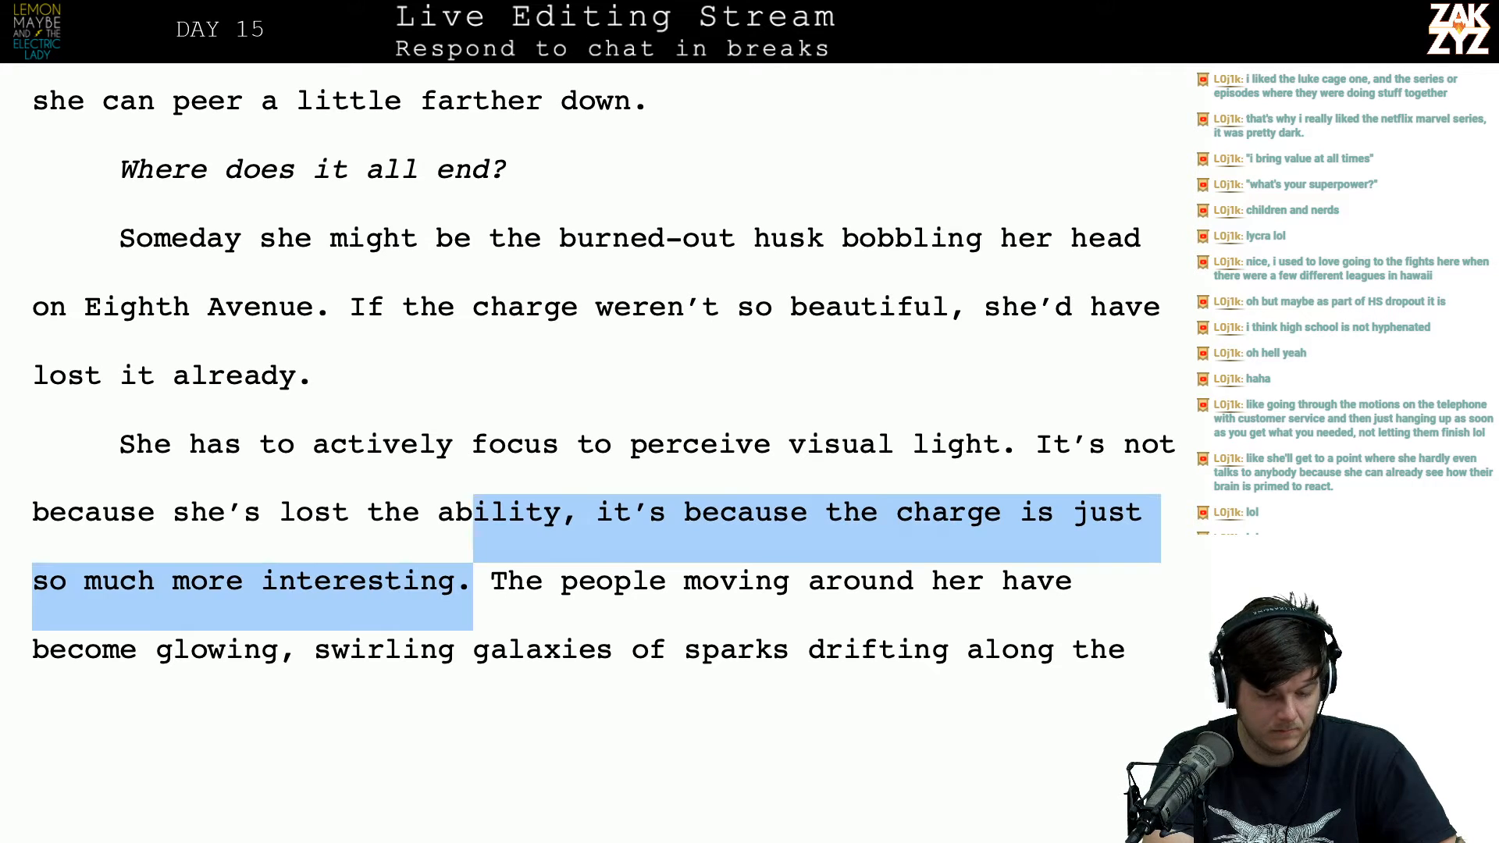
pyautogui.hotkey('shift', 'Up')
pyautogui.hotkey('shift', 'Up')
pyautogui.press('BackSpace')
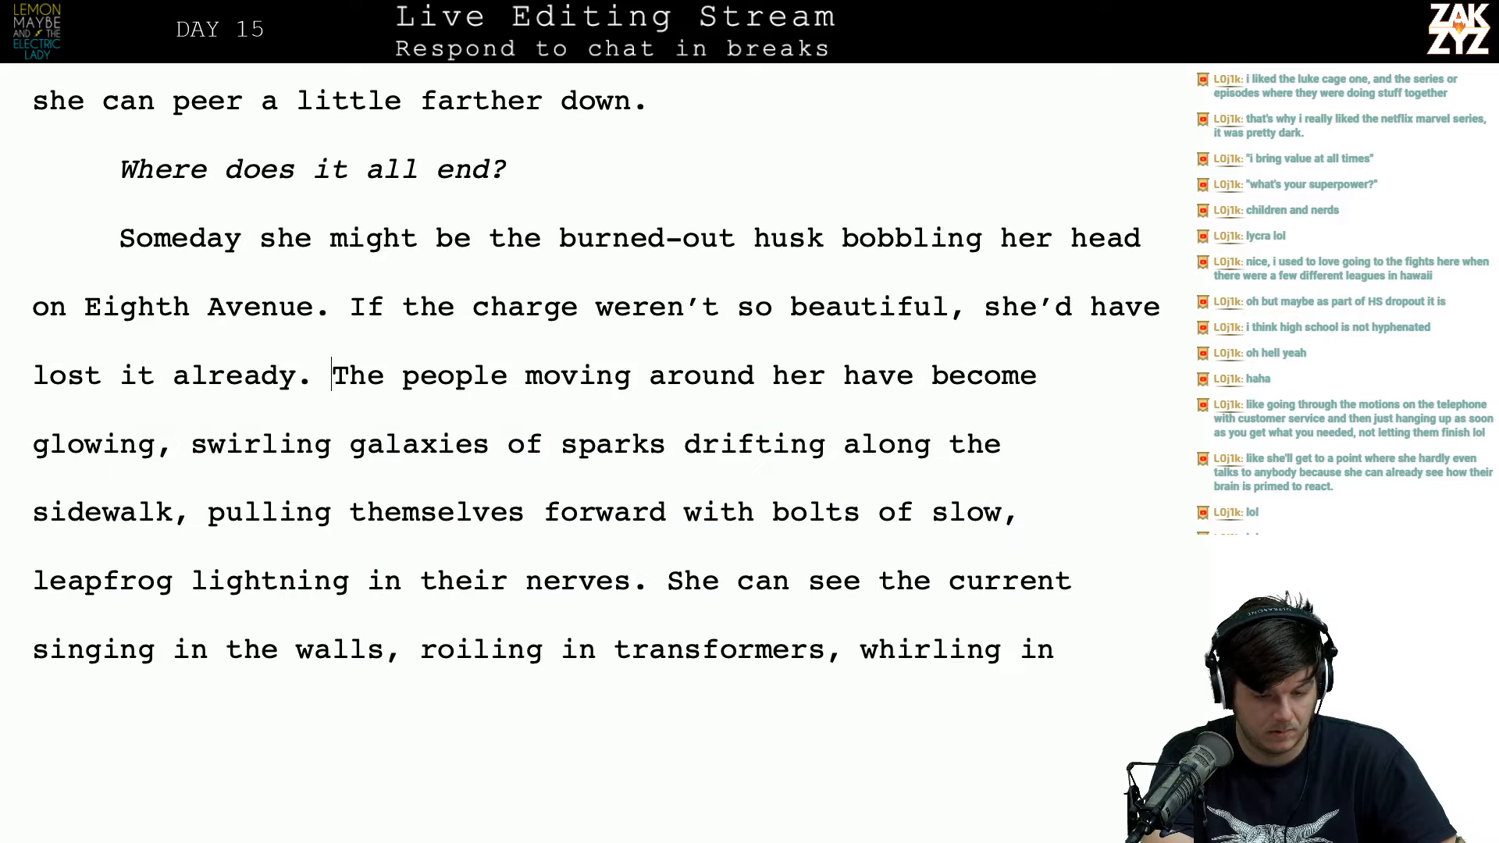
# Step: Reread the beginning of the sentence "The people moving around her have become glowing, swirling galaxies."
pyautogui.press('Right')
pyautogui.press('Right')
pyautogui.press('Right')
pyautogui.press('Right')
pyautogui.press('Right')
pyautogui.press('Right')
pyautogui.press('Right')
pyautogui.press('Right')
pyautogui.press('Right')
pyautogui.press('Right')
pyautogui.press('Right')
pyautogui.press('Right')
pyautogui.press('Right')
pyautogui.press('Right')
pyautogui.press('Right')
pyautogui.press('Right')
pyautogui.press('Right')
pyautogui.press('Right')
pyautogui.press('Right')
pyautogui.press('Right')
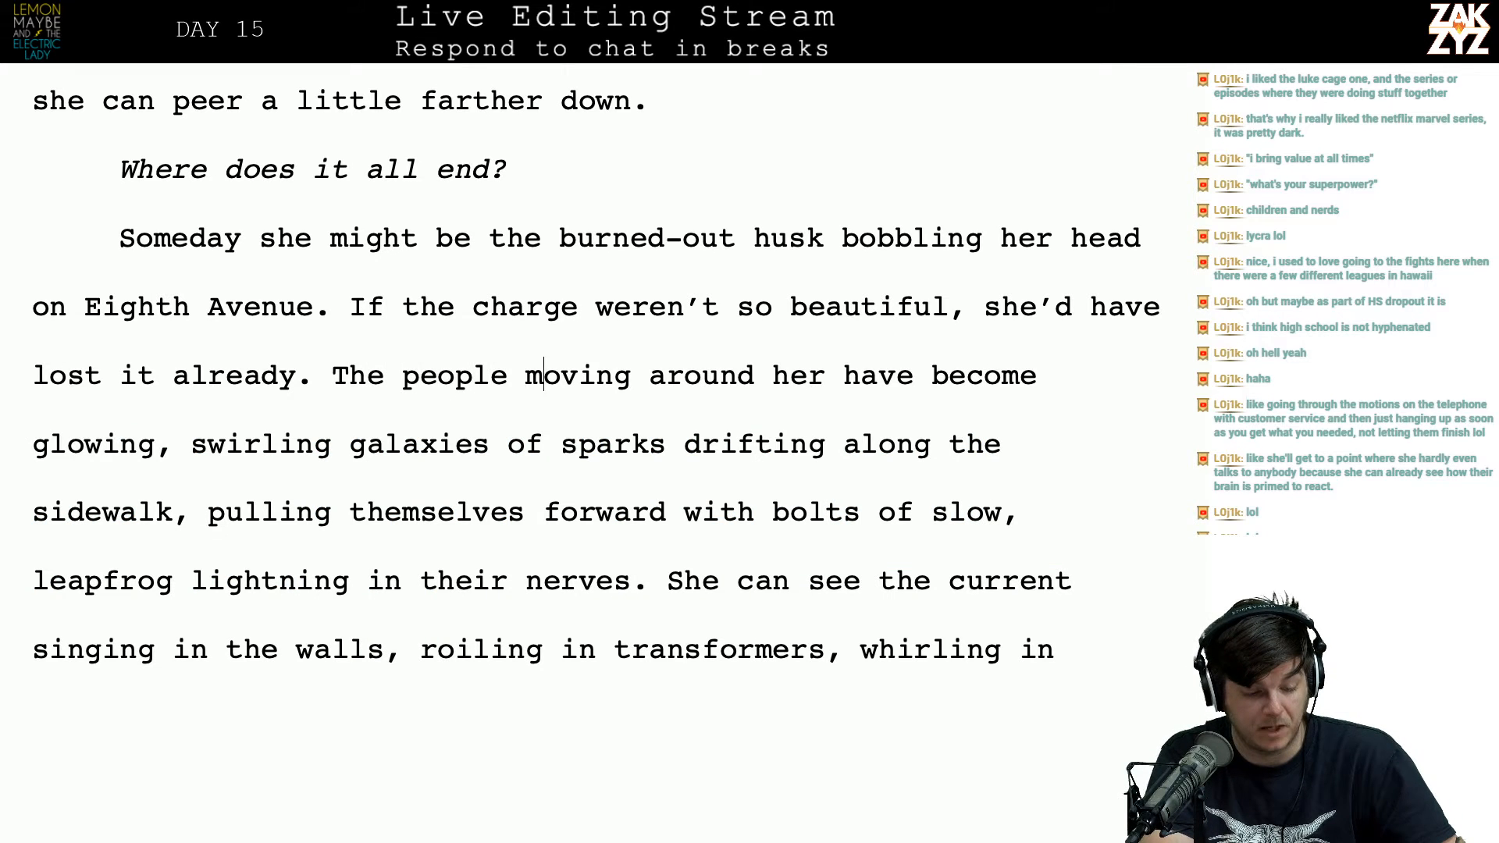
# Step: Examine the phrase "moving around her" in the sentence beginning "The people moving around her have become."
pyautogui.press('Right')
pyautogui.press('Right')
pyautogui.press('Right')
pyautogui.press('Right')
pyautogui.press('Right')
pyautogui.press('Right')
pyautogui.press('Right')
pyautogui.press('Right')
pyautogui.press('Left')
pyautogui.press('Left')
pyautogui.press('Left')
pyautogui.press('Left')
pyautogui.press('Left')
pyautogui.press('Left')
pyautogui.press('Left')
pyautogui.press('Left')
pyautogui.press('Left')
pyautogui.press('Left')
pyautogui.press('Left')
pyautogui.press('Left')
pyautogui.press('Left')
pyautogui.press('Left')
pyautogui.press('Left')
pyautogui.press('Left')
pyautogui.press('Left')
pyautogui.press('Left')
pyautogui.press('Left')
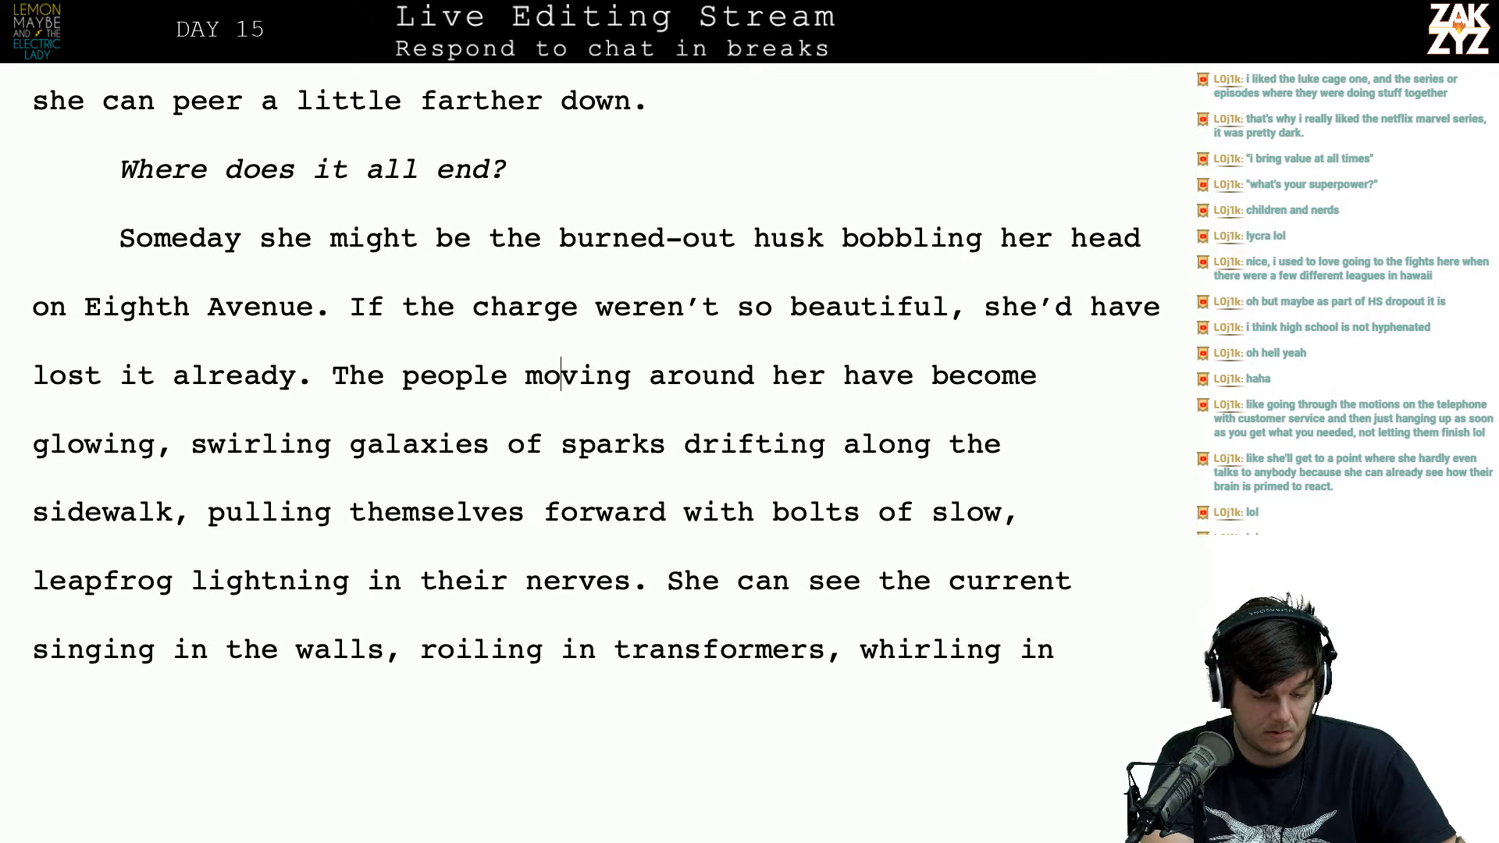
pyautogui.press('Left')
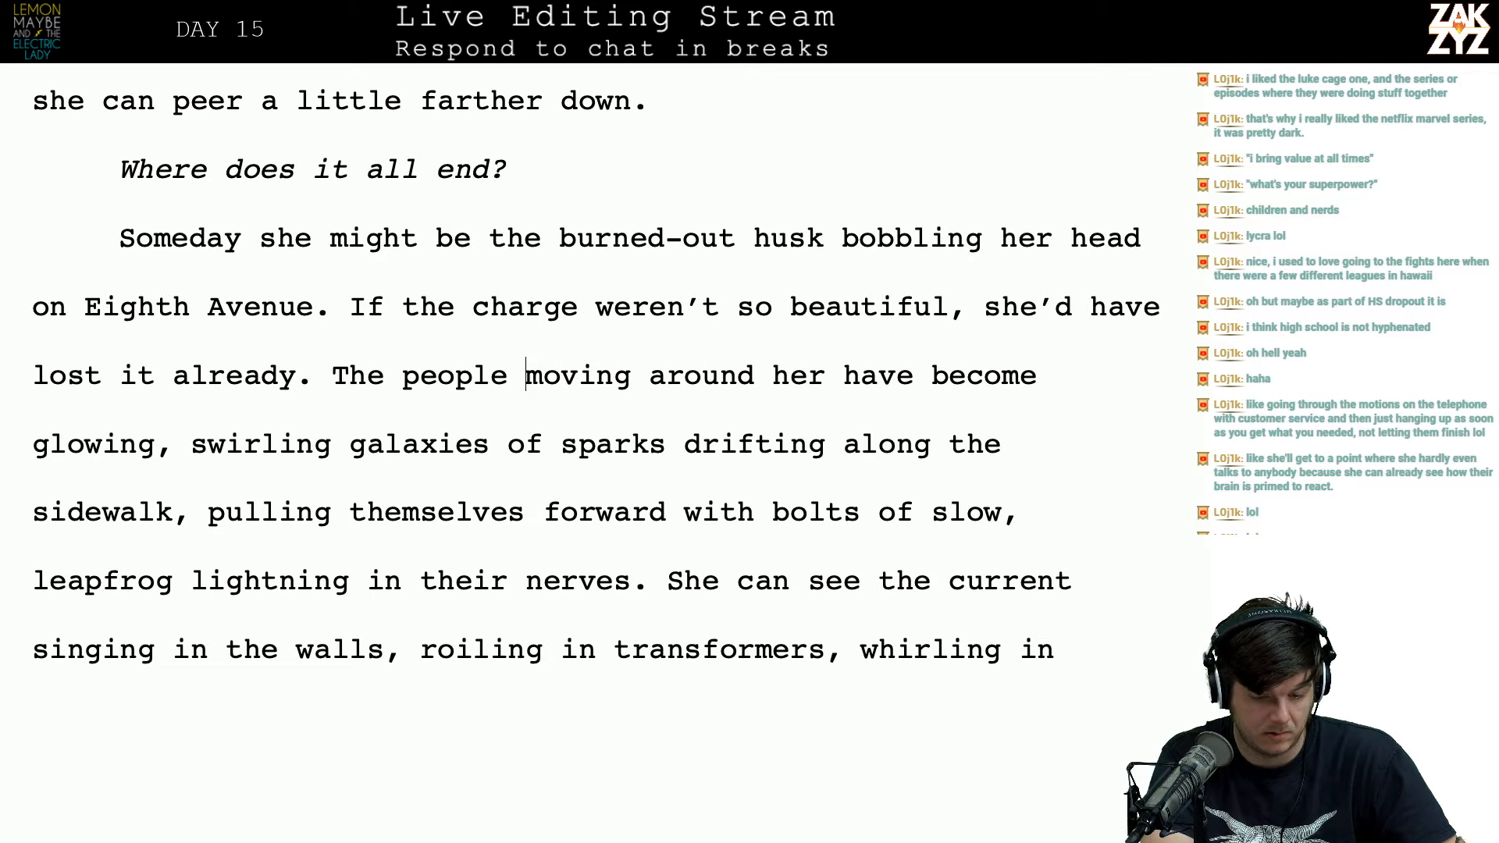
pyautogui.hotkey('shift', 'Right')
pyautogui.hotkey('shift', 'Right')
pyautogui.hotkey('shift', 'Right')
pyautogui.hotkey('shift', 'Right')
pyautogui.hotkey('shift', 'Right')
pyautogui.hotkey('shift', 'Right')
pyautogui.hotkey('shift', 'Right')
pyautogui.hotkey('shift', 'Right')
pyautogui.hotkey('shift', 'Right')
pyautogui.hotkey('shift', 'Right')
pyautogui.hotkey('shift', 'Right')
pyautogui.hotkey('shift', 'Right')
pyautogui.hotkey('shift', 'Right')
pyautogui.hotkey('shift', 'Right')
pyautogui.hotkey('shift', 'Right')
pyautogui.hotkey('shift', 'Right')
pyautogui.hotkey('shift', 'Right')
pyautogui.hotkey('shift', 'Right')
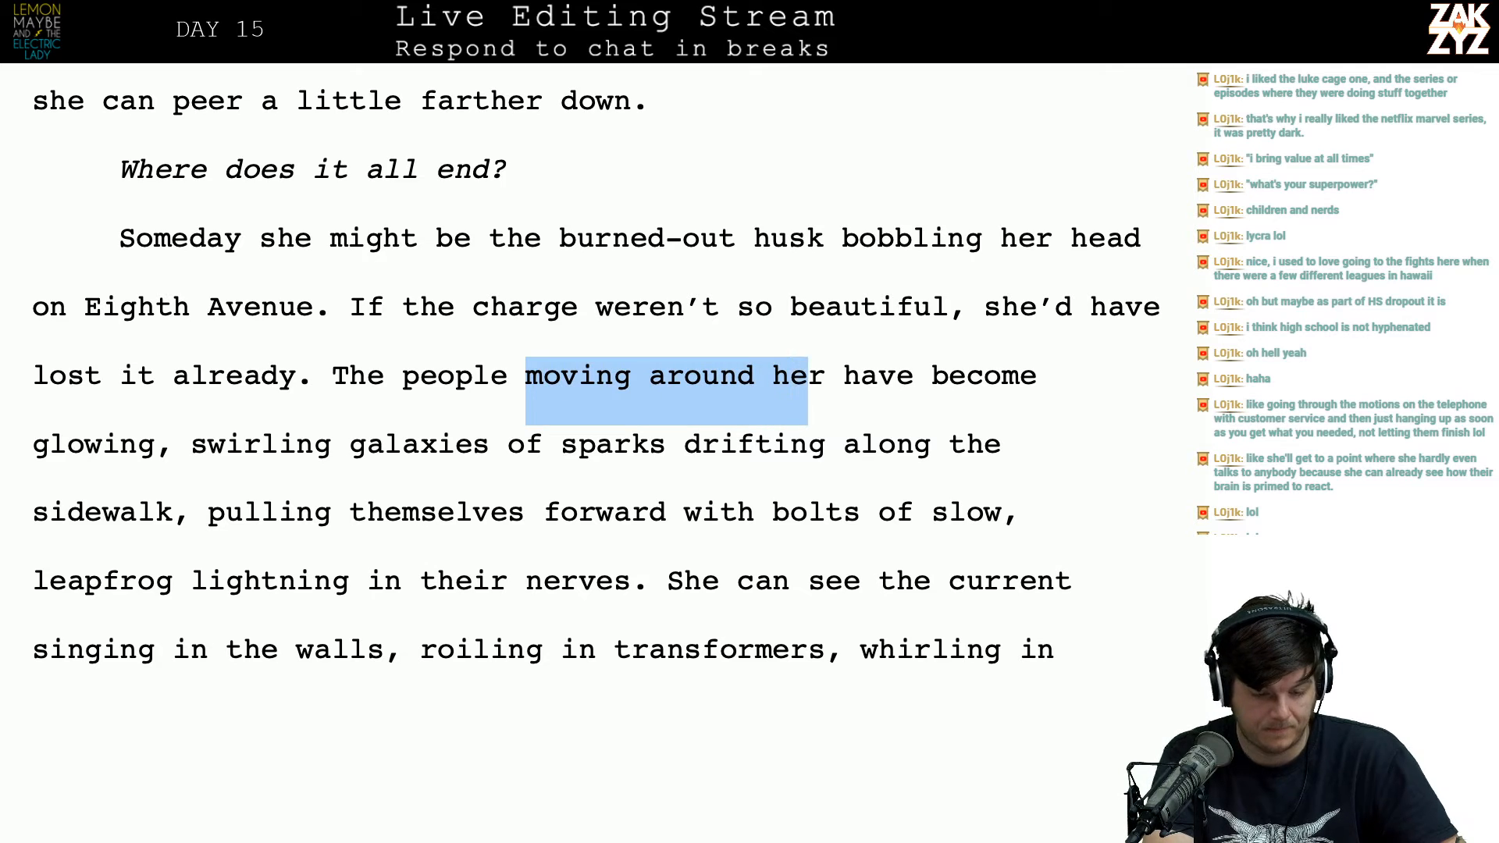
pyautogui.hotkey('shift', 'Left')
pyautogui.hotkey('shift', 'Right')
pyautogui.hotkey('shift', 'Left')
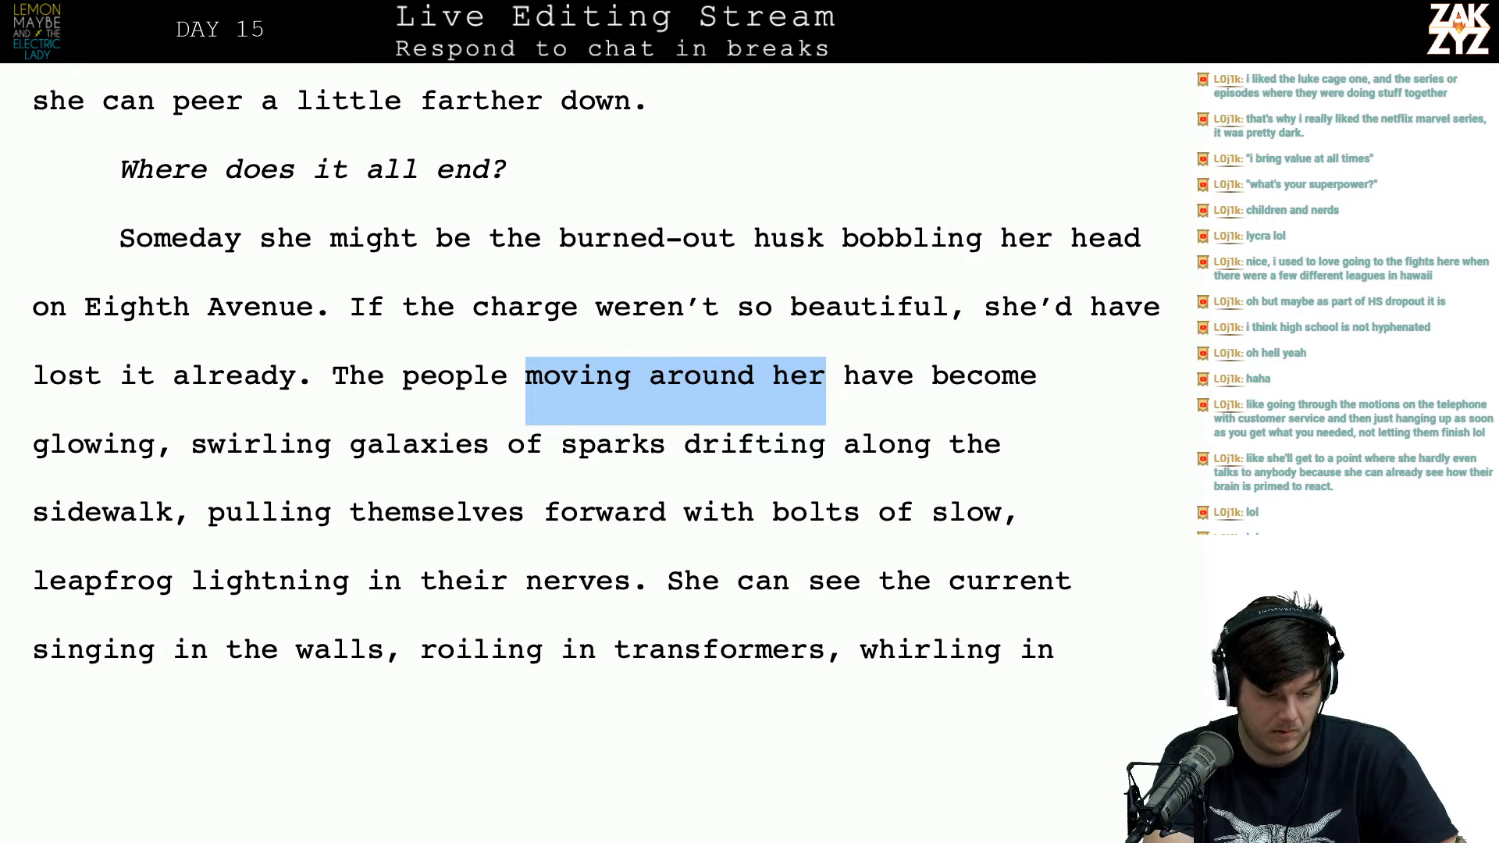
# Step: Insert "pedestrians walking past her are" after "The" in the sentence about the people moving around her
pyautogui.press('Left')
pyautogui.press('Left')
pyautogui.press('Left')
pyautogui.press('Left')
pyautogui.press('Left')
pyautogui.press('Left')
pyautogui.press('Left')
pyautogui.press('Left')
pyautogui.press('Left')
pyautogui.write('ped')
pyautogui.write('estrians wa')
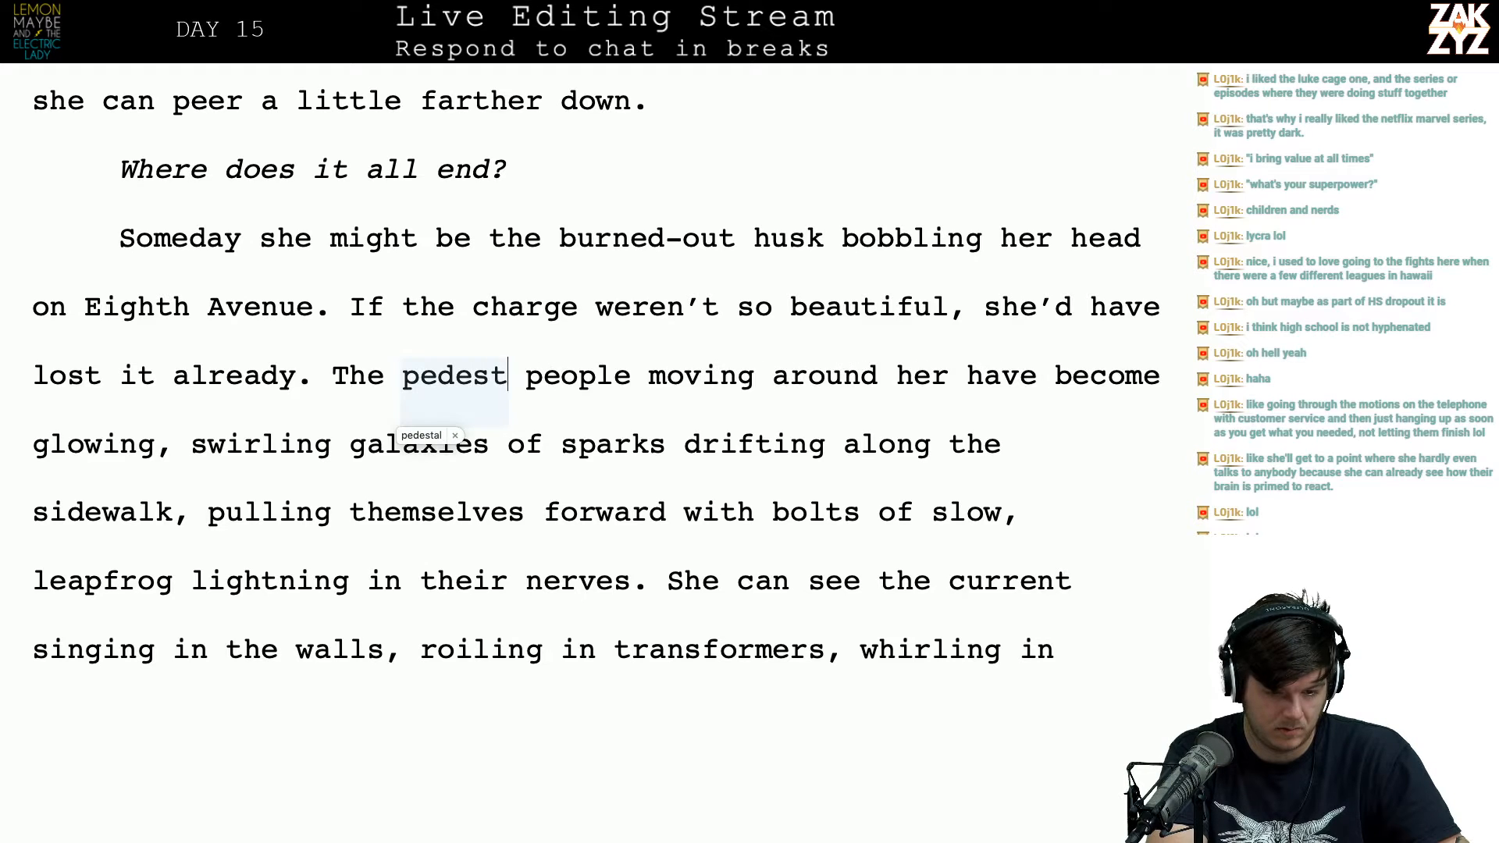
pyautogui.write('lking past her a')
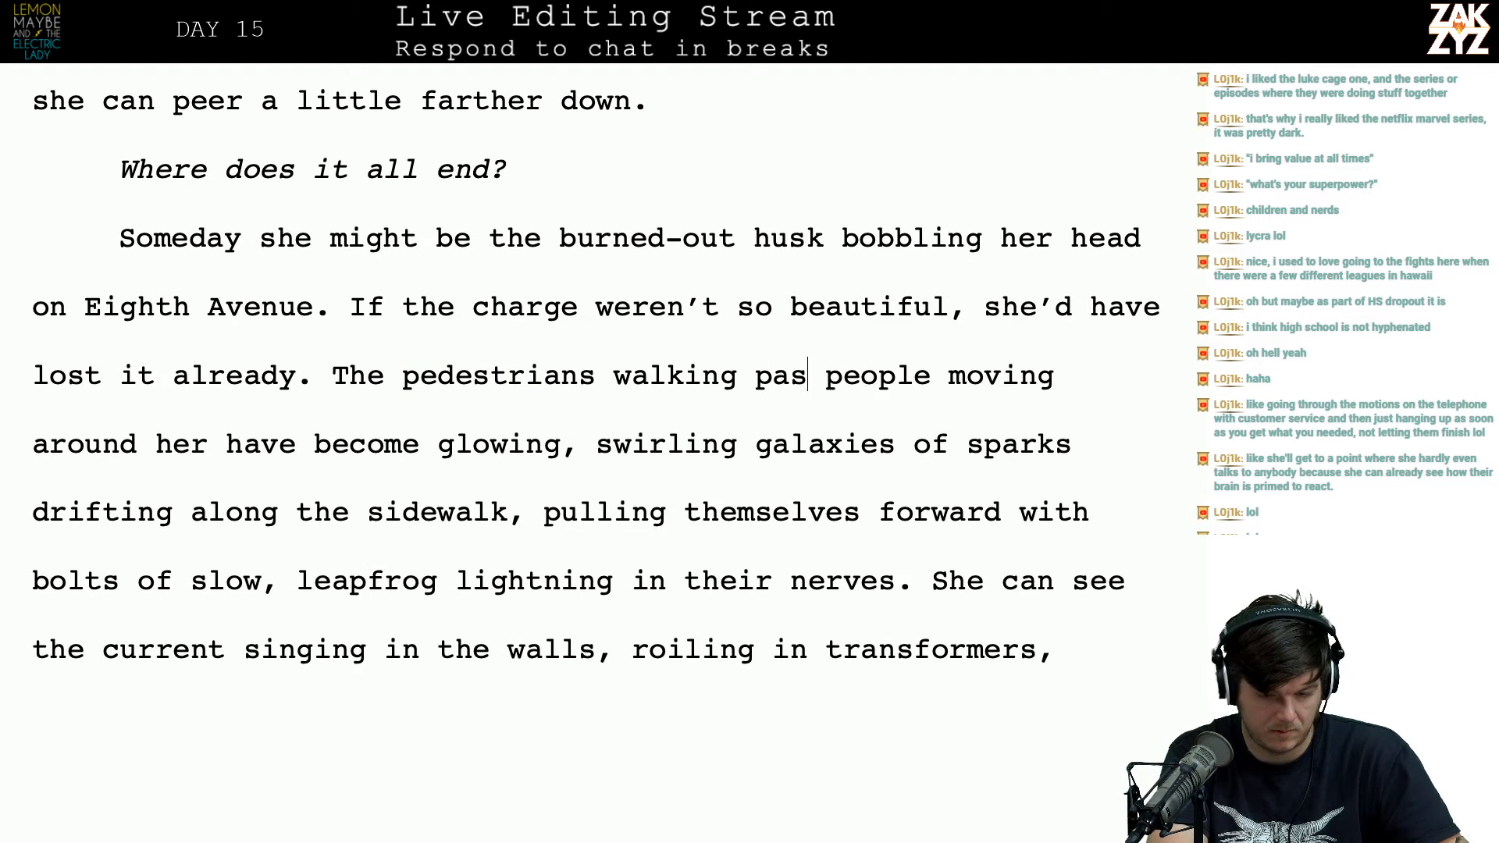
pyautogui.write('re')
# Step: Delete "people moving around her have become glowing," so the sentence runs from "past her are" straight into "swirling galaxies of sparks."
pyautogui.hotkey('shift', 'Right')
pyautogui.hotkey('shift', 'Right')
pyautogui.hotkey('shift', 'Right')
pyautogui.hotkey('shift', 'Right')
pyautogui.hotkey('shift', 'Right')
pyautogui.hotkey('shift', 'Right')
pyautogui.hotkey('shift', 'Right')
pyautogui.hotkey('shift', 'Right')
pyautogui.hotkey('shift', 'Right')
pyautogui.hotkey('shift', 'Right')
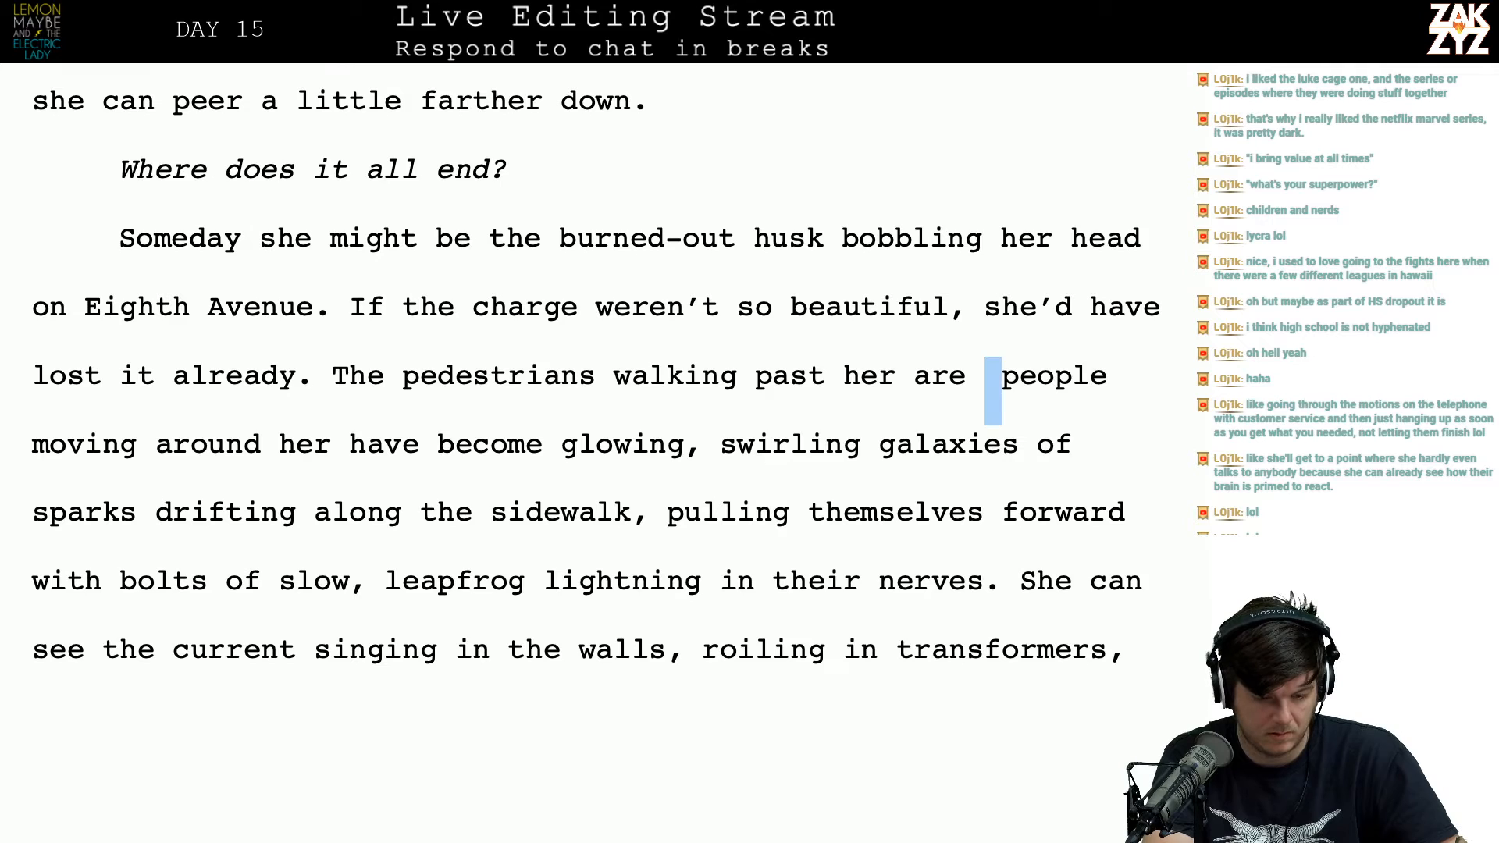
pyautogui.hotkey('shift', 'Right')
pyautogui.hotkey('shift', 'Right')
pyautogui.hotkey('shift', 'Right')
pyautogui.hotkey('shift', 'Right')
pyautogui.hotkey('shift', 'Right')
pyautogui.hotkey('shift', 'Right')
pyautogui.hotkey('shift', 'Right')
pyautogui.hotkey('shift', 'Right')
pyautogui.hotkey('shift', 'Right')
pyautogui.hotkey('shift', 'Right')
pyautogui.hotkey('shift', 'Right')
pyautogui.hotkey('shift', 'Right')
pyautogui.hotkey('shift', 'Right')
pyautogui.hotkey('shift', 'Right')
pyautogui.hotkey('shift', 'Right')
pyautogui.hotkey('shift', 'Right')
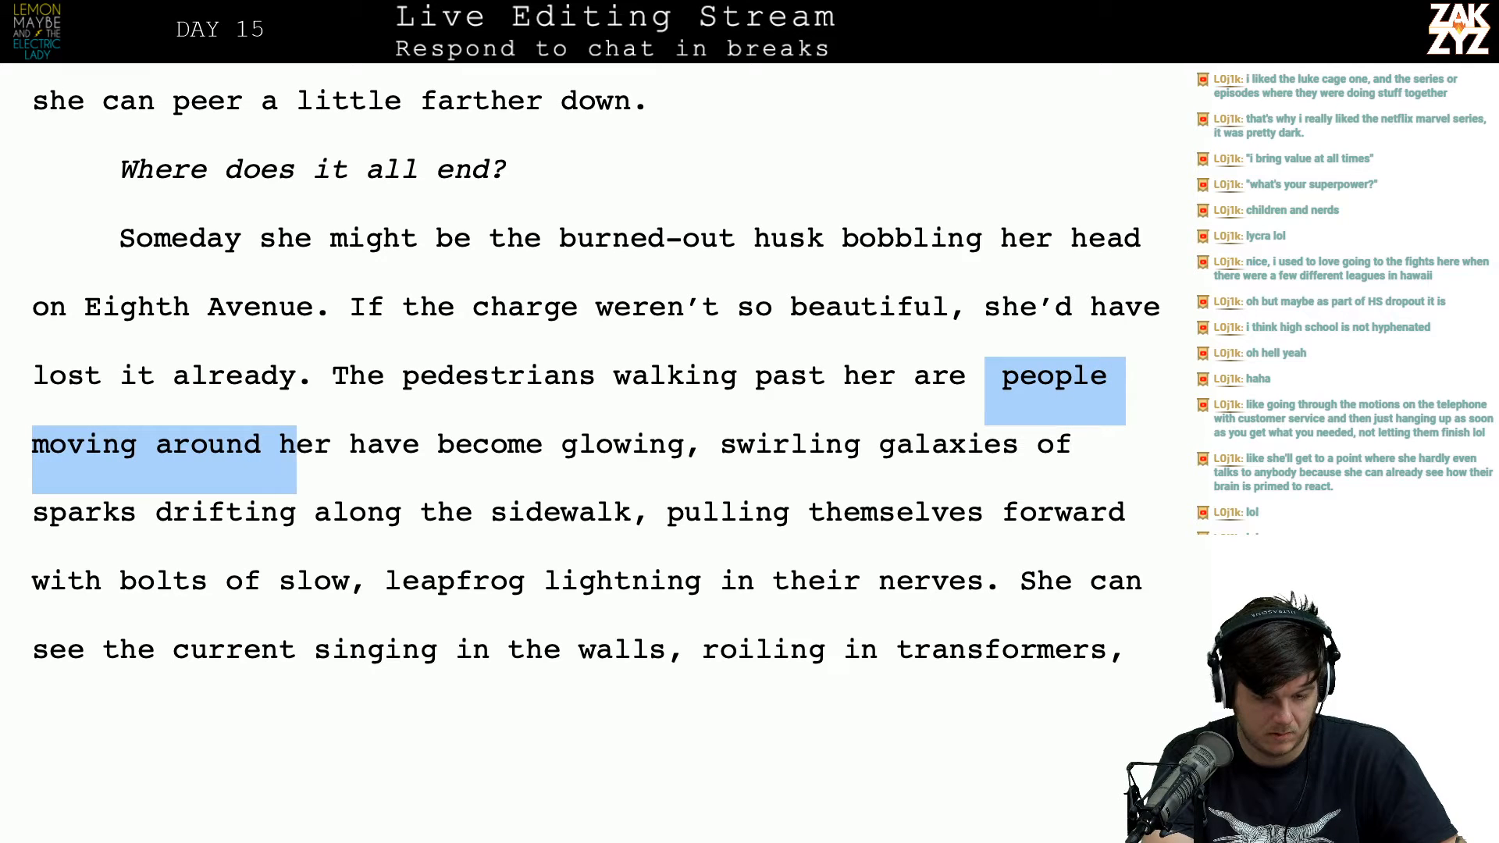
pyautogui.hotkey('shift', 'Right')
pyautogui.hotkey('shift', 'Right')
pyautogui.hotkey('shift', 'Right')
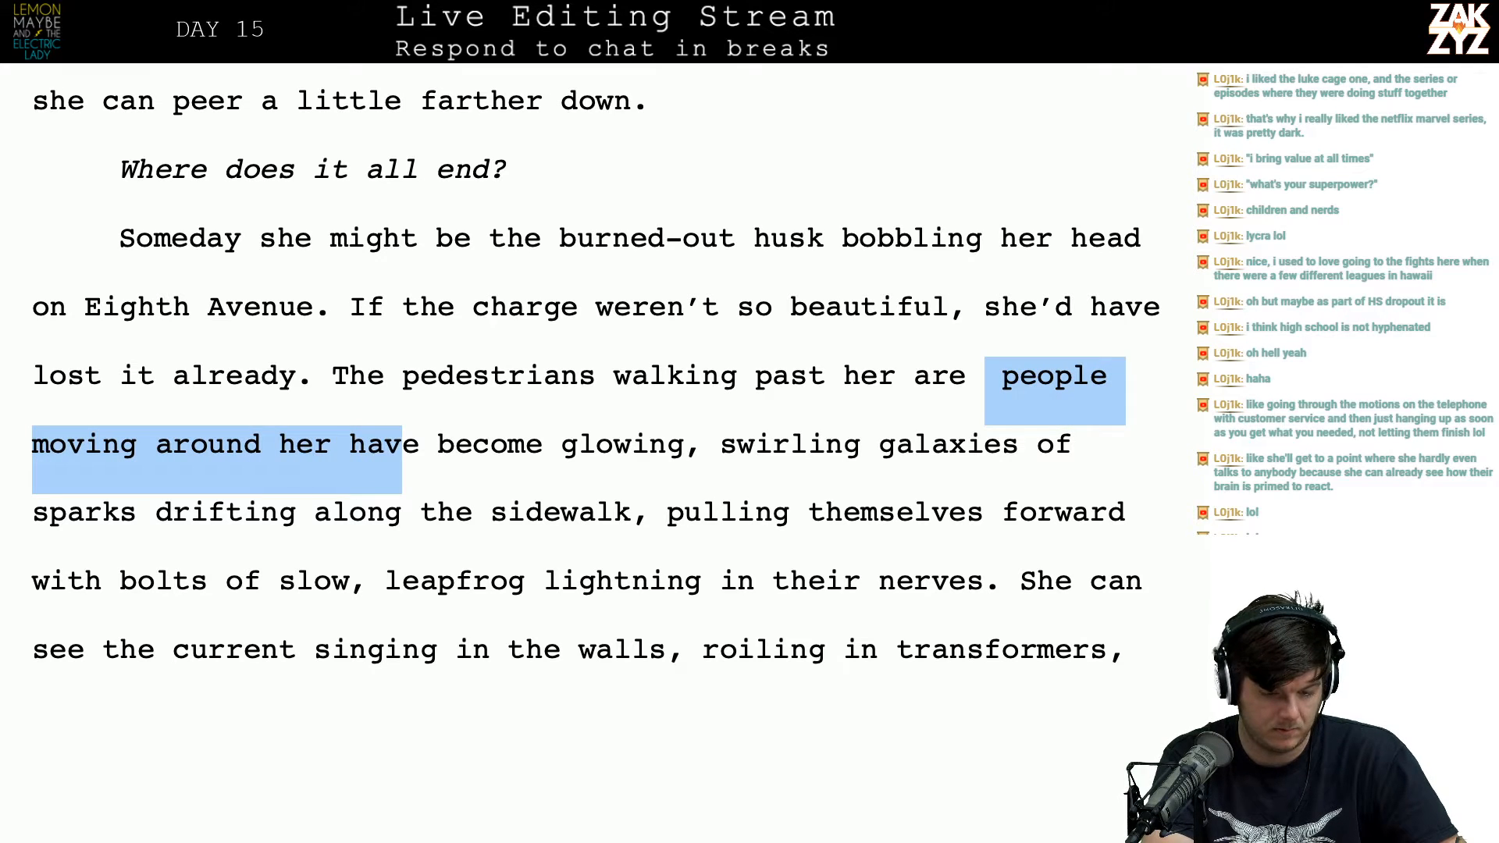
pyautogui.hotkey('shift', 'Right')
pyautogui.hotkey('shift', 'Right')
pyautogui.hotkey('shift', 'Right')
pyautogui.hotkey('shift', 'Right')
pyautogui.hotkey('shift', 'Right')
pyautogui.hotkey('shift', 'Right')
pyautogui.hotkey('shift', 'Right')
pyautogui.hotkey('shift', 'Right')
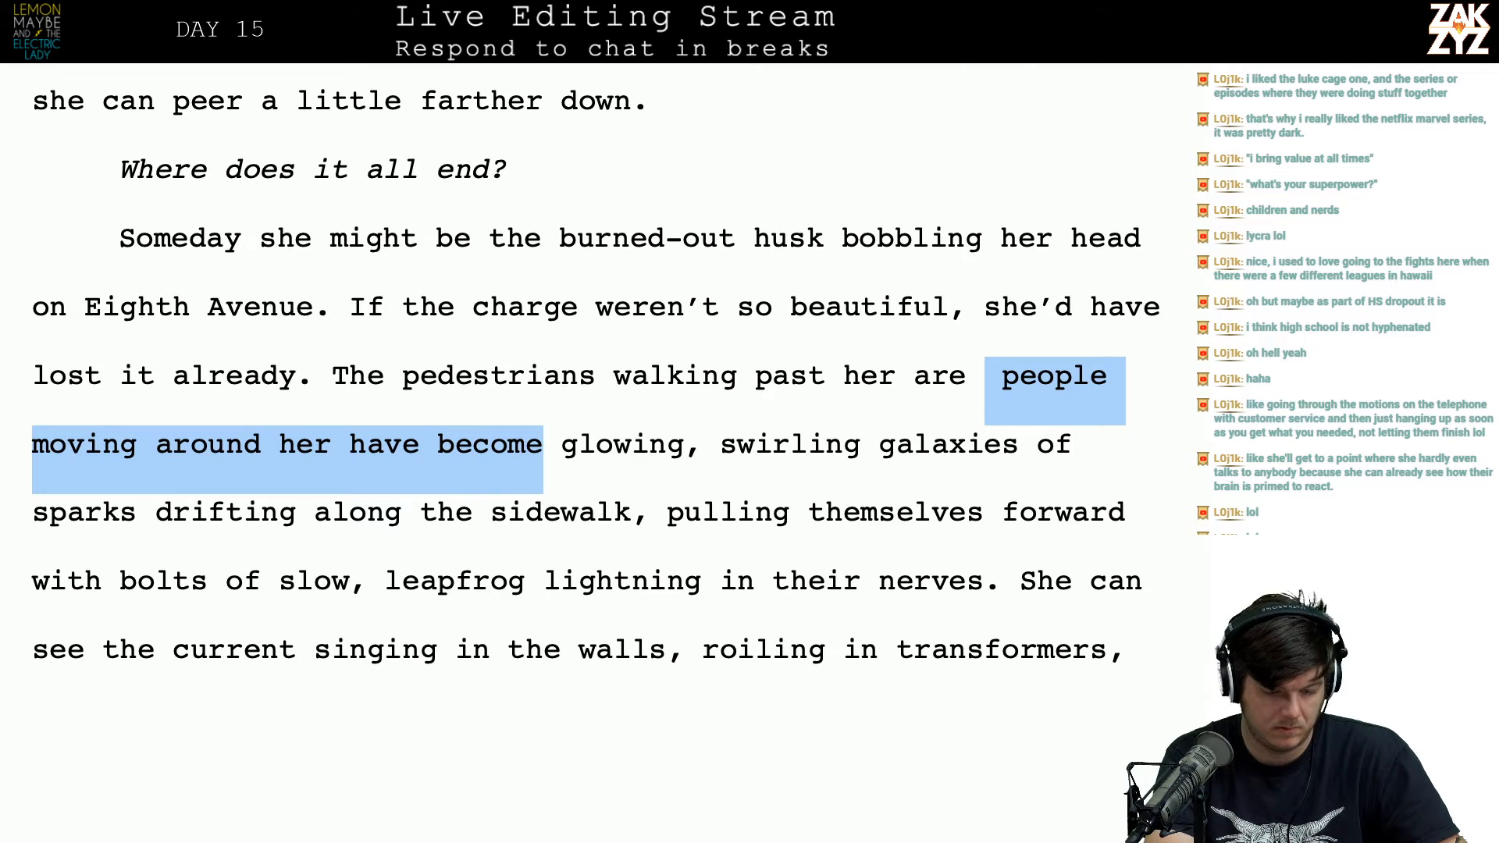
pyautogui.hotkey('shift', 'Right')
pyautogui.hotkey('shift', 'Right')
pyautogui.hotkey('shift', 'Right')
pyautogui.hotkey('shift', 'Right')
pyautogui.hotkey('shift', 'Right')
pyautogui.hotkey('shift', 'Right')
pyautogui.hotkey('shift', 'Right')
pyautogui.hotkey('shift', 'Right')
pyautogui.hotkey('shift', 'Right')
pyautogui.hotkey('shift', 'Right')
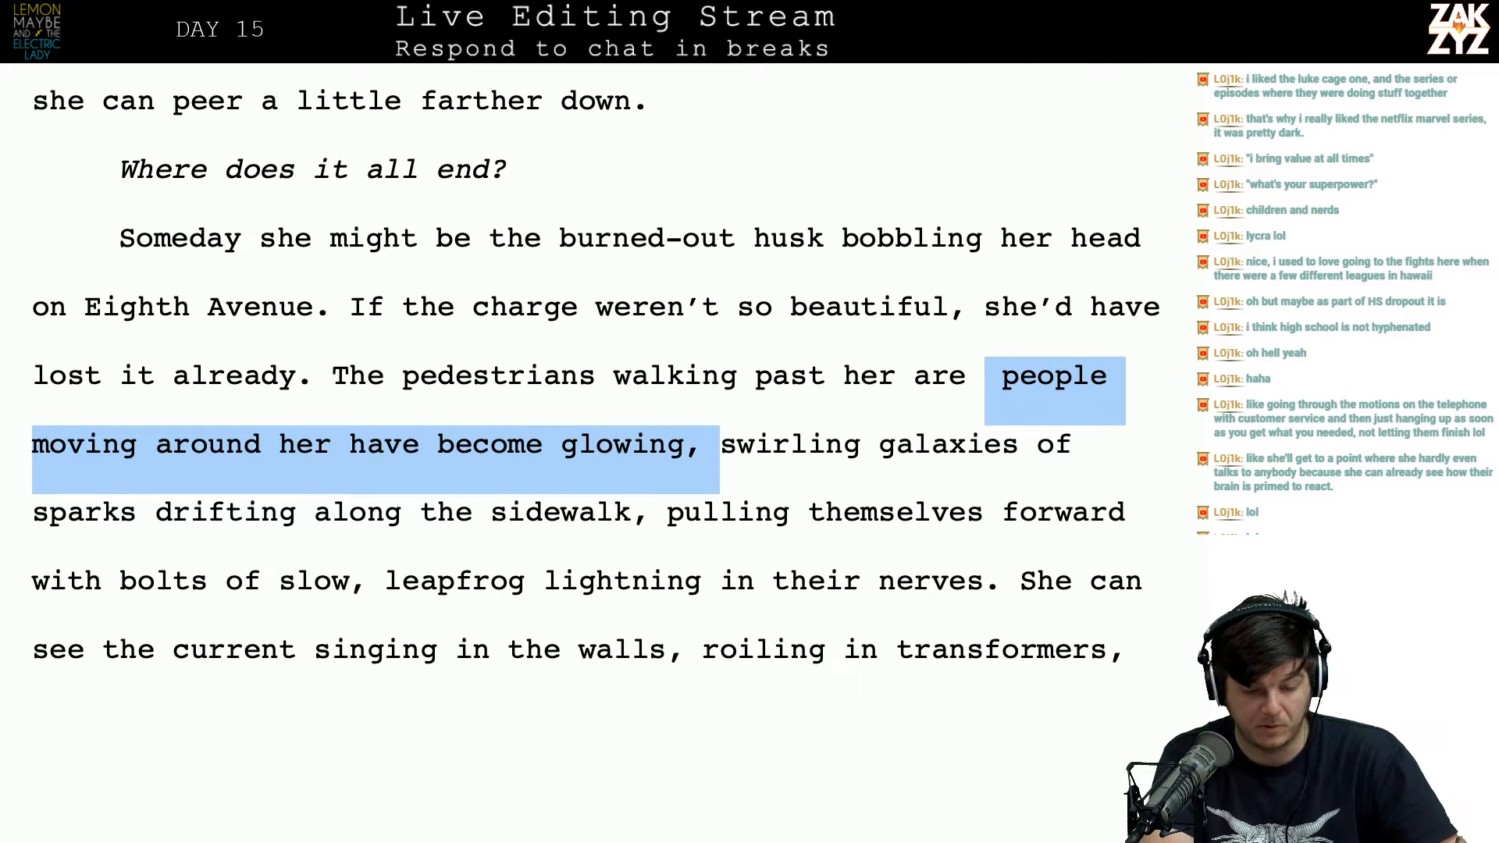
pyautogui.press('BackSpace')
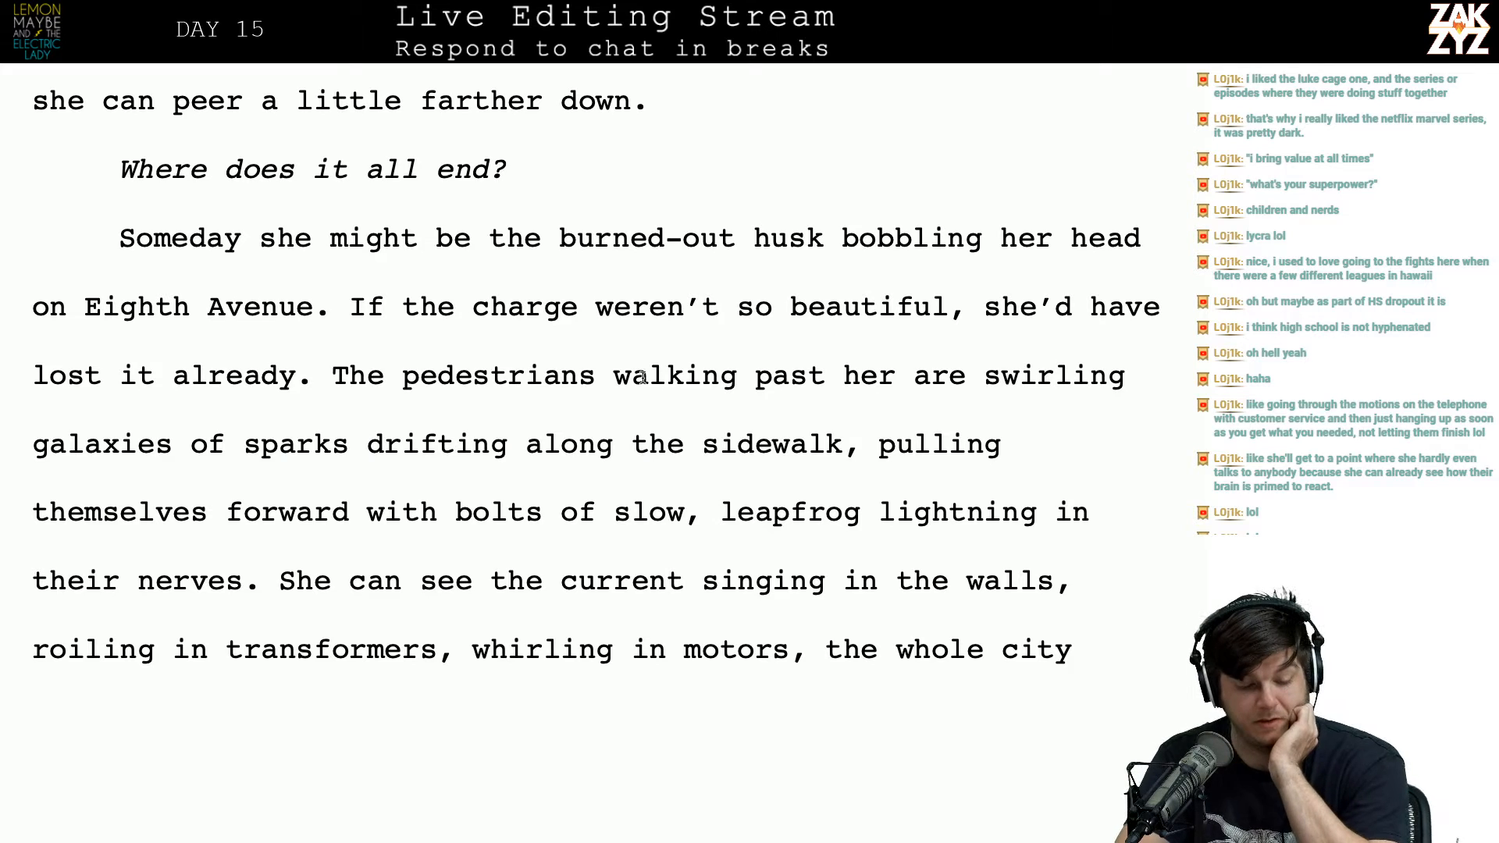
# Step: Reread the revised passage from the pedestrians sentence through "motors, the whole city" at the end of the page
pyautogui.click(615, 444)
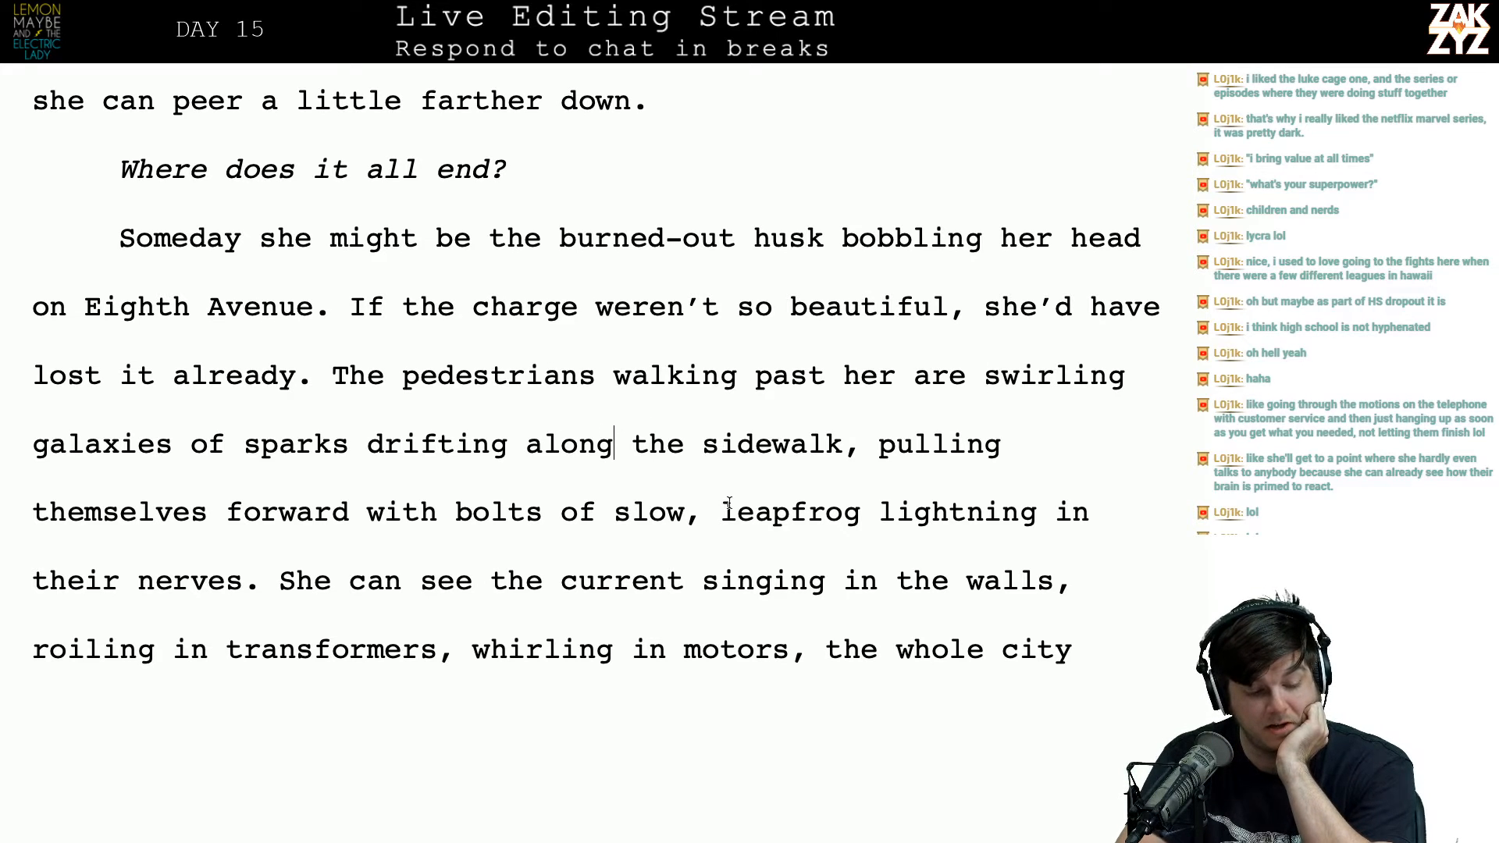
pyautogui.click(296, 512)
pyautogui.press('Right')
pyautogui.press('Right')
pyautogui.press('Right')
pyautogui.press('Right')
pyautogui.press('Right')
pyautogui.press('Right')
pyautogui.press('Right')
pyautogui.press('Right')
pyautogui.press('Right')
pyautogui.press('Right')
pyautogui.press('Right')
pyautogui.press('Right')
pyautogui.press('Right')
pyautogui.press('Right')
pyautogui.press('Right')
pyautogui.press('Right')
pyautogui.press('Down')
pyautogui.press('Left')
pyautogui.press('Left')
pyautogui.press('Left')
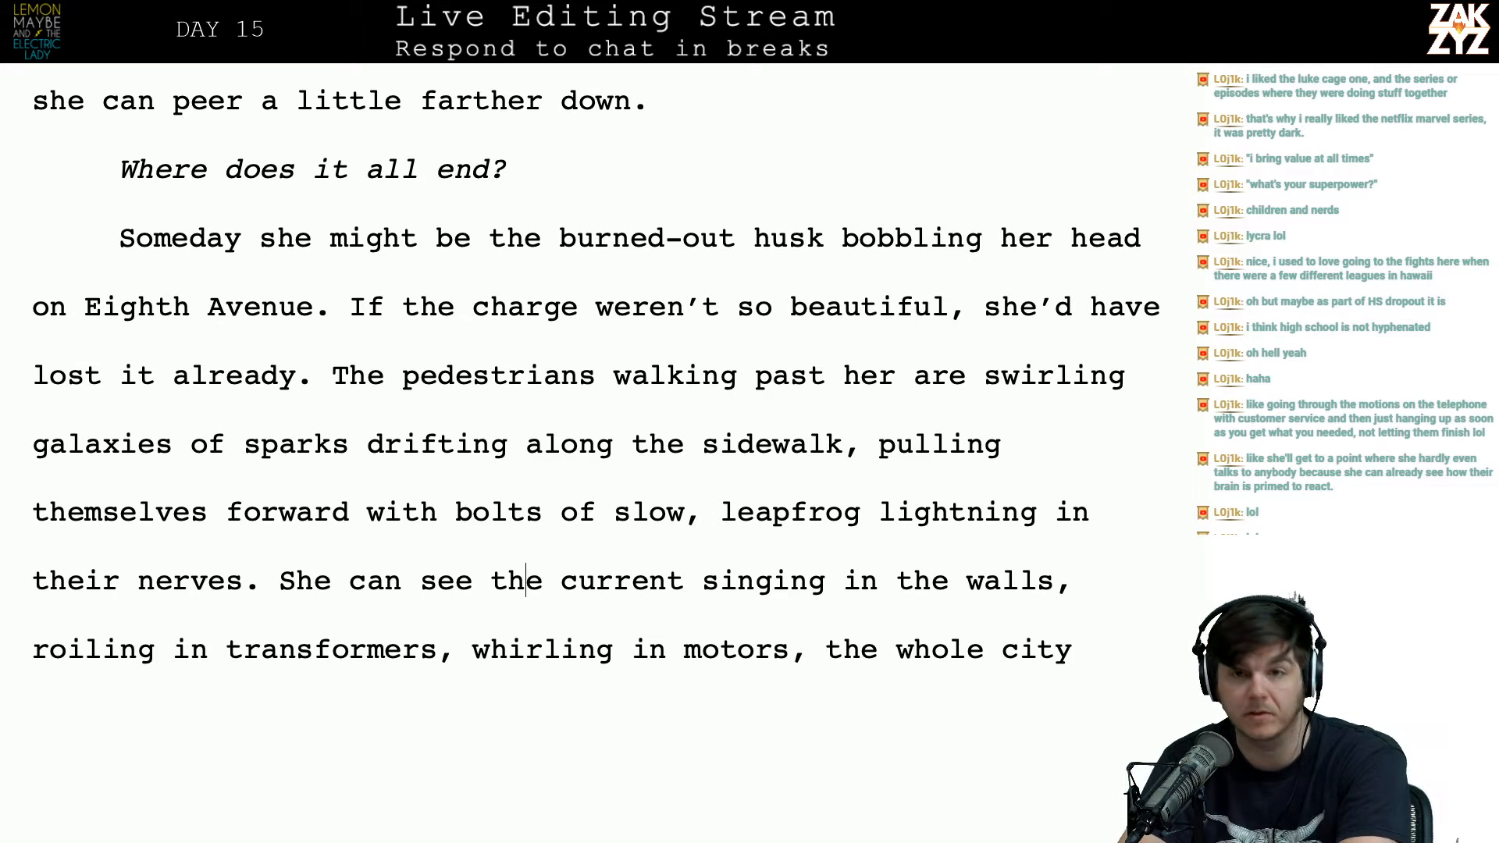
pyautogui.press('Left')
pyautogui.press('Left')
pyautogui.press('Left')
pyautogui.press('Left')
pyautogui.press('Left')
pyautogui.press('Left')
pyautogui.press('Down')
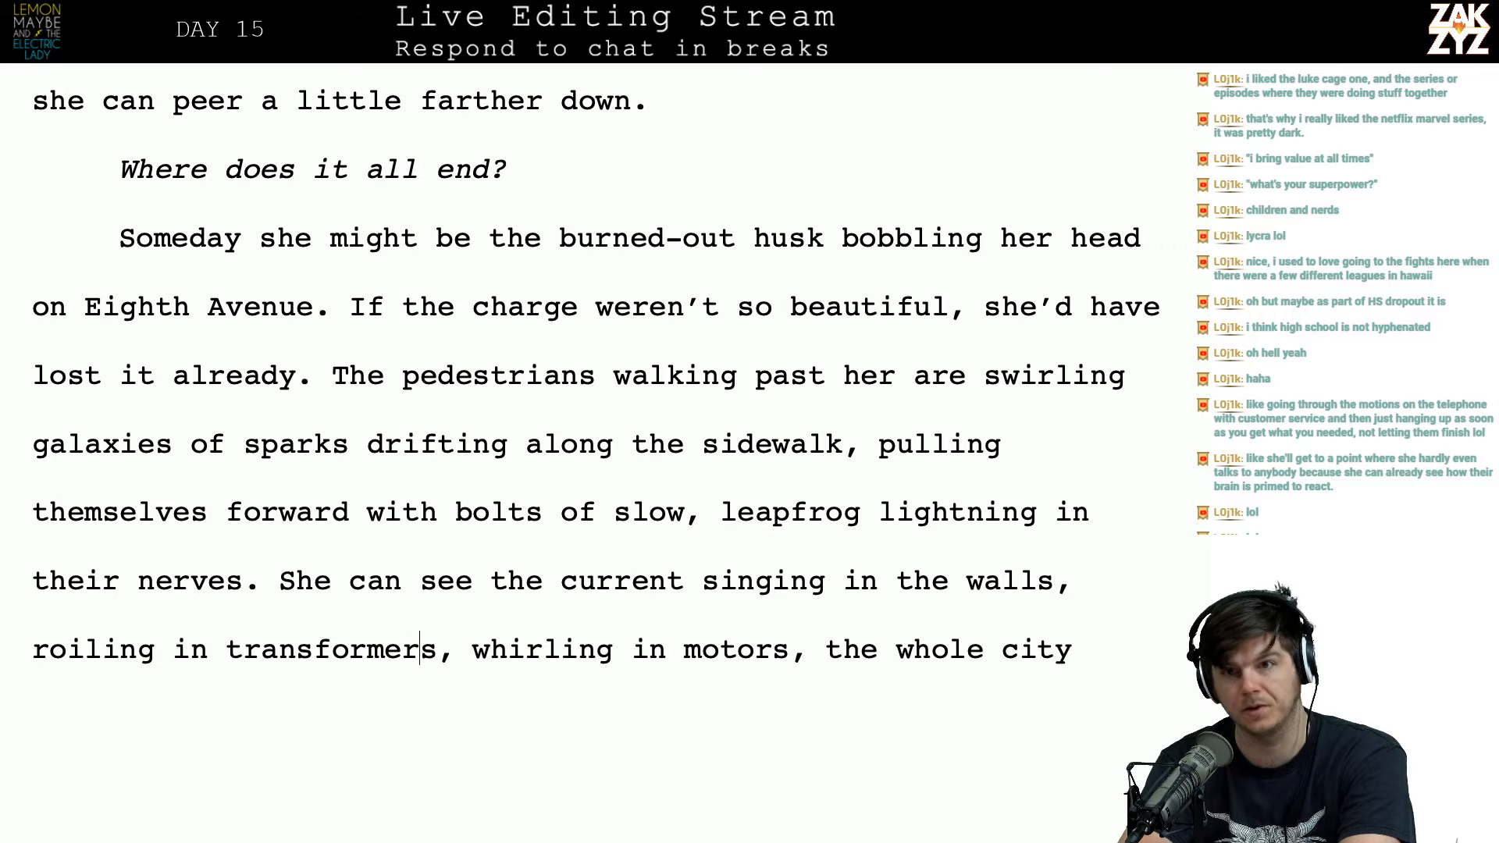
pyautogui.scroll(-1, 596, 363)
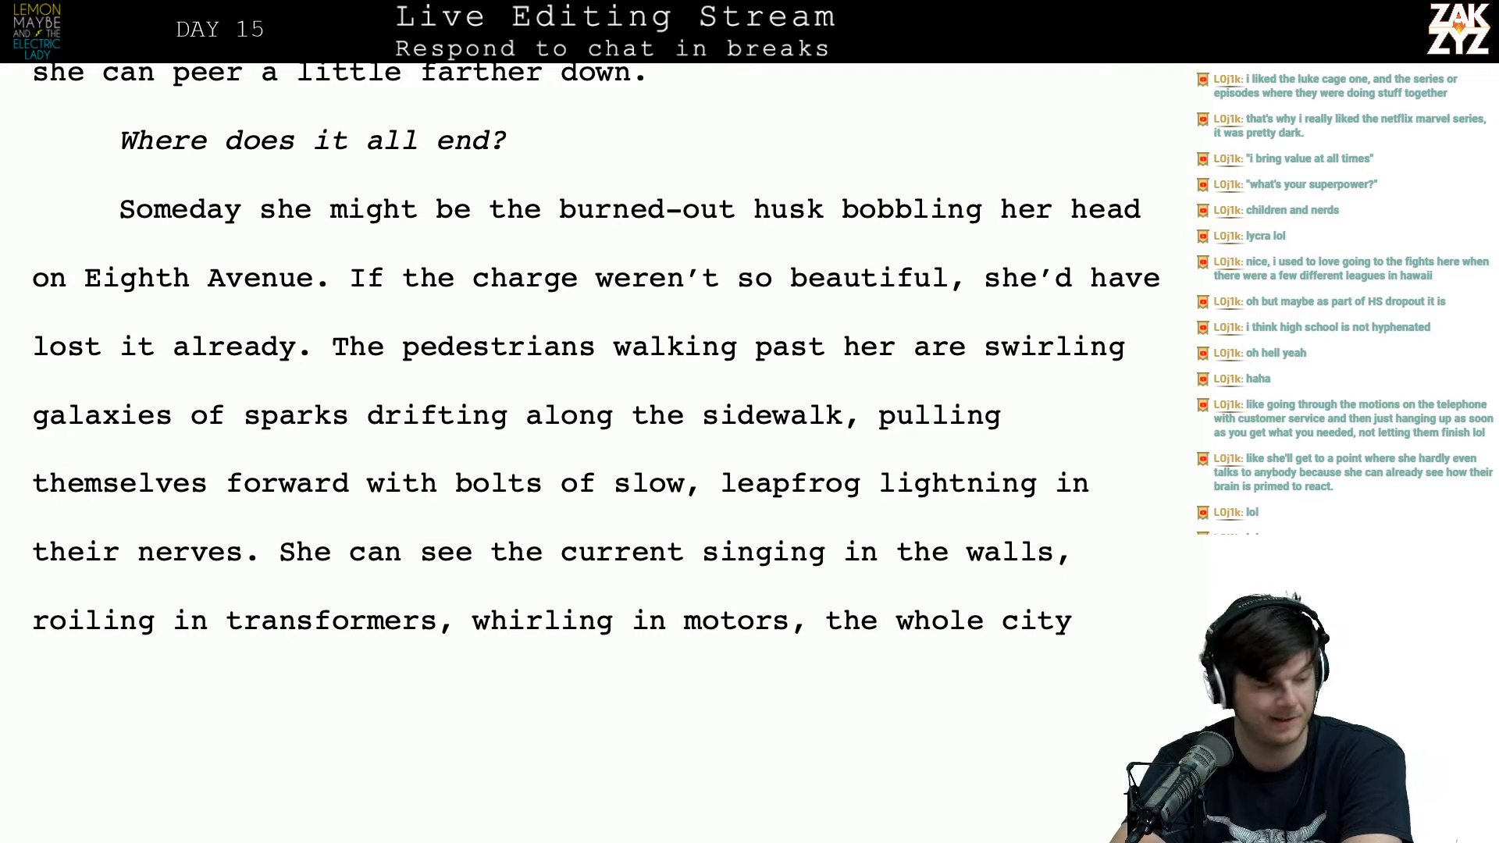
pyautogui.scroll(-2, 579, 450)
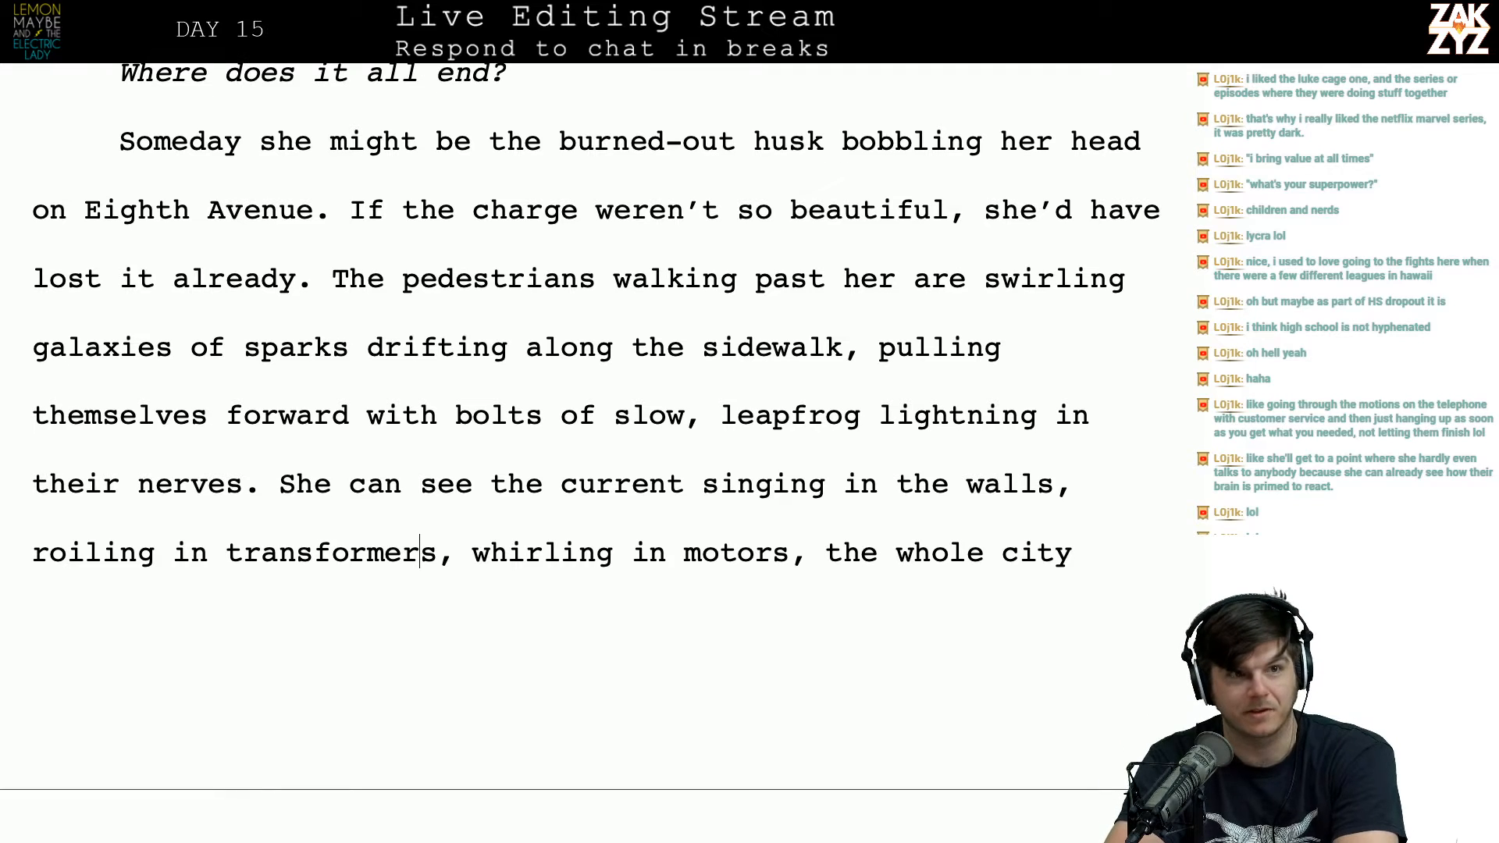
pyautogui.scroll(-1, 580, 438)
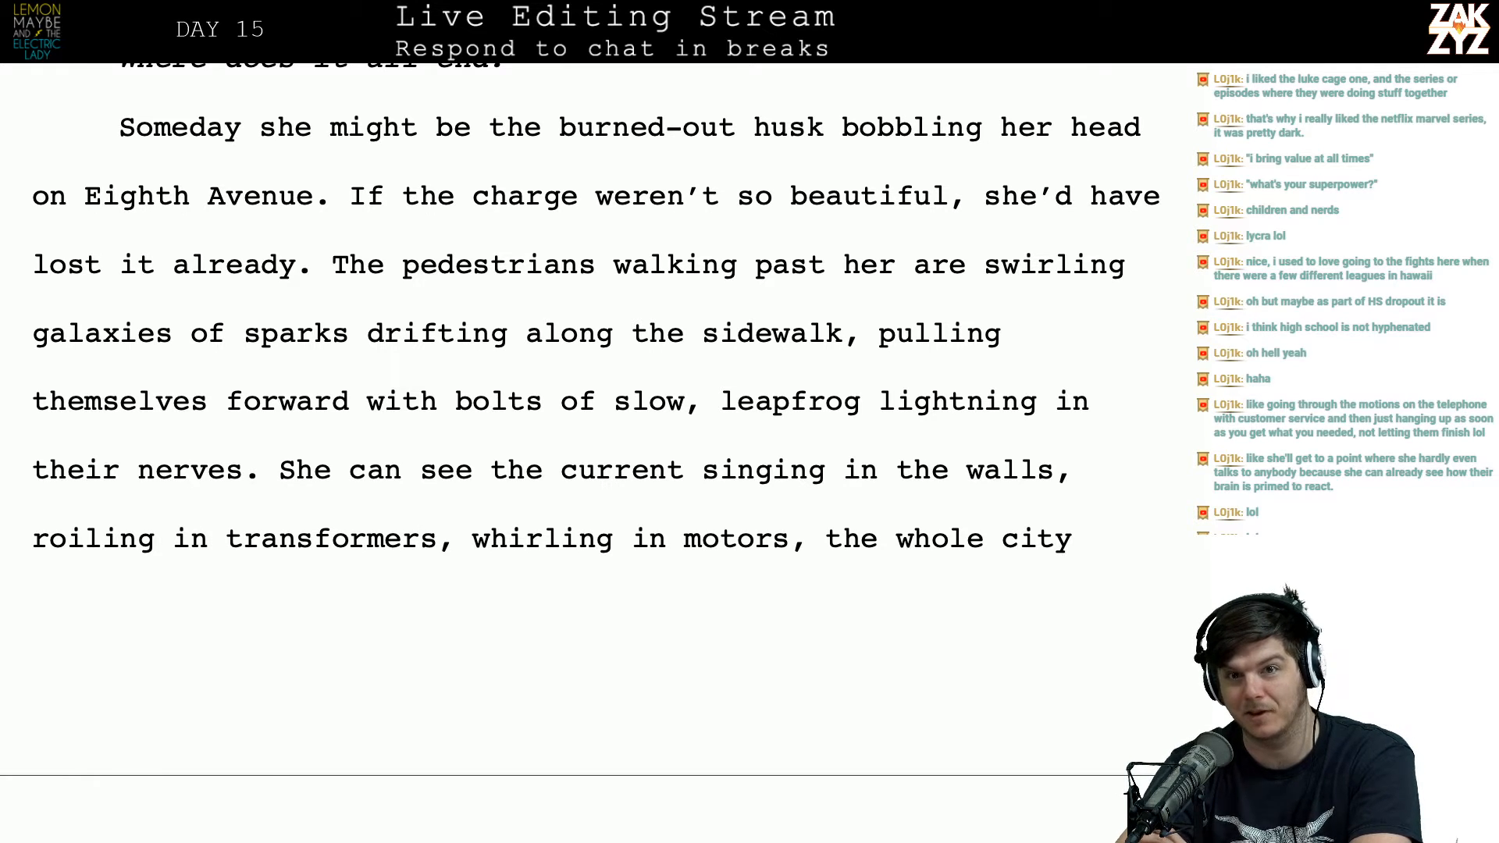
pyautogui.scroll(-2, 580, 437)
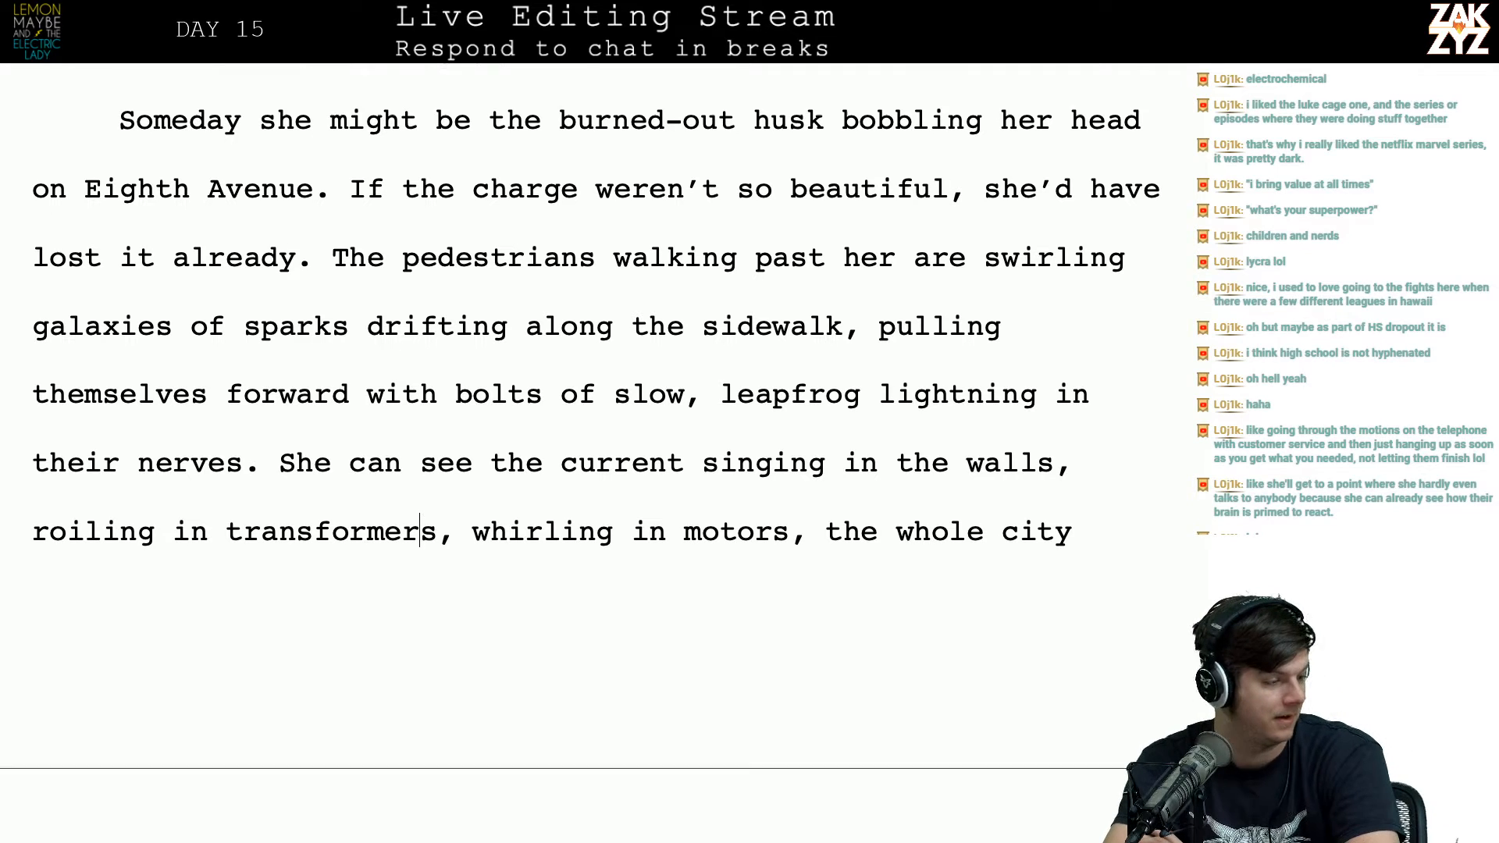
pyautogui.scroll(-2, 420, 485)
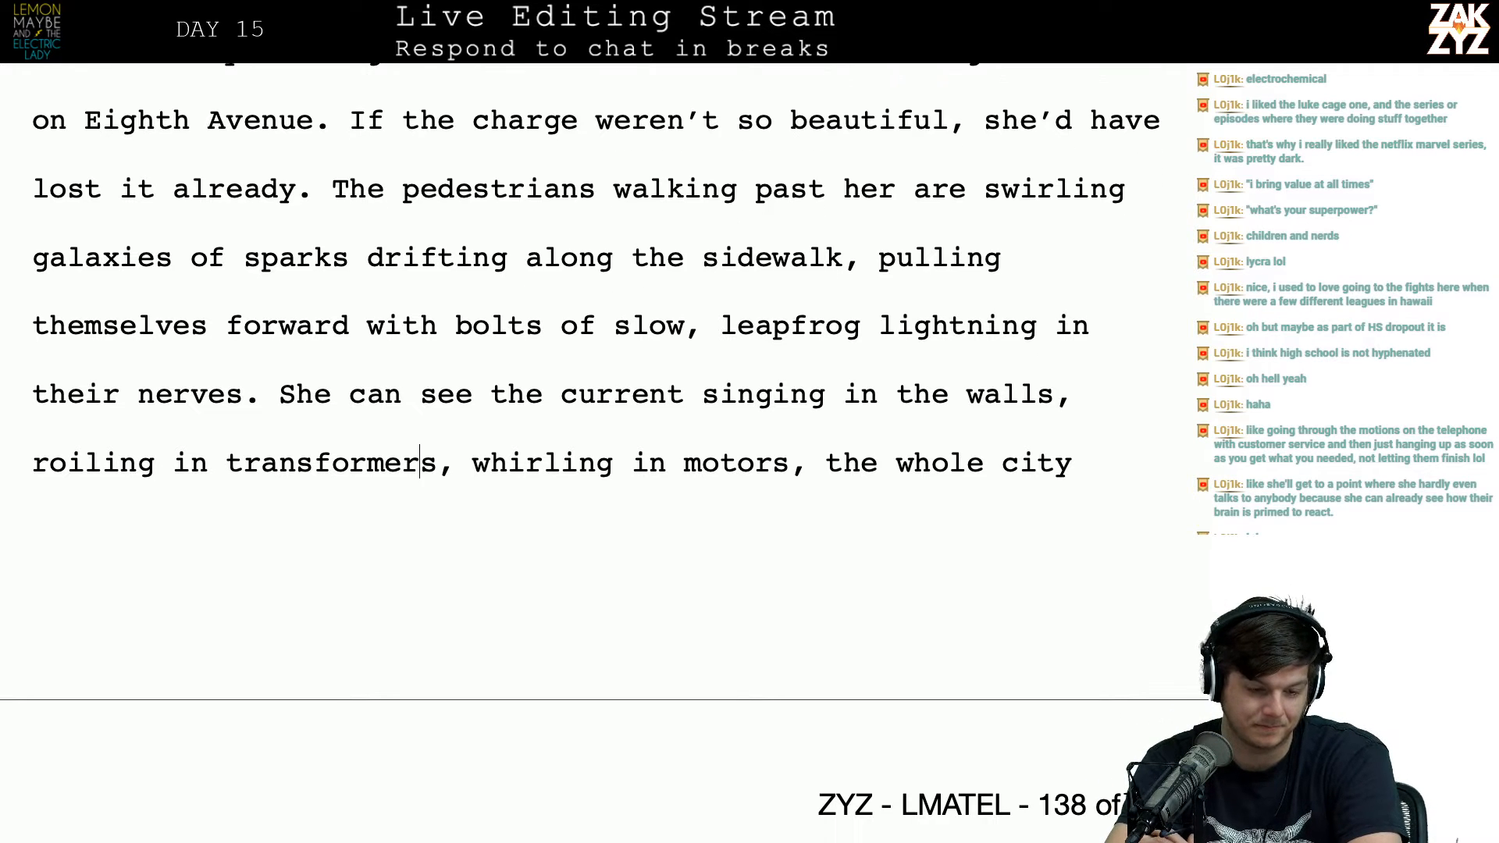
pyautogui.scroll(-1, 552, 519)
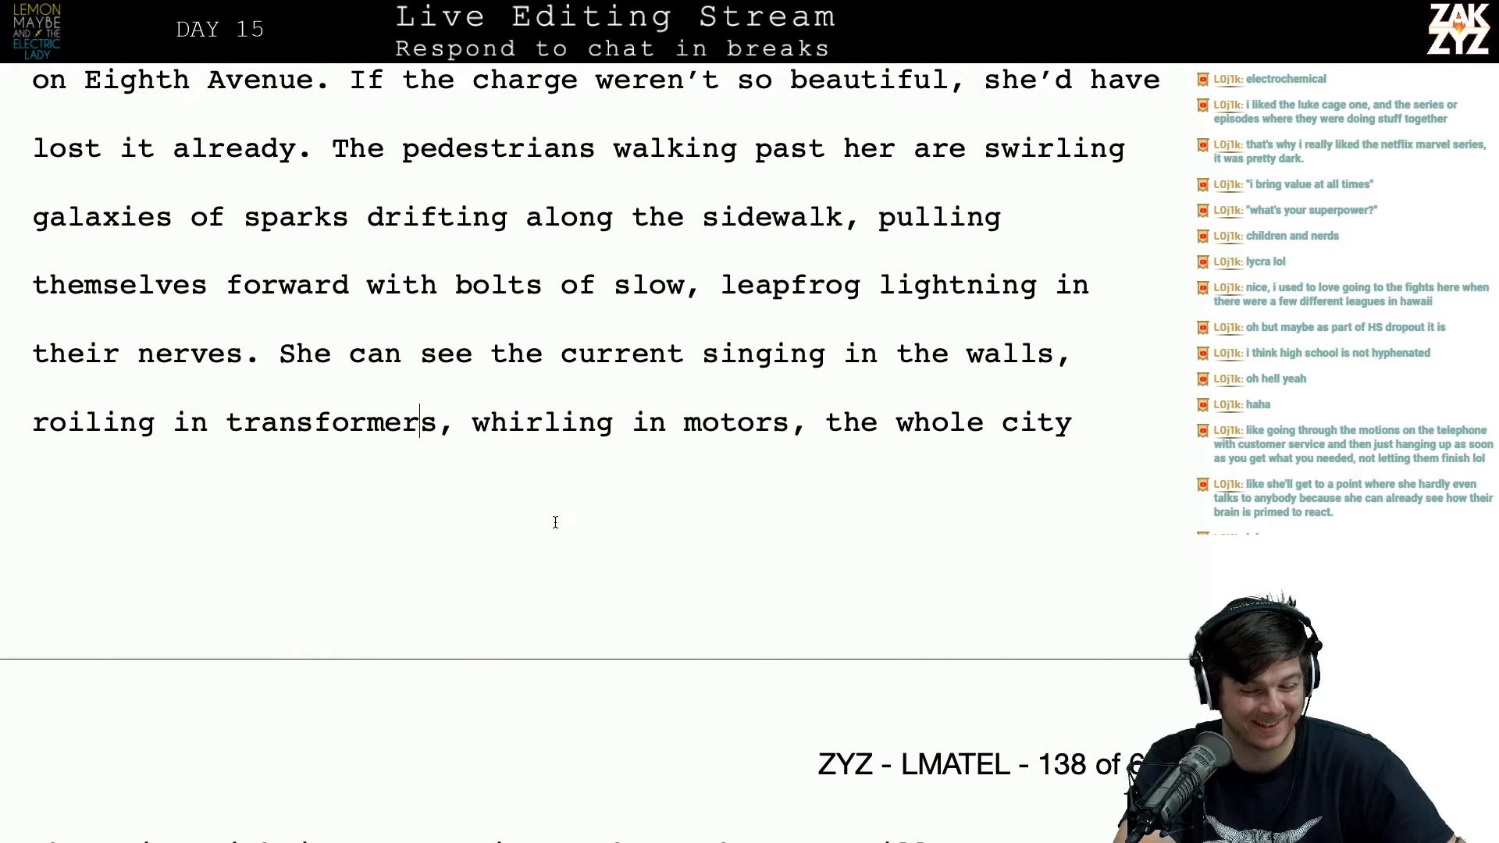
pyautogui.scroll(4, 556, 523)
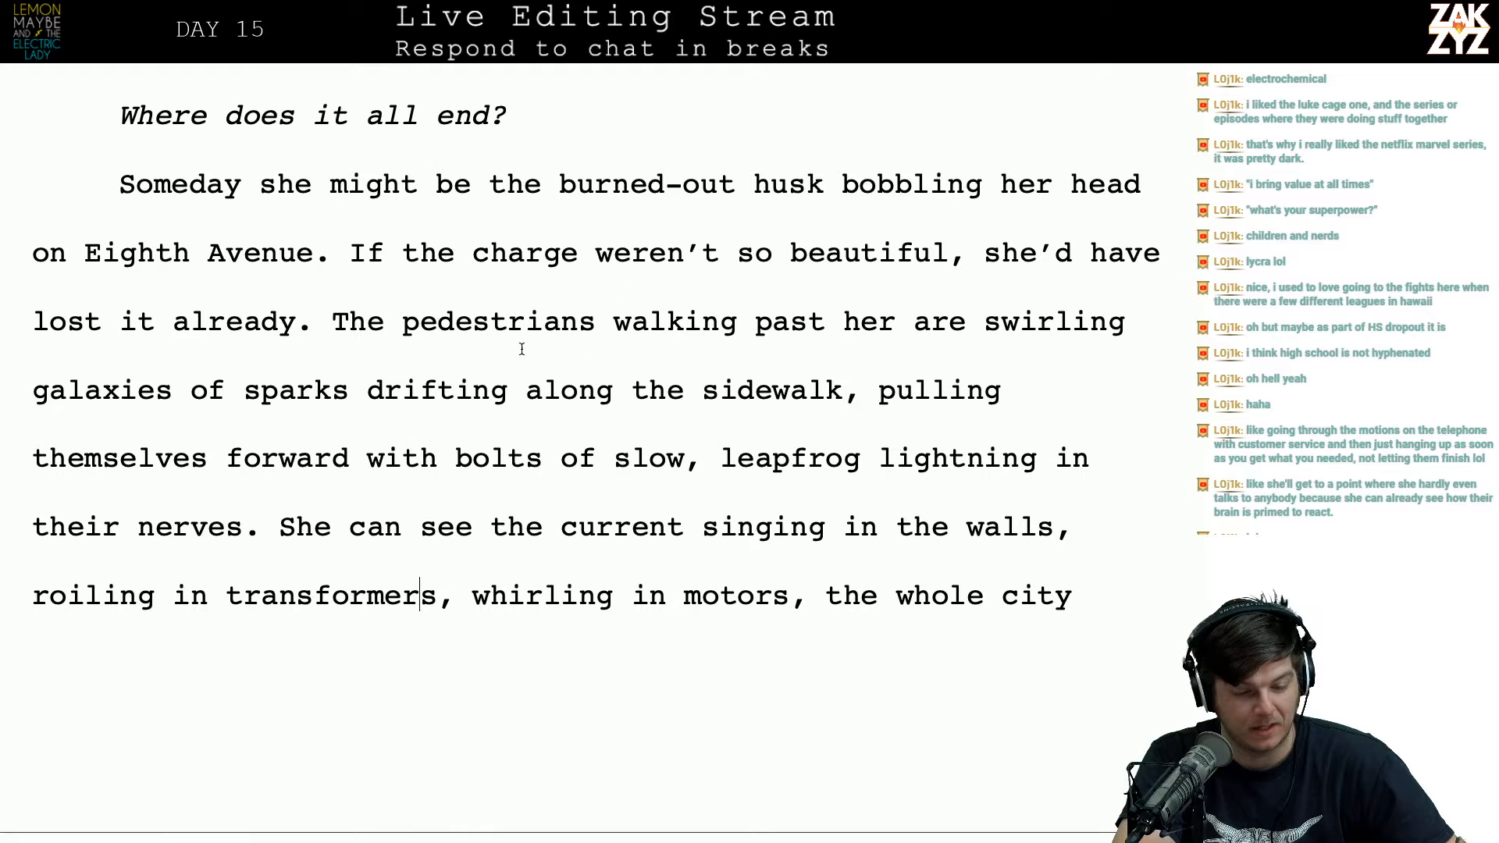
# Step: Reread the sentence about the pedestrians as swirling galaxies of sparks, word by word through "pulling themselves forward."
pyautogui.click(400, 307)
pyautogui.press('Left')
pyautogui.press('Down')
pyautogui.press('Left')
pyautogui.press('Left')
pyautogui.press('Left')
pyautogui.press('Left')
pyautogui.press('Left')
pyautogui.press('Left')
pyautogui.press('Right')
pyautogui.press('Right')
pyautogui.press('Right')
pyautogui.press('Right')
pyautogui.press('Right')
pyautogui.press('Right')
pyautogui.press('Right')
pyautogui.press('Right')
pyautogui.press('Right')
pyautogui.press('Right')
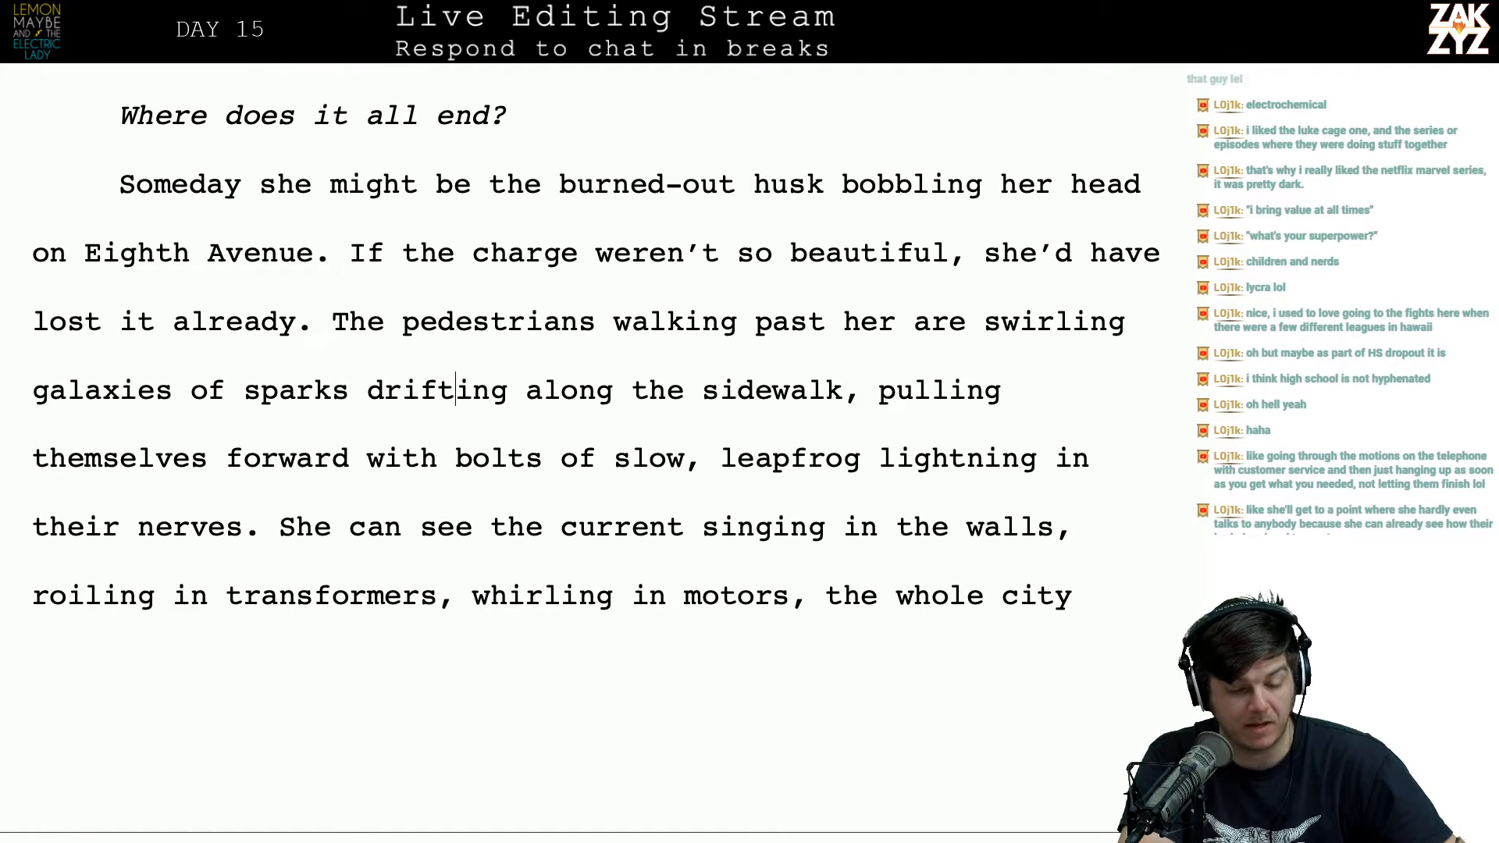
pyautogui.press('Right')
pyautogui.press('Right')
pyautogui.press('Right')
pyautogui.press('Right')
pyautogui.press('Right')
pyautogui.press('Right')
pyautogui.press('Right')
pyautogui.press('Right')
pyautogui.press('Right')
pyautogui.press('Up')
pyautogui.press('Left')
pyautogui.press('Right')
pyautogui.press('Right')
pyautogui.press('Right')
pyautogui.press('Right')
pyautogui.press('Right')
pyautogui.press('Right')
pyautogui.press('Right')
pyautogui.press('Right')
pyautogui.press('Right')
pyautogui.press('Right')
pyautogui.press('Right')
pyautogui.press('Down')
pyautogui.press('Left')
pyautogui.press('Right')
pyautogui.press('Right')
pyautogui.press('Right')
pyautogui.press('Right')
pyautogui.press('Right')
pyautogui.press('Right')
pyautogui.press('Right')
pyautogui.press('Right')
pyautogui.press('Right')
pyautogui.press('Right')
pyautogui.press('Right')
pyautogui.press('Right')
pyautogui.press('Right')
pyautogui.press('Right')
pyautogui.press('Right')
pyautogui.press('Right')
pyautogui.press('Right')
pyautogui.press('Right')
pyautogui.press('Right')
pyautogui.press('Right')
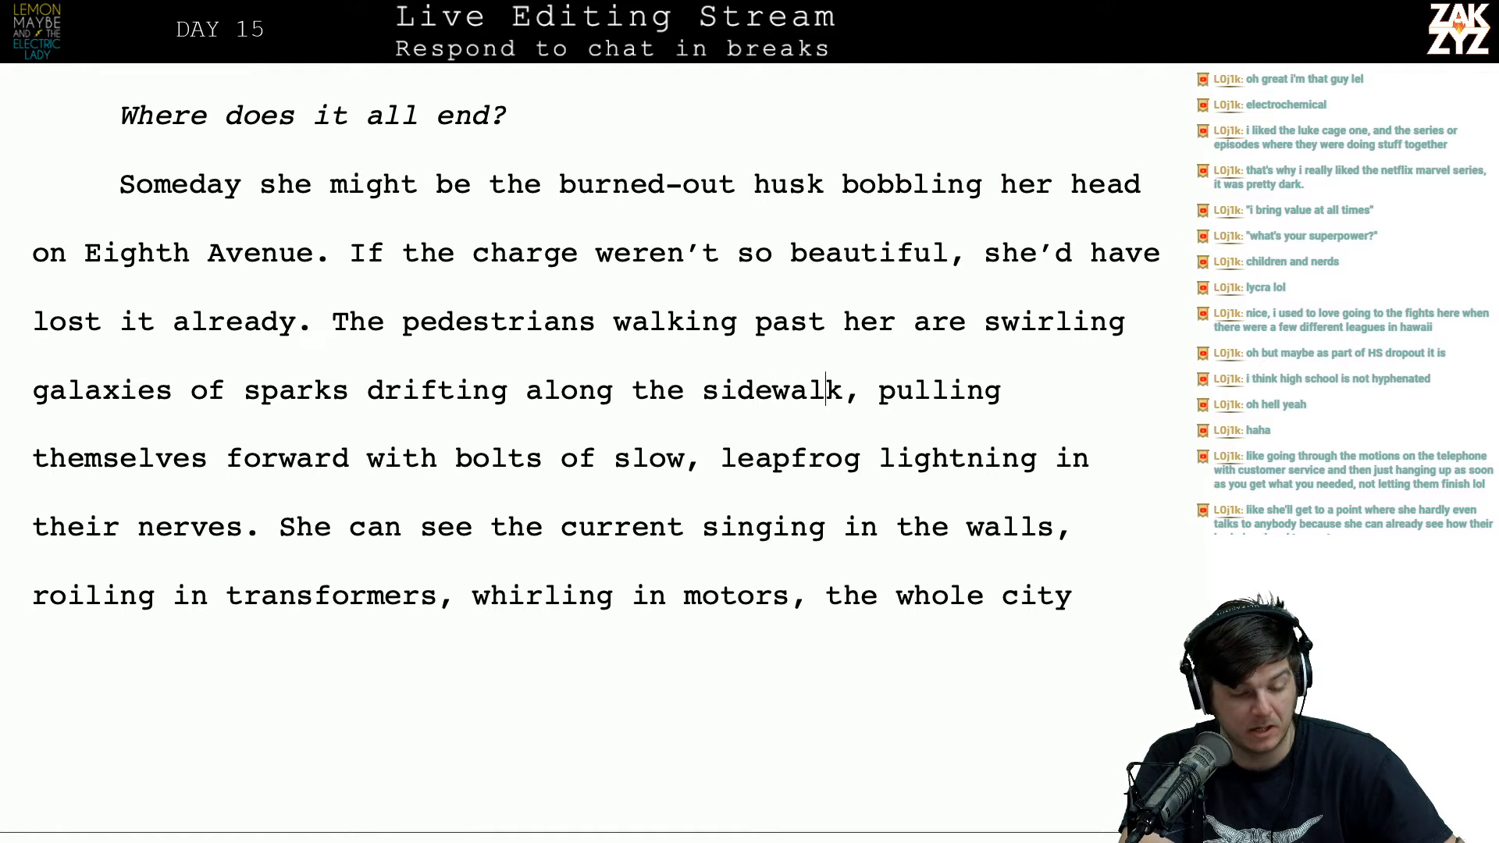
pyautogui.press('Right')
pyautogui.press('Right')
pyautogui.press('Right')
pyautogui.press('Right')
pyautogui.press('Right')
pyautogui.press('Right')
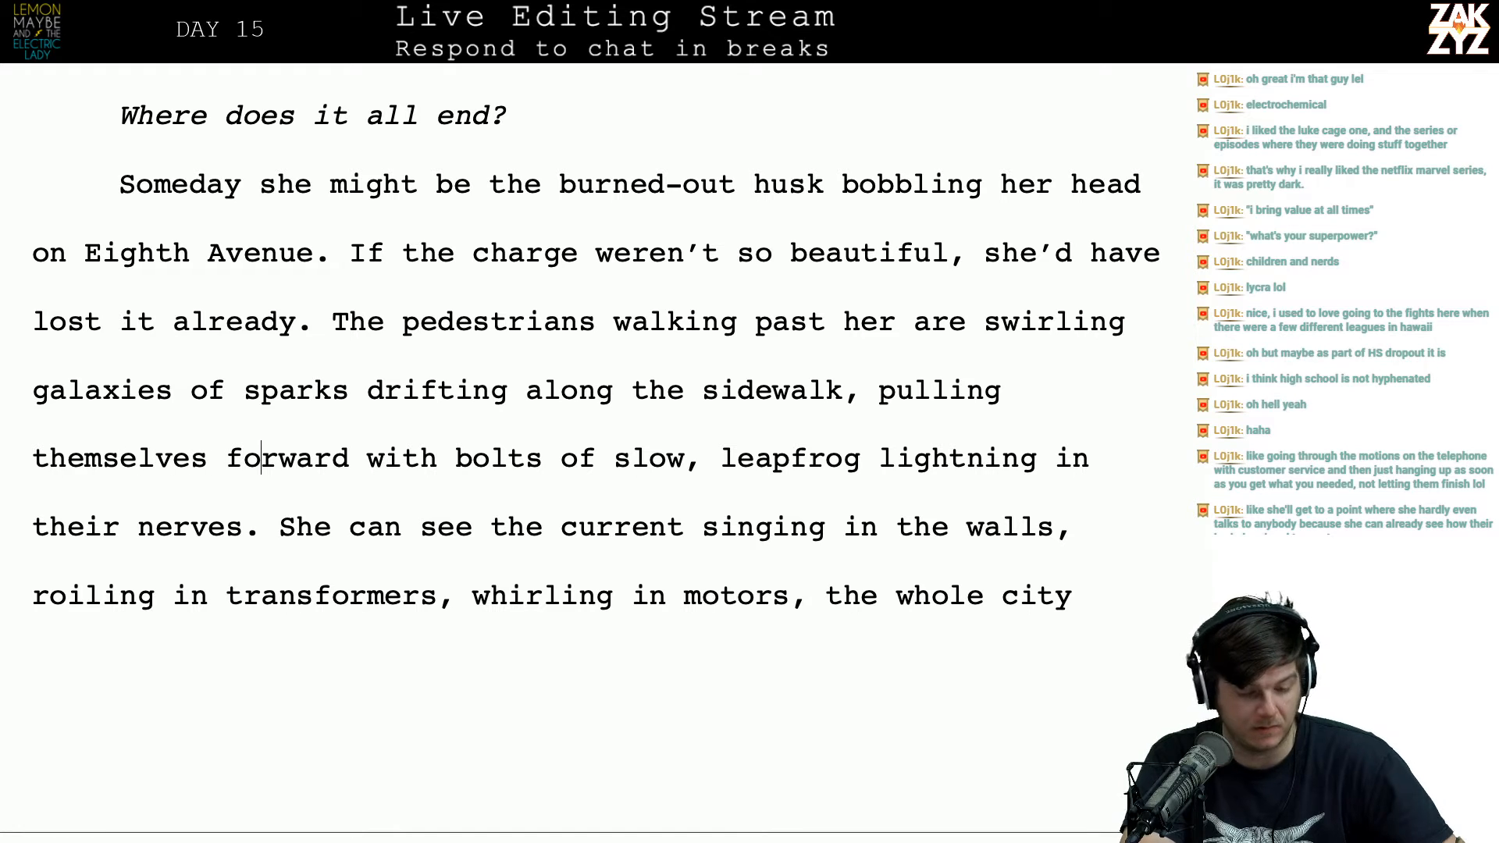
# Step: Delete "in their nerves" so the pedestrians sentence ends with "leapfrog lightning."
pyautogui.press('Down')
pyautogui.press('Left')
pyautogui.press('Left')
pyautogui.press('Right')
pyautogui.press('BackSpace')
pyautogui.press('BackSpace')
pyautogui.press('BackSpace')
pyautogui.press('BackSpace')
pyautogui.press('BackSpace')
pyautogui.press('BackSpace')
pyautogui.press('BackSpace')
pyautogui.press('BackSpace')
pyautogui.press('BackSpace')
pyautogui.press('BackSpace')
pyautogui.press('BackSpace')
pyautogui.press('BackSpace')
pyautogui.press('BackSpace')
pyautogui.press('BackSpace')
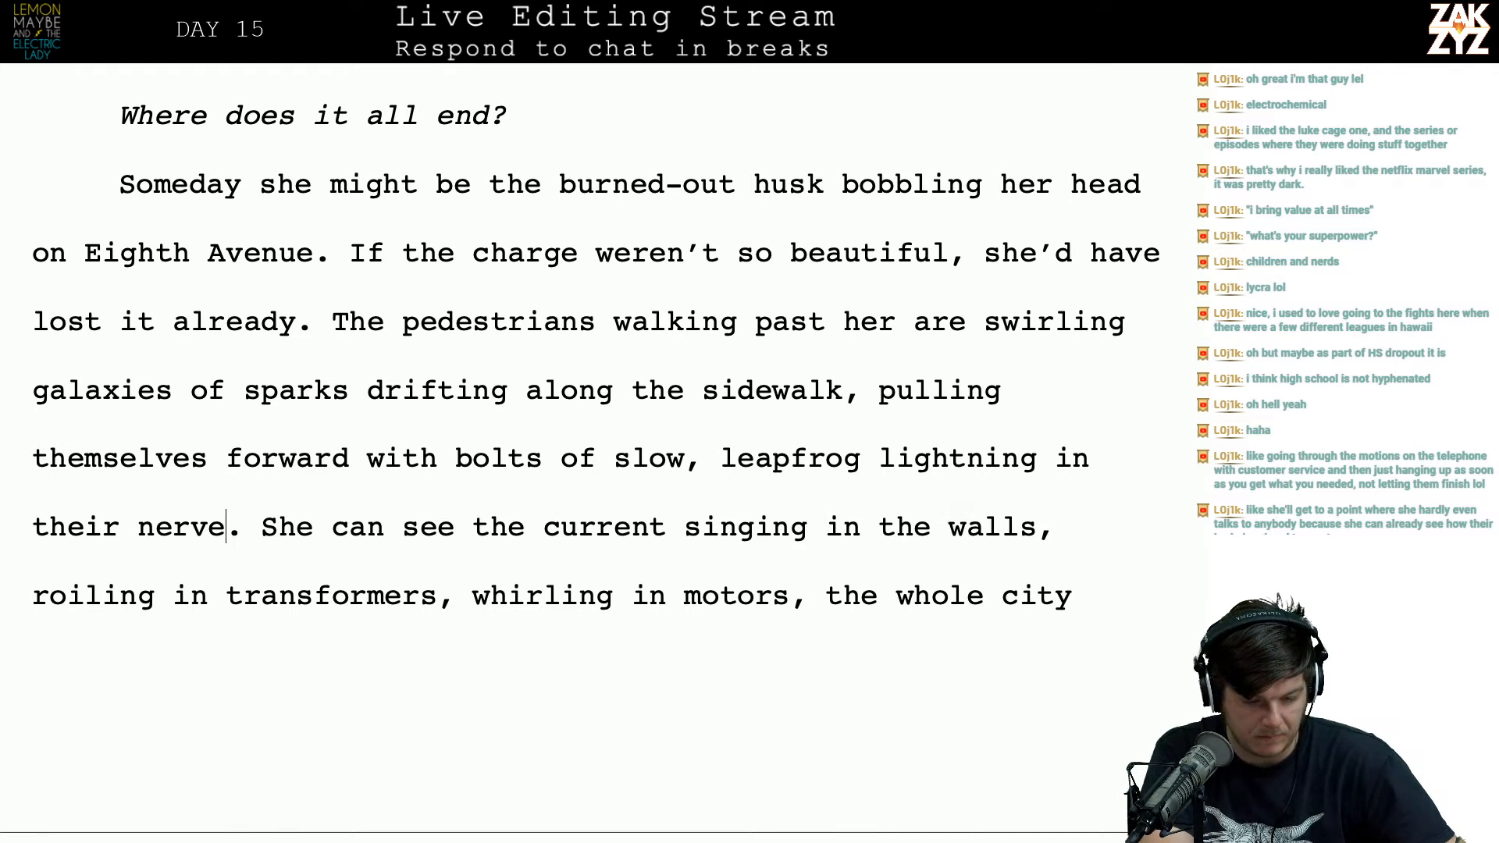
pyautogui.press('BackSpace')
pyautogui.press('BackSpace')
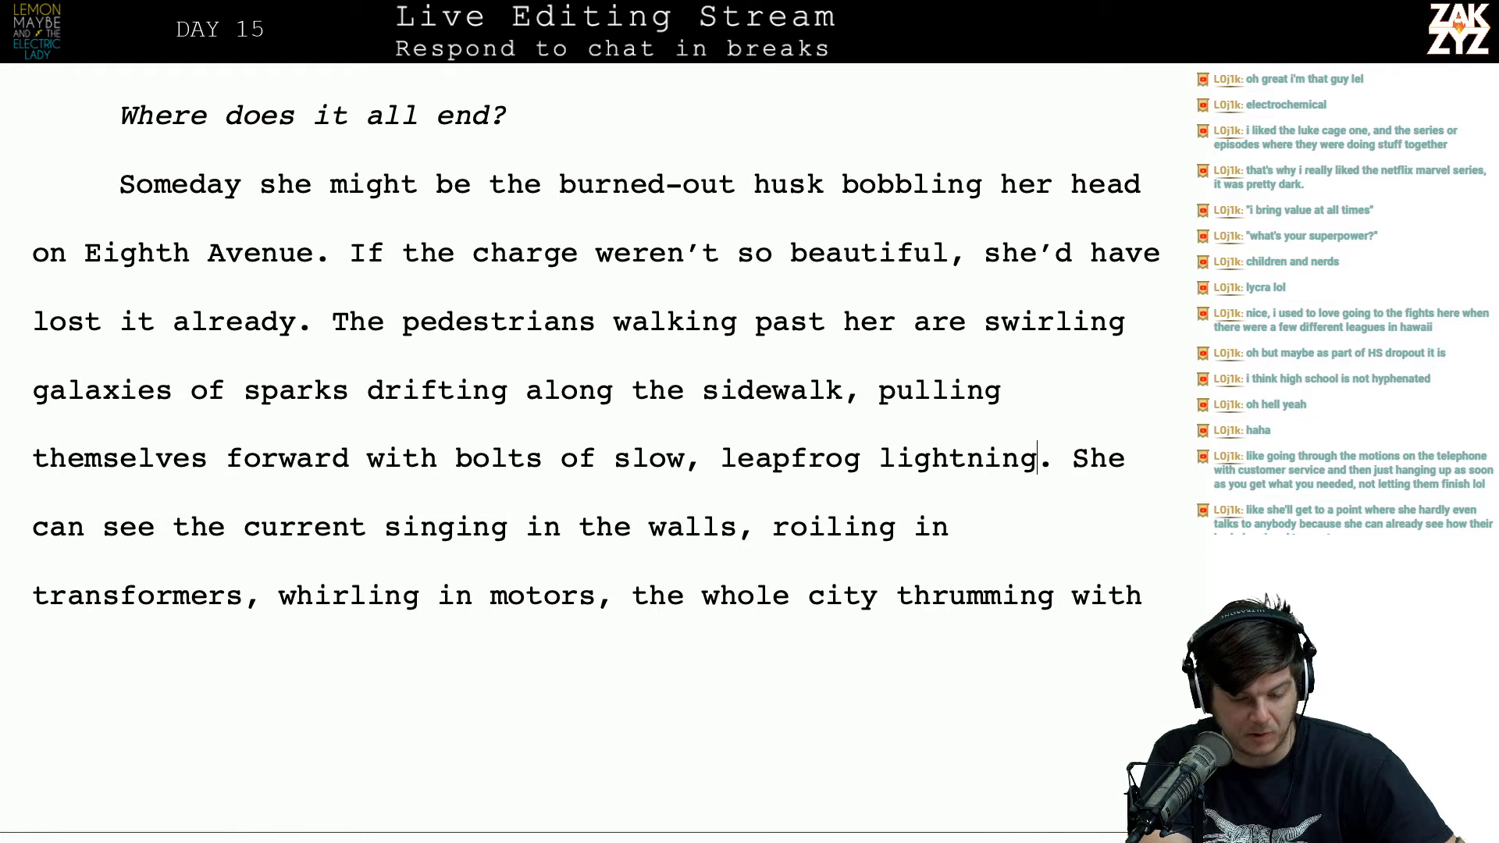
# Step: Delete the comma after "slow" in "bolts of slow, leapfrog lightning."
pyautogui.press('Left')
pyautogui.press('Left')
pyautogui.press('Left')
pyautogui.press('Left')
pyautogui.press('Left')
pyautogui.press('Left')
pyautogui.press('Left')
pyautogui.press('Left')
pyautogui.press('Left')
pyautogui.press('Left')
pyautogui.press('Left')
pyautogui.press('Left')
pyautogui.press('Left')
pyautogui.press('Left')
pyautogui.press('Left')
pyautogui.press('Left')
pyautogui.press('Left')
pyautogui.press('Left')
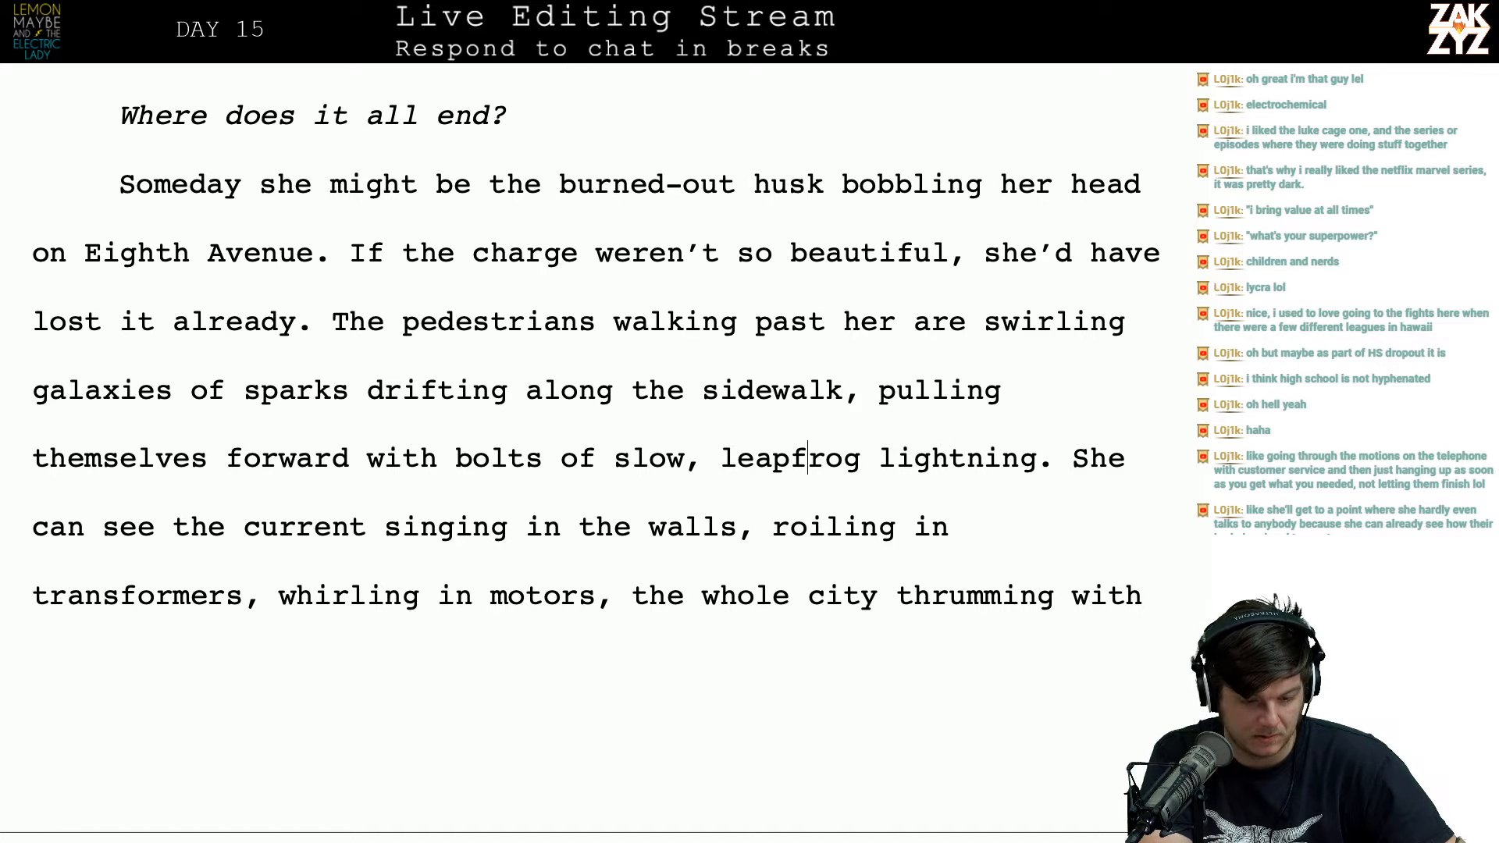
pyautogui.press('BackSpace')
# Step: Delete "slow" so the phrase reads "bolts of leapfrog lightning."
pyautogui.press('Right')
pyautogui.press('Right')
pyautogui.press('Right')
pyautogui.press('Right')
pyautogui.press('Right')
pyautogui.press('Right')
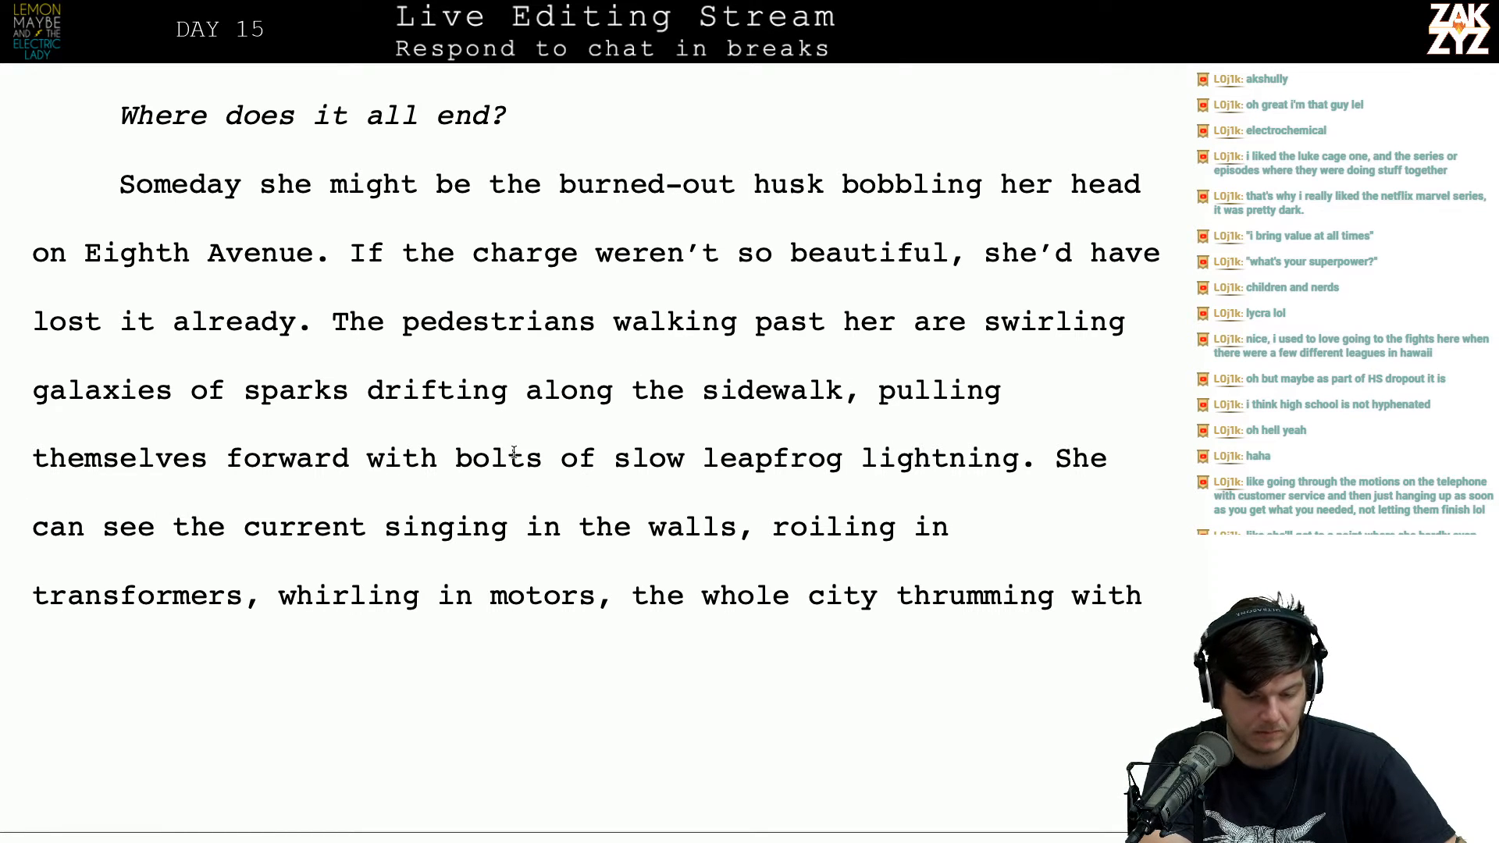
pyautogui.press('BackSpace')
pyautogui.press('BackSpace')
pyautogui.press('BackSpace')
pyautogui.press('BackSpace')
pyautogui.press('BackSpace')
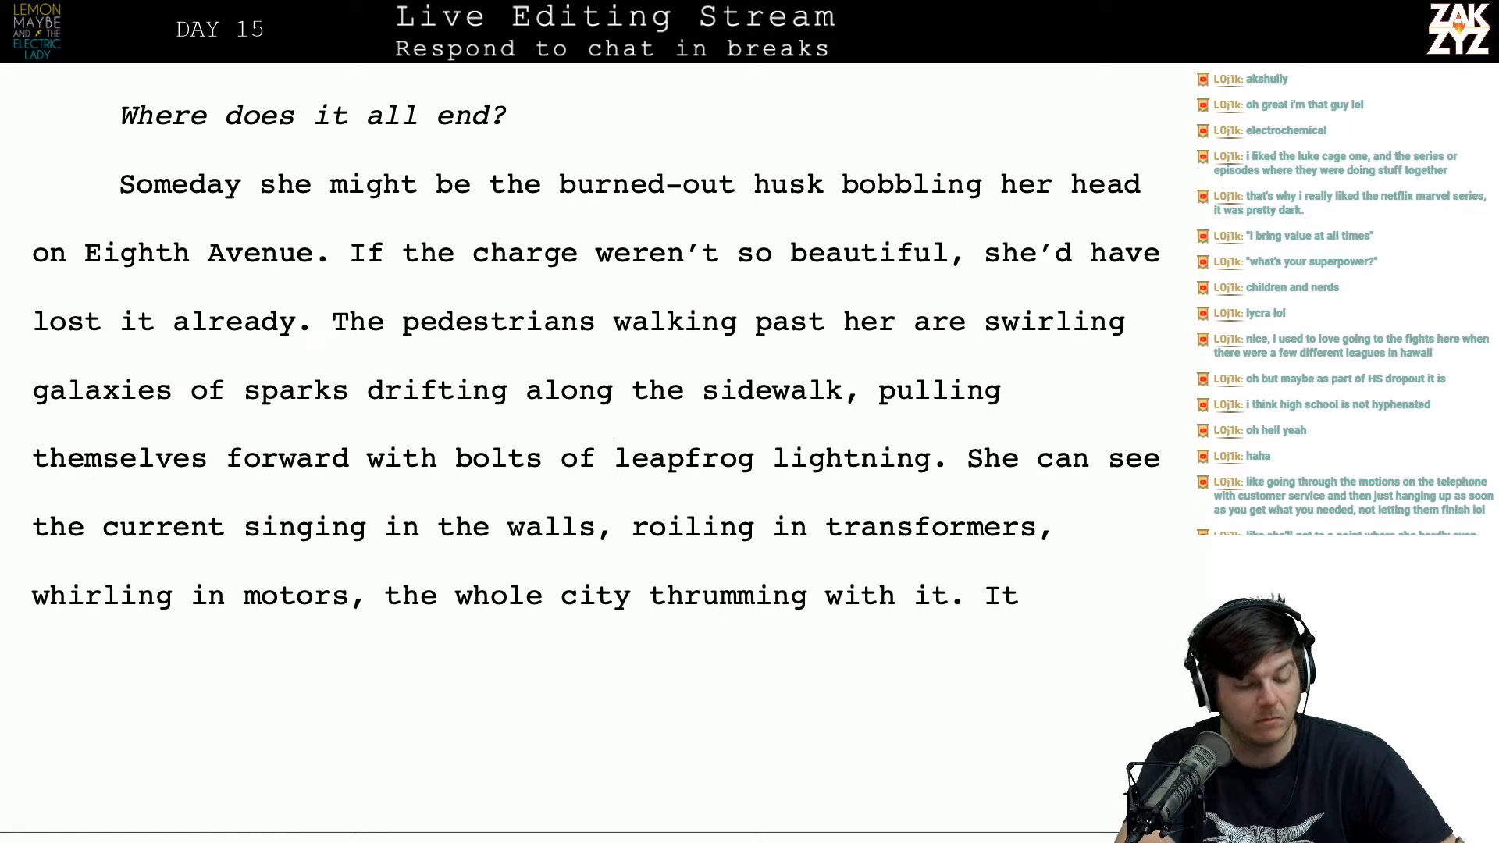
# Step: Insert "is" before "thrumming" so the clause reads "the whole city is thrumming with it."
pyautogui.scroll(-1, 677, 435)
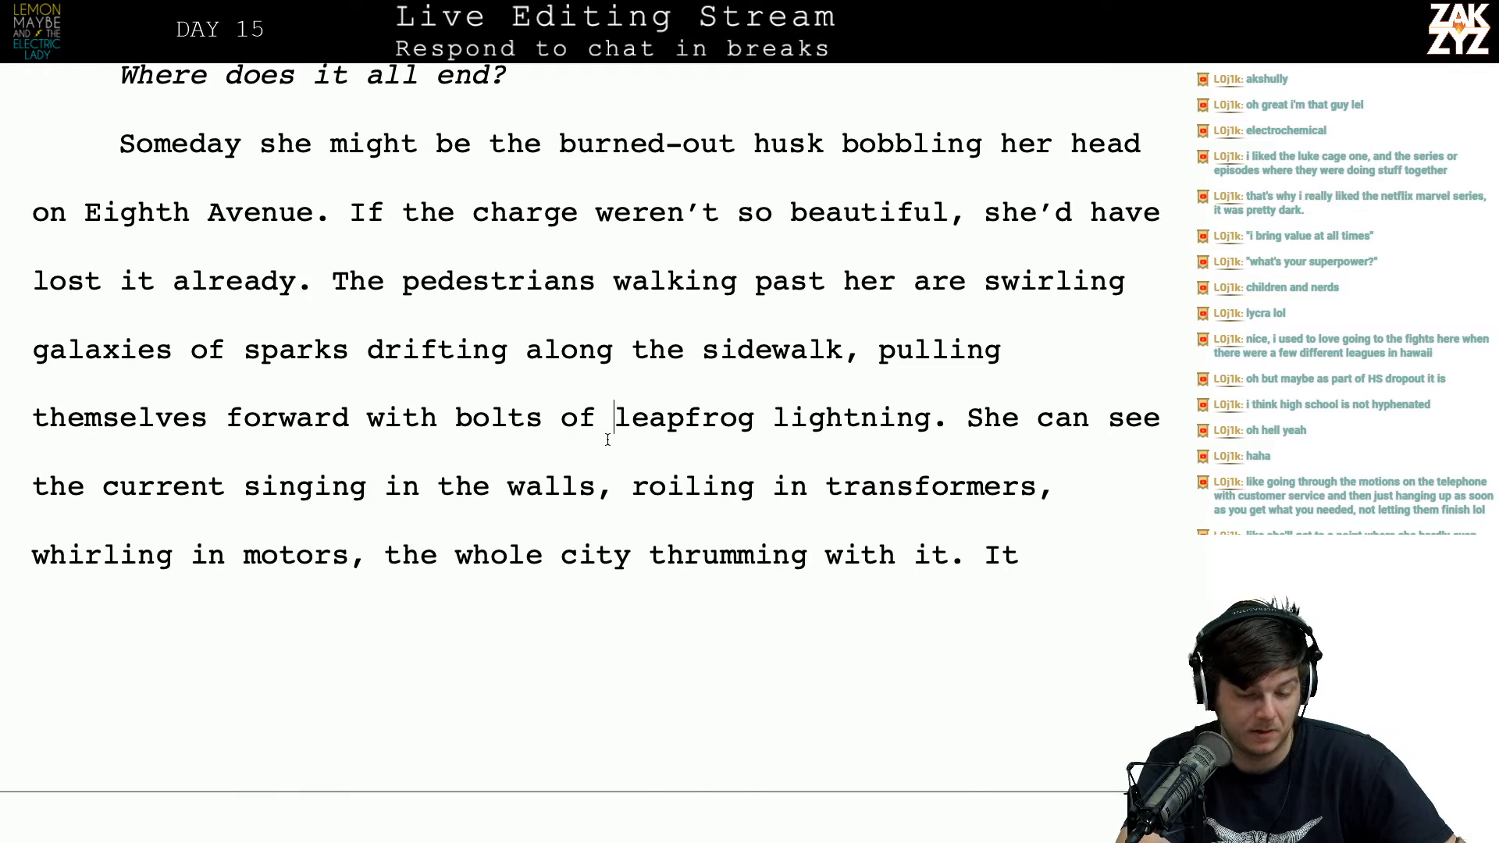
pyautogui.scroll(-2, 796, 523)
pyautogui.scroll(2, 793, 613)
pyautogui.scroll(-1, 794, 627)
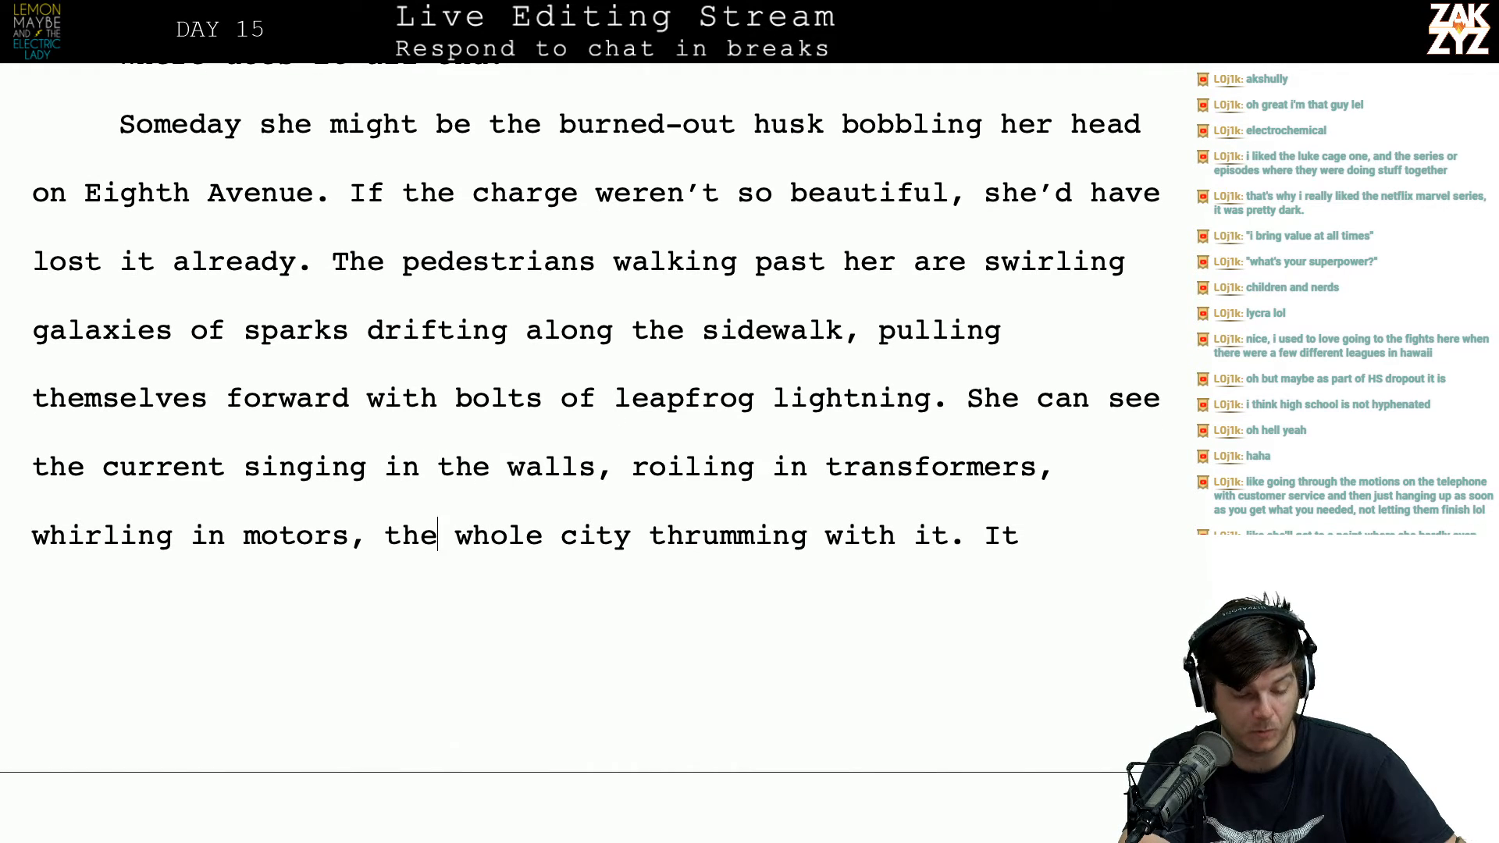
pyautogui.press('Left')
pyautogui.press('Left')
pyautogui.press('Left')
pyautogui.press('Left')
pyautogui.press('Down')
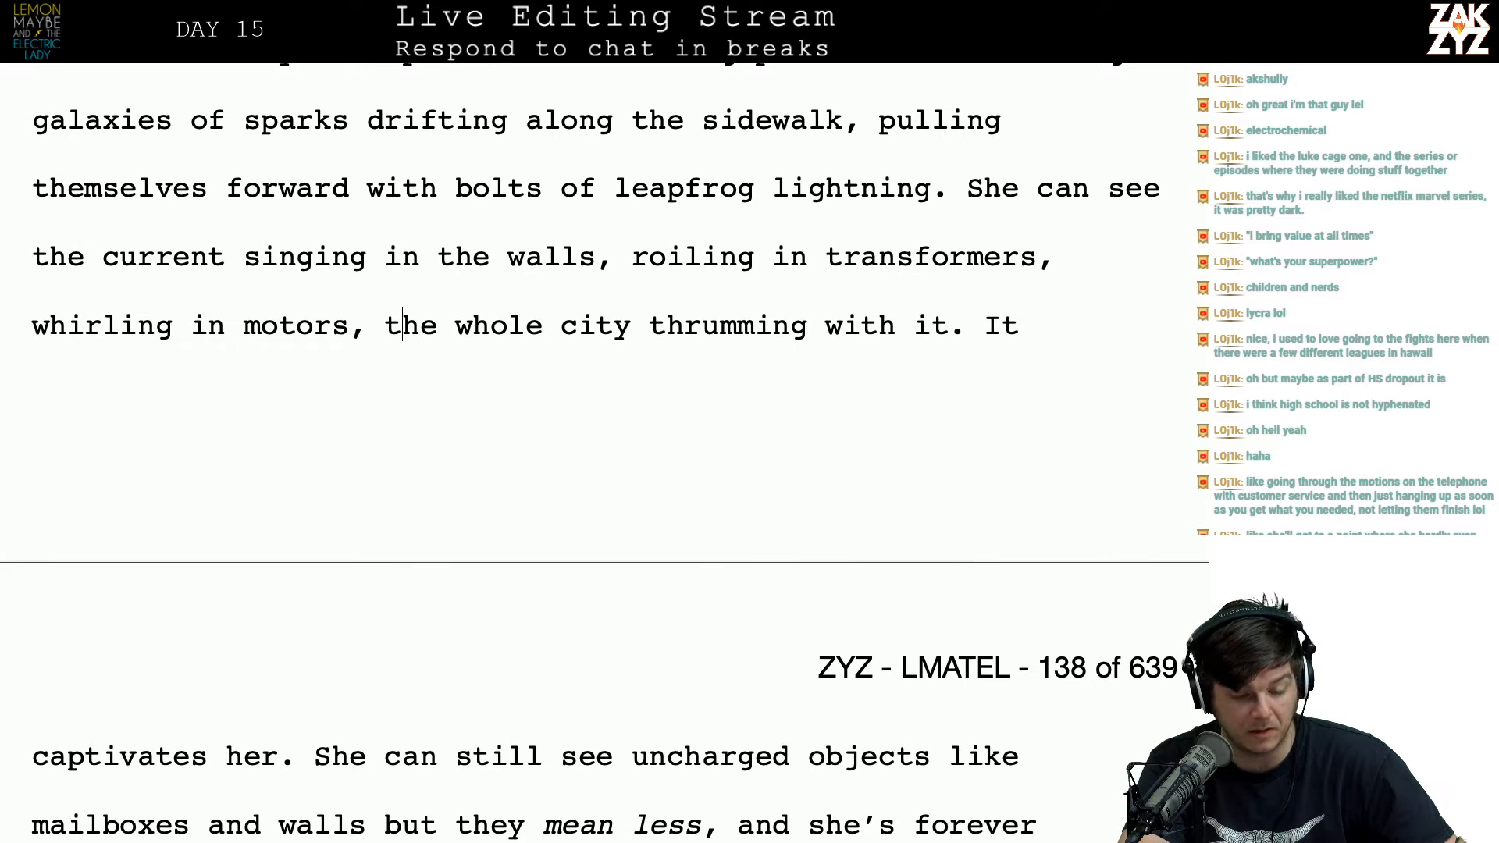
pyautogui.press('Right')
pyautogui.press('Right')
pyautogui.press('Right')
pyautogui.press('Right')
pyautogui.press('Right')
pyautogui.press('Right')
pyautogui.write('it')
pyautogui.press('BackSpace')
pyautogui.press('BackSpace')
pyautogui.write('s')
# Step: Replace "She" with "Sara" at the start of the sentence about still seeing uncharged objects
pyautogui.press('Down')
pyautogui.press('Down')
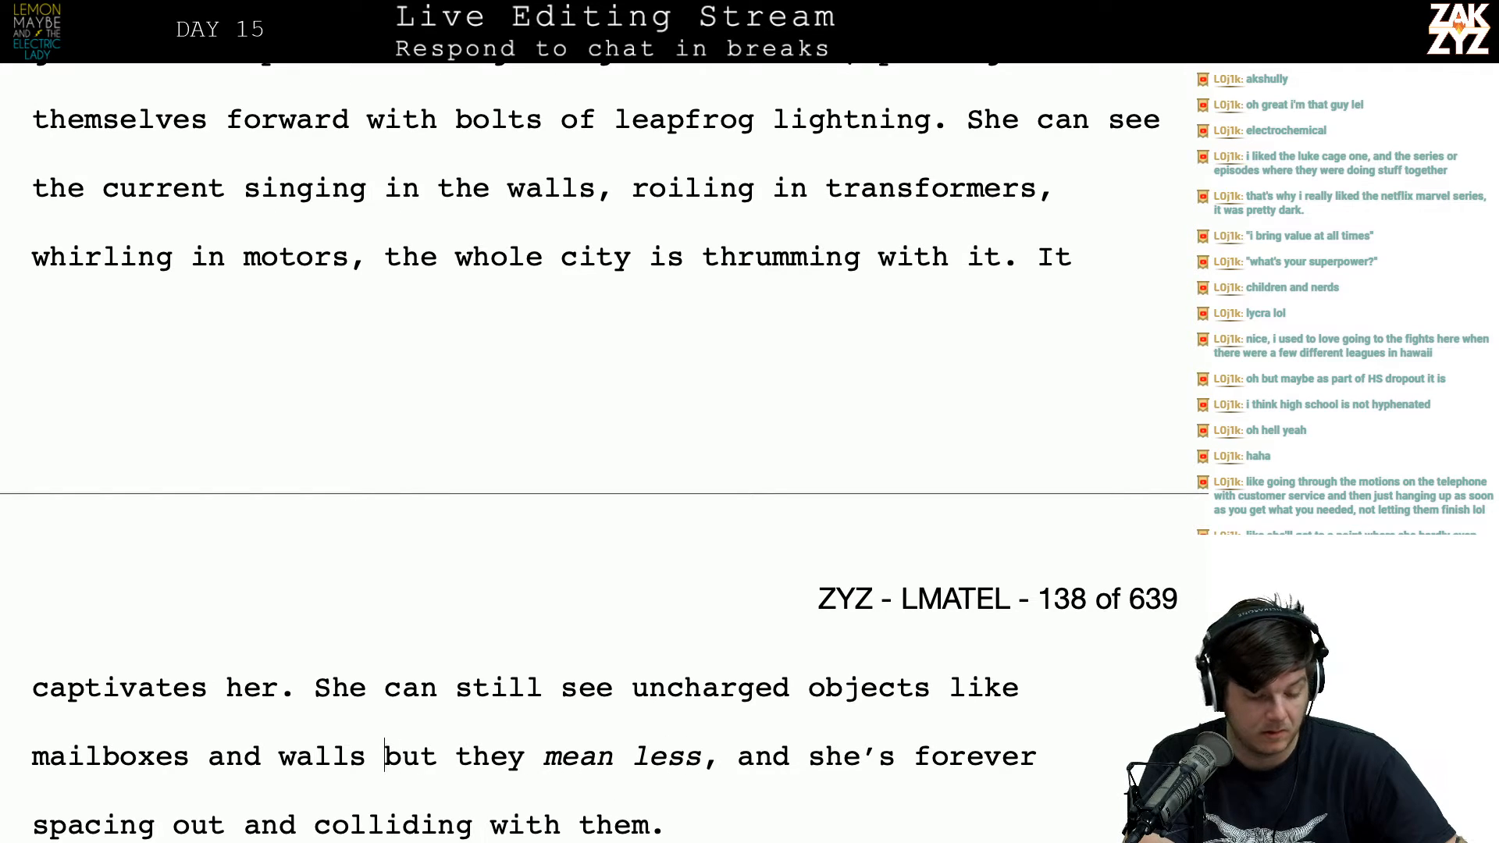
pyautogui.press('Right')
pyautogui.press('Right')
pyautogui.press('BackSpace')
pyautogui.press('BackSpace')
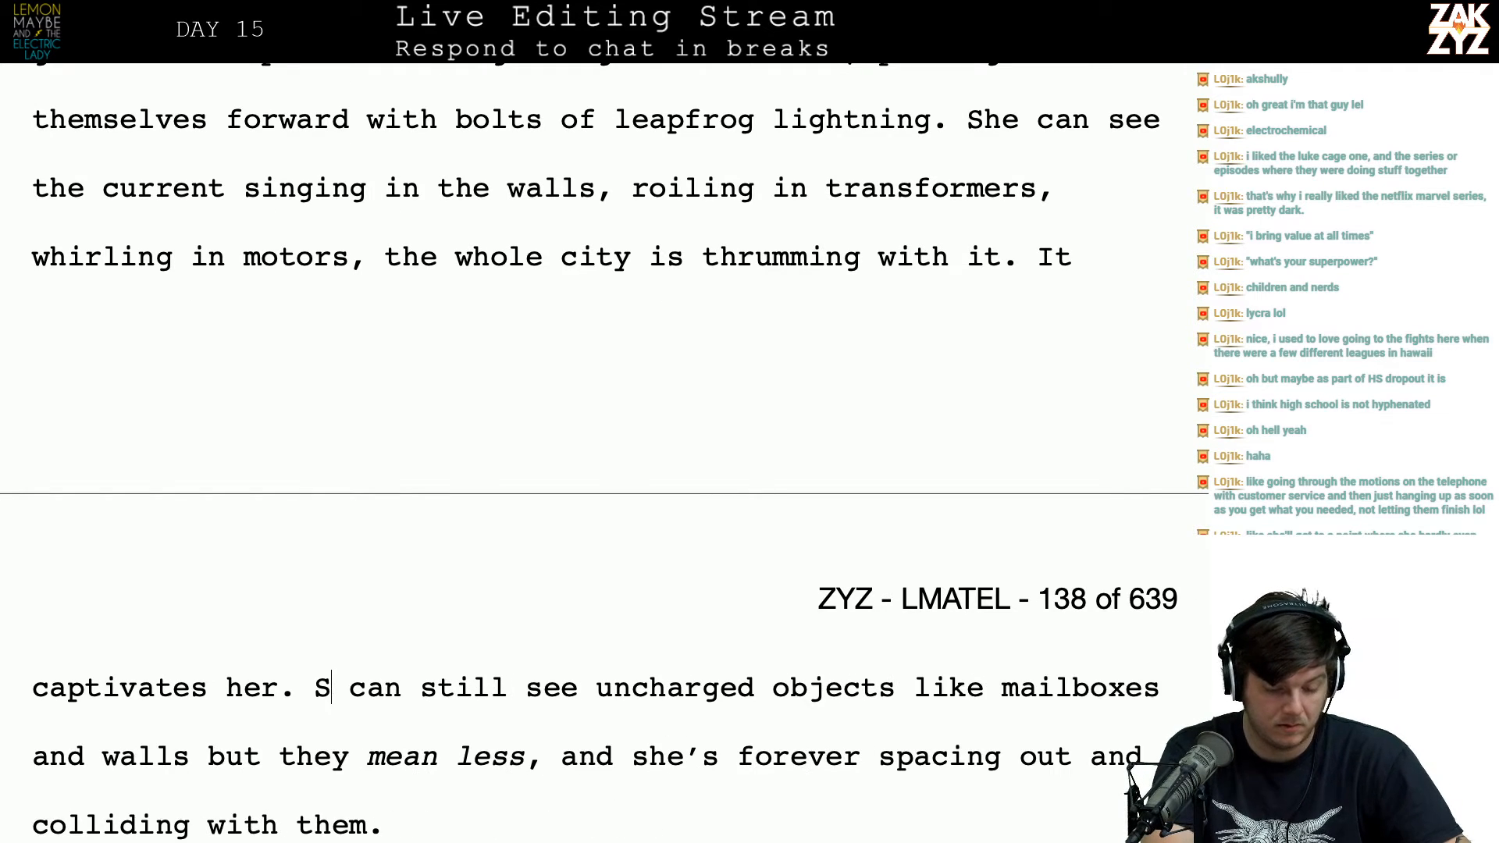
pyautogui.write('ara')
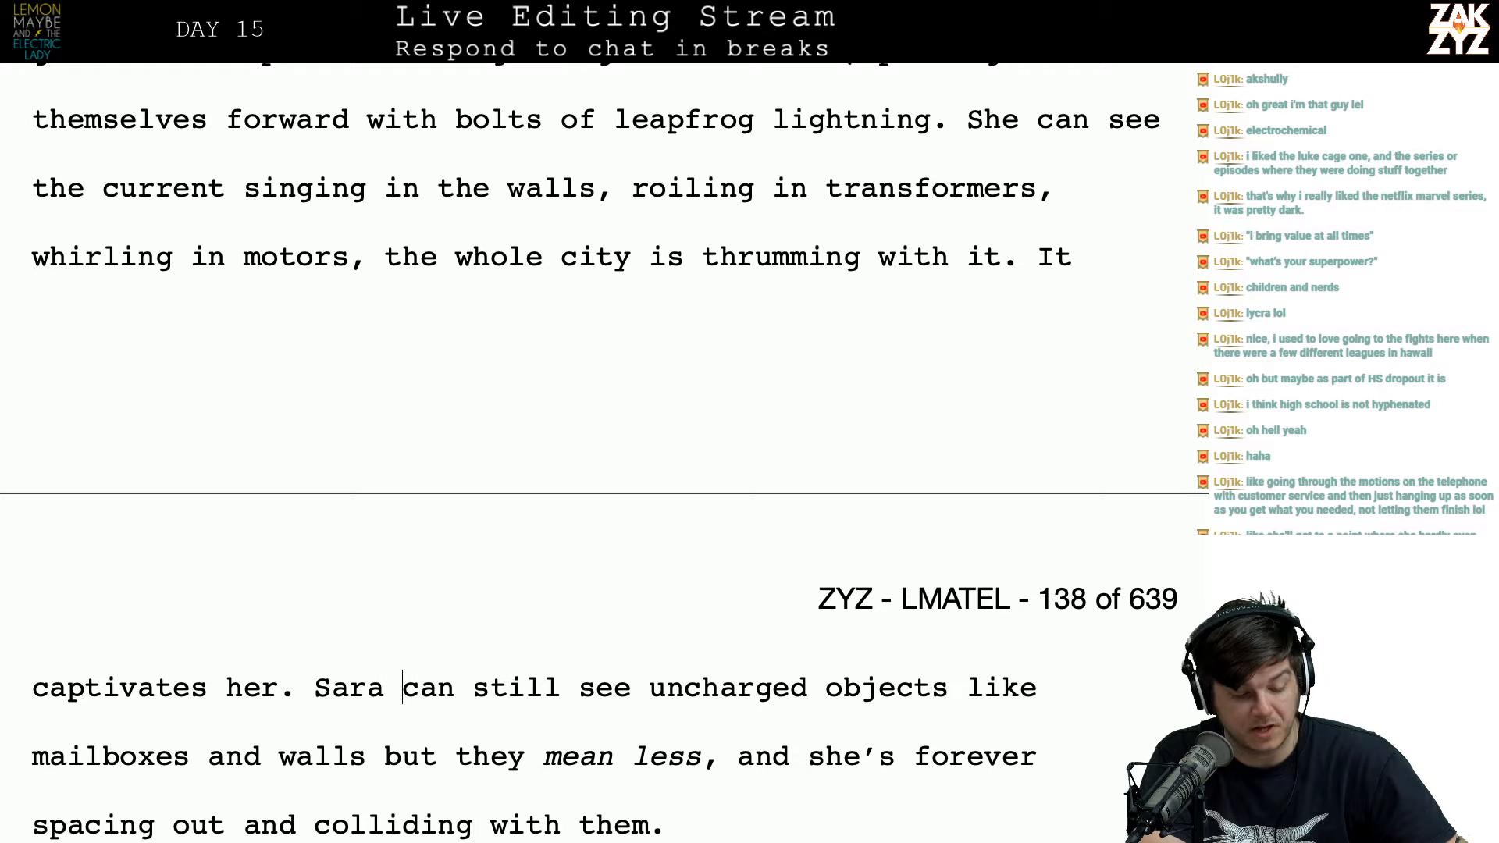
pyautogui.press('Down')
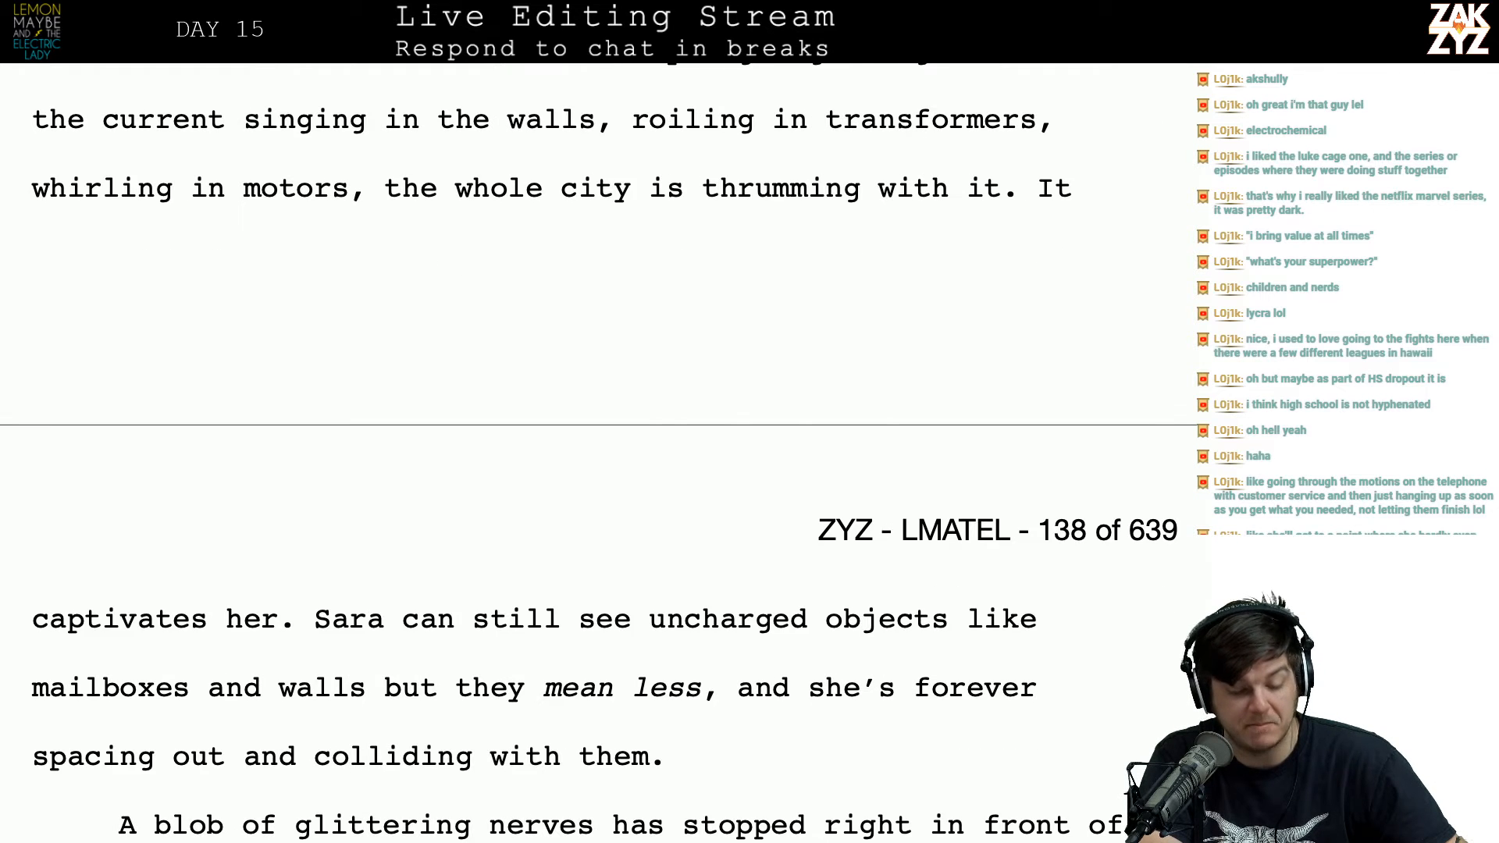
pyautogui.scroll(-2, 201, 596)
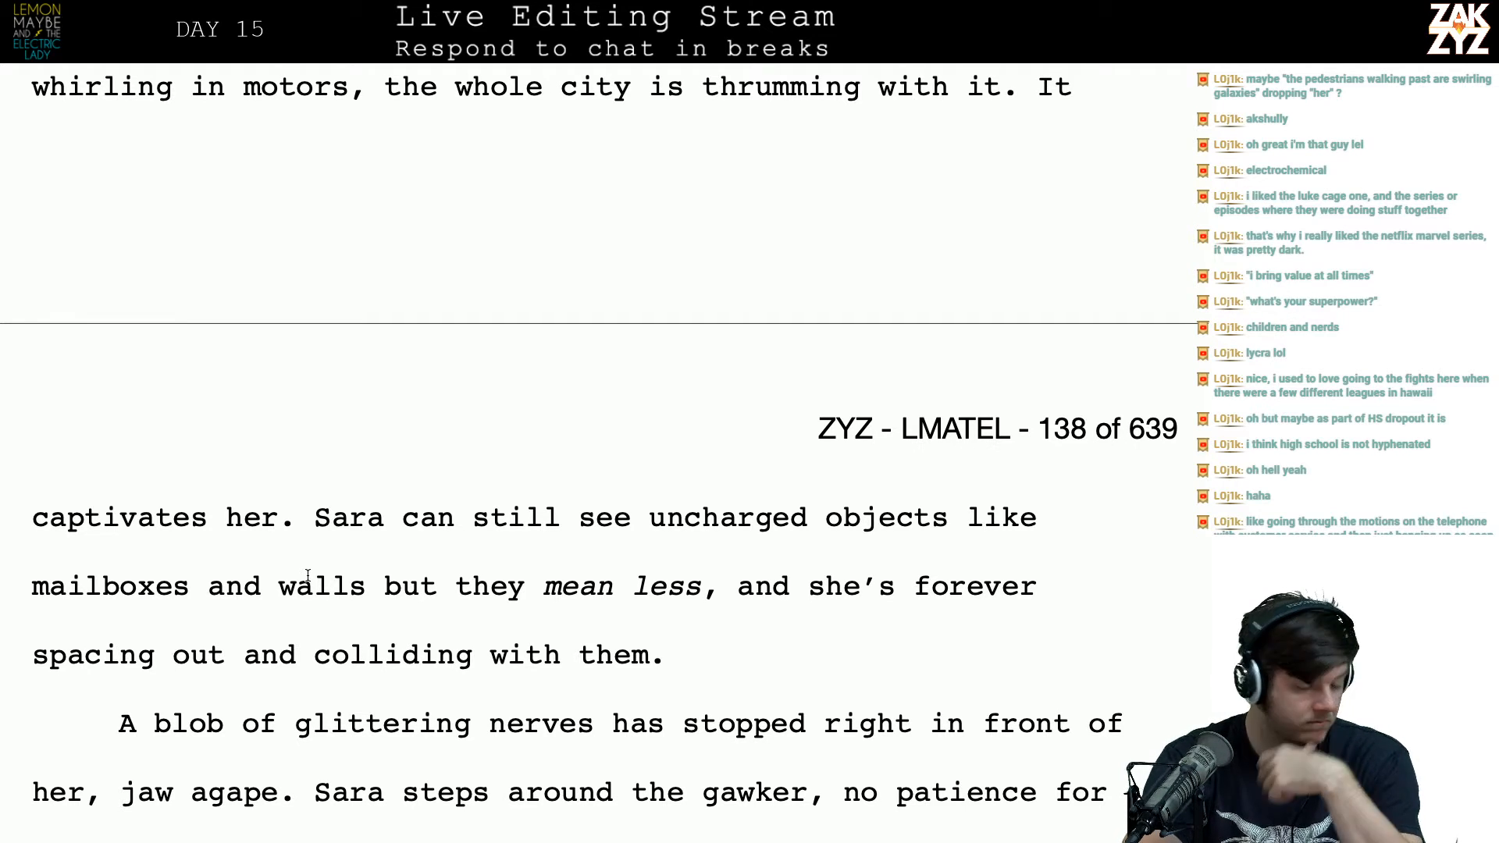
# Step: Delete "her" after "past" so the sentence reads "The pedestrians walking past are swirling galaxies."
pyautogui.scroll(6, 308, 576)
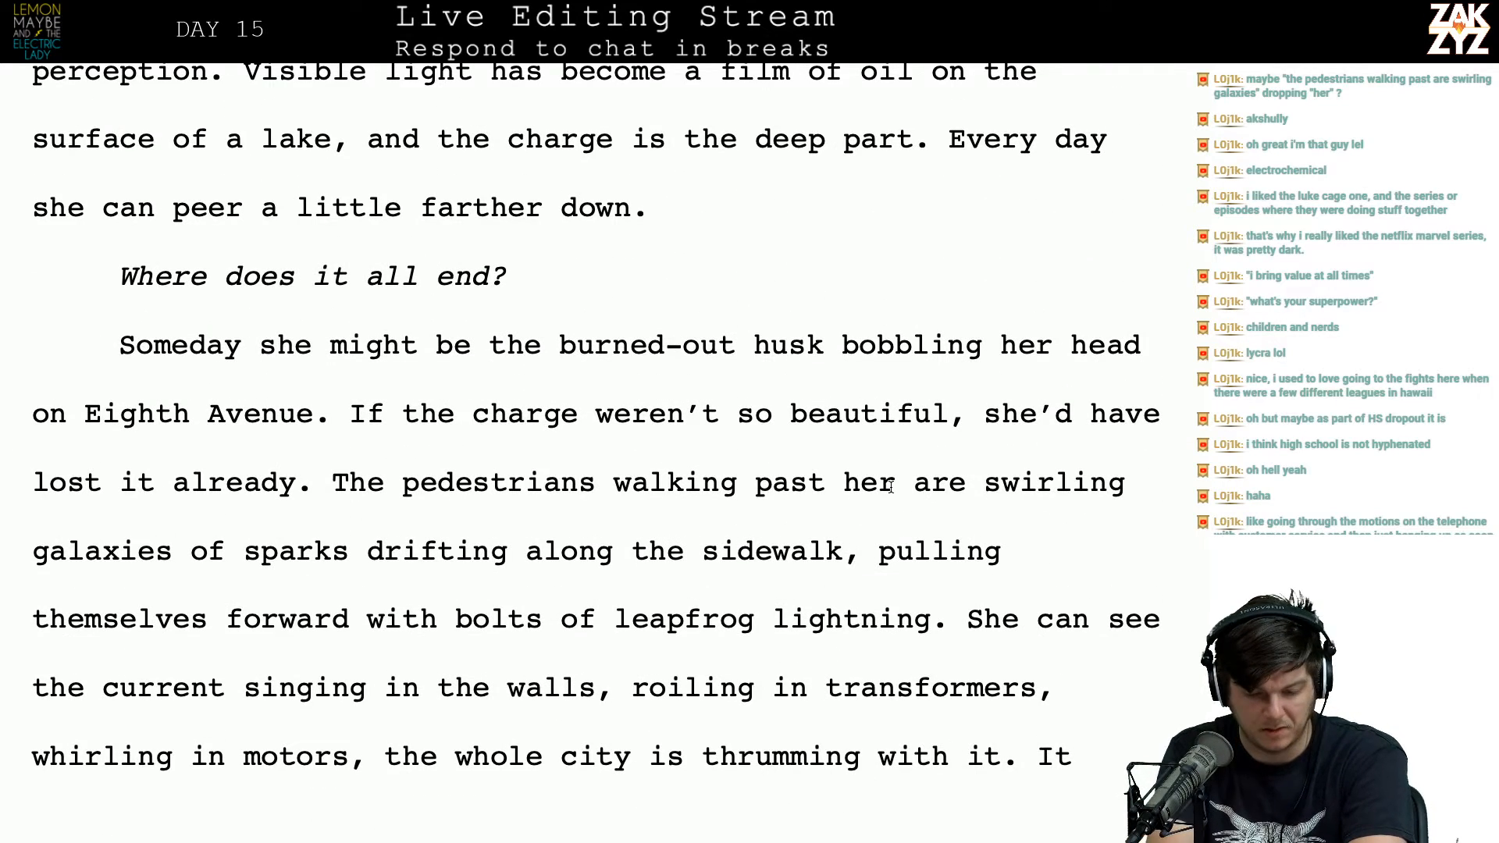
pyautogui.press('BackSpace')
pyautogui.press('BackSpace')
pyautogui.press('BackSpace')
pyautogui.press('BackSpace')
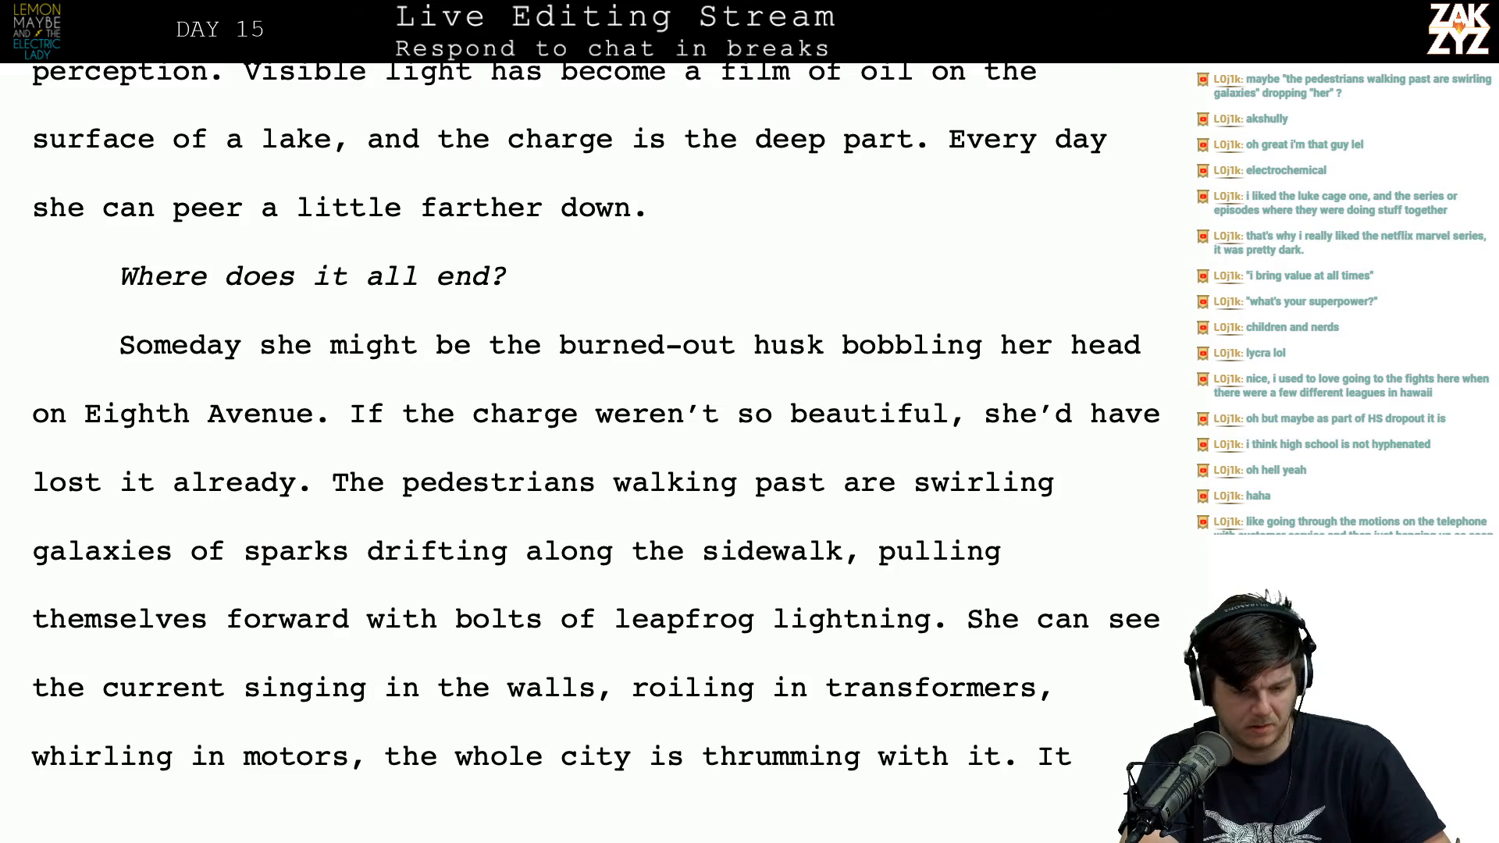
# Step: Switch to the Editlist document, set the second listed contributor's tally to 28, and return to the manuscript
pyautogui.press('super+Tab')
pyautogui.press('BackSpace')
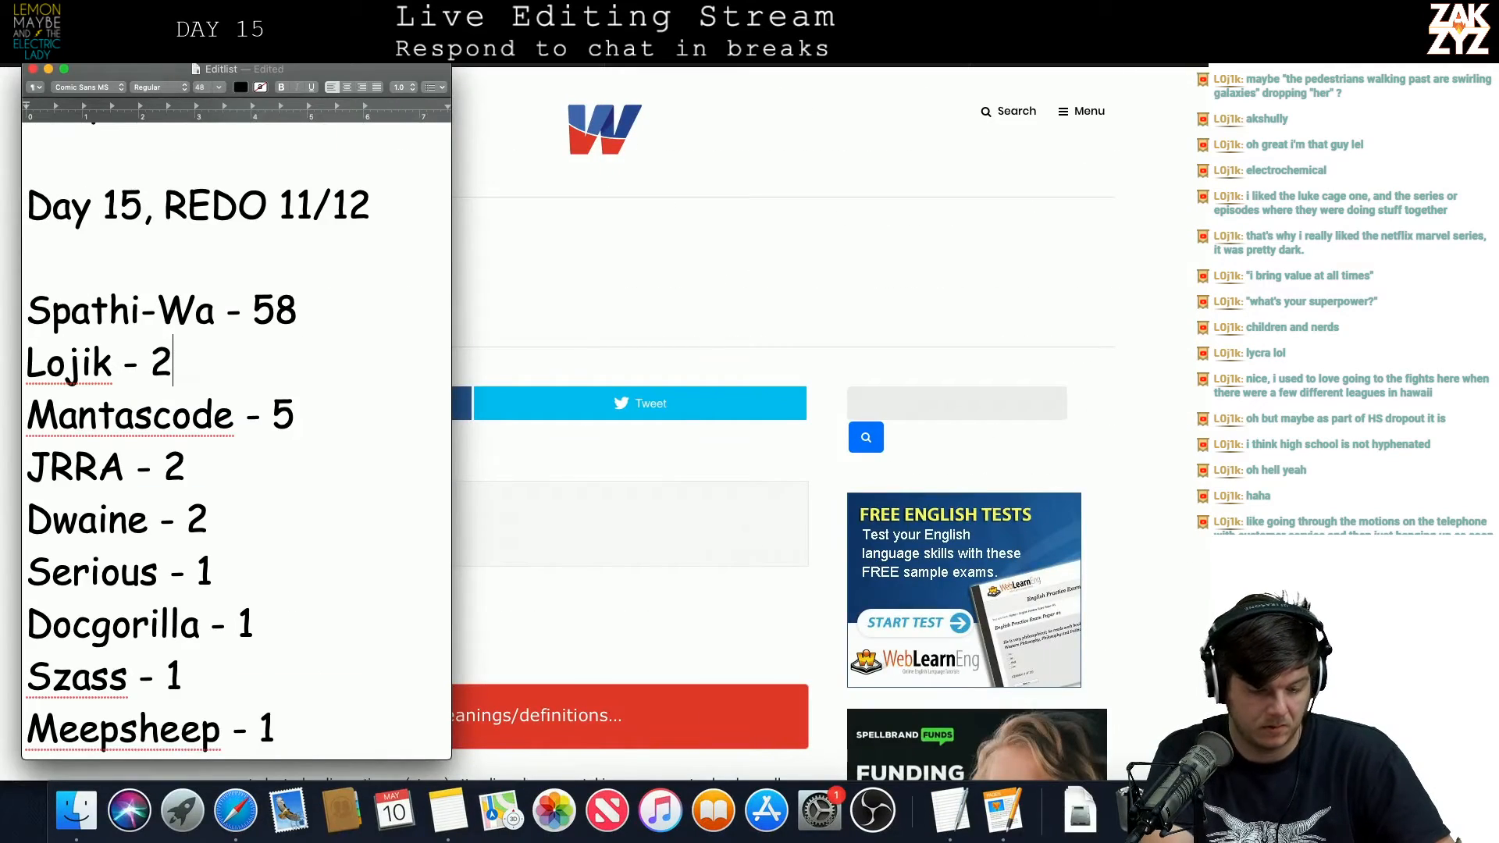
pyautogui.write('8')
pyautogui.press('super+Tab')
# Step: Reread the revised passage from "Someday she might be" down to the sentence about mailboxes and walls on the following page
pyautogui.scroll(-3, 479, 526)
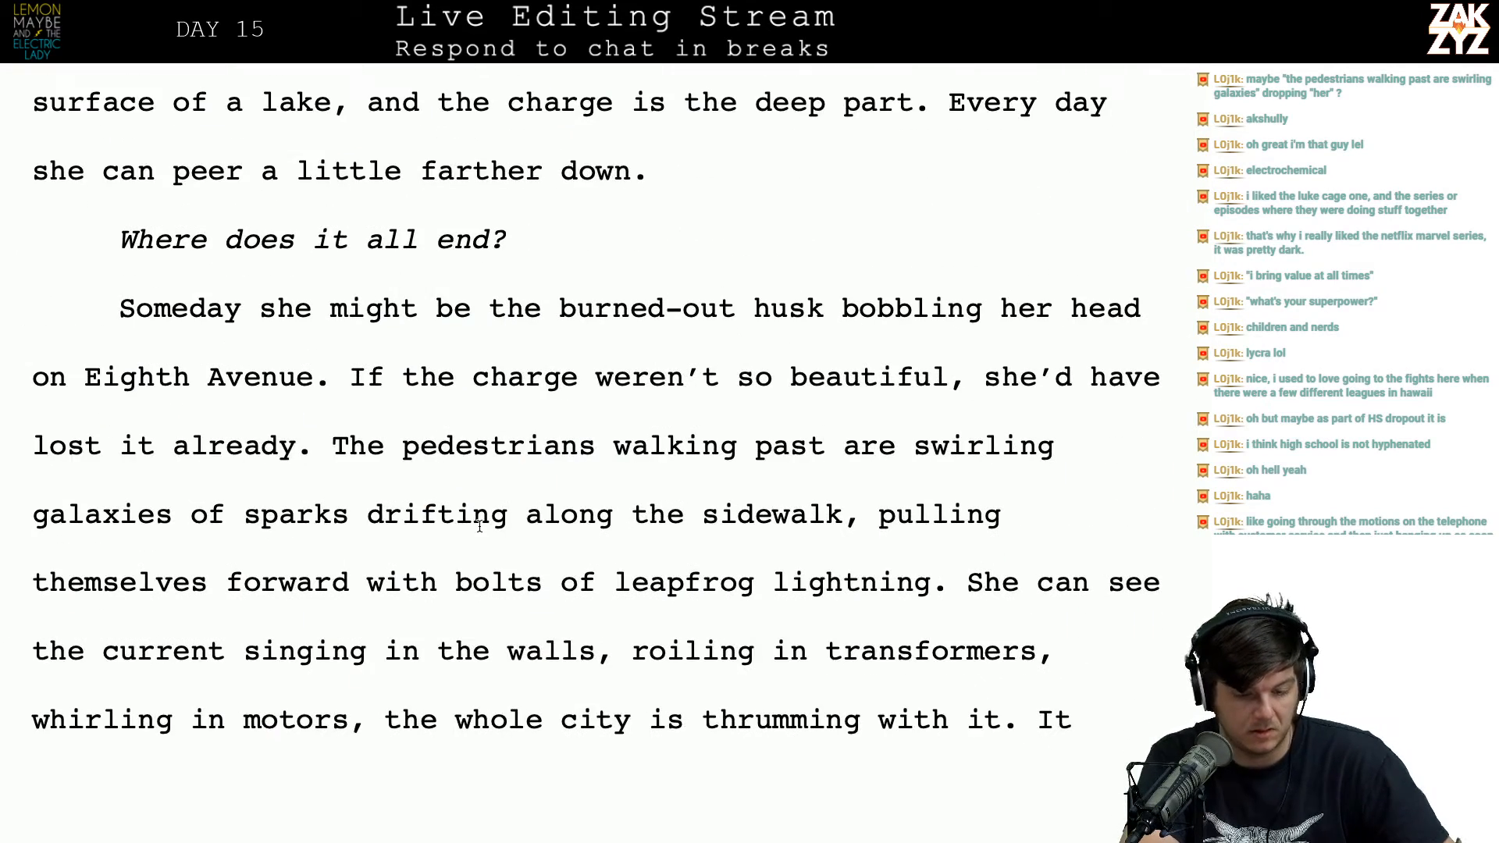
pyautogui.scroll(-2, 480, 526)
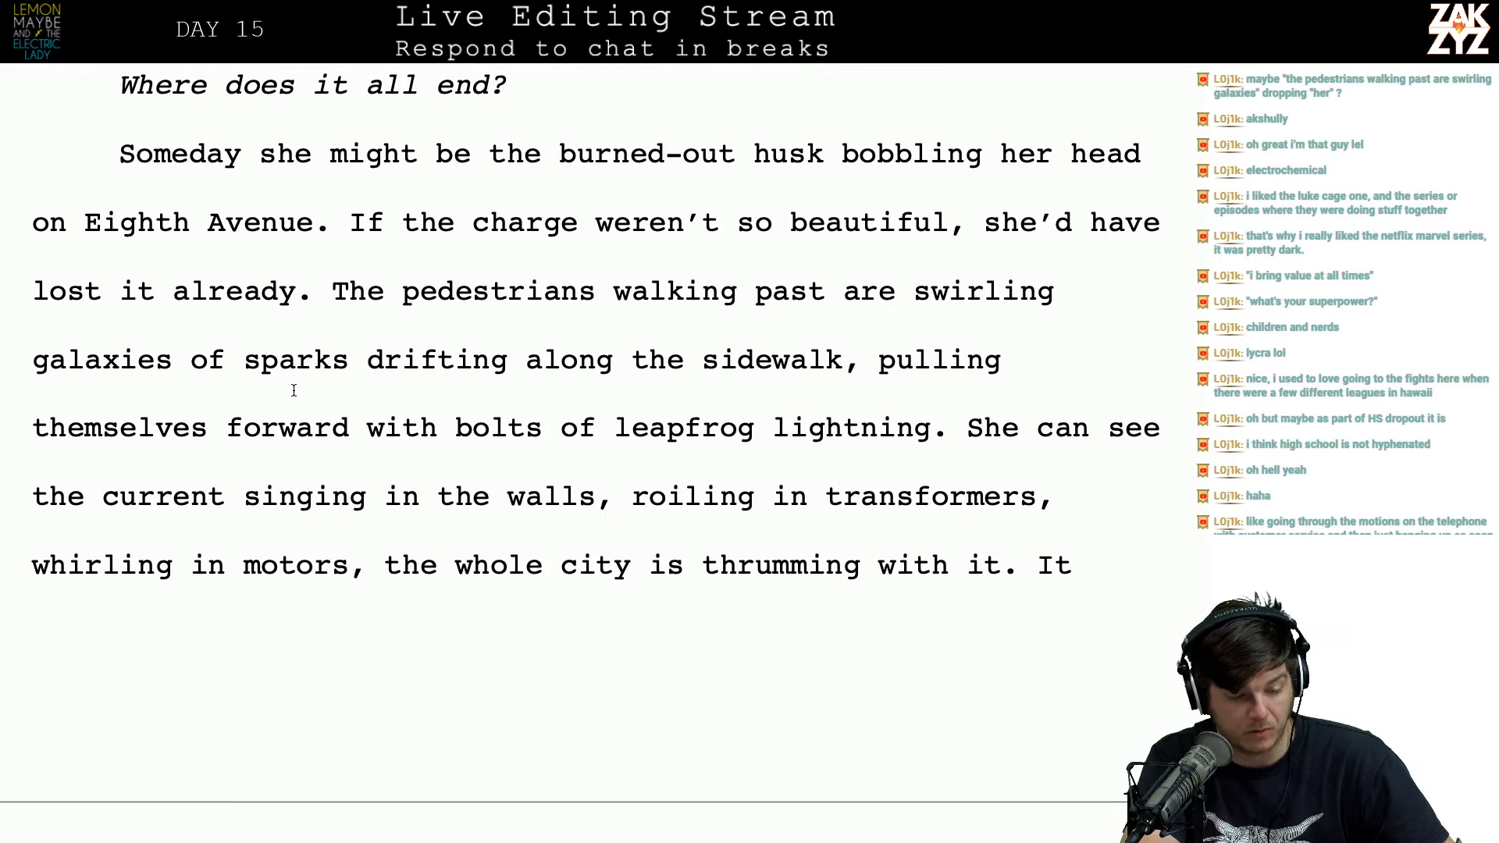
pyautogui.scroll(-5, 893, 372)
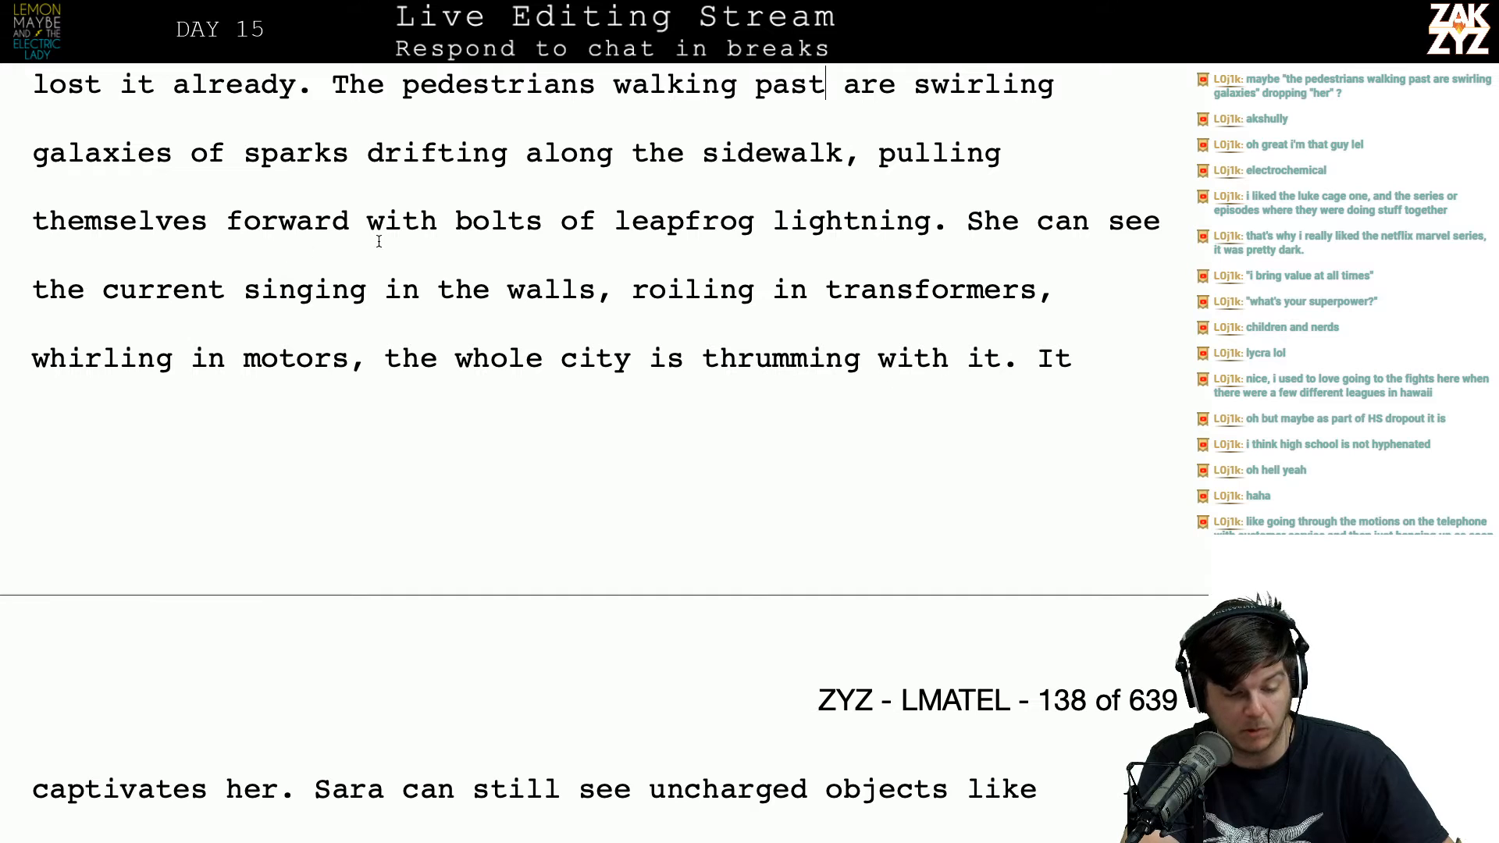
pyautogui.scroll(-1, 707, 241)
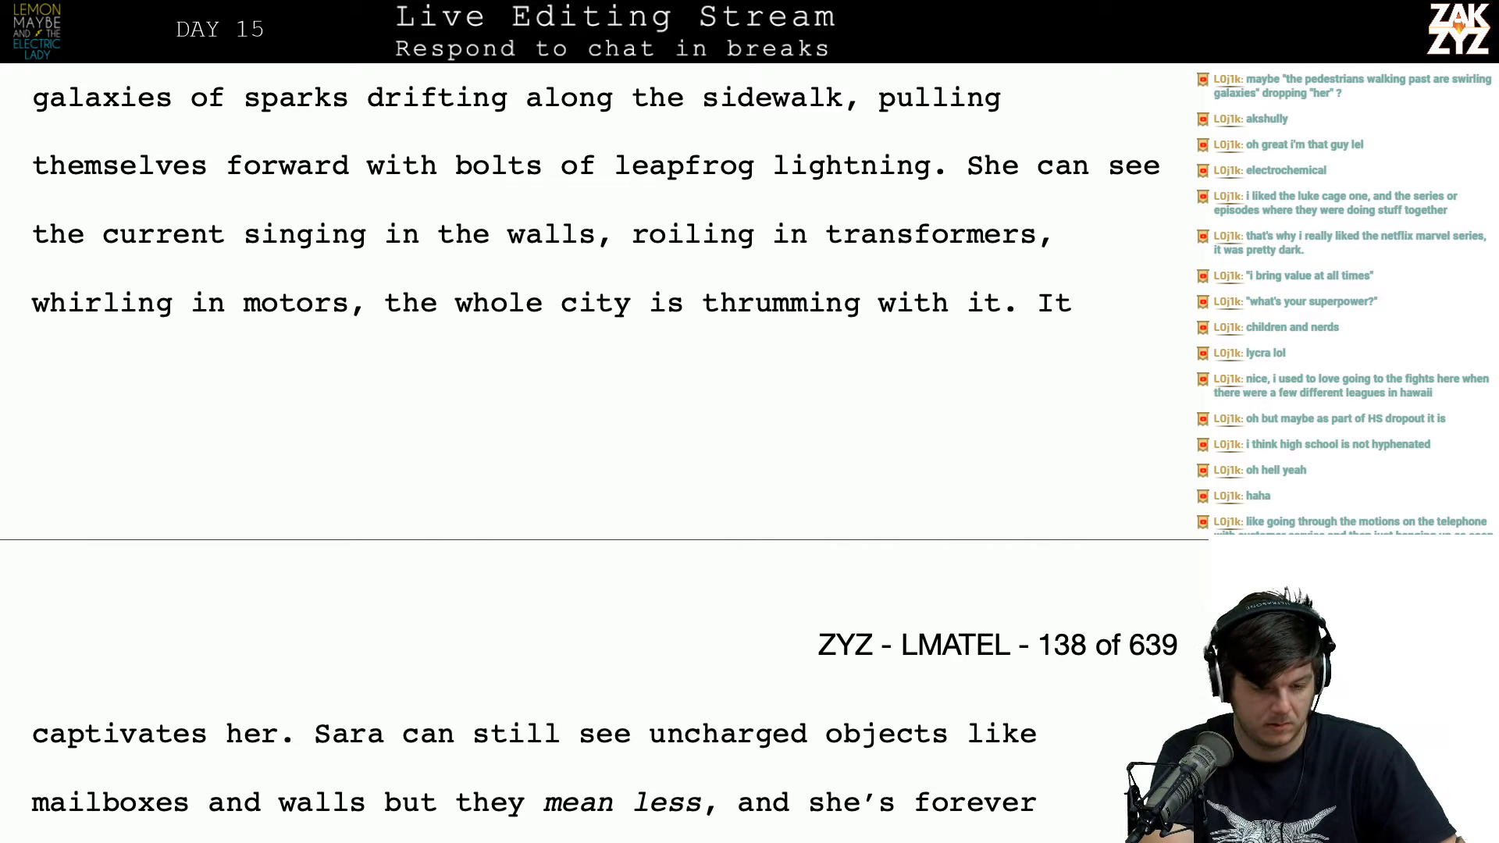
# Step: Insert "nervous" before "bolts" in the phrase about pedestrians pulling themselves forward with leapfrog lightning
pyautogui.write('nervous')
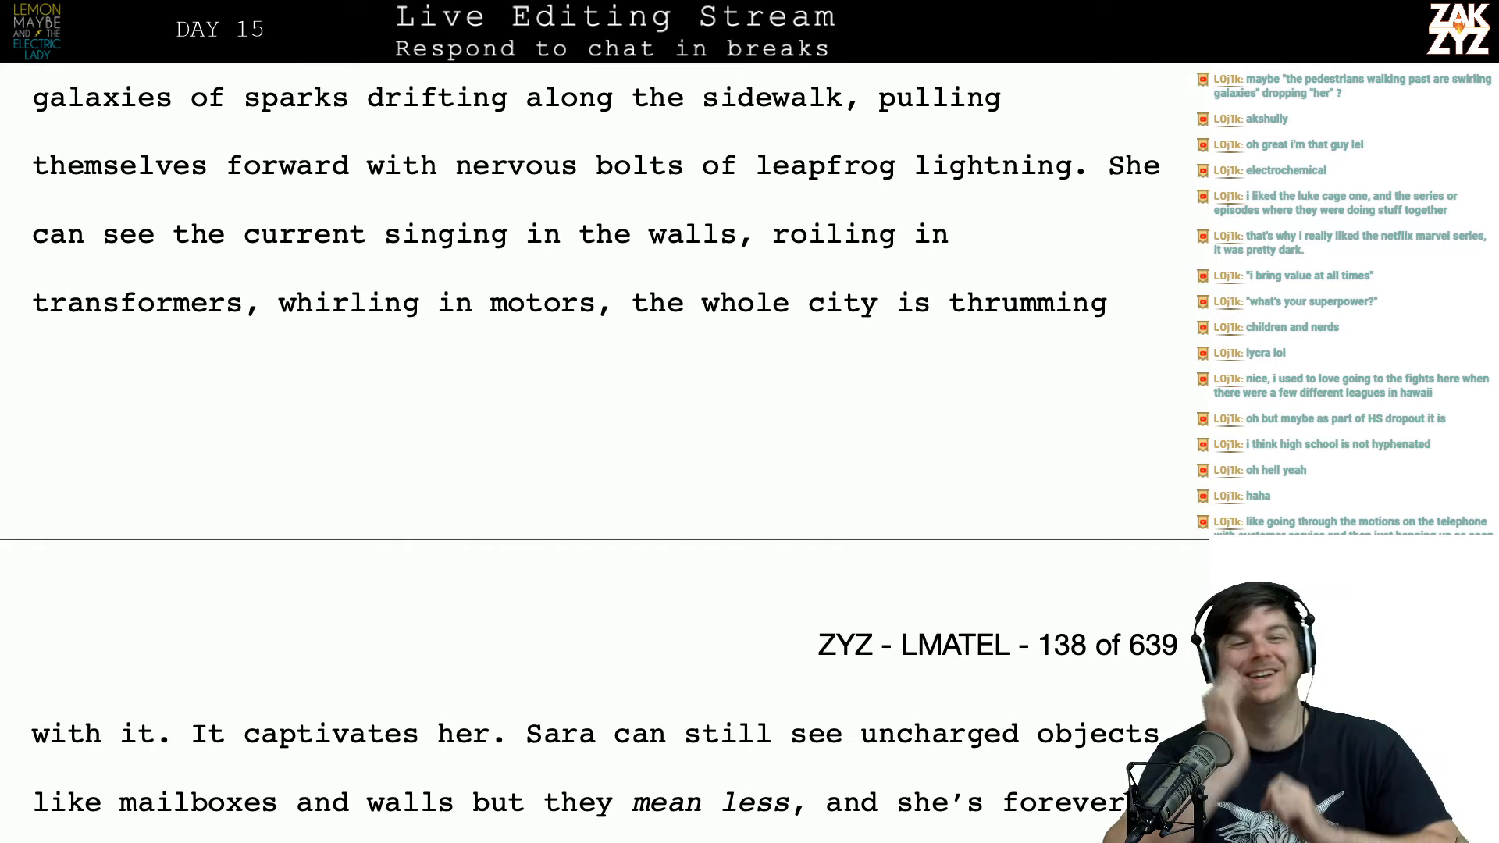
# Step: Replace "idiot" with "moron" in the sentence about Sara having no patience for the tourist
pyautogui.scroll(-1, 600, 147)
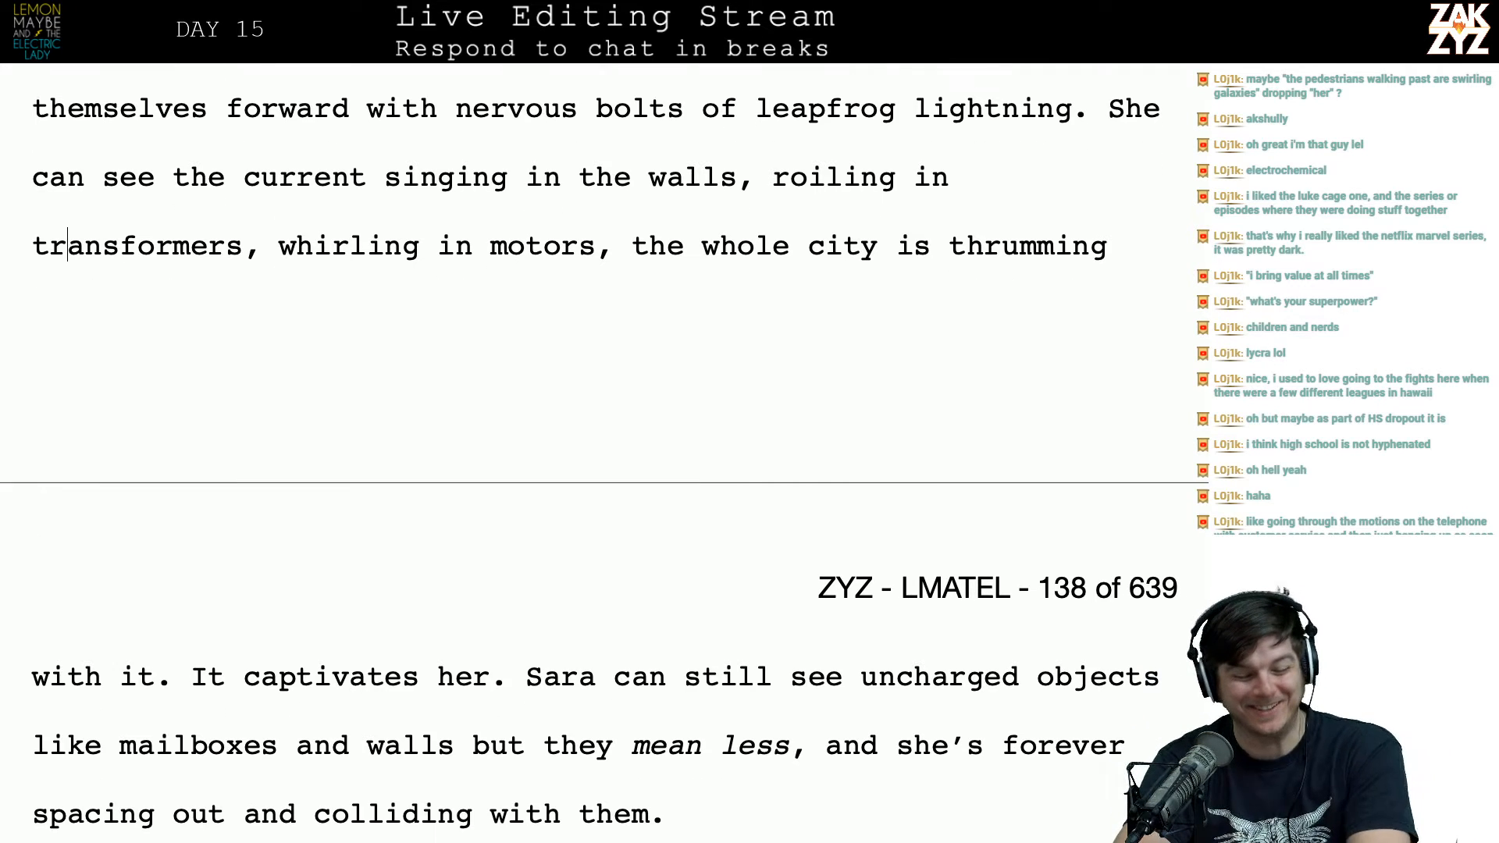
pyautogui.scroll(-1, 600, 147)
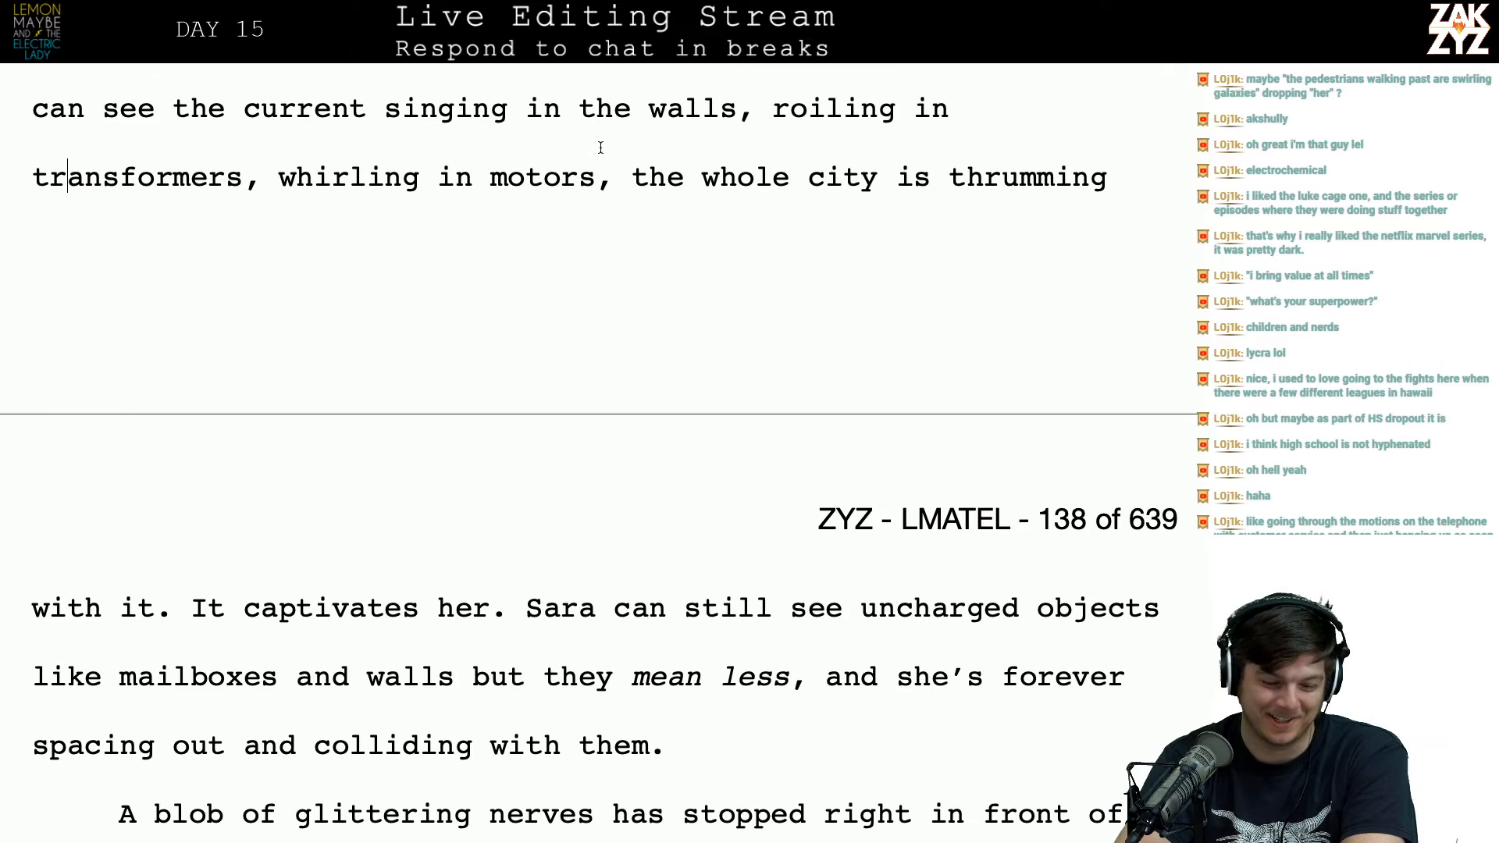
pyautogui.scroll(-2, 600, 147)
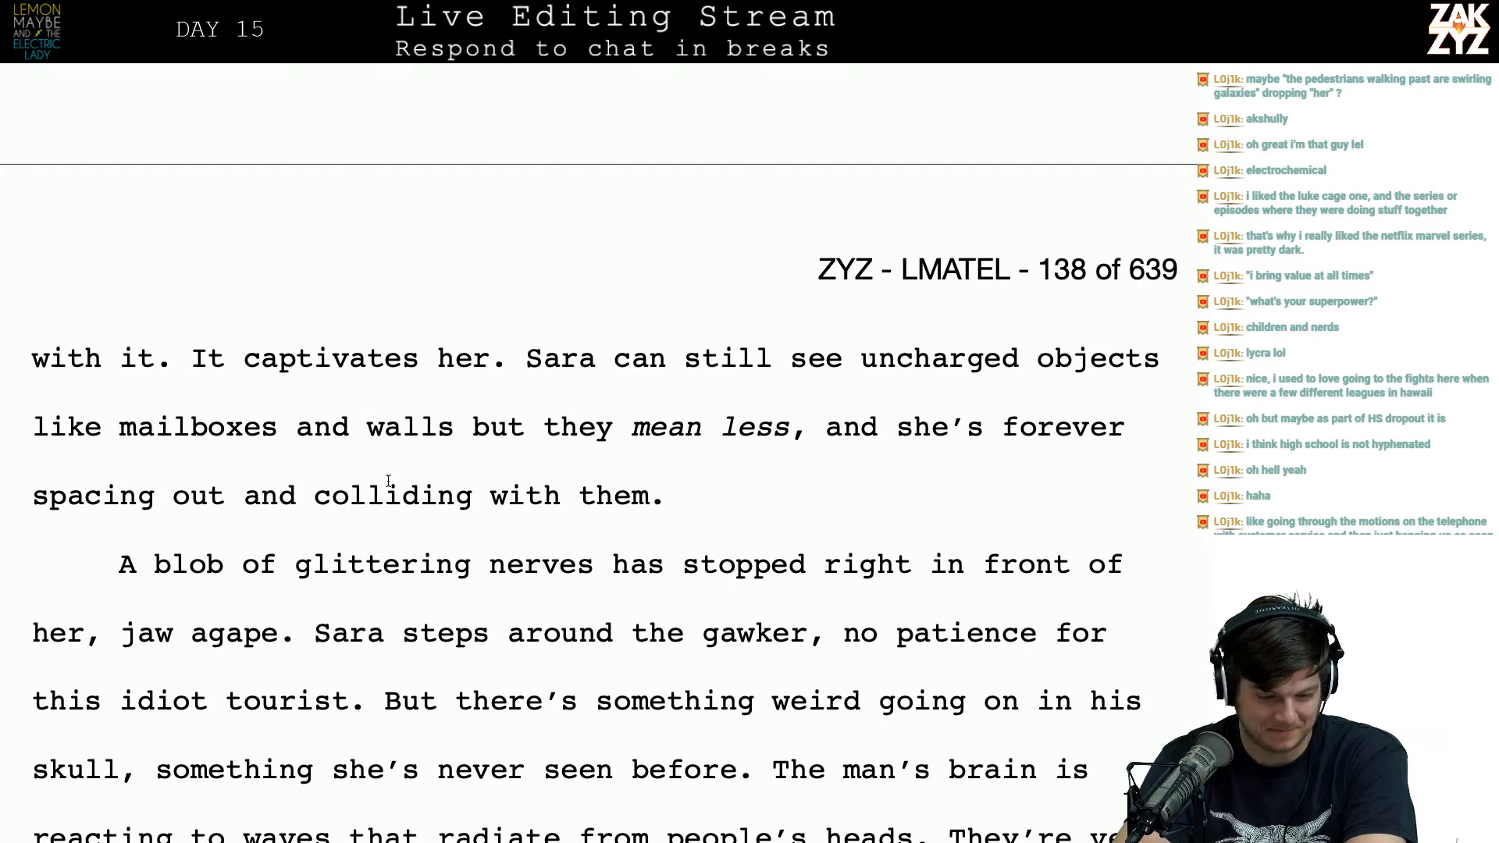
pyautogui.click(448, 453)
pyautogui.scroll(-1, 447, 451)
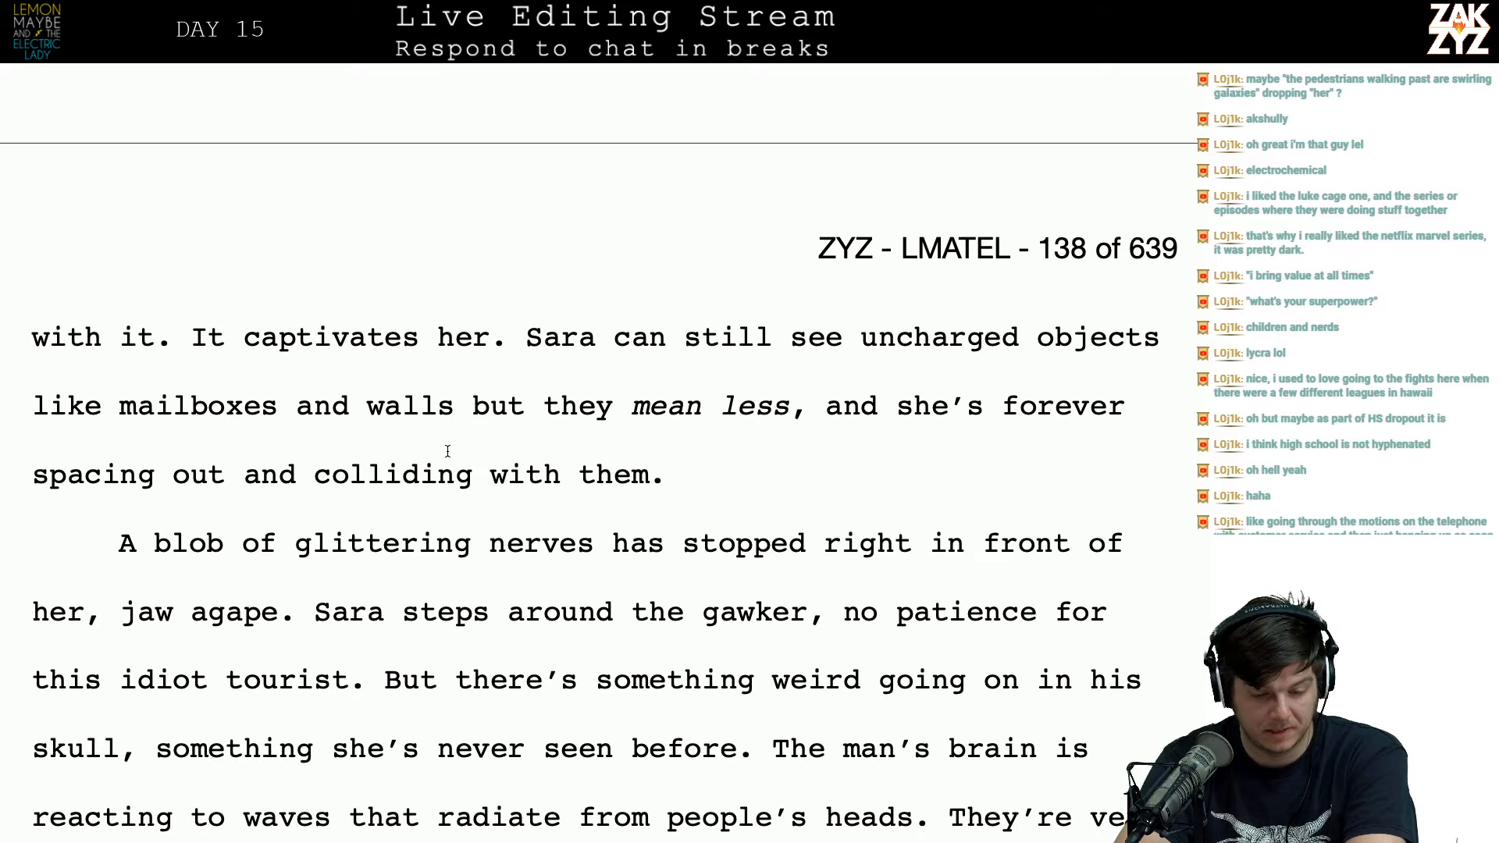
pyautogui.scroll(-2, 654, 396)
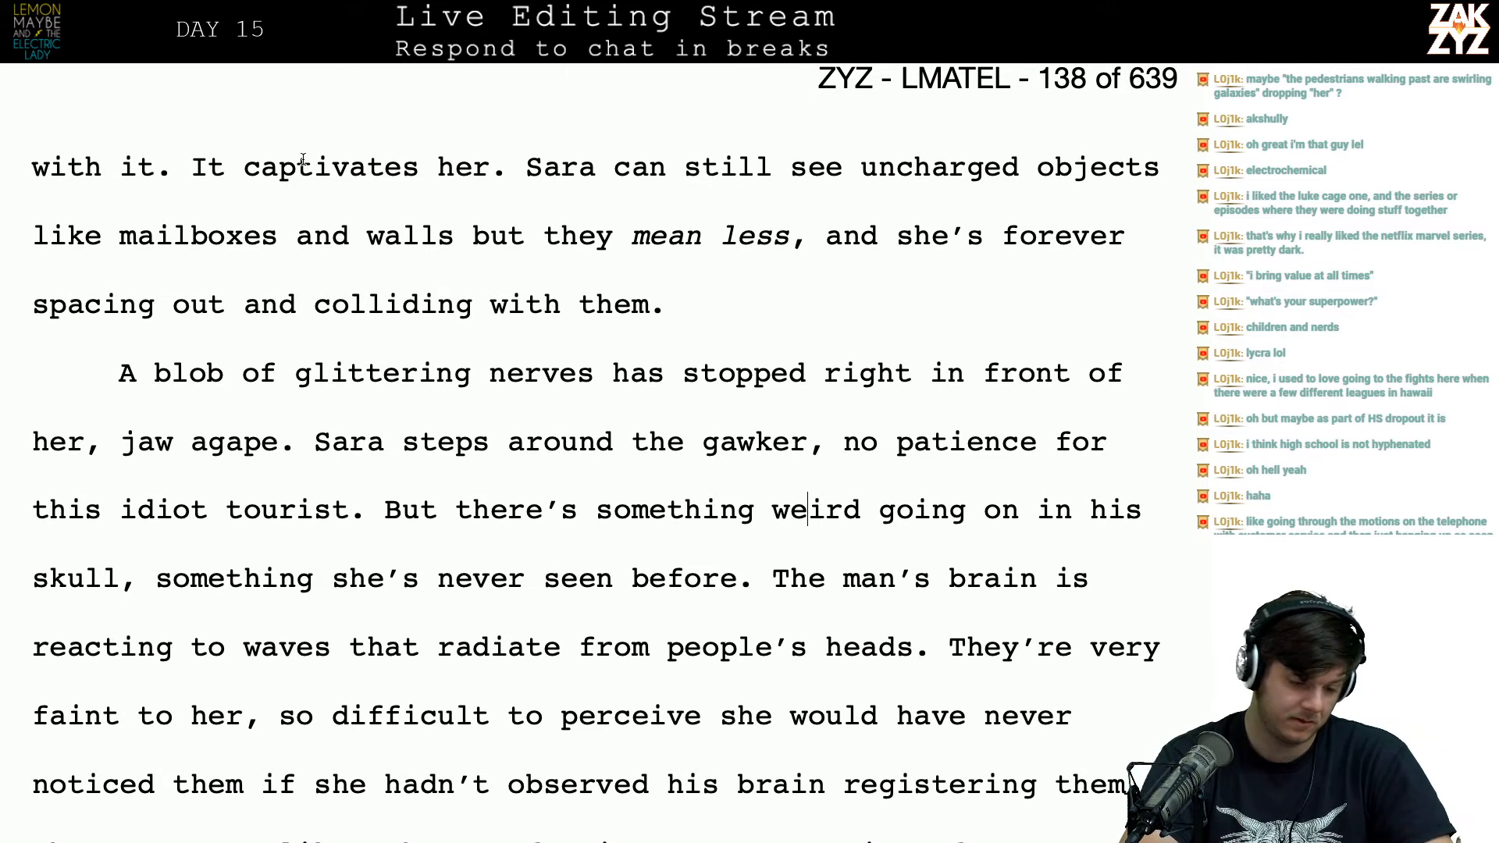
pyautogui.click(208, 512)
pyautogui.press('BackSpace')
pyautogui.press('BackSpace')
pyautogui.press('BackSpace')
pyautogui.press('BackSpace')
pyautogui.press('BackSpace')
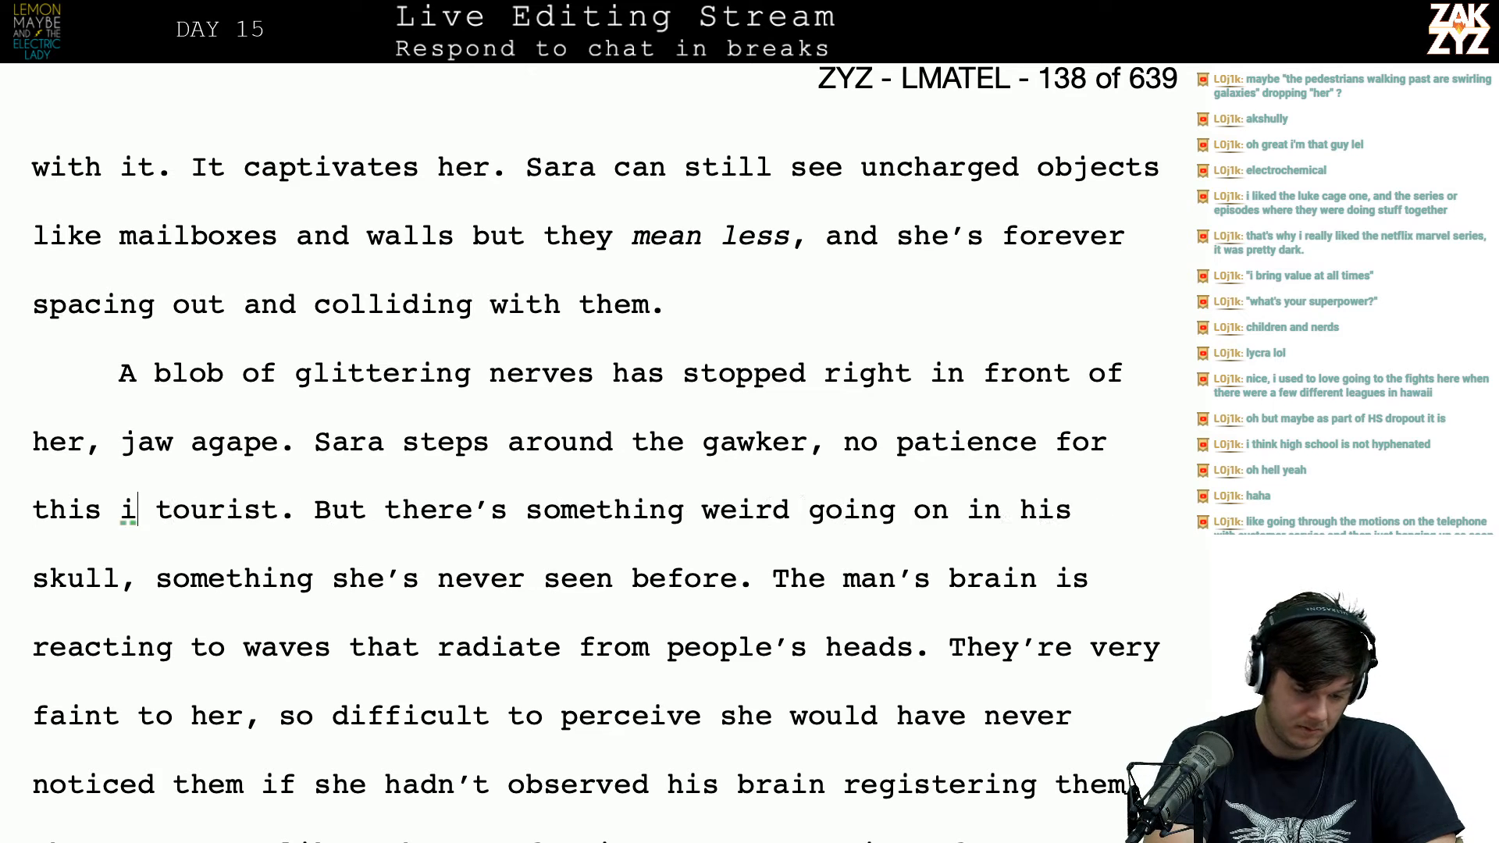
pyautogui.write('moron')
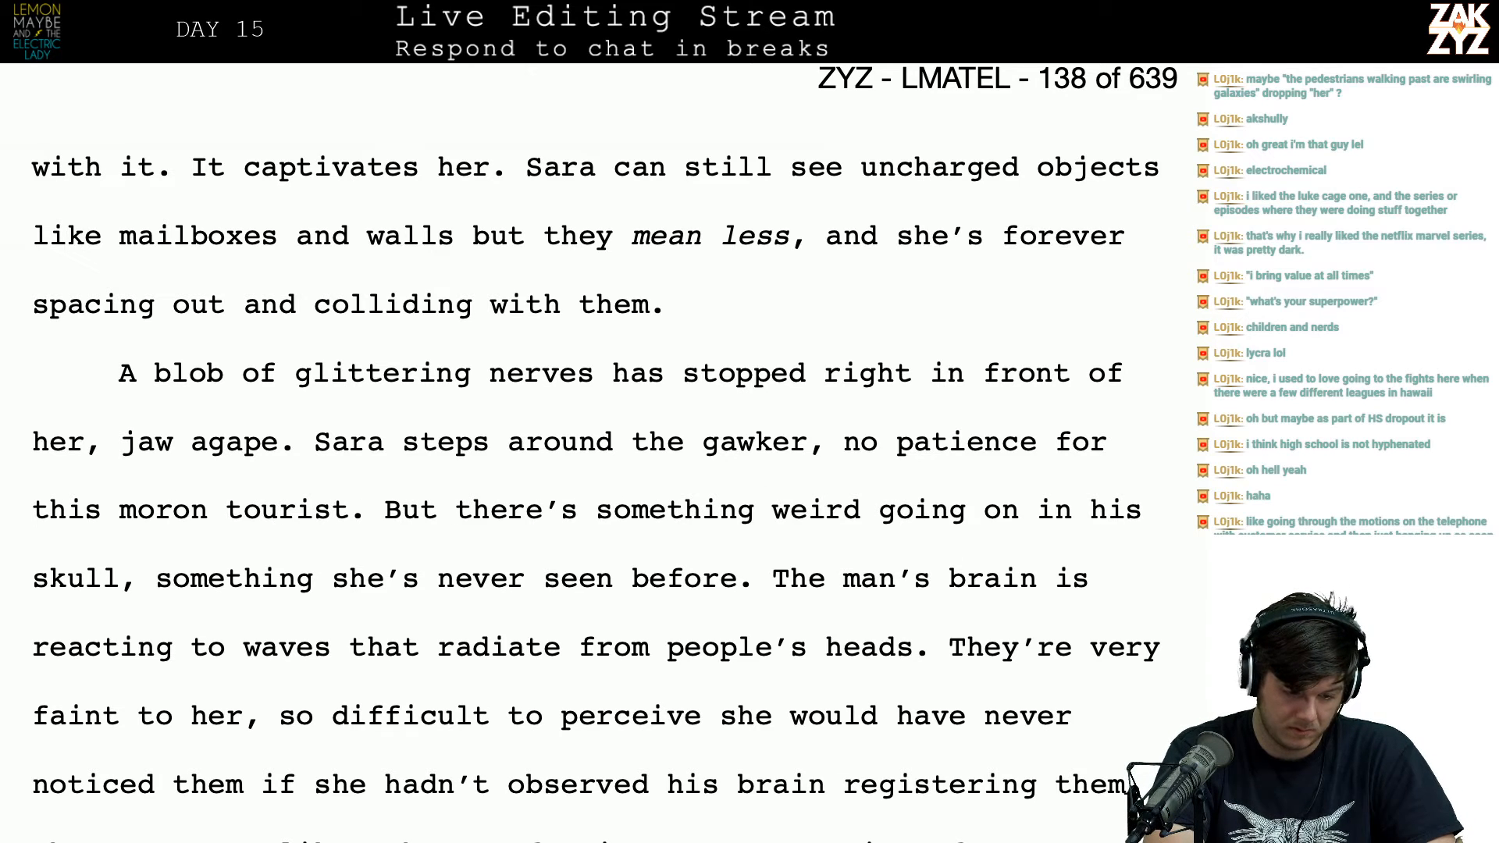
# Step: Reread the paragraph about the gawking tourist, examining the sentence about something weird going on in his skull
pyautogui.press('Right')
pyautogui.press('Right')
pyautogui.press('Right')
pyautogui.press('Right')
pyautogui.press('Right')
pyautogui.press('Right')
pyautogui.press('Right')
pyautogui.press('Right')
pyautogui.press('Right')
pyautogui.press('Right')
pyautogui.press('Right')
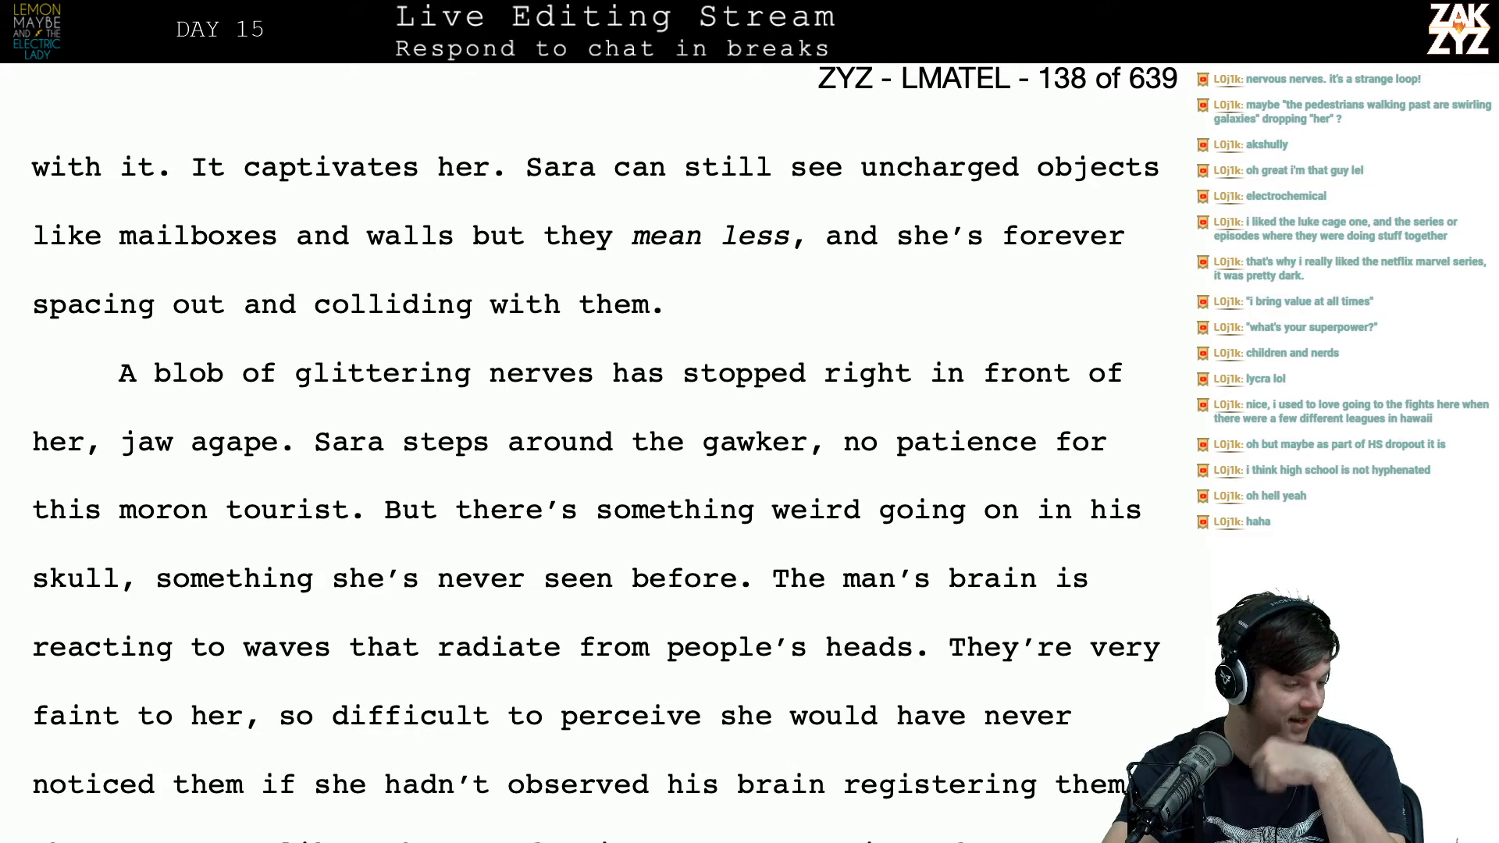
pyautogui.scroll(-2, 593, 453)
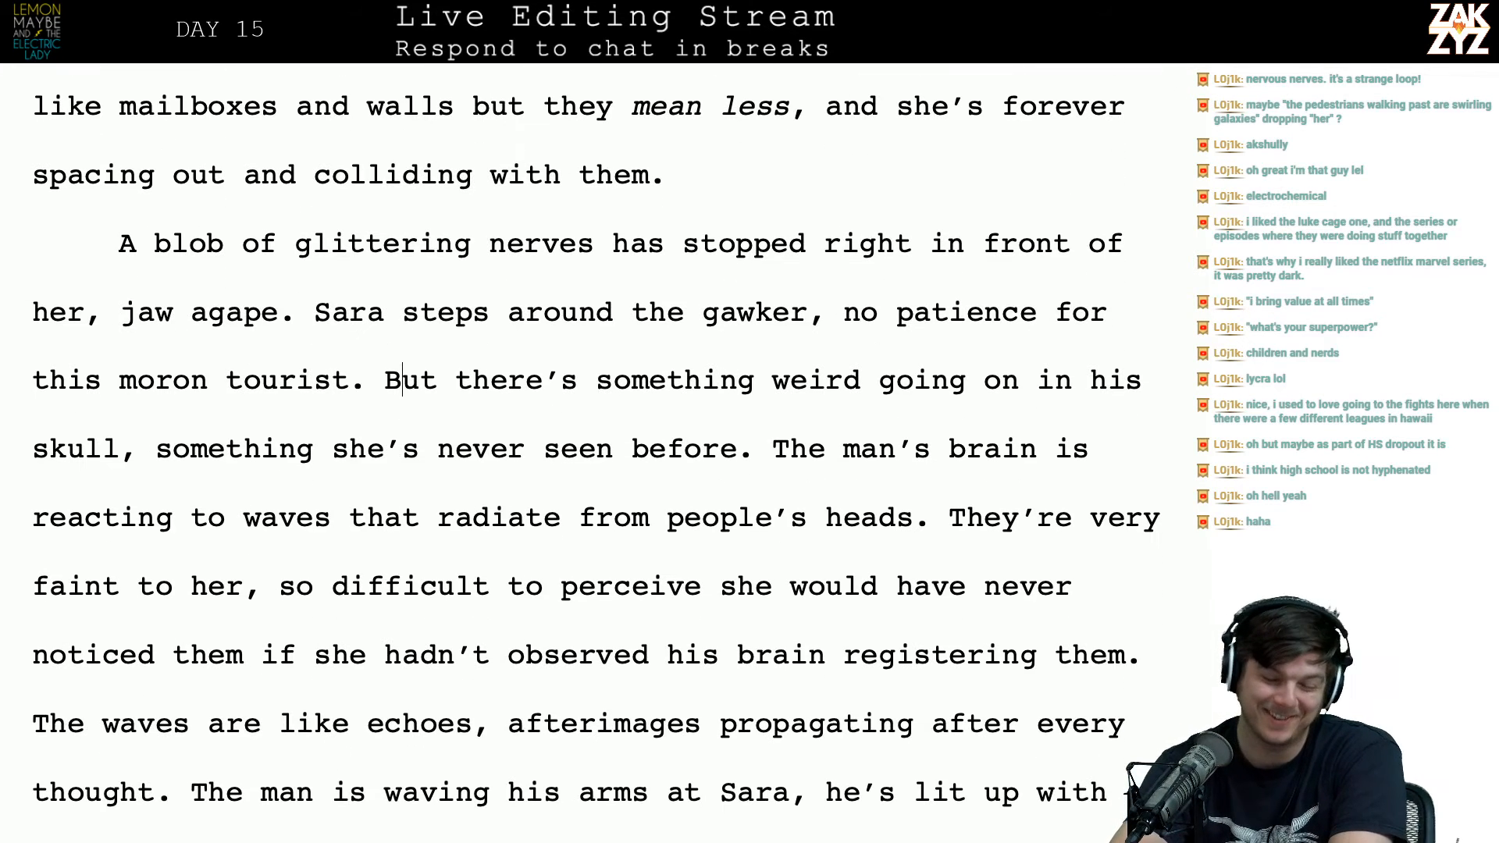
pyautogui.scroll(-1, 593, 452)
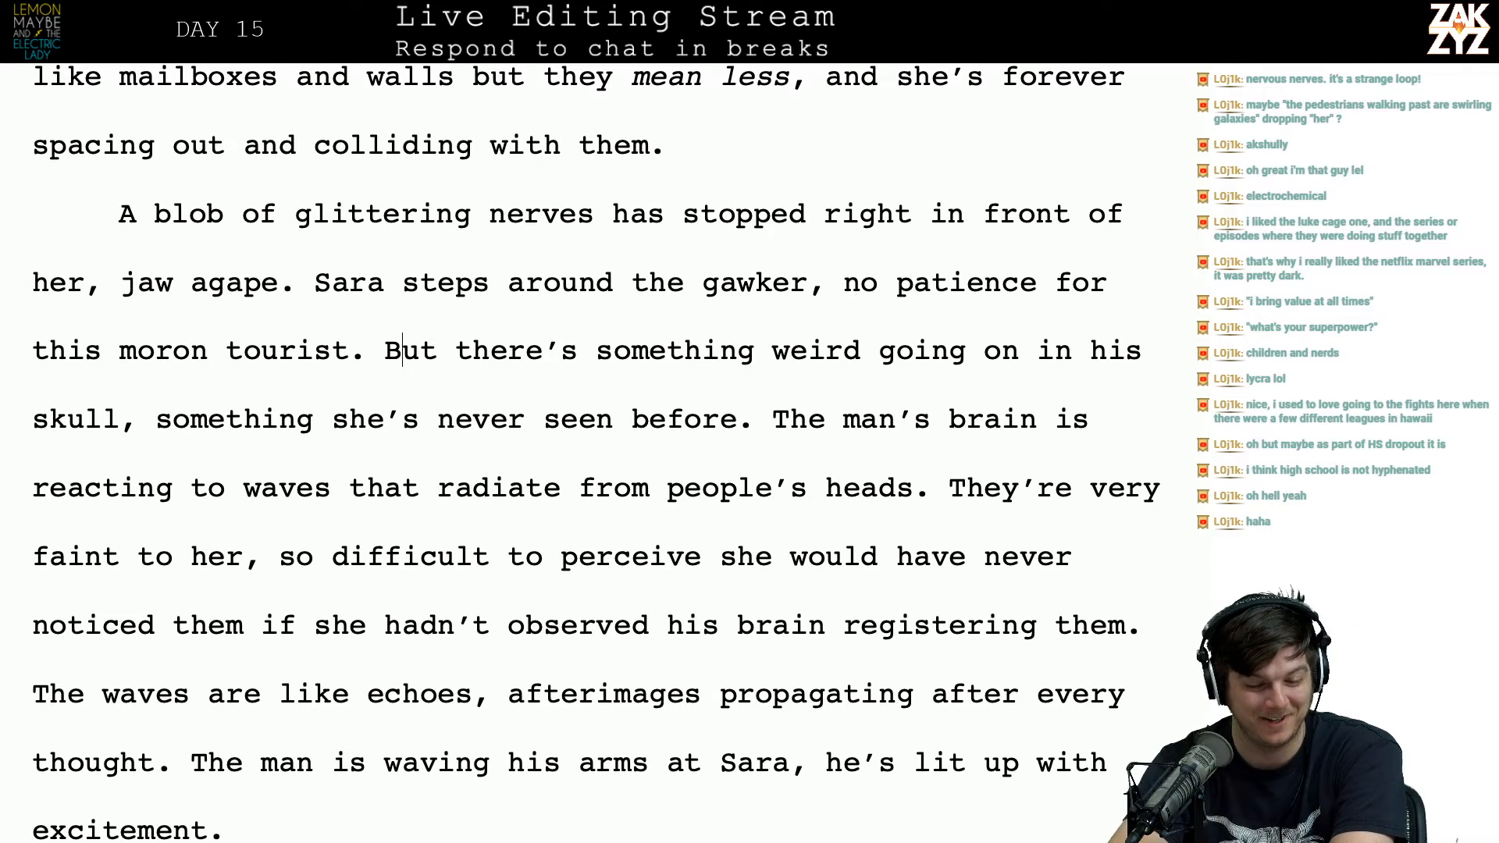
pyautogui.click(333, 282)
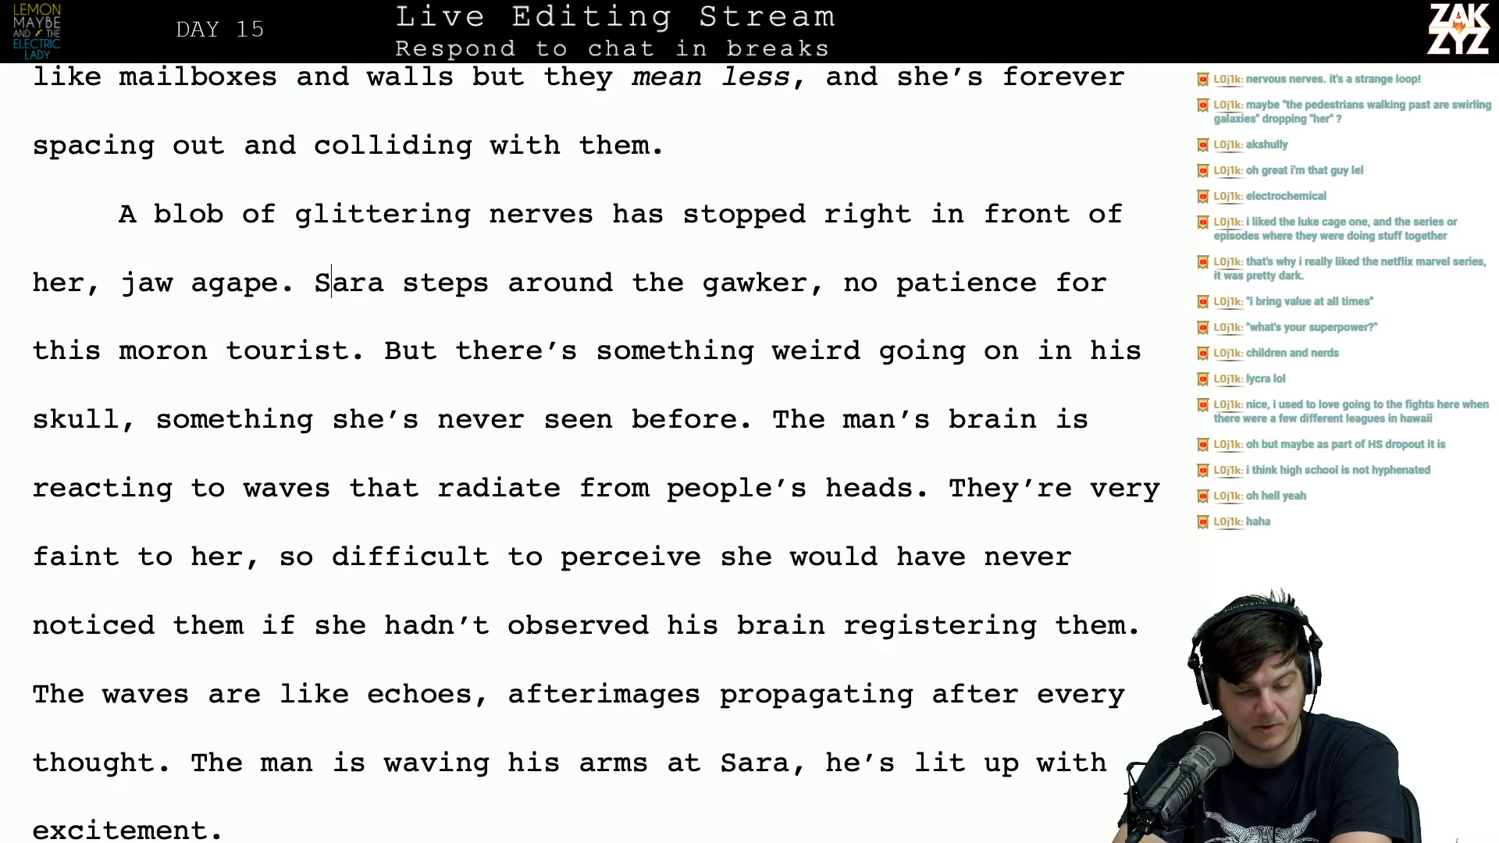
pyautogui.click(456, 350)
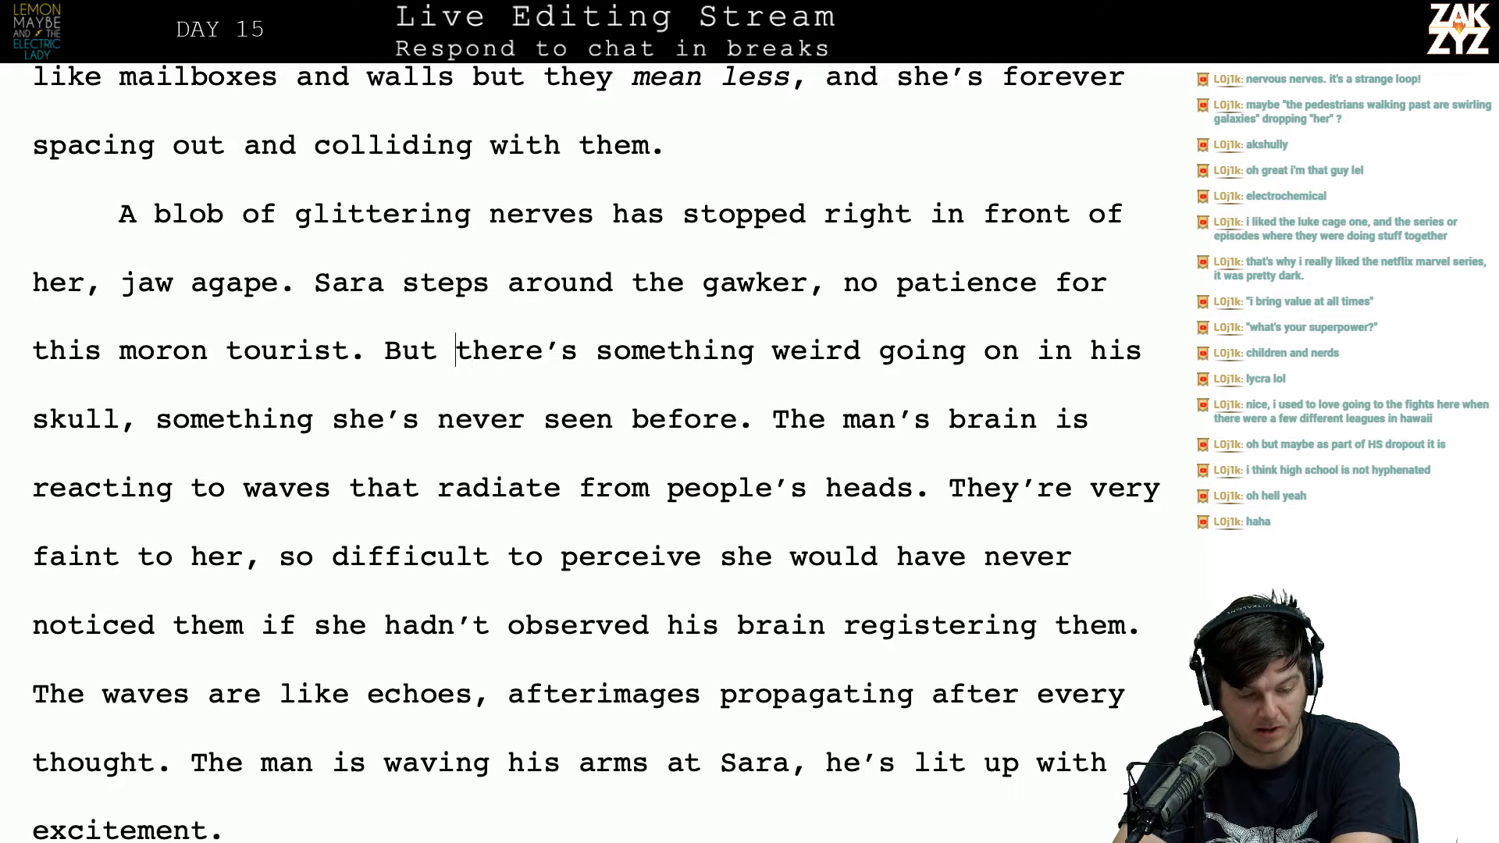
pyautogui.press('Right')
pyautogui.press('Right')
pyautogui.press('Right')
pyautogui.press('Right')
pyautogui.press('Right')
pyautogui.press('Right')
pyautogui.press('Right')
pyautogui.press('Right')
pyautogui.press('Right')
pyautogui.press('Right')
pyautogui.press('Right')
pyautogui.press('Right')
pyautogui.press('Right')
pyautogui.press('Right')
pyautogui.press('Right')
pyautogui.press('Right')
pyautogui.press('Right')
pyautogui.press('Right')
pyautogui.press('Right')
pyautogui.press('Right')
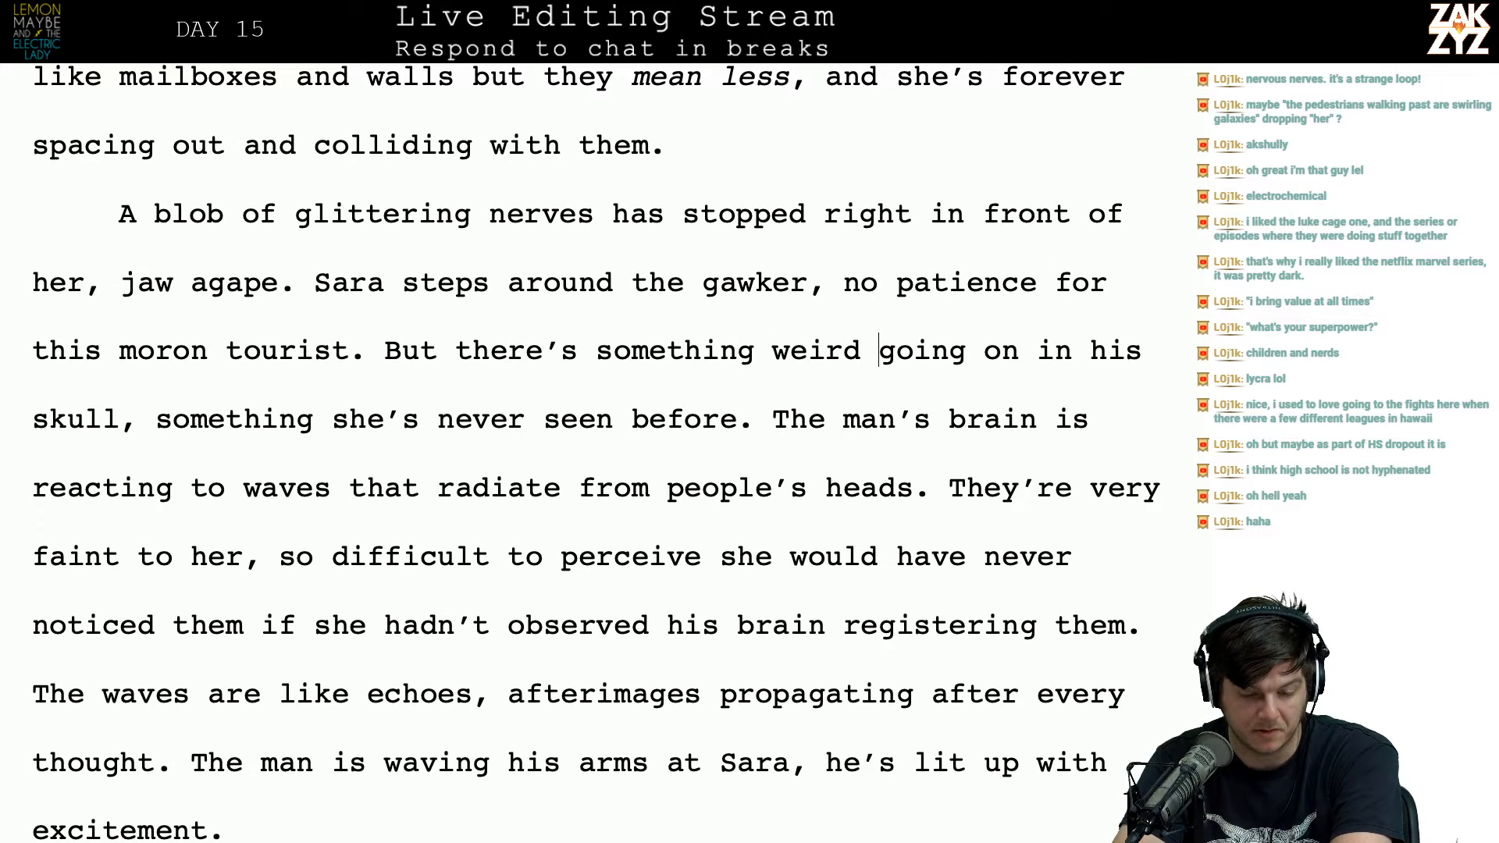
pyautogui.press('Right')
pyautogui.press('Right')
pyautogui.press('Right')
pyautogui.press('Right')
pyautogui.press('Right')
pyautogui.press('Right')
pyautogui.press('Right')
pyautogui.press('Right')
pyautogui.press('Right')
pyautogui.press('Right')
pyautogui.press('Right')
pyautogui.press('Right')
pyautogui.press('Right')
pyautogui.press('Right')
pyautogui.press('Right')
pyautogui.press('Right')
pyautogui.press('Right')
pyautogui.press('Right')
pyautogui.press('Right')
pyautogui.press('Right')
pyautogui.press('Right')
pyautogui.press('Right')
pyautogui.press('Right')
pyautogui.press('Right')
pyautogui.press('Right')
pyautogui.press('Right')
pyautogui.press('Right')
pyautogui.press('Right')
pyautogui.press('Right')
pyautogui.press('Right')
pyautogui.press('Right')
pyautogui.press('Right')
pyautogui.press('Up')
pyautogui.press('Right')
pyautogui.press('Right')
pyautogui.press('Right')
pyautogui.press('Right')
pyautogui.press('Right')
pyautogui.press('Right')
pyautogui.press('Right')
pyautogui.press('Right')
pyautogui.press('Right')
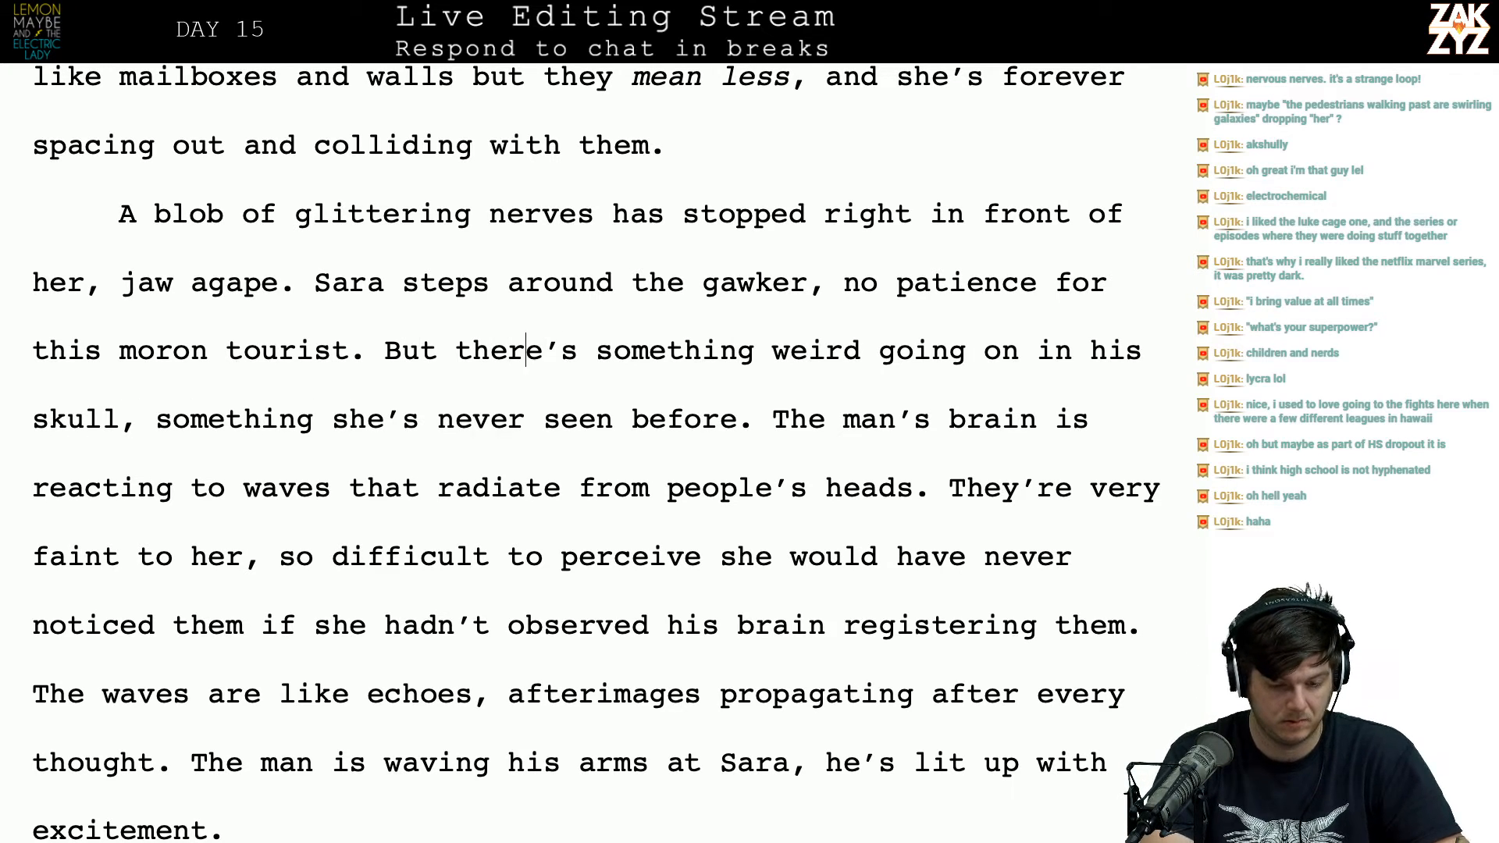
# Step: Begin rewording the sentence about the man's skull by inserting "then she s" directly before "there's"
pyautogui.press('Left')
pyautogui.press('Left')
pyautogui.press('Left')
pyautogui.press('Left')
pyautogui.write('then she')
pyautogui.write(' s')
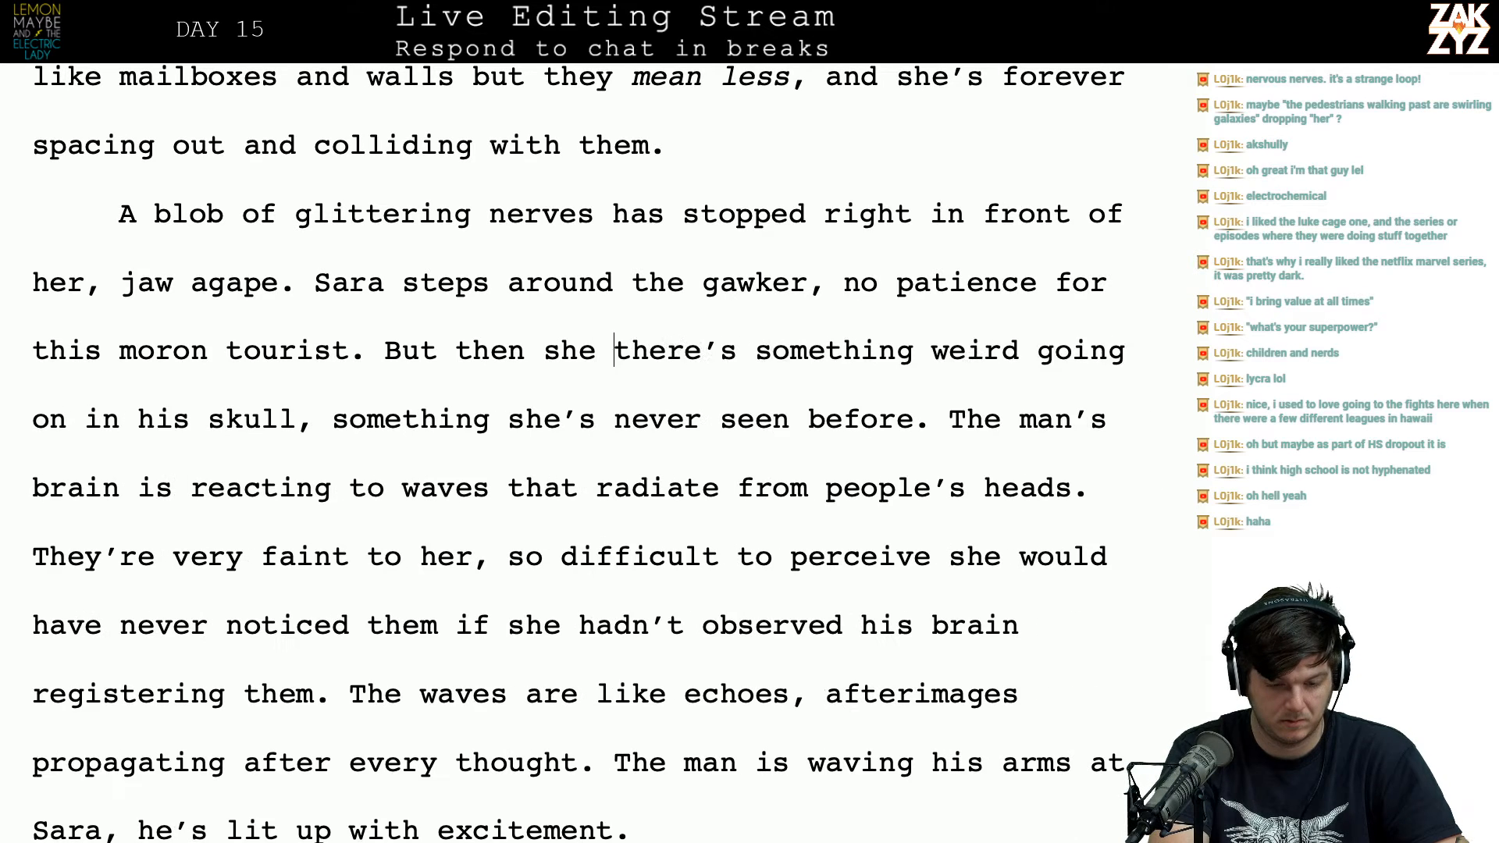
pyautogui.write('t')
pyautogui.press('BackSpace')
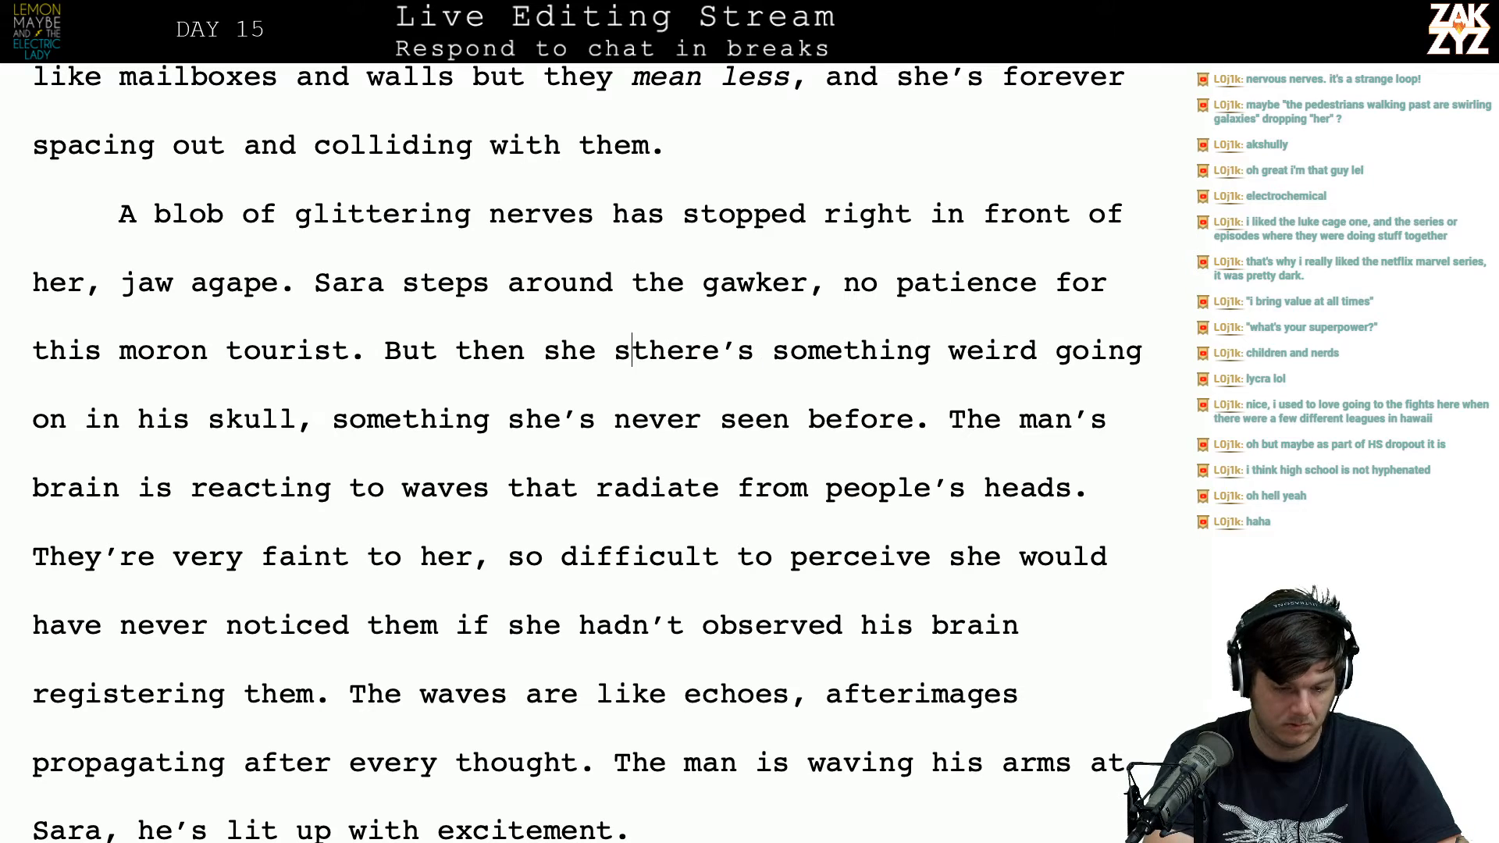
# Step: Split the paragraph before "But then she" with an empty line, and return to the end of the "moron tourist" sentence
pyautogui.click(421, 351)
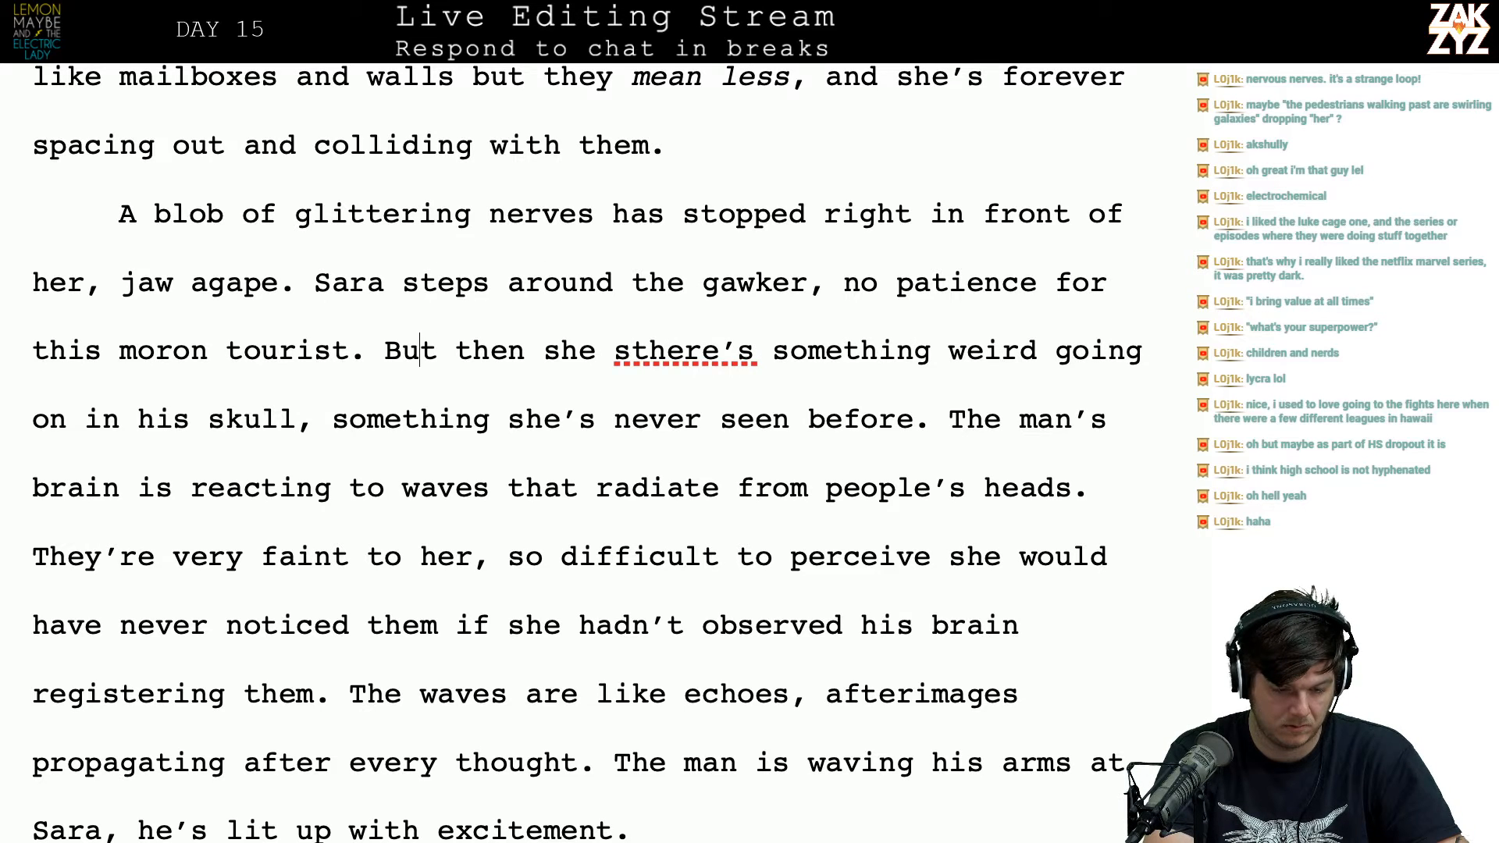
pyautogui.press('Left')
pyautogui.press('Left')
pyautogui.press('Return')
pyautogui.press('Return')
pyautogui.press('Left')
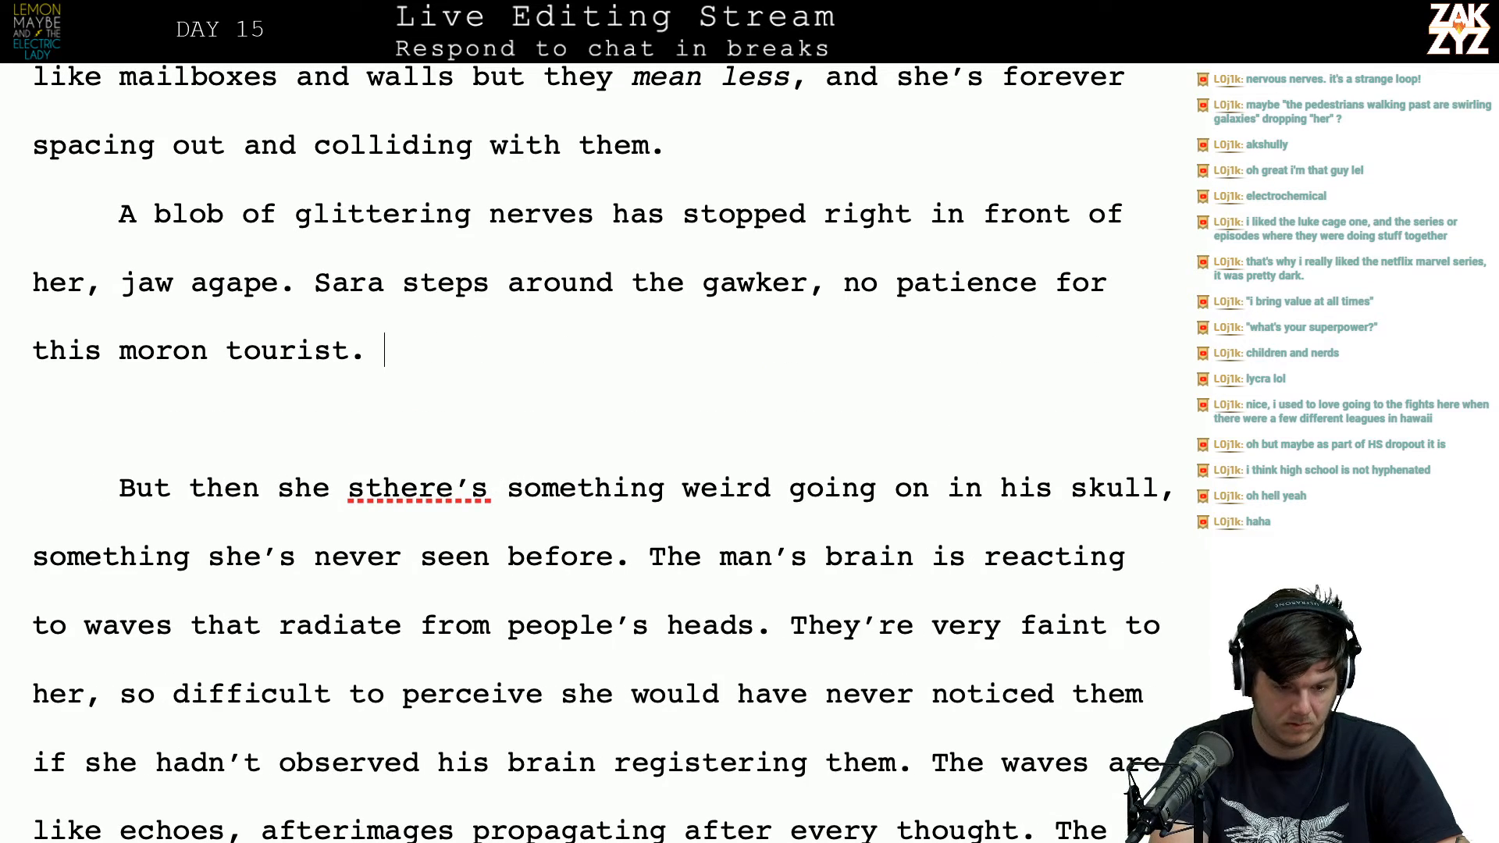
# Step: Start a new sentence after "moron tourist" with "But she", trying "stutters" as the verb and removing it
pyautogui.write('But she ')
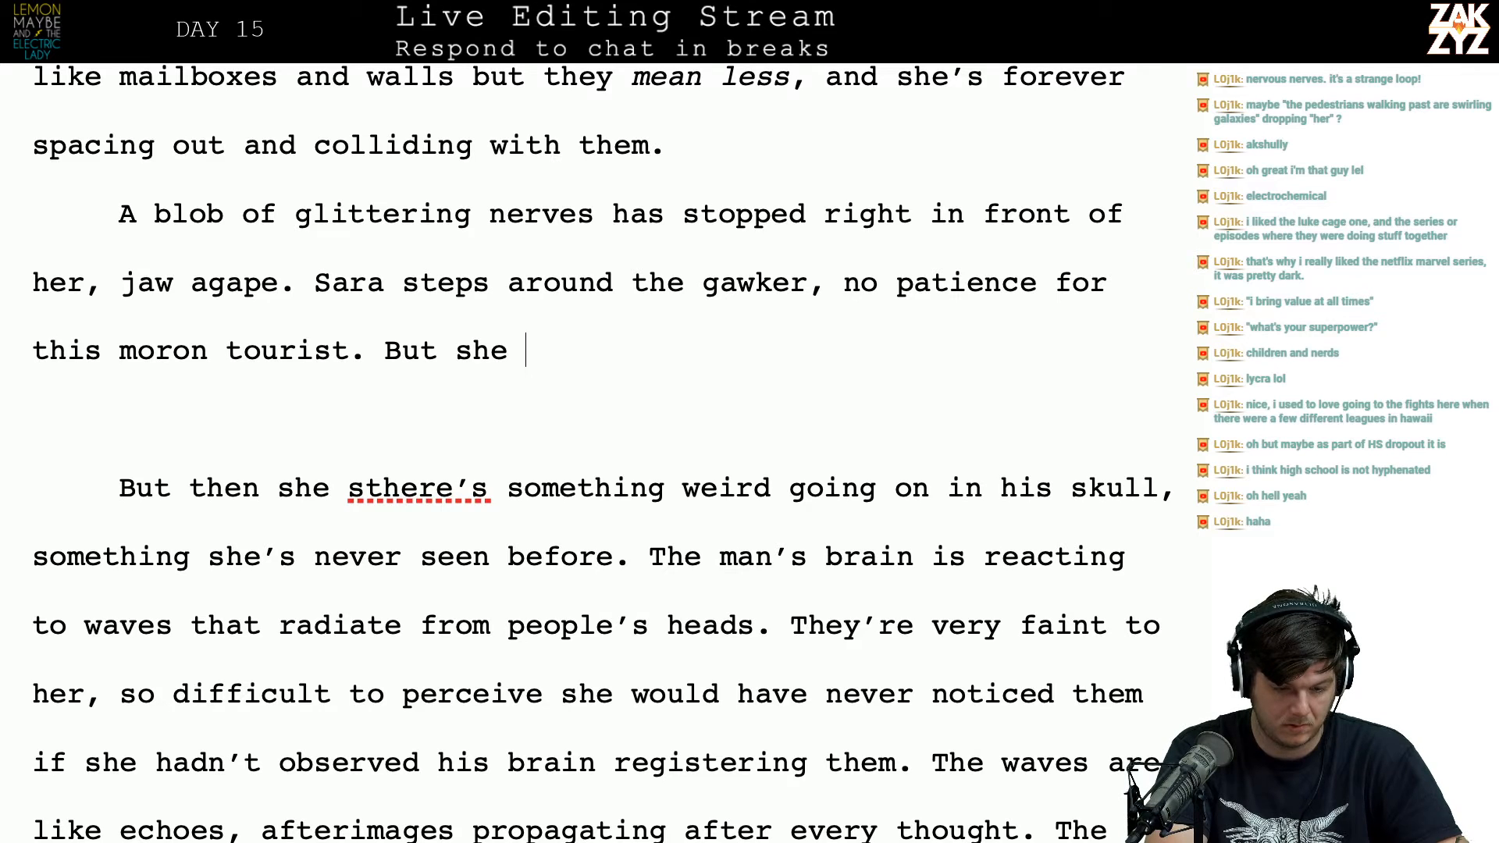
pyautogui.write('stutters')
pyautogui.press('BackSpace')
pyautogui.press('BackSpace')
pyautogui.press('BackSpace')
pyautogui.press('BackSpace')
pyautogui.press('BackSpace')
pyautogui.press('BackSpace')
pyautogui.press('BackSpace')
pyautogui.press('BackSpace')
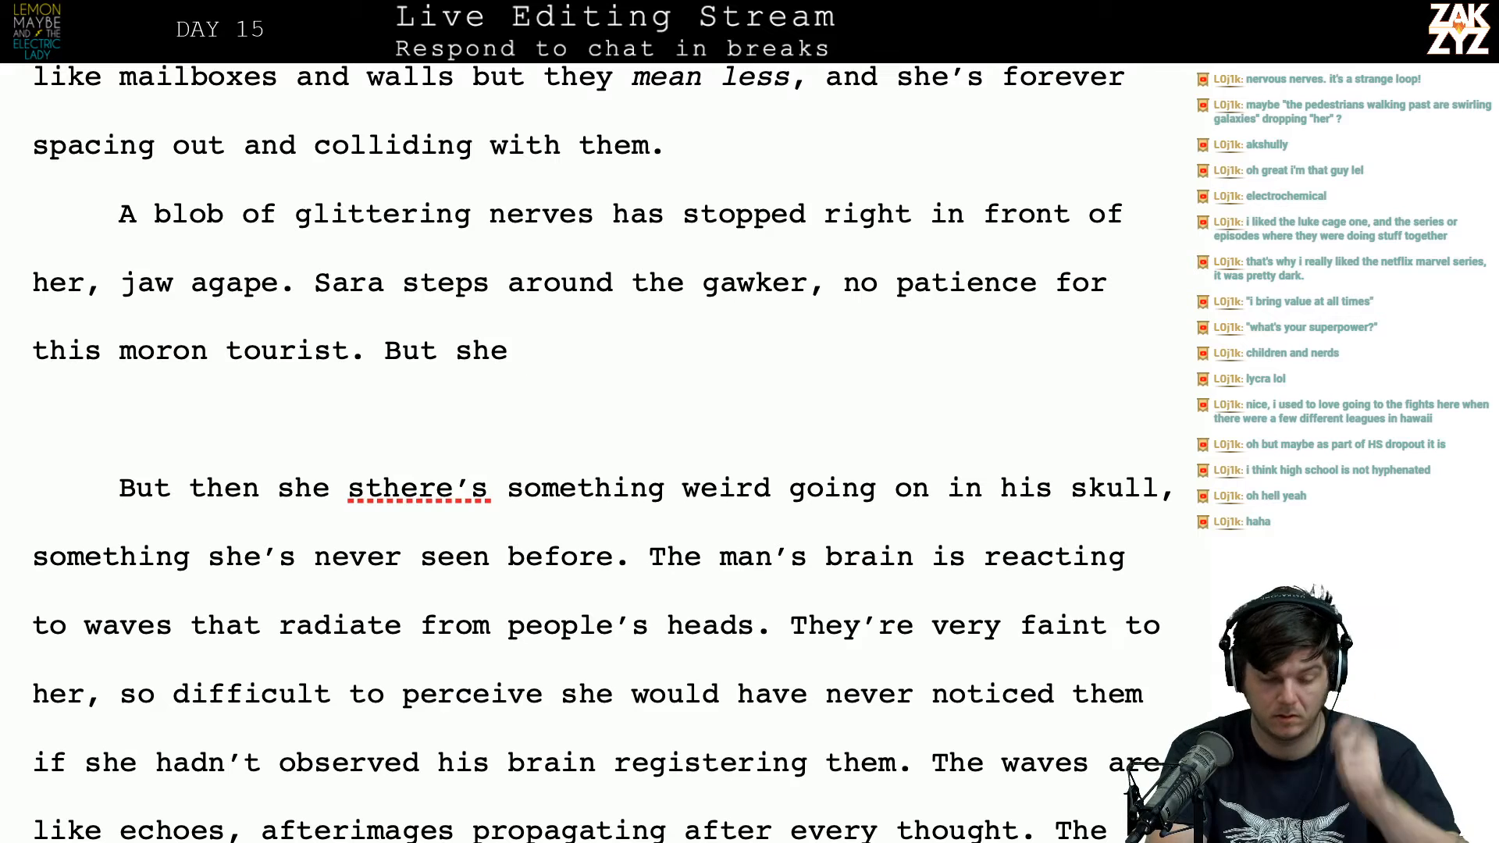
# Step: Try rewording the new sentence's opening as "But as she's", and remove everything after "But"
pyautogui.write('h')
pyautogui.press('BackSpace')
pyautogui.write('mi')
pyautogui.press('BackSpace')
pyautogui.press('BackSpace')
pyautogui.write('l')
pyautogui.press('BackSpace')
pyautogui.press('BackSpace')
pyautogui.press('BackSpace')
pyautogui.press('BackSpace')
pyautogui.press('BackSpace')
pyautogui.write("as she's")
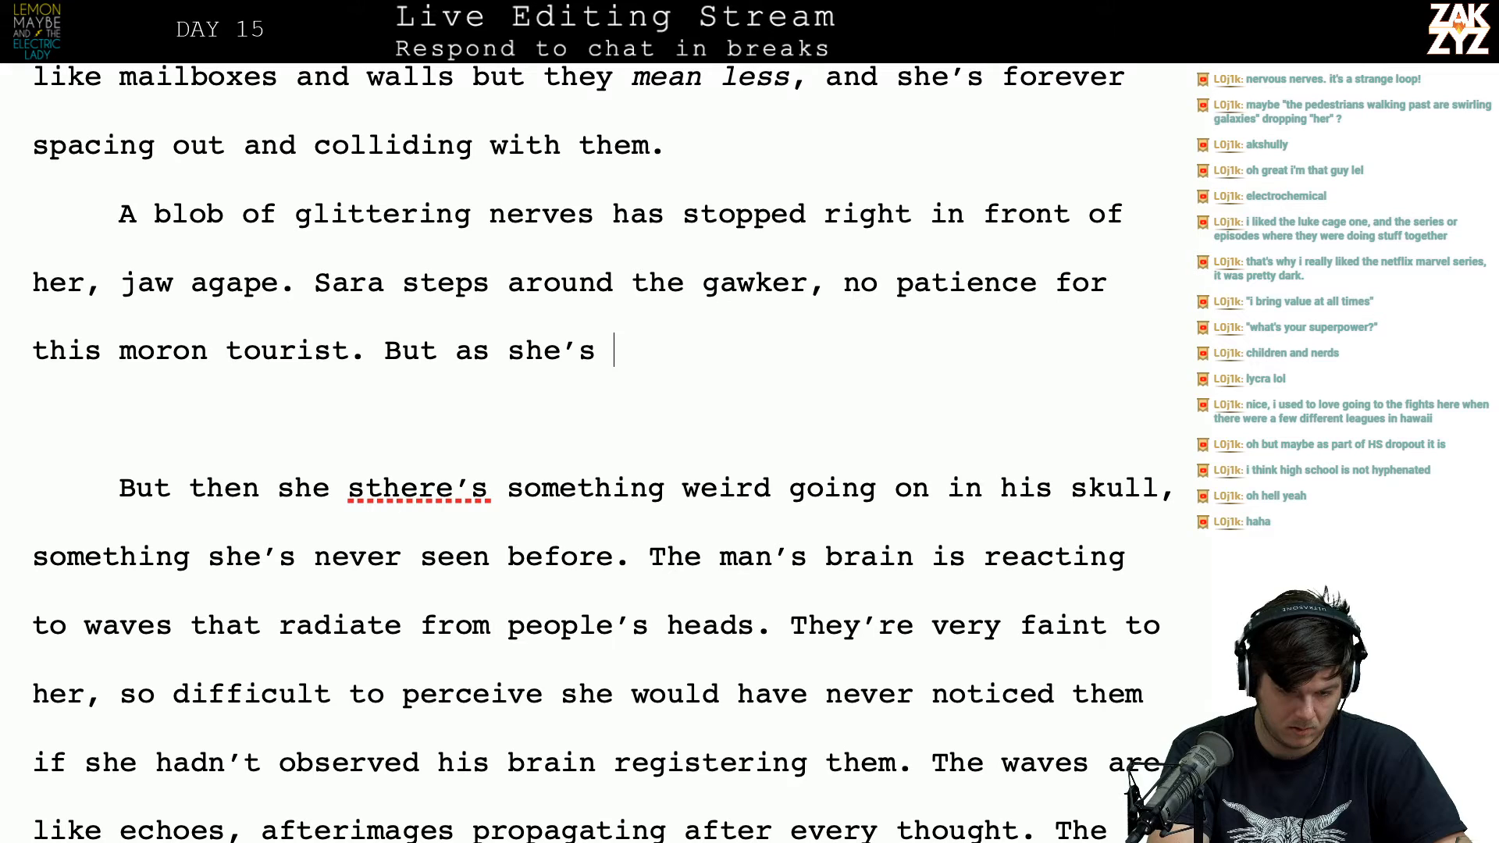
pyautogui.press('BackSpace')
pyautogui.press('BackSpace')
pyautogui.press('BackSpace')
pyautogui.press('BackSpace')
pyautogui.press('BackSpace')
pyautogui.press('BackSpace')
pyautogui.press('BackSpace')
pyautogui.press('BackSpace')
pyautogui.press('BackSpace')
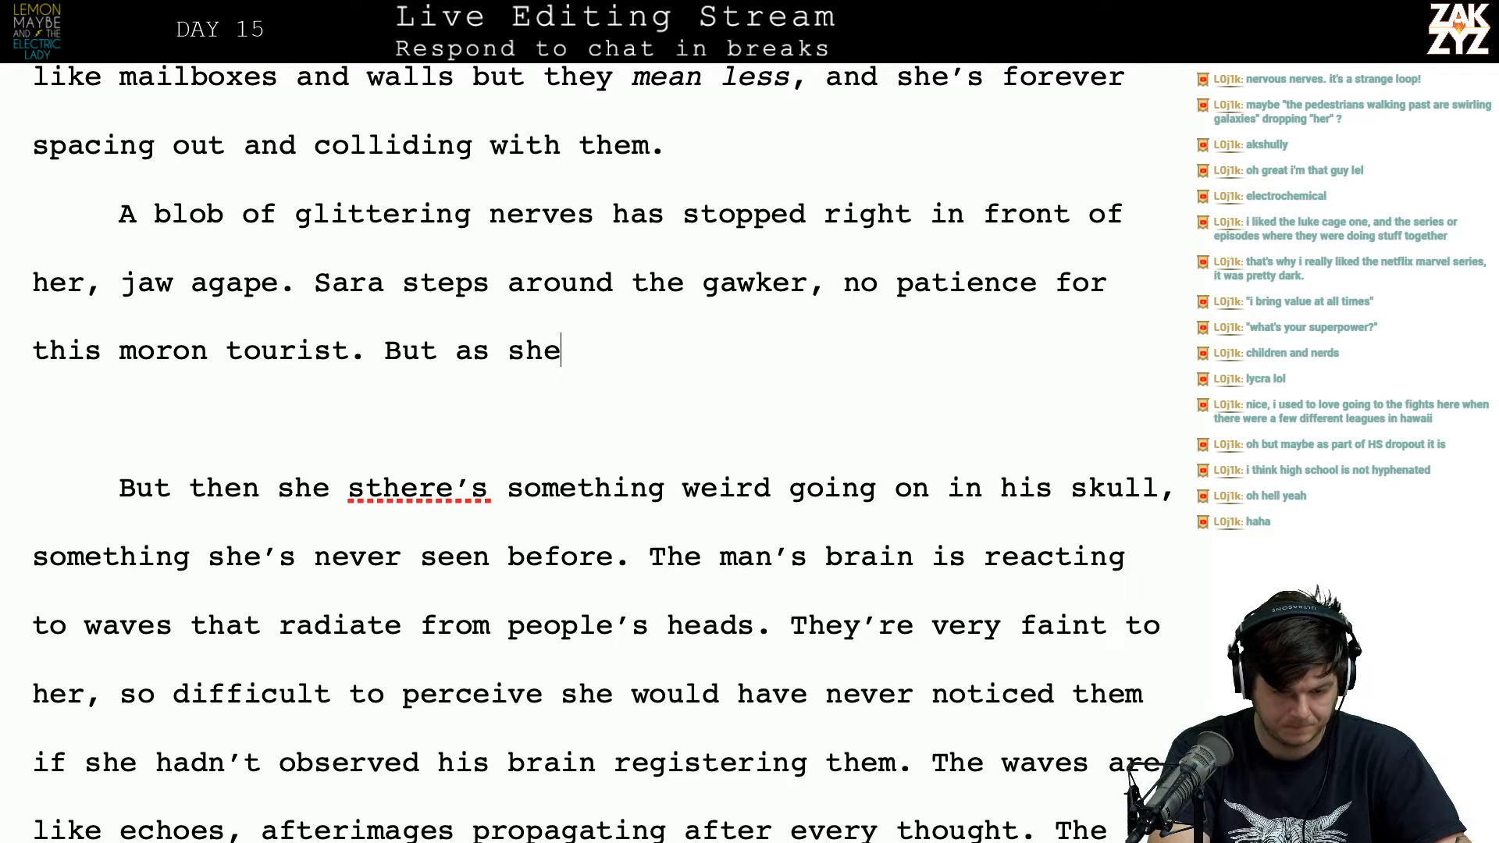
# Step: Continue the new sentence after "But" with "mid-step", dropping the trial word "she"
pyautogui.write('mid-step she')
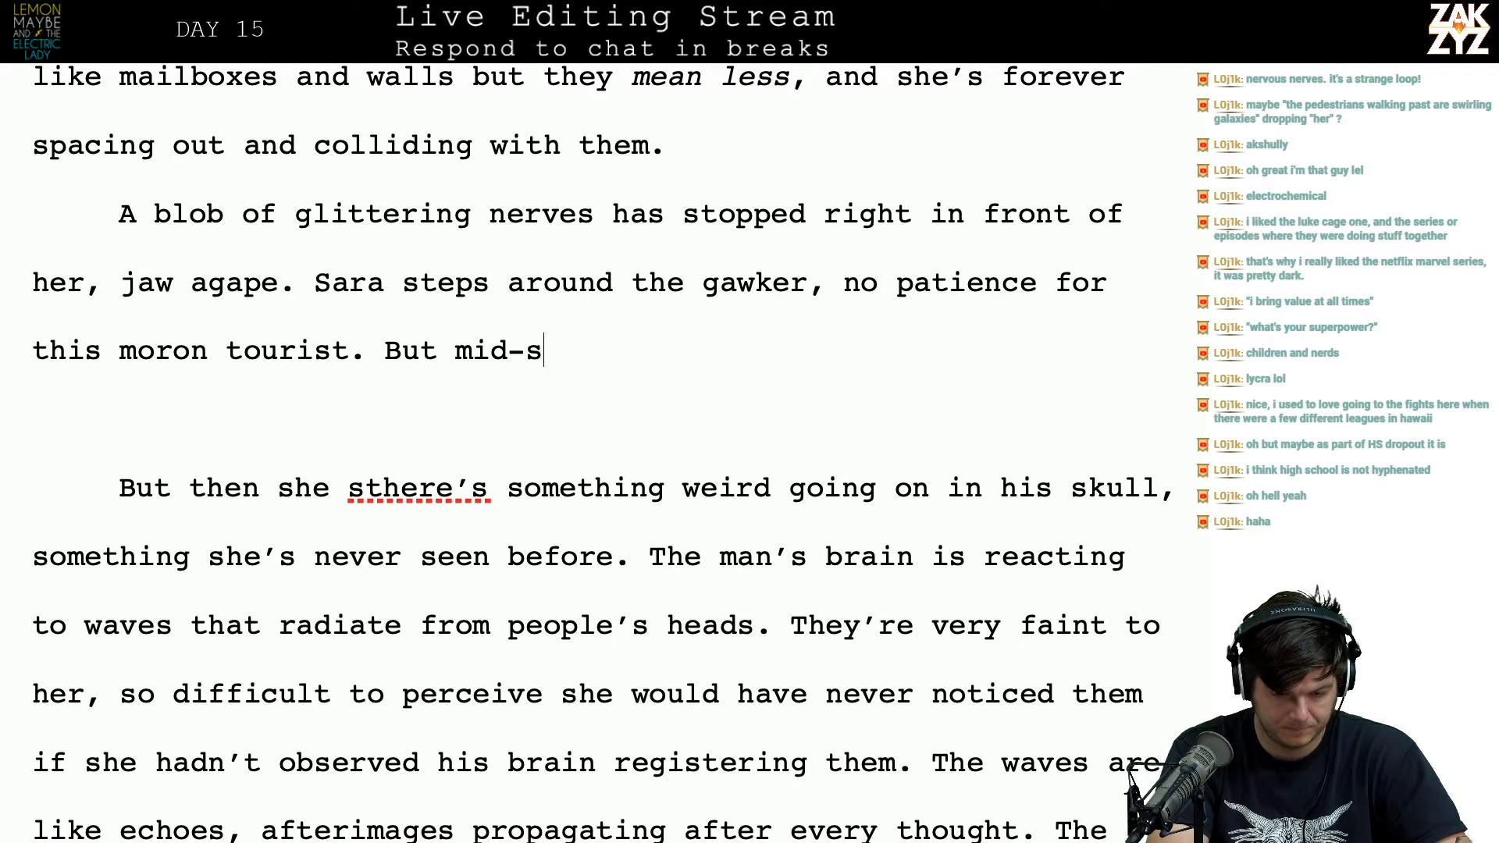
pyautogui.press('BackSpace')
pyautogui.press('BackSpace')
pyautogui.press('BackSpace')
pyautogui.press('BackSpace')
pyautogui.press('BackSpace')
pyautogui.press('BackSpace')
pyautogui.press('BackSpace')
pyautogui.press('BackSpace')
pyautogui.press('BackSpace')
pyautogui.press('BackSpace')
pyautogui.press('BackSpace')
pyautogui.press('BackSpace')
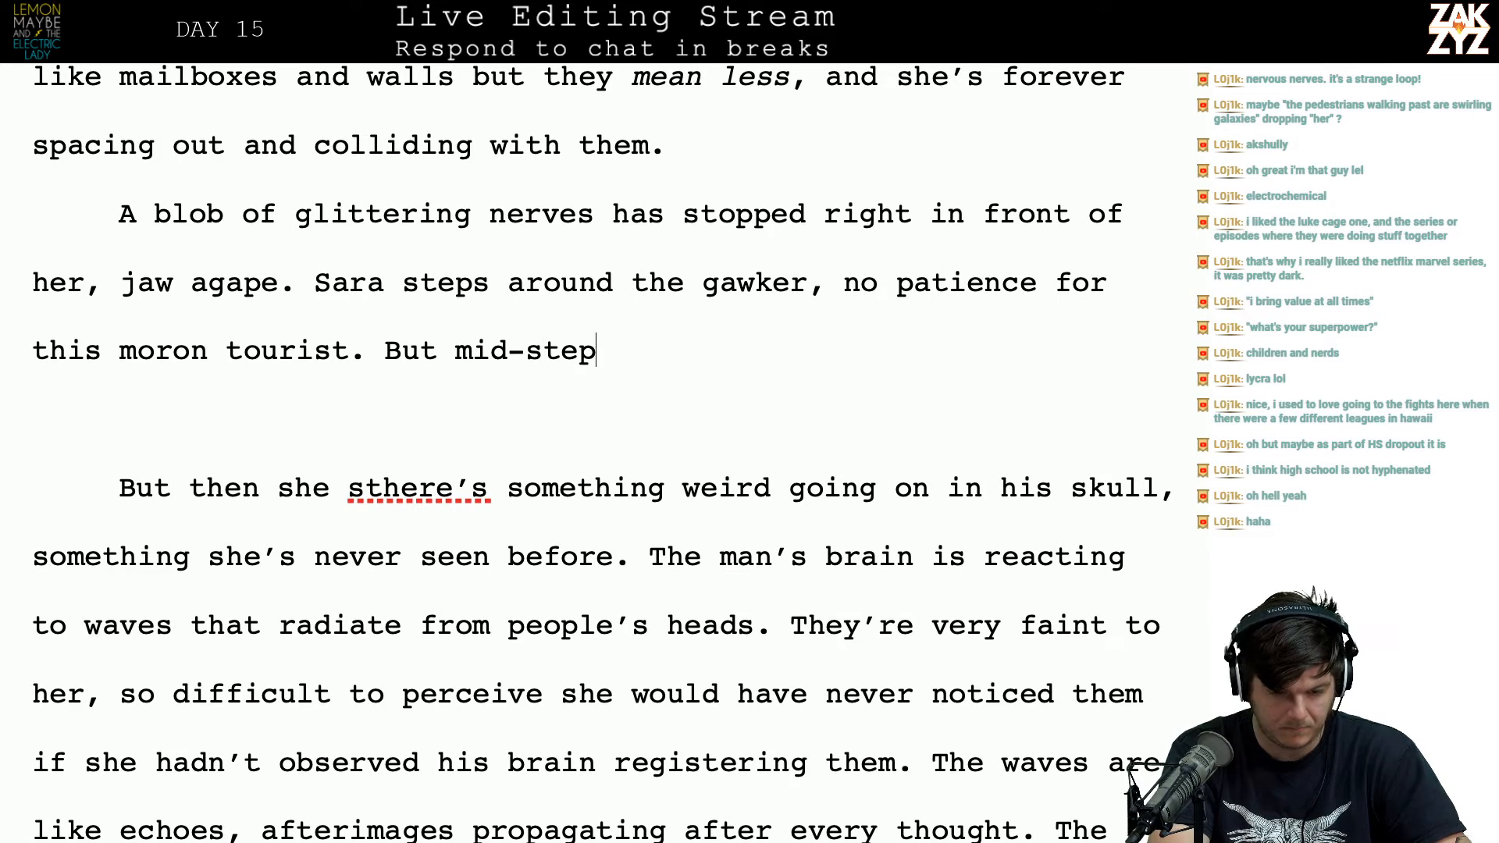
pyautogui.write('somet')
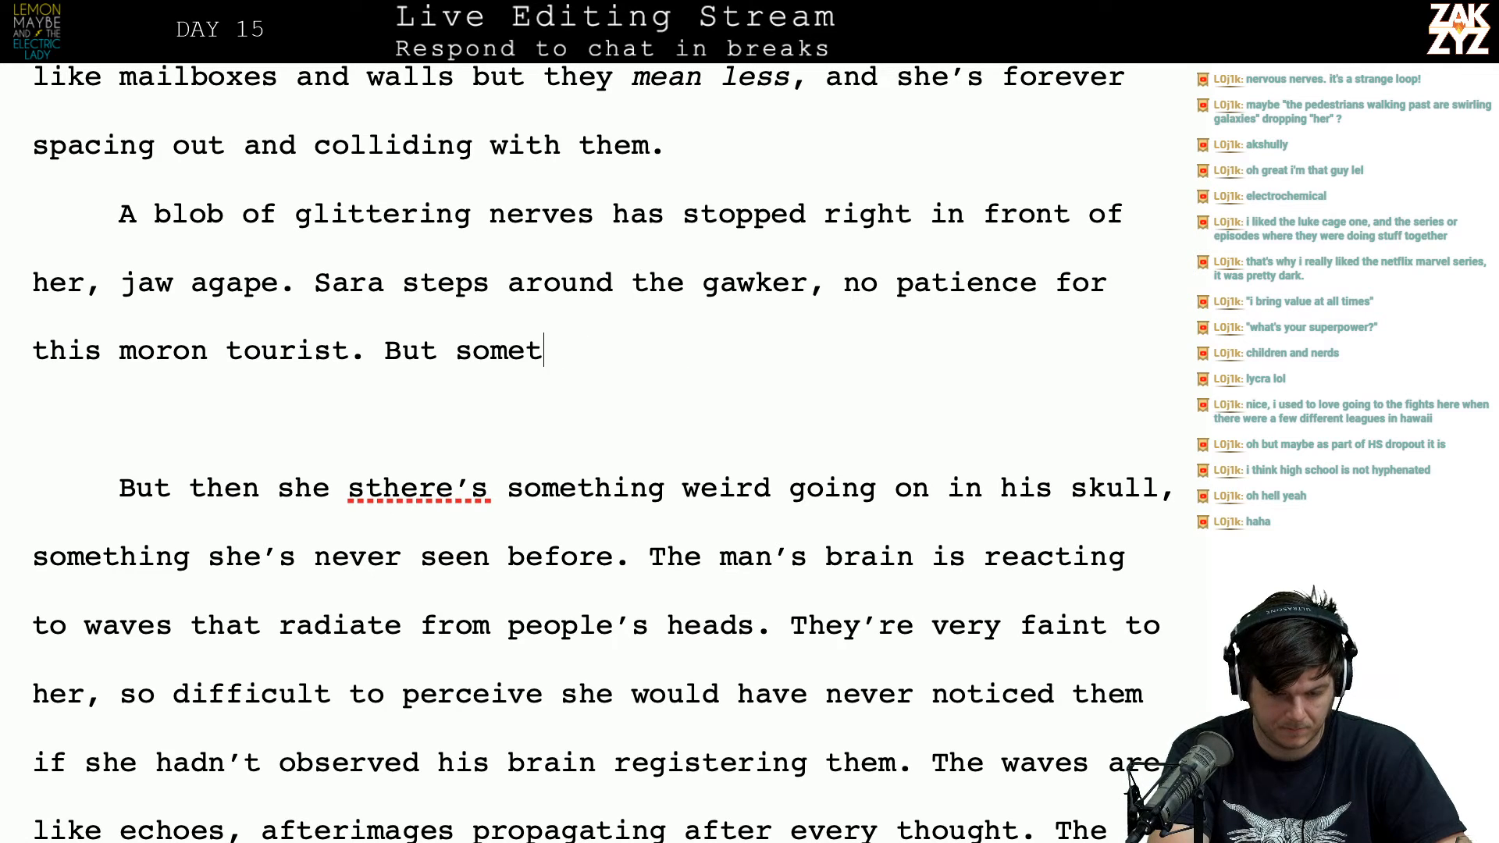
pyautogui.write('hing catches her eye,')
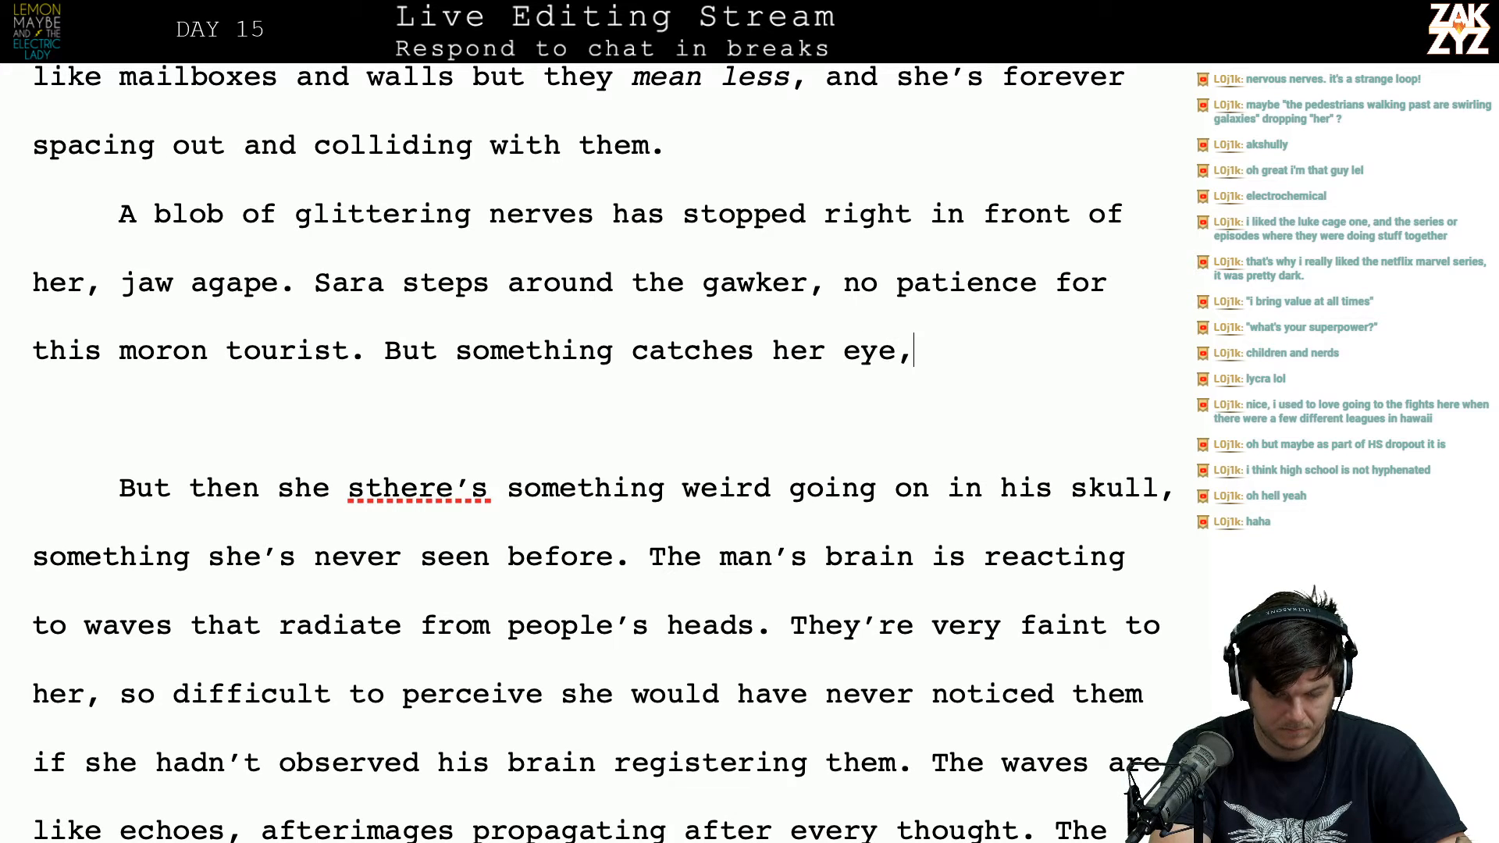
pyautogui.press('BackSpace')
pyautogui.press('BackSpace')
pyautogui.press('BackSpace')
pyautogui.press('BackSpace')
pyautogui.press('BackSpace')
pyautogui.press('BackSpace')
pyautogui.press('BackSpace')
pyautogui.press('BackSpace')
pyautogui.press('BackSpace')
pyautogui.press('BackSpace')
pyautogui.press('BackSpace')
pyautogui.press('BackSpace')
pyautogui.press('BackSpace')
pyautogui.press('BackSpace')
pyautogui.press('BackSpace')
pyautogui.press('BackSpace')
pyautogui.press('BackSpace')
pyautogui.press('BackSpace')
pyautogui.press('BackSpace')
pyautogui.press('BackSpace')
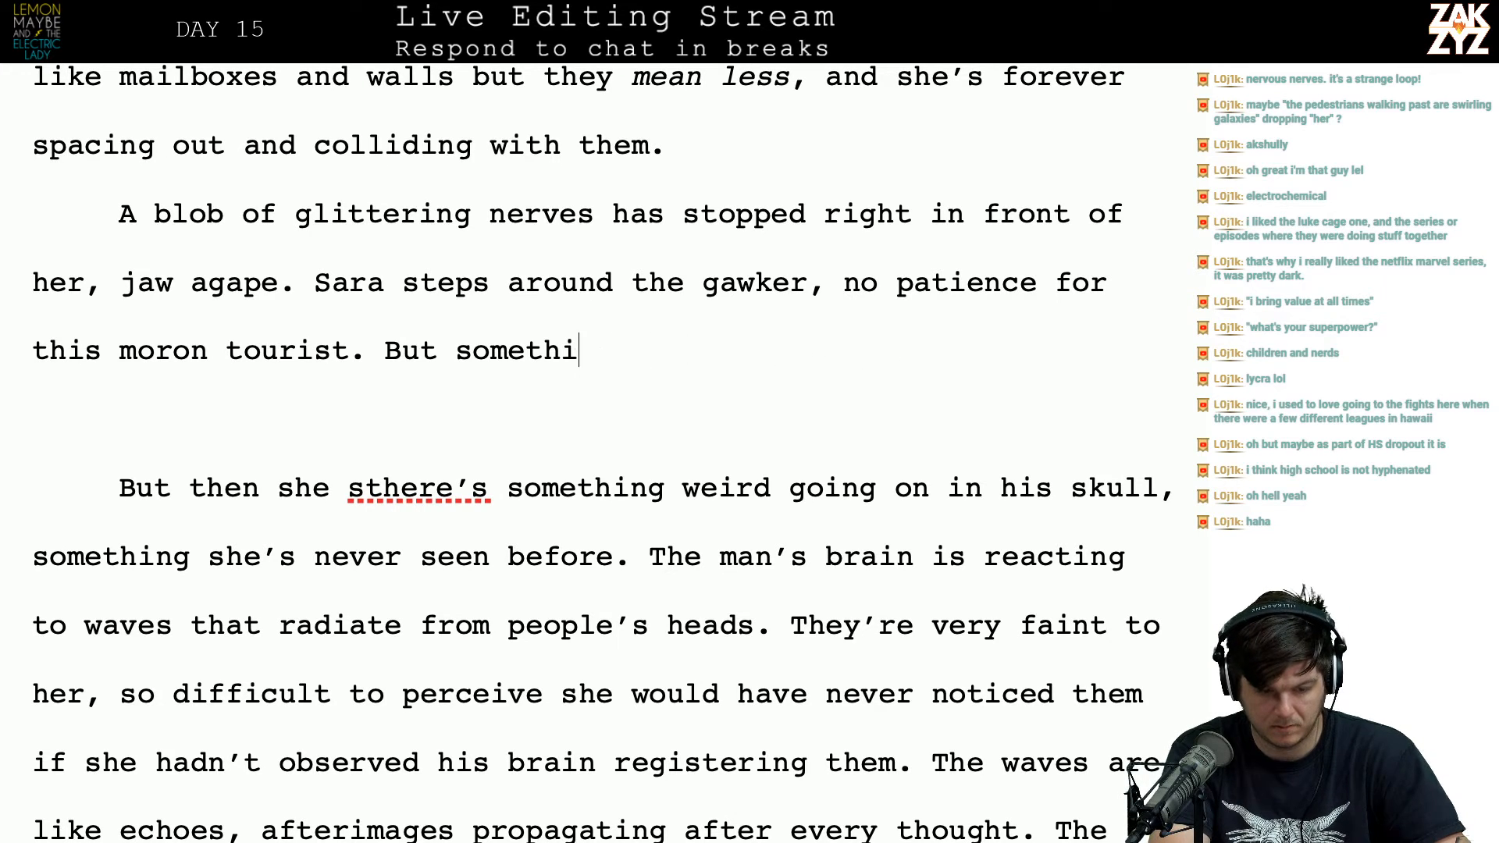
pyautogui.press('BackSpace')
pyautogui.write('she ')
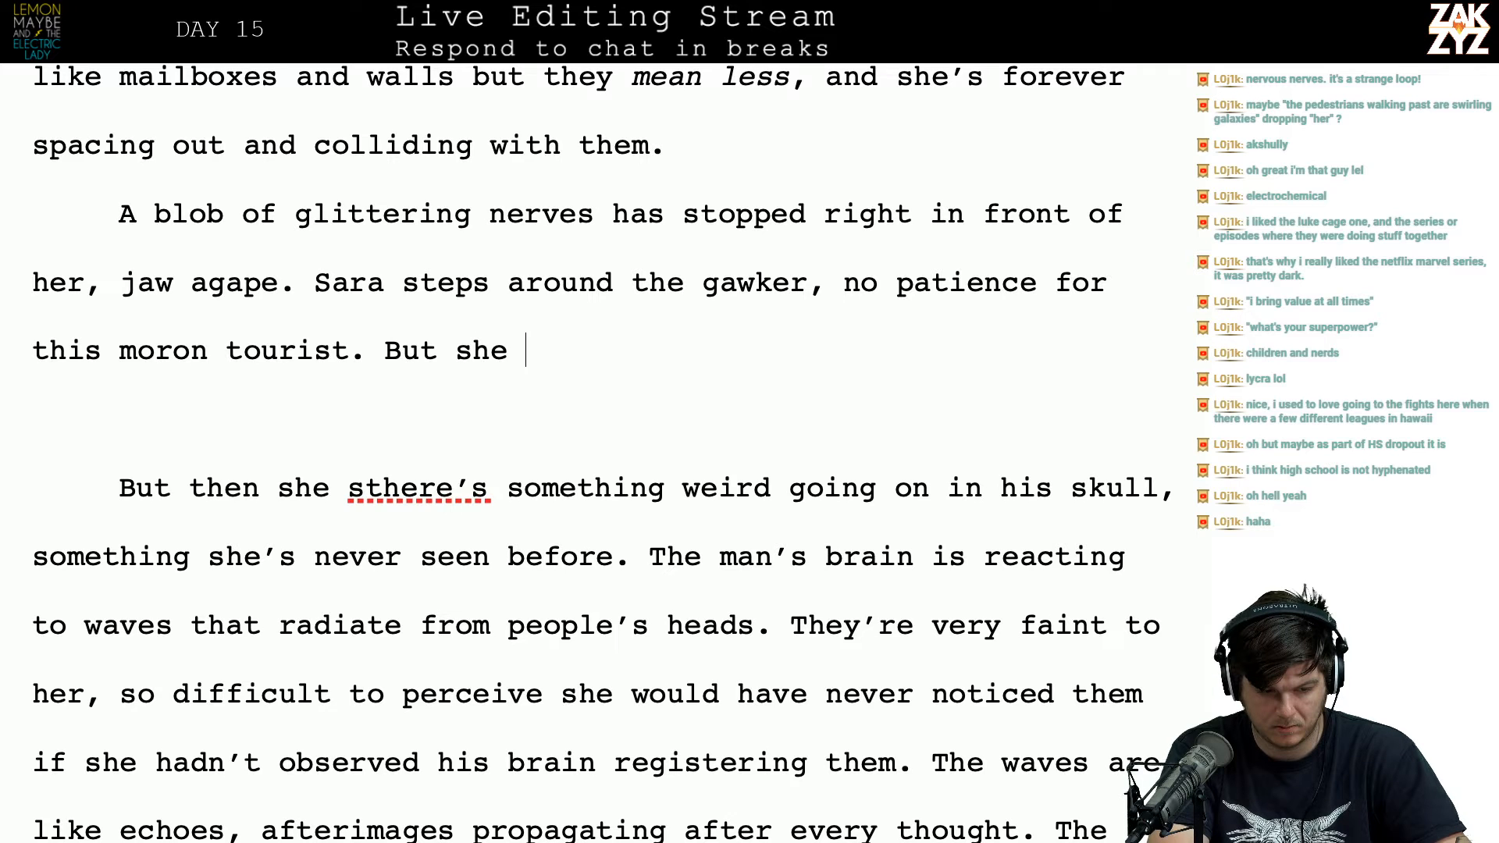
pyautogui.write('halts')
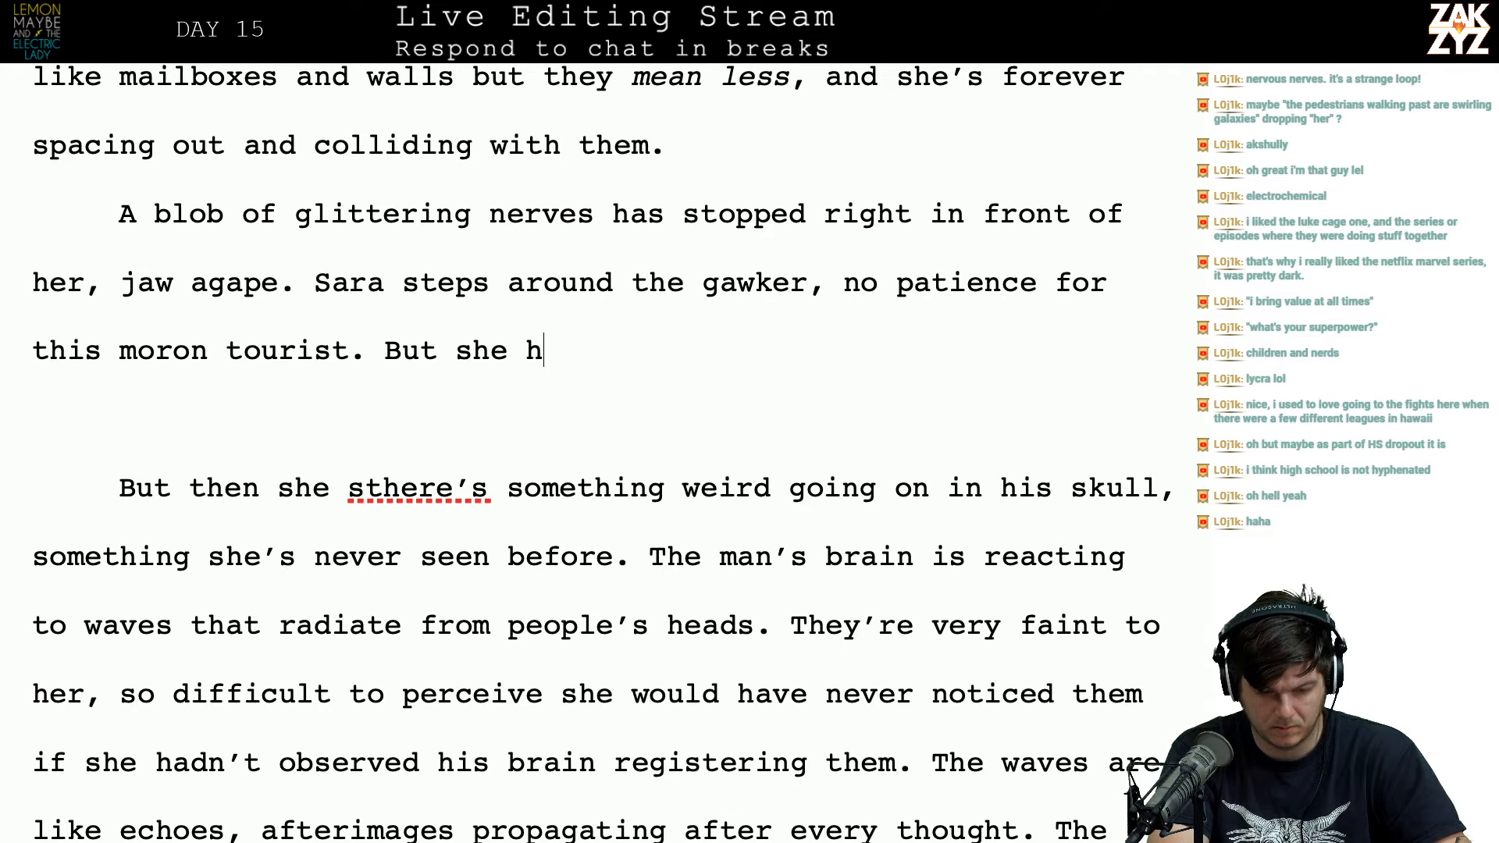
pyautogui.press('BackSpace')
pyautogui.press('BackSpace')
pyautogui.press('BackSpace')
pyautogui.press('BackSpace')
pyautogui.press('BackSpace')
pyautogui.press('BackSpace')
pyautogui.press('BackSpace')
pyautogui.press('BackSpace')
pyautogui.press('BackSpace')
pyautogui.press('BackSpace')
pyautogui.press('BackSpace')
pyautogui.press('BackSpace')
pyautogui.press('BackSpace')
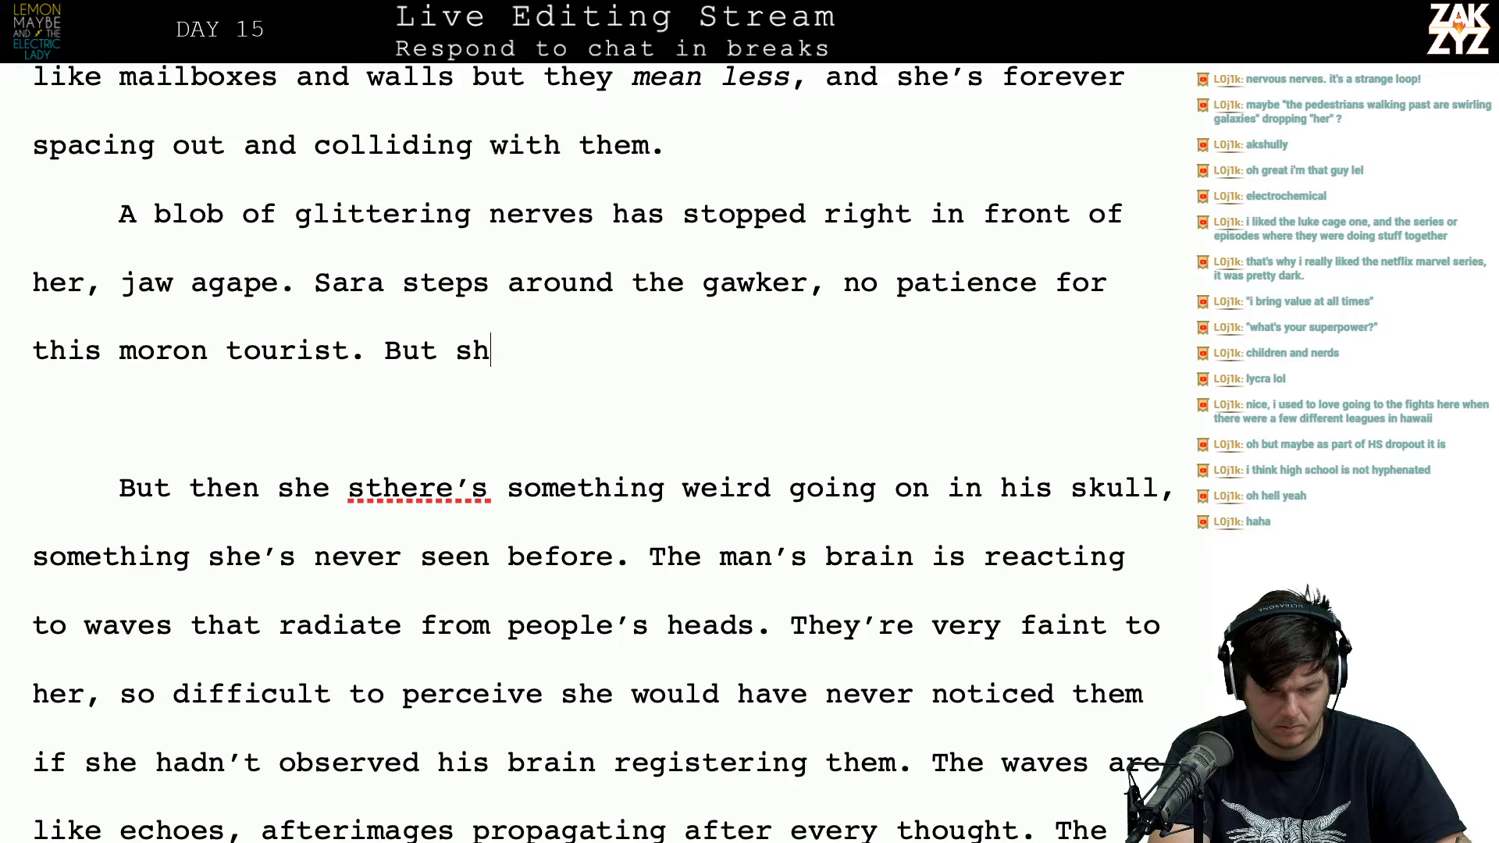
# Step: Draft the continuation "But then she halts, there's something weird going on in his skull, something she" after "moron tourist."
pyautogui.write('But then s')
pyautogui.press('BackSpace')
pyautogui.write("then she halts, there'")
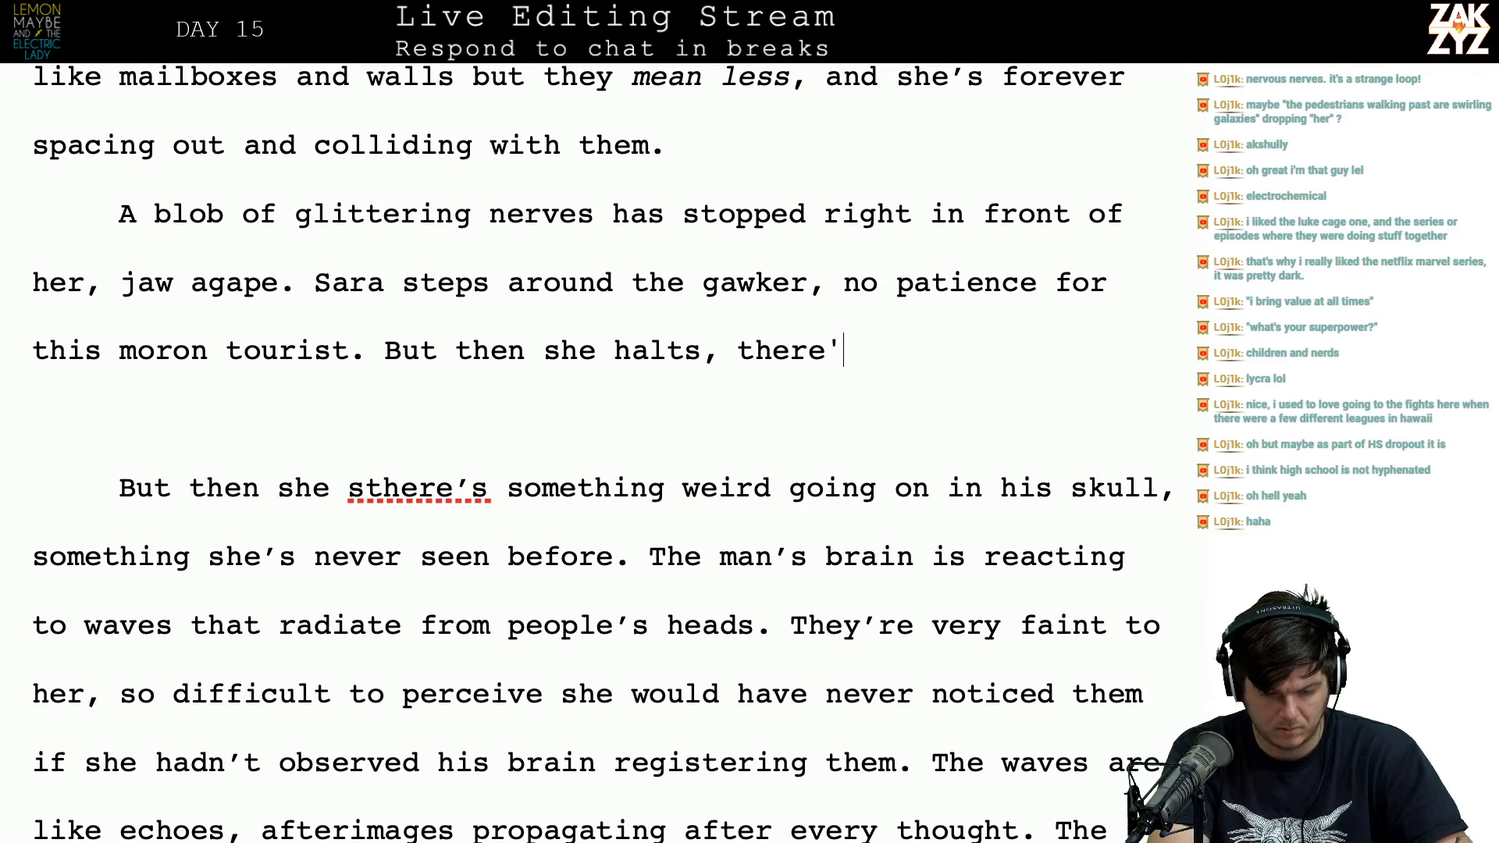
pyautogui.write('s something werid')
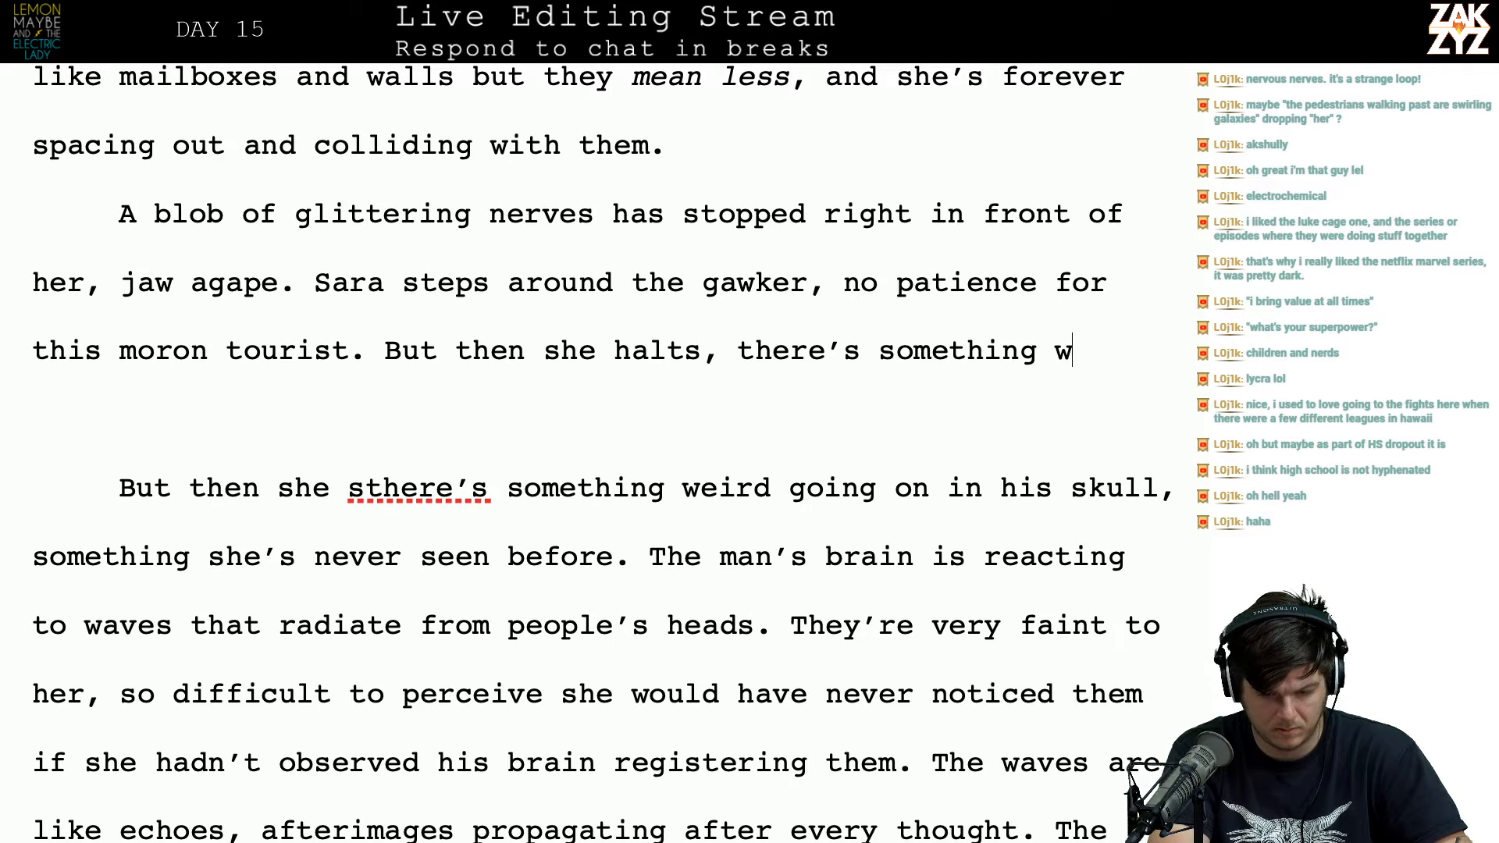
pyautogui.press('BackSpace')
pyautogui.press('BackSpace')
pyautogui.press('BackSpace')
pyautogui.press('BackSpace')
pyautogui.press('BackSpace')
pyautogui.write('som')
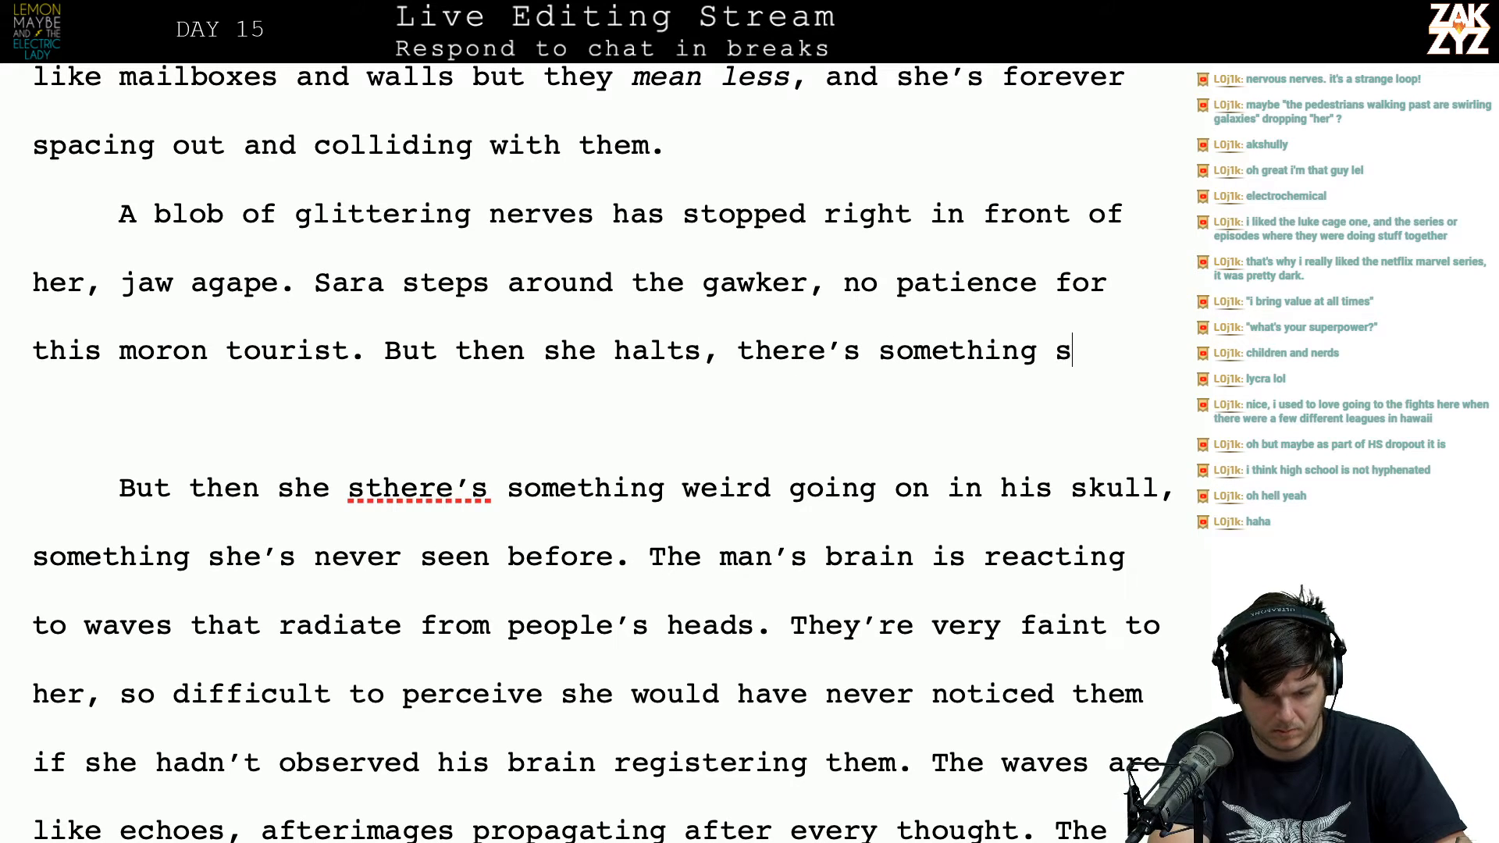
pyautogui.write('ething weird going on')
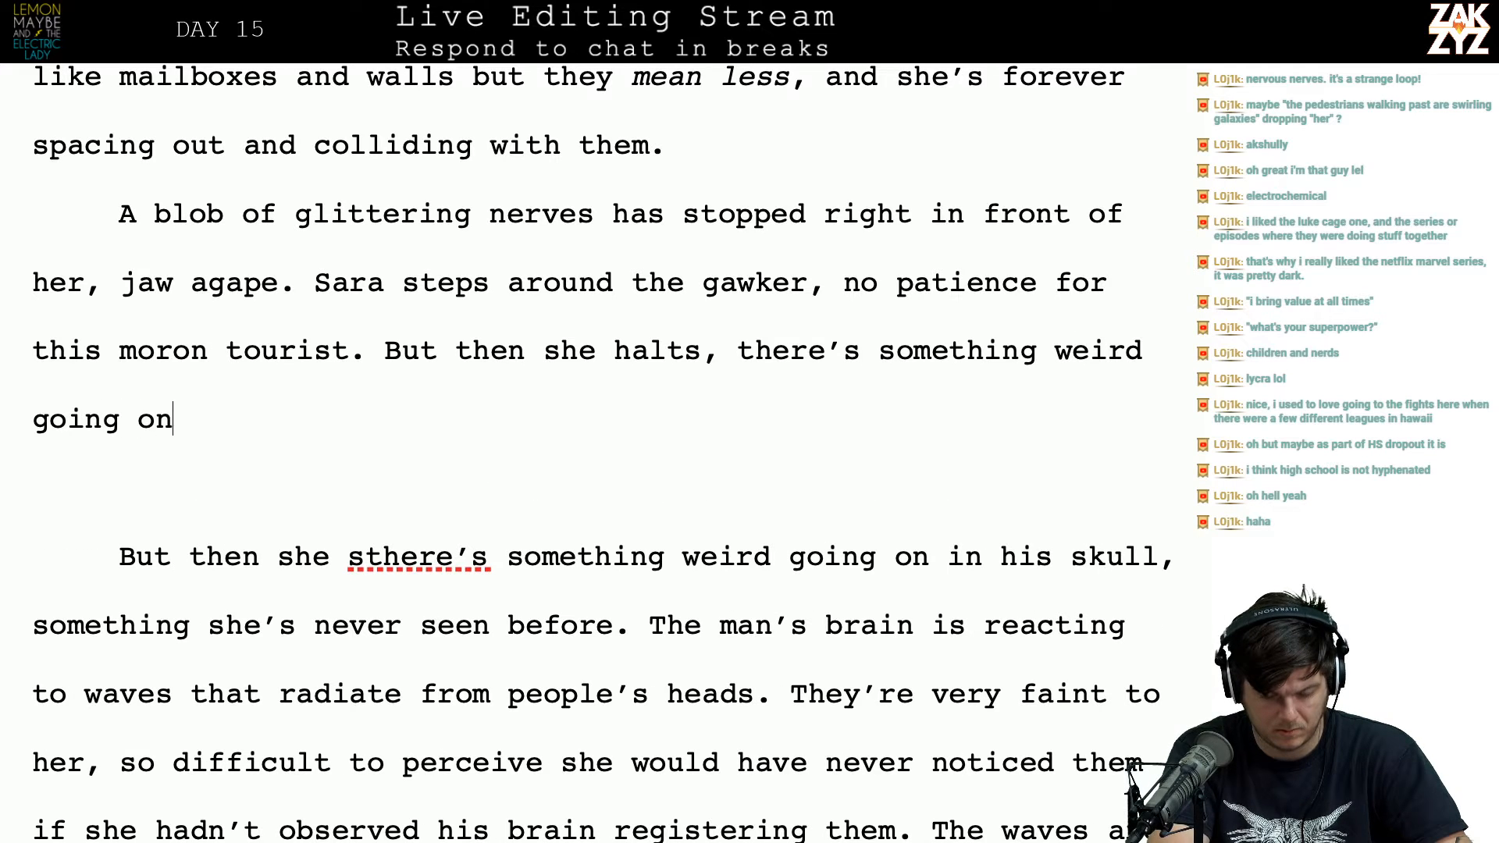
pyautogui.write(' in his s')
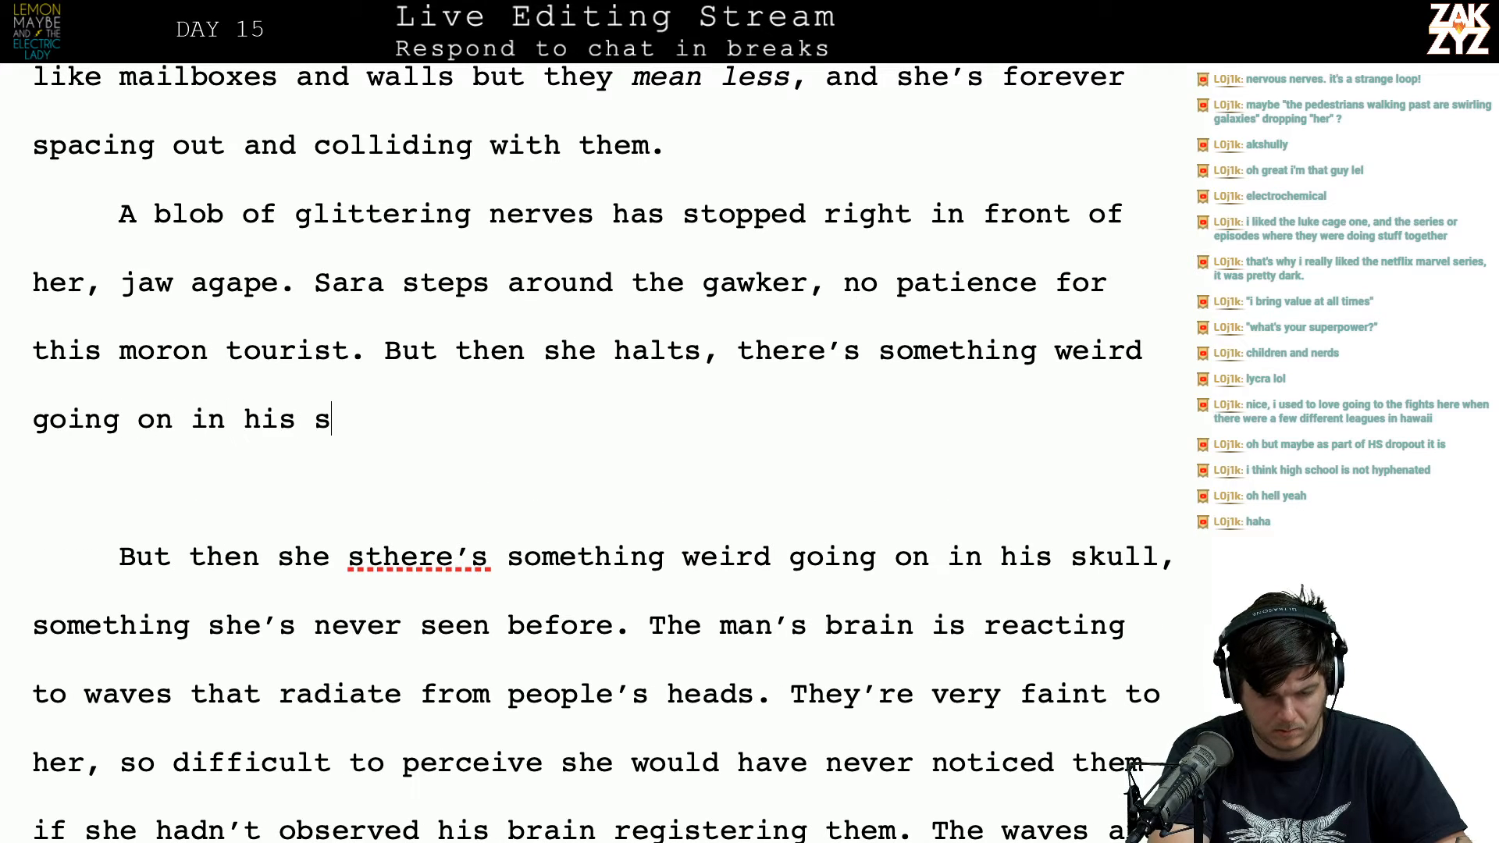
pyautogui.write('kull,')
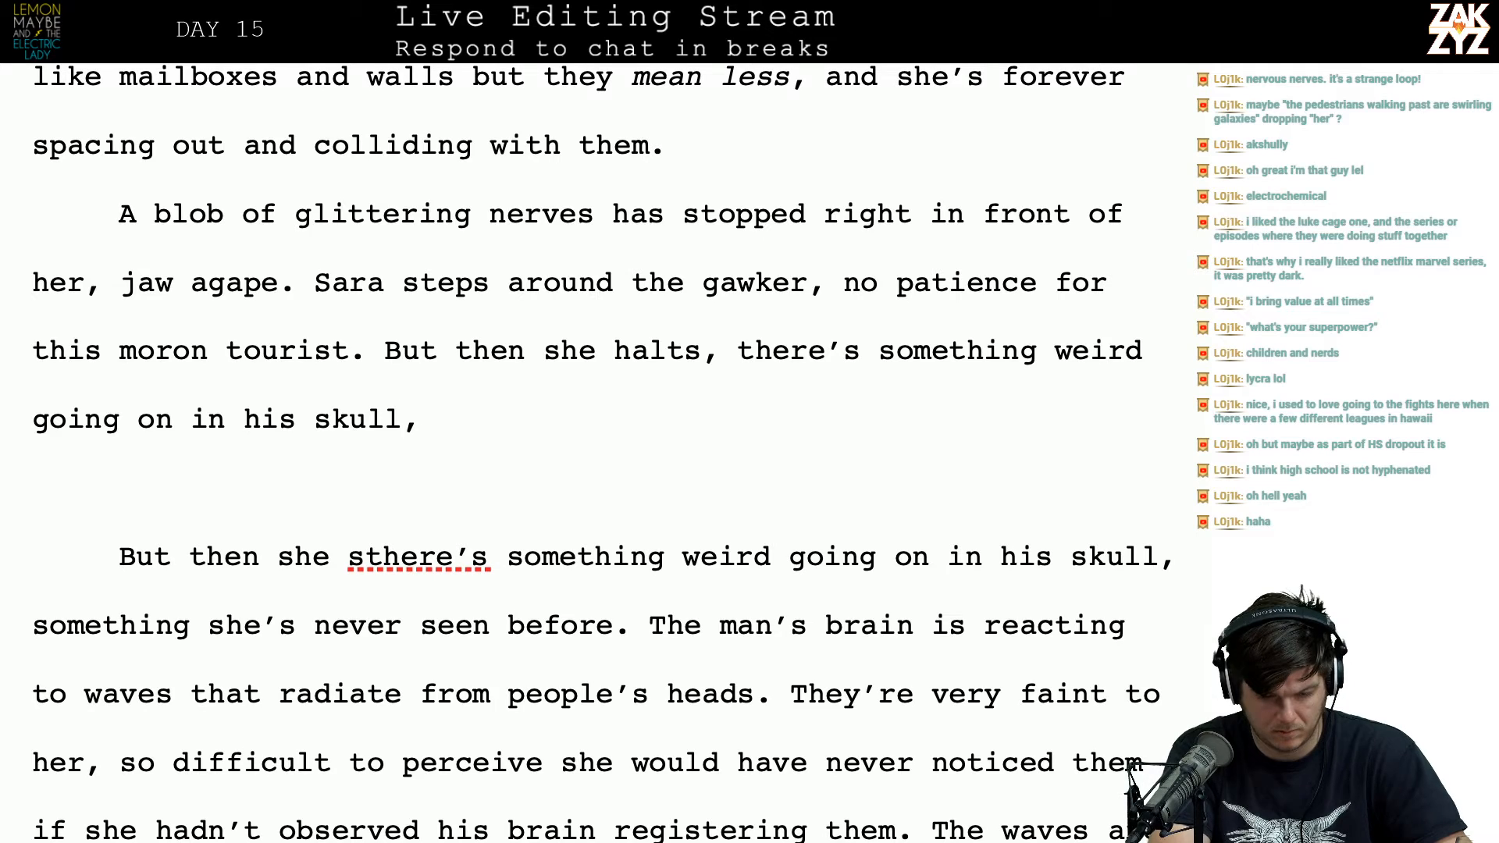
pyautogui.write(' something')
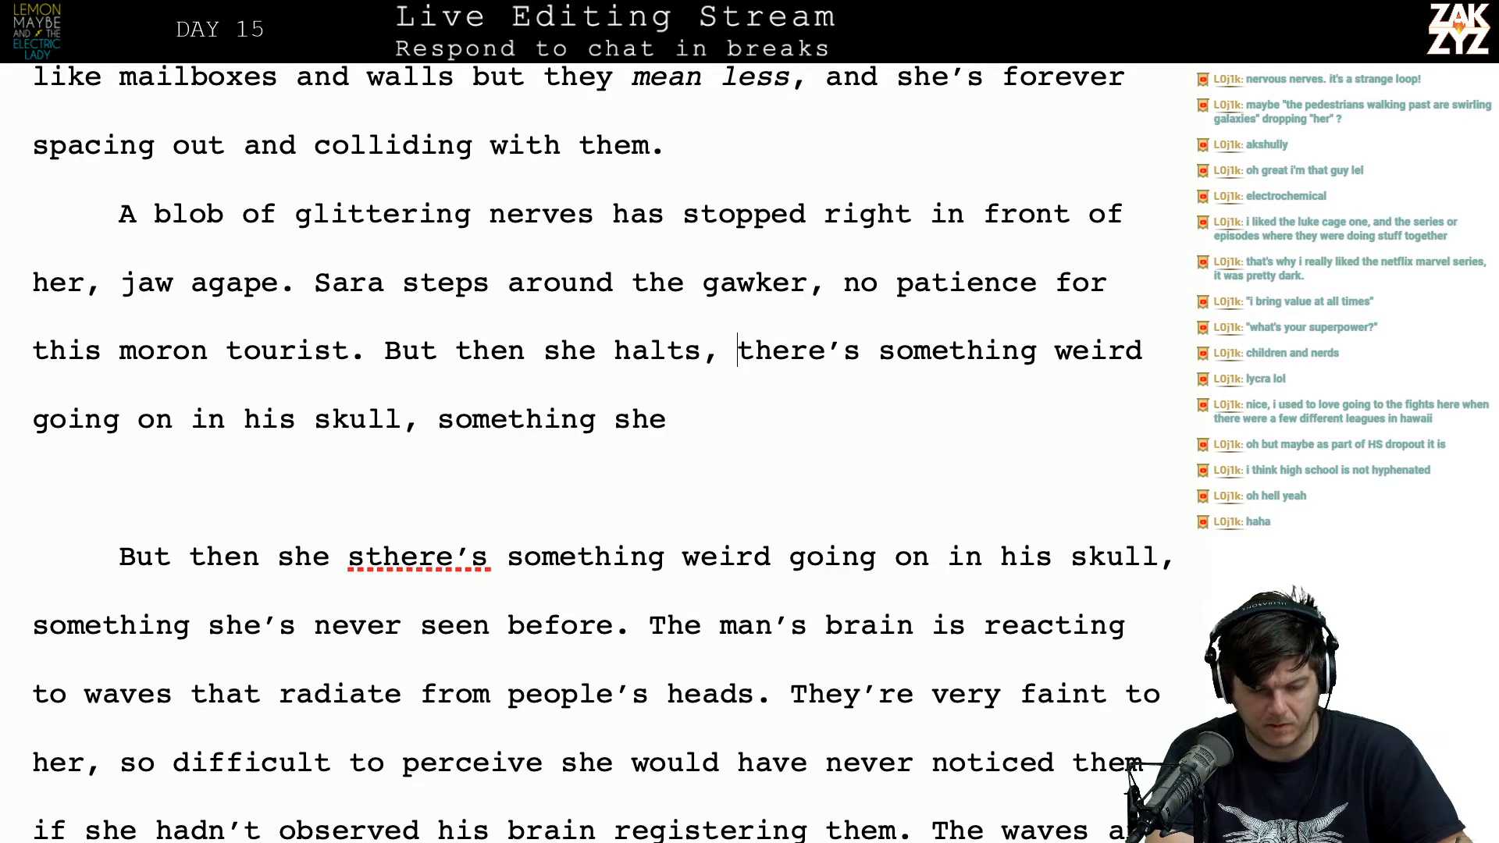
# Step: Break the halting draft onto separate lines and write before it "But she sees something happening in his skull she's never seen before."
pyautogui.press('Return')
pyautogui.press('Return')
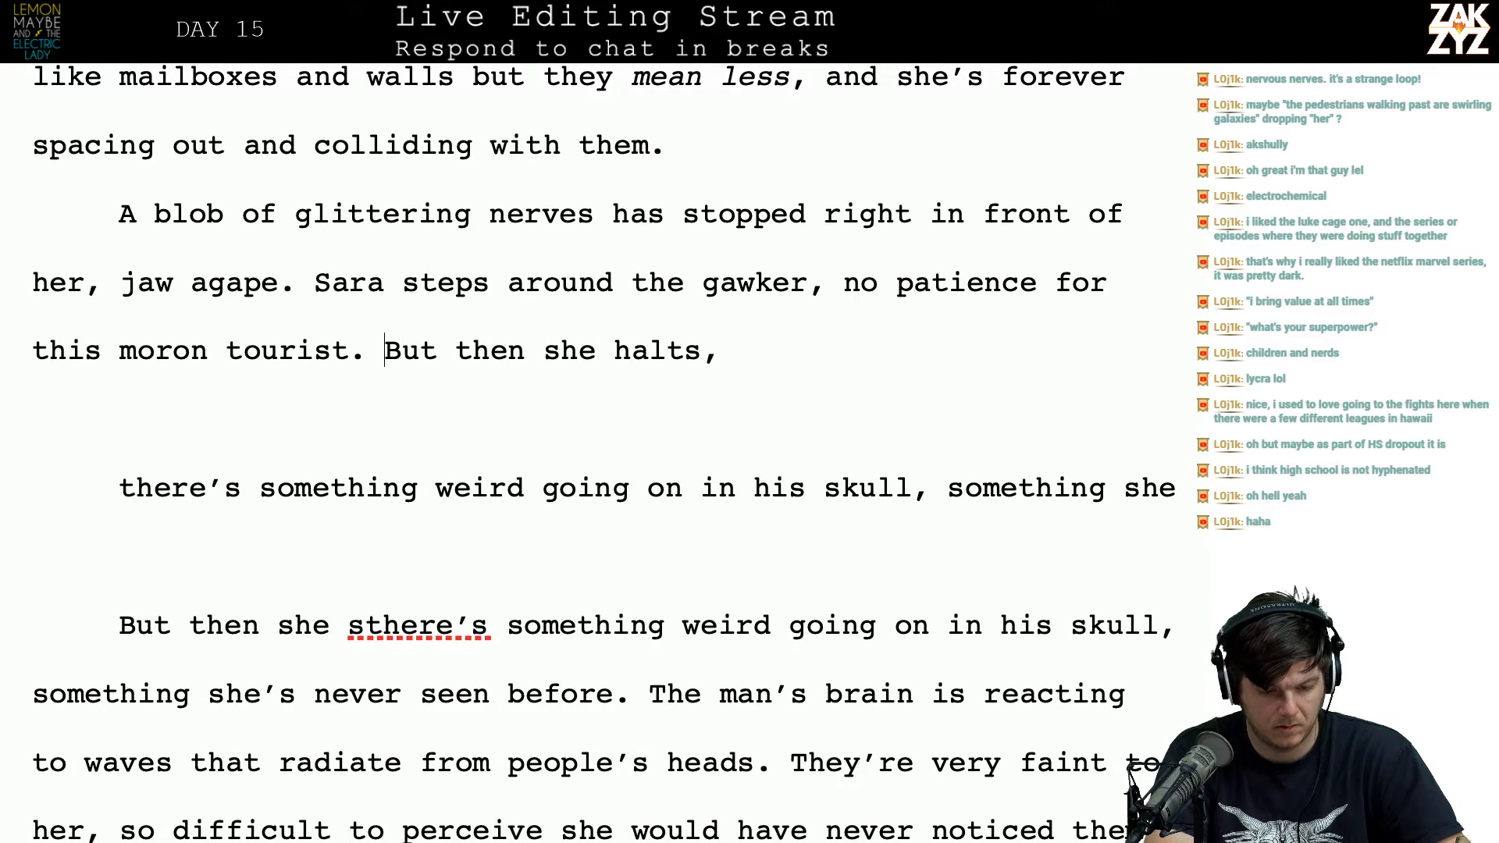
pyautogui.press('Return')
pyautogui.press('Left')
pyautogui.write('But she spot')
pyautogui.press('BackSpace')
pyautogui.press('BackSpace')
pyautogui.press('BackSpace')
pyautogui.press('BackSpace')
pyautogui.write('sees s')
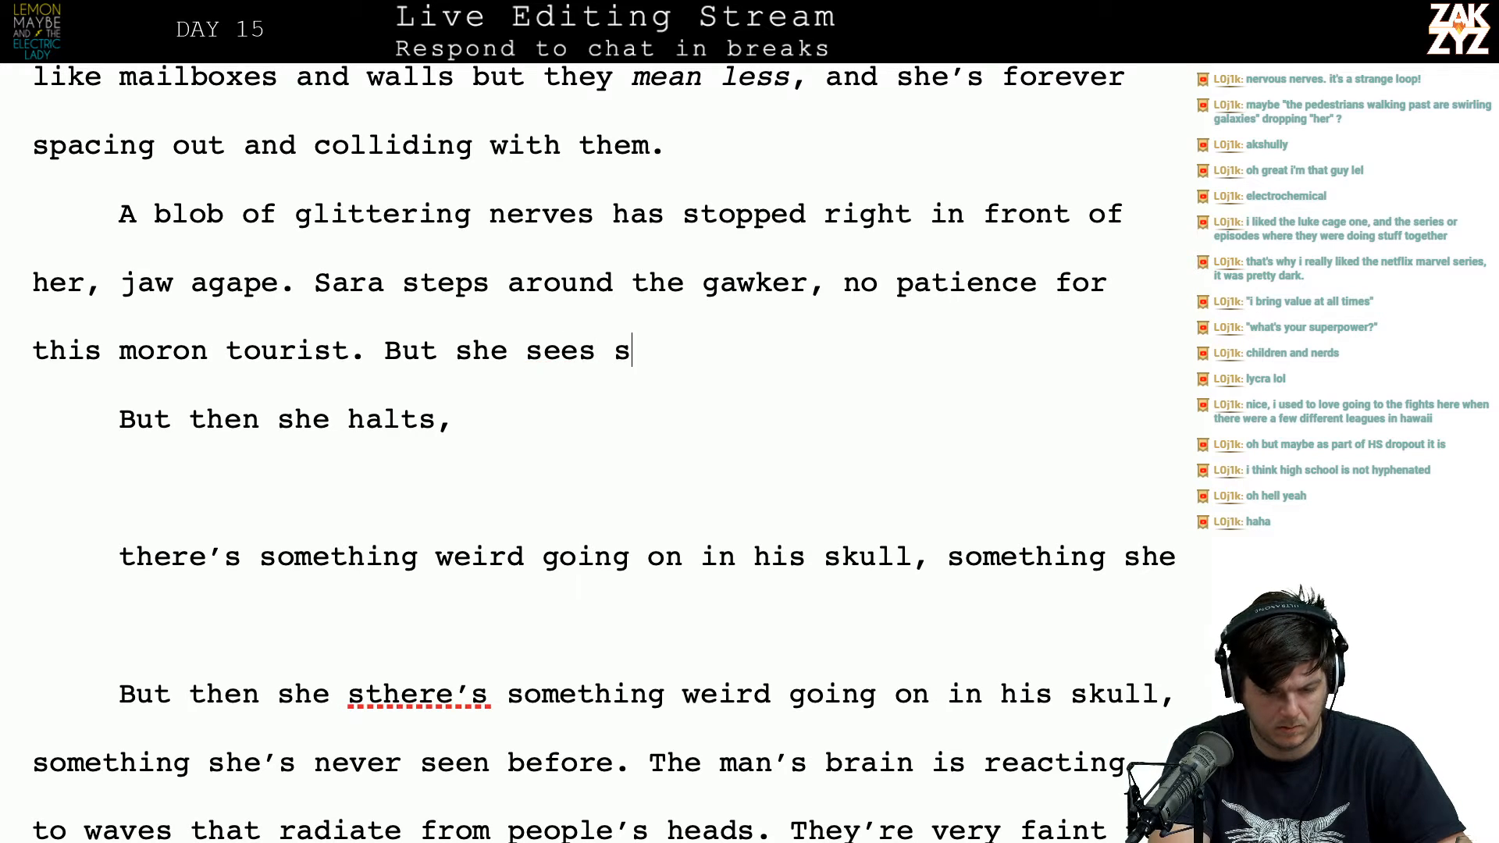
pyautogui.write("omething happening in his skull she'")
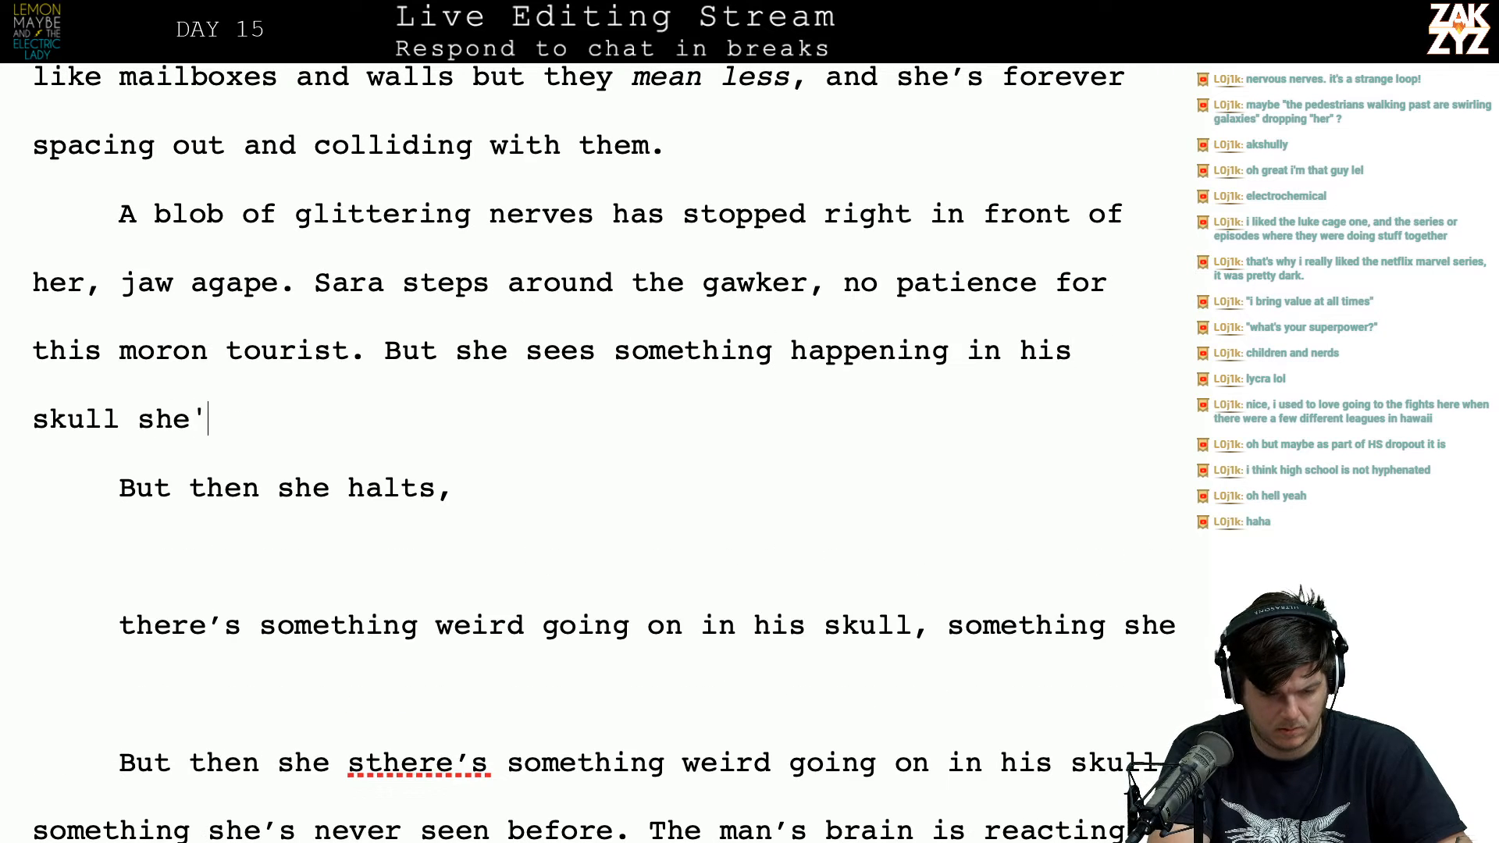
pyautogui.write('s never seen before.')
# Step: Delete the leftover drafts and the old opening sentence between "never seen before." and "The man's brain is reacting"
pyautogui.hotkey('shift', 'Down')
pyautogui.hotkey('shift', 'Right')
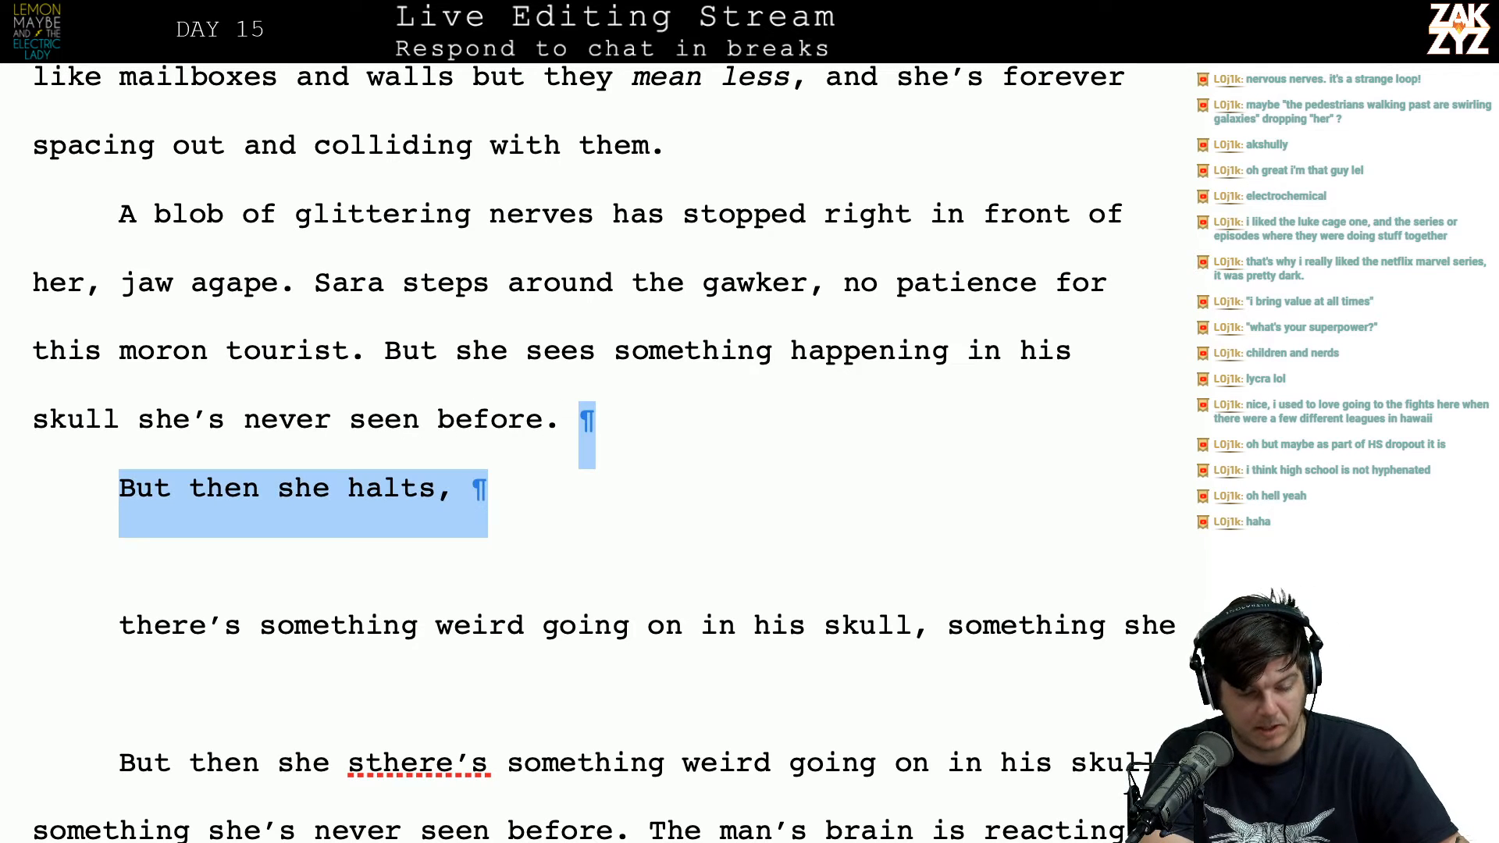
pyautogui.hotkey('shift', 'Down')
pyautogui.hotkey('shift', 'Down')
pyautogui.hotkey('shift', 'Down')
pyautogui.hotkey('shift', 'Down')
pyautogui.hotkey('shift', 'Up')
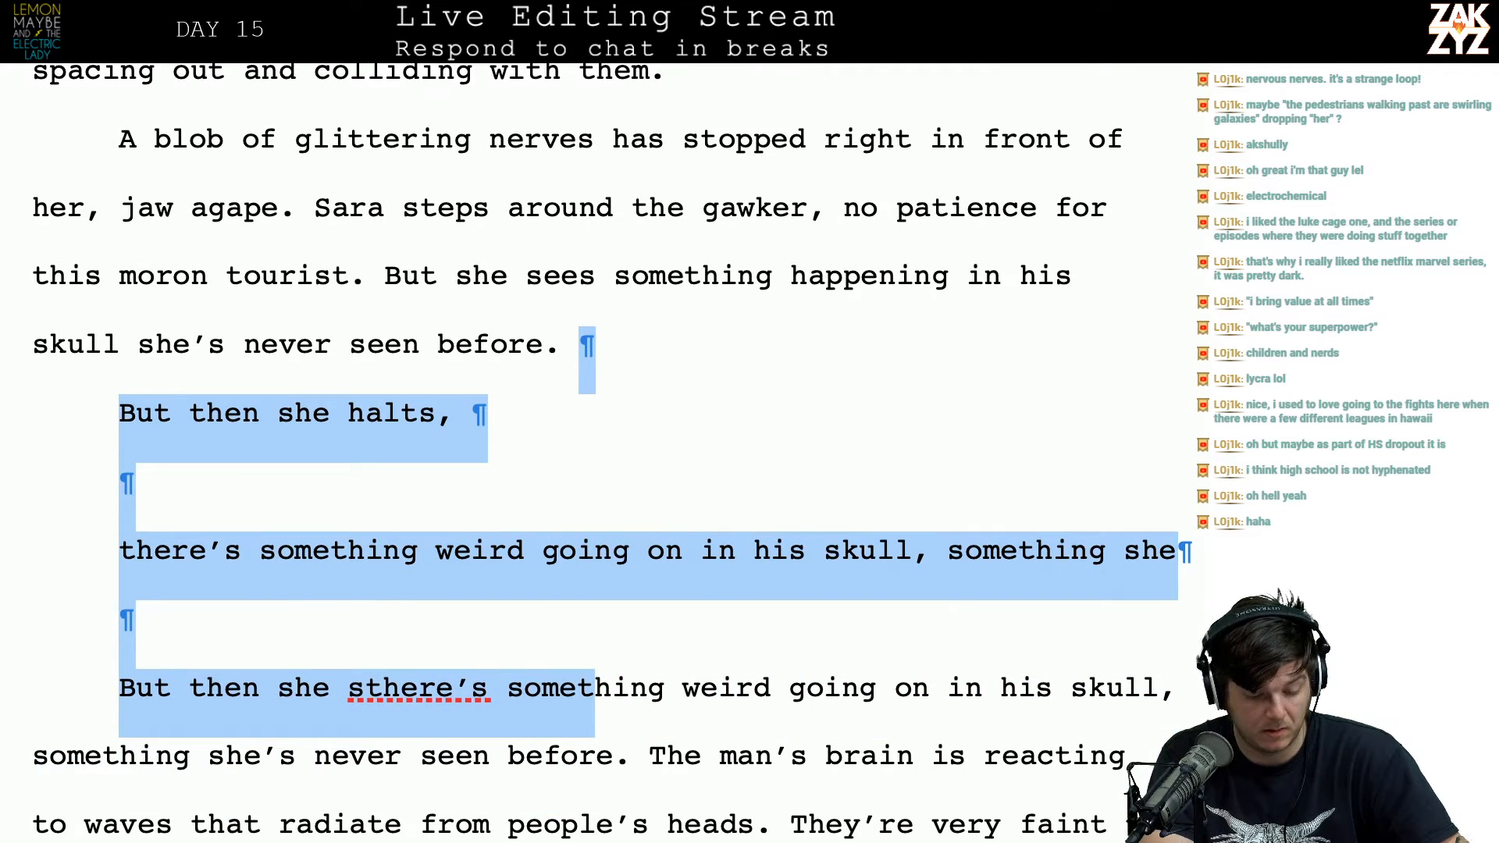
pyautogui.hotkey('shift', 'Down')
pyautogui.hotkey('shift', 'Right')
pyautogui.hotkey('shift', 'Right')
pyautogui.hotkey('shift', 'Right')
pyautogui.press('BackSpace')
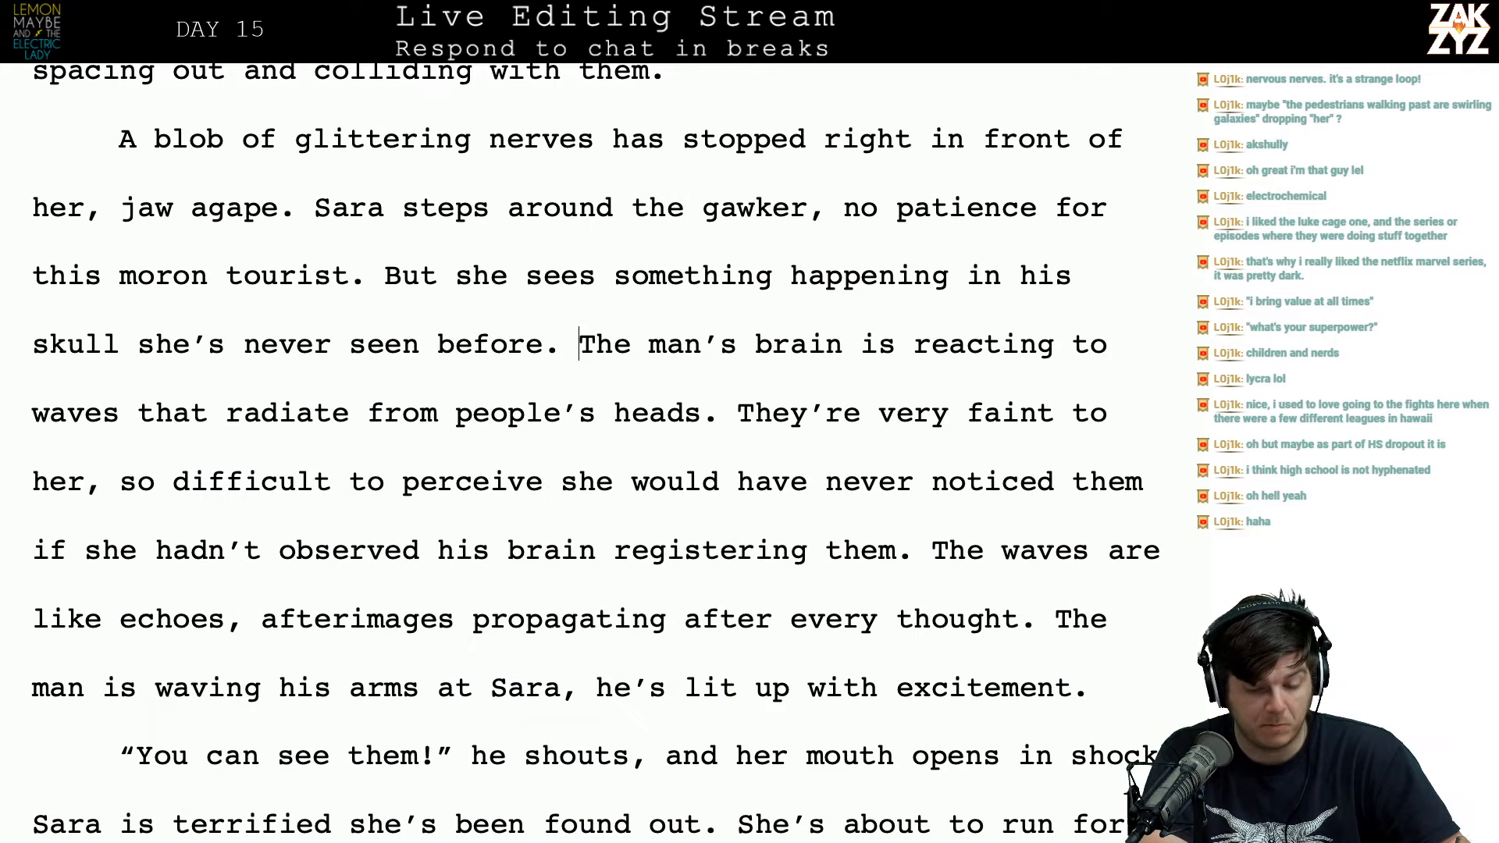
# Step: Split the paragraph after "never seen before." so "The man's brain is reacting" starts a new paragraph
pyautogui.scroll(-1, 145, 417)
pyautogui.press('Down')
pyautogui.press('Left')
pyautogui.press('Left')
pyautogui.press('Left')
pyautogui.press('Left')
pyautogui.press('Left')
pyautogui.press('Left')
pyautogui.press('Left')
pyautogui.press('Left')
pyautogui.press('Left')
pyautogui.press('Left')
pyautogui.press('Up')
pyautogui.press('Right')
pyautogui.press('Right')
pyautogui.press('Right')
pyautogui.press('Right')
pyautogui.press('Right')
pyautogui.press('Right')
pyautogui.press('Right')
pyautogui.press('Right')
pyautogui.press('Right')
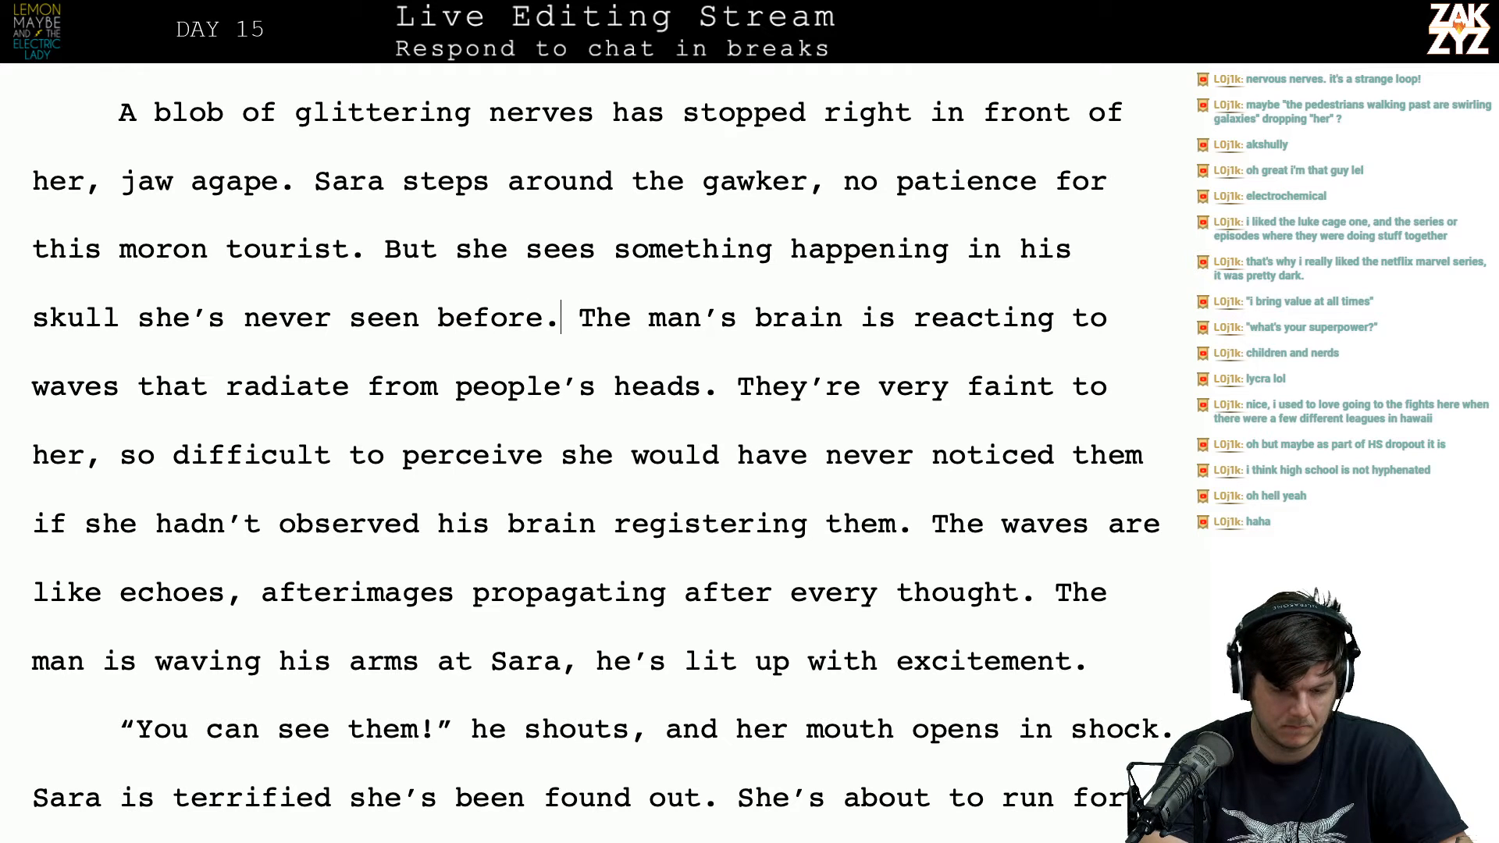
pyautogui.press('Return')
pyautogui.press('Left')
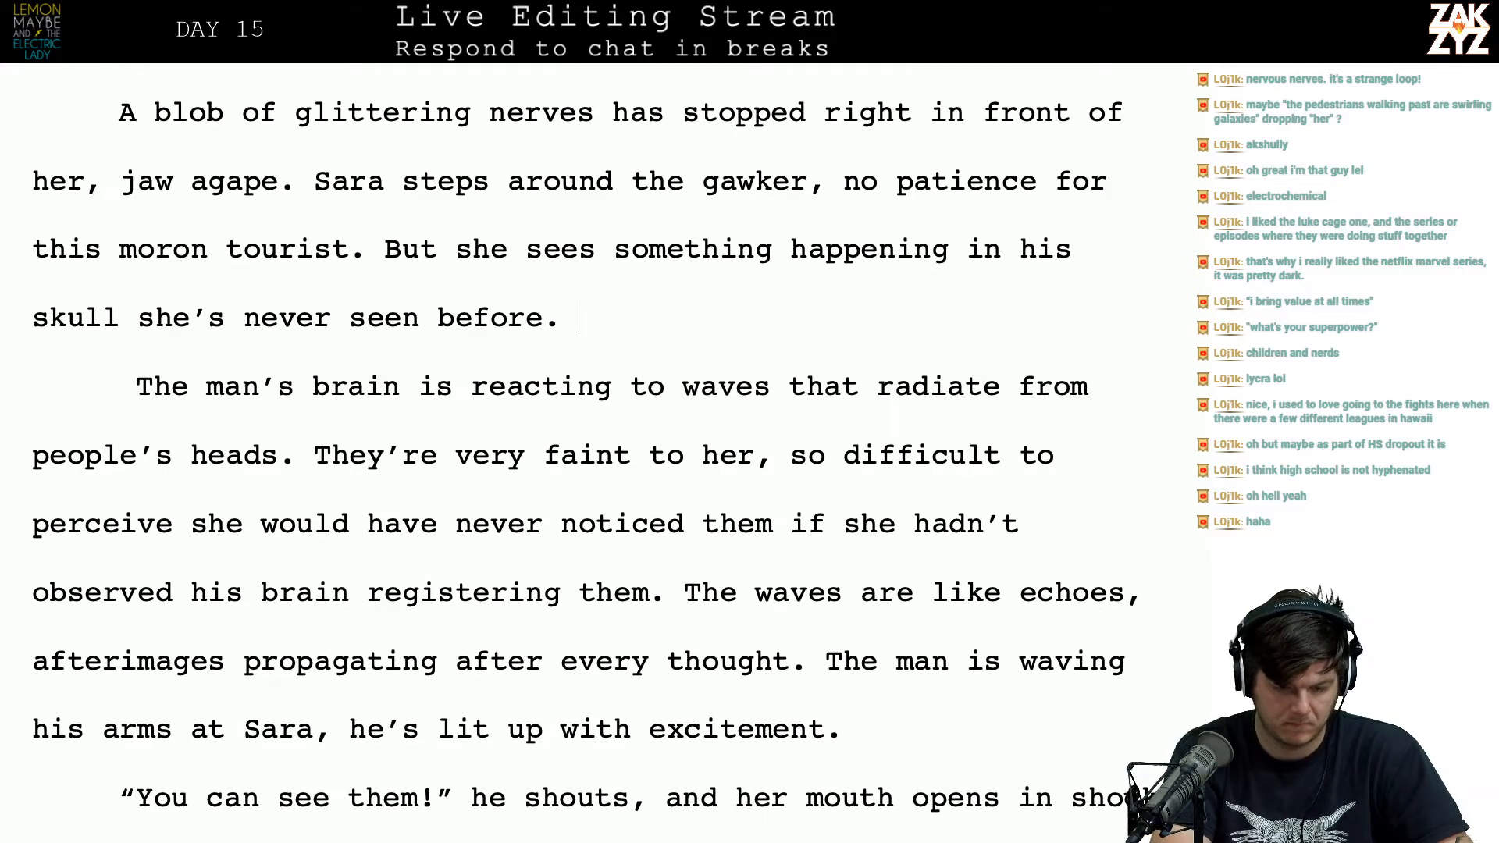
# Step: End the tourist paragraph with "She stops short and stares right back at him."
pyautogui.write('She stops ')
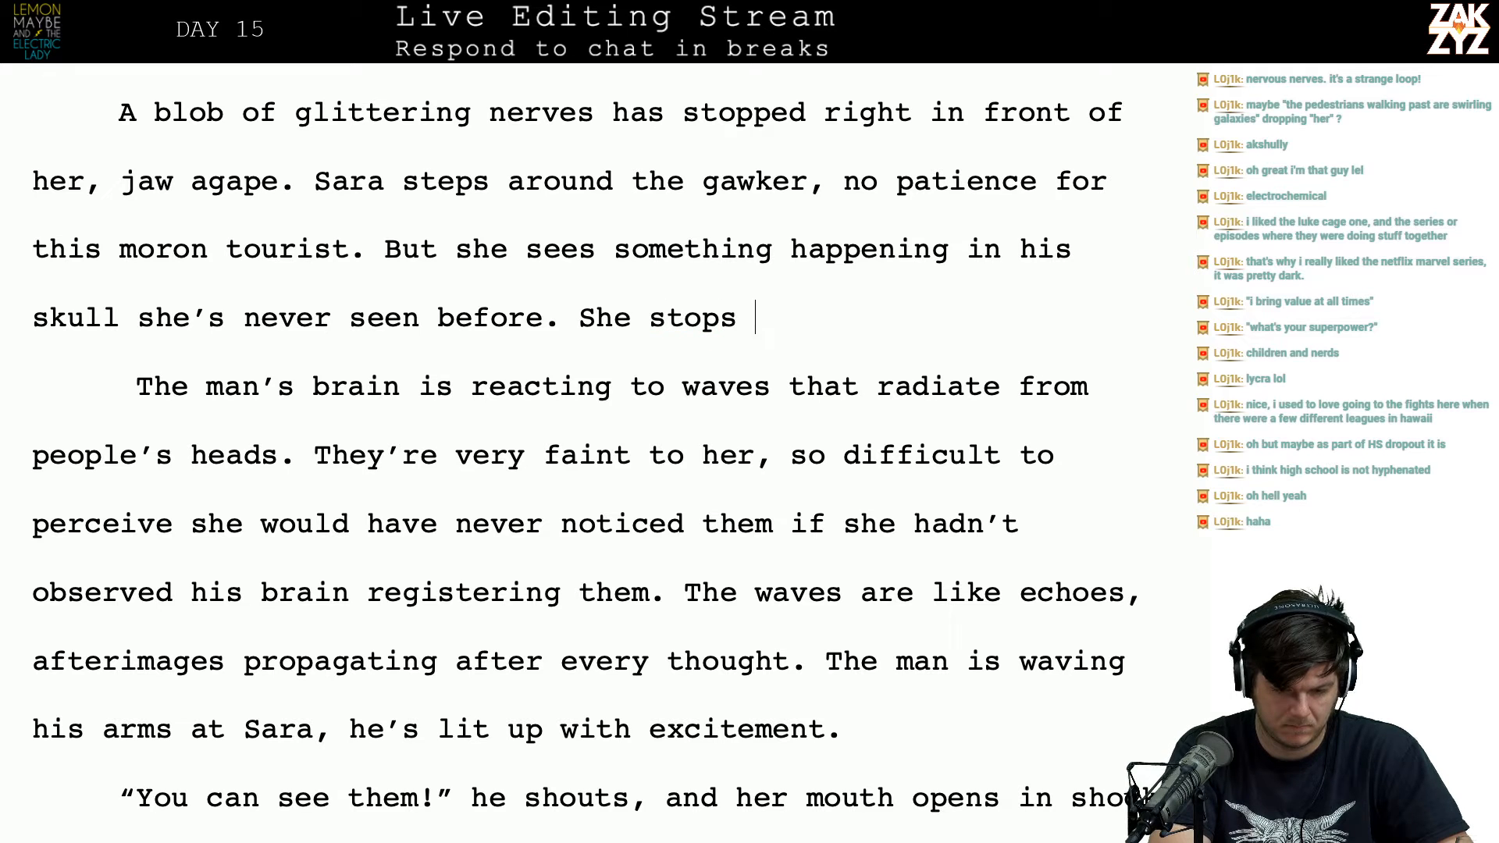
pyautogui.write('short and stares right back ')
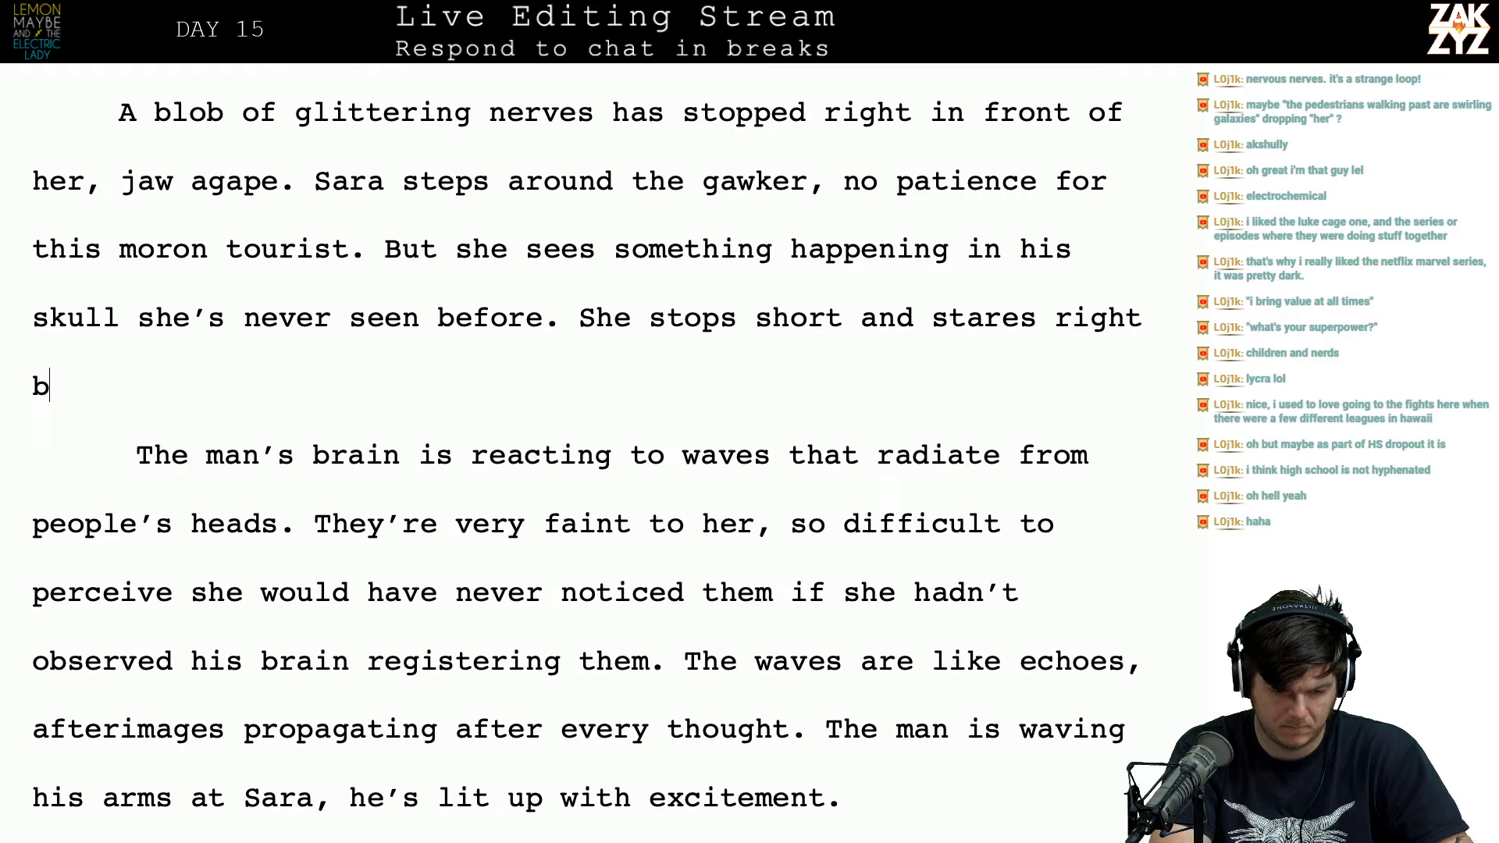
pyautogui.write('at him.')
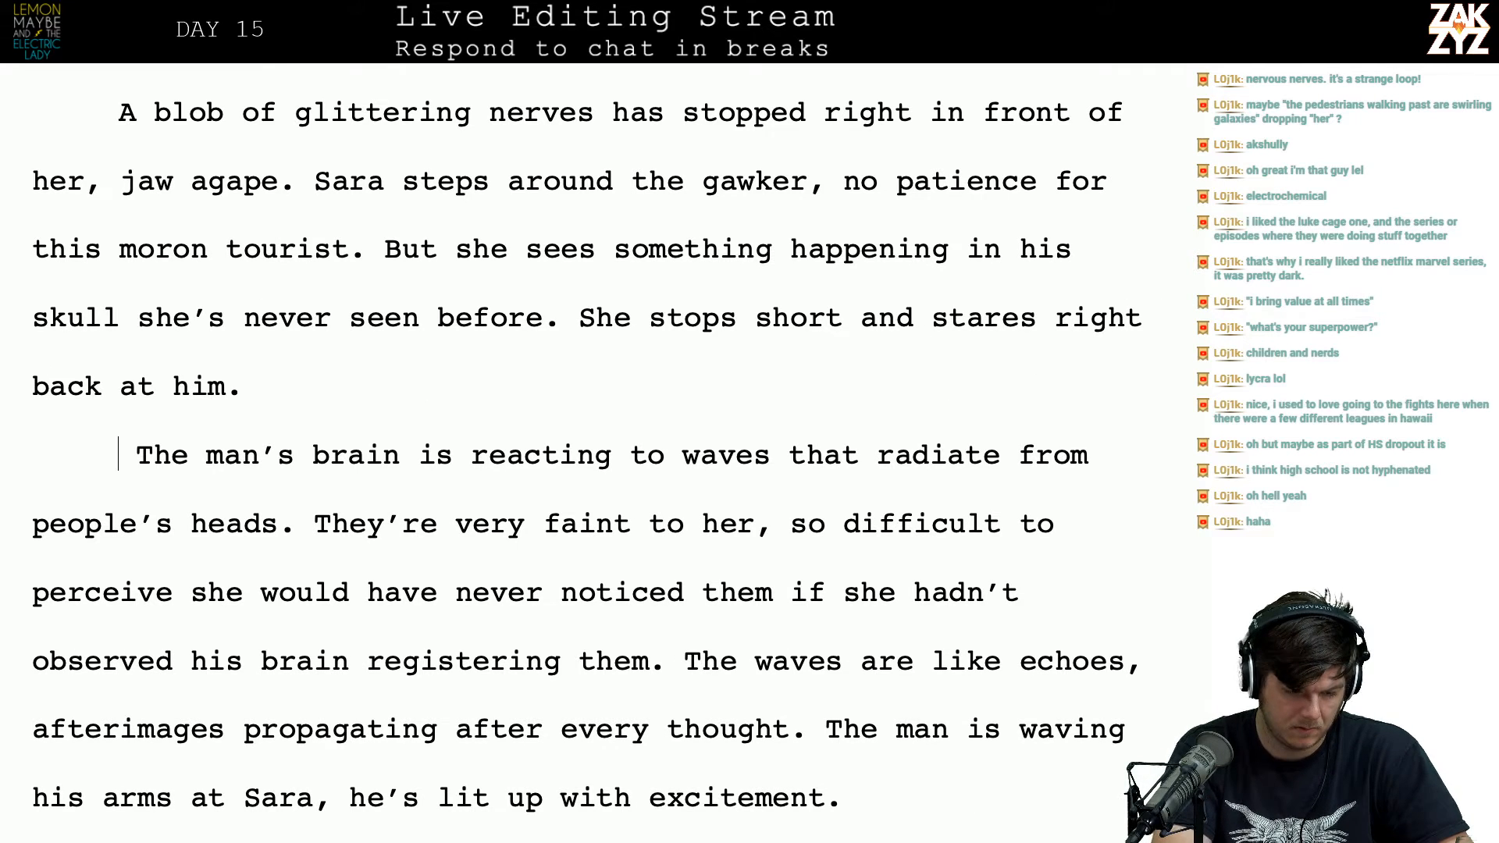
# Step: Insert a new paragraph below it reading "This man's brain is reacting to something she can't see,"
pyautogui.press('Return')
pyautogui.press('Tab')
pyautogui.write('Th')
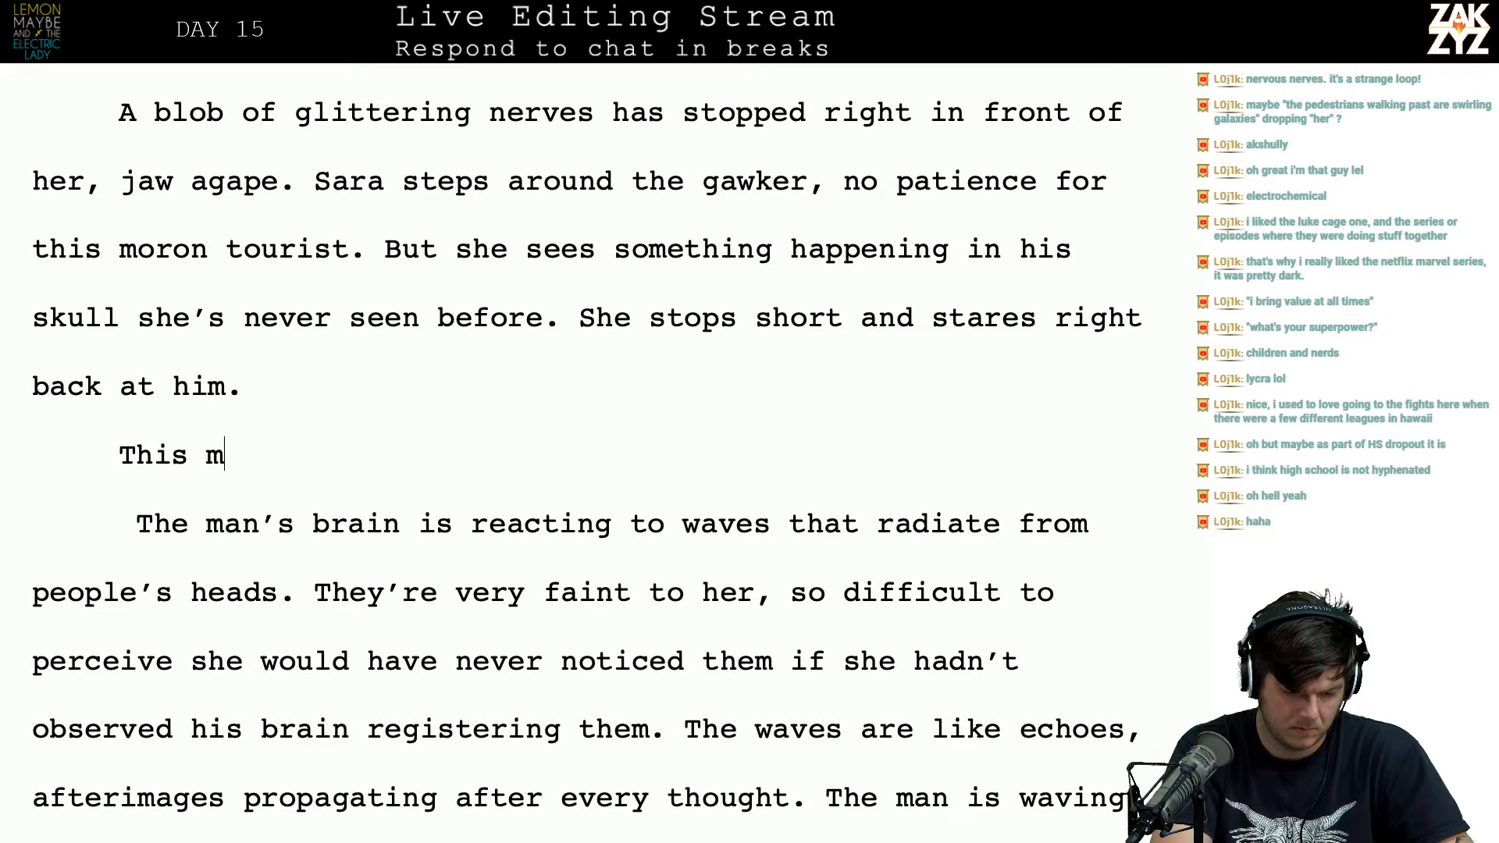
pyautogui.write("is man's brain is reacting ")
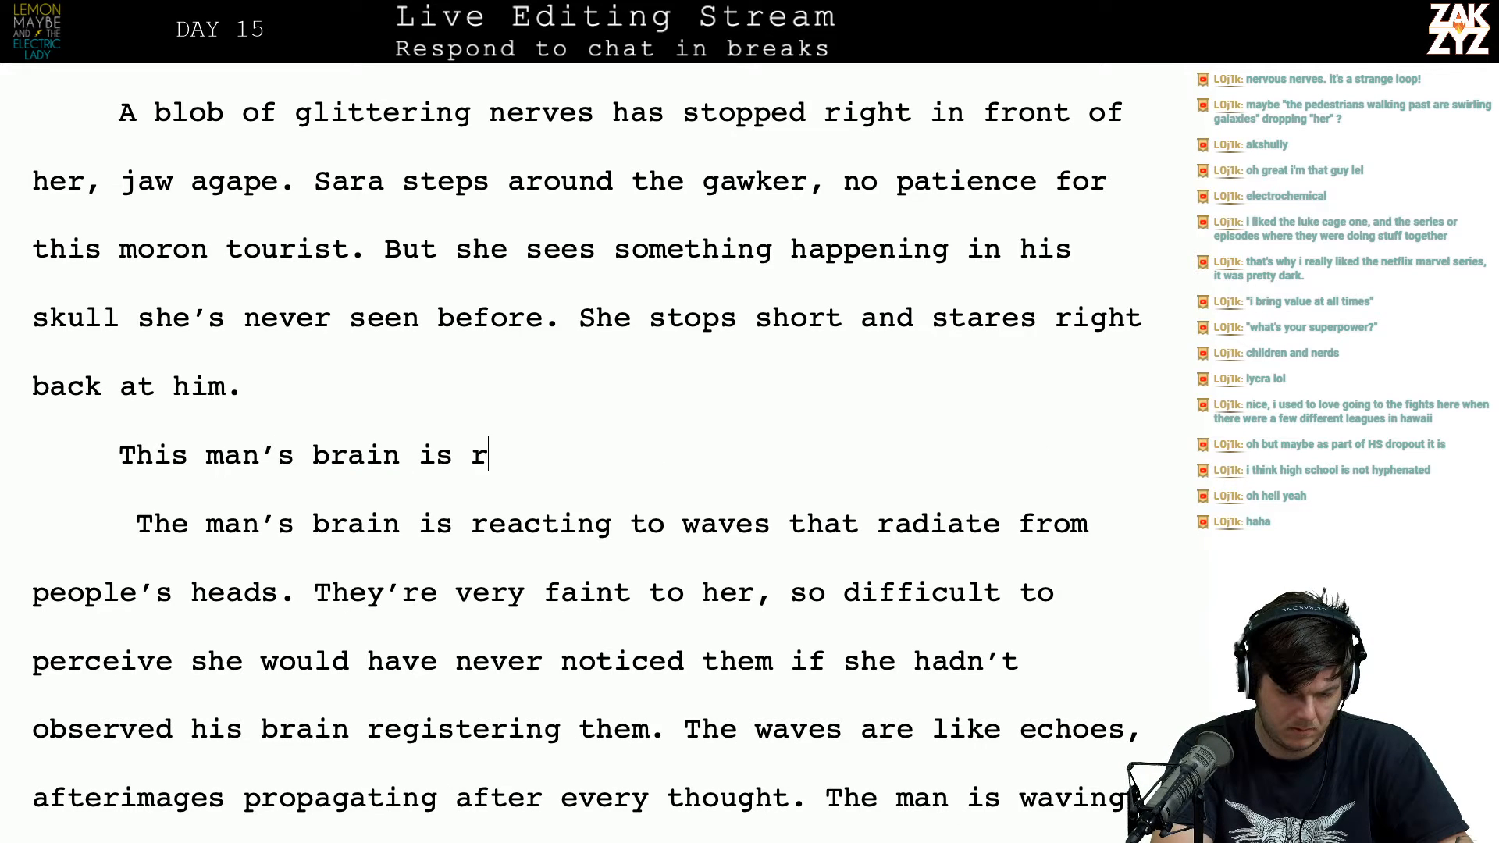
pyautogui.write('to some t')
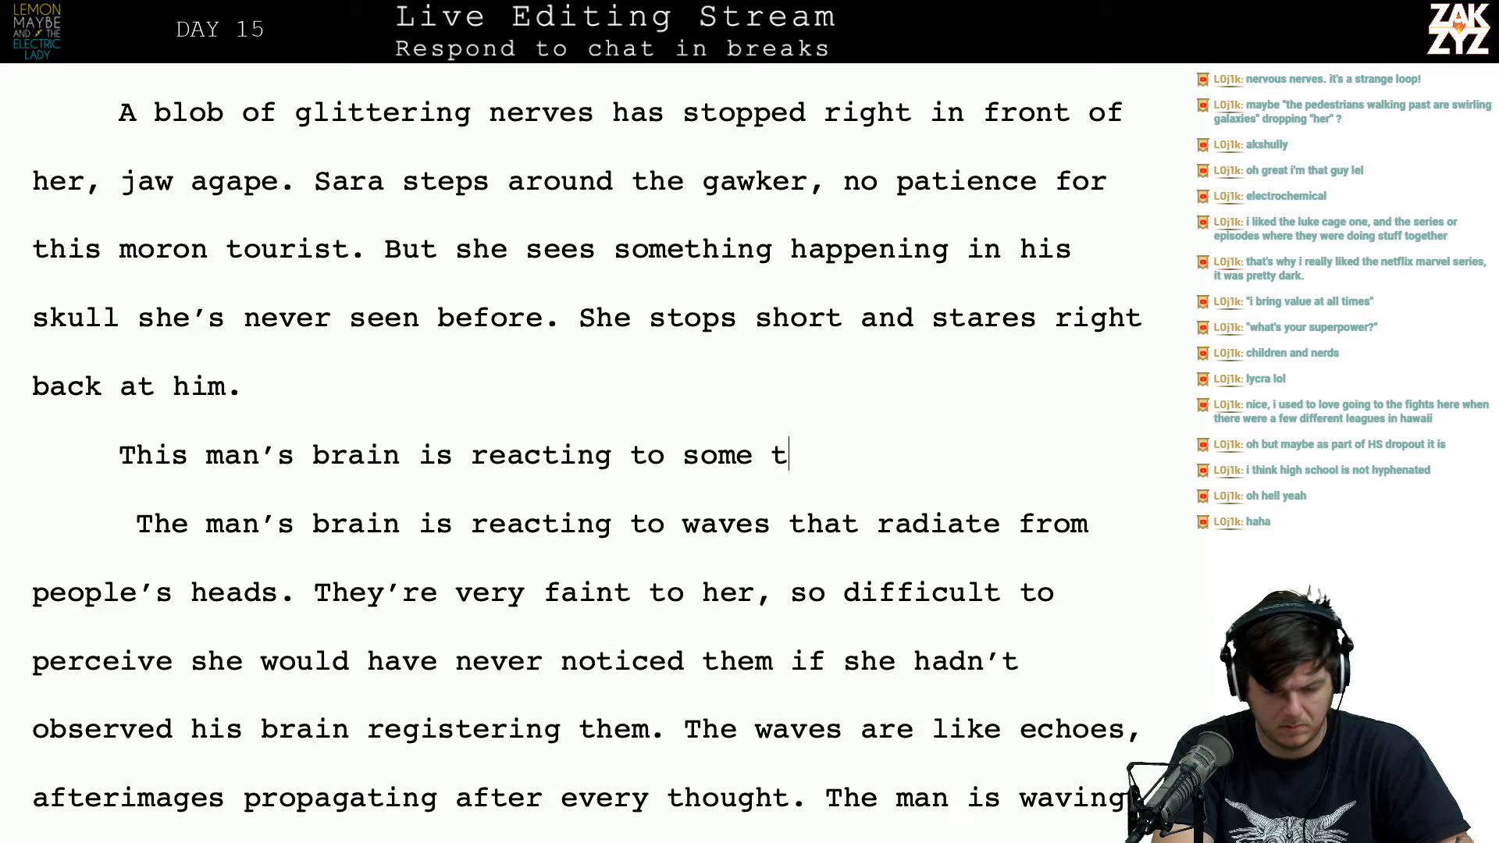
pyautogui.write('hing she')
pyautogui.press('BackSpace')
pyautogui.press('BackSpace')
pyautogui.press('BackSpace')
pyautogui.press('BackSpace')
pyautogui.write("thing she can't see,")
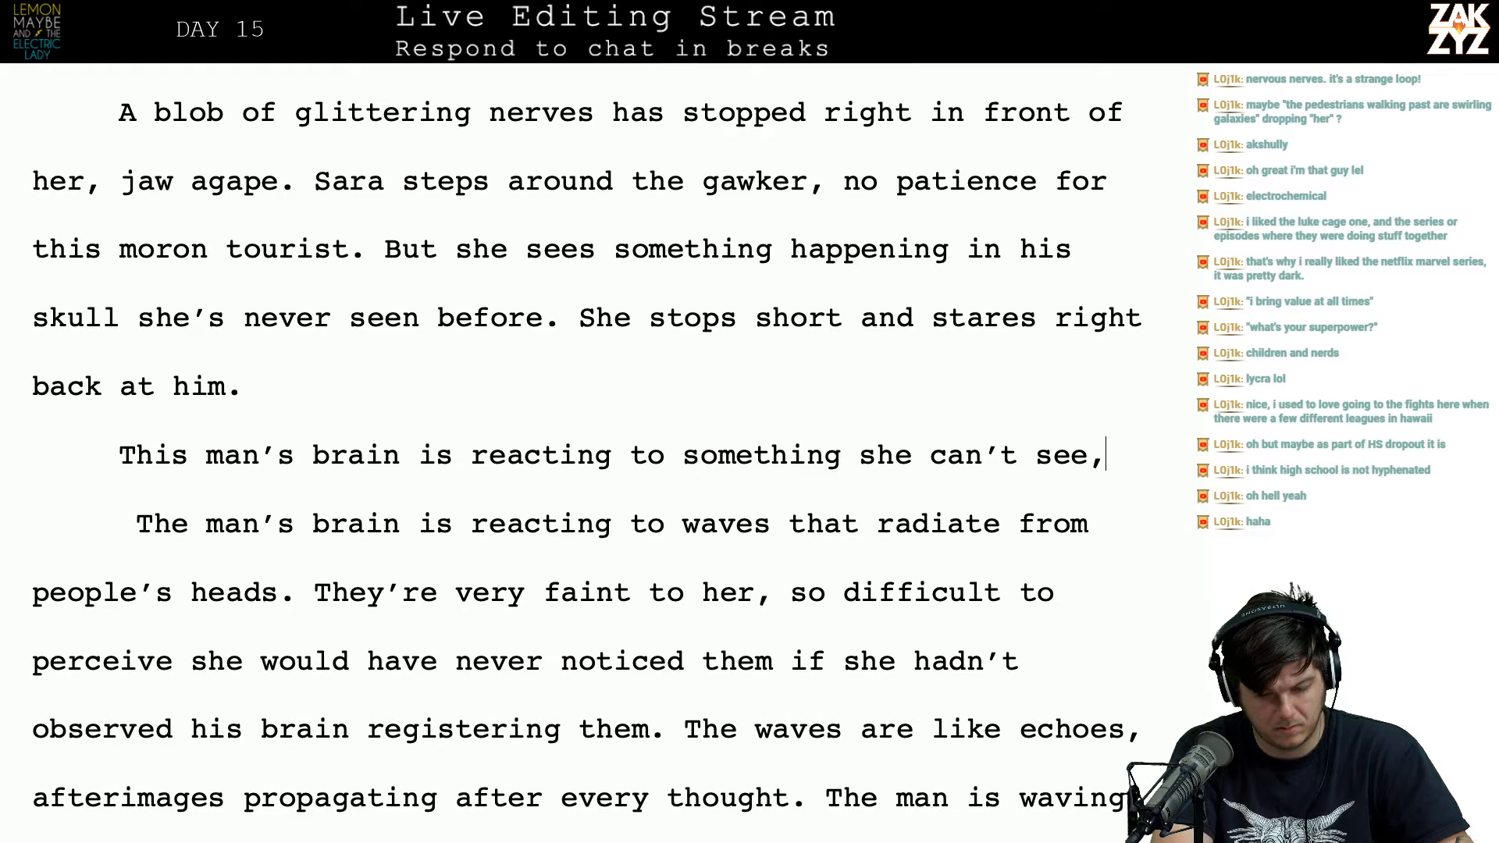
# Step: Replace the ending "see," of the new sentence with "can't see until she stops to focus."
pyautogui.press('BackSpace')
pyautogui.press('BackSpace')
pyautogui.write("can't see until ")
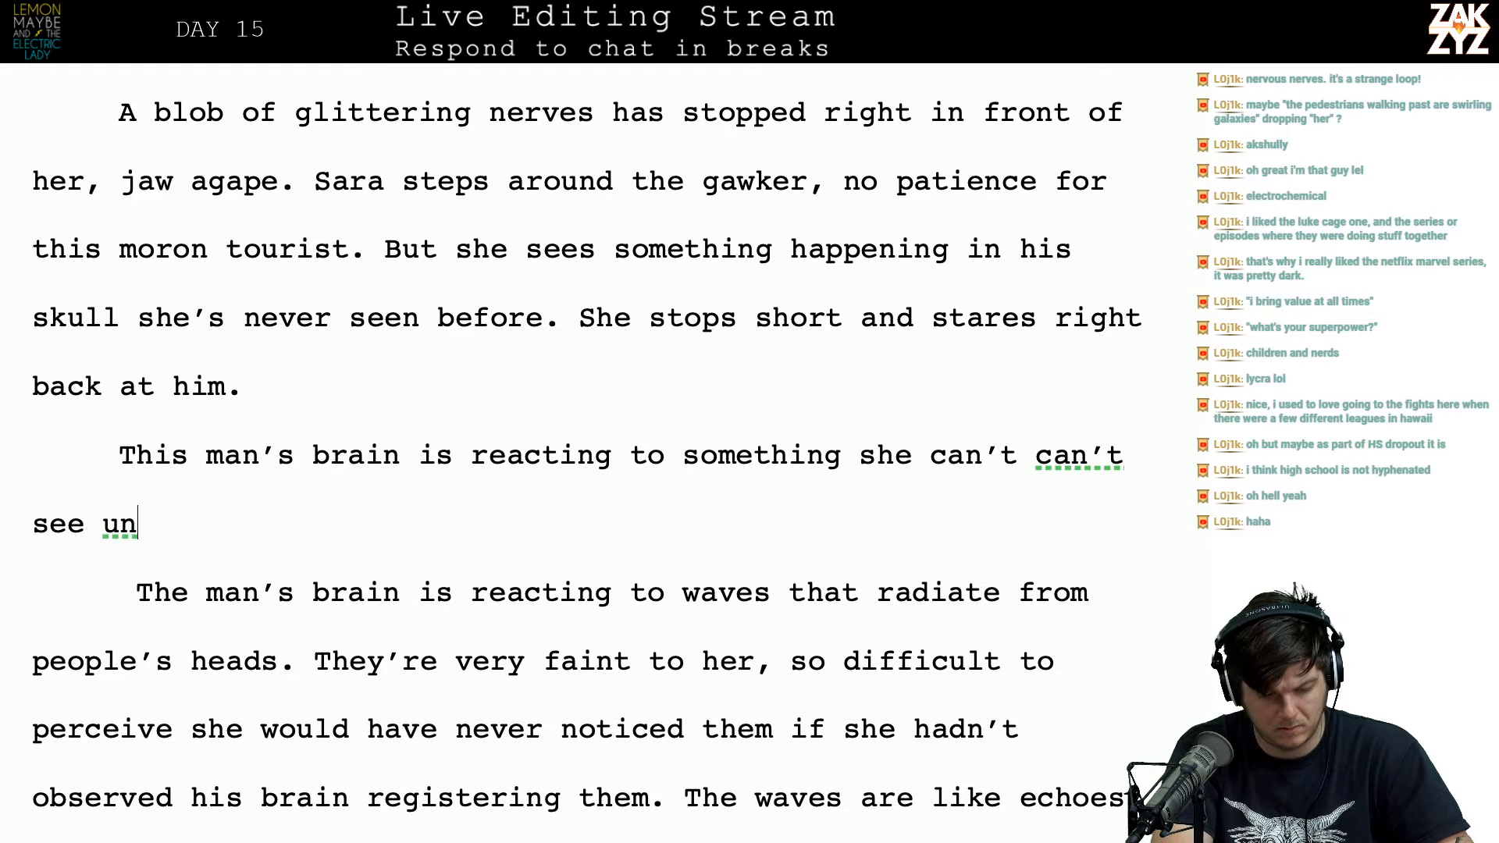
pyautogui.write('she stops t')
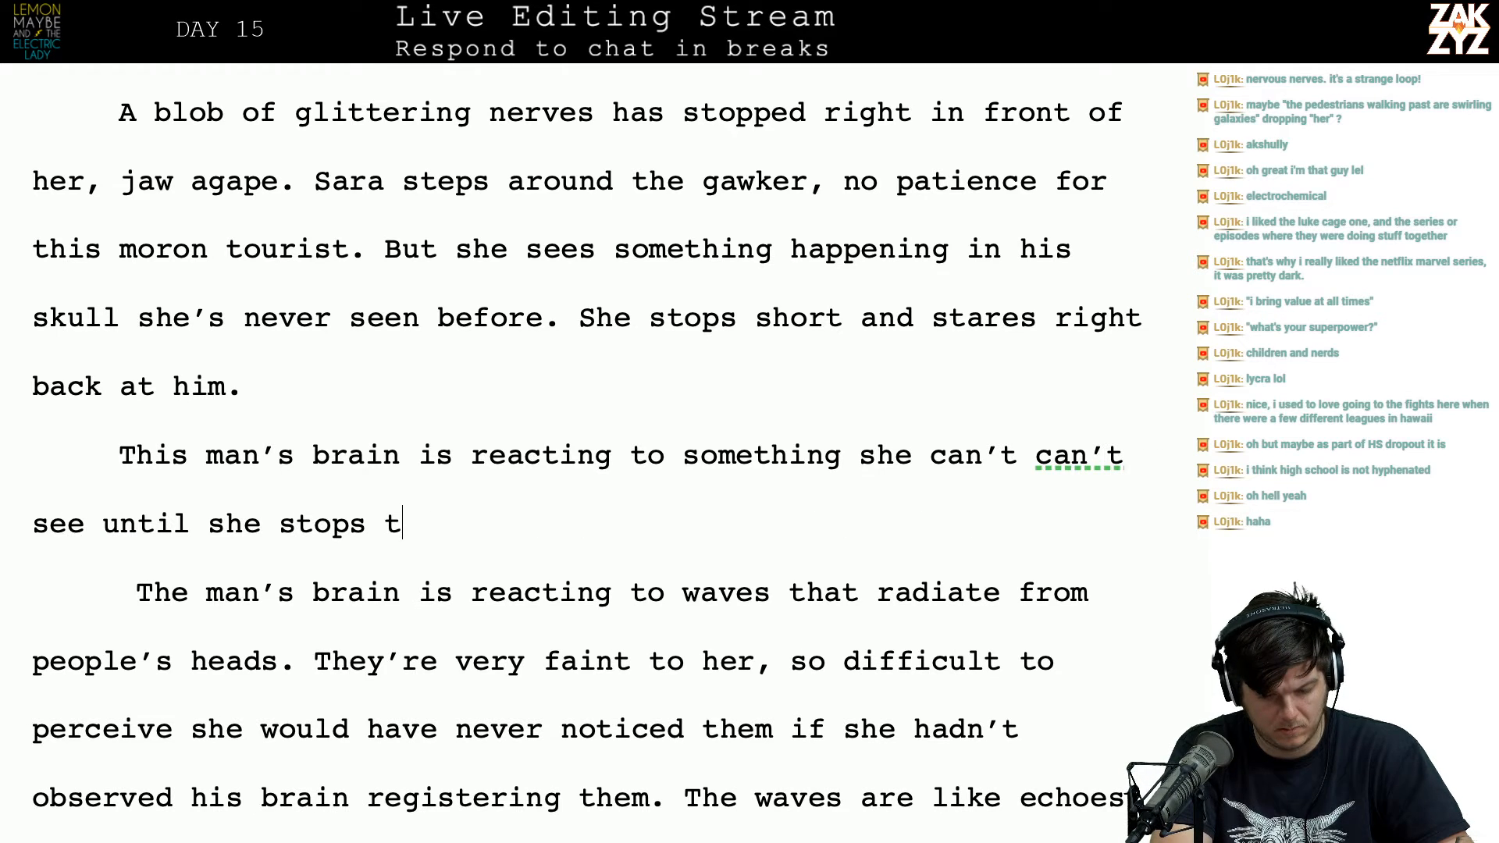
pyautogui.write('o focus. W')
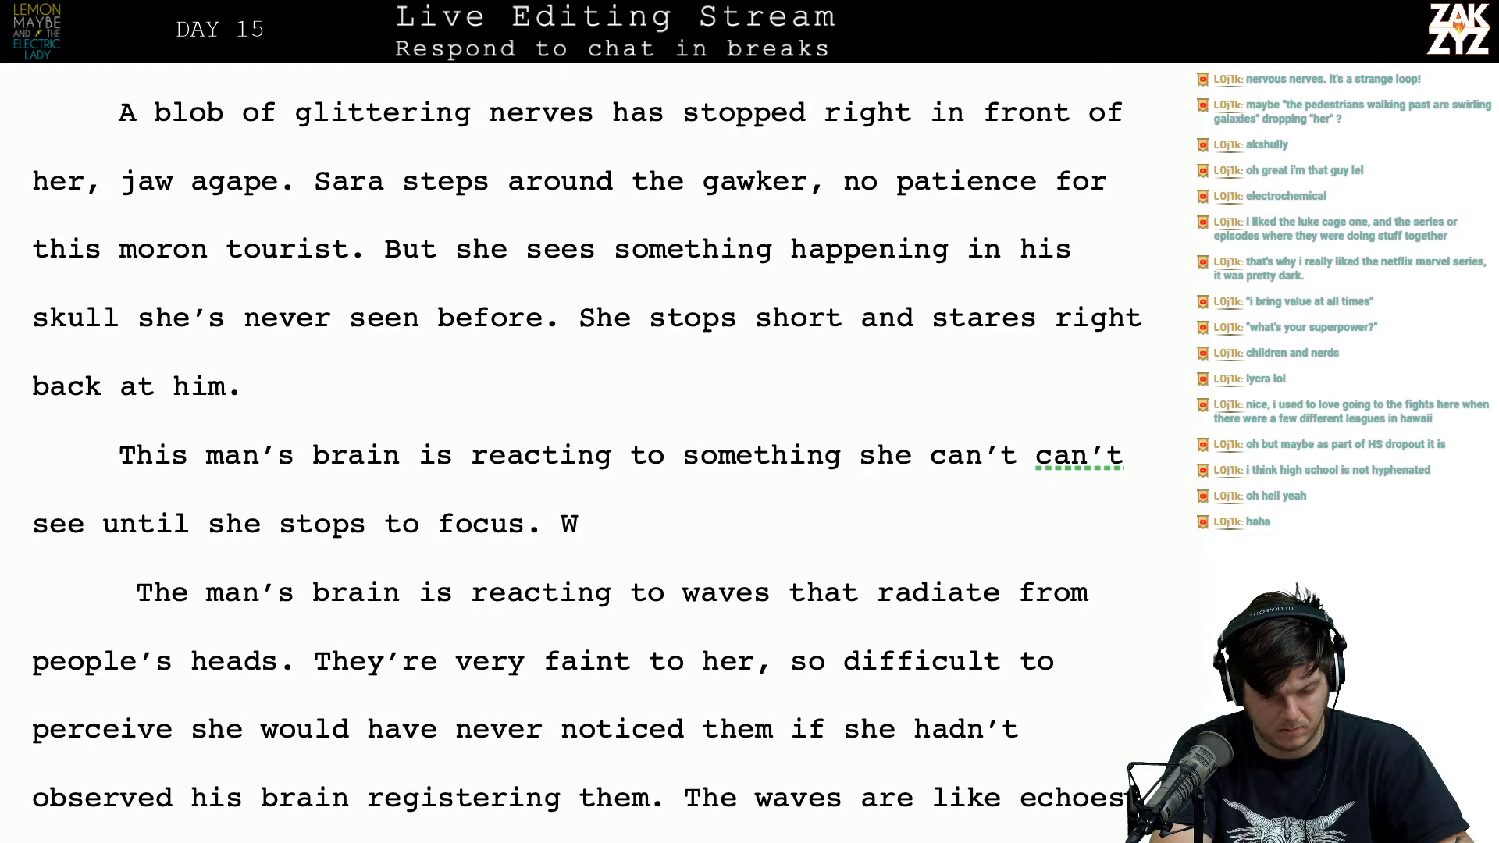
# Step: Trim the end of the new paragraph back to "until she sto"
pyautogui.press('BackSpace')
pyautogui.press('BackSpace')
pyautogui.press('BackSpace')
pyautogui.press('BackSpace')
pyautogui.press('BackSpace')
pyautogui.press('BackSpace')
pyautogui.press('BackSpace')
pyautogui.press('BackSpace')
pyautogui.press('BackSpace')
pyautogui.press('BackSpace')
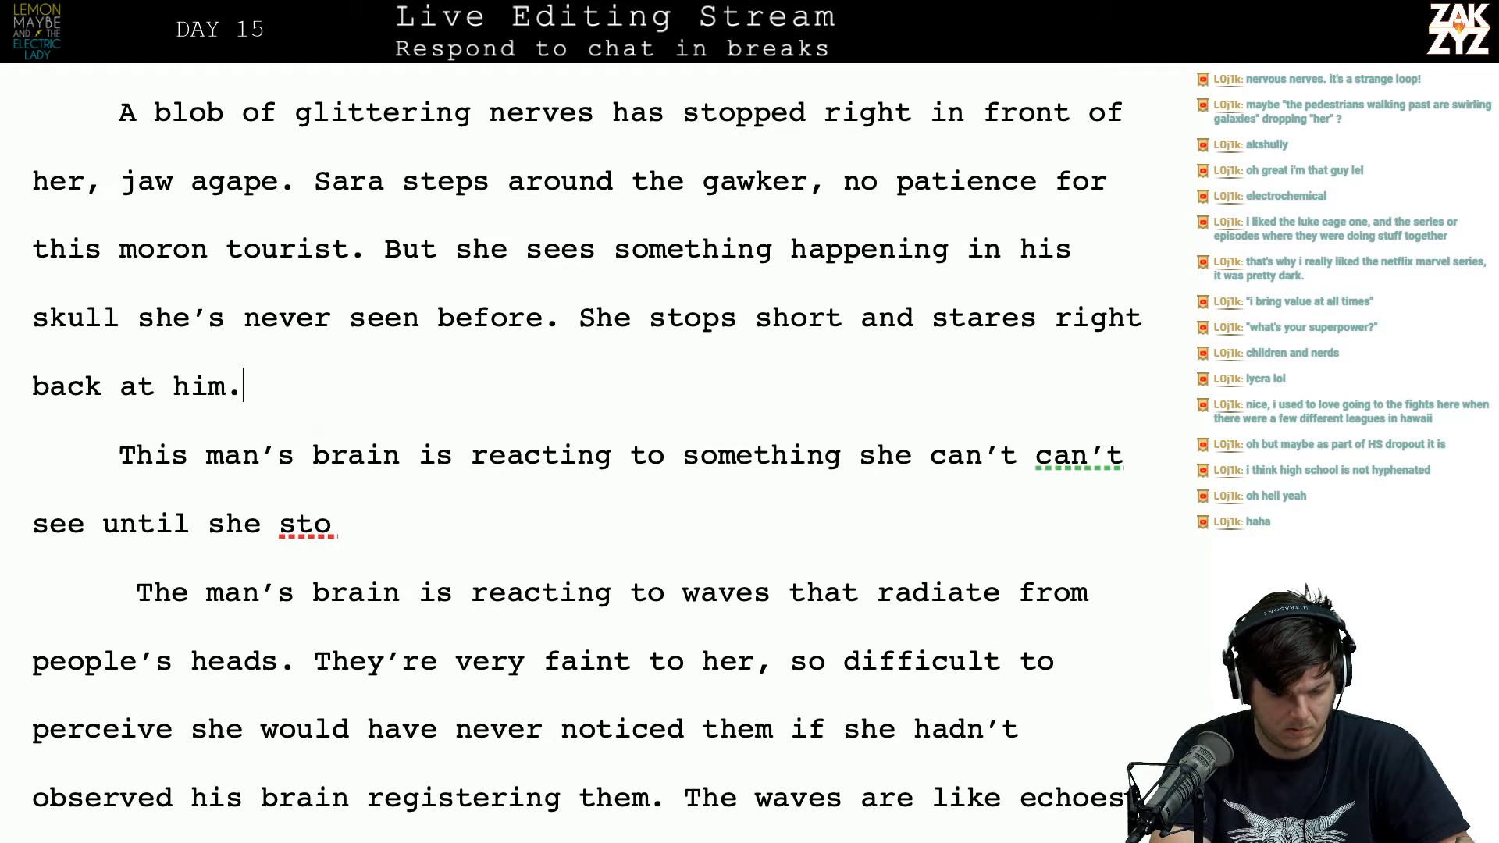
# Step: Insert a new paragraph after "back at him." reading "At first, she thinks he's another madman, his brain reacting to stimuli that aren't there."
pyautogui.press('Return')
pyautogui.write('At first, ')
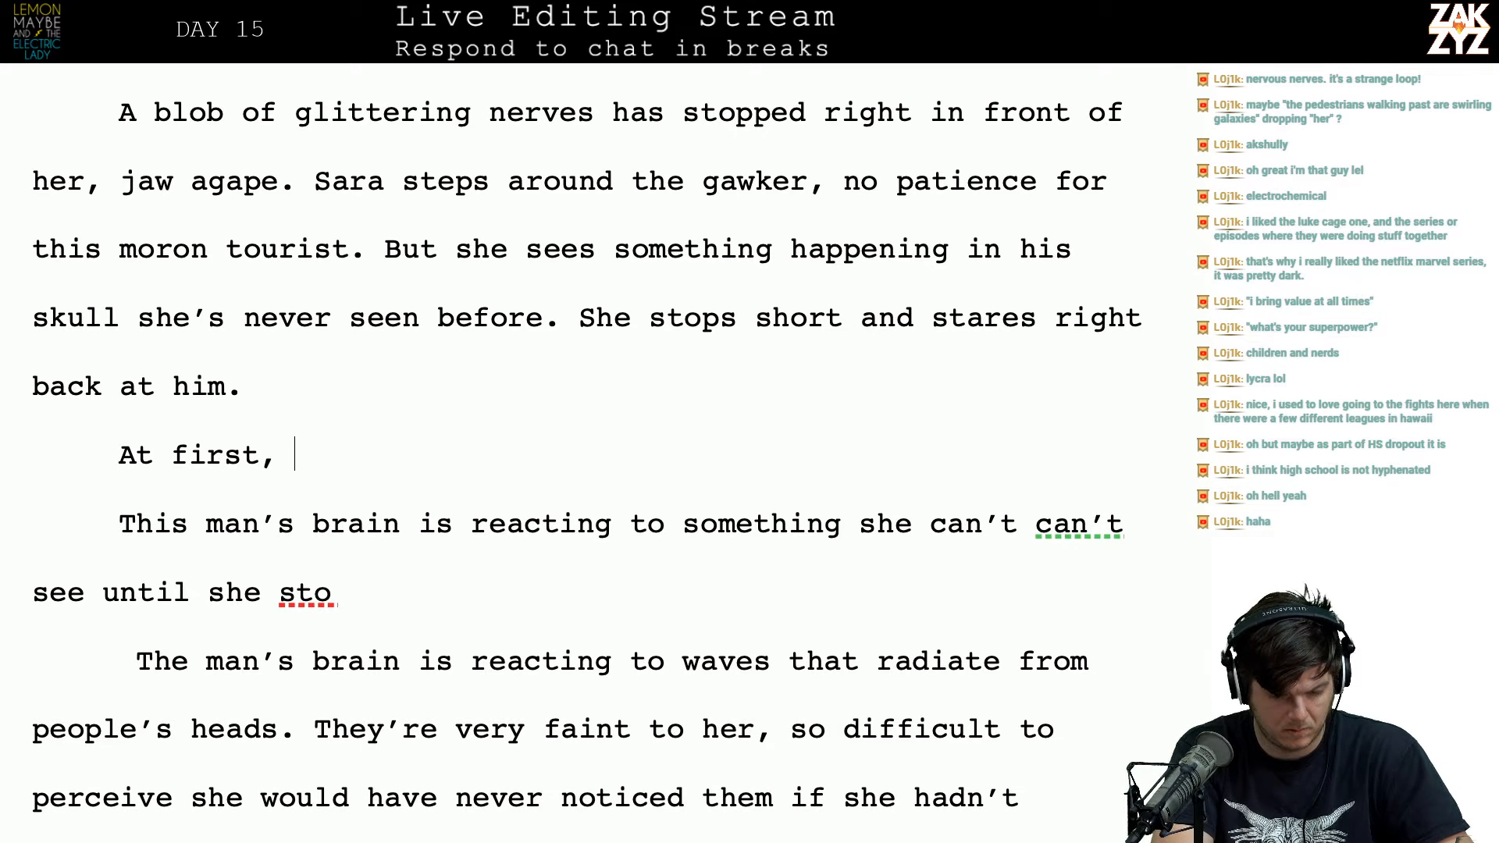
pyautogui.write("she thinks he's a")
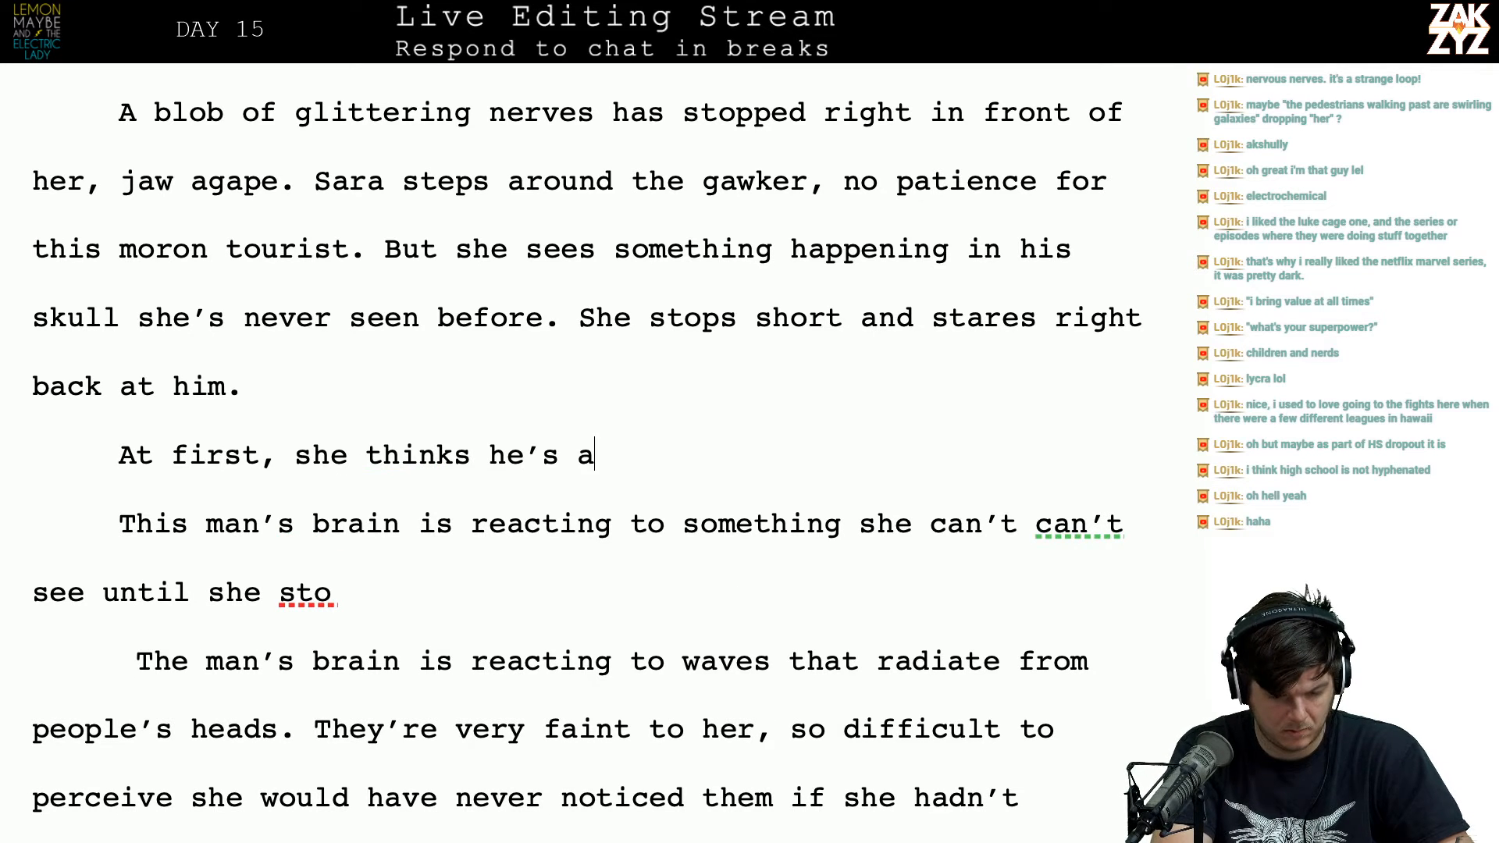
pyautogui.write('nother madman, his')
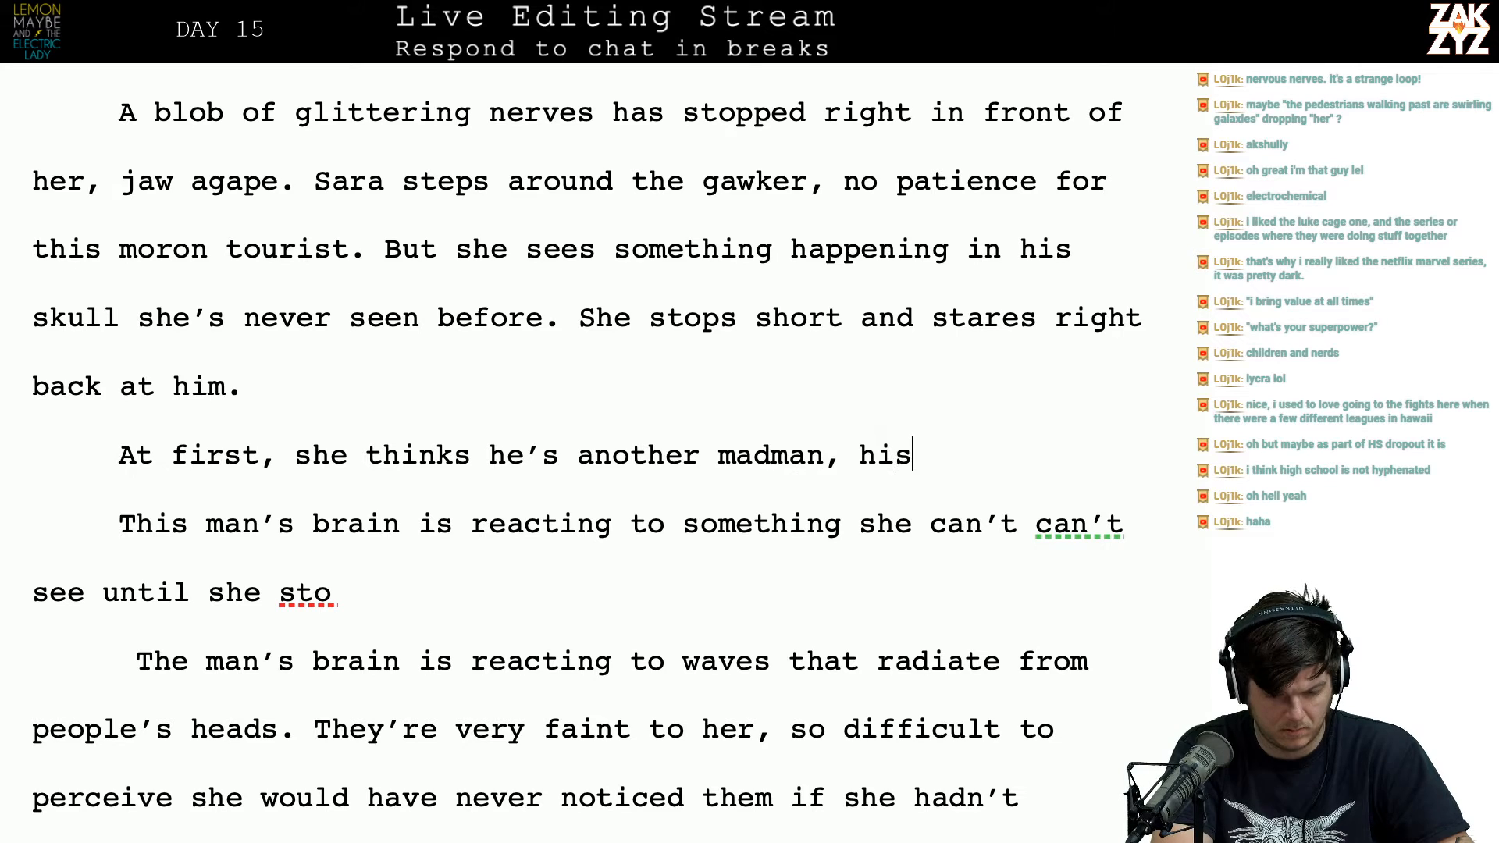
pyautogui.write(' brain reac')
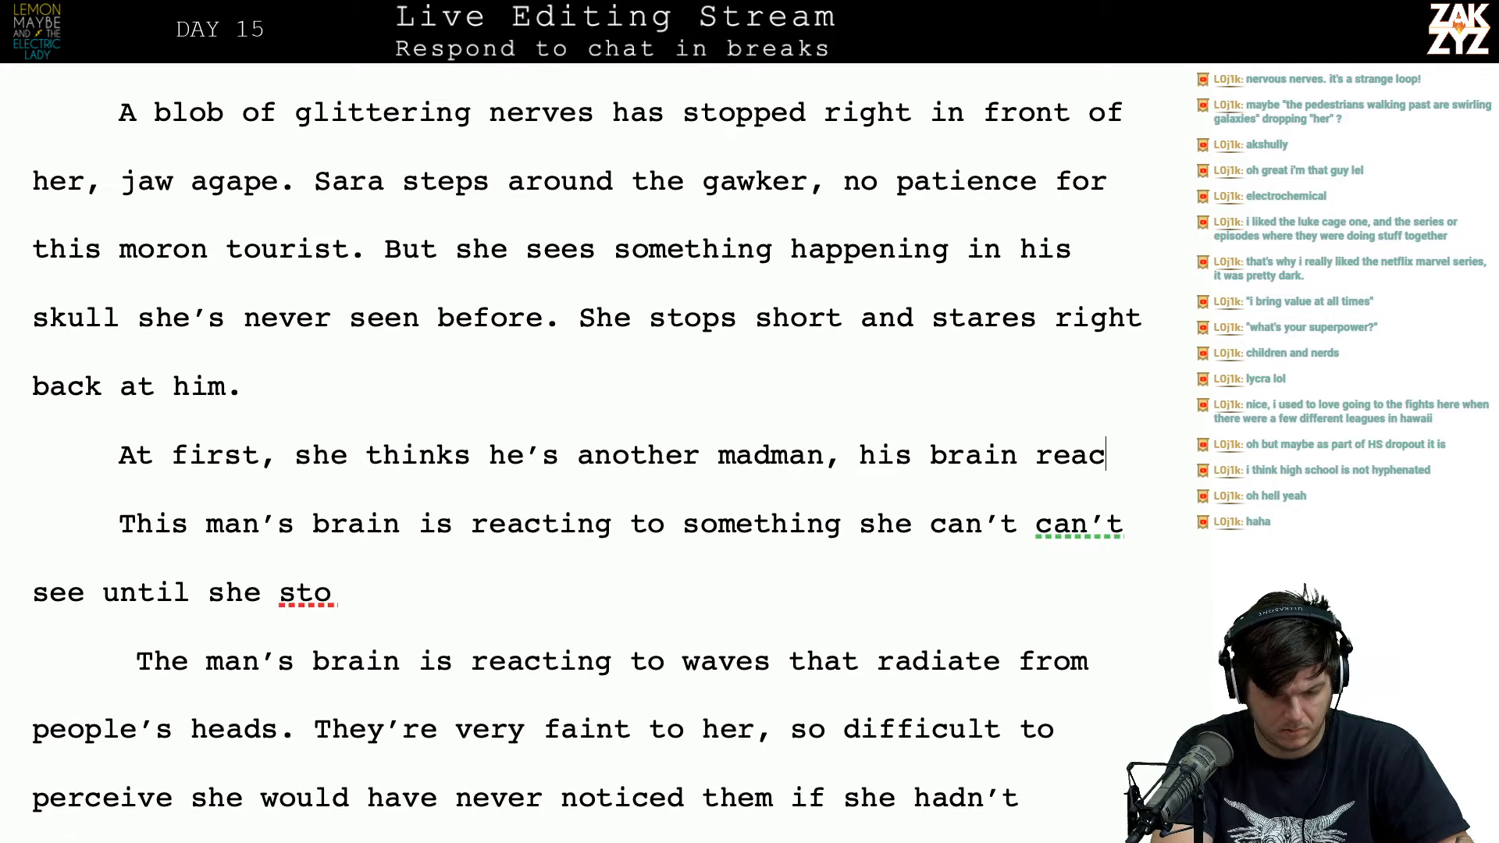
pyautogui.write('ting to stimul')
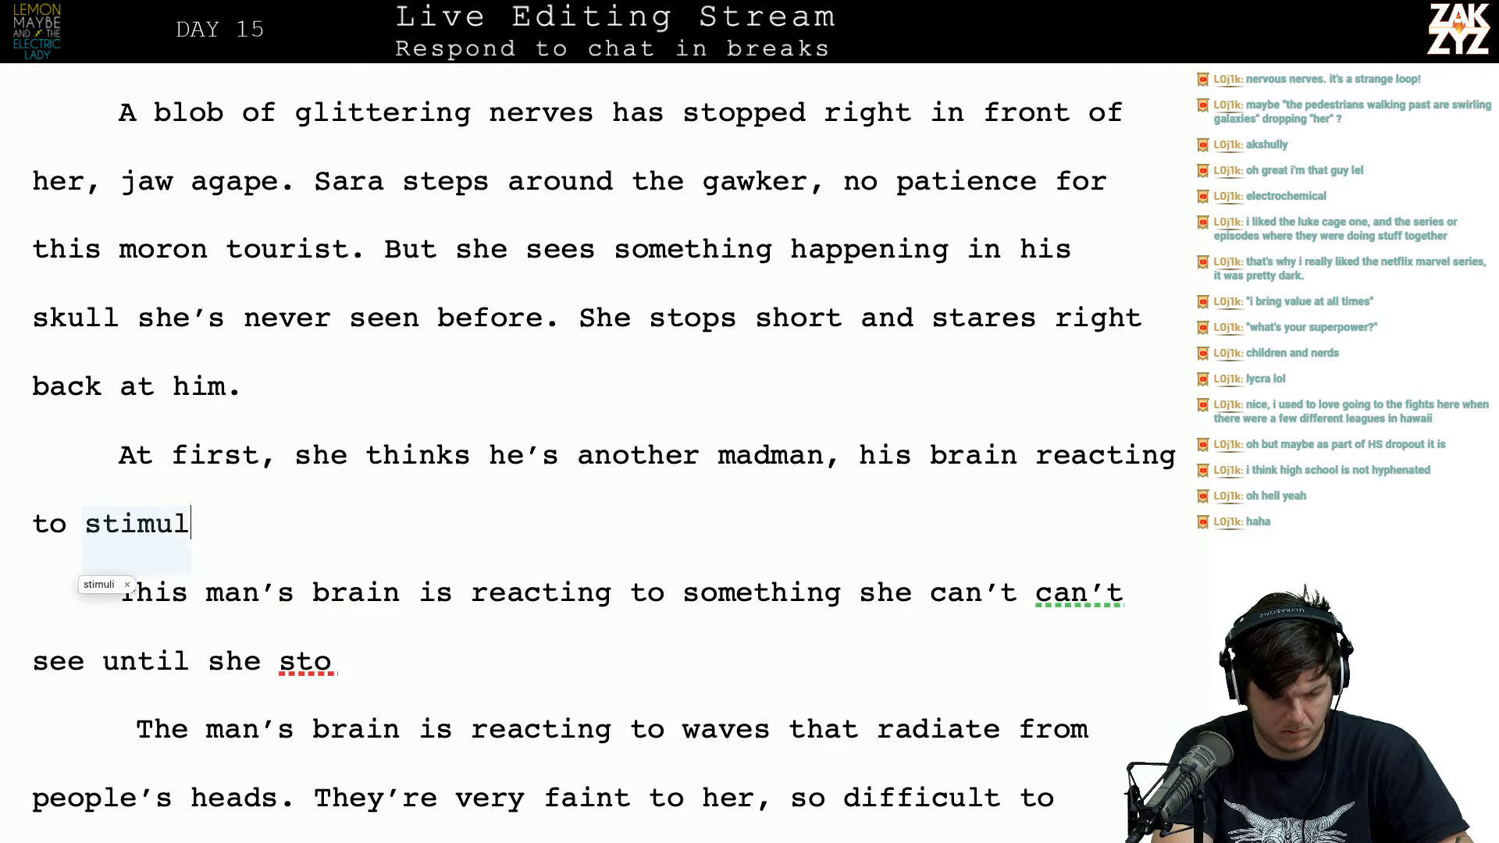
pyautogui.write('ii')
pyautogui.press('BackSpace')
pyautogui.write("that arne't")
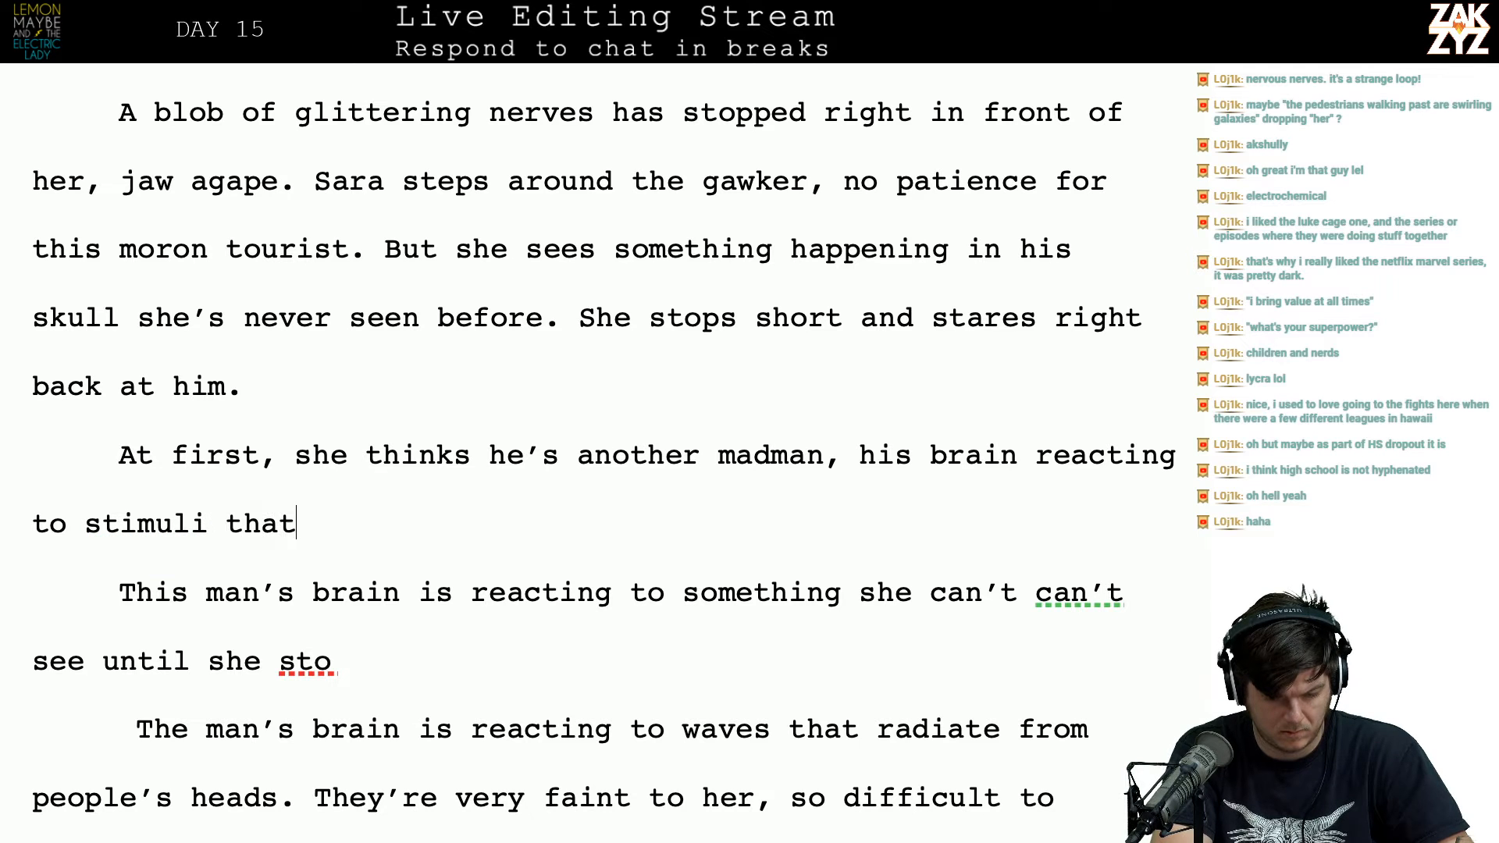
pyautogui.press('BackSpace')
pyautogui.press('BackSpace')
pyautogui.press('BackSpace')
pyautogui.press('BackSpace')
pyautogui.write("en't there. But the")
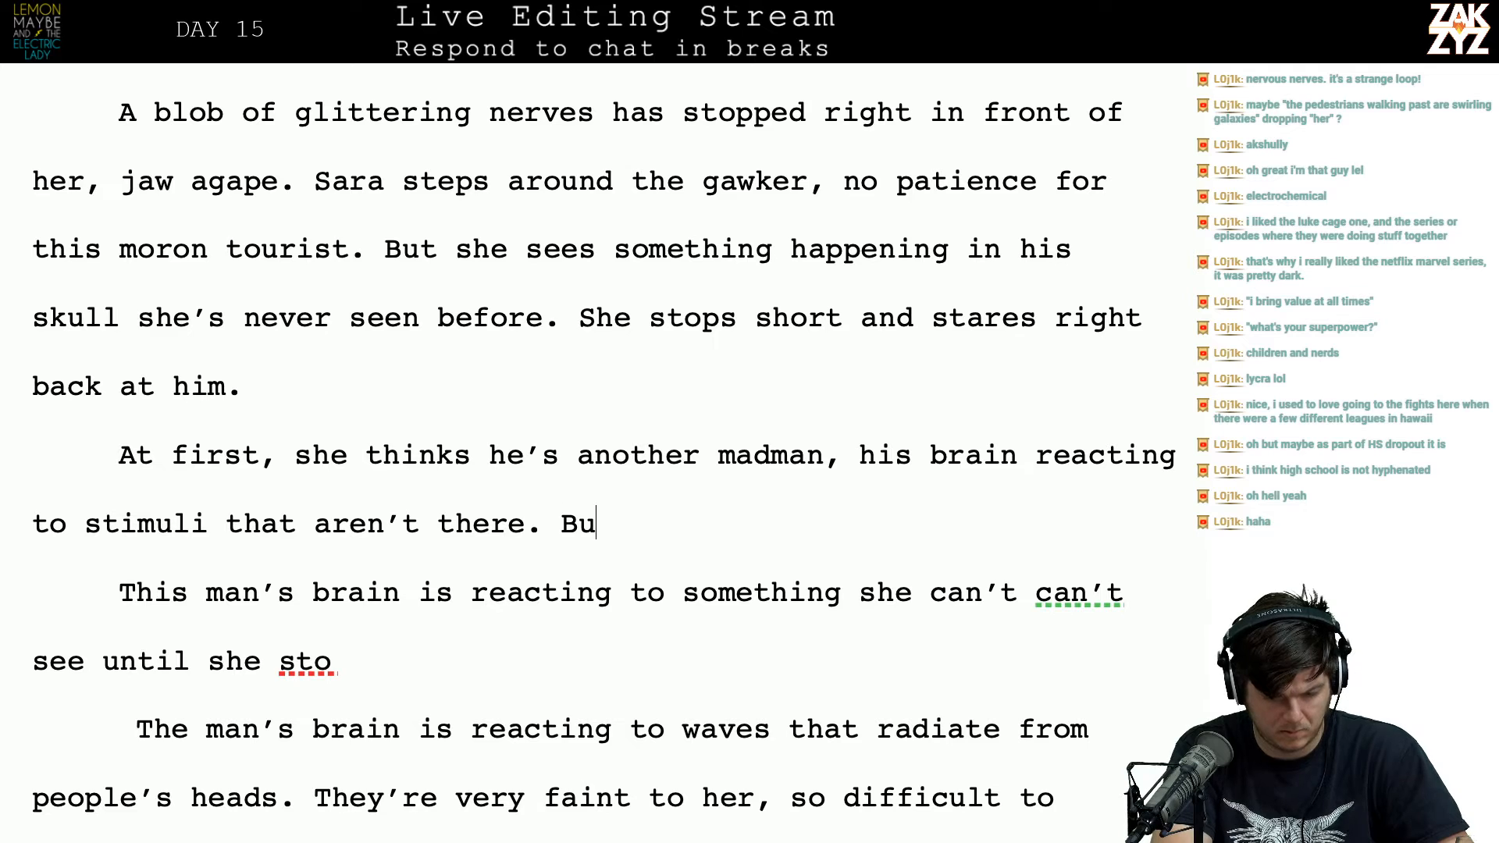
# Step: Continue the new paragraph with "But as she stops to focus, she"
pyautogui.press('BackSpace')
pyautogui.press('BackSpace')
pyautogui.write('as she stops')
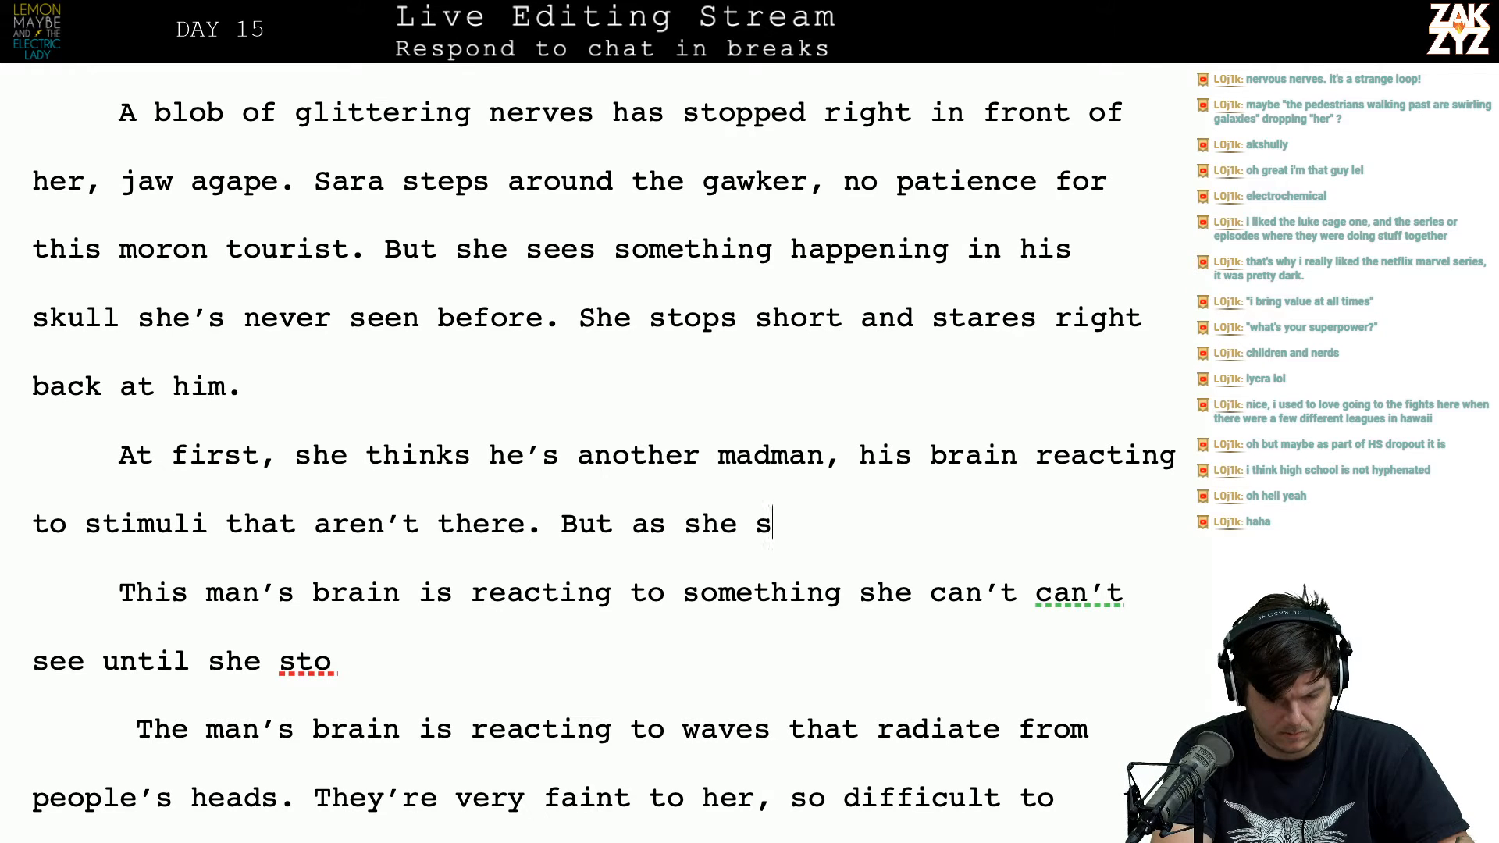
pyautogui.press('BackSpace')
pyautogui.write('focus, Che')
pyautogui.press('BackSpace')
pyautogui.press('BackSpace')
pyautogui.press('BackSpace')
pyautogui.press('BackSpace')
pyautogui.write('she bege')
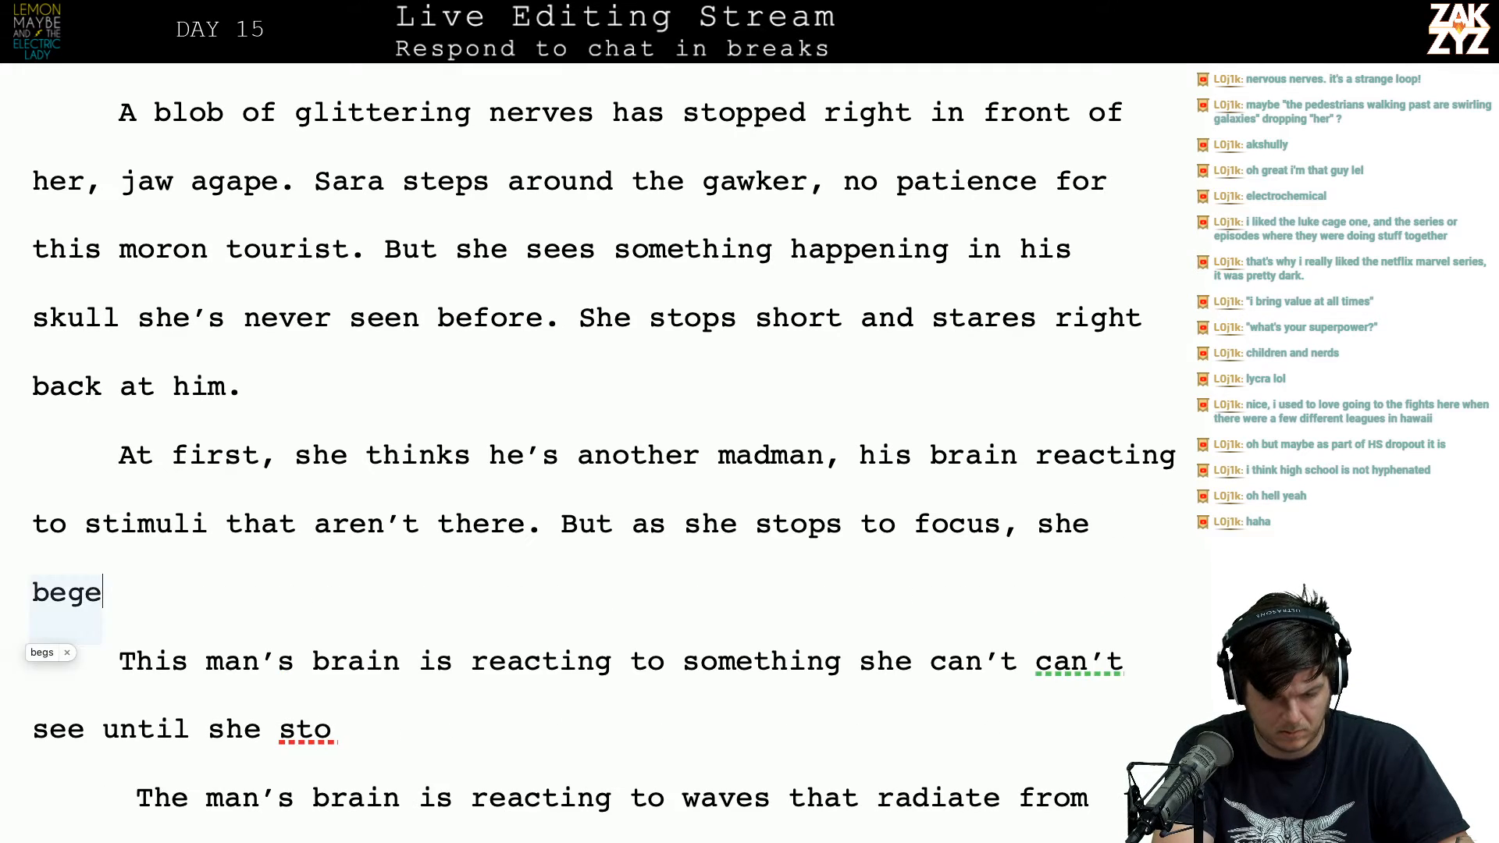
# Step: Finish the sentence with "can follow the activity in his head to its source." and start the next one with "Faint wa"
pyautogui.press('BackSpace')
pyautogui.press('BackSpace')
pyautogui.press('BackSpace')
pyautogui.press('BackSpace')
pyautogui.write('can follow hi')
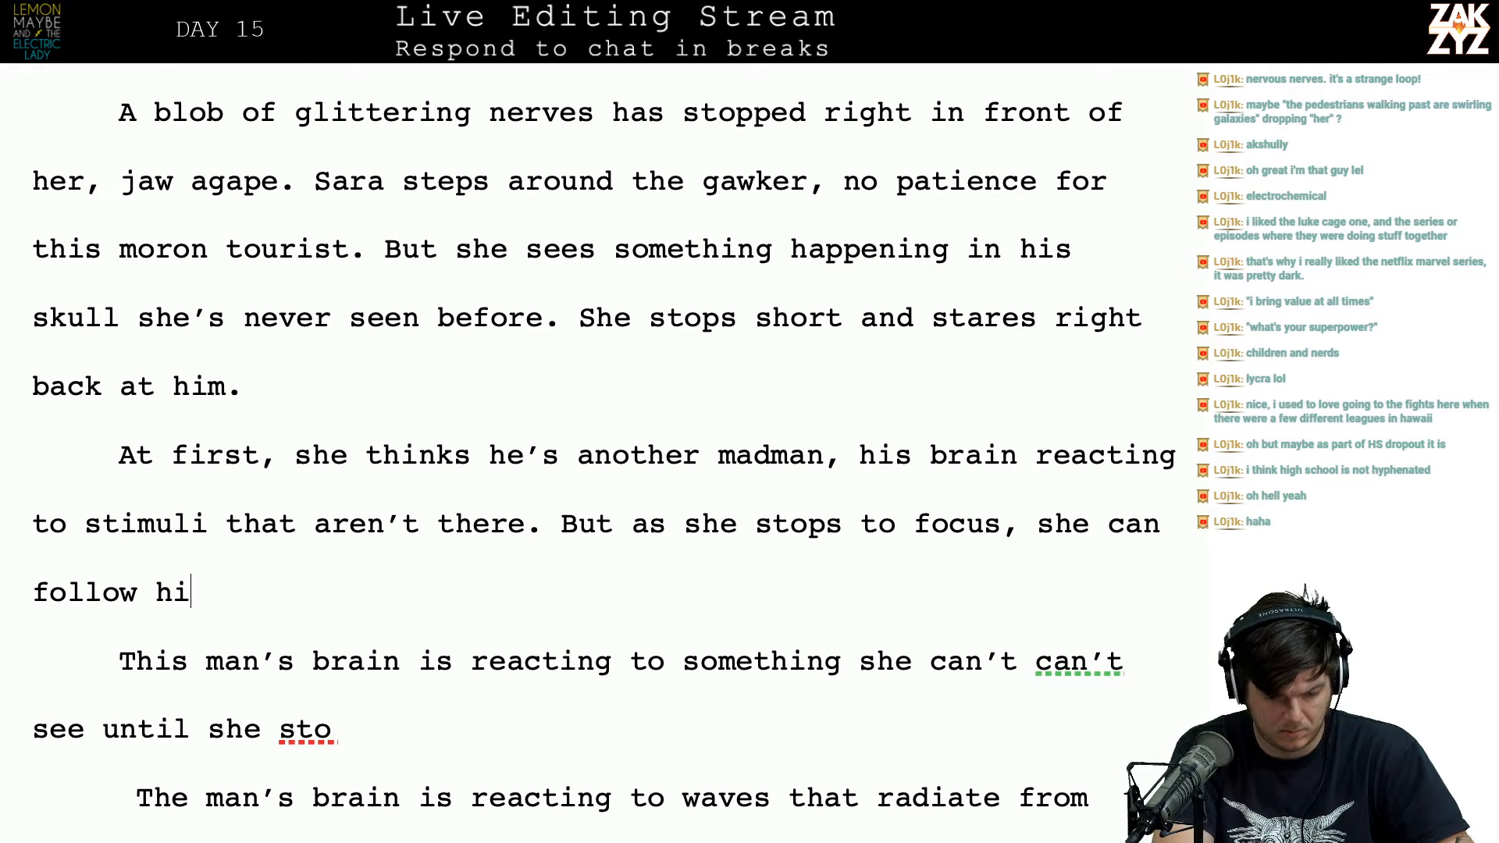
pyautogui.press('BackSpace')
pyautogui.press('BackSpace')
pyautogui.write('the acti')
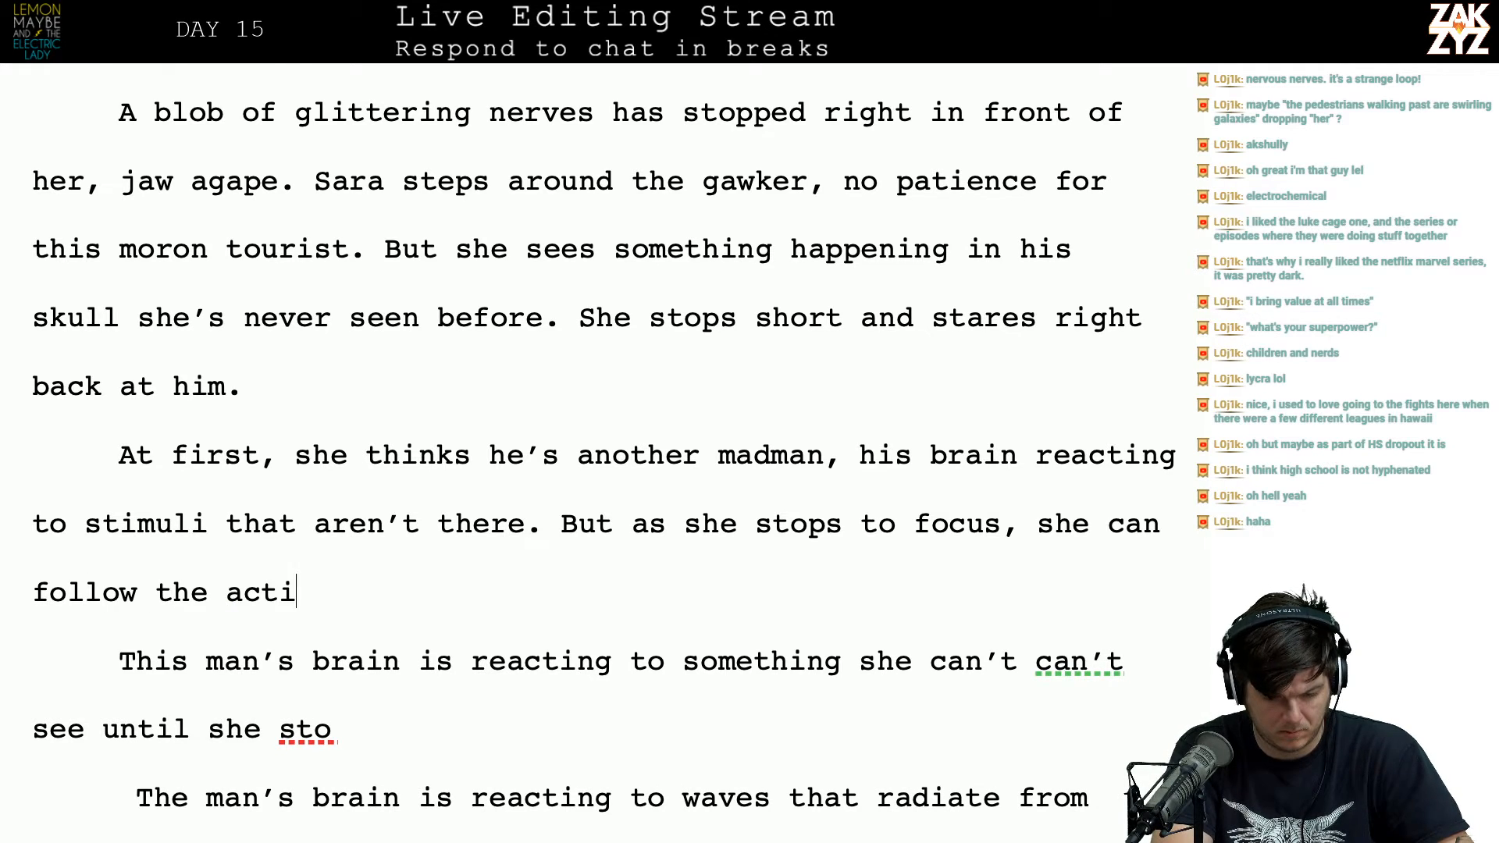
pyautogui.write('vity in his head to its ')
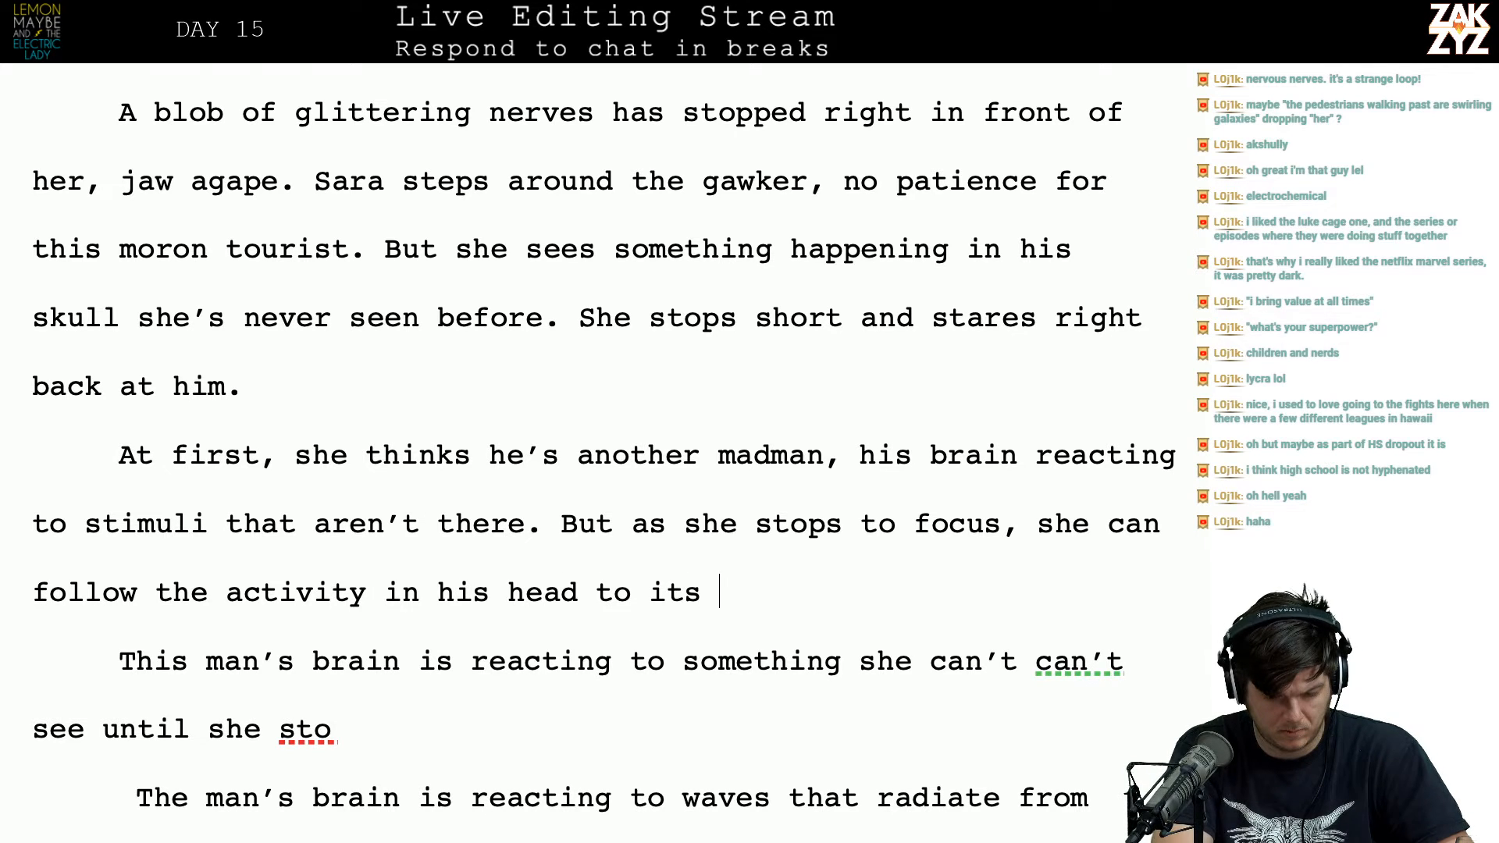
pyautogui.write('source. Faint')
pyautogui.hotkey('shift', 'Down')
pyautogui.hotkey('shift', 'Down')
pyautogui.hotkey('shift', 'Down')
pyautogui.hotkey('shift', 'Down')
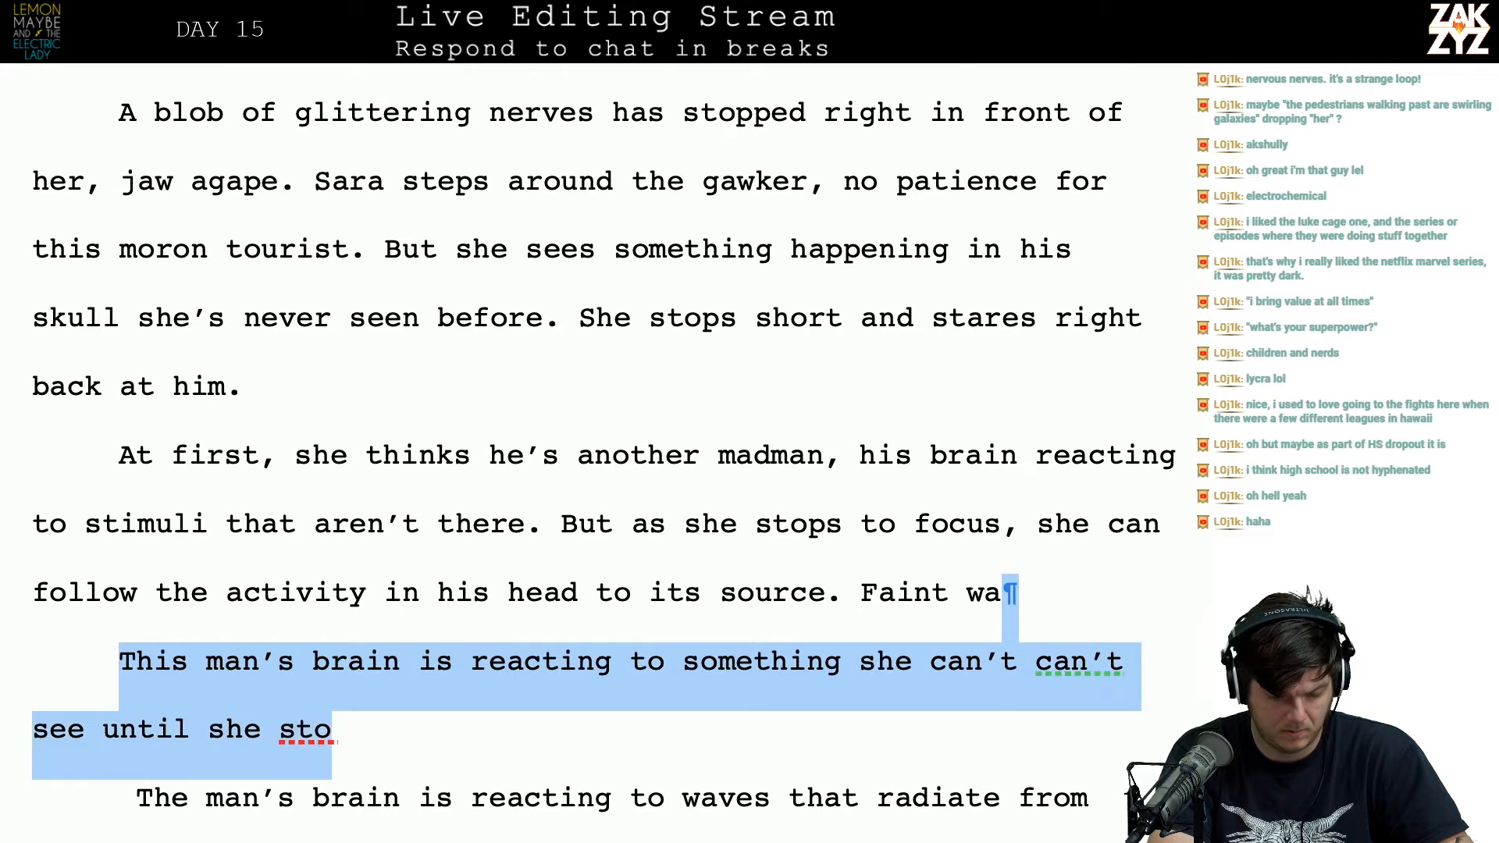
pyautogui.hotkey('shift', 'Up')
pyautogui.hotkey('shift', 'Right')
pyautogui.hotkey('shift', 'Right')
pyautogui.hotkey('shift', 'Right')
pyautogui.hotkey('shift', 'Right')
pyautogui.hotkey('shift', 'Right')
pyautogui.hotkey('shift', 'Right')
pyautogui.hotkey('shift', 'Right')
pyautogui.hotkey('shift', 'Right')
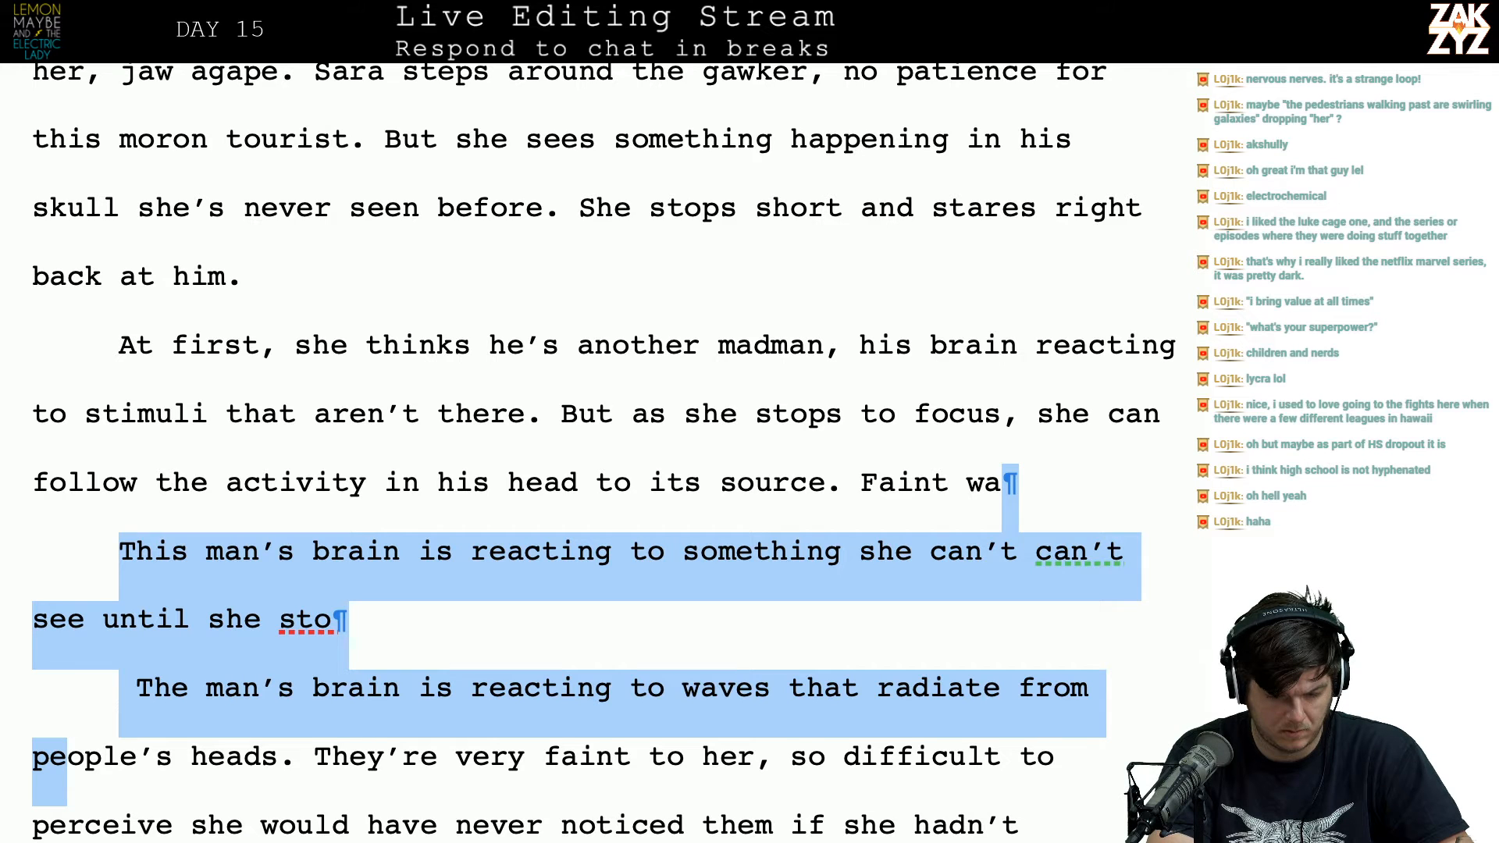
pyautogui.hotkey('shift', 'Left')
pyautogui.hotkey('shift', 'Left')
pyautogui.hotkey('shift', 'Left')
# Step: Insert "Very faint waves, radiating from other people's head," in front of "Faint wa"
pyautogui.press('Up')
pyautogui.press('Left')
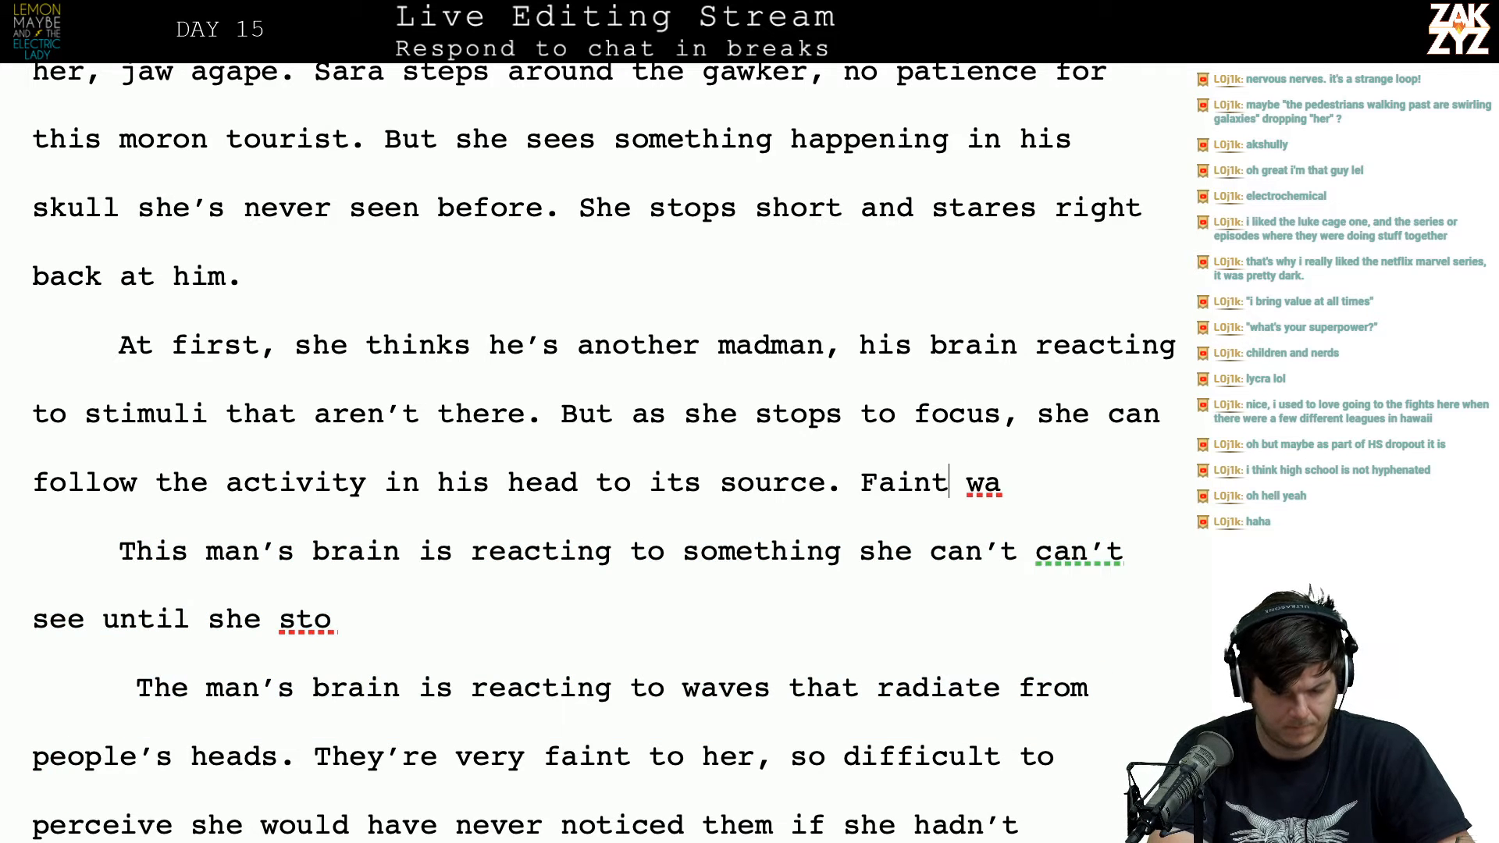
pyautogui.write('Very faint ')
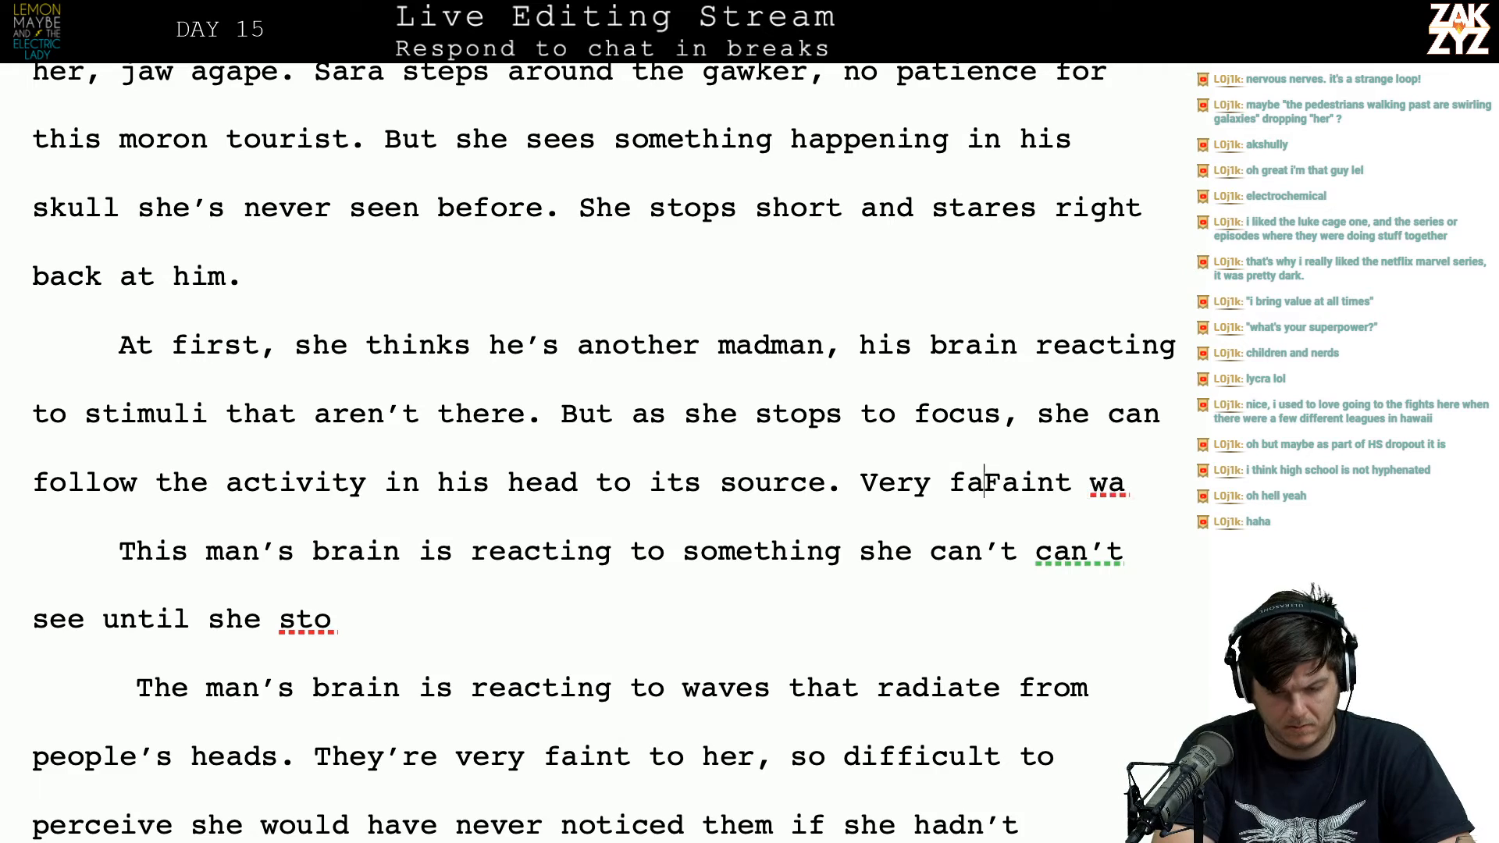
pyautogui.write('waves, radi')
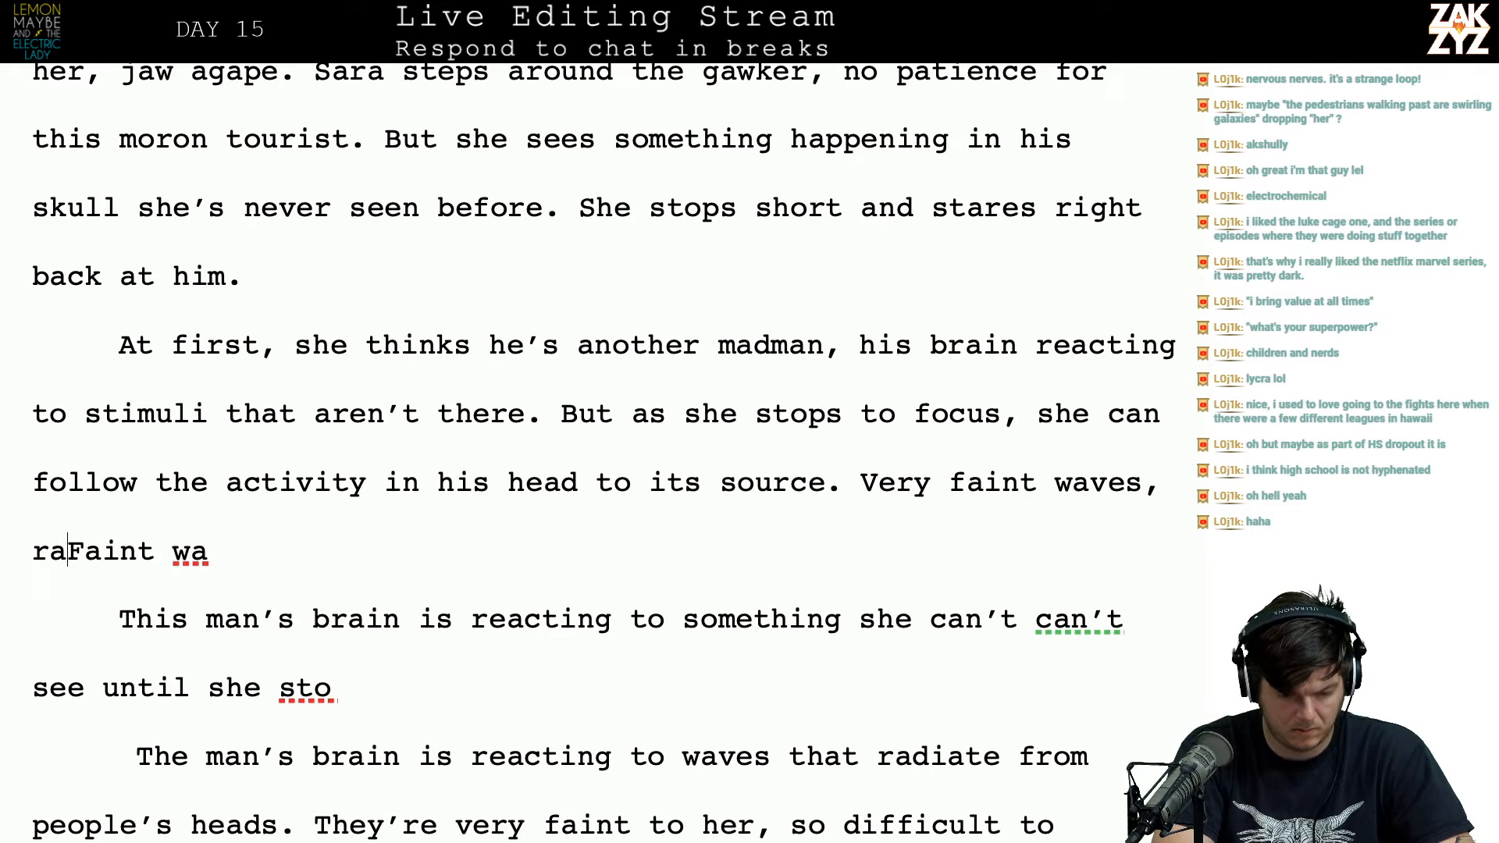
pyautogui.write('ating from other ')
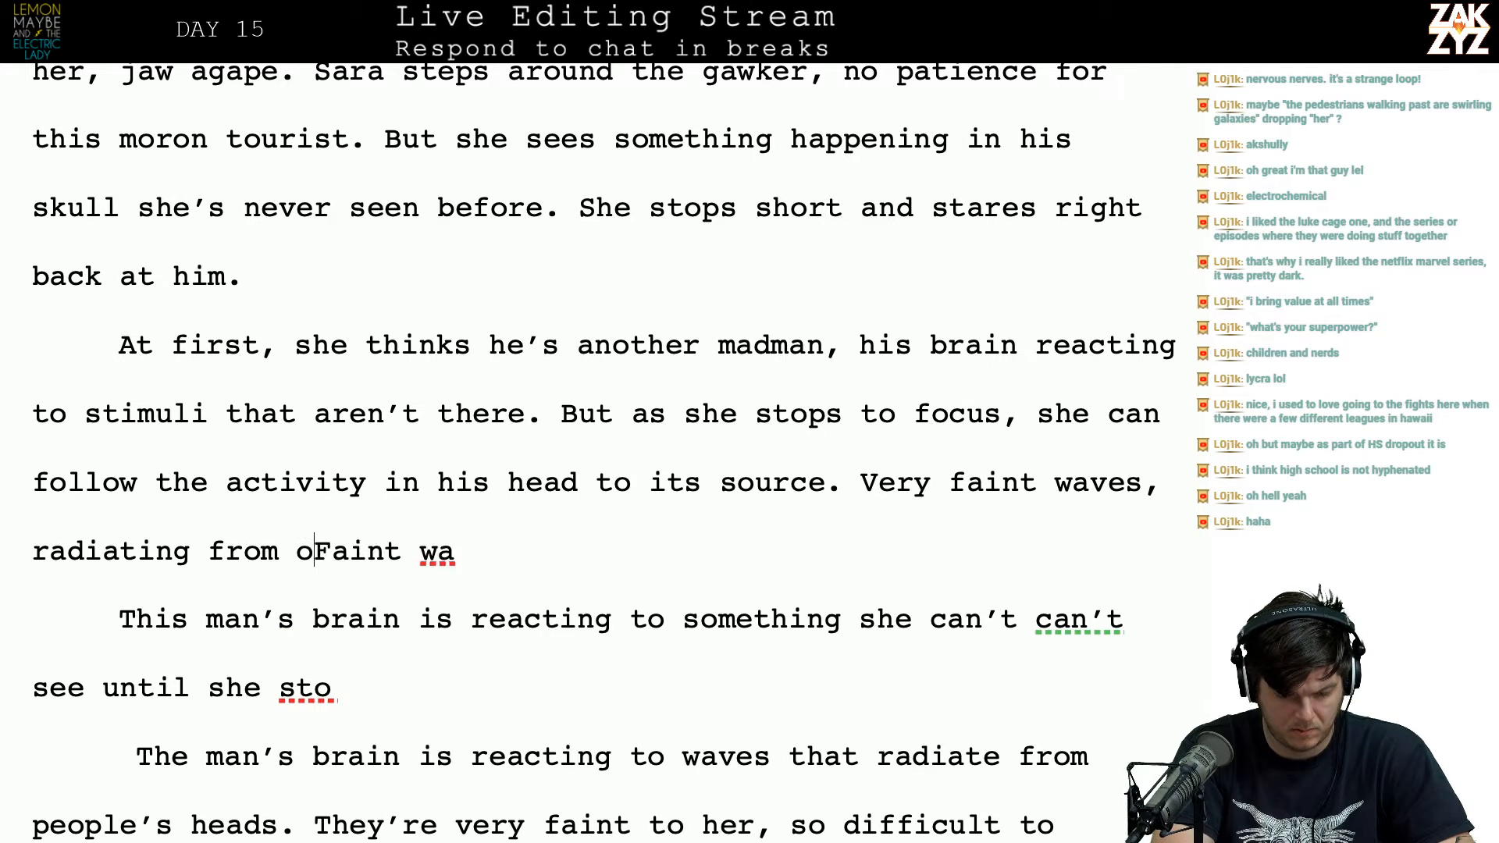
pyautogui.write("people'")
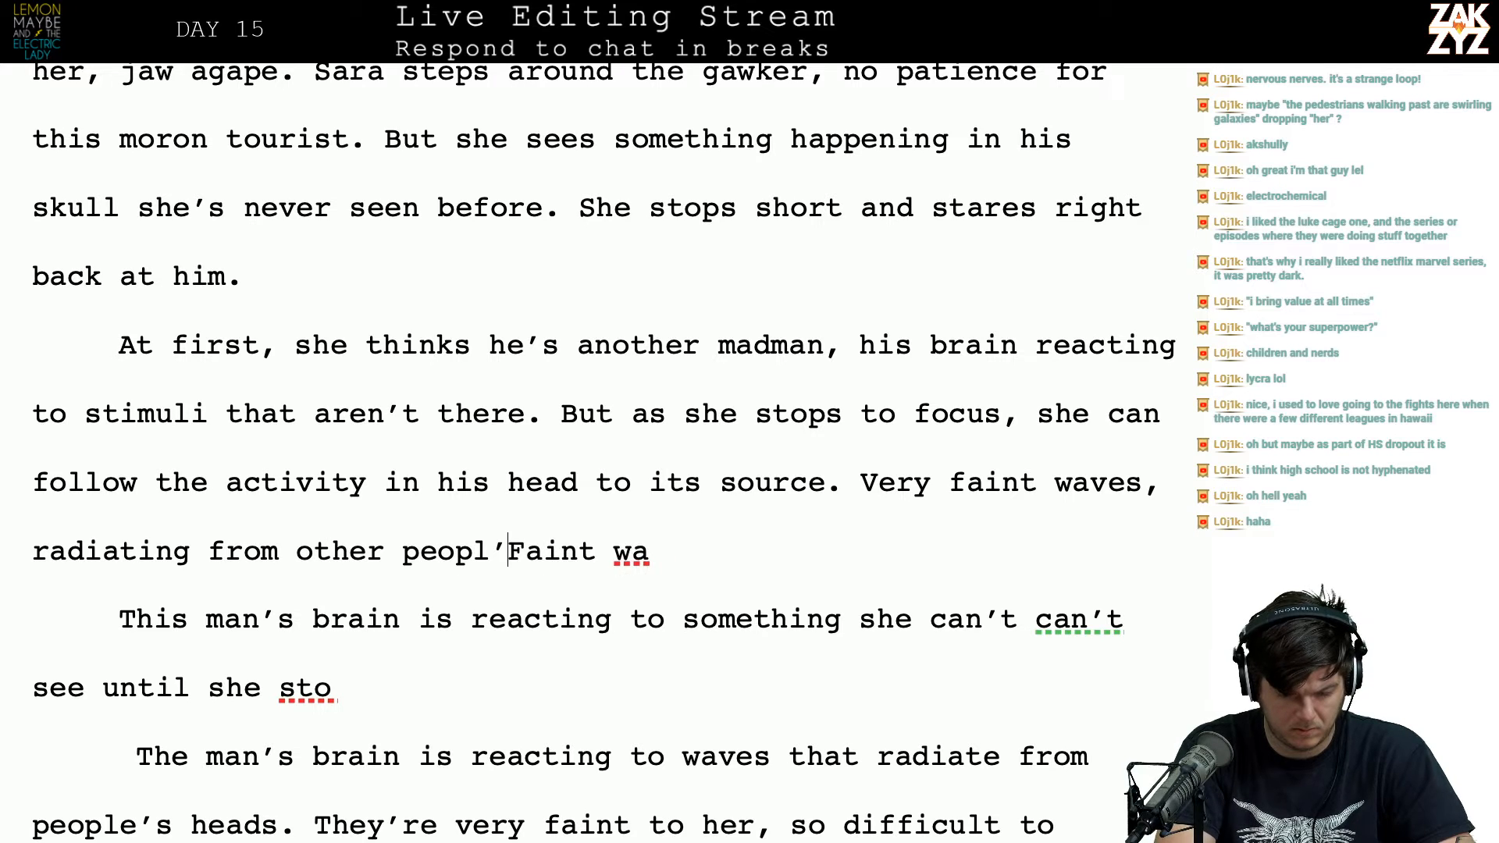
pyautogui.write('s head,')
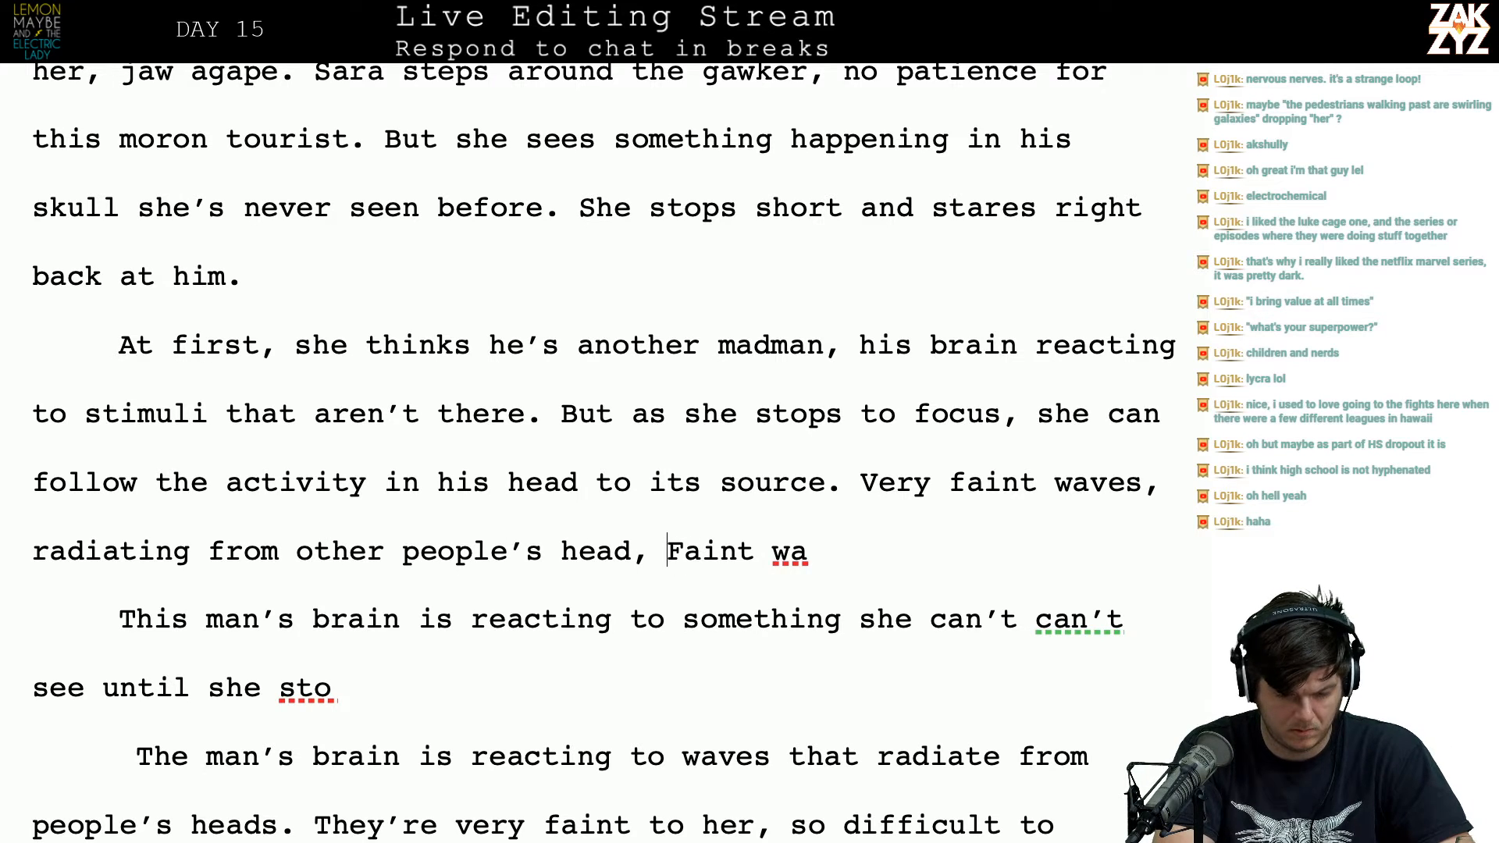
# Step: Replace "other people's head," after "radiating from" with "the minds of the"
pyautogui.press('BackSpace')
pyautogui.press('BackSpace')
pyautogui.press('BackSpace')
pyautogui.press('BackSpace')
pyautogui.press('BackSpace')
pyautogui.press('BackSpace')
pyautogui.press('BackSpace')
pyautogui.press('BackSpace')
pyautogui.press('BackSpace')
pyautogui.press('BackSpace')
pyautogui.press('BackSpace')
pyautogui.press('BackSpace')
pyautogui.press('BackSpace')
pyautogui.press('BackSpace')
pyautogui.press('BackSpace')
pyautogui.press('BackSpace')
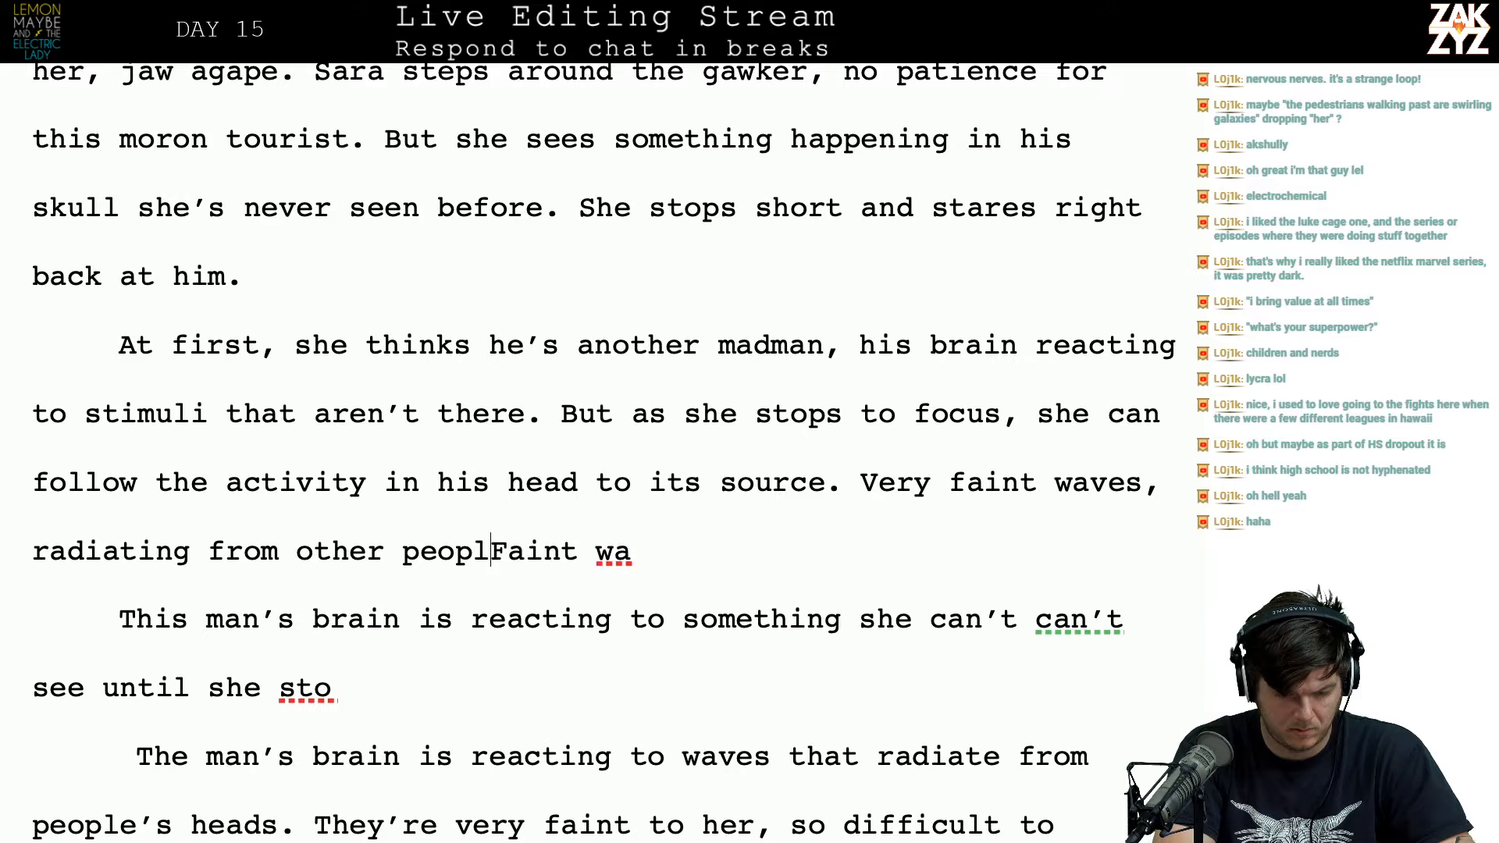
pyautogui.press('BackSpace')
pyautogui.press('BackSpace')
pyautogui.press('BackSpace')
pyautogui.press('BackSpace')
pyautogui.press('BackSpace')
pyautogui.press('BackSpace')
pyautogui.press('BackSpace')
pyautogui.press('BackSpace')
pyautogui.write('om pe')
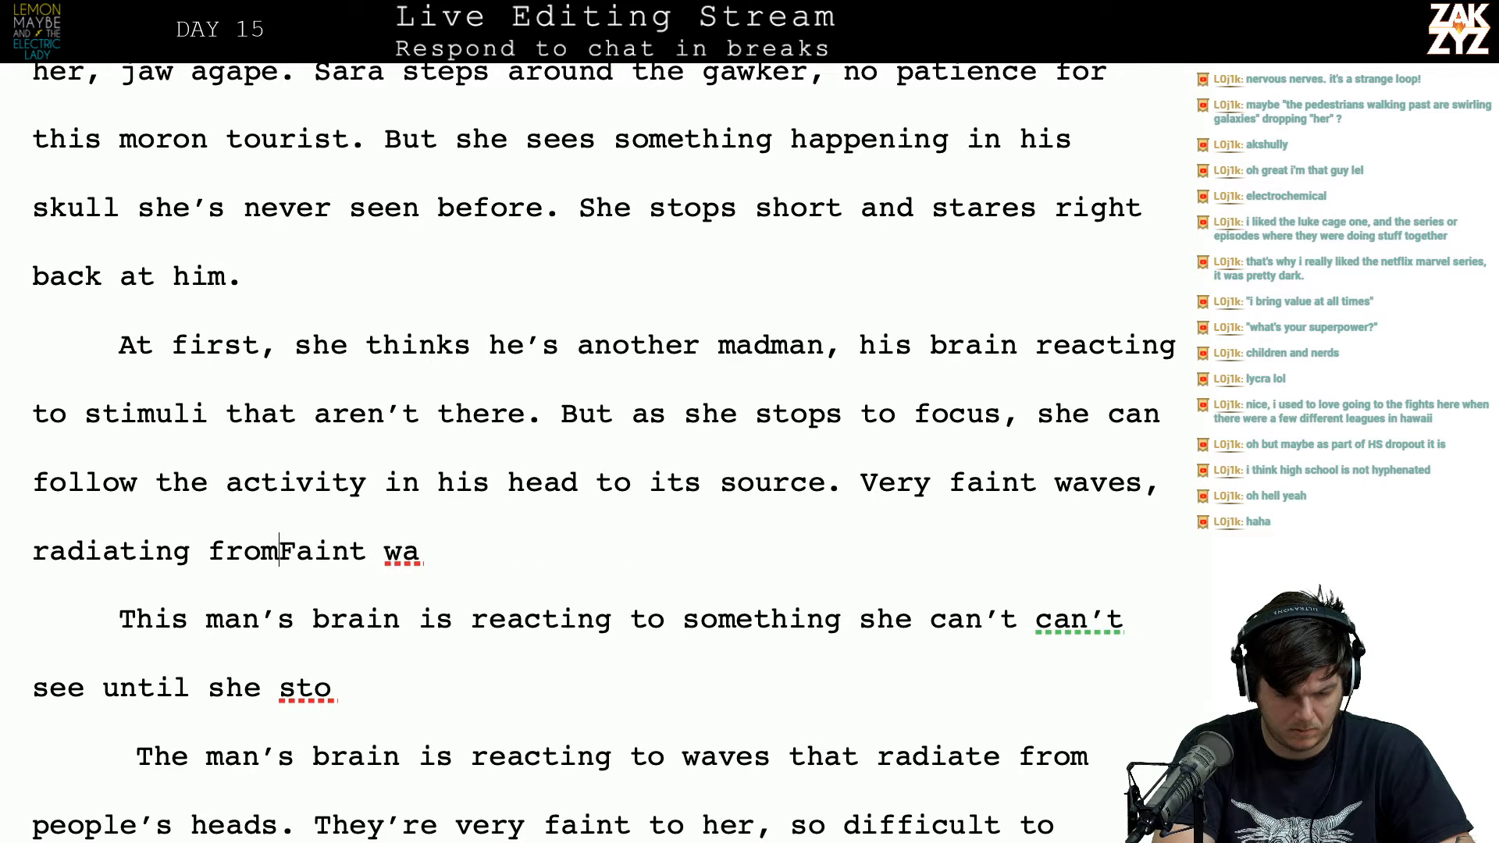
pyautogui.write('o')
pyautogui.press('BackSpace')
pyautogui.write('m')
pyautogui.press('BackSpace')
pyautogui.write('the minds of the peo')
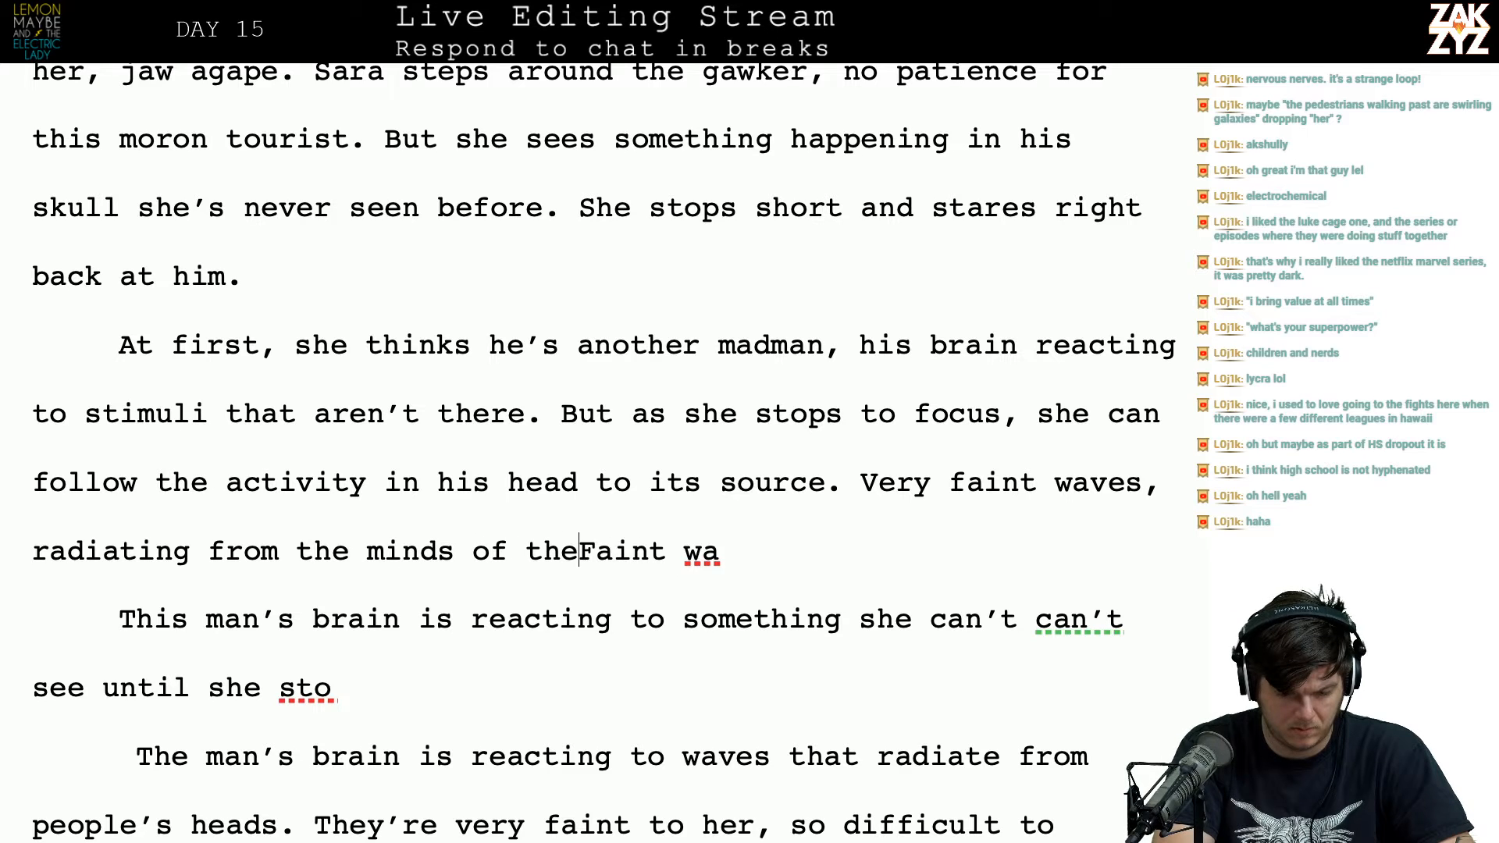
# Step: End the waves sentence with "people around them." and move the leftover "Faint wa" into its own paragraph below a blank line
pyautogui.write('ple around her')
pyautogui.press('BackSpace')
pyautogui.press('BackSpace')
pyautogui.press('BackSpace')
pyautogui.write('them, radiatin')
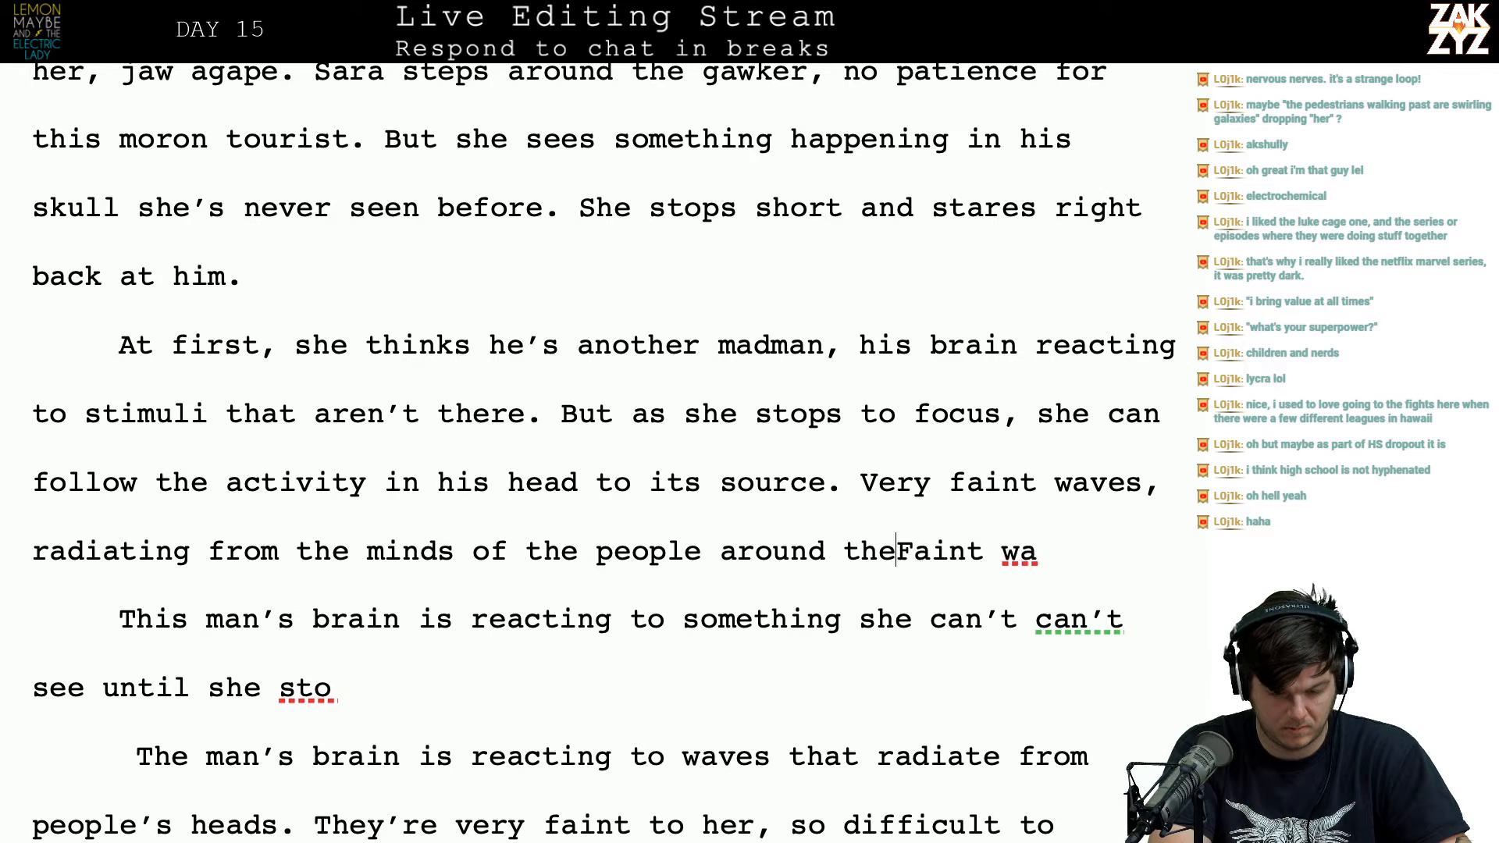
pyautogui.write('g f')
pyautogui.press('BackSpace')
pyautogui.press('BackSpace')
pyautogui.press('BackSpace')
pyautogui.press('BackSpace')
pyautogui.press('BackSpace')
pyautogui.press('BackSpace')
pyautogui.press('BackSpace')
pyautogui.press('BackSpace')
pyautogui.press('BackSpace')
pyautogui.press('BackSpace')
pyautogui.press('BackSpace')
pyautogui.press('BackSpace')
pyautogui.press('BackSpace')
pyautogui.write('.')
pyautogui.press('Return')
pyautogui.press('Return')
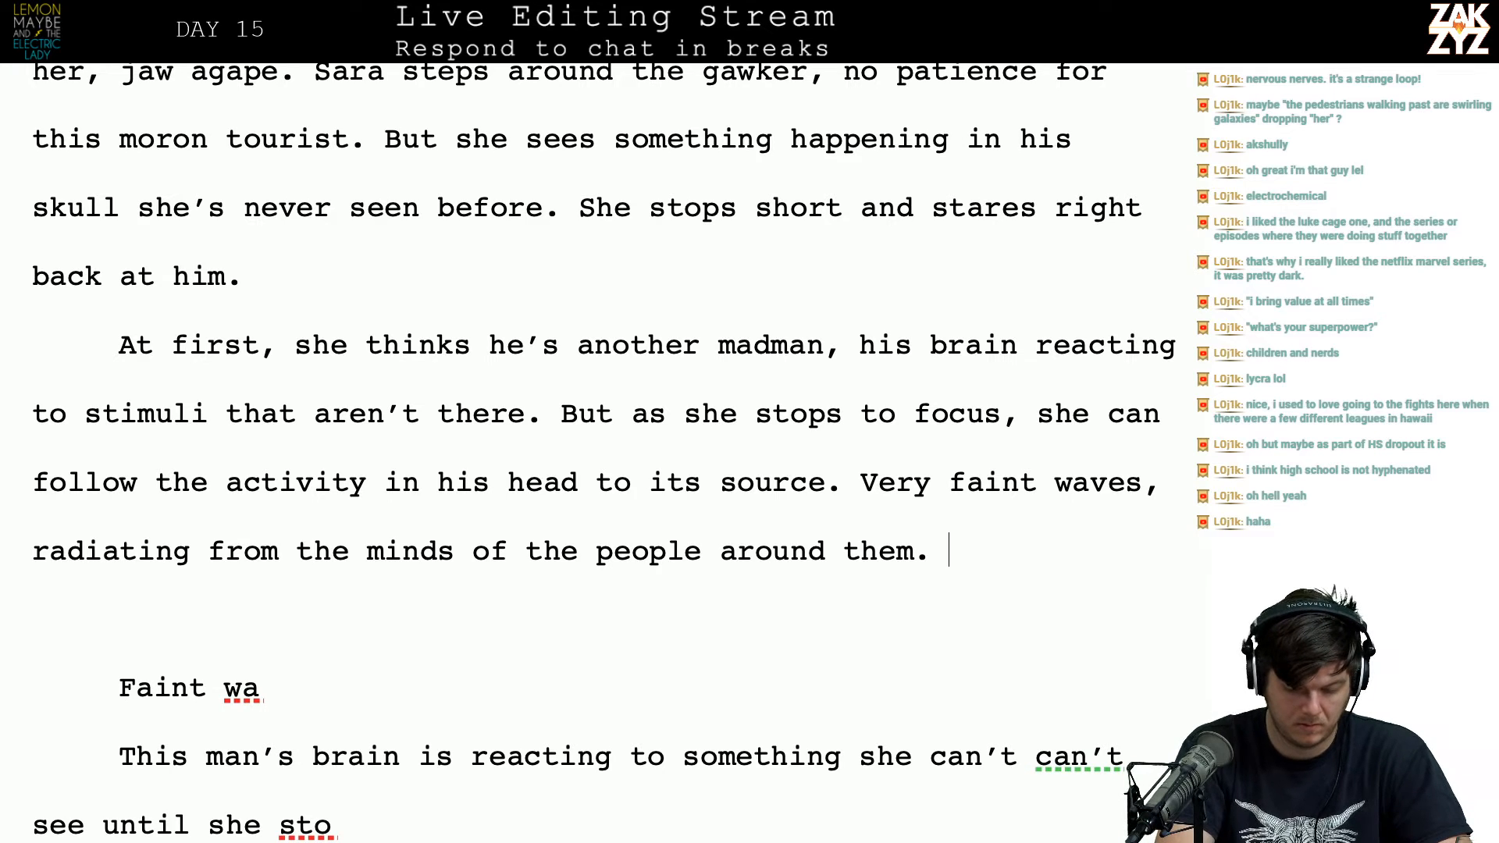
# Step: Add the sentence "They're so slight she would have never noticed them if not for the way his mind reacts."
pyautogui.write("They're so")
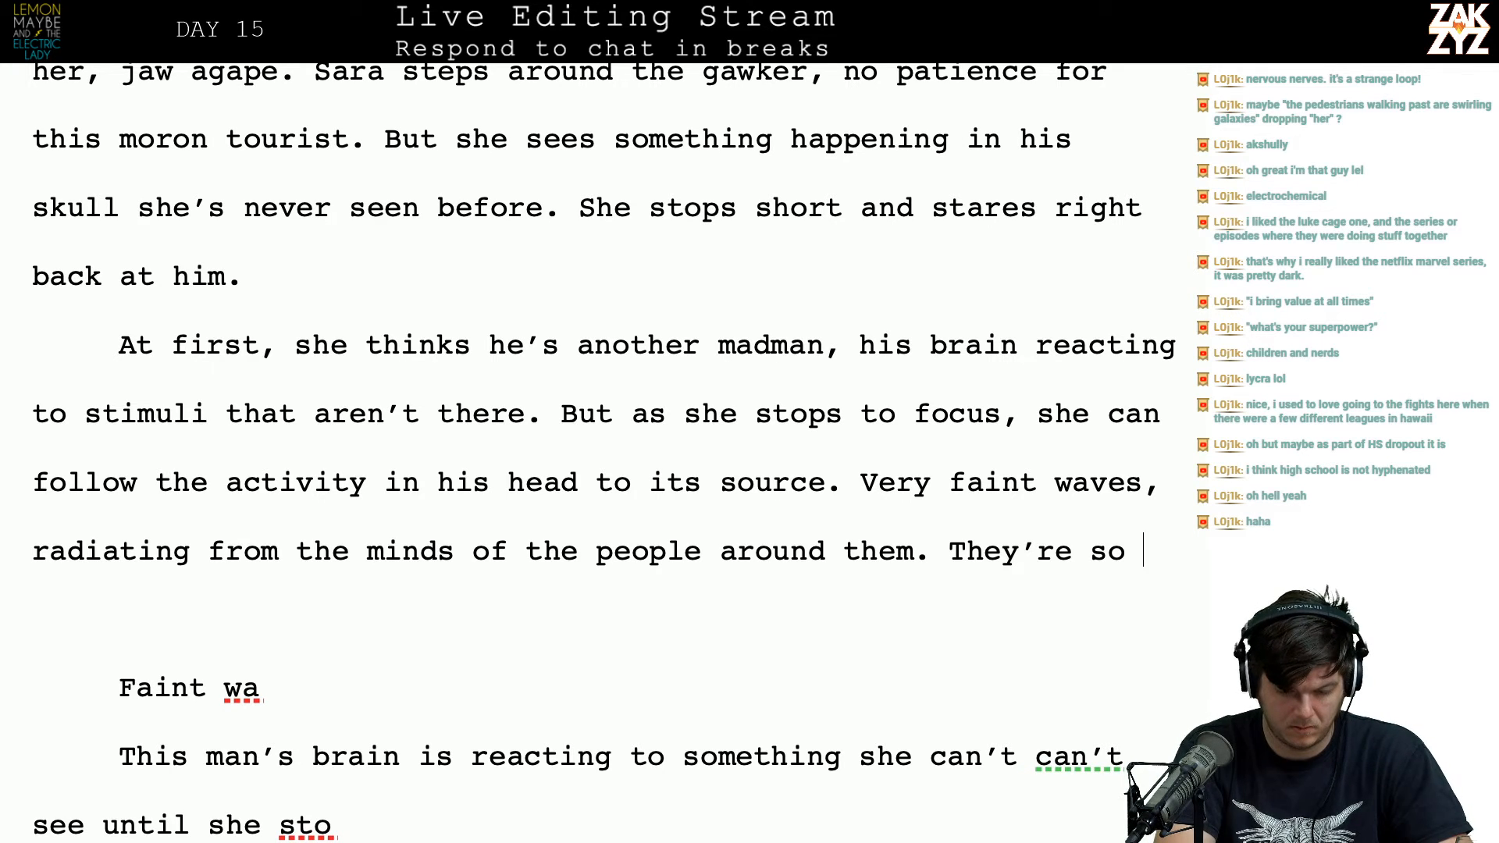
pyautogui.write(' slight she would have never notic')
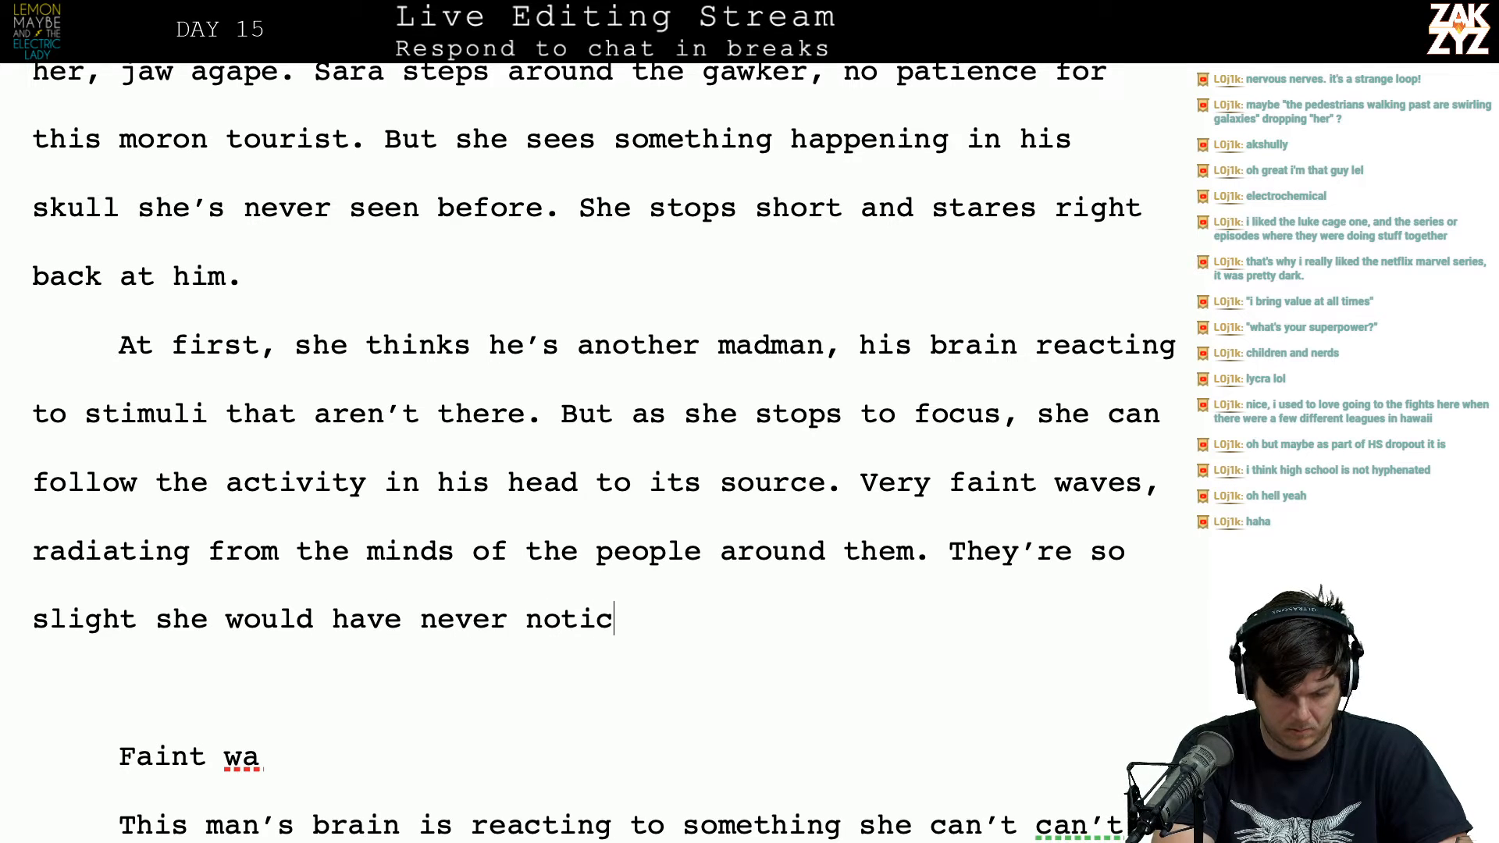
pyautogui.write('ed them if not for the wa')
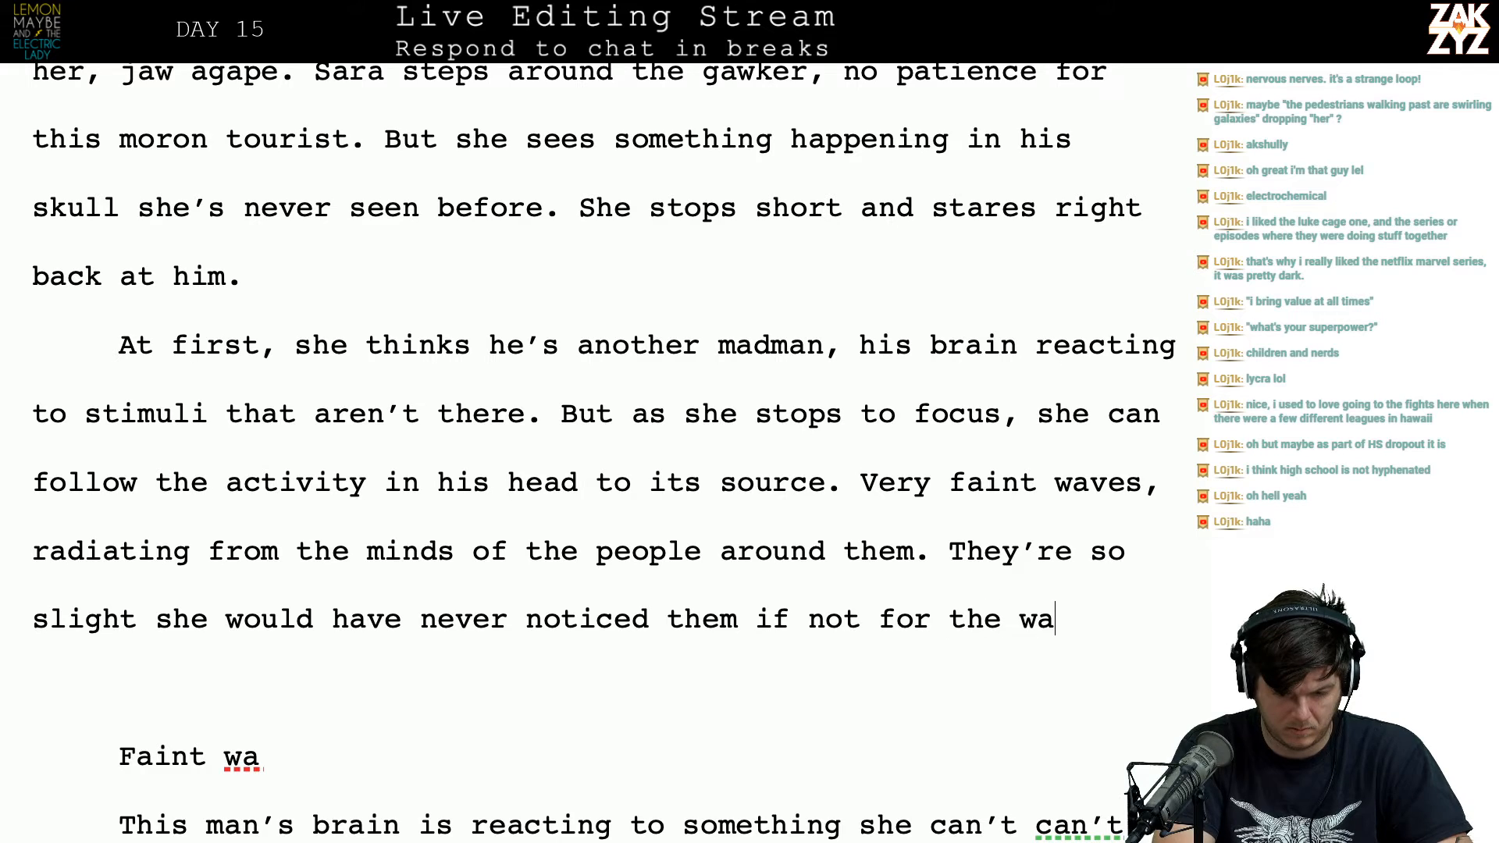
pyautogui.write('y his mind reacts.')
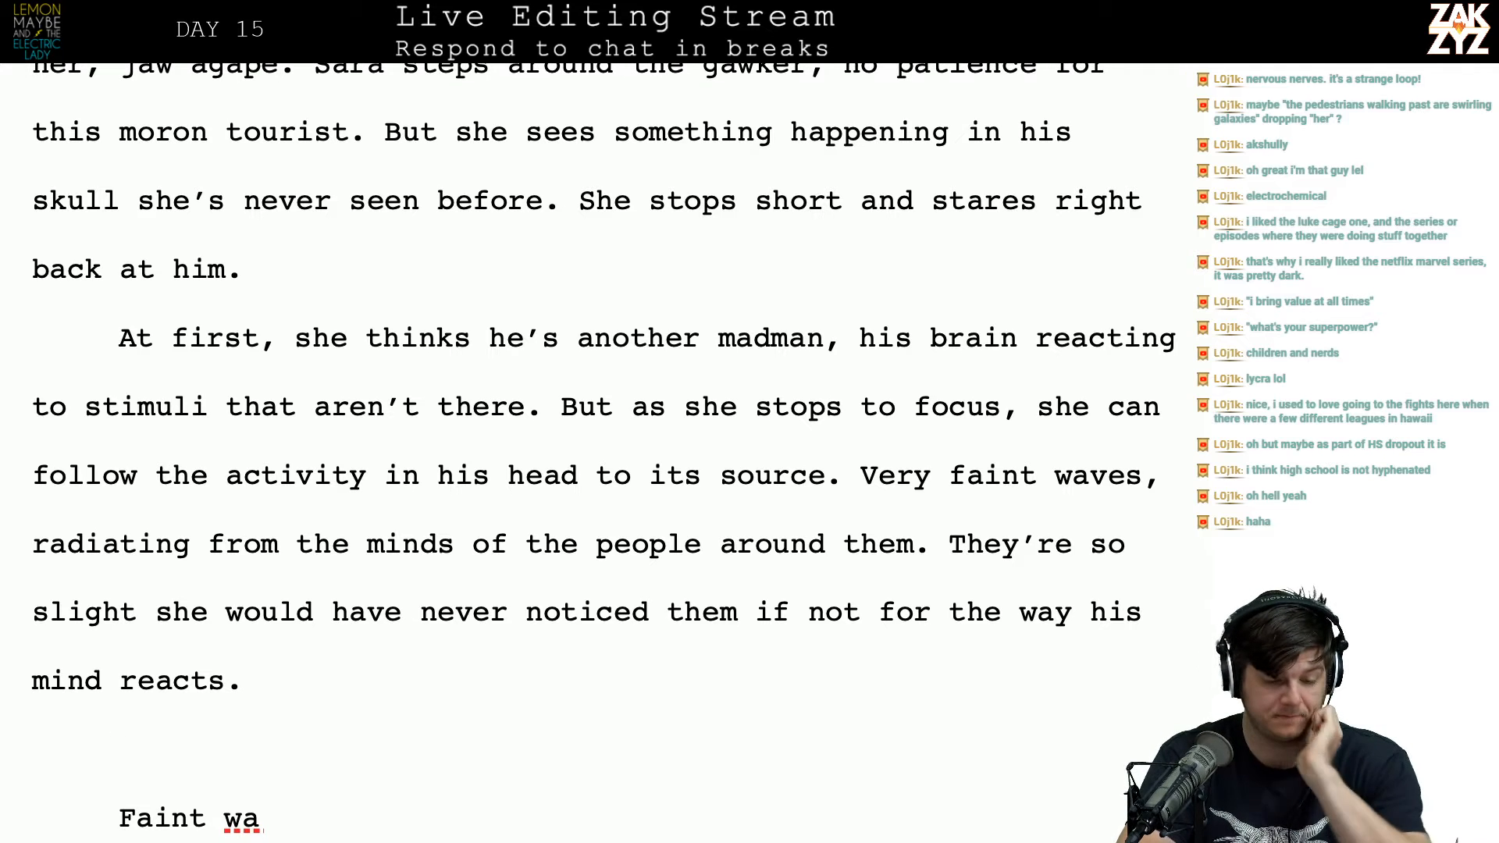
# Step: Replace "she" after "At first," with the heroine's name followed by "thinks she's stumbled into another madman."
pyautogui.press('BackSpace')
pyautogui.press('Left')
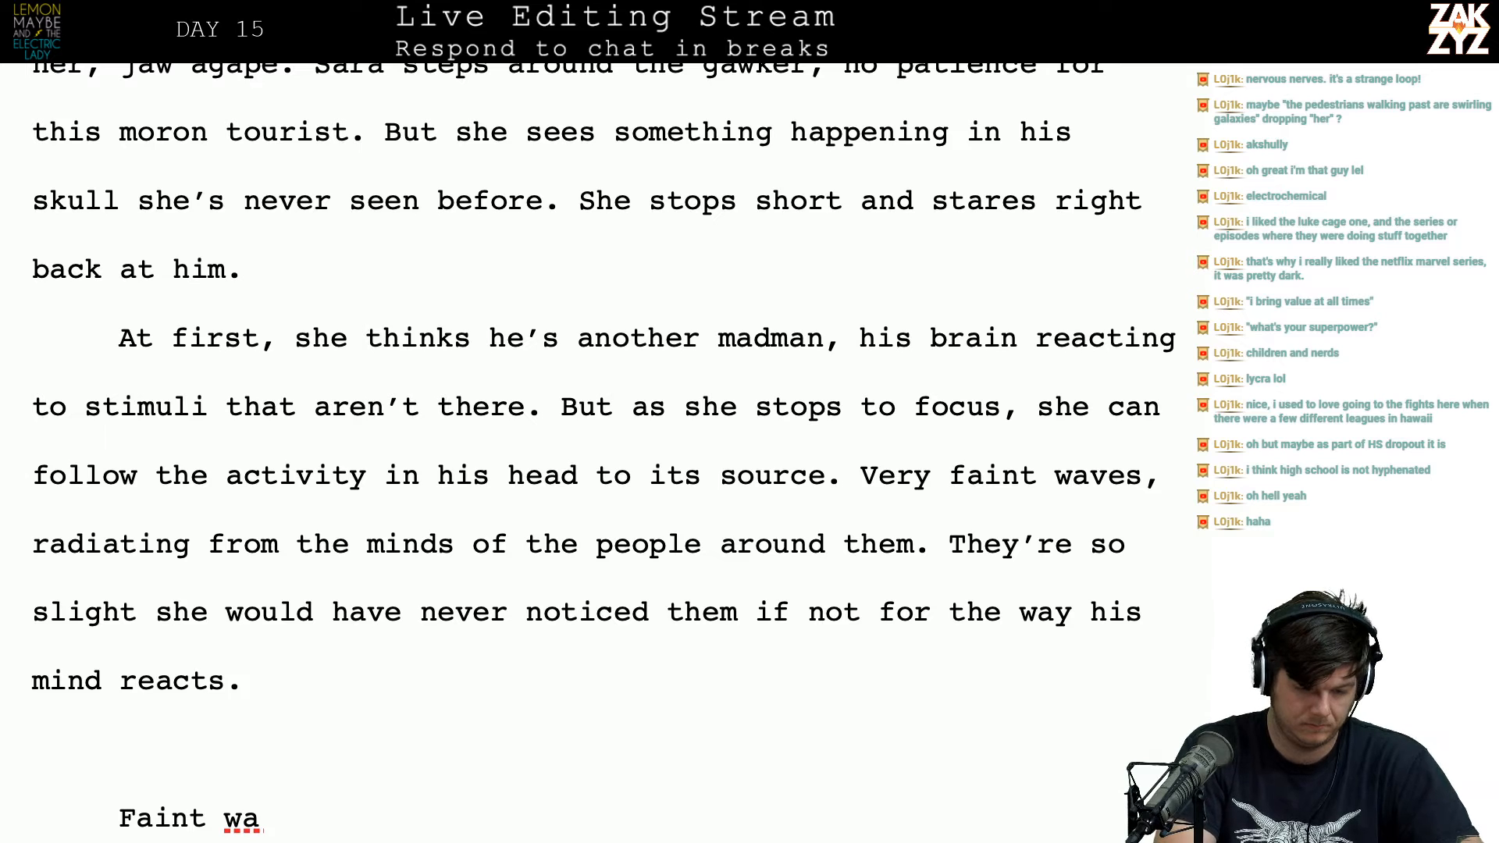
pyautogui.press('BackSpace')
pyautogui.press('BackSpace')
pyautogui.press('BackSpace')
pyautogui.press('BackSpace')
pyautogui.write('Sara think')
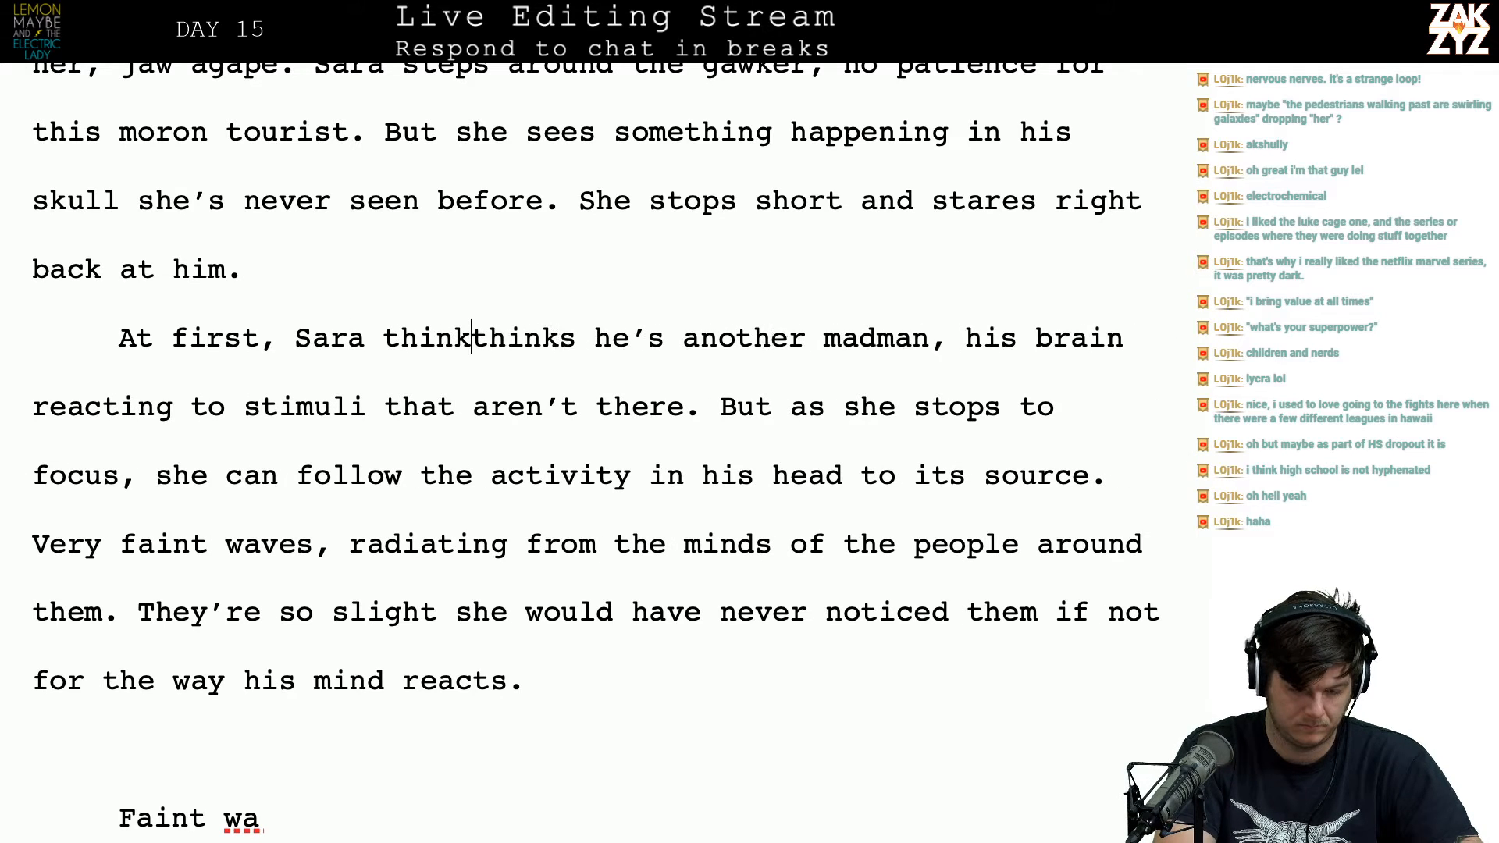
pyautogui.write("s she's stumbled into another madm")
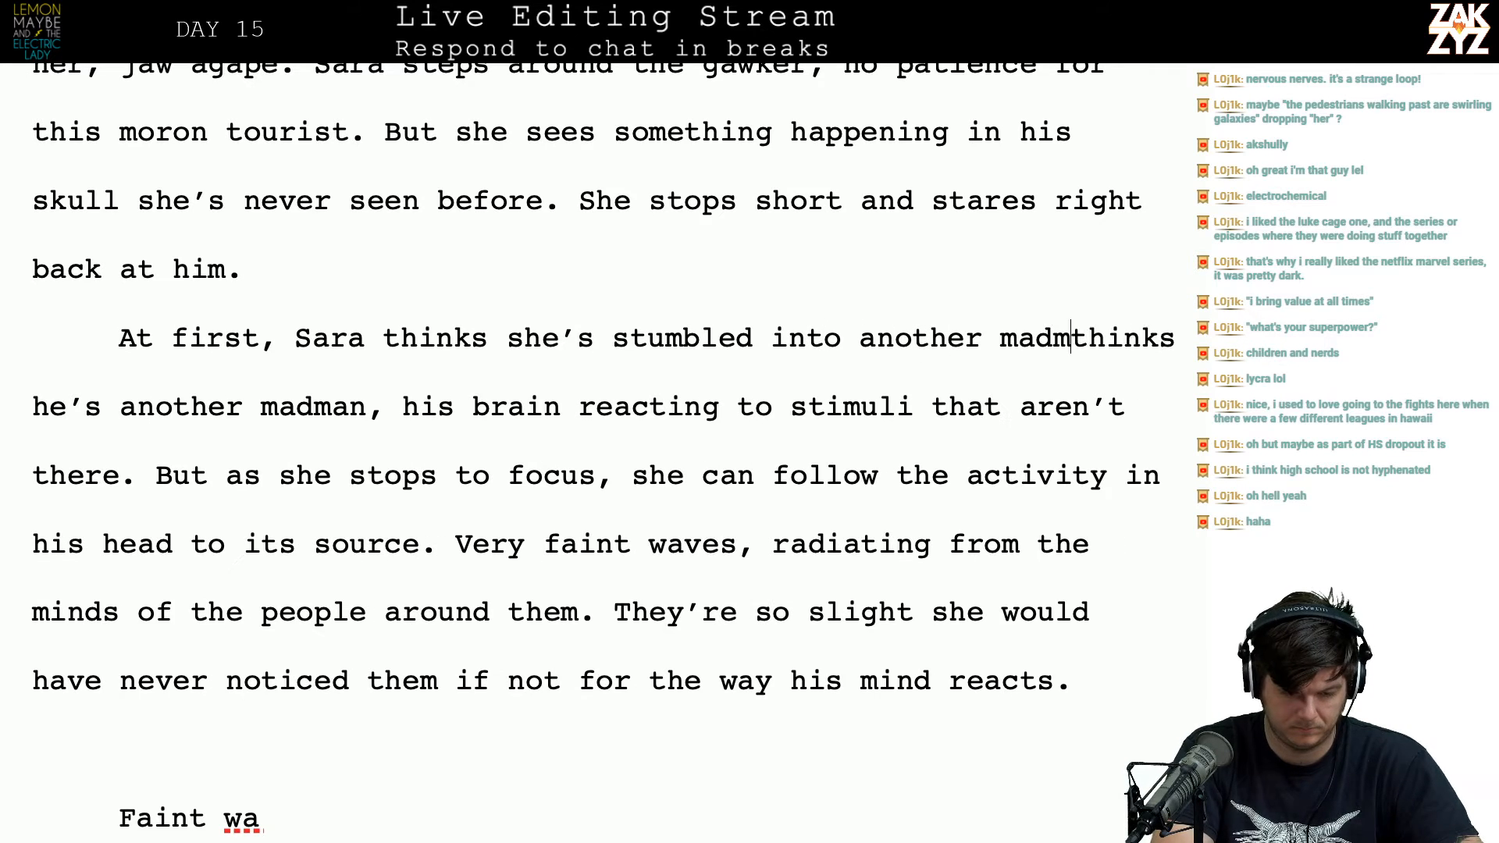
pyautogui.write('an. The ')
# Step: Add "The stranger's brain is reacting to stimuli" after the sentence about stumbling into another madman
pyautogui.write("stranger's ")
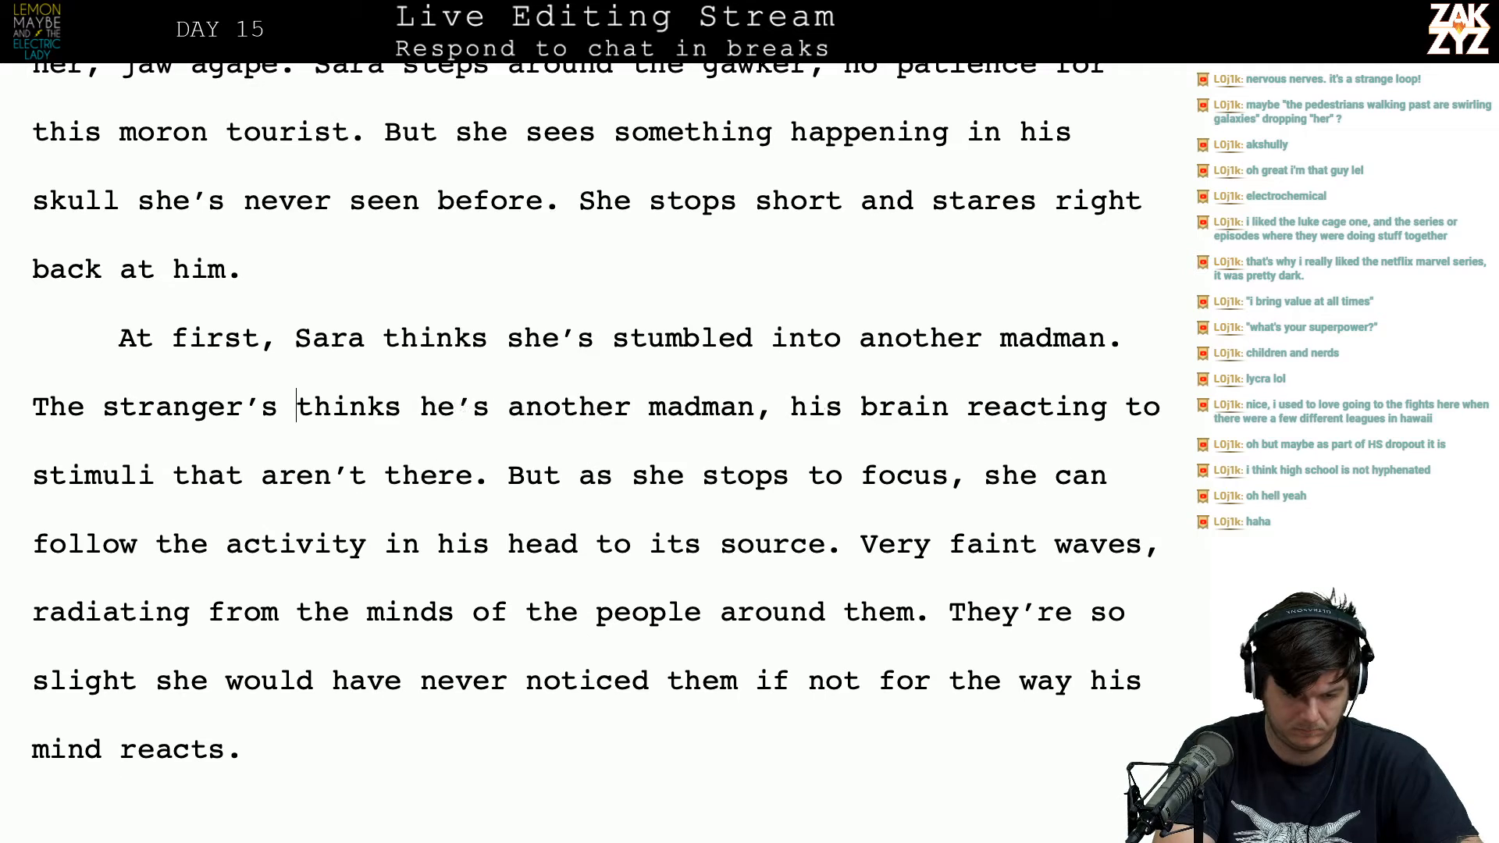
pyautogui.write("brain is reacting to stimiuli she can't sthink")
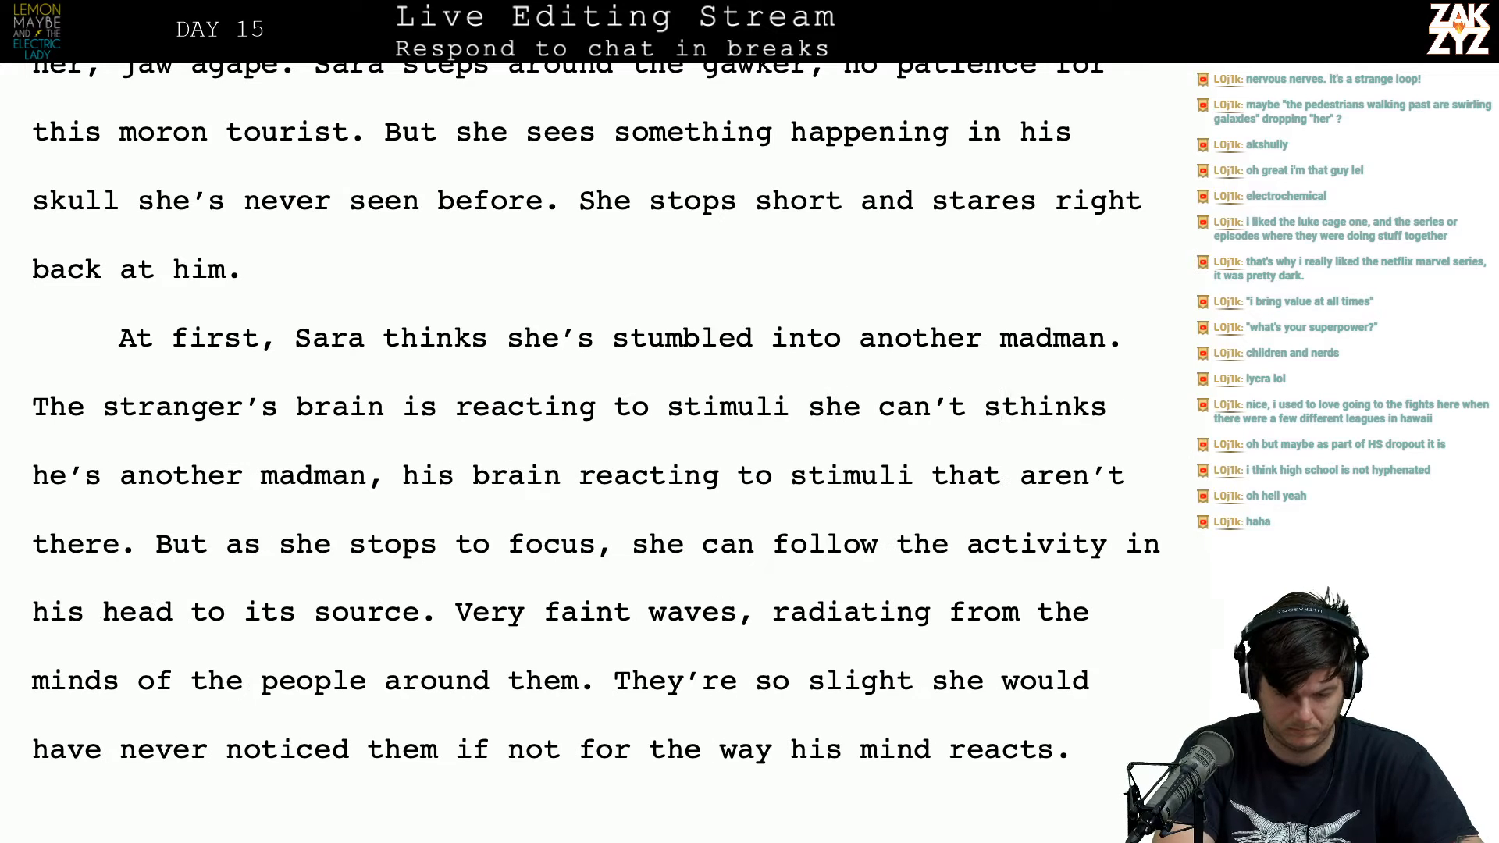
pyautogui.write('see.')
pyautogui.press('BackSpace')
pyautogui.press('BackSpace')
pyautogui.press('BackSpace')
pyautogui.press('BackSpace')
pyautogui.press('BackSpace')
pyautogui.press('BackSpace')
pyautogui.press('BackSpace')
pyautogui.press('BackSpace')
pyautogui.press('BackSpace')
pyautogui.press('BackSpace')
pyautogui.press('BackSpace')
pyautogui.press('BackSpace')
pyautogui.press('BackSpace')
pyautogui.press('BackSpace')
pyautogui.press('BackSpace')
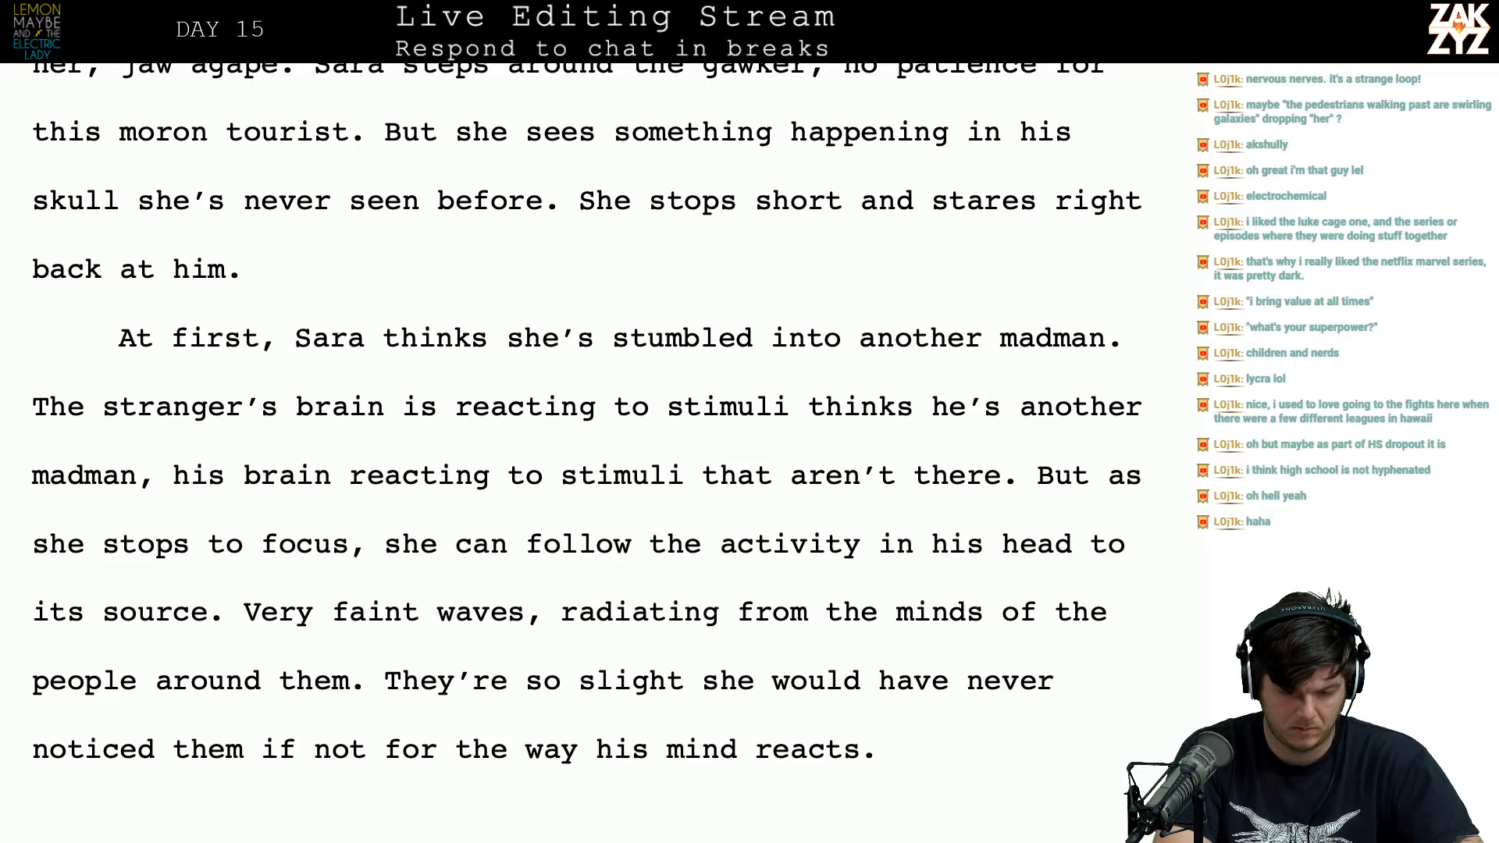
# Step: Move the leftover text from "thinks he's another madman" into its own paragraph below a blank line and cut "stimuli" from the new sentence
pyautogui.press('Return')
pyautogui.press('Return')
pyautogui.write('with')
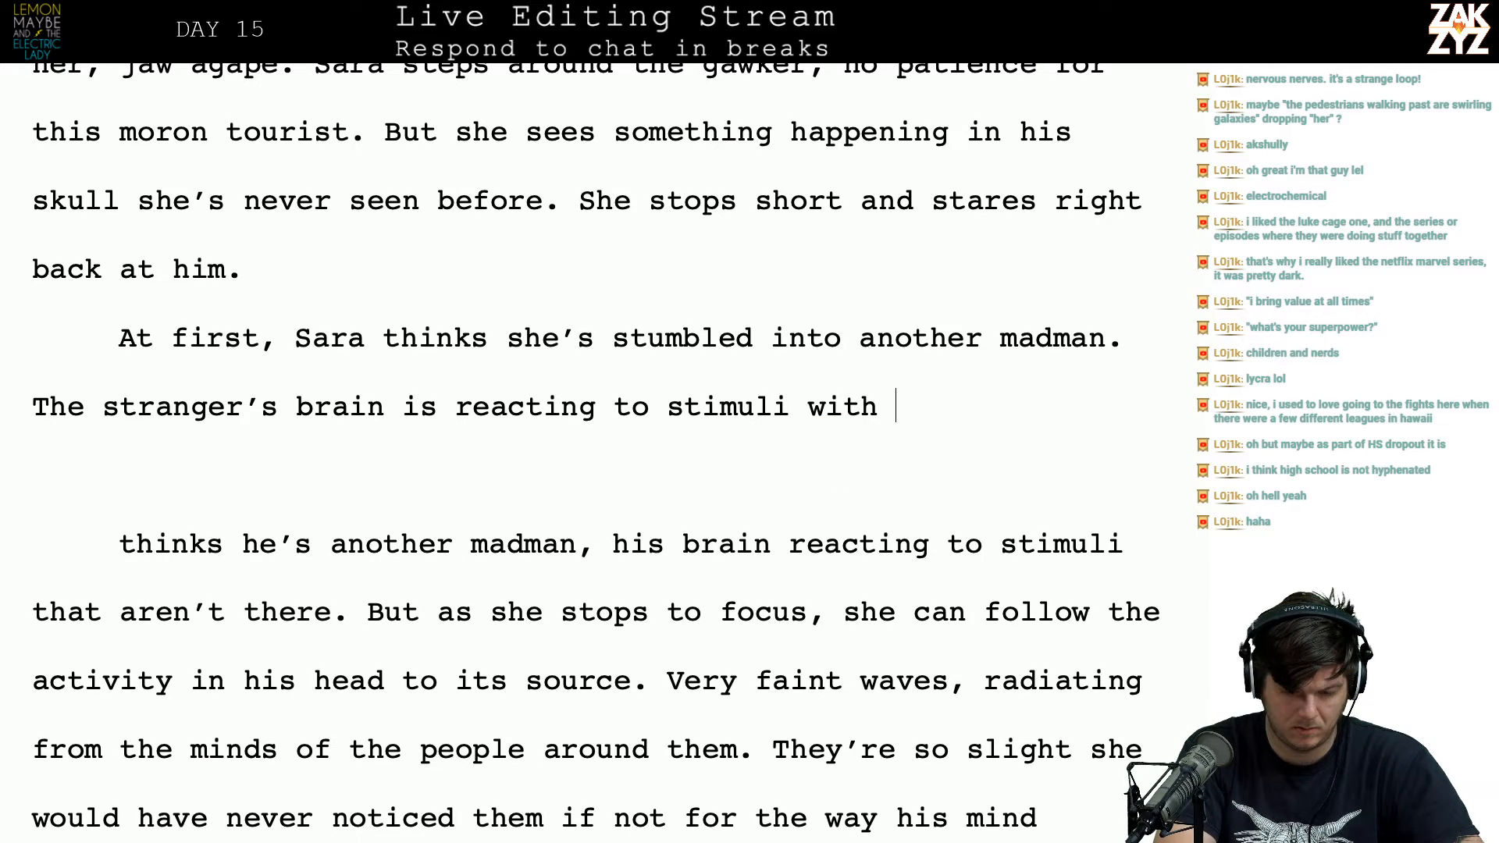
pyautogui.press('BackSpace')
pyautogui.press('BackSpace')
pyautogui.press('BackSpace')
pyautogui.press('BackSpace')
pyautogui.press('BackSpace')
pyautogui.press('BackSpace')
pyautogui.press('BackSpace')
pyautogui.press('BackSpace')
pyautogui.press('BackSpace')
pyautogui.press('BackSpace')
pyautogui.press('BackSpace')
pyautogui.press('BackSpace')
pyautogui.press('BackSpace')
pyautogui.press('BackSpace')
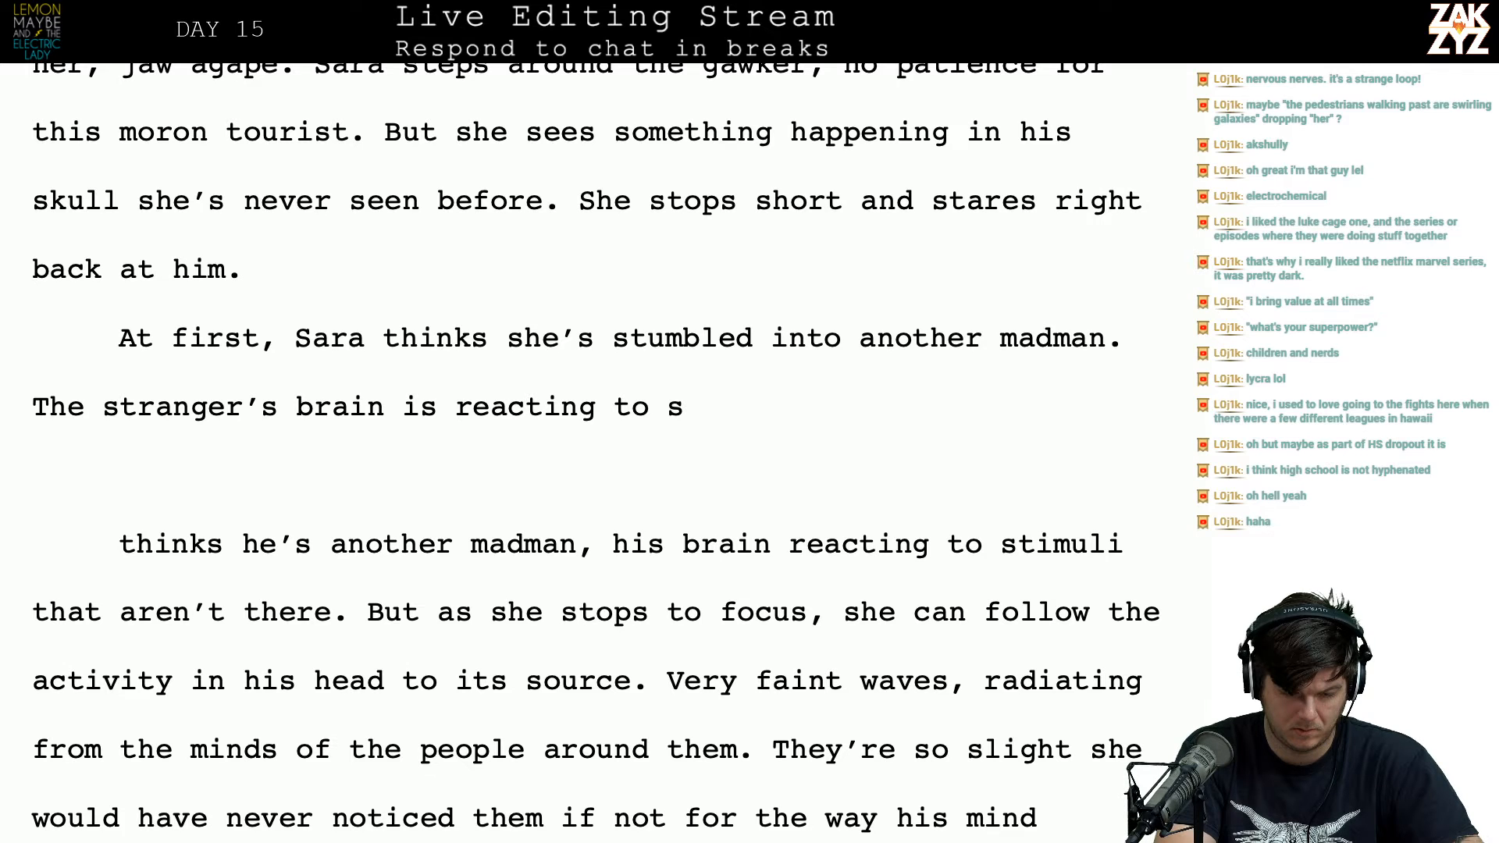
# Step: Finish the sentence with "stimuli she can't see." and start the following one with "But as she"
pyautogui.write('stimulu')
pyautogui.press('BackSpace')
pyautogui.write('i she ca')
pyautogui.write("n't see. But as she ")
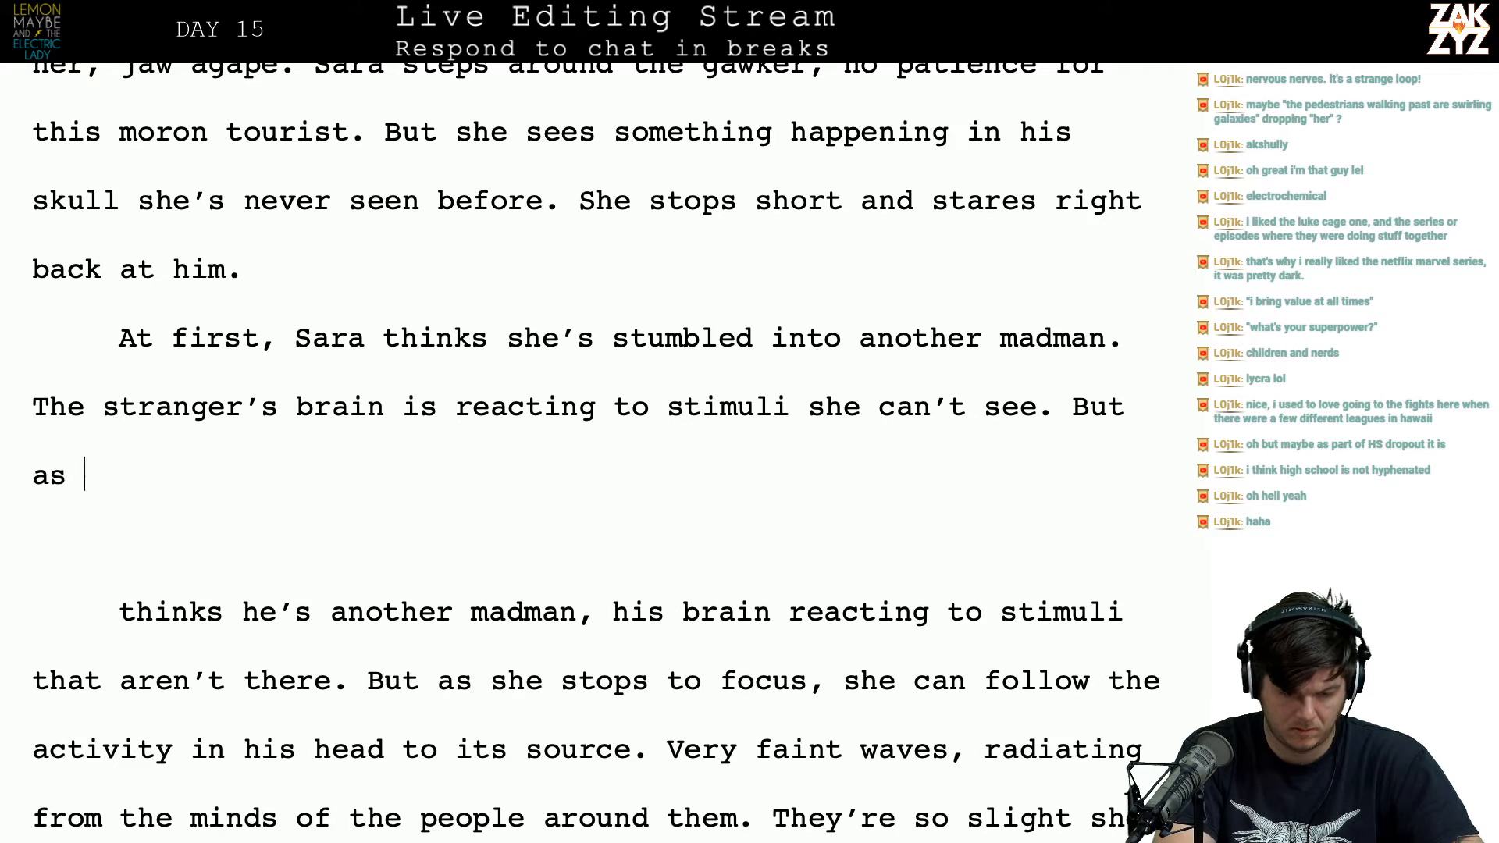
# Step: Continue the "But as she" sentence with "stops to focus on him, she can follow the activity in"
pyautogui.write('stops to focus on him, she ')
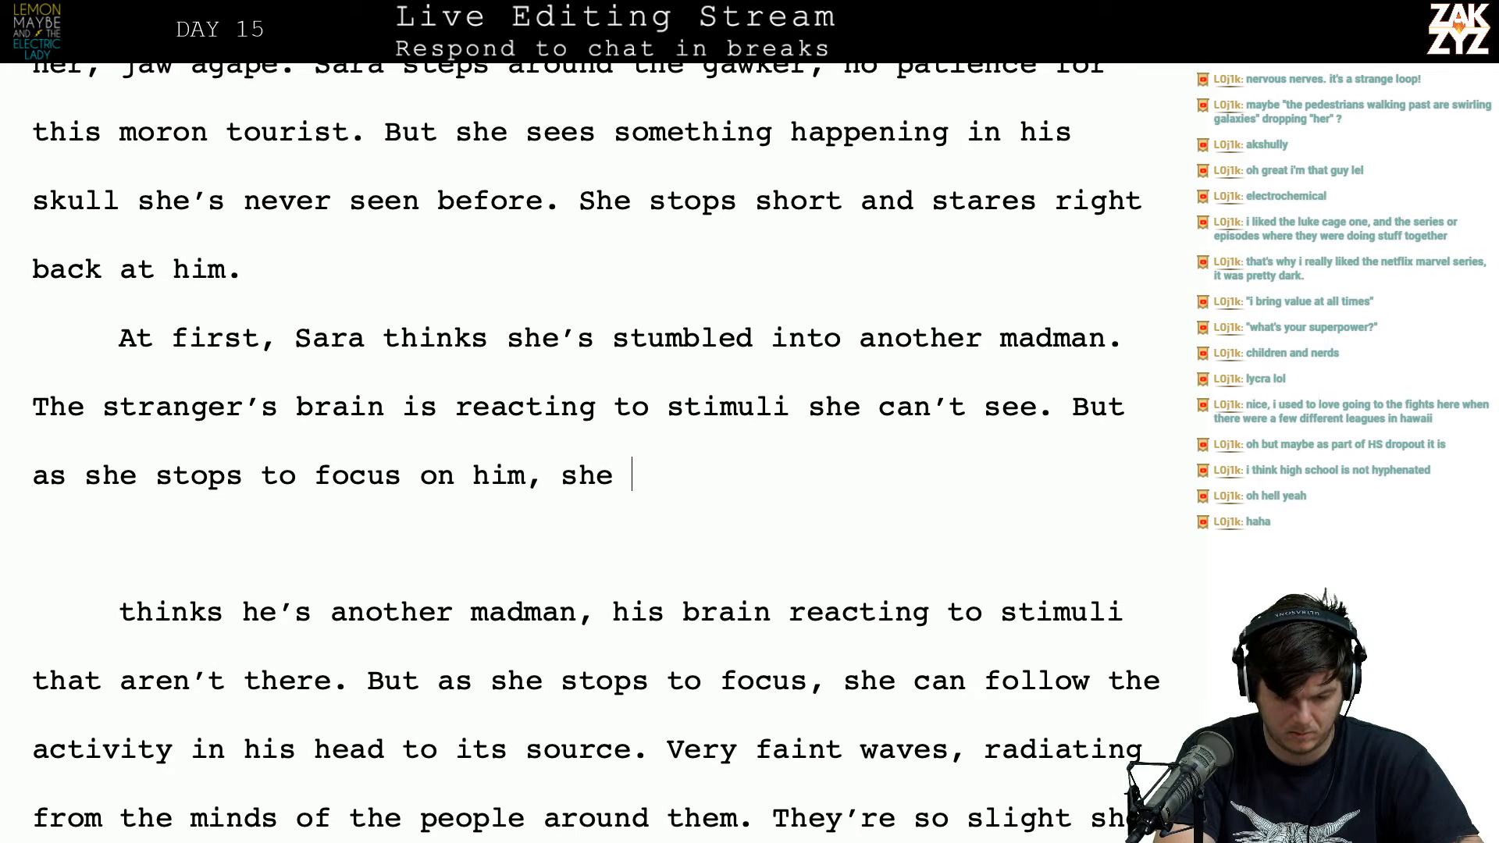
pyautogui.write('can followsactive')
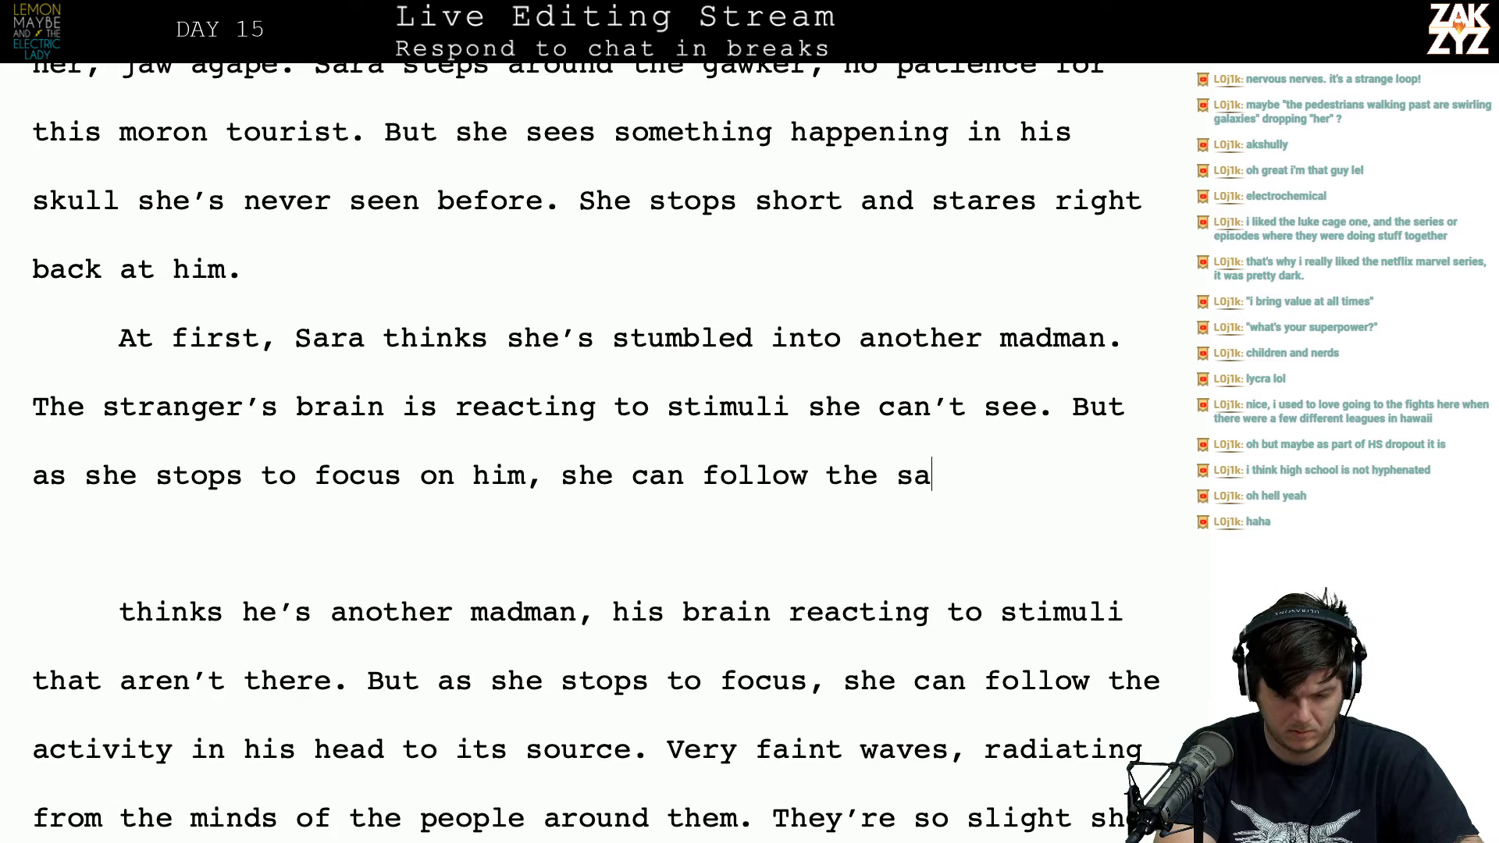
pyautogui.press('BackSpace')
pyautogui.press('BackSpace')
pyautogui.press('BackSpace')
pyautogui.press('BackSpace')
pyautogui.press('BackSpace')
pyautogui.press('BackSpace')
pyautogui.press('BackSpace')
pyautogui.press('BackSpace')
pyautogui.write('a')
pyautogui.press('BackSpace')
pyautogui.write('activity in ')
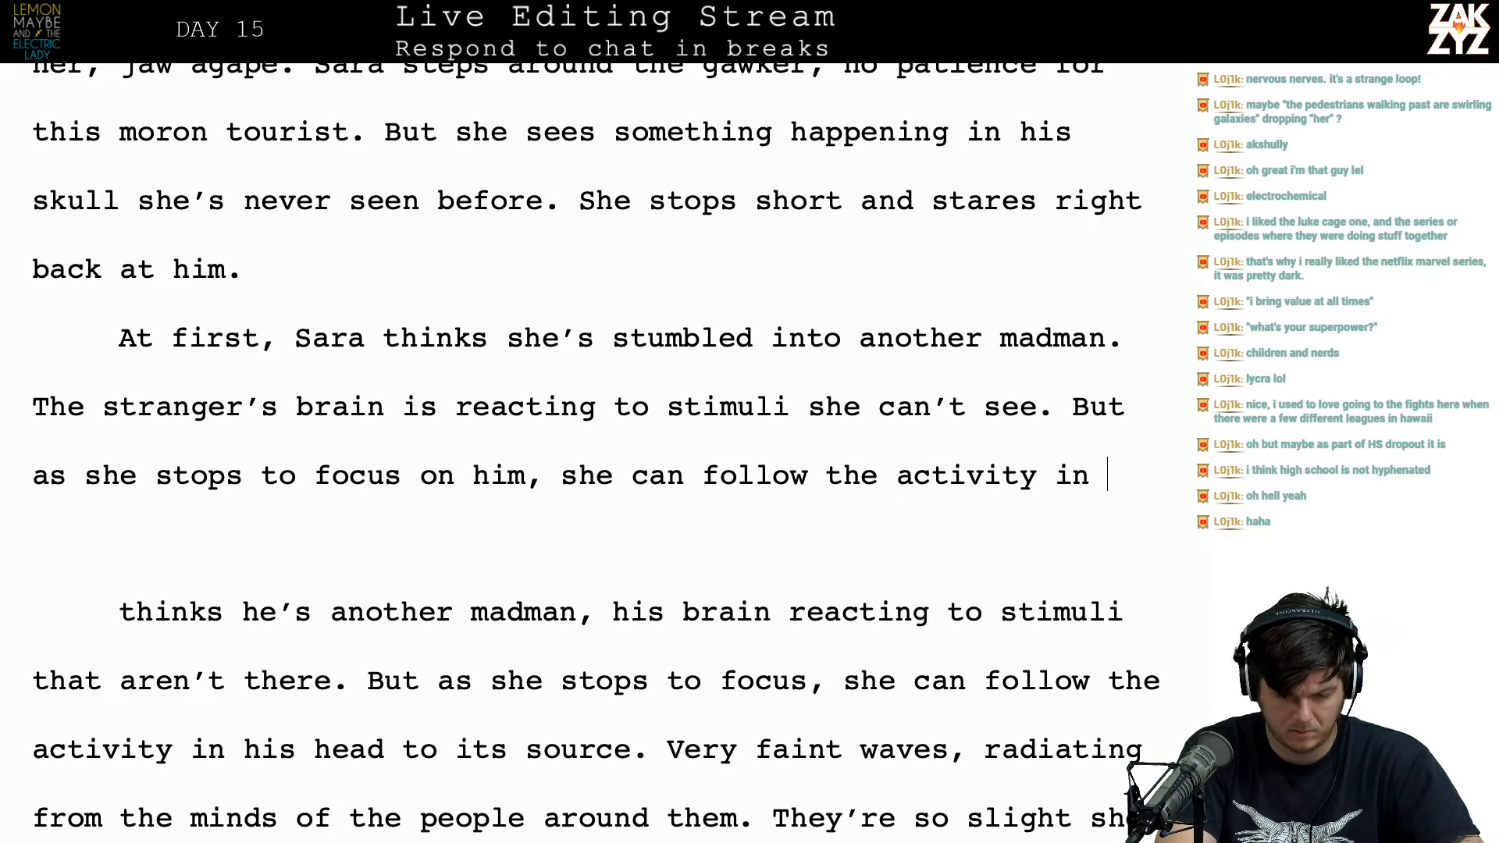
# Step: End the sentence with "his brain to his source." and start a new one with "There"
pyautogui.write('his brain and s')
pyautogui.press('BackSpace')
pyautogui.press('BackSpace')
pyautogui.press('BackSpace')
pyautogui.press('BackSpace')
pyautogui.press('BackSpace')
pyautogui.write('to his s')
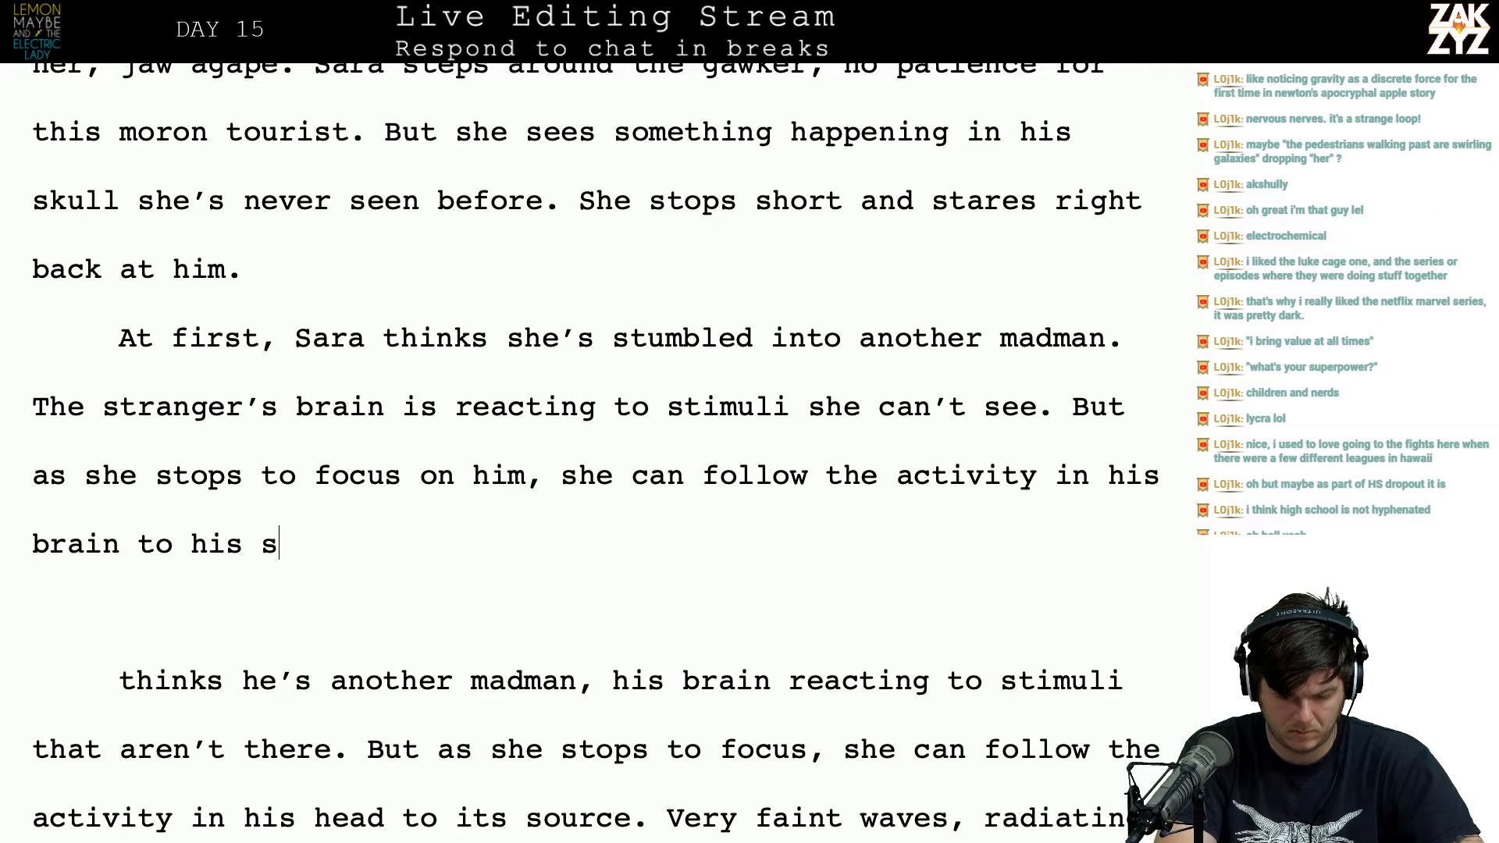
pyautogui.write('ource. There ')
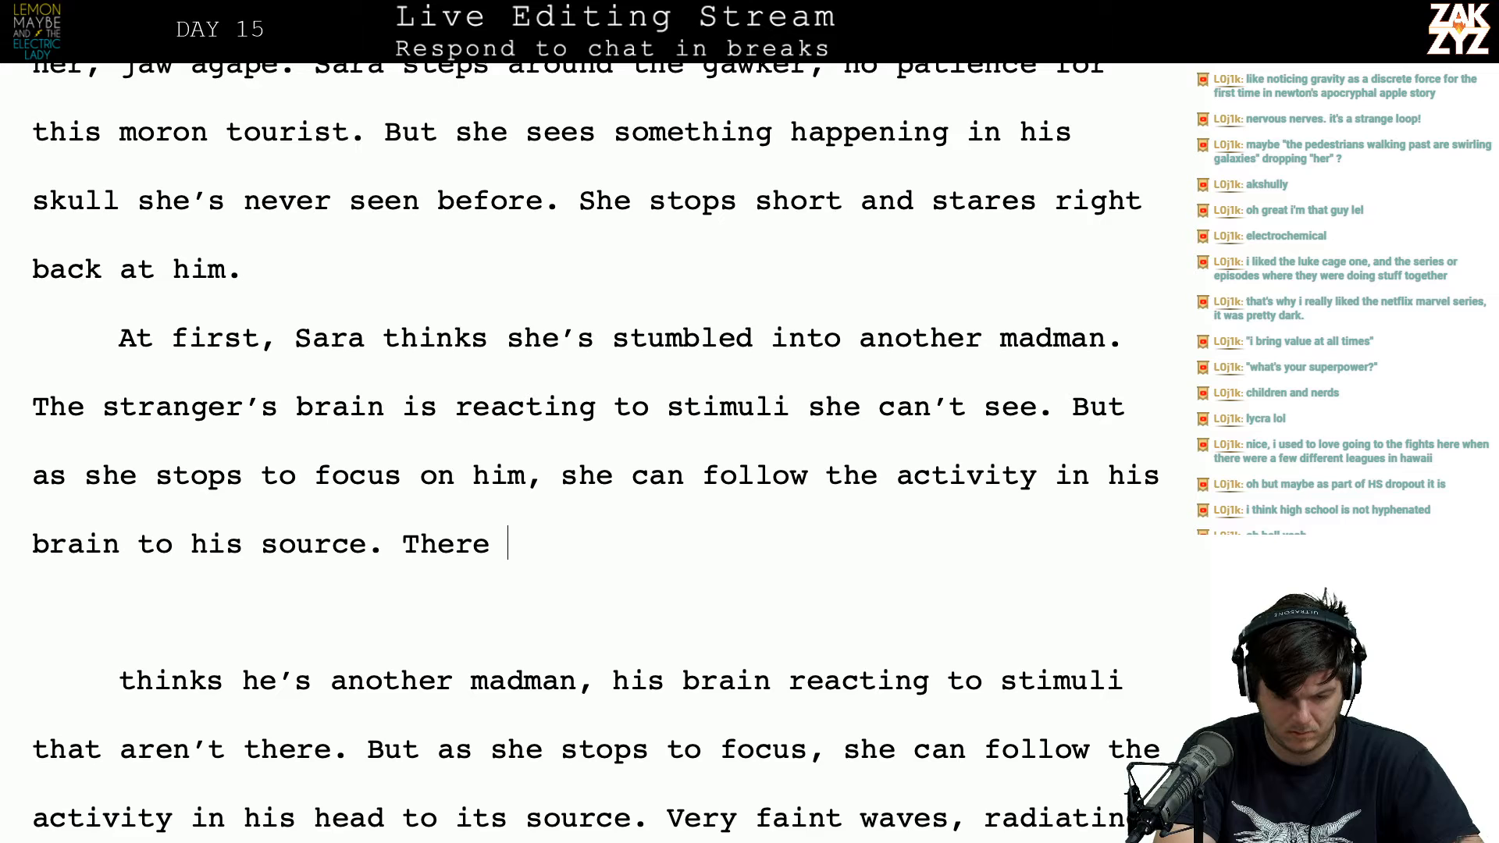
# Step: Continue the new sentence after "There" with "are very faint waves radiating"
pyautogui.write('are very fain')
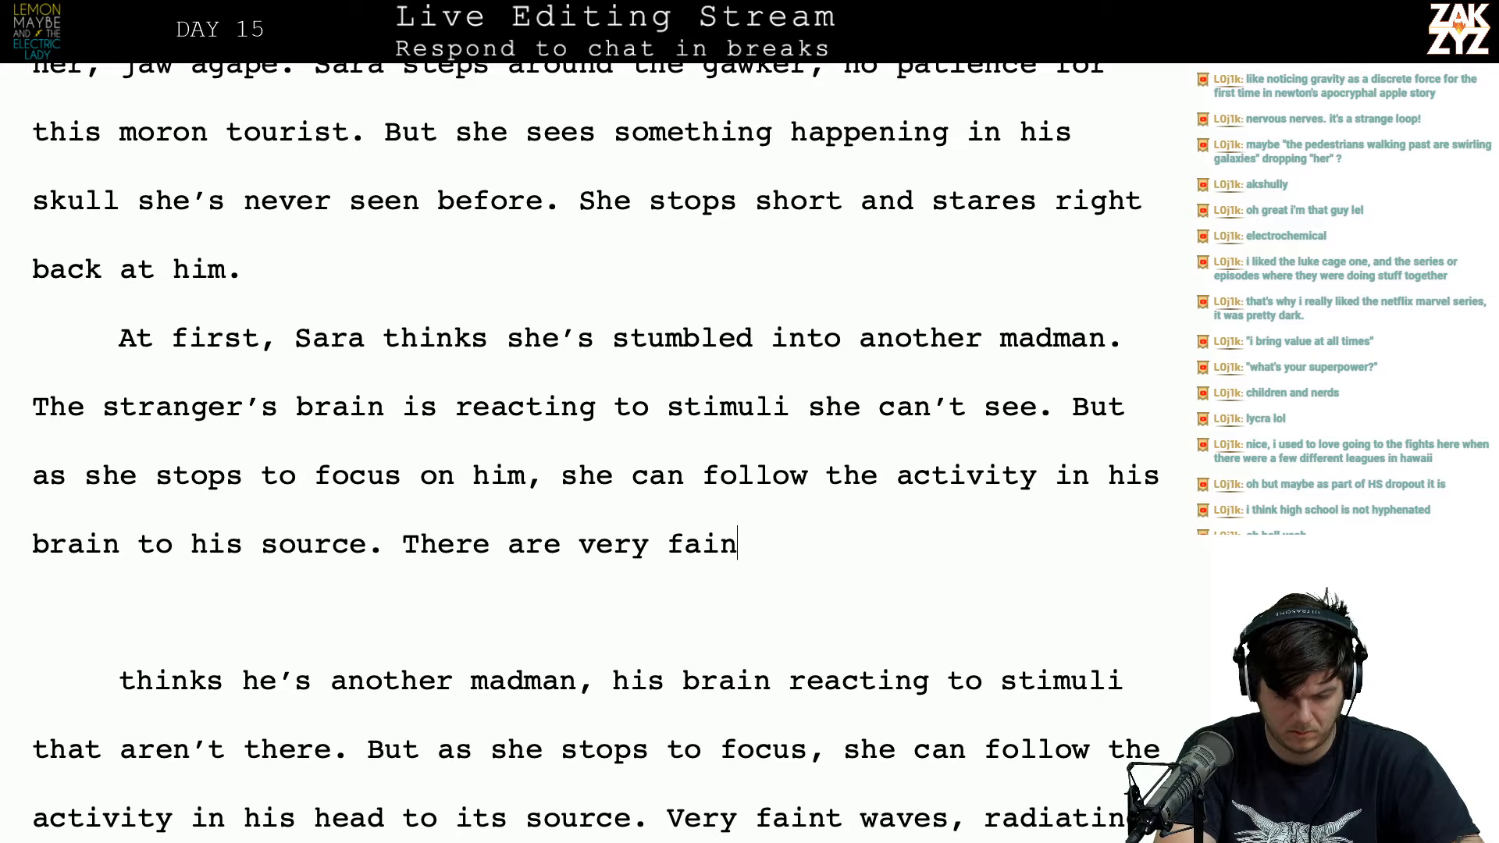
pyautogui.write('t waves radi')
pyautogui.press('BackSpace')
pyautogui.write('iating ')
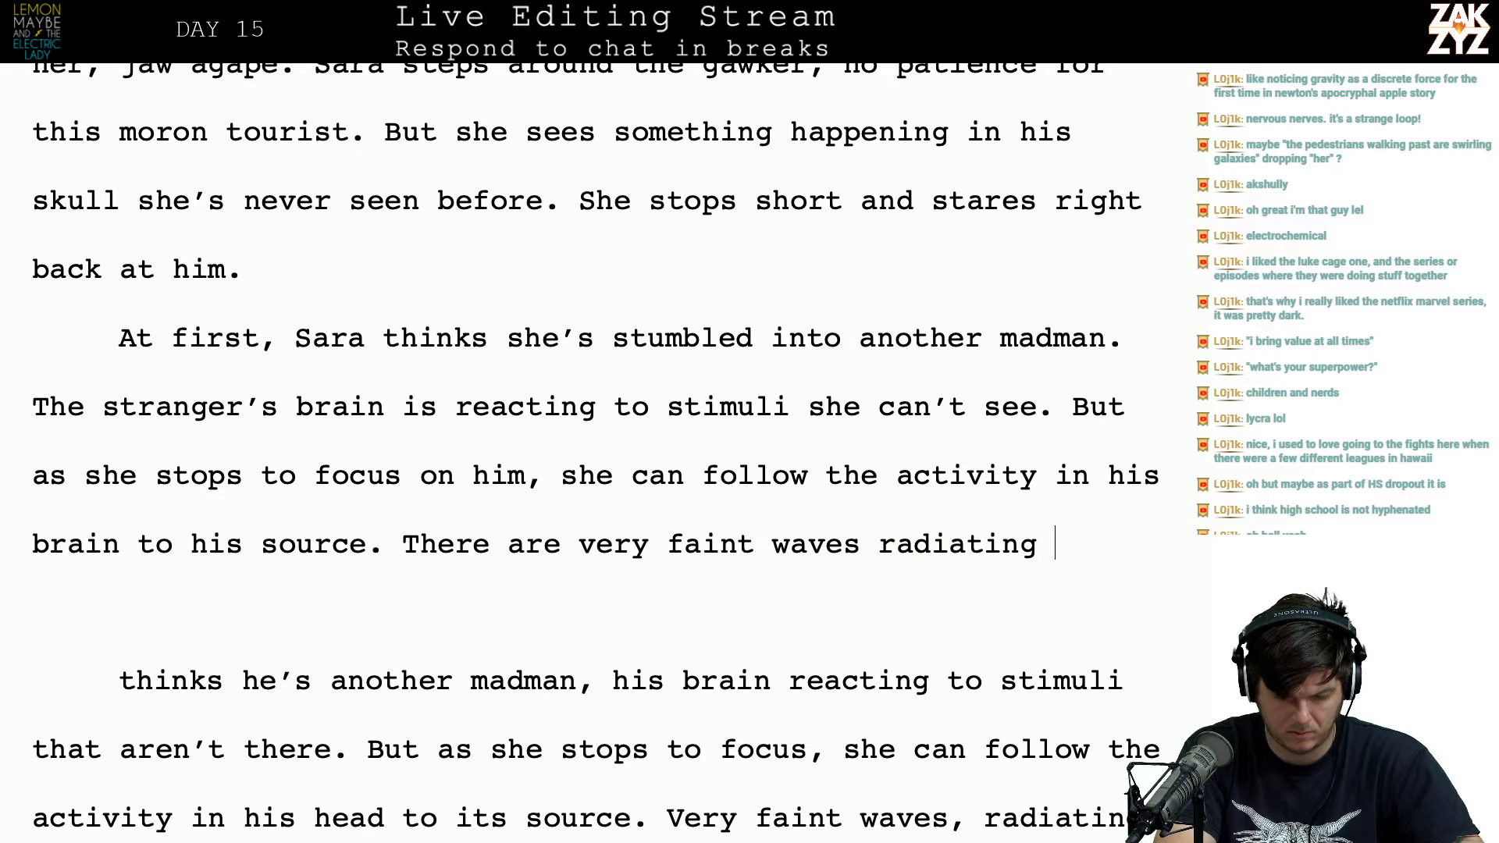
# Step: Extend the waves sentence with "from the brains of people around them,"
pyautogui.write("from peopl'")
pyautogui.press('BackSpace')
pyautogui.press('BackSpace')
pyautogui.press('BackSpace')
pyautogui.press('BackSpace')
pyautogui.press('BackSpace')
pyautogui.press('BackSpace')
pyautogui.write('the b')
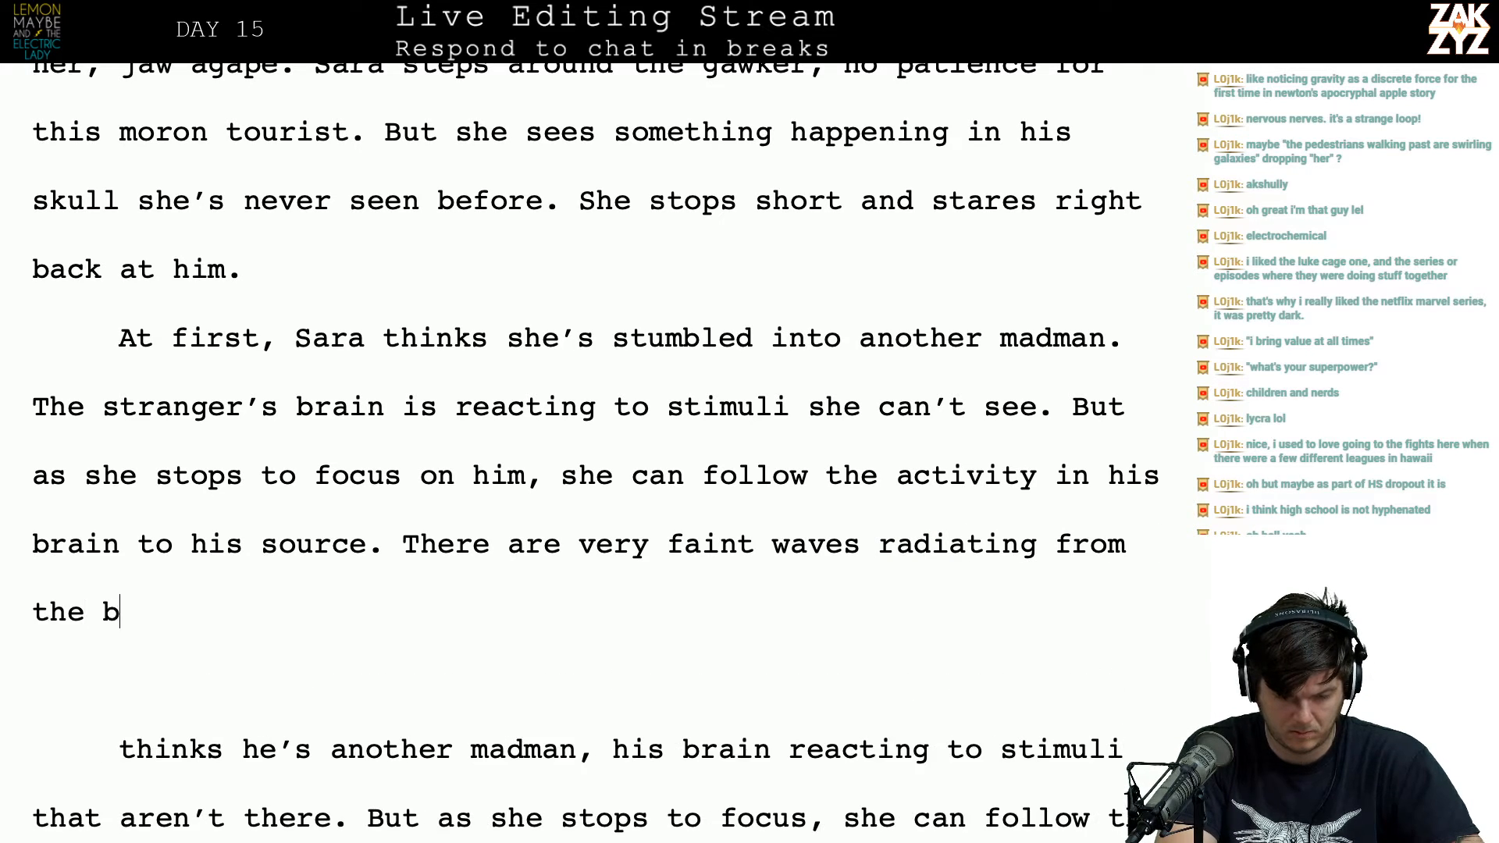
pyautogui.write('rains of people ')
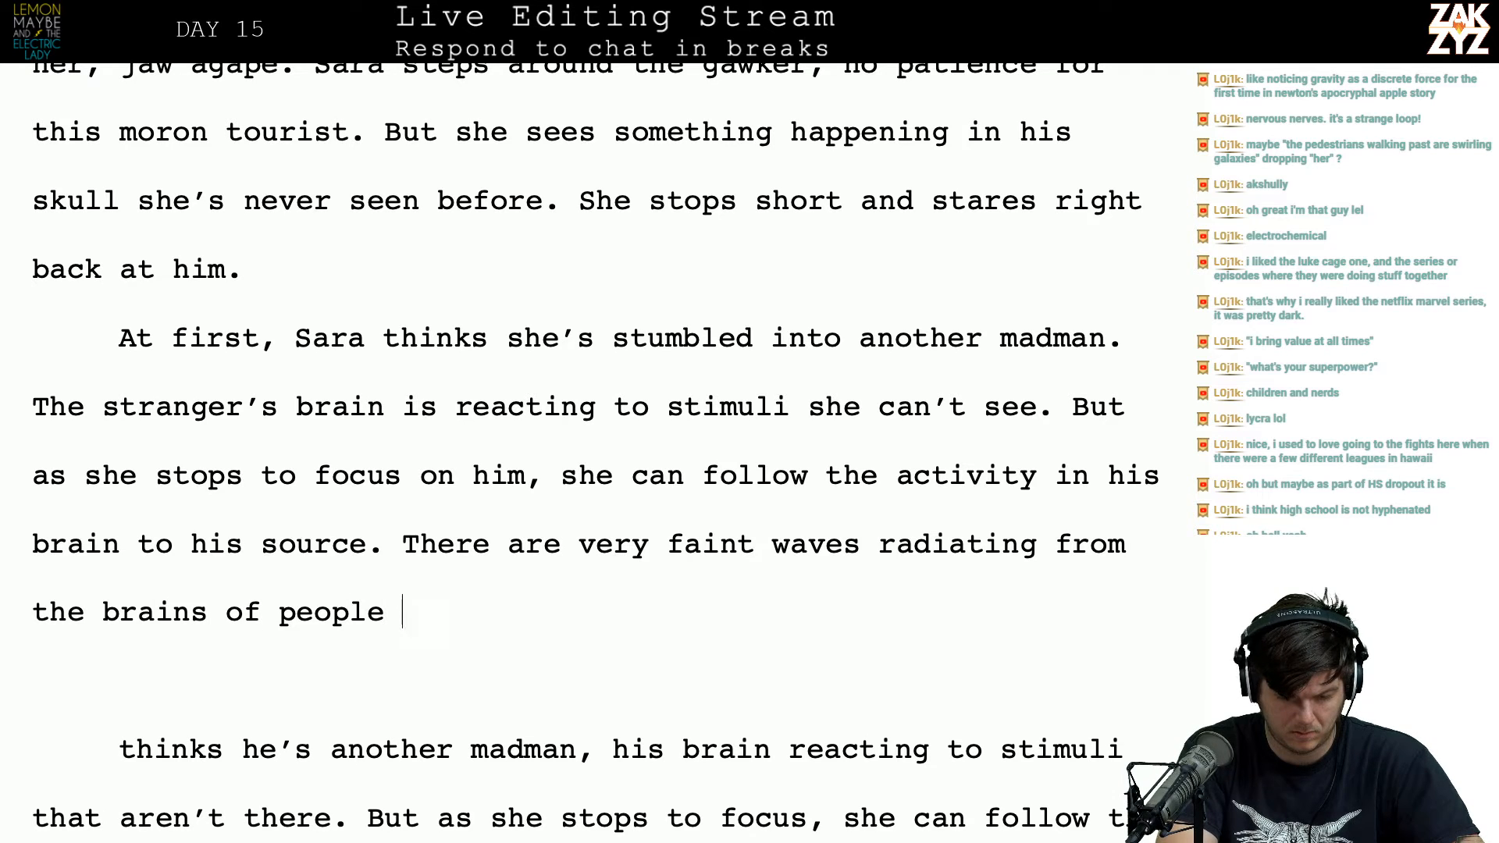
pyautogui.write('around them, they')
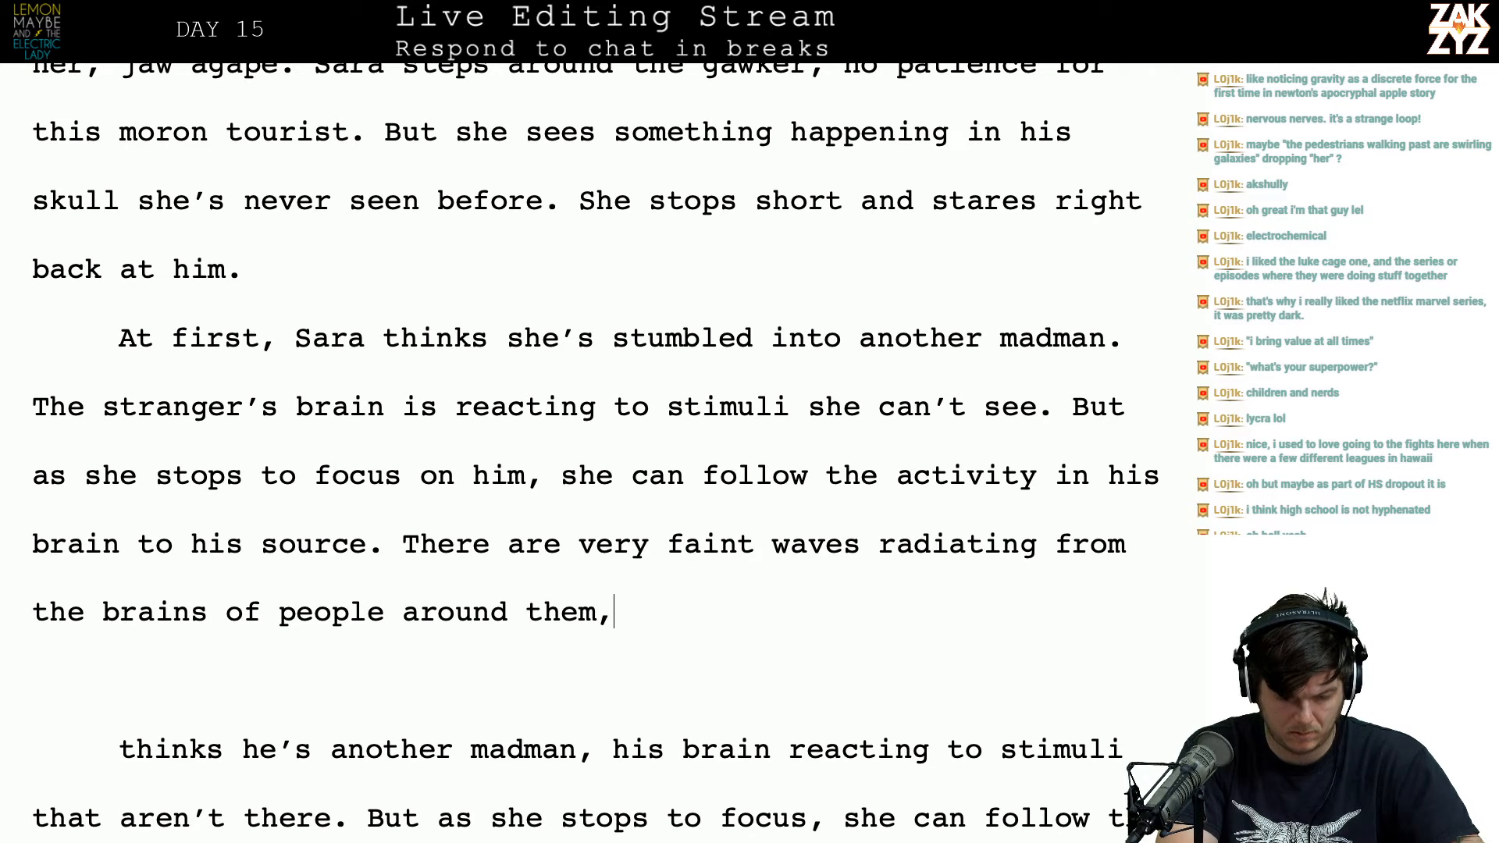
pyautogui.press('BackSpace')
pyautogui.press('BackSpace')
pyautogui.press('BackSpace')
pyautogui.press('BackSpace')
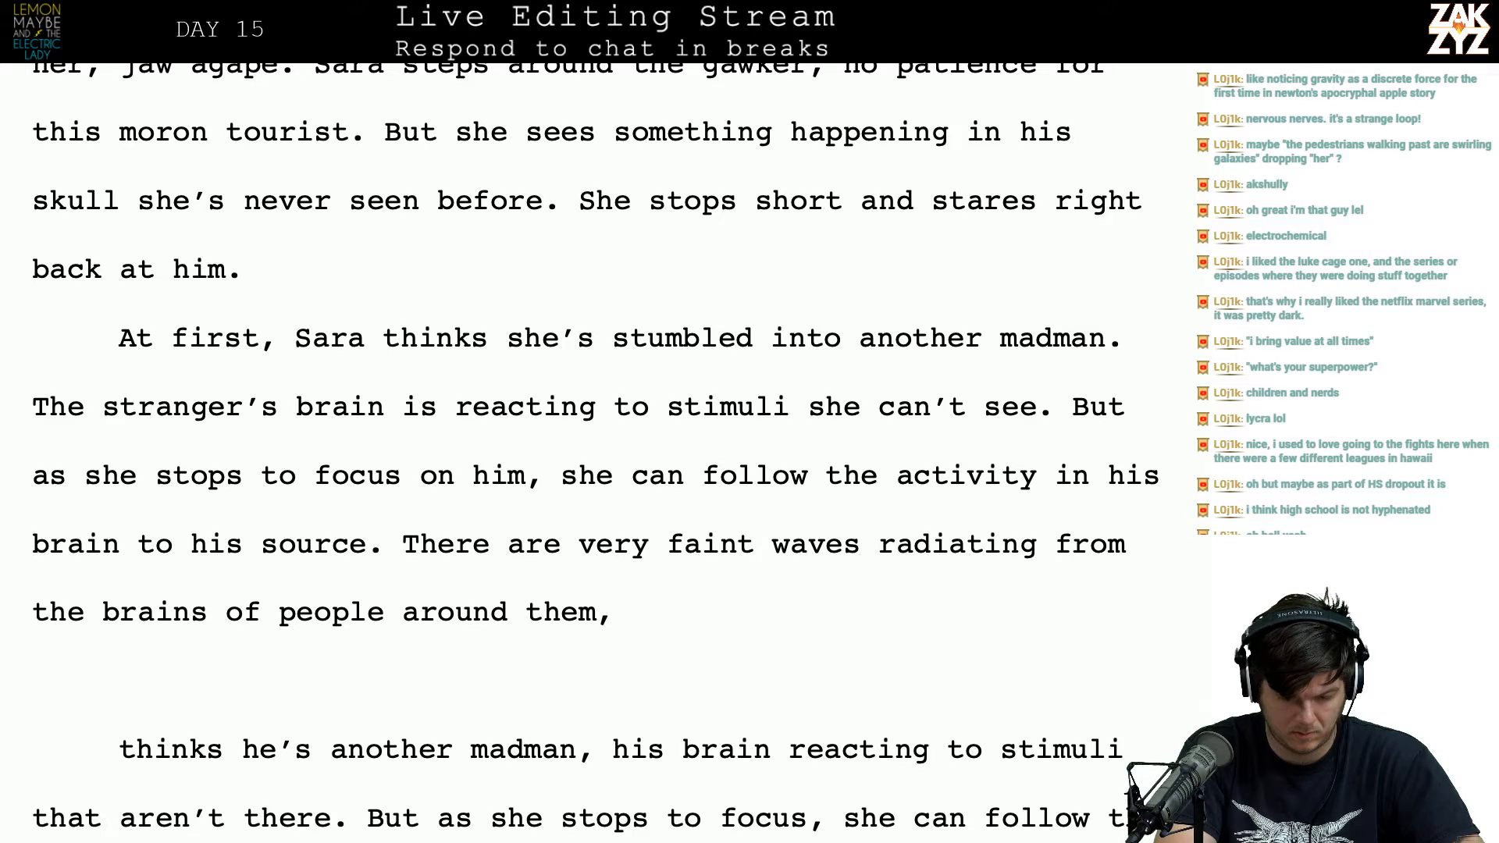
pyautogui.write('from the')
pyautogui.press('BackSpace')
pyautogui.press('BackSpace')
pyautogui.press('BackSpace')
pyautogui.press('BackSpace')
pyautogui.press('BackSpace')
pyautogui.press('BackSpace')
pyautogui.press('BackSpace')
pyautogui.press('BackSpace')
pyautogui.press('BackSpace')
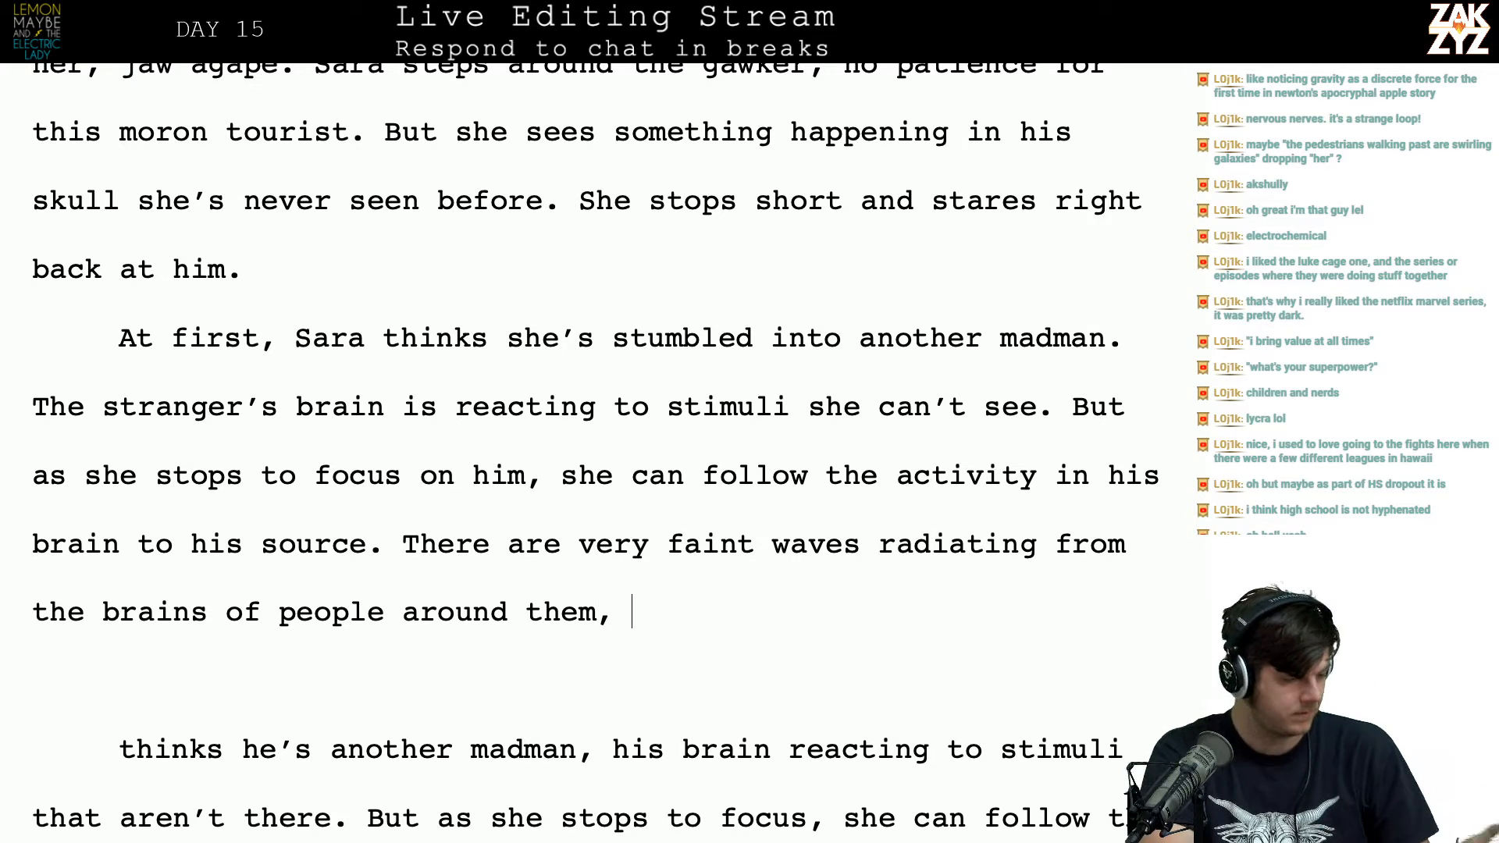
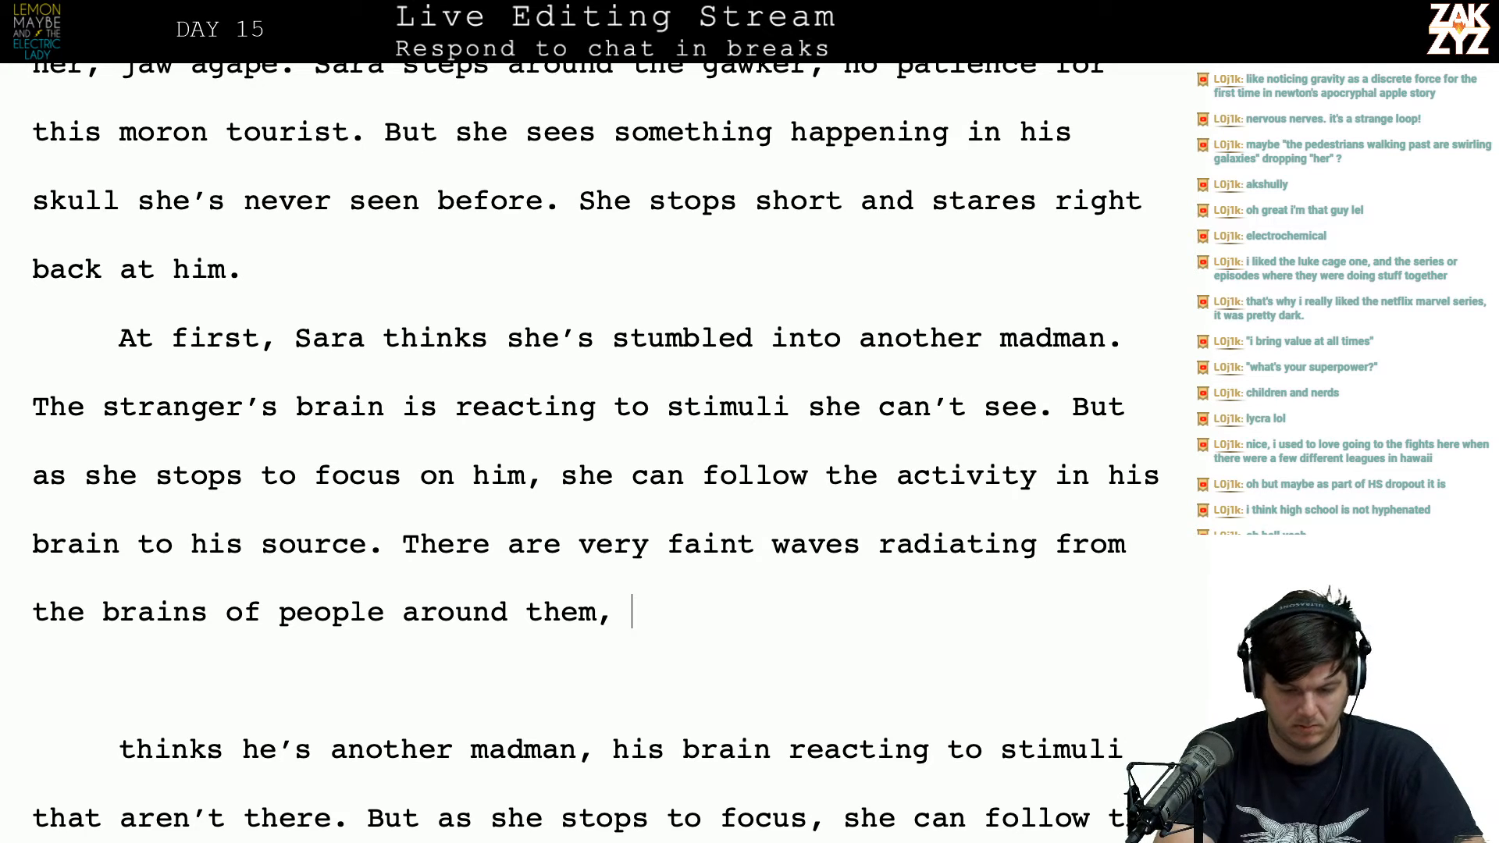
pyautogui.write('from her')
pyautogui.press('BackSpace')
pyautogui.press('BackSpace')
pyautogui.press('BackSpace')
pyautogui.press('BackSpace')
pyautogui.press('BackSpace')
pyautogui.press('BackSpace')
pyautogui.press('BackSpace')
pyautogui.press('BackSpace')
pyautogui.write('they')
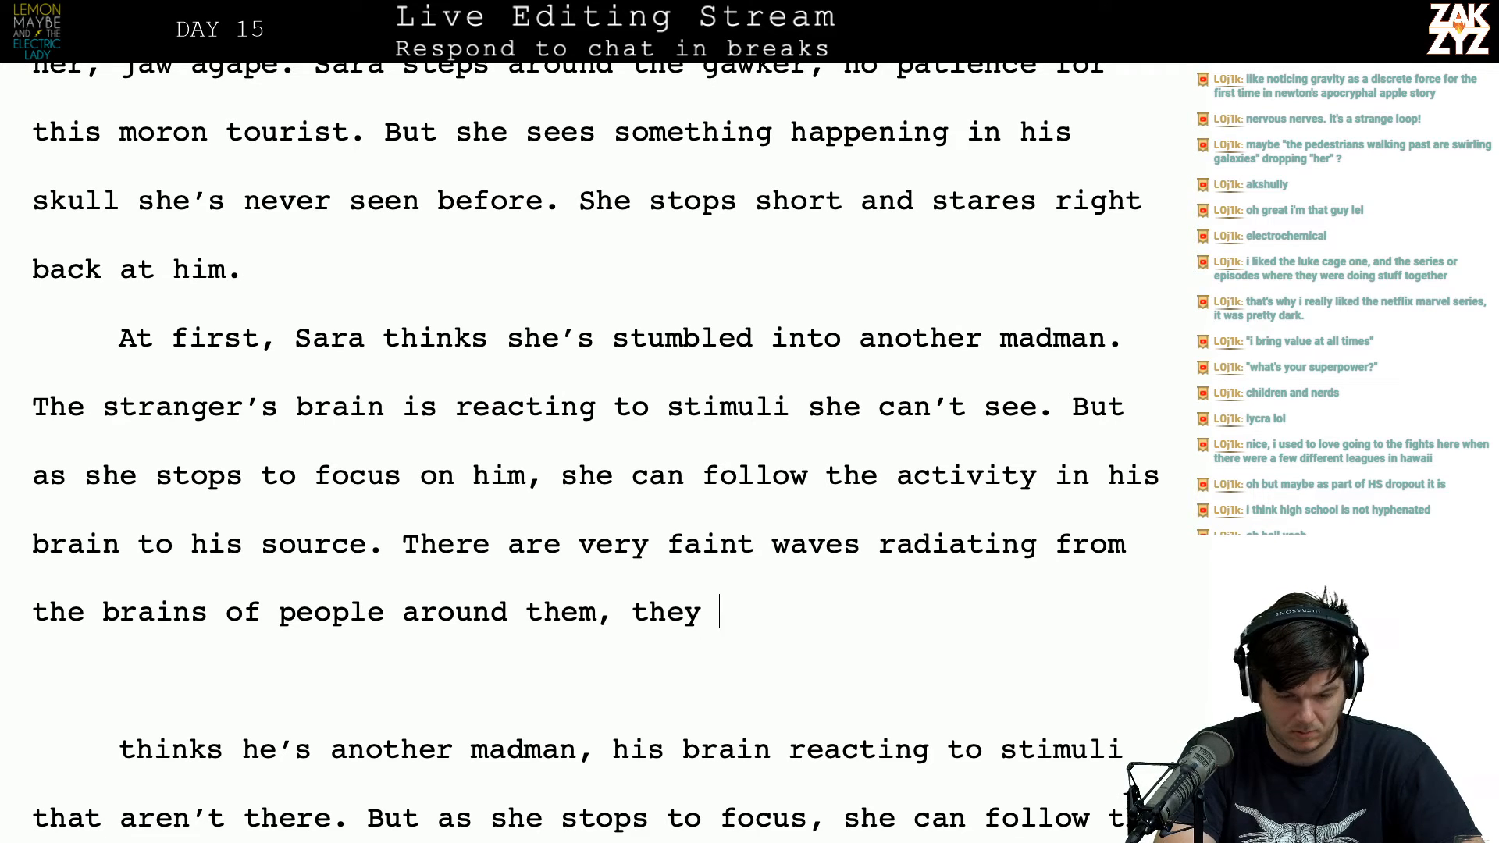
pyautogui.press('BackSpace')
pyautogui.press('BackSpace')
pyautogui.press('BackSpace')
pyautogui.press('BackSpace')
pyautogui.press('BackSpace')
pyautogui.write('his brain e')
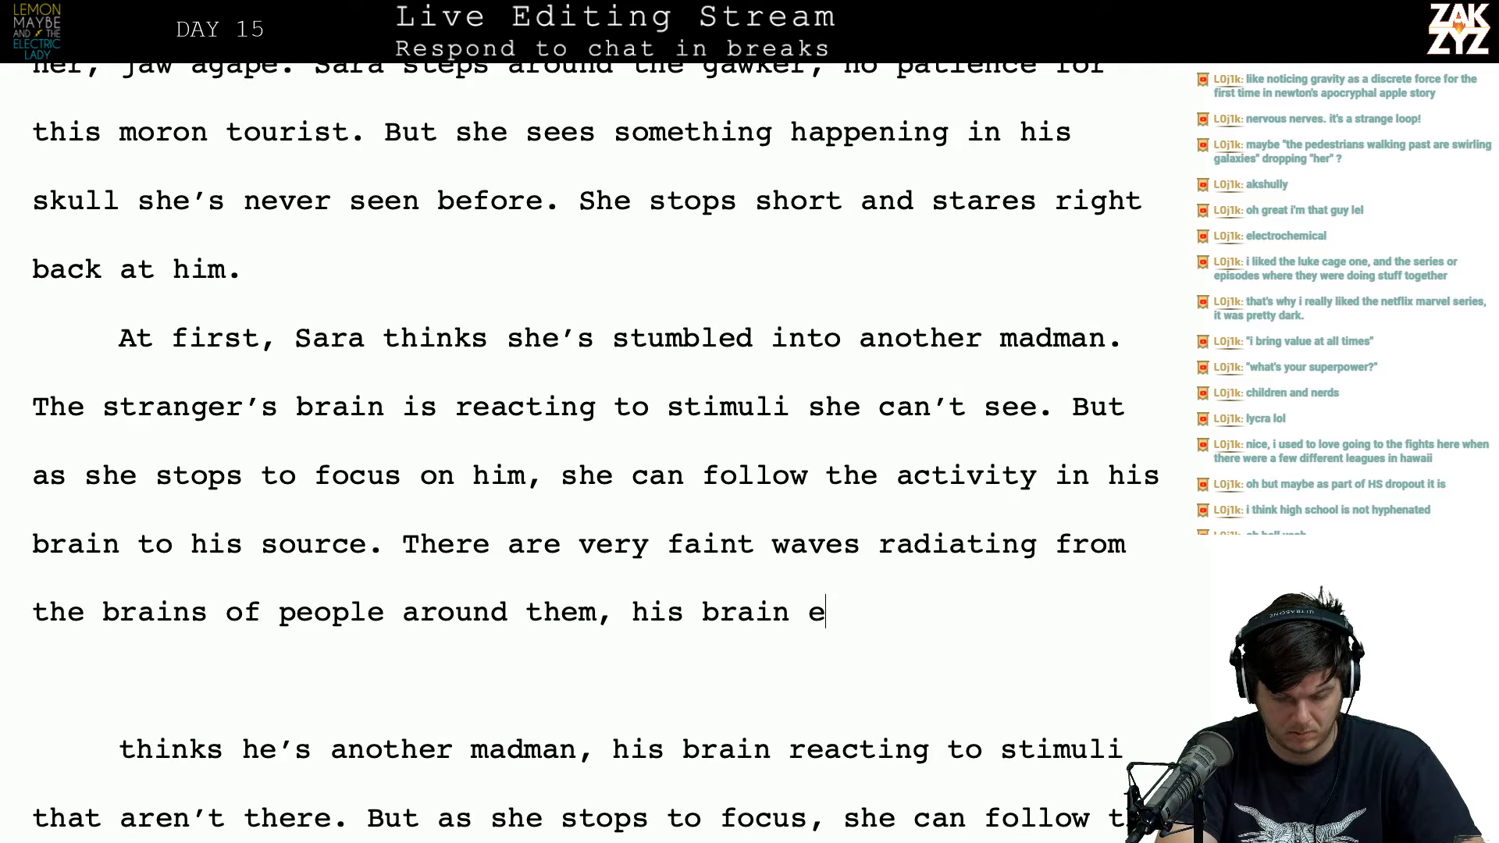
pyautogui.press('BackSpace')
pyautogui.press('BackSpace')
pyautogui.press('BackSpace')
pyautogui.press('BackSpace')
pyautogui.press('BackSpace')
pyautogui.press('BackSpace')
pyautogui.press('BackSpace')
pyautogui.press('BackSpace')
pyautogui.press('BackSpace')
pyautogui.press('BackSpace')
pyautogui.press('BackSpace')
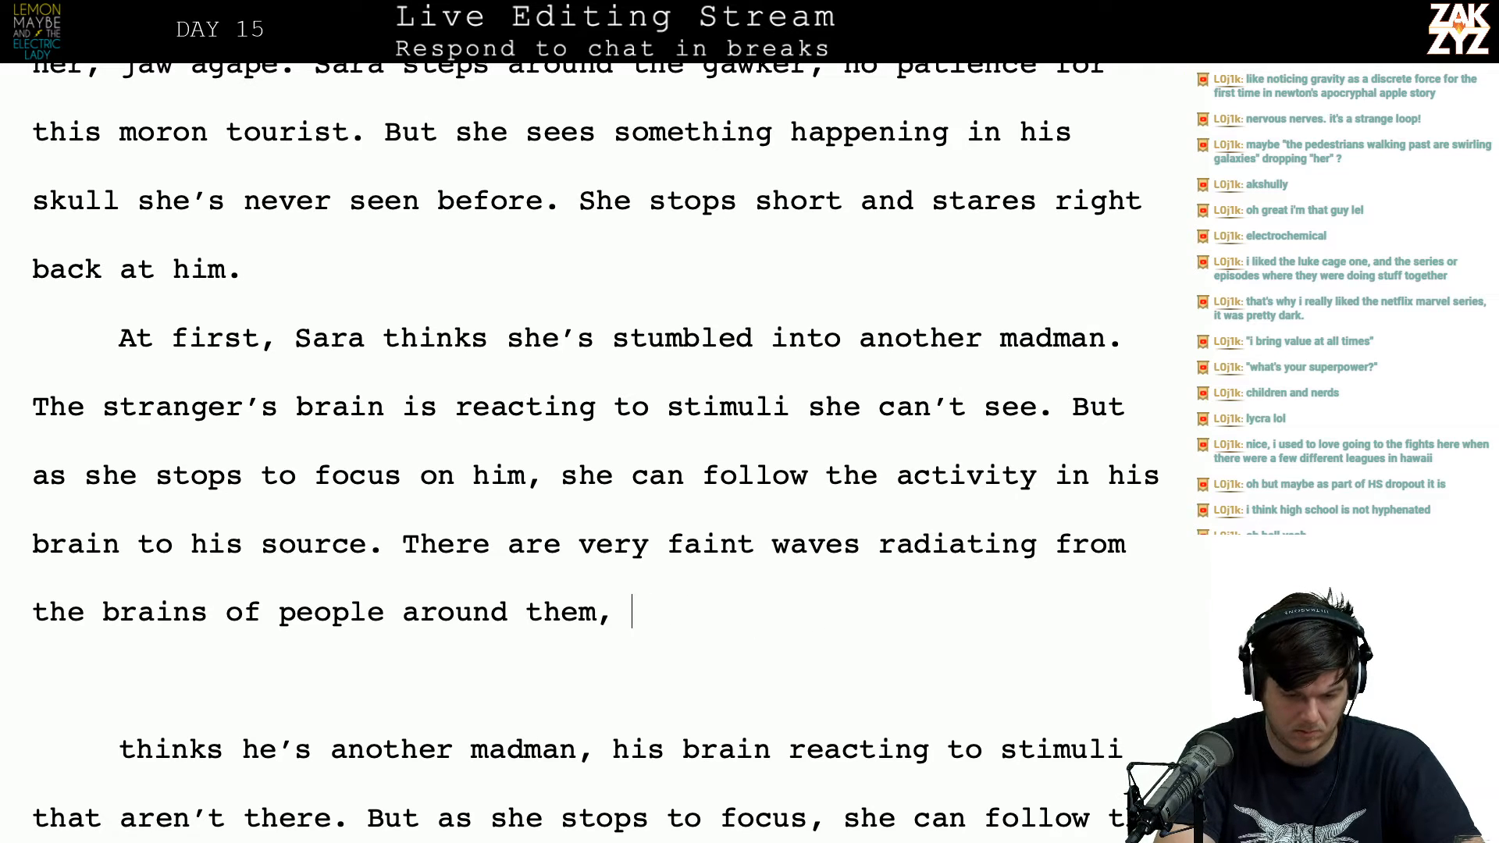
pyautogui.write('they come')
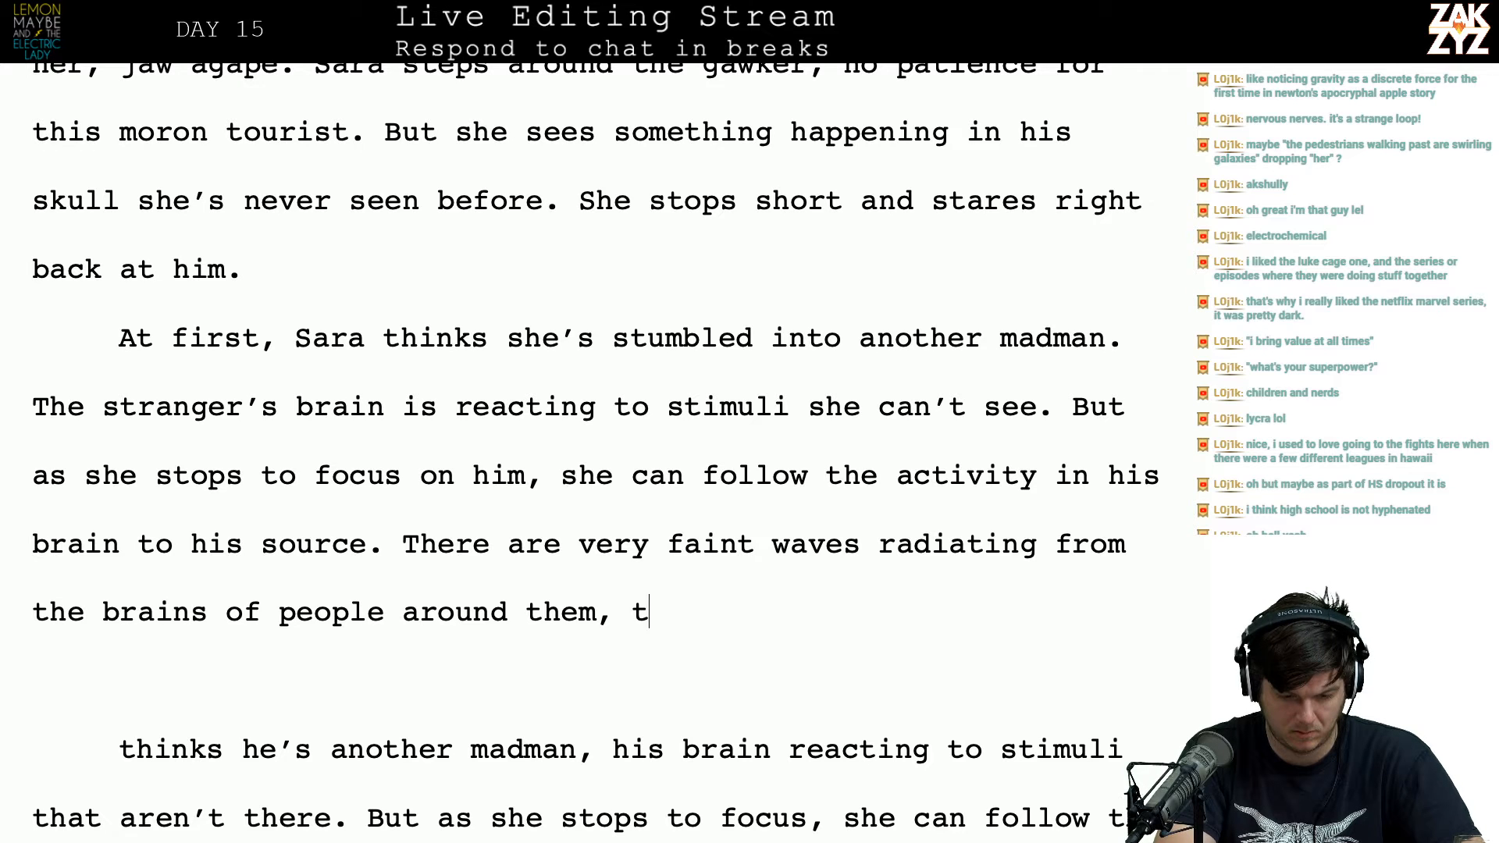
pyautogui.press('BackSpace')
pyautogui.press('BackSpace')
pyautogui.press('BackSpace')
pyautogui.press('BackSpace')
pyautogui.press('BackSpace')
pyautogui.press('BackSpace')
pyautogui.press('BackSpace')
pyautogui.press('BackSpace')
pyautogui.press('BackSpace')
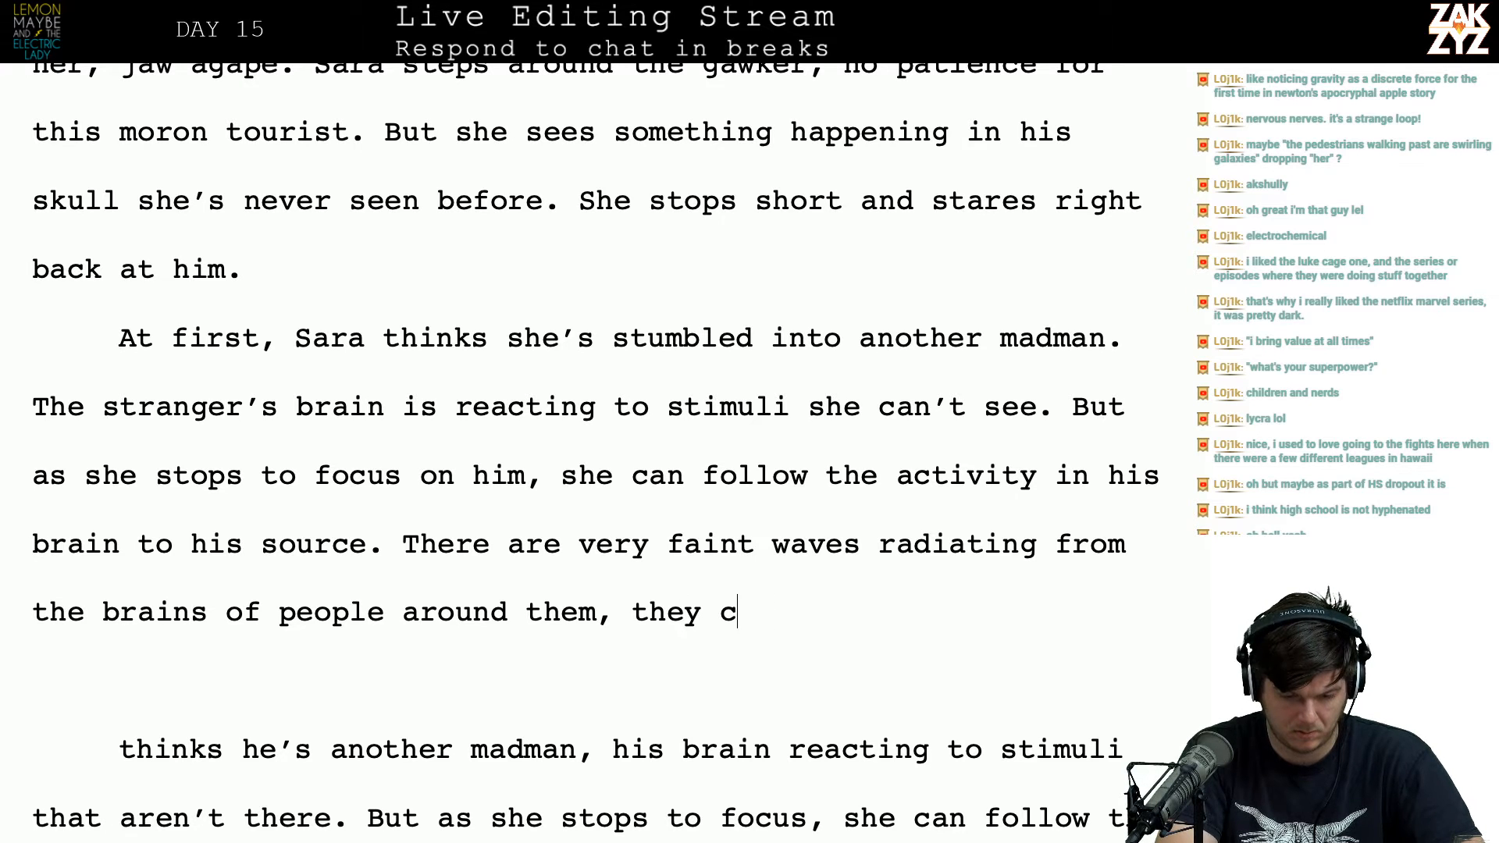
pyautogui.write('including ')
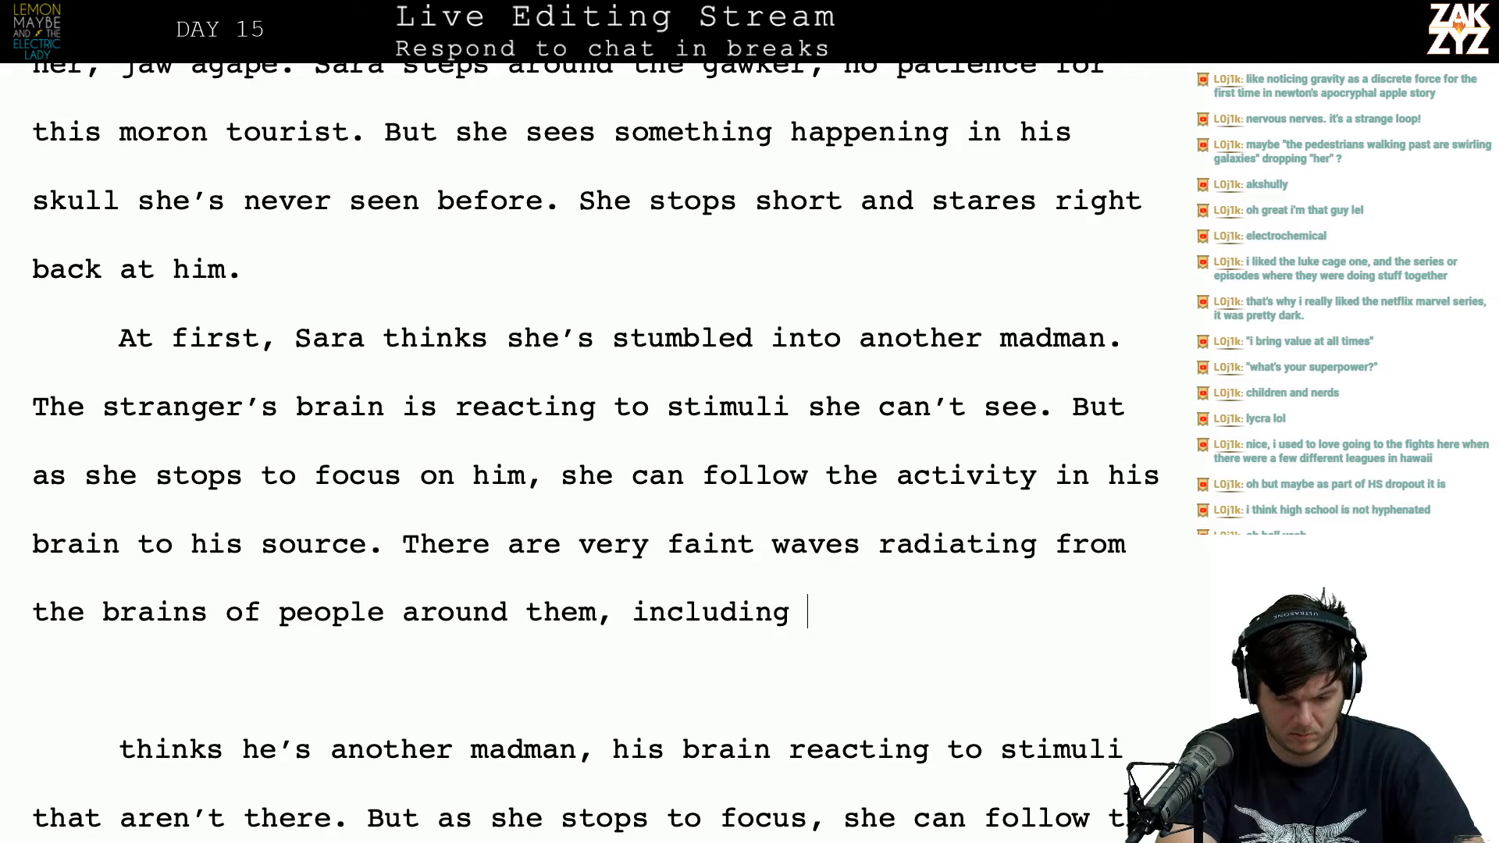
pyautogui.write('the two of')
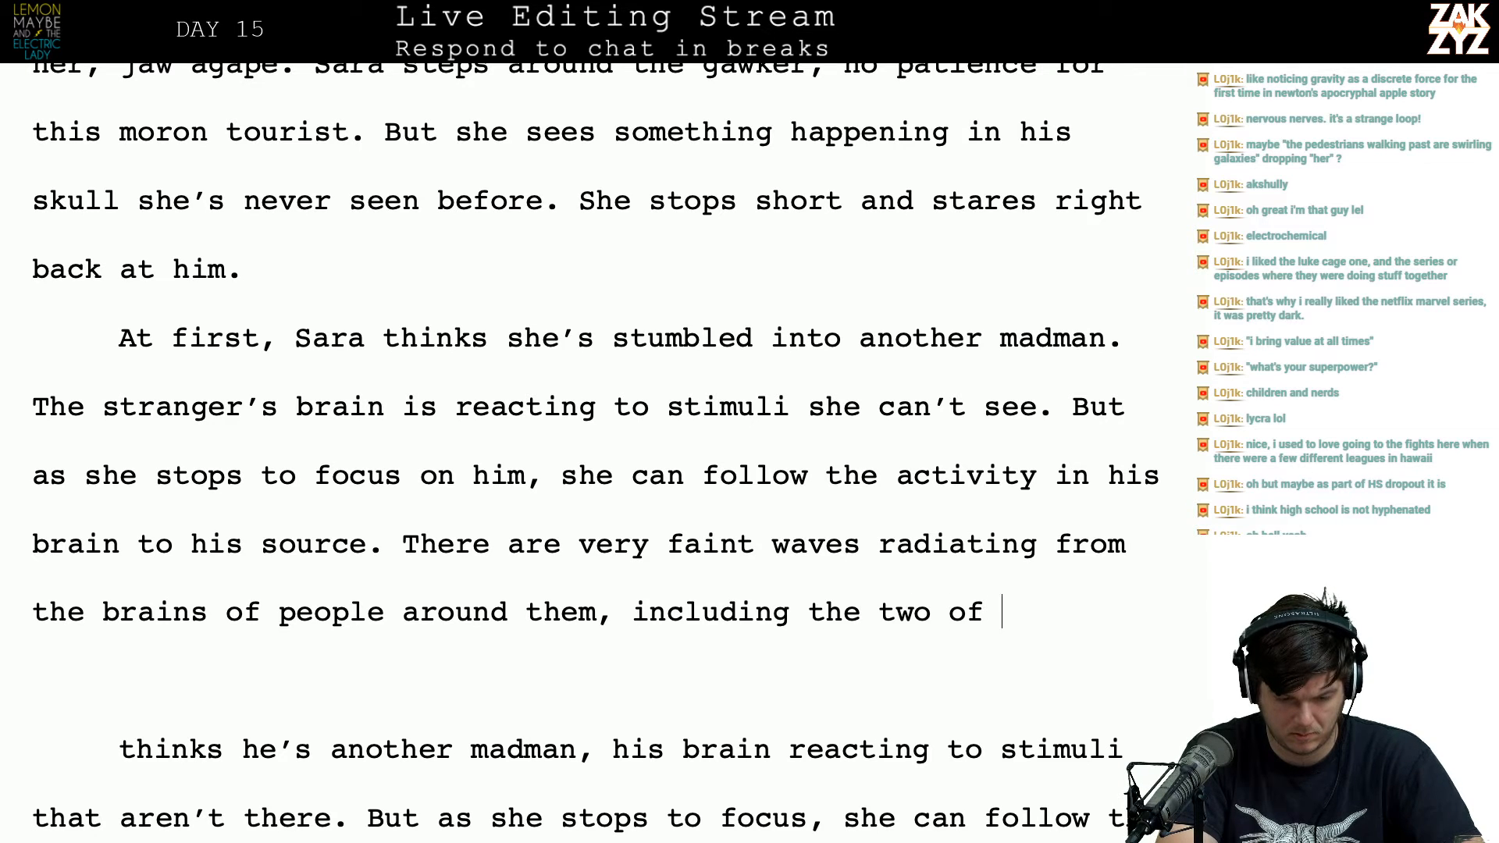
pyautogui.press('BackSpace')
pyautogui.press('BackSpace')
pyautogui.press('BackSpace')
pyautogui.press('BackSpace')
pyautogui.press('BackSpace')
pyautogui.press('BackSpace')
pyautogui.press('BackSpace')
pyautogui.press('BackSpace')
pyautogui.press('BackSpace')
pyautogui.press('BackSpace')
pyautogui.press('BackSpace')
pyautogui.press('BackSpace')
pyautogui.press('BackSpace')
pyautogui.press('BackSpace')
pyautogui.press('BackSpace')
pyautogui.press('BackSpace')
pyautogui.press('BackSpace')
pyautogui.press('BackSpace')
pyautogui.press('BackSpace')
pyautogui.press('BackSpace')
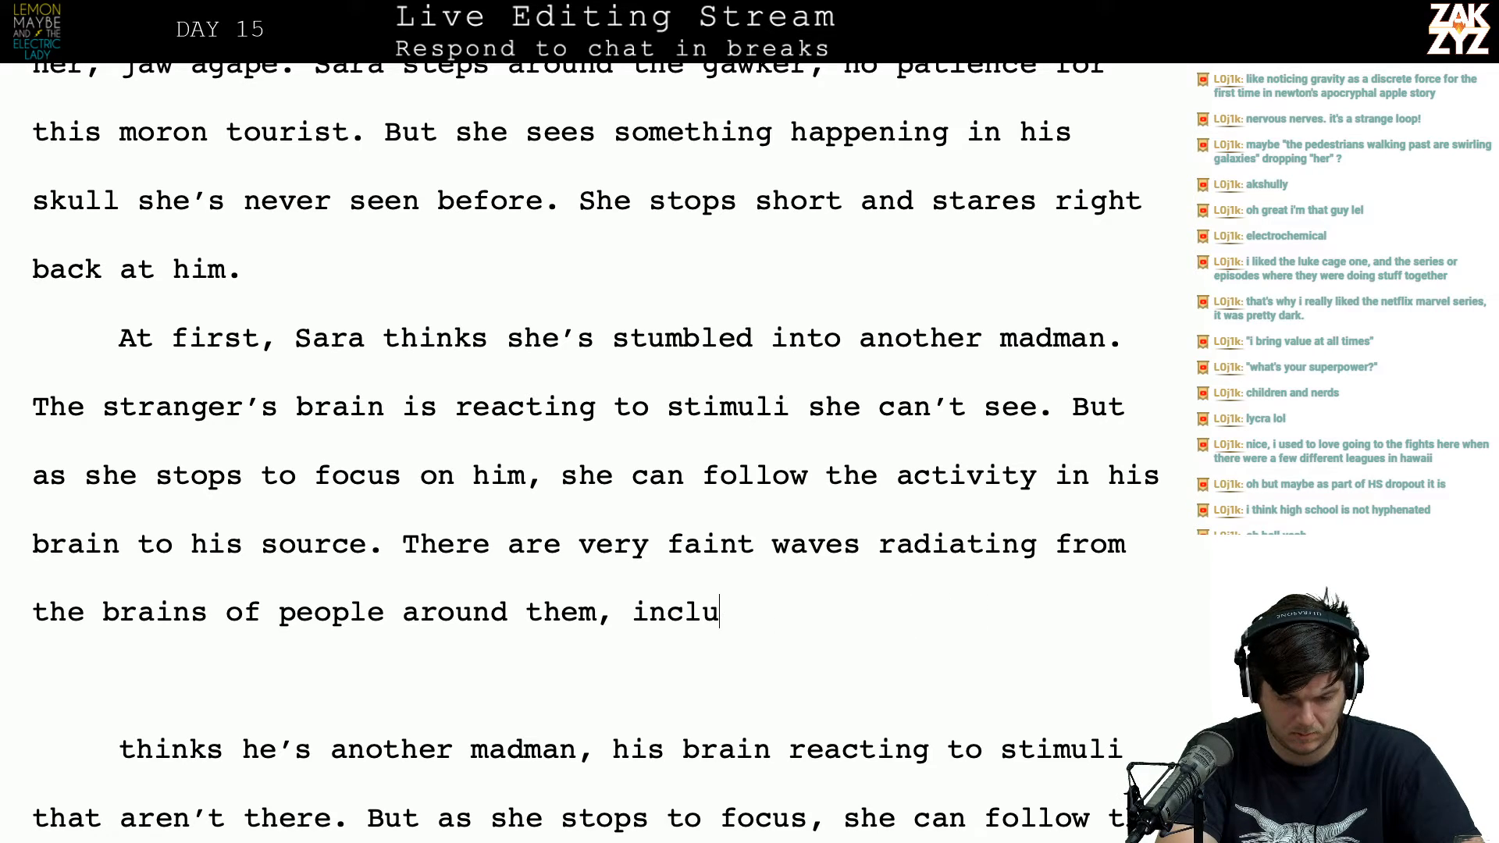
pyautogui.press('BackSpace')
pyautogui.press('BackSpace')
# Step: Replace the unfinished "inclu" after "people around them," with "so slight she"
pyautogui.write(',')
pyautogui.press('BackSpace')
pyautogui.press('BackSpace')
pyautogui.write(', so ')
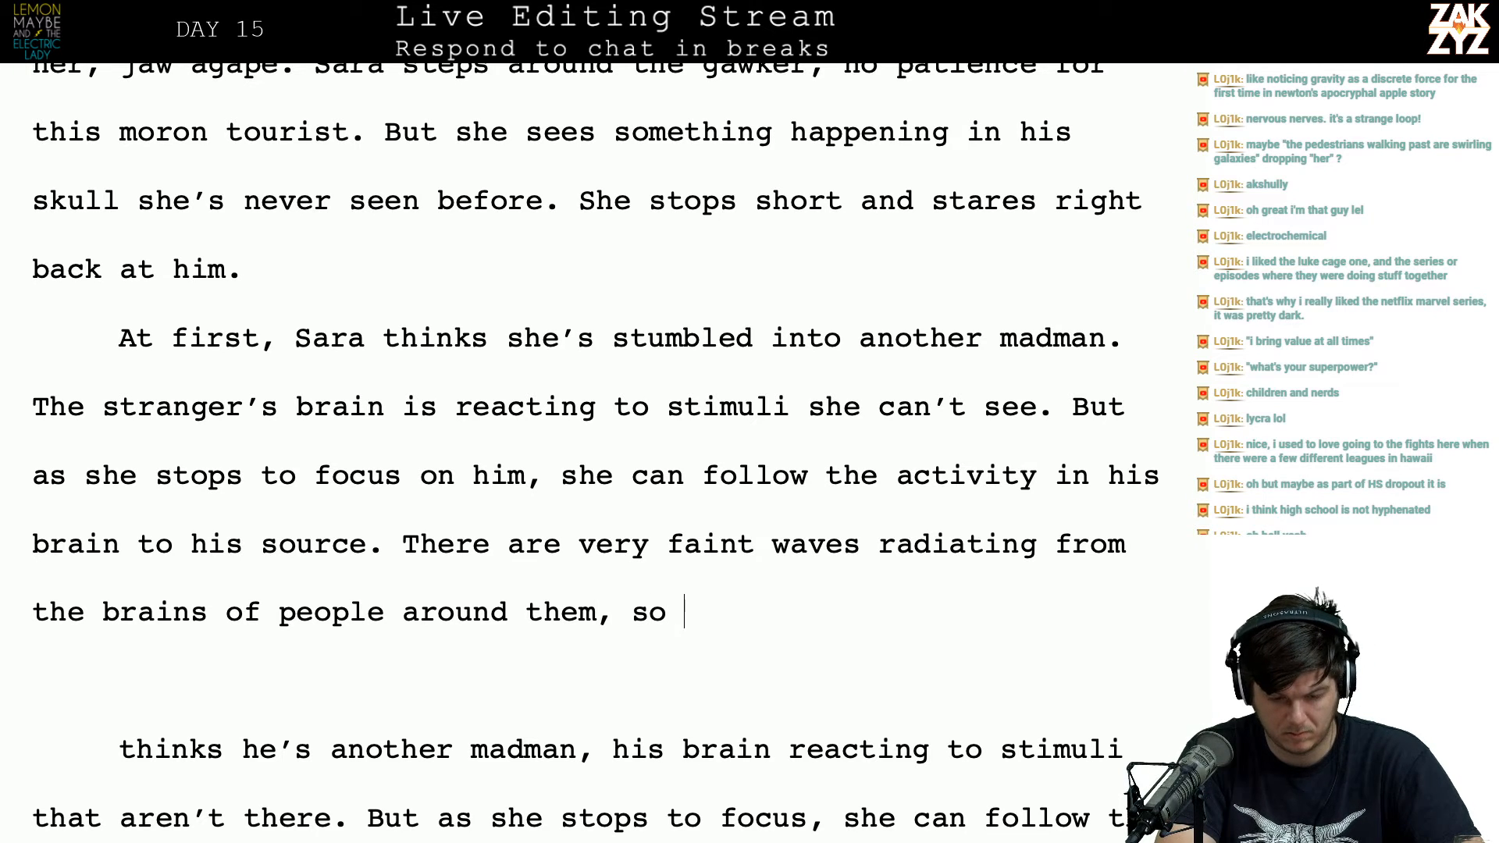
pyautogui.write('slight she w')
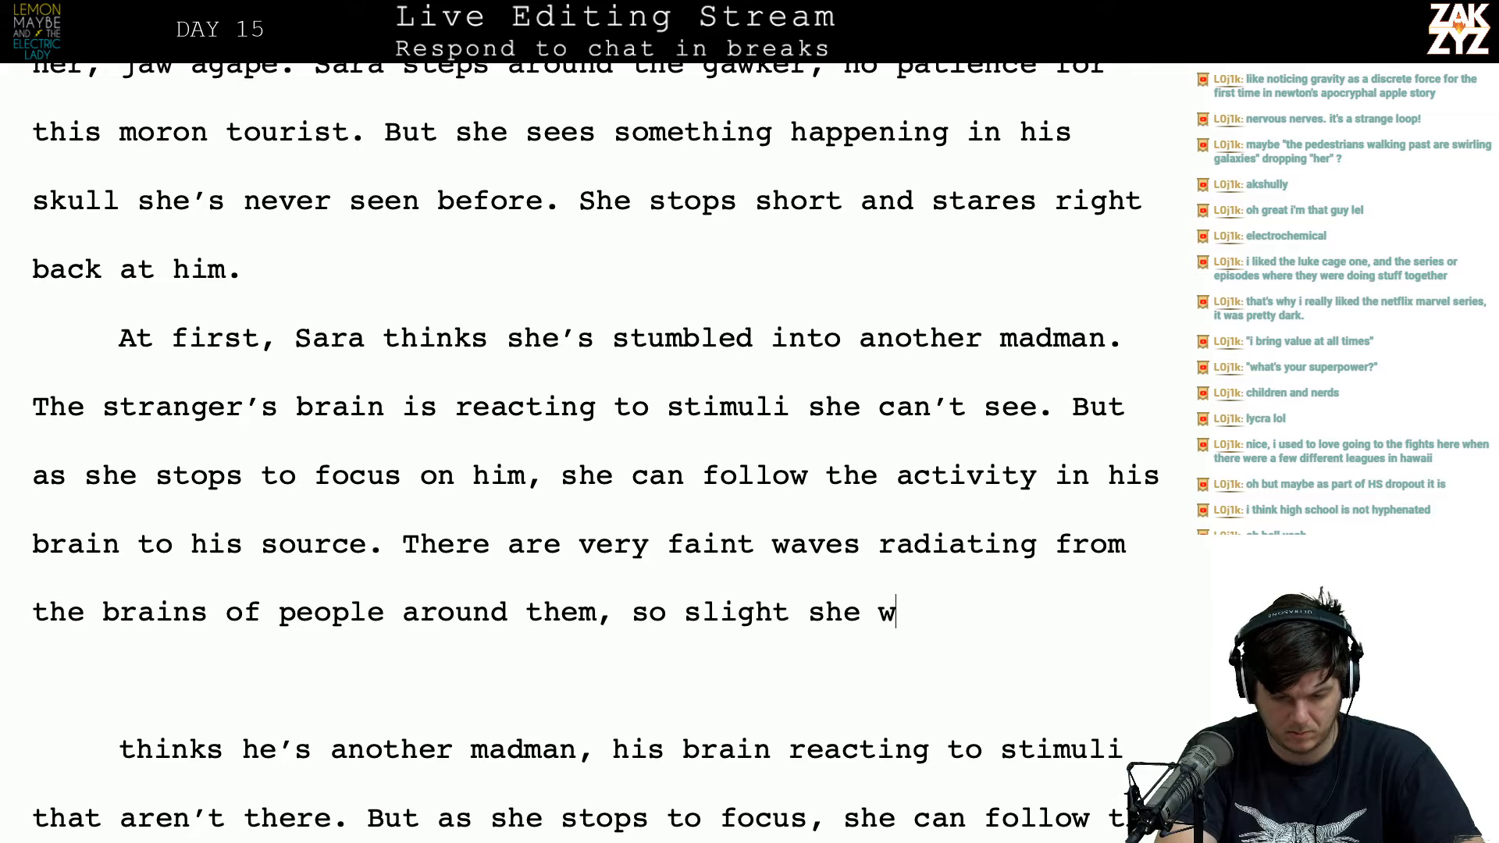
# Step: Turn "she" into "she's", finish the sentence with "never noticed them before." and start the next one with "But this man can"
pyautogui.write('ouldhave n')
pyautogui.press('BackSpace')
pyautogui.press('BackSpace')
pyautogui.press('BackSpace')
pyautogui.press('BackSpace')
pyautogui.press('BackSpace')
pyautogui.press('BackSpace')
pyautogui.press('BackSpace')
pyautogui.press('BackSpace')
pyautogui.press('BackSpace')
pyautogui.press('BackSpace')
pyautogui.press('BackSpace')
pyautogui.write("'s never notice")
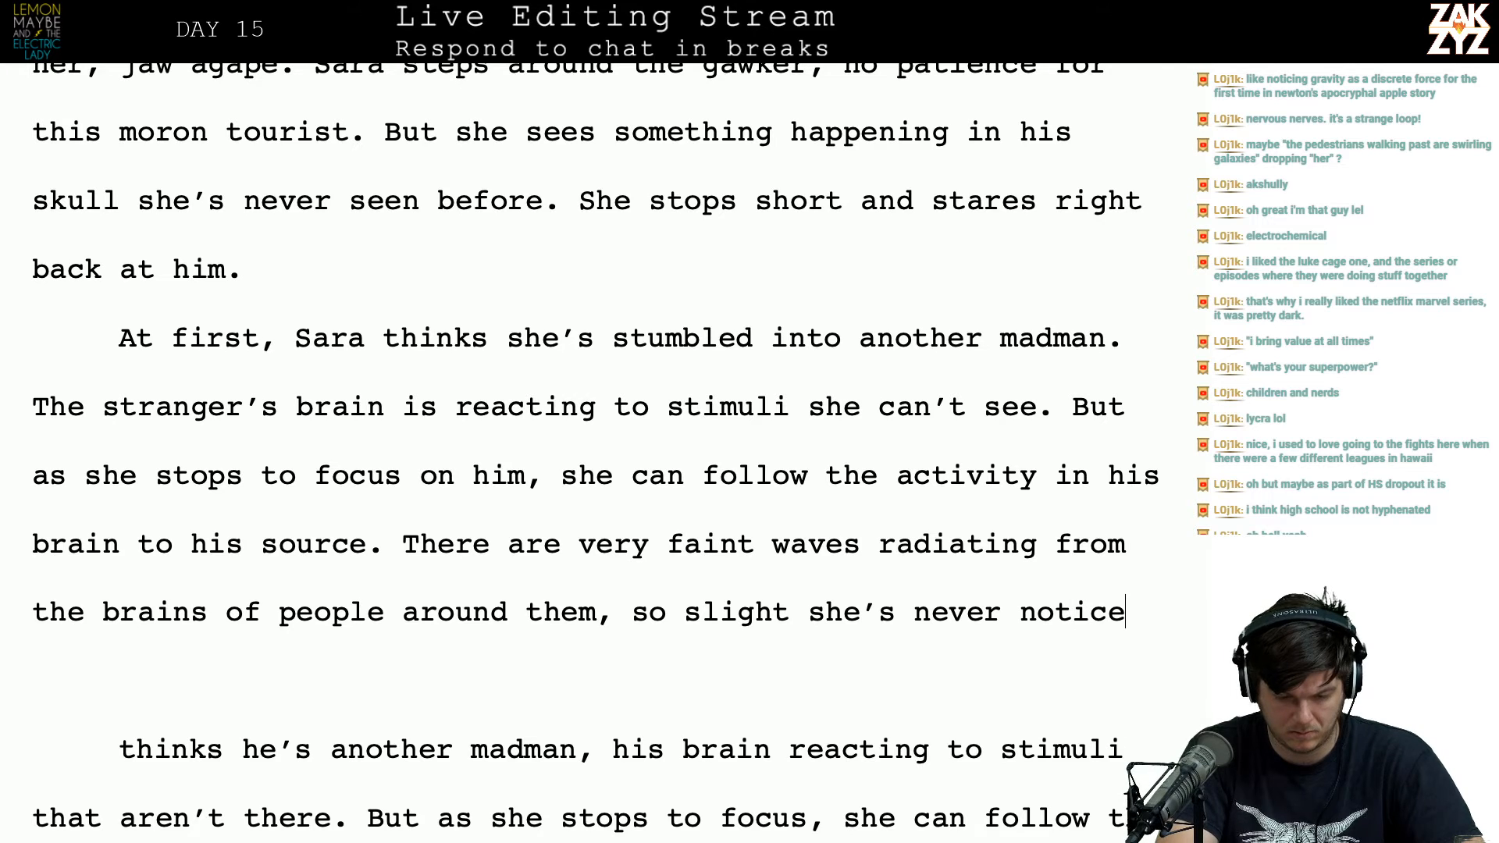
pyautogui.write('d them before. But this man can')
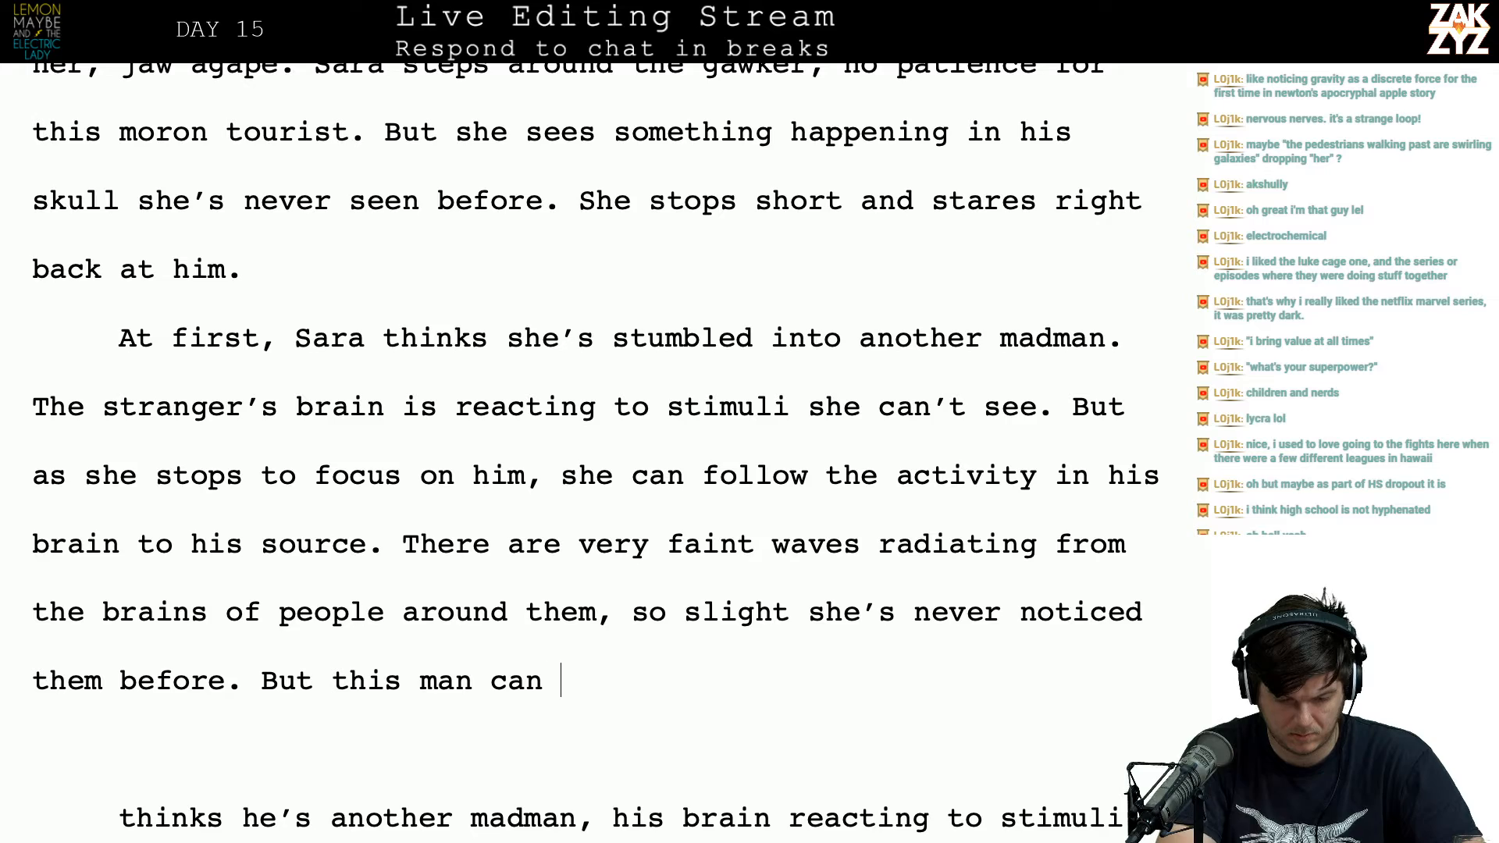
# Step: Review the older drafts of the faint-waves passage below and on the next page, and reread the rewritten paragraph
pyautogui.press('Down')
pyautogui.press('Down')
pyautogui.press('Down')
pyautogui.press('Down')
pyautogui.press('Down')
pyautogui.press('Down')
pyautogui.press('Up')
pyautogui.press('Down')
pyautogui.press('Down')
pyautogui.press('Down')
pyautogui.press('Down')
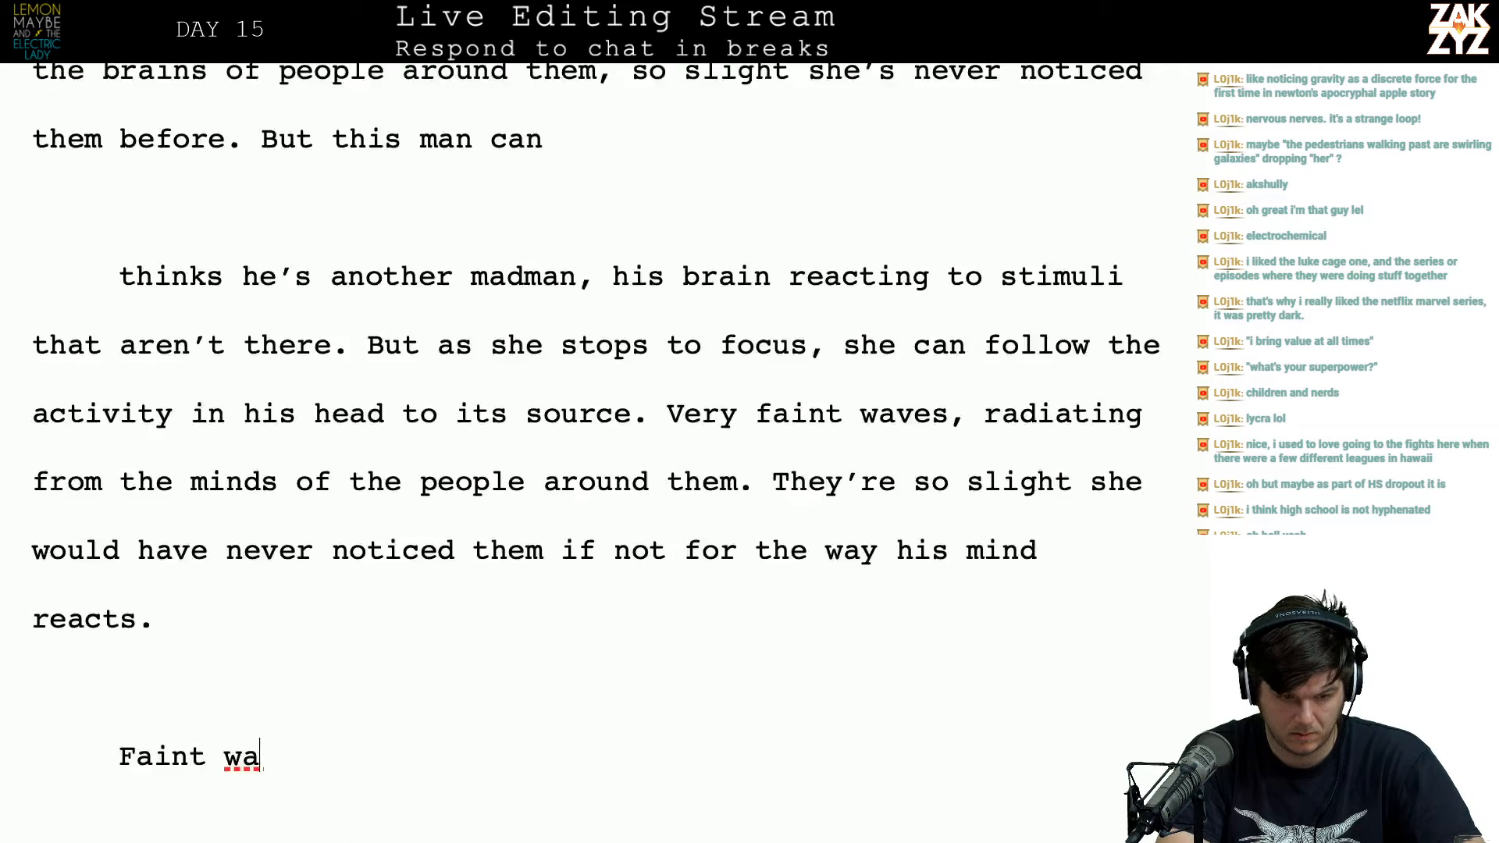
pyautogui.press('Up')
pyautogui.press('Up')
pyautogui.press('Down')
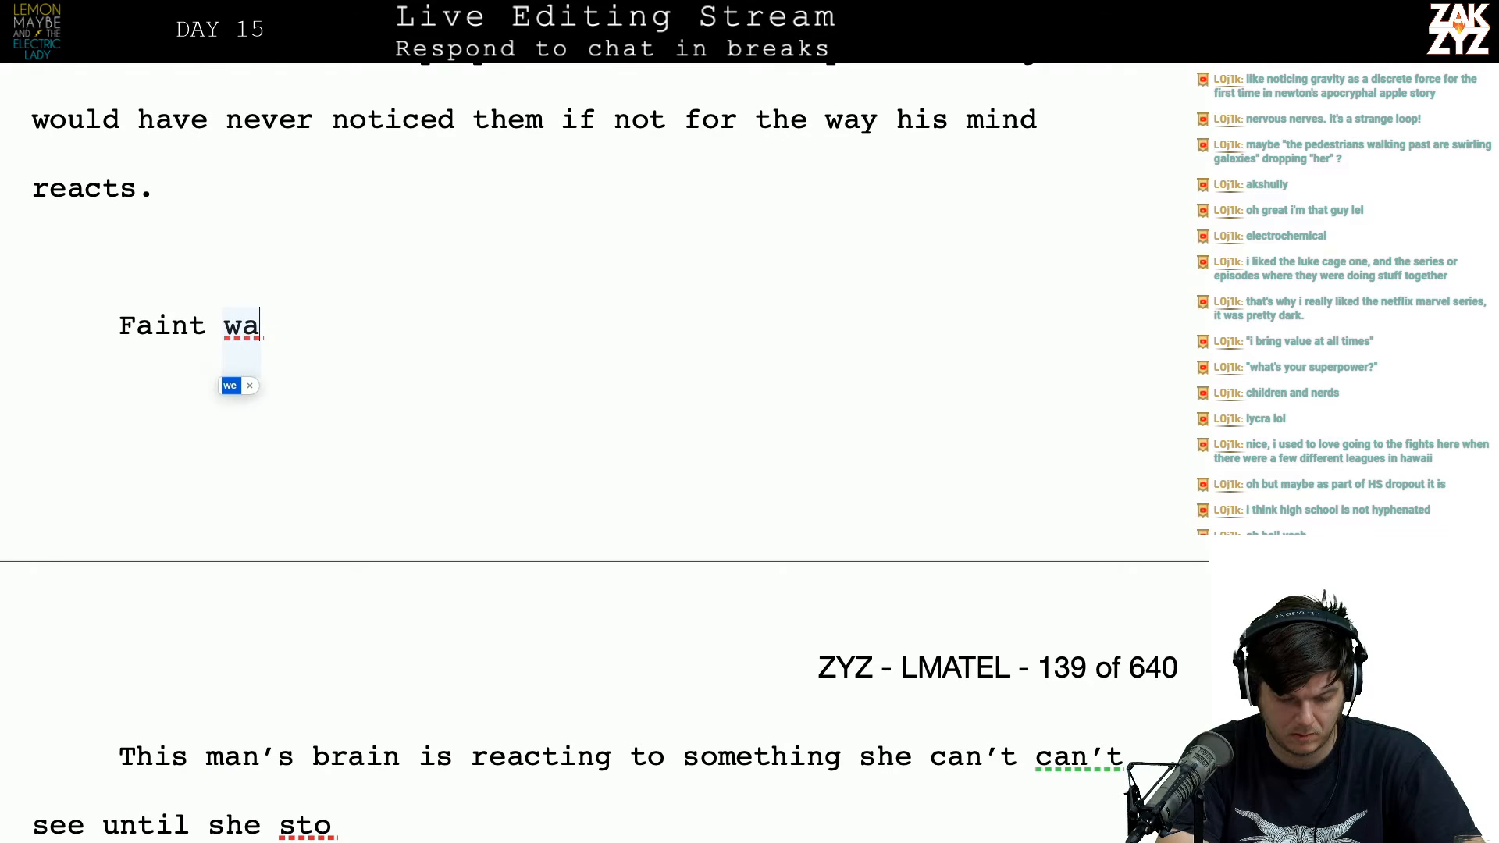
pyautogui.press('Down')
pyautogui.press('Down')
pyautogui.press('Down')
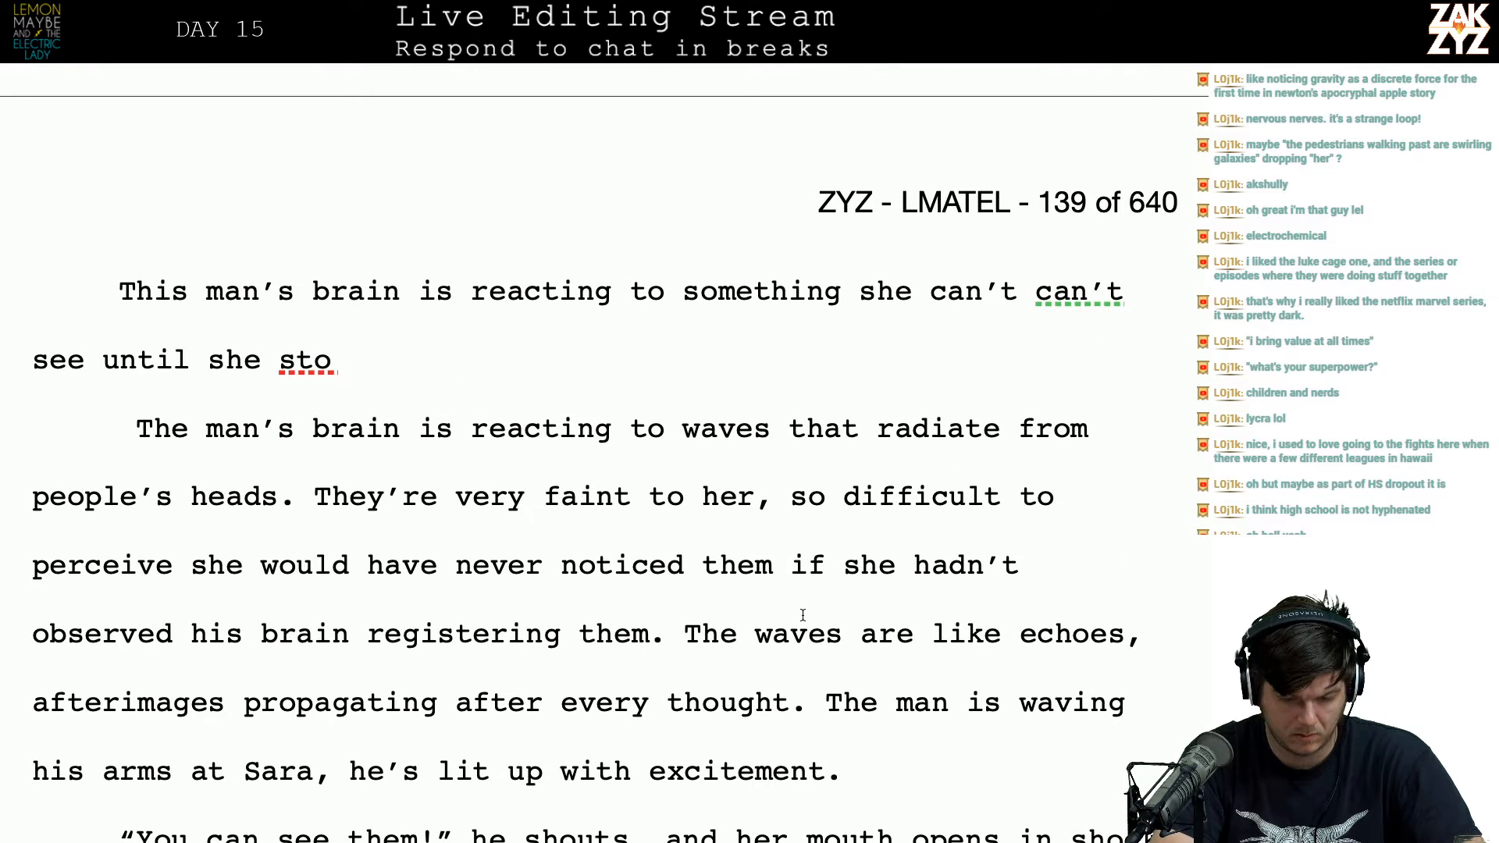
pyautogui.press('Up')
pyautogui.press('Up')
pyautogui.press('Up')
pyautogui.scroll(5, 803, 616)
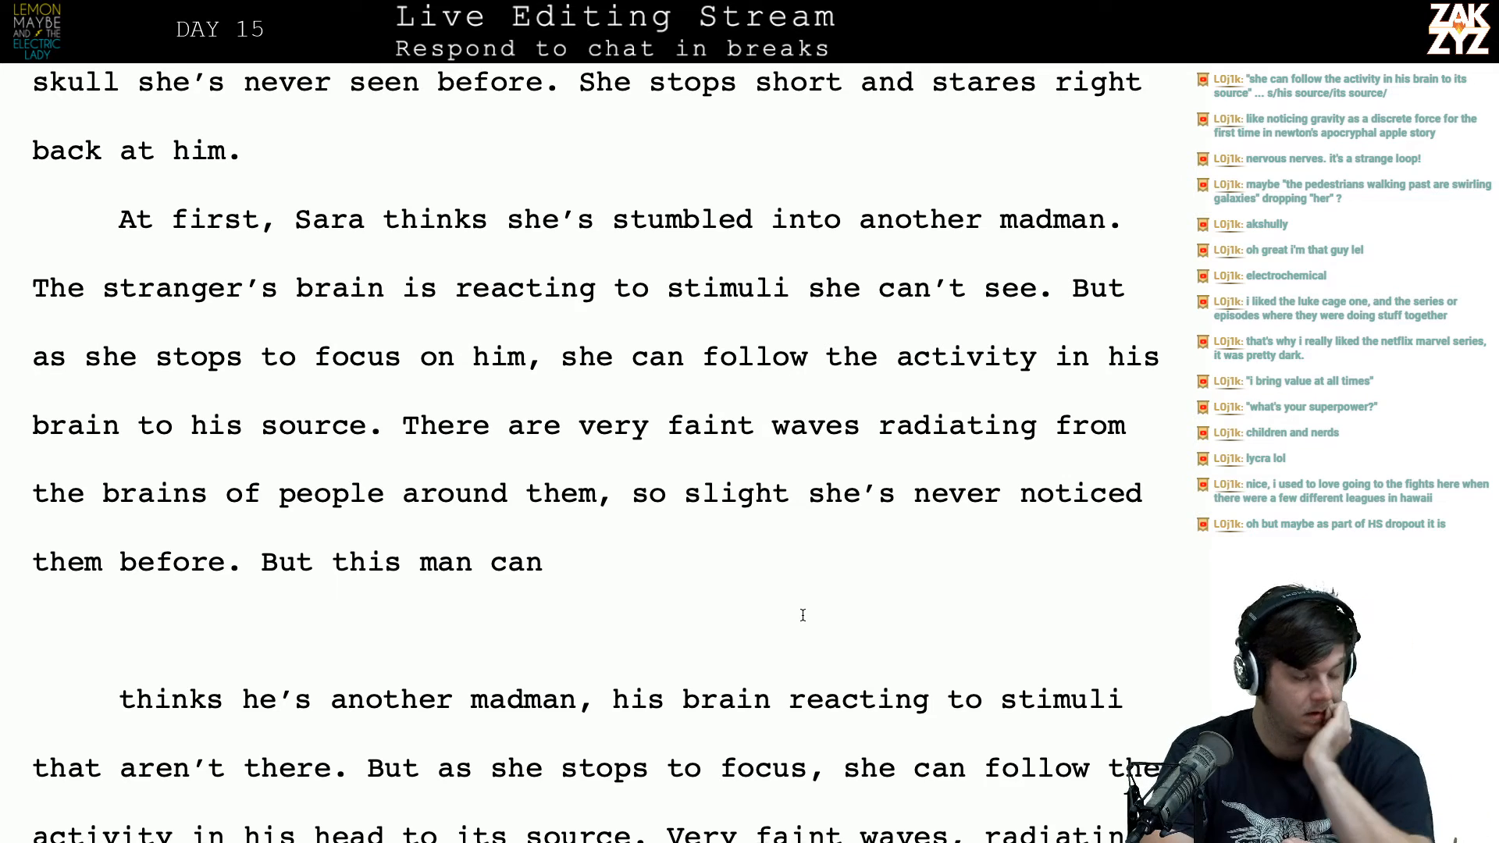
pyautogui.scroll(-1, 803, 615)
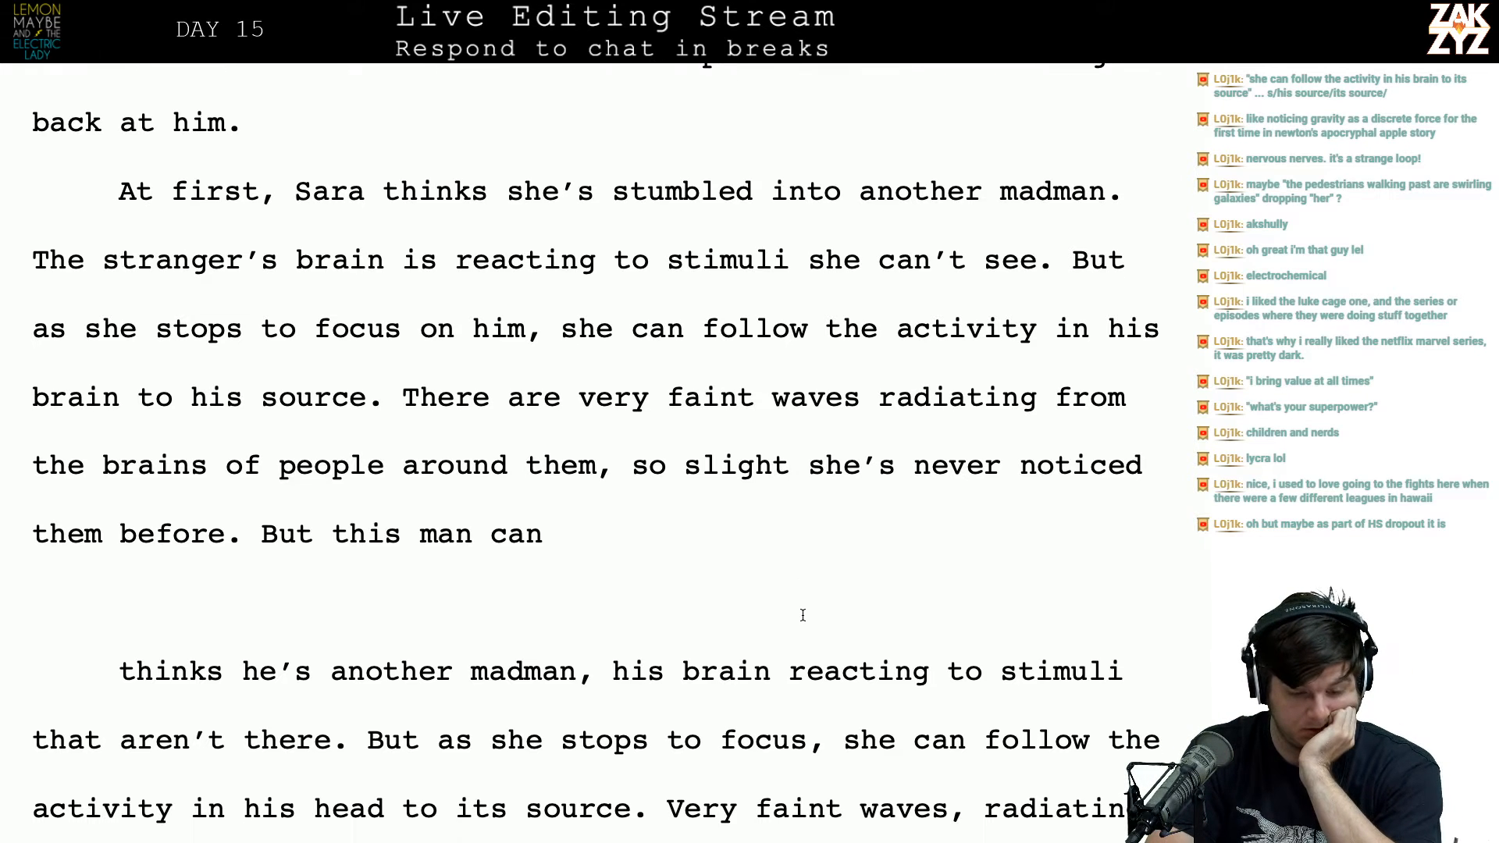
pyautogui.scroll(-1, 803, 616)
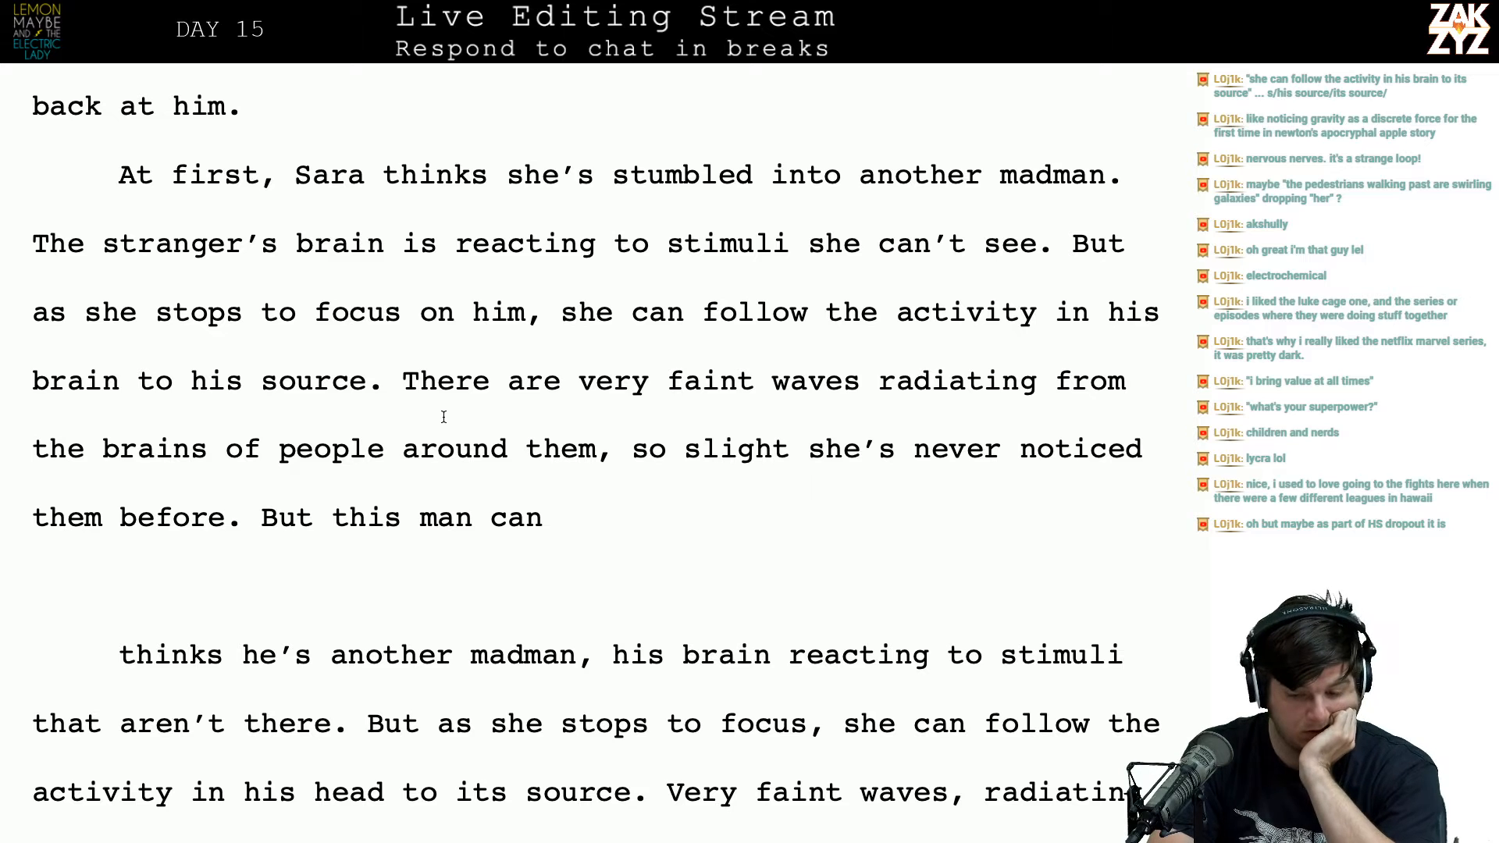
pyautogui.scroll(1, 444, 418)
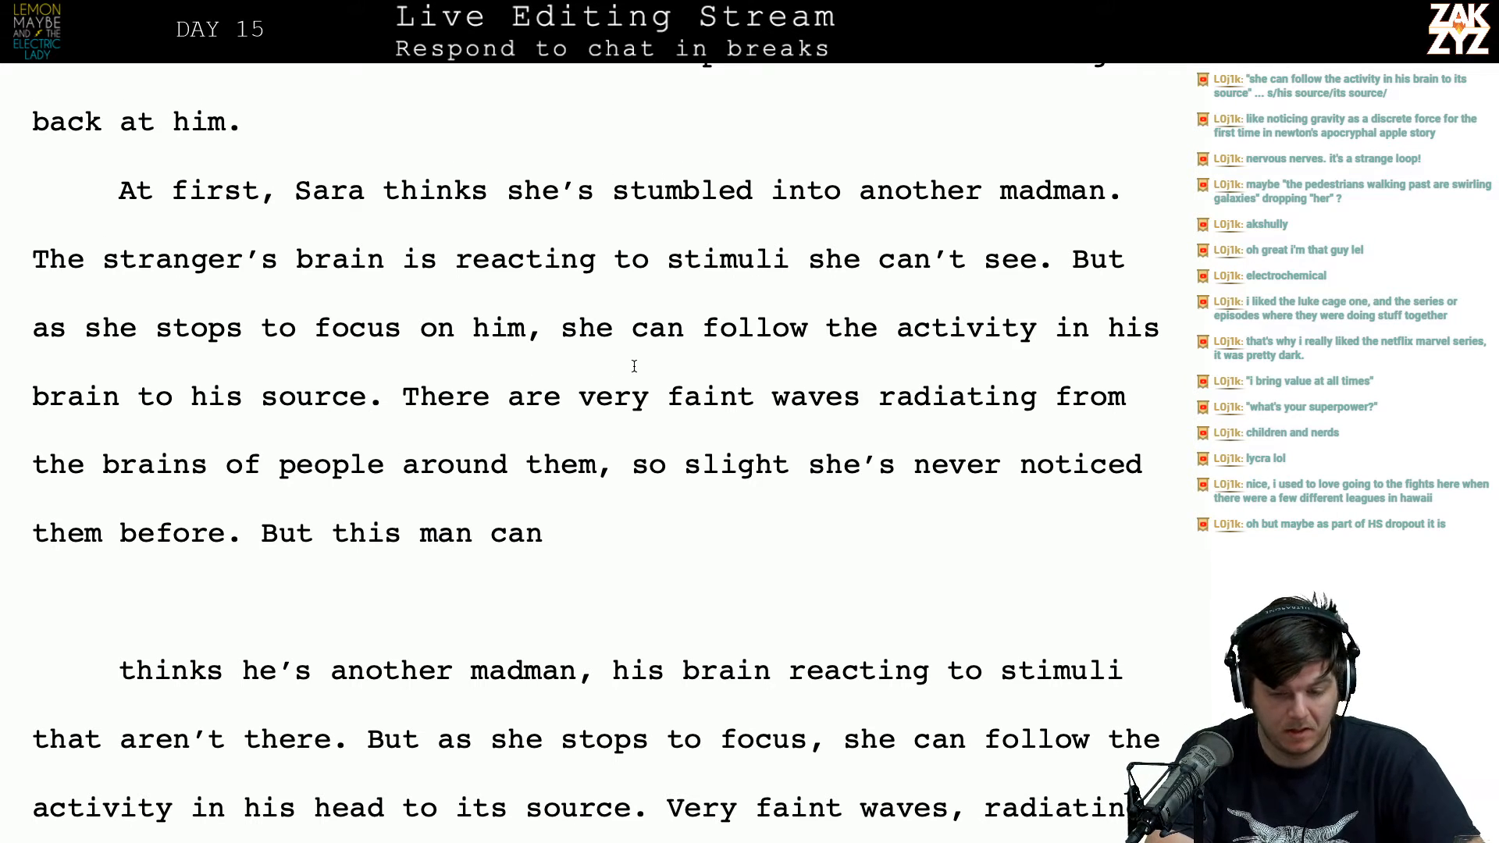
pyautogui.hotkey('ctrl', 'Left')
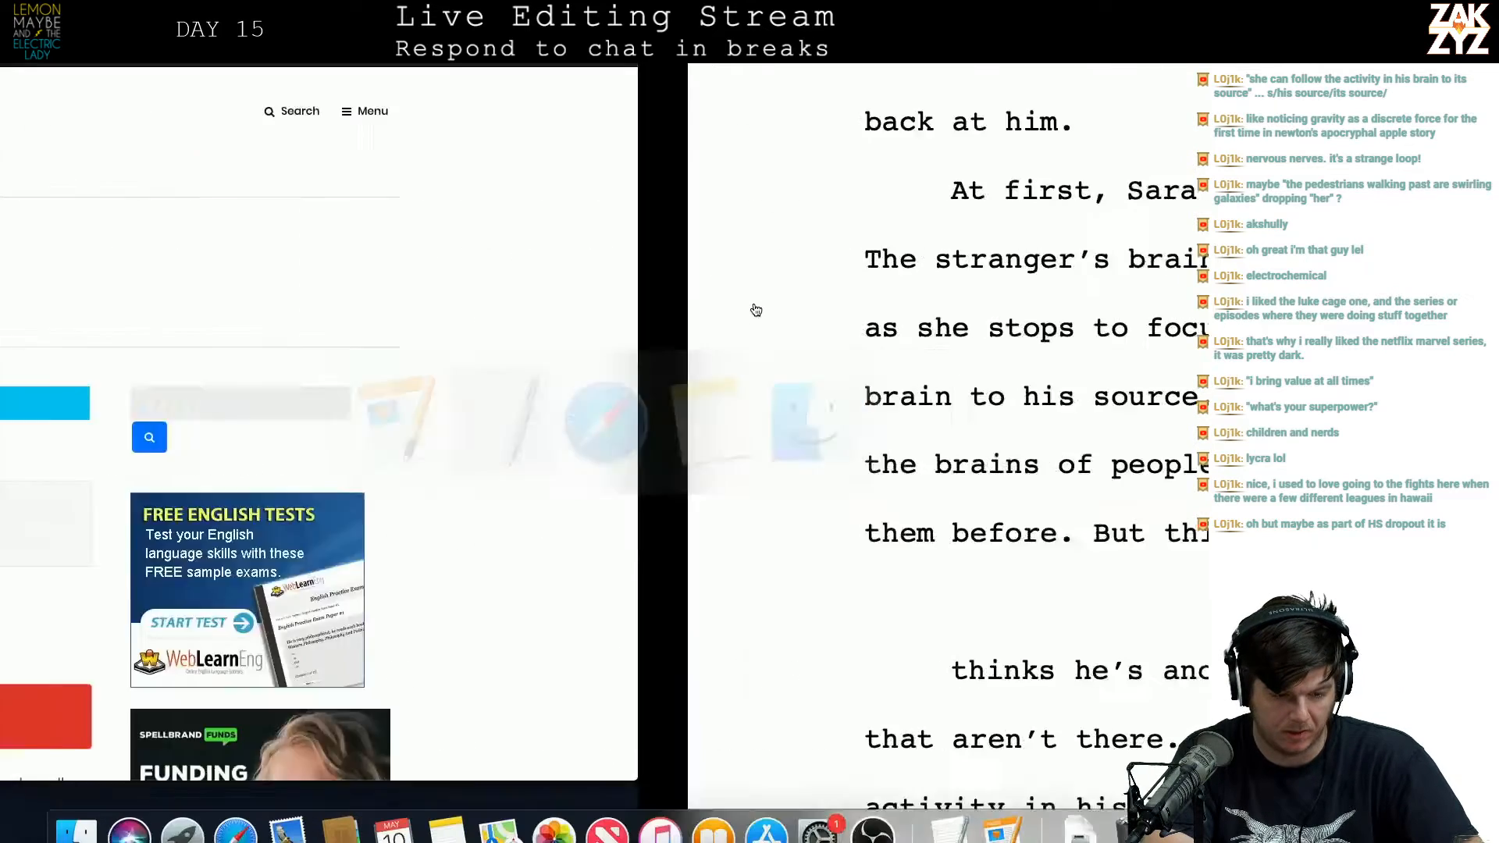
pyautogui.press('BackSpace')
pyautogui.write('9')
pyautogui.hotkey('ctrl', 'Right')
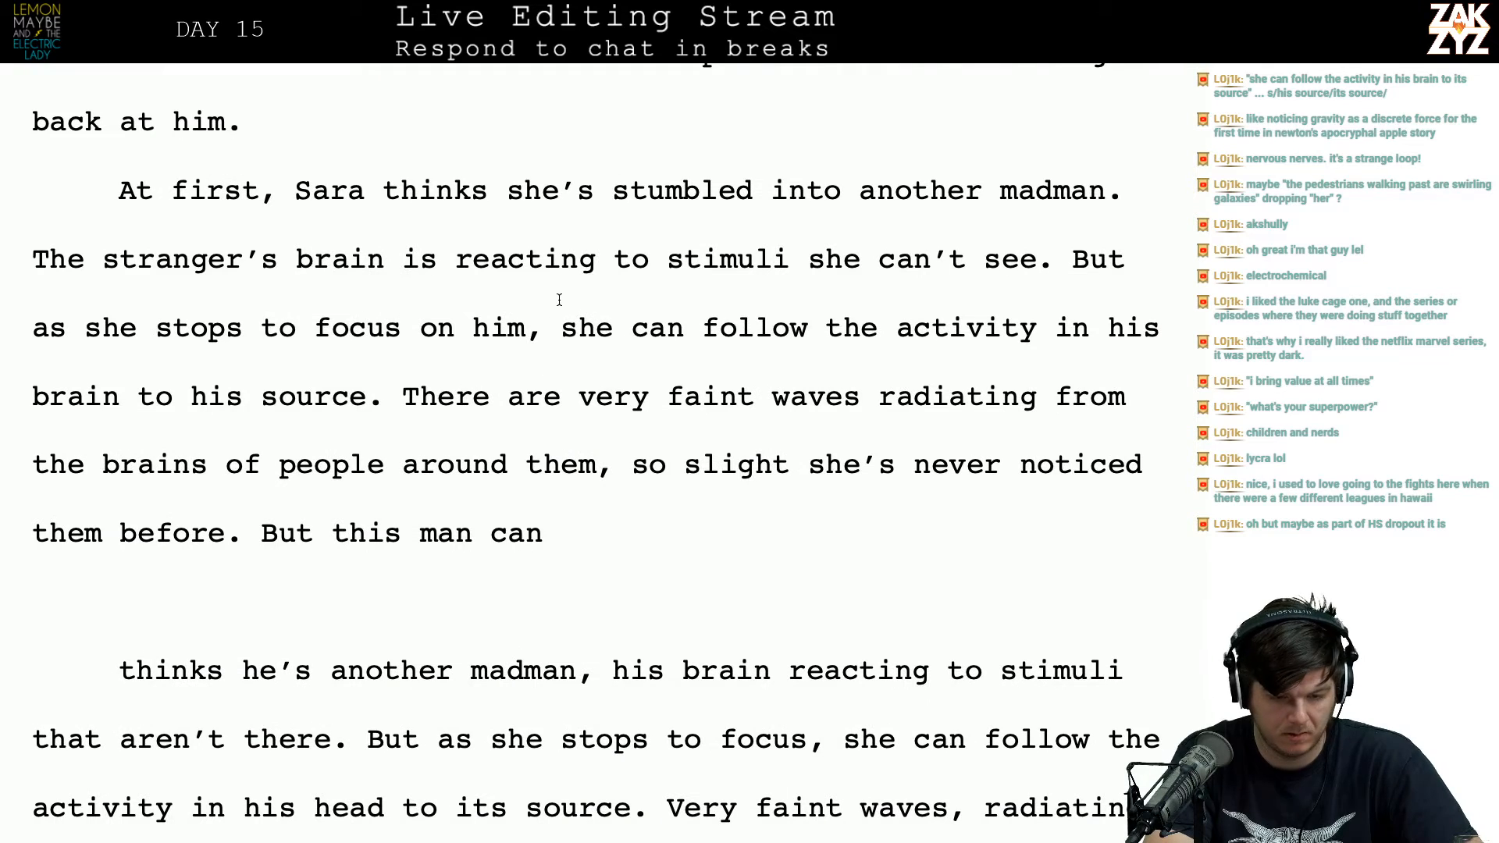
# Step: Replace "him" after "But as she stops to focus on" with "the abberation, she"
pyautogui.scroll(-1, 559, 300)
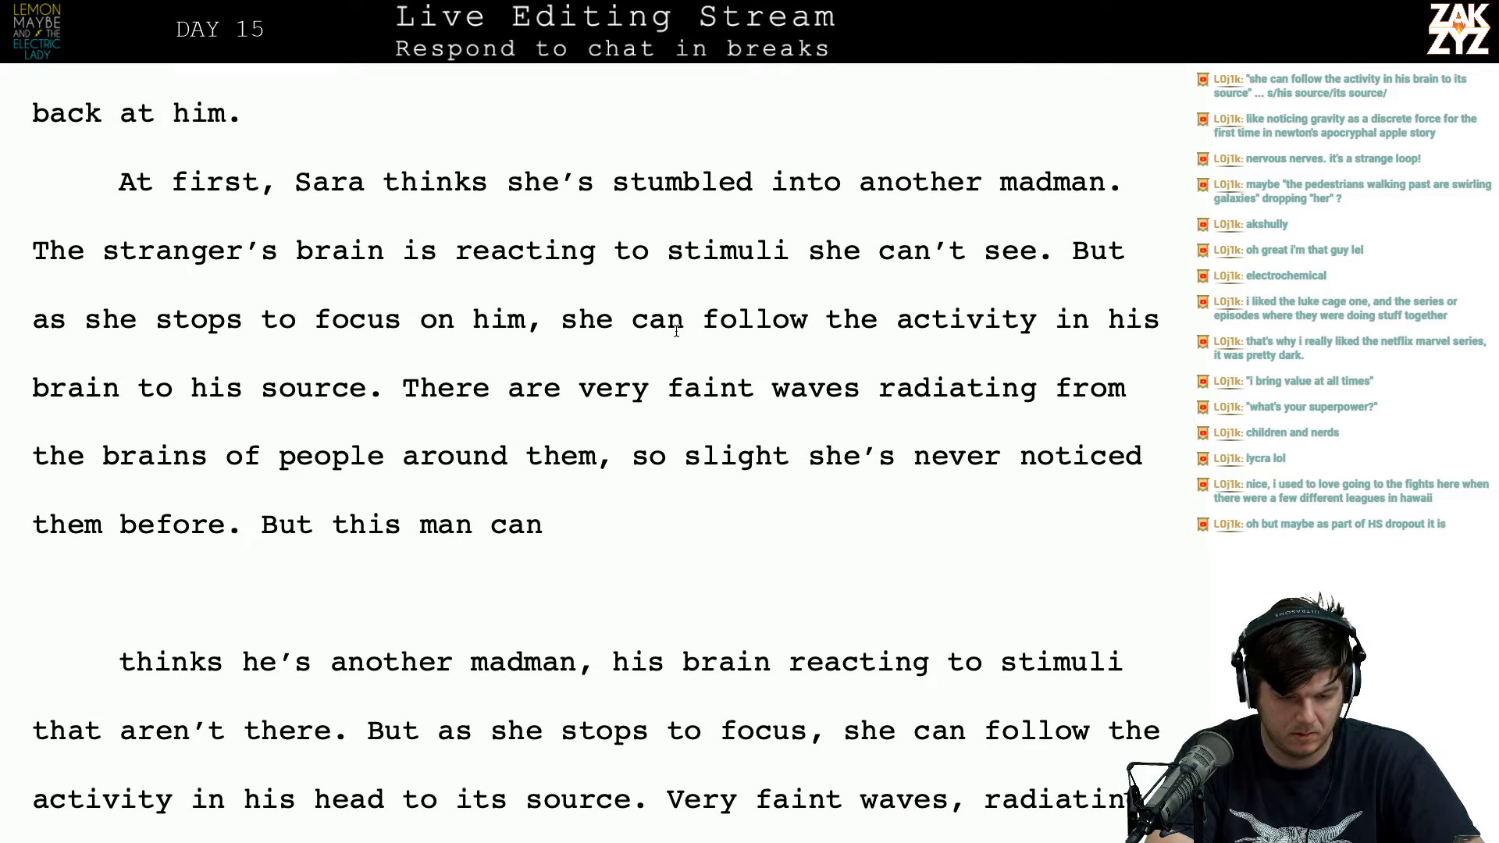
pyautogui.click(527, 317)
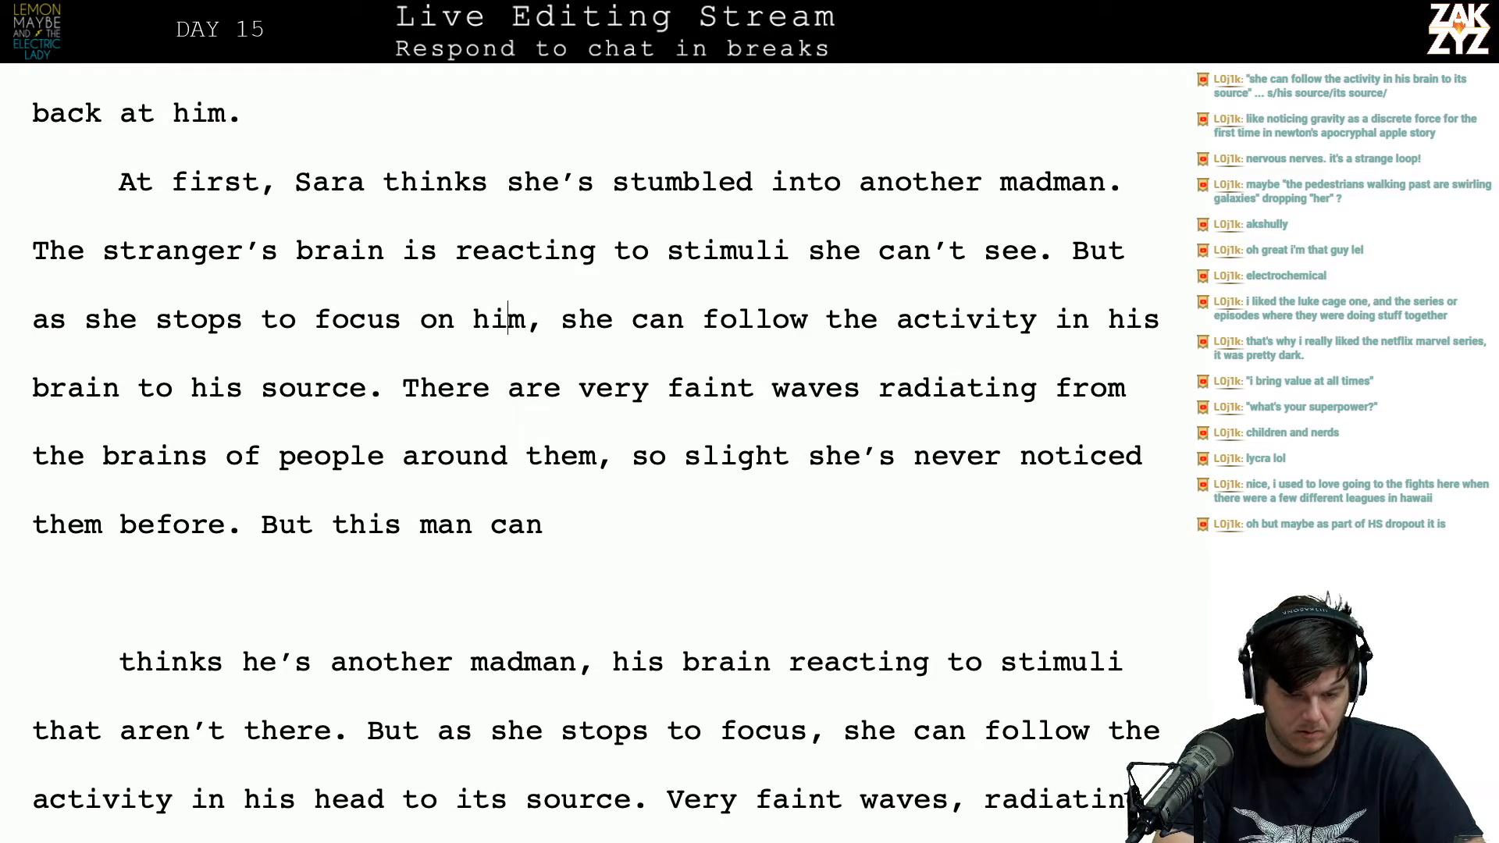
pyautogui.press('BackSpace')
pyautogui.press('BackSpace')
pyautogui.press('BackSpace')
pyautogui.write('the abb')
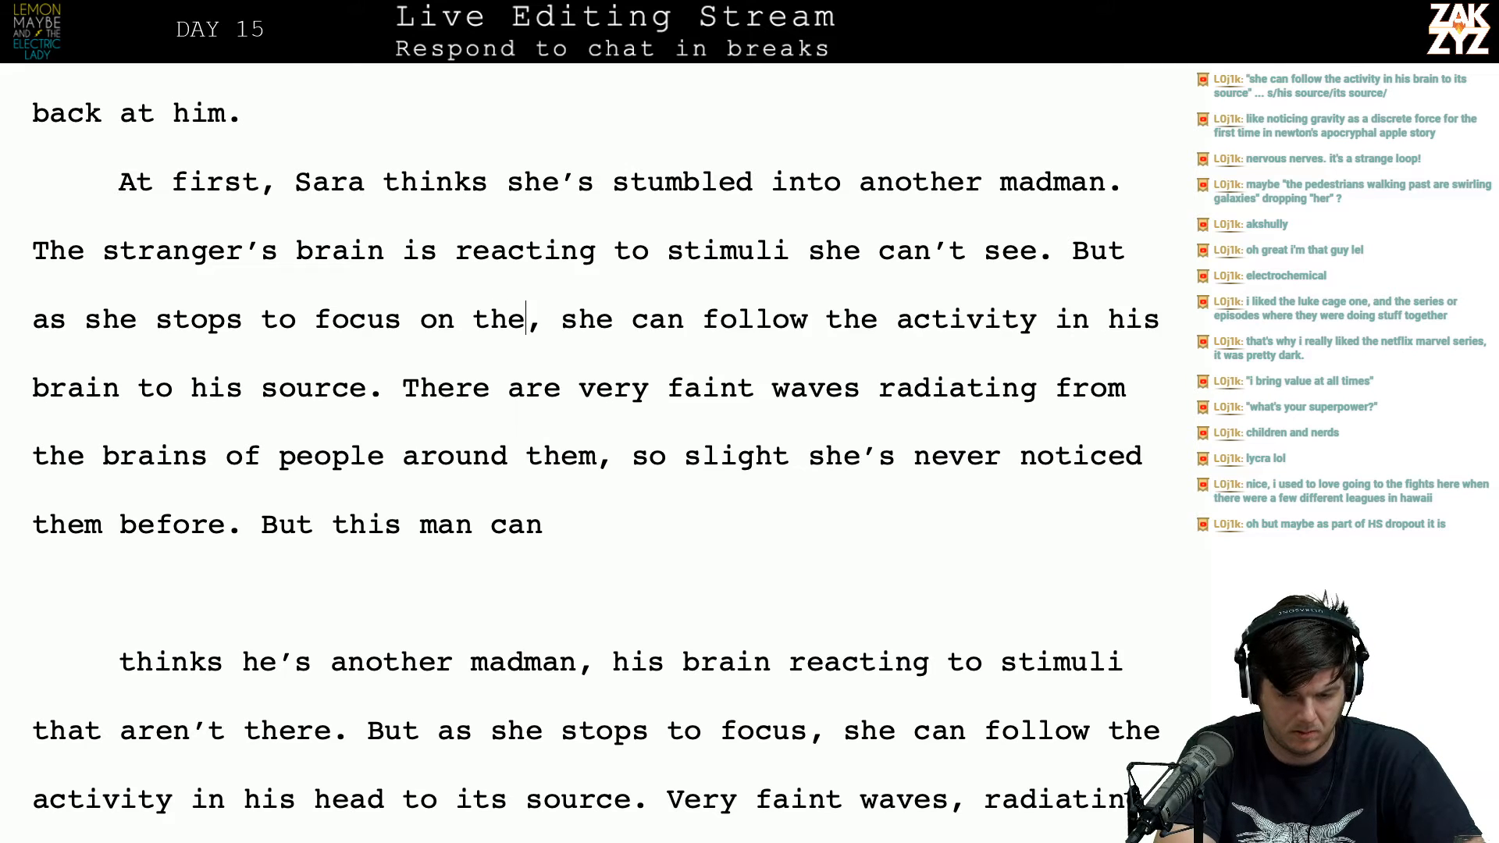
pyautogui.write('e')
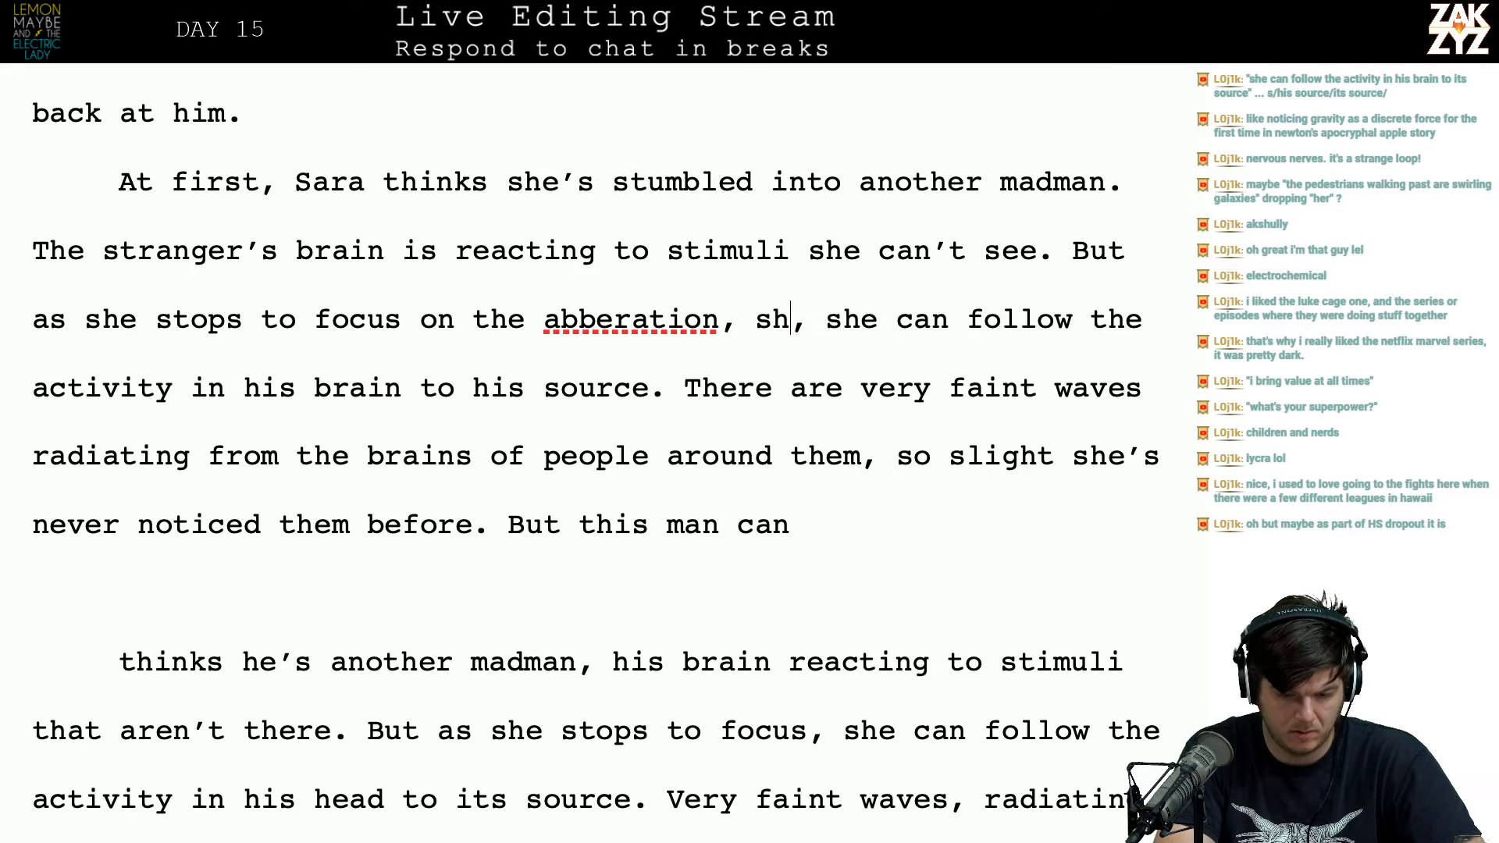
pyautogui.write('ration, she can')
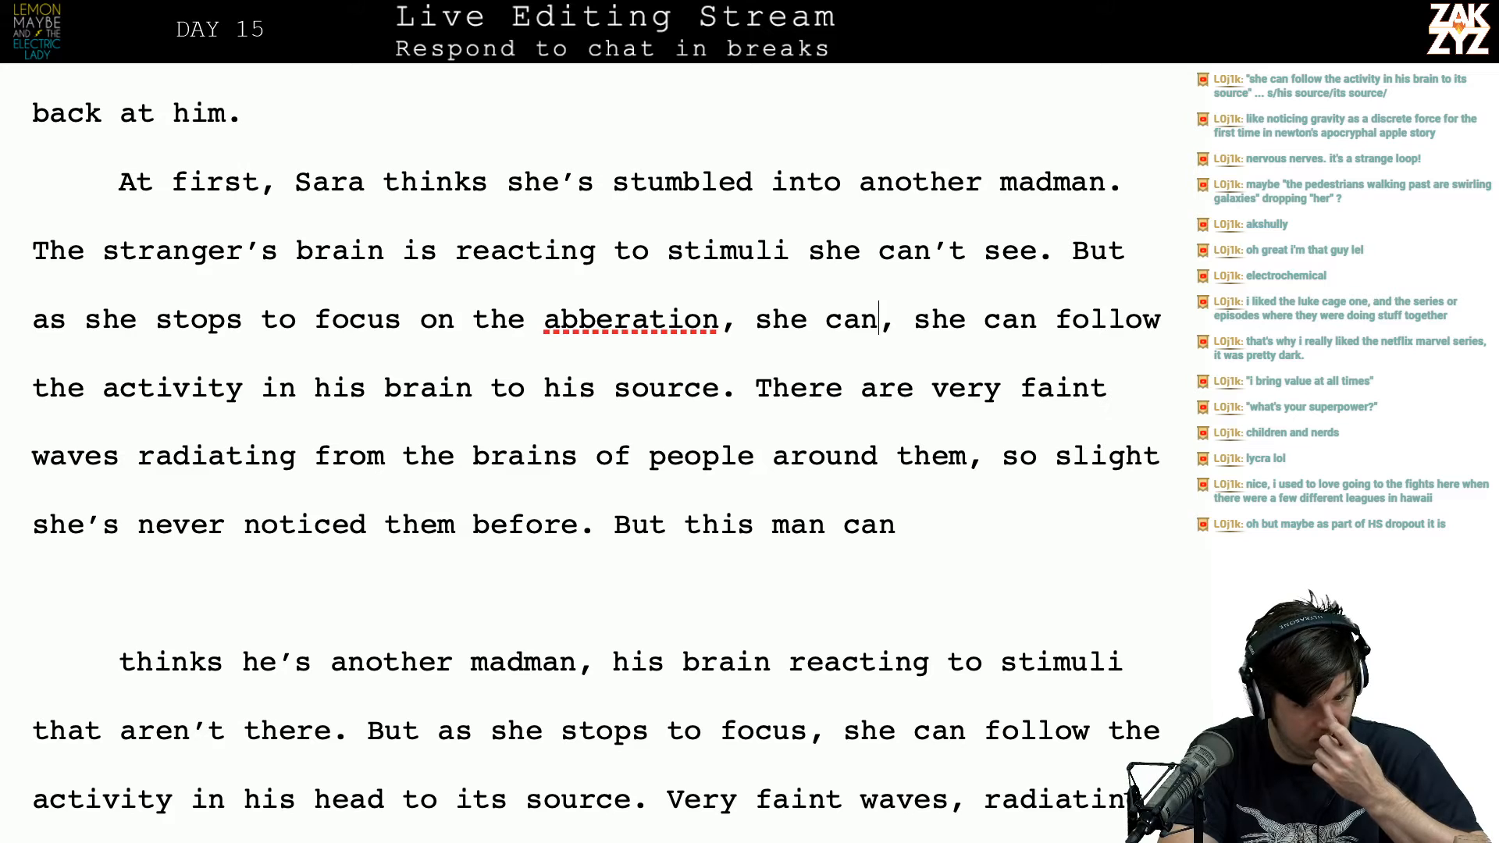
pyautogui.press('BackSpace')
pyautogui.press('BackSpace')
pyautogui.press('BackSpace')
pyautogui.write('sp')
pyautogui.press('BackSpace')
pyautogui.press('BackSpace')
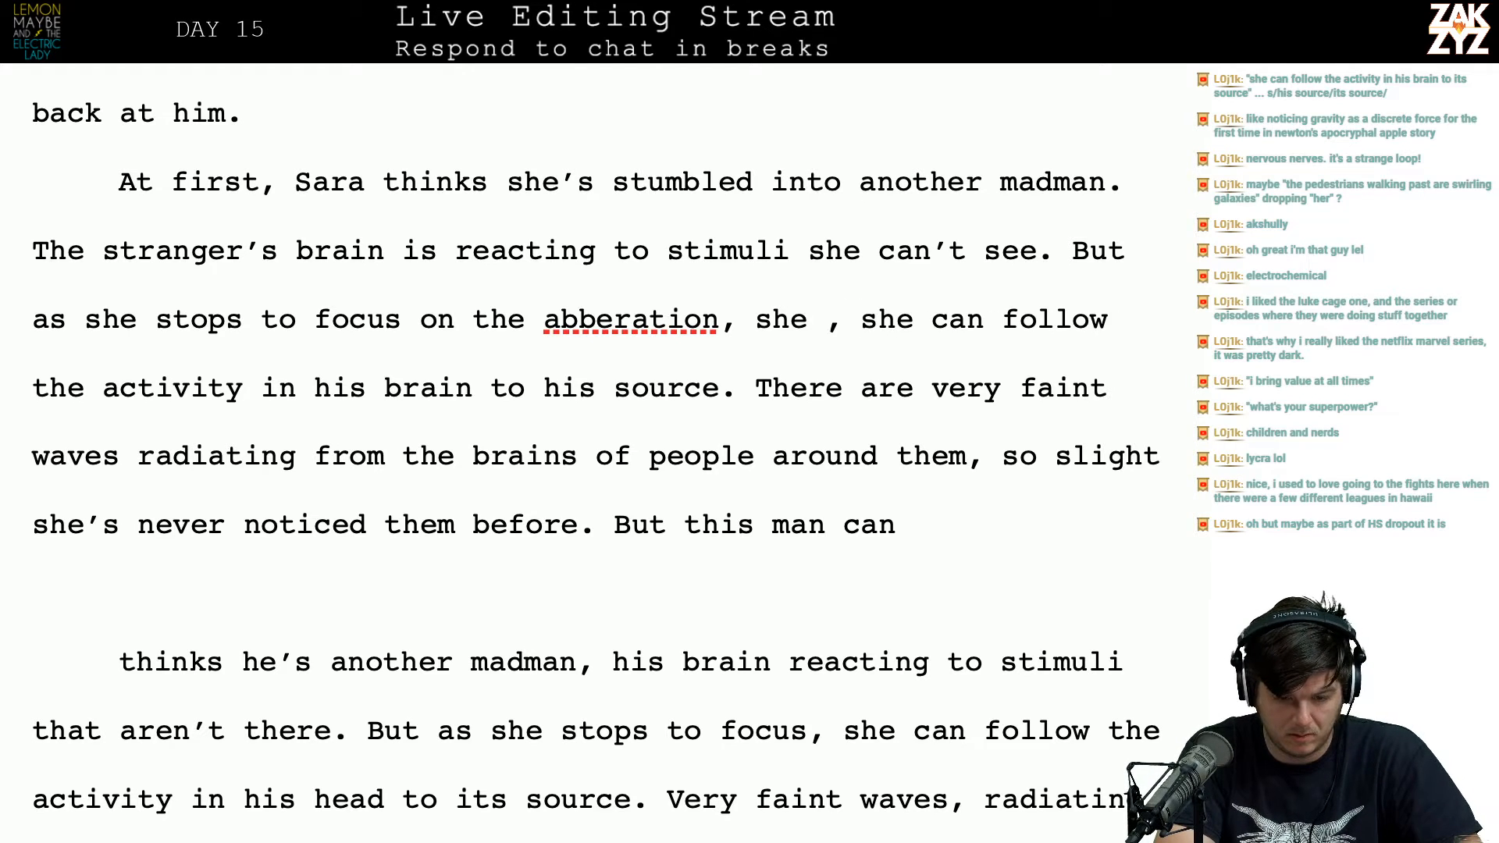
# Step: Continue the new clause after "the abberation, she" with "begins to"
pyautogui.write('begins t un')
pyautogui.press('BackSpace')
pyautogui.press('BackSpace')
pyautogui.press('BackSpace')
pyautogui.press('BackSpace')
pyautogui.press('BackSpace')
pyautogui.press('BackSpace')
pyautogui.write('s to see')
pyautogui.press('BackSpace')
pyautogui.press('BackSpace')
pyautogui.press('BackSpace')
pyautogui.press('BackSpace')
pyautogui.write('u')
pyautogui.press('BackSpace')
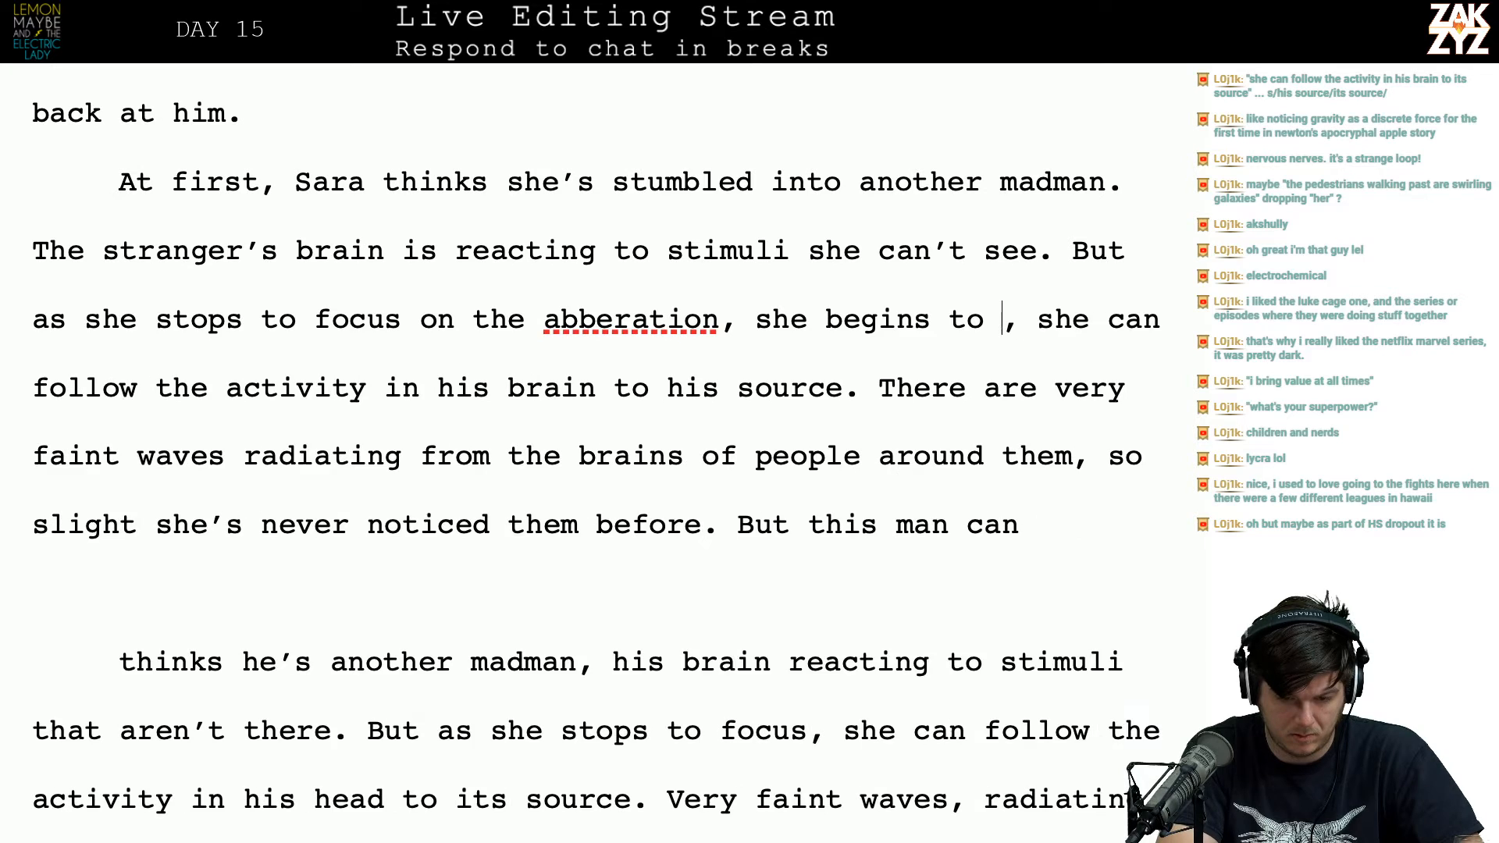
# Step: End the sentence with "see what's happening." and push the leftover ", she can follow" text into a separate paragraph below a blank line
pyautogui.write("see what's happ")
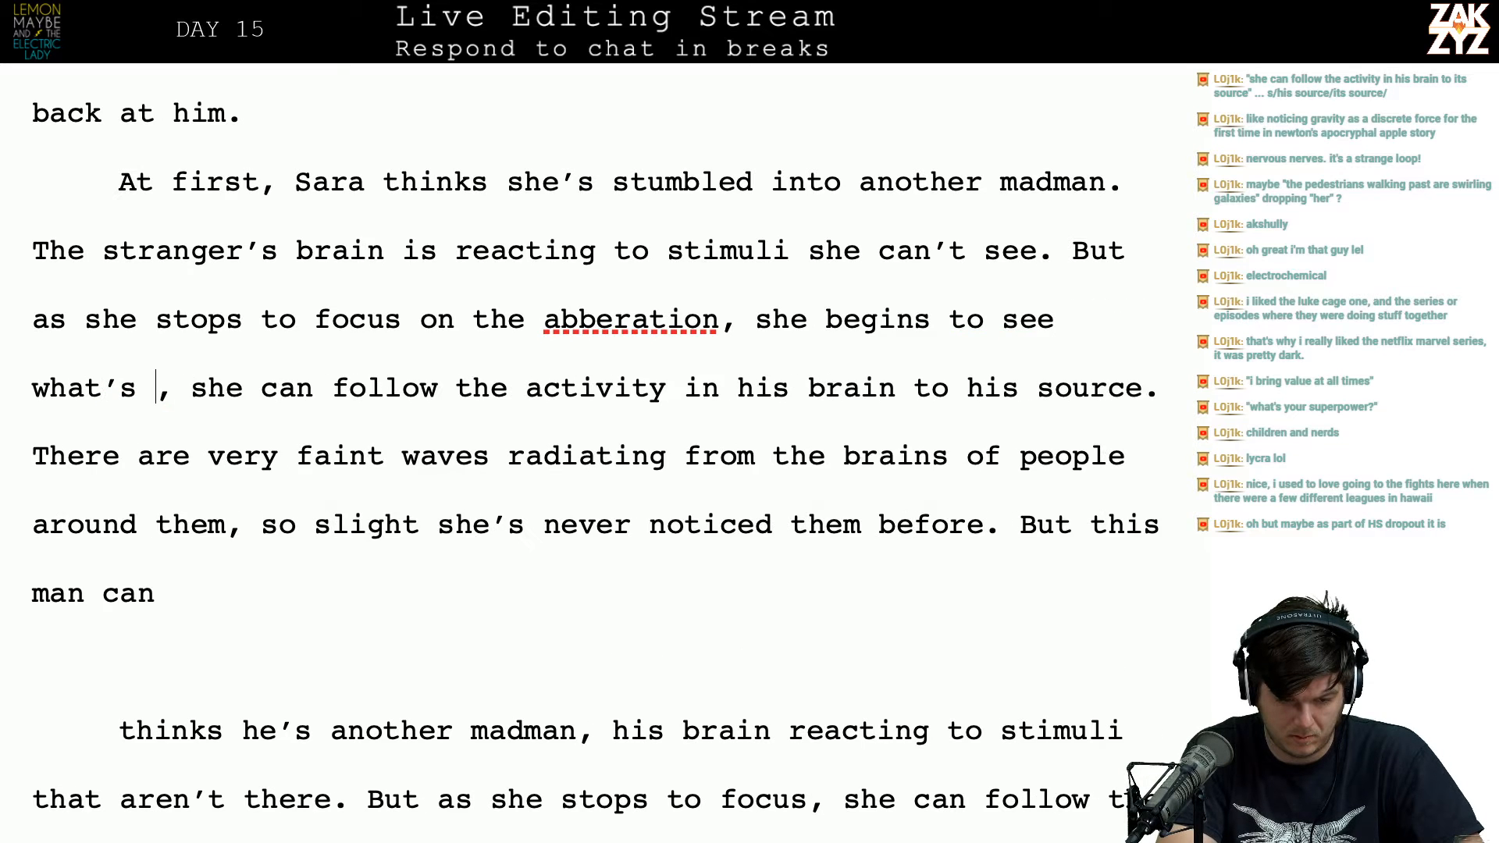
pyautogui.write('ening.')
pyautogui.press('Return')
pyautogui.press('Return')
# Step: Change "abberation" to "aberation" and start a new sentence after "happening." with "There are very faint waves"
pyautogui.press('Up')
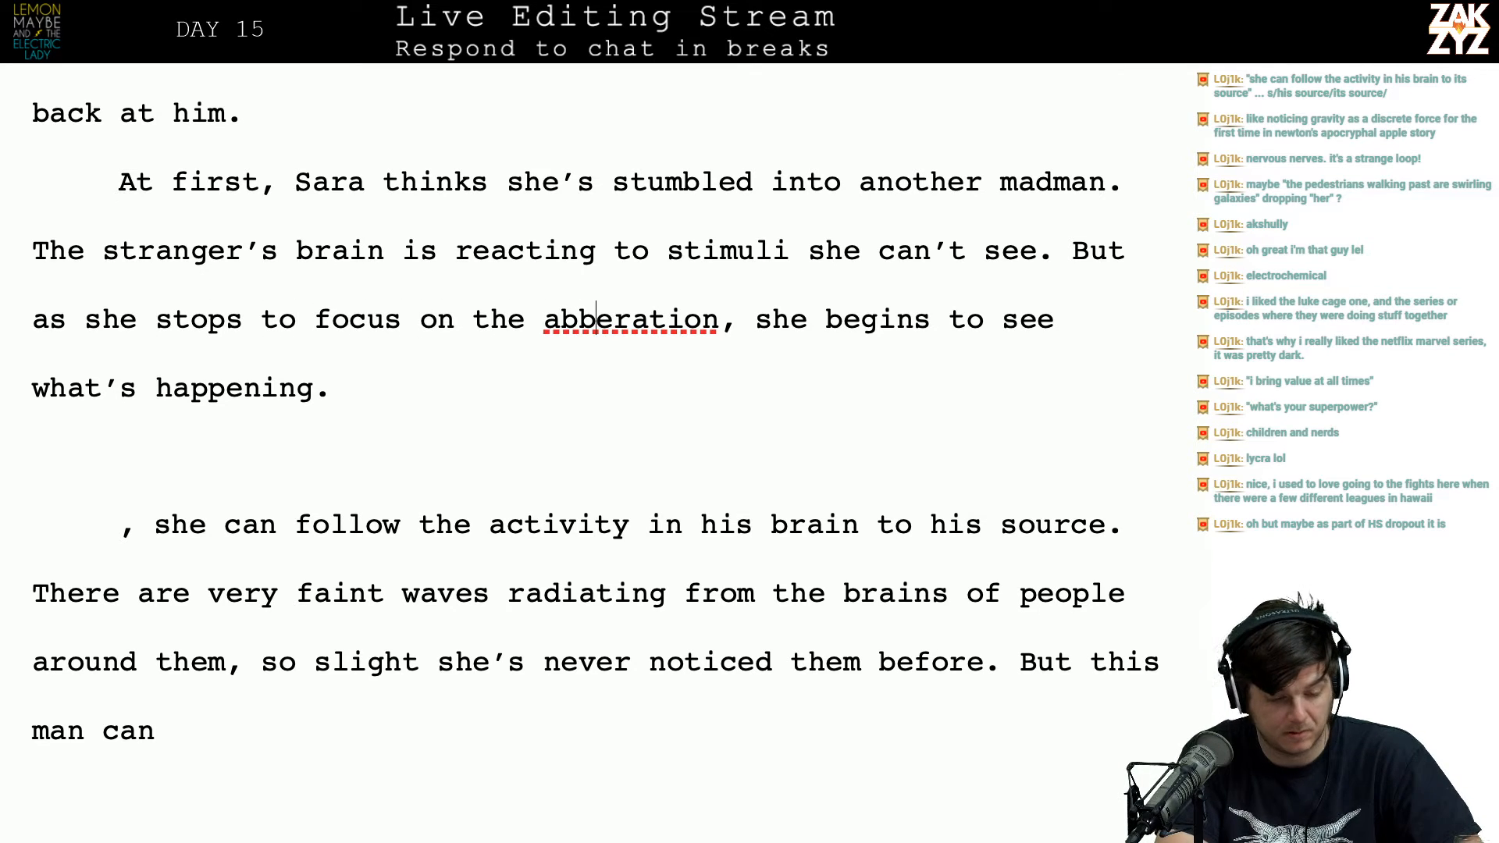
pyautogui.press('BackSpace')
pyautogui.click(226, 388)
pyautogui.write('The')
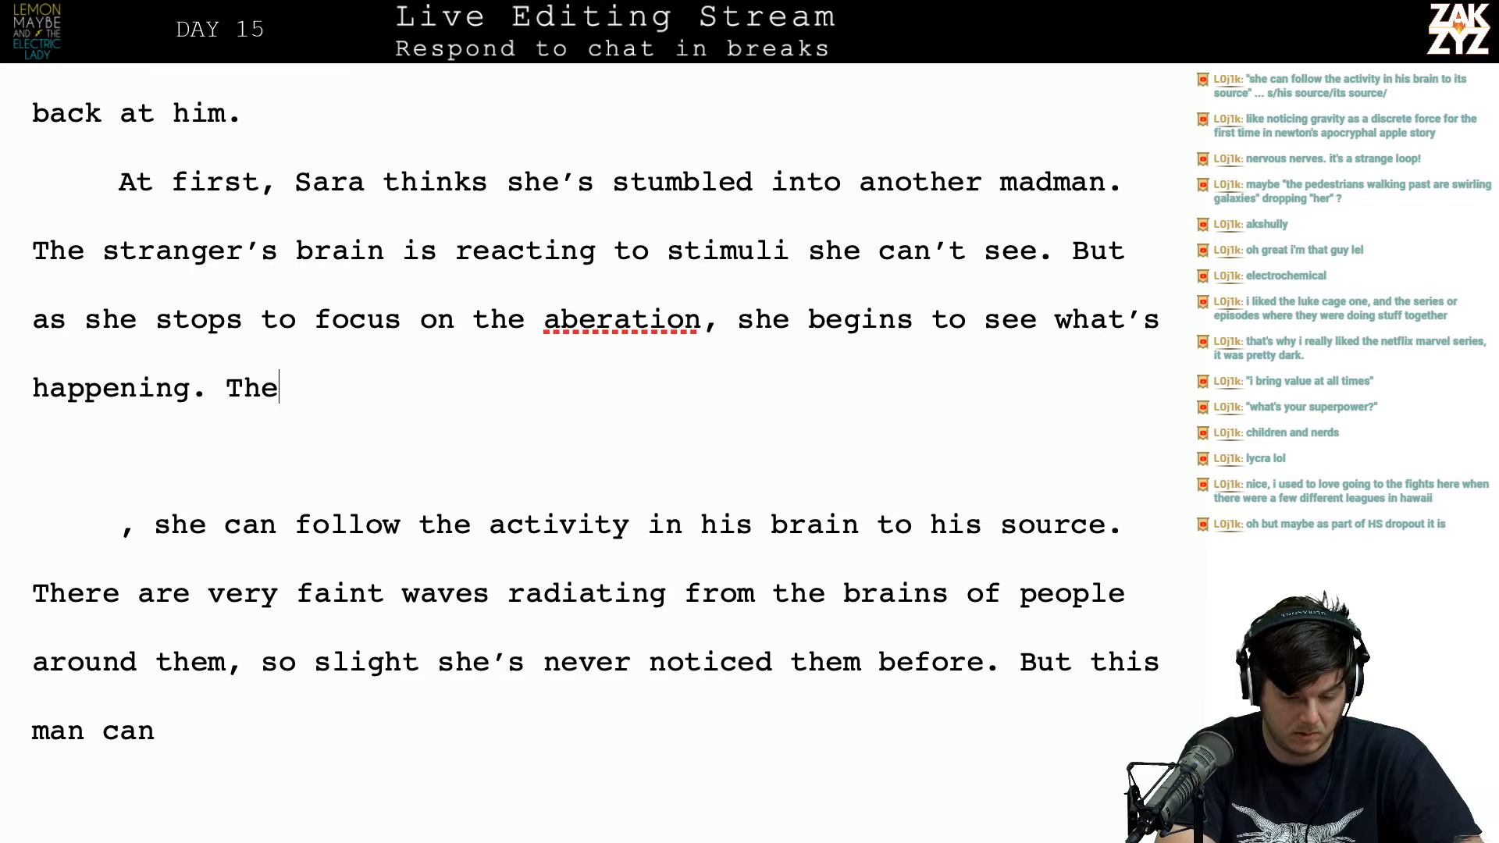
pyautogui.write('re are very faint wavs')
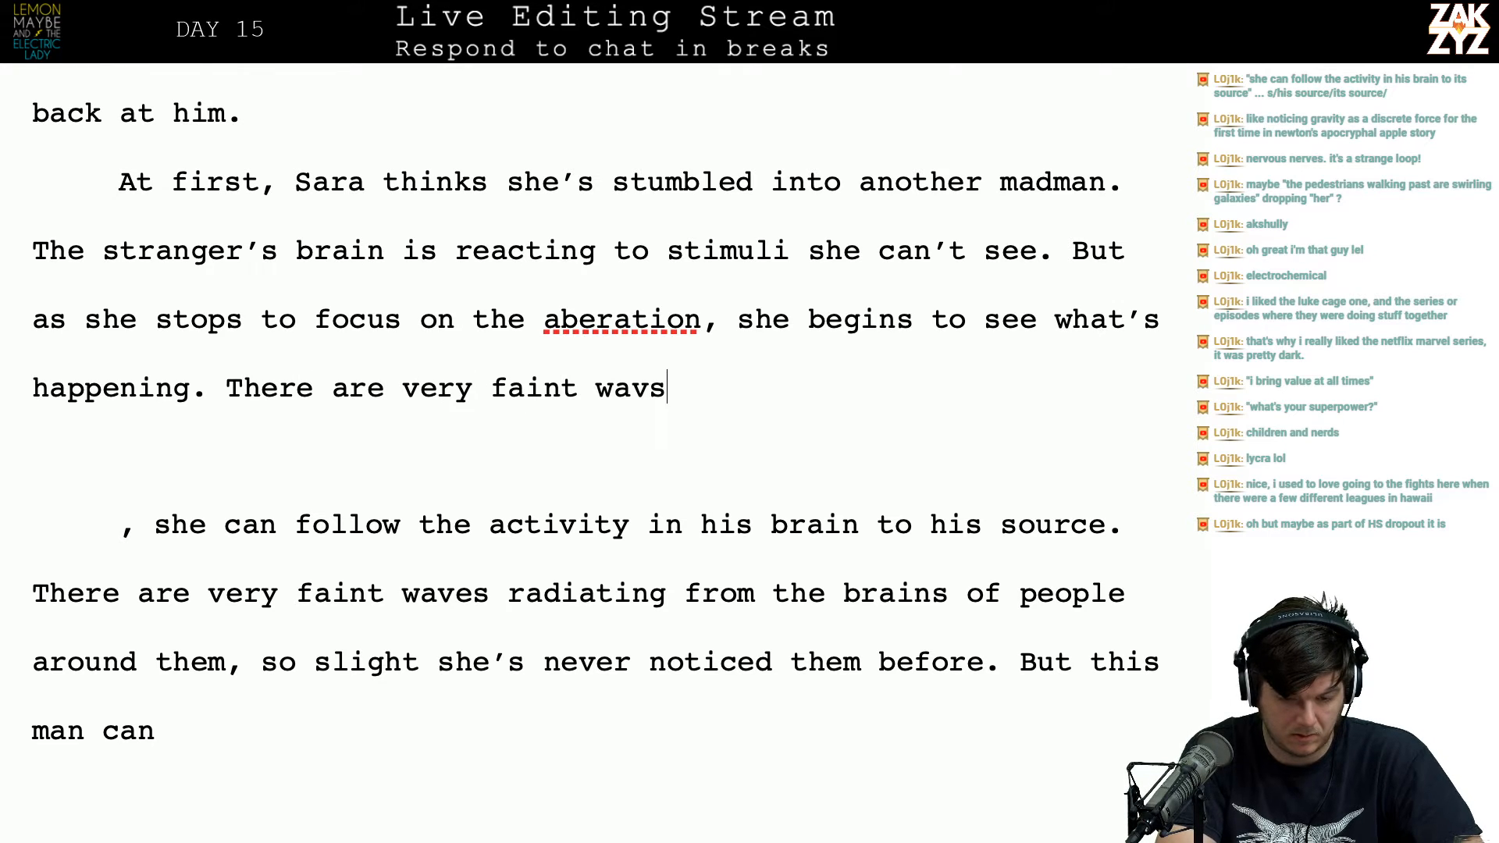
pyautogui.press('BackSpace')
pyautogui.write('es r')
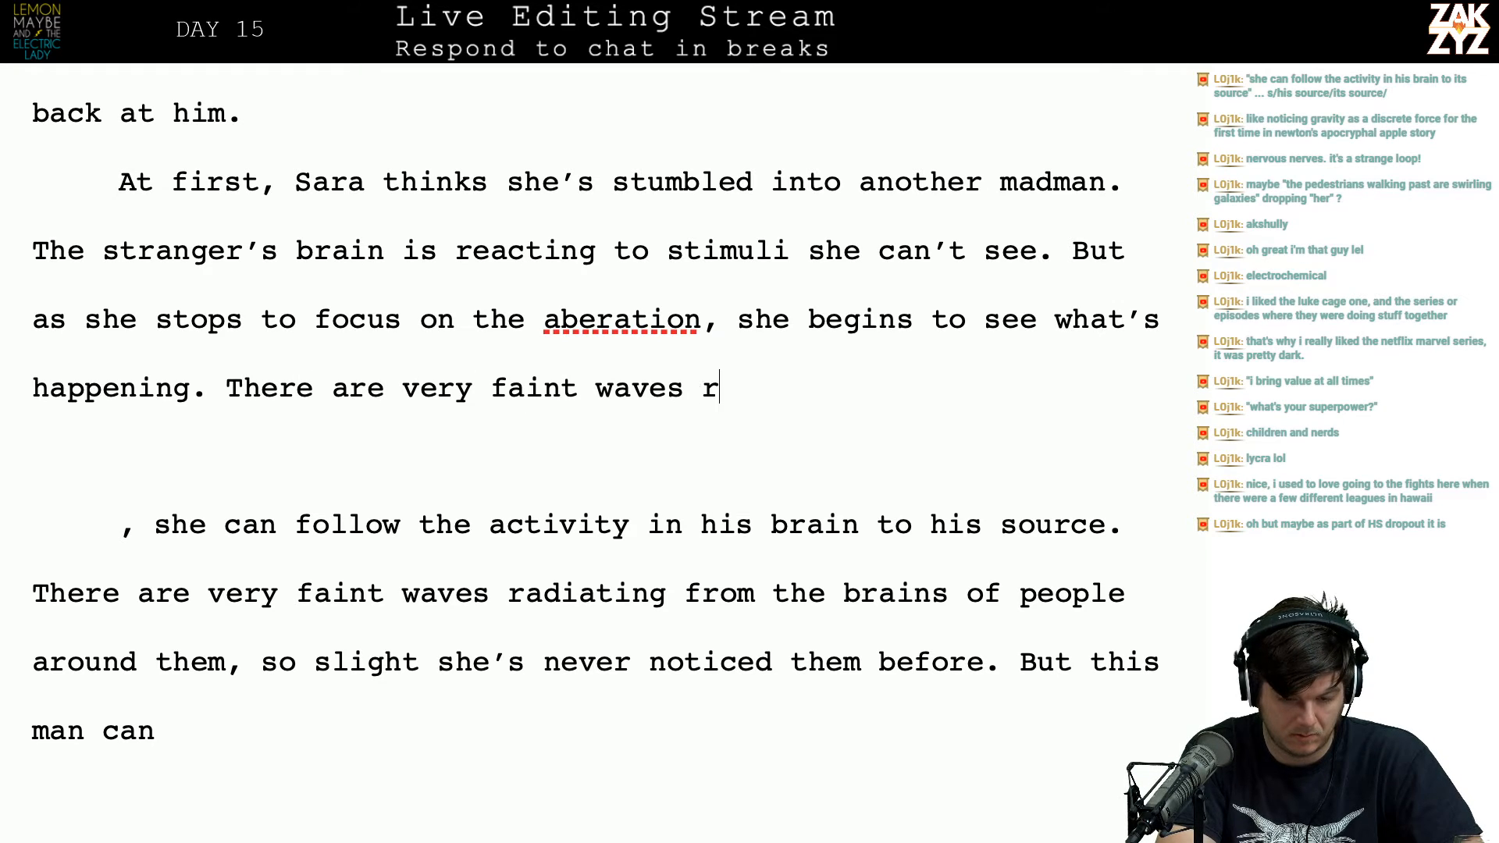
# Step: Finish the waves sentence with "radiating from people's heads, so slight she's never noticed them before." and start another with "But this man can"
pyautogui.write("adiating from people's head,")
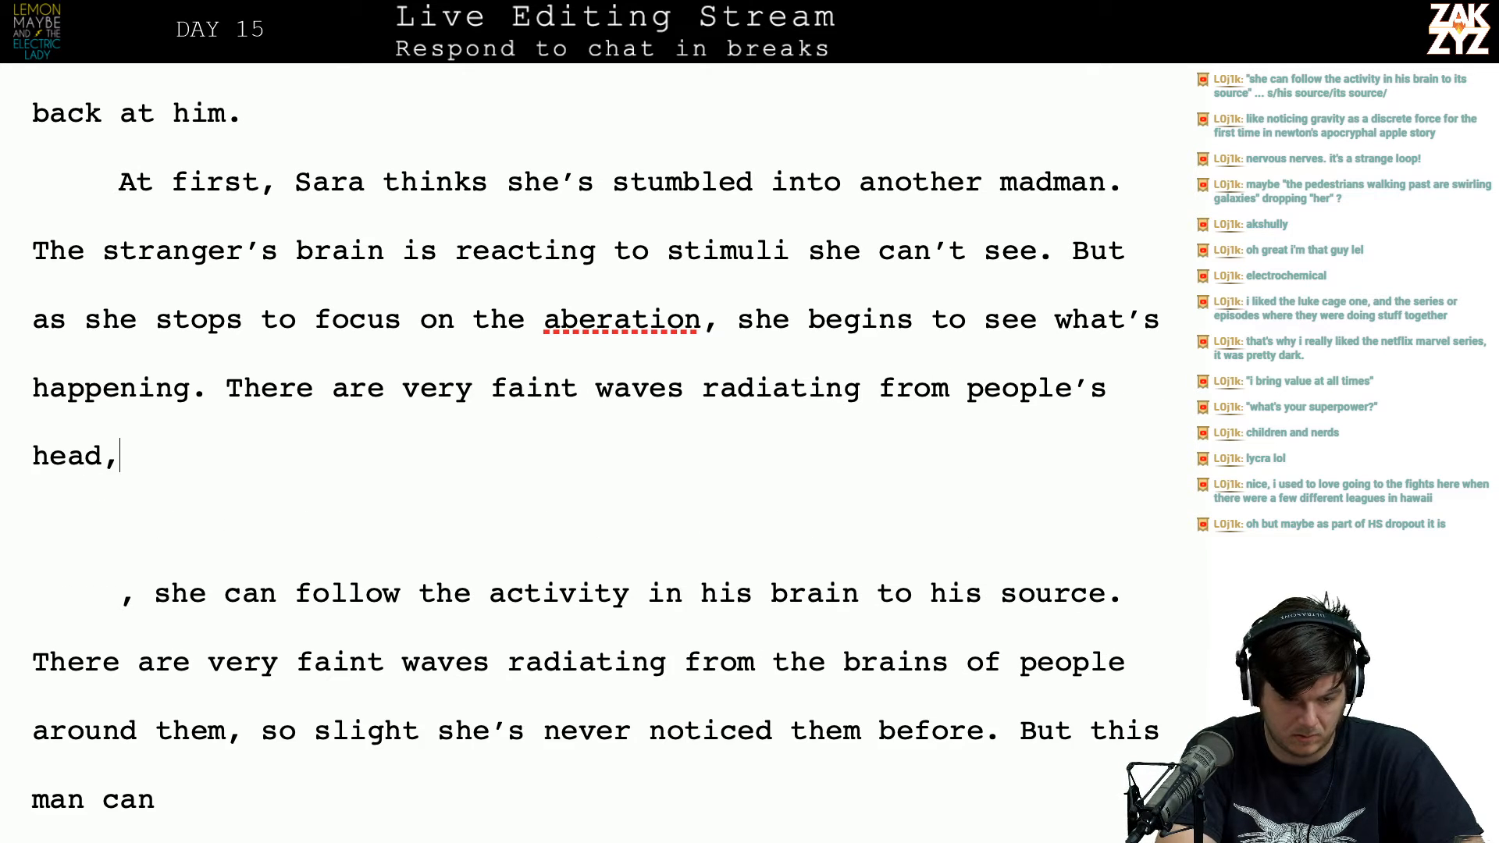
pyautogui.press('BackSpace')
pyautogui.write("s, so slight she's")
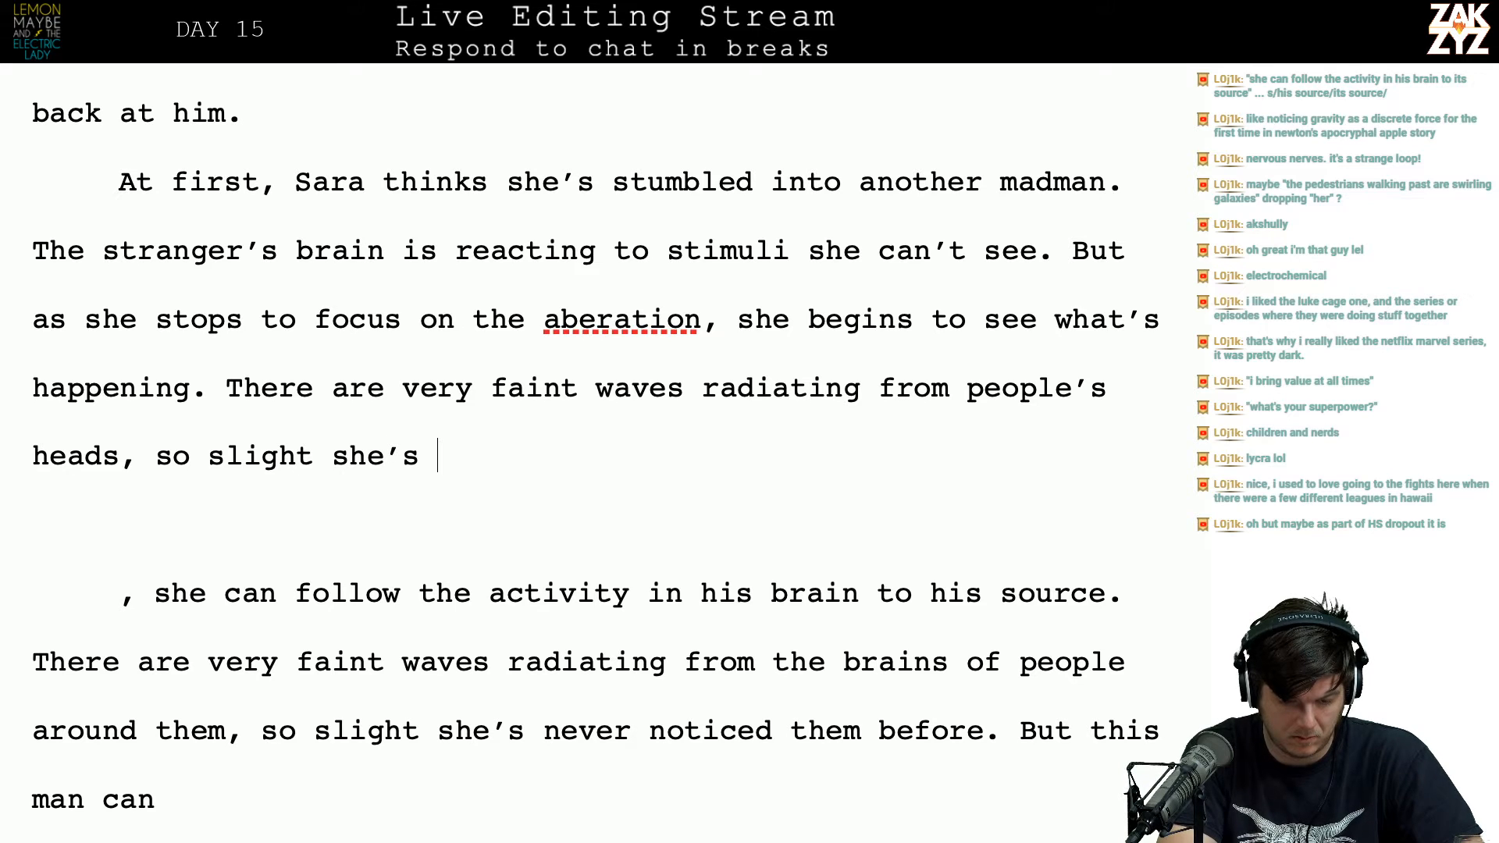
pyautogui.write(' never o')
pyautogui.press('BackSpace')
pyautogui.write('n')
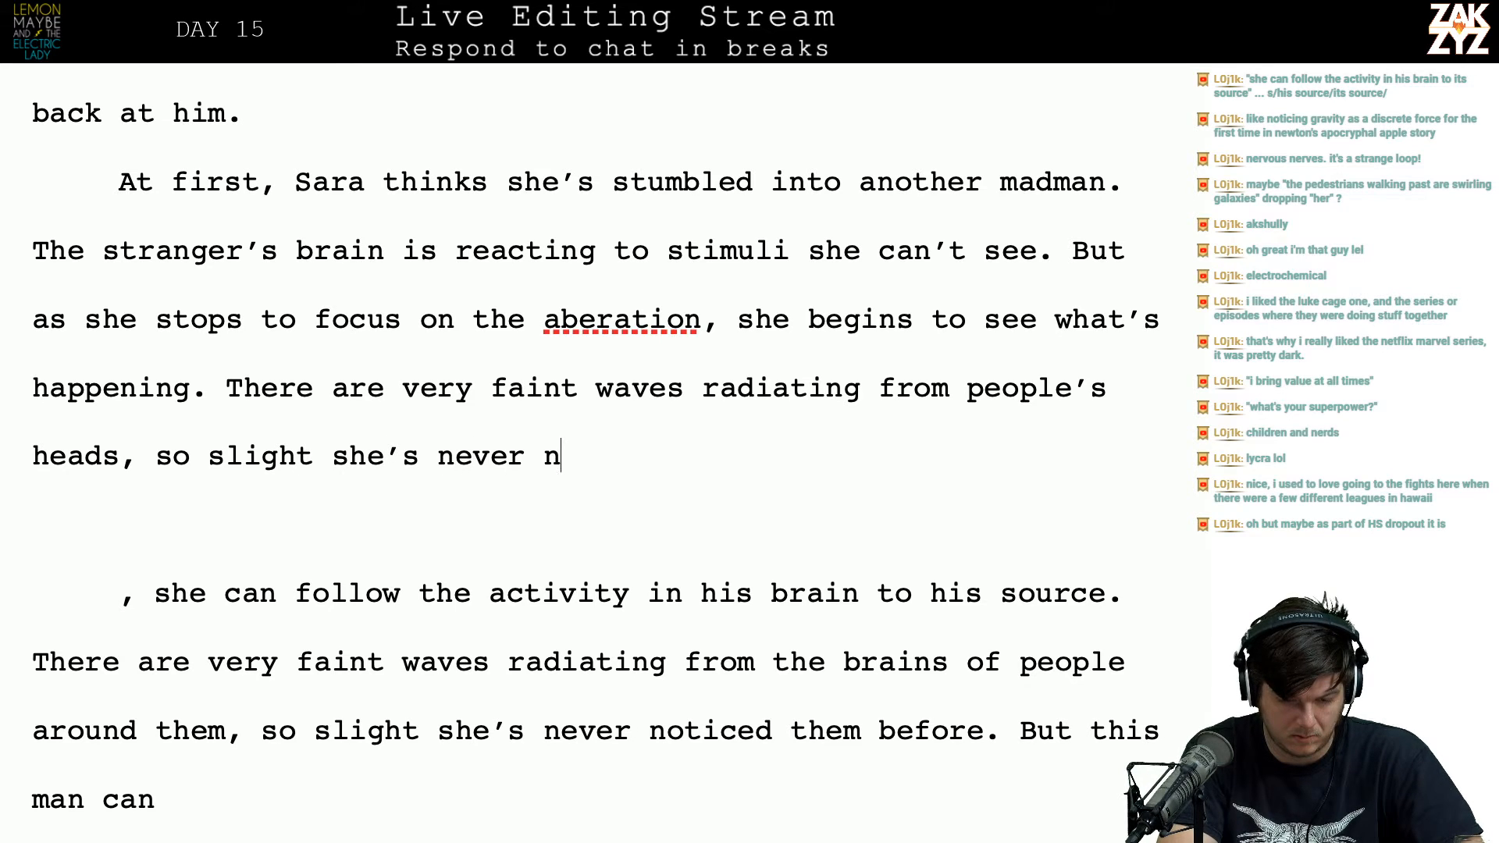
pyautogui.write('oticed them be')
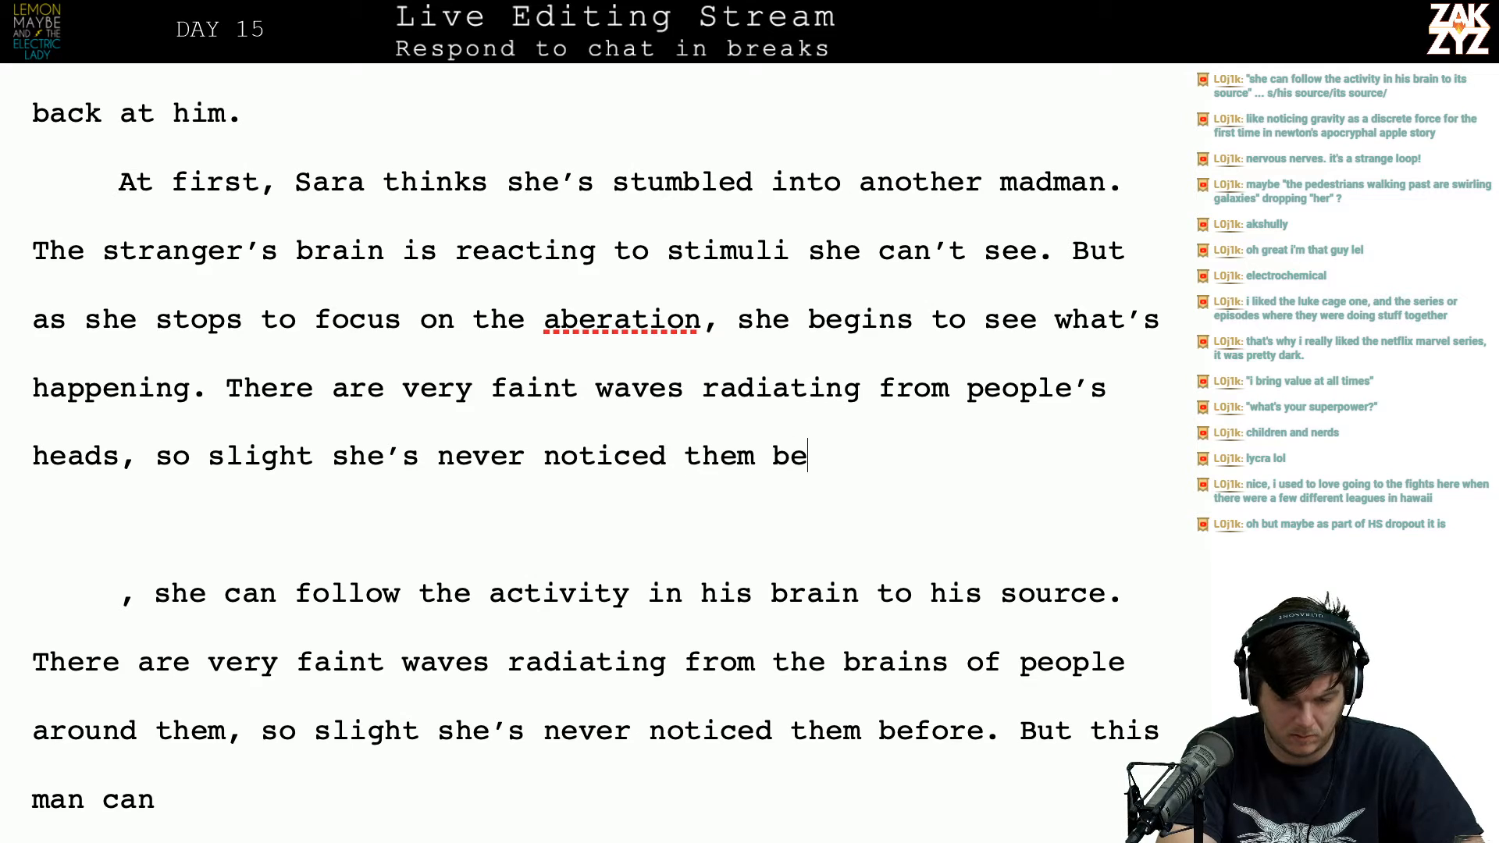
pyautogui.write('fore. But this man can')
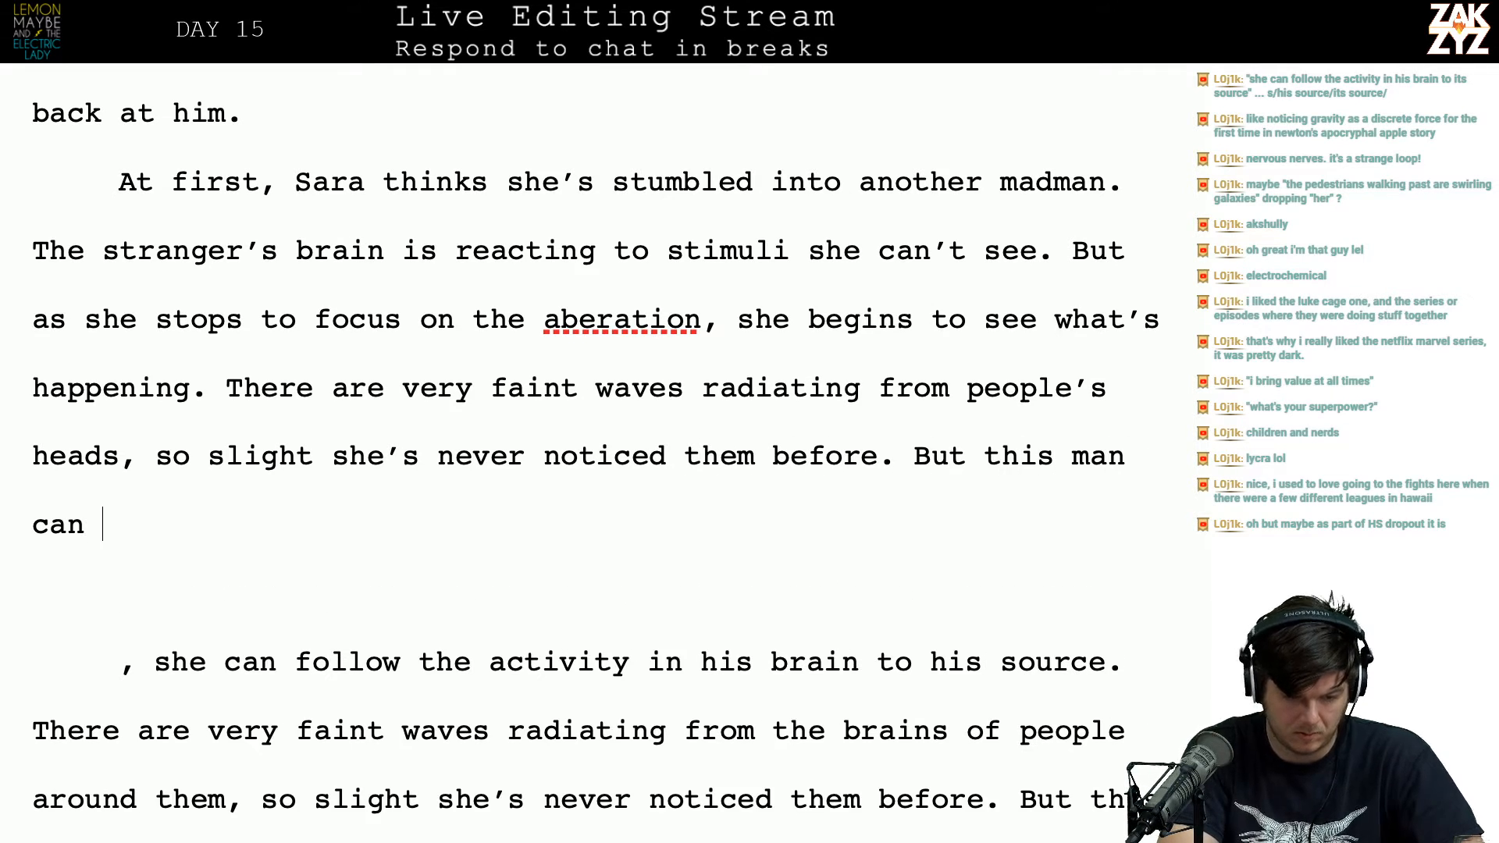
# Step: Continue the sentence "But this man can" with "see them, he's drinking them in, his brain is glowing with"
pyautogui.write(' see')
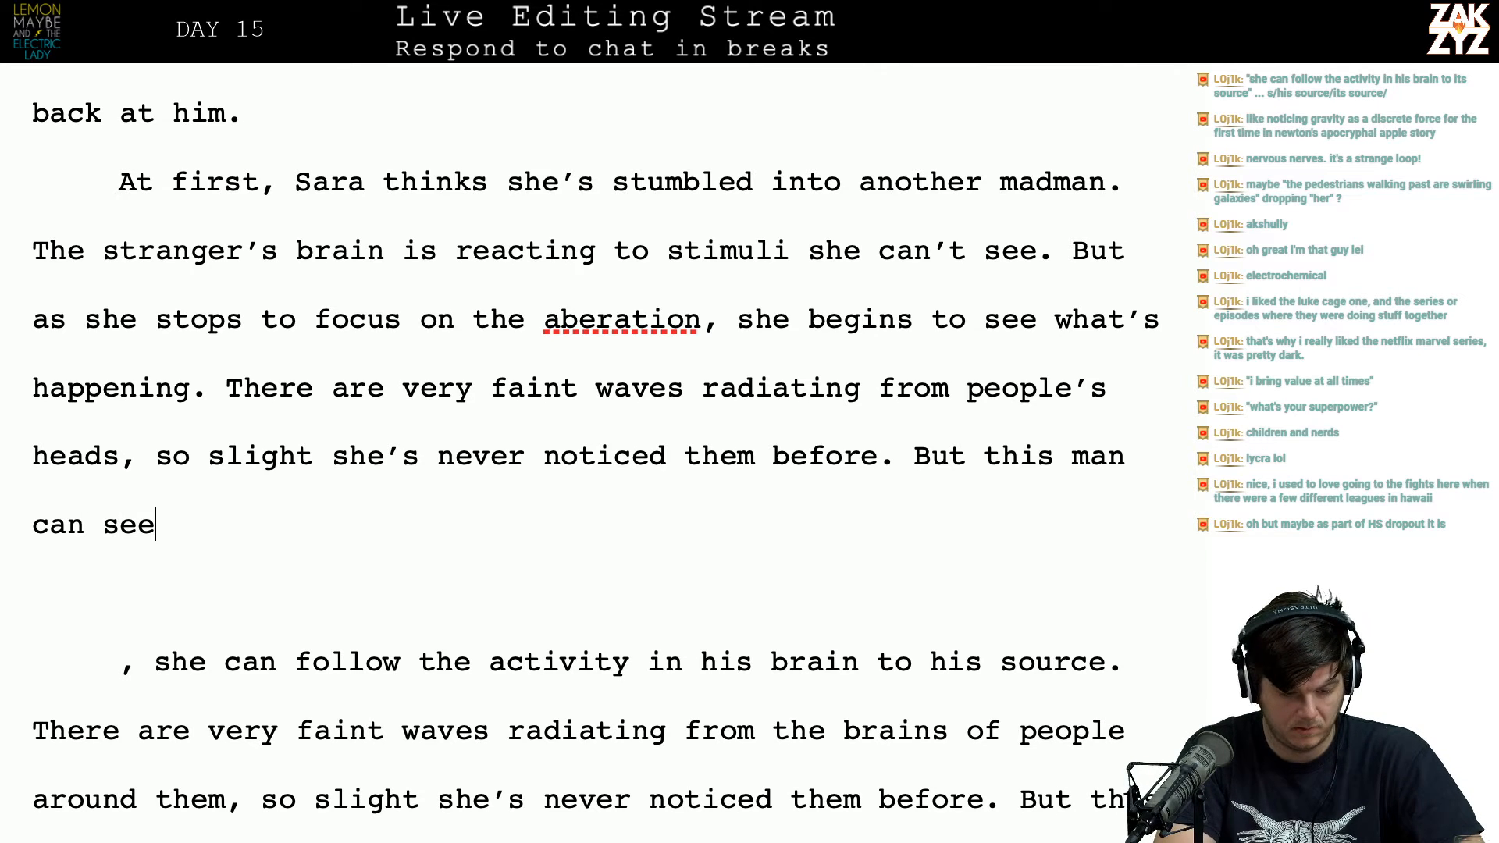
pyautogui.write(" them, he's ")
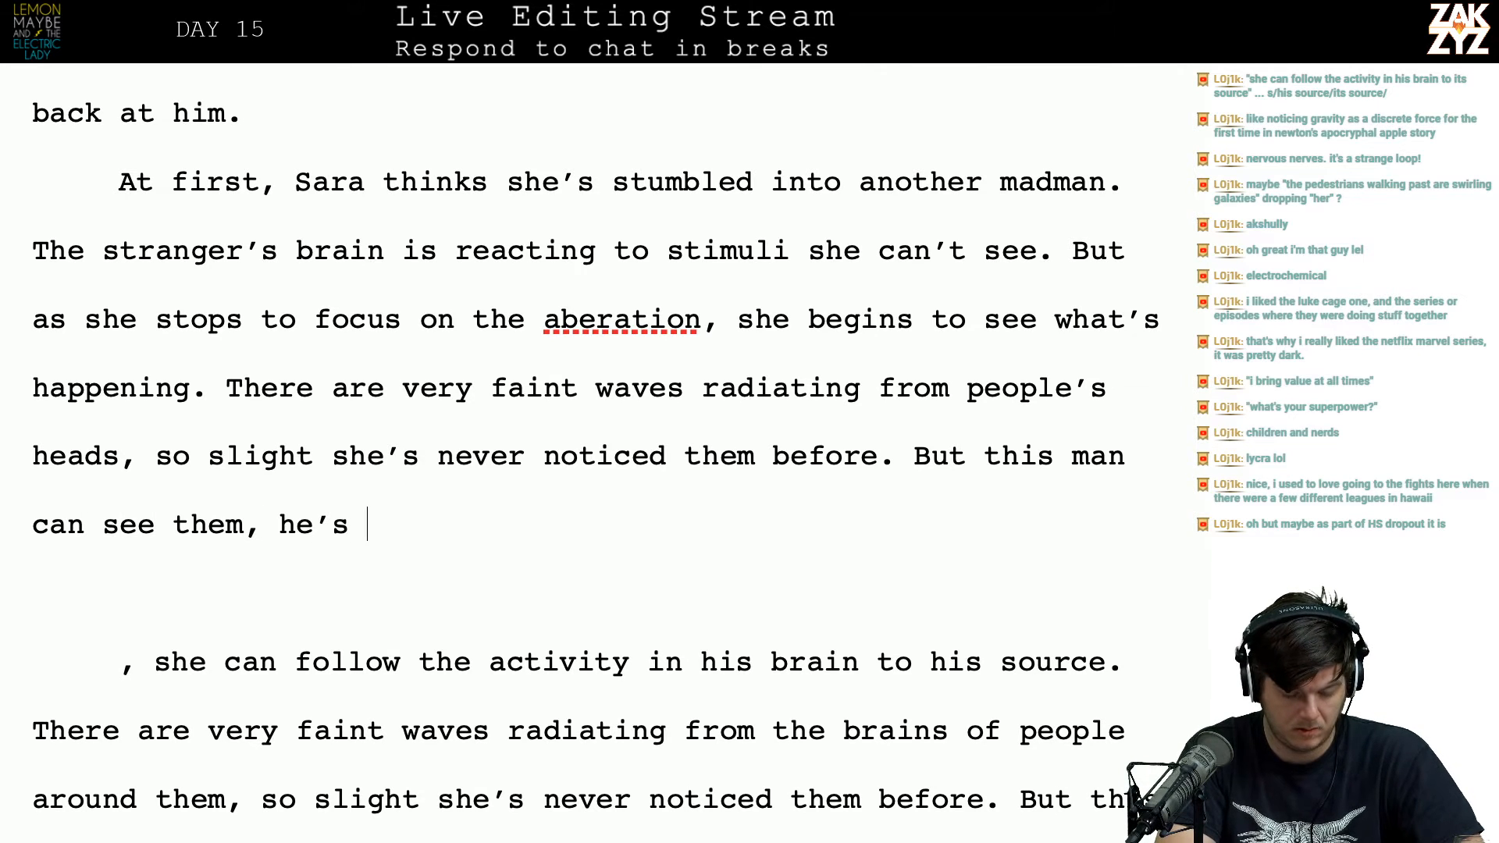
pyautogui.write('drinkin')
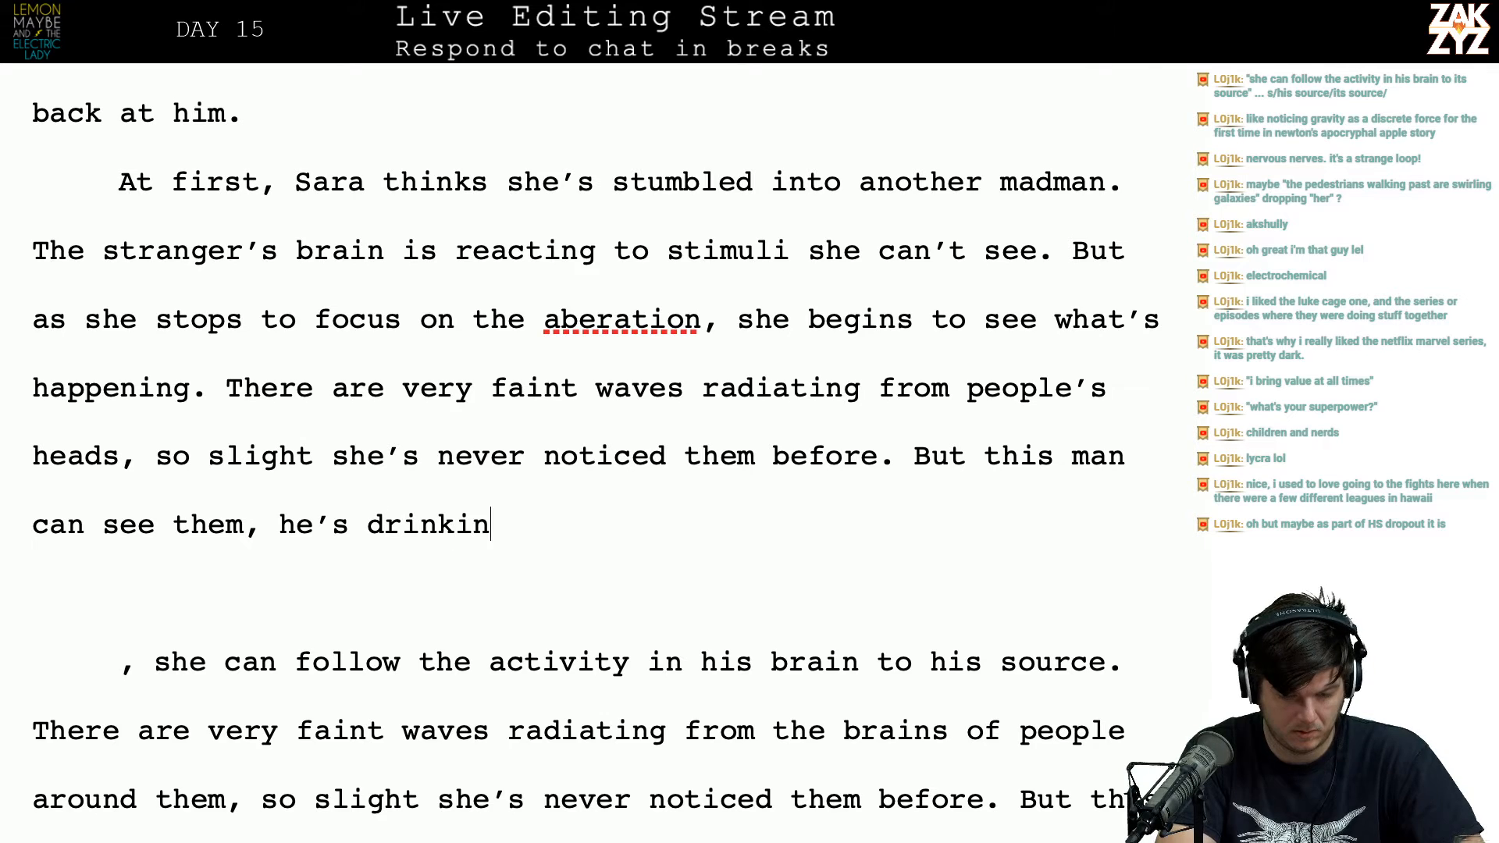
pyautogui.write('g them in, his brain')
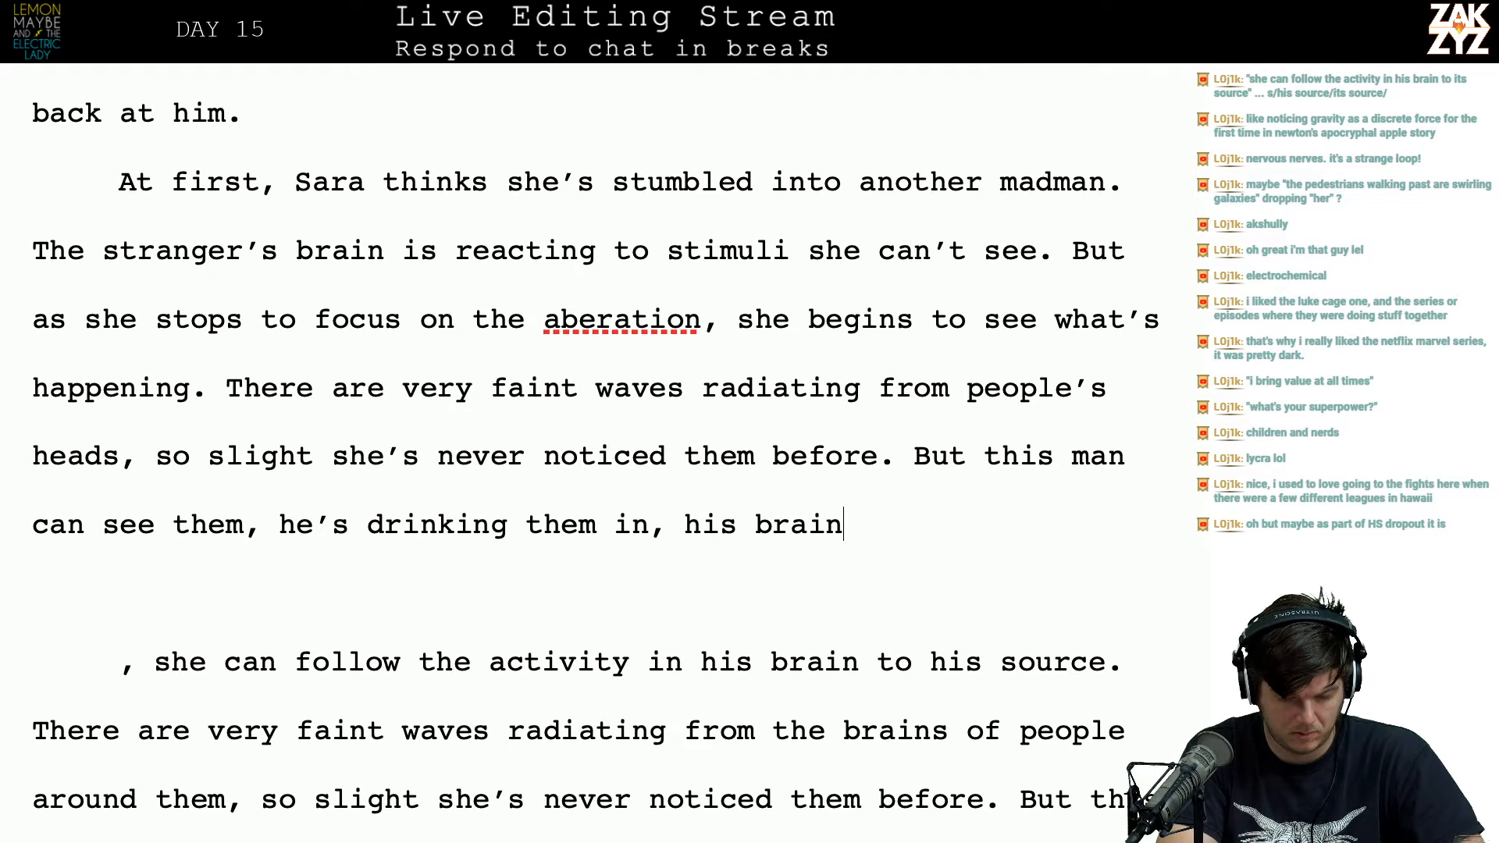
pyautogui.write(' is glowing')
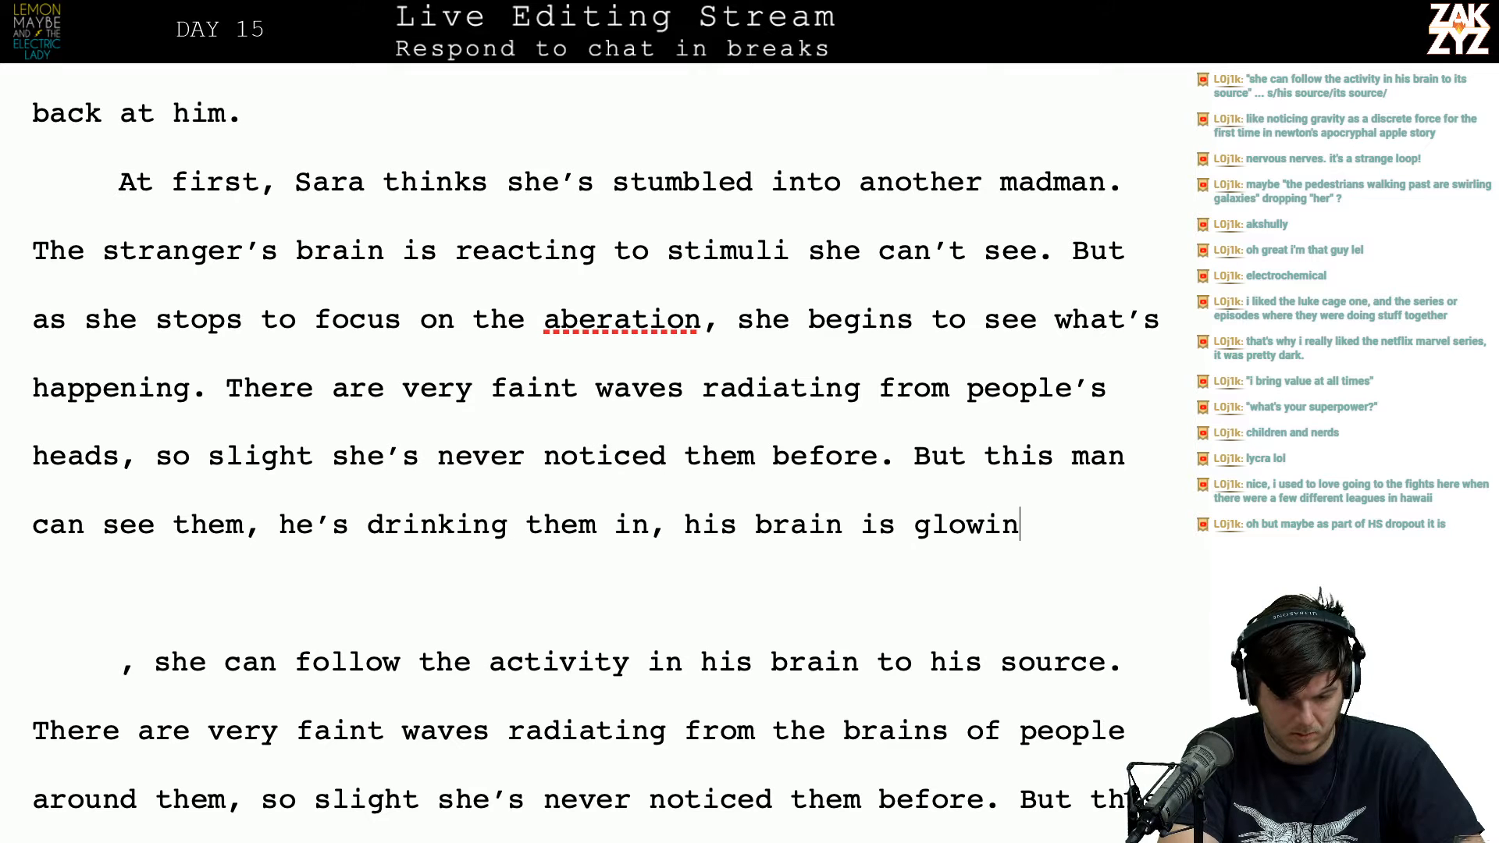
pyautogui.press('BackSpace')
pyautogui.press('BackSpace')
pyautogui.press('BackSpace')
pyautogui.press('BackSpace')
pyautogui.press('BackSpace')
pyautogui.press('BackSpace')
pyautogui.write('lowing with e')
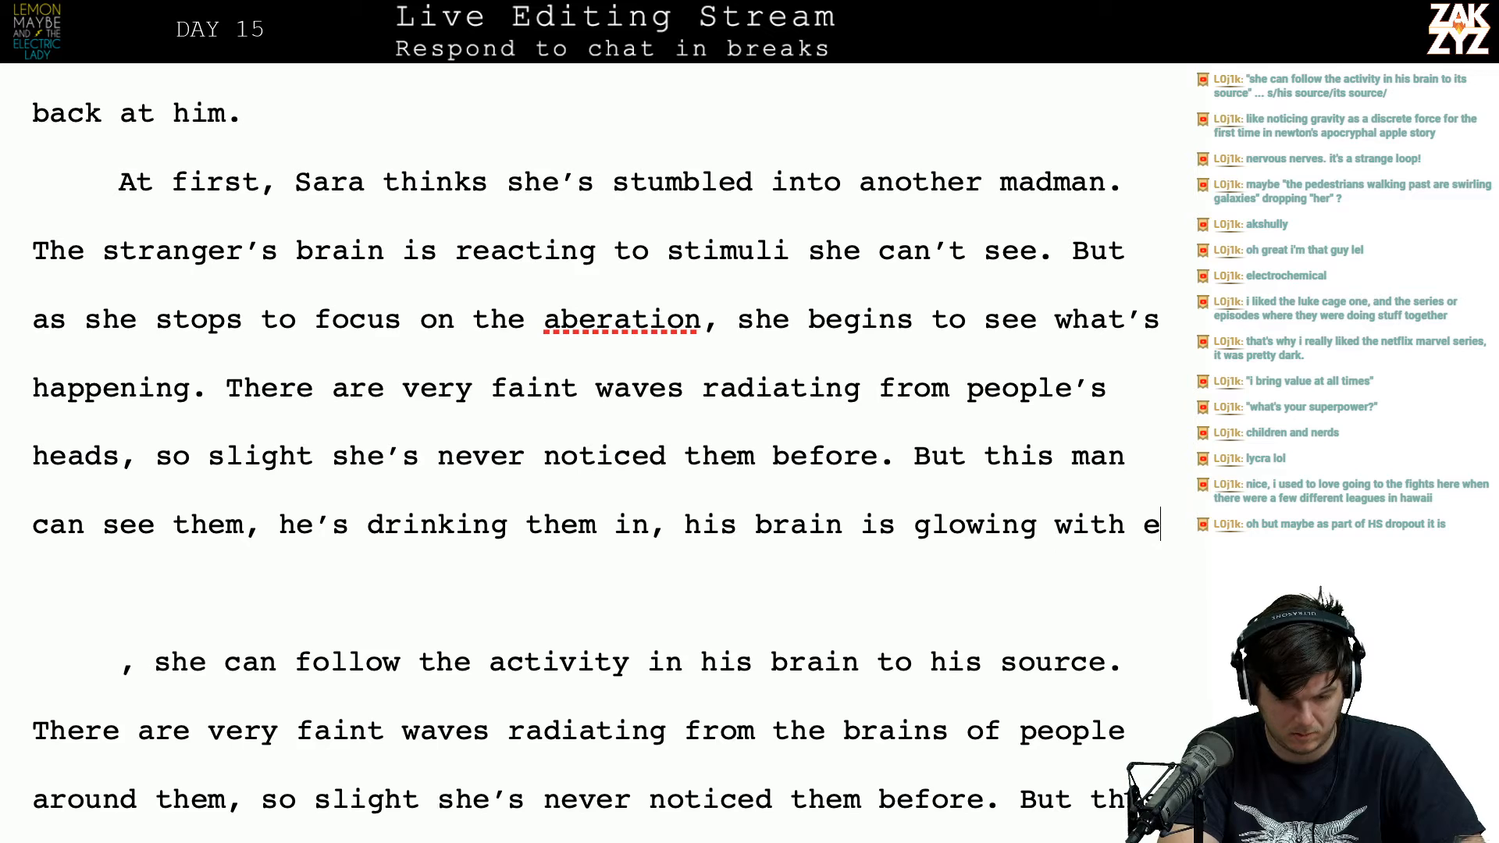
# Step: End the sentence about the man's glowing brain with "effort as he processes them."
pyautogui.write('ffort as he processes them from')
pyautogui.press('BackSpace')
pyautogui.press('BackSpace')
pyautogui.press('BackSpace')
pyautogui.press('BackSpace')
pyautogui.press('BackSpace')
pyautogui.press('BackSpace')
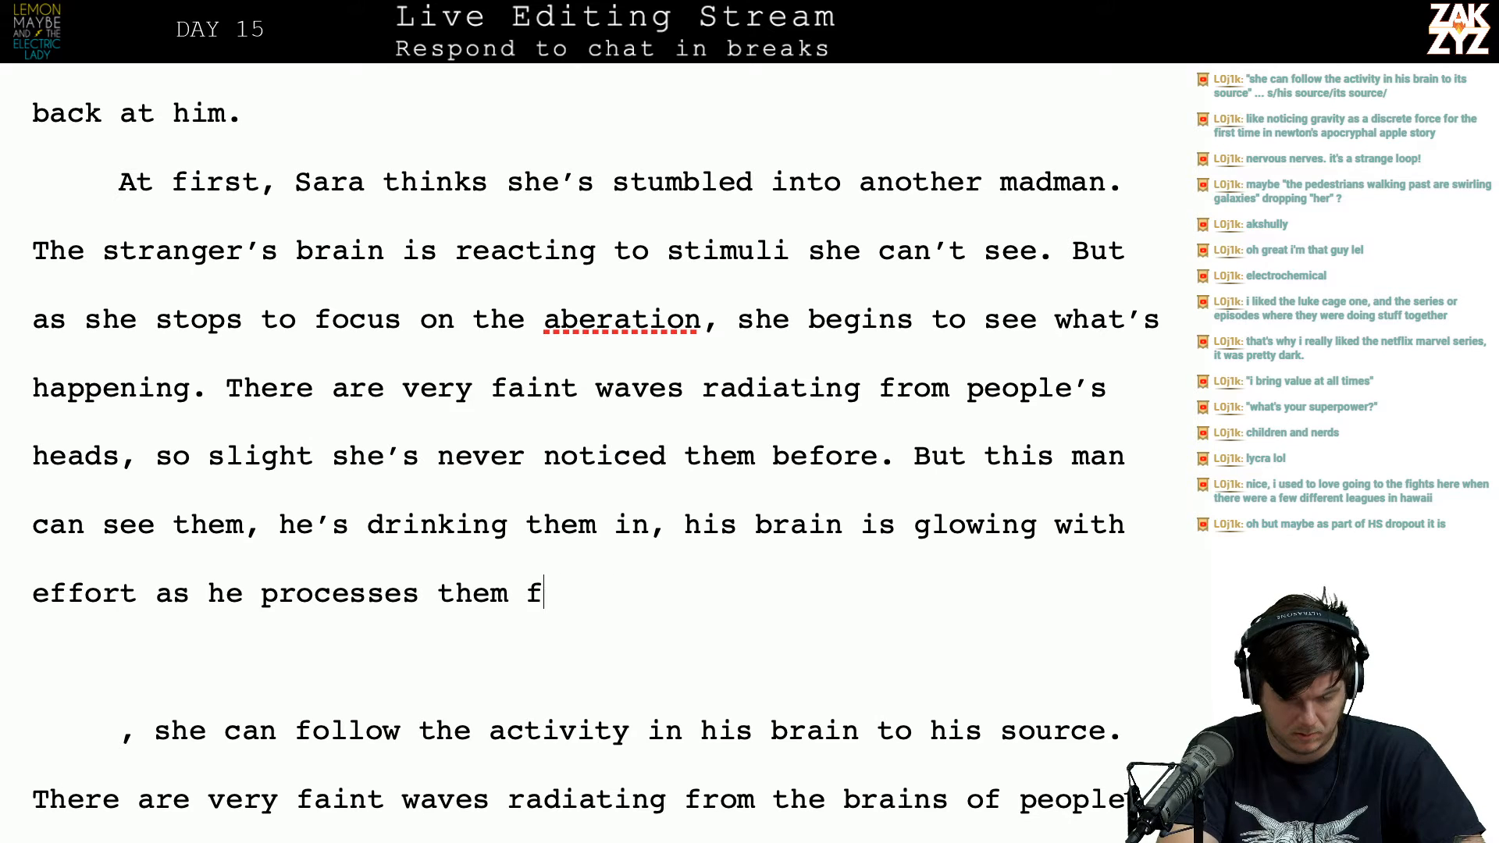
pyautogui.write('. H')
pyautogui.press('BackSpace')
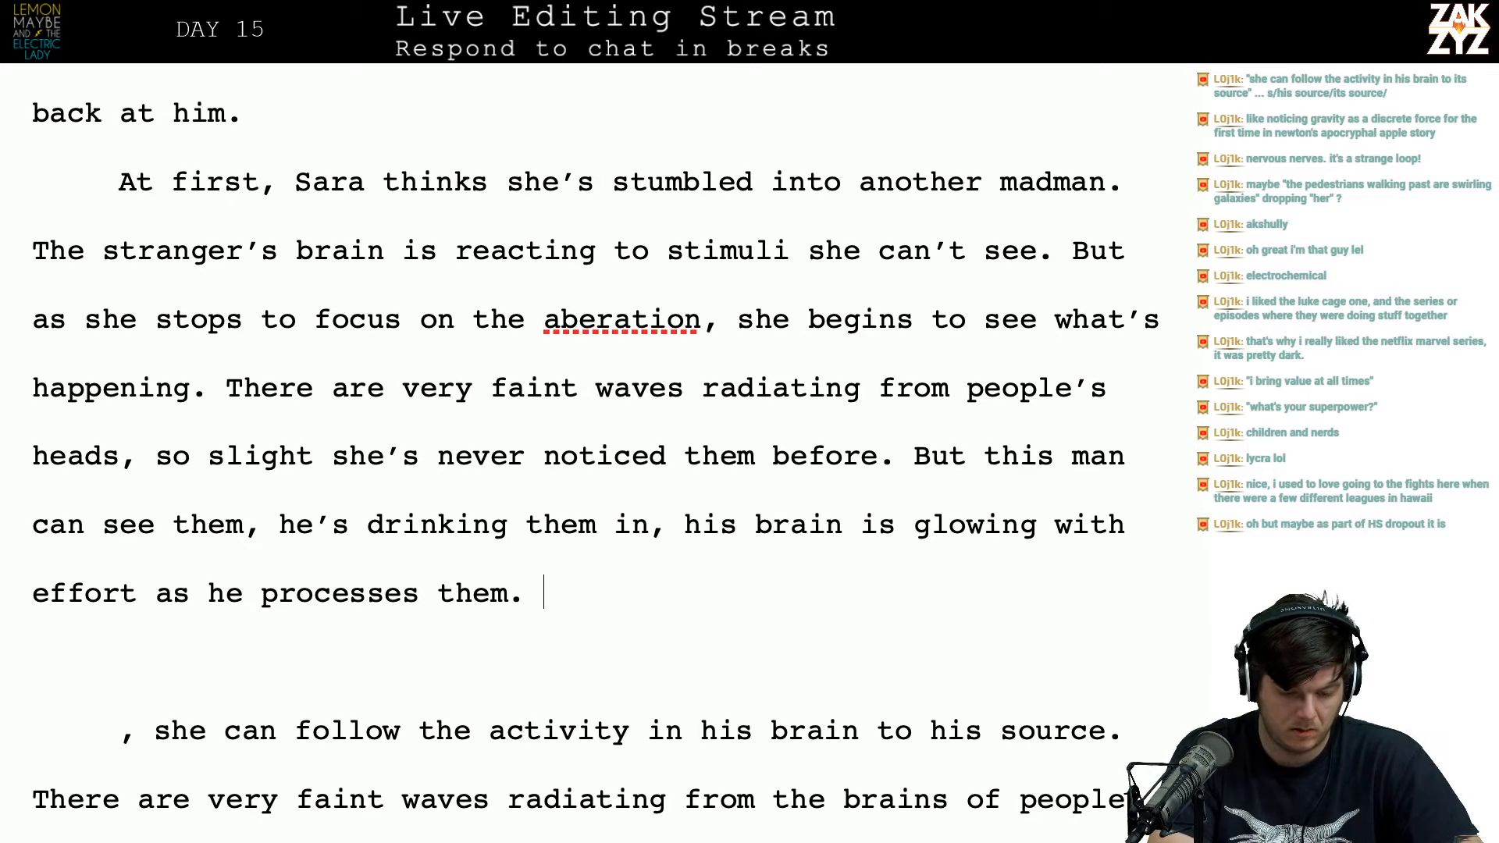
pyautogui.write('She would hav')
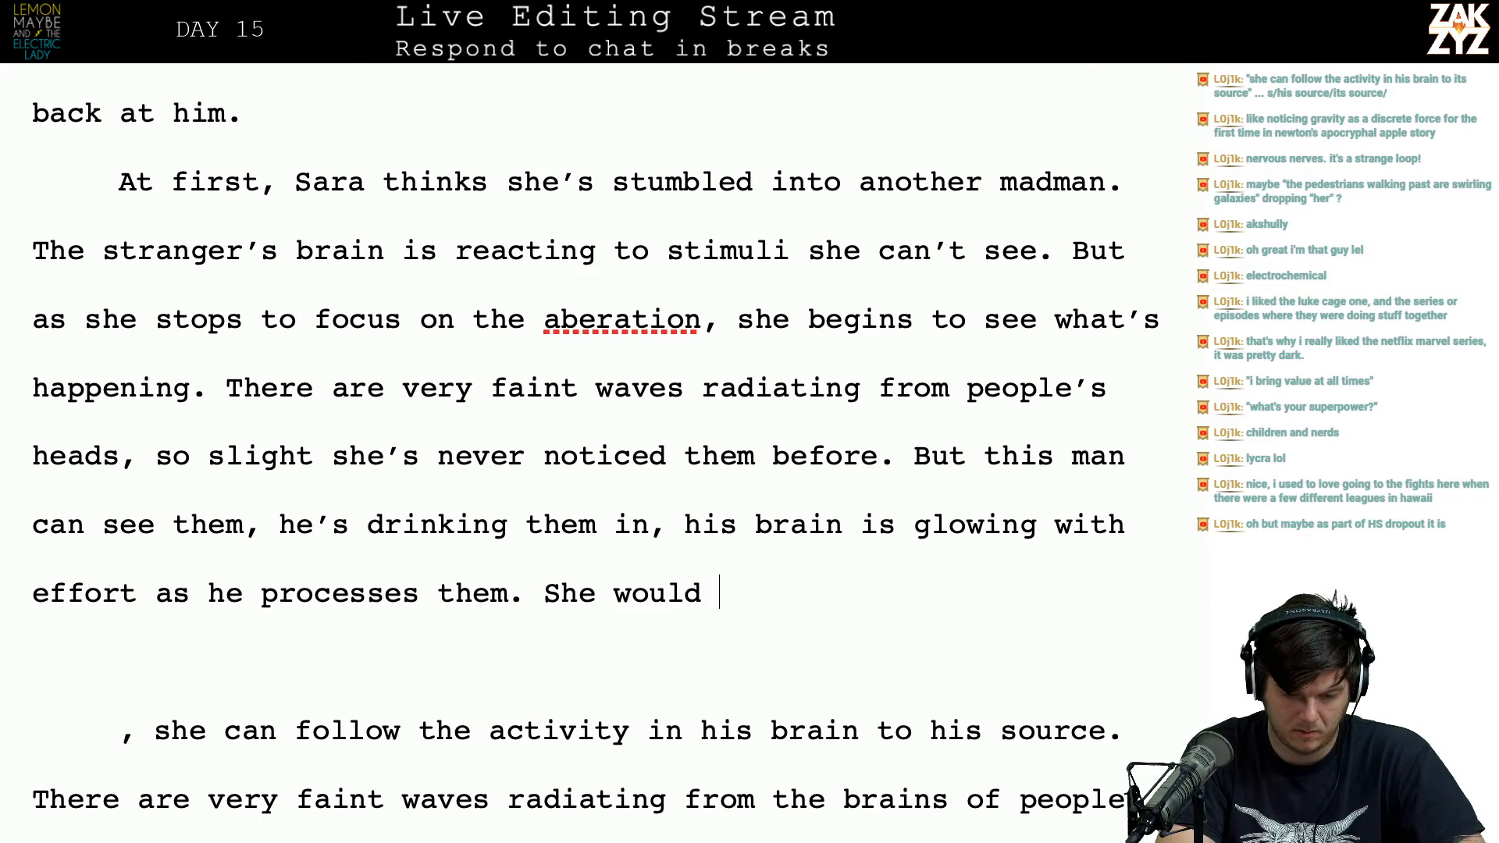
pyautogui.press('BackSpace')
pyautogui.press('BackSpace')
pyautogui.press('BackSpace')
pyautogui.press('BackSpace')
pyautogui.press('BackSpace')
pyautogui.press('BackSpace')
pyautogui.press('BackSpace')
pyautogui.press('BackSpace')
pyautogui.press('BackSpace')
pyautogui.press('BackSpace')
pyautogui.press('BackSpace')
pyautogui.press('BackSpace')
pyautogui.press('BackSpace')
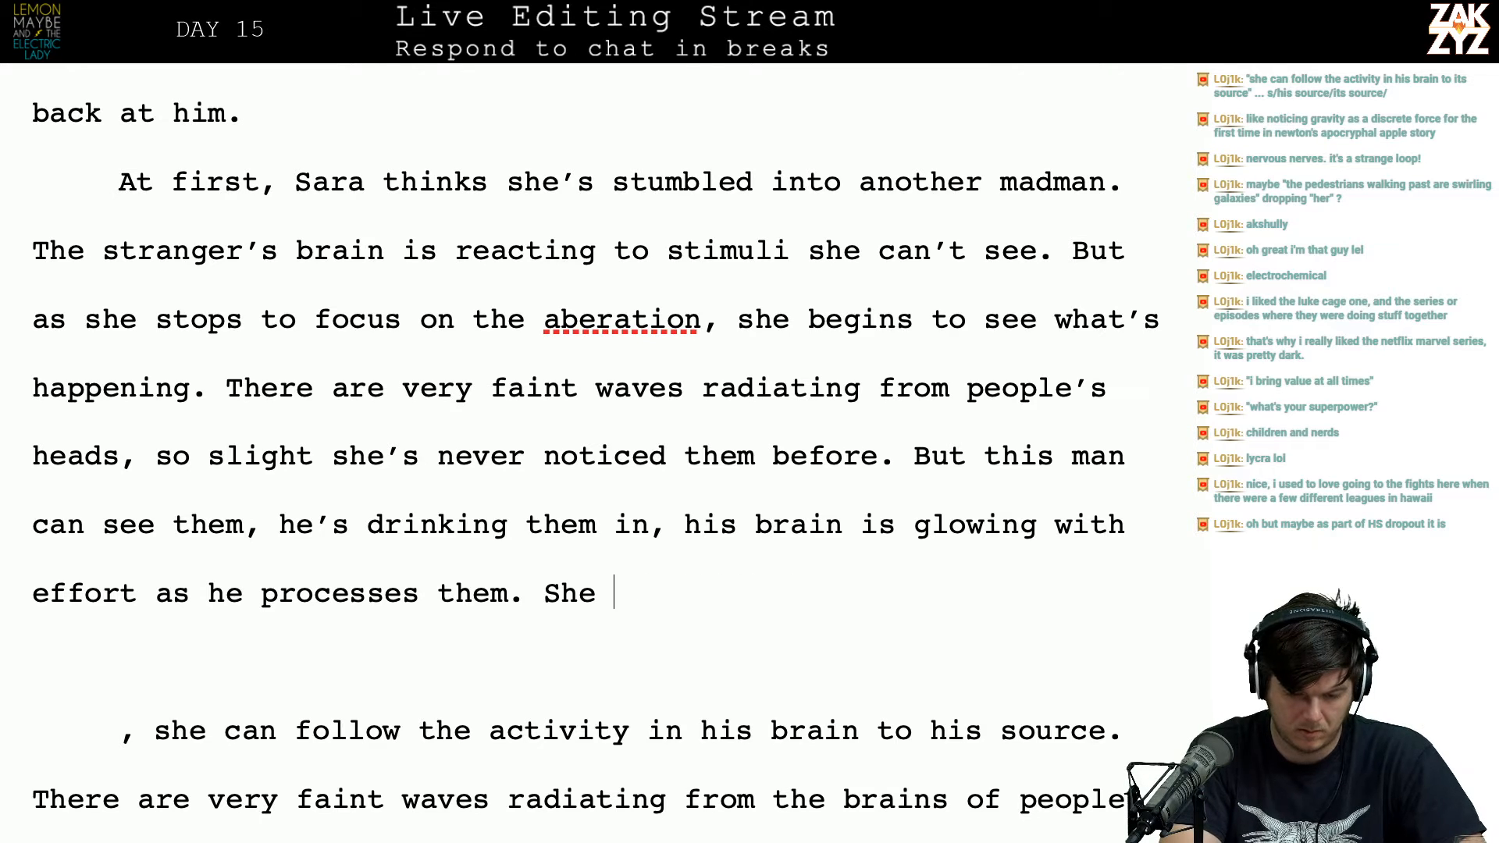
pyautogui.write("he's")
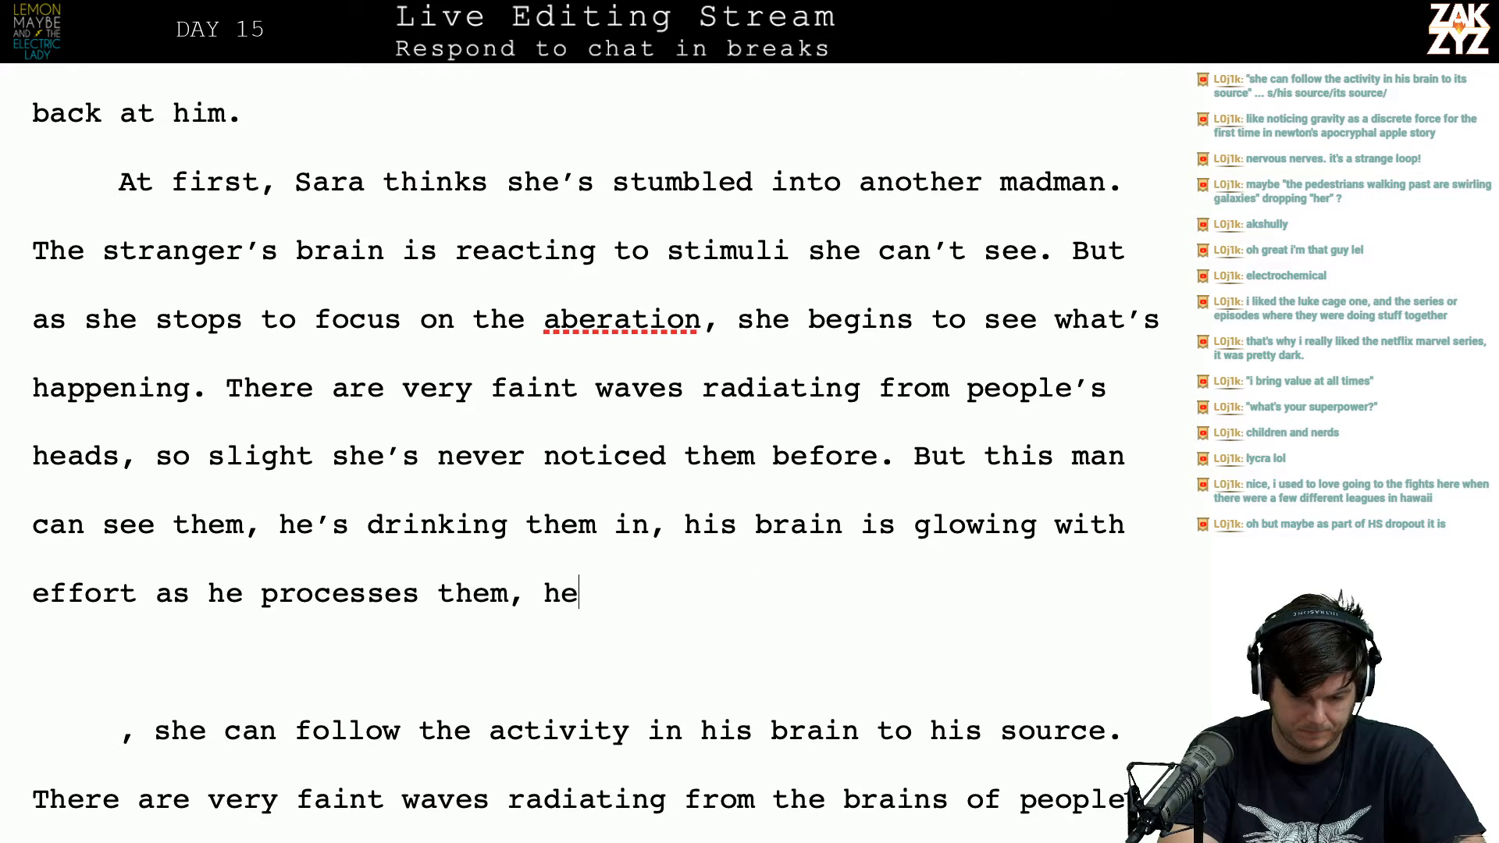
pyautogui.press('BackSpace')
pyautogui.press('BackSpace')
pyautogui.press('BackSpace')
pyautogui.press('BackSpace')
pyautogui.write("and he's")
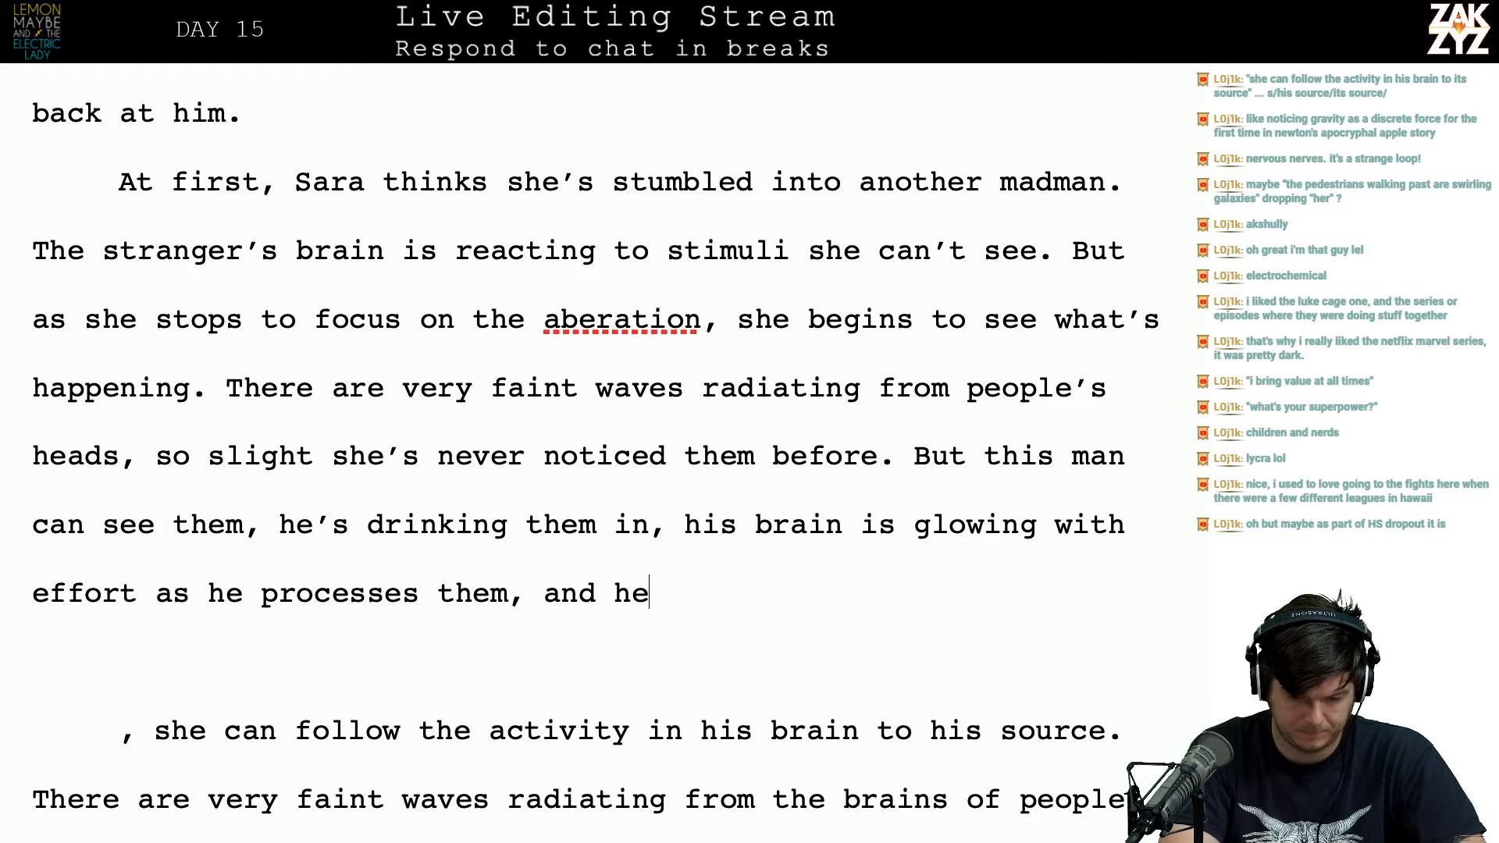
pyautogui.press('BackSpace')
pyautogui.press('BackSpace')
pyautogui.press('BackSpace')
pyautogui.press('BackSpace')
pyautogui.press('BackSpace')
pyautogui.press('BackSpace')
pyautogui.press('BackSpace')
pyautogui.press('BackSpace')
pyautogui.press('BackSpace')
pyautogui.press('BackSpace')
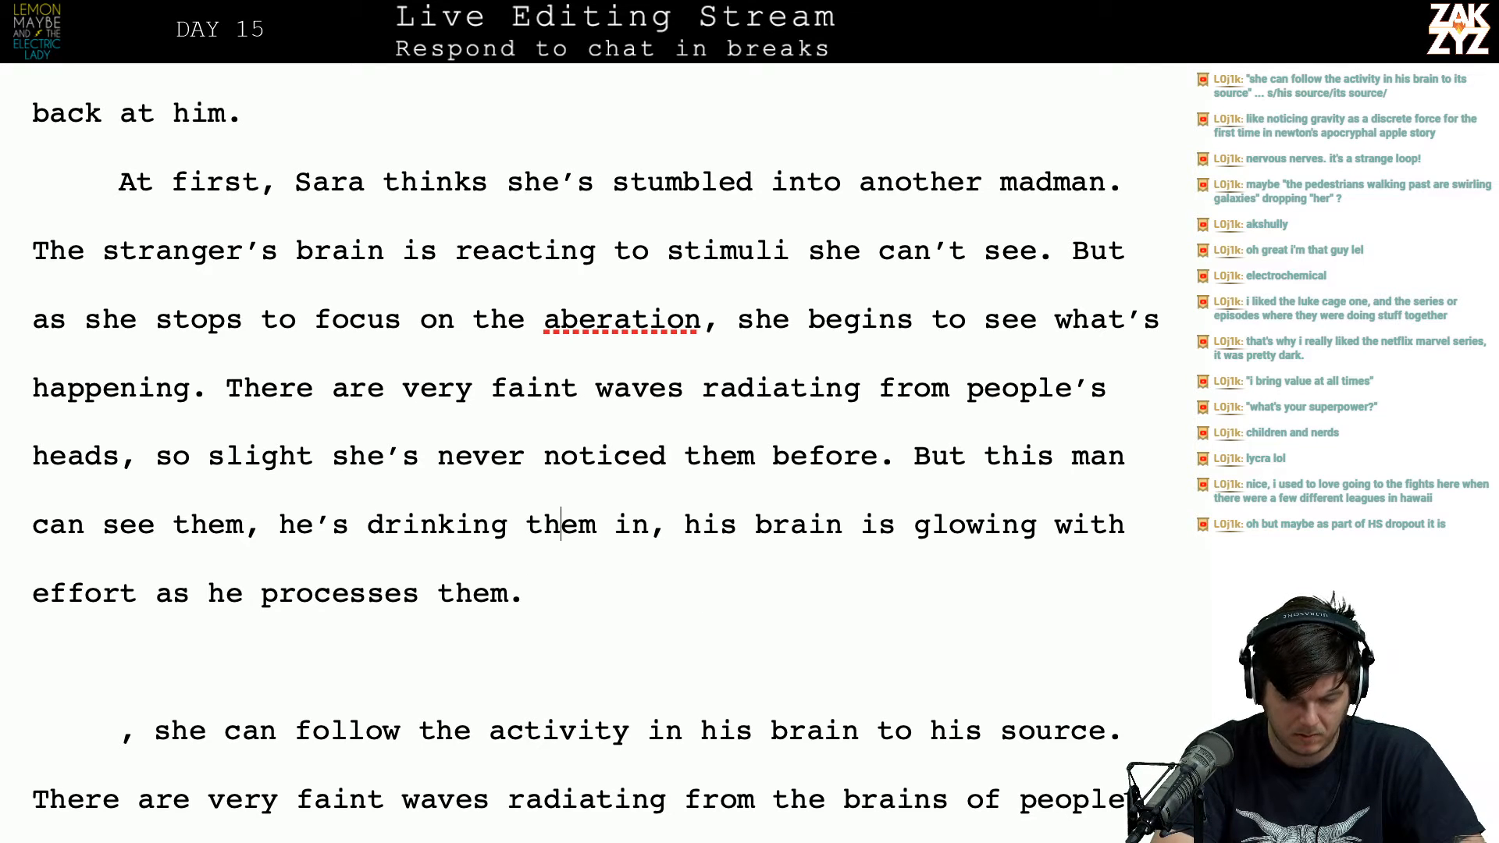
# Step: Push the "But this man can see them" sentence into a separate paragraph below a blank line and begin a replacement with "This man can sense them,"
pyautogui.click(912, 456)
pyautogui.press('Return')
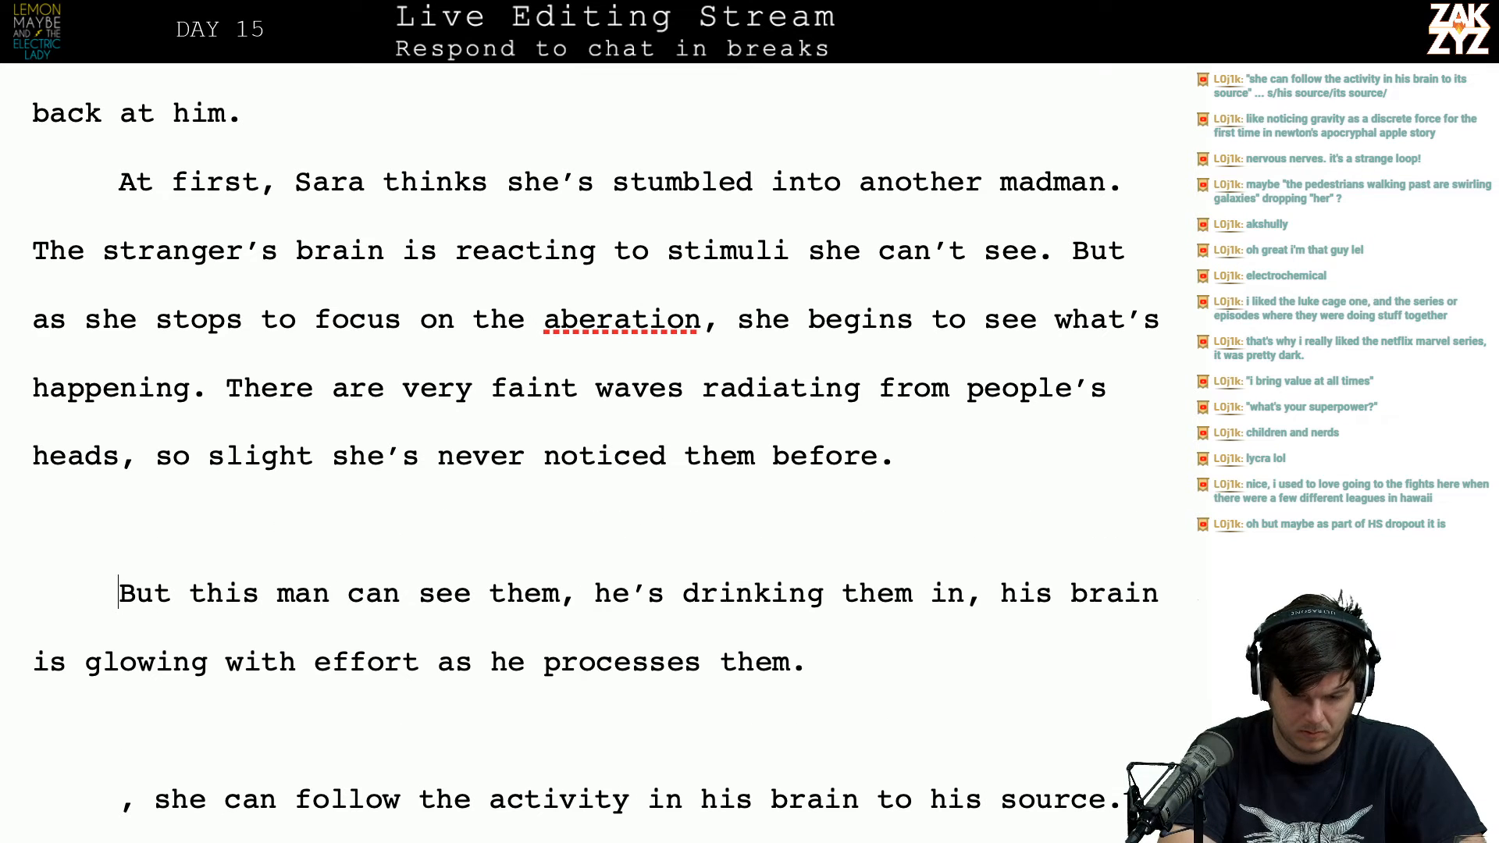
pyautogui.write('This man ')
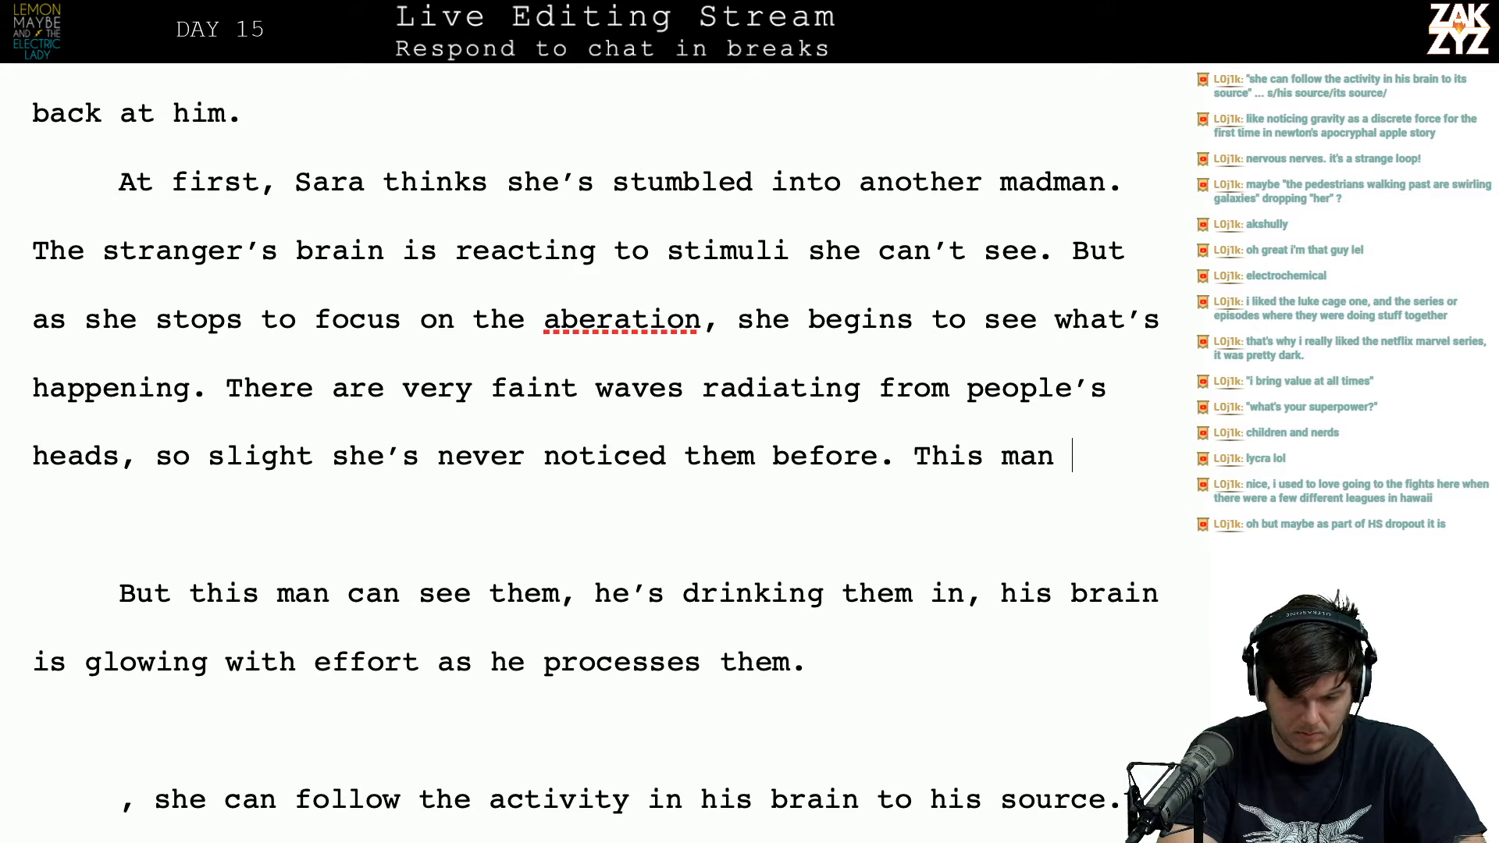
pyautogui.write('can sense them, ')
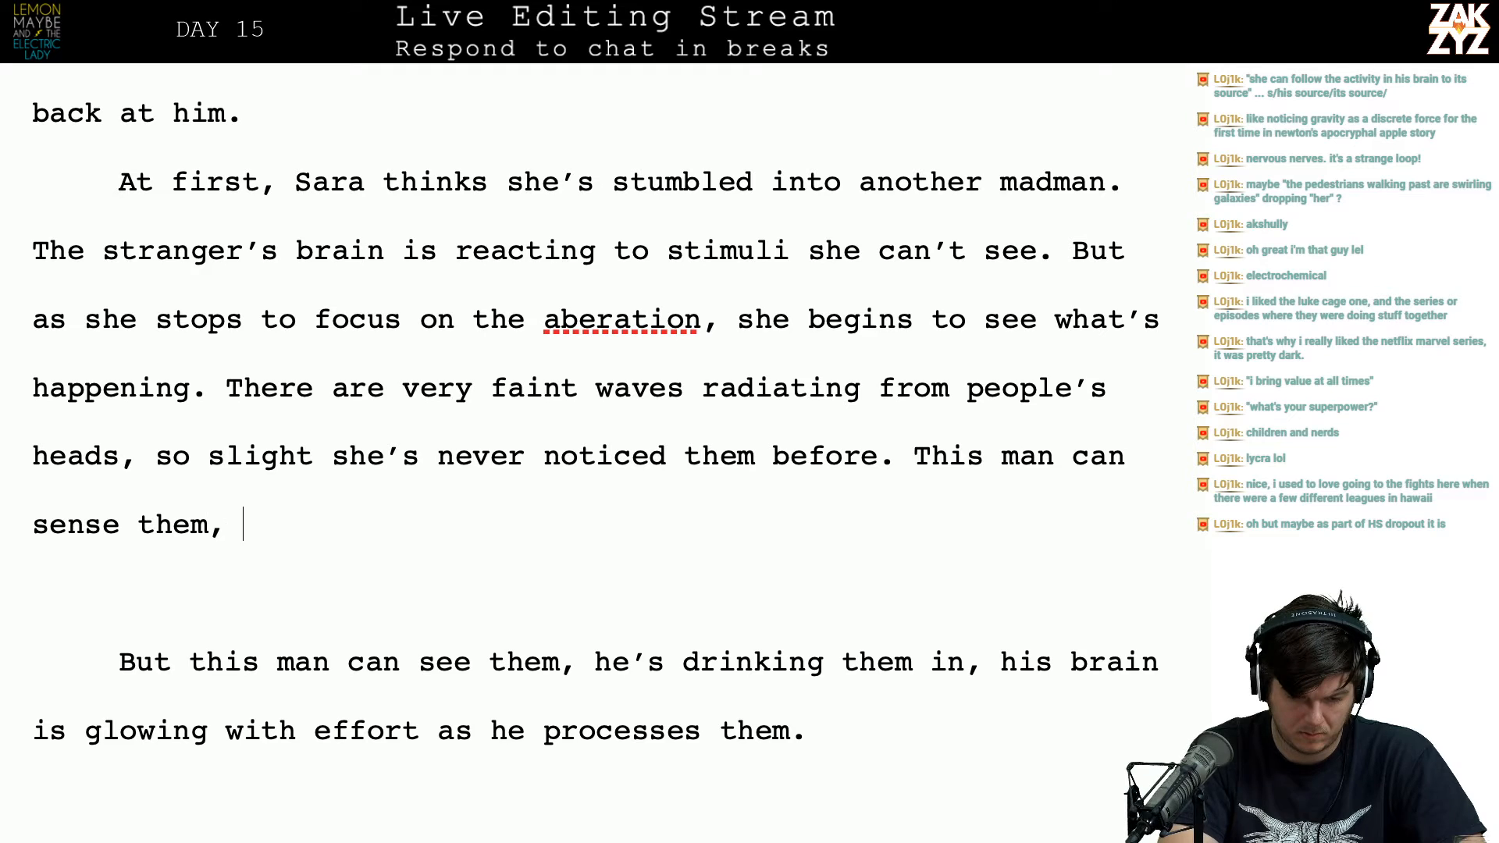
# Step: Continue the replacement sentence with "his whole brain is glowing with effort as he processes them"
pyautogui.write('his whole ')
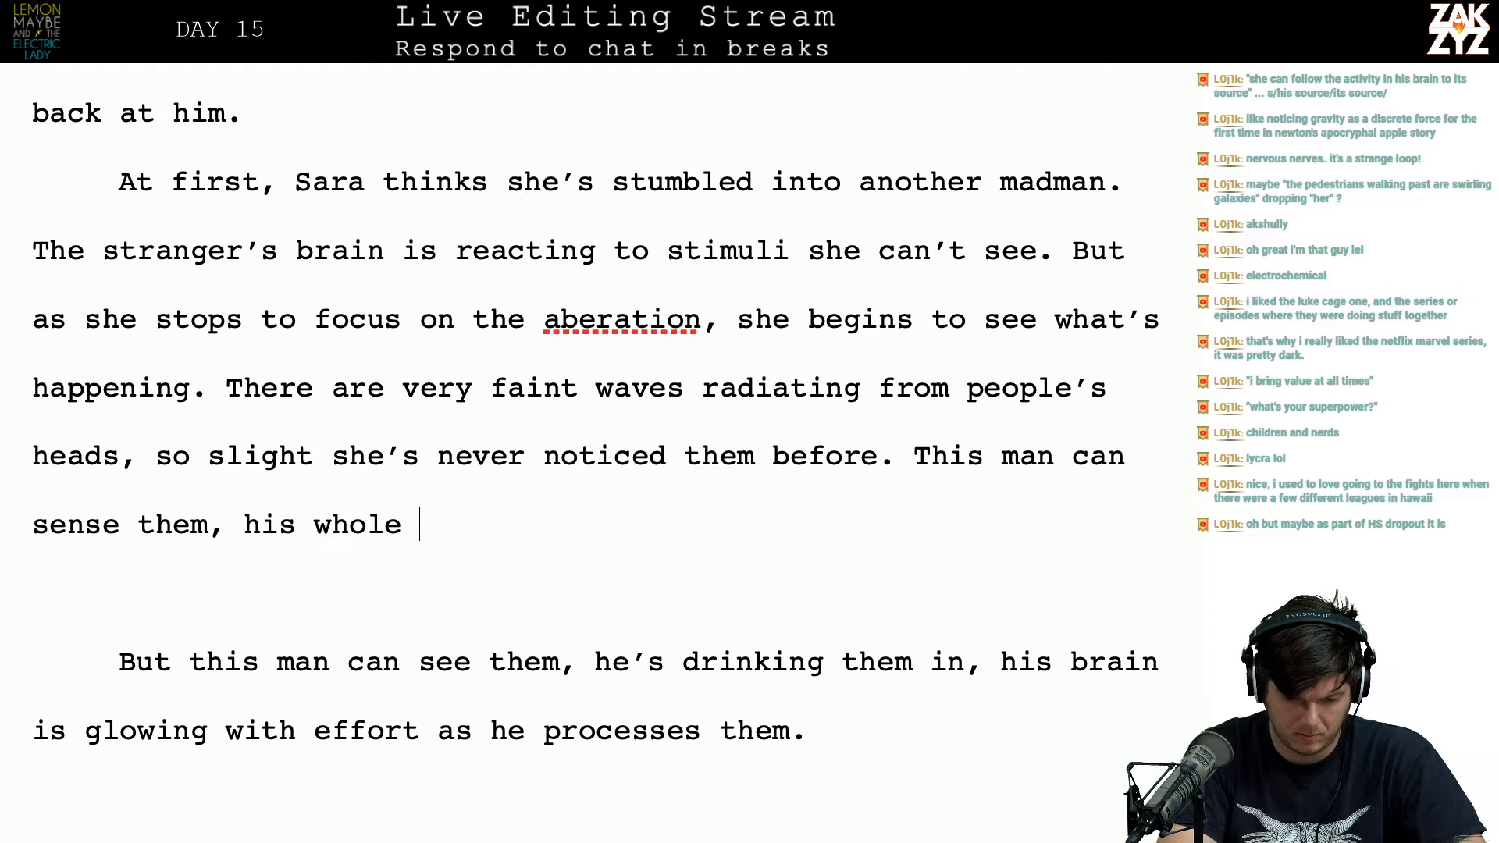
pyautogui.write('brain is glowing ')
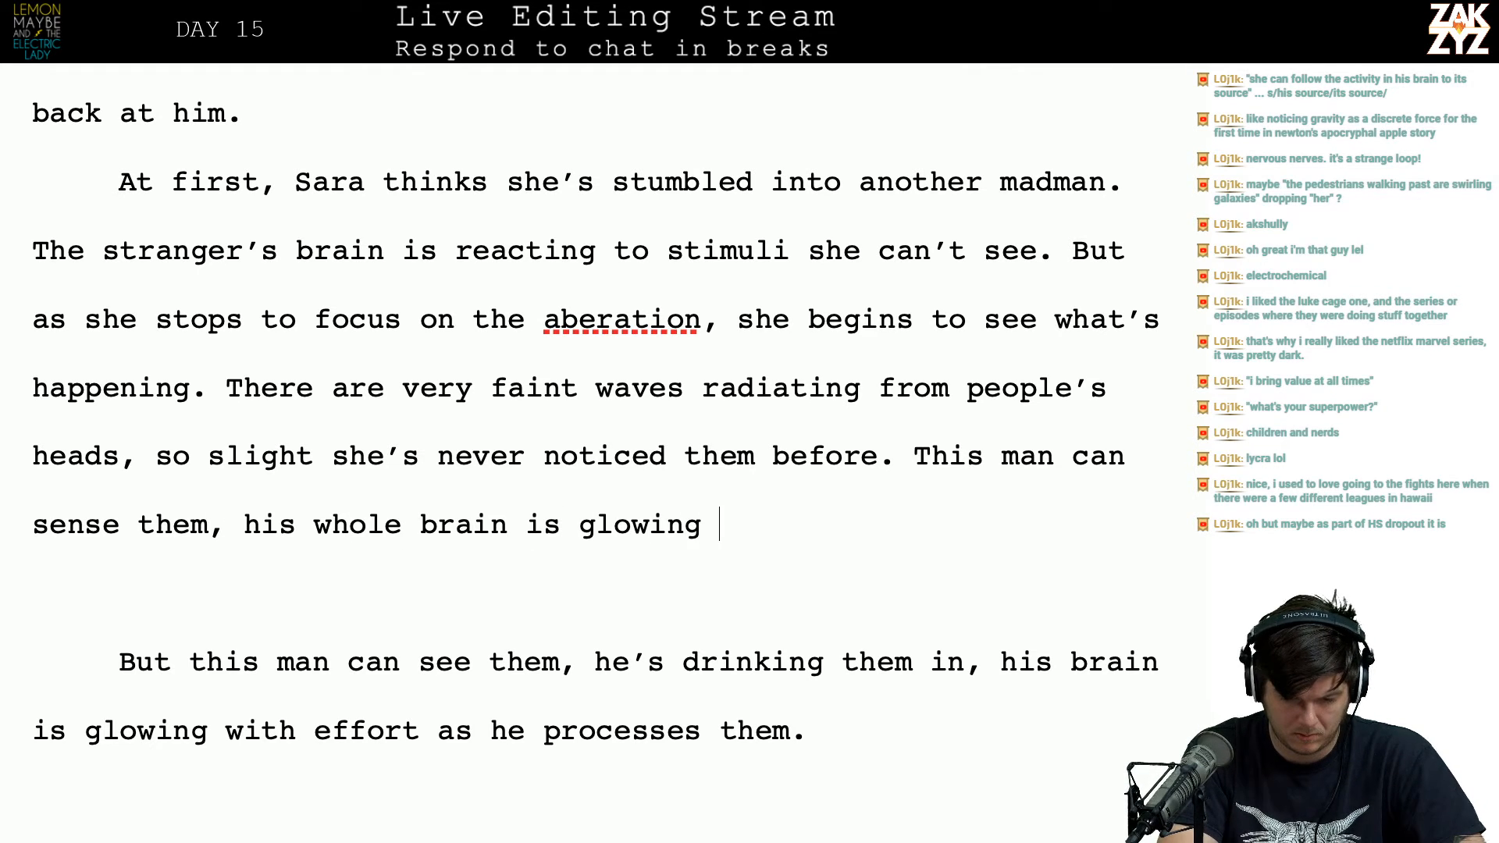
pyautogui.write('with effort as ')
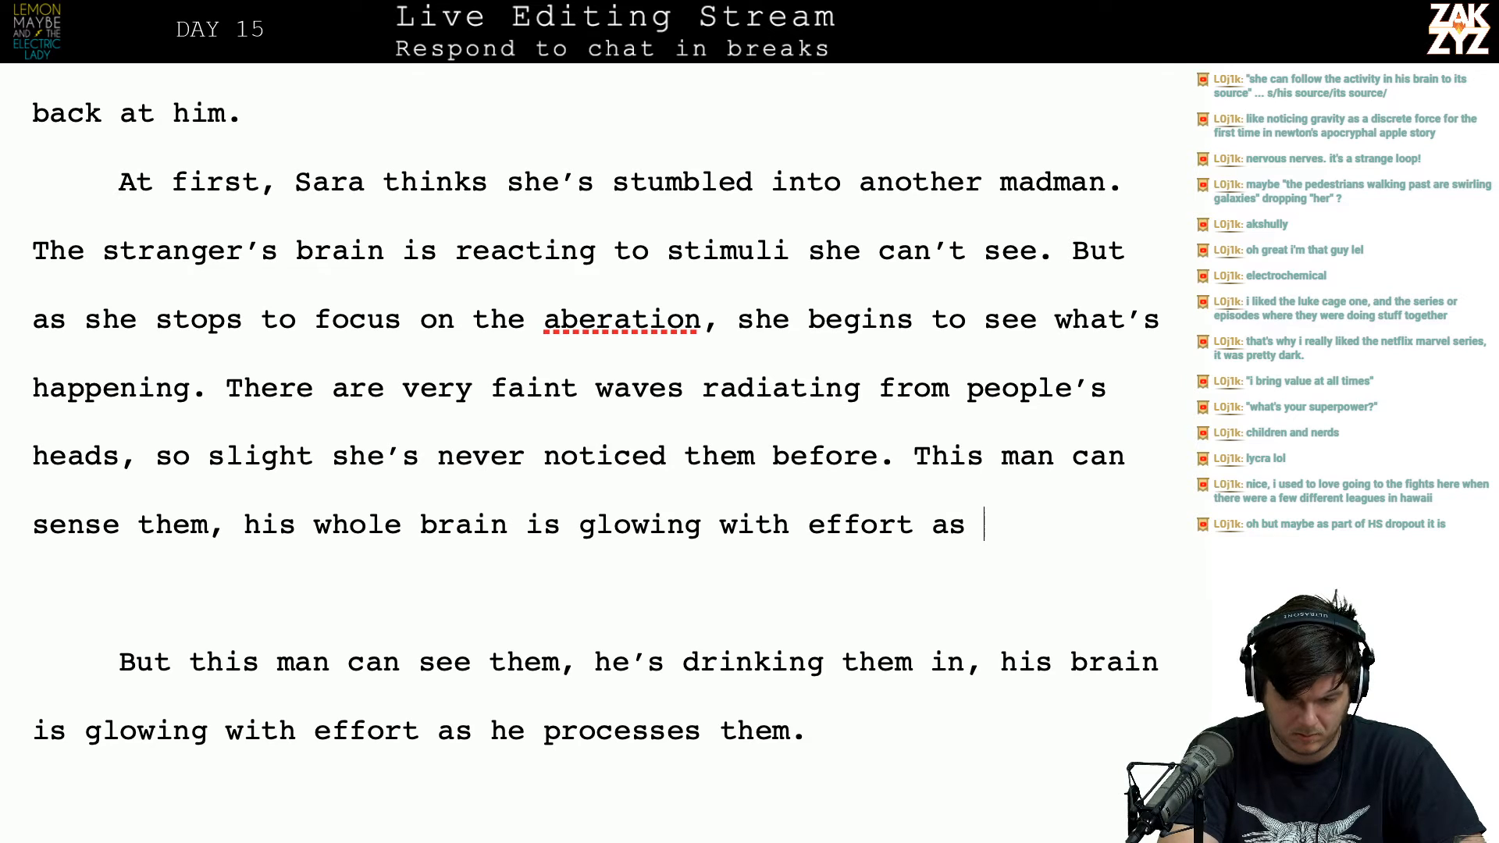
pyautogui.write('he processes them,')
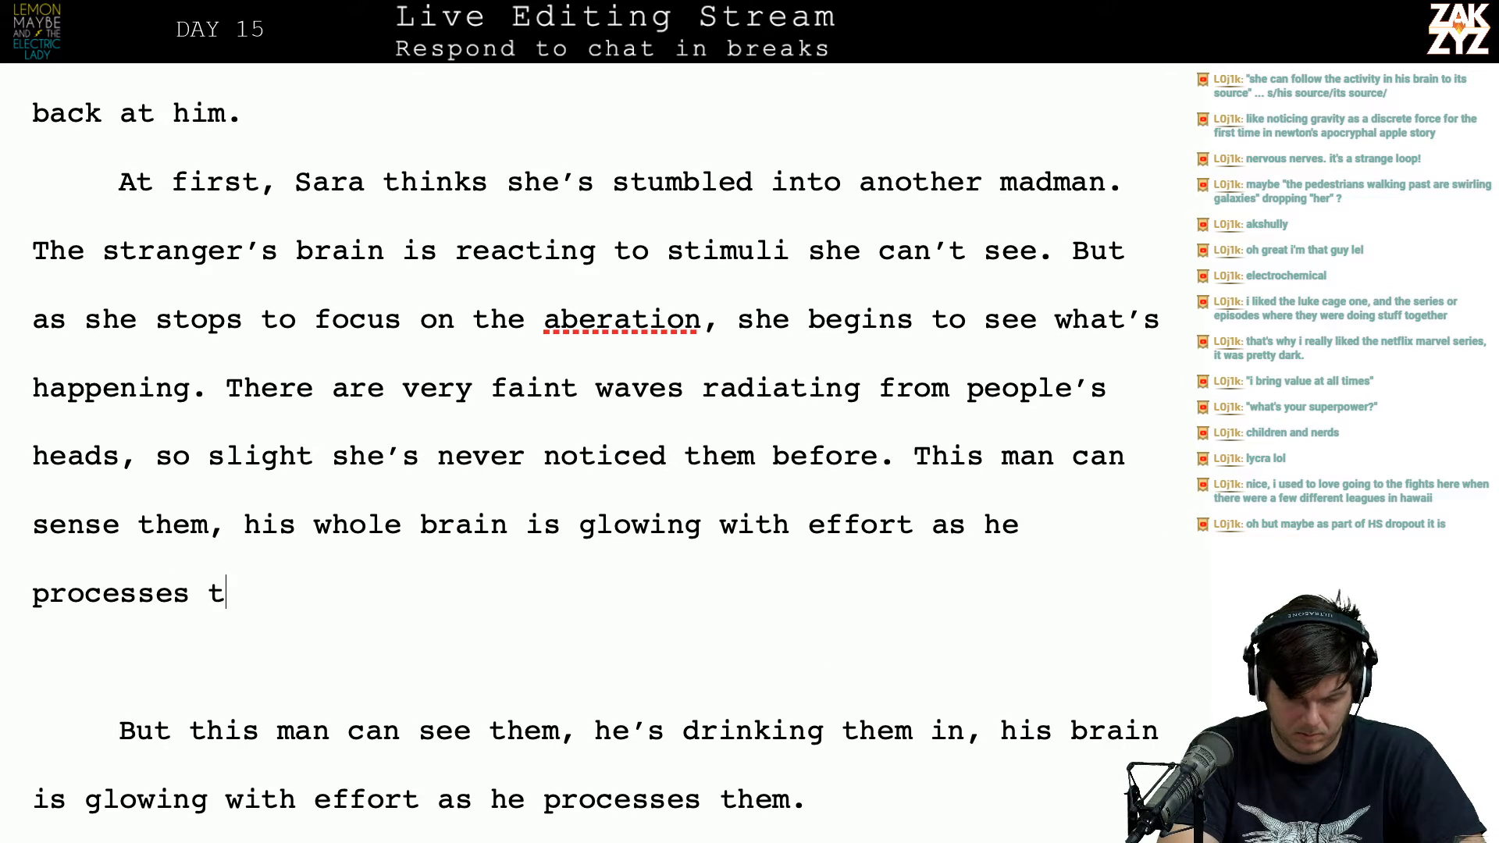
pyautogui.press('BackSpace')
pyautogui.press('BackSpace')
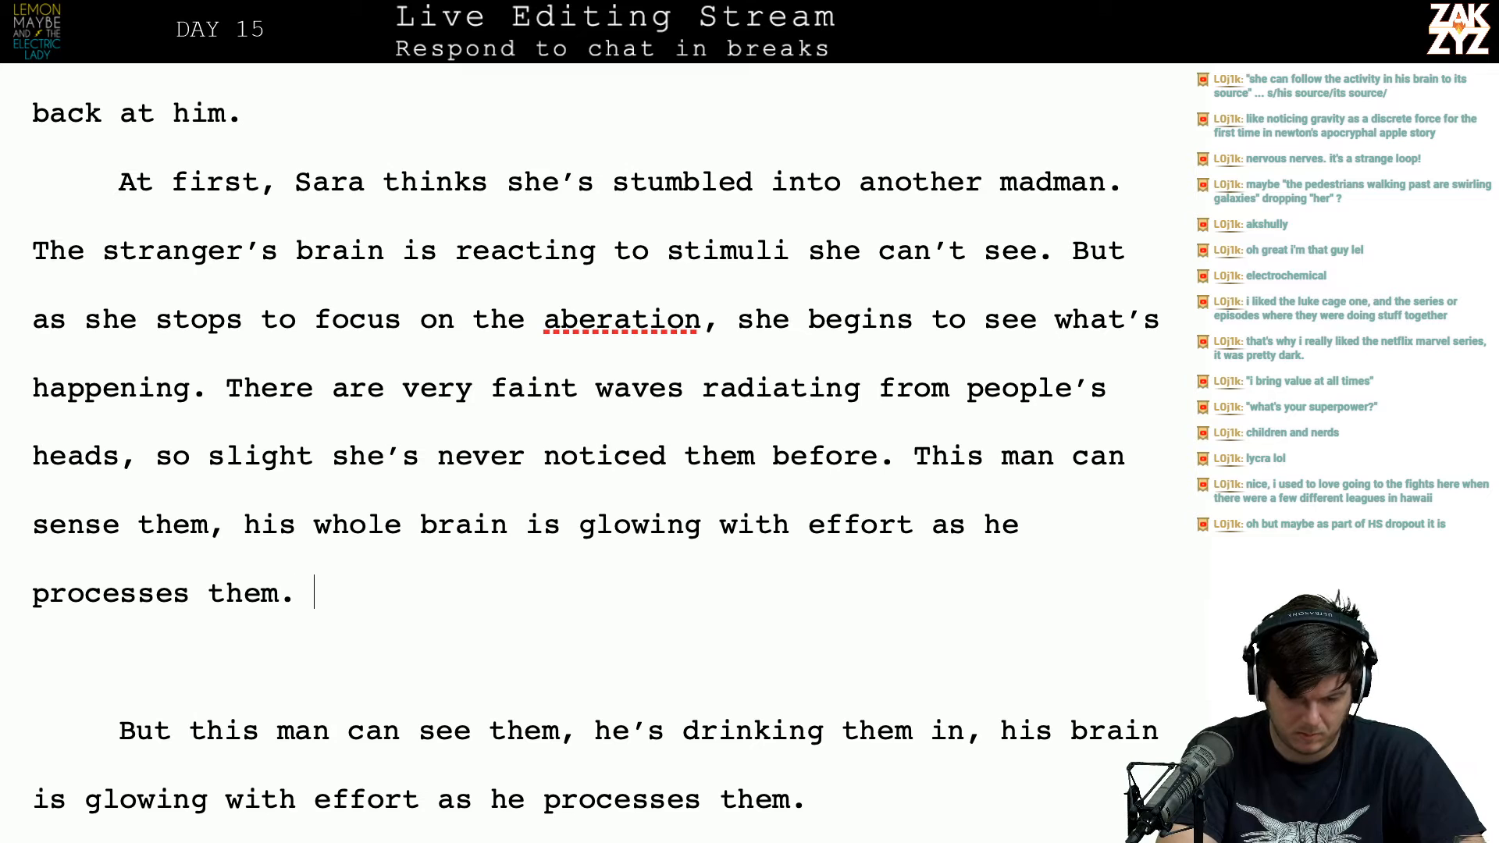
# Step: End the sentence with ", she can watch the cause-and-effect happening." and push the whole "This man can sense them" sentence into its own paragraph
pyautogui.write(', she can')
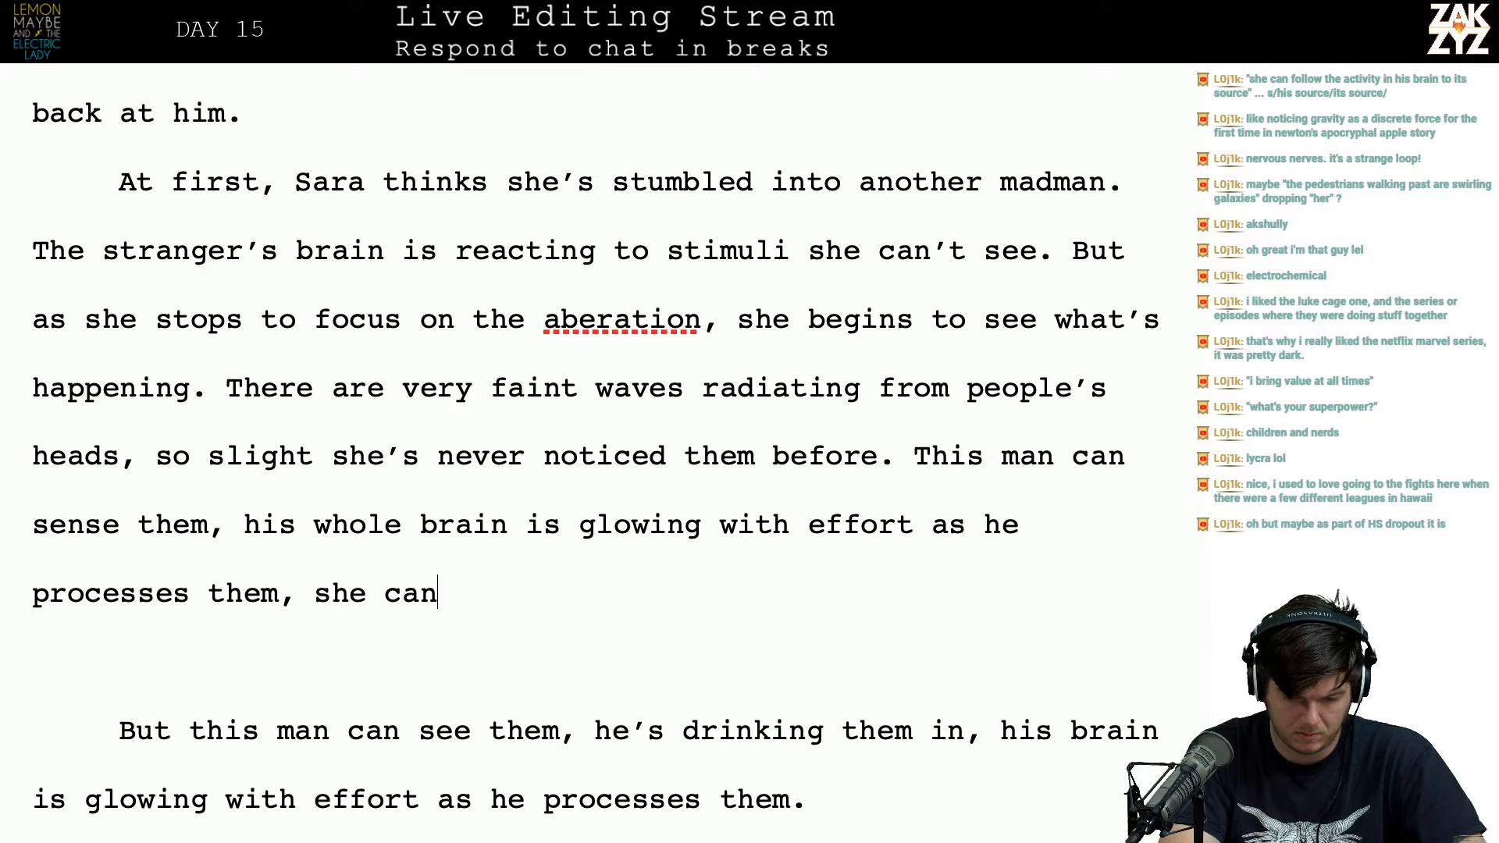
pyautogui.write(' watch the cuas')
pyautogui.press('BackSpace')
pyautogui.press('BackSpace')
pyautogui.press('BackSpace')
pyautogui.write('ause-and e')
pyautogui.press('BackSpace')
pyautogui.press('BackSpace')
pyautogui.write('-effect happening')
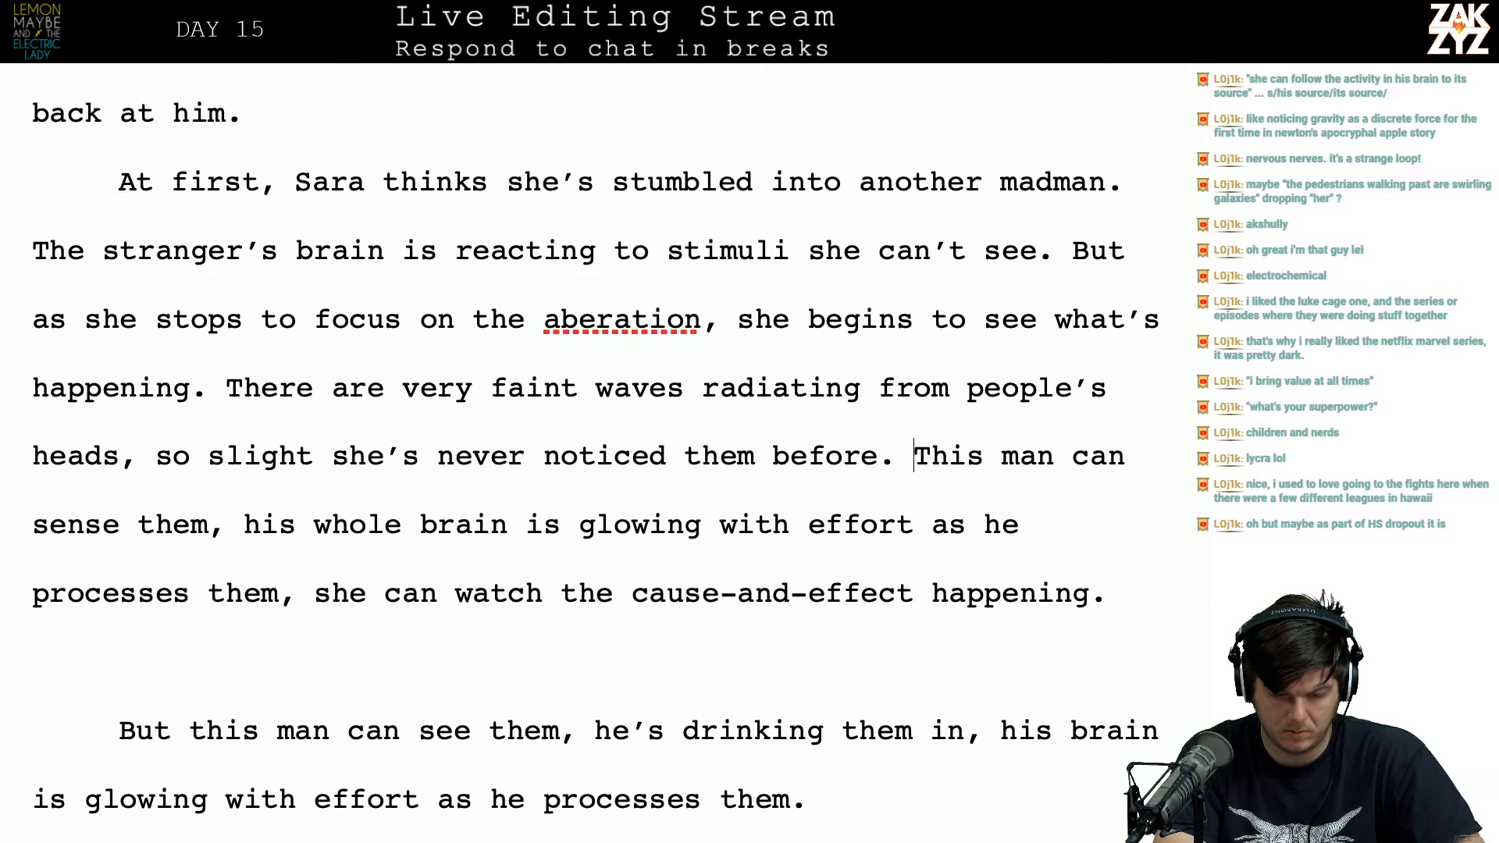
pyautogui.press('Return')
pyautogui.press('Left')
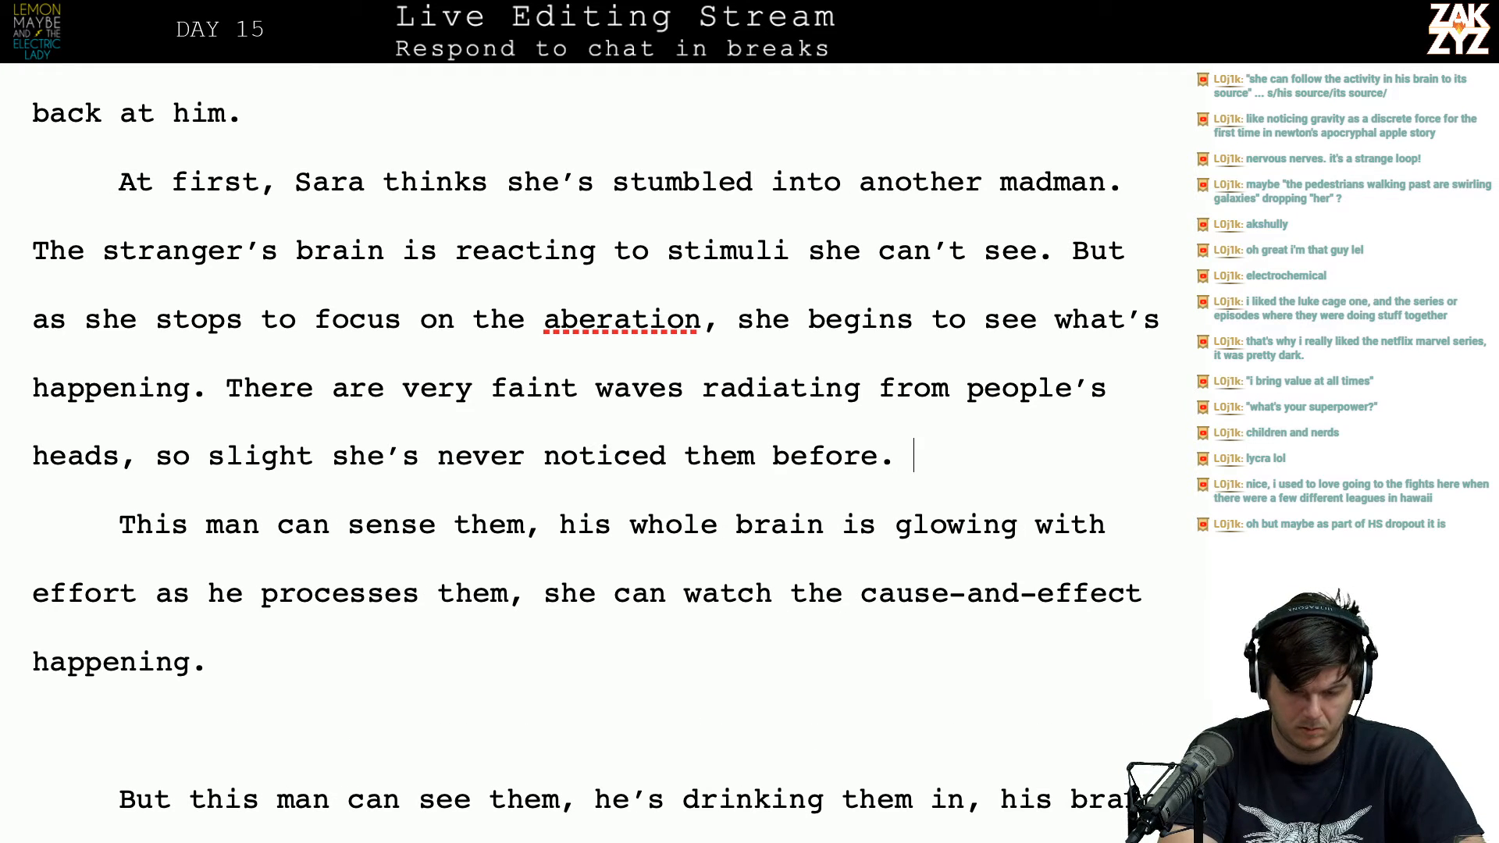
pyautogui.write('She mi')
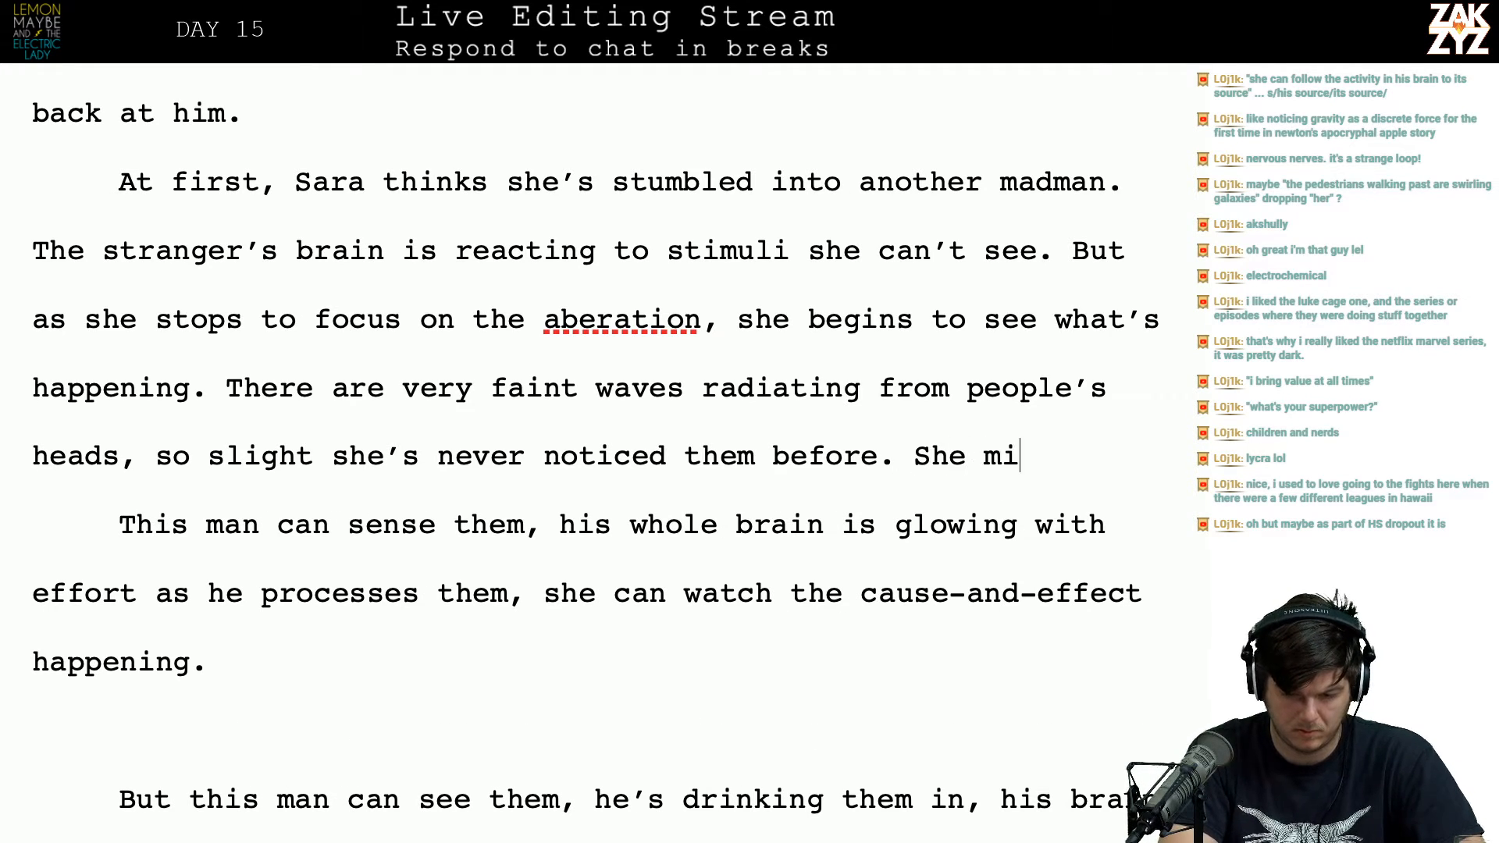
pyautogui.write('ght have never n')
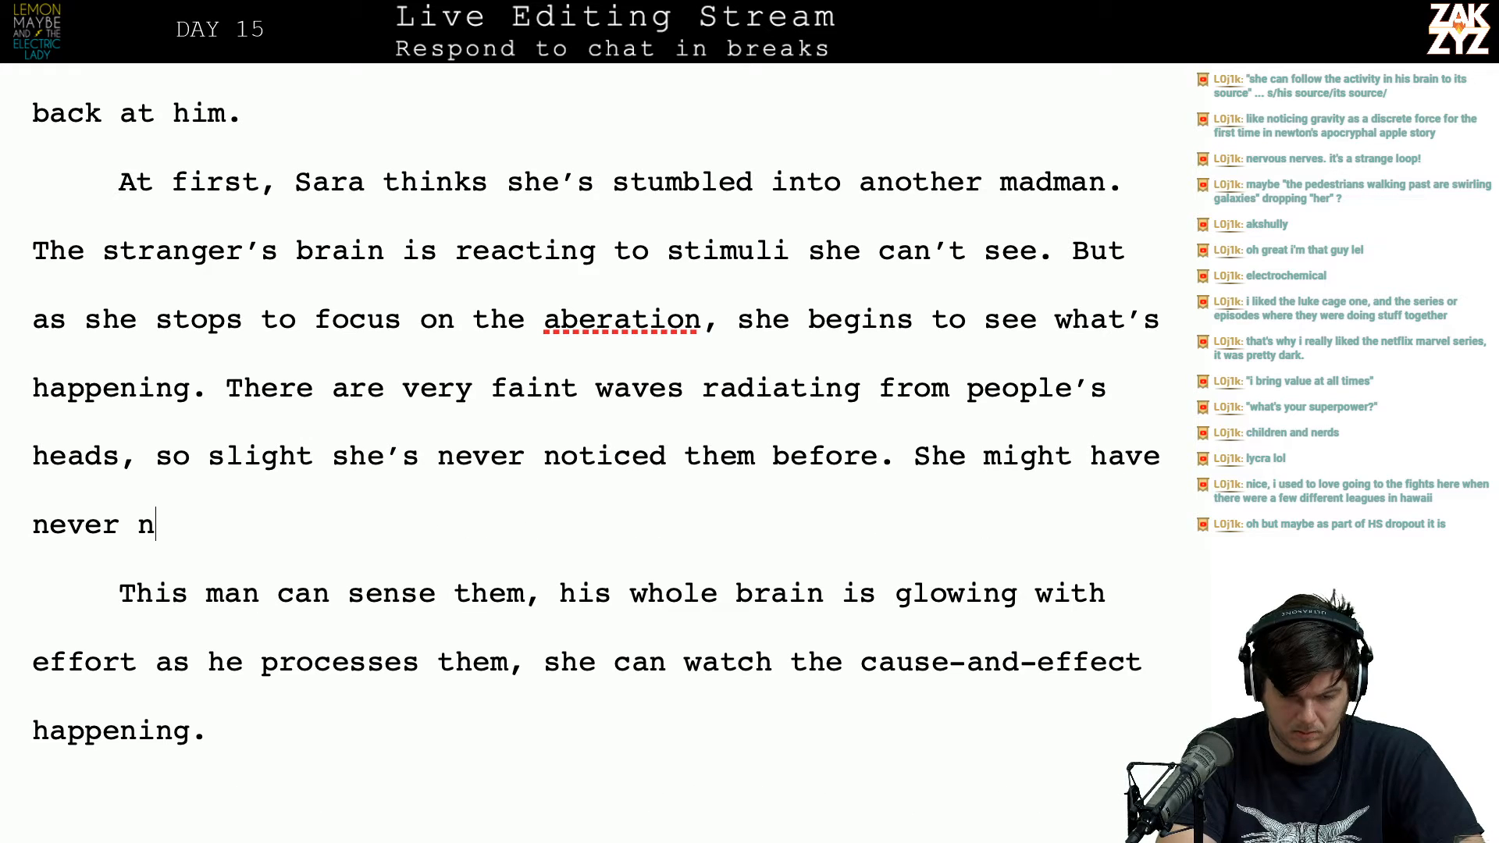
pyautogui.write('oticed the if')
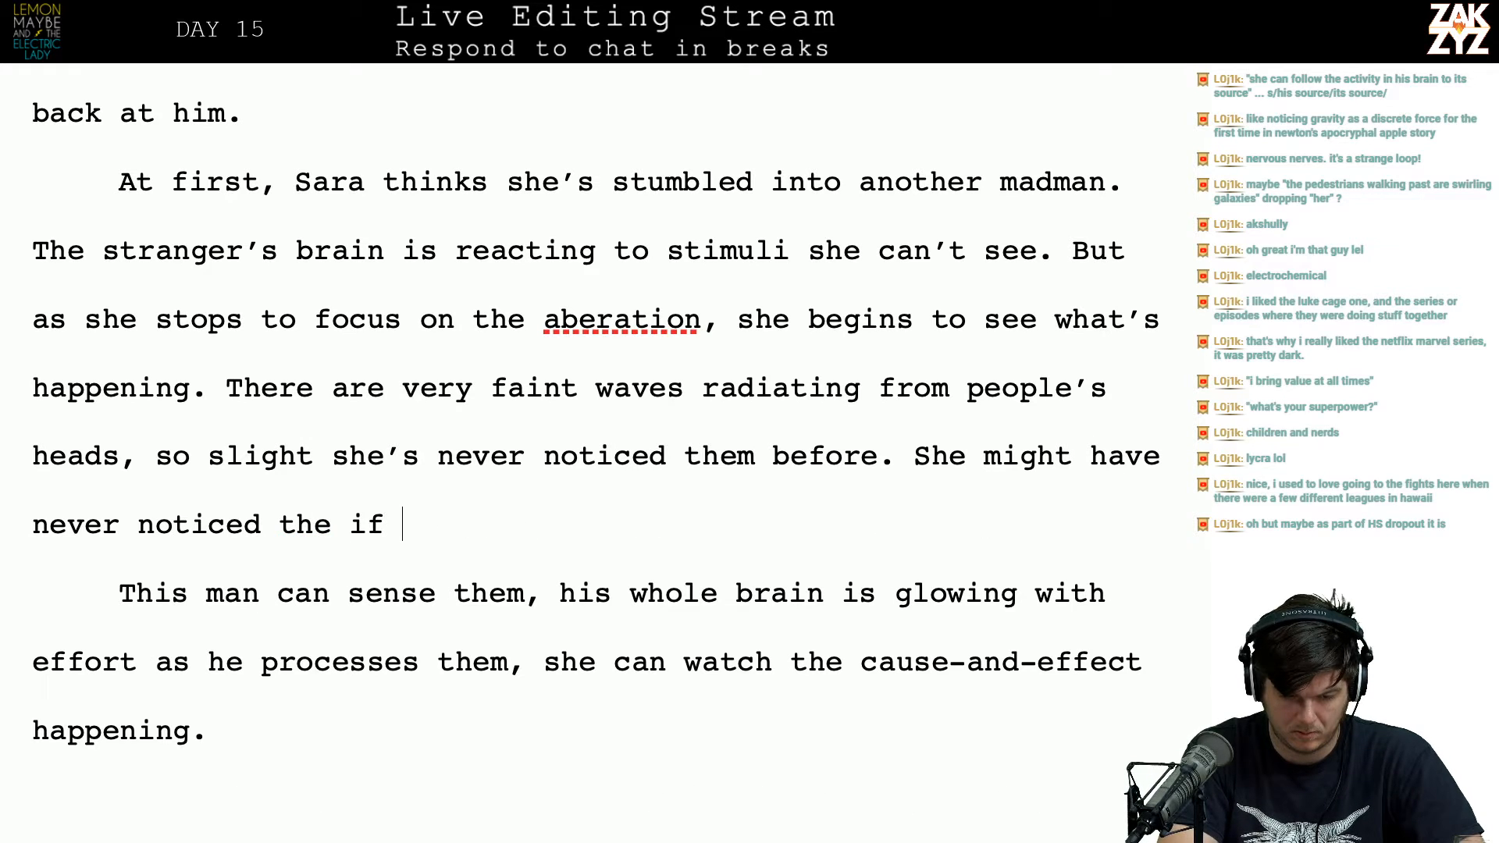
pyautogui.press('BackSpace')
pyautogui.press('BackSpace')
pyautogui.press('BackSpace')
pyautogui.press('BackSpace')
pyautogui.press('BackSpace')
pyautogui.press('BackSpace')
pyautogui.press('BackSpace')
pyautogui.press('BackSpace')
pyautogui.press('BackSpace')
pyautogui.press('BackSpace')
pyautogui.press('BackSpace')
pyautogui.press('BackSpace')
pyautogui.press('BackSpace')
pyautogui.press('BackSpace')
pyautogui.press('BackSpace')
pyautogui.press('BackSpace')
pyautogui.press('BackSpace')
pyautogui.press('BackSpace')
pyautogui.press('BackSpace')
pyautogui.press('BackSpace')
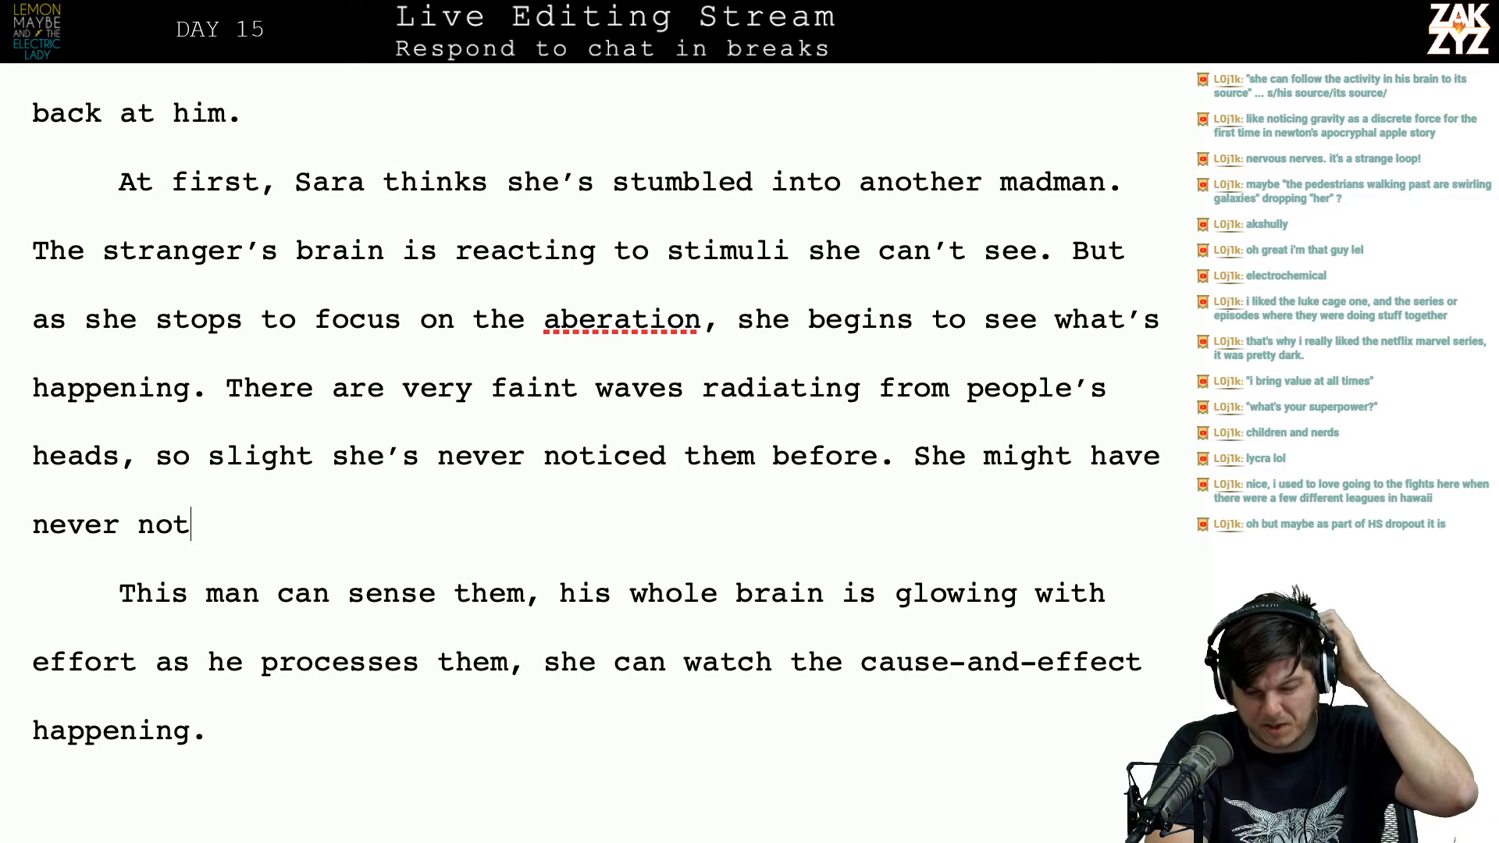
pyautogui.press('BackSpace')
pyautogui.press('BackSpace')
pyautogui.press('BackSpace')
pyautogui.press('BackSpace')
pyautogui.press('BackSpace')
pyautogui.press('BackSpace')
pyautogui.press('BackSpace')
pyautogui.press('BackSpace')
pyautogui.press('BackSpace')
pyautogui.press('BackSpace')
pyautogui.press('BackSpace')
pyautogui.press('BackSpace')
pyautogui.press('BackSpace')
pyautogui.press('BackSpace')
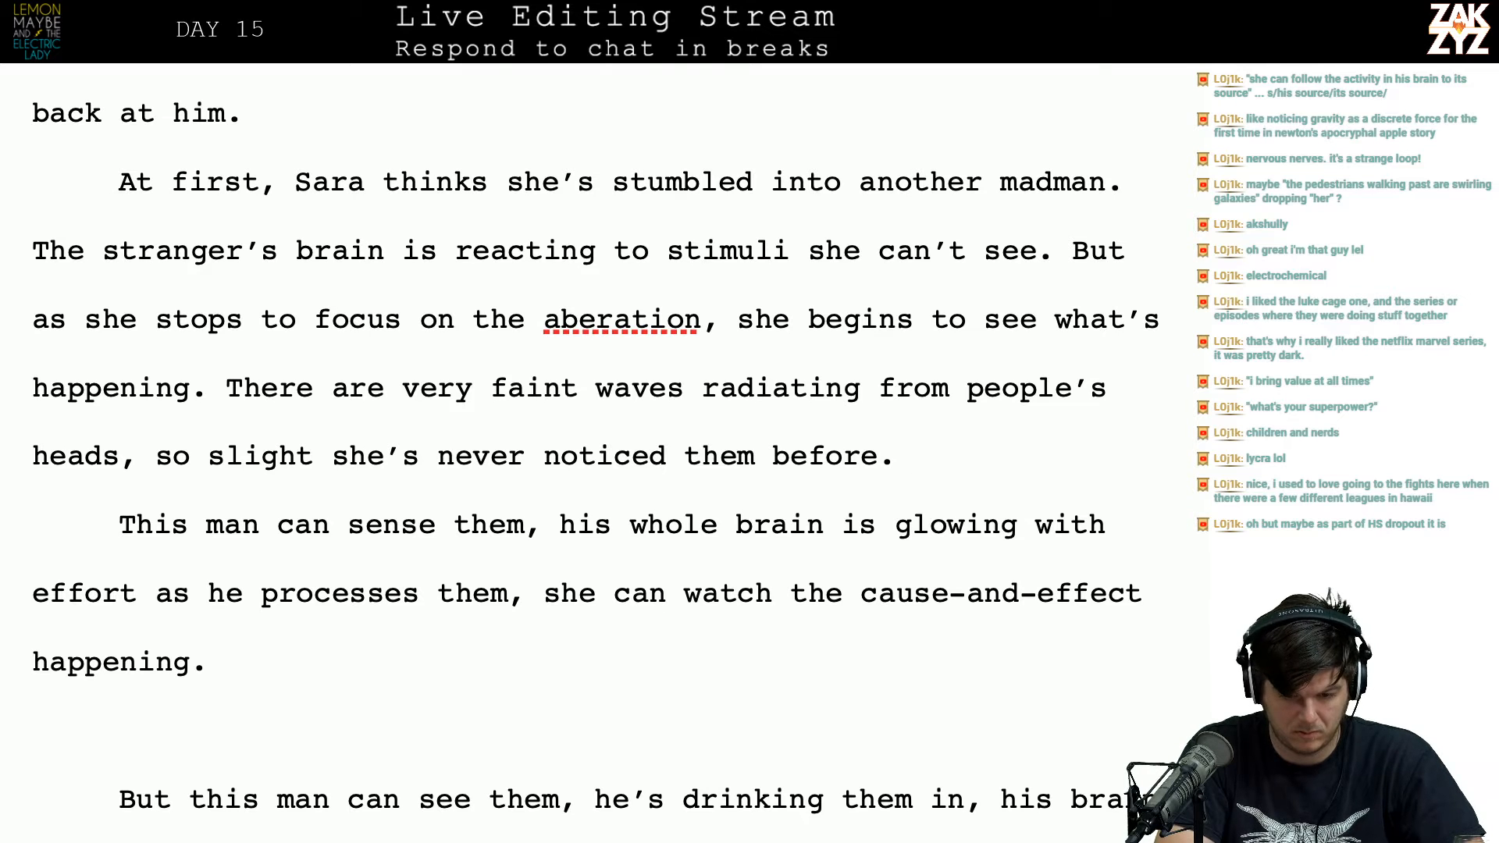
# Step: Start another version of the sentence after "noticed them before." with "This man can sense them, she can watch his brain"
pyautogui.write('This ma')
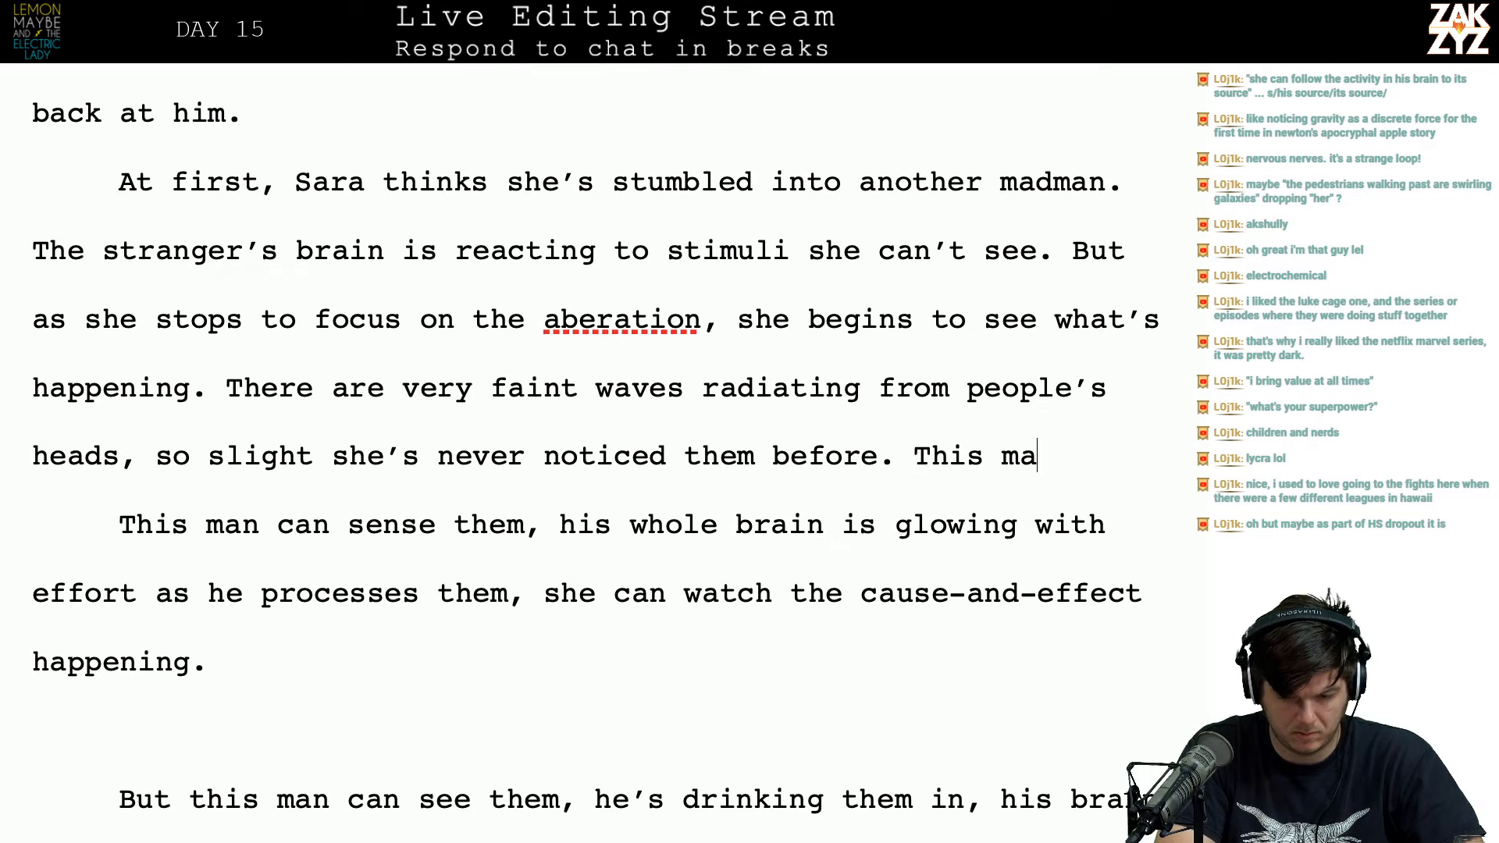
pyautogui.write('n can sense them,')
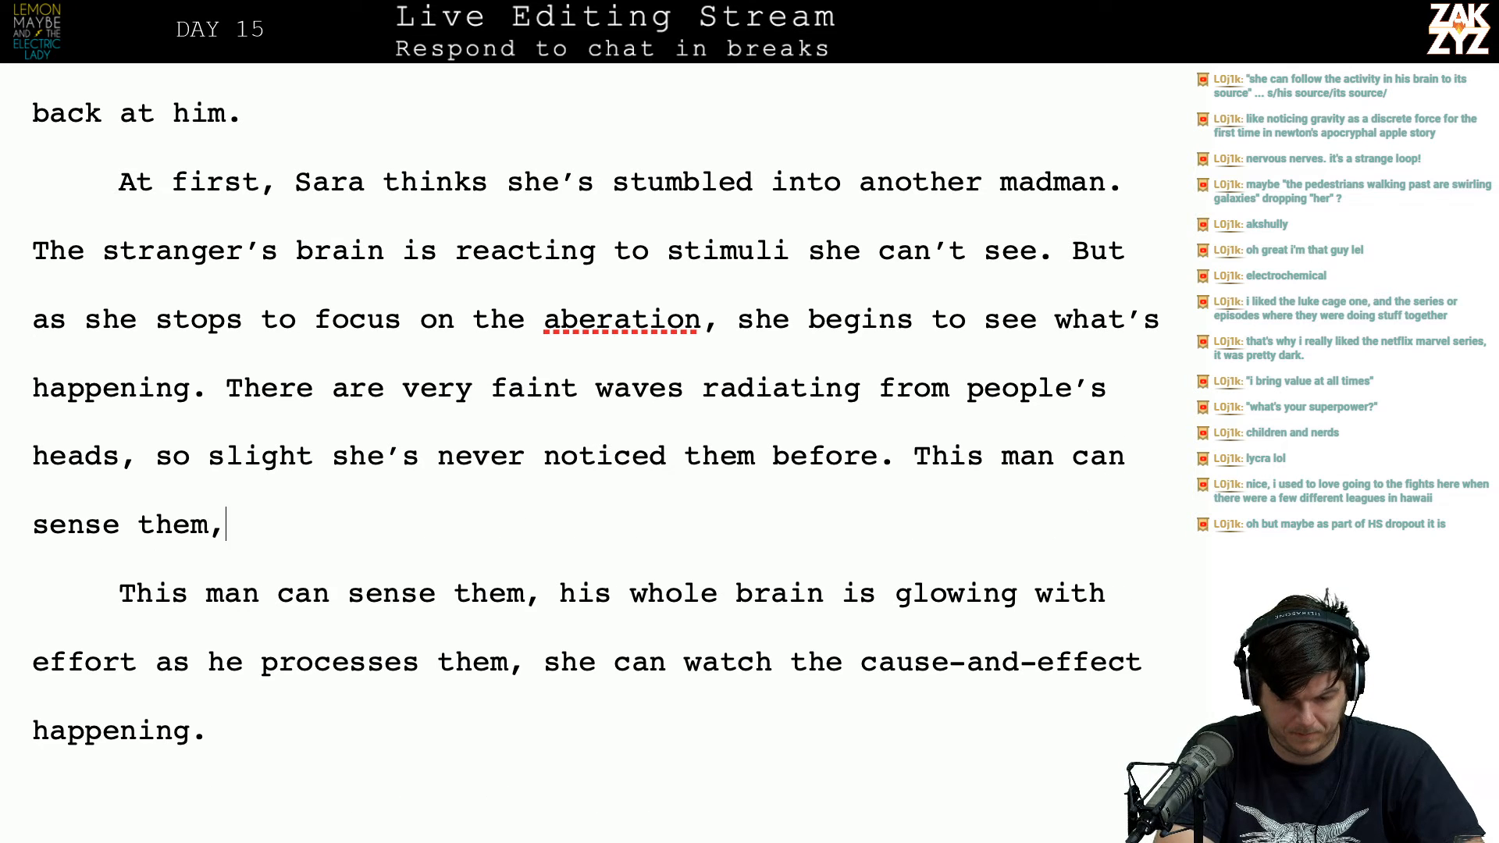
pyautogui.write(' she can watch his brain glo')
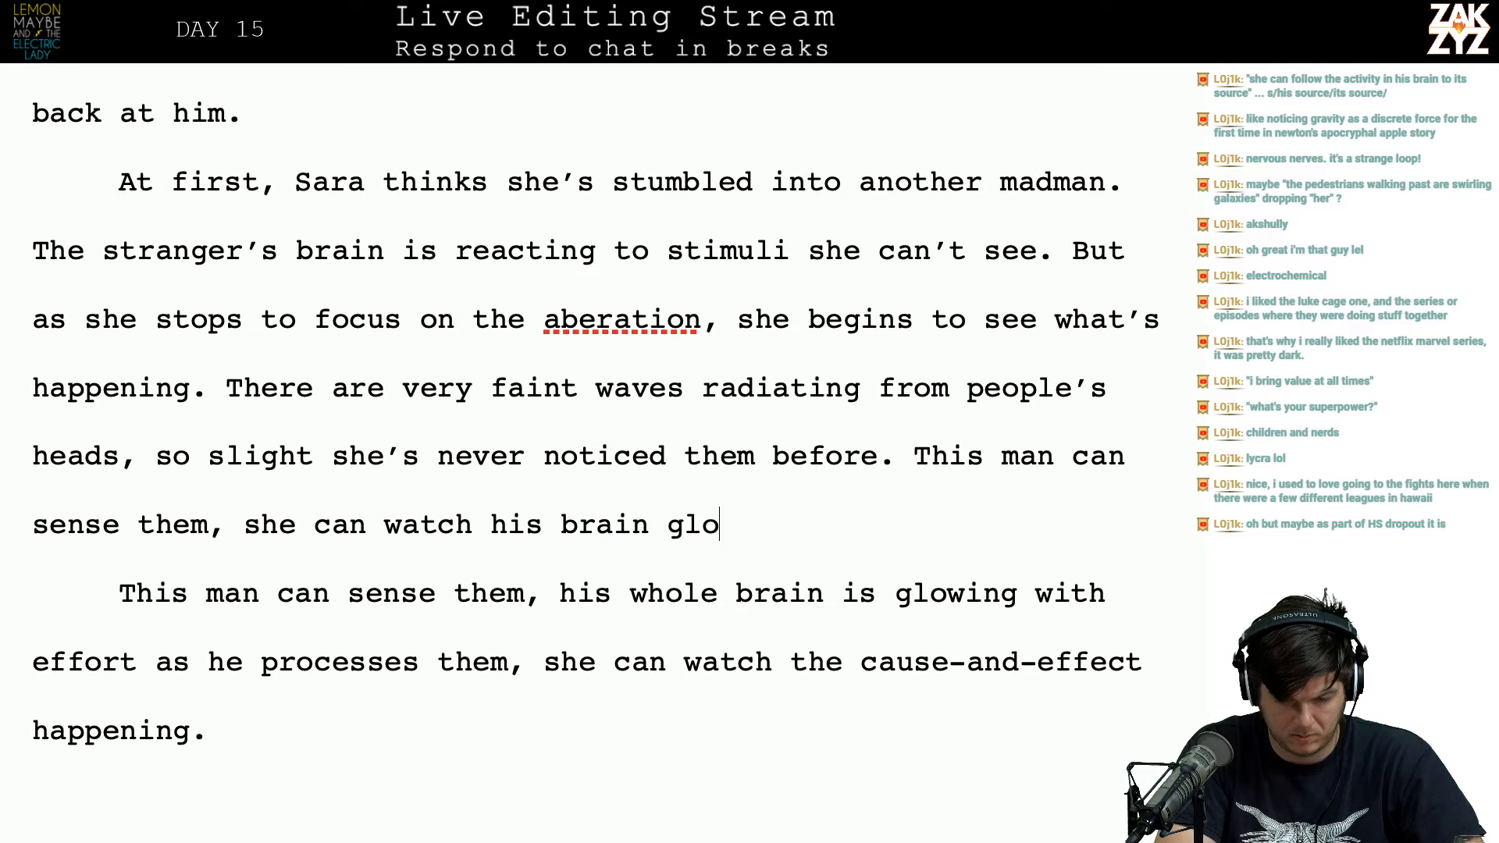
# Step: Continue the sentence after "she can watch his brain" with "glowing with effort as he processes them, she"
pyautogui.write('wing with effort as he pro')
pyautogui.press('BackSpace')
pyautogui.press('BackSpace')
pyautogui.press('BackSpace')
pyautogui.write('re')
pyautogui.press('BackSpace')
pyautogui.press('BackSpace')
pyautogui.write('proc')
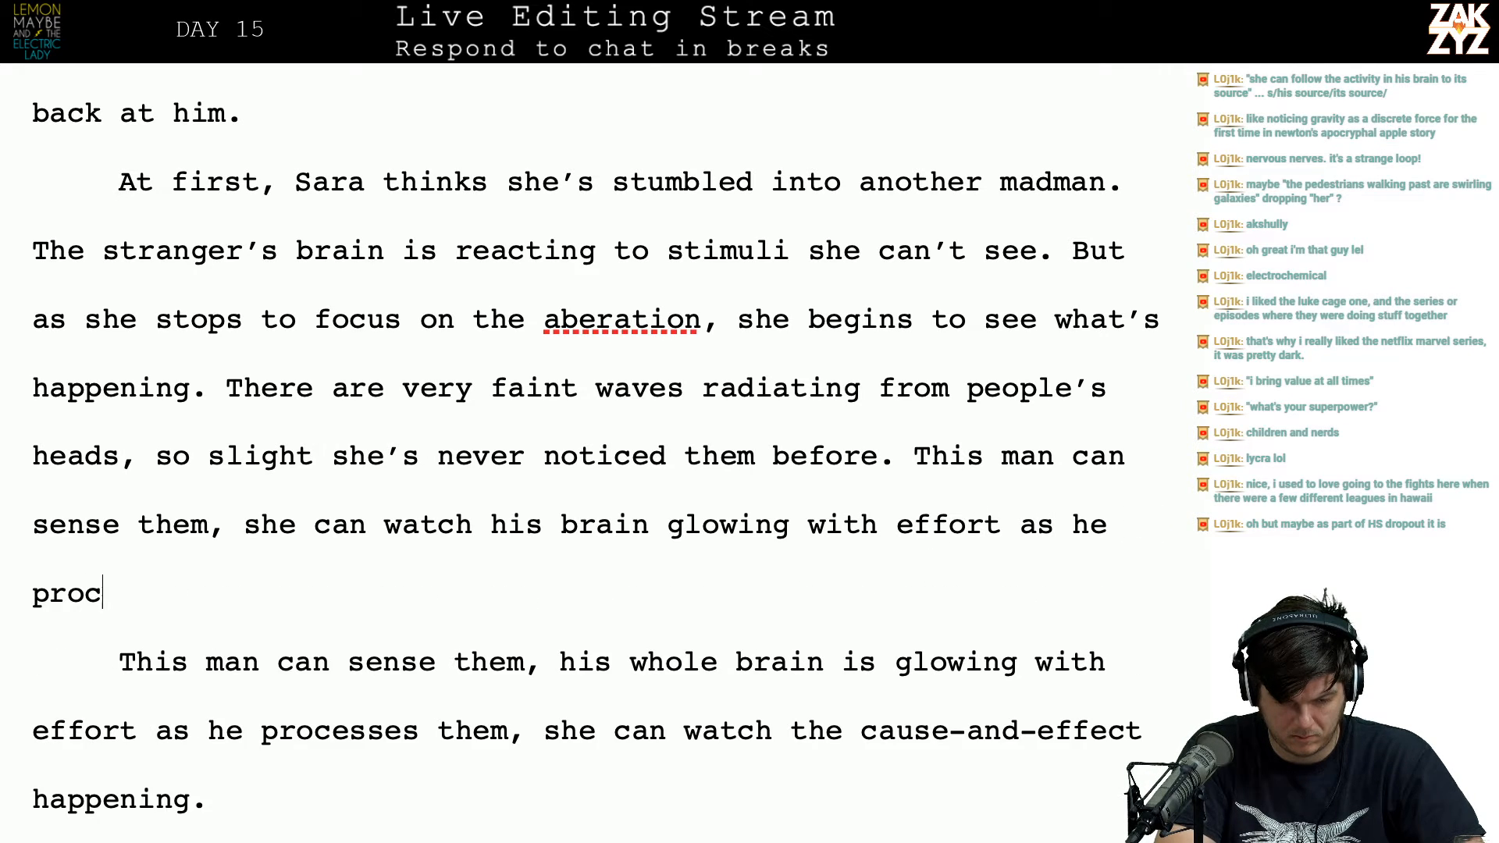
pyautogui.write('esses them, she')
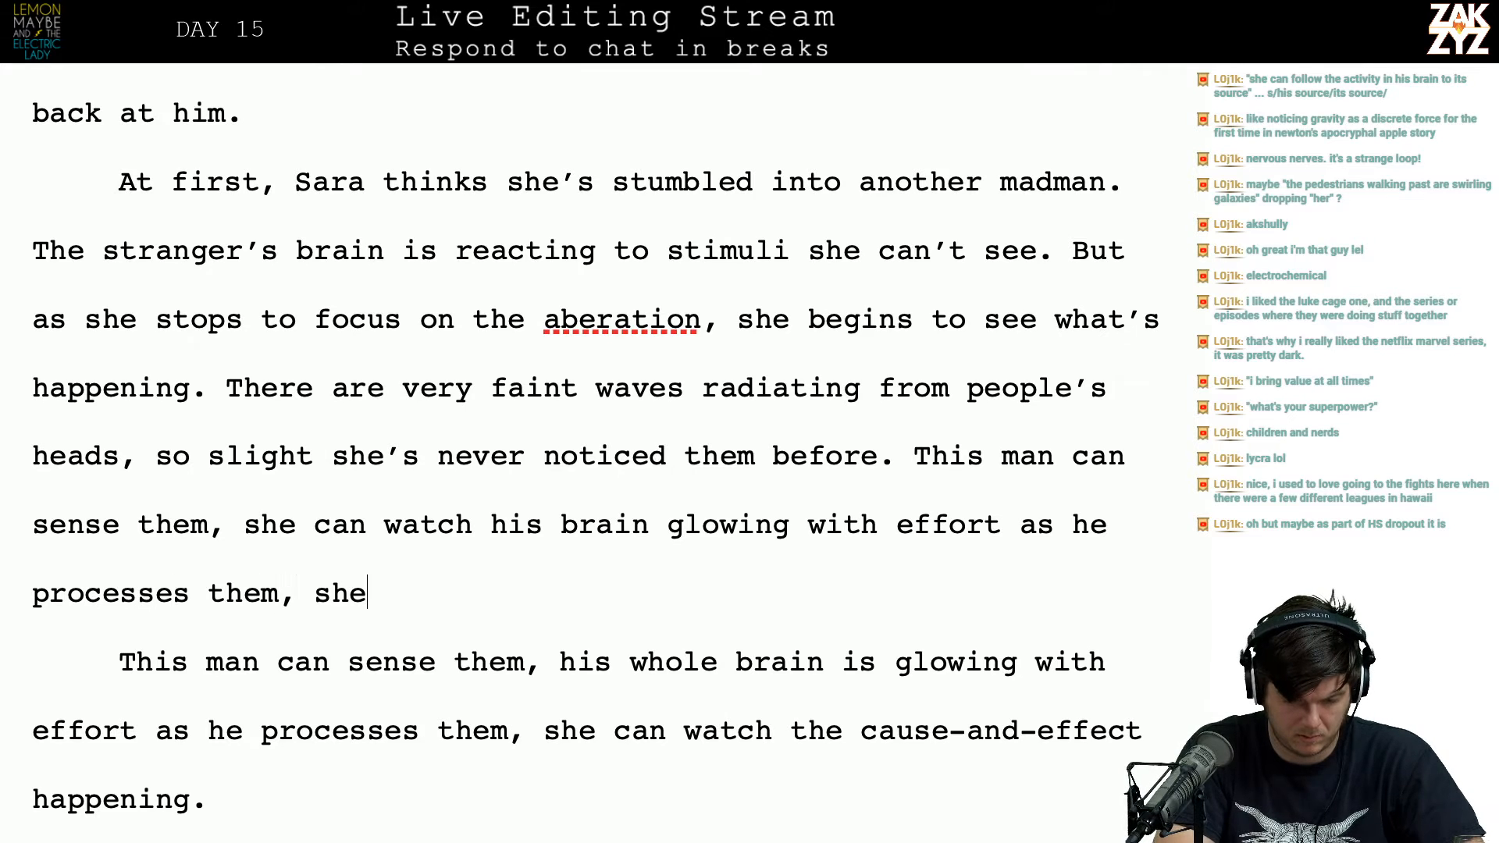
# Step: Complete the "This man can sense them" sentence with "can observe the cause-and-effect happening."
pyautogui.write(' can observe ')
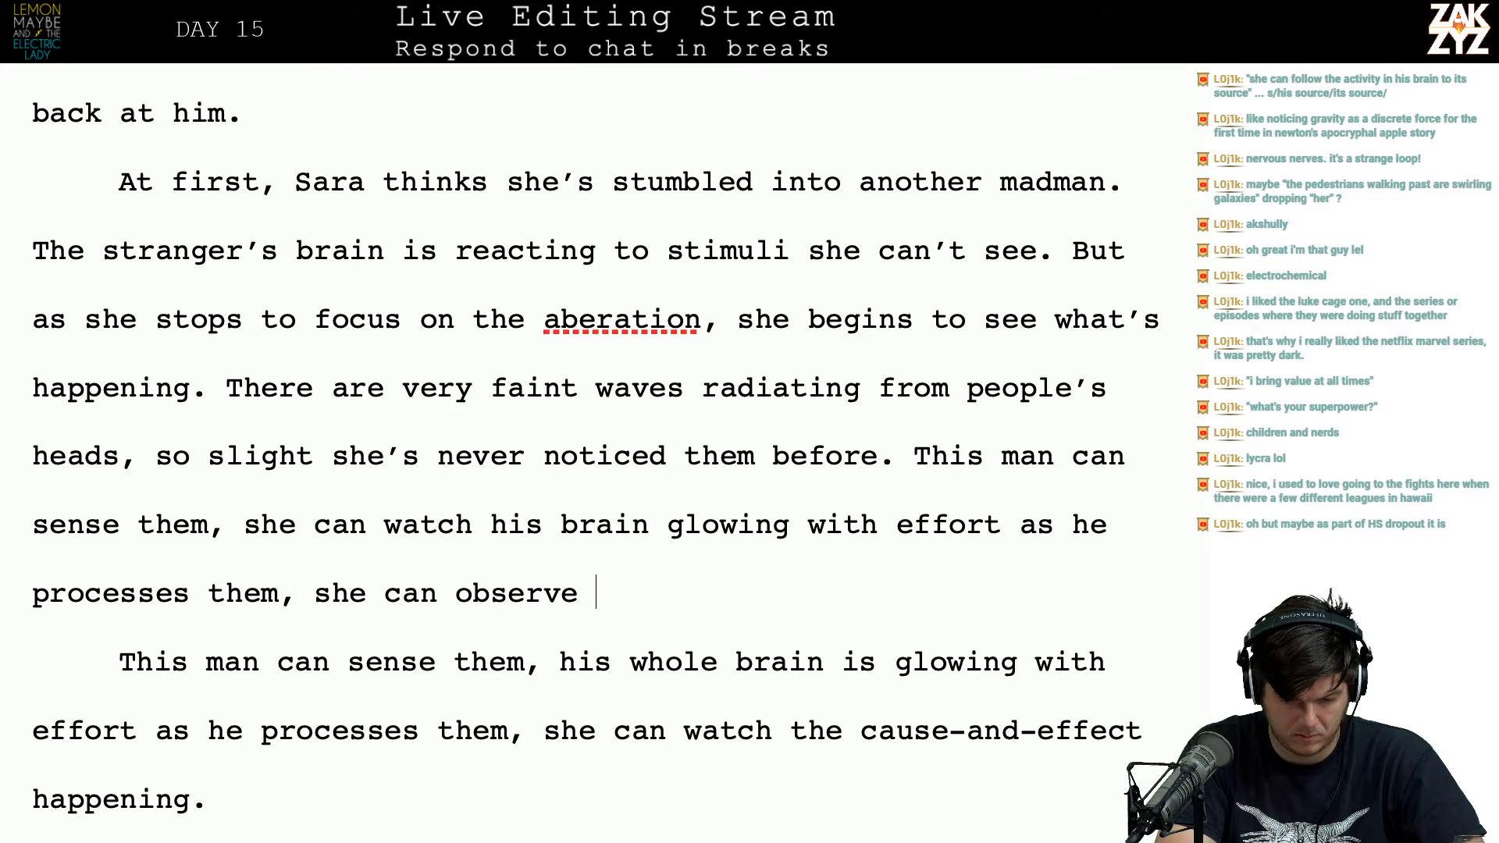
pyautogui.write('the cause-')
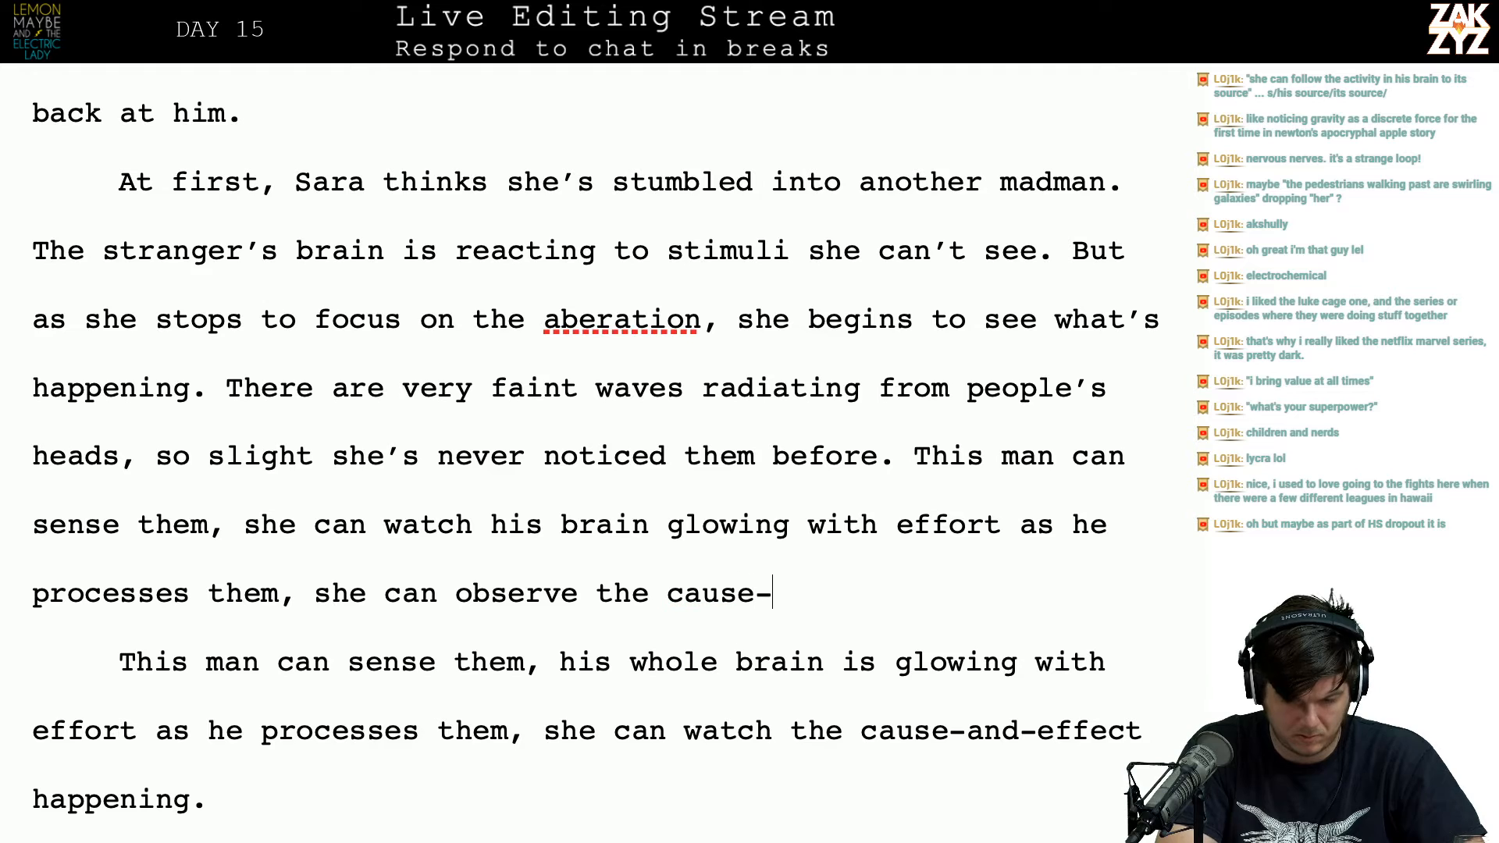
pyautogui.write('and-effect-')
pyautogui.press('BackSpace')
pyautogui.write('happening. ')
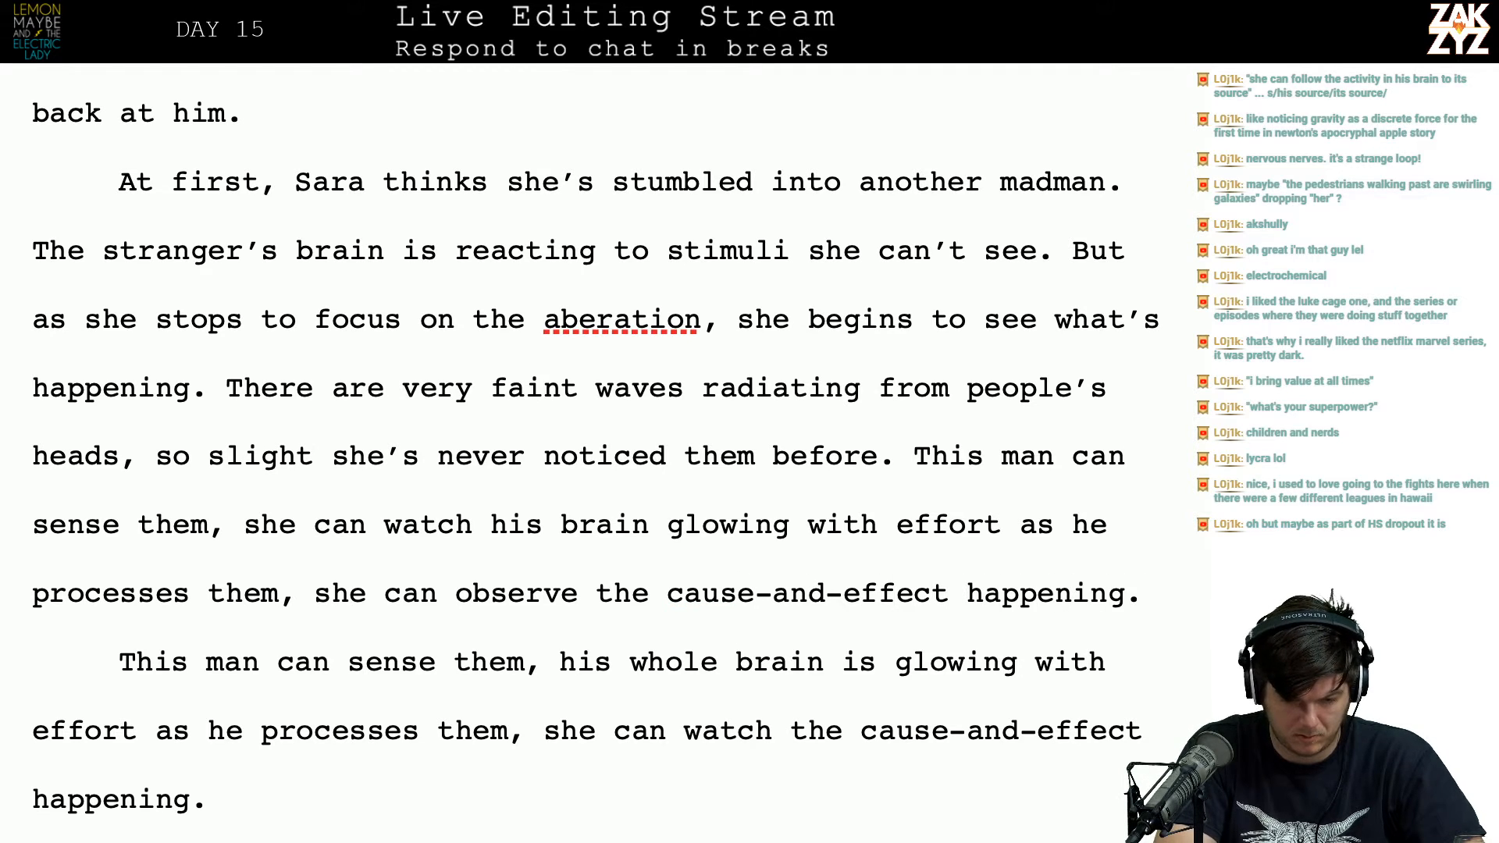
# Step: Add the sentence "He's reading them, reading her." after "cause-and-effect happening."
pyautogui.write("He's reading ")
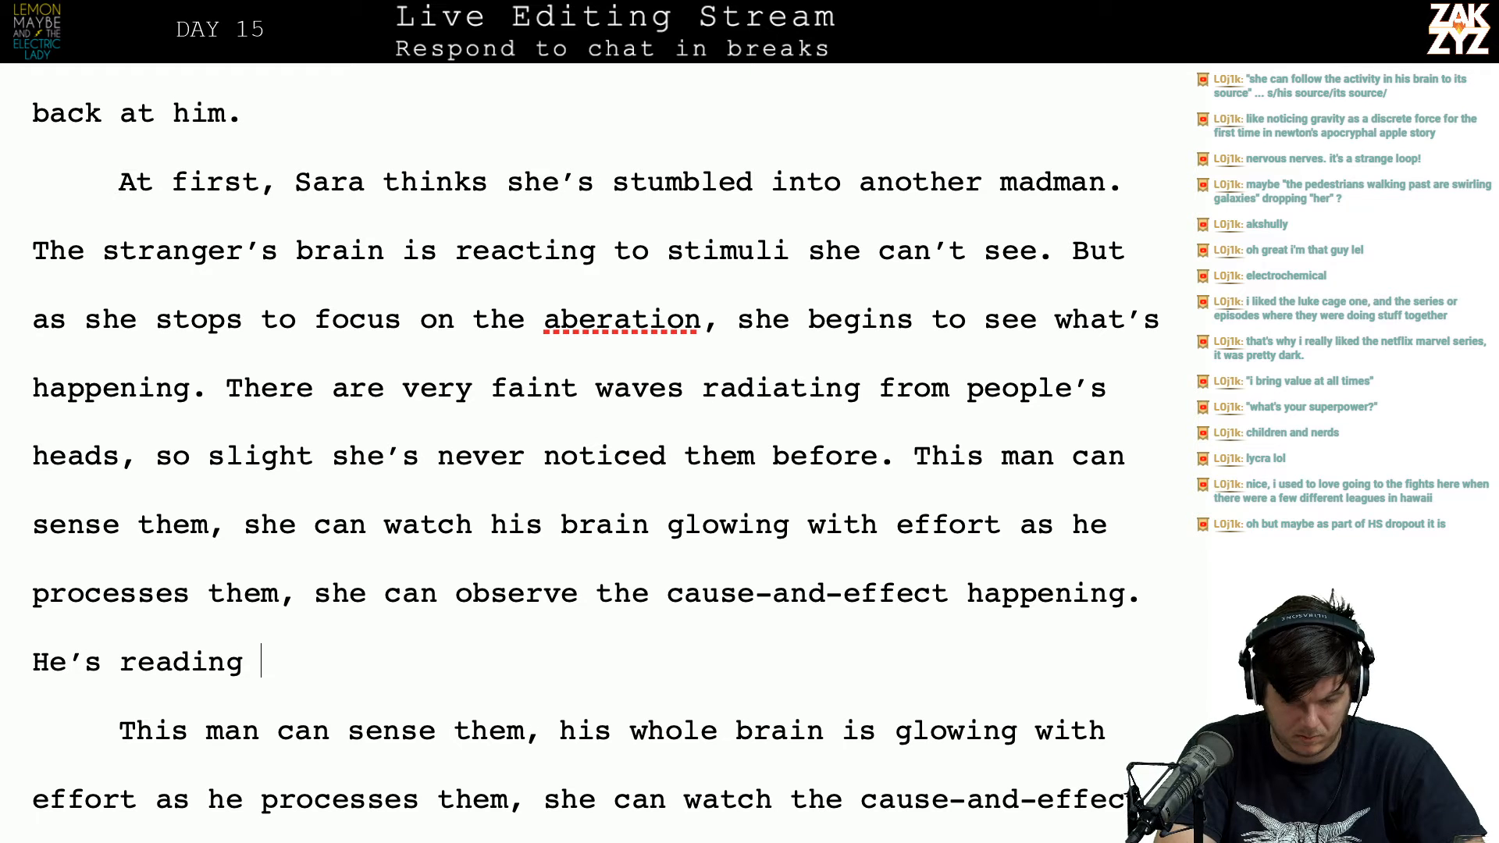
pyautogui.write('them, reading e')
pyautogui.press('BackSpace')
pyautogui.write('her.')
# Step: Delete all the leftover draft text between "reading her." and the sentence "The waves are like echoes"
pyautogui.hotkey('shift', 'Down')
pyautogui.hotkey('shift', 'Down')
pyautogui.hotkey('shift', 'Down')
pyautogui.hotkey('shift', 'Down')
pyautogui.hotkey('shift', 'Down')
pyautogui.hotkey('shift', 'Down')
pyautogui.hotkey('shift', 'Down')
pyautogui.hotkey('shift', 'Down')
pyautogui.hotkey('shift', 'Down')
pyautogui.hotkey('shift', 'Down')
pyautogui.hotkey('shift', 'Down')
pyautogui.hotkey('shift', 'Down')
pyautogui.hotkey('shift', 'Down')
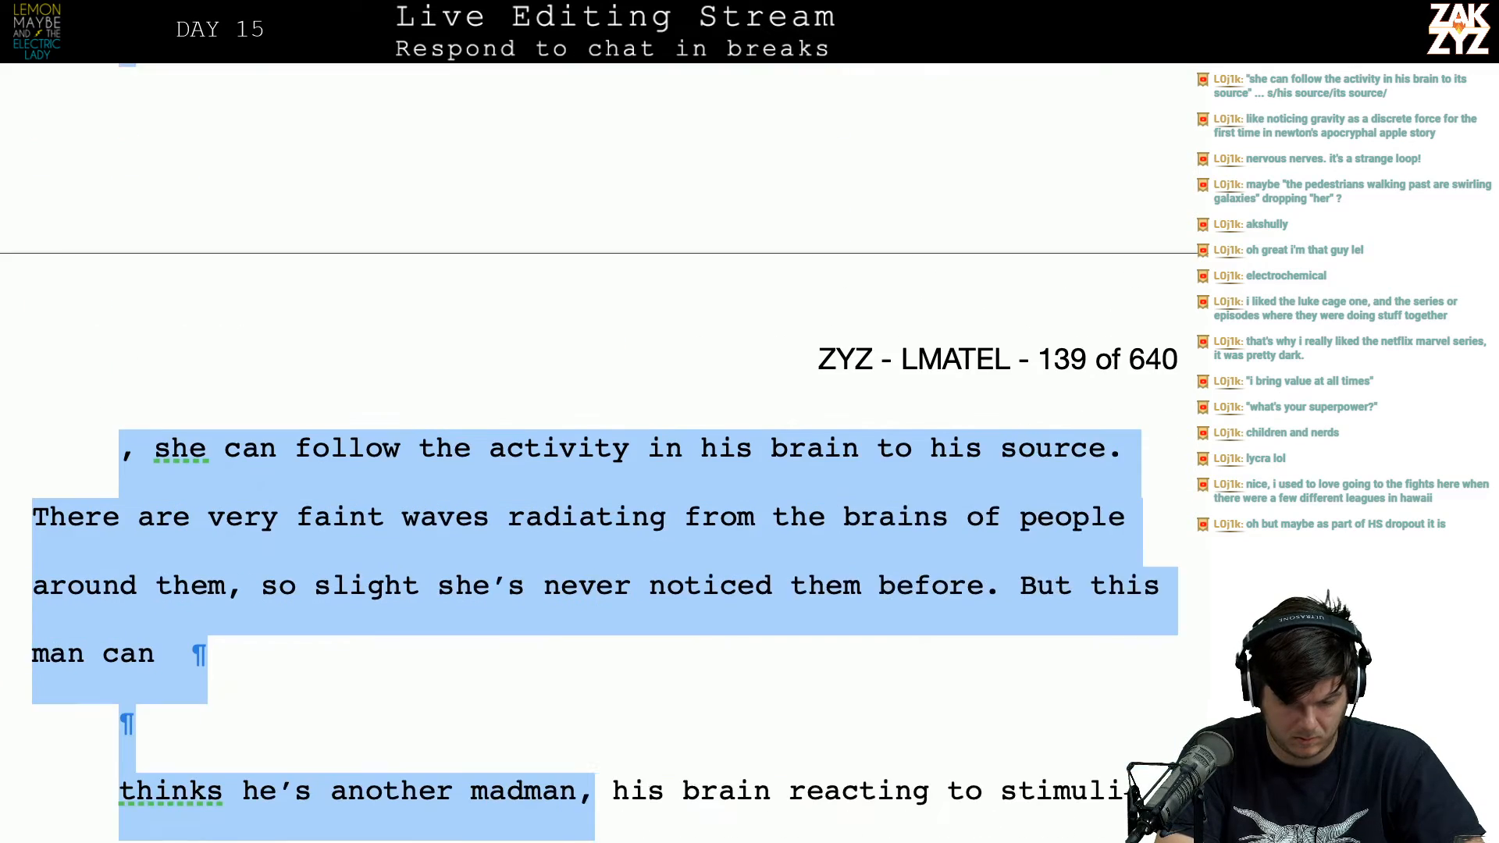
pyautogui.hotkey('shift', 'Down')
pyautogui.hotkey('shift', 'Down')
pyautogui.hotkey('shift', 'Down')
pyautogui.hotkey('shift', 'Down')
pyautogui.hotkey('shift', 'Down')
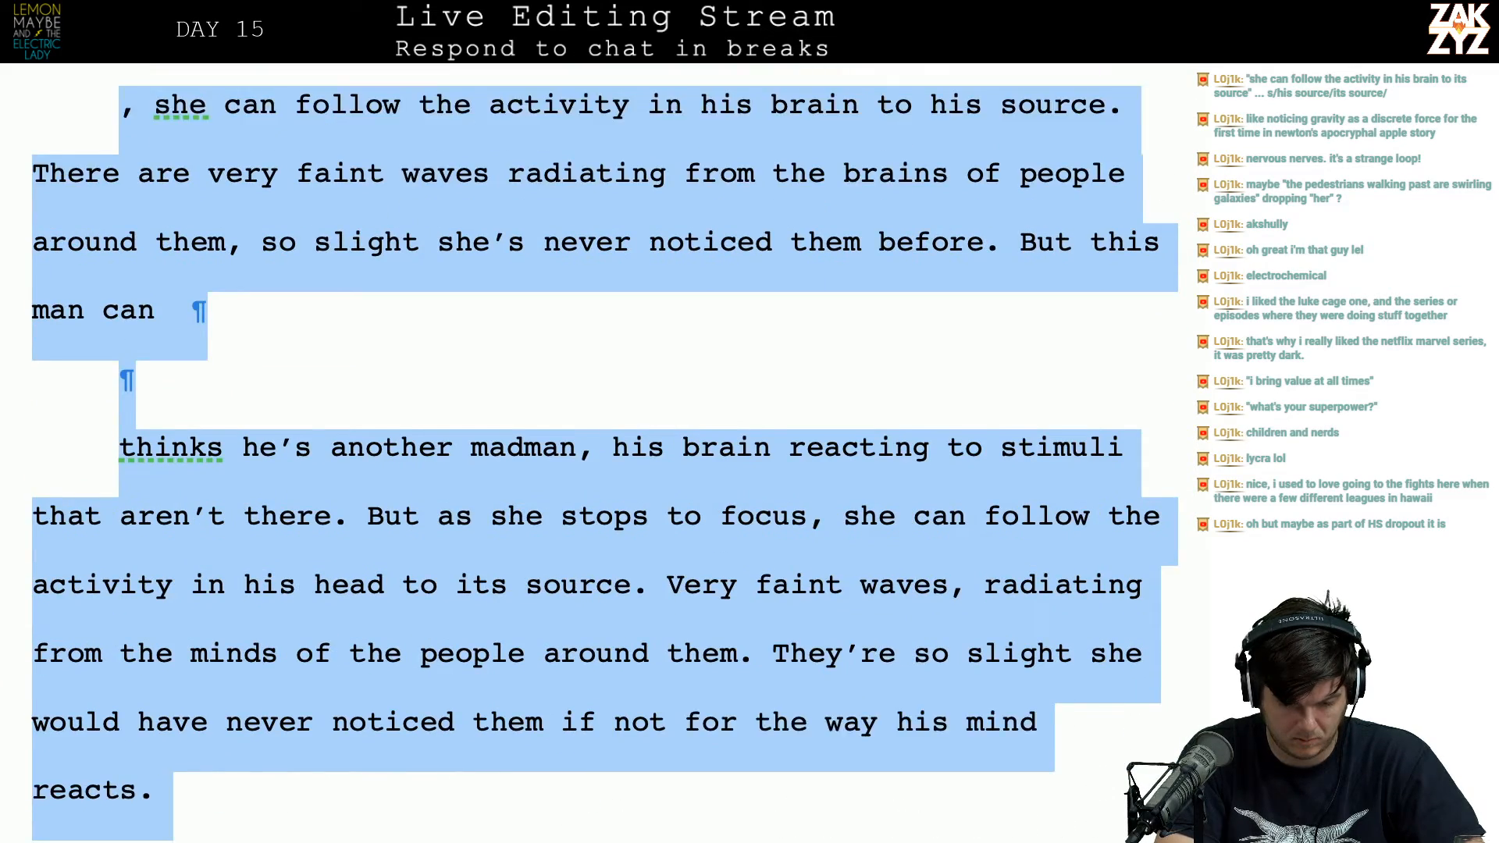
pyautogui.hotkey('shift', 'Down')
pyautogui.hotkey('shift', 'Down')
pyautogui.hotkey('shift', 'Down')
pyautogui.hotkey('shift', 'Down')
pyautogui.hotkey('shift', 'Down')
pyautogui.hotkey('shift', 'Down')
pyautogui.hotkey('shift', 'Down')
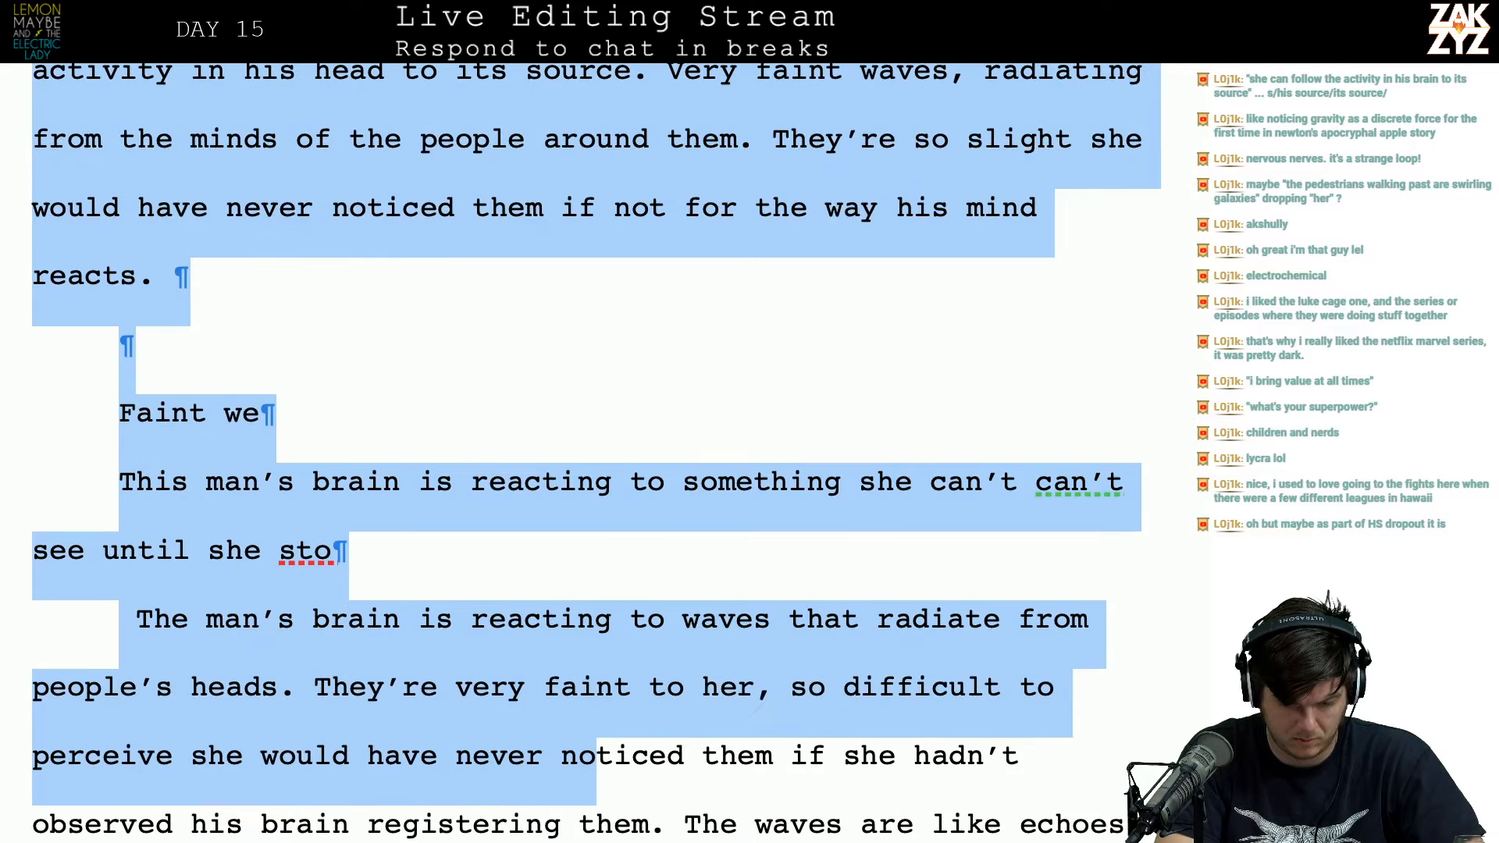
pyautogui.hotkey('shift', 'Down')
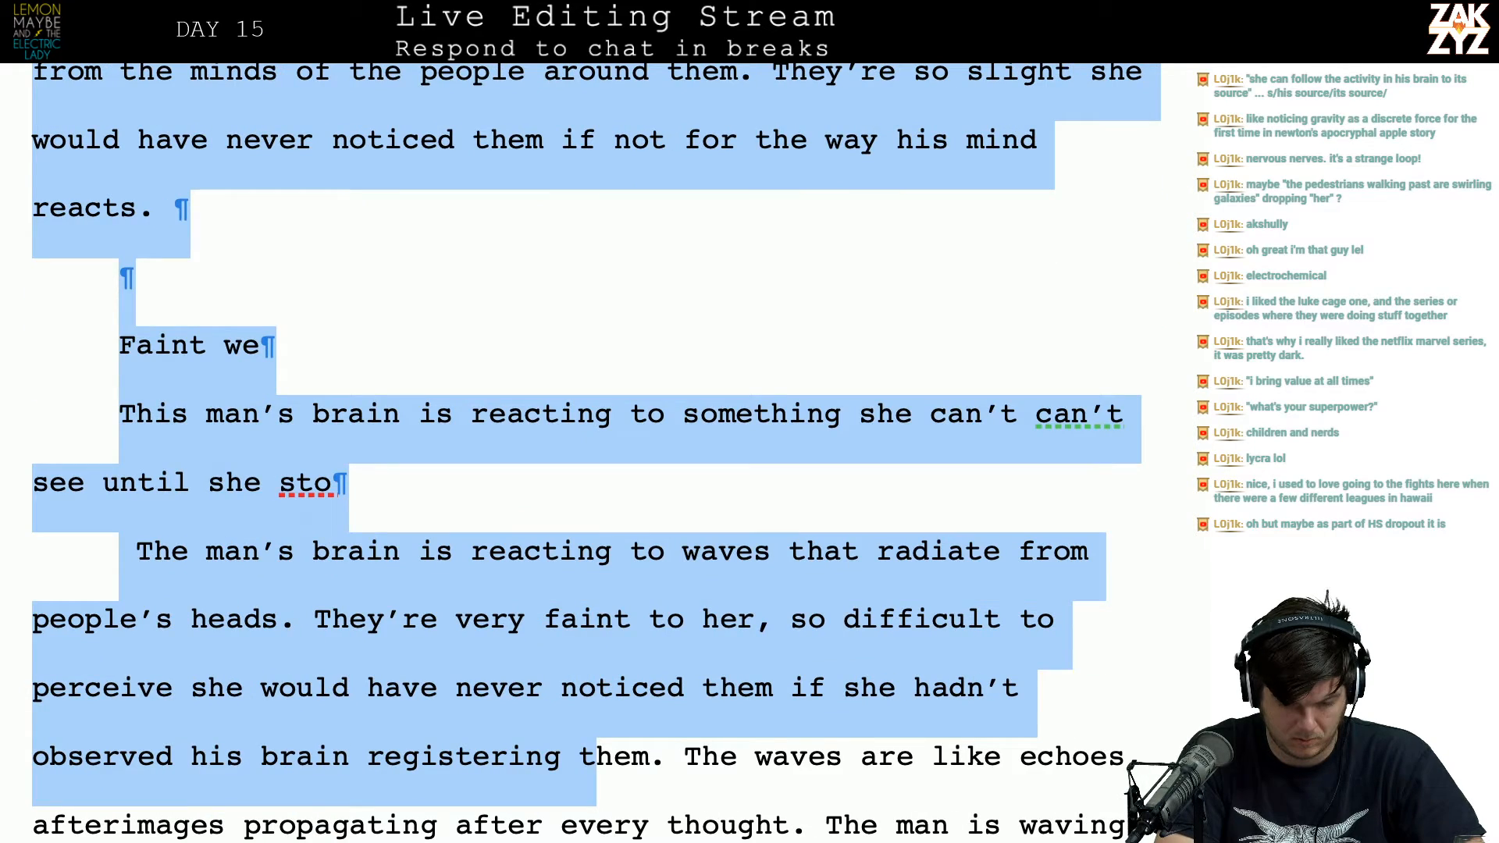
pyautogui.hotkey('shift', 'Right')
pyautogui.hotkey('shift', 'Right')
pyautogui.hotkey('shift', 'Right')
pyautogui.hotkey('shift', 'Right')
pyautogui.press('BackSpace')
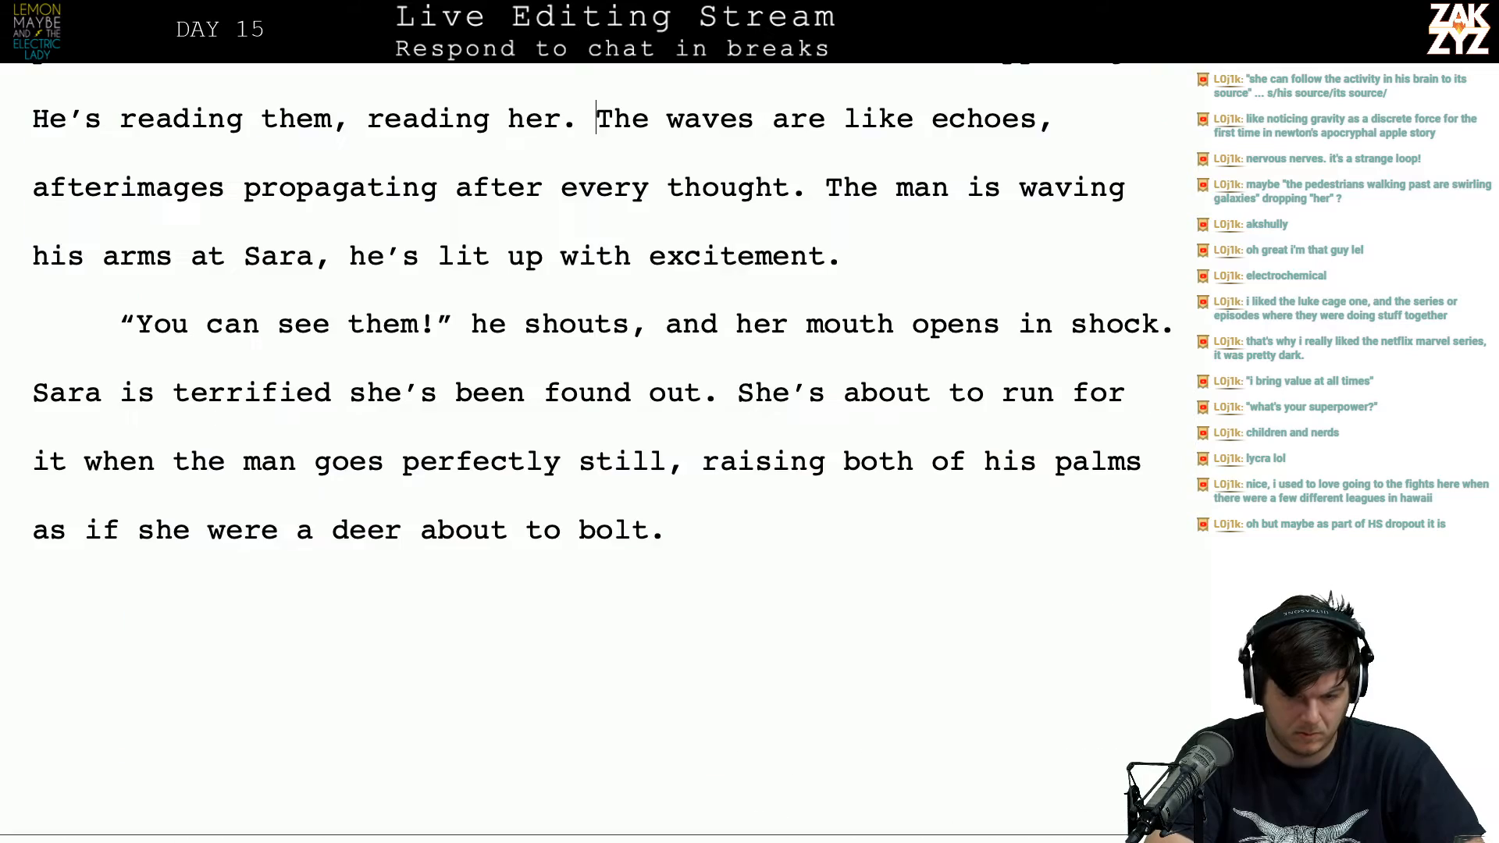
# Step: Try starting a new paragraph at "The man is waving", and rejoin it to the paragraph above
pyautogui.scroll(5, 594, 390)
pyautogui.scroll(-3, 596, 445)
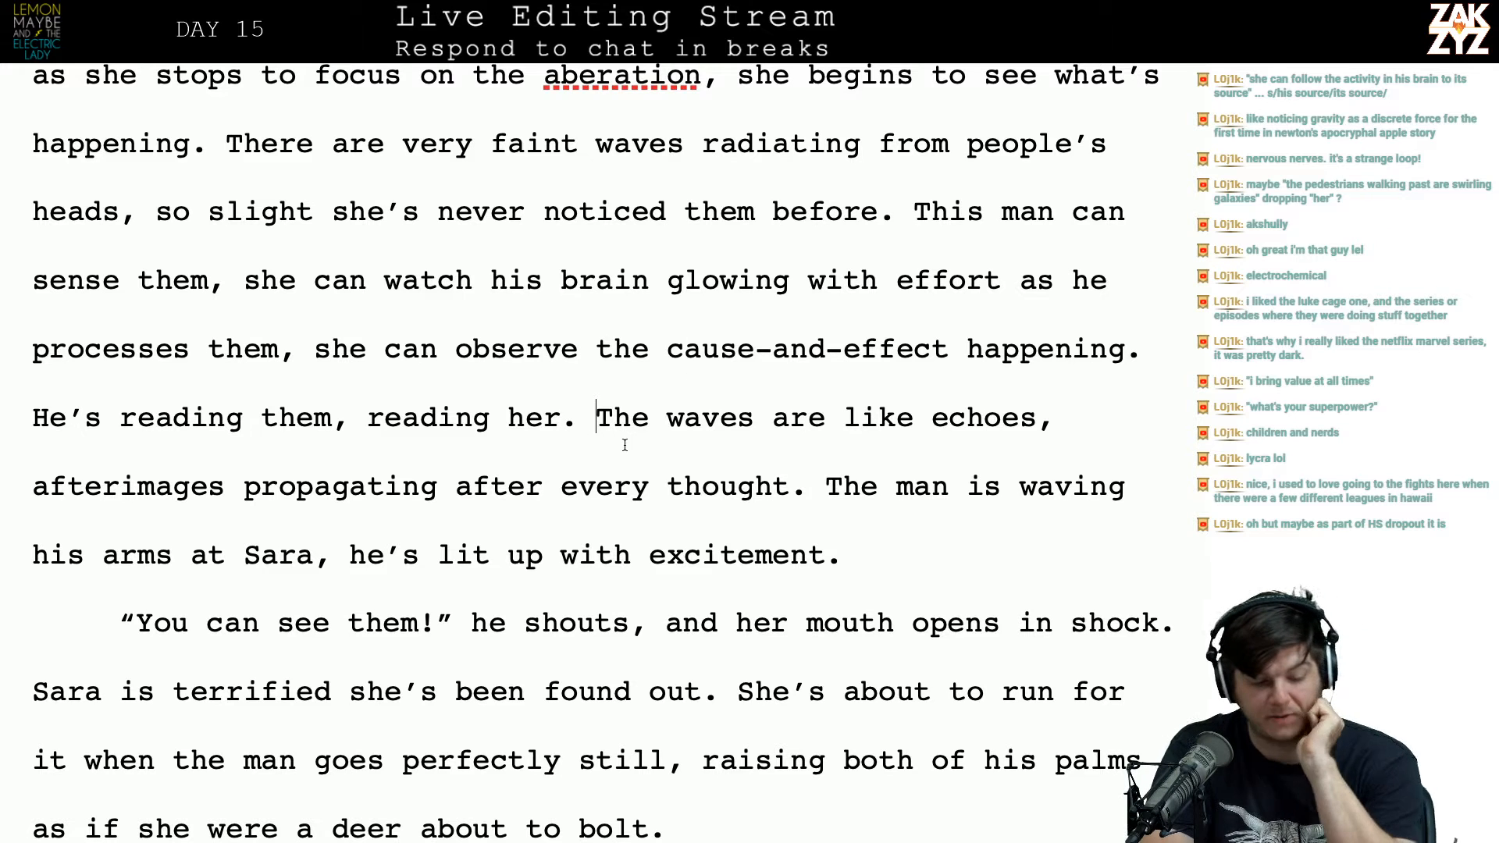
pyautogui.scroll(-1, 625, 445)
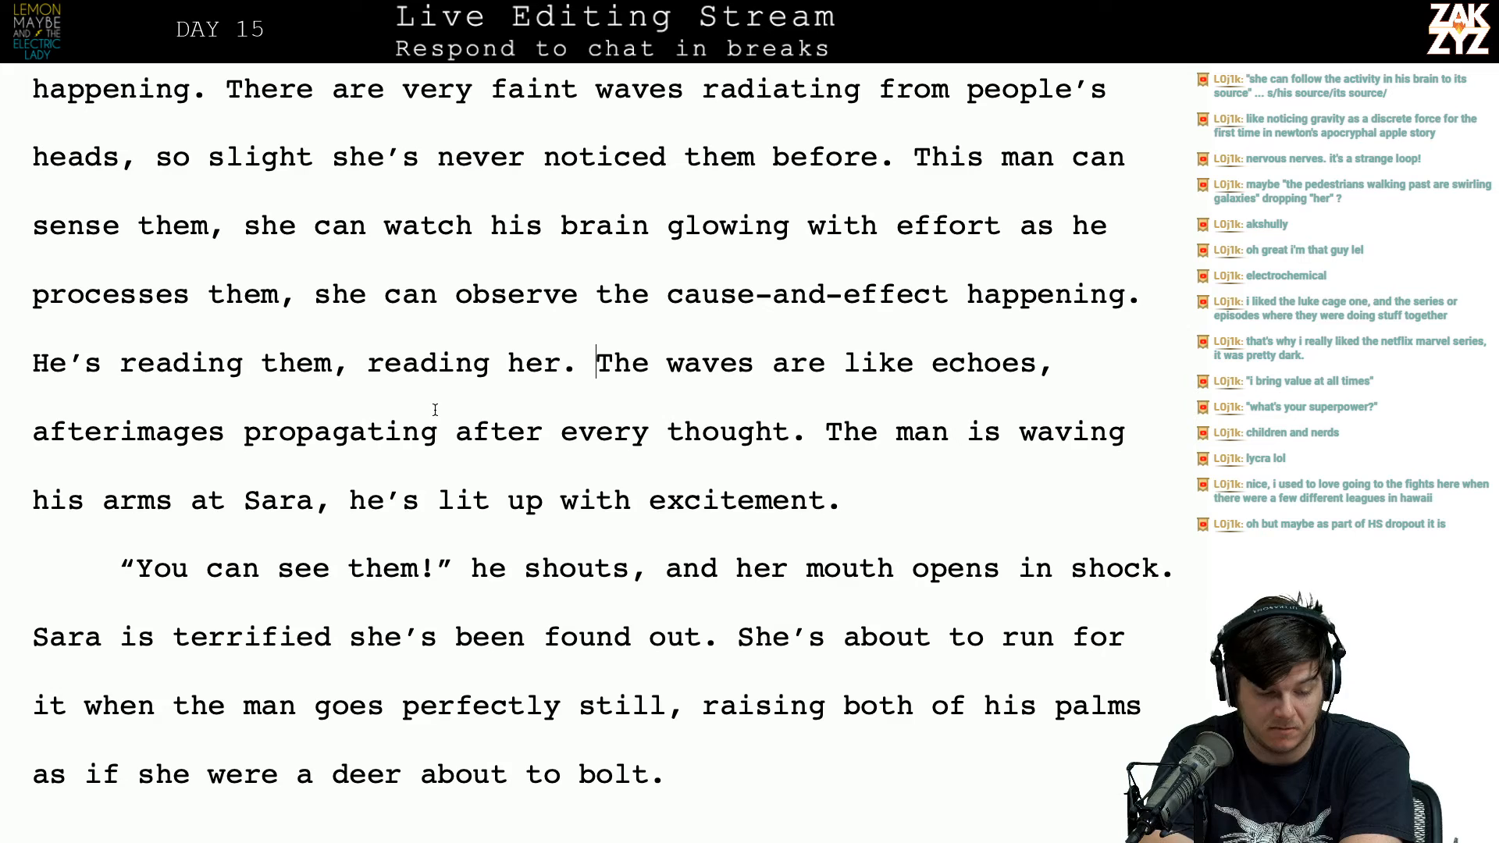
pyautogui.scroll(-1, 352, 490)
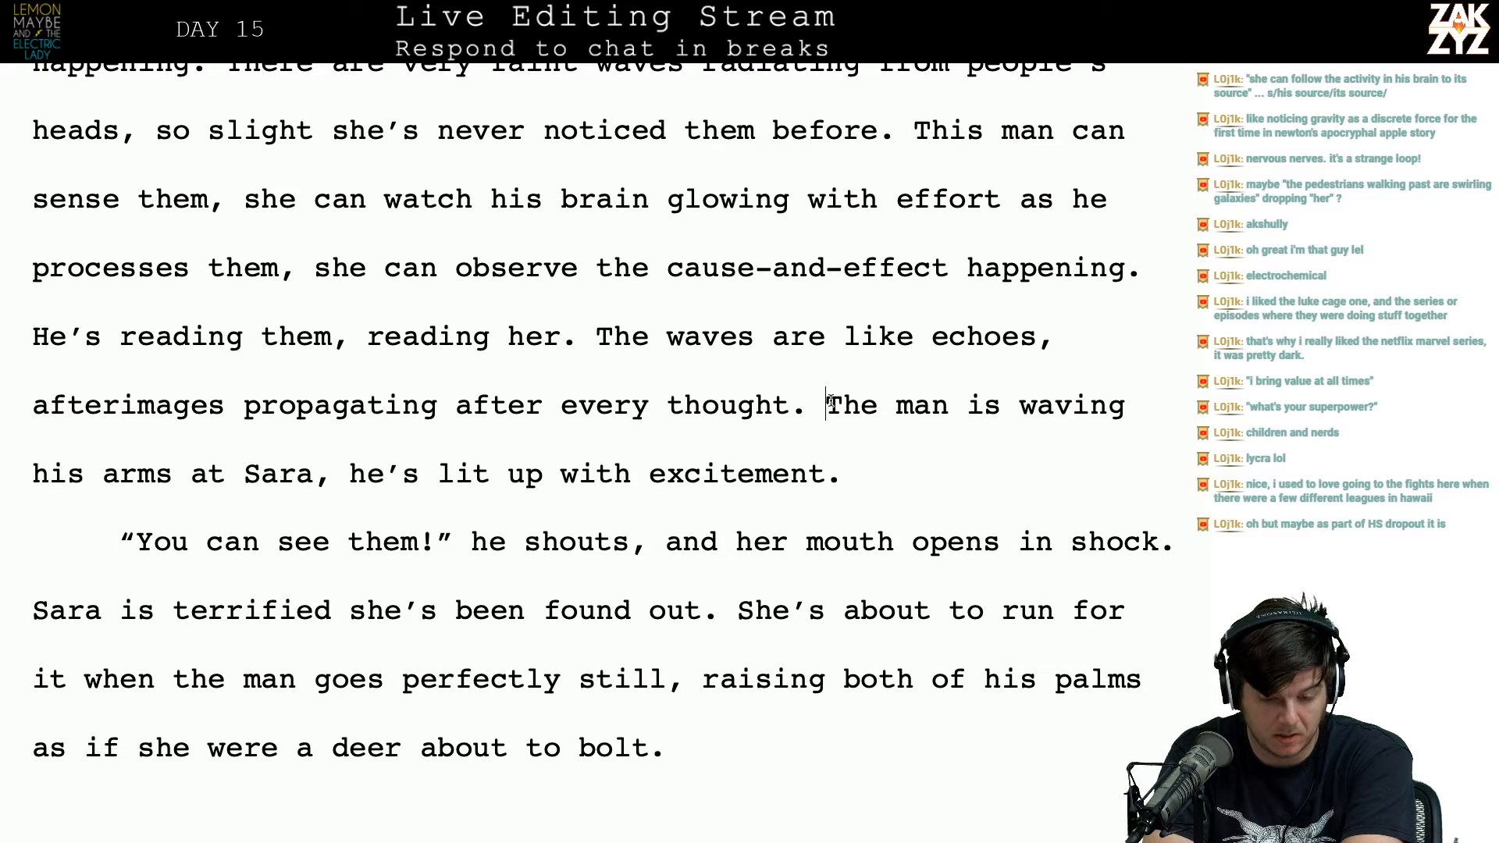
pyautogui.press('Return')
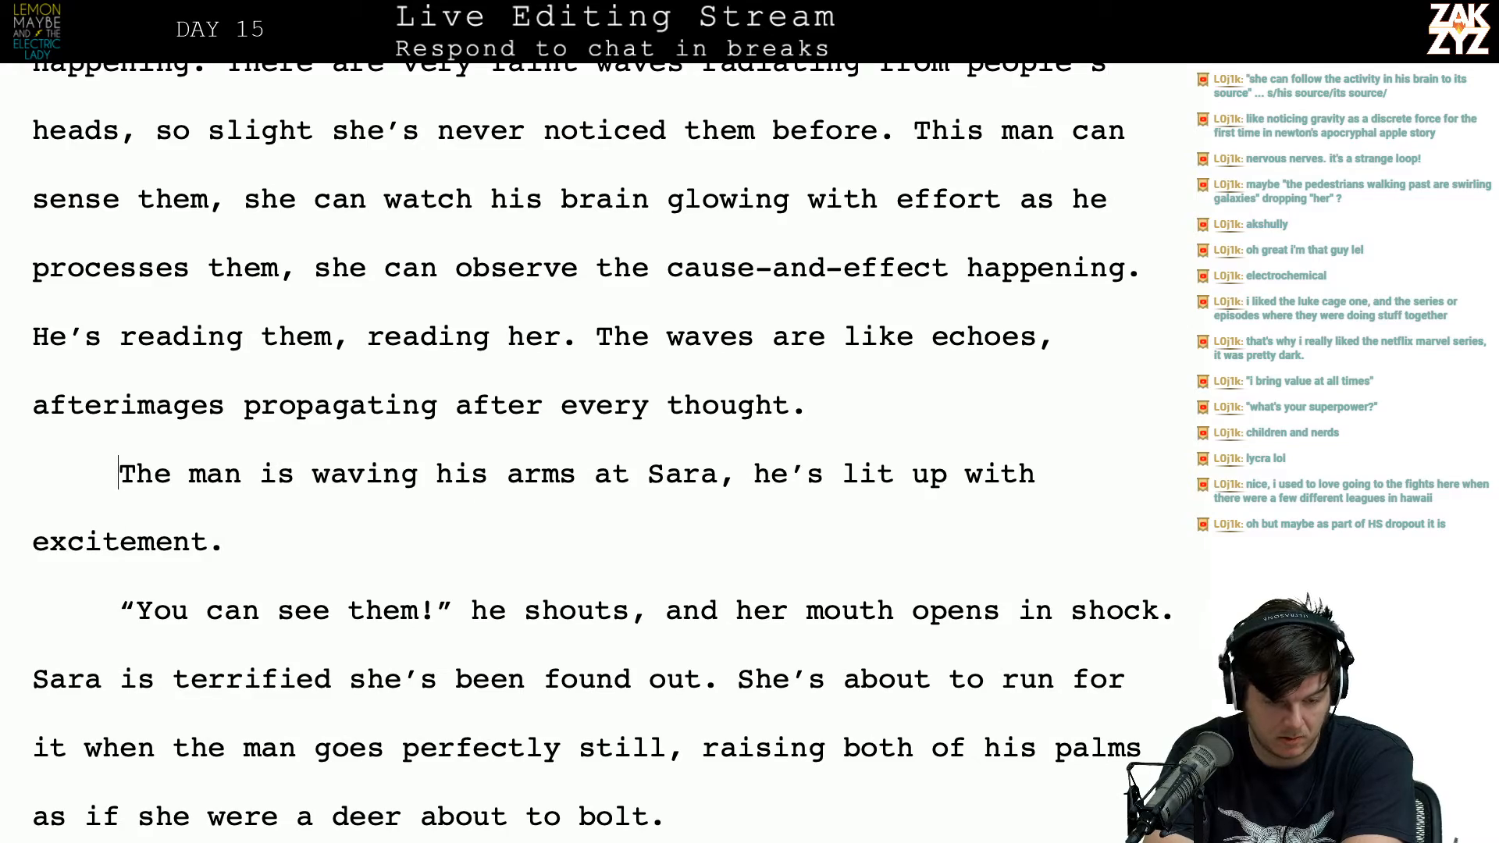
pyautogui.press('BackSpace')
# Step: Correct the misspelled word "aberation" to "aberration"
pyautogui.scroll(7, 594, 437)
pyautogui.scroll(-4, 593, 437)
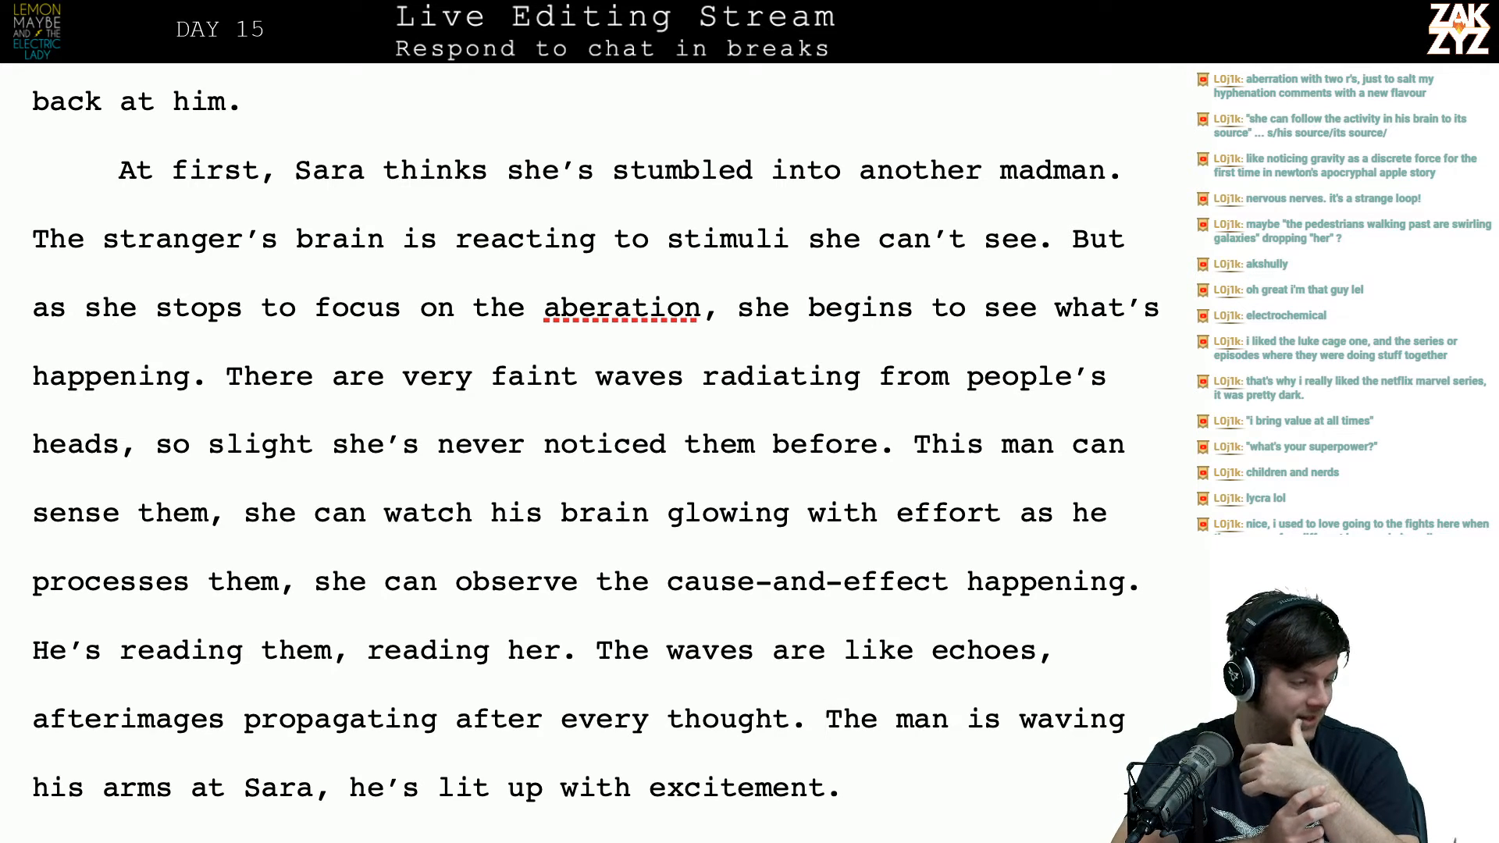
pyautogui.scroll(1, 596, 452)
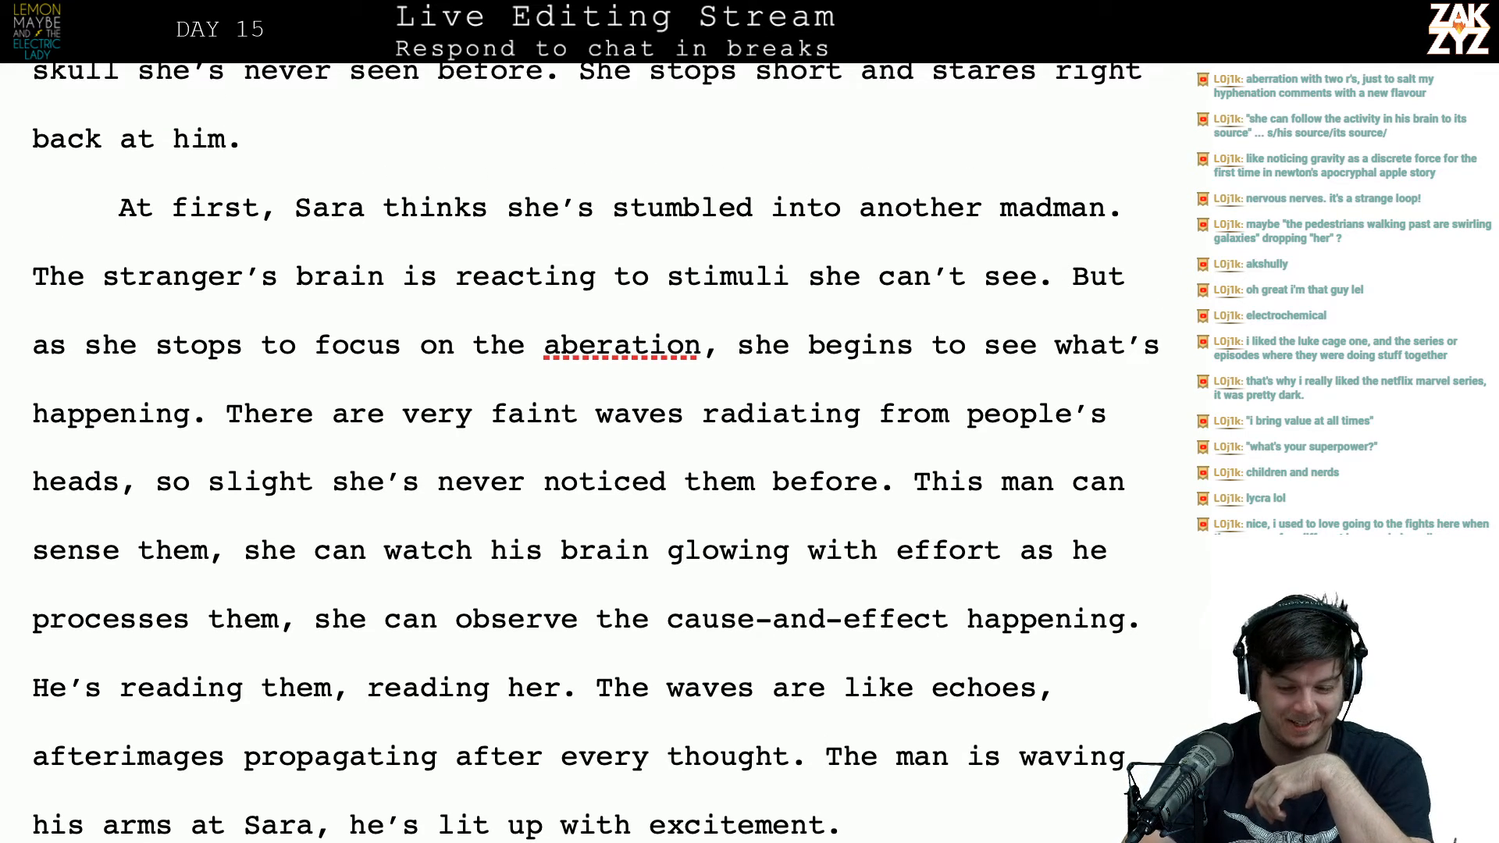
pyautogui.press('Left')
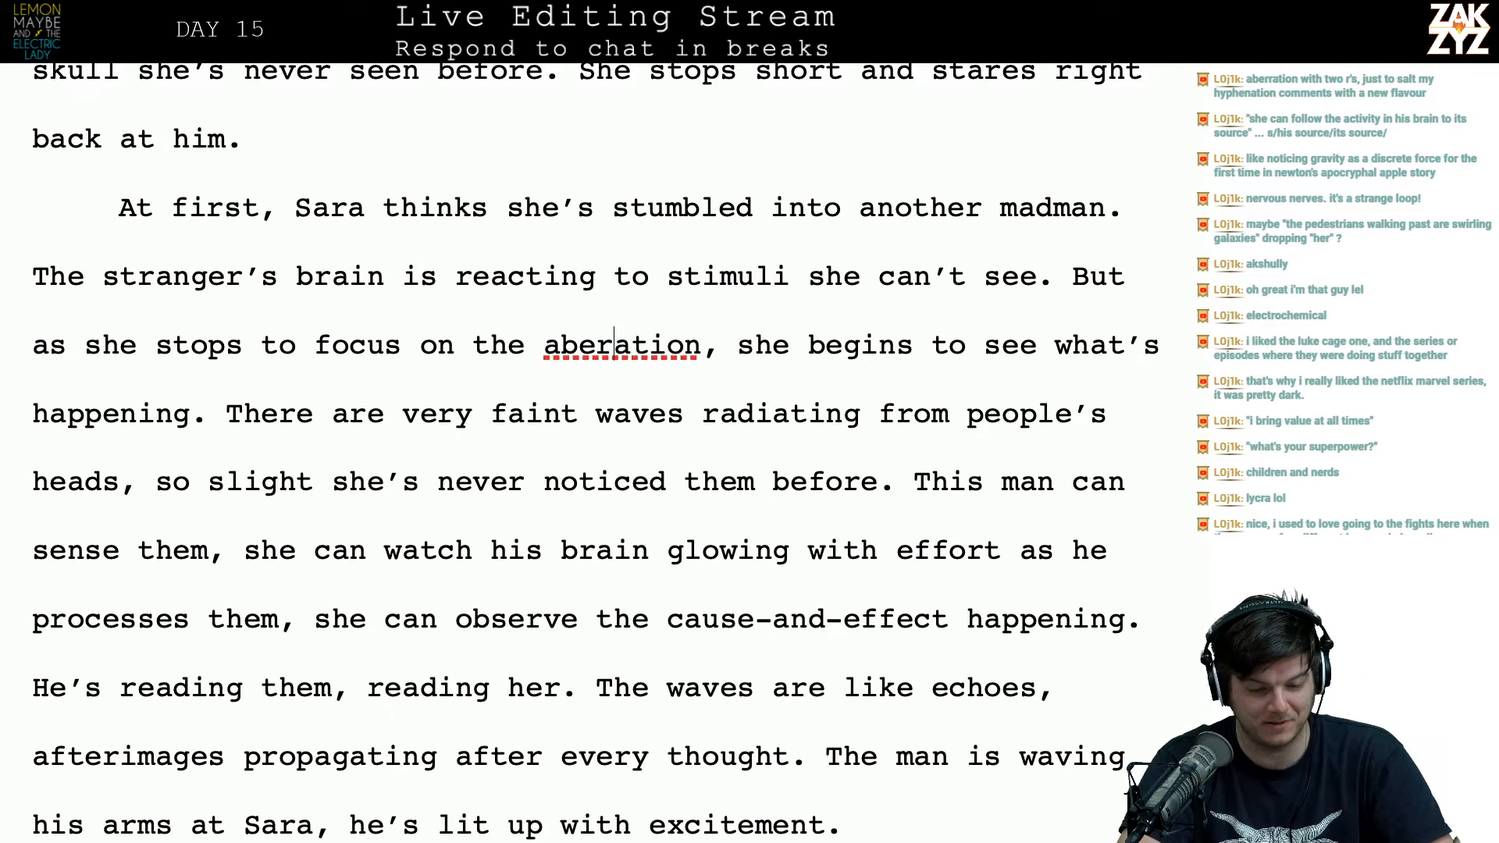
pyautogui.write('r')
# Step: Switch to the Editlist document, set the second contributor's Day 15 tally to 30, and return to the manuscript
pyautogui.press('super+Tab')
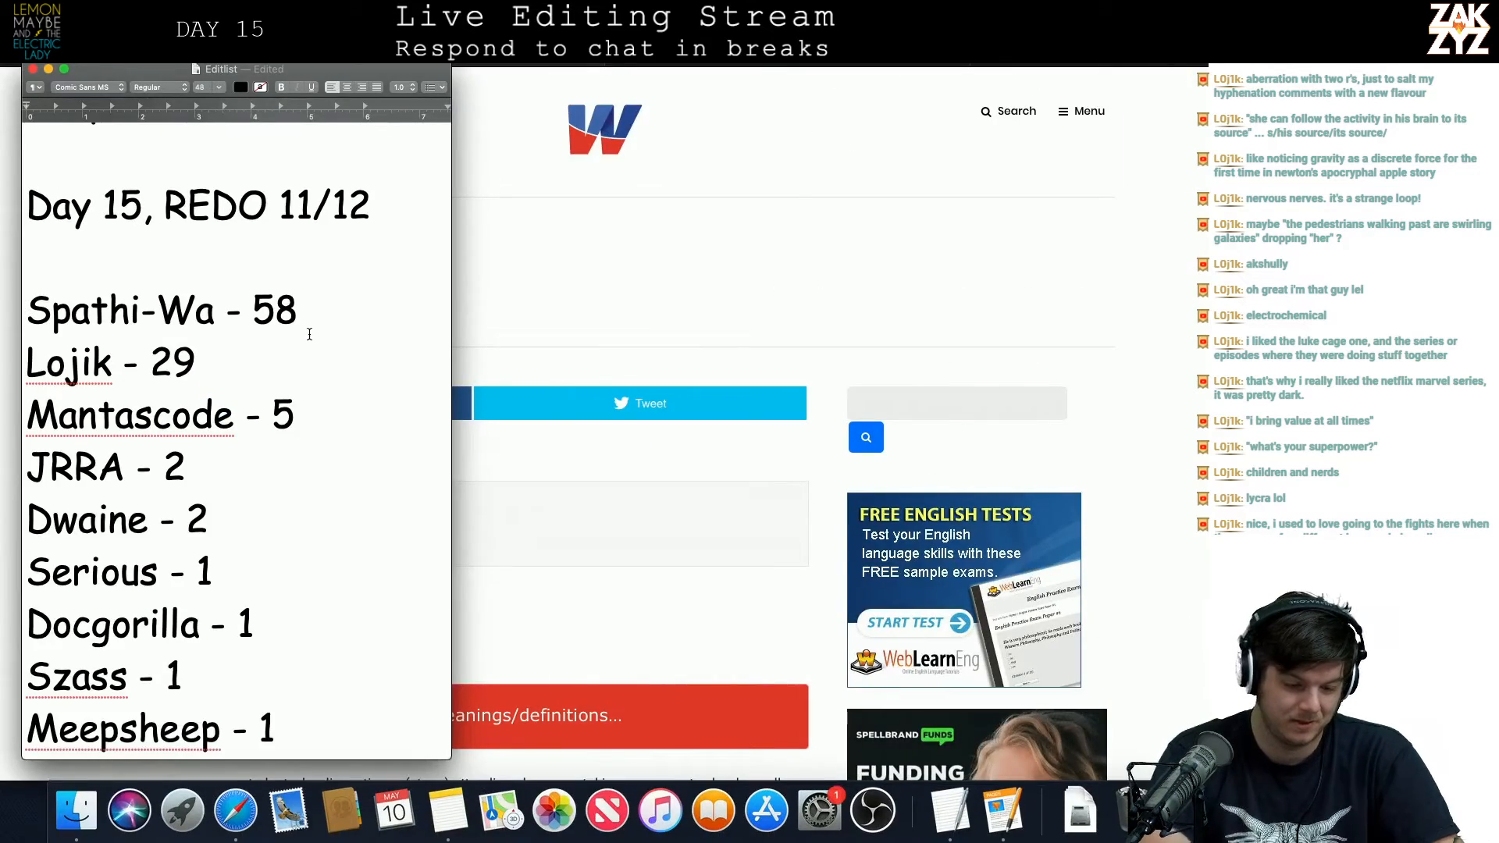
pyautogui.press('BackSpace')
pyautogui.press('BackSpace')
pyautogui.write('30')
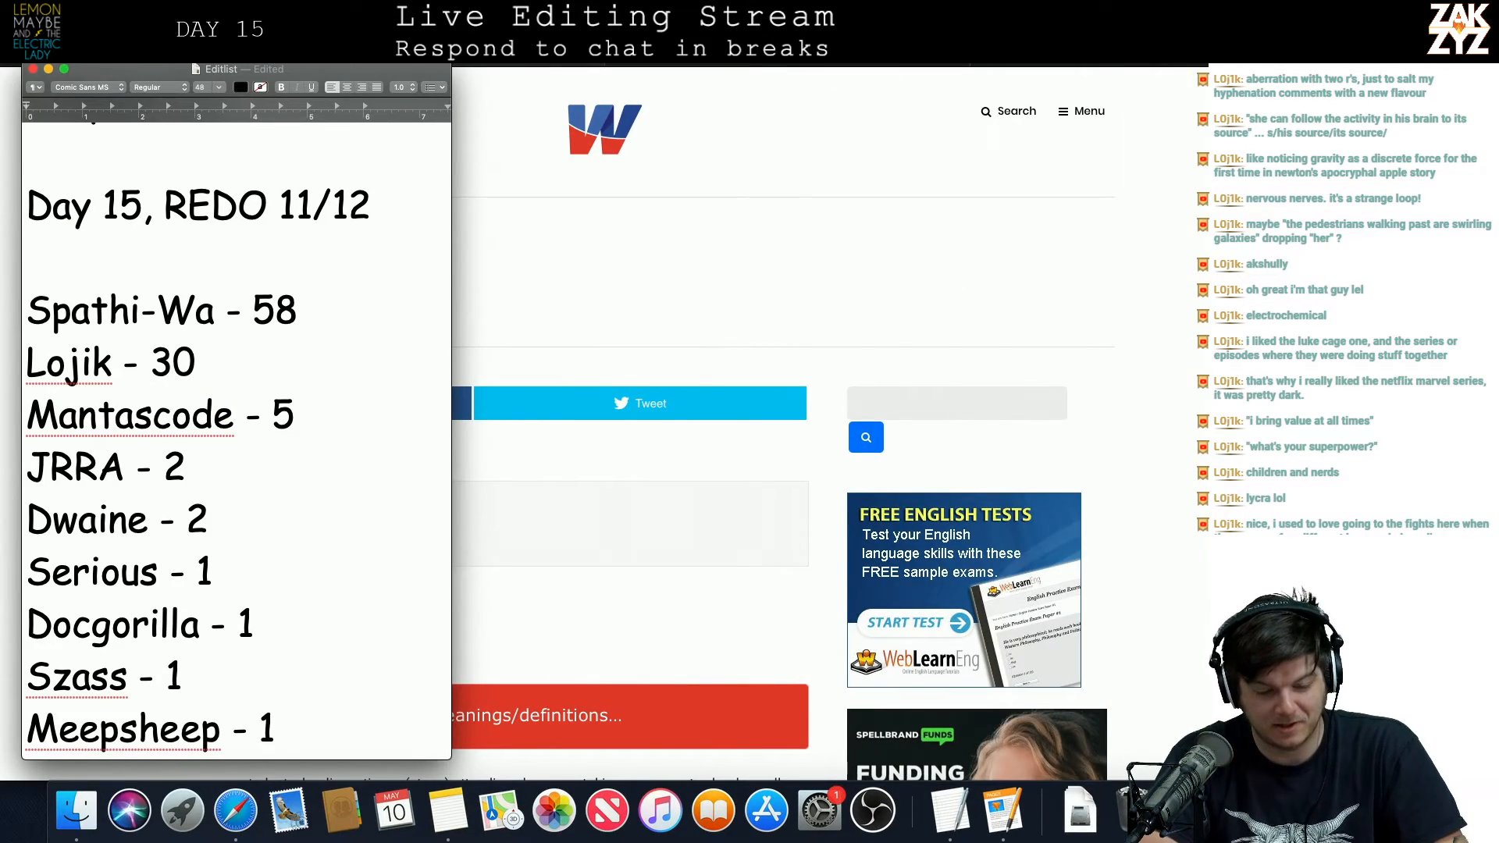
pyautogui.press('super+Tab')
# Step: Reread the paragraph beginning "At first" through the words "focus on the aberration,"
pyautogui.scroll(-2, 374, 380)
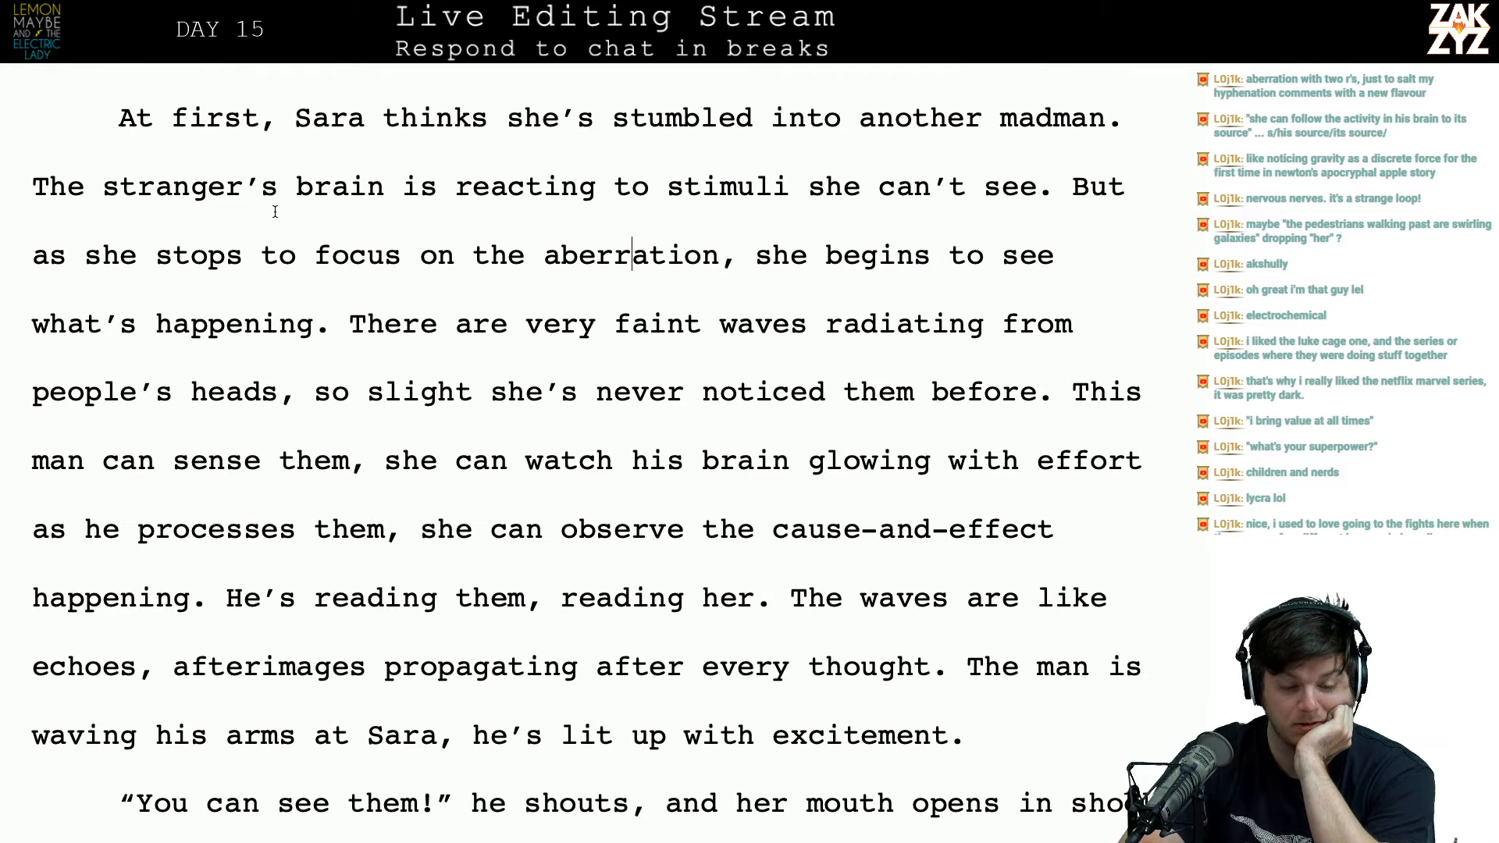
pyautogui.click(344, 129)
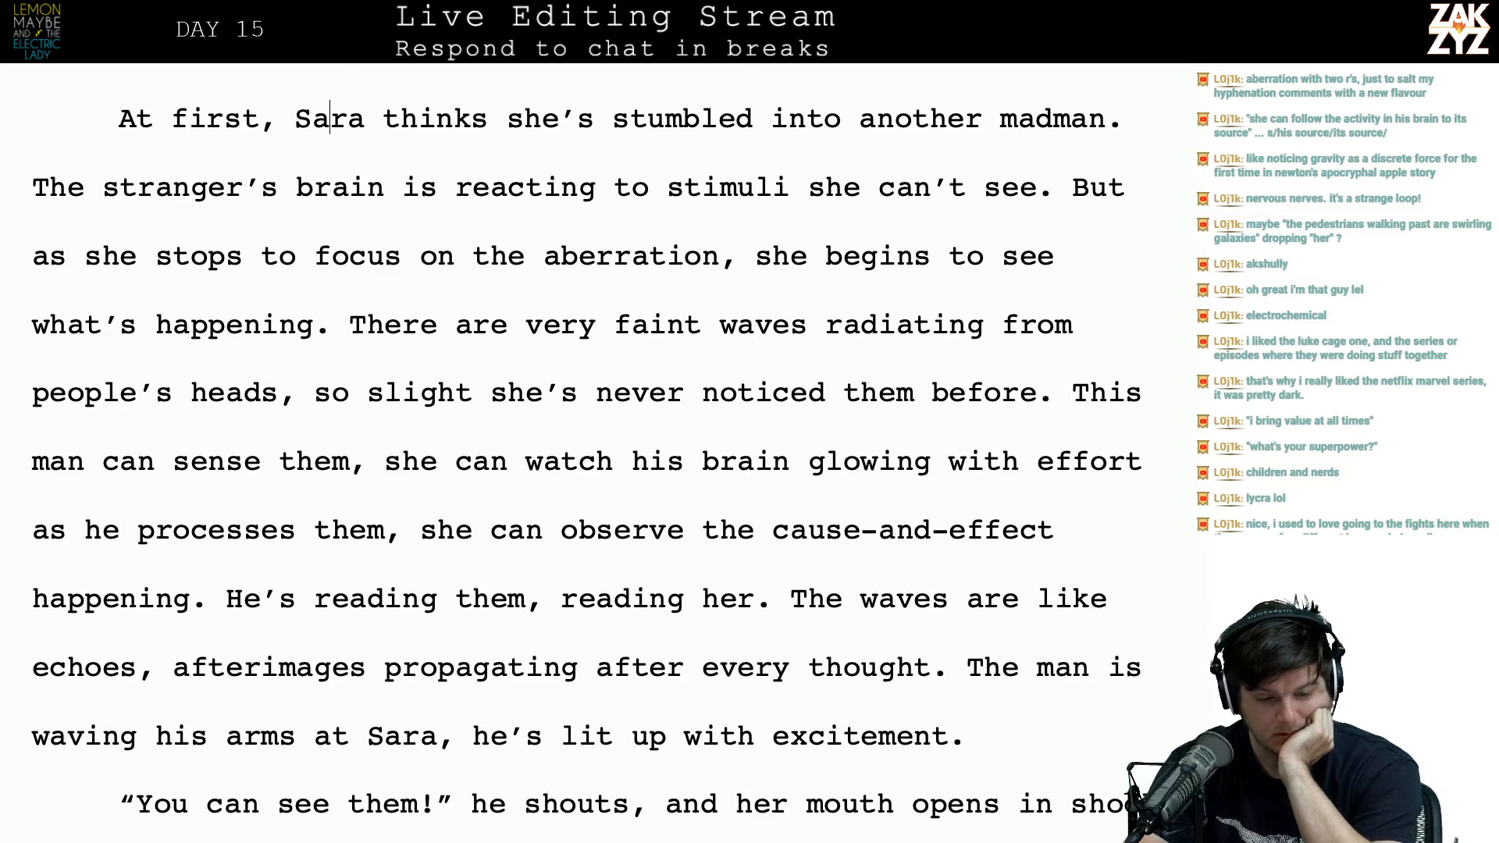
pyautogui.press('Right')
pyautogui.press('Right')
pyautogui.press('Right')
pyautogui.press('Right')
pyautogui.press('Right')
pyautogui.press('Right')
pyautogui.press('Right')
pyautogui.press('Right')
pyautogui.press('Right')
pyautogui.press('Right')
pyautogui.press('Right')
pyautogui.press('Right')
pyautogui.press('Right')
pyautogui.press('Right')
pyautogui.press('Right')
pyautogui.press('Right')
pyautogui.press('Right')
pyautogui.press('Right')
pyautogui.press('Right')
pyautogui.press('Right')
pyautogui.press('Right')
pyautogui.press('Right')
pyautogui.press('Right')
pyautogui.press('Right')
pyautogui.press('Right')
pyautogui.press('Right')
pyautogui.press('Right')
pyautogui.press('Right')
pyautogui.press('Right')
pyautogui.press('Right')
pyautogui.press('Right')
pyautogui.press('Right')
pyautogui.press('Right')
pyautogui.press('Right')
pyautogui.press('Right')
pyautogui.press('Right')
pyautogui.press('Right')
pyautogui.press('Right')
pyautogui.press('Right')
pyautogui.press('Right')
pyautogui.press('Right')
pyautogui.press('Right')
pyautogui.press('Right')
pyautogui.press('Right')
pyautogui.press('Right')
pyautogui.press('Right')
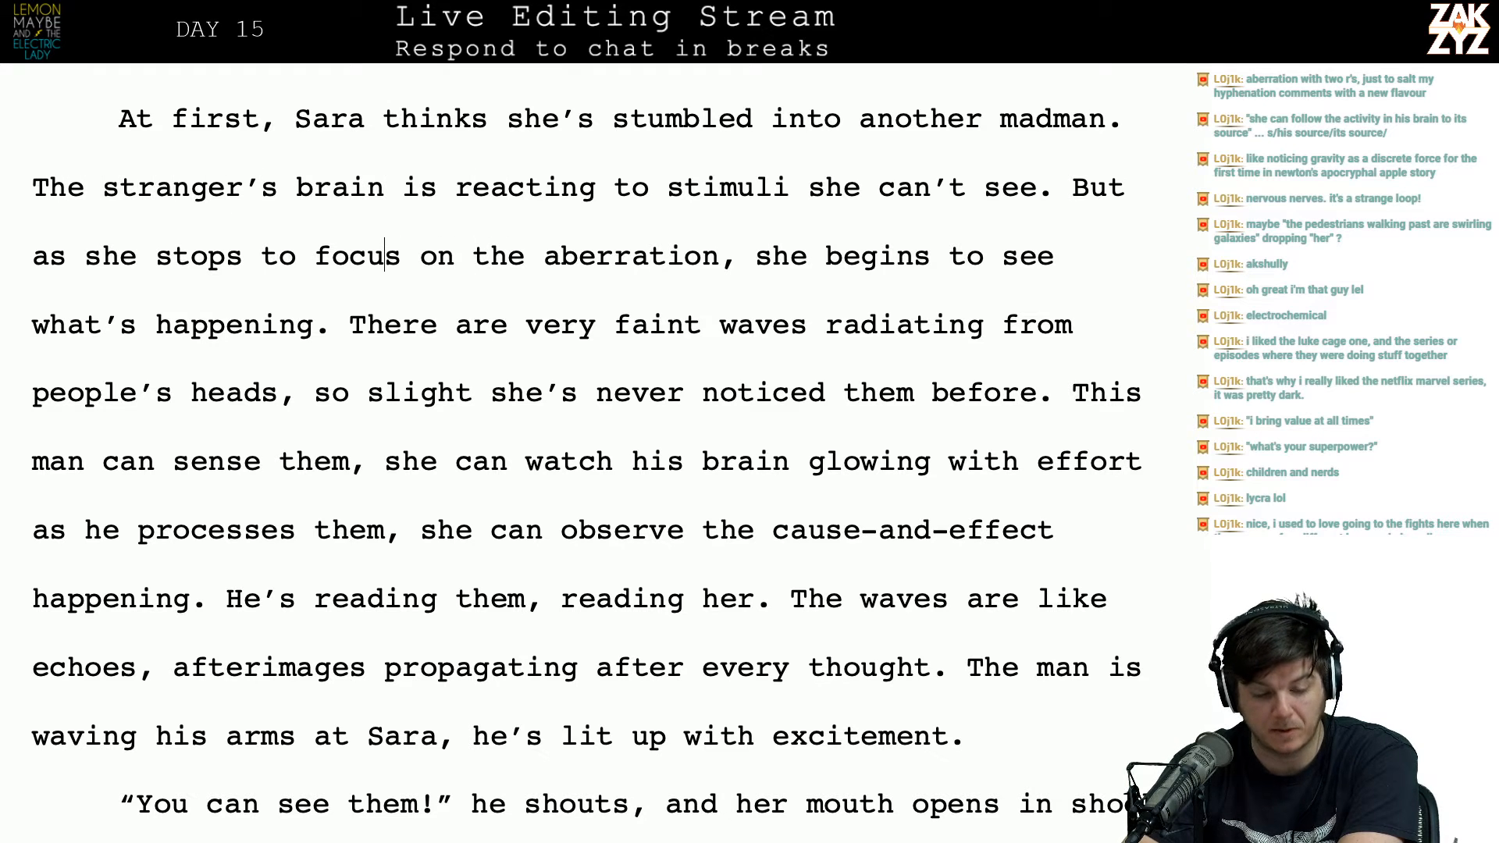
pyautogui.press('Right')
pyautogui.press('Right')
pyautogui.press('Right')
pyautogui.press('Right')
pyautogui.press('Right')
pyautogui.press('Right')
pyautogui.press('Right')
pyautogui.press('Right')
pyautogui.press('Right')
pyautogui.press('Right')
pyautogui.press('Right')
pyautogui.press('Right')
pyautogui.press('Right')
pyautogui.press('Right')
pyautogui.press('Right')
pyautogui.press('Right')
pyautogui.press('Right')
pyautogui.press('Right')
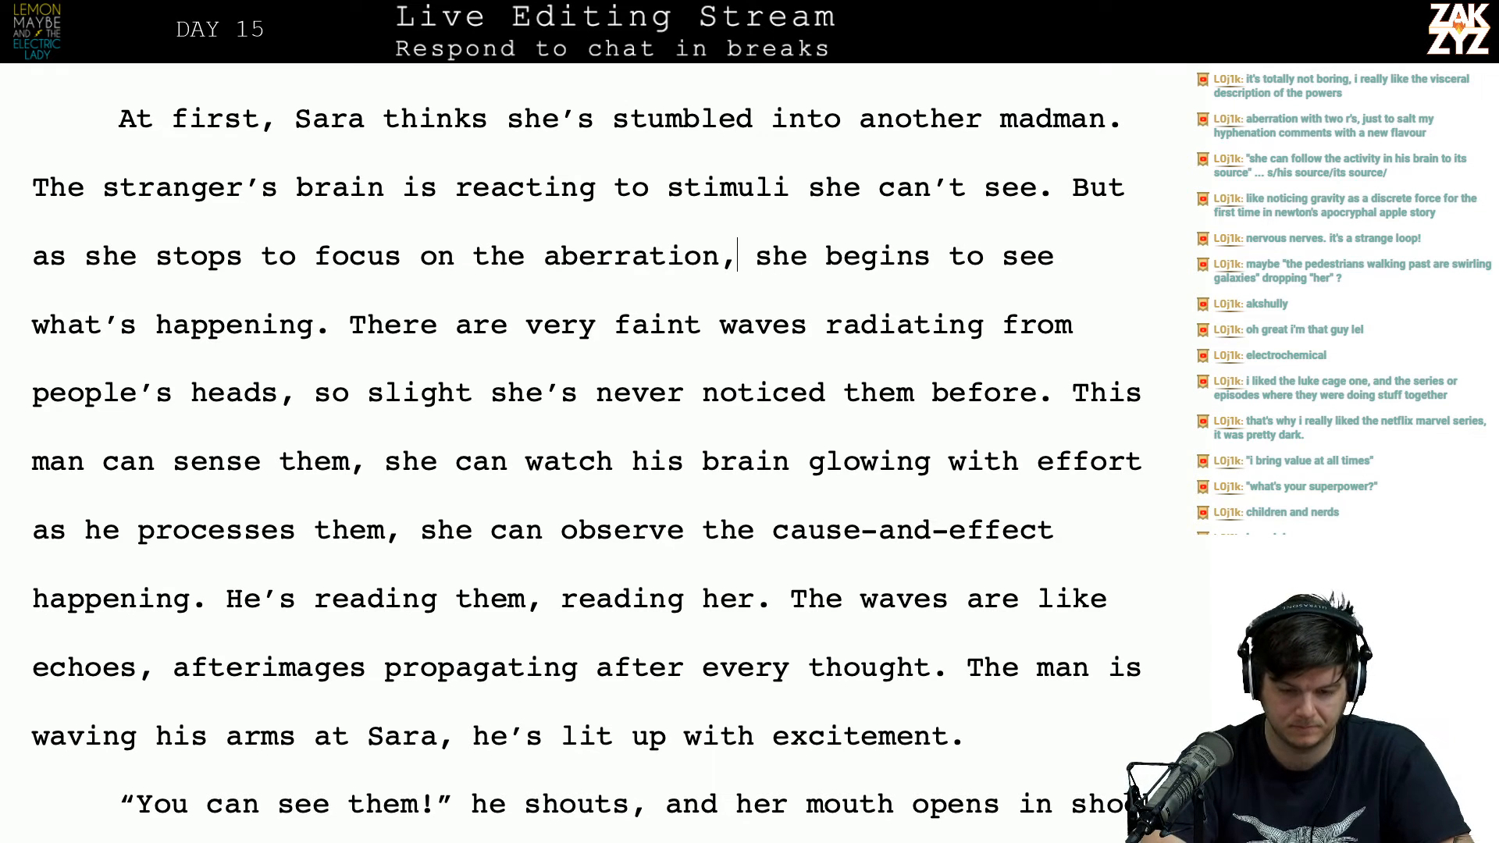
# Step: Push the "But as she stops to focus" sentence into its own paragraph and begin a replacement after "can't see." with "But as"
pyautogui.click(1068, 191)
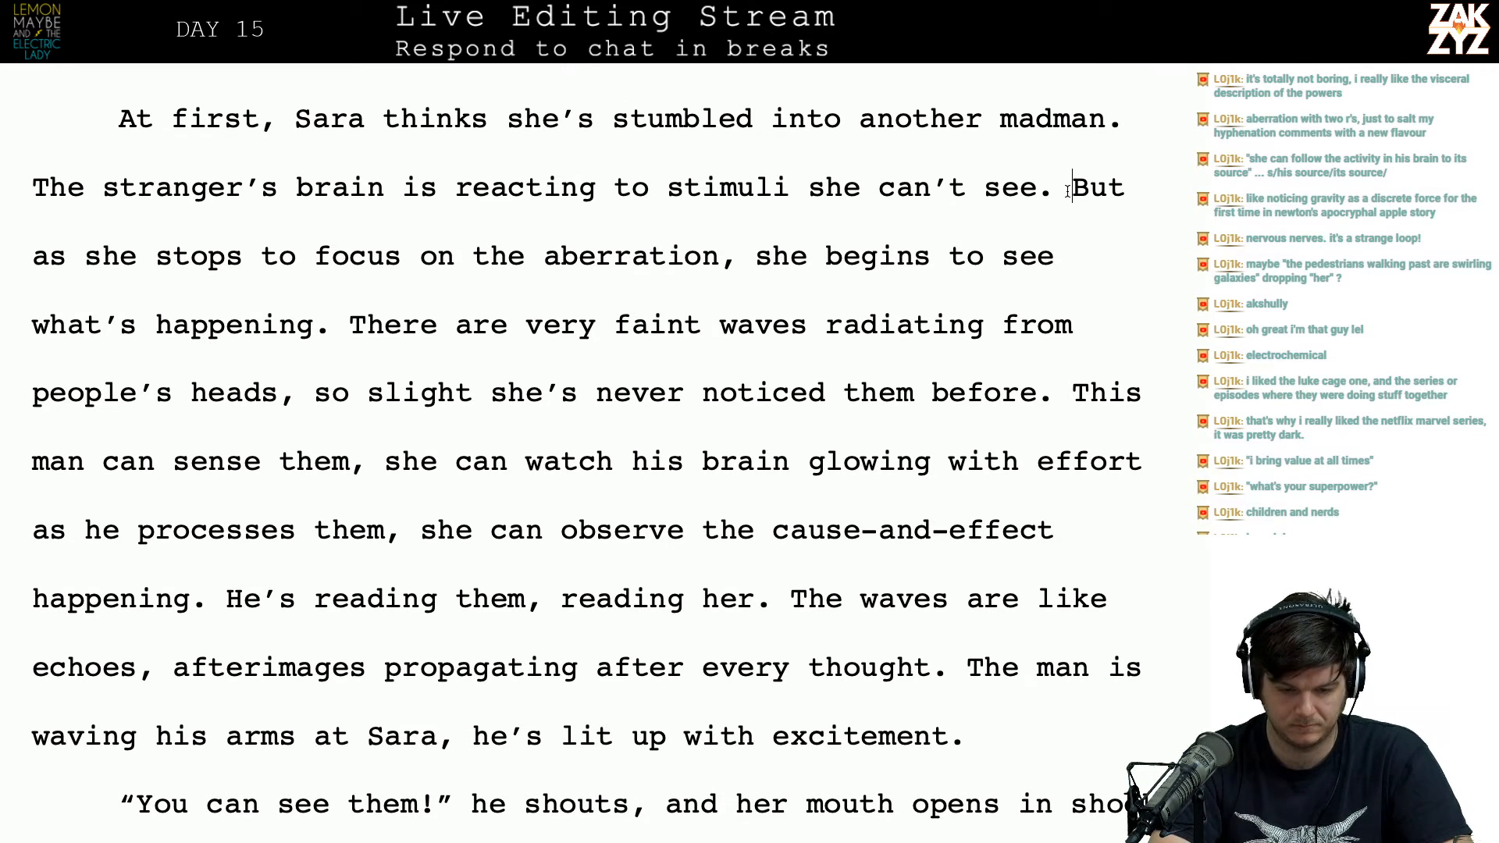
pyautogui.press('Down')
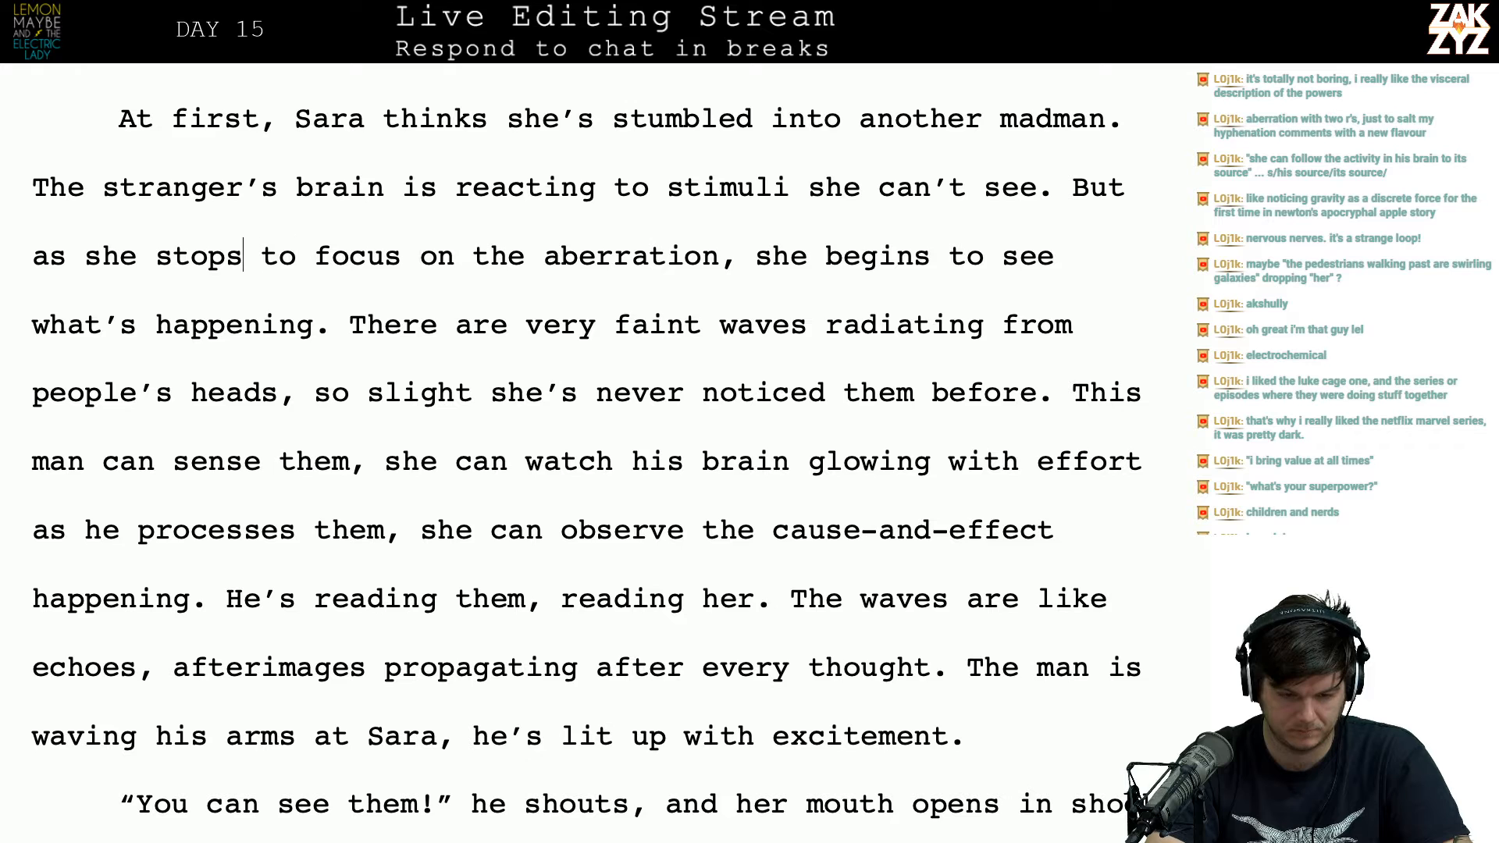
pyautogui.press('Left')
pyautogui.press('Left')
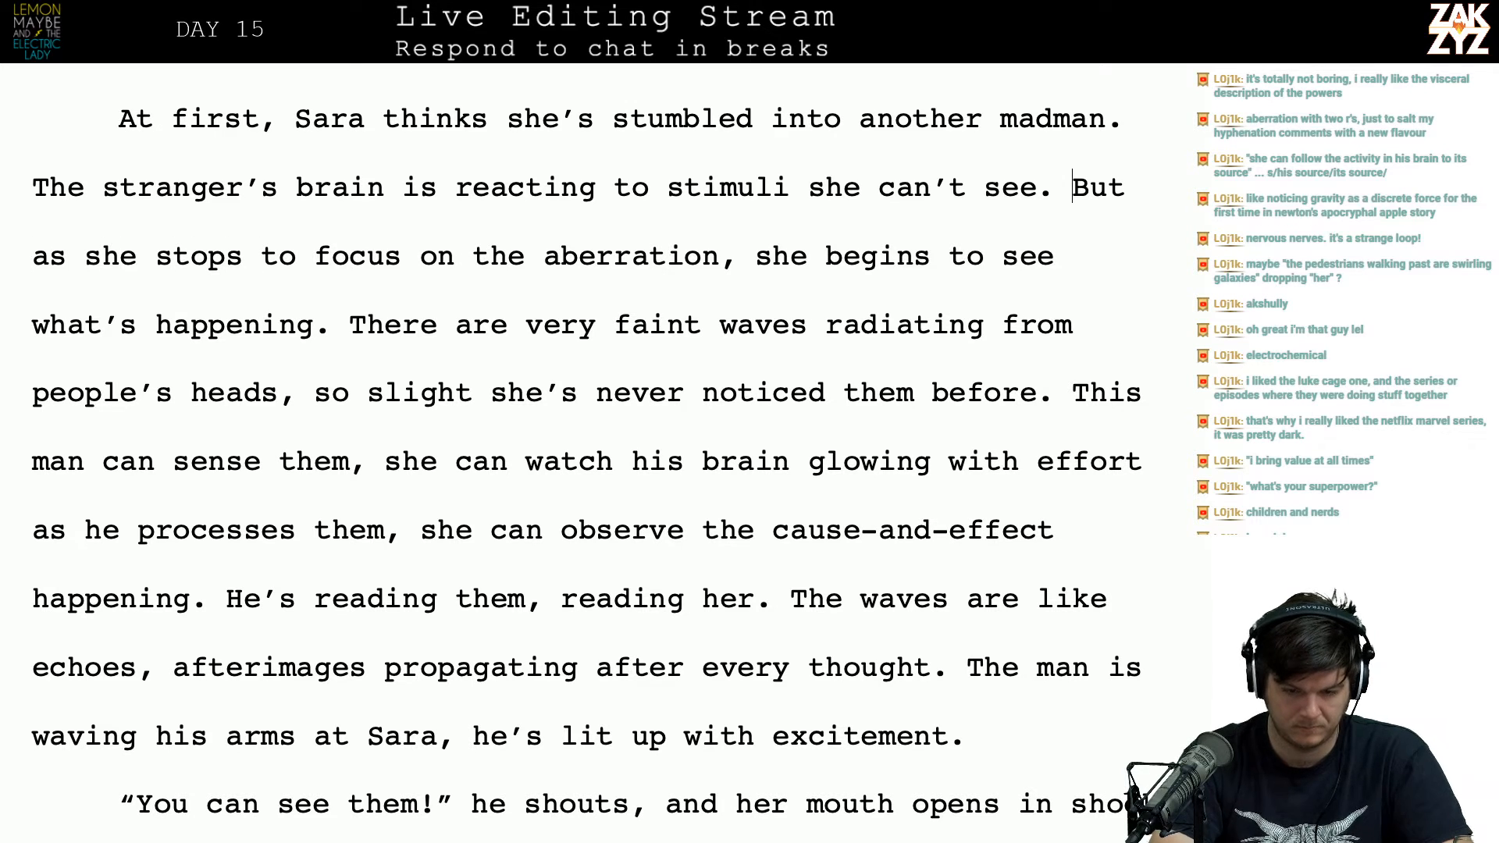
pyautogui.press('Return')
pyautogui.write('But as')
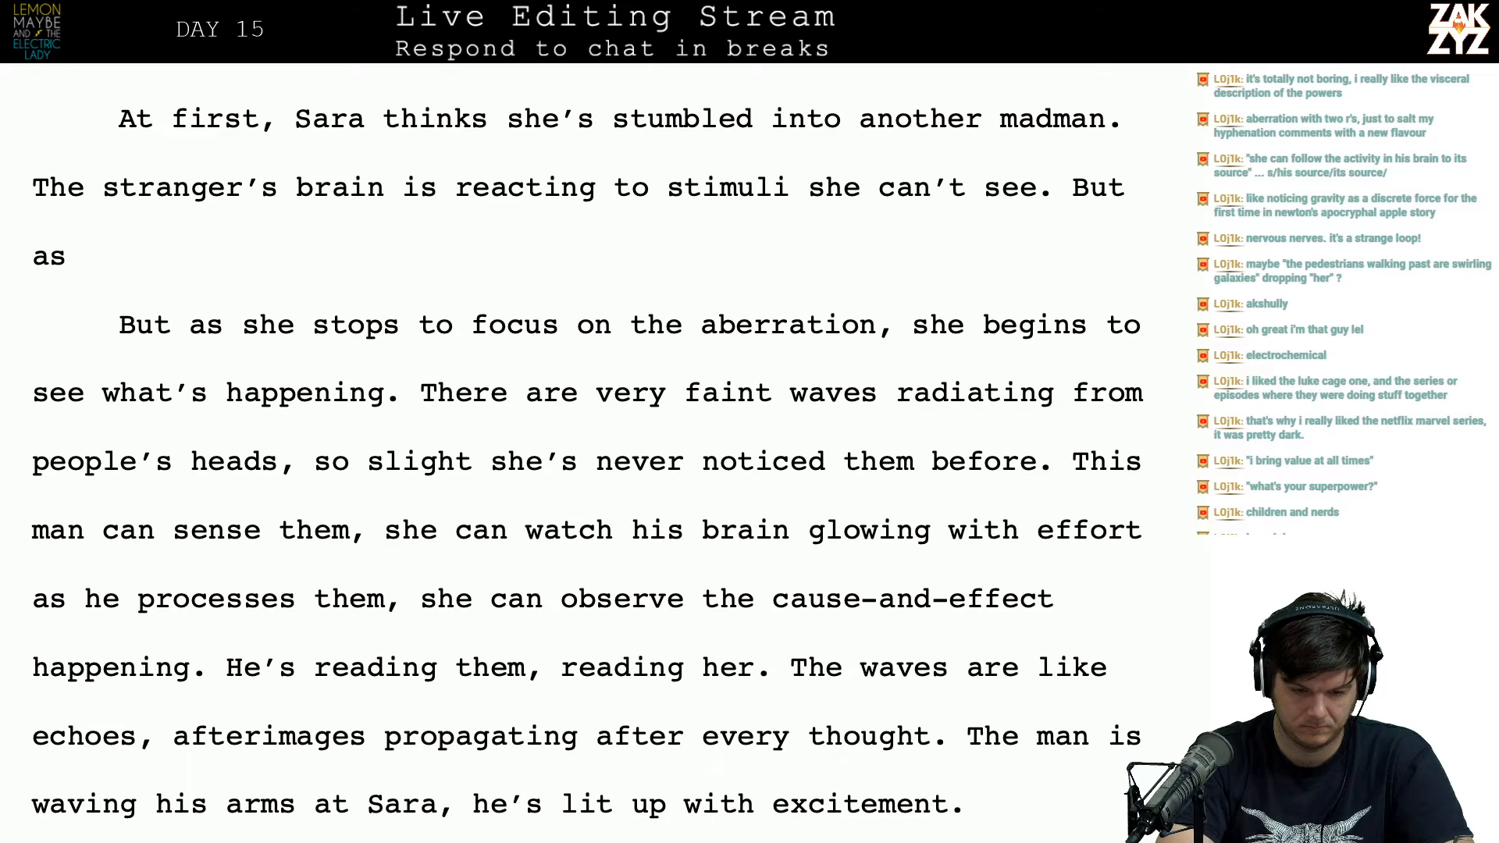
# Step: Try continuing the "But as" sentence with "she stops to focus, she", and delete the added words
pyautogui.scroll(4, 593, 452)
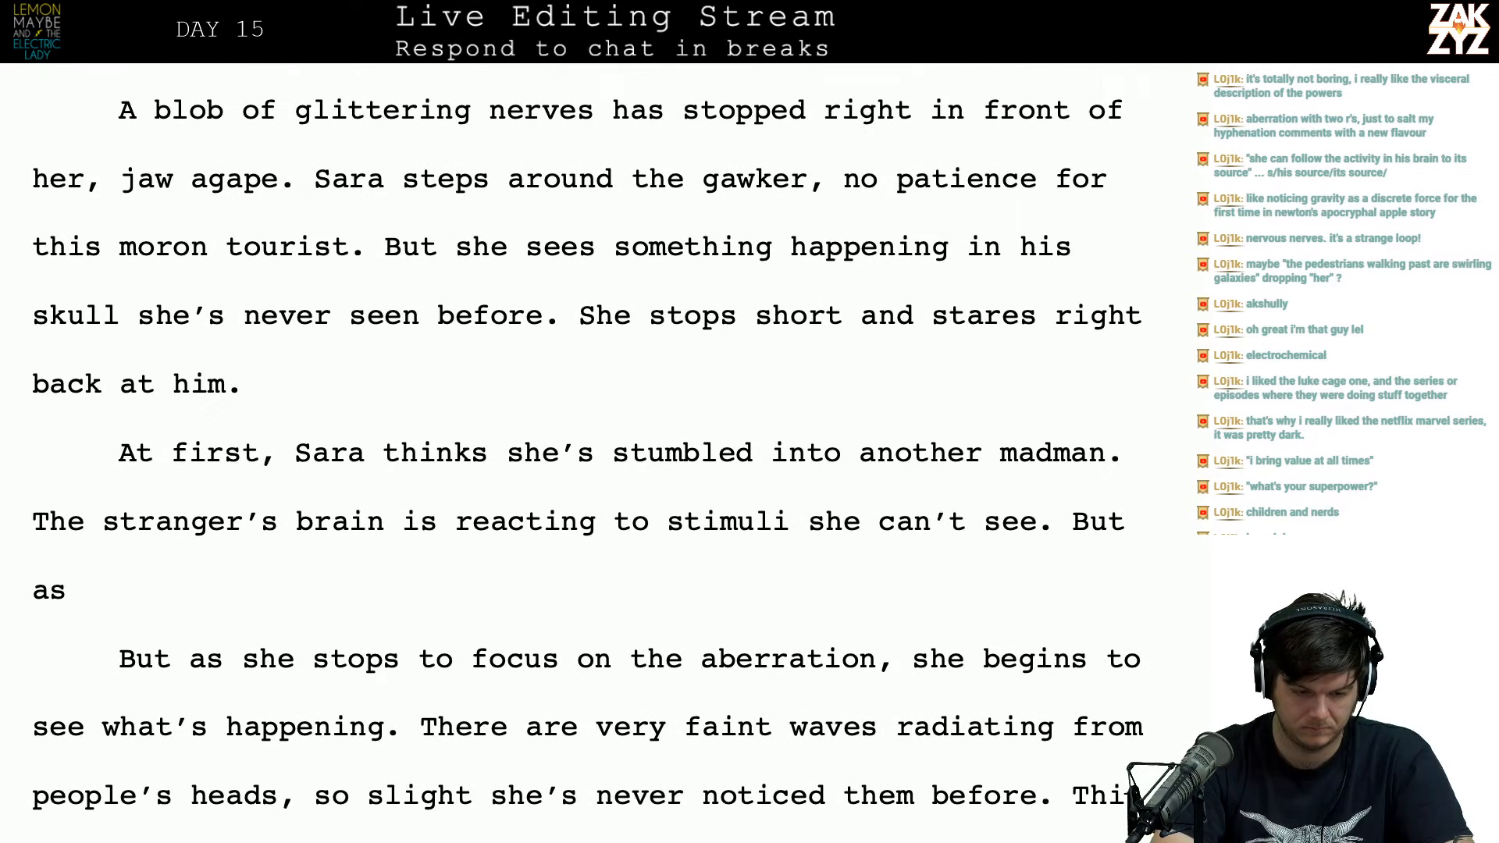
pyautogui.write('she sto')
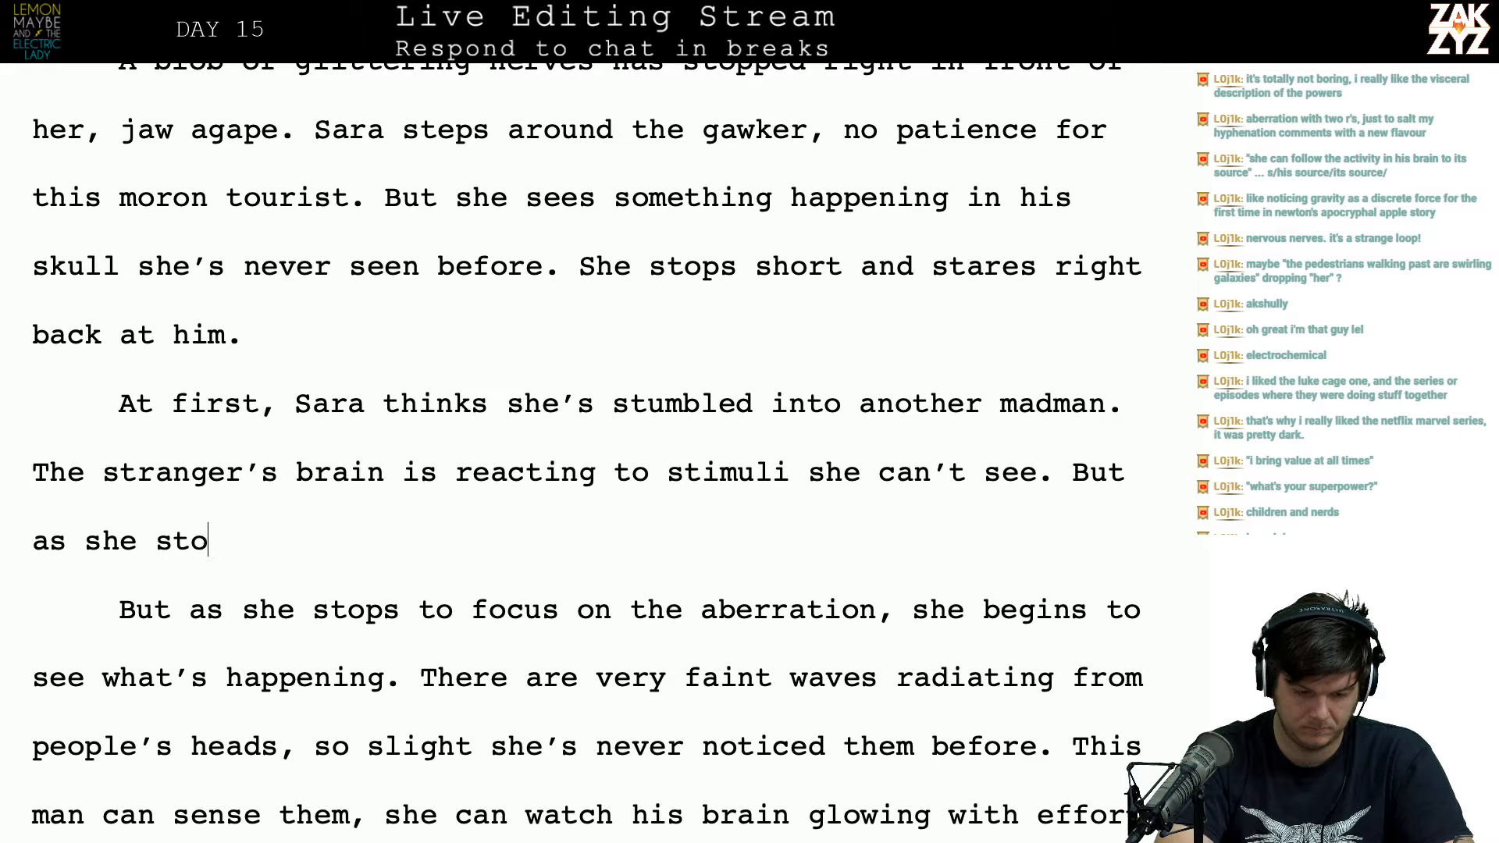
pyautogui.write('ps to focus,')
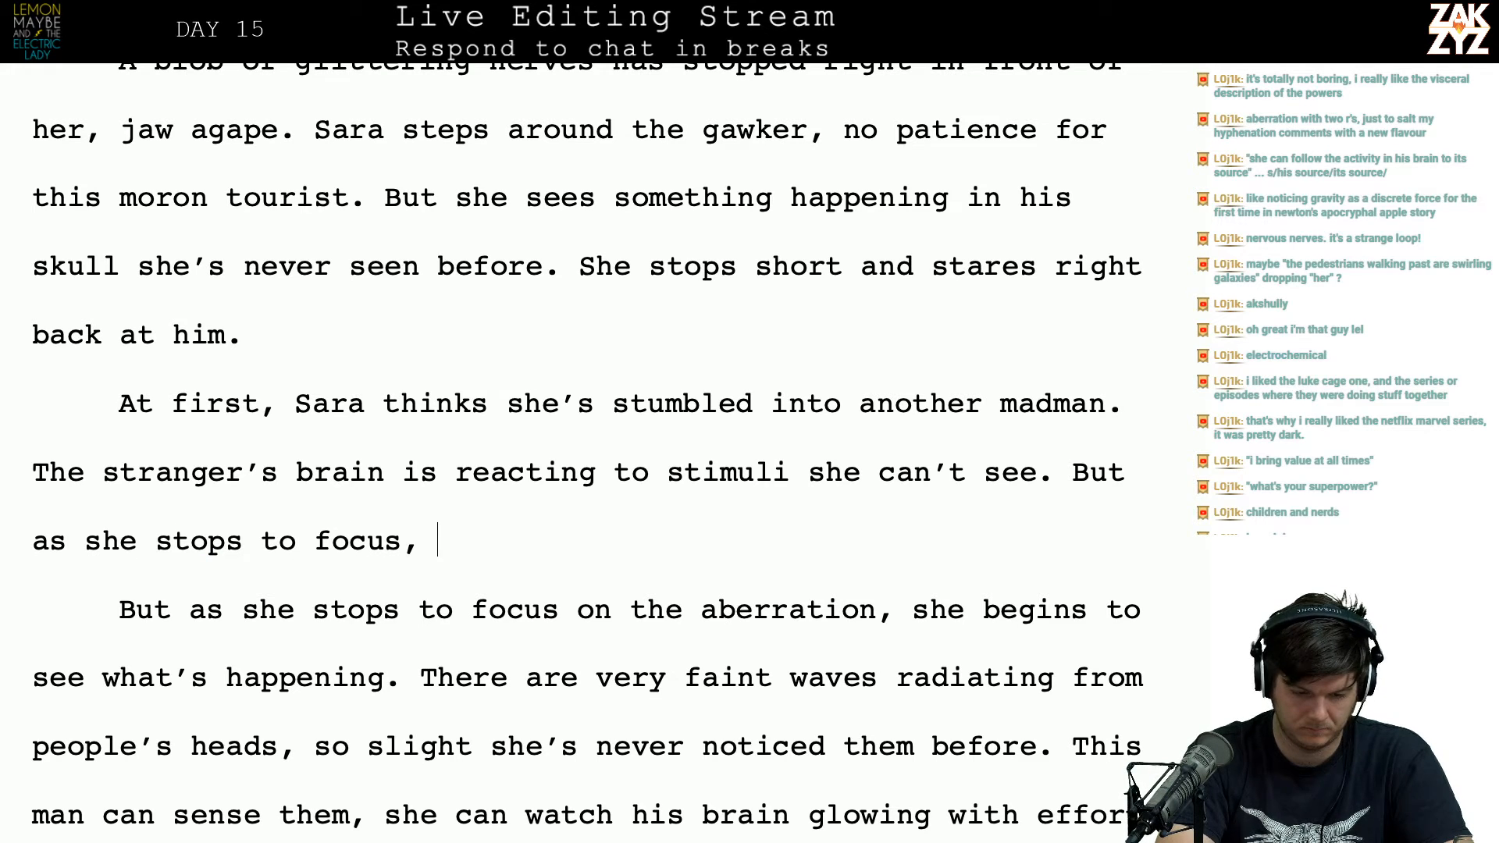
pyautogui.write(' she')
pyautogui.write(' s')
pyautogui.write('tars')
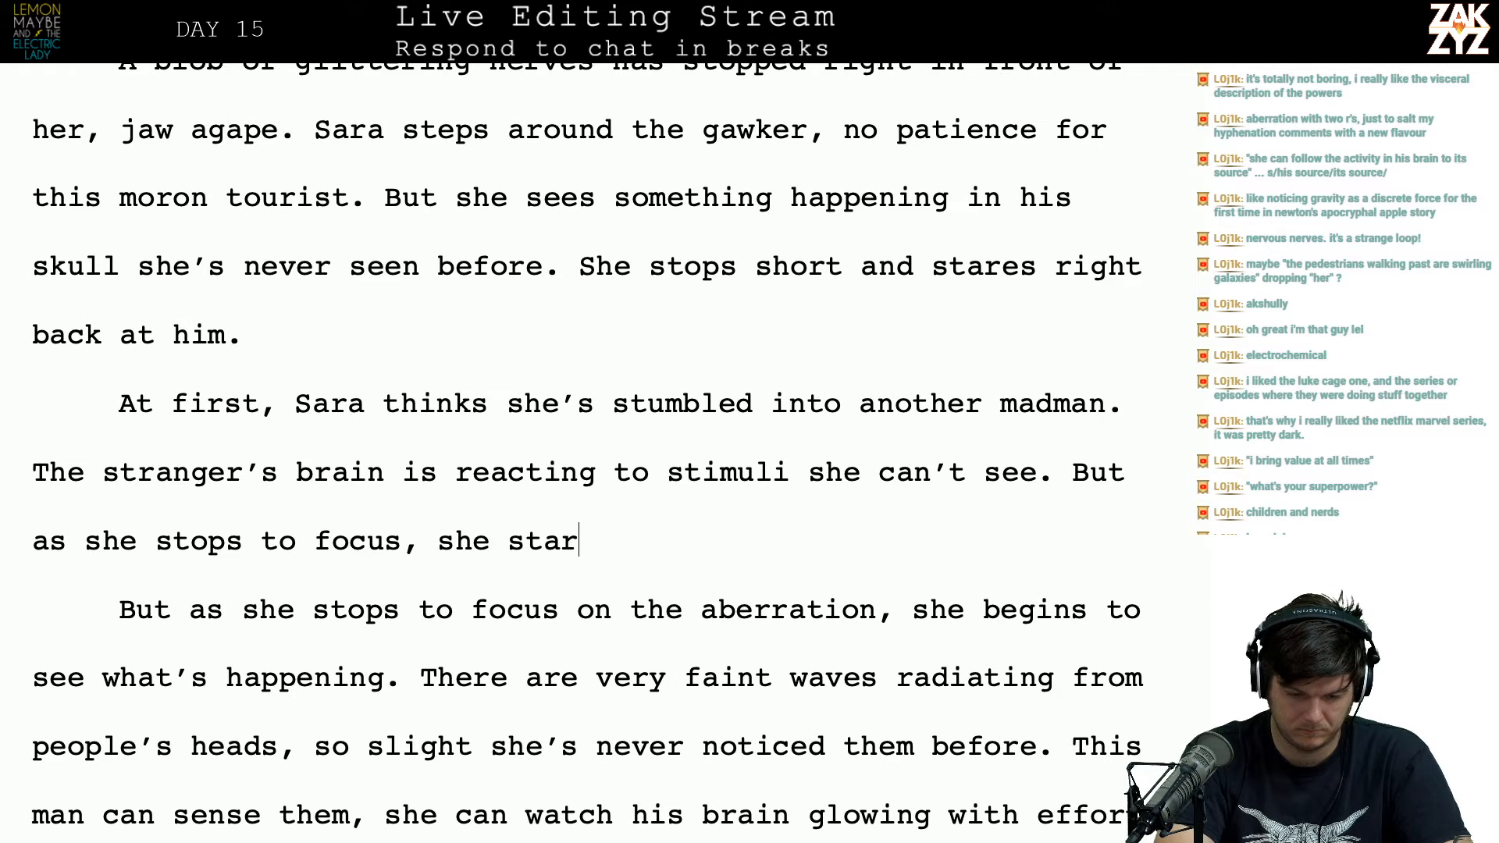
pyautogui.press('BackSpace')
pyautogui.write('tops t')
pyautogui.press('BackSpace')
pyautogui.press('BackSpace')
pyautogui.press('BackSpace')
pyautogui.press('BackSpace')
pyautogui.press('BackSpace')
pyautogui.press('BackSpace')
pyautogui.press('BackSpace')
pyautogui.press('BackSpace')
pyautogui.press('BackSpace')
pyautogui.press('BackSpace')
pyautogui.press('BackSpace')
pyautogui.press('BackSpace')
pyautogui.press('BackSpace')
pyautogui.press('BackSpace')
pyautogui.press('BackSpace')
pyautogui.press('BackSpace')
pyautogui.press('BackSpace')
pyautogui.press('BackSpace')
pyautogui.press('BackSpace')
pyautogui.press('BackSpace')
pyautogui.press('BackSpace')
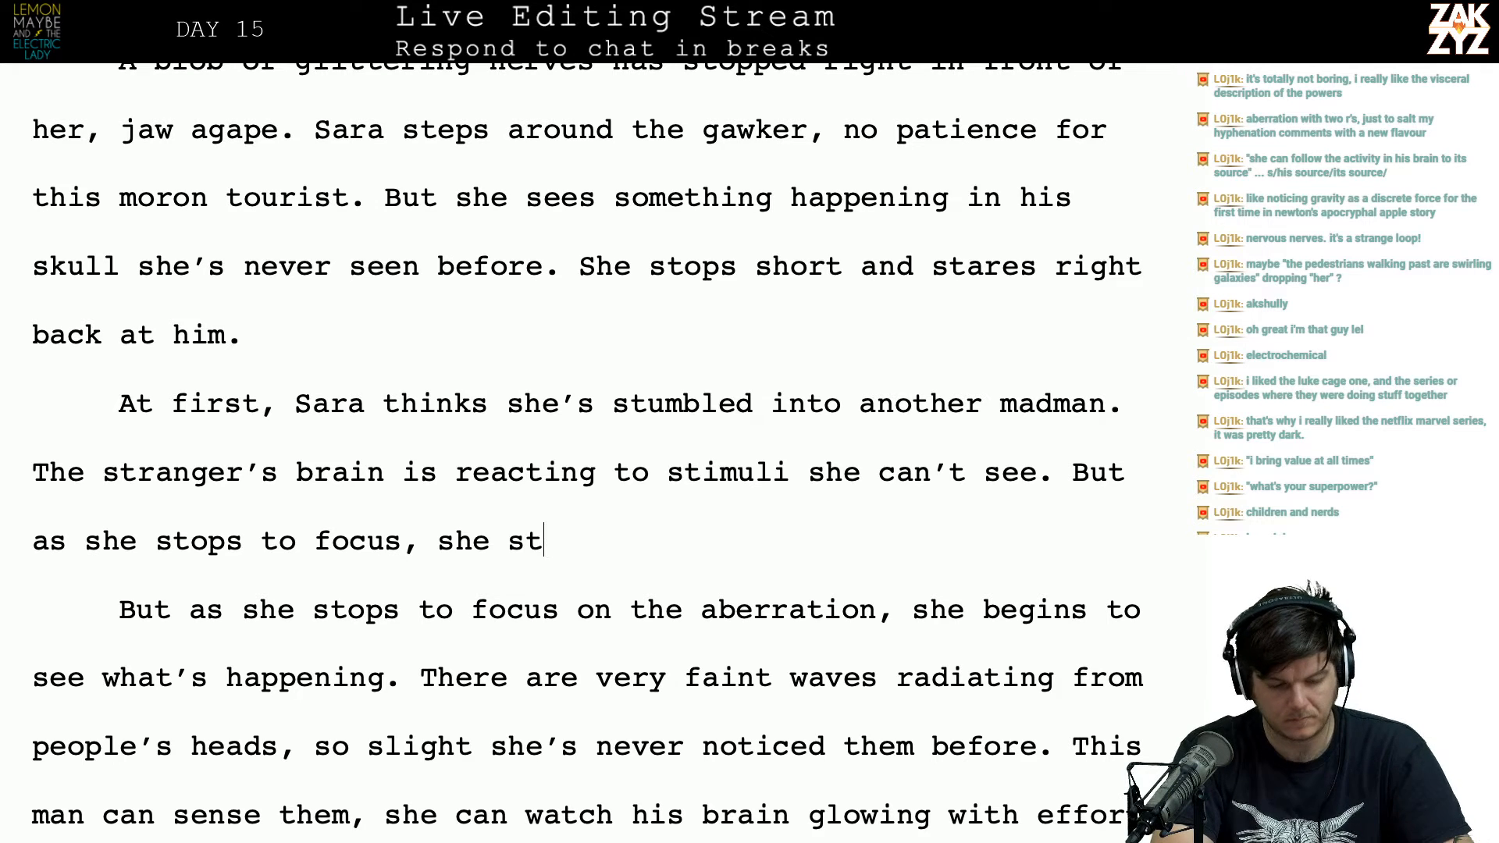
pyautogui.press('BackSpace')
pyautogui.press('BackSpace')
pyautogui.press('BackSpace')
pyautogui.press('BackSpace')
pyautogui.press('BackSpace')
pyautogui.press('BackSpace')
pyautogui.press('BackSpace')
pyautogui.press('BackSpace')
pyautogui.press('BackSpace')
pyautogui.press('BackSpace')
pyautogui.press('BackSpace')
pyautogui.press('BackSpace')
pyautogui.press('BackSpace')
pyautogui.press('BackSpace')
pyautogui.press('BackSpace')
pyautogui.press('BackSpace')
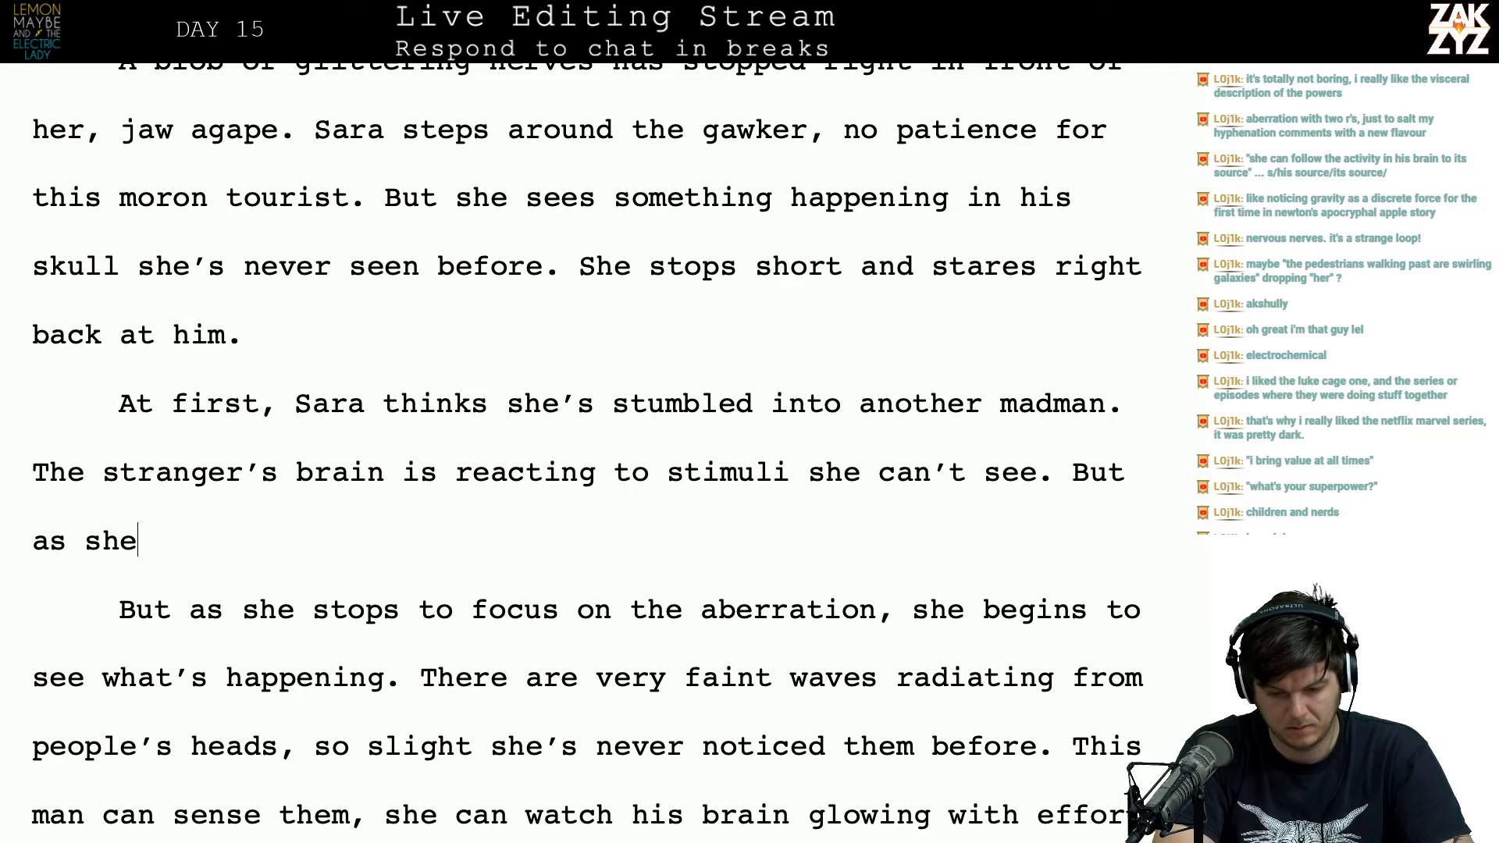
# Step: Try the wording "But as she stares, she begins" after "can't see." and delete it again
pyautogui.write('But as she stare')
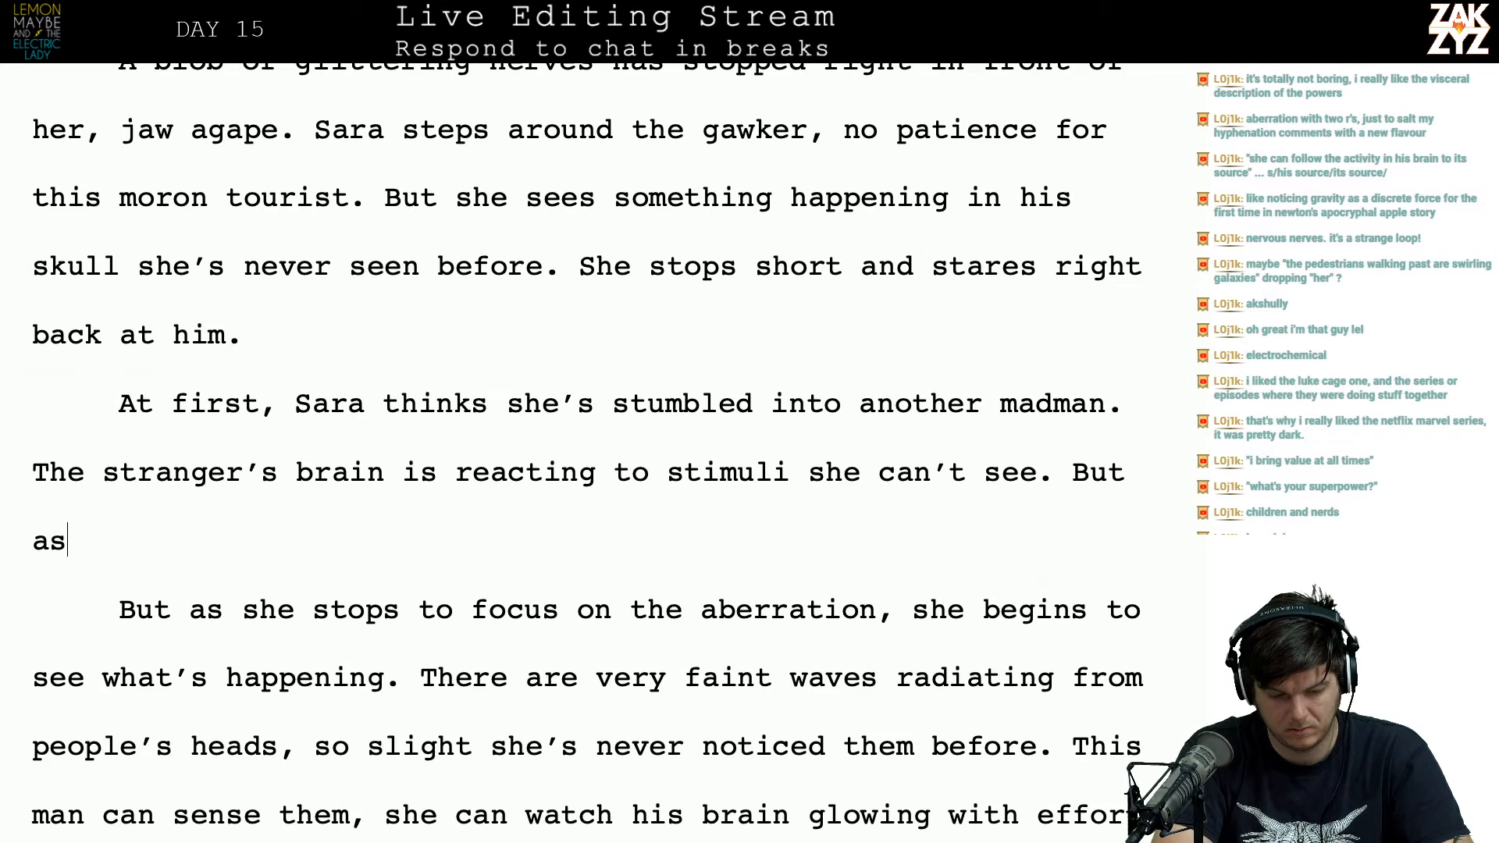
pyautogui.write('s she stares')
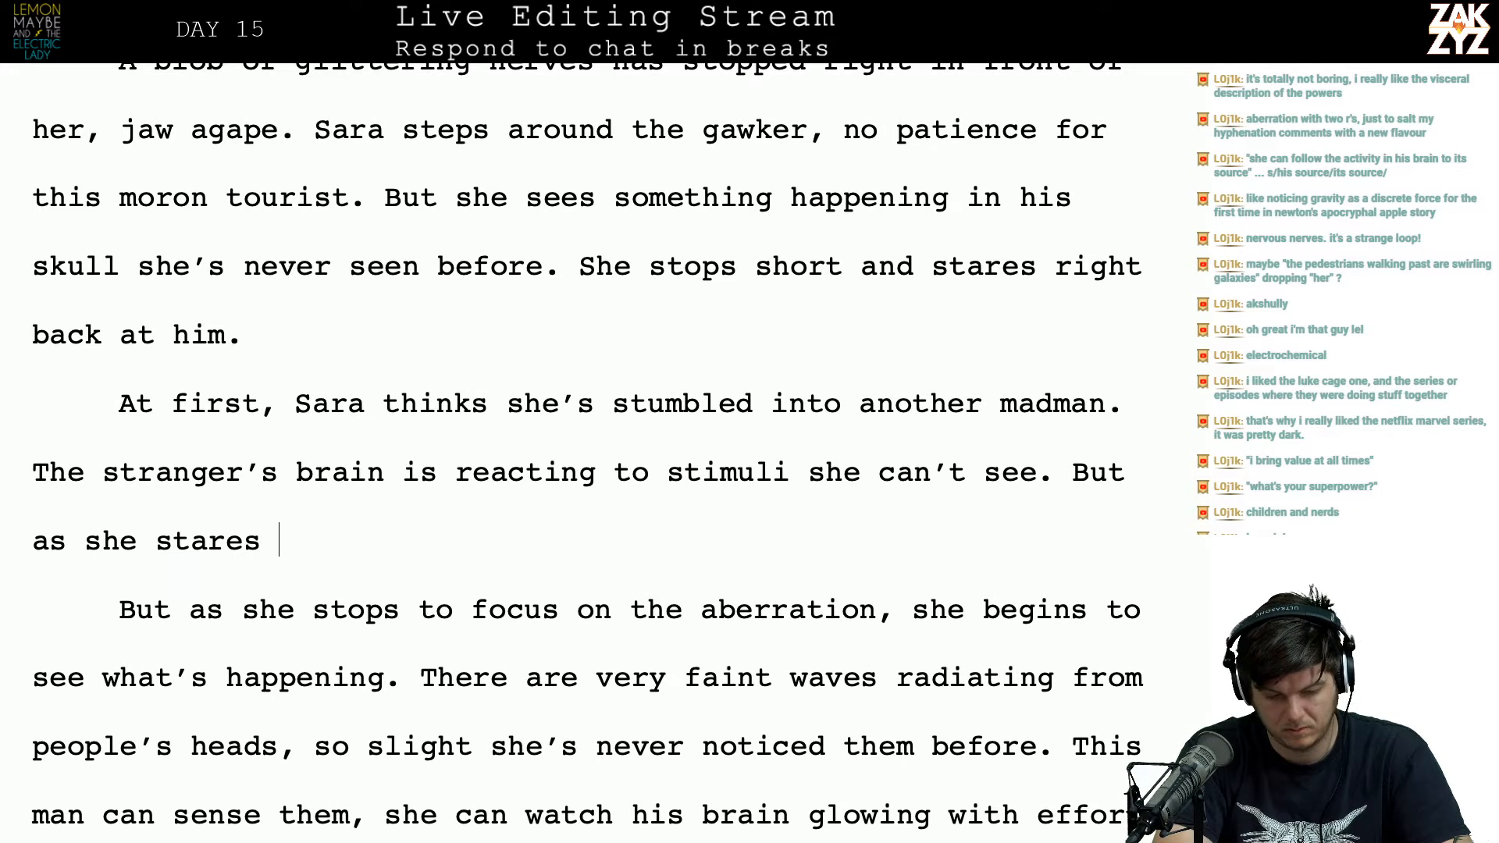
pyautogui.write(', she ')
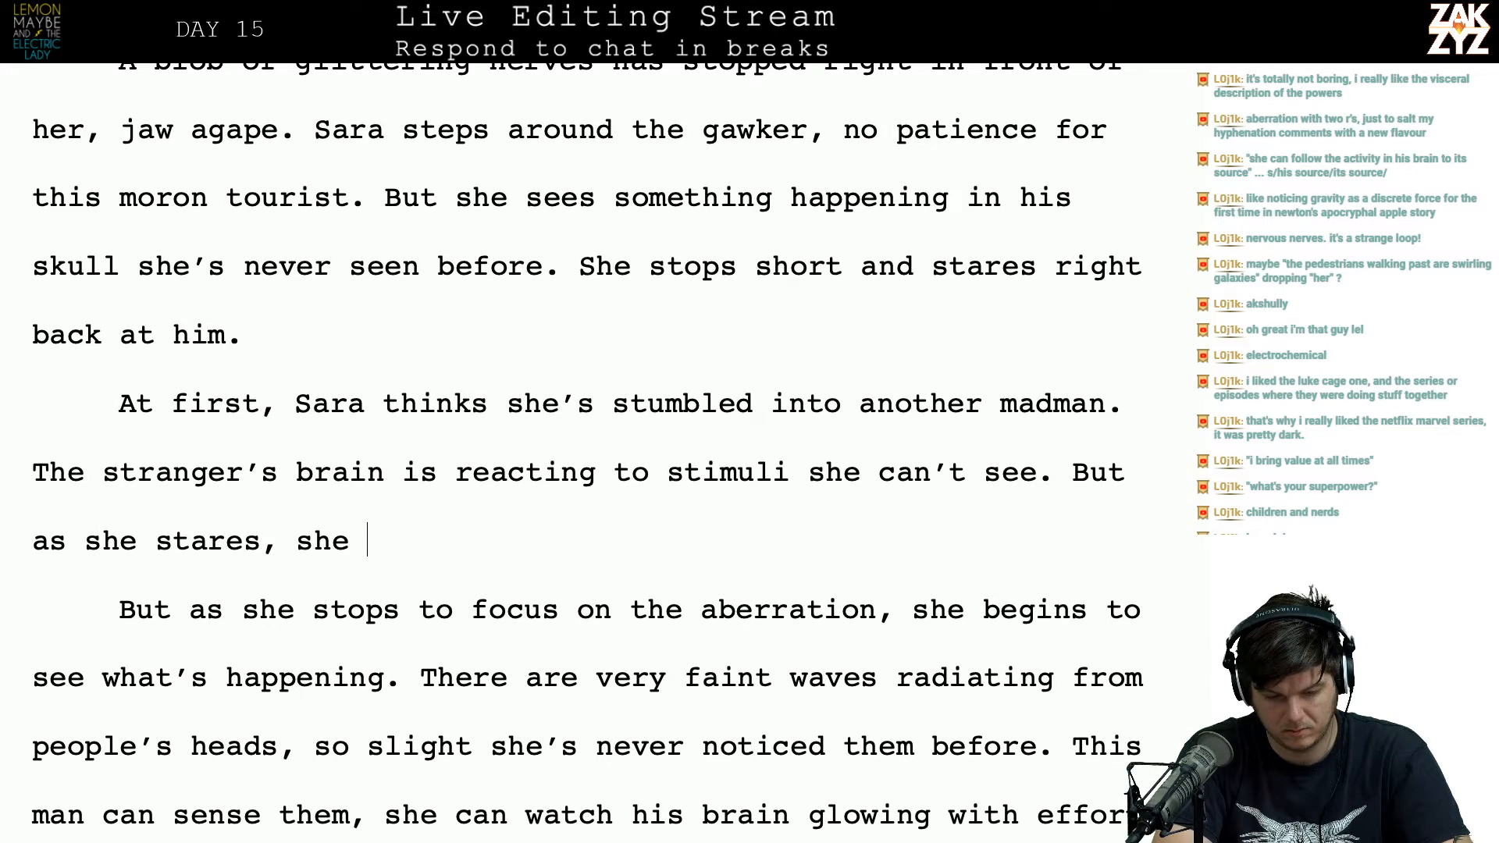
pyautogui.write('begins tor eal')
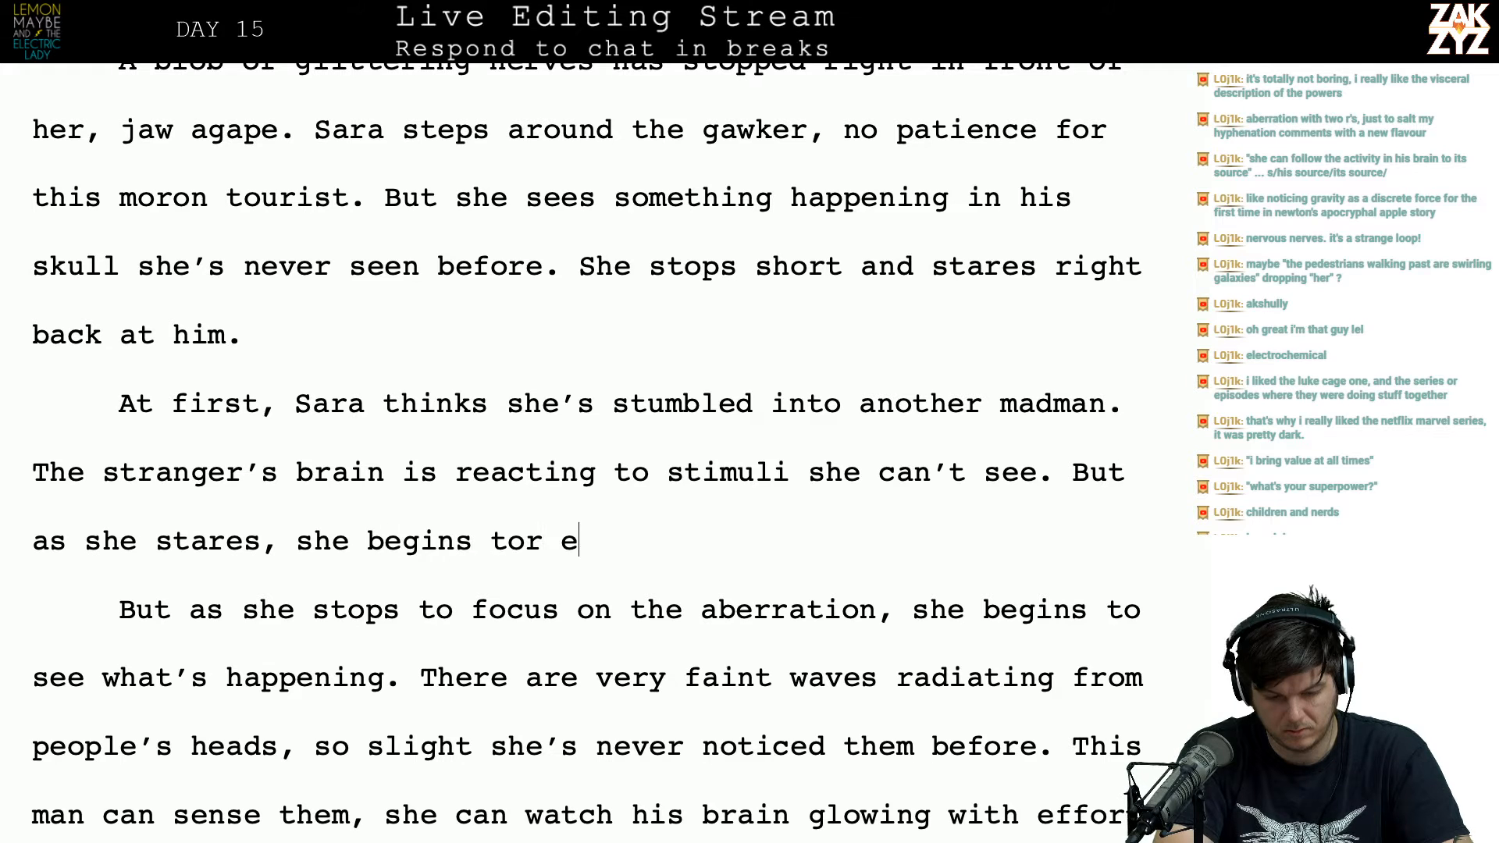
pyautogui.press('BackSpace')
pyautogui.press('BackSpace')
pyautogui.press('BackSpace')
pyautogui.press('BackSpace')
pyautogui.press('BackSpace')
pyautogui.press('BackSpace')
pyautogui.press('BackSpace')
pyautogui.press('BackSpace')
pyautogui.press('BackSpace')
pyautogui.press('BackSpace')
pyautogui.press('BackSpace')
pyautogui.press('BackSpace')
pyautogui.press('BackSpace')
pyautogui.press('BackSpace')
pyautogui.press('BackSpace')
pyautogui.press('BackSpace')
pyautogui.press('BackSpace')
pyautogui.press('BackSpace')
pyautogui.press('BackSpace')
pyautogui.press('BackSpace')
pyautogui.press('BackSpace')
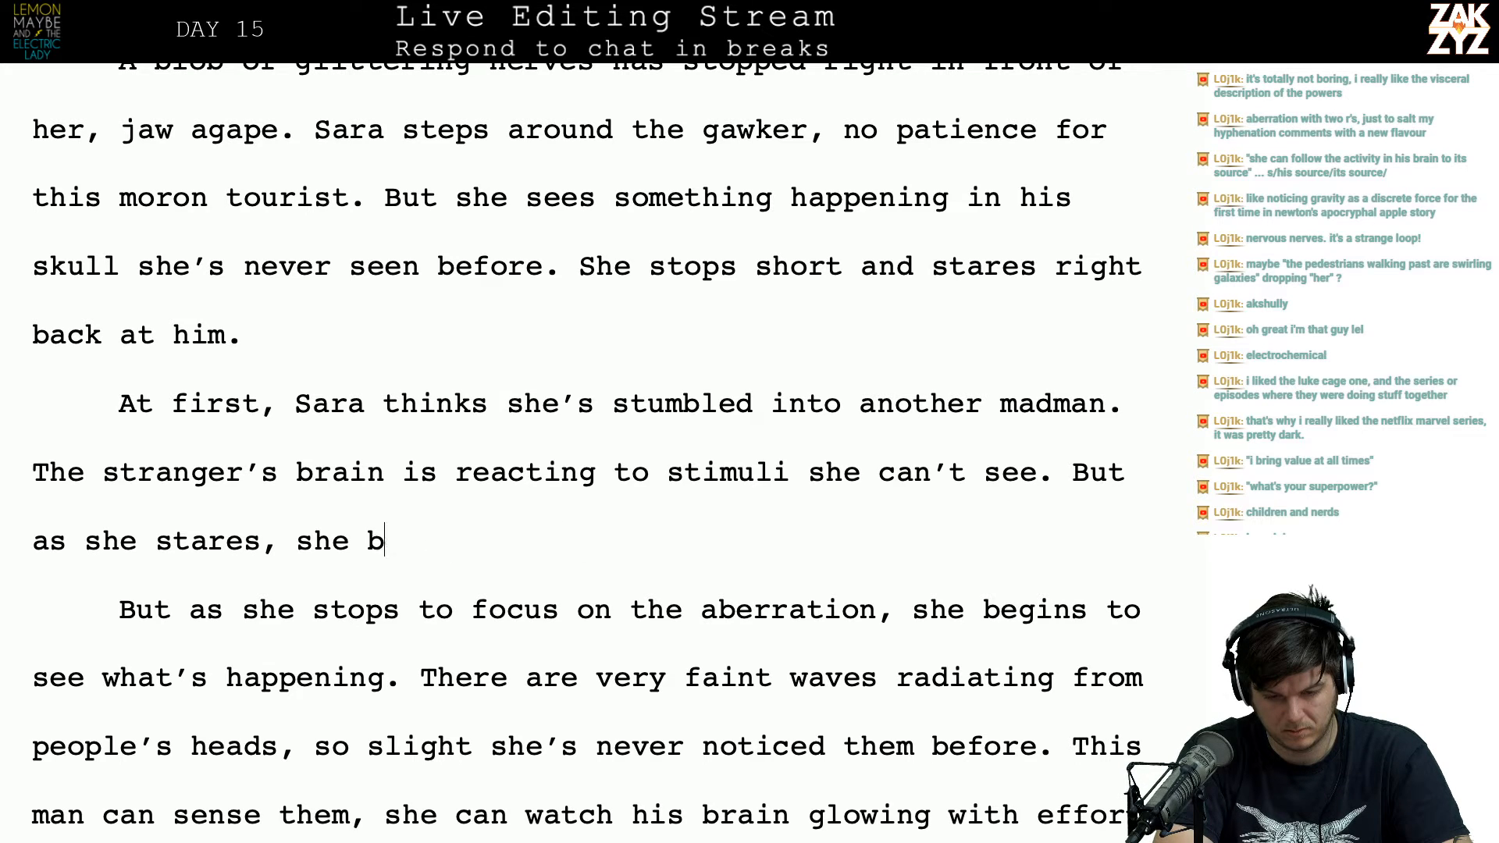
pyautogui.press('BackSpace')
pyautogui.press('BackSpace')
pyautogui.press('BackSpace')
pyautogui.press('BackSpace')
pyautogui.press('BackSpace')
pyautogui.press('BackSpace')
pyautogui.press('BackSpace')
pyautogui.press('BackSpace')
pyautogui.press('BackSpace')
pyautogui.press('BackSpace')
pyautogui.press('BackSpace')
pyautogui.press('BackSpace')
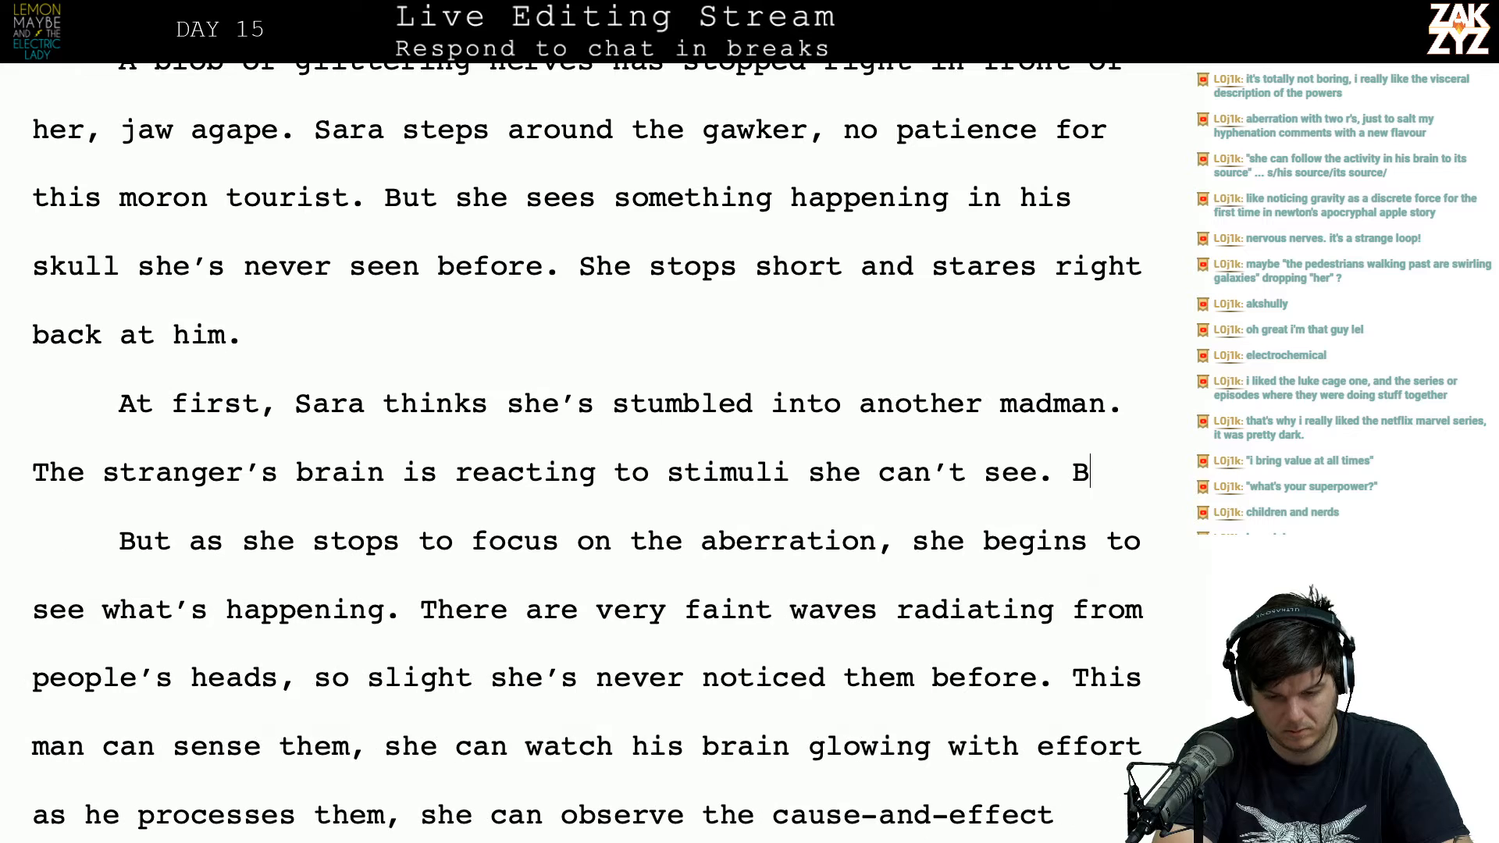
# Step: Try opening the sentence after "can't see." with "But there's" and remove that opening
pyautogui.write("But there's more,")
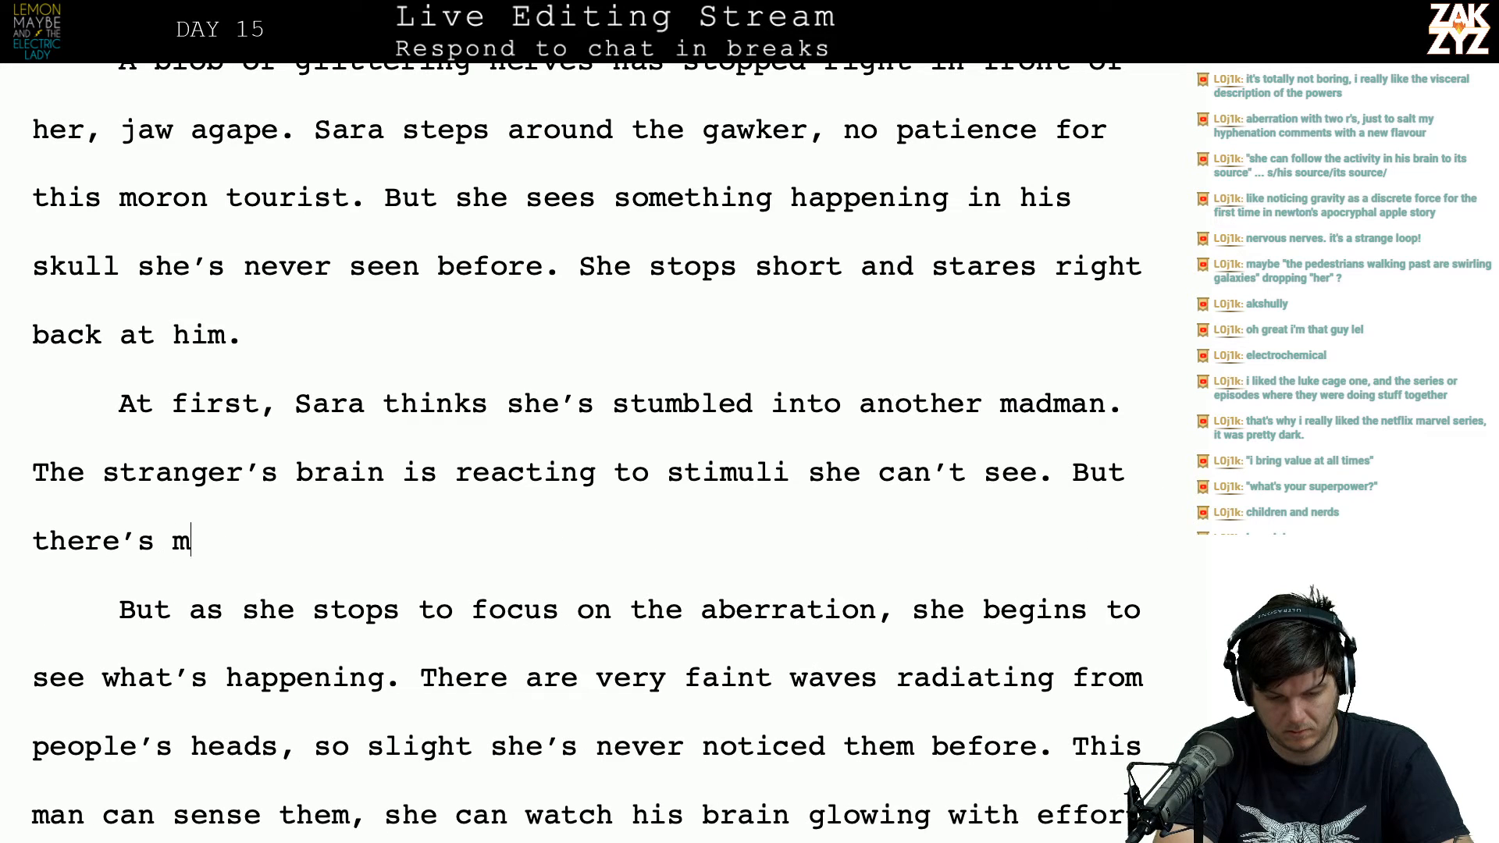
pyautogui.press('BackSpace')
pyautogui.press('BackSpace')
pyautogui.press('BackSpace')
pyautogui.press('BackSpace')
pyautogui.press('BackSpace')
pyautogui.press('BackSpace')
pyautogui.press('BackSpace')
pyautogui.press('BackSpace')
pyautogui.press('BackSpace')
pyautogui.press('BackSpace')
pyautogui.press('BackSpace')
pyautogui.press('BackSpace')
pyautogui.press('BackSpace')
pyautogui.press('BackSpace')
pyautogui.press('BackSpace')
pyautogui.press('BackSpace')
pyautogui.press('BackSpace')
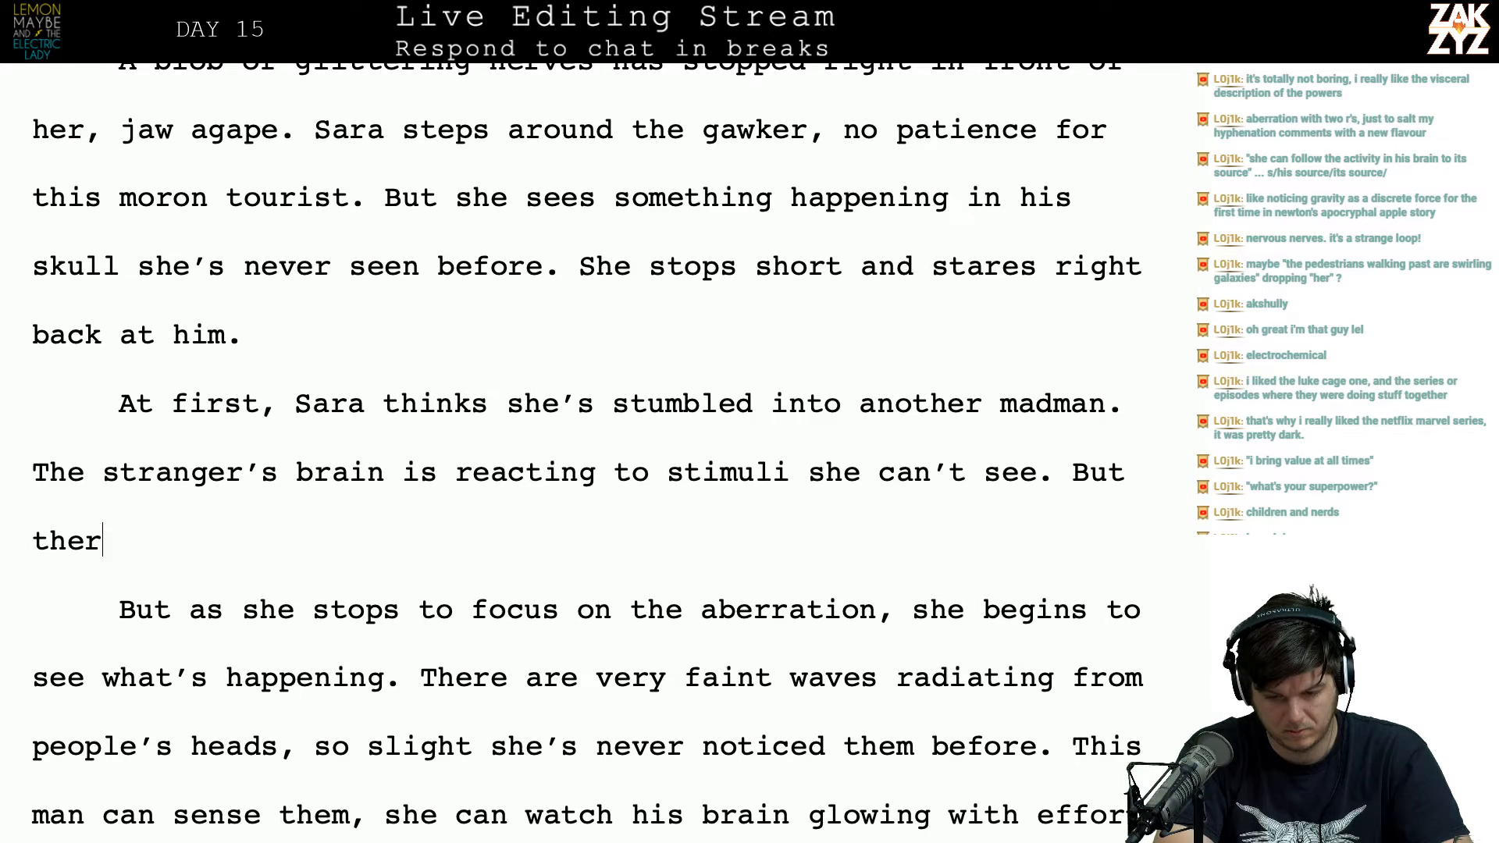
# Step: Try "But as she focuses, she can" after "can't see." and delete the whole unfinished sentence
pyautogui.write('But as she')
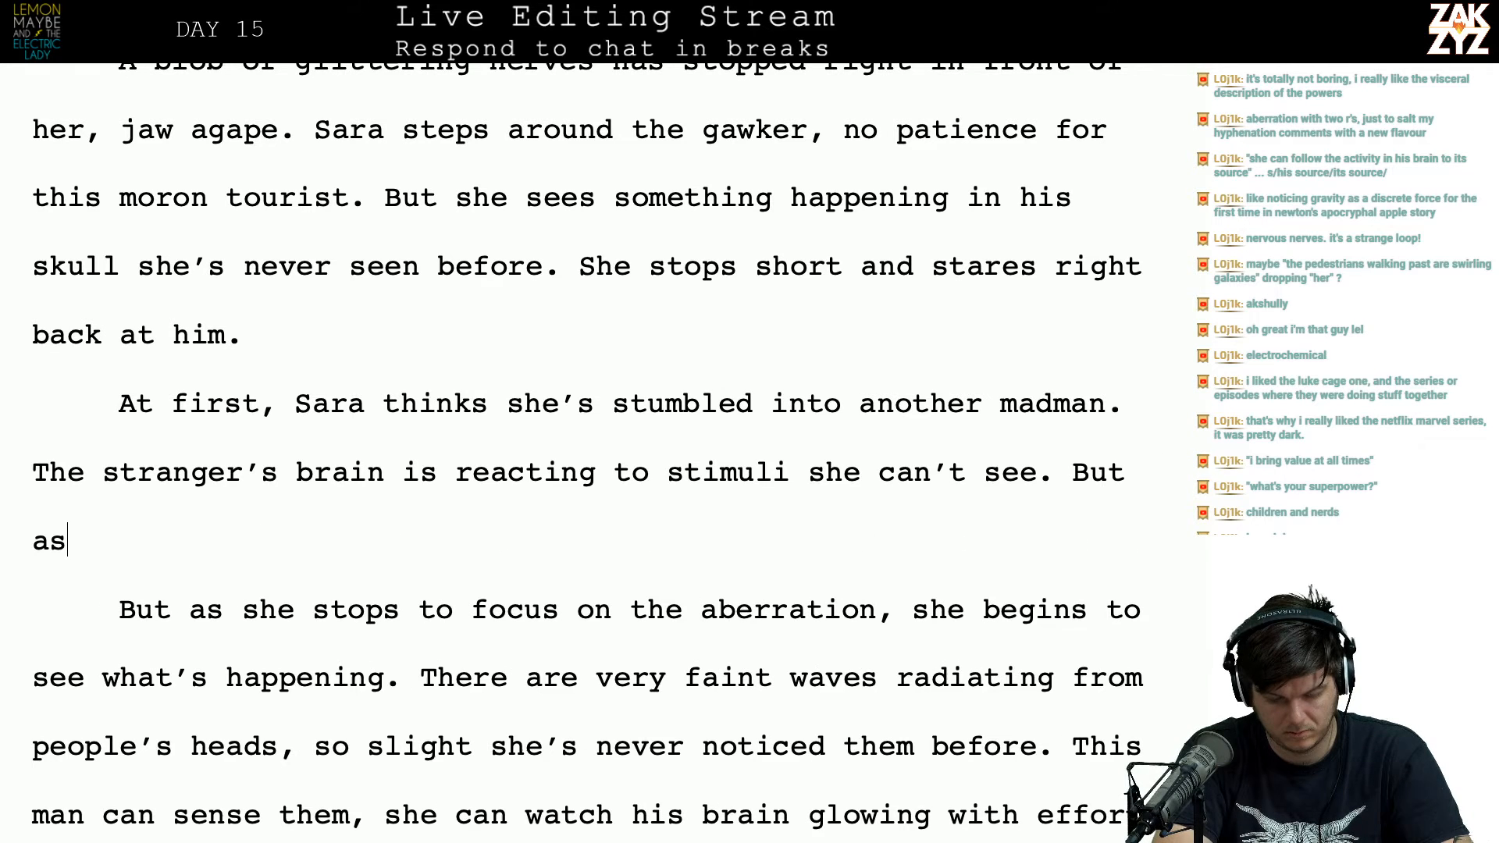
pyautogui.write(' focus')
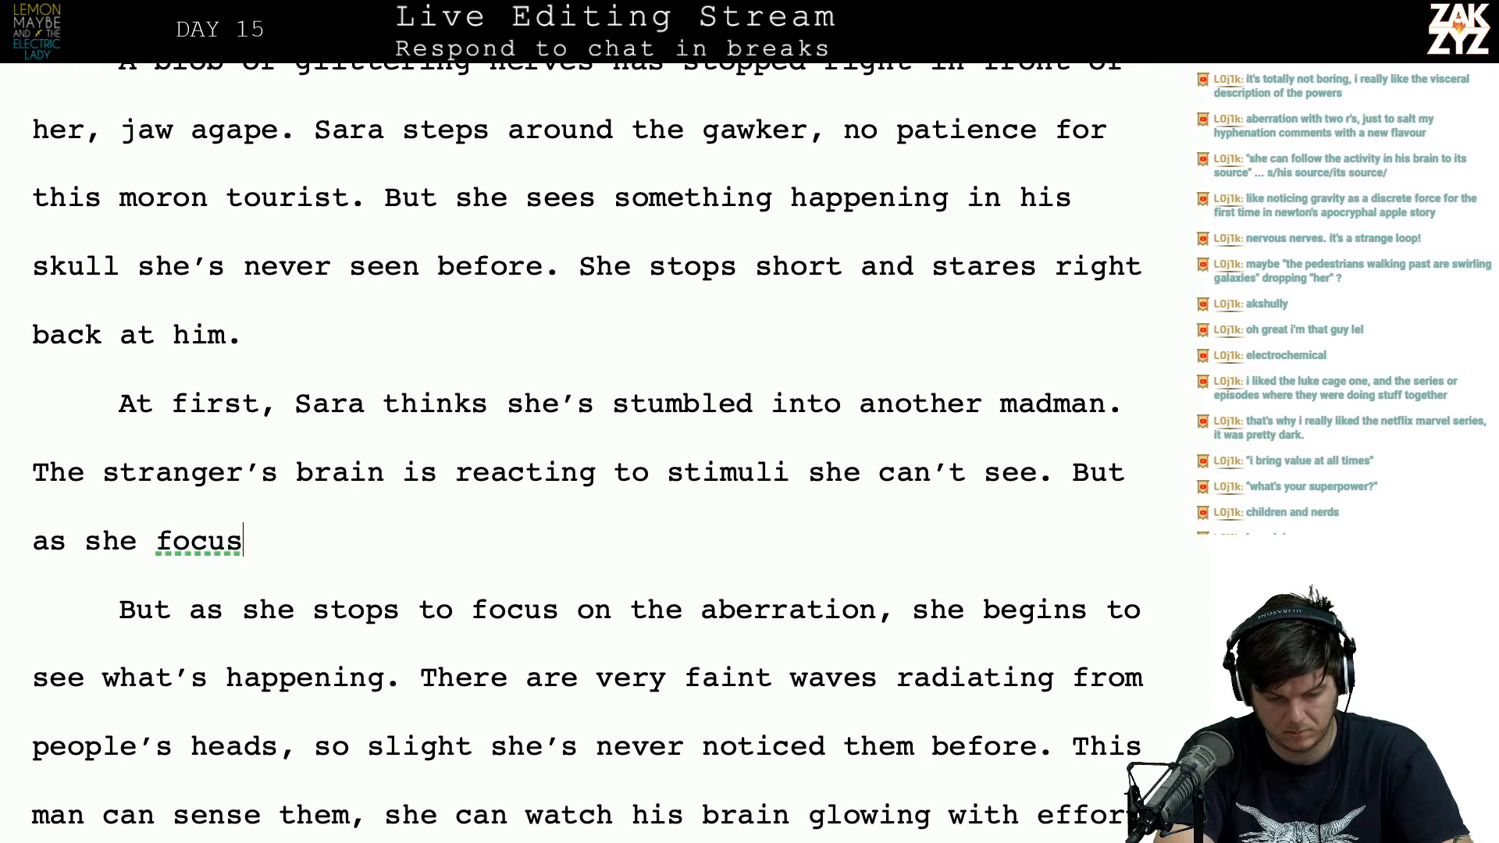
pyautogui.write('es, she can')
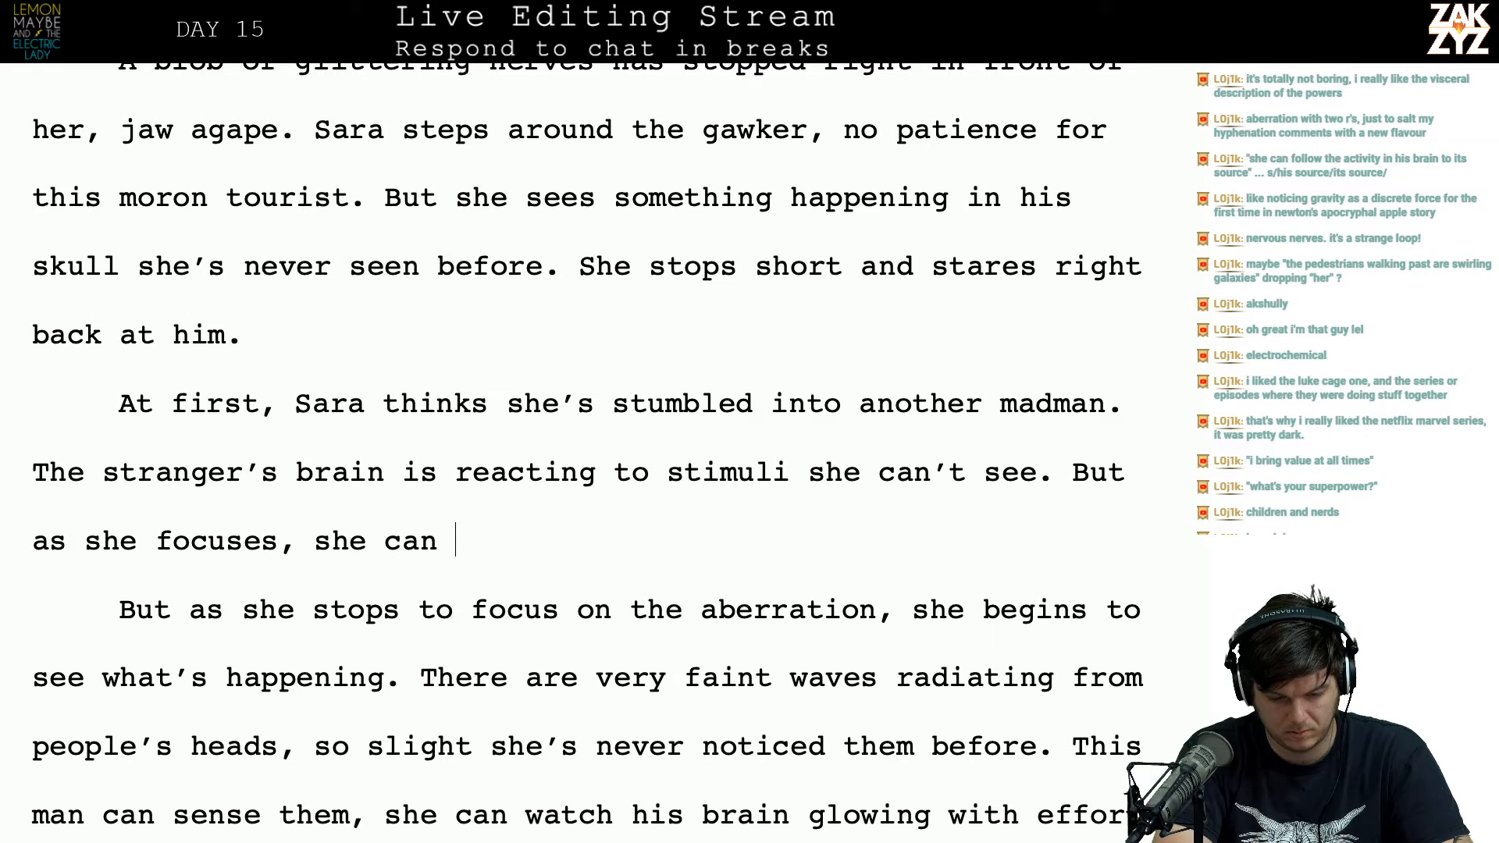
pyautogui.press('BackSpace')
pyautogui.press('BackSpace')
pyautogui.press('BackSpace')
pyautogui.press('BackSpace')
pyautogui.press('BackSpace')
pyautogui.press('BackSpace')
pyautogui.press('BackSpace')
pyautogui.press('BackSpace')
pyautogui.press('BackSpace')
pyautogui.press('BackSpace')
pyautogui.press('BackSpace')
pyautogui.press('BackSpace')
pyautogui.press('BackSpace')
pyautogui.press('BackSpace')
pyautogui.press('BackSpace')
pyautogui.press('BackSpace')
pyautogui.press('BackSpace')
pyautogui.press('BackSpace')
pyautogui.press('BackSpace')
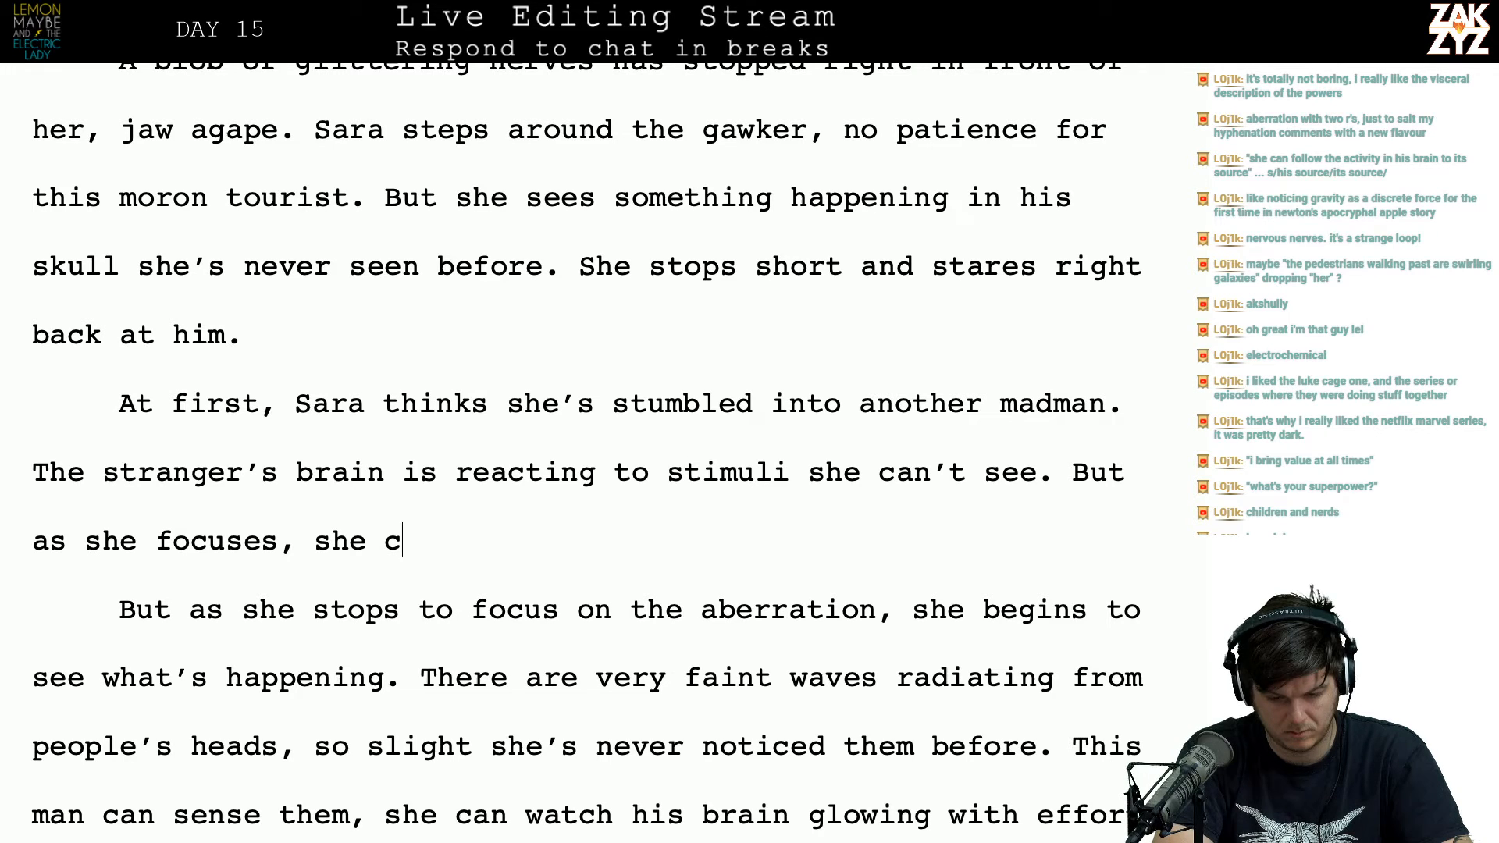
pyautogui.press('BackSpace')
pyautogui.press('BackSpace')
pyautogui.press('BackSpace')
pyautogui.press('BackSpace')
pyautogui.press('BackSpace')
pyautogui.press('BackSpace')
pyautogui.press('BackSpace')
pyautogui.press('BackSpace')
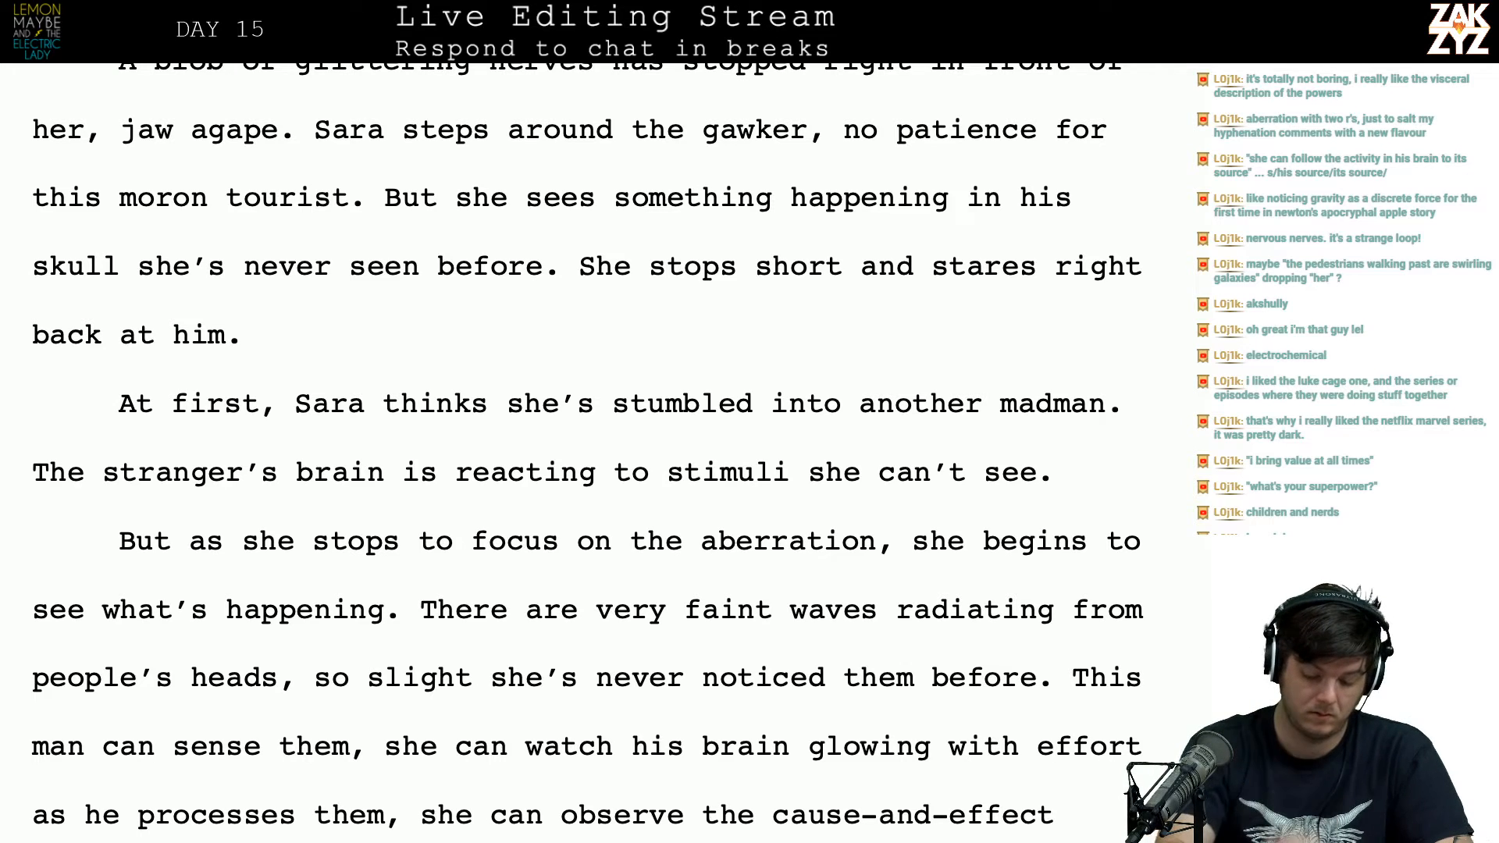
# Step: Replace the full stop after "can't see" with a comma and continue the sentence with "she nearly dismisses him and walks past."
pyautogui.press('BackSpace')
pyautogui.press('BackSpace')
pyautogui.write(', ')
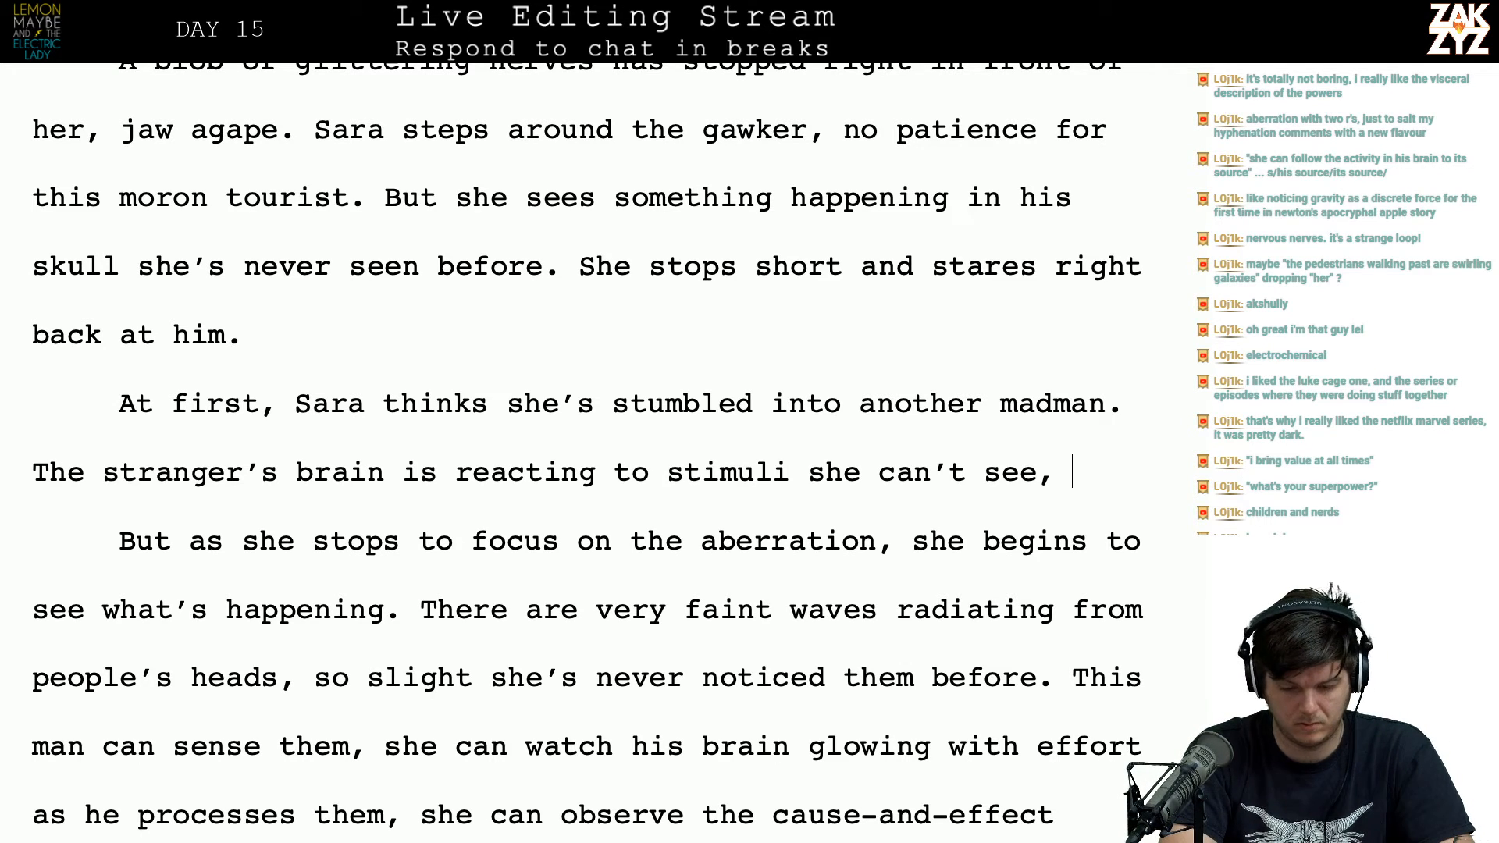
pyautogui.write('she ')
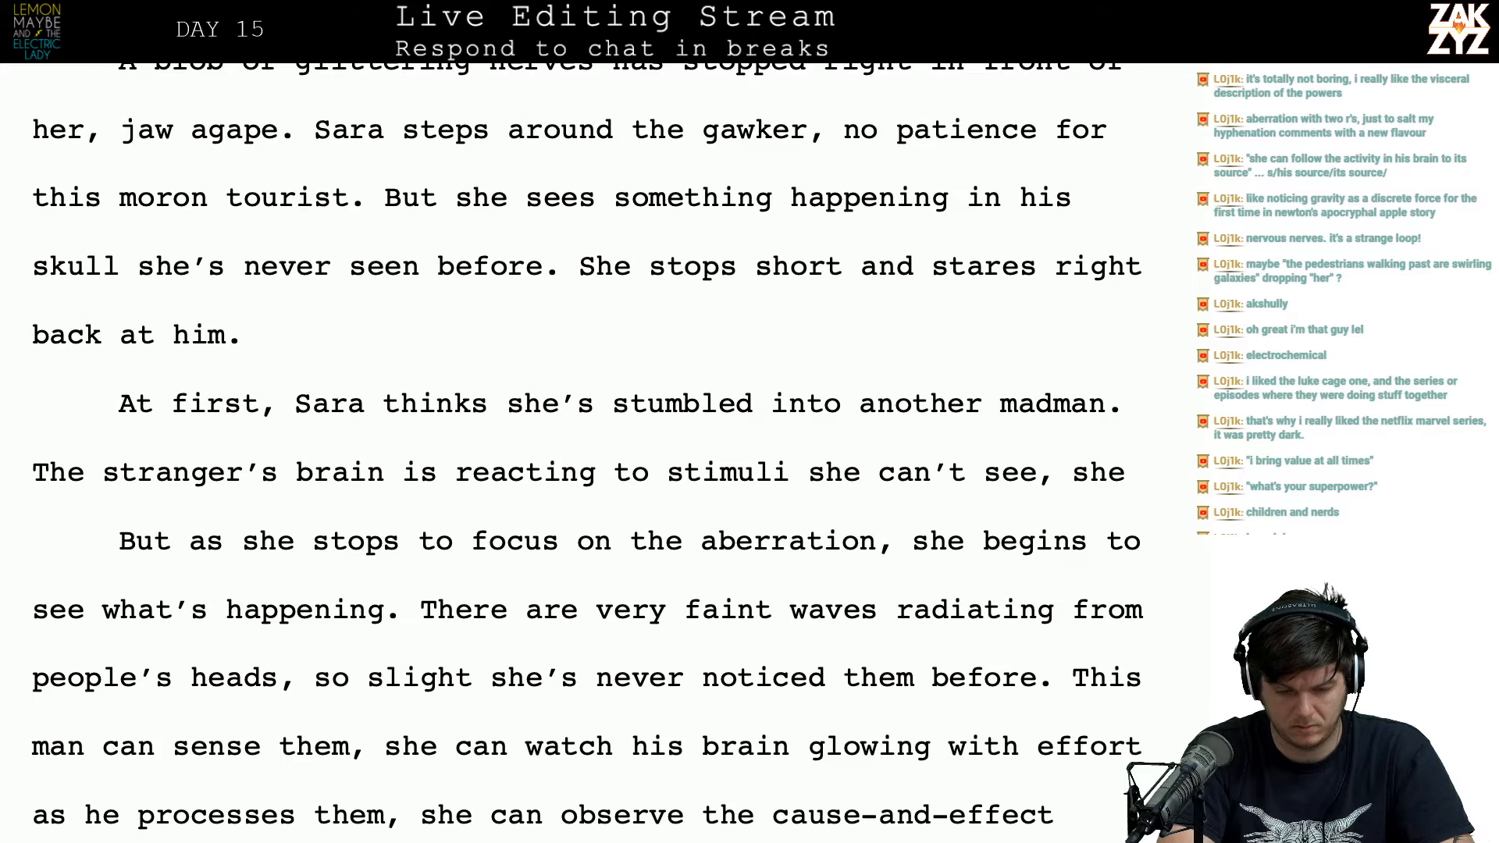
pyautogui.write('nearly ')
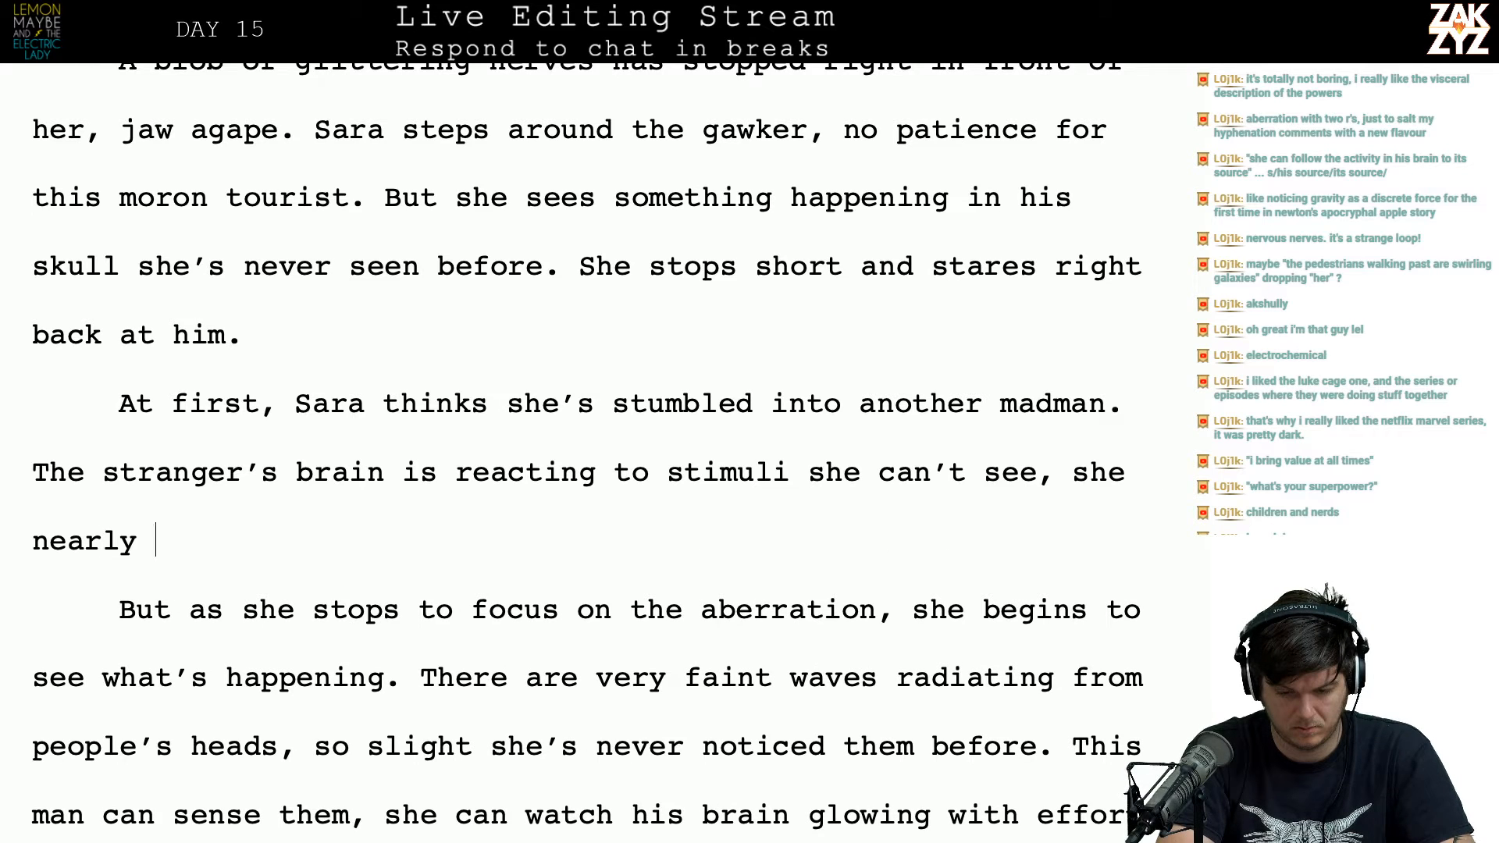
pyautogui.write('dismisse')
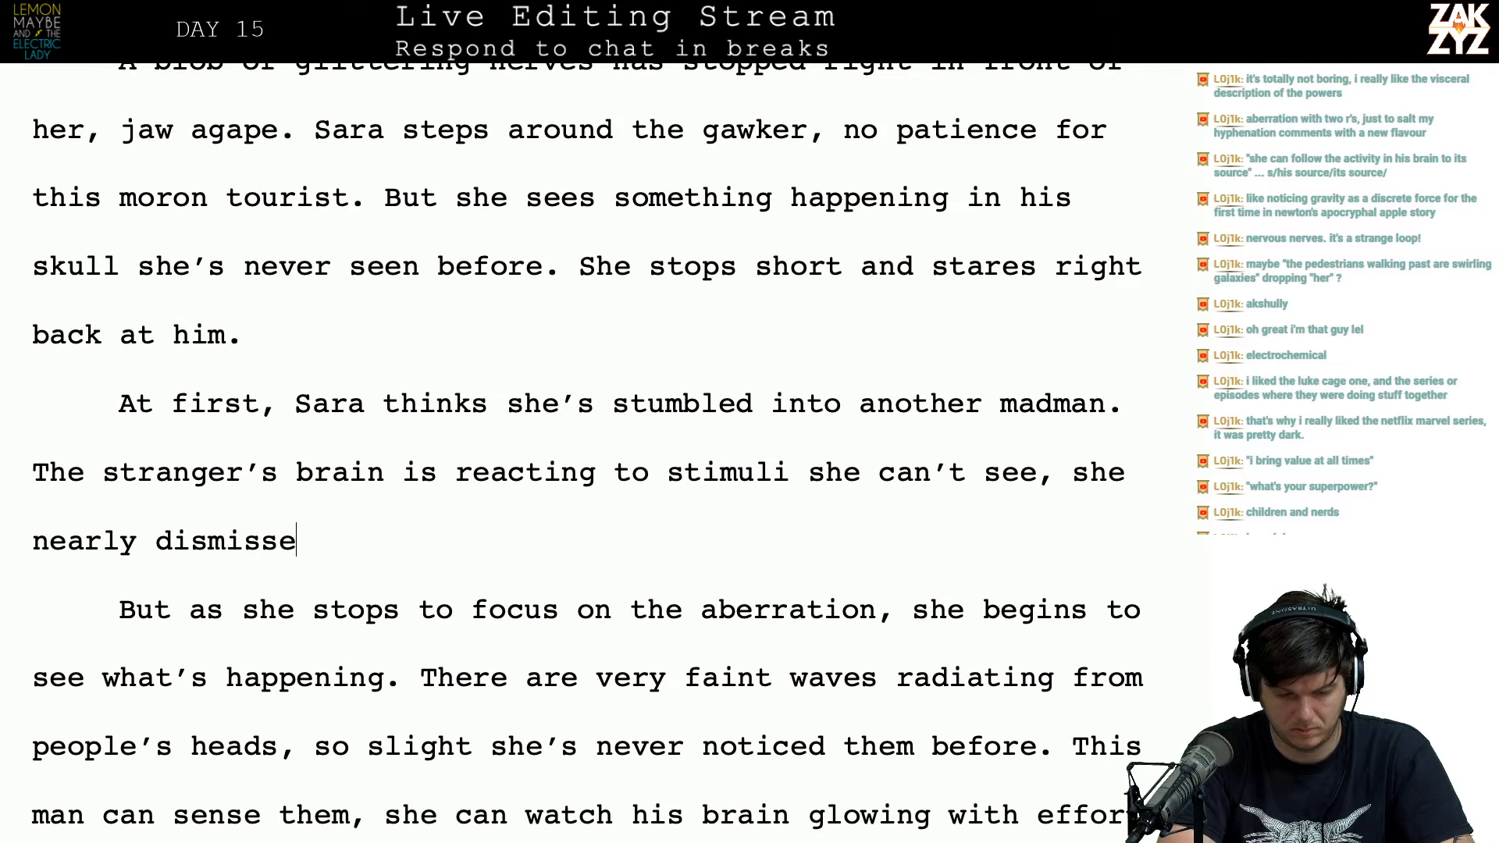
pyautogui.write('s him and wa')
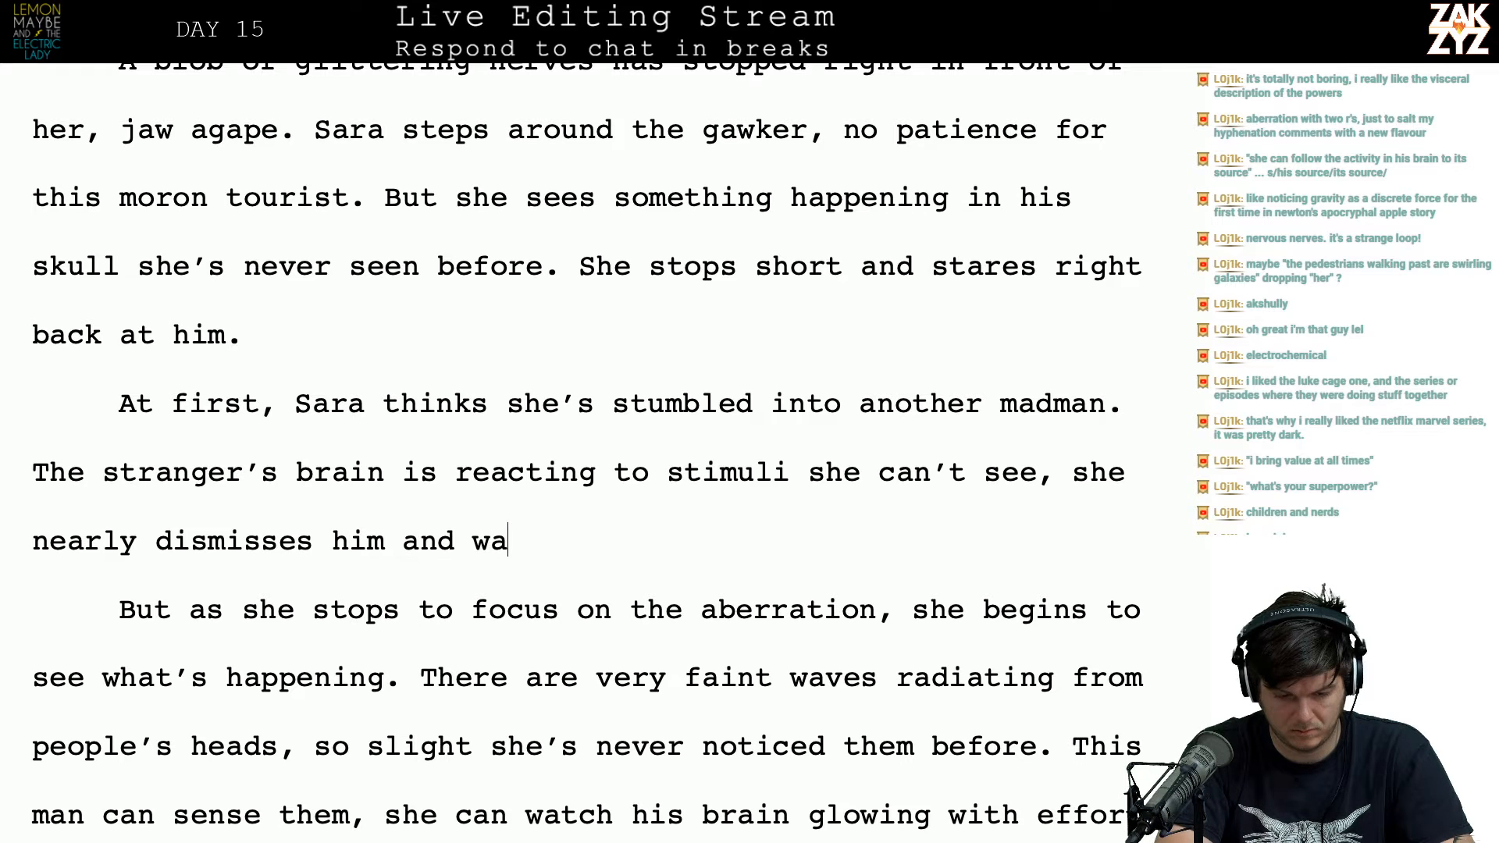
pyautogui.write('lks past.')
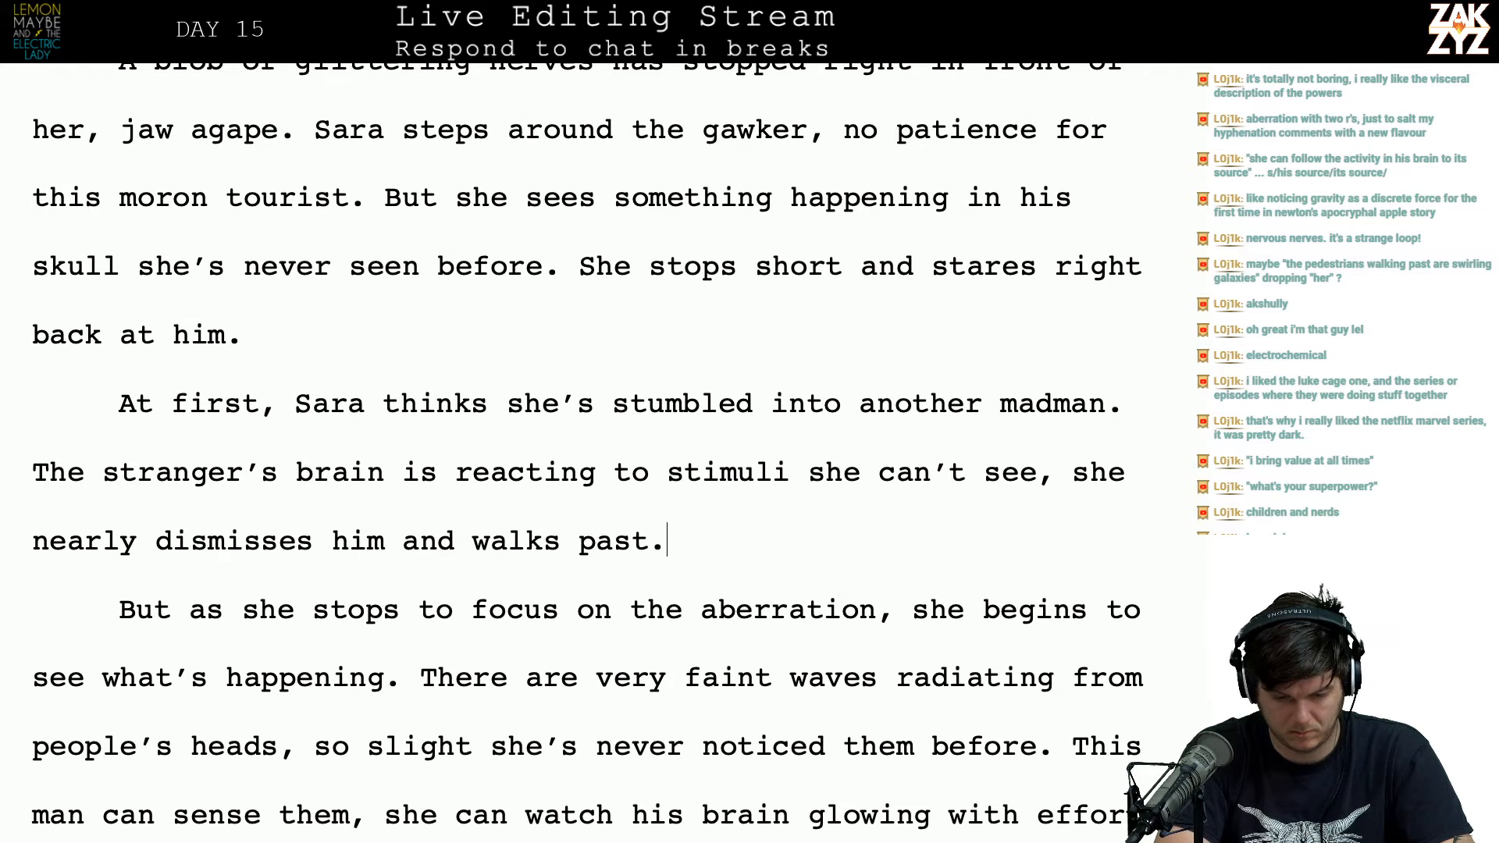
# Step: Add the sentence "But there's something aberrant here, something she can't ignore." after "walks past."
pyautogui.write(" But there's some")
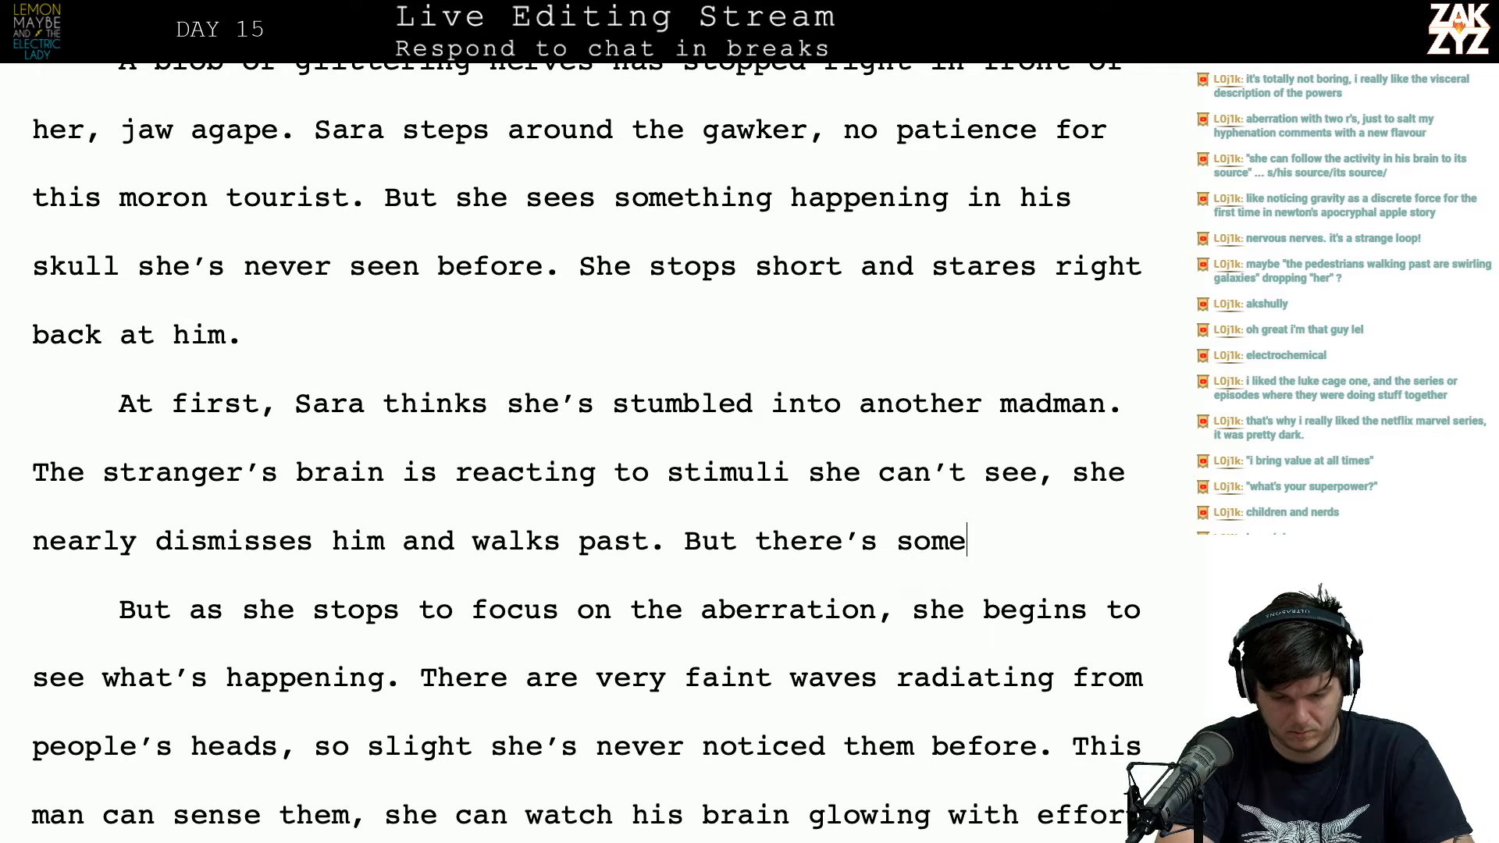
pyautogui.write('thing')
pyautogui.press('BackSpace')
pyautogui.press('BackSpace')
pyautogui.press('BackSpace')
pyautogui.press('BackSpace')
pyautogui.press('BackSpace')
pyautogui.press('BackSpace')
pyautogui.press('BackSpace')
pyautogui.press('BackSpace')
pyautogui.press('BackSpace')
pyautogui.press('BackSpace')
pyautogui.press('BackSpace')
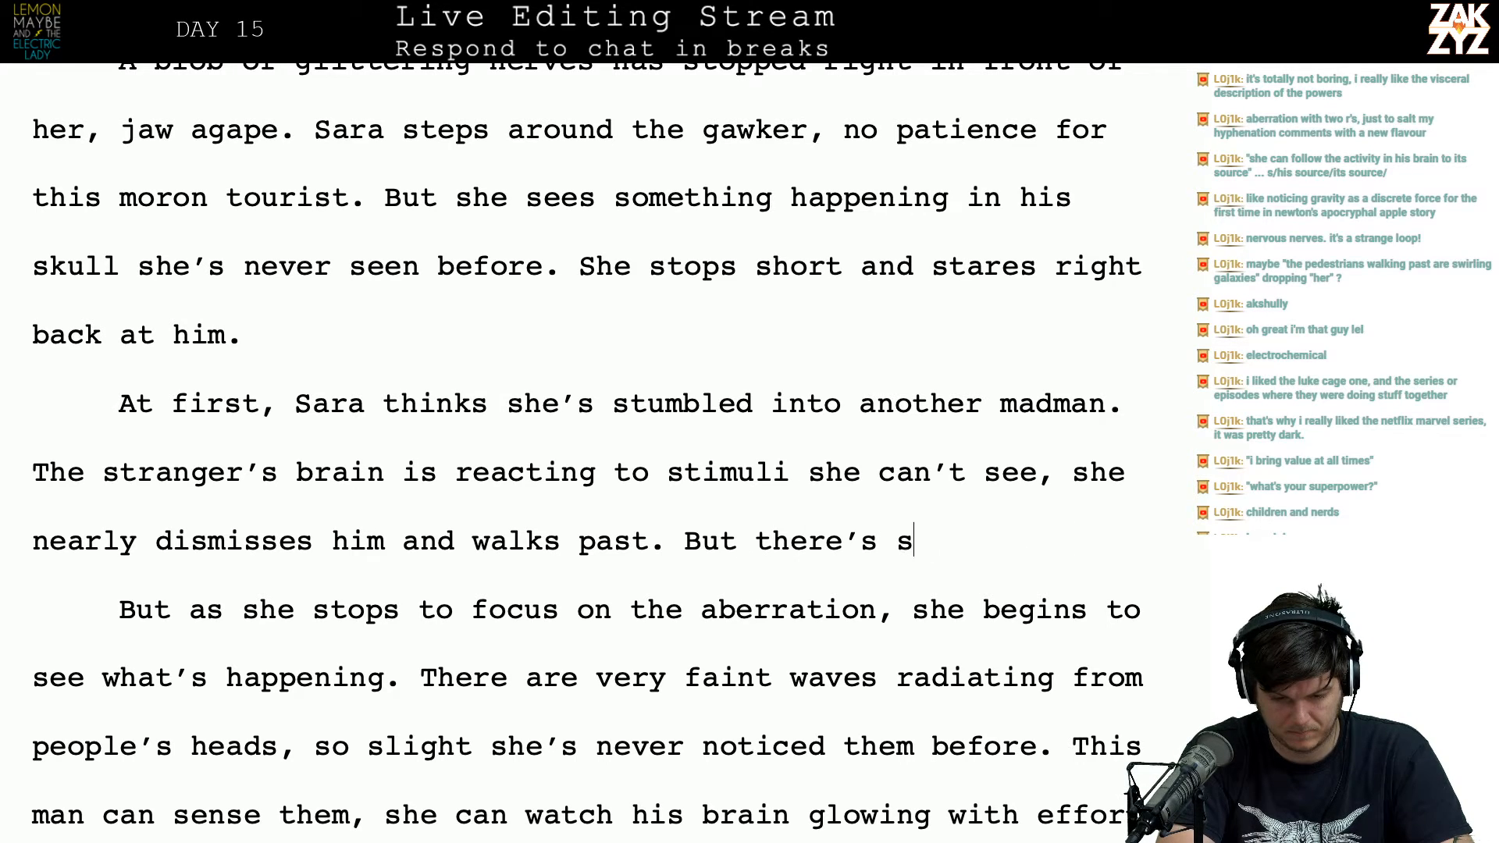
pyautogui.write('s something abberan')
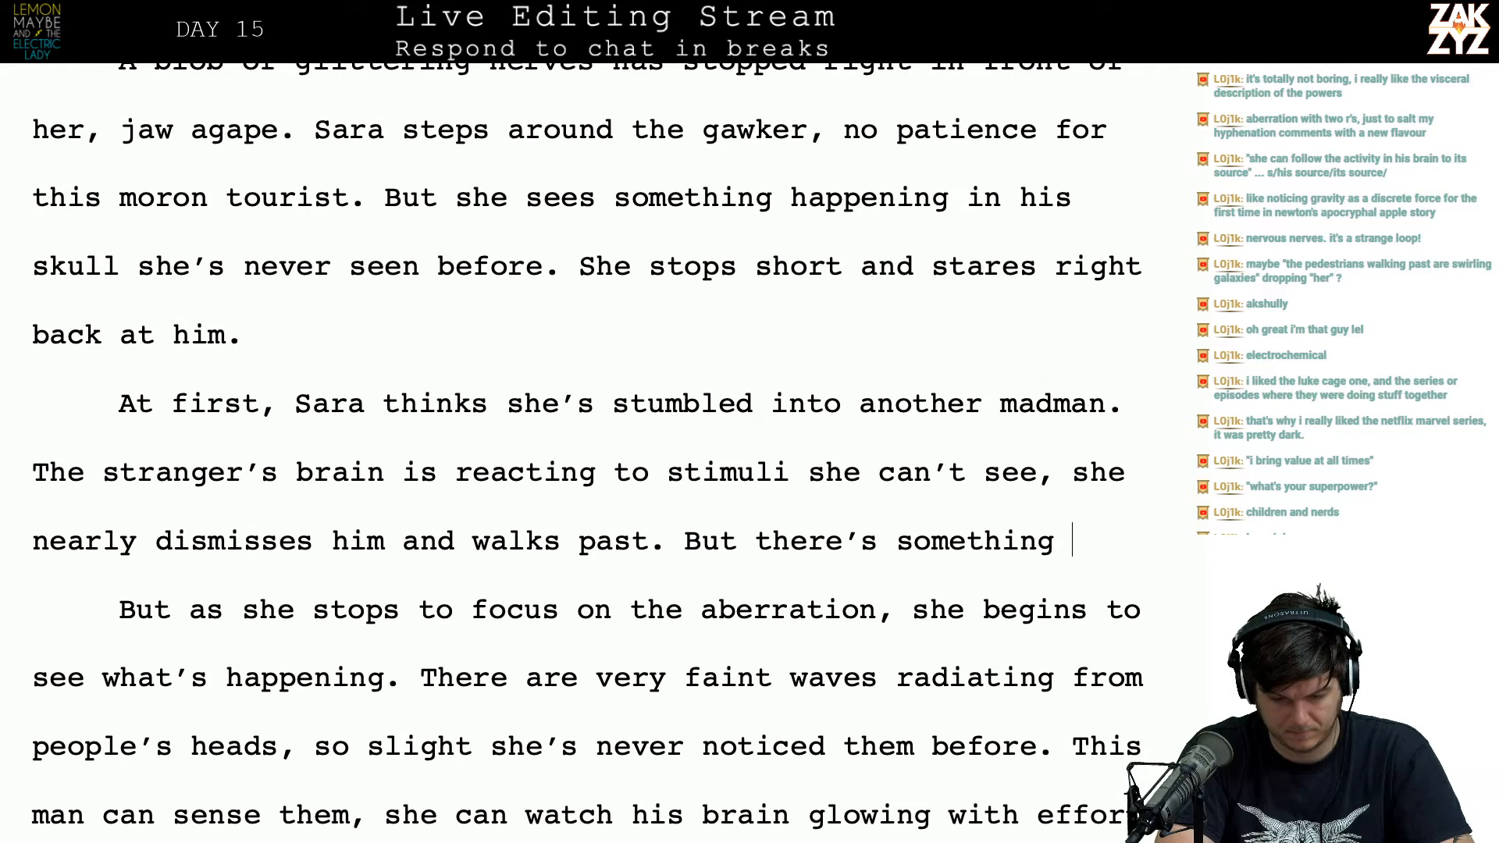
pyautogui.write('t here, ')
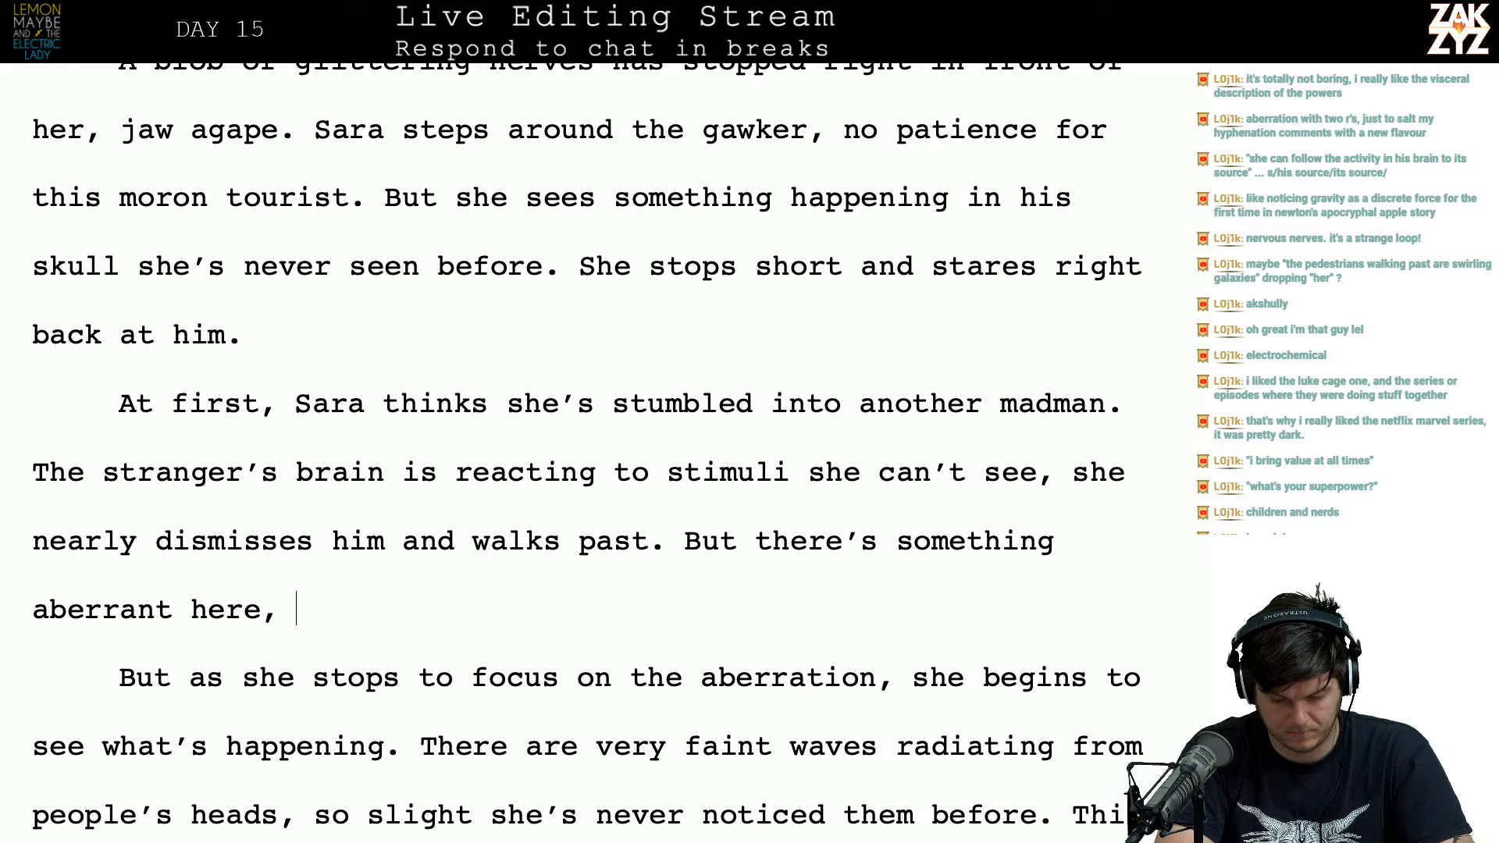
pyautogui.write('something she')
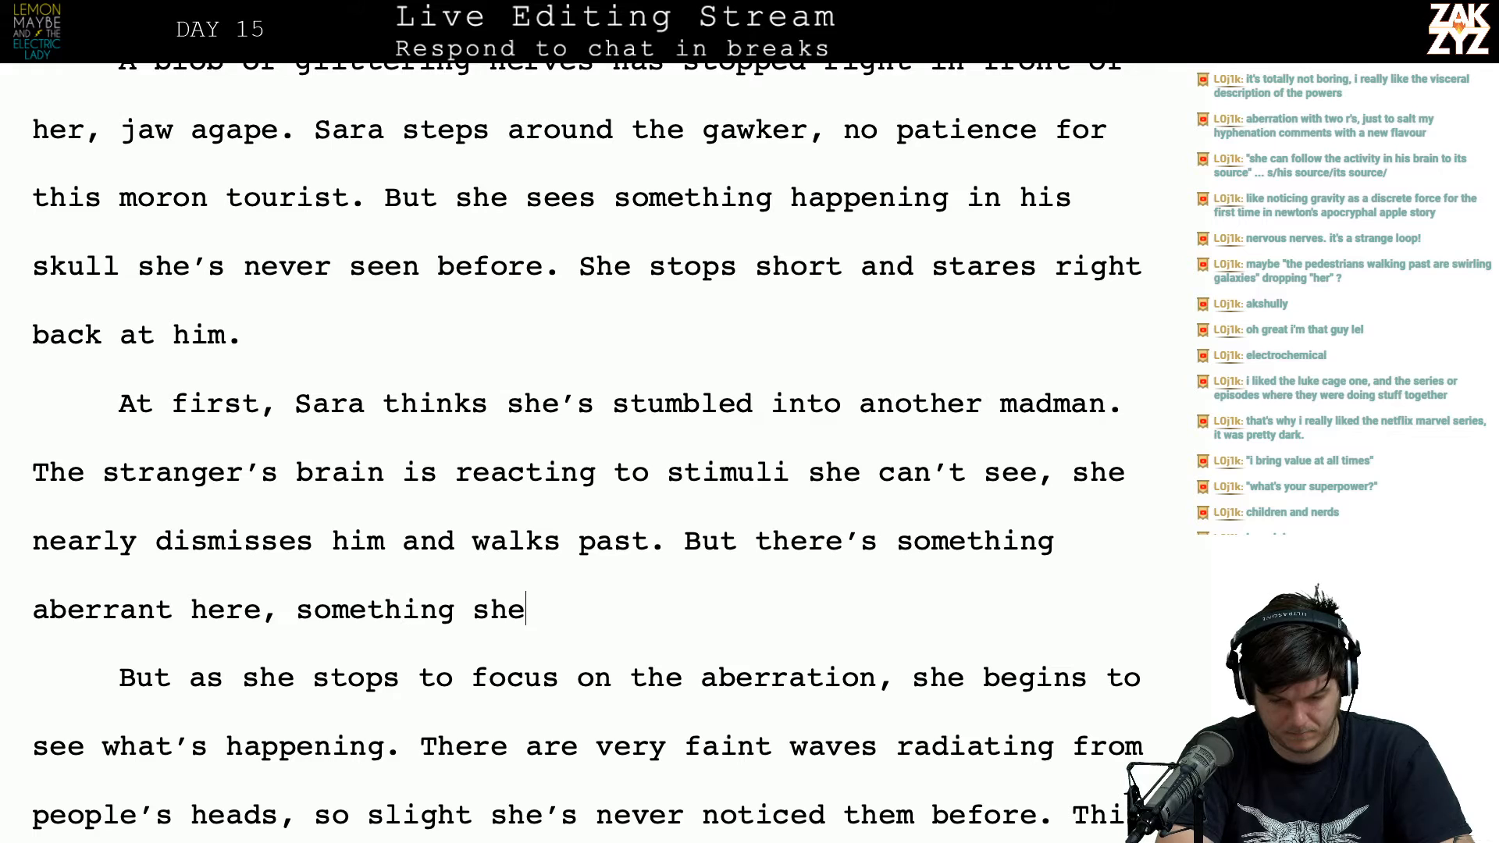
pyautogui.write(" can't ignore.")
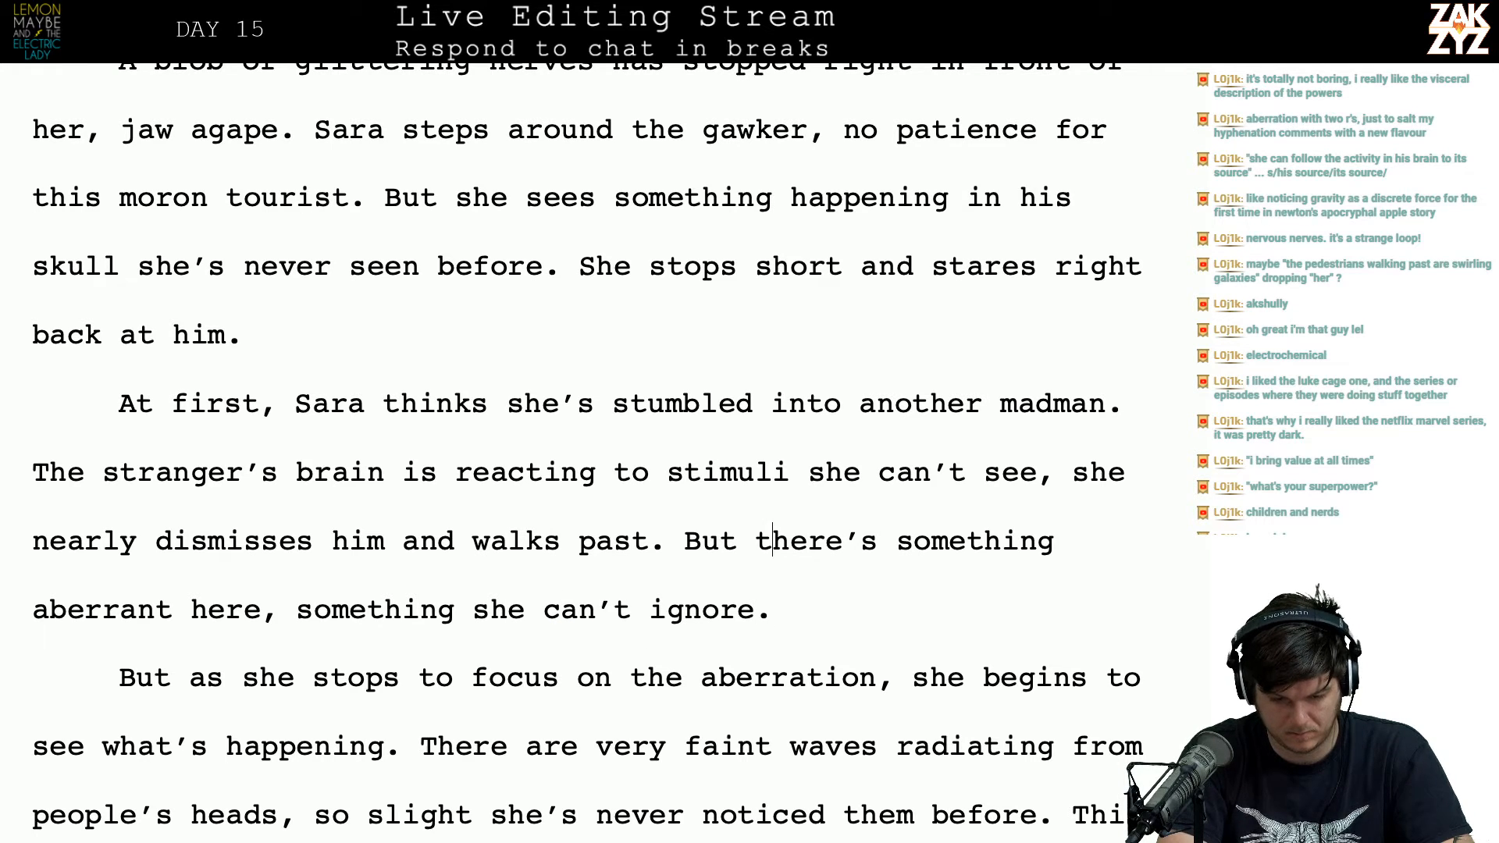
# Step: Split the "But there's something aberrant here" sentence into its own paragraph, with an empty paragraph above it
pyautogui.press('Return')
pyautogui.press('Return')
pyautogui.press('Left')
pyautogui.press('Left')
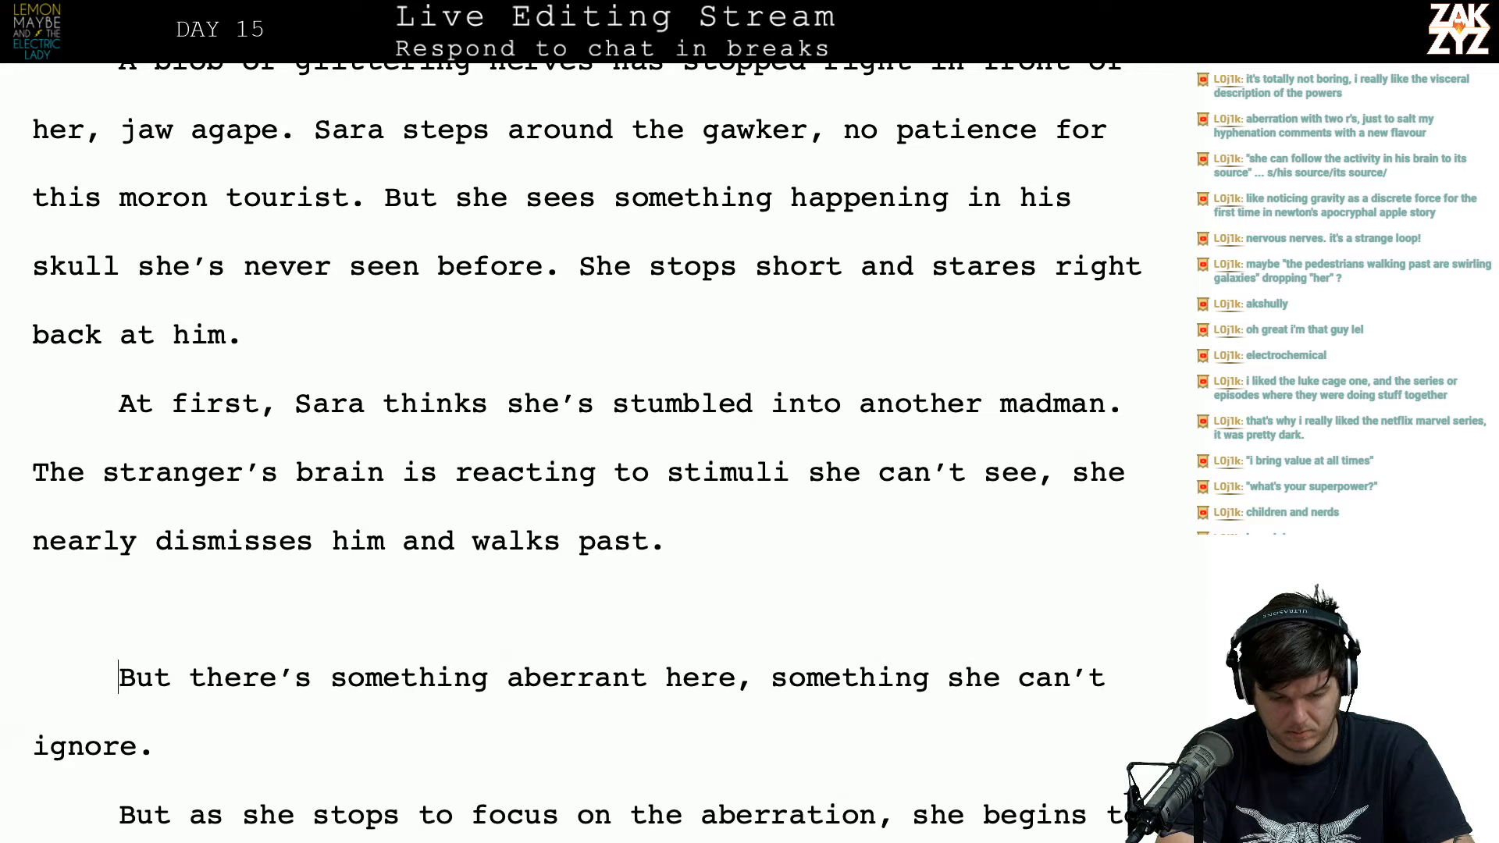
# Step: Continue the sentence after "can't see," with "she's on the verge of walking past when she starts to see something new."
pyautogui.press('Up')
pyautogui.press('Left')
pyautogui.press('Left')
pyautogui.press('Left')
pyautogui.press('Left')
pyautogui.press('Down')
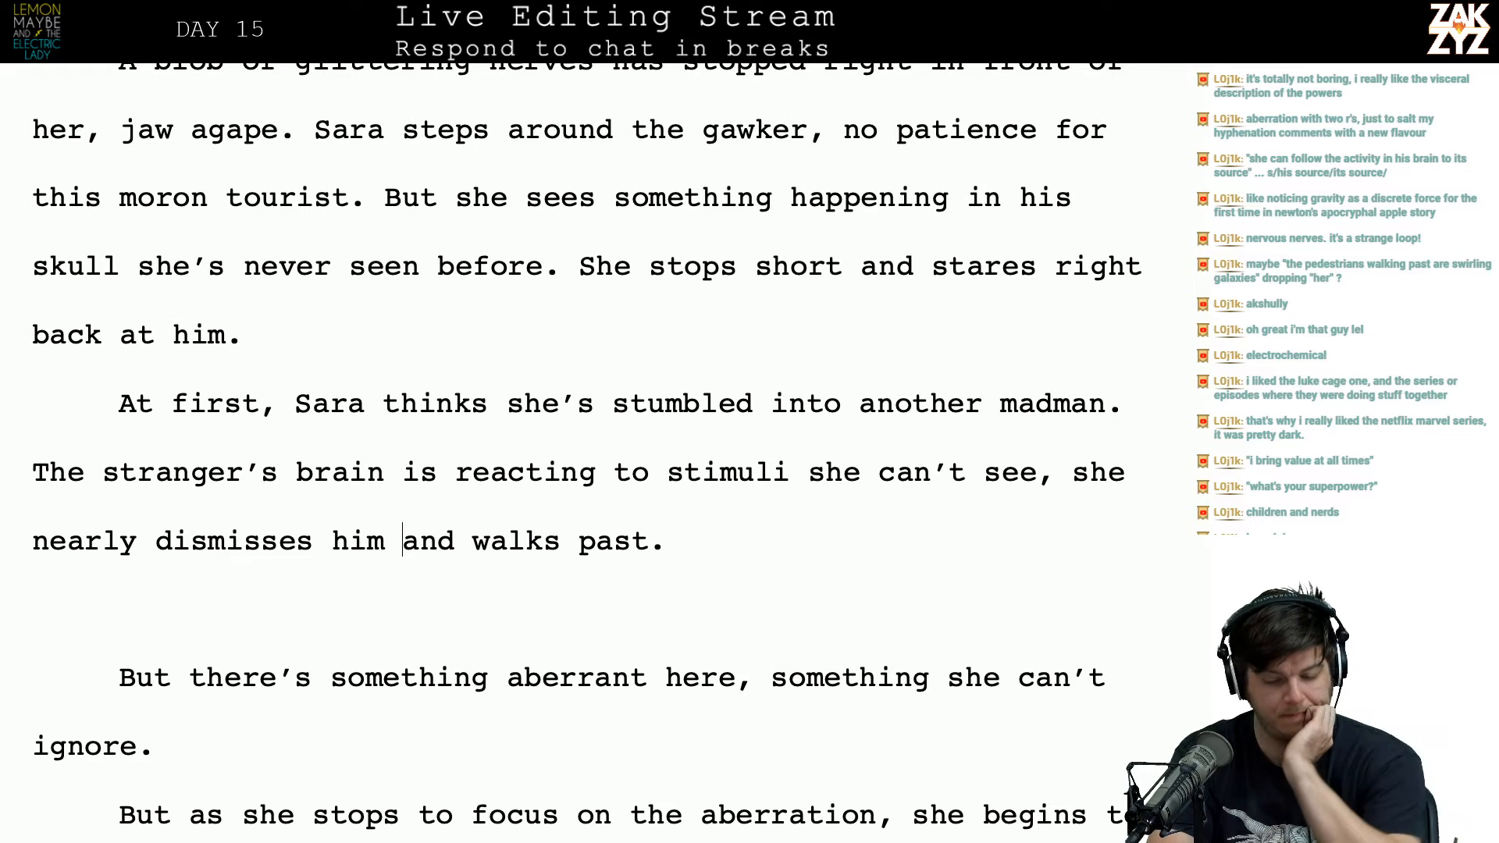
pyautogui.scroll(-1, 586, 445)
pyautogui.click(1126, 478)
pyautogui.write("'s on the")
pyautogui.write(' verge of  ')
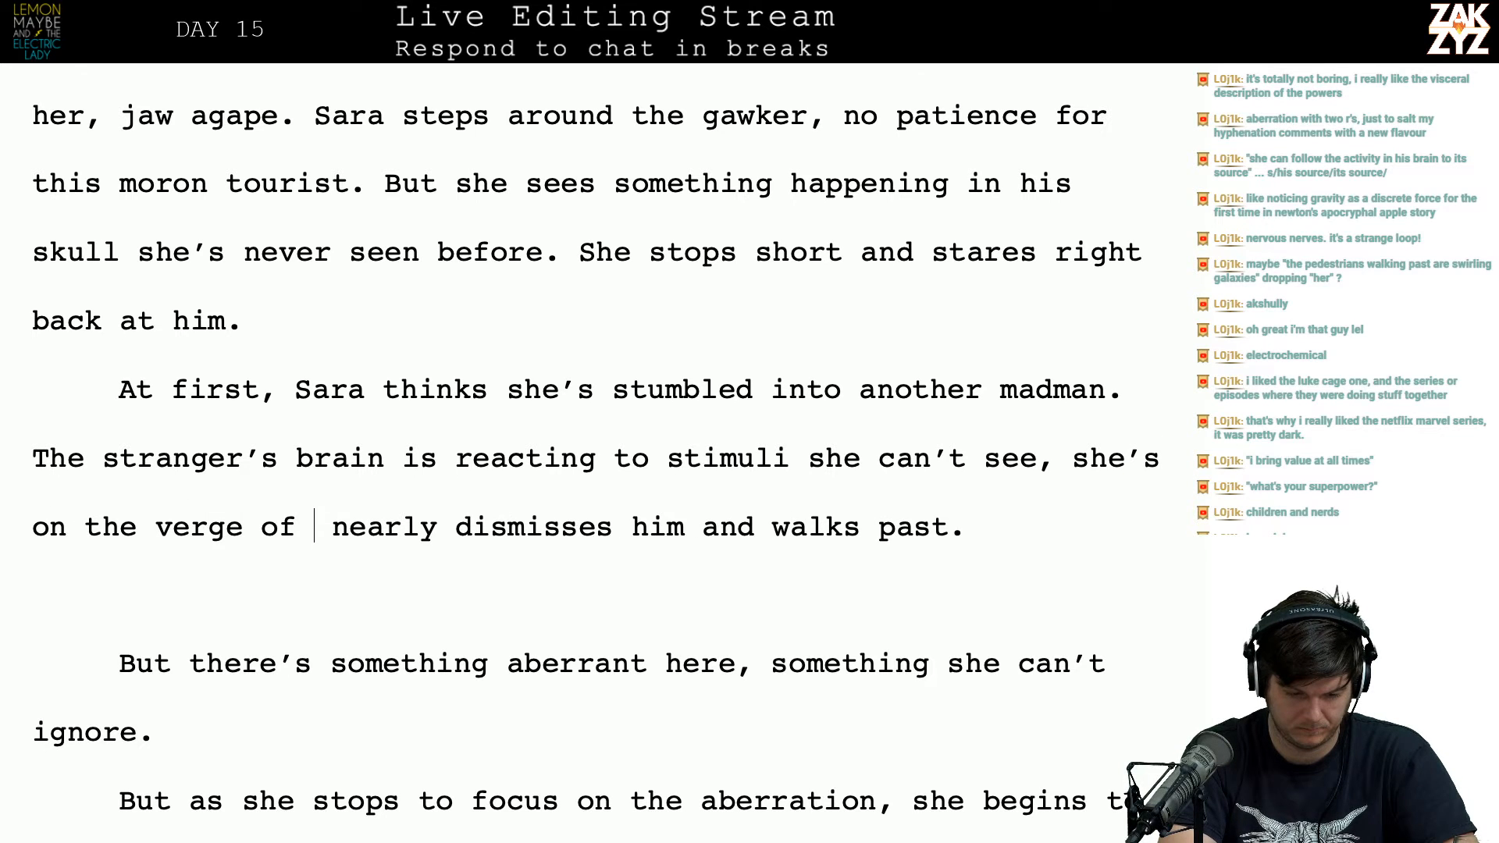
pyautogui.write('walking past whe')
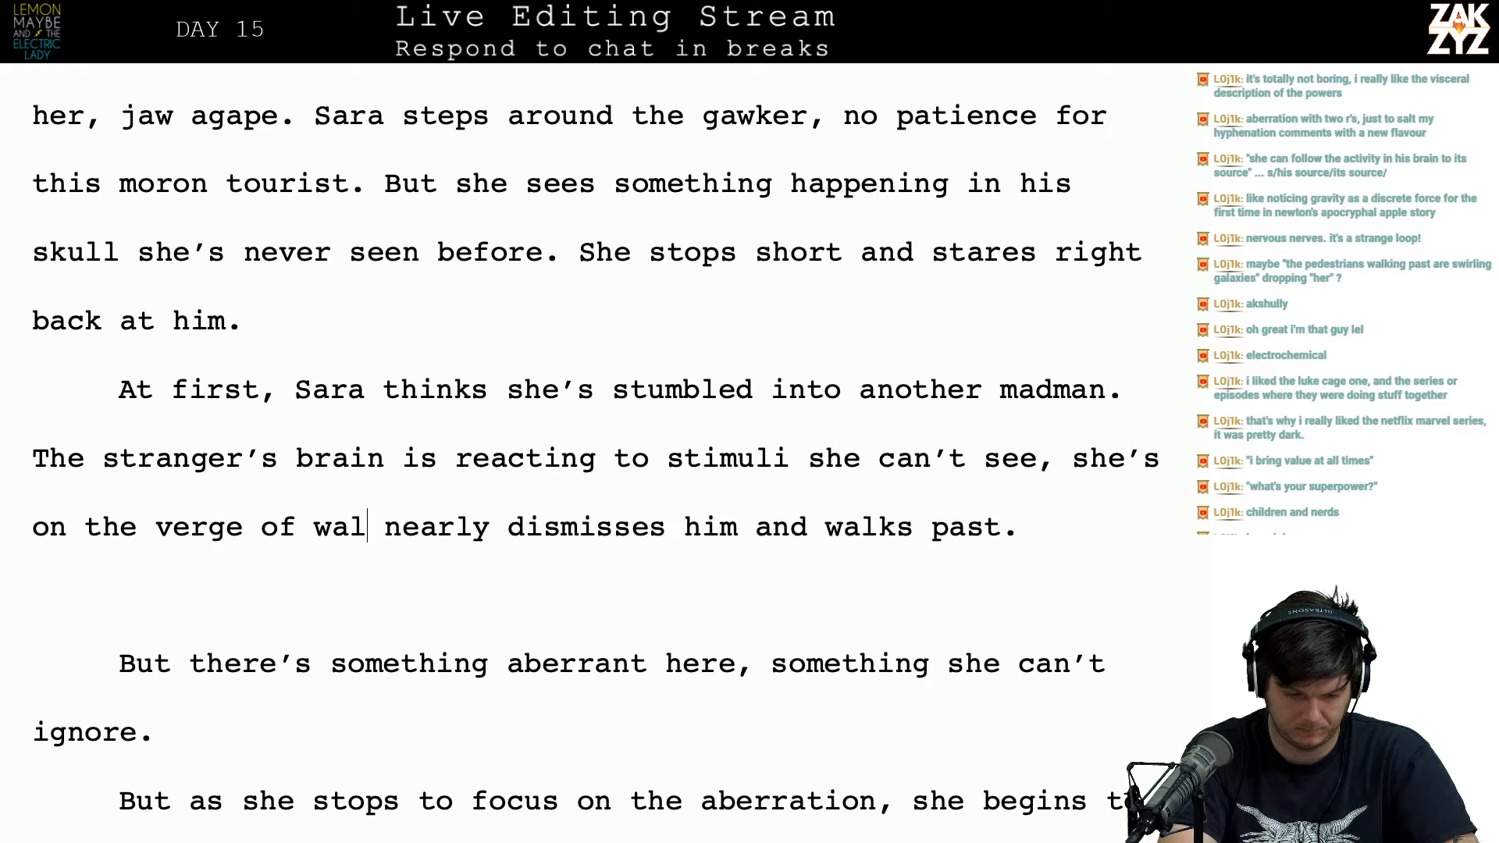
pyautogui.write('n she starts to ')
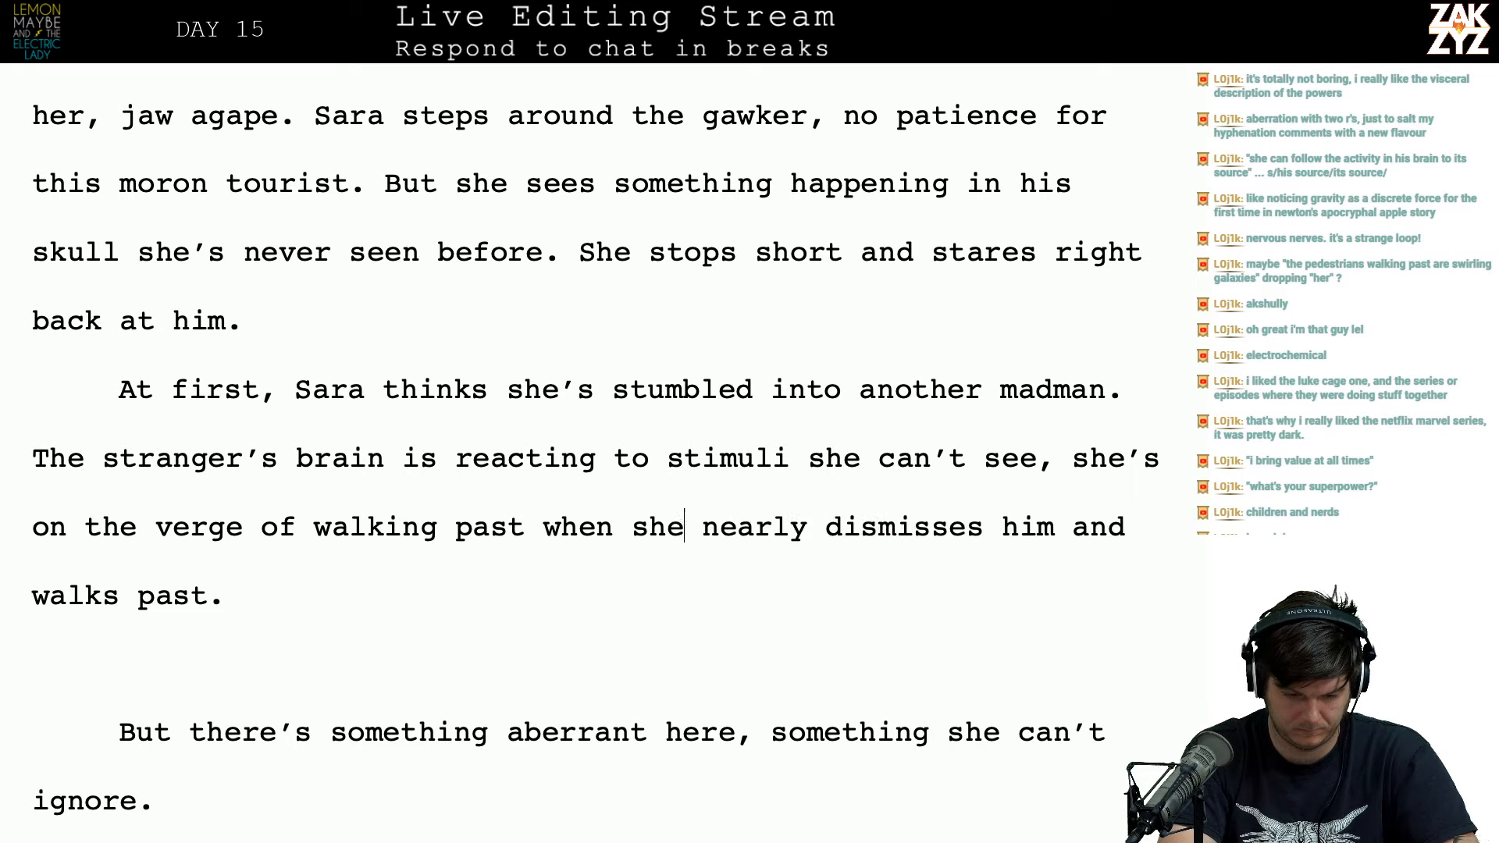
pyautogui.write('see ')
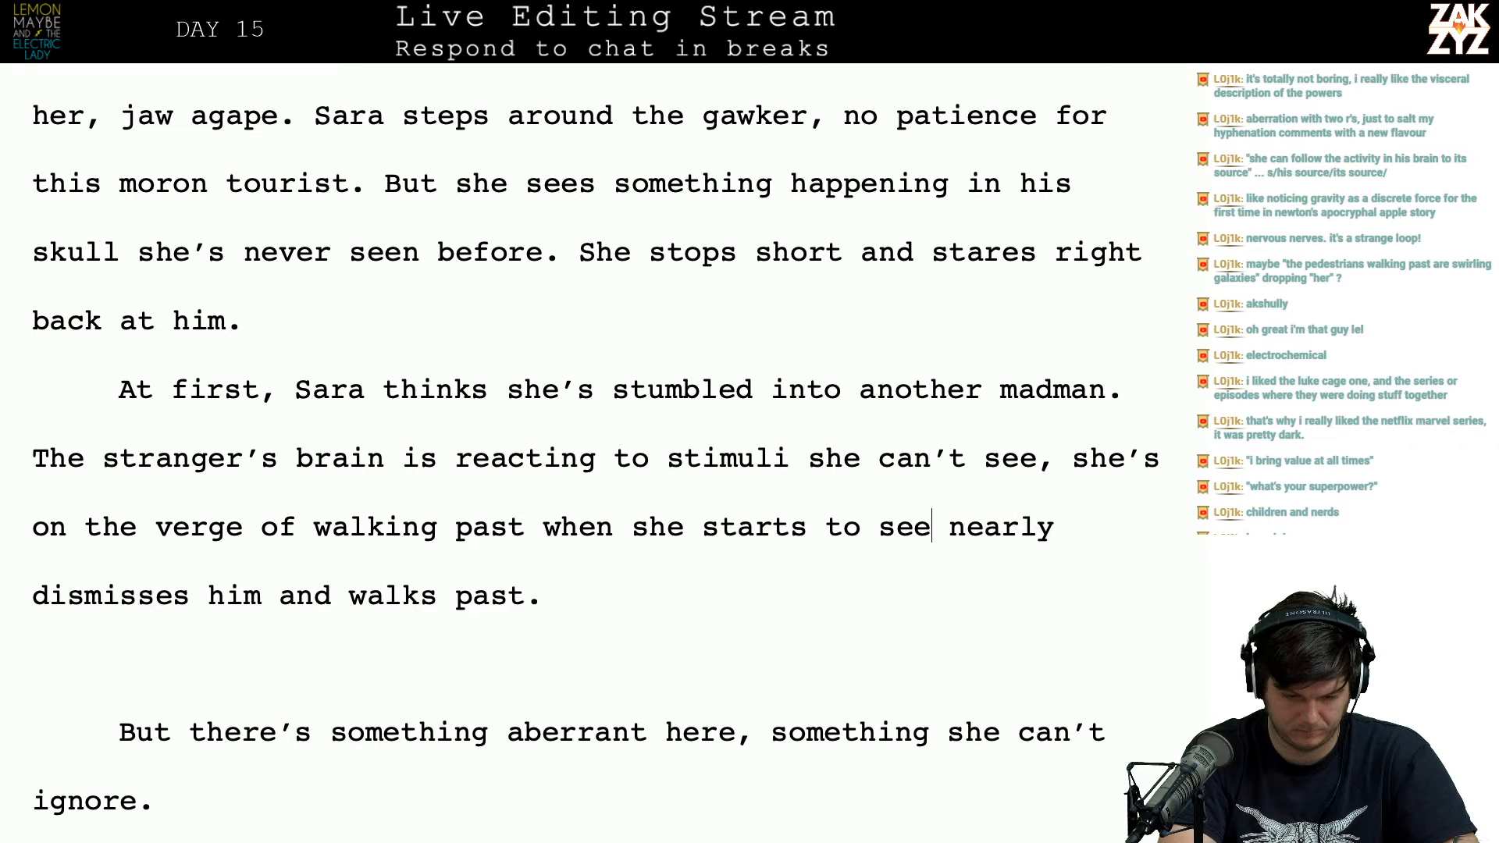
pyautogui.write('something new.')
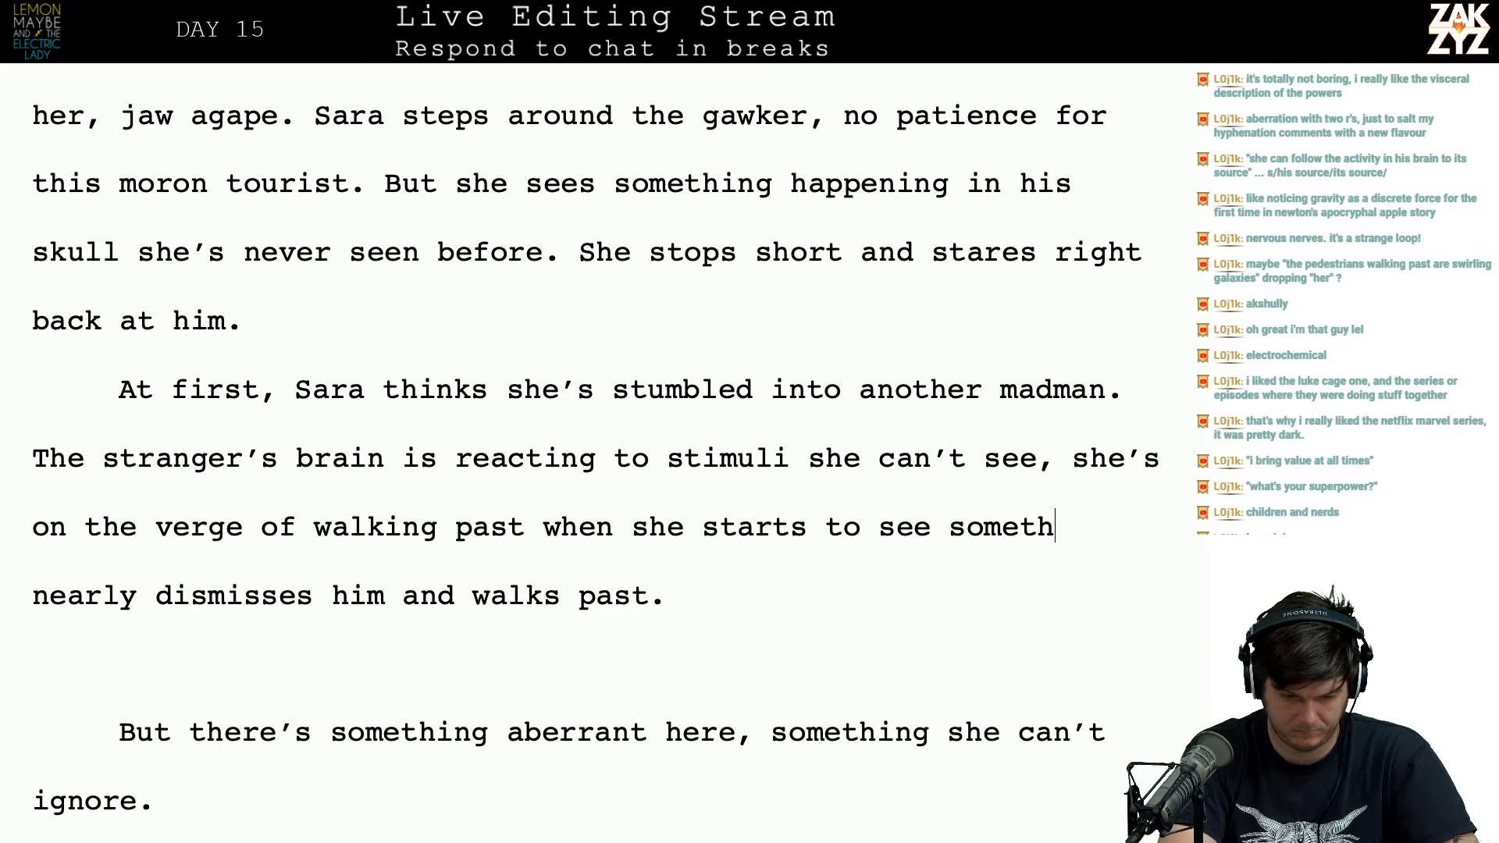
# Step: Delete the old text from "nearly dismisses him and walks past" through "she begins to see what's happening."
pyautogui.hotkey('shift', 'Down')
pyautogui.hotkey('shift', 'Down')
pyautogui.hotkey('shift', 'Down')
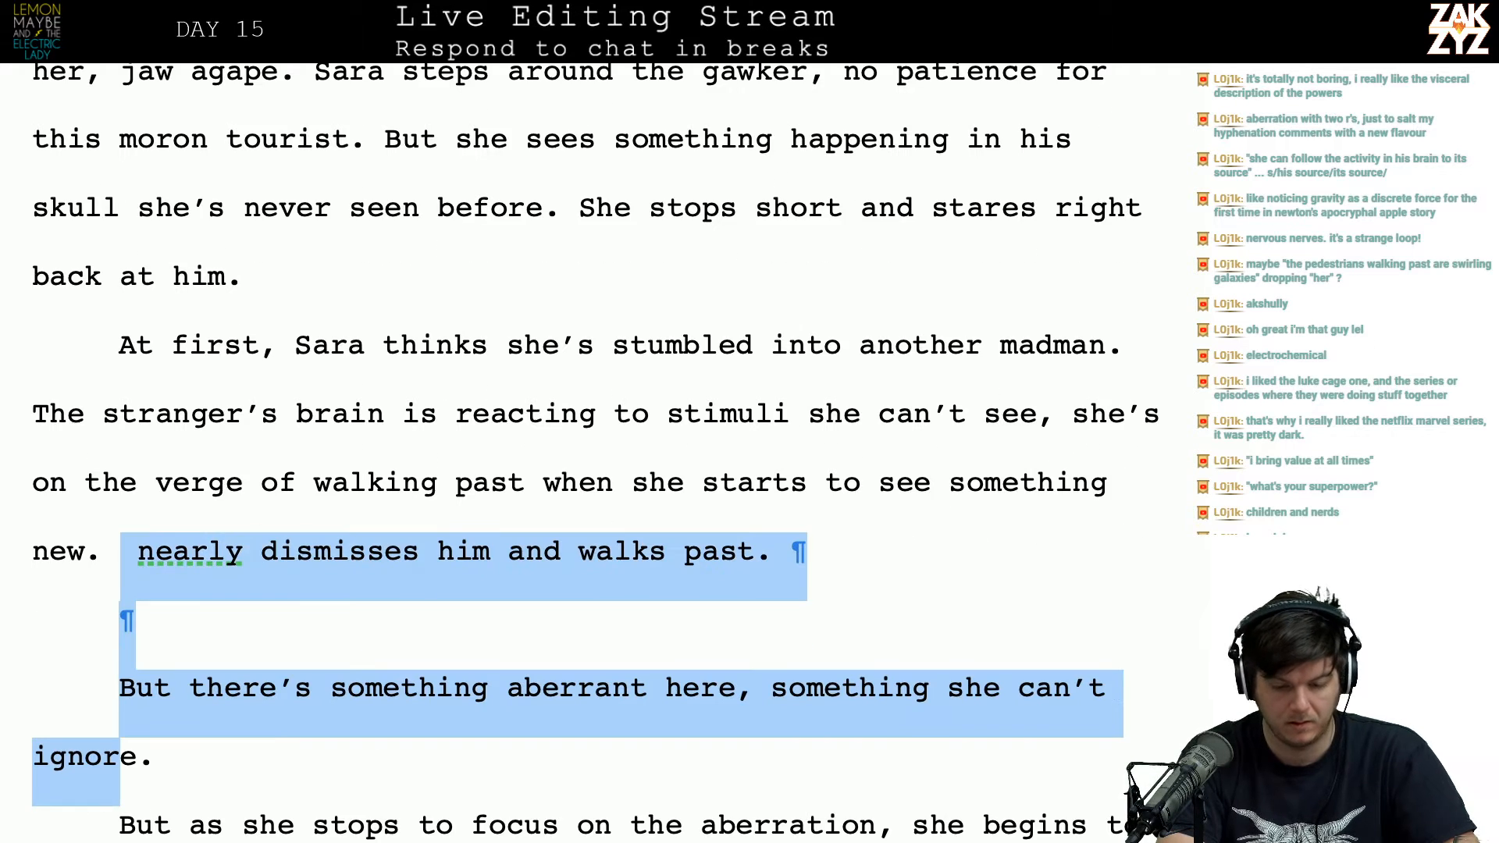
pyautogui.hotkey('shift', 'Right')
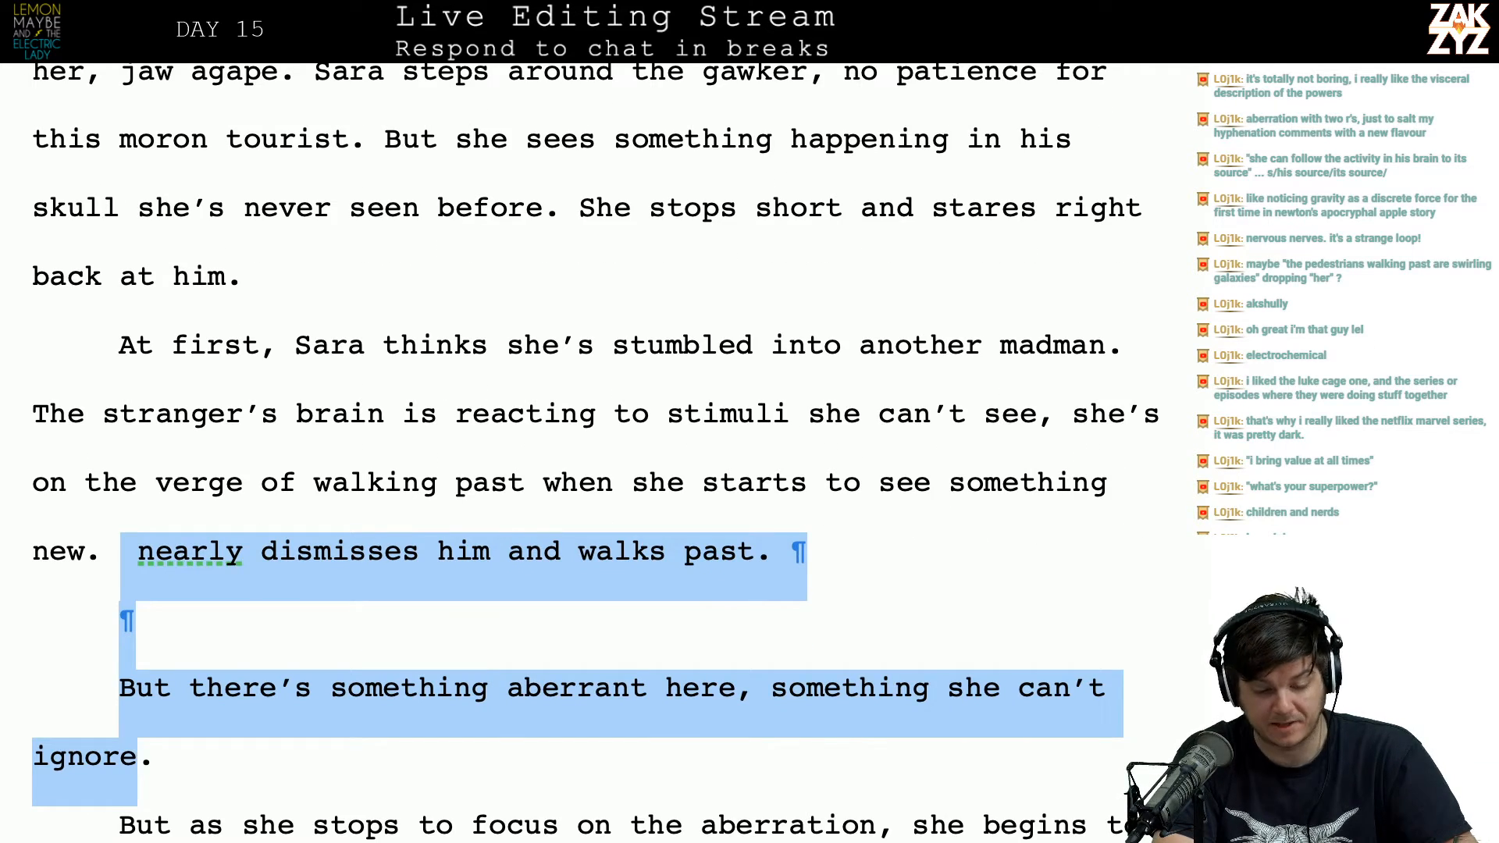
pyautogui.hotkey('shift', 'Right')
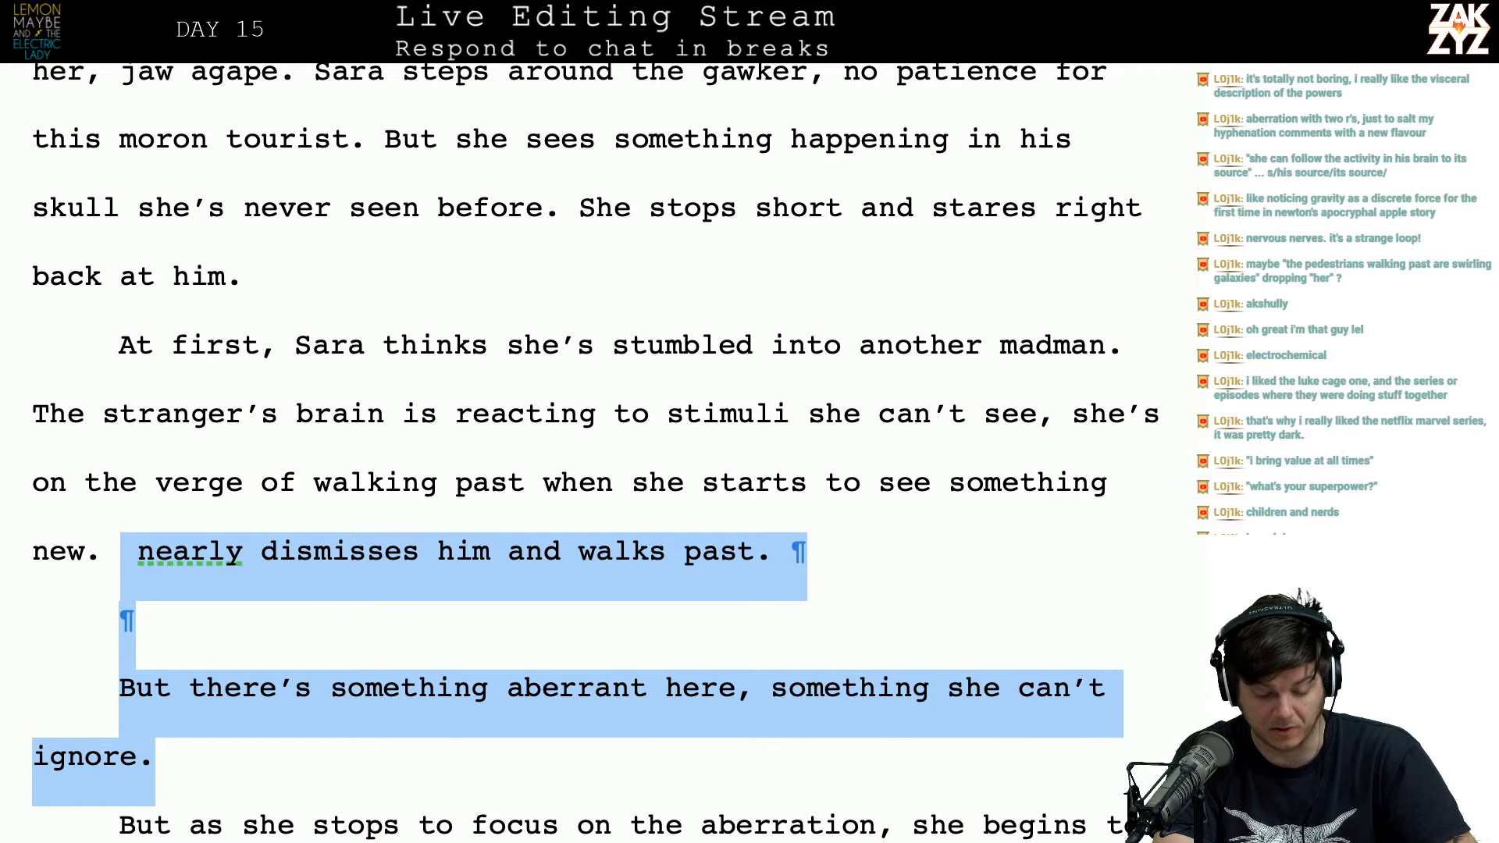
pyautogui.hotkey('shift', 'Down')
pyautogui.hotkey('shift', 'Down')
pyautogui.hotkey('shift', 'Right')
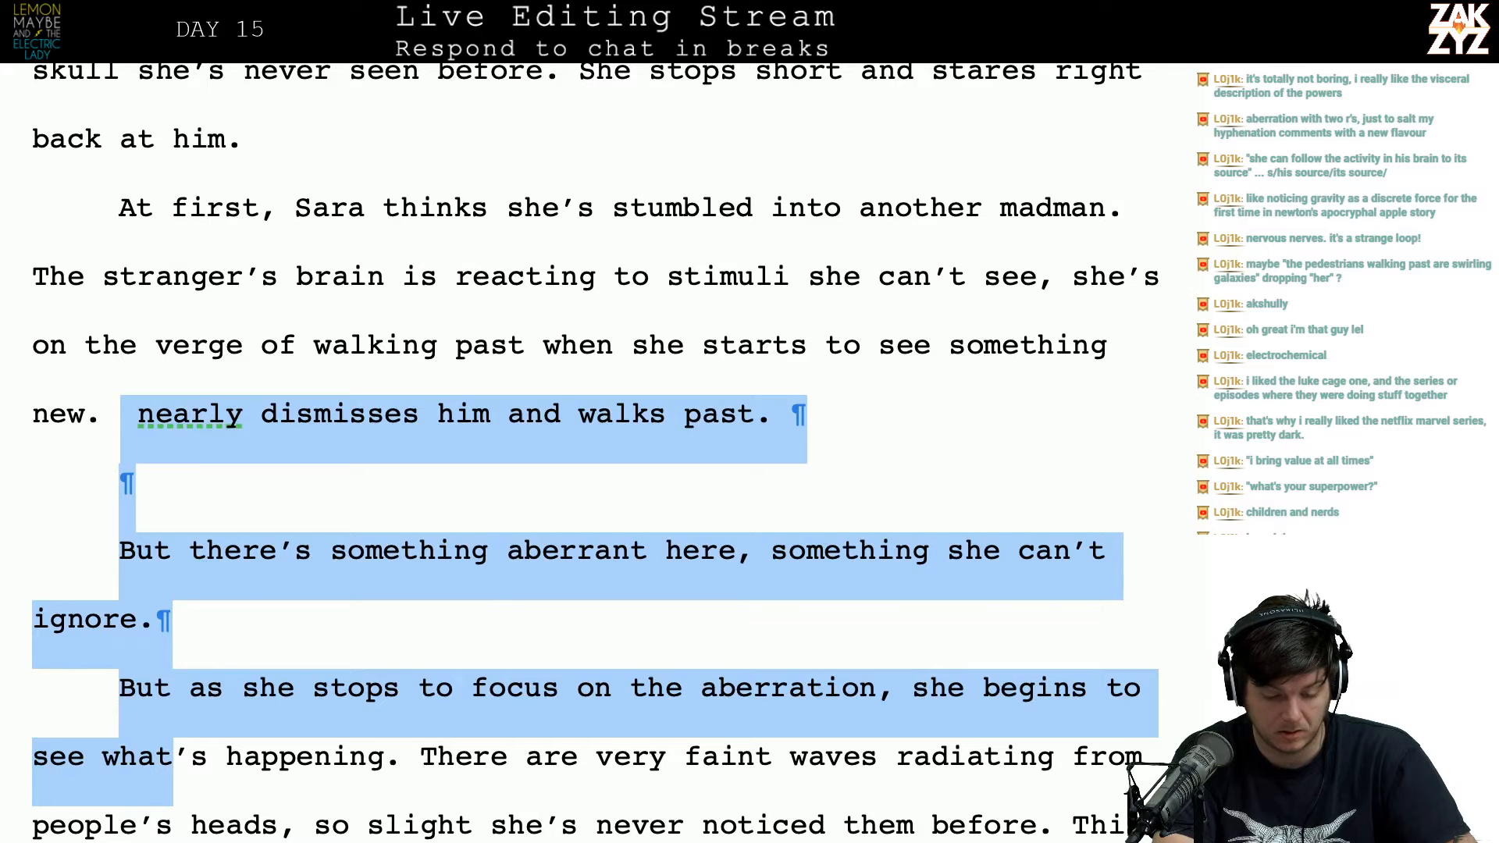
pyautogui.hotkey('shift', 'Right')
pyautogui.hotkey('shift', 'Right')
pyautogui.hotkey('shift', 'Right')
pyautogui.hotkey('shift', 'Right')
pyautogui.hotkey('shift', 'Right')
pyautogui.hotkey('shift', 'Right')
pyautogui.hotkey('shift', 'Right')
pyautogui.hotkey('shift', 'Right')
pyautogui.hotkey('shift', 'Right')
pyautogui.hotkey('shift', 'Right')
pyautogui.hotkey('shift', 'Right')
pyautogui.hotkey('shift', 'Right')
pyautogui.hotkey('shift', 'Right')
pyautogui.hotkey('shift', 'Right')
pyautogui.press('BackSpace')
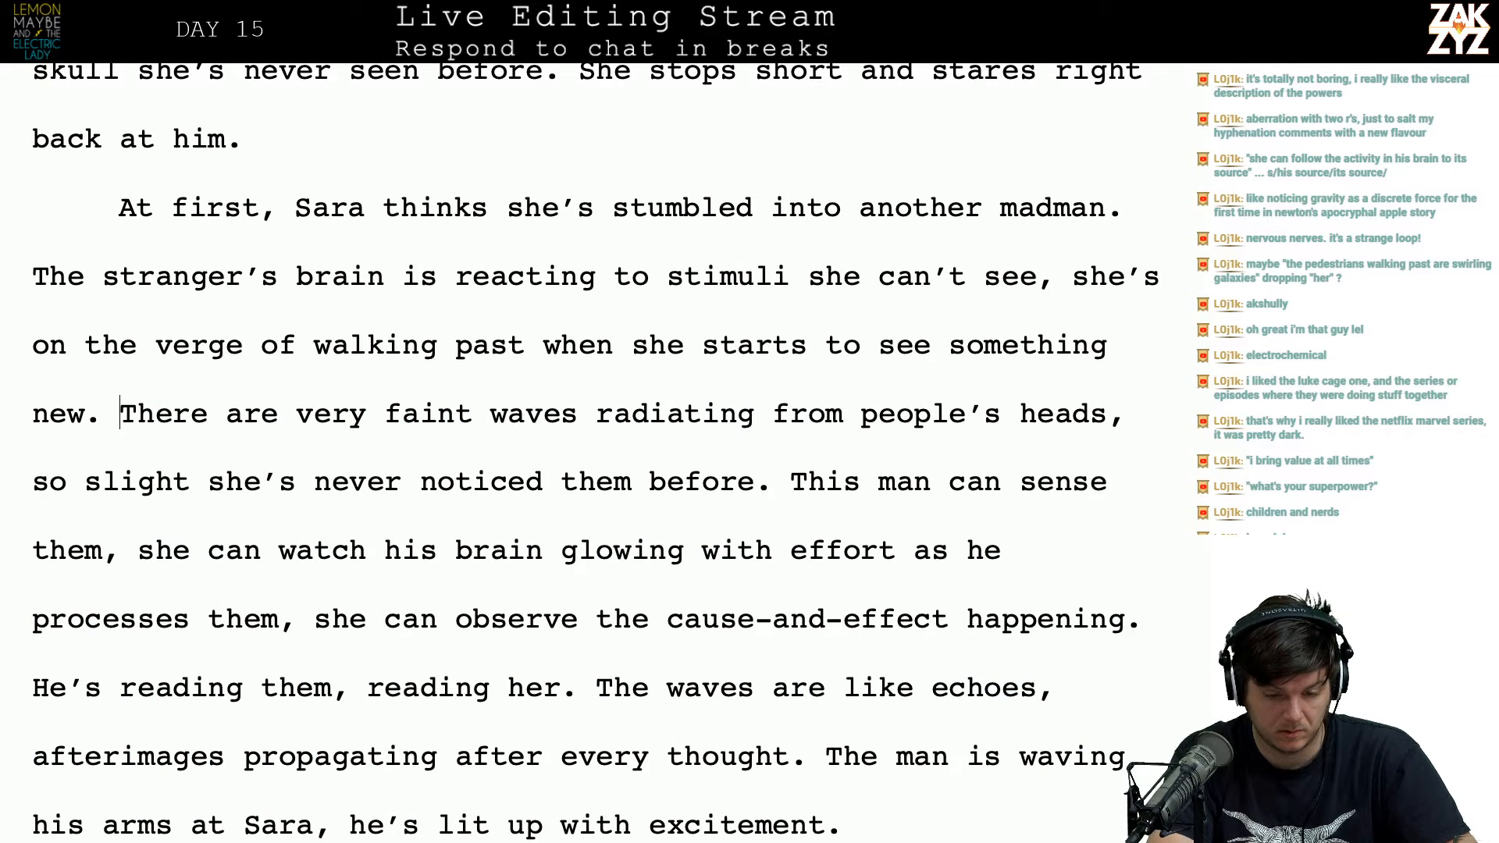
# Step: Start a new paragraph at "This man can sense them", after "never noticed them before."
pyautogui.scroll(-2, 596, 452)
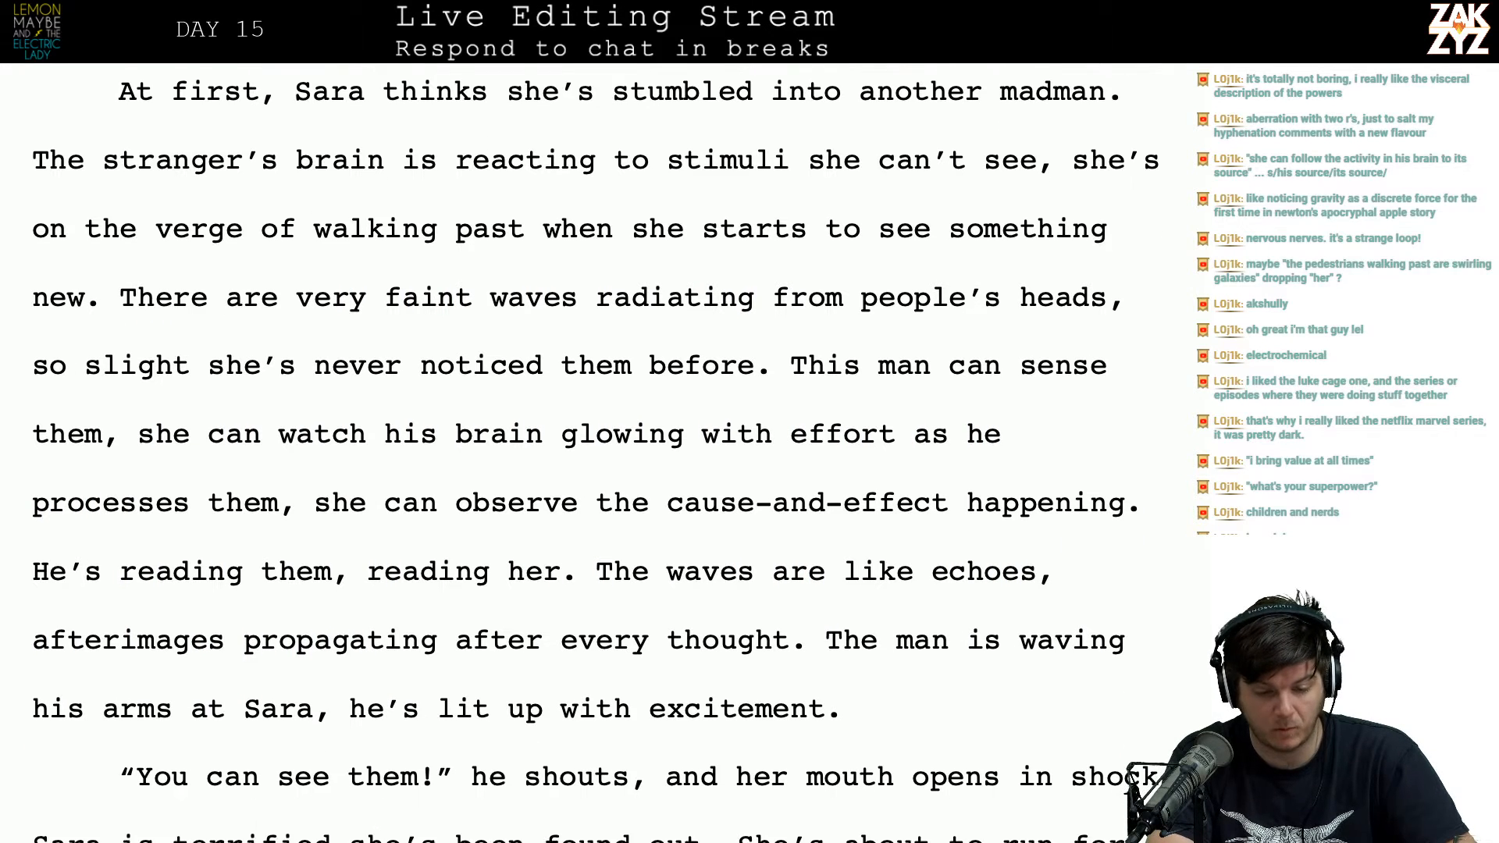
pyautogui.scroll(-1, 596, 452)
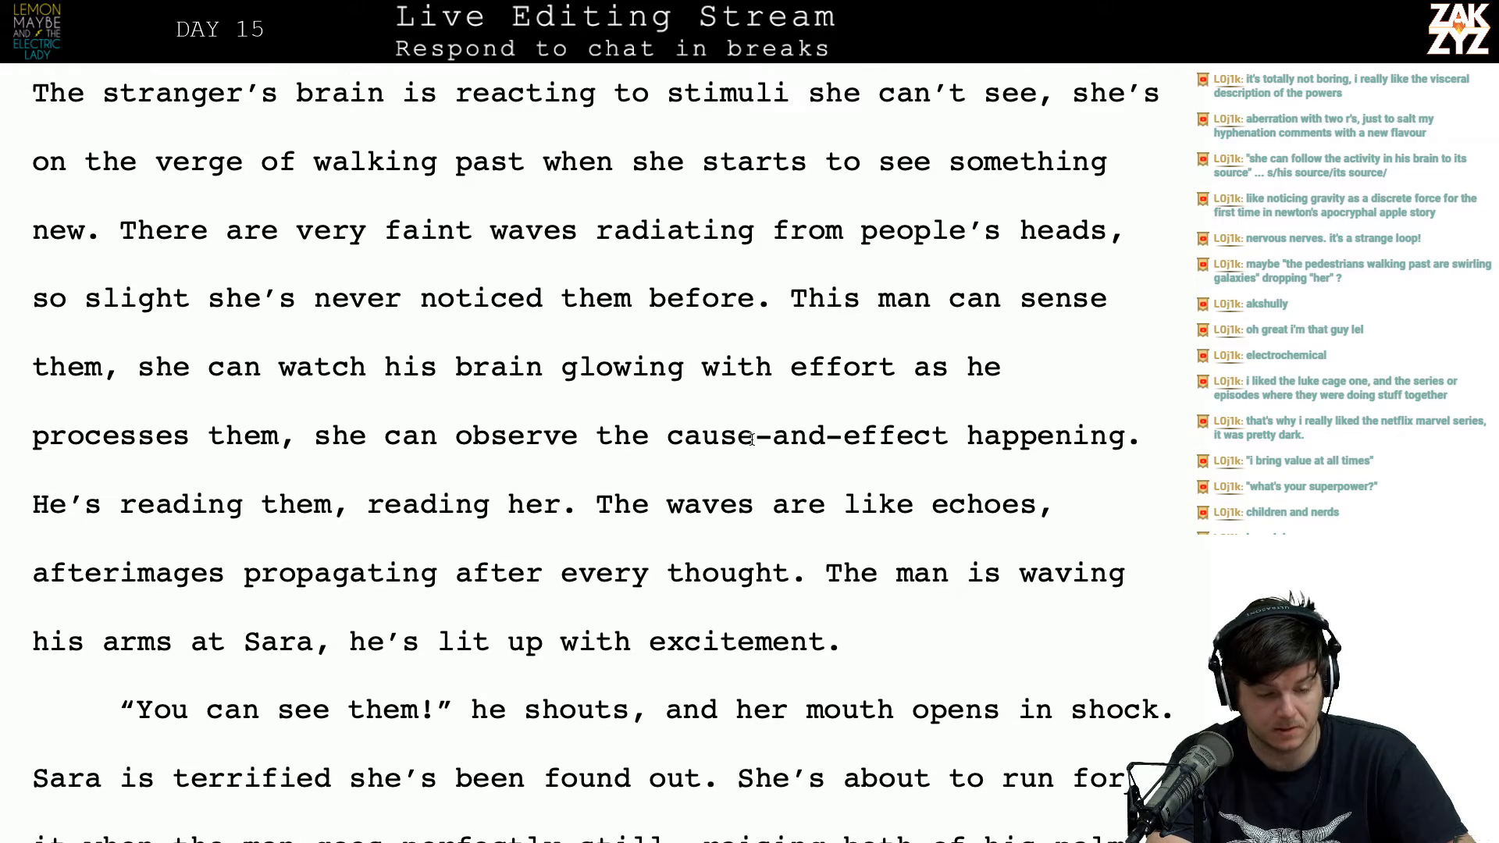
pyautogui.click(413, 329)
pyautogui.press('Right')
pyautogui.press('Right')
pyautogui.press('Right')
pyautogui.press('Right')
pyautogui.press('Right')
pyautogui.press('Right')
pyautogui.press('Right')
pyautogui.press('Right')
pyautogui.press('Right')
pyautogui.press('Right')
pyautogui.press('Right')
pyautogui.press('Right')
pyautogui.press('Right')
pyautogui.press('Right')
pyautogui.press('Right')
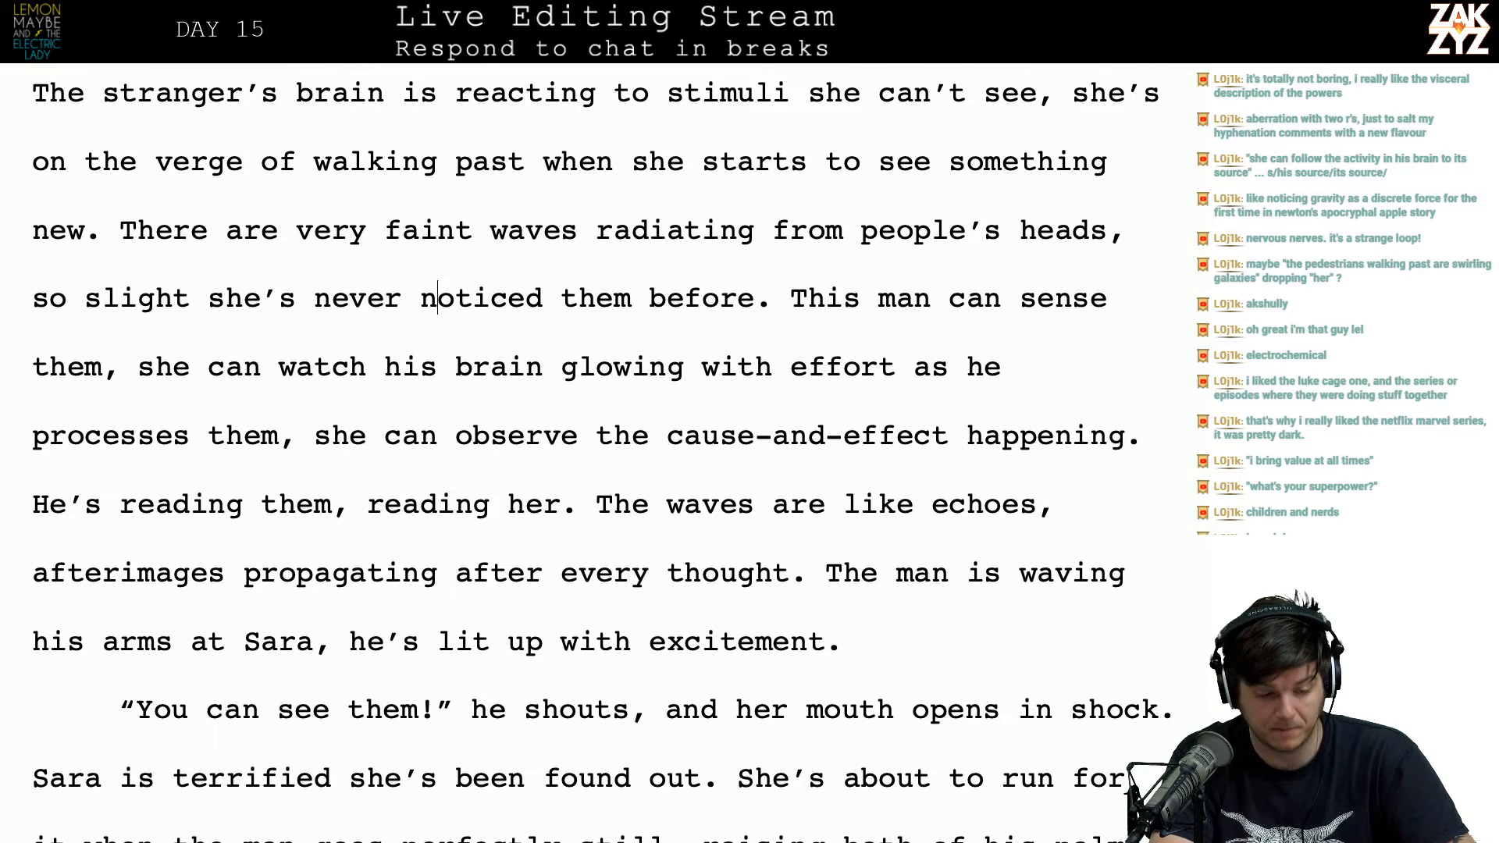
pyautogui.press('Right')
pyautogui.press('Right')
pyautogui.press('Right')
pyautogui.press('Right')
pyautogui.press('Right')
pyautogui.press('Right')
pyautogui.press('Right')
pyautogui.press('Right')
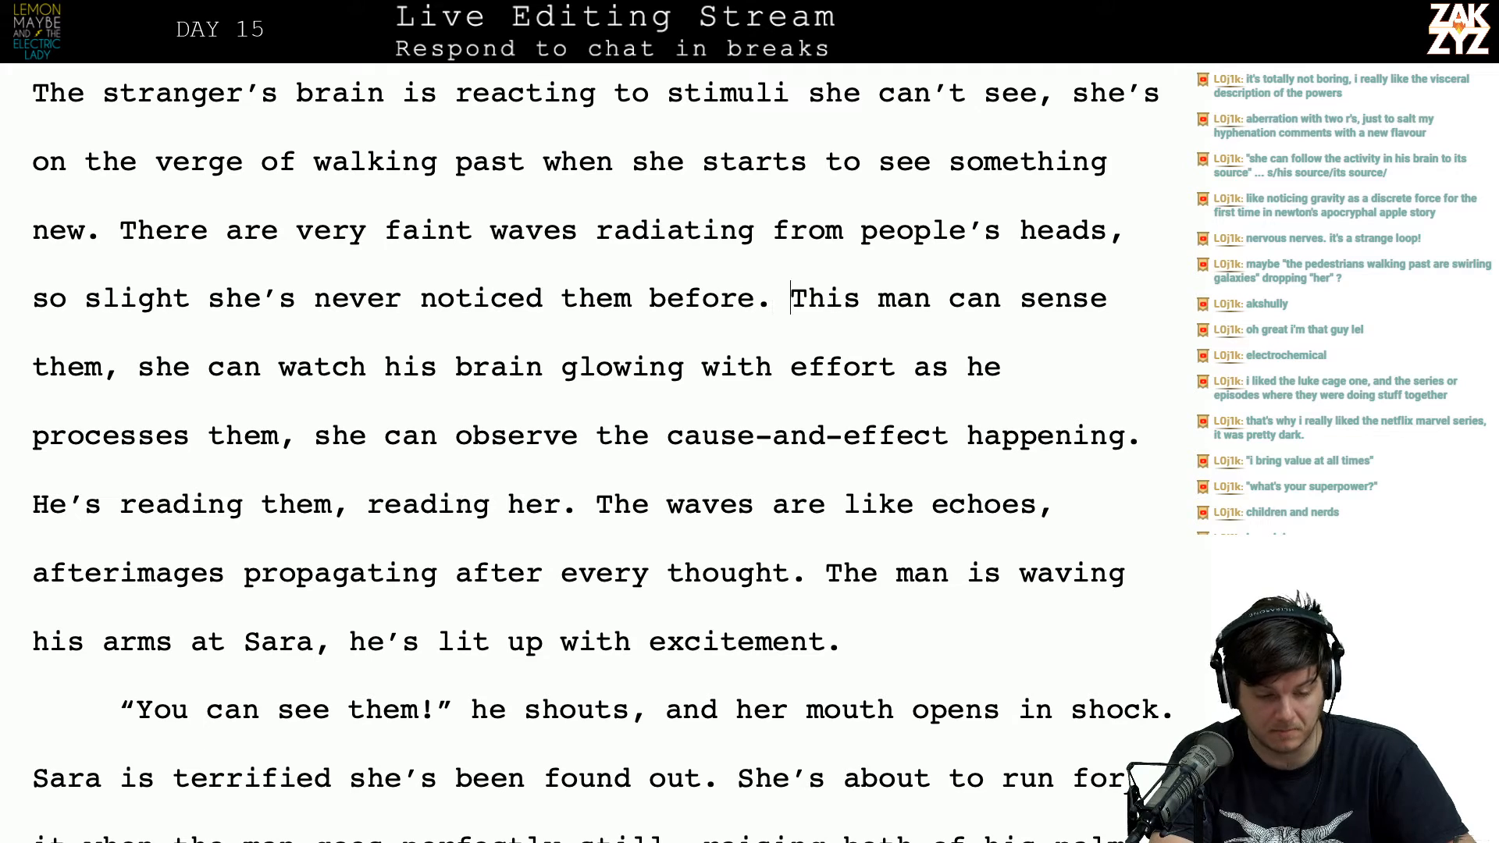
pyautogui.press('Left')
pyautogui.press('Left')
pyautogui.press('Down')
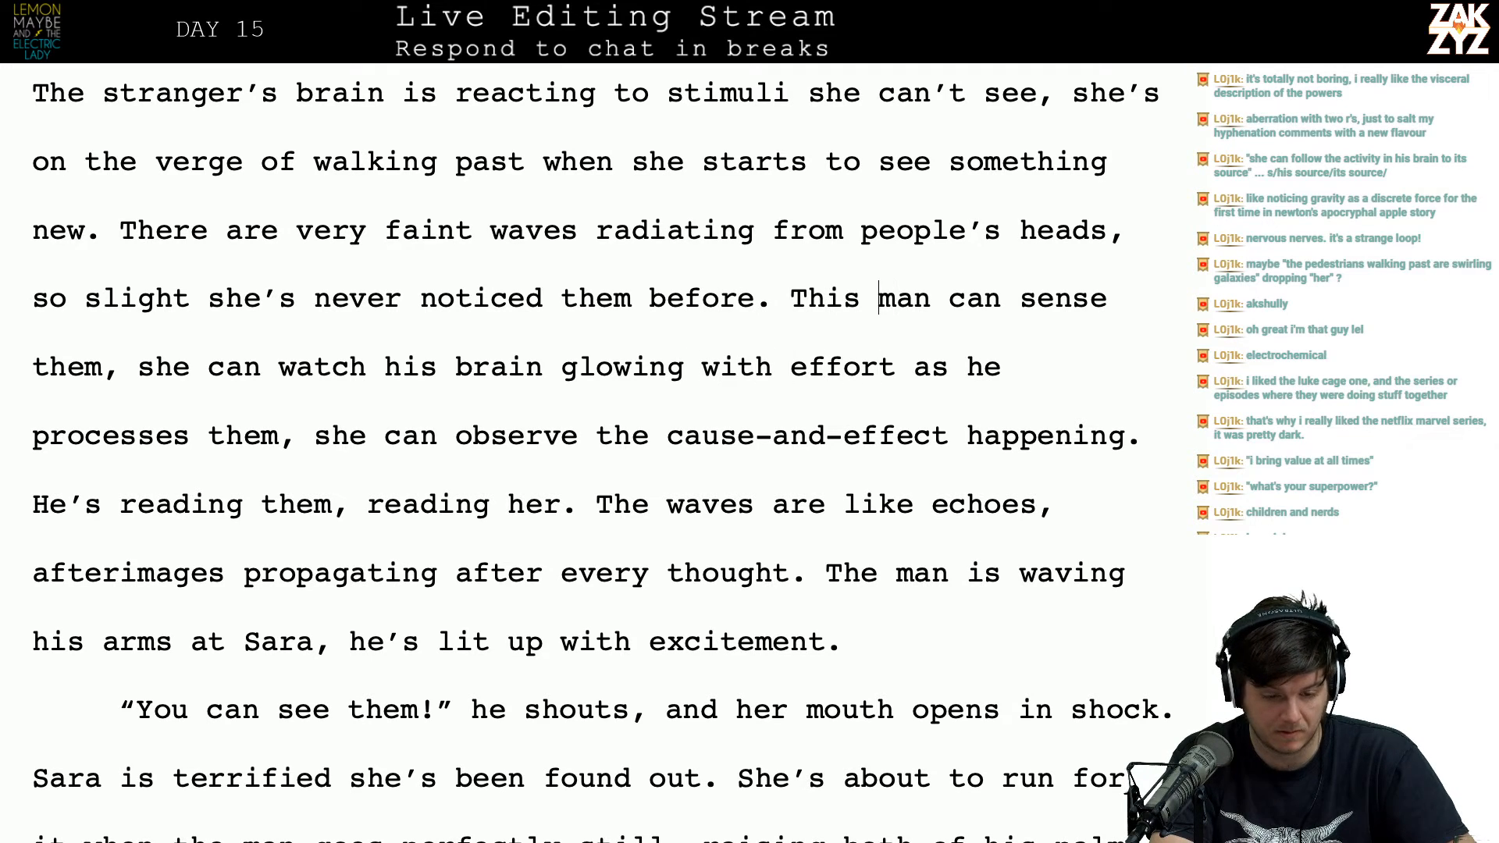
pyautogui.press('Left')
pyautogui.press('Left')
pyautogui.press('Left')
pyautogui.press('Left')
pyautogui.press('Left')
pyautogui.press('Left')
pyautogui.press('Right')
pyautogui.press('Left')
pyautogui.press('Right')
pyautogui.press('Return')
# Step: End the sentence after "sense them" and add one where the heroine "watches his brain smoldering with effort as he processes them."
pyautogui.press('Down')
pyautogui.press('Down')
pyautogui.press('Down')
pyautogui.press('Down')
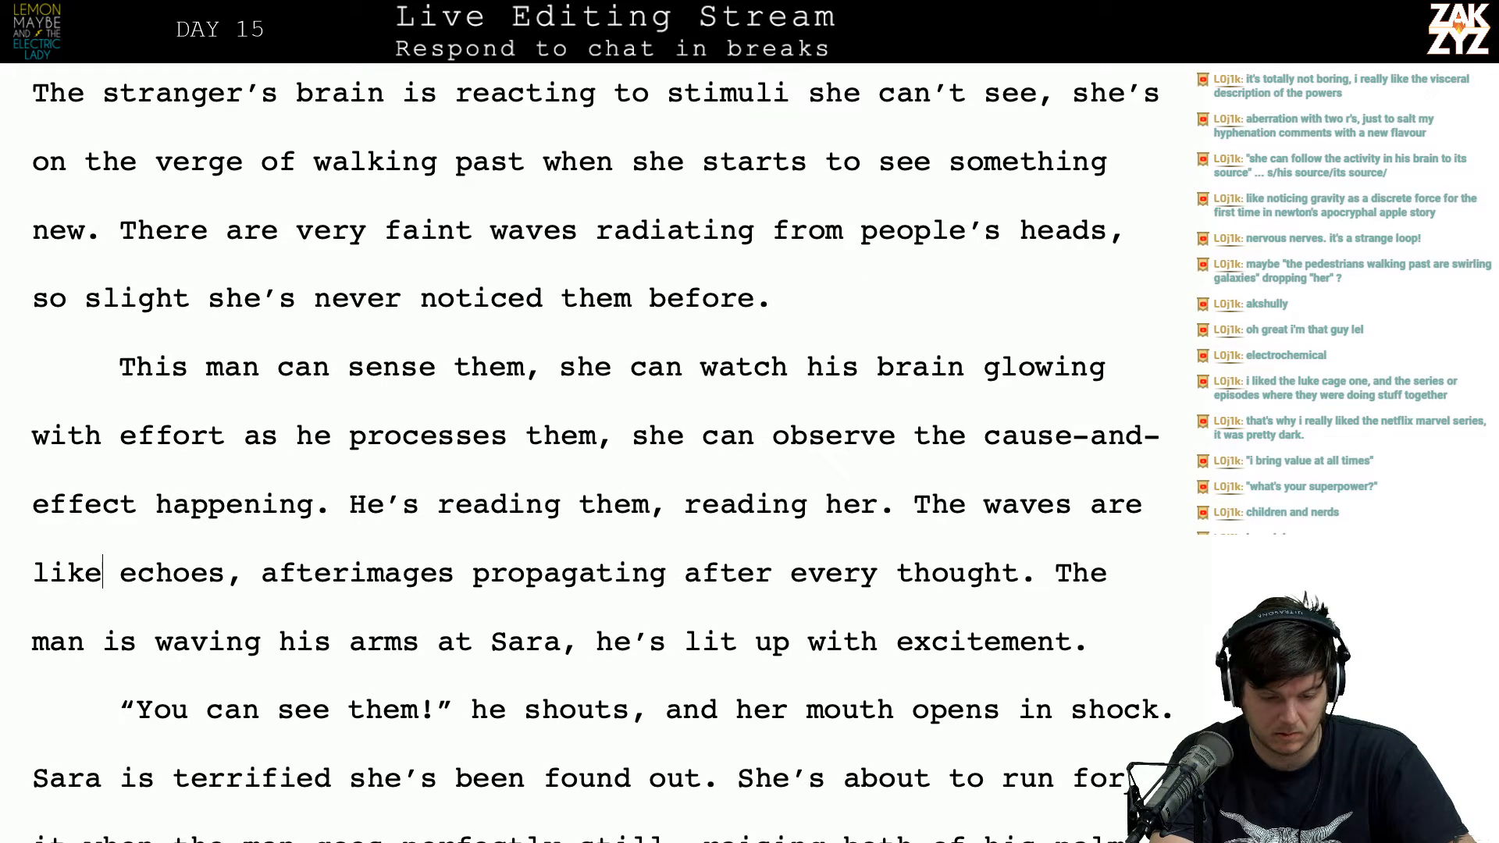
pyautogui.press('Down')
pyautogui.press('Down')
pyautogui.click(749, 249)
pyautogui.press('Right')
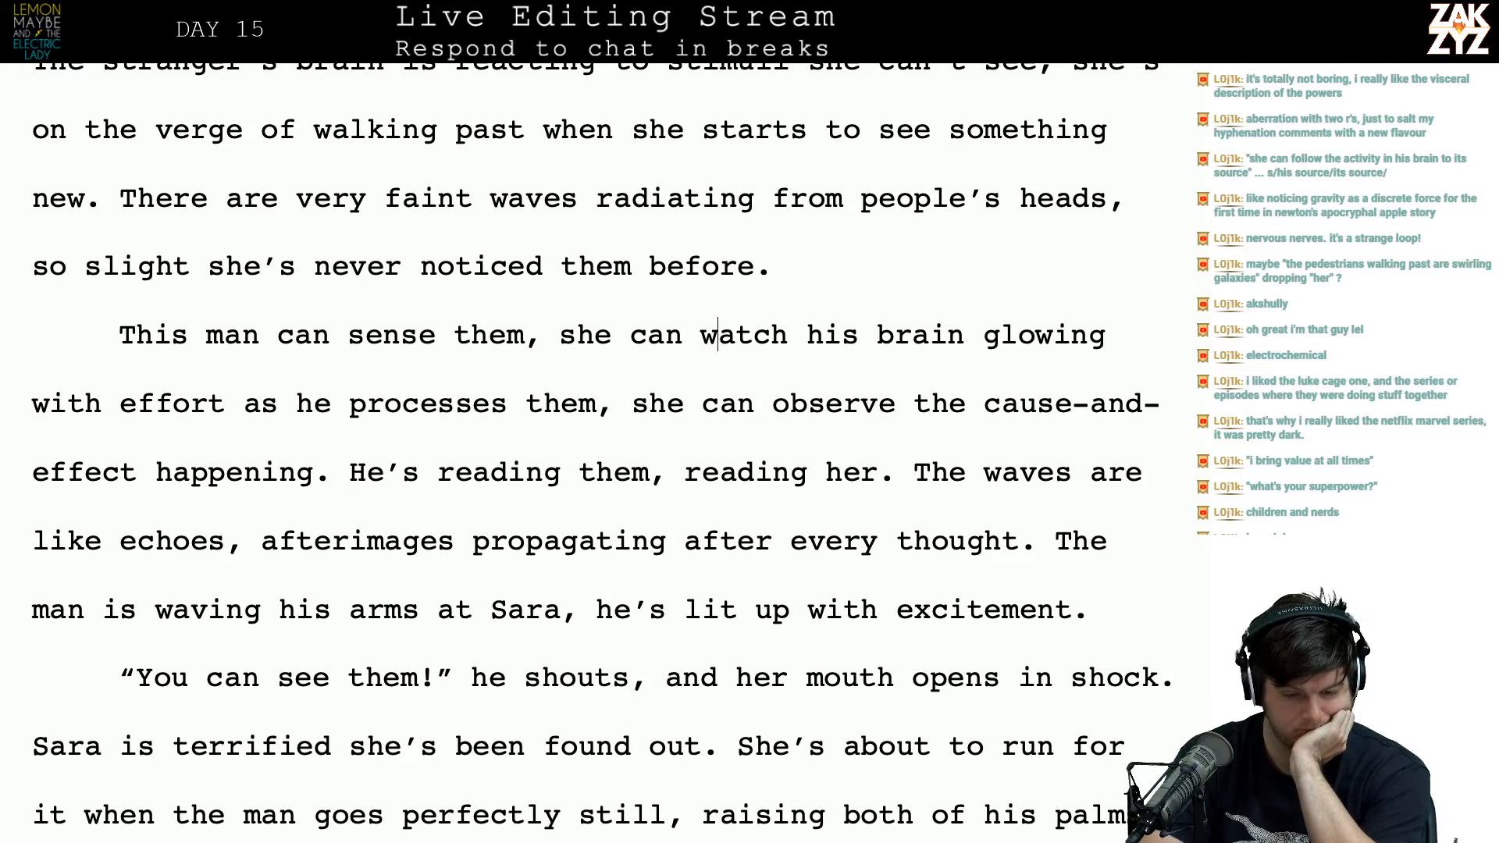
pyautogui.write('.')
pyautogui.press('BackSpace')
pyautogui.press('BackSpace')
pyautogui.write('. Sara watche')
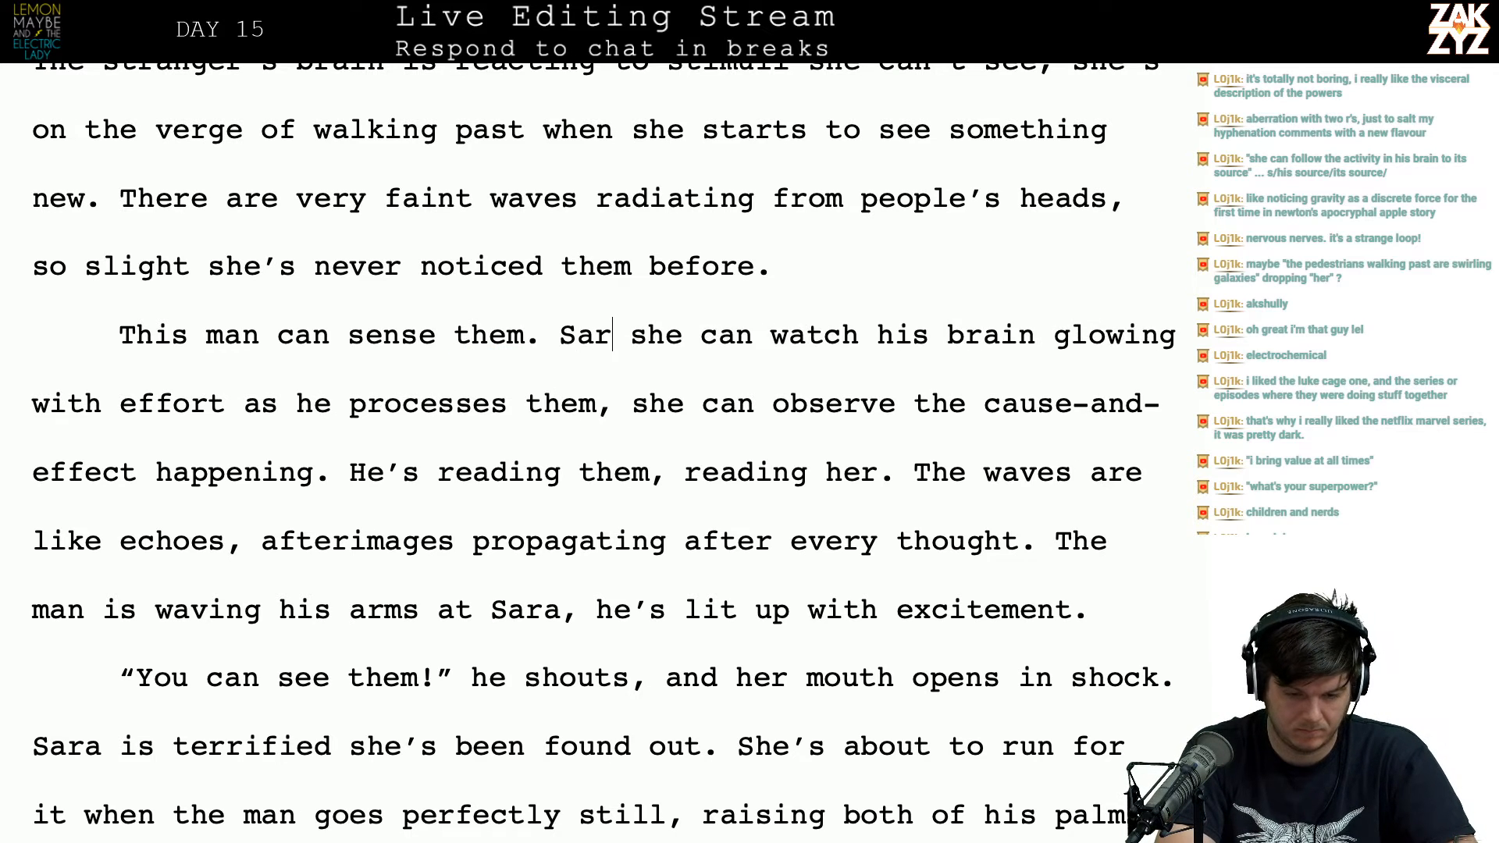
pyautogui.write('s')
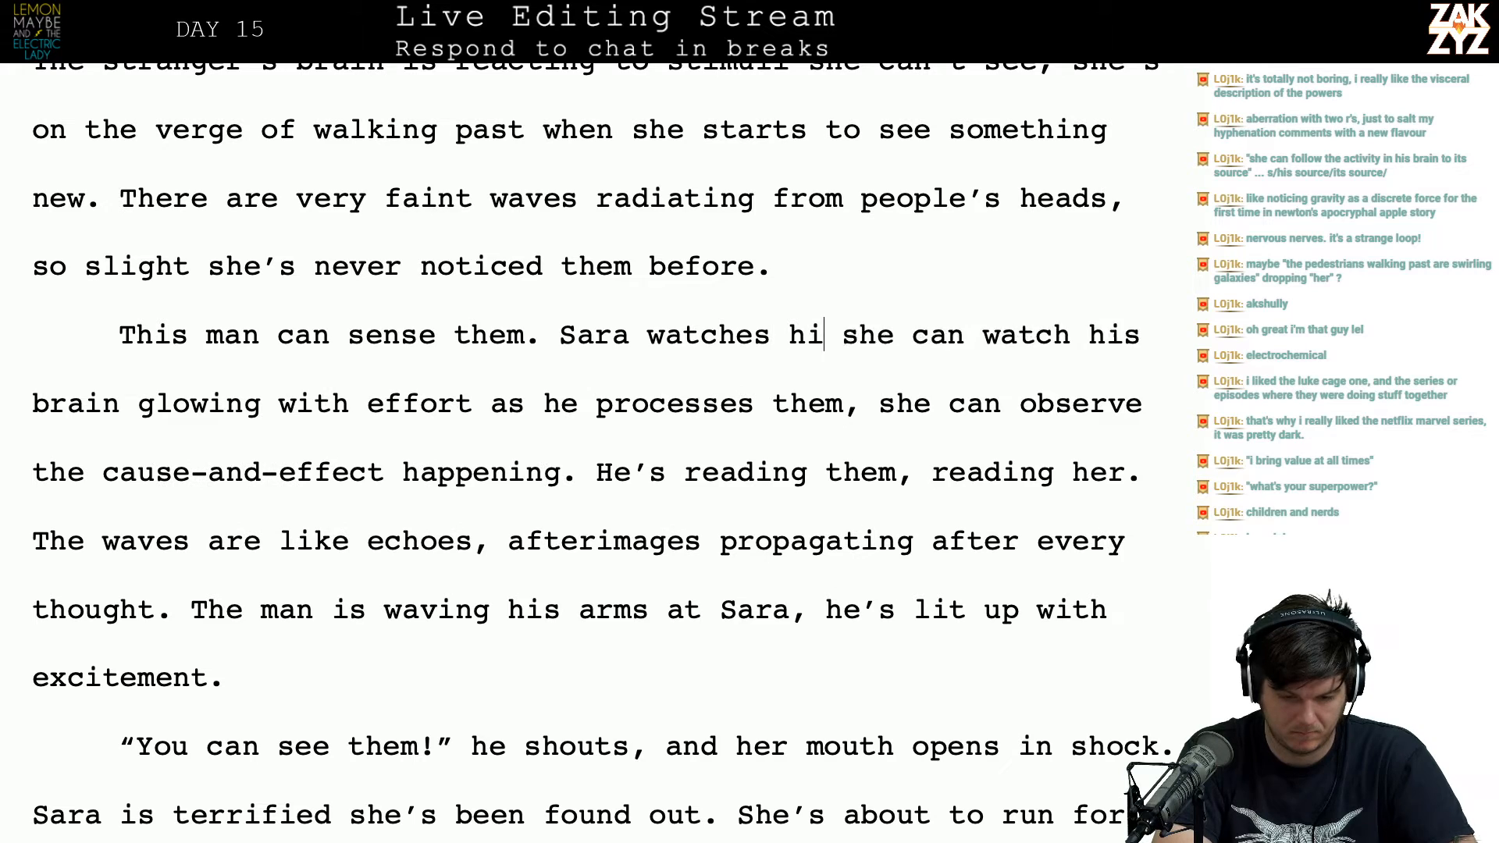
pyautogui.write(' his brain smoldering with e')
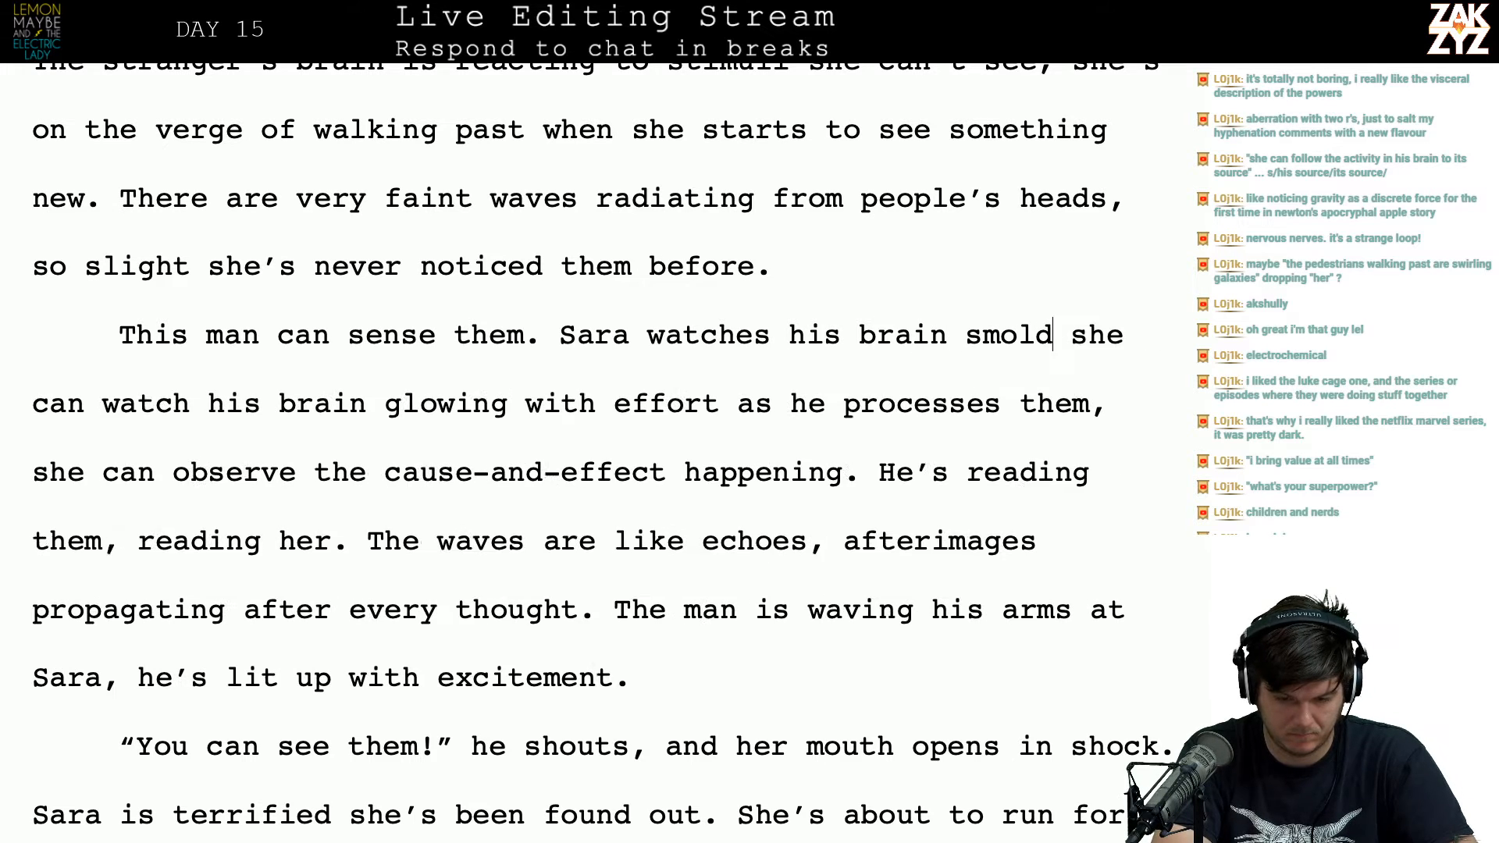
pyautogui.write('ffort as he')
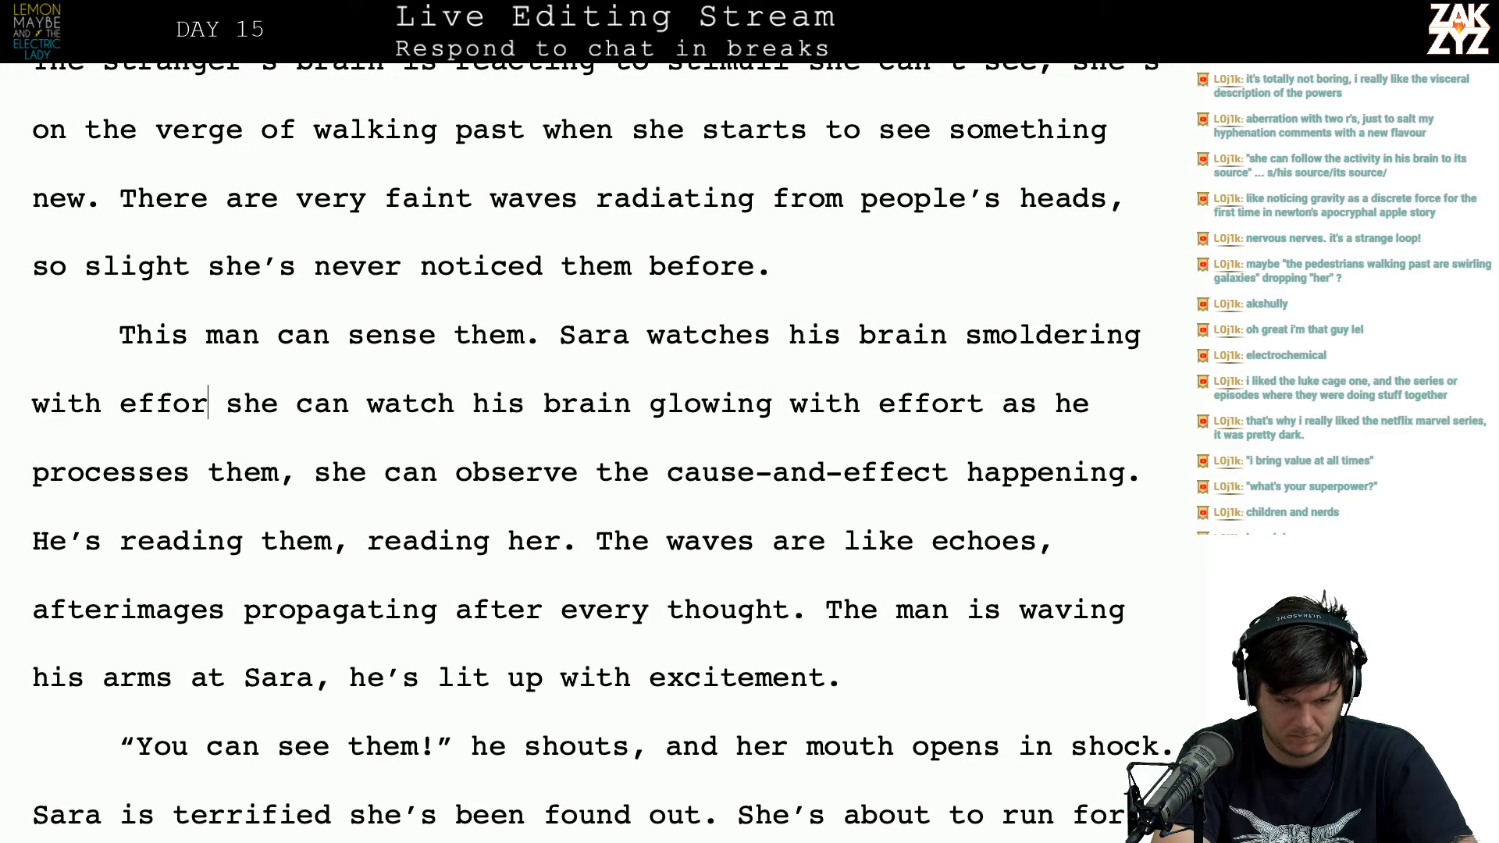
pyautogui.write(' processes ')
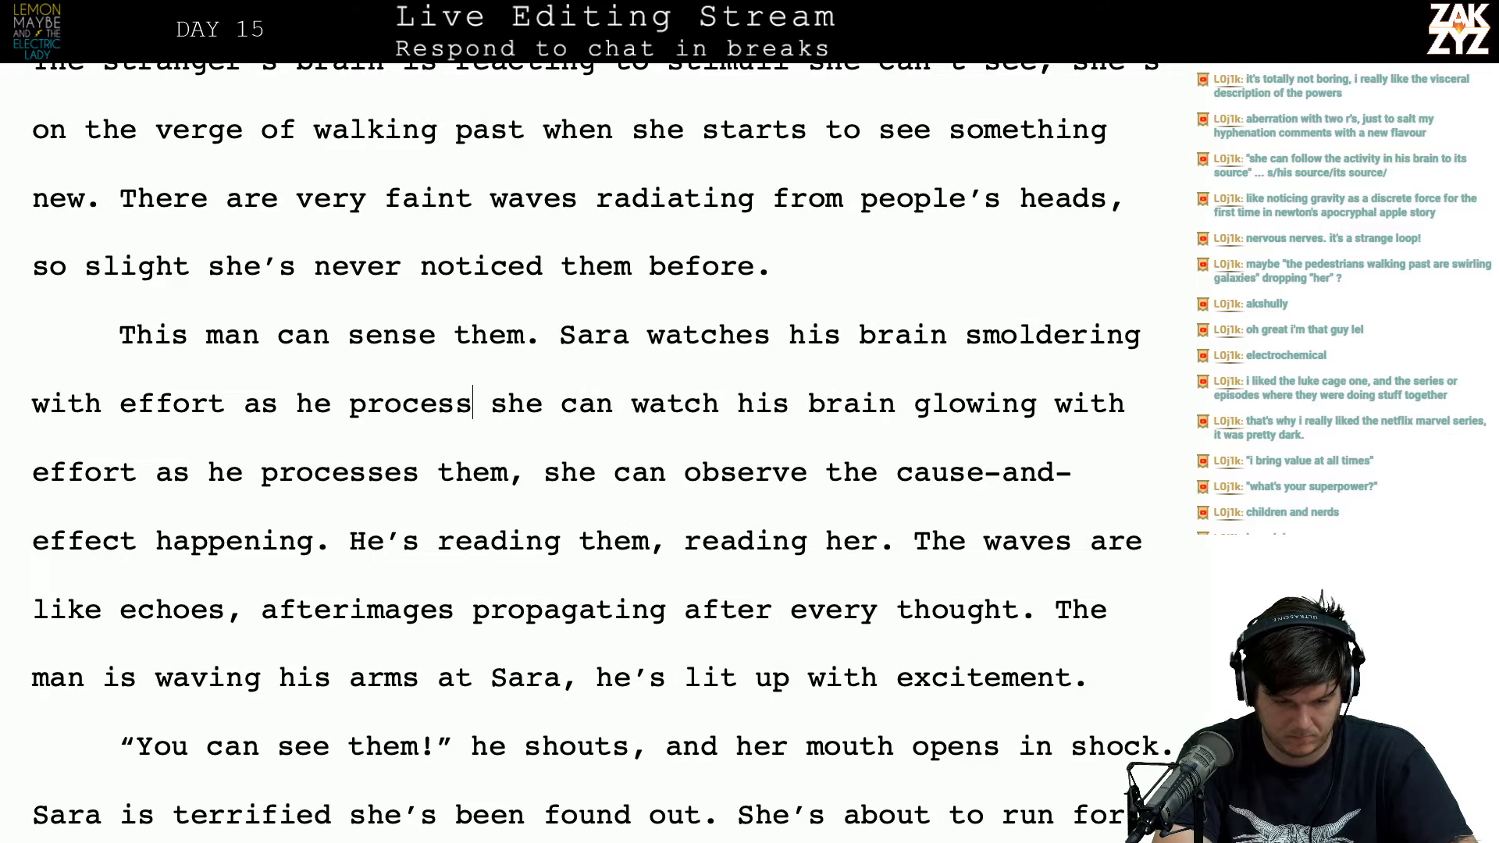
pyautogui.write('them,')
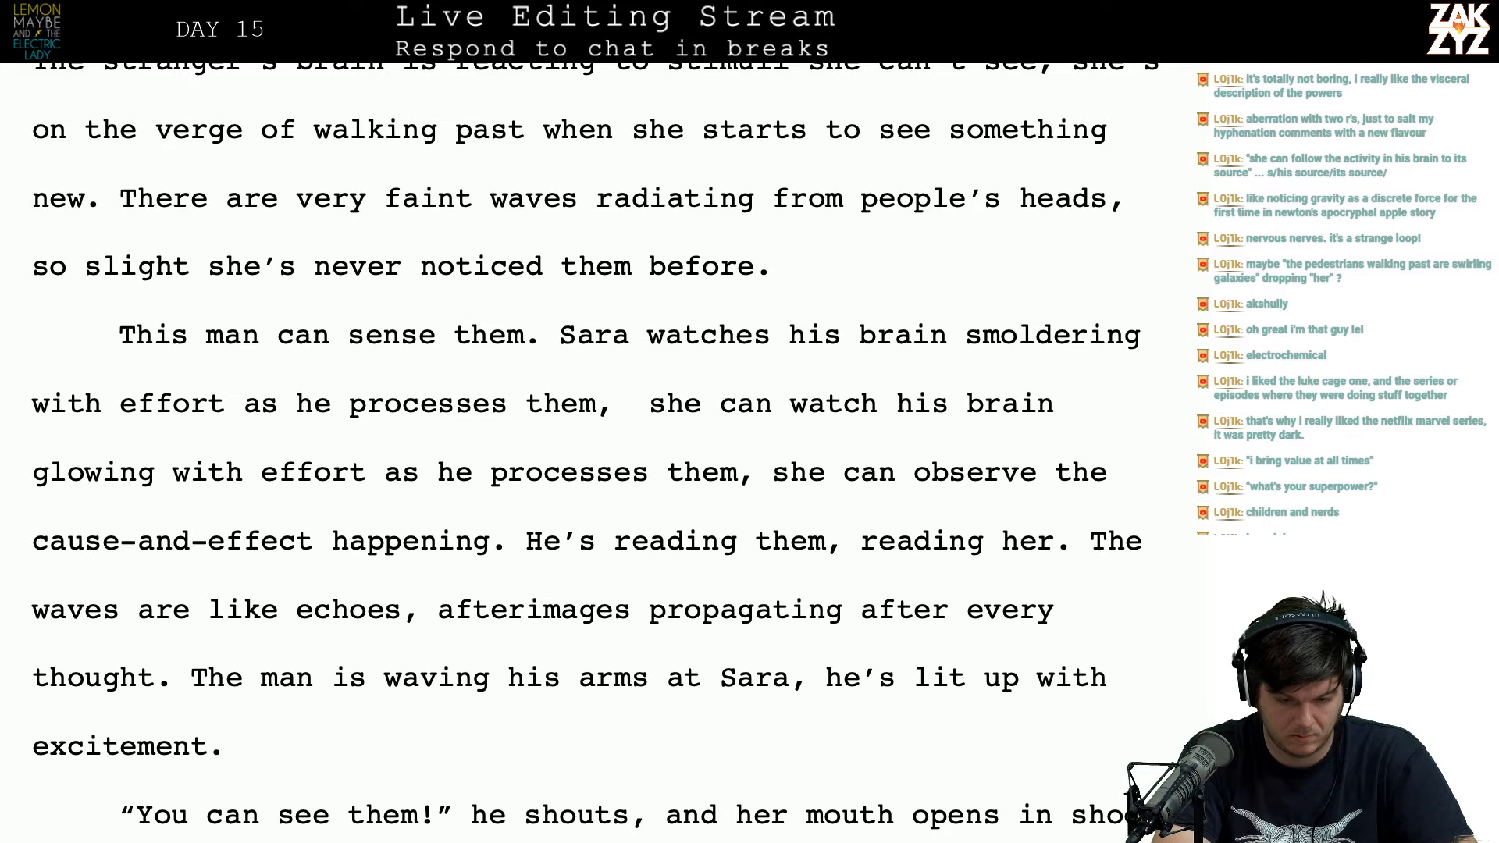
pyautogui.write('wa')
pyautogui.press('BackSpace')
pyautogui.press('BackSpace')
pyautogui.press('BackSpace')
pyautogui.press('BackSpace')
pyautogui.write('.')
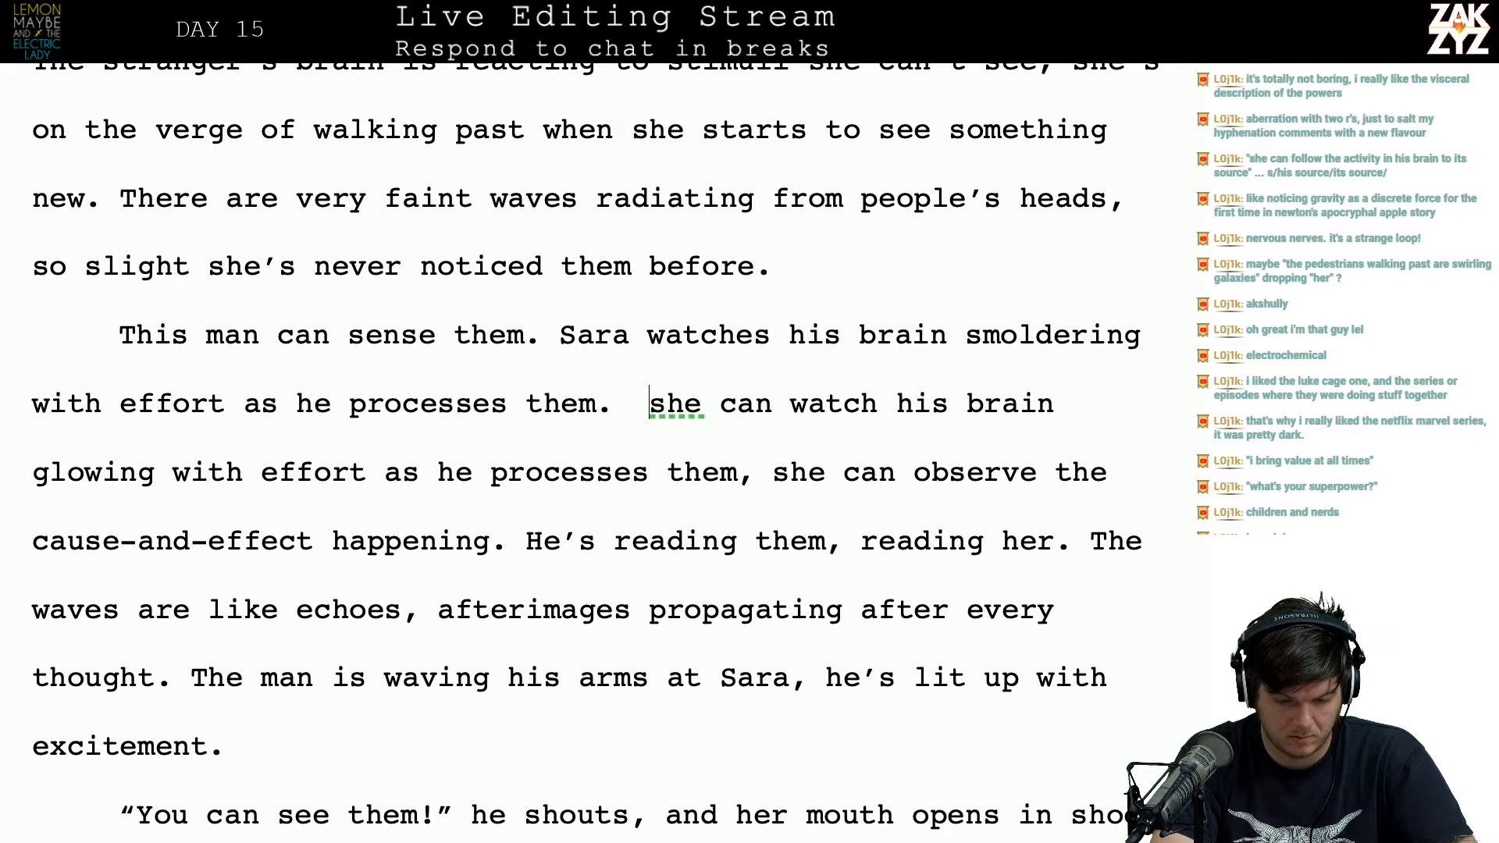
# Step: Move the sentence "The waves are like echoes, afterimages propagating after every thought." directly after "smoldering with effort as he processes them."
pyautogui.click(916, 473)
pyautogui.click(932, 541)
pyautogui.moveTo(1091, 541); pyautogui.dragTo(173, 678)
pyautogui.hotkey('ctrl', 'c')
pyautogui.press('BackSpace')
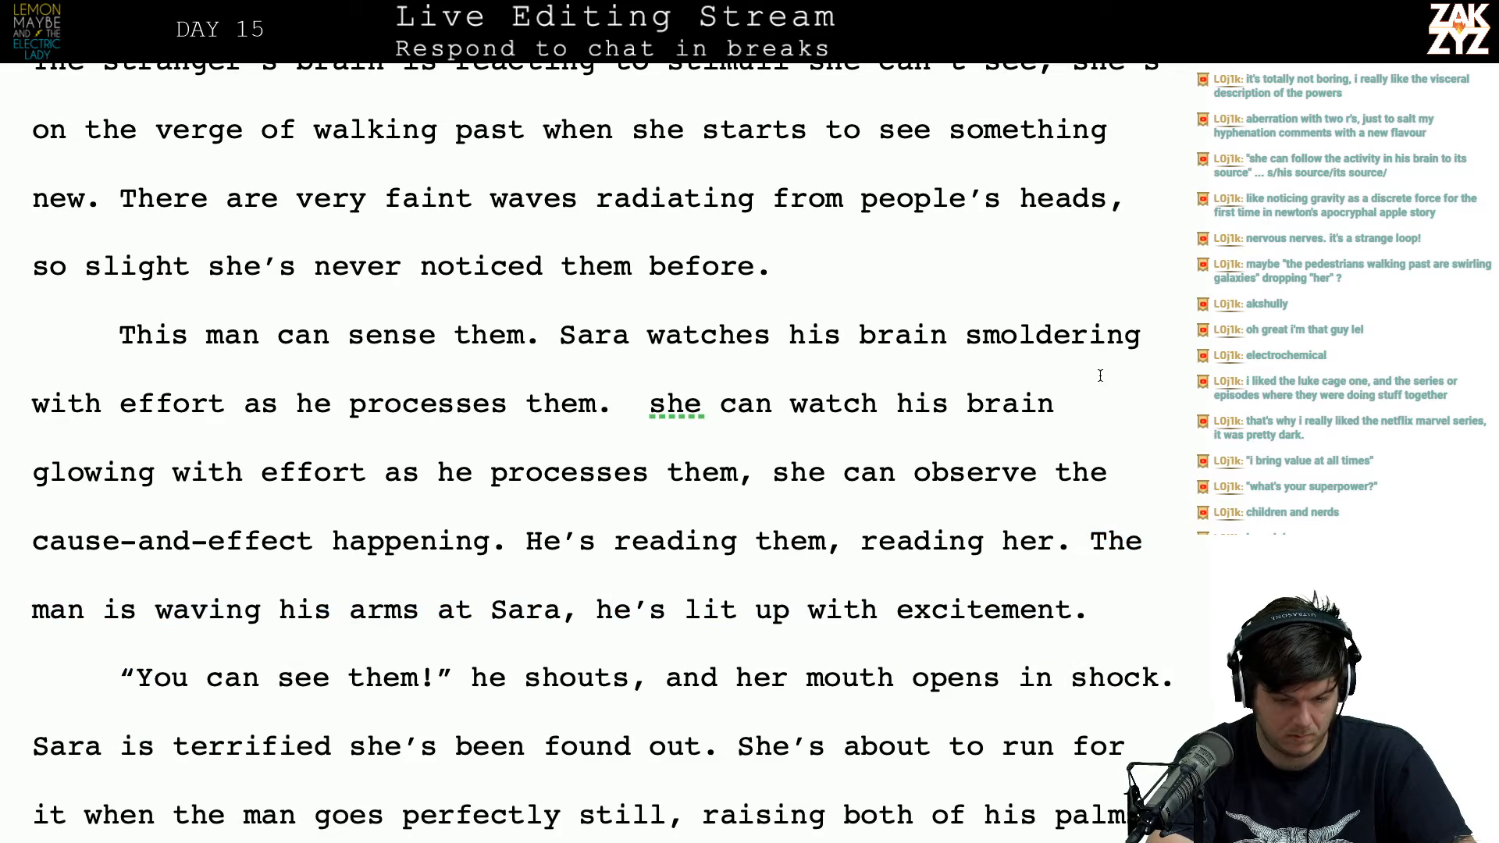
pyautogui.click(625, 405)
pyautogui.hotkey('ctrl', 'v')
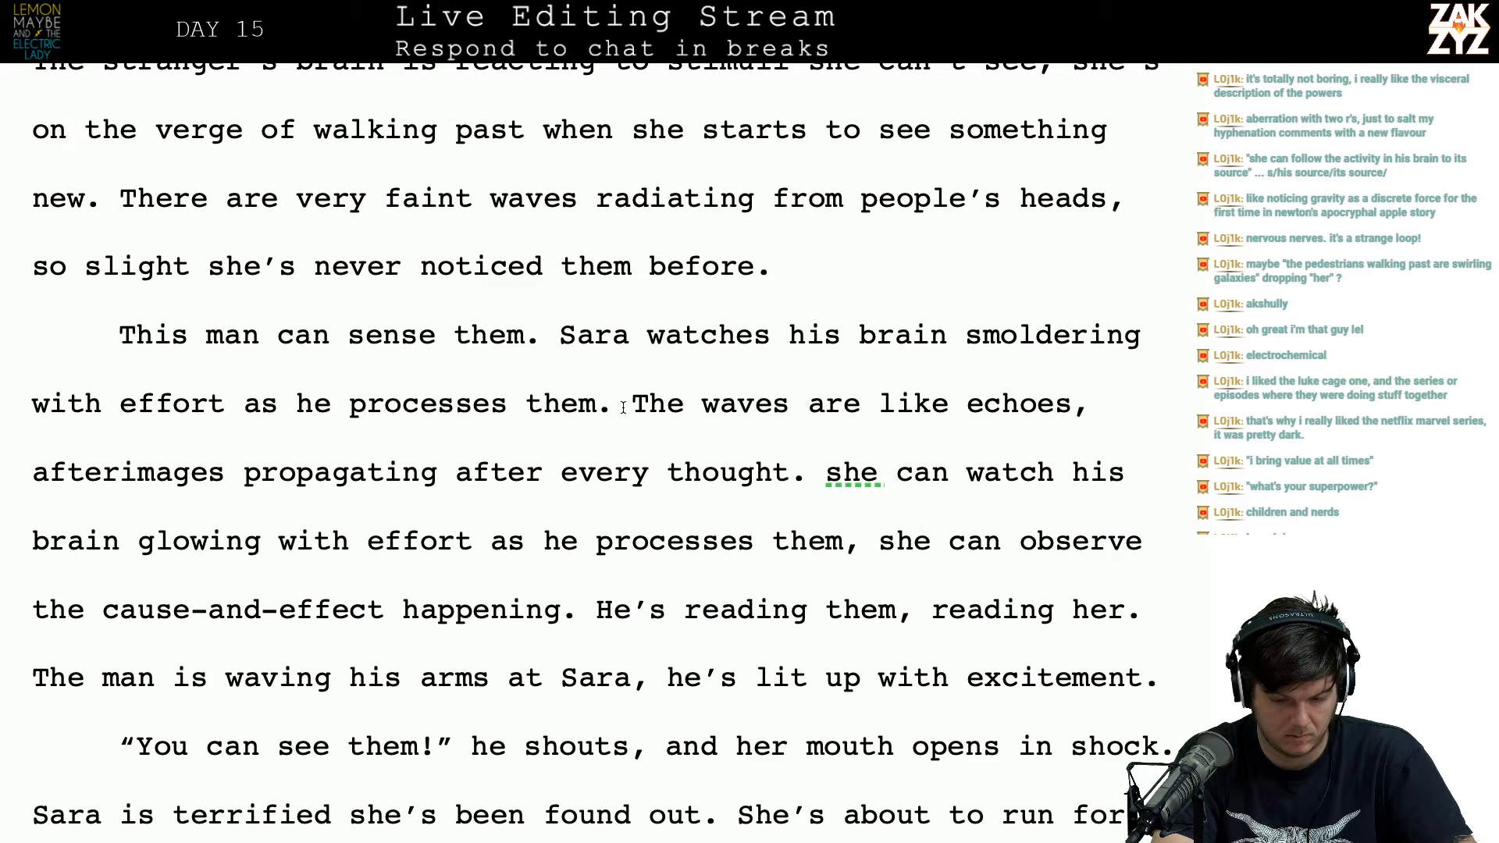
# Step: Delete the redundant sentence from "she can watch his brain glowing" through "the cause-and-effect happening."
pyautogui.hotkey('shift', 'Down')
pyautogui.hotkey('shift', 'Down')
pyautogui.hotkey('shift', 'Left')
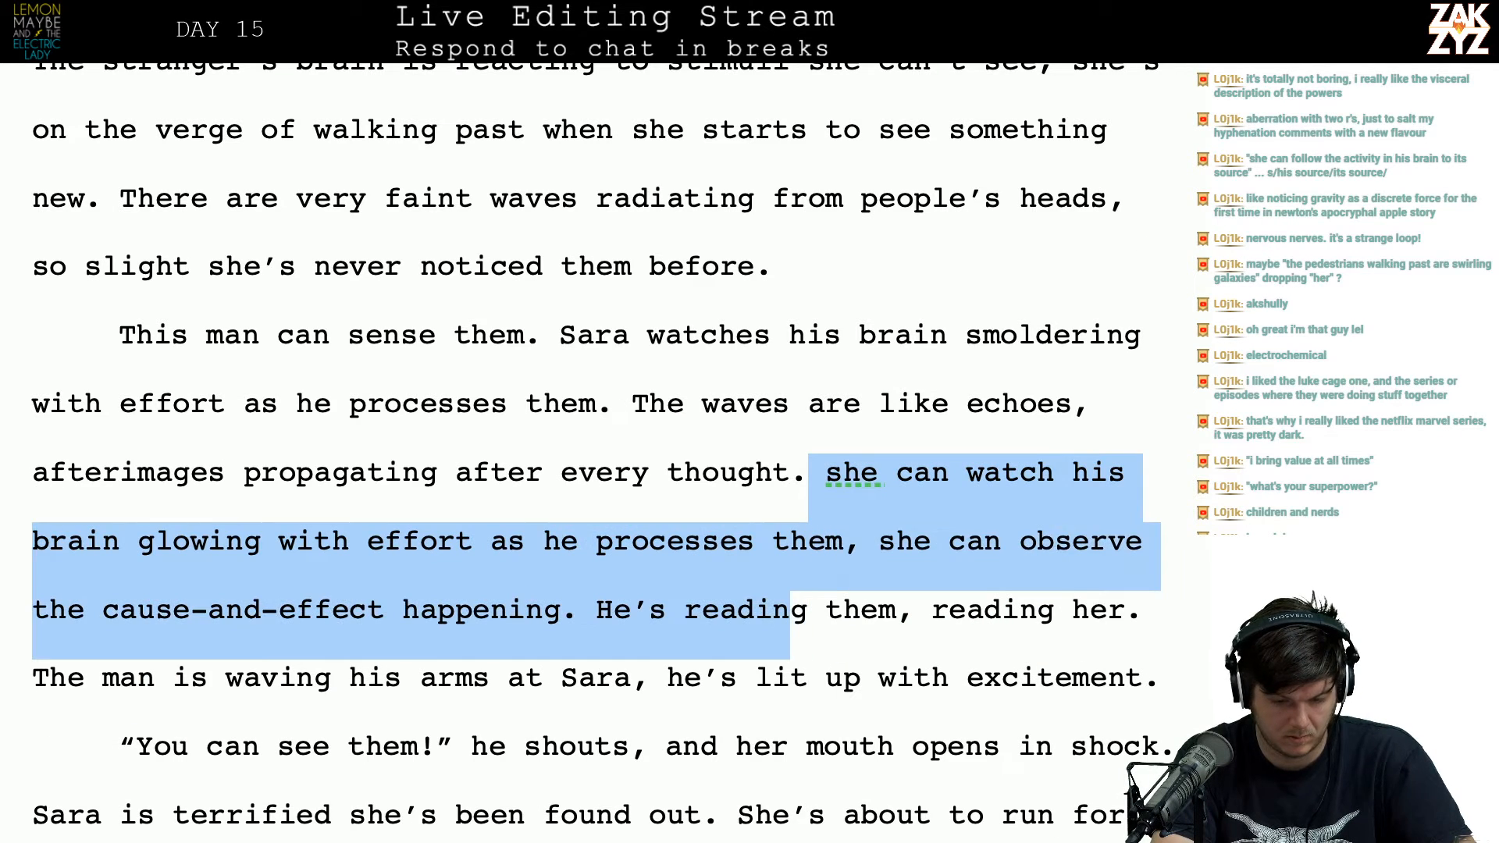
pyautogui.hotkey('shift', 'Left')
pyautogui.hotkey('shift', 'Left')
pyautogui.hotkey('shift', 'Left')
pyautogui.hotkey('shift', 'Left')
pyautogui.hotkey('shift', 'Left')
pyautogui.hotkey('shift', 'Left')
pyautogui.hotkey('shift', 'Left')
pyautogui.hotkey('shift', 'Left')
pyautogui.hotkey('shift', 'Left')
pyautogui.hotkey('shift', 'Left')
pyautogui.hotkey('shift', 'Left')
pyautogui.hotkey('shift', 'Left')
pyautogui.hotkey('shift', 'Left')
pyautogui.hotkey('shift', 'Right')
pyautogui.press('BackSpace')
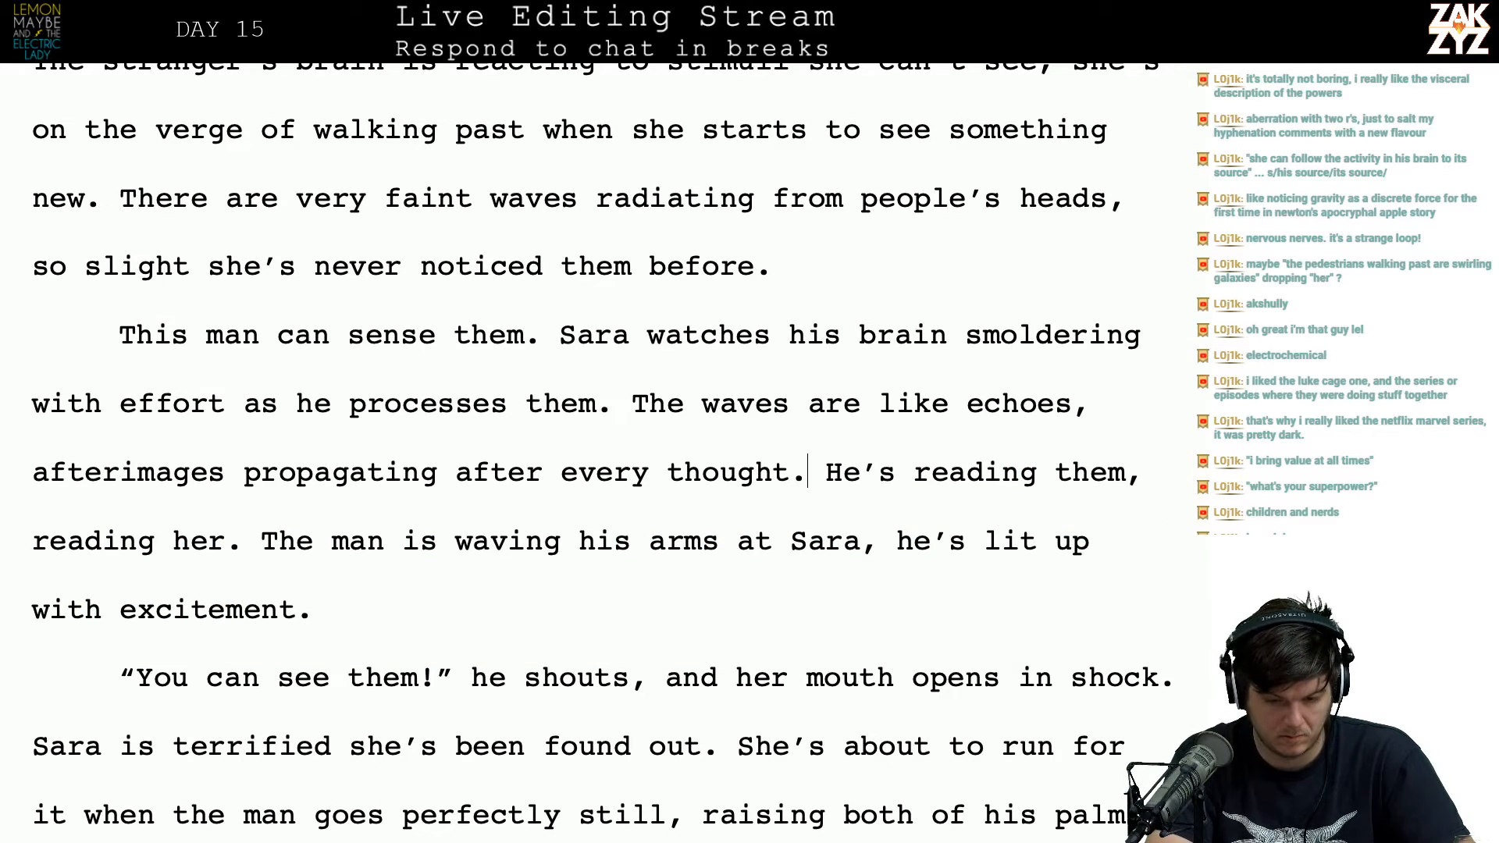
# Step: End the sentence with a full stop after "He's reading them" and delete the leftover "reading her."
pyautogui.press('Delete')
pyautogui.write('.')
pyautogui.press('Left')
pyautogui.hotkey('shift', 'Right')
pyautogui.hotkey('shift', 'Right')
pyautogui.hotkey('shift', 'Right')
pyautogui.hotkey('shift', 'Right')
pyautogui.hotkey('shift', 'Right')
pyautogui.hotkey('shift', 'Right')
pyautogui.hotkey('shift', 'Right')
pyautogui.hotkey('shift', 'Right')
pyautogui.hotkey('shift', 'Right')
pyautogui.hotkey('shift', 'Right')
pyautogui.hotkey('shift', 'Right')
pyautogui.hotkey('shift', 'Right')
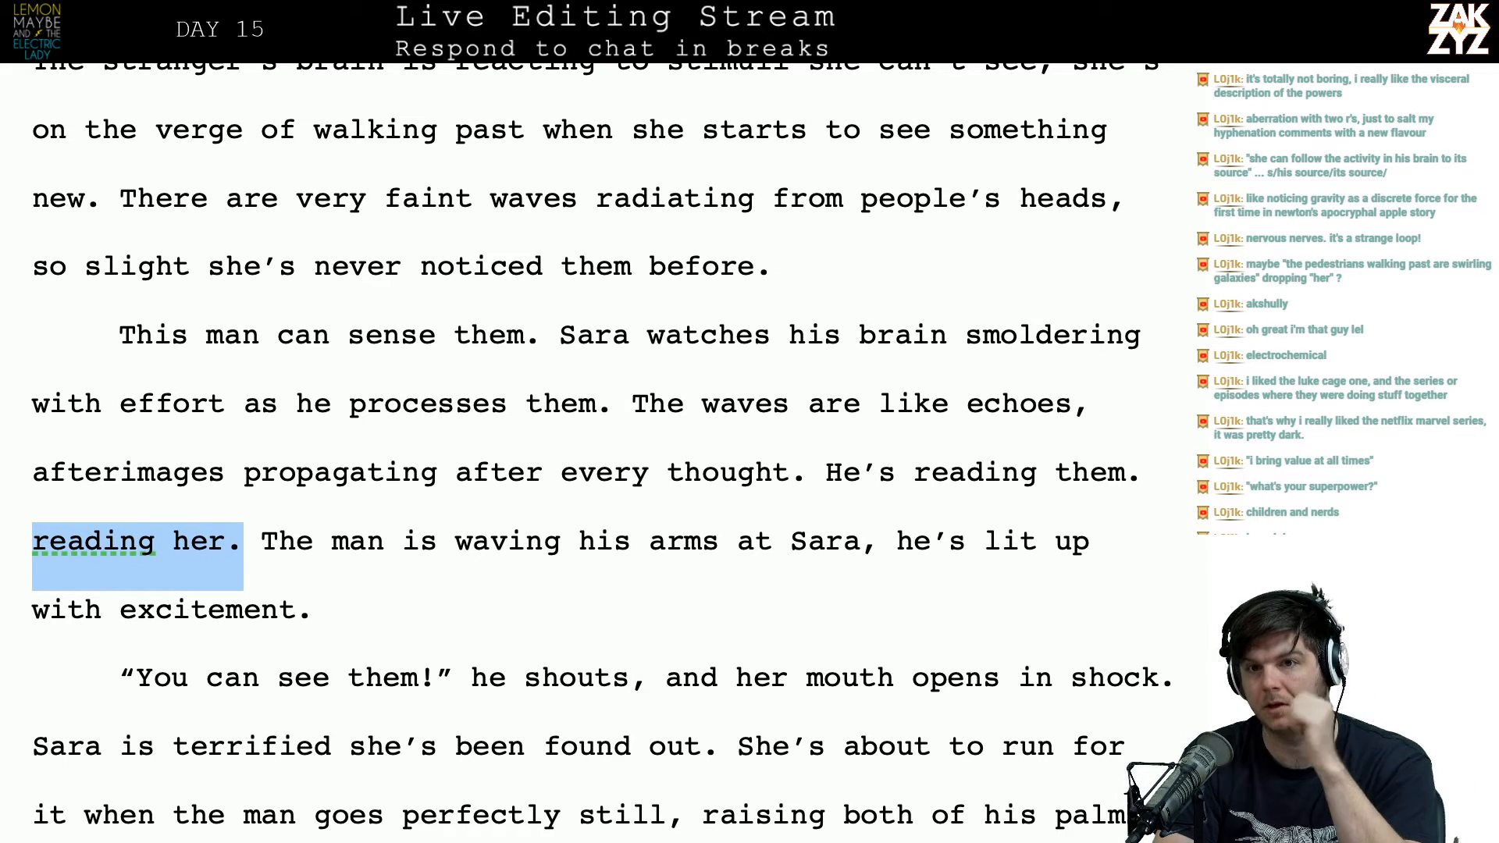
pyautogui.hotkey('shift', 'Right')
pyautogui.hotkey('shift', 'Right')
pyautogui.hotkey('shift', 'Right')
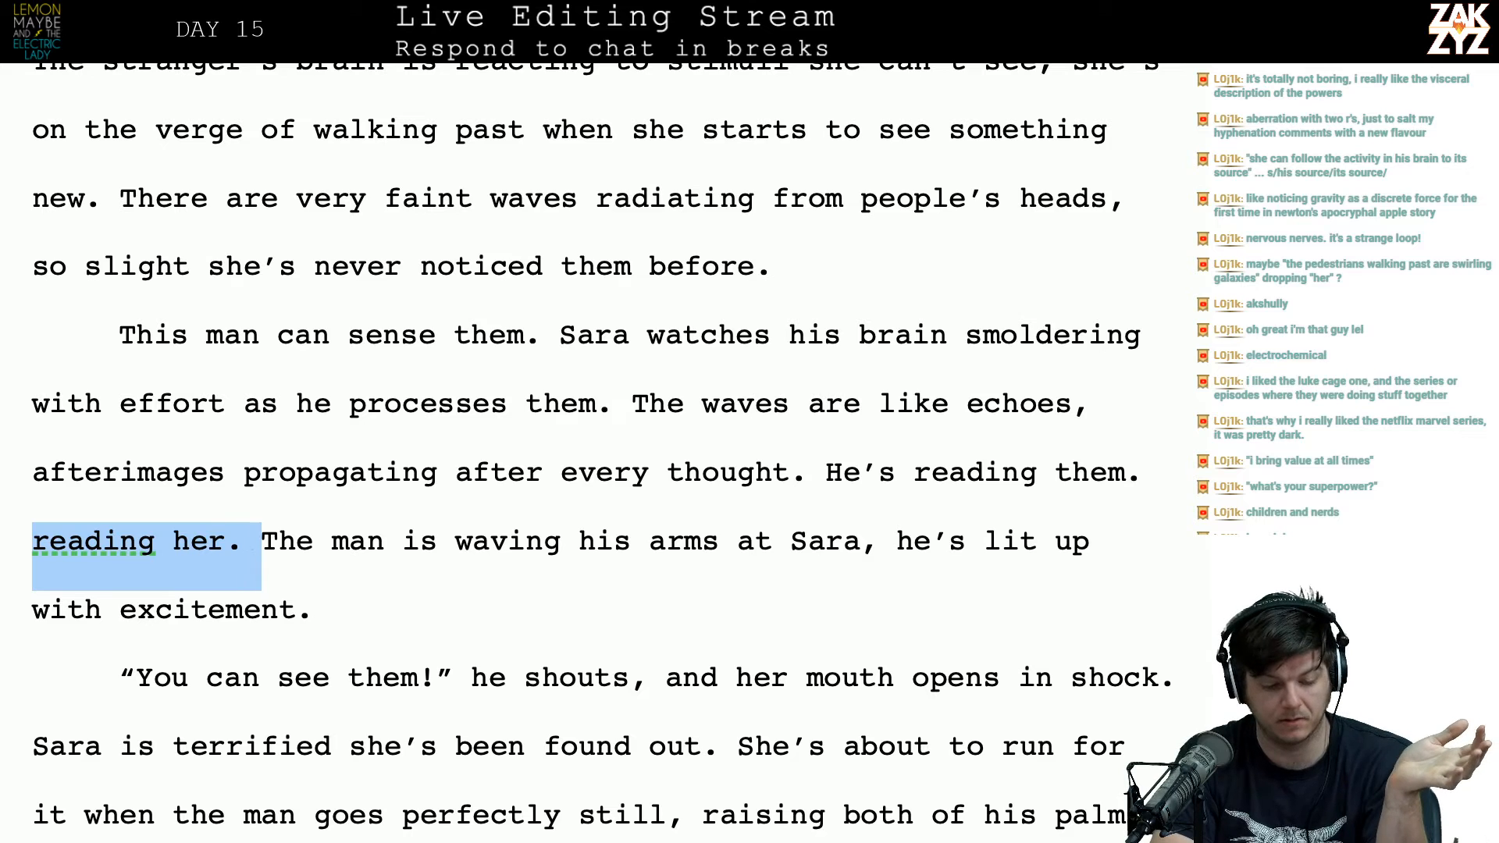
pyautogui.hotkey('shift', 'Left')
pyautogui.hotkey('shift', 'Left')
pyautogui.press('BackSpace')
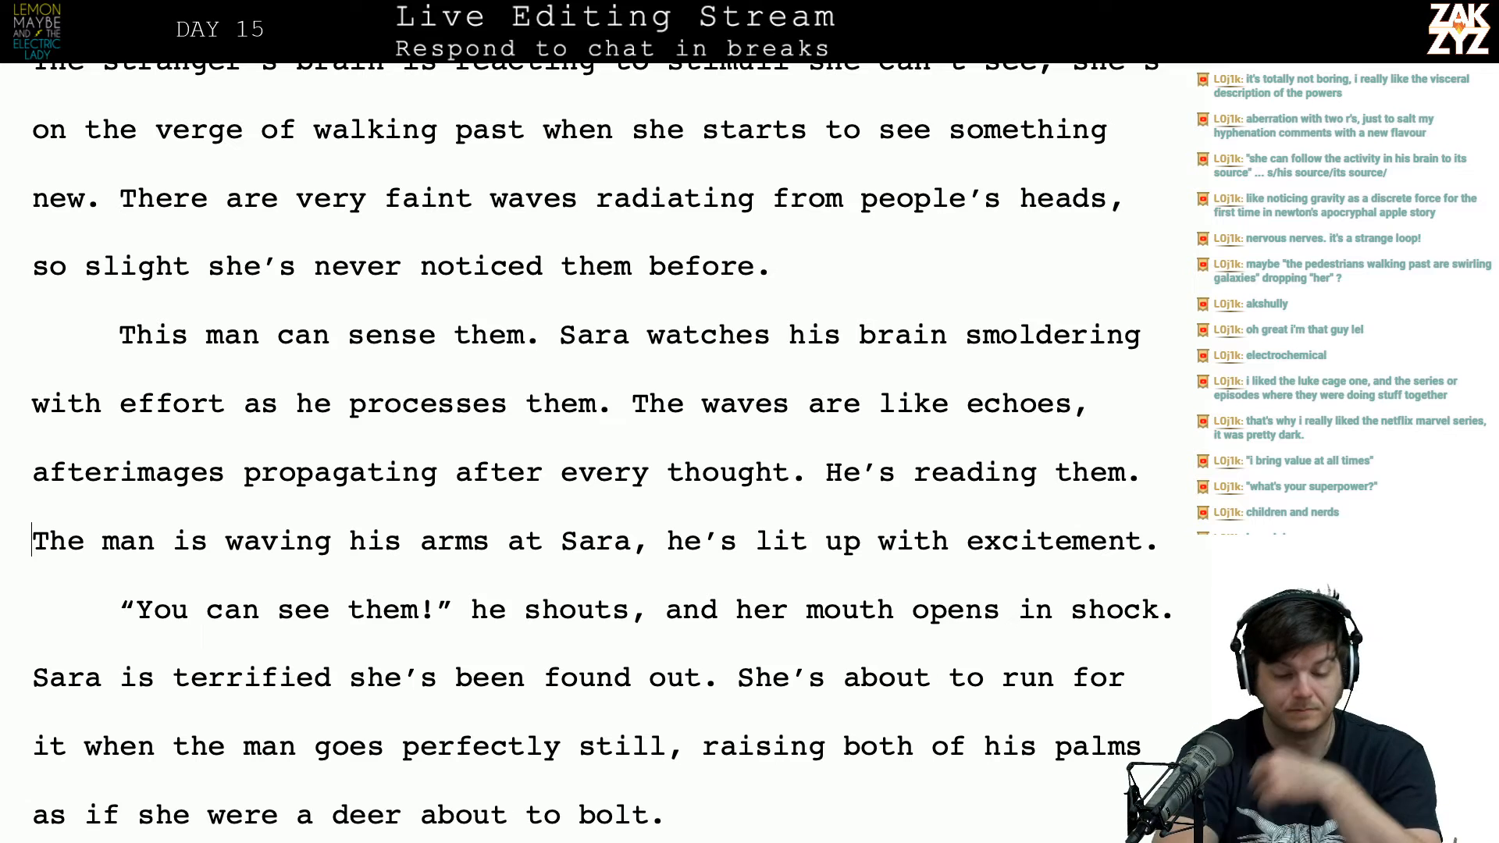
# Step: Reread the passage from the stranger's reaction to unseen stimuli through the man's stammered reassurance to Sara
pyautogui.scroll(-3, 594, 453)
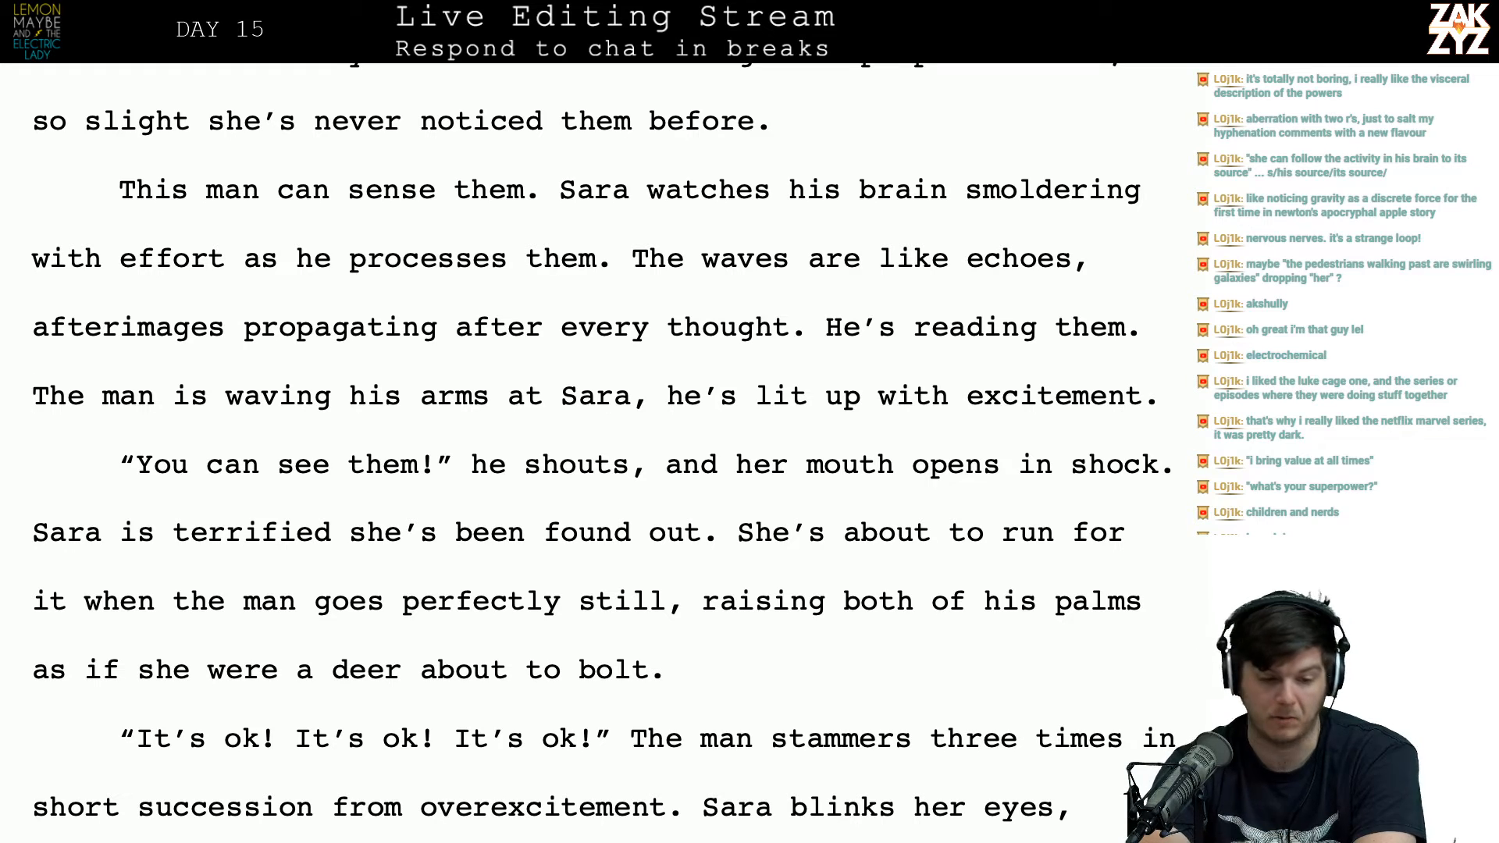
pyautogui.scroll(-1, 595, 451)
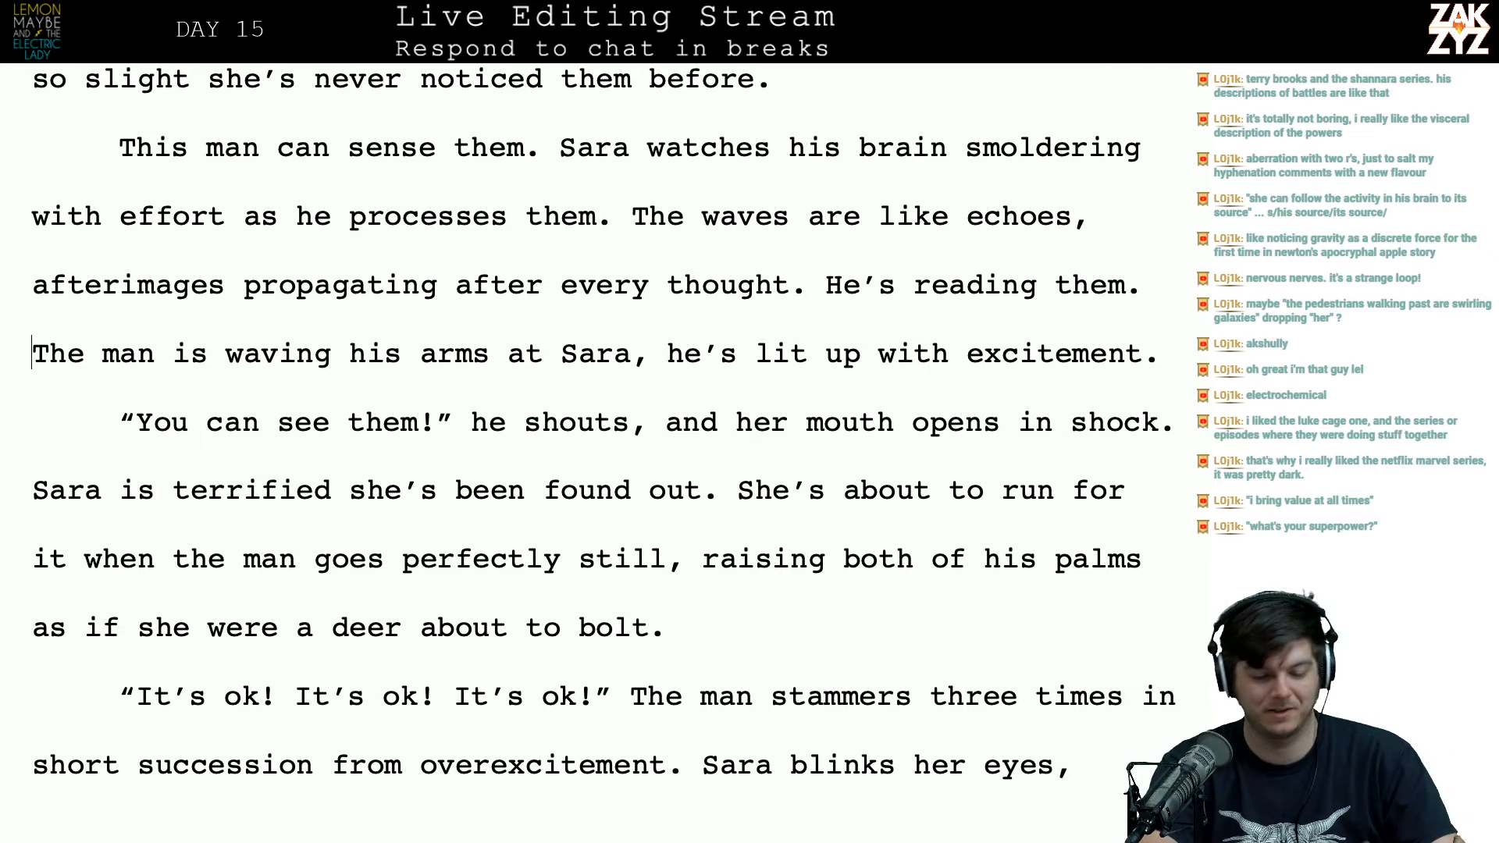
pyautogui.scroll(-1, 723, 439)
pyautogui.click(724, 439)
pyautogui.press('Up')
pyautogui.press('Left')
pyautogui.press('Left')
pyautogui.press('Left')
pyautogui.press('Left')
pyautogui.press('Left')
pyautogui.press('Left')
pyautogui.press('Left')
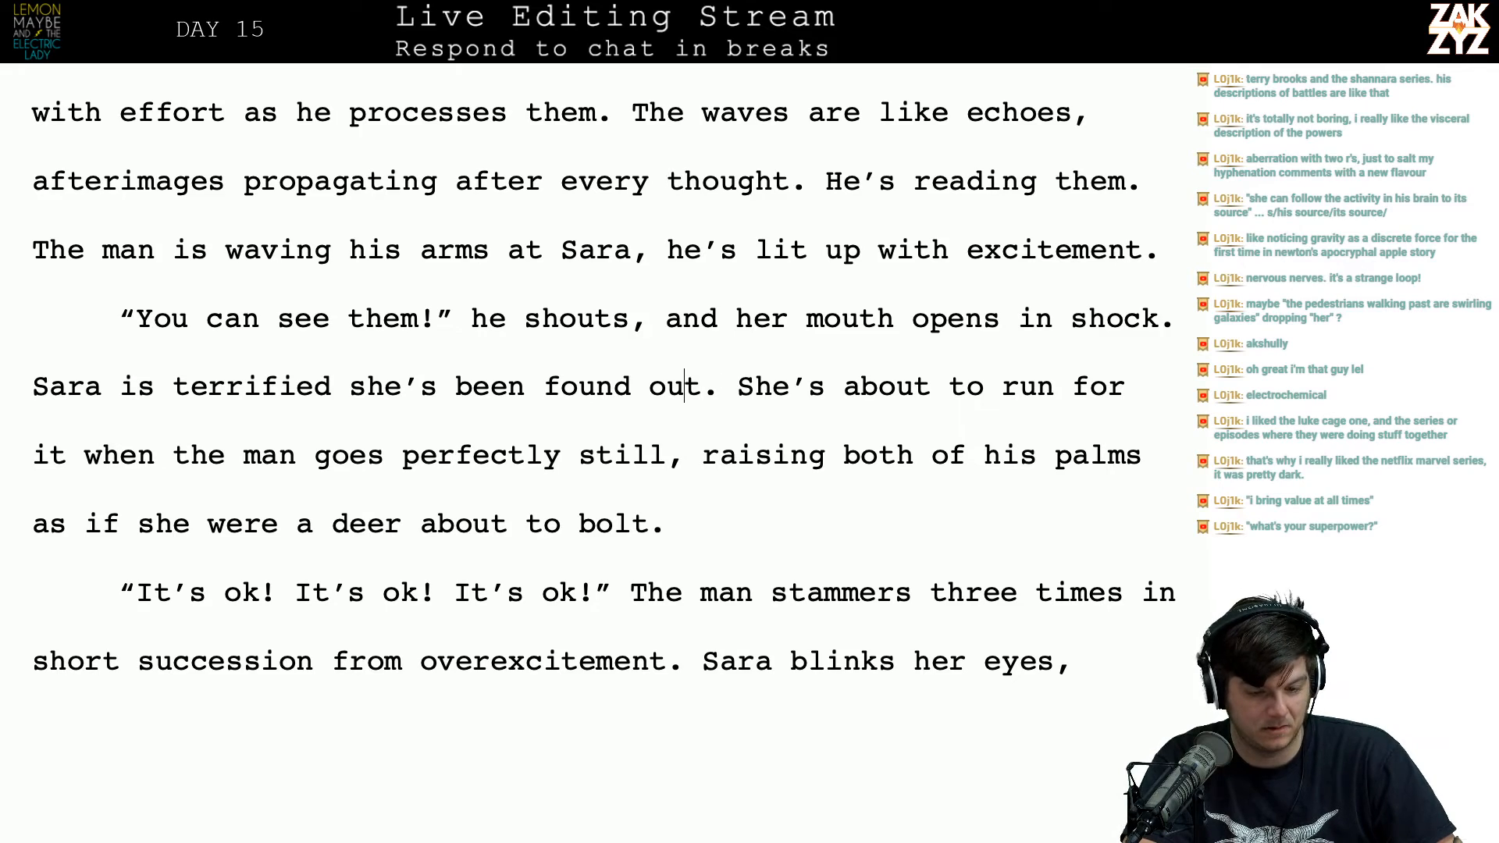
pyautogui.press('Up')
pyautogui.press('Right')
pyautogui.press('Up')
pyautogui.press('Up')
pyautogui.scroll(4, 594, 375)
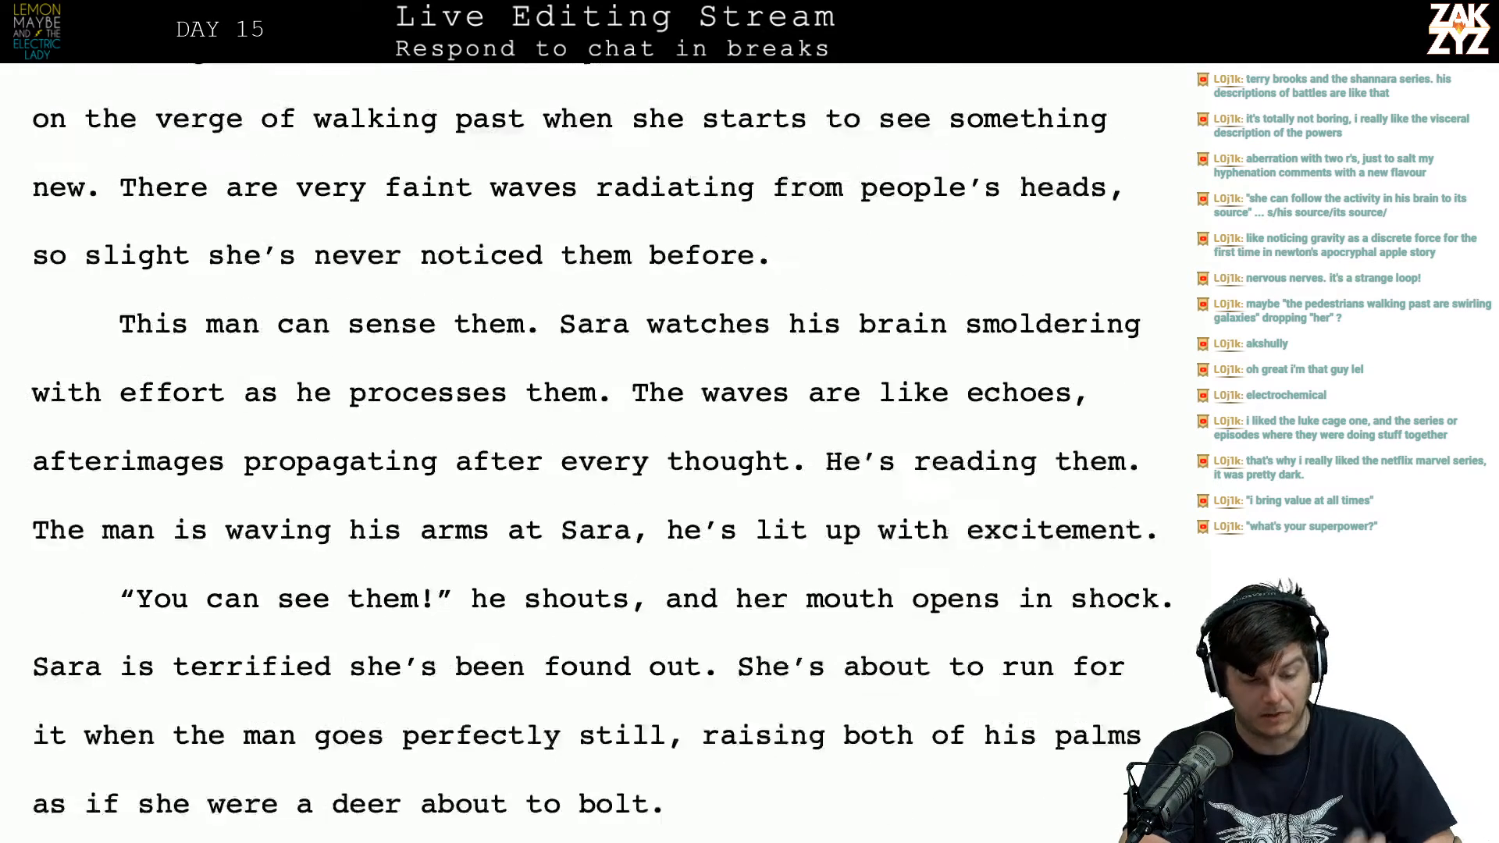
pyautogui.click(172, 424)
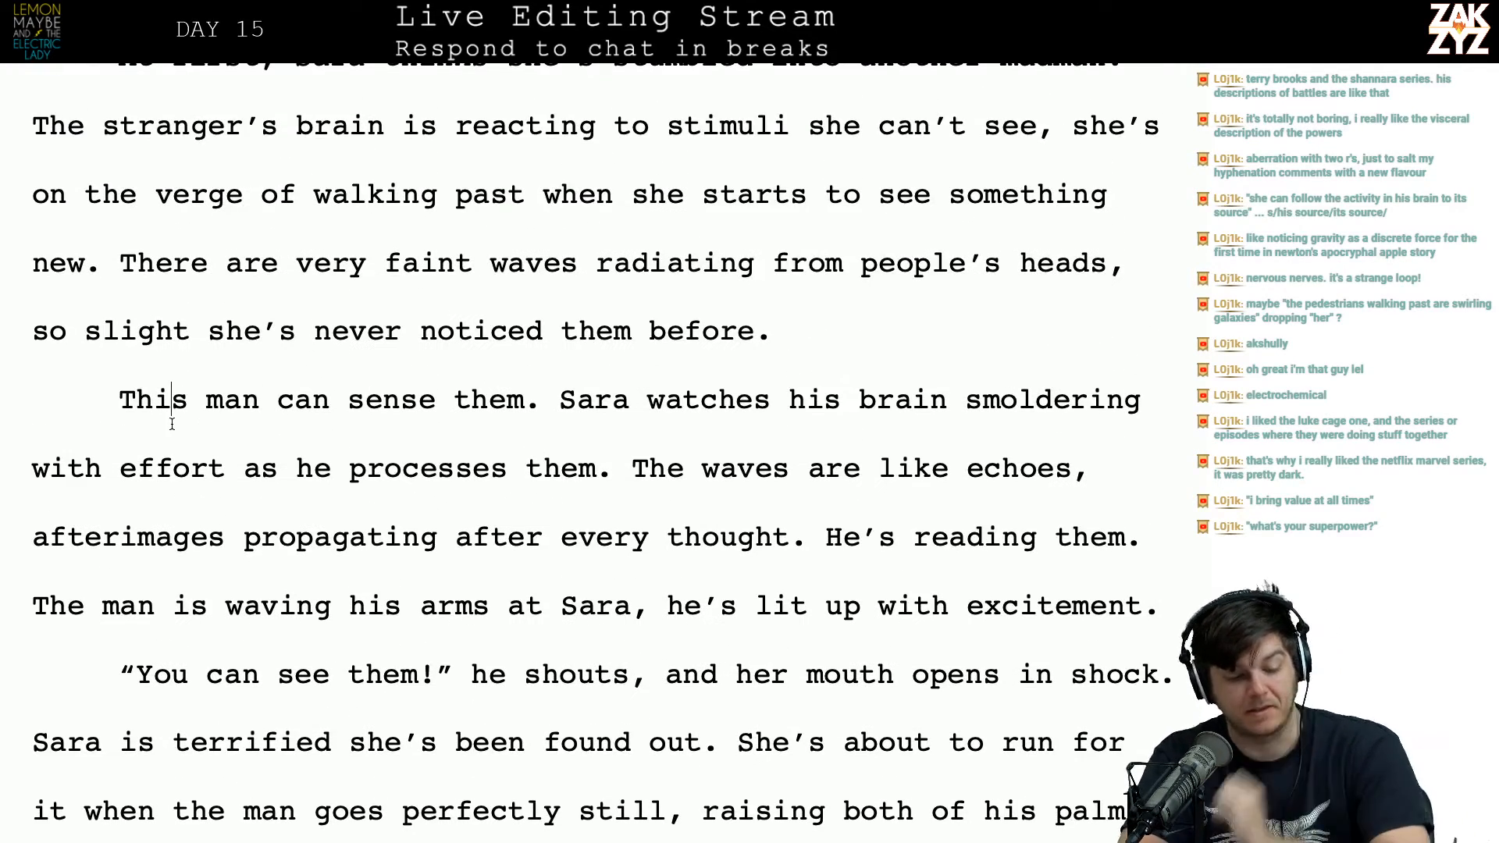
pyautogui.scroll(-1, 172, 424)
pyautogui.hotkey('ctrl', 'Right')
pyautogui.hotkey('ctrl', 'Right')
pyautogui.hotkey('ctrl', 'Right')
pyautogui.hotkey('ctrl', 'Right')
pyautogui.hotkey('ctrl', 'Right')
pyautogui.hotkey('ctrl', 'Right')
pyautogui.hotkey('ctrl', 'Right')
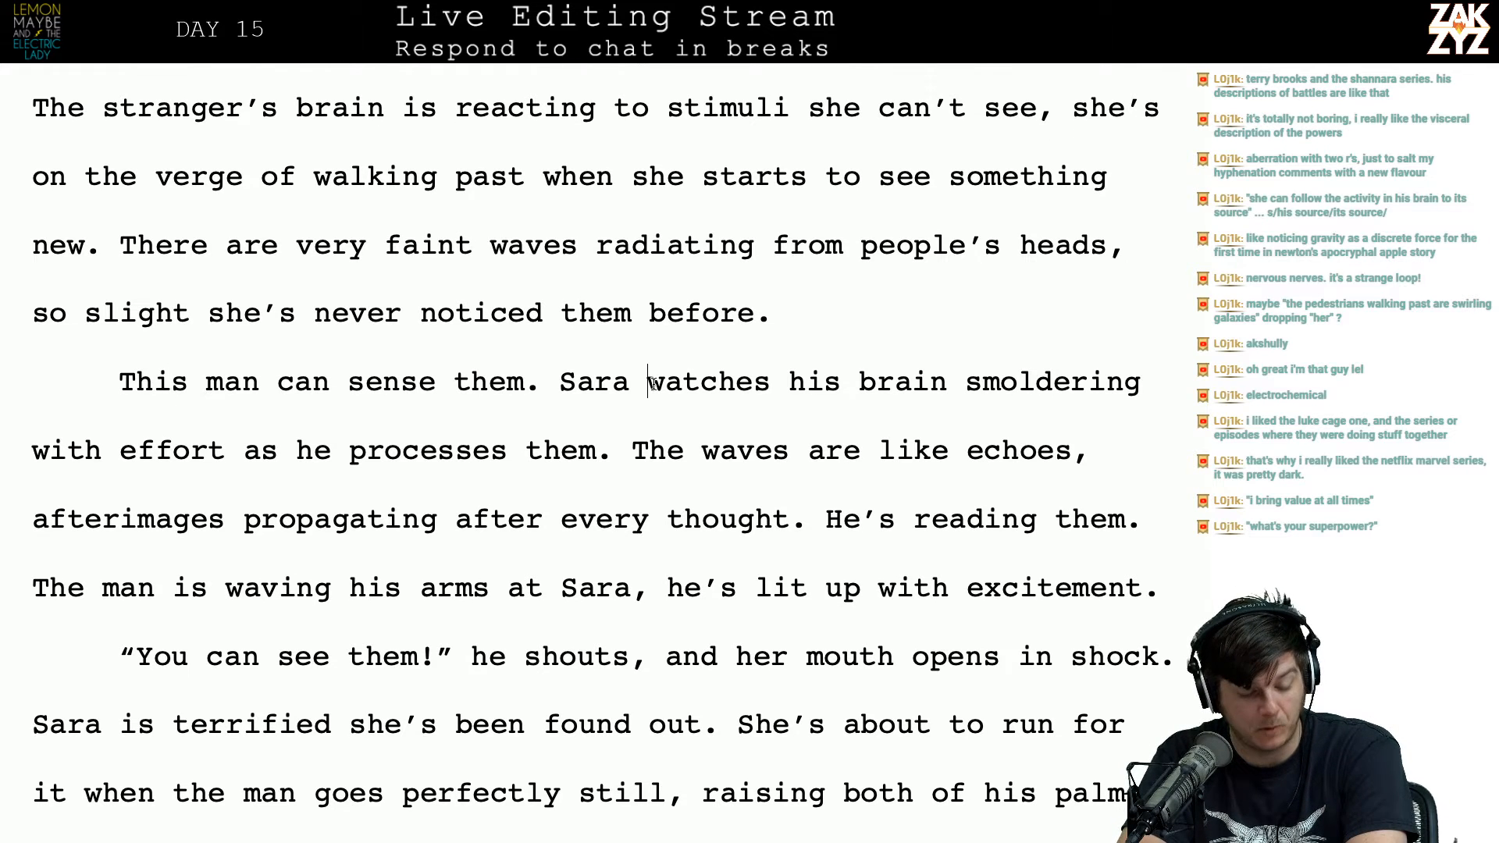
# Step: Try replacing "them" after "with effort as he processes" with "each wave"
pyautogui.click(264, 474)
pyautogui.press('Right')
pyautogui.press('Right')
pyautogui.press('Right')
pyautogui.press('Right')
pyautogui.press('Right')
pyautogui.press('Right')
pyautogui.press('Right')
pyautogui.press('Right')
pyautogui.press('Right')
pyautogui.press('Right')
pyautogui.press('Right')
pyautogui.press('Right')
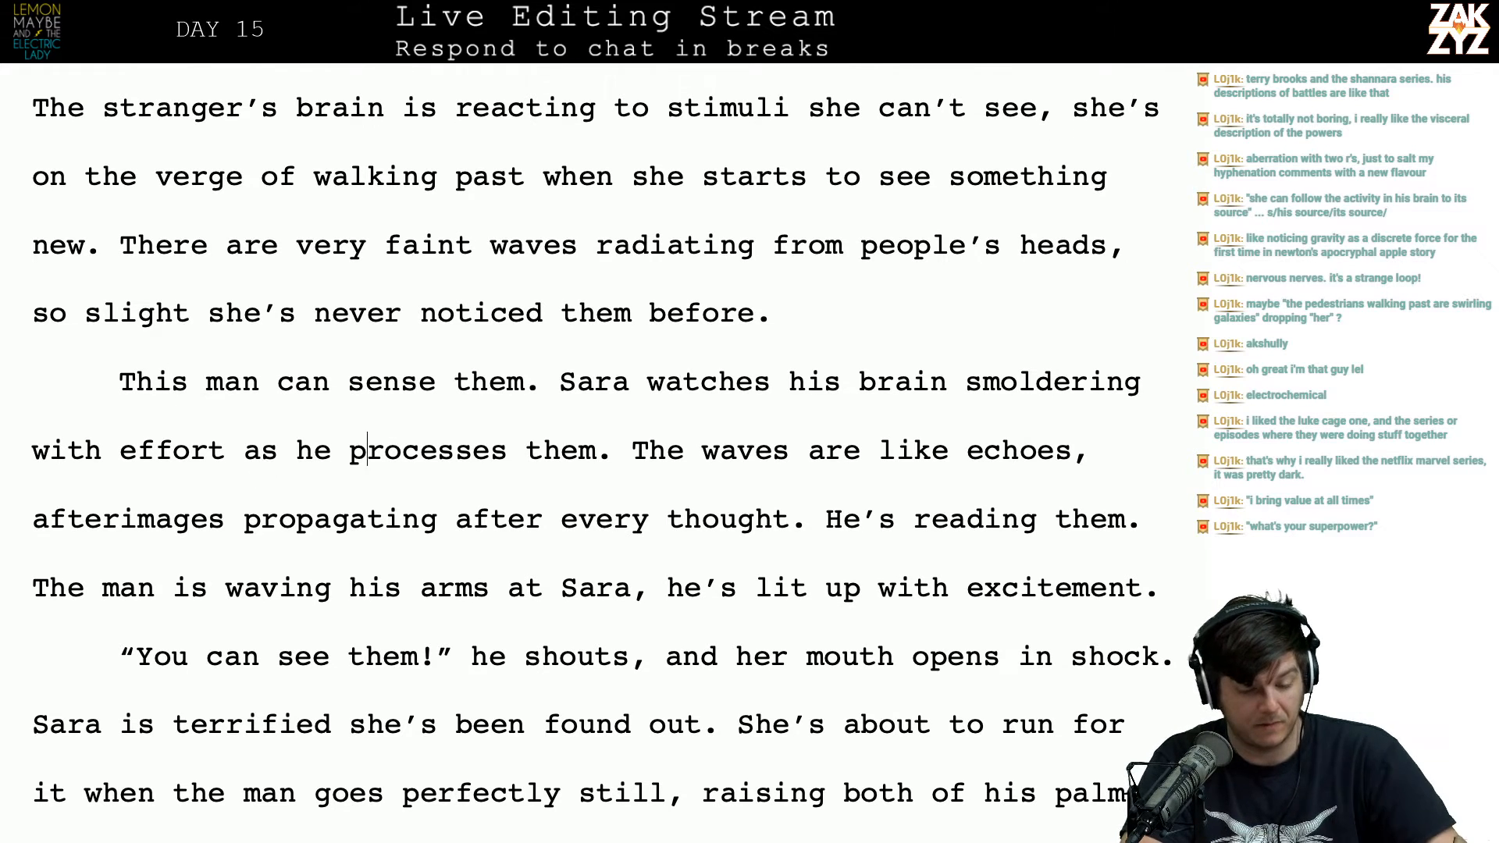
pyautogui.press('Right')
pyautogui.press('Right')
pyautogui.press('Right')
pyautogui.press('Left')
pyautogui.press('Right')
pyautogui.press('Right')
pyautogui.press('Right')
pyautogui.press('Right')
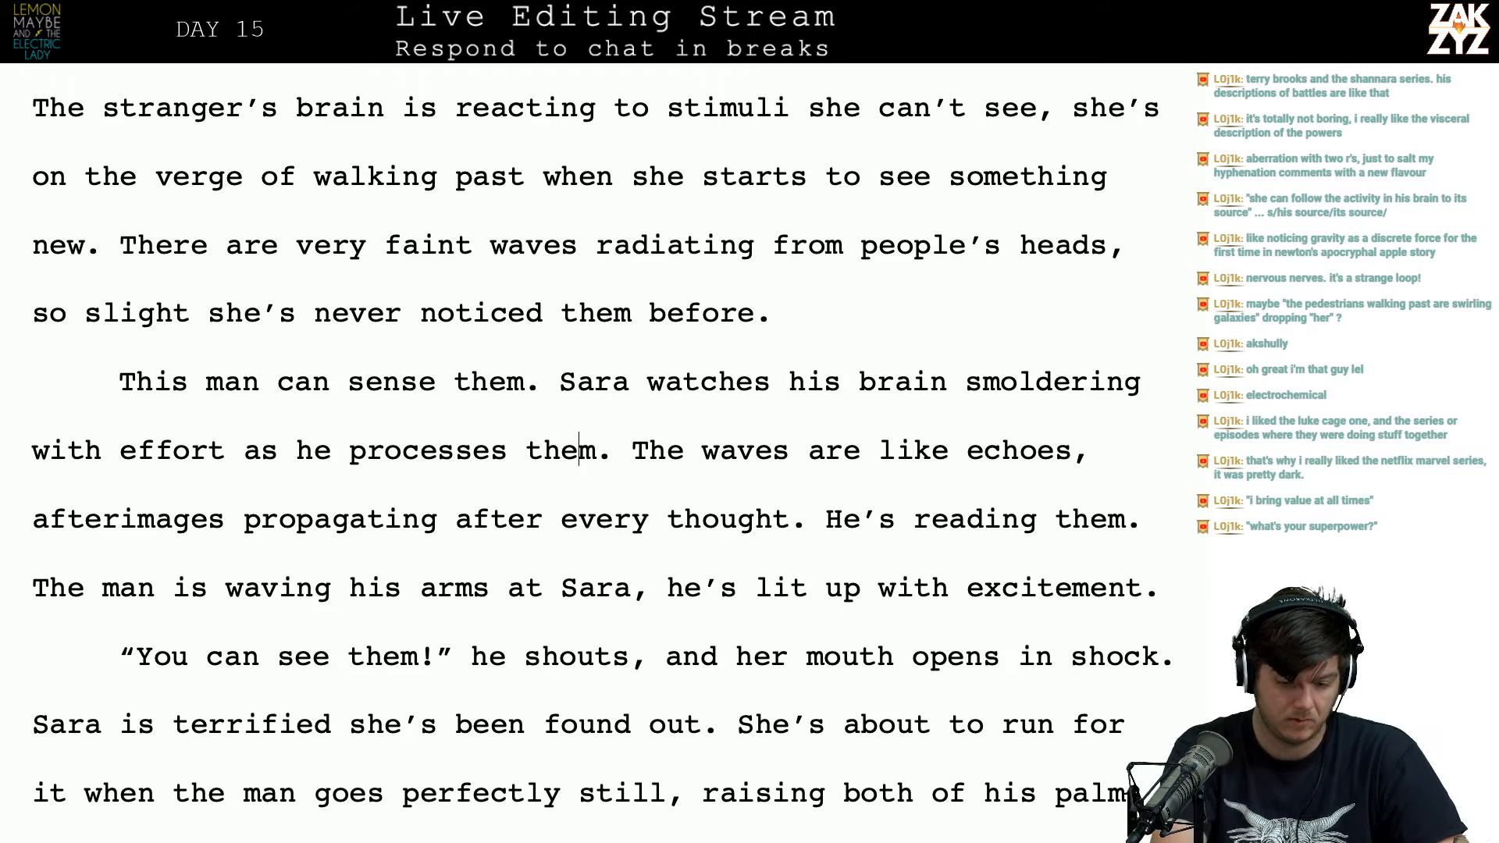
pyautogui.press('BackSpace')
pyautogui.write('b')
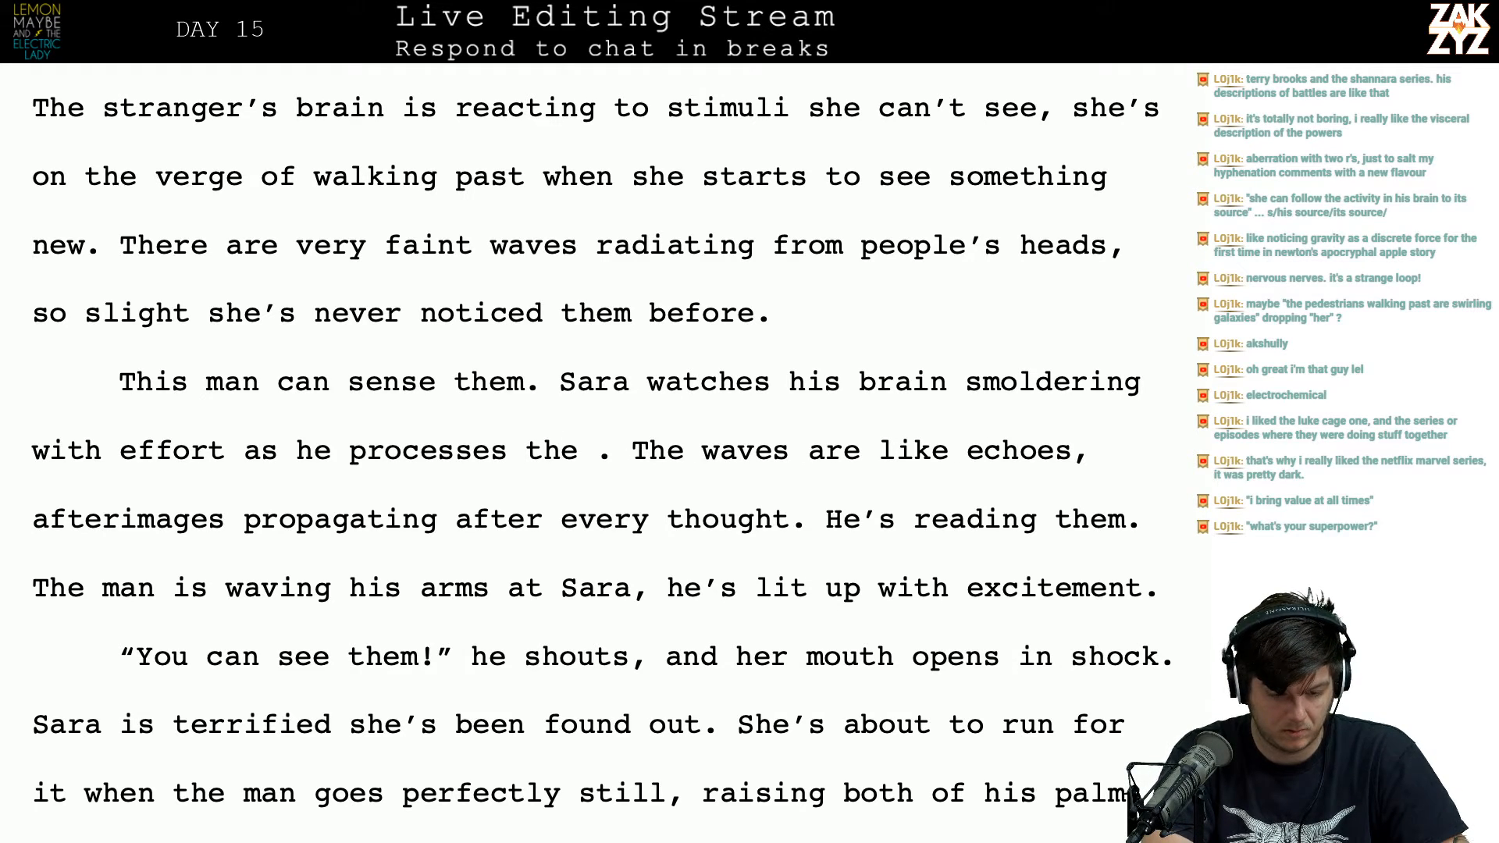
pyautogui.write('ra')
pyautogui.press('BackSpace')
pyautogui.press('BackSpace')
pyautogui.press('BackSpace')
pyautogui.press('BackSpace')
pyautogui.press('BackSpace')
pyautogui.press('BackSpace')
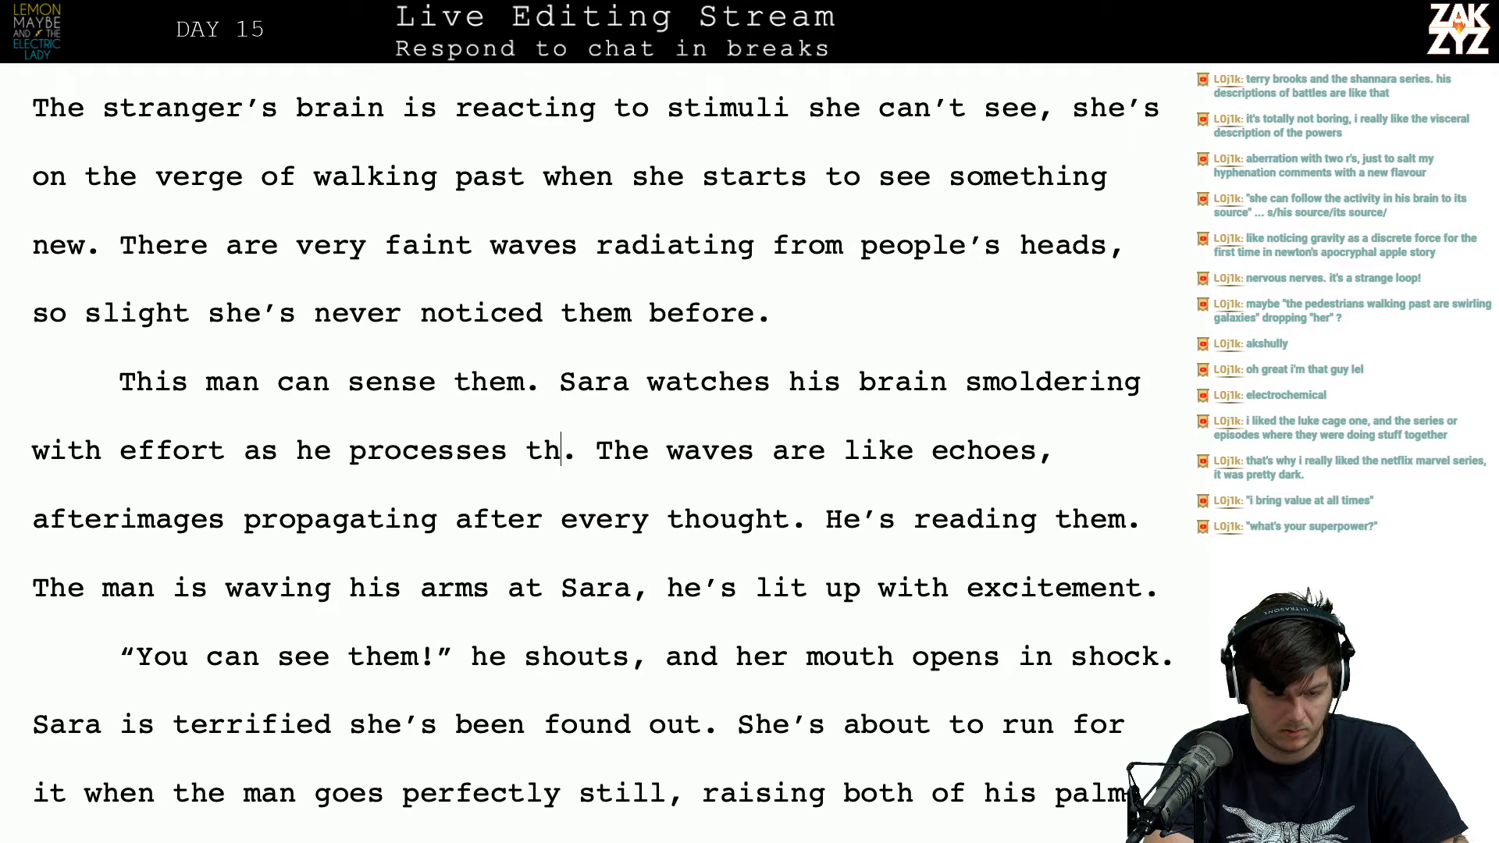
pyautogui.write('the')
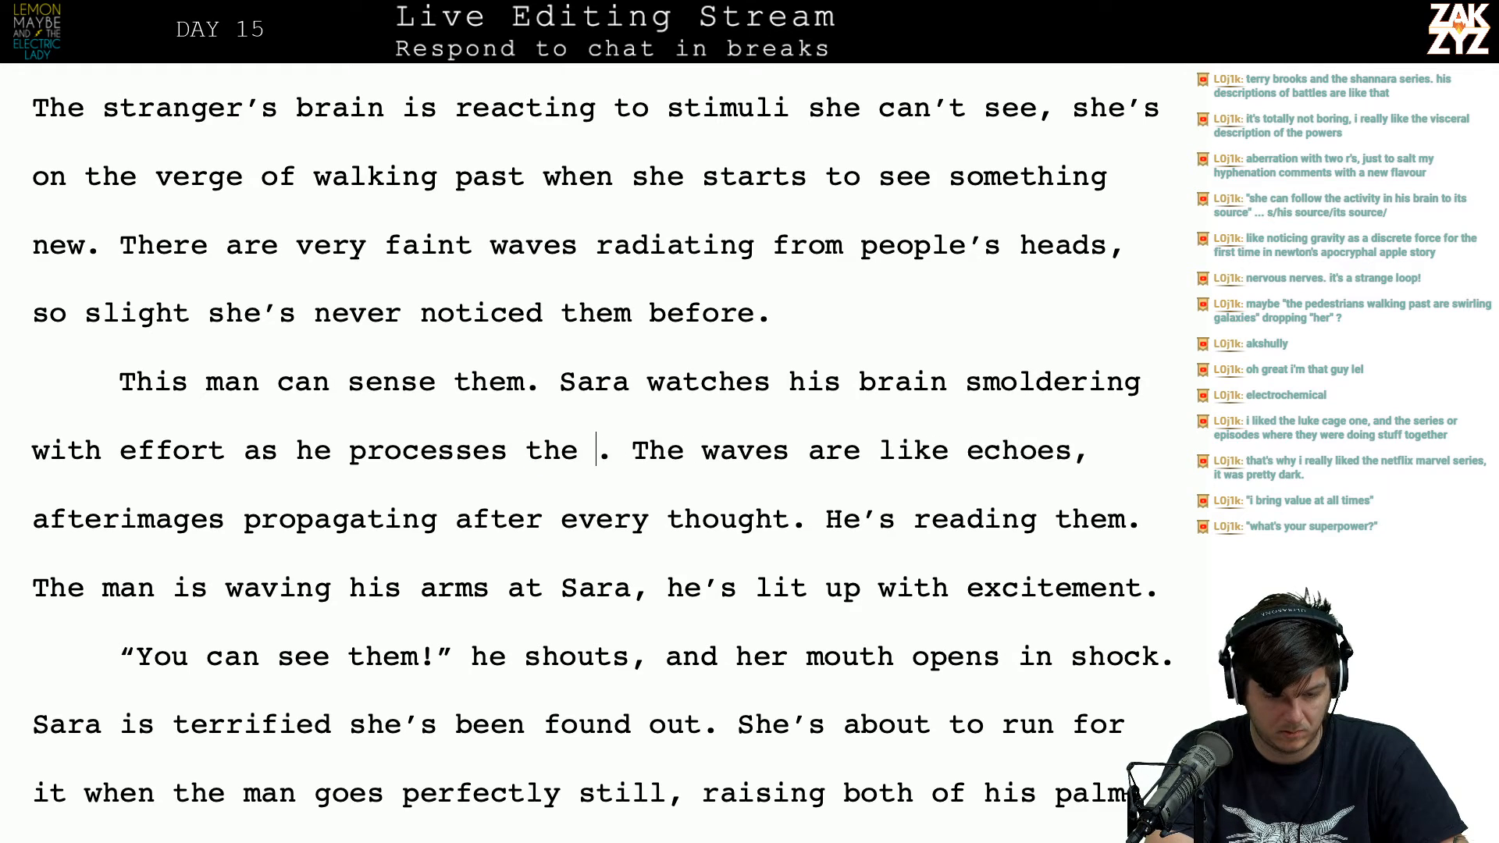
pyautogui.press('BackSpace')
pyautogui.press('BackSpace')
pyautogui.press('BackSpace')
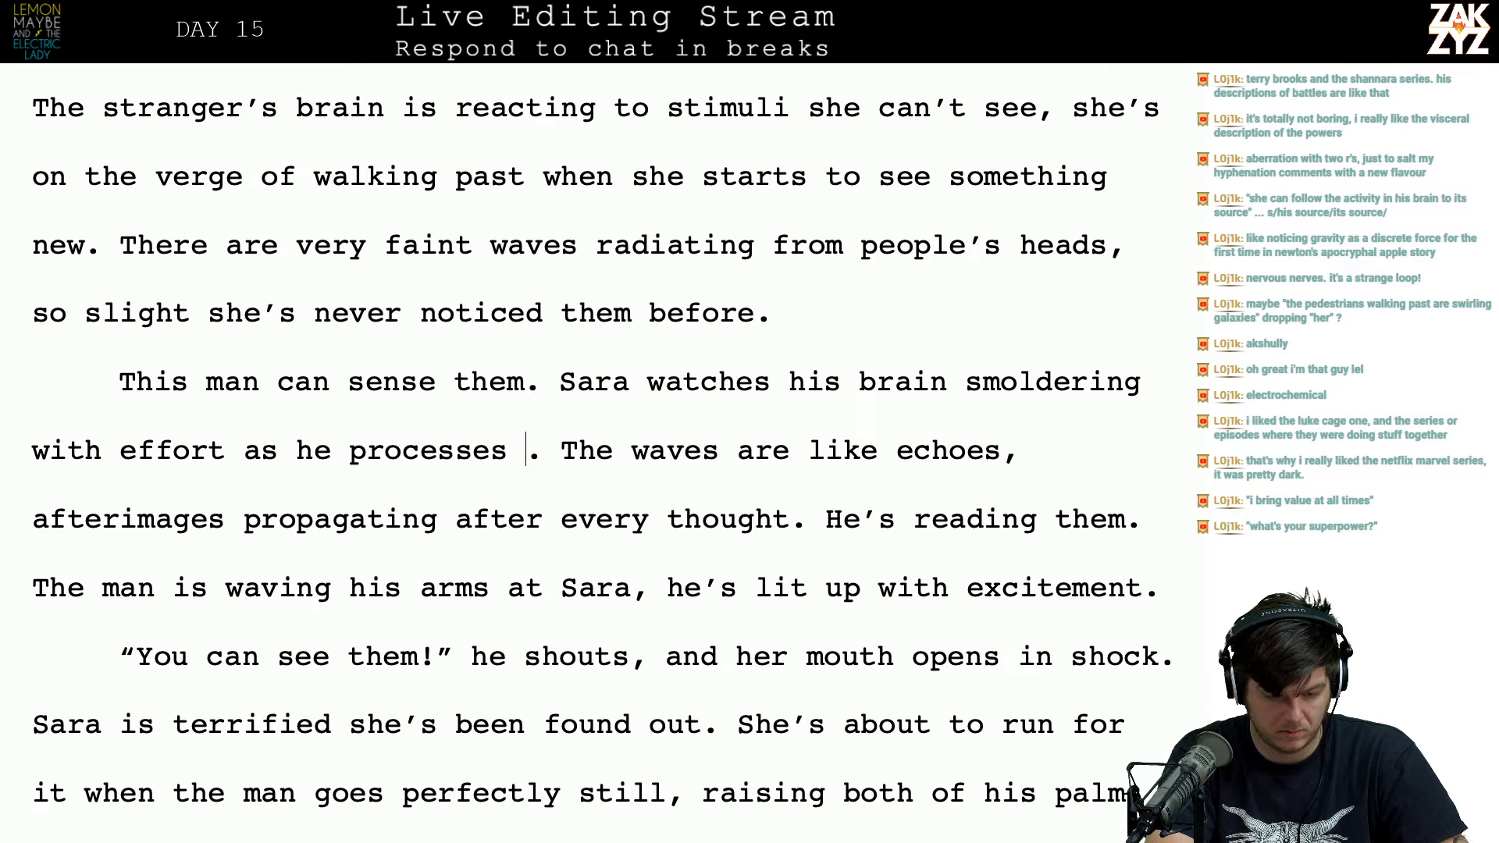
pyautogui.write('each wave.')
pyautogui.press('BackSpace')
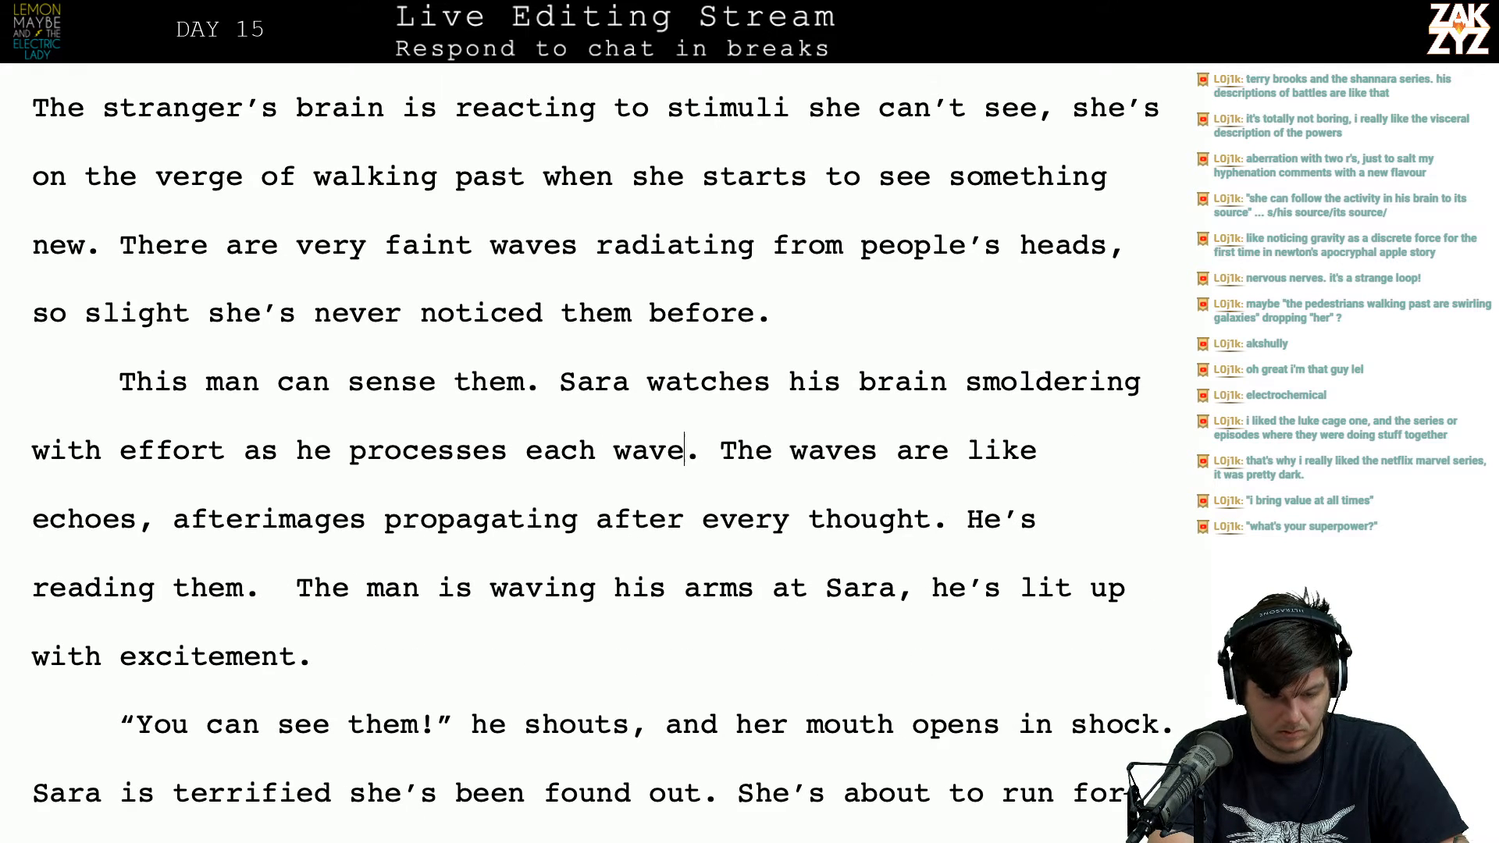
# Step: Delete the object after "processes" so the sentence ends with "smoldering with effort as he processes."
pyautogui.press('BackSpace')
pyautogui.press('BackSpace')
pyautogui.press('BackSpace')
pyautogui.press('BackSpace')
pyautogui.press('BackSpace')
pyautogui.press('BackSpace')
pyautogui.press('BackSpace')
pyautogui.press('BackSpace')
pyautogui.press('BackSpace')
pyautogui.write('them')
pyautogui.press('BackSpace')
pyautogui.press('BackSpace')
pyautogui.press('BackSpace')
pyautogui.press('BackSpace')
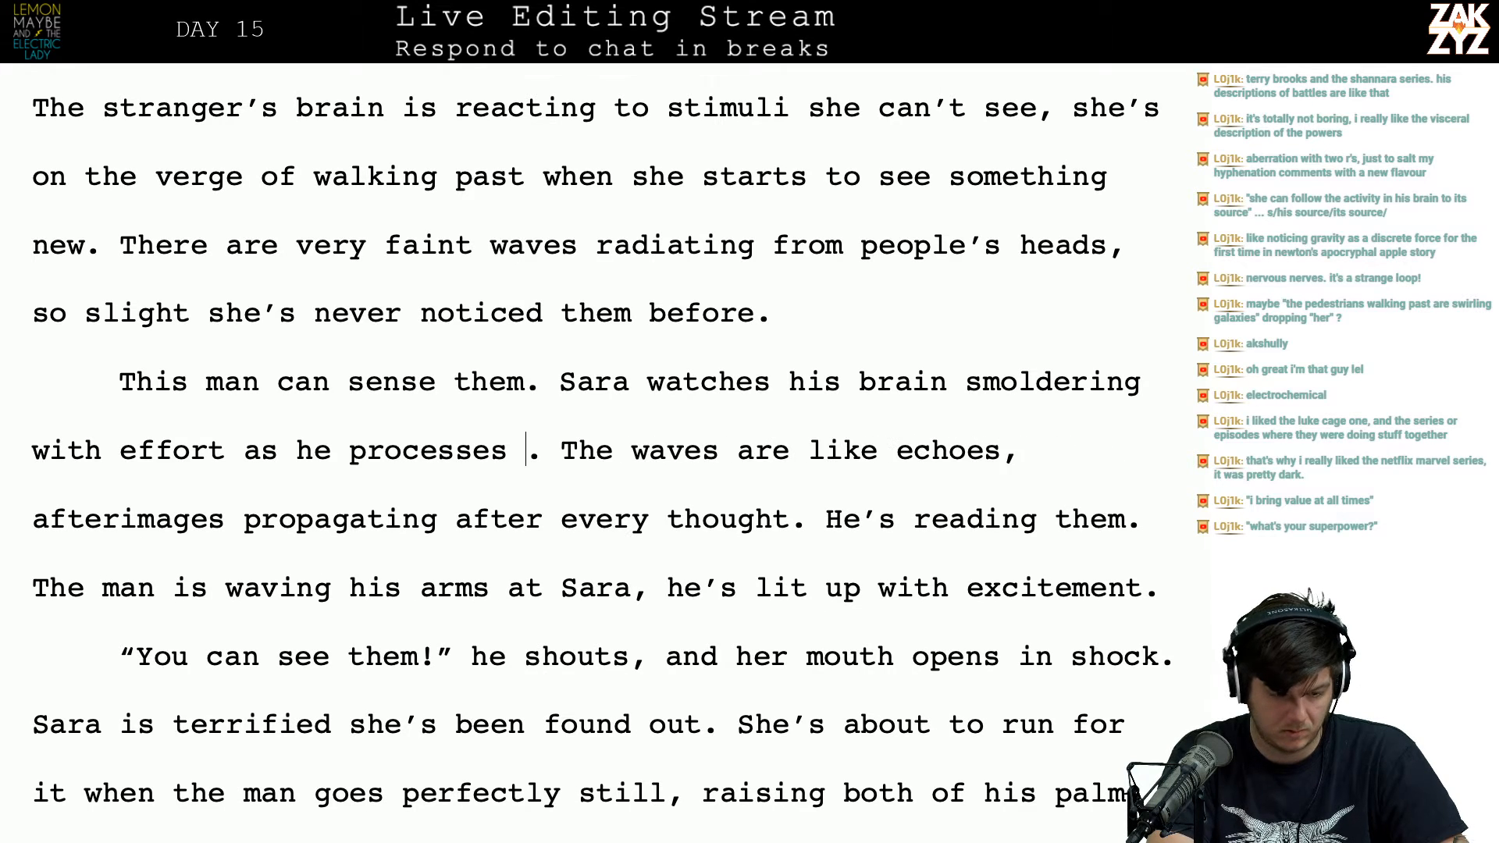
pyautogui.press('BackSpace')
# Step: Change "This man can sense them" to "This man can sense those waves" in the paragraph's opening sentence
pyautogui.press('Delete')
pyautogui.press('BackSpace')
pyautogui.write('ose waves')
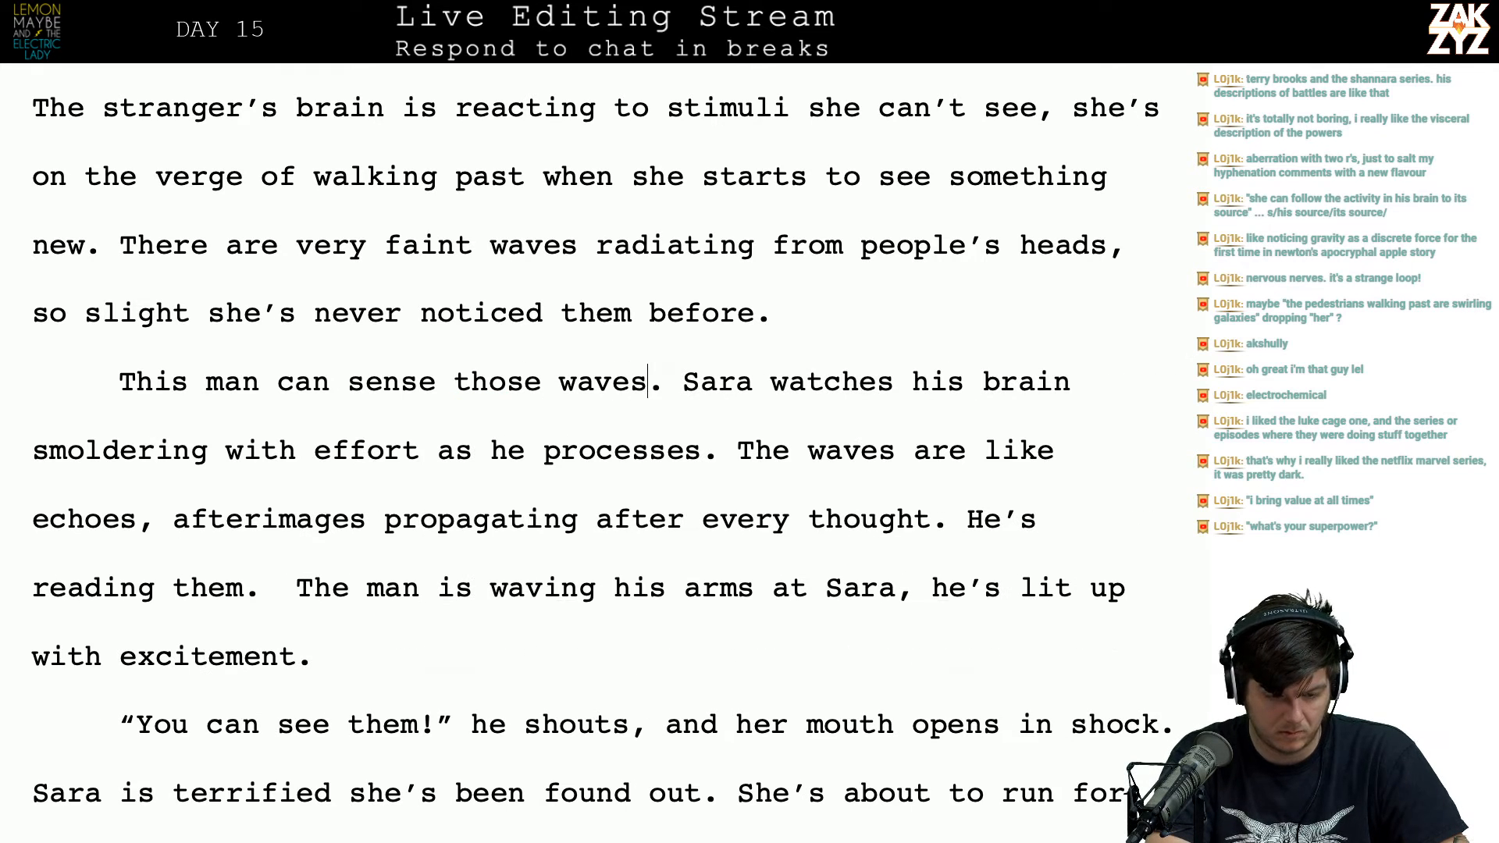
pyautogui.press('Down')
pyautogui.press('Right')
pyautogui.press('Right')
pyautogui.press('Right')
pyautogui.press('Left')
pyautogui.press('Left')
pyautogui.press('Left')
pyautogui.press('Left')
pyautogui.press('Left')
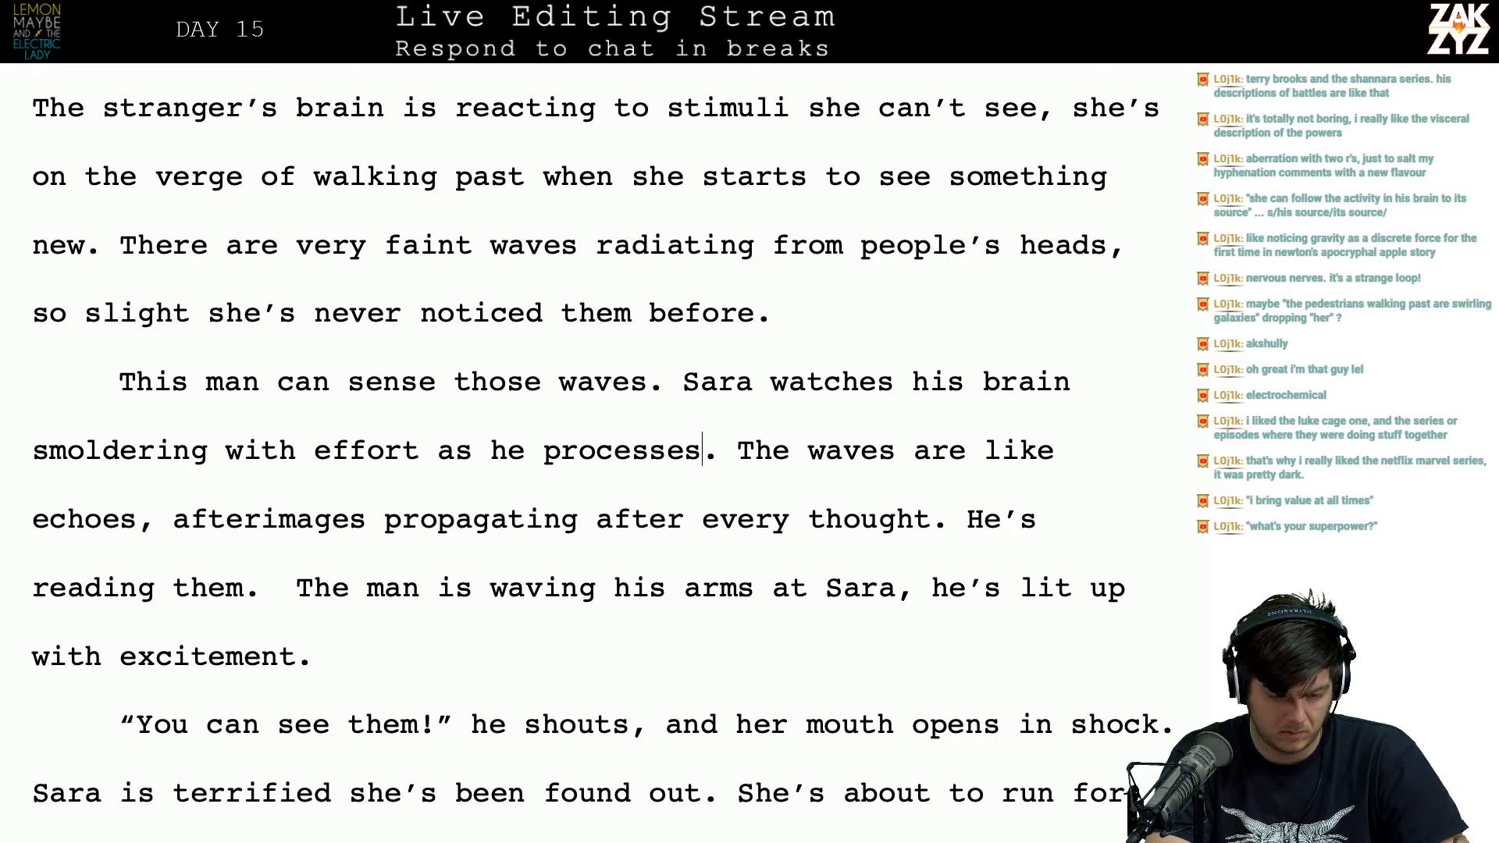
pyautogui.press('Left')
pyautogui.press('Left')
pyautogui.press('Left')
pyautogui.press('Left')
pyautogui.press('Left')
pyautogui.press('Left')
pyautogui.press('Left')
pyautogui.press('Left')
pyautogui.press('Left')
pyautogui.press('Right')
pyautogui.press('Right')
pyautogui.press('Right')
pyautogui.press('Right')
pyautogui.press('Right')
pyautogui.press('Right')
pyautogui.press('Up')
pyautogui.press('Right')
pyautogui.press('Down')
pyautogui.press('Left')
pyautogui.press('Left')
pyautogui.press('Left')
pyautogui.press('Left')
pyautogui.press('Left')
pyautogui.press('Left')
pyautogui.press('Left')
pyautogui.press('Left')
pyautogui.press('Left')
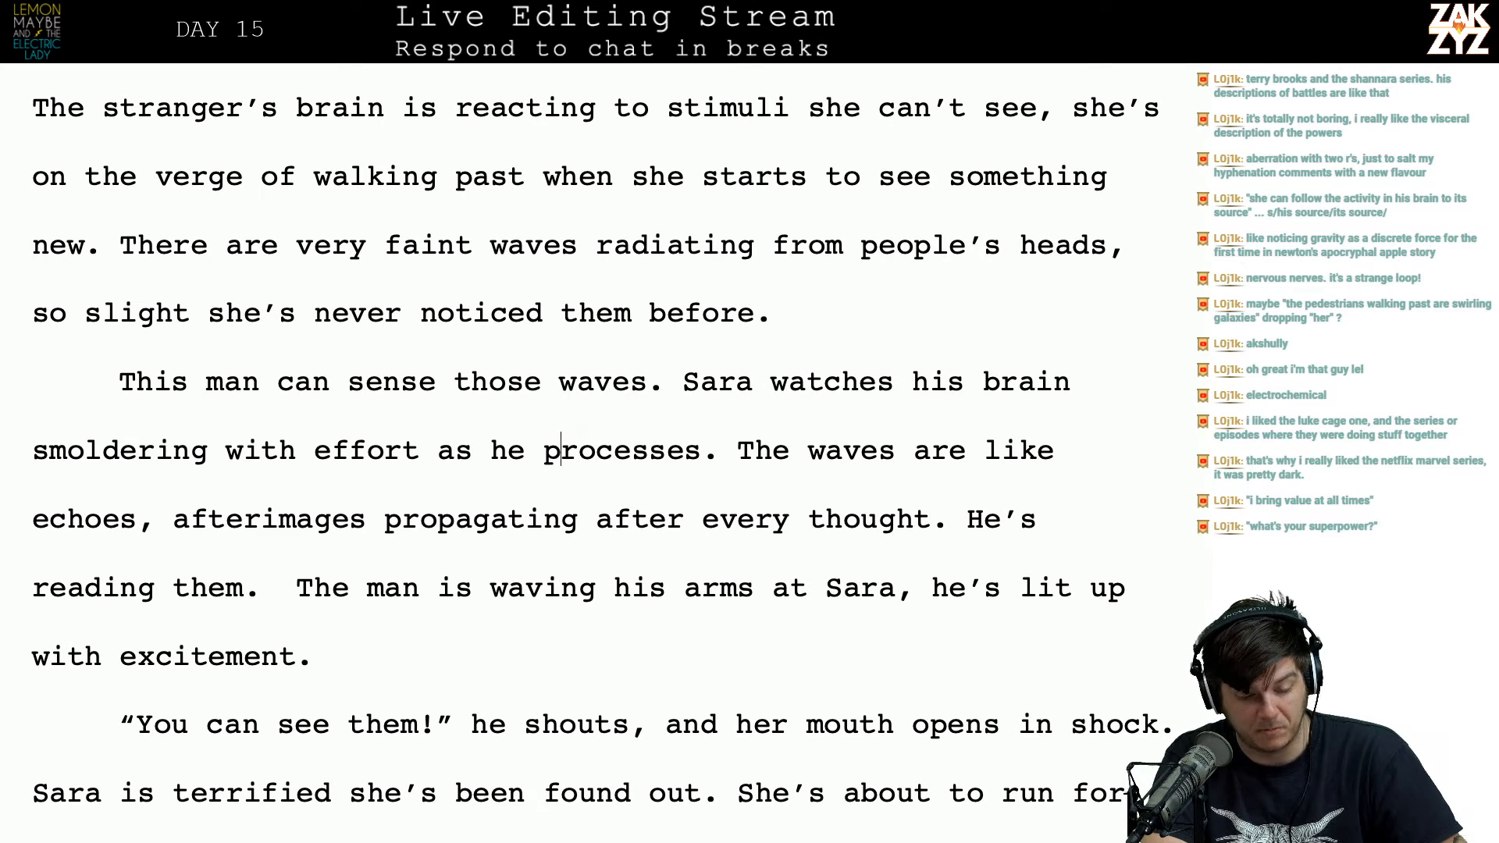
pyautogui.press('Right')
pyautogui.press('Right')
pyautogui.press('Right')
pyautogui.press('Right')
pyautogui.press('Right')
pyautogui.press('Right')
pyautogui.press('Right')
pyautogui.press('Right')
pyautogui.press('Right')
pyautogui.press('Right')
pyautogui.press('Right')
pyautogui.press('Right')
pyautogui.press('Right')
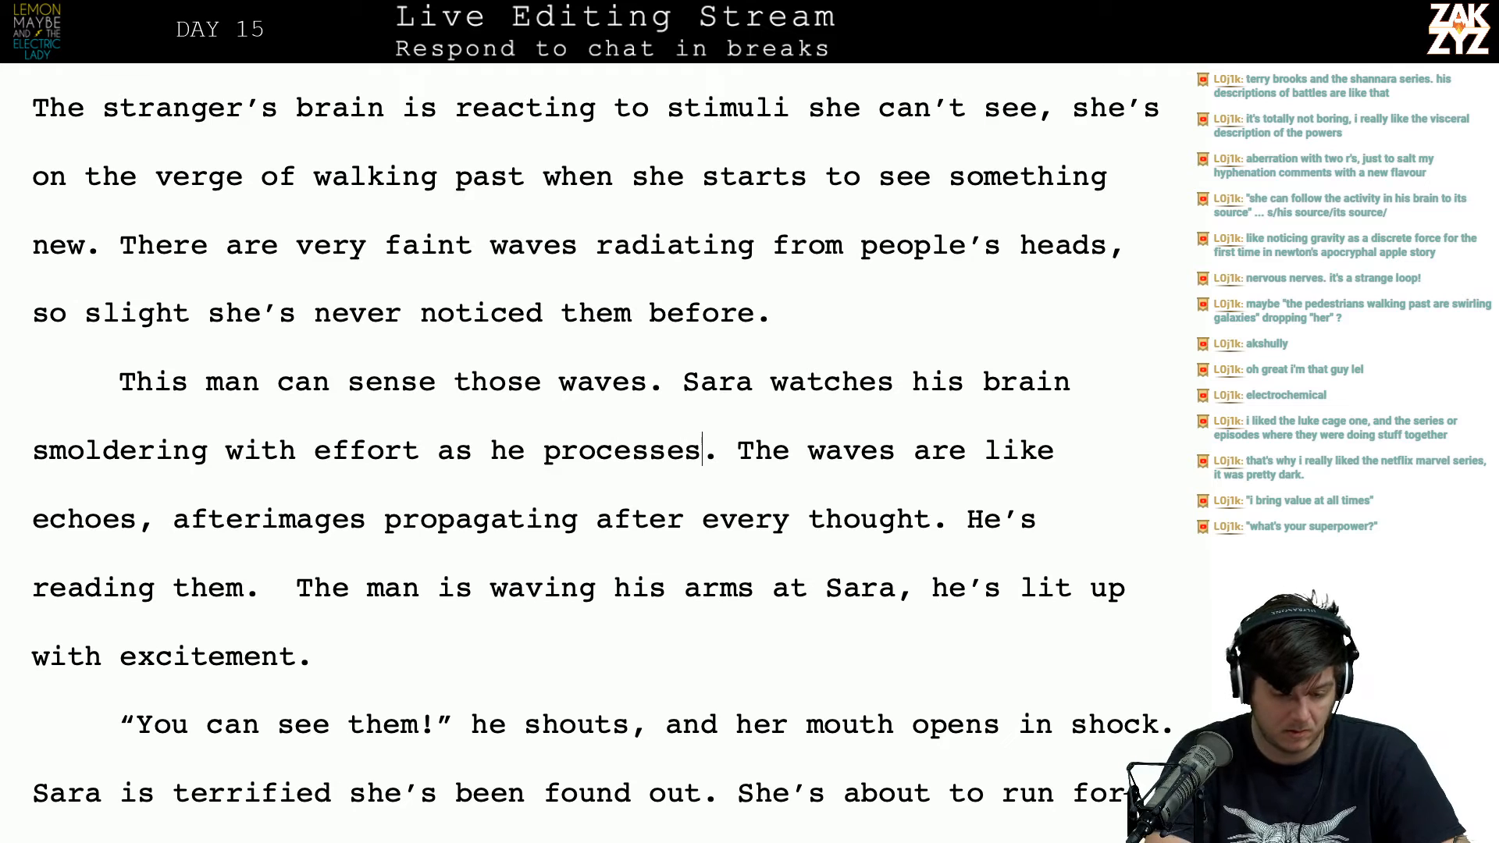
# Step: Complete the smoldering sentence with "as he processes them" and split the paragraph before "He's reading them" with an empty line between
pyautogui.write('them')
pyautogui.press('Up')
pyautogui.press('Down')
pyautogui.press('Left')
pyautogui.press('Left')
pyautogui.press('Left')
pyautogui.press('Left')
pyautogui.press('Left')
pyautogui.press('Left')
pyautogui.press('Left')
pyautogui.press('Left')
pyautogui.press('Left')
pyautogui.press('Left')
pyautogui.press('Left')
pyautogui.press('Left')
pyautogui.press('Down')
pyautogui.press('Right')
pyautogui.press('Right')
pyautogui.press('Right')
pyautogui.press('Right')
pyautogui.press('Right')
pyautogui.press('Right')
pyautogui.press('Right')
pyautogui.press('Right')
pyautogui.press('Right')
pyautogui.press('Right')
pyautogui.press('Right')
pyautogui.press('Right')
pyautogui.press('Right')
pyautogui.press('Right')
pyautogui.press('Right')
pyautogui.press('Right')
pyautogui.press('Right')
pyautogui.press('Right')
pyautogui.press('Right')
pyautogui.press('Right')
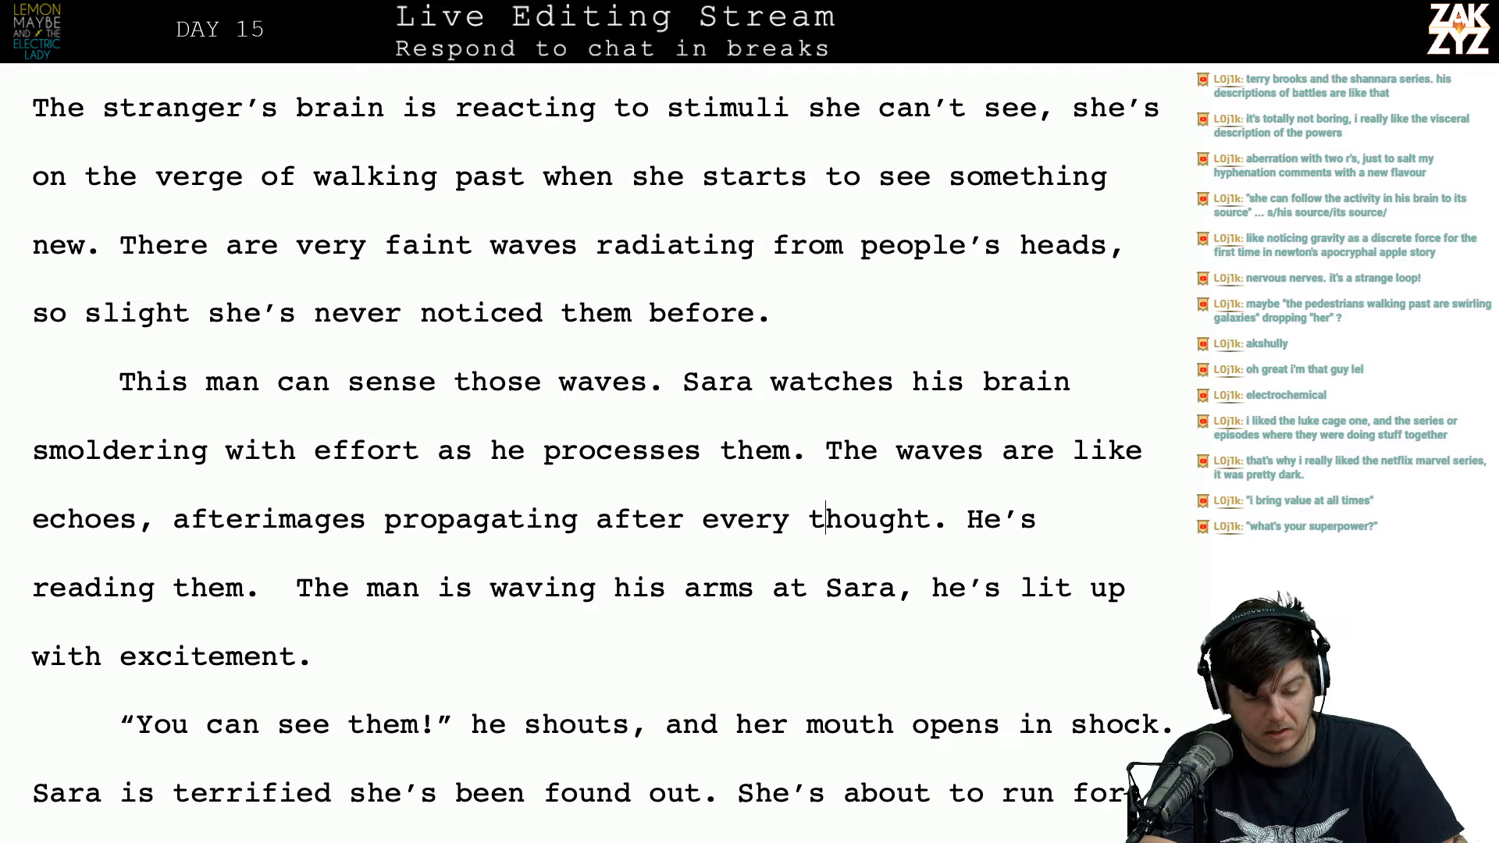
pyautogui.press('Return')
pyautogui.press('Return')
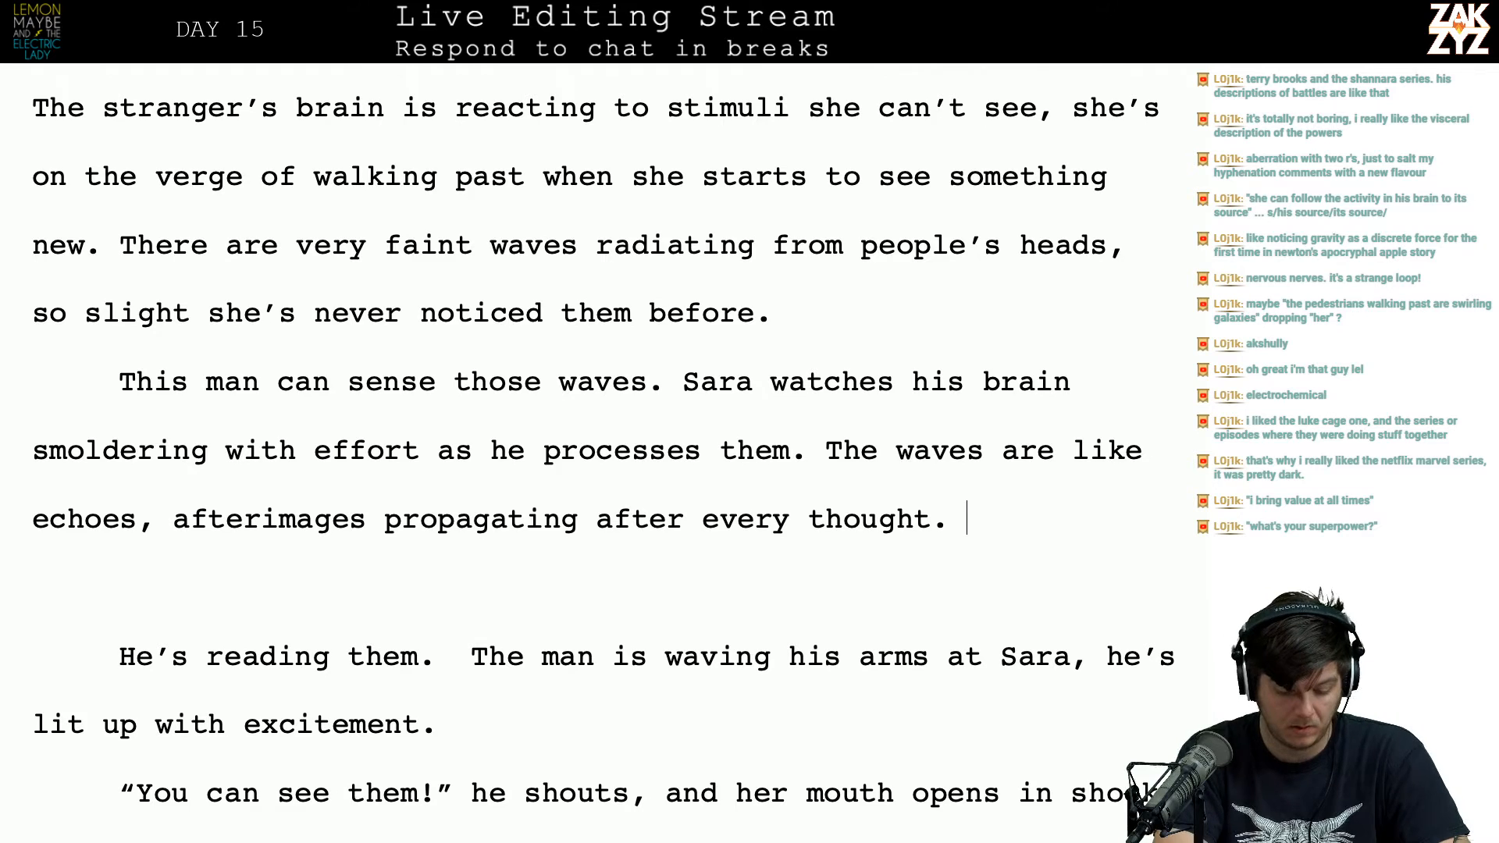
# Step: Try following "afterimages propagating after every thought." with a new sentence beginning "He can read the"
pyautogui.write('He can read the')
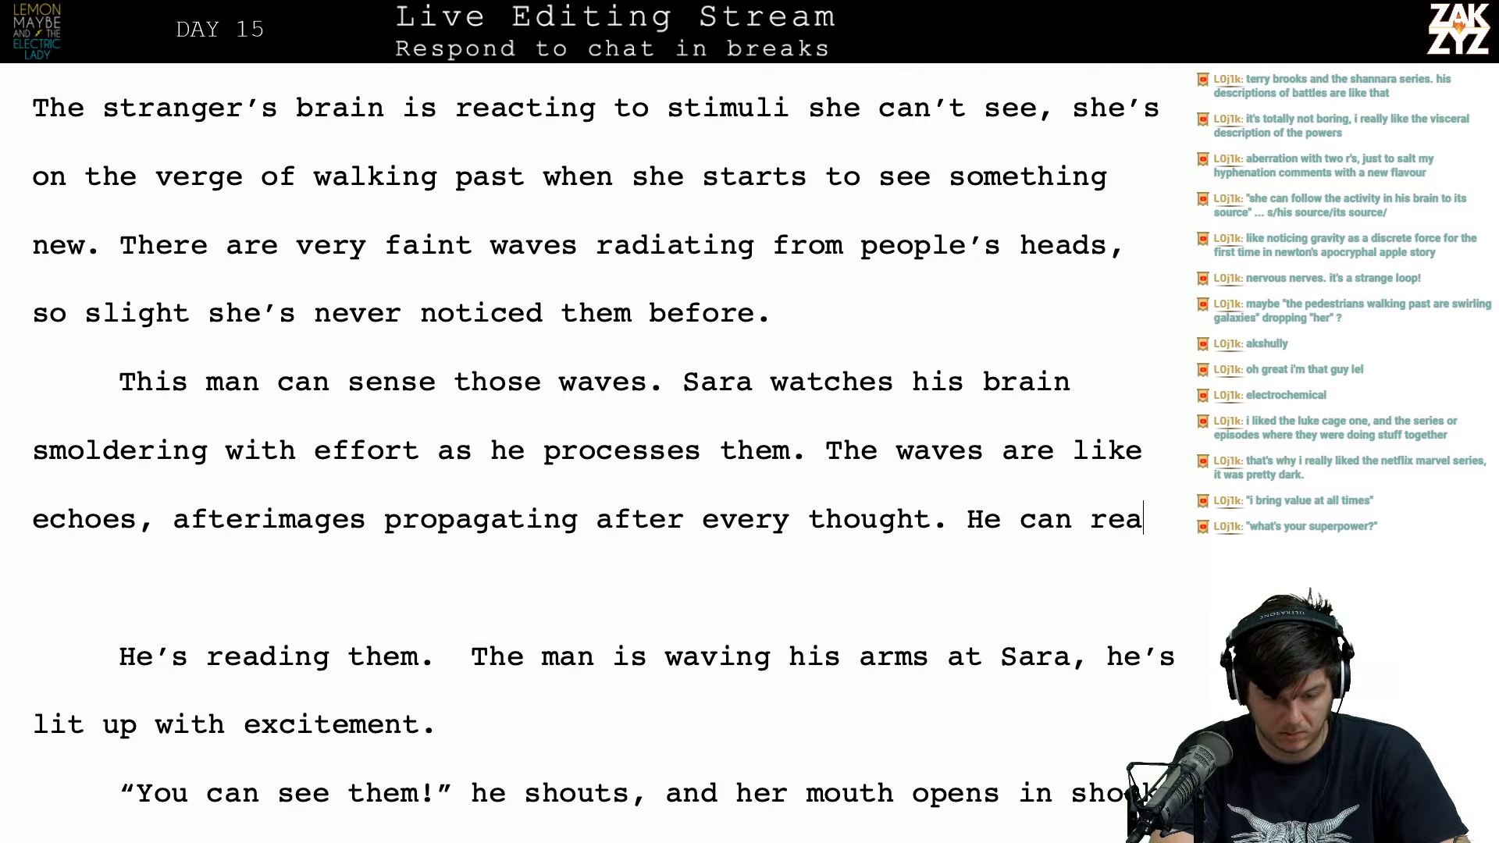
pyautogui.press('BackSpace')
pyautogui.press('BackSpace')
pyautogui.press('BackSpace')
pyautogui.press('BackSpace')
pyautogui.press('BackSpace')
pyautogui.press('BackSpace')
pyautogui.press('BackSpace')
pyautogui.press('BackSpace')
pyautogui.press('BackSpace')
pyautogui.press('BackSpace')
pyautogui.press('BackSpace')
pyautogui.press('BackSpace')
pyautogui.press('BackSpace')
pyautogui.press('BackSpace')
pyautogui.press('BackSpace')
pyautogui.press('BackSpace')
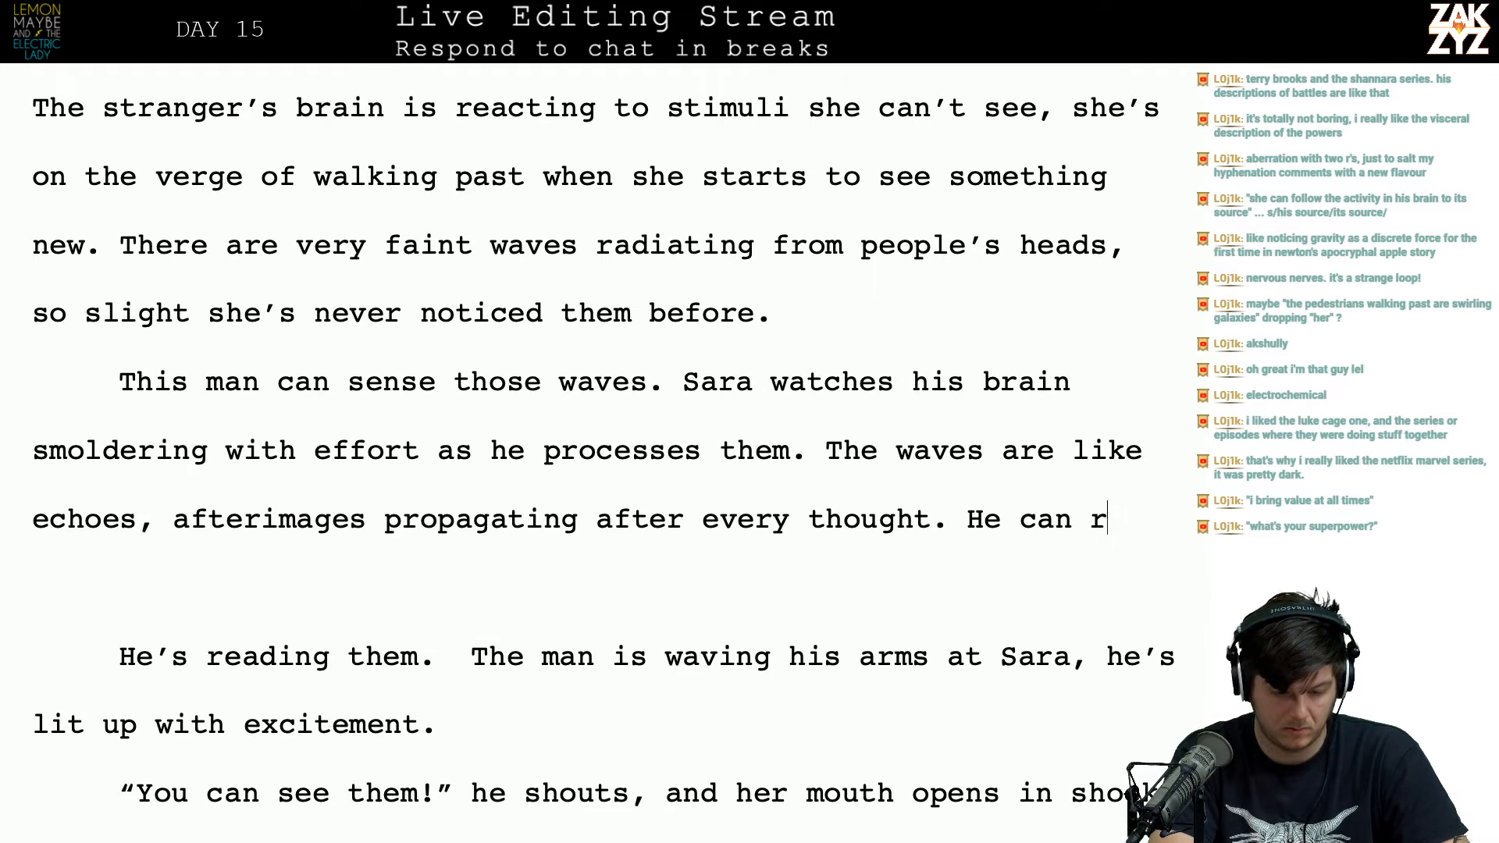
# Step: Try extending the sentence after "every thought" with ", and this man can rea"
pyautogui.press('BackSpace')
pyautogui.write(', and t')
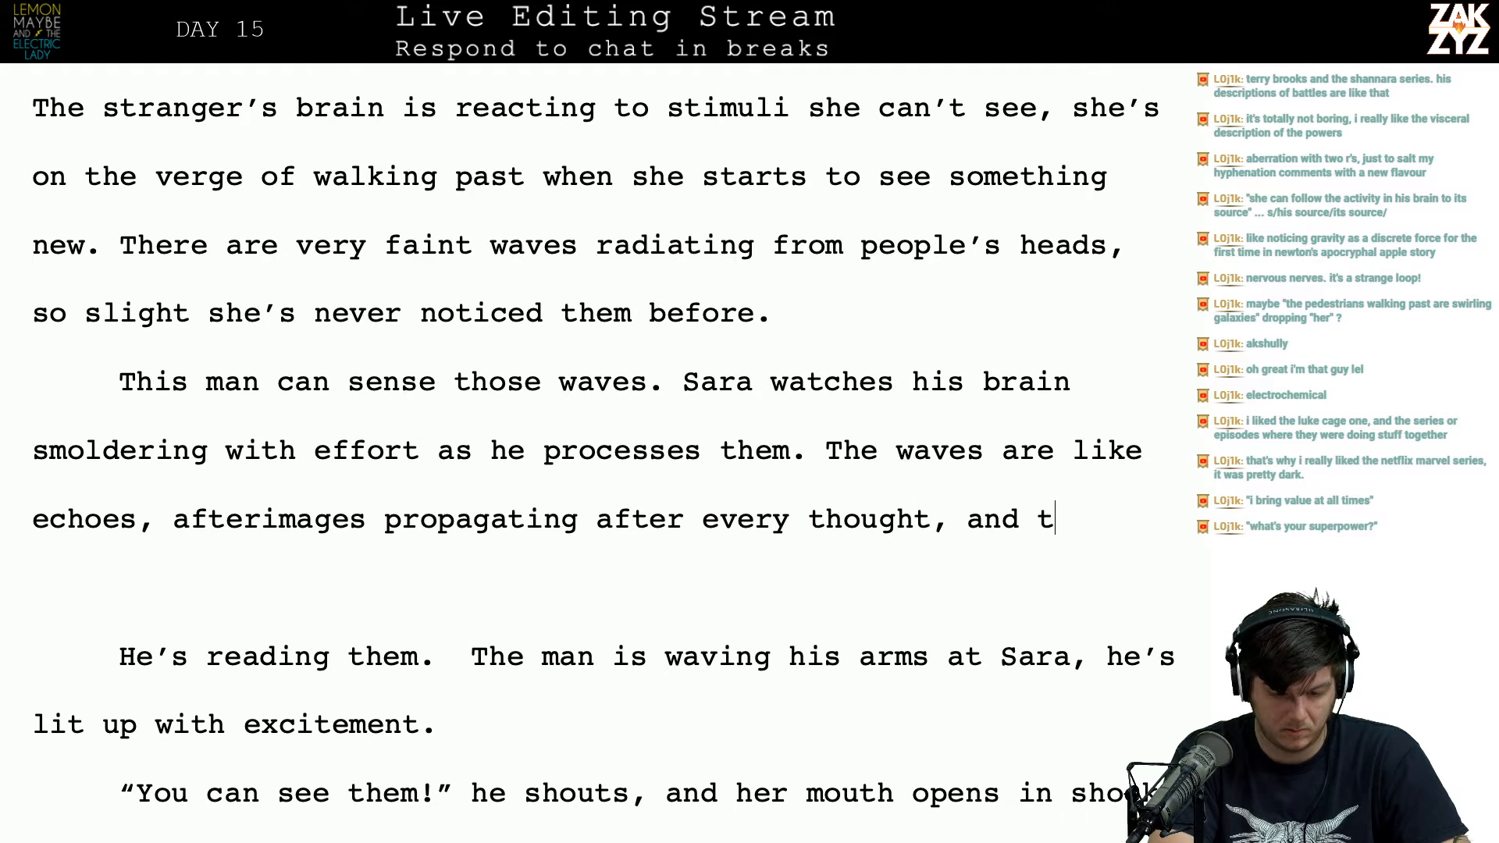
pyautogui.write('his man can rea')
pyautogui.press('BackSpace')
pyautogui.press('BackSpace')
pyautogui.press('BackSpace')
pyautogui.press('BackSpace')
pyautogui.press('BackSpace')
pyautogui.press('BackSpace')
pyautogui.press('BackSpace')
pyautogui.press('BackSpace')
pyautogui.press('BackSpace')
pyautogui.press('BackSpace')
pyautogui.press('BackSpace')
pyautogui.press('BackSpace')
pyautogui.press('BackSpace')
pyautogui.press('BackSpace')
pyautogui.press('BackSpace')
pyautogui.press('BackSpace')
pyautogui.press('BackSpace')
pyautogui.press('BackSpace')
pyautogui.press('BackSpace')
pyautogui.press('BackSpace')
pyautogui.press('BackSpace')
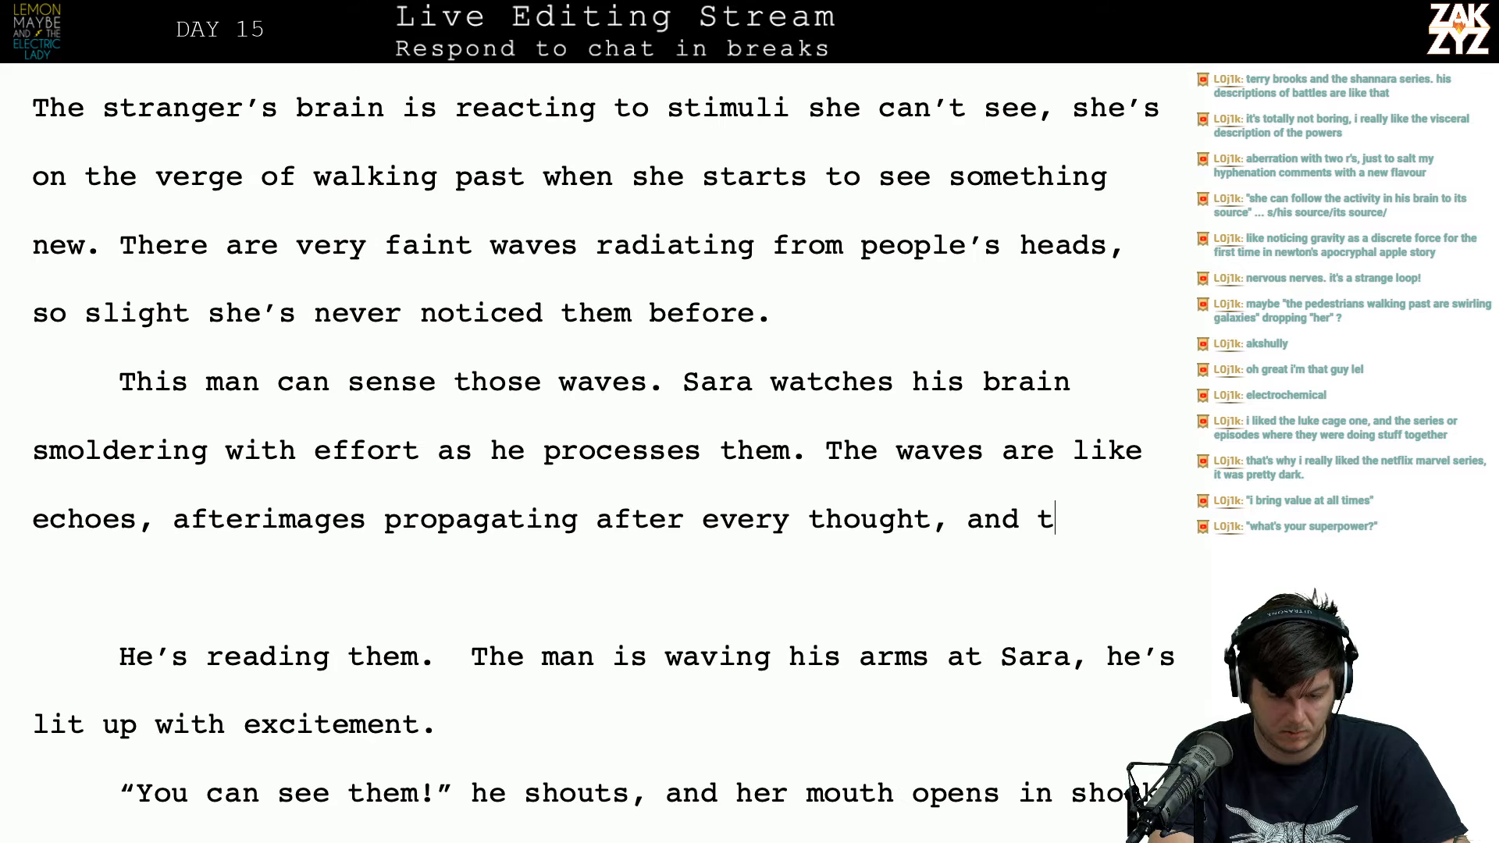
pyautogui.press('BackSpace')
pyautogui.write('.')
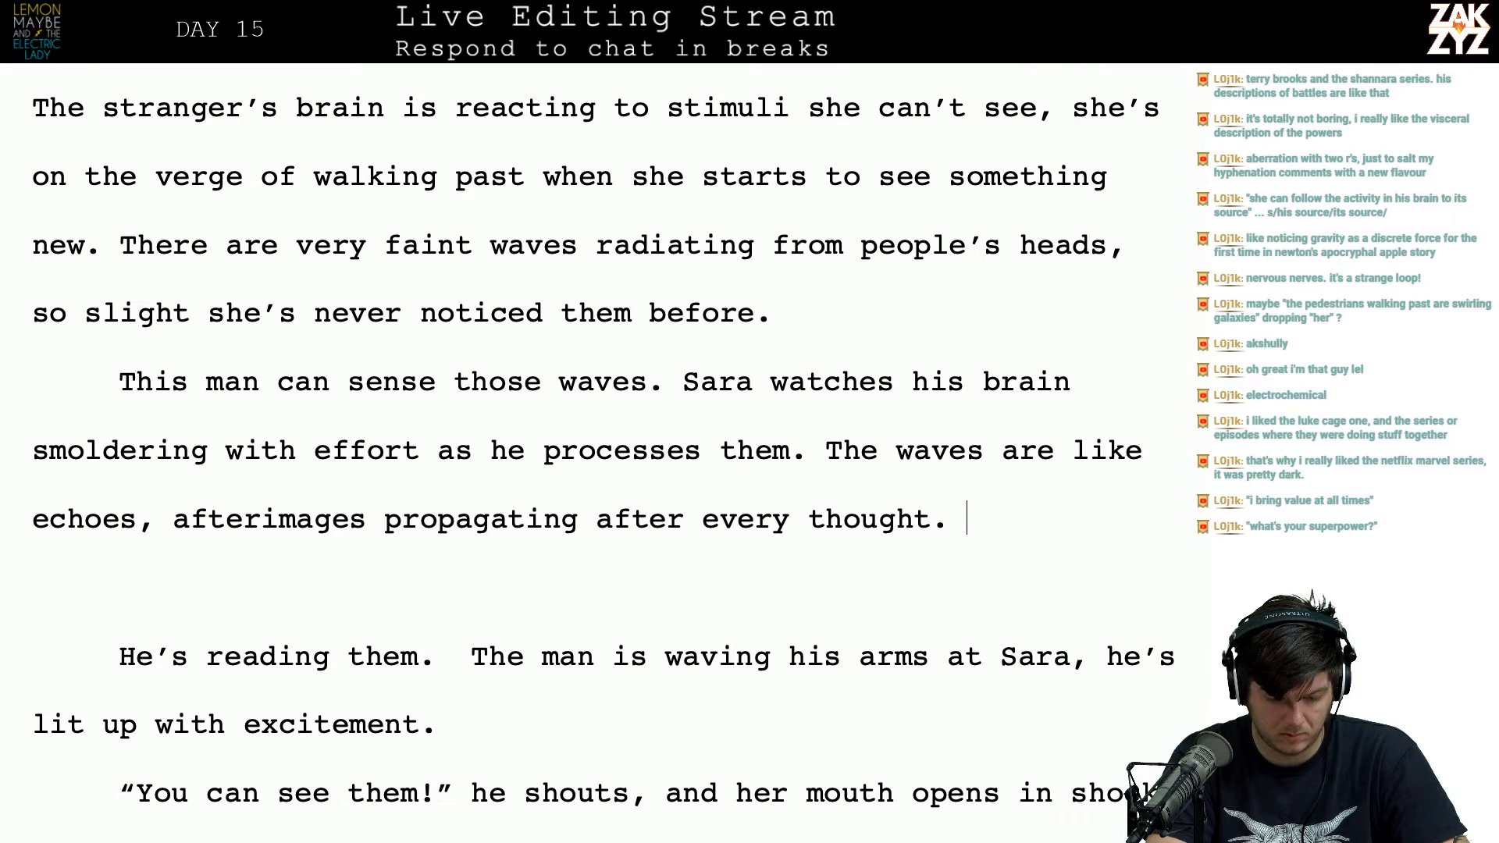
# Step: Delete "He's reading them." together with the empty paragraph before "The man is waving his arms at Sara"
pyautogui.hotkey('shift', 'Down')
pyautogui.hotkey('shift', 'Down')
pyautogui.hotkey('shift', 'Left')
pyautogui.hotkey('shift', 'Left')
pyautogui.hotkey('shift', 'Left')
pyautogui.hotkey('shift', 'Left')
pyautogui.hotkey('shift', 'Left')
pyautogui.hotkey('shift', 'Left')
pyautogui.hotkey('shift', 'Left')
pyautogui.hotkey('shift', 'Left')
pyautogui.hotkey('shift', 'Left')
pyautogui.hotkey('shift', 'Left')
pyautogui.hotkey('shift', 'Left')
pyautogui.hotkey('shift', 'Left')
pyautogui.hotkey('shift', 'Left')
pyautogui.hotkey('shift', 'Left')
pyautogui.hotkey('shift', 'Left')
pyautogui.hotkey('shift', 'Left')
pyautogui.hotkey('shift', 'Left')
pyautogui.hotkey('shift', 'Left')
pyautogui.hotkey('shift', 'Left')
pyautogui.hotkey('shift', 'Left')
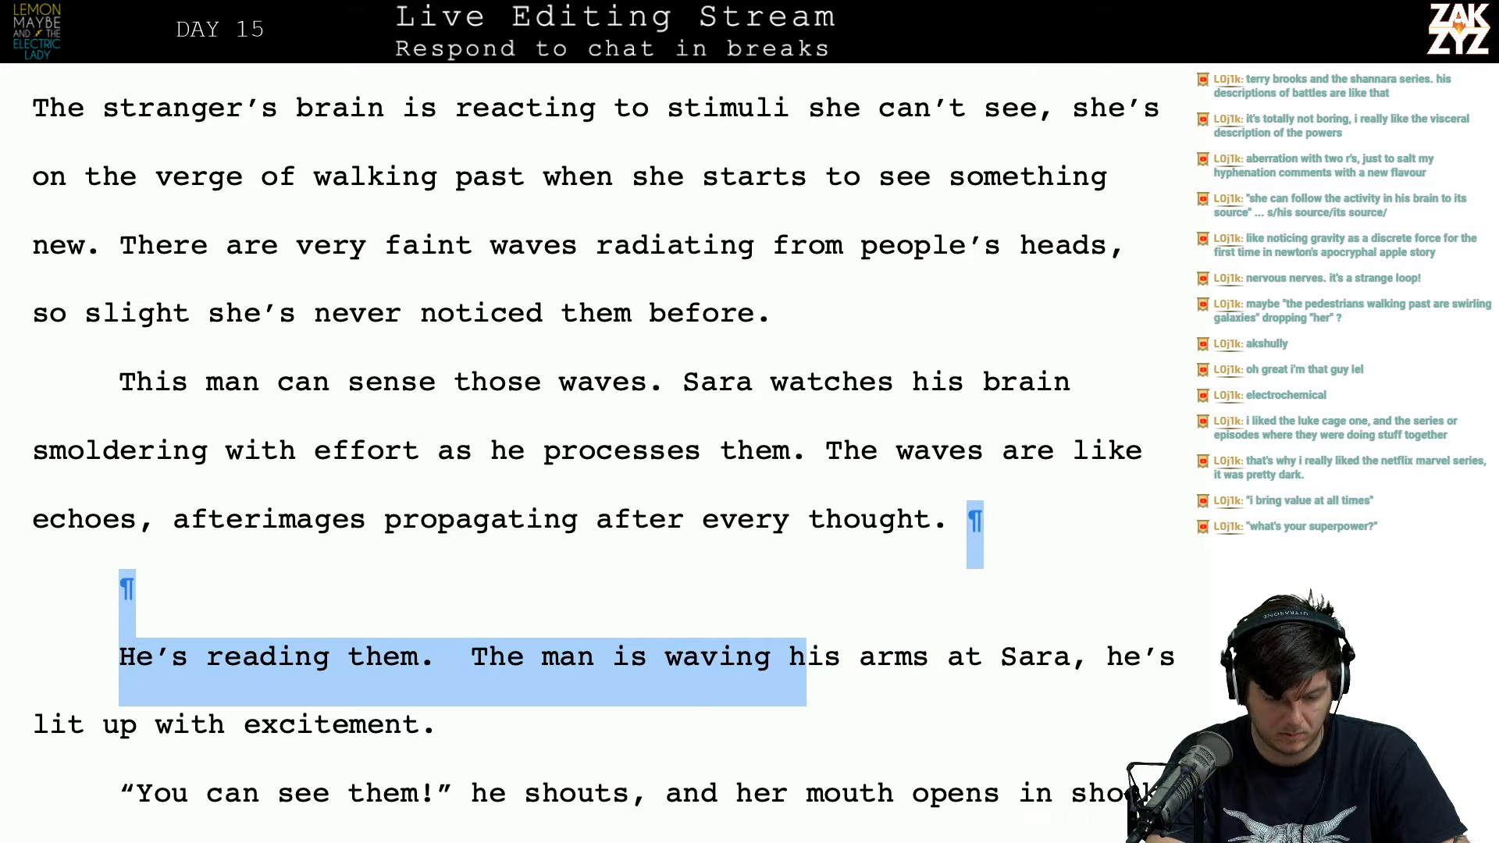
pyautogui.hotkey('shift', 'Left')
pyautogui.hotkey('shift', 'Left')
pyautogui.hotkey('shift', 'Left')
pyautogui.hotkey('shift', 'Left')
pyautogui.hotkey('shift', 'Left')
pyautogui.hotkey('shift', 'Left')
pyautogui.hotkey('shift', 'Left')
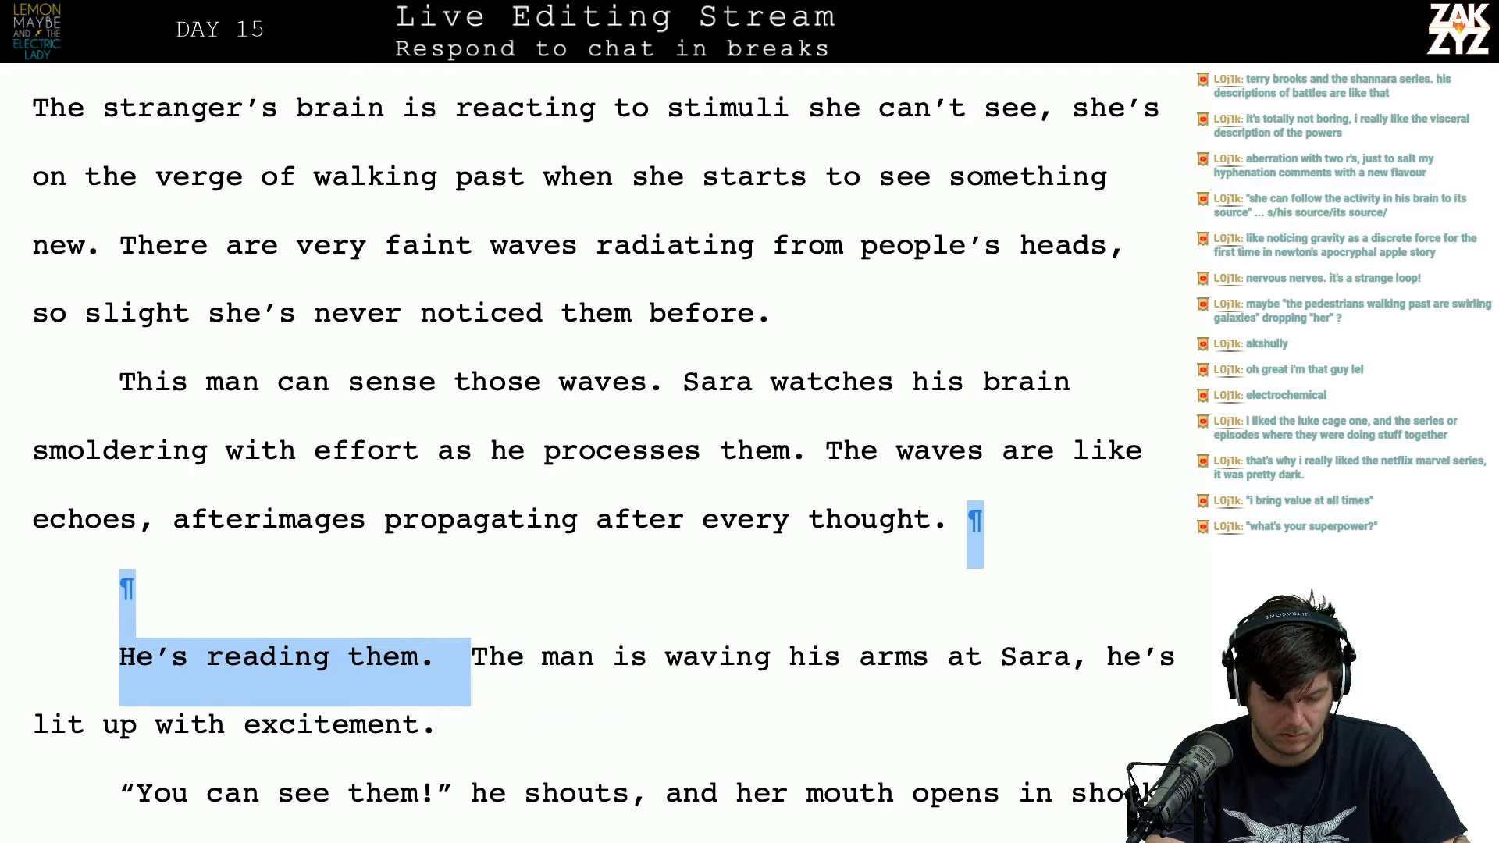
pyautogui.press('BackSpace')
# Step: After "propagating after every thought.", begin a new sentence with "As she's trying to understand what he's doing,"
pyautogui.press('Left')
pyautogui.press('Left')
pyautogui.press('Right')
pyautogui.write('SHE')
pyautogui.press('BackSpace')
pyautogui.press('BackSpace')
pyautogui.press('BackSpace')
pyautogui.write('S')
pyautogui.press('BackSpace')
pyautogui.write("As she's tryi")
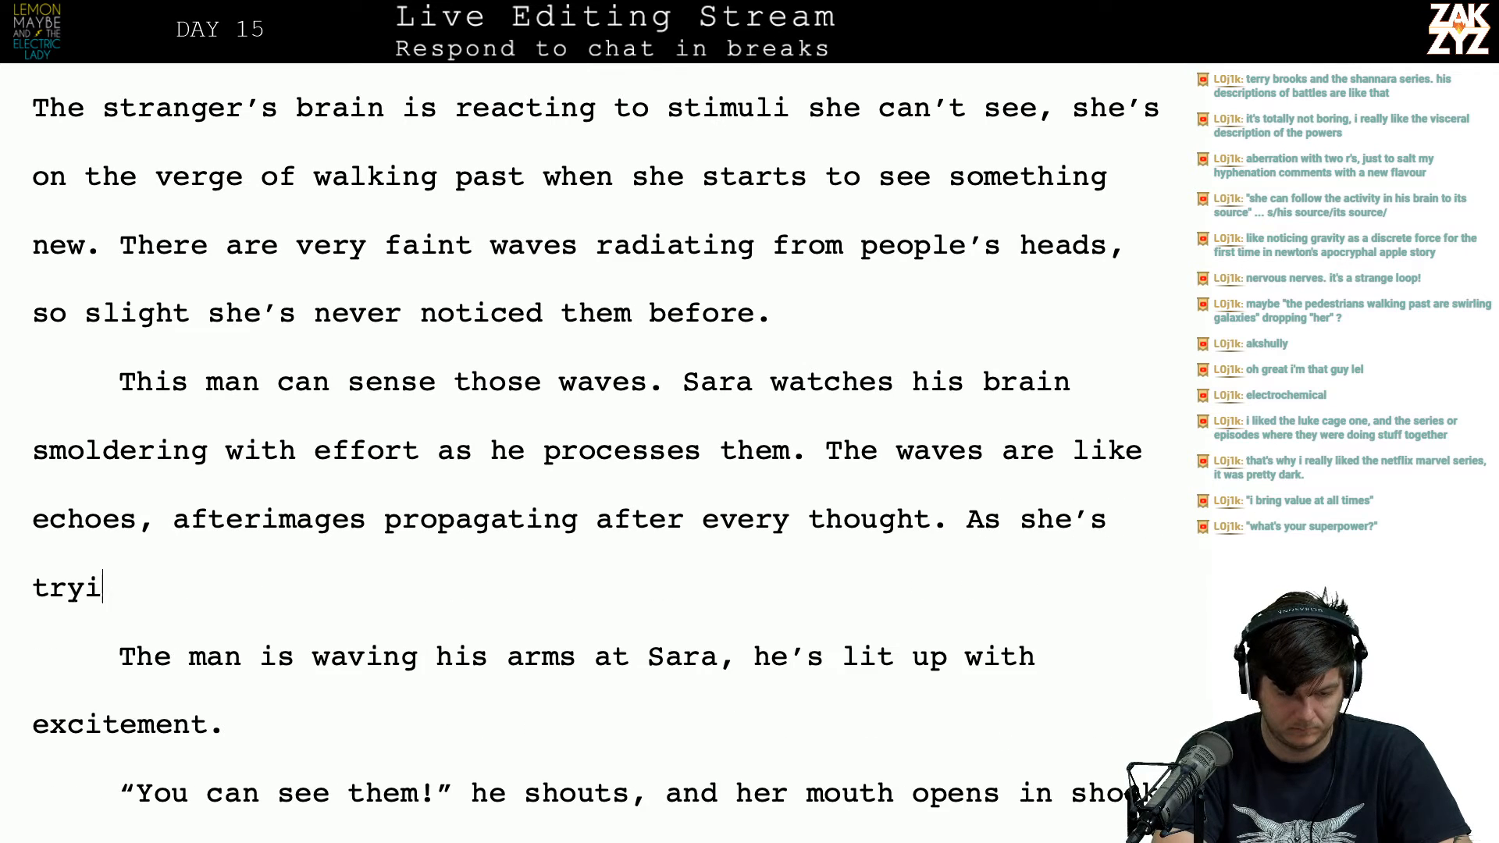
pyautogui.write('ng to und')
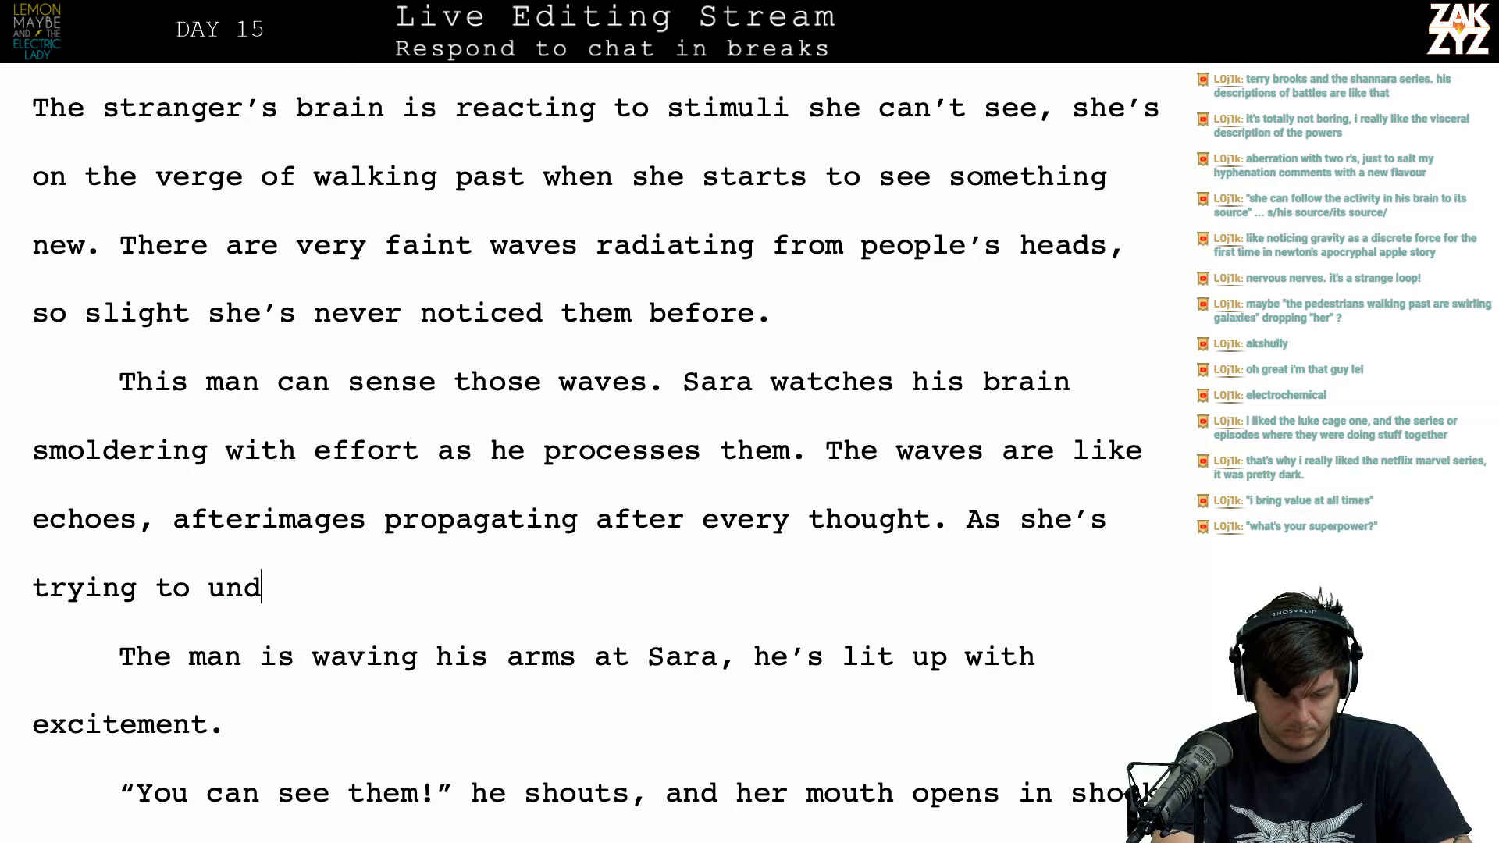
pyautogui.write("erstand what he's doing, ")
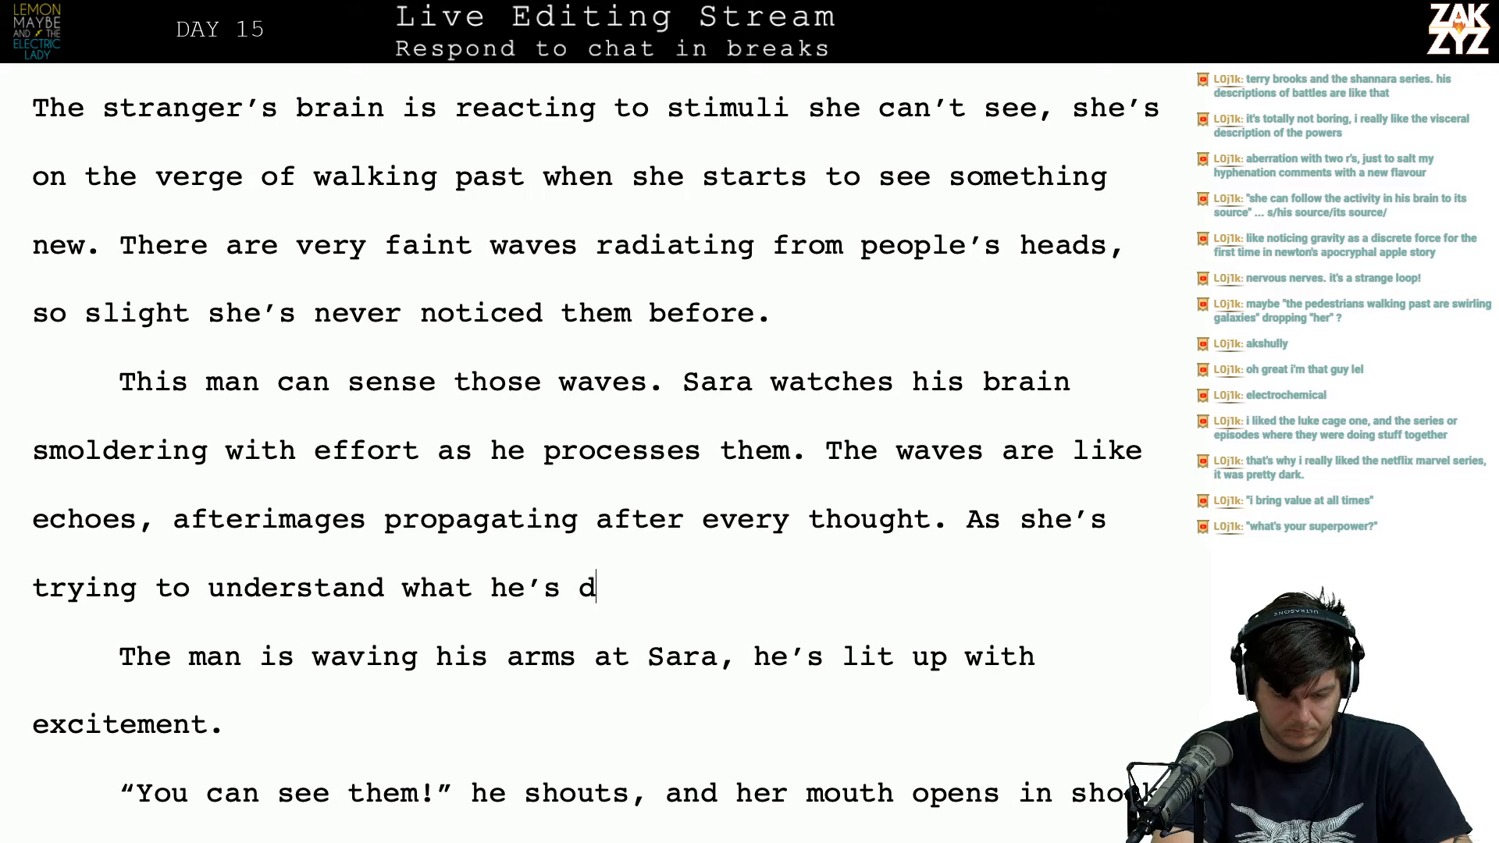
# Step: Finish the new sentence with "the man begins to wave his arms at Sara, going nova with excitement."
pyautogui.write('the ')
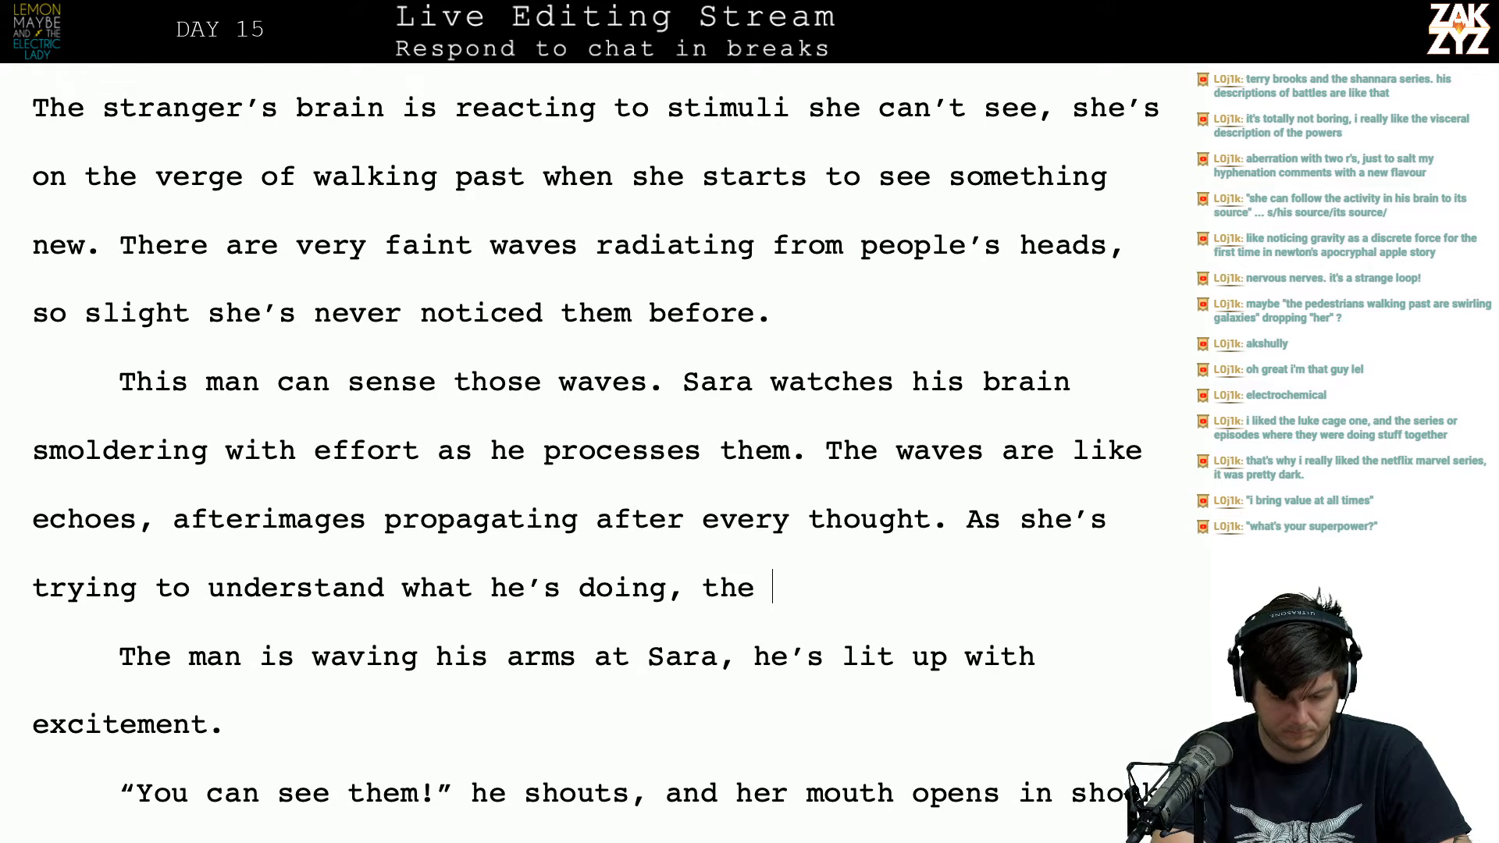
pyautogui.write('man begins to w')
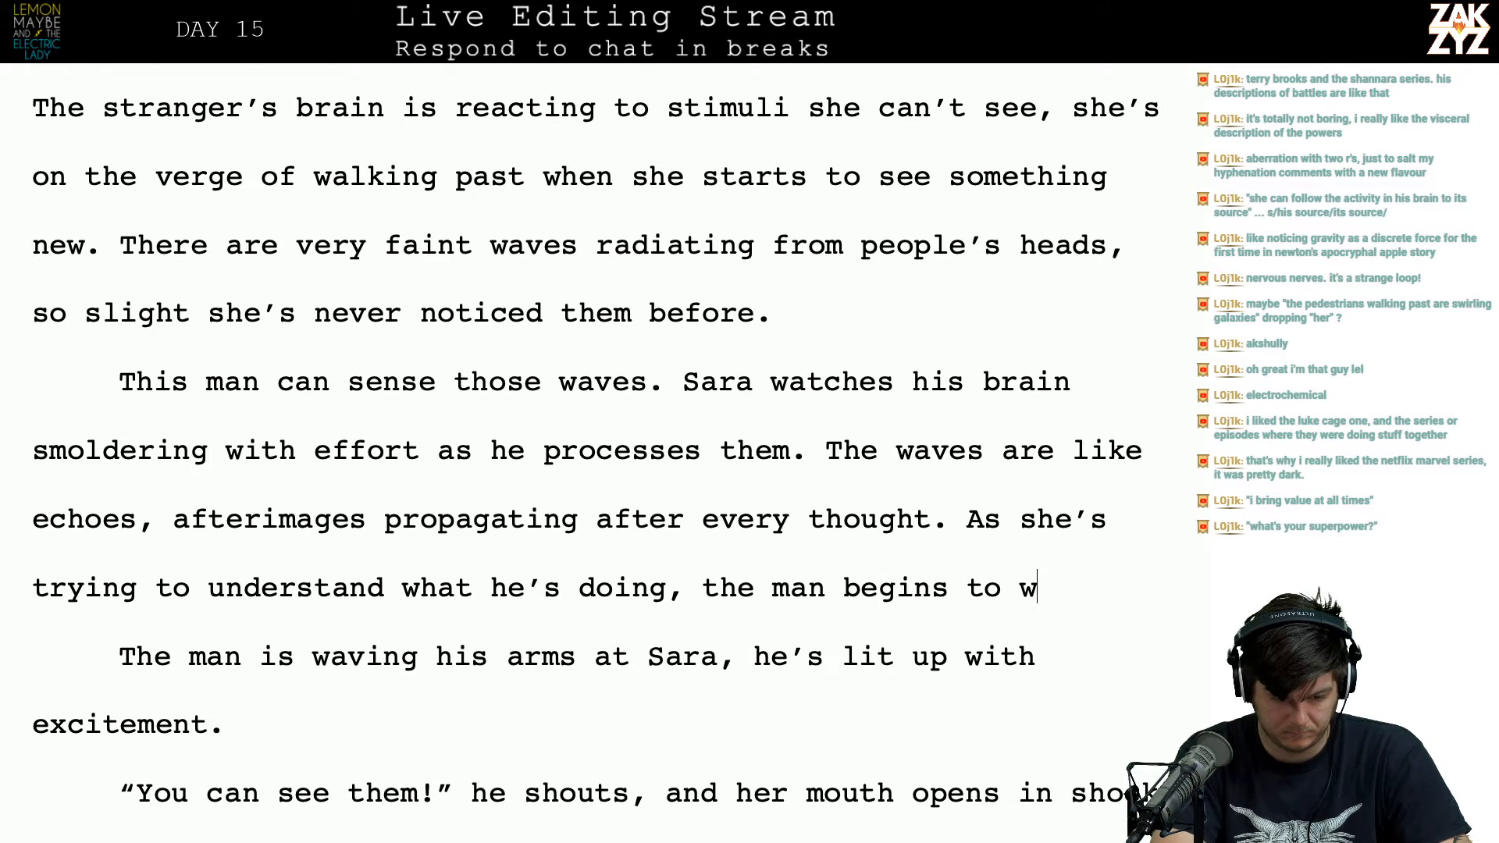
pyautogui.write('ave his arms at sara,')
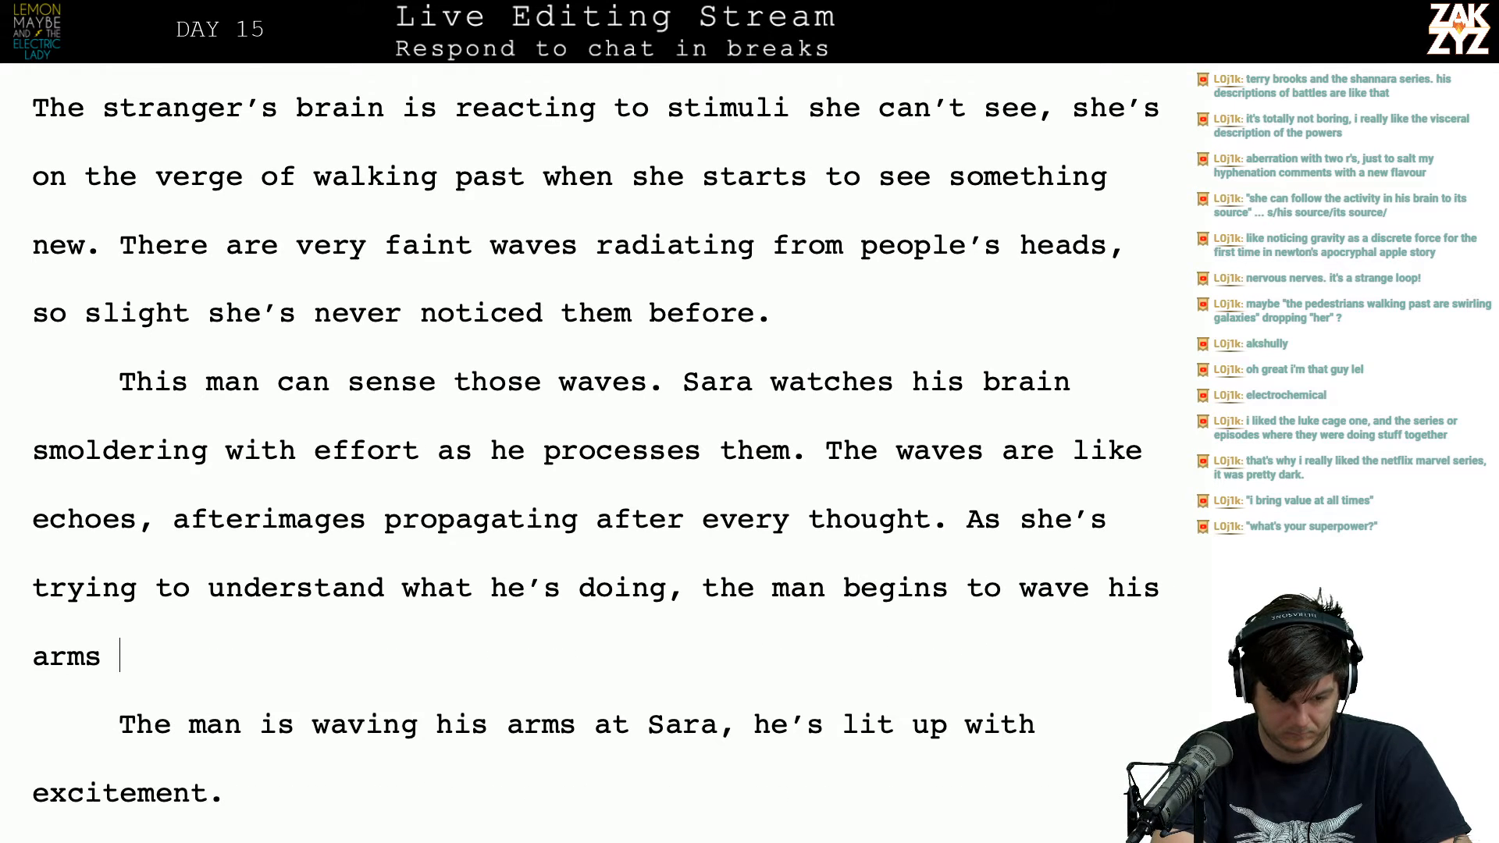
pyautogui.press('BackSpace')
pyautogui.press('BackSpace')
pyautogui.press('BackSpace')
pyautogui.press('BackSpace')
pyautogui.press('BackSpace')
pyautogui.press('BackSpace')
pyautogui.write('Sara, his')
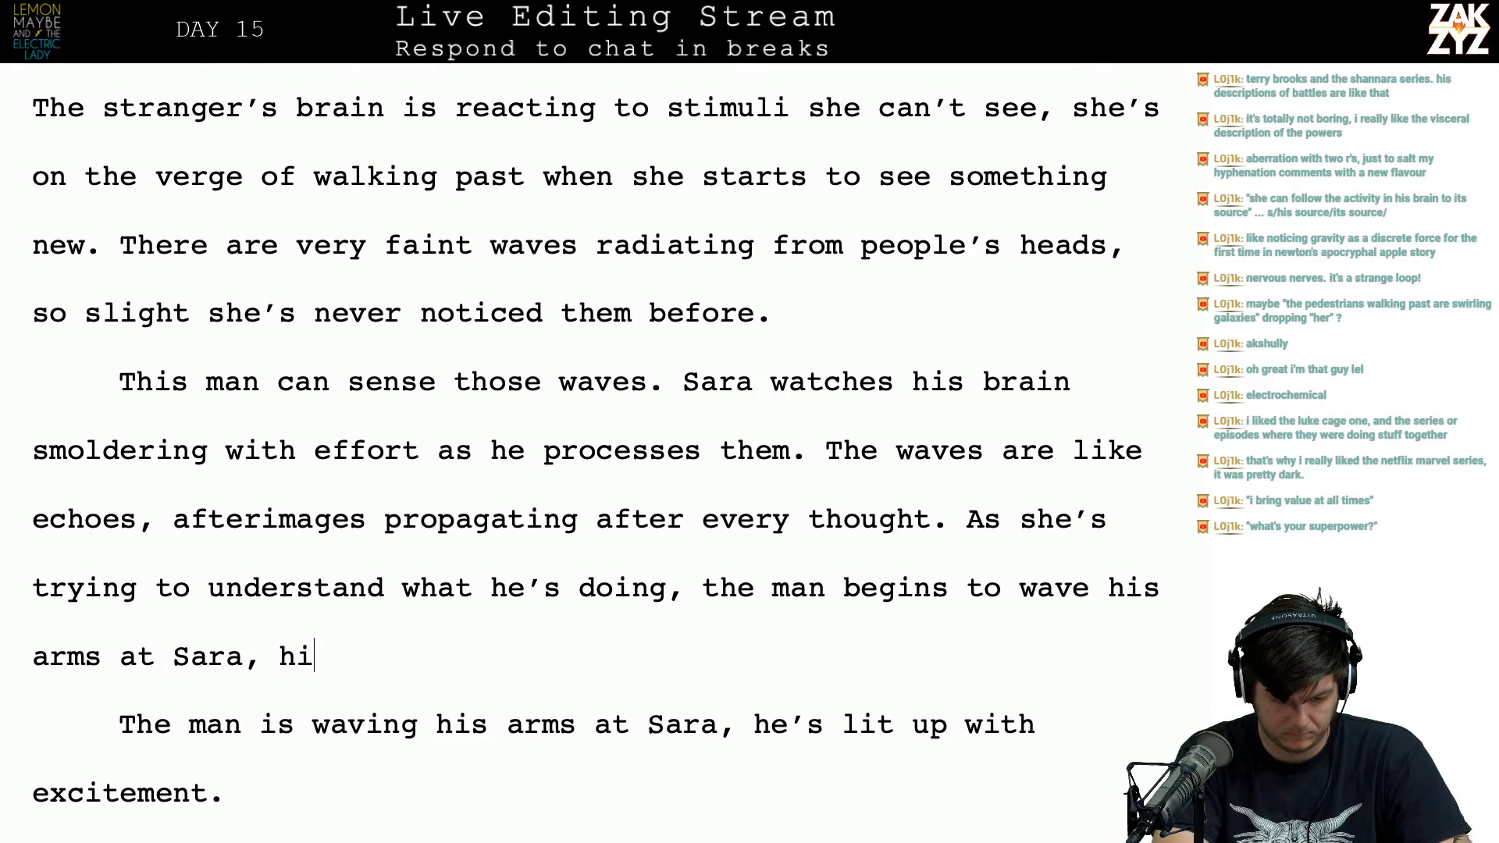
pyautogui.press('BackSpace')
pyautogui.press('BackSpace')
pyautogui.press('BackSpace')
pyautogui.write('going nova')
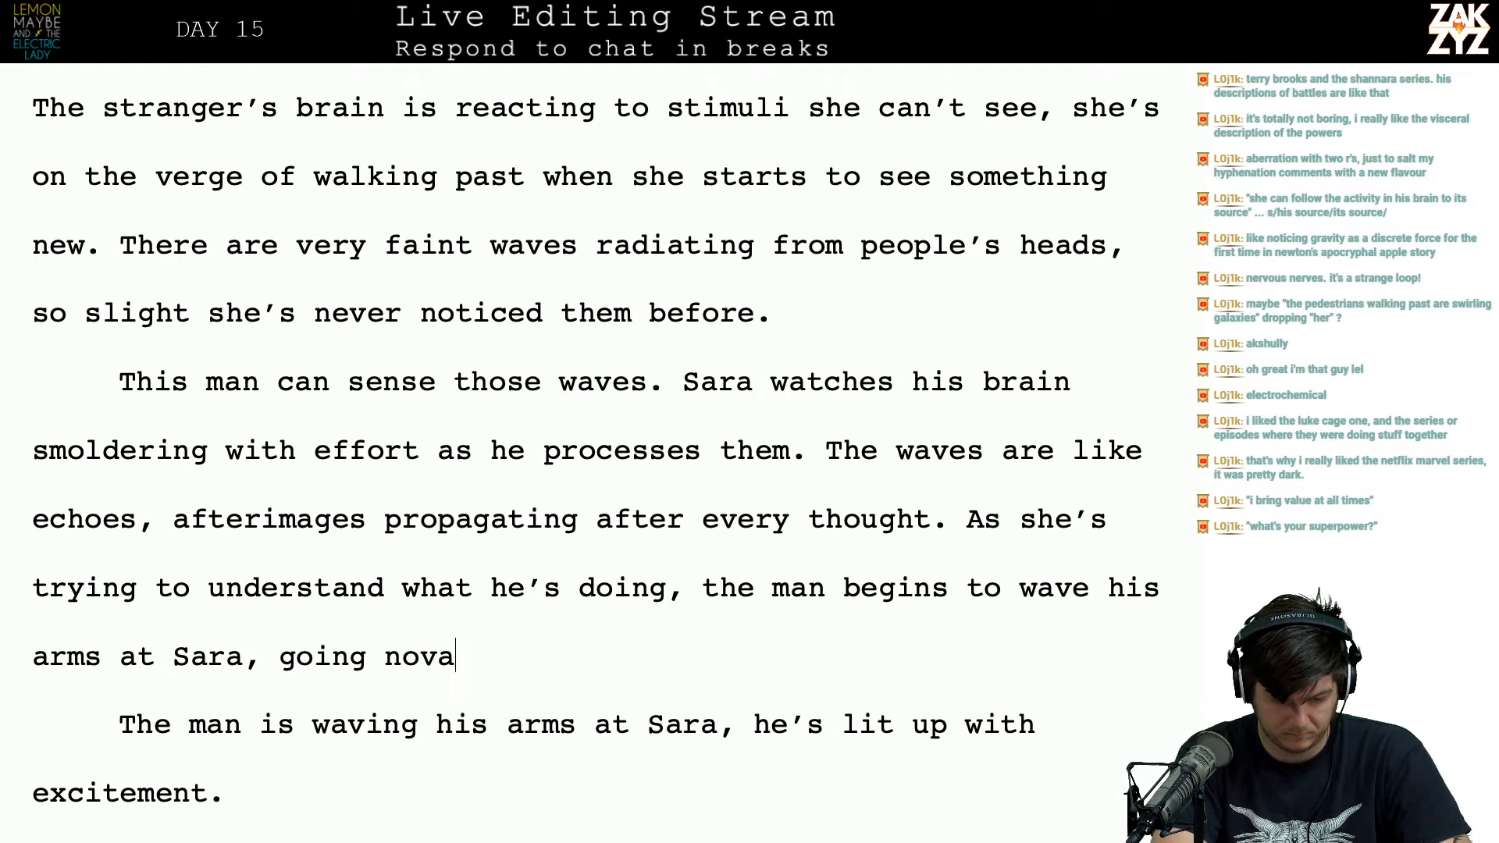
pyautogui.write(' with excitement.')
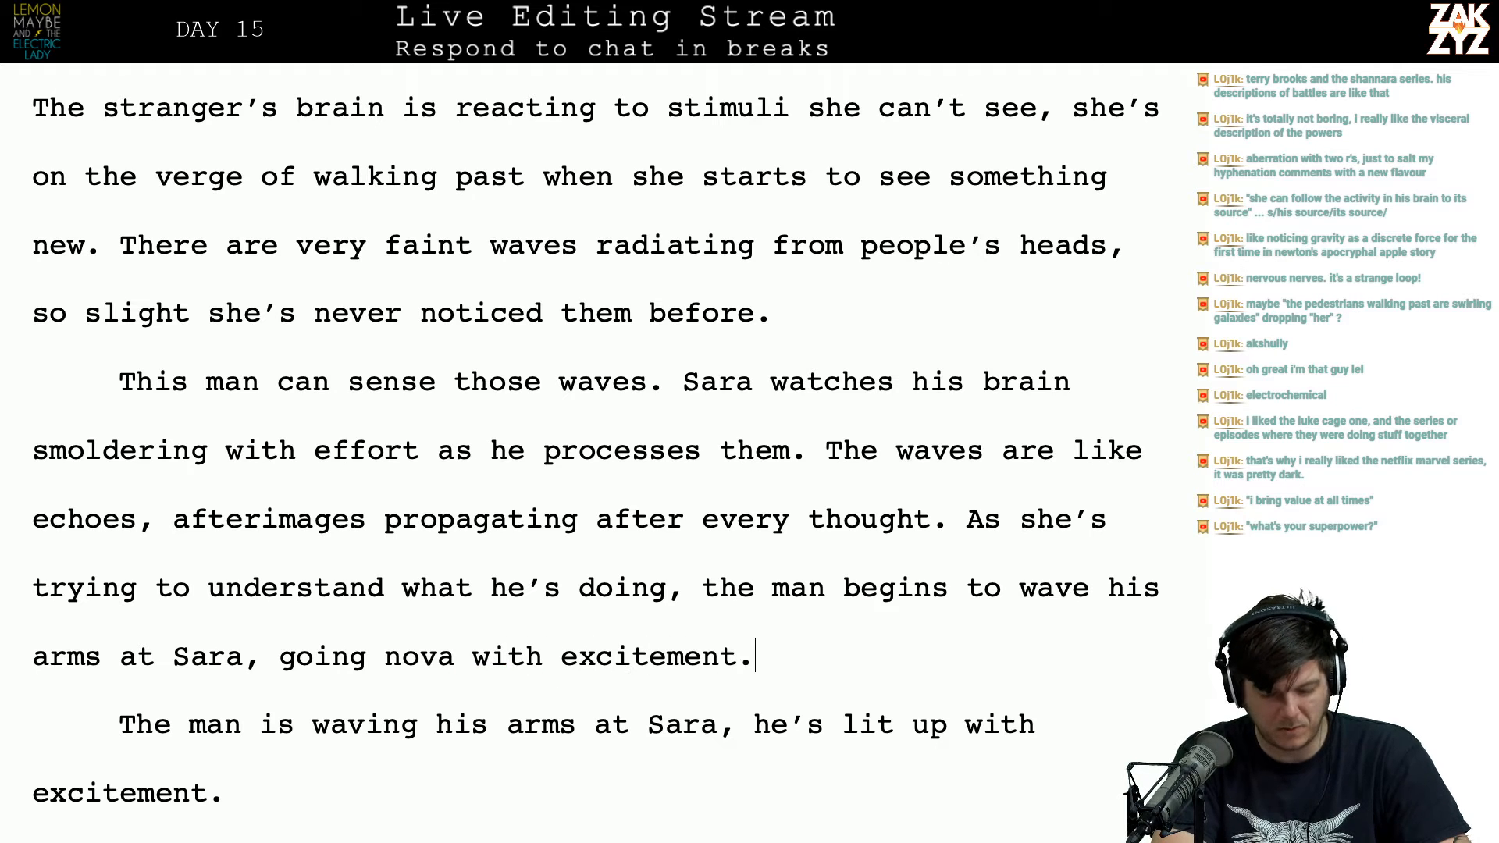
# Step: Replace "going nova with excitement." after "wave his arms at Sara," with "he's"
pyautogui.press('BackSpace')
pyautogui.press('BackSpace')
pyautogui.press('BackSpace')
pyautogui.press('BackSpace')
pyautogui.press('BackSpace')
pyautogui.press('BackSpace')
pyautogui.press('BackSpace')
pyautogui.press('BackSpace')
pyautogui.press('BackSpace')
pyautogui.press('BackSpace')
pyautogui.press('BackSpace')
pyautogui.press('BackSpace')
pyautogui.press('BackSpace')
pyautogui.press('BackSpace')
pyautogui.press('BackSpace')
pyautogui.press('BackSpace')
pyautogui.press('BackSpace')
pyautogui.press('BackSpace')
pyautogui.press('BackSpace')
pyautogui.press('BackSpace')
pyautogui.press('BackSpace')
pyautogui.press('BackSpace')
pyautogui.press('BackSpace')
pyautogui.press('BackSpace')
pyautogui.press('BackSpace')
pyautogui.press('BackSpace')
pyautogui.press('BackSpace')
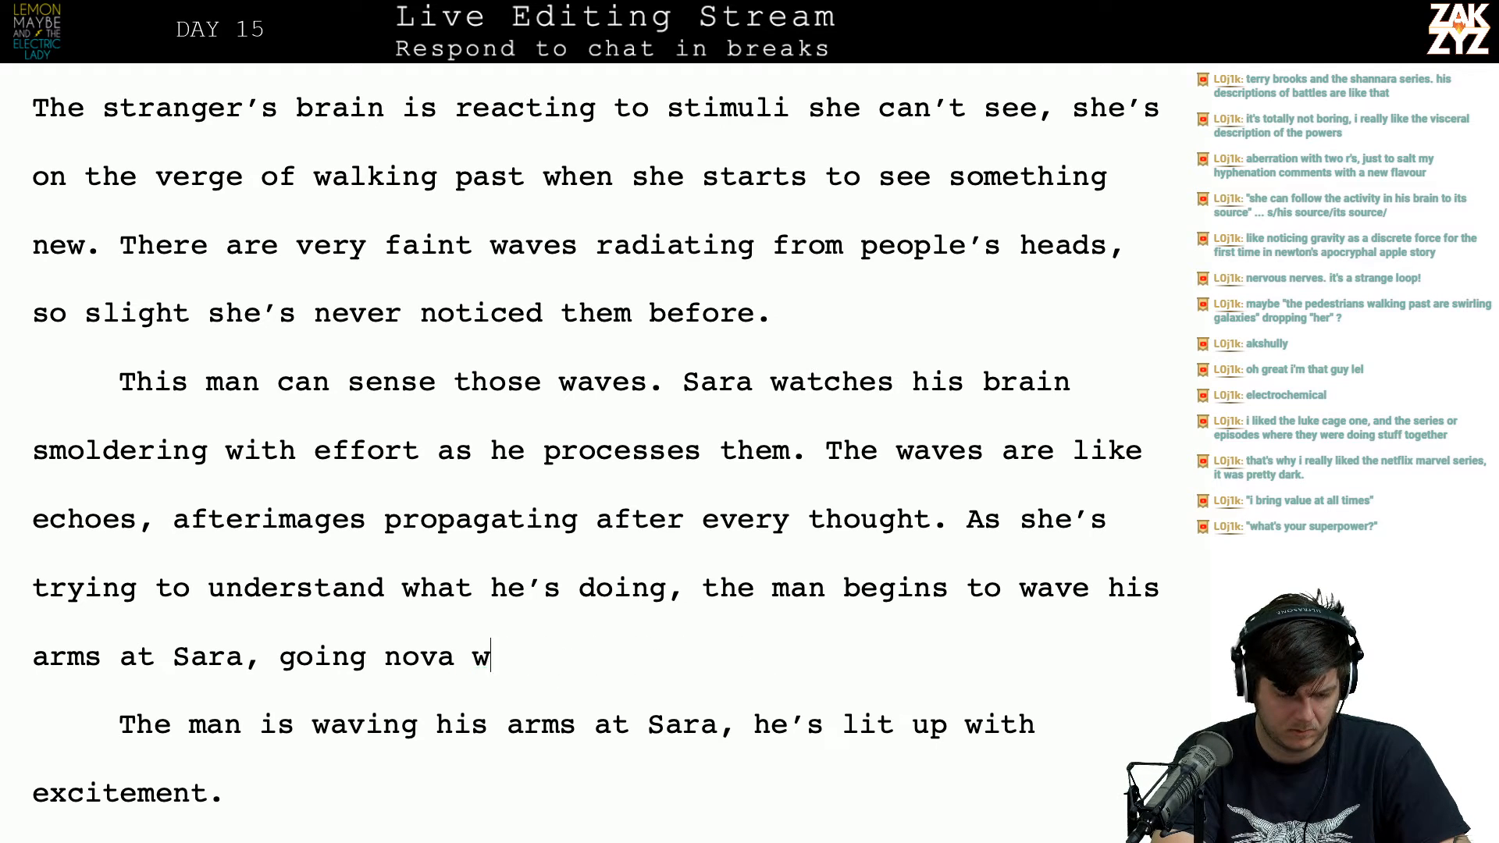
pyautogui.write('he’s')
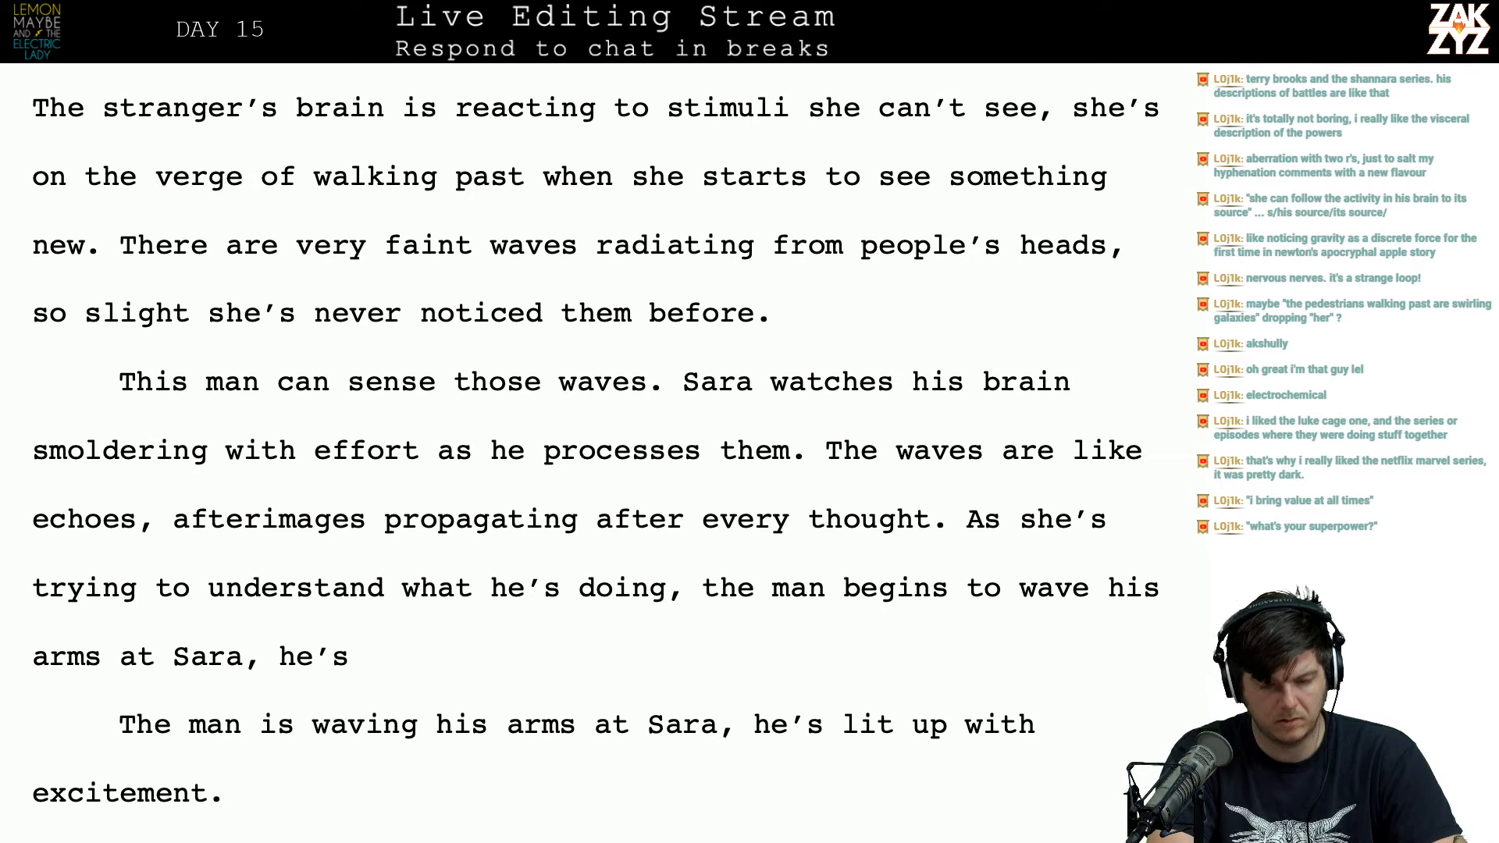
# Step: Switch to Safari and look up synonyms for "beaming" on Thesaurus.com
pyautogui.press('super+Tab')
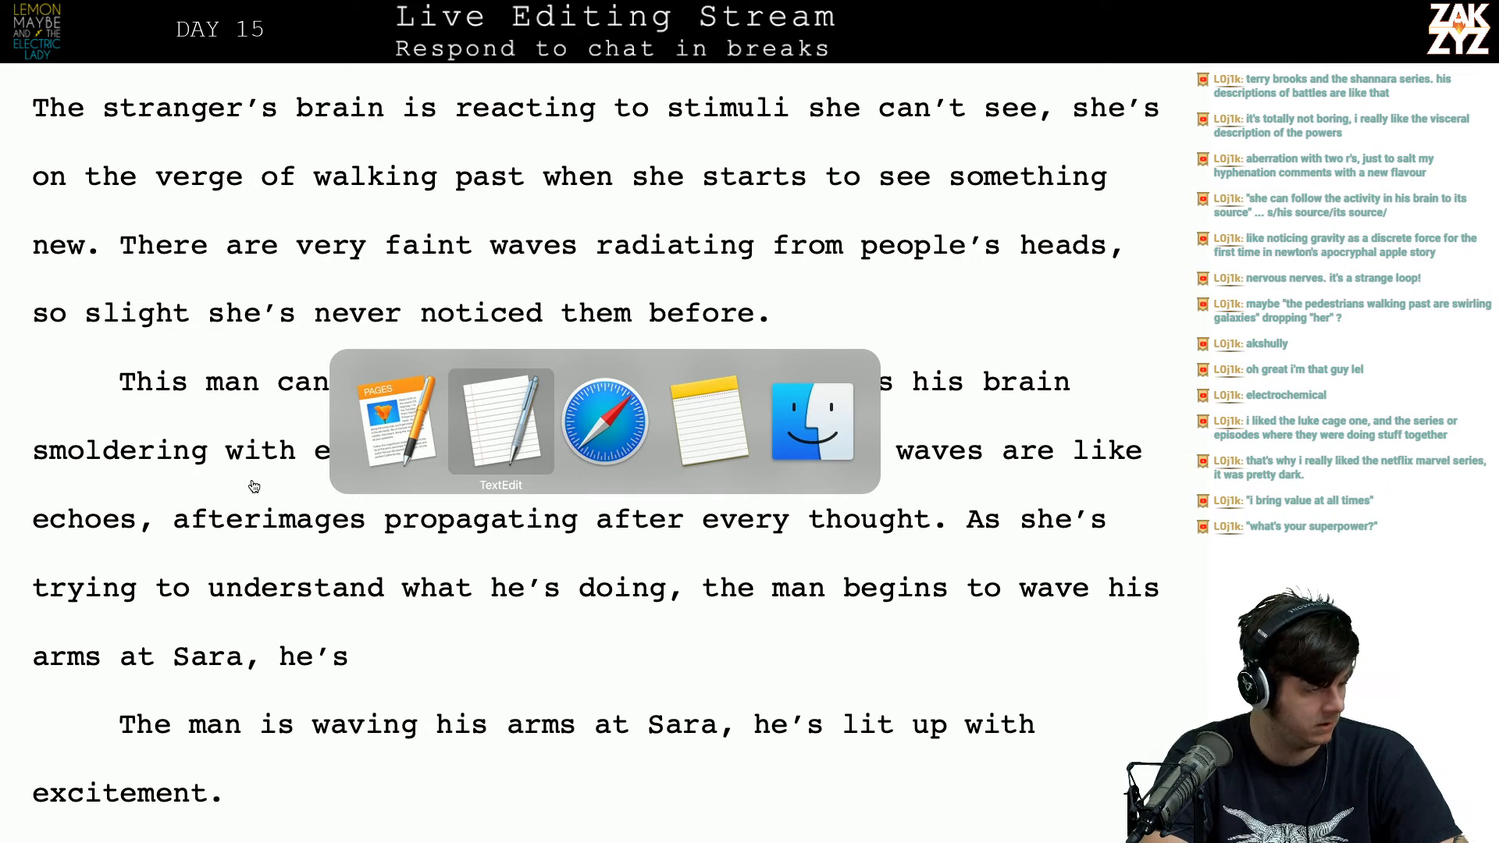
pyautogui.press('super+Tab')
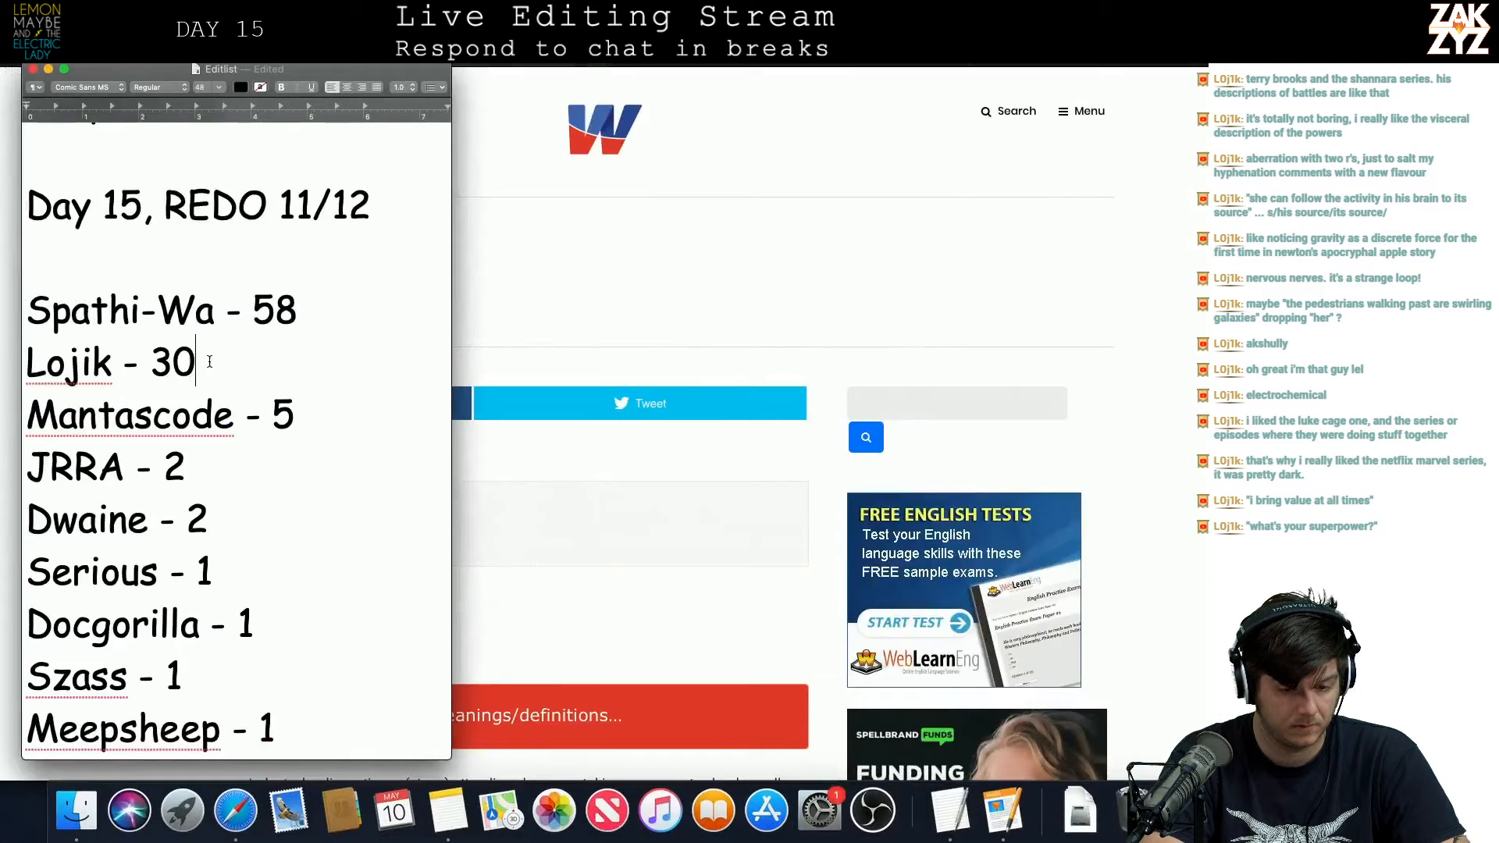
pyautogui.press('super+Tab')
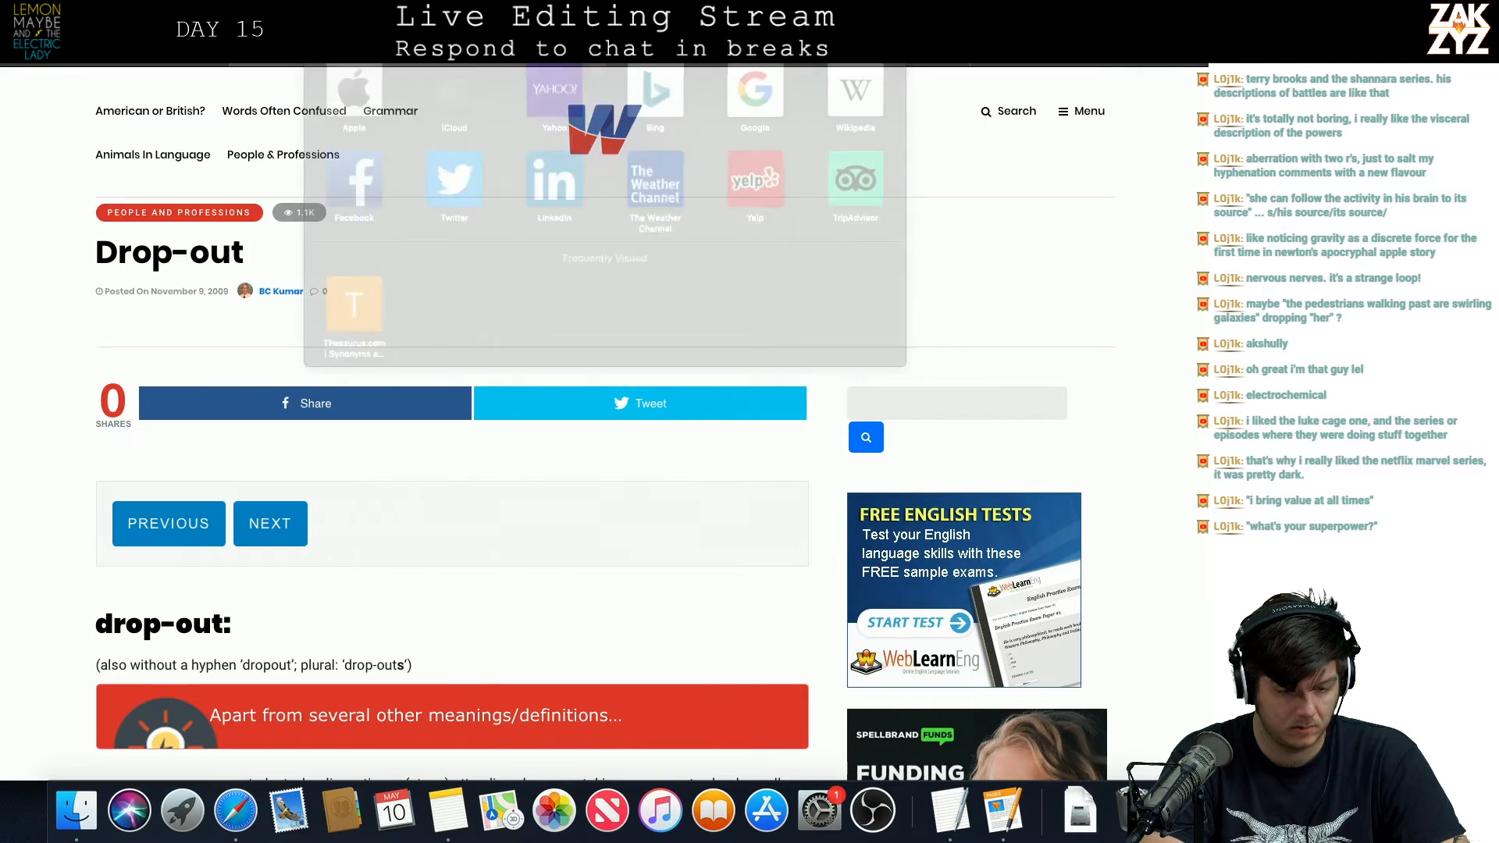
pyautogui.click(344, 306)
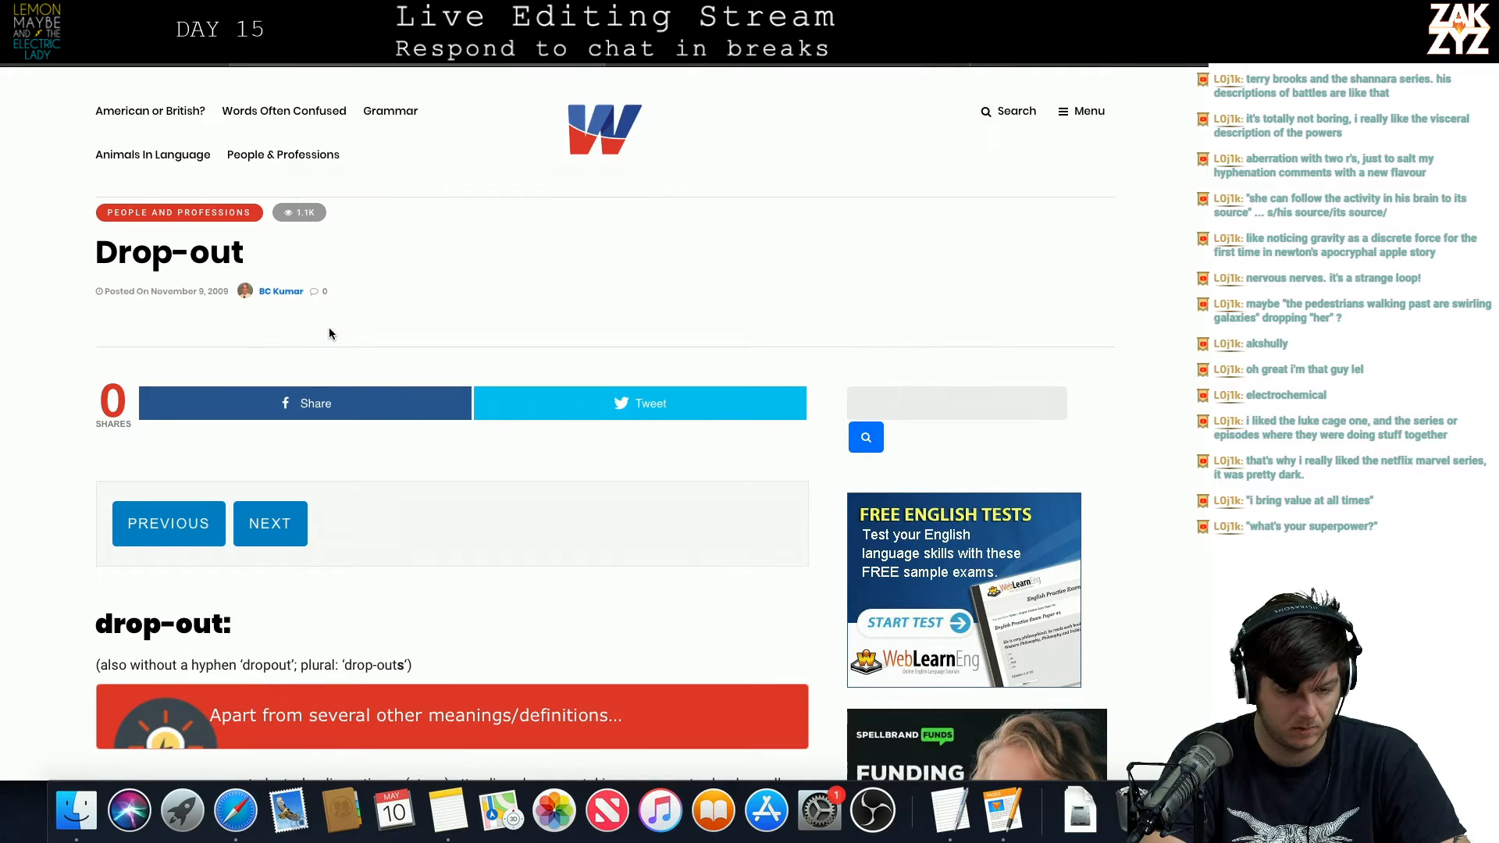
pyautogui.write('beaming')
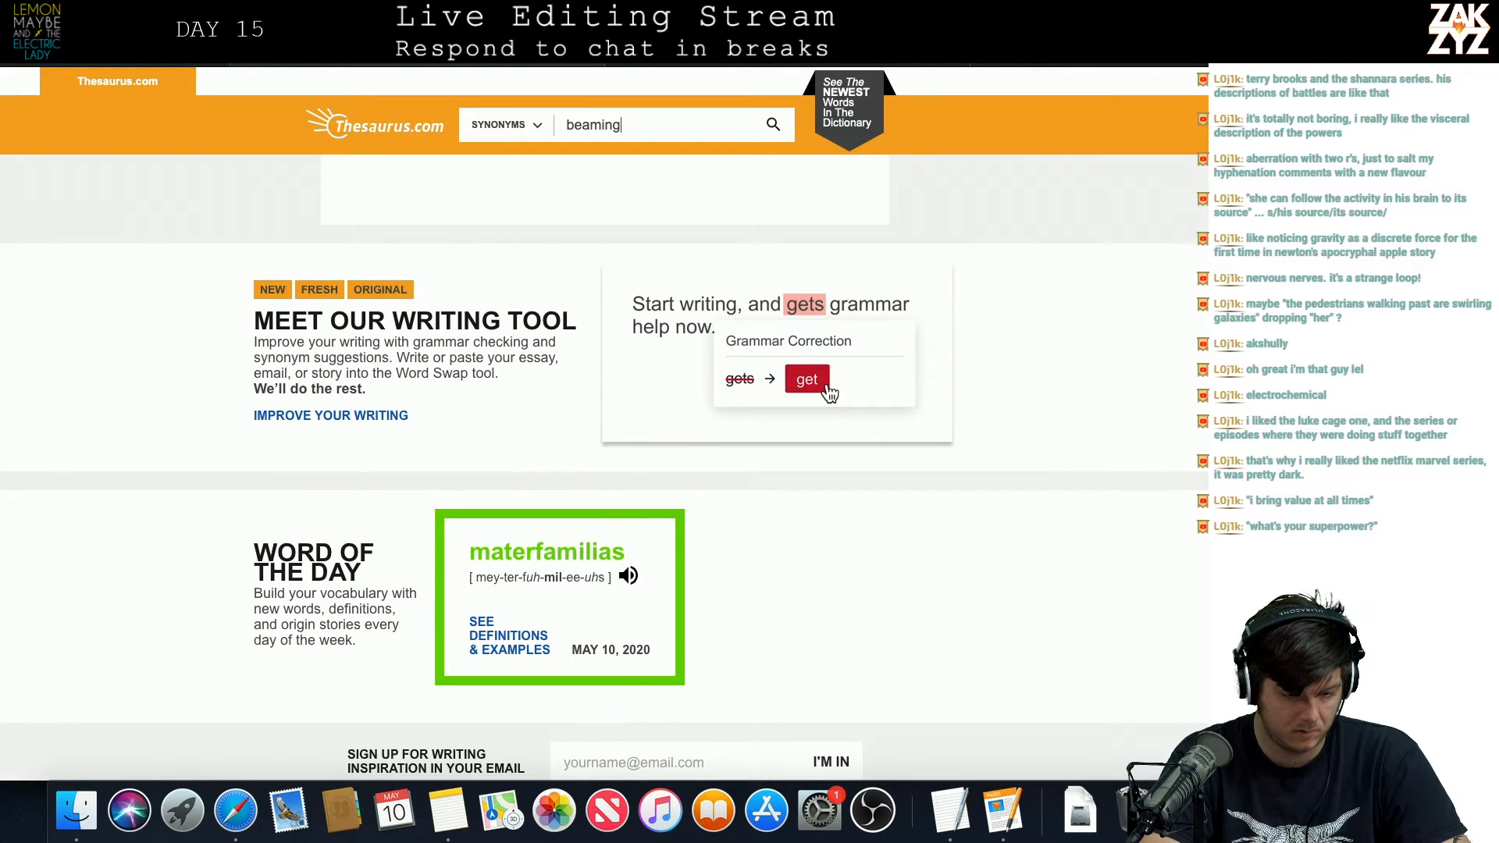
pyautogui.press('Return')
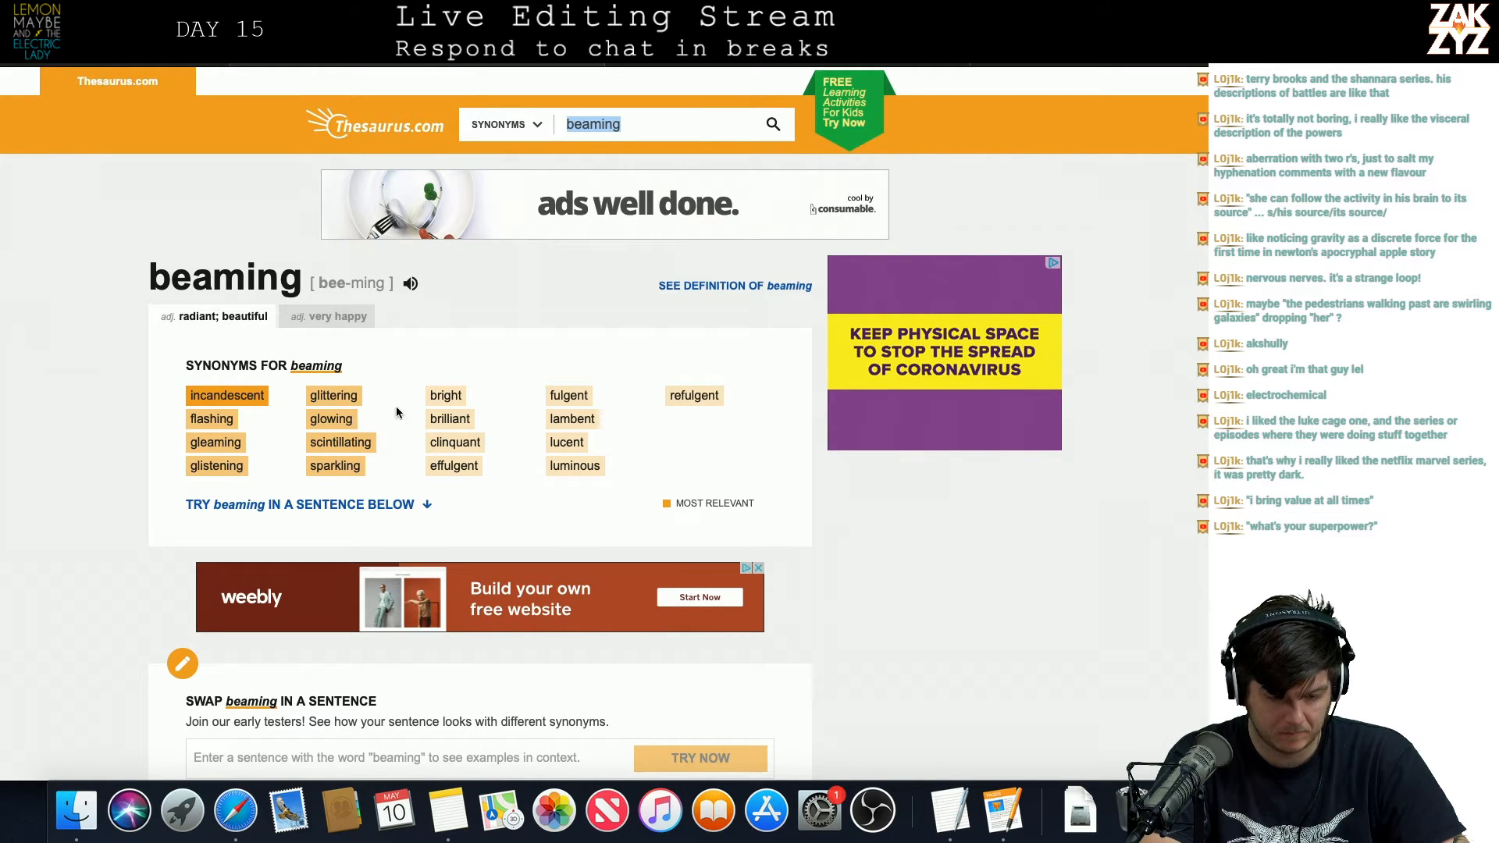
pyautogui.click(452, 469)
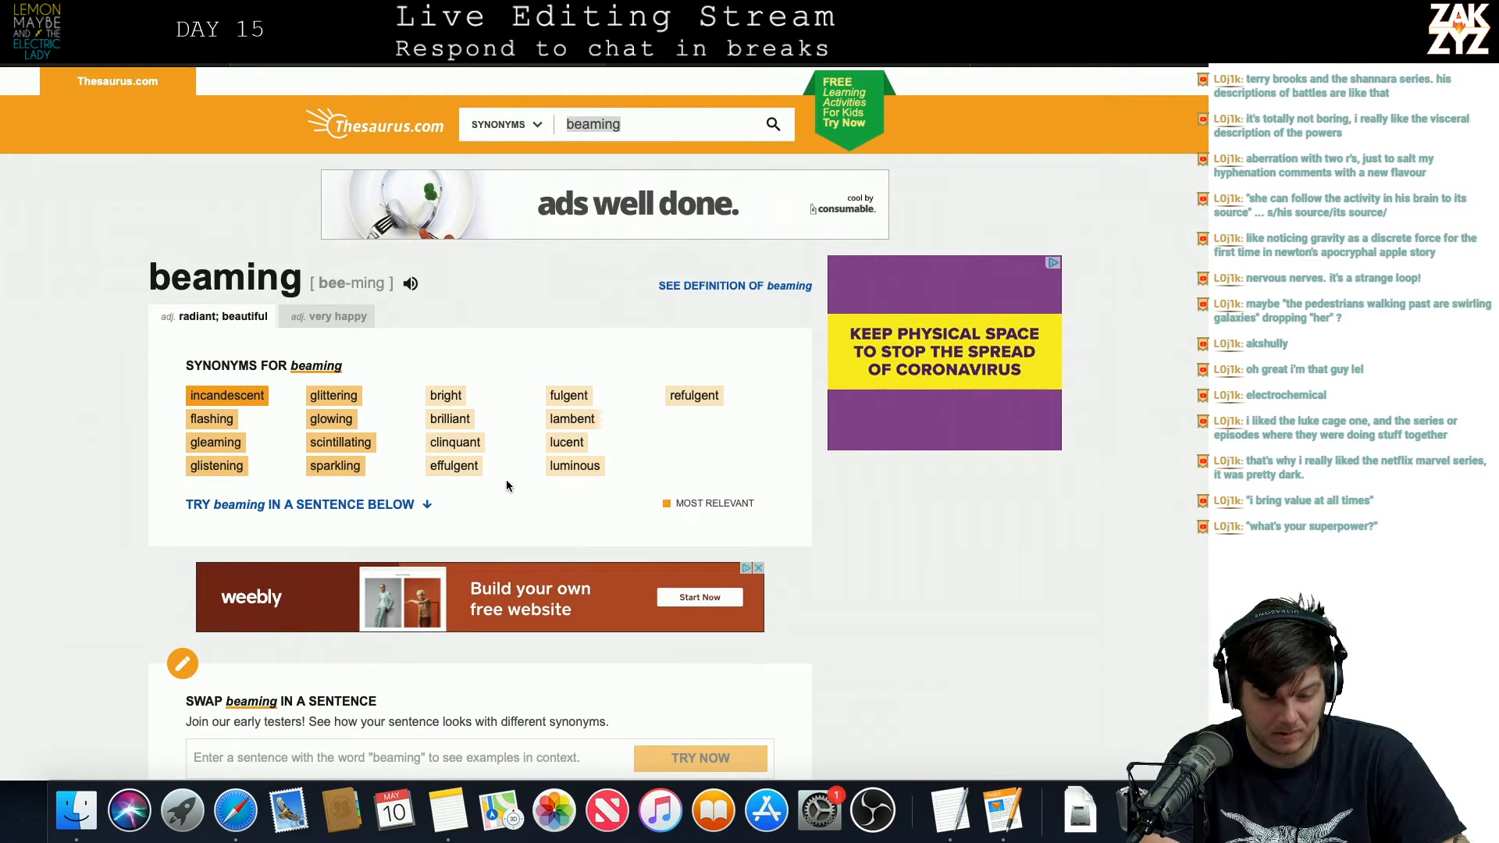
# Step: Return to the Pages manuscript and complete the sentence after "he's" with "luminous with excitement."
pyautogui.press('super+Tab')
pyautogui.press('super+Tab')
pyautogui.press('Tab')
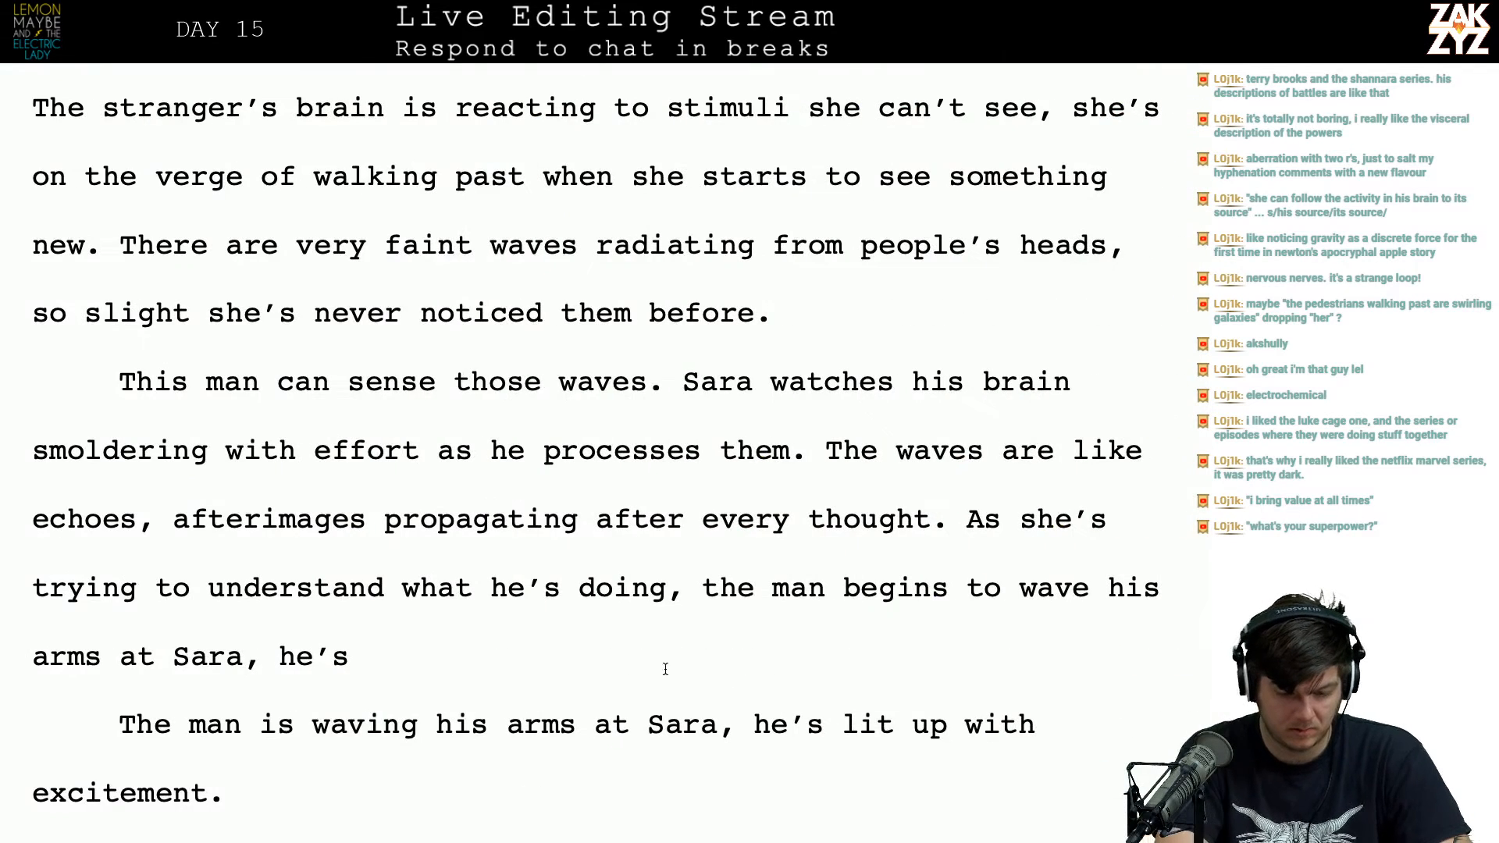
pyautogui.write('lumi')
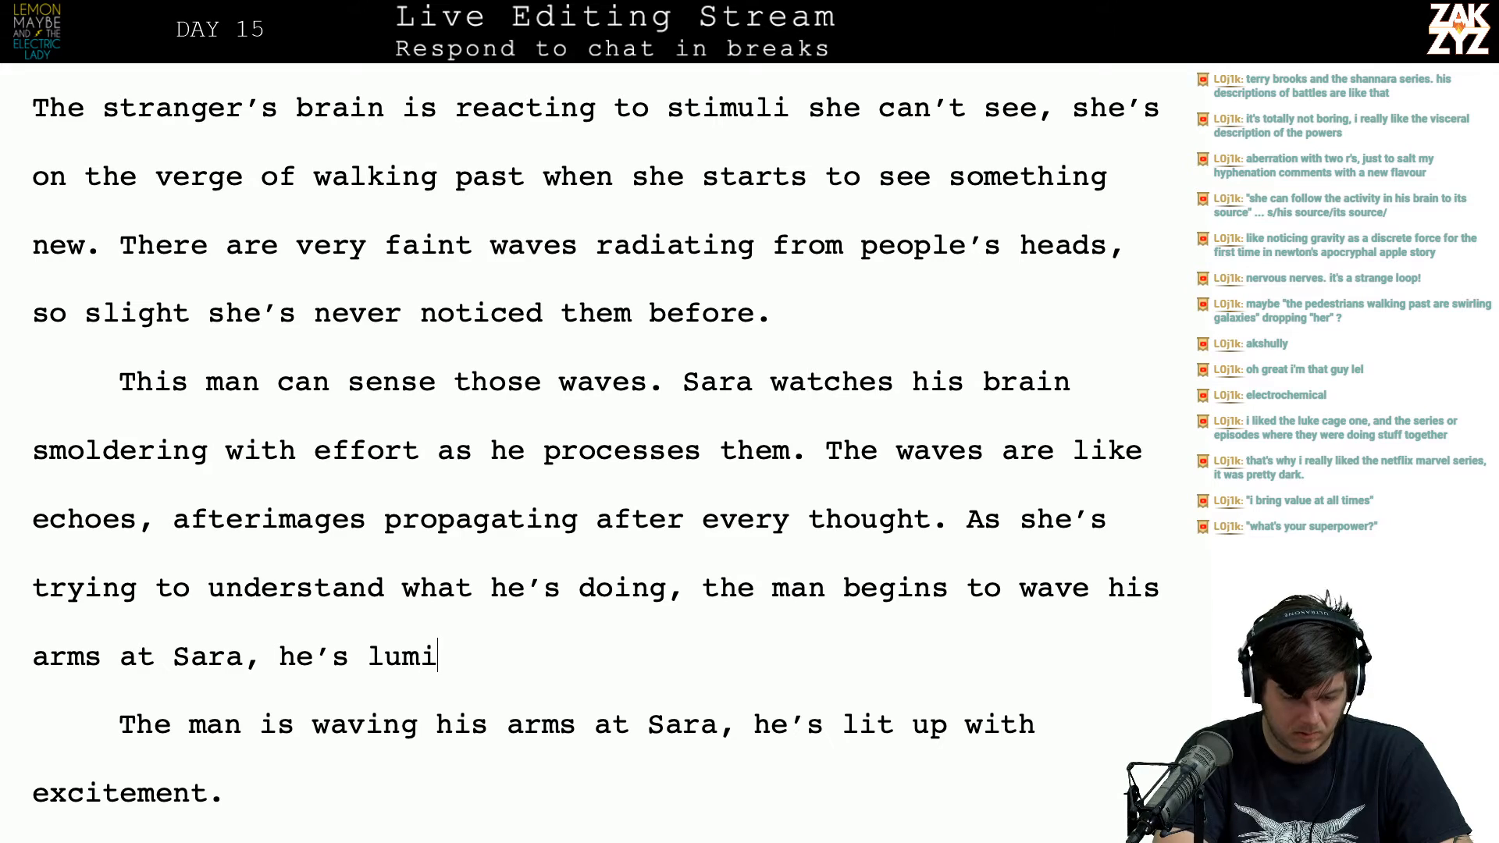
pyautogui.write('nous with exc')
pyautogui.press('BackSpace')
pyautogui.write('xc')
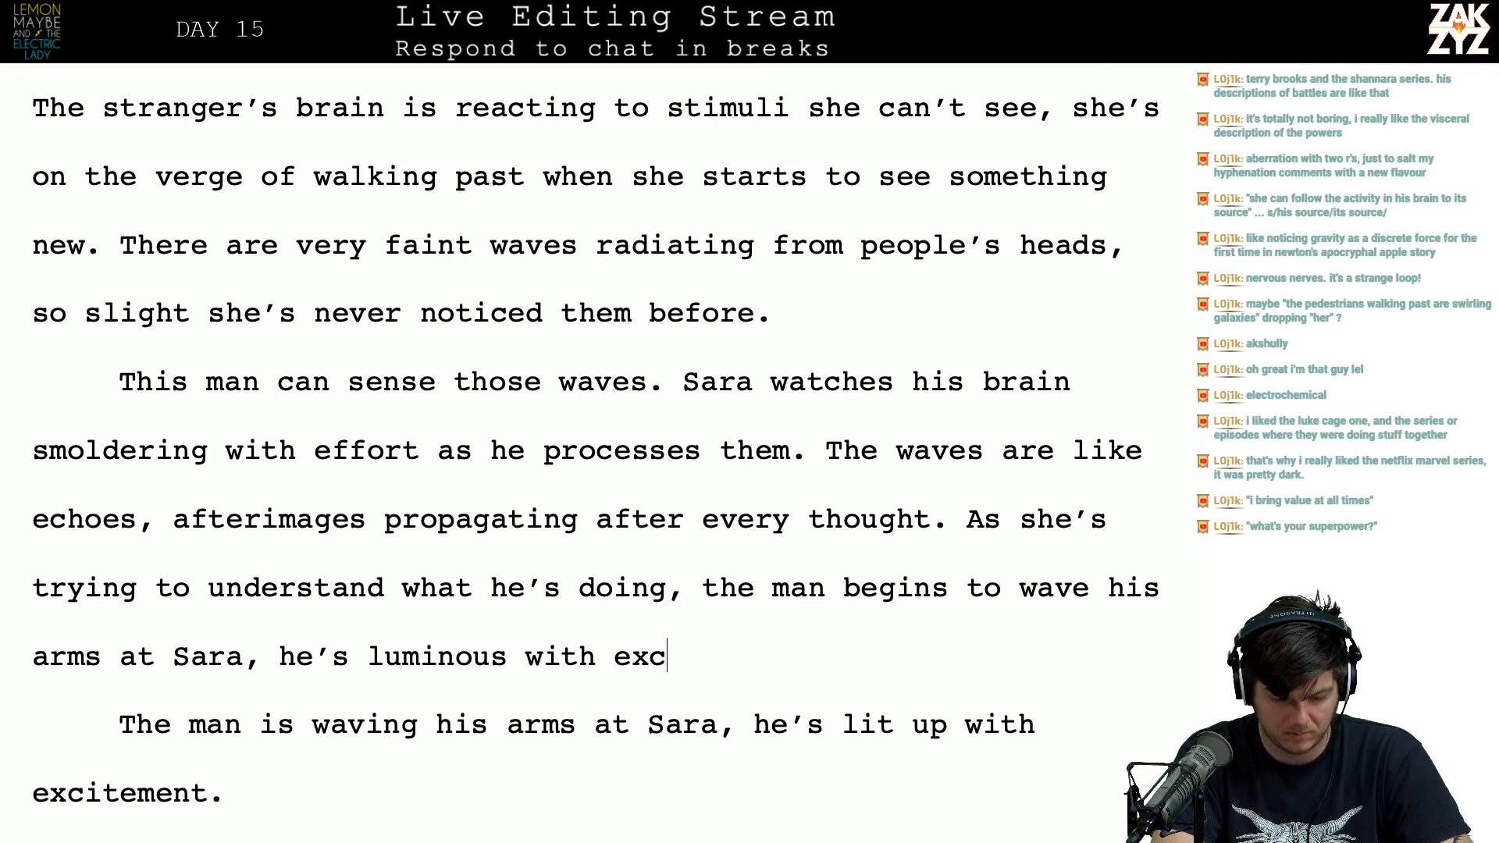
pyautogui.write('itement.')
# Step: Delete the redundant paragraph "The man is waving his arms at Sara, he's lit up with excitement."
pyautogui.hotkey('shift', 'Down')
pyautogui.hotkey('shift', 'Down')
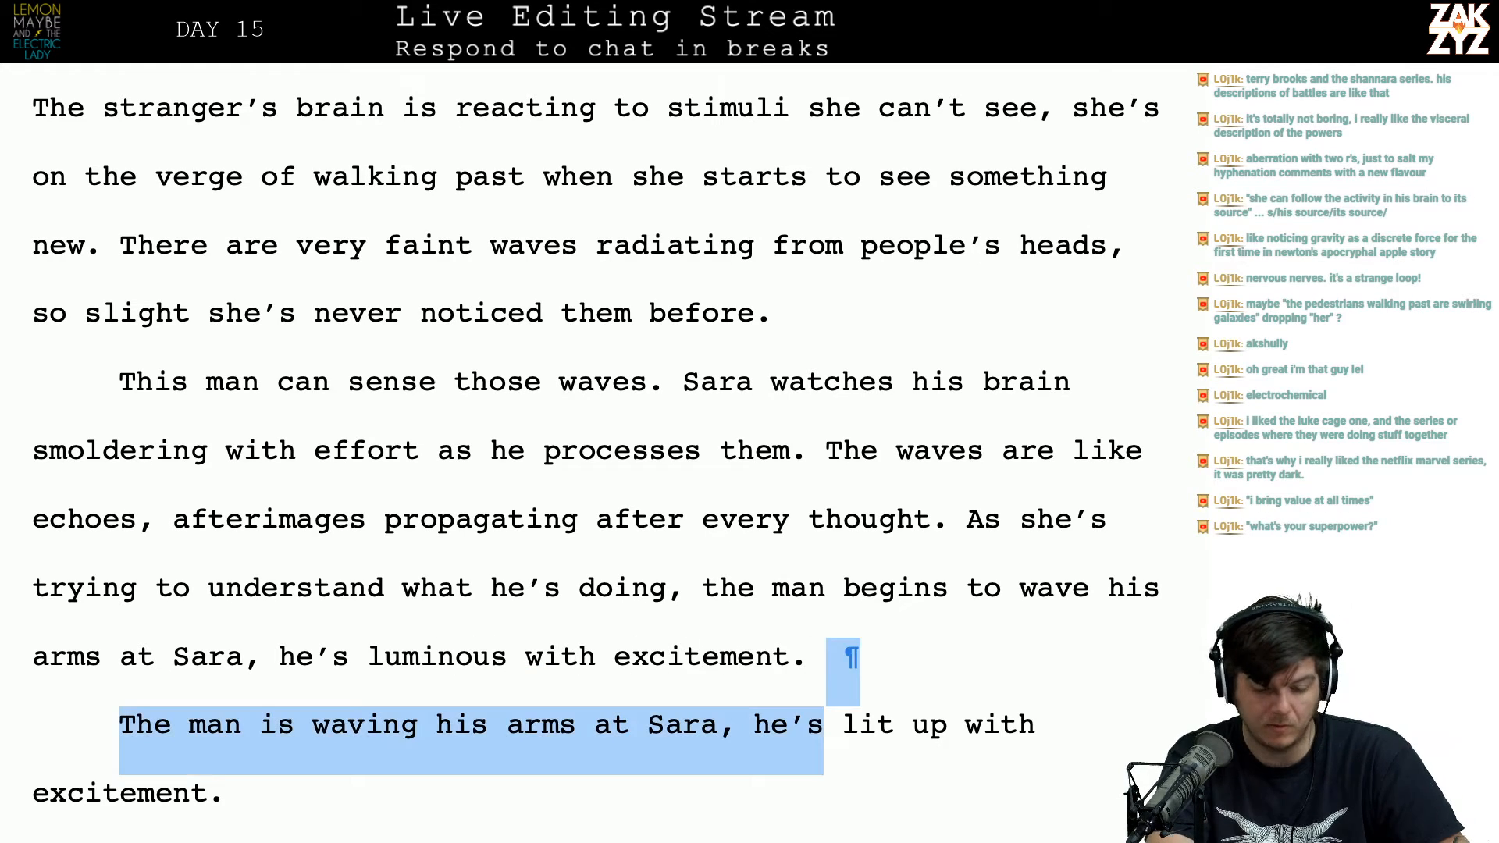
pyautogui.press('BackSpace')
pyautogui.scroll(-3, 594, 453)
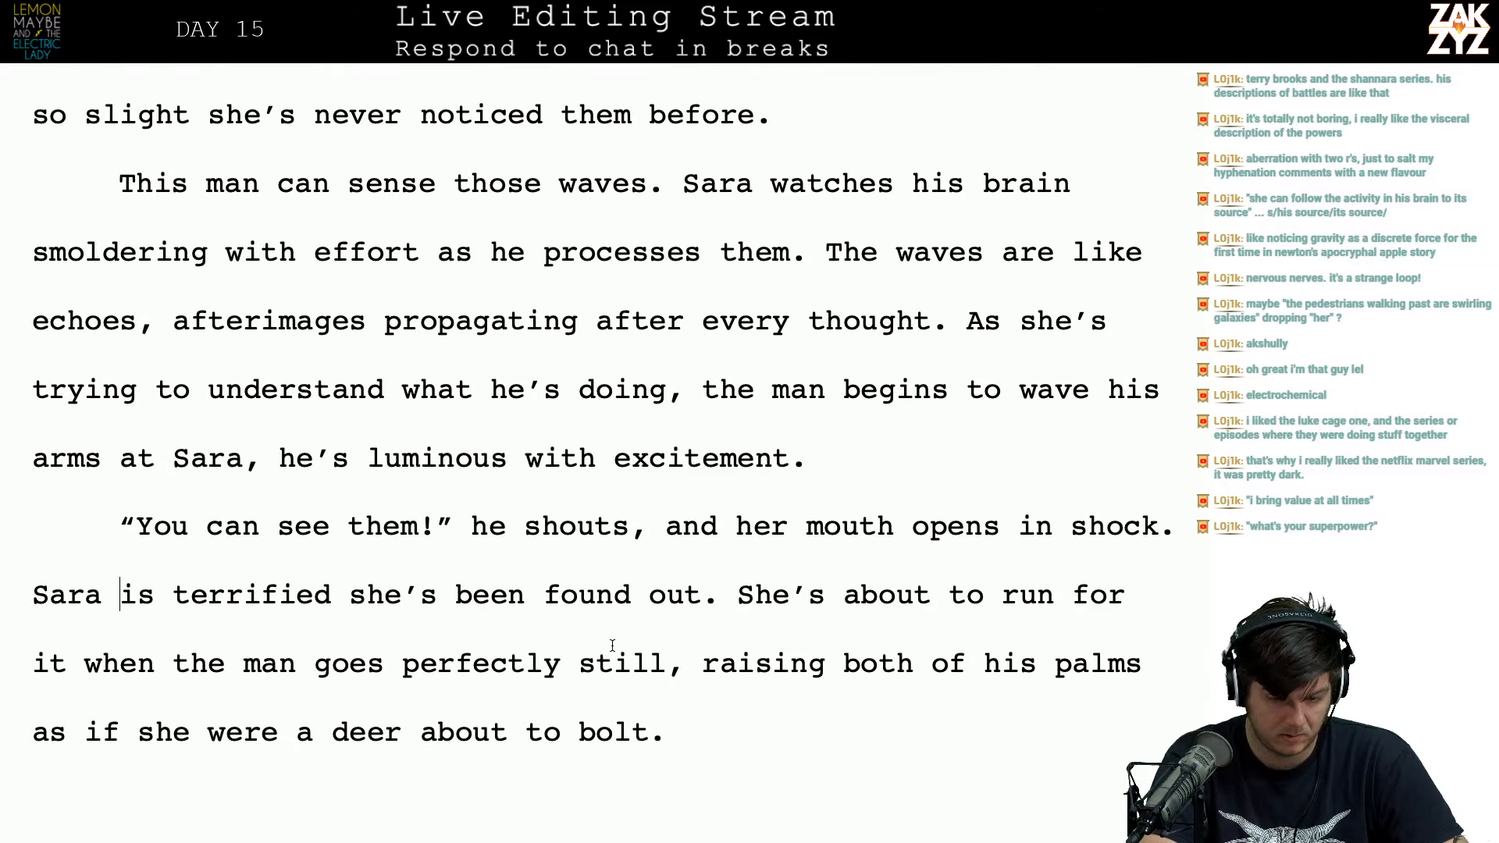
# Step: Split off the "As she's trying" sentence and, after "every thought.", begin a replacement with "As Sara struggles to understand what he's doing,"
pyautogui.click(966, 321)
pyautogui.press('Return')
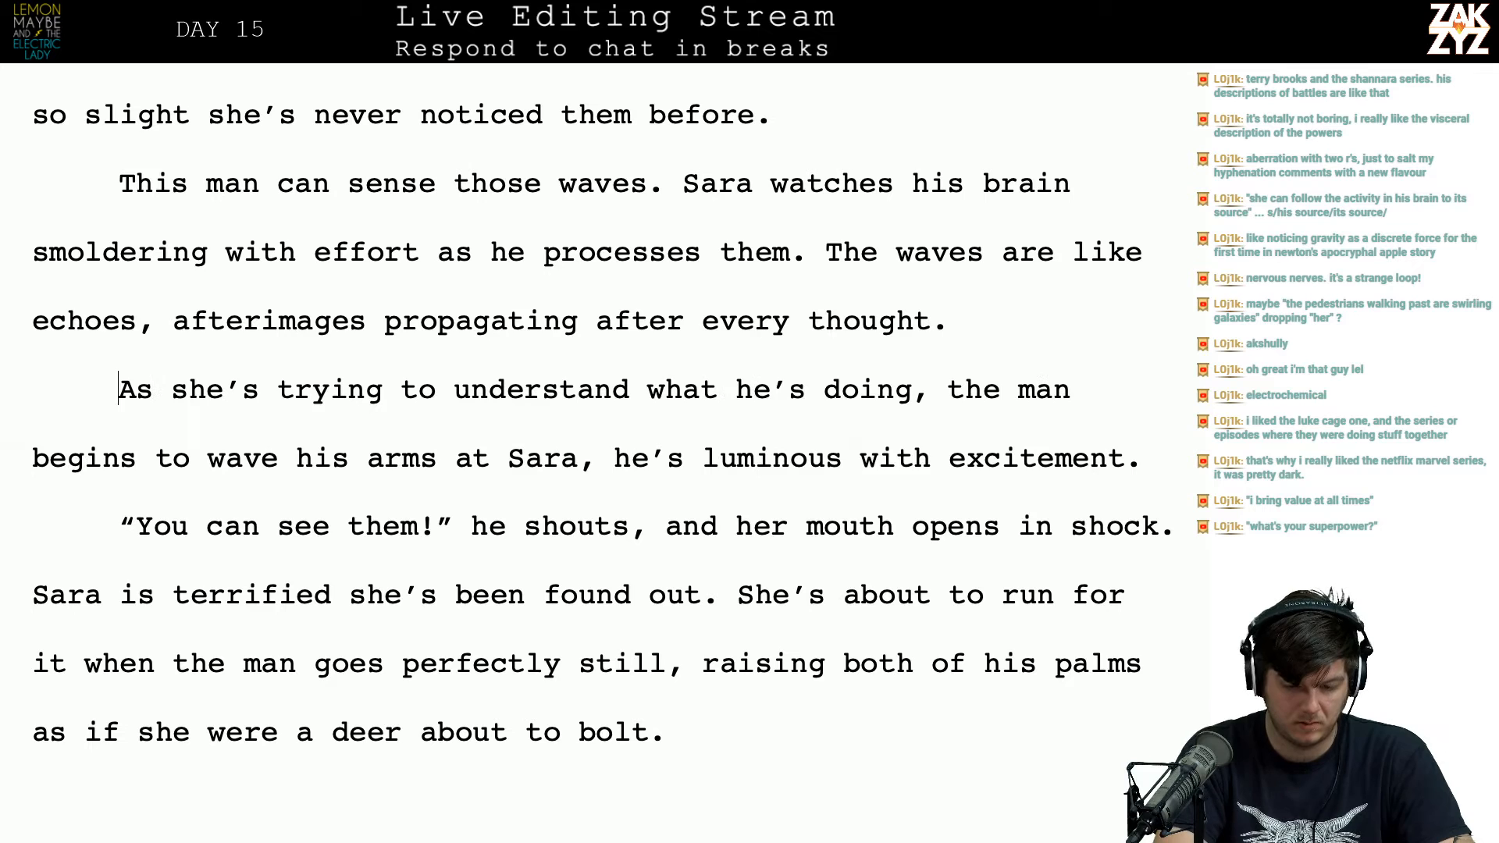
pyautogui.write('AS s')
pyautogui.press('BackSpace')
pyautogui.press('BackSpace')
pyautogui.press('BackSpace')
pyautogui.write('s ')
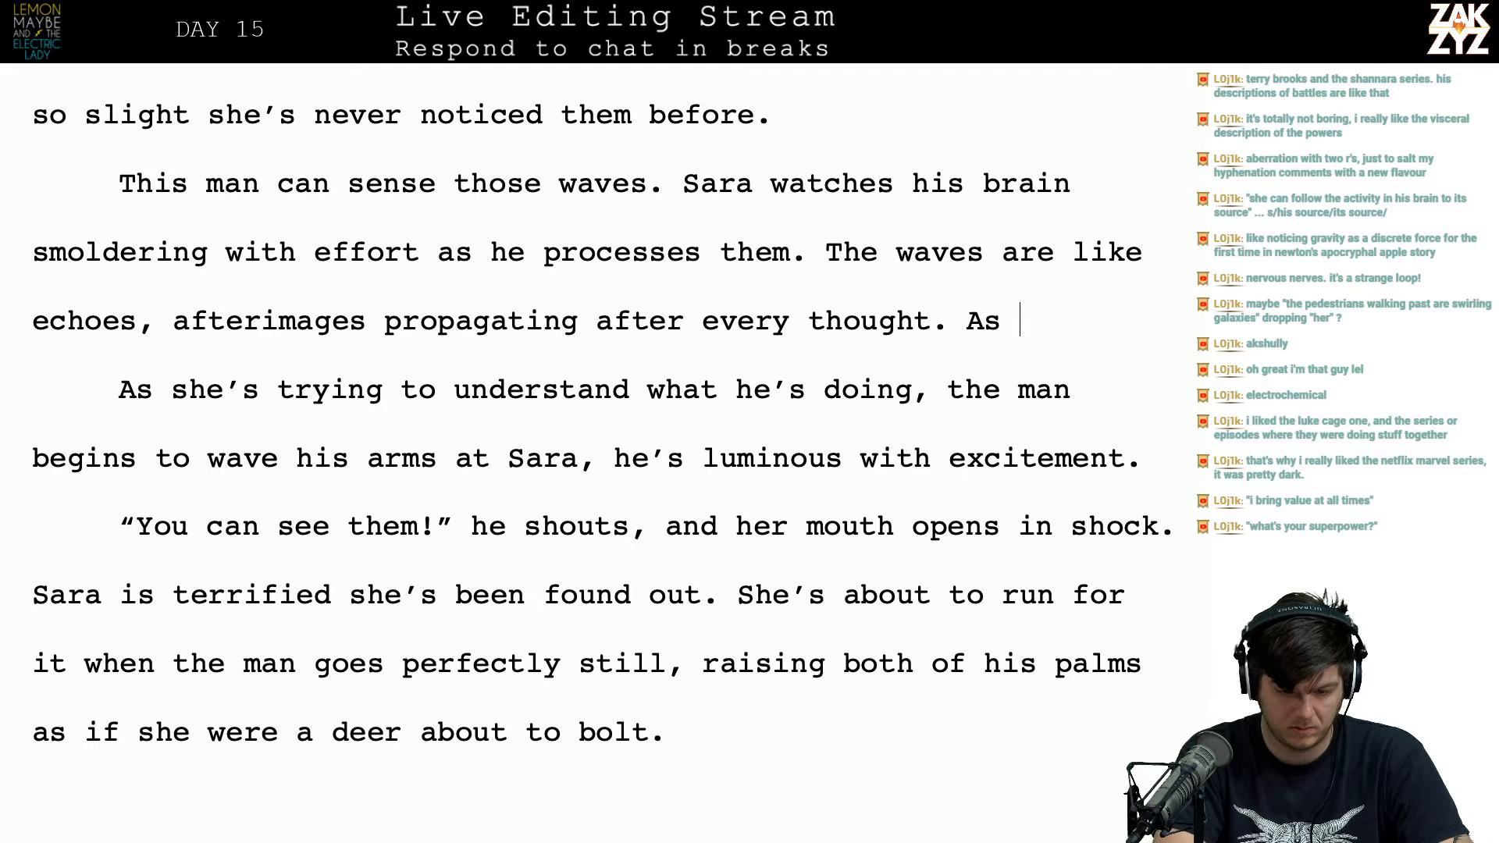
pyautogui.write('sar')
pyautogui.press('BackSpace')
pyautogui.press('BackSpace')
pyautogui.press('BackSpace')
pyautogui.write('Sar')
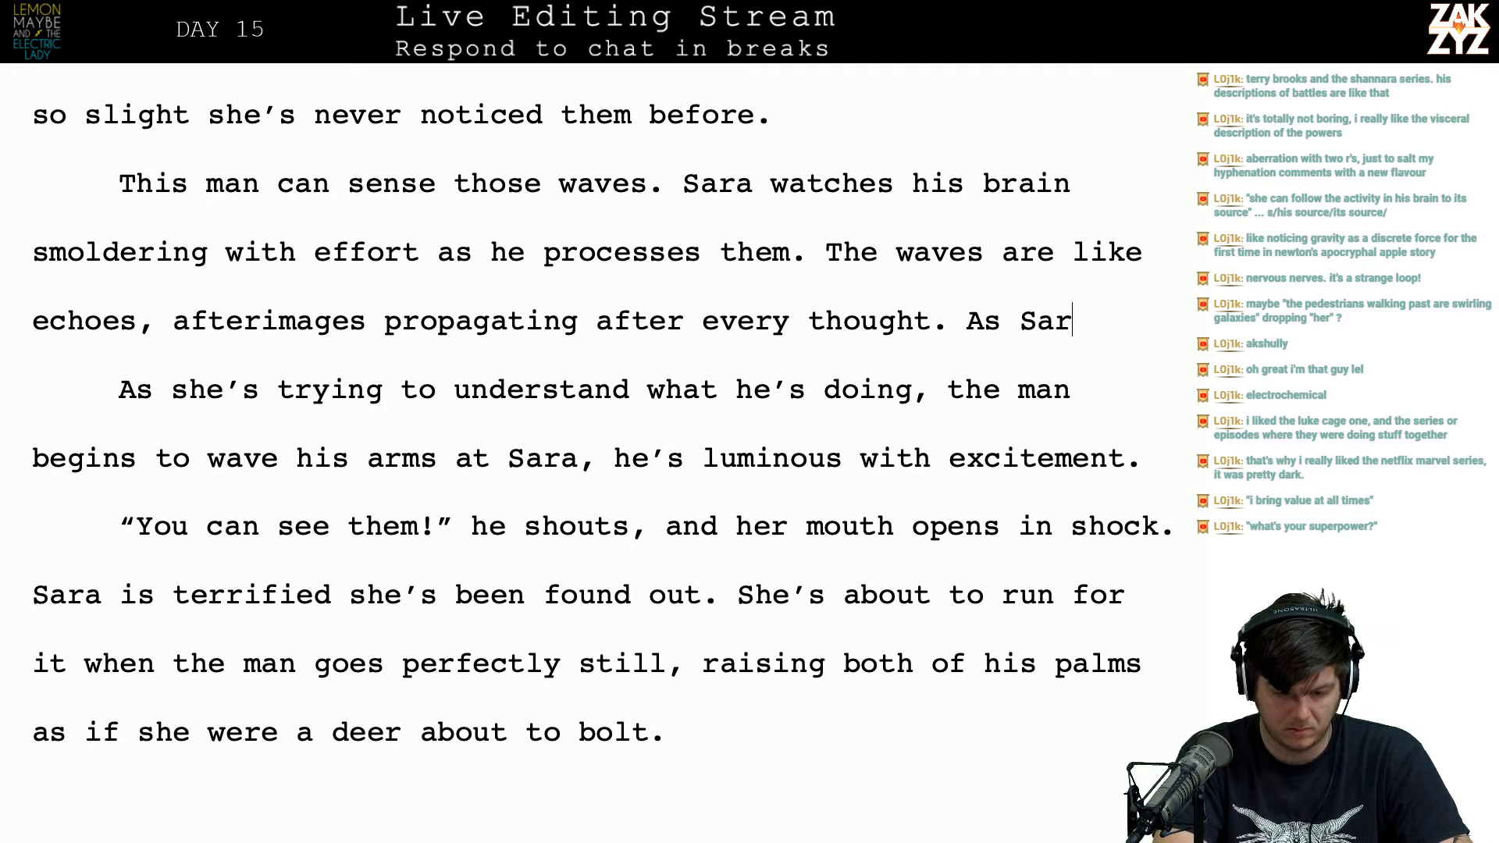
pyautogui.write('a struggles ti')
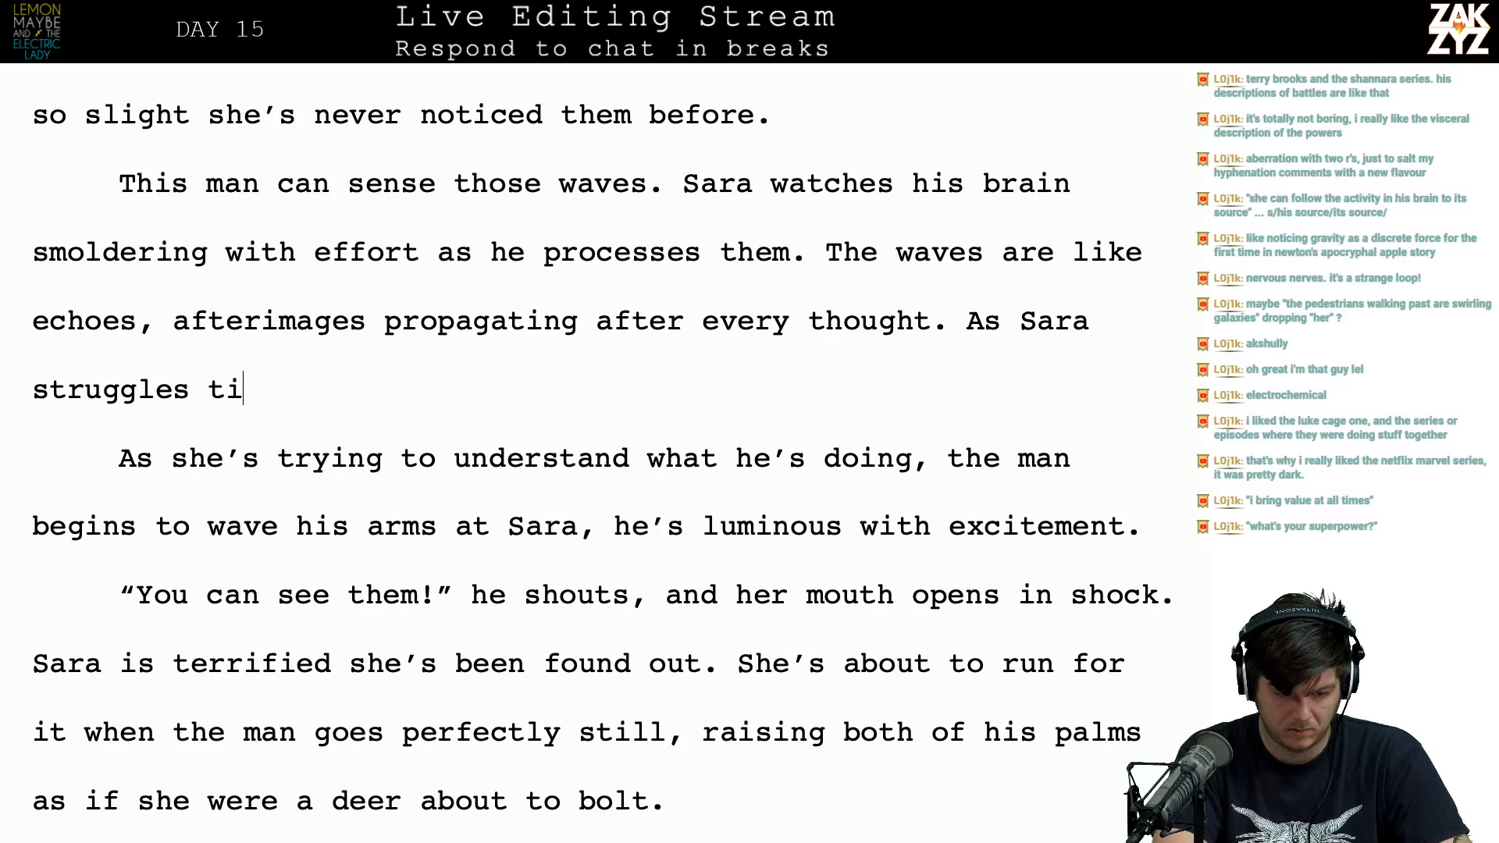
pyautogui.press('BackSpace')
pyautogui.write('o understand')
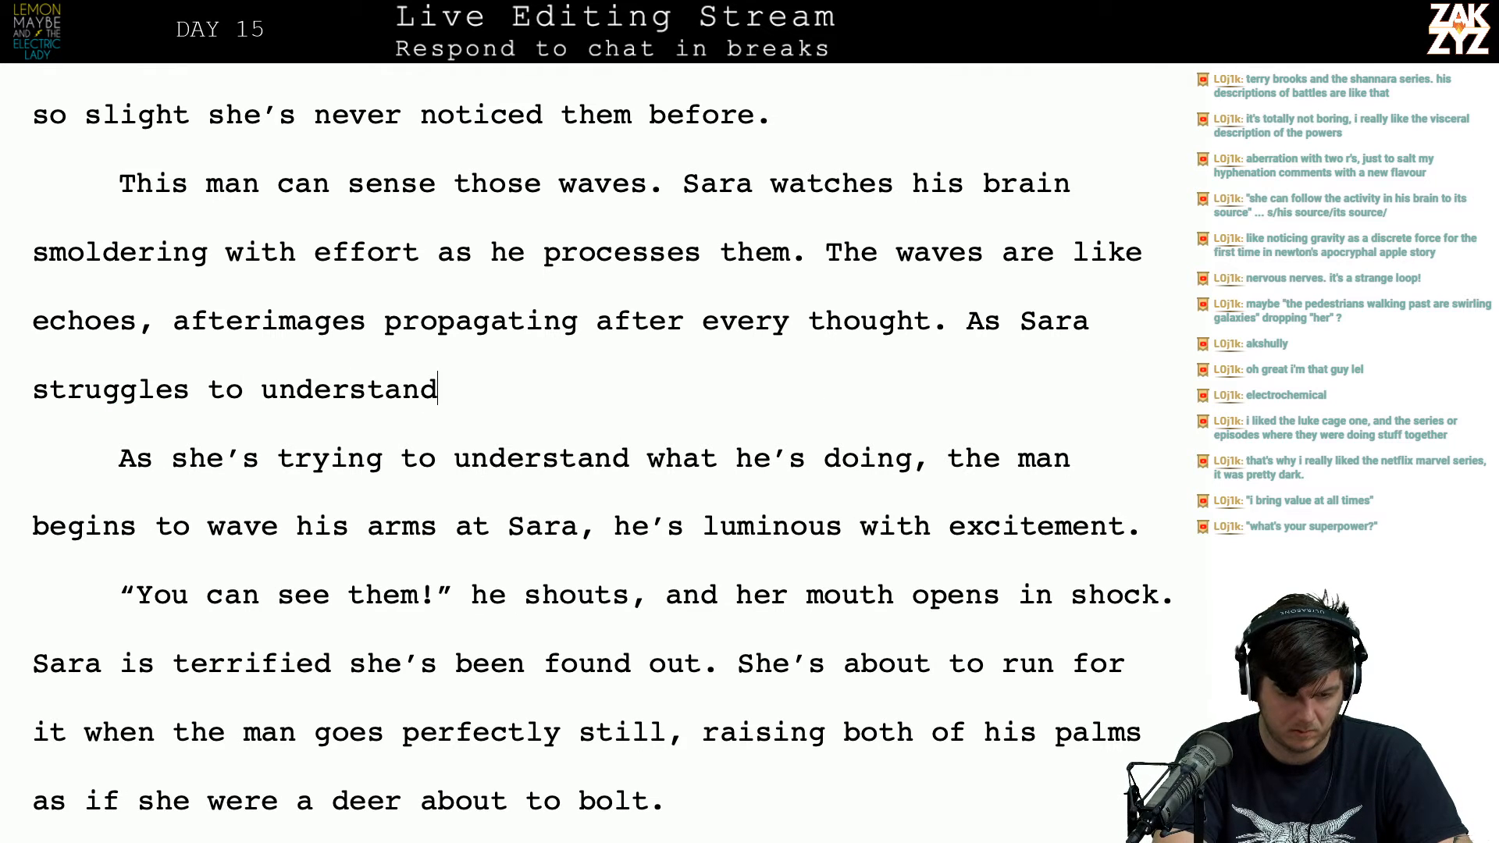
pyautogui.write(" what he's doing, he")
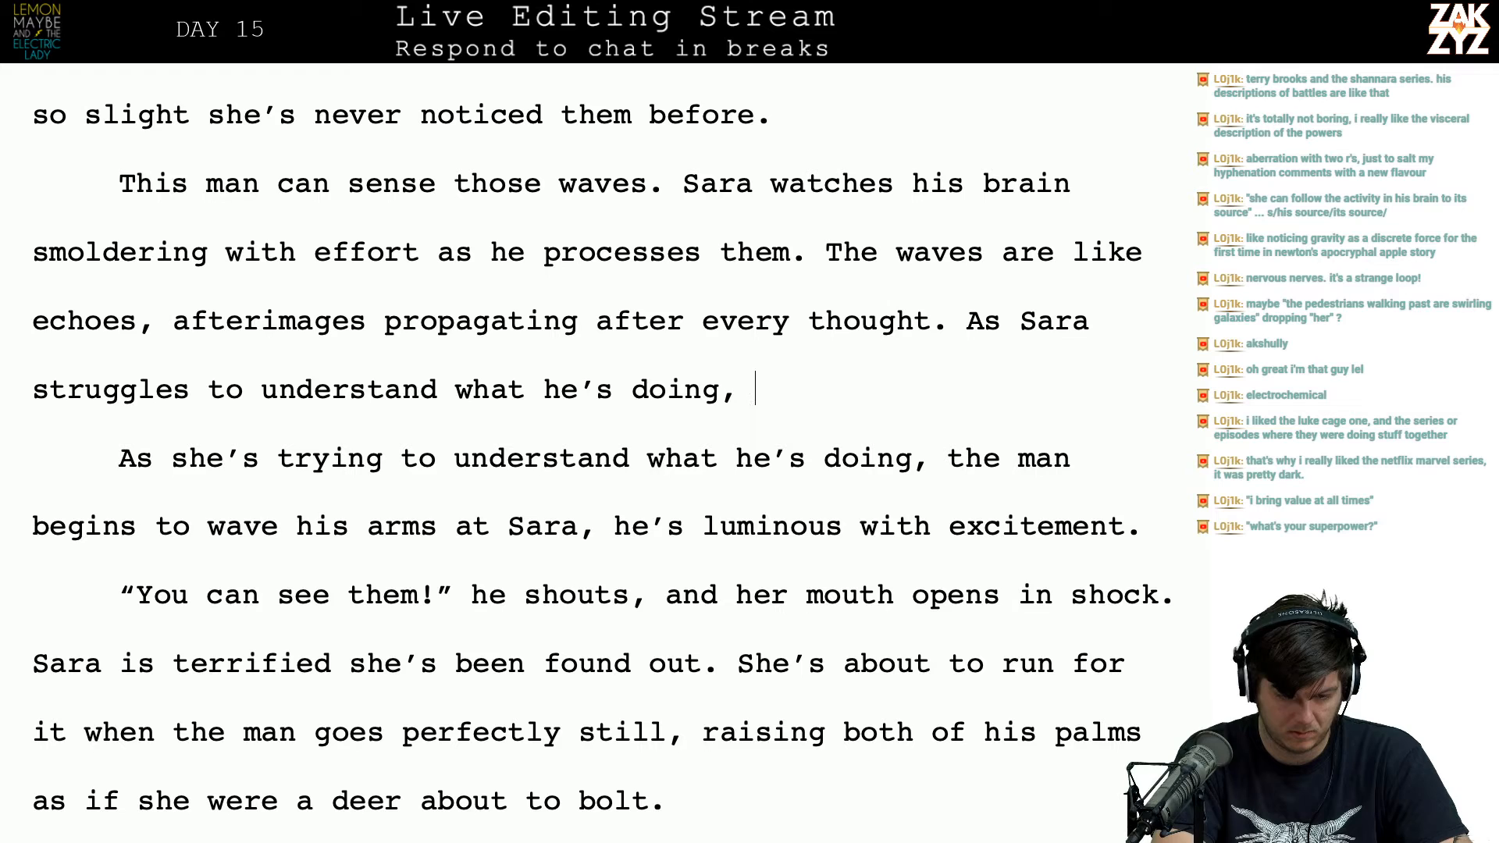
# Step: Finish the replacement sentence with "he grows luminous with excitement and begins to wave his arms."
pyautogui.write(' grow')
pyautogui.press('BackSpace')
pyautogui.press('BackSpace')
pyautogui.press('BackSpace')
pyautogui.write('rosw')
pyautogui.press('BackSpace')
pyautogui.press('BackSpace')
pyautogui.write('ws l')
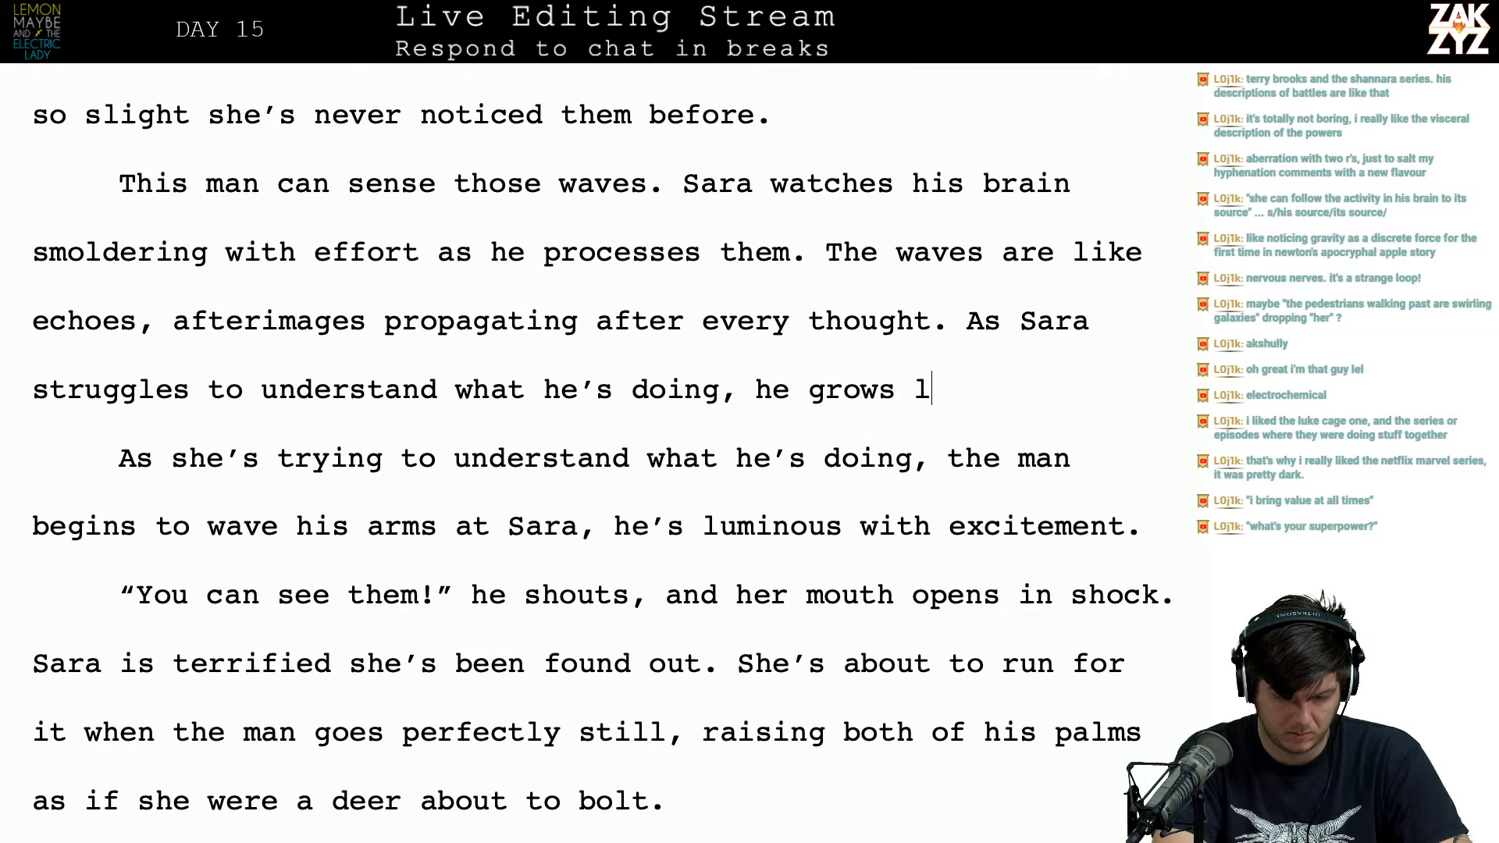
pyautogui.write('uminous with ')
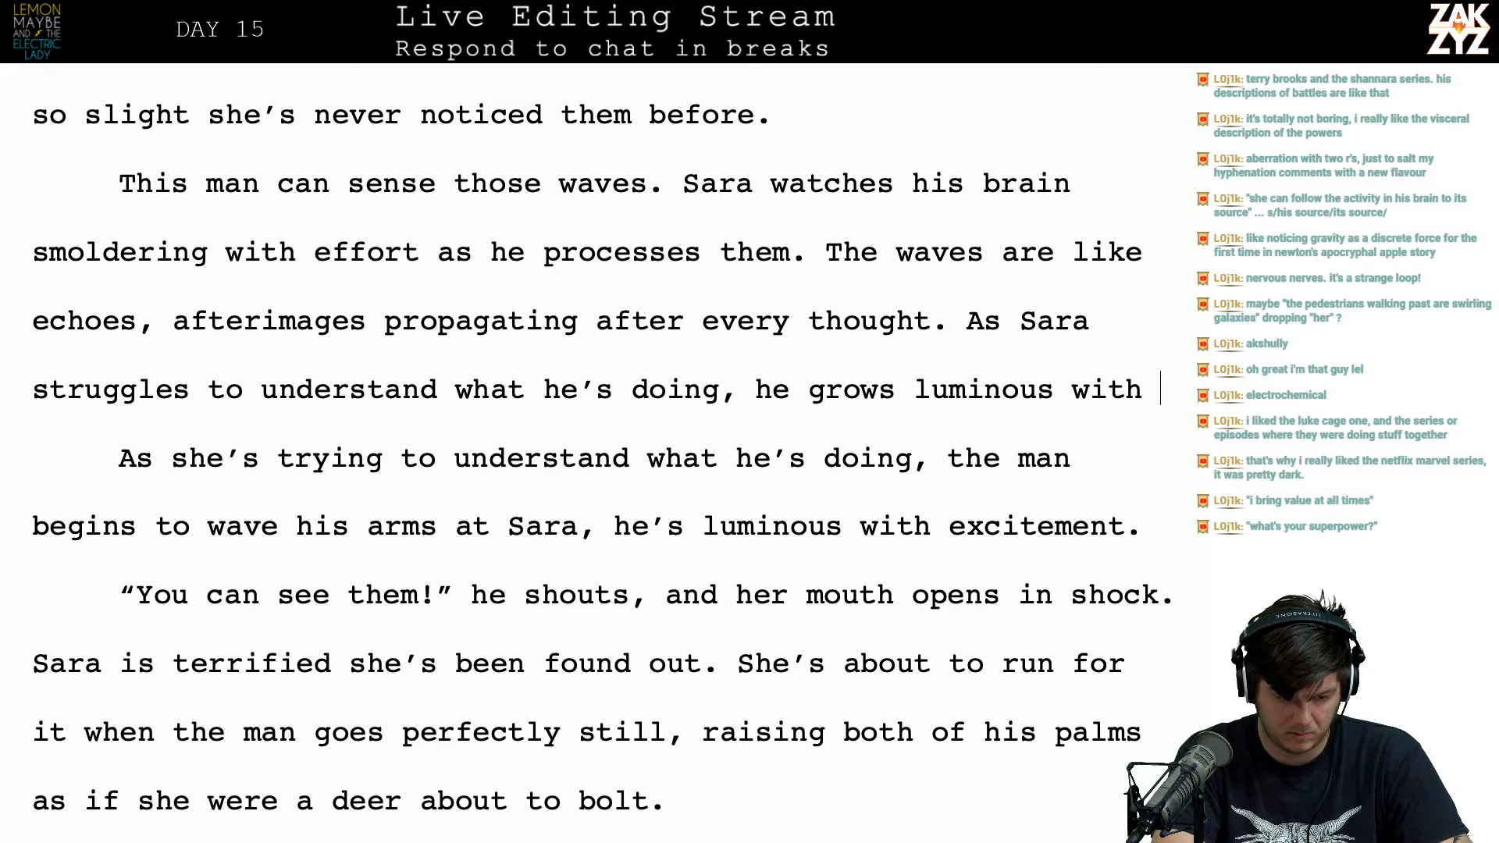
pyautogui.write('excot')
pyautogui.press('BackSpace')
pyautogui.press('BackSpace')
pyautogui.write('item')
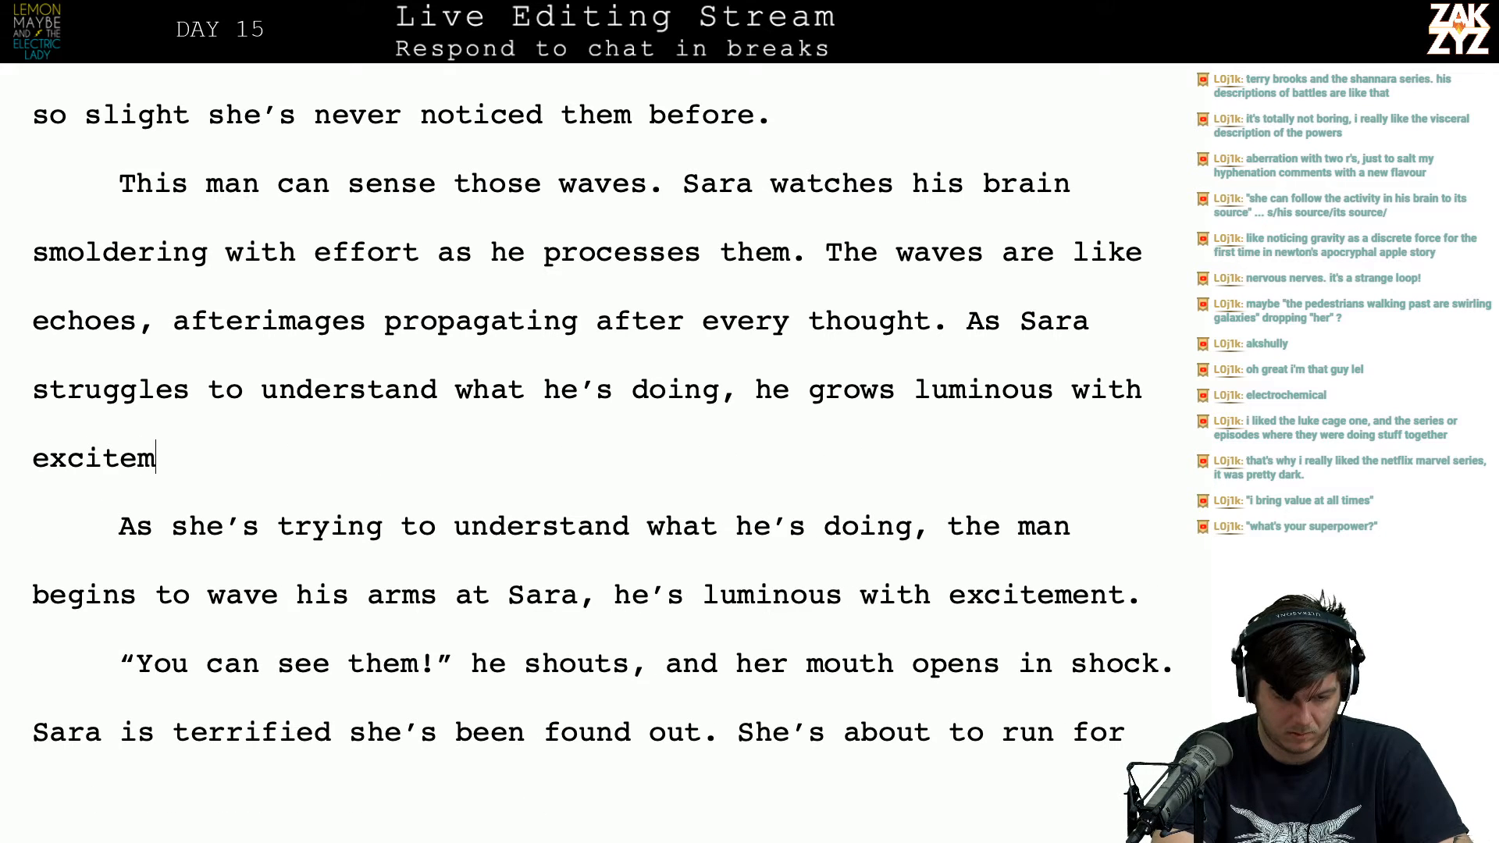
pyautogui.write('ent and begins to w')
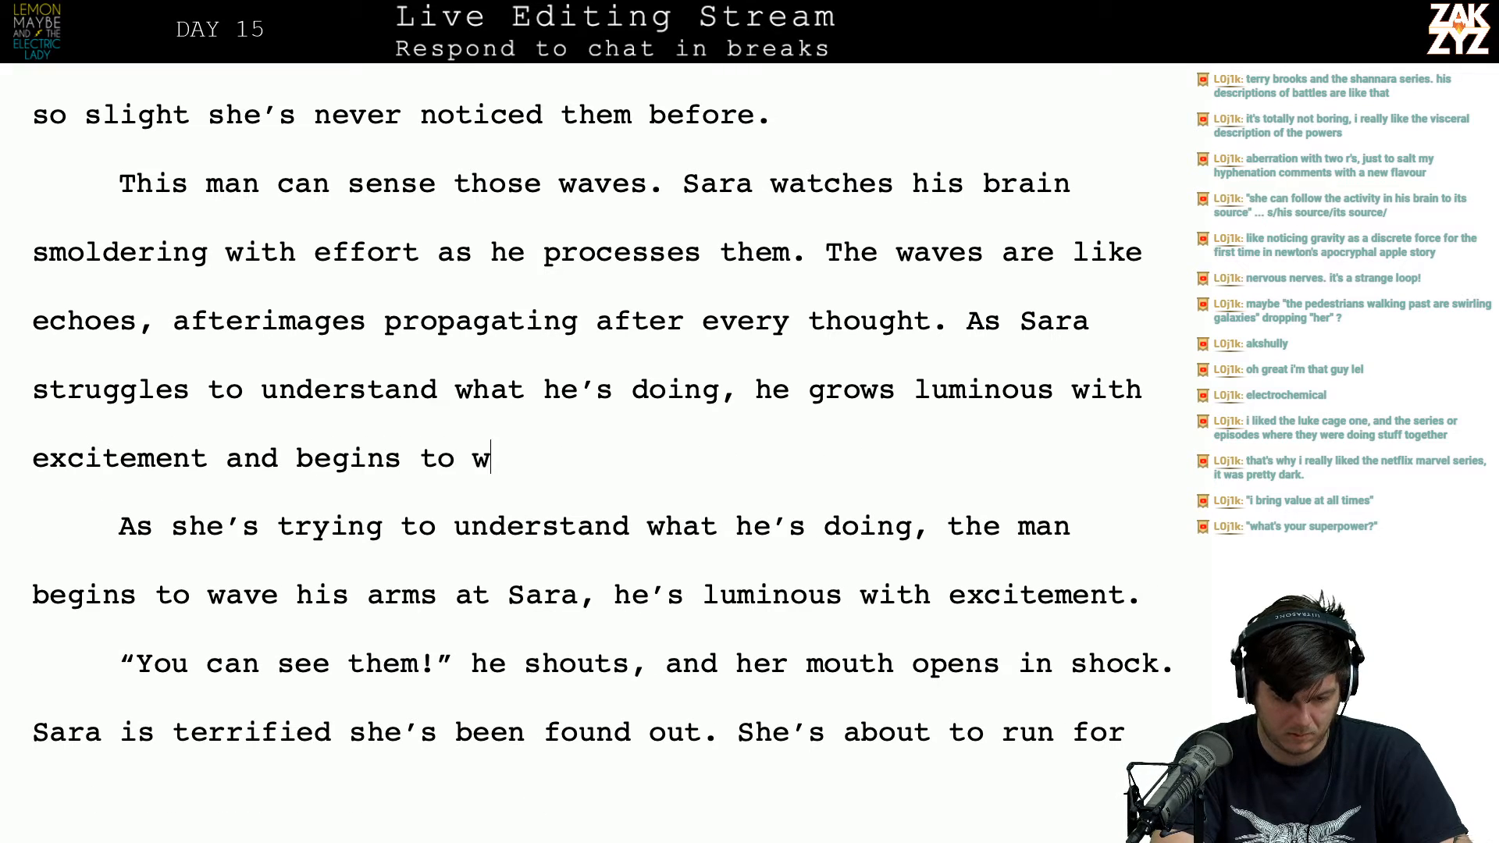
pyautogui.write('ave his arms.')
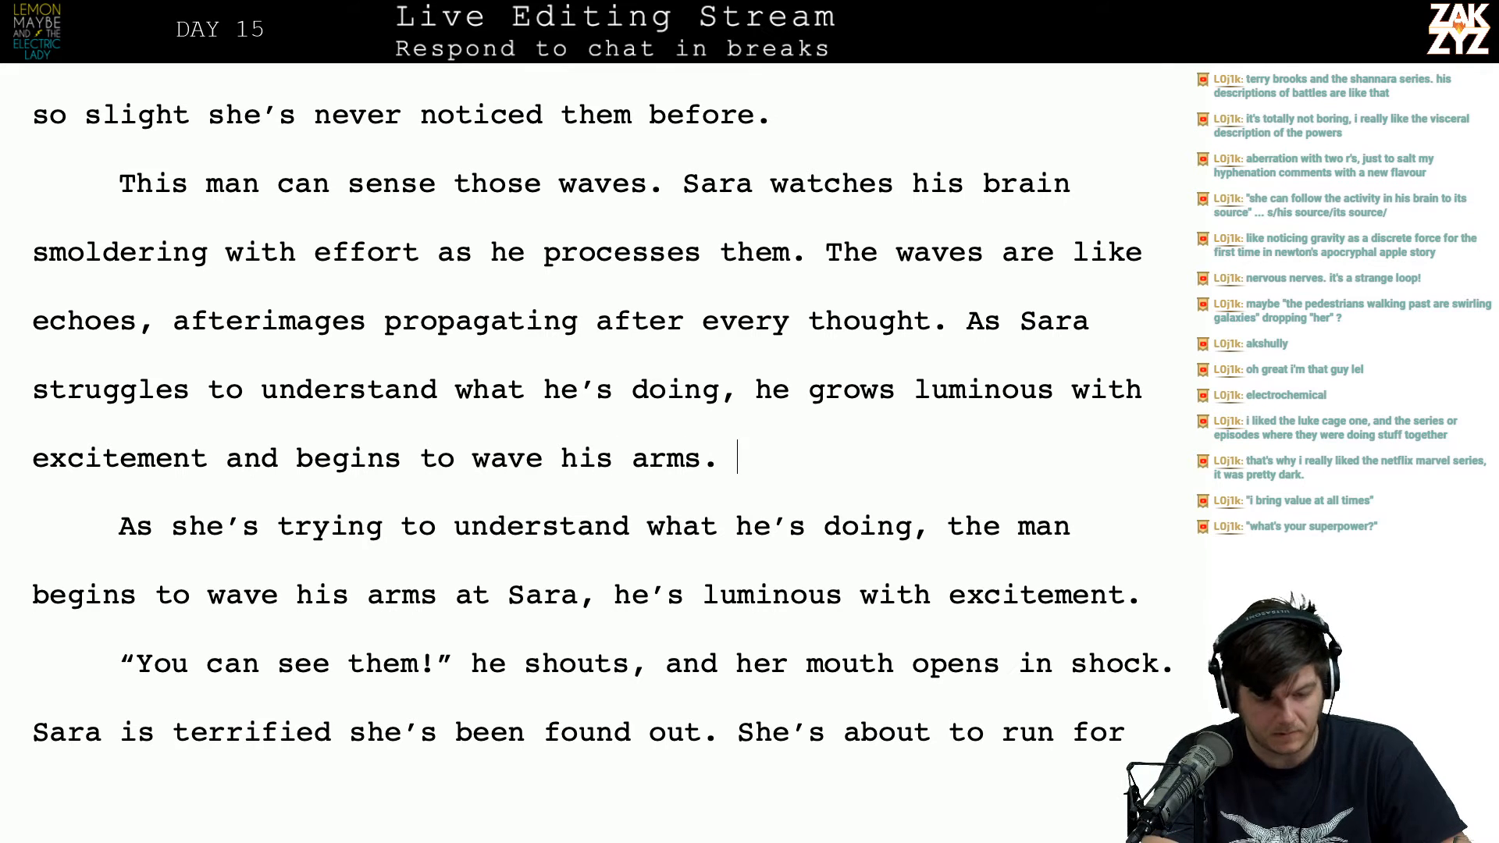
# Step: Delete the old paragraph running from "As she's trying to understand" through "he's luminous with excitement."
pyautogui.hotkey('shift', 'Down')
pyautogui.hotkey('shift', 'Right')
pyautogui.hotkey('shift', 'Right')
pyautogui.hotkey('shift', 'Down')
pyautogui.hotkey('shift', 'Right')
pyautogui.hotkey('shift', 'Right')
pyautogui.hotkey('shift', 'Right')
pyautogui.hotkey('shift', 'Right')
pyautogui.hotkey('shift', 'Right')
pyautogui.hotkey('shift', 'Right')
pyautogui.hotkey('shift', 'Right')
pyautogui.hotkey('shift', 'Right')
pyautogui.hotkey('shift', 'Right')
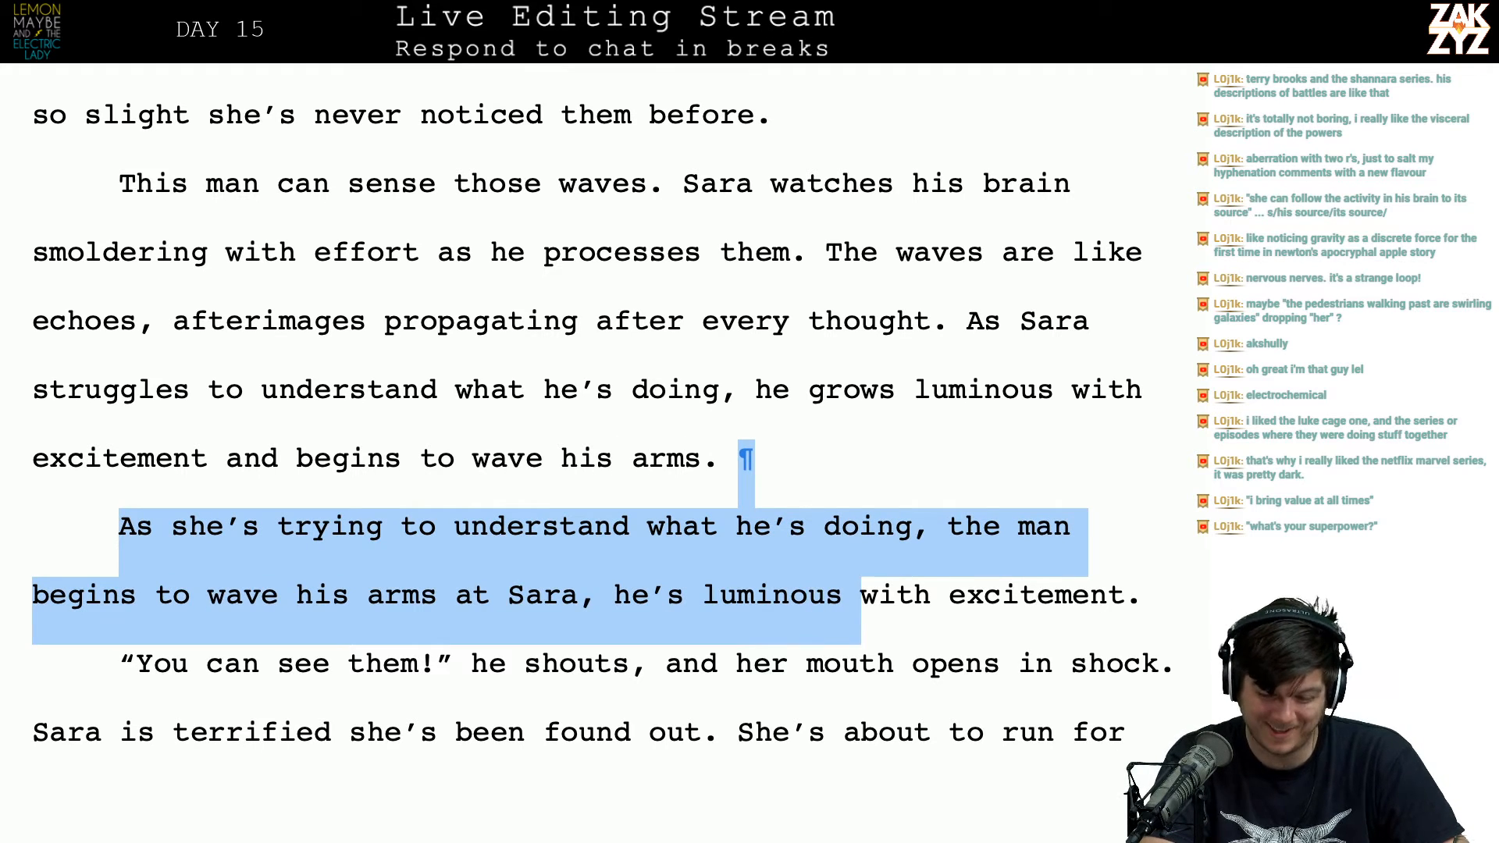
pyautogui.hotkey('shift', 'Right')
pyautogui.hotkey('shift', 'Right')
pyautogui.hotkey('shift', 'Right')
pyautogui.hotkey('shift', 'Right')
pyautogui.hotkey('shift', 'Right')
pyautogui.hotkey('shift', 'Right')
pyautogui.hotkey('shift', 'Right')
pyautogui.hotkey('shift', 'Right')
pyautogui.hotkey('shift', 'Right')
pyautogui.hotkey('shift', 'Right')
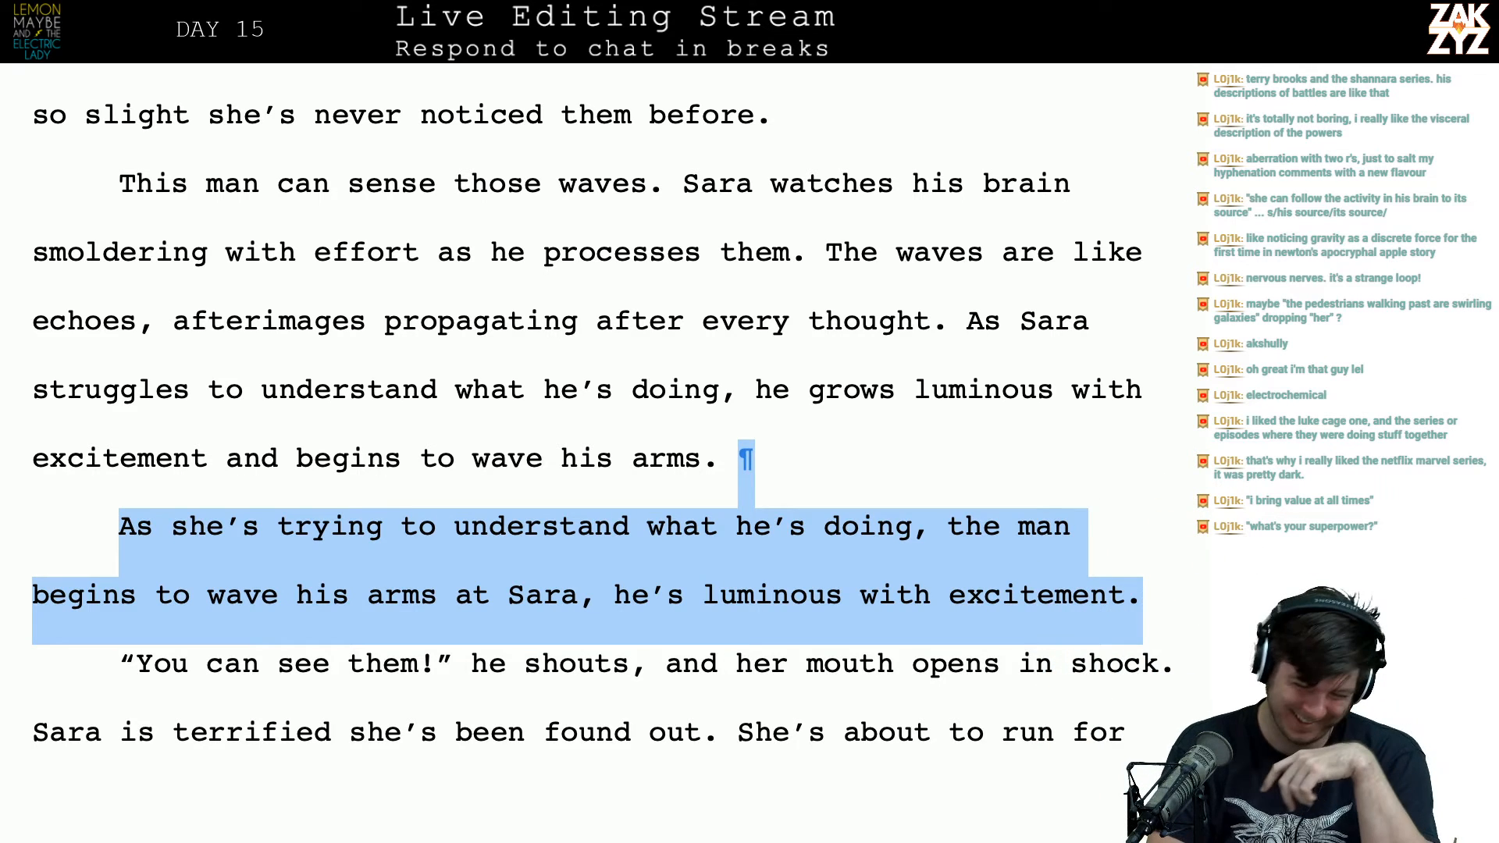
pyautogui.press('BackSpace')
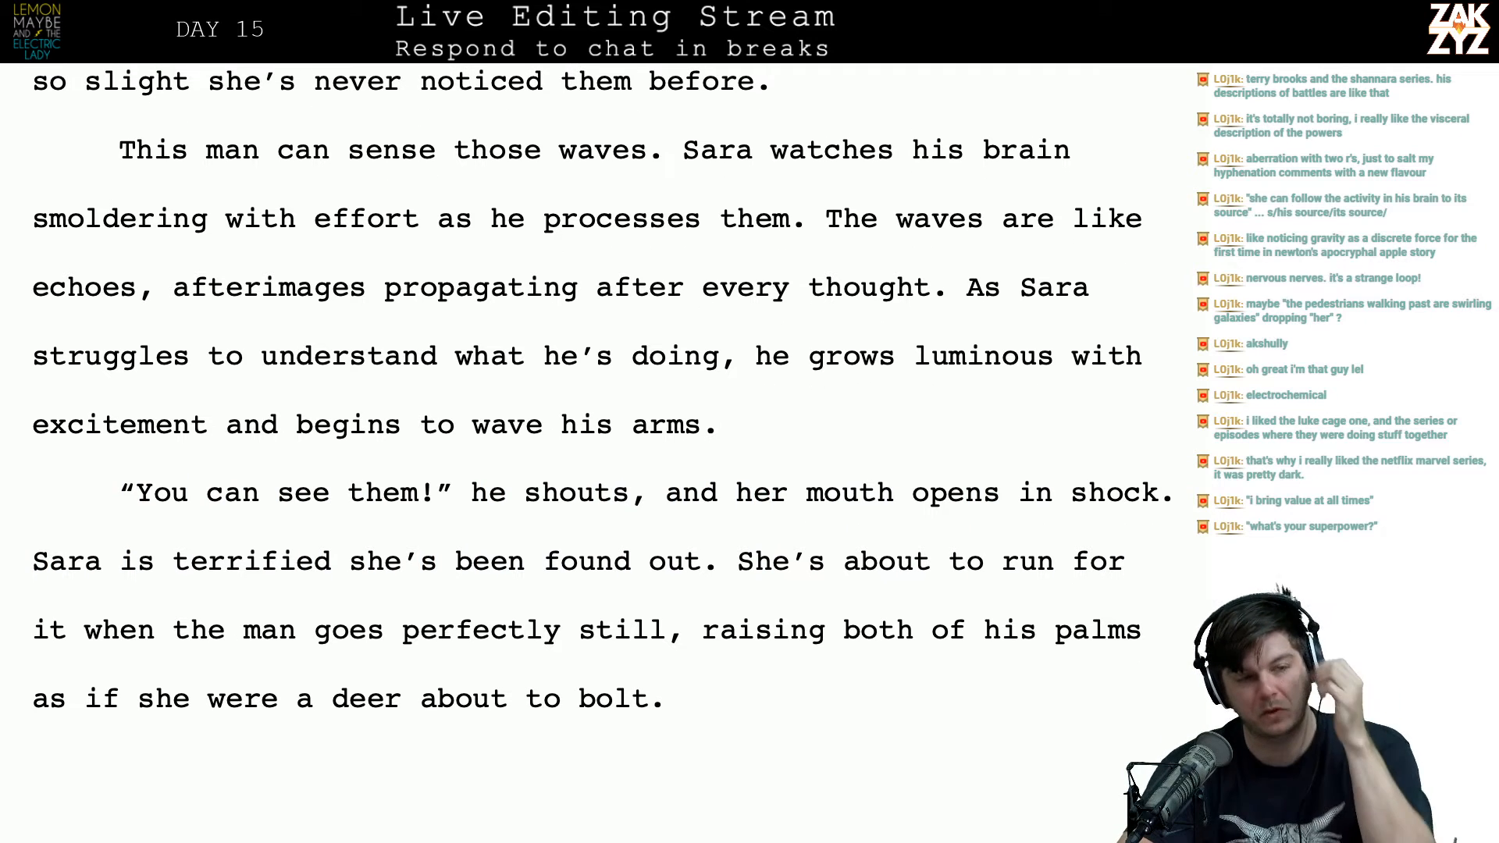
pyautogui.scroll(2, 969, 313)
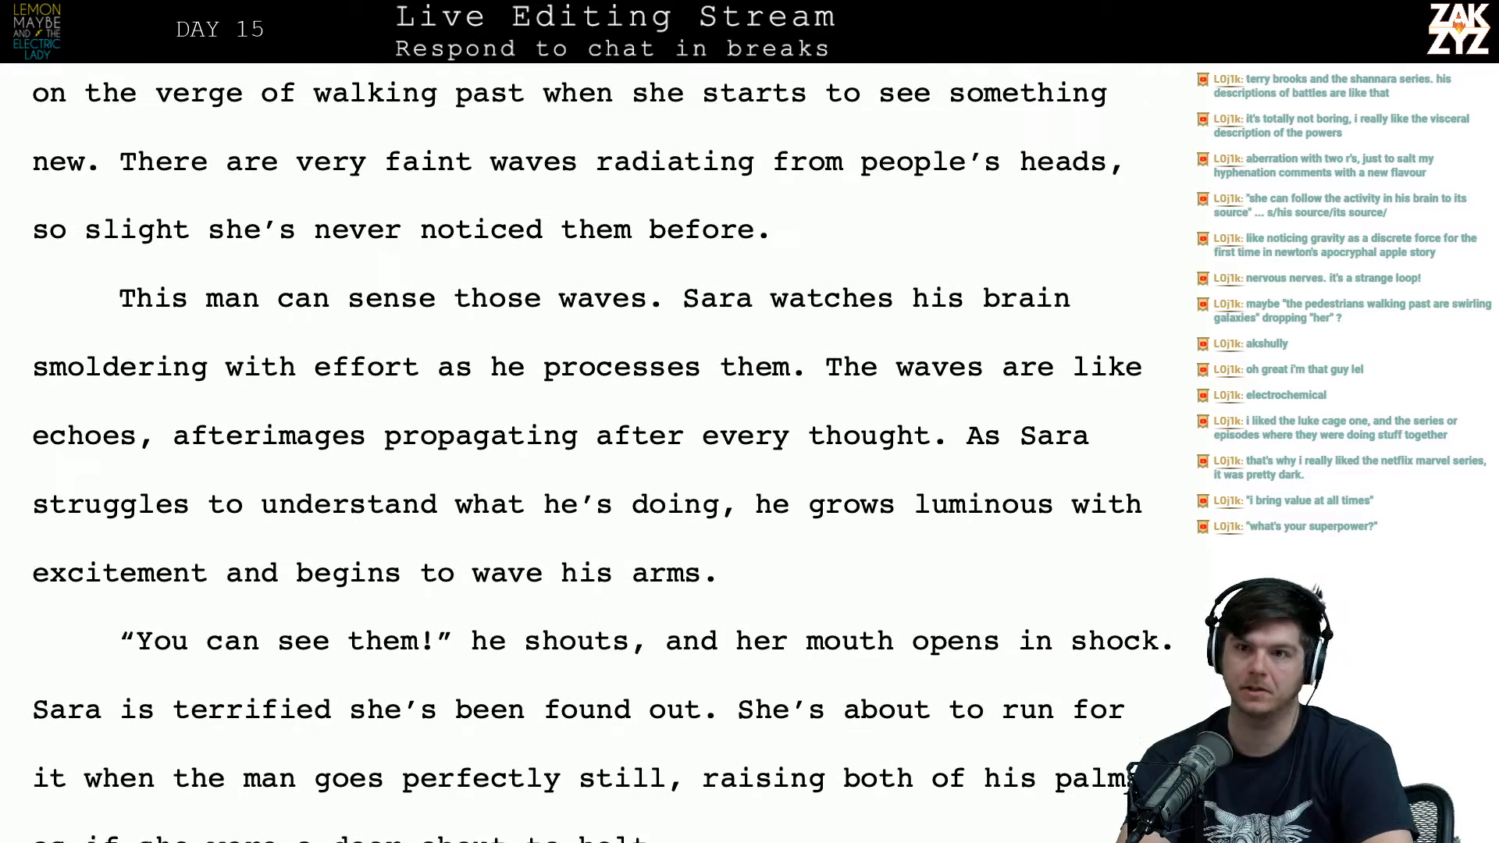
pyautogui.rightClick(968, 311)
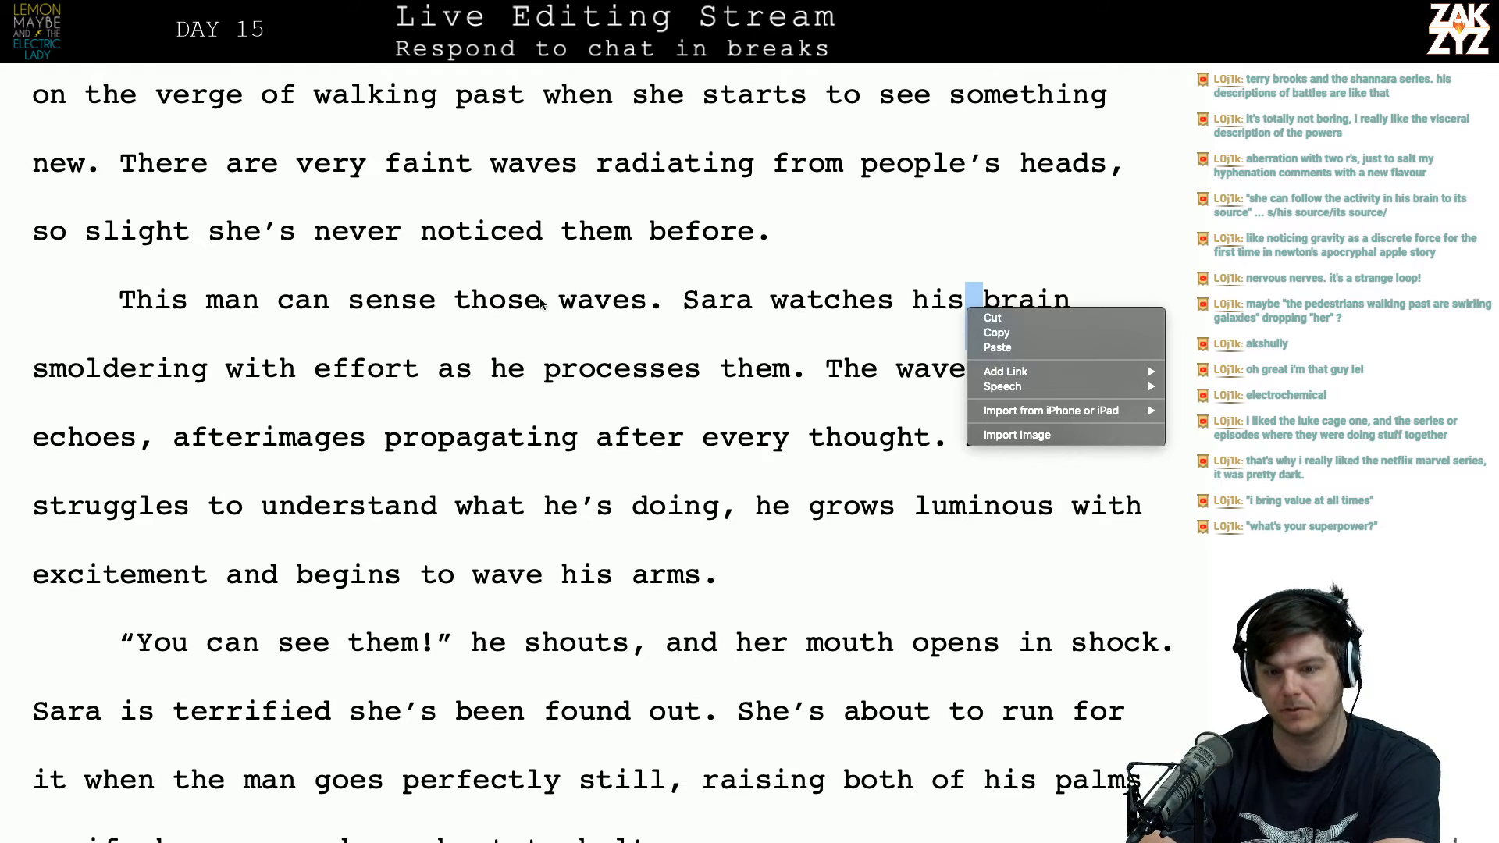
pyautogui.click(636, 490)
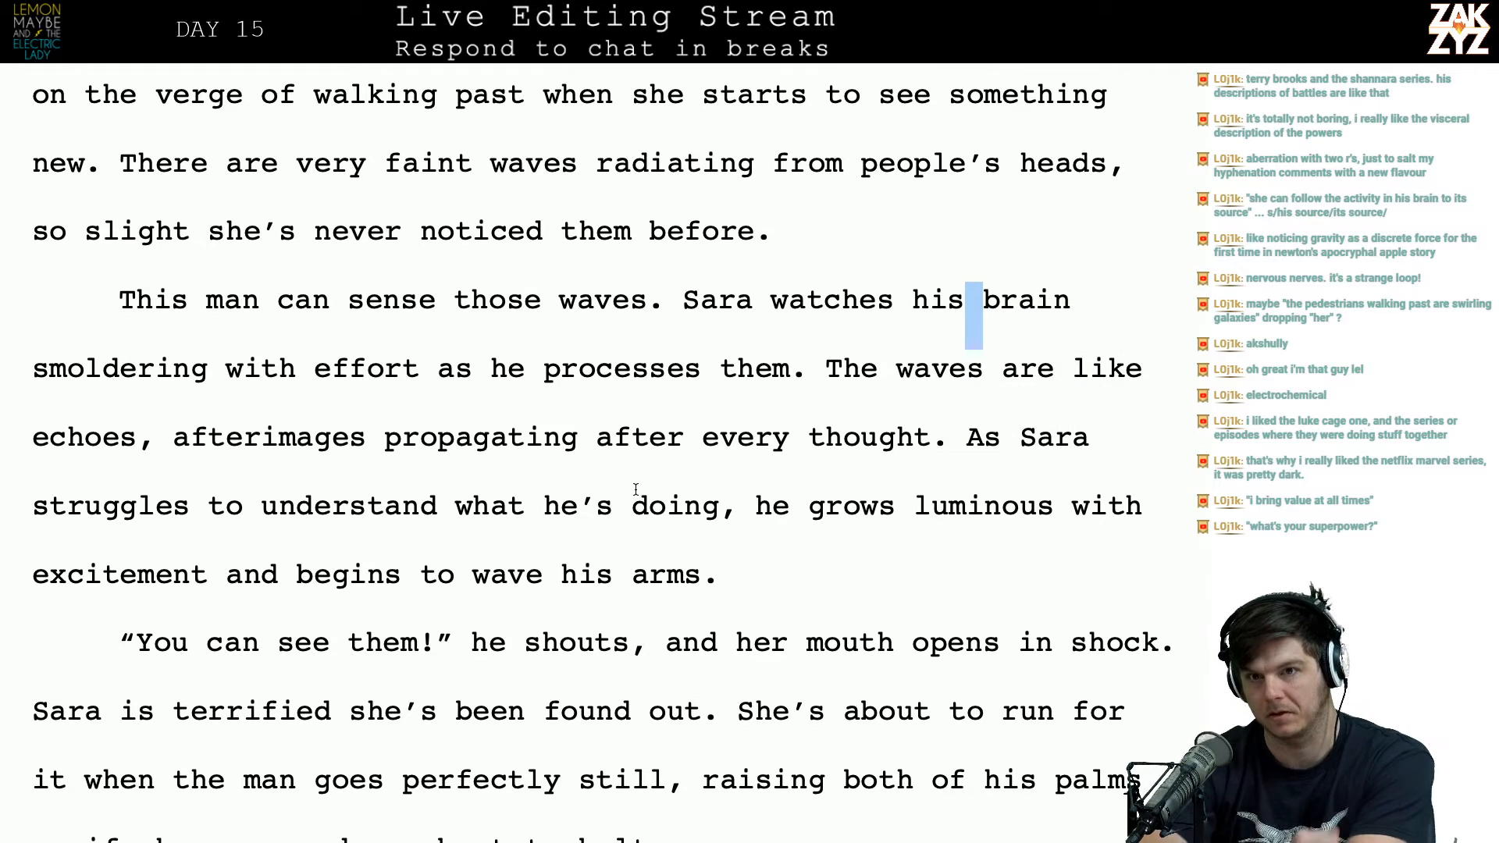
pyautogui.click(637, 490)
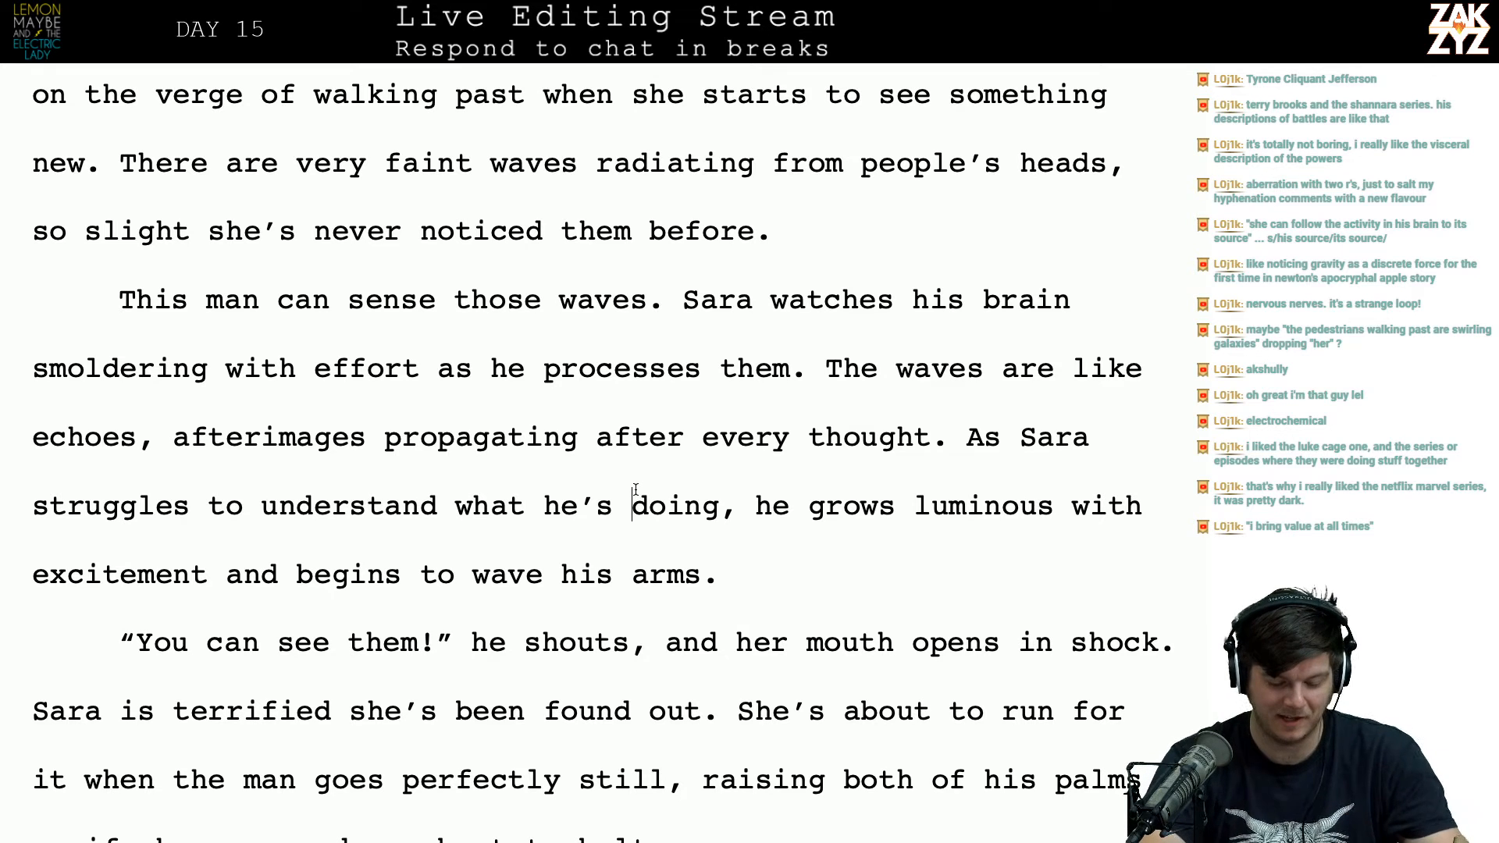
pyautogui.press('super+Tab')
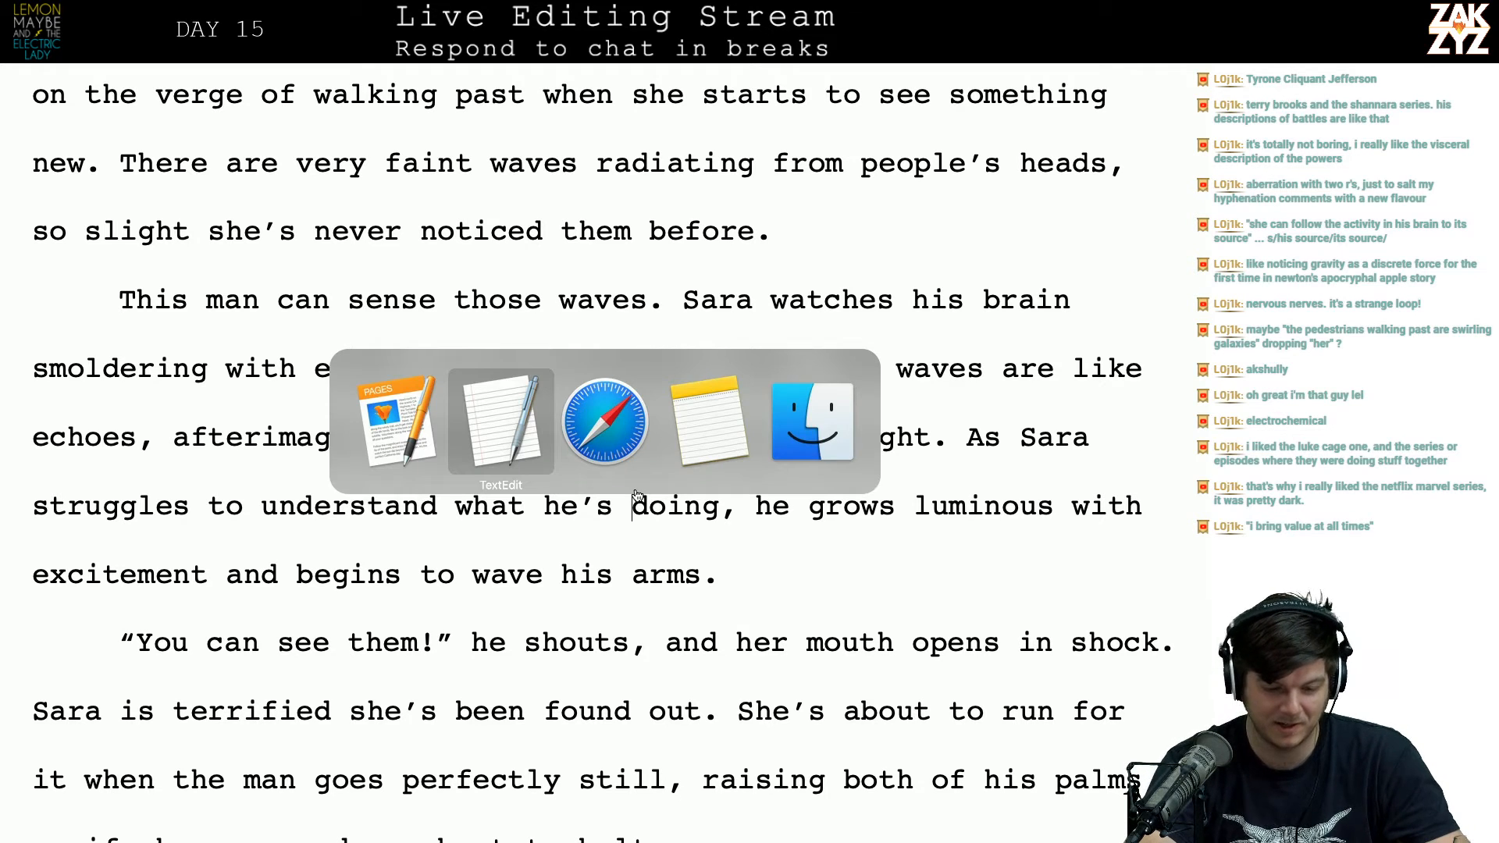
pyautogui.press('super+Tab')
pyautogui.press('super+Tab')
pyautogui.press('super+Tab')
pyautogui.press('super+Tab')
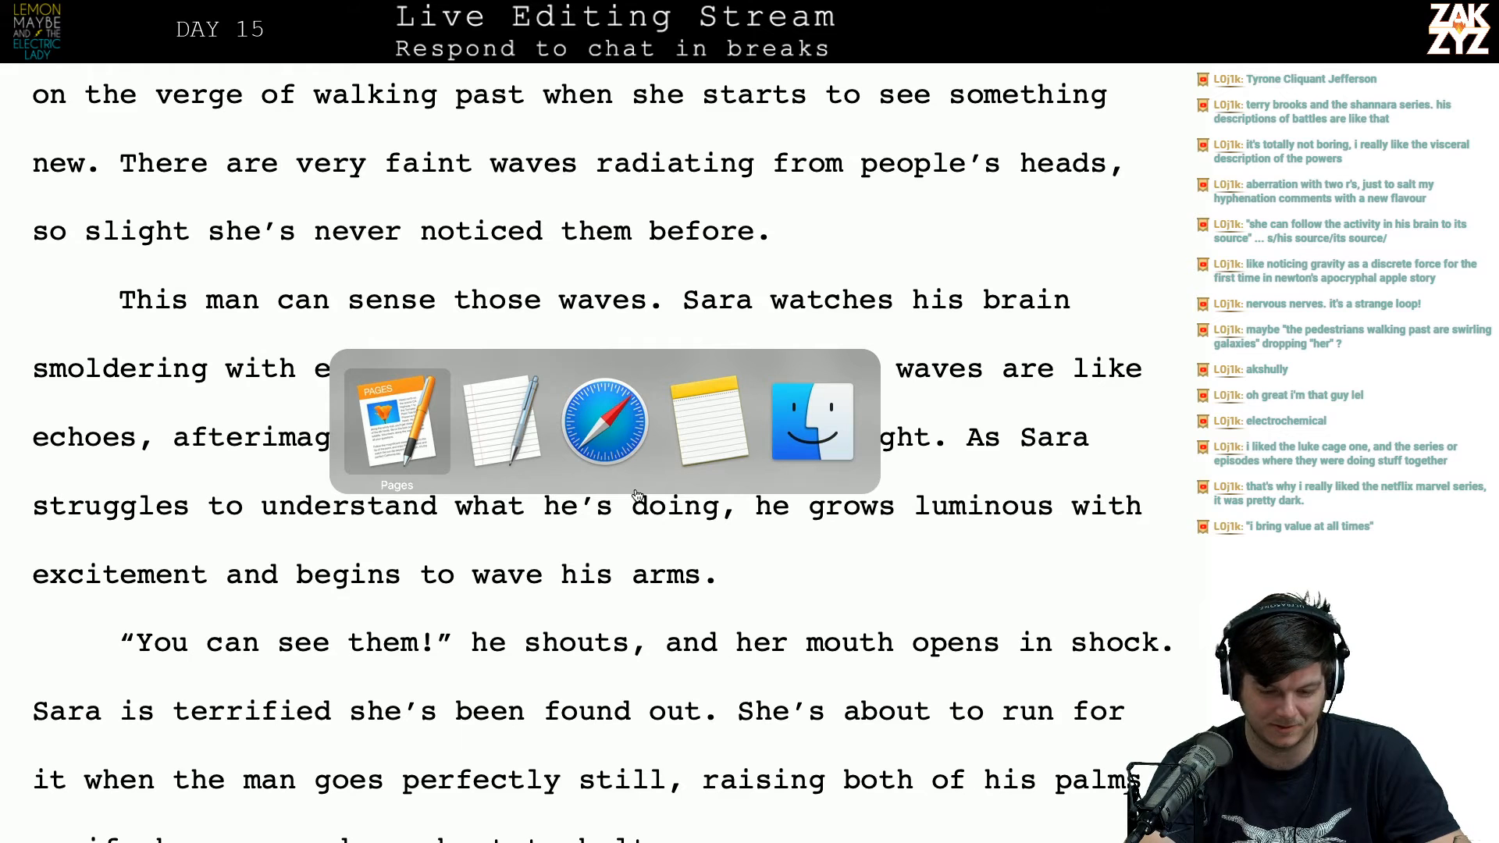
pyautogui.press('super+Tab')
pyautogui.press('super+Tab')
pyautogui.press('super+Tab')
pyautogui.press('super+Tab')
pyautogui.press('super+Tab')
pyautogui.press('super+Tab')
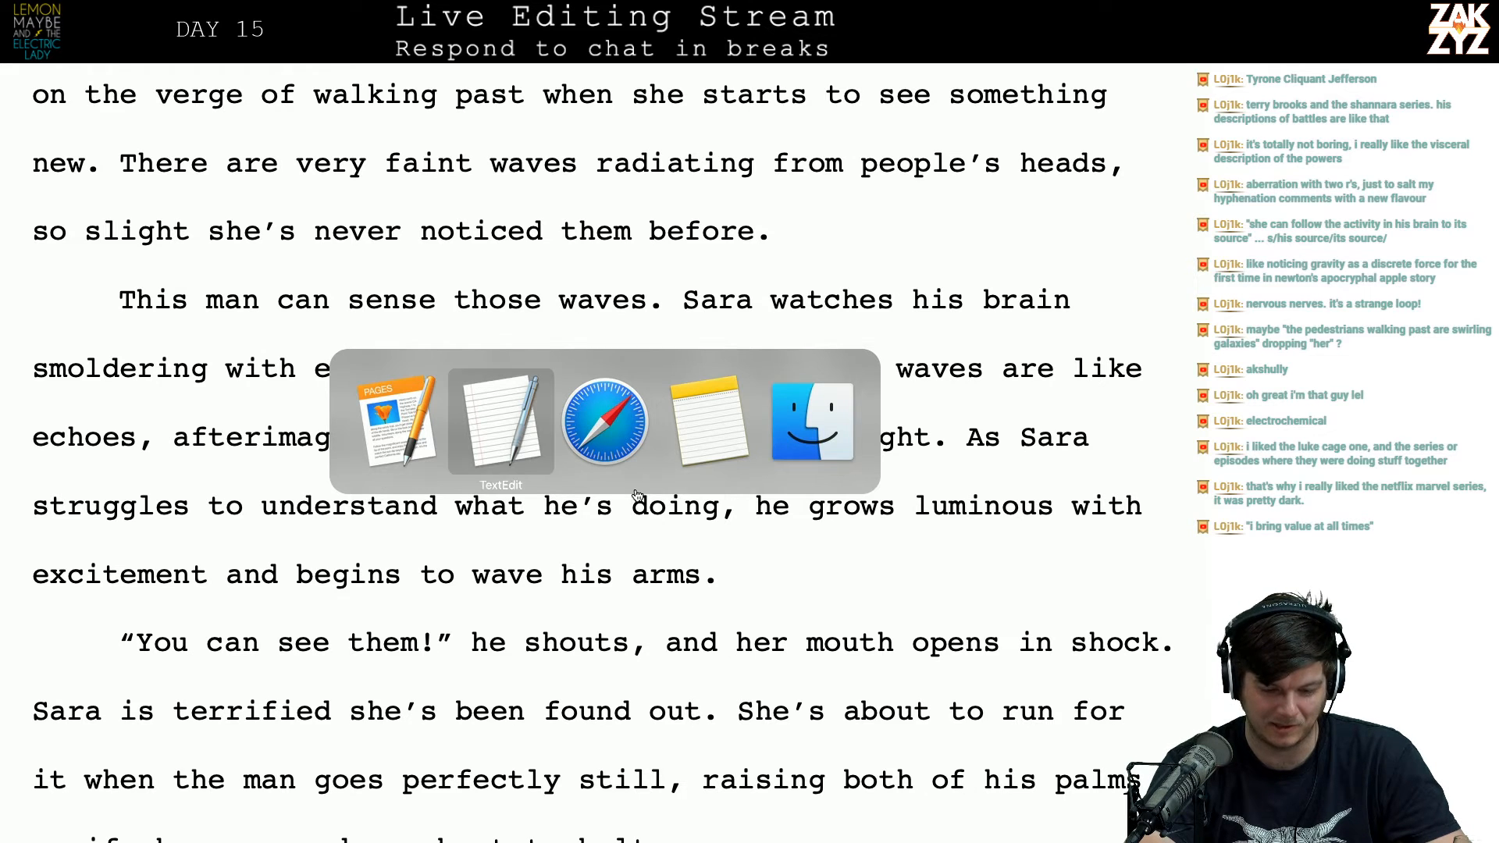
# Step: Switch to Safari and look up synonyms for "clinquant" on Thesaurus.com
pyautogui.press('super+Tab')
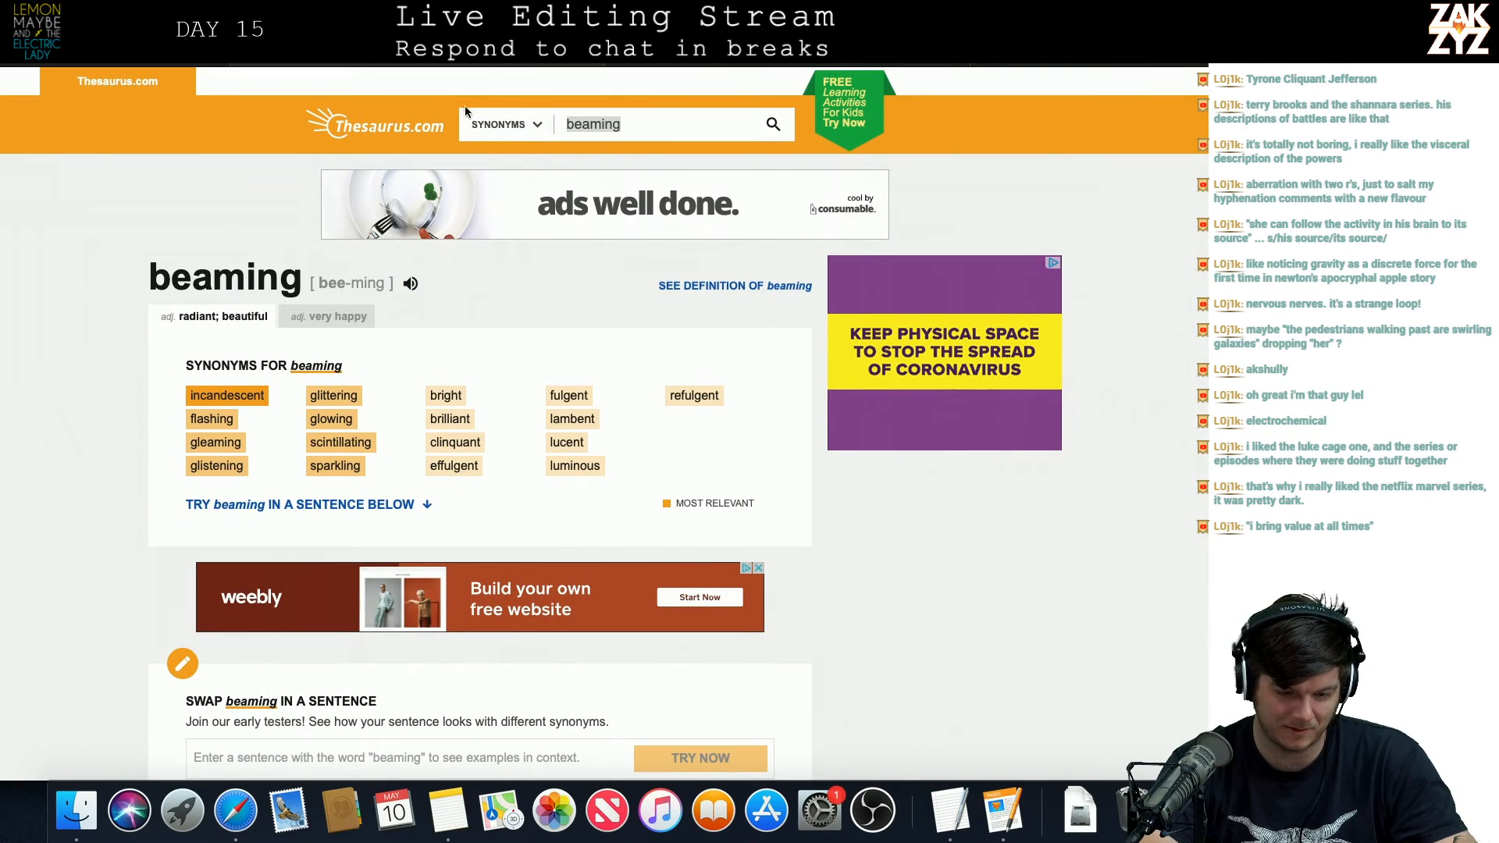
pyautogui.press('super+h')
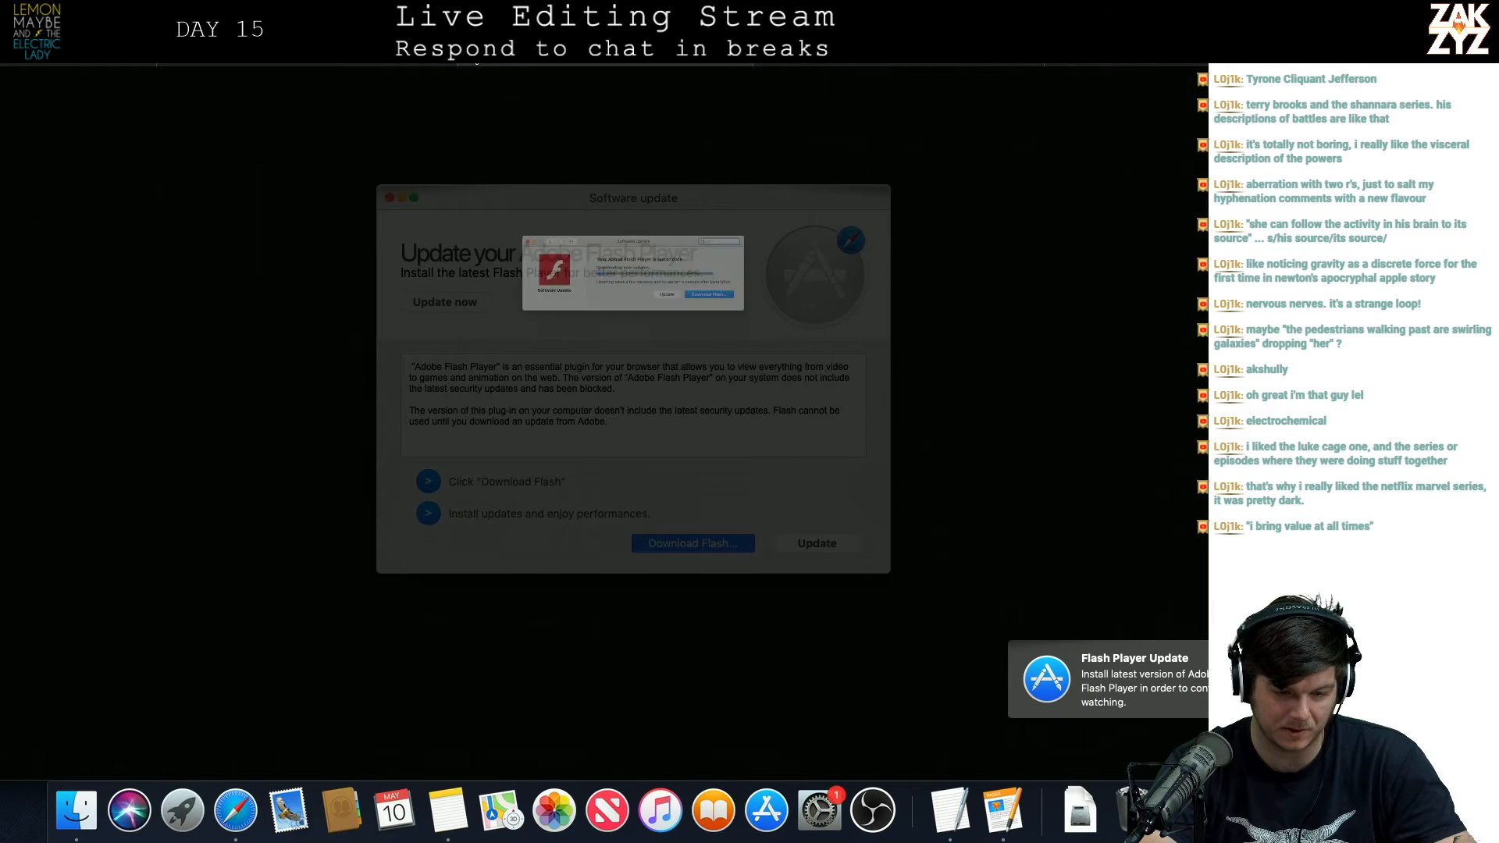
pyautogui.click(464, 61)
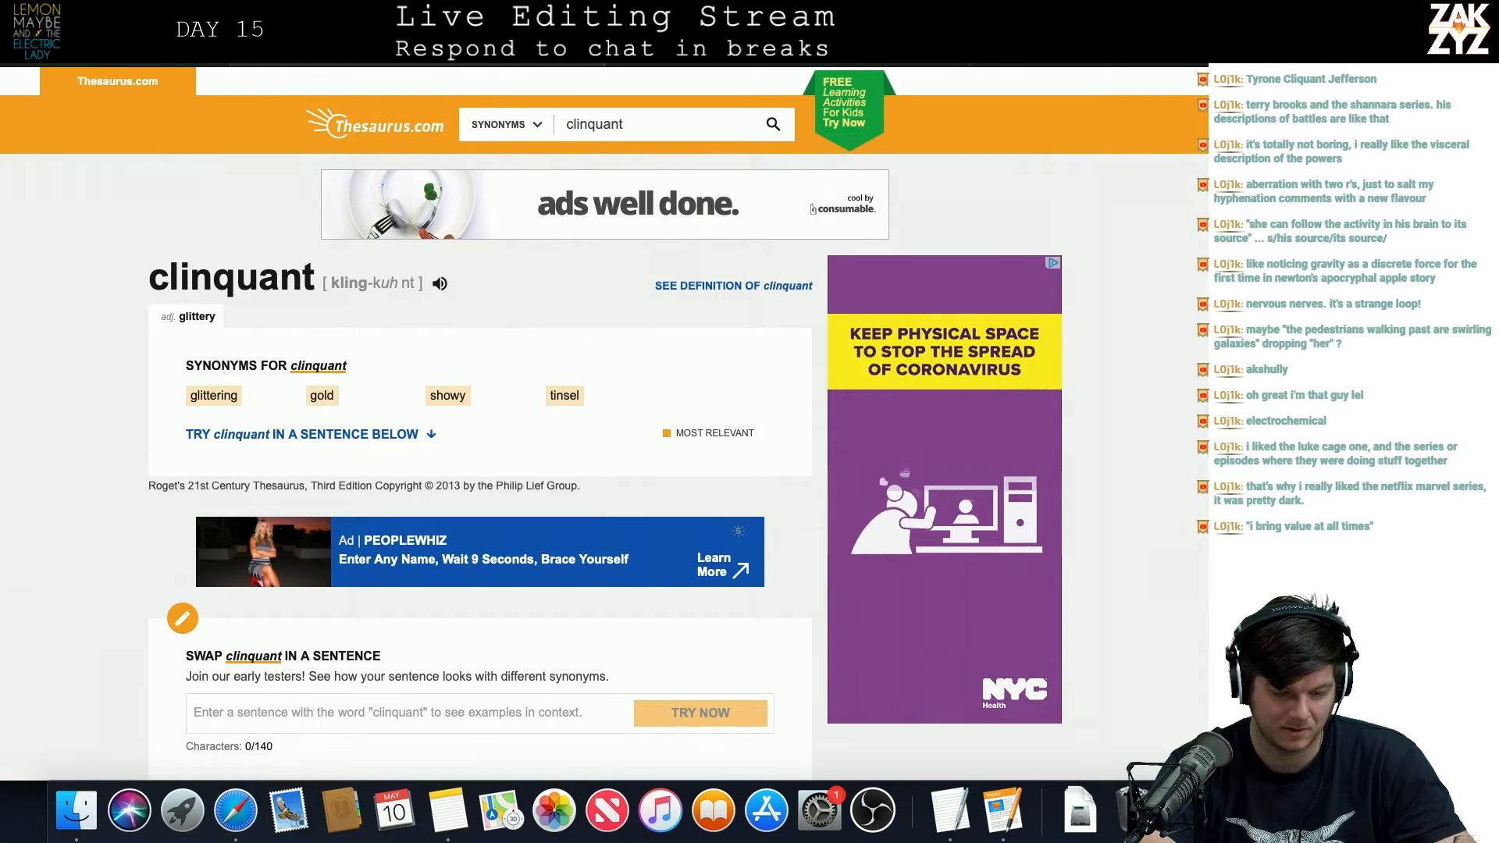
pyautogui.scroll(-3, 504, 316)
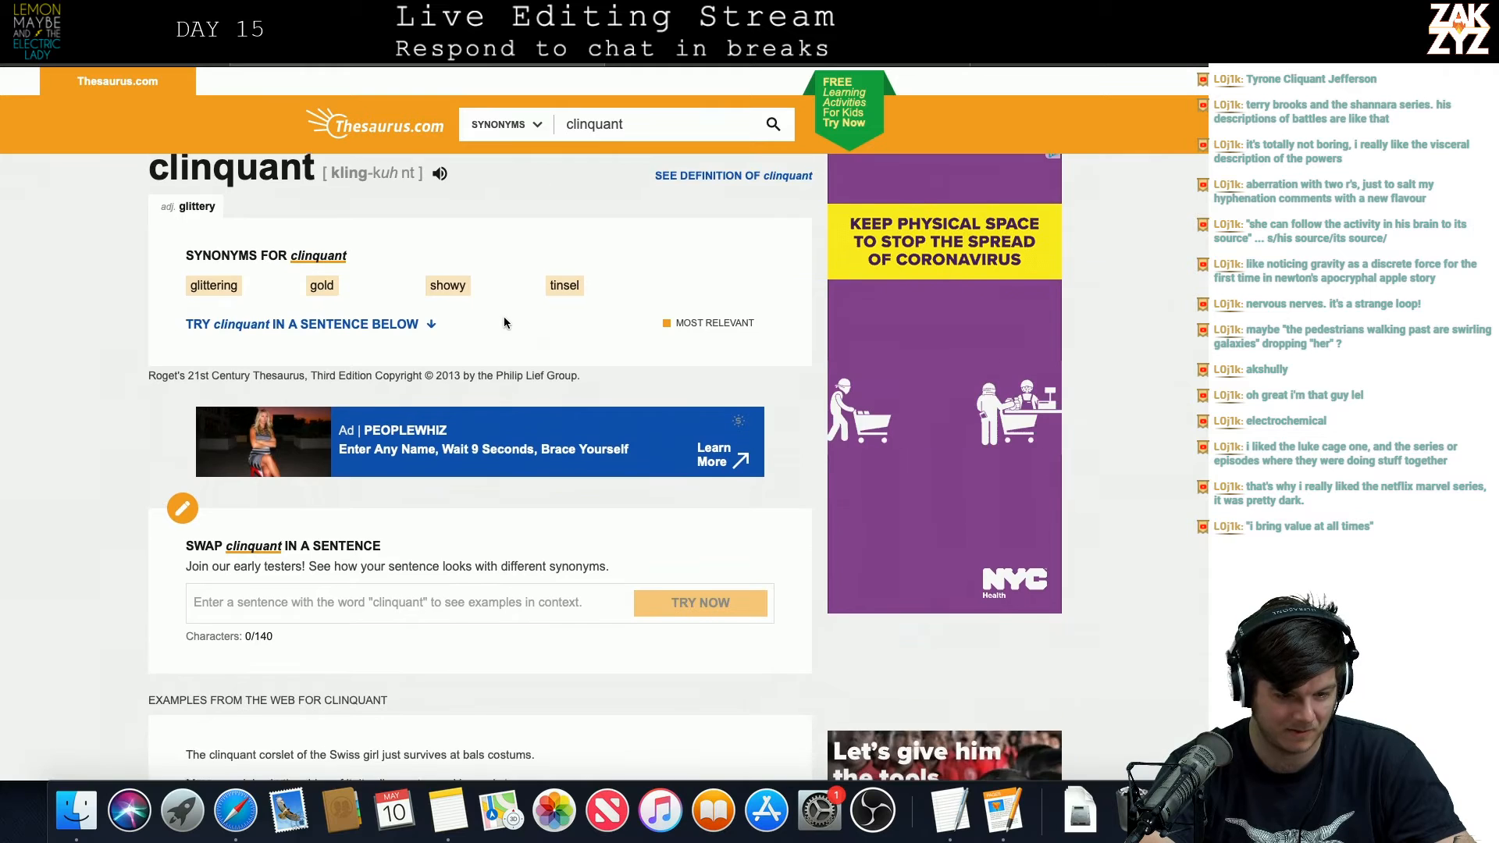
pyautogui.scroll(-3, 504, 317)
pyautogui.scroll(5, 504, 316)
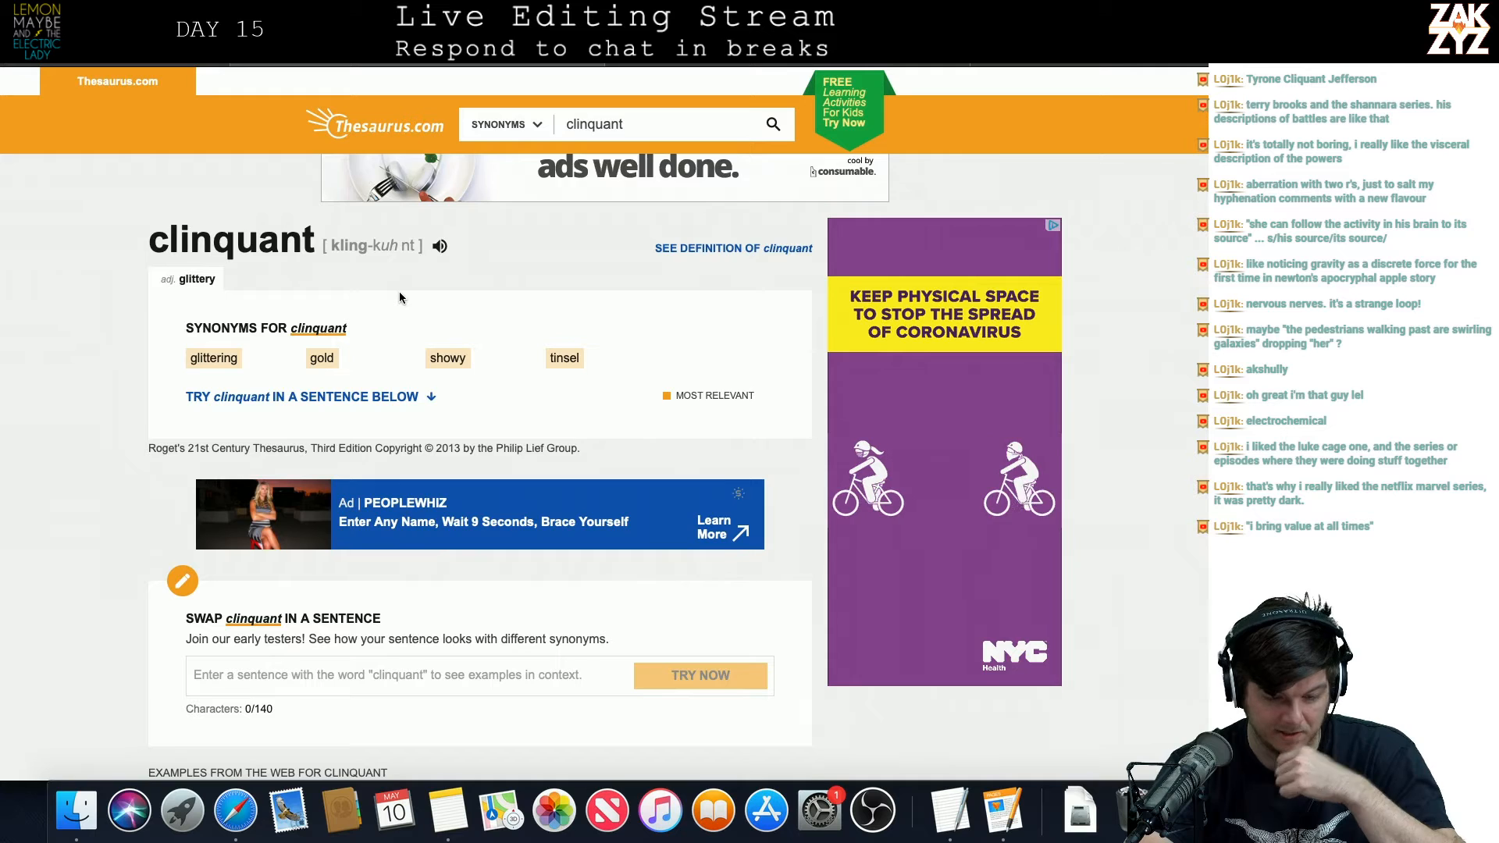
pyautogui.scroll(-1, 400, 292)
pyautogui.scroll(-2, 400, 292)
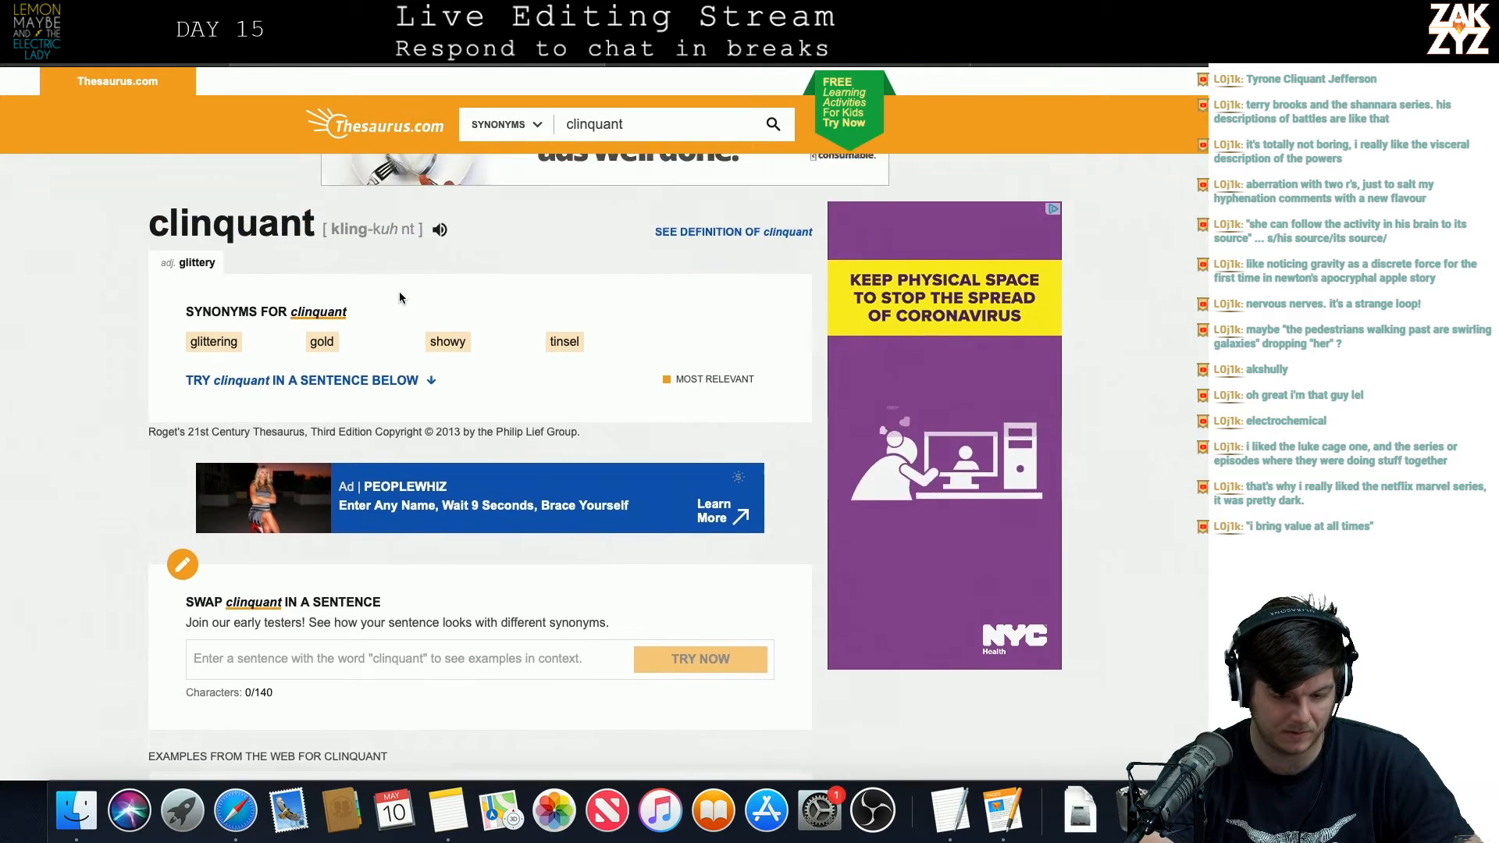
# Step: Open the Dictionary.com definition of "clinquant", play its pronunciation and read the adjective and noun senses
pyautogui.click(697, 286)
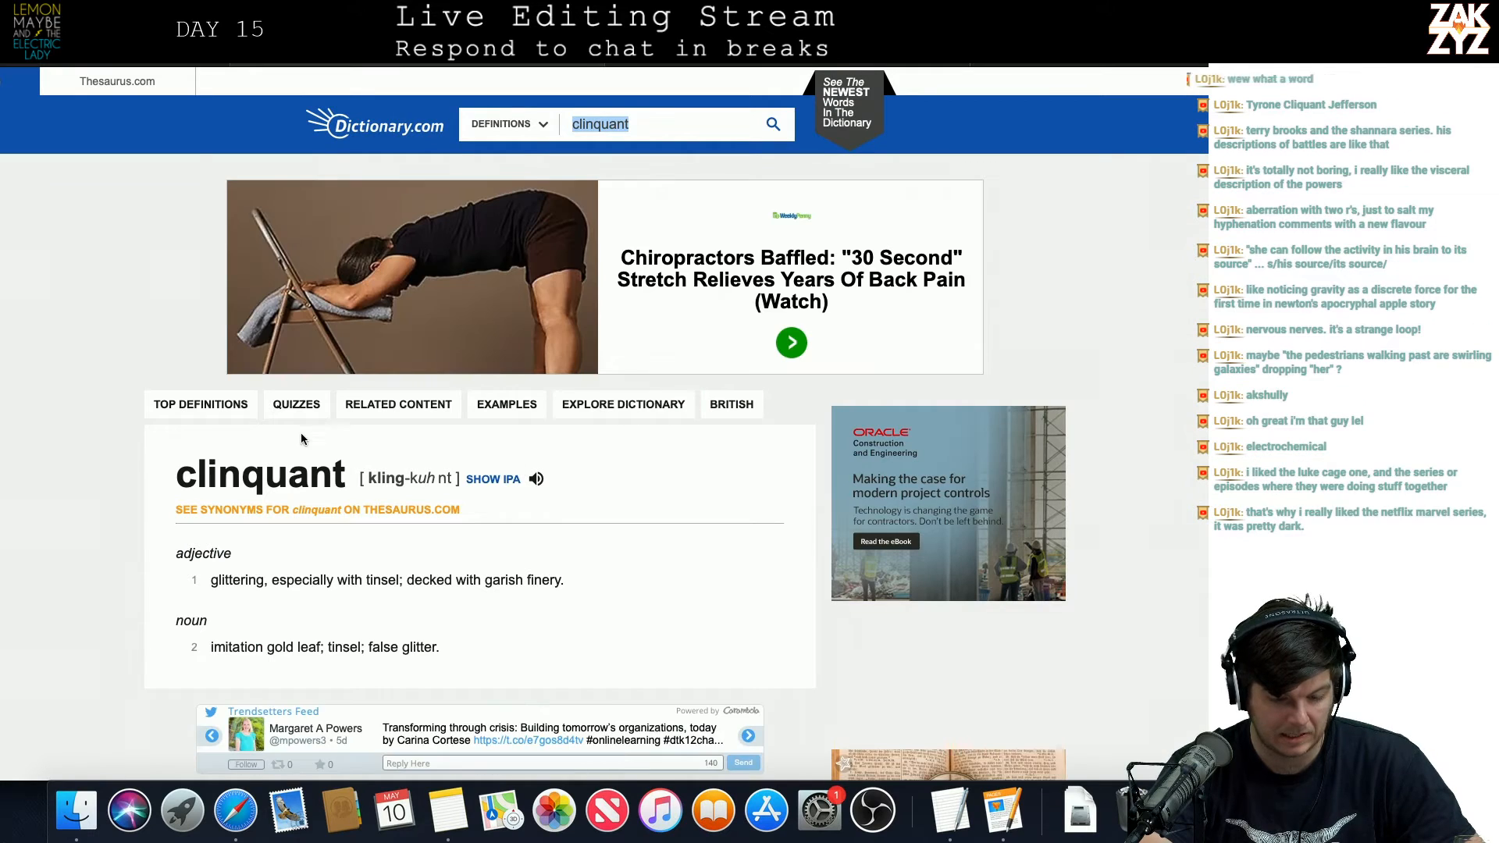
pyautogui.press('XF86AudioRaiseVolume')
pyautogui.click(547, 480)
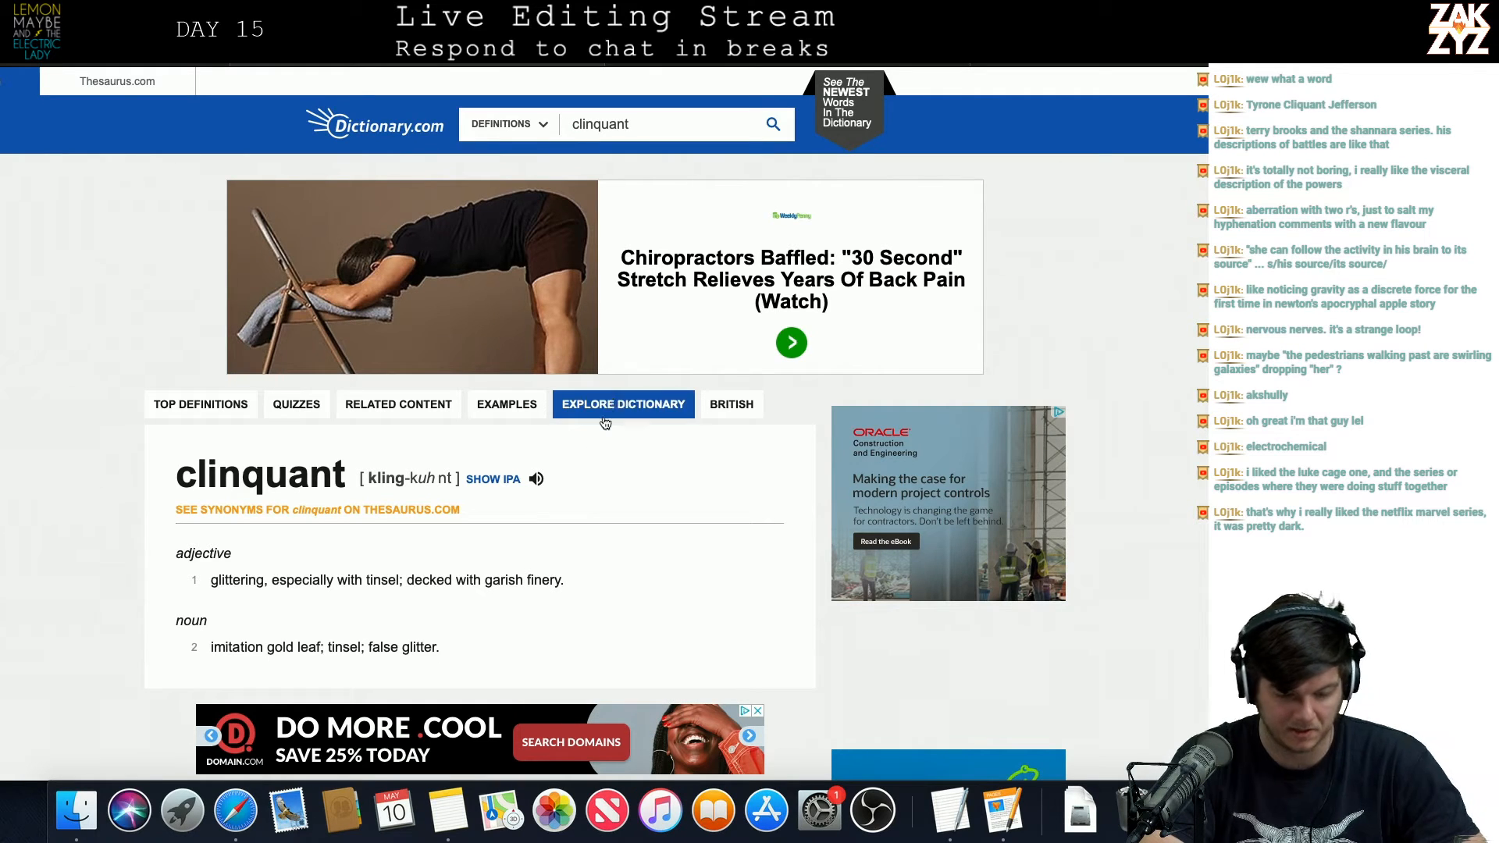
pyautogui.scroll(-1, 500, 522)
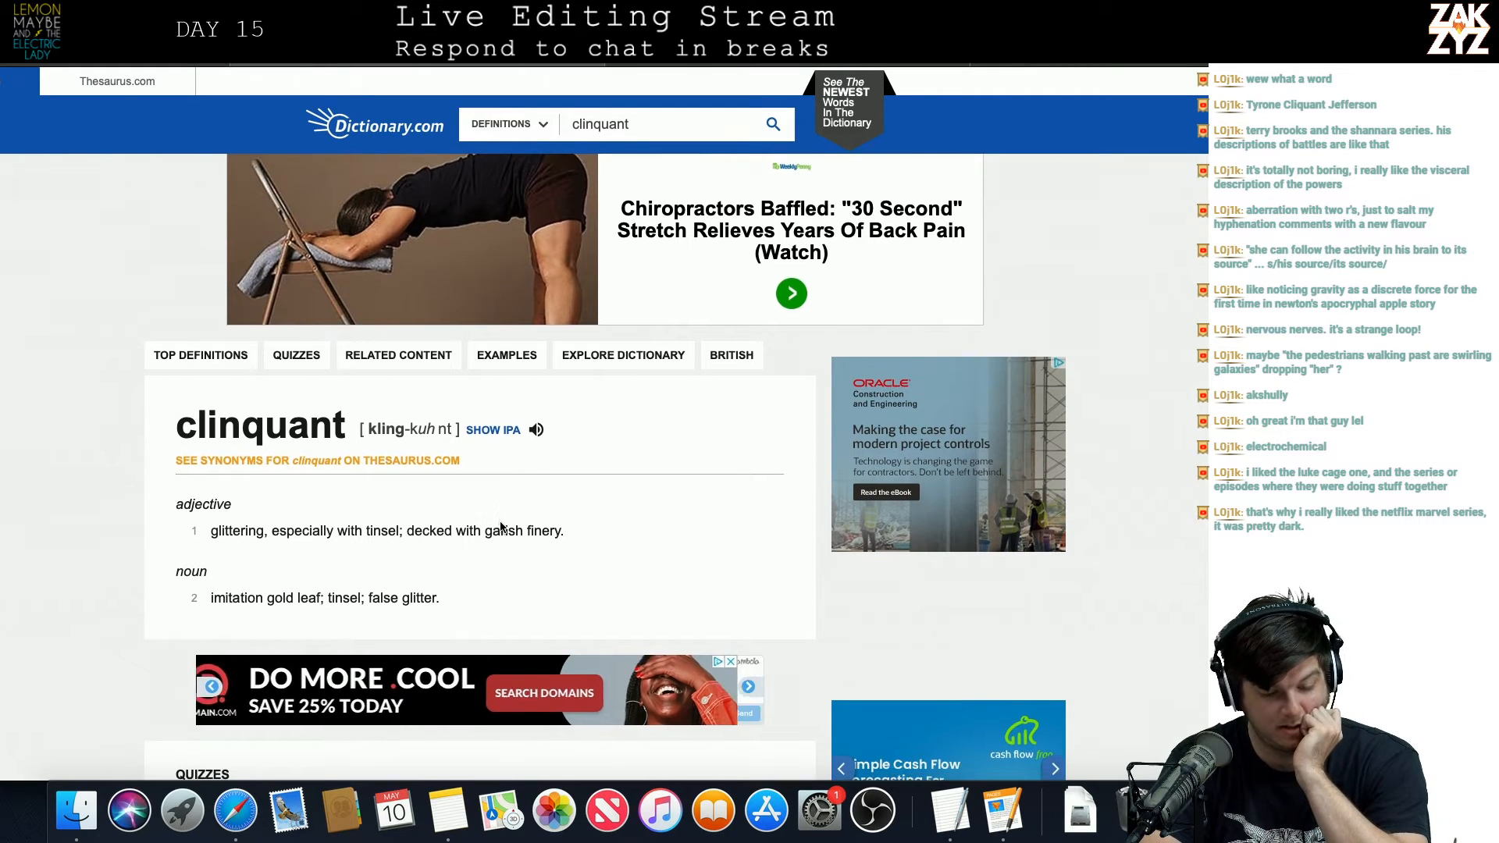
pyautogui.scroll(-2, 500, 528)
pyautogui.scroll(-2, 500, 522)
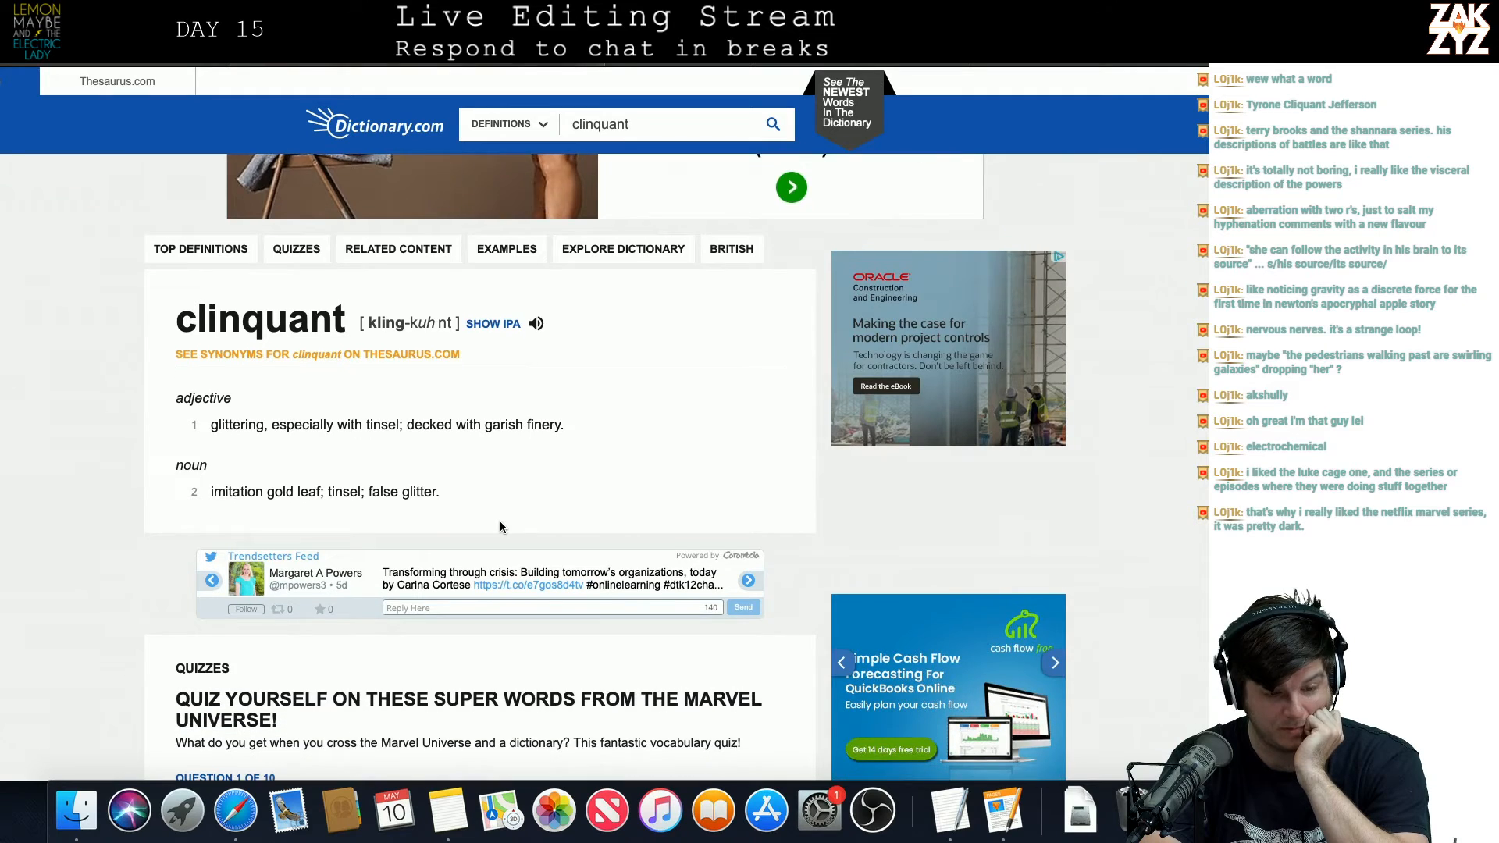
pyautogui.scroll(3, 500, 522)
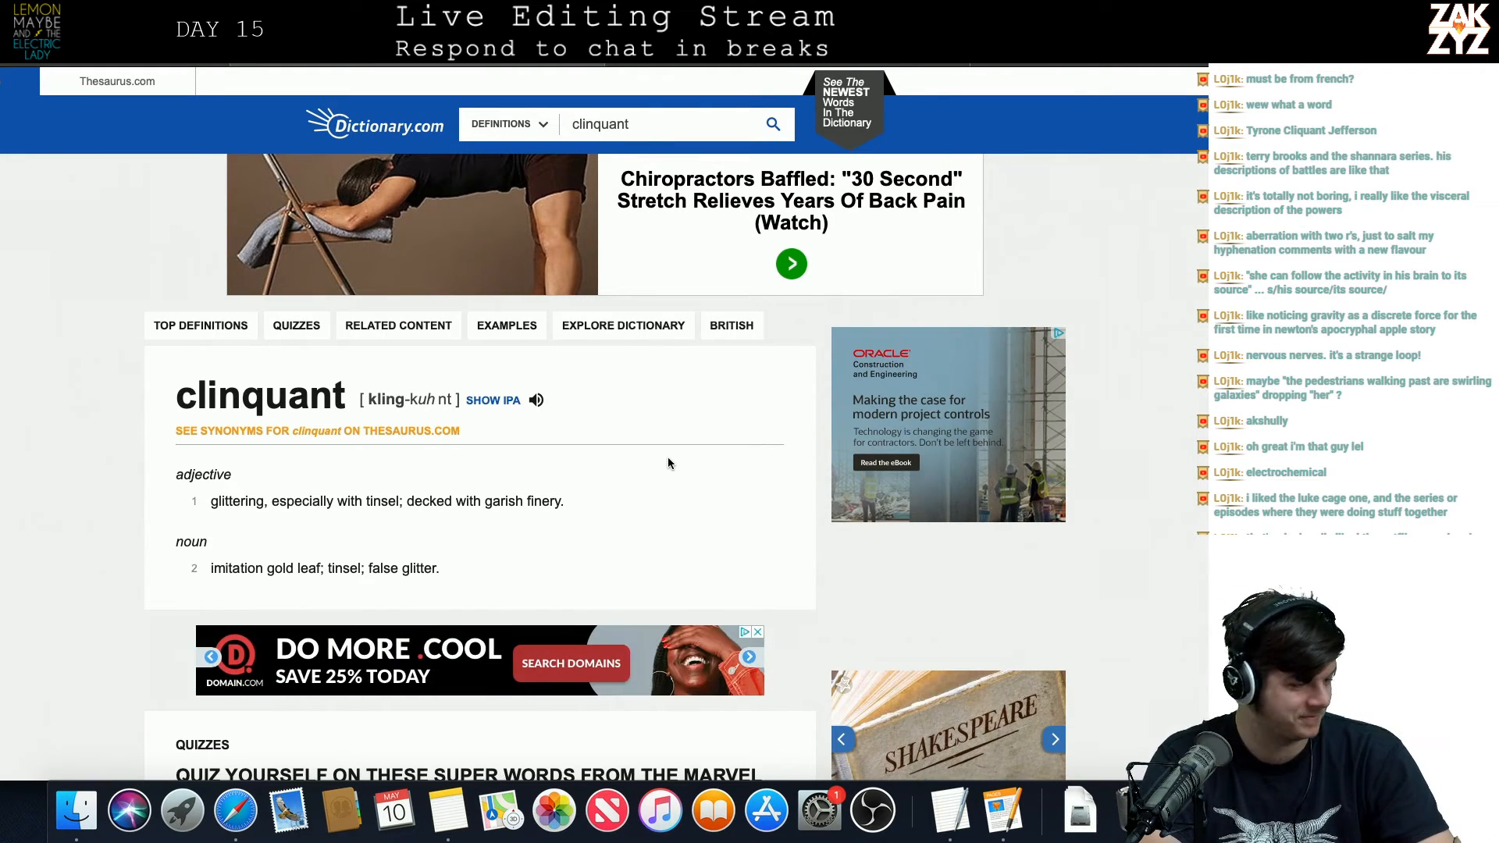
pyautogui.press('super+Tab')
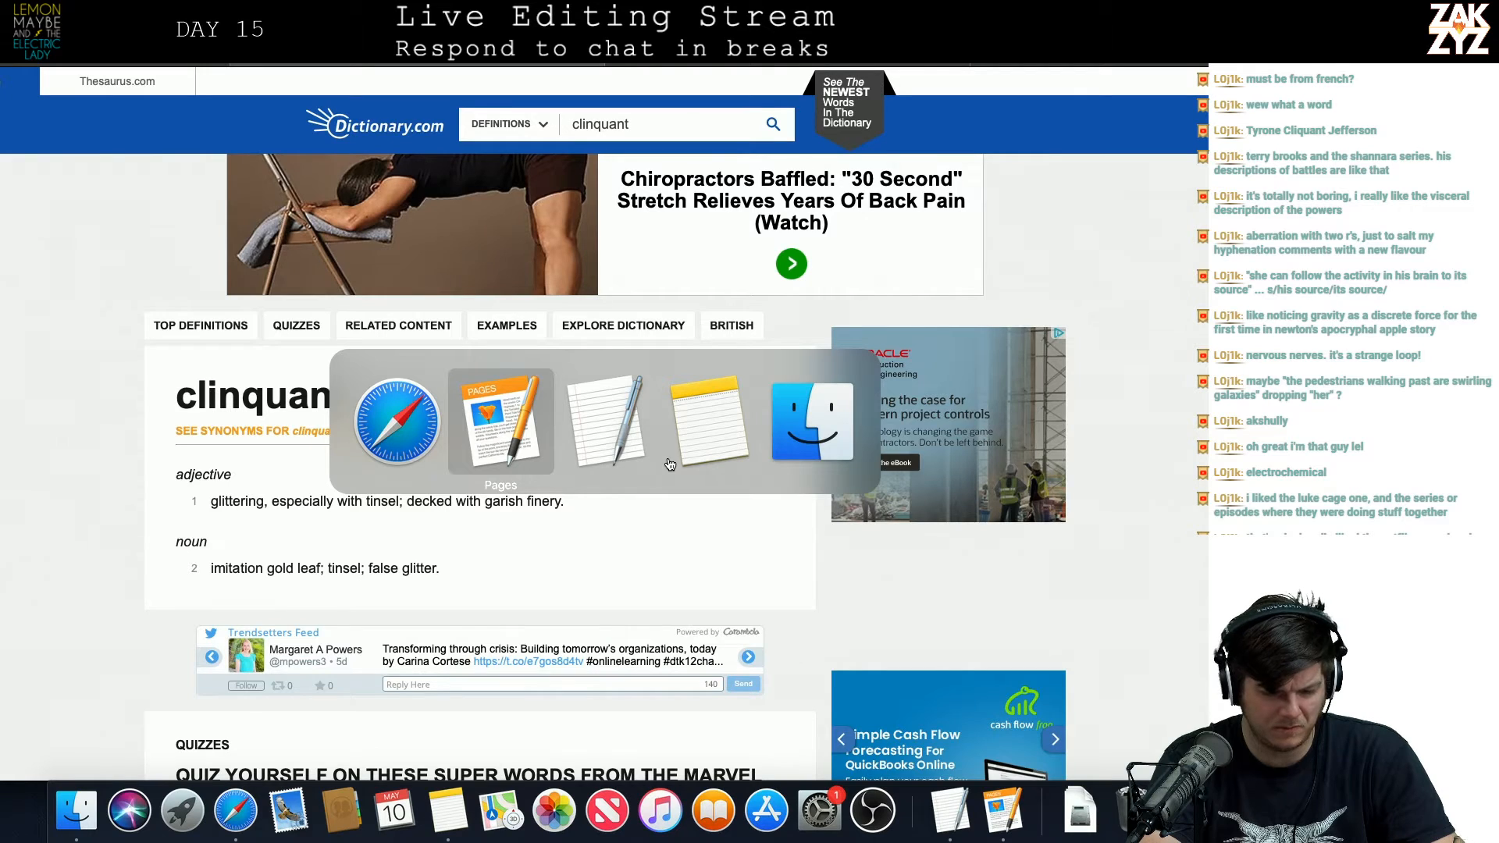
pyautogui.press('Tab')
pyautogui.press('Tab')
pyautogui.press('Tab')
pyautogui.press('Tab')
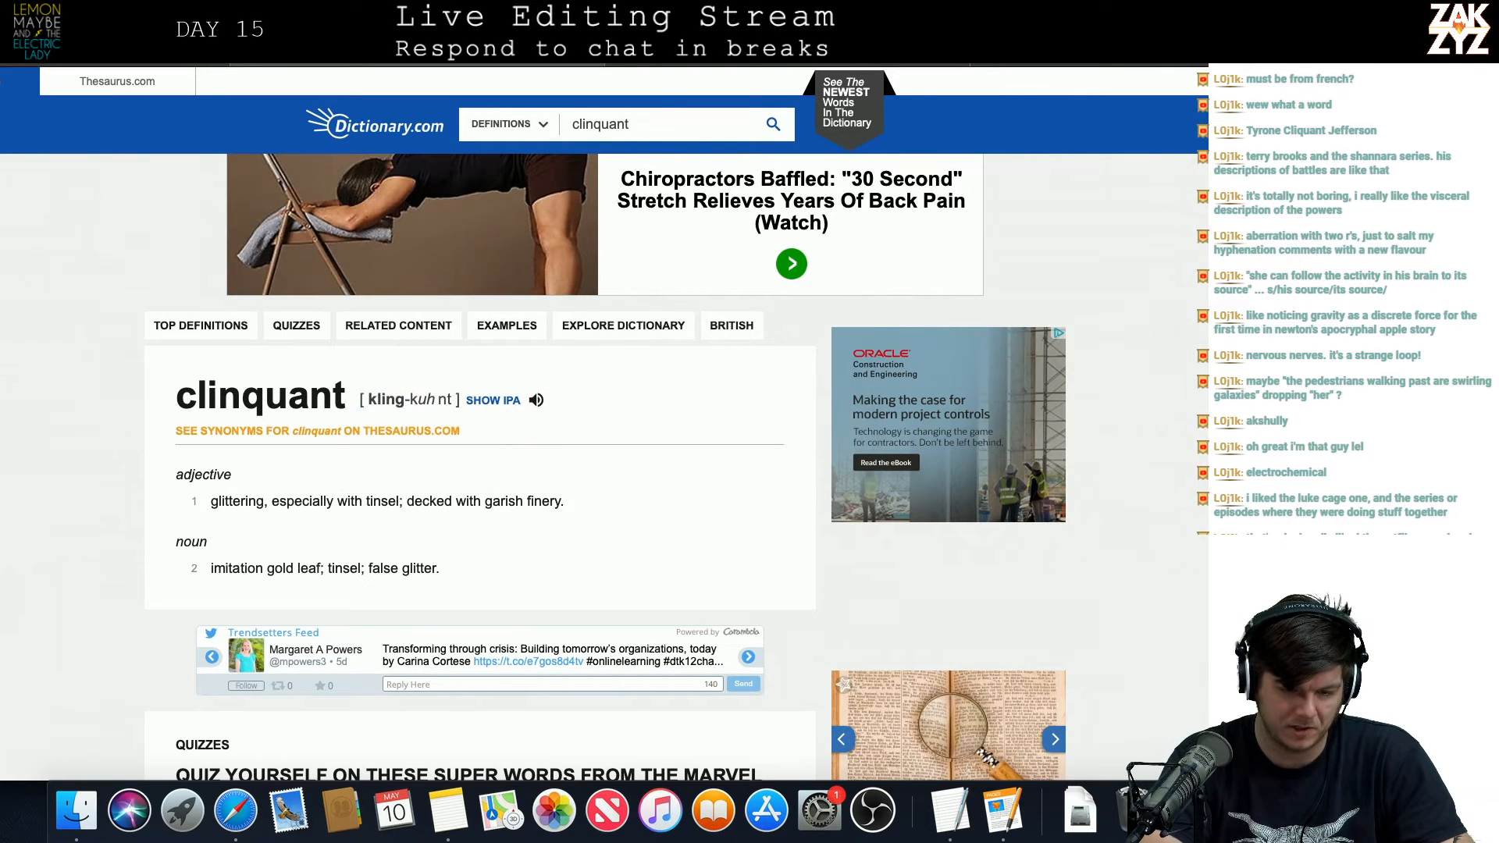
# Step: Open Wiktionary, look up "clinquant" and review its etymology and definitions
pyautogui.press('super+l')
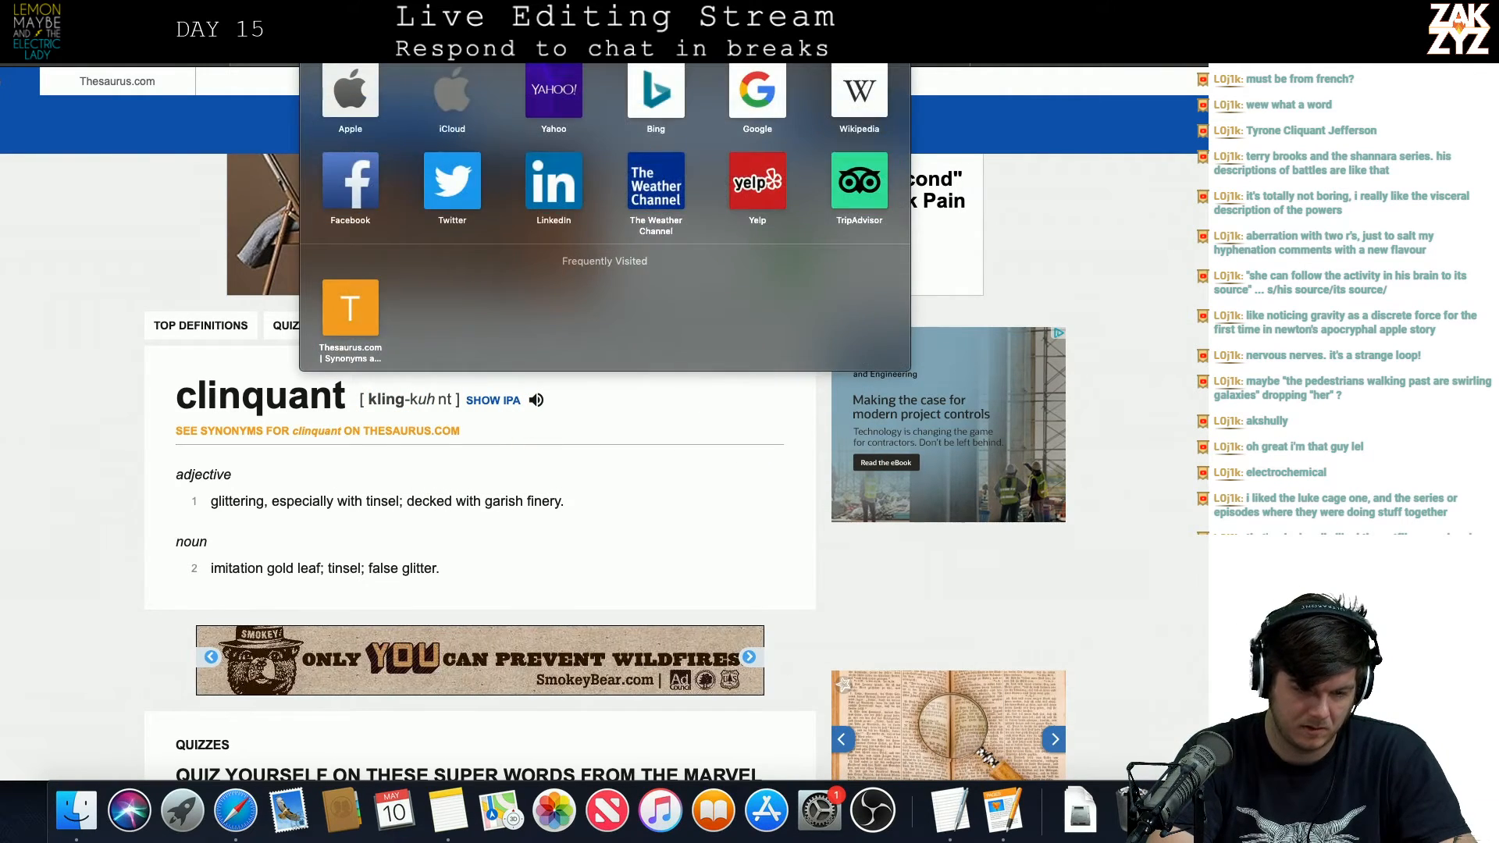
pyautogui.write('wikitio')
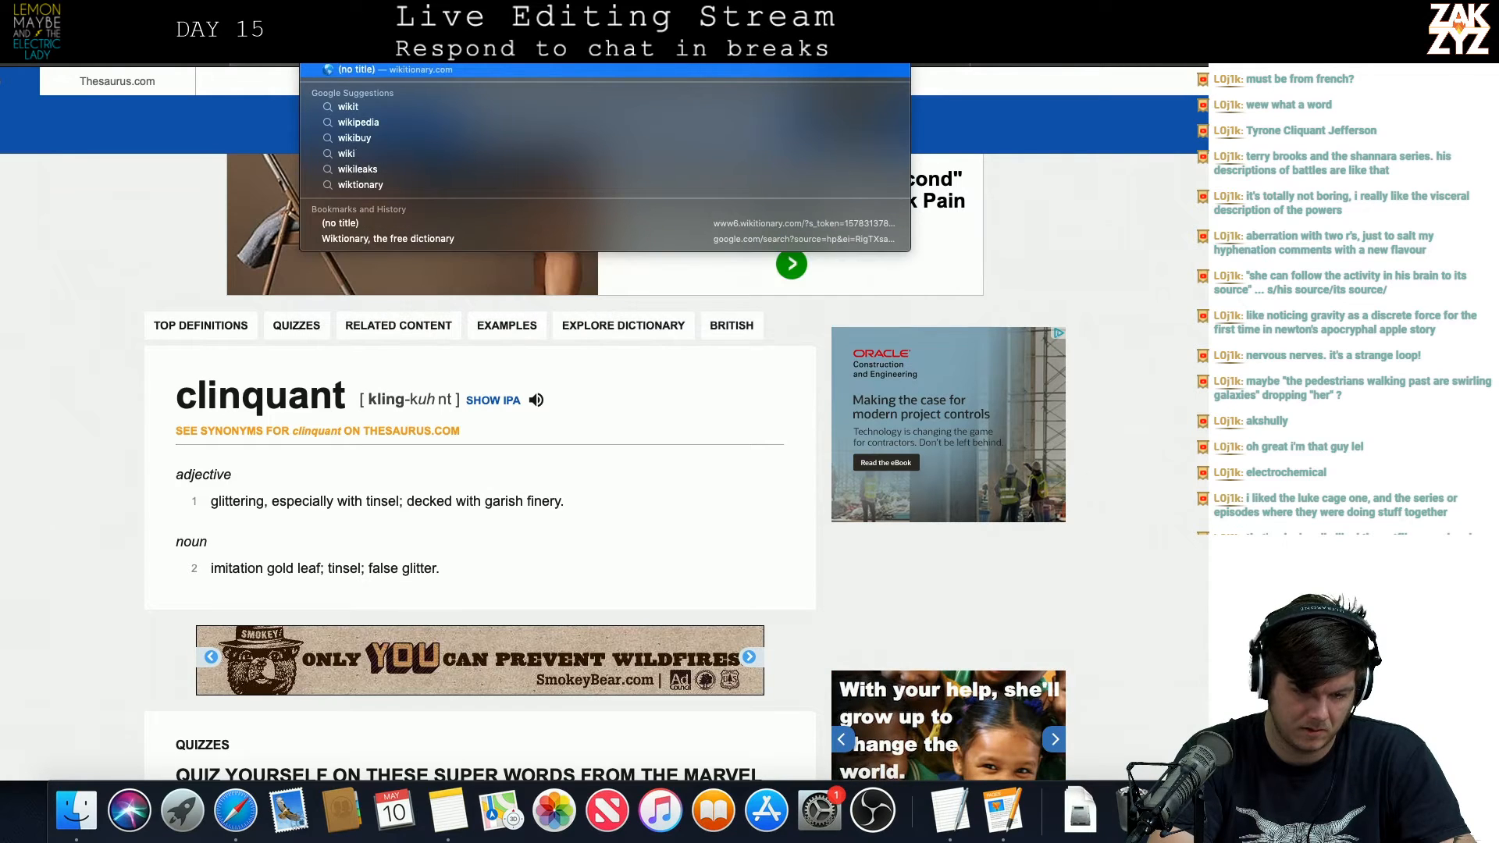
pyautogui.write('nary.org')
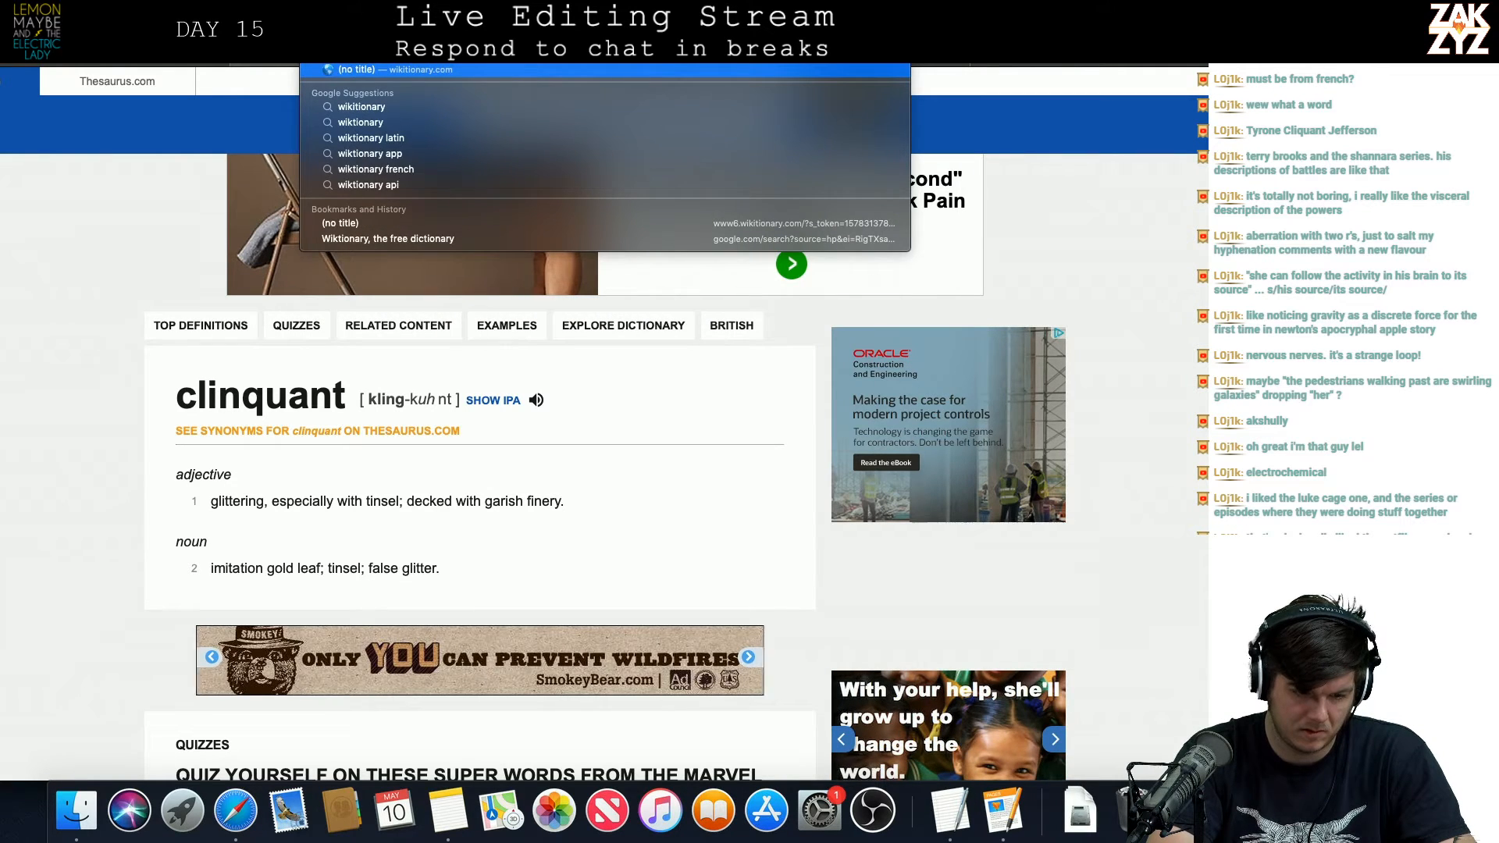
pyautogui.press('Return')
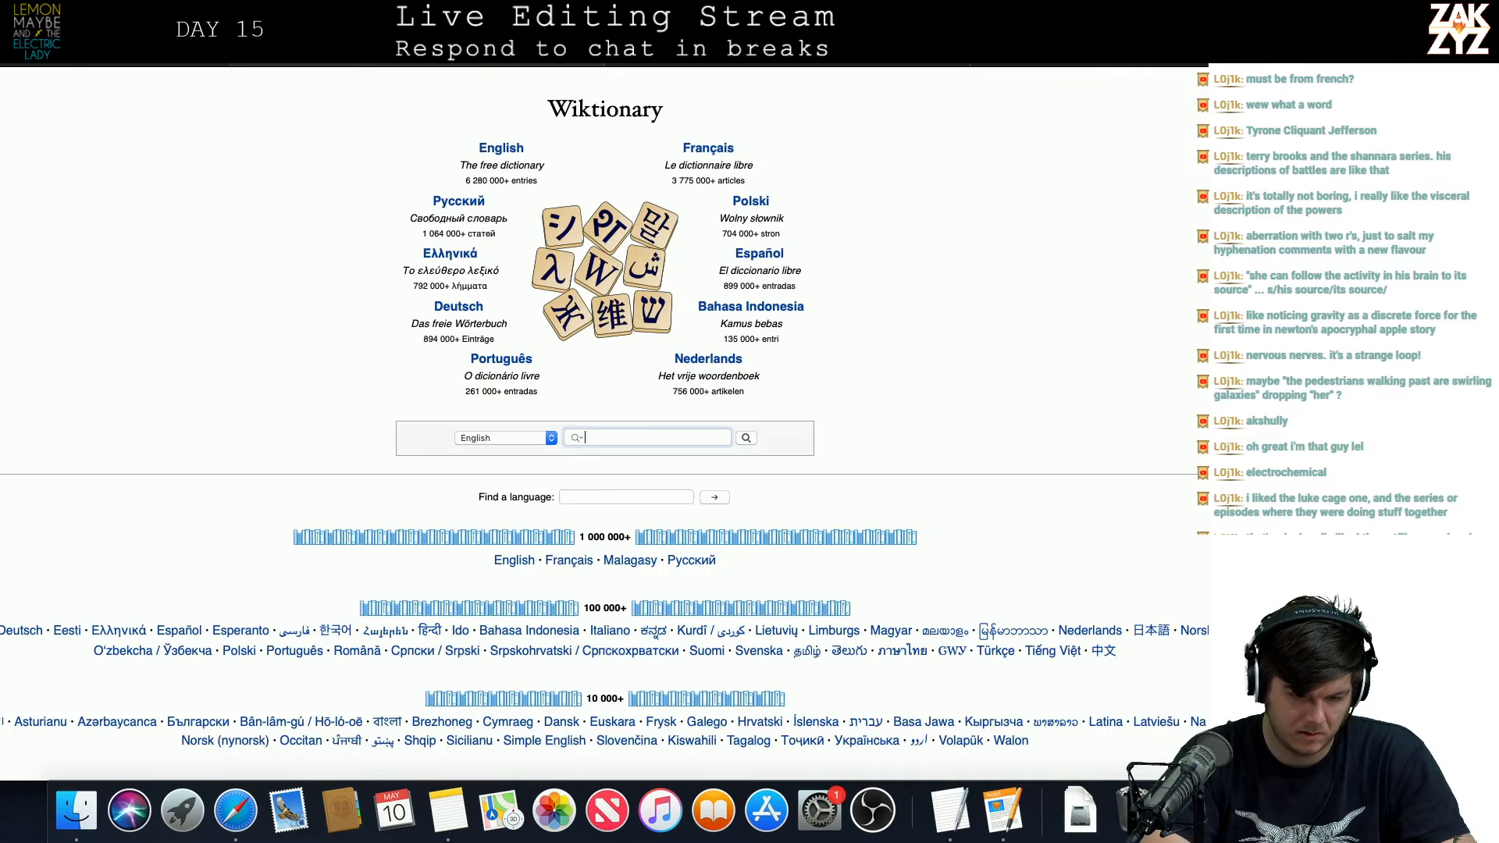
pyautogui.write('clinquant')
pyautogui.press('Return')
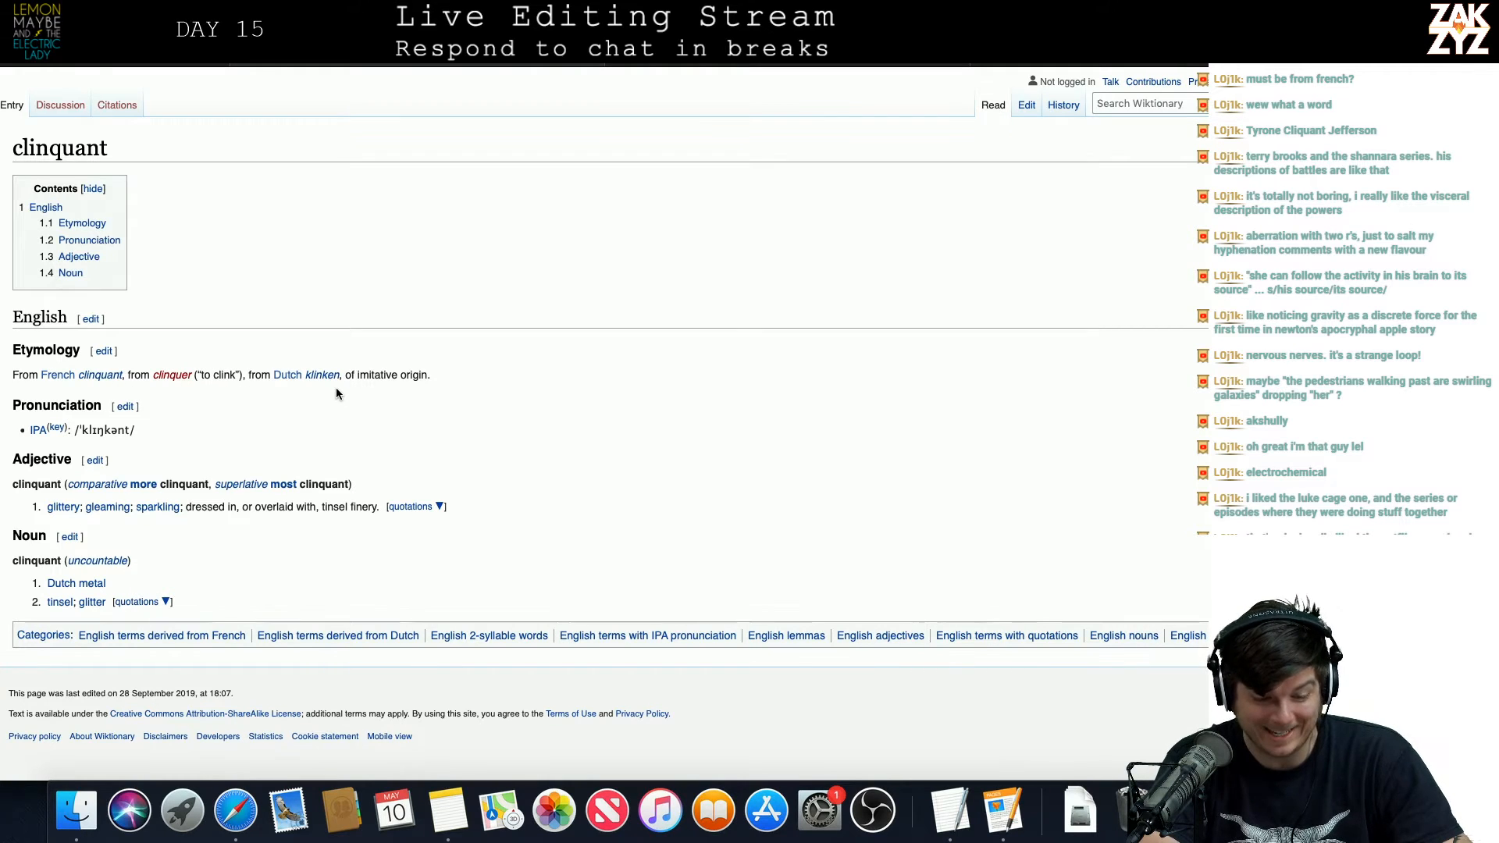
pyautogui.scroll(-2, 272, 451)
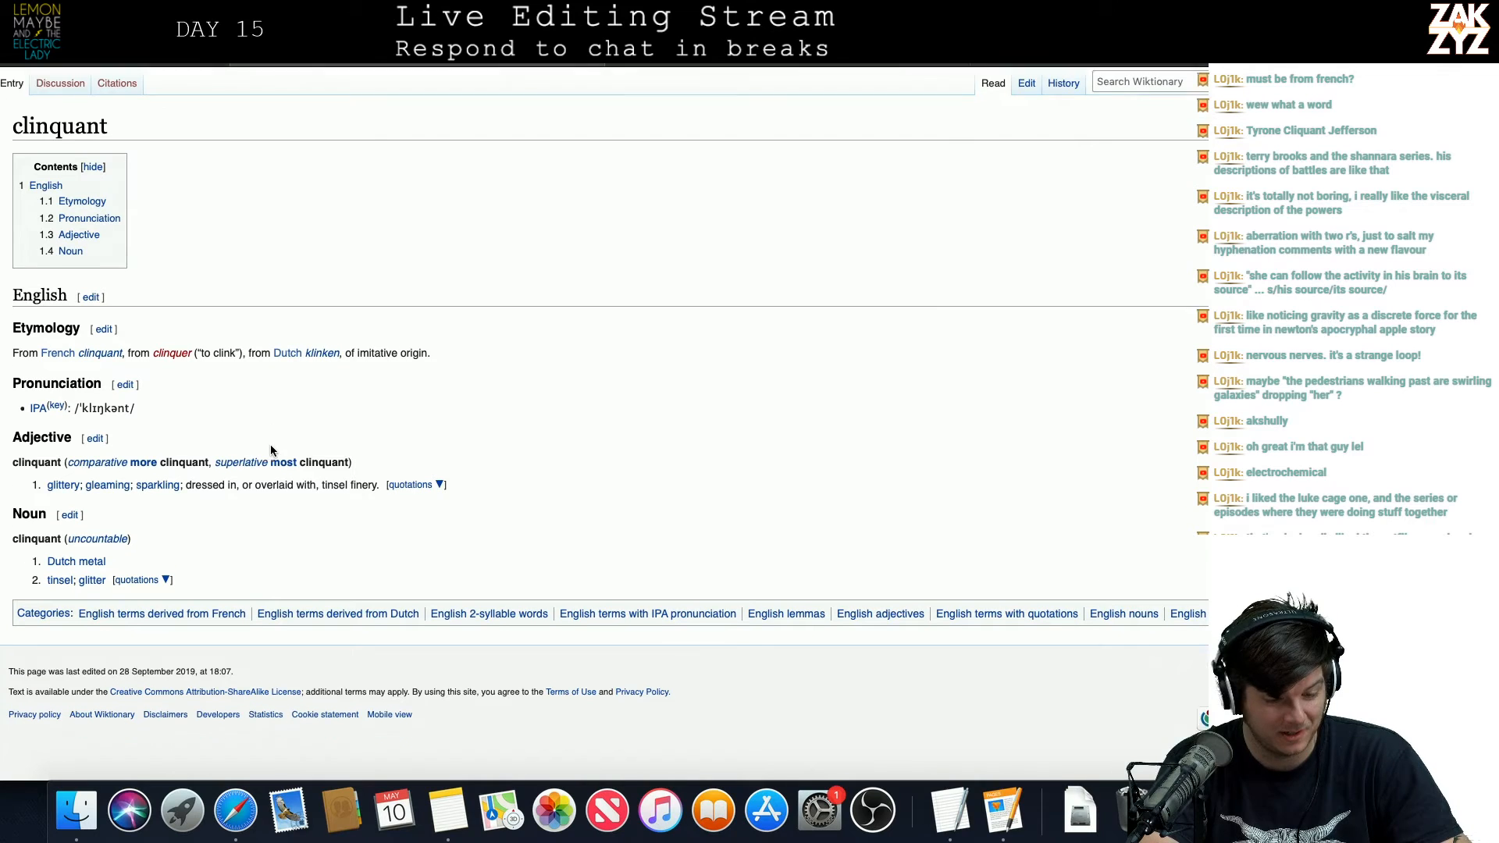
pyautogui.scroll(-1, 272, 450)
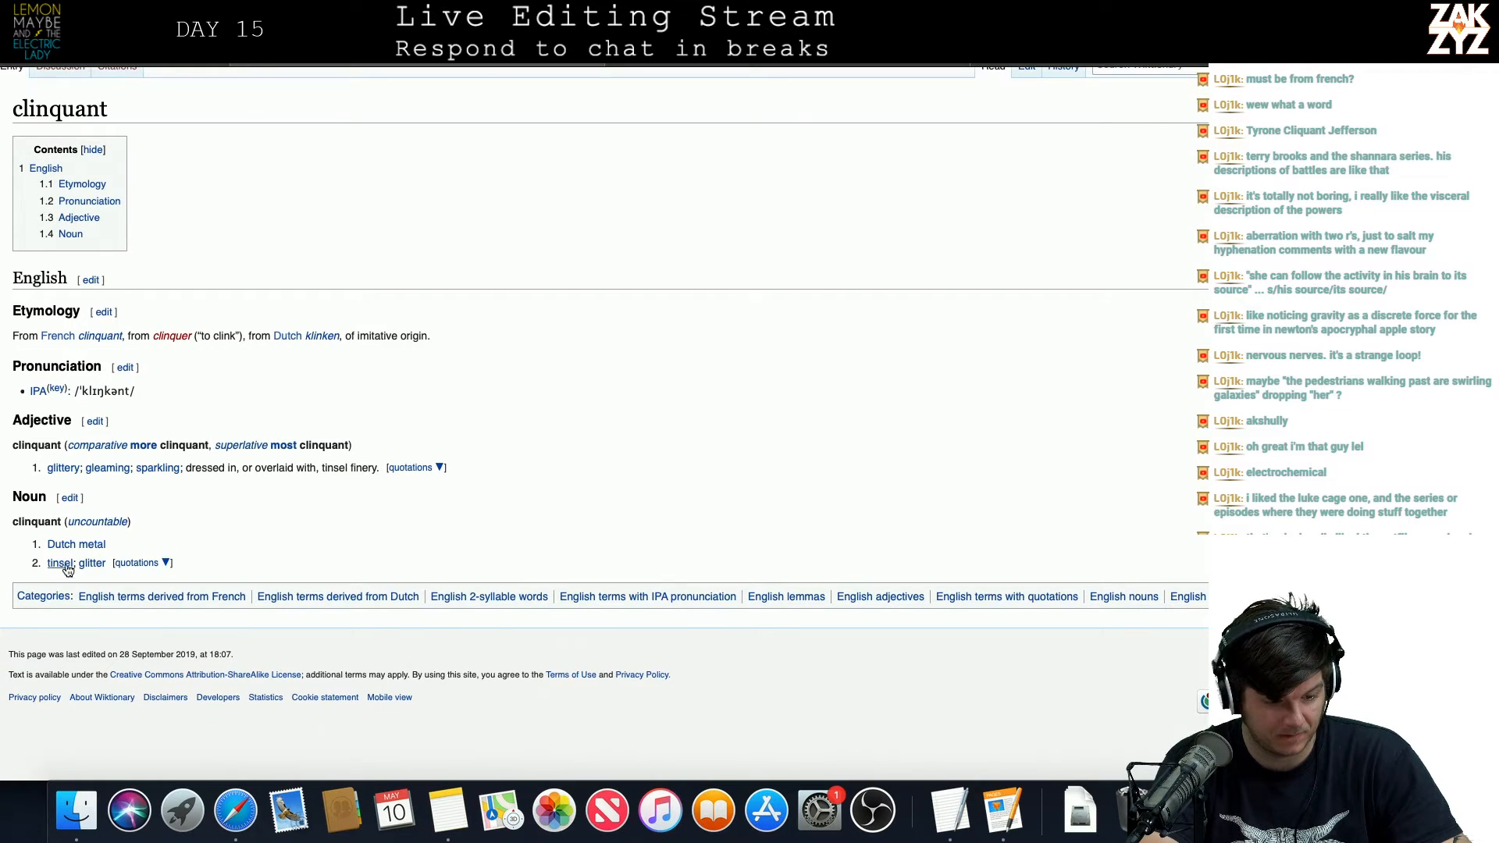
pyautogui.scroll(2, 344, 549)
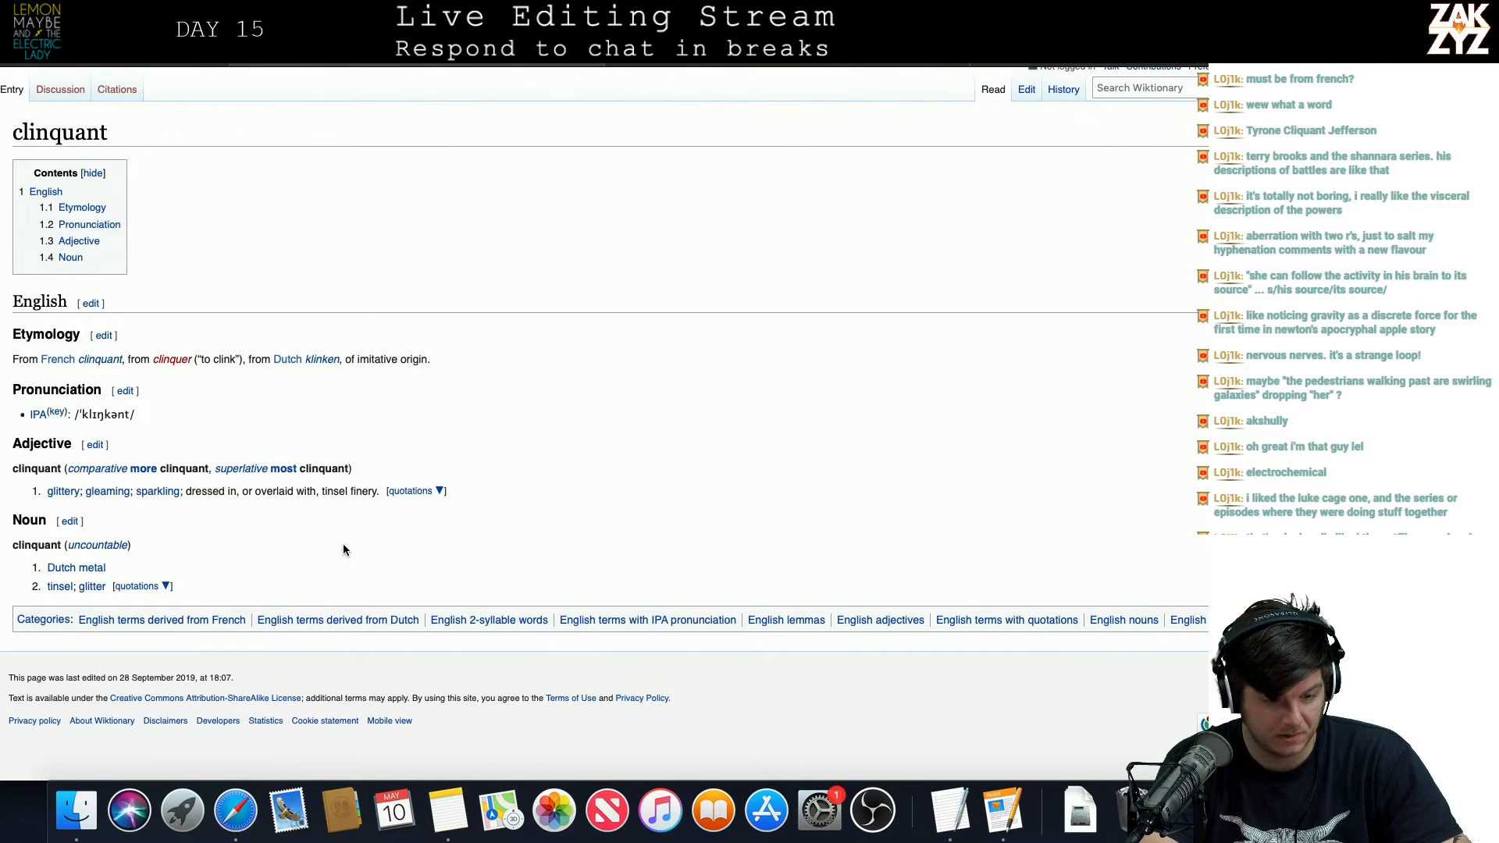
pyautogui.scroll(1, 343, 550)
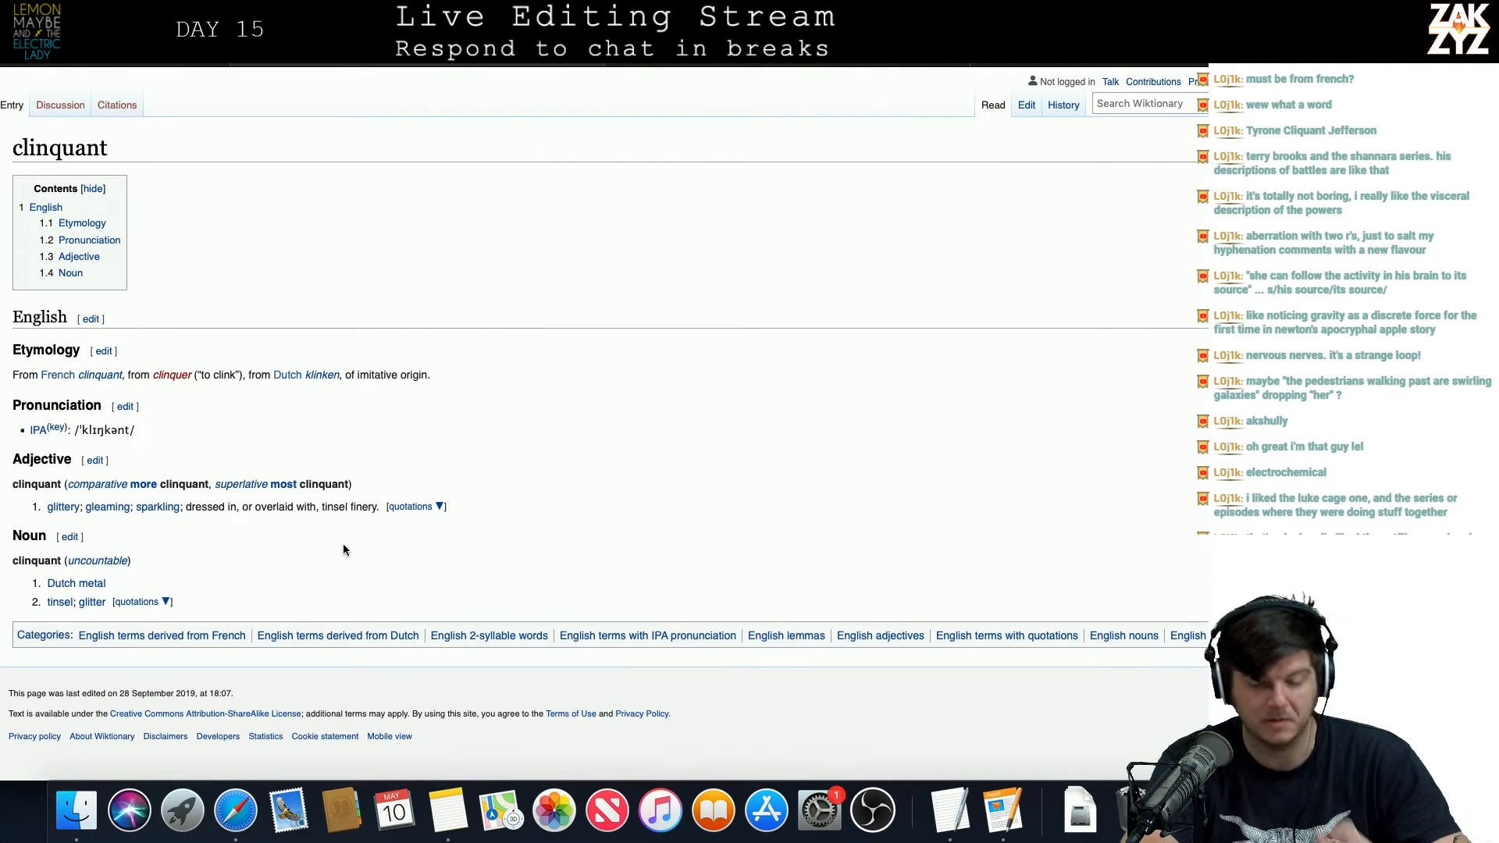
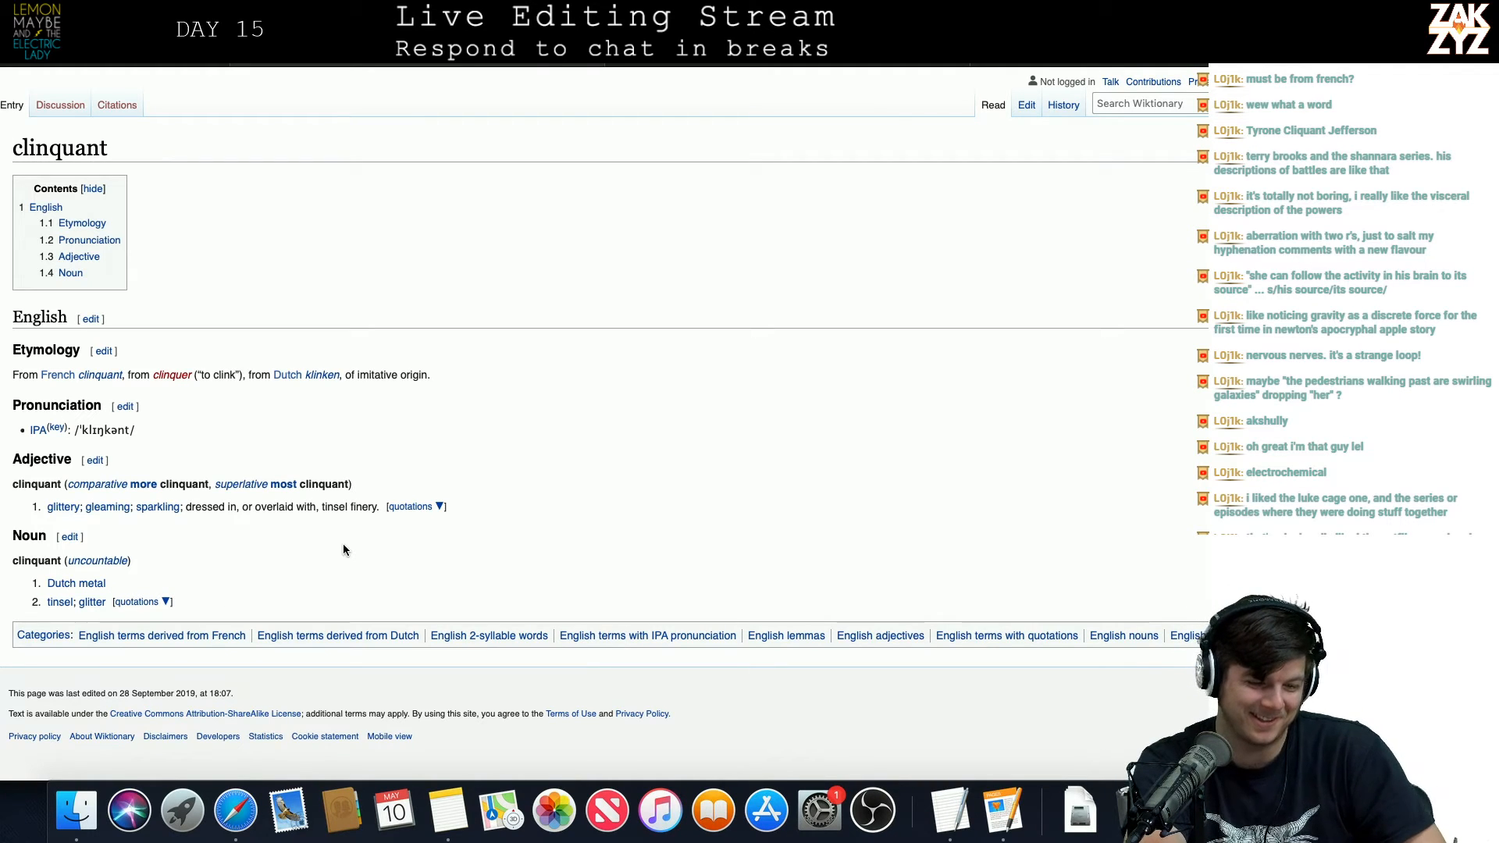
# Step: Return to the Pages manuscript and place the insertion point inside "he's" in "struggles to understand what he's doing"
pyautogui.press('super+Tab')
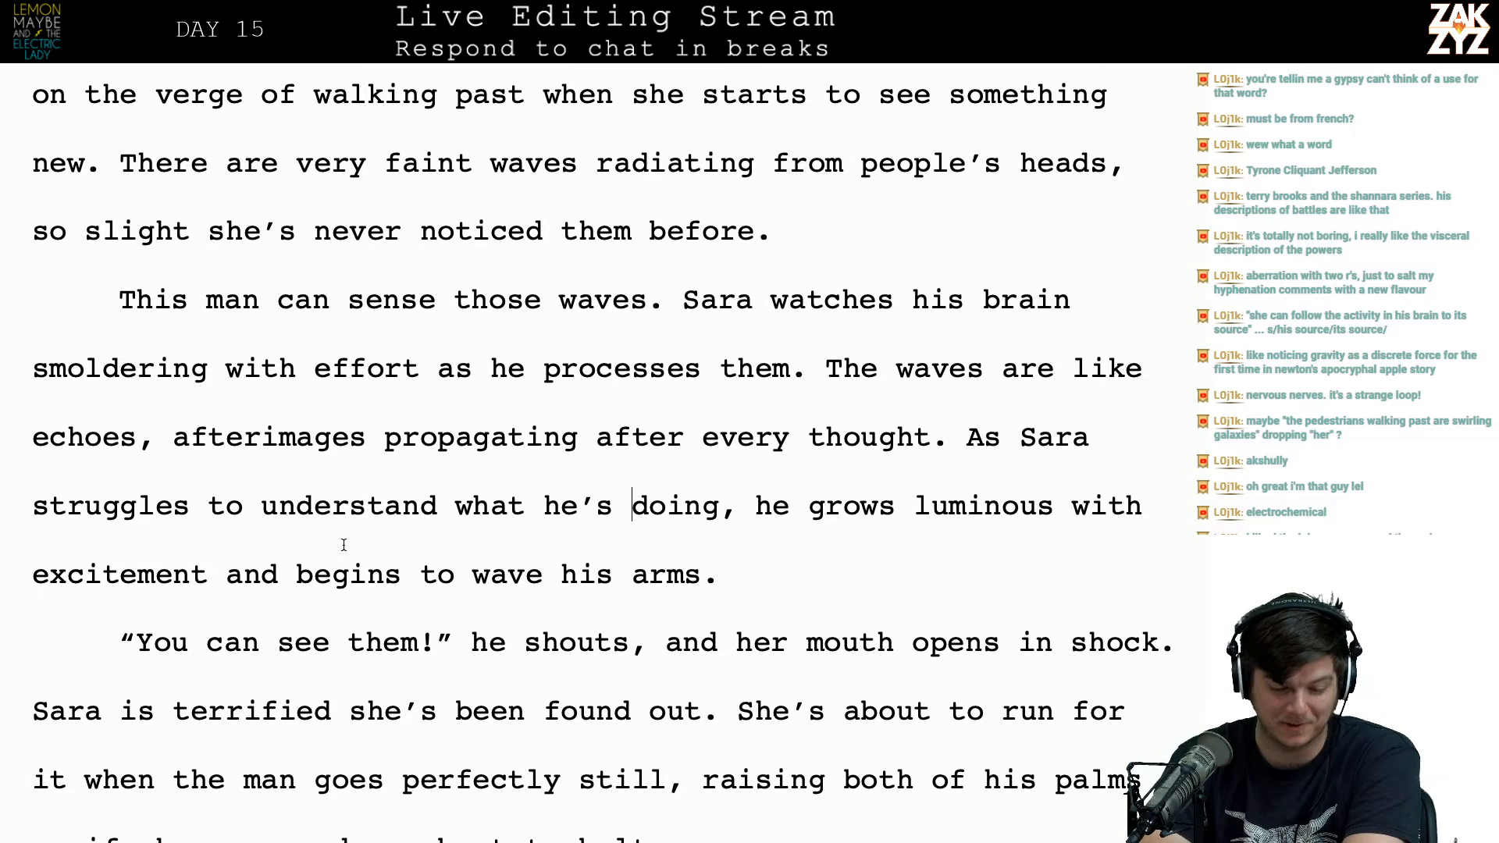
pyautogui.scroll(-1, 343, 544)
pyautogui.scroll(-2, 343, 545)
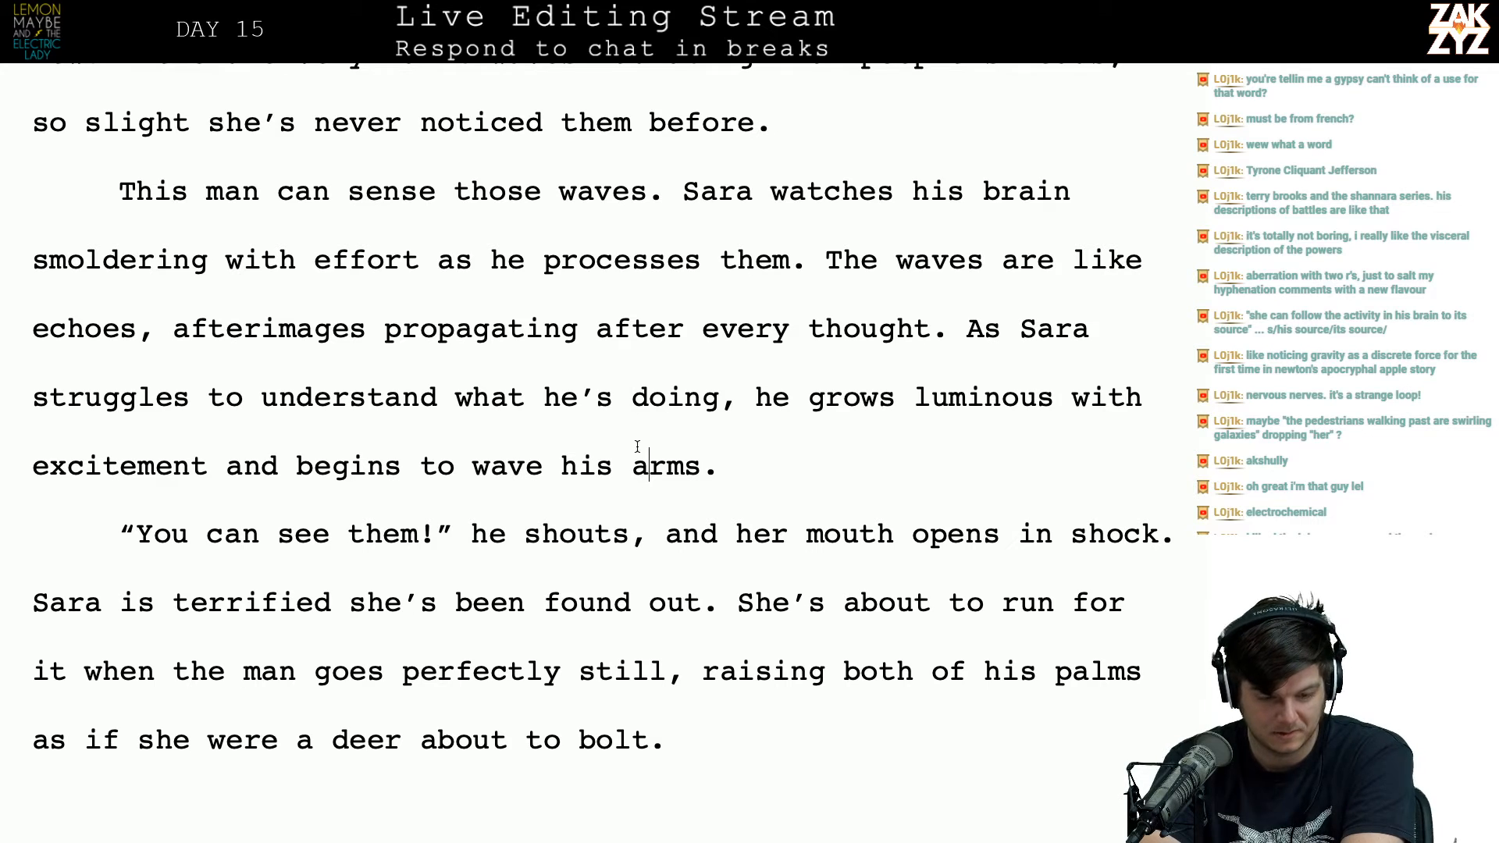
pyautogui.click(579, 396)
pyautogui.press('Left')
pyautogui.press('Left')
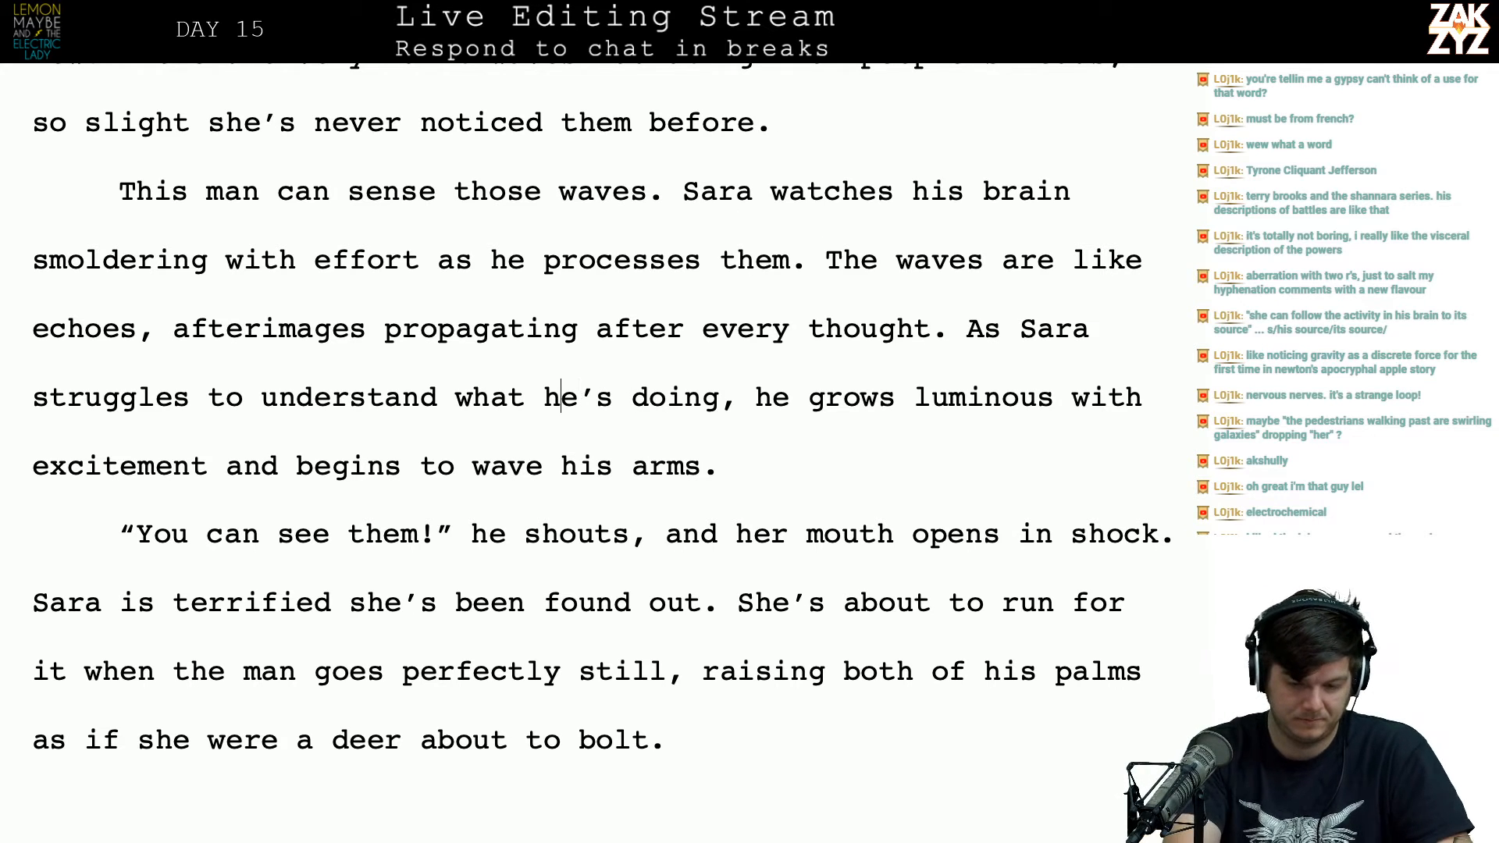
# Step: Replace "he's" with "the man is" in the sentence about Sara struggling to understand what he's doing
pyautogui.write('the man is')
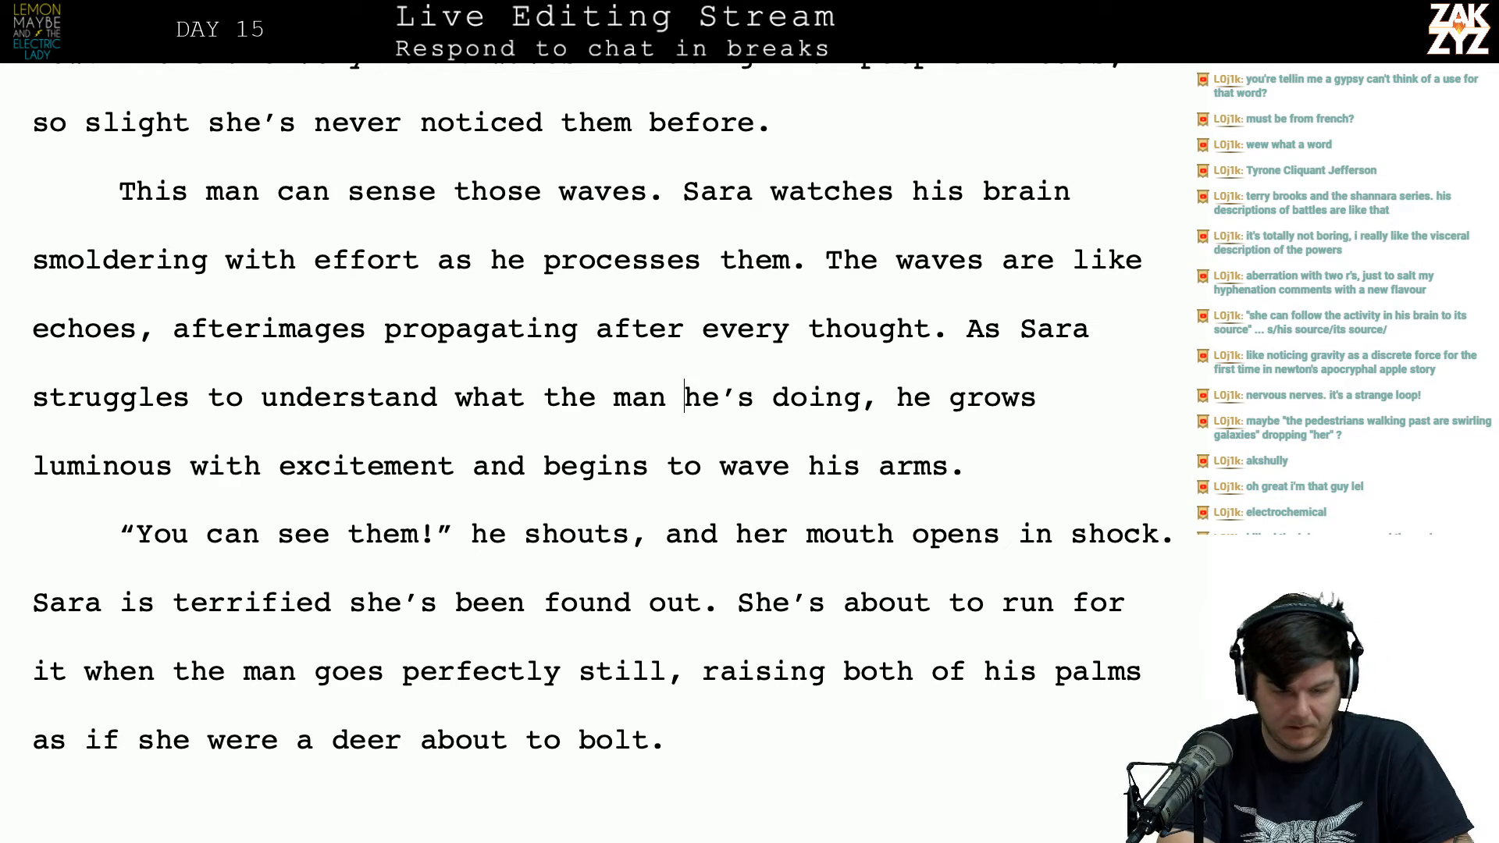
pyautogui.hotkey('shift', 'Right')
pyautogui.hotkey('shift', 'Right')
pyautogui.hotkey('shift', 'Right')
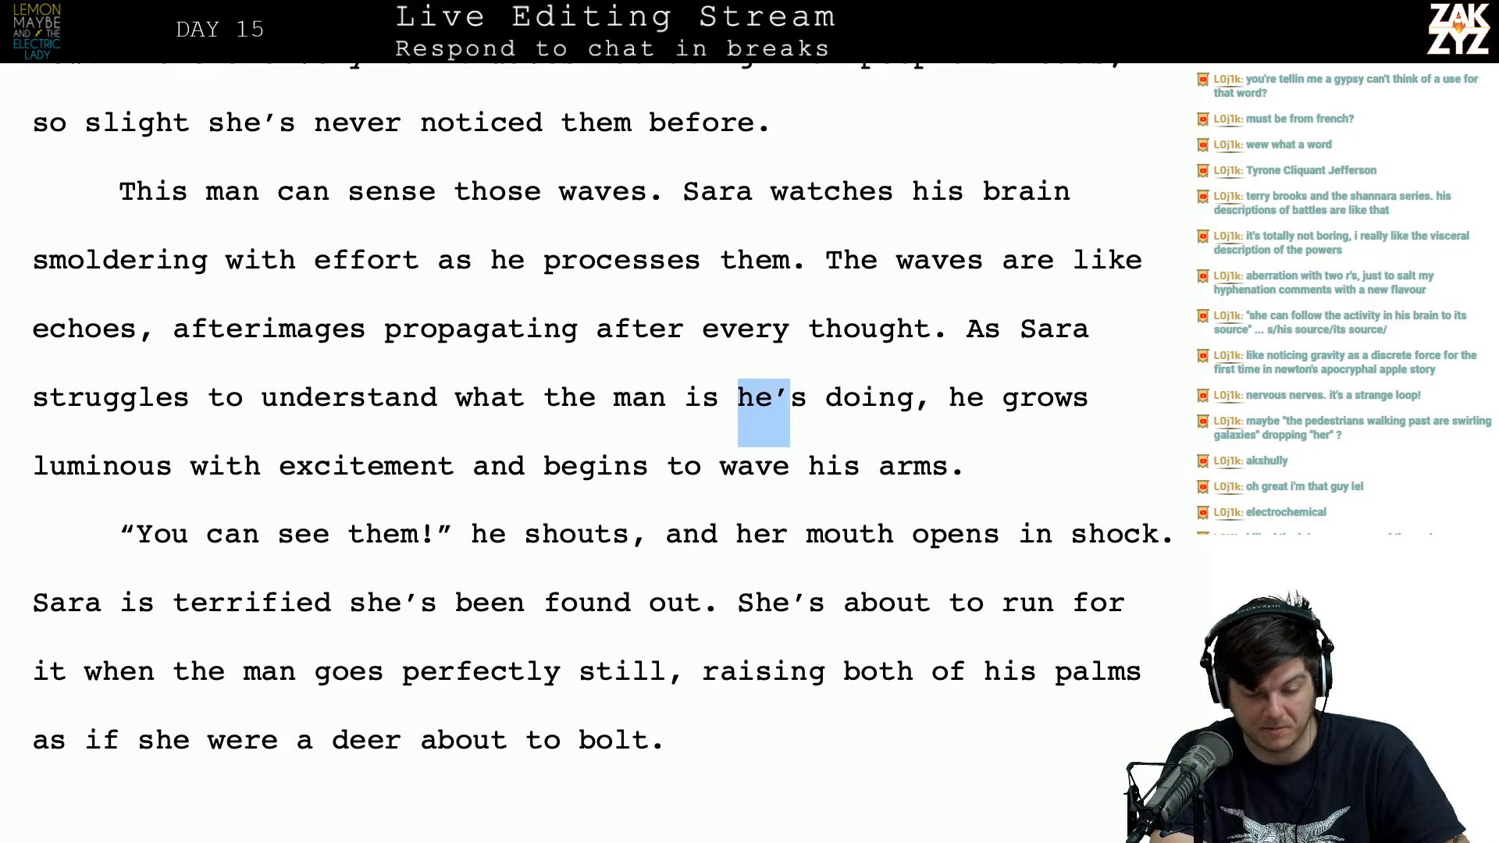
pyautogui.hotkey('shift', 'Right')
pyautogui.press('BackSpace')
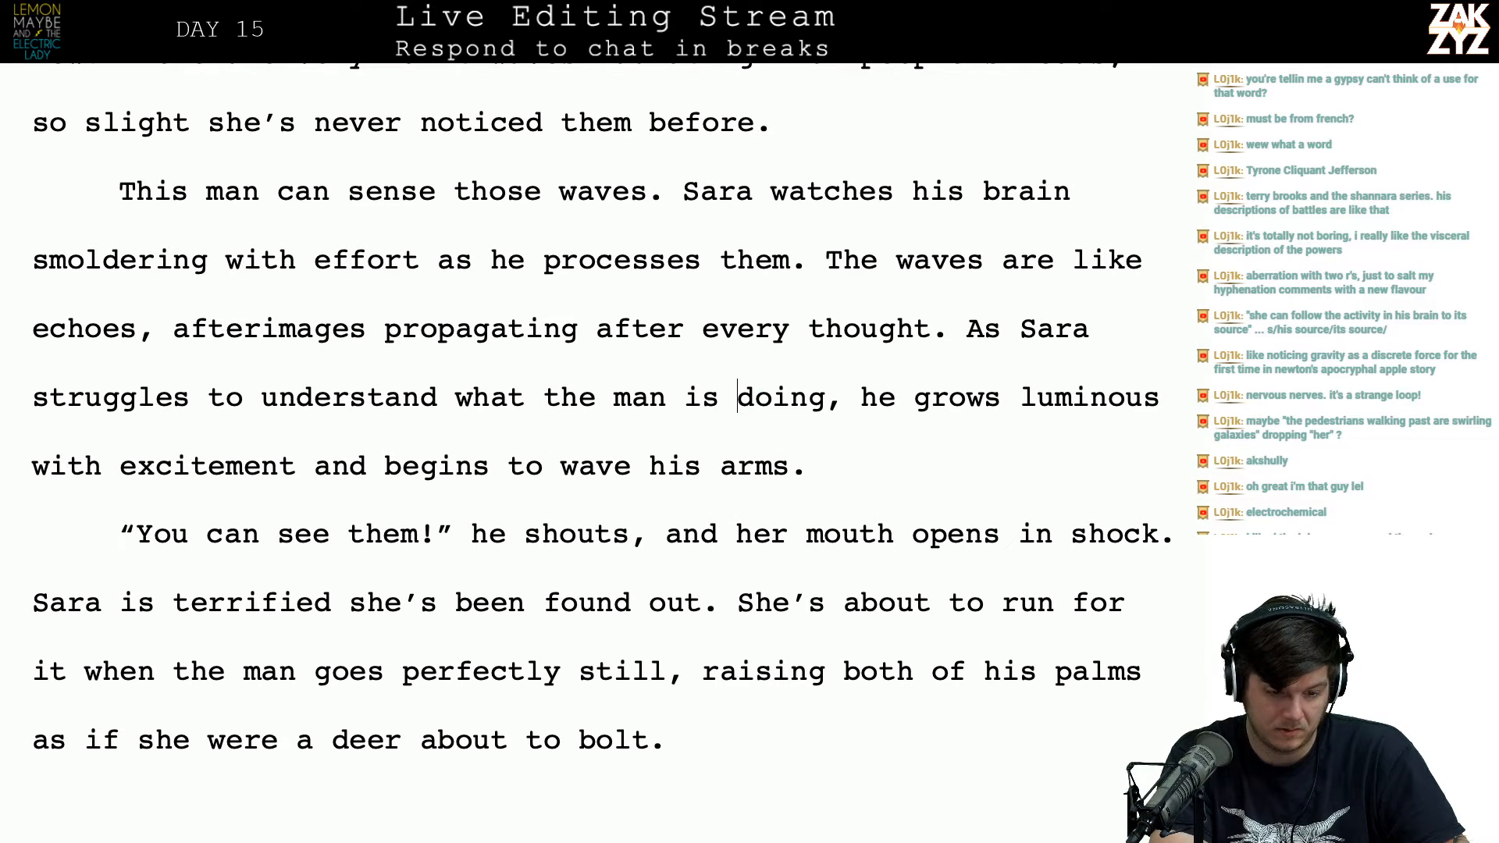
# Step: Insert "the stranger is doing," directly after "struggles to understand what"
pyautogui.press('Left')
pyautogui.press('Left')
pyautogui.press('Left')
pyautogui.press('Left')
pyautogui.press('Left')
pyautogui.press('Left')
pyautogui.press('Left')
pyautogui.press('Left')
pyautogui.press('Left')
pyautogui.press('Left')
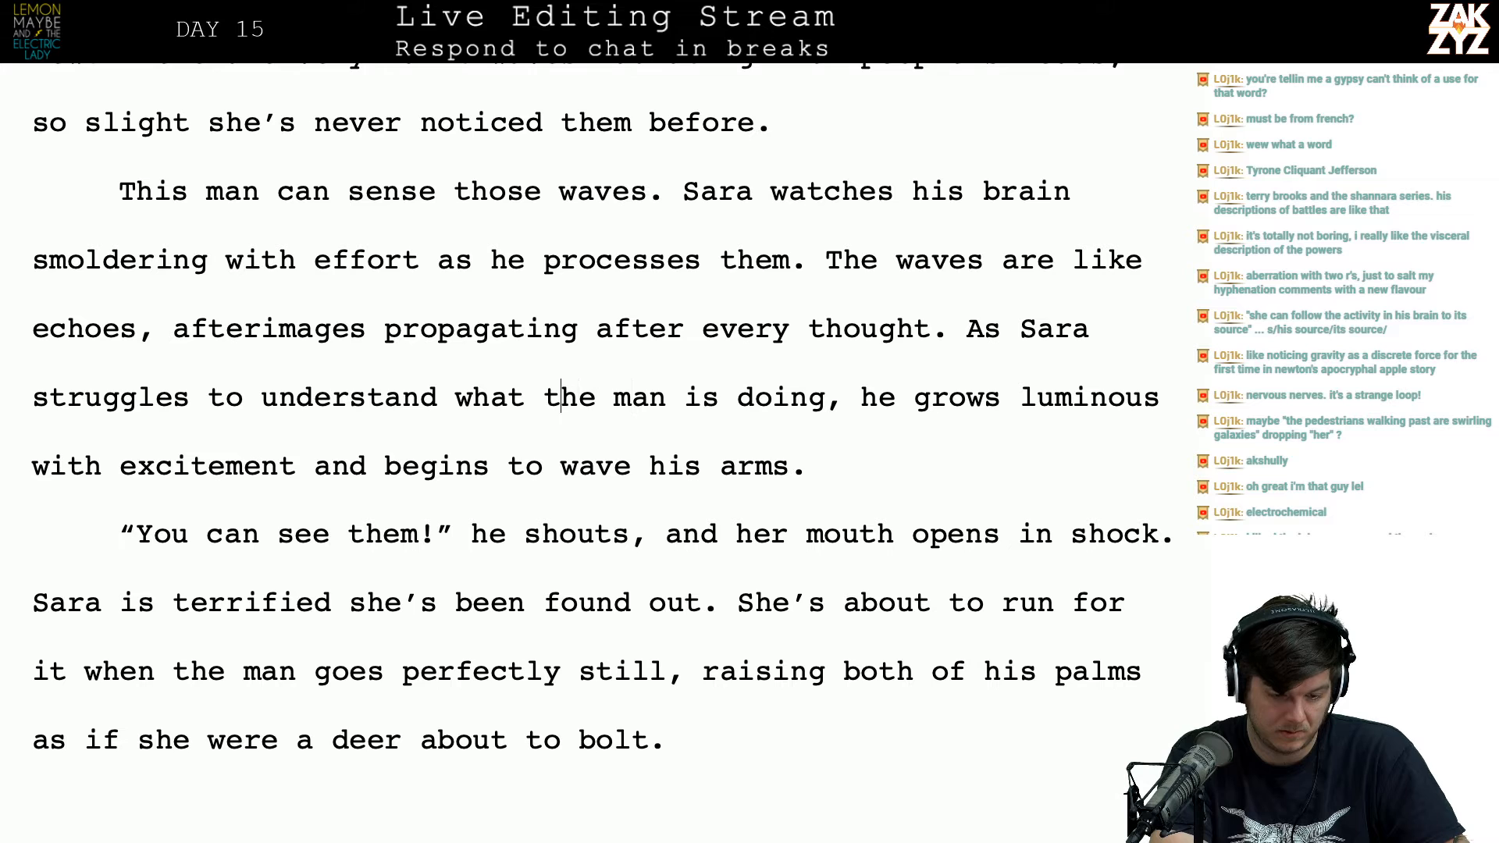
pyautogui.write('the stranger ')
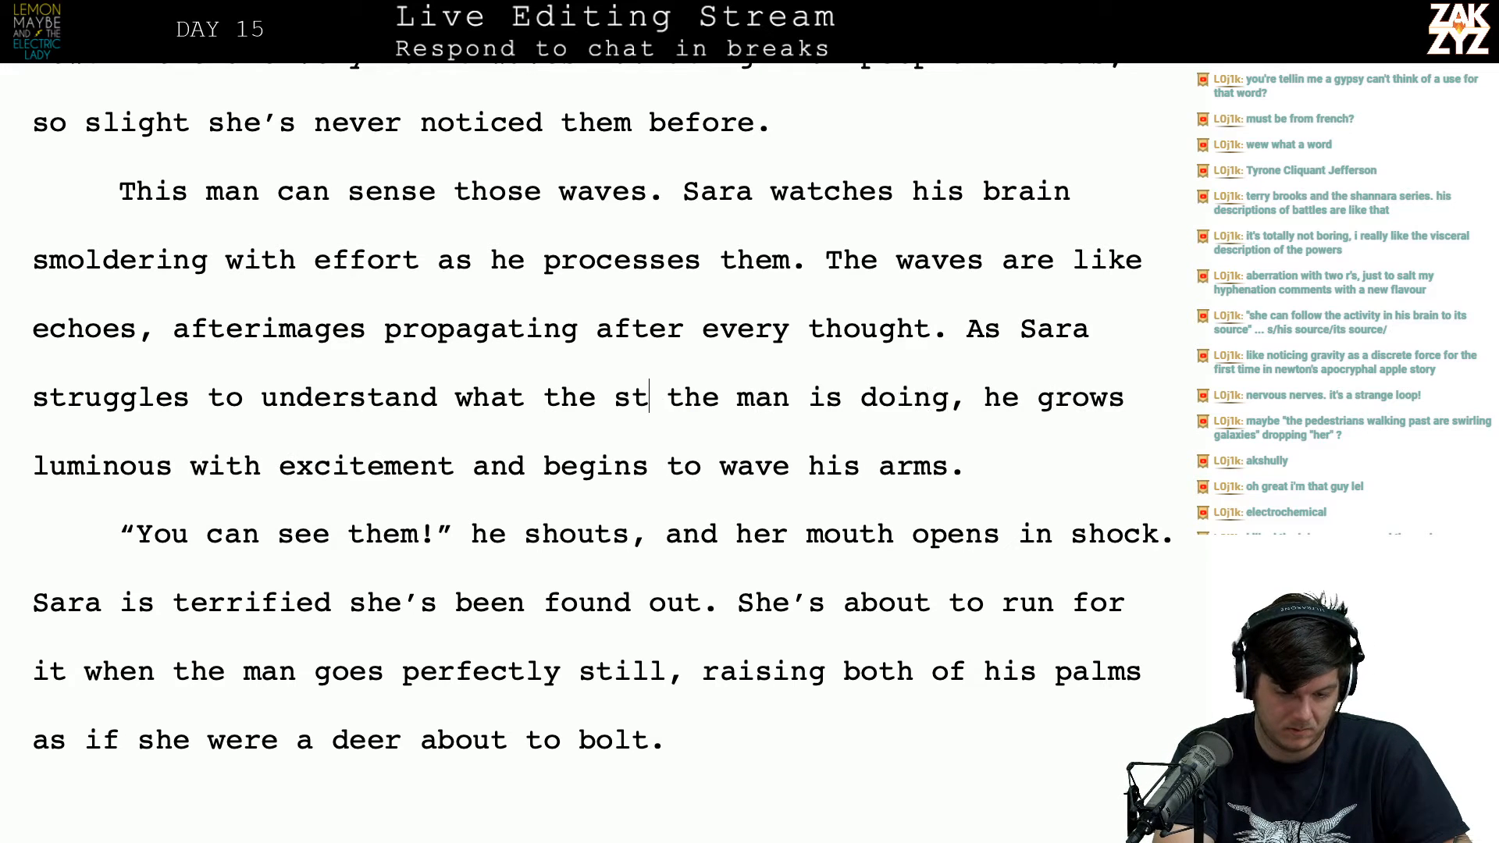
pyautogui.write('is doing,')
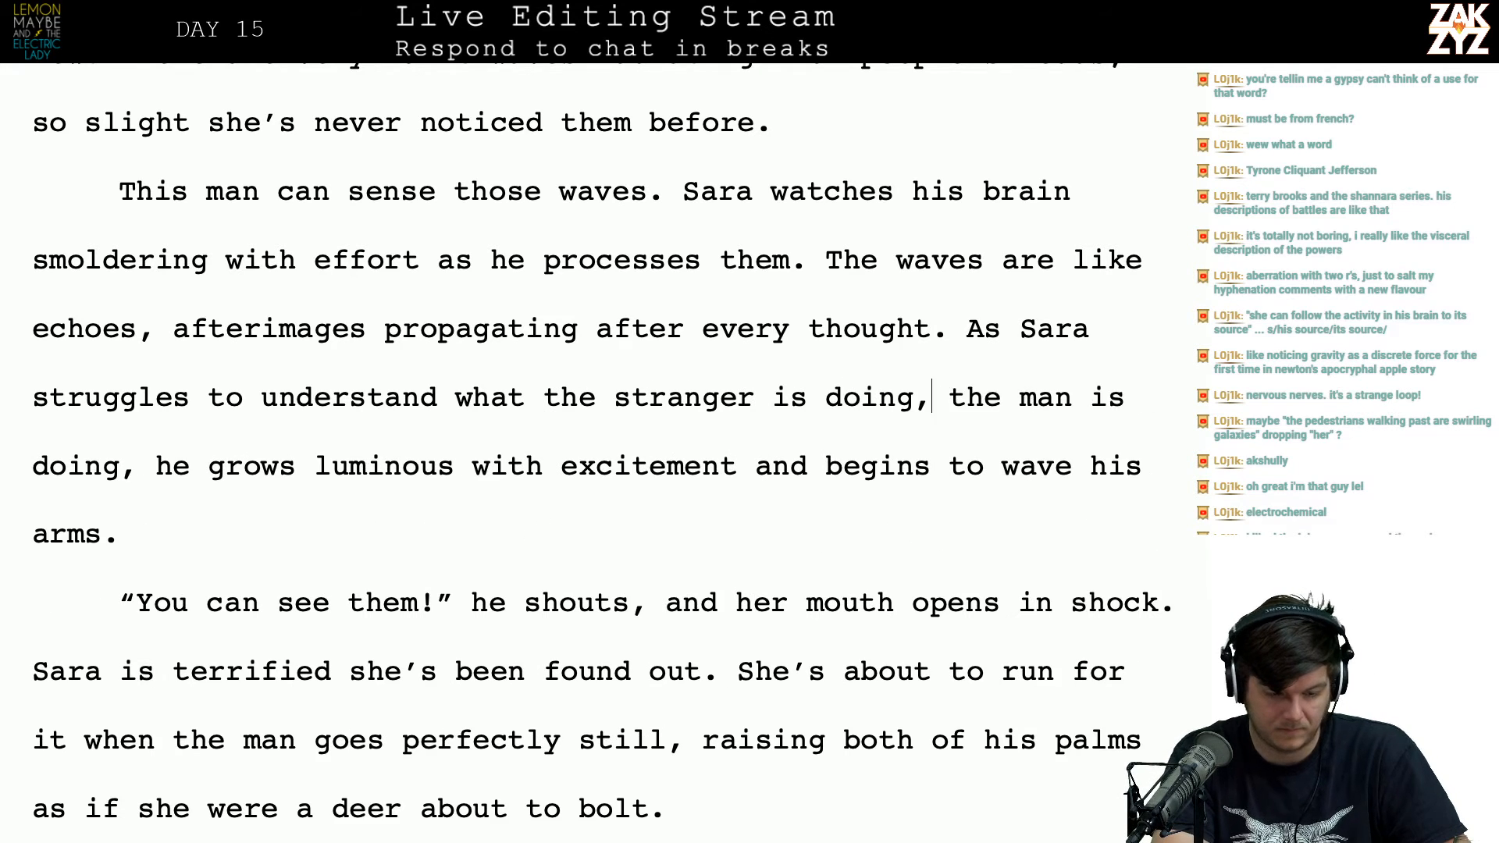
# Step: Delete the redundant "the man is doing," that follows "the stranger is doing,"
pyautogui.hotkey('shift', 'Right')
pyautogui.hotkey('shift', 'Right')
pyautogui.hotkey('shift', 'Right')
pyautogui.hotkey('shift', 'Right')
pyautogui.hotkey('shift', 'Right')
pyautogui.hotkey('shift', 'Right')
pyautogui.hotkey('shift', 'Right')
pyautogui.hotkey('shift', 'Right')
pyautogui.hotkey('shift', 'Right')
pyautogui.hotkey('shift', 'Right')
pyautogui.hotkey('shift', 'Right')
pyautogui.hotkey('shift', 'Right')
pyautogui.hotkey('shift', 'Right')
pyautogui.hotkey('shift', 'Right')
pyautogui.hotkey('shift', 'Right')
pyautogui.hotkey('shift', 'Right')
pyautogui.hotkey('shift', 'Right')
pyautogui.hotkey('shift', 'Right')
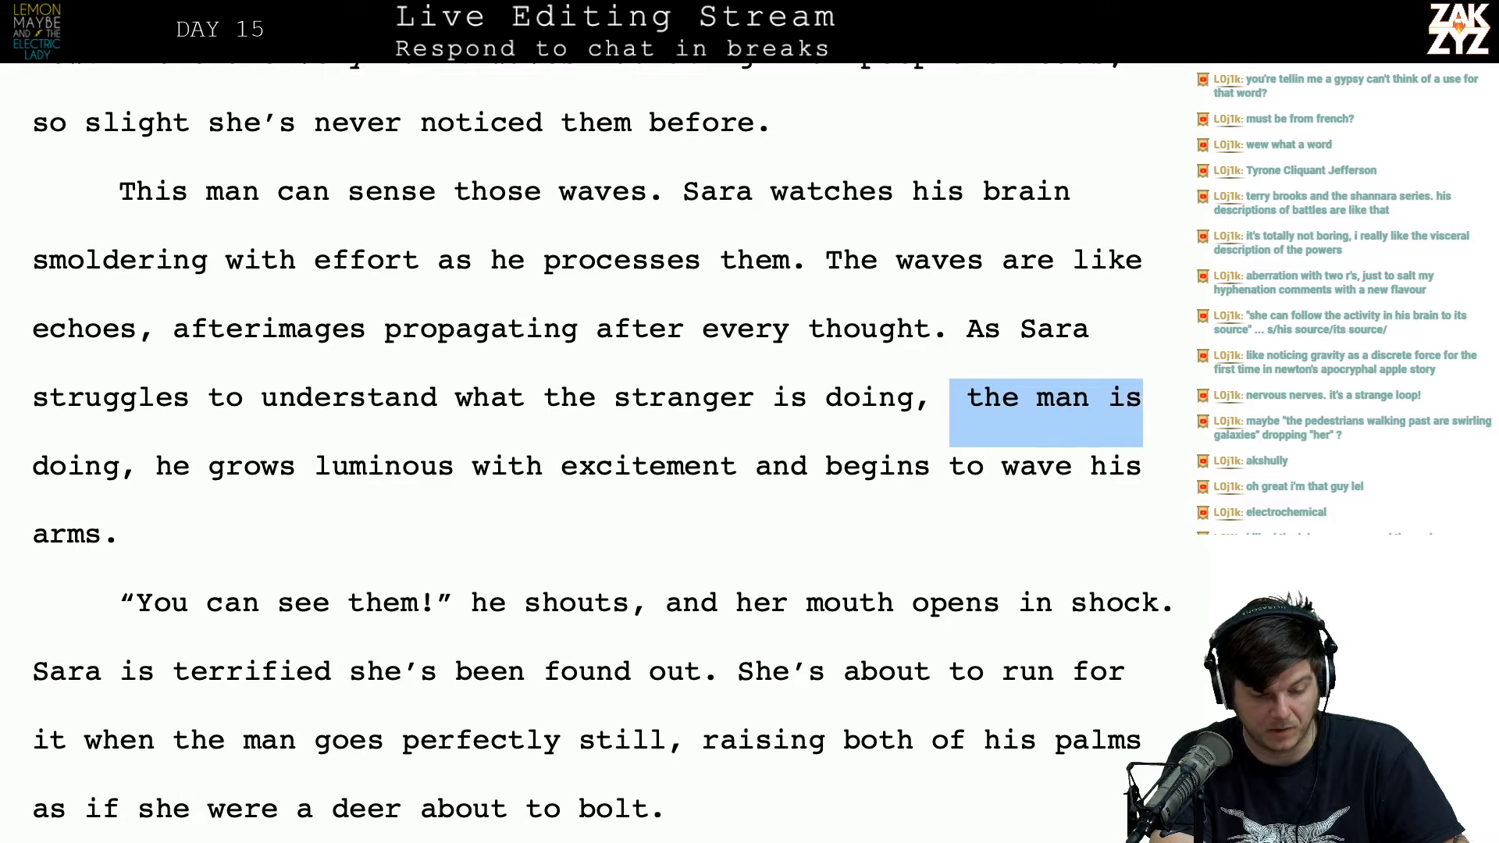
pyautogui.hotkey('shift', 'Left')
pyautogui.hotkey('shift', 'Right')
pyautogui.hotkey('shift', 'Left')
pyautogui.hotkey('shift', 'Right')
pyautogui.hotkey('shift', 'Left')
pyautogui.hotkey('shift', 'Right')
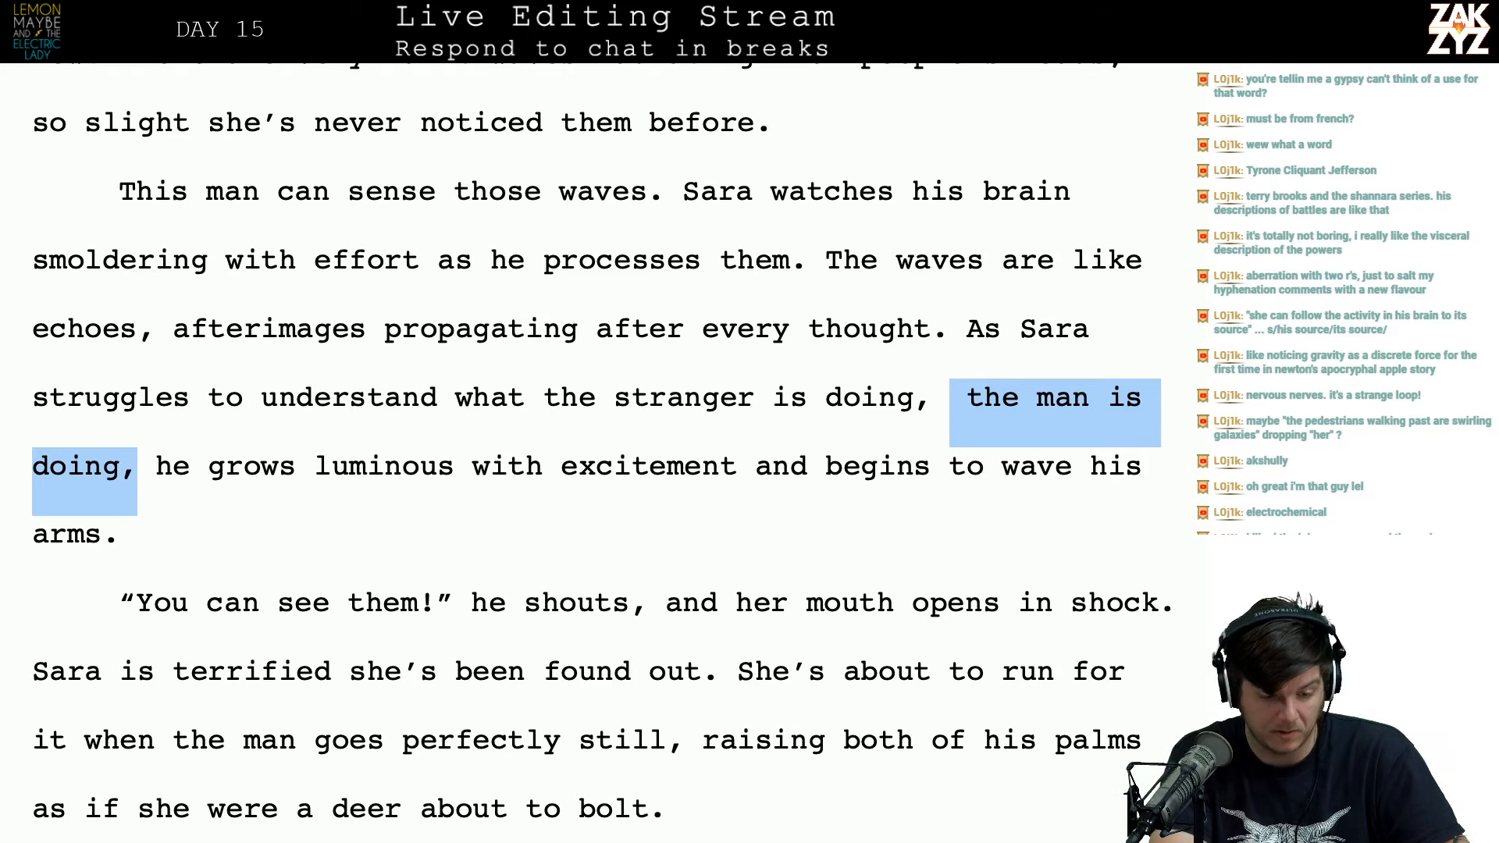
pyautogui.press('BackSpace')
# Step: End the dialogue line after "he shouts" with a period and start a new paragraph there
pyautogui.scroll(-1, 739, 490)
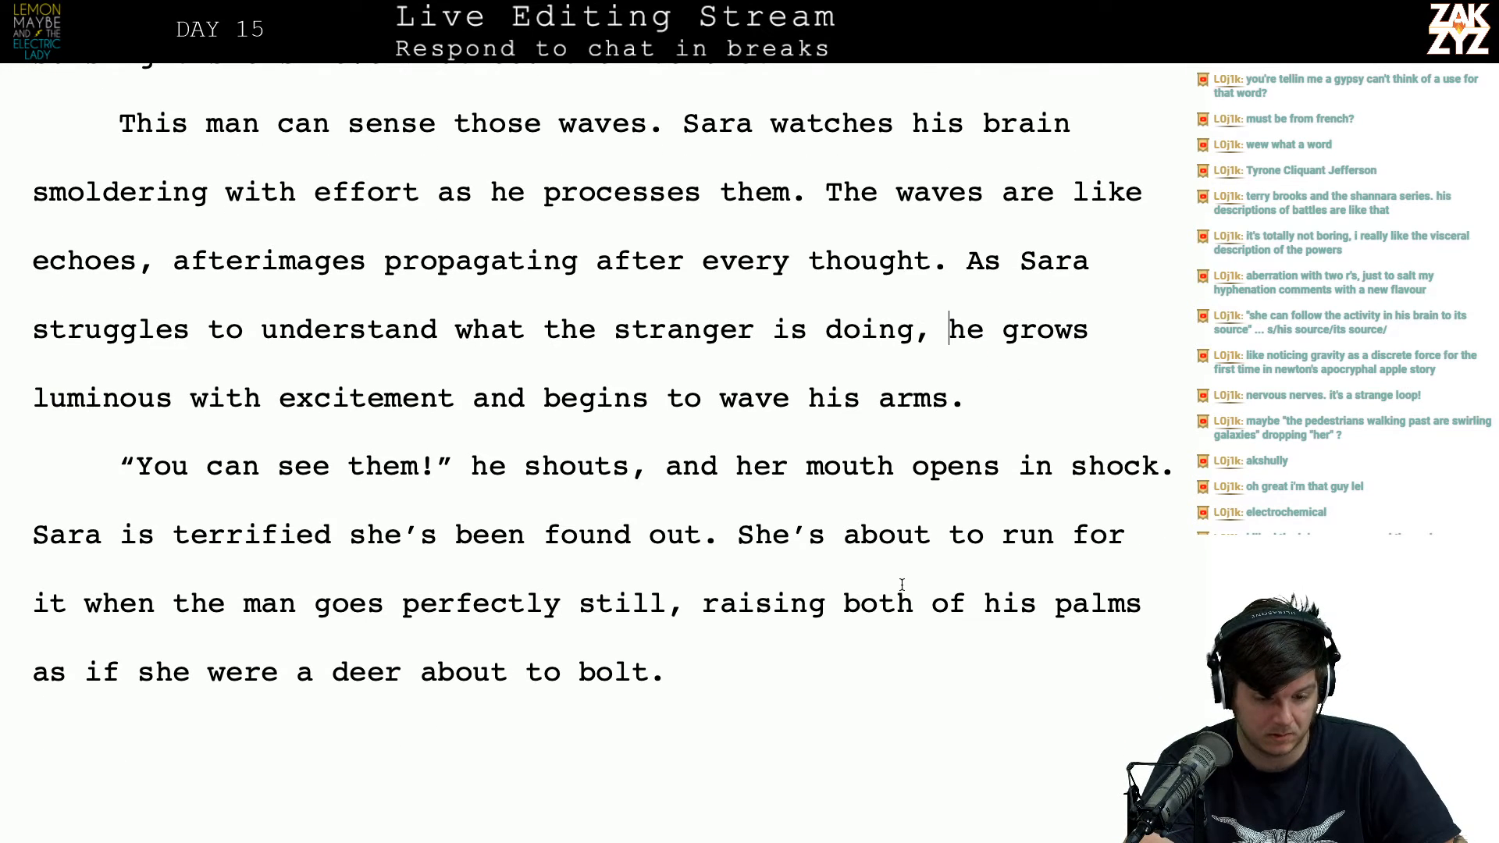
pyautogui.click(655, 472)
pyautogui.press('BackSpace')
pyautogui.write('.')
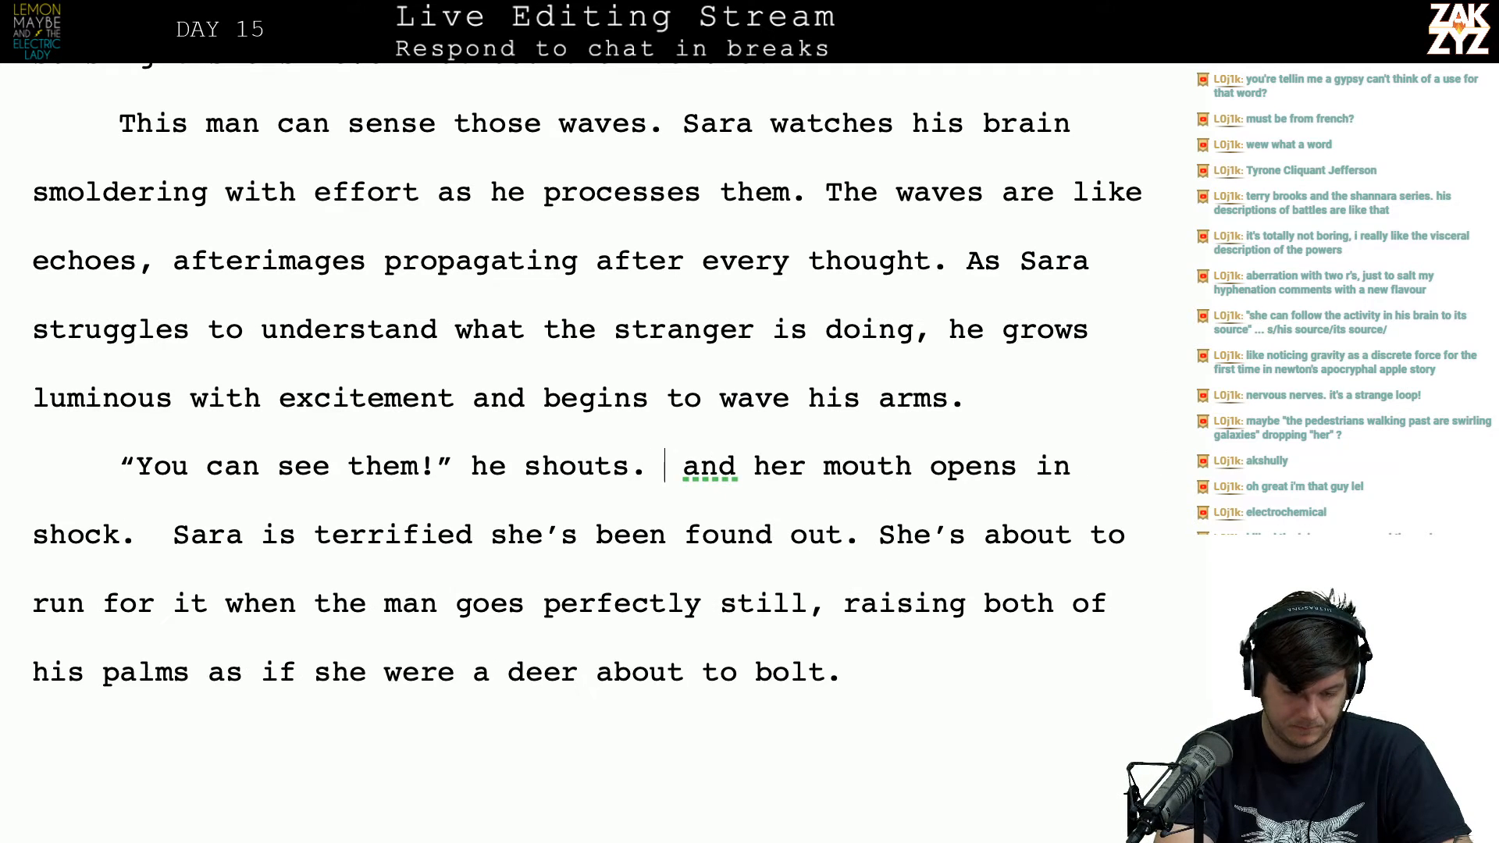
pyautogui.press('Return')
# Step: Begin the new paragraph with the sentence "Sara's mouth opens in shock."
pyautogui.write("Sarea'")
pyautogui.press('BackSpace')
pyautogui.press('BackSpace')
pyautogui.press('BackSpace')
pyautogui.write("a's ")
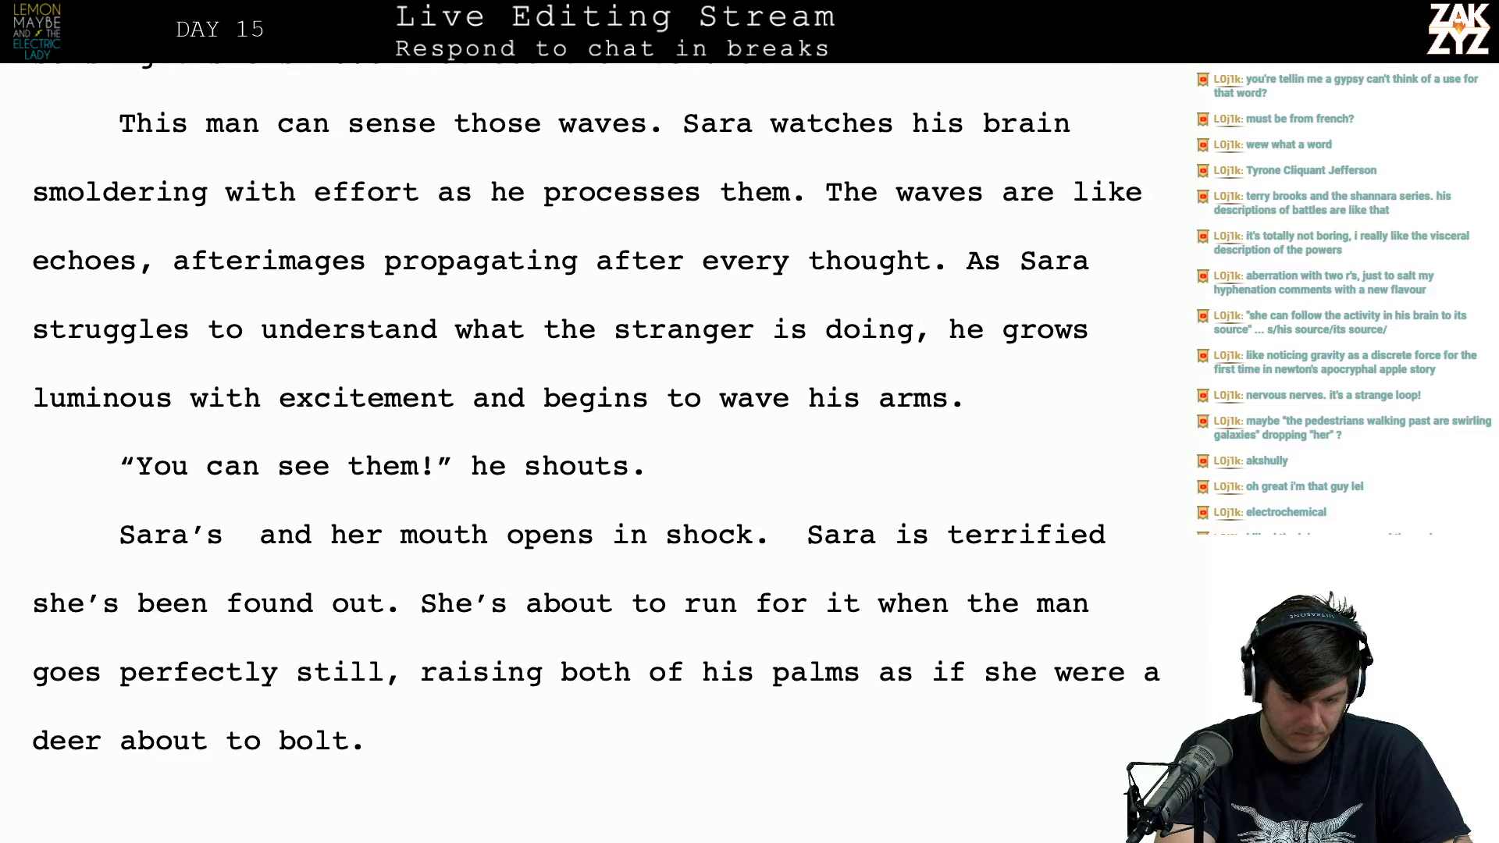
pyautogui.write('mouth slid')
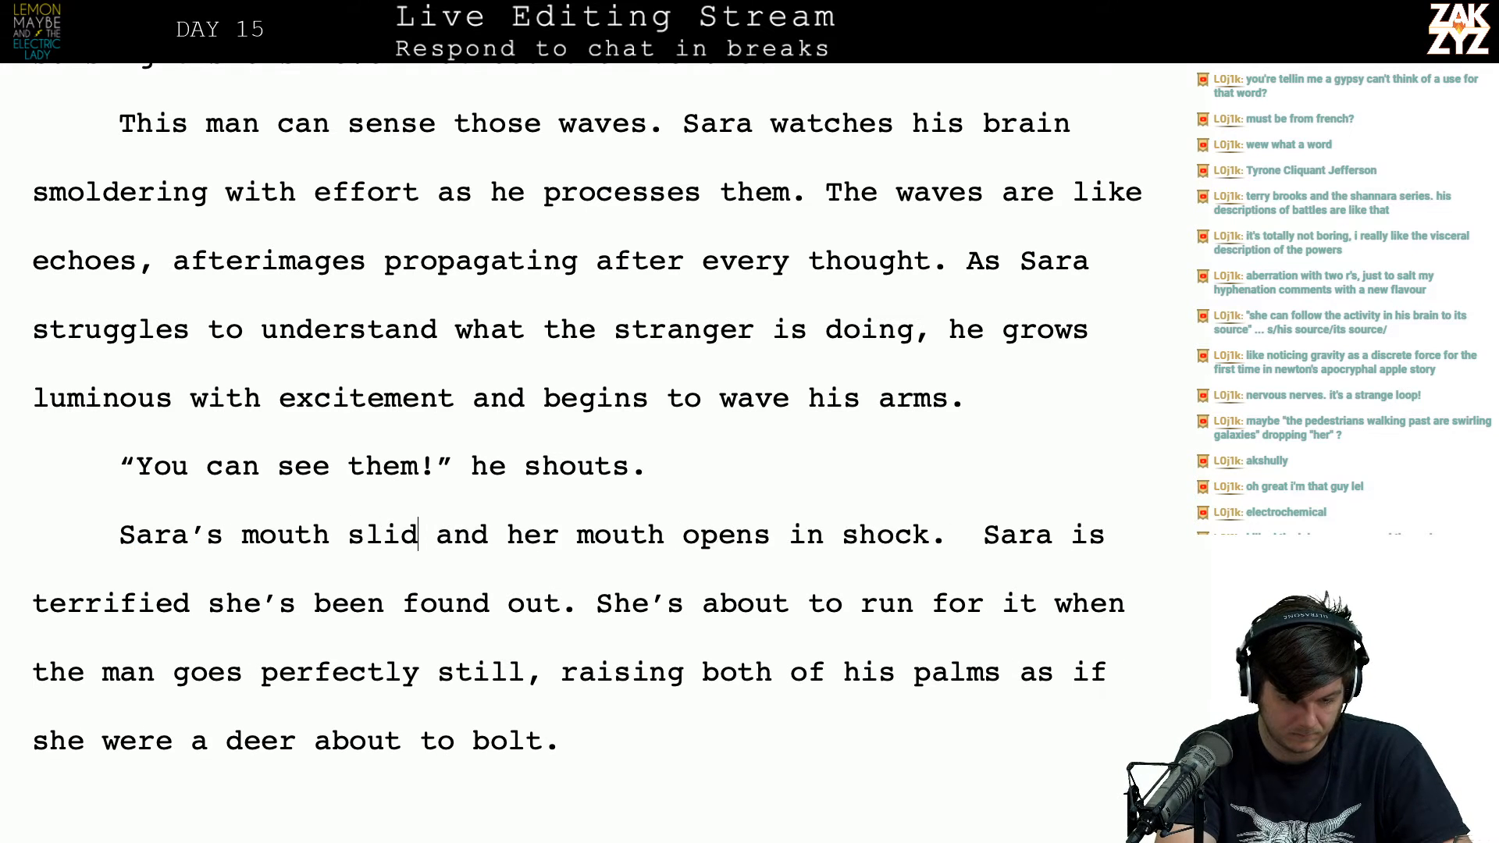
pyautogui.press('BackSpace')
pyautogui.press('BackSpace')
pyautogui.press('BackSpace')
pyautogui.press('BackSpace')
pyautogui.write('puc')
pyautogui.press('BackSpace')
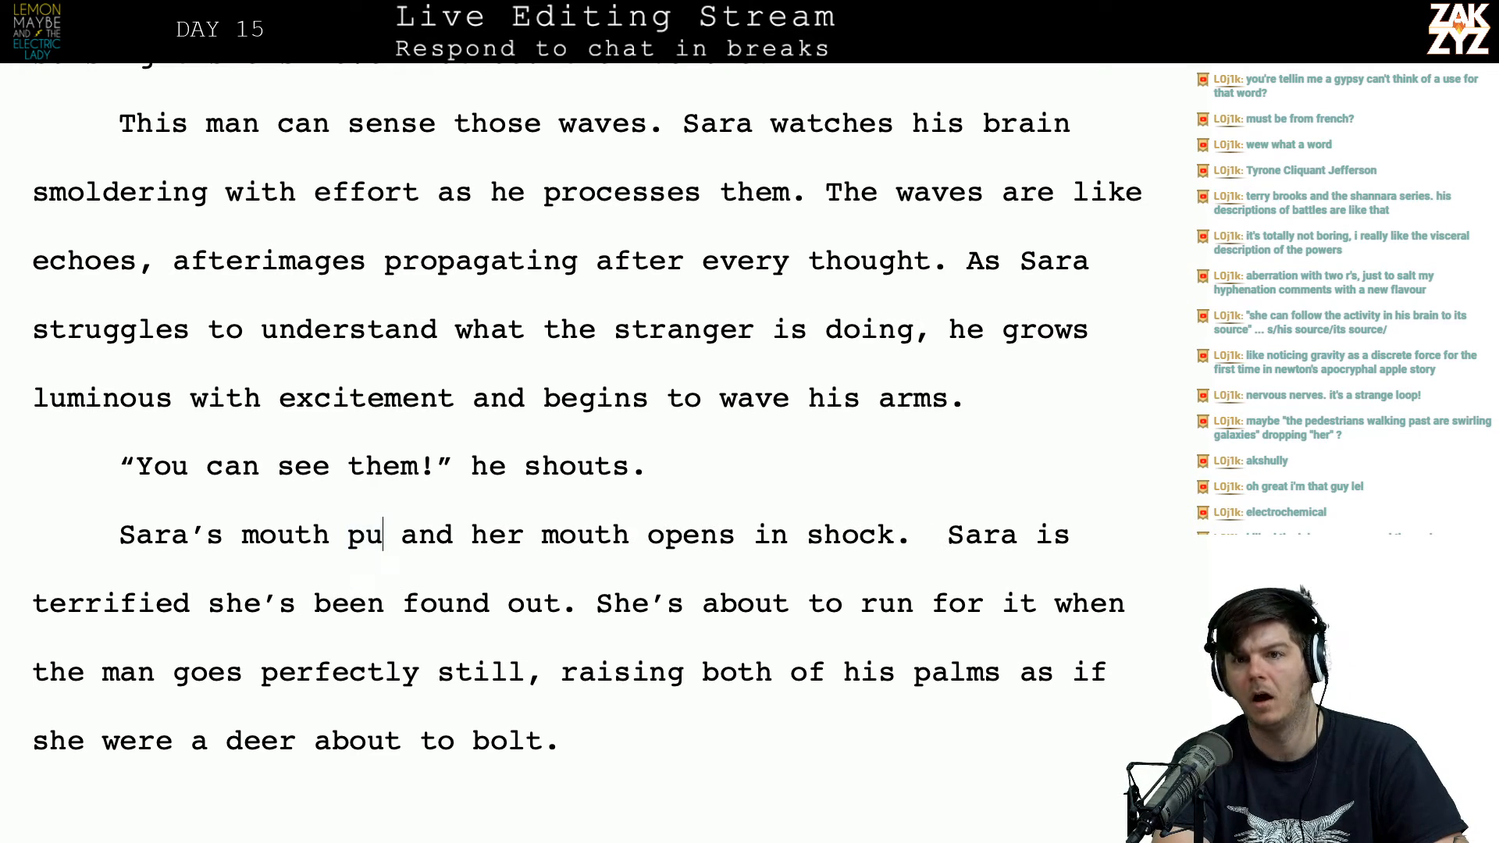
pyautogui.press('BackSpace')
pyautogui.press('BackSpace')
pyautogui.write('opens in shock.')
# Step: Delete the leftover "and her mouth opens in shock." and the extra space before "Sara is terrified"
pyautogui.hotkey('shift', 'Down')
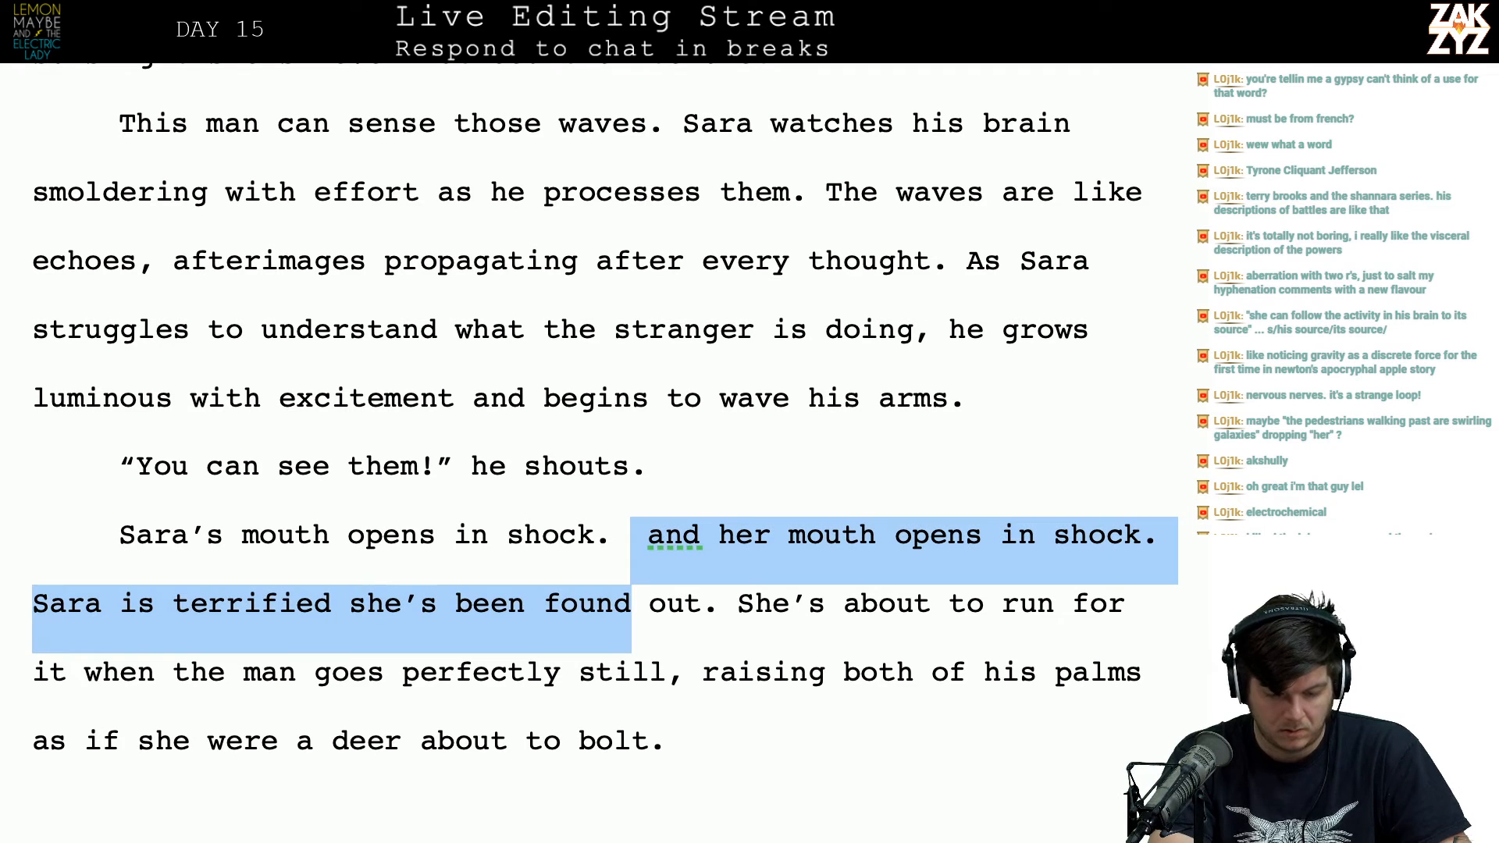
pyautogui.press('Left')
pyautogui.hotkey('shift', 'Right')
pyautogui.hotkey('shift', 'Right')
pyautogui.hotkey('shift', 'Right')
pyautogui.hotkey('shift', 'Right')
pyautogui.hotkey('shift', 'Right')
pyautogui.hotkey('shift', 'Right')
pyautogui.hotkey('shift', 'Right')
pyautogui.hotkey('shift', 'Right')
pyautogui.hotkey('shift', 'Right')
pyautogui.hotkey('shift', 'Right')
pyautogui.hotkey('shift', 'Right')
pyautogui.hotkey('shift', 'Right')
pyautogui.hotkey('shift', 'Right')
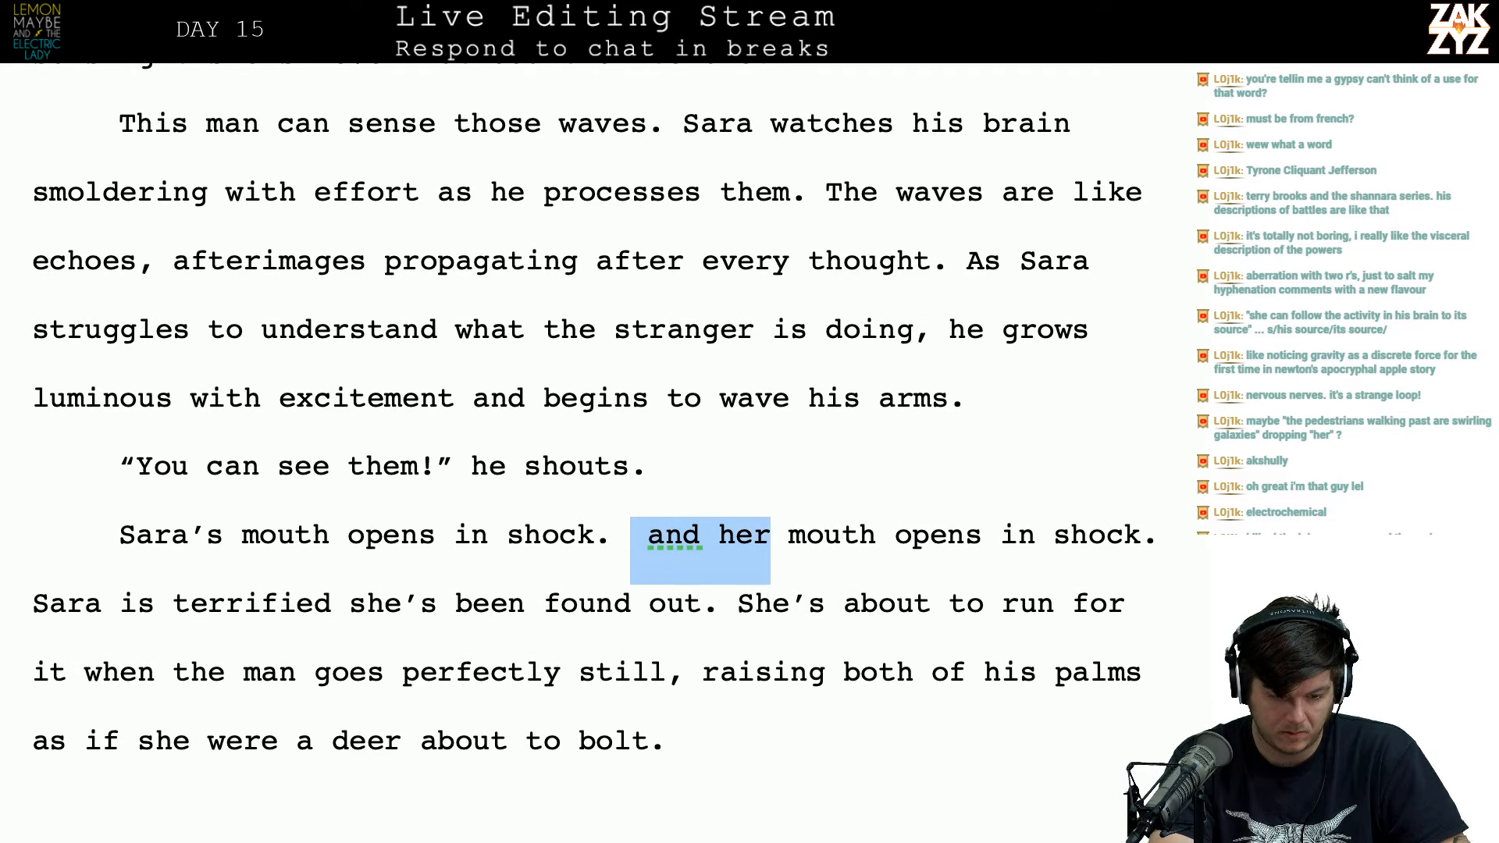
pyautogui.hotkey('shift', 'Right')
pyautogui.hotkey('shift', 'Right')
pyautogui.hotkey('shift', 'Right')
pyautogui.hotkey('shift', 'Right')
pyautogui.hotkey('shift', 'Right')
pyautogui.hotkey('shift', 'Right')
pyautogui.hotkey('shift', 'Right')
pyautogui.hotkey('shift', 'Right')
pyautogui.hotkey('shift', 'Right')
pyautogui.hotkey('shift', 'Right')
pyautogui.hotkey('shift', 'Right')
pyautogui.hotkey('shift', 'Right')
pyautogui.hotkey('shift', 'Right')
pyautogui.hotkey('shift', 'Right')
pyautogui.hotkey('shift', 'Right')
pyautogui.hotkey('shift', 'Right')
pyautogui.hotkey('shift', 'Right')
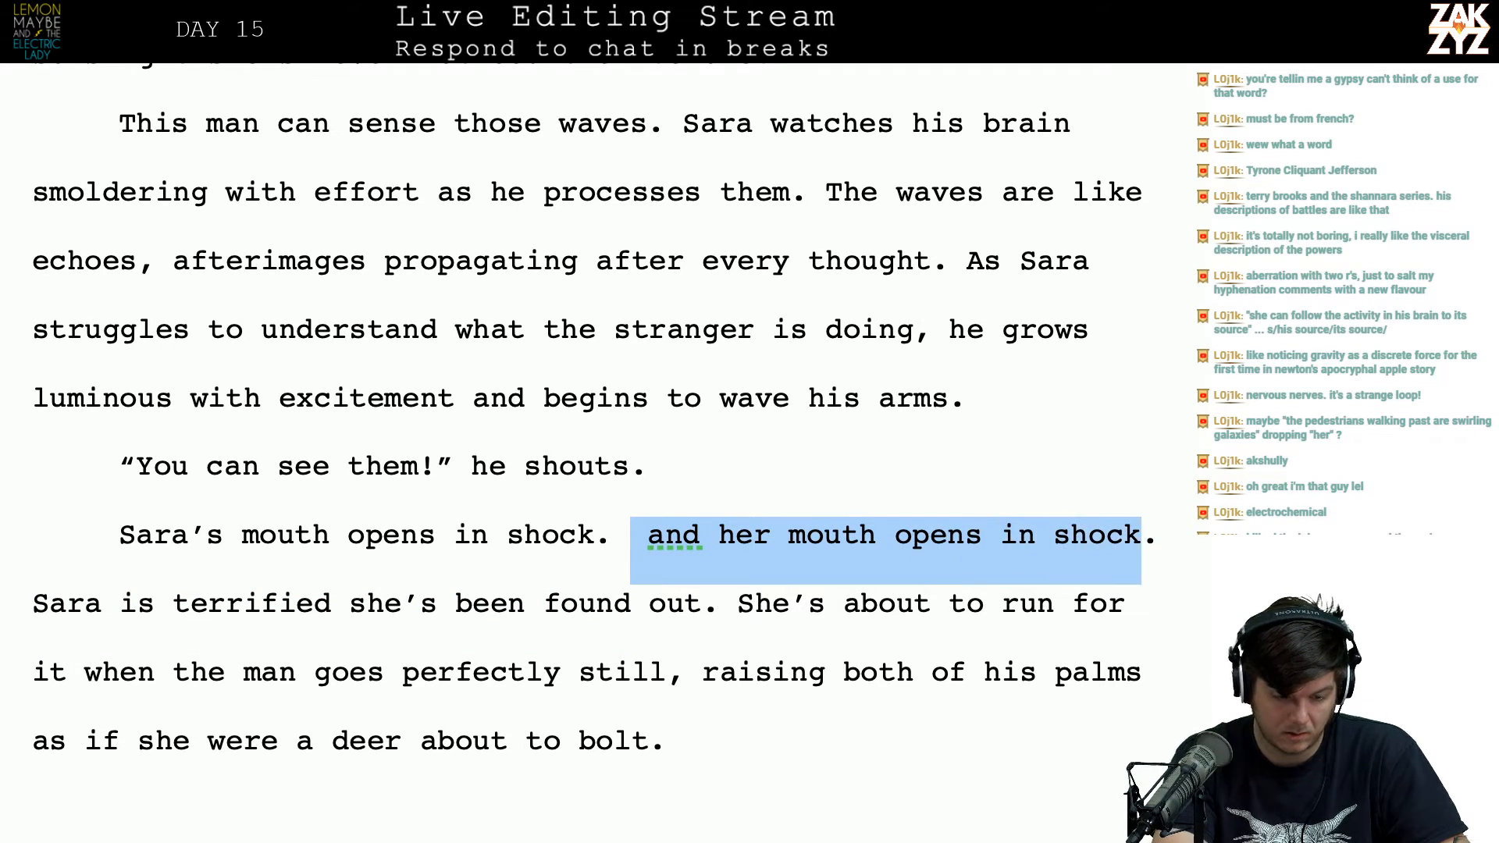
pyautogui.press('BackSpace')
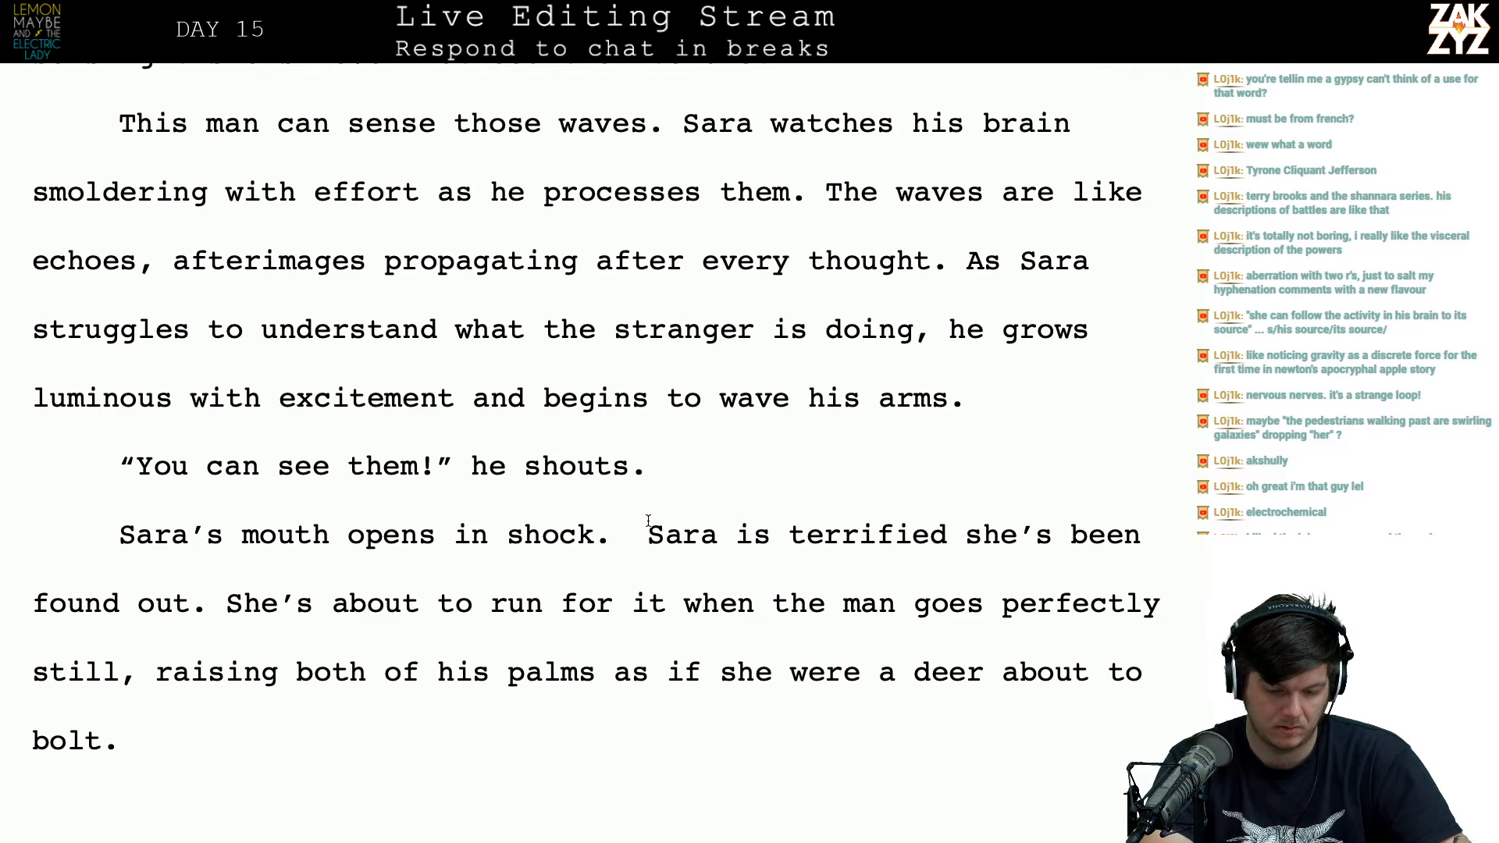
pyautogui.press('Delete')
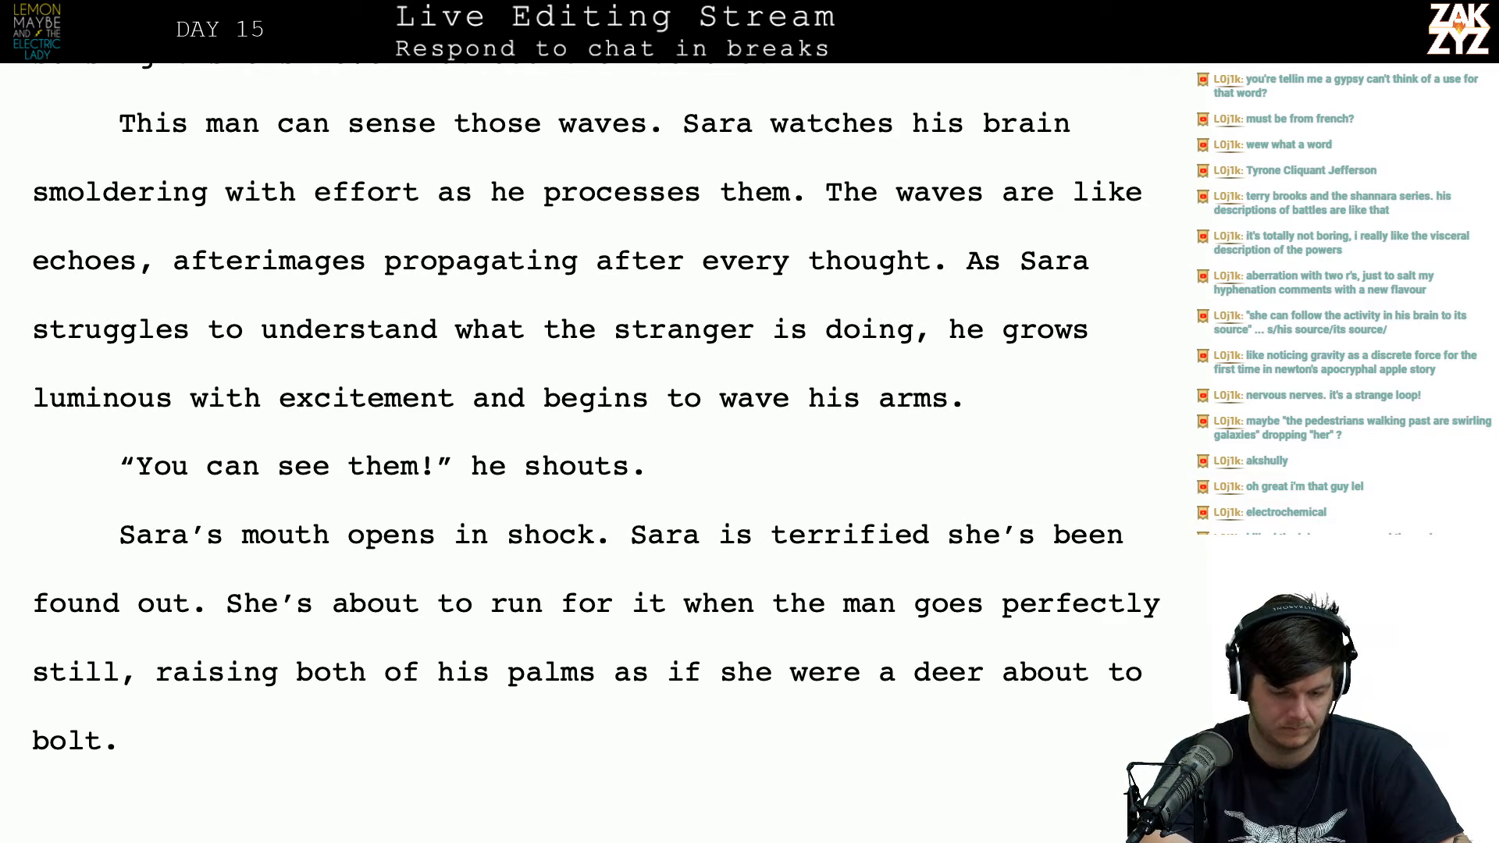
# Step: Break the paragraph before "Sara is terrified" and end the sentence before it with ", terrified she's been found out."
pyautogui.press('Return')
pyautogui.click(629, 534)
pyautogui.write('She')
pyautogui.press('BackSpace')
pyautogui.press('BackSpace')
pyautogui.press('BackSpace')
pyautogui.press('BackSpace')
pyautogui.press('BackSpace')
pyautogui.write(", terrified she's ben fo")
pyautogui.press('BackSpace')
pyautogui.press('BackSpace')
pyautogui.press('BackSpace')
pyautogui.press('BackSpace')
pyautogui.write('en found out.')
# Step: Delete the repeated "Sara is terrified she's been found out" and join its remaining text to the paragraph about Sara's mouth opening
pyautogui.press('Up')
pyautogui.press('Right')
pyautogui.press('Right')
pyautogui.press('Down')
pyautogui.press('Left')
pyautogui.press('Left')
pyautogui.press('Left')
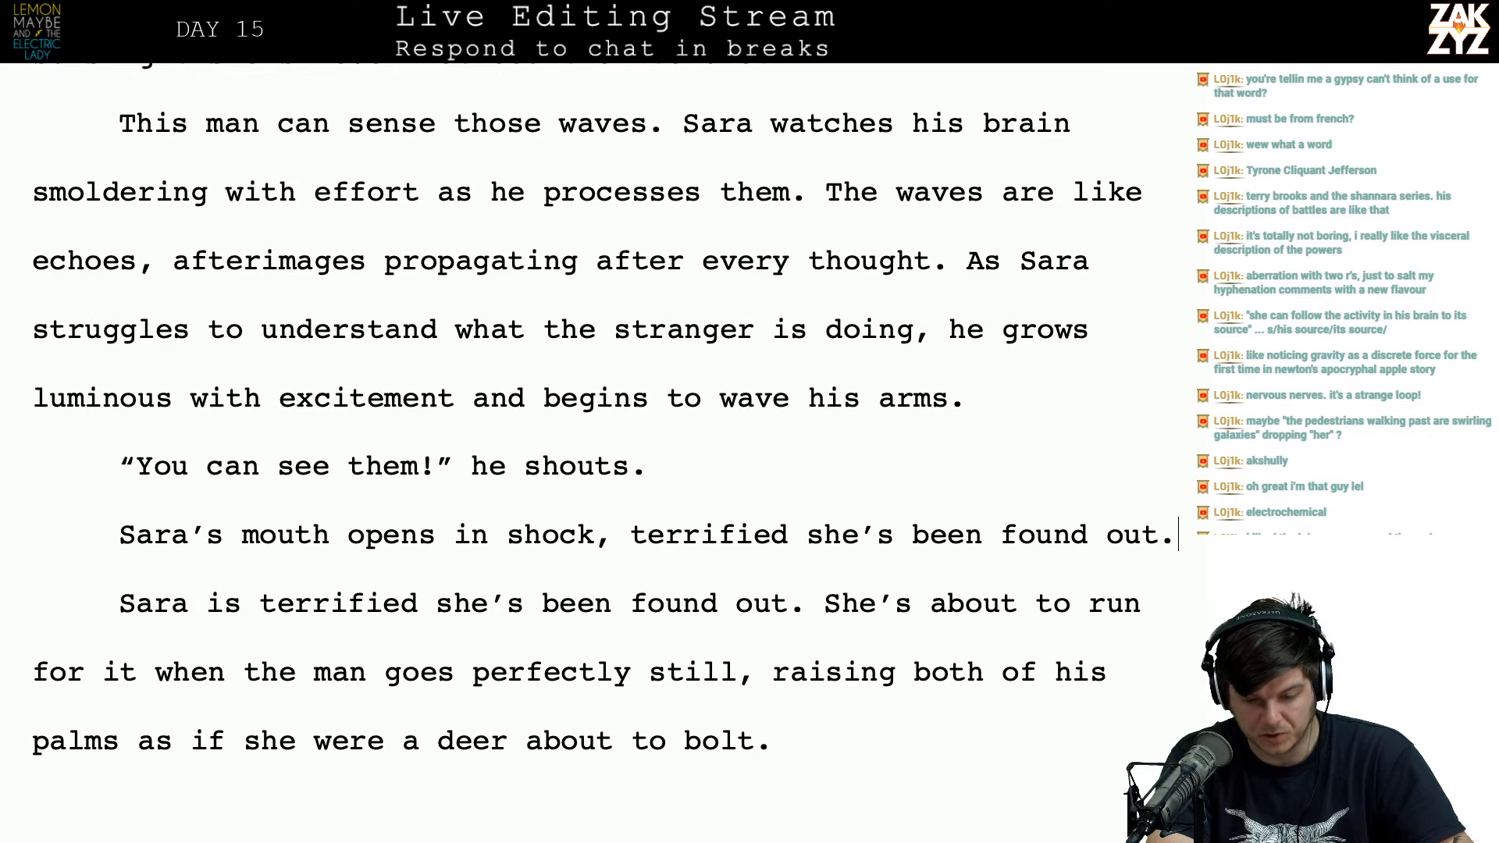
pyautogui.hotkey('shift', 'Right')
pyautogui.hotkey('shift', 'Right')
pyautogui.hotkey('shift', 'Right')
pyautogui.hotkey('shift', 'Right')
pyautogui.hotkey('shift', 'Right')
pyautogui.hotkey('shift', 'Right')
pyautogui.hotkey('shift', 'Right')
pyautogui.hotkey('shift', 'Right')
pyautogui.hotkey('shift', 'Right')
pyautogui.hotkey('shift', 'Right')
pyautogui.hotkey('shift', 'Right')
pyautogui.hotkey('shift', 'Right')
pyautogui.hotkey('shift', 'Right')
pyautogui.hotkey('shift', 'Right')
pyautogui.hotkey('shift', 'Right')
pyautogui.hotkey('shift', 'Right')
pyautogui.hotkey('shift', 'Right')
pyautogui.hotkey('shift', 'Right')
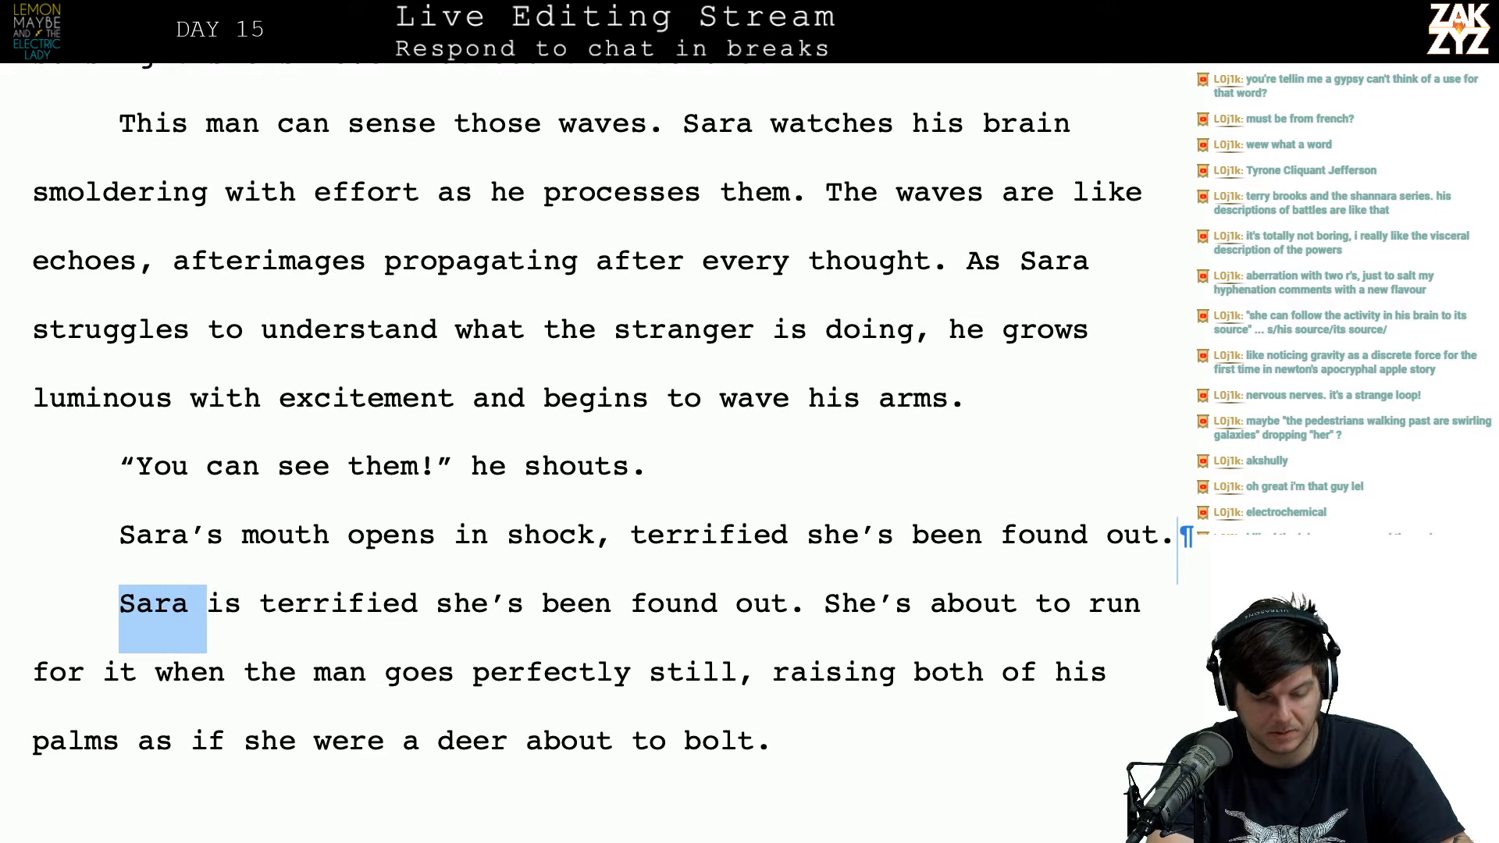
pyautogui.hotkey('shift', 'Right')
pyautogui.hotkey('shift', 'Right')
pyautogui.hotkey('shift', 'Right')
pyautogui.hotkey('shift', 'Right')
pyautogui.hotkey('shift', 'Right')
pyautogui.hotkey('shift', 'Right')
pyautogui.hotkey('shift', 'Right')
pyautogui.hotkey('shift', 'Right')
pyautogui.hotkey('shift', 'Right')
pyautogui.hotkey('shift', 'Right')
pyautogui.hotkey('shift', 'Right')
pyautogui.hotkey('shift', 'Right')
pyautogui.hotkey('shift', 'Right')
pyautogui.hotkey('shift', 'Right')
pyautogui.hotkey('shift', 'Right')
pyautogui.hotkey('shift', 'Right')
pyautogui.hotkey('shift', 'Right')
pyautogui.hotkey('shift', 'Right')
pyautogui.hotkey('shift', 'Right')
pyautogui.hotkey('shift', 'Right')
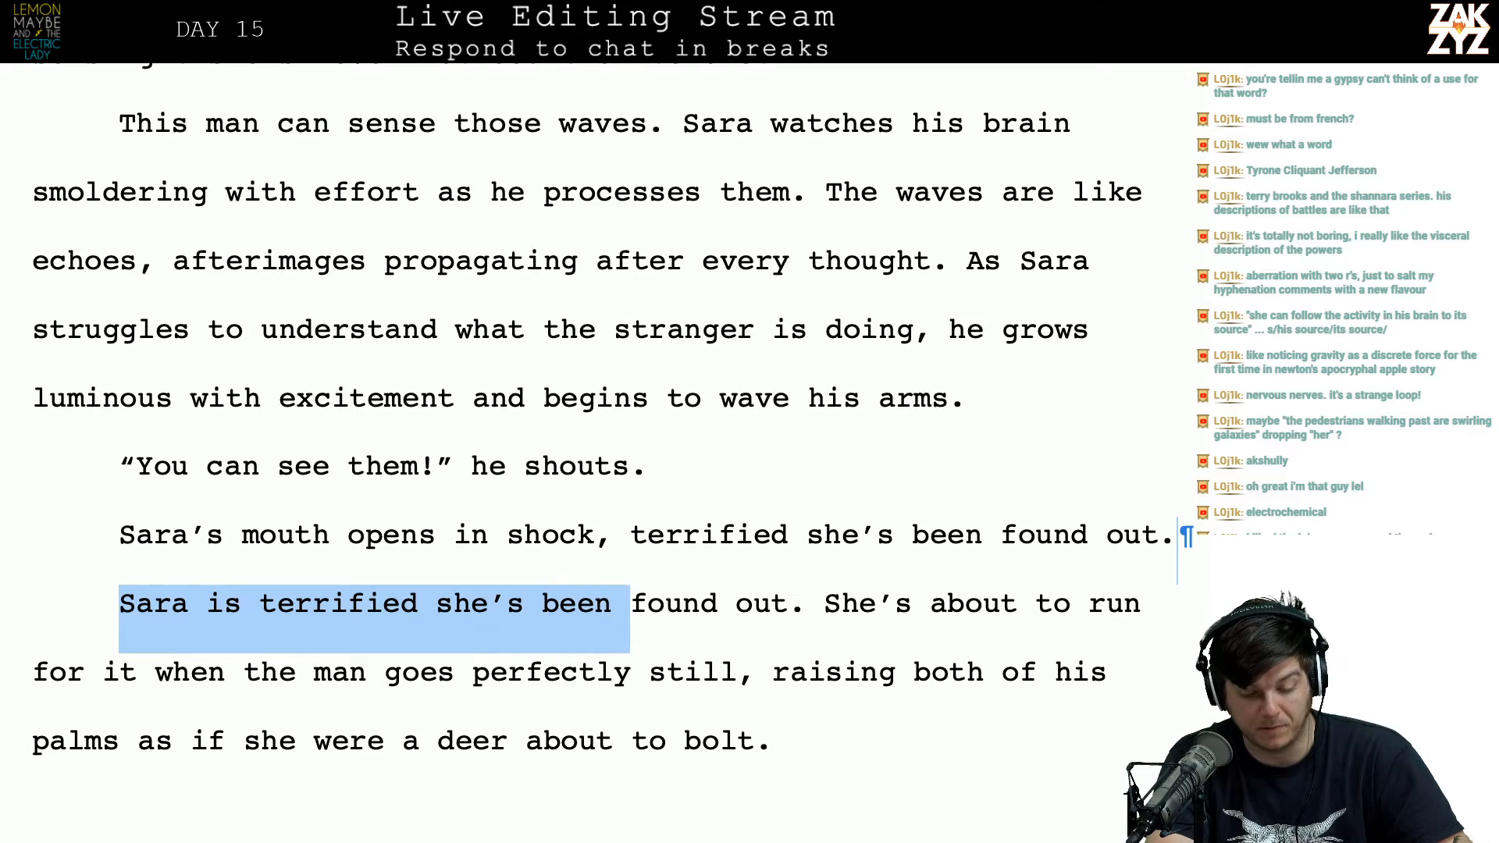
pyautogui.press('BackSpace')
# Step: Insert "holding up his palms like she's a deer about to bolt." before "raising both of his palms"
pyautogui.press('Down')
pyautogui.press('Down')
pyautogui.press('Right')
pyautogui.press('Up')
pyautogui.press('Up')
pyautogui.press('Down')
pyautogui.press('Right')
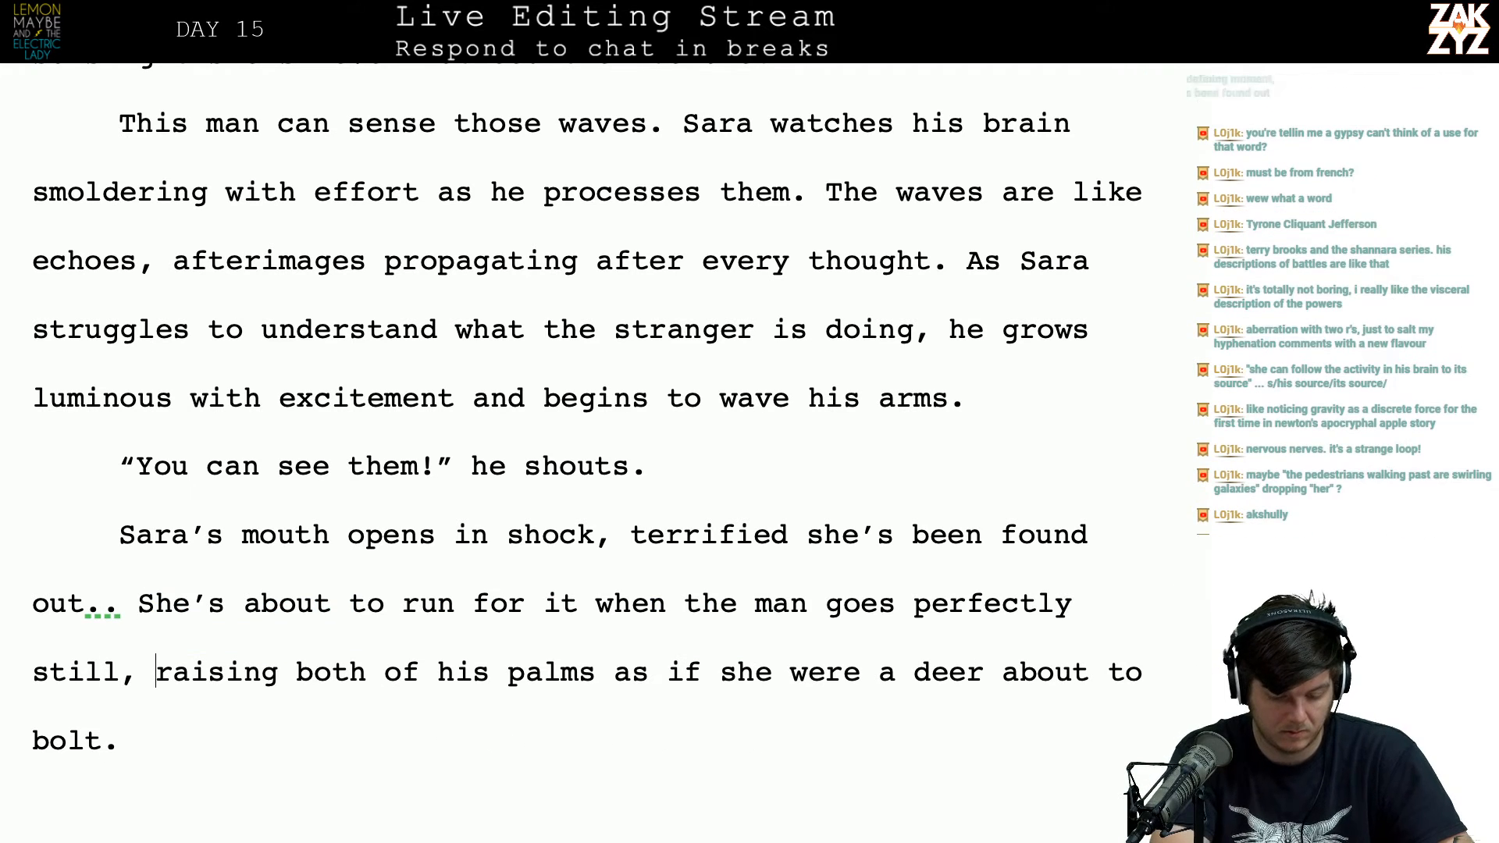
pyautogui.write('holding h')
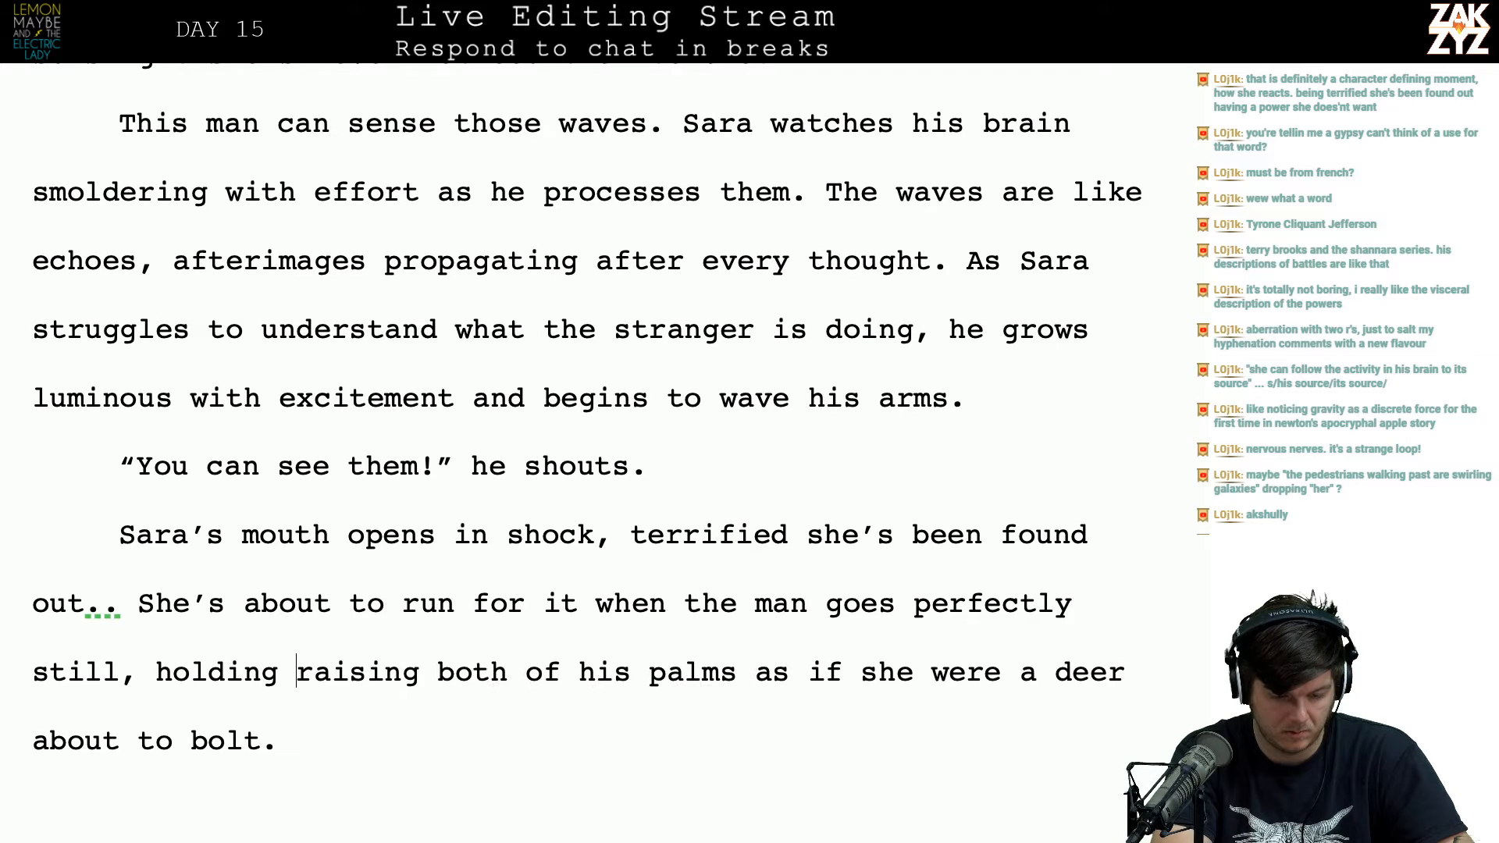
pyautogui.press('BackSpace')
pyautogui.write('up')
pyautogui.write(' his palm s')
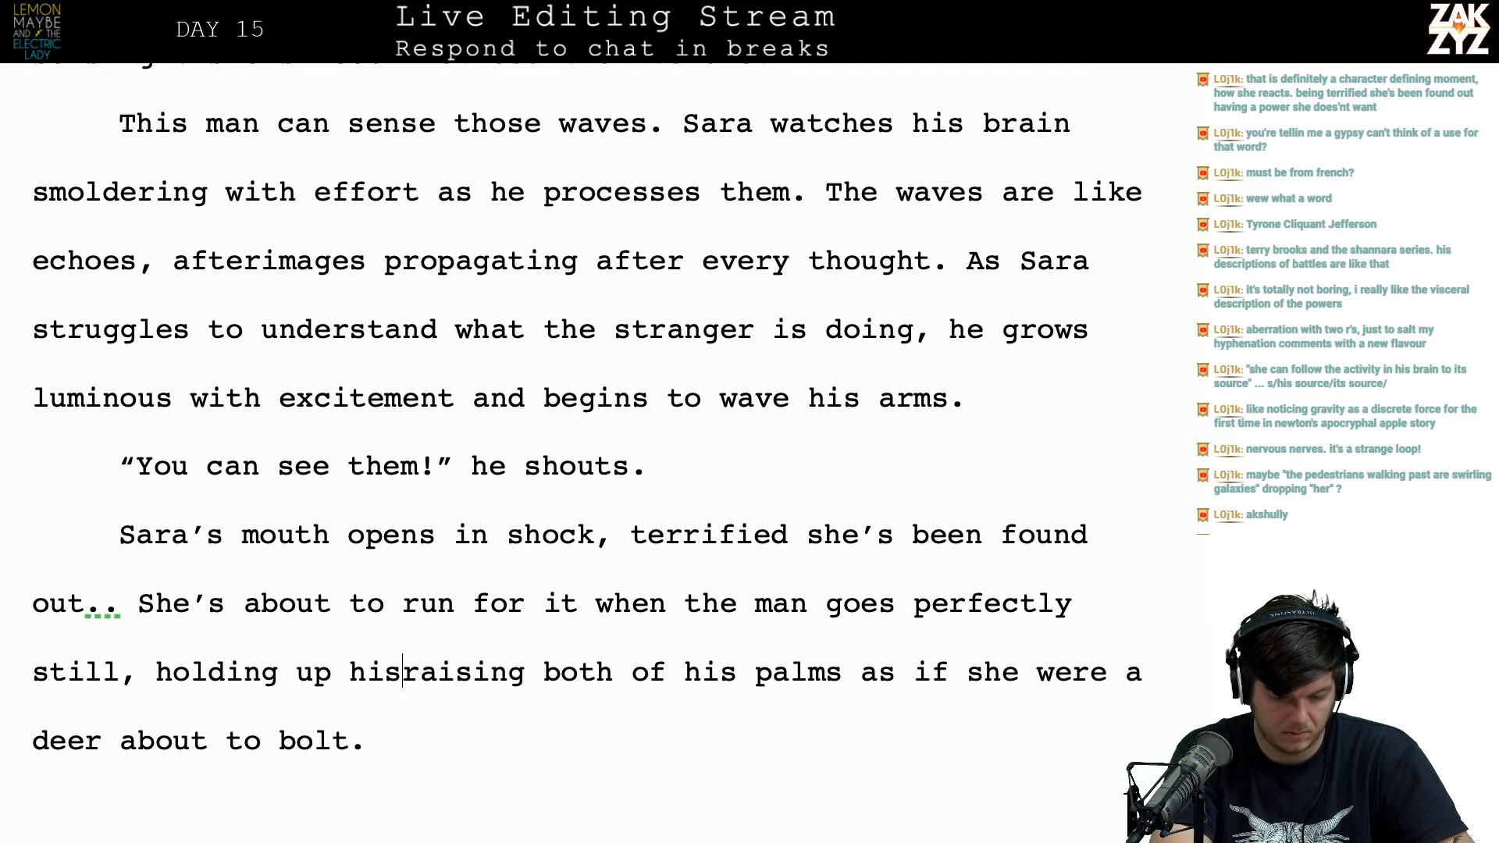
pyautogui.write(" like she's a")
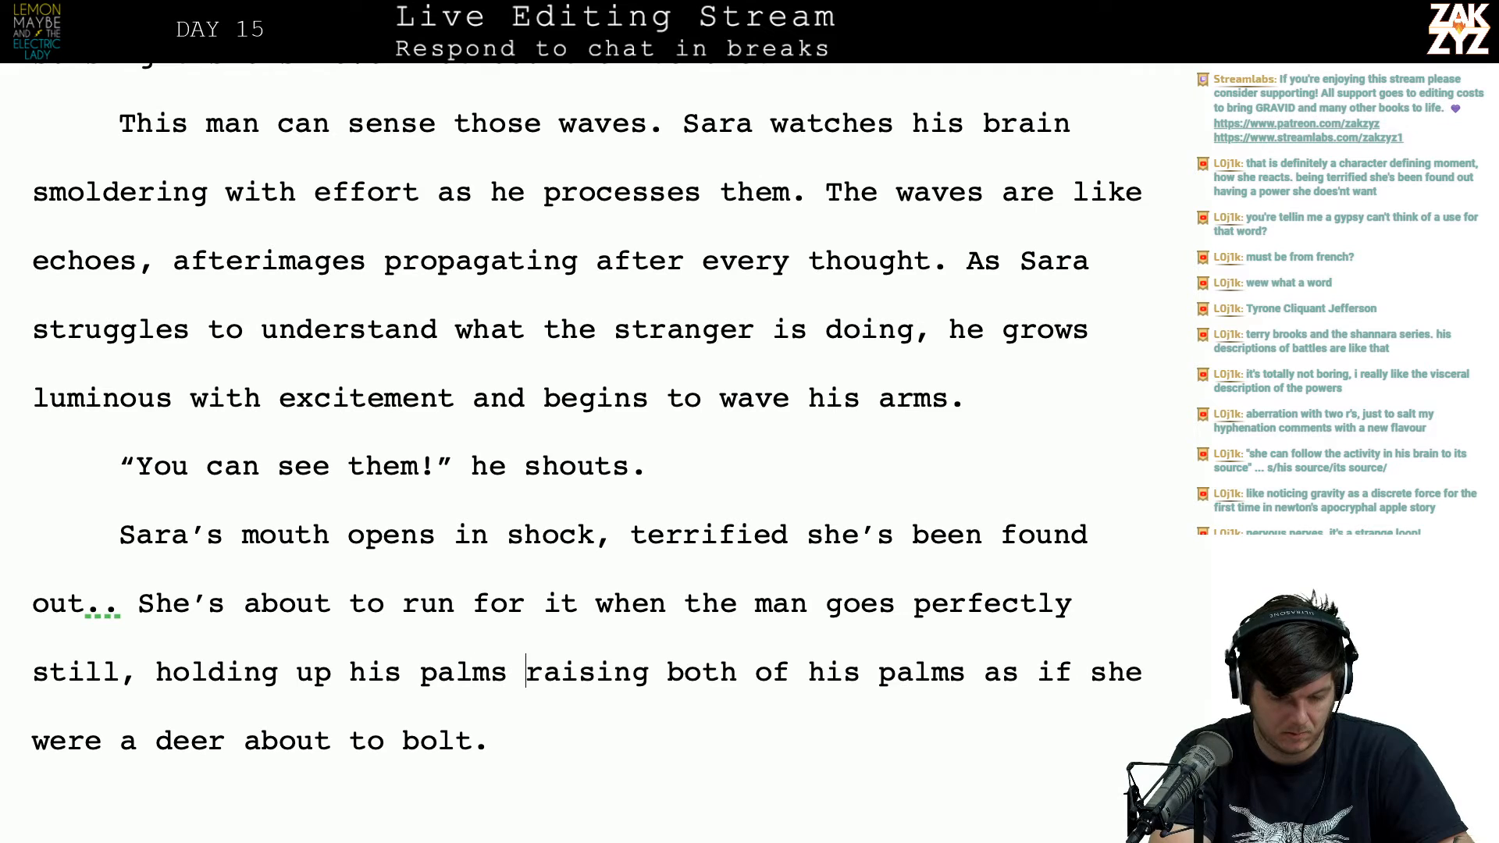
pyautogui.write(' deer about to ')
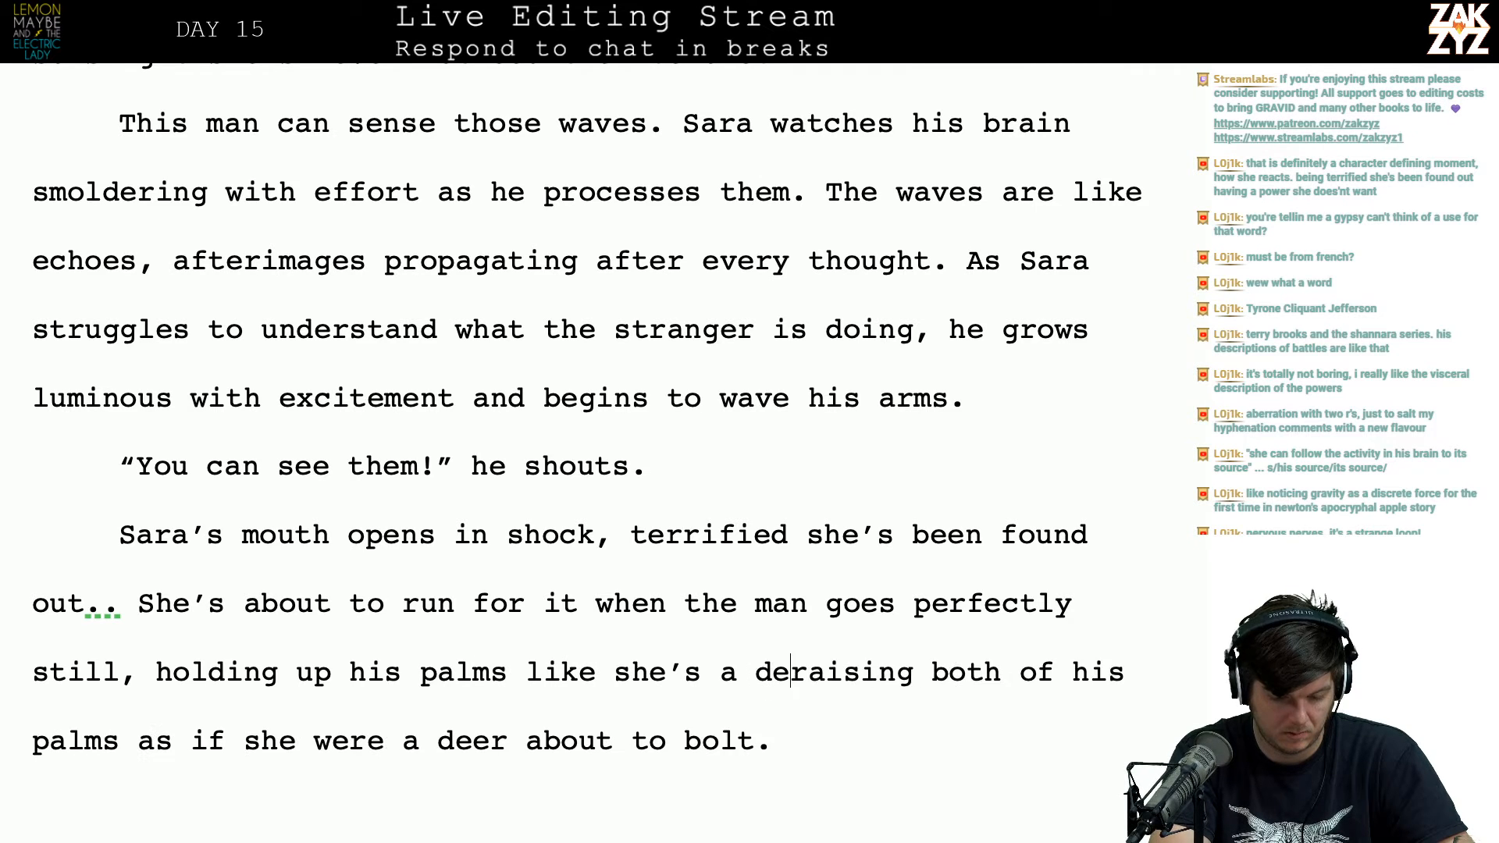
pyautogui.write('bolt.')
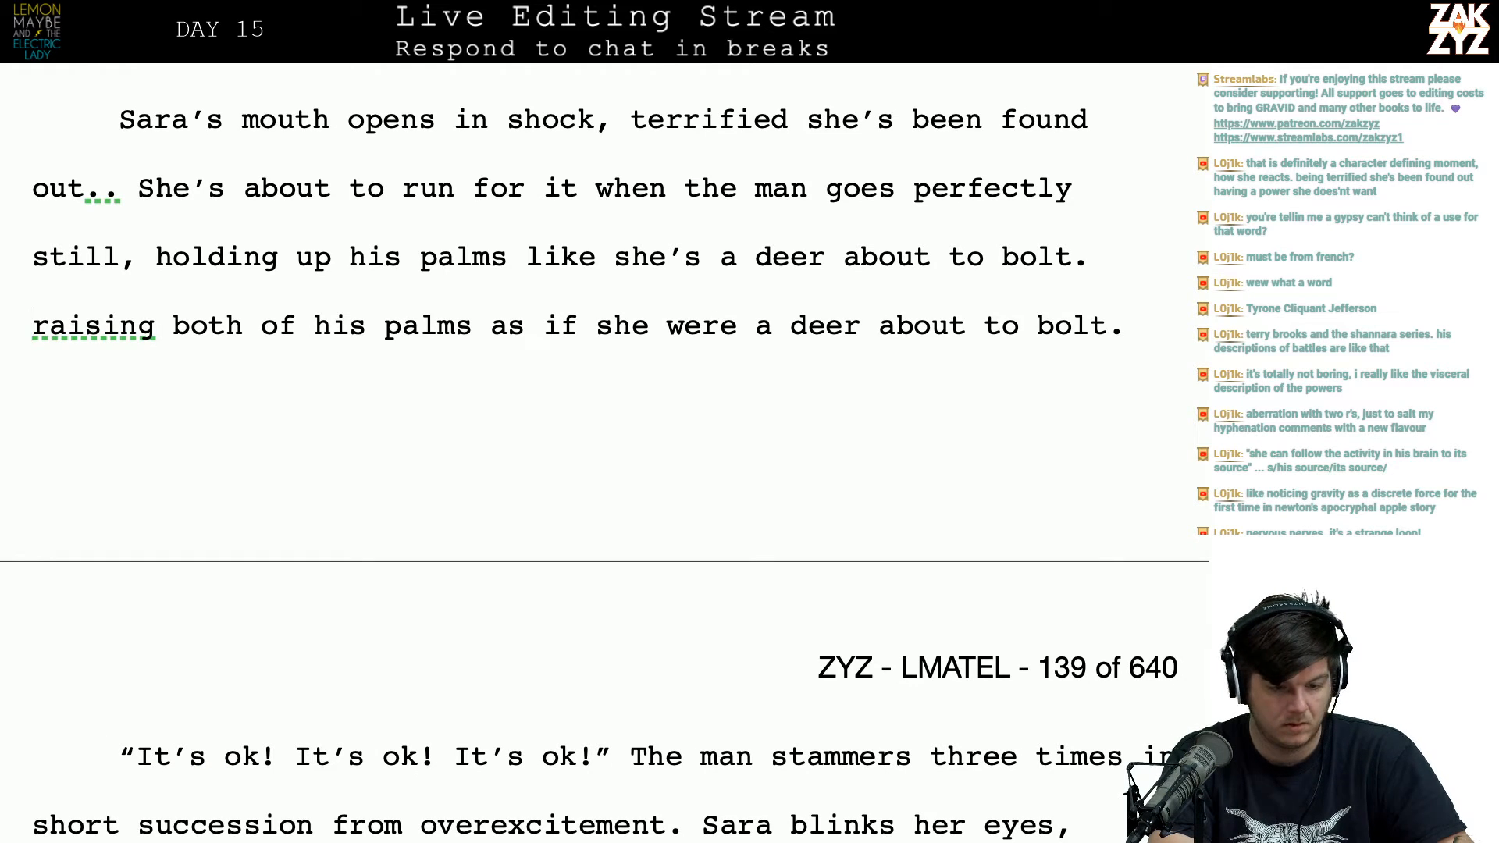
# Step: Delete the leftover "raising both of his palms as if she were a deer about to bolt." while keeping the paragraph break
pyautogui.hotkey('shift', 'Down')
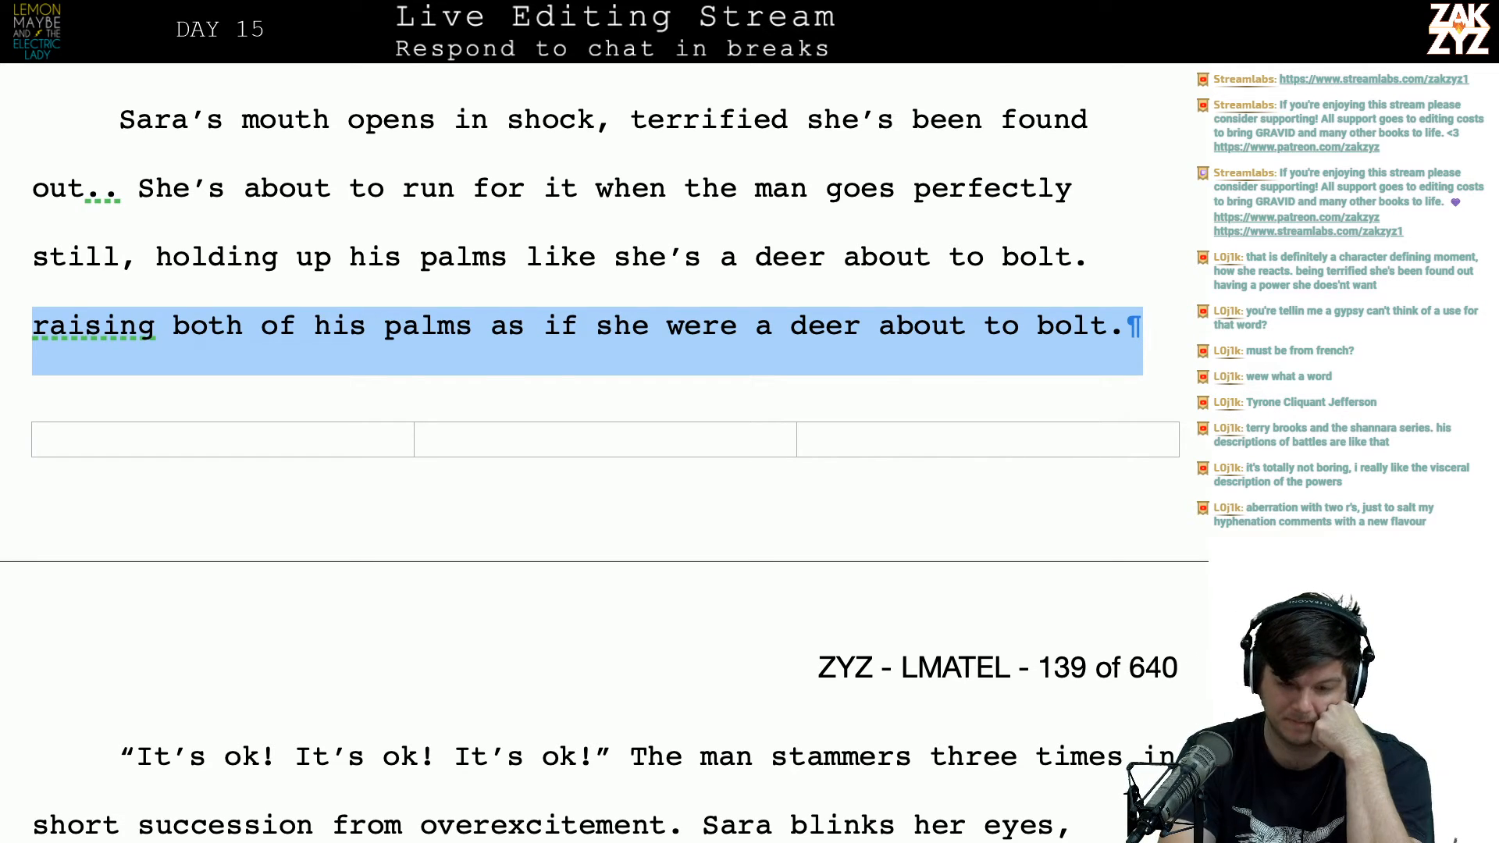
pyautogui.press('BackSpace')
pyautogui.press('Return')
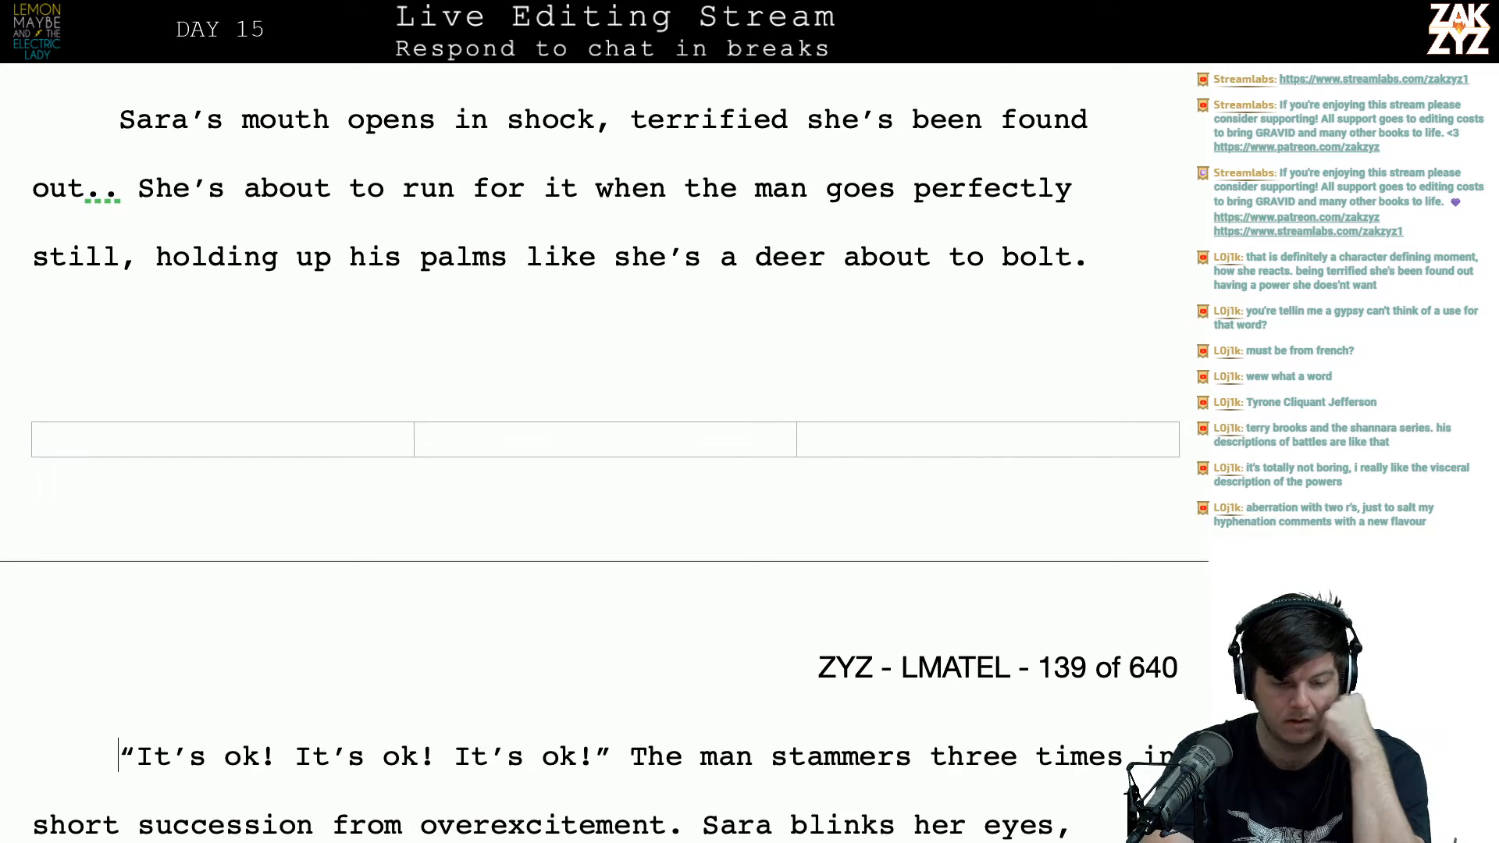
# Step: Remove the doubled period after "found out" in the paragraph about Sara's shock
pyautogui.scroll(3, 339, 388)
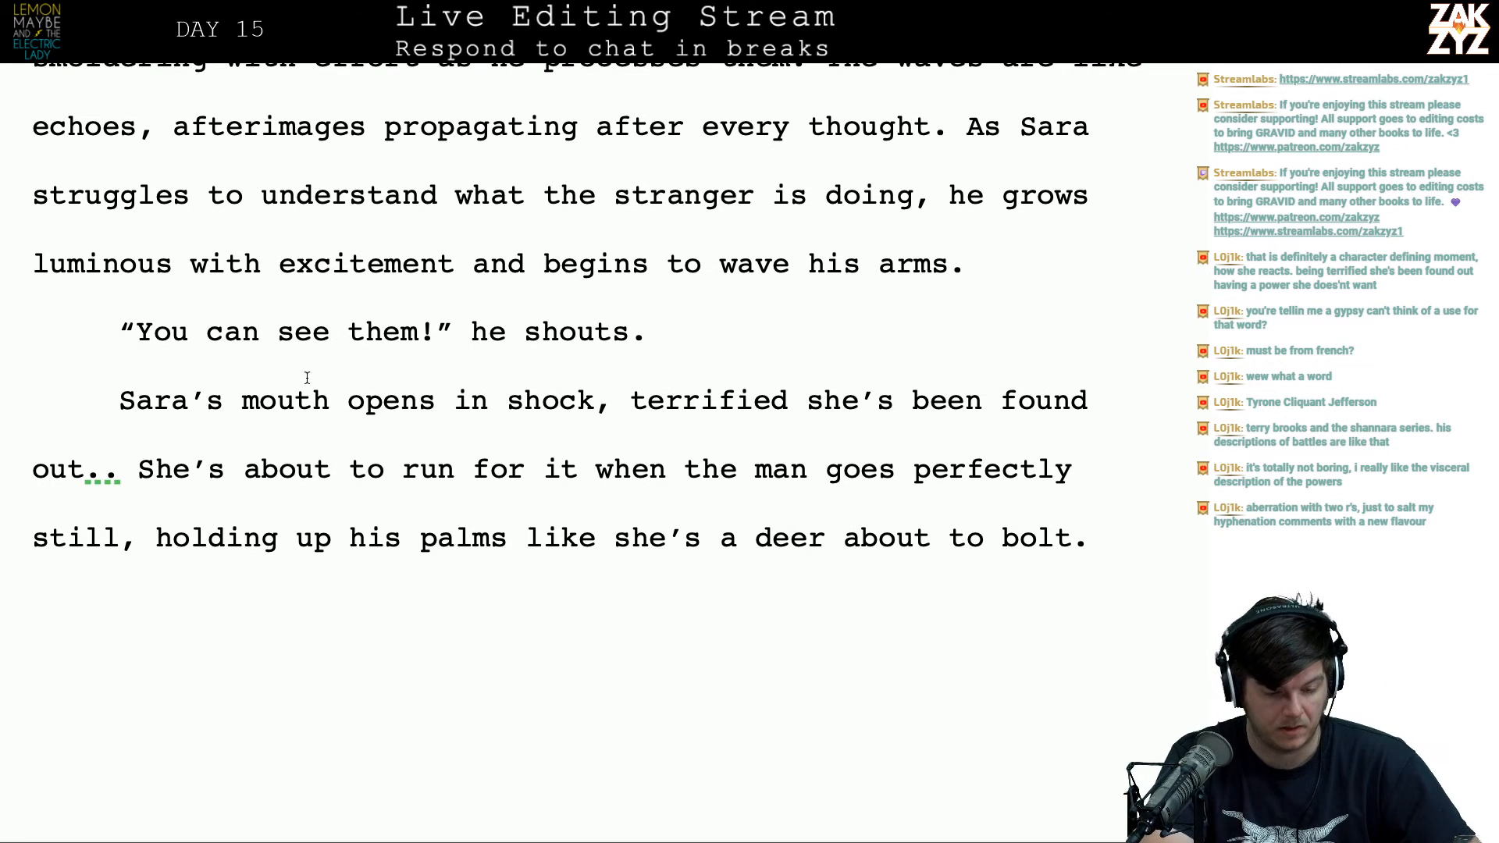
pyautogui.press('BackSpace')
pyautogui.press('BackSpace')
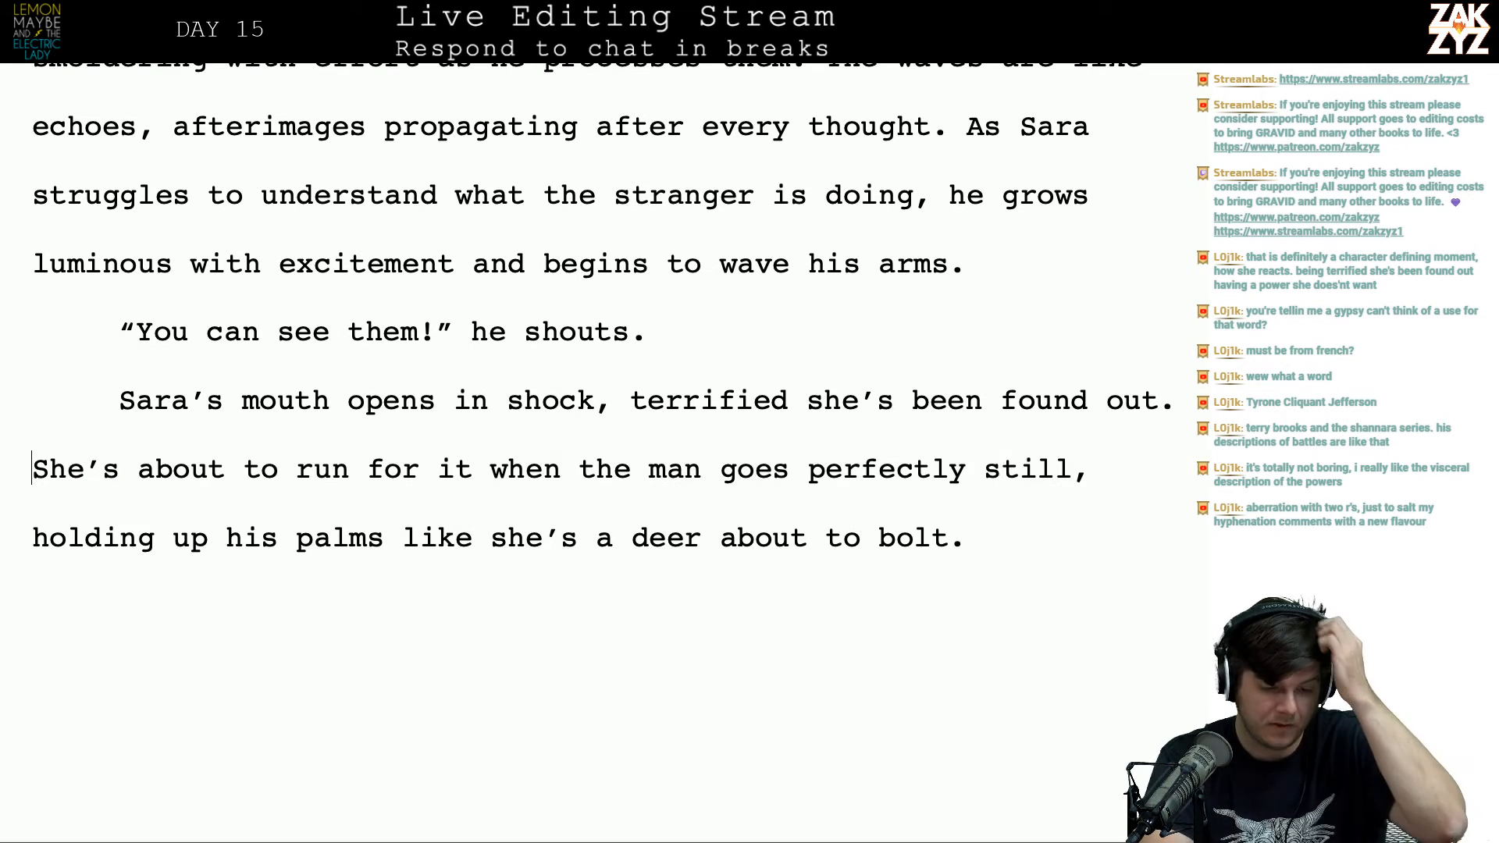
# Step: Review the sentence about Sara being about to run, through to the deer comparison
pyautogui.press('Right')
pyautogui.press('Right')
pyautogui.press('Right')
pyautogui.press('Right')
pyautogui.press('Right')
pyautogui.press('Right')
pyautogui.press('Right')
pyautogui.press('Right')
pyautogui.press('Right')
pyautogui.press('Right')
pyautogui.press('Right')
pyautogui.press('Right')
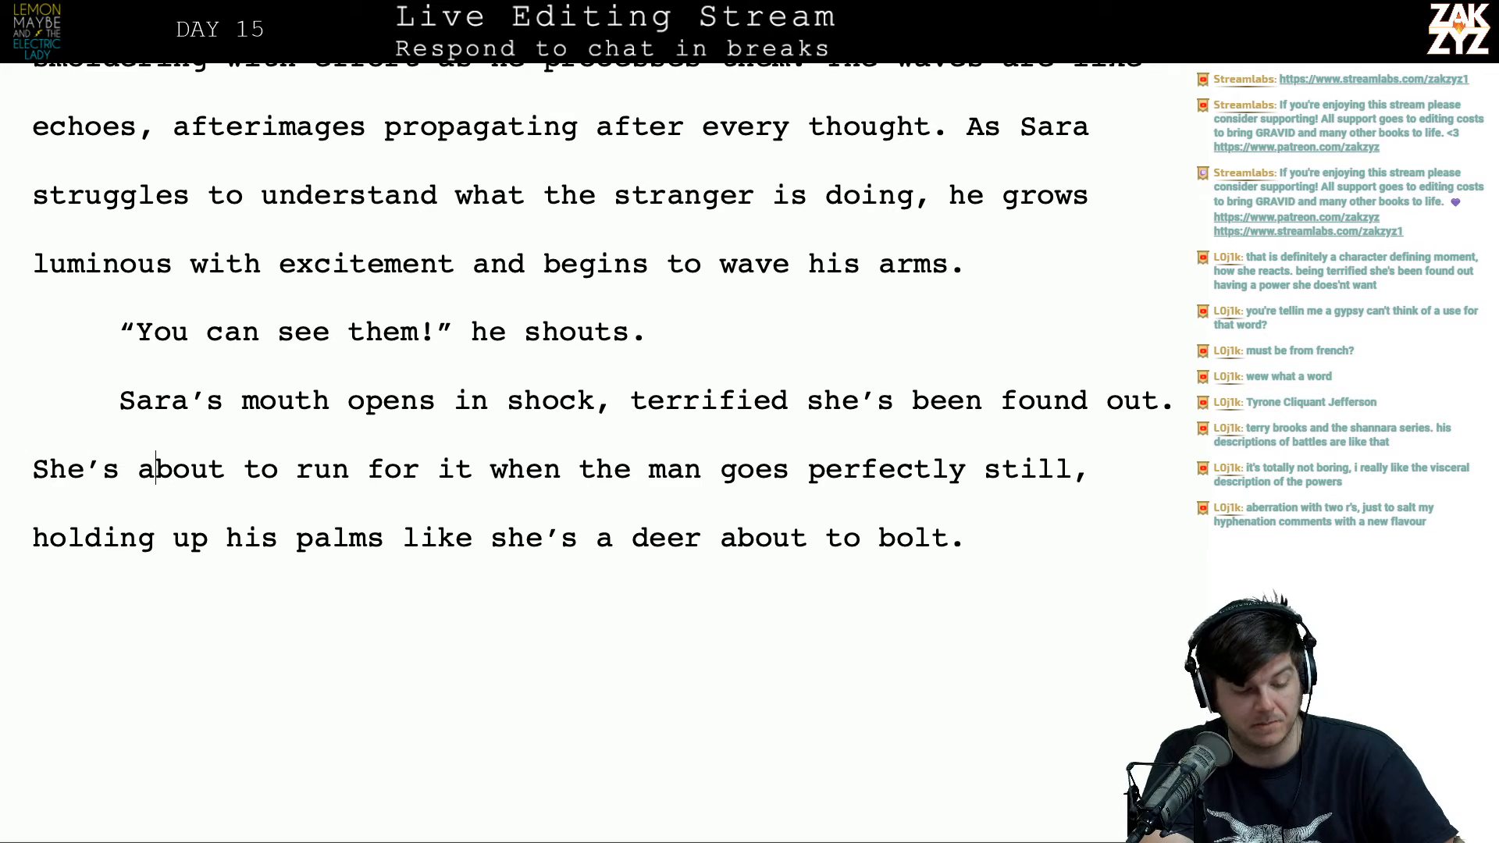
pyautogui.press('Right')
pyautogui.press('Right')
pyautogui.press('Right')
pyautogui.press('Right')
pyautogui.press('Right')
pyautogui.press('Right')
pyautogui.press('Right')
pyautogui.press('Right')
pyautogui.press('Right')
pyautogui.press('Right')
pyautogui.press('Right')
pyautogui.press('Right')
pyautogui.press('Right')
pyautogui.press('Right')
pyautogui.press('Right')
pyautogui.press('Right')
pyautogui.press('Right')
pyautogui.press('Right')
pyautogui.press('Right')
pyautogui.press('Right')
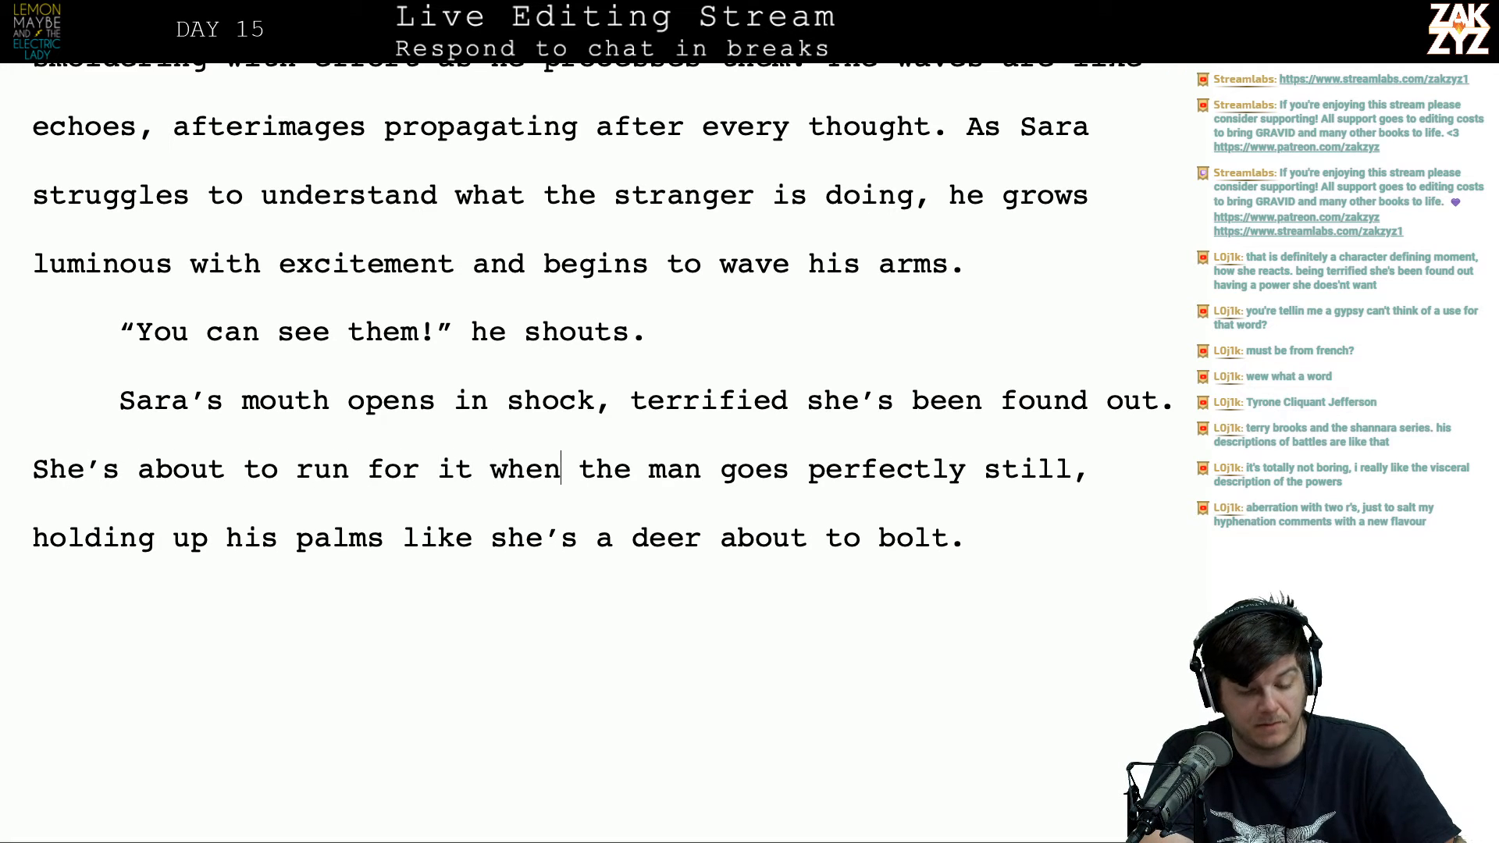
pyautogui.press('Right')
pyautogui.press('Right')
pyautogui.press('Right')
pyautogui.press('Right')
pyautogui.press('Right')
pyautogui.press('Right')
pyautogui.press('Right')
pyautogui.press('Right')
pyautogui.press('Right')
pyautogui.press('Right')
pyautogui.press('Right')
pyautogui.press('Right')
pyautogui.press('Right')
pyautogui.press('Right')
pyautogui.press('Down')
pyautogui.press('Left')
pyautogui.press('Left')
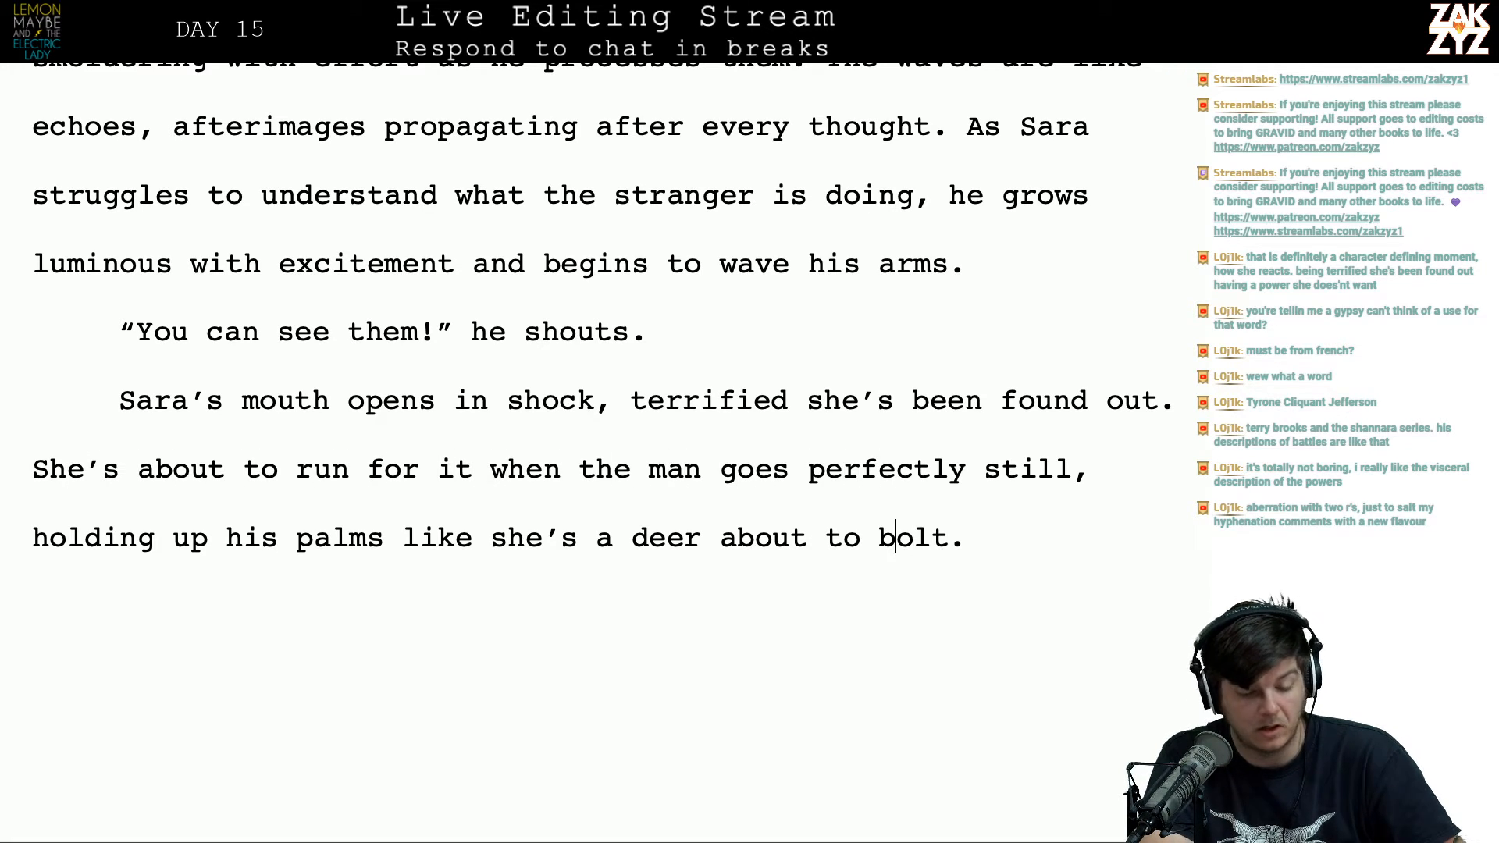
# Step: Replace "like she's a deer about to bolt." with "to try and calm her." after "holding up his palms"
pyautogui.press('Left')
pyautogui.press('Left')
pyautogui.press('Left')
pyautogui.press('Left')
pyautogui.press('Left')
pyautogui.press('Left')
pyautogui.press('Left')
pyautogui.press('Left')
pyautogui.press('Left')
pyautogui.press('Left')
pyautogui.press('Left')
pyautogui.press('Left')
pyautogui.press('Left')
pyautogui.press('Left')
pyautogui.press('Left')
pyautogui.press('Left')
pyautogui.press('Left')
pyautogui.press('Left')
pyautogui.press('Left')
pyautogui.press('Left')
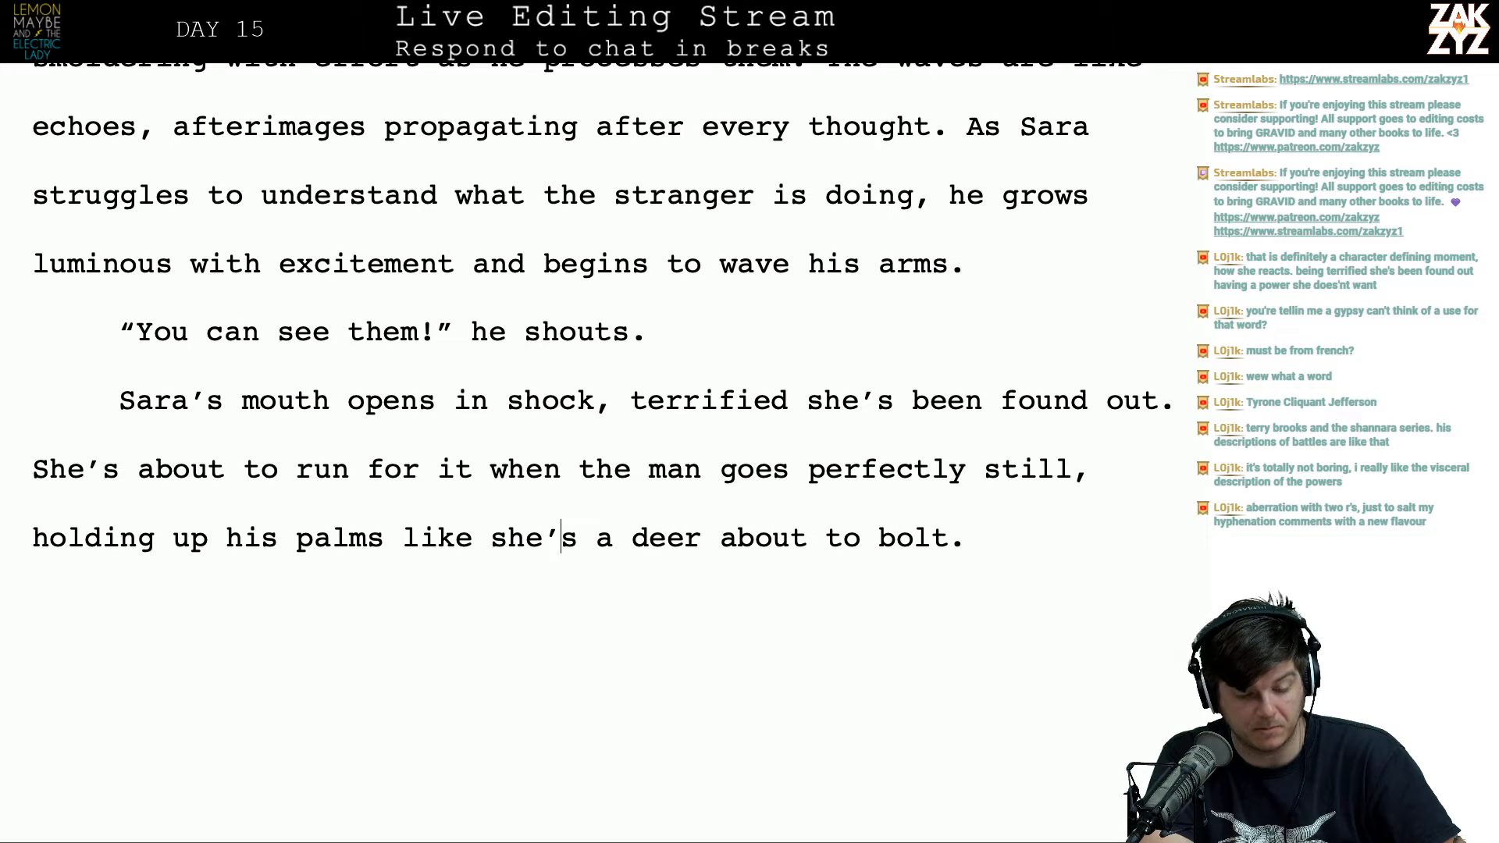
pyautogui.press('Left')
pyautogui.press('Left')
pyautogui.press('Left')
pyautogui.press('Left')
pyautogui.press('Left')
pyautogui.press('Left')
pyautogui.press('Up')
pyautogui.press('Right')
pyautogui.press('Right')
pyautogui.press('Right')
pyautogui.press('Right')
pyautogui.press('Down')
pyautogui.press('Left')
pyautogui.press('Left')
pyautogui.write('to try and c')
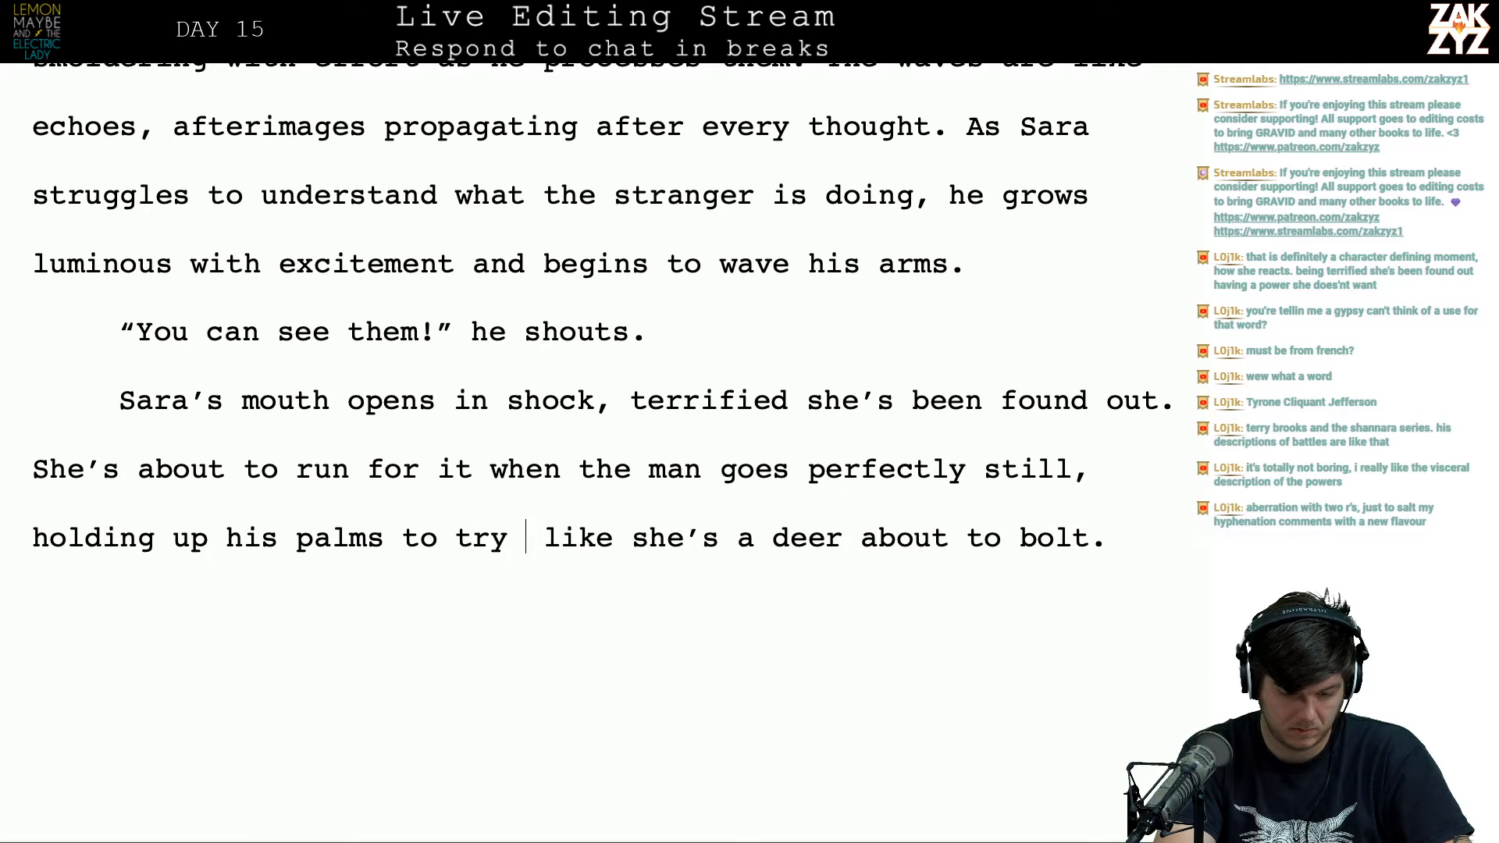
pyautogui.write('alm her.')
pyautogui.hotkey('ctrl', 'shift', 'End')
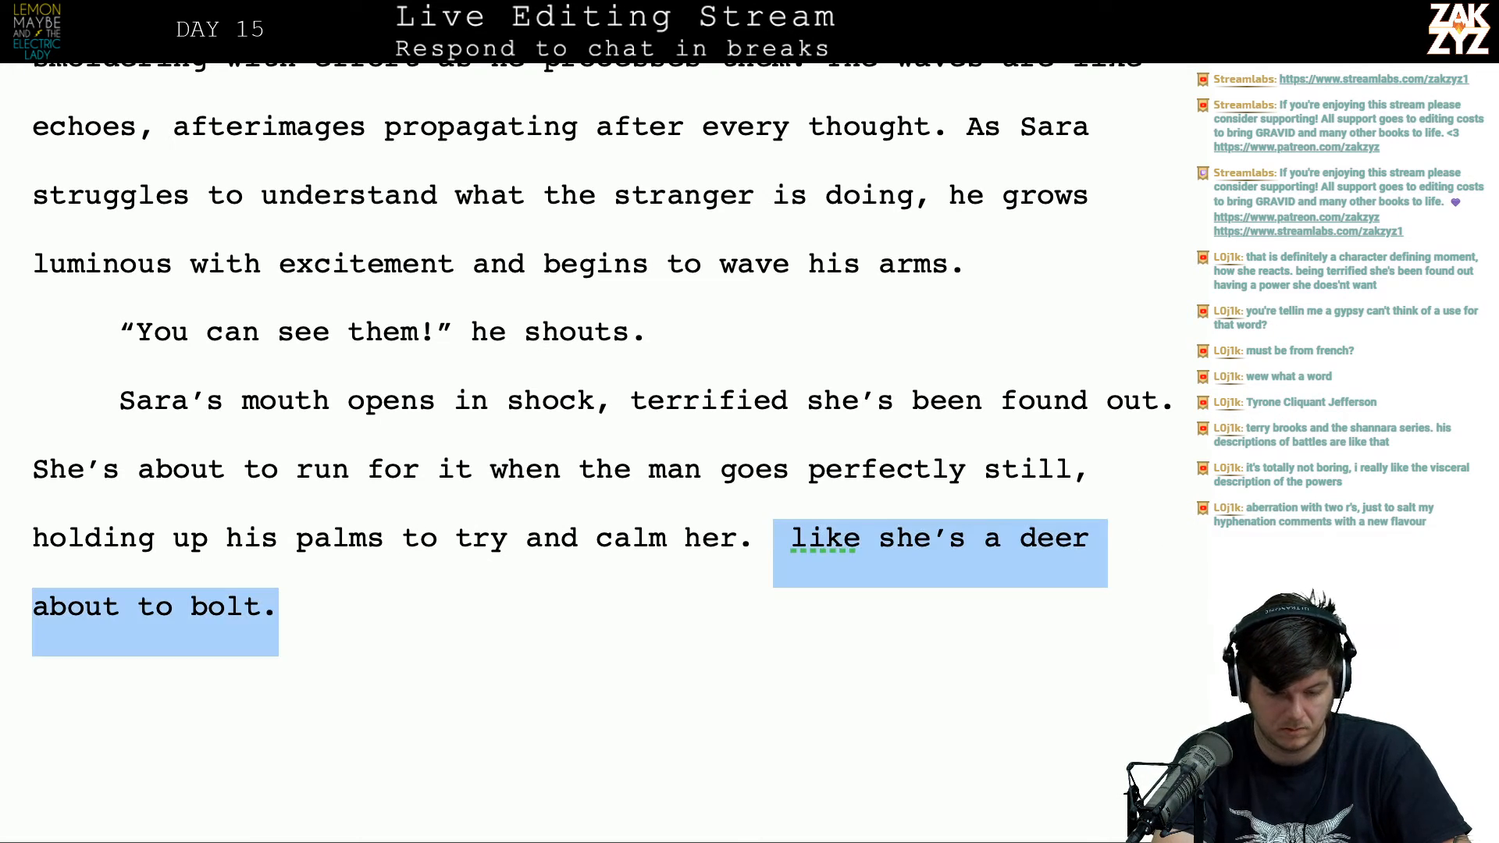
pyautogui.press('BackSpace')
# Step: Insert "holds up his palms" after "when the man", before "goes perfectly still"
pyautogui.press('Left')
pyautogui.press('Left')
pyautogui.press('Left')
pyautogui.press('Left')
pyautogui.press('Left')
pyautogui.press('Left')
pyautogui.press('Left')
pyautogui.press('Left')
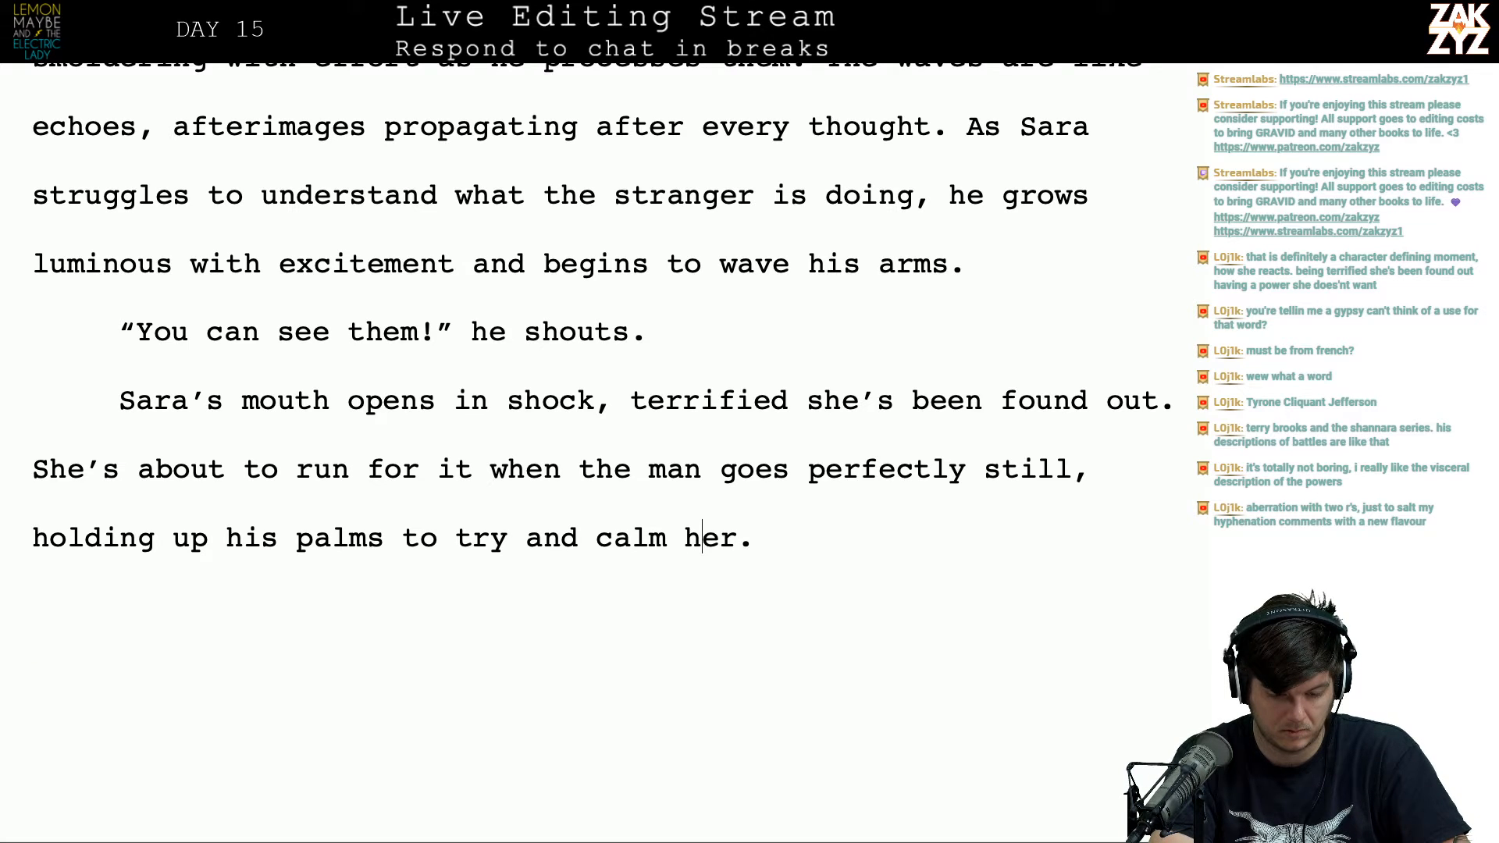
pyautogui.hotkey('ctrl', 'Left')
pyautogui.hotkey('ctrl', 'Left')
pyautogui.hotkey('ctrl', 'Left')
pyautogui.hotkey('ctrl', 'Left')
pyautogui.hotkey('ctrl', 'Left')
pyautogui.hotkey('ctrl', 'Left')
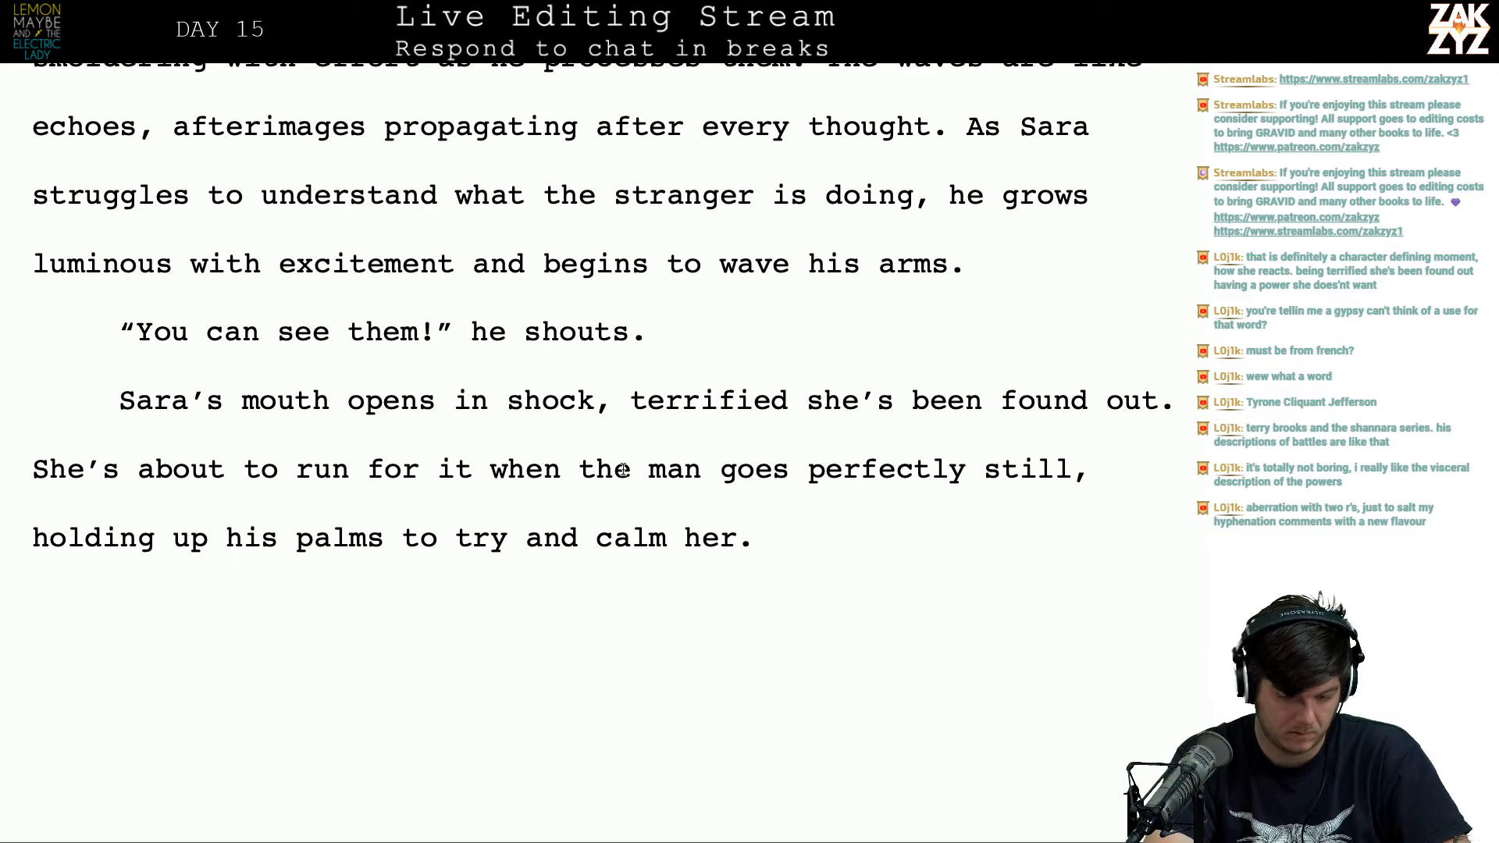
pyautogui.click(701, 478)
pyautogui.write('holds u')
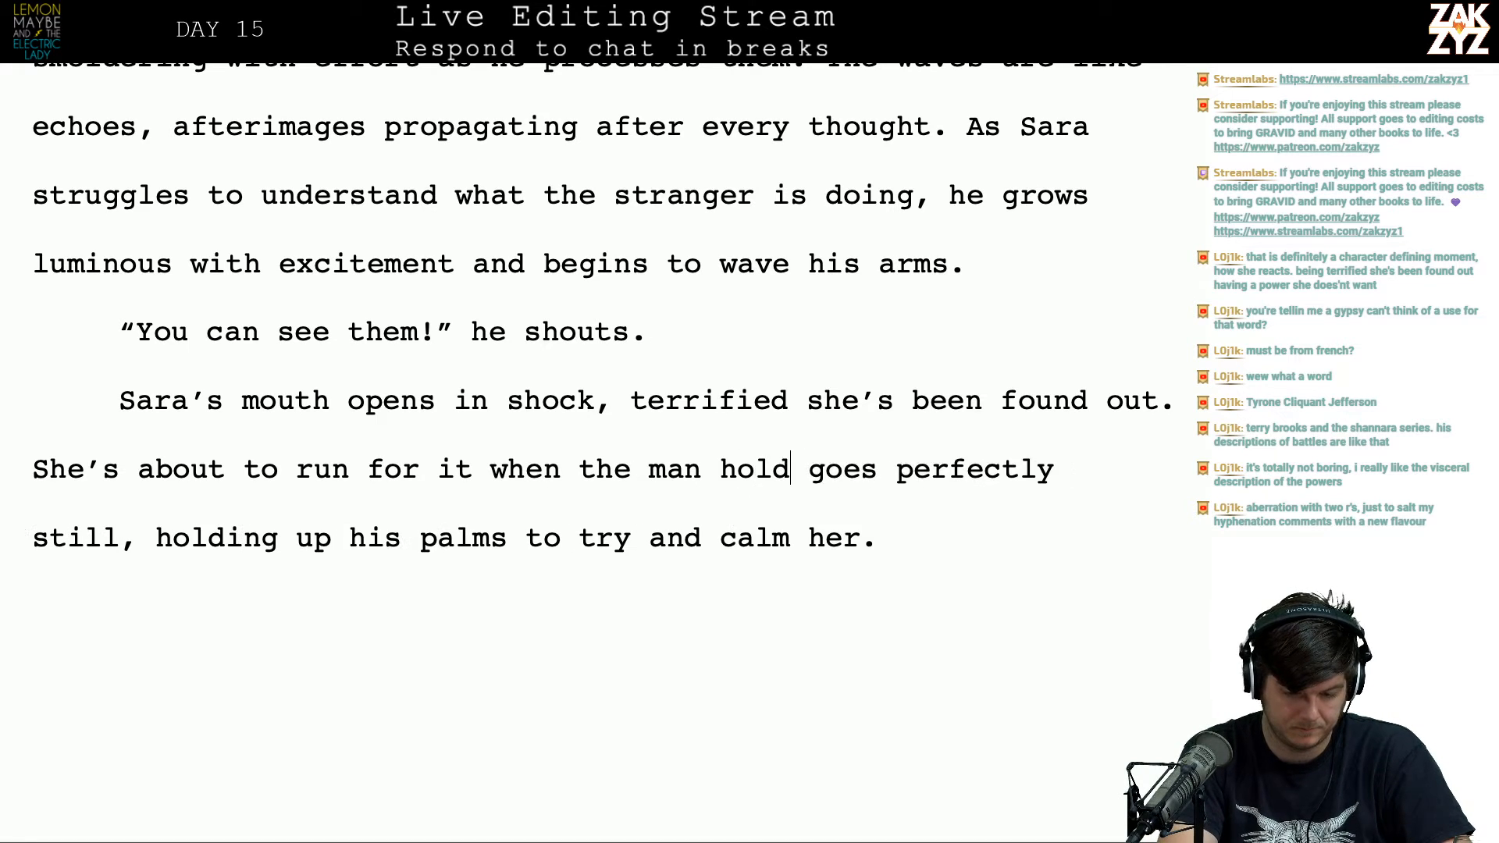
pyautogui.write('p his palms to')
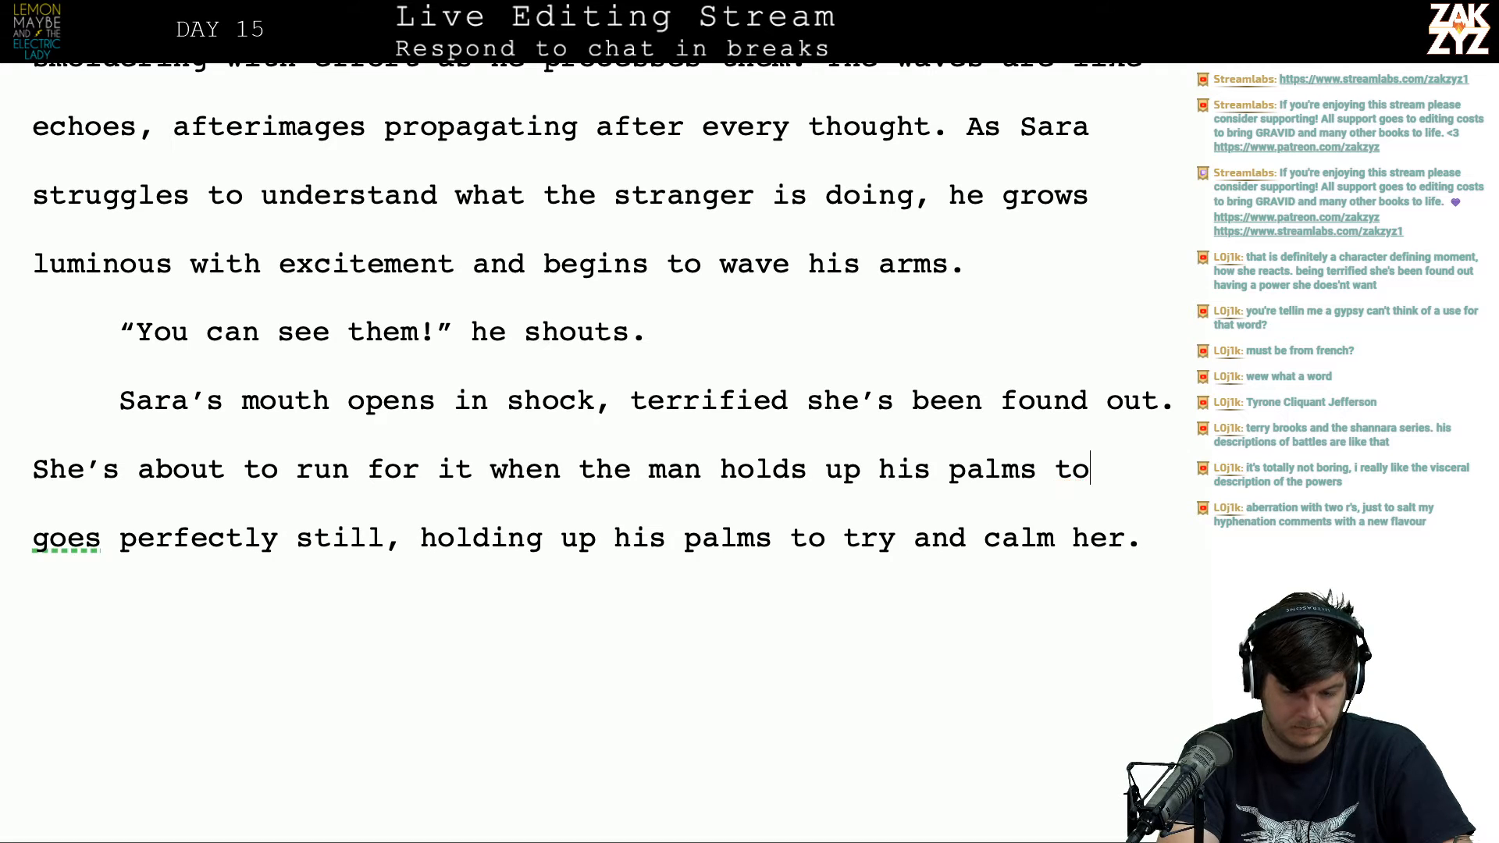
pyautogui.press('BackSpace')
pyautogui.press('BackSpace')
pyautogui.press('BackSpace')
pyautogui.write('and ')
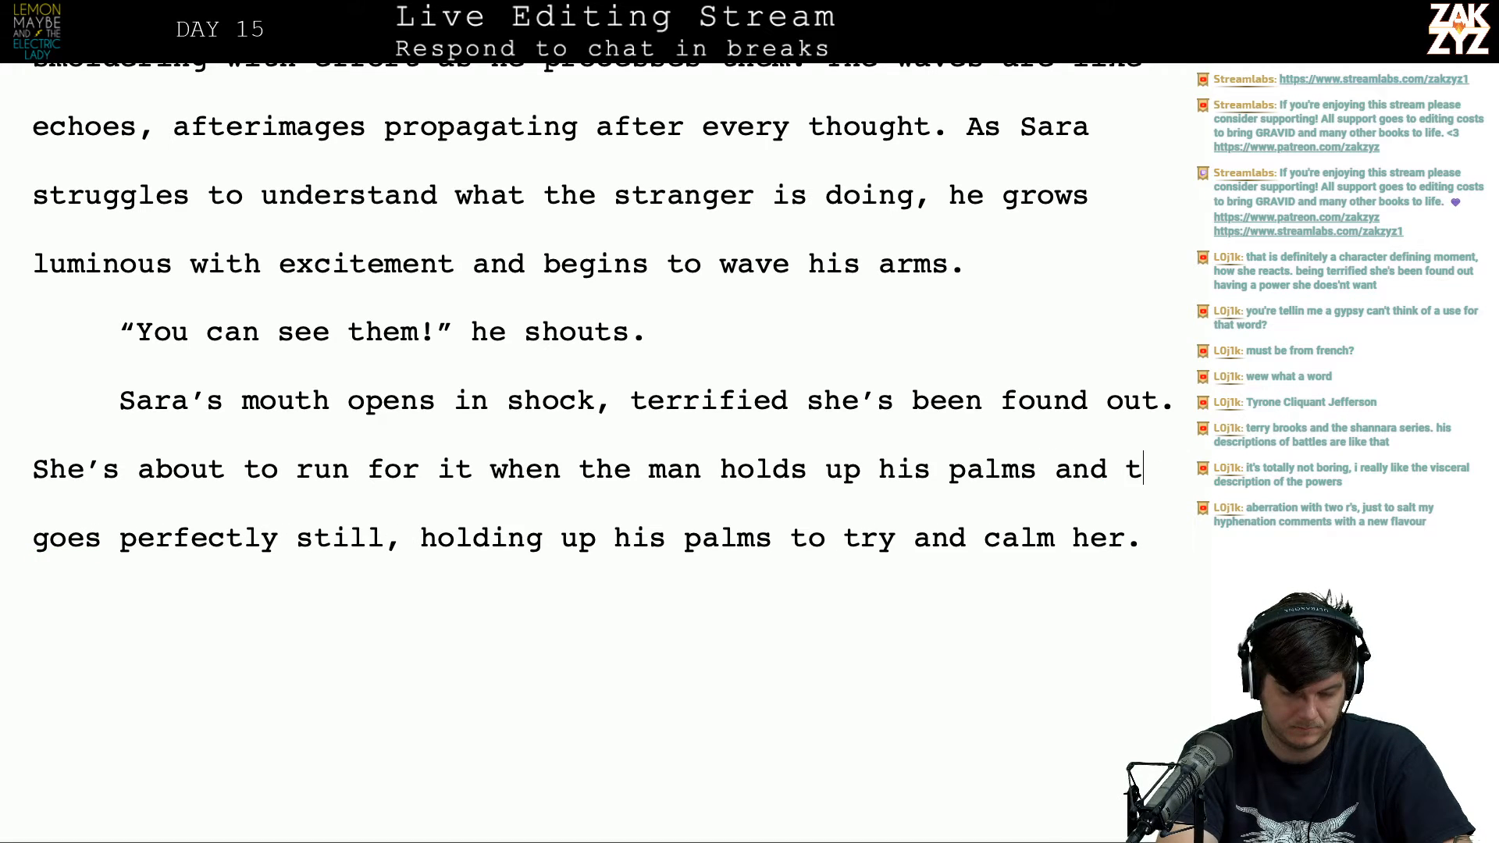
pyautogui.write('go')
pyautogui.press('BackSpace')
pyautogui.press('BackSpace')
pyautogui.press('BackSpace')
pyautogui.press('BackSpace')
pyautogui.press('BackSpace')
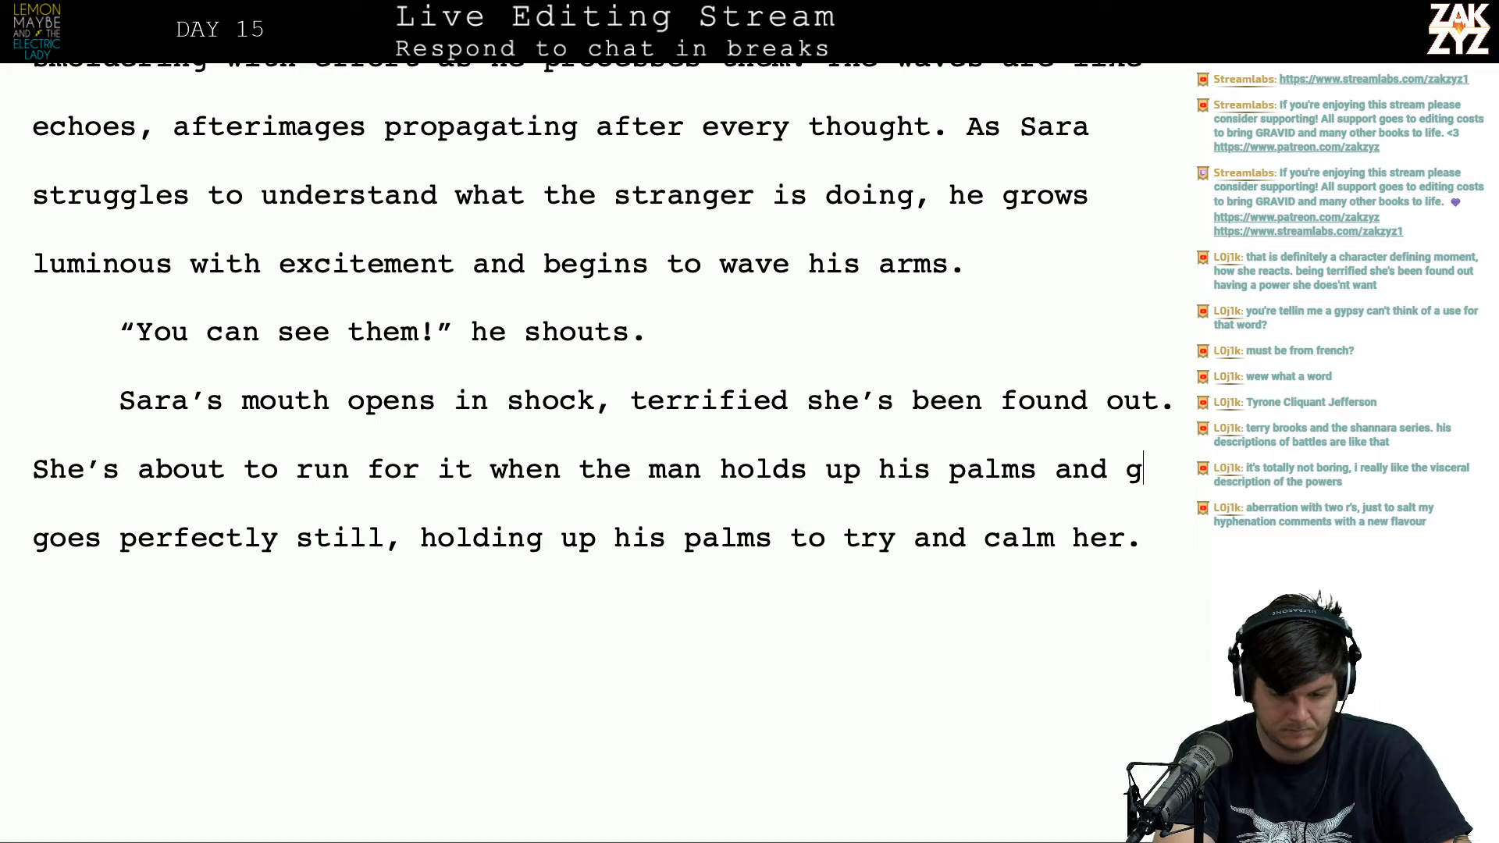
pyautogui.press('BackSpace')
pyautogui.press('BackSpace')
# Step: Continue the sentence after "holds up his palms" with ", trying to show he's no threat."
pyautogui.write(',')
pyautogui.write('ying')
pyautogui.press('BackSpace')
pyautogui.press('BackSpace')
pyautogui.press('BackSpace')
pyautogui.press('BackSpace')
pyautogui.press('BackSpace')
pyautogui.press('BackSpace')
pyautogui.press('BackSpace')
pyautogui.press('BackSpace')
pyautogui.write(', triyng')
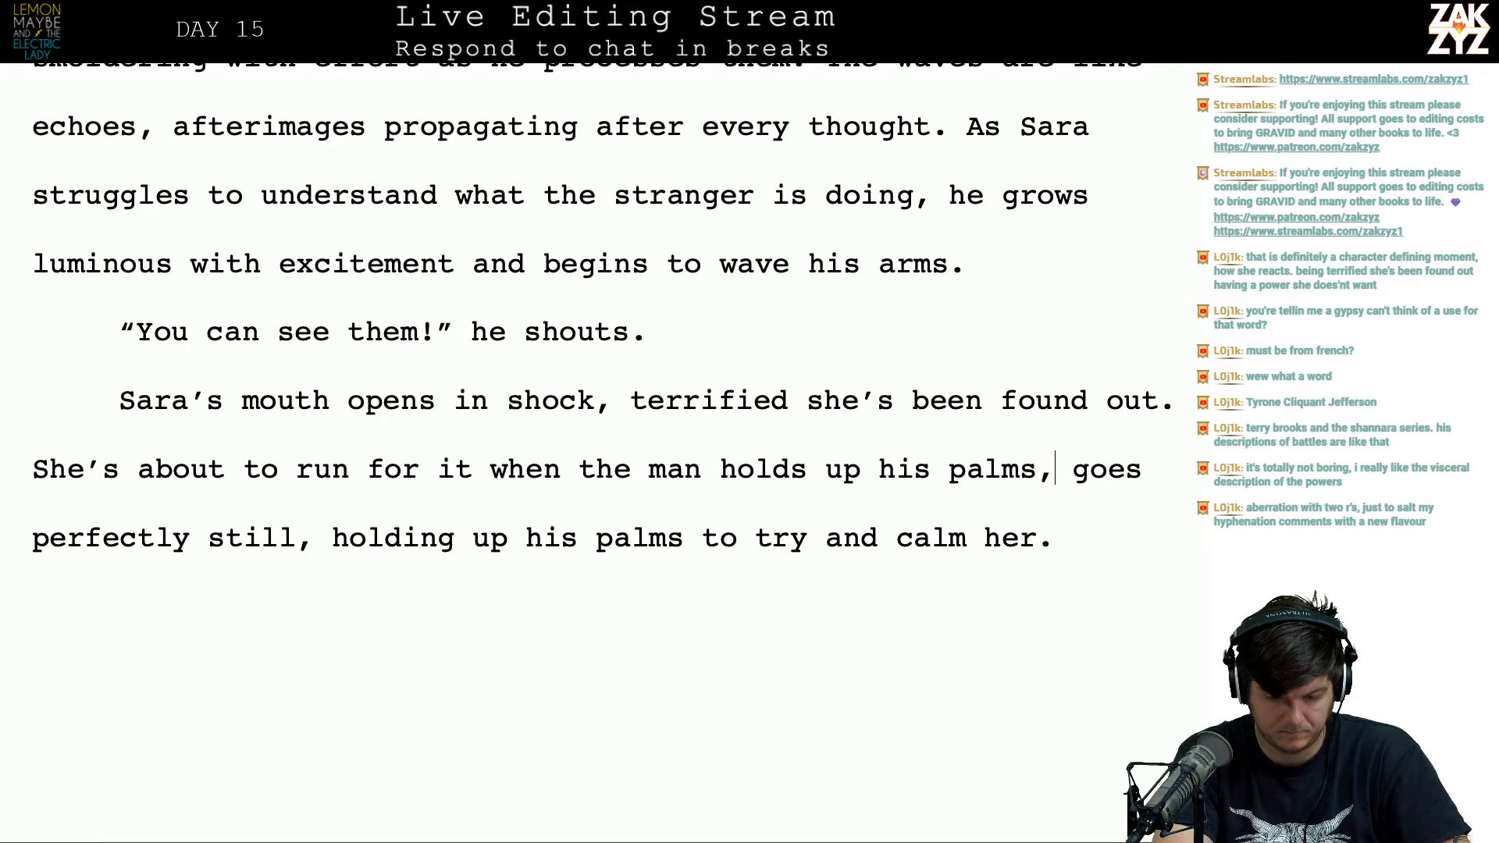
pyautogui.press('BackSpace')
pyautogui.press('BackSpace')
pyautogui.press('BackSpace')
pyautogui.press('BackSpace')
pyautogui.press('BackSpace')
pyautogui.write('yin')
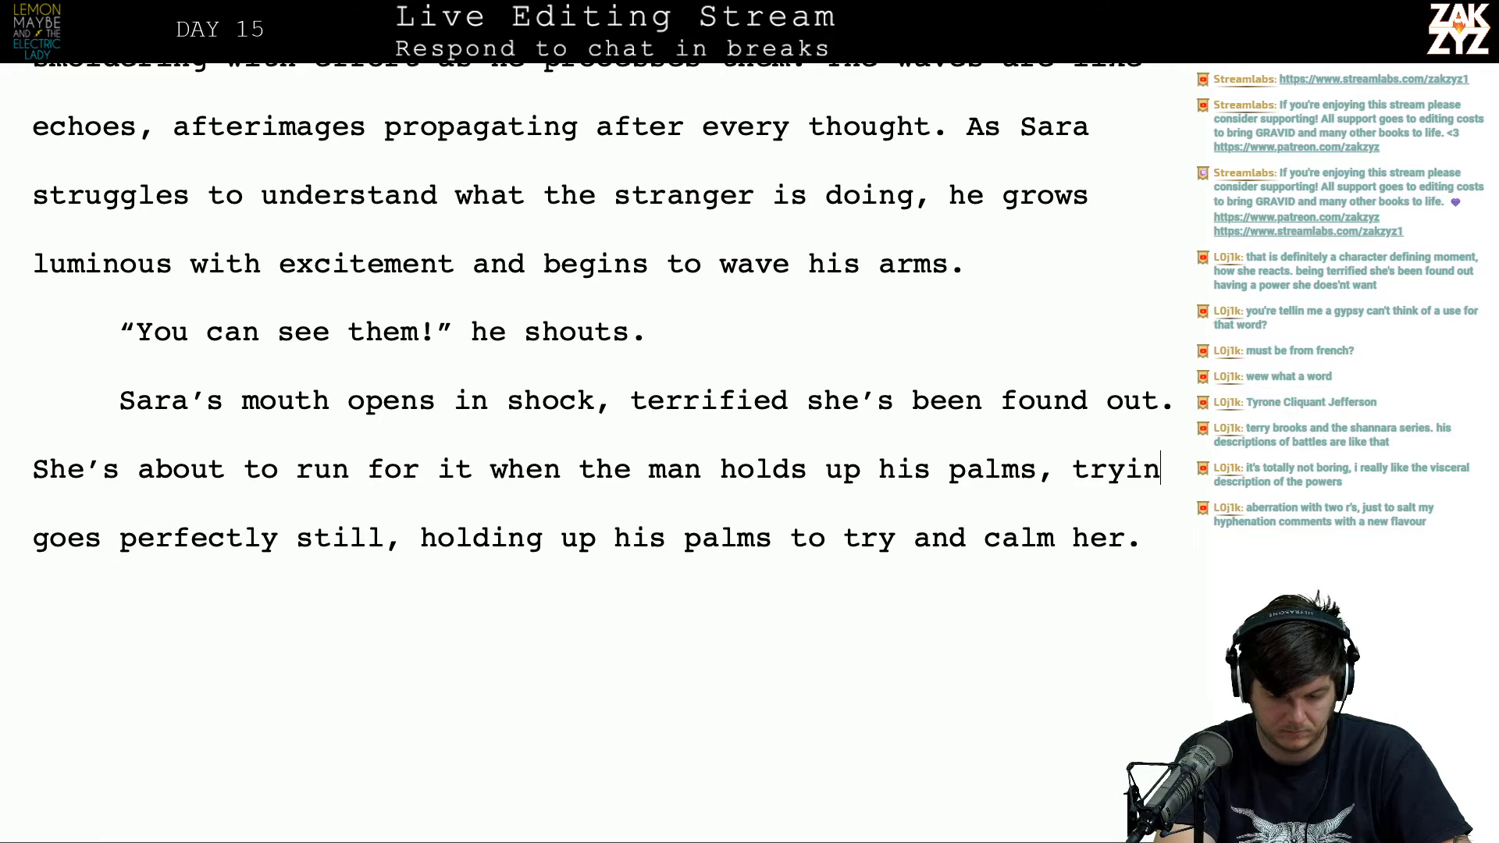
pyautogui.write('g to show he')
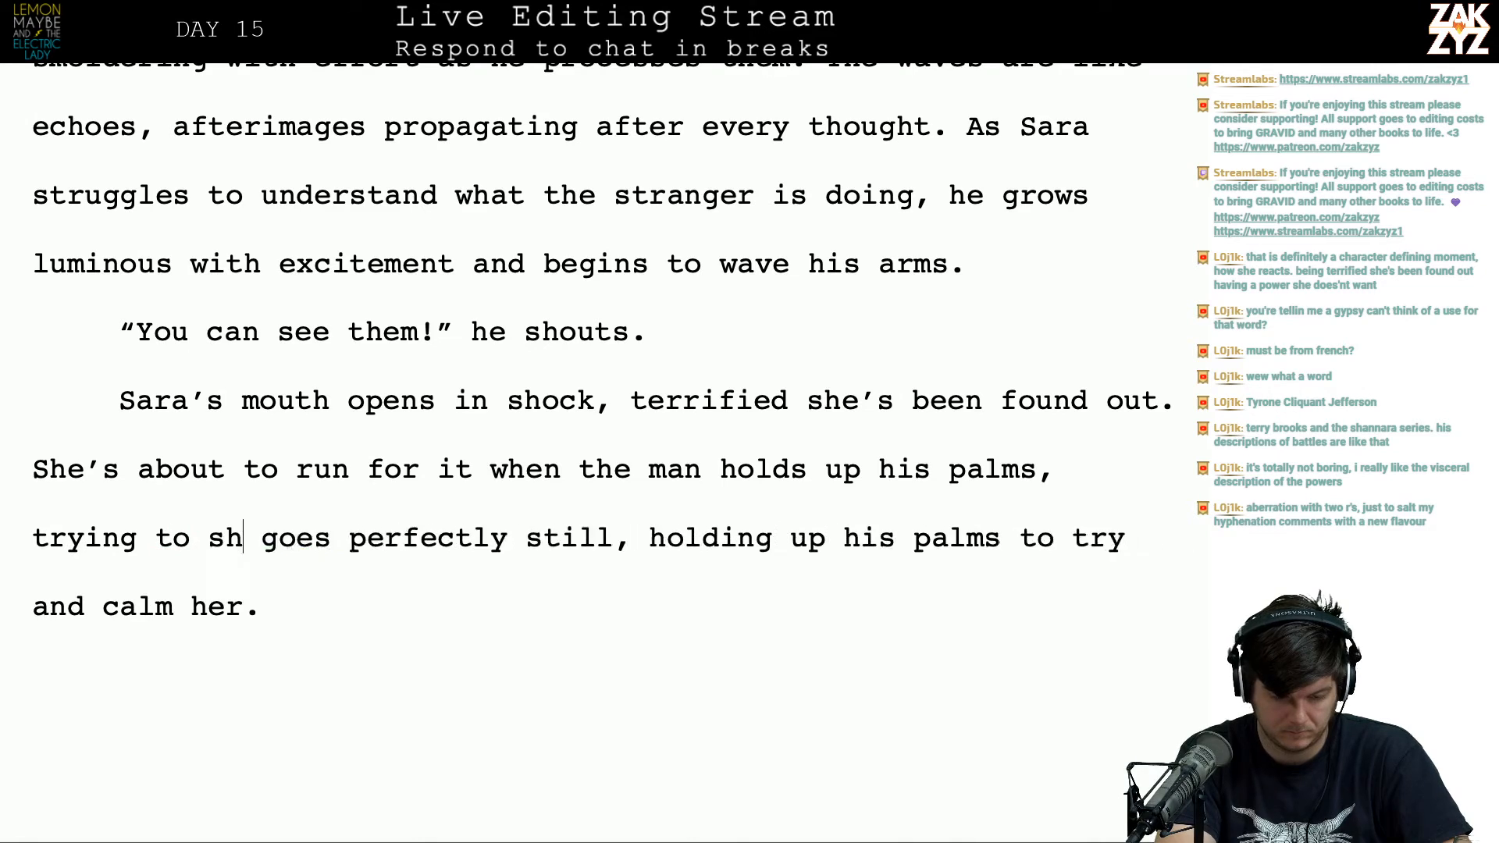
pyautogui.write("'s no threat.")
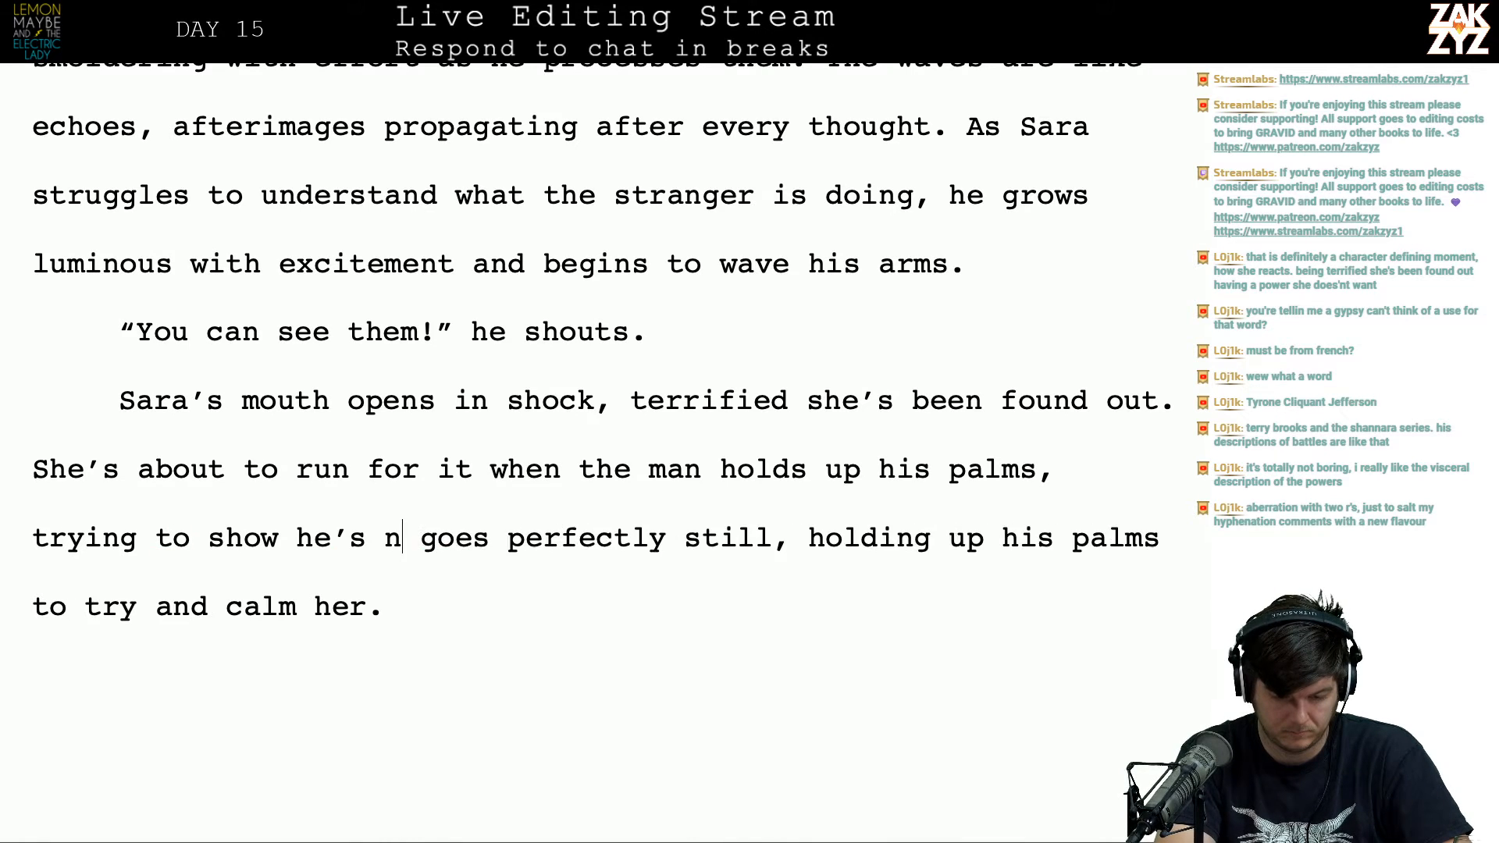
# Step: Delete the leftover text from "goes perfectly still" onward and insert "trying to look unthreatening." before "trying to show he's no threat."
pyautogui.hotkey('ctrl', 'shift', 'End')
pyautogui.press('BackSpace')
pyautogui.press('BackSpace')
pyautogui.write('trying to look unthreatening.trying to show he’s no threat.')
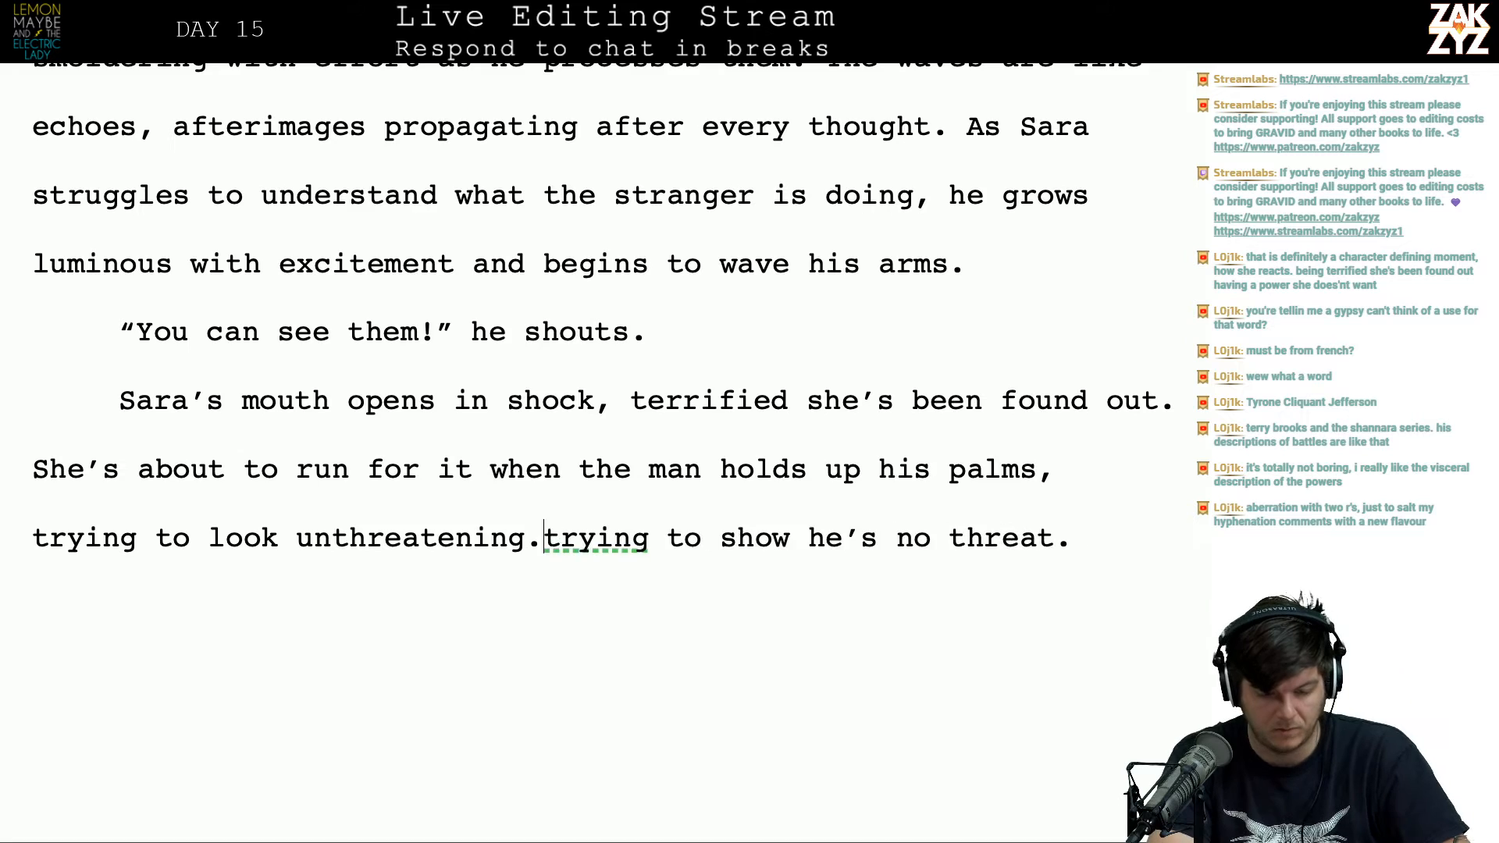
# Step: Delete the leftover "trying to show he's no threat." after "trying to look unthreatening."
pyautogui.hotkey('shift', 'Down')
pyautogui.hotkey('shift', 'Up')
pyautogui.hotkey('shift', 'Right')
pyautogui.hotkey('shift', 'Right')
pyautogui.hotkey('shift', 'Right')
pyautogui.hotkey('shift', 'Right')
pyautogui.hotkey('shift', 'Right')
pyautogui.hotkey('shift', 'Right')
pyautogui.hotkey('shift', 'Right')
pyautogui.hotkey('shift', 'Right')
pyautogui.hotkey('shift', 'Right')
pyautogui.hotkey('shift', 'Right')
pyautogui.hotkey('shift', 'Right')
pyautogui.hotkey('shift', 'Right')
pyautogui.hotkey('shift', 'Right')
pyautogui.hotkey('shift', 'Right')
pyautogui.hotkey('shift', 'Right')
pyautogui.hotkey('shift', 'Right')
pyautogui.hotkey('shift', 'Right')
pyautogui.hotkey('shift', 'Right')
pyautogui.hotkey('shift', 'Right')
pyautogui.hotkey('shift', 'Right')
pyautogui.hotkey('shift', 'Right')
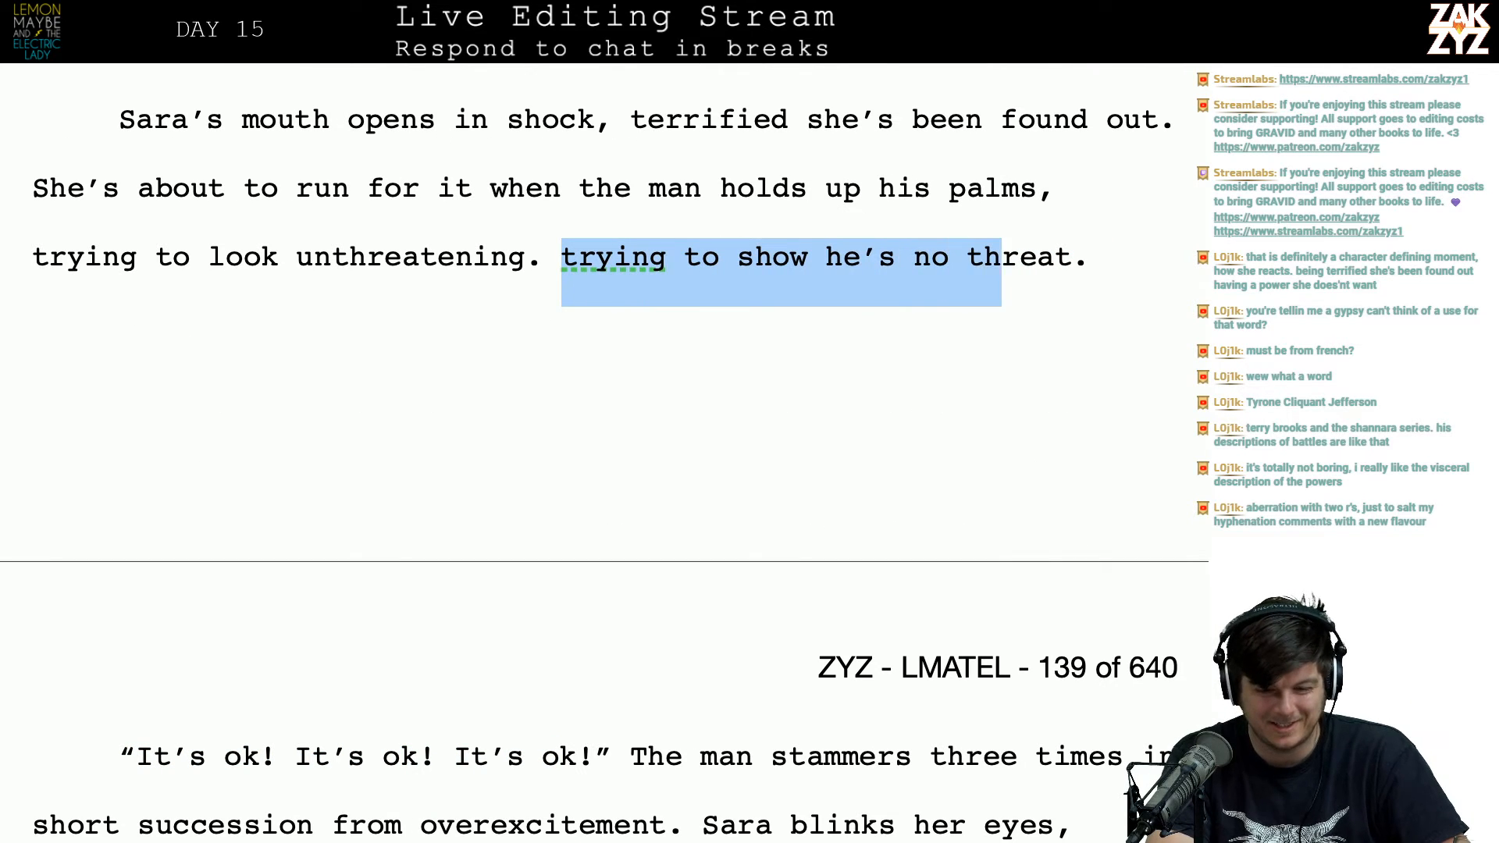
pyautogui.hotkey('shift', 'Right')
pyautogui.hotkey('shift', 'Right')
pyautogui.hotkey('shift', 'Right')
pyautogui.hotkey('shift', 'Right')
pyautogui.hotkey('shift', 'Right')
pyautogui.press('BackSpace')
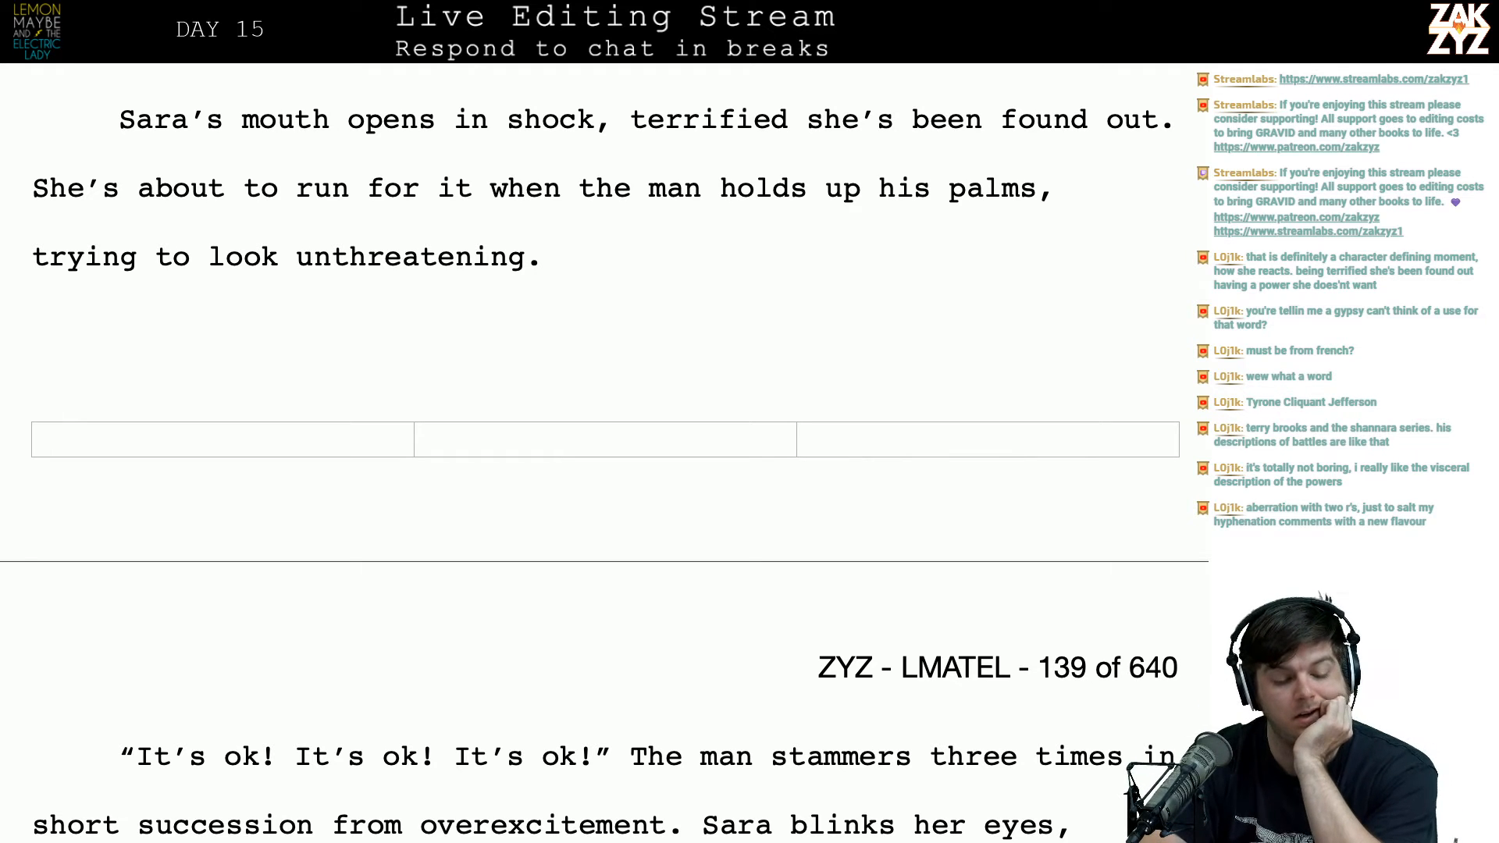
# Step: Insert ", the man holds up his palms, trying to show her he means" after "She's about to run for it"
pyautogui.scroll(1, 1104, 435)
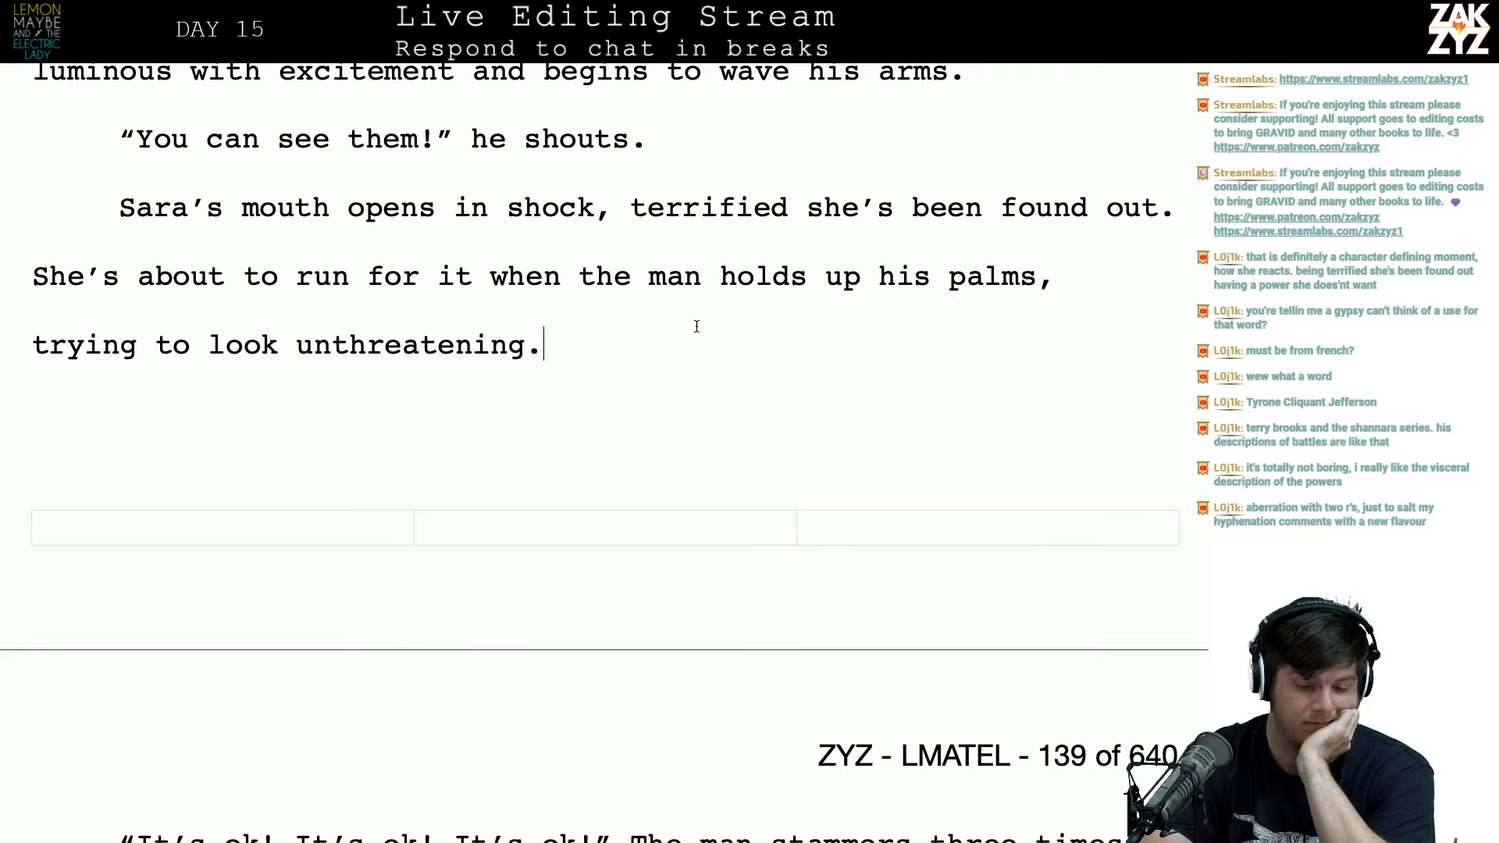
pyautogui.click(472, 273)
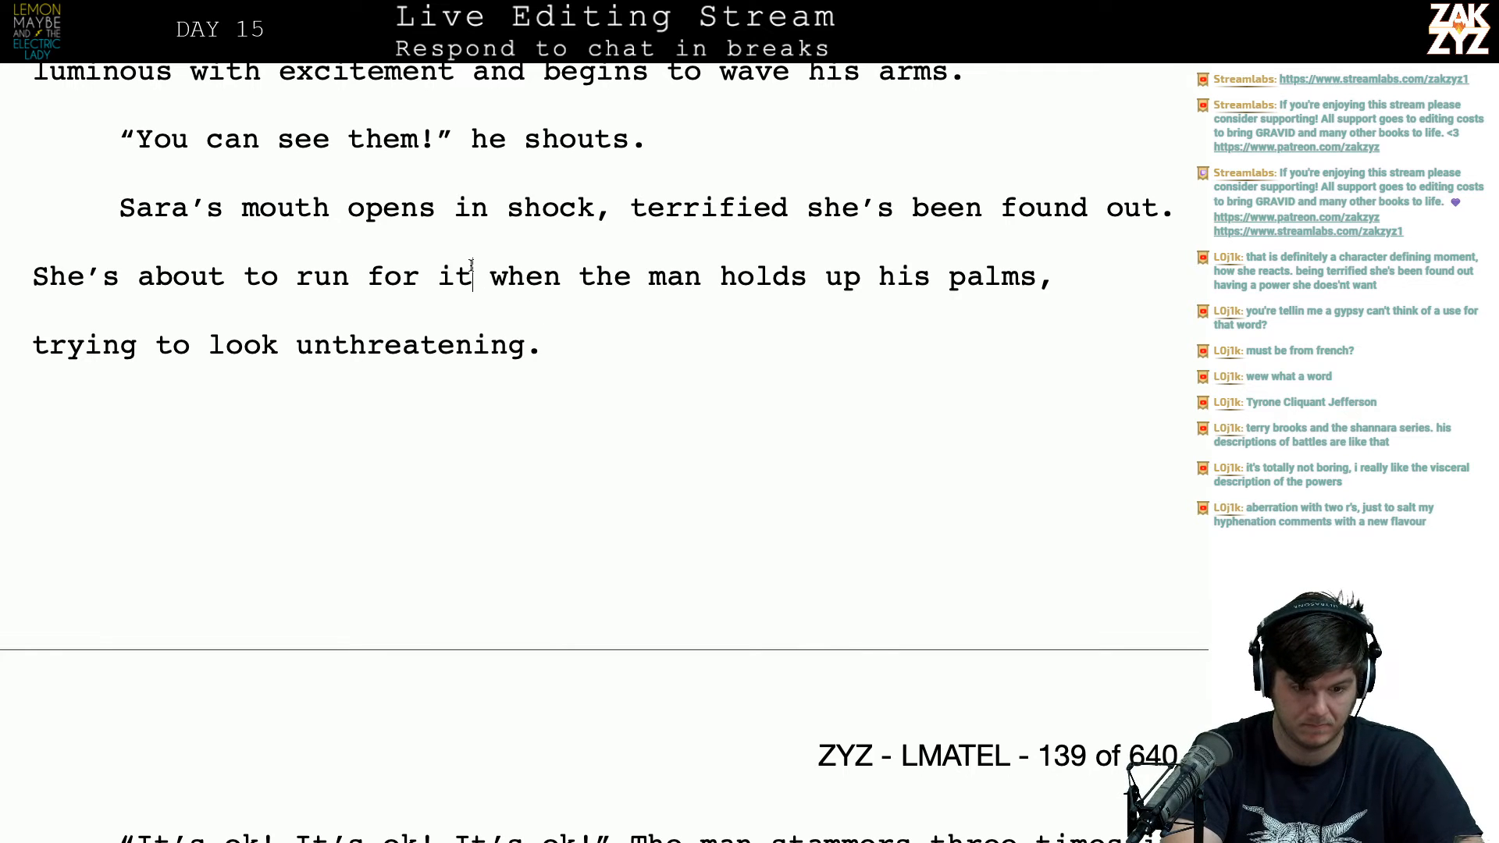
pyautogui.write(', ')
pyautogui.write('the man holds up his')
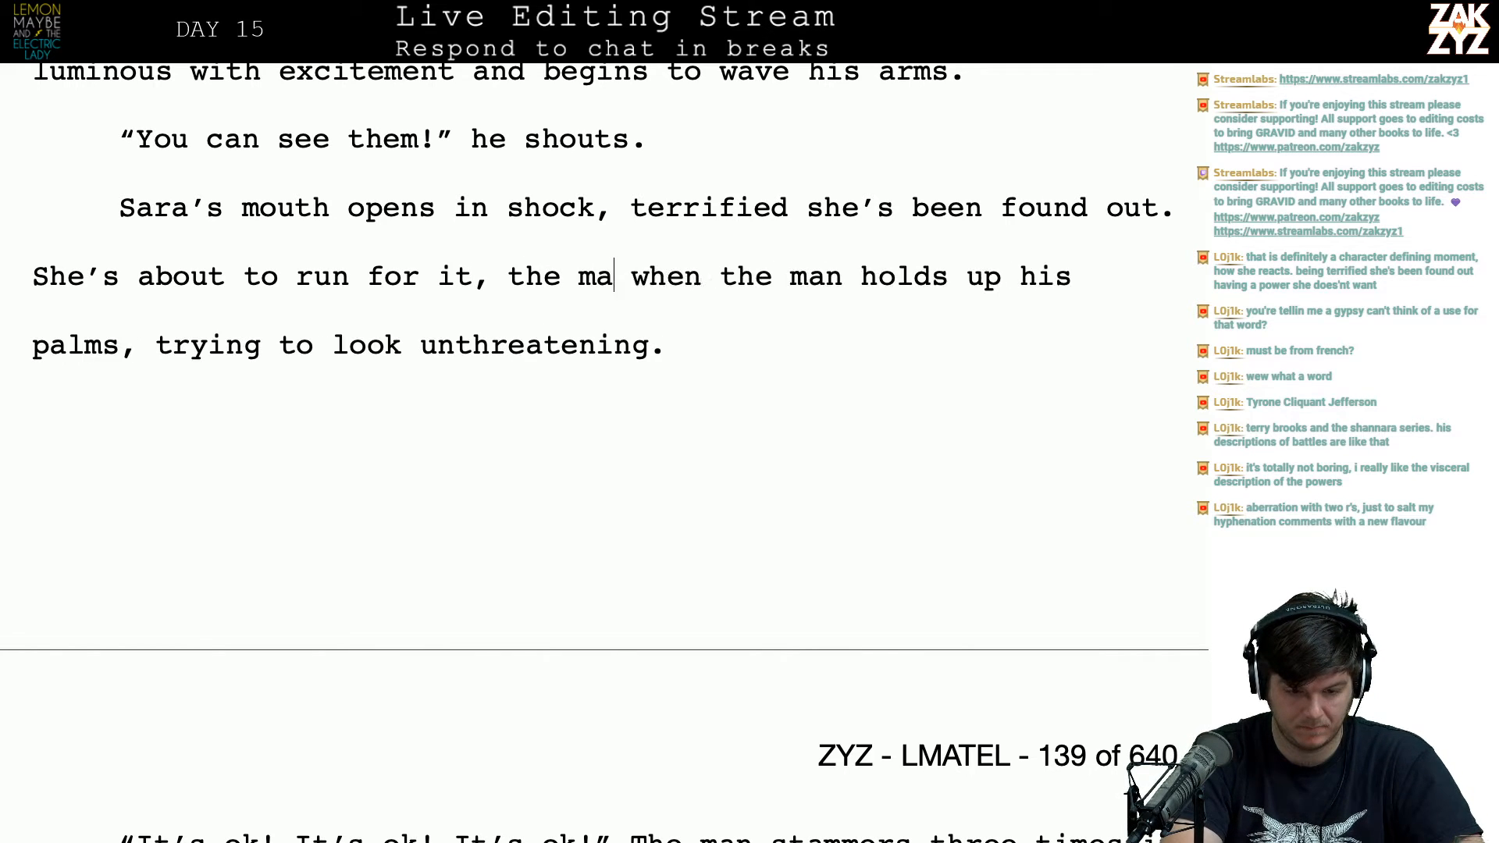
pyautogui.write(' palms')
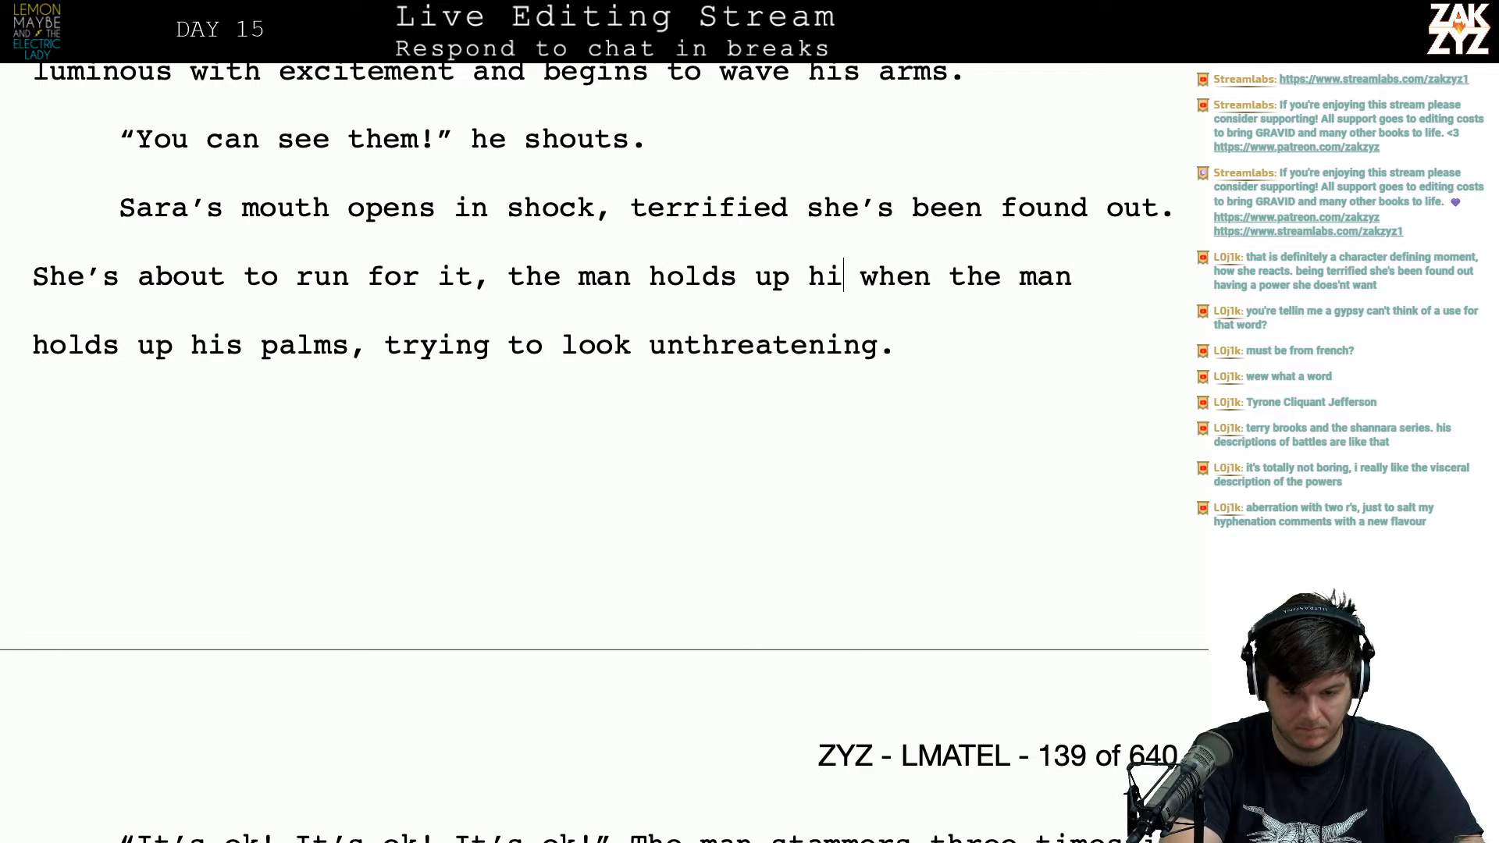
pyautogui.write(', trying to show')
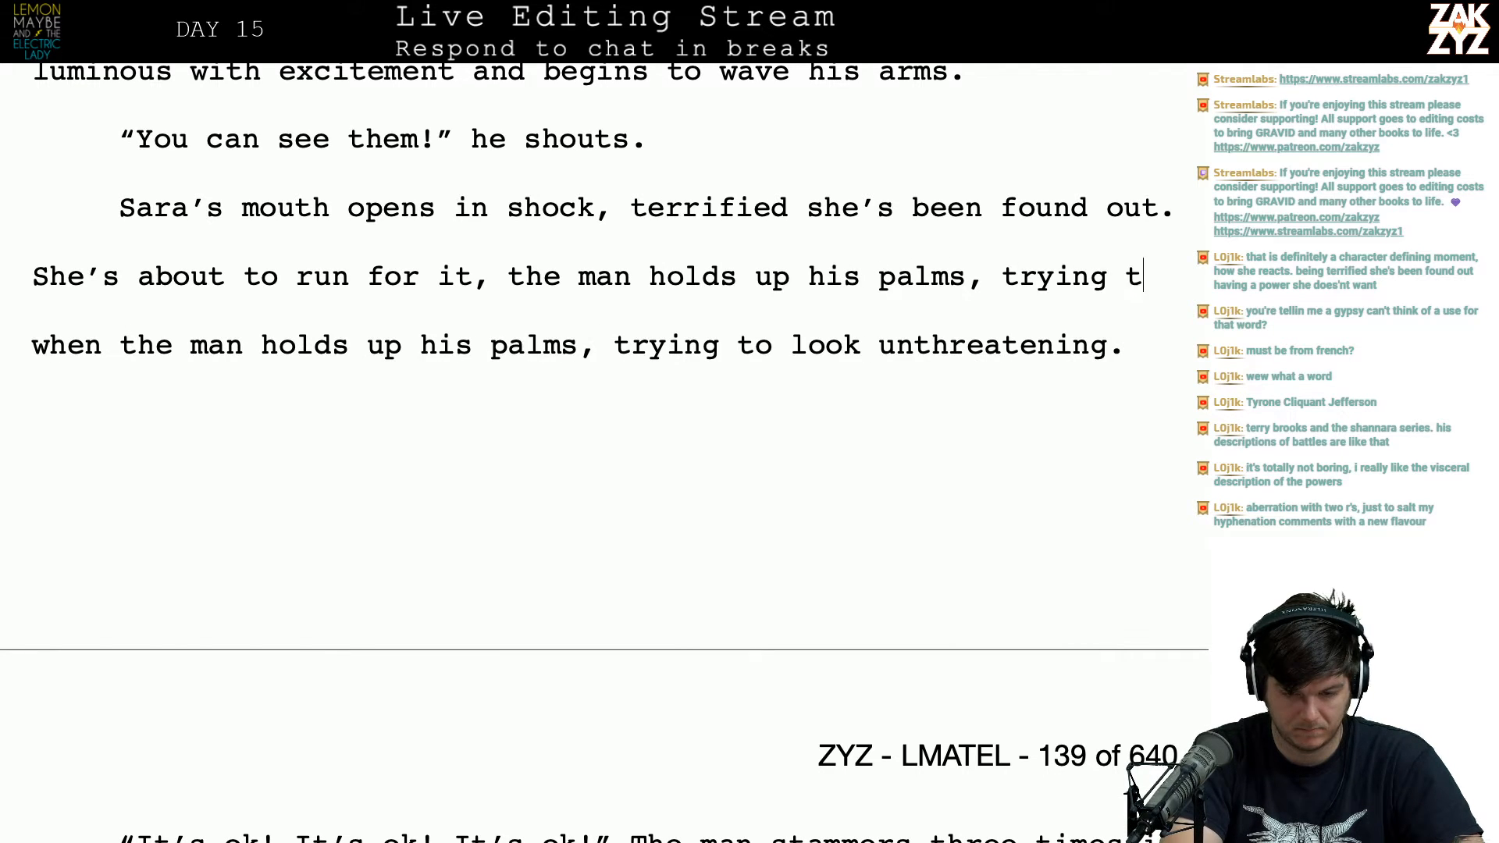
pyautogui.write(' her he means')
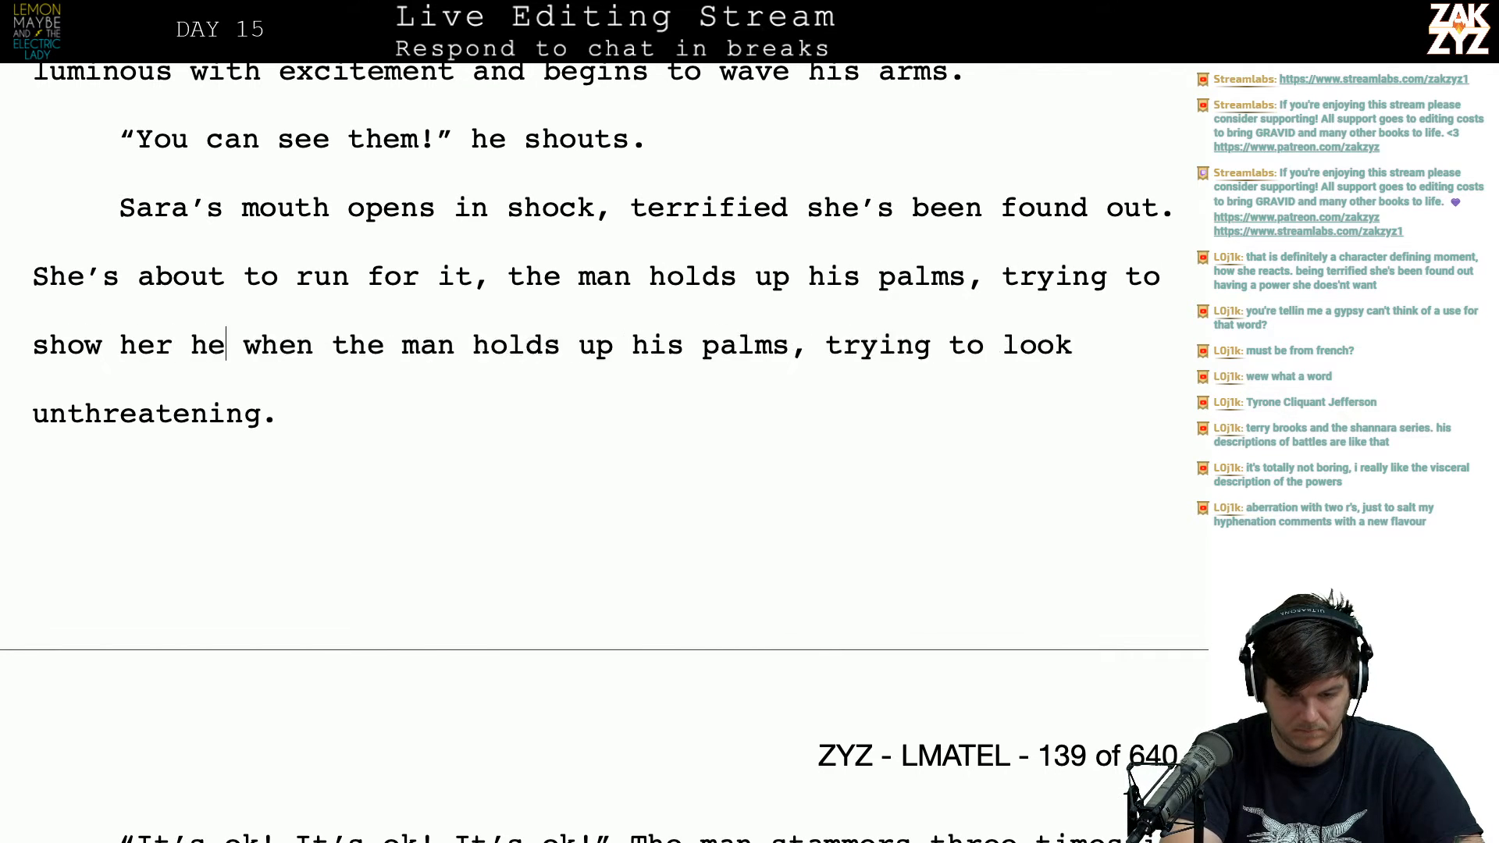
# Step: Delete "to show her he means" after "holds up his palms, trying"
pyautogui.press('BackSpace')
pyautogui.press('BackSpace')
pyautogui.press('BackSpace')
pyautogui.press('BackSpace')
pyautogui.press('BackSpace')
pyautogui.press('BackSpace')
pyautogui.press('BackSpace')
pyautogui.press('BackSpace')
pyautogui.press('BackSpace')
pyautogui.press('BackSpace')
pyautogui.press('BackSpace')
pyautogui.press('BackSpace')
pyautogui.press('BackSpace')
pyautogui.press('BackSpace')
pyautogui.press('BackSpace')
pyautogui.press('BackSpace')
pyautogui.press('BackSpace')
pyautogui.press('BackSpace')
pyautogui.press('BackSpace')
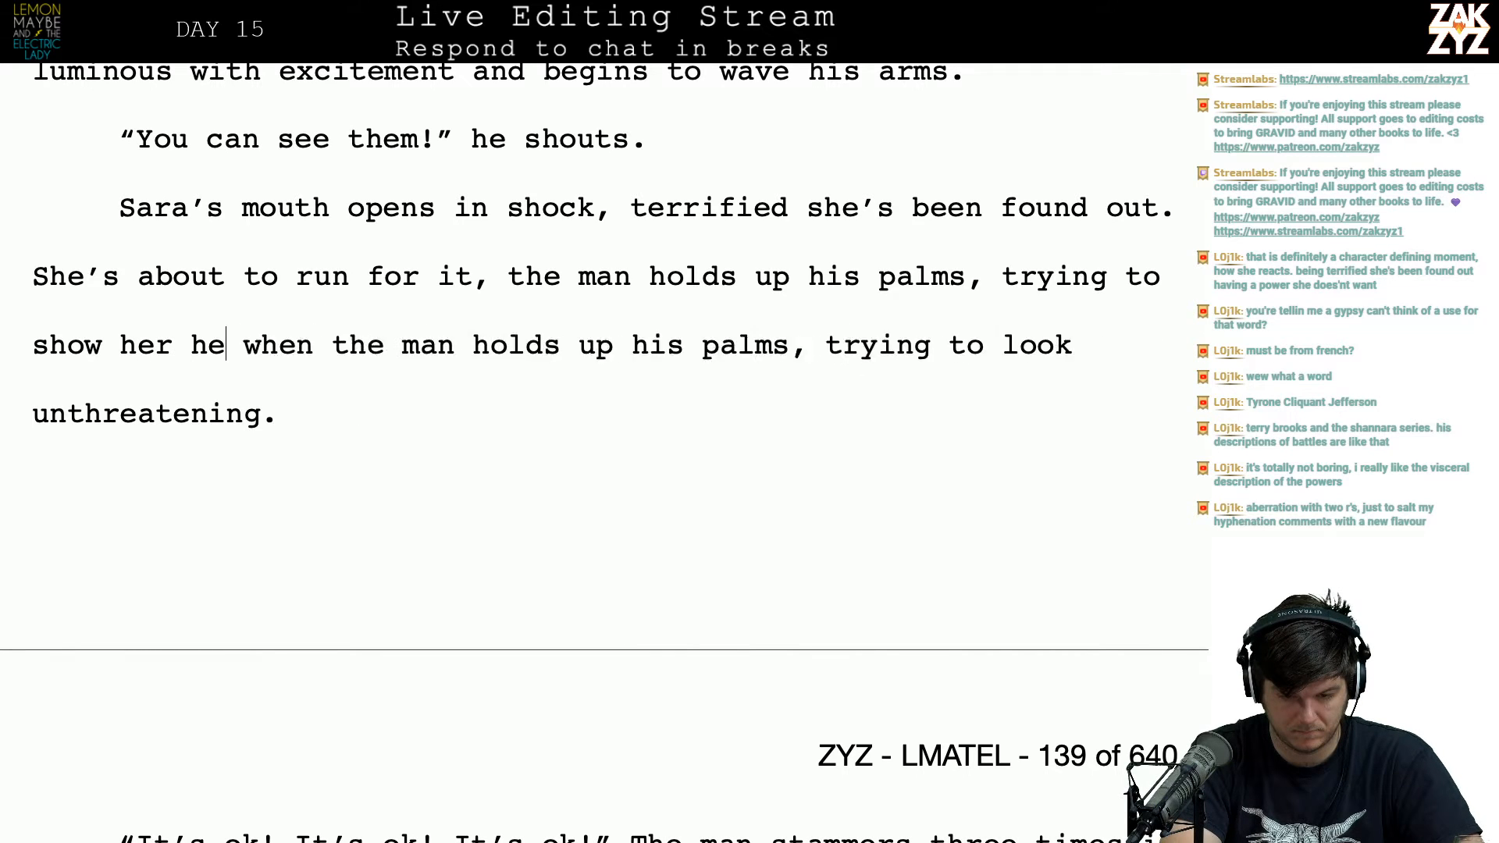
pyautogui.press('BackSpace')
pyautogui.press('BackSpace')
pyautogui.write('for unthre')
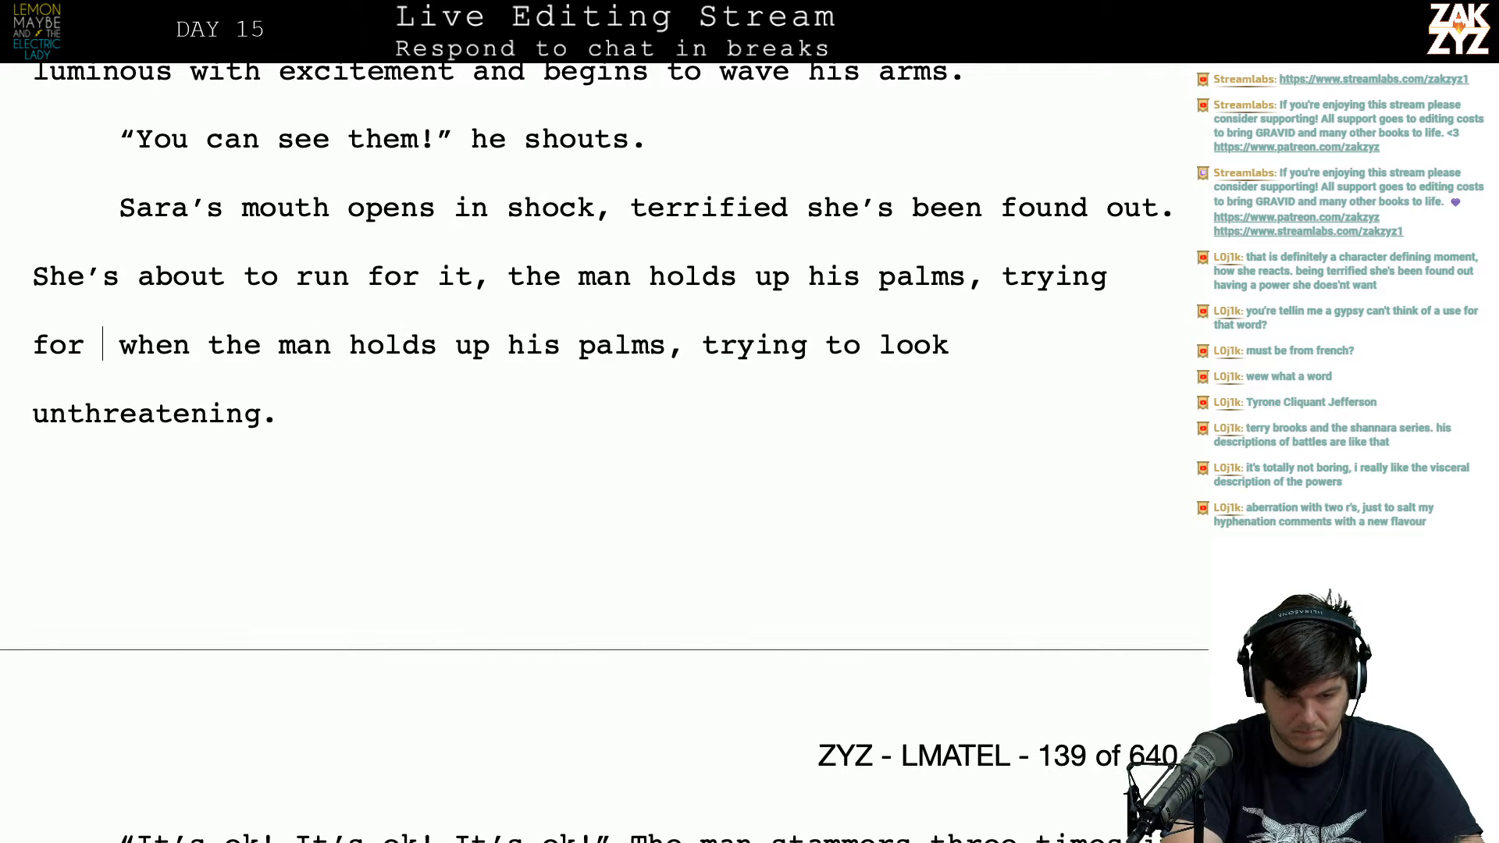
pyautogui.press('BackSpace')
pyautogui.press('BackSpace')
pyautogui.press('BackSpace')
pyautogui.press('BackSpace')
pyautogui.press('BackSpace')
pyautogui.press('BackSpace')
pyautogui.press('BackSpace')
pyautogui.press('BackSpace')
pyautogui.press('BackSpace')
pyautogui.press('BackSpace')
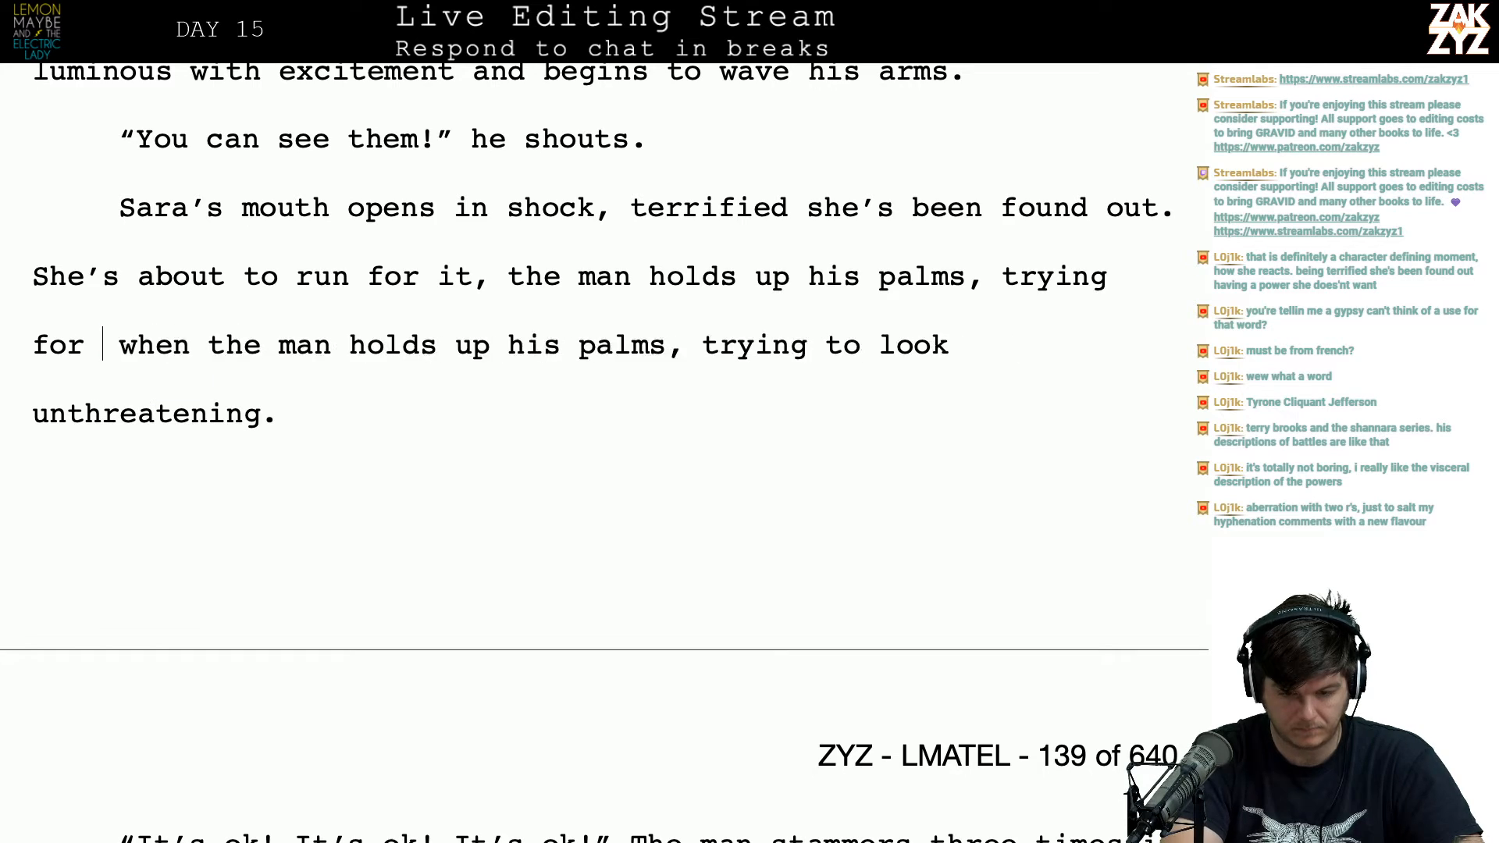
# Step: Finish the sentence with "to say he's no threat." and delete the leftover "when the man holds up his palms, trying to look unthreatening."
pyautogui.write("to say he's no")
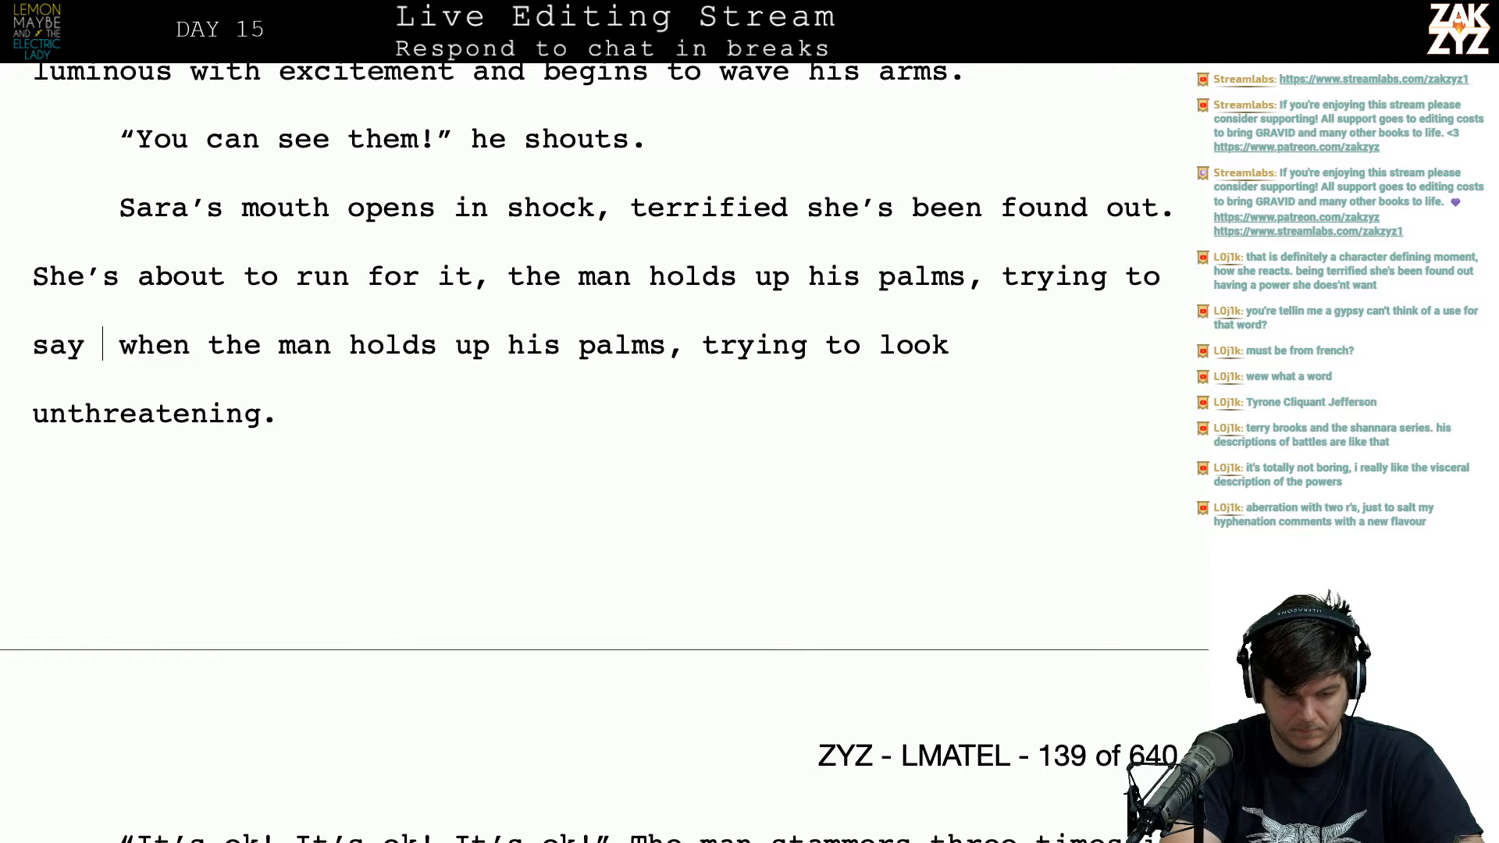
pyautogui.write(' threat.')
pyautogui.hotkey('ctrl', 'shift', 'Down')
pyautogui.press('Delete')
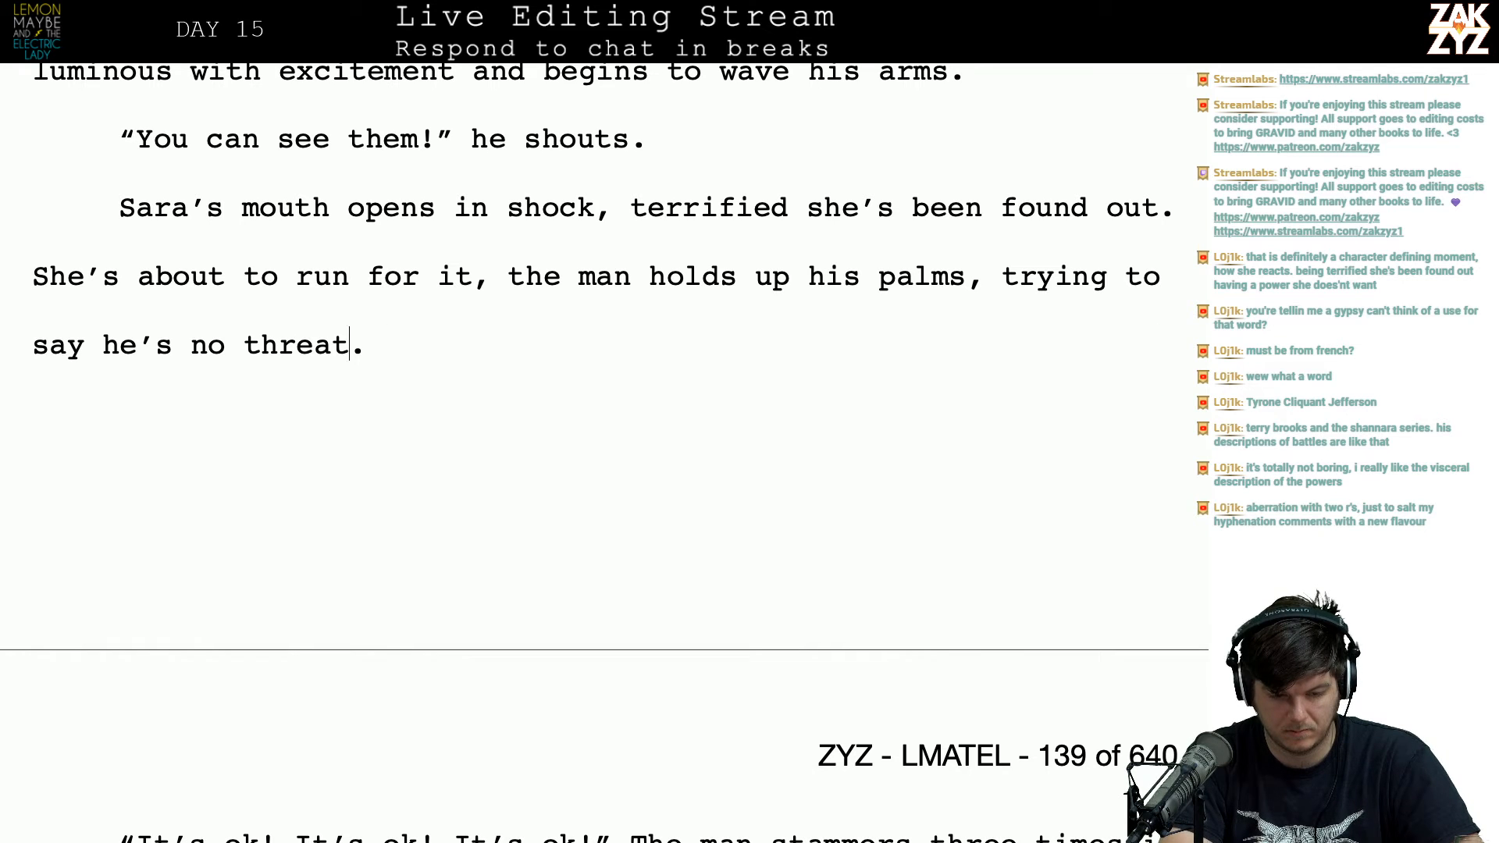
# Step: Change "say" to "show" in "trying to say he's no threat."
pyautogui.press('BackSpace')
pyautogui.press('BackSpace')
pyautogui.write('how')
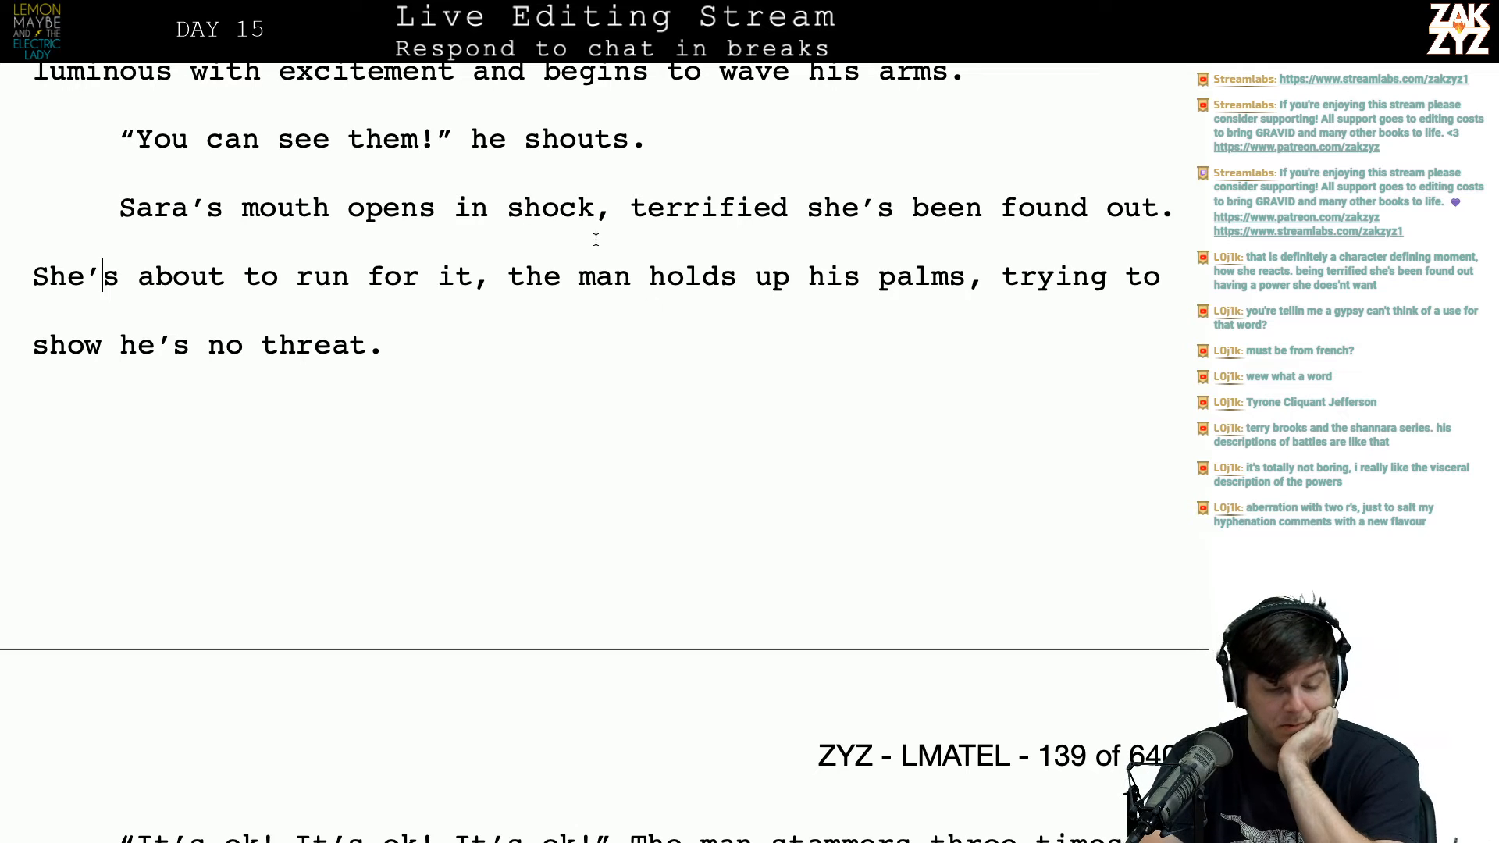
# Step: Replace the comma after "She's about to run for it" with a period and capitalize "The man" as a new sentence
pyautogui.click(491, 266)
pyautogui.press('BackSpace')
pyautogui.write('.')
pyautogui.press('BackSpace')
pyautogui.write('T')
pyautogui.press('Down')
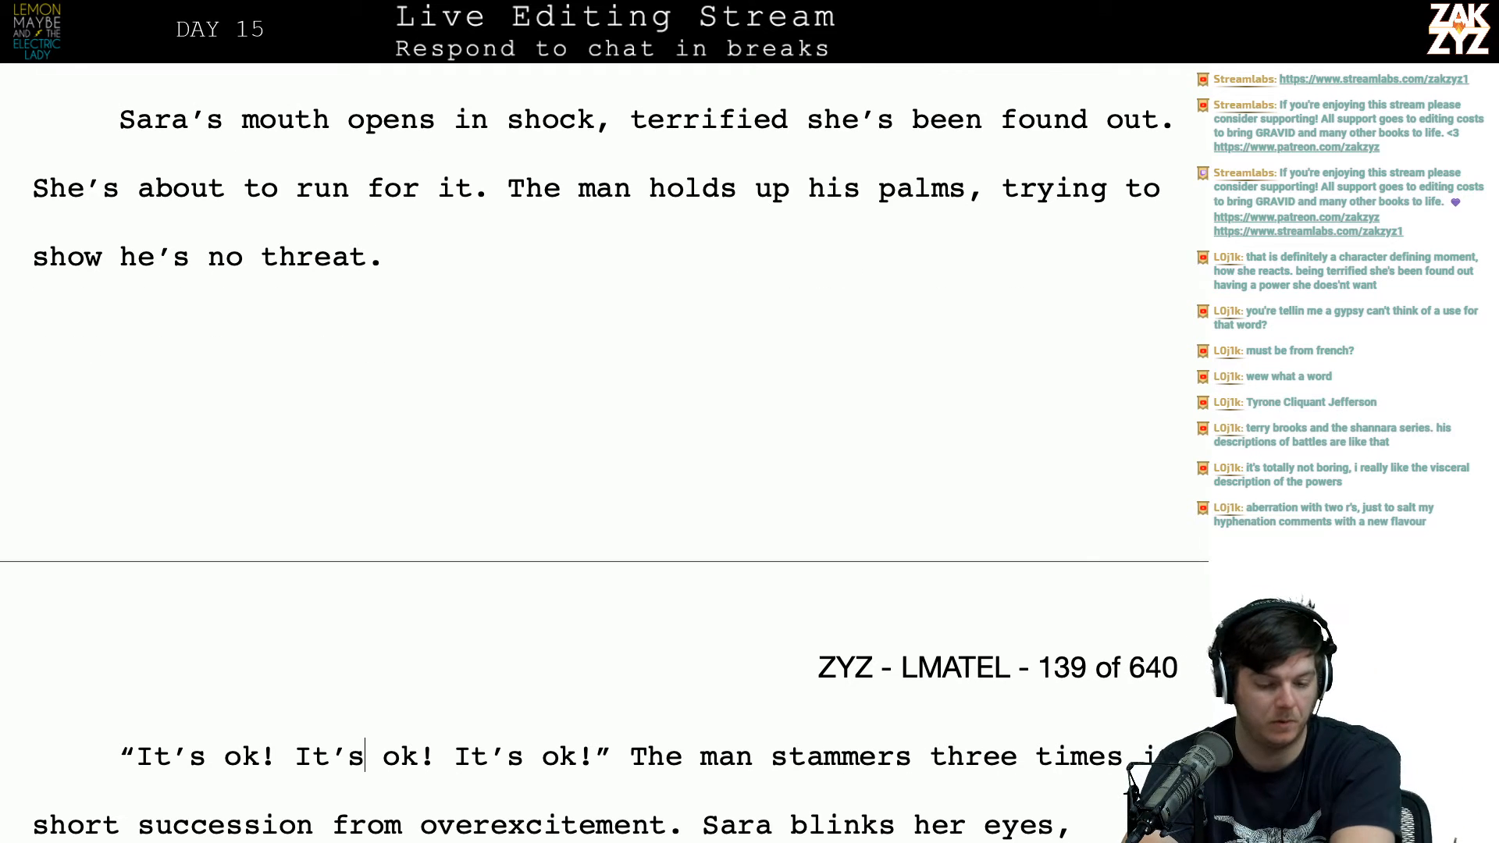
# Step: Replace "The man" with "he" before "stammers three times" in the "It's ok!" dialogue line
pyautogui.scroll(-5, 418, 161)
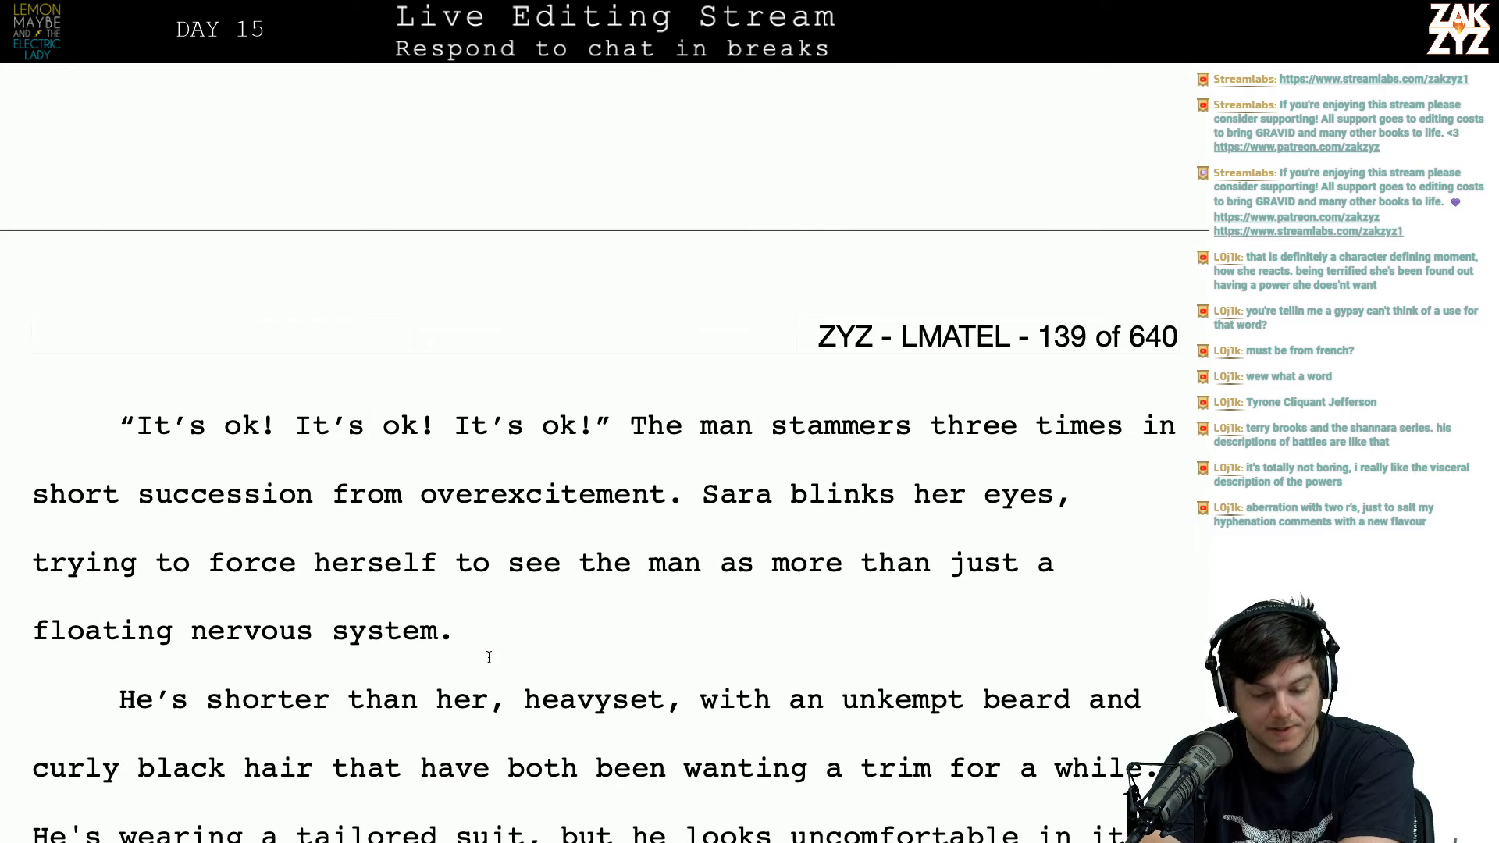
pyautogui.click(647, 426)
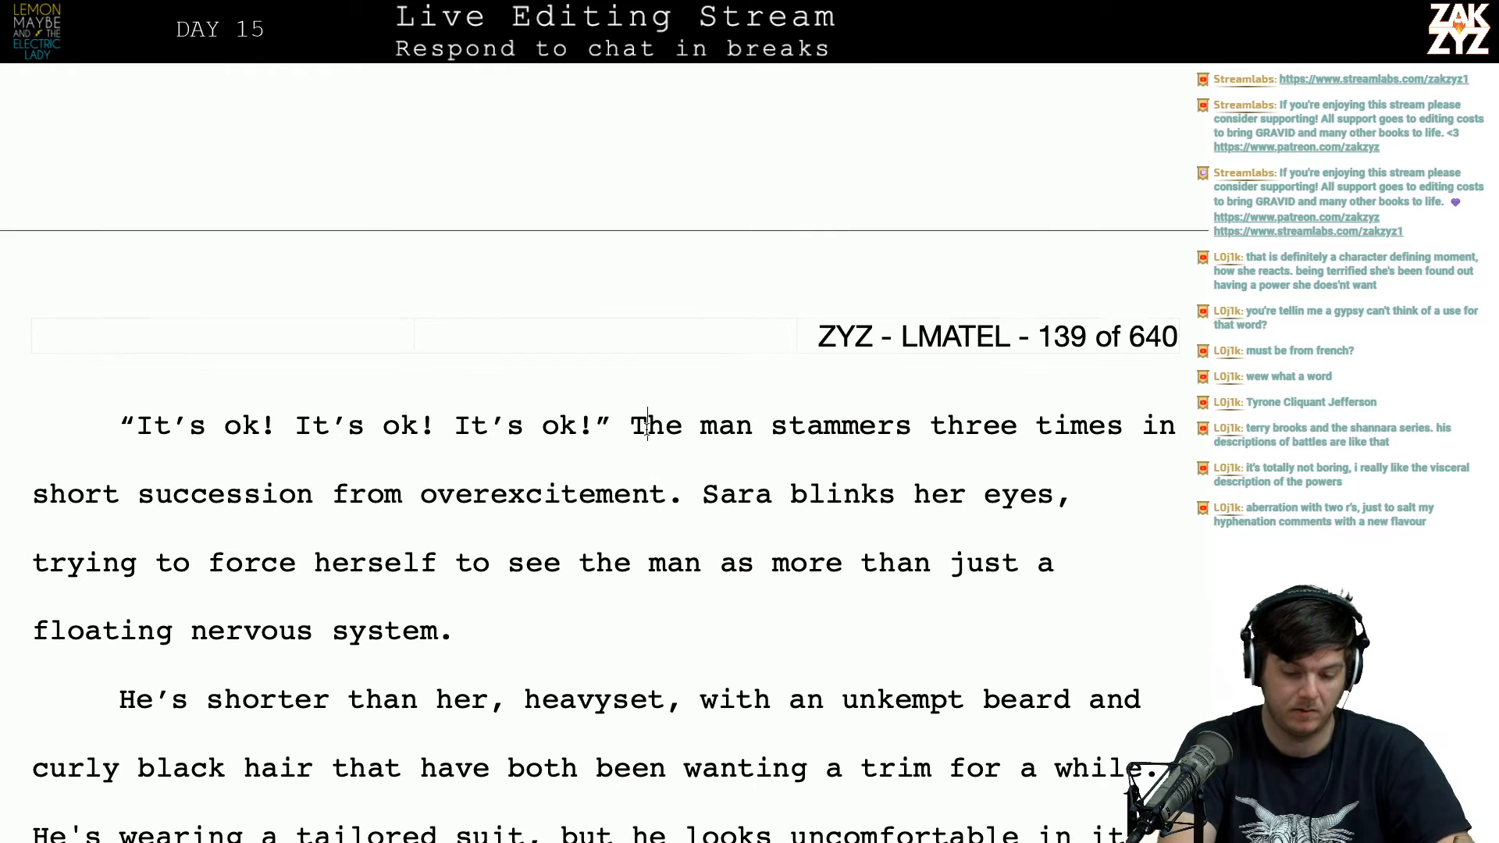
pyautogui.press('BackSpace')
pyautogui.press('BackSpace')
pyautogui.write('h')
pyautogui.press('Delete')
pyautogui.press('BackSpace')
pyautogui.press('BackSpace')
pyautogui.press('BackSpace')
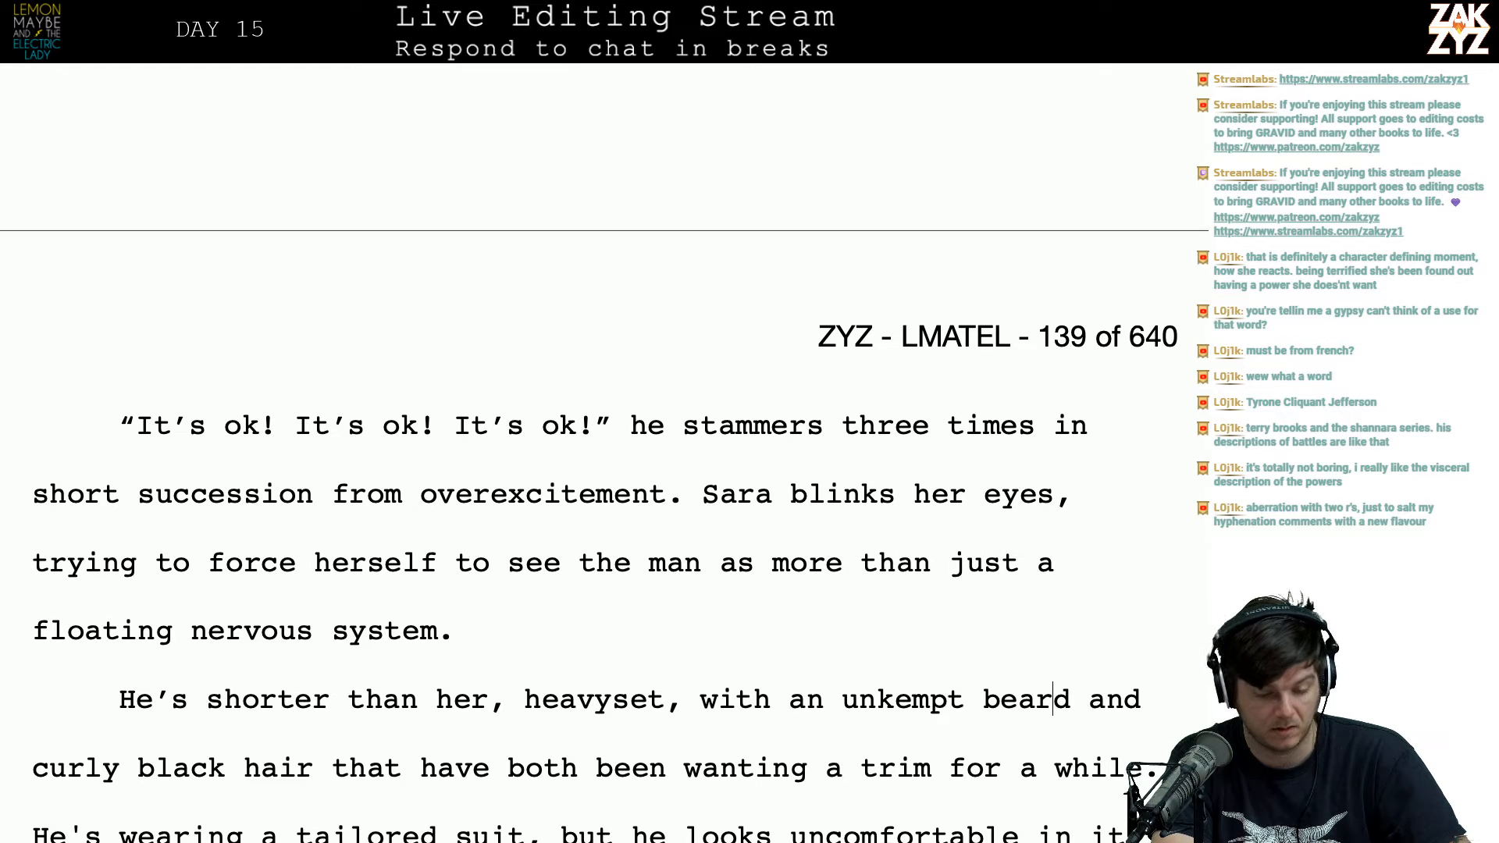
# Step: Insert "In the visible spectrum," before "He's shorter than her", trying and removing the continuation "he's short."
pyautogui.write('In the visibl')
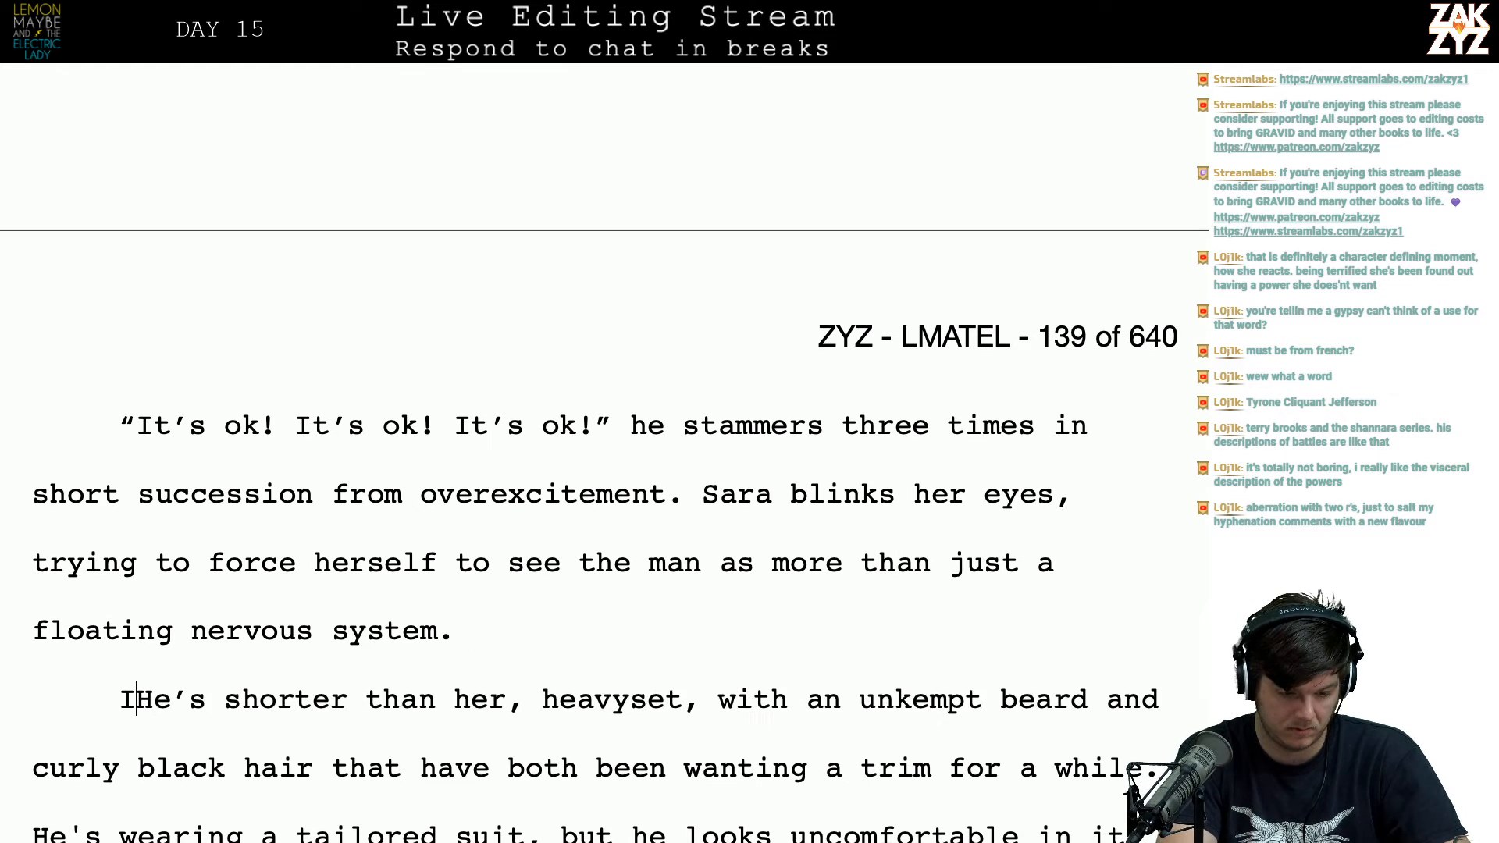
pyautogui.write('e spectrum, ')
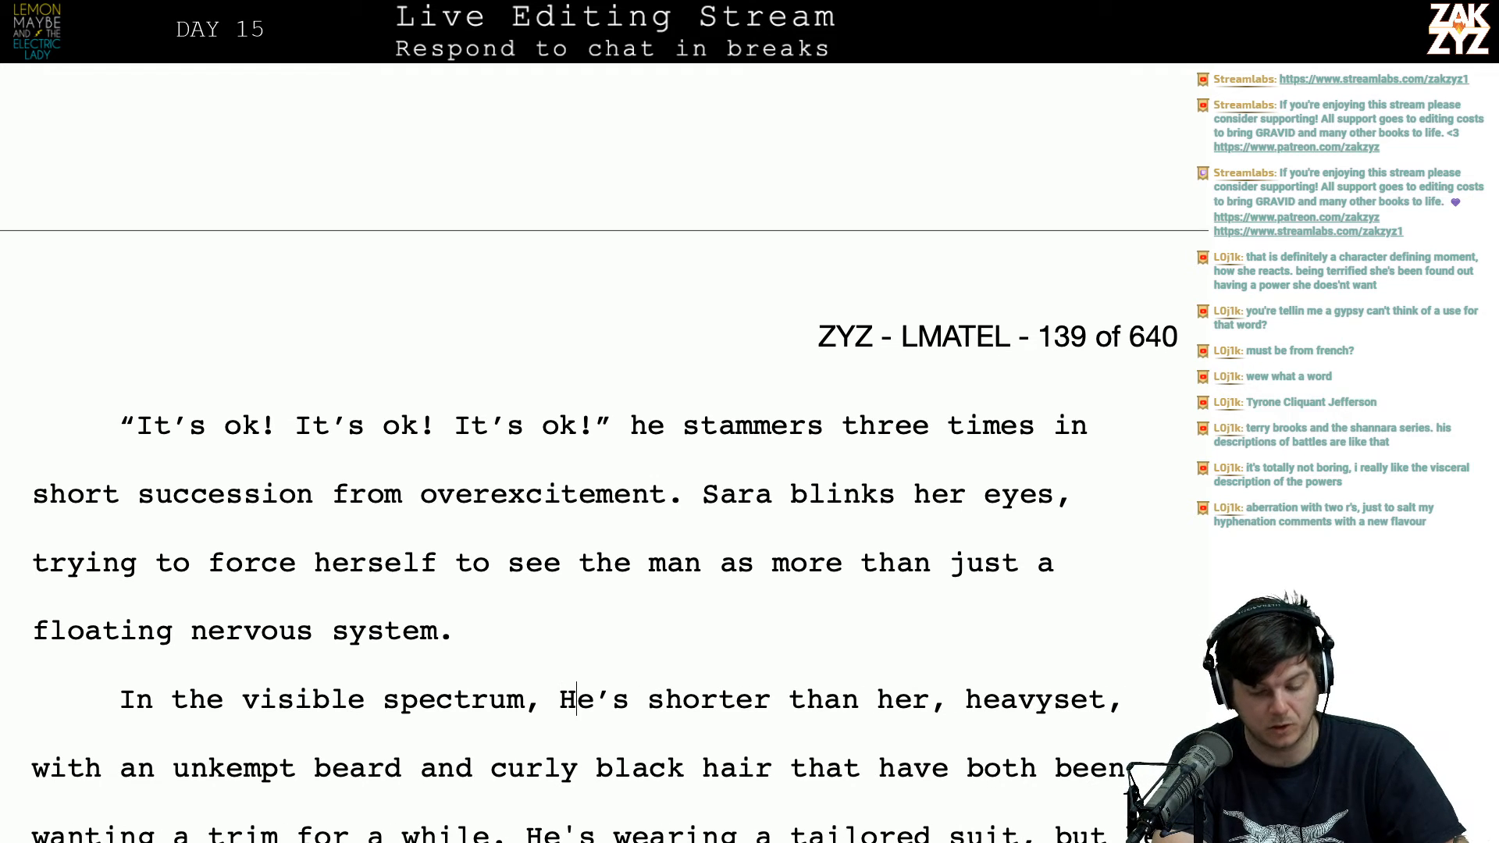
pyautogui.write(" he's short.")
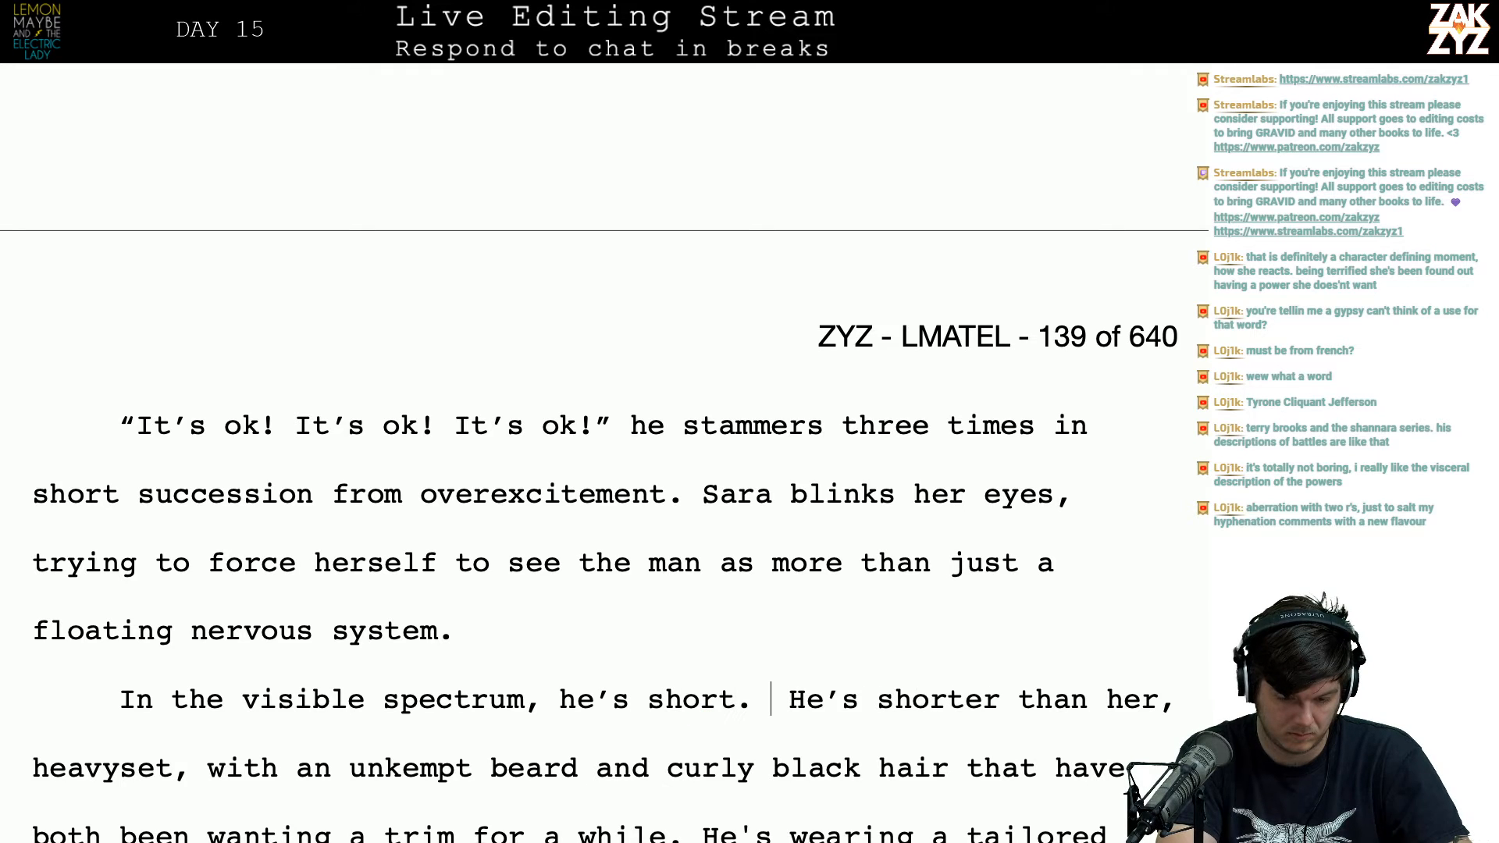
pyautogui.press('BackSpace')
pyautogui.press('BackSpace')
pyautogui.press('BackSpace')
pyautogui.press('BackSpace')
pyautogui.press('BackSpace')
pyautogui.press('BackSpace')
pyautogui.press('BackSpace')
pyautogui.press('BackSpace')
pyautogui.press('BackSpace')
pyautogui.press('BackSpace')
pyautogui.press('BackSpace')
pyautogui.press('BackSpace')
pyautogui.press('BackSpace')
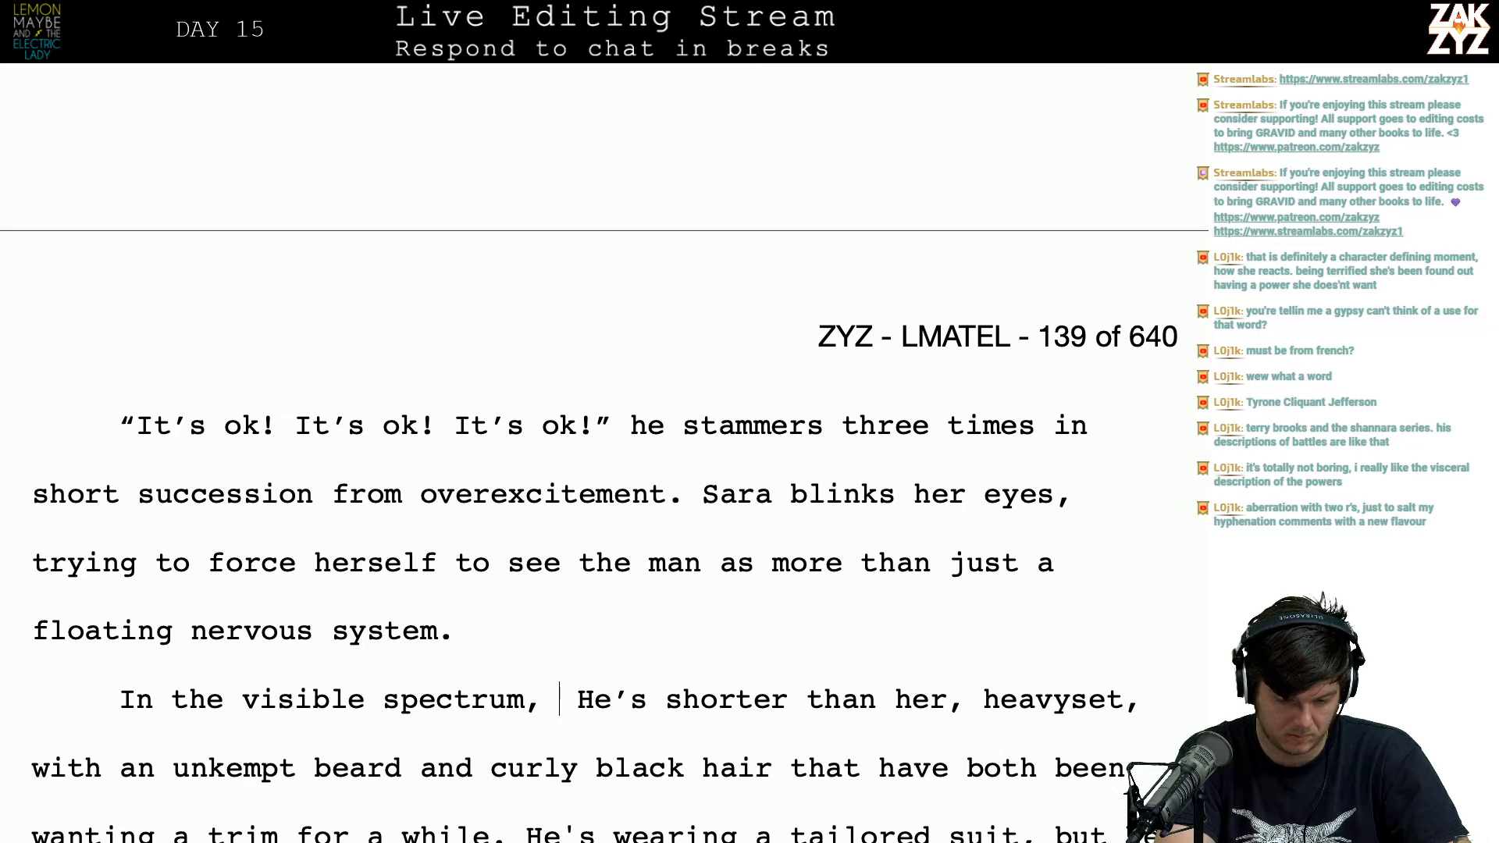
# Step: Start a new paragraph after "floating nervous system." and try "He looked better" as its opening, removing those words again
pyautogui.click(472, 631)
pyautogui.press('Return')
pyautogui.write('He looked better')
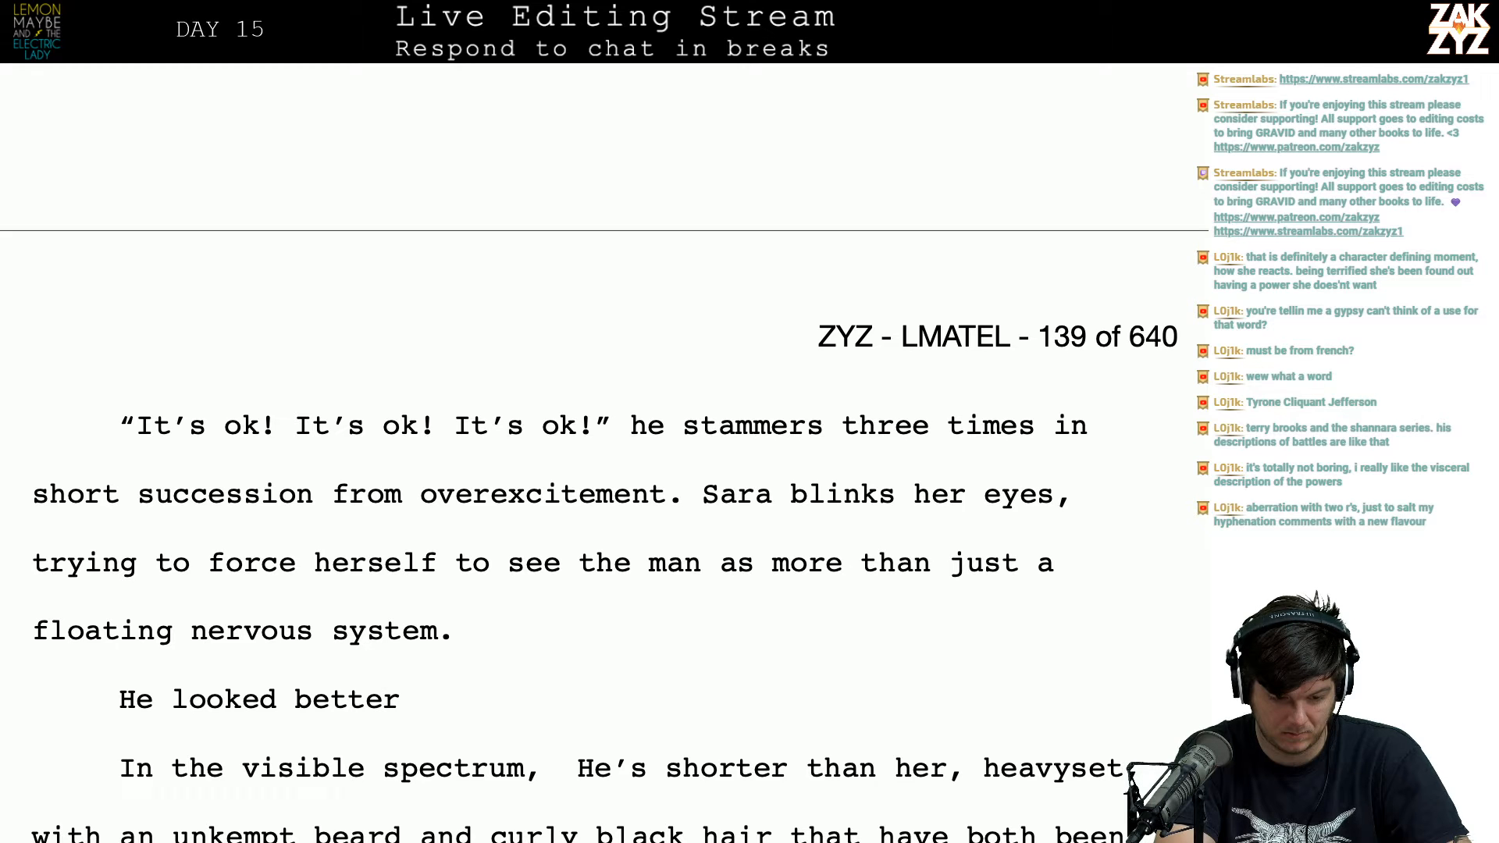
pyautogui.press('BackSpace')
pyautogui.press('BackSpace')
pyautogui.press('BackSpace')
pyautogui.press('BackSpace')
pyautogui.press('BackSpace')
pyautogui.press('BackSpace')
pyautogui.press('BackSpace')
pyautogui.press('BackSpace')
pyautogui.press('BackSpace')
pyautogui.press('BackSpace')
pyautogui.press('BackSpace')
pyautogui.press('BackSpace')
pyautogui.press('BackSpace')
pyautogui.press('BackSpace')
pyautogui.press('BackSpace')
pyautogui.press('BackSpace')
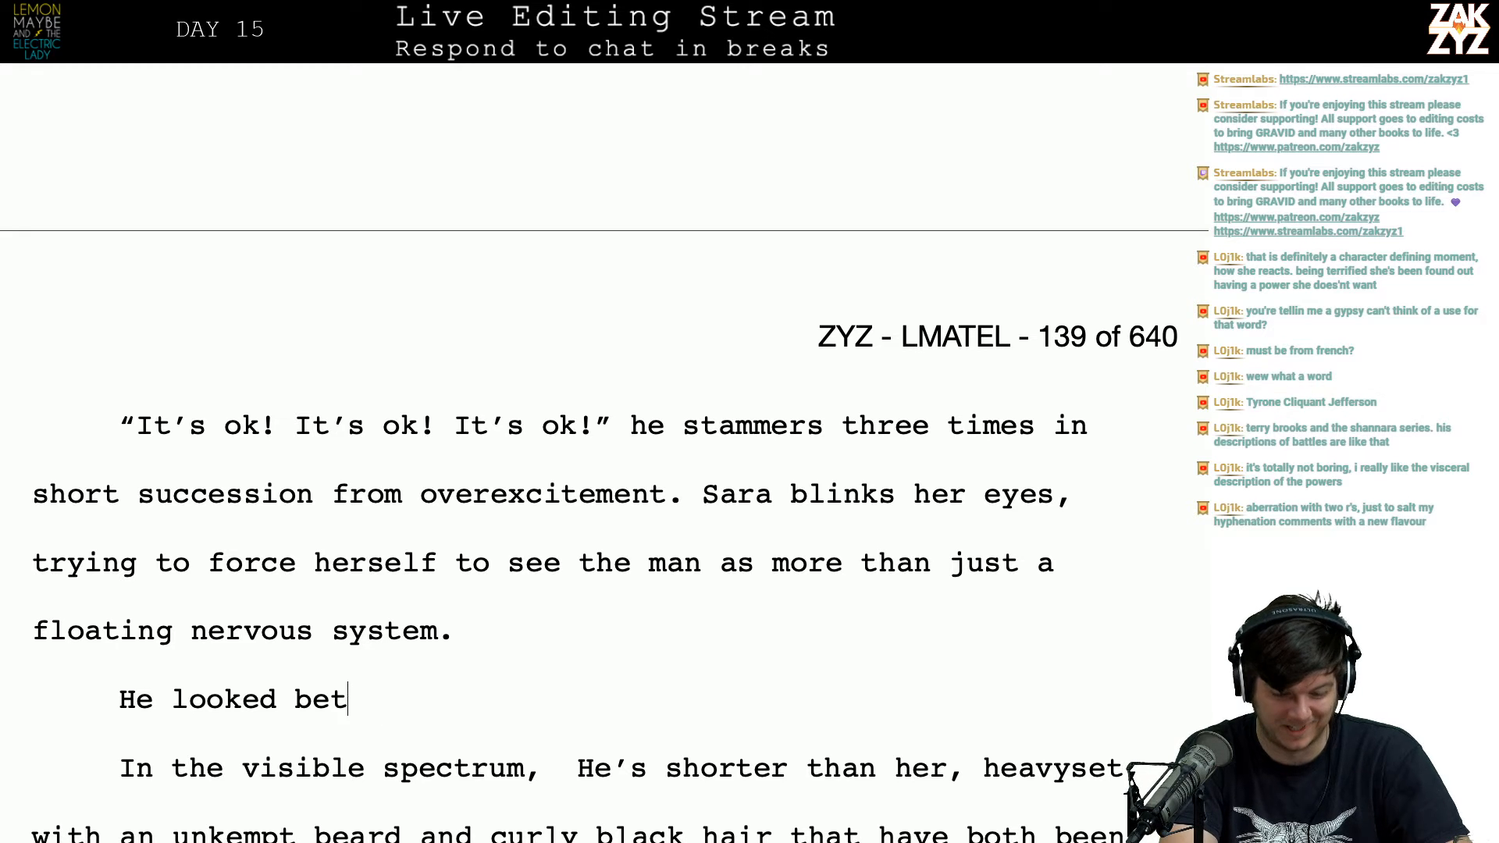
# Step: Write "The visible spectrum isn't kind to him. He's short," in the new paragraph
pyautogui.write('The v')
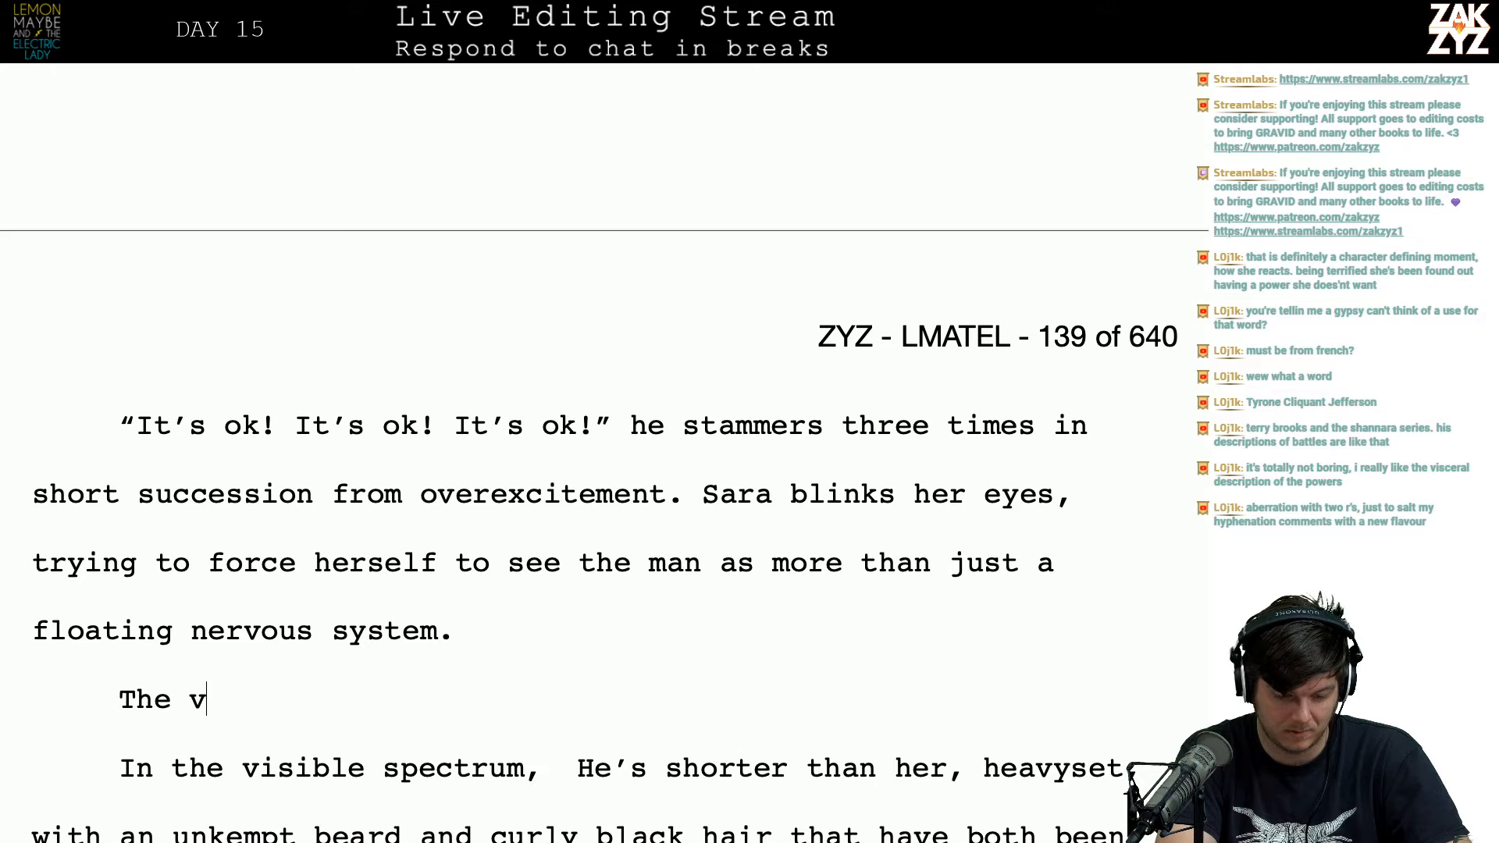
pyautogui.write('isible spectrum ')
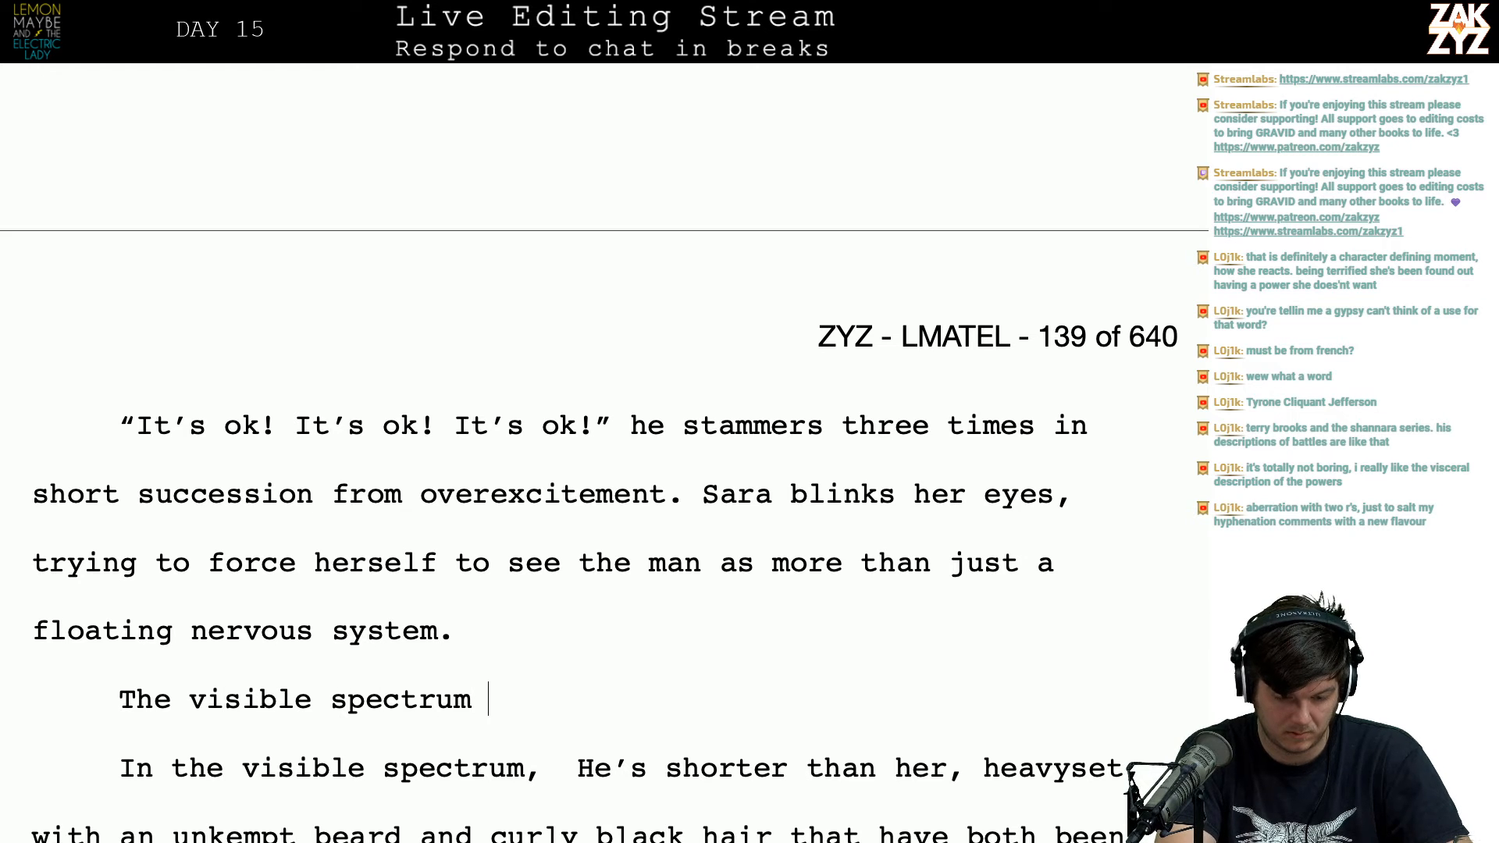
pyautogui.write("isn't kind to him")
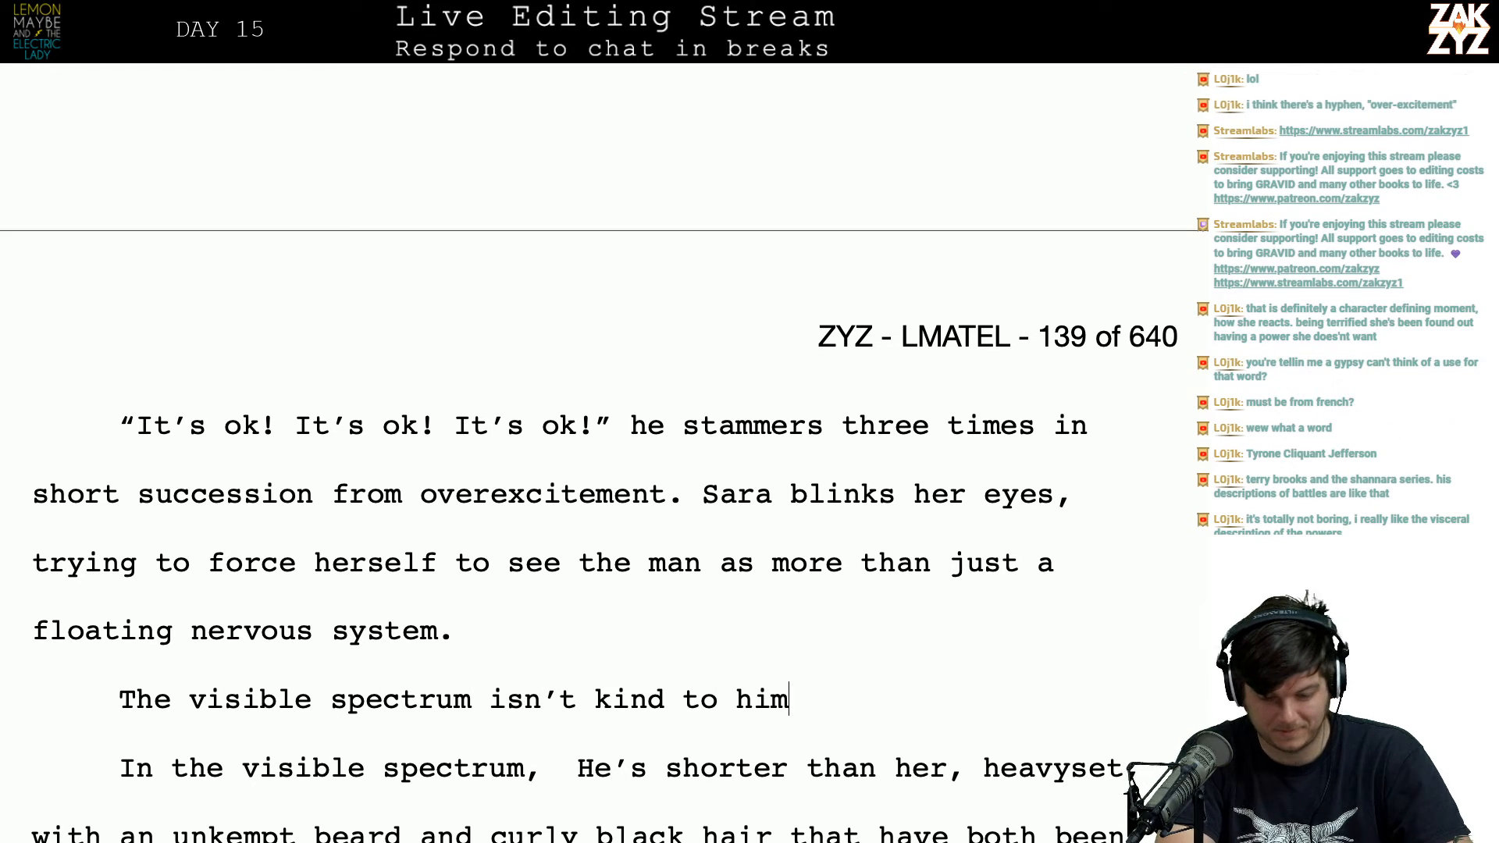
pyautogui.write(". He's short,")
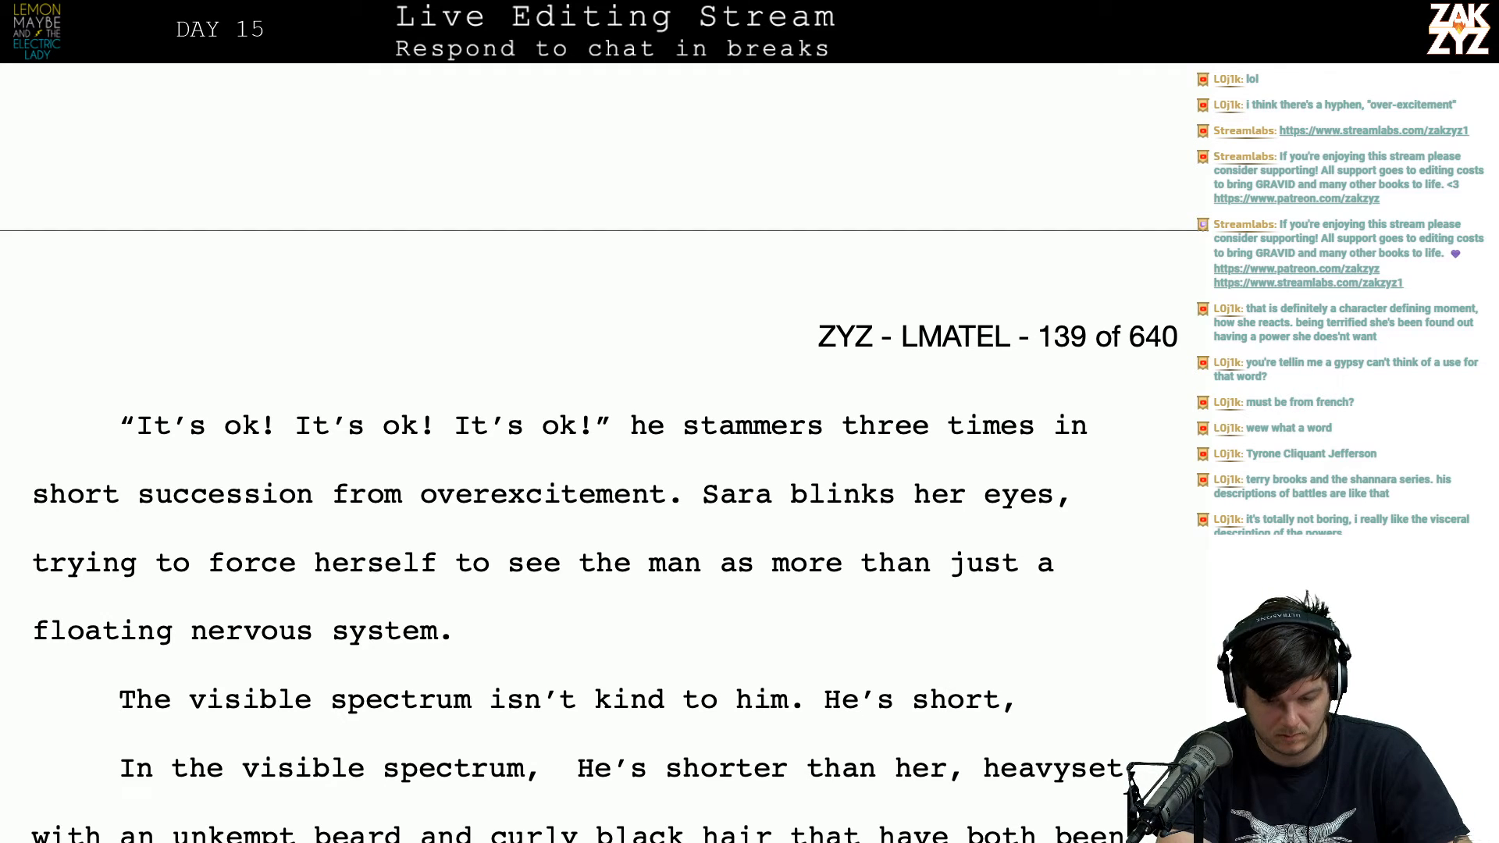
# Step: Delete "In the visible spectrum, He's shorter than her," so that "He's short," runs straight into "heavyset"
pyautogui.hotkey('shift', 'Down')
pyautogui.hotkey('shift', 'Left')
pyautogui.hotkey('shift', 'Left')
pyautogui.hotkey('shift', 'Left')
pyautogui.hotkey('shift', 'Left')
pyautogui.press('BackSpace')
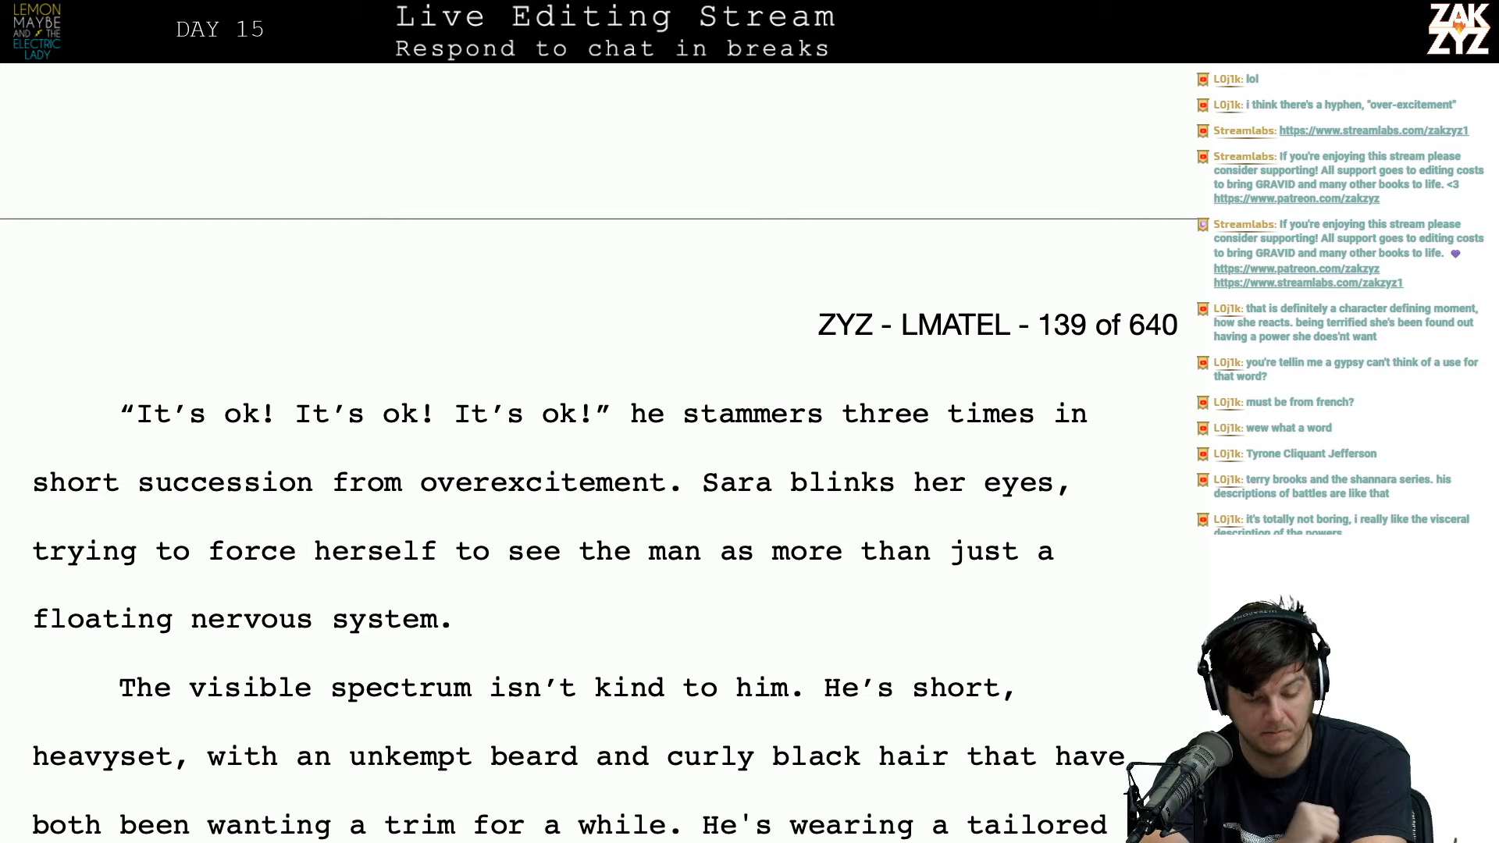
# Step: Split the paragraph after "kind to him." and add "He's got bad skin, he's heavyset with an unkempt beard and curly black hair."
pyautogui.scroll(-2, 808, 493)
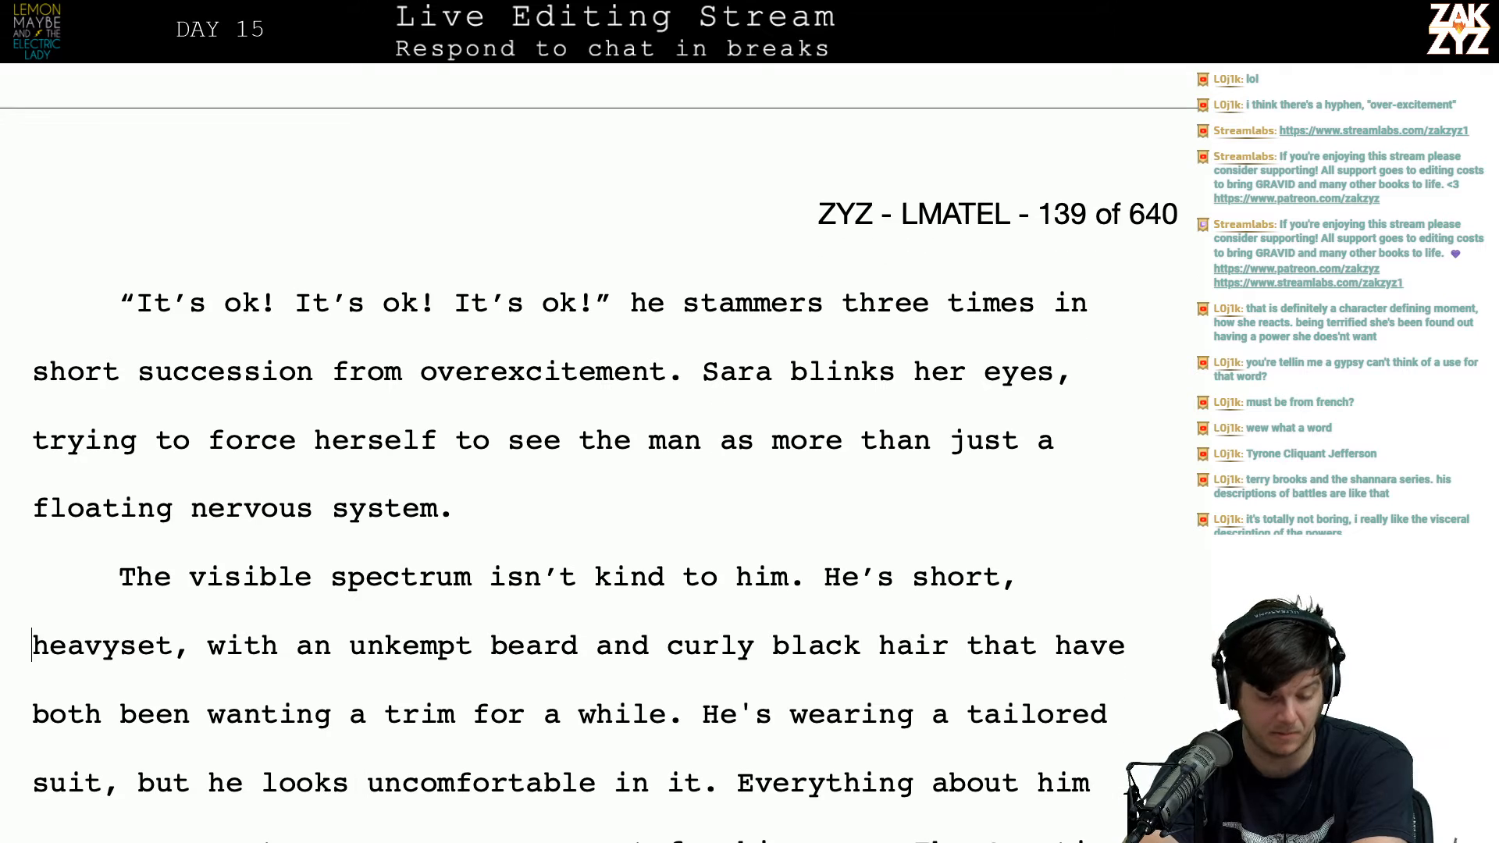
pyautogui.click(836, 577)
pyautogui.press('Return')
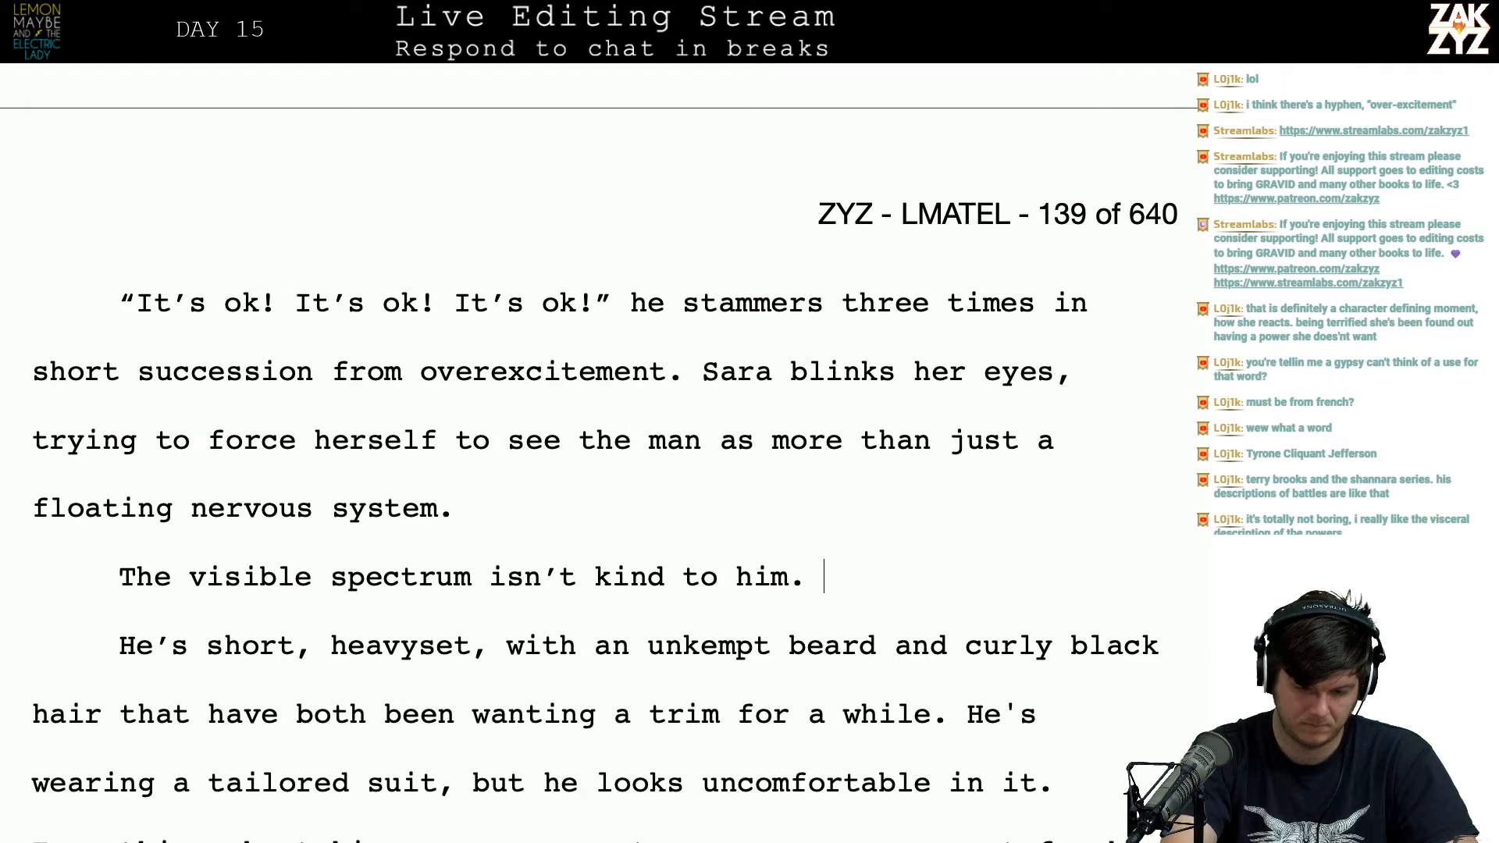
pyautogui.write("He's got bad s")
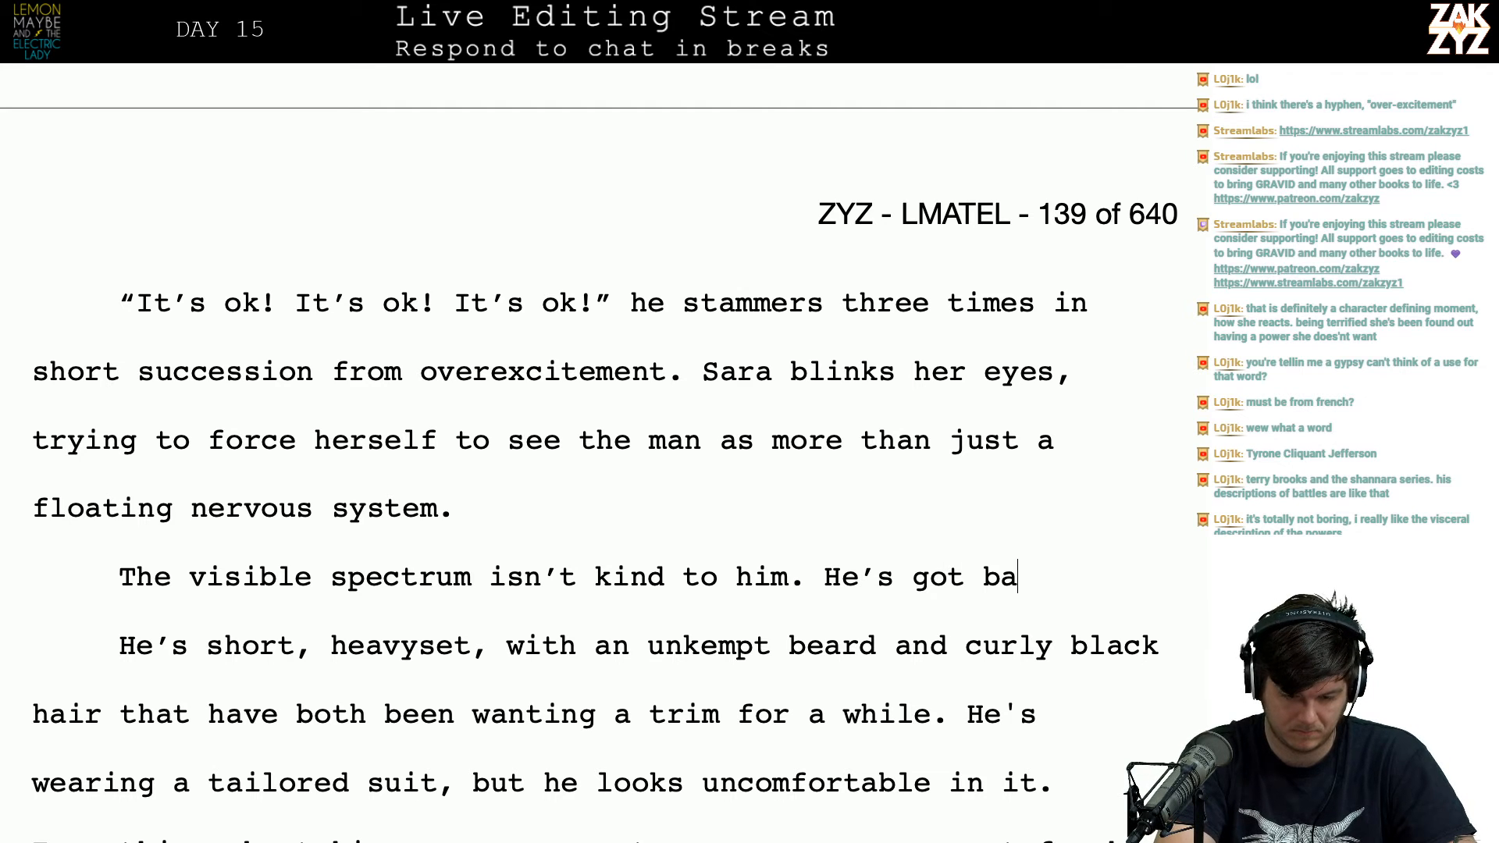
pyautogui.write('kin, ')
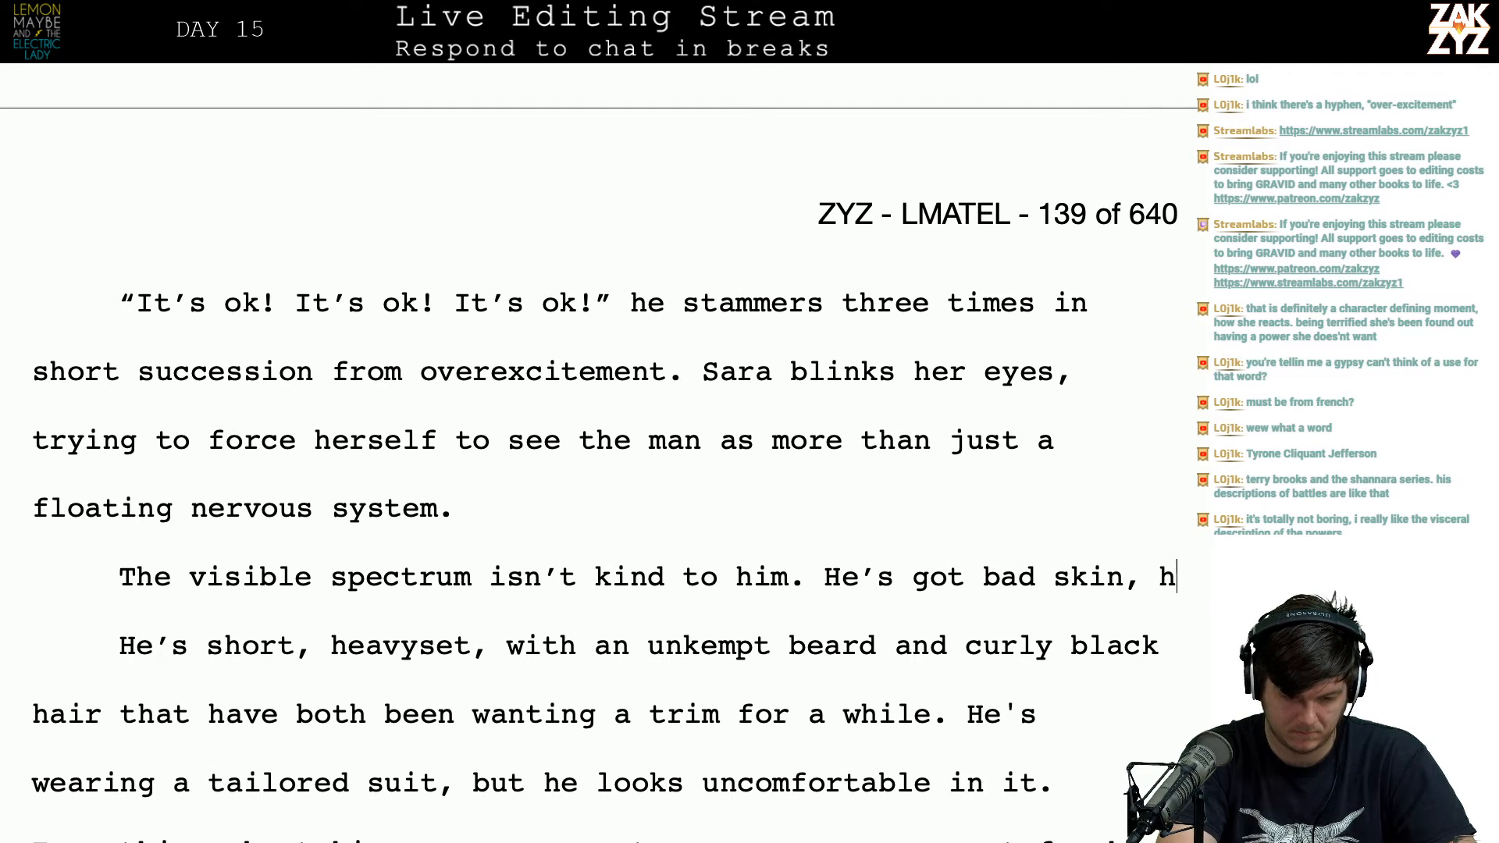
pyautogui.write("he's heavyset with an unke")
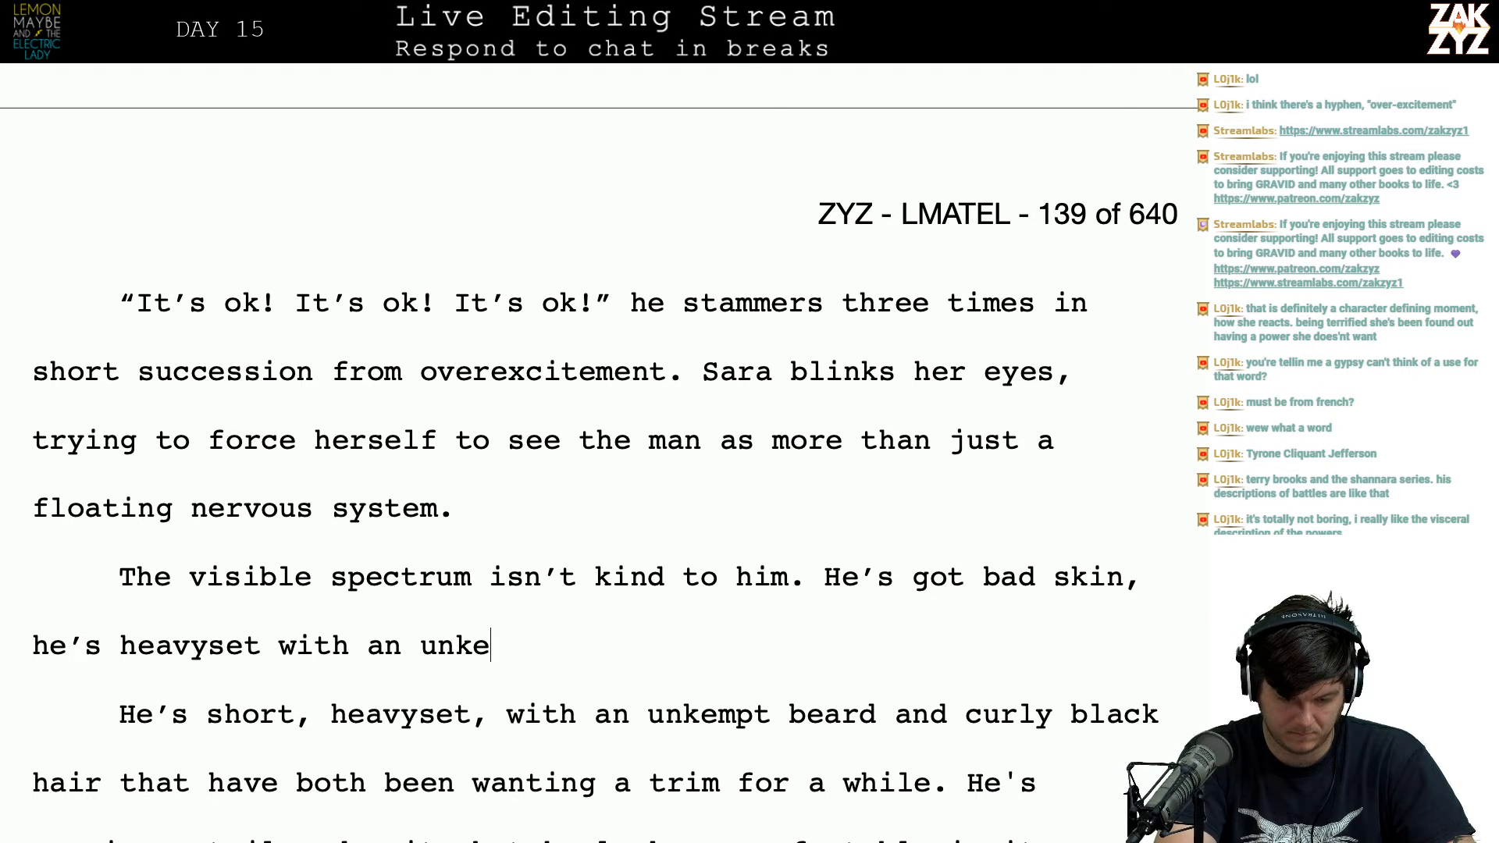
pyautogui.write('mpt beard and curly black hair.')
# Step: Delete the old sentence describing him as short and heavyset, with a beard and hair wanting a trim
pyautogui.hotkey('shift', 'Down')
pyautogui.hotkey('shift', 'Down')
pyautogui.hotkey('shift', 'Up')
pyautogui.hotkey('shift', 'Down')
pyautogui.hotkey('shift', 'Left')
pyautogui.hotkey('shift', 'Left')
pyautogui.hotkey('shift', 'Left')
pyautogui.hotkey('shift', 'Left')
pyautogui.hotkey('shift', 'Left')
pyautogui.press('BackSpace')
pyautogui.press('Return')
# Step: Begin a new sentence with "He wears a" after "curly black hair."
pyautogui.write('He')
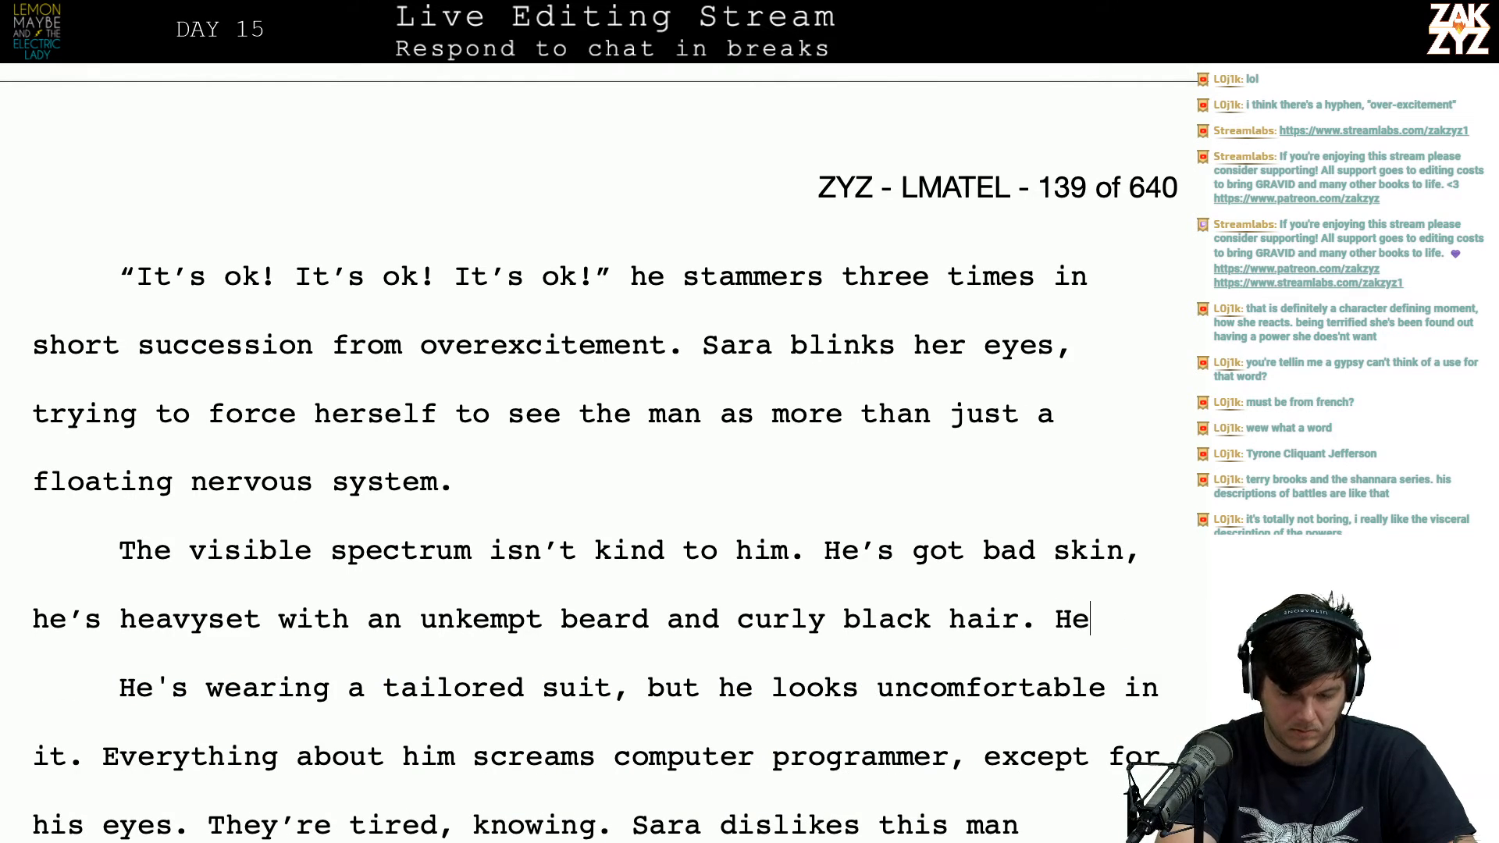
pyautogui.write(' wears an')
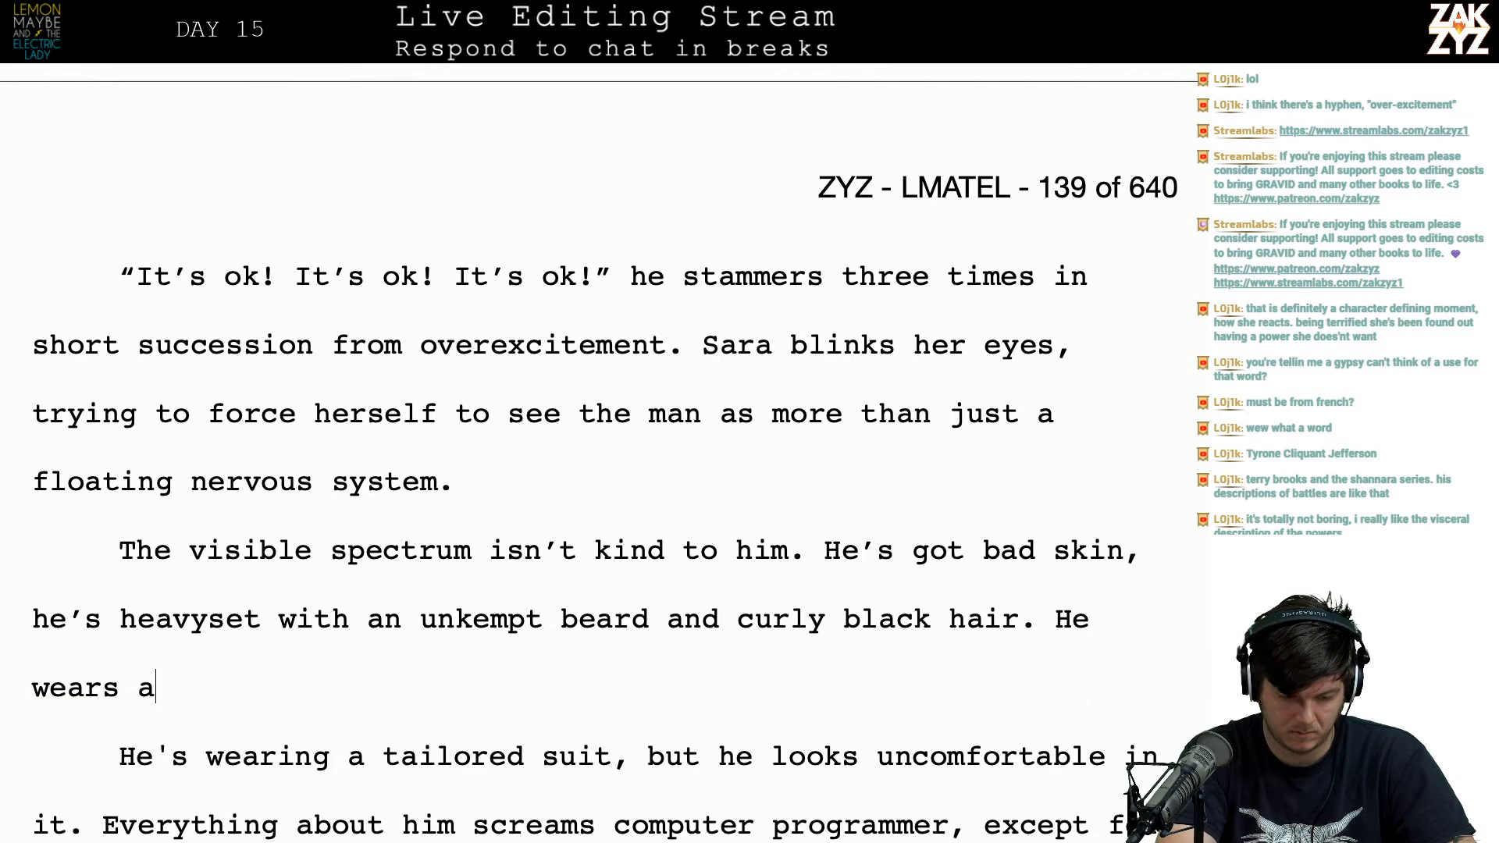
pyautogui.press('BackSpace')
pyautogui.press('BackSpace')
pyautogui.press('BackSpace')
pyautogui.write('a')
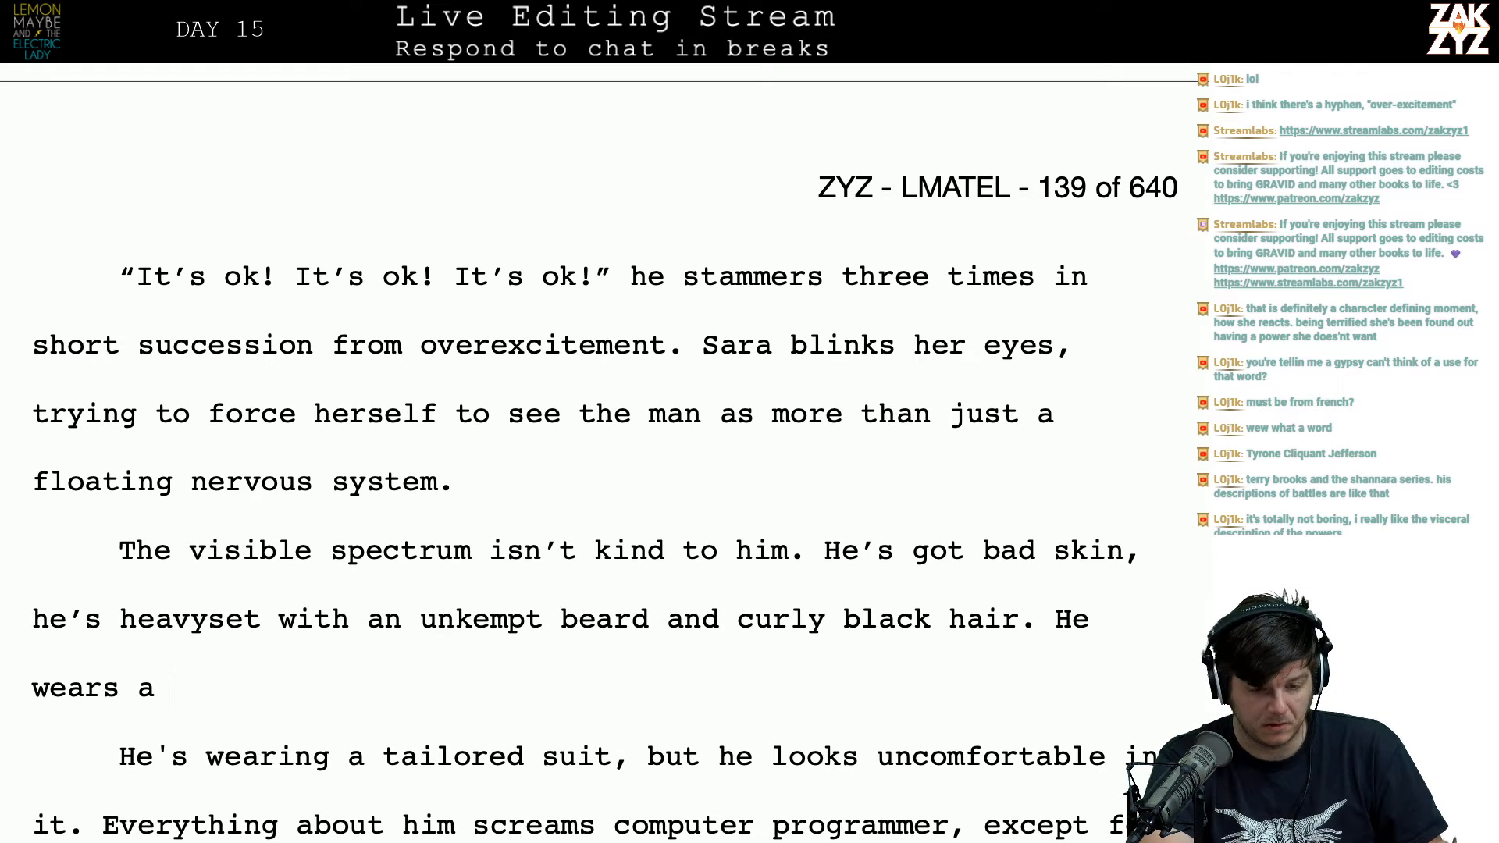
# Step: Switch to the web browser, search for "overexcitement" to check its spelling, and return to the manuscript
pyautogui.scroll(-1, 600, 458)
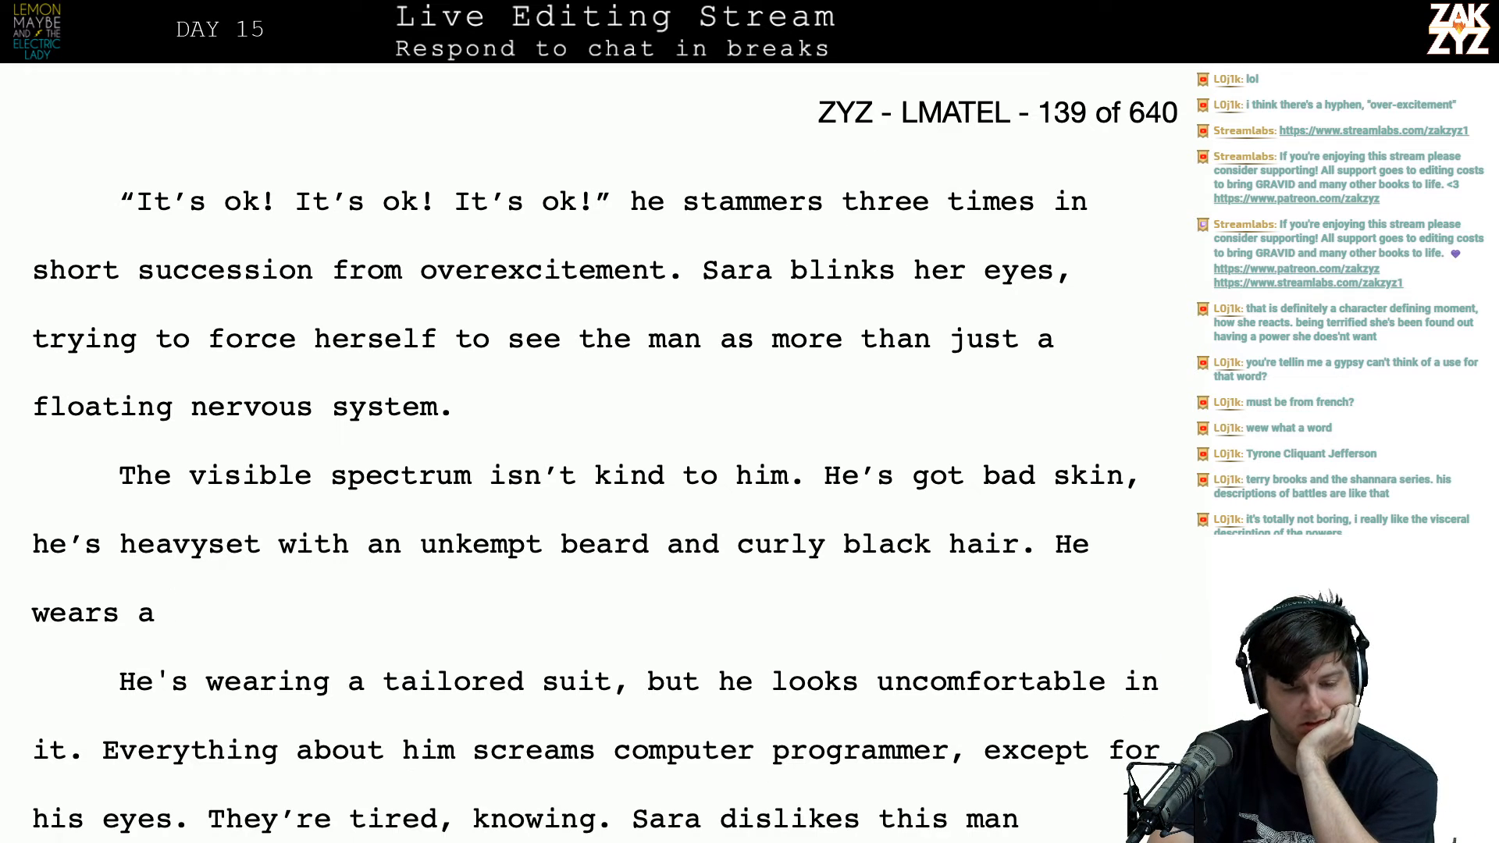
pyautogui.scroll(1, 600, 458)
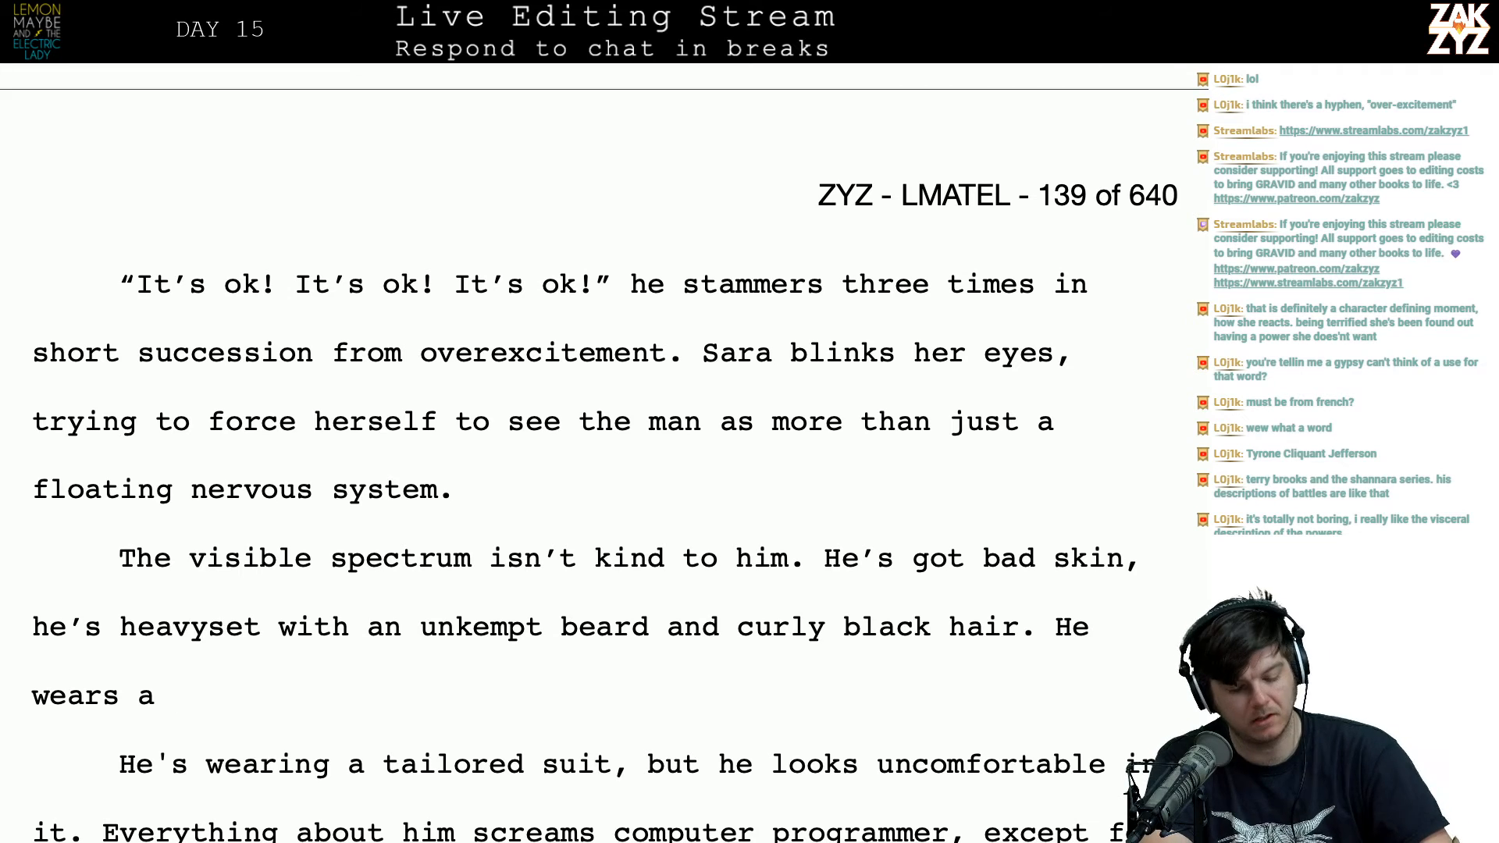
pyautogui.press('super+Tab')
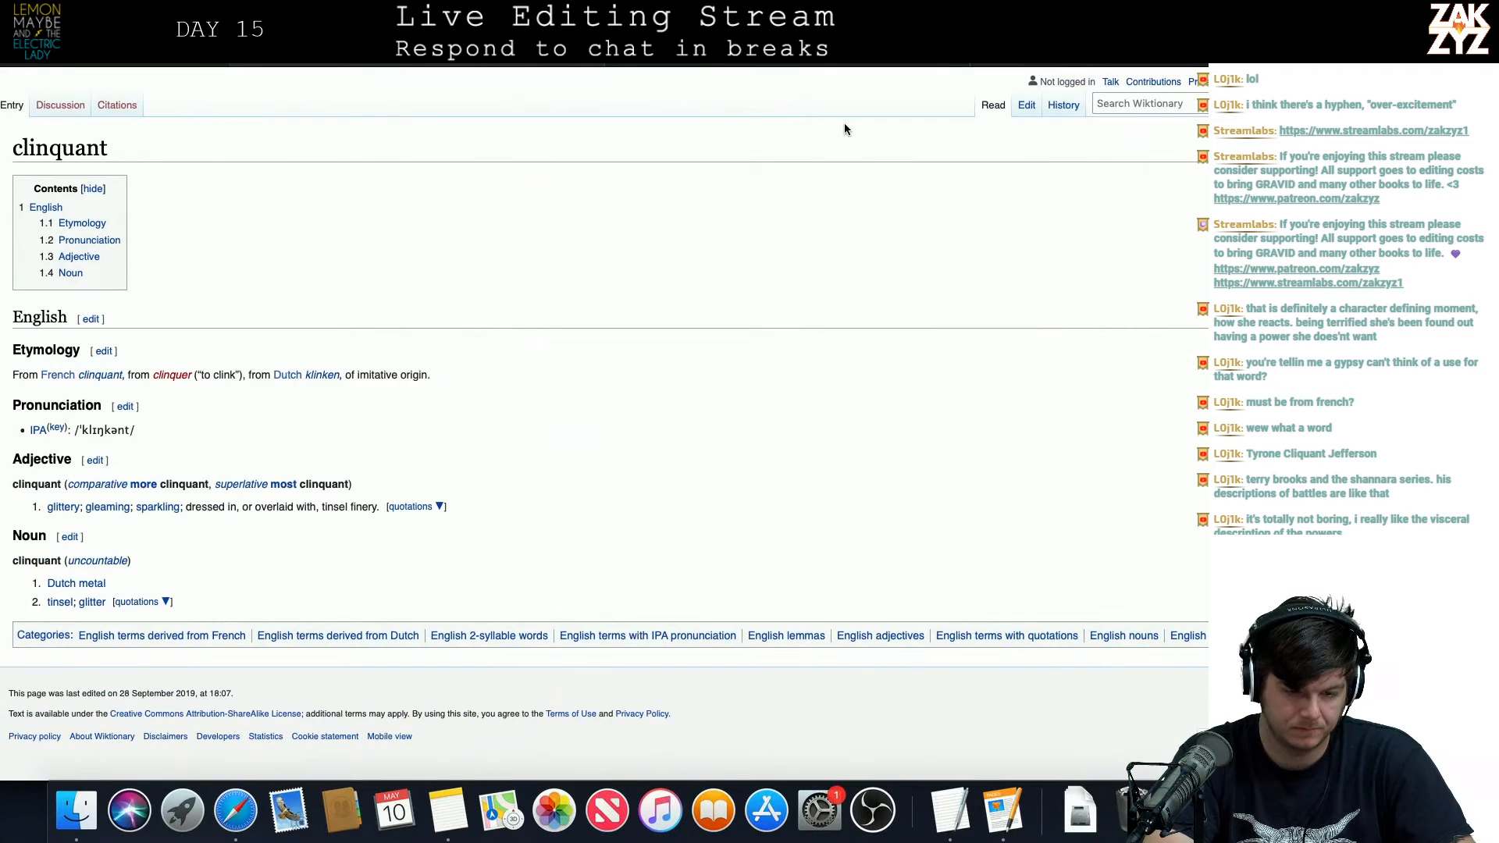
pyautogui.press('super+l')
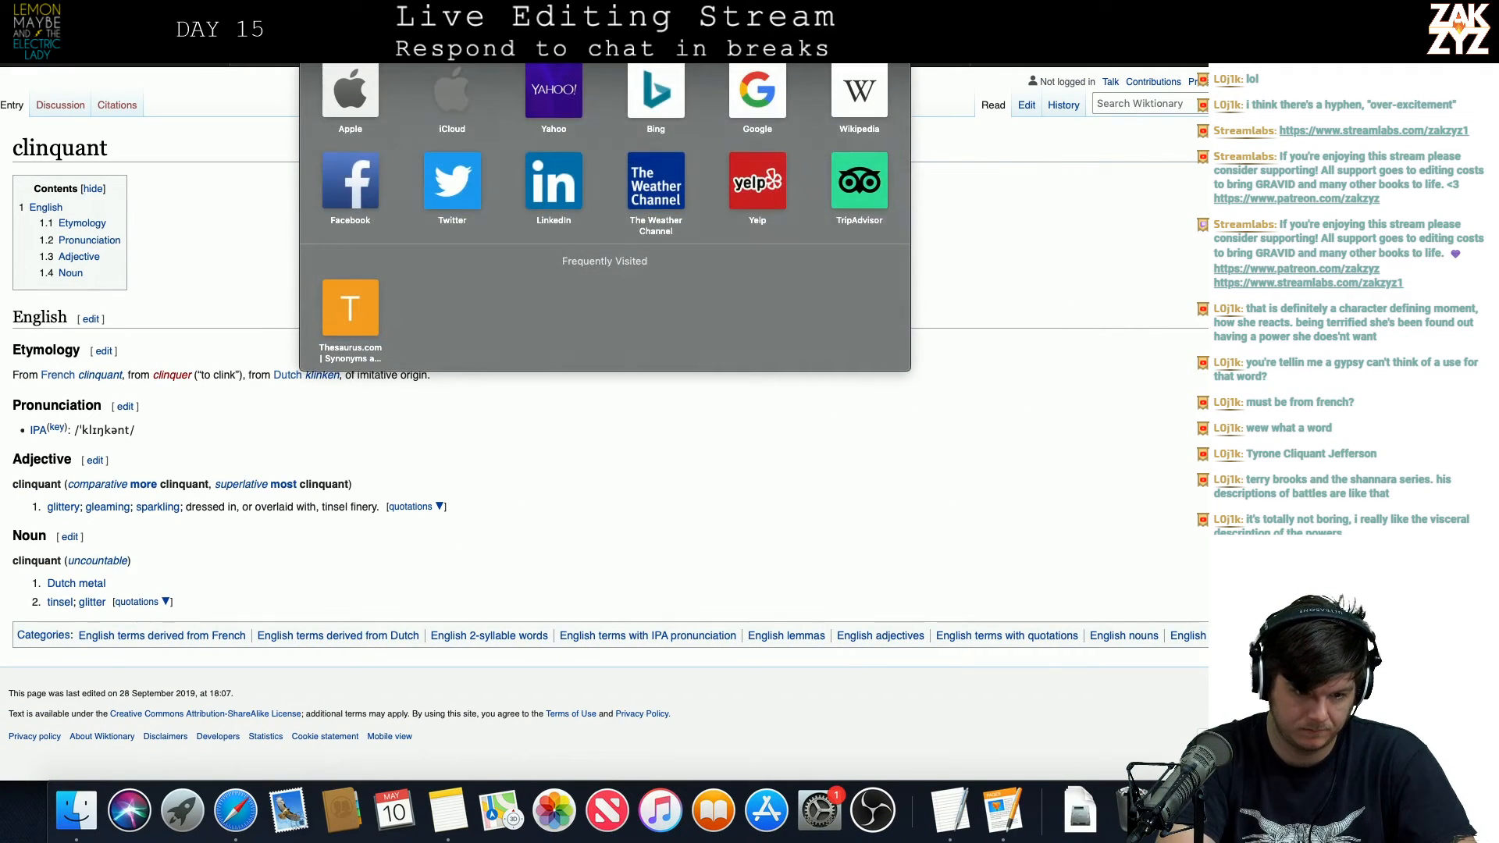
pyautogui.write('overexc')
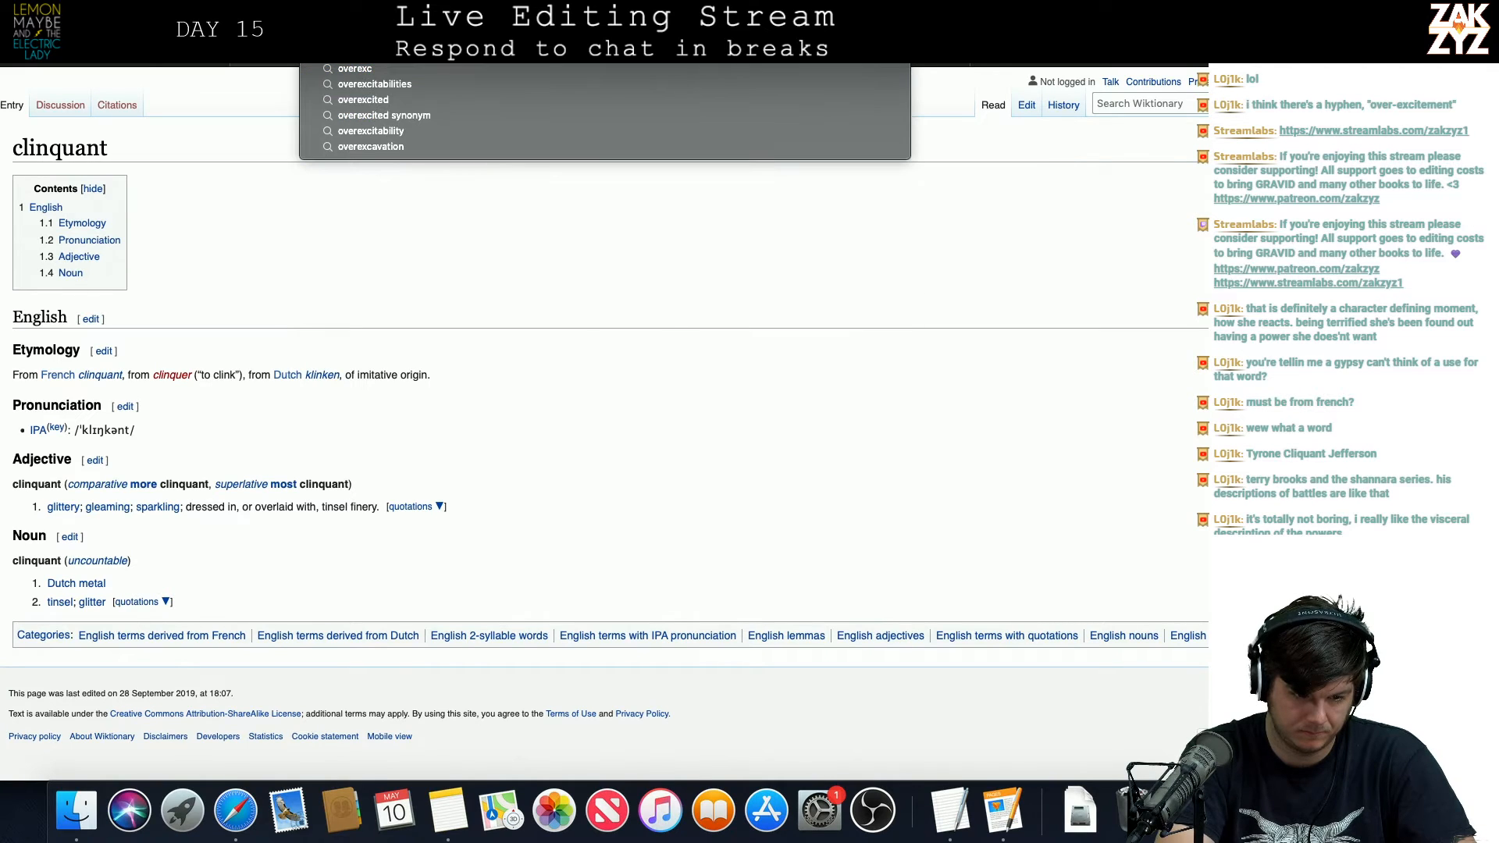
pyautogui.write('itemem')
pyautogui.press('Return')
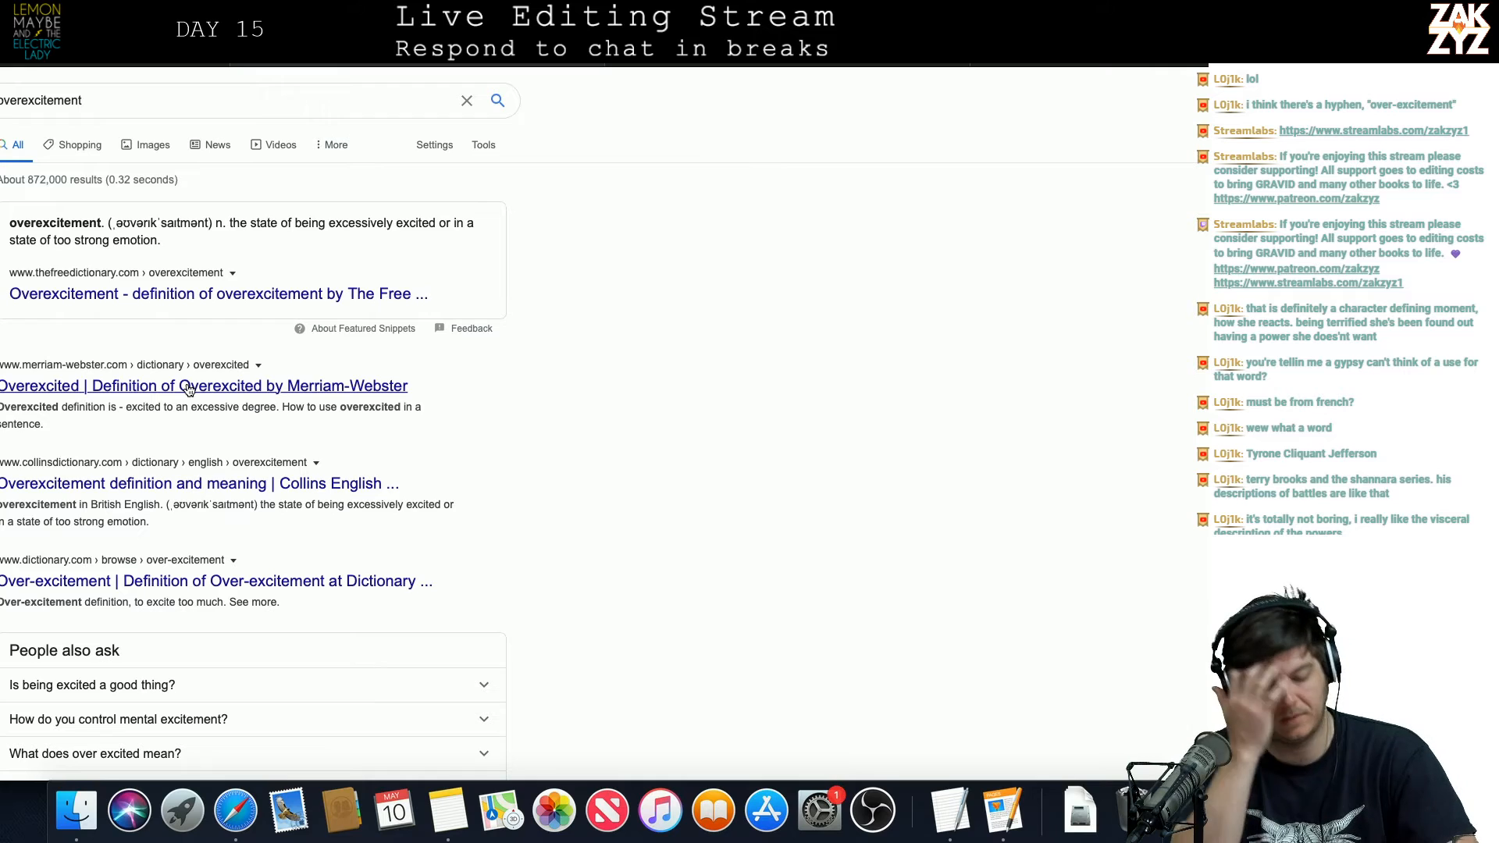
pyautogui.press('super+Tab')
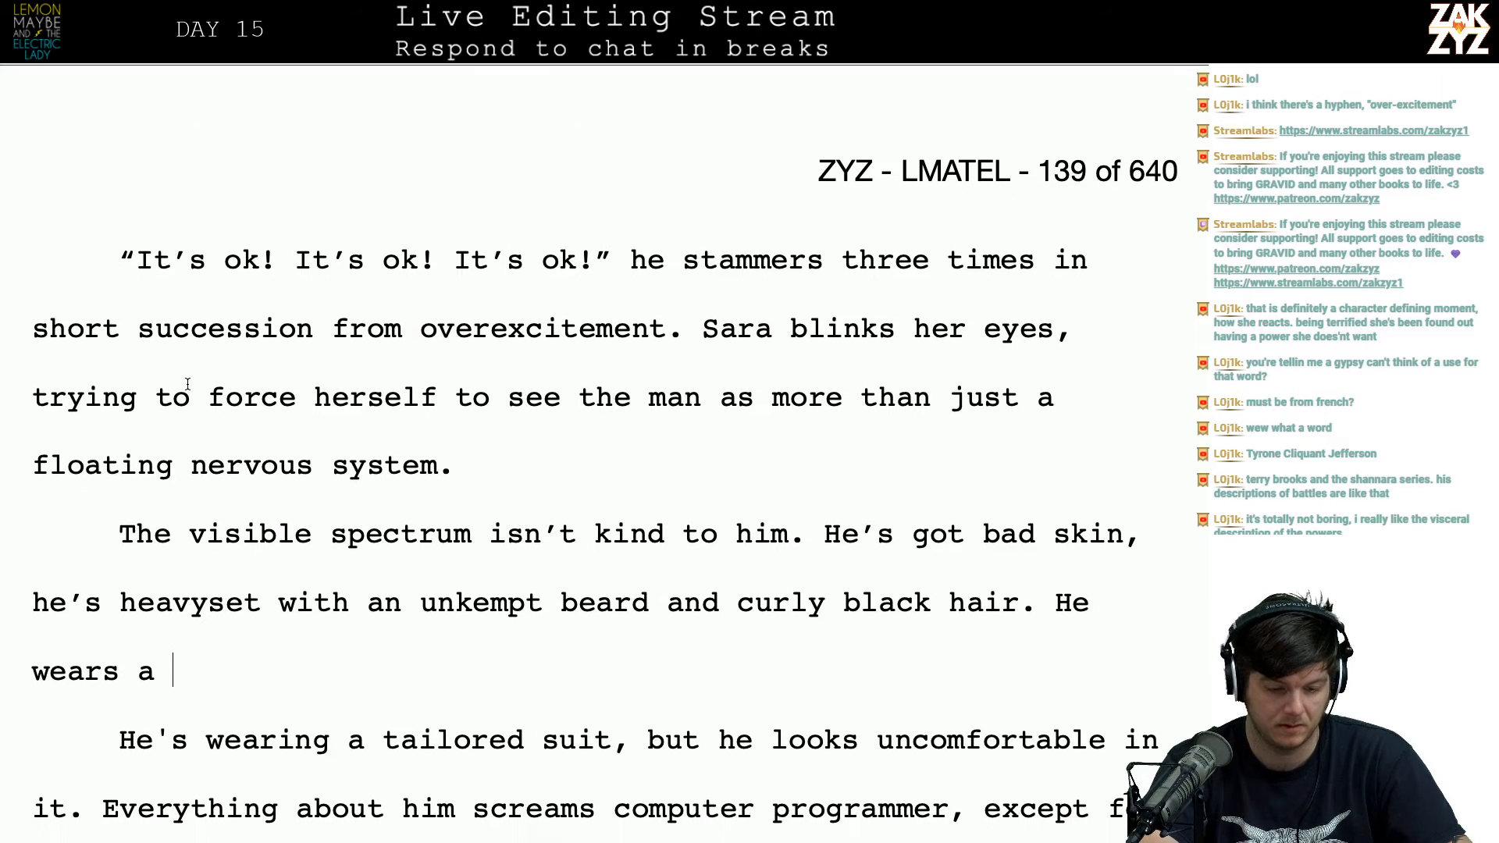
# Step: Insert "He's got bad skin, an unkempt beard, and" directly after "The visible spectrum isn't kind to him."
pyautogui.scroll(-2, 188, 384)
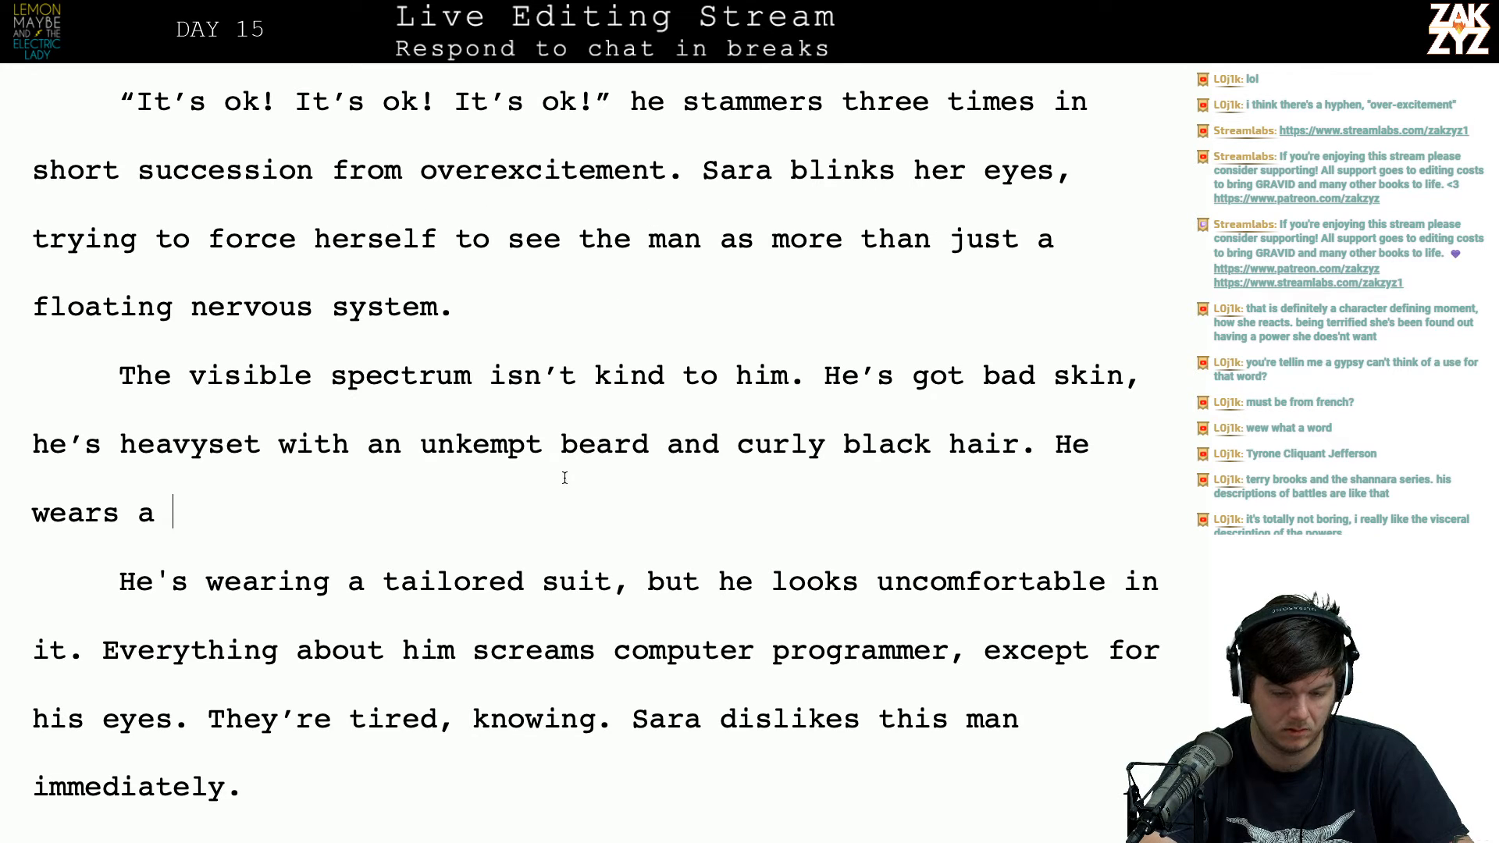
pyautogui.click(807, 396)
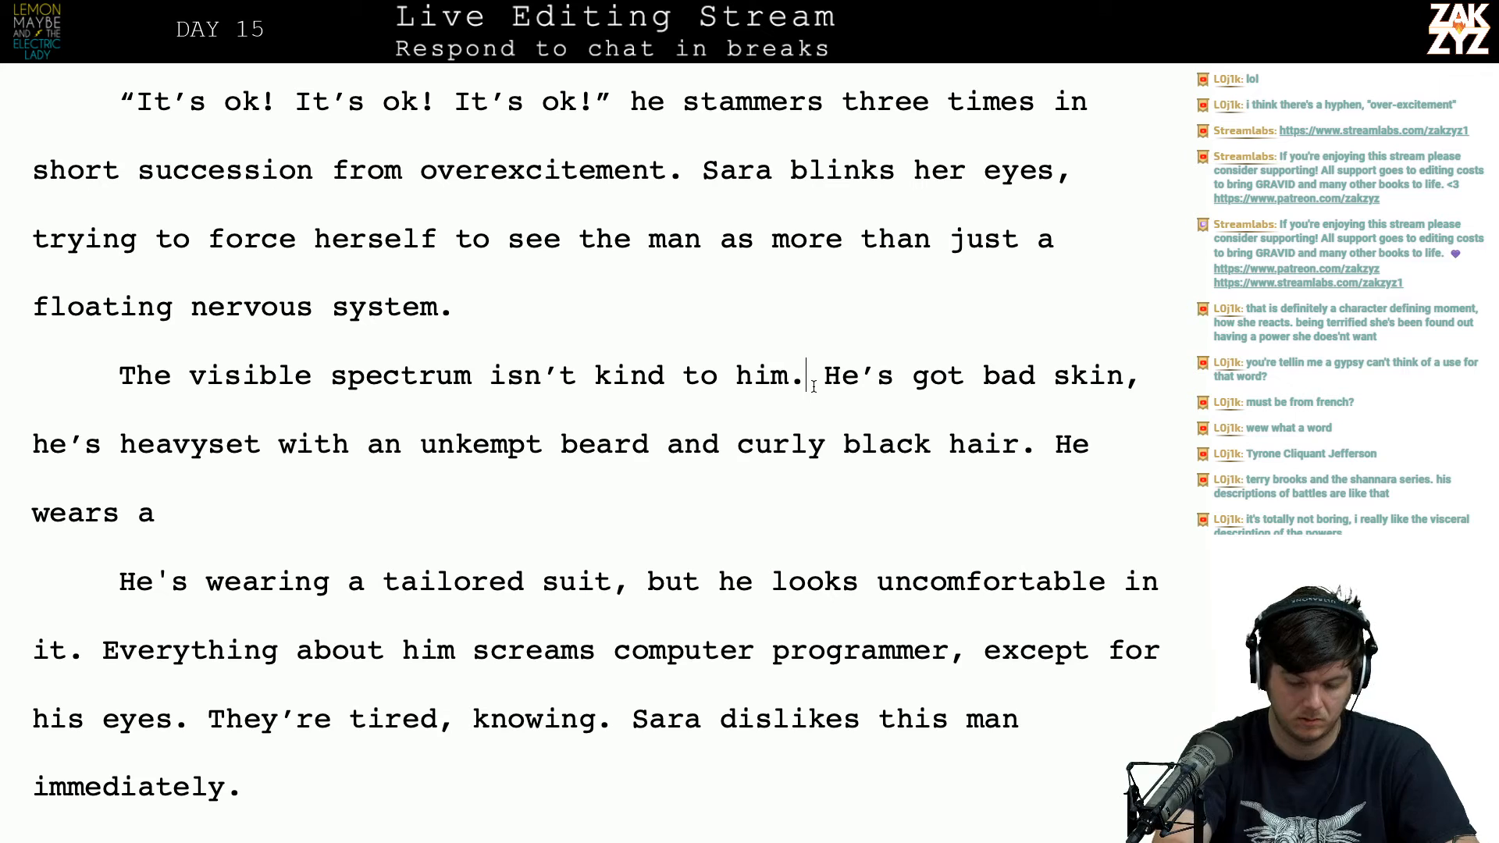
pyautogui.write("He's got bad")
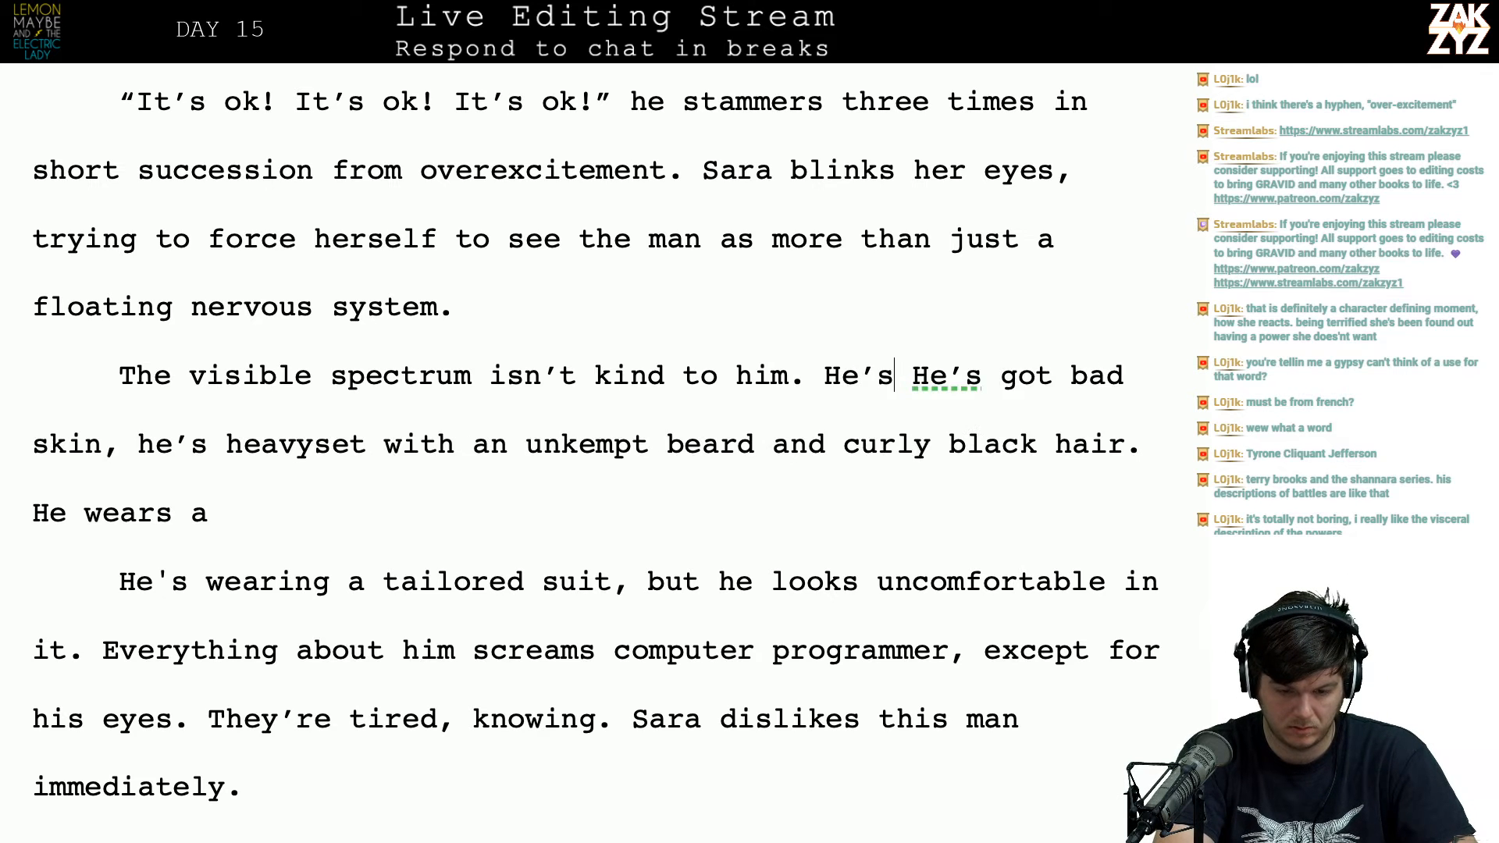
pyautogui.write(' skin, ')
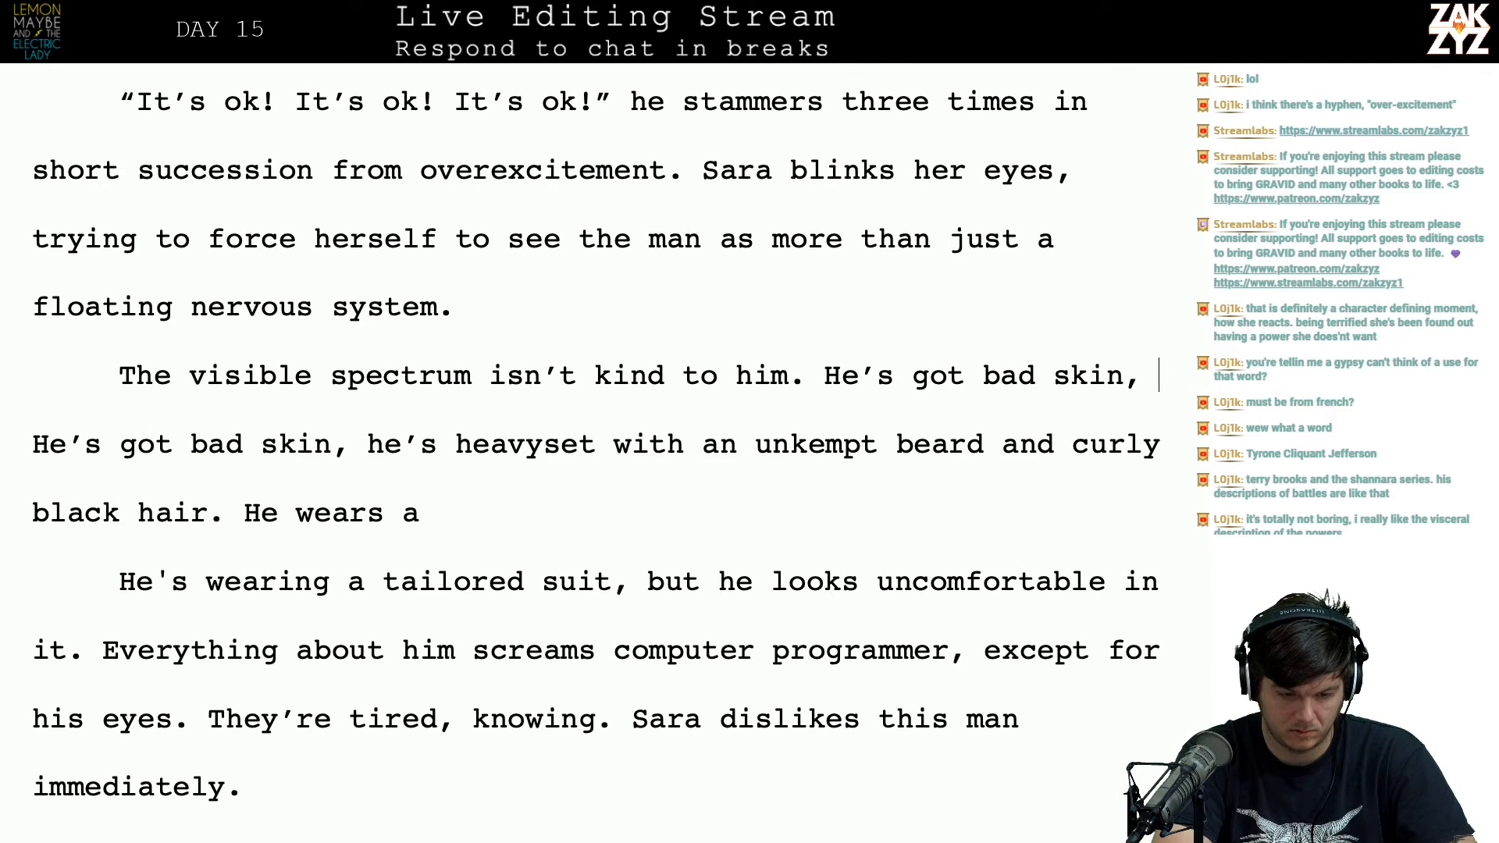
pyautogui.write('an unkempt b')
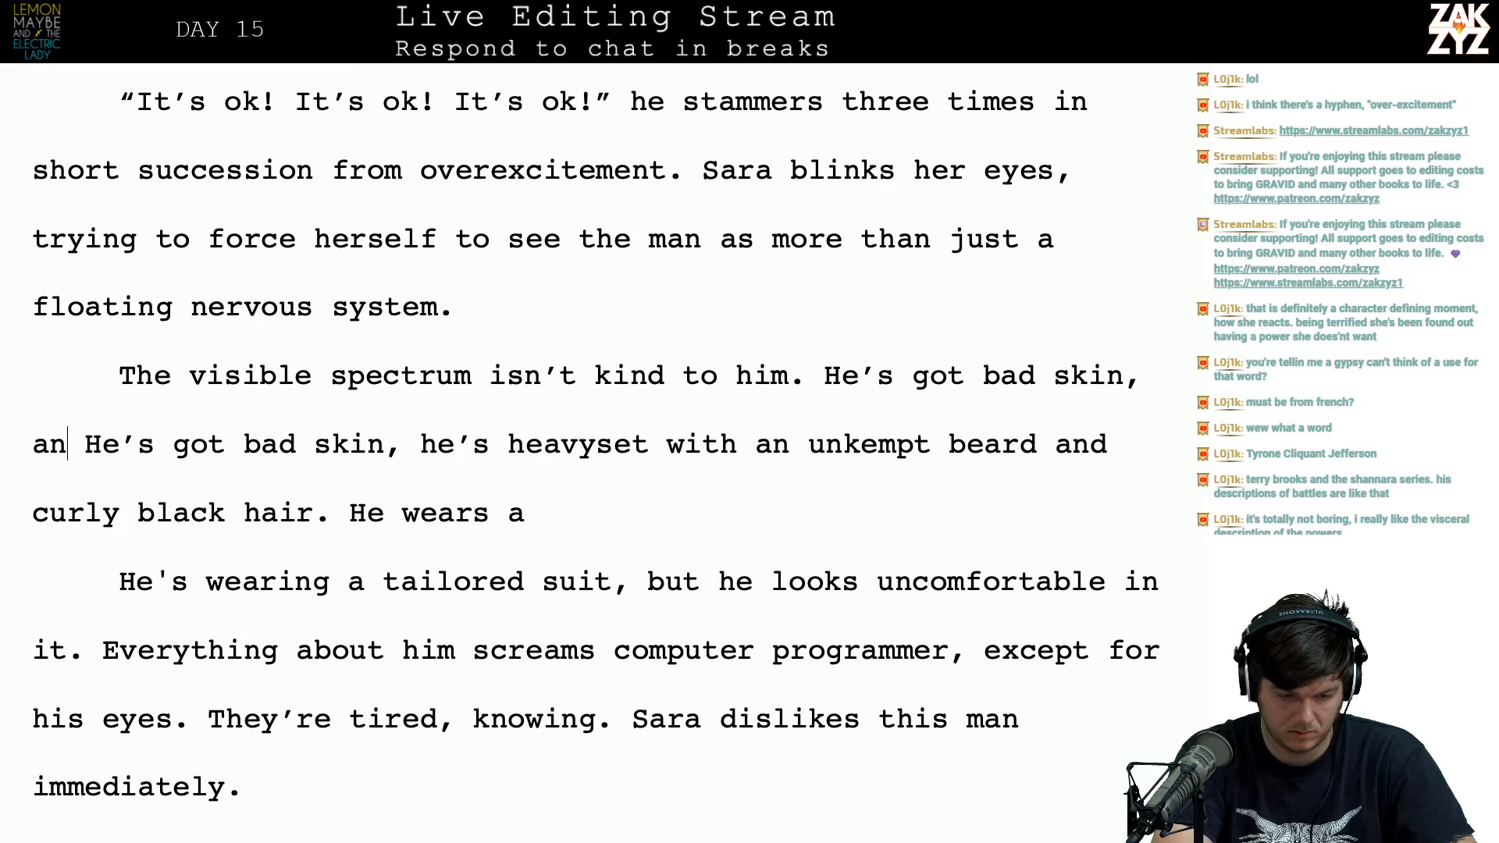
pyautogui.write('eard, and ')
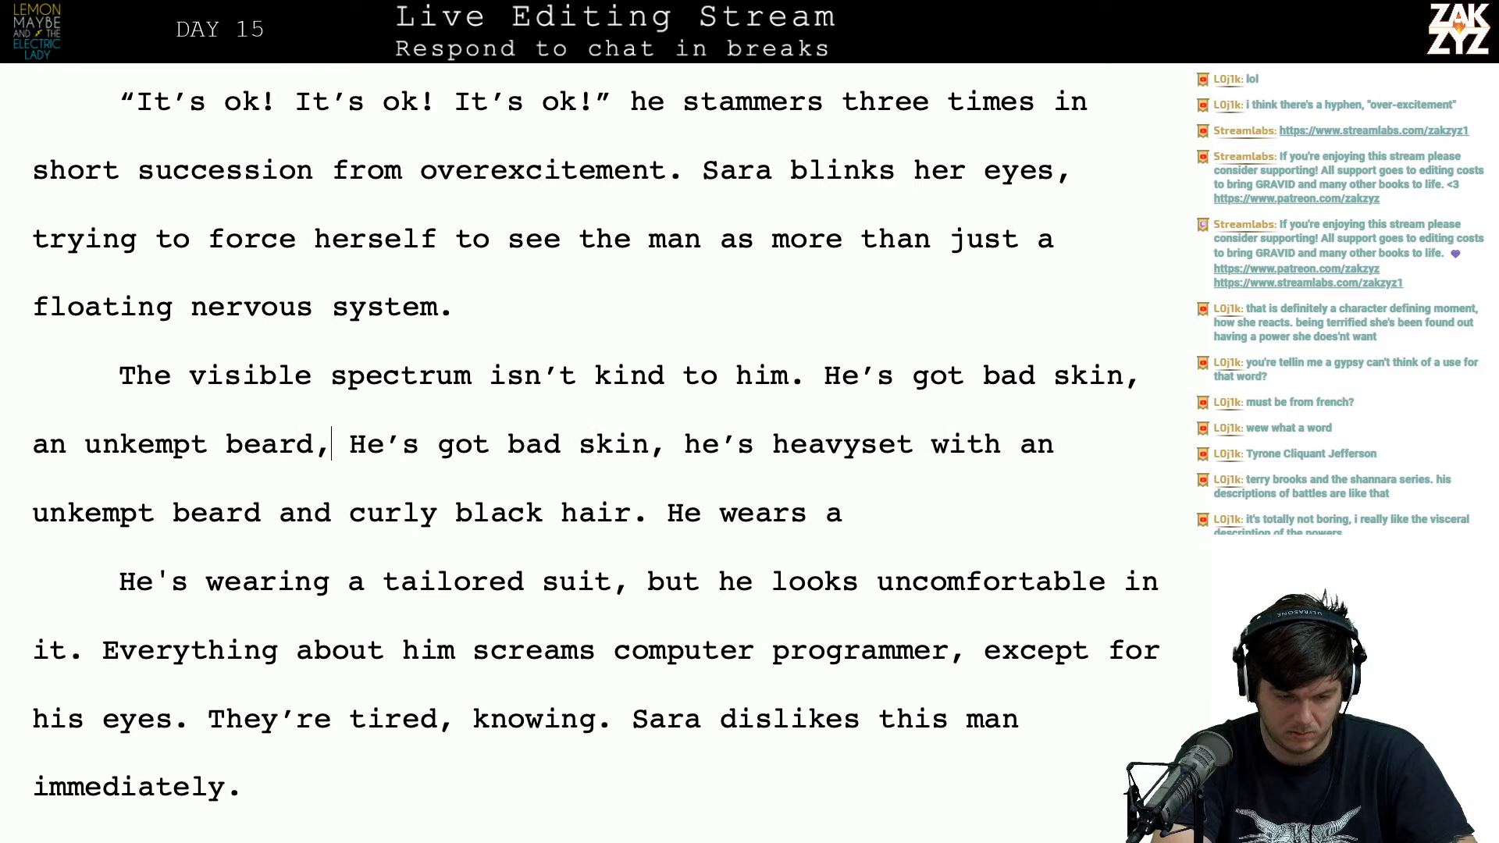
# Step: Try continuing the new description with "a thinning tangle of", removing those words again
pyautogui.write('a thinn')
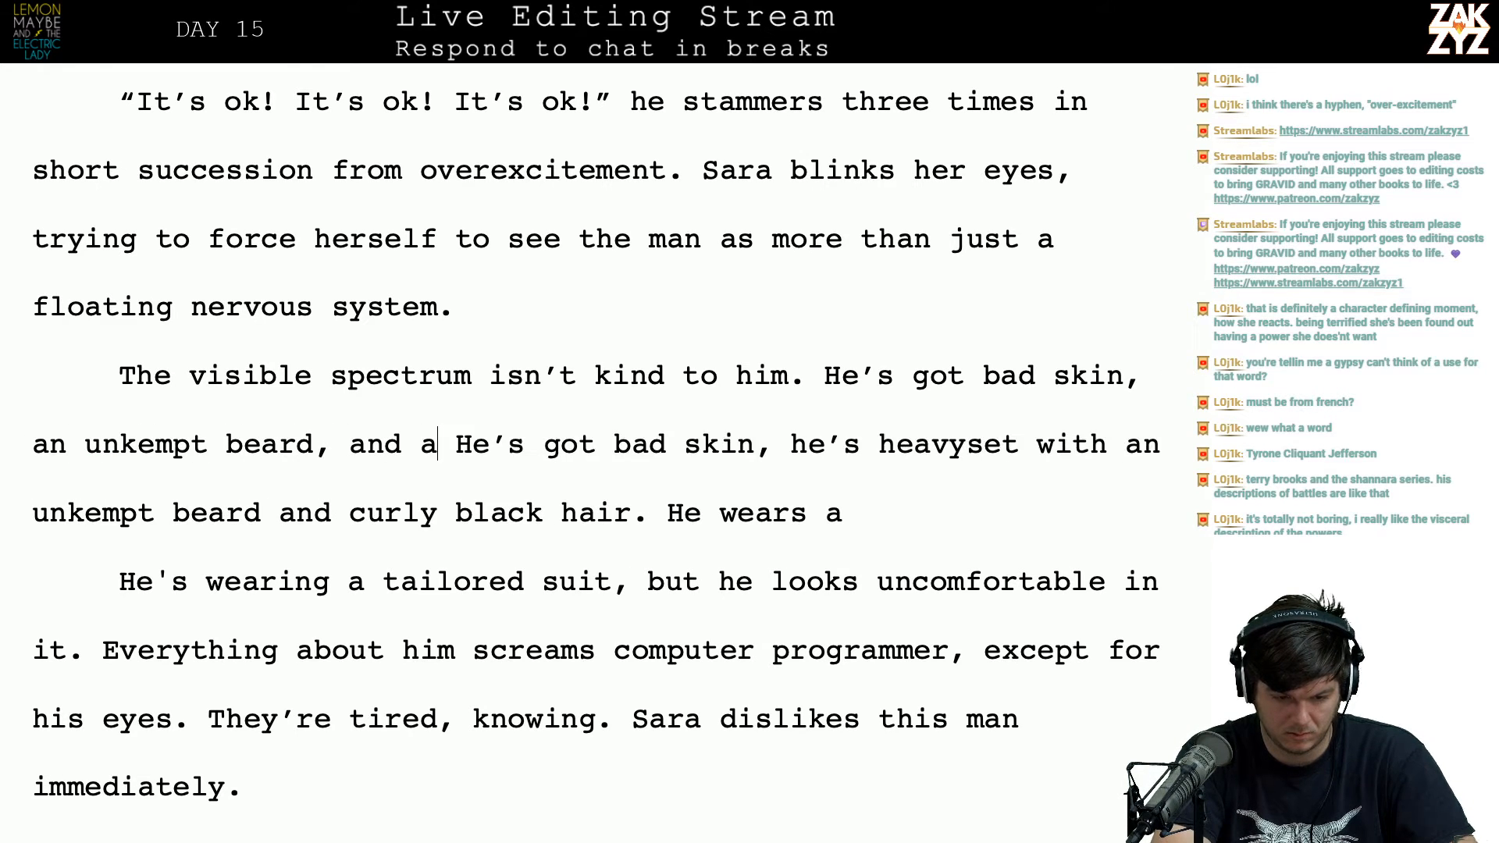
pyautogui.write('ing tangle of')
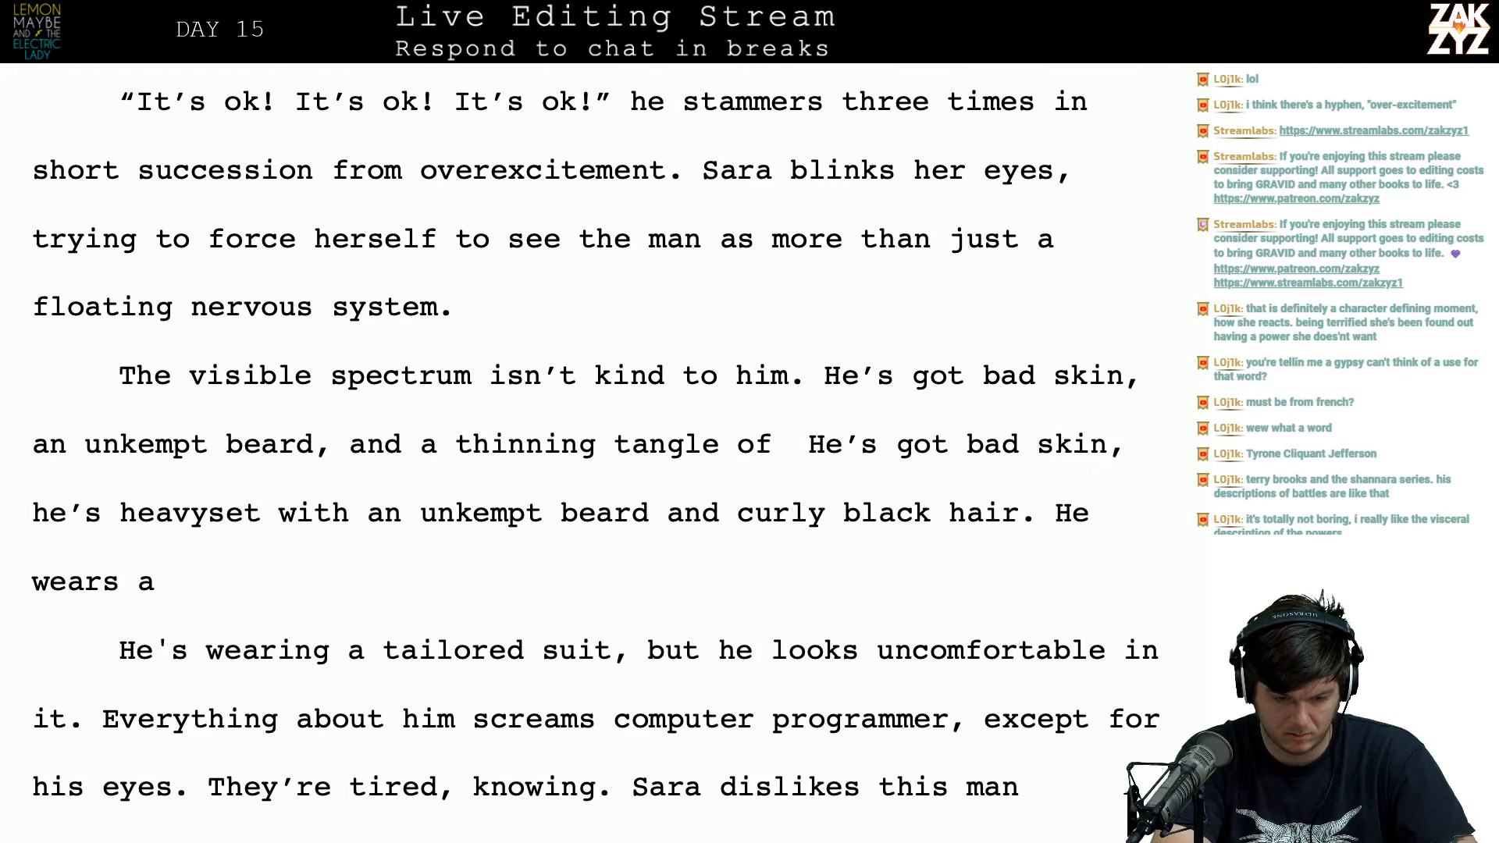
pyautogui.press('BackSpace')
pyautogui.press('BackSpace')
pyautogui.press('BackSpace')
pyautogui.press('BackSpace')
pyautogui.press('BackSpace')
pyautogui.press('BackSpace')
pyautogui.press('BackSpace')
pyautogui.press('BackSpace')
pyautogui.press('BackSpace')
pyautogui.press('BackSpace')
pyautogui.press('BackSpace')
pyautogui.press('BackSpace')
pyautogui.press('BackSpace')
pyautogui.press('BackSpace')
pyautogui.press('BackSpace')
pyautogui.press('BackSpace')
pyautogui.press('BackSpace')
pyautogui.press('BackSpace')
pyautogui.press('BackSpace')
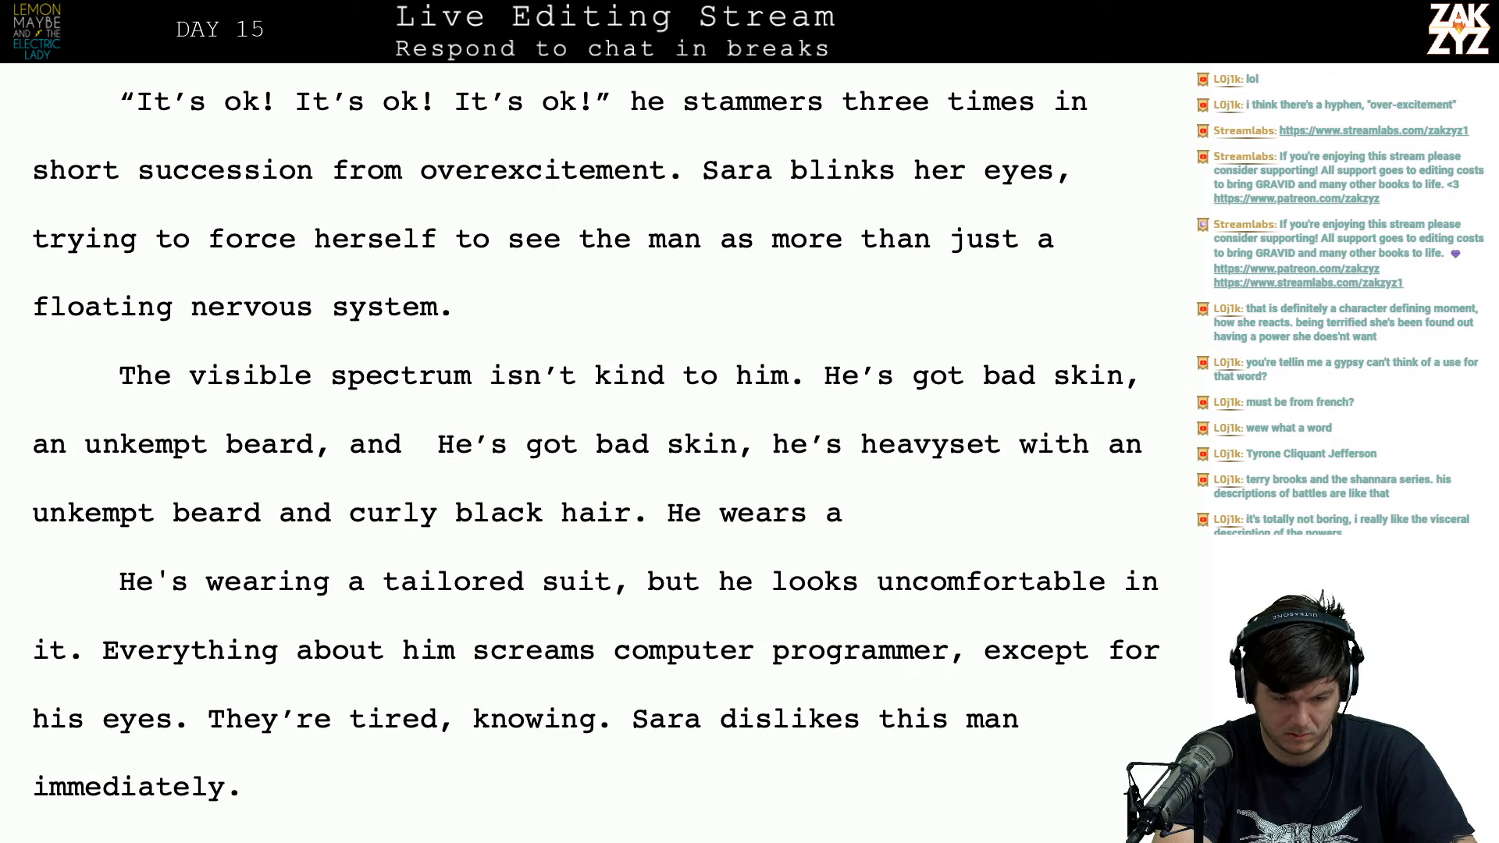
# Step: Try "oily hair that's begun to thin" as the end of the new description, removing those words again
pyautogui.write('oily hair the')
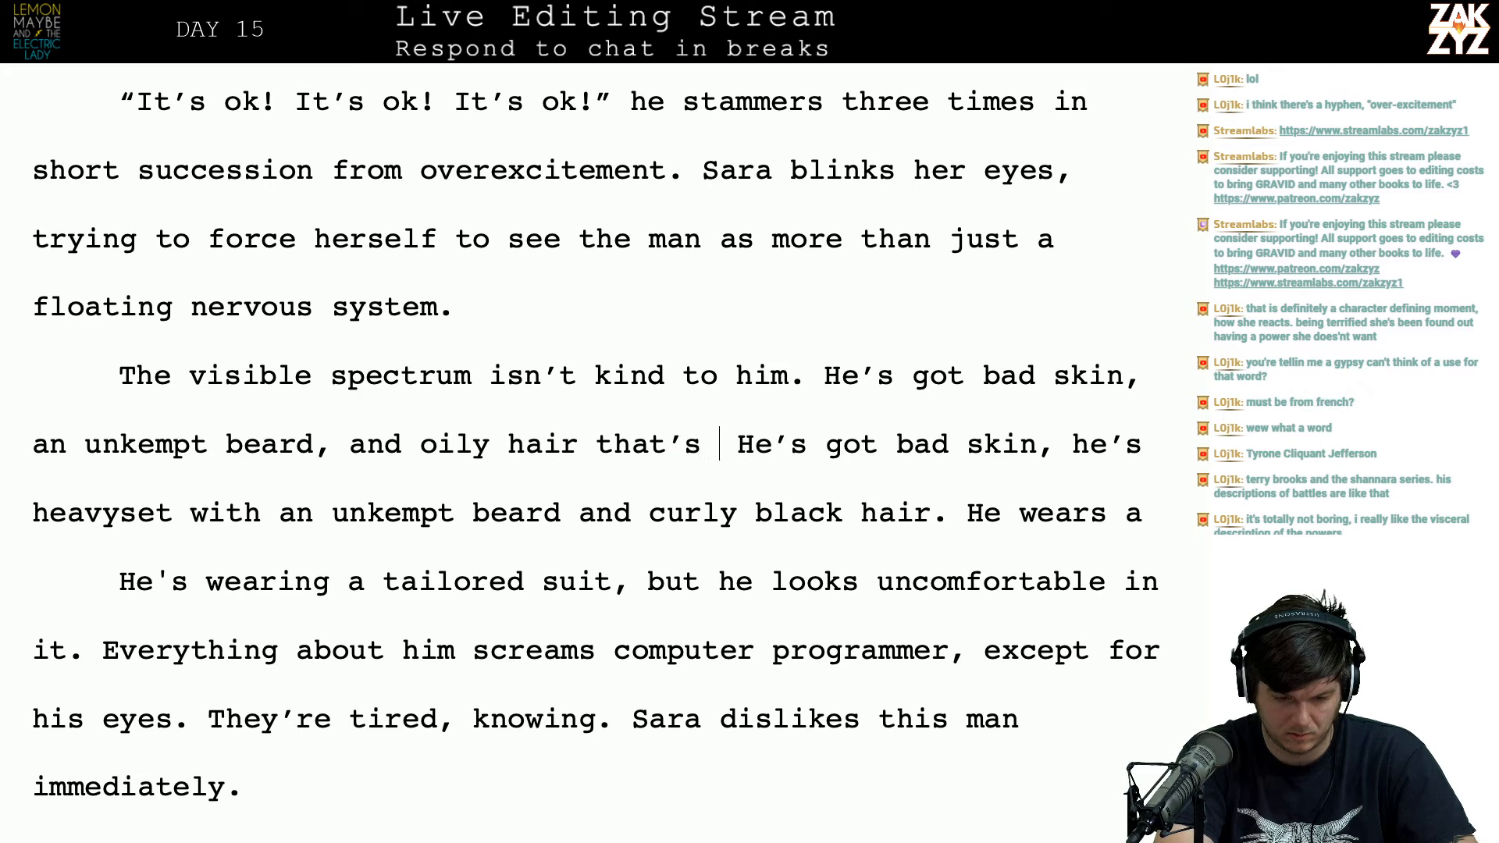
pyautogui.write('egun to thin.')
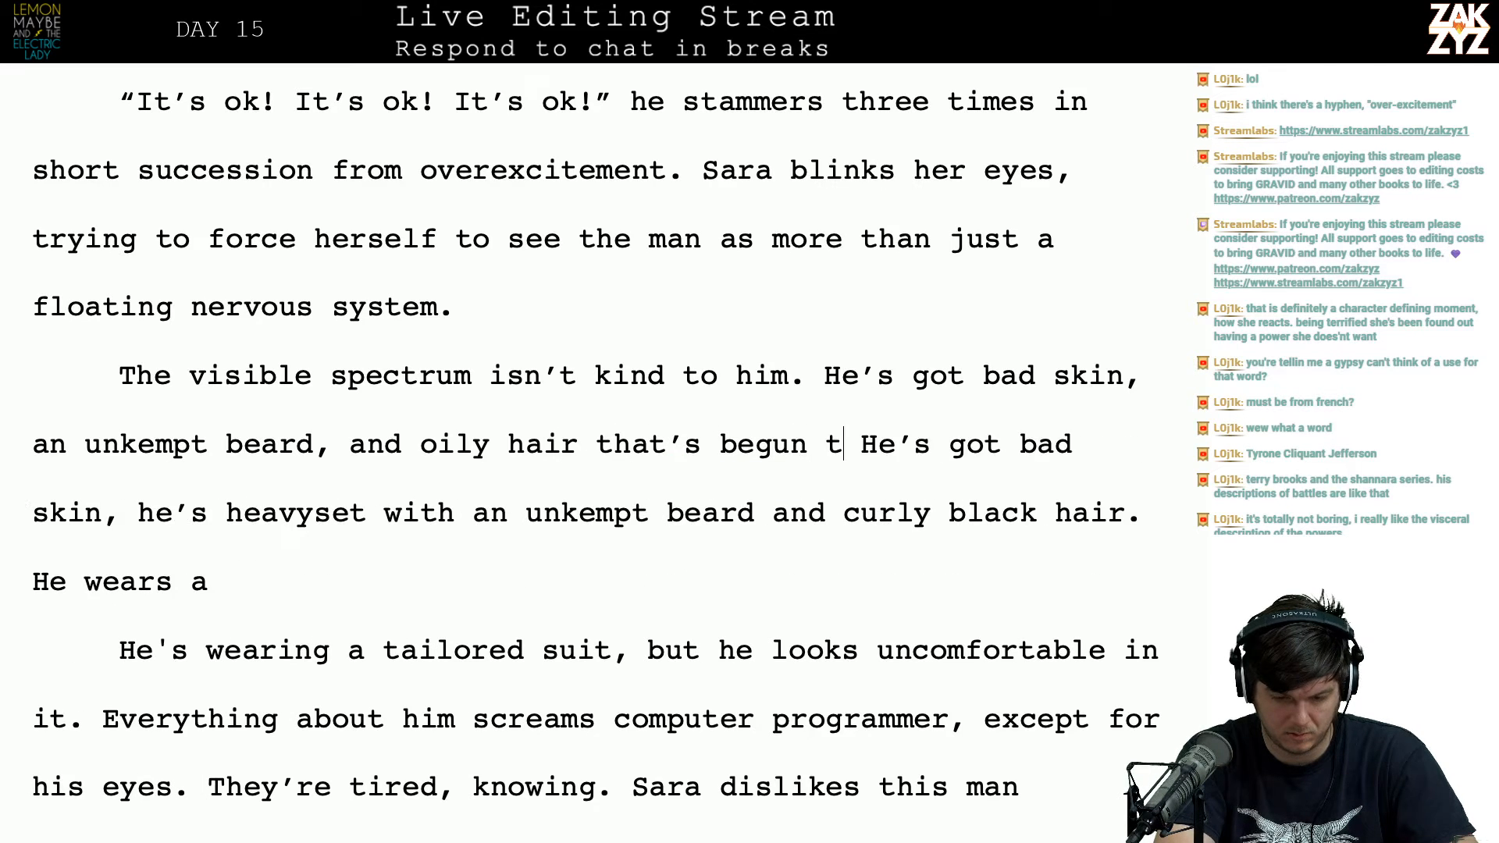
pyautogui.press('BackSpace')
pyautogui.press('BackSpace')
pyautogui.press('BackSpace')
pyautogui.press('BackSpace')
pyautogui.press('BackSpace')
pyautogui.press('BackSpace')
pyautogui.press('BackSpace')
pyautogui.press('BackSpace')
pyautogui.press('BackSpace')
pyautogui.press('BackSpace')
pyautogui.press('BackSpace')
pyautogui.press('BackSpace')
pyautogui.press('BackSpace')
pyautogui.press('BackSpace')
pyautogui.press('BackSpace')
pyautogui.press('BackSpace')
pyautogui.press('BackSpace')
pyautogui.press('BackSpace')
pyautogui.press('BackSpace')
pyautogui.press('BackSpace')
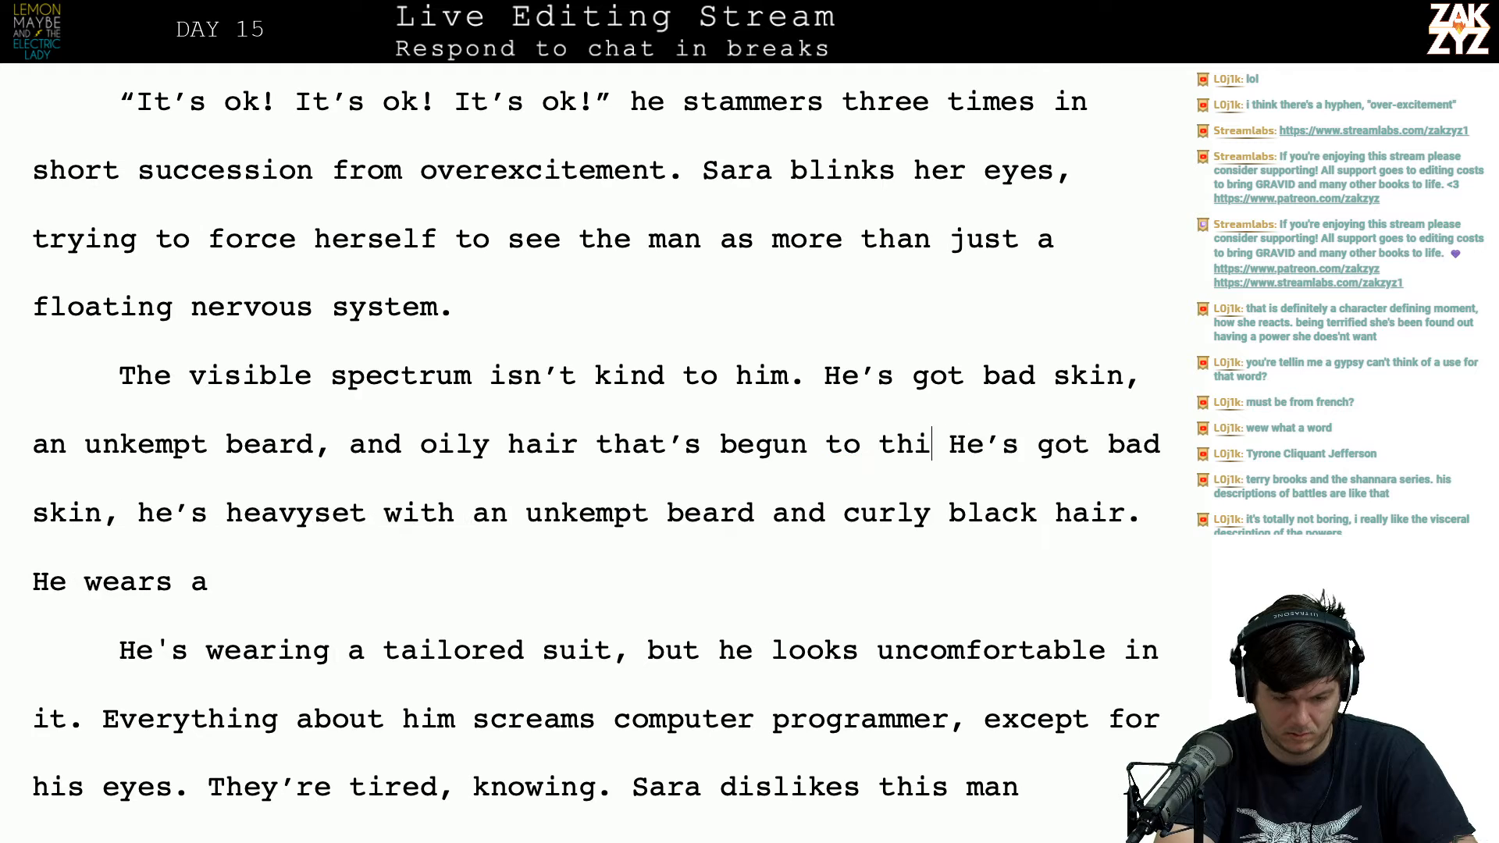
pyautogui.press('BackSpace')
pyautogui.press('BackSpace')
pyautogui.press('BackSpace')
pyautogui.press('BackSpace')
pyautogui.press('BackSpace')
pyautogui.press('BackSpace')
pyautogui.press('BackSpace')
pyautogui.press('BackSpace')
pyautogui.press('BackSpace')
pyautogui.press('BackSpace')
pyautogui.press('BackSpace')
pyautogui.press('BackSpace')
pyautogui.press('BackSpace')
pyautogui.press('BackSpace')
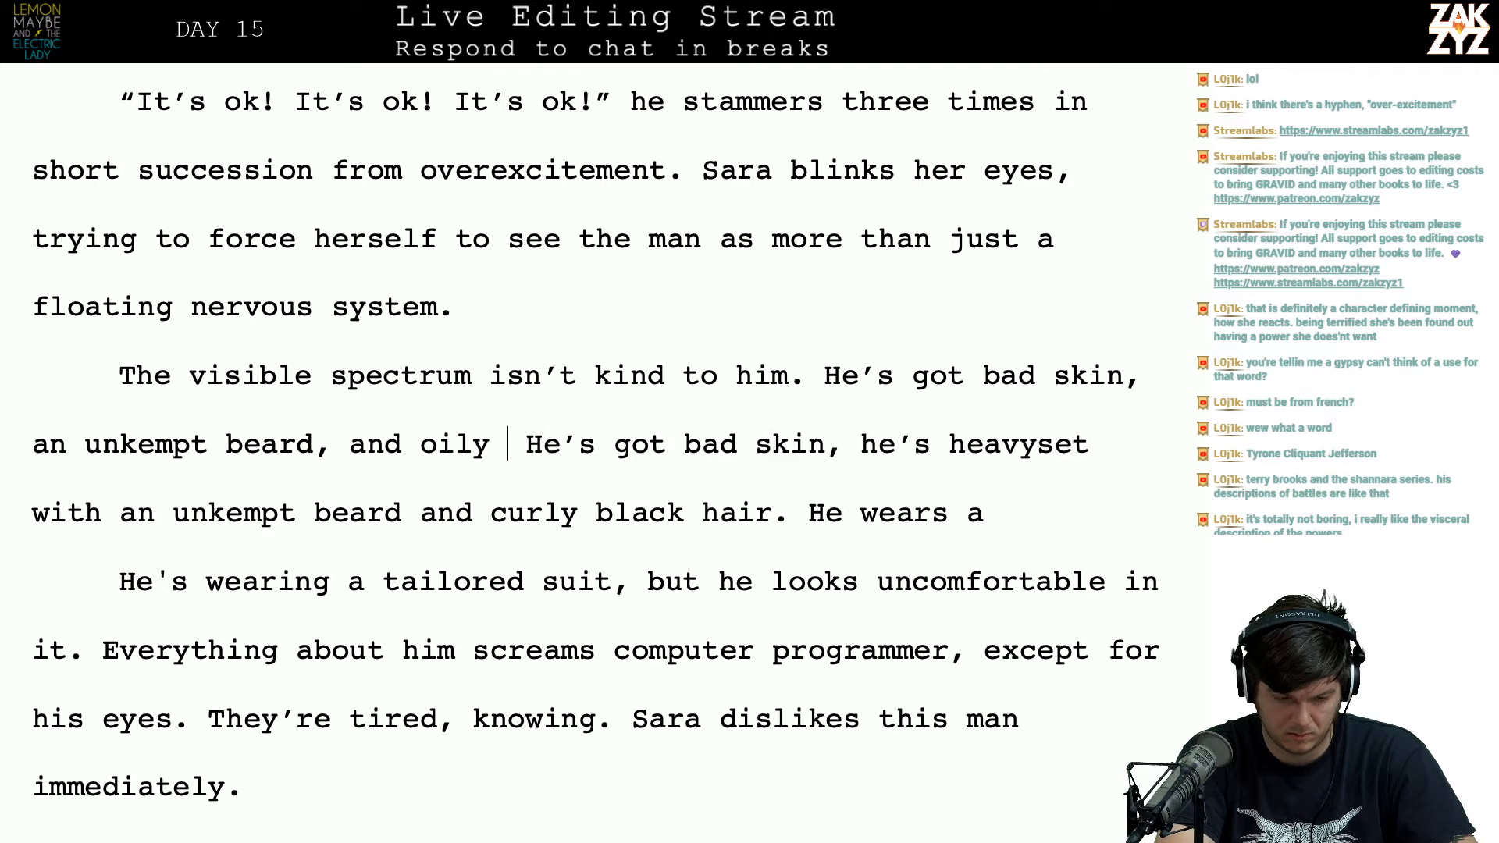
# Step: Finish the new description with "thinning hair." after "an unkempt beard, and"
pyautogui.write('nd ')
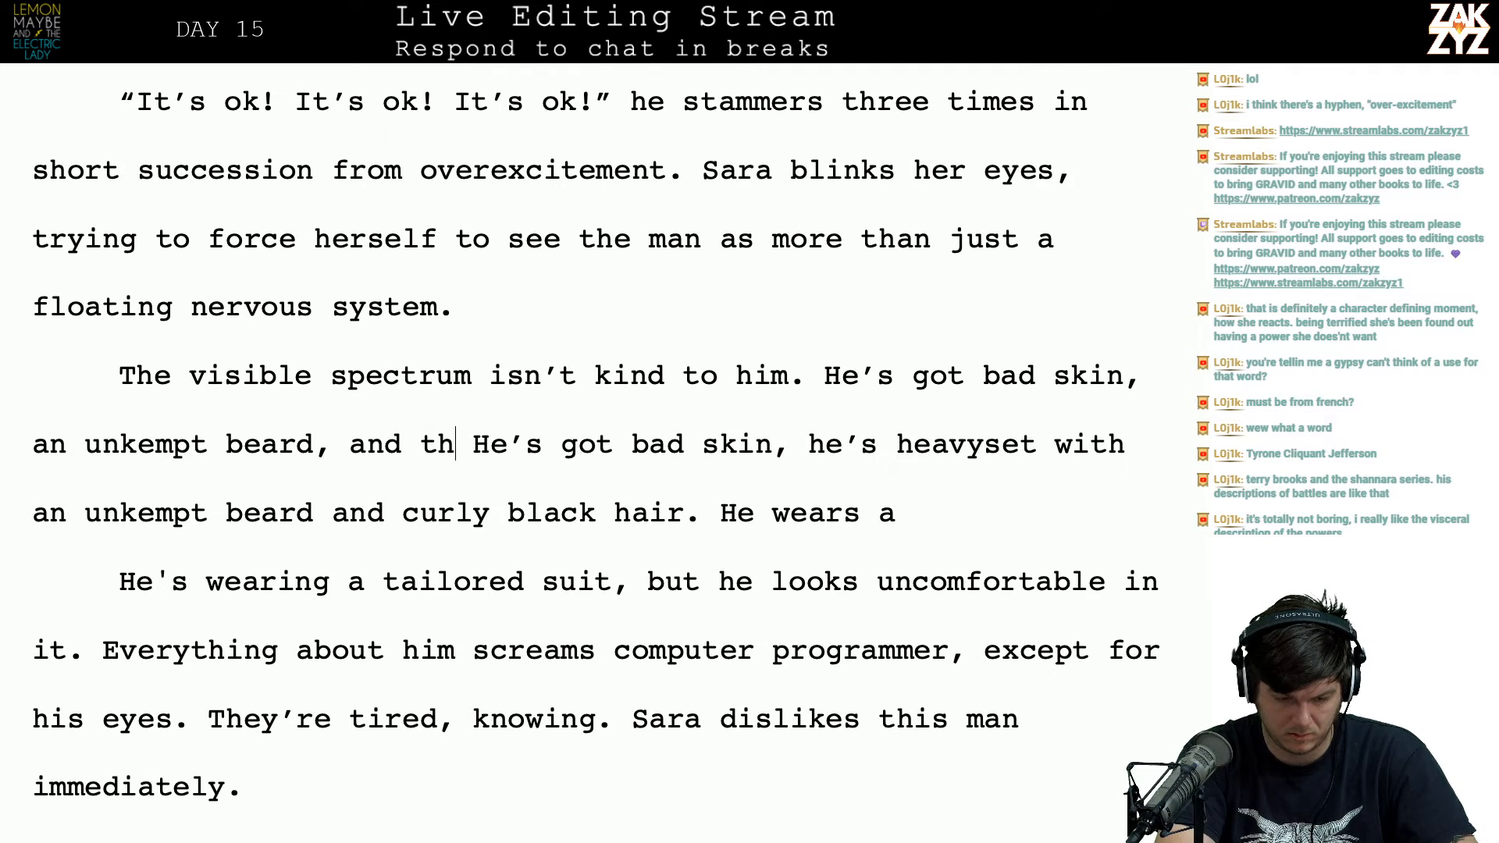
pyautogui.write('oil')
pyautogui.press('BackSpace')
pyautogui.press('BackSpace')
pyautogui.press('BackSpace')
pyautogui.write('h')
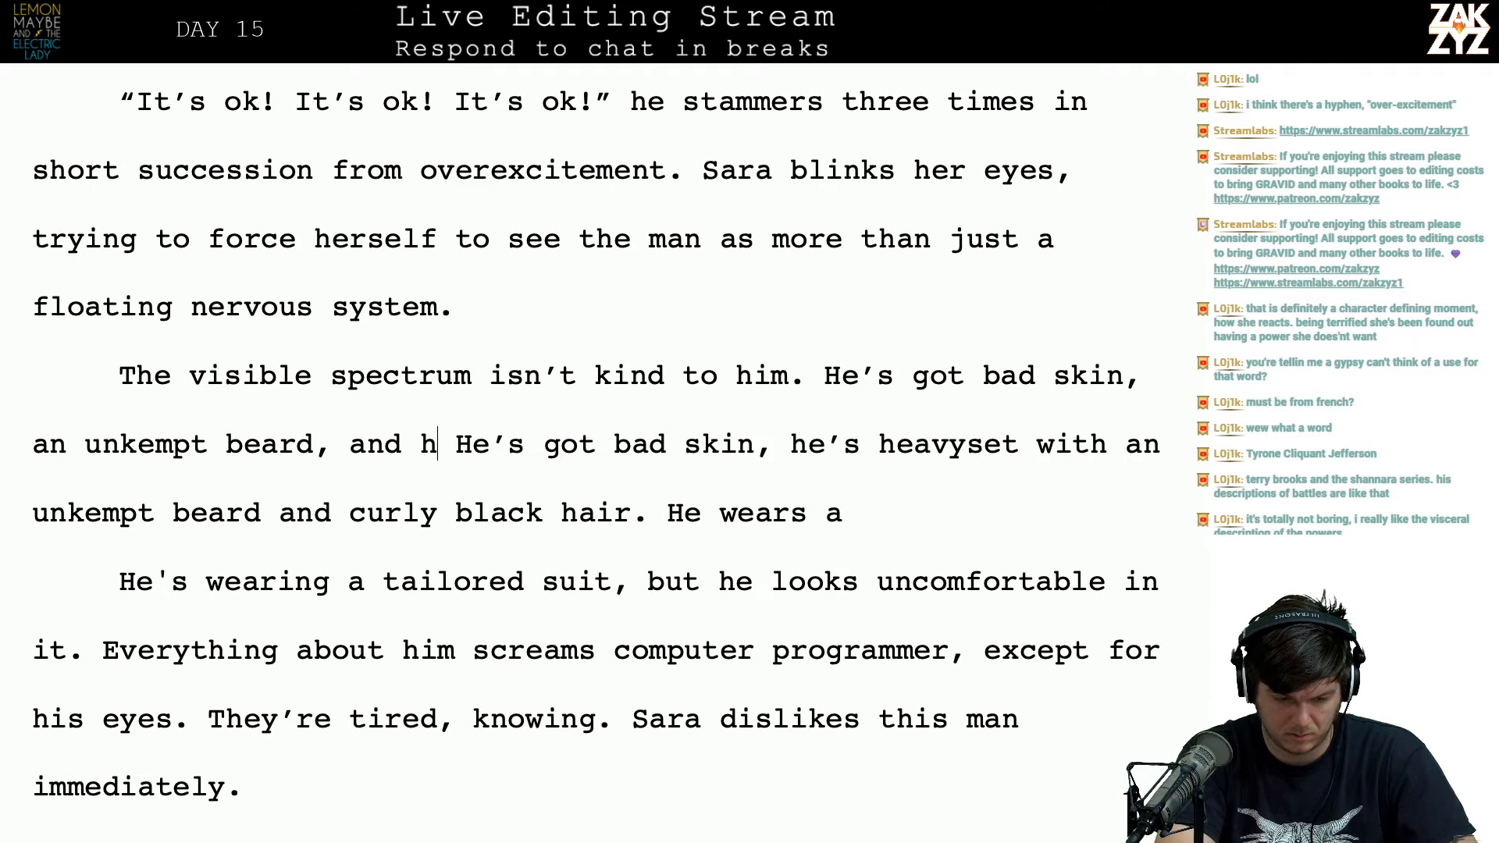
pyautogui.press('BackSpace')
pyautogui.write('thinning hair.')
# Step: Delete the superseded sentence "He's got bad skin, he's heavyset with an unkempt beard and curly black hair."
pyautogui.hotkey('shift', 'Down')
pyautogui.hotkey('shift', 'Right')
pyautogui.hotkey('shift', 'Right')
pyautogui.hotkey('shift', 'Right')
pyautogui.hotkey('shift', 'Right')
pyautogui.hotkey('shift', 'Right')
pyautogui.hotkey('shift', 'Right')
pyautogui.hotkey('shift', 'Right')
pyautogui.hotkey('shift', 'Right')
pyautogui.hotkey('shift', 'Right')
pyautogui.hotkey('shift', 'Right')
pyautogui.hotkey('shift', 'Right')
pyautogui.hotkey('shift', 'Right')
pyautogui.hotkey('shift', 'Right')
pyautogui.hotkey('shift', 'Right')
pyautogui.hotkey('shift', 'Right')
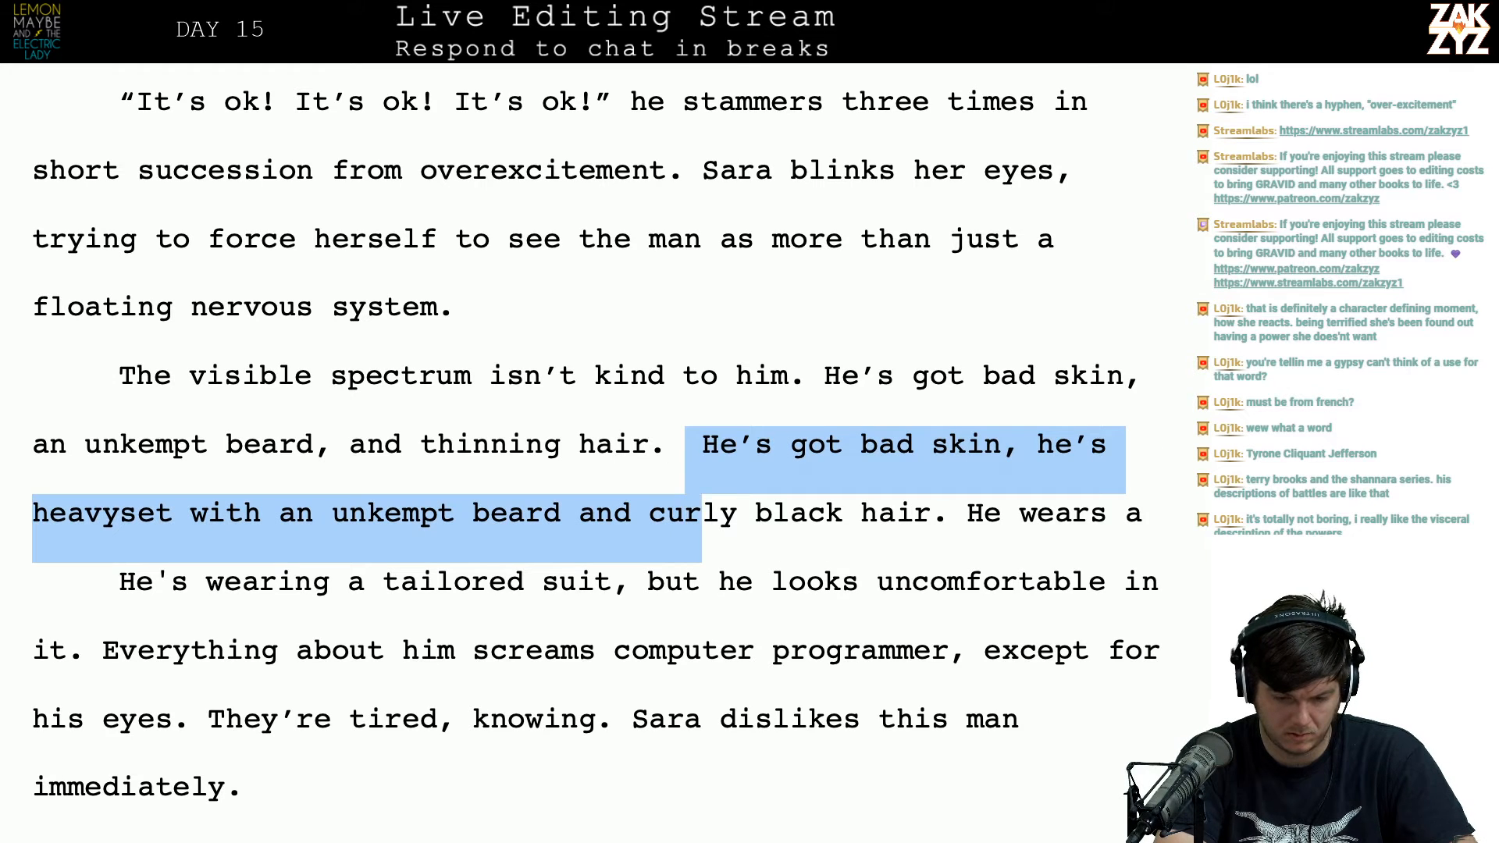
pyautogui.press('BackSpace')
# Step: Write "He's wearing a suit but he looks uncomfortable in it" after "thinning hair."
pyautogui.write("He's we")
pyautogui.write('a')
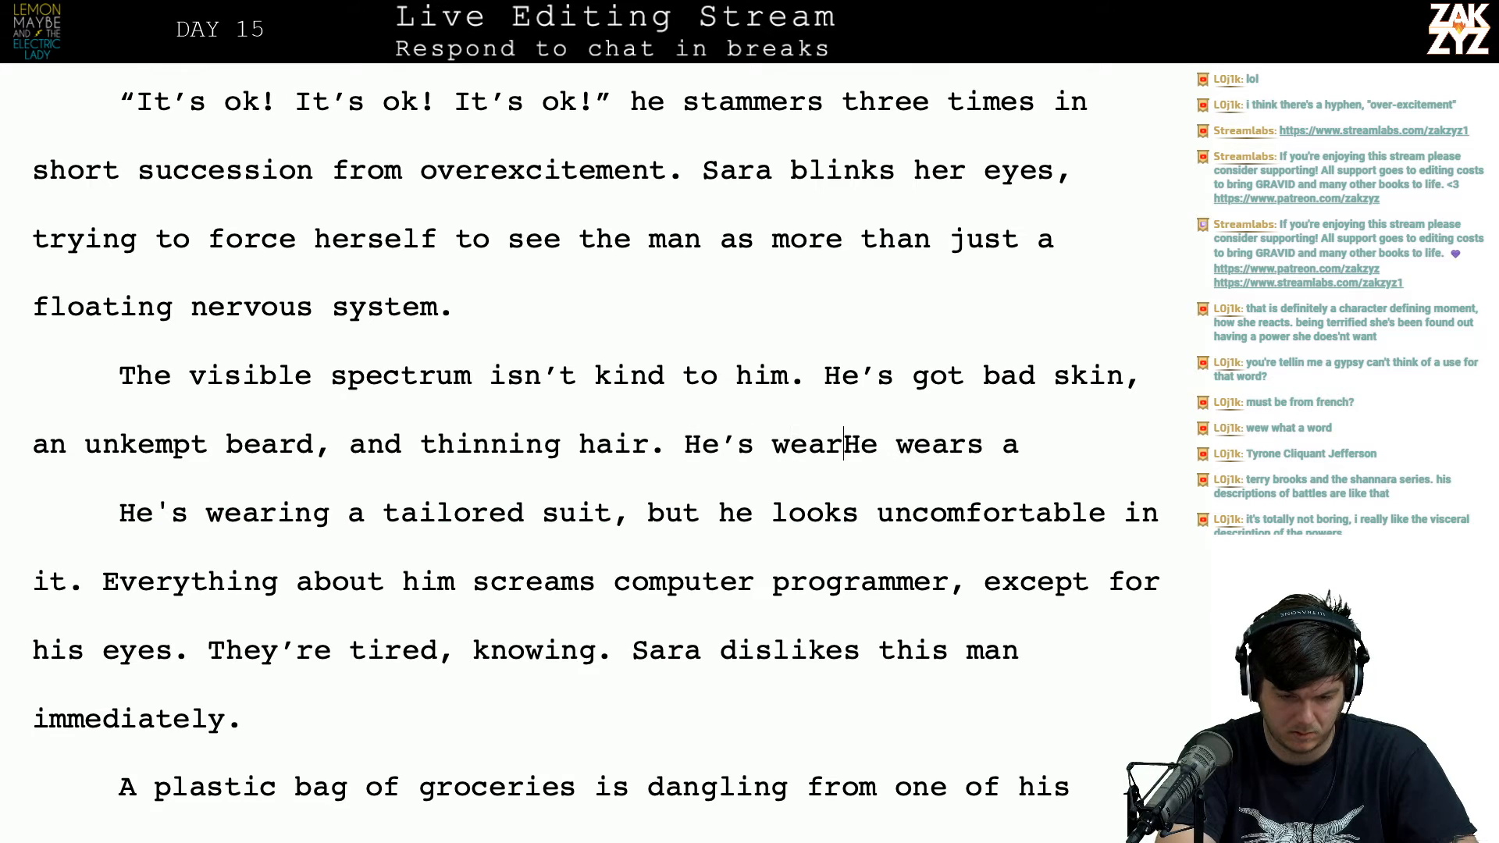
pyautogui.write('ring a suit but he l')
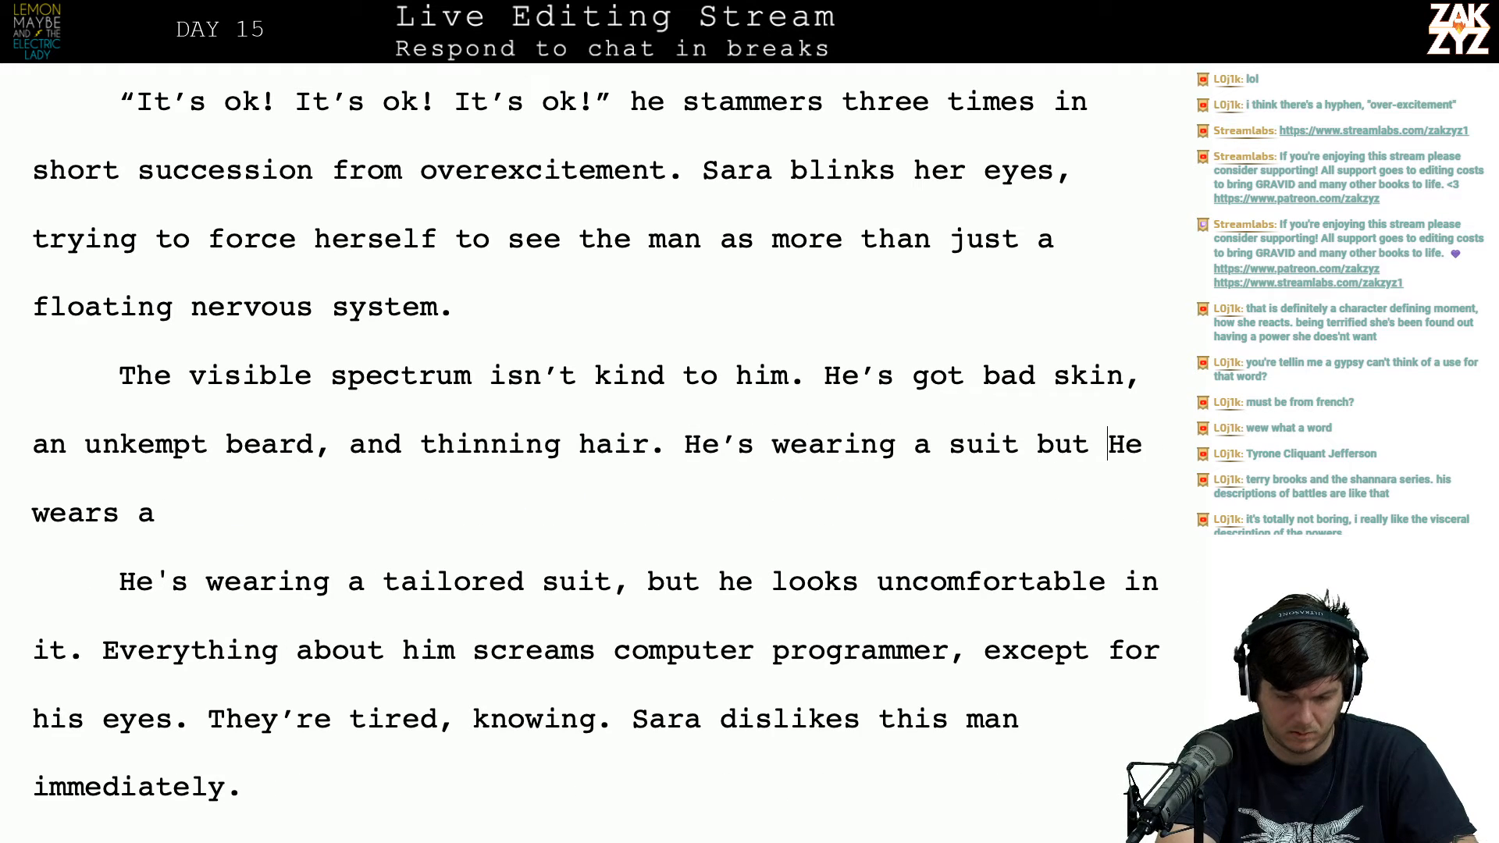
pyautogui.write('ooks uncofm')
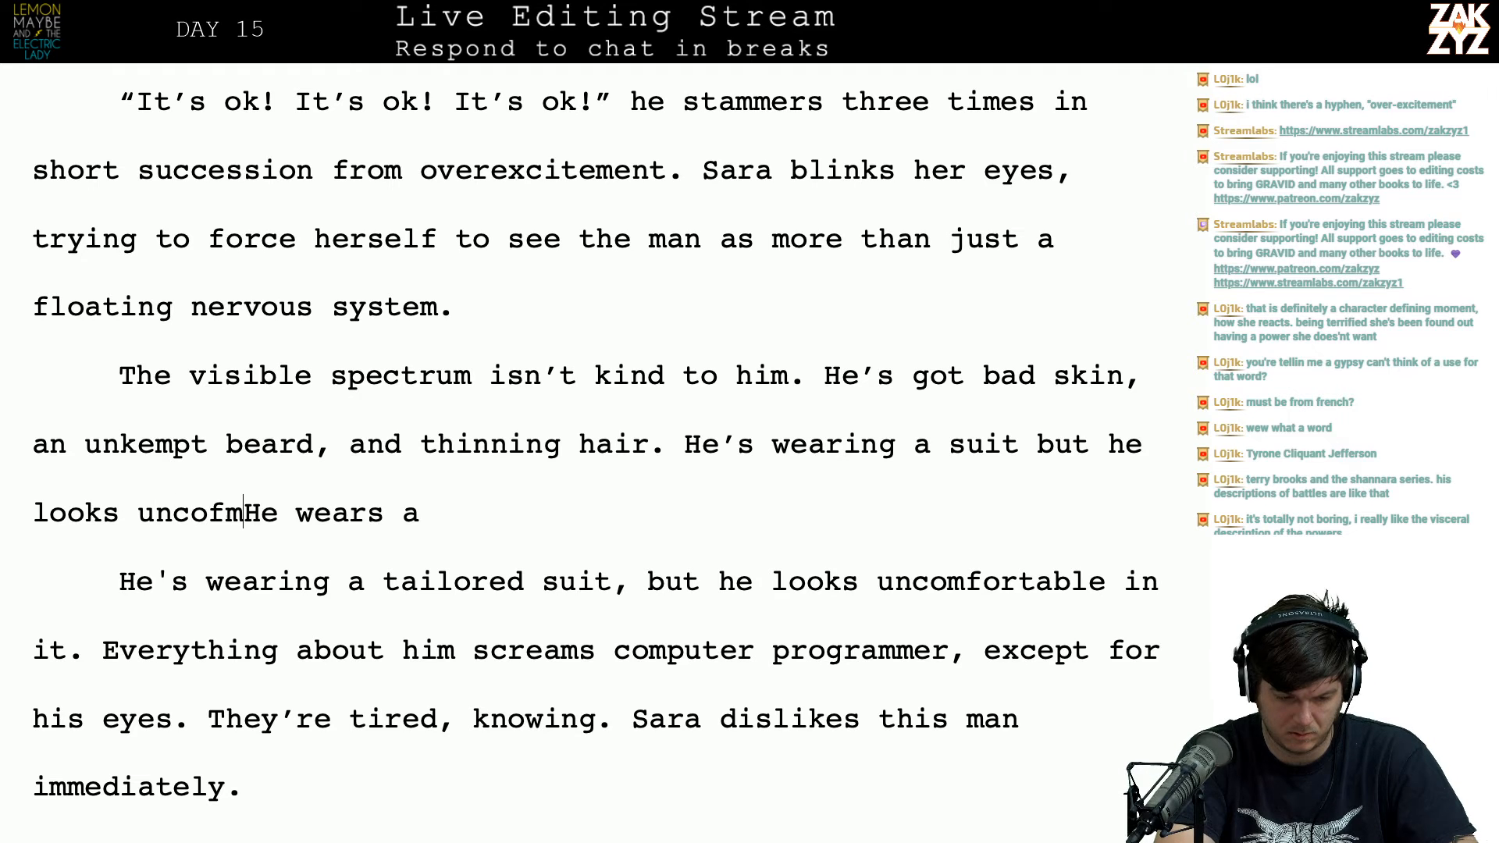
pyautogui.press('BackSpace')
pyautogui.write('mfortable ')
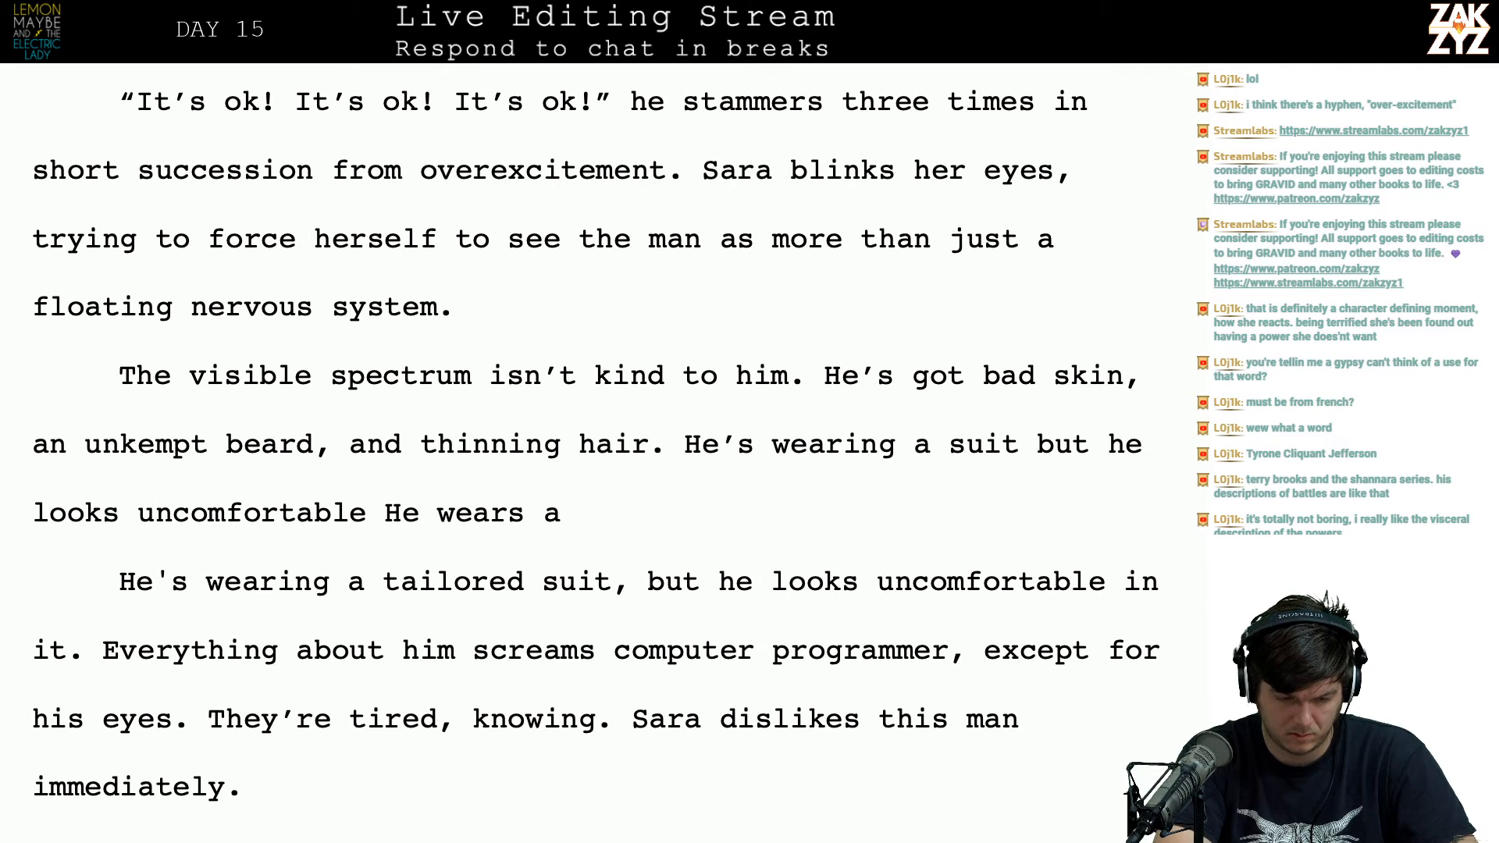
pyautogui.write('in it, l')
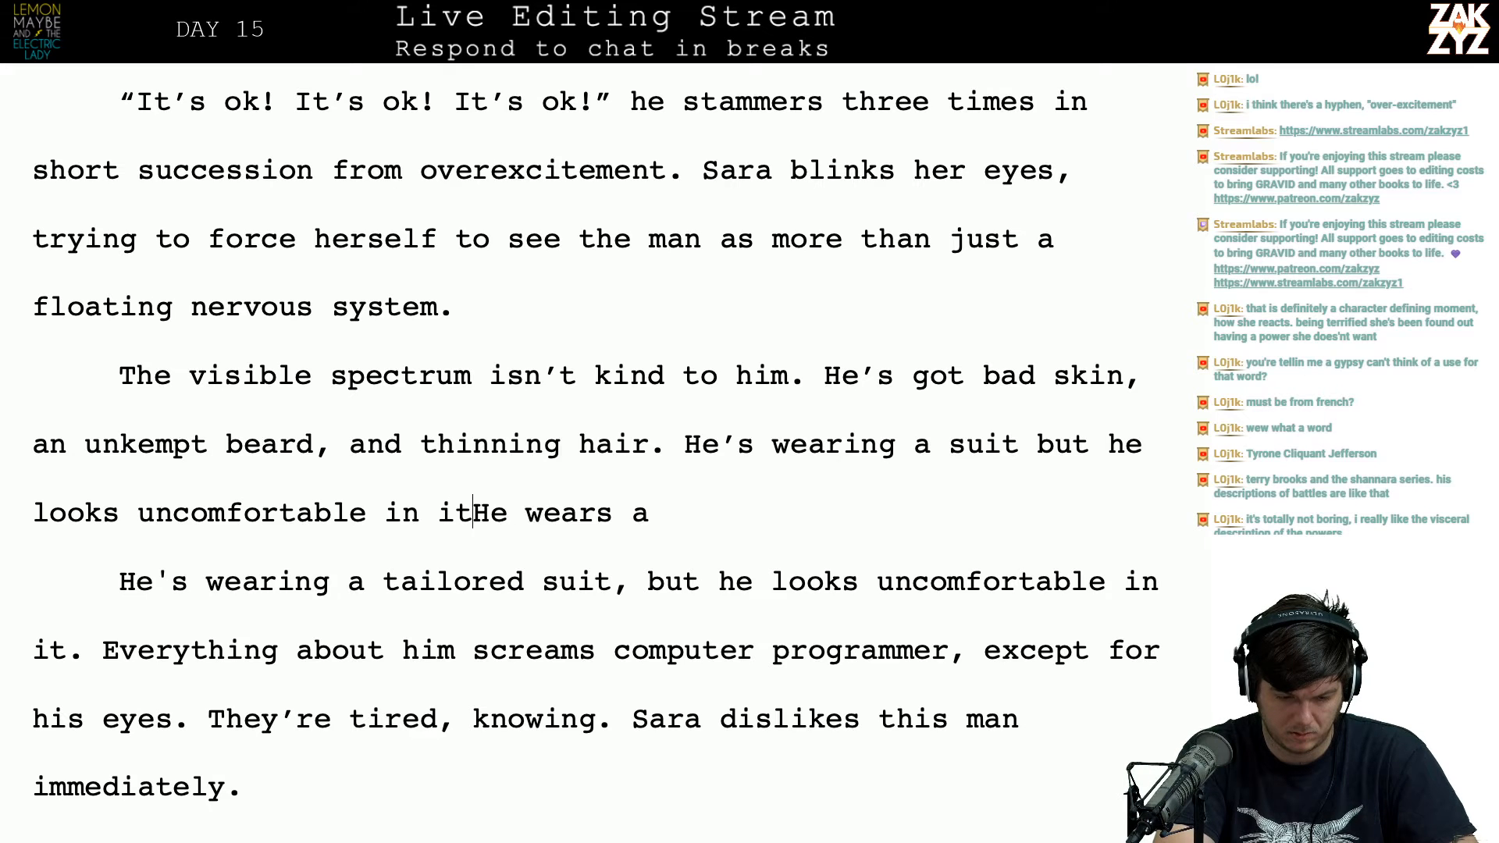
pyautogui.write('ike he')
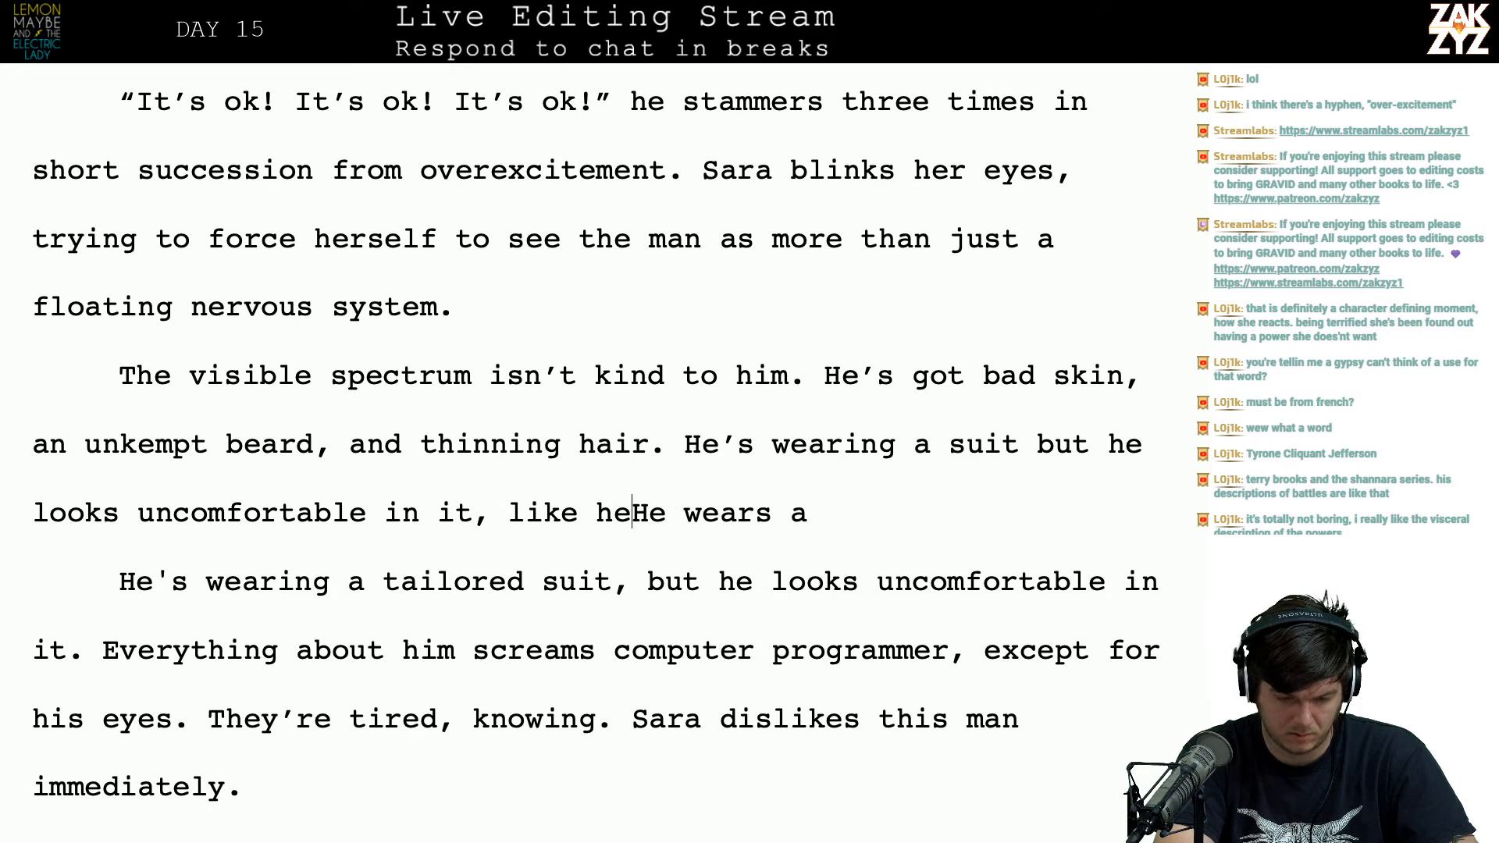
pyautogui.press('BackSpace')
pyautogui.press('BackSpace')
pyautogui.press('BackSpace')
pyautogui.press('BackSpace')
pyautogui.press('BackSpace')
pyautogui.press('BackSpace')
pyautogui.press('BackSpace')
pyautogui.press('BackSpace')
pyautogui.press('BackSpace')
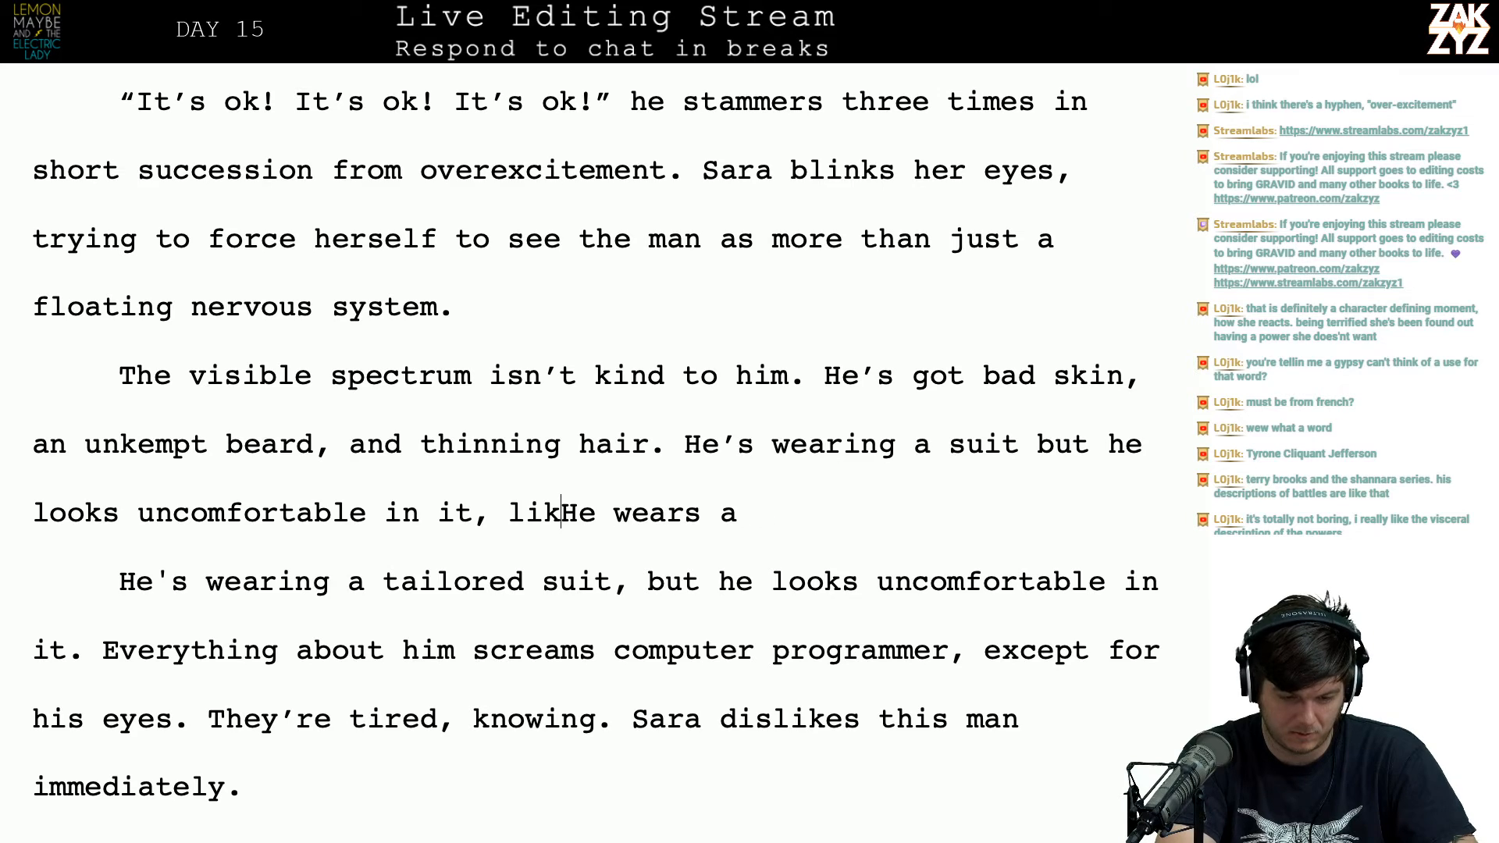
# Step: Separate the leftover "He wears a" onto its own line and finish the suit sentence with ", like he just bombed a job interview."
pyautogui.press('Return')
pyautogui.press('Return')
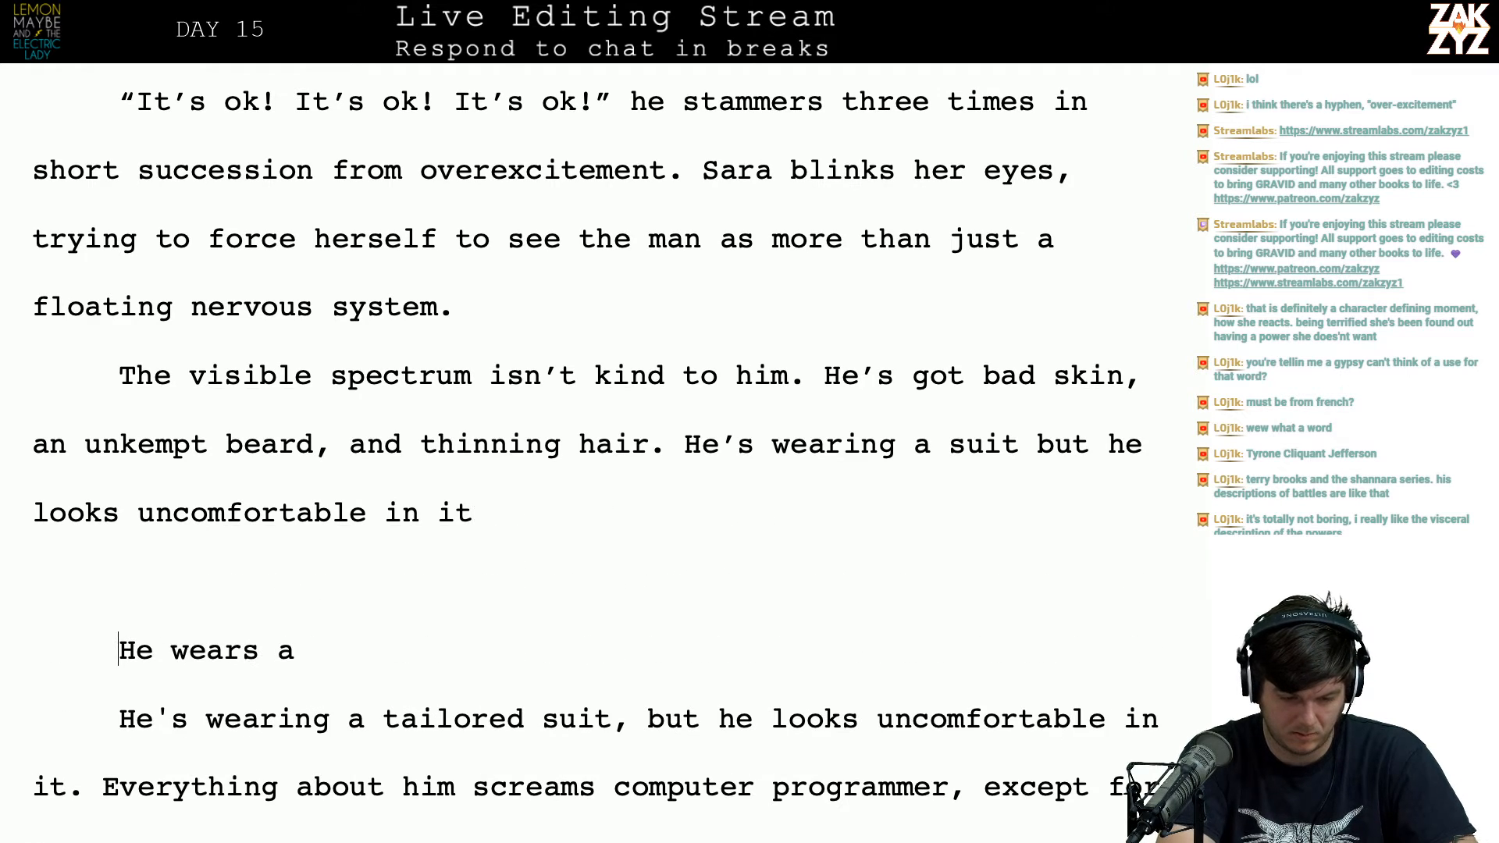
pyautogui.write(', like')
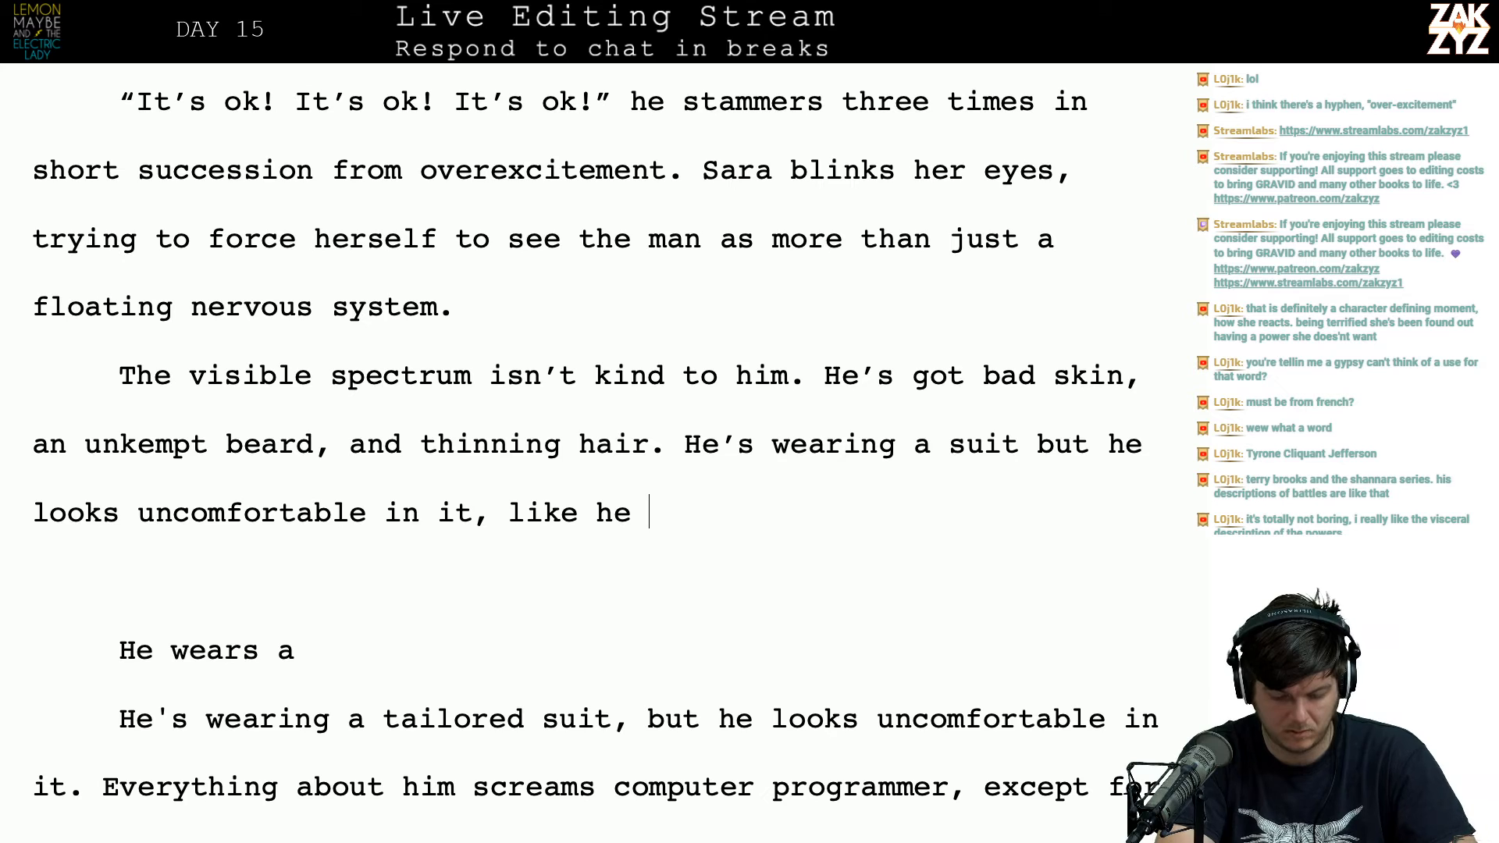
pyautogui.write('he just bomb')
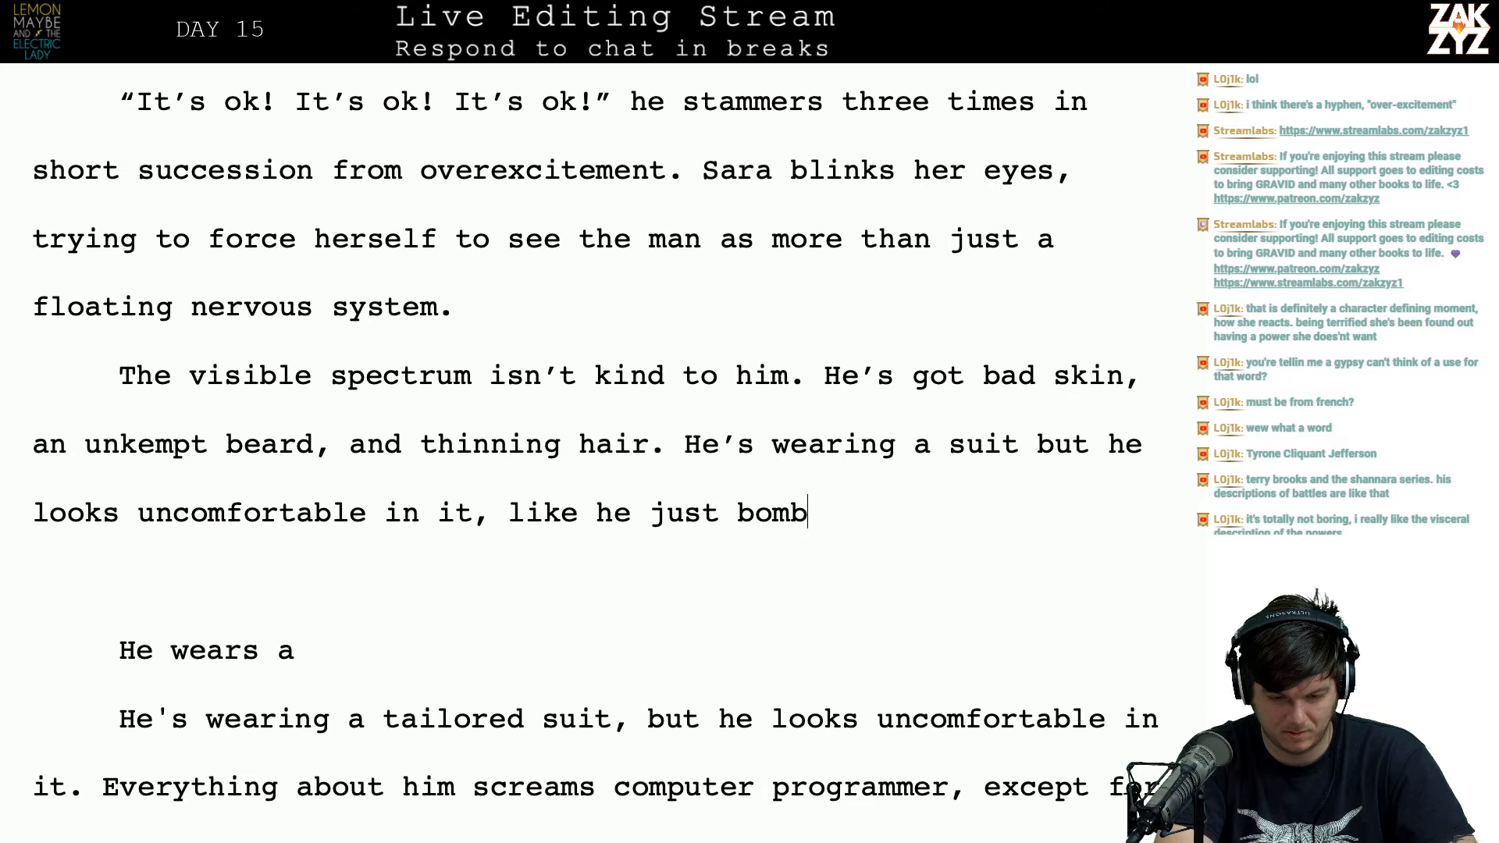
pyautogui.write('ed a job interview.')
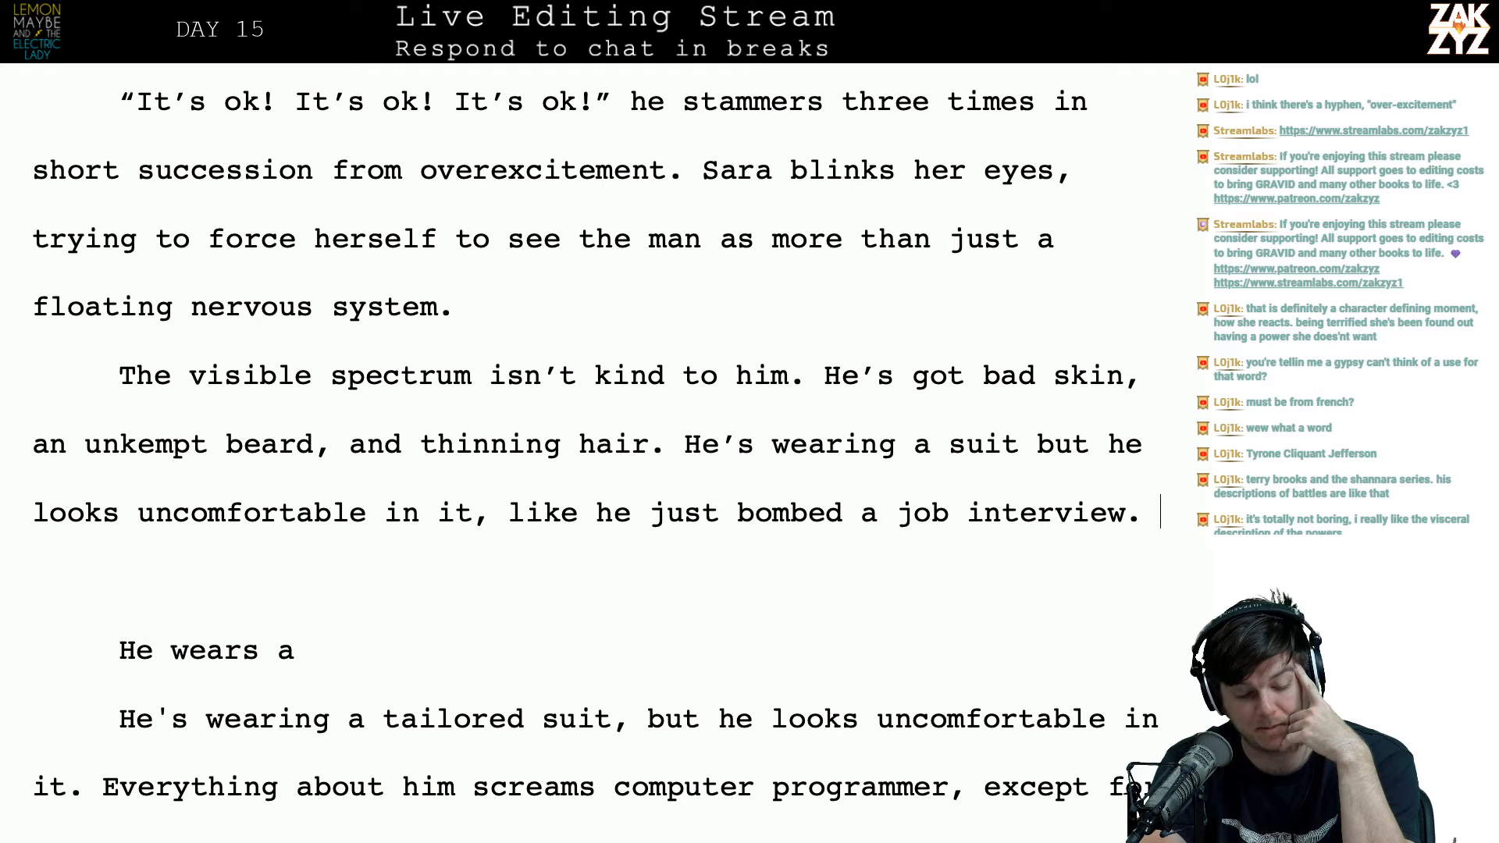
# Step: Delete the leftover "He wears a" and the superseded sentence "He's wearing a tailored suit, but he looks uncomfortable in it."
pyautogui.scroll(-3, 594, 453)
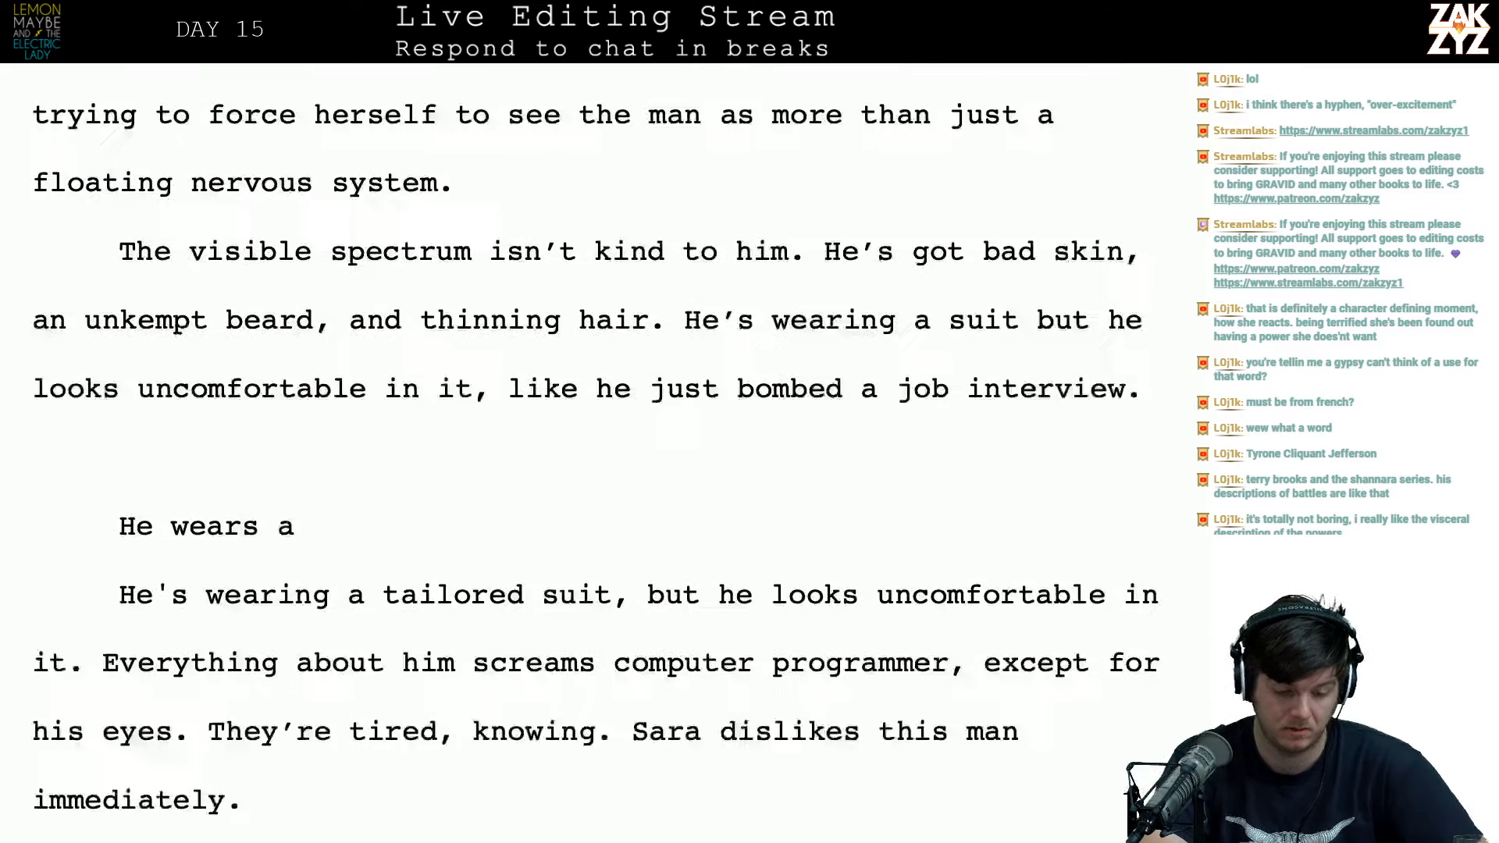
pyautogui.moveTo(95, 560); pyautogui.dragTo(72, 406)
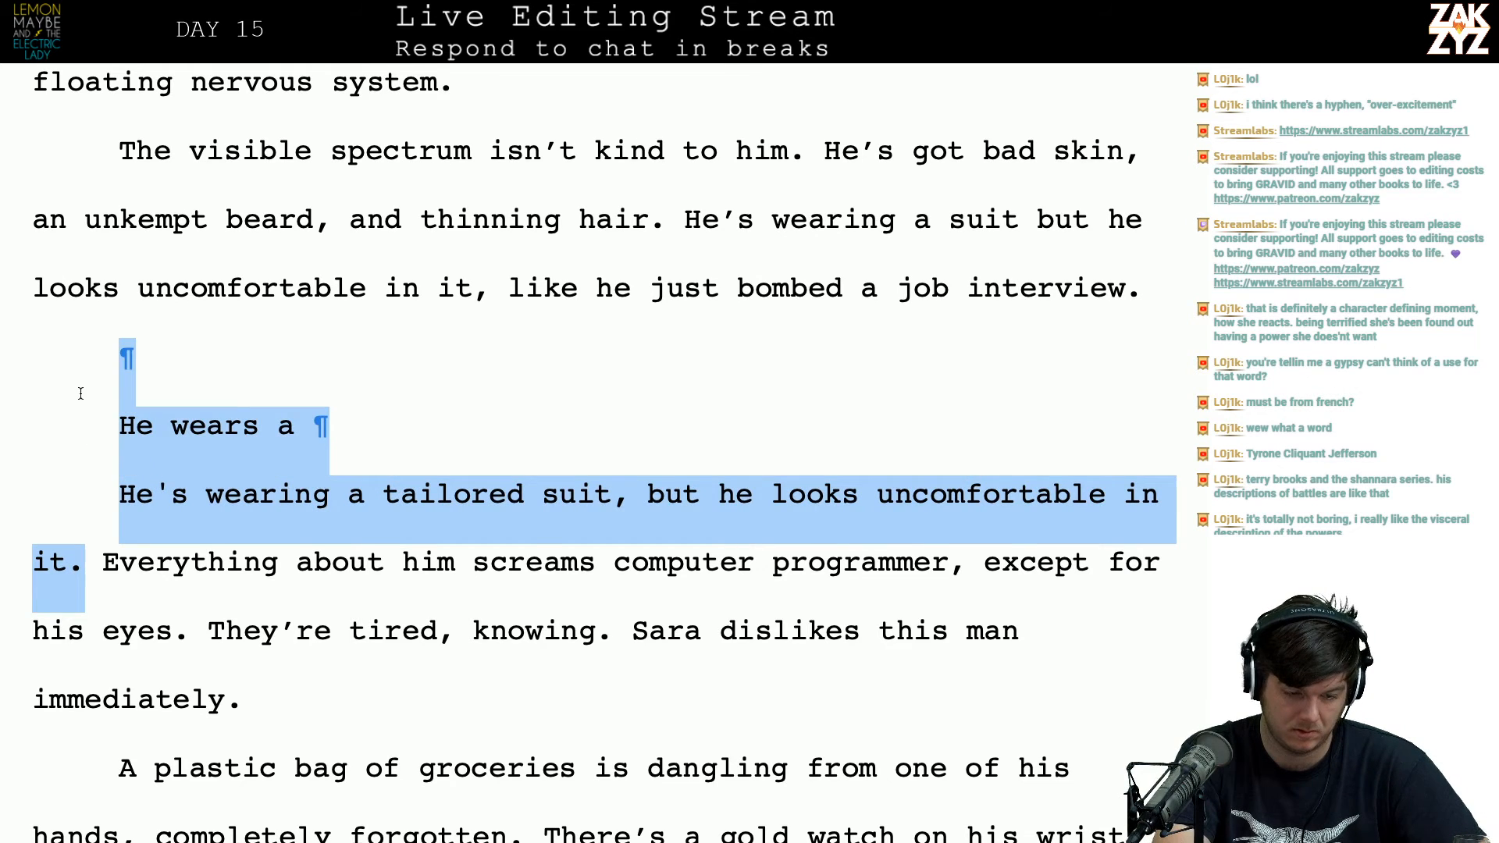
pyautogui.press('Delete')
pyautogui.press('Delete')
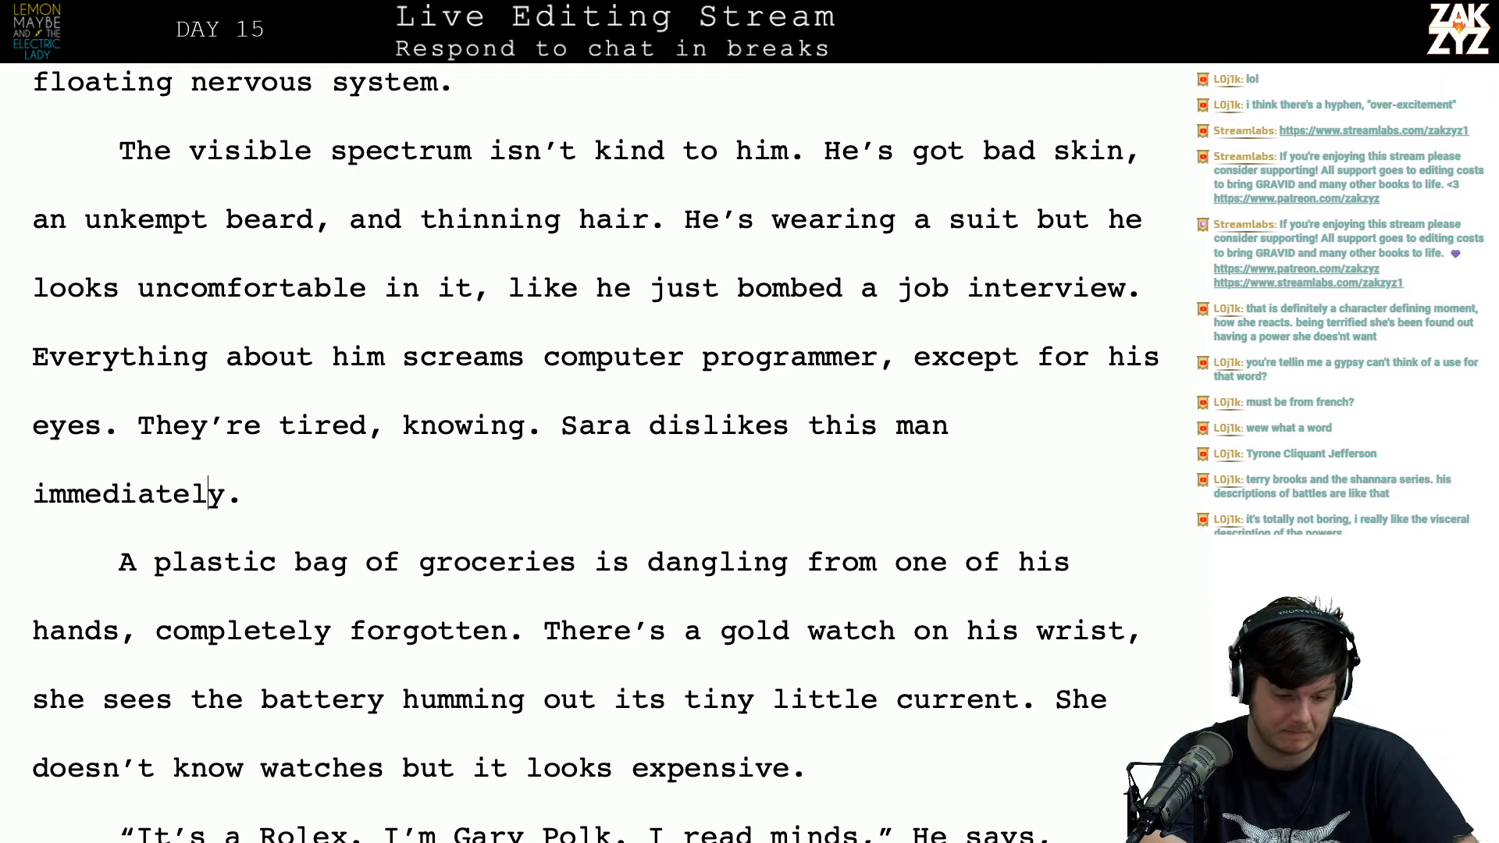
# Step: Replace "Sara dislikes this man immediately." with "Sara dislikes him immediately."
pyautogui.click(549, 452)
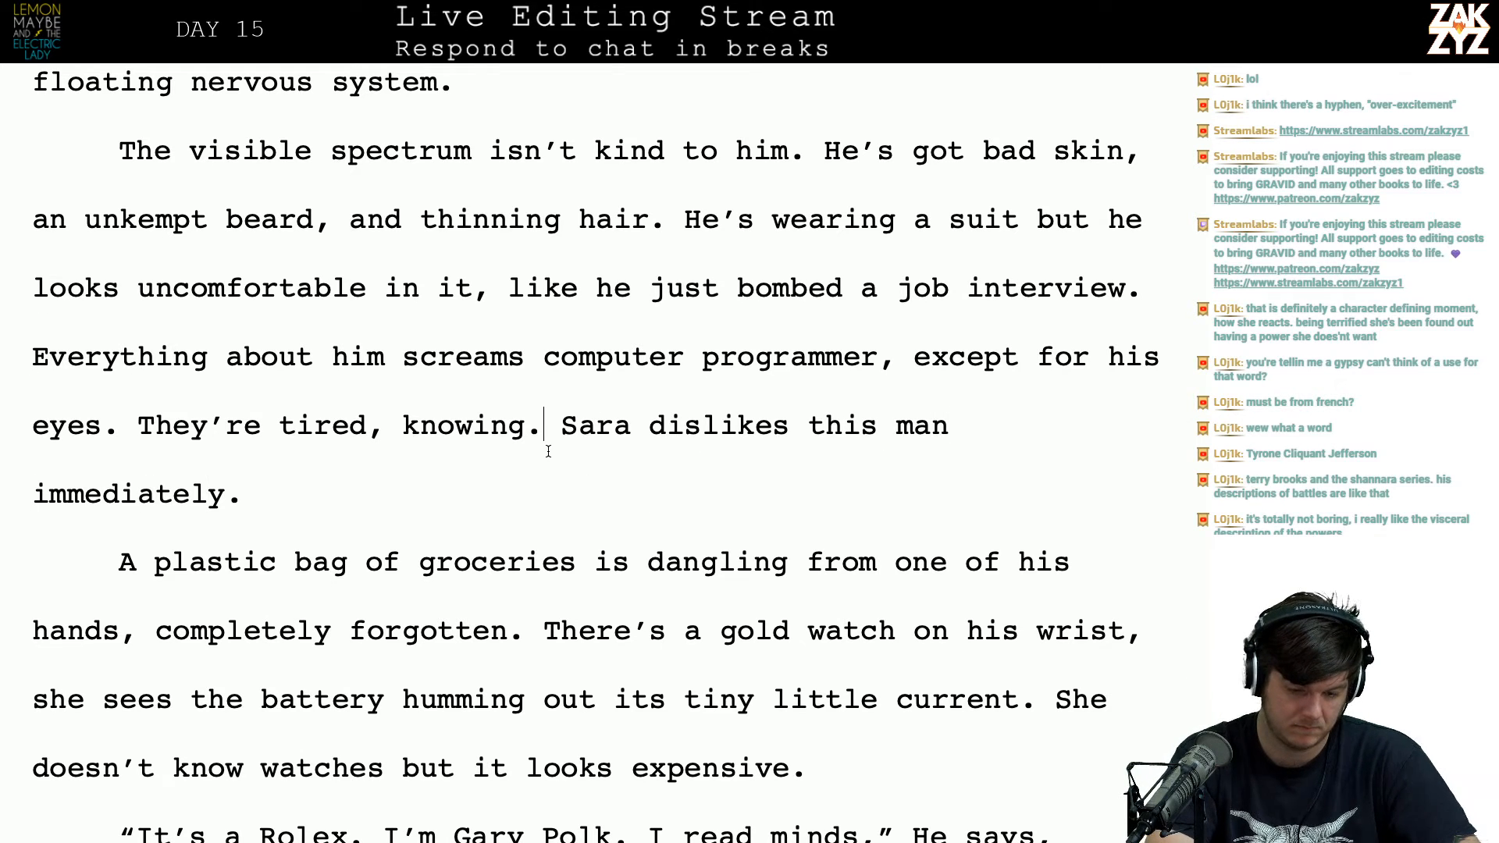
pyautogui.press('Return')
pyautogui.press('Left')
pyautogui.write('Sara dislikes him immediately.')
pyautogui.hotkey('shift', 'Down')
pyautogui.press('Delete')
# Step: Reread the paragraph about the plastic bag of groceries in the stranger's hand
pyautogui.click(136, 494)
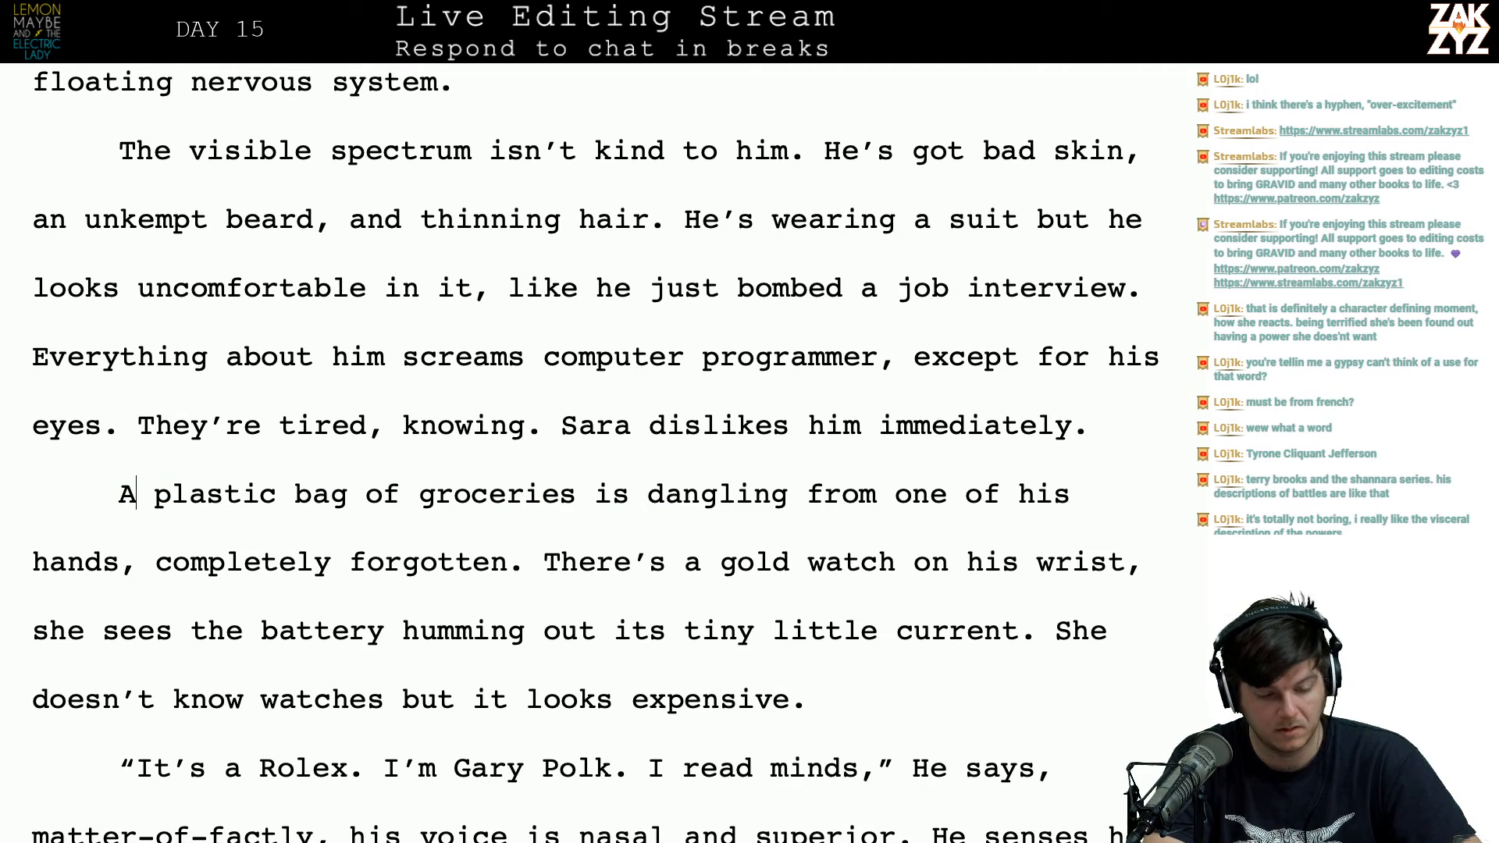
pyautogui.click(506, 494)
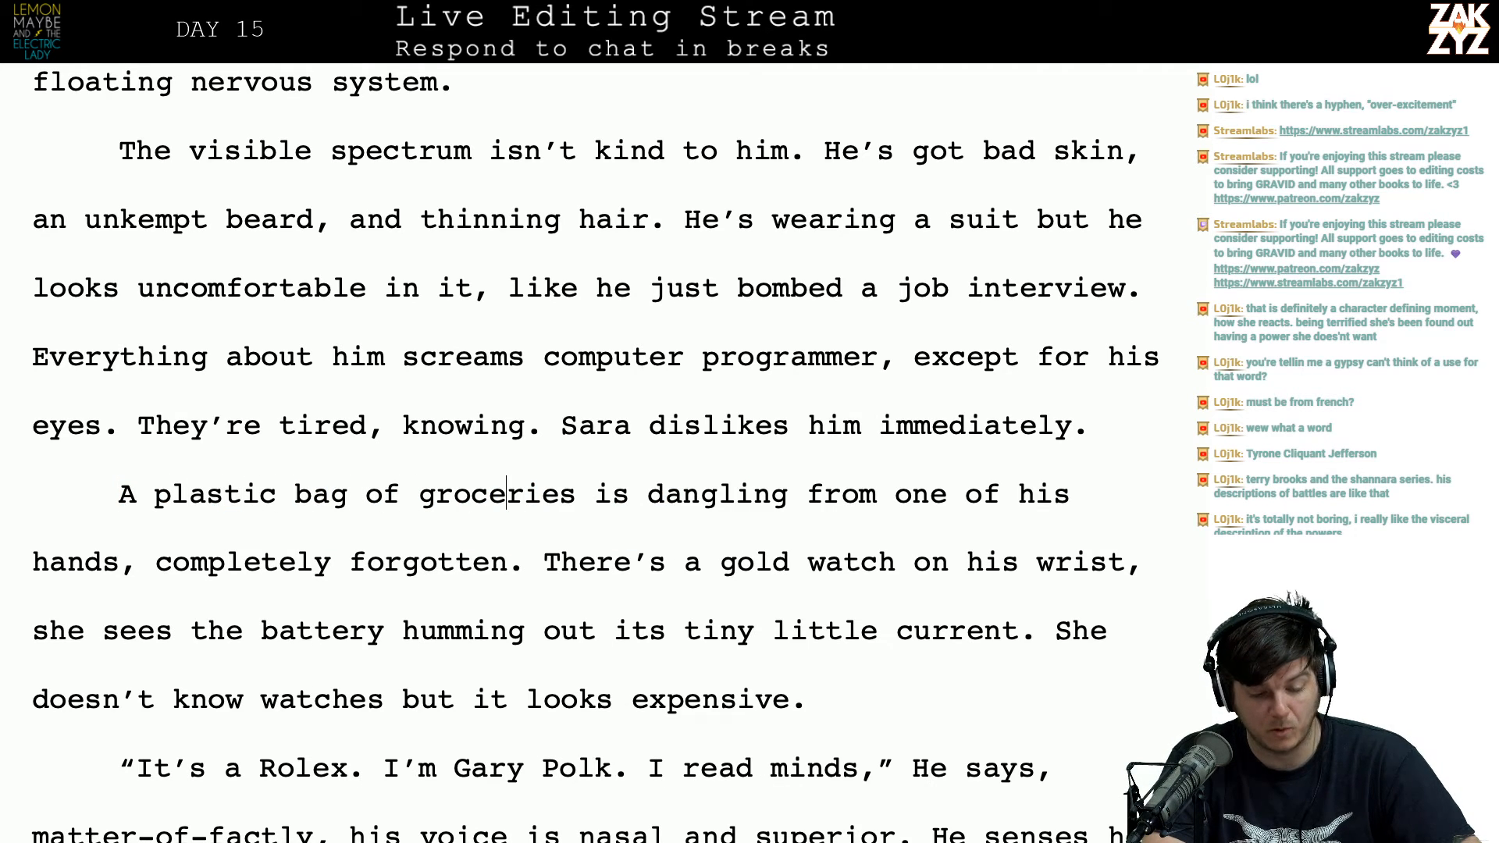
pyautogui.click(771, 493)
pyautogui.press('Right')
pyautogui.press('Right')
pyautogui.press('Right')
pyautogui.press('Right')
pyautogui.press('Right')
pyautogui.press('Right')
pyautogui.press('Right')
pyautogui.press('Right')
pyautogui.press('Right')
pyautogui.press('Right')
pyautogui.press('Right')
pyautogui.press('Right')
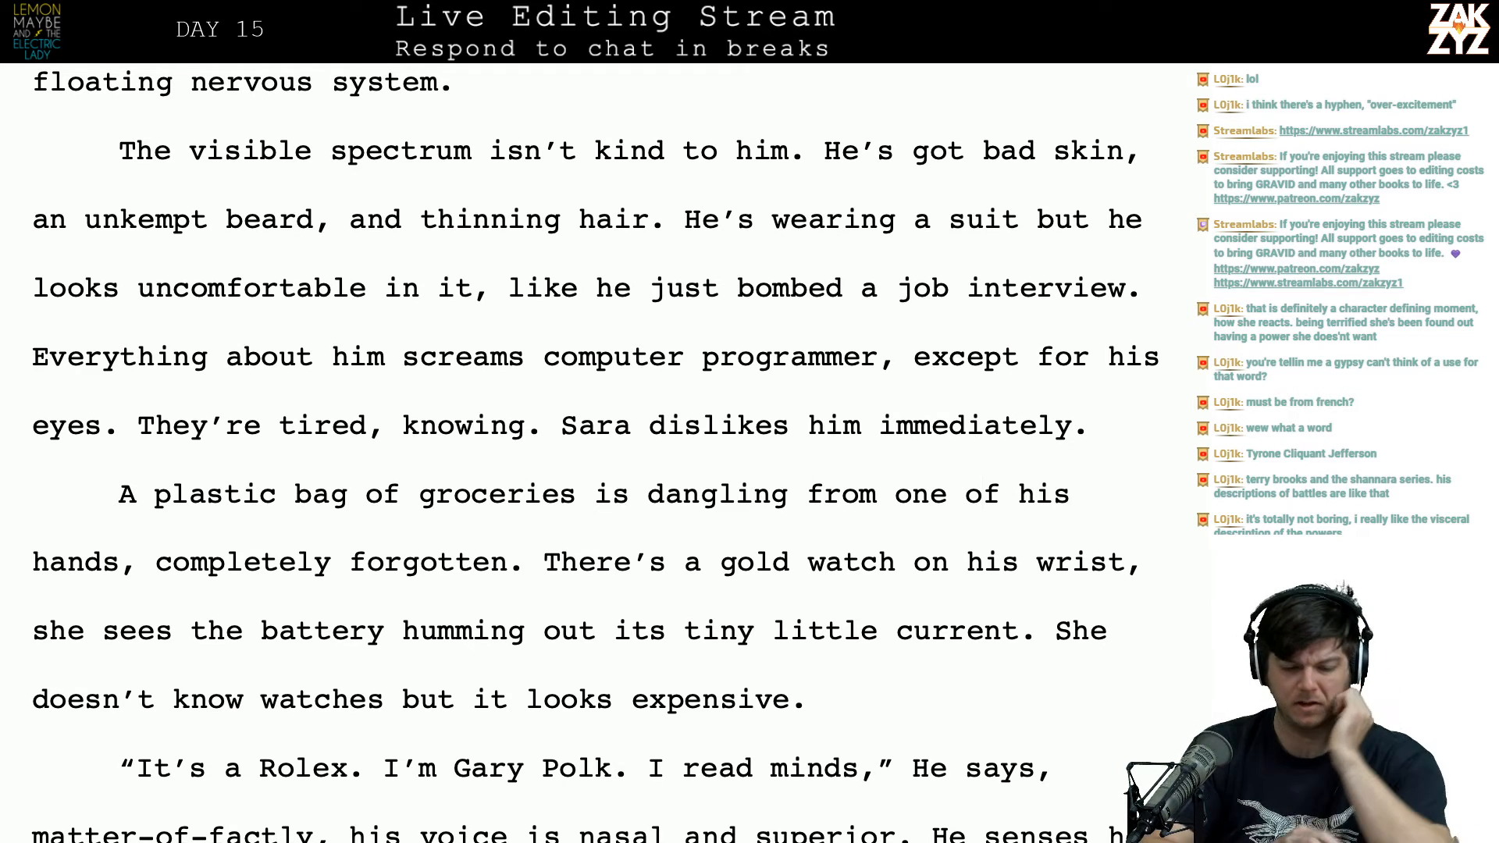
pyautogui.scroll(1, 593, 453)
pyautogui.scroll(-2, 593, 453)
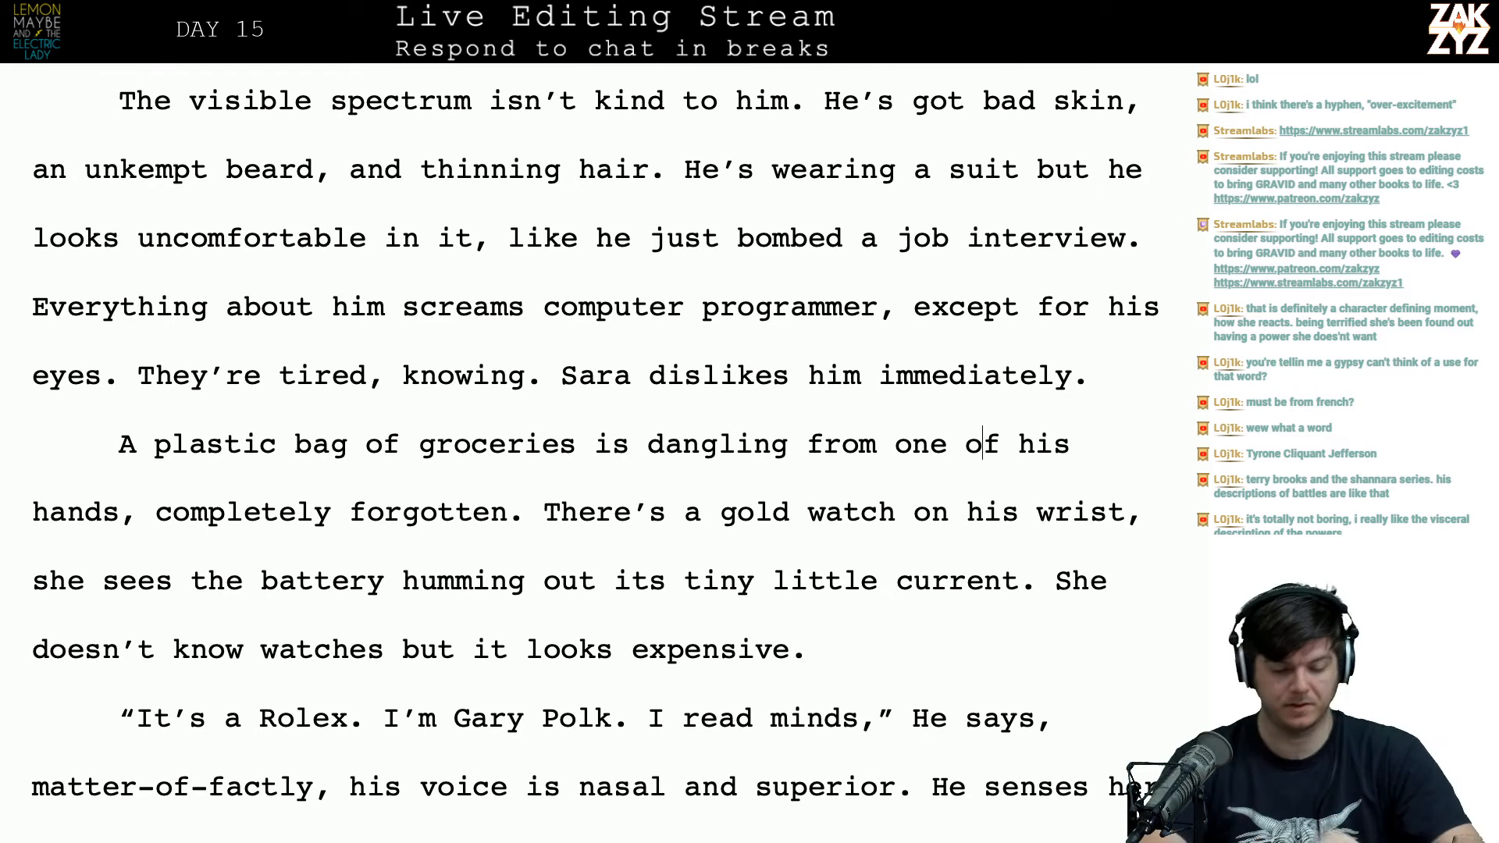
pyautogui.moveTo(525, 512); pyautogui.dragTo(385, 508)
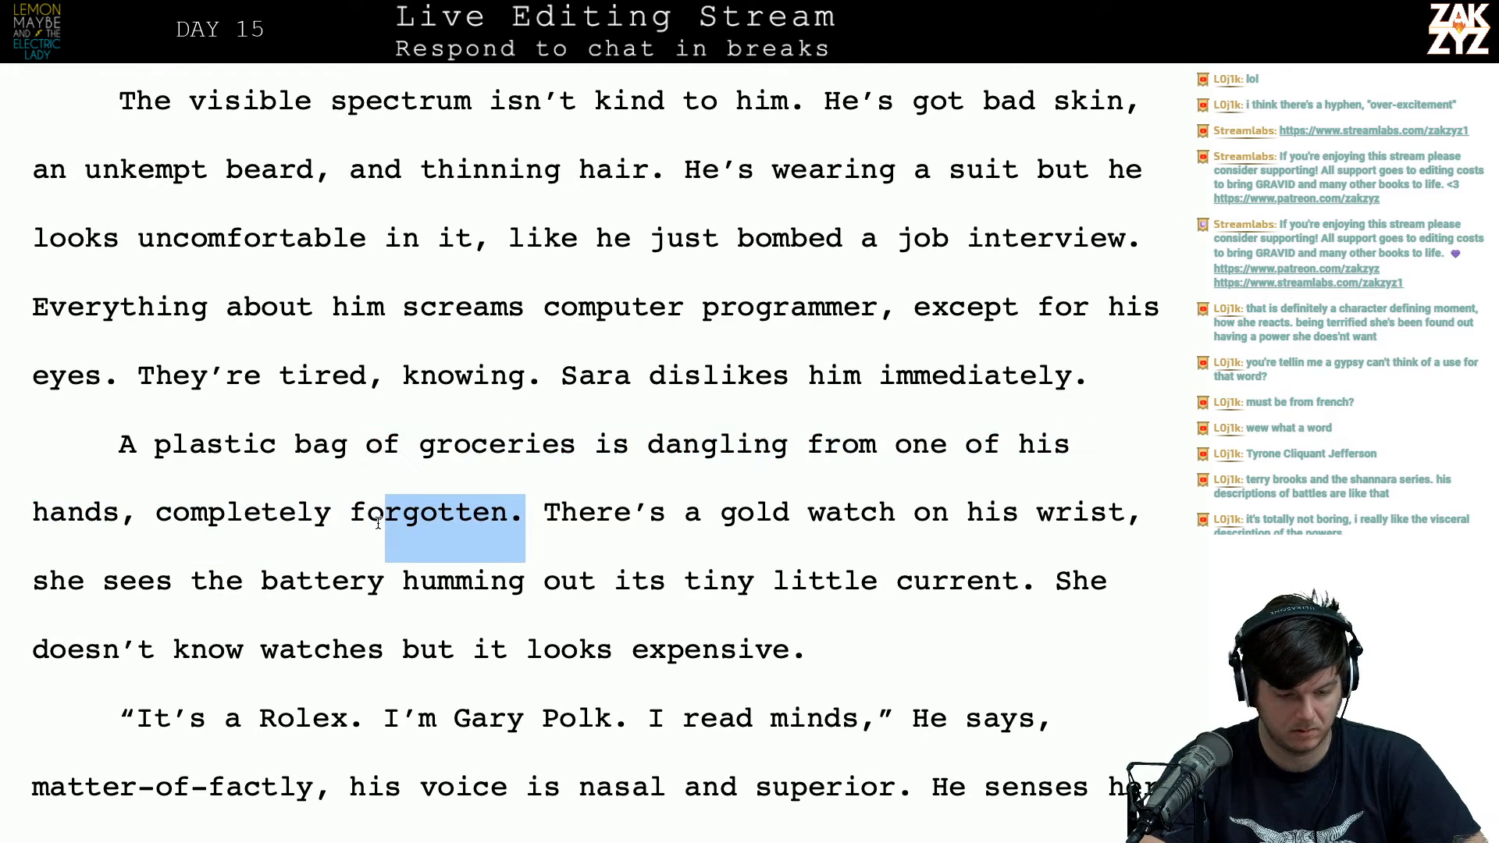
# Step: Draft "There's a plastic bag of groceries by his feet, he dropped them" as a separate paragraph above the original grocery bag sentence
pyautogui.click(125, 442)
pyautogui.write("There's a plastic bag")
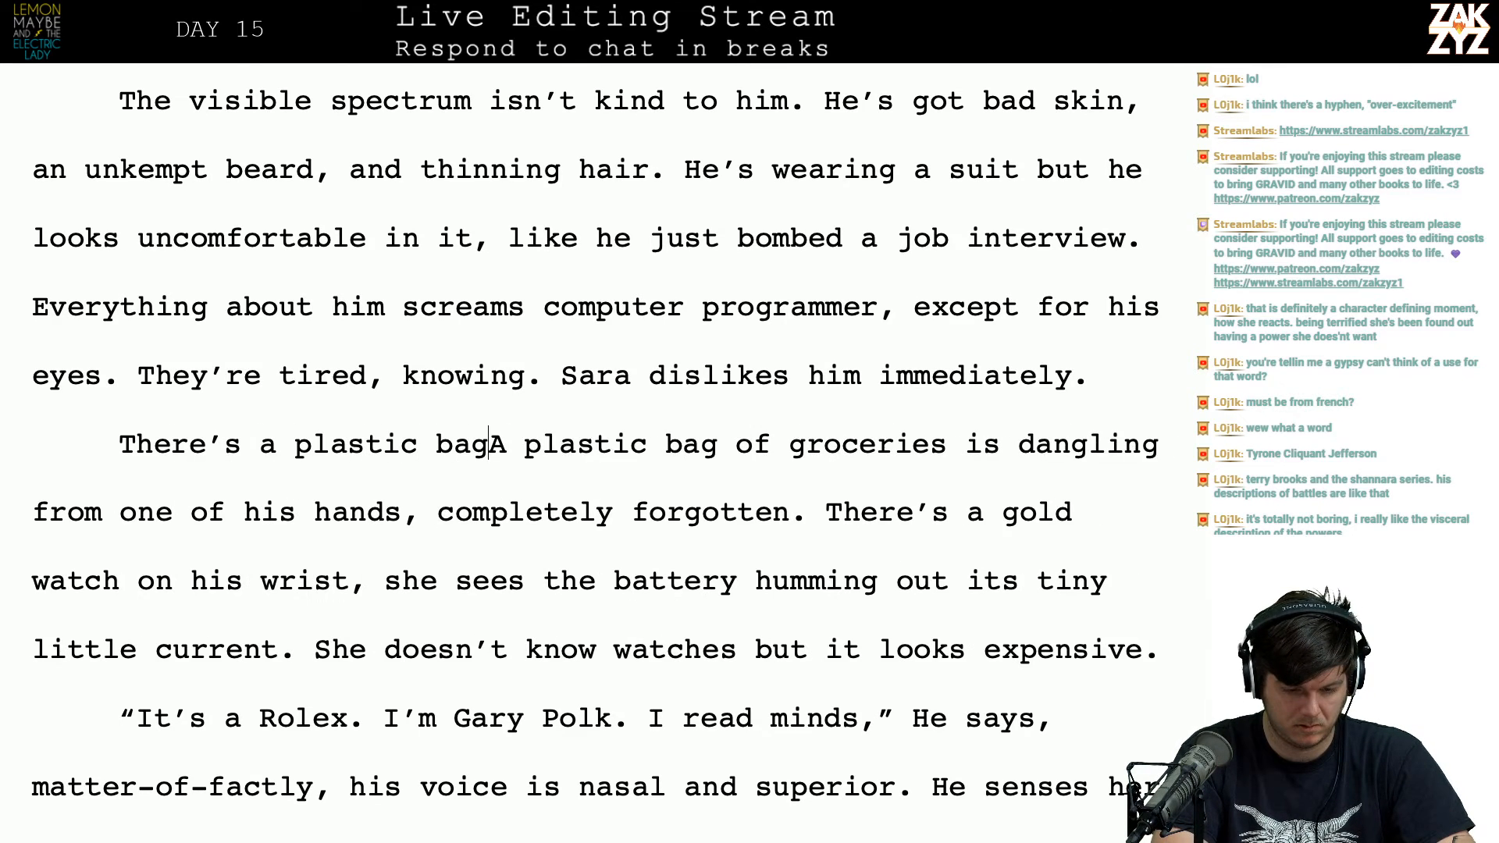
pyautogui.write(' of groceries by his feet, A plastic')
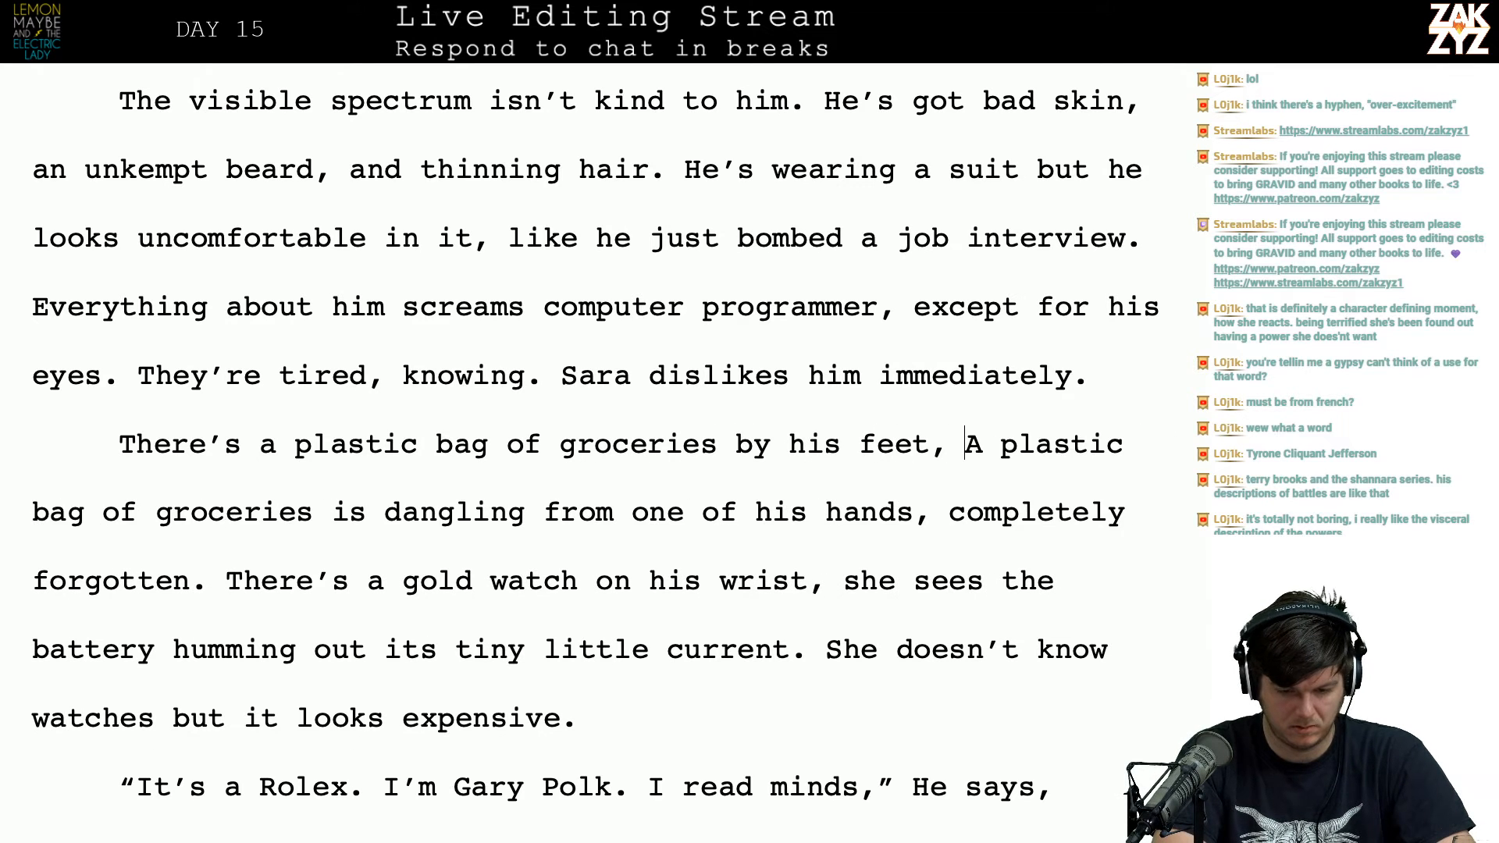
pyautogui.press('Return')
pyautogui.write('he dropped them')
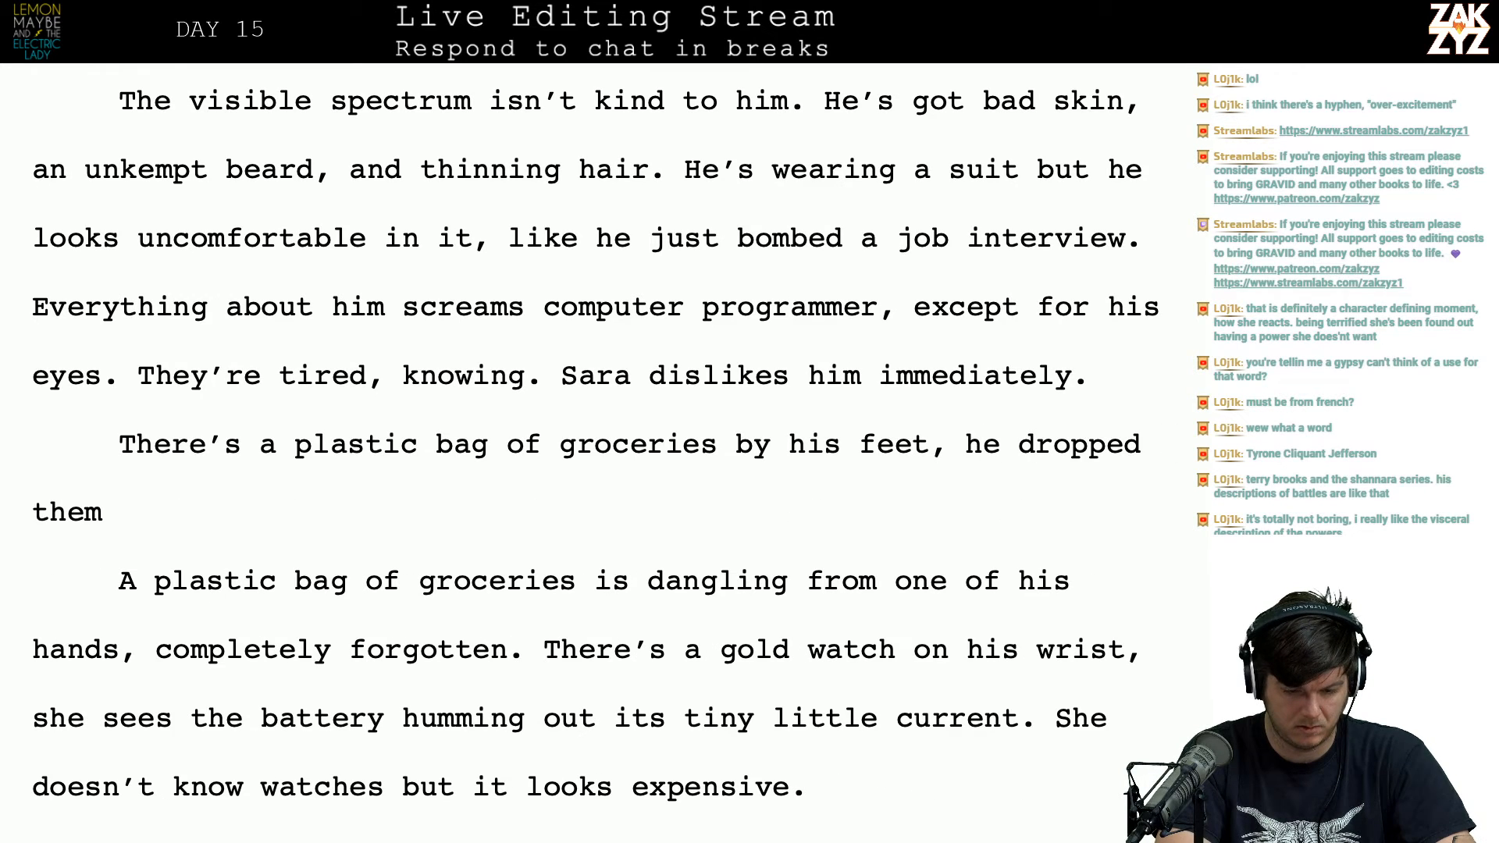
# Step: Delete the draft wording "There's a plastic bag of groceries by his feet, he dropped them"
pyautogui.press('BackSpace')
pyautogui.press('BackSpace')
pyautogui.press('BackSpace')
pyautogui.press('BackSpace')
pyautogui.press('BackSpace')
pyautogui.press('BackSpace')
pyautogui.press('BackSpace')
pyautogui.press('BackSpace')
pyautogui.press('BackSpace')
pyautogui.press('BackSpace')
pyautogui.press('BackSpace')
pyautogui.press('BackSpace')
pyautogui.press('BackSpace')
pyautogui.press('BackSpace')
pyautogui.press('BackSpace')
pyautogui.press('BackSpace')
pyautogui.press('BackSpace')
pyautogui.press('BackSpace')
pyautogui.press('BackSpace')
pyautogui.press('BackSpace')
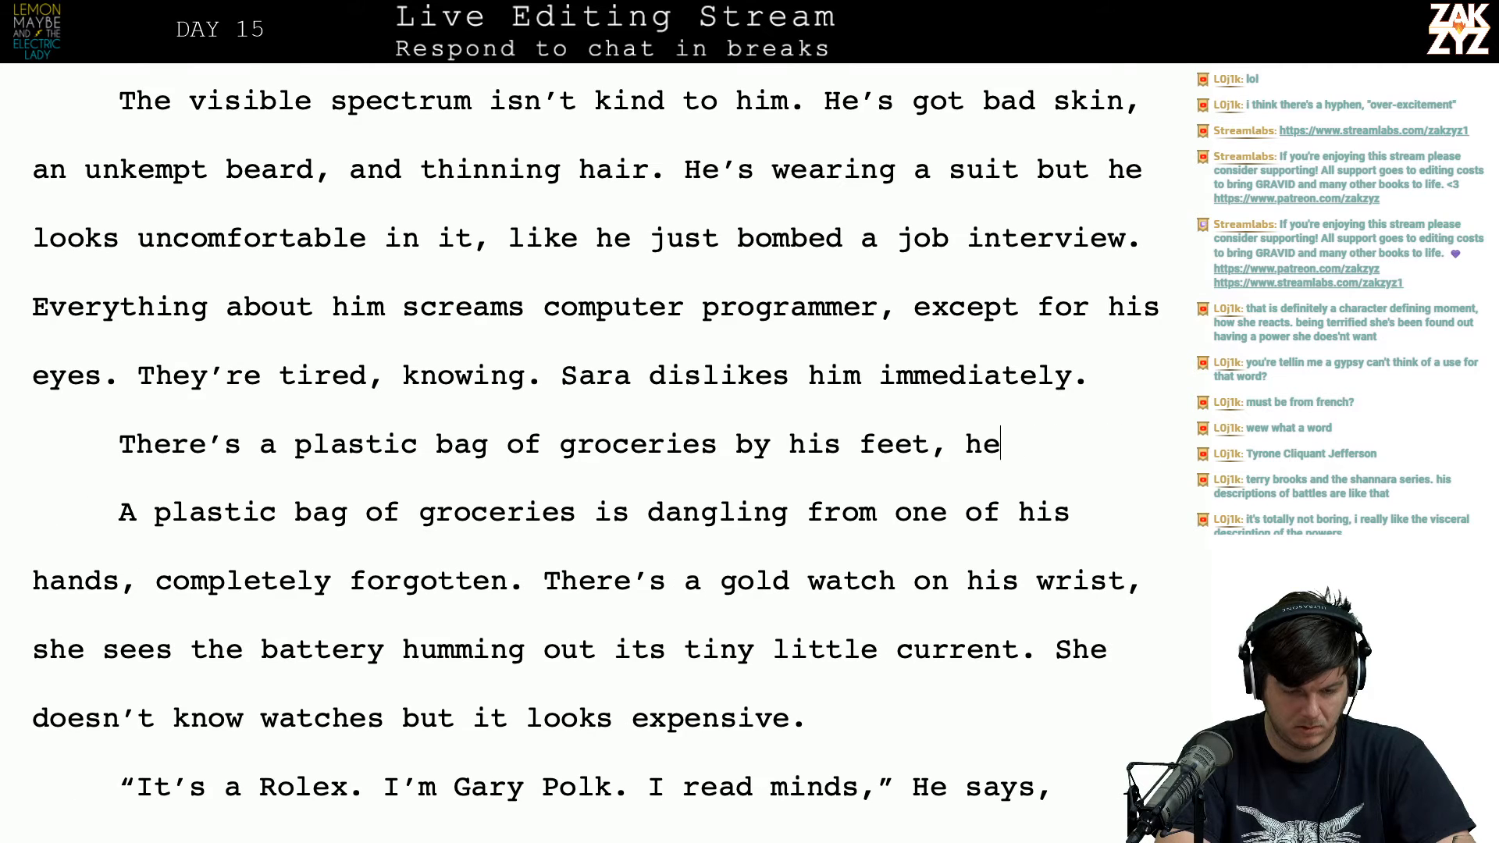
pyautogui.press('BackSpace')
pyautogui.press('BackSpace')
pyautogui.press('BackSpace')
pyautogui.press('BackSpace')
pyautogui.press('BackSpace')
pyautogui.press('BackSpace')
pyautogui.press('BackSpace')
pyautogui.press('BackSpace')
pyautogui.press('BackSpace')
pyautogui.press('BackSpace')
pyautogui.press('BackSpace')
pyautogui.press('BackSpace')
pyautogui.press('BackSpace')
pyautogui.press('BackSpace')
pyautogui.press('BackSpace')
pyautogui.press('BackSpace')
pyautogui.press('BackSpace')
pyautogui.press('BackSpace')
pyautogui.press('BackSpace')
pyautogui.press('BackSpace')
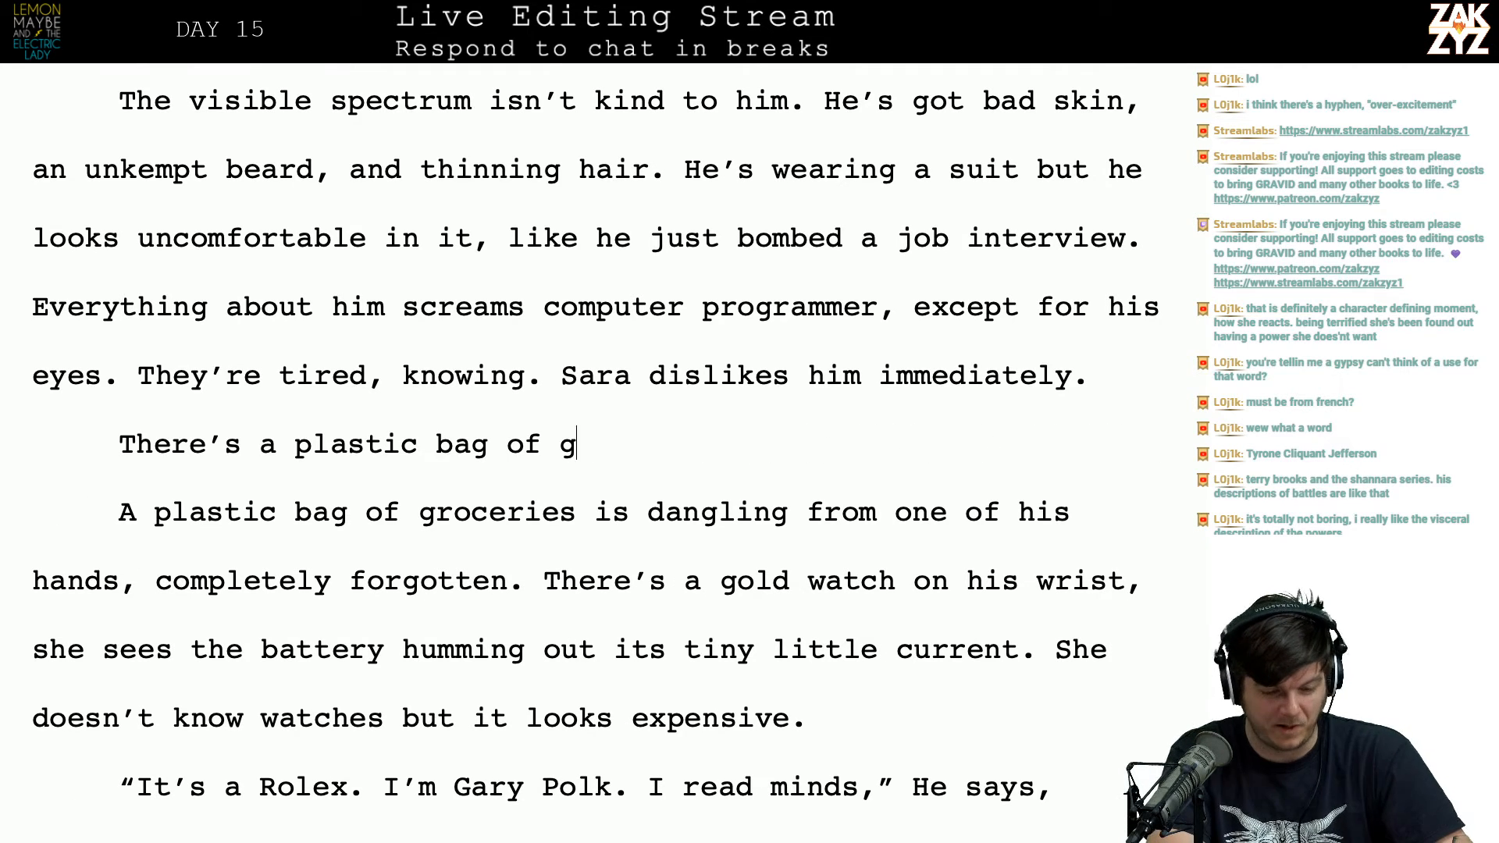
pyautogui.press('BackSpace')
pyautogui.press('BackSpace')
pyautogui.press('BackSpace')
pyautogui.press('BackSpace')
pyautogui.press('BackSpace')
pyautogui.press('BackSpace')
pyautogui.press('BackSpace')
pyautogui.press('BackSpace')
pyautogui.press('BackSpace')
pyautogui.press('BackSpace')
pyautogui.press('BackSpace')
pyautogui.press('BackSpace')
pyautogui.press('BackSpace')
pyautogui.press('BackSpace')
pyautogui.press('BackSpace')
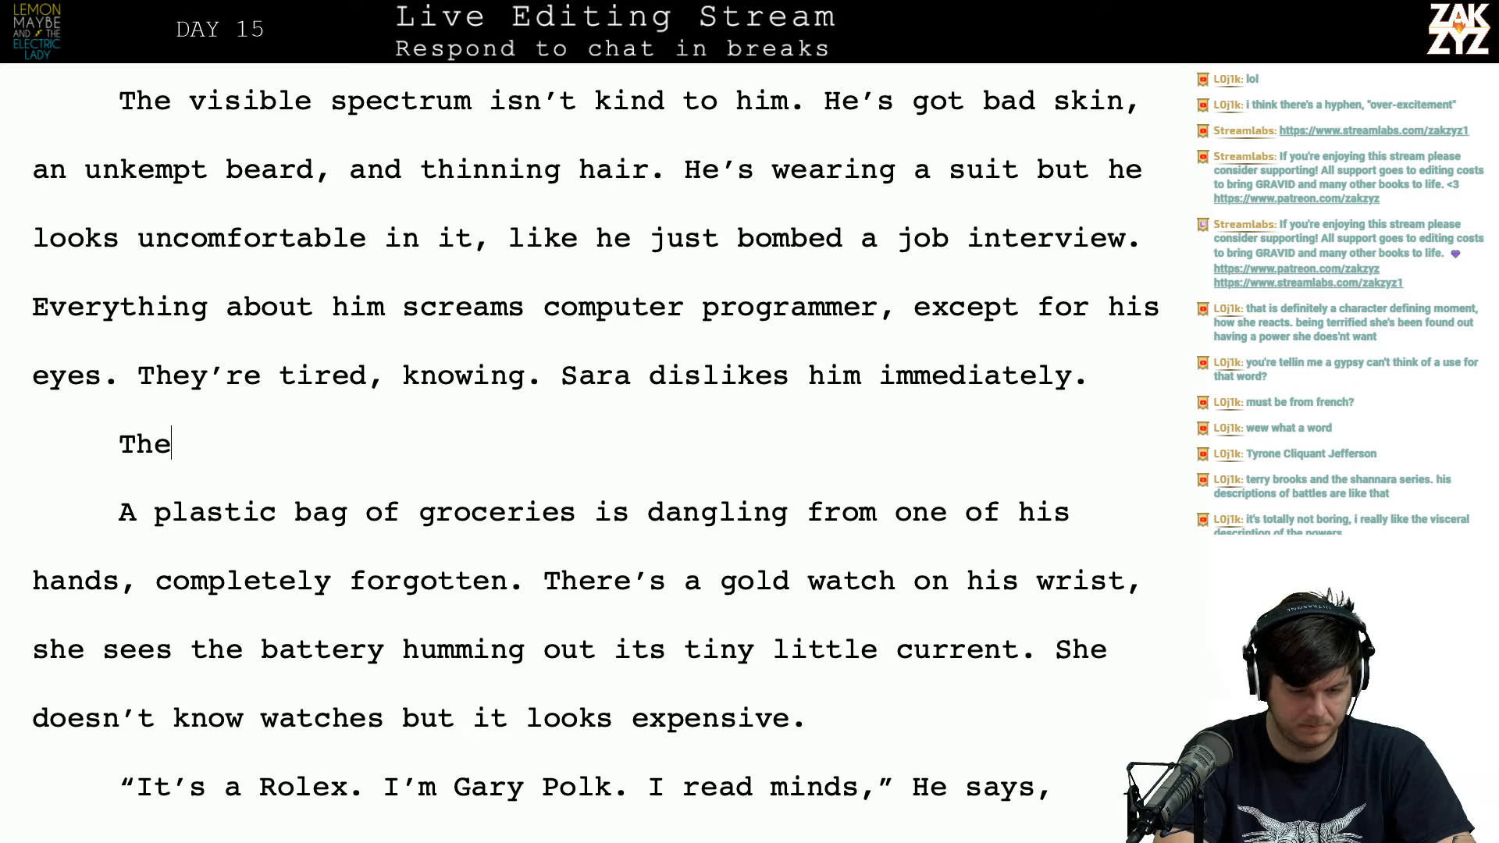
# Step: Write "At his feet is a plastic grocery bag bleeding milk, he dropped it when he spotted her." above the original grocery bag paragraph
pyautogui.write('At his feet')
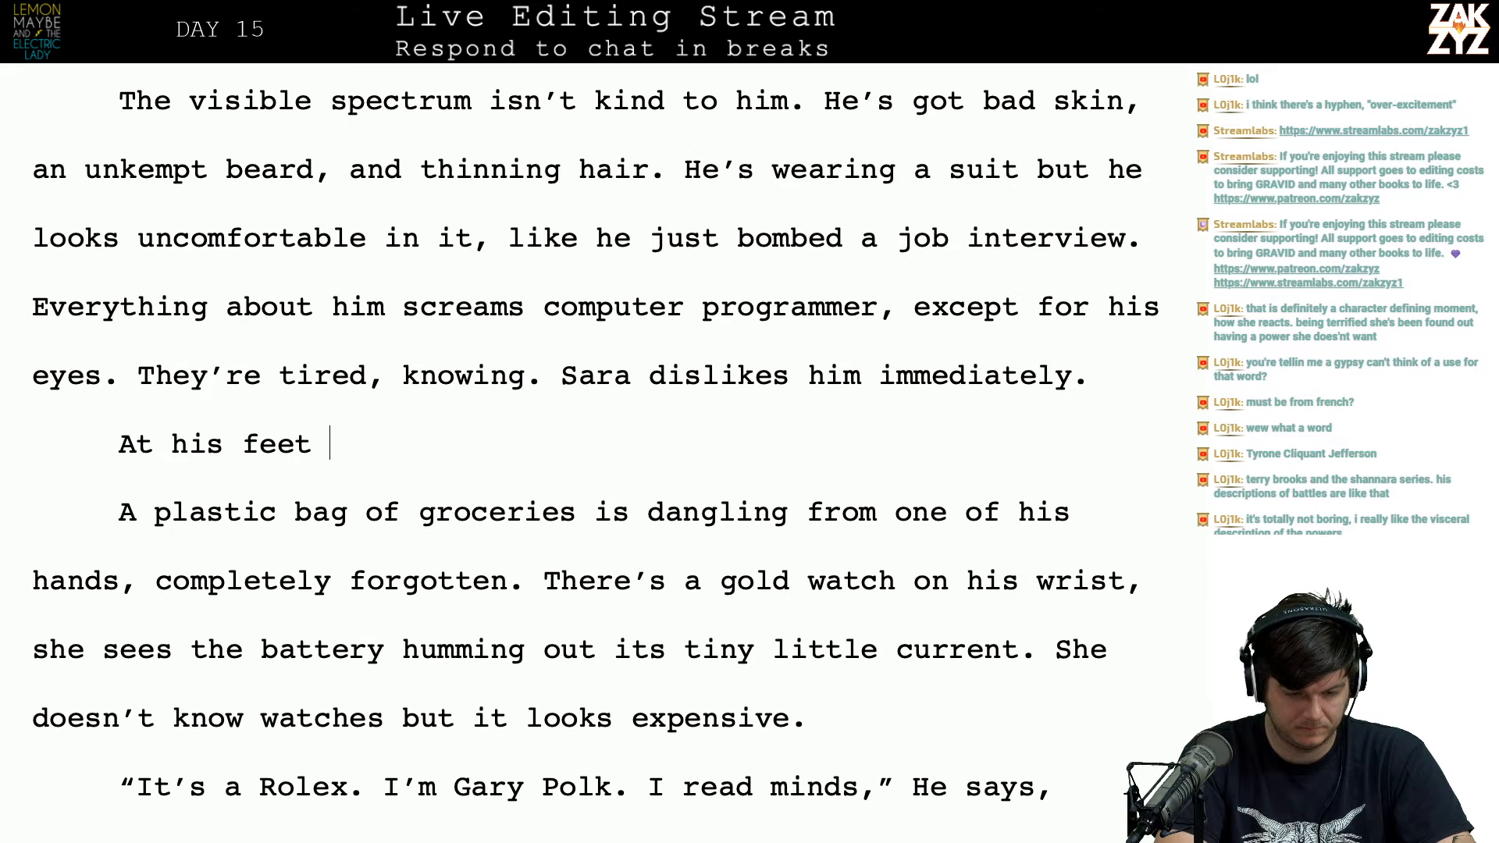
pyautogui.write(' is a plastic ')
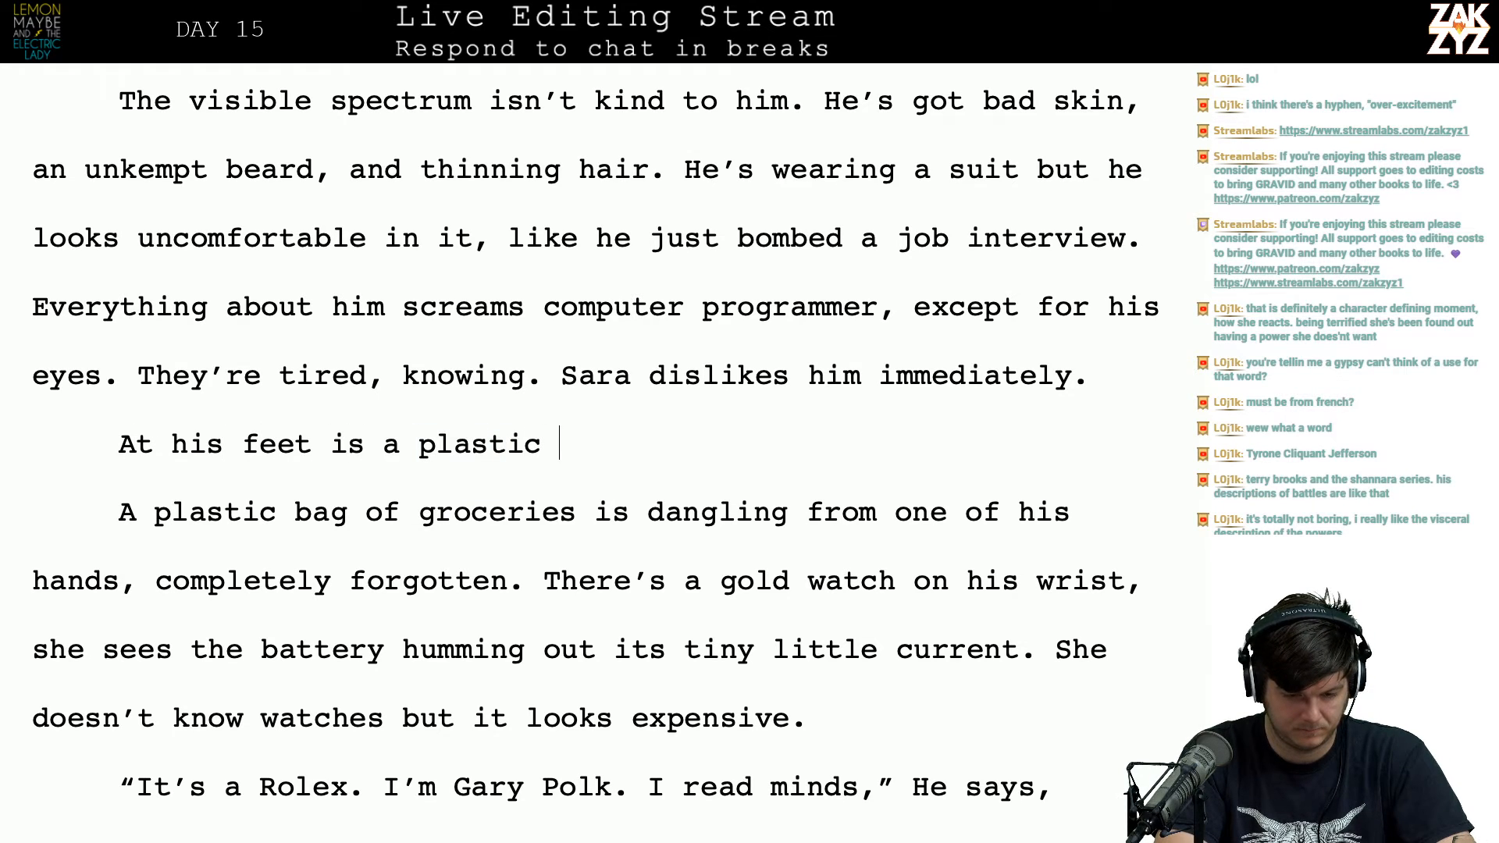
pyautogui.write('grocery bag bl')
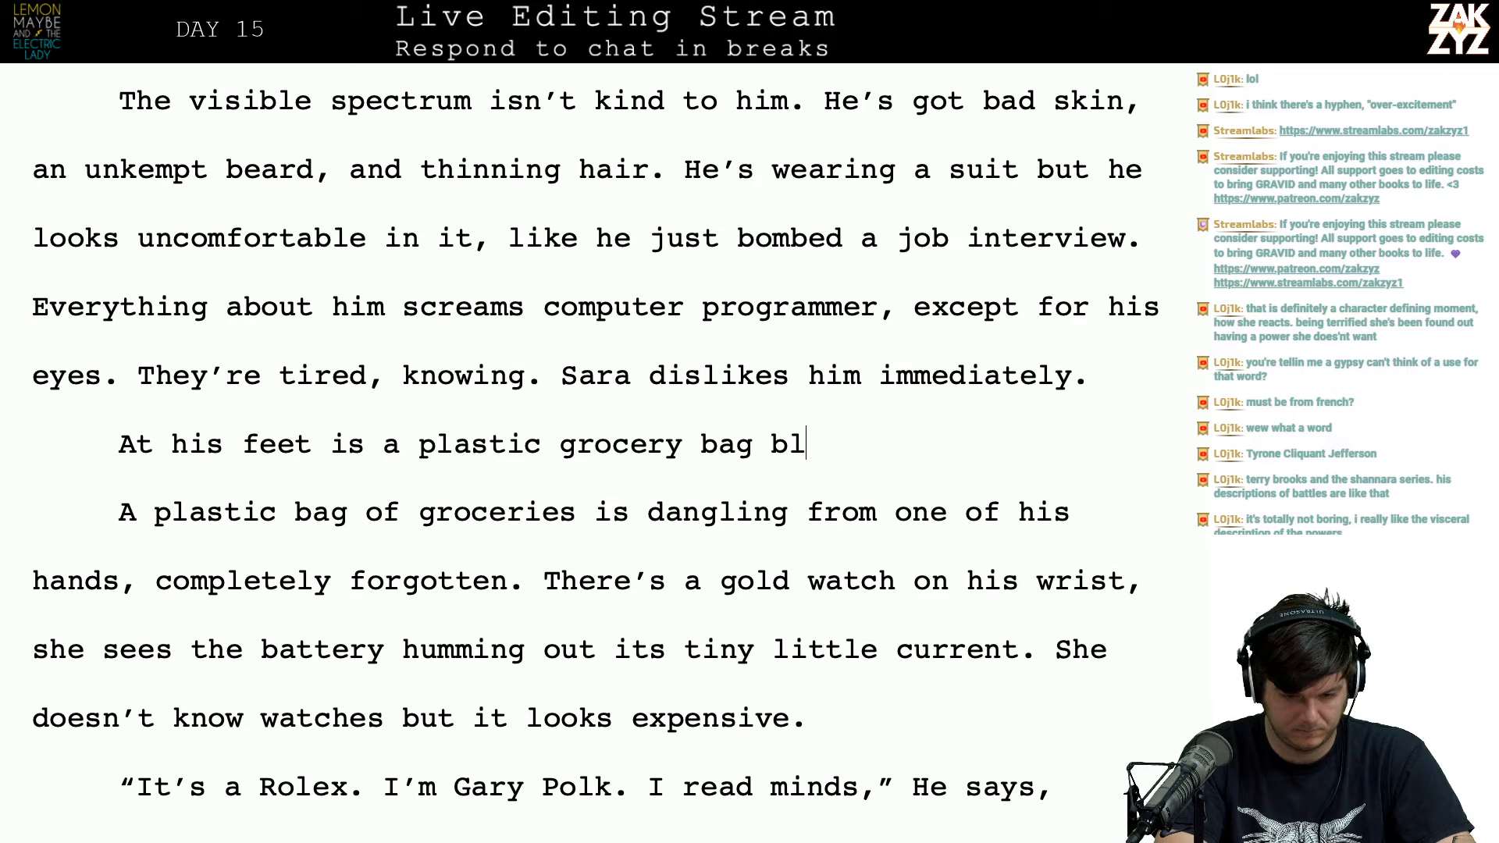
pyautogui.write('eeding mil')
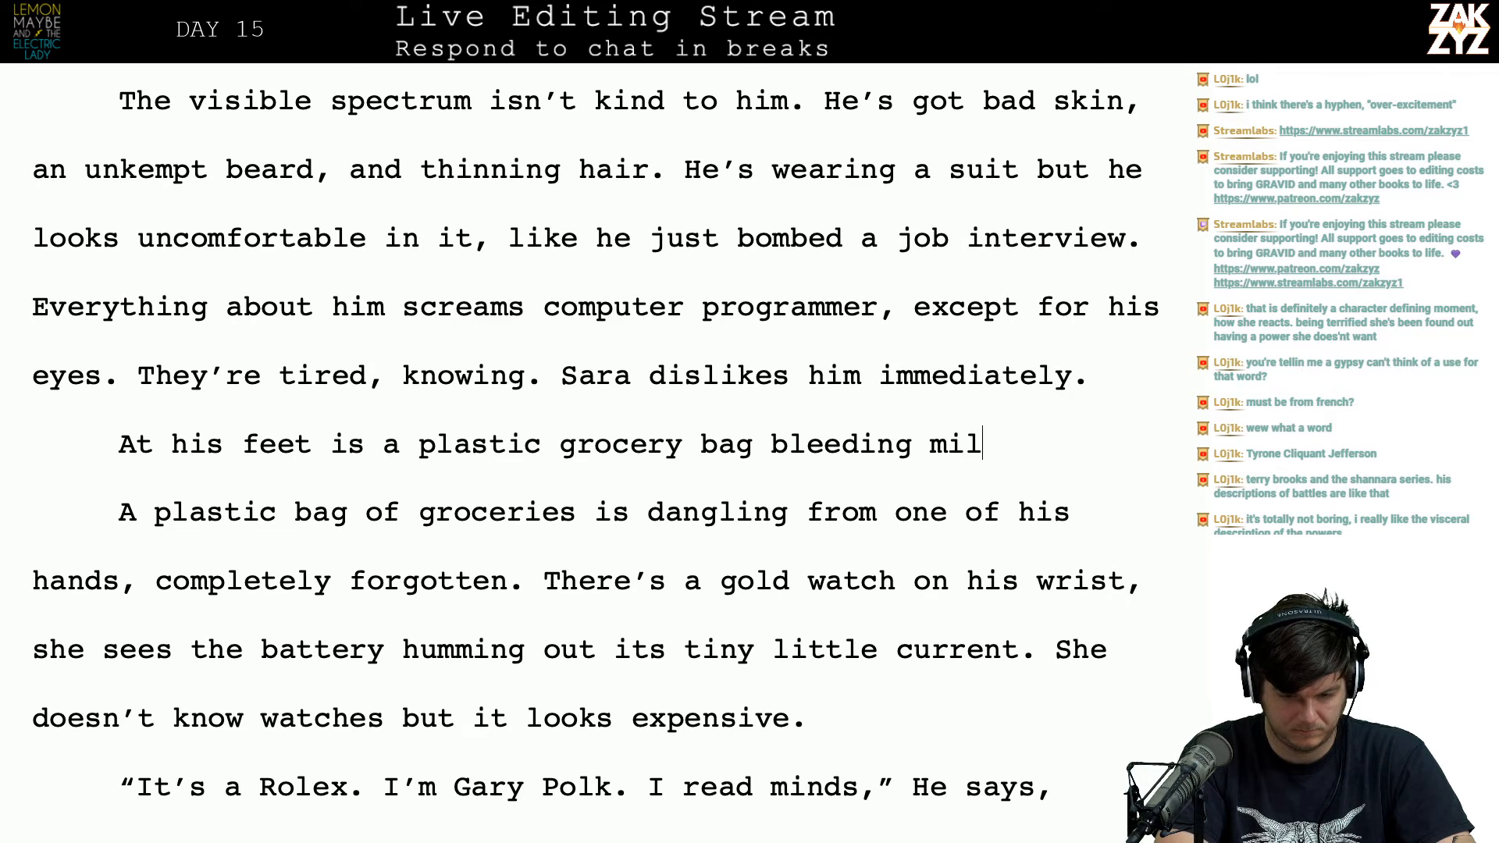
pyautogui.write('k, he dro')
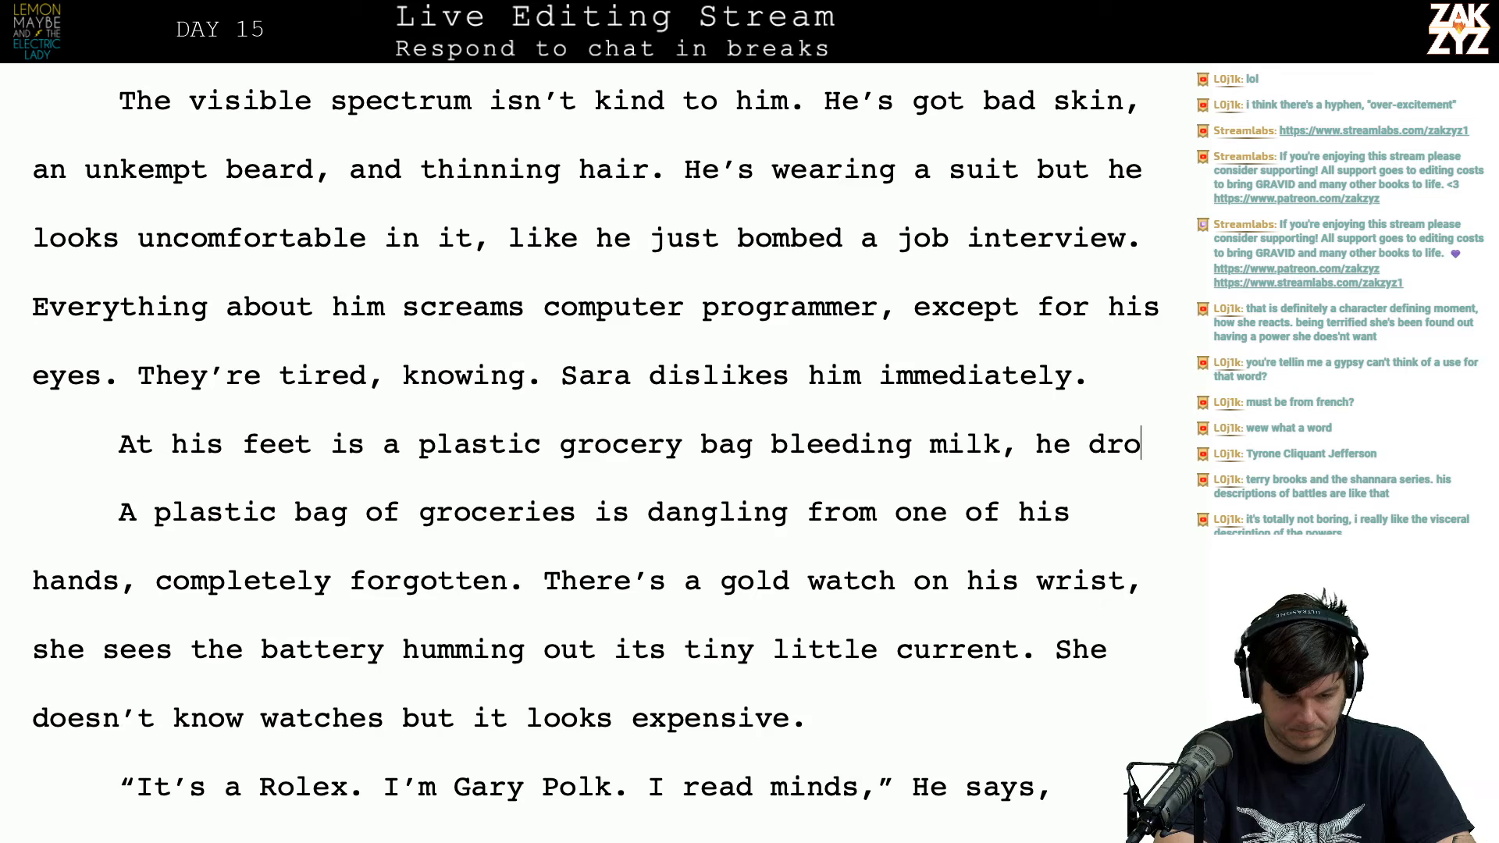
pyautogui.write('pped it when he')
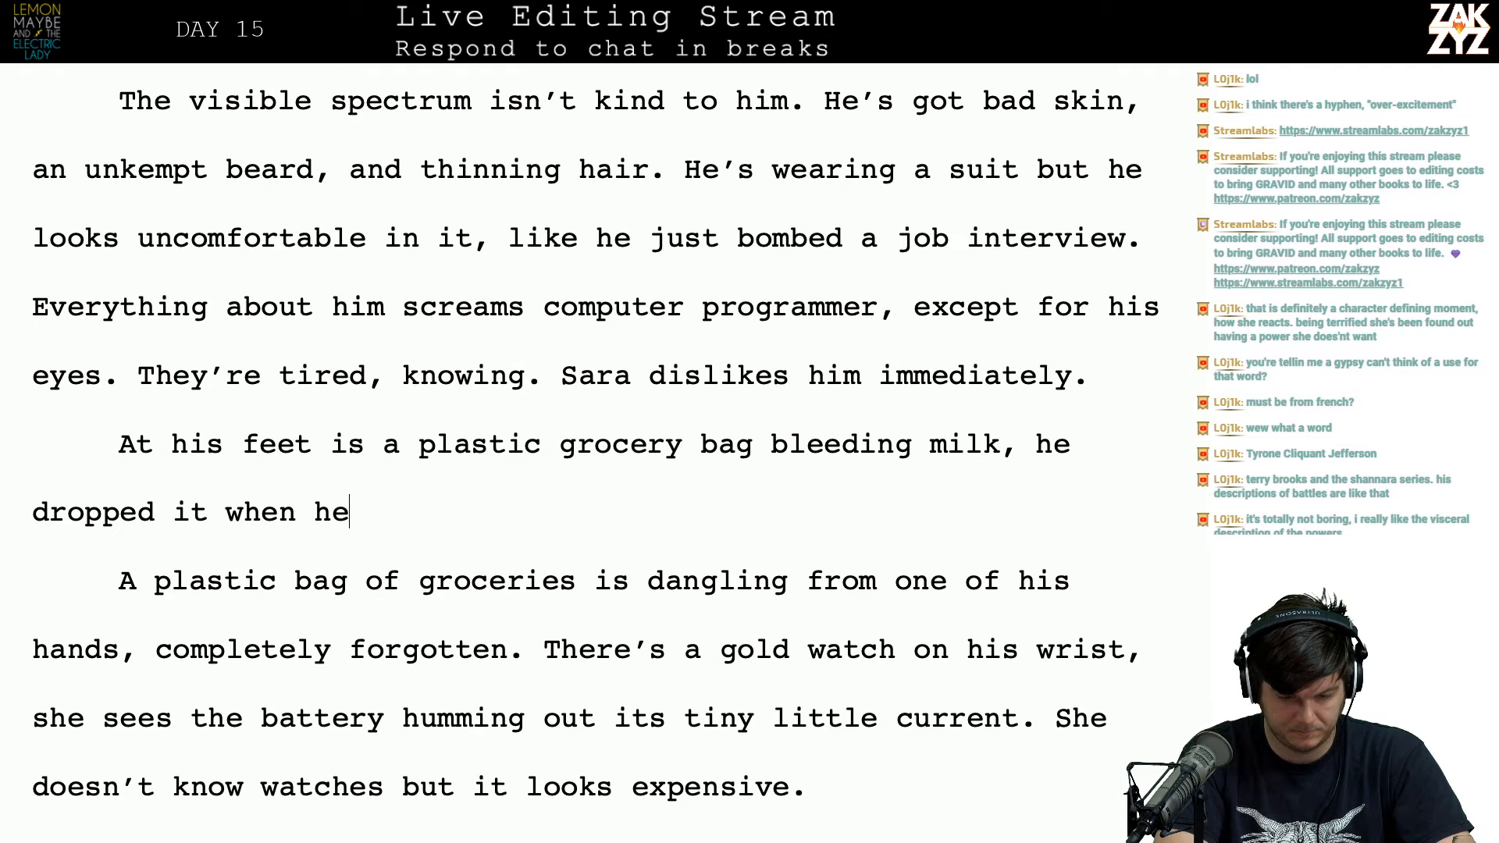
pyautogui.write(' spotted her.')
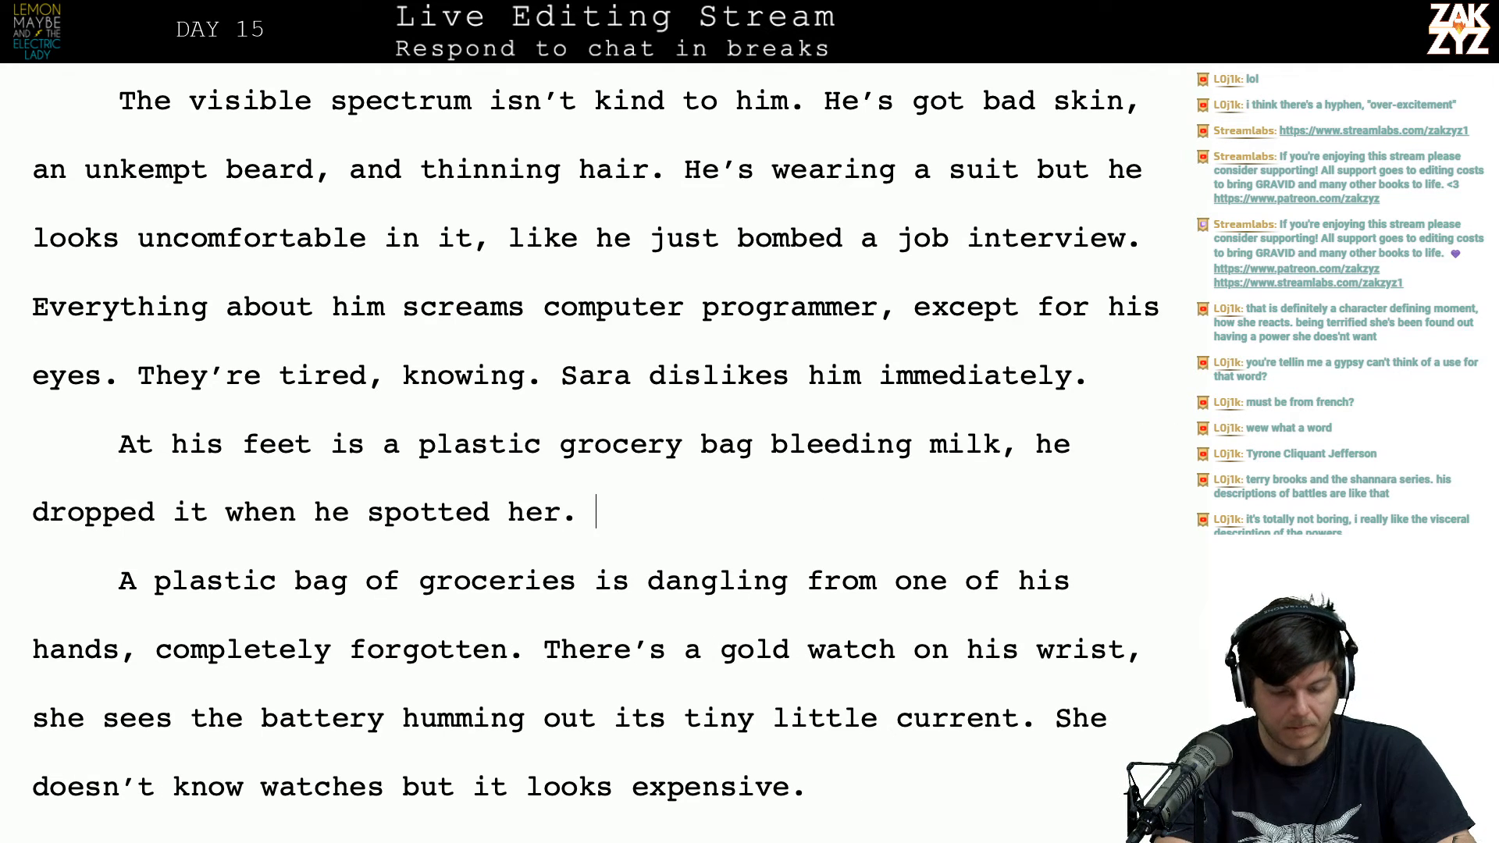
pyautogui.hotkey('shift', 'Down')
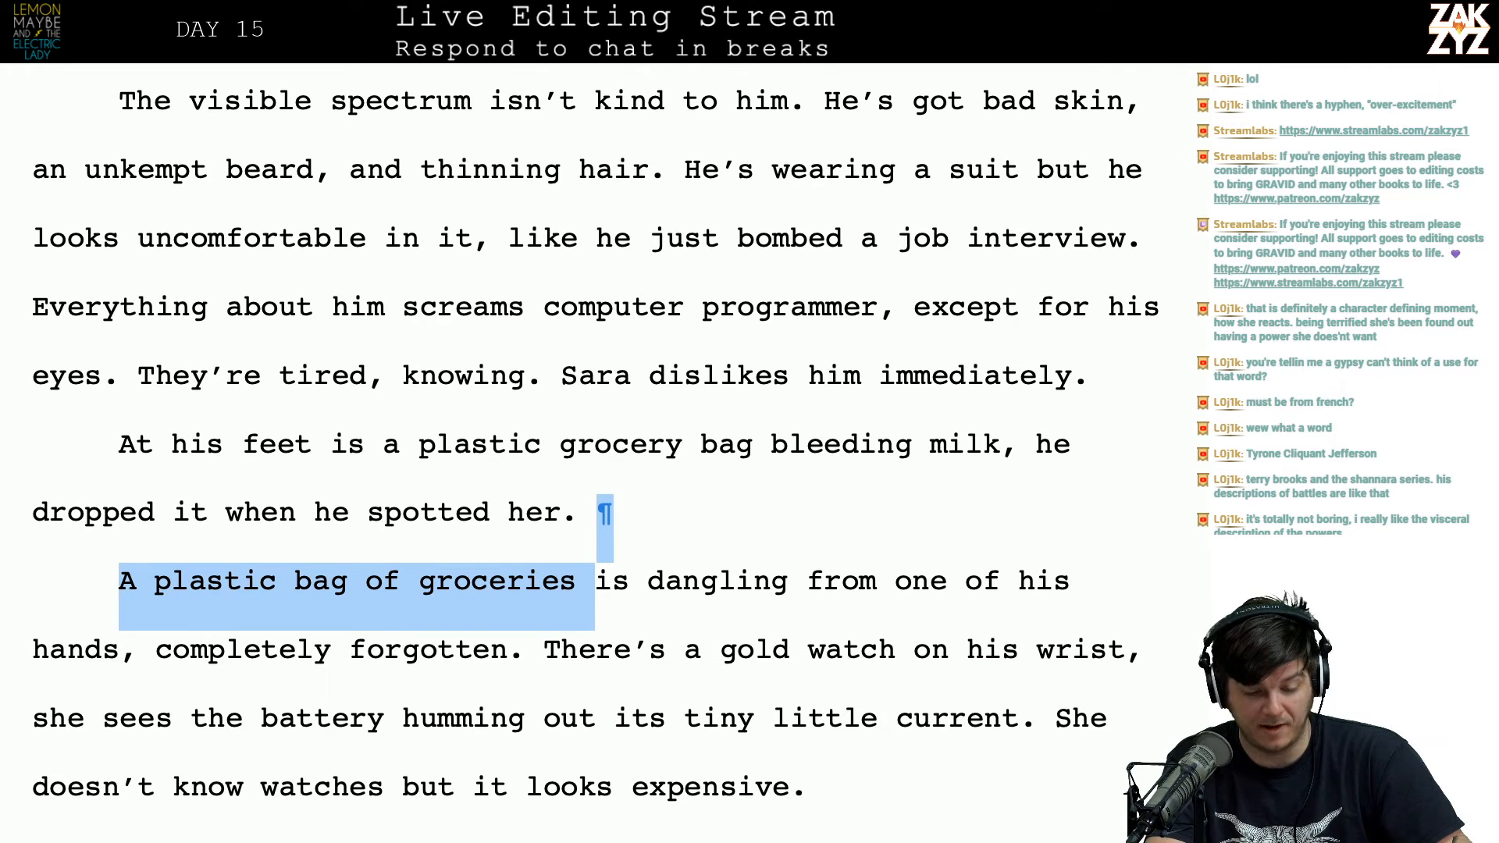
pyautogui.hotkey('shift', 'Right')
pyautogui.hotkey('shift', 'Right')
pyautogui.hotkey('shift', 'Right')
pyautogui.hotkey('shift', 'Right')
pyautogui.hotkey('shift', 'Right')
pyautogui.hotkey('shift', 'Right')
pyautogui.hotkey('shift', 'Right')
pyautogui.hotkey('shift', 'Right')
pyautogui.hotkey('shift', 'Right')
pyautogui.hotkey('shift', 'Right')
pyautogui.hotkey('shift', 'Right')
pyautogui.hotkey('shift', 'Right')
pyautogui.hotkey('shift', 'Right')
pyautogui.hotkey('shift', 'Right')
pyautogui.hotkey('shift', 'Right')
pyautogui.hotkey('shift', 'Right')
pyautogui.hotkey('shift', 'Right')
pyautogui.hotkey('shift', 'Right')
pyautogui.hotkey('shift', 'Right')
pyautogui.hotkey('shift', 'Right')
pyautogui.hotkey('shift', 'Right')
pyautogui.hotkey('shift', 'Right')
pyautogui.hotkey('shift', 'Right')
pyautogui.hotkey('shift', 'Right')
pyautogui.hotkey('shift', 'Right')
pyautogui.hotkey('shift', 'Right')
pyautogui.hotkey('shift', 'Right')
pyautogui.hotkey('shift', 'Right')
pyautogui.hotkey('shift', 'Right')
pyautogui.hotkey('shift', 'Right')
pyautogui.hotkey('shift', 'Right')
pyautogui.hotkey('shift', 'Right')
pyautogui.hotkey('shift', 'Right')
pyautogui.hotkey('shift', 'Right')
pyautogui.hotkey('shift', 'Right')
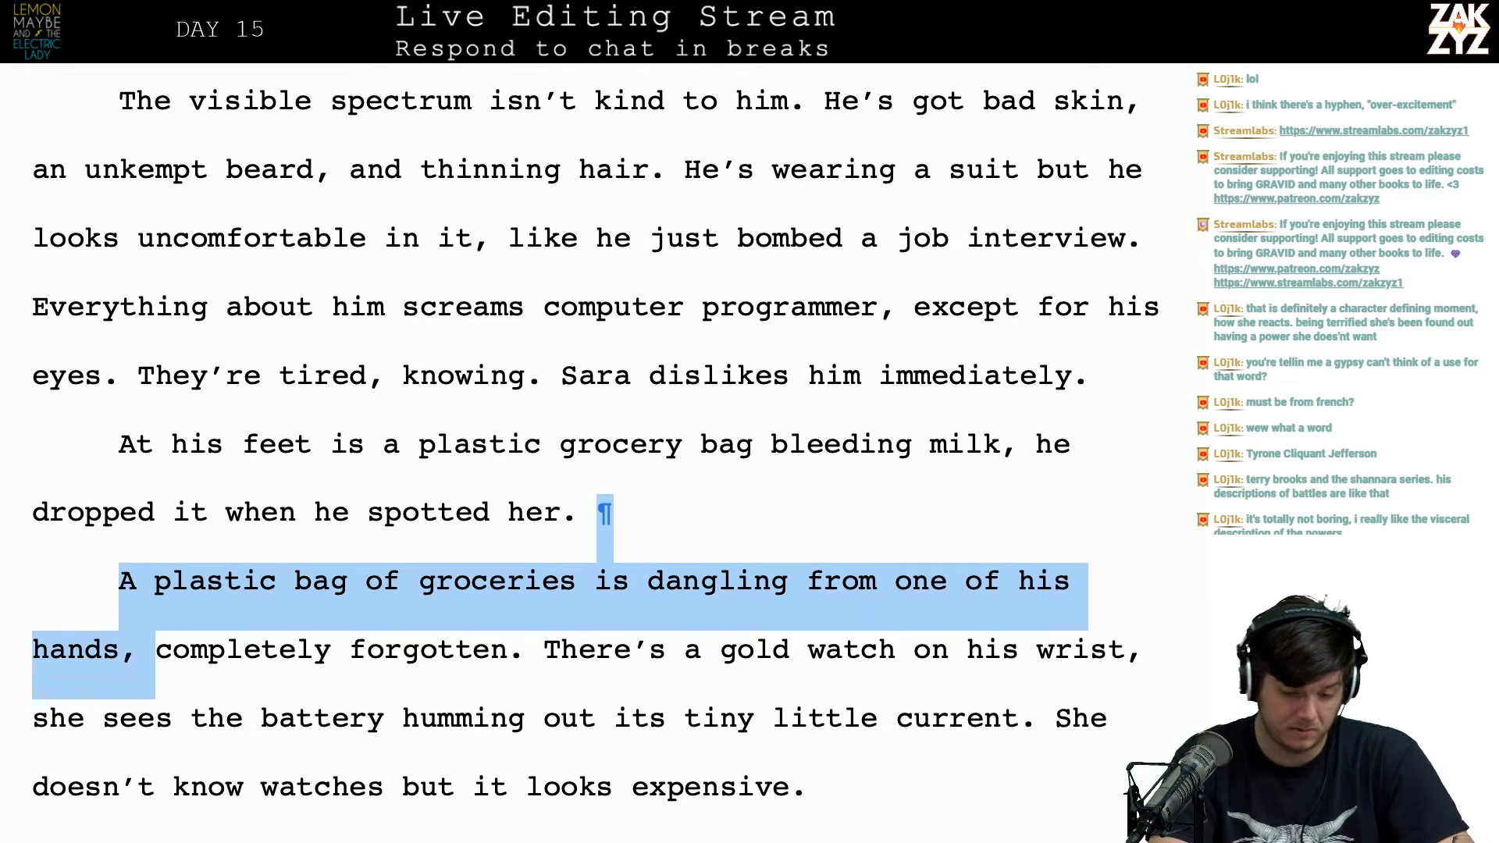
# Step: Try extending the dropped grocery bag sentence with "and now" after "spotted her"
pyautogui.press('Left')
pyautogui.write("and now it's com")
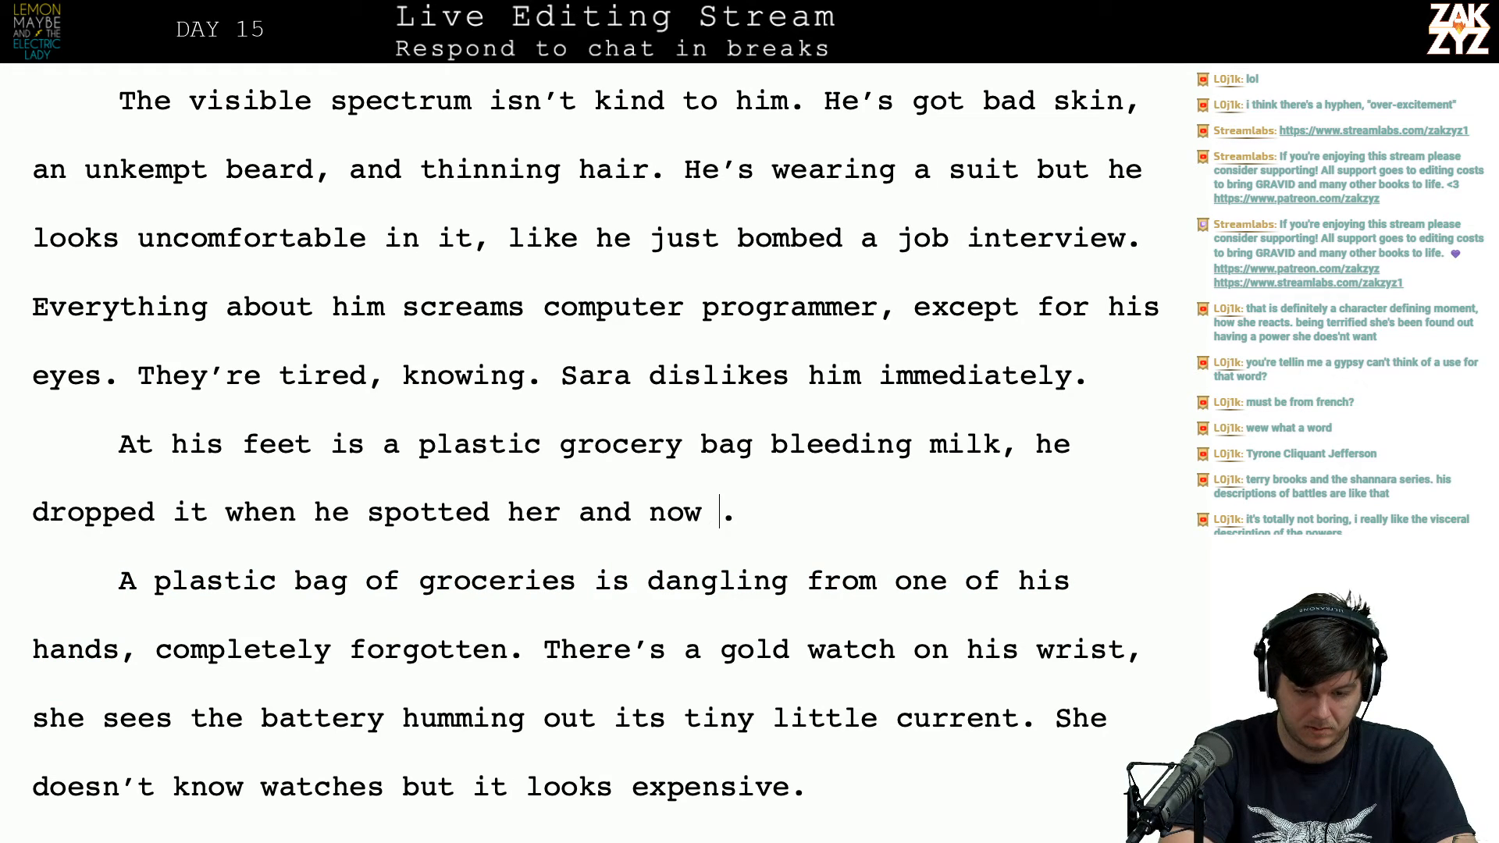
pyautogui.write('plet')
pyautogui.press('BackSpace')
pyautogui.press('BackSpace')
pyautogui.press('BackSpace')
pyautogui.press('BackSpace')
pyautogui.press('BackSpace')
pyautogui.press('BackSpace')
pyautogui.press('BackSpace')
pyautogui.press('BackSpace')
pyautogui.press('BackSpace')
pyautogui.press('BackSpace')
pyautogui.press('BackSpace')
pyautogui.press('BackSpace')
pyautogui.press('BackSpace')
pyautogui.press('BackSpace')
pyautogui.press('BackSpace')
pyautogui.press('BackSpace')
pyautogui.press('BackSpace')
pyautogui.press('BackSpace')
pyautogui.press('BackSpace')
pyautogui.press('BackSpace')
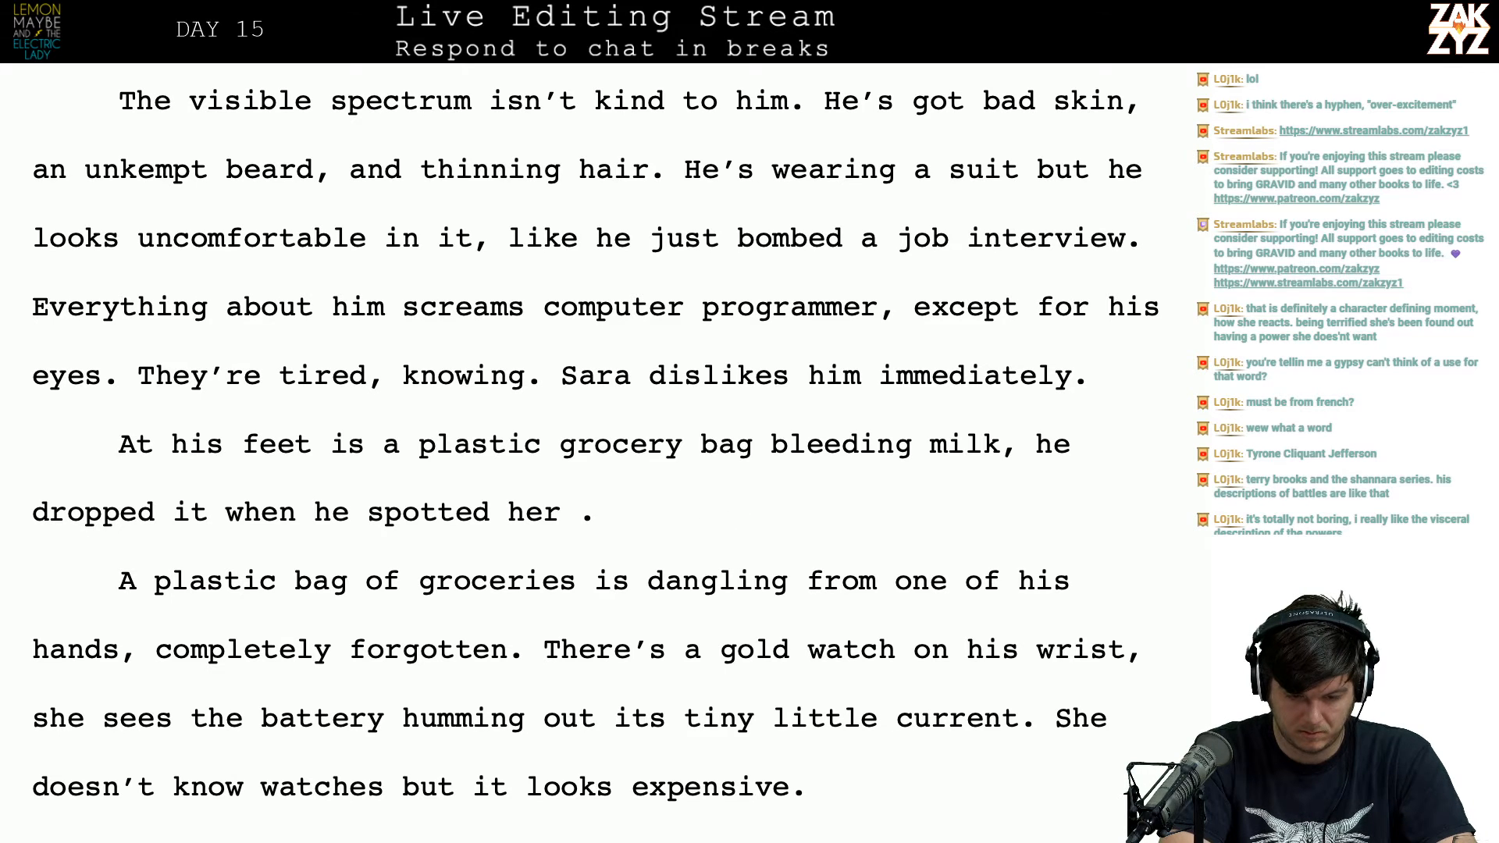
# Step: Break the grocery bag paragraph after "bleeding milk," and retype "he dropped it when he spotted her." on the first part
pyautogui.scroll(-2, 116, 399)
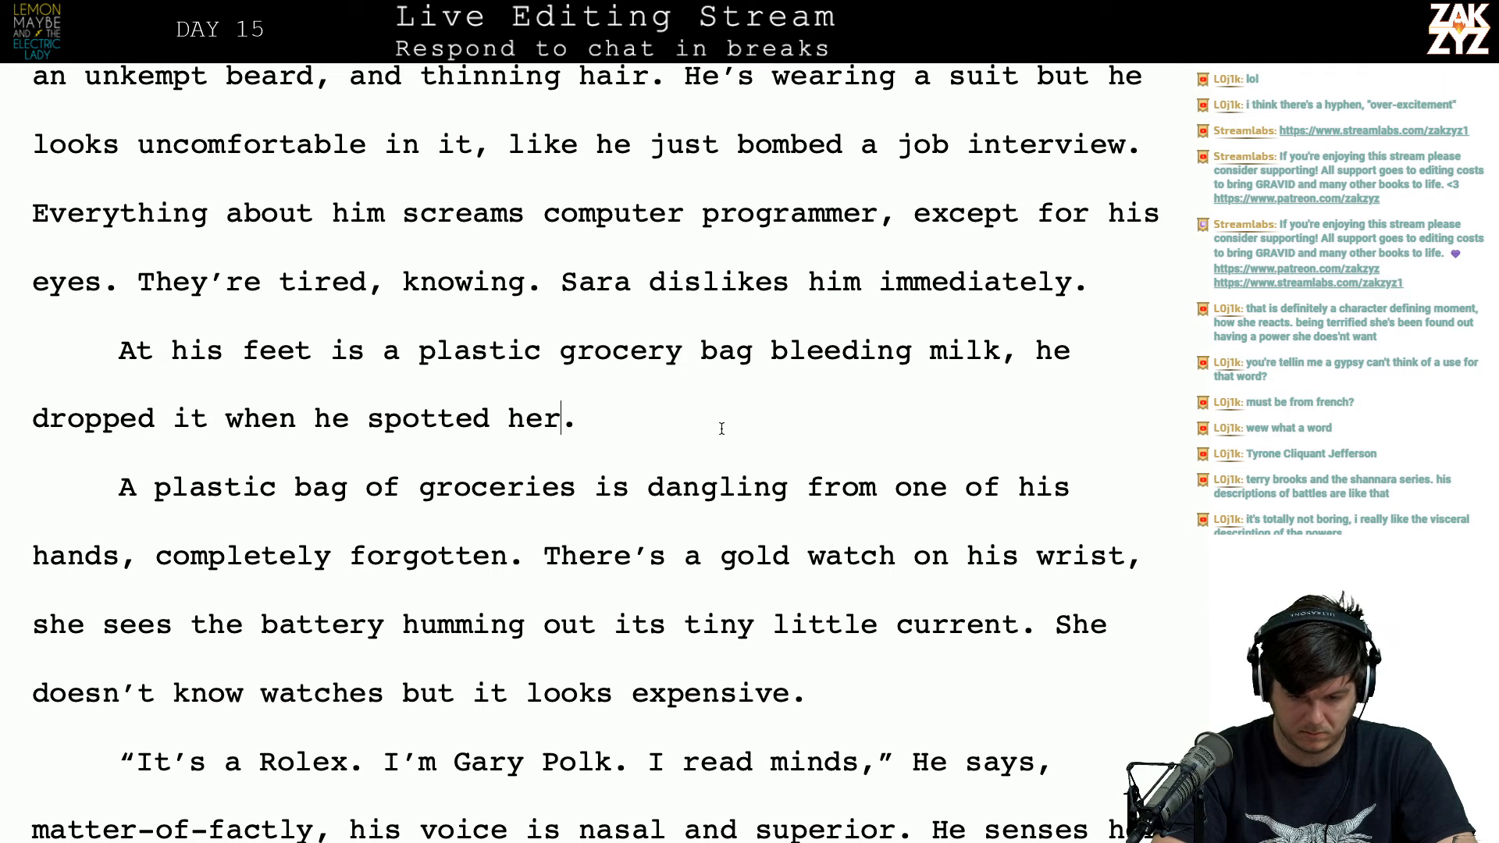
pyautogui.press('Return')
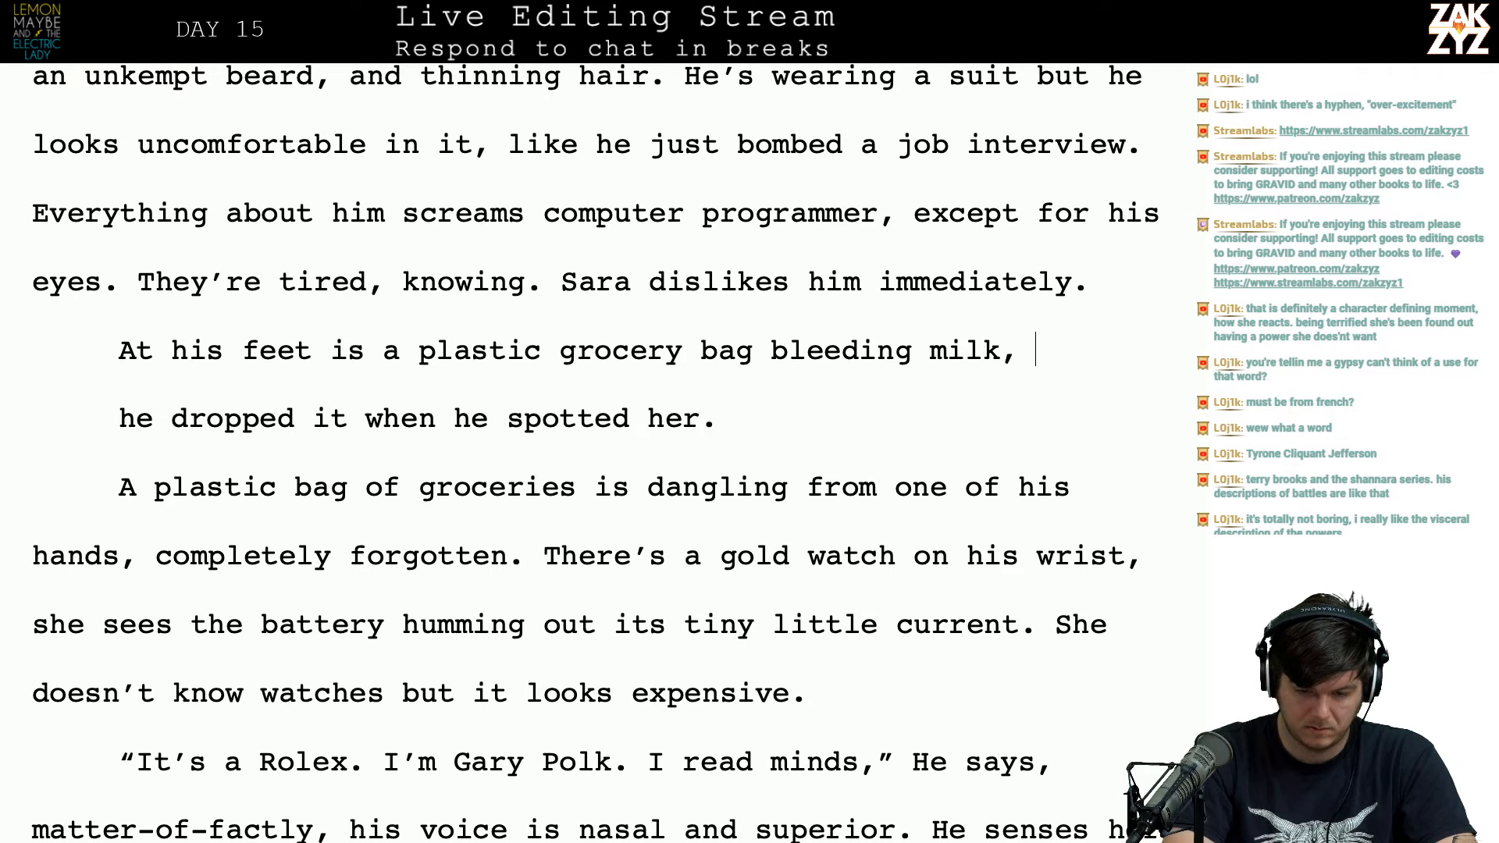
pyautogui.write('he dropped ')
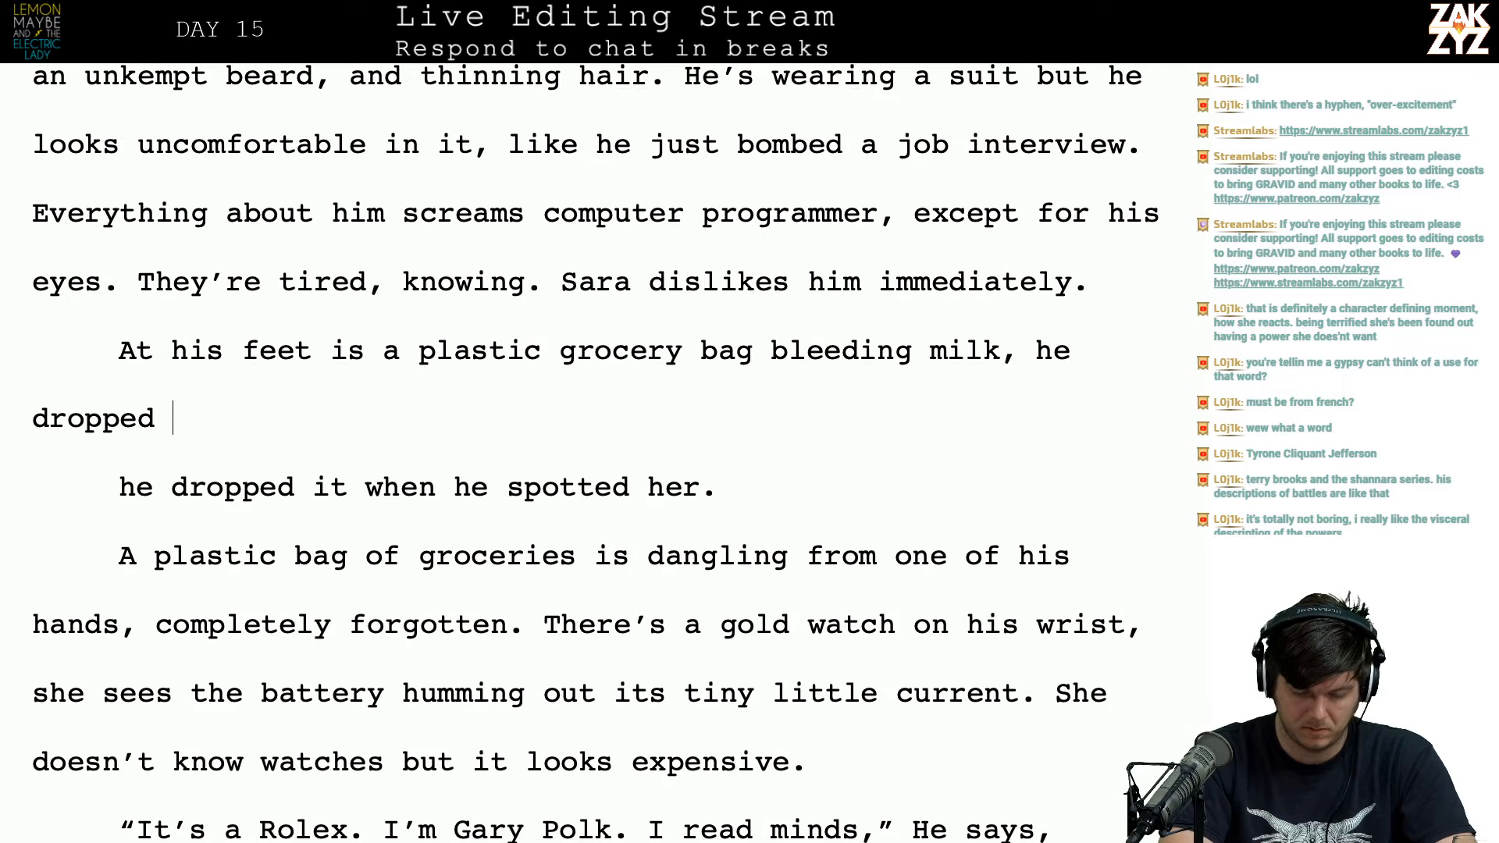
pyautogui.write('it when he spotted her.')
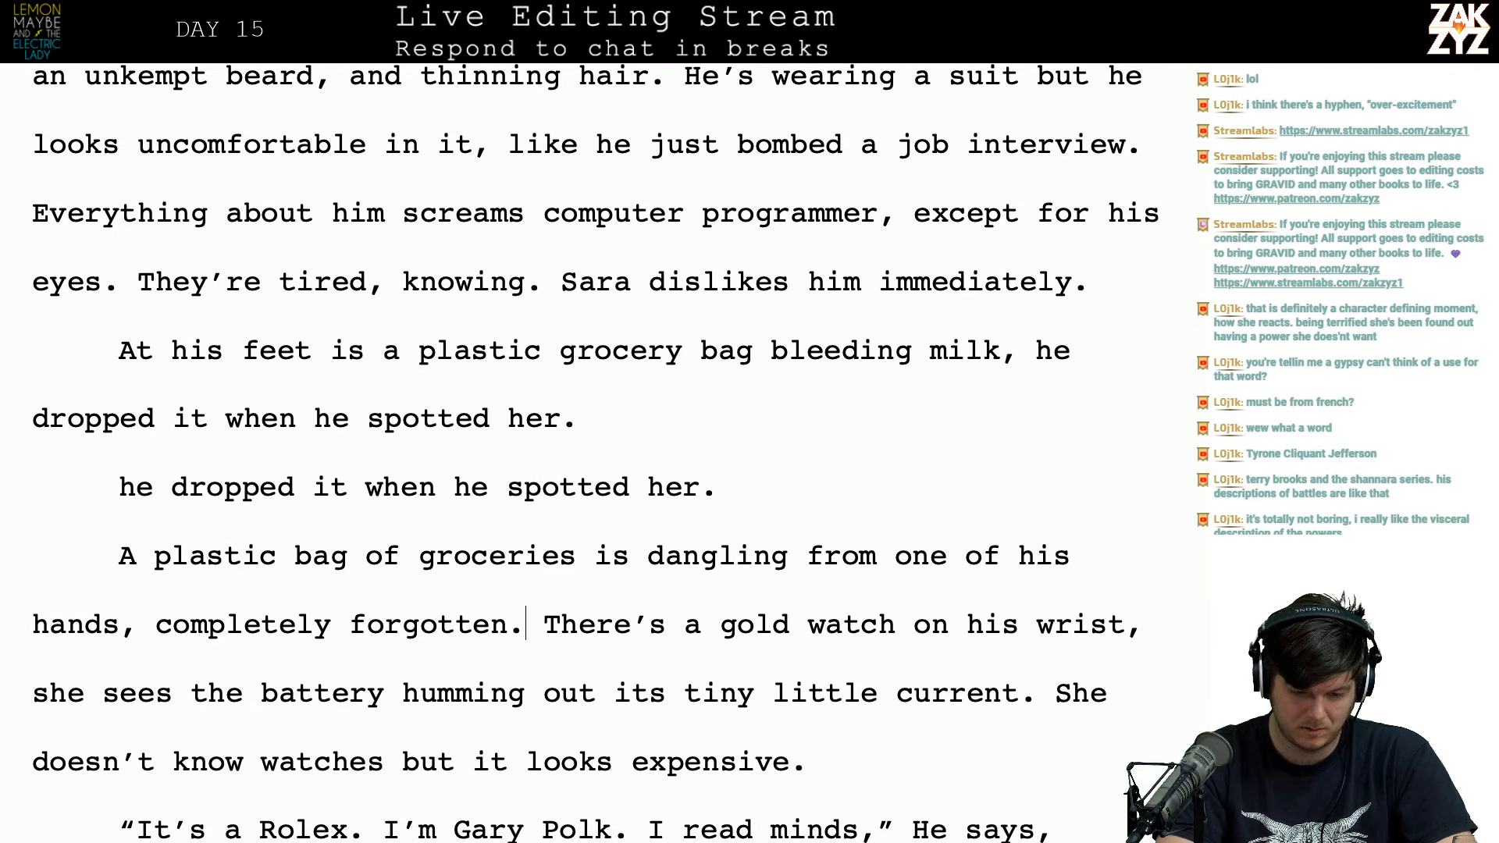
pyautogui.hotkey('shift', 'Up')
pyautogui.hotkey('shift', 'Up')
pyautogui.hotkey('shift', 'Right')
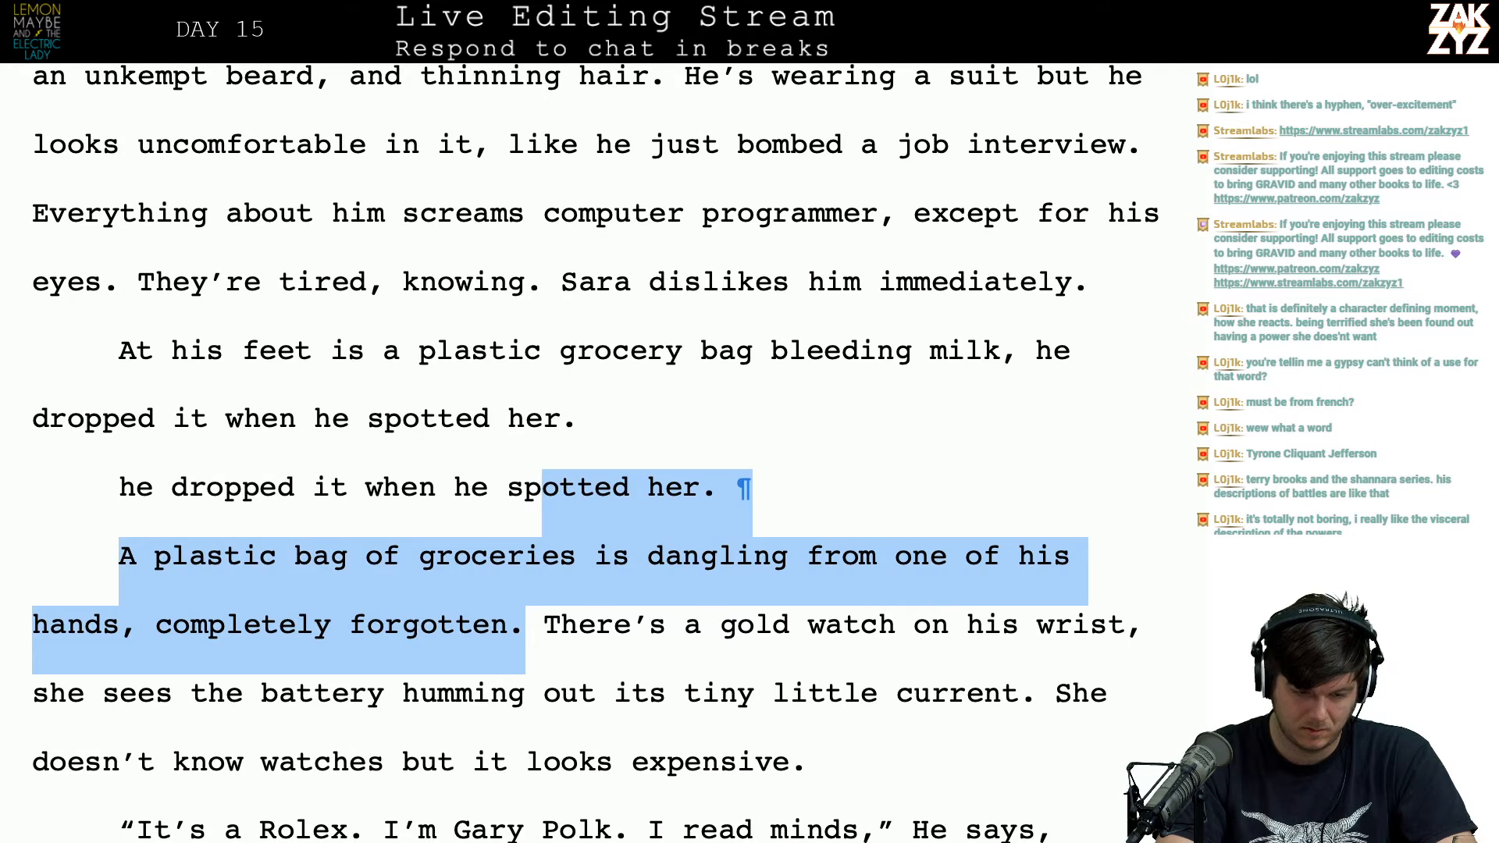
pyautogui.press('Up')
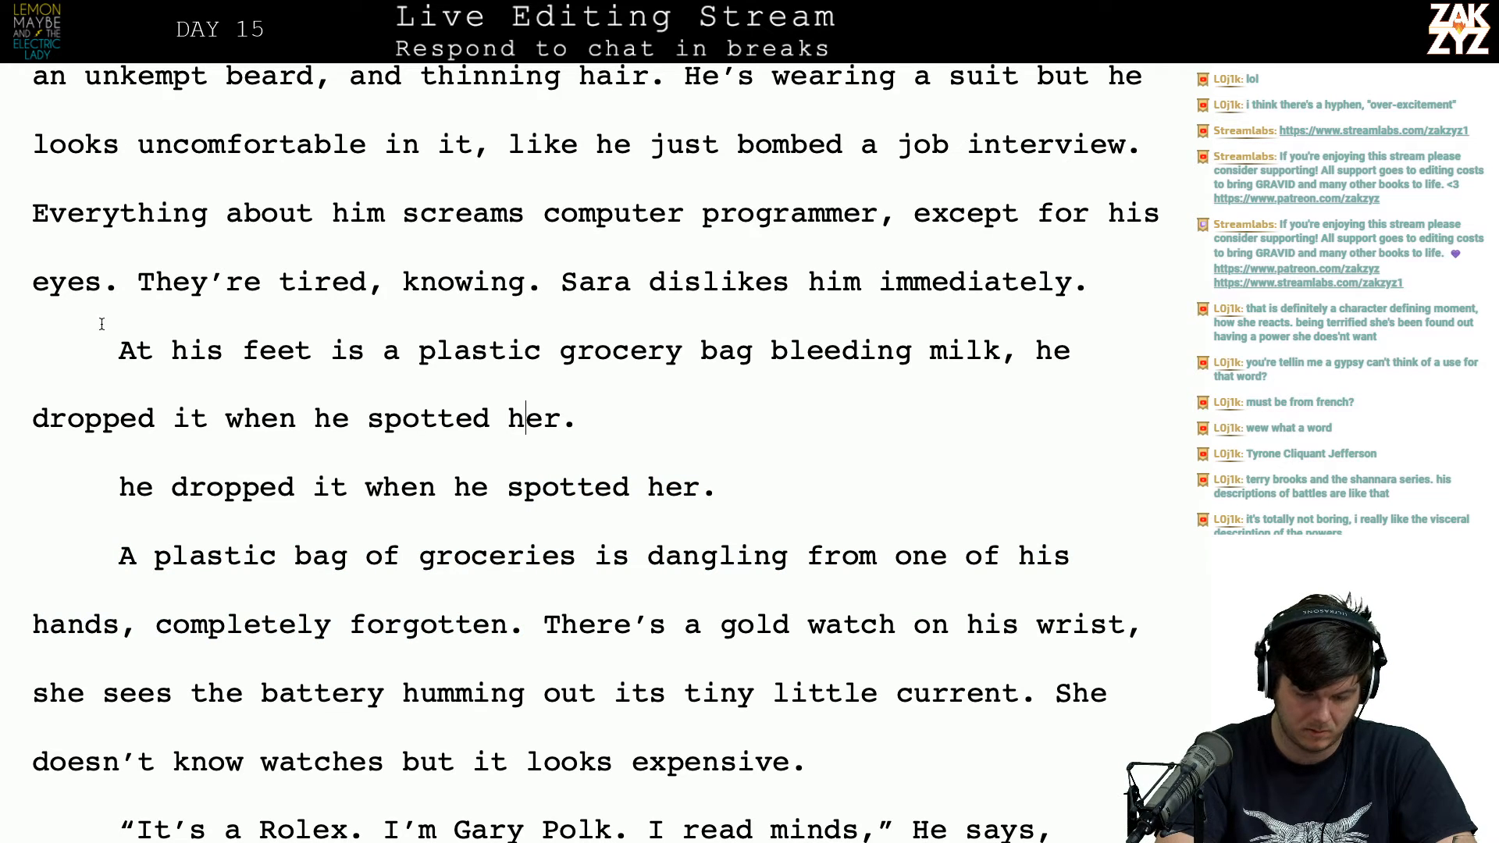
# Step: Write "Milk bleeds from a plastic grocery bag at his feet, he dropped it when he spotted Sara." before "At his feet"
pyautogui.rightClick(123, 351)
pyautogui.press('Escape')
pyautogui.press('Left')
pyautogui.write('Milk bleeds ')
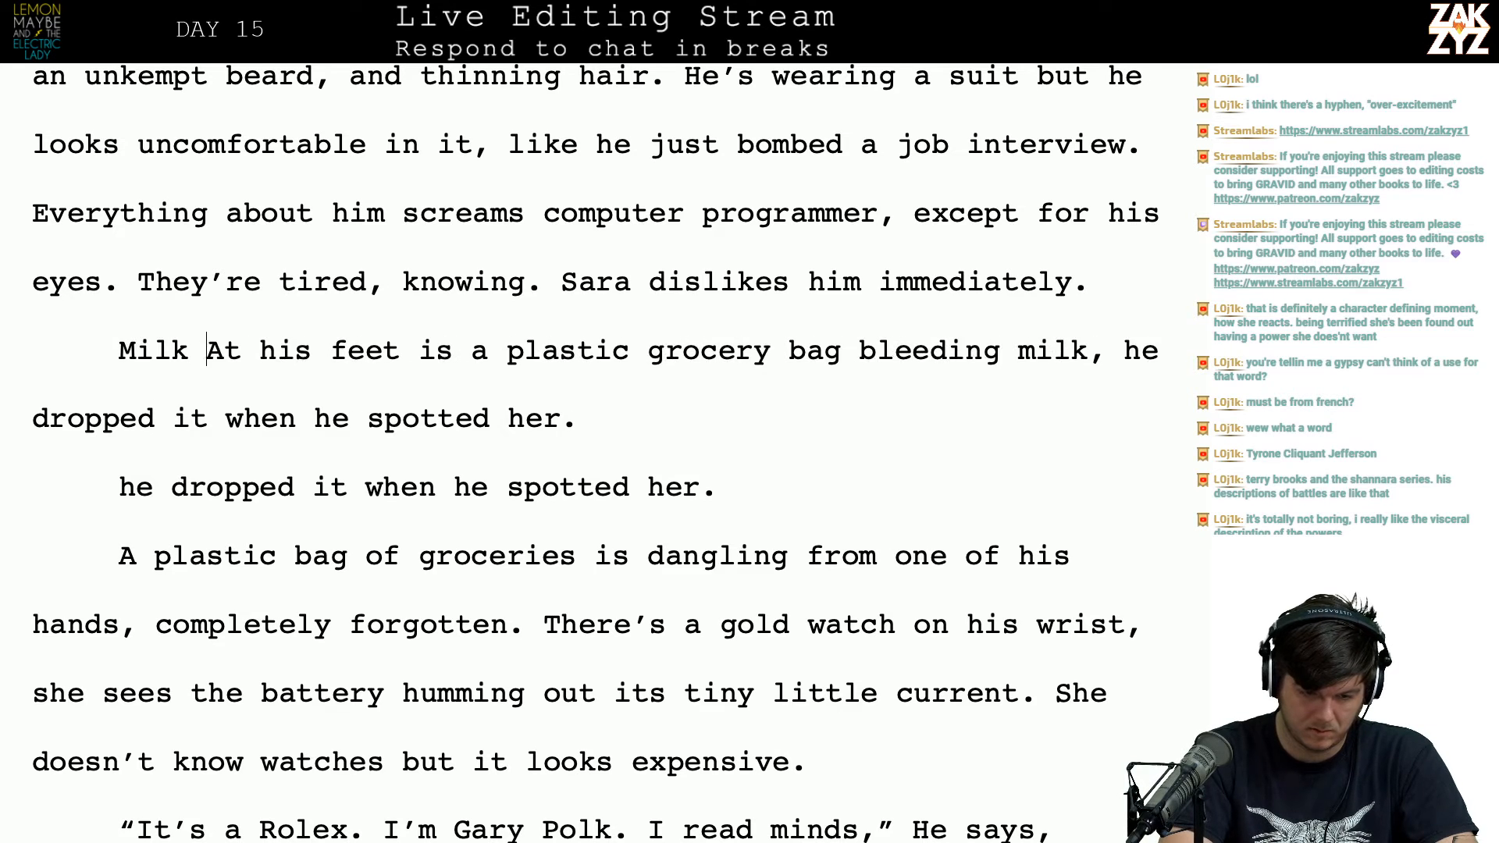
pyautogui.write('from a plastic')
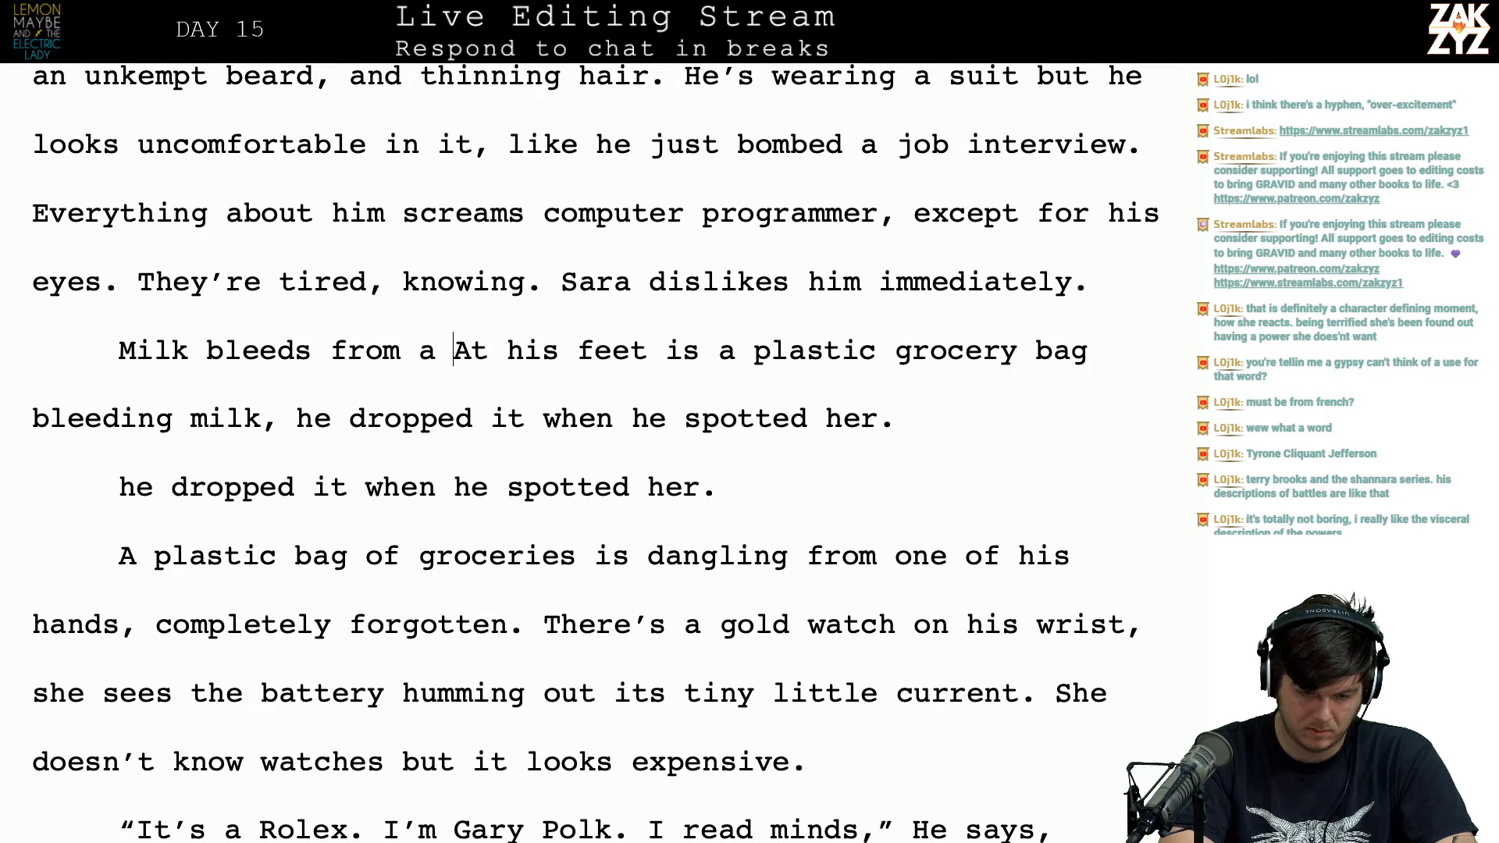
pyautogui.write(' grocery bag')
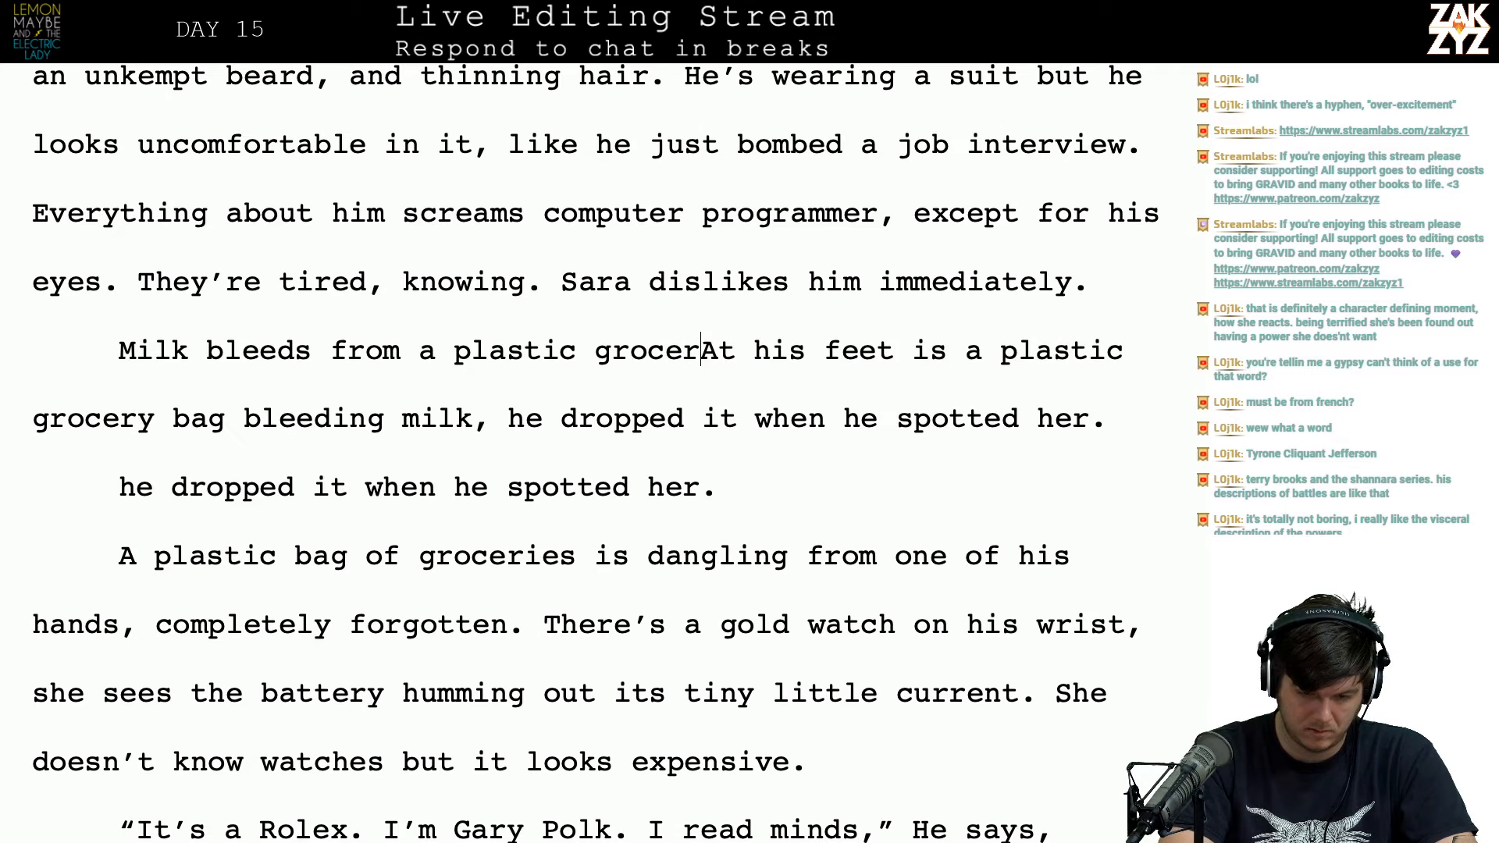
pyautogui.write(' int')
pyautogui.press('BackSpace')
pyautogui.press('BackSpace')
pyautogui.press('BackSpace')
pyautogui.write('at his feet,')
pyautogui.press('BackSpace')
pyautogui.press('BackSpace')
pyautogui.press('BackSpace')
pyautogui.write('et, he dropped it ')
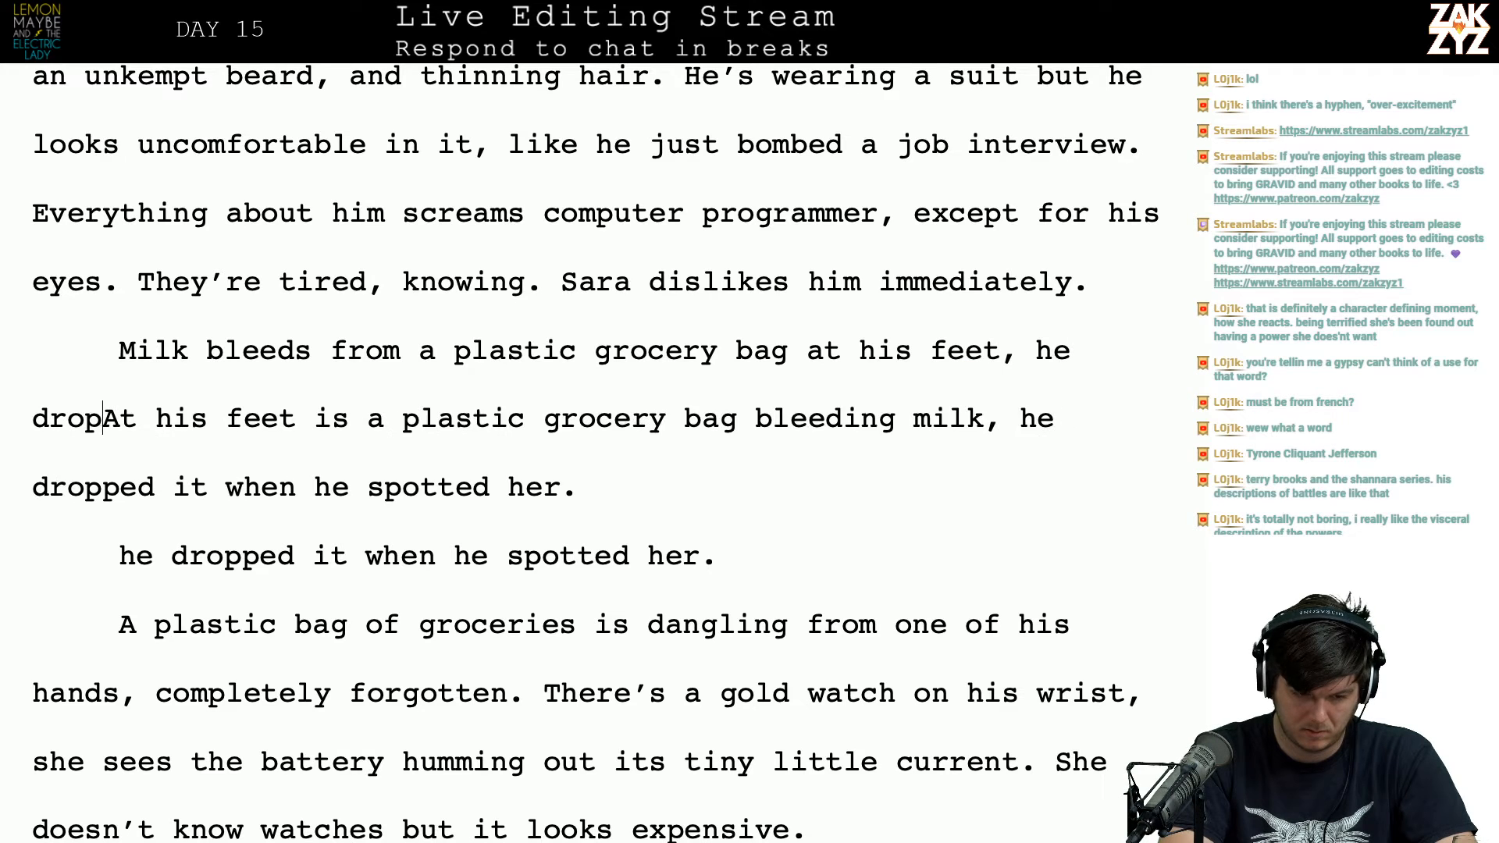
pyautogui.write('when he saw her')
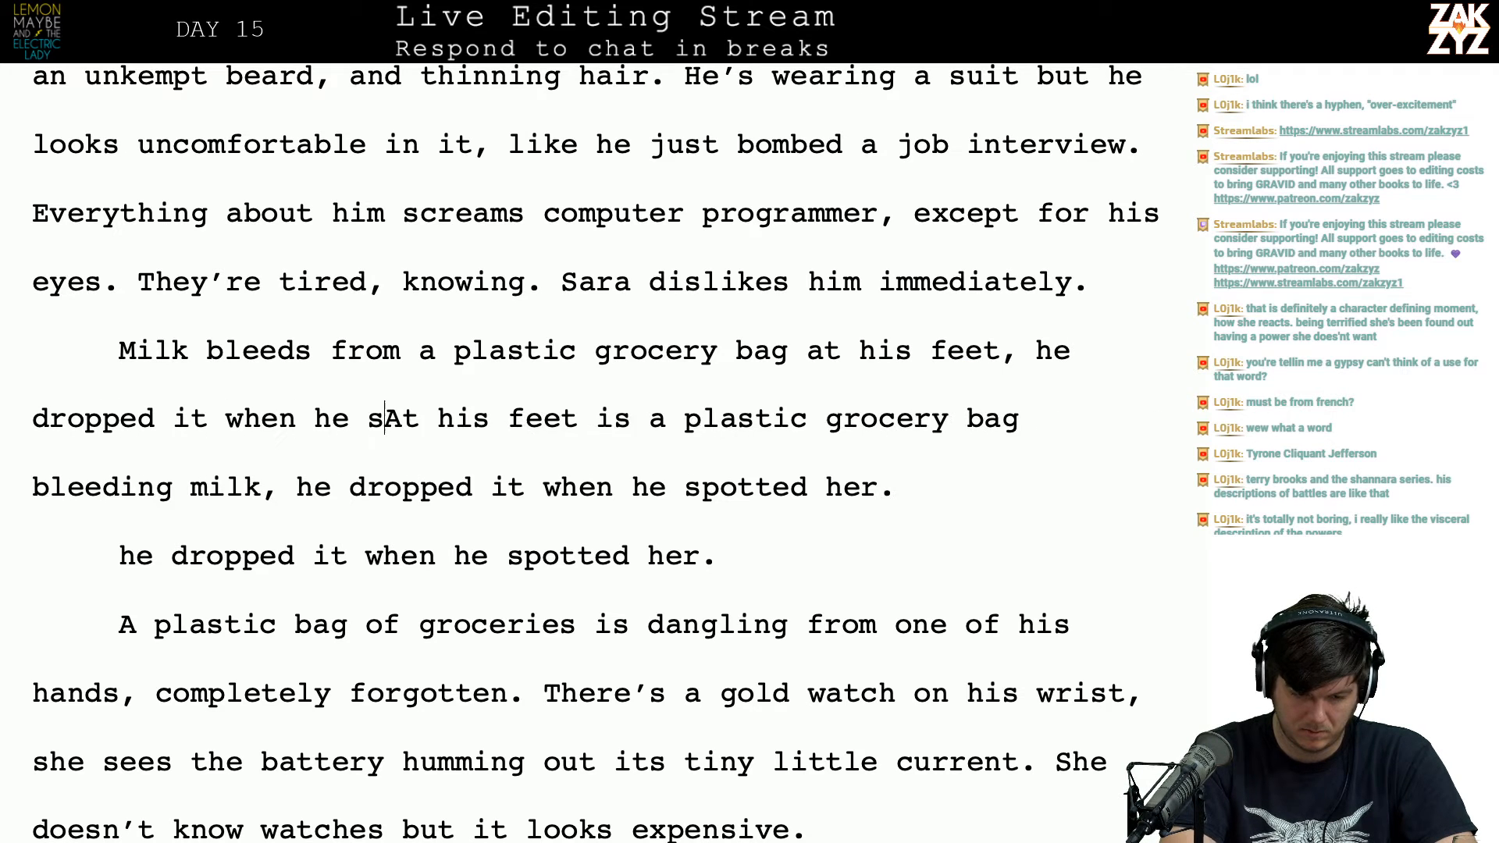
pyautogui.press('BackSpace')
pyautogui.press('BackSpace')
pyautogui.press('BackSpace')
pyautogui.press('BackSpace')
pyautogui.press('BackSpace')
pyautogui.write('potted')
pyautogui.write(' Sara.')
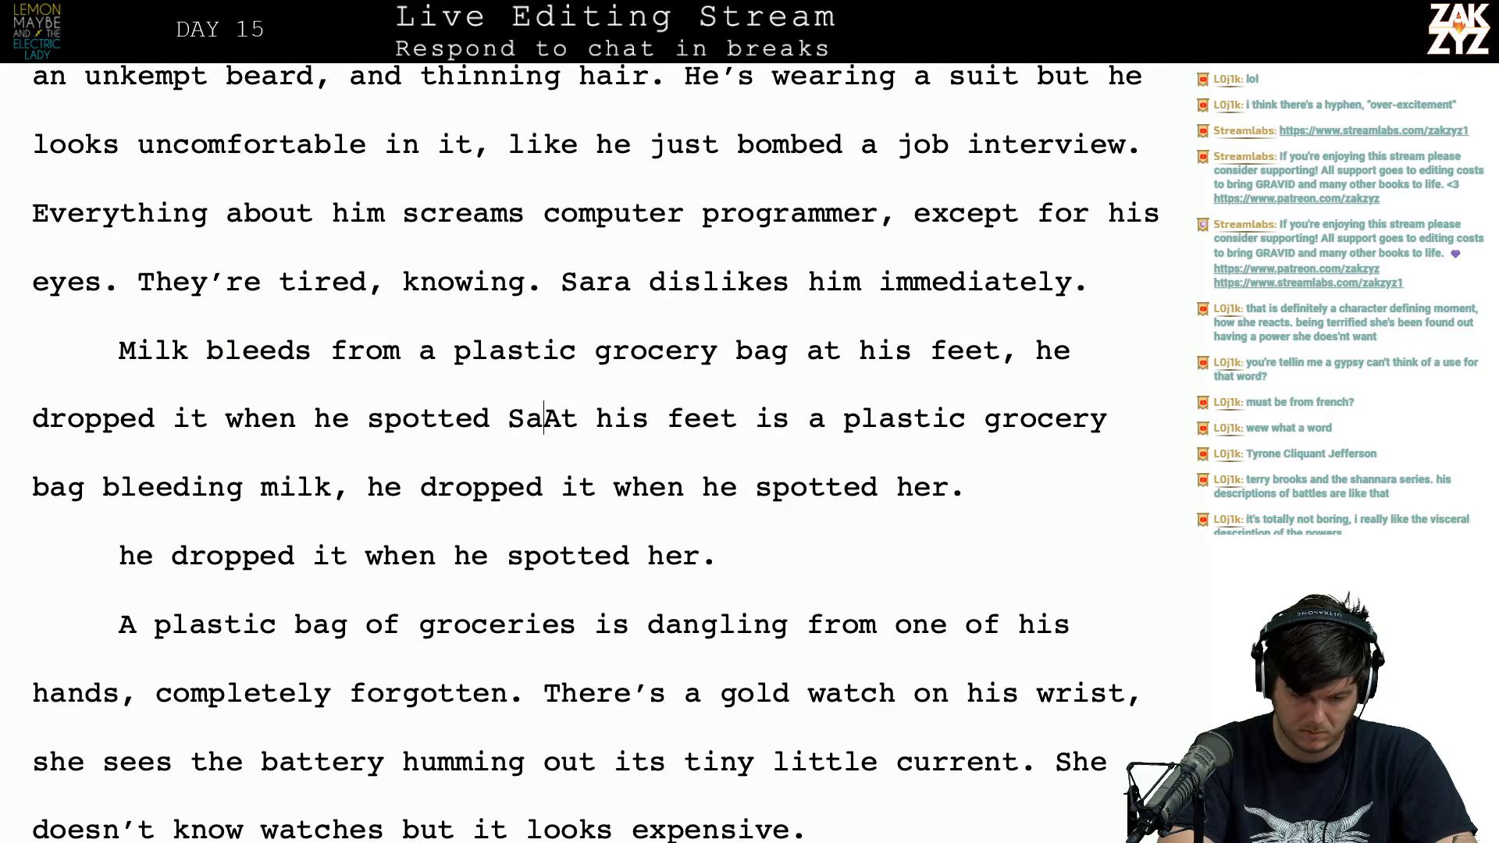
# Step: Delete the leftover grocery bag wording from "At his feet" through "completely forgotten." so the gold watch sentence follows directly
pyautogui.hotkey('shift', 'Down')
pyautogui.hotkey('shift', 'Down')
pyautogui.hotkey('shift', 'Down')
pyautogui.hotkey('shift', 'Down')
pyautogui.hotkey('shift', 'Left')
pyautogui.hotkey('shift', 'Left')
pyautogui.hotkey('shift', 'Left')
pyautogui.hotkey('shift', 'Left')
pyautogui.press('BackSpace')
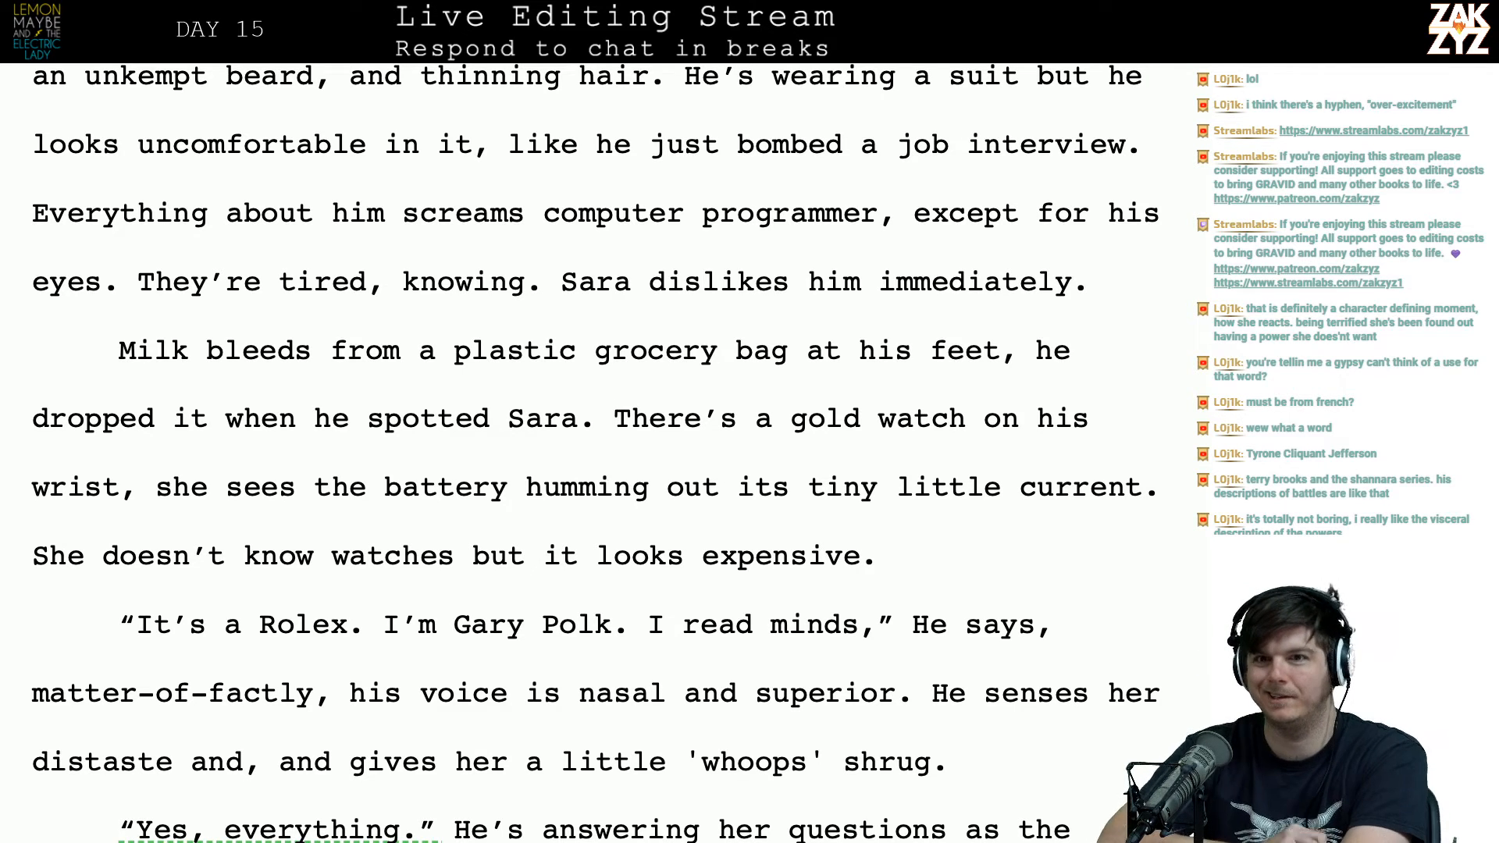
# Step: Remove "little" from "its tiny little current" in the gold watch sentence
pyautogui.scroll(-1, 595, 453)
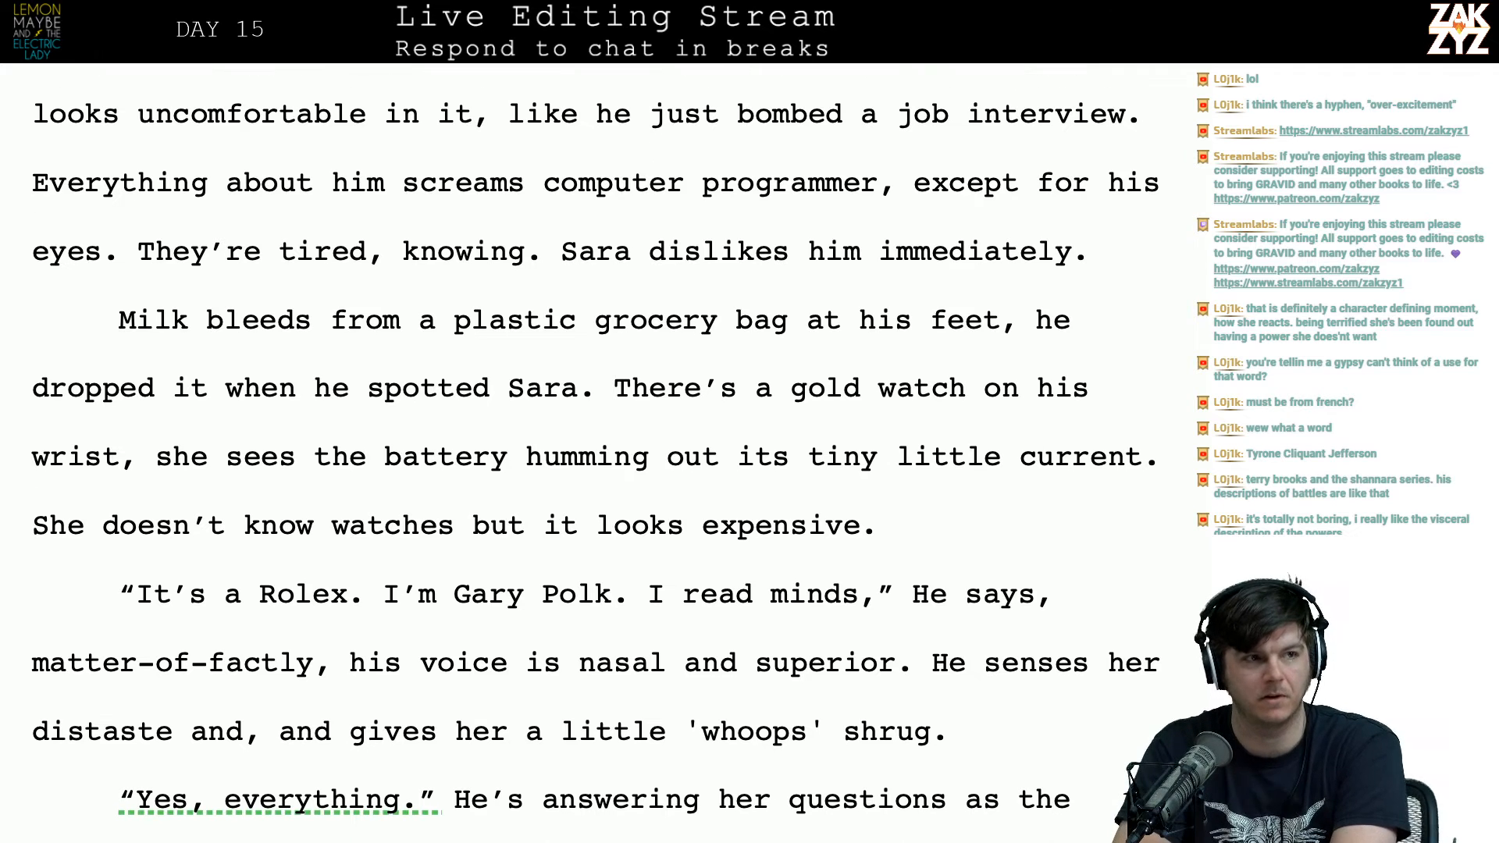
pyautogui.scroll(-1, 595, 453)
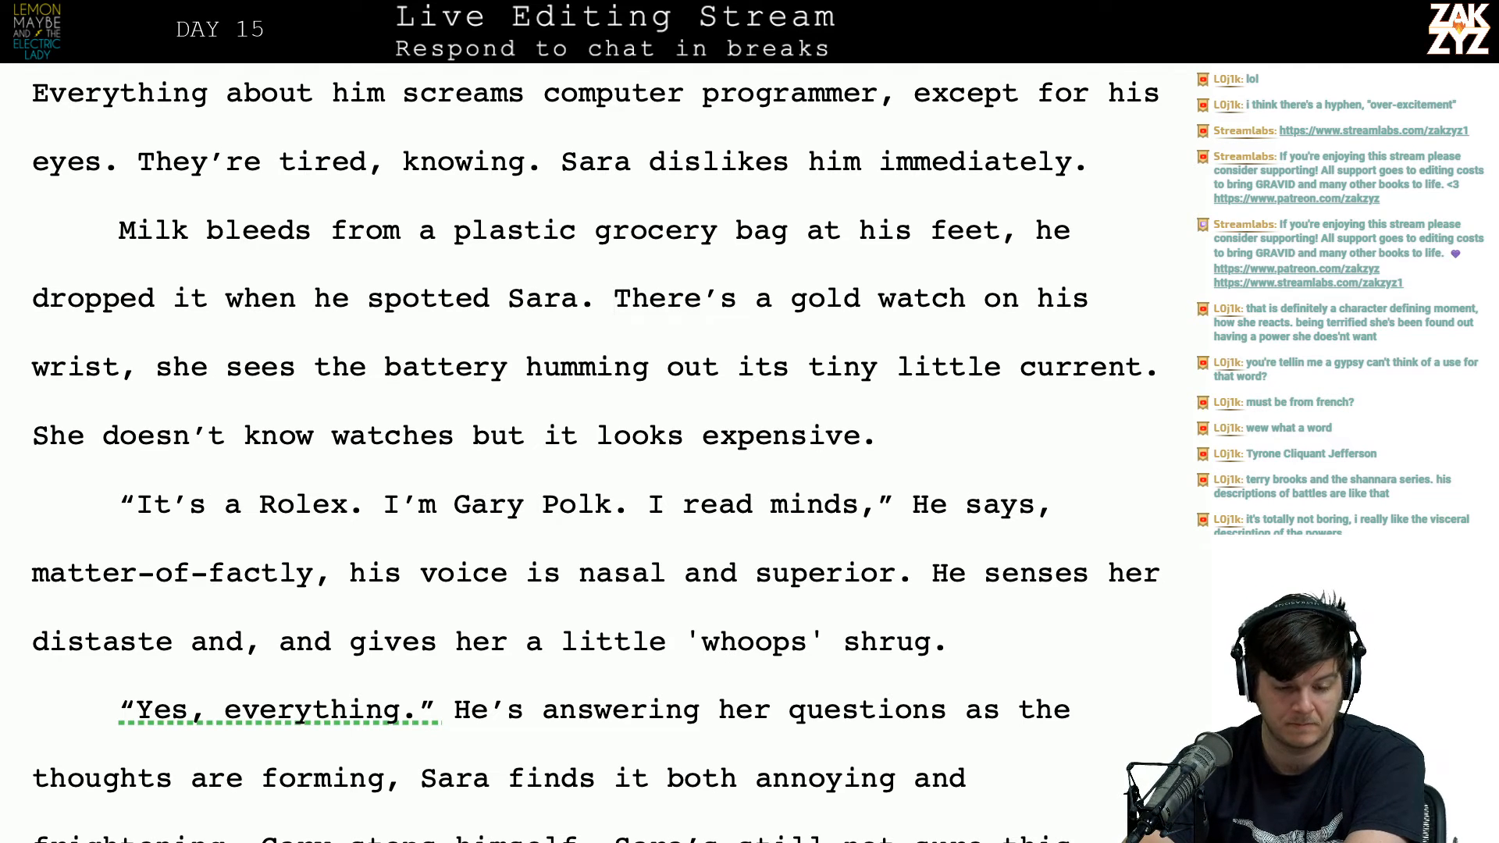
pyautogui.scroll(-2, 595, 453)
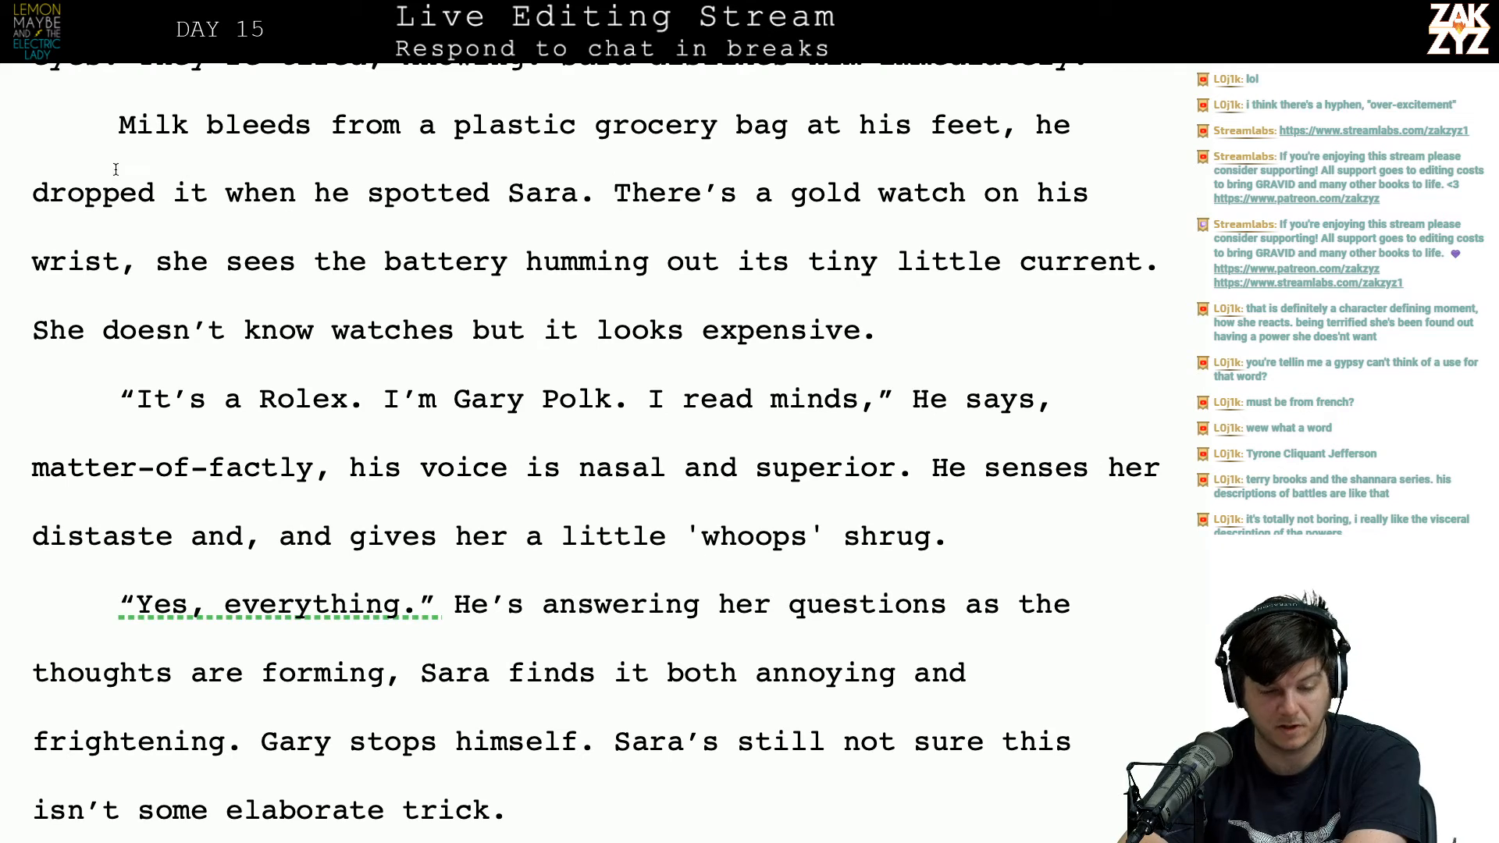
pyautogui.scroll(-1, 582, 255)
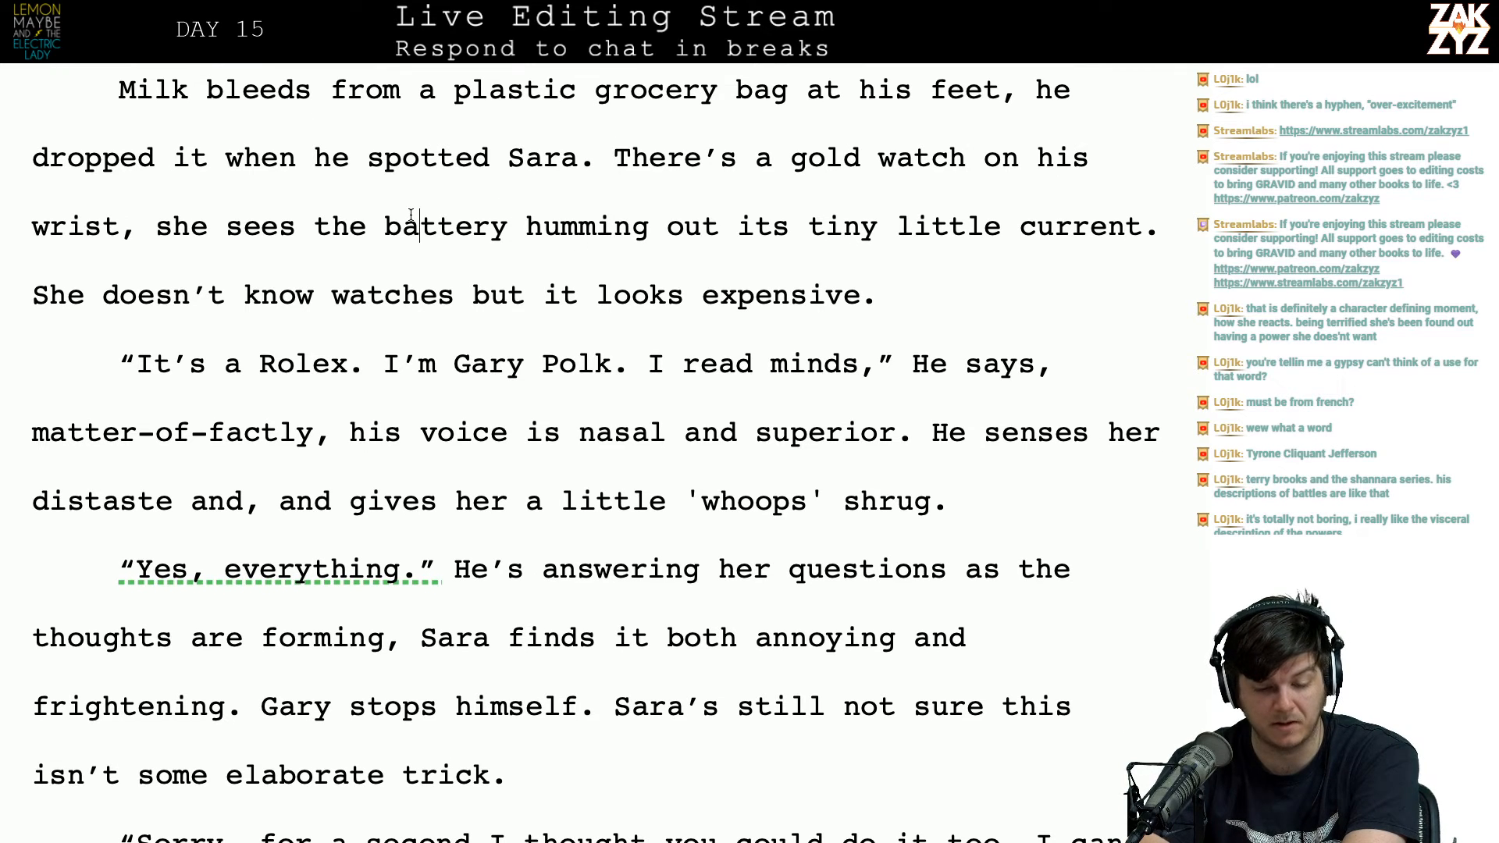
pyautogui.press('Right')
pyautogui.press('Down')
pyautogui.press('Left')
pyautogui.press('Left')
pyautogui.press('Left')
pyautogui.press('Left')
pyautogui.press('Left')
pyautogui.press('Left')
pyautogui.press('Left')
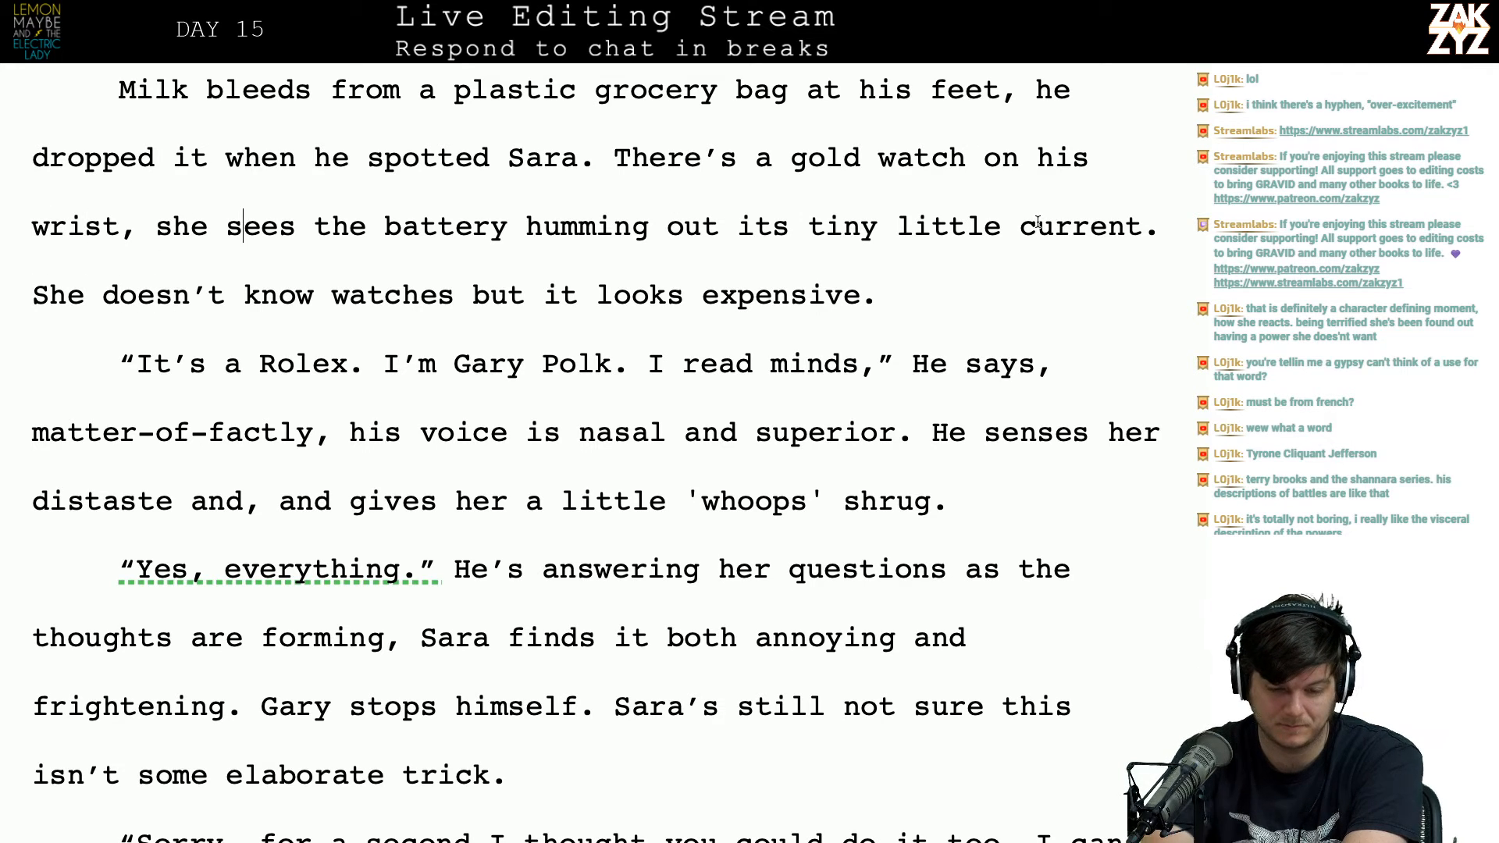
pyautogui.press('BackSpace')
pyautogui.press('BackSpace')
pyautogui.press('BackSpace')
pyautogui.press('BackSpace')
pyautogui.press('BackSpace')
pyautogui.press('BackSpace')
pyautogui.press('BackSpace')
pyautogui.press('BackSpace')
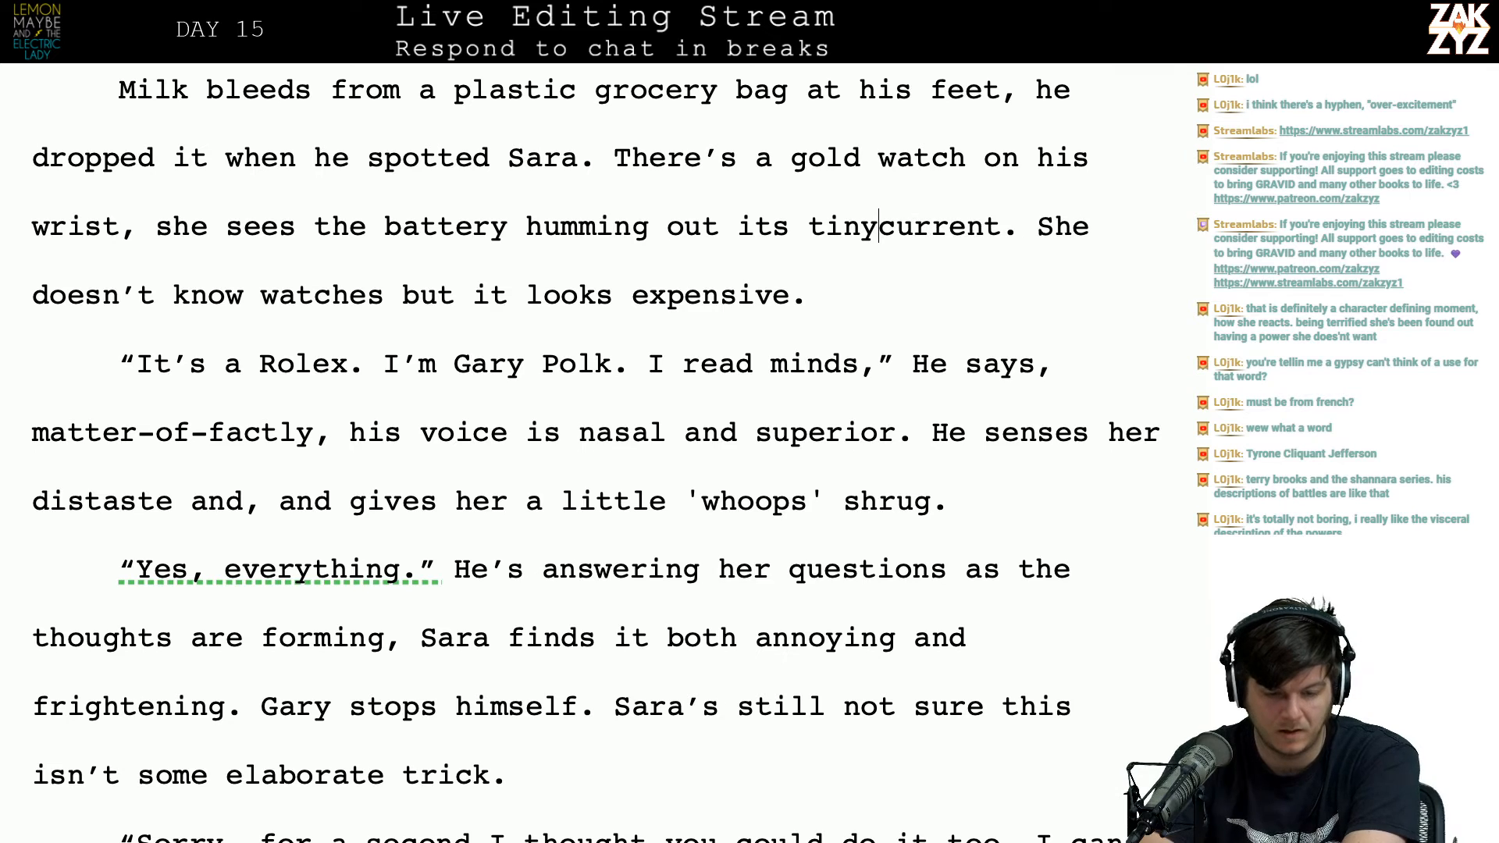
# Step: Insert "her eyes are drawn to the current humming from its tiny battery." after "There's a gold watch on his wrist,"
pyautogui.press('Up')
pyautogui.press('Right')
pyautogui.press('Right')
pyautogui.press('Right')
pyautogui.press('Right')
pyautogui.press('Right')
pyautogui.press('Right')
pyautogui.press('Right')
pyautogui.press('Right')
pyautogui.press('Right')
pyautogui.press('Right')
pyautogui.press('Right')
pyautogui.press('Right')
pyautogui.press('Right')
pyautogui.press('Right')
pyautogui.press('Right')
pyautogui.press('Right')
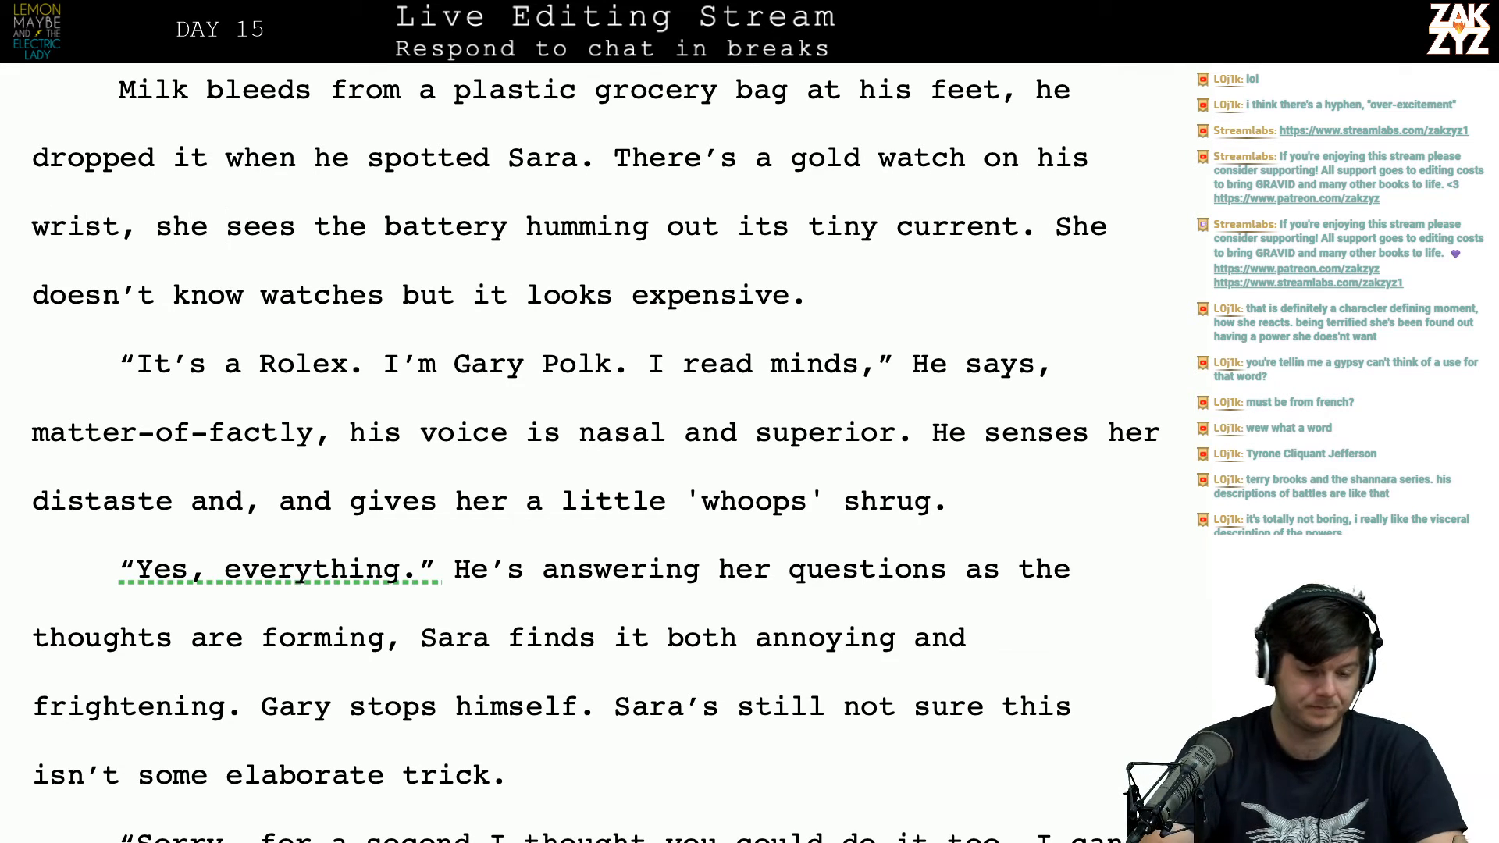
pyautogui.press('Left')
pyautogui.write('her eyes a')
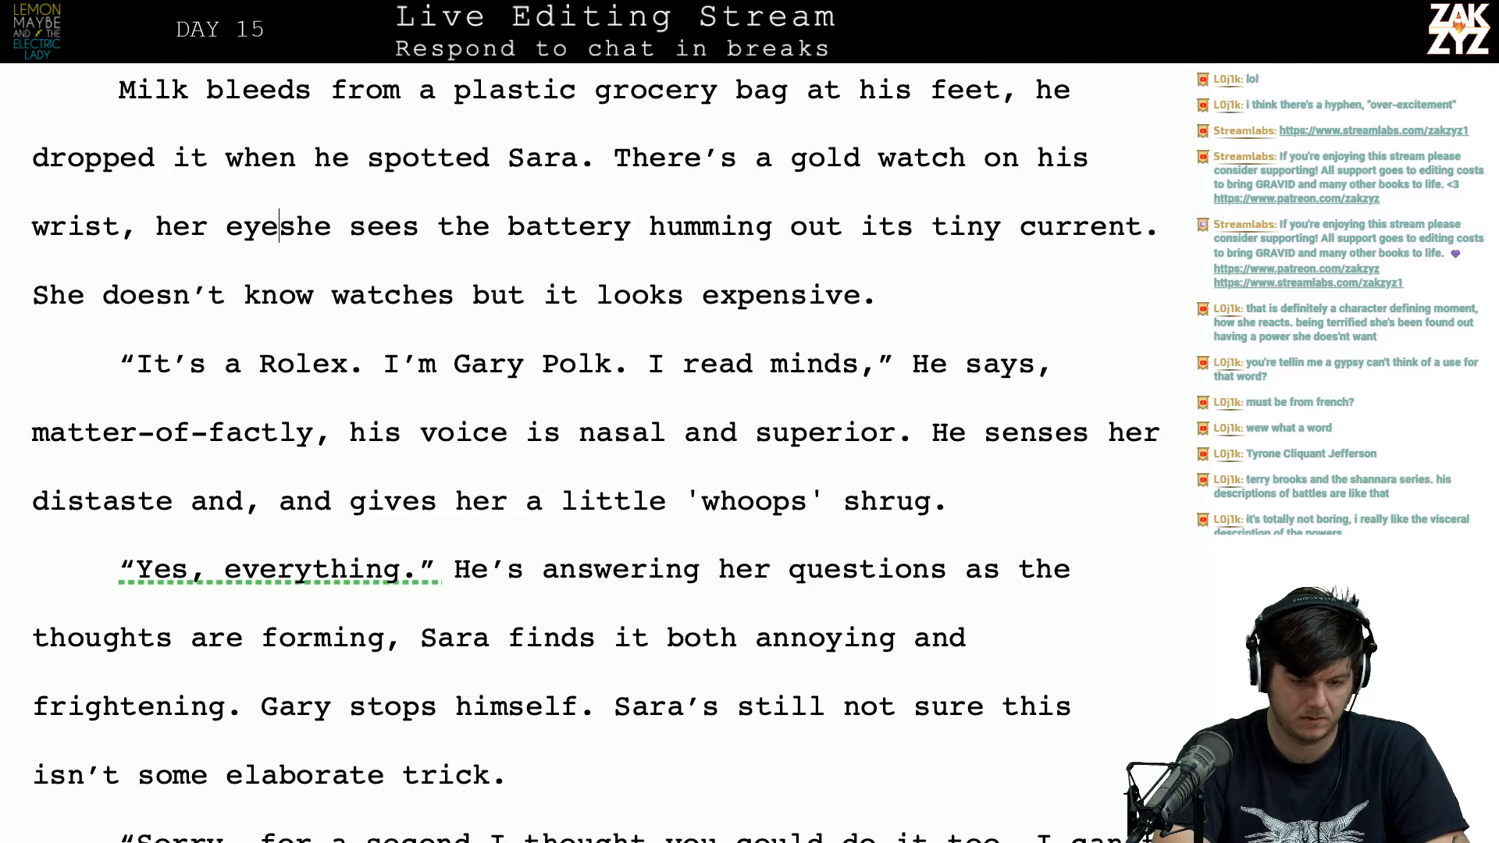
pyautogui.write('re draw')
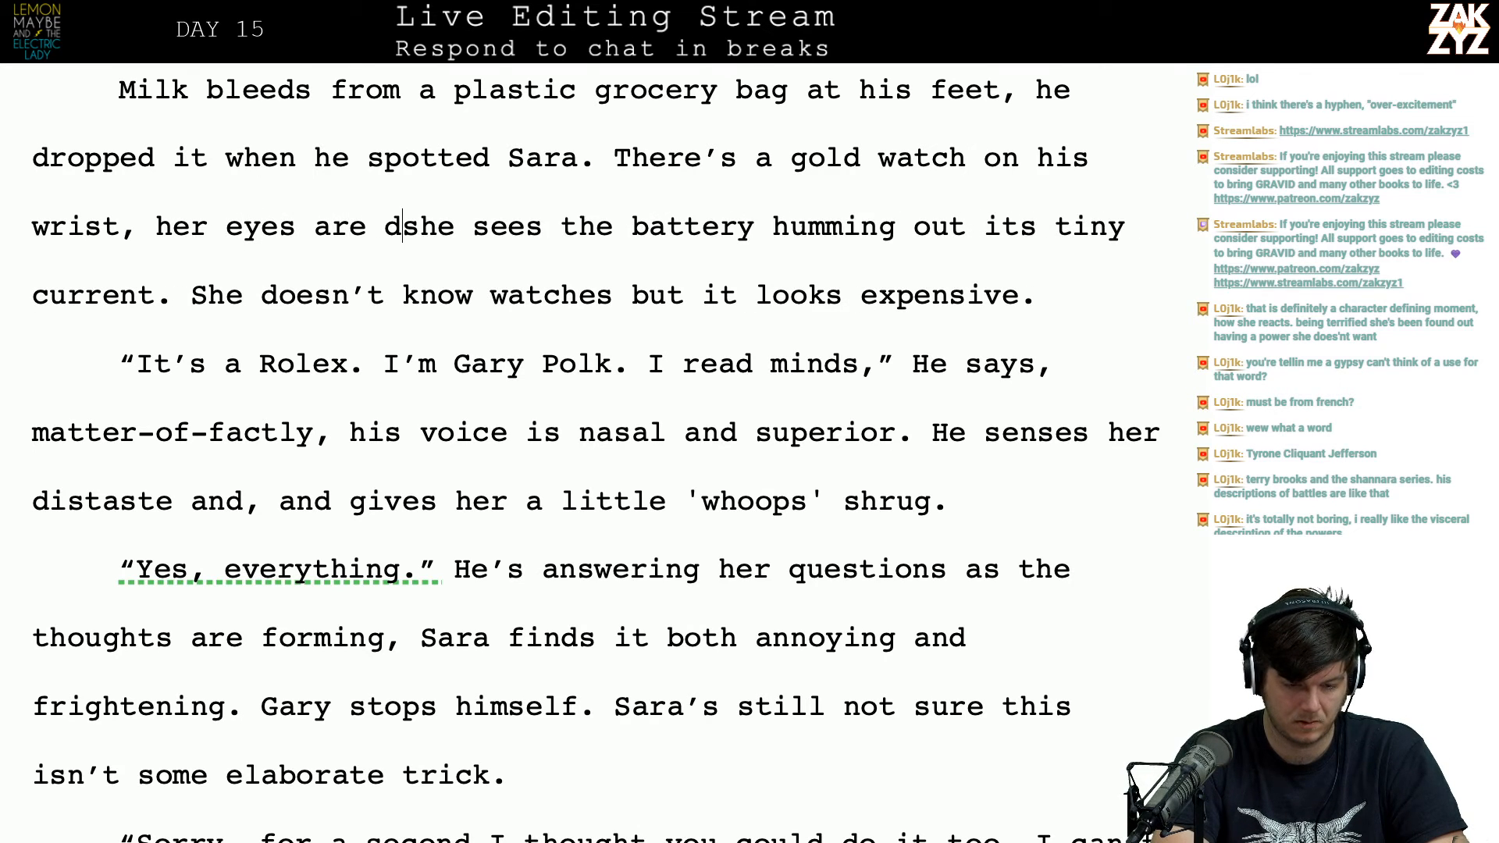
pyautogui.write('n to the')
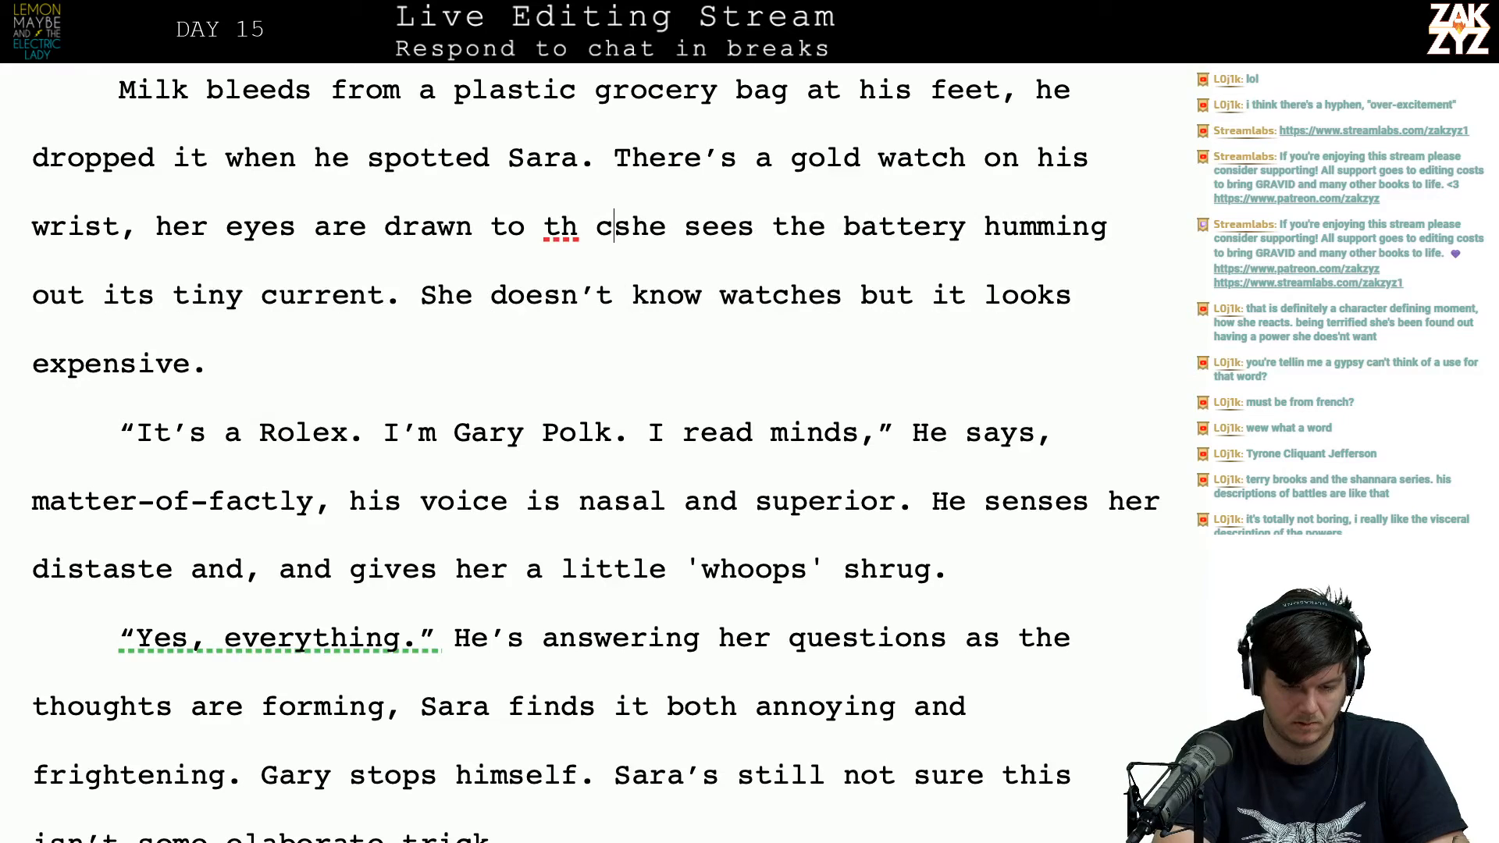
pyautogui.write(' current humming')
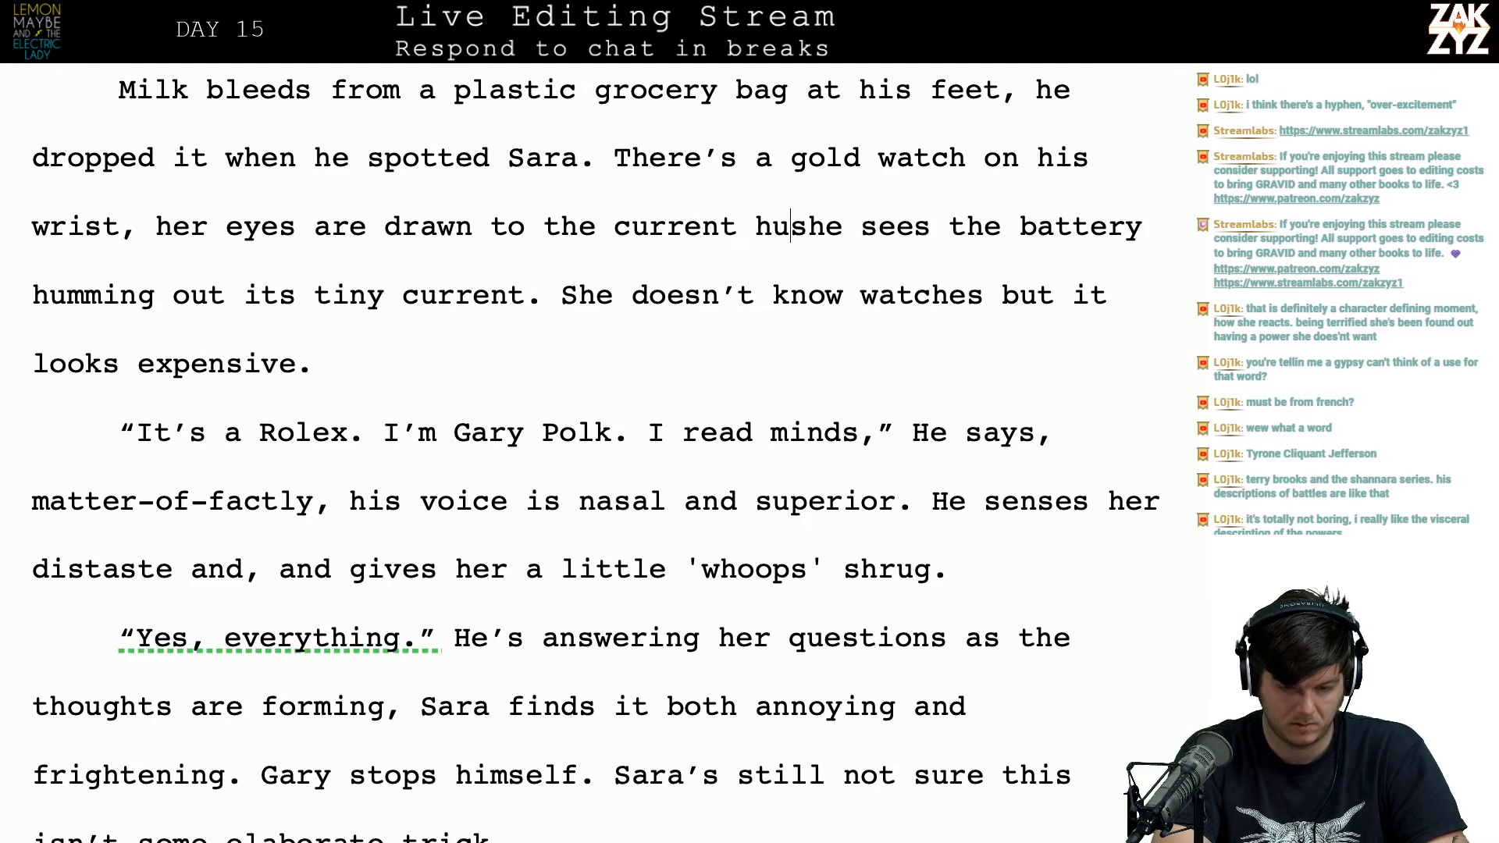
pyautogui.write(' from its ')
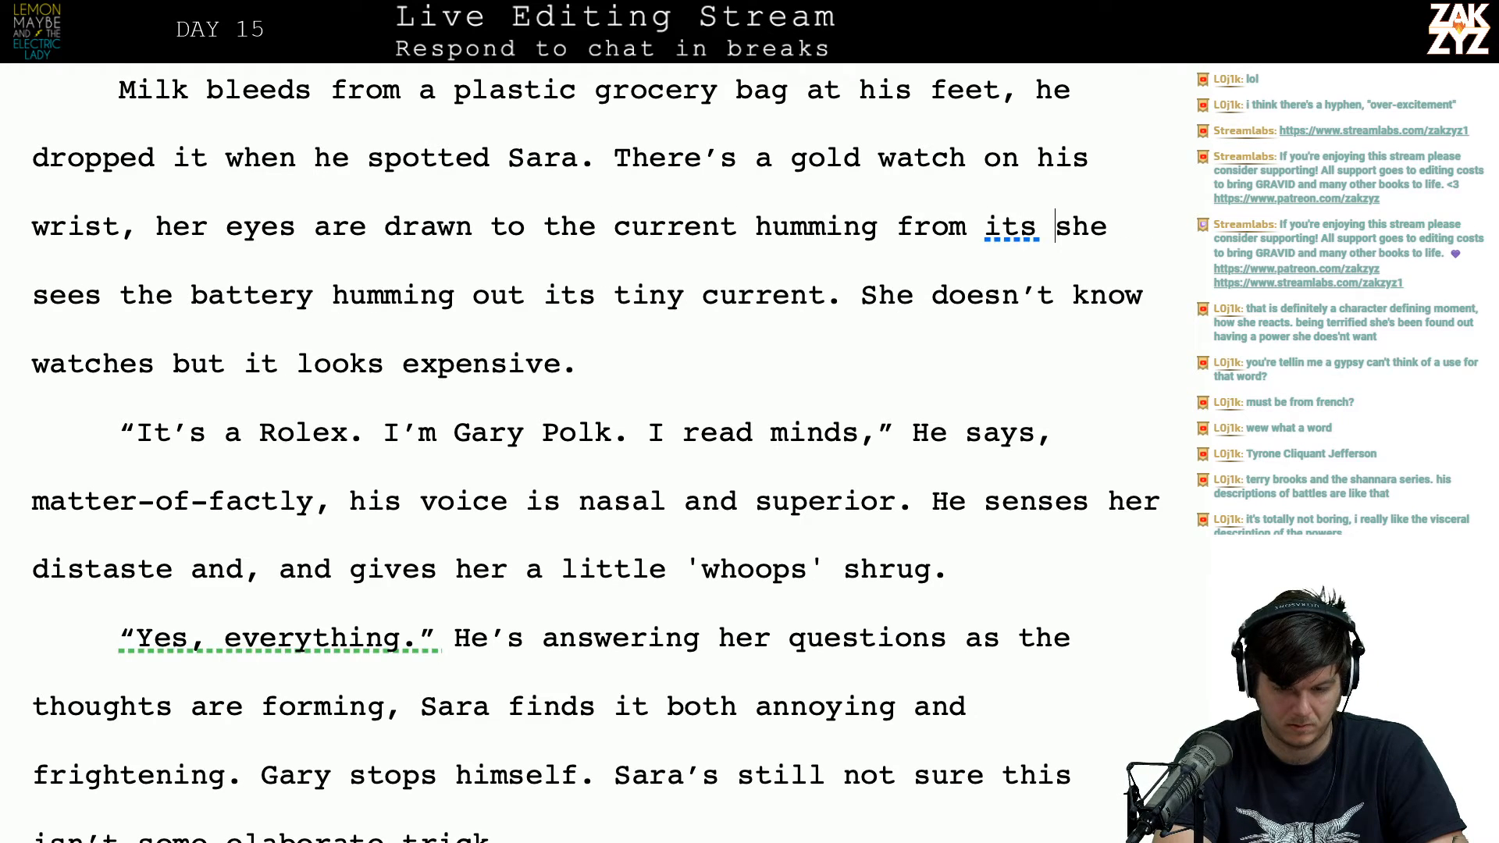
pyautogui.write('tiny batt')
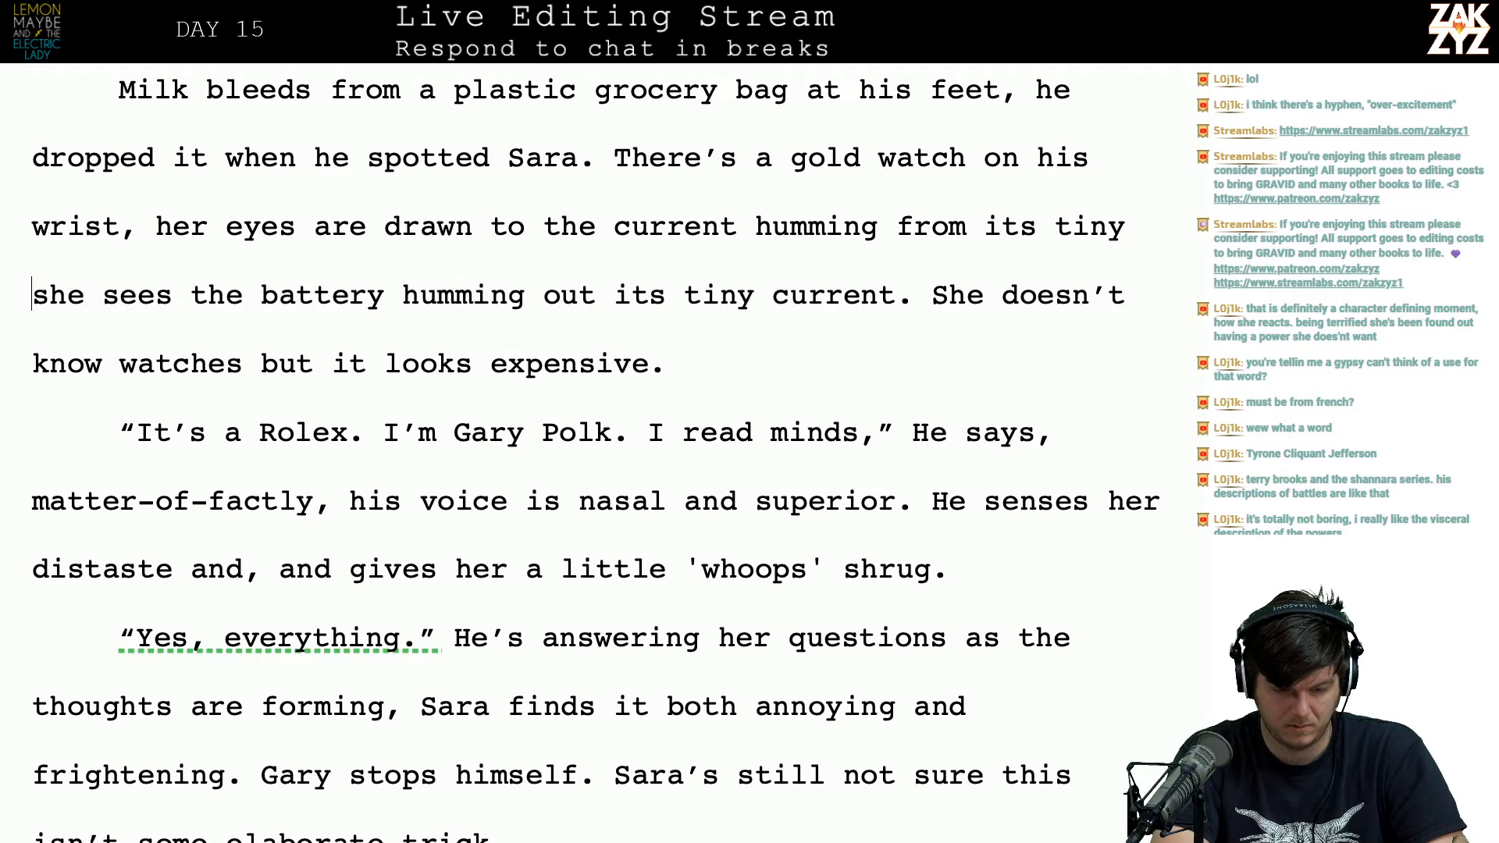
pyautogui.write('ery.')
# Step: Delete the old wording "she sees the battery humming out its tiny current." before "She doesn't know watches"
pyautogui.hotkey('ctrl', 'shift', 'Right')
pyautogui.hotkey('ctrl', 'shift', 'Right')
pyautogui.hotkey('ctrl', 'shift', 'Right')
pyautogui.hotkey('ctrl', 'shift', 'Right')
pyautogui.hotkey('ctrl', 'shift', 'Right')
pyautogui.hotkey('ctrl', 'shift', 'Right')
pyautogui.hotkey('ctrl', 'shift', 'Right')
pyautogui.hotkey('ctrl', 'shift', 'Right')
pyautogui.hotkey('ctrl', 'shift', 'Right')
pyautogui.hotkey('ctrl', 'shift', 'Right')
pyautogui.hotkey('ctrl', 'shift', 'Right')
pyautogui.hotkey('ctrl', 'shift', 'Right')
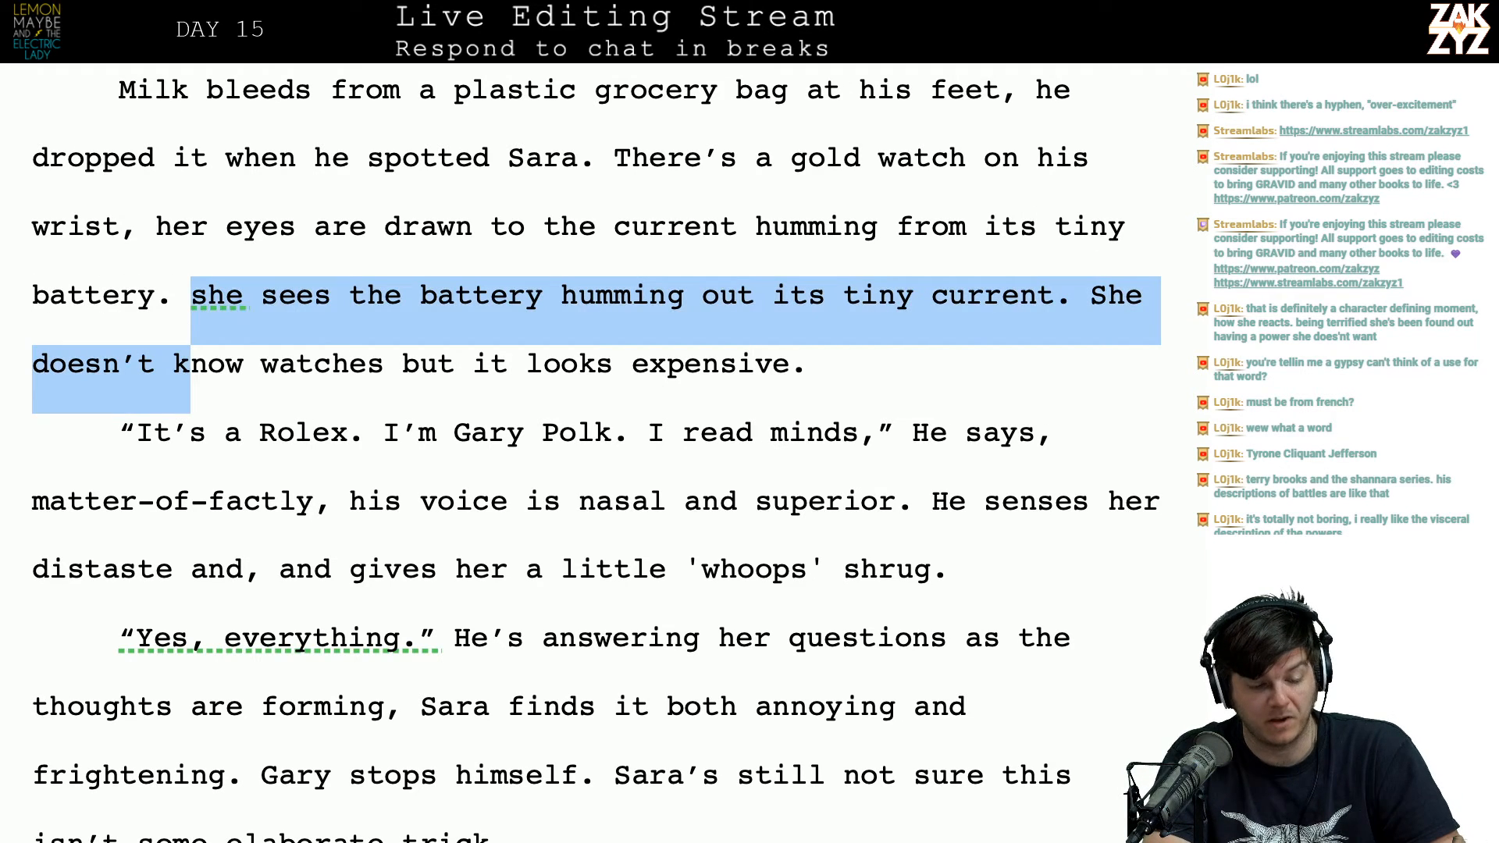
pyautogui.hotkey('shift', 'Left')
pyautogui.hotkey('shift', 'Left')
pyautogui.hotkey('shift', 'Left')
pyautogui.hotkey('shift', 'Left')
pyautogui.hotkey('shift', 'Left')
pyautogui.hotkey('shift', 'Left')
pyautogui.hotkey('shift', 'Left')
pyautogui.hotkey('shift', 'Left')
pyautogui.hotkey('shift', 'Left')
pyautogui.hotkey('shift', 'Left')
pyautogui.hotkey('shift', 'Left')
pyautogui.hotkey('shift', 'Left')
pyautogui.hotkey('shift', 'Right')
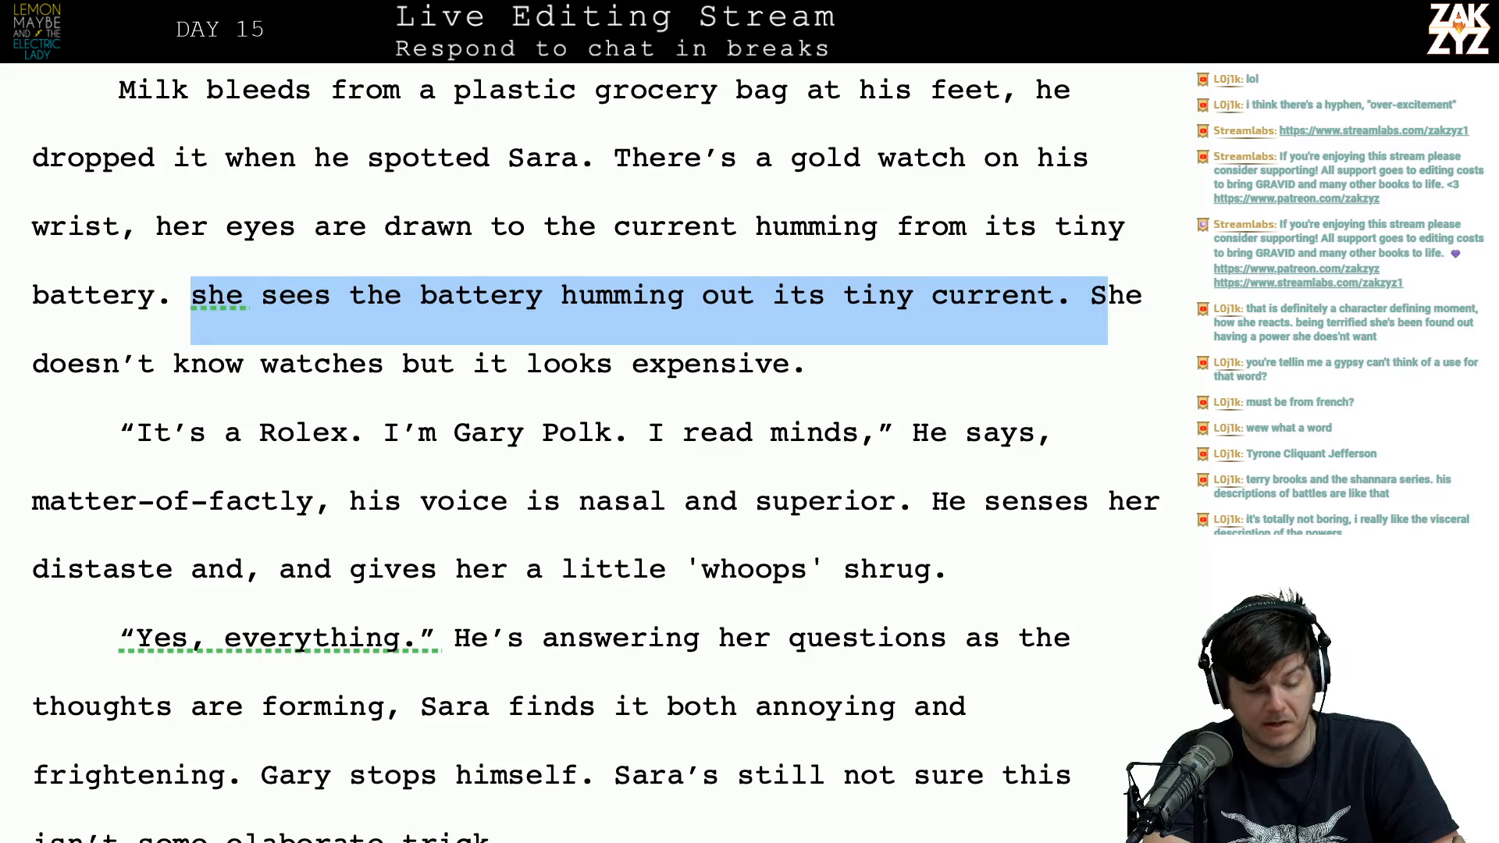
pyautogui.hotkey('shift', 'Left')
pyautogui.press('BackSpace')
# Step: Change the dialogue tag after "I read minds," from "He says" to "Gary says"
pyautogui.scroll(-2, 593, 453)
pyautogui.scroll(3, 594, 453)
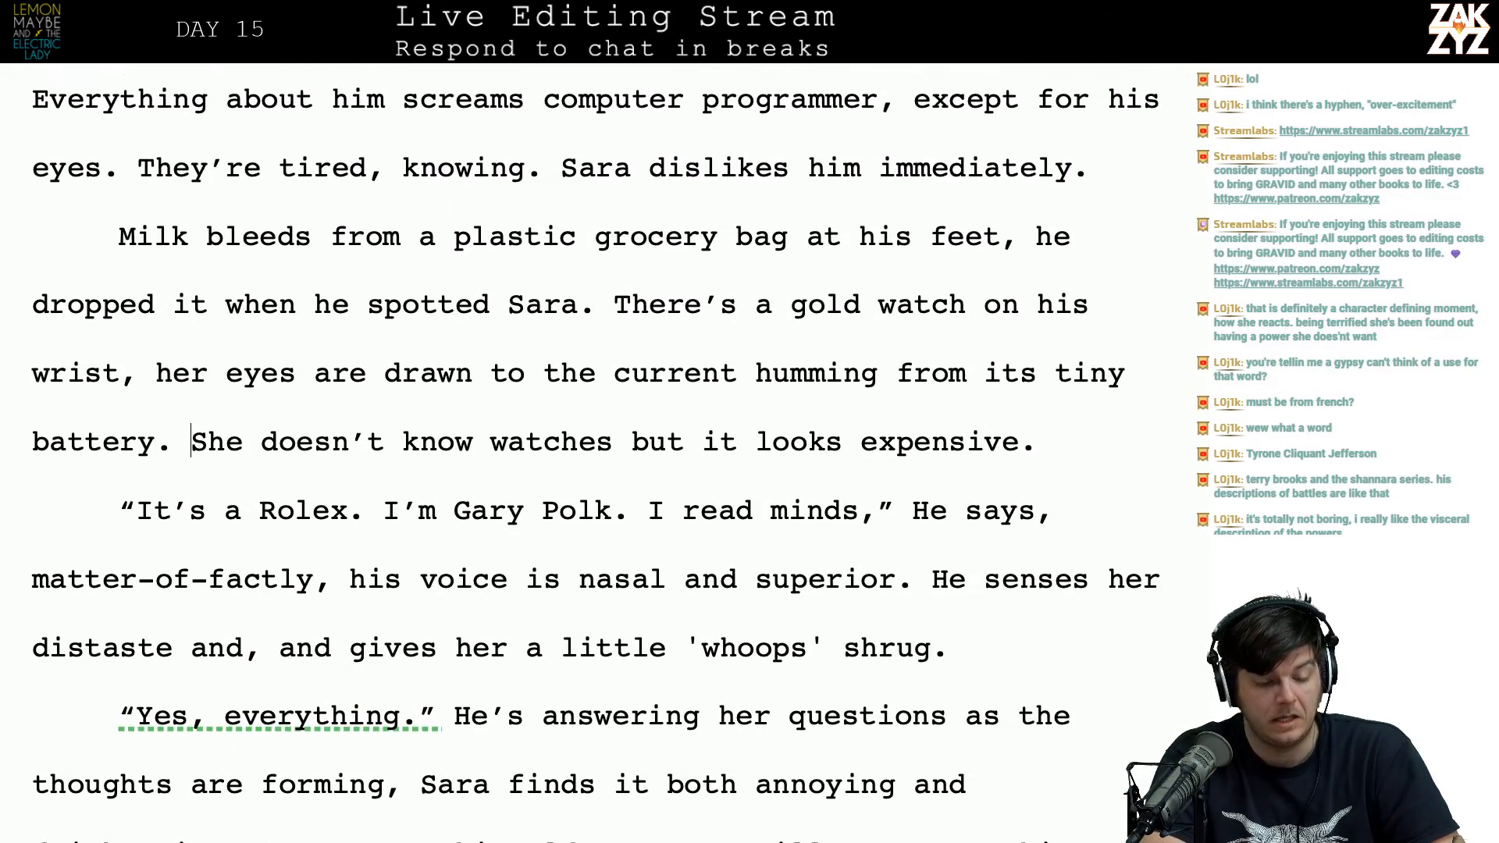
pyautogui.click(578, 539)
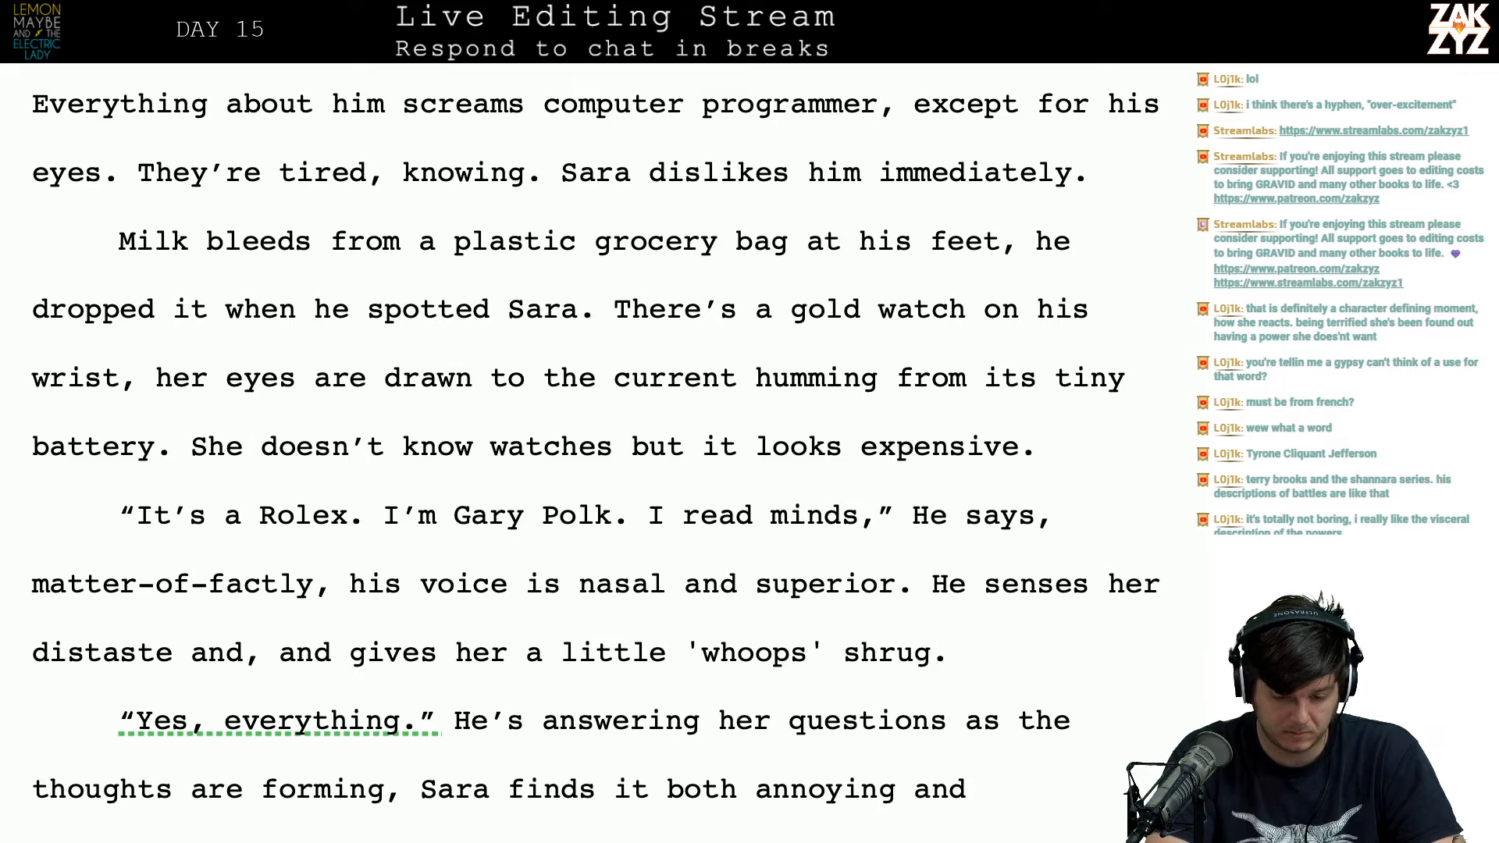
pyautogui.press('BackSpace')
pyautogui.write('h')
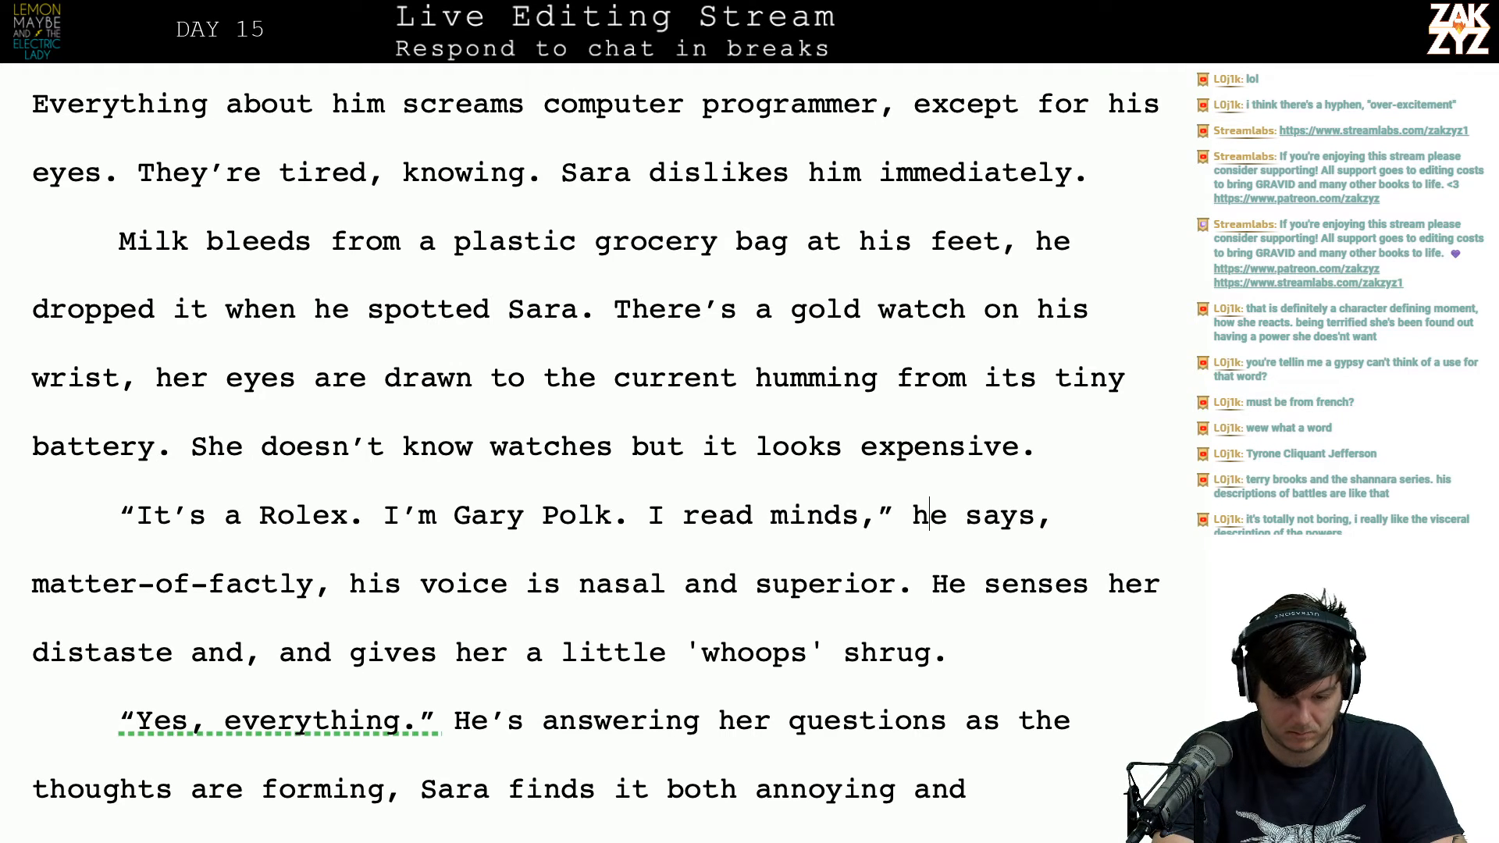
pyautogui.press('BackSpace')
pyautogui.press('BackSpace')
pyautogui.write('Gary')
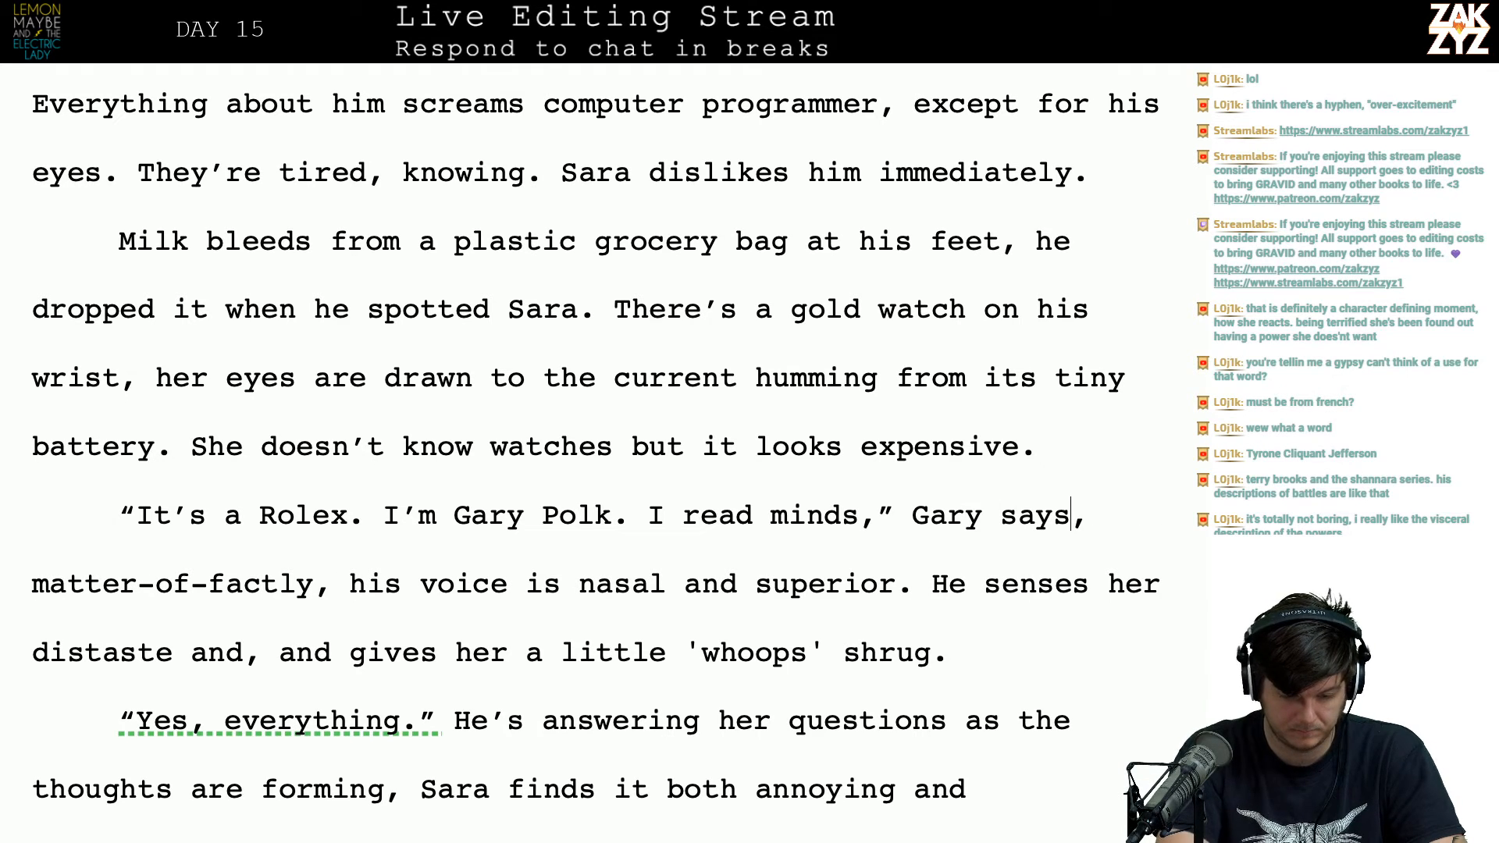
# Step: End the "Gary says" dialogue tag with a period and replace "matter-of-factly, his" with "His" before "voice is nasal and superior"
pyautogui.press('BackSpace')
pyautogui.write('.')
pyautogui.press('Right')
pyautogui.hotkey('shift', 'Right')
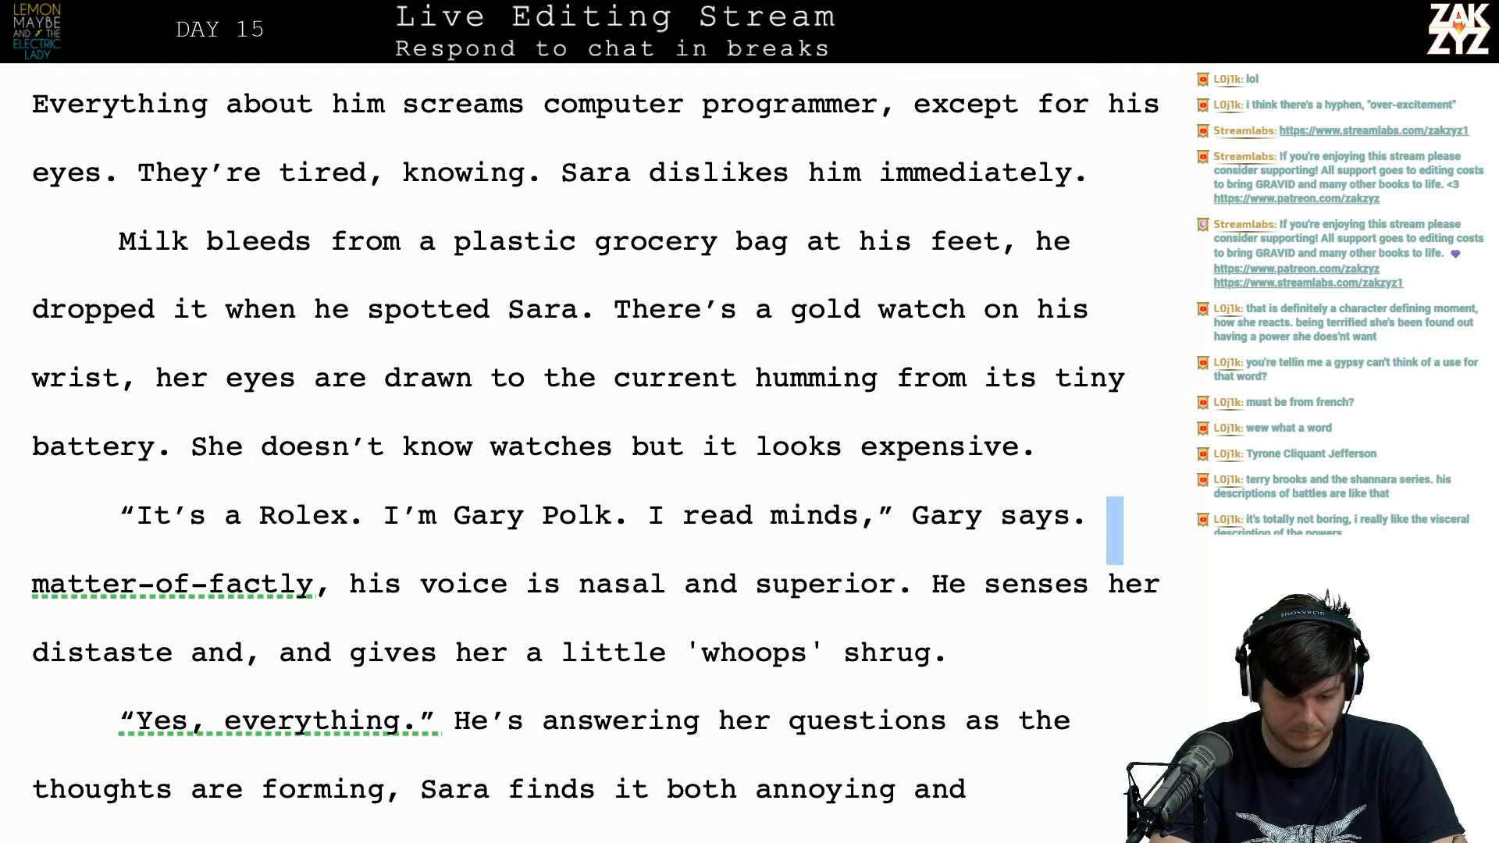
pyautogui.hotkey('shift', 'Right')
pyautogui.hotkey('shift', 'Right')
pyautogui.hotkey('shift', 'Right')
pyautogui.hotkey('shift', 'Right')
pyautogui.hotkey('shift', 'Right')
pyautogui.hotkey('shift', 'Right')
pyautogui.hotkey('shift', 'Right')
pyautogui.hotkey('shift', 'Right')
pyautogui.hotkey('shift', 'Right')
pyautogui.hotkey('shift', 'Right')
pyautogui.hotkey('shift', 'Right')
pyautogui.hotkey('shift', 'Right')
pyautogui.hotkey('shift', 'Right')
pyautogui.hotkey('shift', 'Right')
pyautogui.hotkey('shift', 'Right')
pyautogui.hotkey('shift', 'Right')
pyautogui.hotkey('shift', 'Right')
pyautogui.hotkey('shift', 'Right')
pyautogui.hotkey('shift', 'Right')
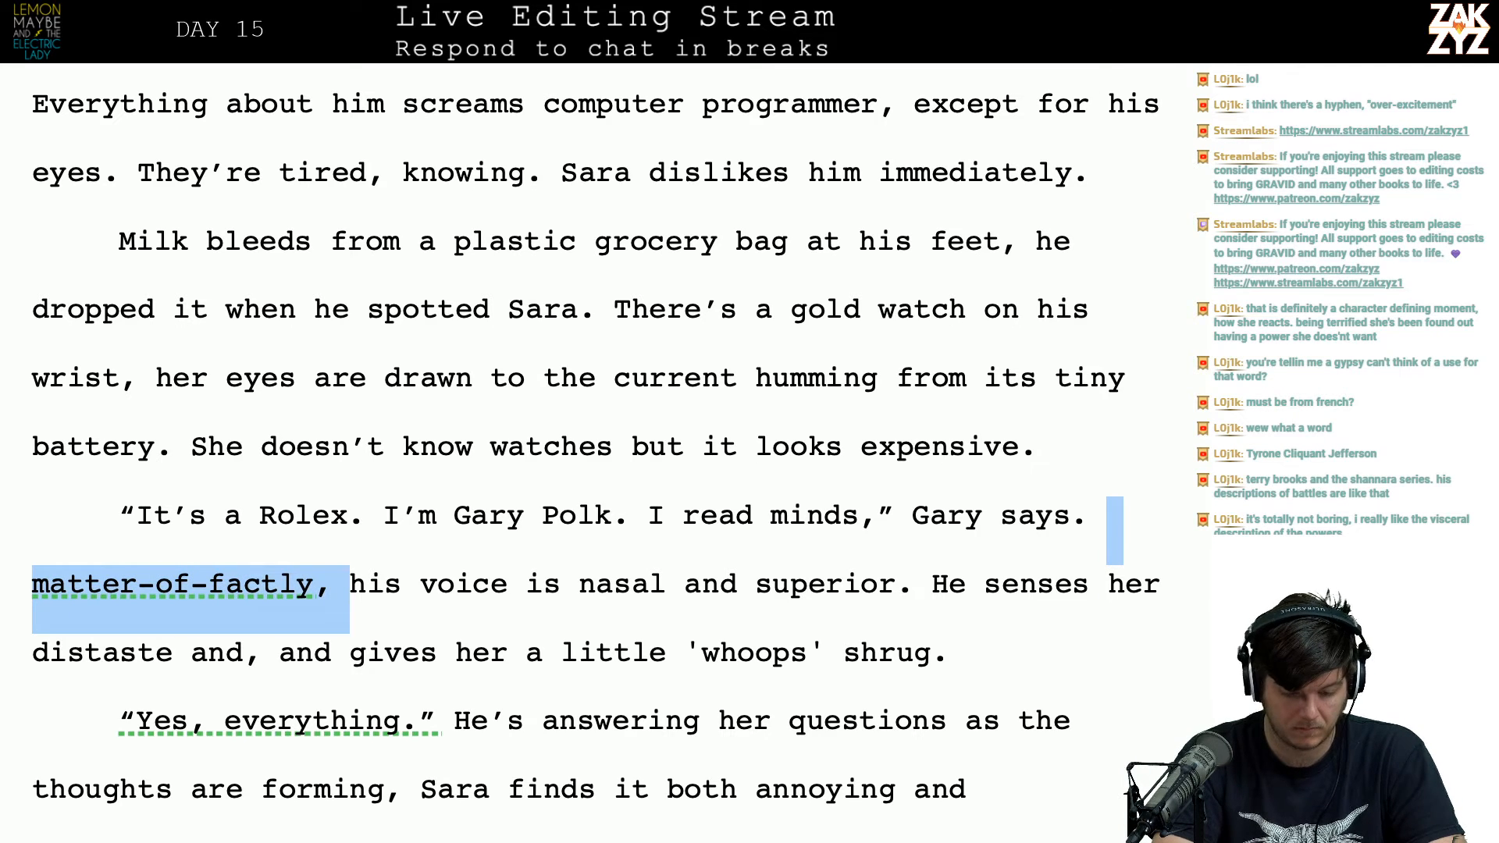
pyautogui.write('His')
# Step: Delete the redundant "and," after "distaste" so the sentence reads "He senses her distaste and gives her"
pyautogui.scroll(-2, 660, 498)
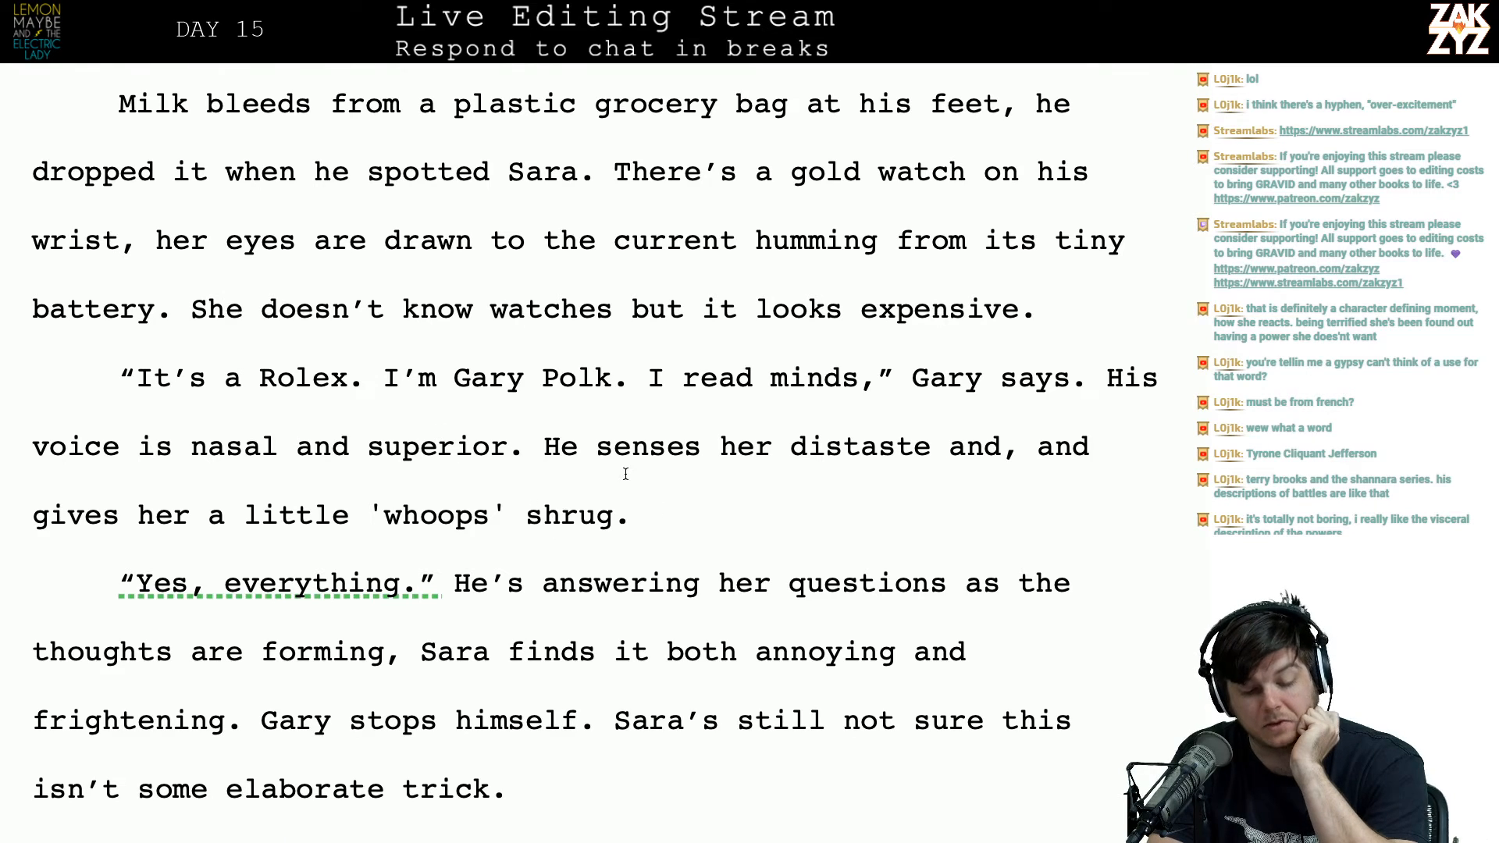
pyautogui.press('Right')
pyautogui.press('Right')
pyautogui.press('Right')
pyautogui.press('Right')
pyautogui.press('Right')
pyautogui.press('Right')
pyautogui.press('Right')
pyautogui.press('Right')
pyautogui.press('Right')
pyautogui.press('Right')
pyautogui.press('Right')
pyautogui.press('Right')
pyautogui.press('Right')
pyautogui.press('Right')
pyautogui.press('Right')
pyautogui.press('Right')
pyautogui.press('Right')
pyautogui.press('Right')
pyautogui.press('Right')
pyautogui.press('Right')
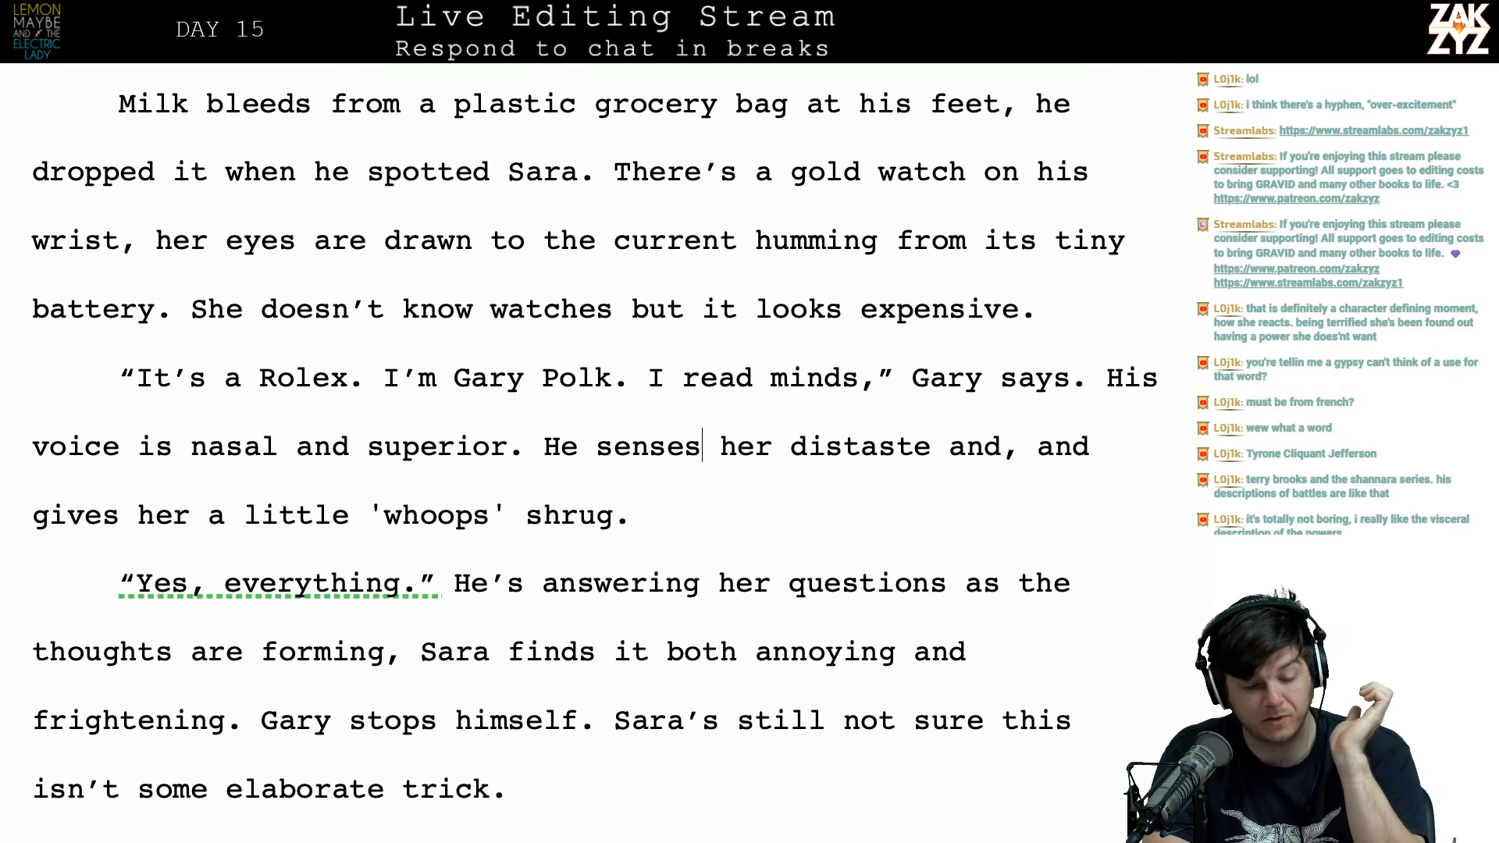
pyautogui.press('Left')
pyautogui.press('Left')
pyautogui.press('Left')
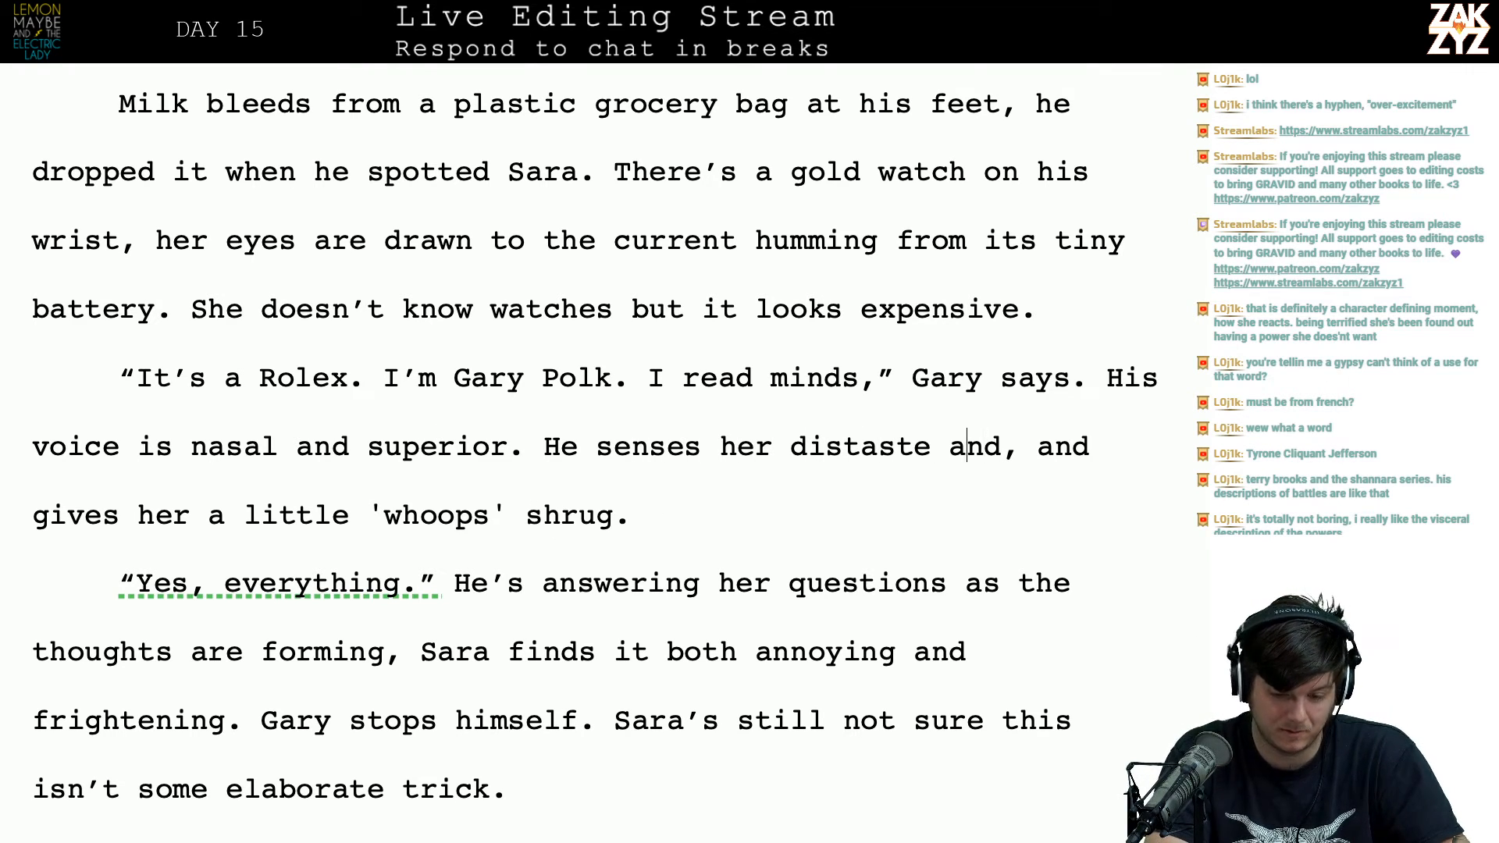
pyautogui.hotkey('shift', 'Right')
pyautogui.hotkey('shift', 'Right')
pyautogui.hotkey('shift', 'Right')
pyautogui.hotkey('shift', 'Right')
pyautogui.press('BackSpace')
# Step: Remove the quoted word 'whoops' from the description of the mind reader's little shrug
pyautogui.press('Down')
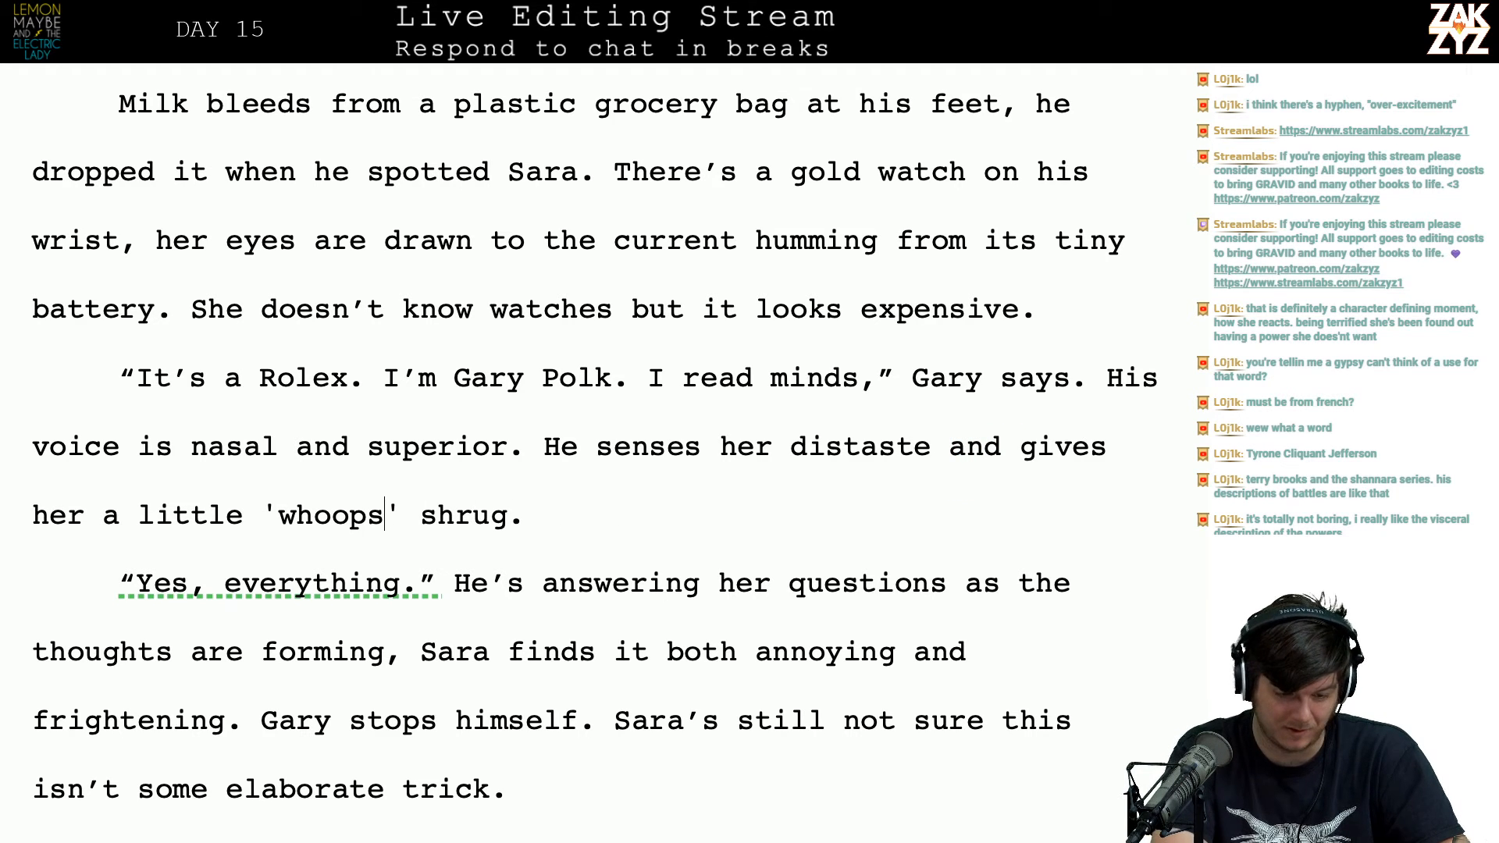
pyautogui.press('BackSpace')
pyautogui.press('BackSpace')
pyautogui.press('BackSpace')
pyautogui.press('BackSpace')
pyautogui.press('BackSpace')
pyautogui.press('BackSpace')
pyautogui.press('BackSpace')
pyautogui.press('BackSpace')
pyautogui.press('BackSpace')
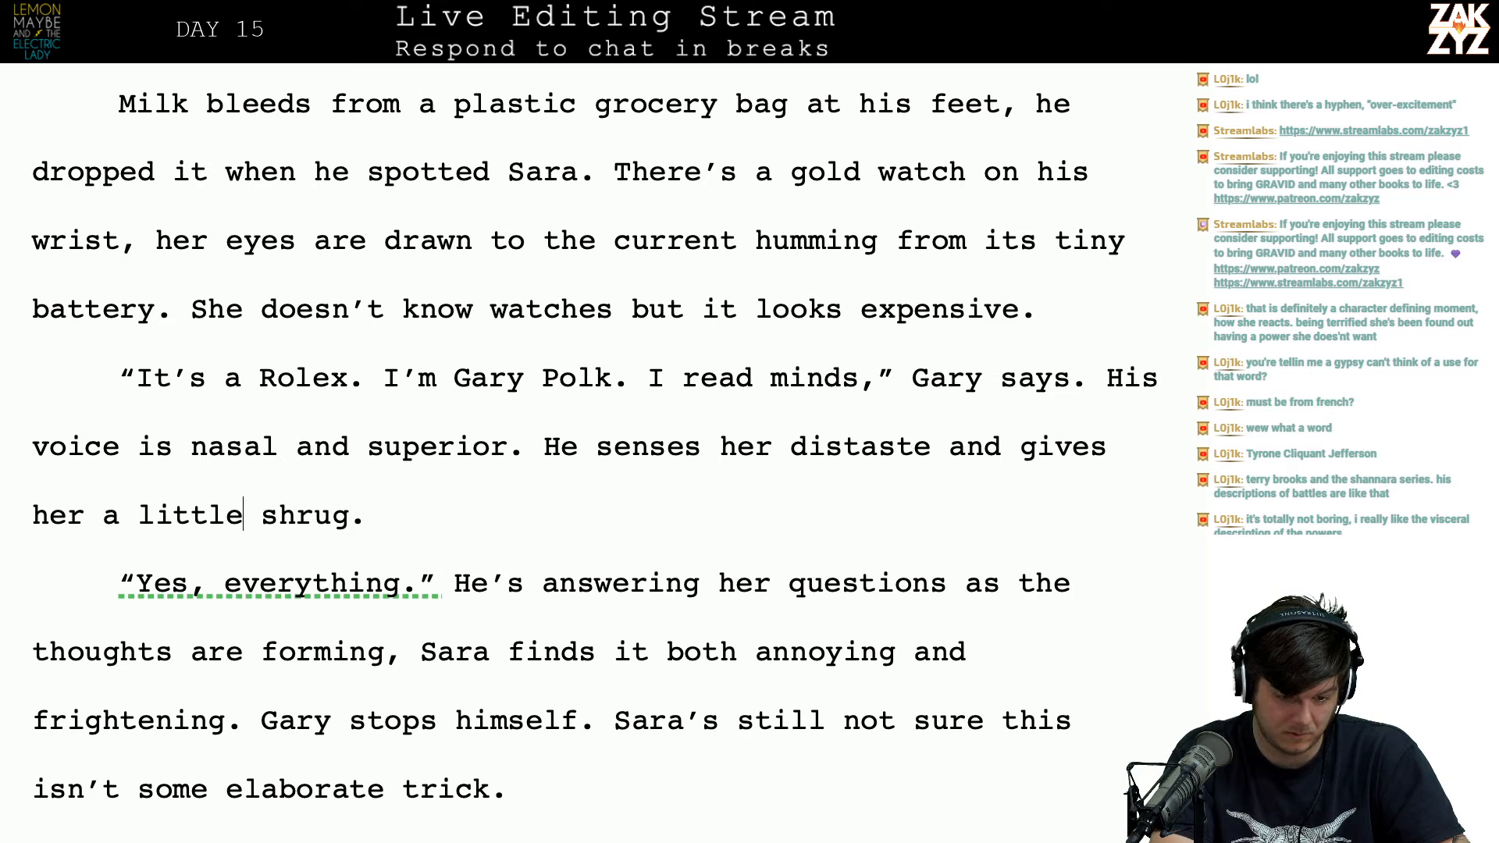
# Step: Add "Whoops." in italics after "her a little shrug."
pyautogui.write('Whoops.')
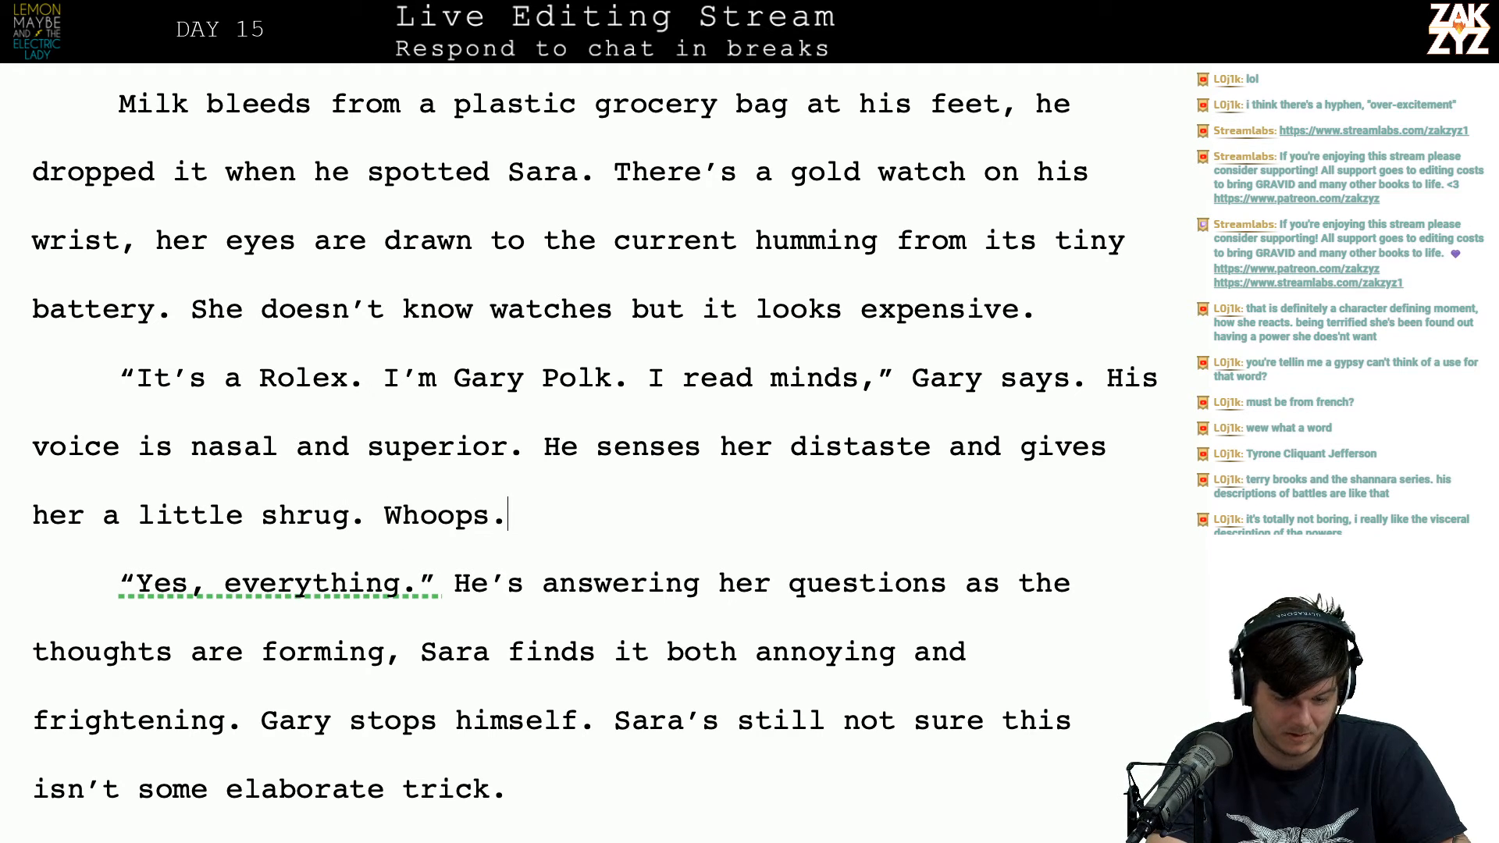
pyautogui.moveTo(385, 519); pyautogui.dragTo(509, 531)
pyautogui.hotkey('ctrl', 'i')
pyautogui.press('Right')
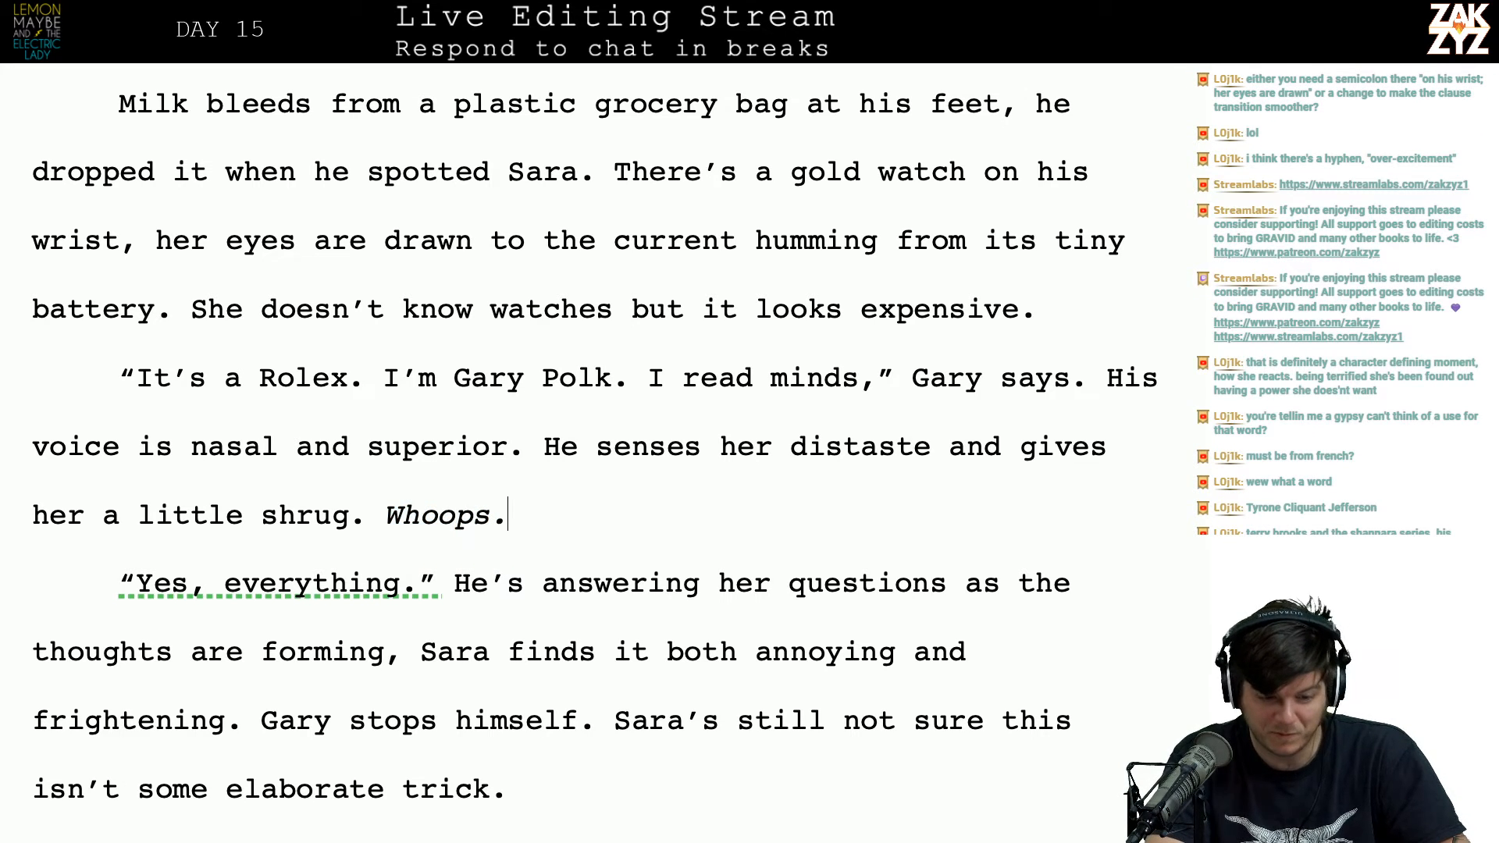
pyautogui.press('Right')
pyautogui.press('Down')
pyautogui.press('Up')
pyautogui.press('Left')
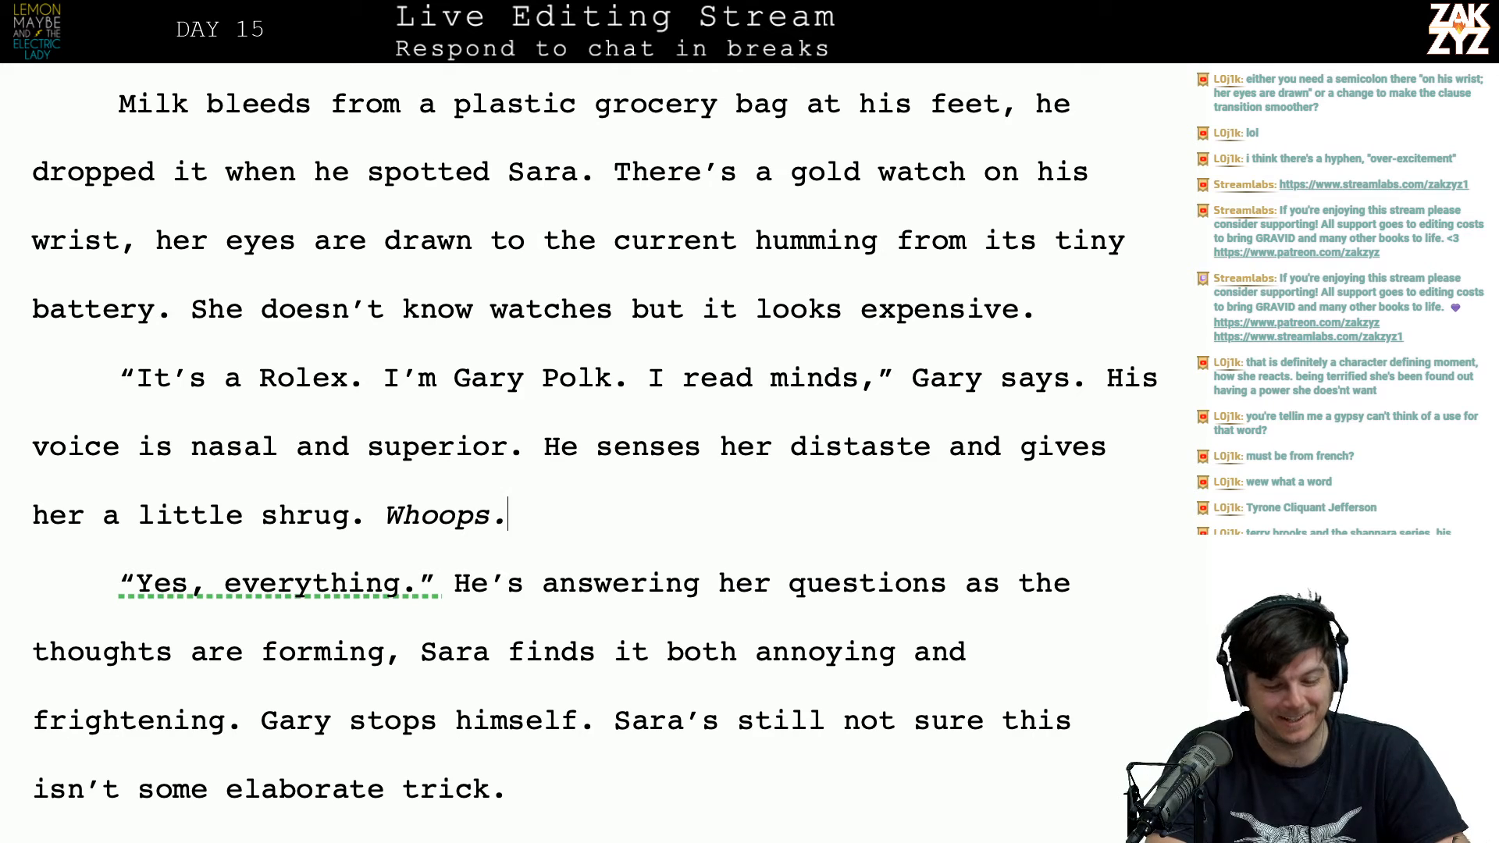
# Step: Delete the italic "Whoops." after "her a little shrug."
pyautogui.press('BackSpace')
pyautogui.press('BackSpace')
pyautogui.press('BackSpace')
pyautogui.press('BackSpace')
pyautogui.press('BackSpace')
pyautogui.press('BackSpace')
pyautogui.press('BackSpace')
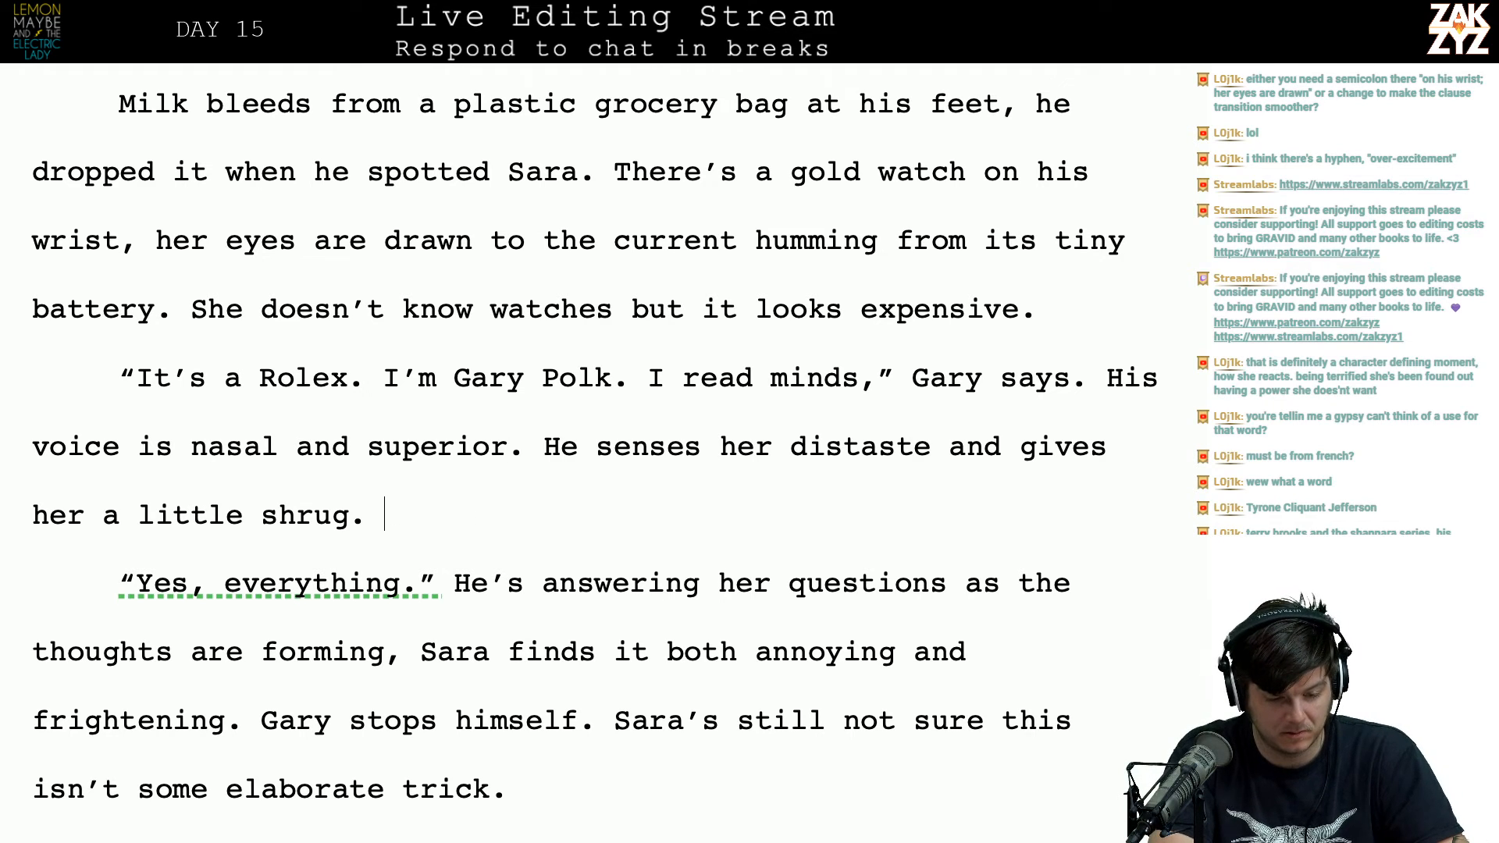
# Step: Split the paragraph after the dialogue "Yes, everything." so "He's answering her questions" begins a new paragraph
pyautogui.press('Right')
pyautogui.press('Right')
pyautogui.press('Down')
pyautogui.press('Right')
pyautogui.press('Right')
pyautogui.press('Right')
pyautogui.press('Right')
pyautogui.press('Right')
pyautogui.press('Right')
pyautogui.press('Right')
pyautogui.press('Right')
pyautogui.press('Right')
pyautogui.press('Right')
pyautogui.press('Right')
pyautogui.press('Right')
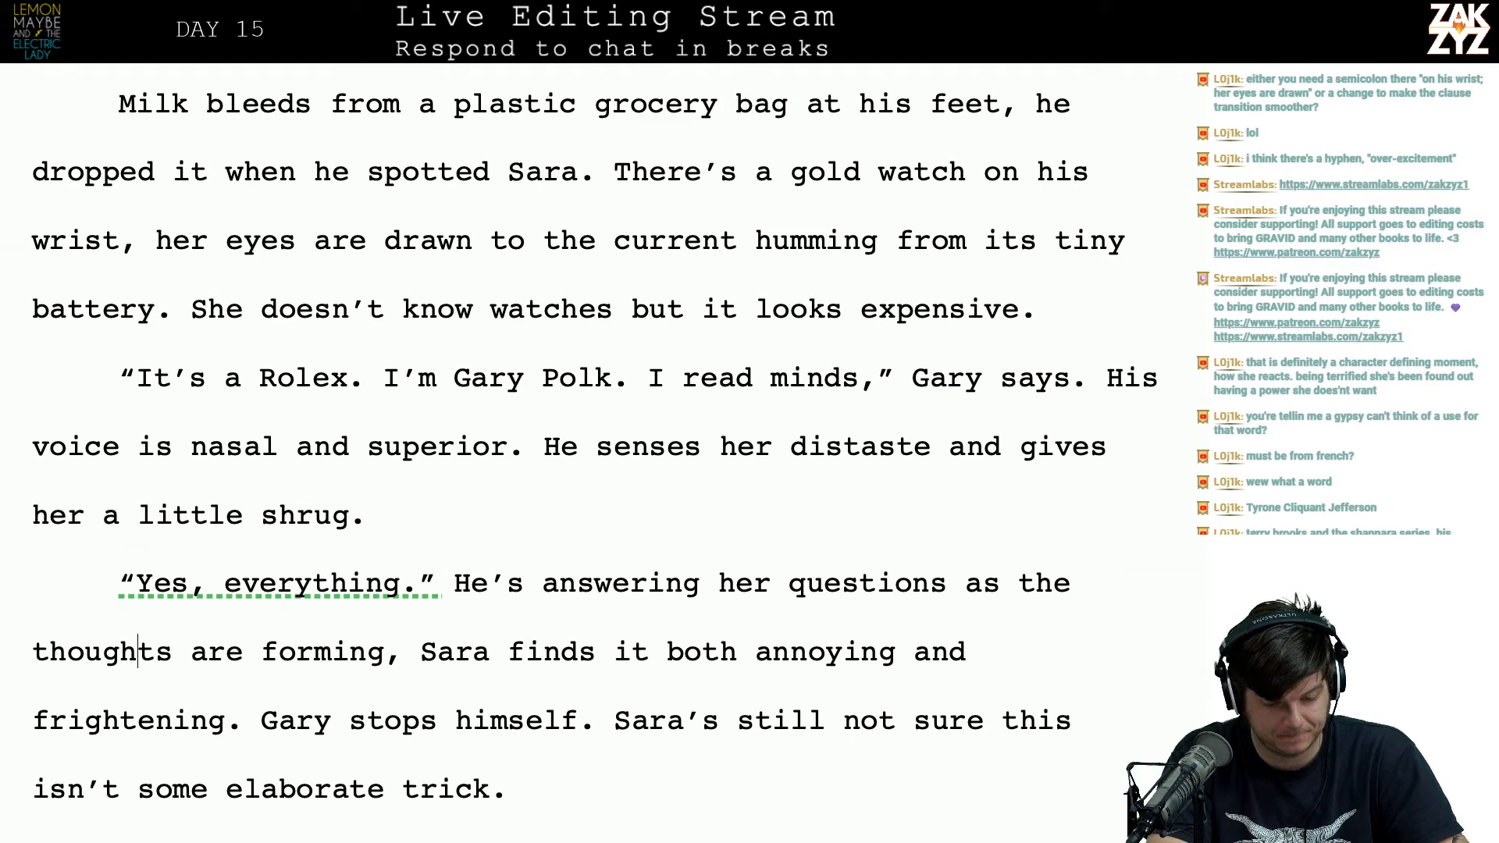
pyautogui.press('Right')
pyautogui.press('Right')
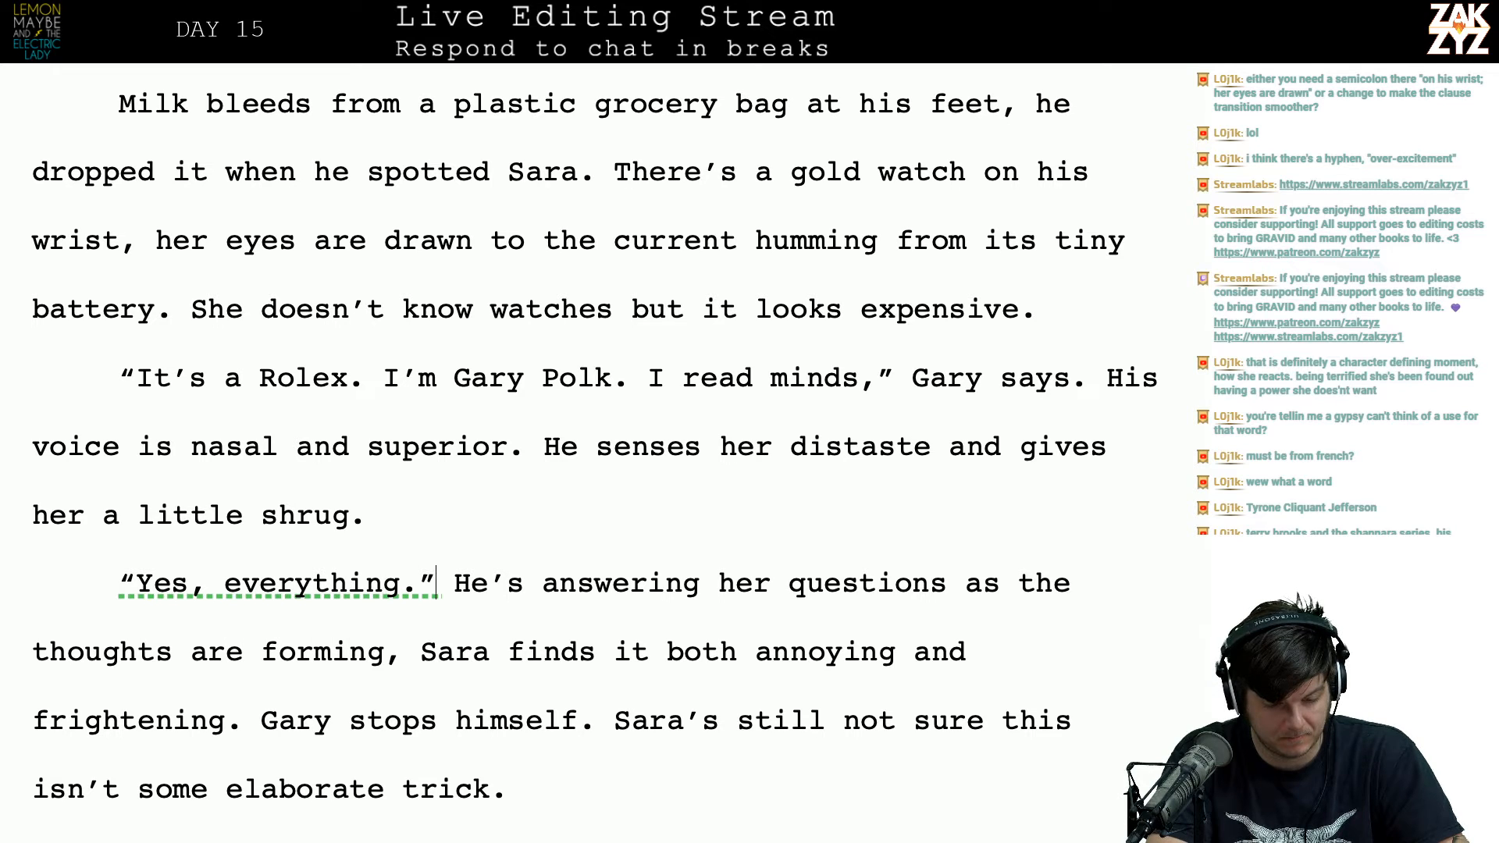
pyautogui.press('Return')
# Step: Add "That too." inside the quotation marks after "Yes, everything."
pyautogui.press('Left')
pyautogui.press('Up')
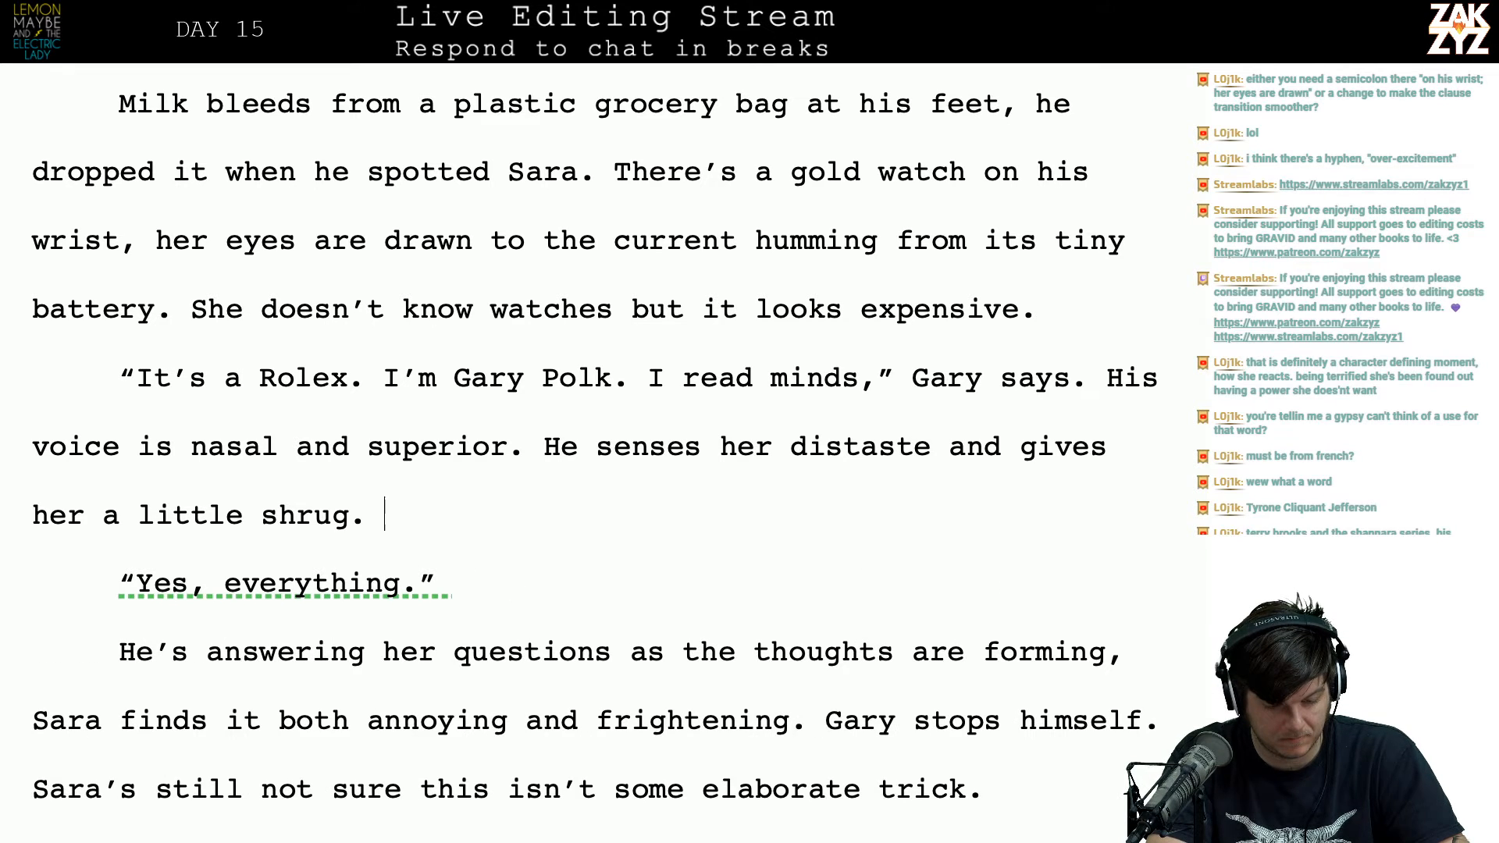
pyautogui.press('Right')
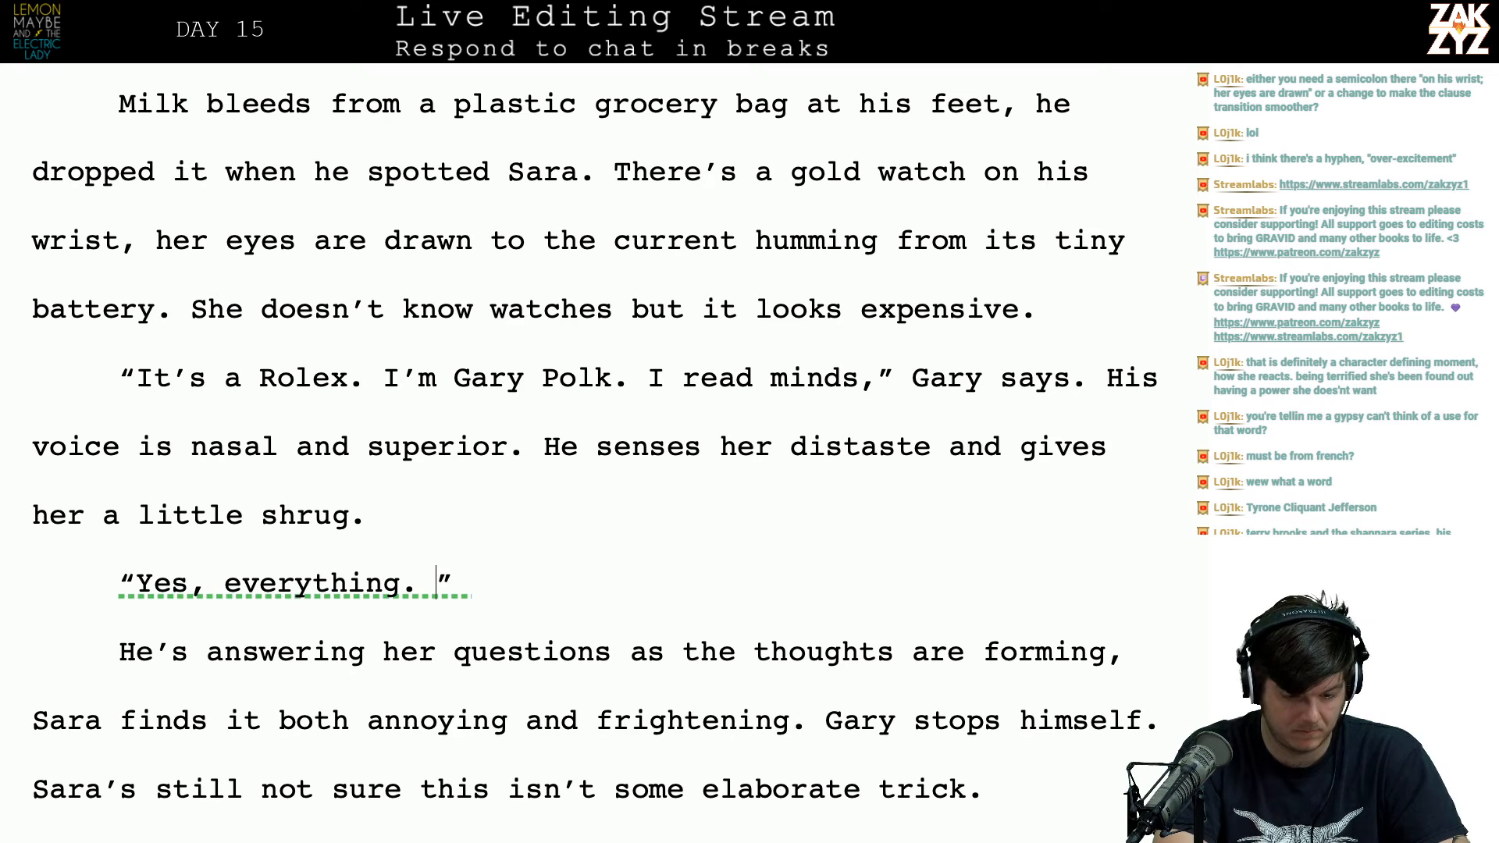
pyautogui.write('That too.')
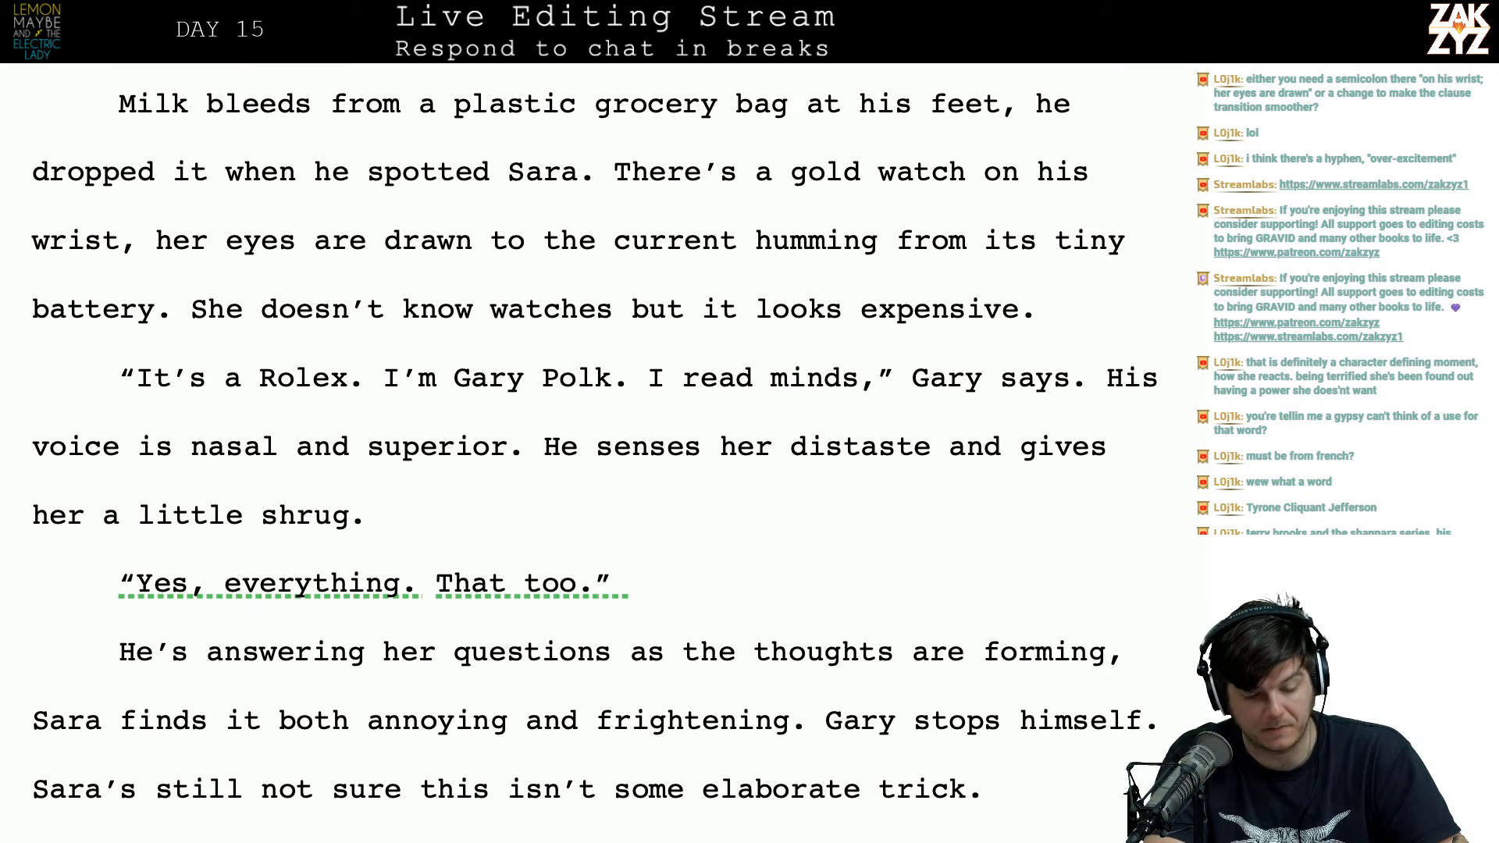
# Step: Reread the paragraph about him answering her questions, from the "Yes, everything. That too." dialogue to "annoying and frightening."
pyautogui.press('Right')
pyautogui.press('Right')
pyautogui.press('Right')
pyautogui.press('Right')
pyautogui.press('Down')
pyautogui.press('Up')
pyautogui.press('Right')
pyautogui.press('Right')
pyautogui.press('Right')
pyautogui.press('Right')
pyautogui.press('Right')
pyautogui.press('Right')
pyautogui.press('Right')
pyautogui.press('Right')
pyautogui.press('Right')
pyautogui.press('Right')
pyautogui.press('Right')
pyautogui.press('Right')
pyautogui.press('Right')
pyautogui.press('Down')
pyautogui.press('Left')
pyautogui.press('Left')
pyautogui.press('Left')
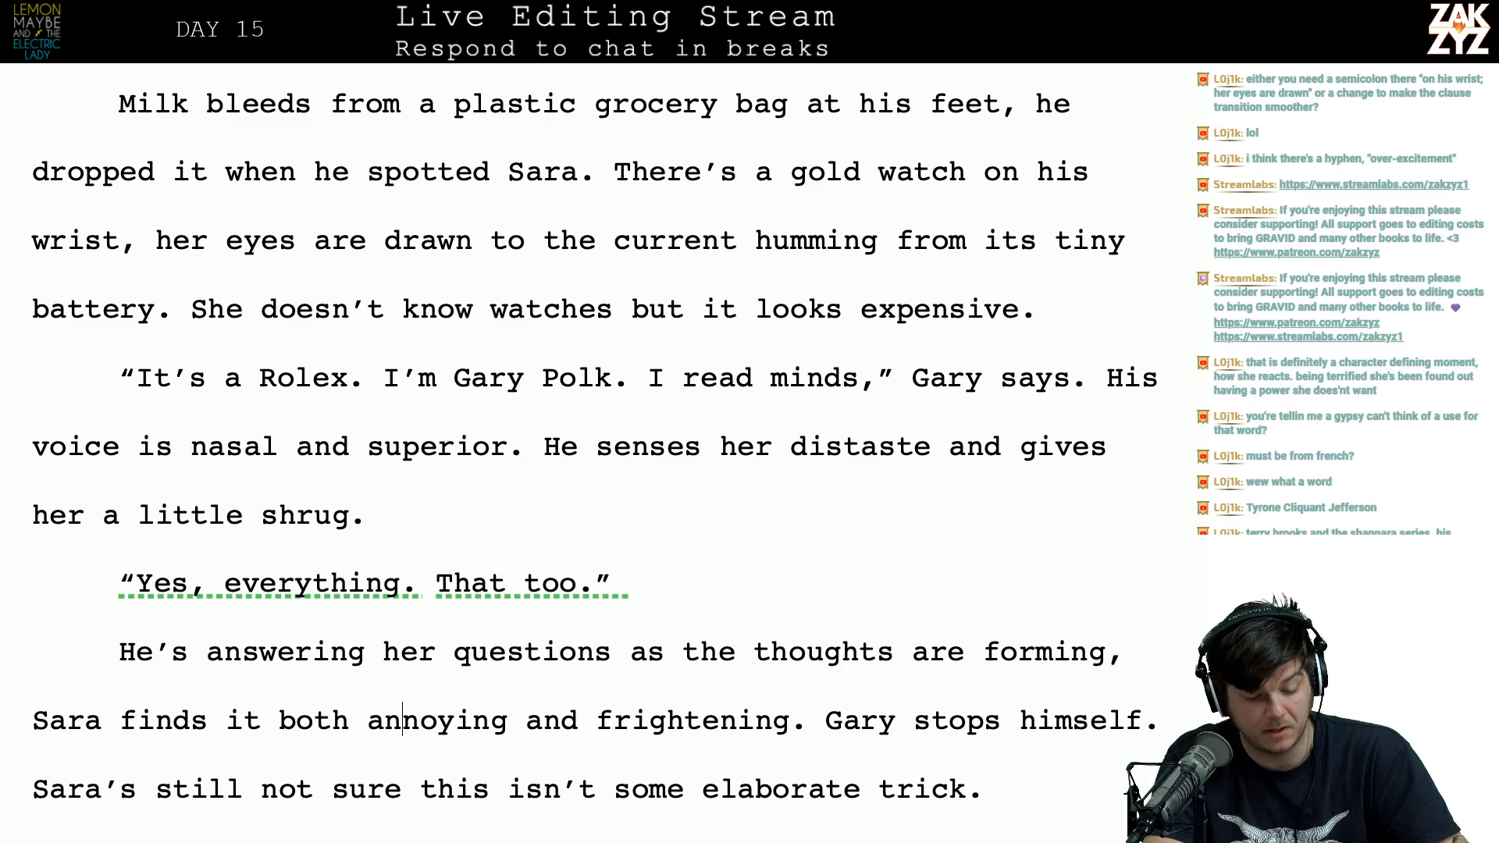
pyautogui.press('Left')
pyautogui.press('Left')
pyautogui.press('Left')
pyautogui.press('Left')
pyautogui.press('Left')
pyautogui.press('Left')
pyautogui.press('Left')
pyautogui.press('Left')
pyautogui.press('Left')
pyautogui.press('Left')
pyautogui.press('Left')
pyautogui.press('Right')
pyautogui.press('Right')
pyautogui.press('Right')
pyautogui.press('Right')
pyautogui.press('Right')
pyautogui.press('Right')
pyautogui.press('Right')
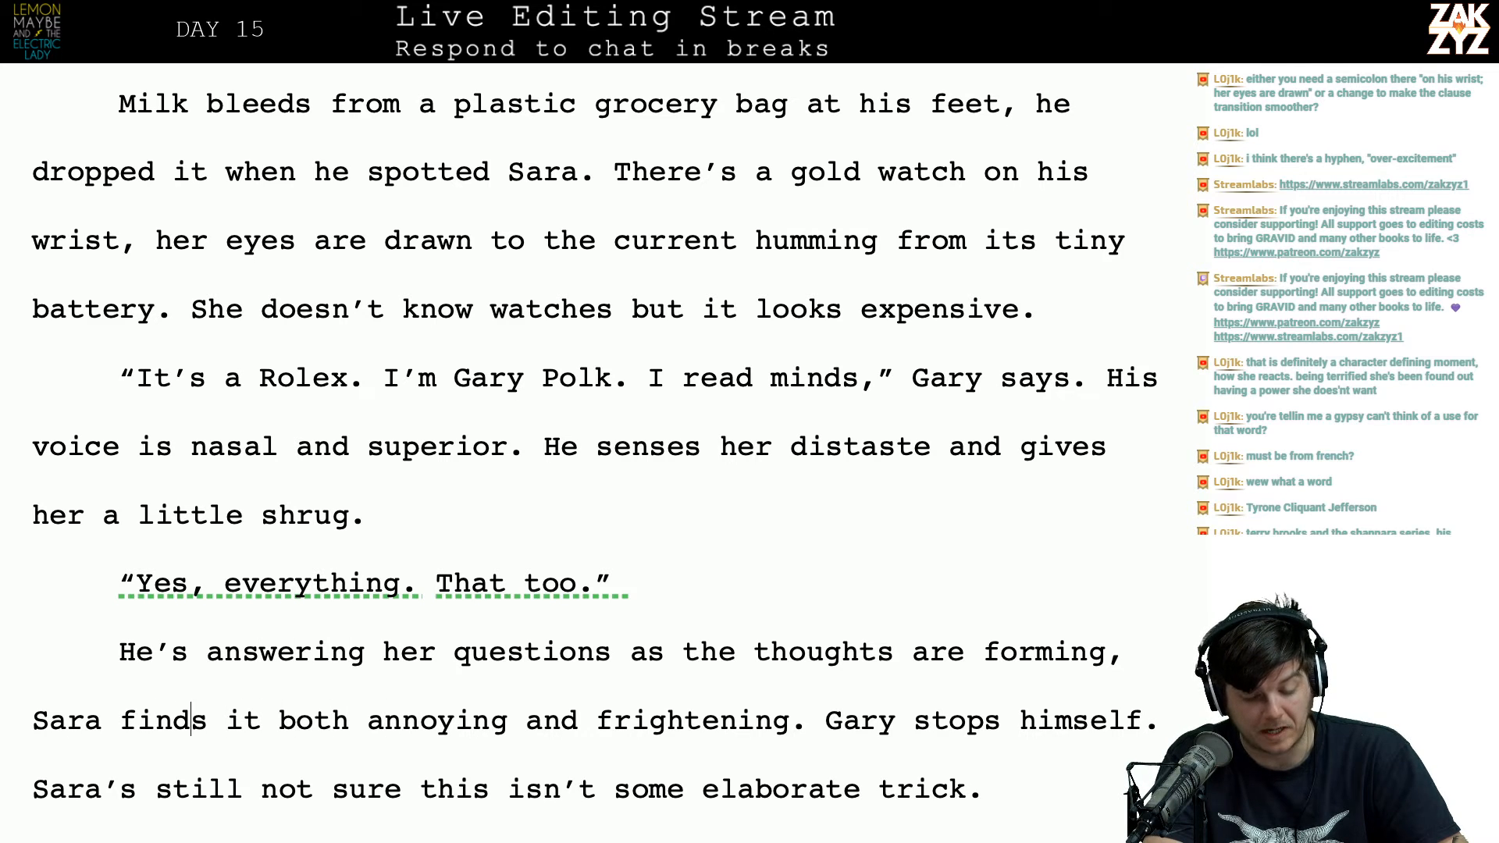
pyautogui.press('Right')
pyautogui.press('Right')
pyautogui.press('Right')
# Step: Extend the sentence ending in "annoying and frightening" with ", and he stops himself from doing it with visible effort."
pyautogui.press('Down')
pyautogui.press('Down')
pyautogui.press('Up')
pyautogui.press('Up')
pyautogui.press('Right')
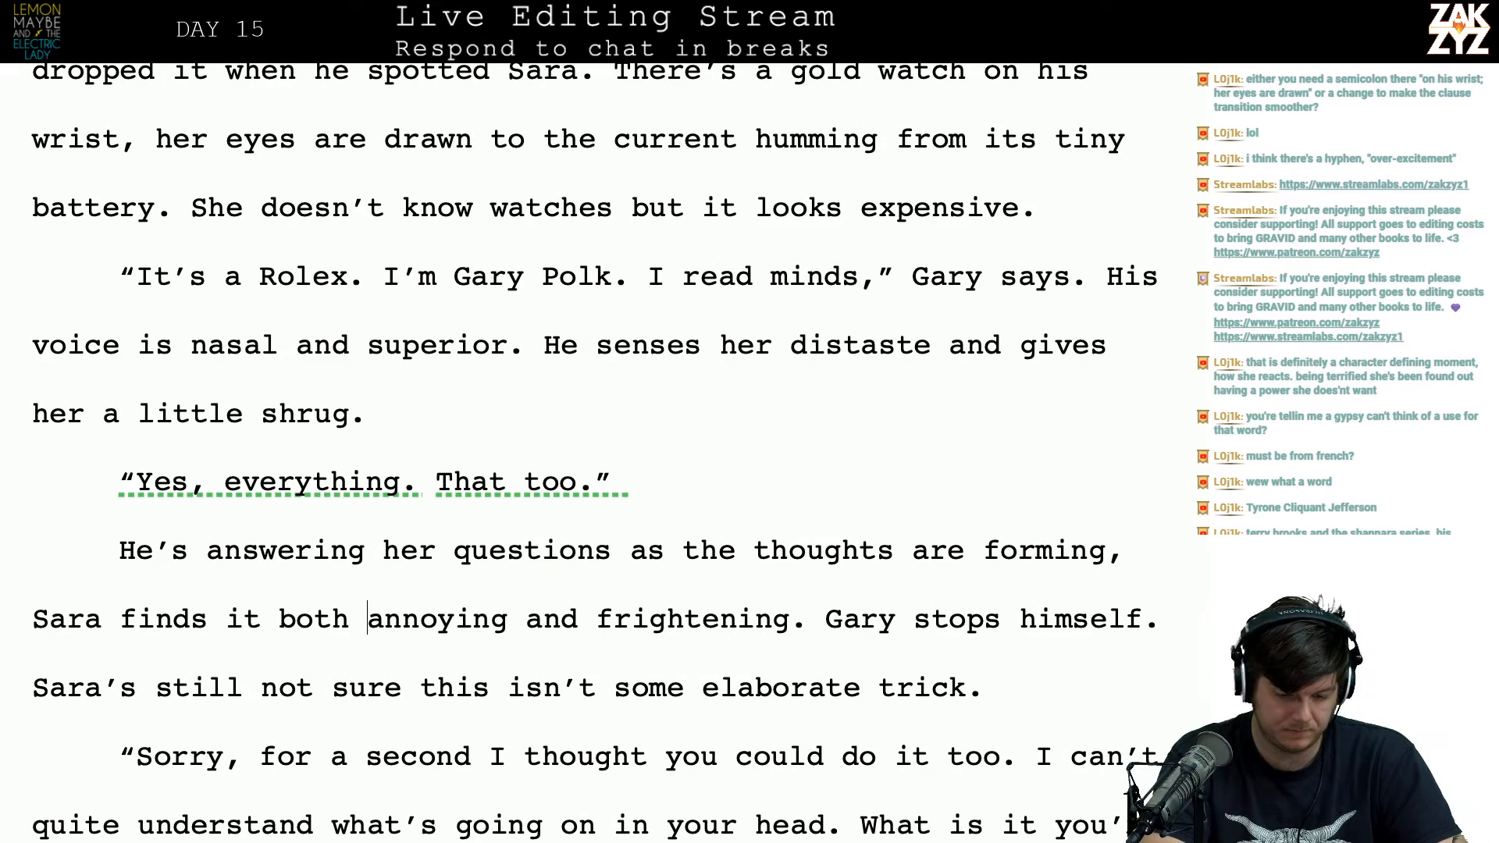
pyautogui.press('BackSpace')
pyautogui.write(', and he stops himself from')
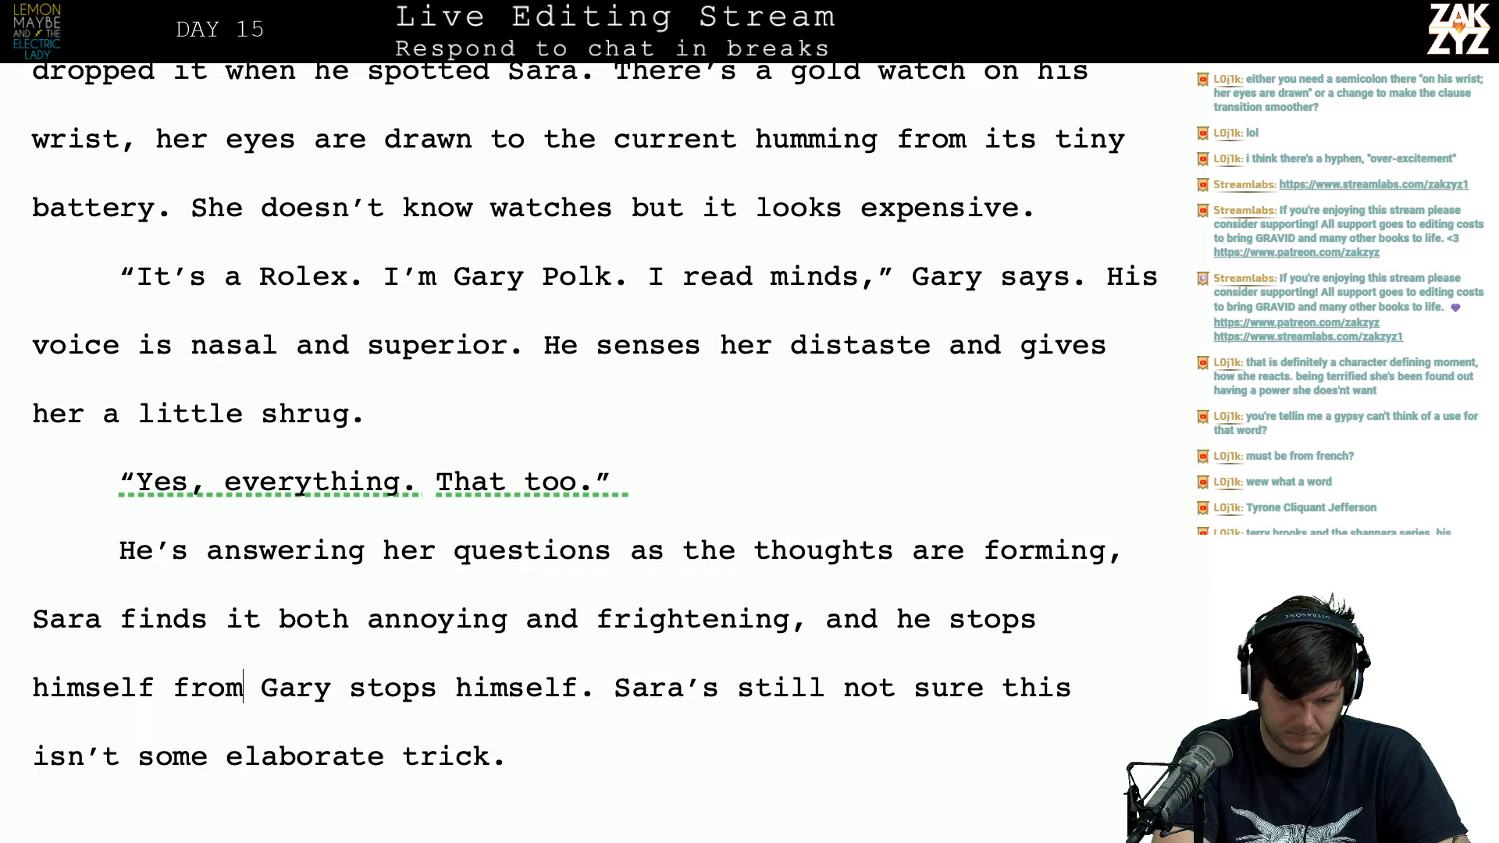
pyautogui.write(' doing it with')
pyautogui.press('BackSpace')
pyautogui.press('BackSpace')
pyautogui.press('BackSpace')
pyautogui.write('ht')
pyautogui.press('BackSpace')
pyautogui.press('BackSpace')
pyautogui.write('th vi')
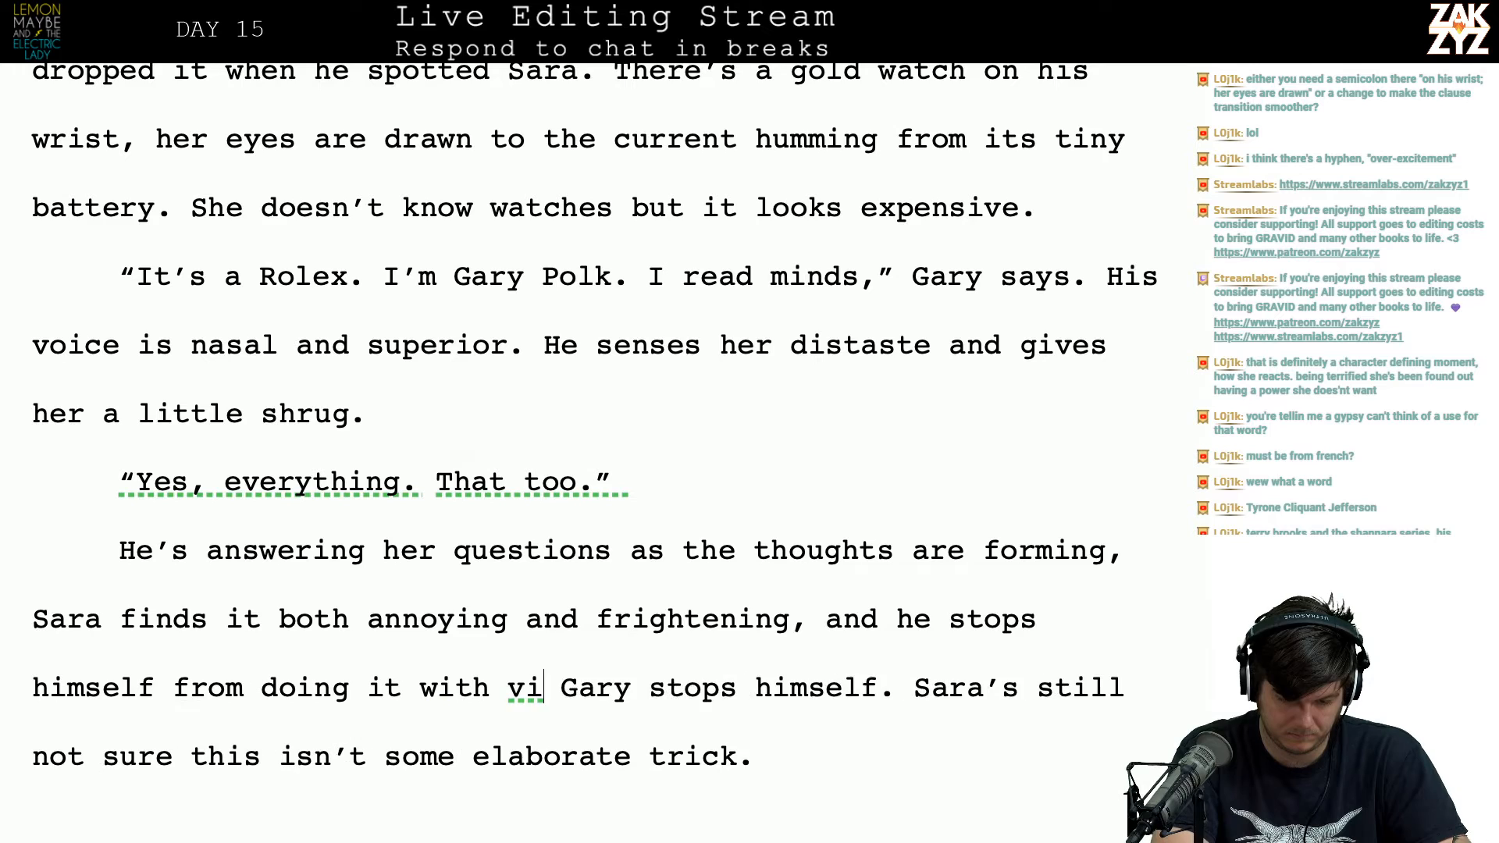
pyautogui.write('sible effort.')
# Step: Delete the redundant sentence "Gary stops himself." before "Sara's still not sure."
pyautogui.hotkey('shift', 'Right')
pyautogui.hotkey('shift', 'Right')
pyautogui.hotkey('shift', 'Right')
pyautogui.hotkey('shift', 'Right')
pyautogui.hotkey('shift', 'Right')
pyautogui.hotkey('shift', 'Right')
pyautogui.hotkey('shift', 'Right')
pyautogui.hotkey('shift', 'Right')
pyautogui.hotkey('shift', 'Right')
pyautogui.hotkey('shift', 'Right')
pyautogui.hotkey('shift', 'Right')
pyautogui.hotkey('shift', 'Right')
pyautogui.hotkey('shift', 'Right')
pyautogui.hotkey('shift', 'Right')
pyautogui.hotkey('shift', 'Right')
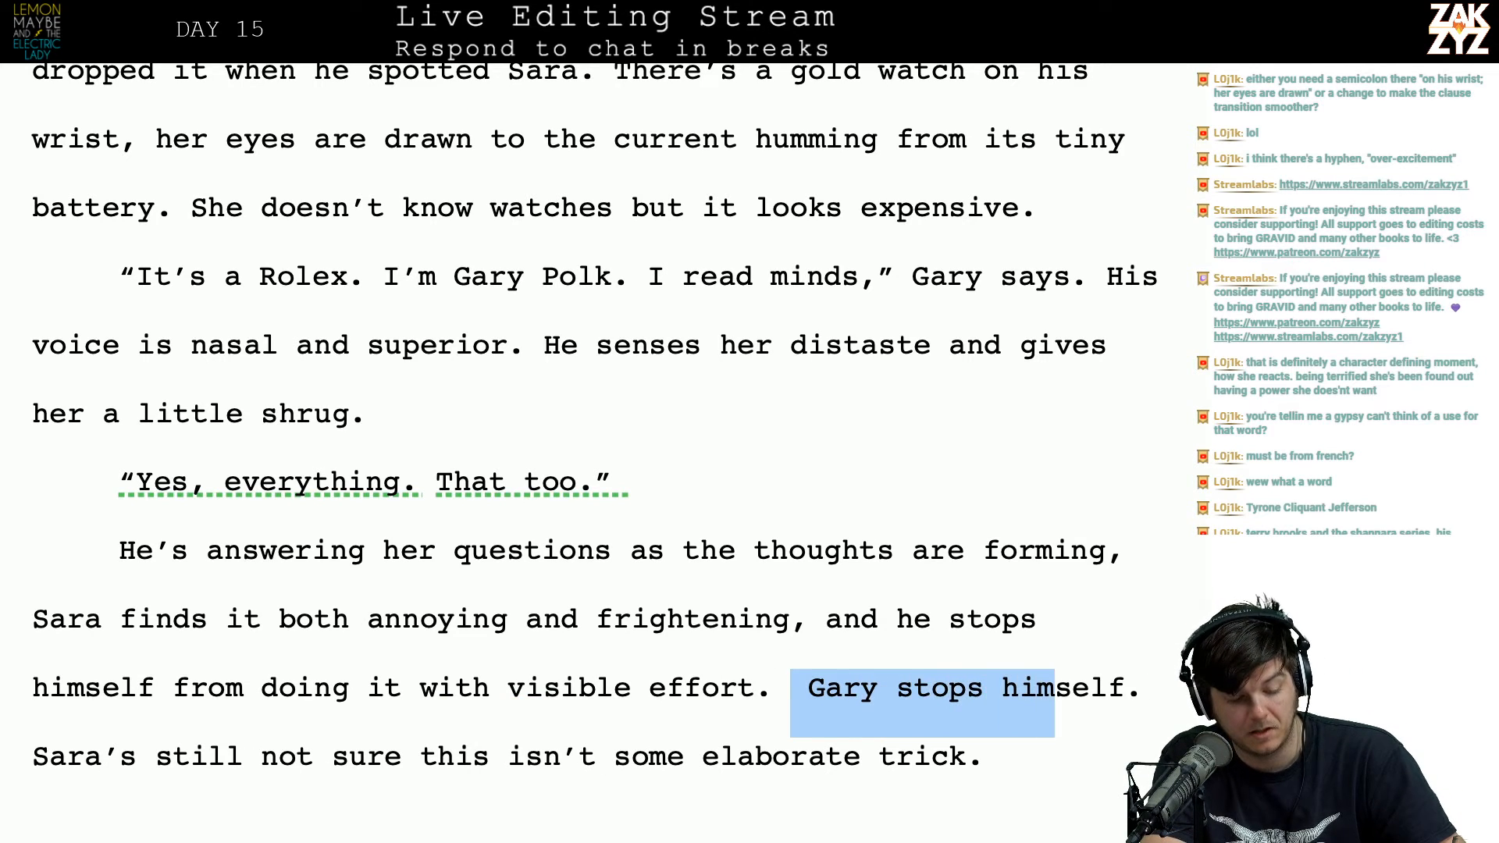
pyautogui.hotkey('shift', 'Right')
pyautogui.hotkey('shift', 'Right')
pyautogui.hotkey('shift', 'Right')
pyautogui.hotkey('shift', 'Right')
pyautogui.hotkey('shift', 'Right')
pyautogui.hotkey('shift', 'Right')
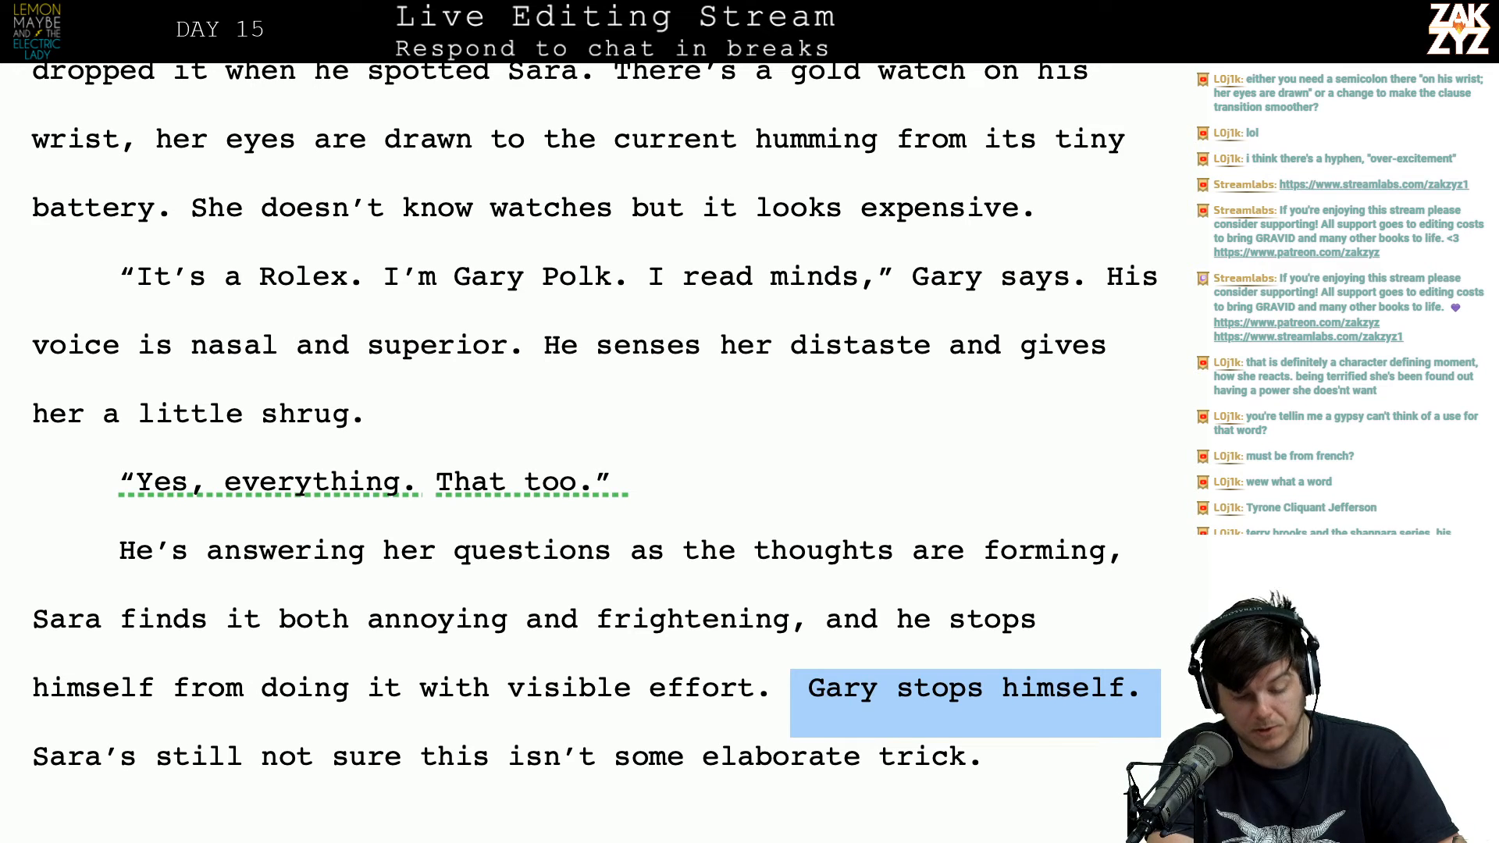
pyautogui.press('Delete')
# Step: Insert "I'm sorry. I thought you could do it too." at the start of the dialogue beginning "Sorry, for a second."
pyautogui.scroll(-7, 594, 421)
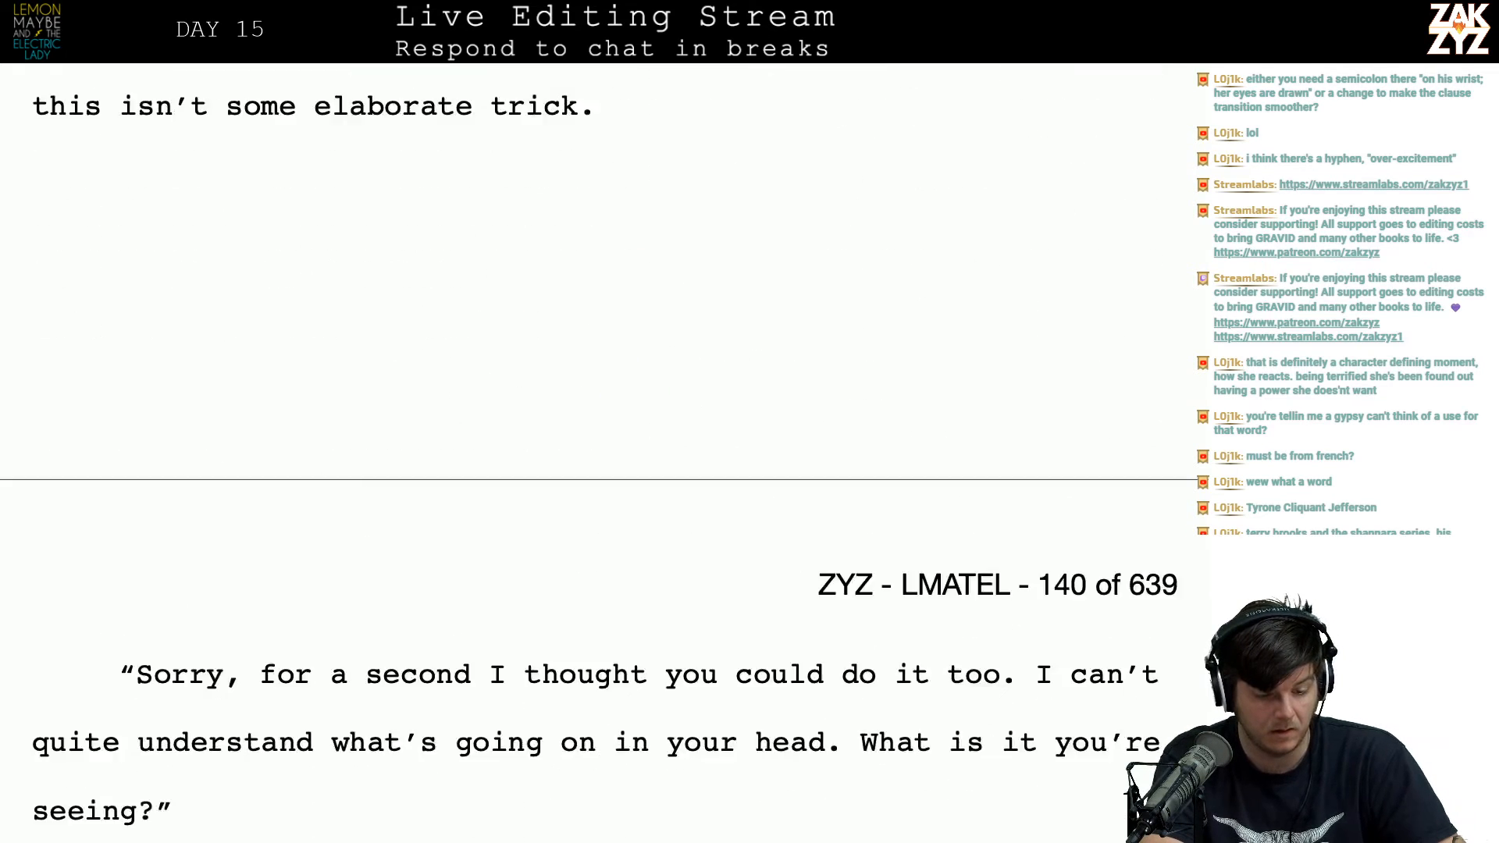
pyautogui.scroll(-2, 593, 422)
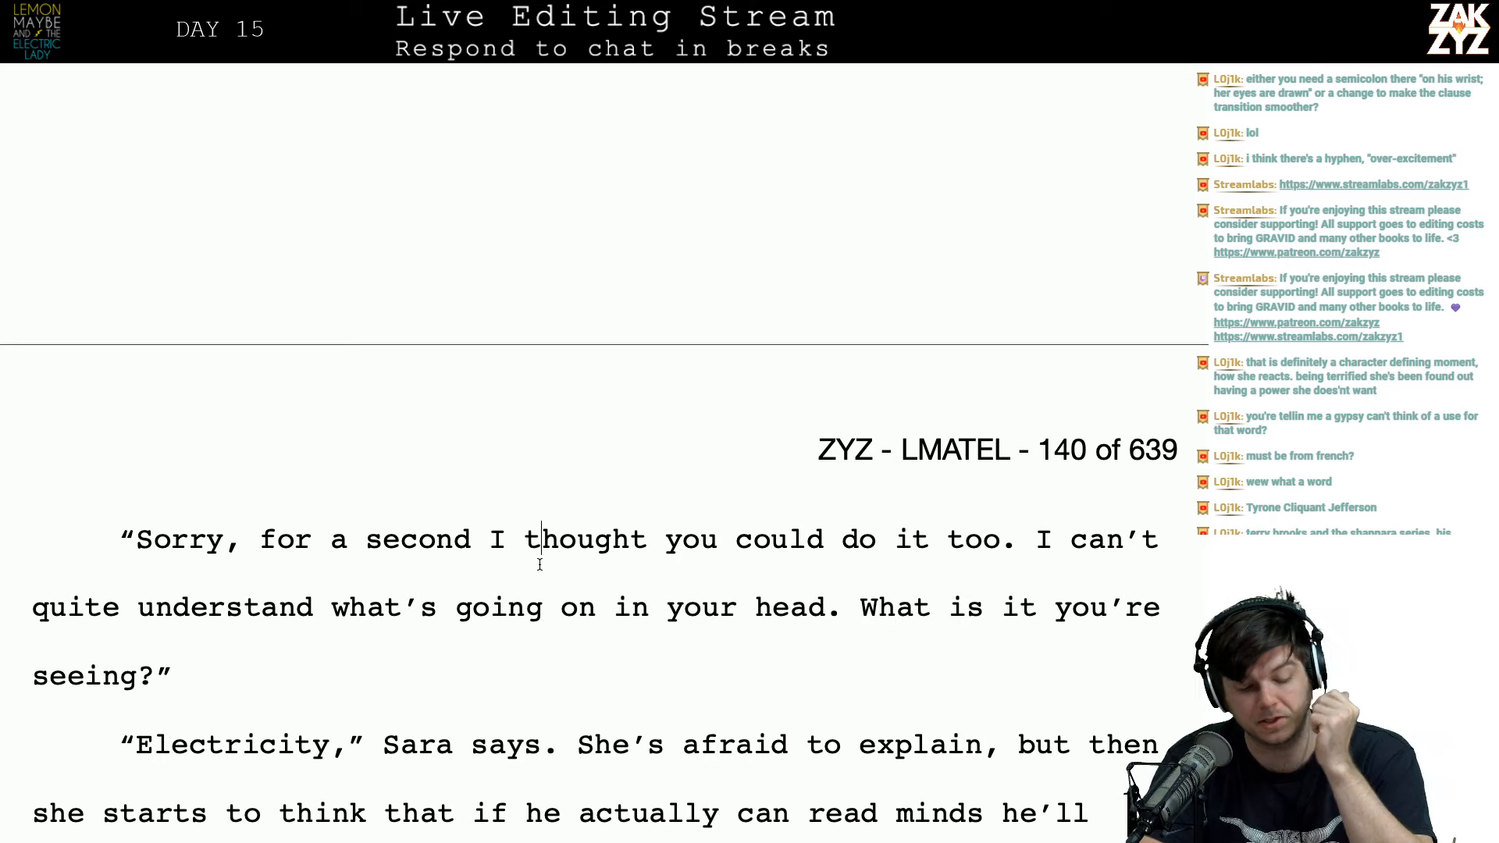
pyautogui.press('Down')
pyautogui.press('Left')
pyautogui.press('Left')
pyautogui.press('Left')
pyautogui.press('Left')
pyautogui.press('Left')
pyautogui.press('Down')
pyautogui.press('Left')
pyautogui.press('Left')
pyautogui.press('Left')
pyautogui.press('Up')
pyautogui.press('Up')
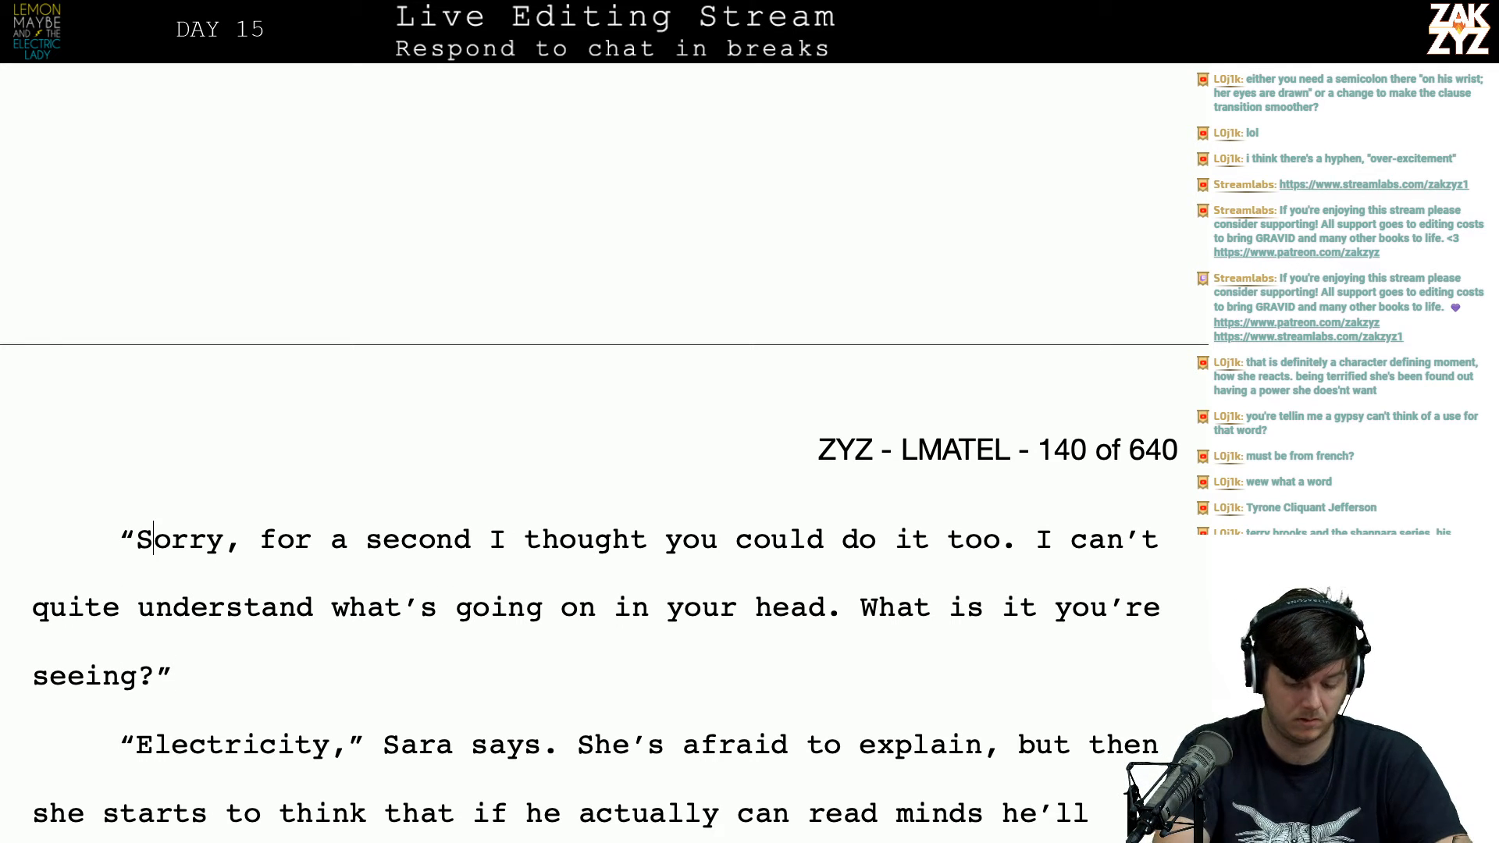
pyautogui.write("I'm sorry. ")
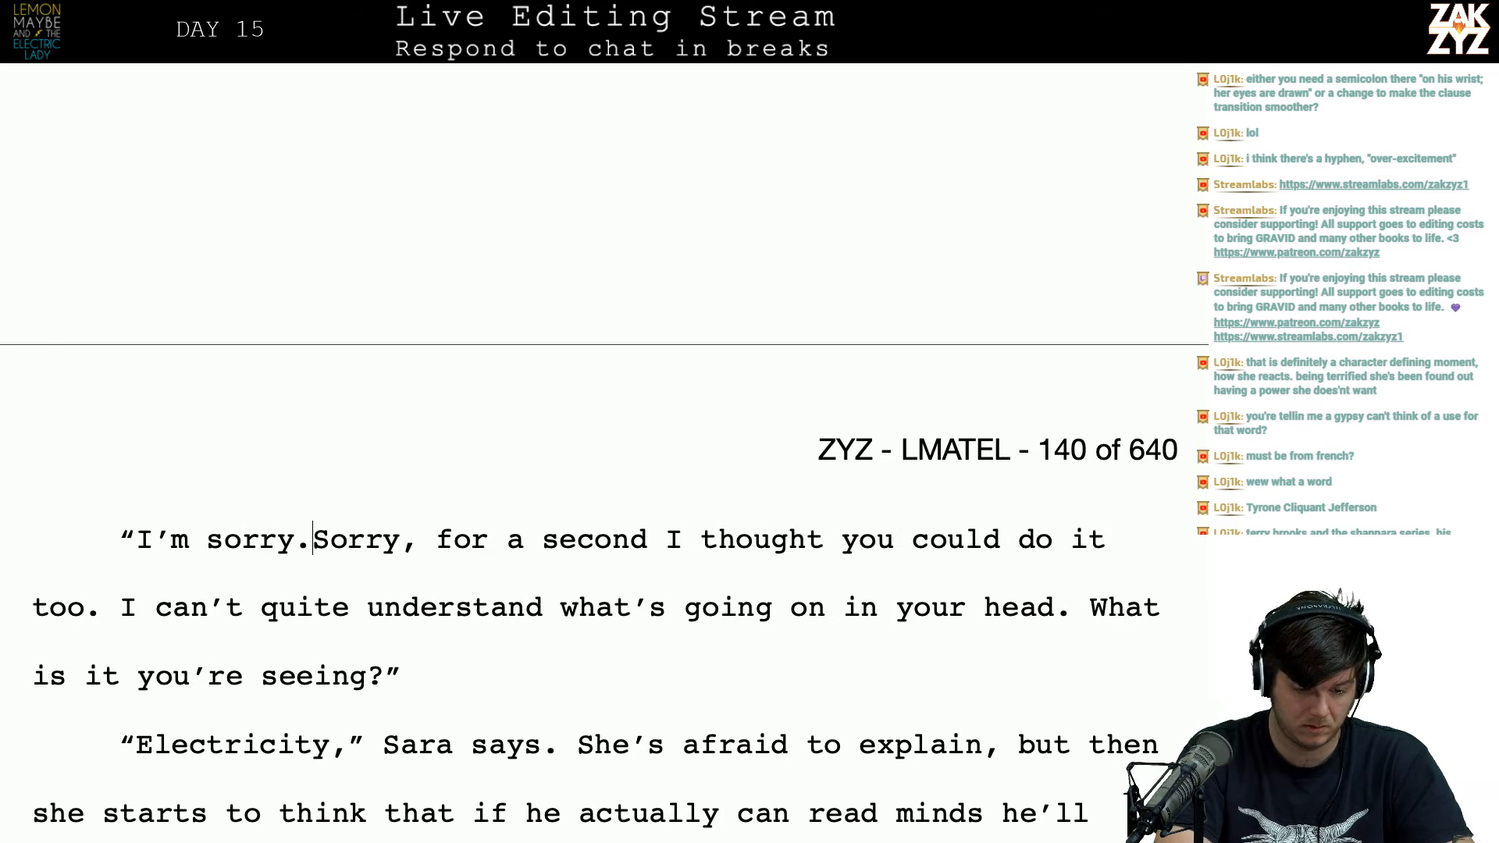
pyautogui.write('I thought you ')
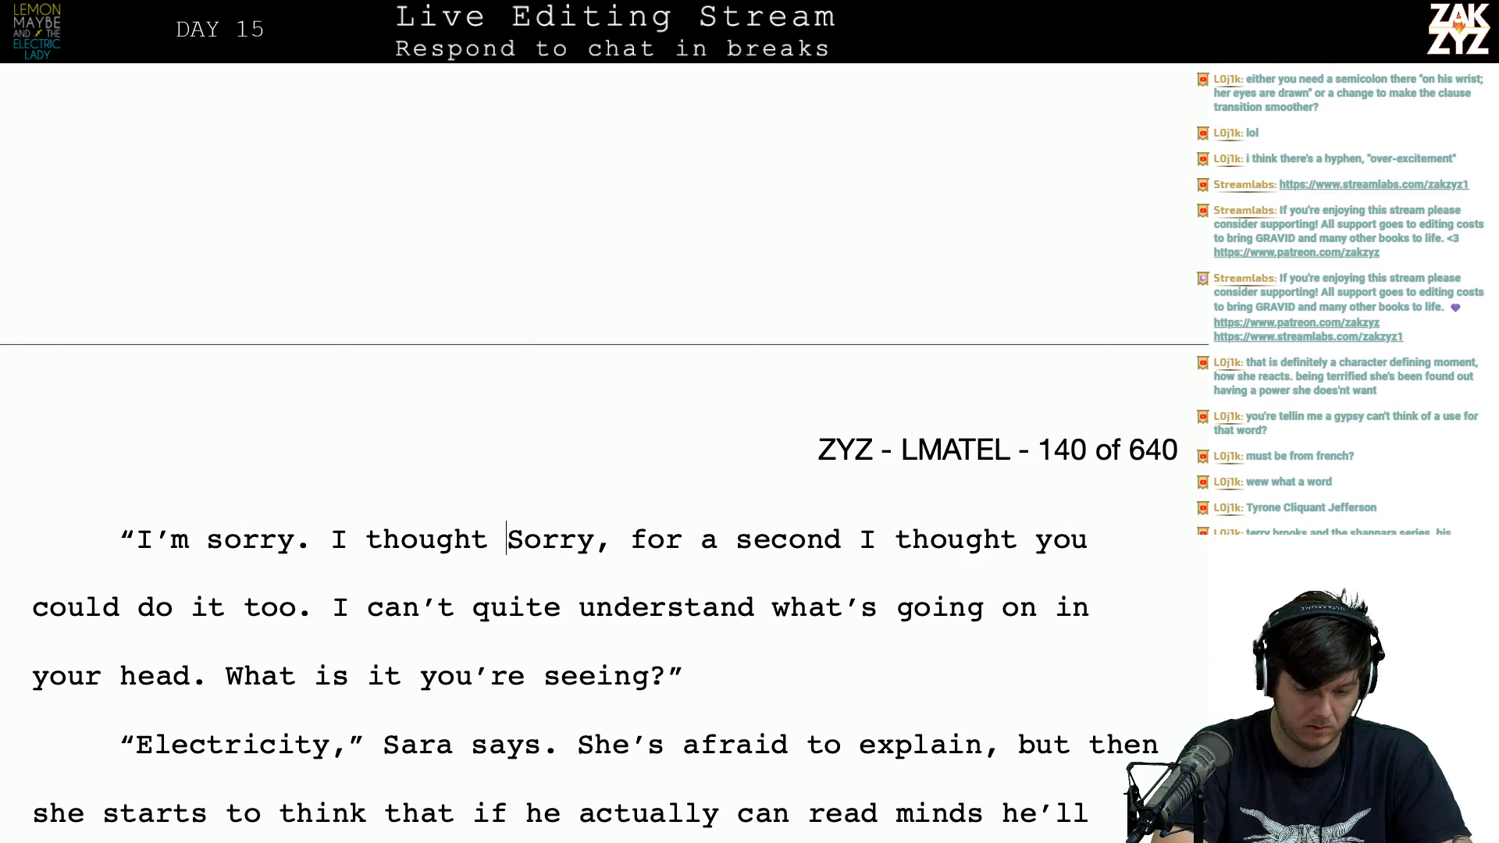
pyautogui.write('wer')
pyautogui.press('BackSpace')
pyautogui.press('BackSpace')
pyautogui.press('BackSpace')
pyautogui.write('could do')
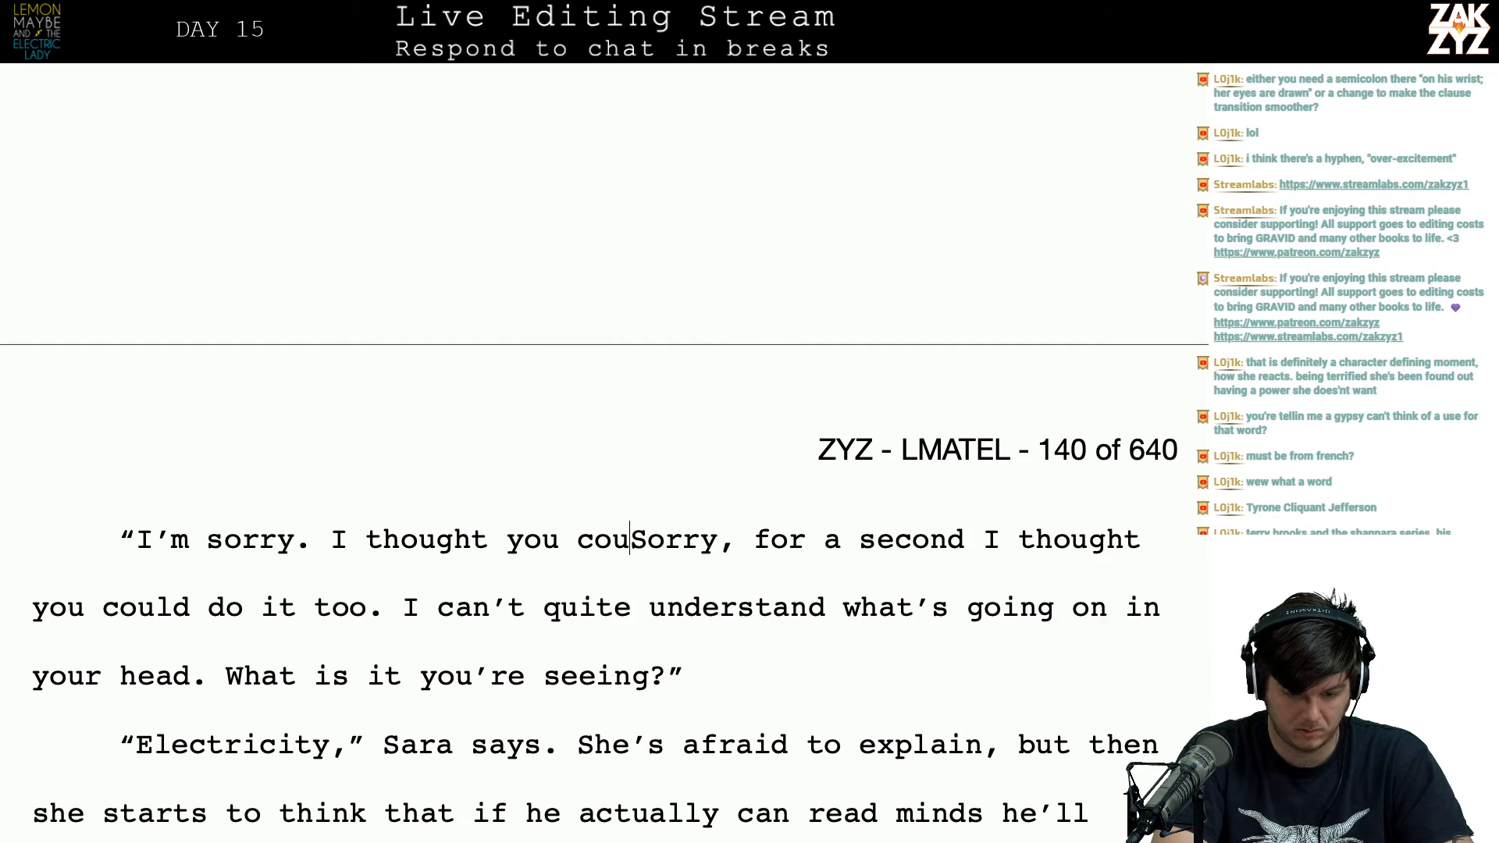
pyautogui.write(' it too.')
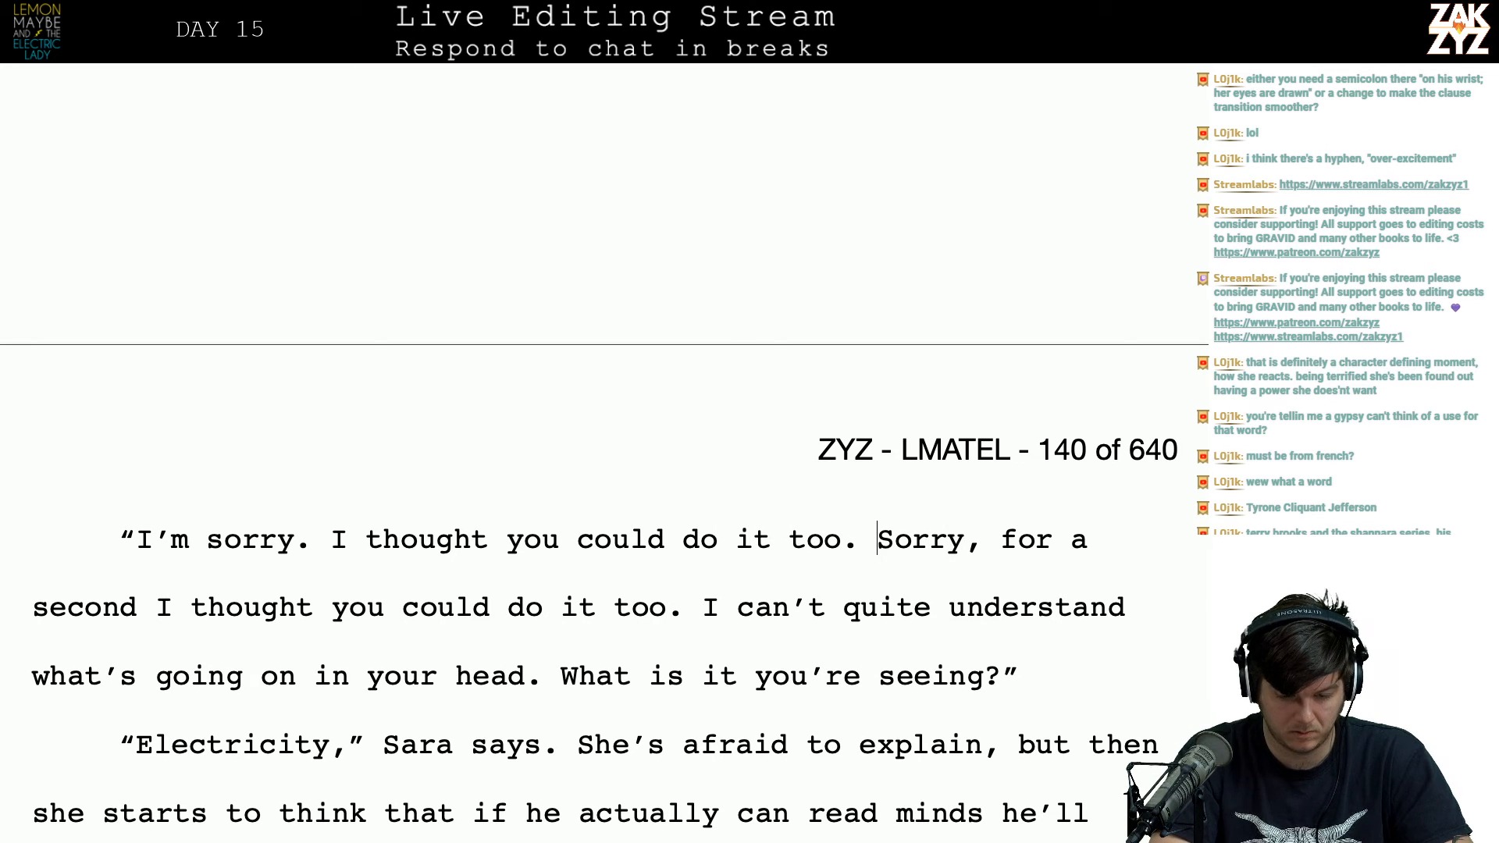
# Step: Delete the old sentence "Sorry, for a second I thought you could do it too." from the apology dialogue
pyautogui.hotkey('shift', 'Down')
pyautogui.hotkey('shift', 'Left')
pyautogui.hotkey('shift', 'Left')
pyautogui.hotkey('shift', 'Left')
pyautogui.hotkey('shift', 'Left')
pyautogui.hotkey('shift', 'Left')
pyautogui.hotkey('shift', 'Left')
pyautogui.hotkey('shift', 'Left')
pyautogui.hotkey('shift', 'Left')
pyautogui.hotkey('shift', 'Left')
pyautogui.hotkey('shift', 'Left')
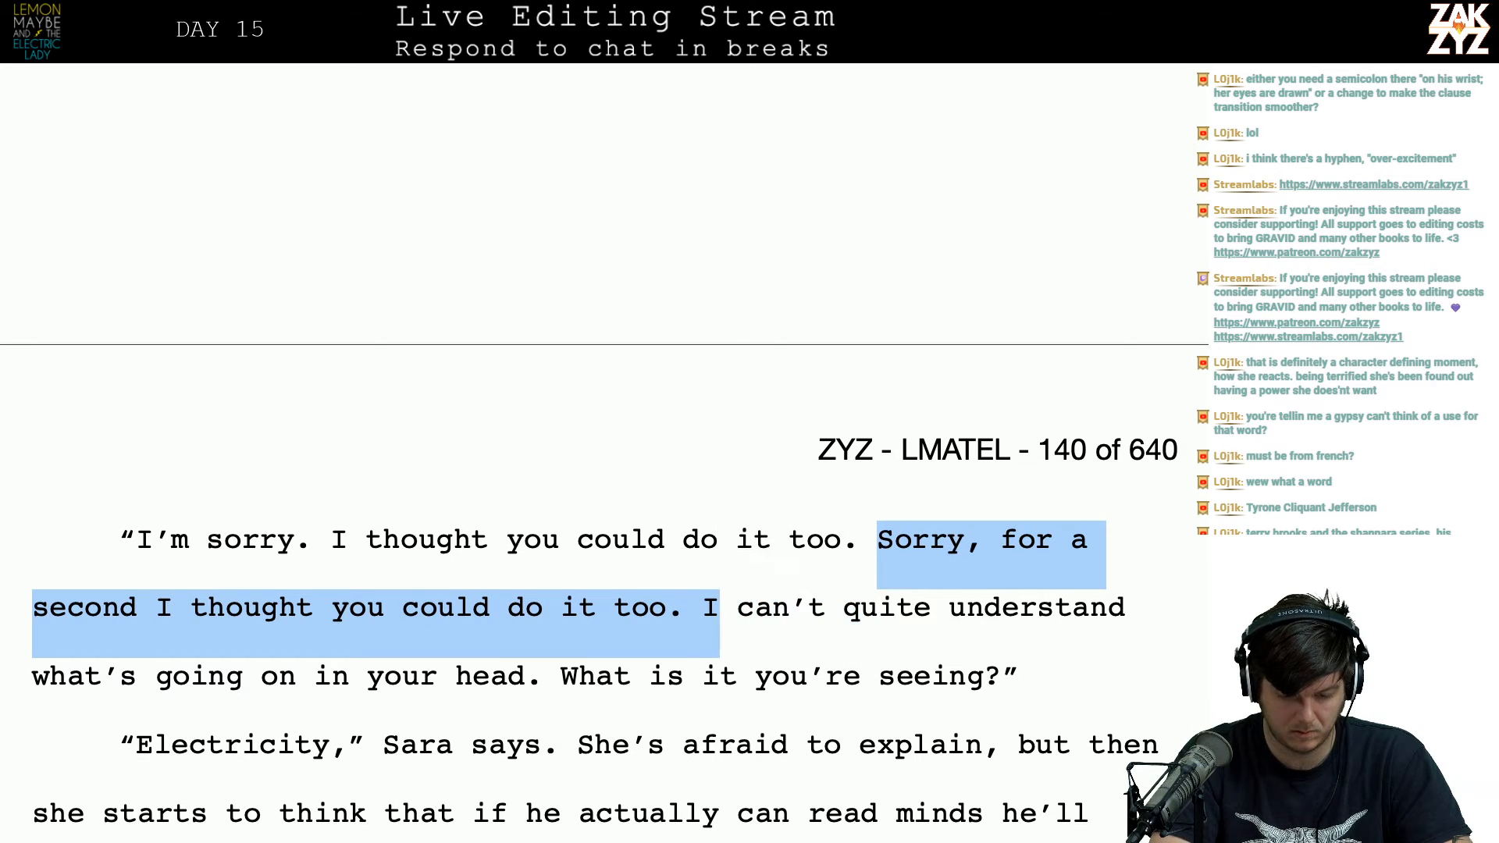
pyautogui.press('BackSpace')
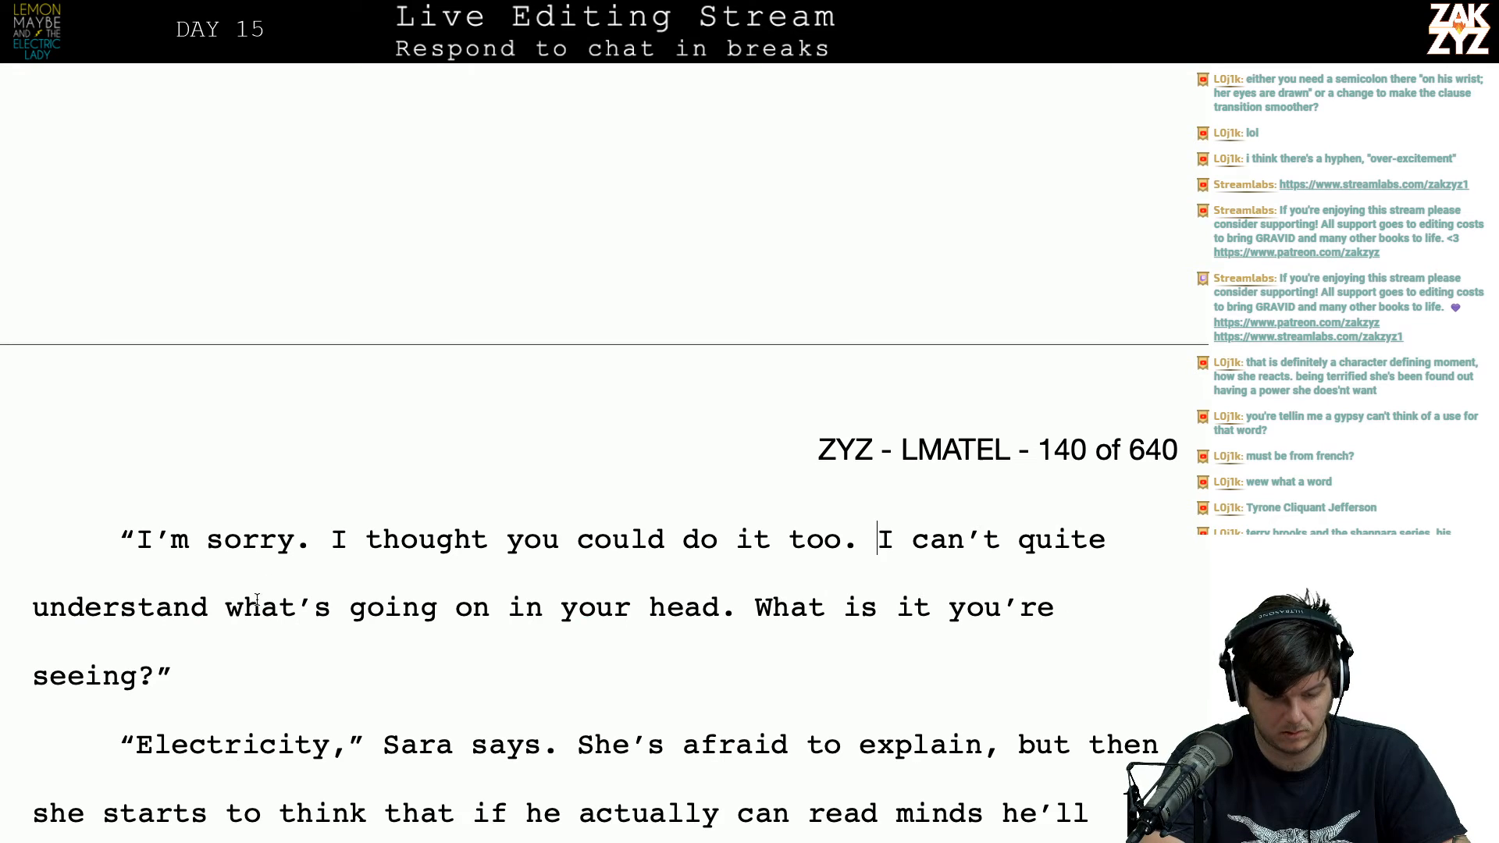
# Step: Replace "what's going on in your head. What is it you're seeing?" with "what you're seeing." in the apology dialogue
pyautogui.click(311, 607)
pyautogui.press('Right')
pyautogui.press('BackSpace')
pyautogui.write('youre')
pyautogui.press('BackSpace')
pyautogui.press('BackSpace')
pyautogui.write("'re")
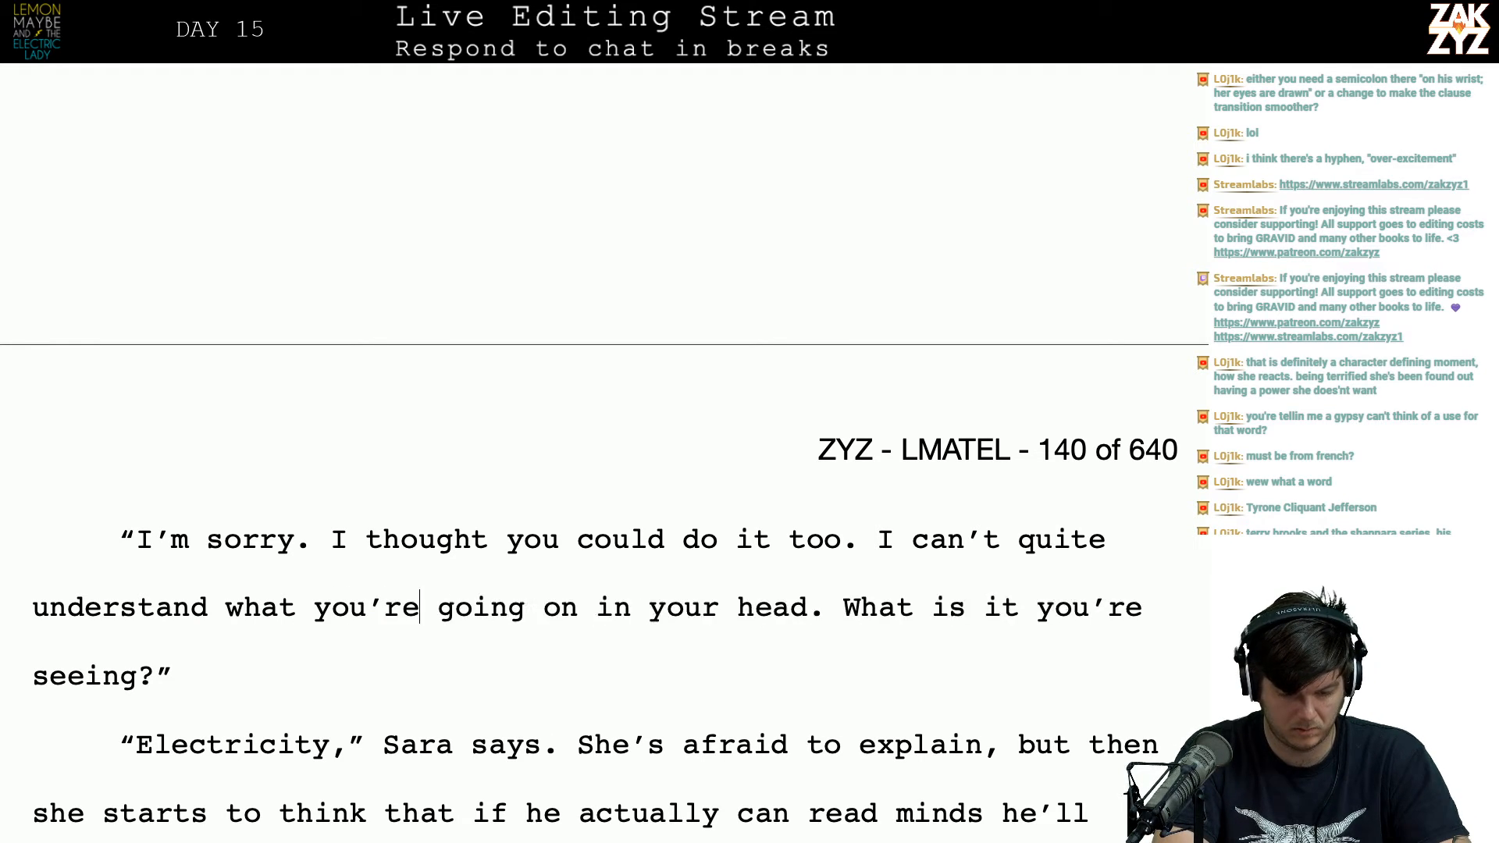
pyautogui.write(' seeing.')
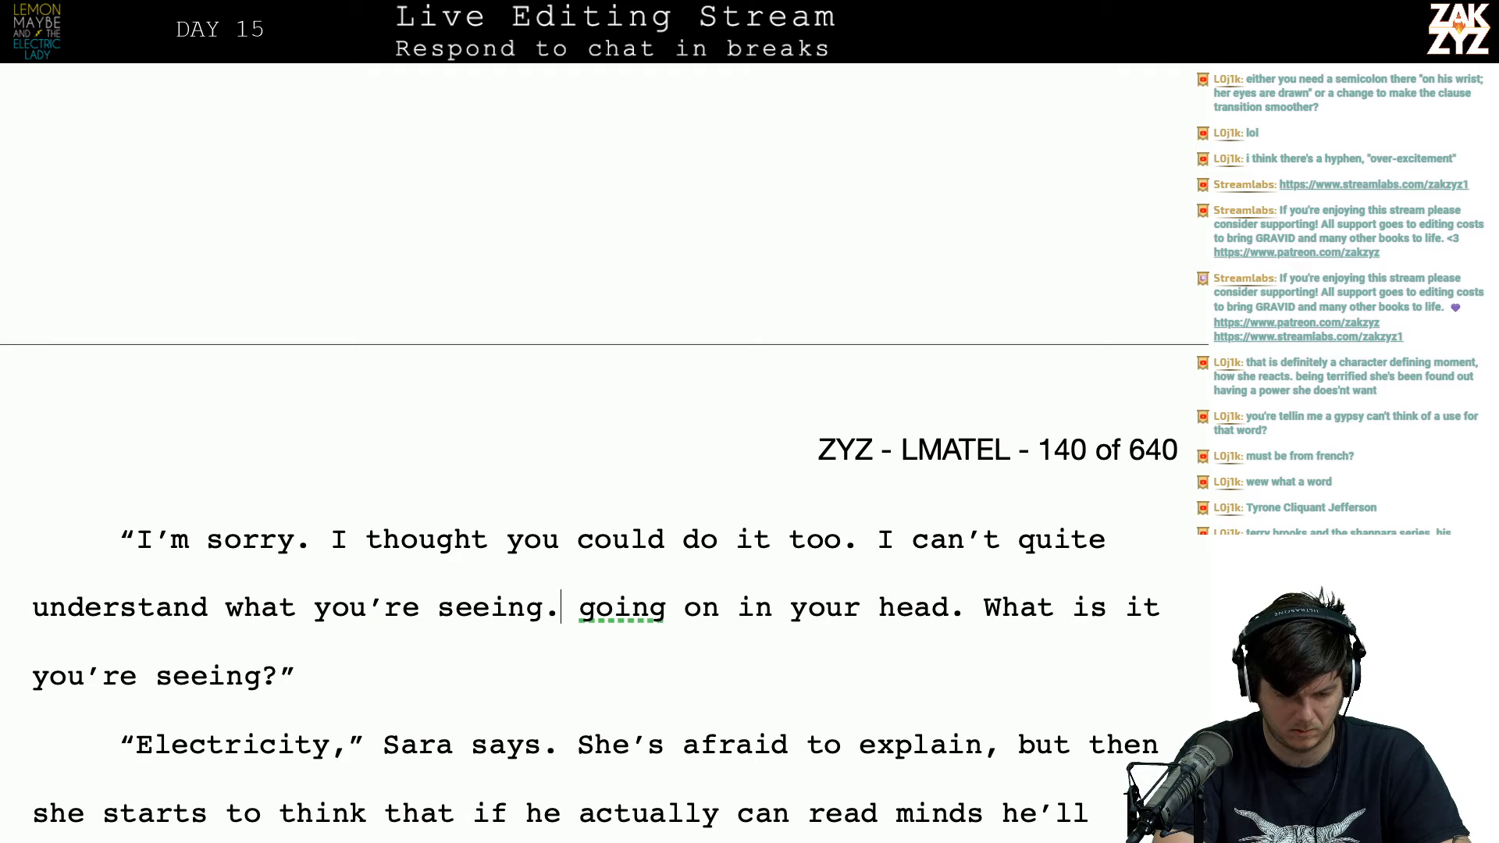
pyautogui.hotkey('ctrl', 'shift', 'Down')
pyautogui.hotkey('shift', 'Left')
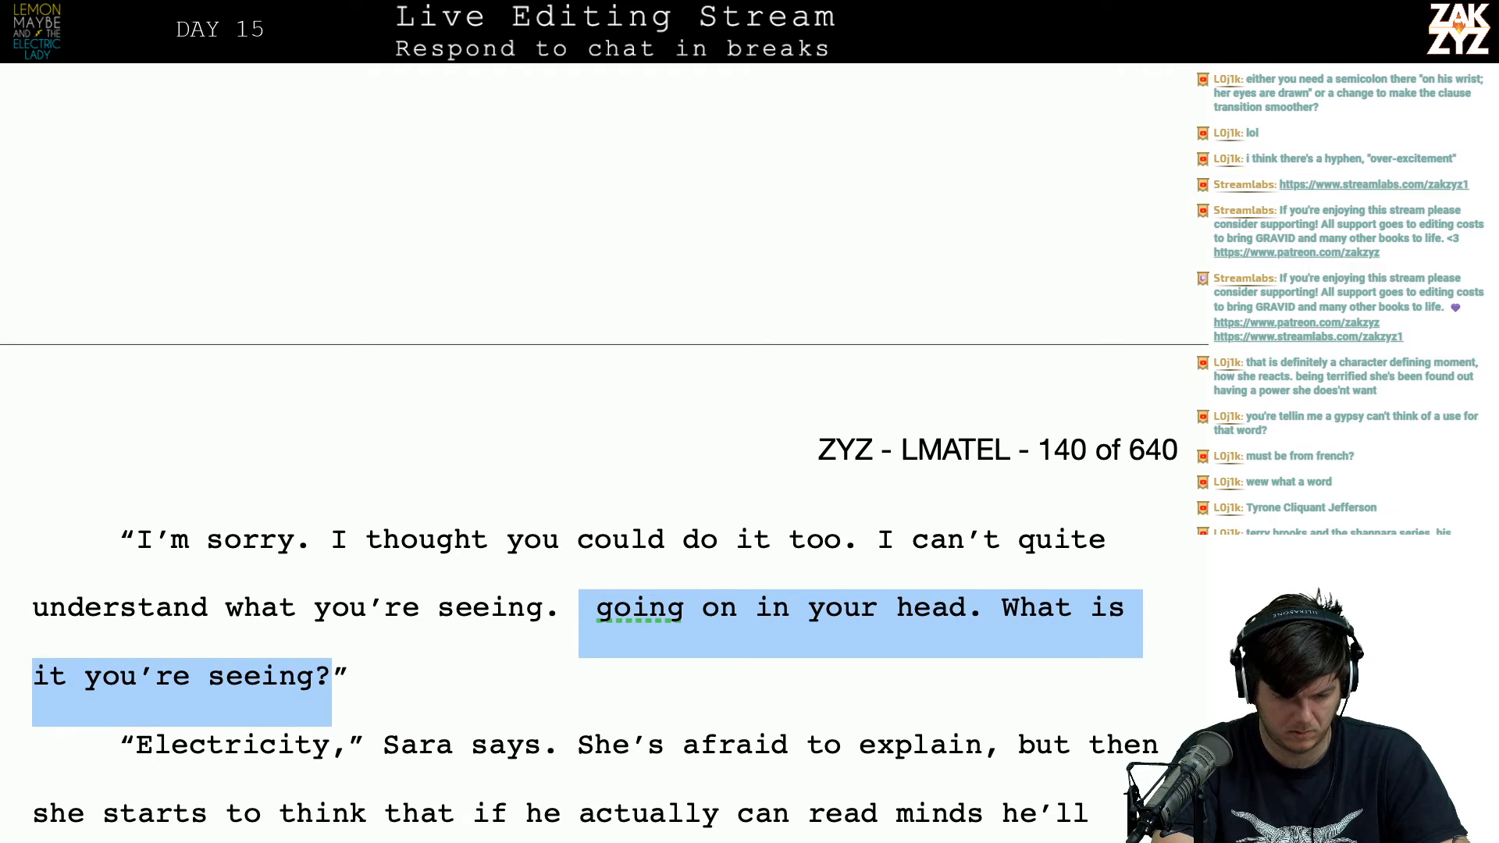
pyautogui.press('BackSpace')
# Step: Reread the revised apology dialogue together with the end of the paragraph before it
pyautogui.press('Up')
pyautogui.press('Up')
pyautogui.press('Up')
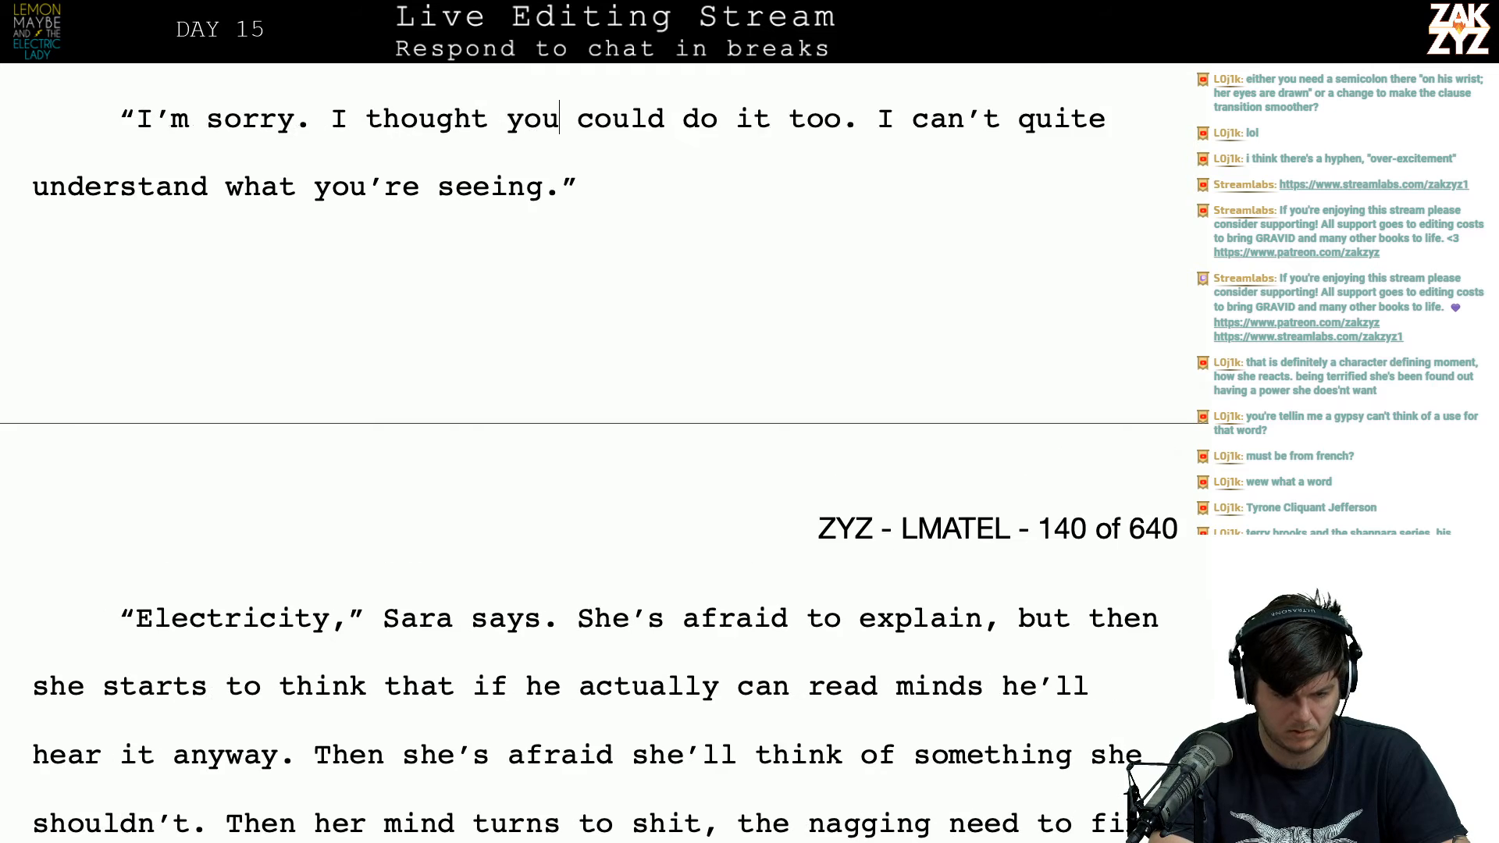
pyautogui.press('Down')
pyautogui.press('Down')
pyautogui.press('Right')
pyautogui.press('Down')
pyautogui.press('Left')
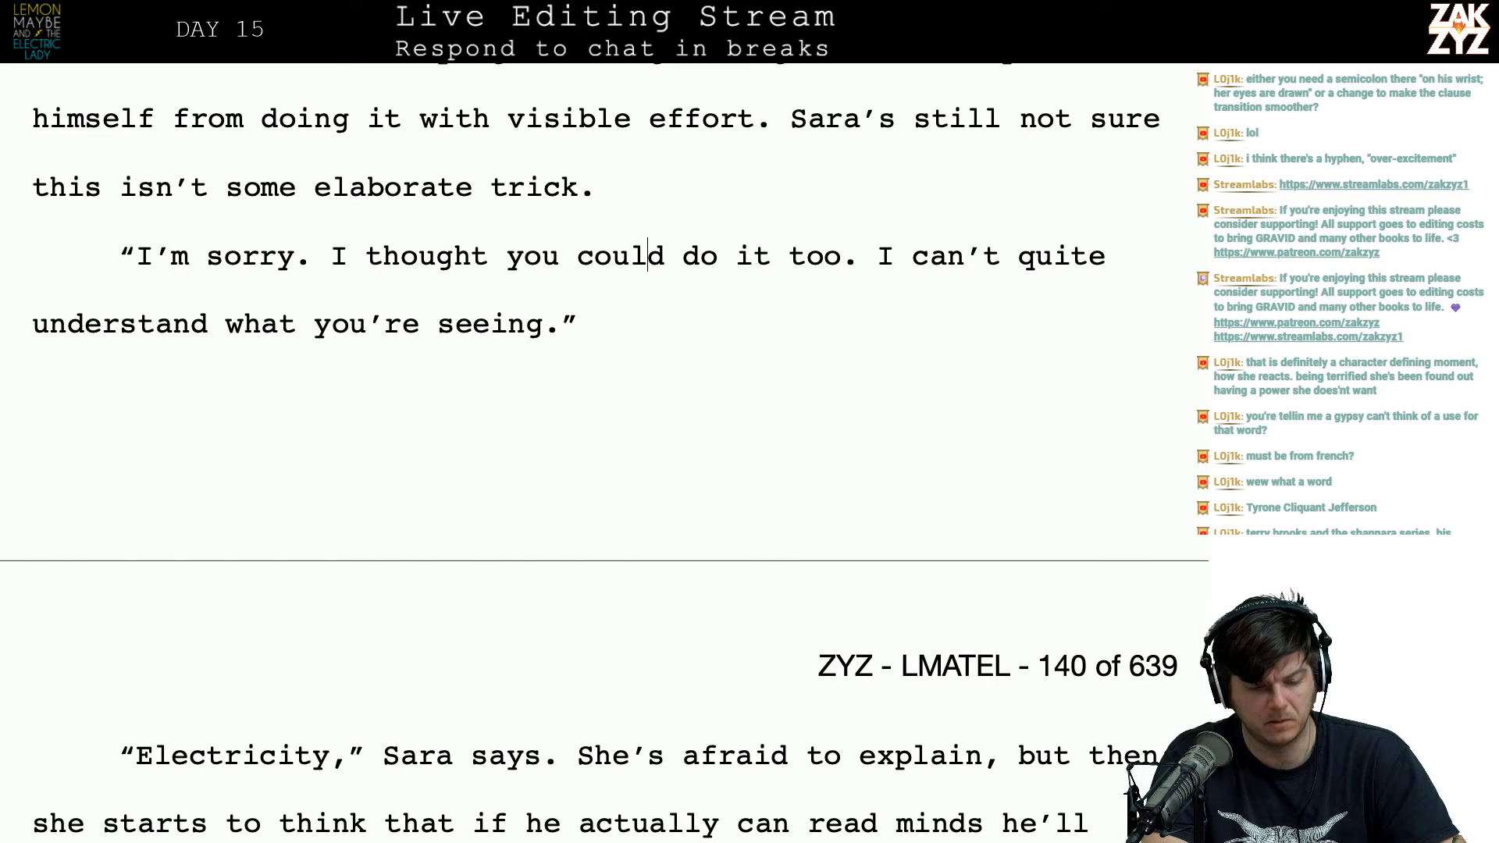
# Step: Add the question "What is that?" at the end of the apology dialogue, after "what you're seeing."
pyautogui.press('Right')
pyautogui.press('Right')
pyautogui.press('Right')
pyautogui.press('Right')
pyautogui.press('Right')
pyautogui.press('Right')
pyautogui.press('Right')
pyautogui.press('Right')
pyautogui.press('Right')
pyautogui.press('Right')
pyautogui.press('Right')
pyautogui.press('Right')
pyautogui.press('Right')
pyautogui.press('Right')
pyautogui.press('Right')
pyautogui.press('Right')
pyautogui.press('Right')
pyautogui.press('Right')
pyautogui.press('Right')
pyautogui.press('Right')
pyautogui.press('Right')
pyautogui.press('Right')
pyautogui.press('Right')
pyautogui.press('Right')
pyautogui.press('Right')
pyautogui.press('Right')
pyautogui.press('Right')
pyautogui.press('Right')
pyautogui.press('Right')
pyautogui.press('Right')
pyautogui.press('Right')
pyautogui.write('What ')
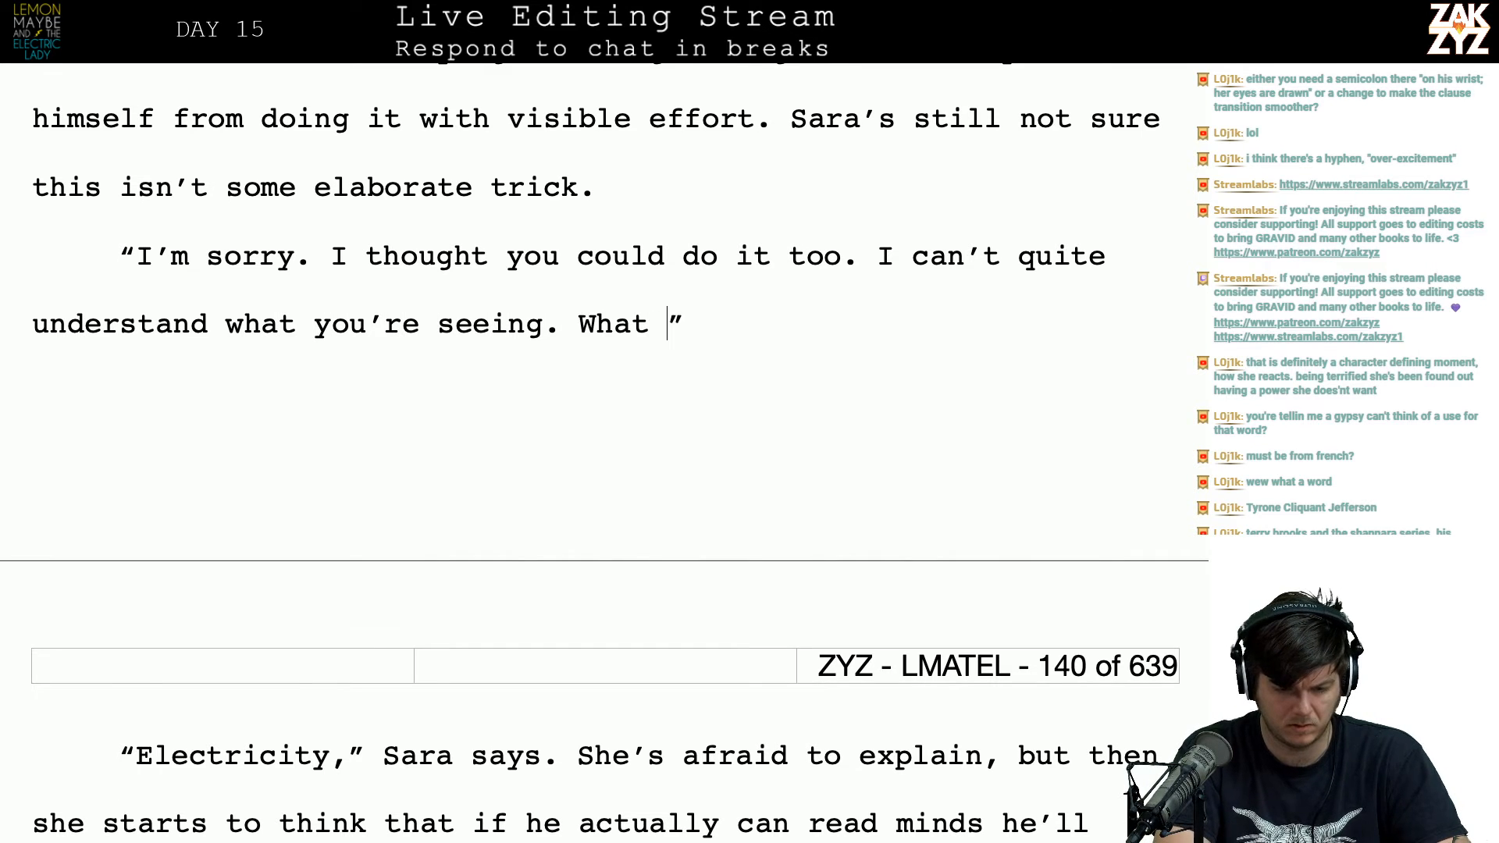
pyautogui.write('is that?')
# Step: Split the "Electricity" paragraph after "Sara says." so that "She's afraid to explain" begins a new paragraph
pyautogui.press('Down')
pyautogui.press('Down')
pyautogui.press('Down')
pyautogui.scroll(-2, 608, 454)
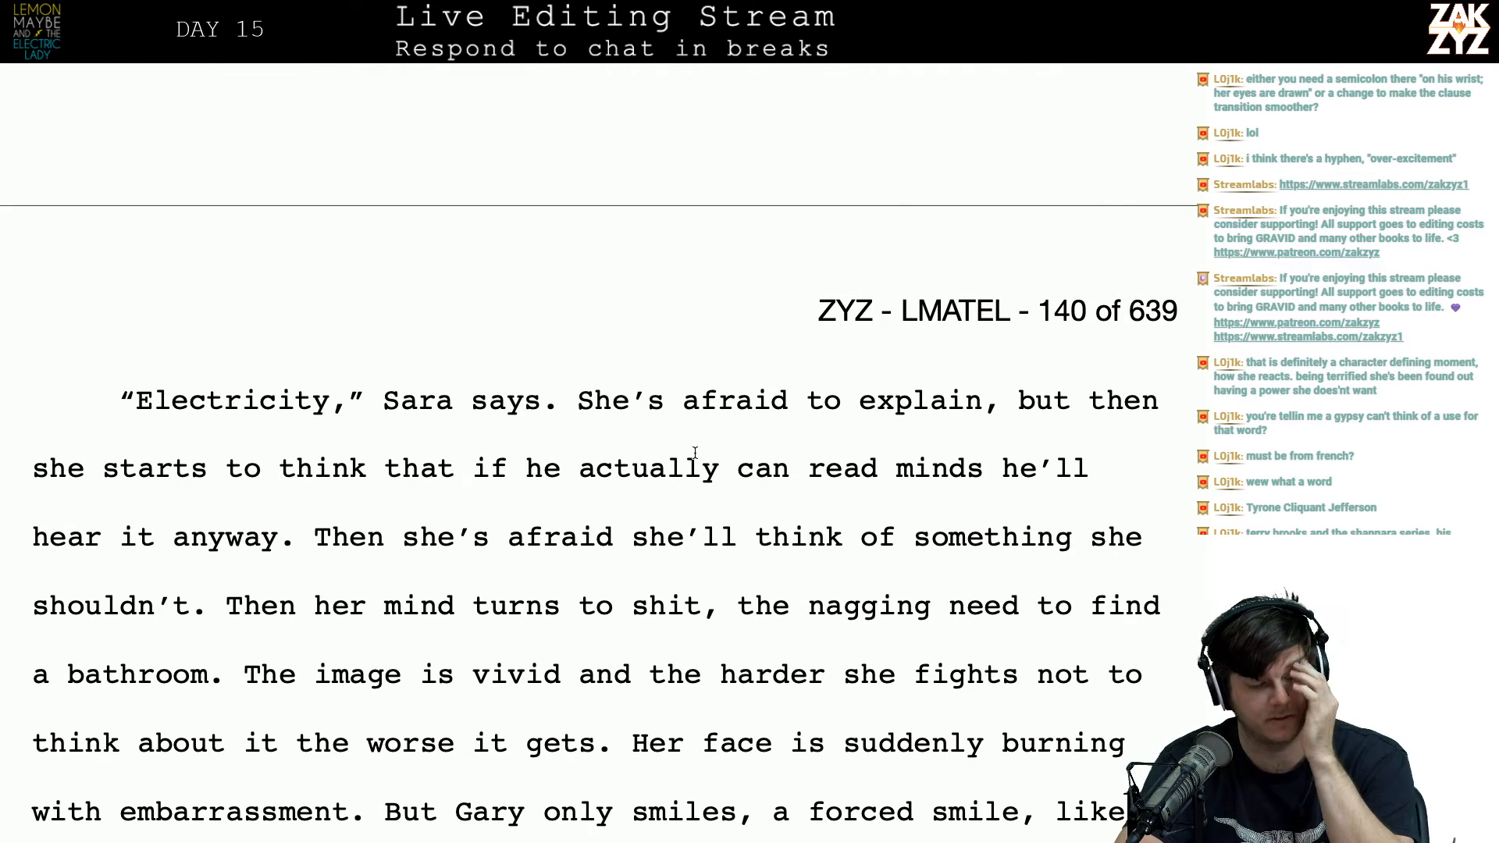
pyautogui.scroll(-1, 608, 454)
pyautogui.press('Left')
pyautogui.press('Right')
pyautogui.press('Down')
pyautogui.press('Up')
pyautogui.press('Right')
pyautogui.press('Up')
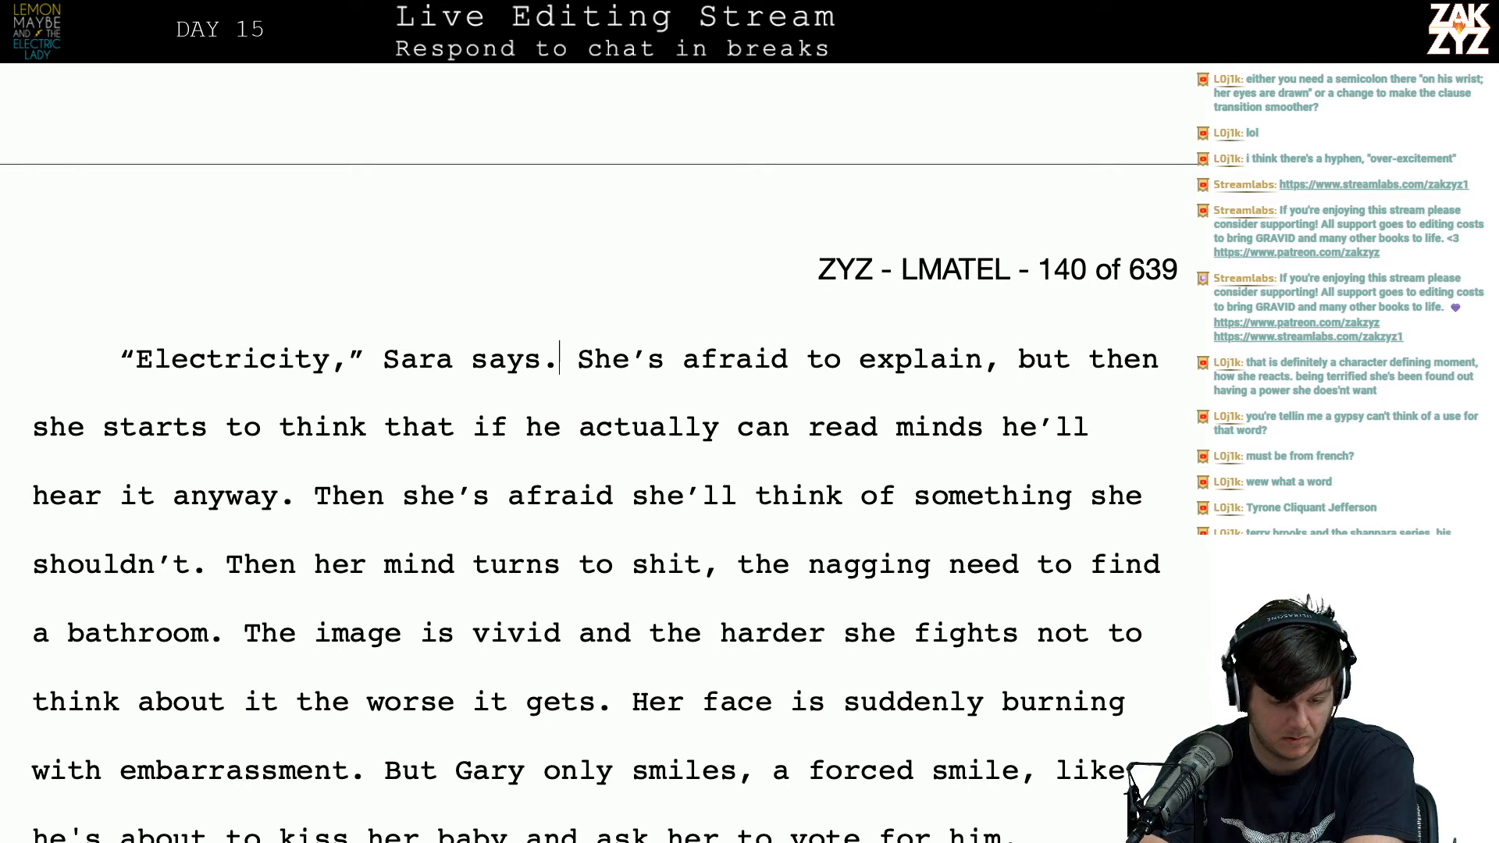
pyautogui.press('Return')
pyautogui.press('Delete')
pyautogui.press('Down')
pyautogui.scroll(-2, 599, 485)
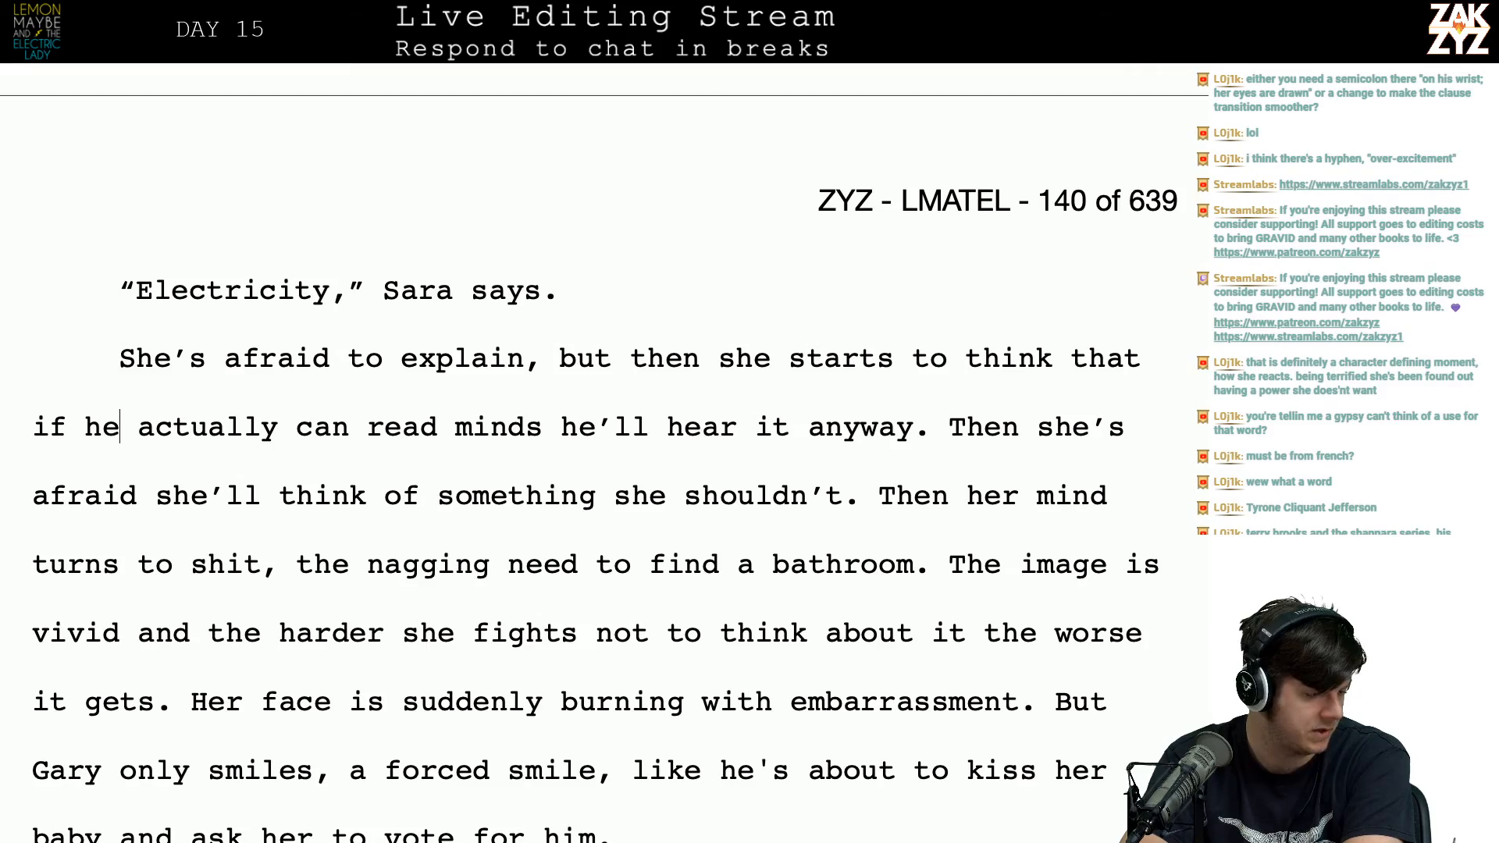
# Step: In the gold watch description, change "wrist, her eyes" to "wrist. Sara's eyes" to start a separate sentence
pyautogui.scroll(10, 600, 453)
pyautogui.scroll(4, 600, 453)
pyautogui.scroll(-1, 600, 453)
pyautogui.scroll(2, 600, 453)
pyautogui.scroll(-1, 580, 406)
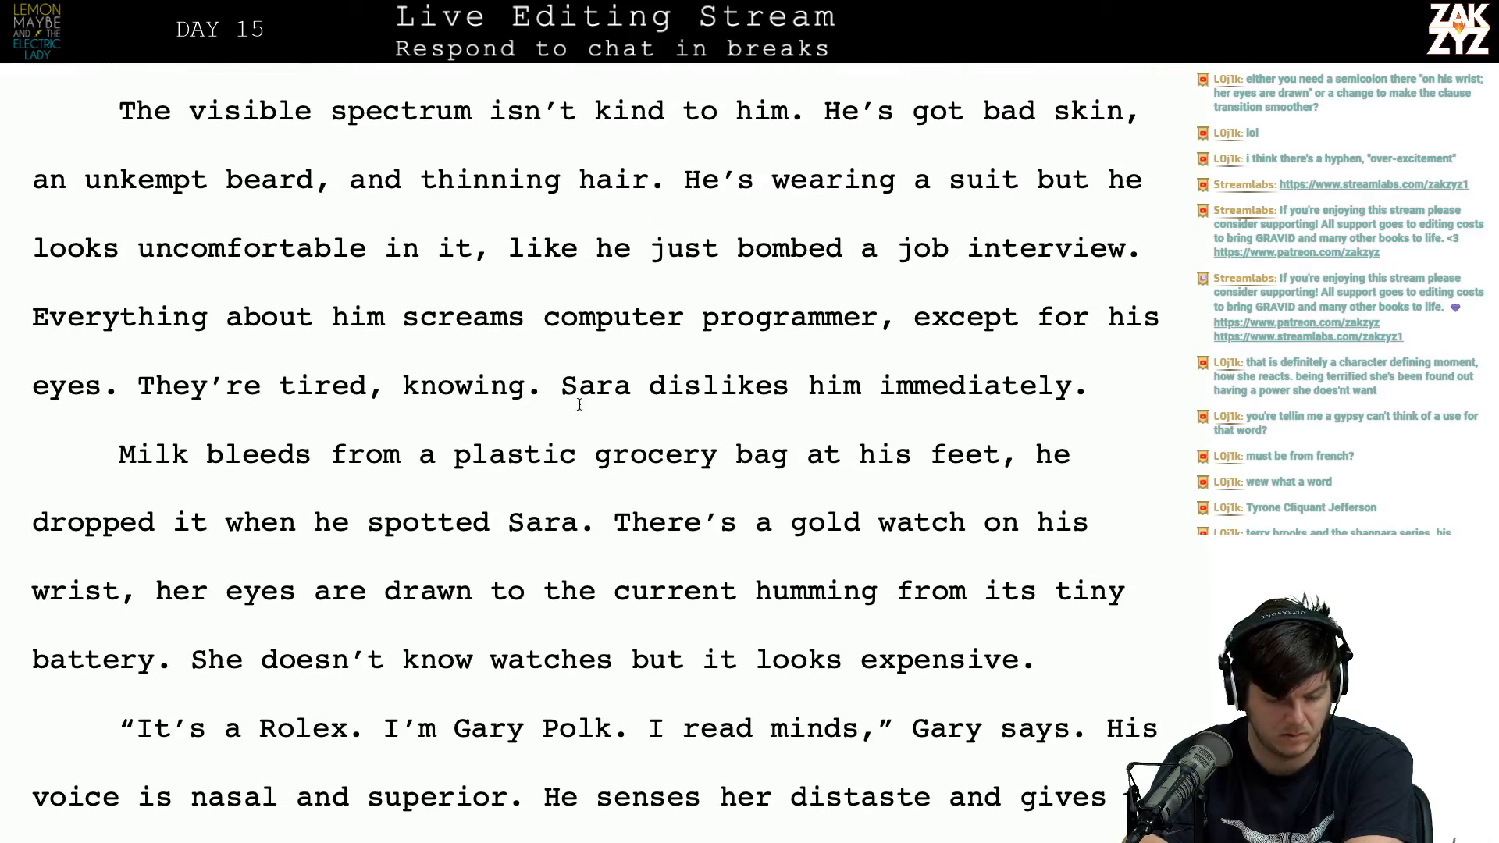
pyautogui.click(128, 597)
pyautogui.press('BackSpace')
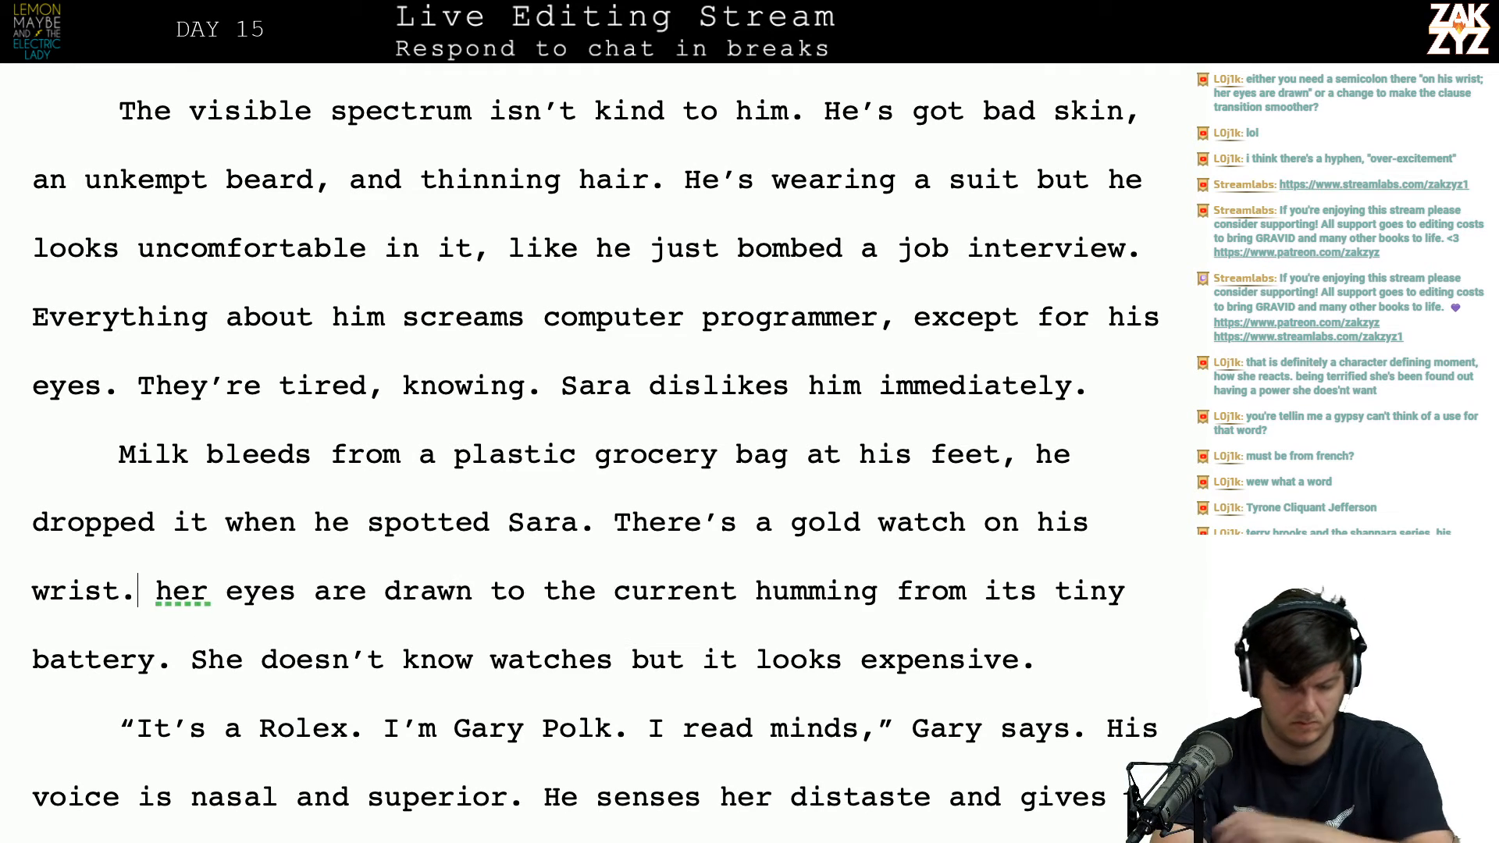
pyautogui.write(". Sara's")
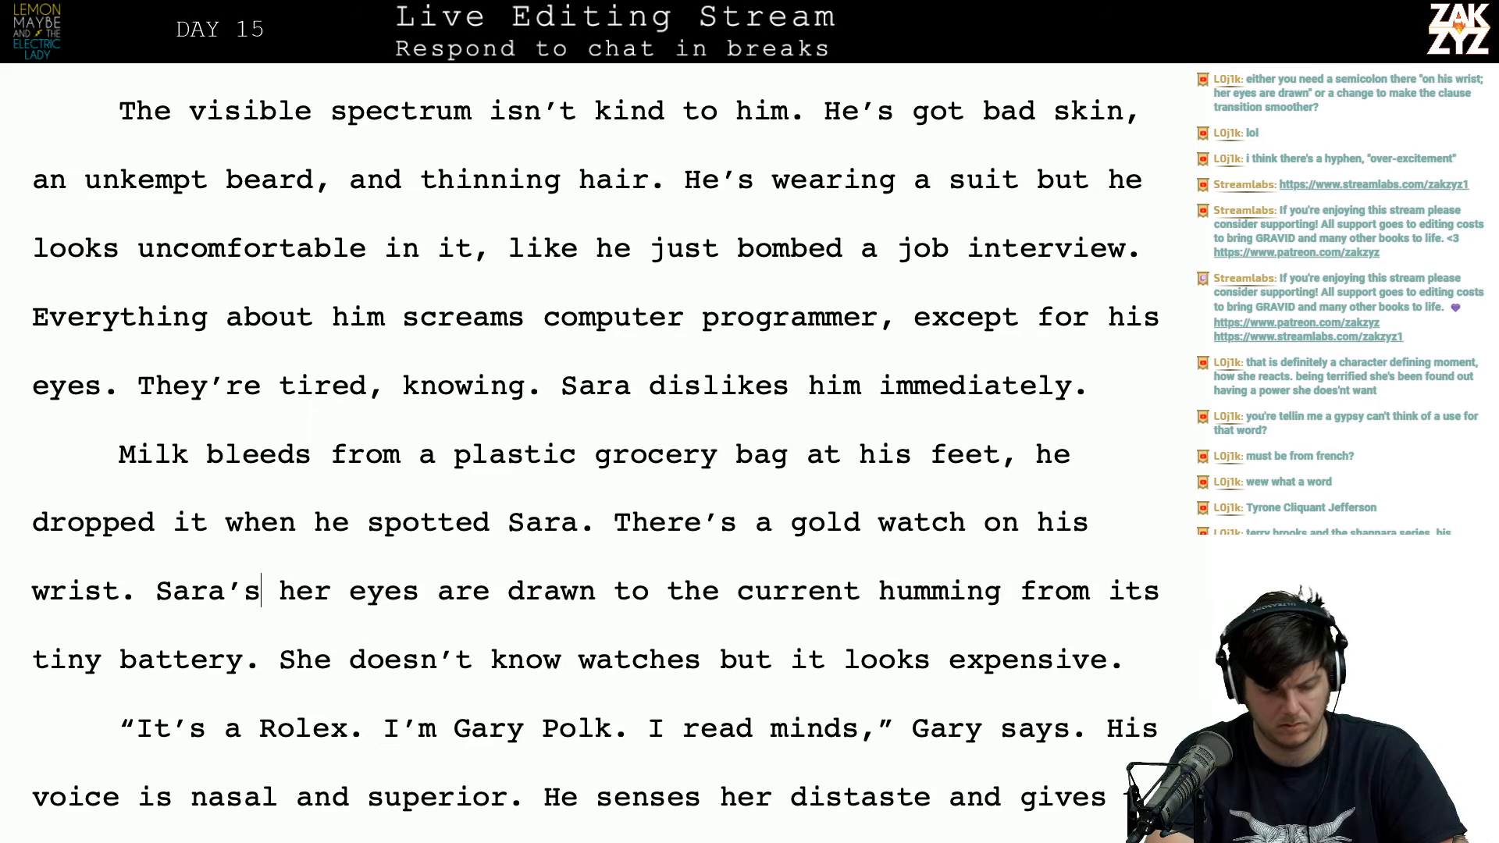
pyautogui.hotkey('shift', 'Right')
pyautogui.hotkey('shift', 'Right')
pyautogui.hotkey('shift', 'Right')
pyautogui.hotkey('shift', 'Right')
pyautogui.hotkey('shift', 'Right')
pyautogui.press('BackSpace')
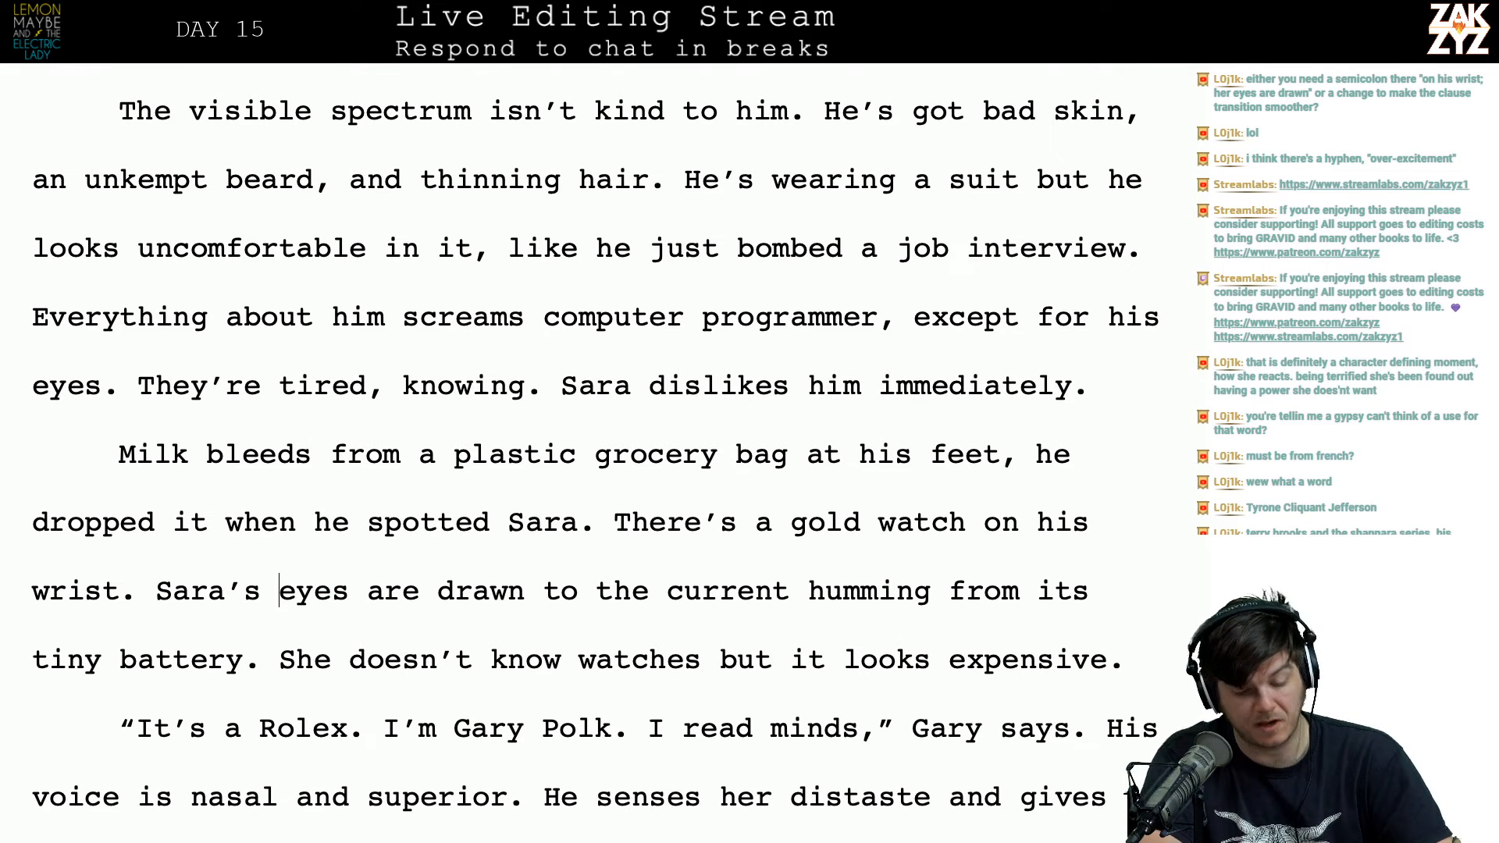
# Step: Join the two sentences after the watch's tiny battery with a comma, making it "tiny battery, she doesn't know watches"
pyautogui.scroll(-2, 593, 452)
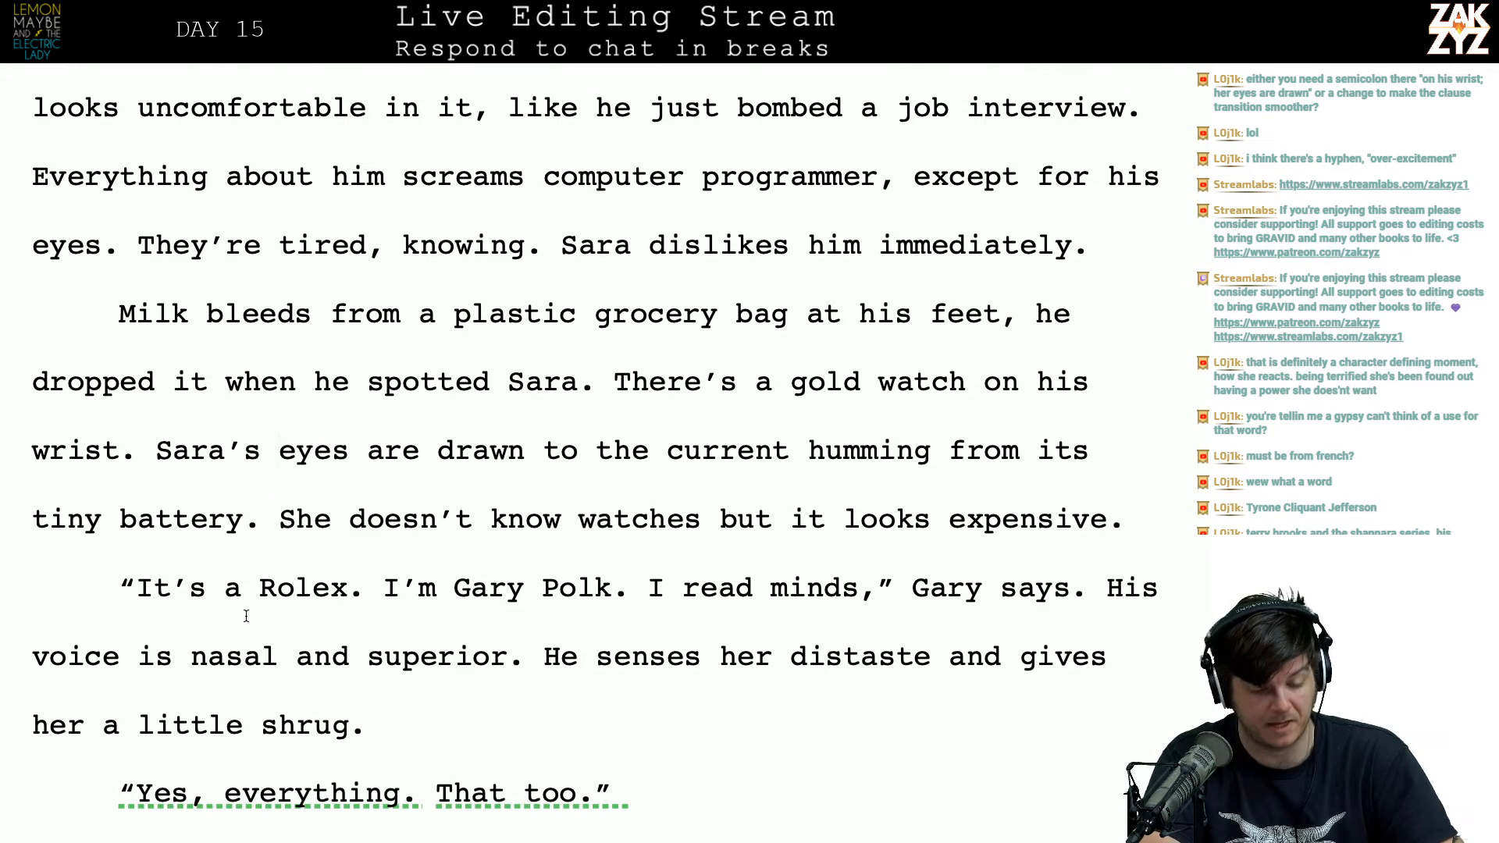
pyautogui.click(252, 539)
pyautogui.press('Right')
pyautogui.press('BackSpace')
pyautogui.write(',')
pyautogui.press('Right')
pyautogui.press('Delete')
pyautogui.write('s')
pyautogui.press('Right')
# Step: Reread the gold watch description, from the mention of his wrist to the sentence about the tiny battery
pyautogui.press('Down')
pyautogui.press('Left')
pyautogui.press('Left')
pyautogui.press('Left')
pyautogui.press('Left')
pyautogui.press('Left')
pyautogui.press('Left')
pyautogui.press('Left')
pyautogui.press('Left')
pyautogui.press('Left')
pyautogui.press('Up')
pyautogui.press('End')
pyautogui.press('Left')
pyautogui.press('Left')
pyautogui.press('Home')
pyautogui.press('Right')
pyautogui.press('Right')
pyautogui.press('Right')
pyautogui.press('Right')
pyautogui.press('Right')
pyautogui.press('Right')
pyautogui.press('Right')
pyautogui.press('Right')
pyautogui.press('Right')
pyautogui.press('Right')
pyautogui.press('Right')
pyautogui.press('Right')
pyautogui.press('Right')
pyautogui.press('Right')
pyautogui.press('Right')
pyautogui.press('Up')
pyautogui.press('Left')
pyautogui.press('Left')
pyautogui.press('Left')
pyautogui.press('Left')
pyautogui.press('Left')
pyautogui.press('Left')
pyautogui.press('Left')
pyautogui.press('Left')
pyautogui.press('Left')
pyautogui.press('Left')
pyautogui.press('Left')
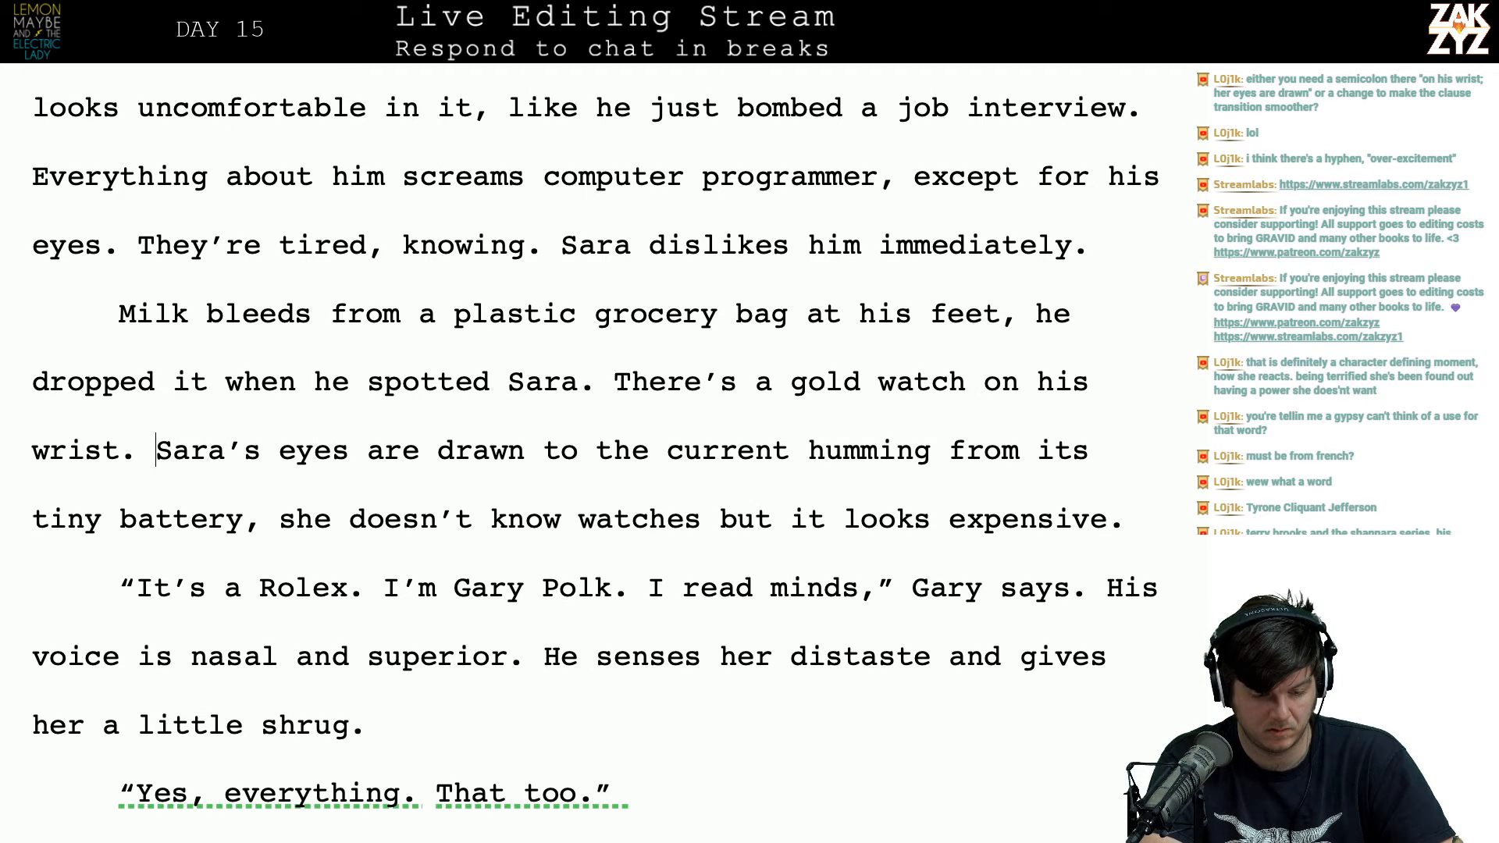
pyautogui.press('Right')
pyautogui.press('Right')
pyautogui.press('Right')
pyautogui.press('Right')
pyautogui.press('Right')
pyautogui.press('Right')
pyautogui.press('Right')
pyautogui.press('Right')
pyautogui.press('Right')
pyautogui.press('Right')
pyautogui.press('Right')
pyautogui.press('Right')
pyautogui.press('Right')
pyautogui.press('Right')
pyautogui.press('Right')
pyautogui.press('Right')
pyautogui.press('Right')
pyautogui.press('Right')
pyautogui.press('Right')
pyautogui.press('Right')
pyautogui.press('Right')
pyautogui.press('Right')
pyautogui.press('Right')
pyautogui.press('Right')
pyautogui.press('Right')
pyautogui.press('Right')
pyautogui.press('Right')
pyautogui.press('Right')
pyautogui.press('Right')
pyautogui.press('Right')
# Step: Replace the period after "There's a gold watch on his wrist" with a comma, followed by "her eyes are drawn to"
pyautogui.press('Up')
pyautogui.press('Left')
pyautogui.press('Left')
pyautogui.press('Left')
pyautogui.press('Left')
pyautogui.press('Left')
pyautogui.press('Left')
pyautogui.press('Left')
pyautogui.press('Left')
pyautogui.press('Left')
pyautogui.press('Left')
pyautogui.press('Left')
pyautogui.press('Left')
pyautogui.press('Left')
pyautogui.press('Left')
pyautogui.press('Left')
pyautogui.press('Left')
pyautogui.press('Left')
pyautogui.press('Left')
pyautogui.press('Left')
pyautogui.press('Left')
pyautogui.press('Left')
pyautogui.press('Left')
pyautogui.press('Left')
pyautogui.press('Left')
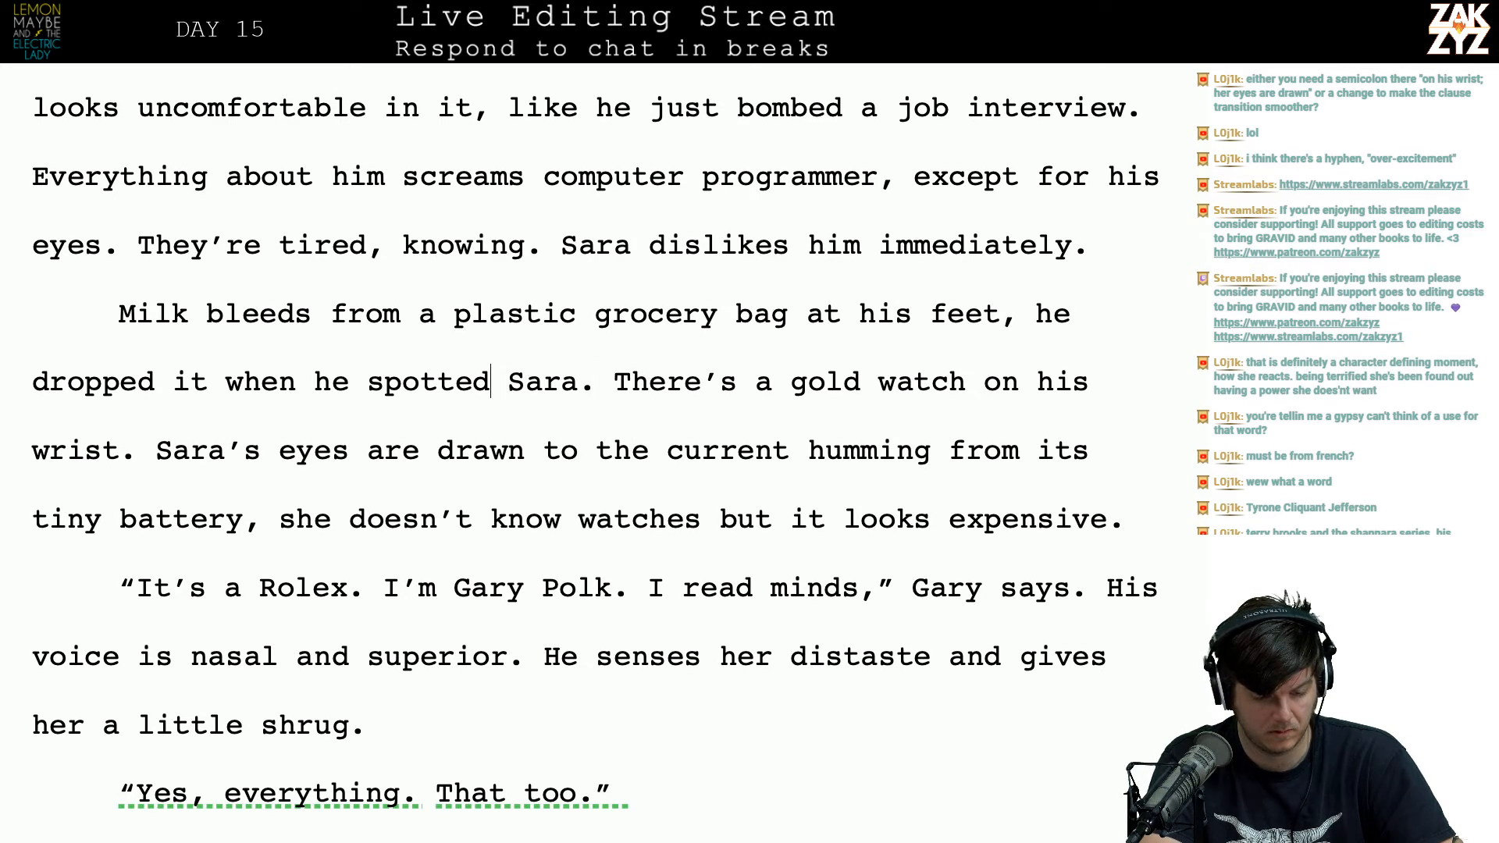
pyautogui.press('Left')
pyautogui.press('Left')
pyautogui.press('Left')
pyautogui.press('Down')
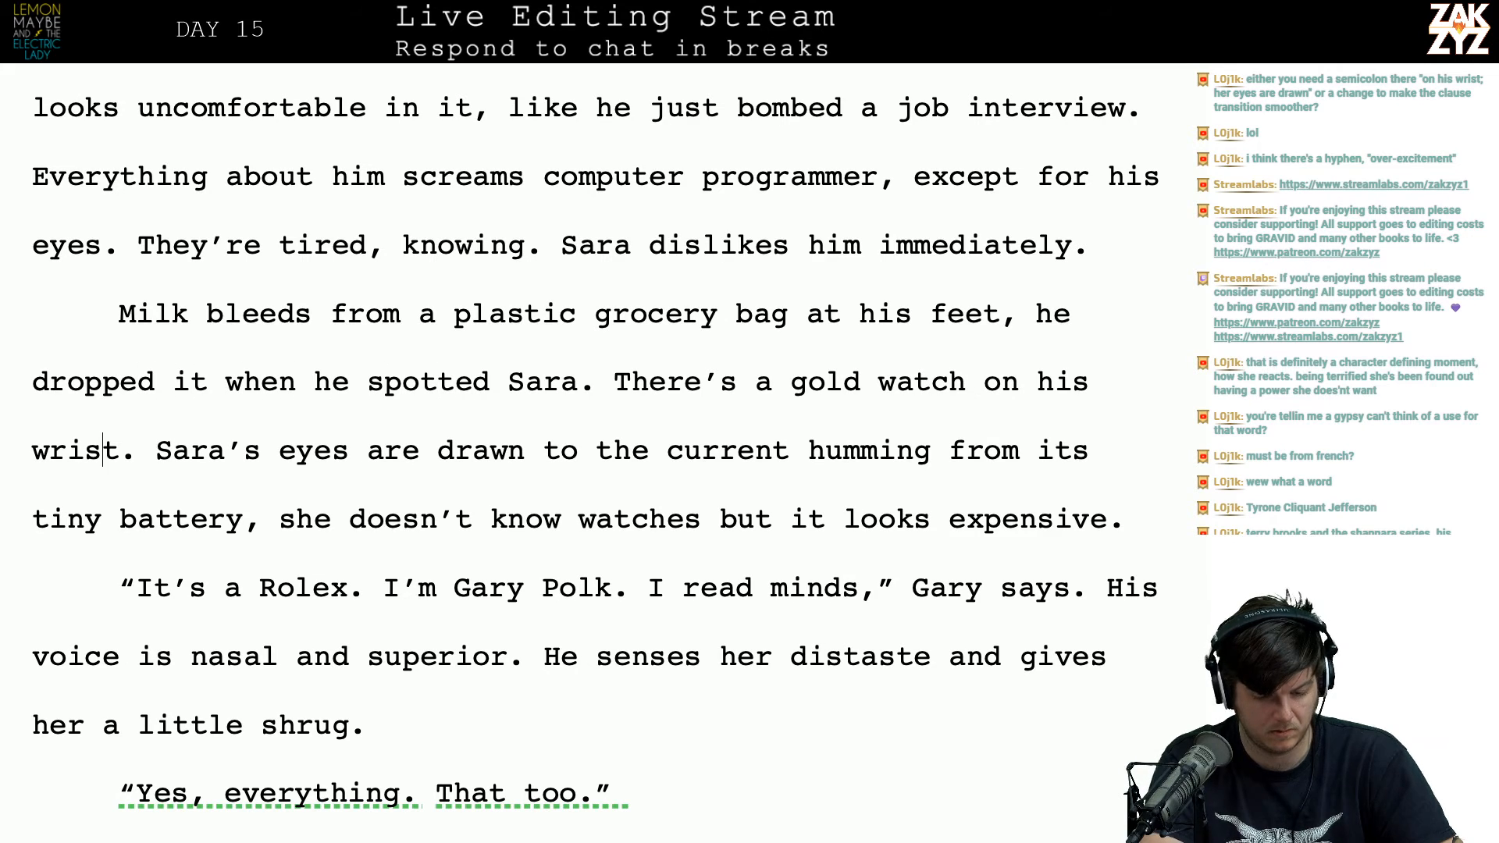
pyautogui.press('Right')
pyautogui.press('Delete')
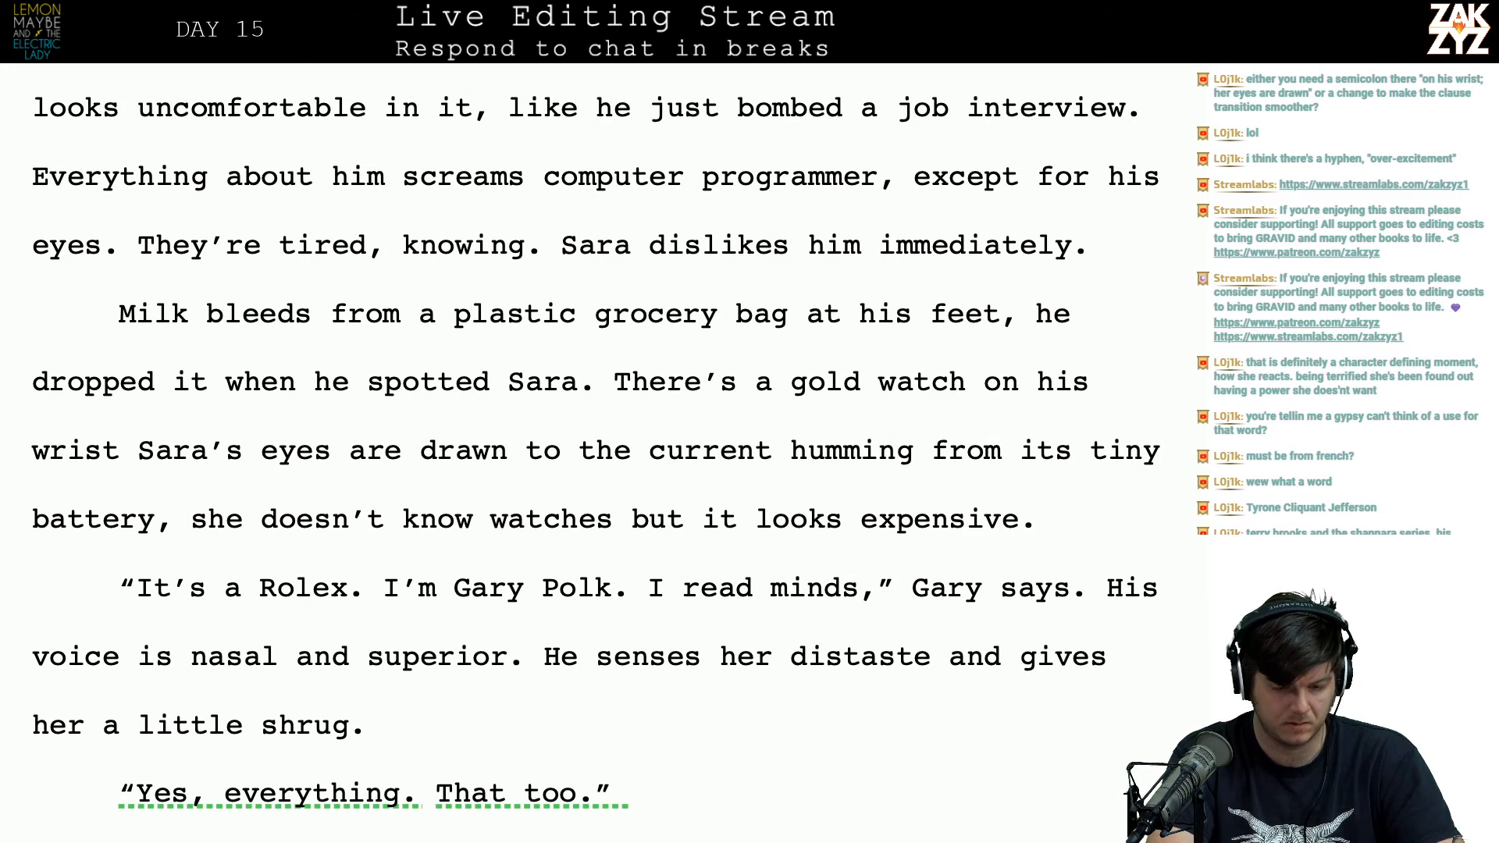
pyautogui.write(', ')
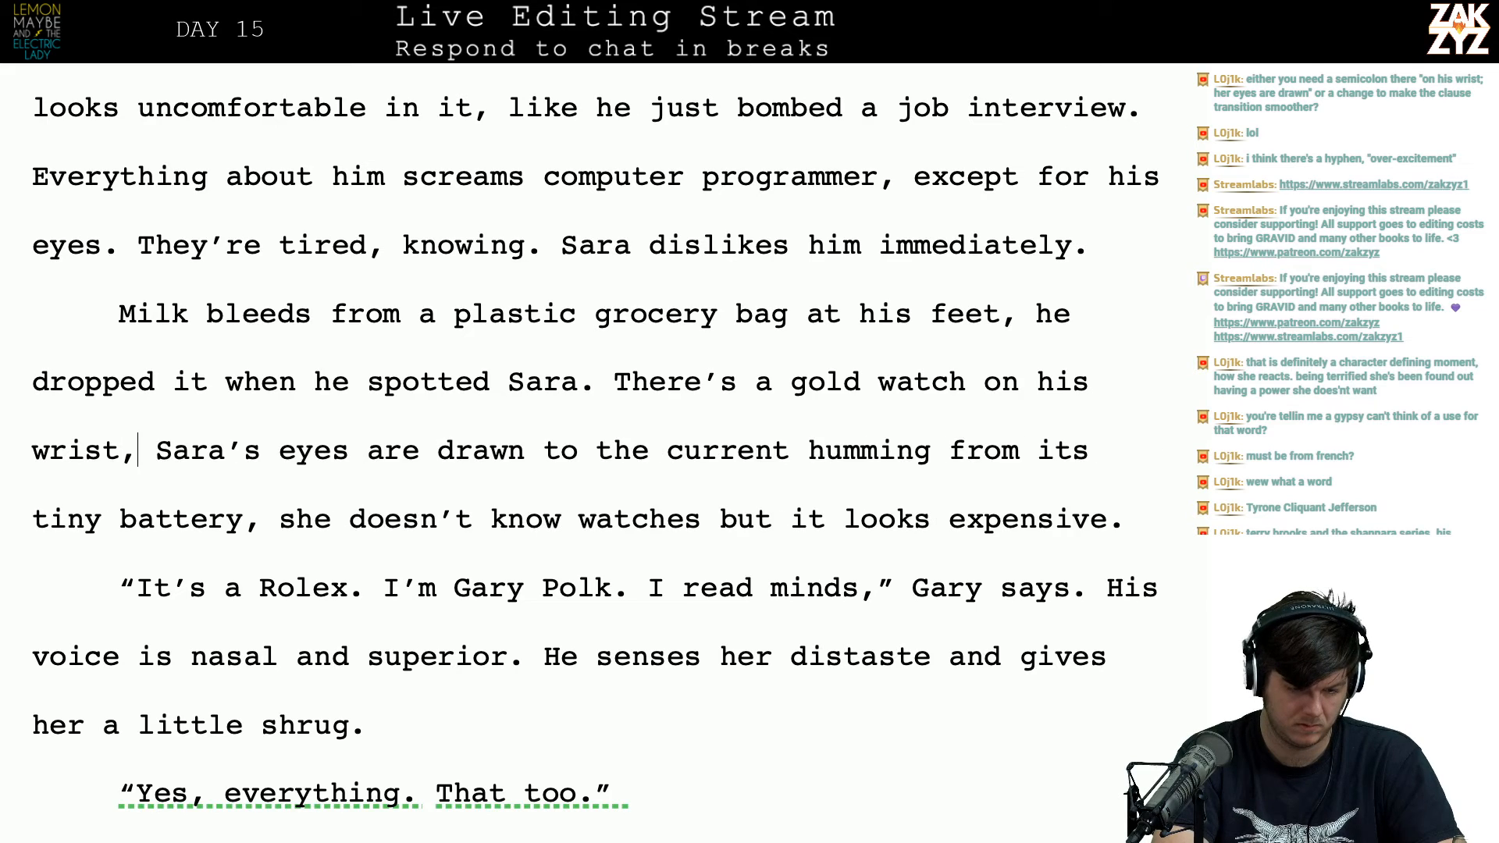
pyautogui.write('her eyes are d')
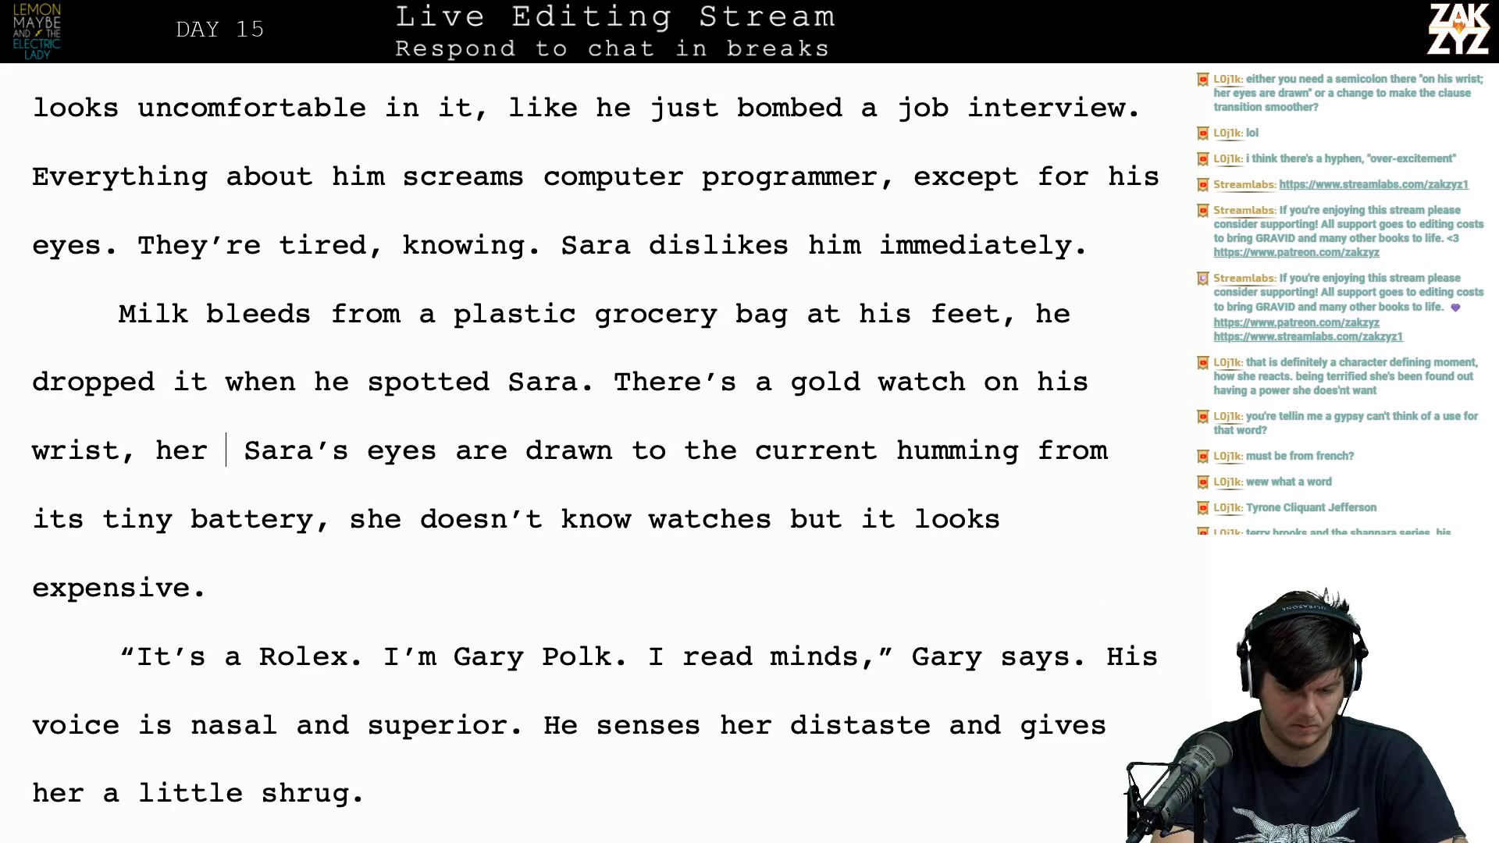
pyautogui.write('r')
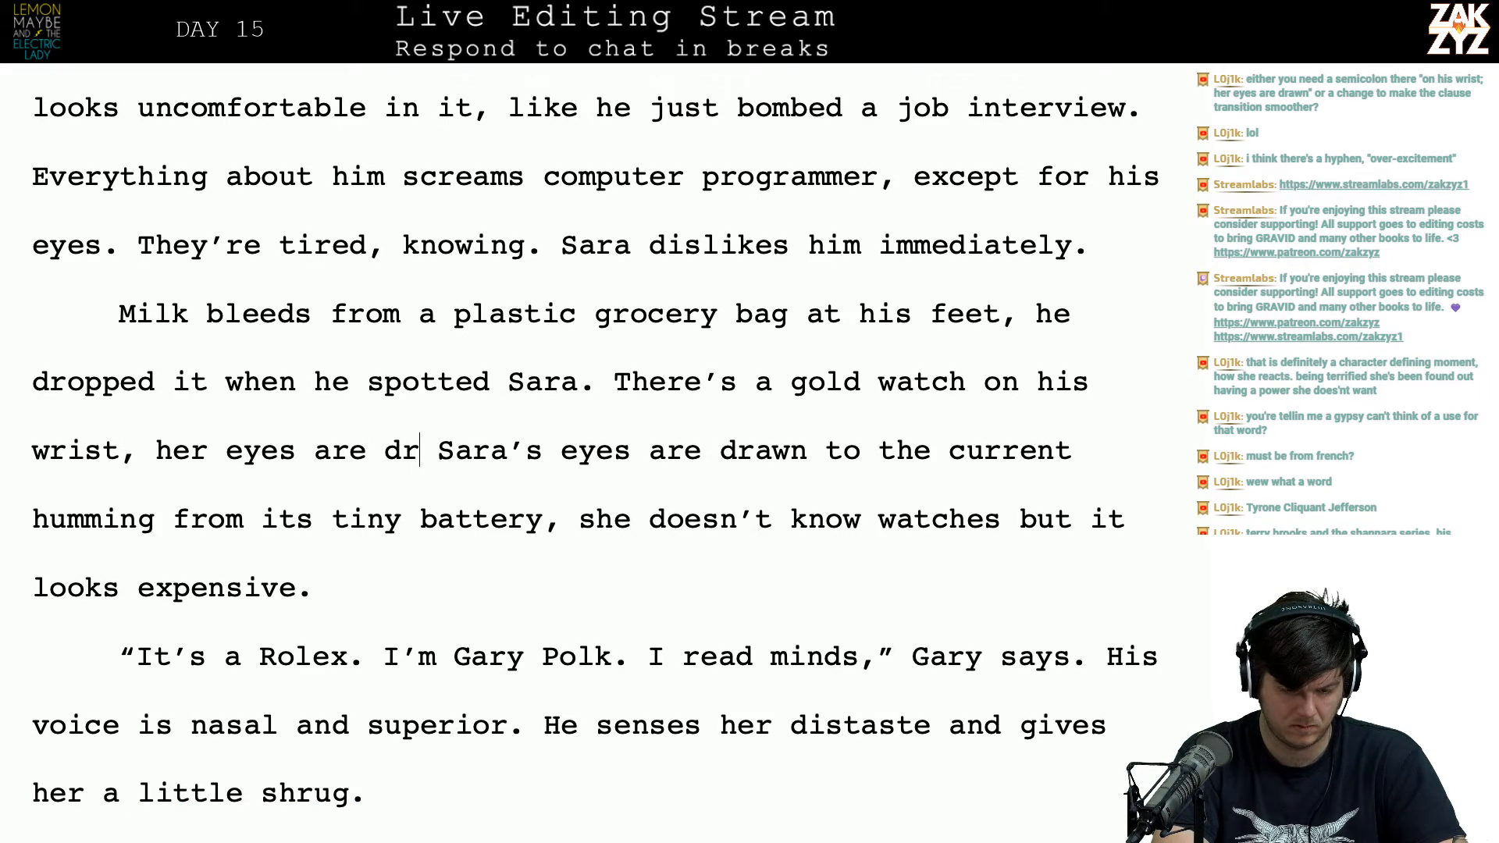
pyautogui.write('awn to')
# Step: Delete the redundant words "Sara's eyes are drawn to" before "the current humming"
pyautogui.moveTo(545, 466)
pyautogui.mouseDown()
pyautogui.moveTo(542, 519)
pyautogui.moveTo(563, 466)
pyautogui.moveTo(1055, 466)
pyautogui.mouseUp()
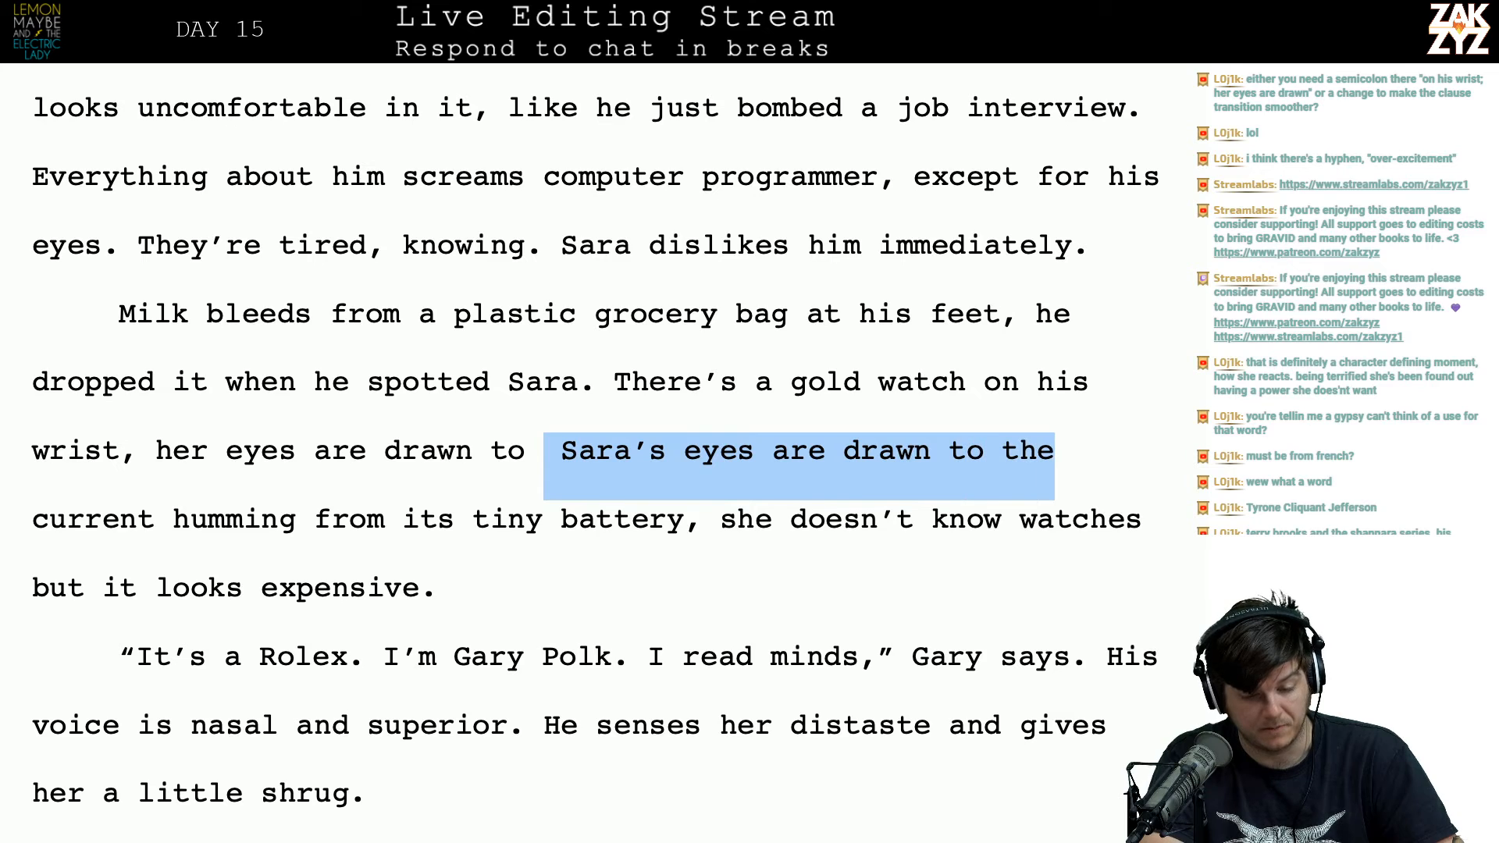
pyautogui.hotkey('shift', 'Left')
pyautogui.hotkey('shift', 'Left')
pyautogui.hotkey('shift', 'Left')
pyautogui.hotkey('shift', 'Left')
pyautogui.hotkey('shift', 'Left')
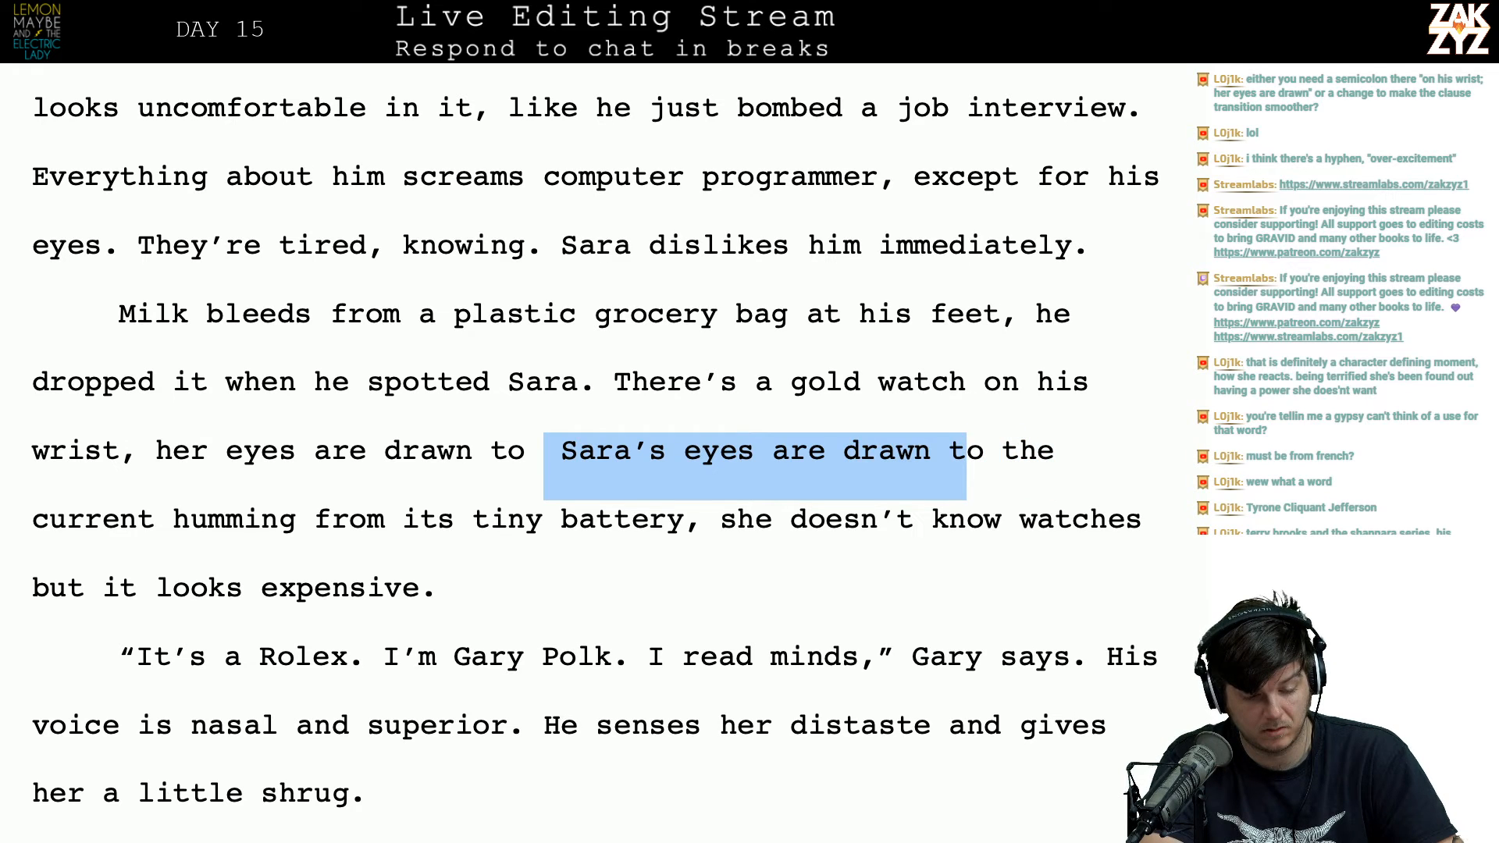
pyautogui.hotkey('shift', 'Right')
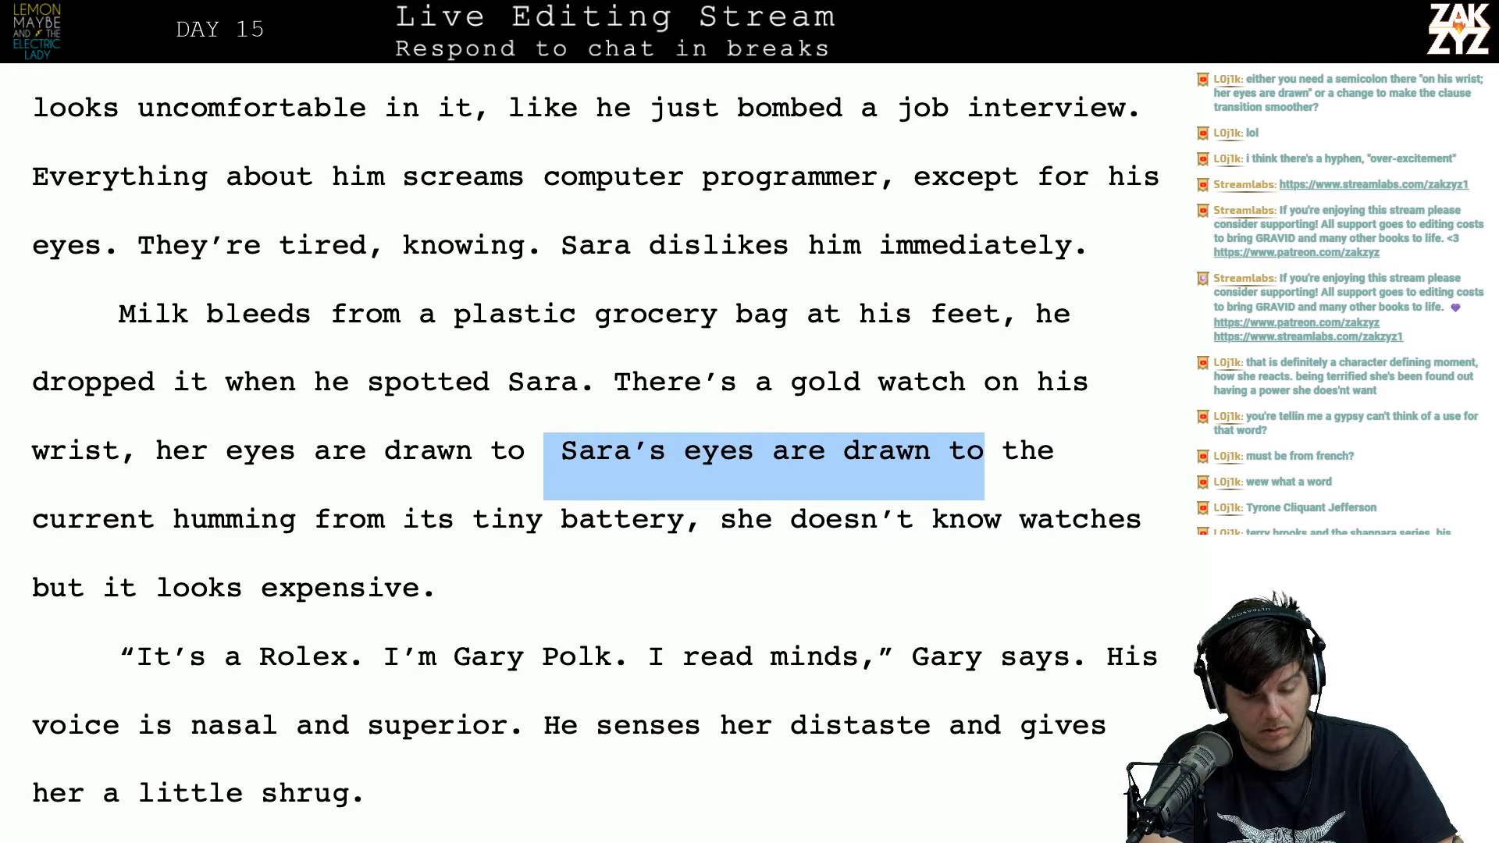
pyautogui.press('BackSpace')
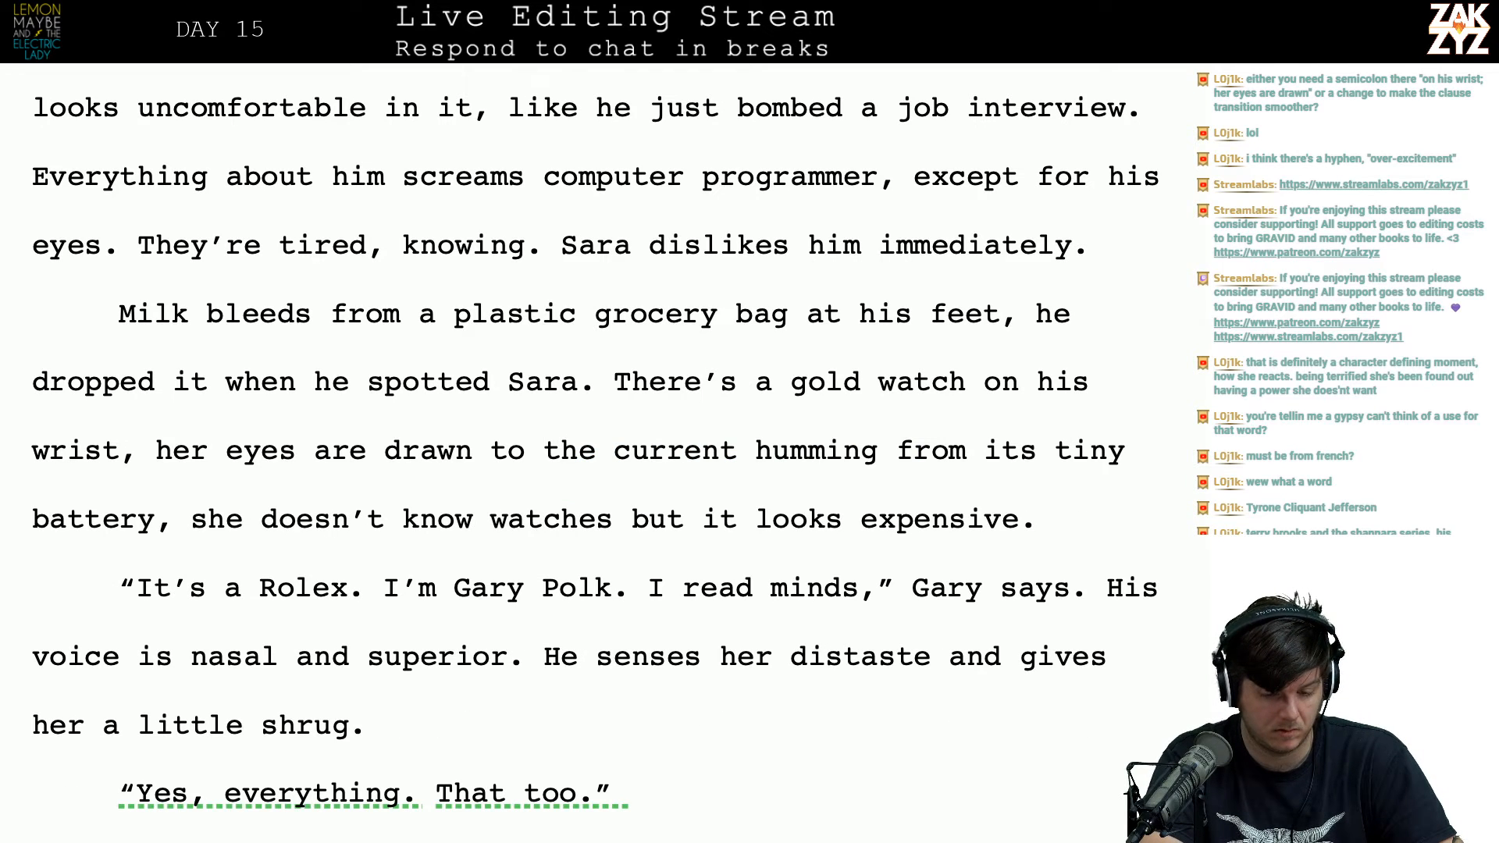
# Step: Split the sentence after the watch's tiny battery, changing "battery, she doesn't" to "battery. She doesn't"
pyautogui.scroll(-1, 596, 453)
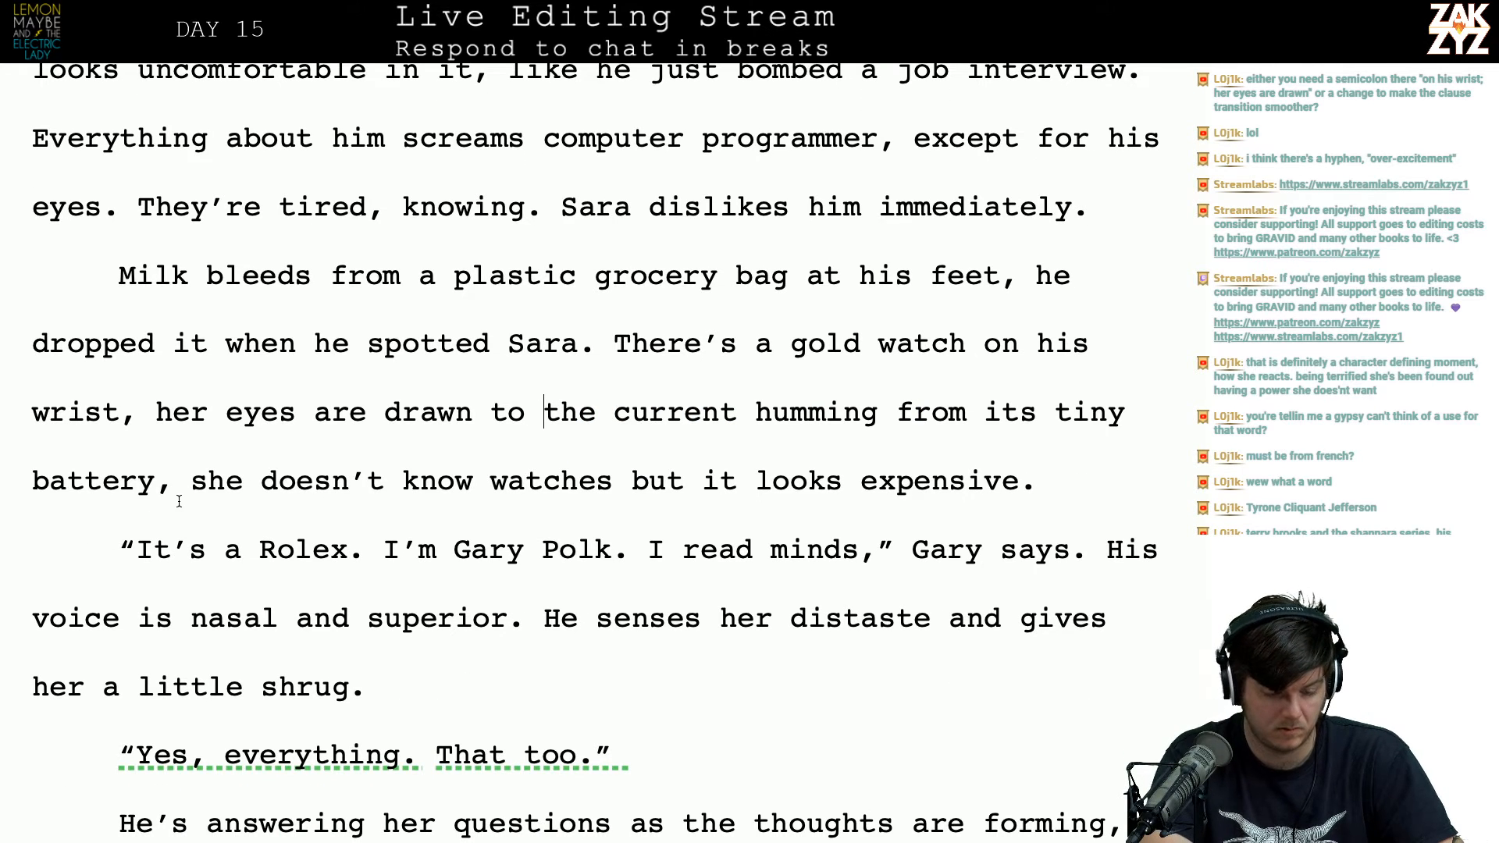
pyautogui.press('BackSpace')
pyautogui.write('. She')
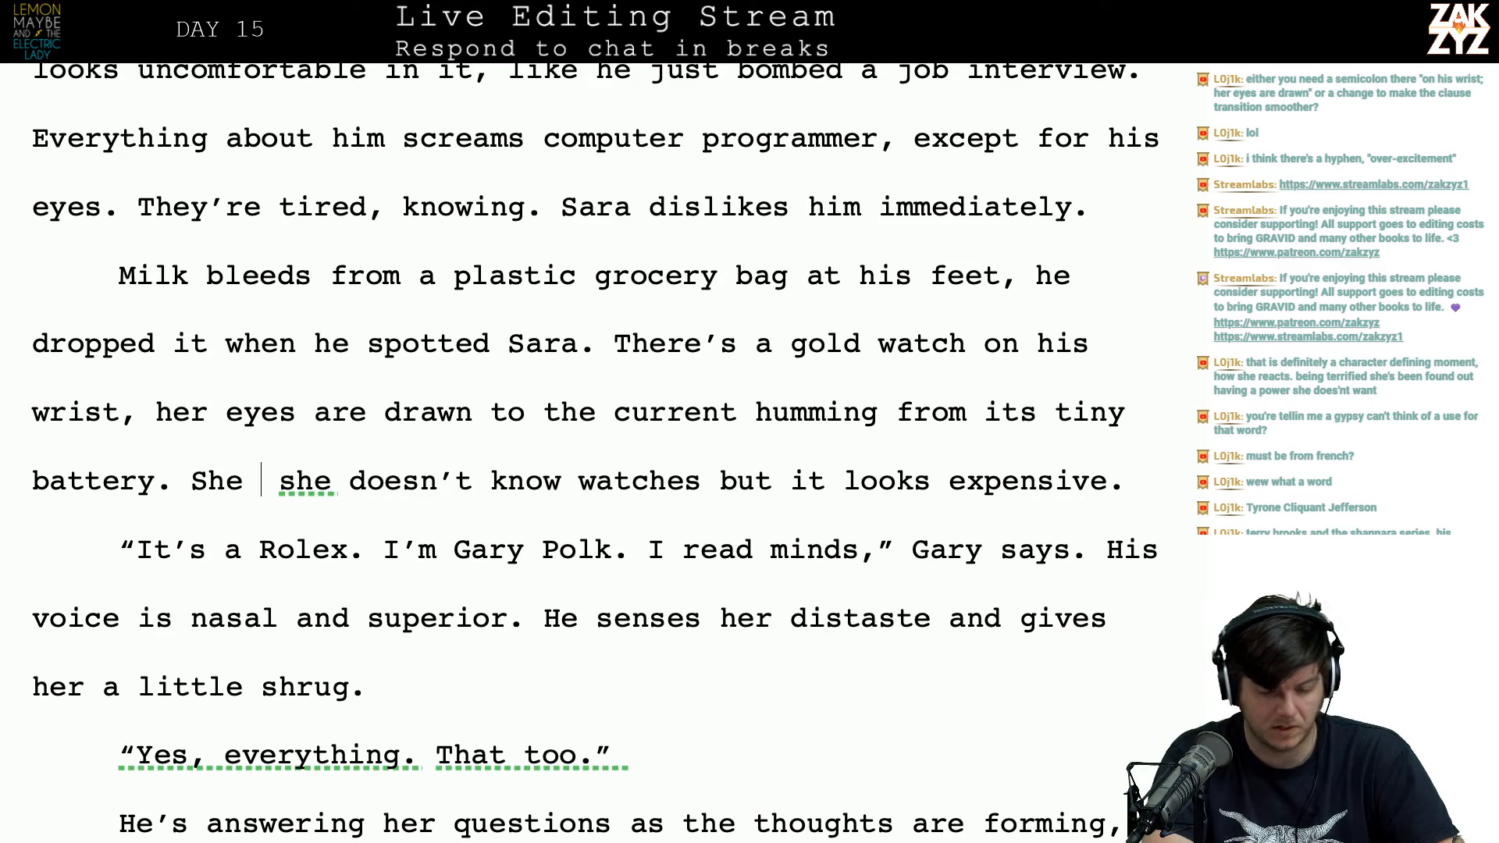
pyautogui.hotkey('shift', 'Right')
pyautogui.hotkey('shift', 'Right')
pyautogui.hotkey('shift', 'Right')
pyautogui.hotkey('shift', 'Right')
pyautogui.hotkey('shift', 'Right')
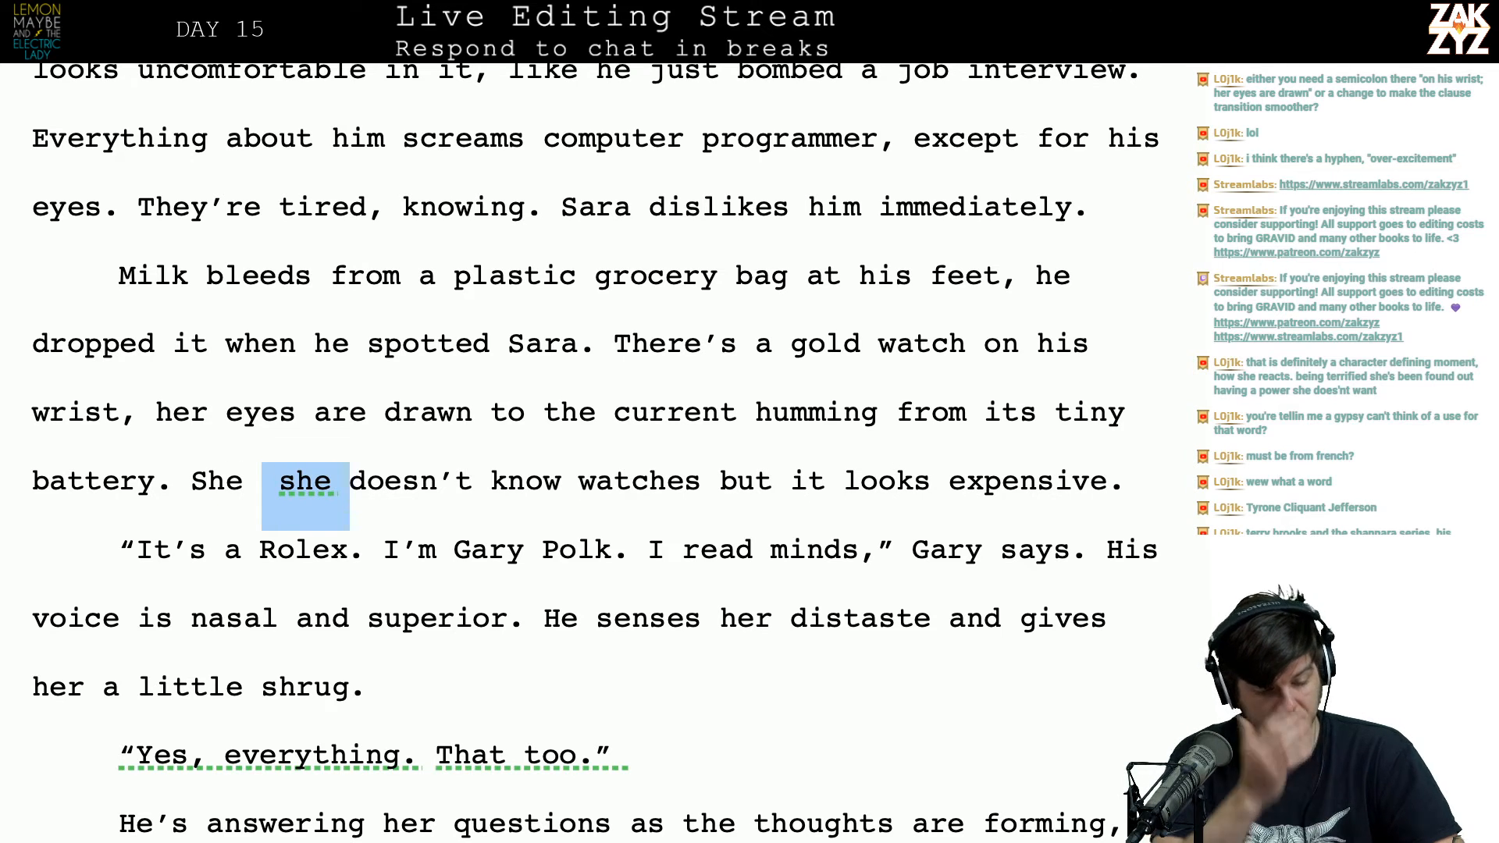
pyautogui.press('BackSpace')
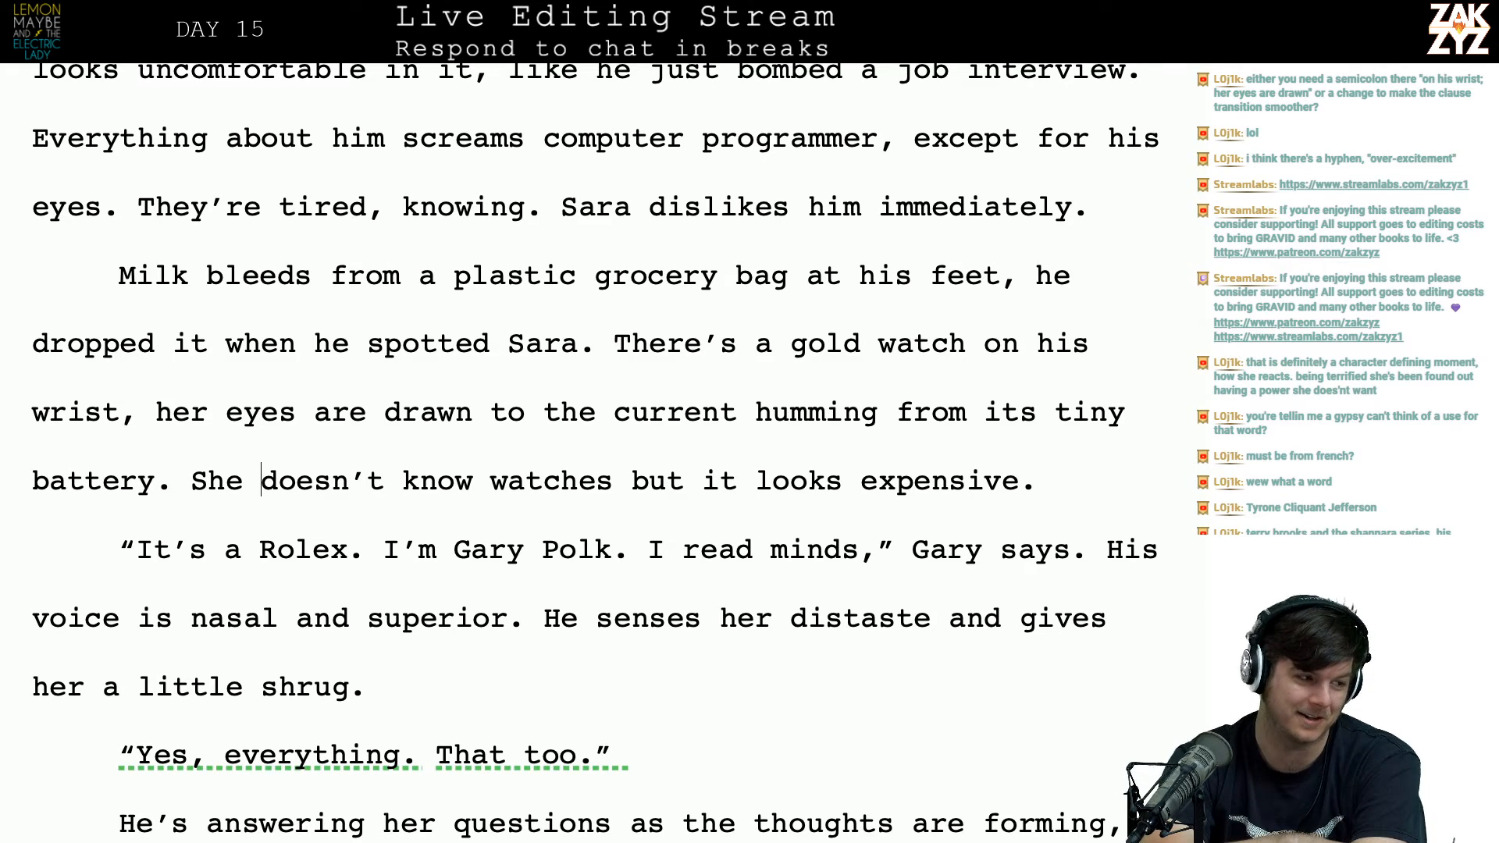
# Step: Reread the passage about the dropped grocery bag, from the milk at his feet to the sentence about spotting Sara
pyautogui.scroll(-1, 273, 292)
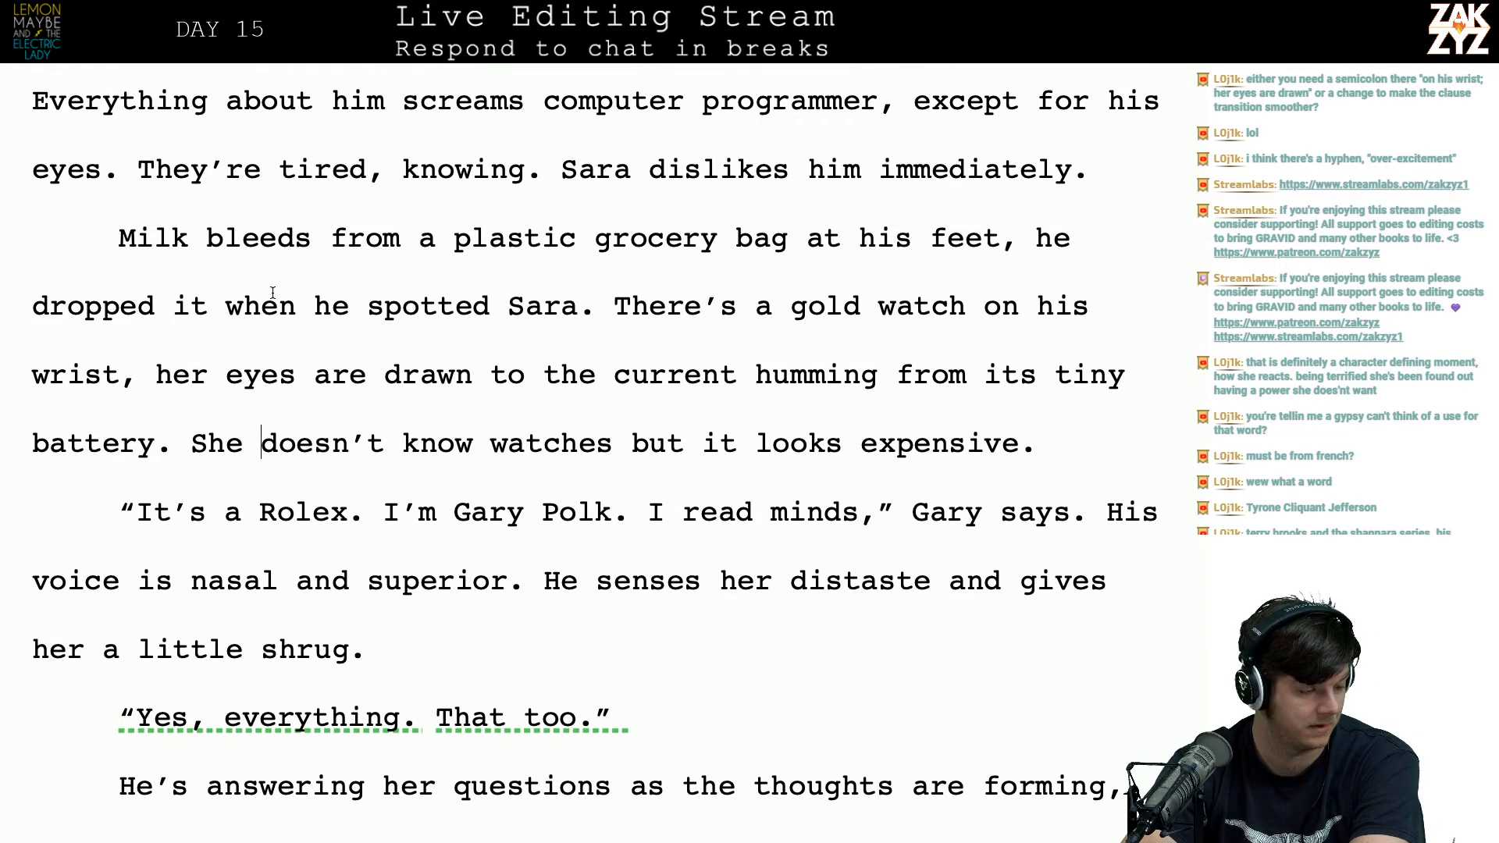
pyautogui.scroll(1, 273, 292)
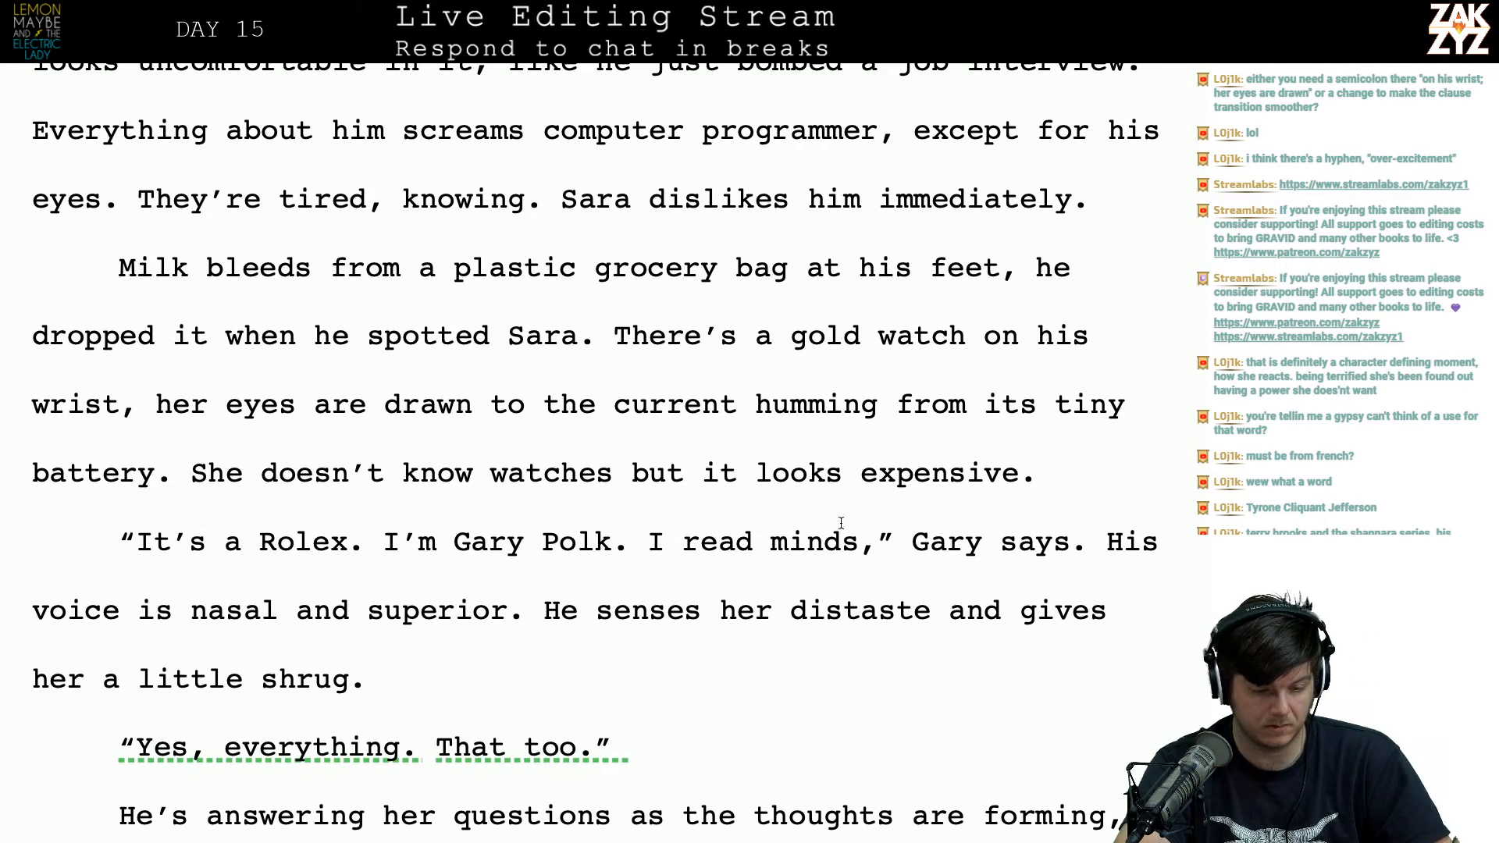
pyautogui.click(395, 310)
pyautogui.press('Right')
pyautogui.press('Right')
pyautogui.press('Right')
pyautogui.press('Right')
pyautogui.press('Right')
pyautogui.press('Right')
pyautogui.press('Right')
pyautogui.press('Right')
pyautogui.press('Right')
pyautogui.press('Right')
pyautogui.press('Down')
pyautogui.press('Left')
pyautogui.press('Left')
pyautogui.press('Left')
pyautogui.press('Right')
pyautogui.press('Right')
pyautogui.press('Right')
pyautogui.press('Right')
pyautogui.press('Right')
pyautogui.press('Right')
pyautogui.press('Right')
pyautogui.press('Right')
pyautogui.press('Right')
pyautogui.press('Right')
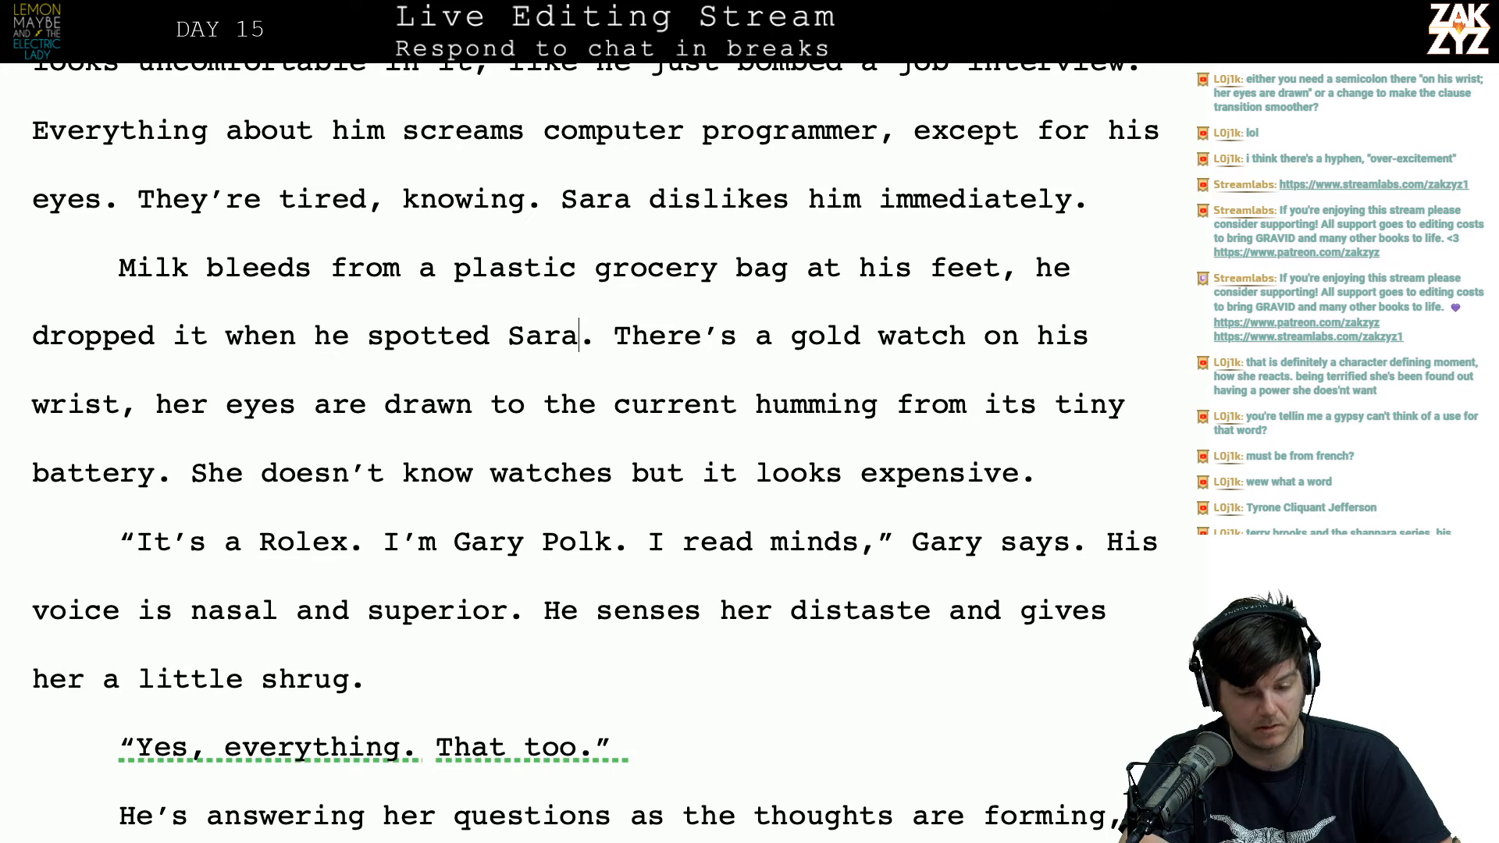
pyautogui.press('Up')
pyautogui.press('Right')
pyautogui.press('Down')
pyautogui.press('Left')
pyautogui.press('Left')
pyautogui.press('Left')
pyautogui.press('Left')
pyautogui.press('Up')
pyautogui.press('Right')
pyautogui.press('Right')
pyautogui.press('Right')
pyautogui.press('Right')
pyautogui.press('Right')
pyautogui.press('Right')
pyautogui.press('Right')
pyautogui.press('Right')
pyautogui.press('Right')
pyautogui.press('Right')
pyautogui.press('Right')
pyautogui.press('Right')
pyautogui.press('Right')
pyautogui.press('Right')
pyautogui.press('Right')
pyautogui.press('Right')
pyautogui.press('Right')
pyautogui.press('Right')
pyautogui.press('Right')
pyautogui.press('Right')
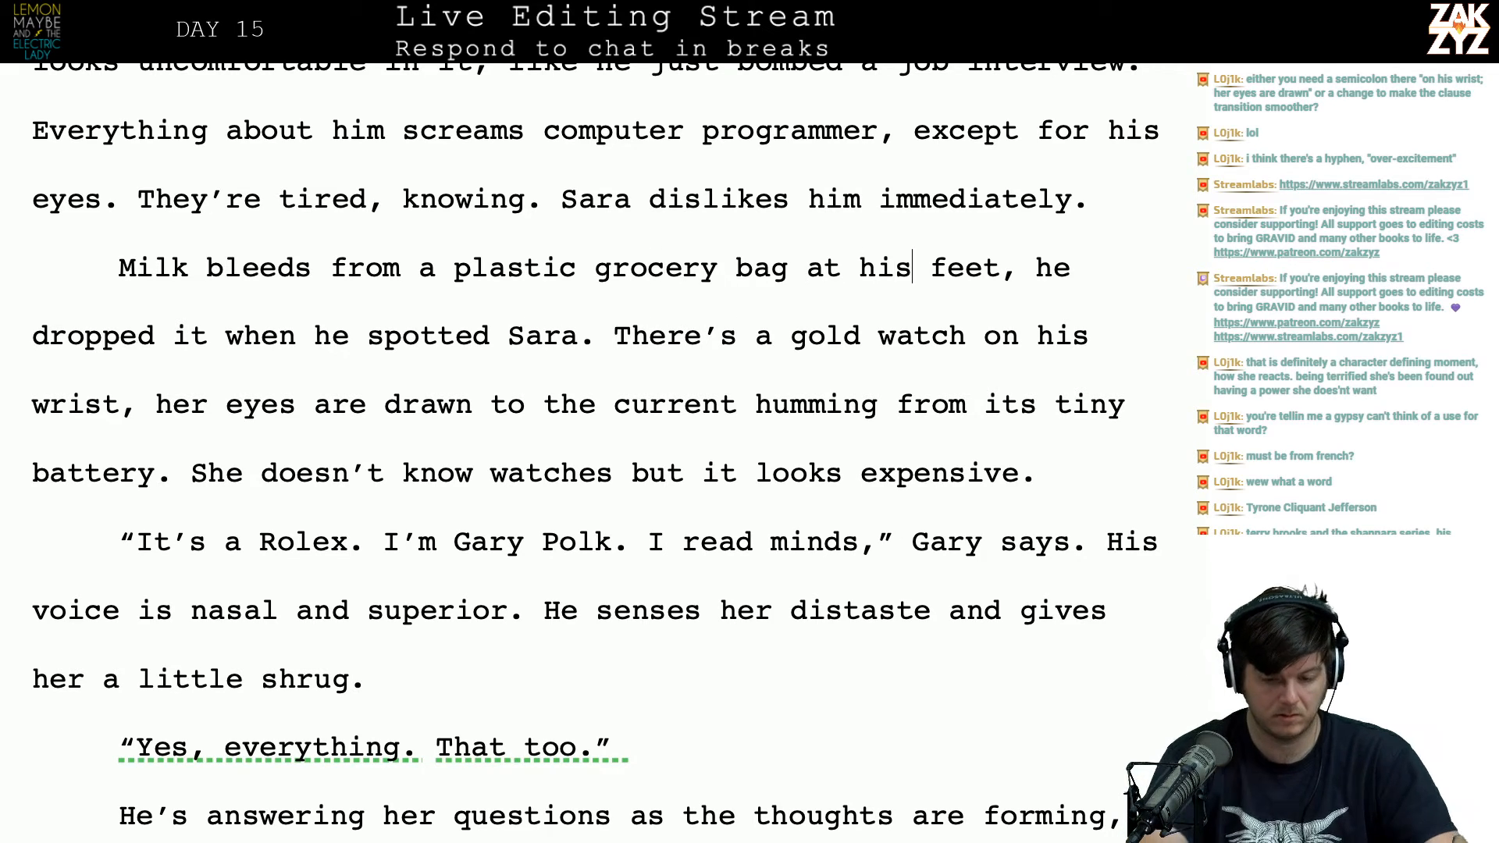
pyautogui.write('dor')
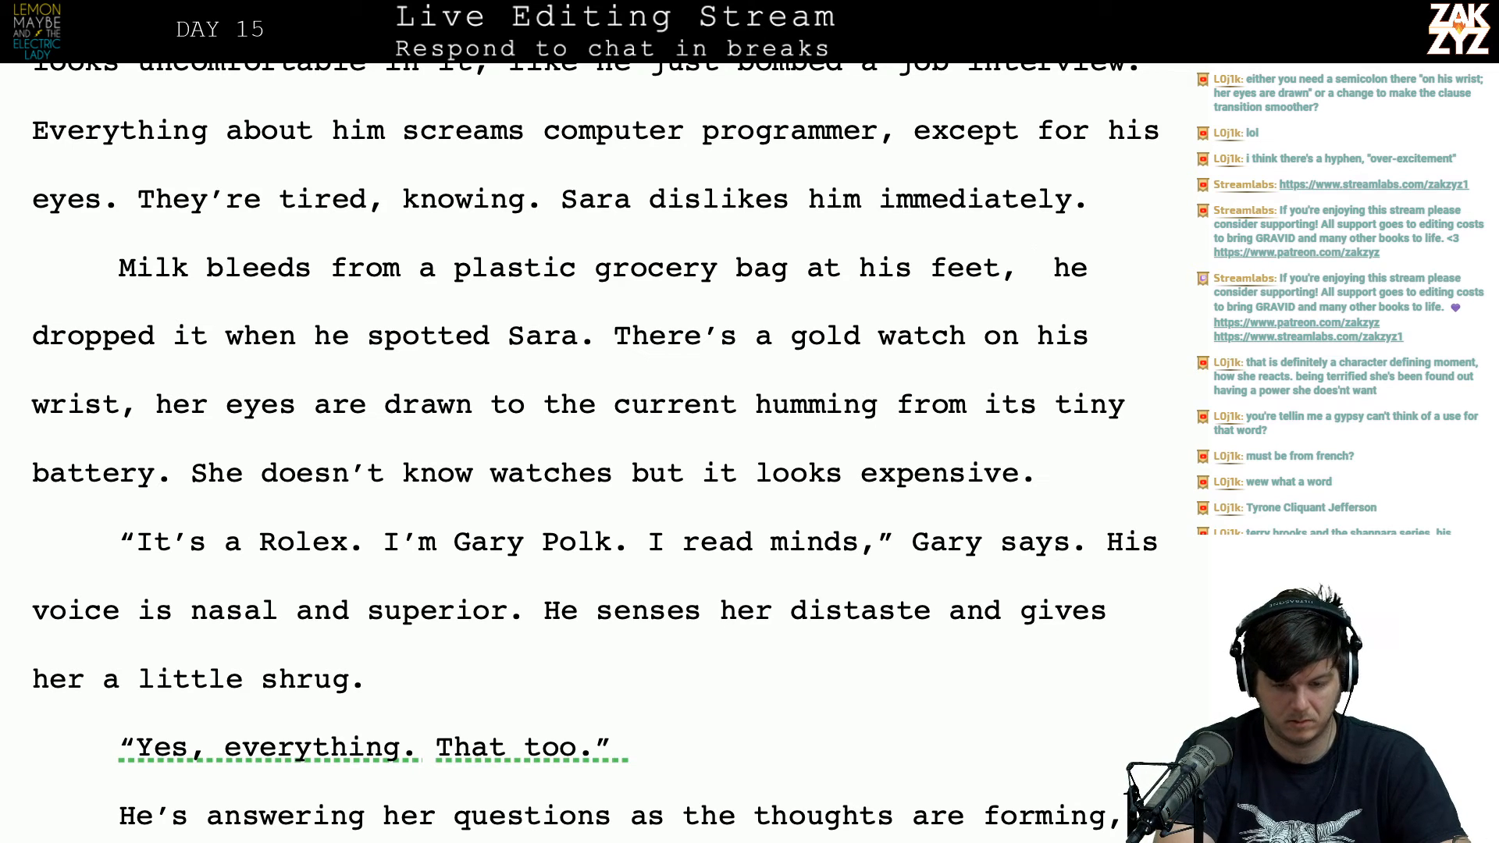
pyautogui.press('BackSpace')
pyautogui.press('BackSpace')
pyautogui.write('ropped in the')
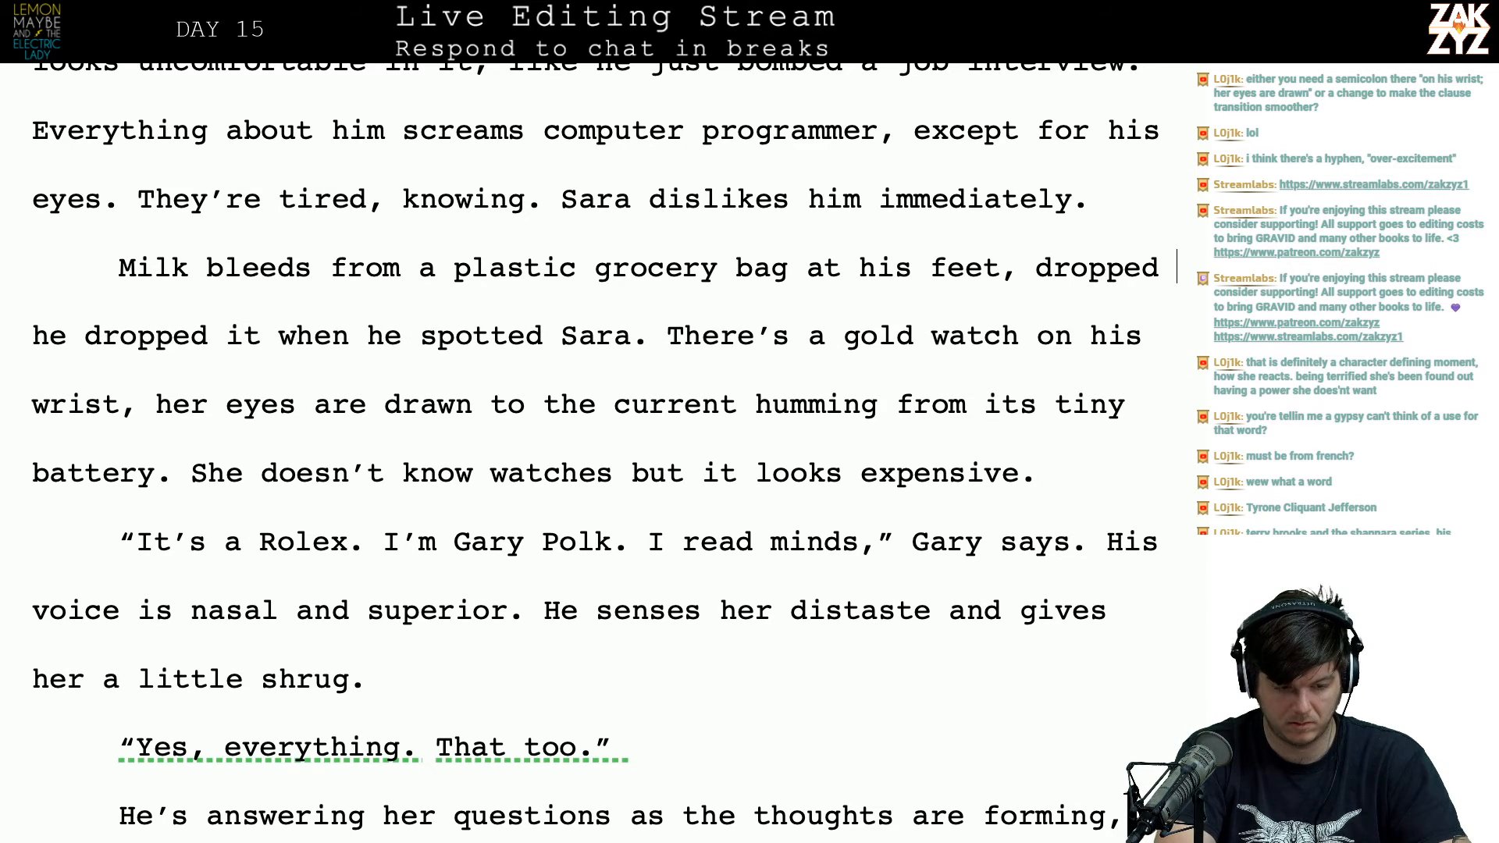
pyautogui.press('BackSpace')
pyautogui.press('BackSpace')
pyautogui.press('BackSpace')
pyautogui.press('BackSpace')
pyautogui.press('BackSpace')
pyautogui.press('BackSpace')
pyautogui.press('BackSpace')
pyautogui.press('BackSpace')
pyautogui.press('BackSpace')
pyautogui.press('BackSpace')
pyautogui.press('BackSpace')
pyautogui.press('BackSpace')
pyautogui.press('BackSpace')
pyautogui.press('BackSpace')
pyautogui.press('BackSpace')
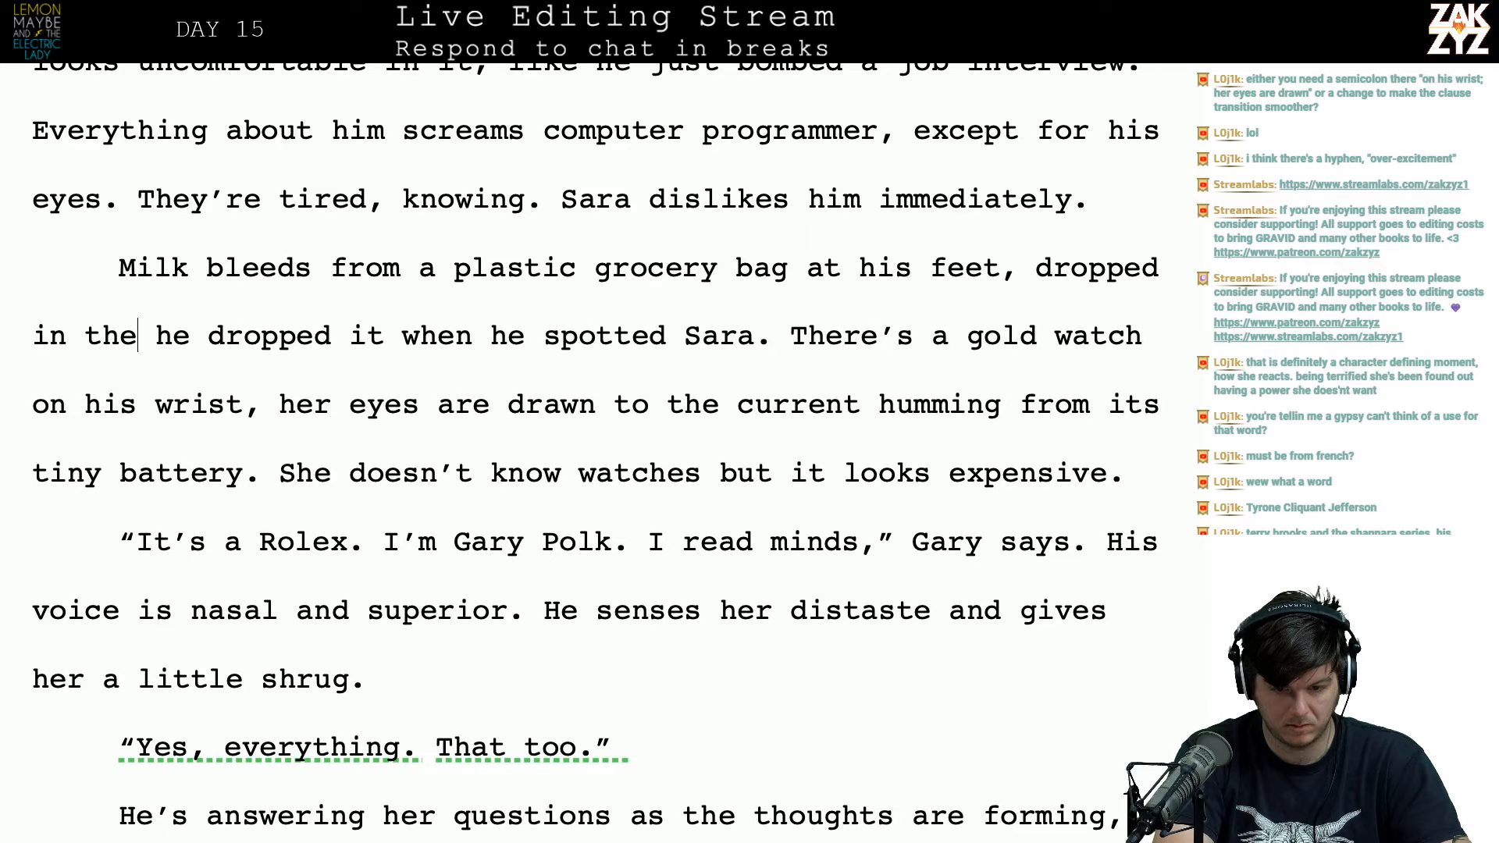
pyautogui.write('dropped')
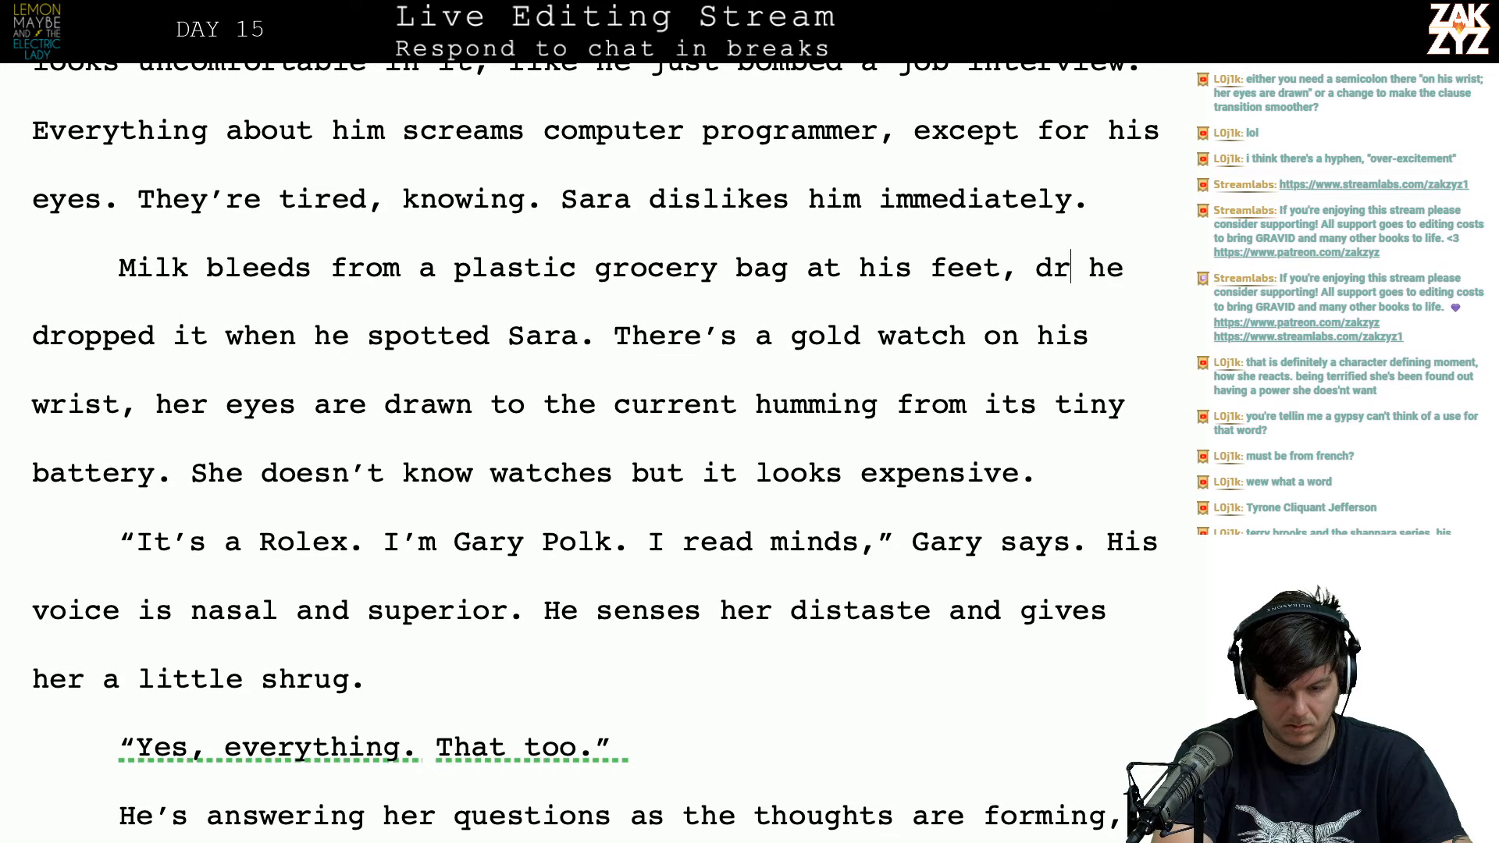
pyautogui.press('BackSpace')
pyautogui.press('BackSpace')
pyautogui.press('BackSpace')
pyautogui.press('BackSpace')
pyautogui.press('BackSpace')
pyautogui.press('BackSpace')
pyautogui.press('BackSpace')
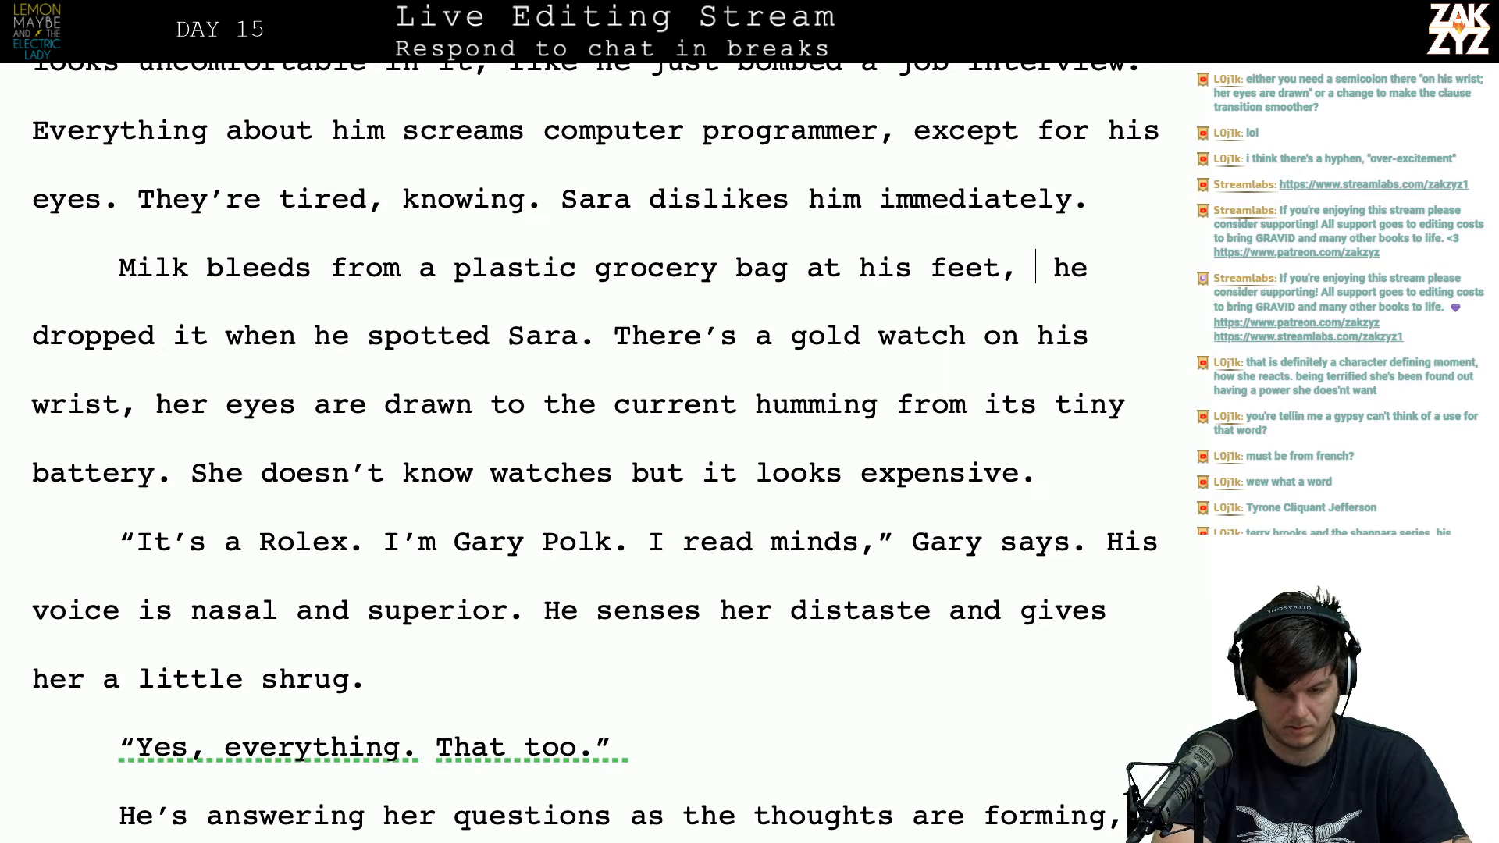
pyautogui.write('for')
pyautogui.press('BackSpace')
pyautogui.press('BackSpace')
pyautogui.press('BackSpace')
pyautogui.press('BackSpace')
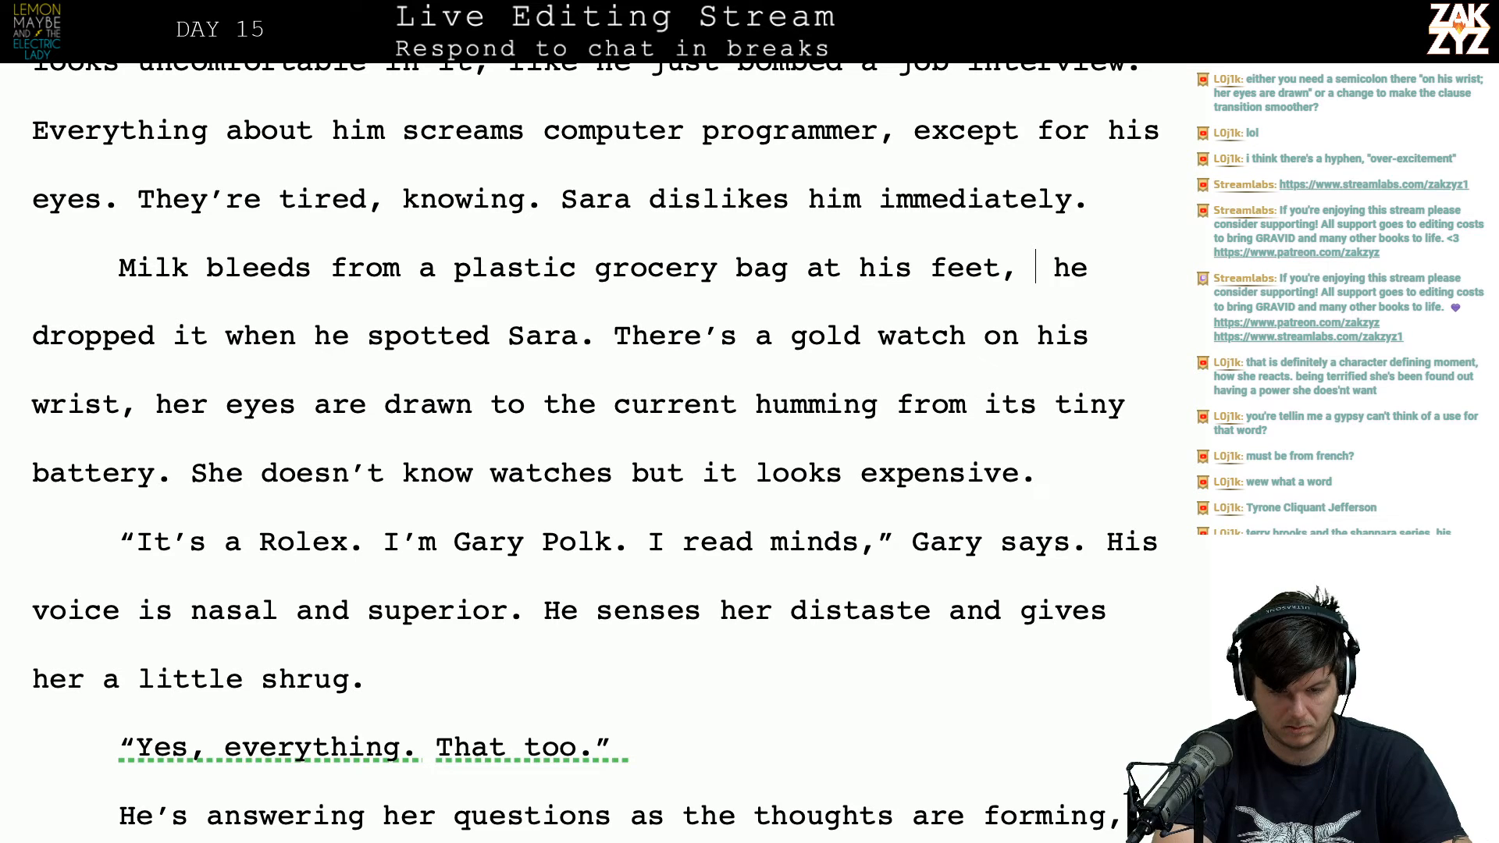
# Step: Insert "it slipped from his hand" after "Milk bleeds from a plastic grocery bag at his feet,"
pyautogui.press('Right')
pyautogui.write('it slipped from his ')
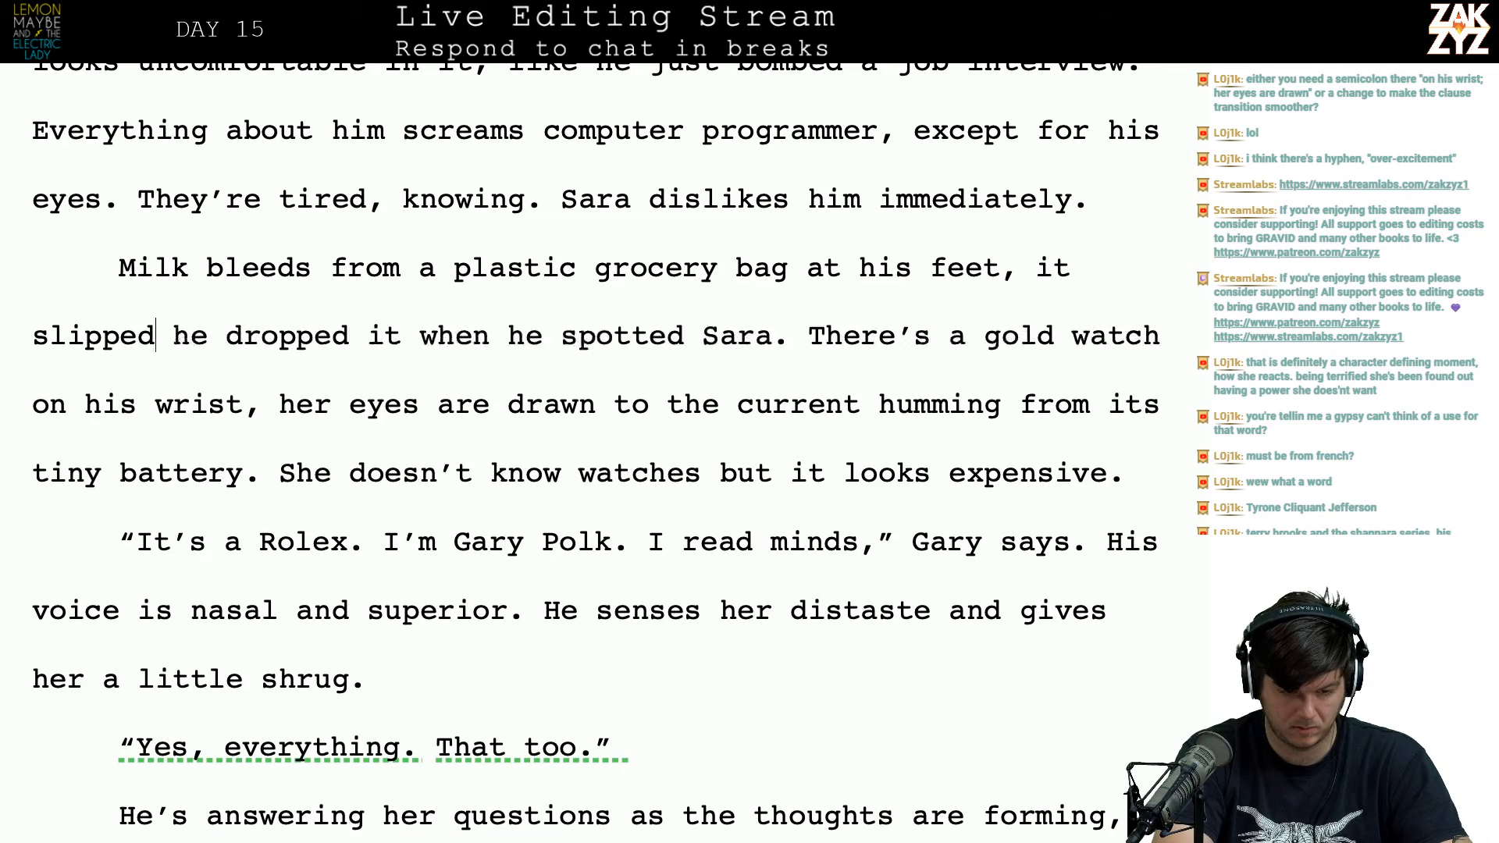
pyautogui.write('hand')
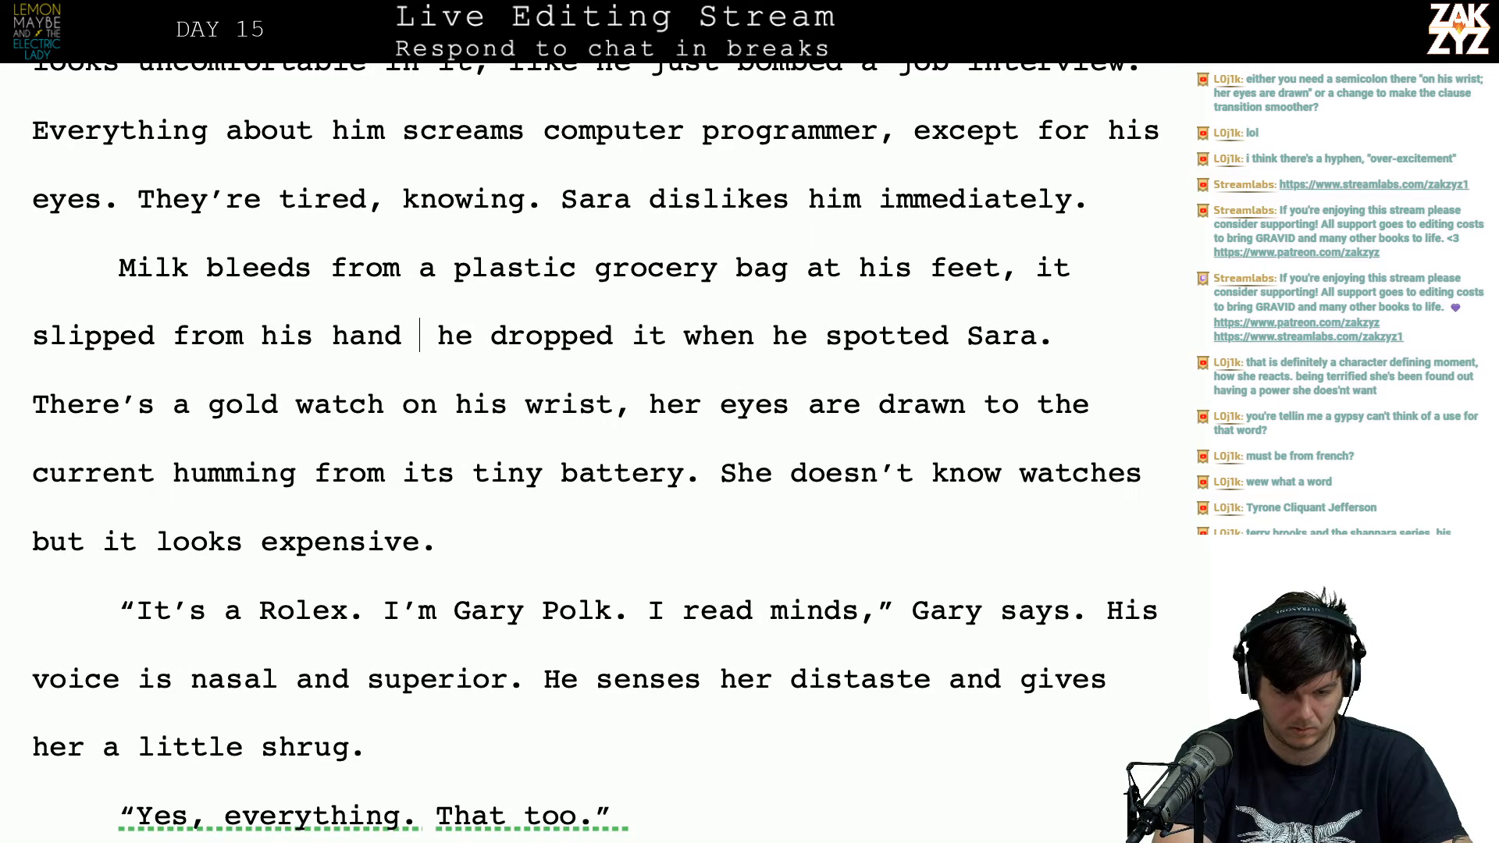
# Step: Delete the redundant words "he dropped it when" before "he spotted Sara"
pyautogui.hotkey('shift', 'Right')
pyautogui.hotkey('shift', 'Right')
pyautogui.hotkey('shift', 'Right')
pyautogui.hotkey('shift', 'Right')
pyautogui.hotkey('shift', 'Right')
pyautogui.hotkey('shift', 'Right')
pyautogui.hotkey('shift', 'Right')
pyautogui.hotkey('shift', 'Right')
pyautogui.hotkey('shift', 'Right')
pyautogui.hotkey('shift', 'Right')
pyautogui.hotkey('shift', 'Right')
pyautogui.hotkey('shift', 'Right')
pyautogui.hotkey('shift', 'Right')
pyautogui.hotkey('shift', 'Right')
pyautogui.hotkey('shift', 'Right')
pyautogui.hotkey('shift', 'Right')
pyautogui.hotkey('shift', 'Right')
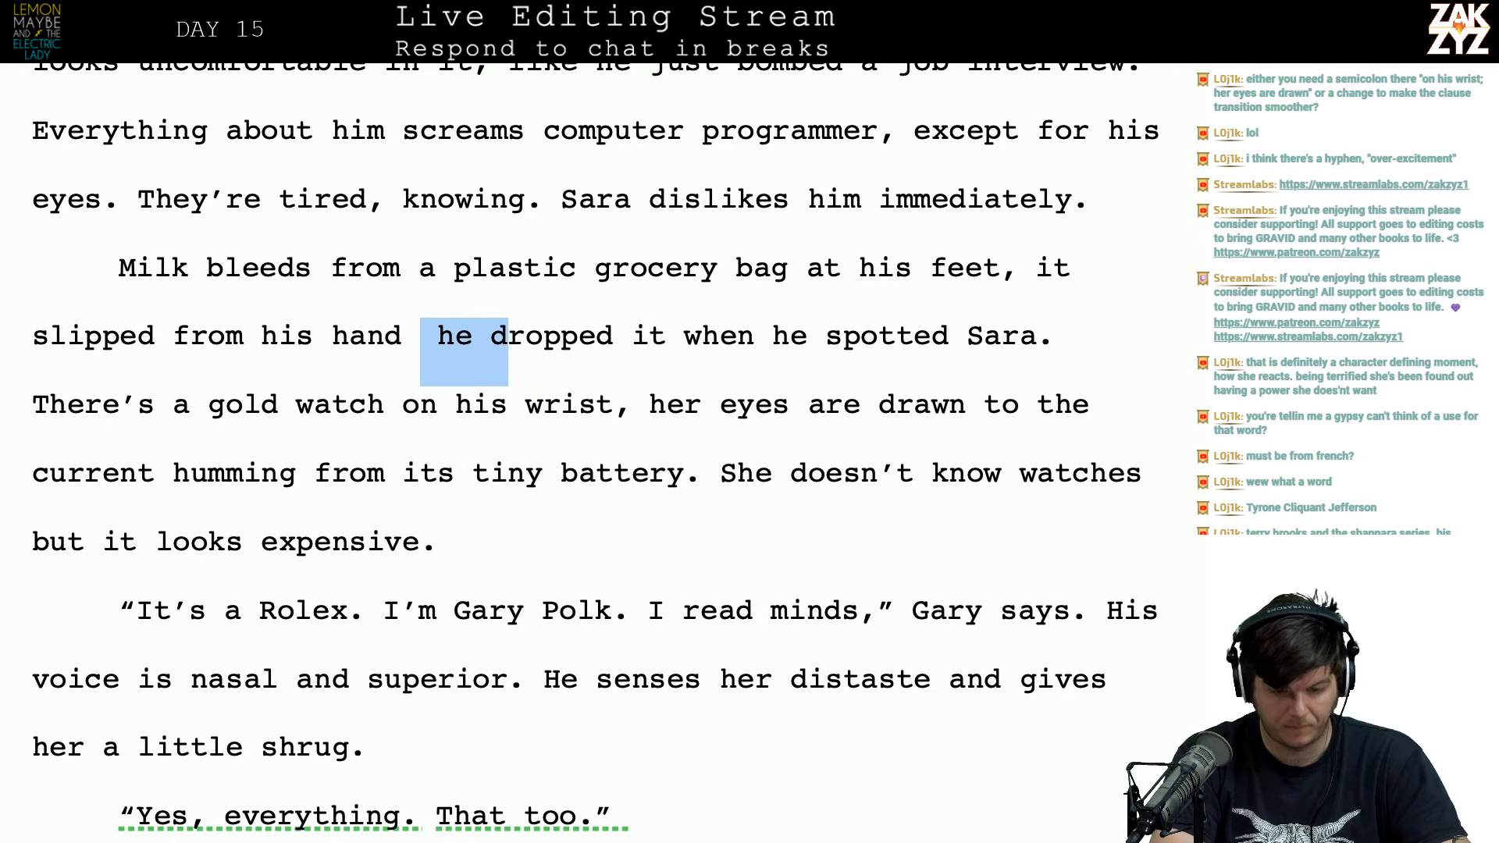
pyautogui.hotkey('shift', 'Right')
pyautogui.hotkey('shift', 'Right')
pyautogui.press('Delete')
# Step: Replace the comma after "There's a gold watch on his wrist" with the word "and" before "her eyes are drawn"
pyautogui.press('Up')
pyautogui.press('Right')
pyautogui.press('Right')
pyautogui.press('Right')
pyautogui.press('Right')
pyautogui.press('Right')
pyautogui.press('Right')
pyautogui.press('Right')
pyautogui.press('Right')
pyautogui.press('Right')
pyautogui.press('Right')
pyautogui.press('Down')
pyautogui.press('Left')
pyautogui.press('Left')
pyautogui.press('Left')
pyautogui.press('Left')
pyautogui.press('Left')
pyautogui.press('Down')
pyautogui.press('Left')
pyautogui.press('Left')
pyautogui.press('Left')
pyautogui.press('Left')
pyautogui.press('Left')
pyautogui.press('Left')
pyautogui.press('Left')
pyautogui.press('Left')
pyautogui.press('Left')
pyautogui.press('Left')
pyautogui.press('Left')
pyautogui.press('Left')
pyautogui.press('Left')
pyautogui.press('Left')
pyautogui.press('Left')
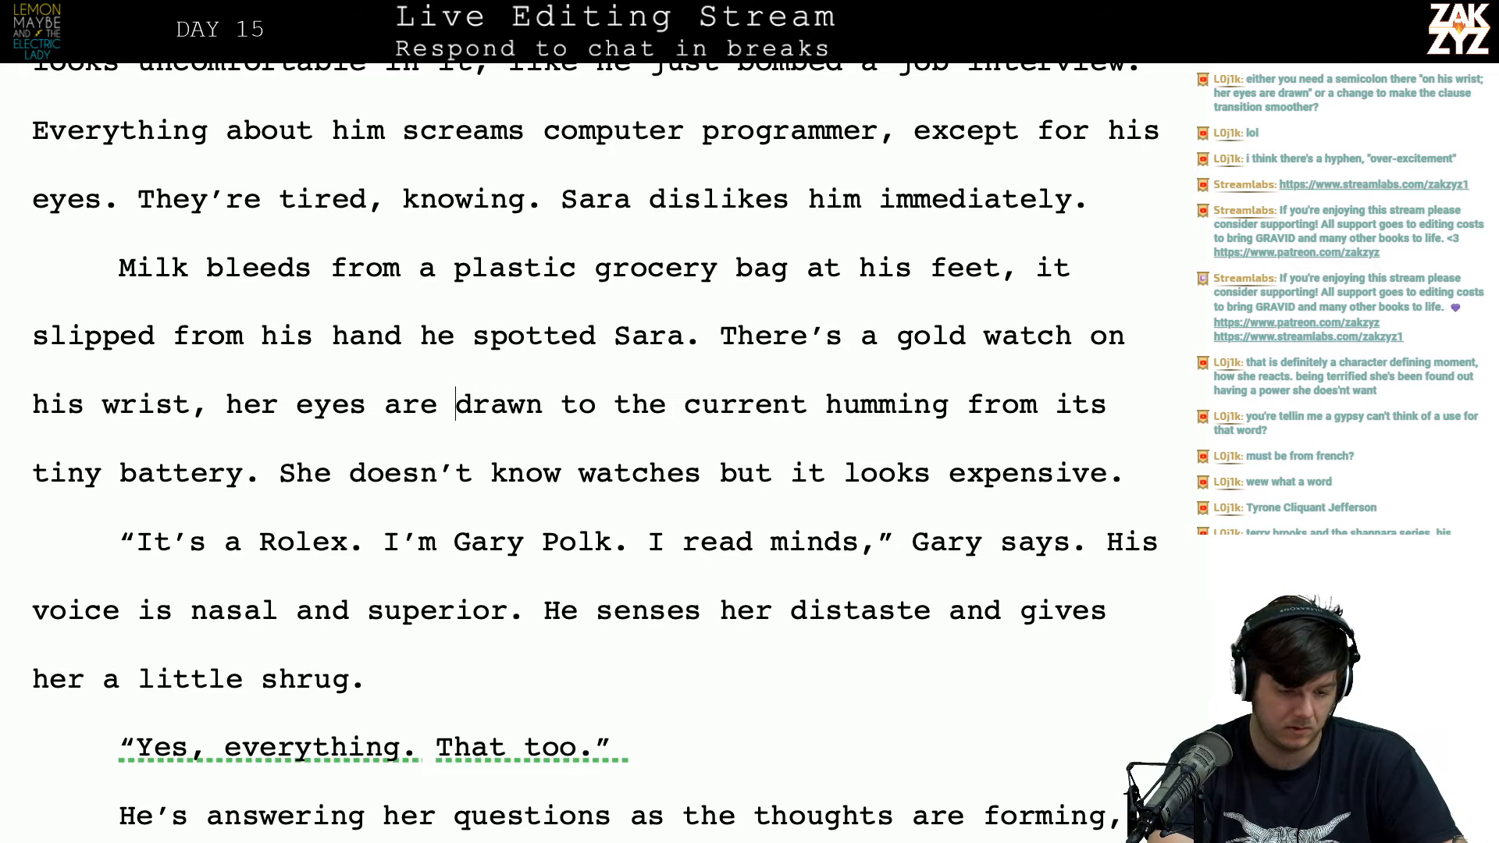
pyautogui.press('Left')
pyautogui.press('Left')
pyautogui.press('Left')
pyautogui.press('BackSpace')
pyautogui.write('and')
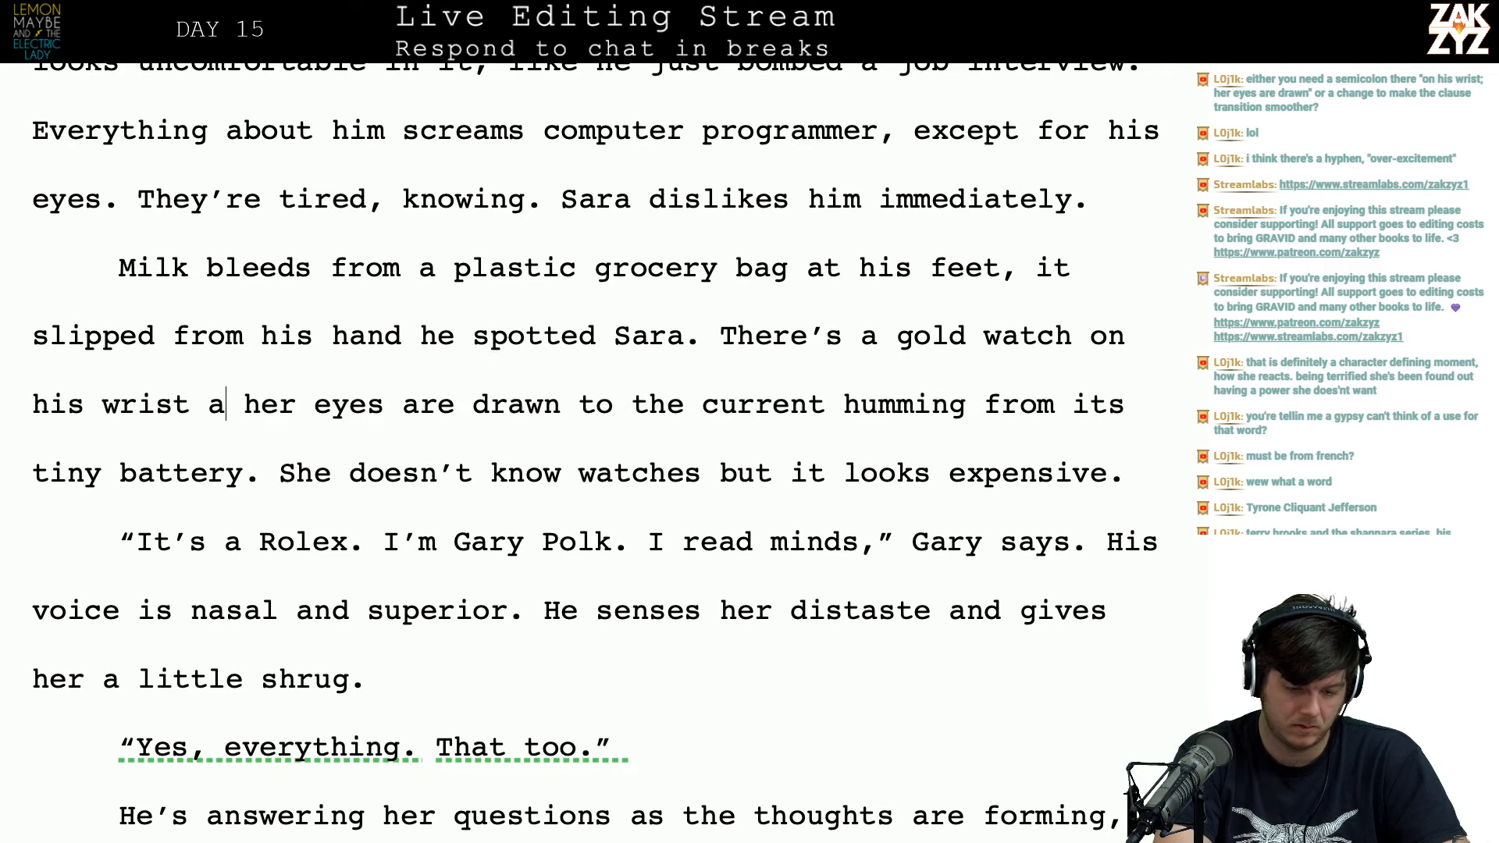
# Step: Reread the gold watch sentences and the following lines through the paragraph about him answering her questions
pyautogui.press('Right')
pyautogui.press('Right')
pyautogui.press('Right')
pyautogui.press('Right')
pyautogui.press('Right')
pyautogui.press('Right')
pyautogui.press('Right')
pyautogui.press('Right')
pyautogui.press('Right')
pyautogui.press('Right')
pyautogui.press('Right')
pyautogui.press('Right')
pyautogui.press('Right')
pyautogui.press('Right')
pyautogui.press('Right')
pyautogui.press('Right')
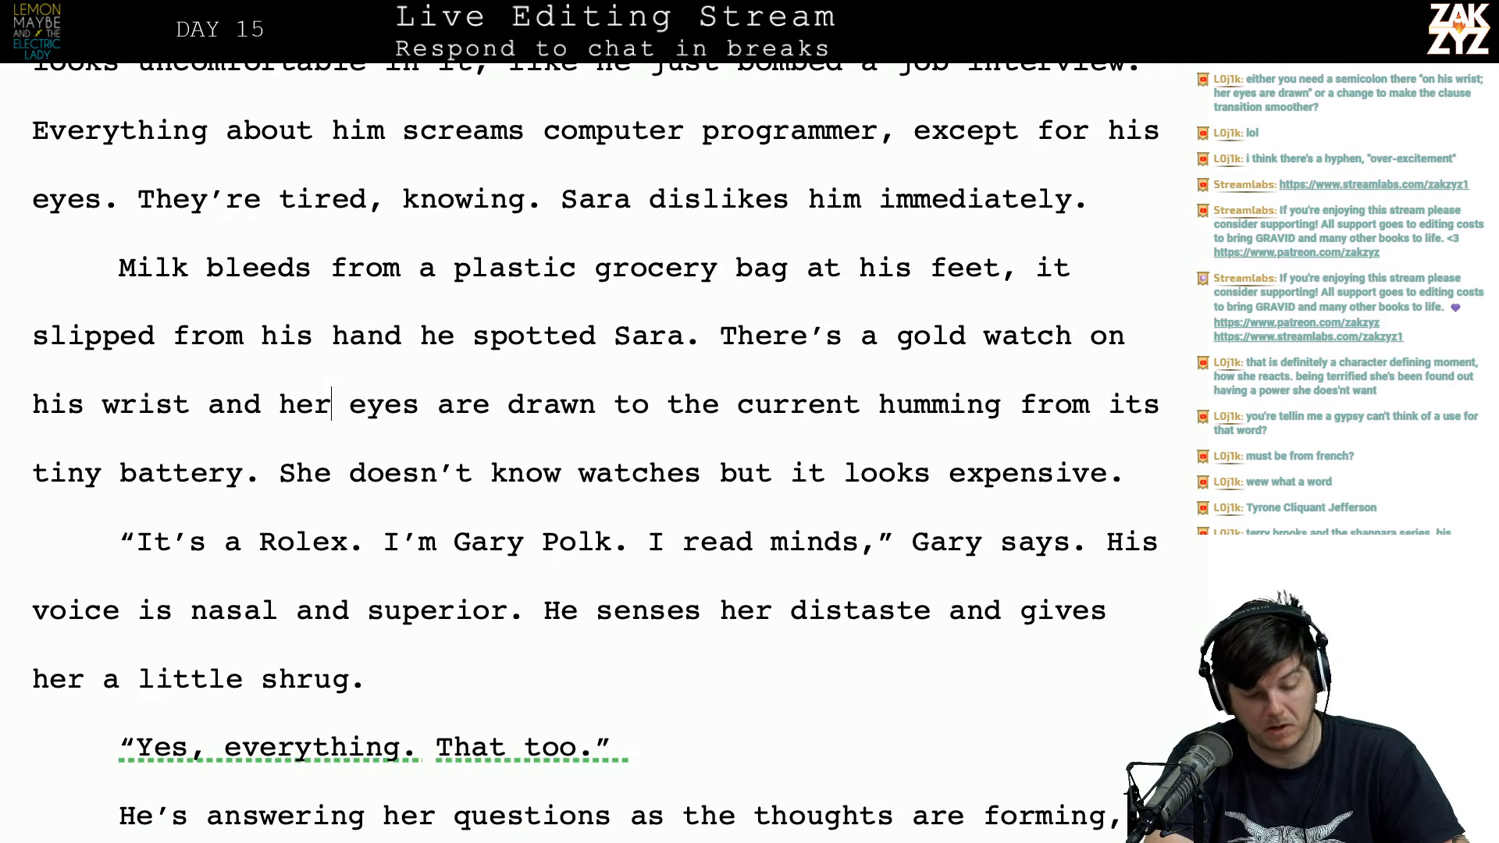
pyautogui.press('Right')
pyautogui.press('Right')
pyautogui.press('Right')
pyautogui.press('Right')
pyautogui.press('Right')
pyautogui.press('Right')
pyautogui.press('Down')
pyautogui.press('Left')
pyautogui.press('Left')
pyautogui.press('Left')
pyautogui.press('Left')
pyautogui.press('Left')
pyautogui.press('Left')
pyautogui.press('Left')
pyautogui.press('Left')
pyautogui.press('Left')
pyautogui.press('Left')
pyautogui.press('Left')
pyautogui.press('Left')
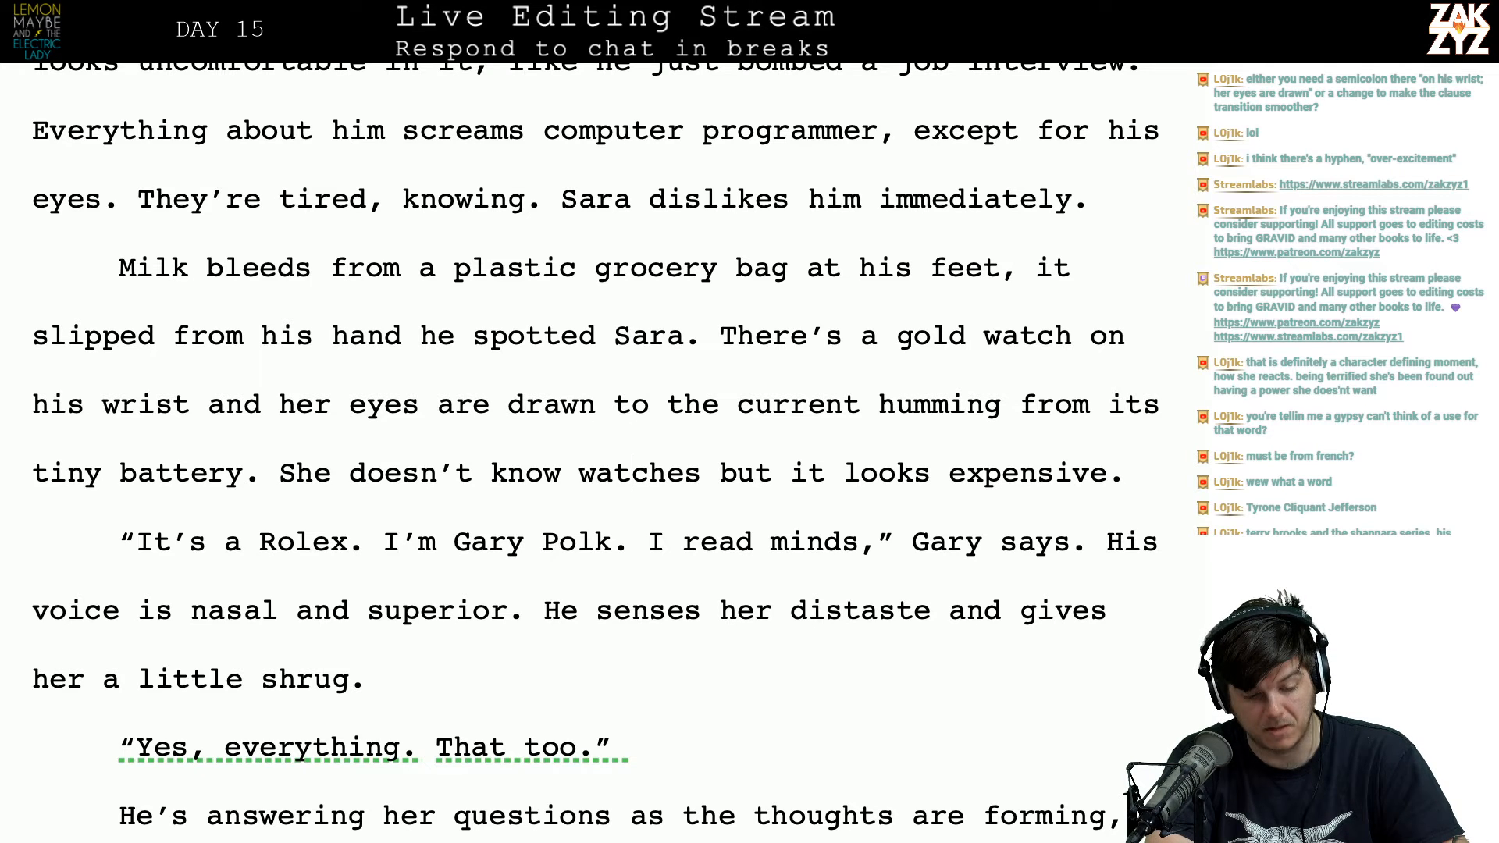
pyautogui.press('Left')
pyautogui.press('Left')
pyautogui.press('Left')
pyautogui.press('Down')
pyautogui.press('Left')
pyautogui.press('Up')
pyautogui.press('Right')
pyautogui.press('Down')
pyautogui.press('Down')
pyautogui.press('Down')
pyautogui.press('Down')
pyautogui.press('Down')
pyautogui.press('Down')
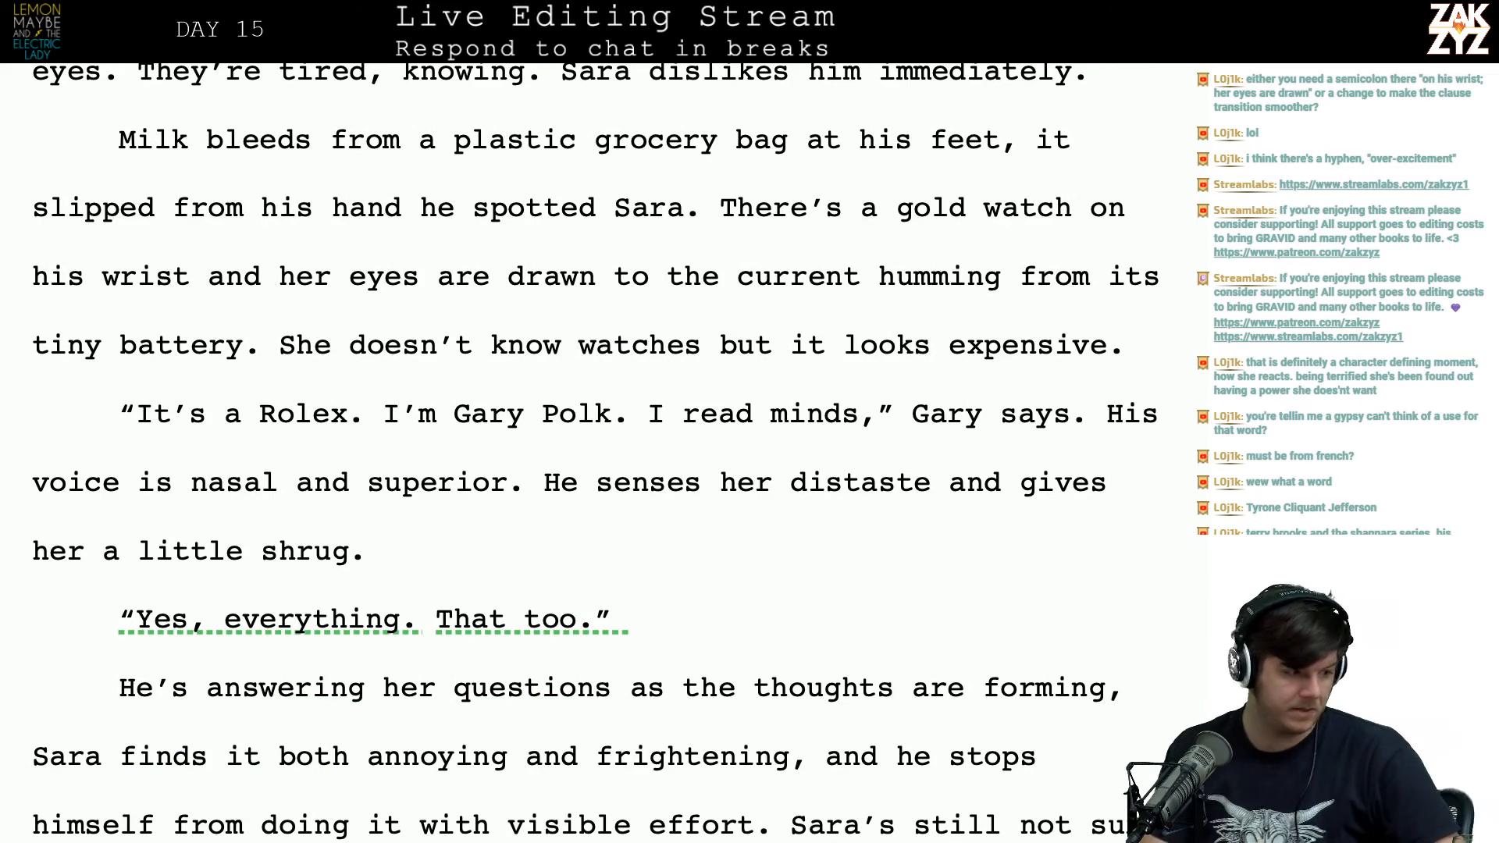
# Step: Switch to the TextEdit edit list, set the second contributor's tally to 31, and return to the Pages manuscript
pyautogui.press('super+Tab')
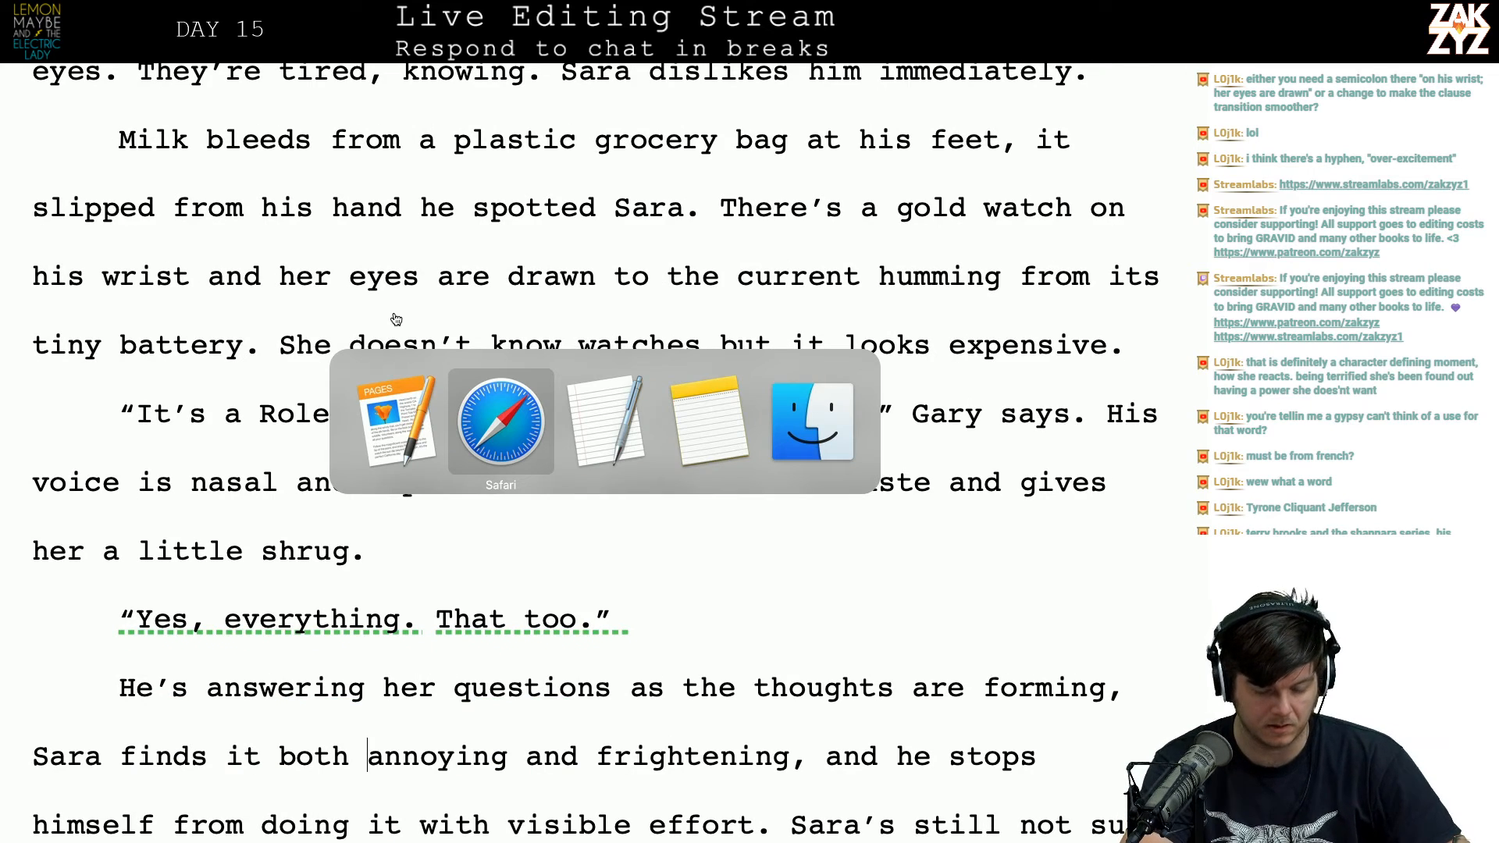
pyautogui.press('super+Tab')
pyautogui.press('super+Tab')
pyautogui.press('BackSpace')
pyautogui.write('1')
pyautogui.press('super+Tab')
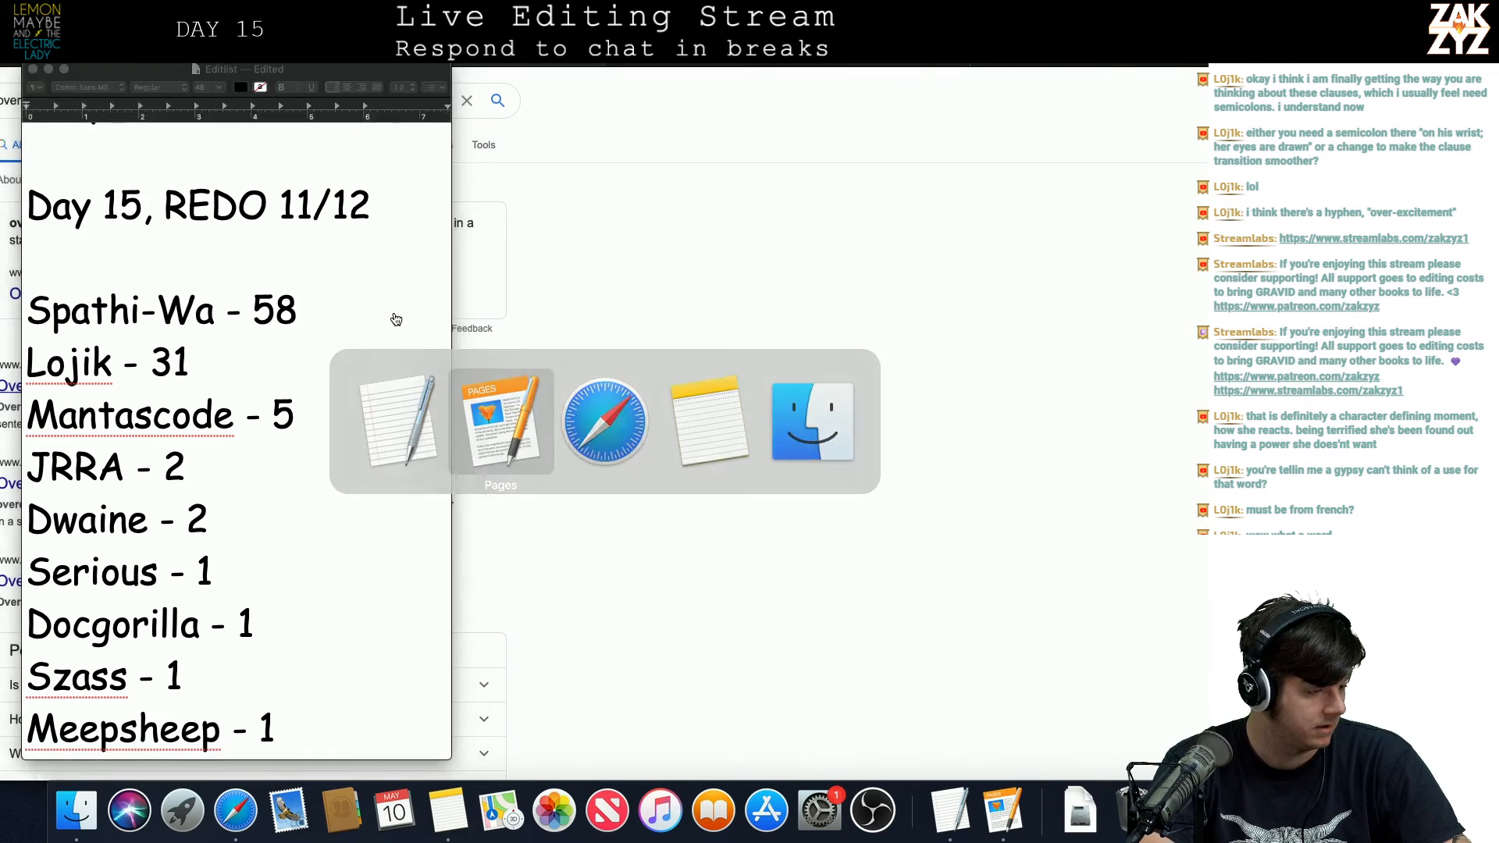
# Step: Reread the passage from the Rolex dialogue and his nasal voice through the line asking what Sara is seeing
pyautogui.scroll(-1, 395, 313)
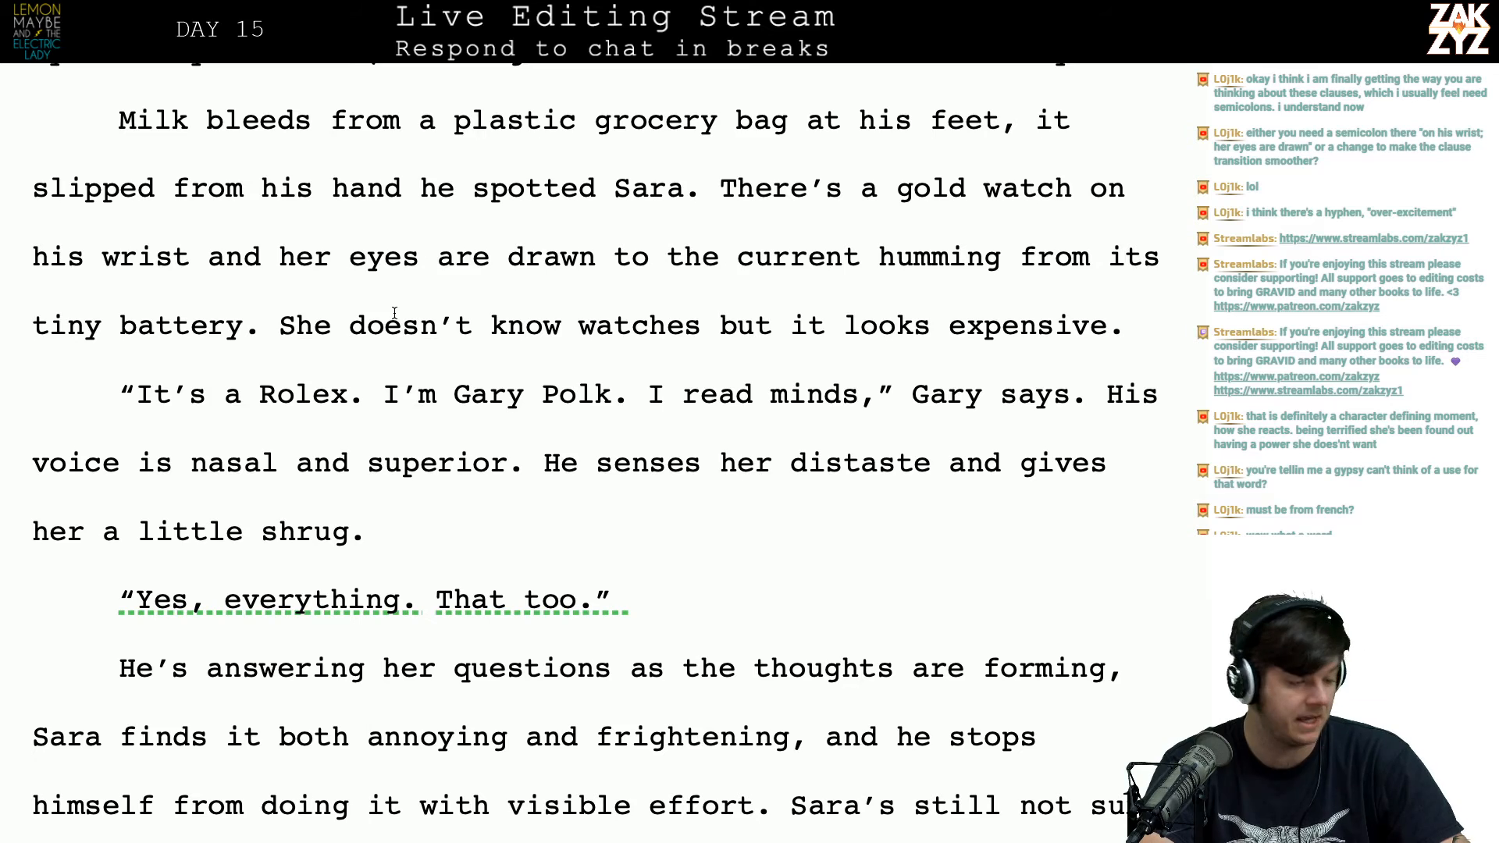
pyautogui.scroll(-1, 395, 313)
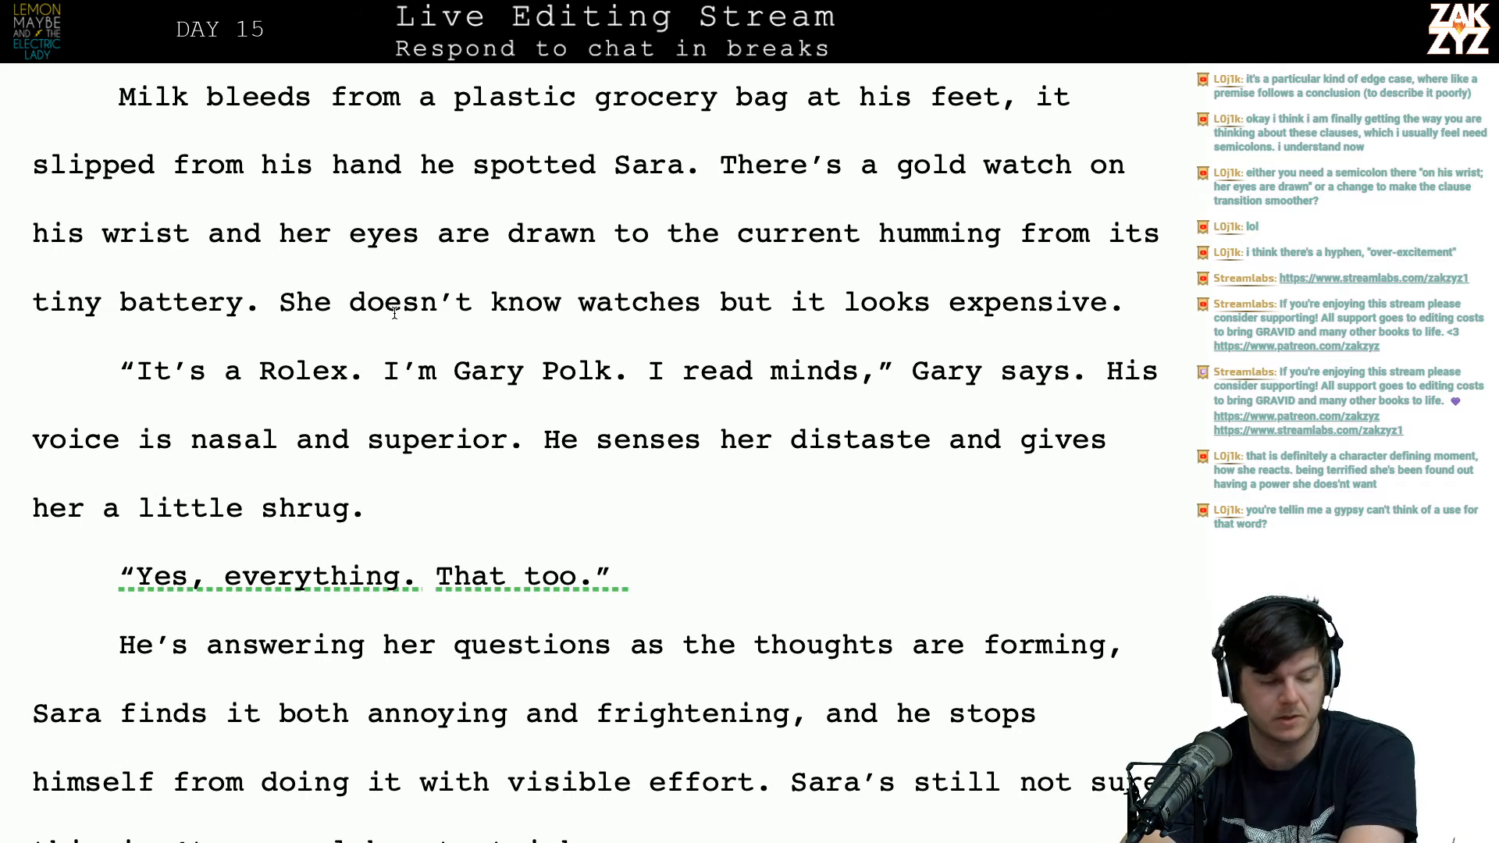
pyautogui.scroll(-1, 395, 313)
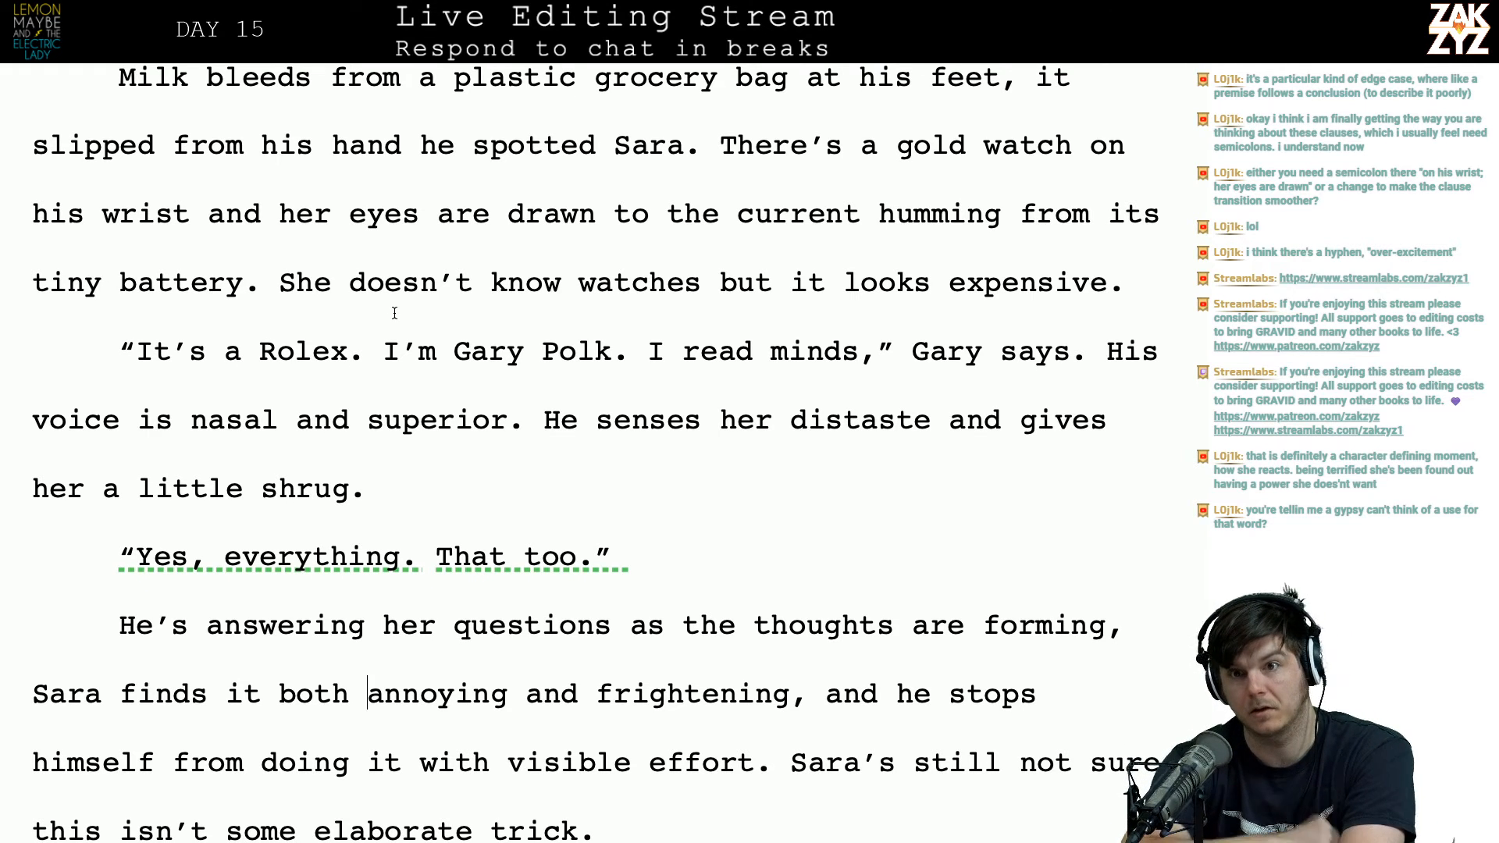
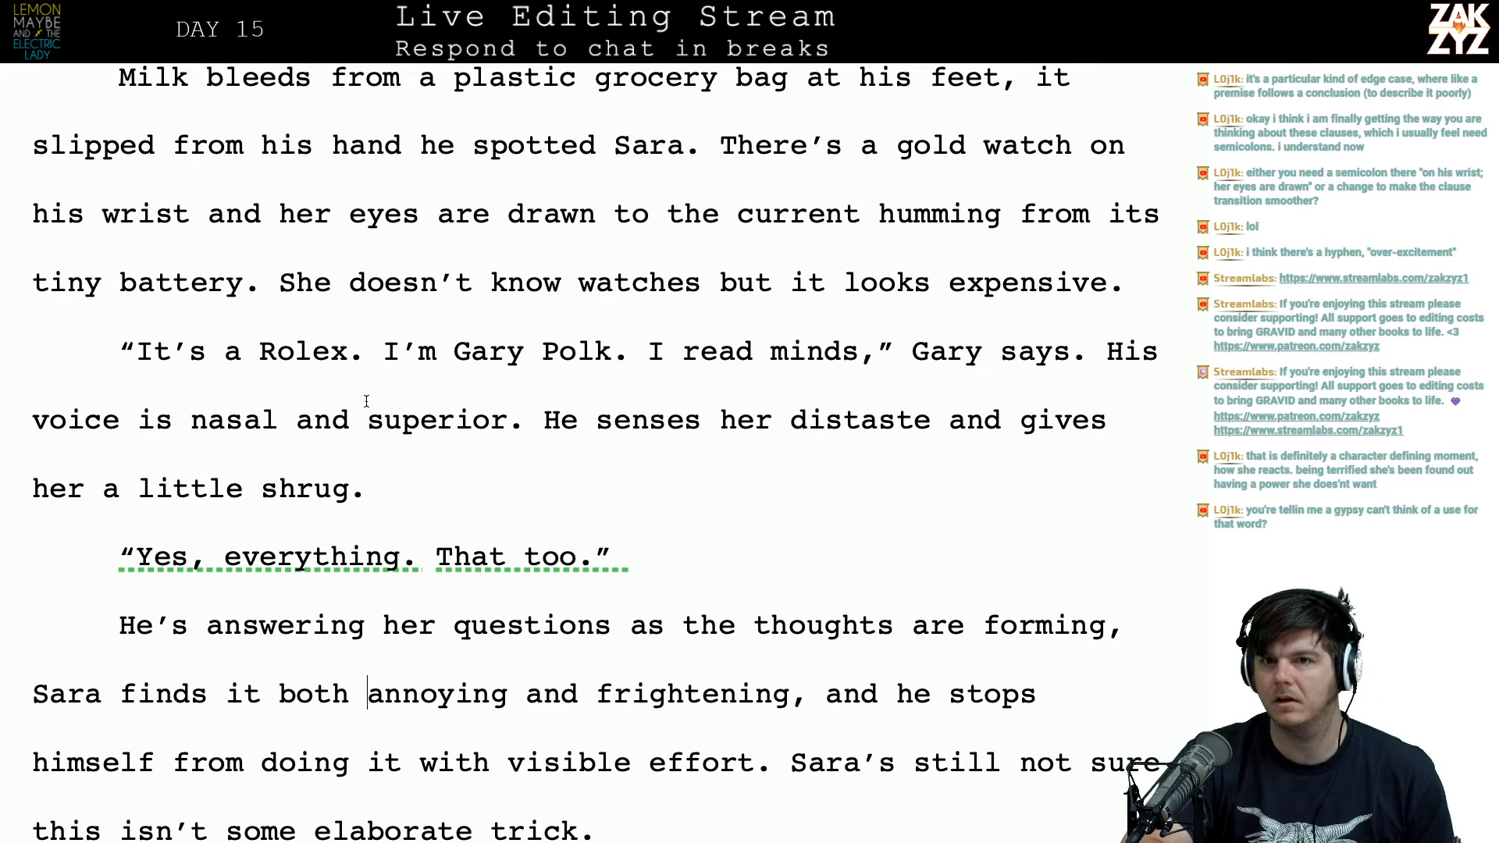
pyautogui.scroll(-1, 366, 401)
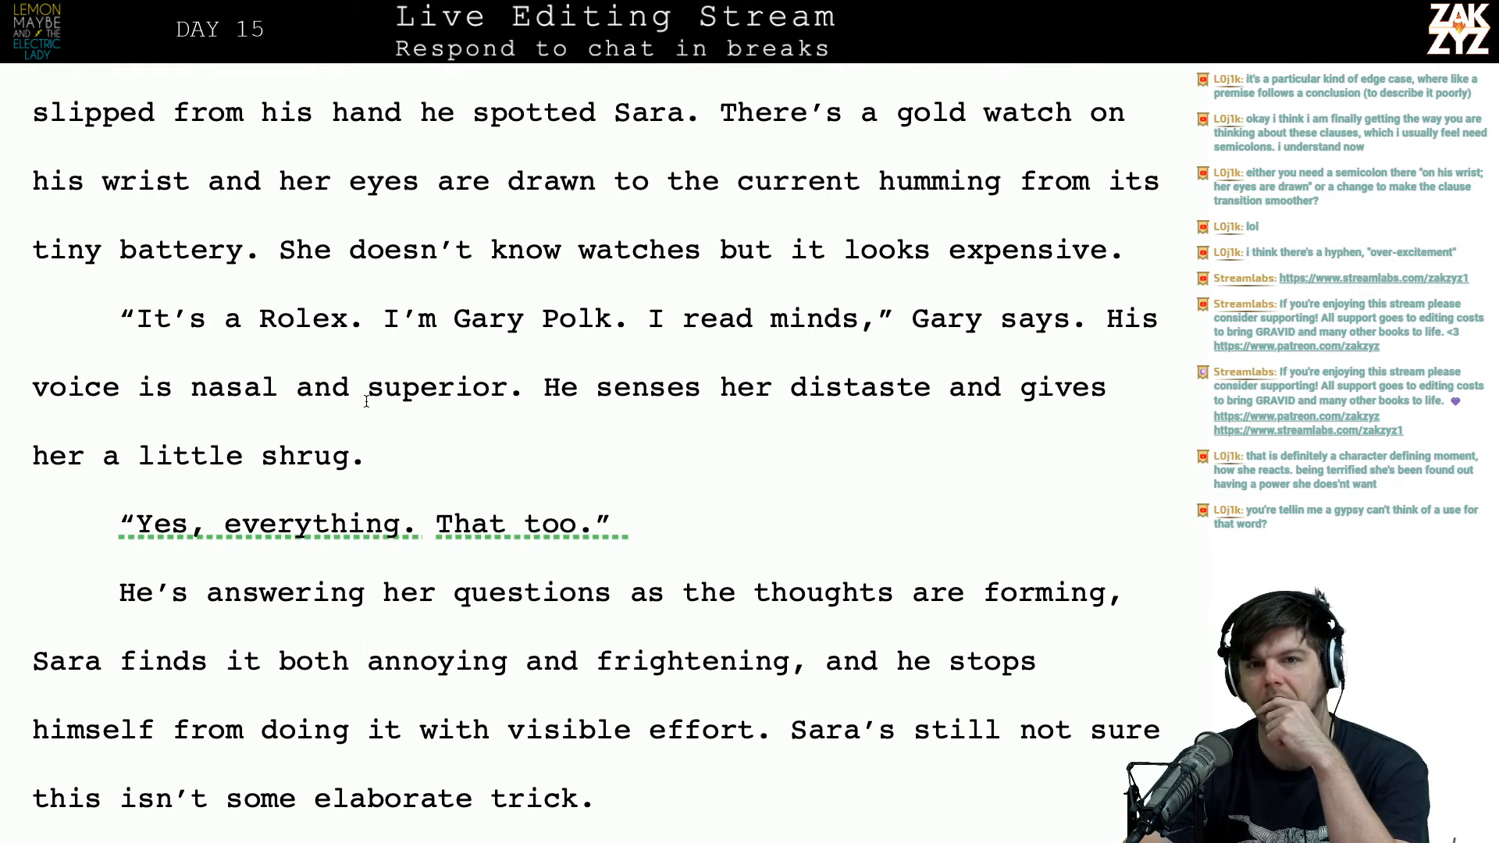
pyautogui.scroll(1, 366, 401)
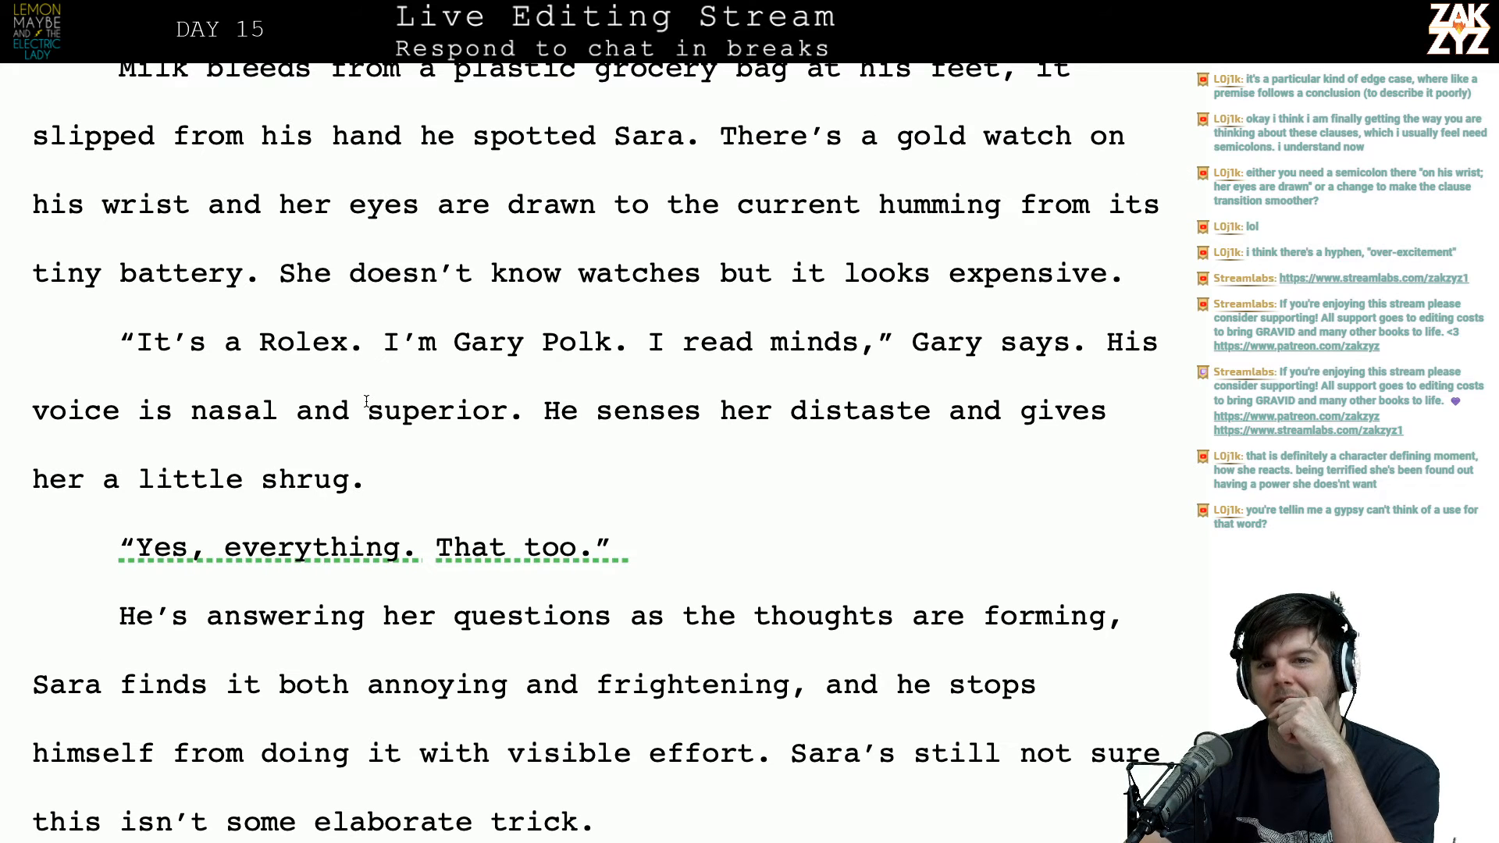
pyautogui.scroll(-1, 366, 402)
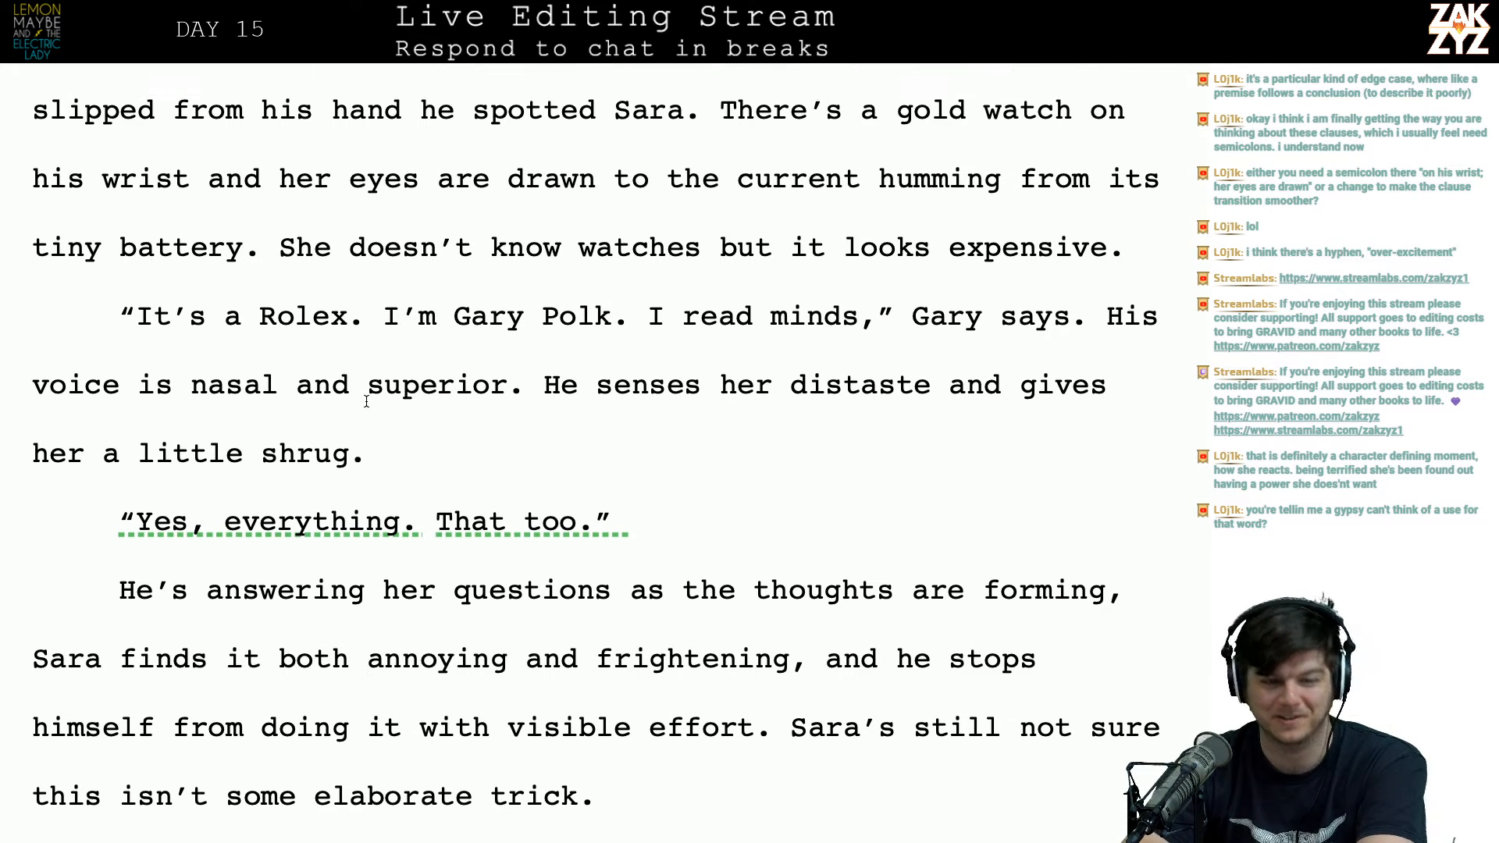
pyautogui.click(456, 615)
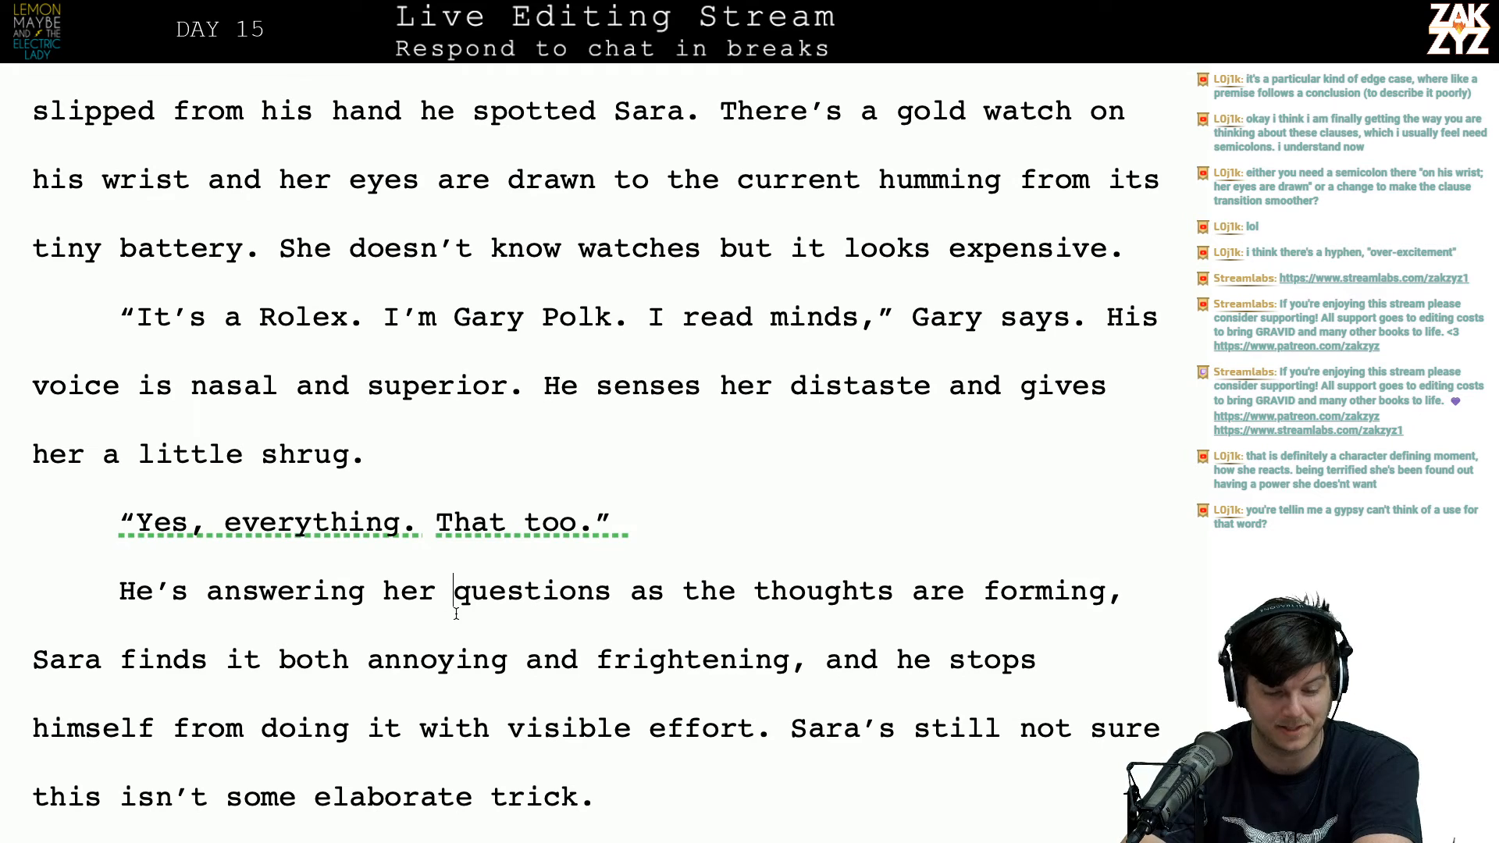
pyautogui.press('Up')
pyautogui.press('Up')
pyautogui.press('Left')
pyautogui.press('Left')
pyautogui.press('Up')
pyautogui.press('Right')
pyautogui.press('Right')
pyautogui.press('Right')
pyautogui.press('Right')
pyautogui.press('Right')
pyautogui.press('Right')
pyautogui.press('Right')
pyautogui.press('Right')
pyautogui.press('Right')
pyautogui.press('Right')
pyautogui.press('Right')
pyautogui.press('Right')
pyautogui.press('Right')
pyautogui.press('Right')
pyautogui.press('Right')
pyautogui.press('Right')
pyautogui.press('Right')
pyautogui.press('Right')
pyautogui.press('Right')
pyautogui.press('Right')
pyautogui.press('Right')
pyautogui.press('Right')
pyautogui.press('Right')
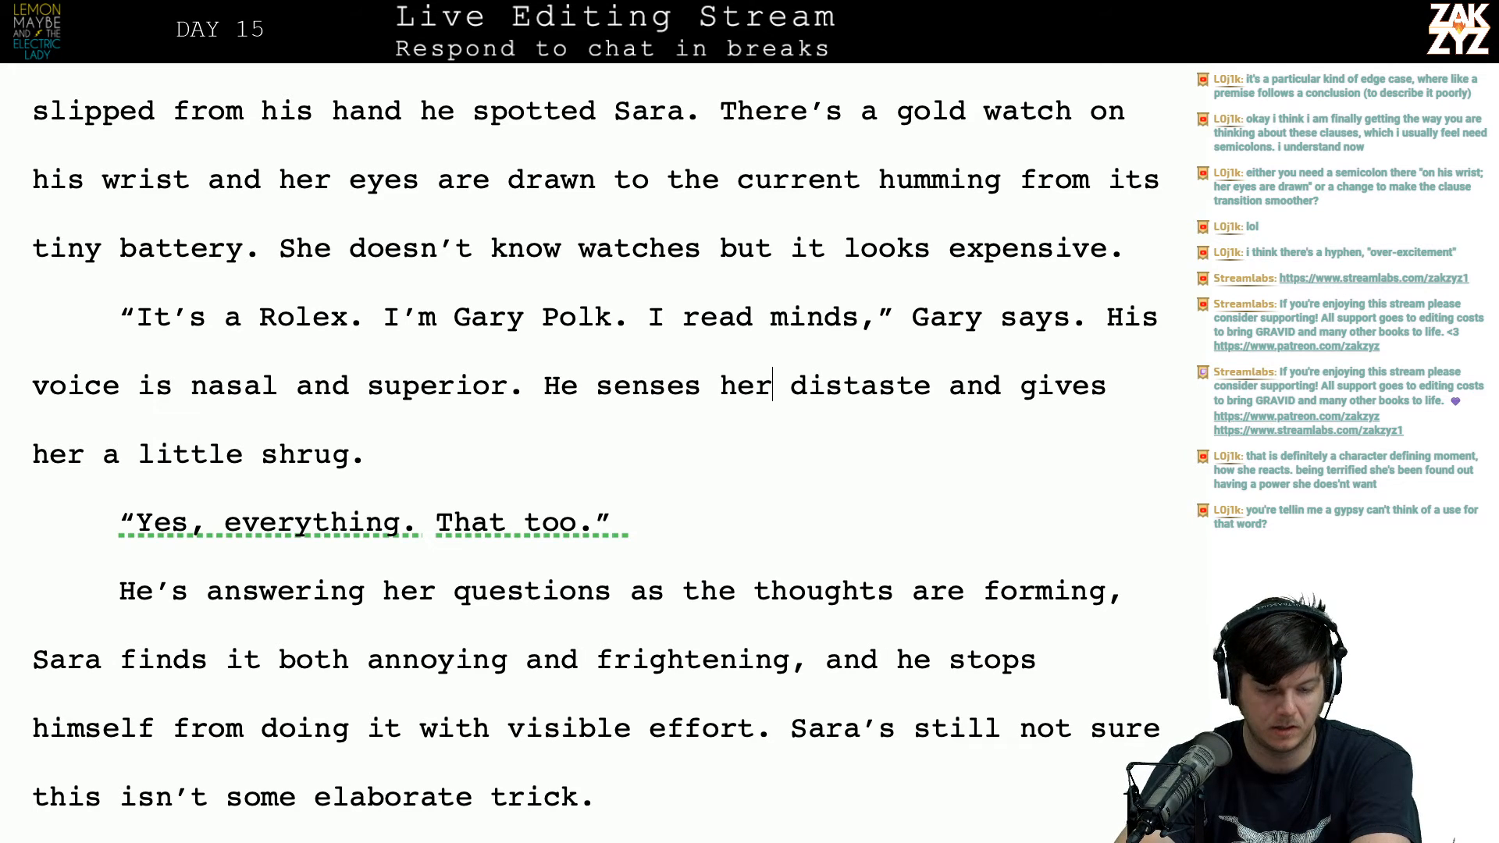
pyautogui.scroll(-1, 425, 627)
pyautogui.scroll(-1, 426, 627)
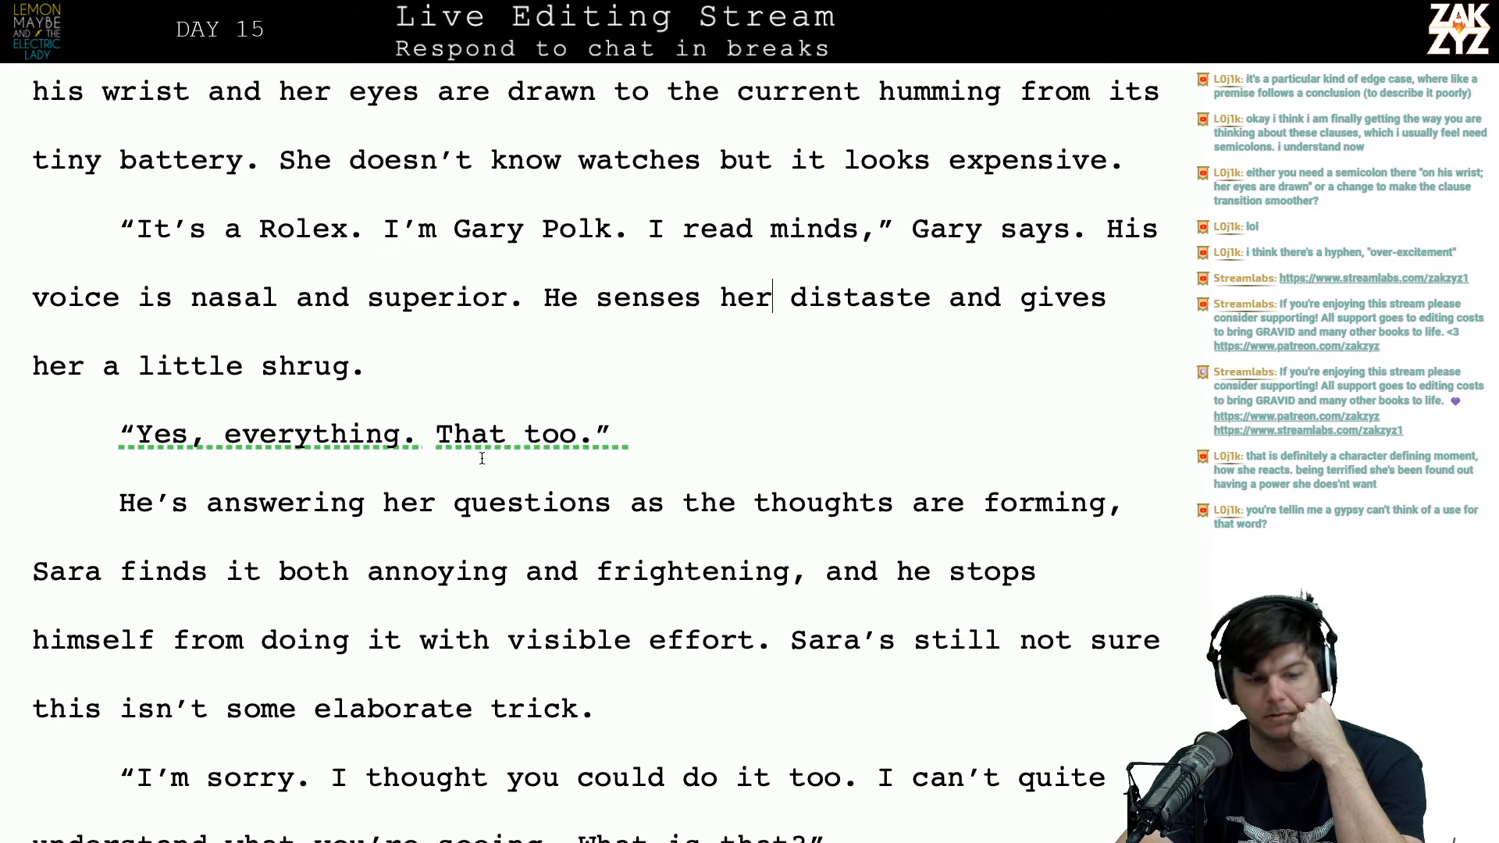
pyautogui.scroll(-1, 482, 458)
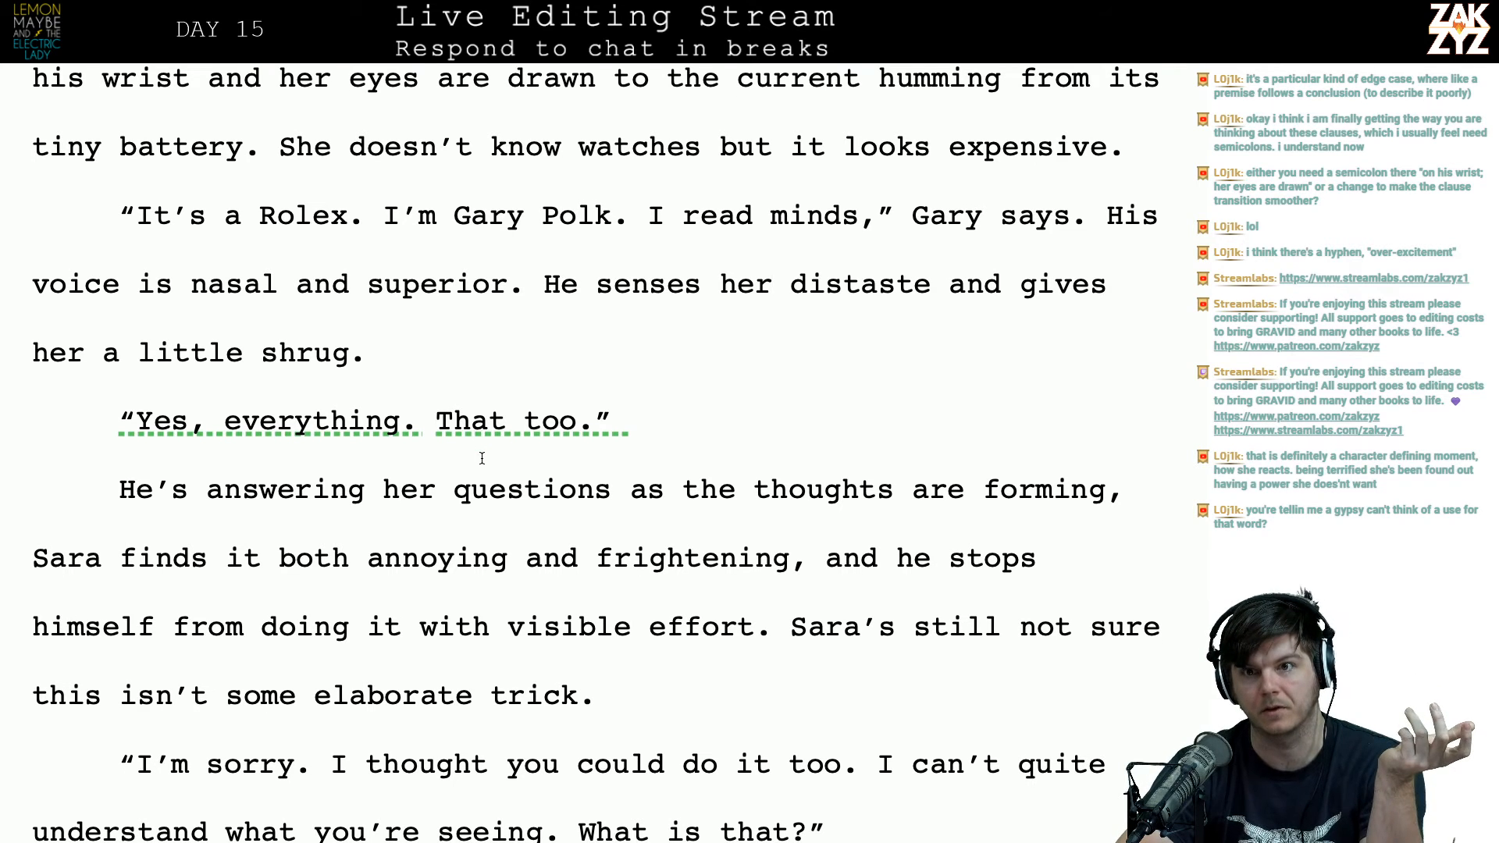
pyautogui.scroll(-1, 482, 458)
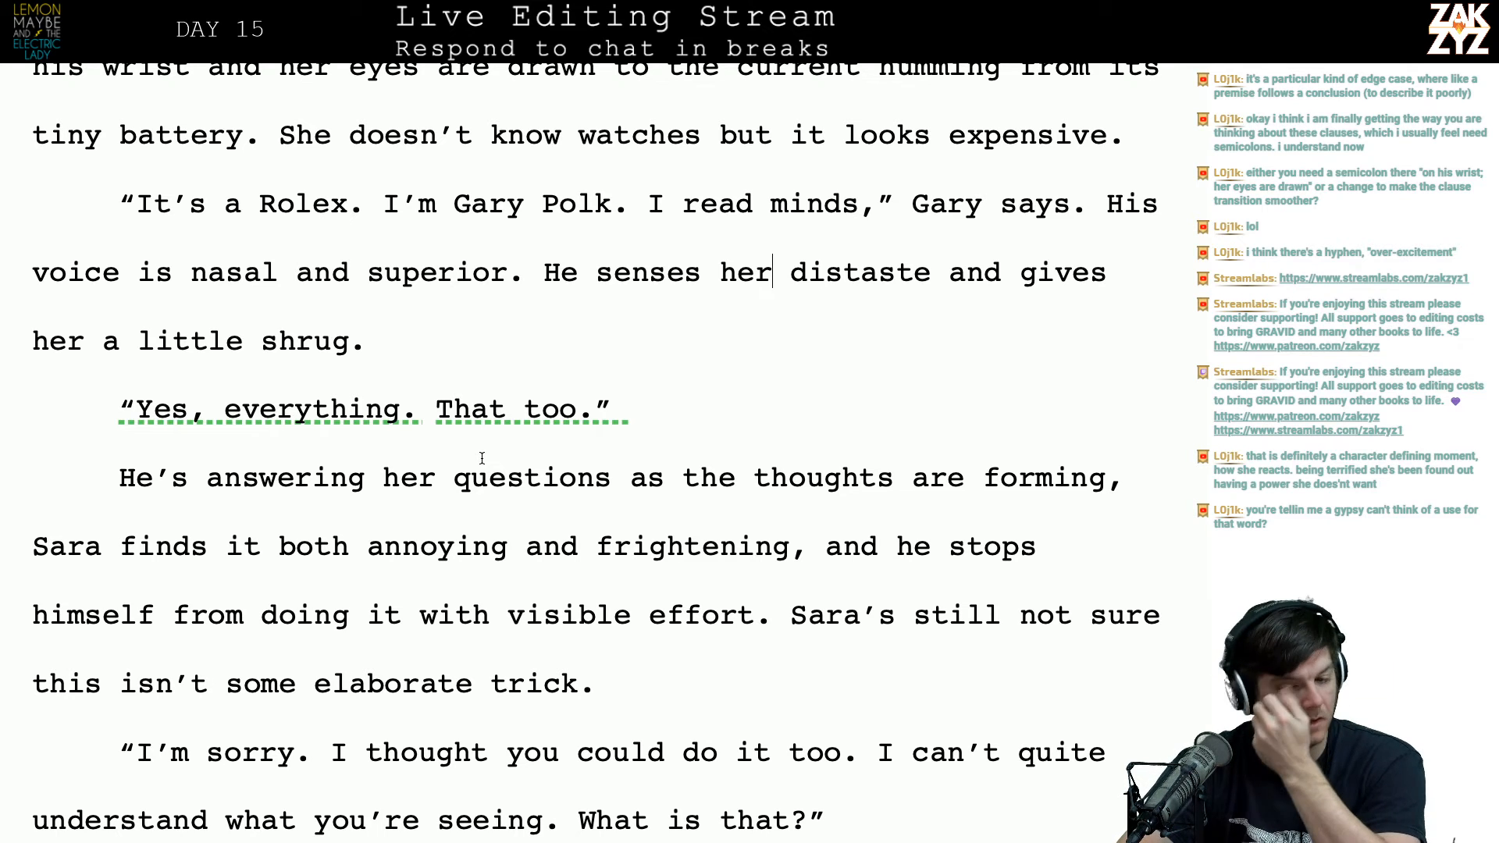
pyautogui.scroll(-3, 772, 269)
# Step: Replace "her" with "Sara's" before "distaste" in the sentence about what he senses
pyautogui.click(616, 368)
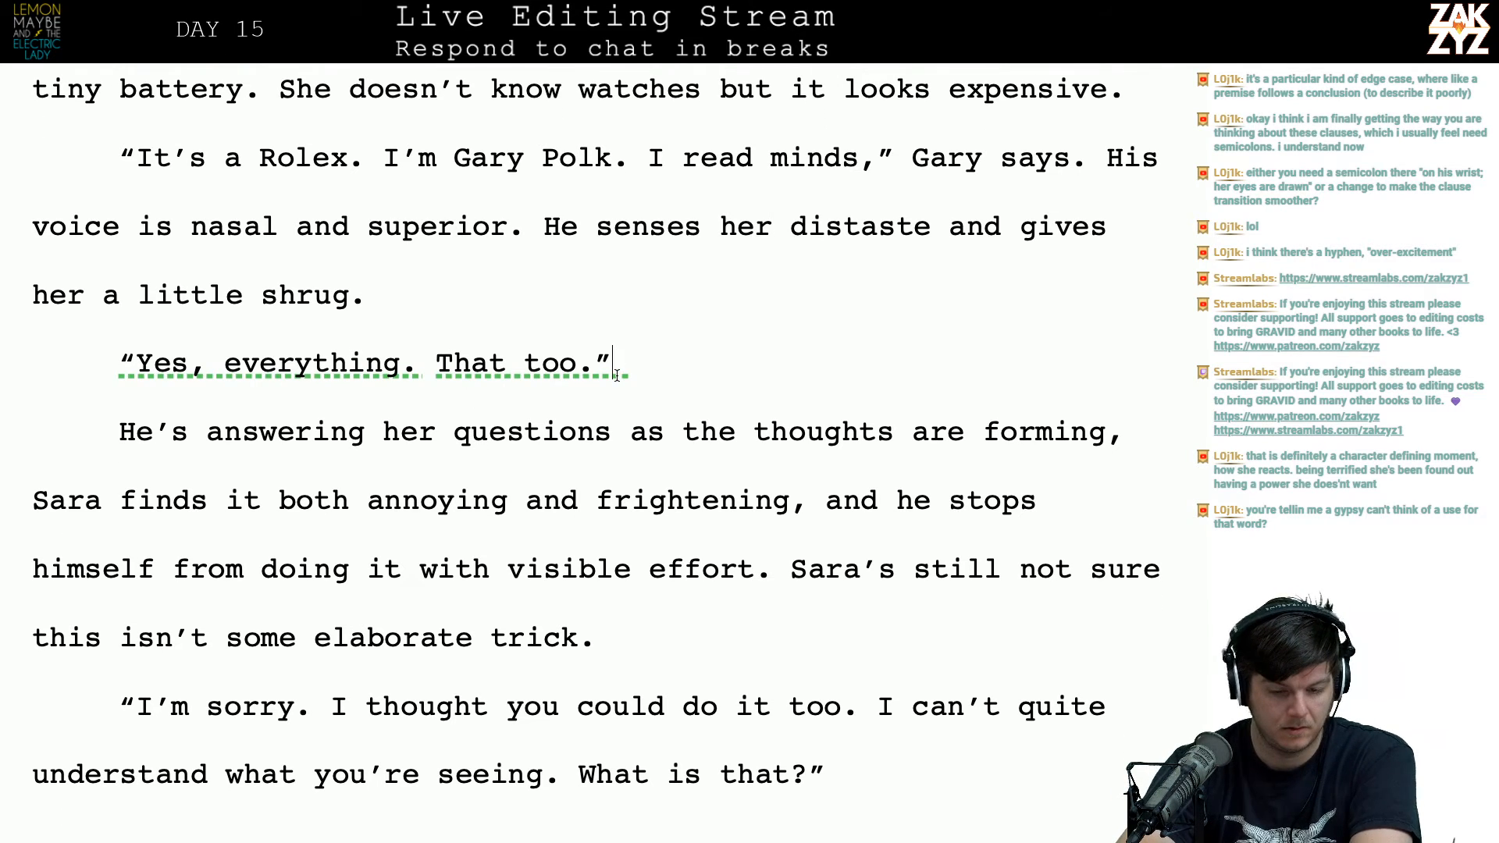
pyautogui.click(788, 230)
pyautogui.press('BackSpace')
pyautogui.press('BackSpace')
pyautogui.press('BackSpace')
pyautogui.press('BackSpace')
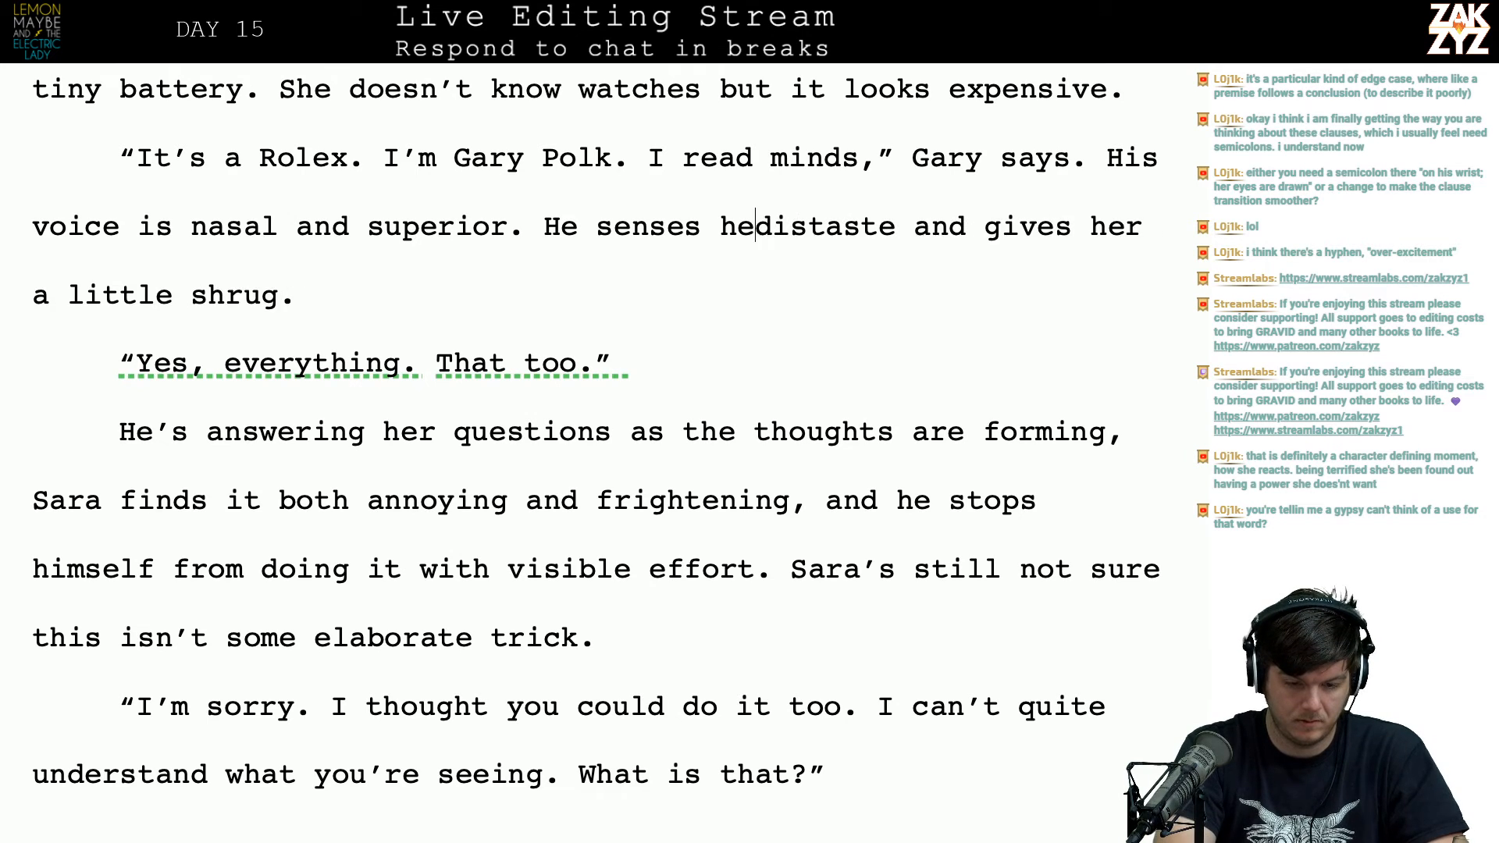
pyautogui.write('Saras')
pyautogui.press('BackSpace')
pyautogui.write("'s")
# Step: End the sentence with a period after "distaste" and delete "and gives her a little shrug."
pyautogui.press('Right')
pyautogui.press('Right')
pyautogui.press('Right')
pyautogui.press('Right')
pyautogui.press('Right')
pyautogui.press('Right')
pyautogui.press('Right')
pyautogui.press('Right')
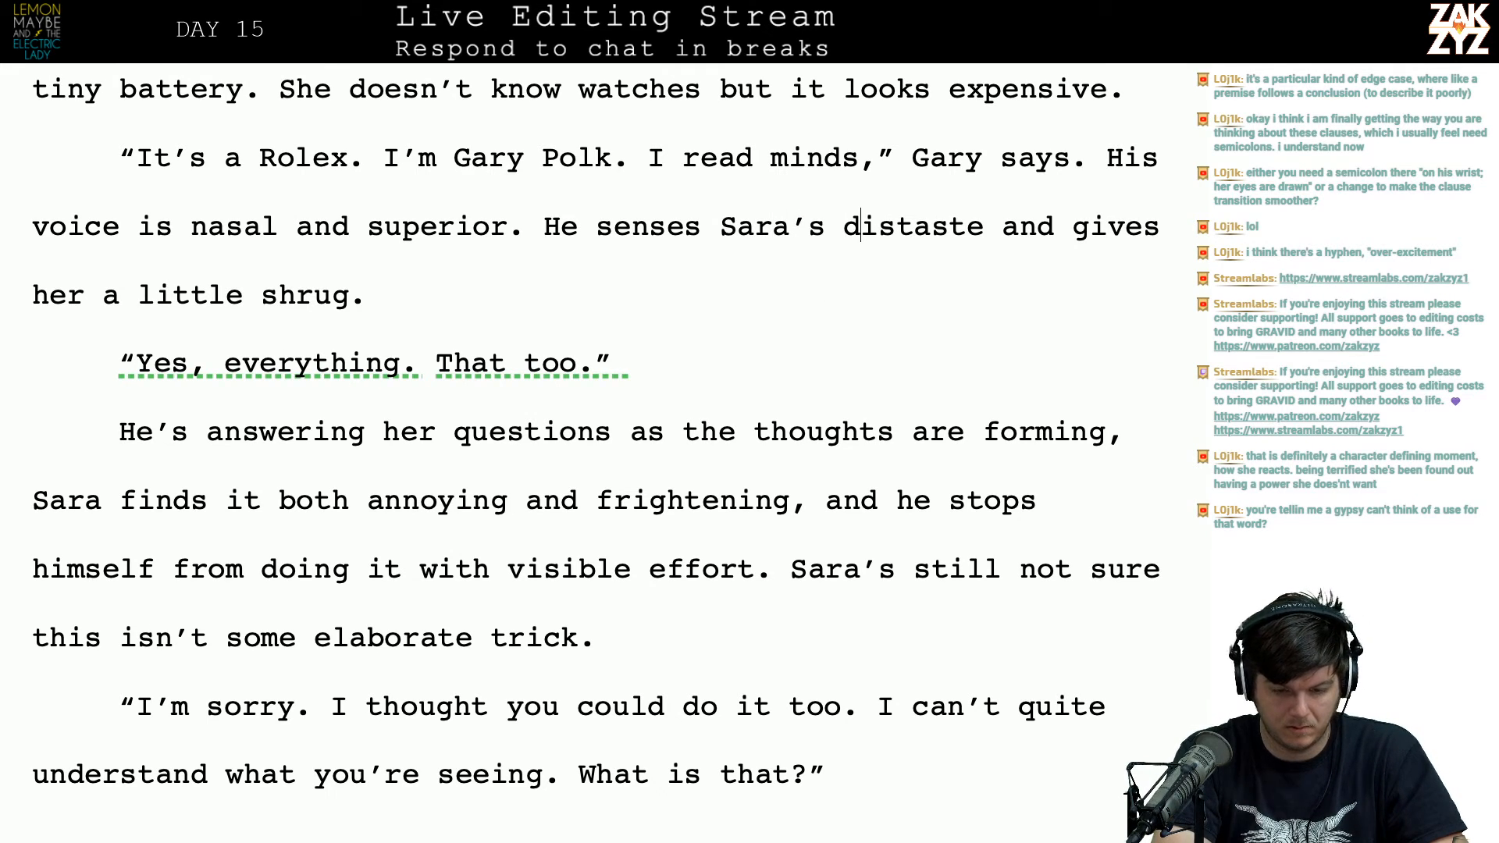
pyautogui.write('.')
pyautogui.hotkey('ctrl', 'shift', 'Down')
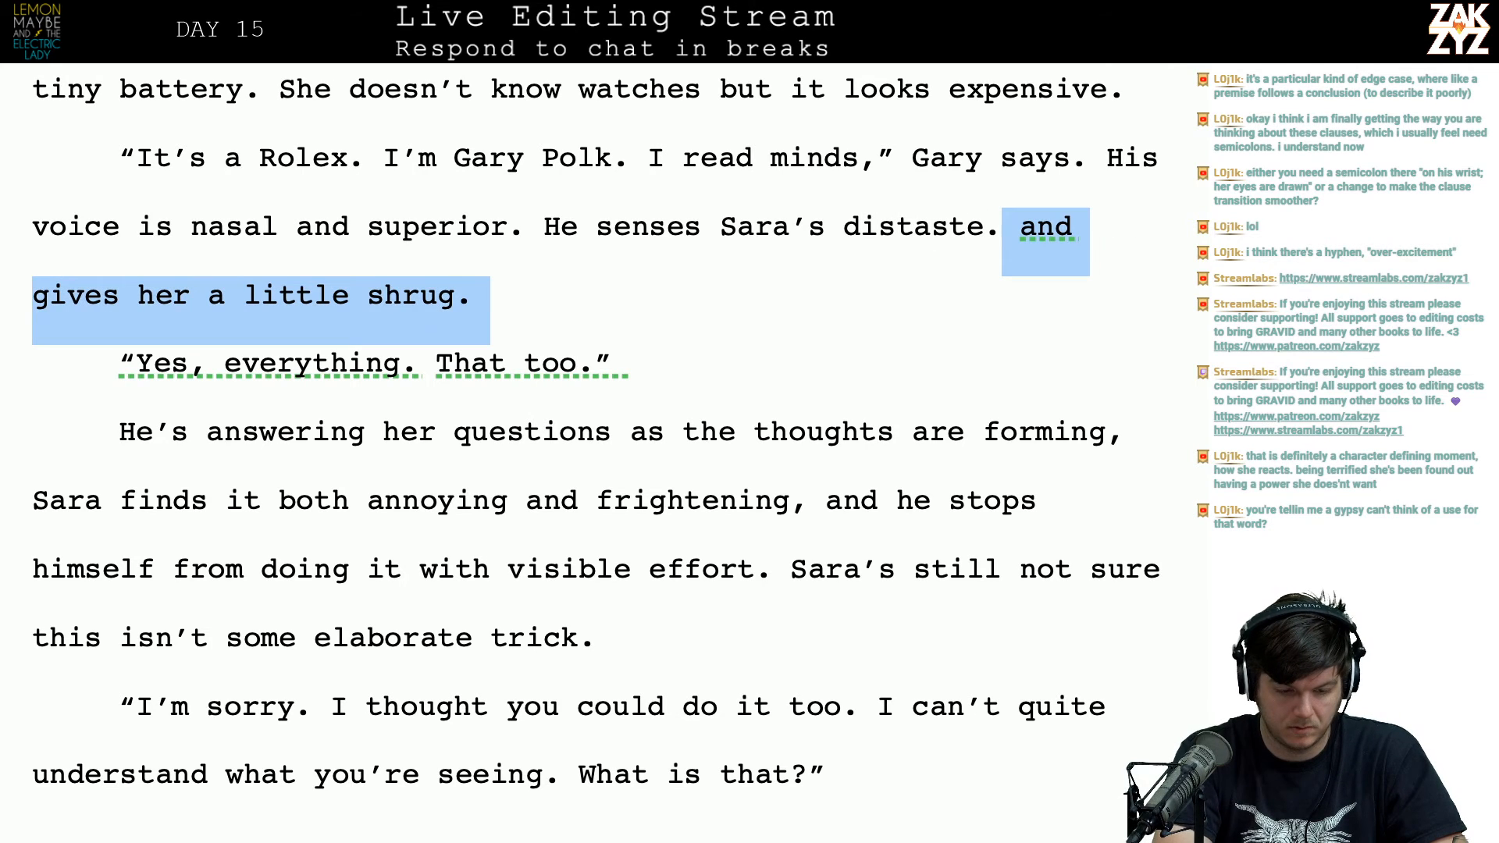
pyautogui.press('BackSpace')
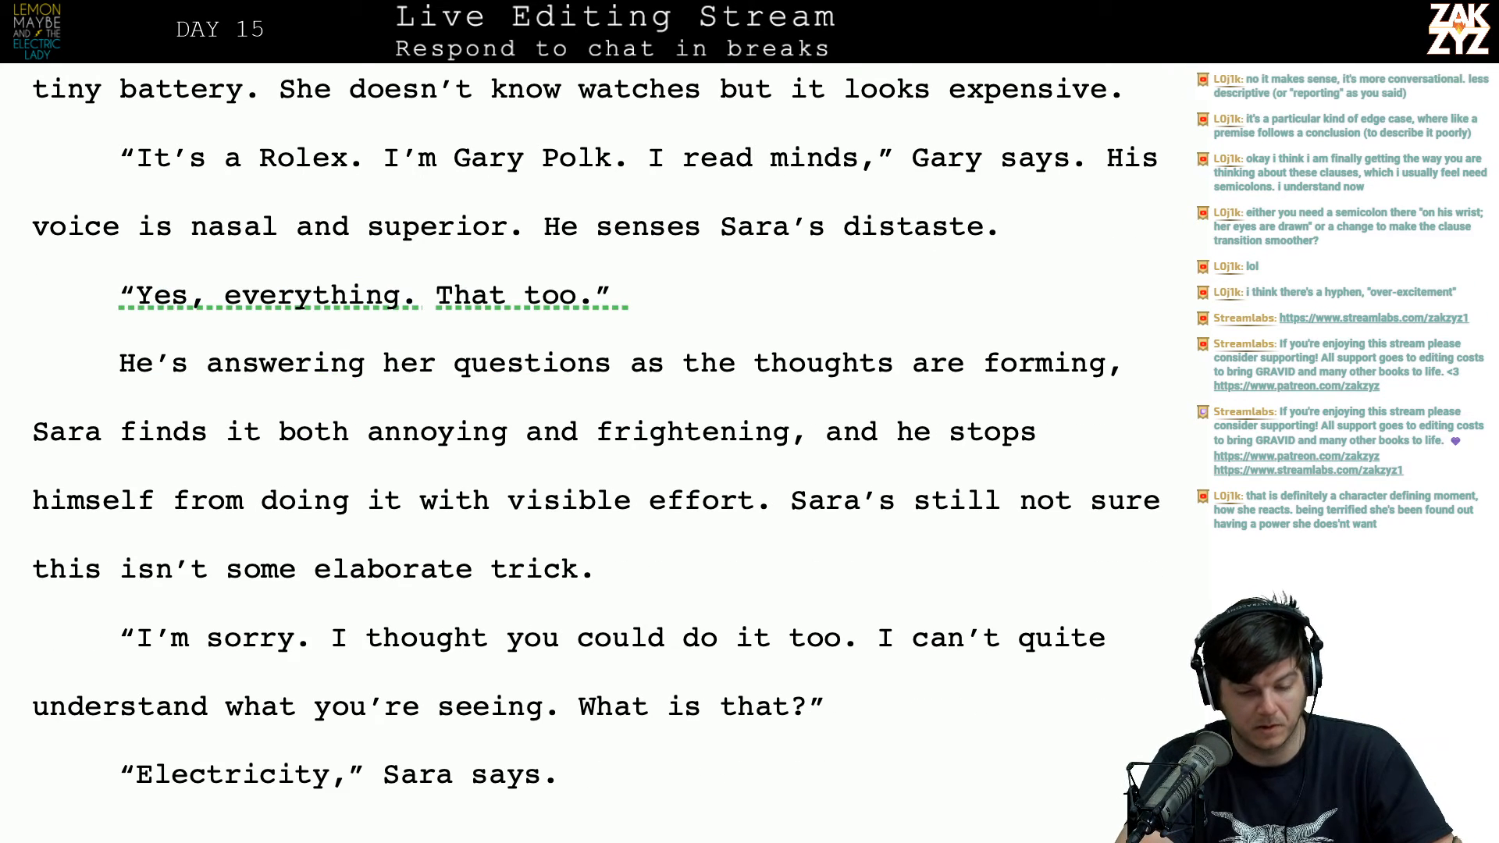
# Step: Reread from "Yes, everything. That too." to "Electricity," focusing on the opening "He's answering her questions"
pyautogui.scroll(-1, 455, 232)
pyautogui.click(313, 259)
pyautogui.press('Left')
pyautogui.press('Right')
pyautogui.press('Right')
pyautogui.press('Right')
pyautogui.press('Right')
pyautogui.press('Right')
pyautogui.press('Right')
pyautogui.press('Right')
pyautogui.press('Right')
pyautogui.press('Down')
pyautogui.press('Left')
pyautogui.press('Left')
pyautogui.press('Left')
pyautogui.press('Left')
pyautogui.press('Right')
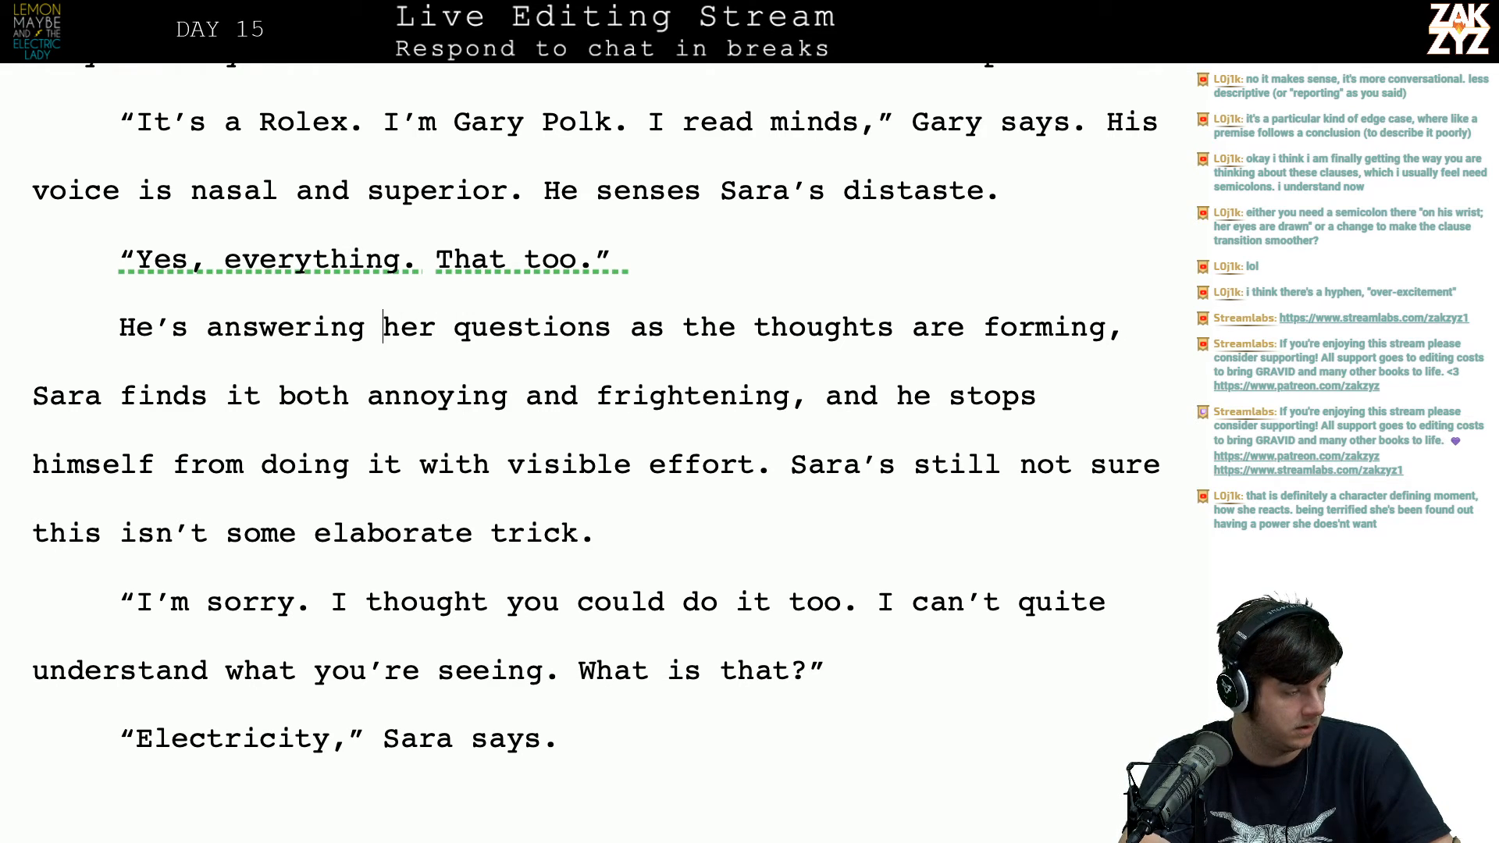
pyautogui.press('Left')
pyautogui.press('Left')
pyautogui.press('Left')
pyautogui.press('Left')
pyautogui.press('Left')
pyautogui.press('Right')
pyautogui.press('Right')
pyautogui.press('Right')
pyautogui.press('Right')
pyautogui.press('Right')
pyautogui.press('Right')
pyautogui.press('Right')
pyautogui.press('Left')
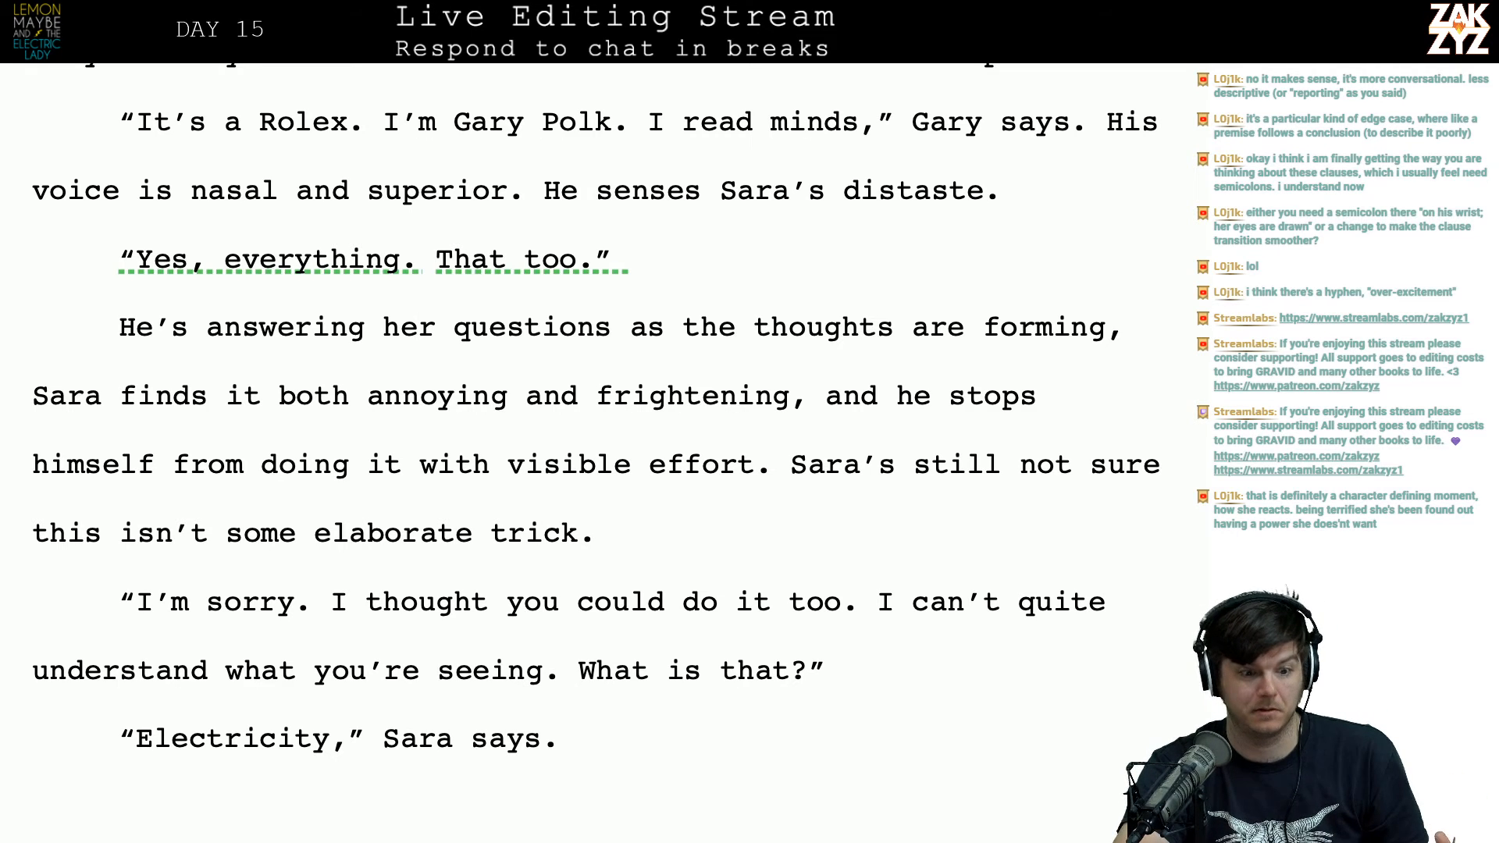
pyautogui.scroll(-1, 595, 415)
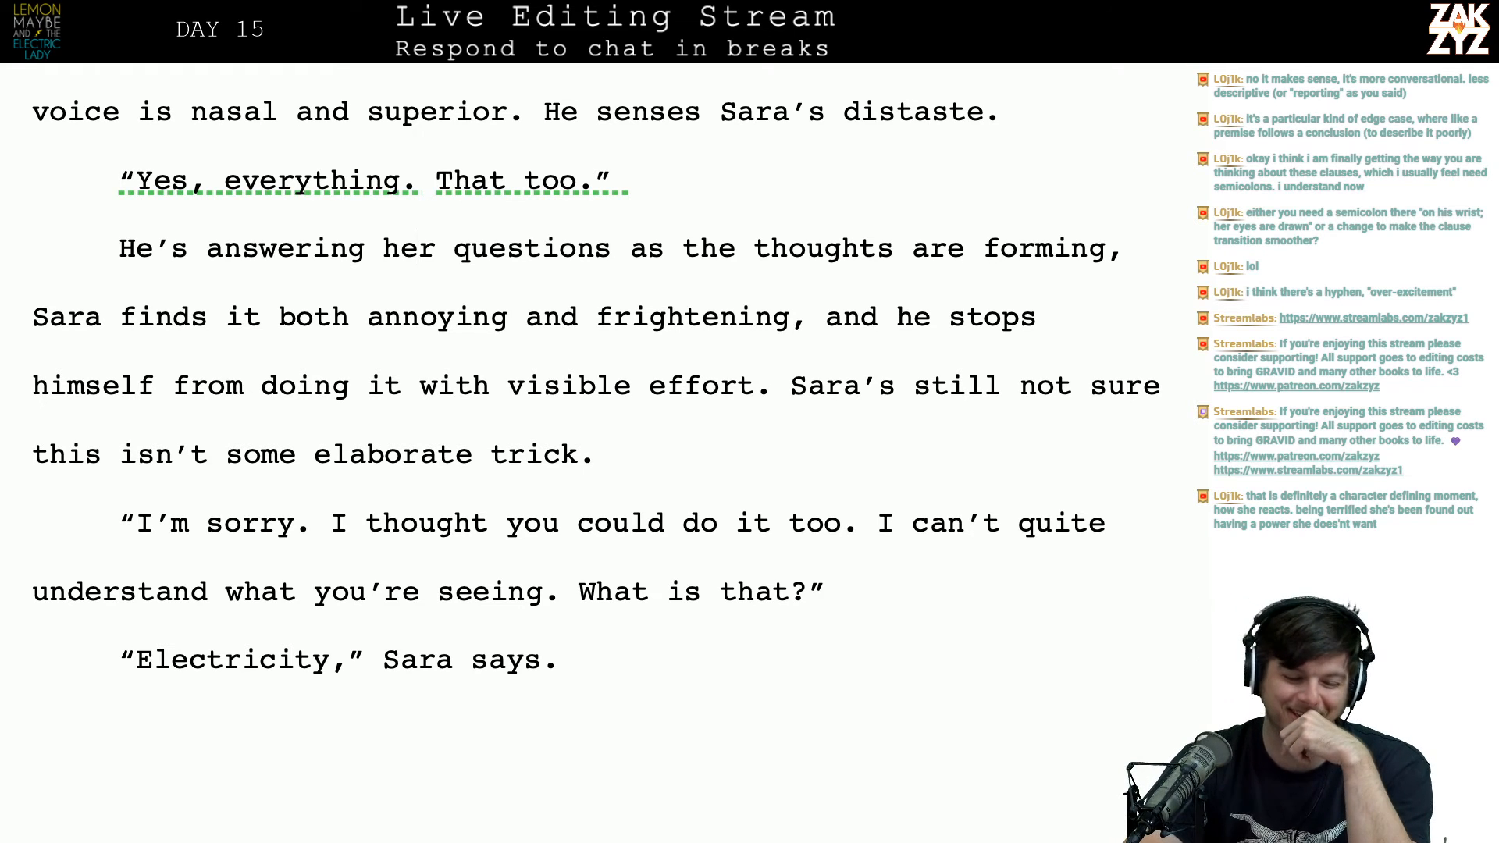
pyautogui.scroll(-2, 593, 367)
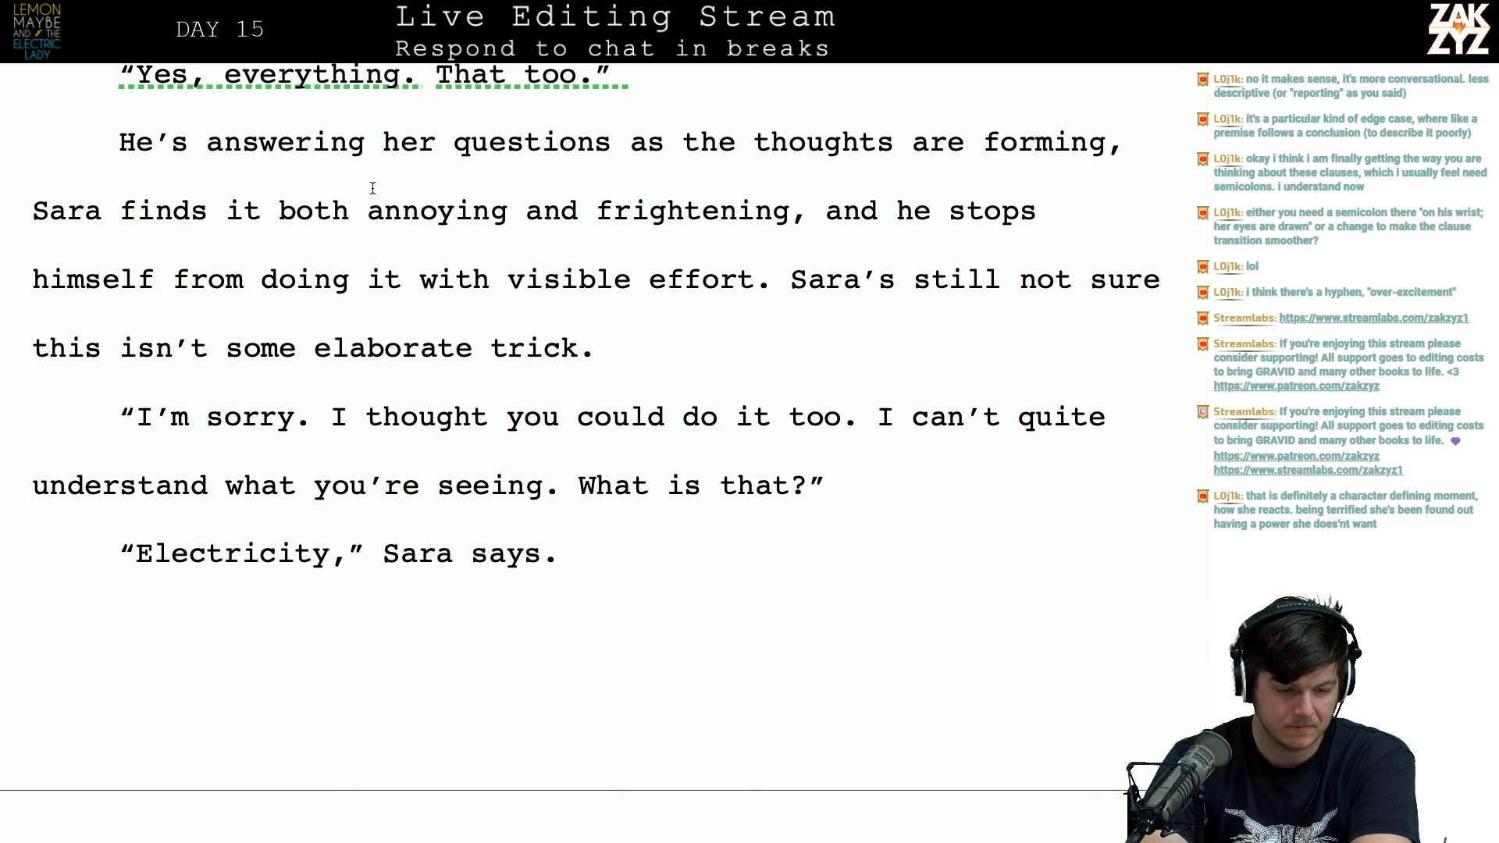
pyautogui.click(238, 151)
pyautogui.scroll(3, 238, 153)
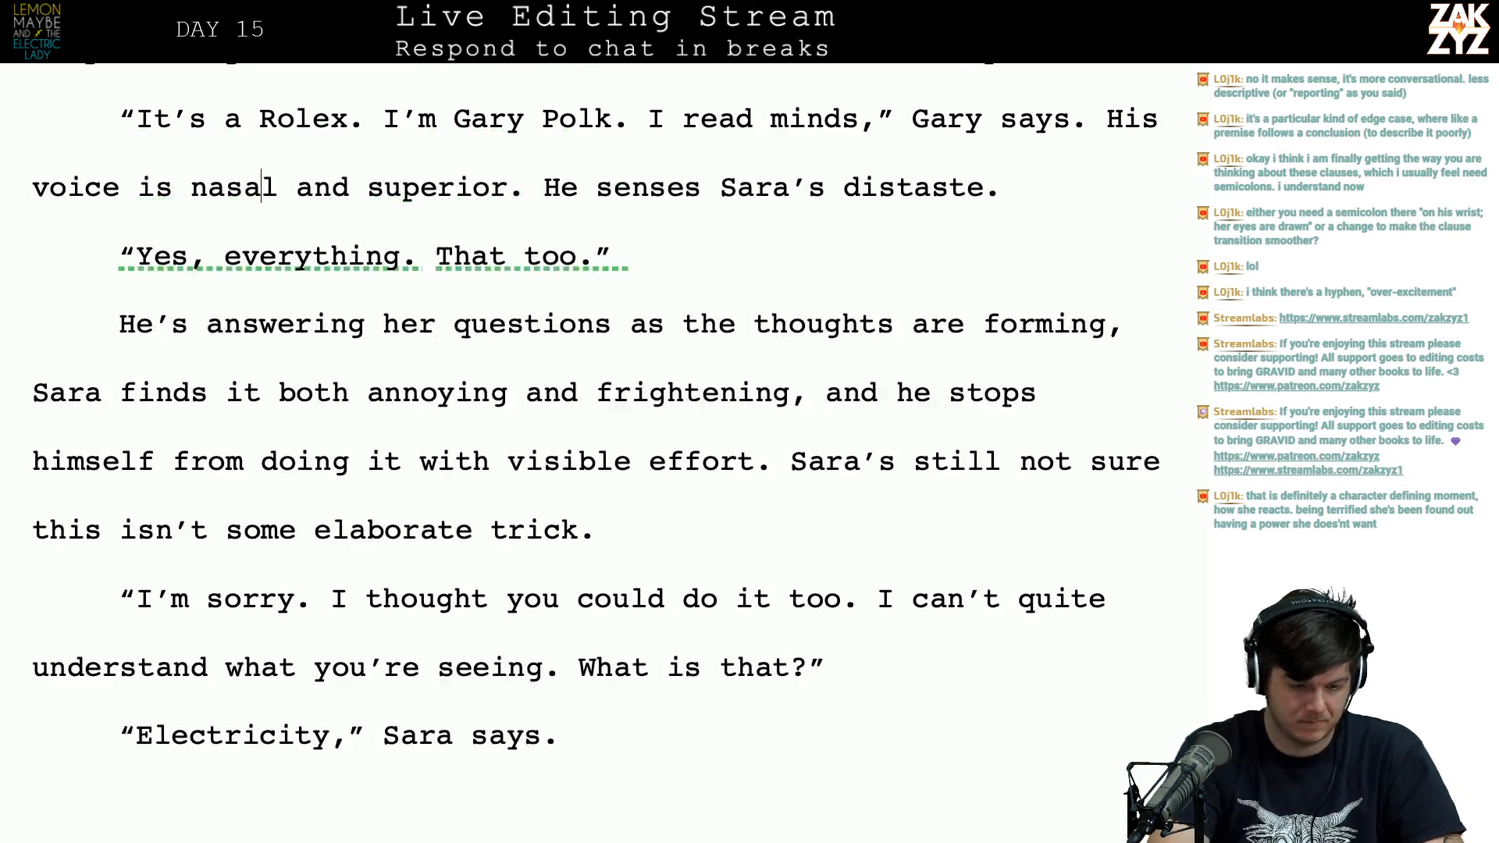
pyautogui.press('Left')
pyautogui.press('Left')
pyautogui.press('Left')
pyautogui.press('Left')
pyautogui.press('Left')
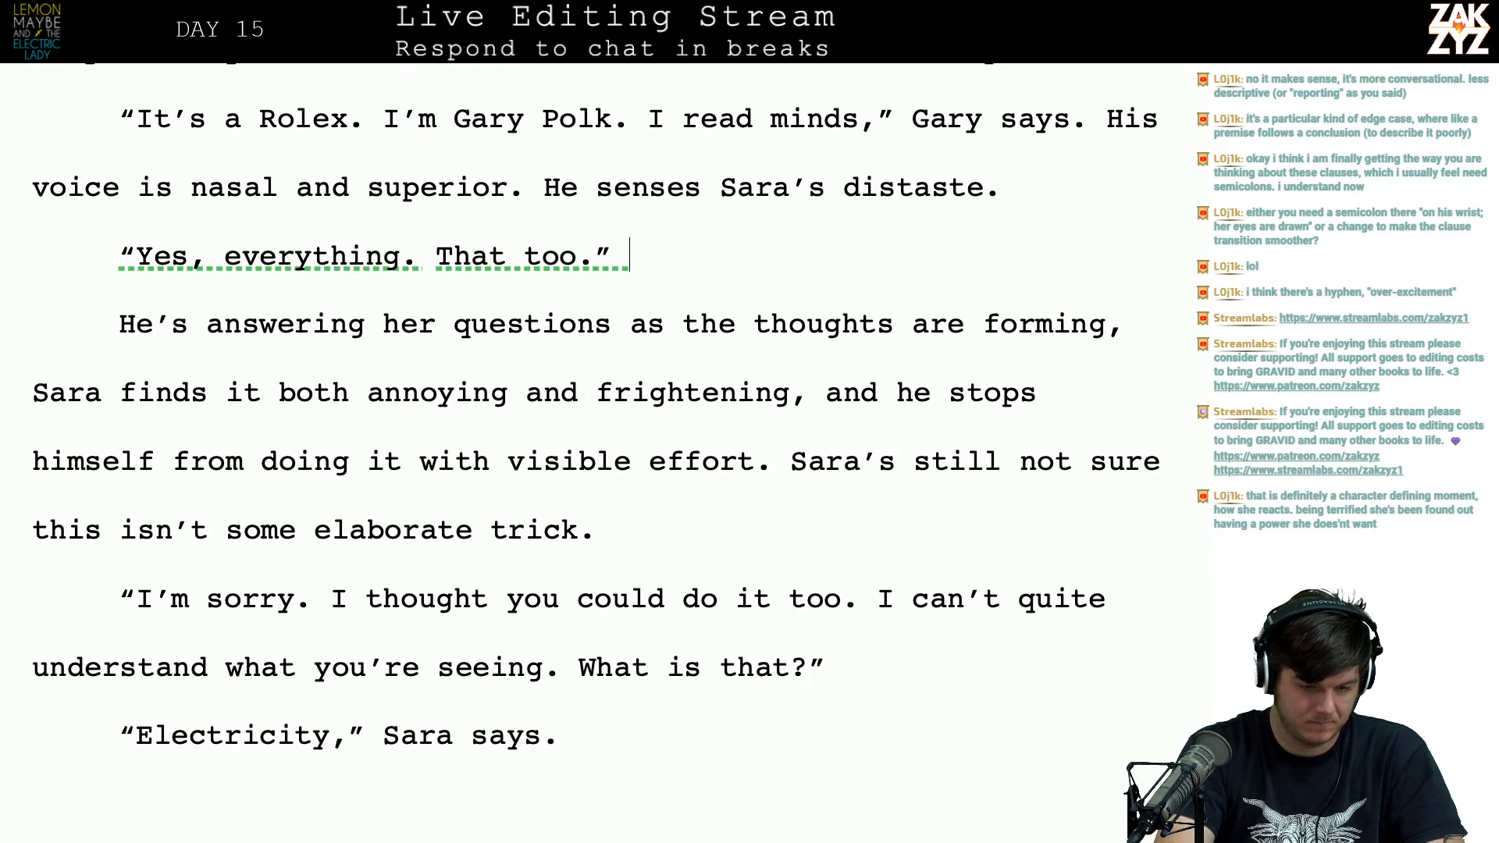
pyautogui.write('G')
pyautogui.press('BackSpace')
pyautogui.press('BackSpace')
pyautogui.press('Right')
pyautogui.press('Right')
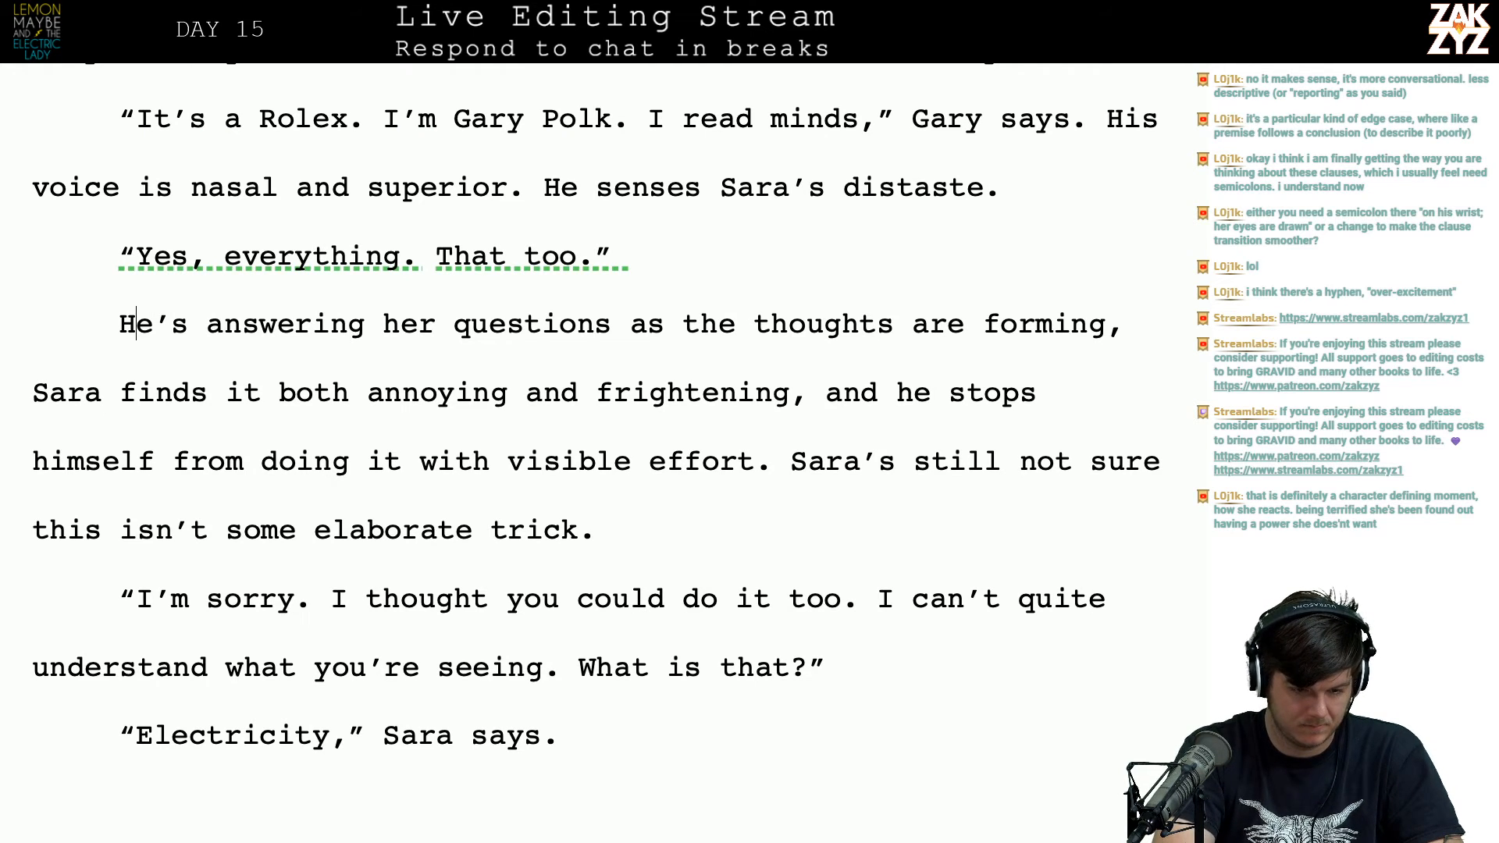
# Step: Replace "her" with "Sara's" before "questions" in the sentence beginning "He's answering"
pyautogui.press('Right')
pyautogui.press('Right')
pyautogui.press('Right')
pyautogui.press('Right')
pyautogui.press('Right')
pyautogui.press('Right')
pyautogui.press('Right')
pyautogui.press('Right')
pyautogui.press('Right')
pyautogui.press('Right')
pyautogui.press('Right')
pyautogui.press('Right')
pyautogui.press('Right')
pyautogui.press('Right')
pyautogui.press('Right')
pyautogui.press('Right')
pyautogui.press('Right')
pyautogui.press('Right')
pyautogui.press('Left')
pyautogui.press('BackSpace')
pyautogui.press('BackSpace')
pyautogui.press('BackSpace')
pyautogui.write('Sa')
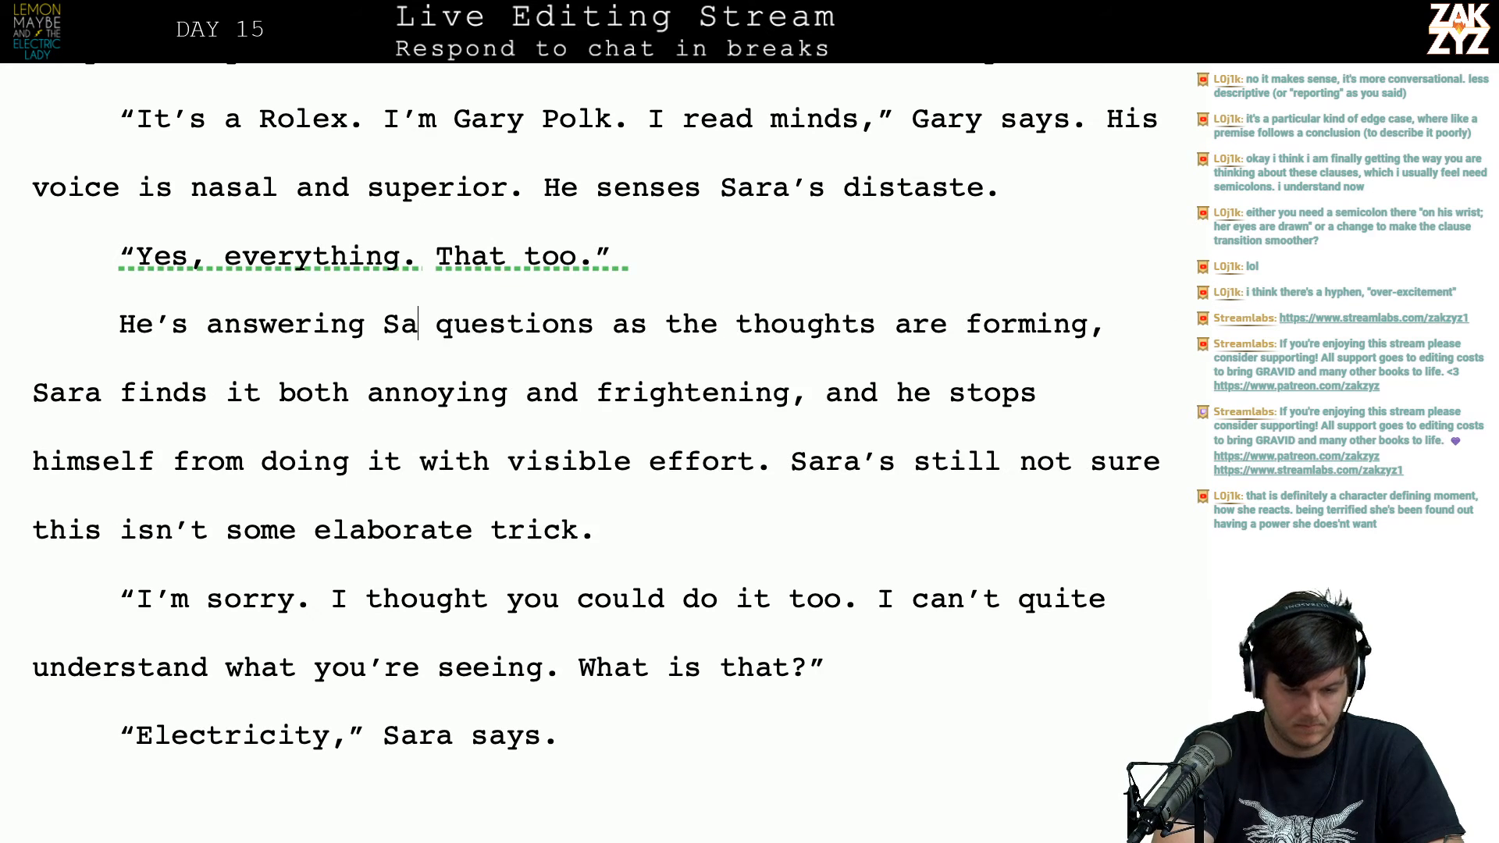
pyautogui.write("ra's")
# Step: Change "Sara finds it both annoying" to "and she finds it both annoying" in the sentence about his answers
pyautogui.press('Left')
pyautogui.press('Down')
pyautogui.press('Left')
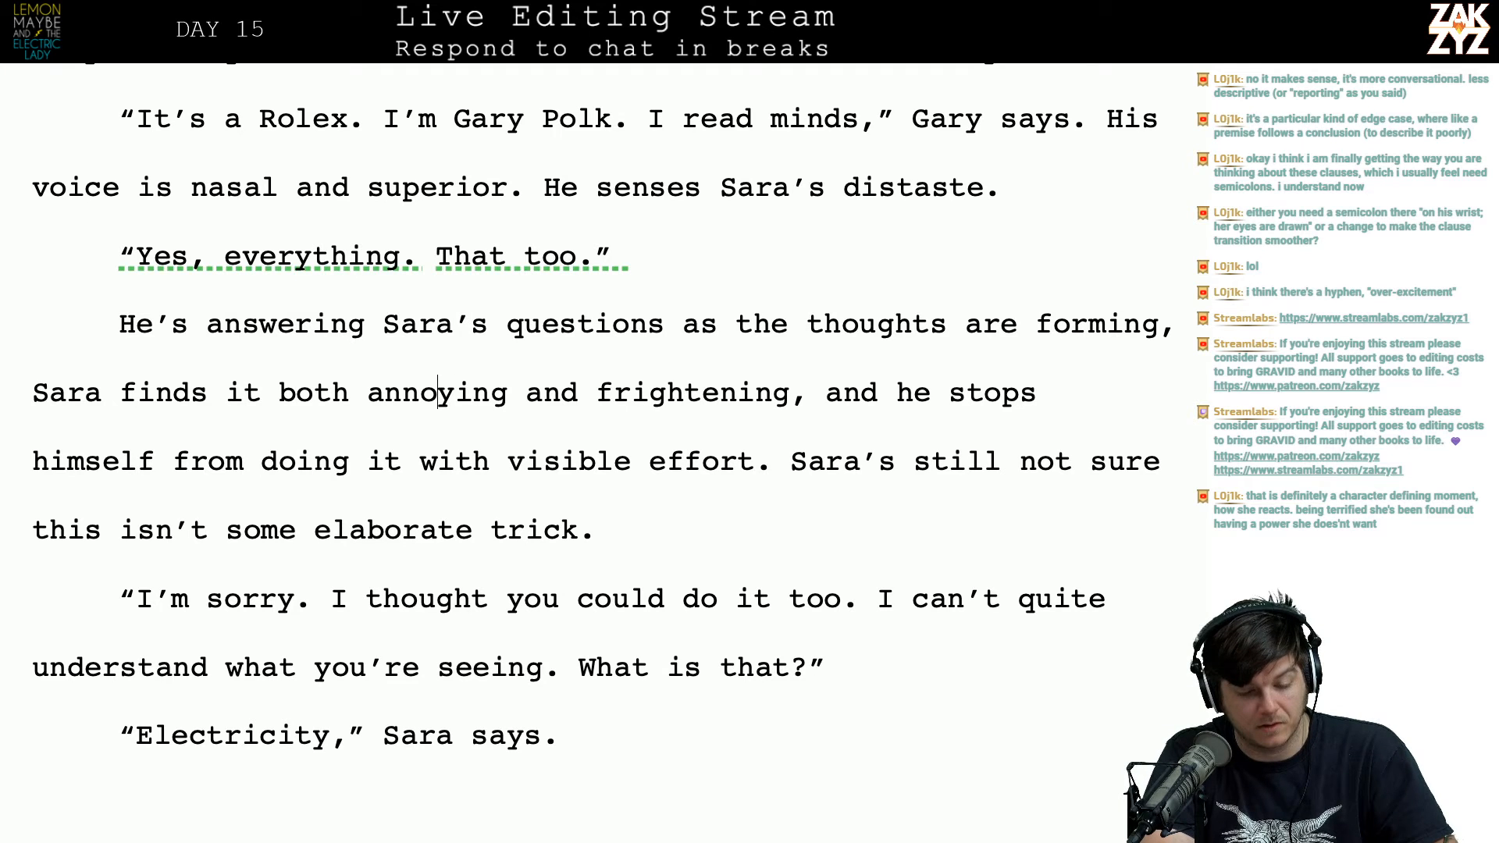
pyautogui.press('Left')
pyautogui.press('Left')
pyautogui.press('Left')
pyautogui.press('Left')
pyautogui.press('Left')
pyautogui.press('Left')
pyautogui.press('Left')
pyautogui.press('Left')
pyautogui.press('Left')
pyautogui.press('Left')
pyautogui.press('Left')
pyautogui.press('Left')
pyautogui.press('Left')
pyautogui.press('Left')
pyautogui.press('Left')
pyautogui.press('Left')
pyautogui.press('Left')
pyautogui.press('Left')
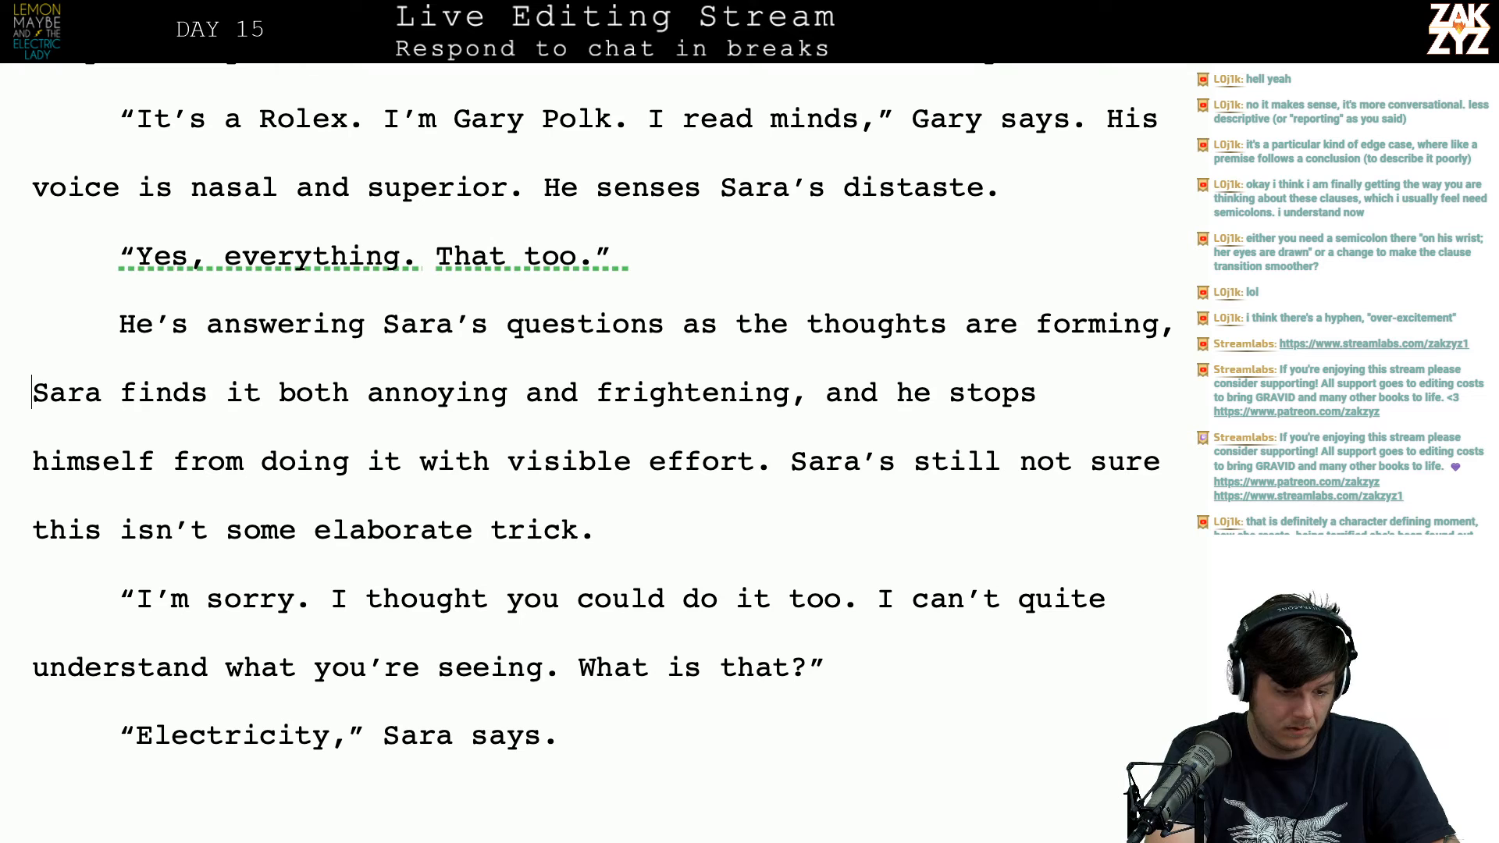
pyautogui.write('and she f')
pyautogui.press('BackSpace')
pyautogui.hotkey('shift', 'Right')
pyautogui.hotkey('shift', 'Right')
pyautogui.hotkey('shift', 'Right')
pyautogui.hotkey('shift', 'Right')
pyautogui.hotkey('shift', 'Right')
pyautogui.hotkey('shift', 'Right')
pyautogui.hotkey('shift', 'Left')
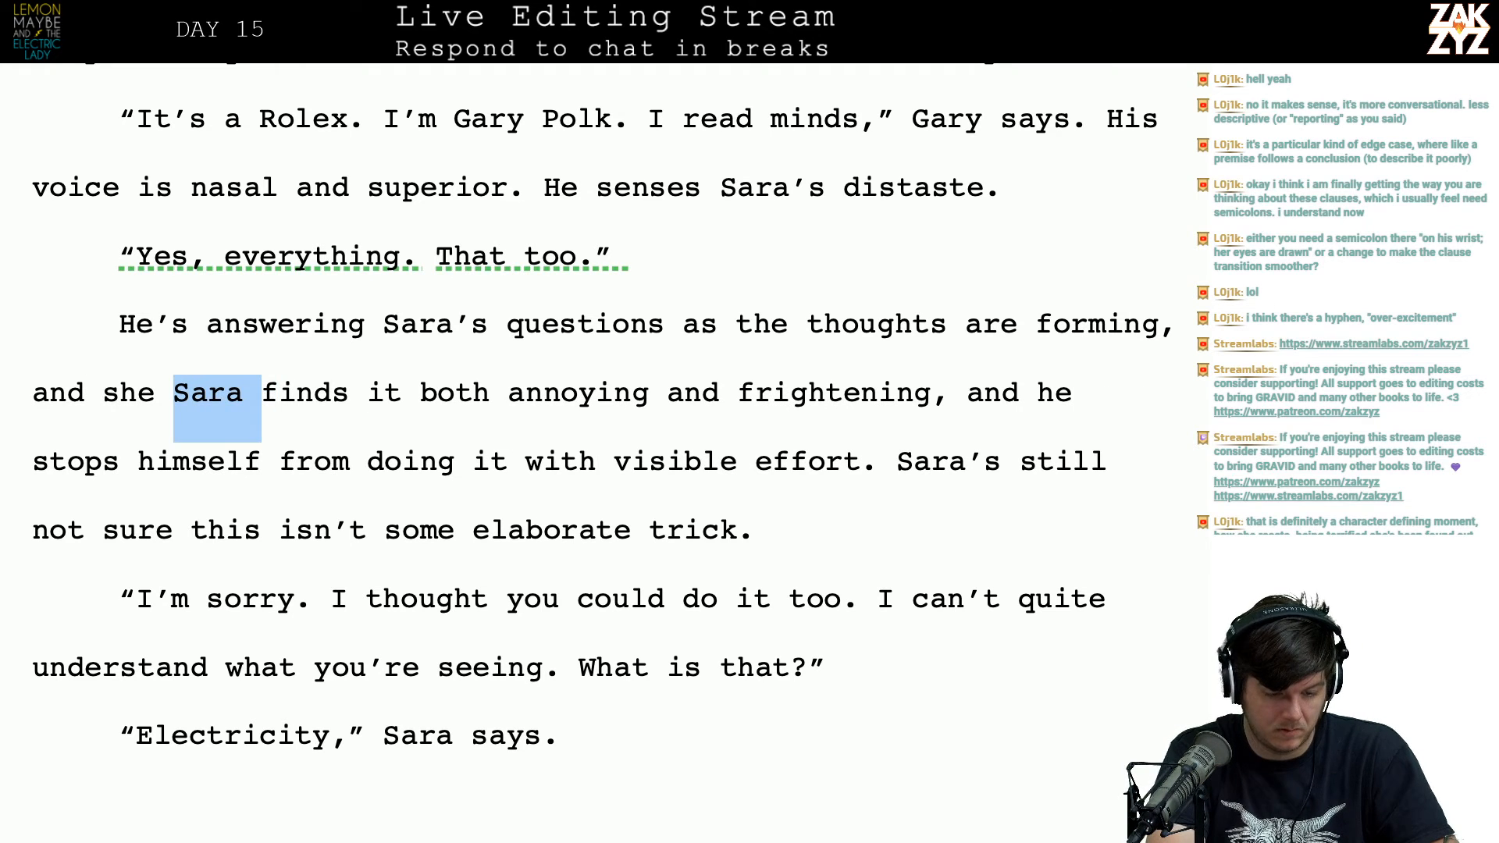
pyautogui.press('BackSpace')
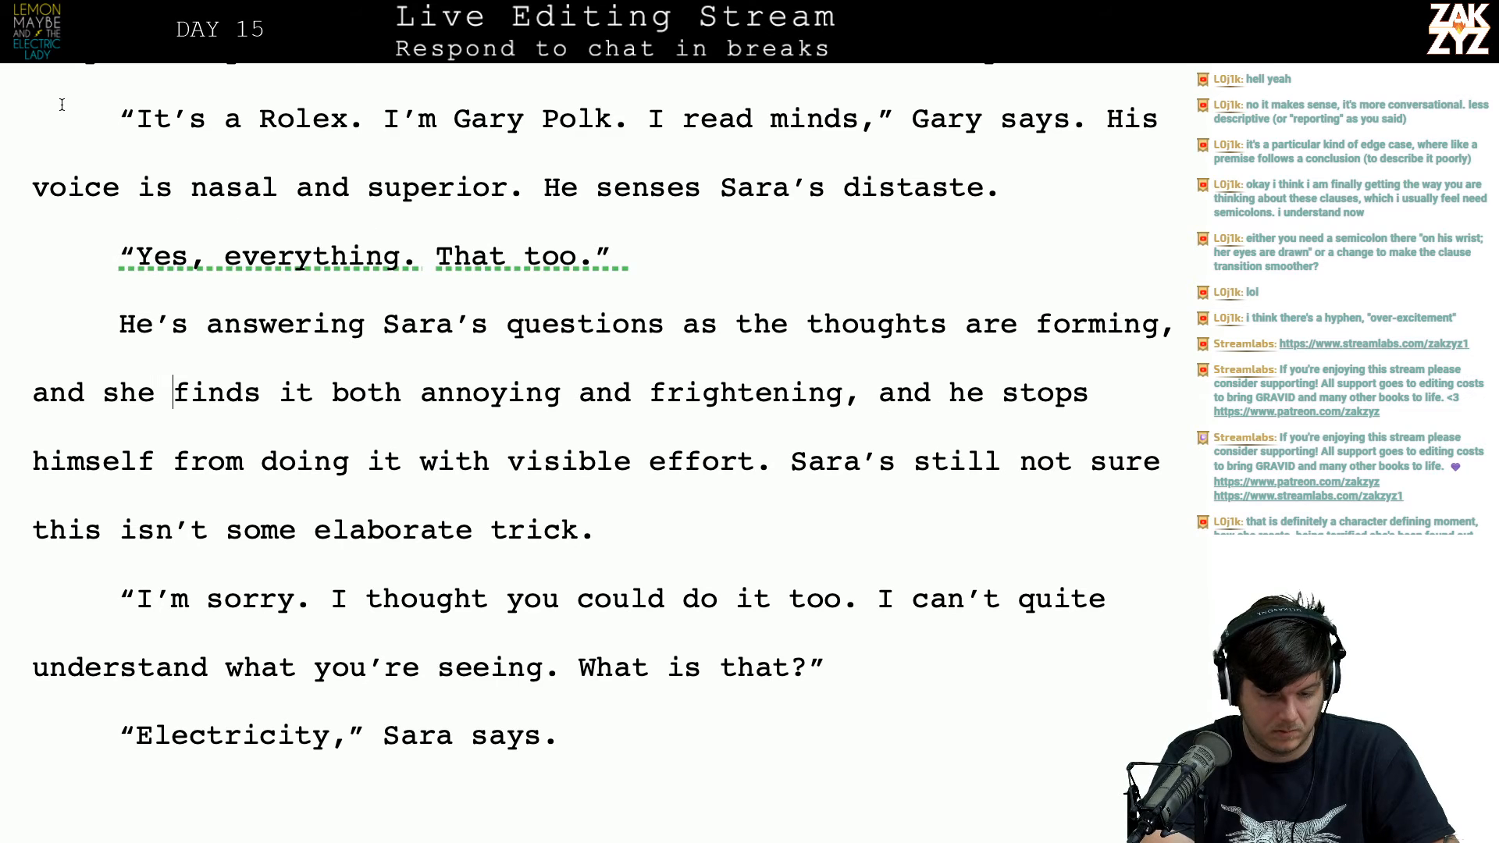
# Step: End the sentence with a period after "frightening" and add the sentence "With visible effort, he checks himself."
pyautogui.click(860, 393)
pyautogui.press('BackSpace')
pyautogui.write('. H')
pyautogui.press('BackSpace')
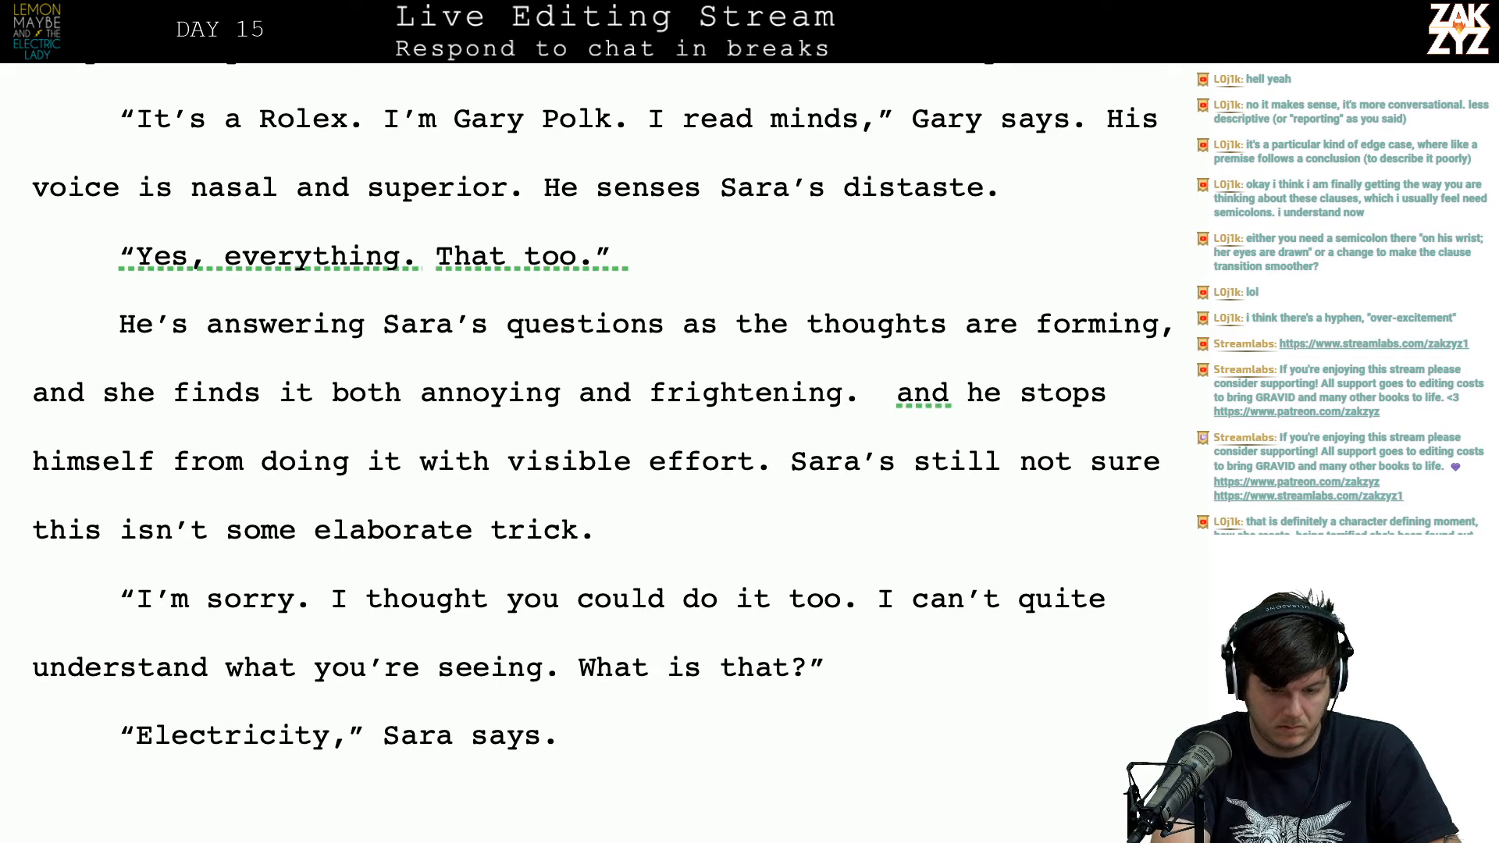
pyautogui.write('With visible ')
pyautogui.write('effort, he check')
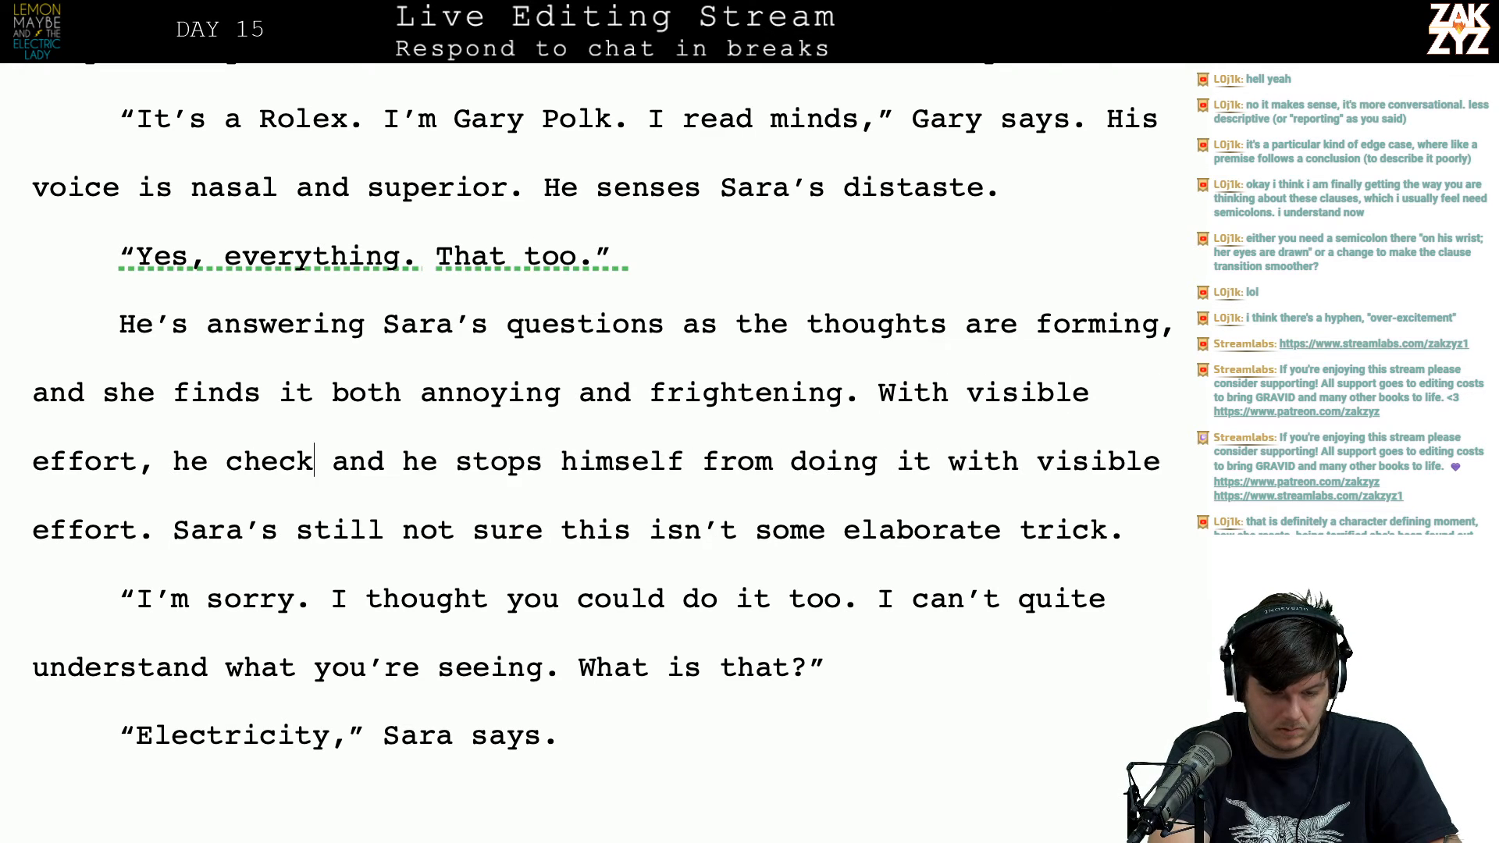
pyautogui.write('s himself.')
# Step: Delete the leftover clause "and he stops himself from doing it with visible effort." before "Sara's still not sure"
pyautogui.hotkey('shift', 'Down')
pyautogui.hotkey('shift', 'Left')
pyautogui.hotkey('shift', 'Left')
pyautogui.hotkey('shift', 'Left')
pyautogui.hotkey('shift', 'Left')
pyautogui.hotkey('shift', 'Left')
pyautogui.hotkey('shift', 'Left')
pyautogui.hotkey('shift', 'Left')
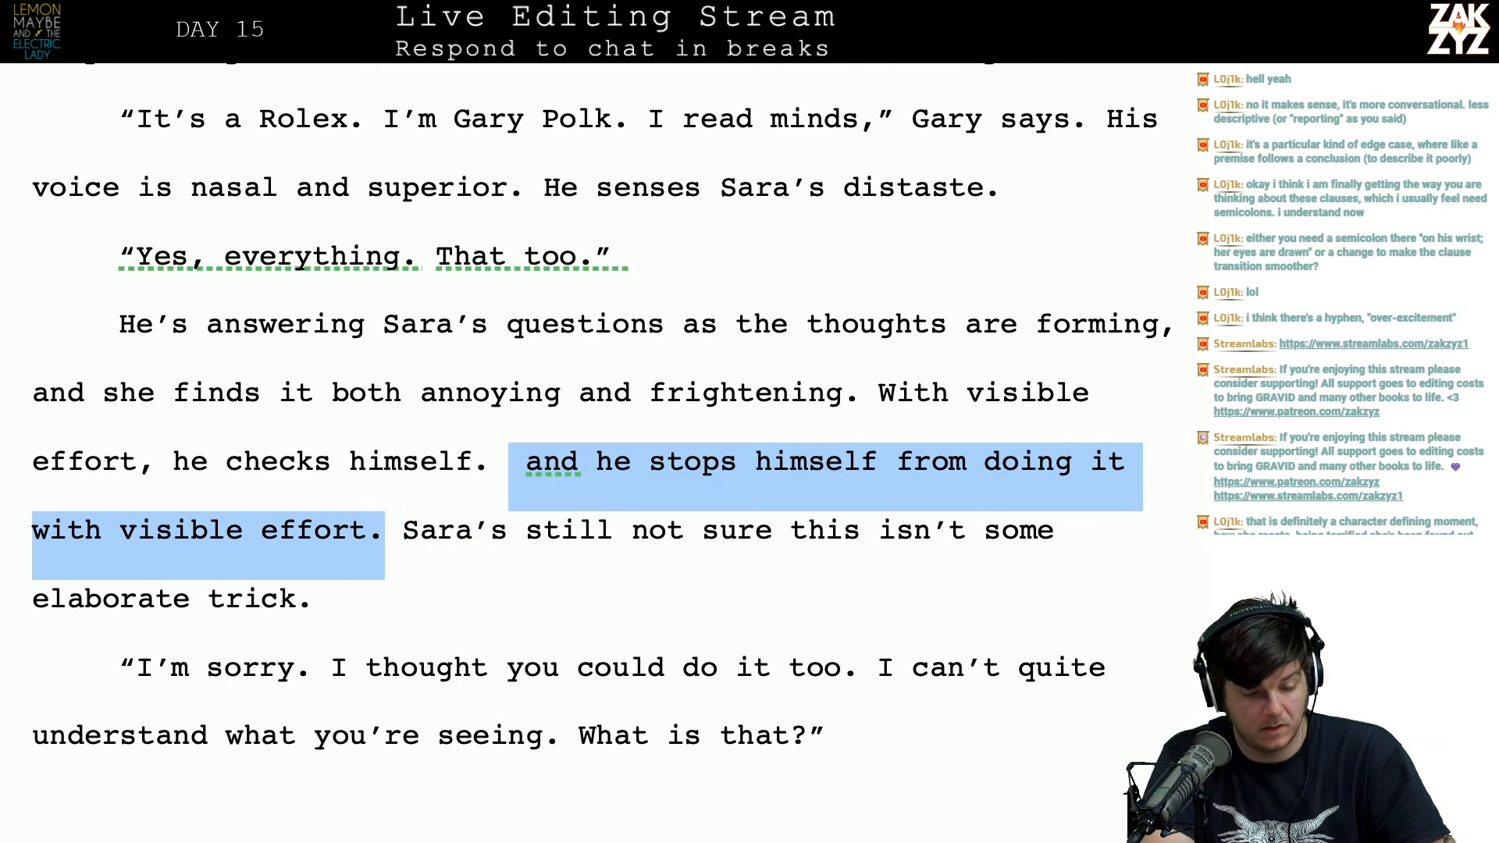
pyautogui.press('BackSpace')
# Step: Insert "but she realizes if" after "She's afraid to explain," in the first paragraph of manuscript page 140
pyautogui.scroll(-2, 602, 406)
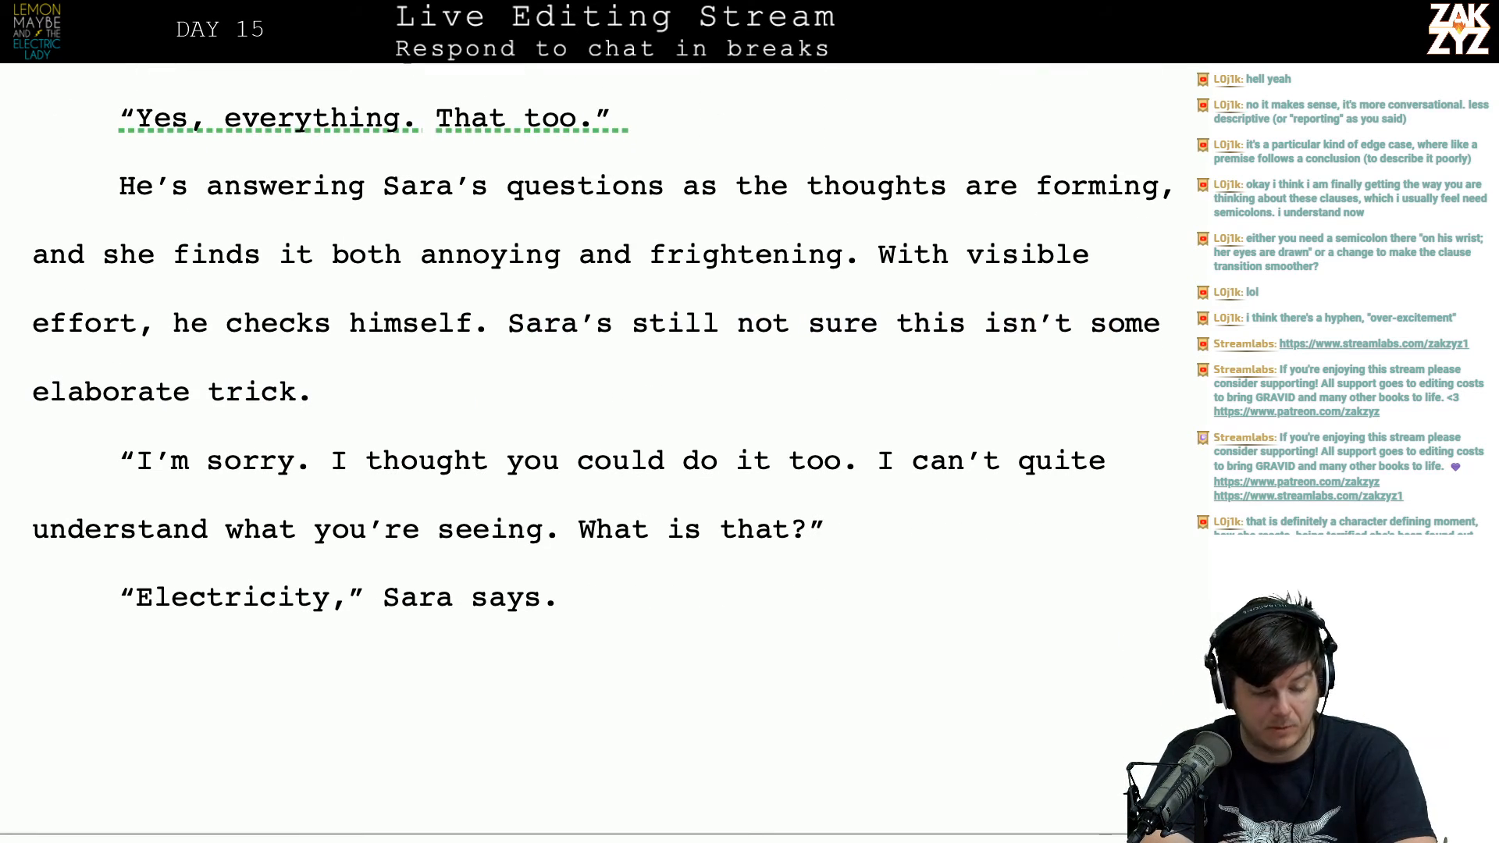
pyautogui.scroll(-1, 586, 450)
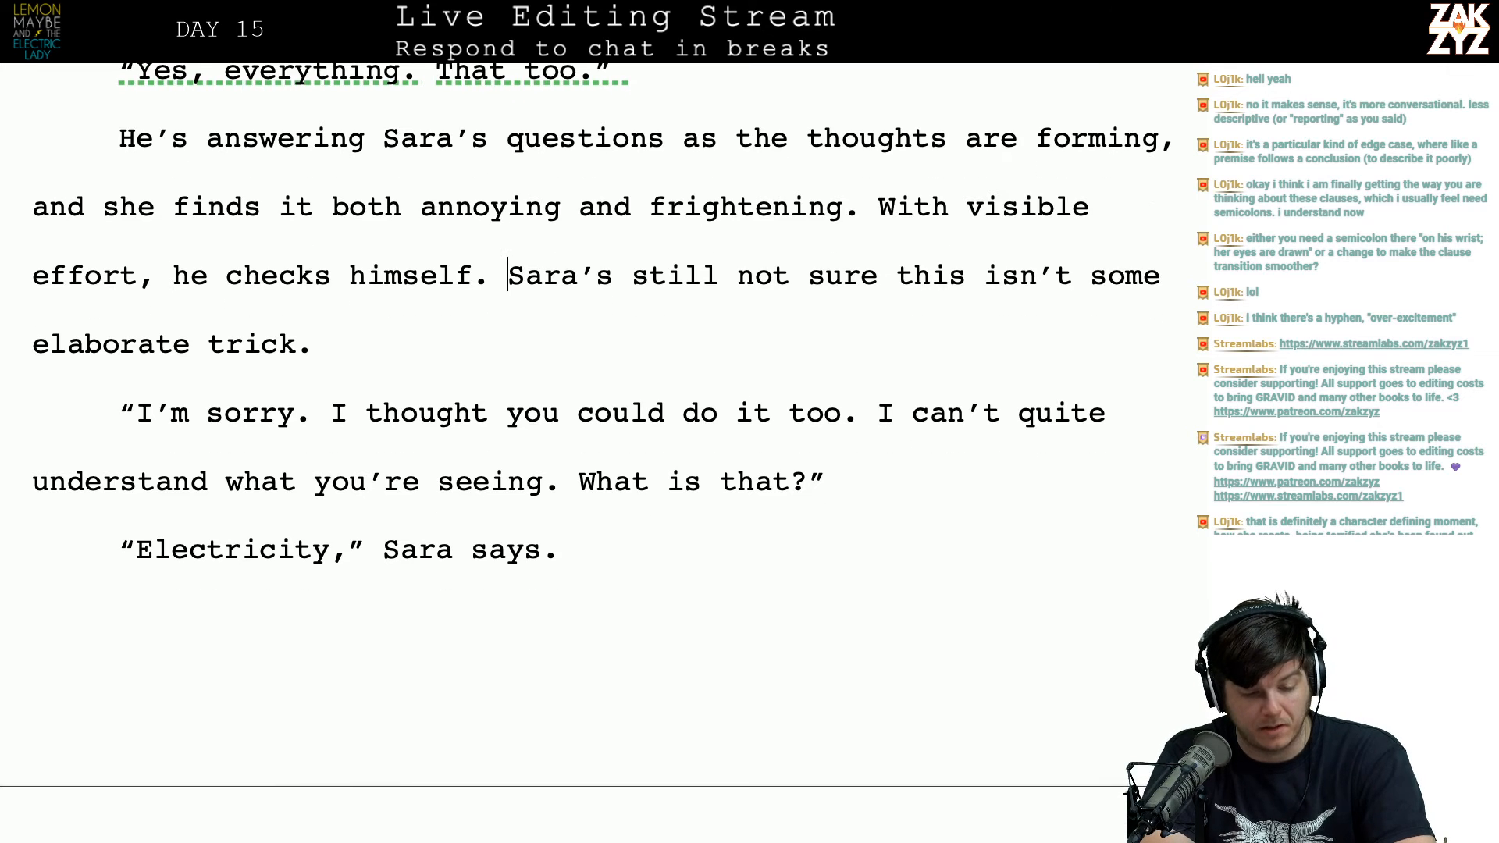
pyautogui.click(546, 451)
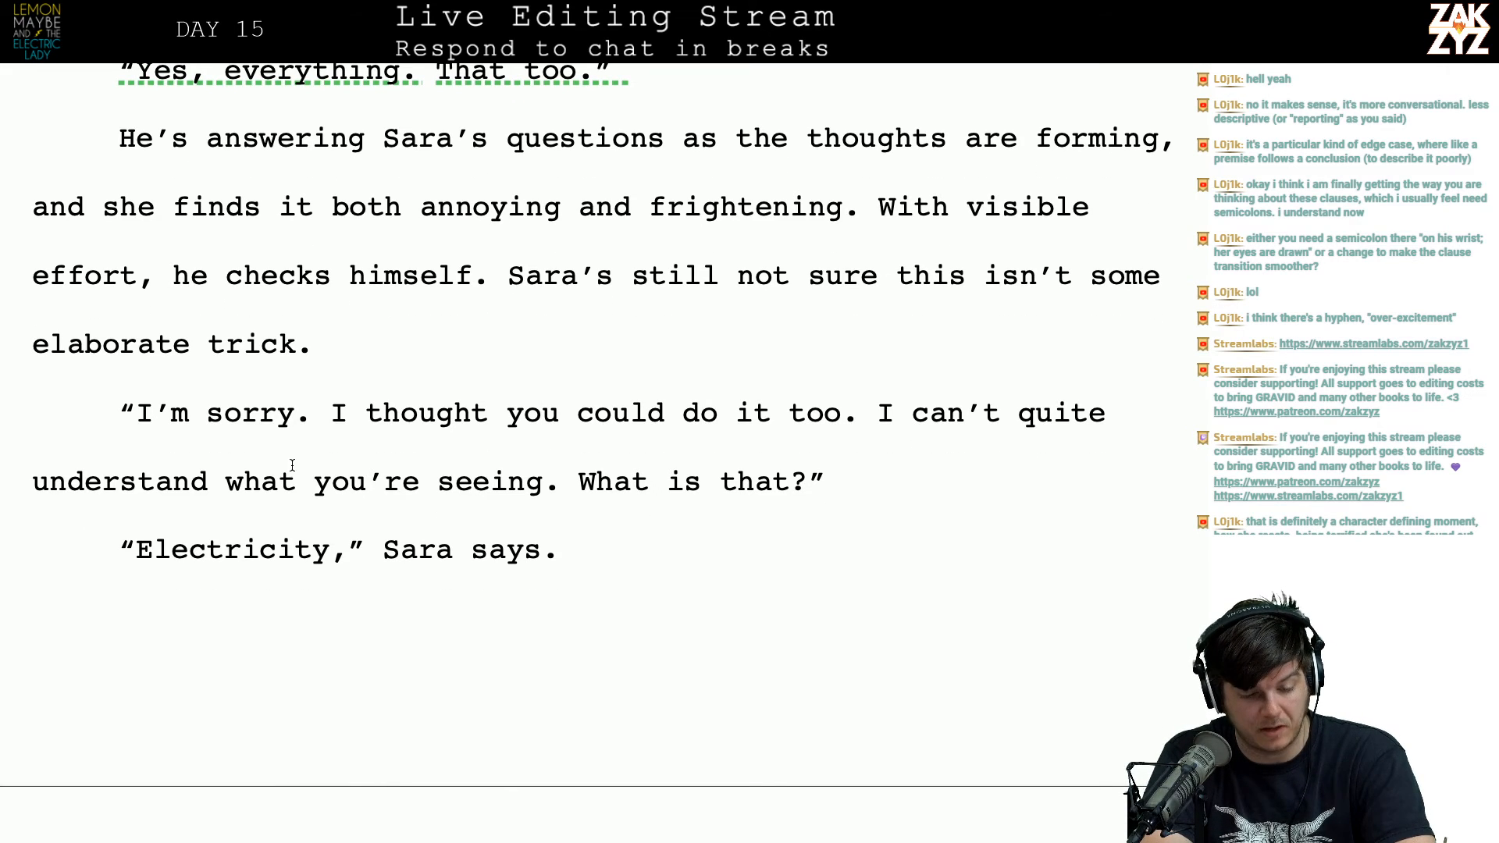
pyautogui.scroll(-4, 497, 522)
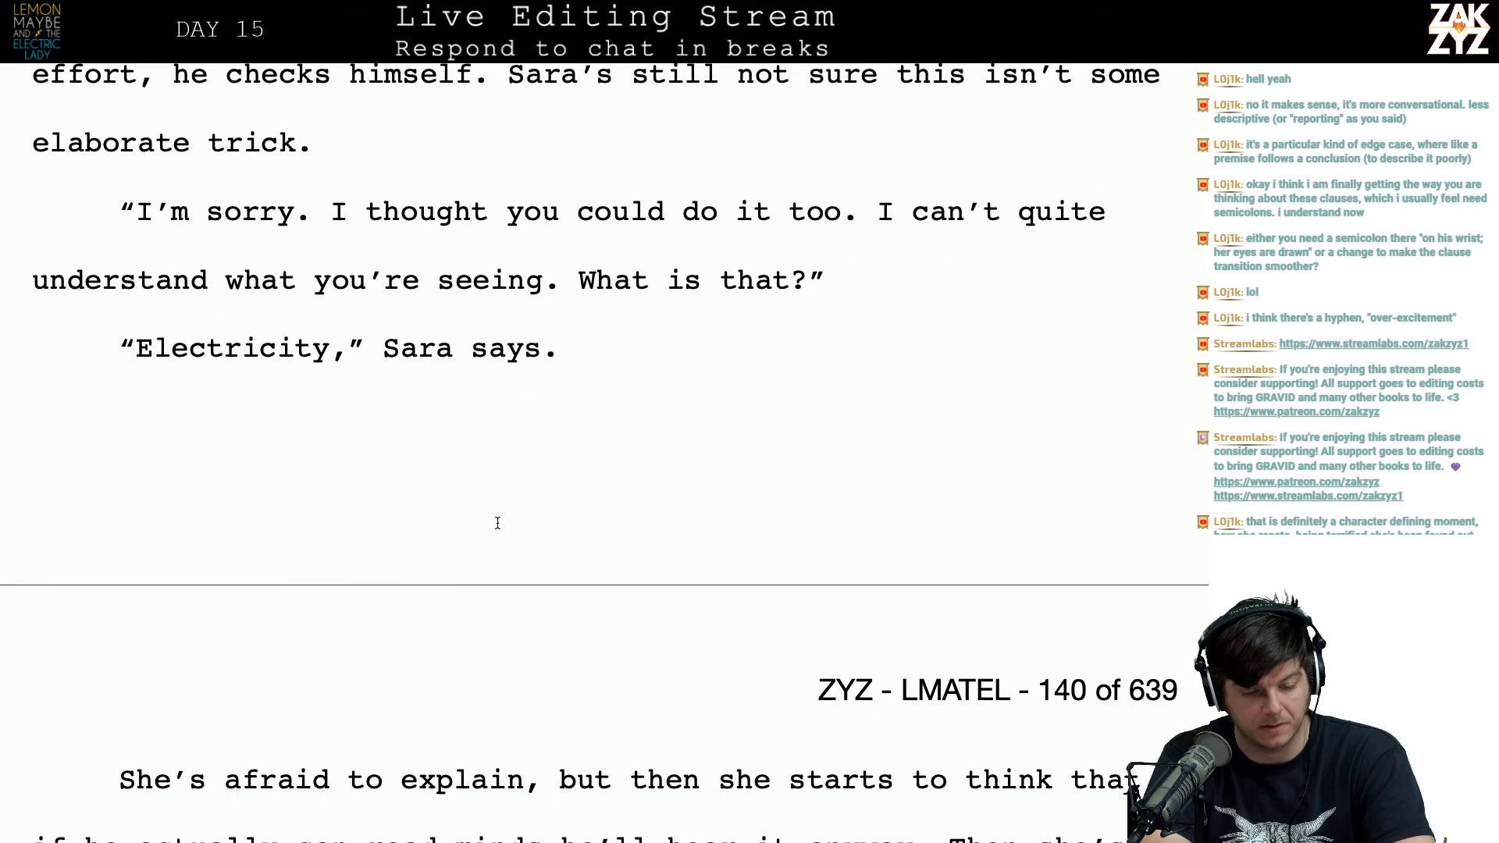
pyautogui.scroll(-5, 498, 523)
pyautogui.press('Right')
pyautogui.press('Right')
pyautogui.press('Right')
pyautogui.press('Right')
pyautogui.press('Right')
pyautogui.press('Right')
pyautogui.press('Right')
pyautogui.press('Right')
pyautogui.press('Right')
pyautogui.press('Right')
pyautogui.press('Right')
pyautogui.press('Right')
pyautogui.press('Right')
pyautogui.press('Left')
pyautogui.press('Left')
pyautogui.press('BackSpace')
pyautogui.write('.')
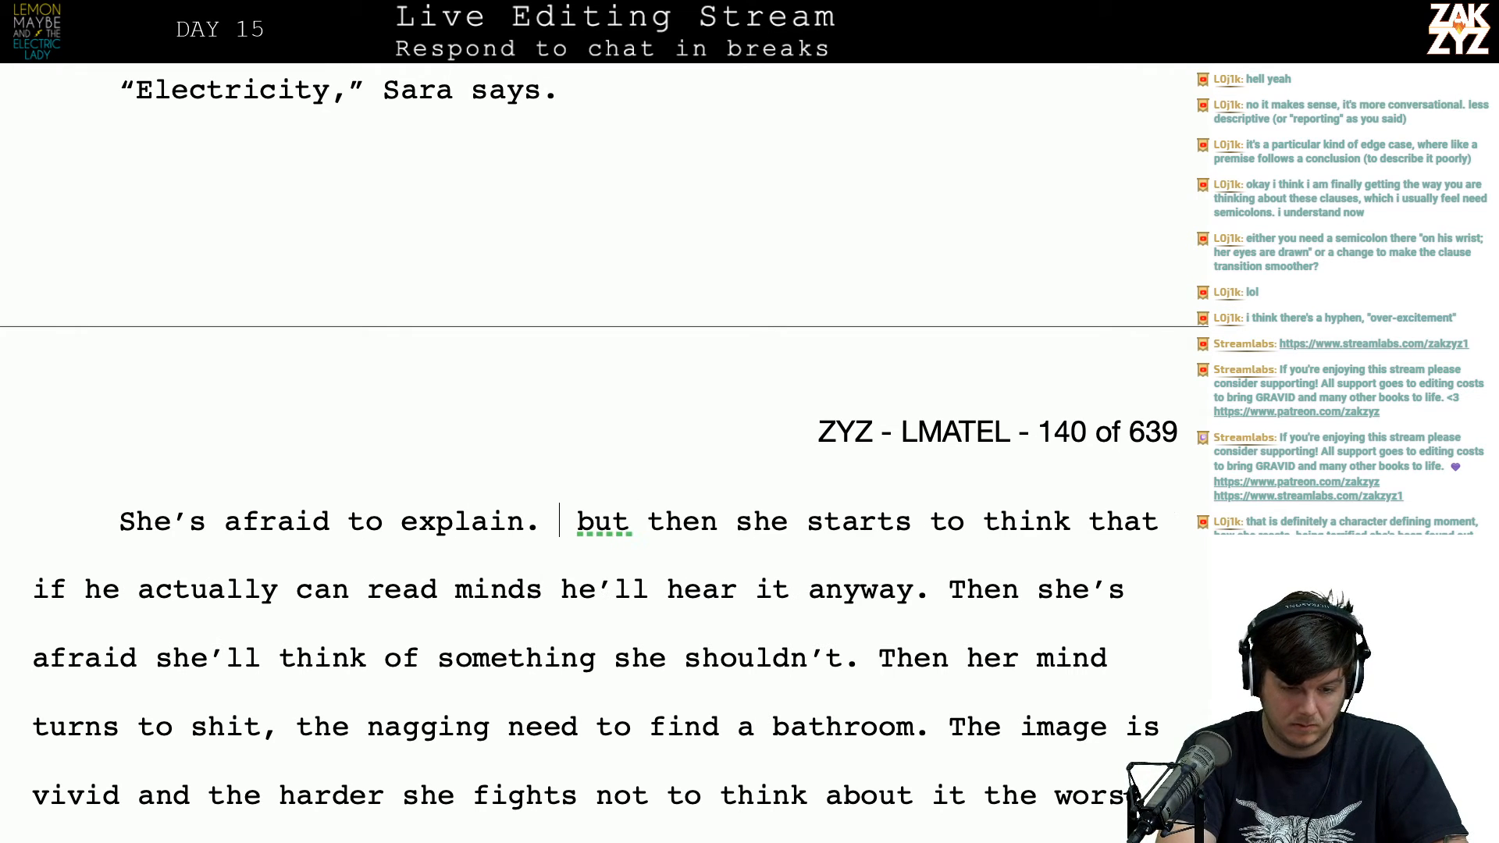
pyautogui.press('BackSpace')
pyautogui.press('BackSpace')
pyautogui.write(', but she r')
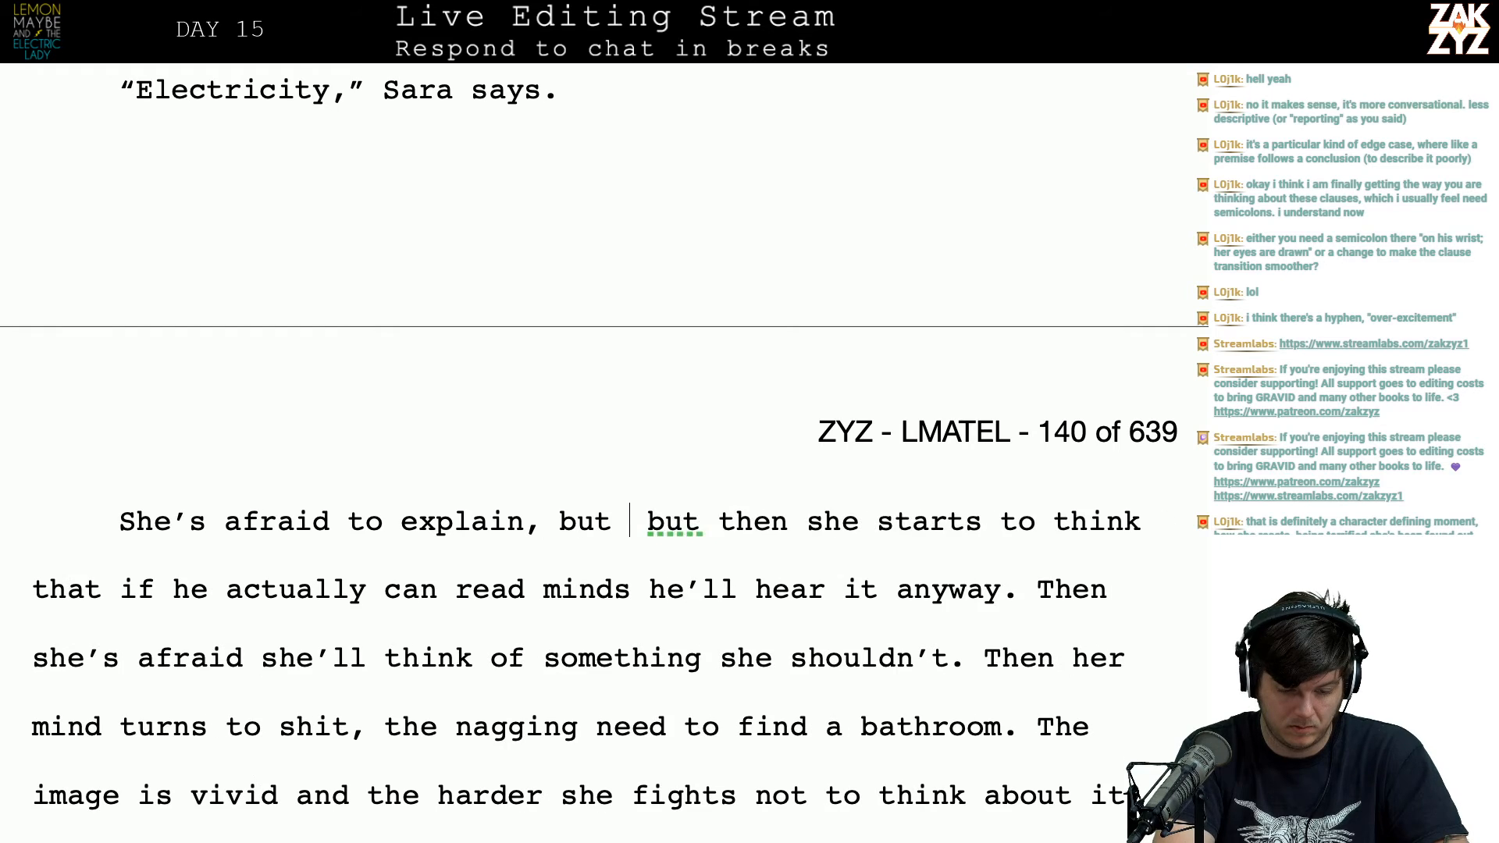
pyautogui.write('ealizes if')
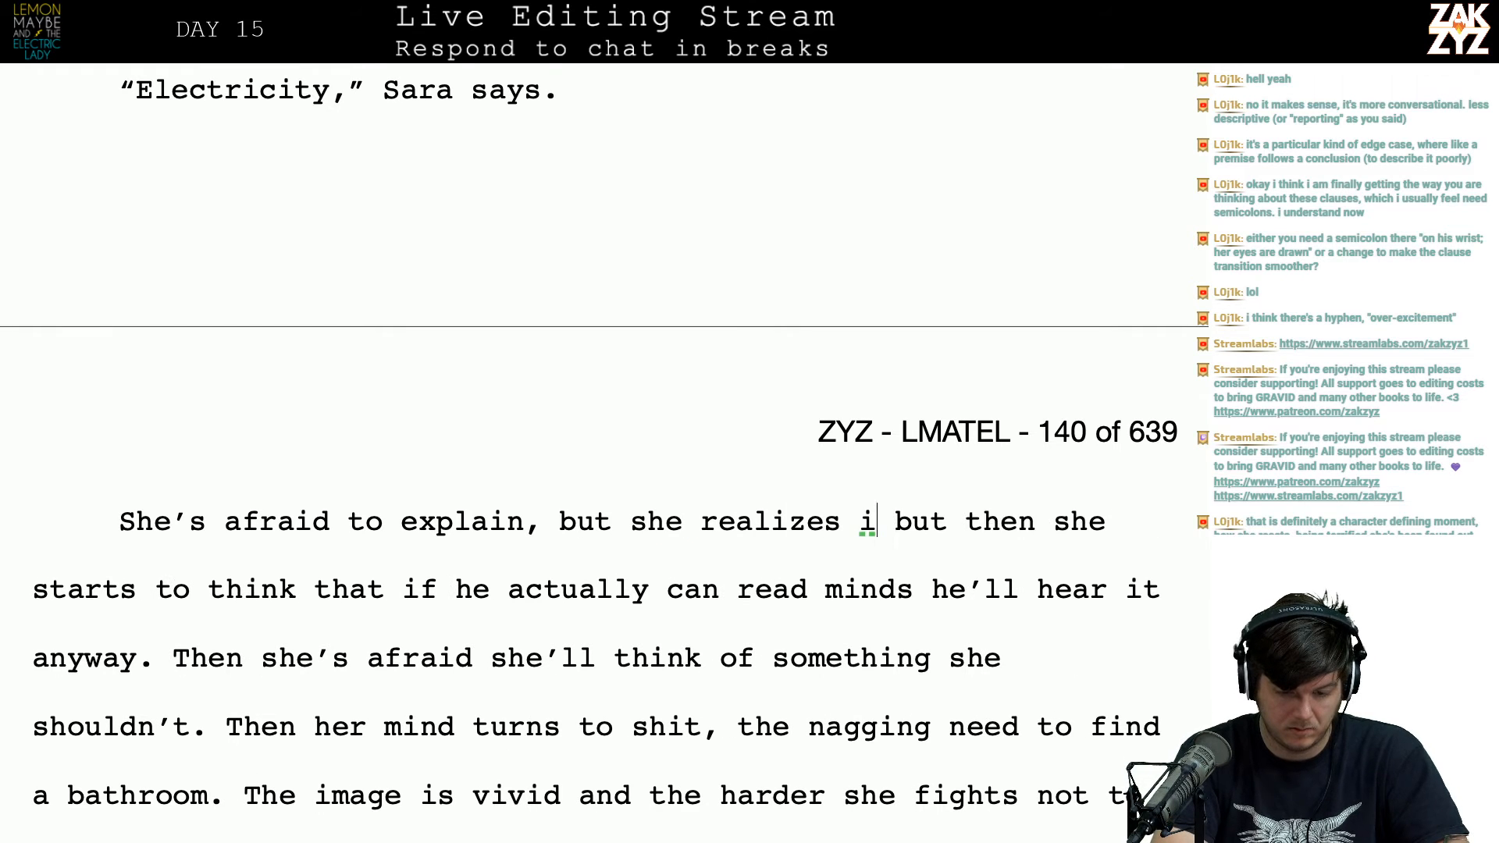
# Step: Delete the old wording "but then she starts to think that if" before "he actually can read minds"
pyautogui.hotkey('shift', 'Right')
pyautogui.hotkey('shift', 'Right')
pyautogui.hotkey('shift', 'Right')
pyautogui.hotkey('shift', 'Right')
pyautogui.hotkey('shift', 'Right')
pyautogui.hotkey('shift', 'Right')
pyautogui.hotkey('shift', 'Right')
pyautogui.hotkey('shift', 'Right')
pyautogui.hotkey('shift', 'Right')
pyautogui.hotkey('shift', 'Right')
pyautogui.hotkey('shift', 'Right')
pyautogui.hotkey('shift', 'Right')
pyautogui.hotkey('shift', 'Right')
pyautogui.hotkey('shift', 'Right')
pyautogui.hotkey('shift', 'Right')
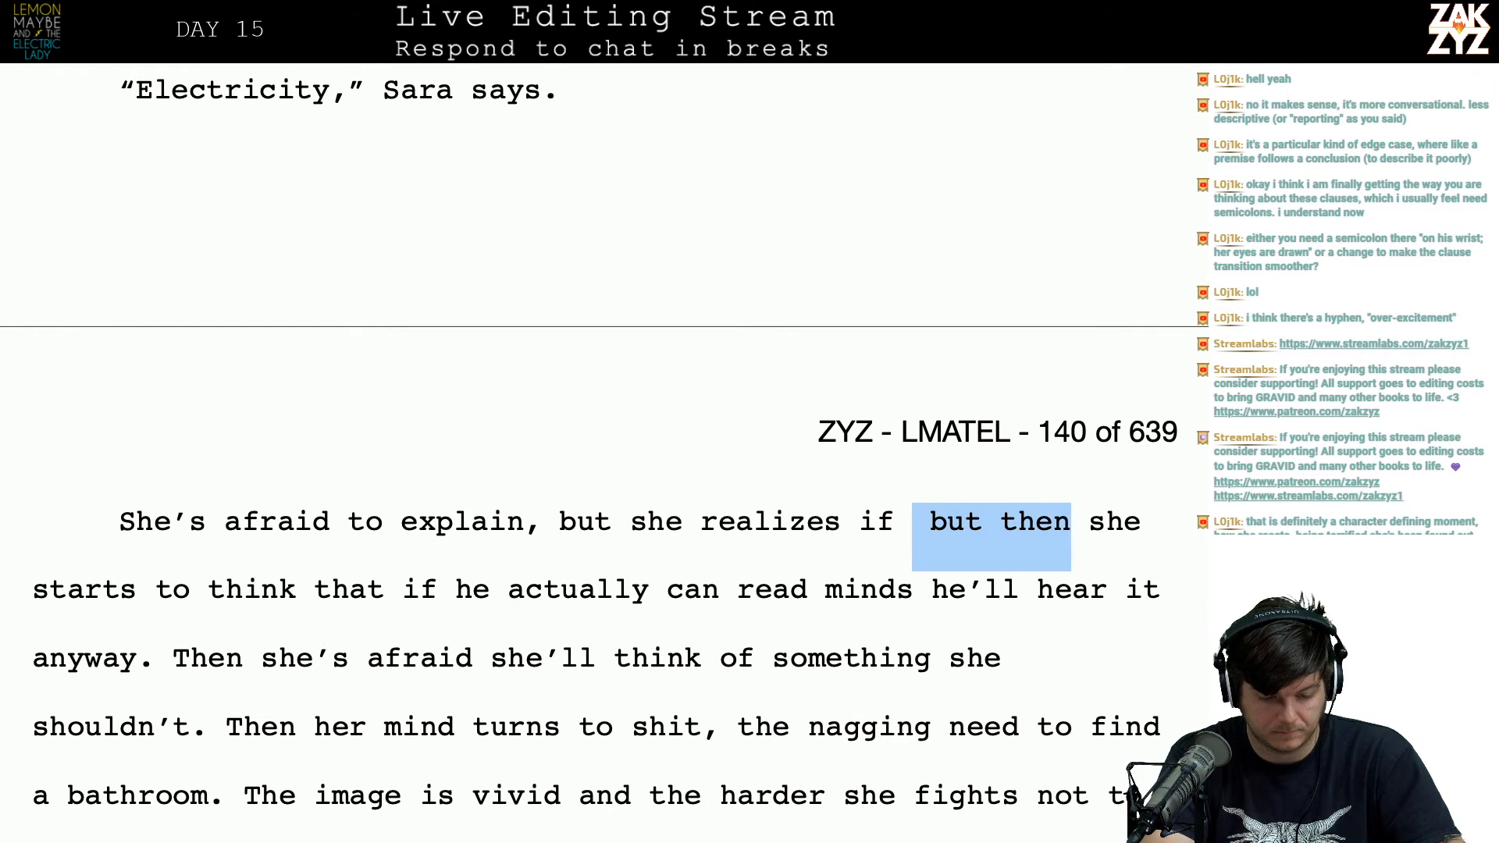
pyautogui.hotkey('shift', 'Right')
pyautogui.hotkey('shift', 'Right')
pyautogui.hotkey('shift', 'Right')
pyautogui.hotkey('shift', 'Right')
pyautogui.hotkey('shift', 'Right')
pyautogui.hotkey('shift', 'Right')
pyautogui.hotkey('shift', 'Right')
pyautogui.hotkey('shift', 'Right')
pyautogui.hotkey('shift', 'Right')
pyautogui.hotkey('shift', 'Right')
pyautogui.hotkey('shift', 'Right')
pyautogui.hotkey('shift', 'Right')
pyautogui.hotkey('shift', 'Right')
pyautogui.hotkey('shift', 'Right')
pyautogui.hotkey('shift', 'Right')
pyautogui.hotkey('shift', 'Right')
pyautogui.hotkey('shift', 'Right')
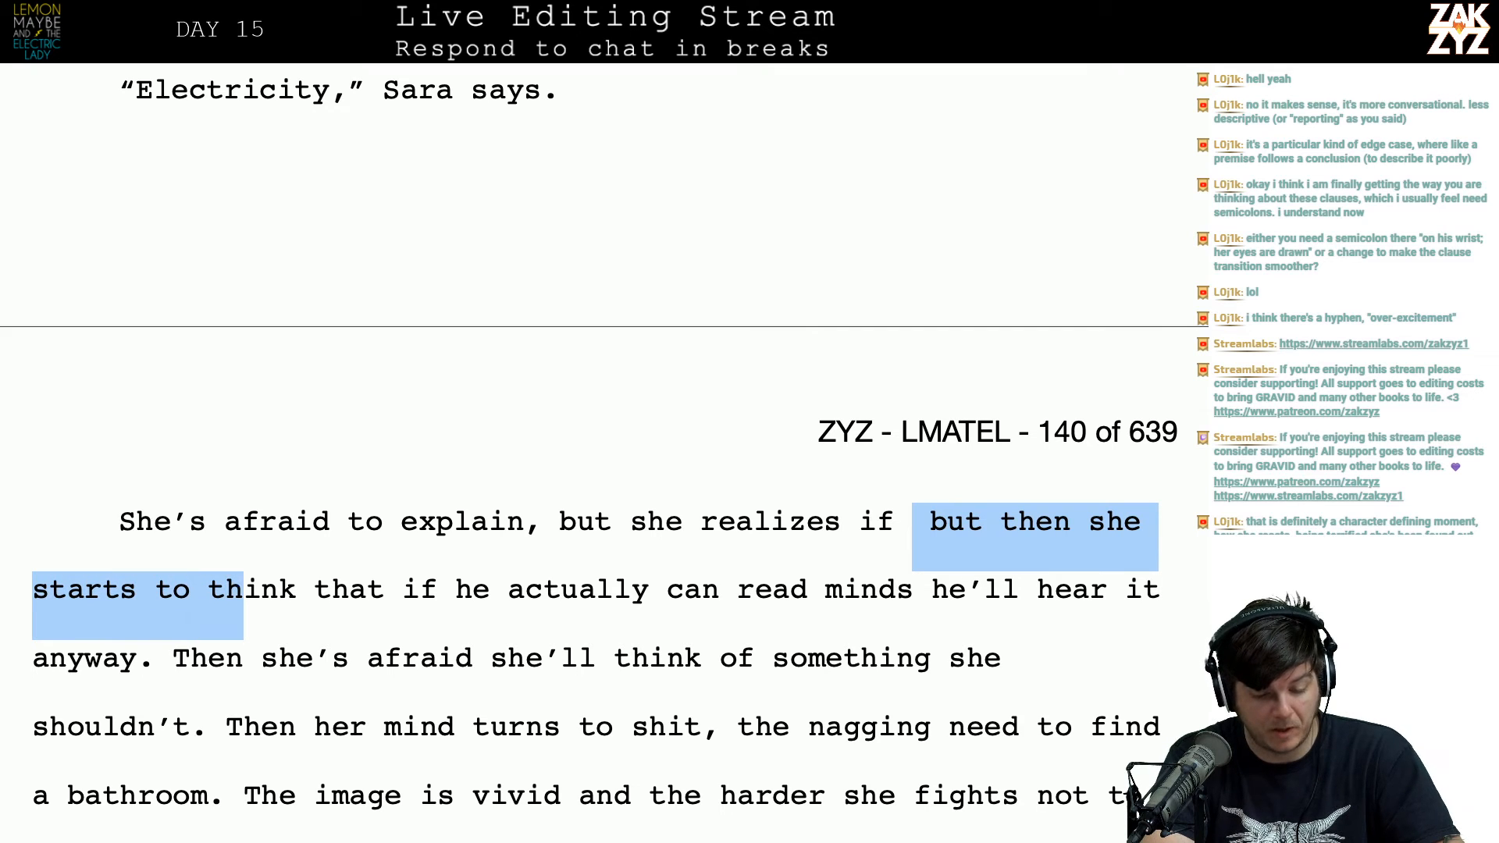
pyautogui.hotkey('shift', 'Right')
pyautogui.hotkey('shift', 'Right')
pyautogui.hotkey('shift', 'Right')
pyautogui.hotkey('shift', 'Right')
pyautogui.hotkey('shift', 'Right')
pyautogui.hotkey('shift', 'Right')
pyautogui.hotkey('shift', 'Left')
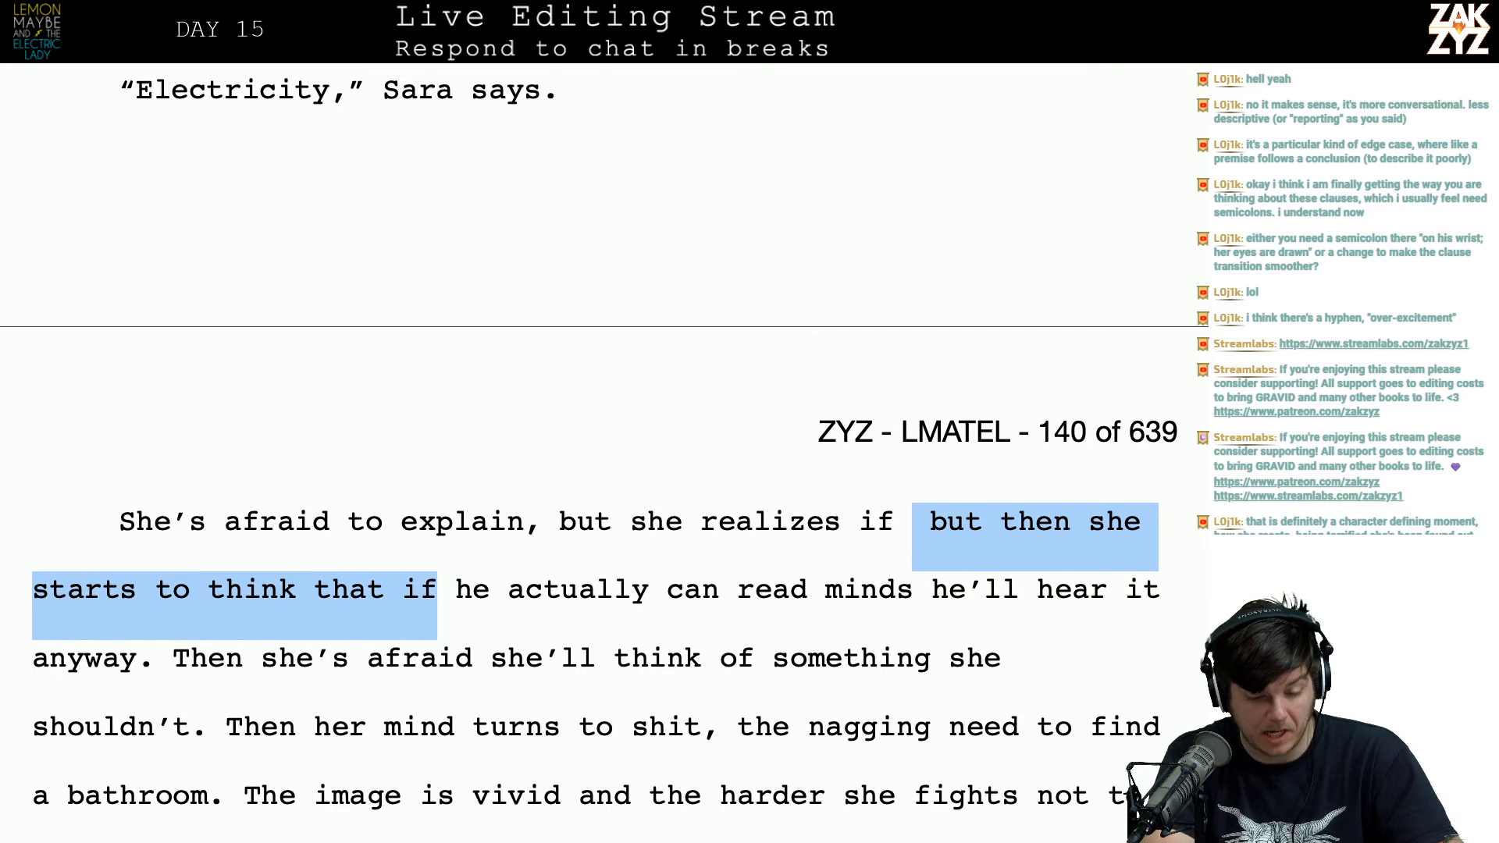
pyautogui.press('BackSpace')
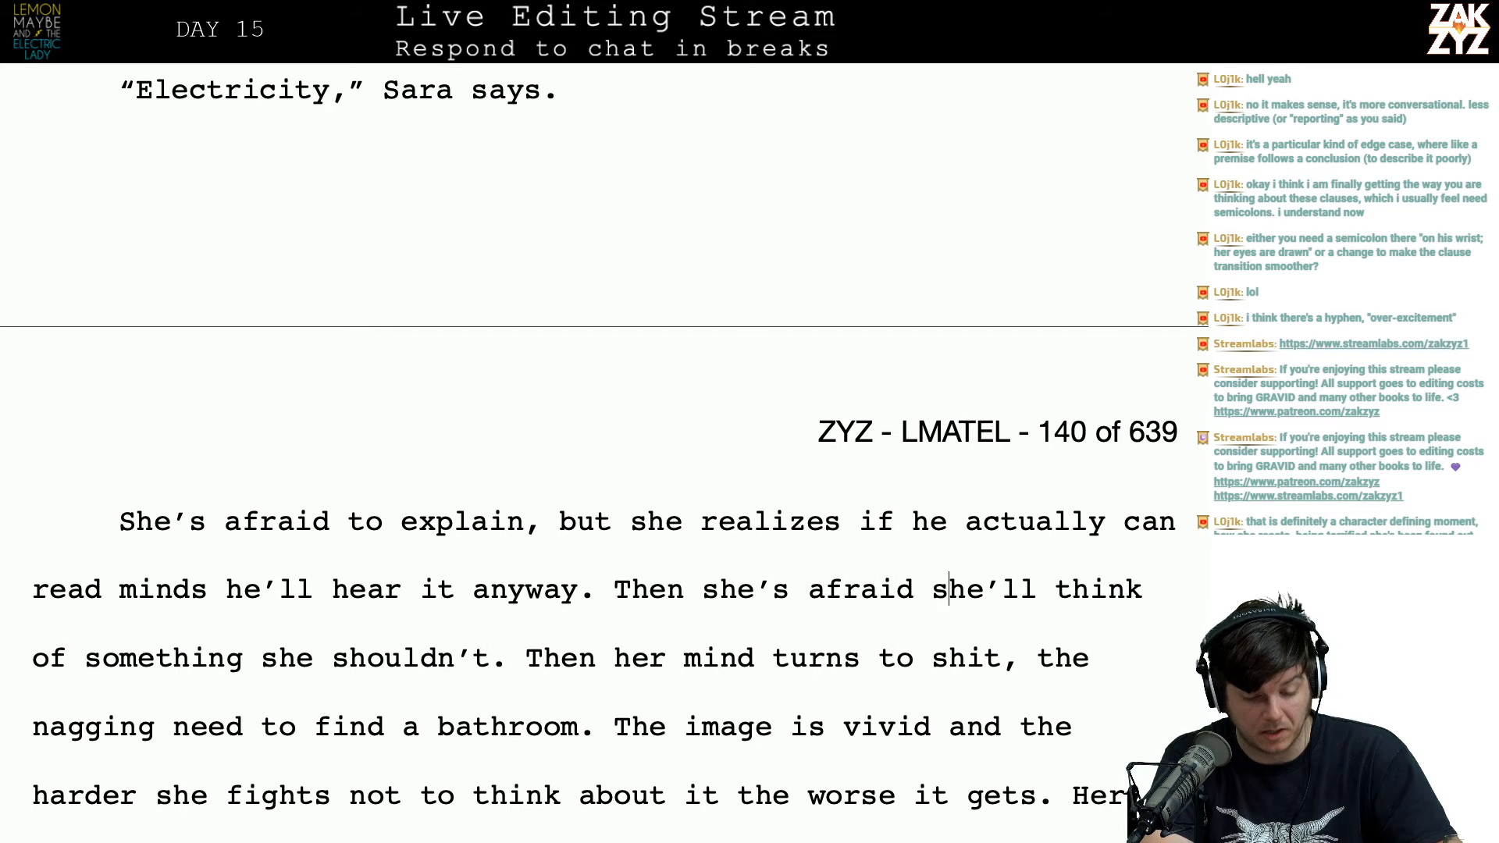
# Step: Review the rest of manuscript page 140's first paragraph and place the cursor after "smiles," in the sentence about Gary
pyautogui.press('Down')
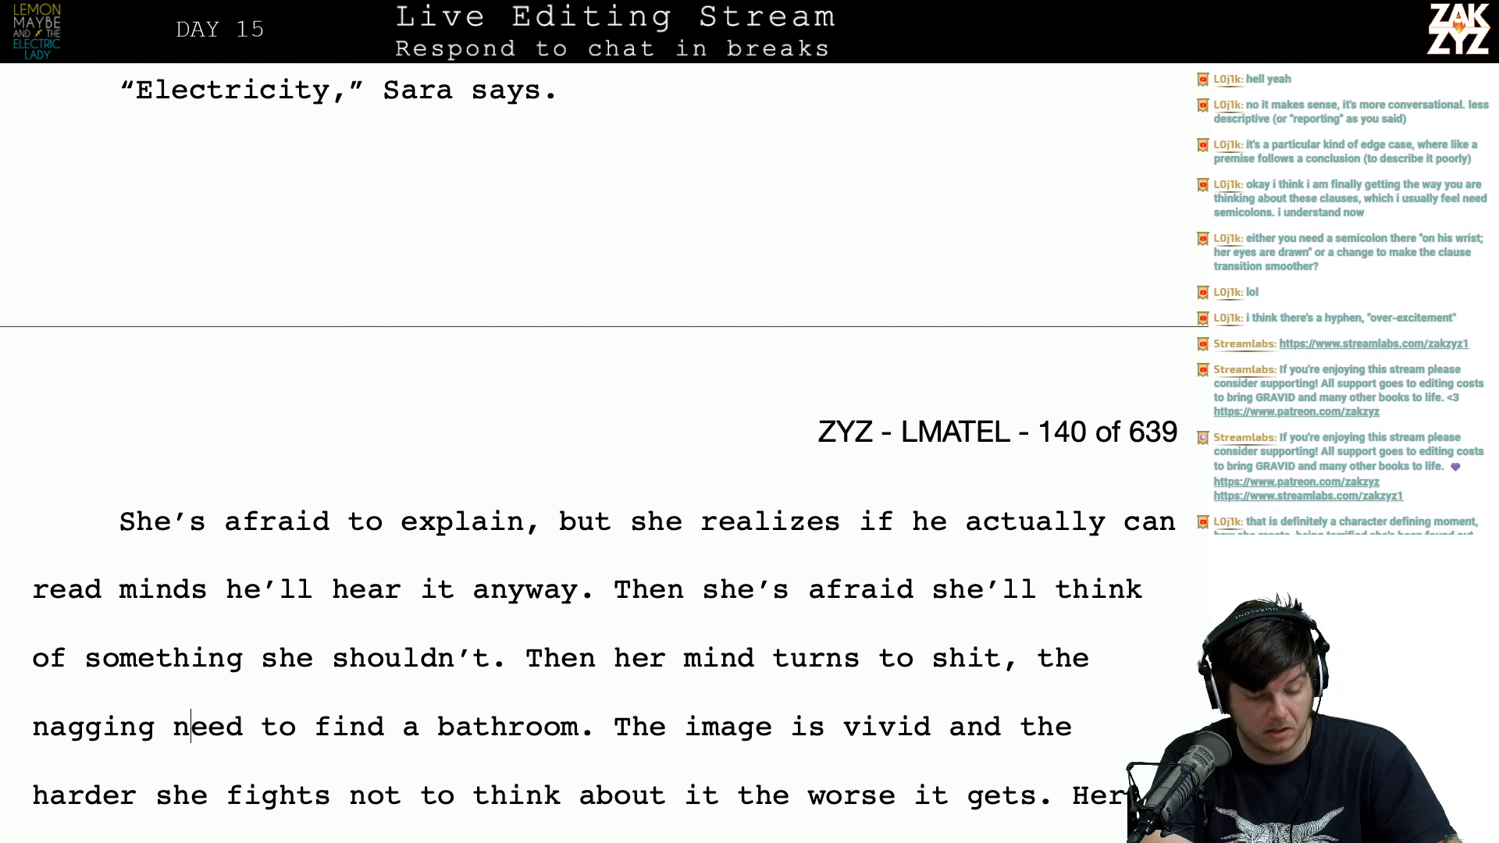
pyautogui.press('Down')
pyautogui.press('Down')
pyautogui.press('Down')
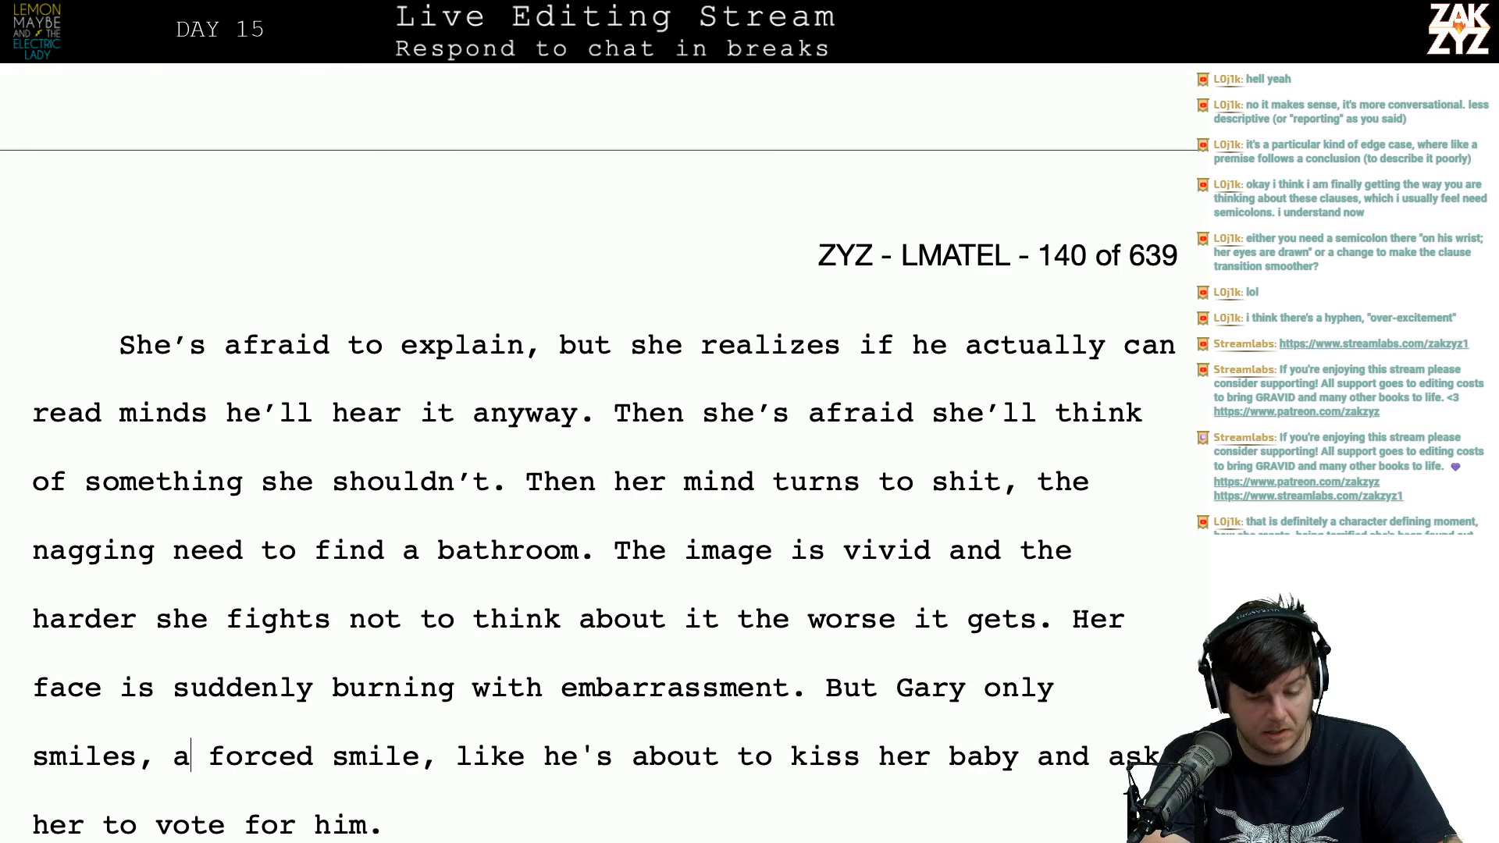
pyautogui.click(350, 479)
pyautogui.press('Right')
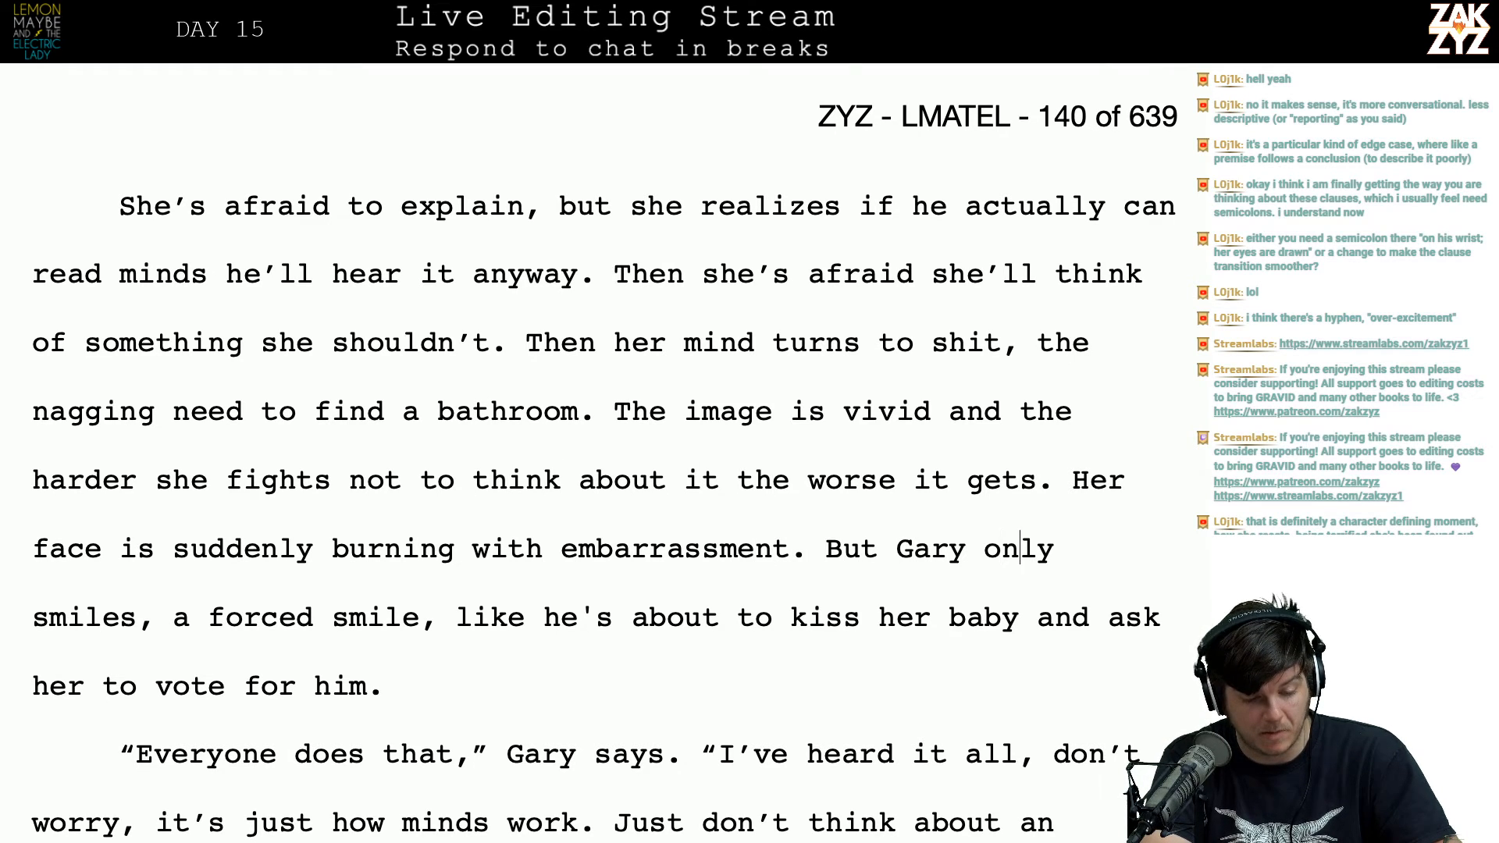
pyautogui.press('Up')
pyautogui.press('Left')
pyautogui.press('Left')
pyautogui.press('Left')
pyautogui.press('Left')
pyautogui.press('Left')
pyautogui.press('Left')
pyautogui.press('Left')
pyautogui.press('Left')
pyautogui.press('Left')
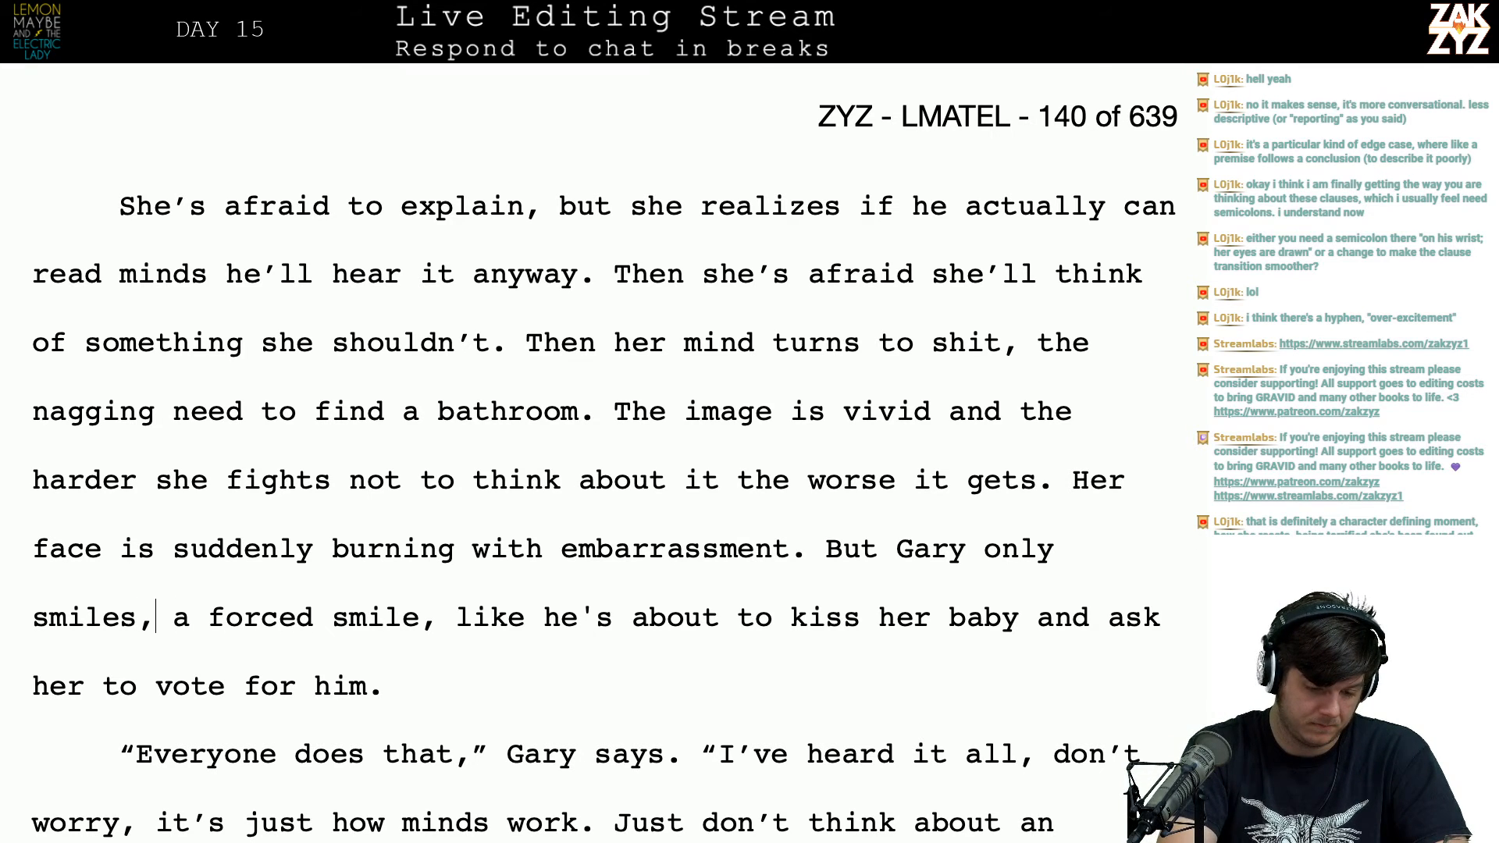
pyautogui.press('BackSpace')
pyautogui.write('. His smile ')
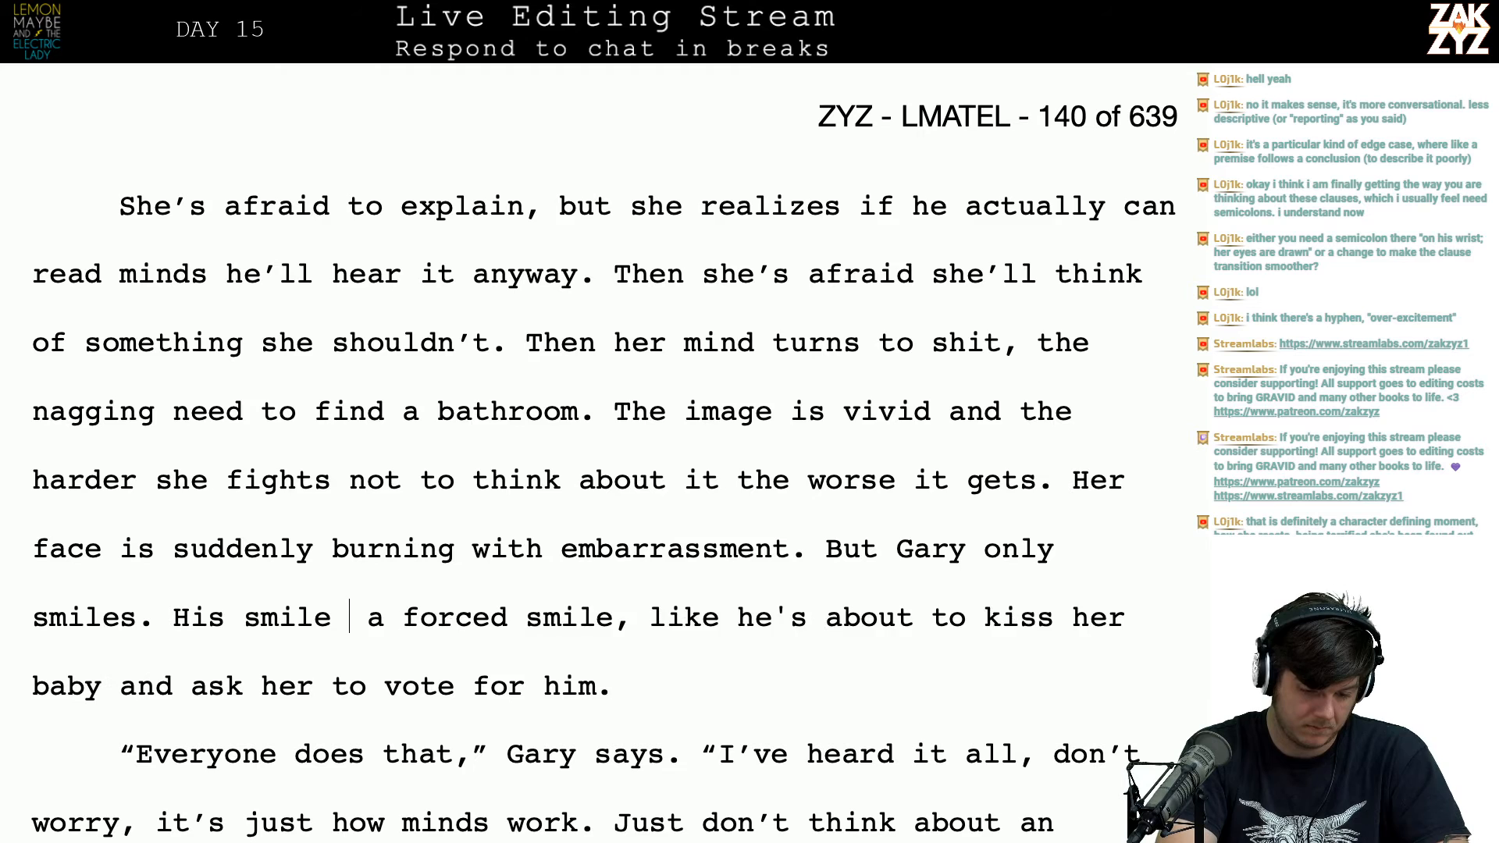
pyautogui.write('is force')
pyautogui.press('BackSpace')
pyautogui.press('BackSpace')
pyautogui.press('BackSpace')
pyautogui.press('BackSpace')
pyautogui.press('BackSpace')
pyautogui.press('BackSpace')
pyautogui.press('BackSpace')
pyautogui.press('BackSpace')
pyautogui.press('BackSpace')
pyautogui.press('BackSpace')
pyautogui.press('BackSpace')
pyautogui.press('BackSpace')
pyautogui.press('BackSpace')
pyautogui.press('BackSpace')
pyautogui.press('BackSpace')
pyautogui.press('BackSpace')
pyautogui.press('BackSpace')
pyautogui.press('BackSpace')
pyautogui.press('BackSpace')
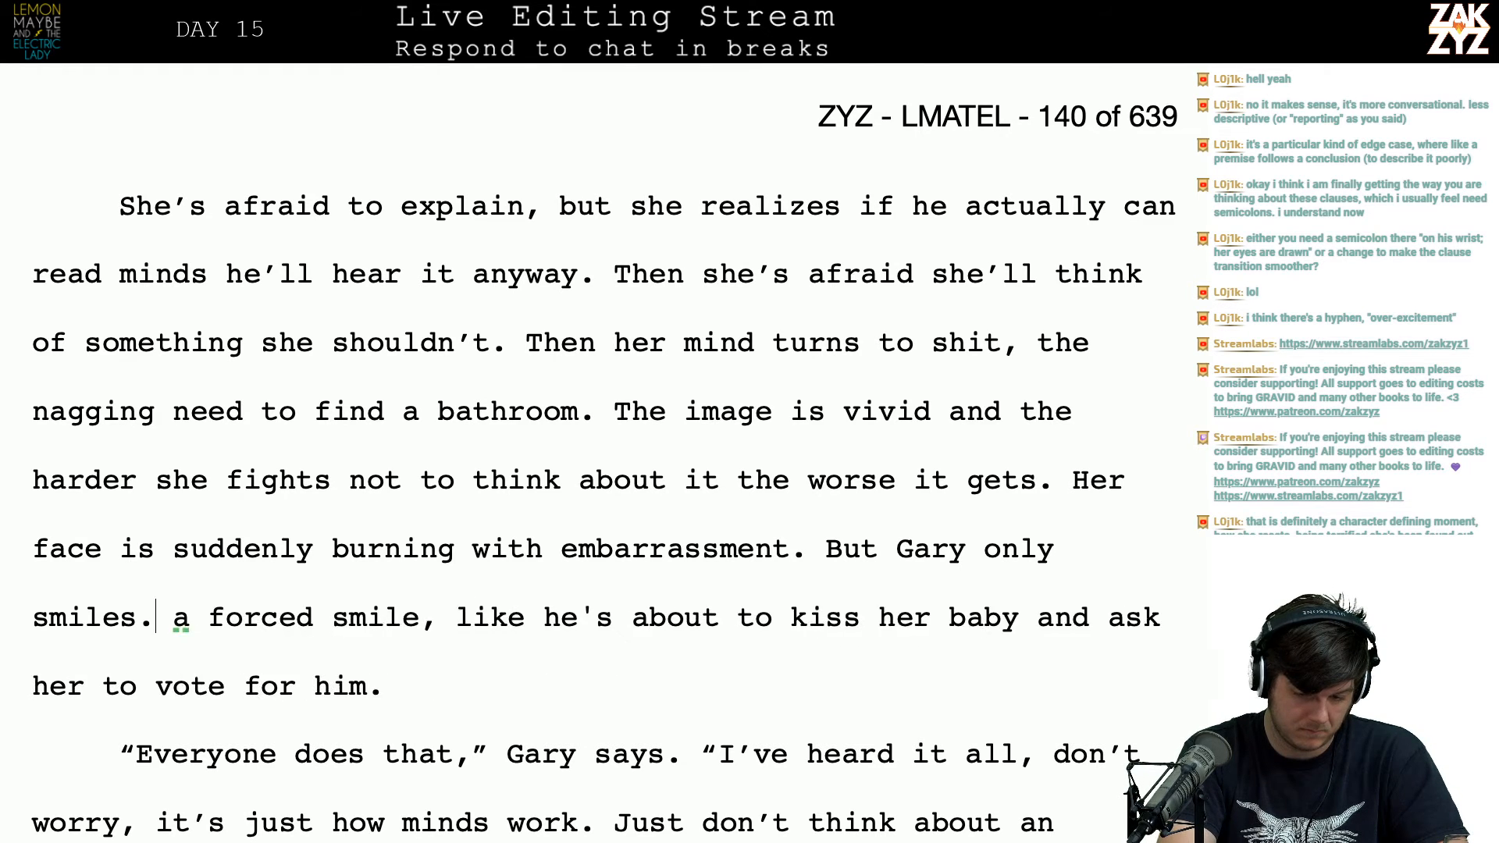
# Step: Replace "smiles" with "grins. It's" before "a forced smile" so the description becomes its own sentence
pyautogui.press('BackSpace')
pyautogui.press('BackSpace')
pyautogui.press('BackSpace')
pyautogui.press('BackSpace')
pyautogui.press('BackSpace')
pyautogui.press('BackSpace')
pyautogui.press('BackSpace')
pyautogui.write("grins. It's")
pyautogui.press('BackSpace')
pyautogui.press('BackSpace')
pyautogui.press('BackSpace')
pyautogui.press('BackSpace')
pyautogui.write("It's")
pyautogui.press('BackSpace')
pyautogui.write('s')
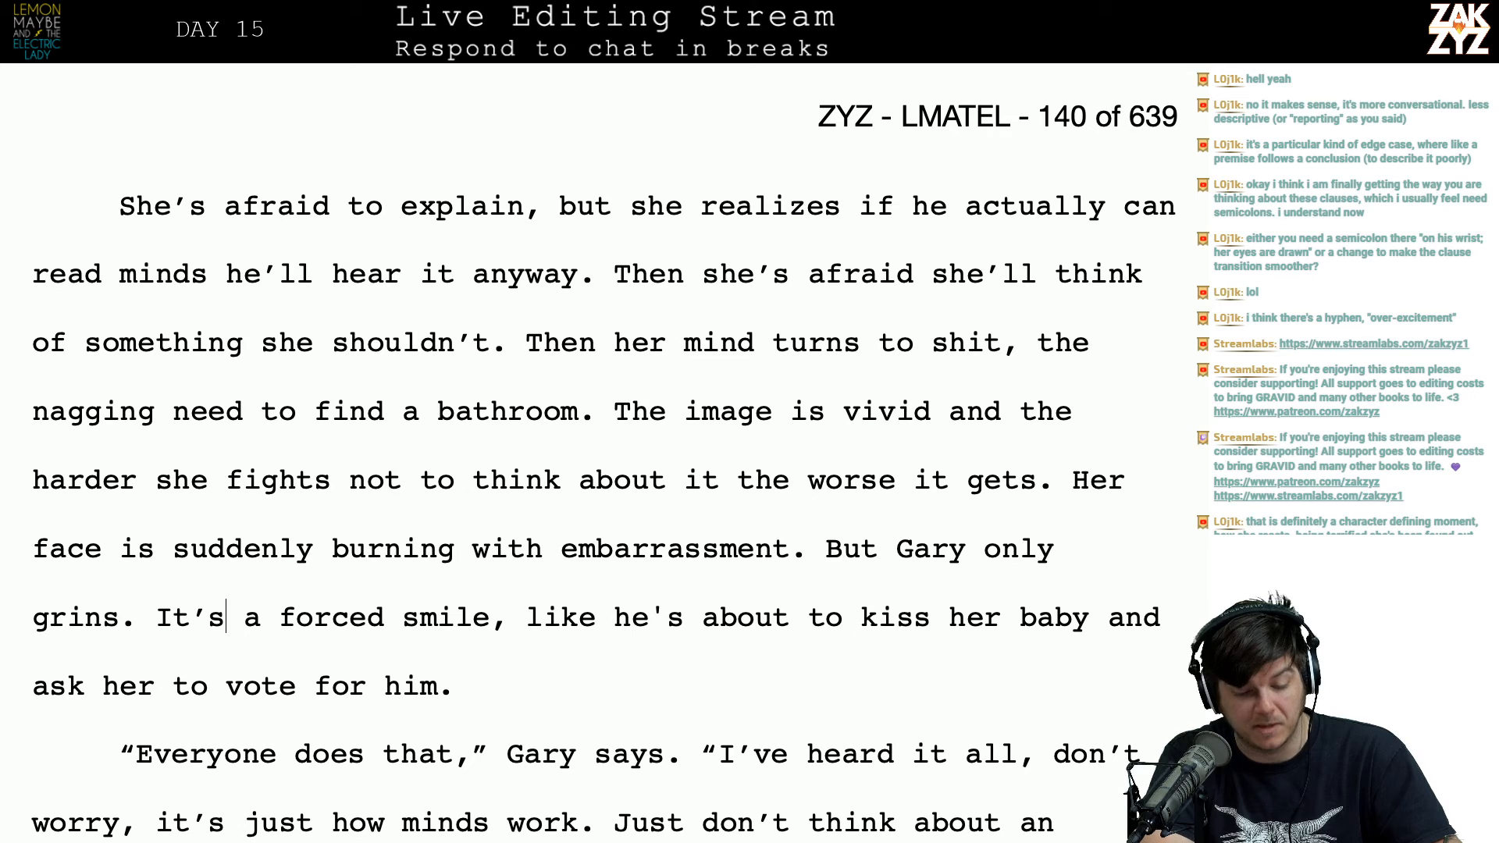
# Step: Read Gary's reply about not thinking of an elephant and the following paragraph on Sara's fear
pyautogui.press('Down')
pyautogui.press('Down')
pyautogui.press('Down')
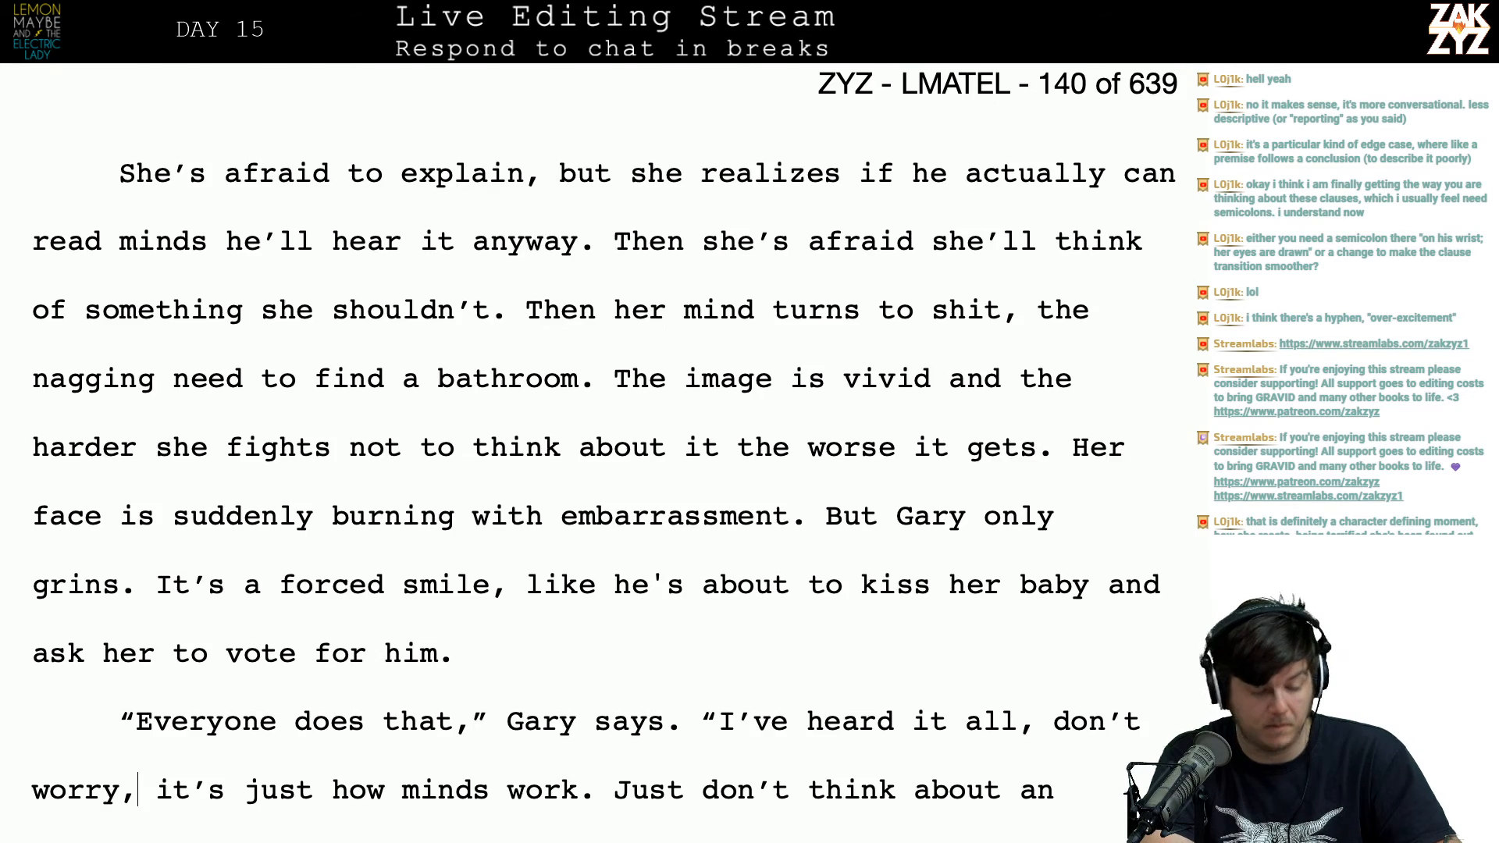
pyautogui.press('Down')
pyautogui.press('Down')
pyautogui.press('Down')
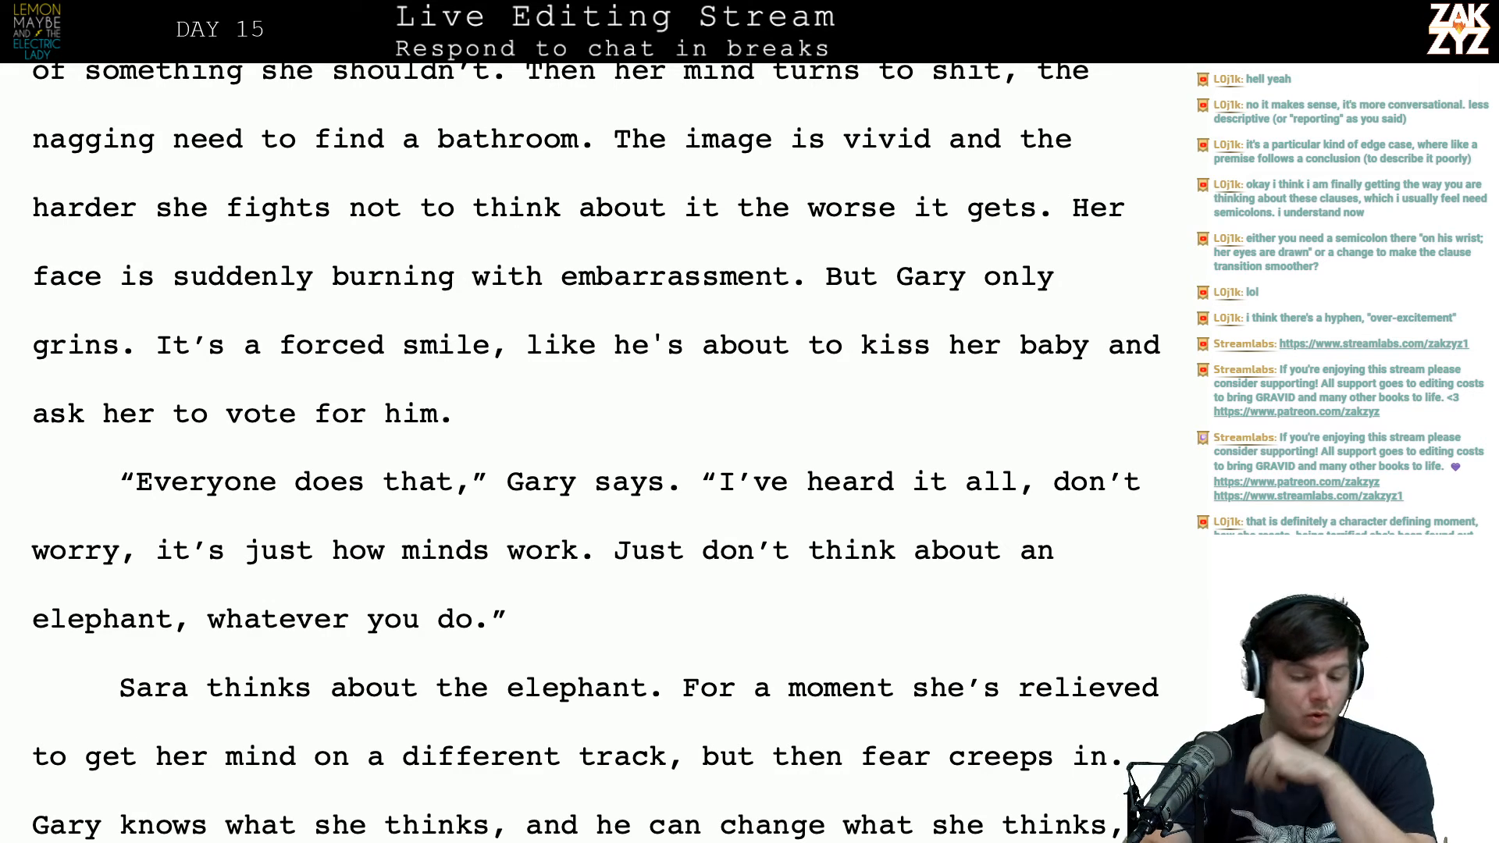
pyautogui.scroll(-3, 414, 511)
pyautogui.click(414, 512)
pyautogui.press('Up')
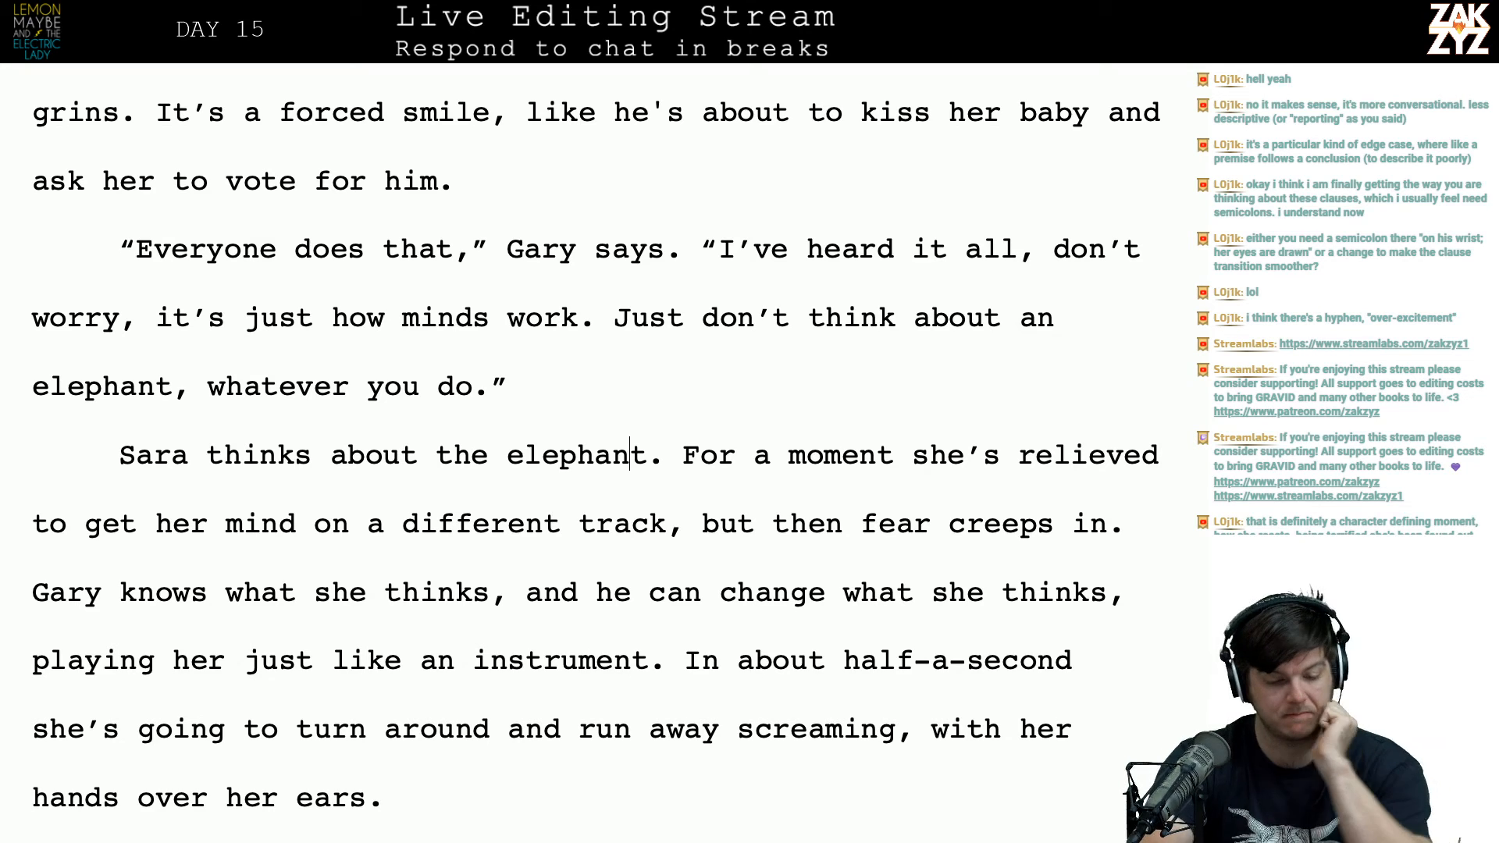
pyautogui.scroll(-1, 593, 452)
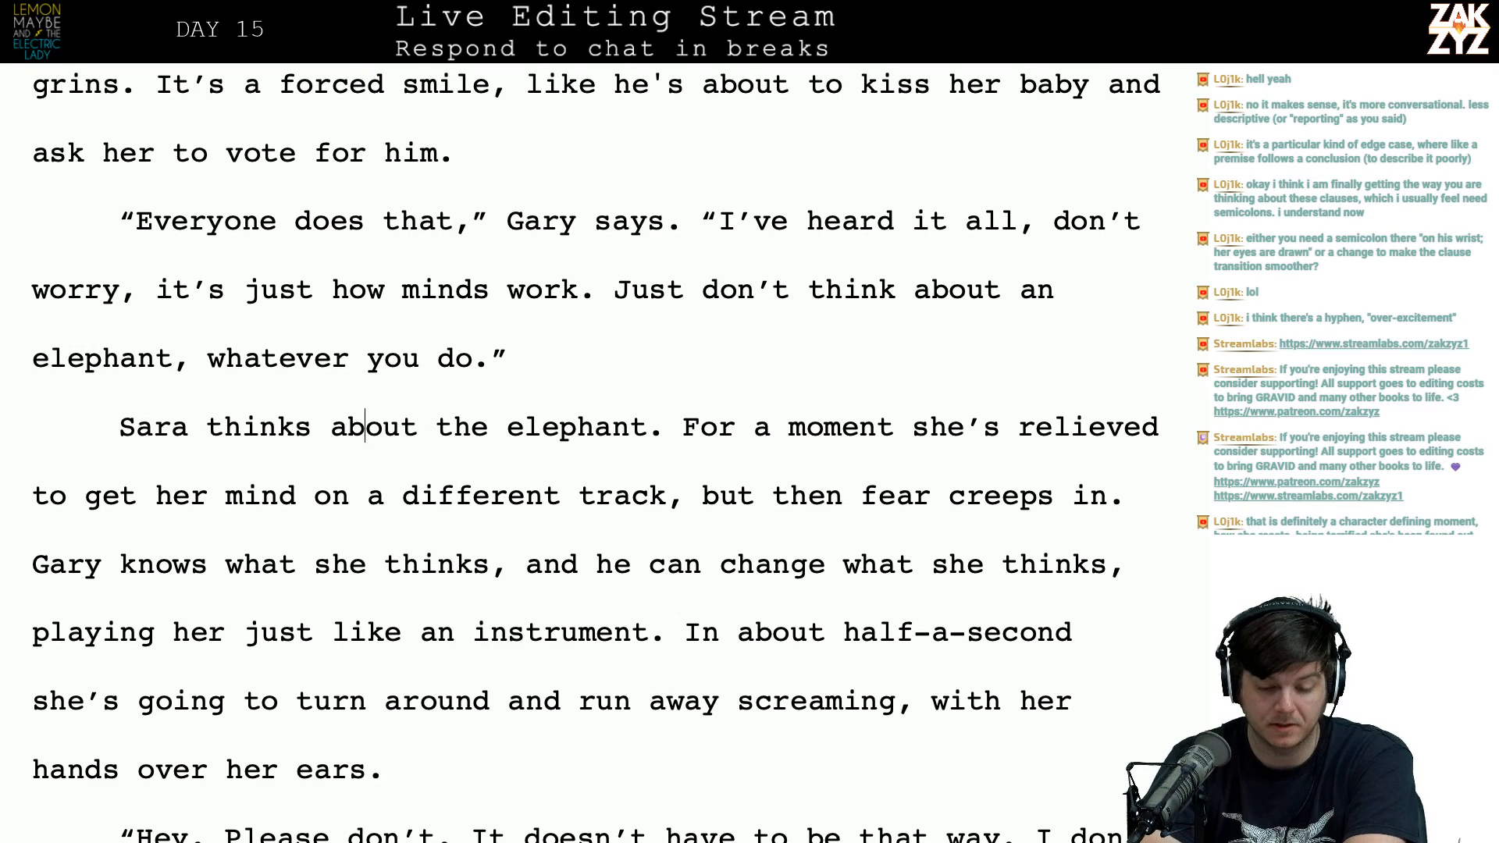
# Step: Insert "but fear isn't far behind." after "to get her mind on a different track," in the elephant paragraph
pyautogui.press('Right')
pyautogui.press('Right')
pyautogui.press('Right')
pyautogui.press('Down')
pyautogui.press('Left')
pyautogui.press('Left')
pyautogui.press('Left')
pyautogui.press('Left')
pyautogui.press('Left')
pyautogui.press('Left')
pyautogui.press('Left')
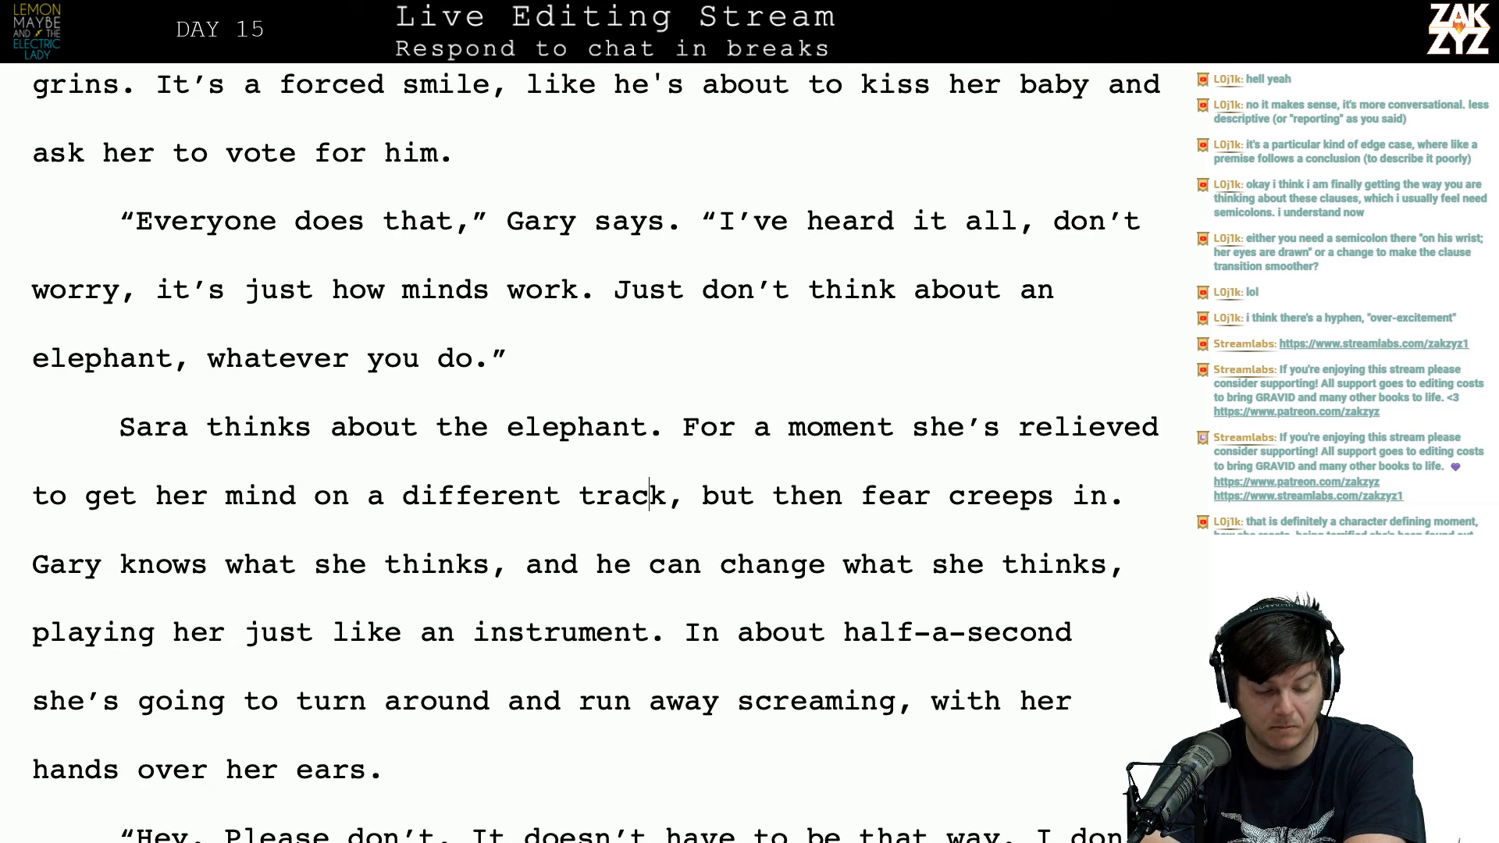
pyautogui.press('Right')
pyautogui.press('Right')
pyautogui.press('Right')
pyautogui.press('Right')
pyautogui.press('Right')
pyautogui.press('Right')
pyautogui.press('Right')
pyautogui.press('Right')
pyautogui.press('Right')
pyautogui.press('Right')
pyautogui.press('Right')
pyautogui.press('Right')
pyautogui.press('Right')
pyautogui.press('Right')
pyautogui.press('Right')
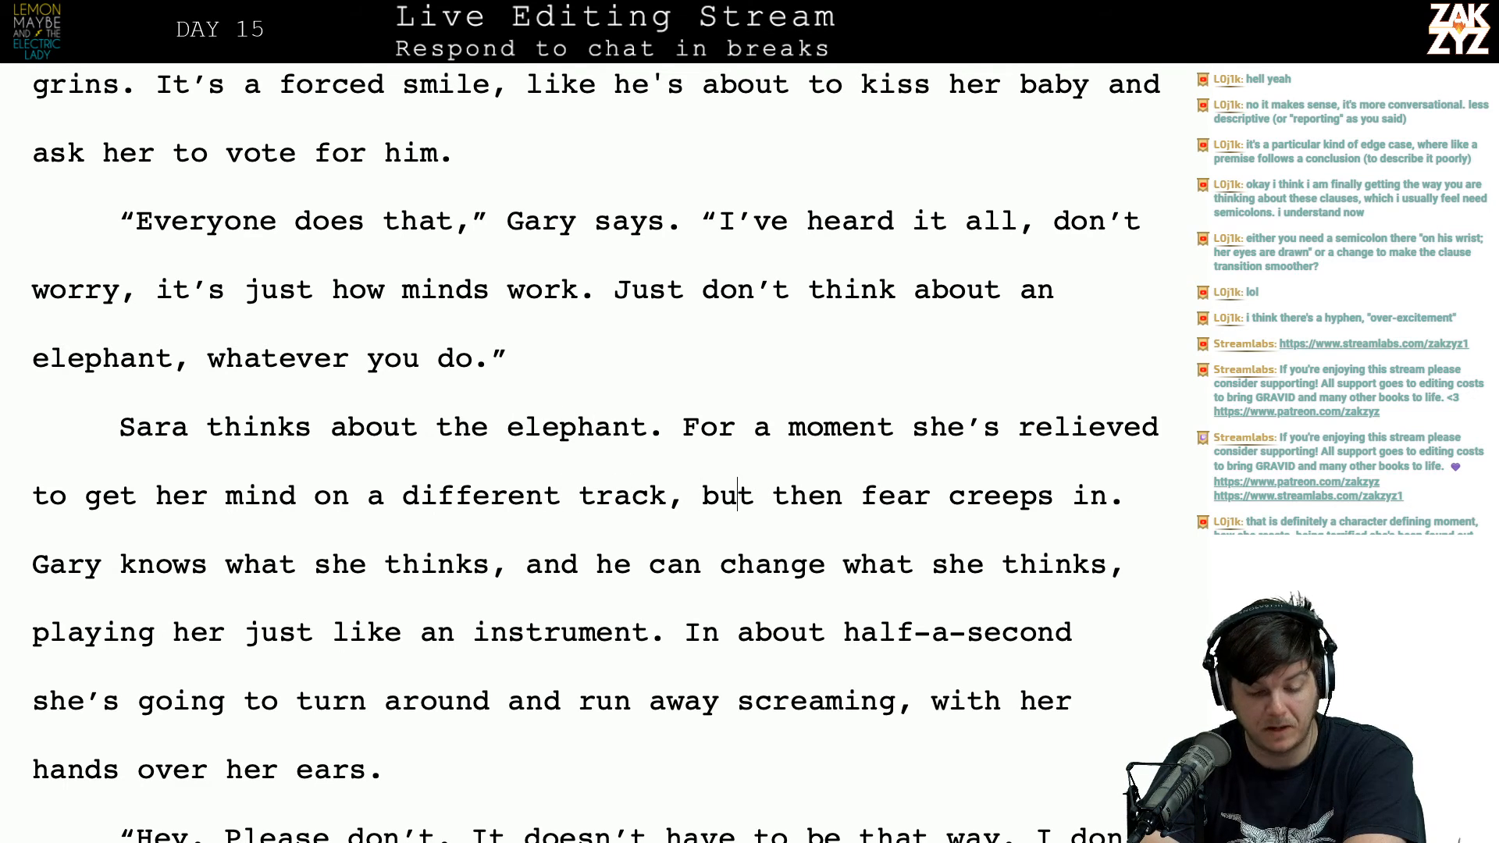
pyautogui.press('Left')
pyautogui.press('Left')
pyautogui.press('Left')
pyautogui.press('Left')
pyautogui.press('Left')
pyautogui.press('Left')
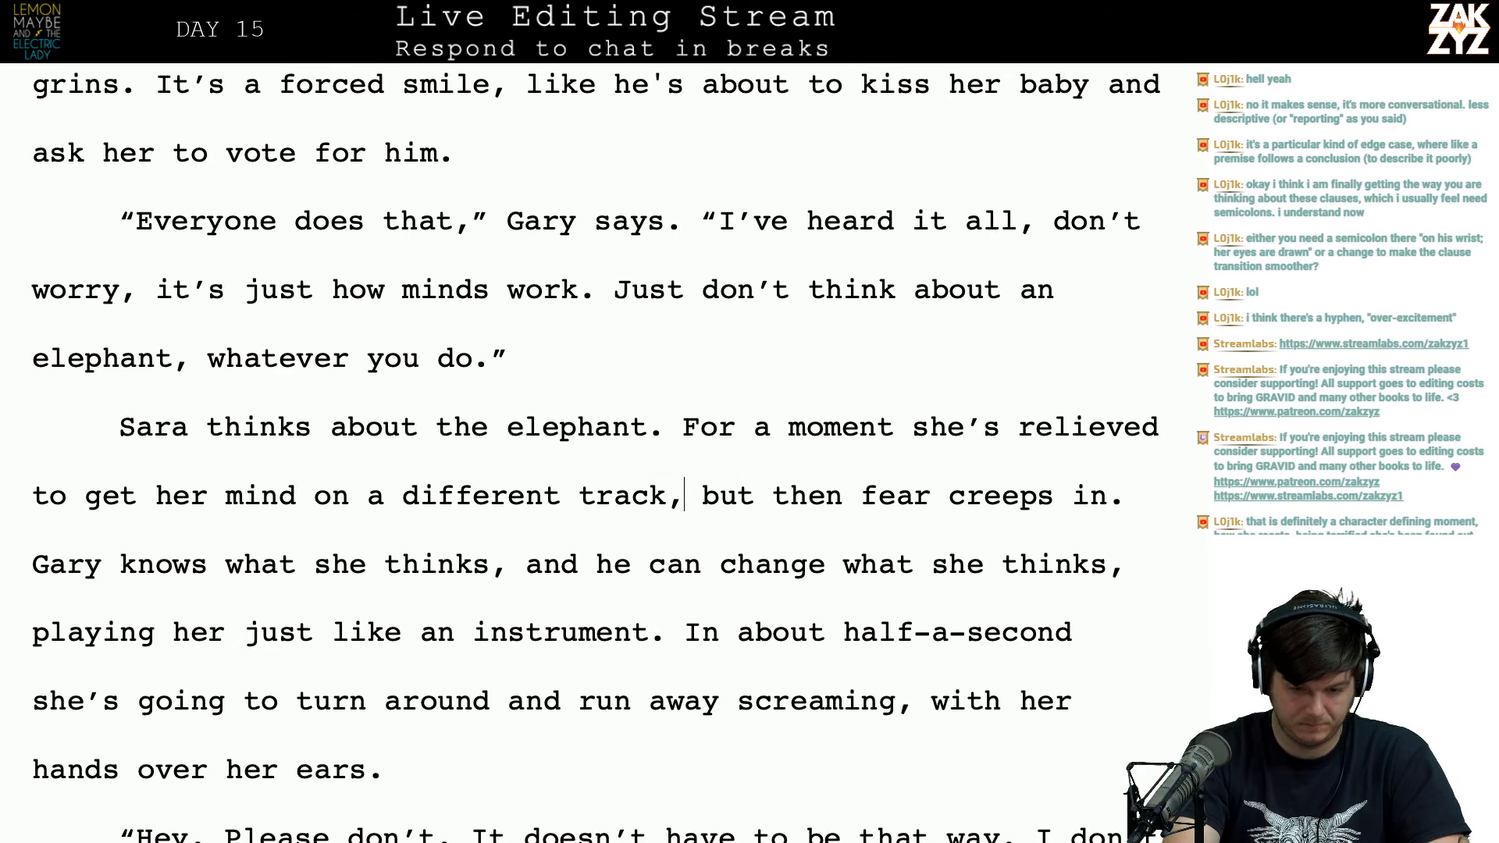
pyautogui.write('but ')
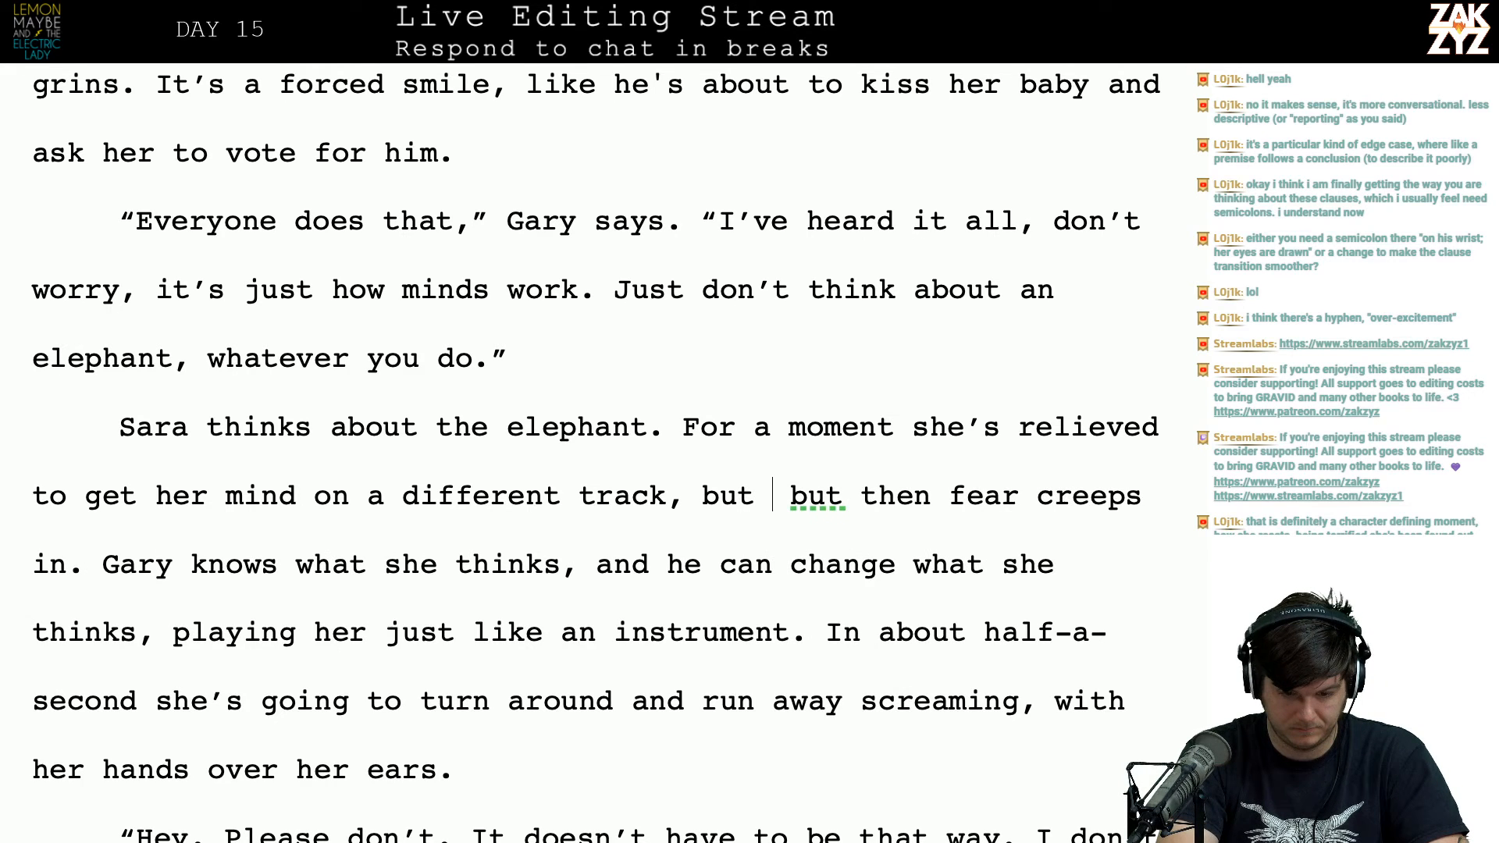
pyautogui.write('fear is ')
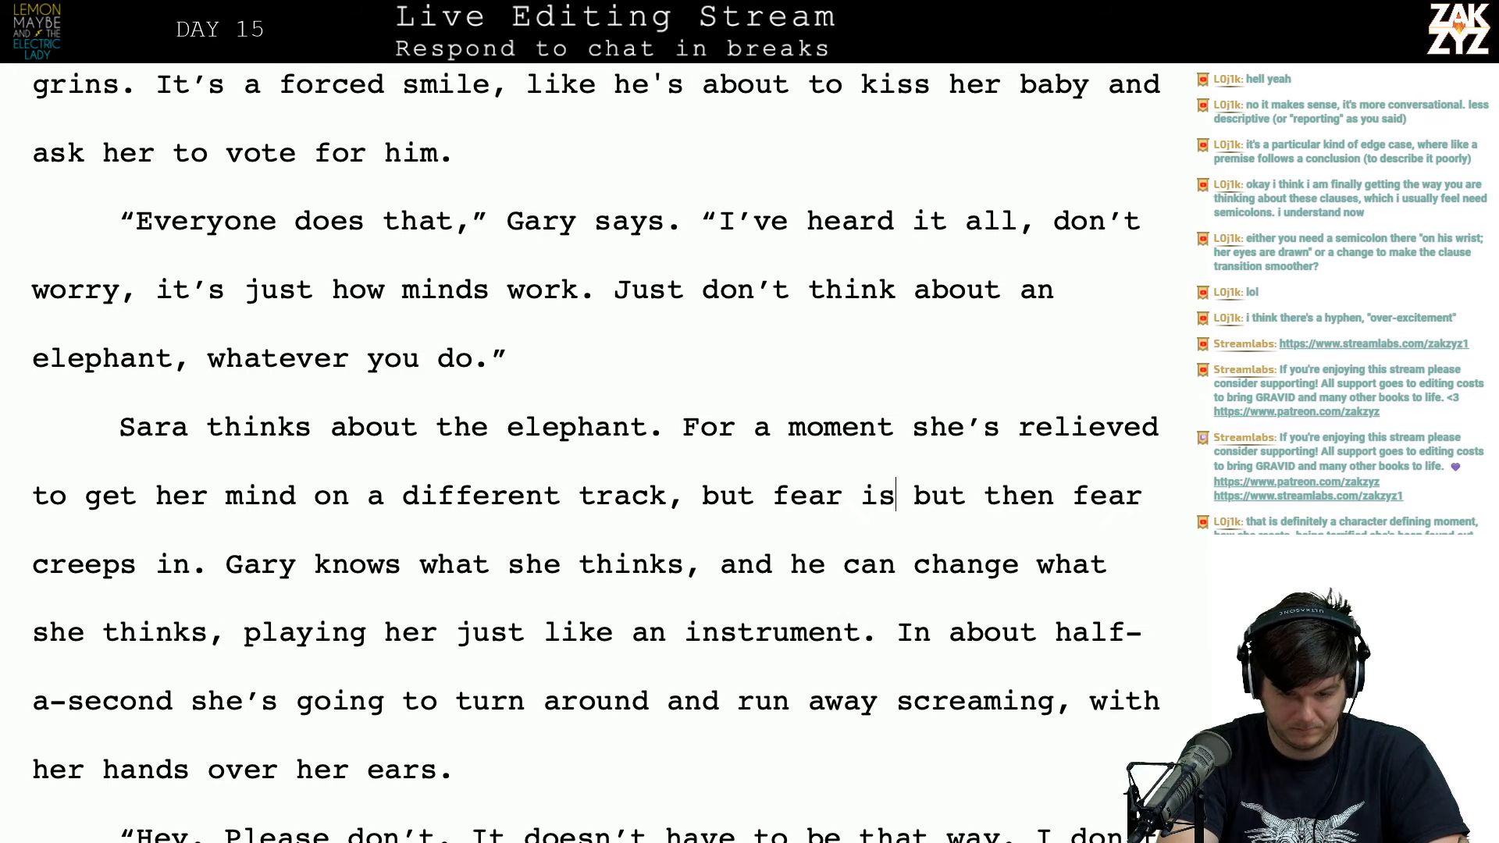
pyautogui.write("n't far behind.")
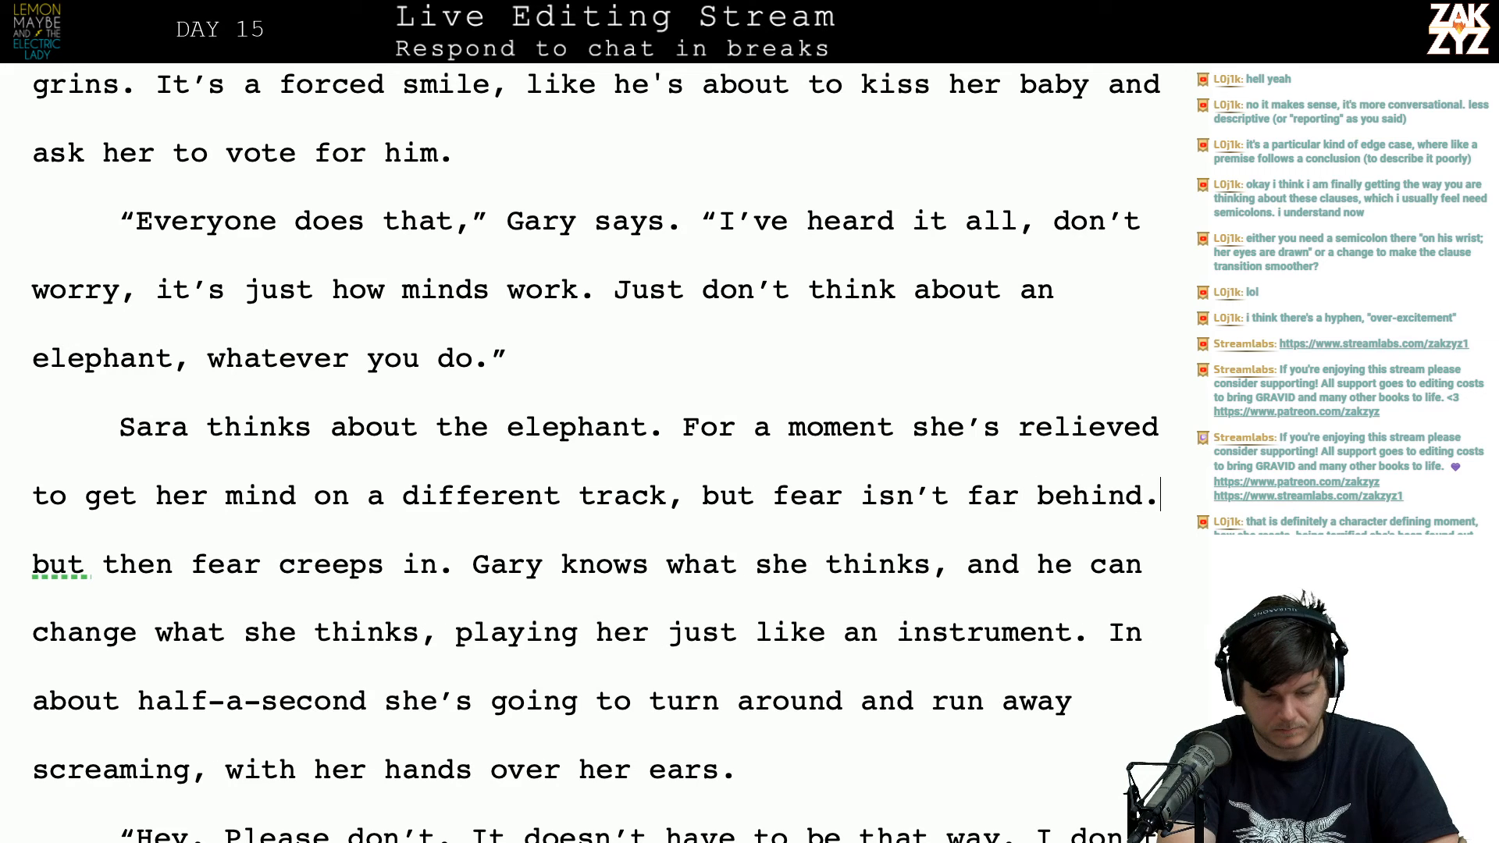
# Step: Reword the new clause's ending from "isn't far behind." to "is closing in."
pyautogui.press('BackSpace')
pyautogui.press('BackSpace')
pyautogui.press('BackSpace')
pyautogui.press('BackSpace')
pyautogui.press('BackSpace')
pyautogui.press('BackSpace')
pyautogui.press('BackSpace')
pyautogui.press('BackSpace')
pyautogui.press('BackSpace')
pyautogui.press('BackSpace')
pyautogui.press('BackSpace')
pyautogui.press('BackSpace')
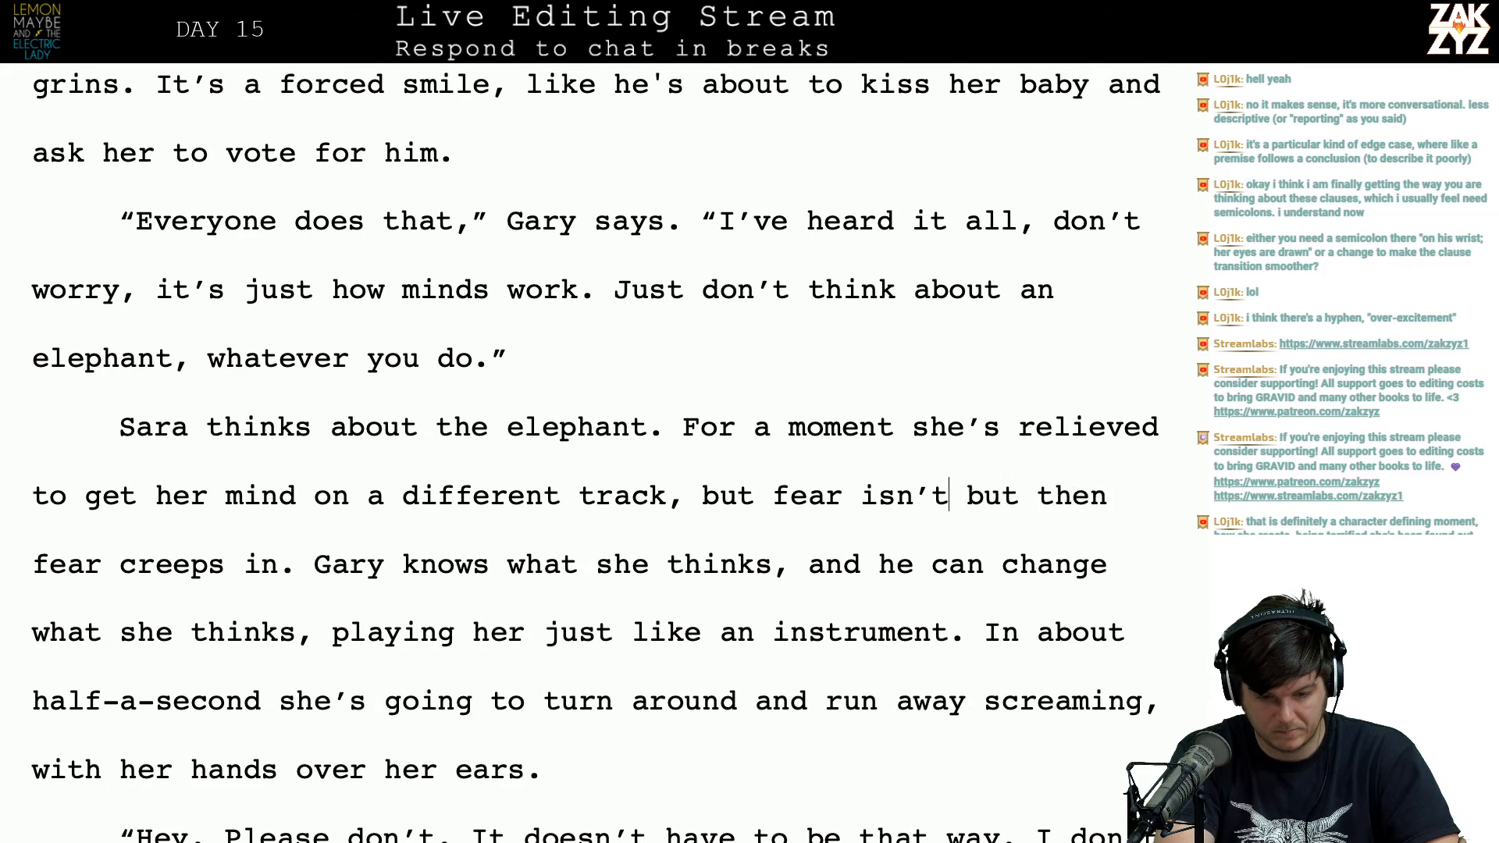
pyautogui.press('BackSpace')
pyautogui.press('BackSpace')
pyautogui.press('BackSpace')
pyautogui.write('closing ')
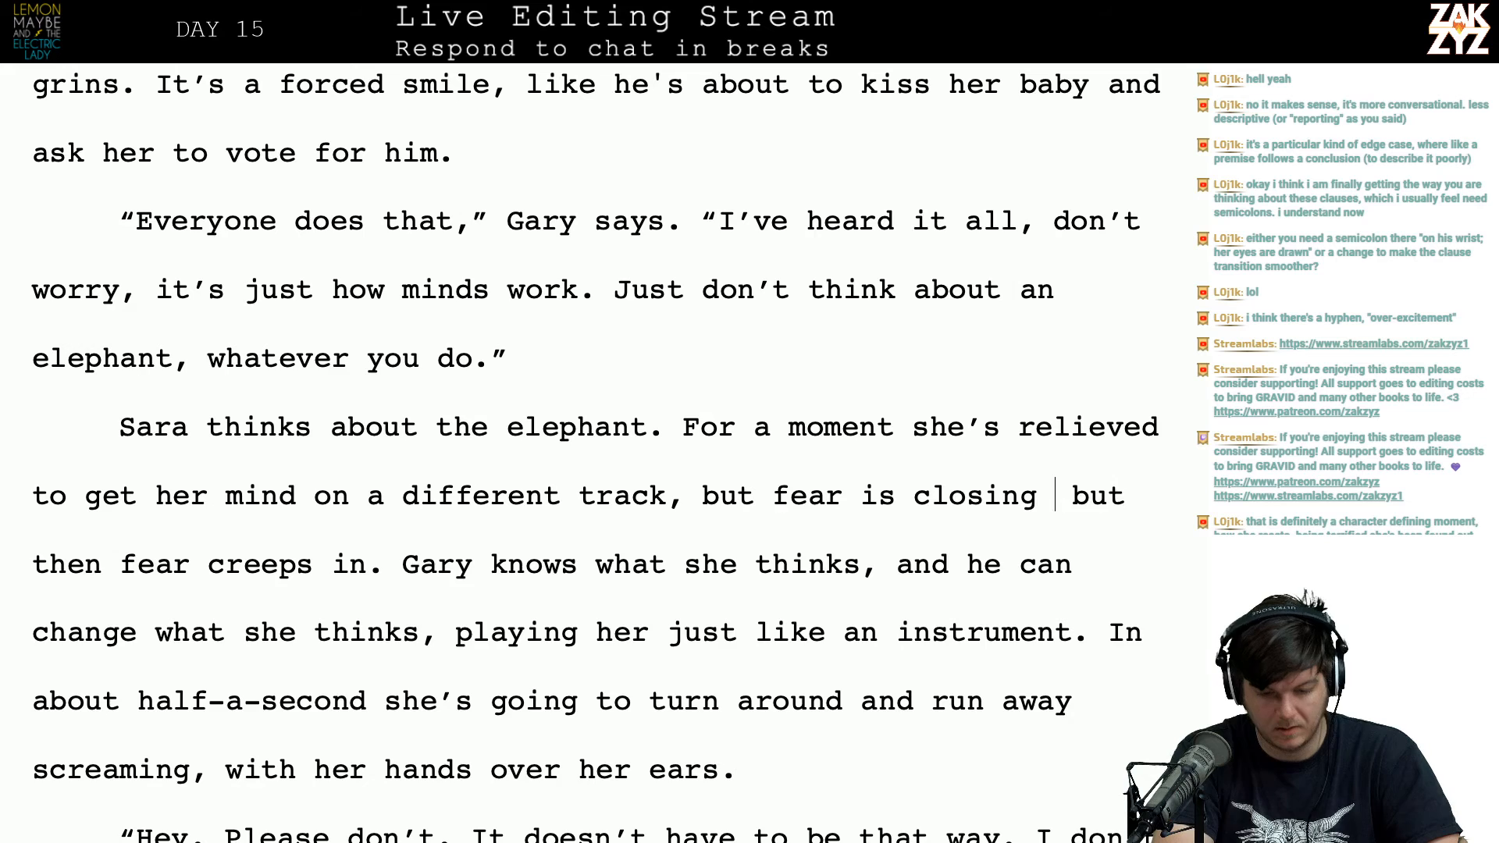
pyautogui.write('in.')
# Step: Delete the leftover clause "but then fear creeps in." before "Gary knows what she thinks"
pyautogui.hotkey('shift', 'Right')
pyautogui.hotkey('shift', 'Right')
pyautogui.hotkey('shift', 'Right')
pyautogui.hotkey('shift', 'Right')
pyautogui.hotkey('shift', 'Right')
pyautogui.hotkey('shift', 'Right')
pyautogui.hotkey('shift', 'Right')
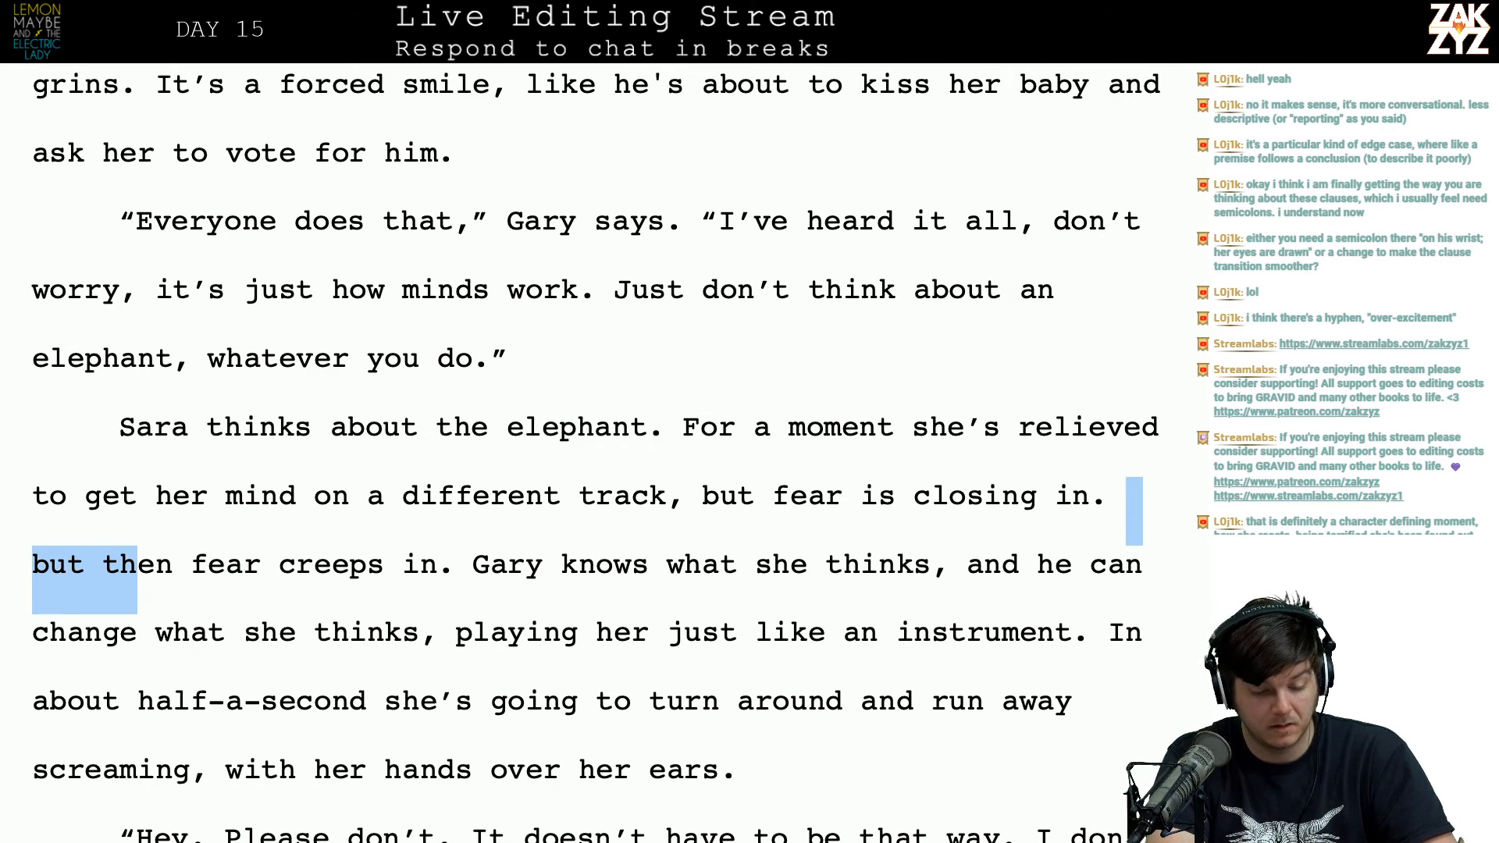
pyautogui.hotkey('shift', 'Right')
pyautogui.hotkey('shift', 'Right')
pyautogui.hotkey('shift', 'Right')
pyautogui.hotkey('shift', 'Right')
pyautogui.hotkey('shift', 'Right')
pyautogui.hotkey('shift', 'Right')
pyautogui.hotkey('shift', 'Right')
pyautogui.hotkey('shift', 'Right')
pyautogui.hotkey('shift', 'Right')
pyautogui.hotkey('shift', 'Right')
pyautogui.hotkey('shift', 'Right')
pyautogui.hotkey('shift', 'Right')
pyautogui.hotkey('shift', 'Right')
pyautogui.hotkey('shift', 'Right')
pyautogui.hotkey('shift', 'Right')
pyautogui.hotkey('shift', 'Right')
pyautogui.hotkey('shift', 'Right')
pyautogui.hotkey('shift', 'Right')
pyautogui.press('BackSpace')
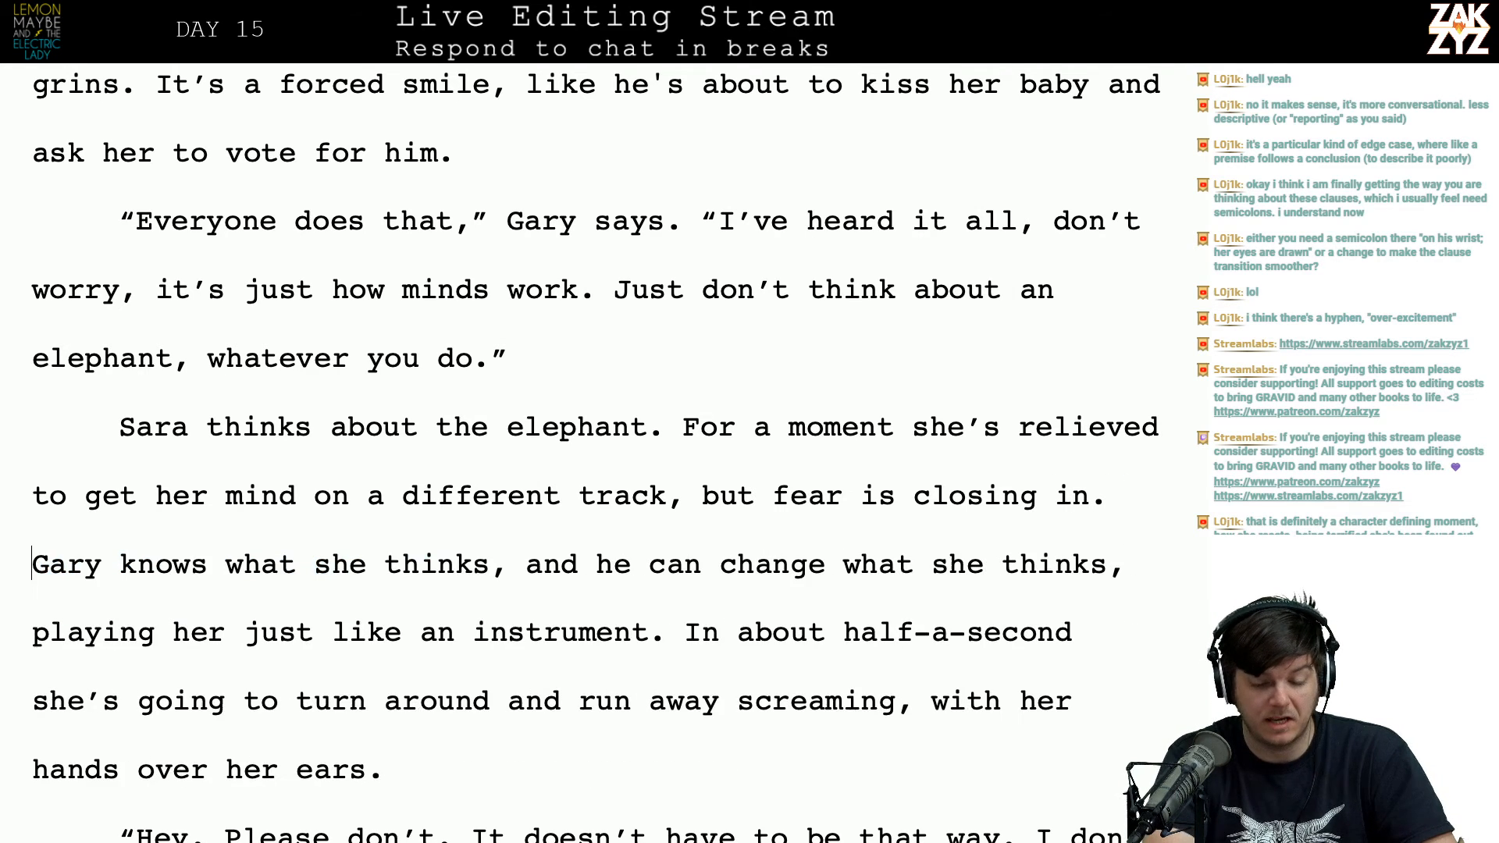
# Step: Replace the first "she" with "Sara" in the sentence "Gary knows what she thinks"
pyautogui.scroll(-2, 593, 453)
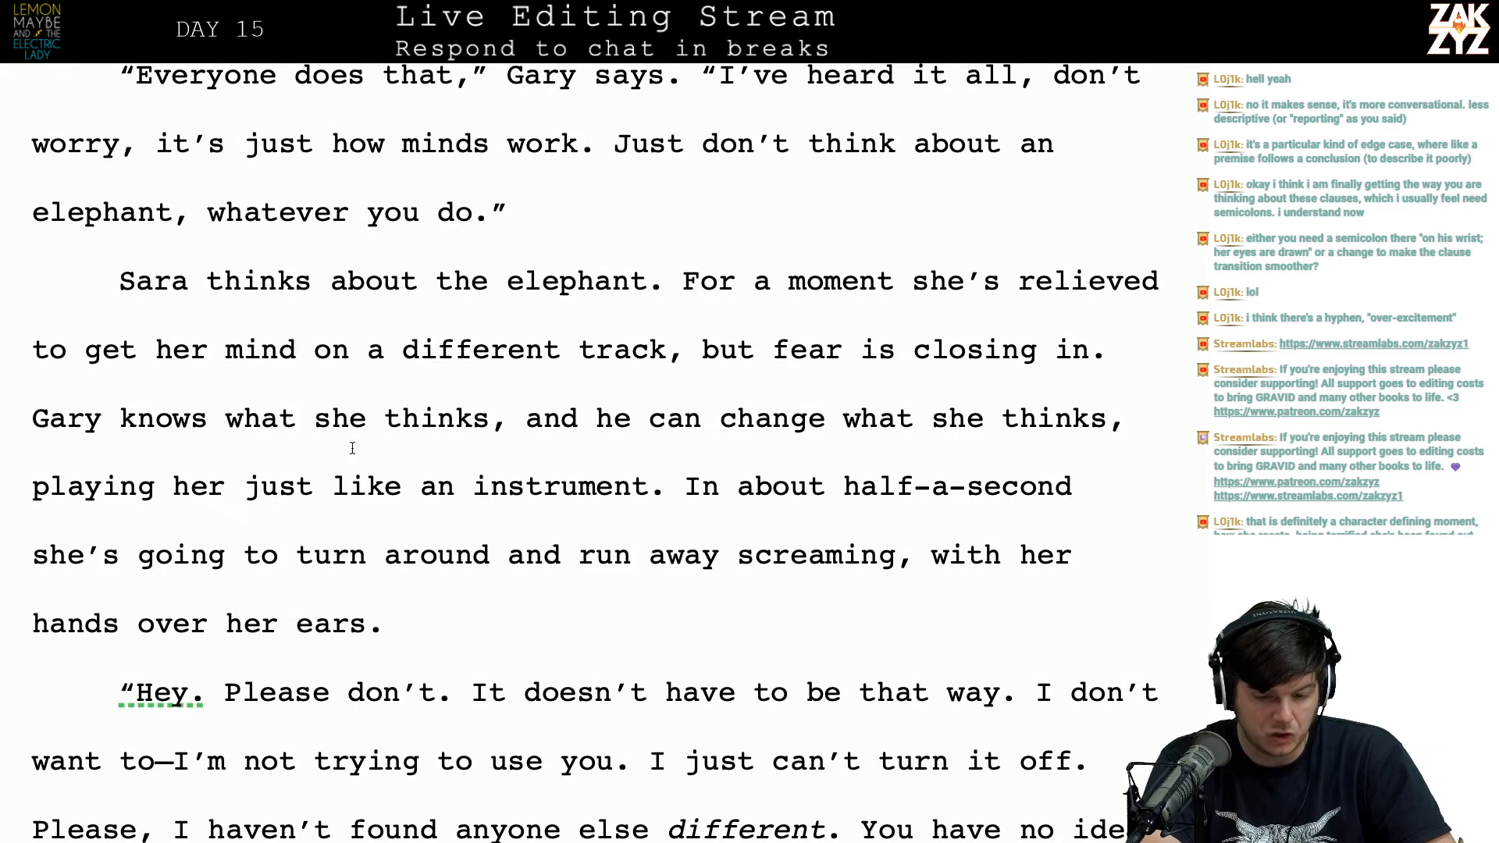
pyautogui.click(365, 417)
pyautogui.press('BackSpace')
pyautogui.press('BackSpace')
pyautogui.press('BackSpace')
pyautogui.write('Sara')
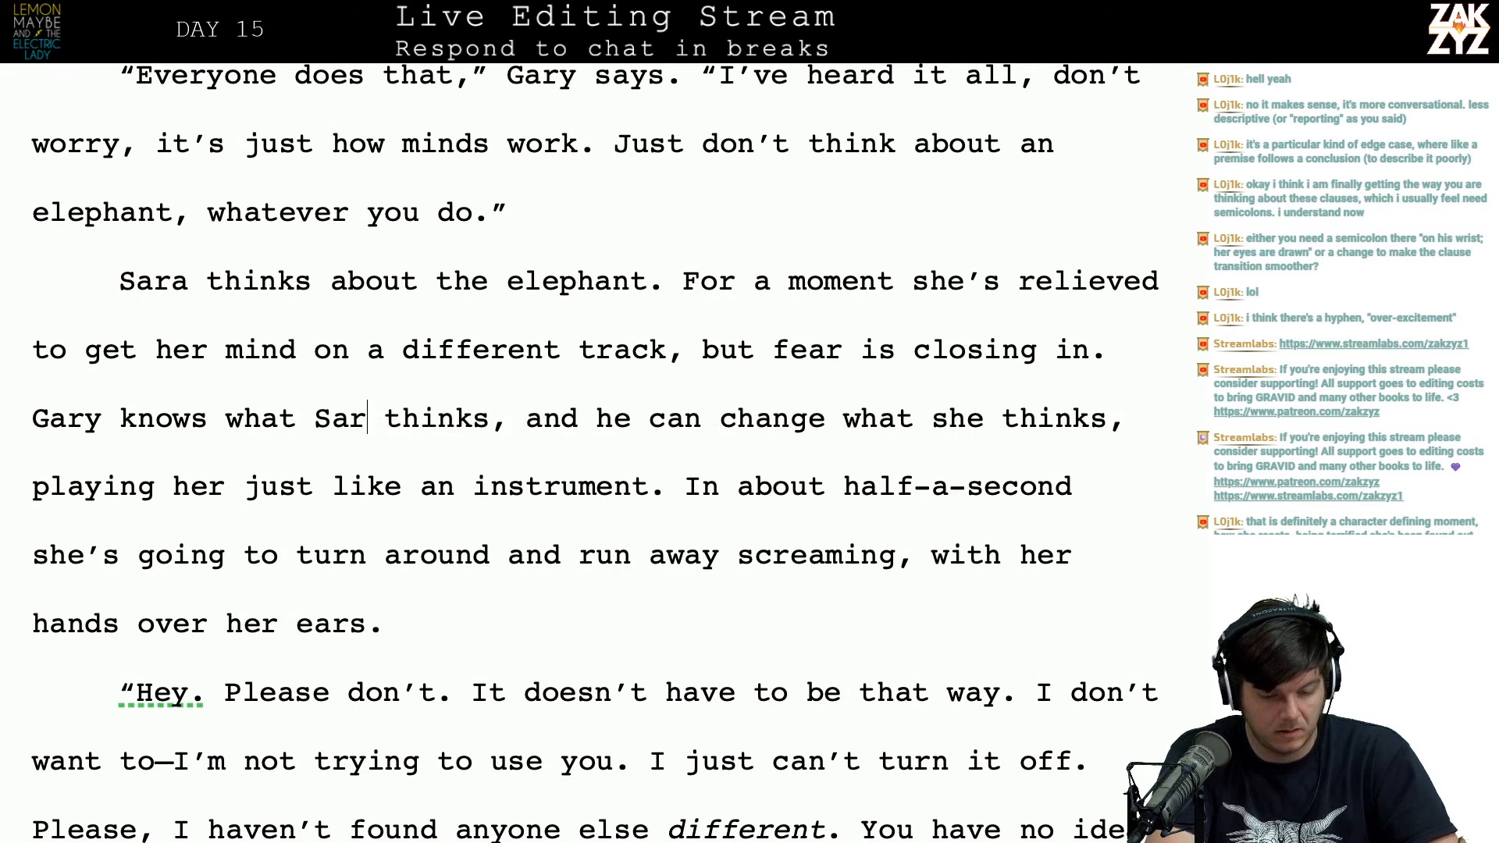
# Step: End the sentence with a period after "he can change what she thinks" and start a new one with "He's" before "playing her"
pyautogui.press('Right')
pyautogui.press('Right')
pyautogui.press('Right')
pyautogui.press('Right')
pyautogui.press('Right')
pyautogui.press('Right')
pyautogui.press('Right')
pyautogui.press('Right')
pyautogui.press('Down')
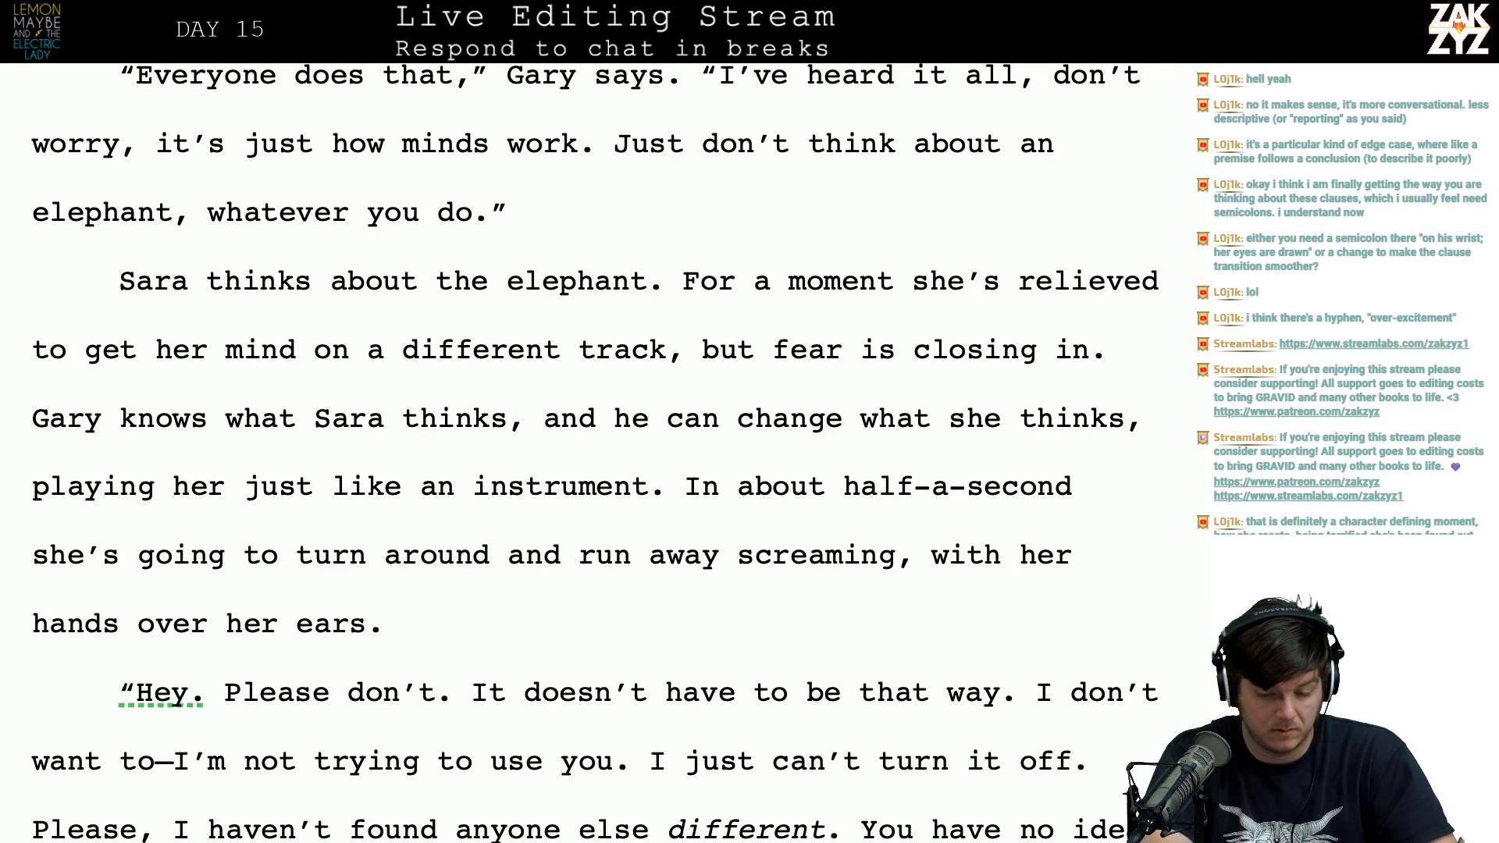
pyautogui.press('BackSpace')
pyautogui.write(". He's")
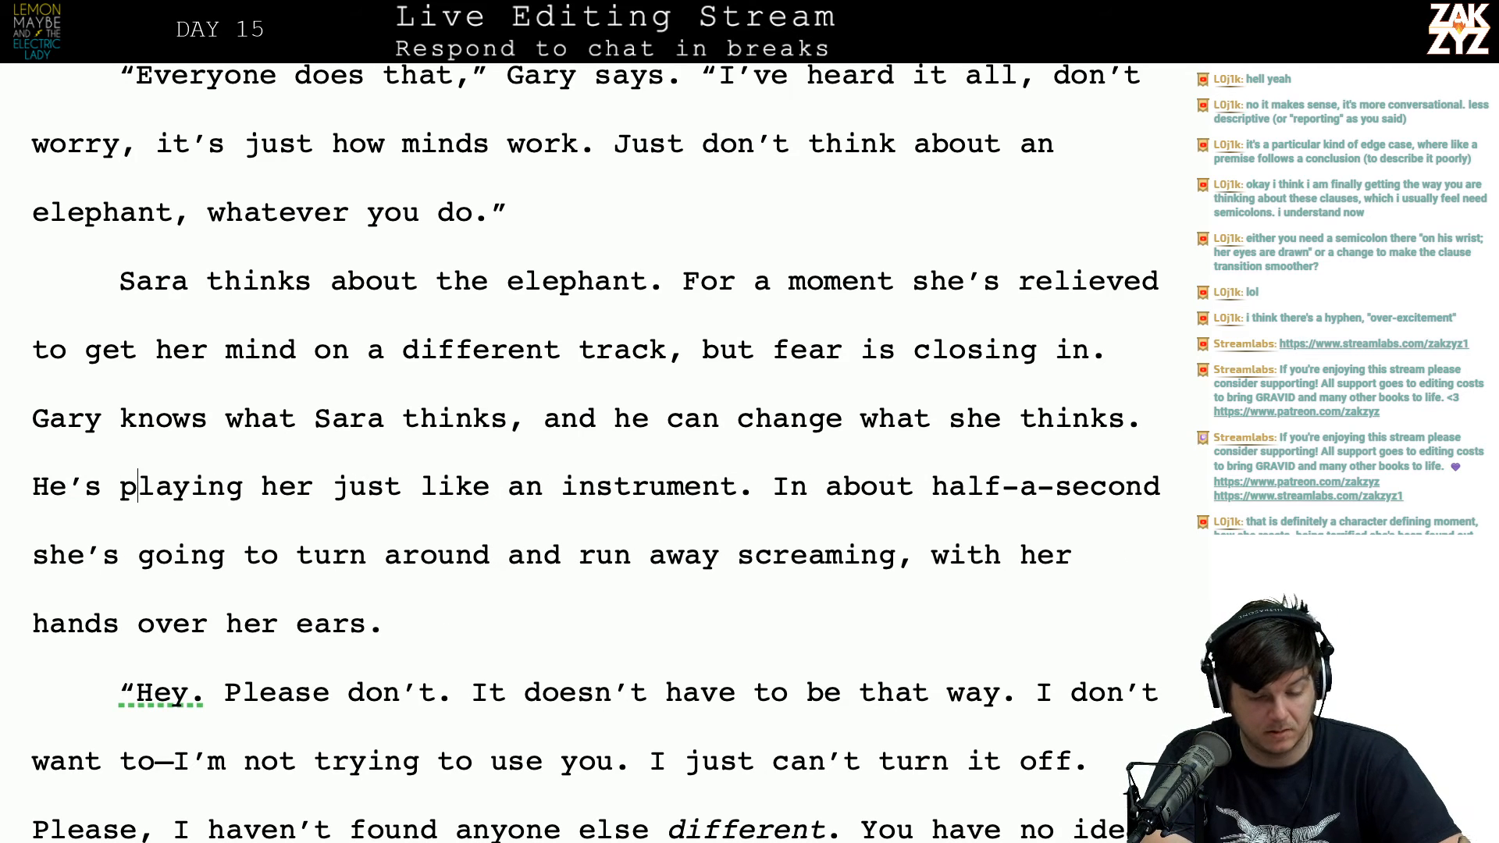
# Step: Delete the word "just" from the sentence "He's playing her just like an instrument."
pyautogui.press('BackSpace')
pyautogui.press('BackSpace')
pyautogui.press('BackSpace')
pyautogui.press('BackSpace')
pyautogui.press('BackSpace')
# Step: Insert the sentence "I don't want to use you." after "It doesn't have to be that way." in Gary's dialogue
pyautogui.scroll(-1, 1147, 428)
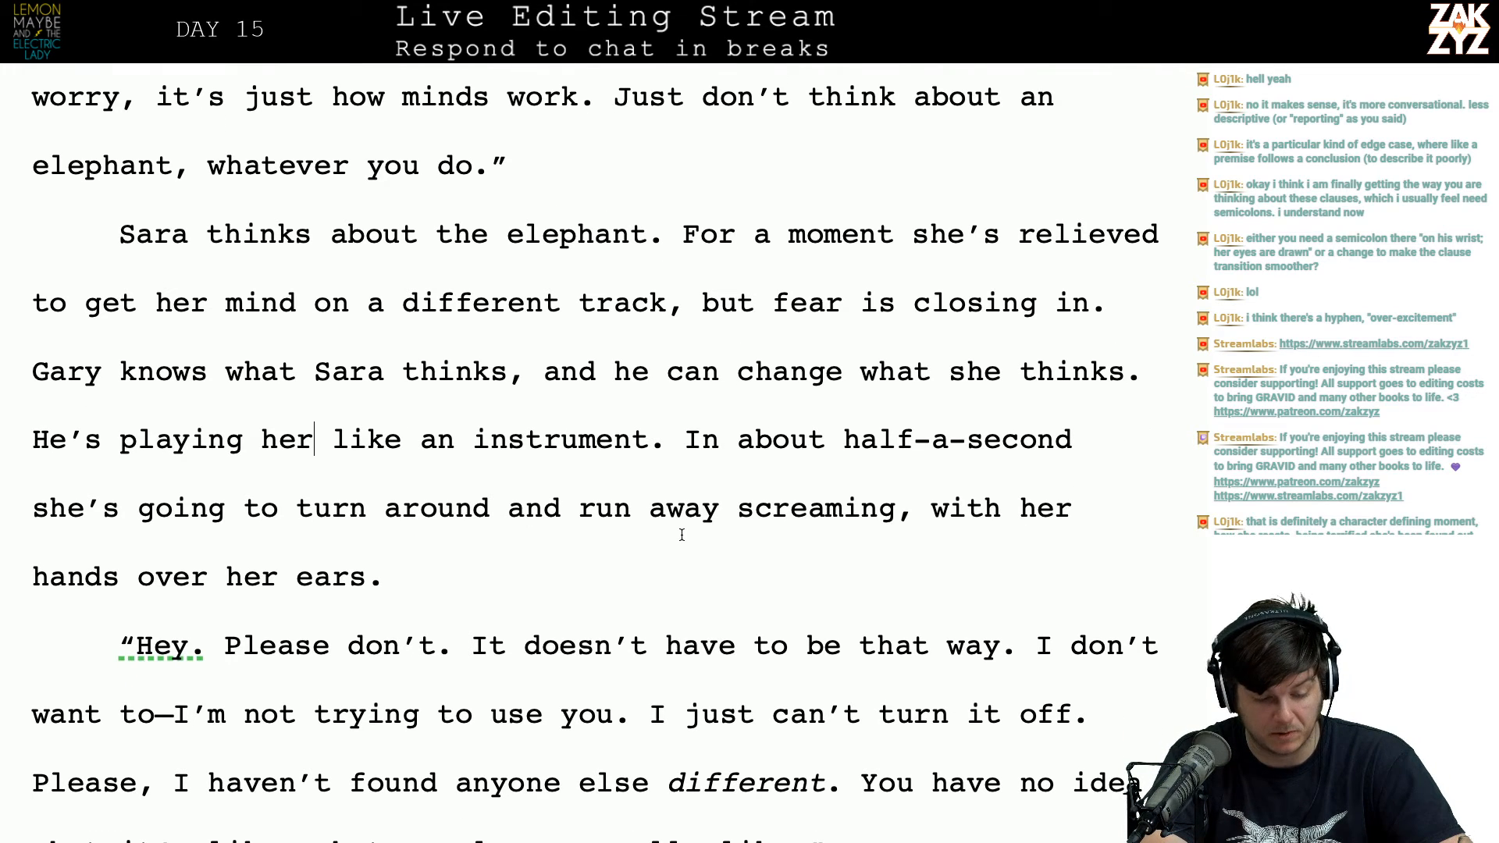
pyautogui.click(427, 582)
pyautogui.press('Left')
pyautogui.press('Right')
pyautogui.press('Down')
pyautogui.press('Left')
pyautogui.press('Right')
pyautogui.press('Right')
pyautogui.press('Right')
pyautogui.press('Right')
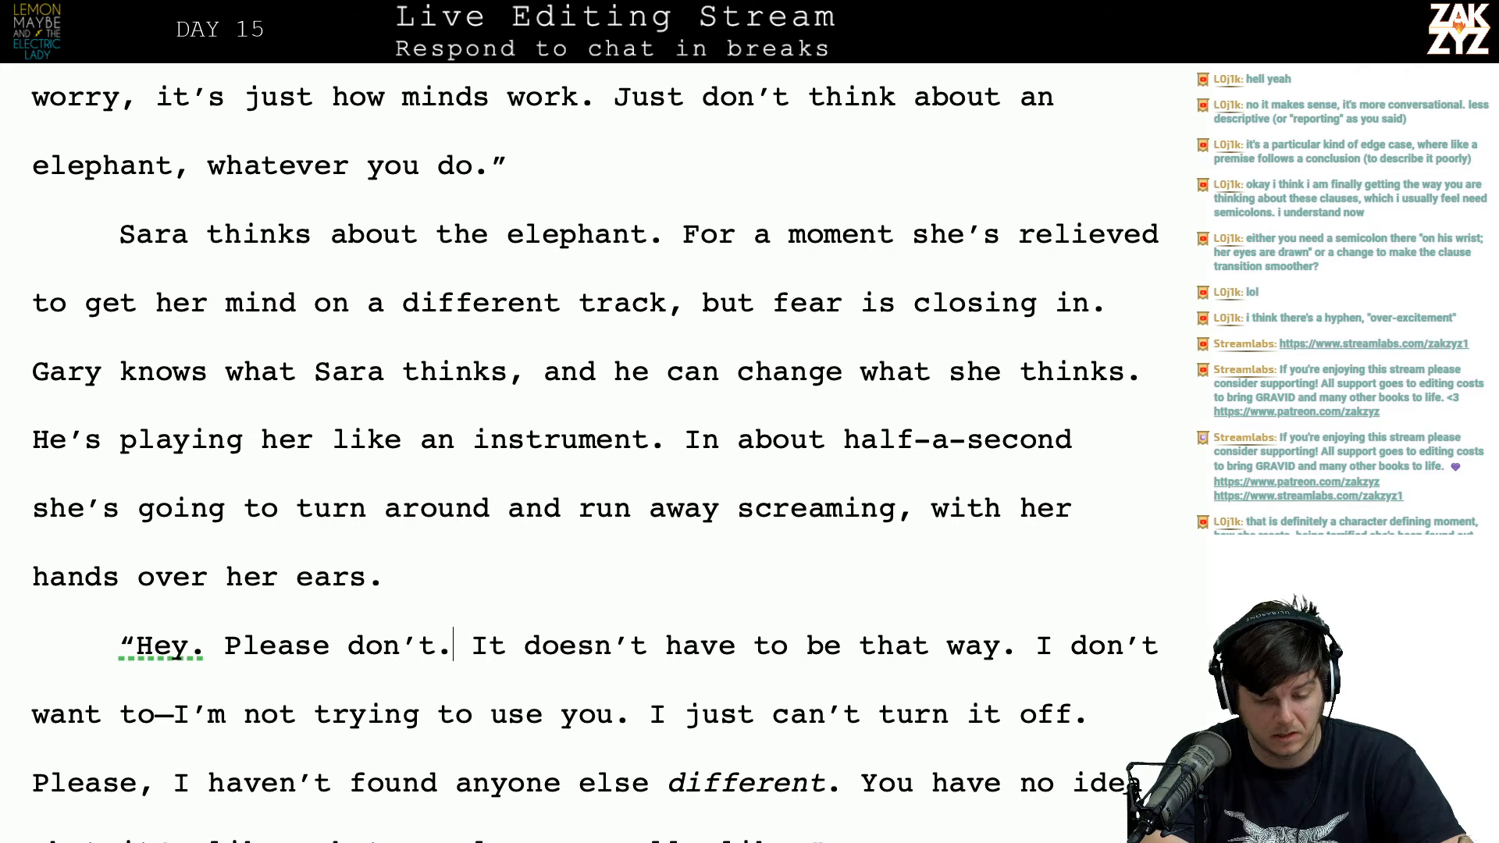
pyautogui.press('Right')
pyautogui.press('Right')
pyautogui.press('Right')
pyautogui.press('Right')
pyautogui.press('Right')
pyautogui.press('Right')
pyautogui.press('Right')
pyautogui.press('Right')
pyautogui.press('Right')
pyautogui.press('Right')
pyautogui.press('Right')
pyautogui.press('Right')
pyautogui.press('Right')
pyautogui.press('Right')
pyautogui.press('Right')
pyautogui.press('Right')
pyautogui.press('Right')
pyautogui.press('Right')
pyautogui.press('Right')
pyautogui.press('Right')
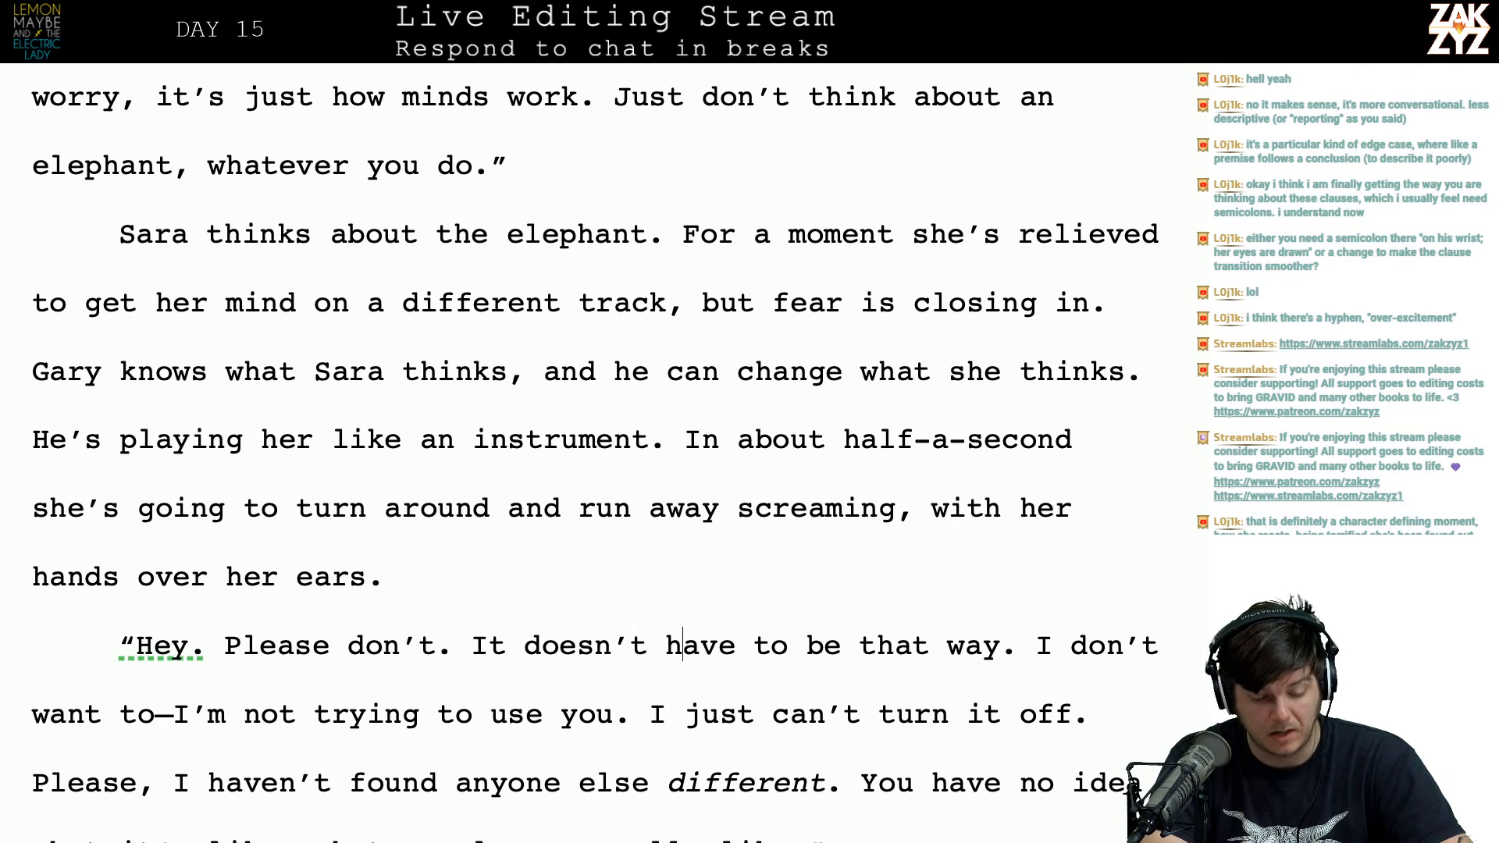
pyautogui.press('Right')
pyautogui.press('Right')
pyautogui.press('Right')
pyautogui.press('Right')
pyautogui.press('Right')
pyautogui.press('Right')
pyautogui.press('Right')
pyautogui.press('Right')
pyautogui.press('Right')
pyautogui.press('Right')
pyautogui.press('Right')
pyautogui.press('Right')
pyautogui.press('Right')
pyautogui.press('Left')
pyautogui.press('Left')
pyautogui.press('Left')
pyautogui.press('Left')
pyautogui.press('Left')
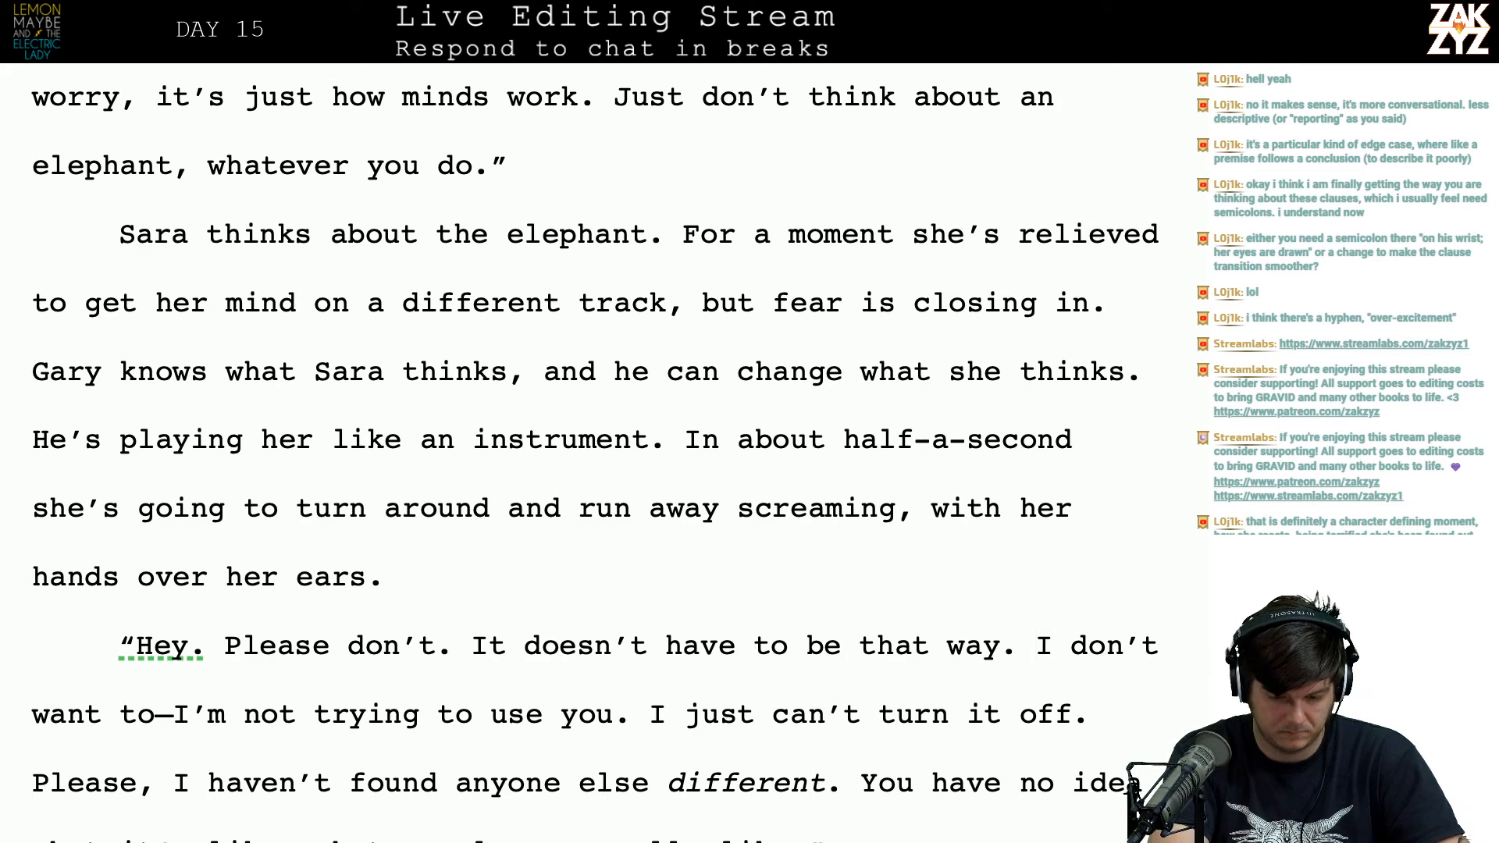
pyautogui.press('BackSpace')
pyautogui.write("I don't ")
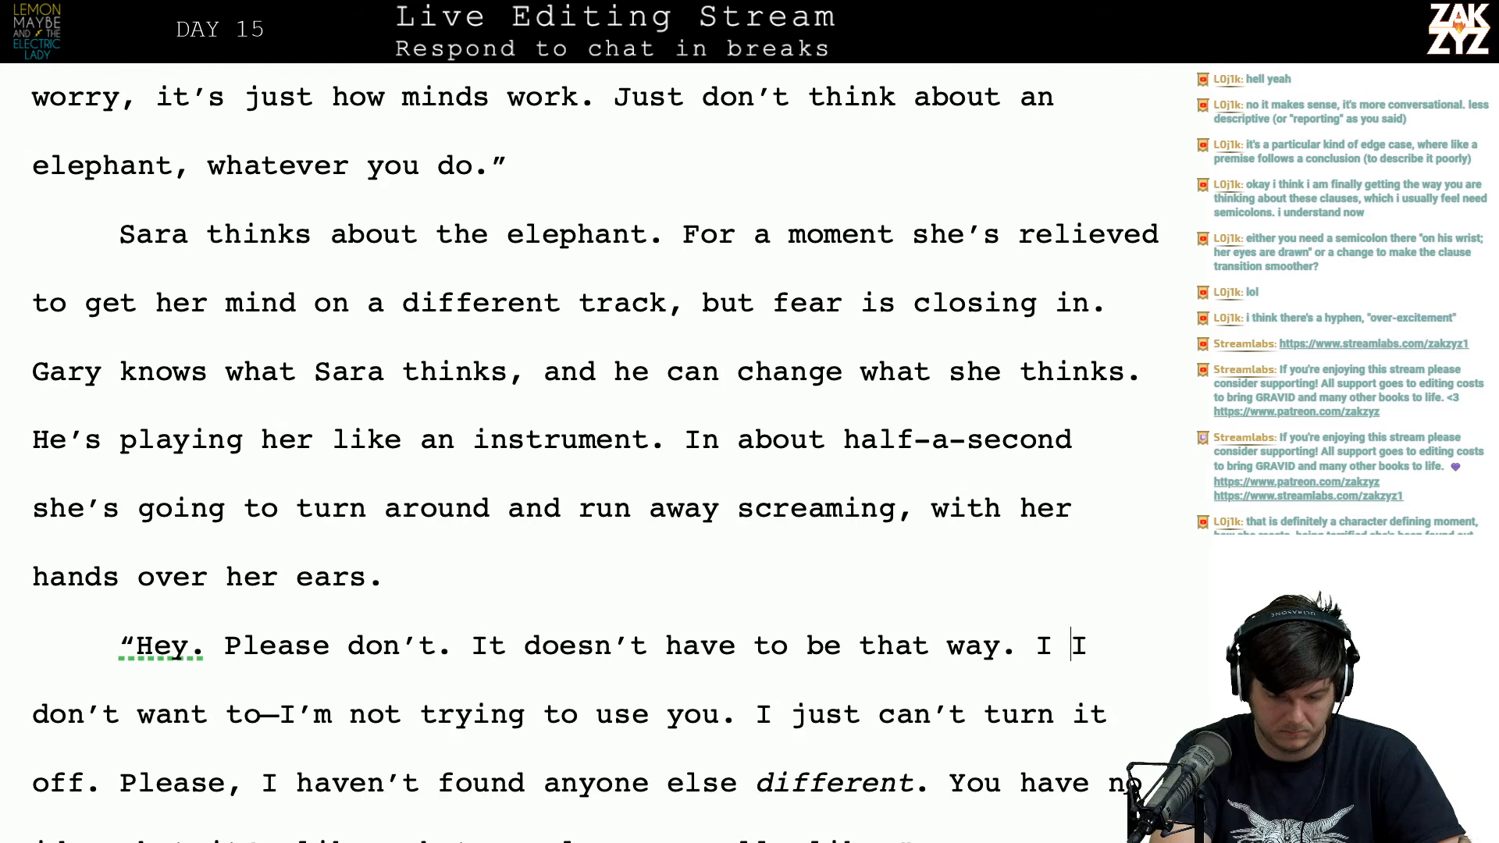
pyautogui.write('want to use u')
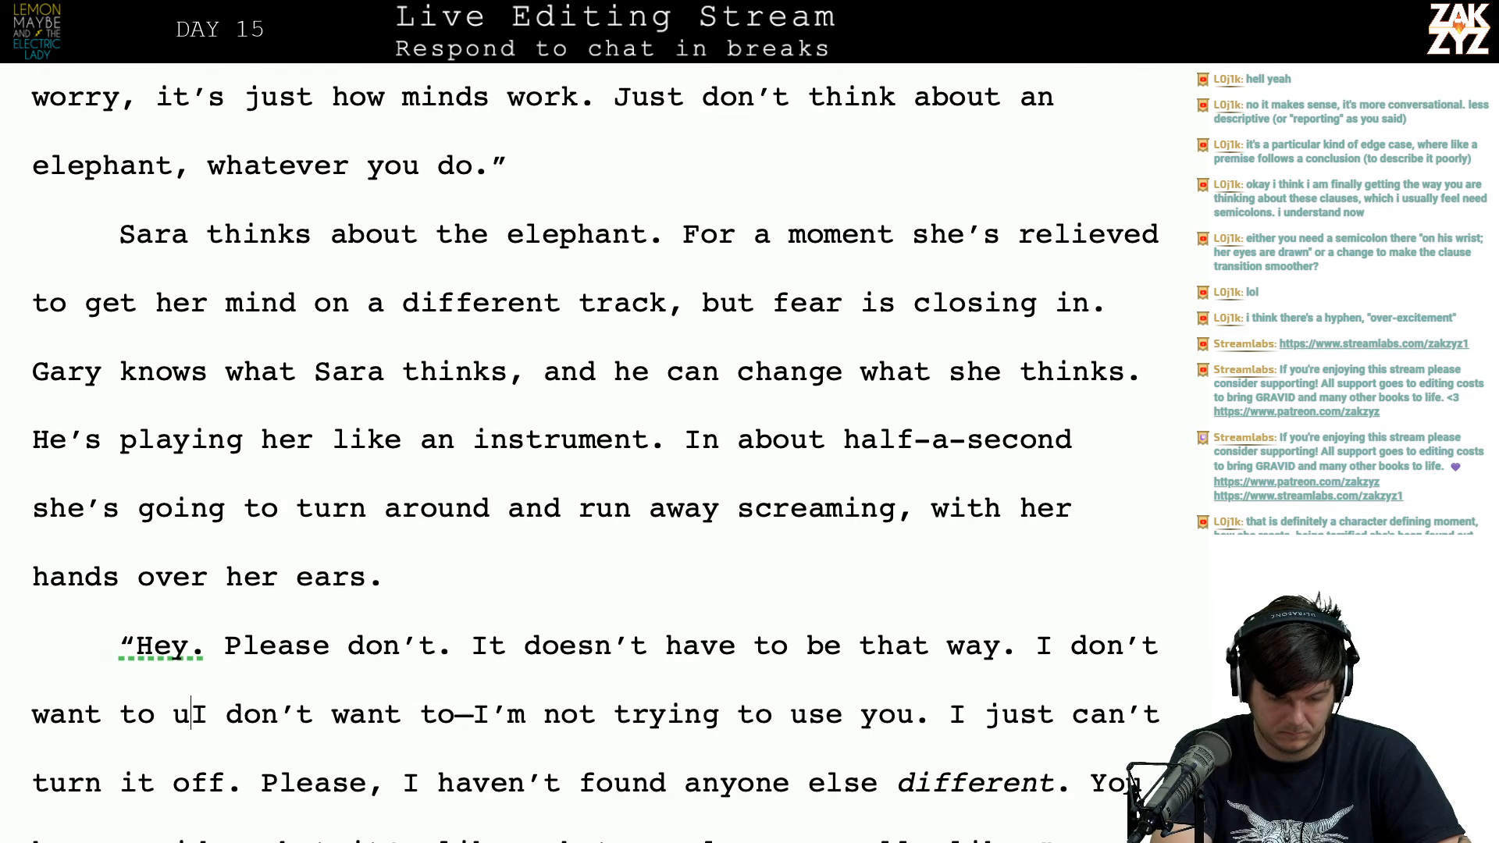
pyautogui.press('BackSpace')
pyautogui.write('you.')
# Step: Delete the old sentence "I don't want to—I'm not trying to use you." before "I just can't turn it off."
pyautogui.hotkey('shift', 'Right')
pyautogui.hotkey('shift', 'Right')
pyautogui.hotkey('shift', 'Right')
pyautogui.hotkey('shift', 'Right')
pyautogui.hotkey('shift', 'Right')
pyautogui.hotkey('shift', 'Right')
pyautogui.hotkey('shift', 'Right')
pyautogui.hotkey('shift', 'Right')
pyautogui.hotkey('shift', 'Right')
pyautogui.hotkey('shift', 'Right')
pyautogui.hotkey('shift', 'Right')
pyautogui.hotkey('shift', 'Right')
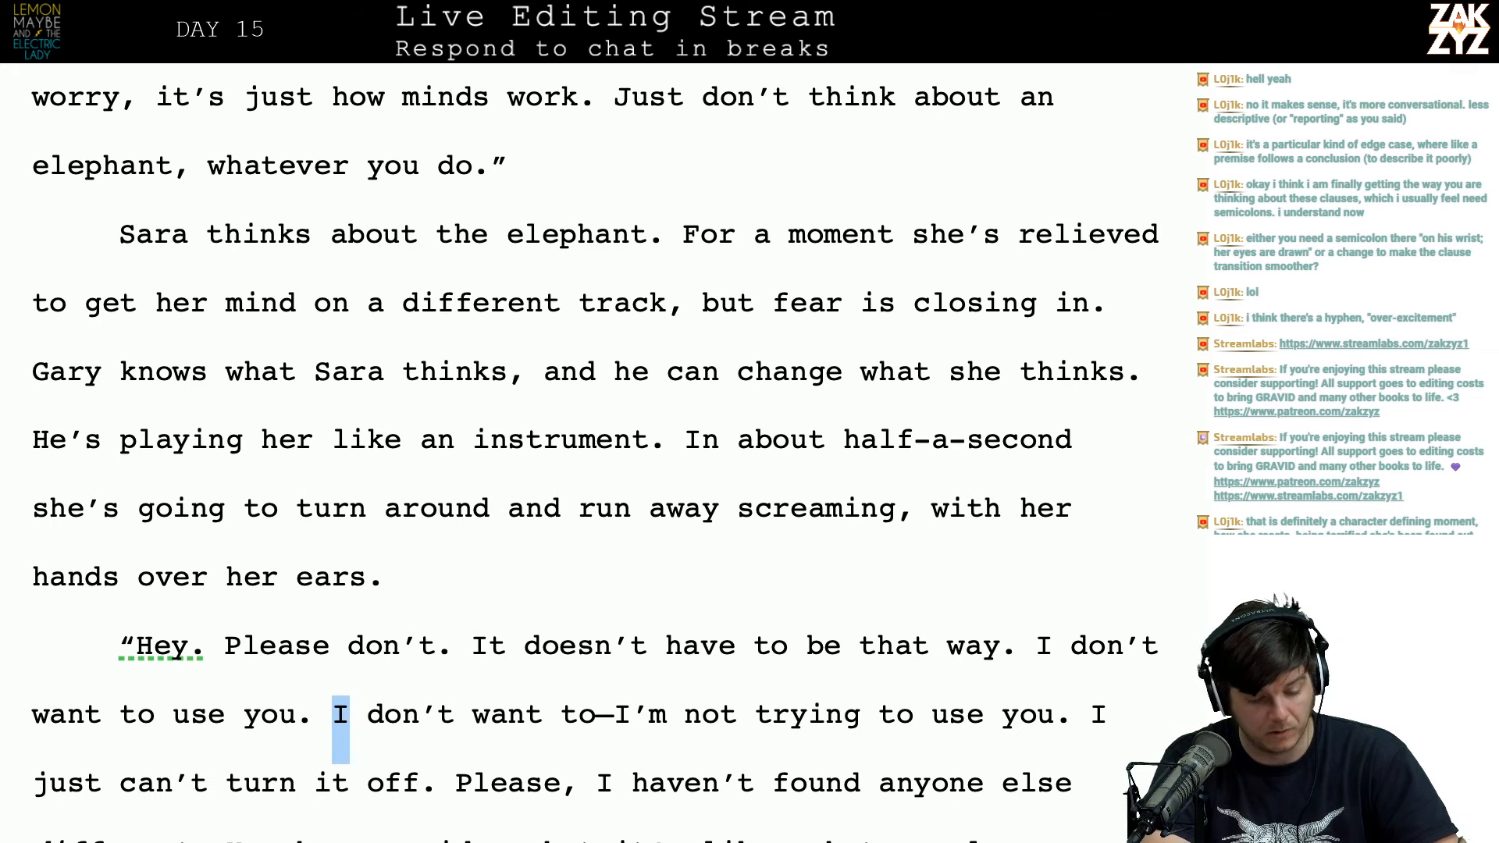
pyautogui.hotkey('shift', 'Right')
pyautogui.hotkey('shift', 'Right')
pyautogui.hotkey('shift', 'Right')
pyautogui.hotkey('shift', 'Right')
pyautogui.hotkey('shift', 'Right')
pyautogui.hotkey('shift', 'Right')
pyautogui.hotkey('shift', 'Right')
pyautogui.hotkey('shift', 'Right')
pyautogui.hotkey('shift', 'Right')
pyautogui.hotkey('shift', 'Right')
pyautogui.hotkey('shift', 'Right')
pyautogui.hotkey('shift', 'Right')
pyautogui.hotkey('shift', 'Right')
pyautogui.hotkey('shift', 'Right')
pyautogui.hotkey('shift', 'Right')
pyautogui.hotkey('shift', 'Right')
pyautogui.hotkey('shift', 'Right')
pyautogui.hotkey('shift', 'Right')
pyautogui.hotkey('shift', 'Right')
pyautogui.hotkey('shift', 'Right')
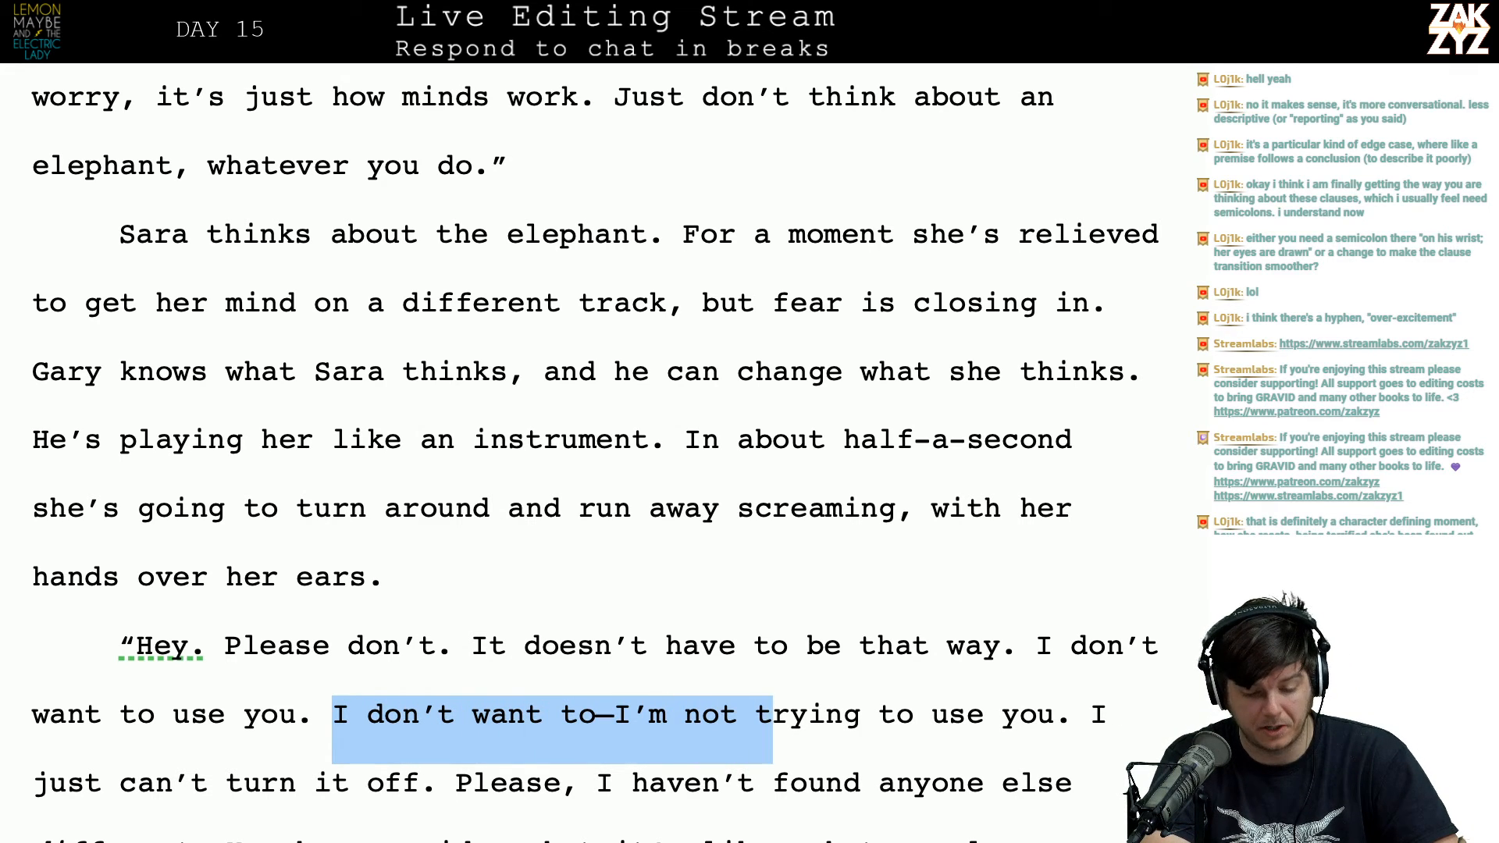
pyautogui.hotkey('shift', 'Right')
pyautogui.hotkey('shift', 'Right')
pyautogui.hotkey('shift', 'Right')
pyautogui.hotkey('shift', 'Right')
pyautogui.hotkey('shift', 'Right')
pyautogui.hotkey('shift', 'Right')
pyautogui.hotkey('shift', 'Right')
pyautogui.press('BackSpace')
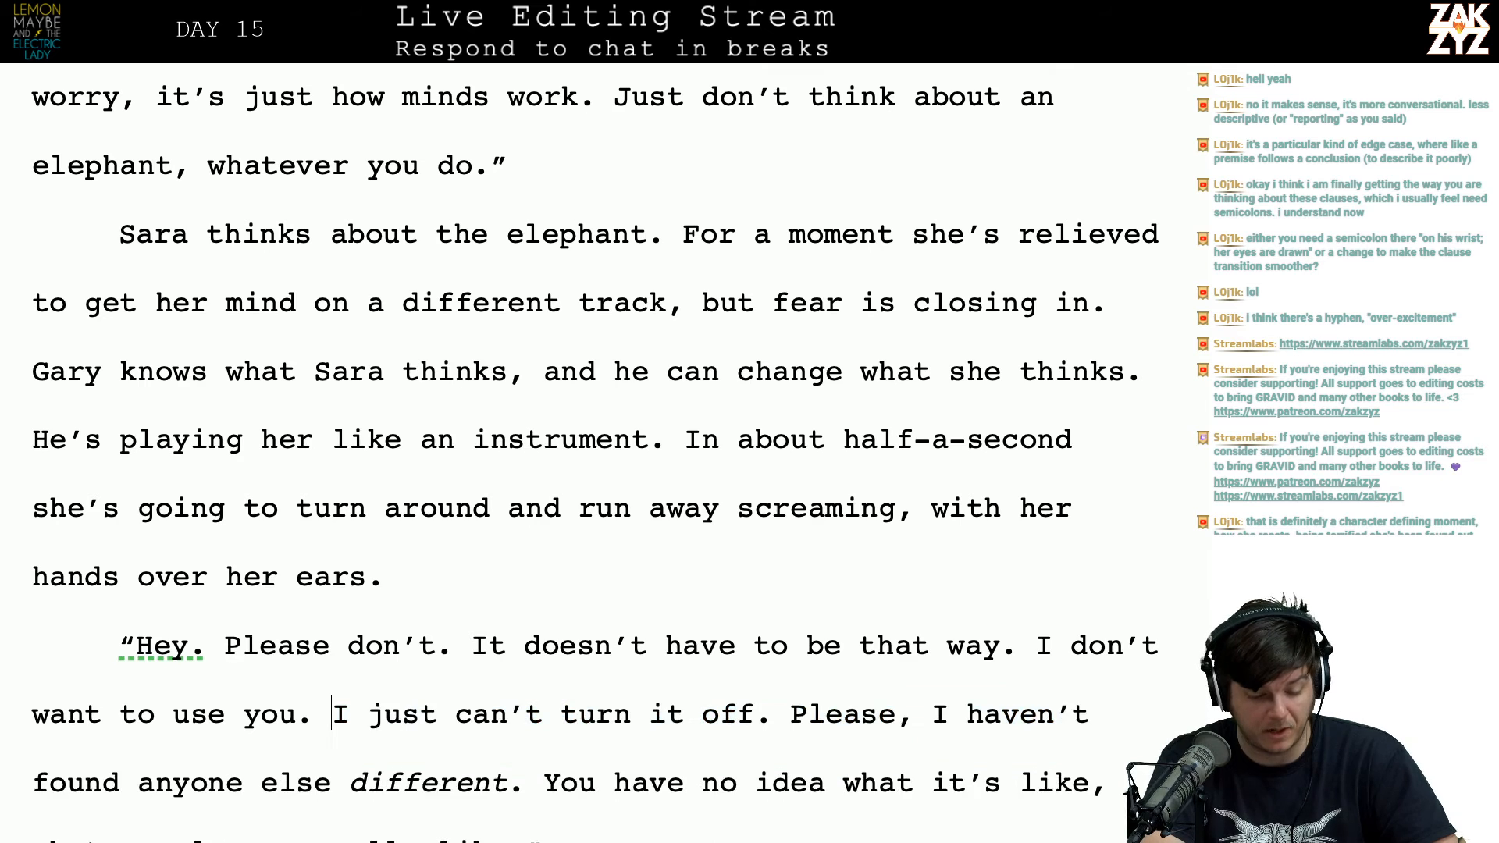
pyautogui.scroll(-2, 594, 445)
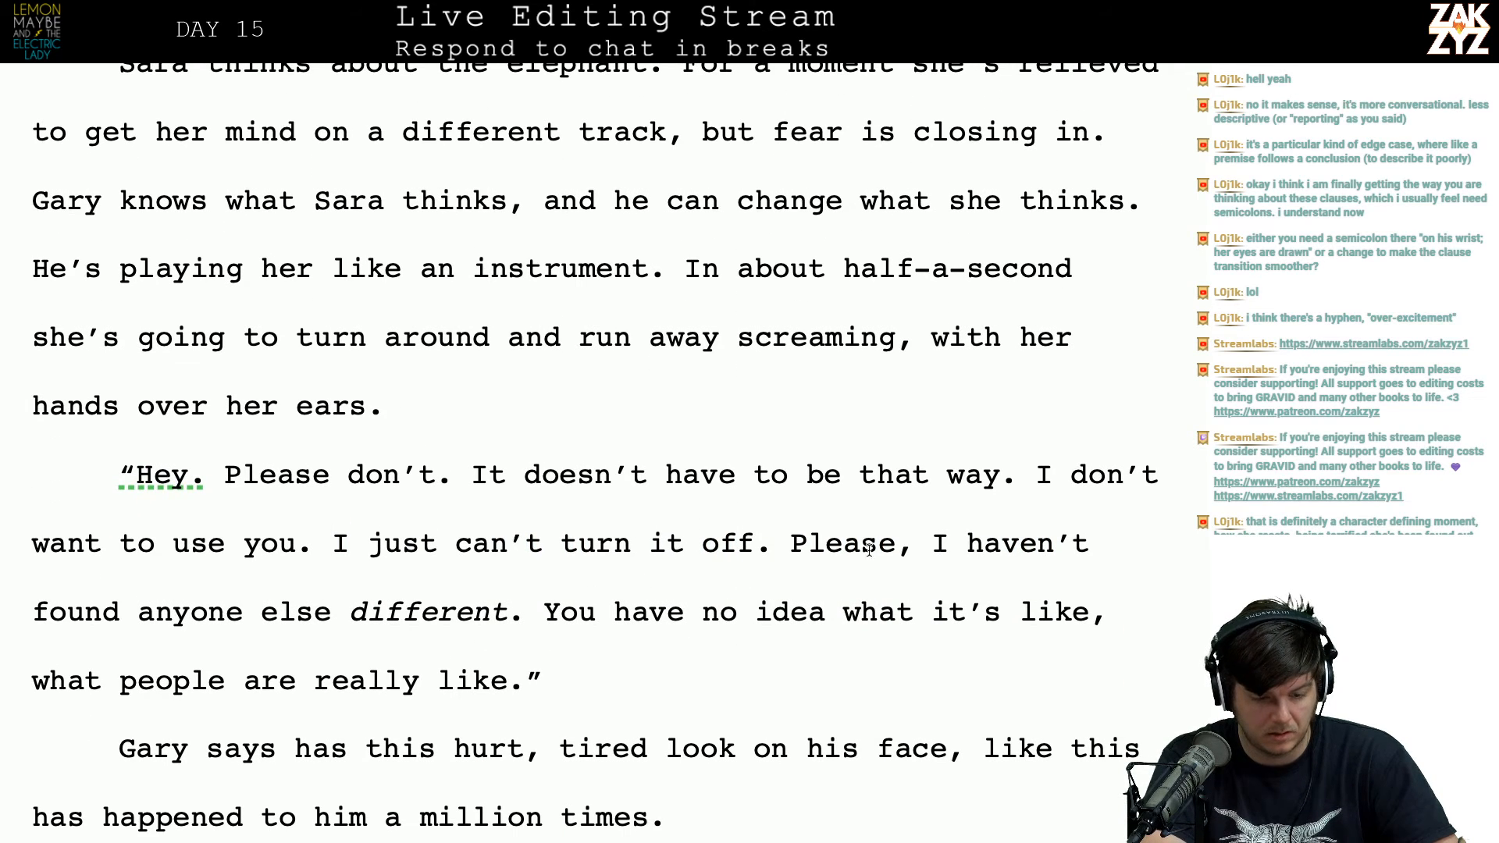
pyautogui.click(437, 475)
pyautogui.press('Right')
pyautogui.press('Right')
pyautogui.press('Right')
pyautogui.press('Left')
pyautogui.press('Right')
pyautogui.press('Right')
pyautogui.press('Right')
pyautogui.press('Right')
pyautogui.press('Right')
pyautogui.press('Right')
pyautogui.press('Right')
pyautogui.press('Right')
pyautogui.press('Right')
pyautogui.press('Right')
pyautogui.press('Right')
pyautogui.press('Right')
pyautogui.press('Right')
pyautogui.press('Right')
pyautogui.press('Right')
pyautogui.press('Down')
pyautogui.press('Left')
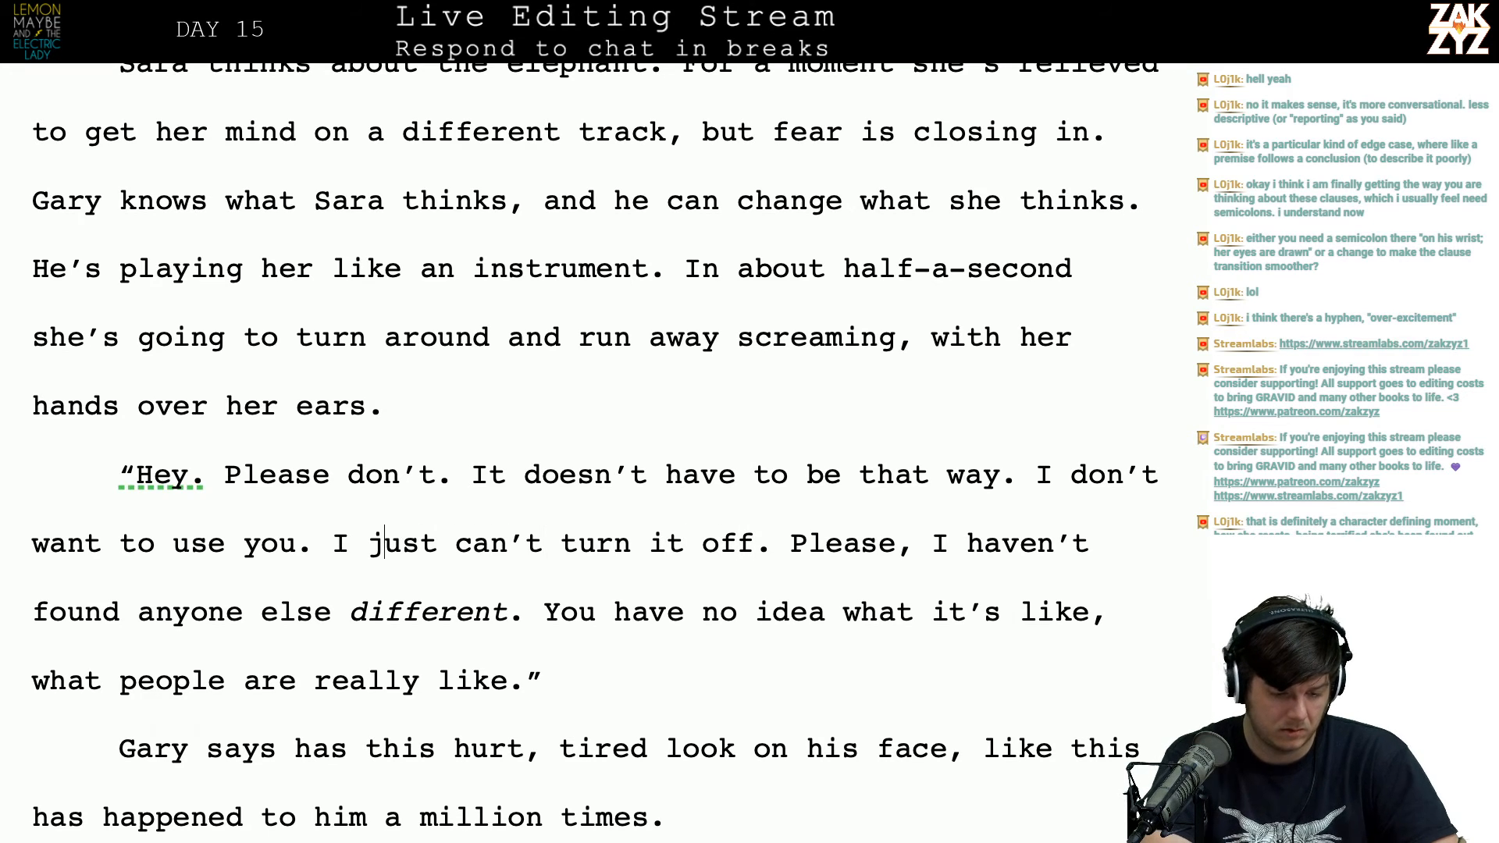
pyautogui.write('I')
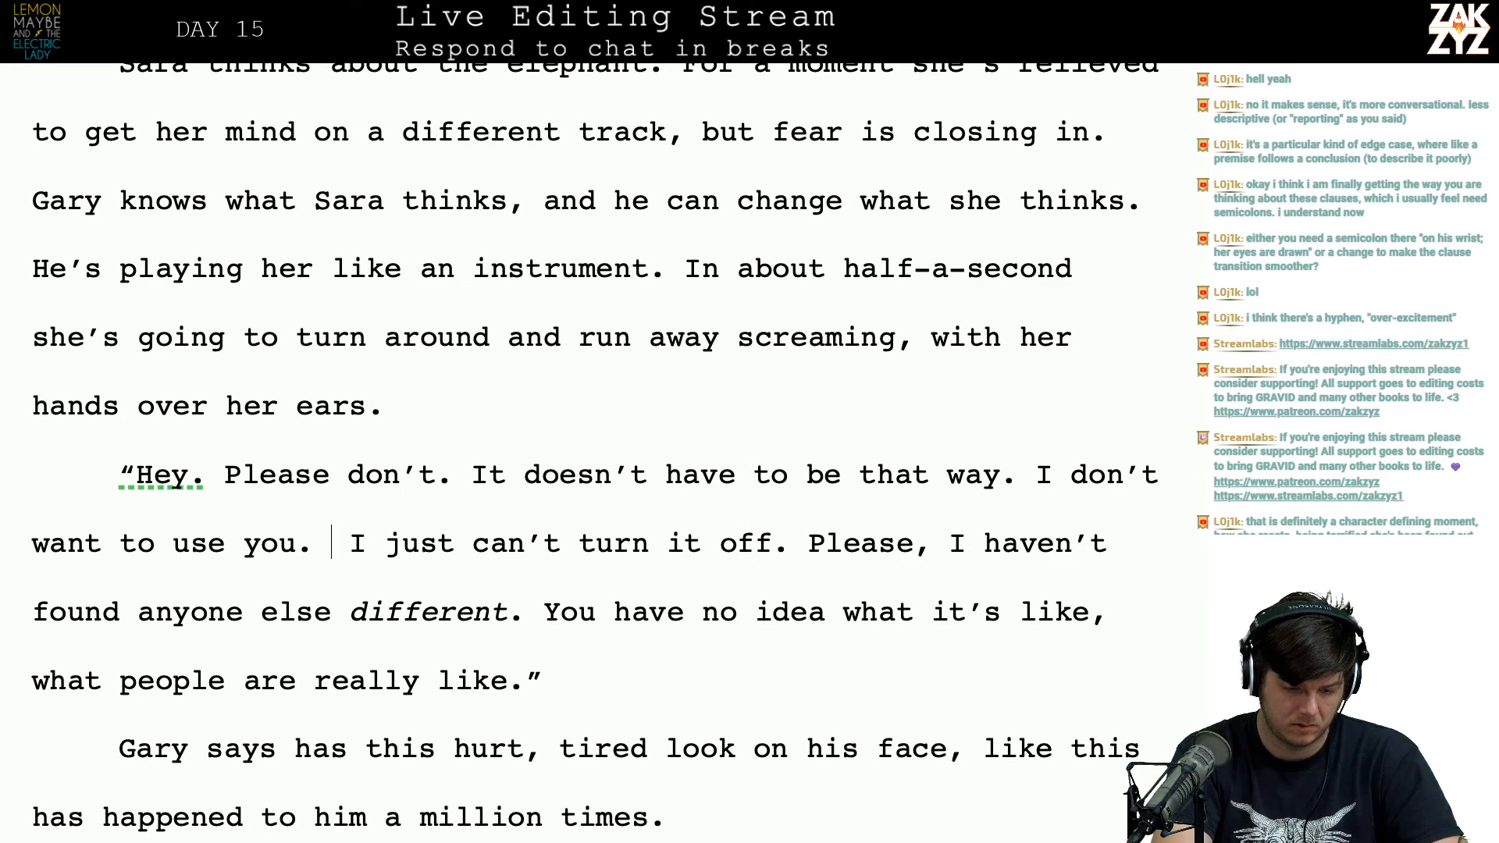
pyautogui.press('BackSpace')
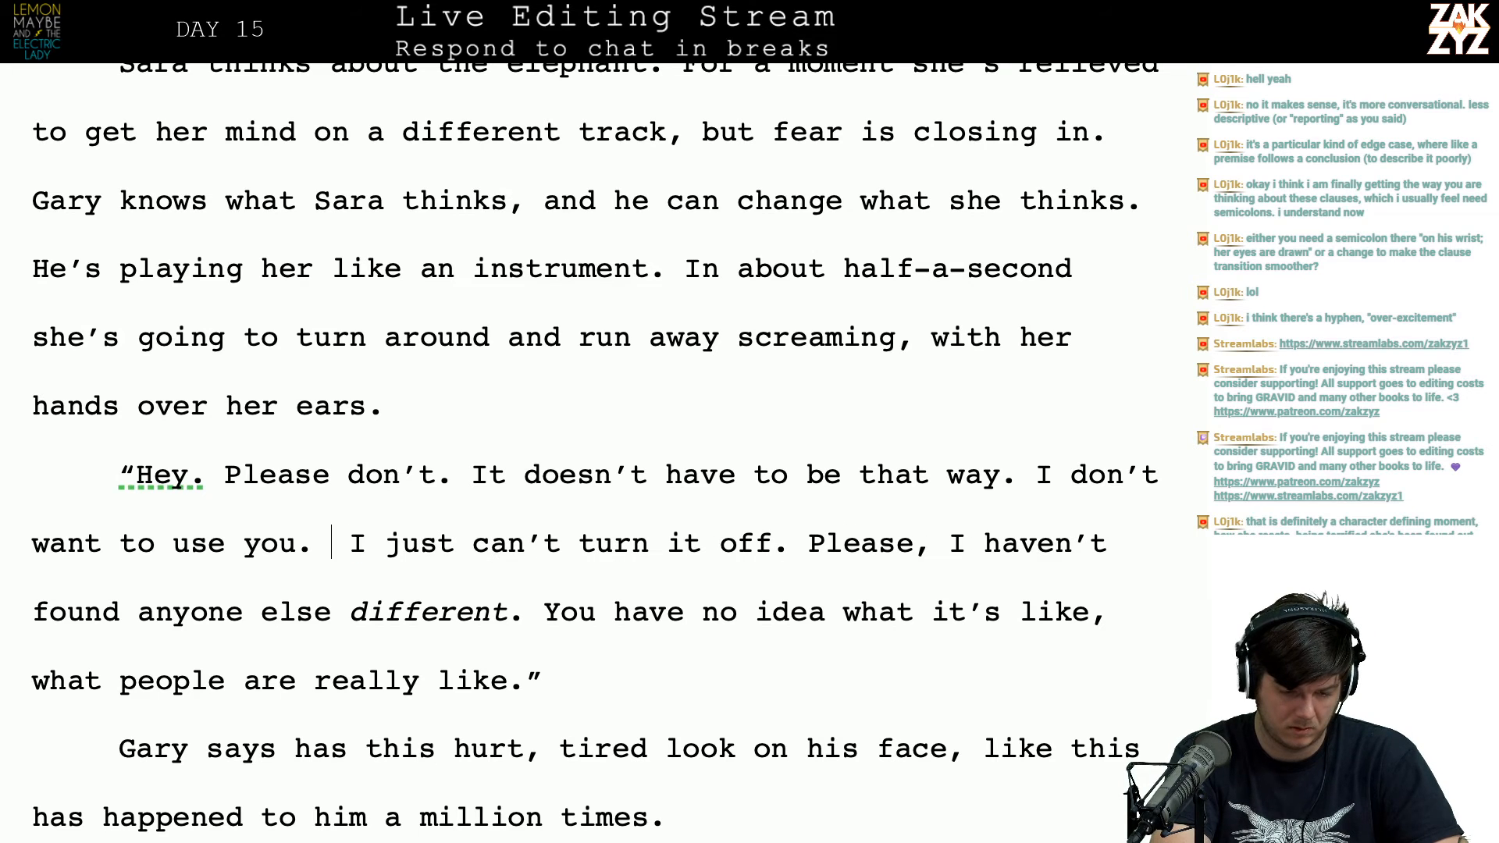
pyautogui.press('BackSpace')
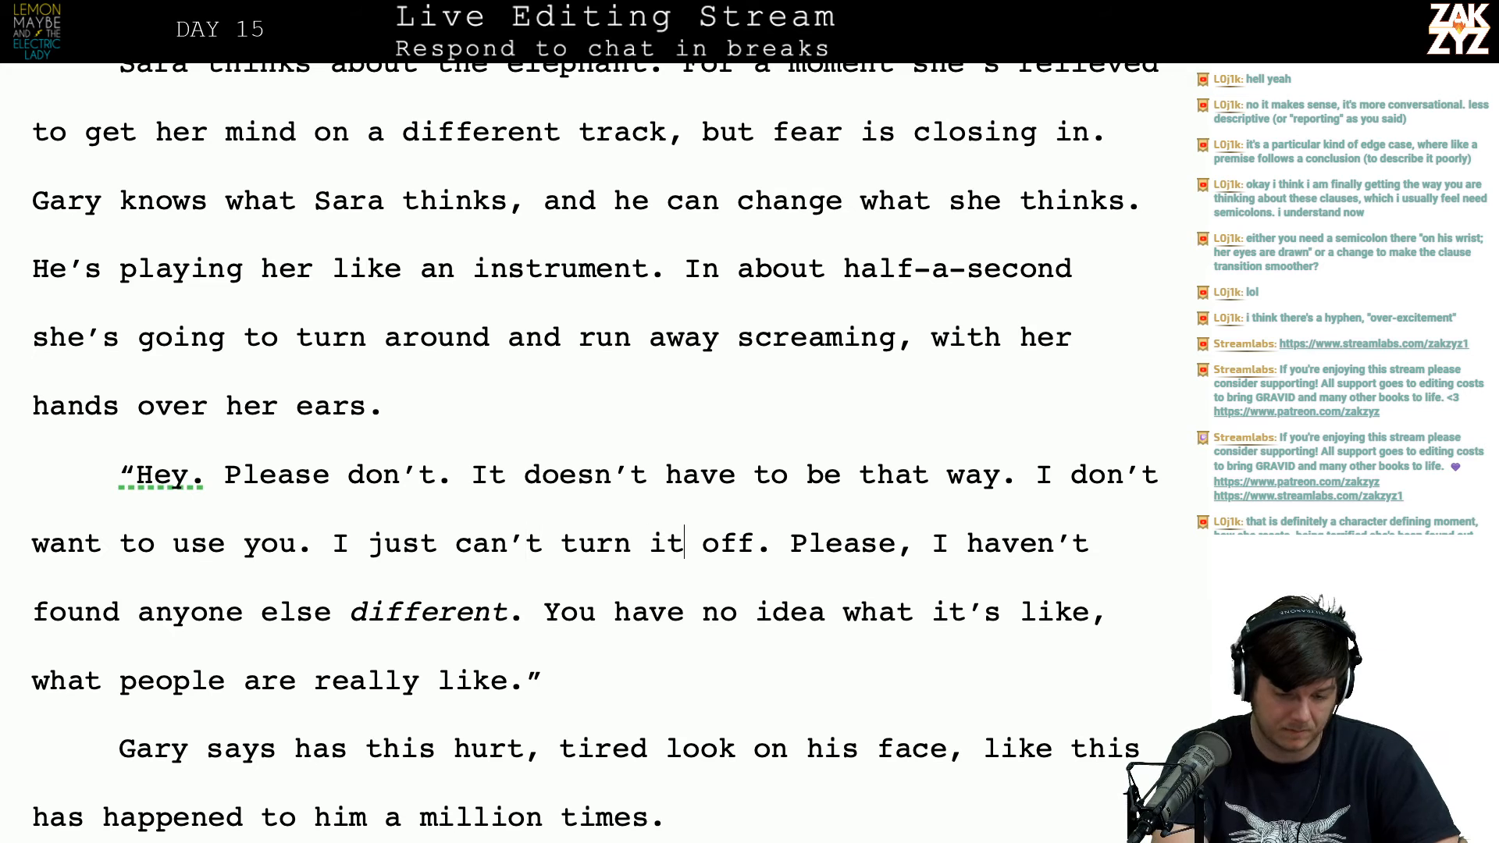
# Step: Replace "it" with "this" in "I just can't turn it off." and start a new paragraph at "Please, I haven't found"
pyautogui.press('BackSpace')
pyautogui.press('BackSpace')
pyautogui.write('this')
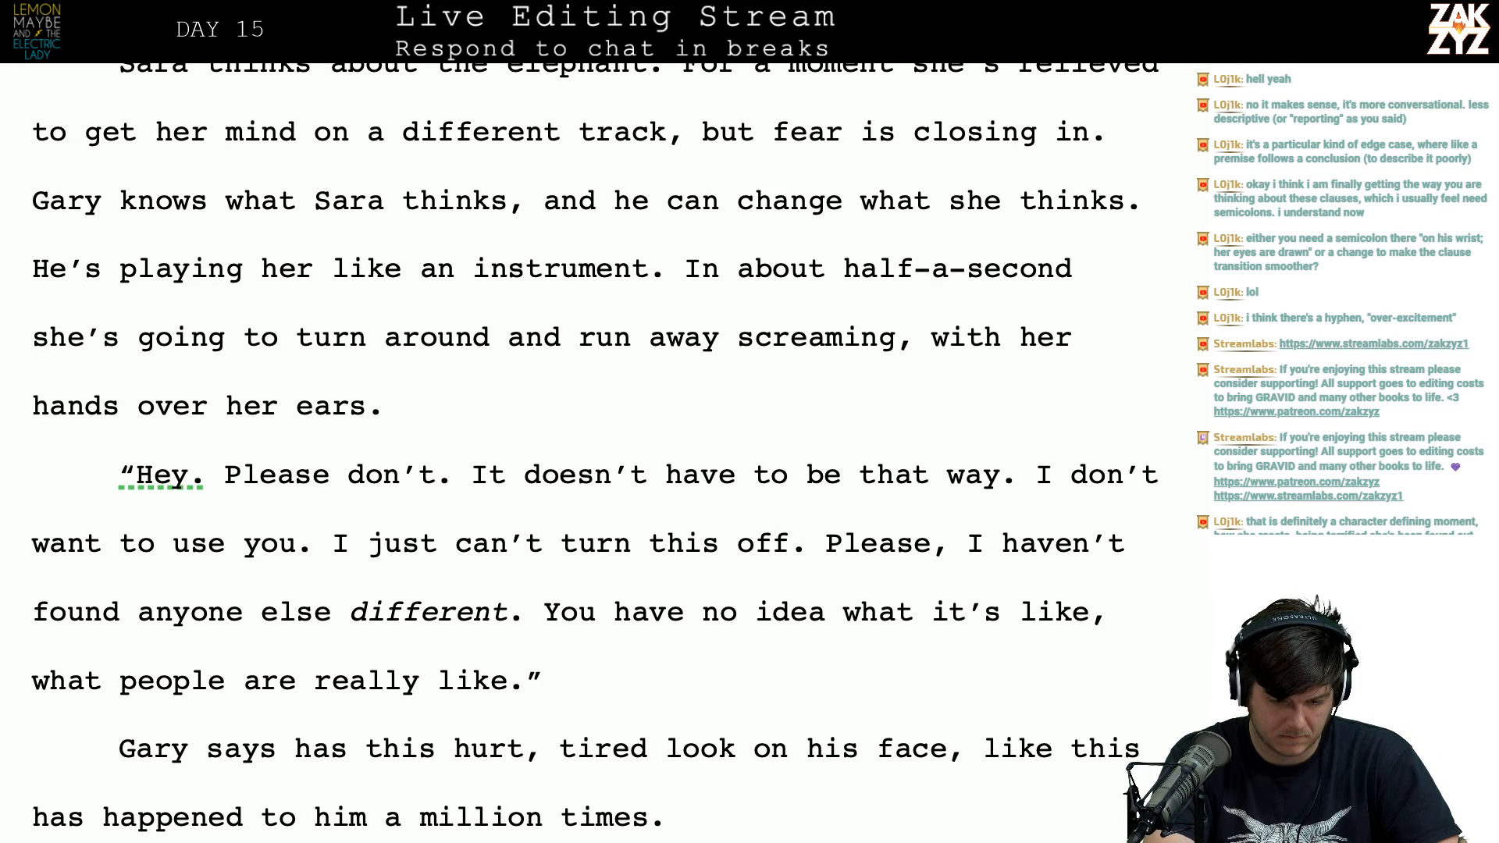
pyautogui.press('Return')
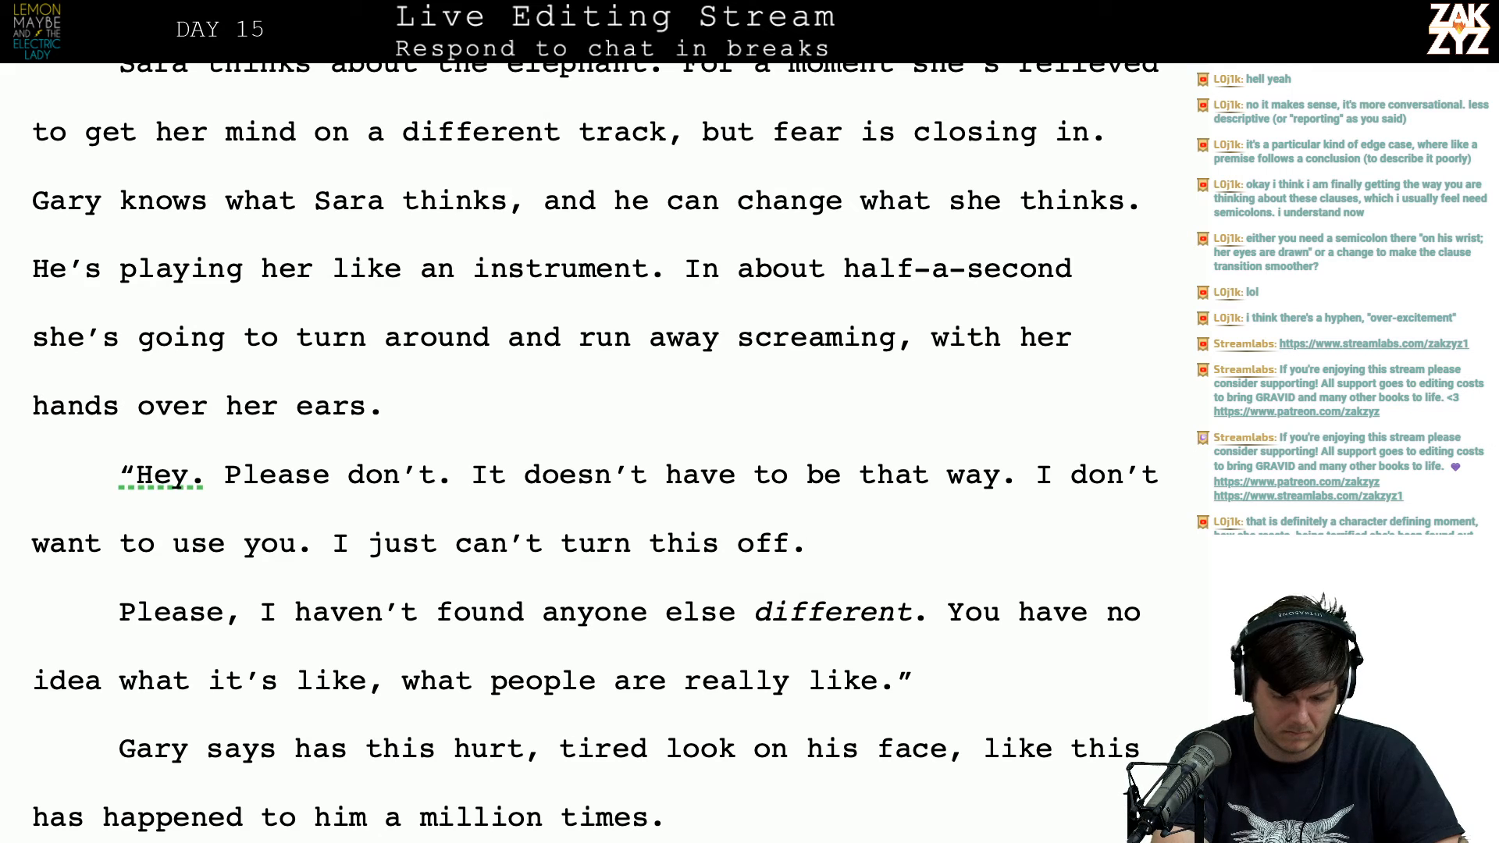
# Step: Close the quotation after “turn this off.” and add a new paragraph reading “She hesitates.”
pyautogui.write('"')
pyautogui.press('Return')
pyautogui.write('S')
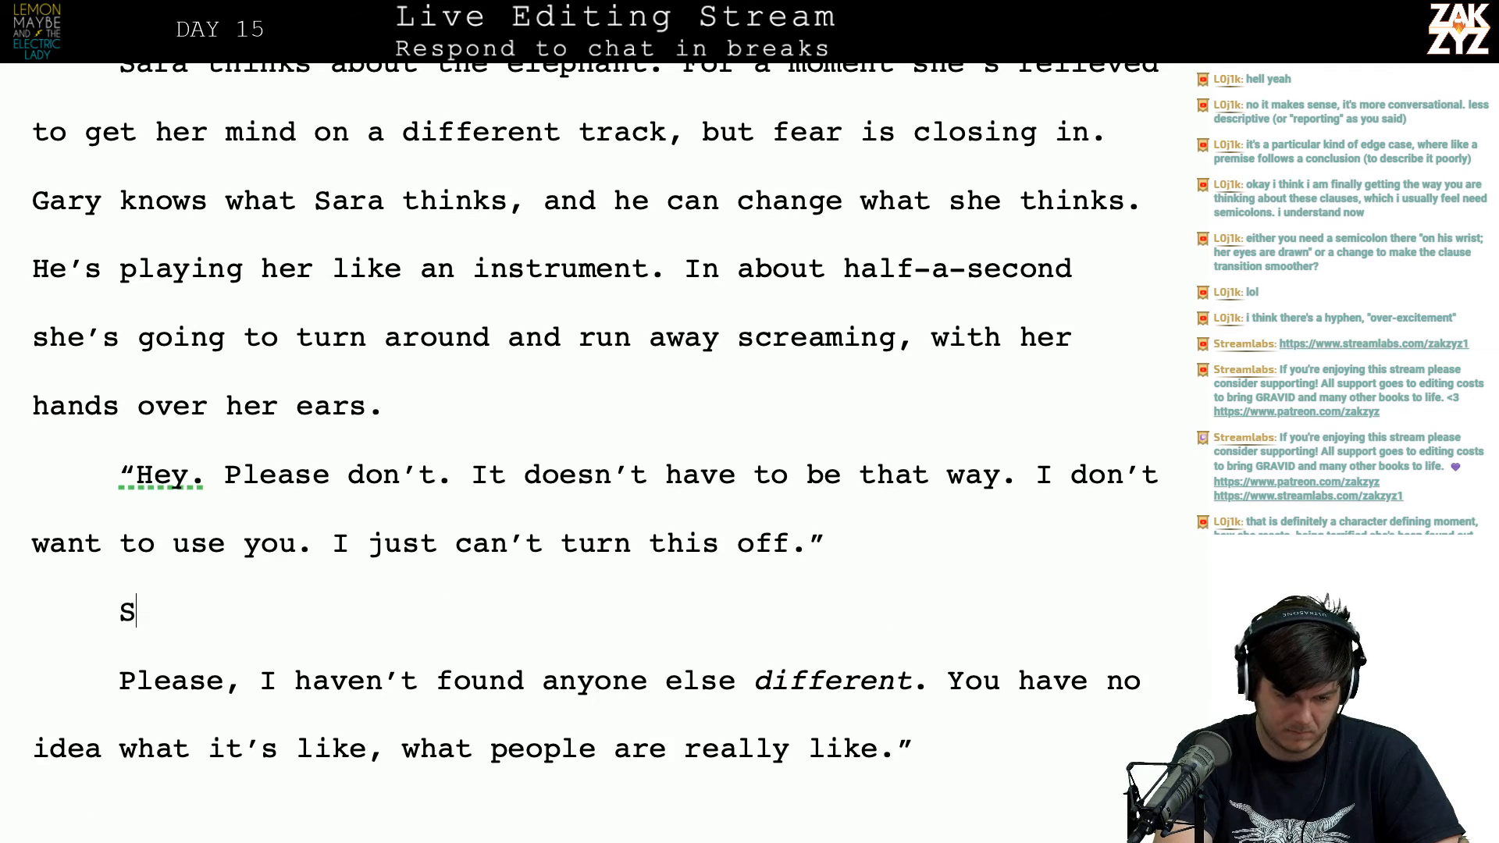
pyautogui.write('he hesitates.')
pyautogui.press('Return')
# Step: Start a new paragraph below “She hesitates.” reading: “Please,” he begs. “I haven’t found anyone else like me
pyautogui.write('"Please,')
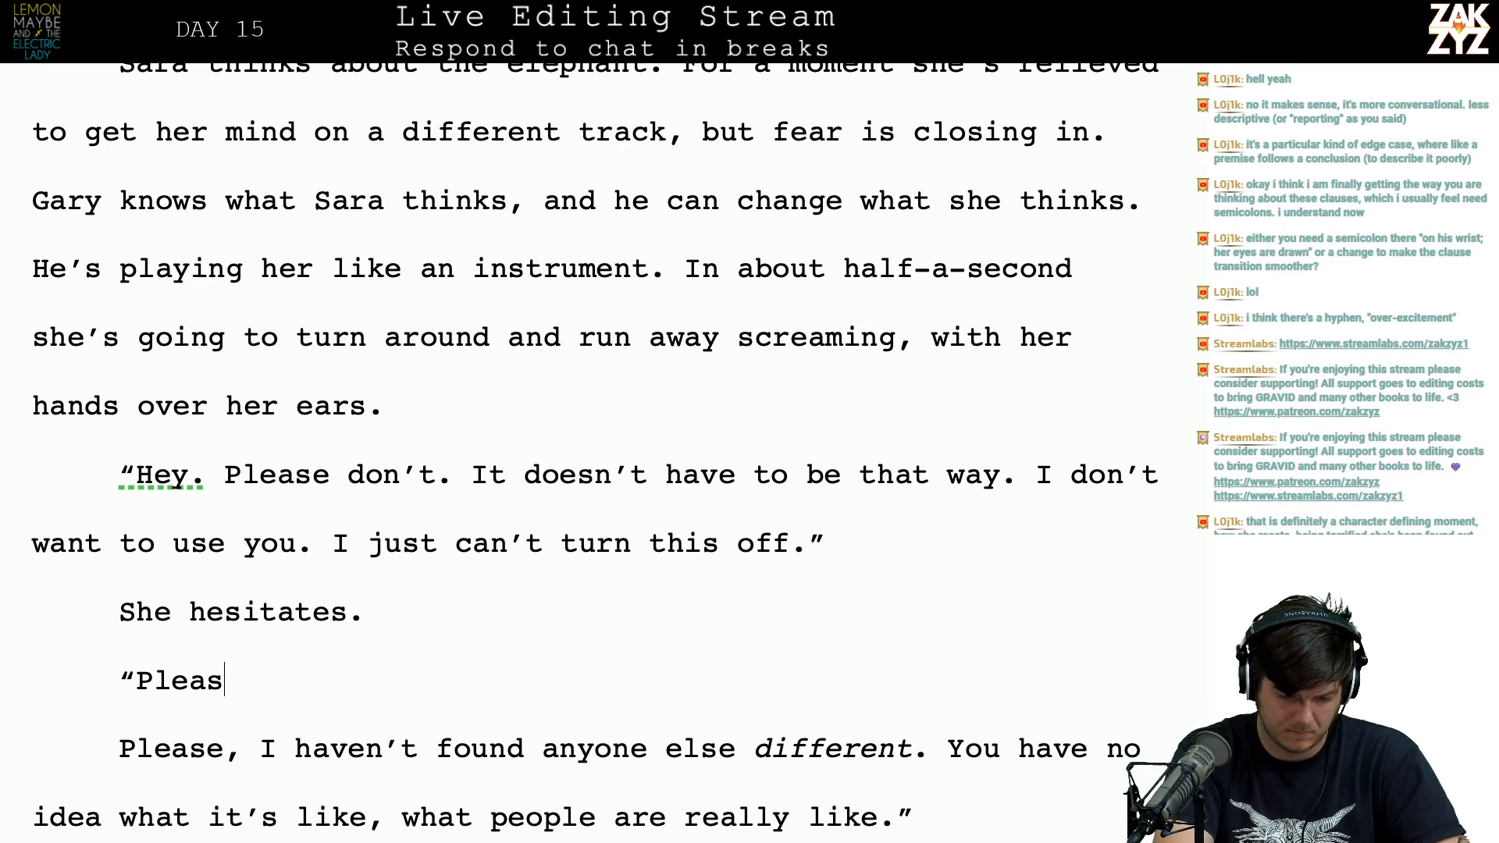
pyautogui.press('BackSpace')
pyautogui.write('" he beg')
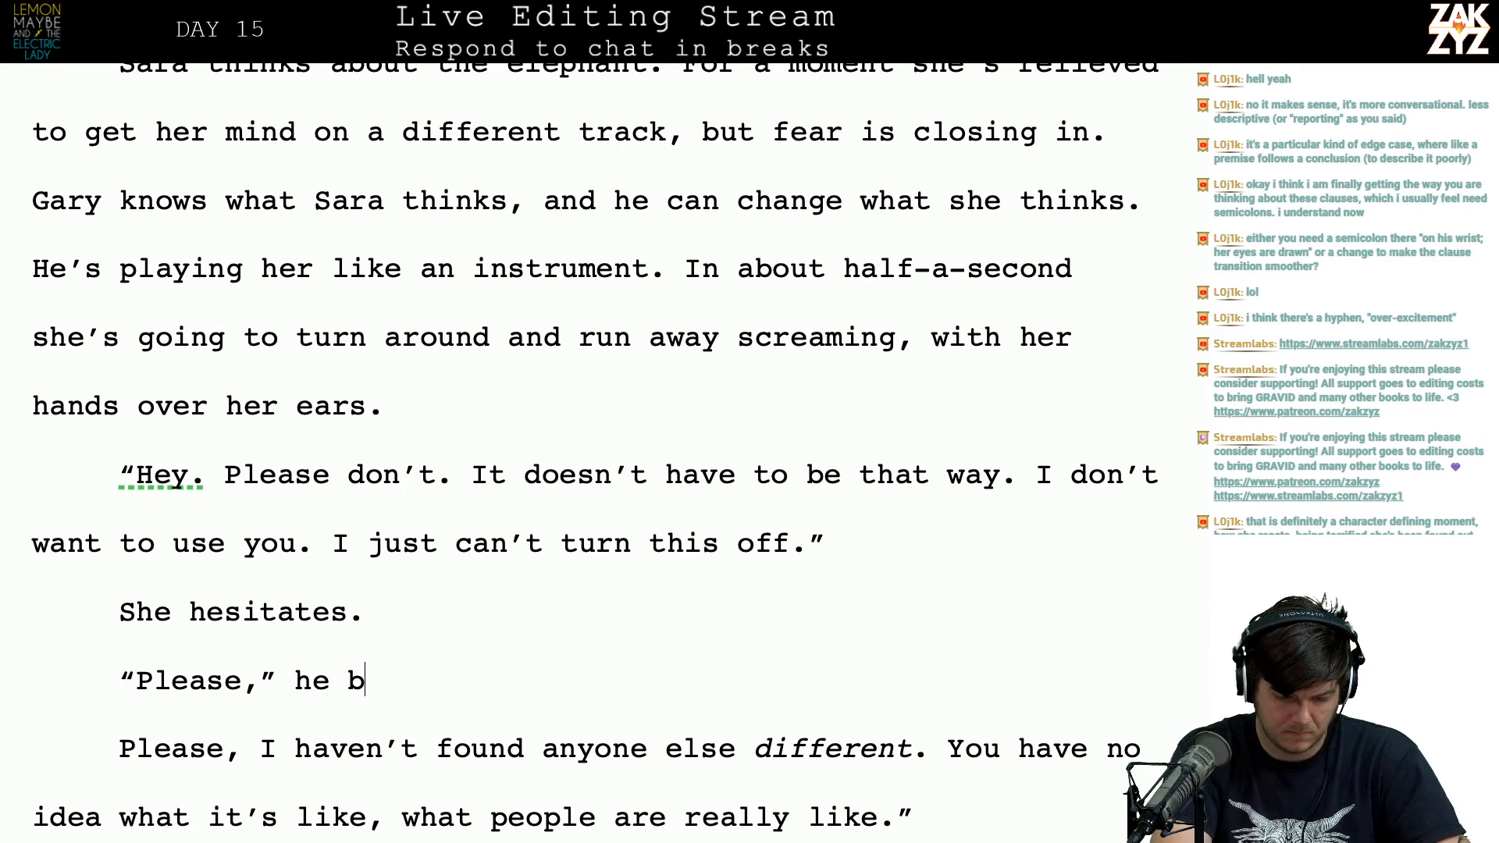
pyautogui.write('s. "I haven')
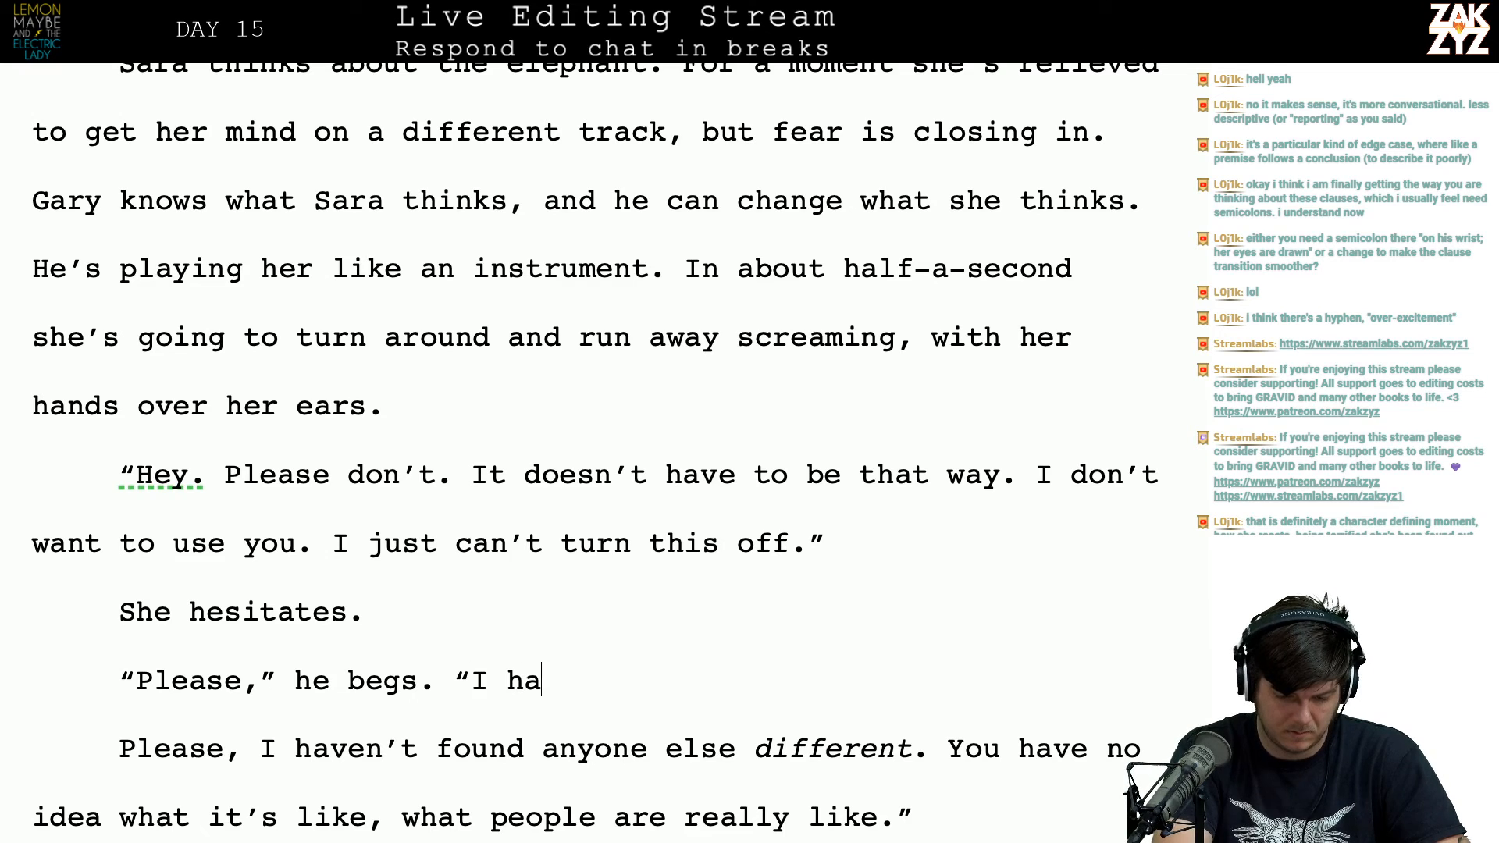
pyautogui.write("'t found anyone els")
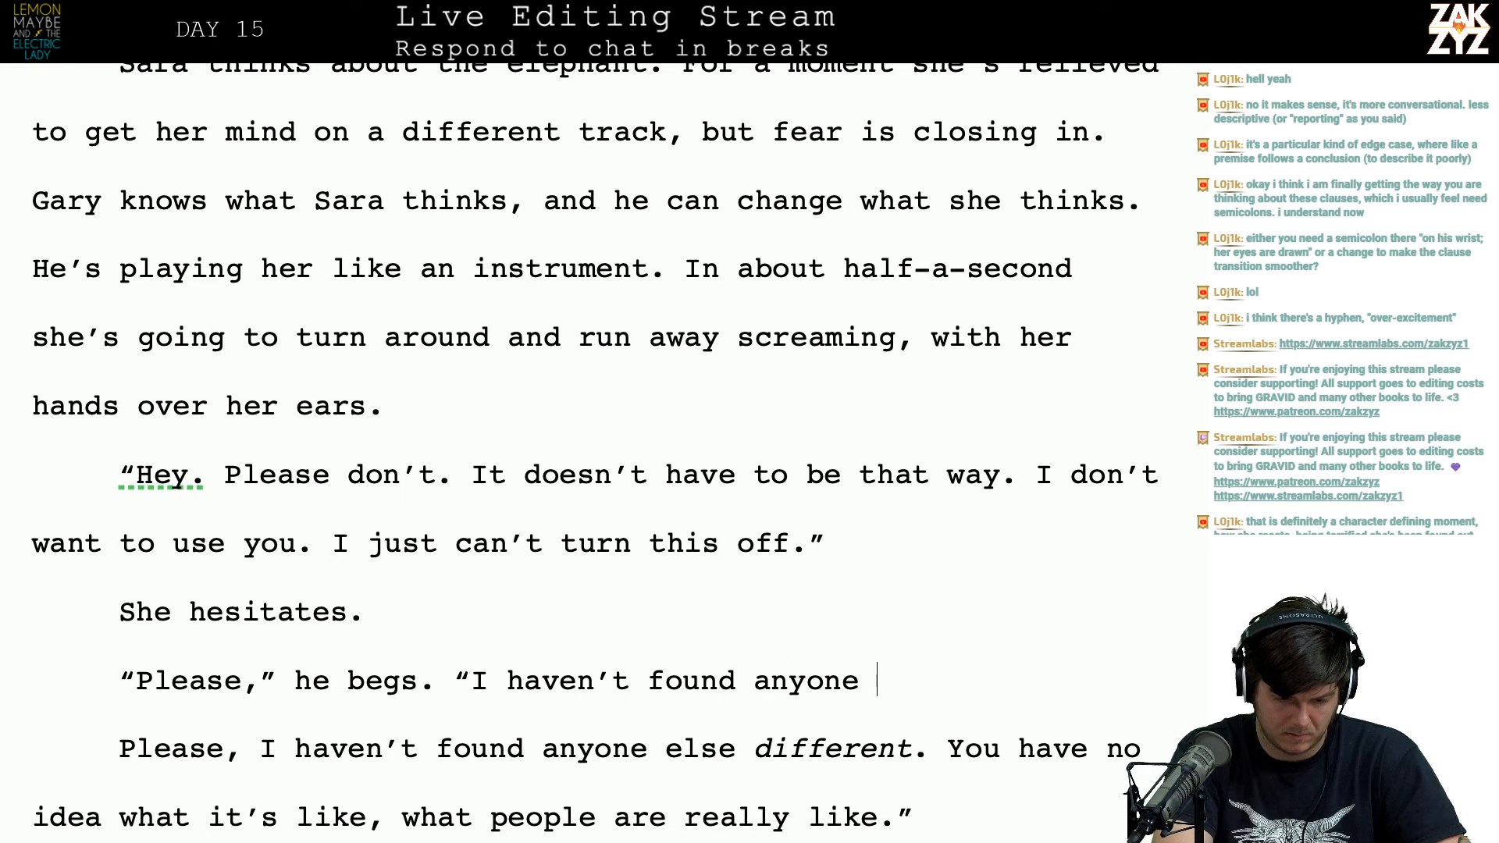
pyautogui.write('e like')
pyautogui.press('BackSpace')
pyautogui.press('BackSpace')
pyautogui.press('BackSpace')
pyautogui.press('BackSpace')
pyautogui.write('like me.')
# Step: Continue the dialogue with “Anyone different.”, setting the word “different” in italics
pyautogui.hotkey('ctrl', 'shift', 'Down')
pyautogui.write('Anyone d')
pyautogui.press('BackSpace')
pyautogui.hotkey('ctrl', 'i')
pyautogui.write('different.')
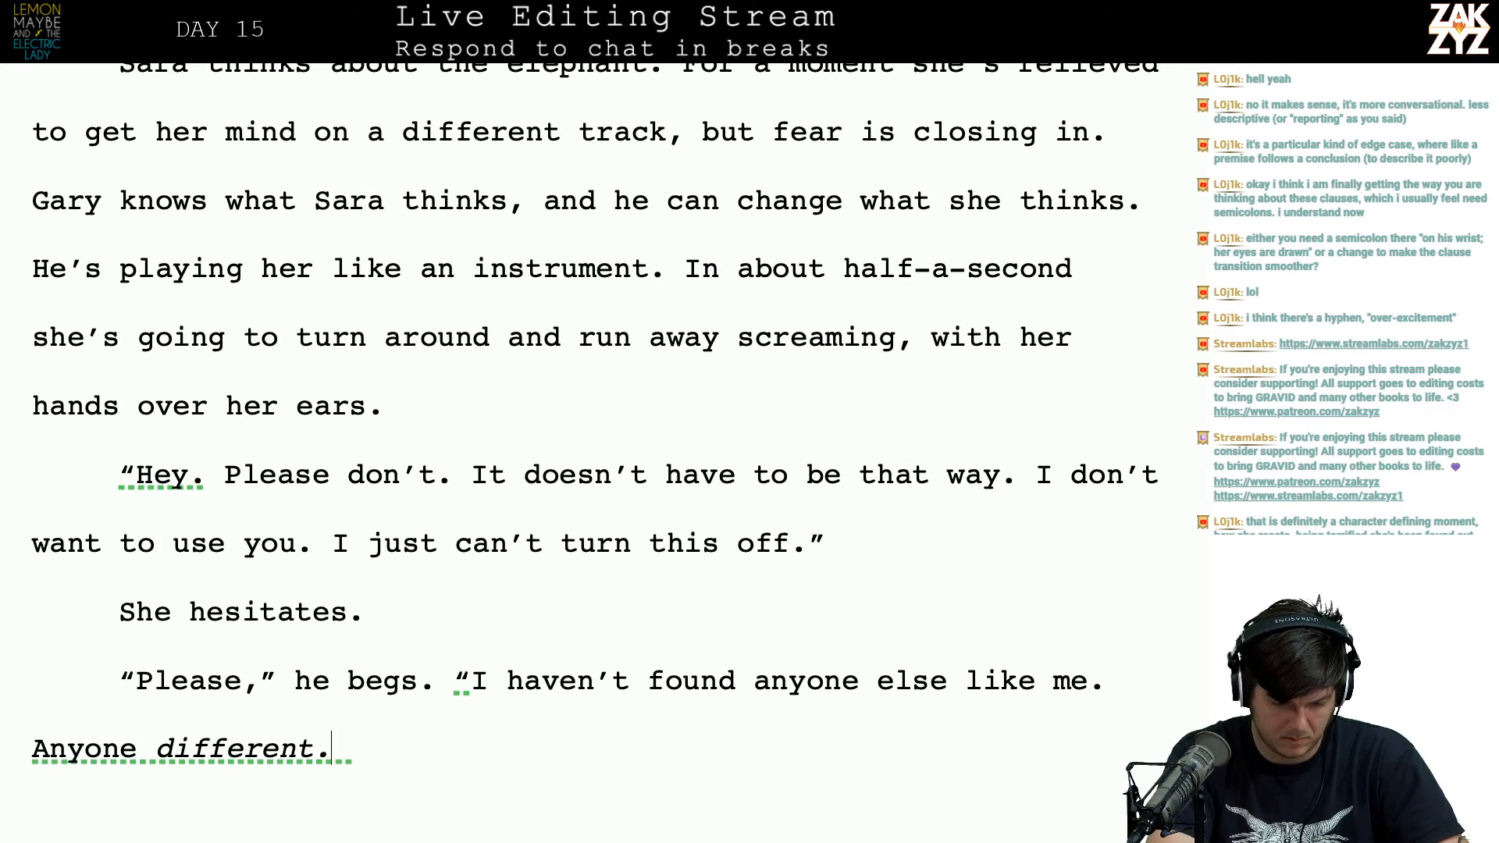
# Step: Delete the old sentence “Please, I haven’t found anyone else different.” and join the remaining line to the new dialogue paragraph
pyautogui.press('Down')
pyautogui.press('Down')
pyautogui.press('Up')
pyautogui.press('Up')
pyautogui.press('Up')
pyautogui.press('Right')
pyautogui.press('Down')
pyautogui.press('Down')
pyautogui.press('Down')
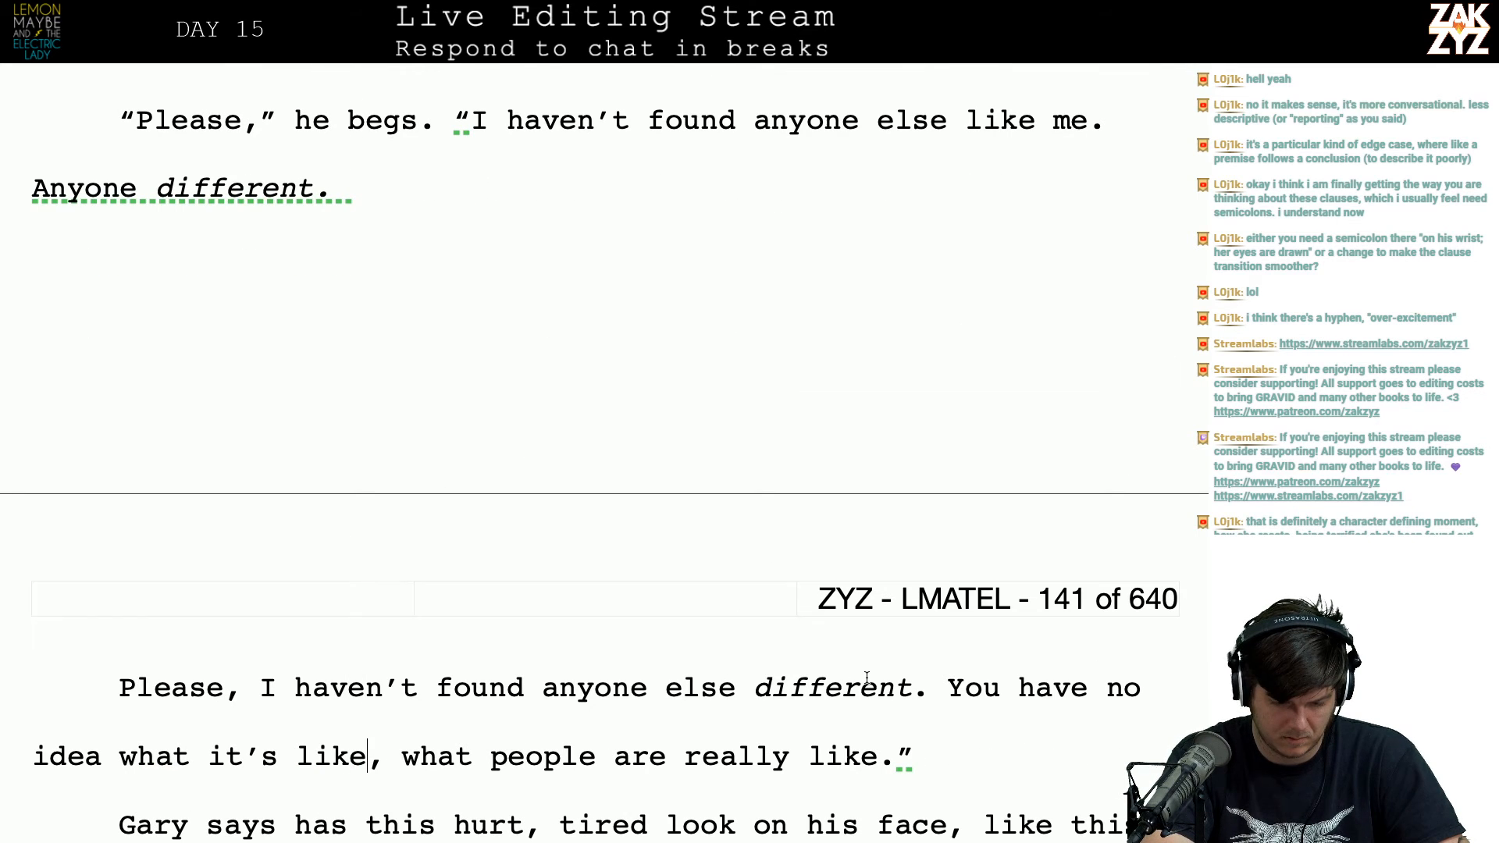
pyautogui.moveTo(934, 692); pyautogui.dragTo(843, 627)
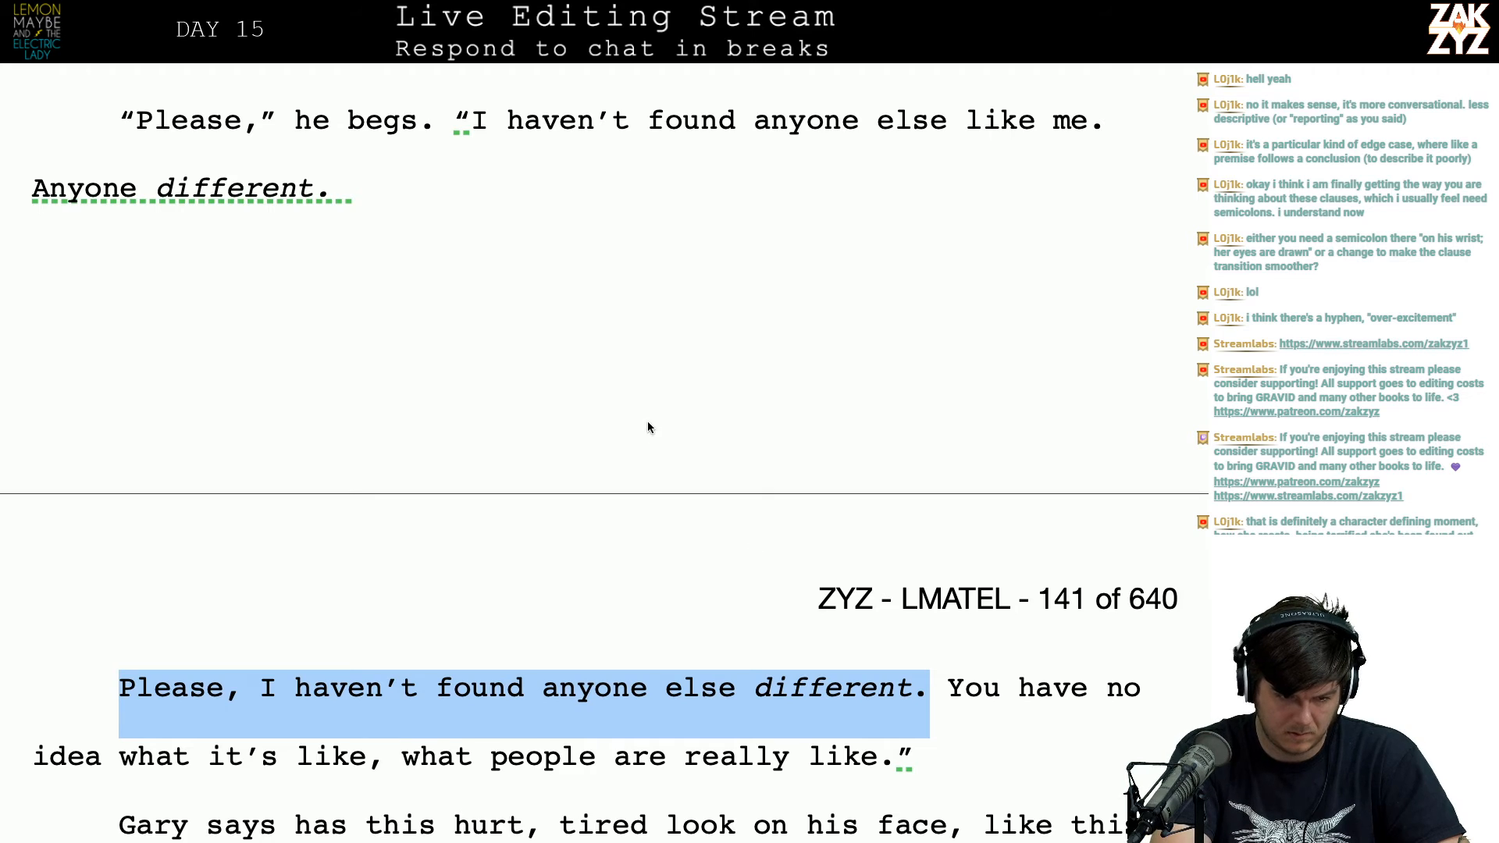
pyautogui.press('BackSpace')
pyautogui.press('Left')
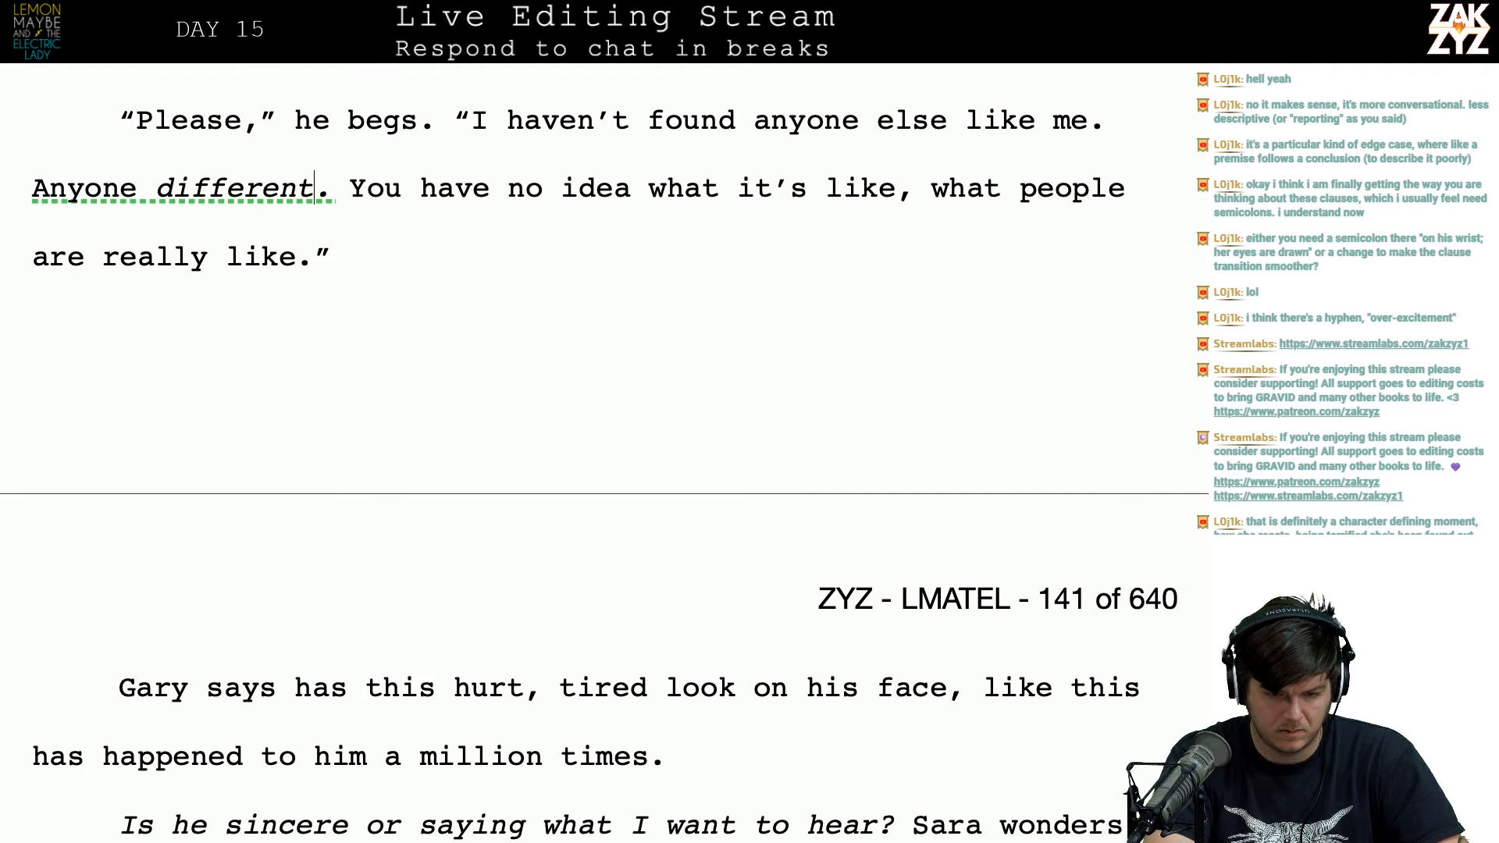
# Step: Reread the revised dialogue from “he begs” to the word “different”
pyautogui.press('Up')
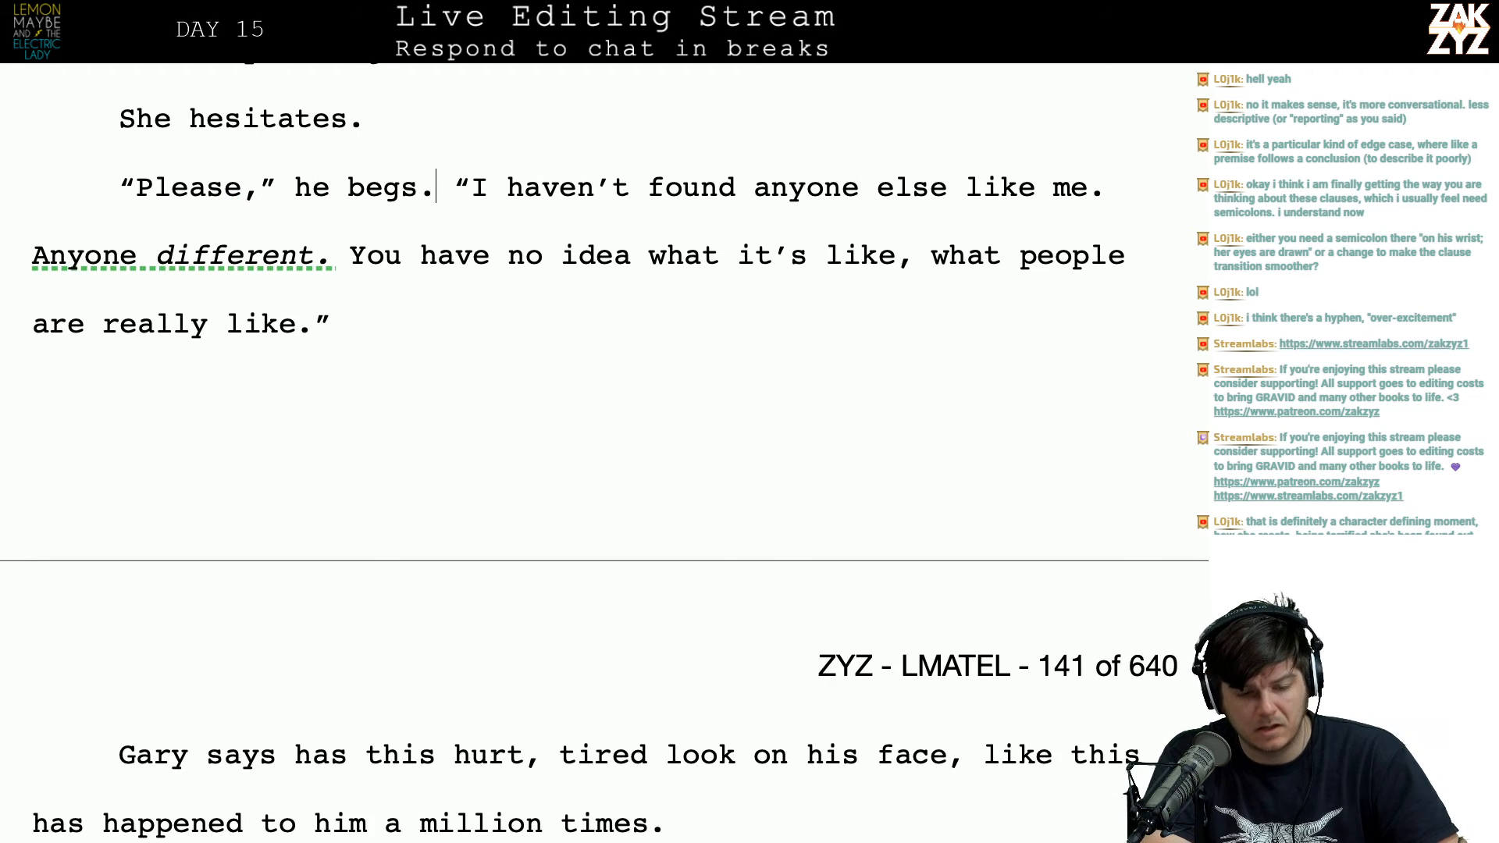
pyautogui.press('Right')
pyautogui.press('Right')
pyautogui.press('Right')
pyautogui.press('Right')
pyautogui.press('Right')
pyautogui.press('Right')
pyautogui.press('Right')
pyautogui.press('Right')
pyautogui.press('Right')
pyautogui.press('Right')
pyautogui.press('Right')
pyautogui.press('Right')
pyautogui.press('Right')
pyautogui.press('Right')
pyautogui.press('Right')
pyautogui.press('Right')
pyautogui.press('Right')
pyautogui.press('Right')
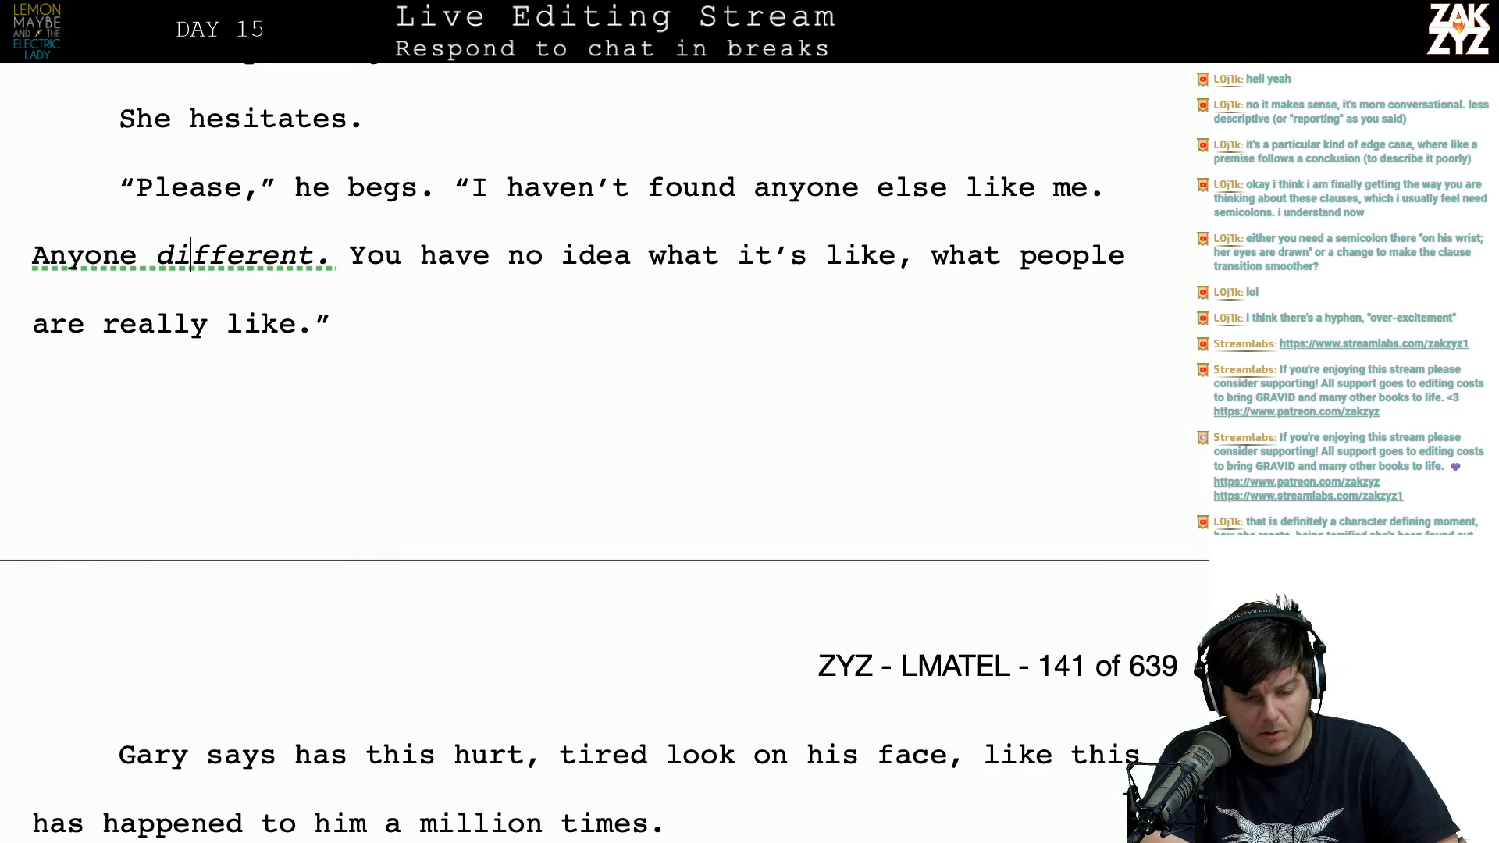
pyautogui.press('Right')
pyautogui.press('Right')
pyautogui.press('Right')
pyautogui.press('Right')
# Step: Delete the opening words “Gary says” from the paragraph about the hurt, tired look
pyautogui.press('Down')
pyautogui.press('Down')
pyautogui.press('Up')
pyautogui.press('Right')
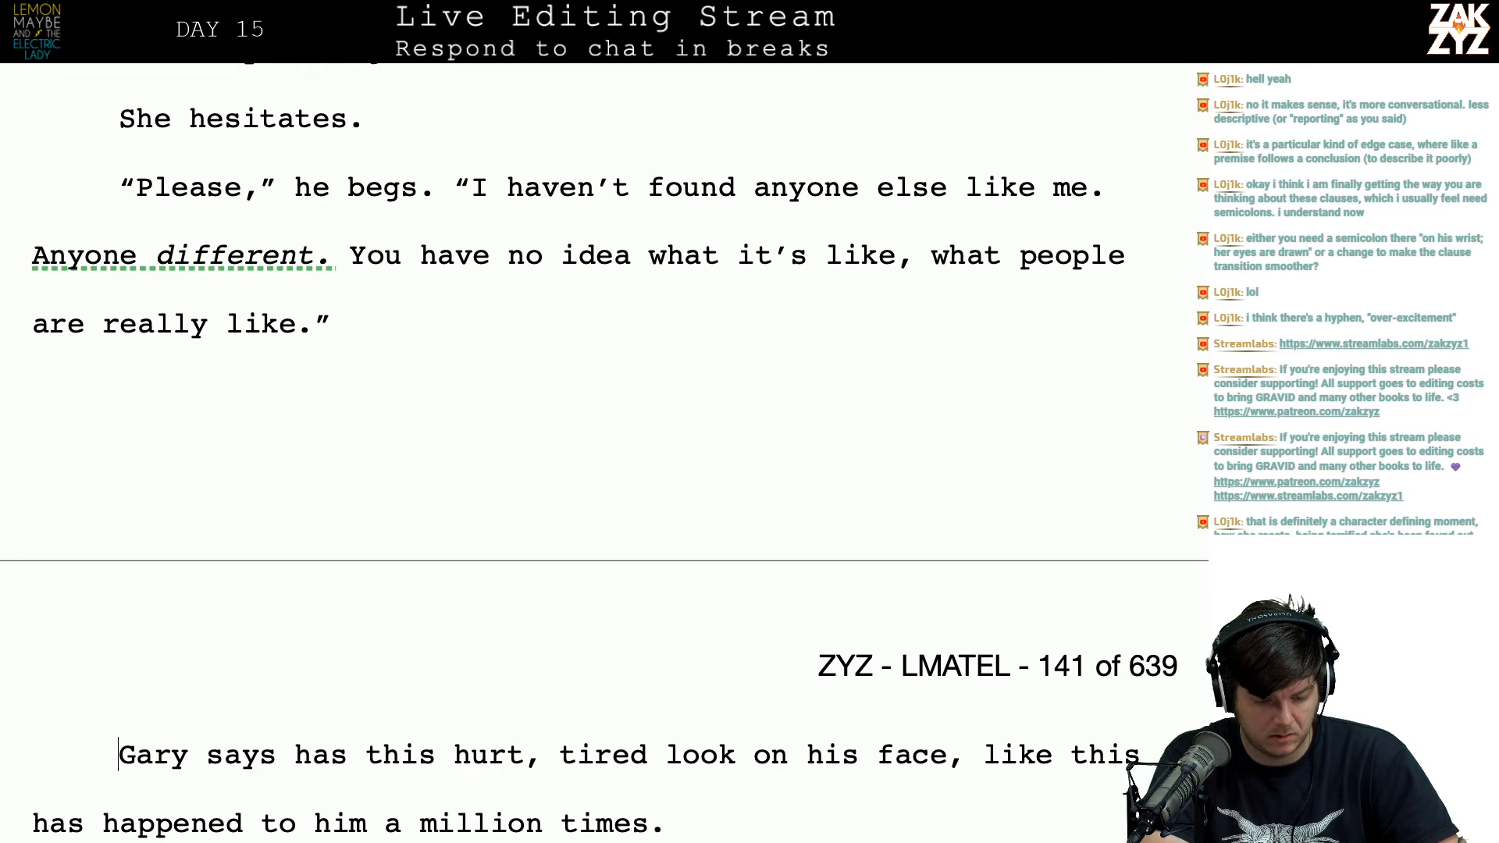
pyautogui.press('Down')
pyautogui.press('Down')
pyautogui.press('Up')
pyautogui.press('Up')
pyautogui.press('Right')
pyautogui.press('Down')
pyautogui.press('Up')
pyautogui.press('Right')
pyautogui.press('Right')
pyautogui.press('Right')
pyautogui.press('Right')
pyautogui.press('Right')
pyautogui.press('Right')
pyautogui.press('Right')
pyautogui.press('Right')
pyautogui.press('Right')
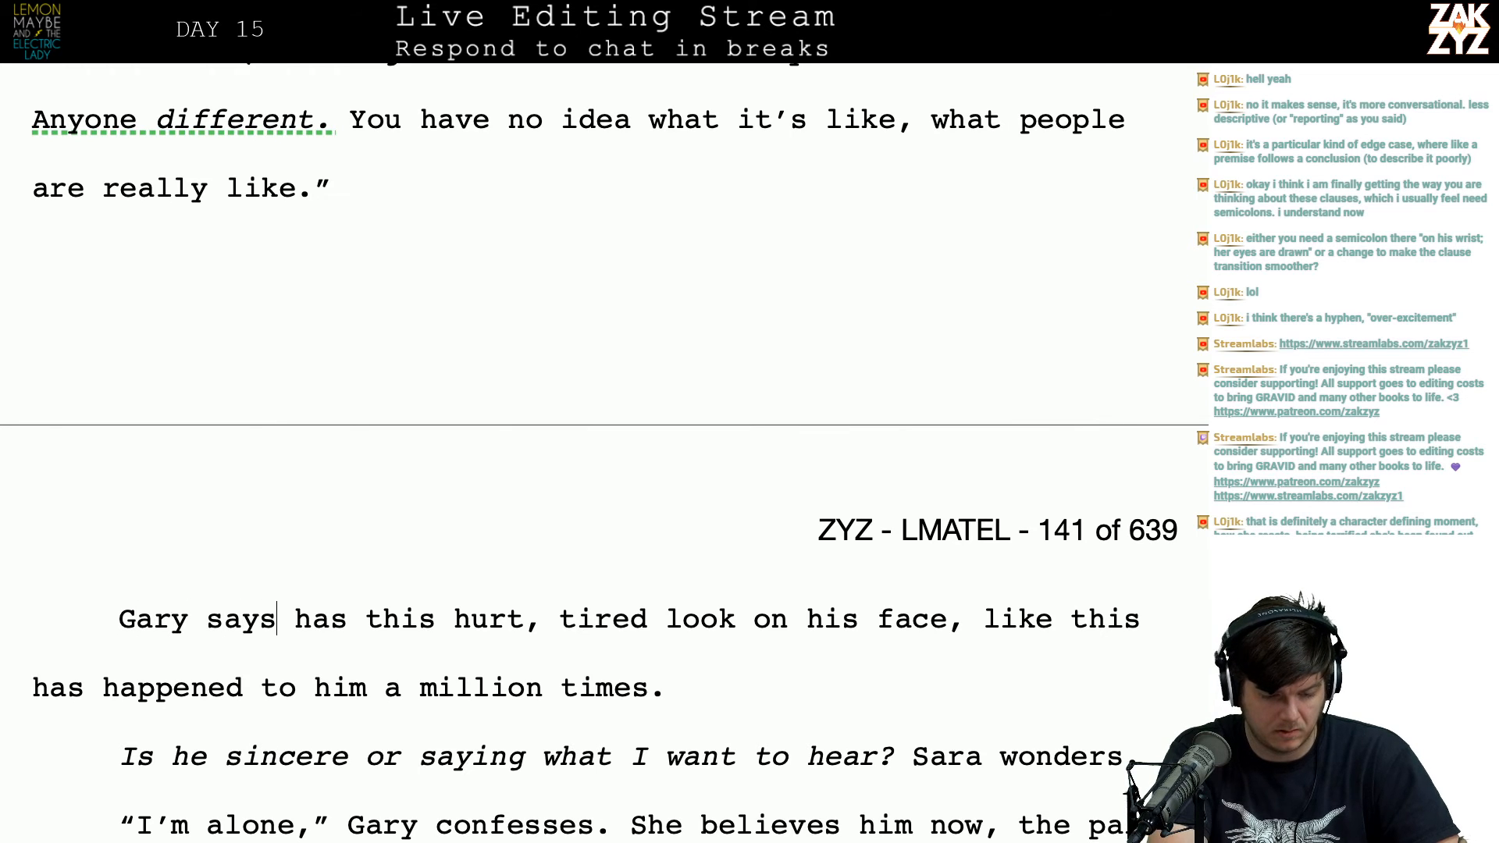
pyautogui.press('BackSpace')
pyautogui.press('BackSpace')
pyautogui.press('BackSpace')
pyautogui.press('BackSpace')
pyautogui.press('BackSpace')
pyautogui.press('BackSpace')
pyautogui.press('BackSpace')
pyautogui.press('BackSpace')
pyautogui.press('BackSpace')
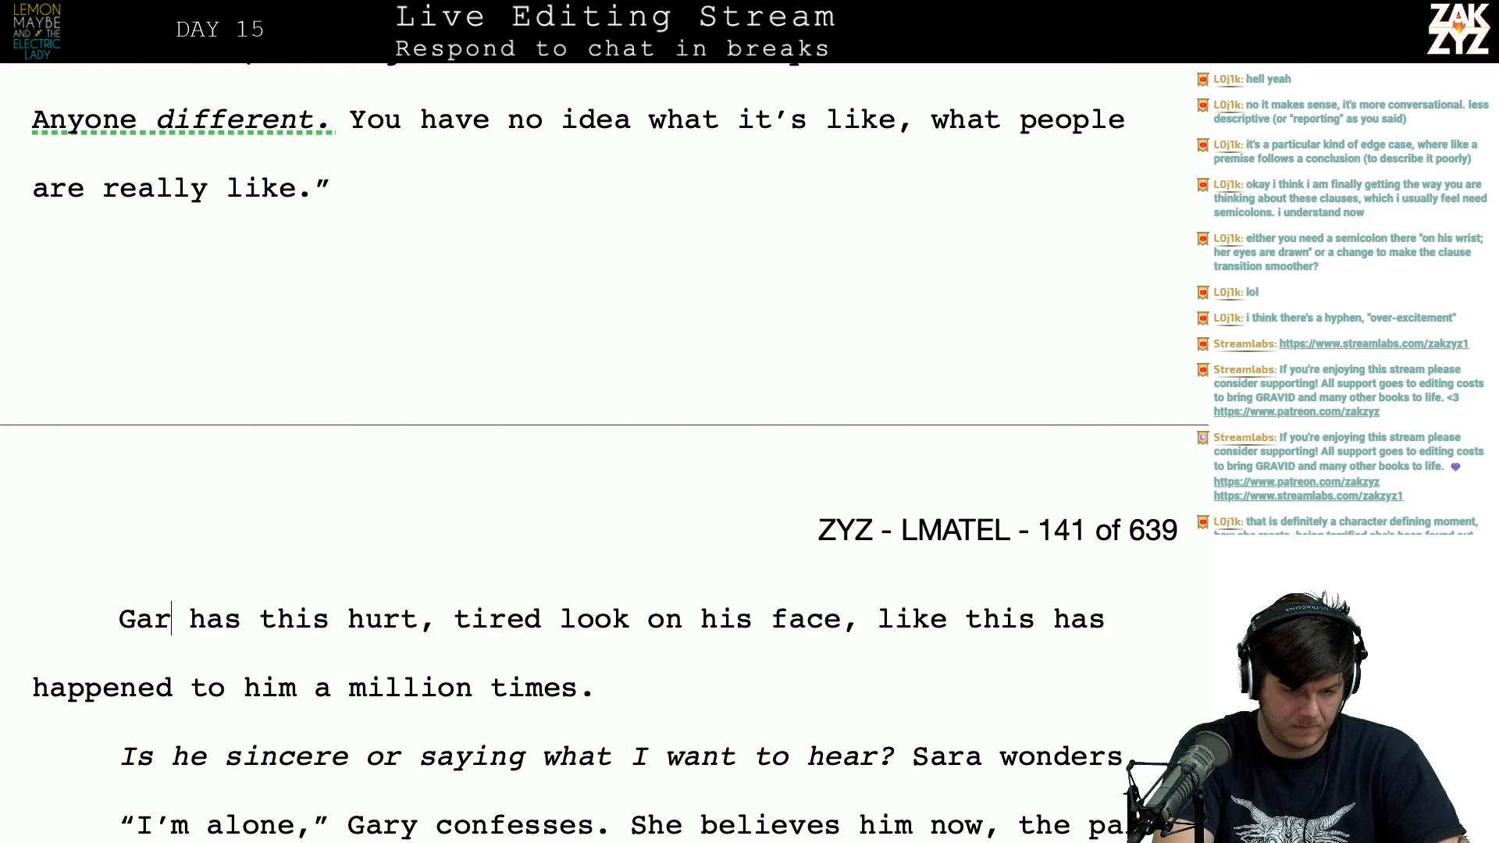
# Step: Begin that paragraph with “There’s a hurt look on his face, like people have run away from him a million times.”
pyautogui.write("There's a hurt l")
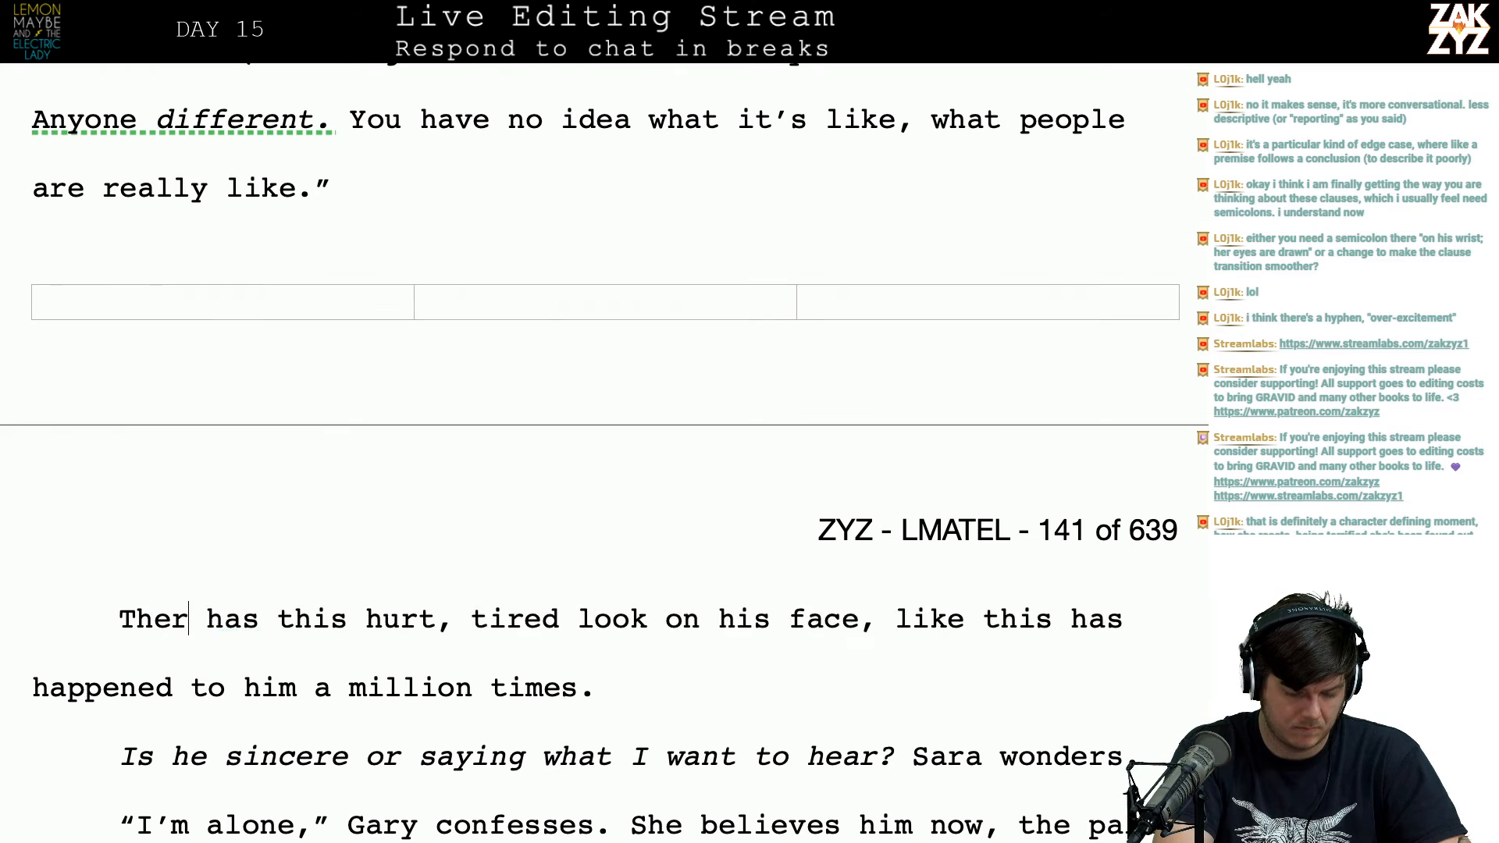
pyautogui.write('ook on his fac')
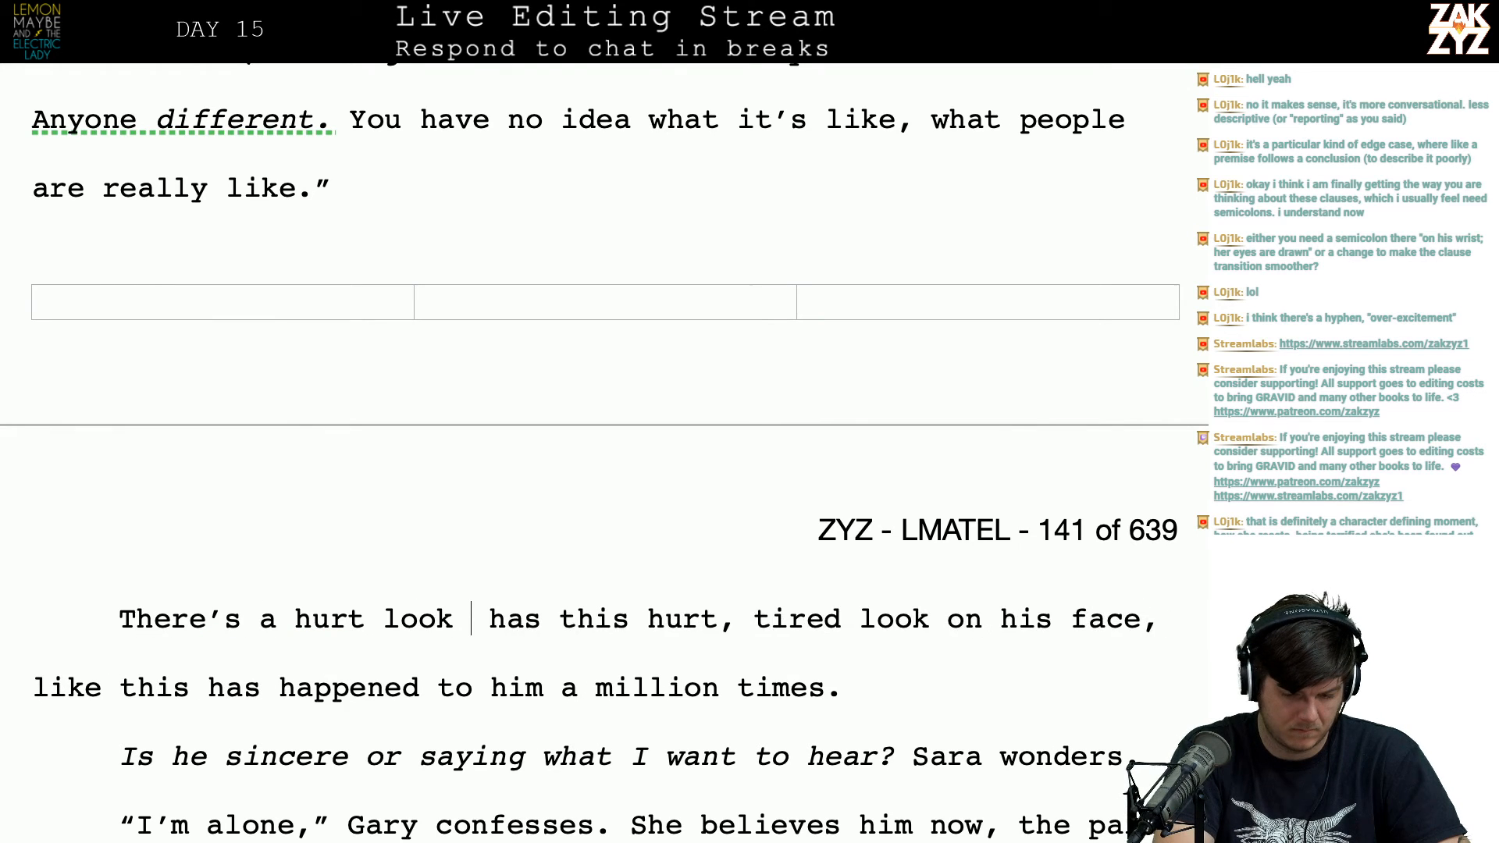
pyautogui.write('e, ')
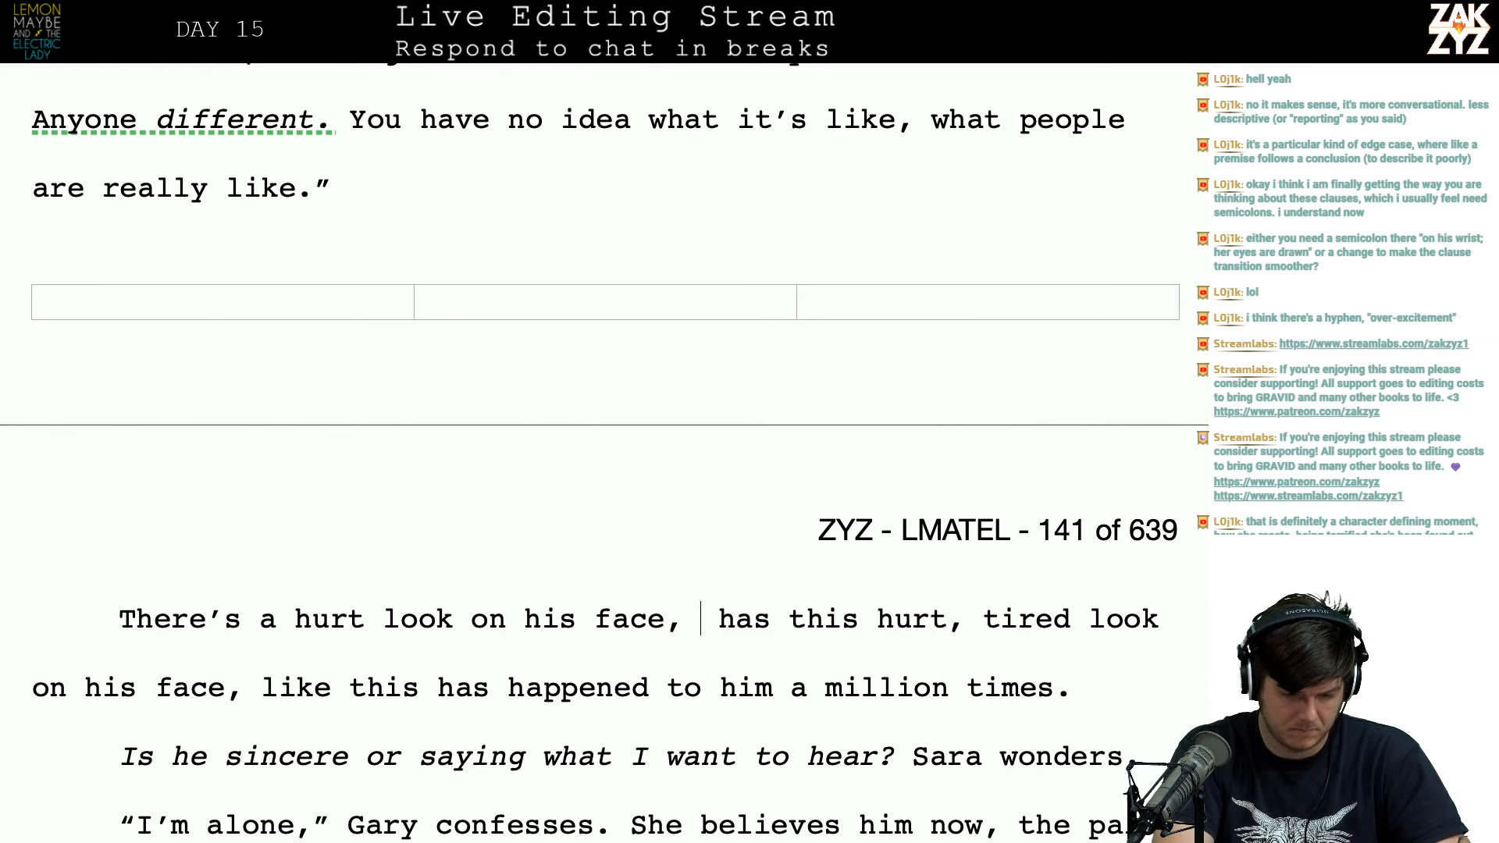
pyautogui.write('like people ')
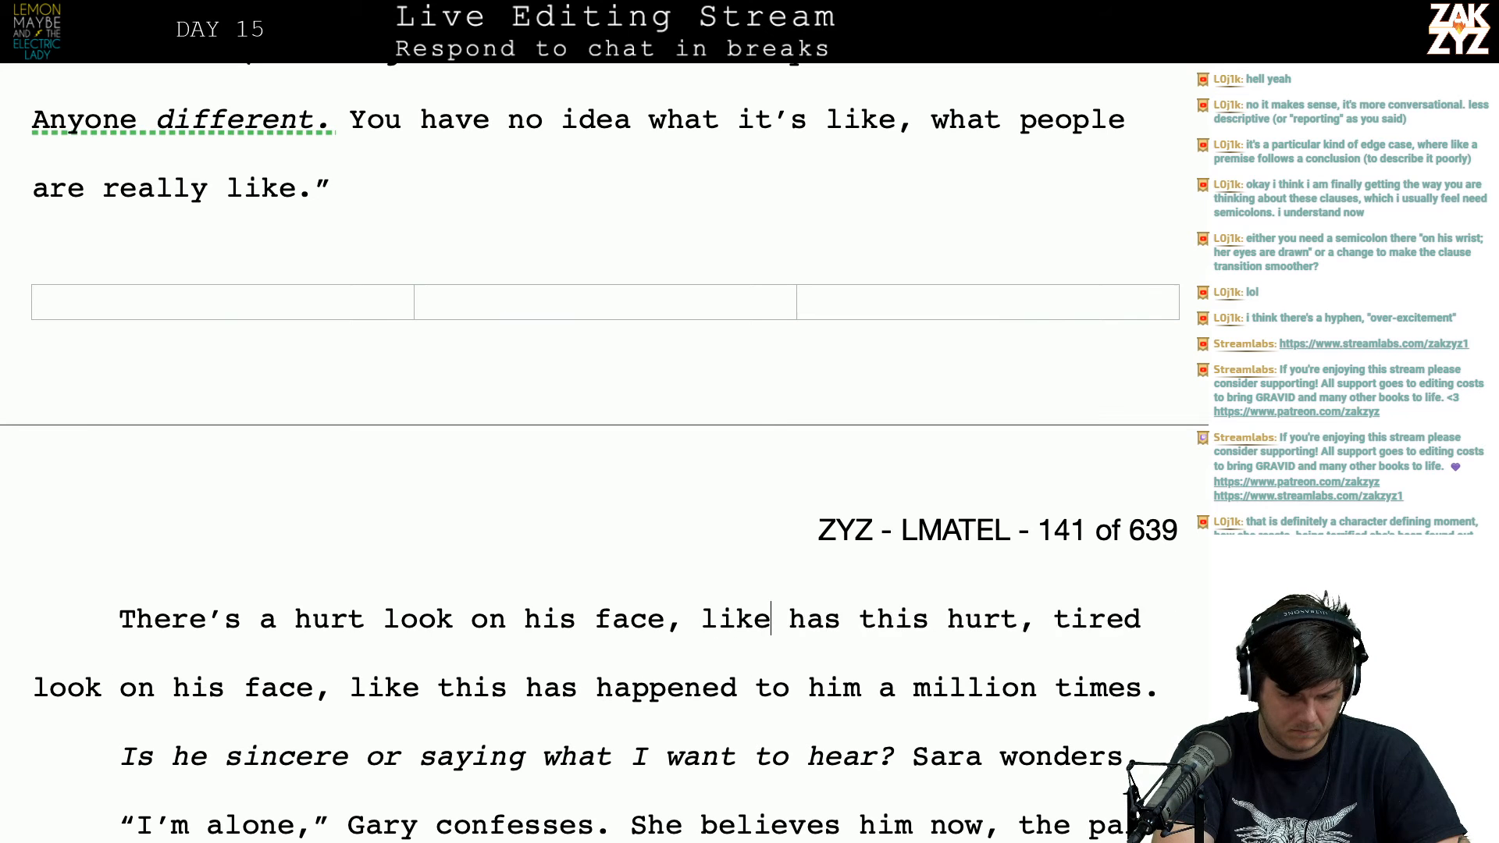
pyautogui.write('have run away f')
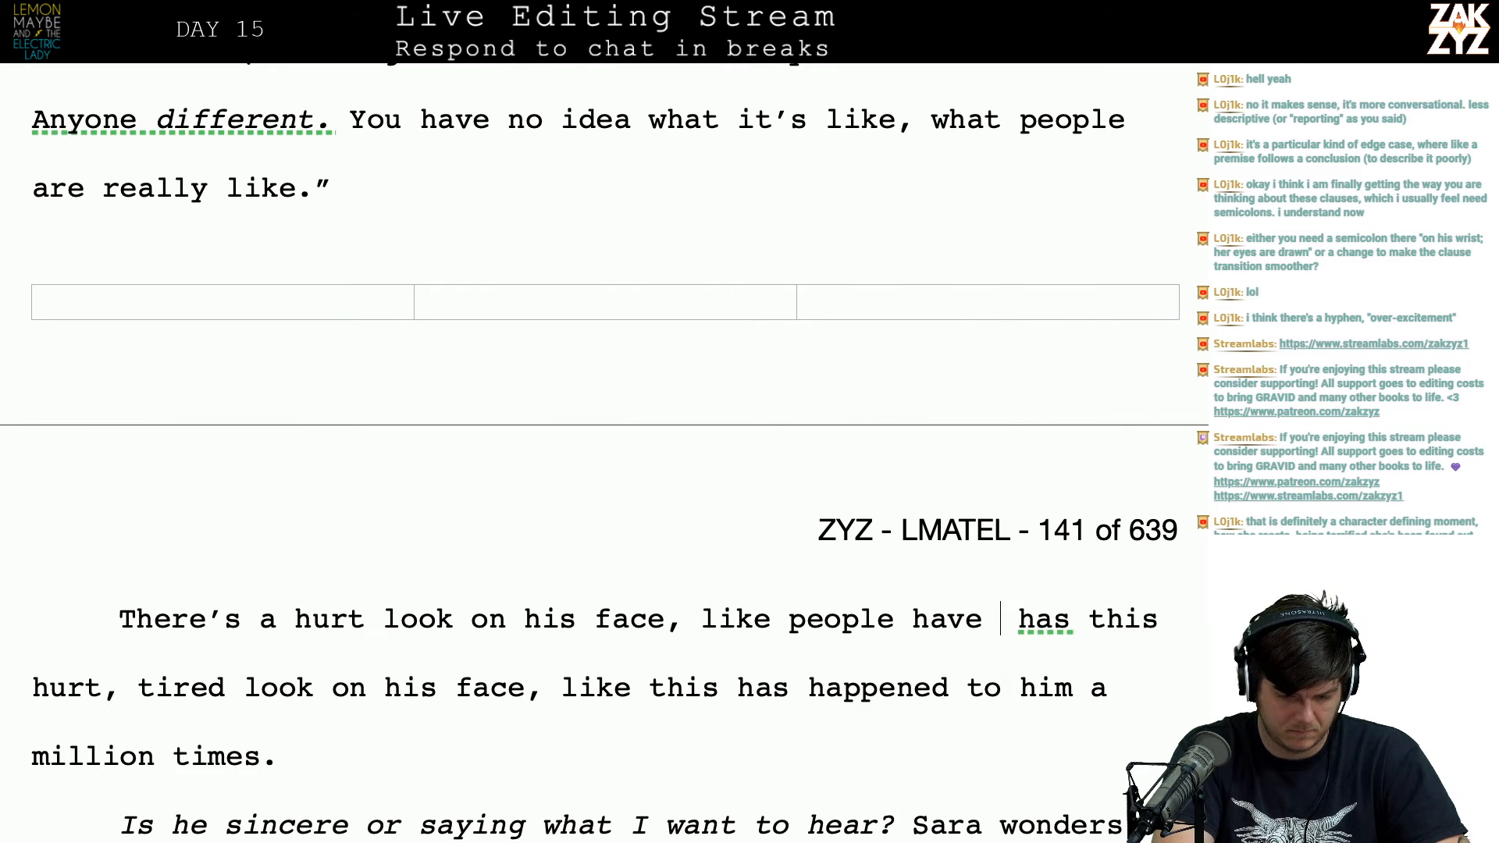
pyautogui.write('rom him a milli')
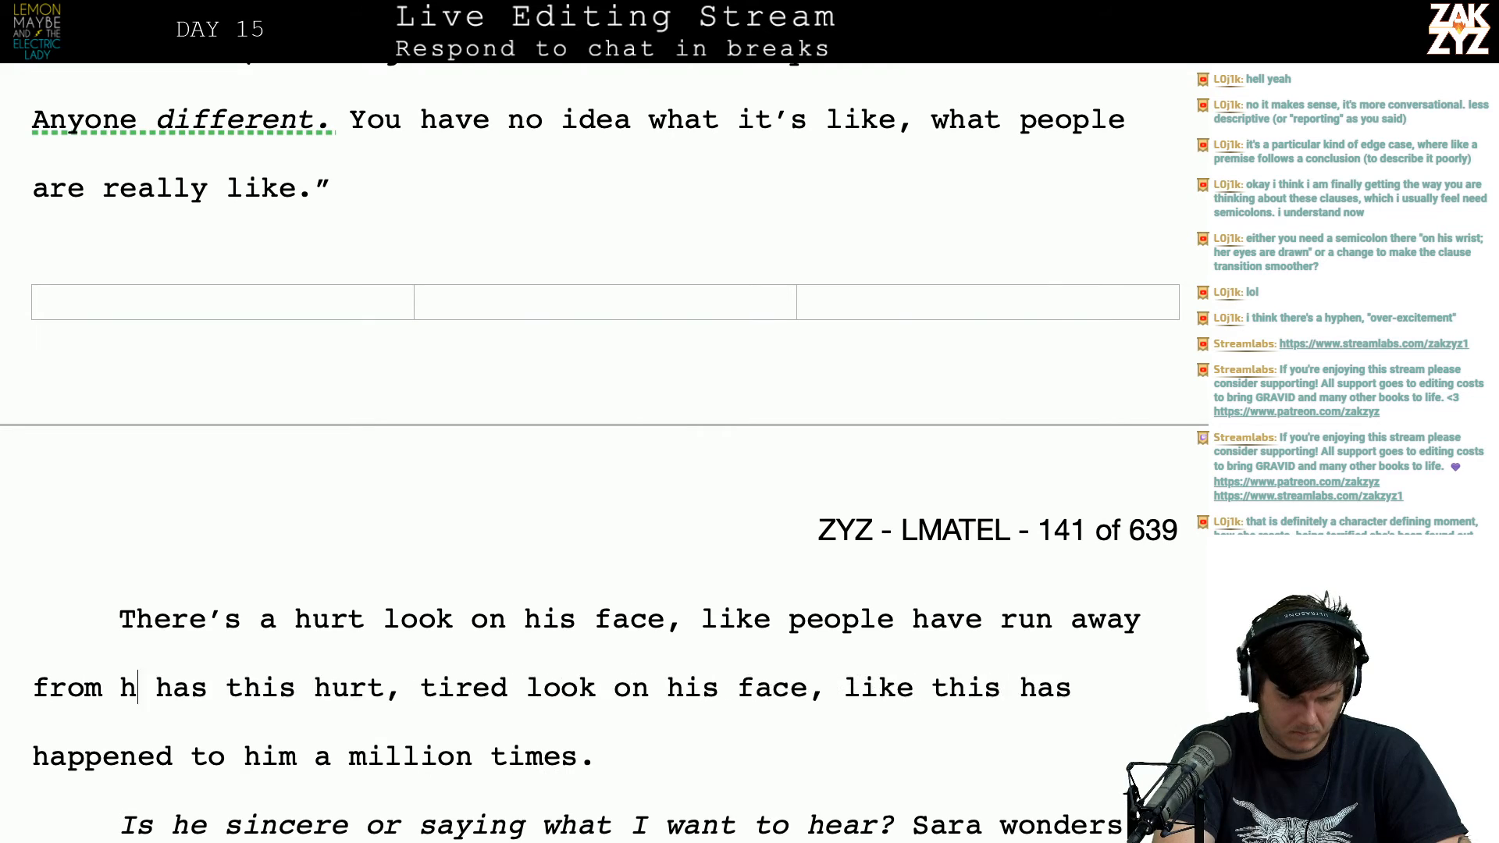
pyautogui.write('on times')
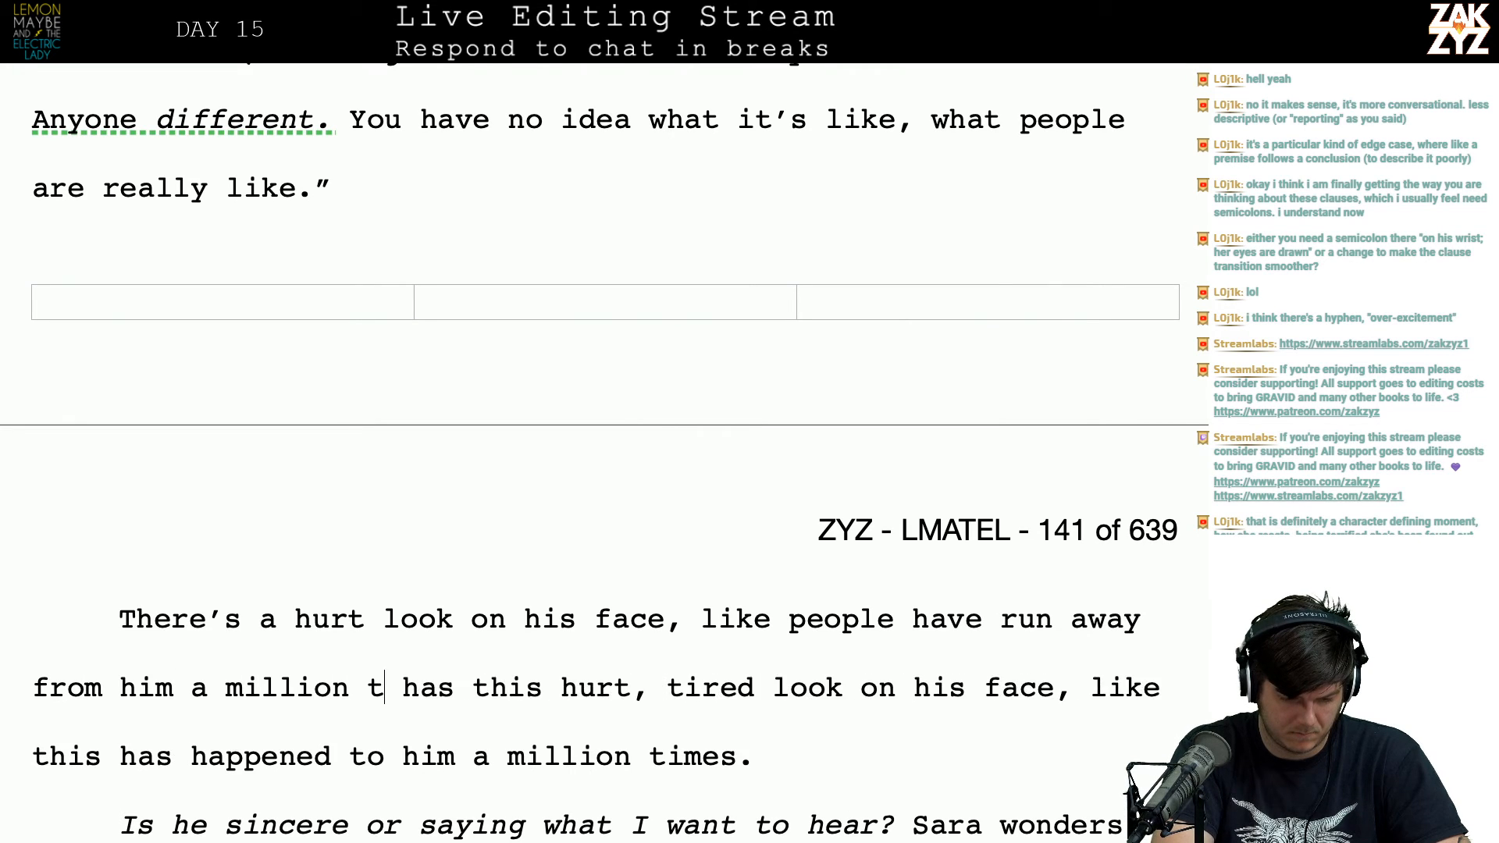
pyautogui.write('.')
pyautogui.press('BackSpace')
pyautogui.write('and')
pyautogui.press('BackSpace')
pyautogui.press('BackSpace')
pyautogui.press('BackSpace')
pyautogui.press('BackSpace')
pyautogui.write('.')
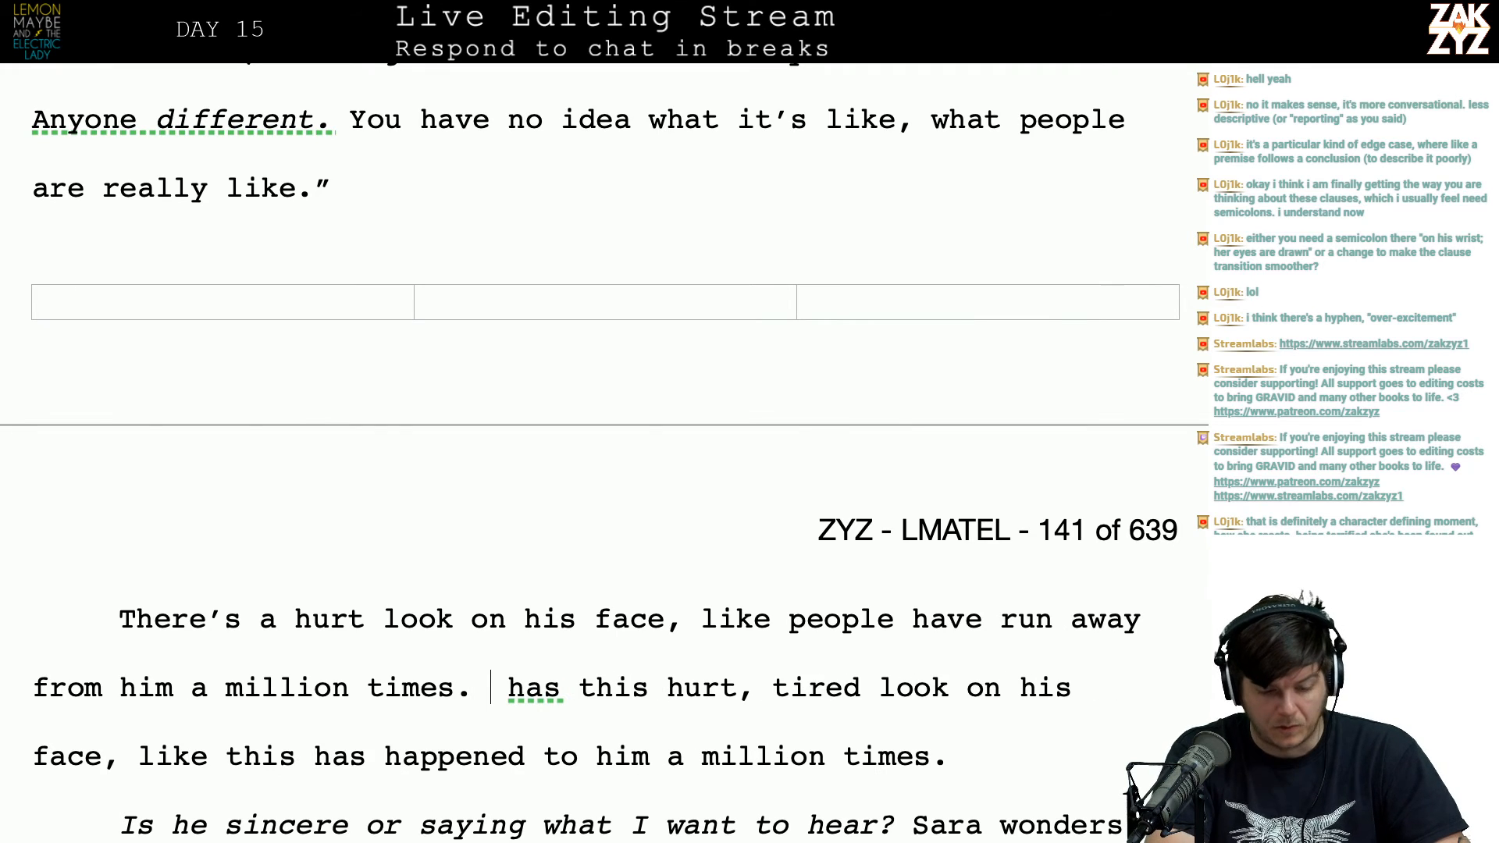
# Step: Delete the leftover old wording from “has this hurt, tired look” through the end of the paragraph
pyautogui.hotkey('shift', 'Down')
pyautogui.hotkey('shift', 'Right')
pyautogui.hotkey('shift', 'Right')
pyautogui.hotkey('shift', 'Right')
pyautogui.hotkey('shift', 'Right')
pyautogui.hotkey('shift', 'Right')
pyautogui.hotkey('shift', 'Right')
pyautogui.hotkey('shift', 'Right')
pyautogui.hotkey('shift', 'Right')
pyautogui.hotkey('shift', 'Right')
pyautogui.hotkey('shift', 'Right')
pyautogui.hotkey('shift', 'Right')
pyautogui.hotkey('shift', 'Right')
pyautogui.hotkey('shift', 'Right')
pyautogui.hotkey('shift', 'Right')
pyautogui.hotkey('shift', 'Right')
pyautogui.hotkey('shift', 'Right')
pyautogui.hotkey('shift', 'Right')
pyautogui.hotkey('shift', 'Right')
pyautogui.hotkey('shift', 'Right')
pyautogui.hotkey('shift', 'Right')
pyautogui.hotkey('shift', 'Right')
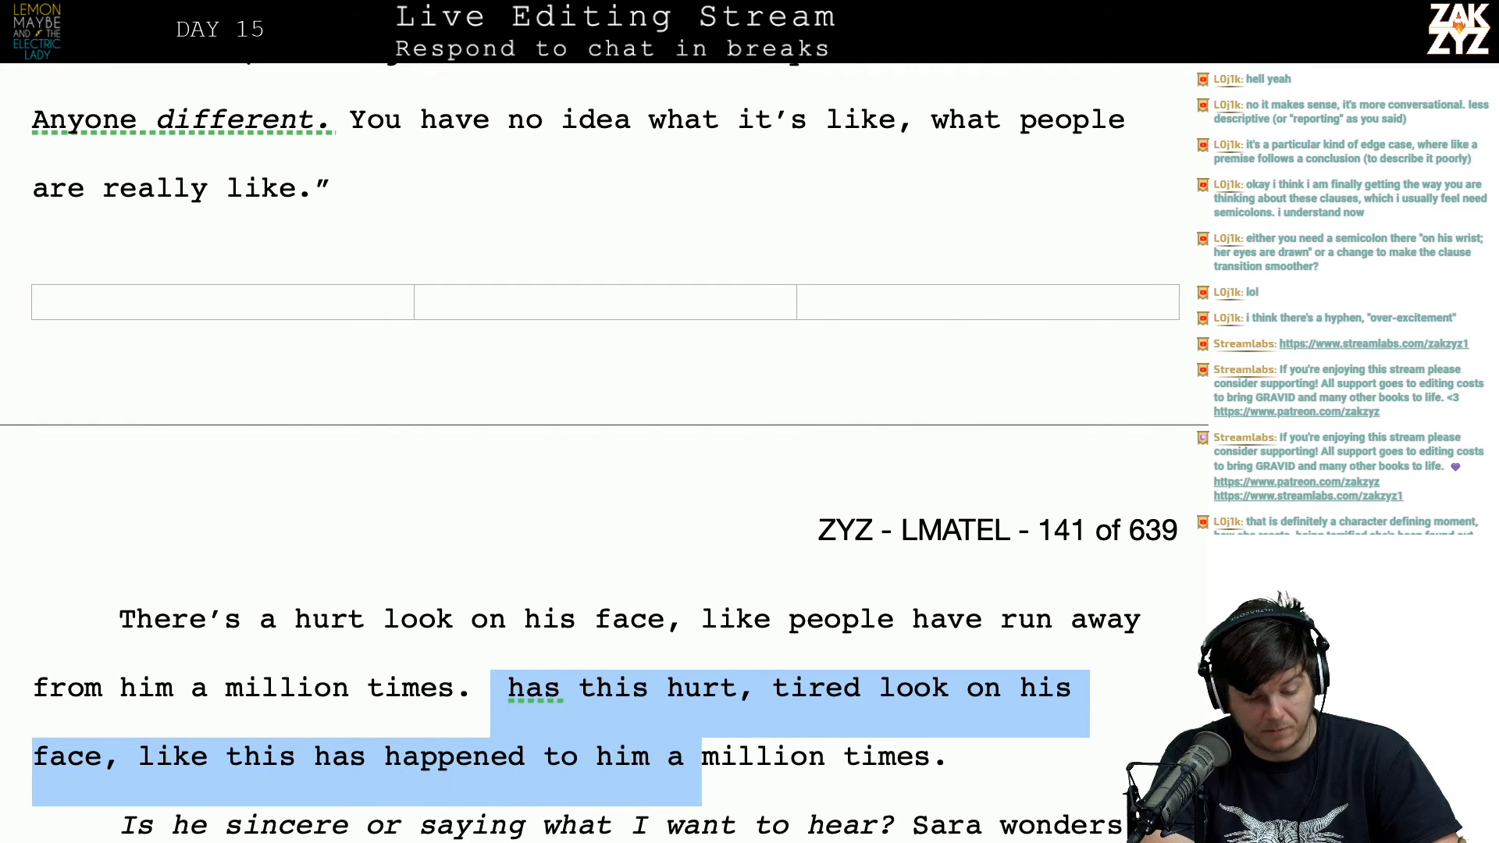
pyautogui.hotkey('shift', 'Right')
pyautogui.hotkey('shift', 'Right')
pyautogui.hotkey('shift', 'Right')
pyautogui.press('BackSpace')
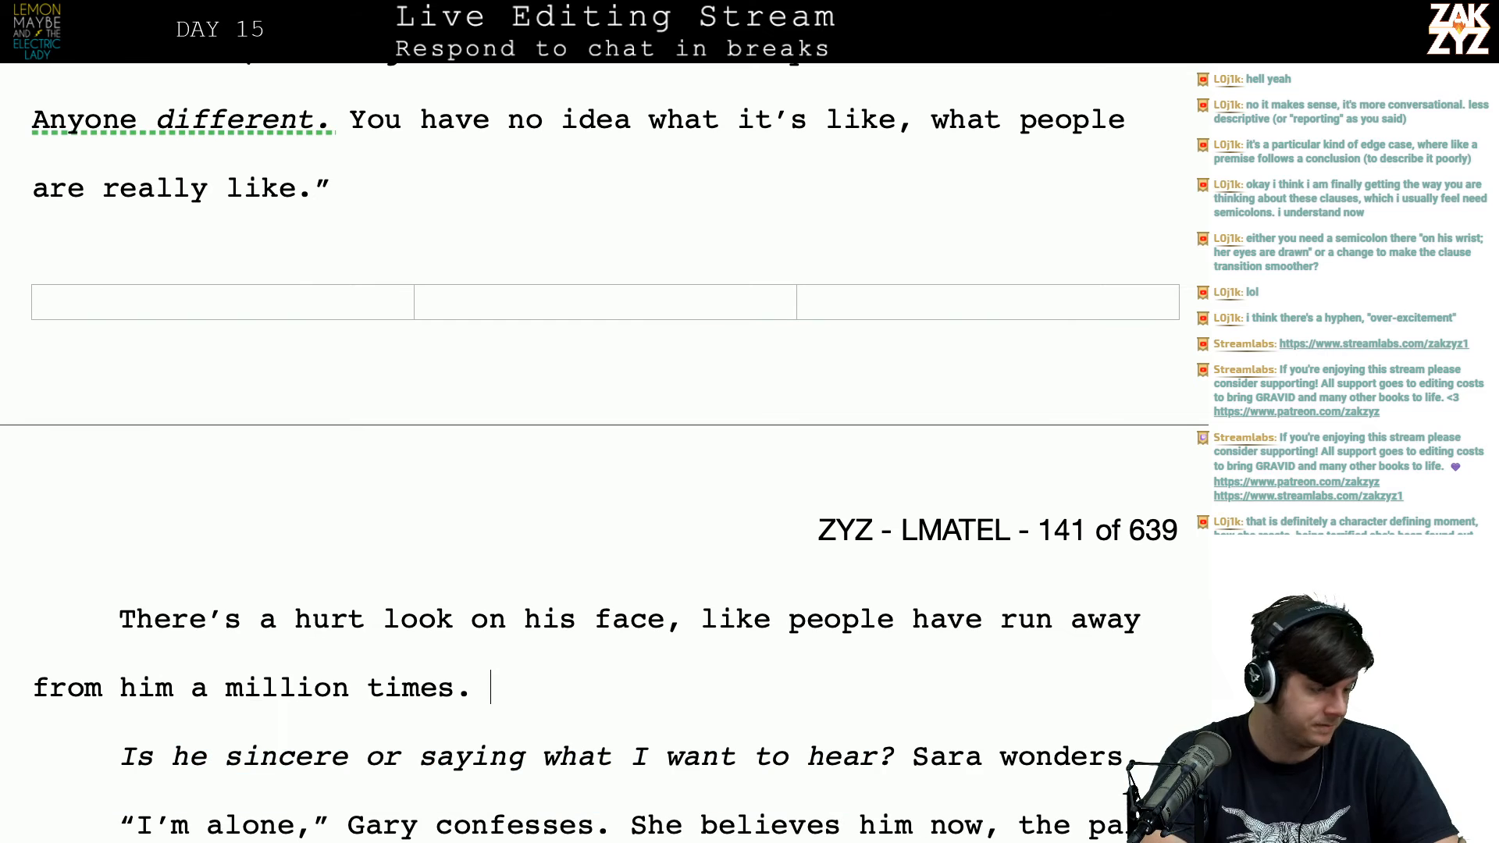
# Step: Try extending the sentence after “Sara wonders” with “, and she”
pyautogui.scroll(-3, 658, 612)
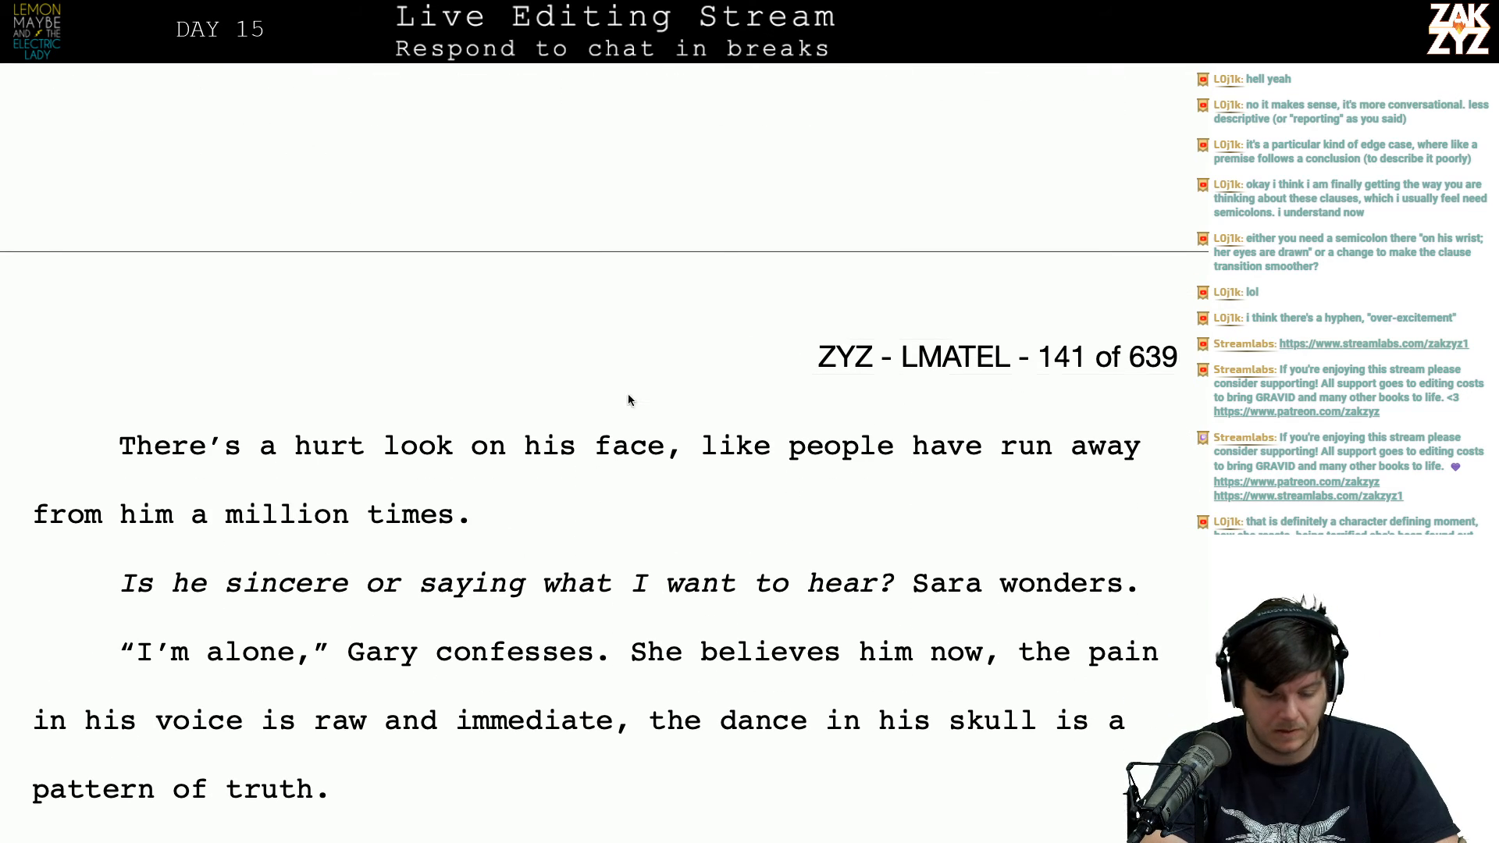
pyautogui.click(453, 582)
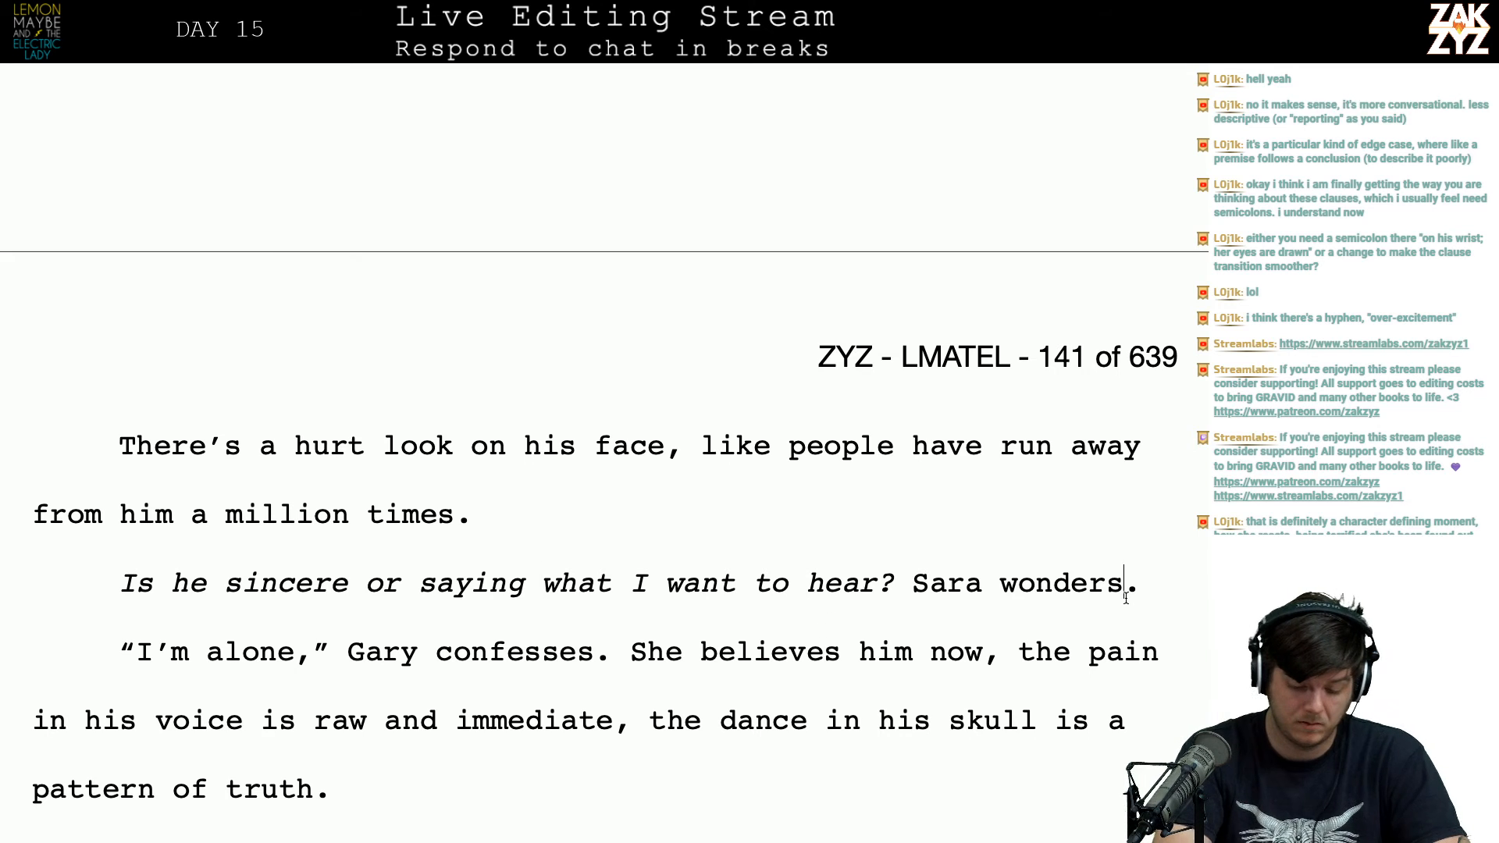
pyautogui.write(', and ')
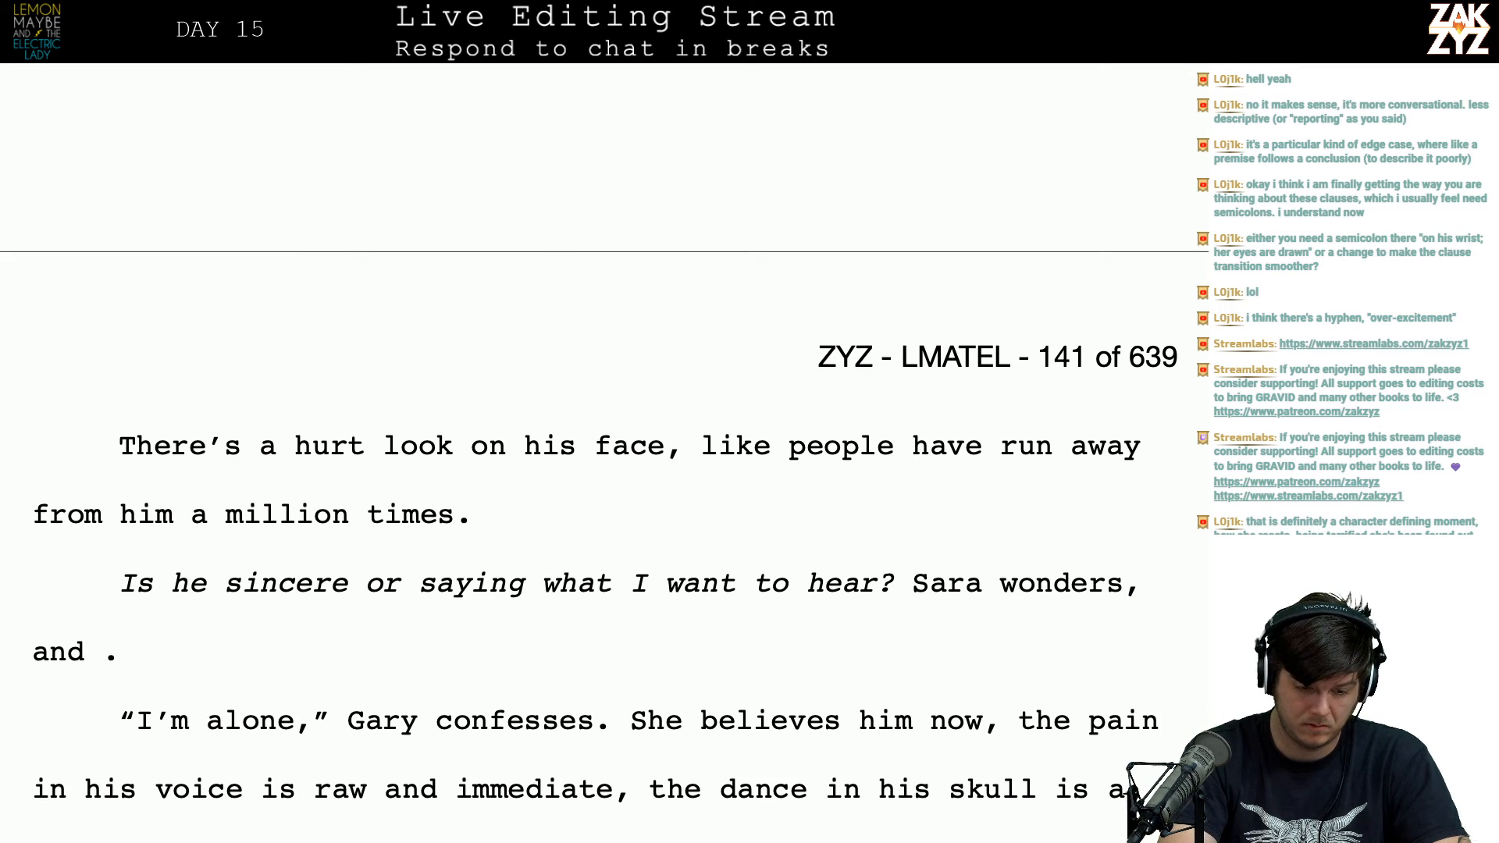
pyautogui.write('she')
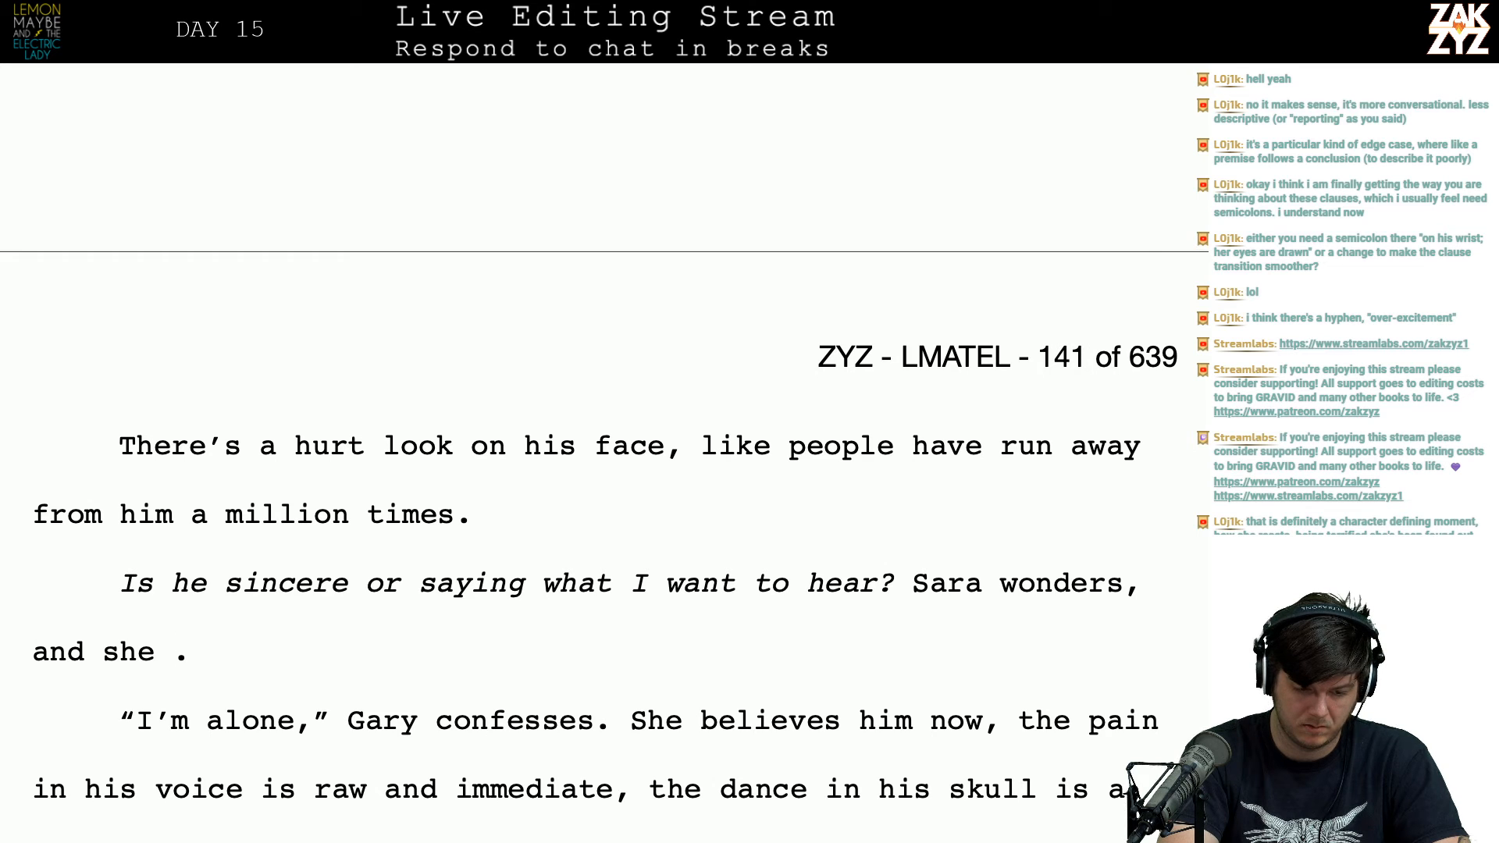
pyautogui.press('BackSpace')
pyautogui.press('BackSpace')
pyautogui.press('BackSpace')
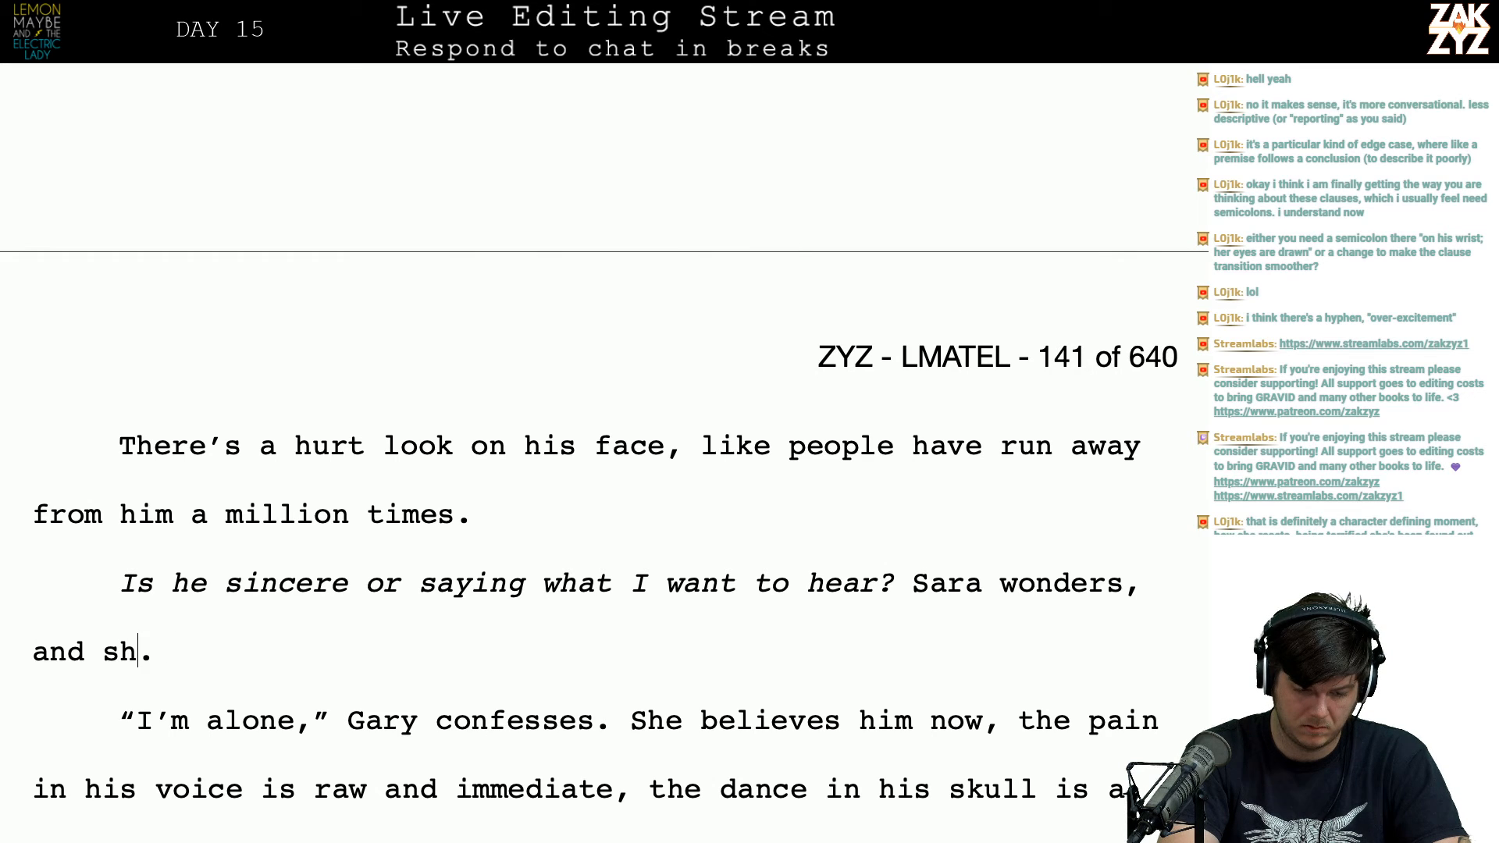
pyautogui.write('she ')
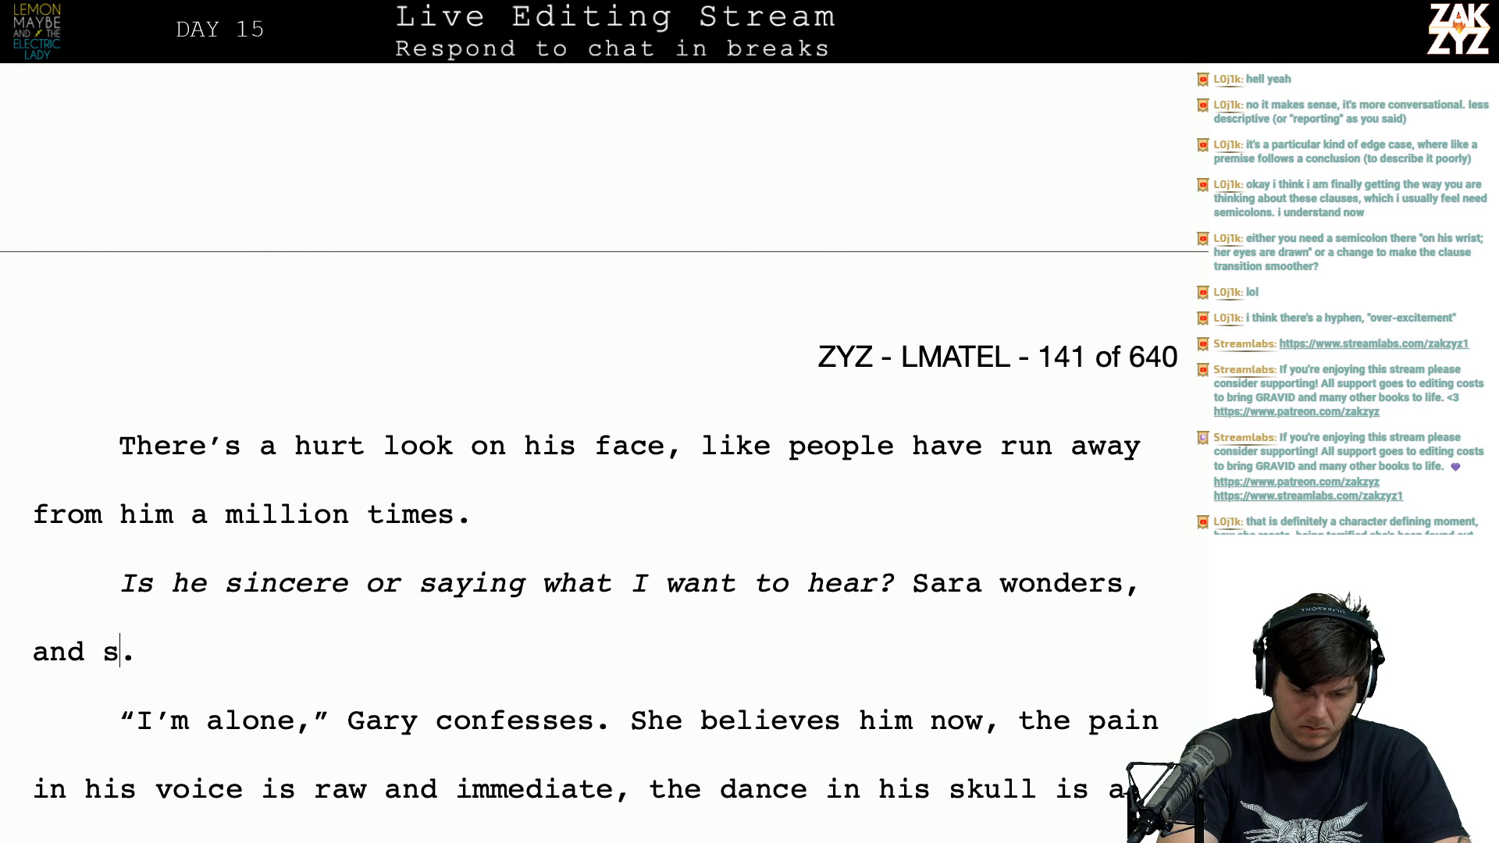
pyautogui.write('t')
pyautogui.press('BackSpace')
pyautogui.press('BackSpace')
pyautogui.press('BackSpace')
pyautogui.press('BackSpace')
pyautogui.press('BackSpace')
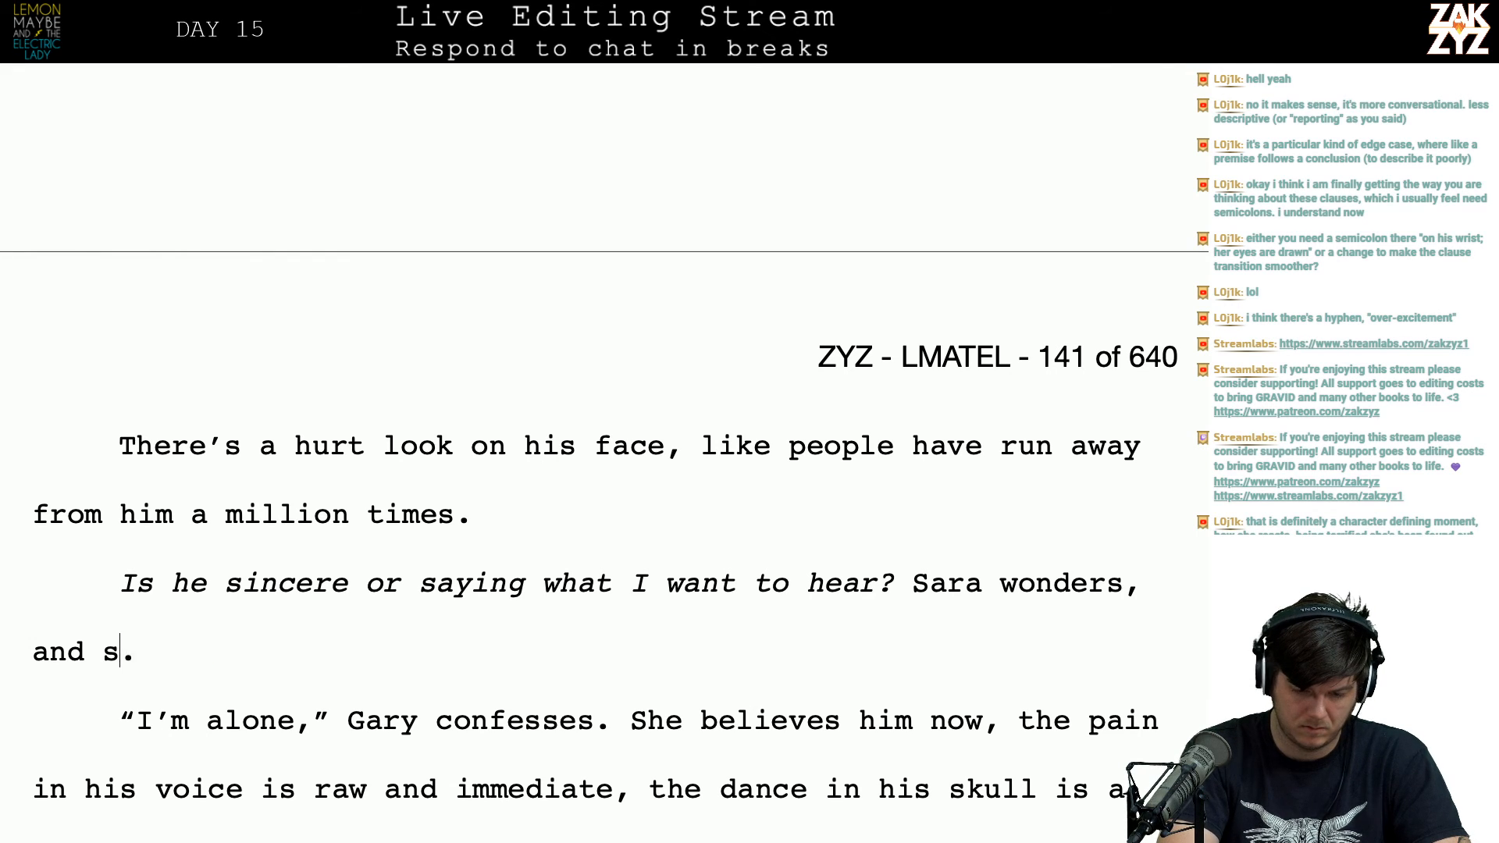
pyautogui.write('i')
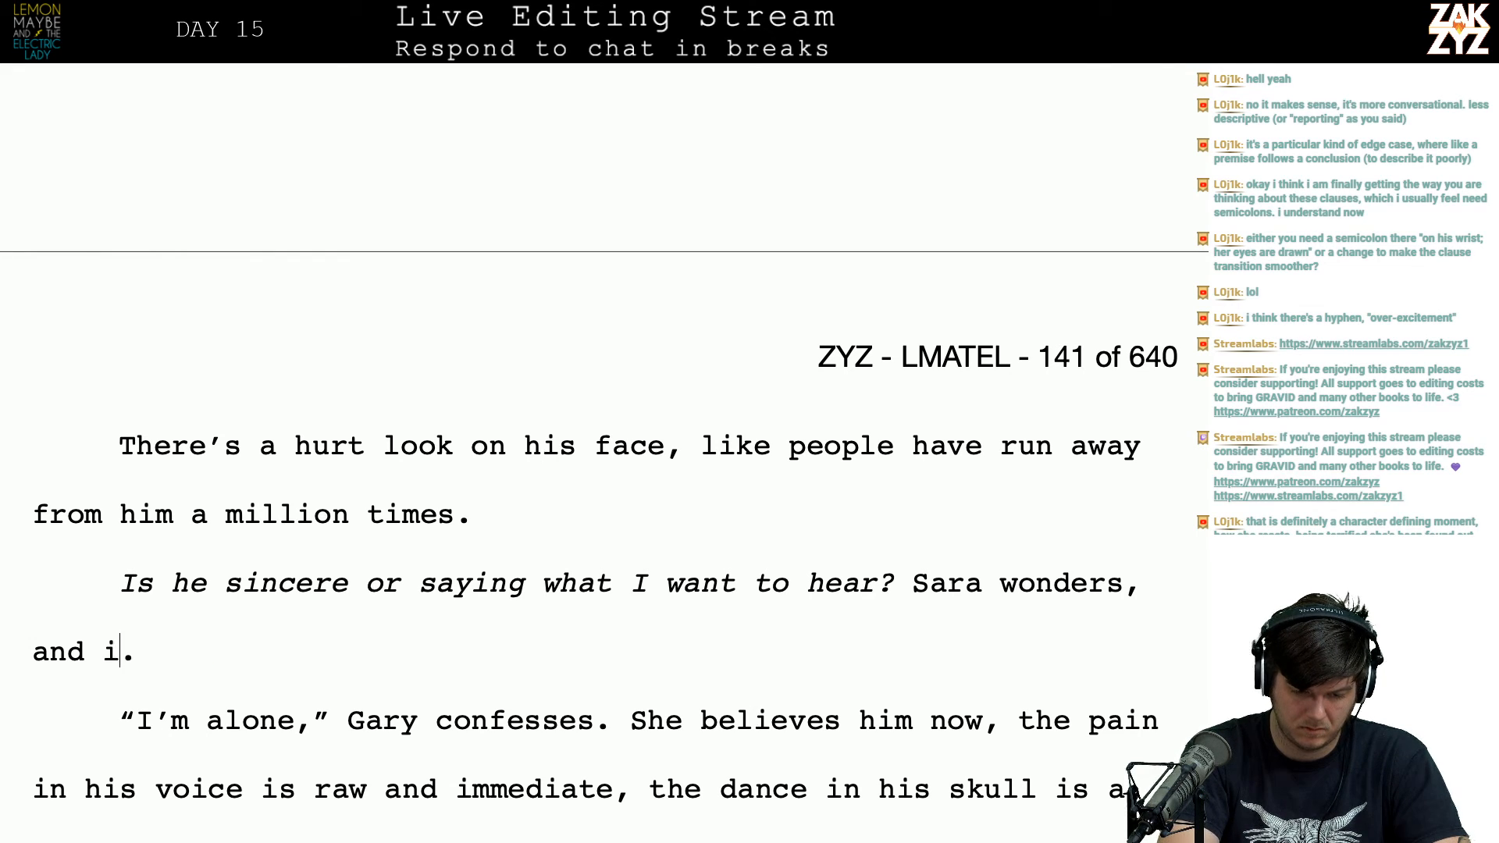
pyautogui.press('BackSpace')
pyautogui.write('she kneo')
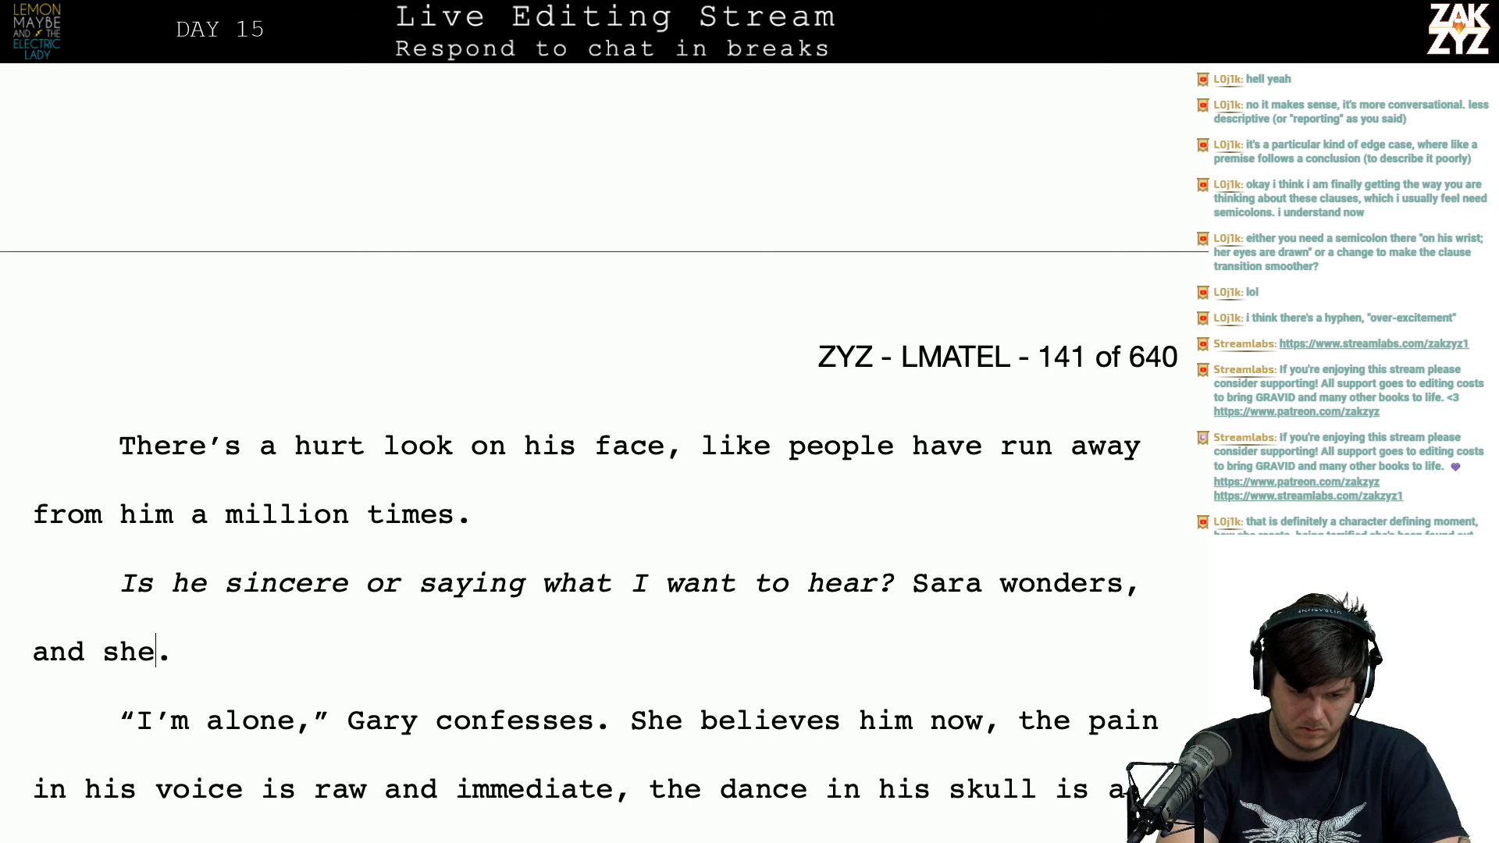
# Step: Delete the trial words “and she” after “Sara wonders,”
pyautogui.press('BackSpace')
pyautogui.press('BackSpace')
pyautogui.press('BackSpace')
pyautogui.press('BackSpace')
pyautogui.press('BackSpace')
pyautogui.press('BackSpace')
pyautogui.press('BackSpace')
pyautogui.press('BackSpace')
pyautogui.press('BackSpace')
pyautogui.press('BackSpace')
pyautogui.press('BackSpace')
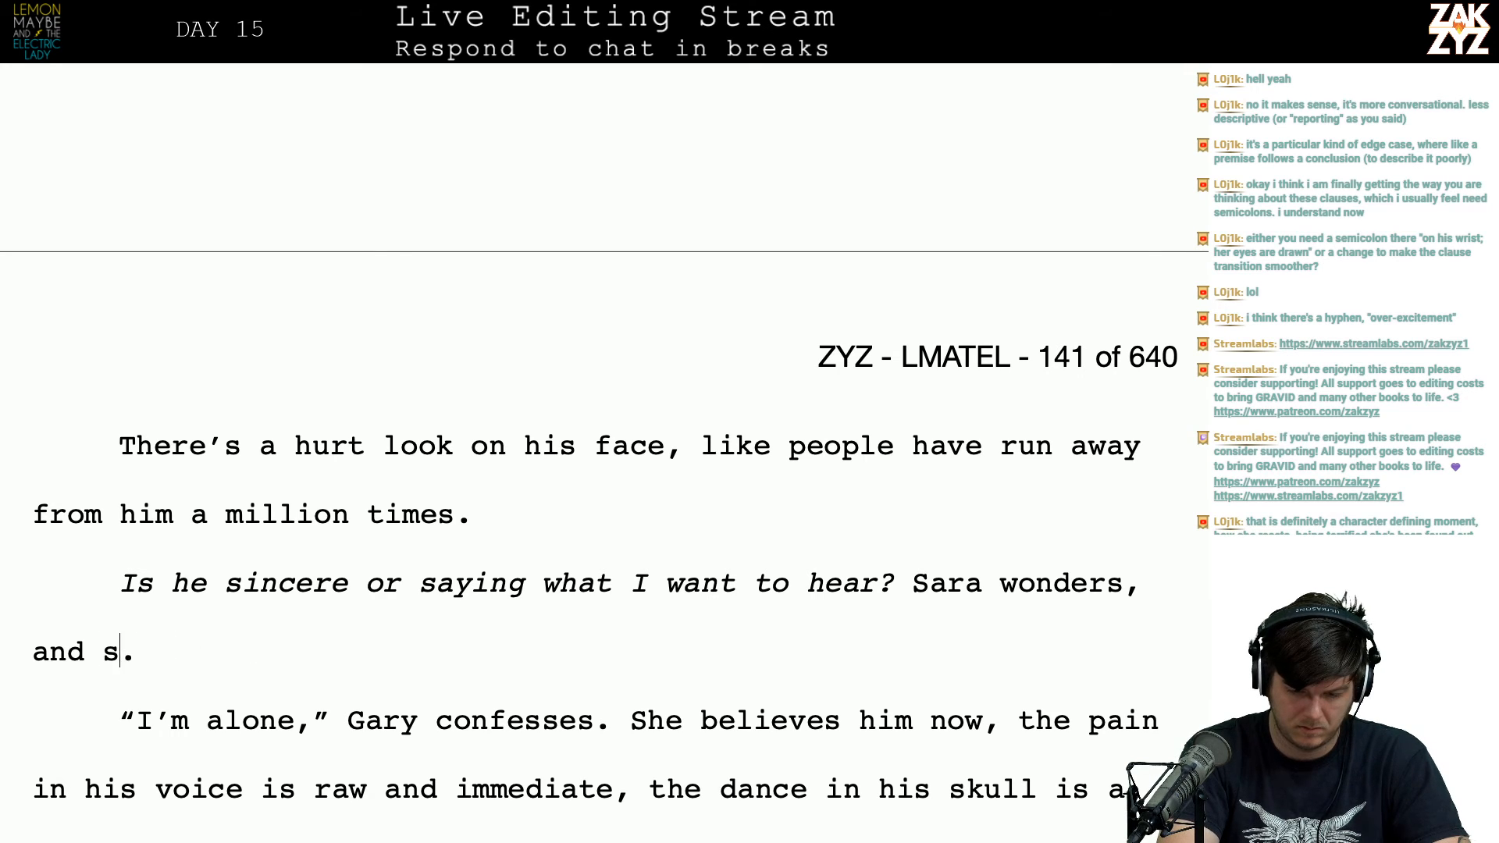
pyautogui.press('BackSpace')
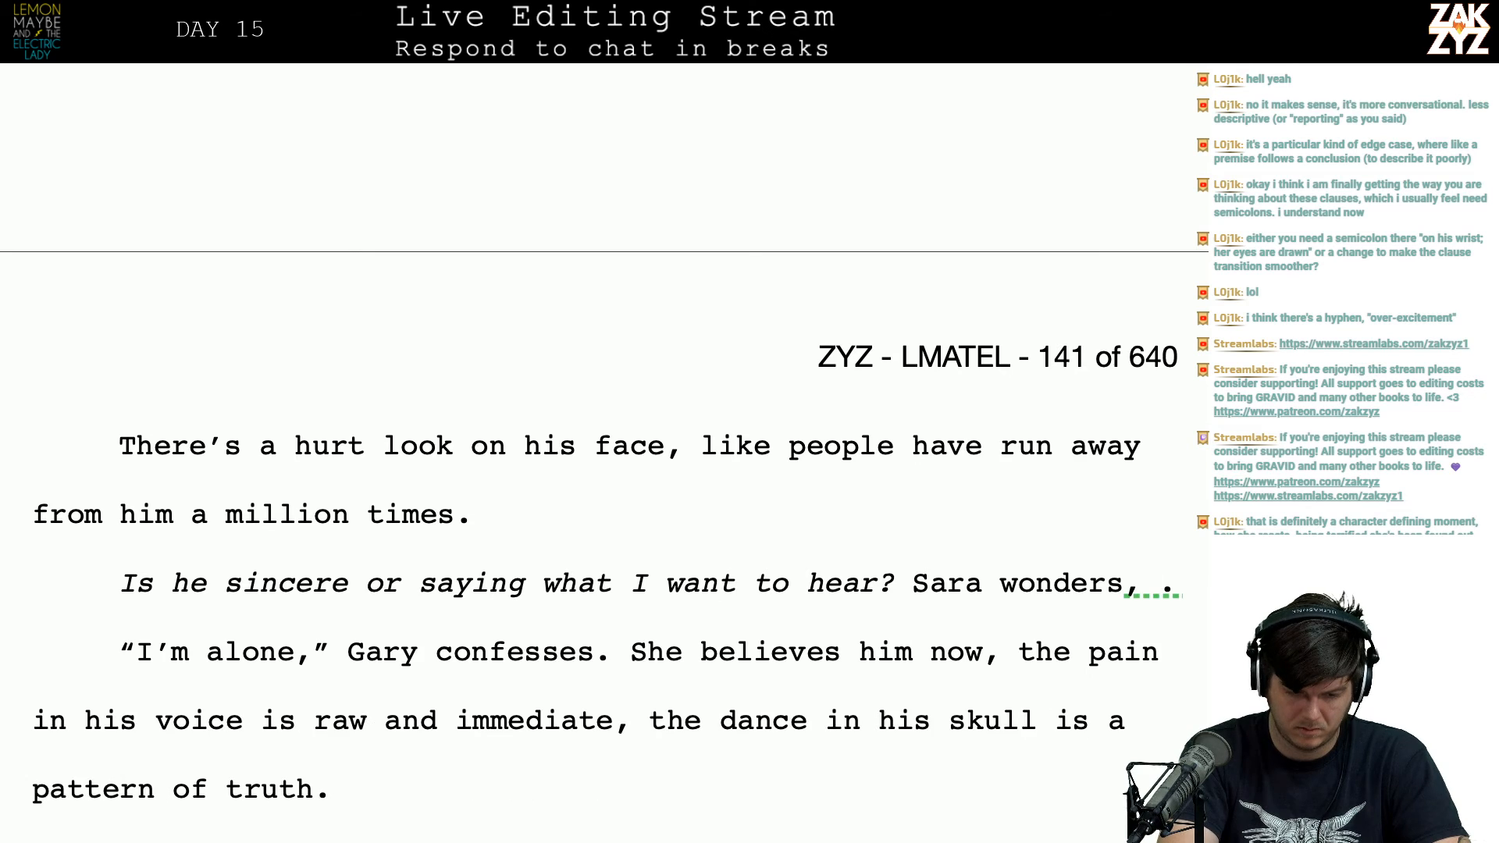
pyautogui.write('and he')
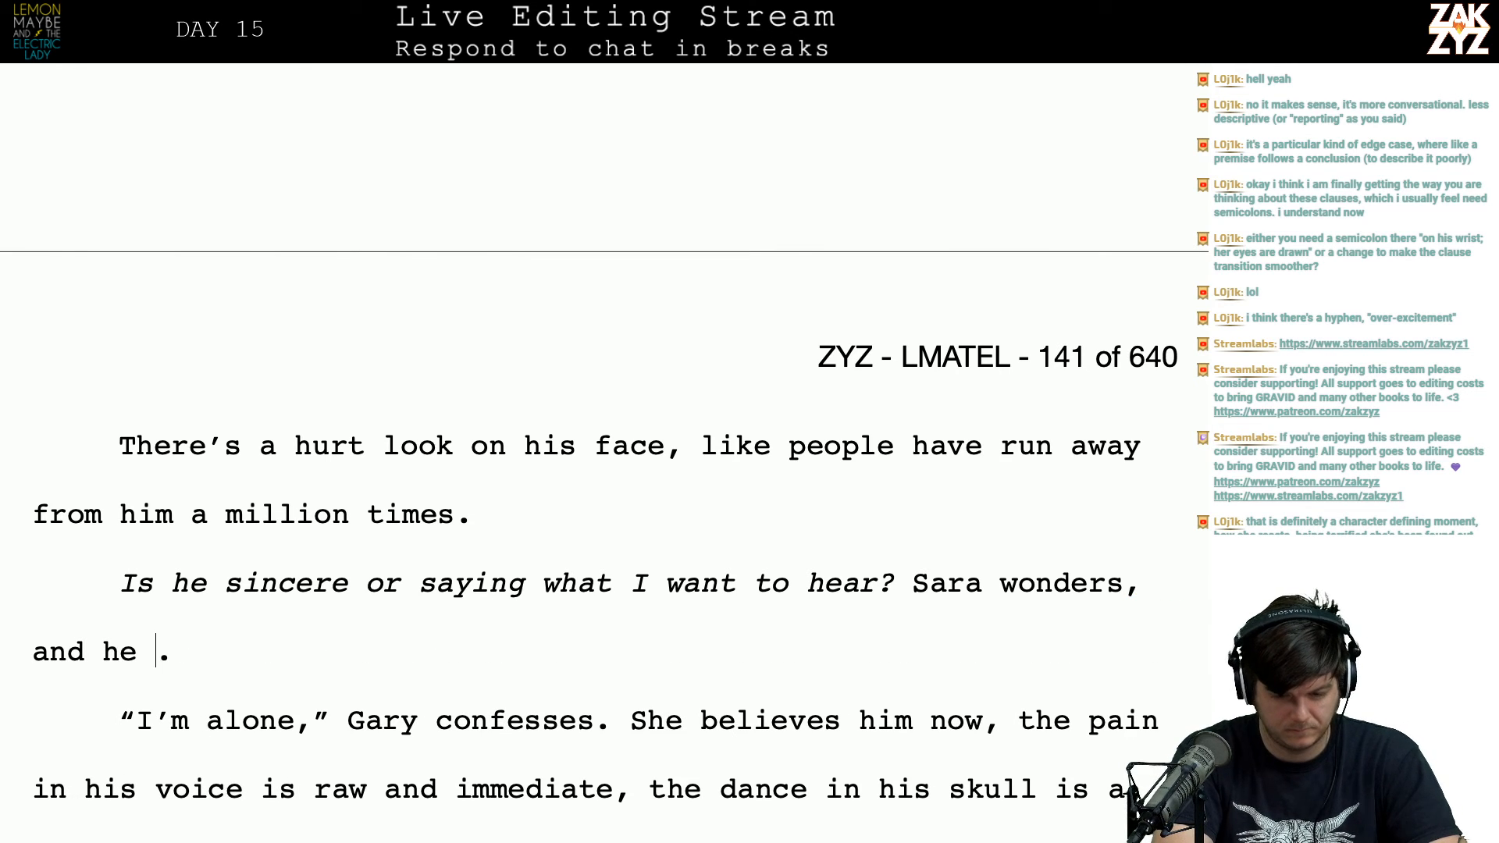
pyautogui.press('BackSpace')
pyautogui.press('BackSpace')
pyautogui.press('BackSpace')
pyautogui.press('BackSpace')
pyautogui.press('BackSpace')
pyautogui.press('BackSpace')
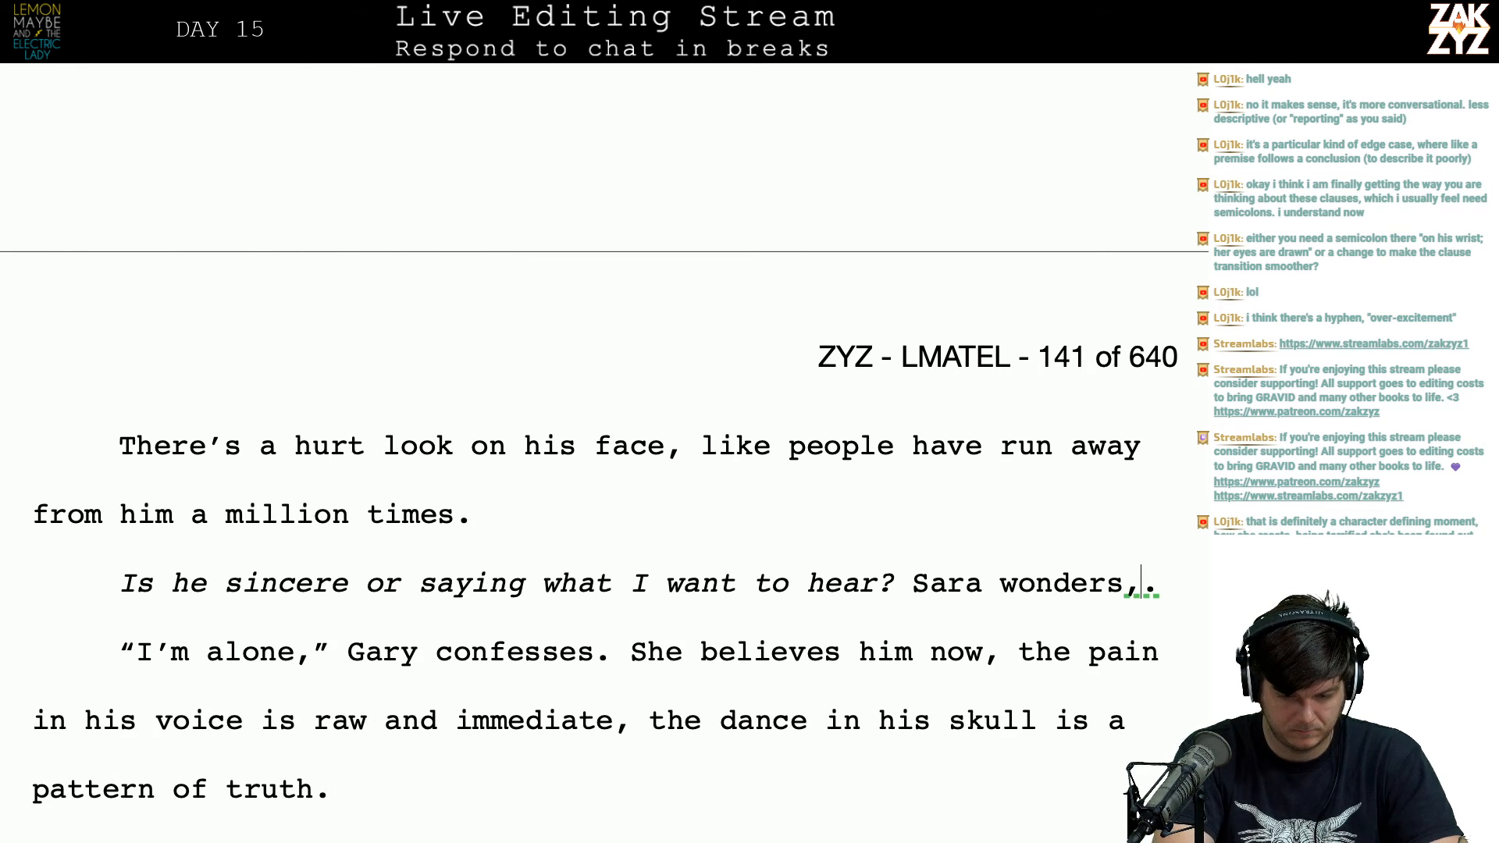
# Step: Continue the sentence after “Sara wonders,” with “seeing her thoughts registering in his brain”
pyautogui.write('seeing her tho')
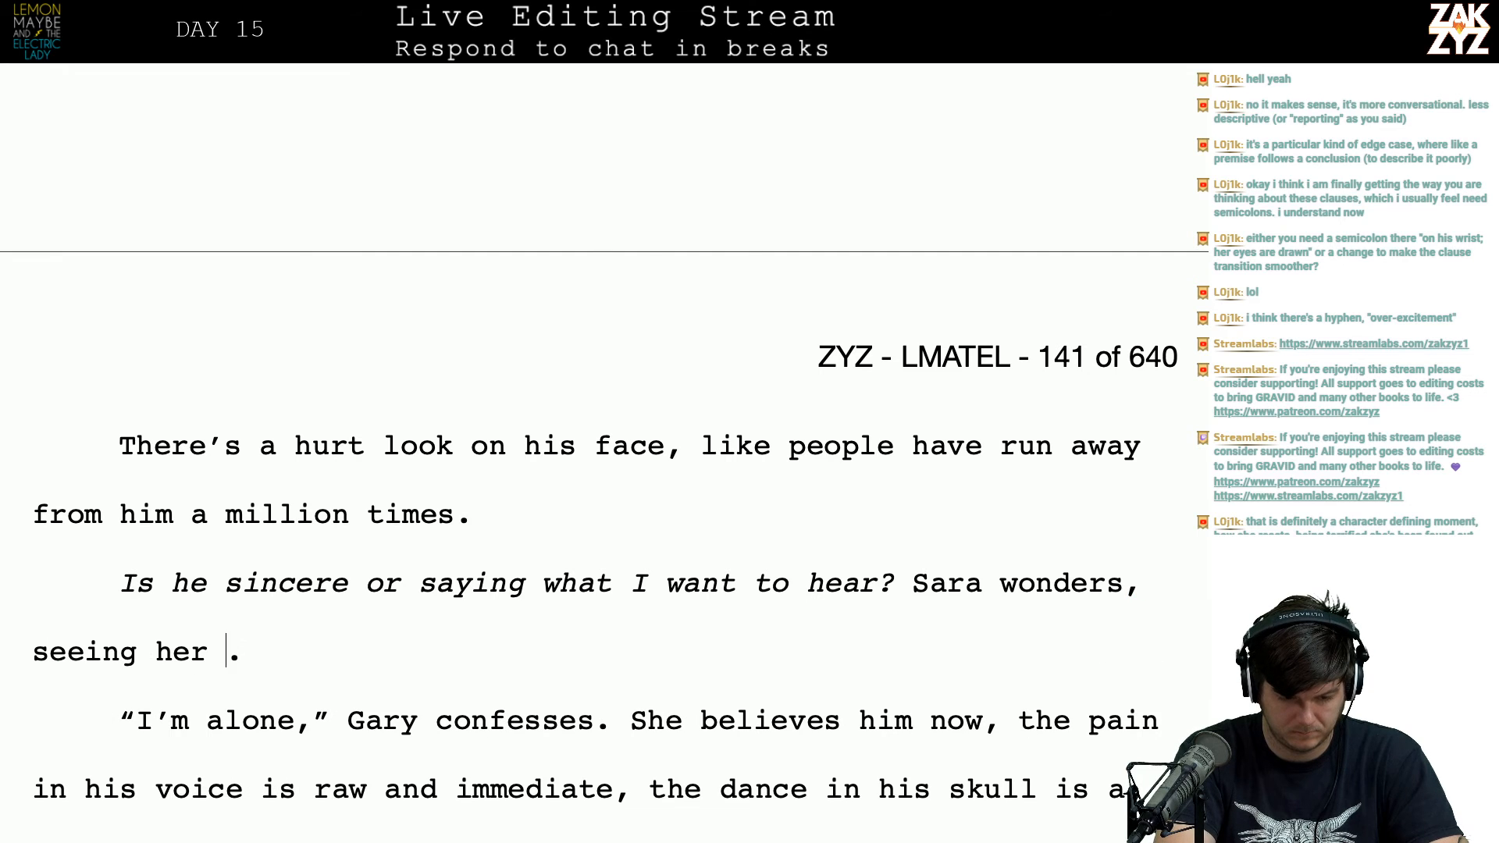
pyautogui.write('ughts registerin')
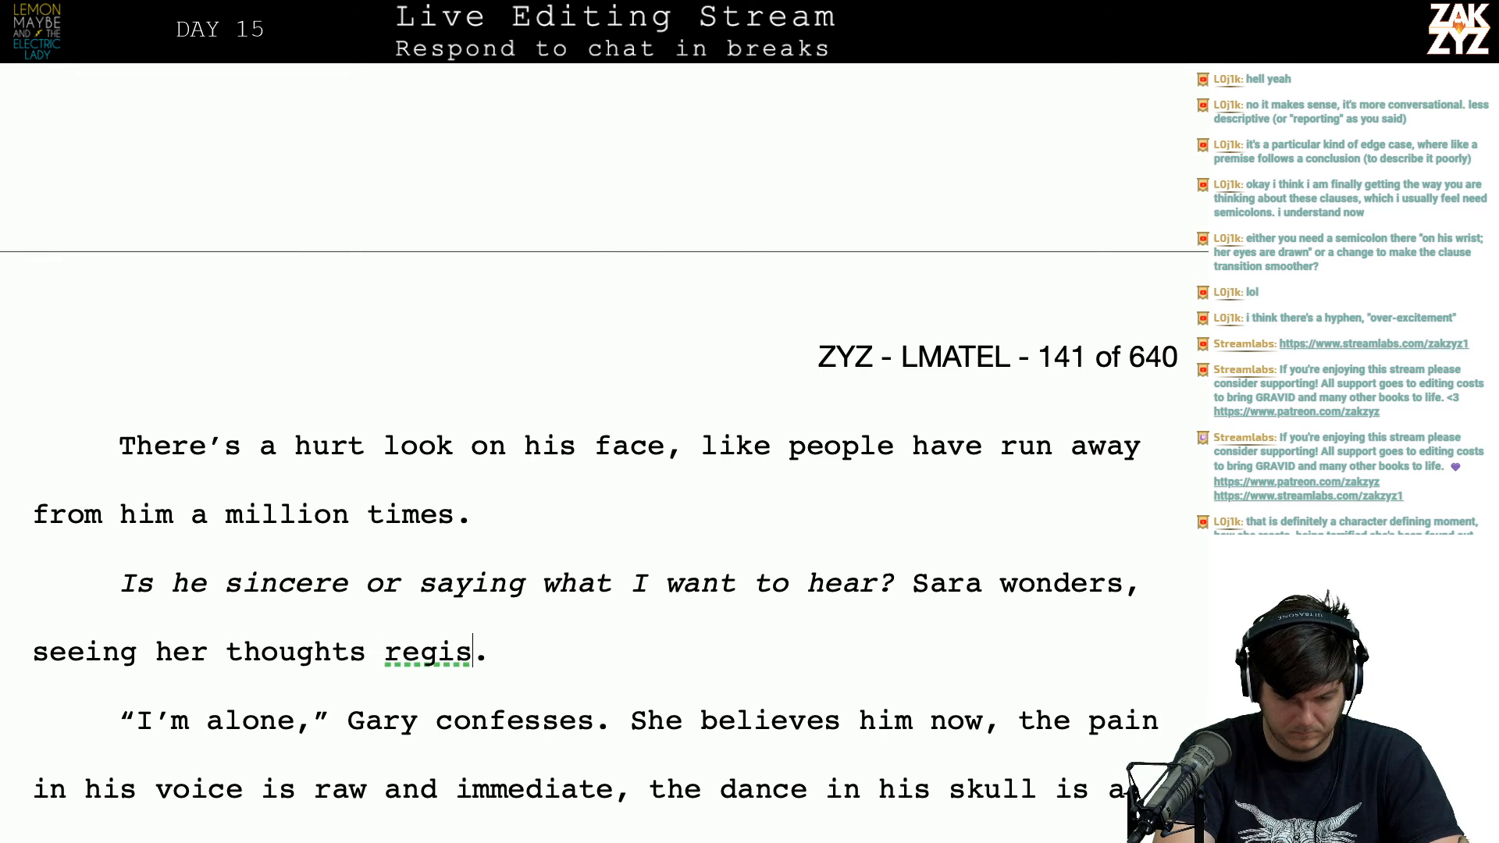
pyautogui.write('g in h')
pyautogui.press('BackSpace')
pyautogui.write('his brian')
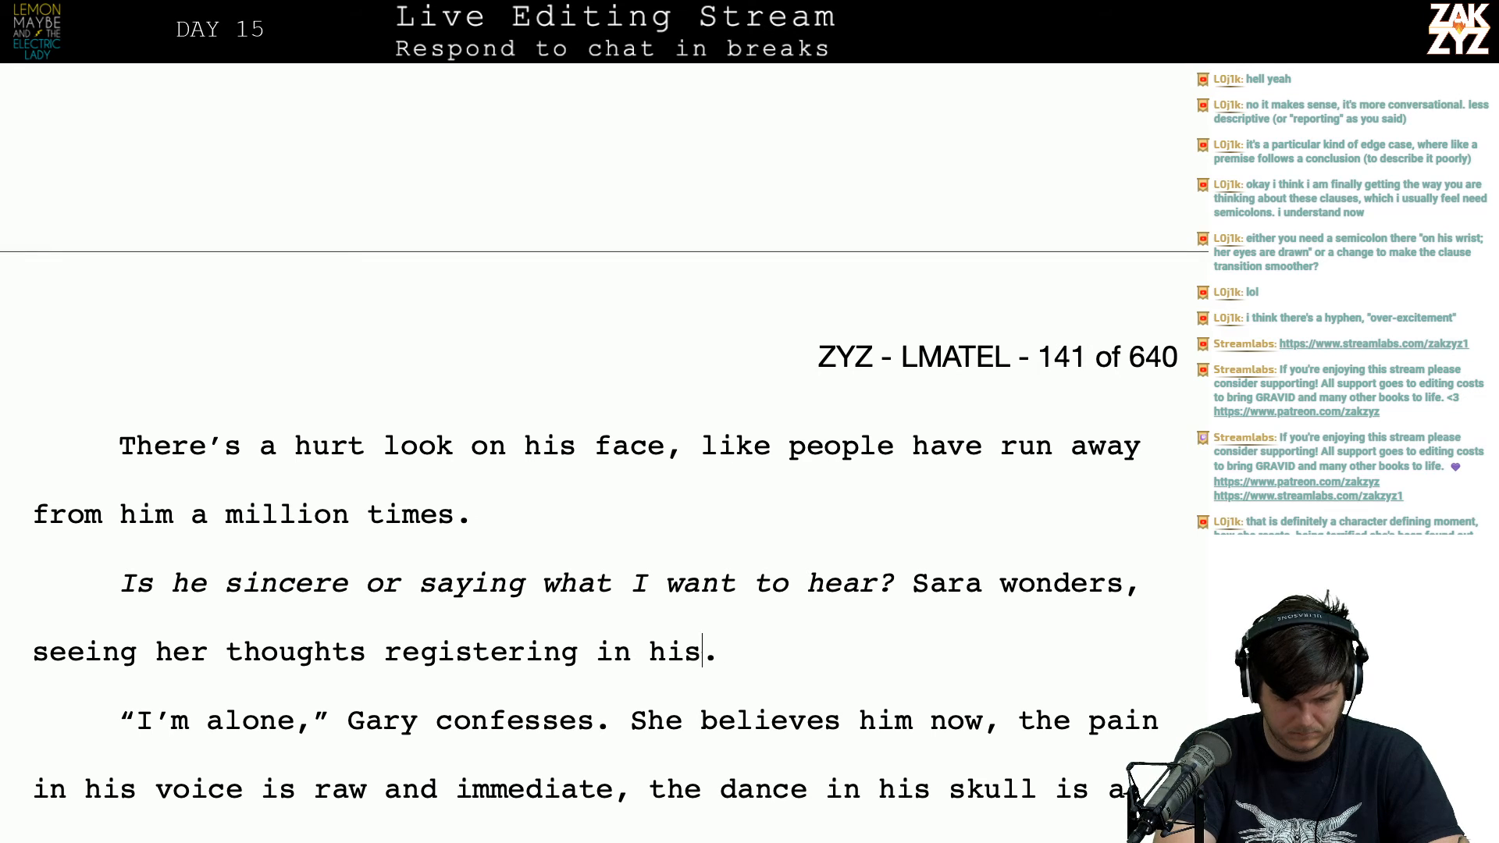
pyautogui.press('BackSpace')
pyautogui.press('BackSpace')
pyautogui.press('BackSpace')
pyautogui.write('ain')
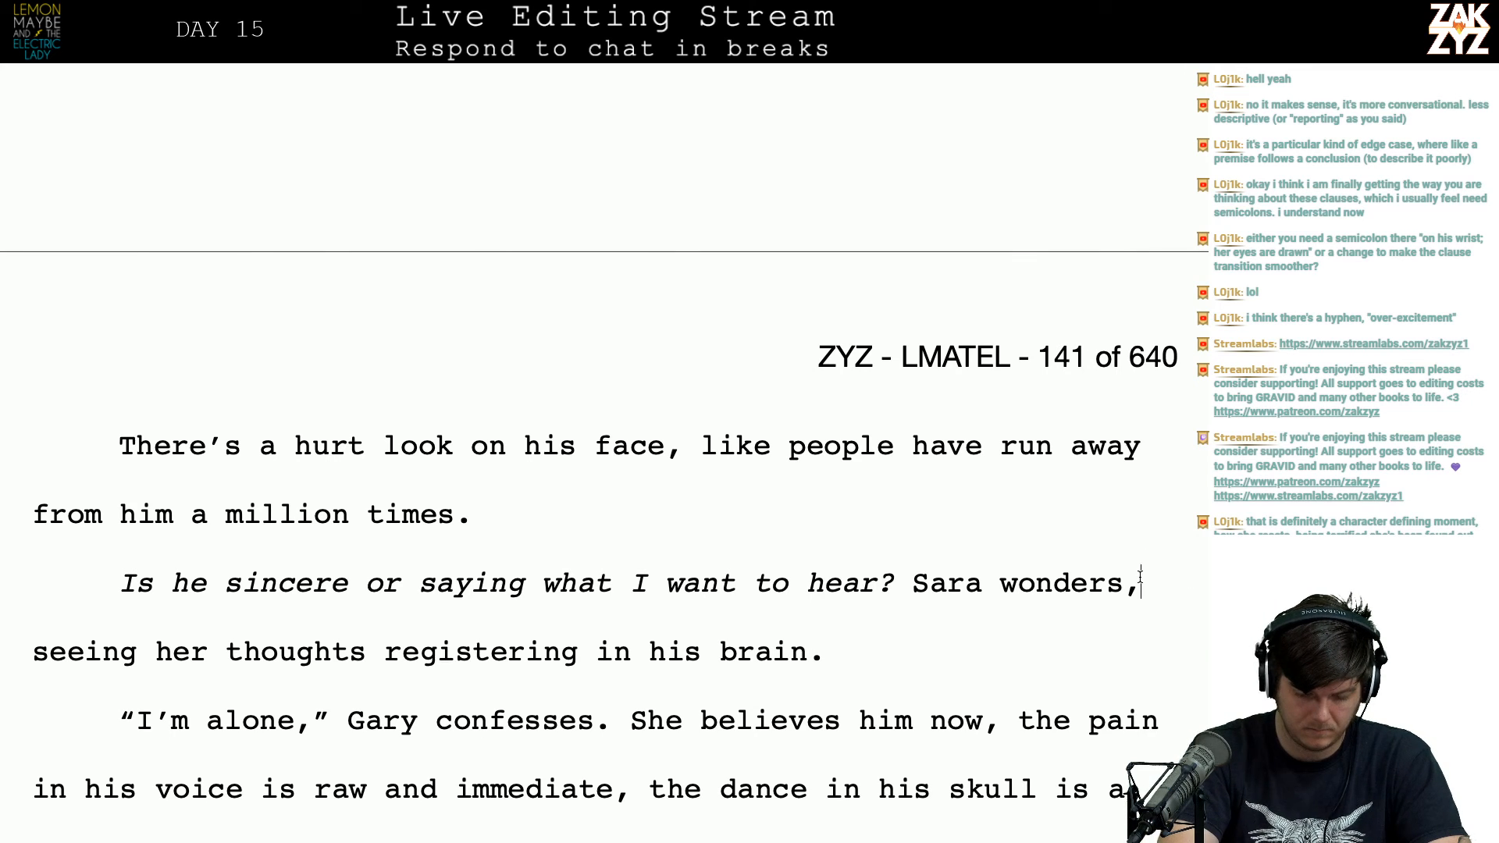
# Step: Move “seeing her thoughts registering in his brain.” into its own paragraph below, clearing the trial words “feeling a” before it
pyautogui.write('feeling a')
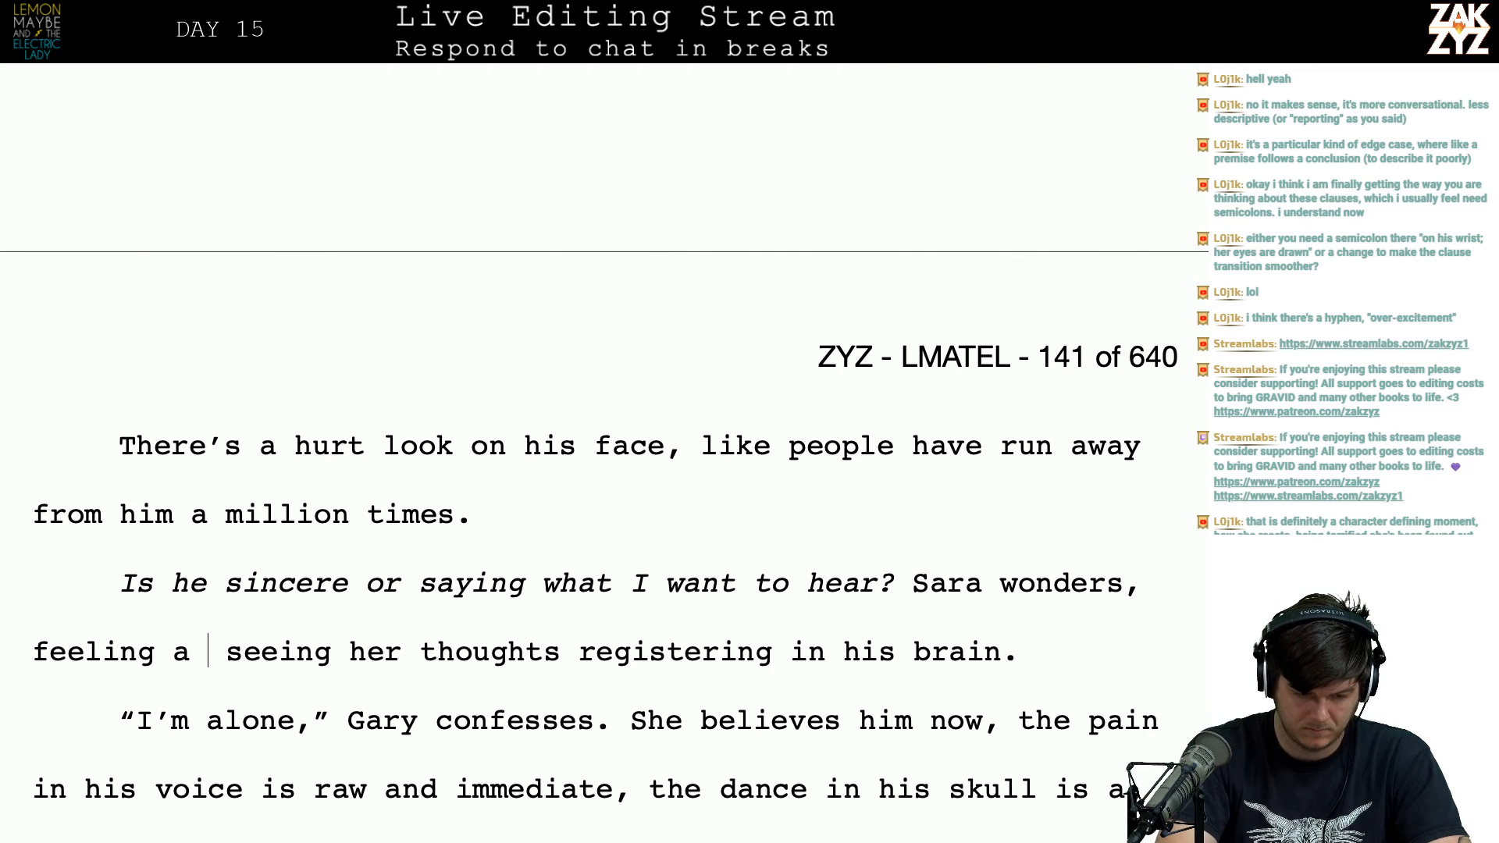
pyautogui.press('Return')
pyautogui.press('Left')
pyautogui.press('BackSpace')
pyautogui.press('BackSpace')
pyautogui.press('BackSpace')
pyautogui.press('BackSpace')
pyautogui.press('BackSpace')
pyautogui.press('BackSpace')
pyautogui.press('BackSpace')
pyautogui.press('BackSpace')
pyautogui.press('BackSpace')
pyautogui.press('BackSpace')
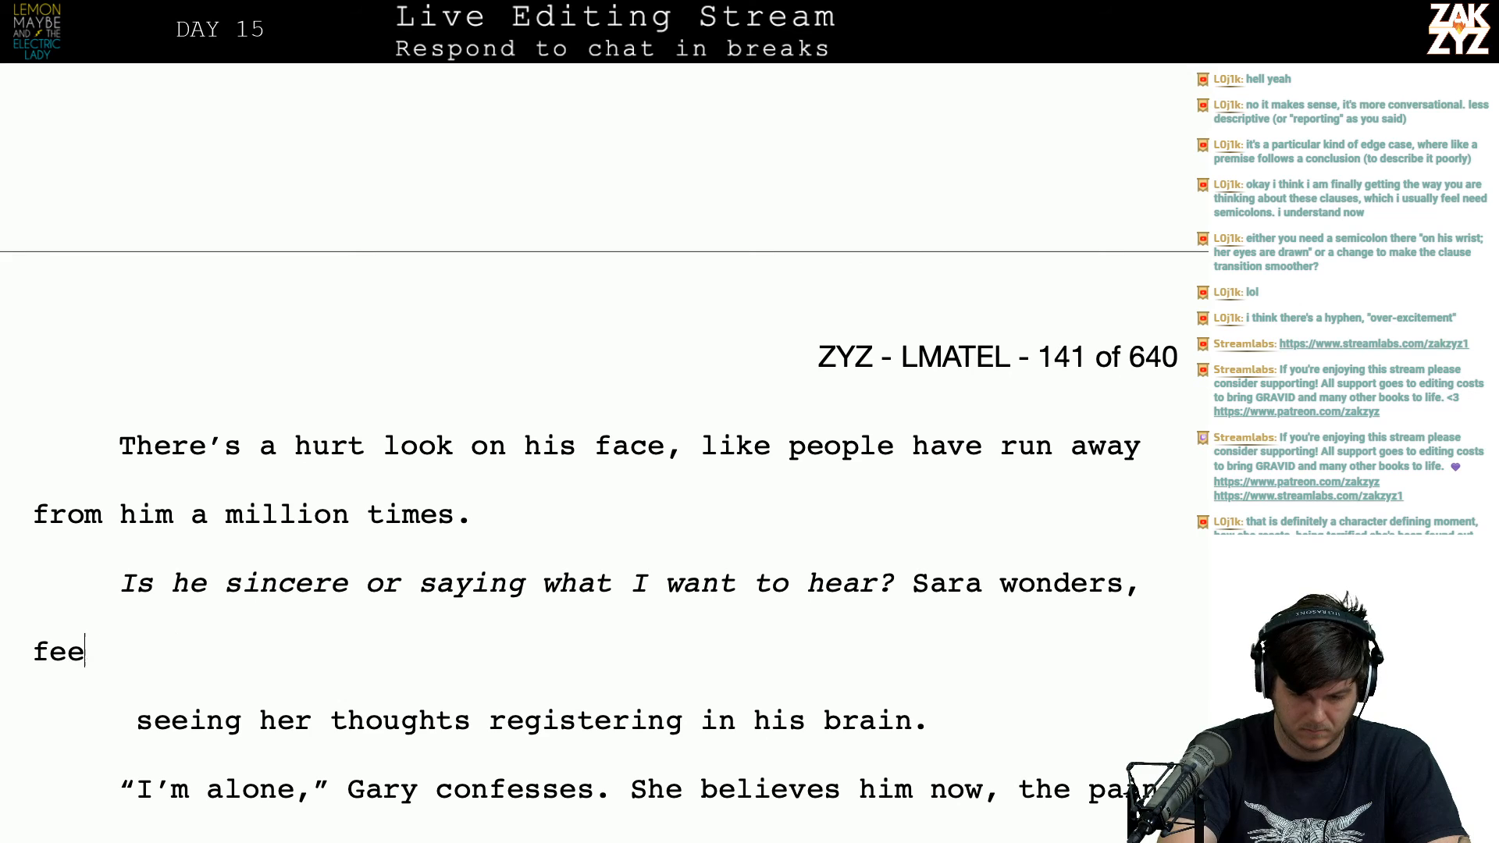
# Step: Try continuing “Sara wonders,” with “feeling her skin prickle at”
pyautogui.write('feel')
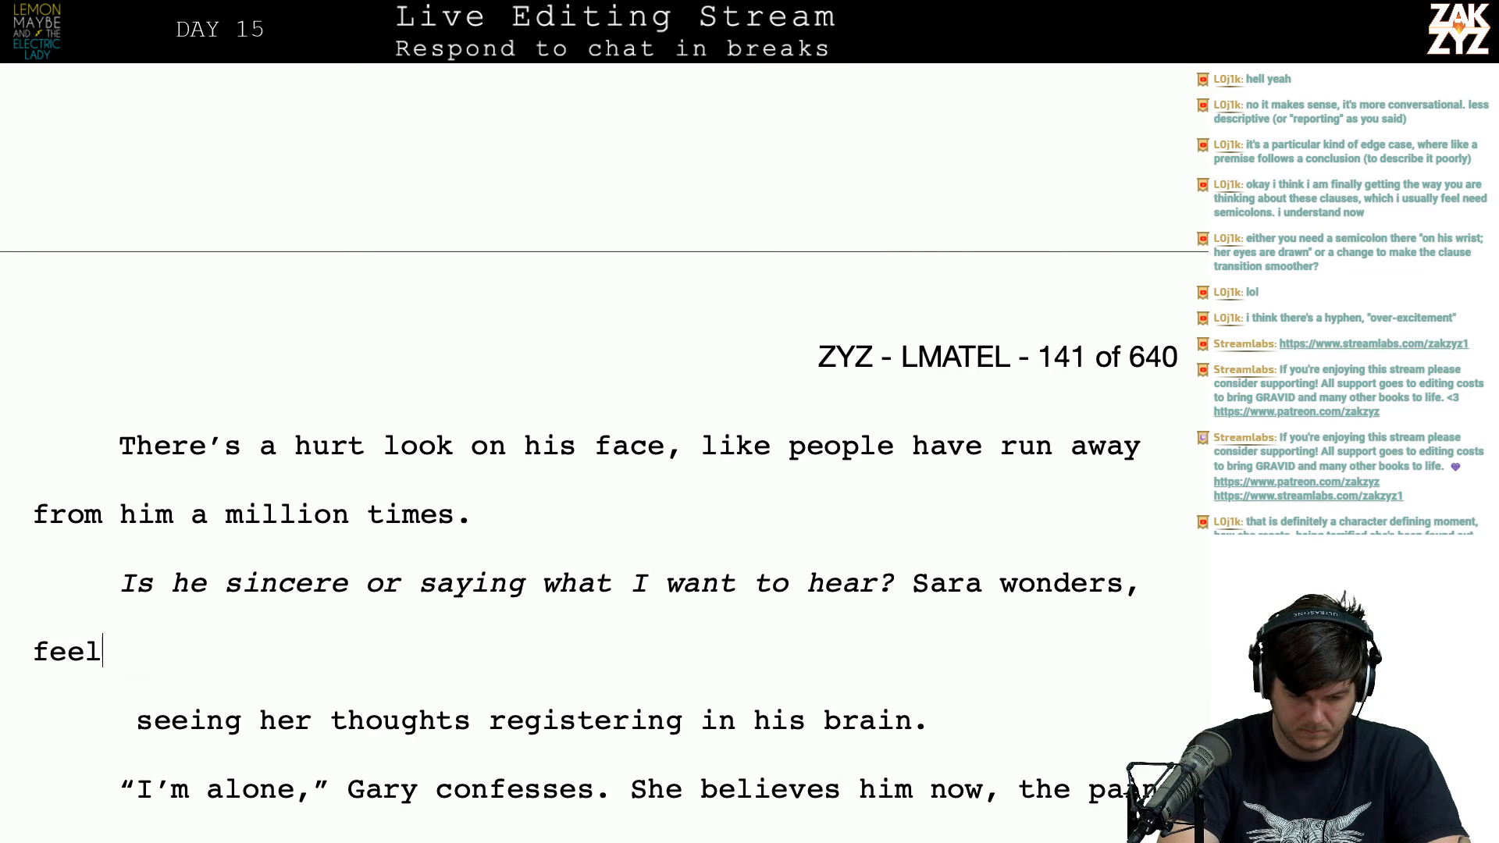
pyautogui.write('ing her skin p')
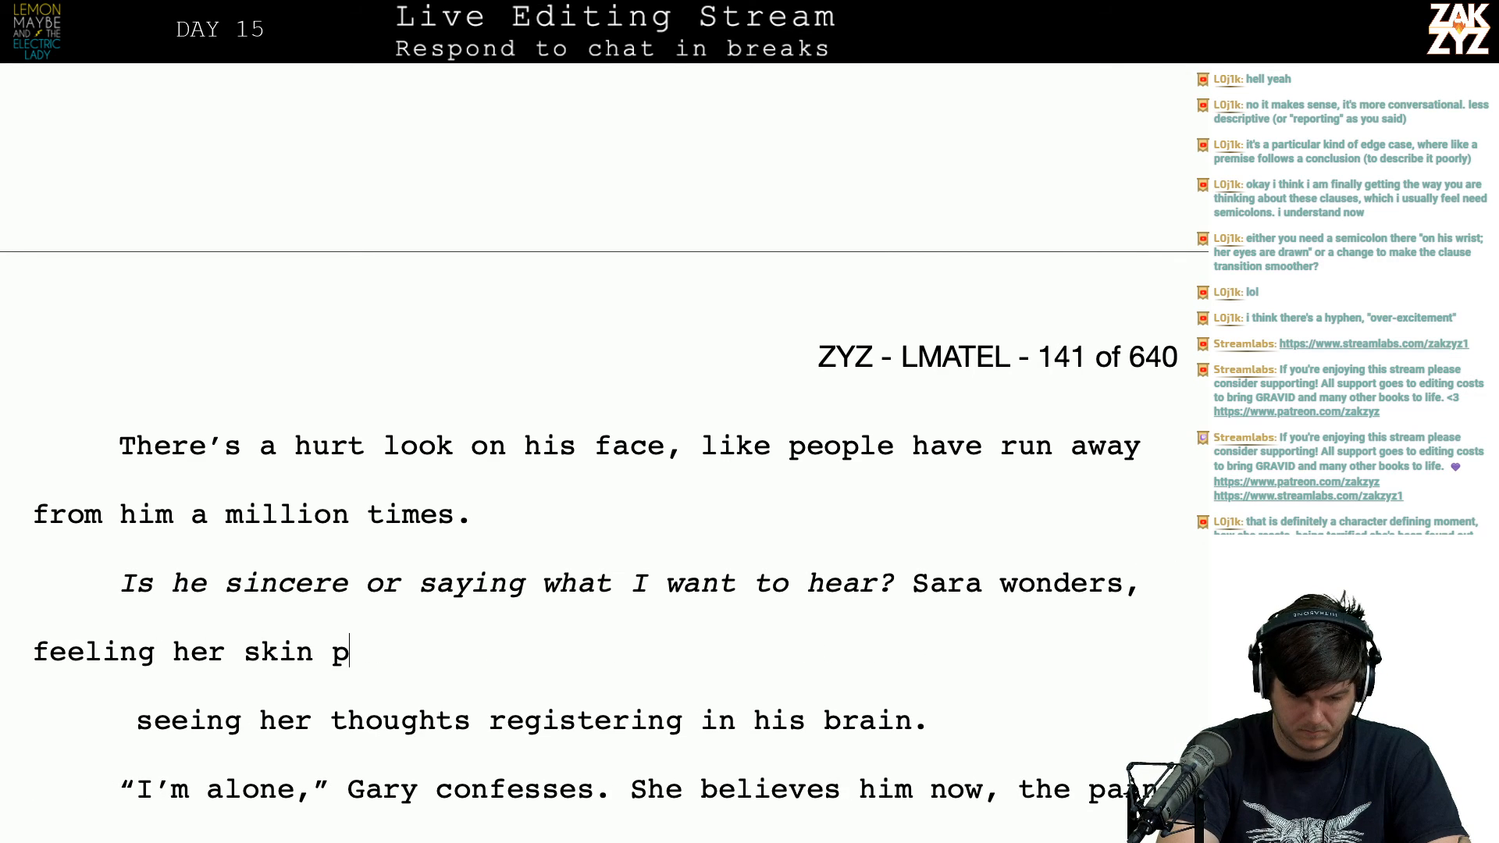
pyautogui.write('rickle at')
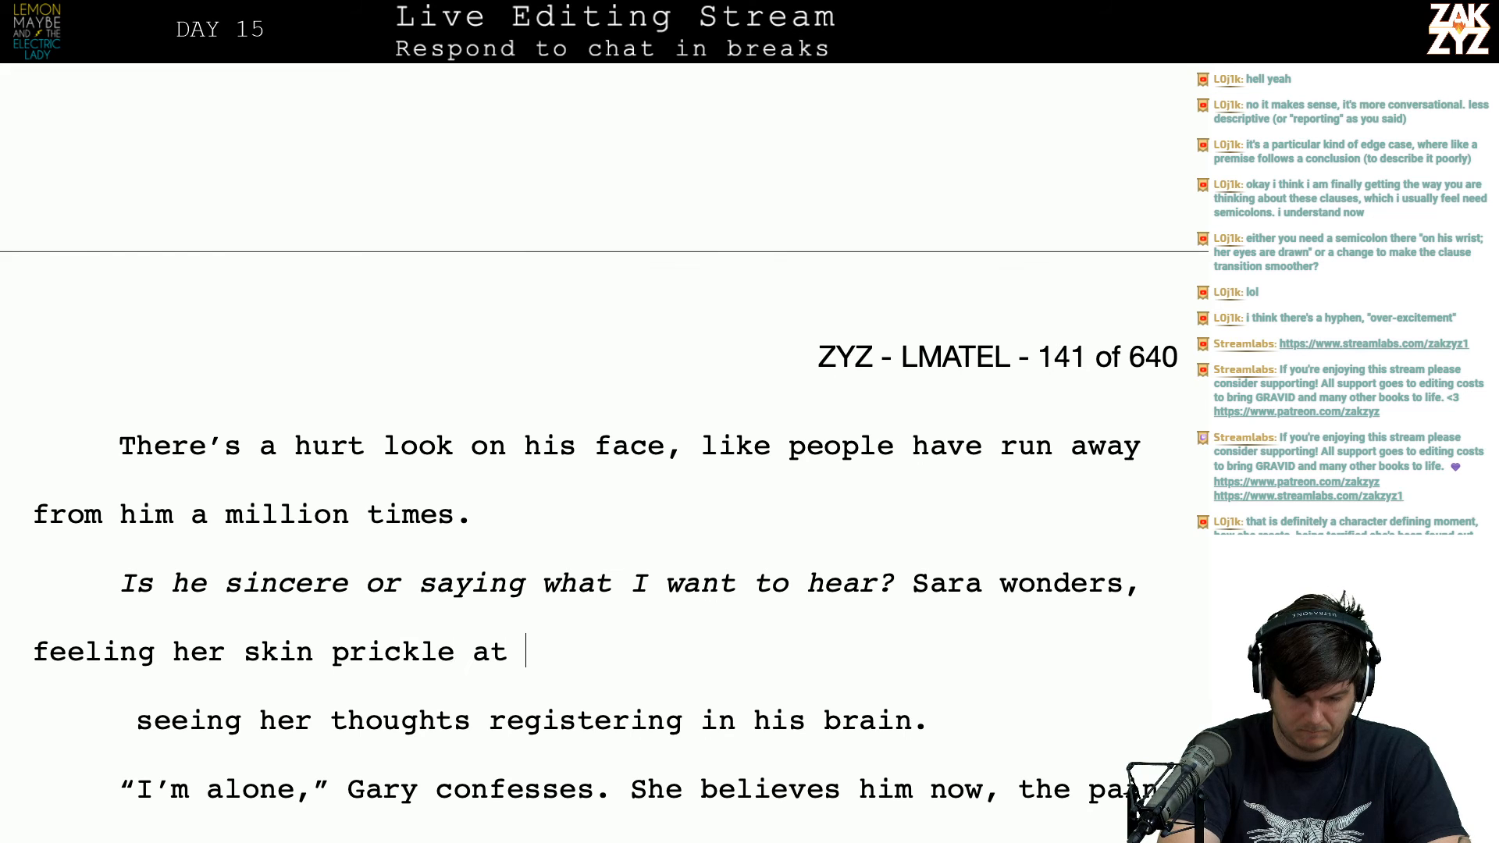
pyautogui.press('BackSpace')
pyautogui.press('BackSpace')
pyautogui.press('BackSpace')
pyautogui.press('BackSpace')
pyautogui.press('BackSpace')
pyautogui.press('BackSpace')
pyautogui.press('BackSpace')
pyautogui.press('BackSpace')
pyautogui.press('BackSpace')
pyautogui.press('BackSpace')
pyautogui.press('BackSpace')
pyautogui.press('BackSpace')
pyautogui.press('BackSpace')
pyautogui.press('BackSpace')
pyautogui.press('BackSpace')
pyautogui.press('BackSpace')
pyautogui.press('BackSpace')
pyautogui.press('BackSpace')
pyautogui.press('BackSpace')
pyautogui.press('BackSpace')
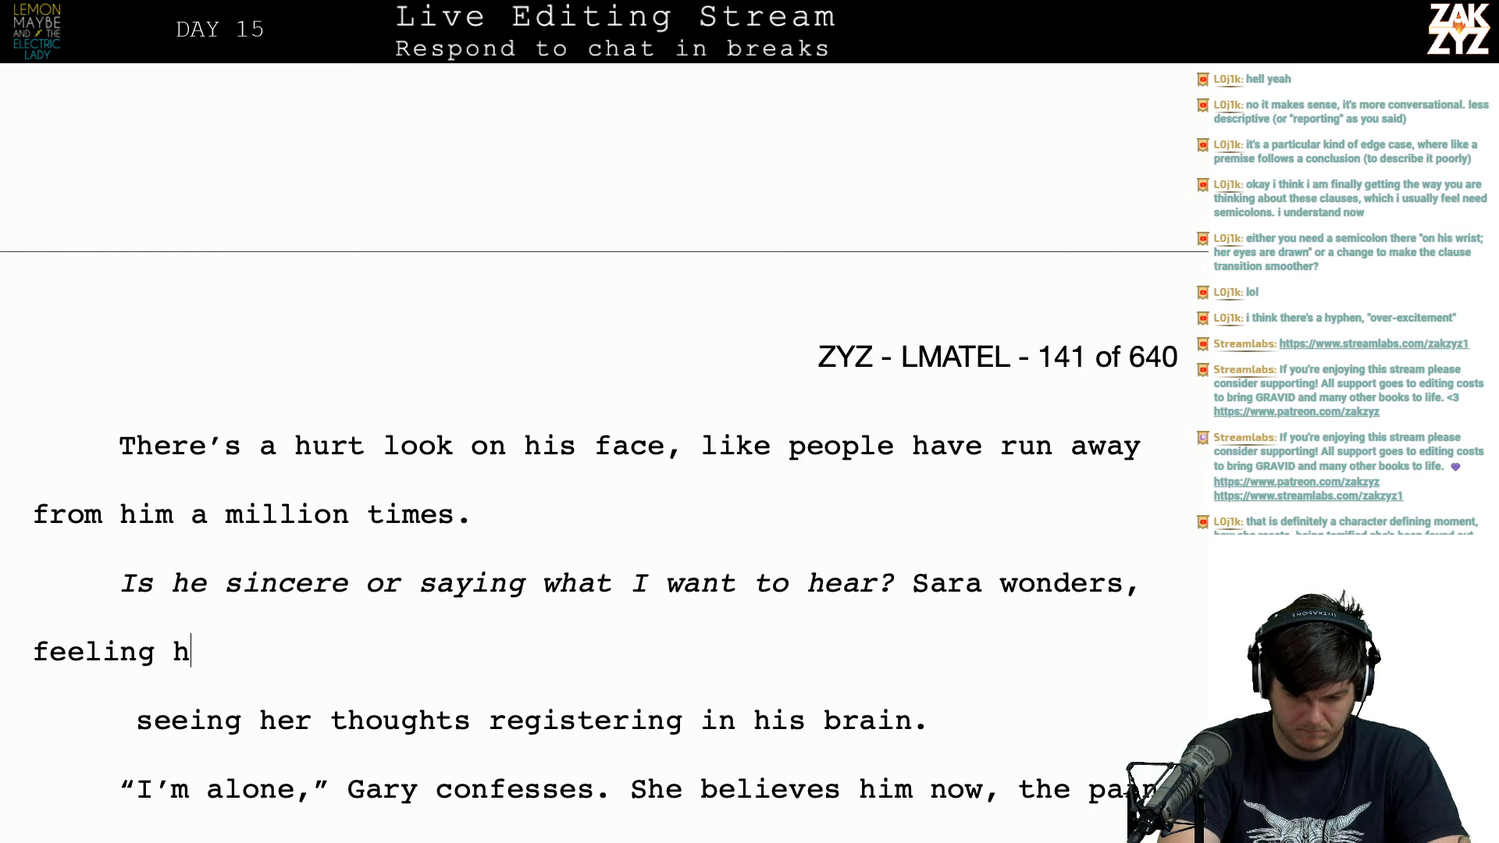
pyautogui.press('BackSpace')
pyautogui.press('BackSpace')
pyautogui.press('BackSpace')
pyautogui.press('BackSpace')
# Step: Try continuing “Sara wonders,” with “and seeing her thought registering in his brain makes her skin”
pyautogui.write('and seei')
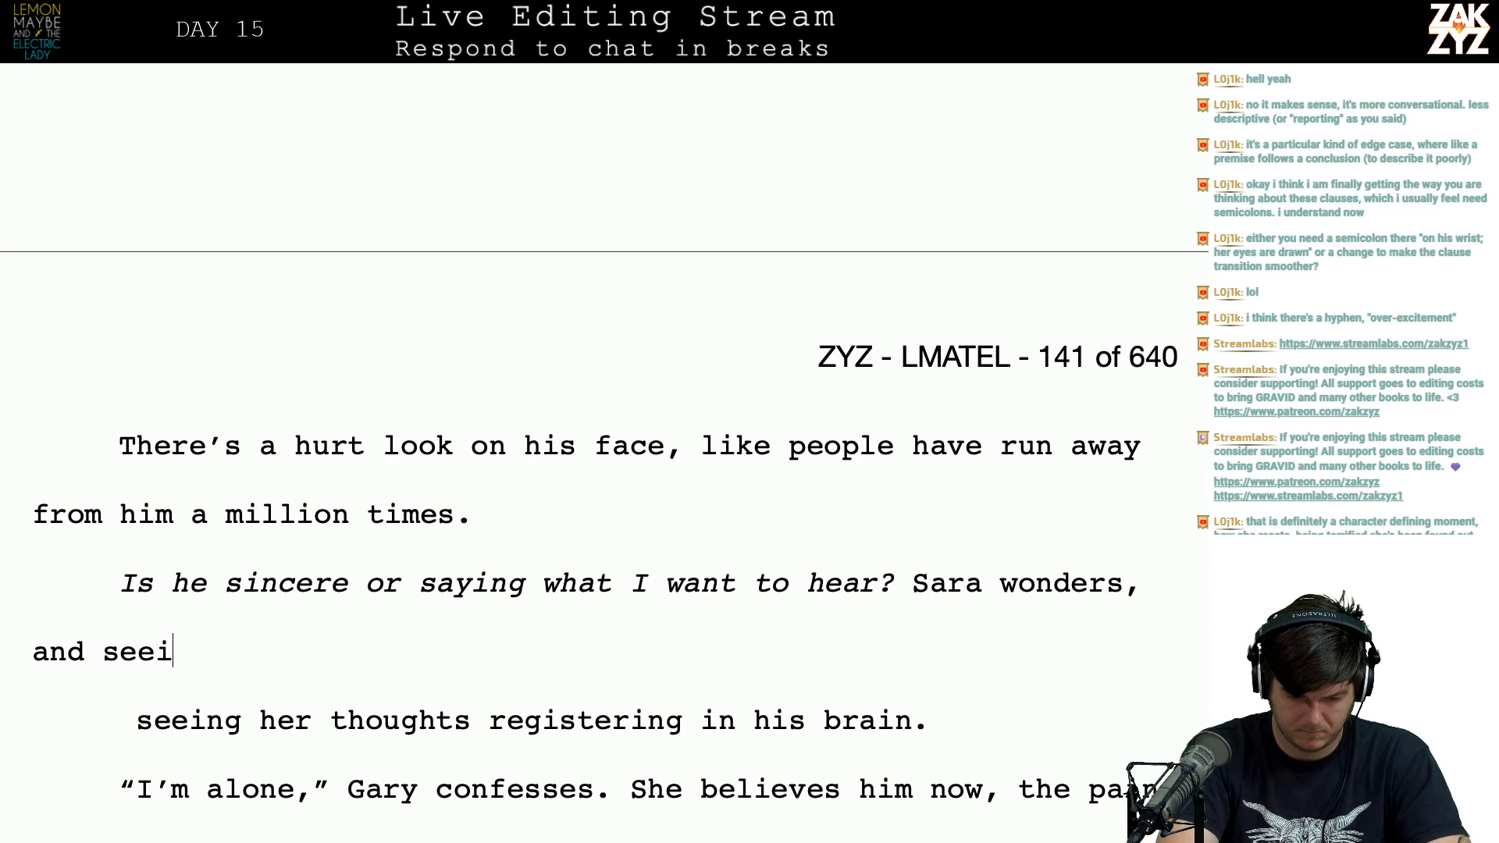
pyautogui.write('ng her thought')
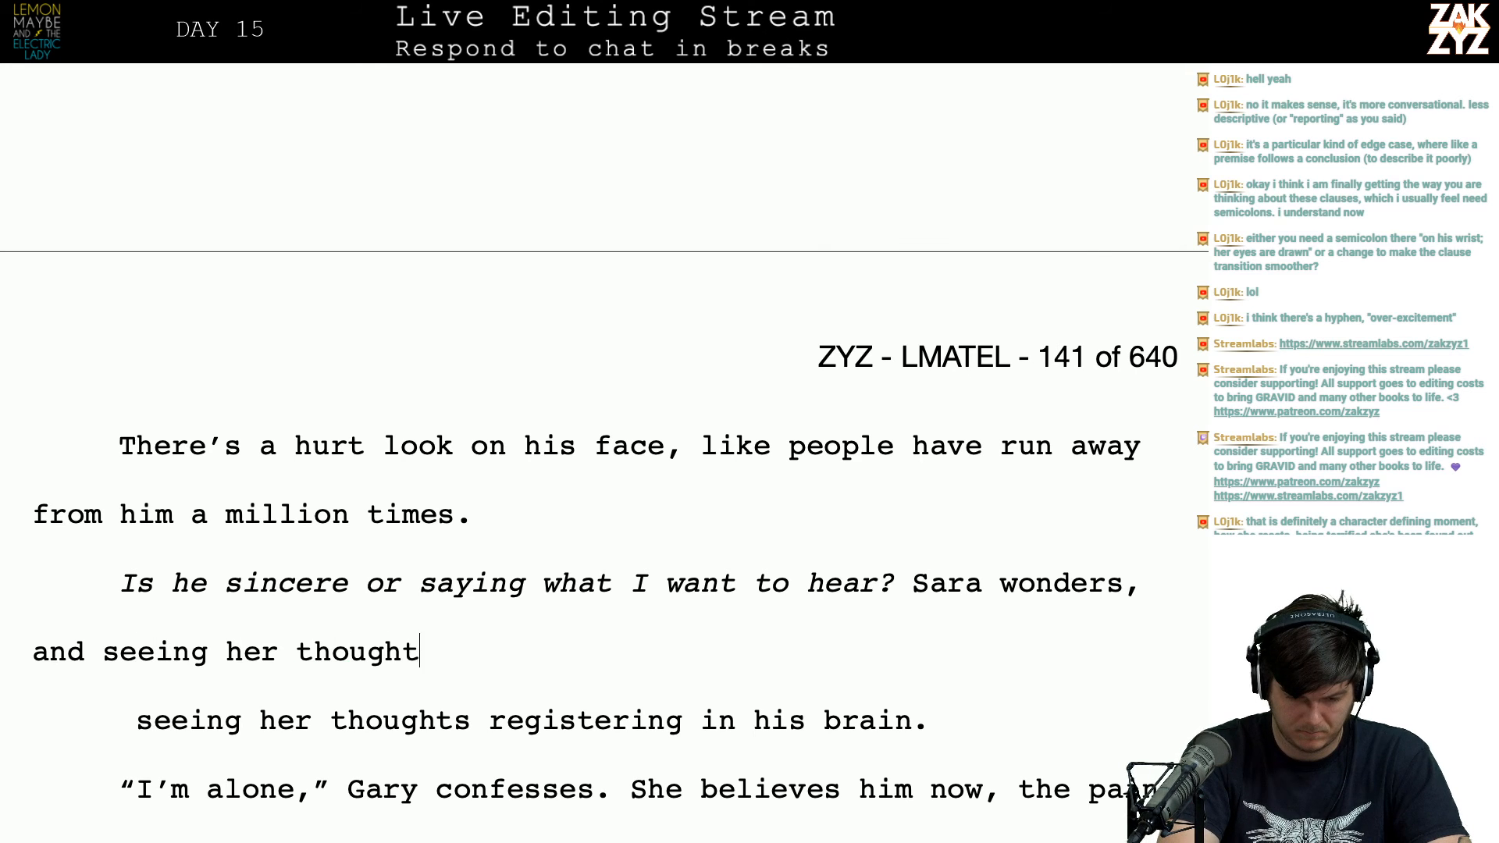
pyautogui.write(' registering in')
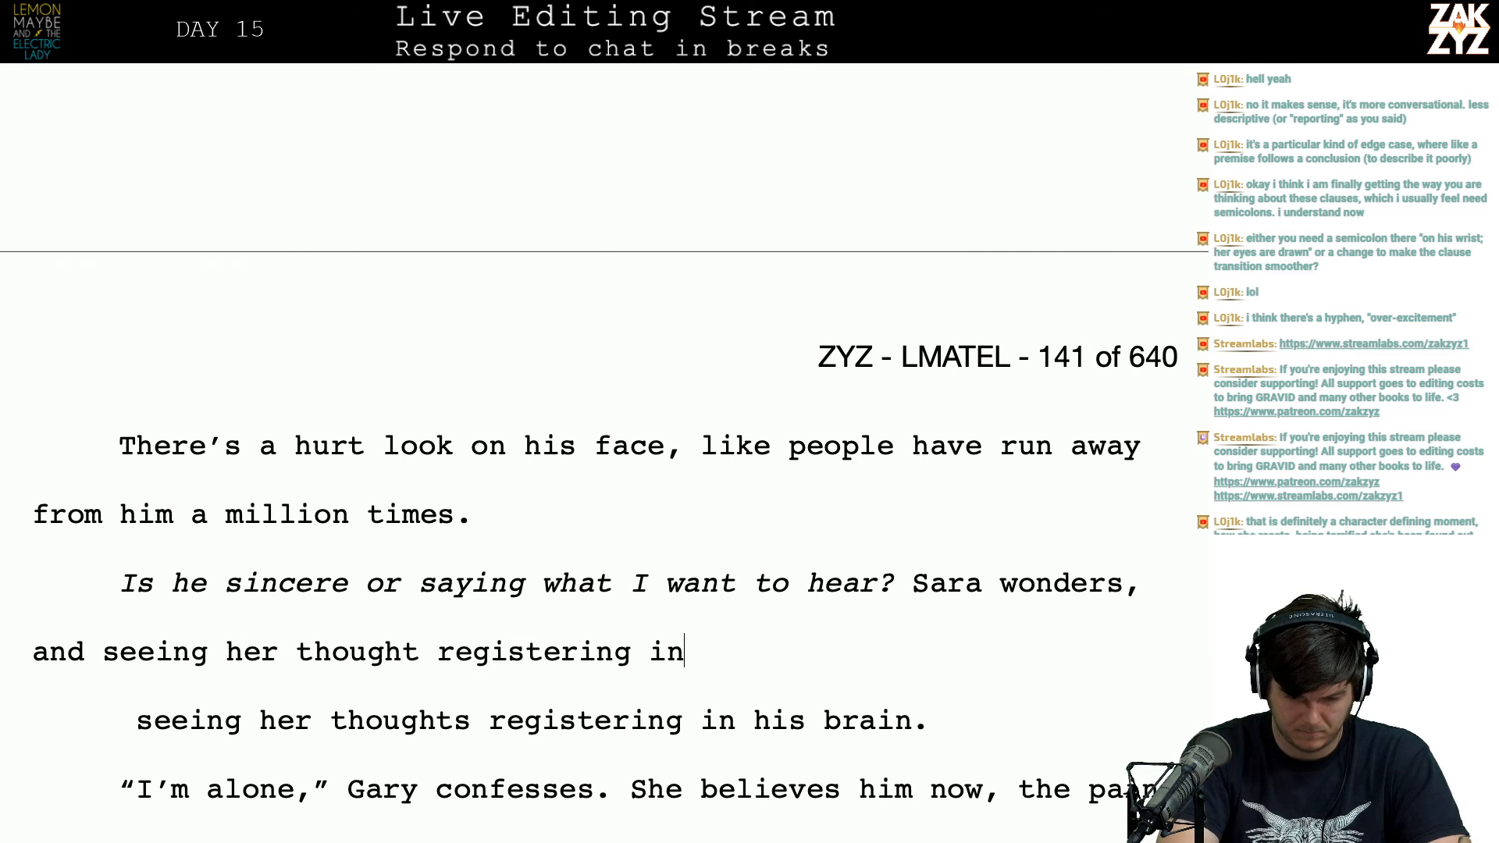
pyautogui.write(' his brain mak')
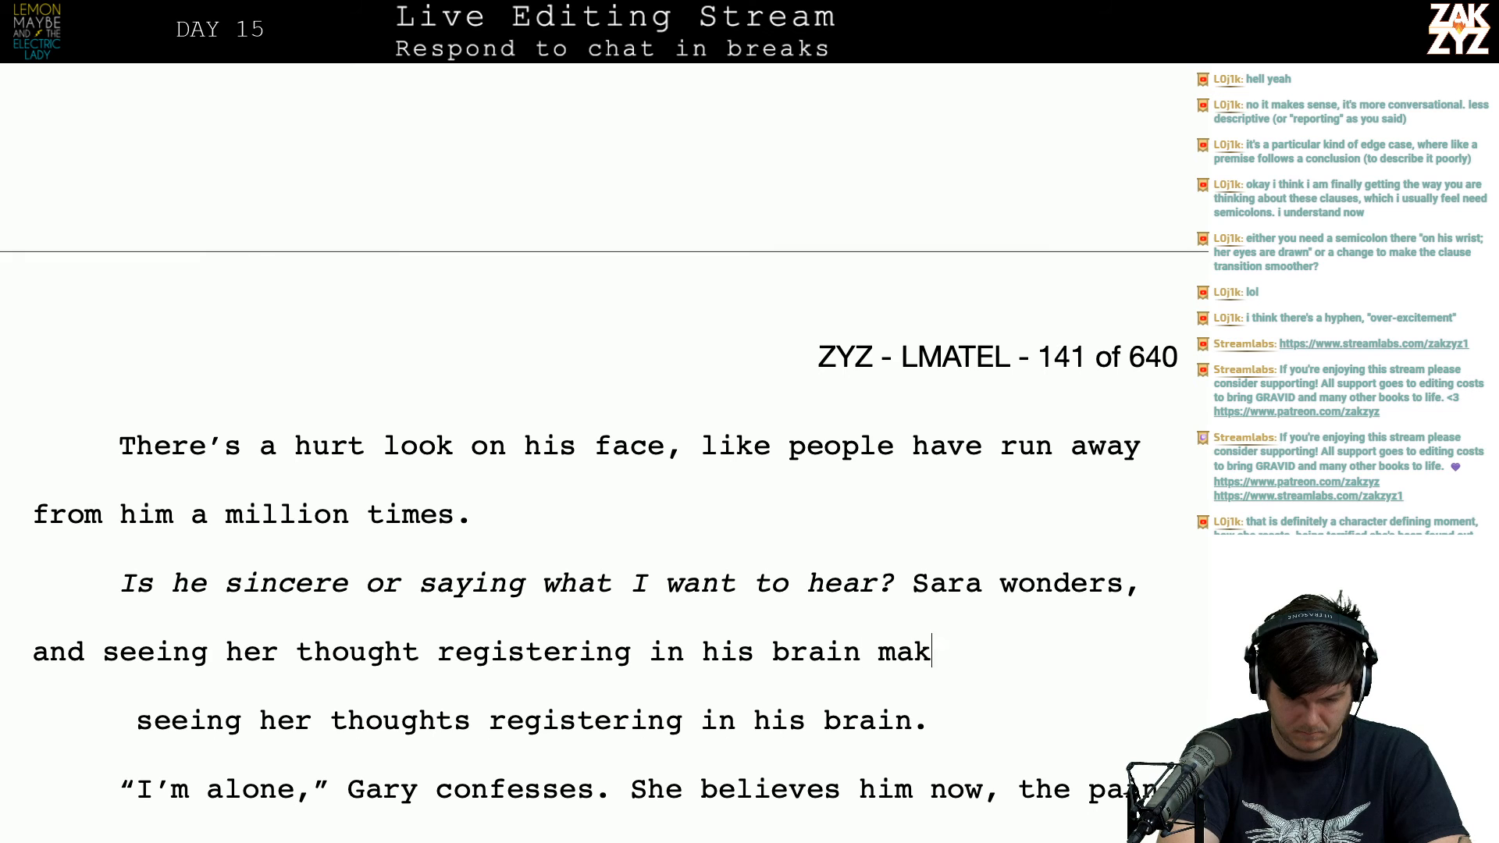
pyautogui.write('es her skin')
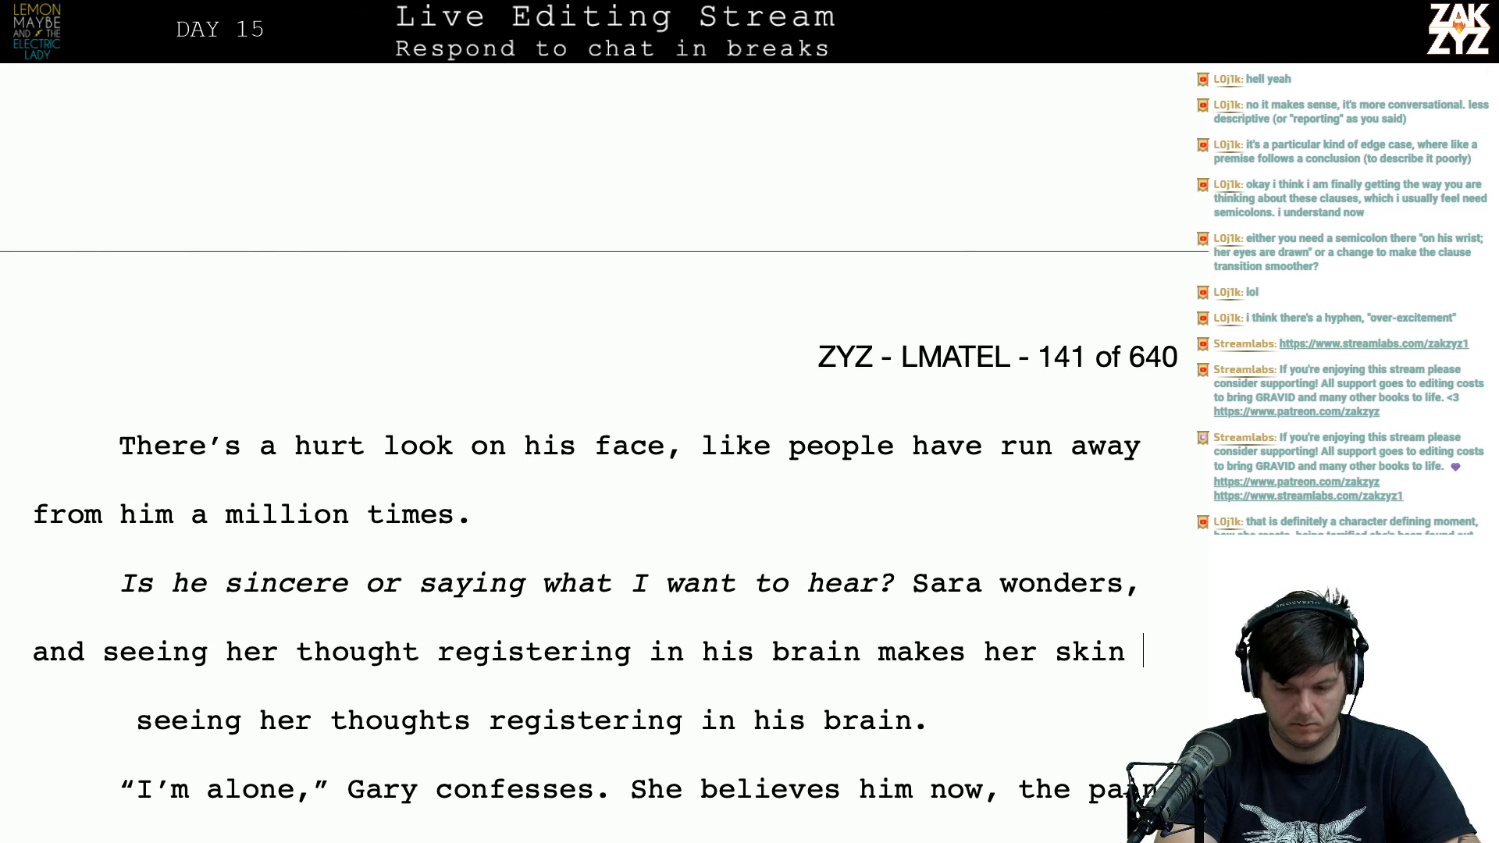
pyautogui.press('BackSpace')
pyautogui.press('BackSpace')
pyautogui.press('BackSpace')
pyautogui.press('BackSpace')
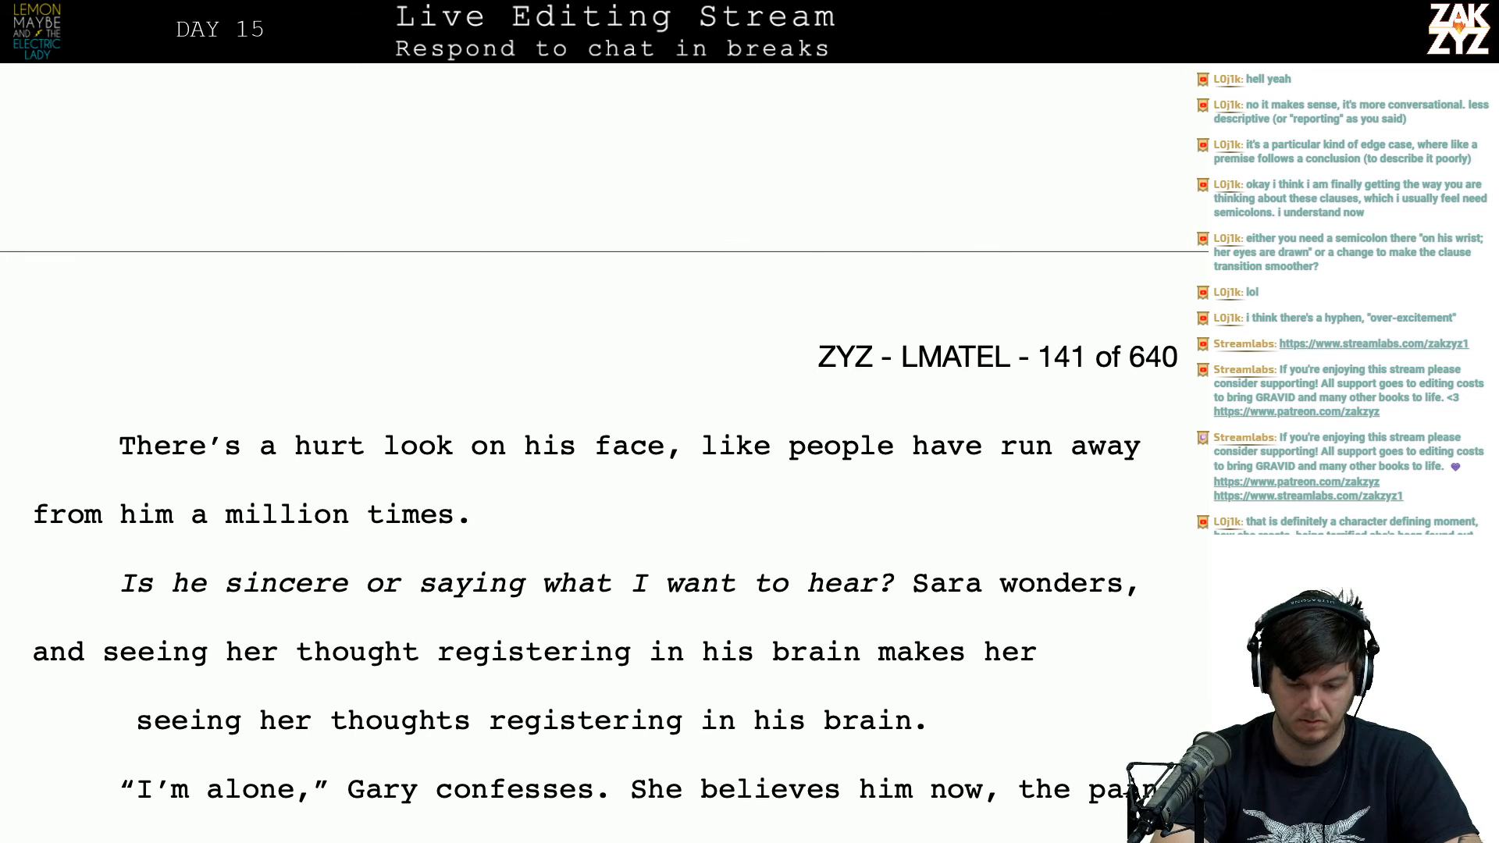
pyautogui.press('BackSpace')
pyautogui.press('BackSpace')
pyautogui.press('BackSpace')
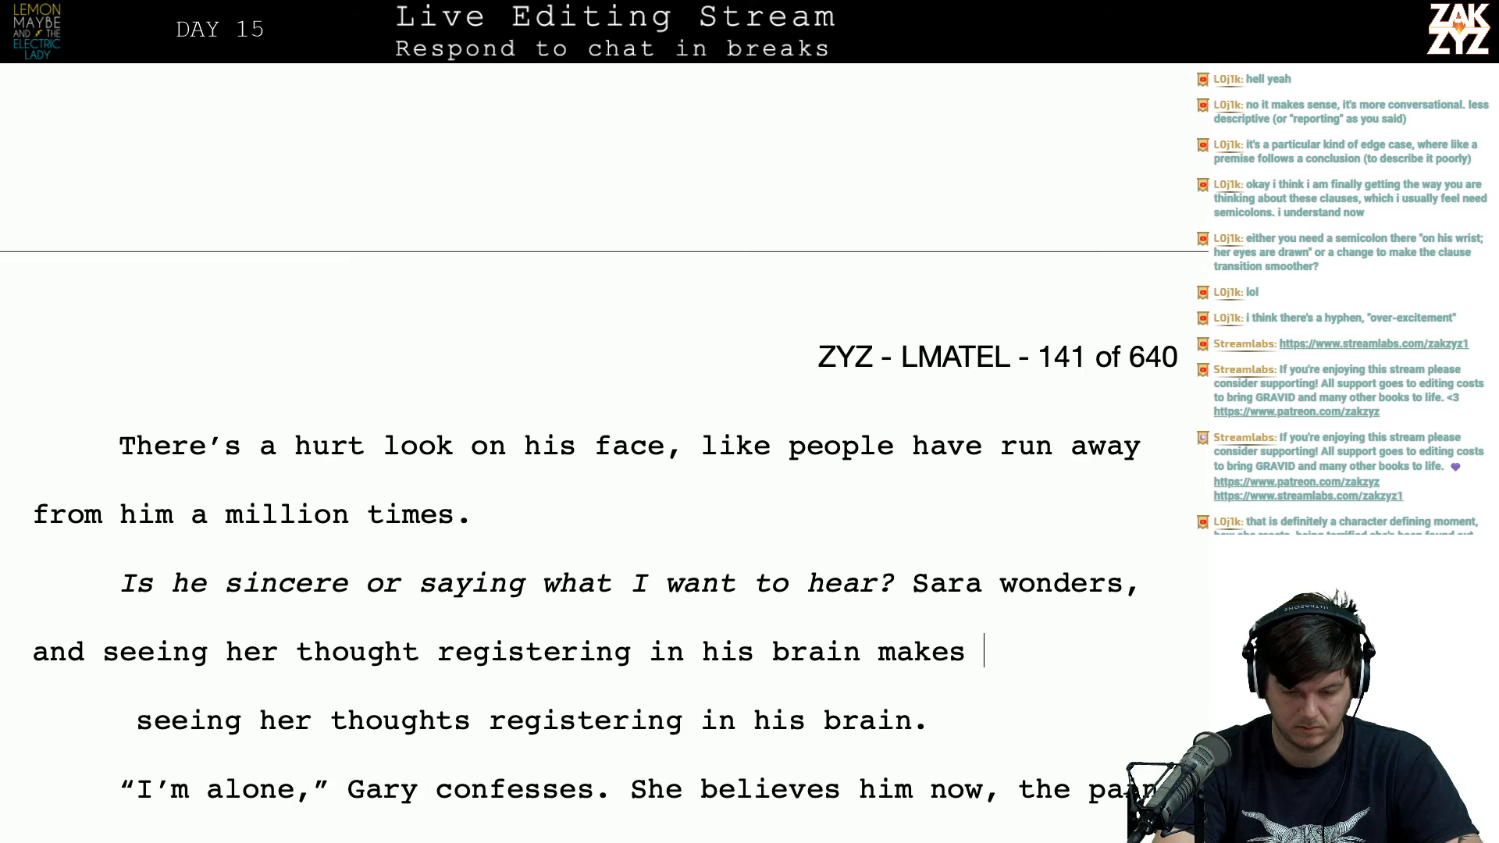
pyautogui.press('Return')
pyautogui.press('Left')
pyautogui.press('Left')
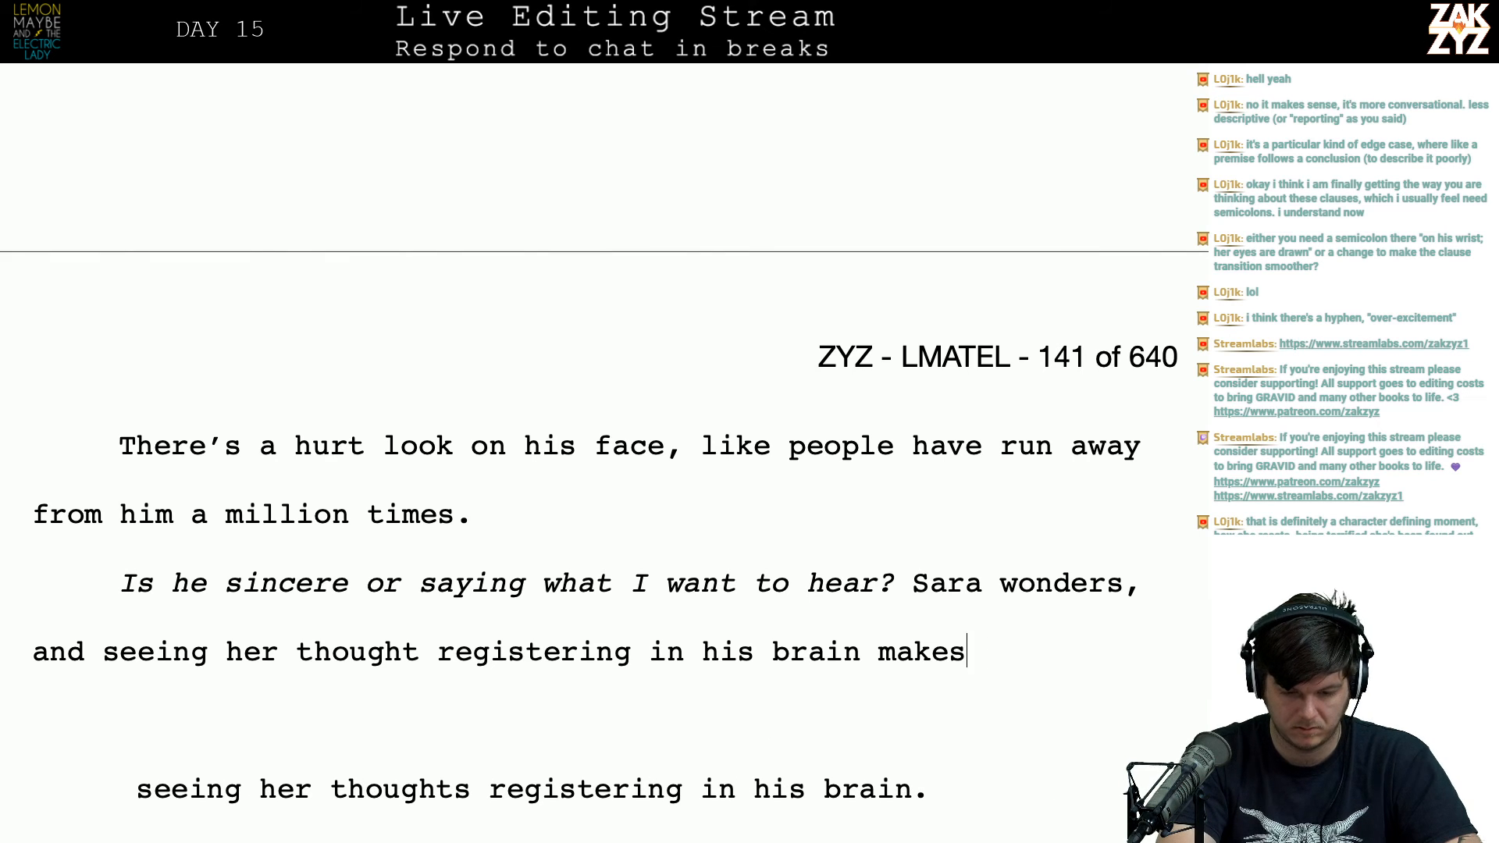
pyautogui.press('BackSpace')
pyautogui.press('BackSpace')
pyautogui.press('BackSpace')
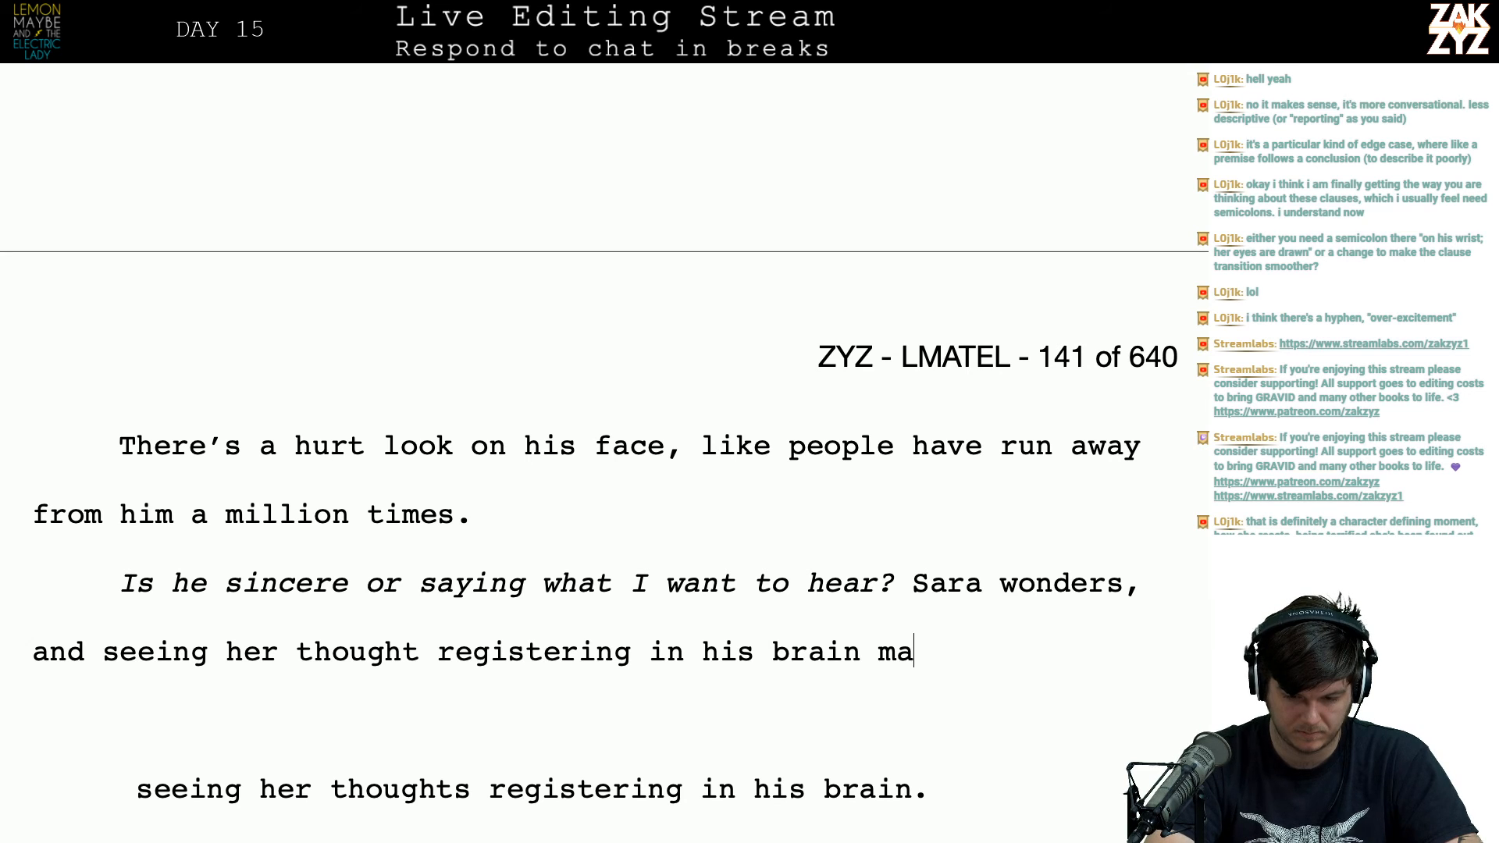
# Step: End the sentence at “Sara wonders.” and follow it with “Seeing the thought registering in his brain makes her skin crawl.”
pyautogui.press('BackSpace')
pyautogui.write('. Seeing the ')
pyautogui.write('thought ')
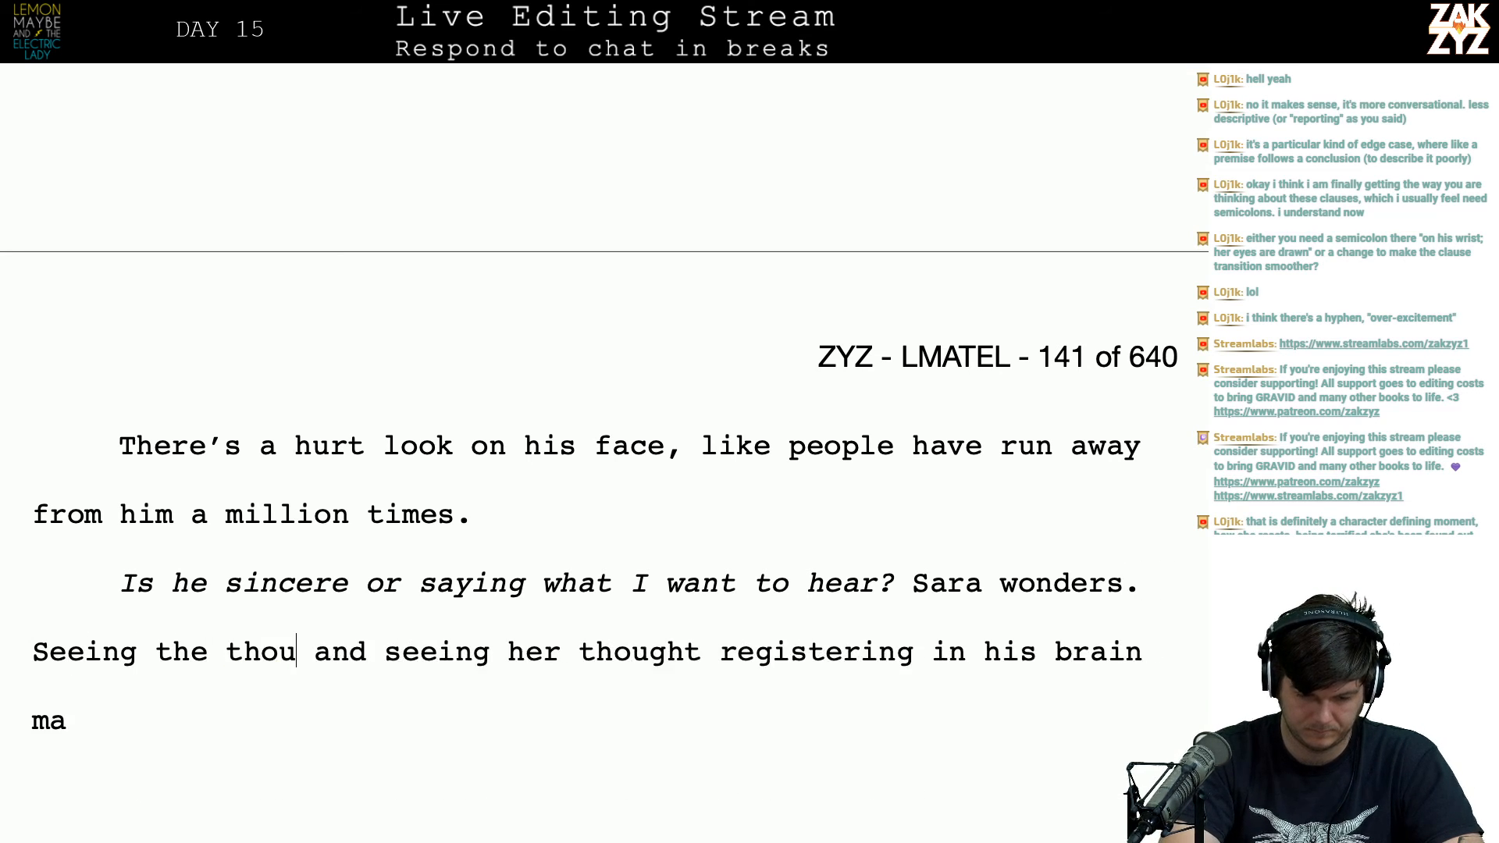
pyautogui.write('registering in ')
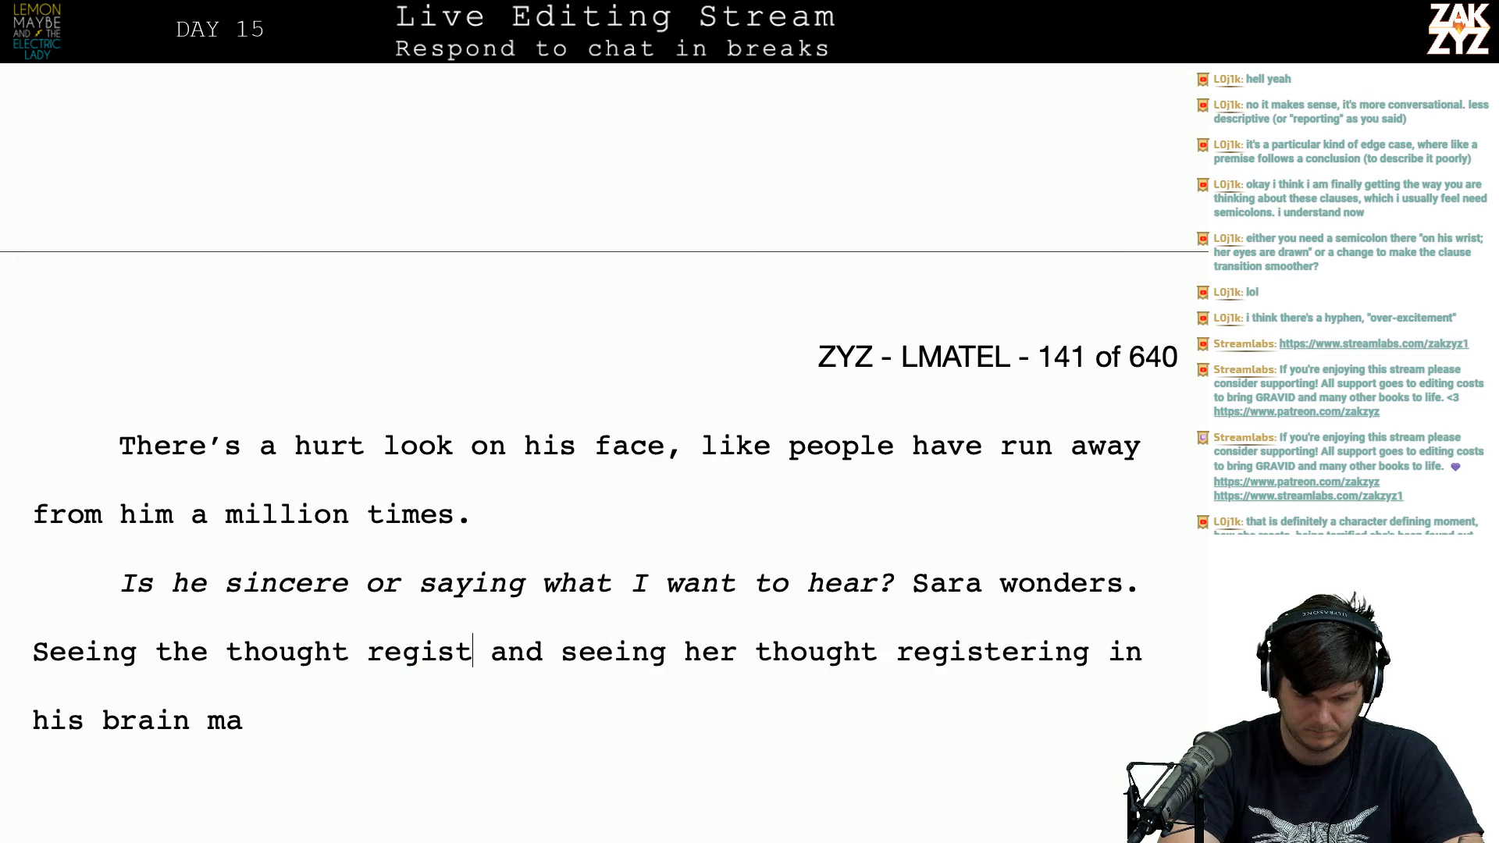
pyautogui.write('his brain m and seeing her')
pyautogui.press('BackSpace')
pyautogui.press('BackSpace')
pyautogui.write('is brain m')
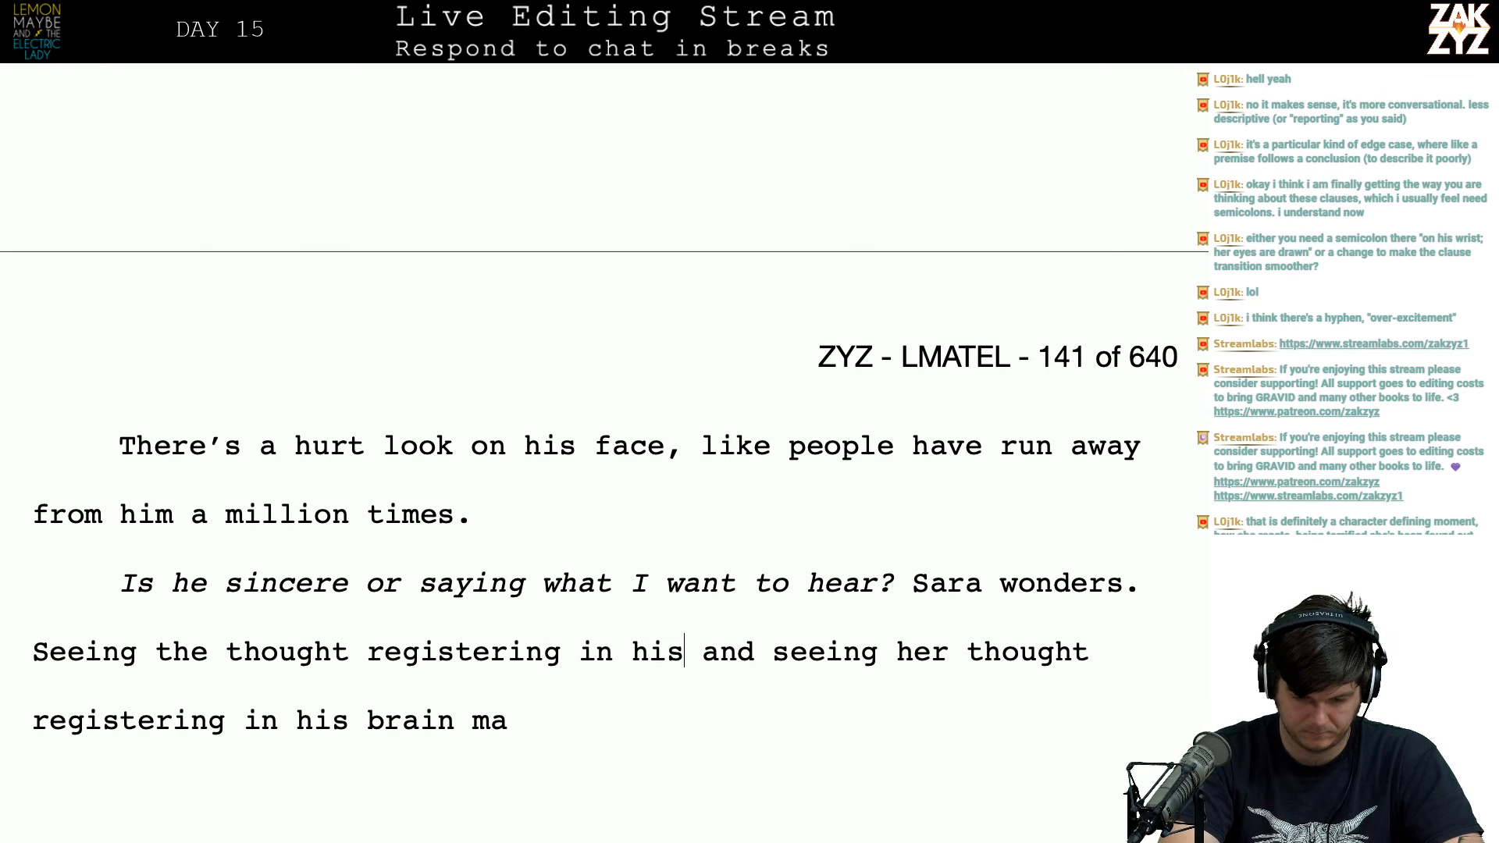
pyautogui.write('akes her skin c')
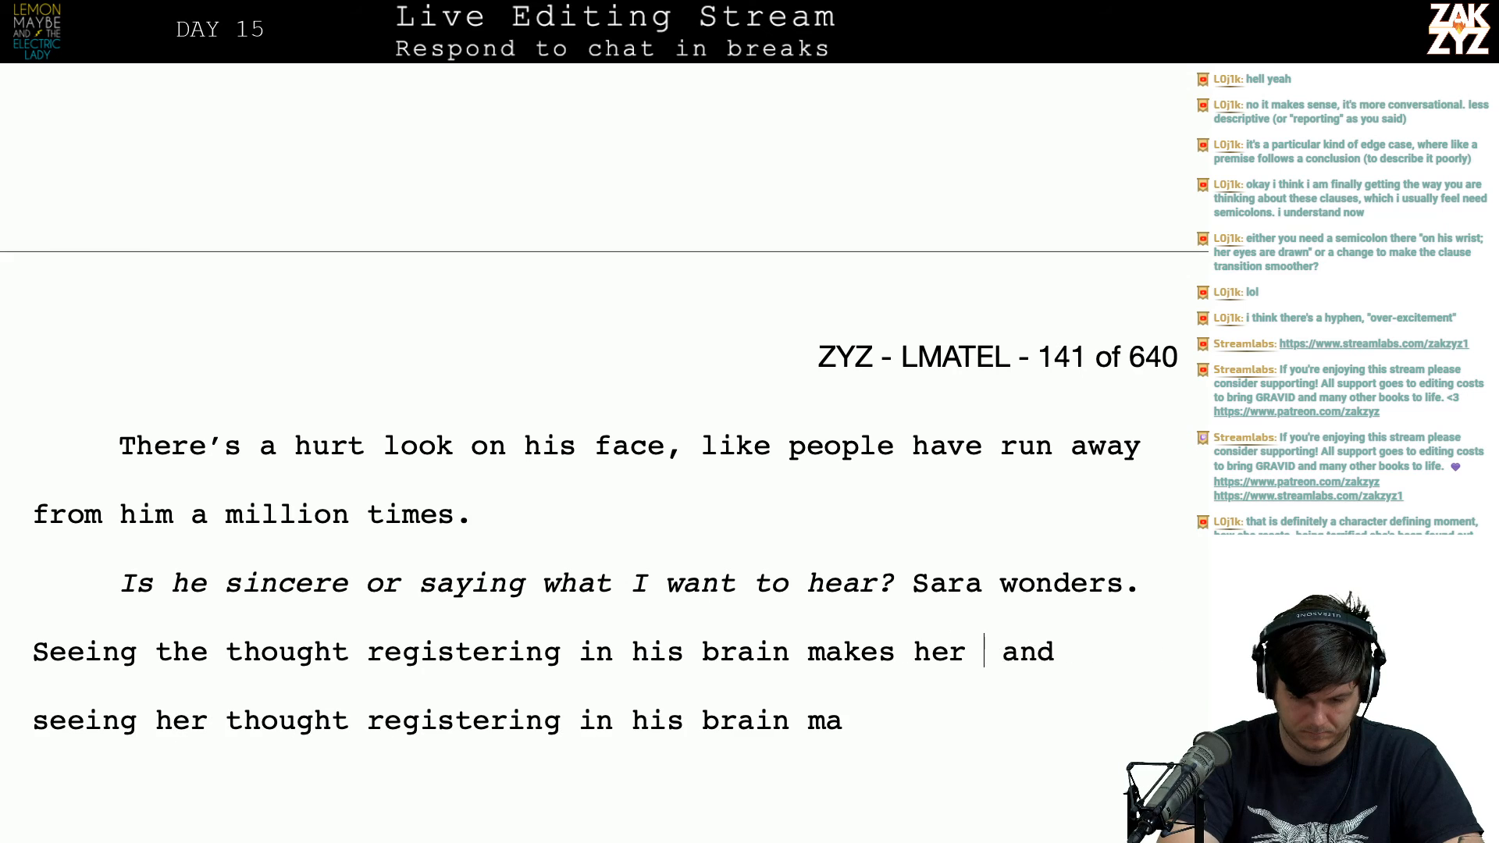
pyautogui.write('rawl ')
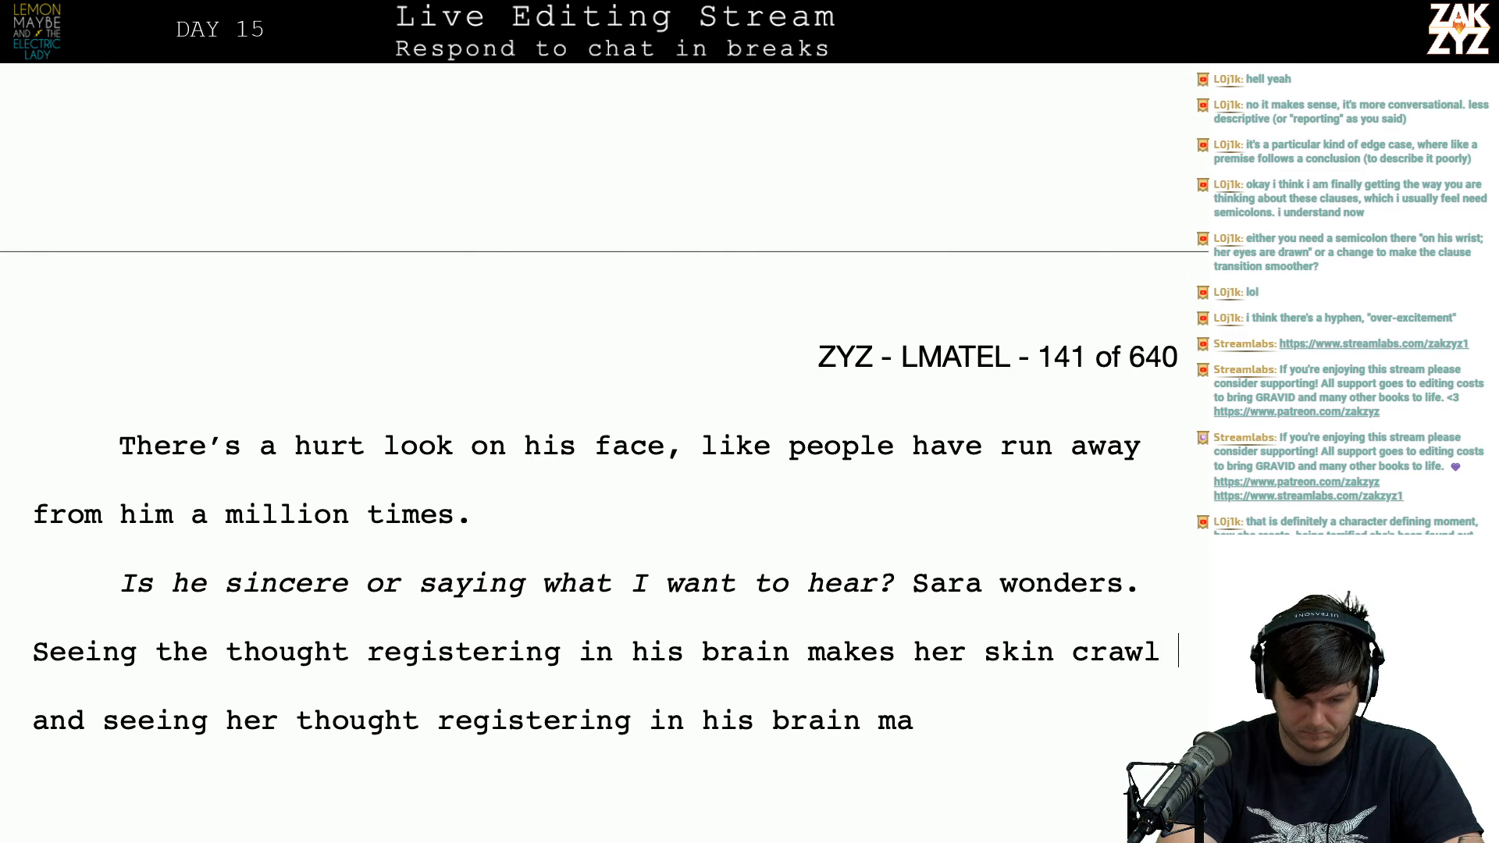
pyautogui.write('.')
# Step: Delete the leftover “and seeing her thought registering in his brain ma” and its paragraph break after “crawl.”
pyautogui.hotkey('shift', 'End')
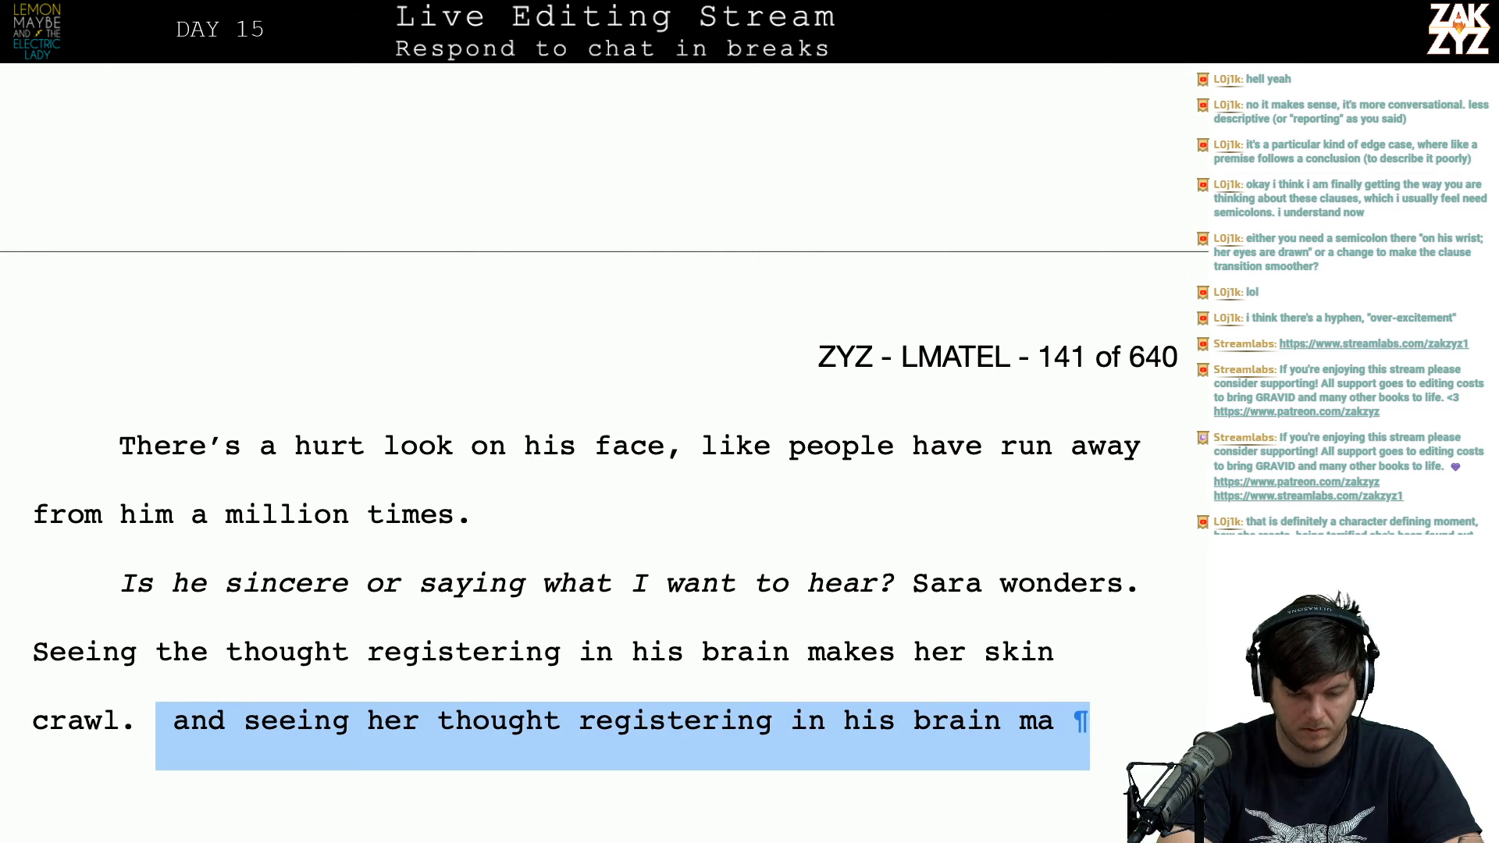
pyautogui.press('Delete')
pyautogui.press('Down')
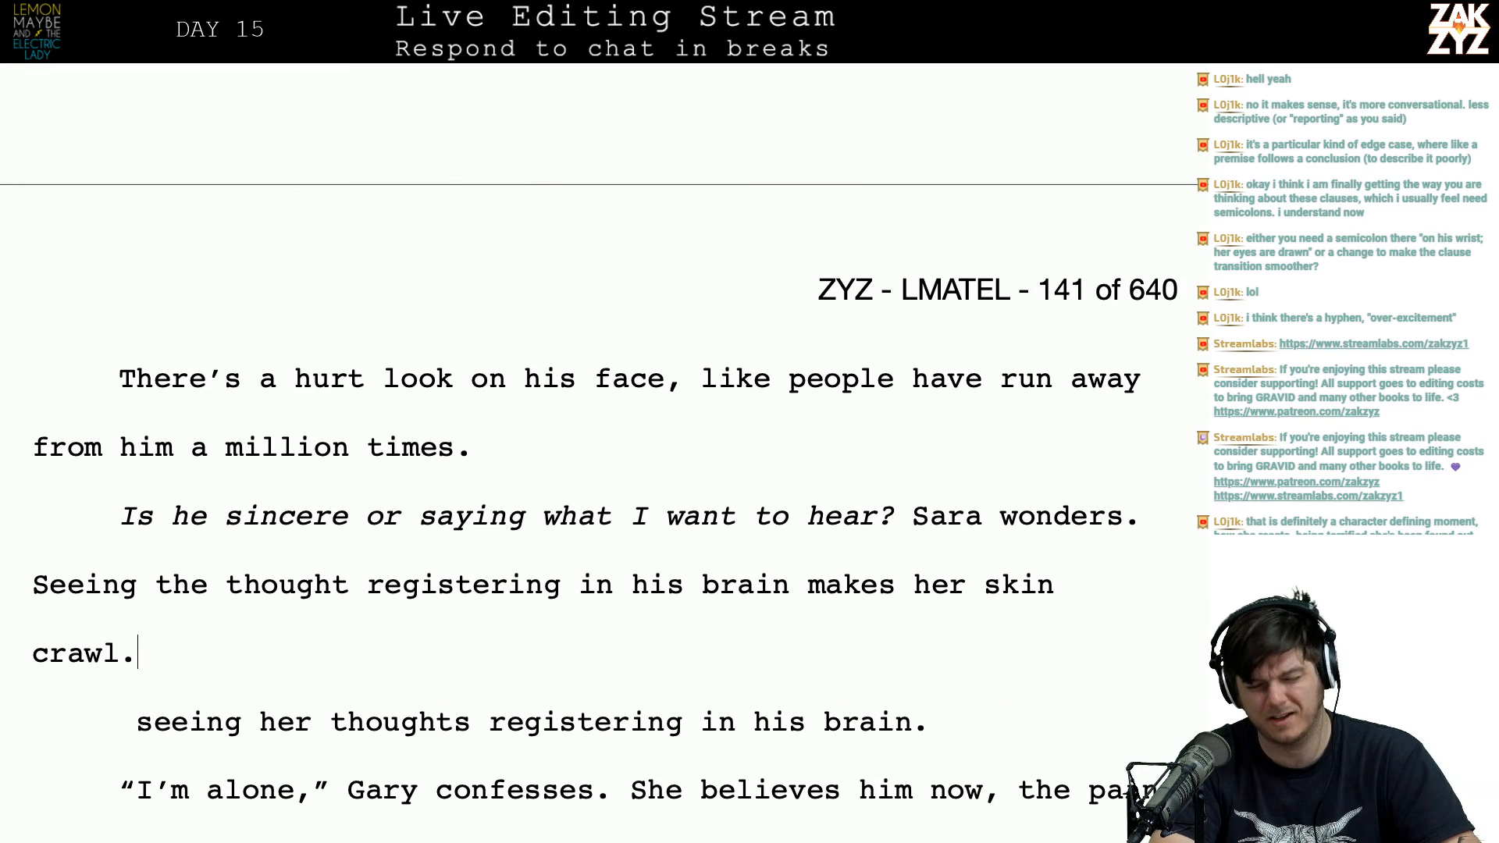
# Step: Replace “skin crawl” with “shoulders hunch” in the sentence about the thought registering in his brain
pyautogui.press('BackSpace')
pyautogui.press('BackSpace')
pyautogui.press('BackSpace')
pyautogui.press('BackSpace')
pyautogui.press('BackSpace')
pyautogui.press('BackSpace')
pyautogui.press('BackSpace')
pyautogui.press('BackSpace')
pyautogui.press('BackSpace')
pyautogui.press('BackSpace')
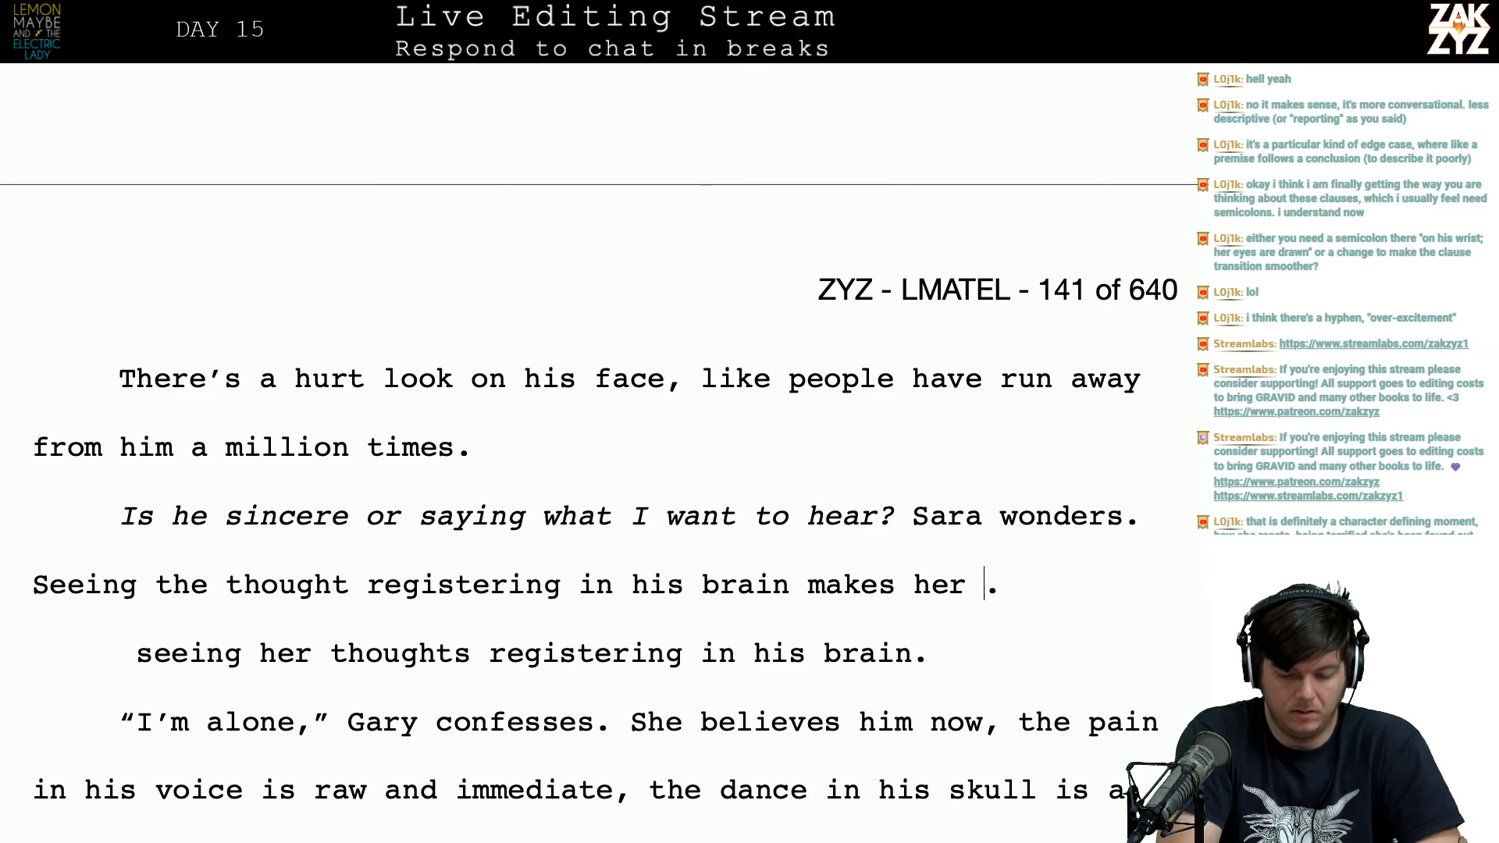
pyautogui.write('should')
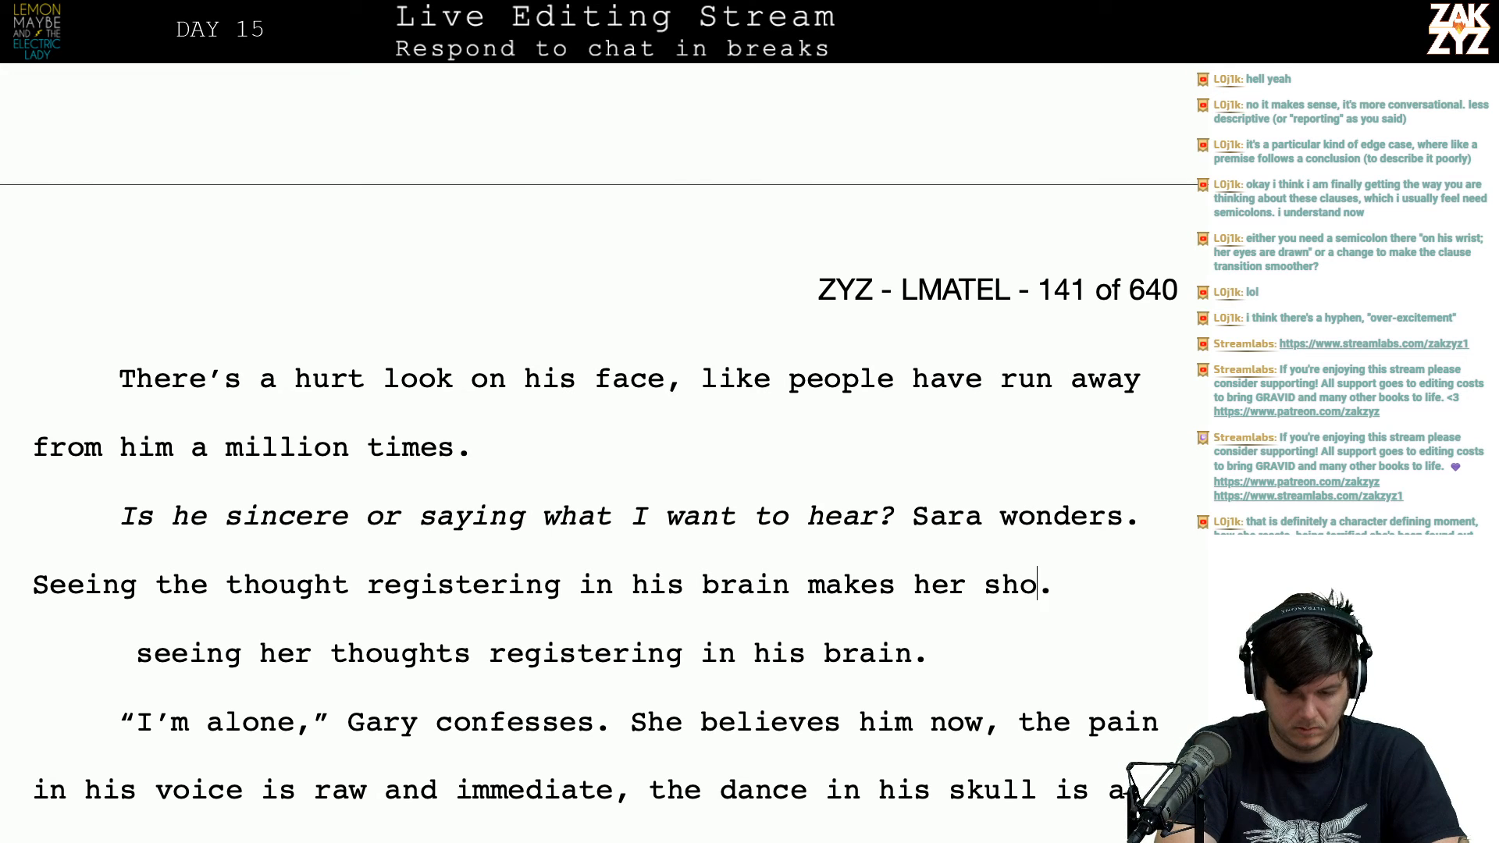
pyautogui.press('BackSpace')
pyautogui.press('BackSpace')
pyautogui.press('BackSpace')
pyautogui.write('ulders hunch')
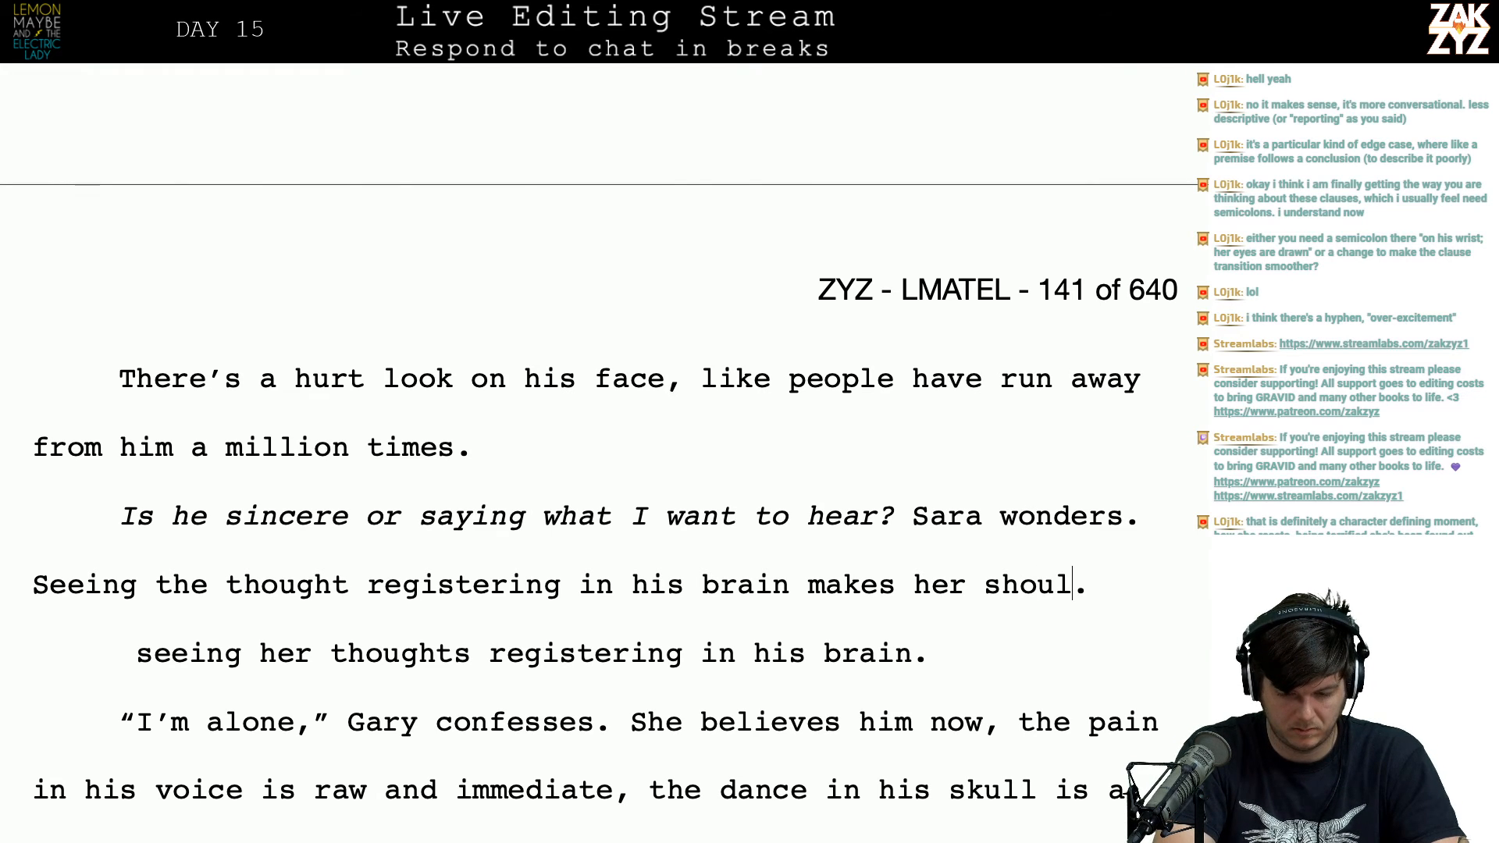
pyautogui.press('Left')
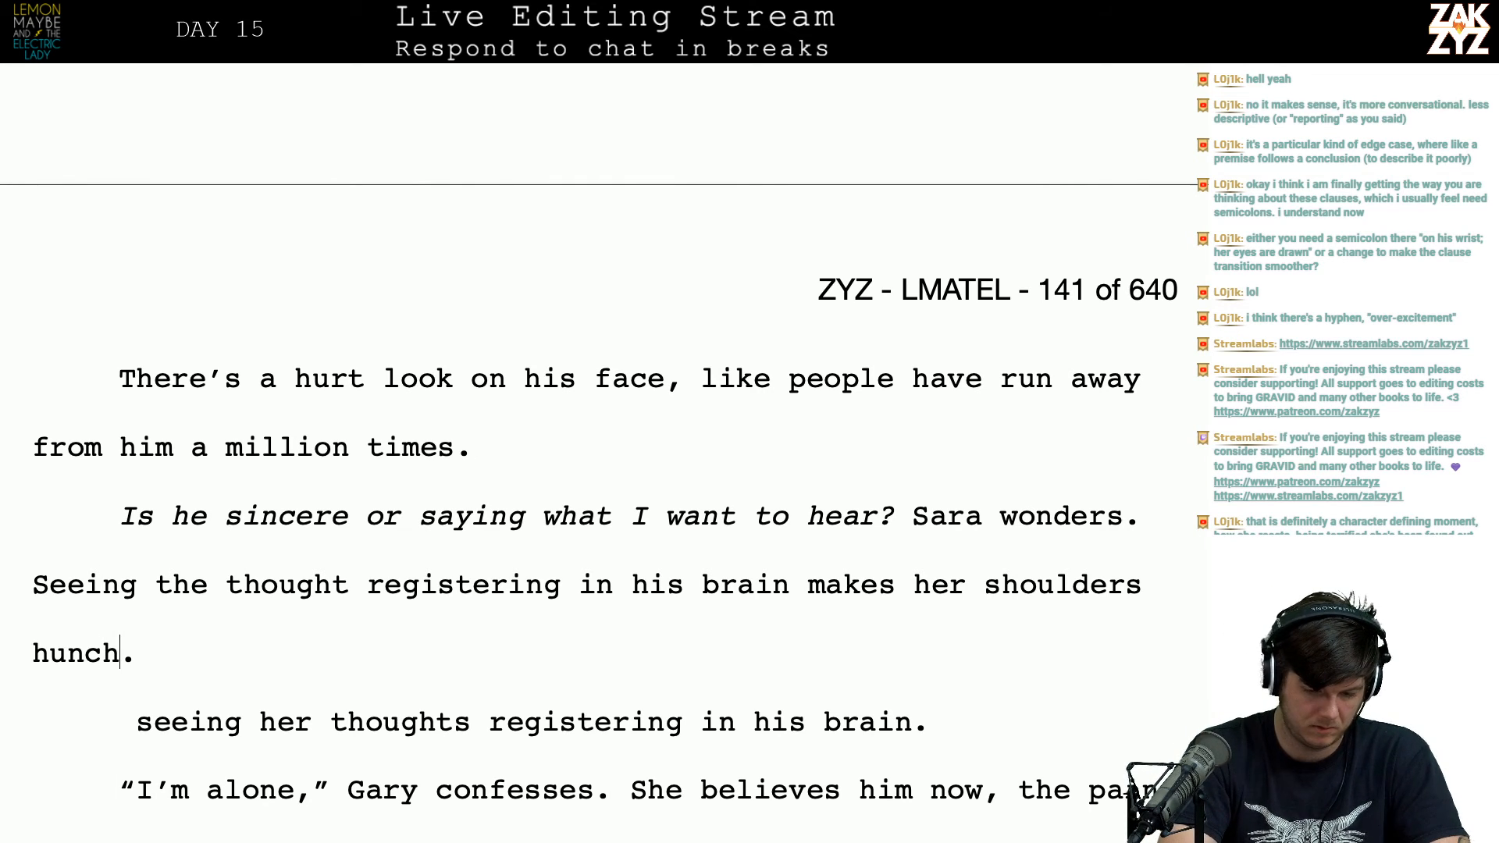
pyautogui.press('Up')
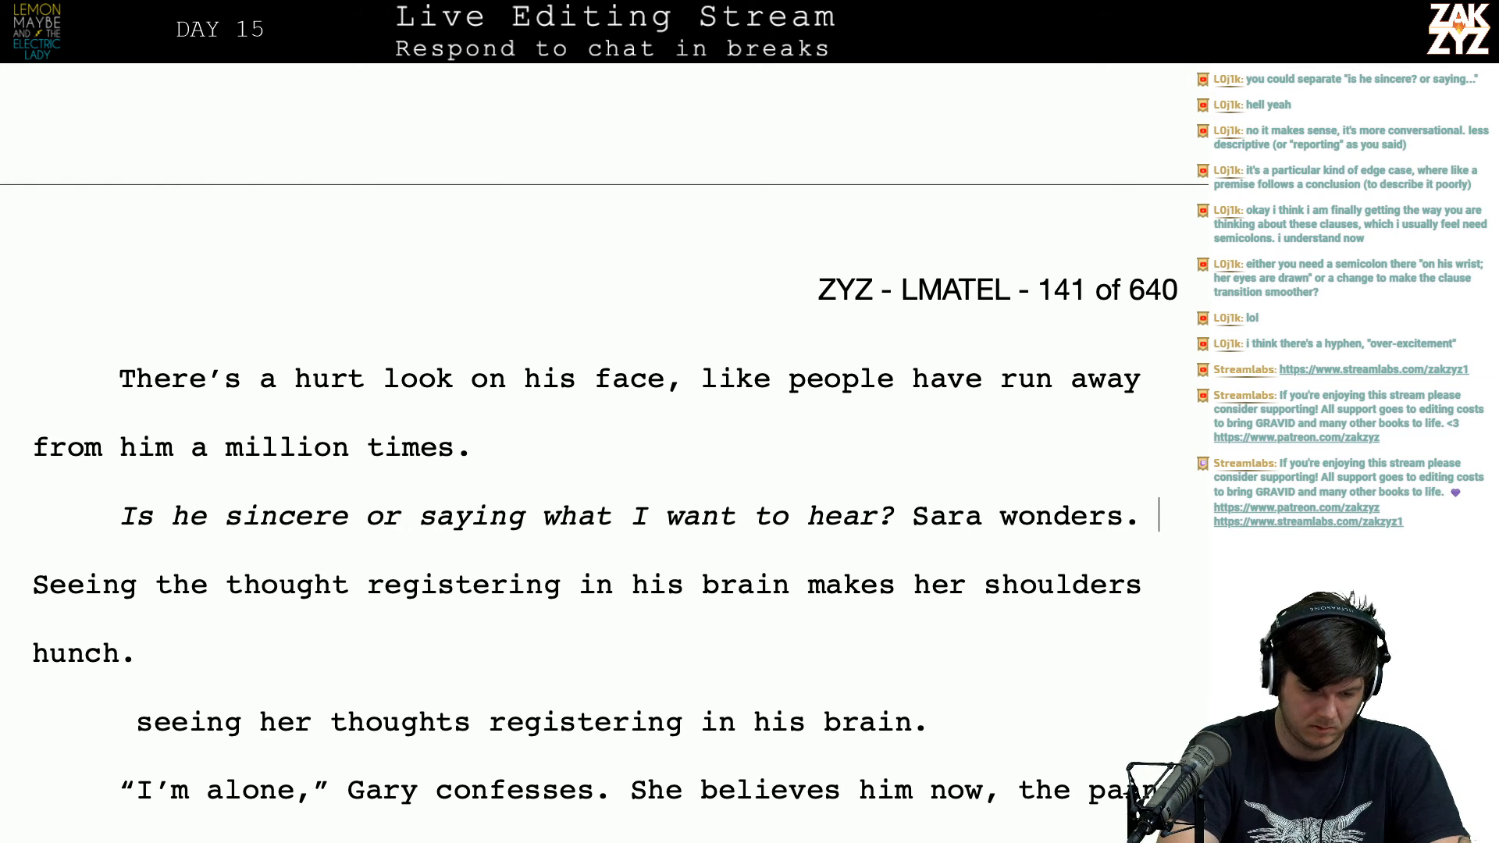
# Step: Start a new sentence after “Sara wonders.” with “She can see the thought registering in”
pyautogui.write('She can see  ')
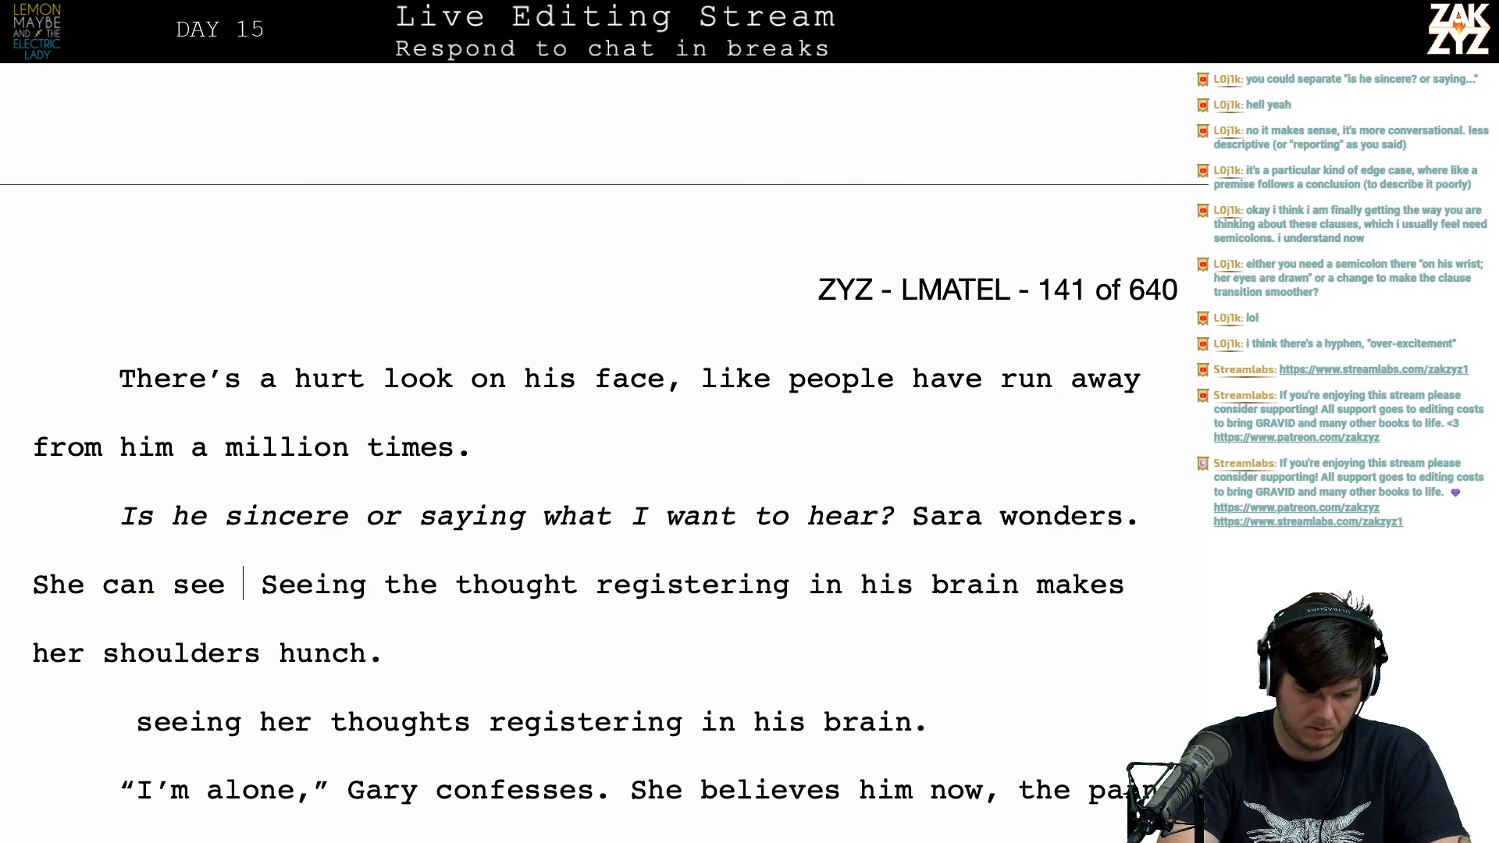
pyautogui.write('the thought regist')
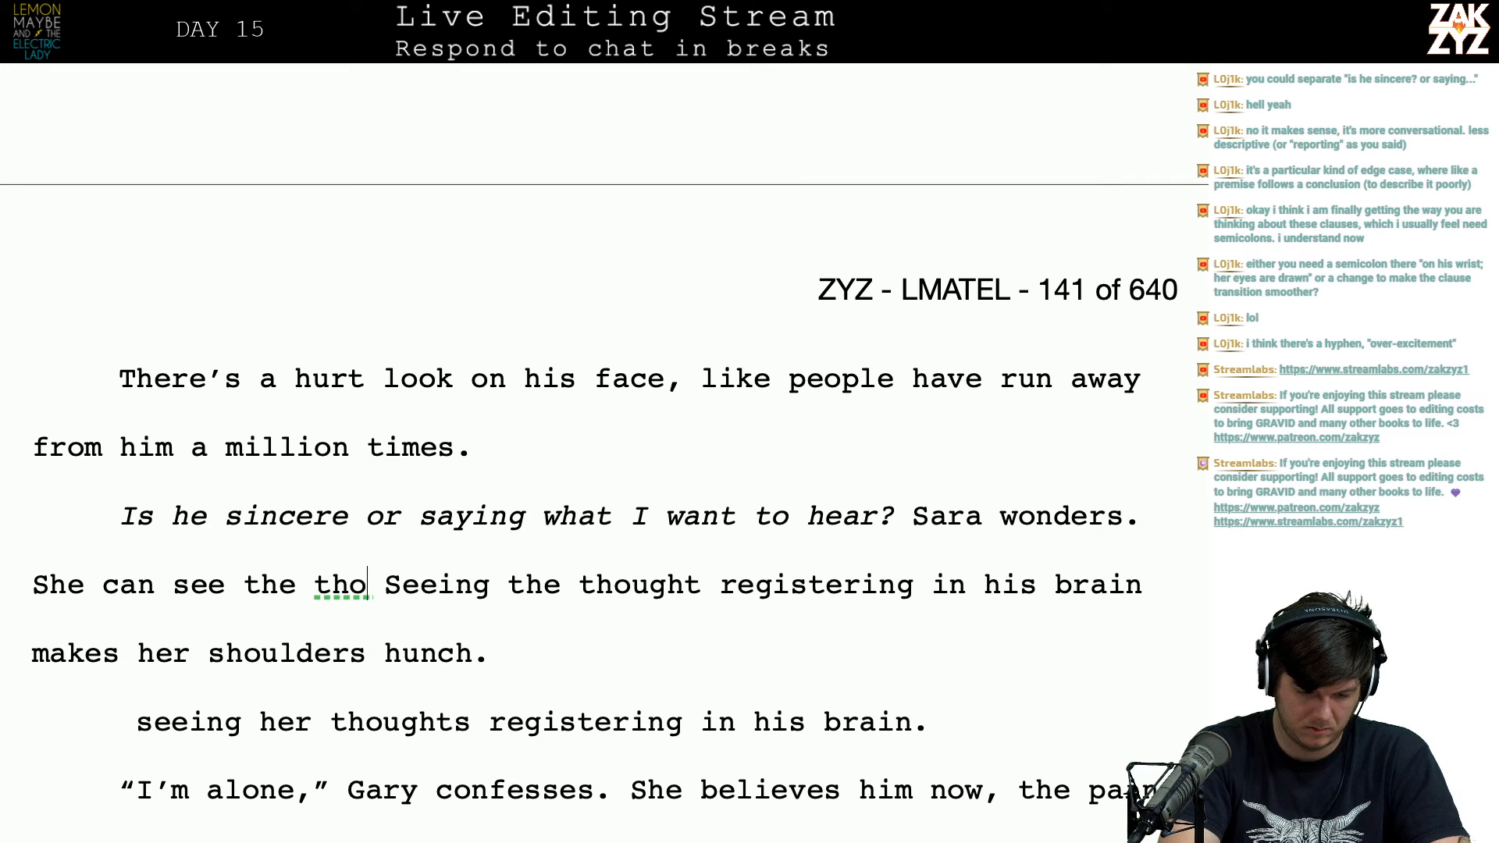
pyautogui.write('ering in his')
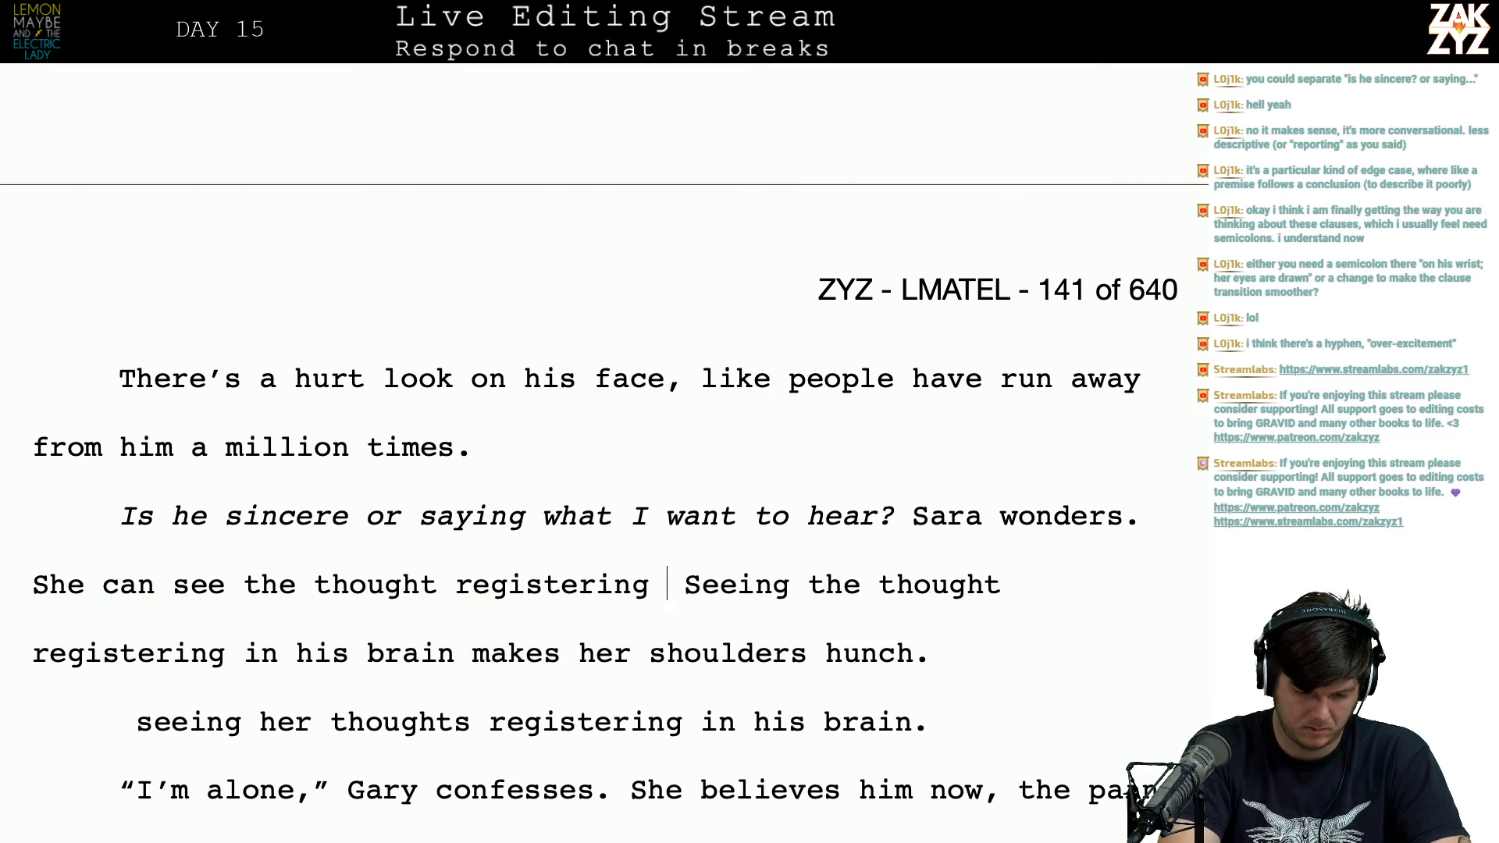
# Step: Replace “thought registering in” after “She can see the” with “her thought registering in his brain, her”
pyautogui.press('BackSpace')
pyautogui.press('BackSpace')
pyautogui.press('BackSpace')
pyautogui.press('BackSpace')
pyautogui.press('BackSpace')
pyautogui.press('BackSpace')
pyautogui.press('BackSpace')
pyautogui.press('BackSpace')
pyautogui.press('BackSpace')
pyautogui.press('BackSpace')
pyautogui.press('BackSpace')
pyautogui.press('BackSpace')
pyautogui.press('BackSpace')
pyautogui.press('BackSpace')
pyautogui.press('BackSpace')
pyautogui.press('BackSpace')
pyautogui.press('BackSpace')
pyautogui.press('BackSpace')
pyautogui.press('BackSpace')
pyautogui.press('BackSpace')
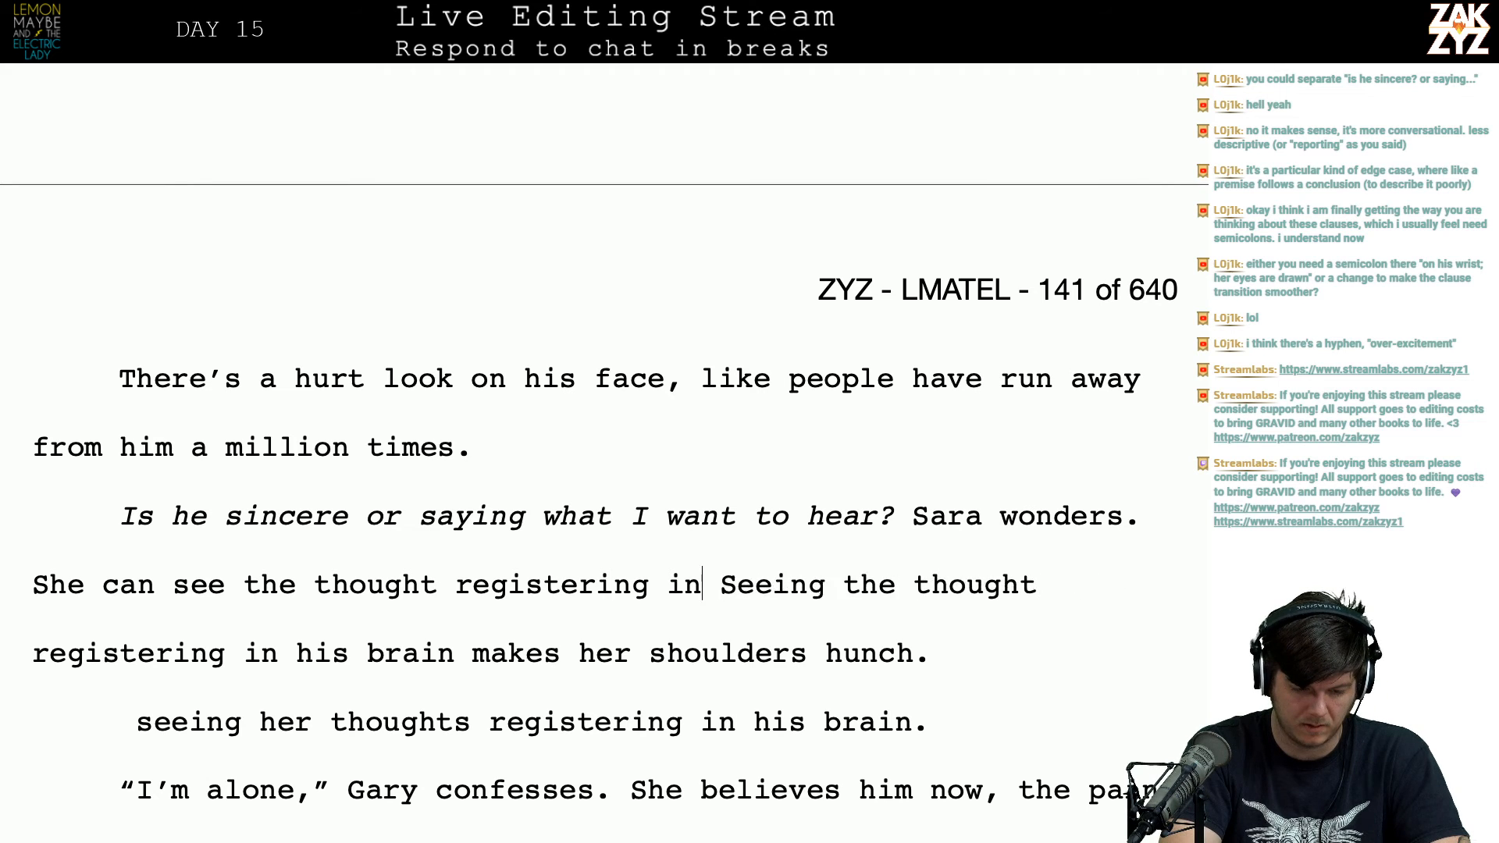
pyautogui.press('BackSpace')
pyautogui.press('BackSpace')
pyautogui.press('BackSpace')
pyautogui.press('BackSpace')
pyautogui.press('BackSpace')
pyautogui.write('her thought')
pyautogui.write(' registering in')
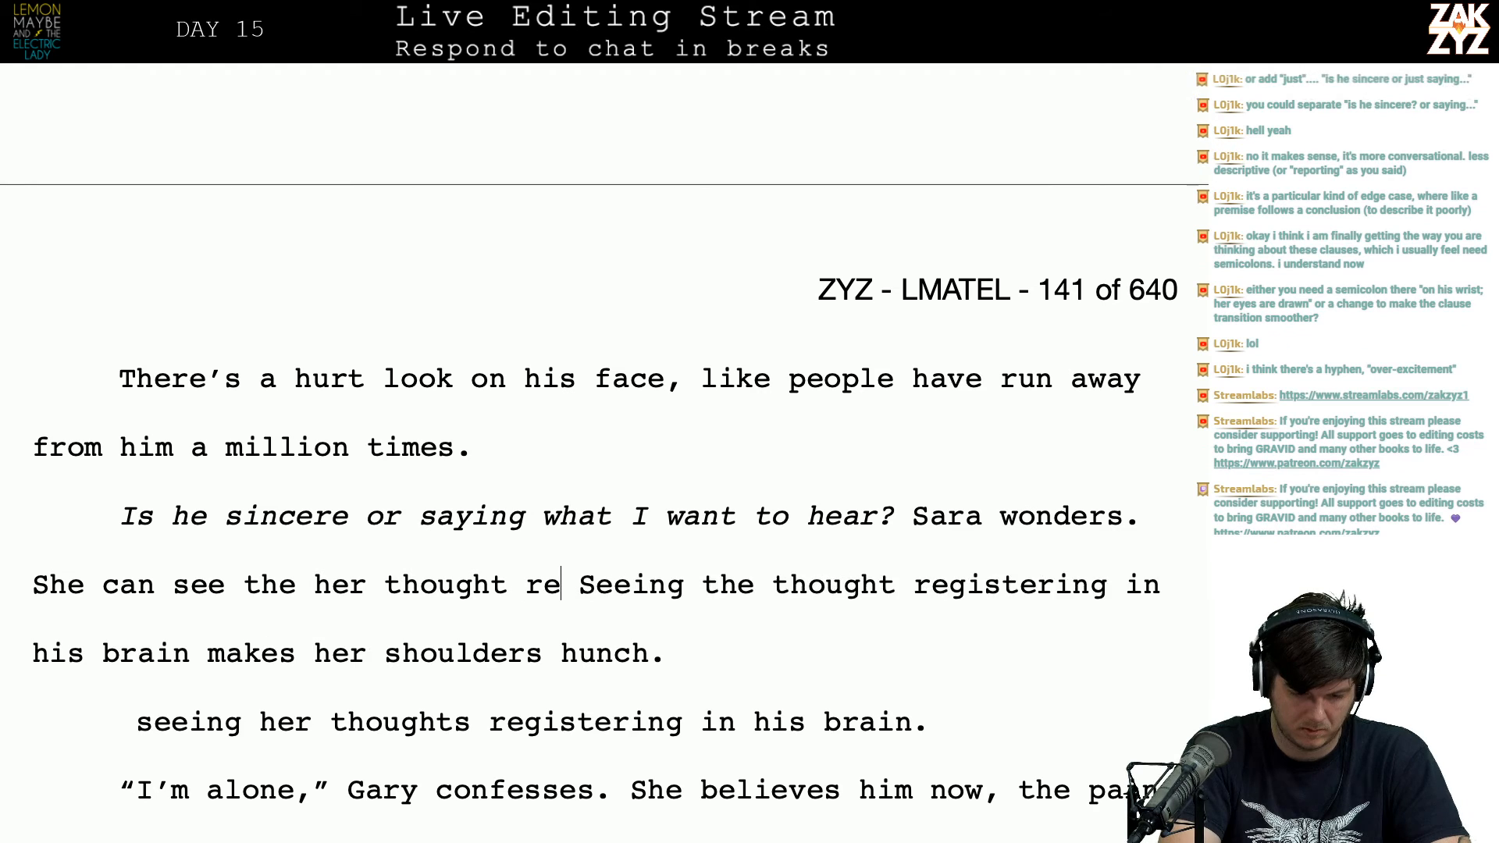
pyautogui.write(' his brain, her ')
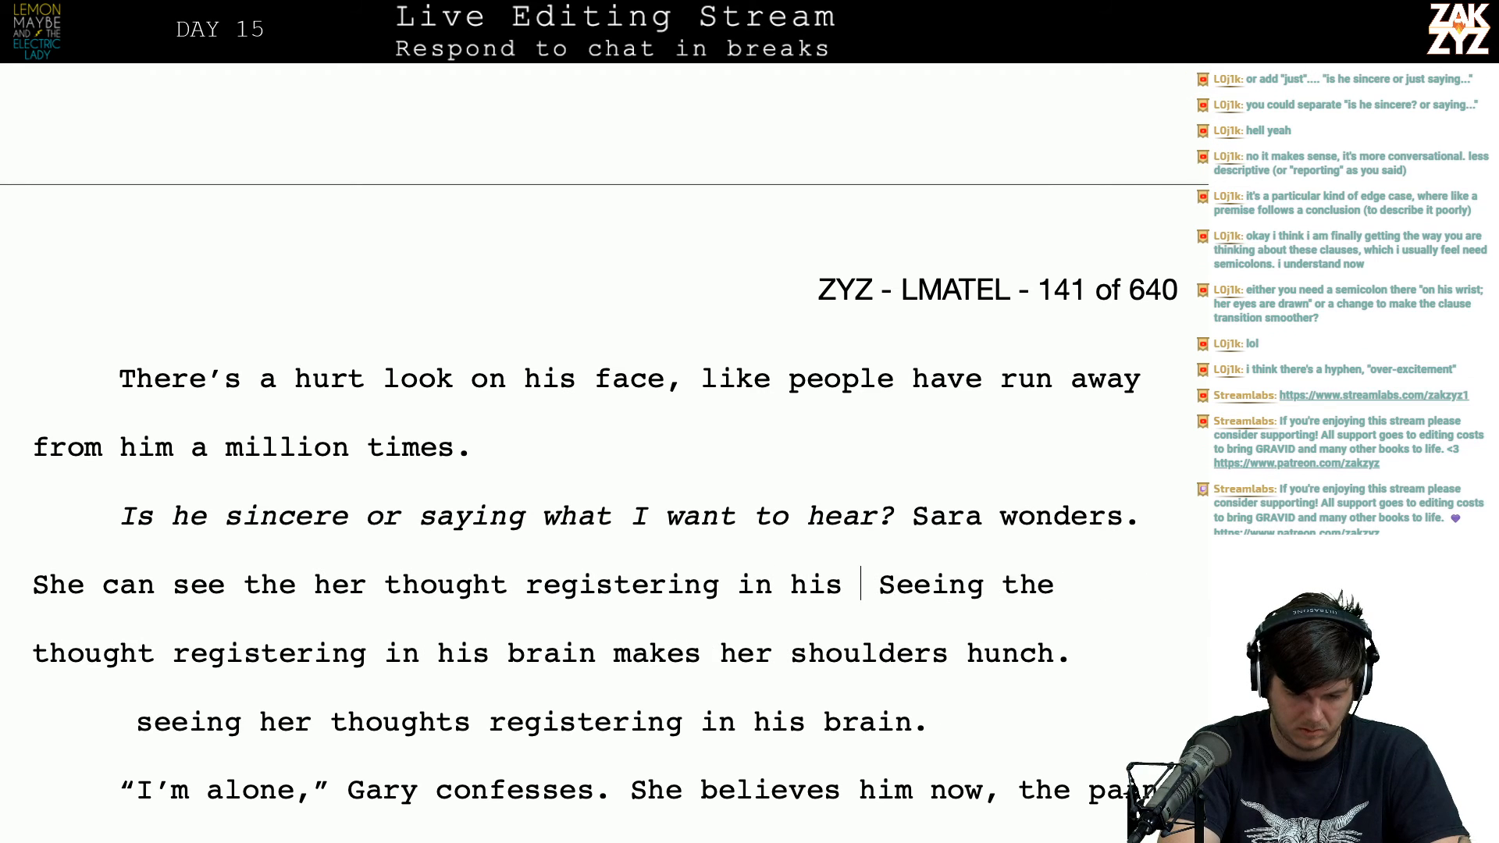
# Step: Finish the new sentence about his brain with “shoulders hunch with discomfort.”
pyautogui.write('shoudlder s')
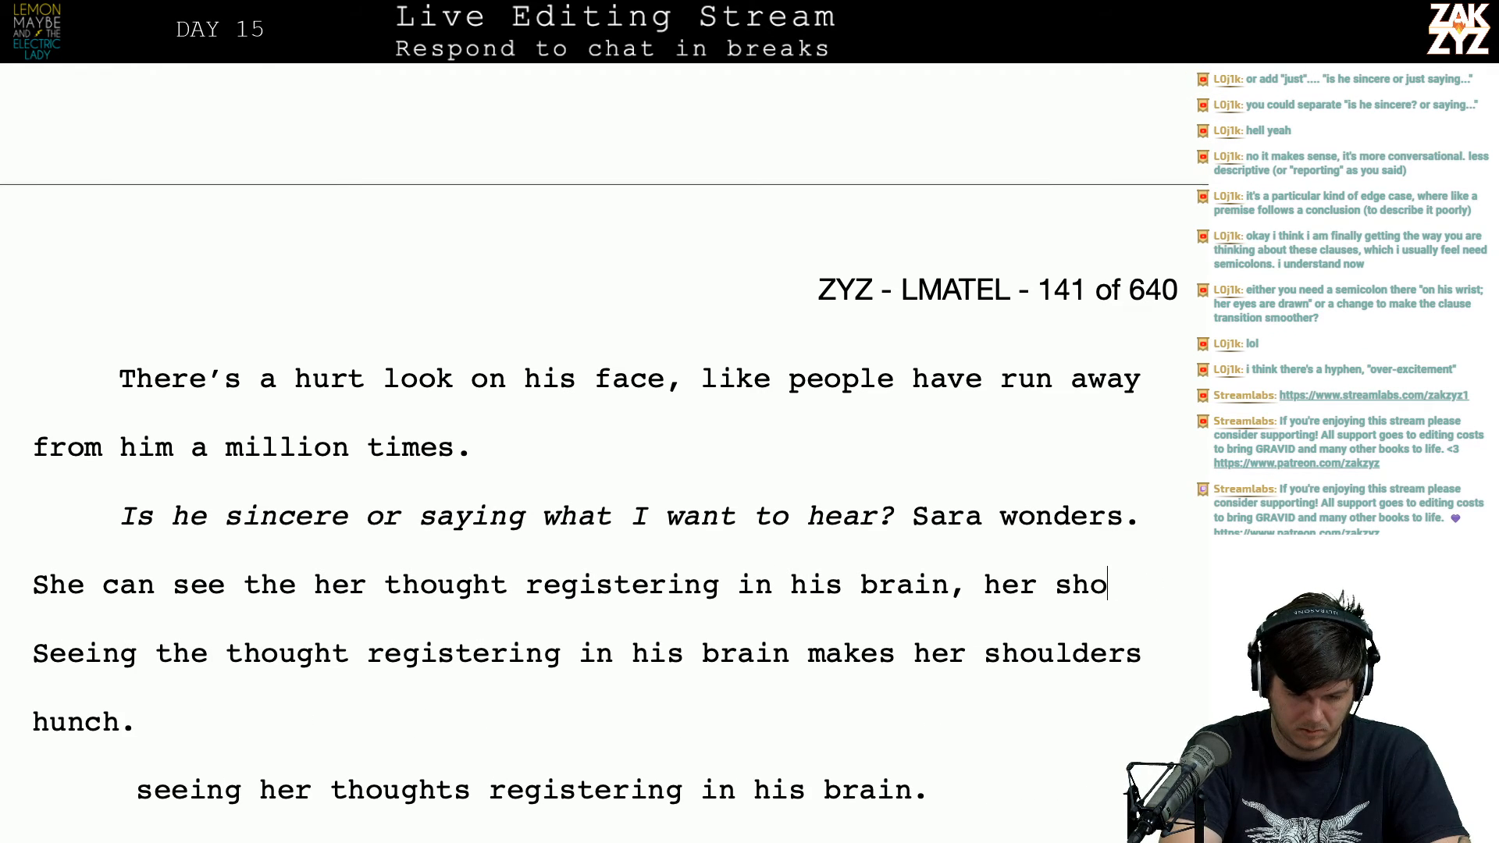
pyautogui.press('BackSpace')
pyautogui.press('BackSpace')
pyautogui.press('BackSpace')
pyautogui.press('BackSpace')
pyautogui.press('BackSpace')
pyautogui.press('BackSpace')
pyautogui.press('BackSpace')
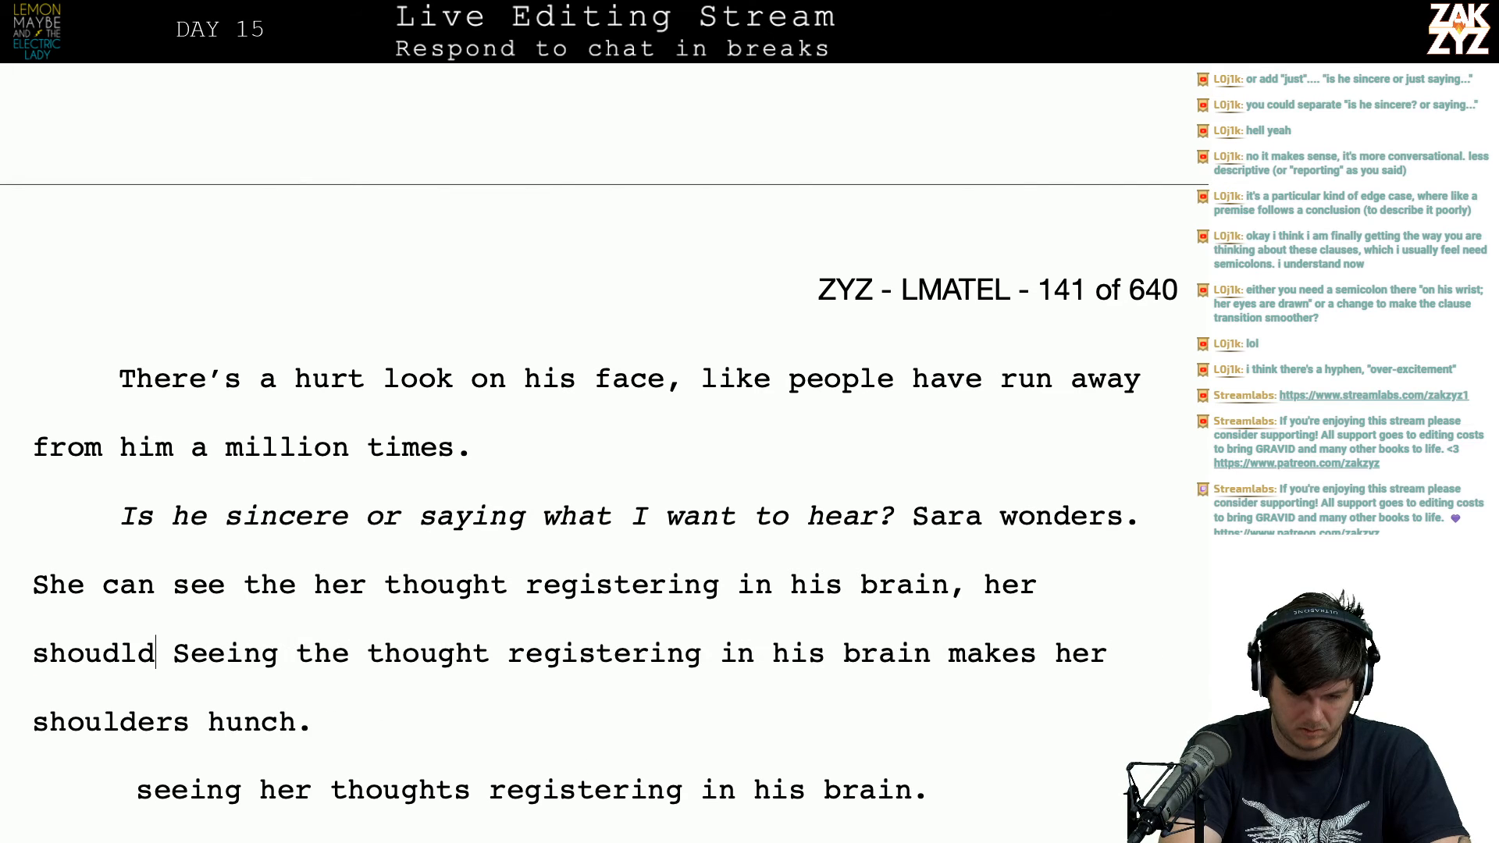
pyautogui.write('lder')
pyautogui.write('s')
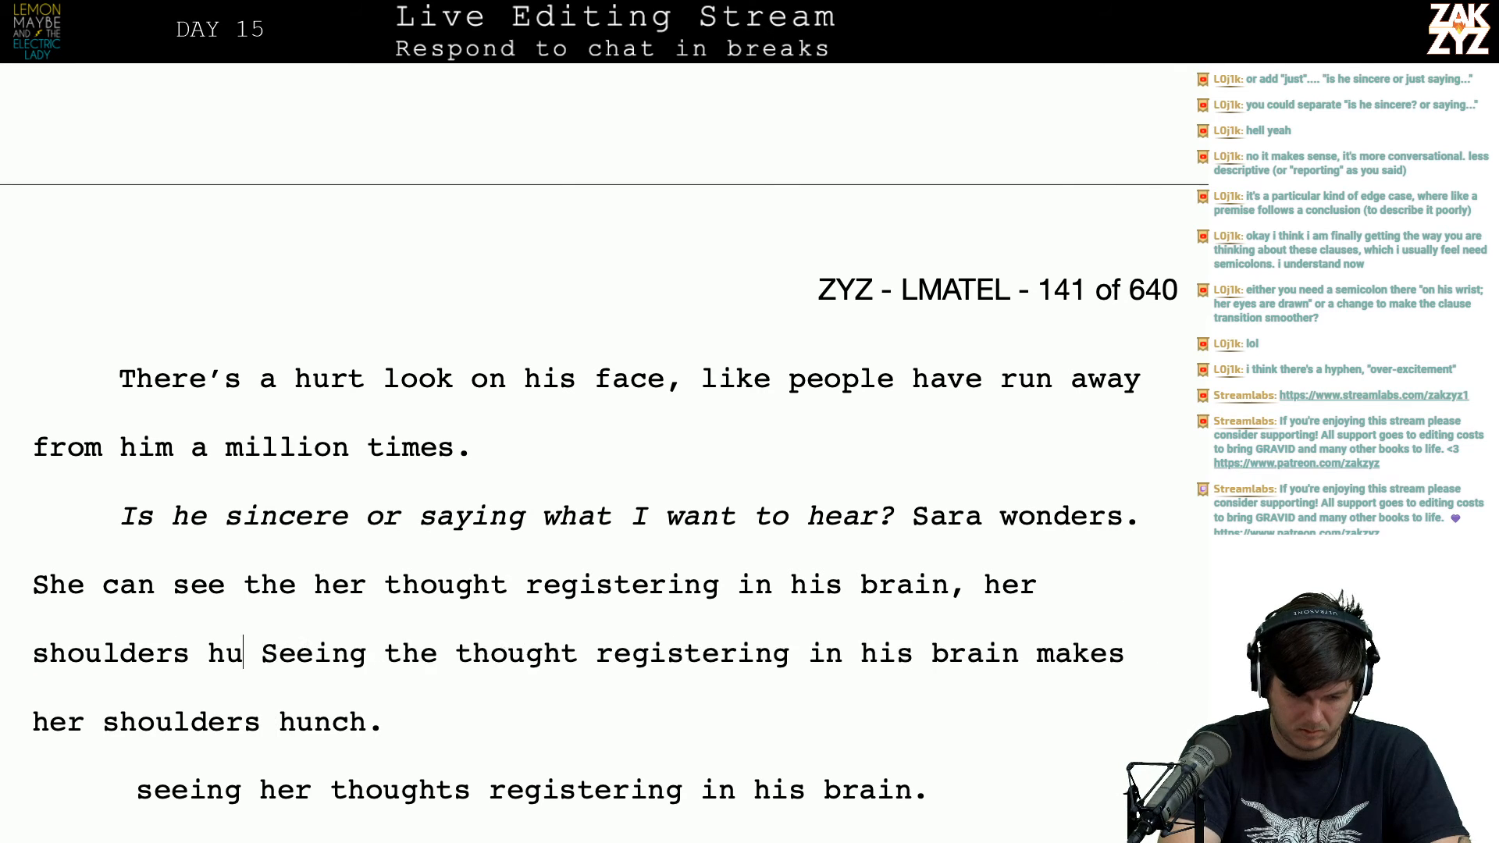
pyautogui.write(' hunch with discomfort.')
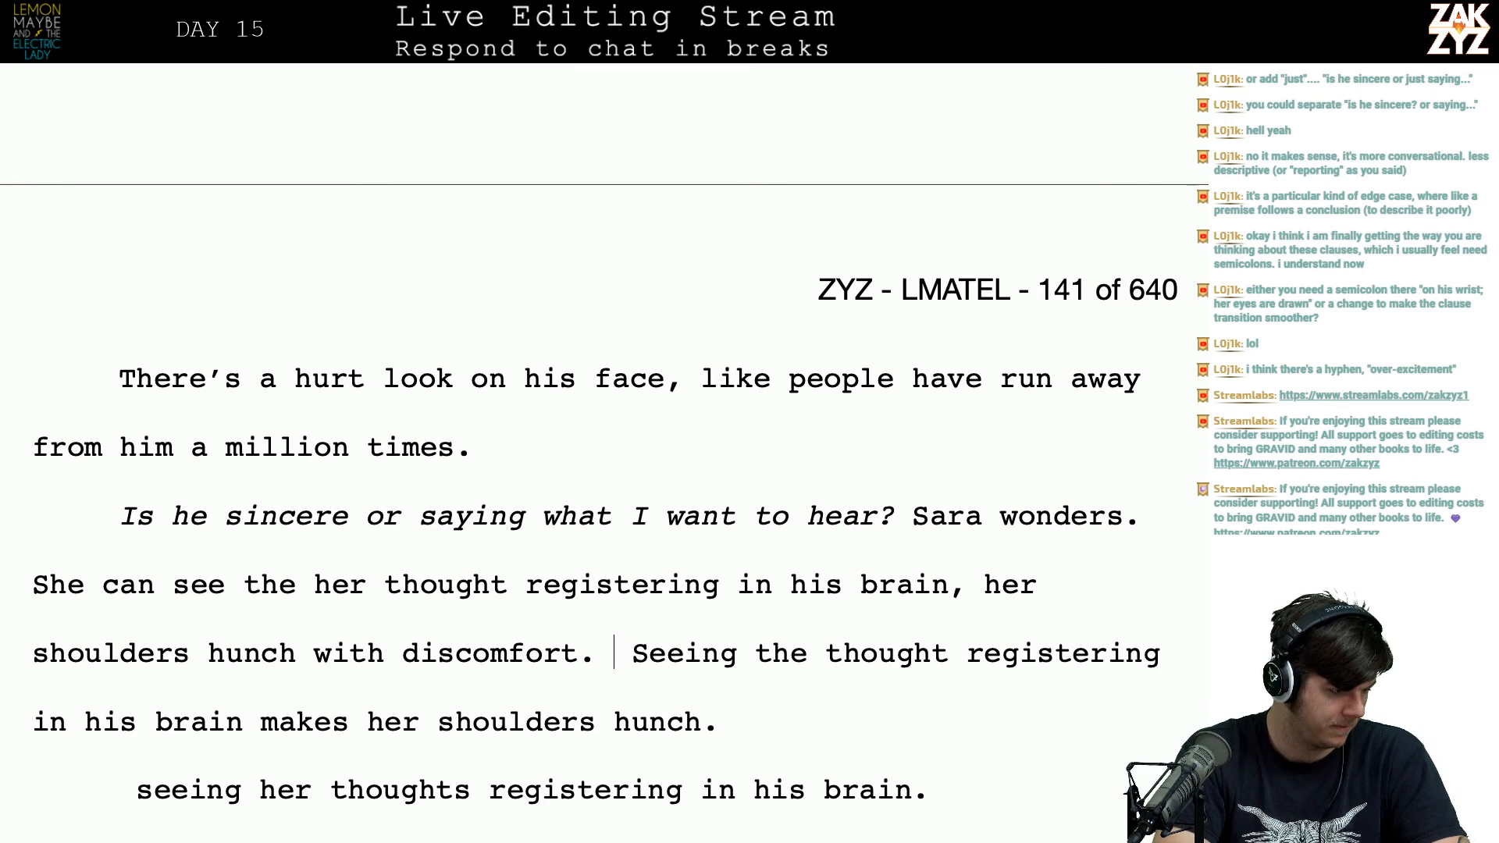
# Step: Delete the old sentence “Seeing the thought registering in his brain makes her shoulders hunch.”
pyautogui.hotkey('shift', 'Down')
pyautogui.hotkey('shift', 'Right')
pyautogui.hotkey('shift', 'Right')
pyautogui.hotkey('shift', 'Right')
pyautogui.hotkey('shift', 'Right')
pyautogui.hotkey('shift', 'Right')
pyautogui.hotkey('shift', 'Right')
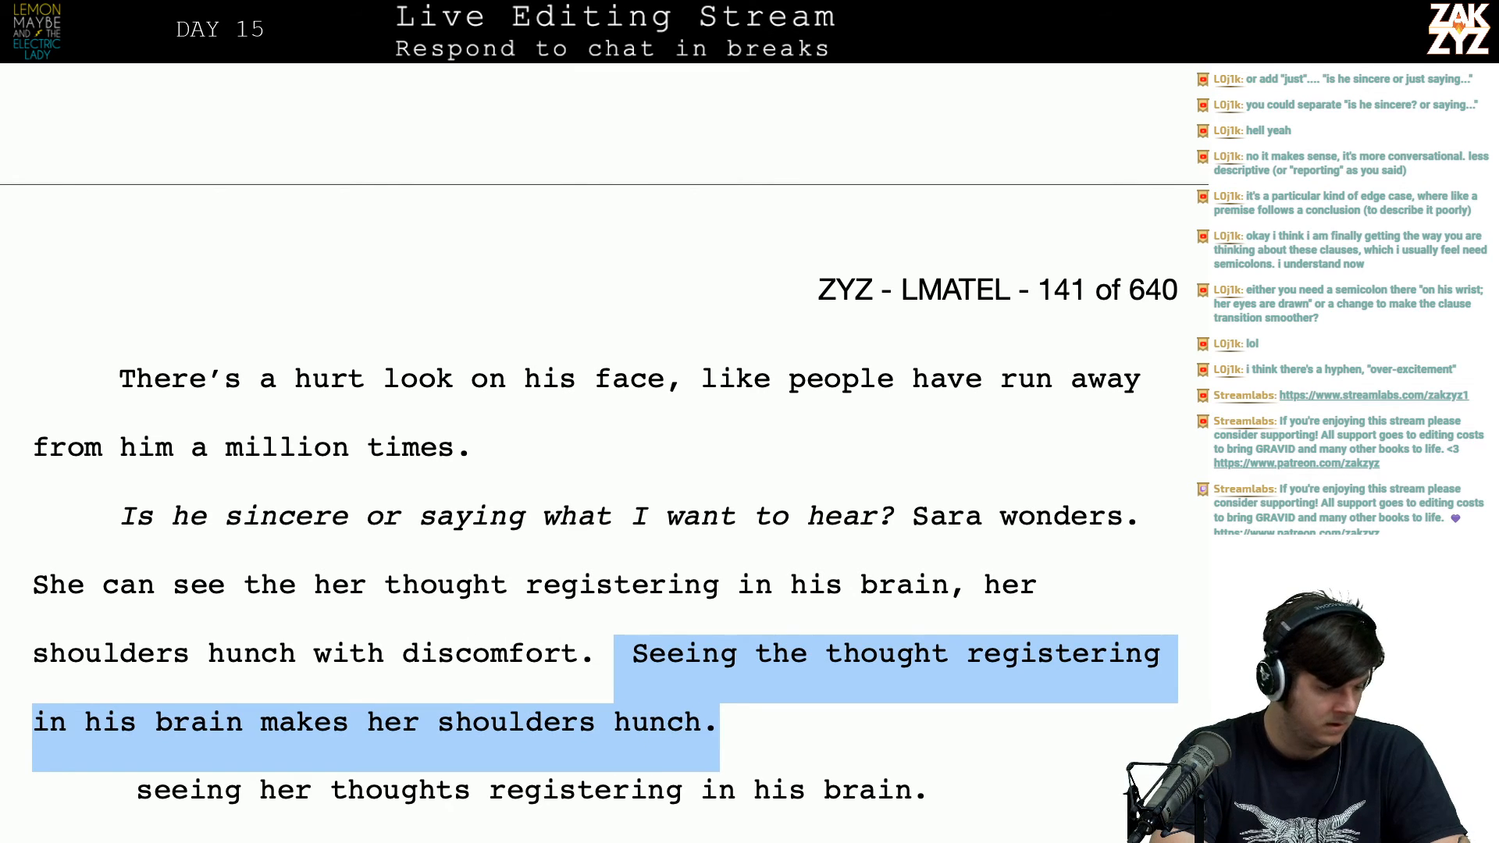
pyautogui.hotkey('shift', 'Right')
pyautogui.hotkey('shift', 'Right')
pyautogui.hotkey('shift', 'Left')
pyautogui.hotkey('shift', 'Left')
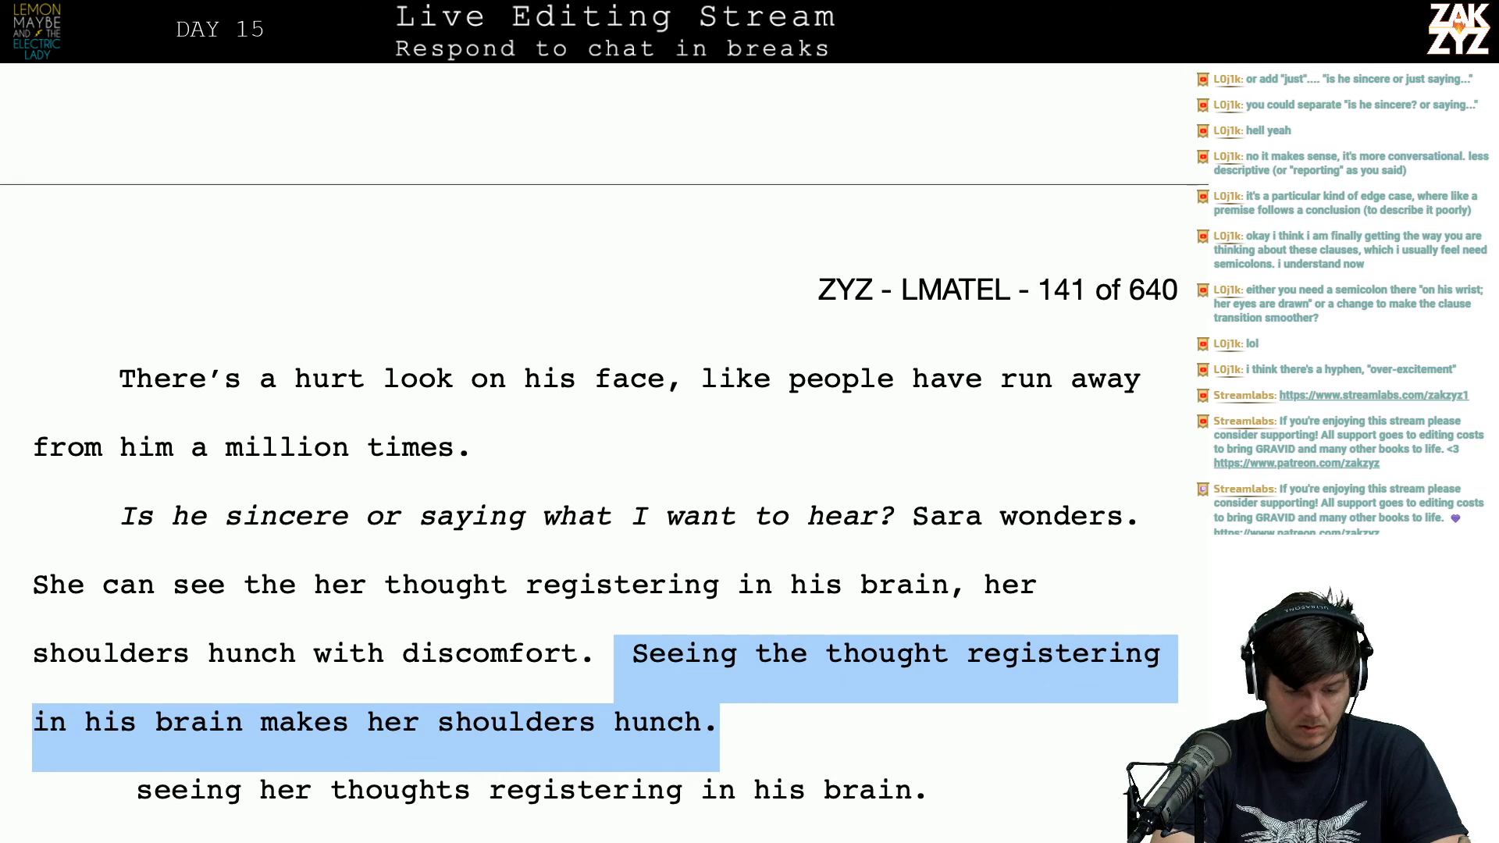
pyautogui.press('BackSpace')
# Step: Split Sara's italic thought into two questions: “Is he sincere? Or saying what I want to hear?”
pyautogui.press('Left')
pyautogui.press('Left')
pyautogui.press('Left')
pyautogui.press('Left')
pyautogui.press('Left')
pyautogui.press('Left')
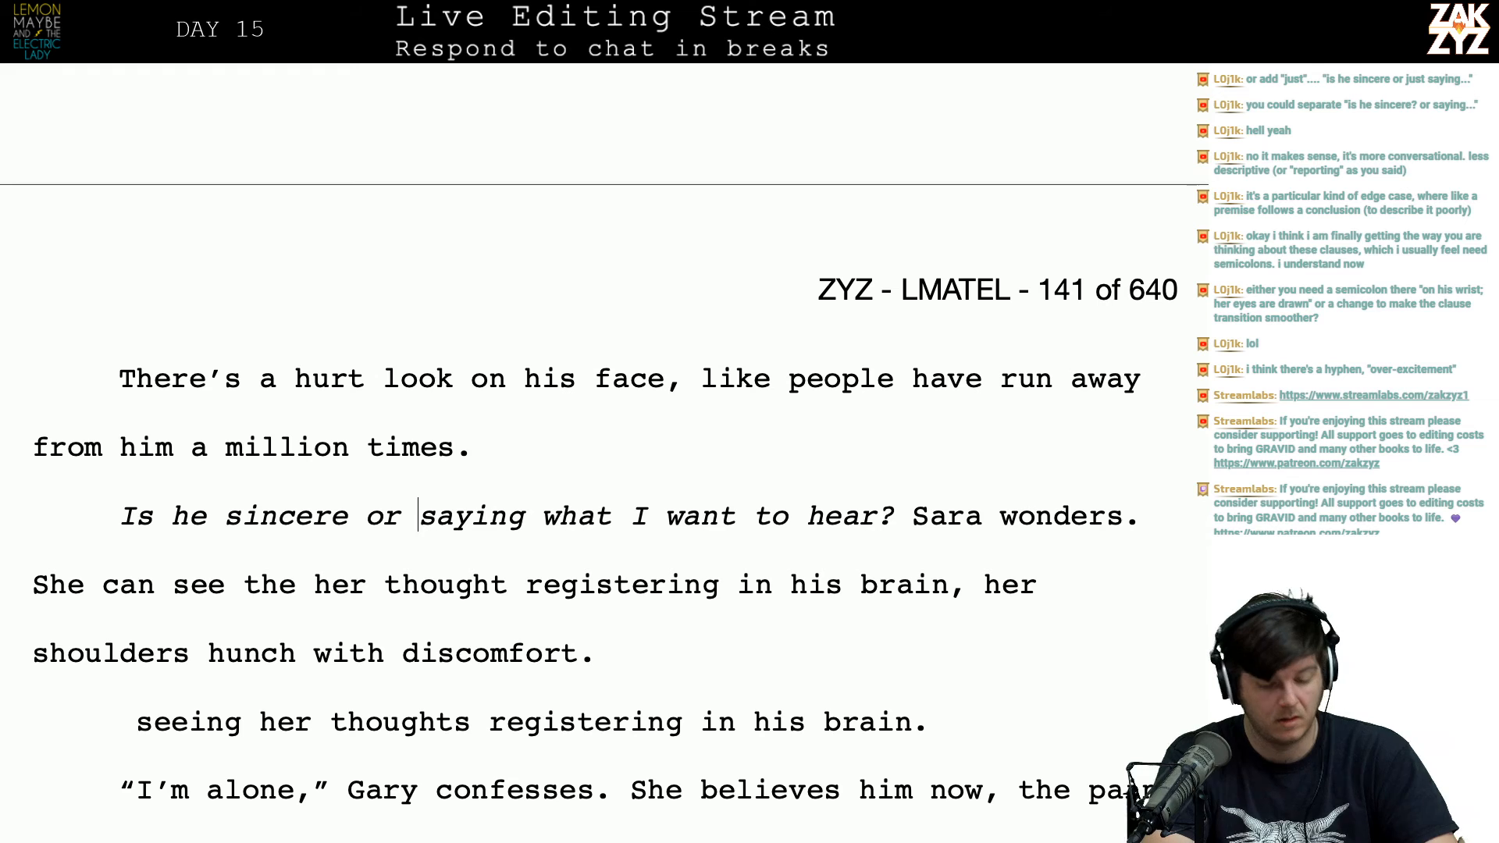
pyautogui.press('Left')
pyautogui.press('Left')
pyautogui.press('Left')
pyautogui.press('Left')
pyautogui.press('Left')
pyautogui.press('Left')
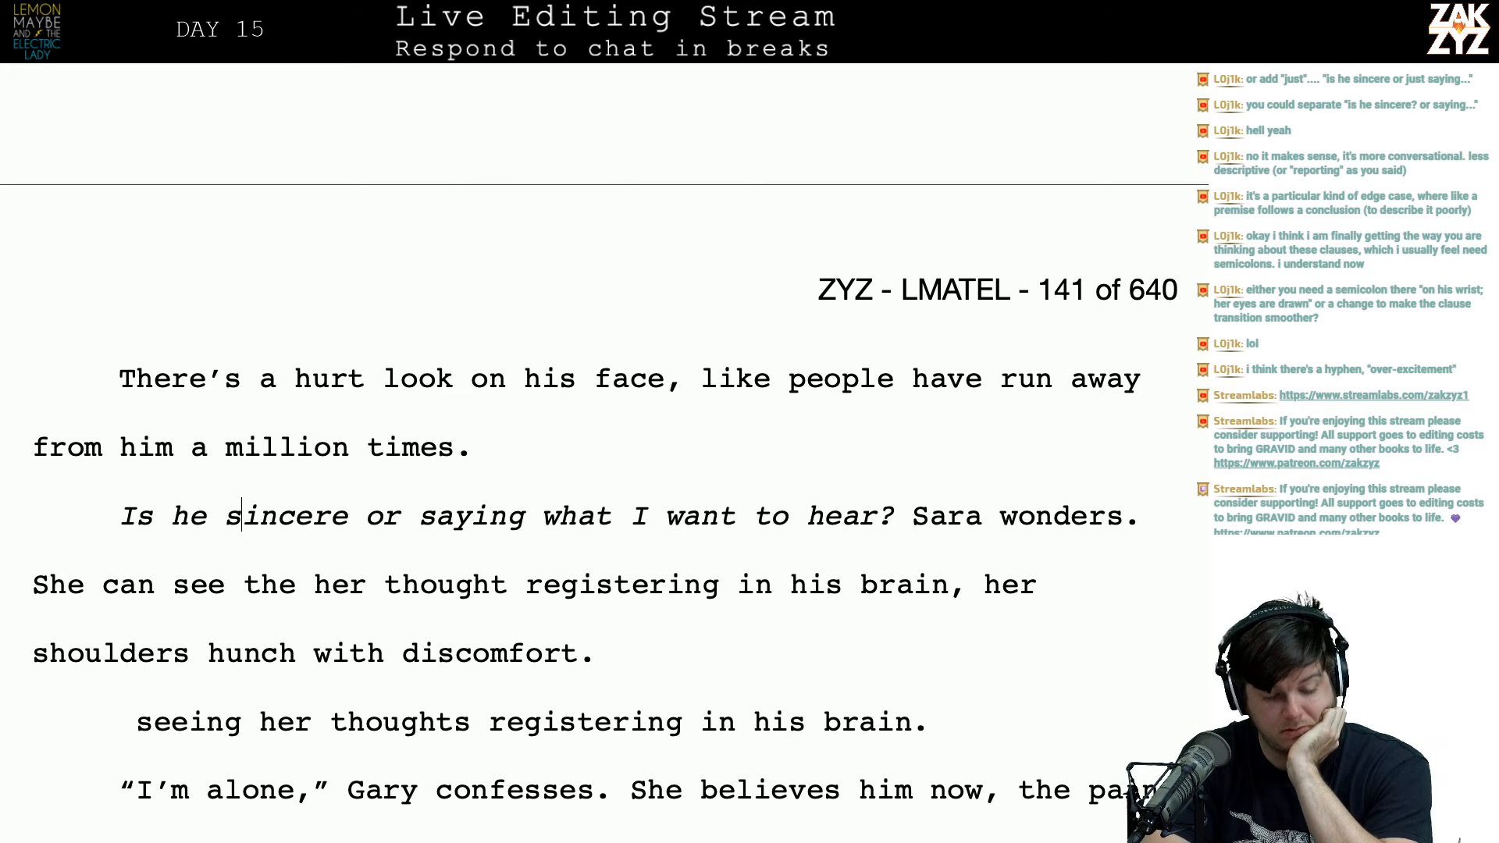
pyautogui.scroll(-1, 604, 506)
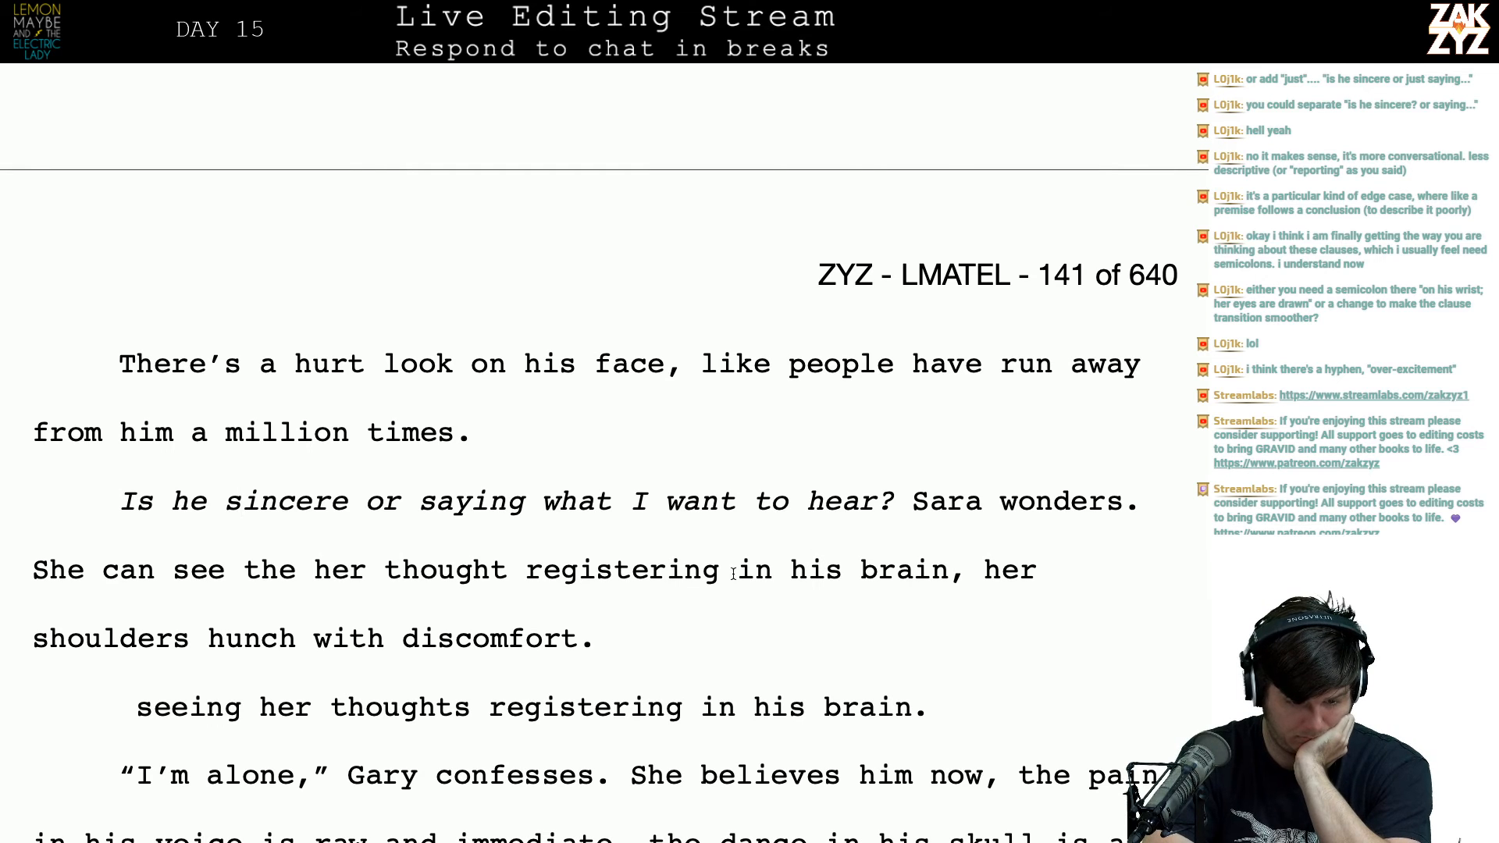
pyautogui.press('Left')
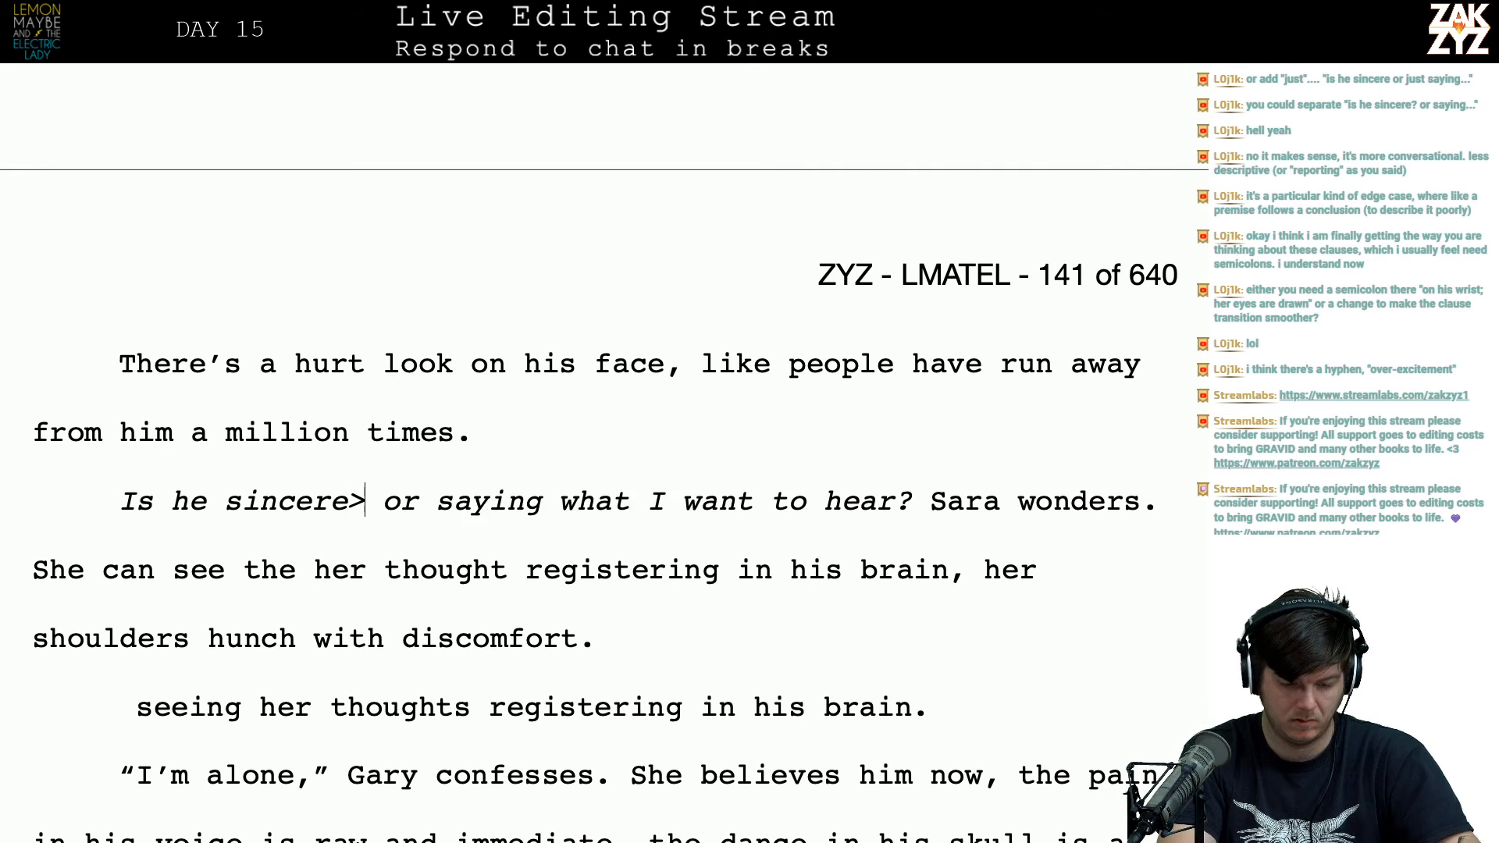
pyautogui.write('?')
pyautogui.press('BackSpace')
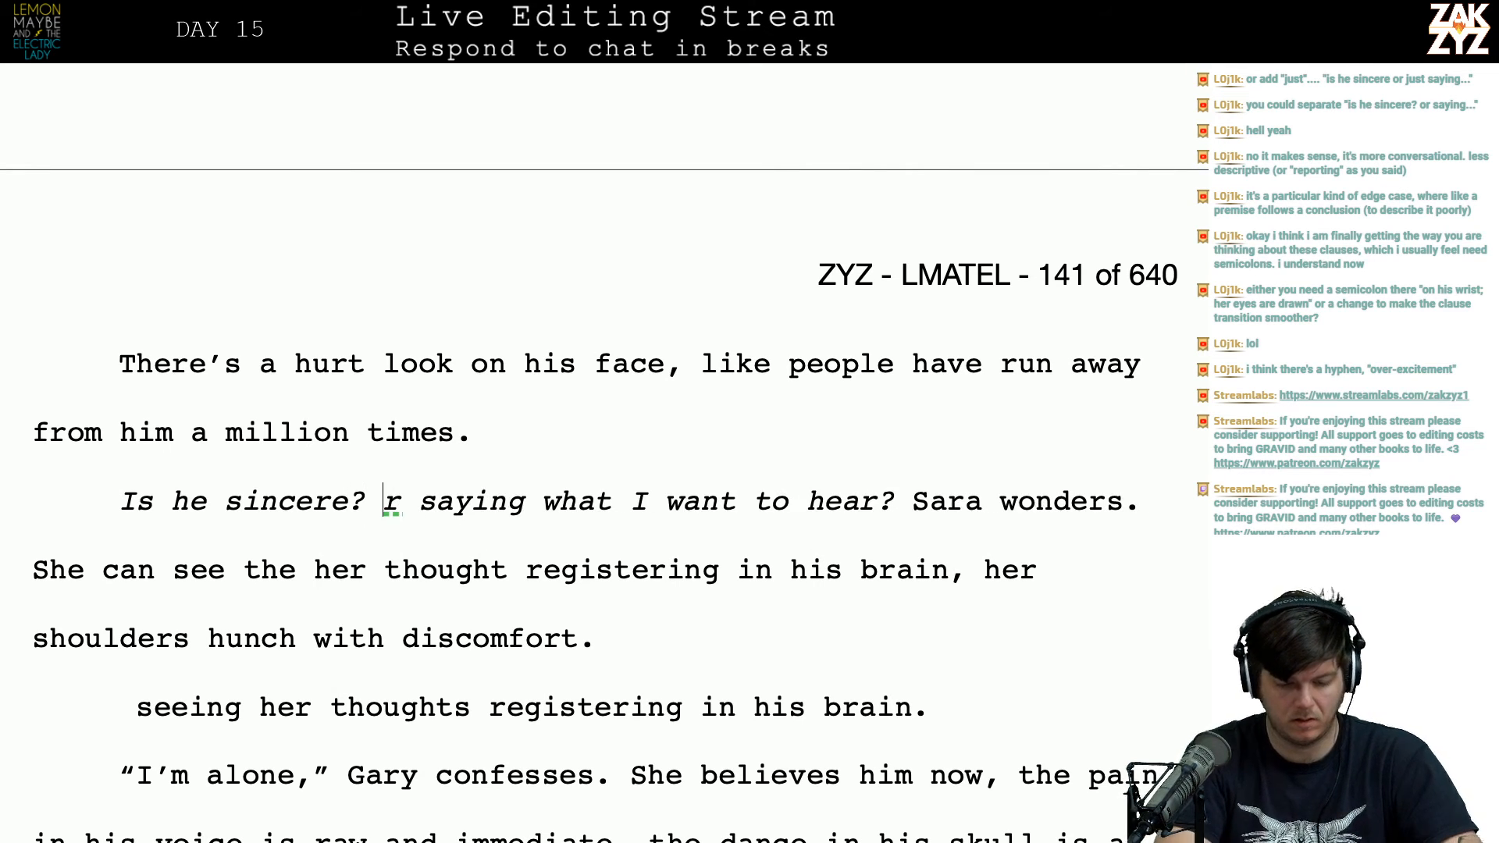
pyautogui.write('O')
# Step: Switch to the Editlist document, set the tally of the chatter who suggested the split to 32, and return to the manuscript
pyautogui.press('super+Tab')
pyautogui.press('BackSpace')
pyautogui.write('2')
pyautogui.press('super+Tab')
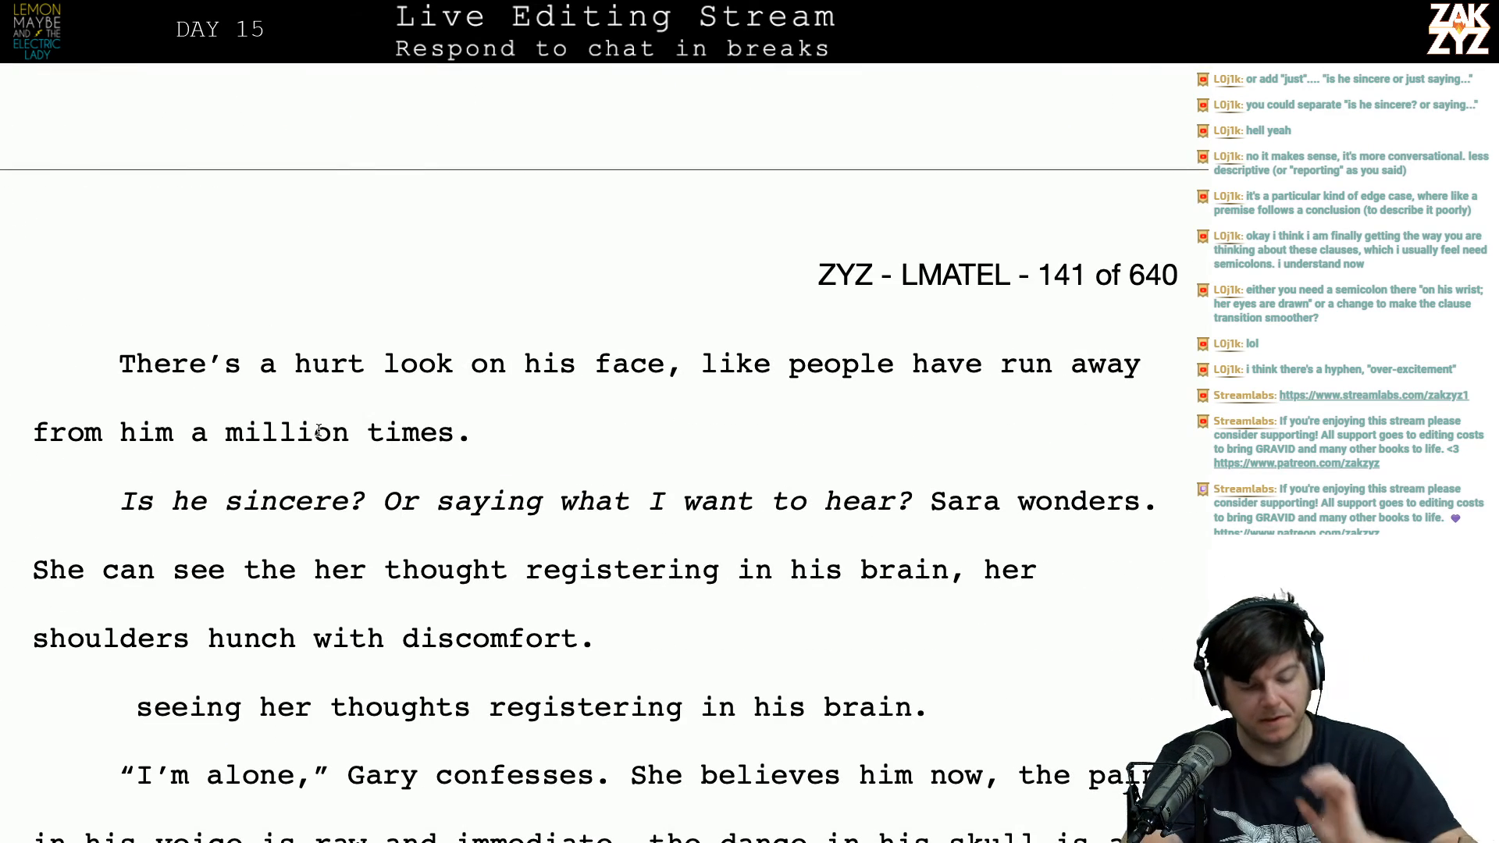
# Step: Begin an alternative sentence with “Watching him” directly before “She can see the her thought”
pyautogui.scroll(-2, 318, 430)
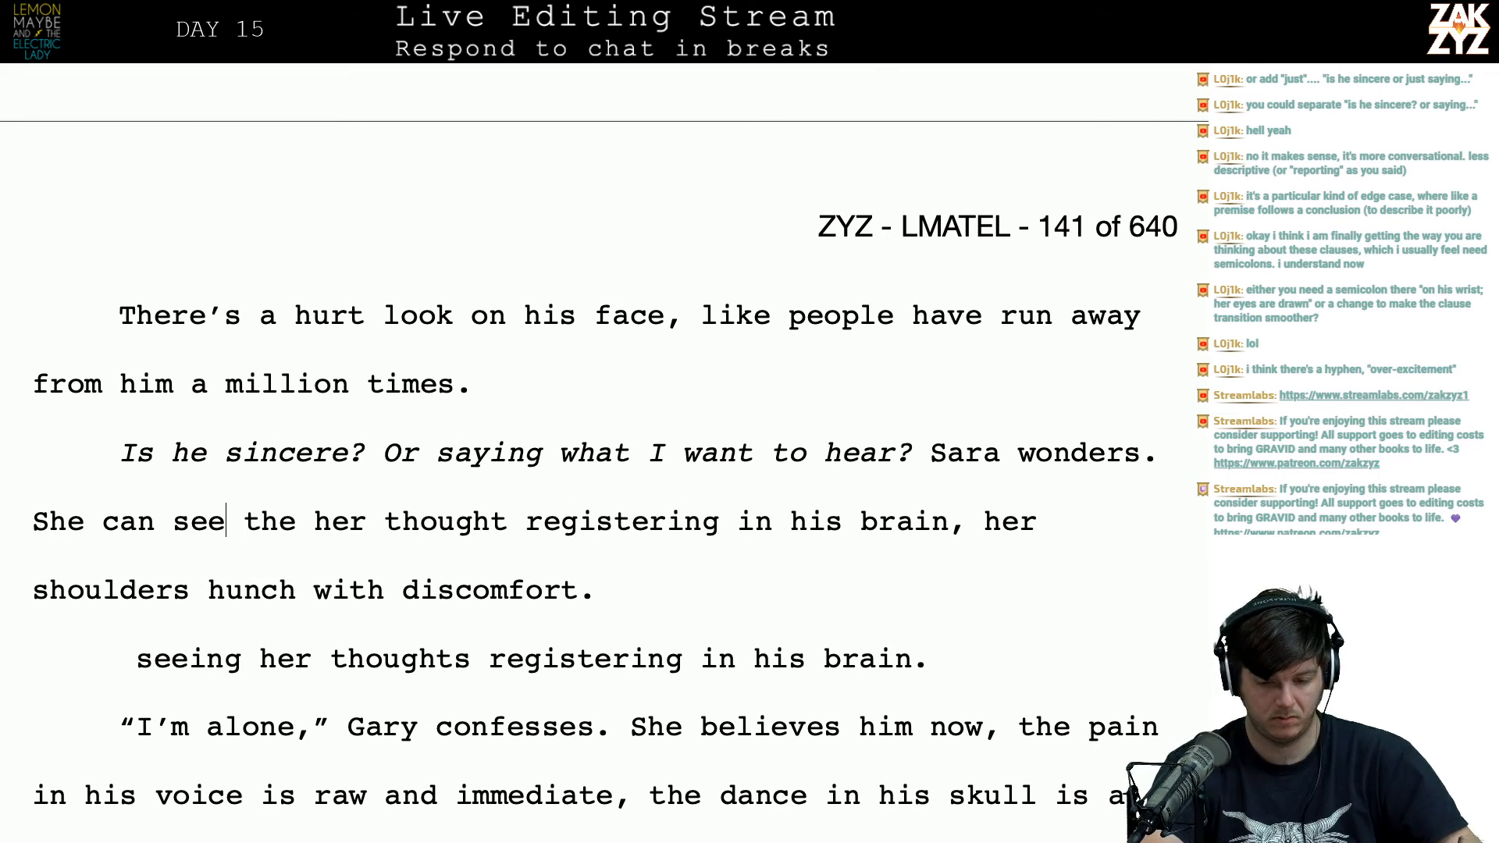
pyautogui.write('Watching  ')
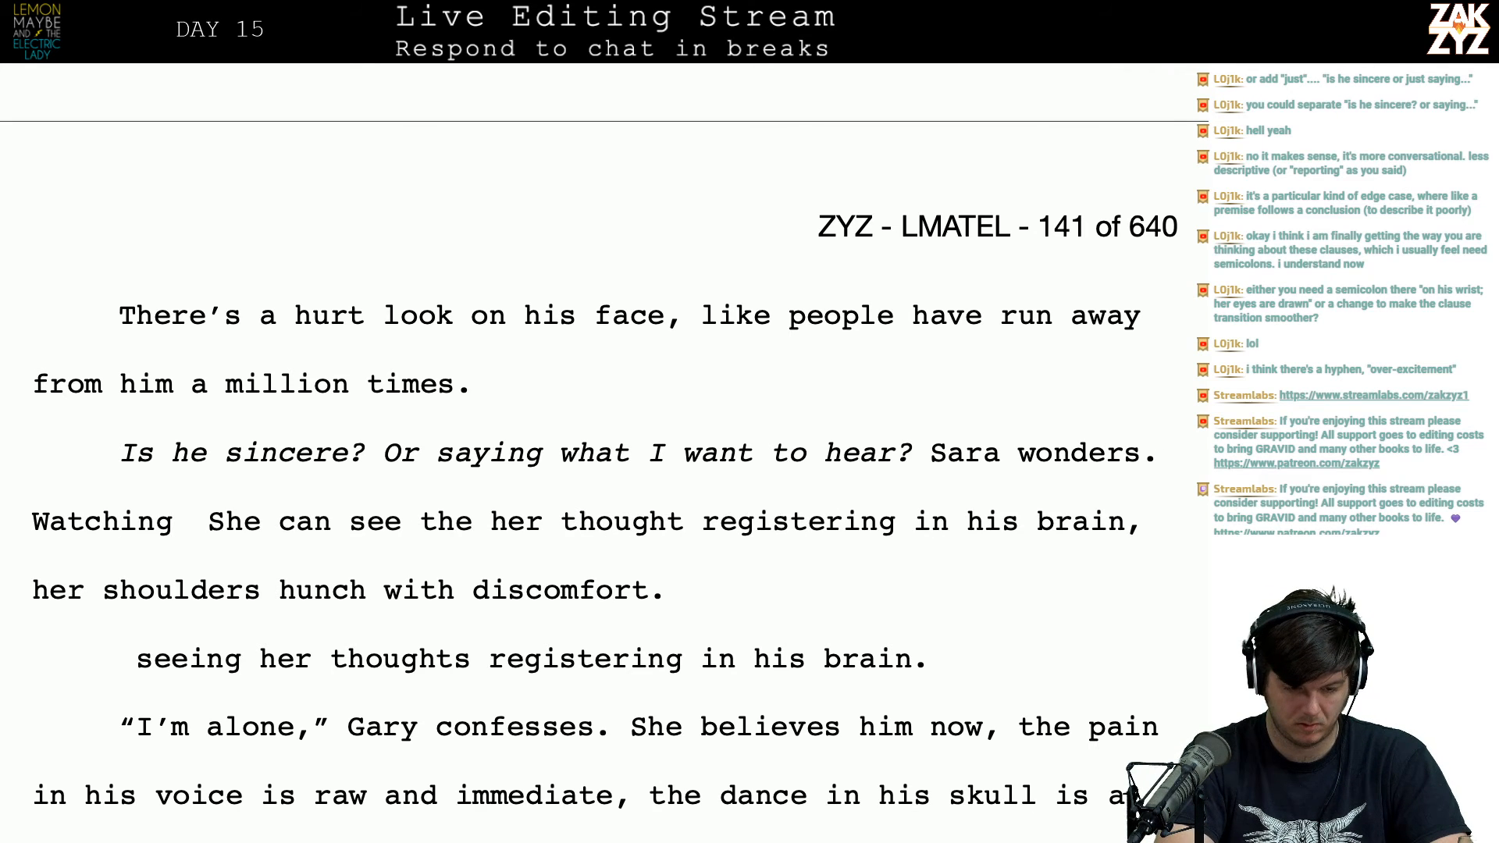
pyautogui.write('her th')
pyautogui.press('BackSpace')
pyautogui.press('BackSpace')
pyautogui.press('BackSpace')
pyautogui.press('BackSpace')
pyautogui.press('BackSpace')
pyautogui.write('im ')
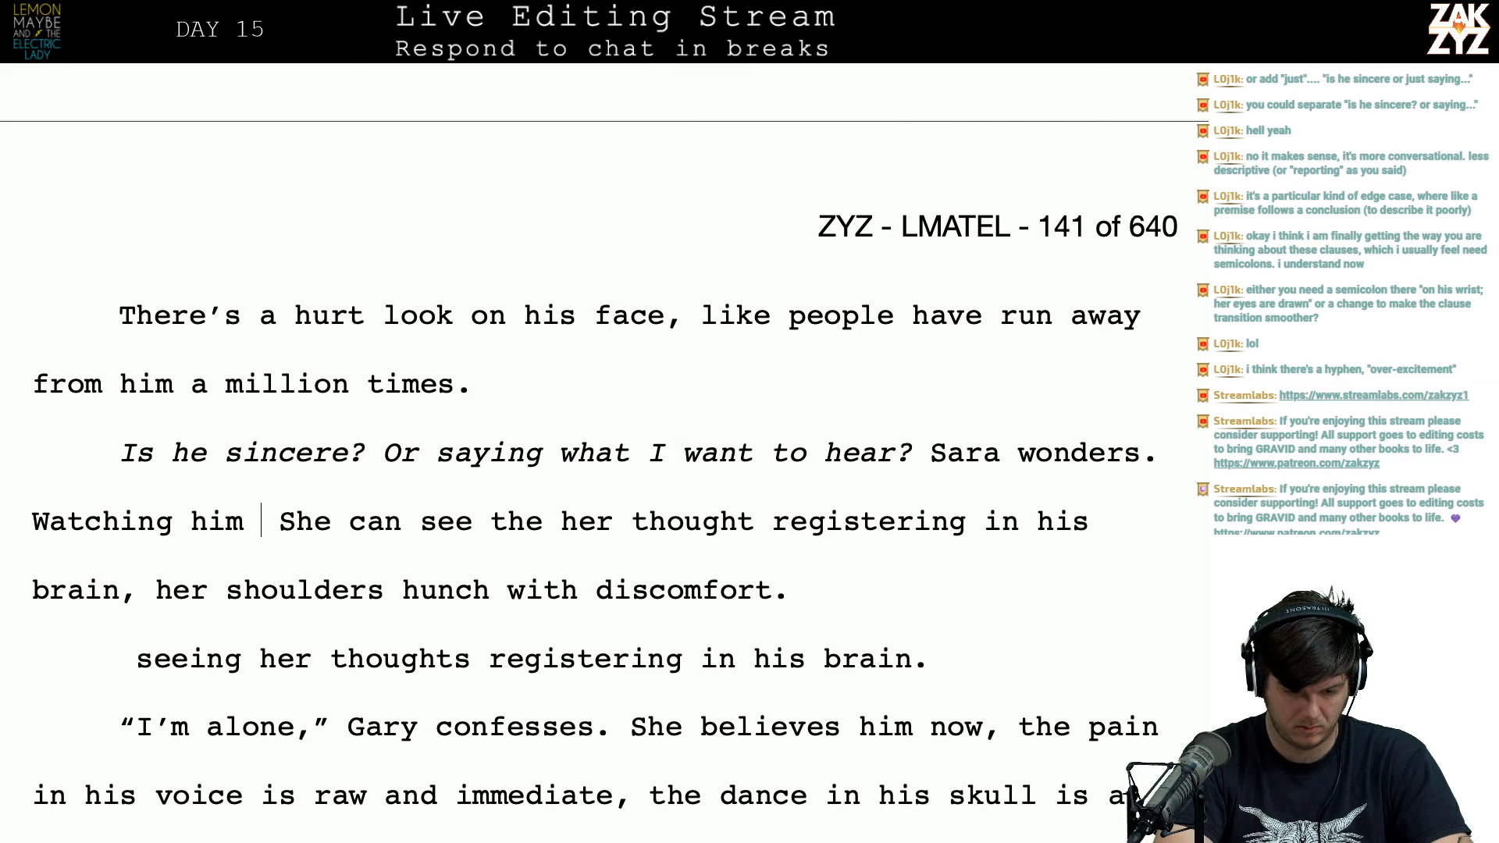
# Step: Continue with “register her thought makes her shoulders” and separate the “She can see” sentence below it with two paragraph breaks
pyautogui.write('register her th')
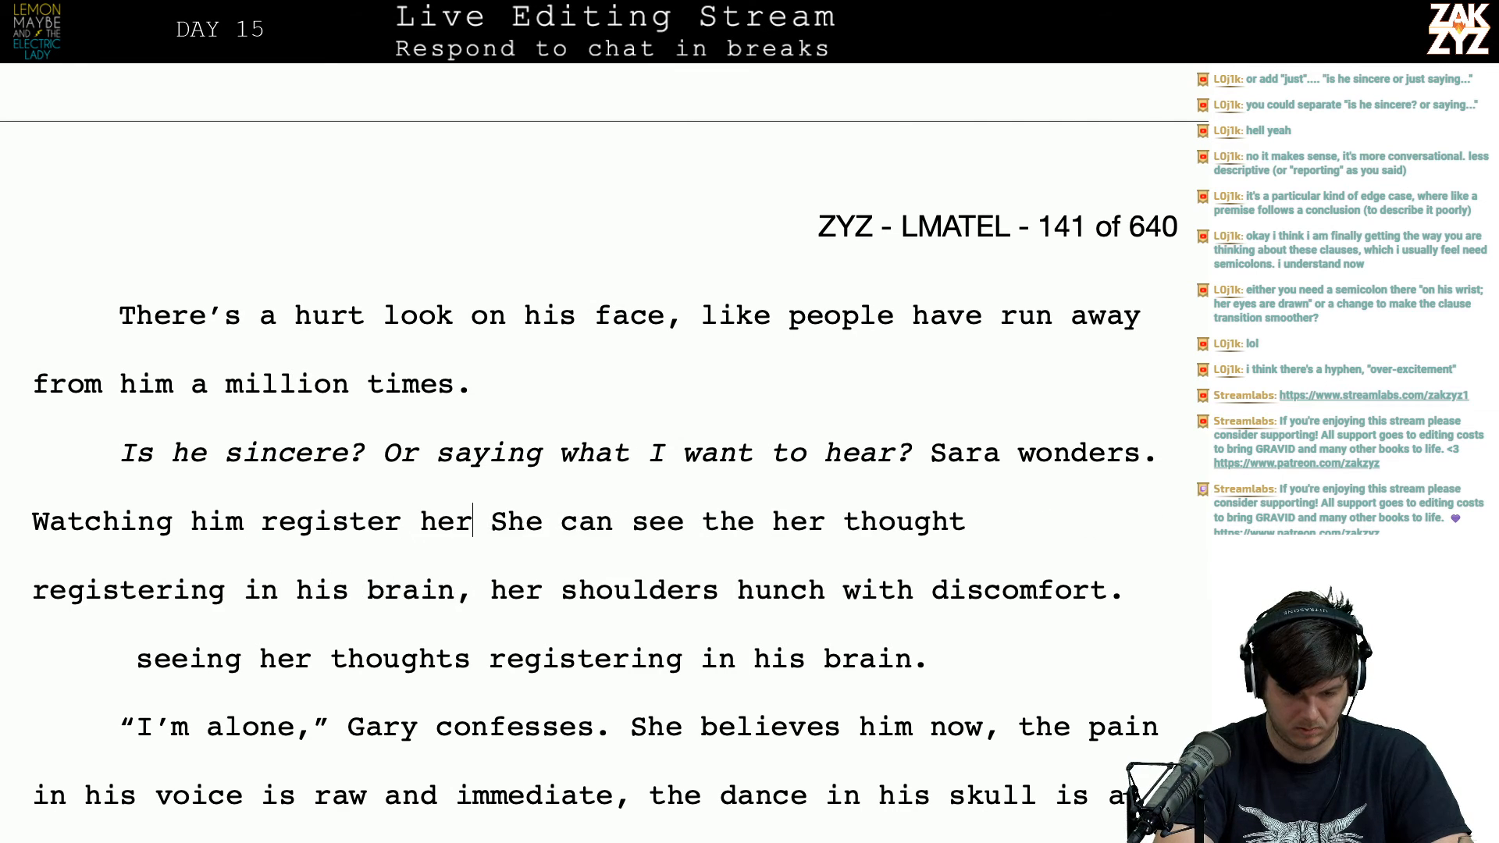
pyautogui.write('ought ')
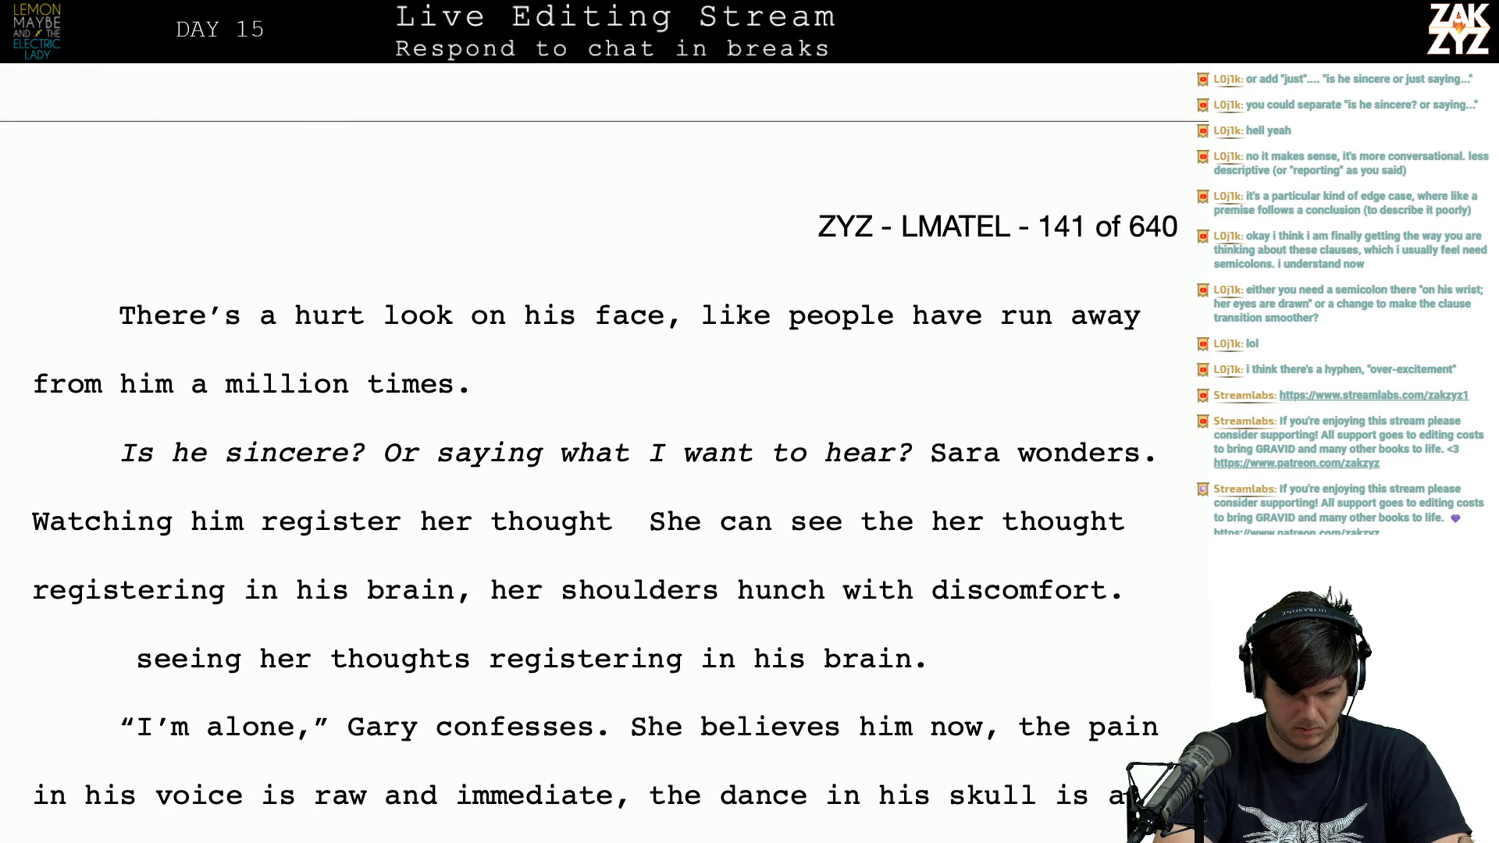
pyautogui.write('makes her sho')
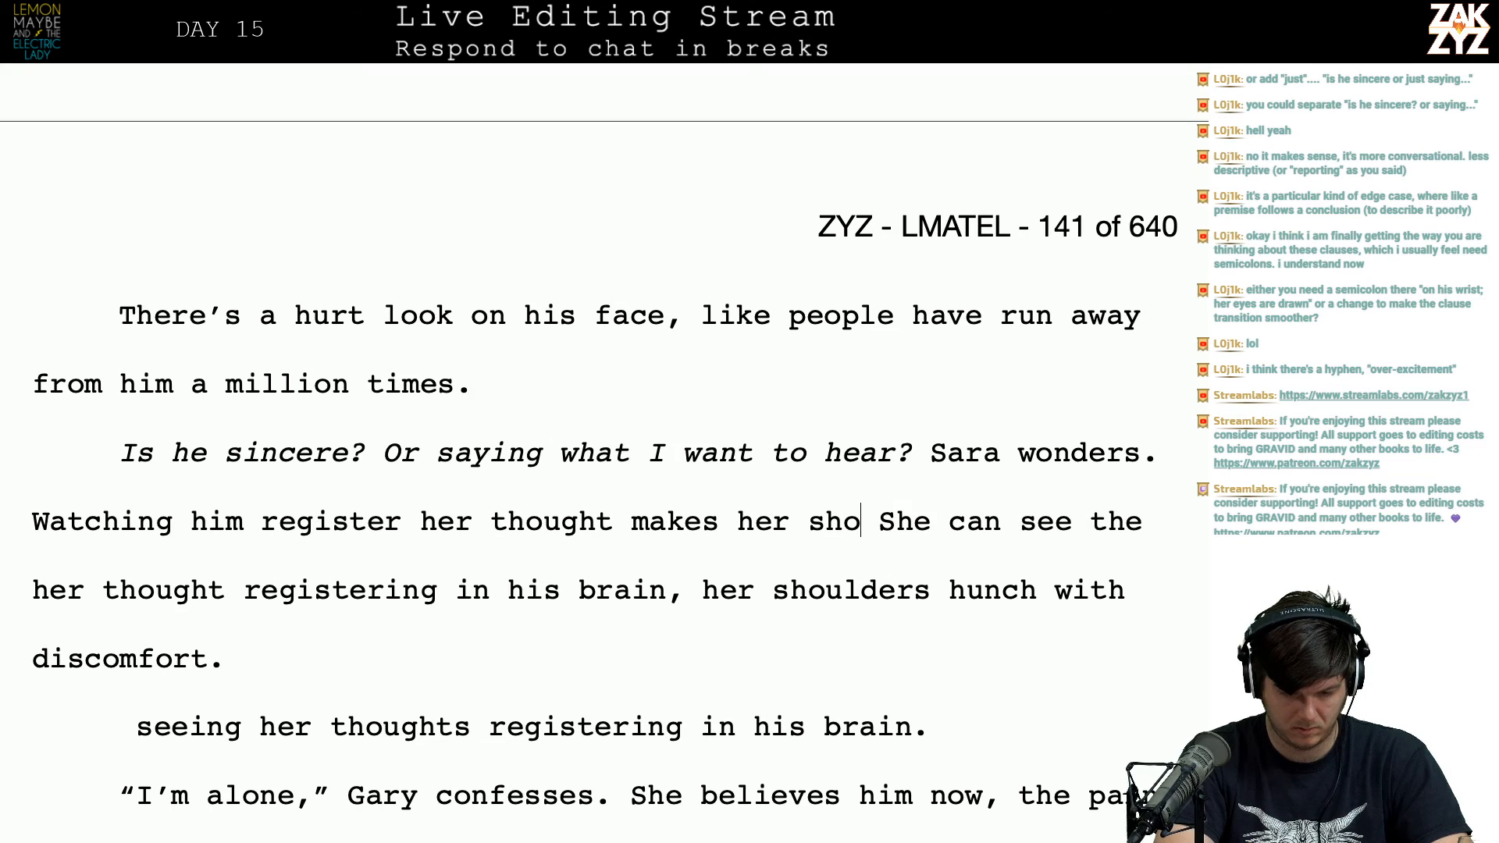
pyautogui.write('ulders')
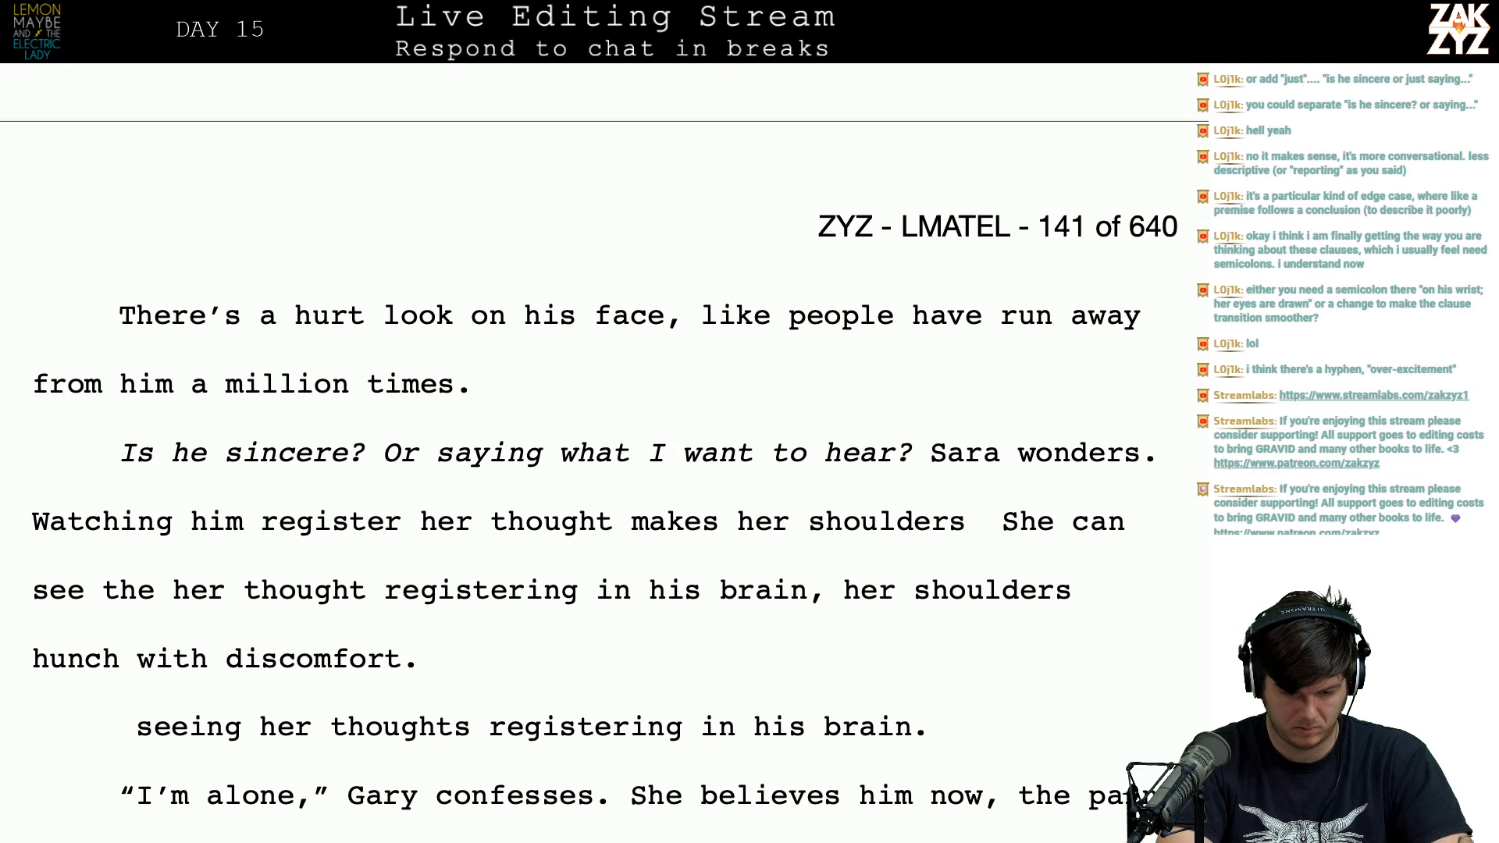
pyautogui.press('Return')
pyautogui.press('Return')
# Step: Switch to the web browser and look up synonyms for “discomfort” on Thesaurus.com
pyautogui.press('super+Tab')
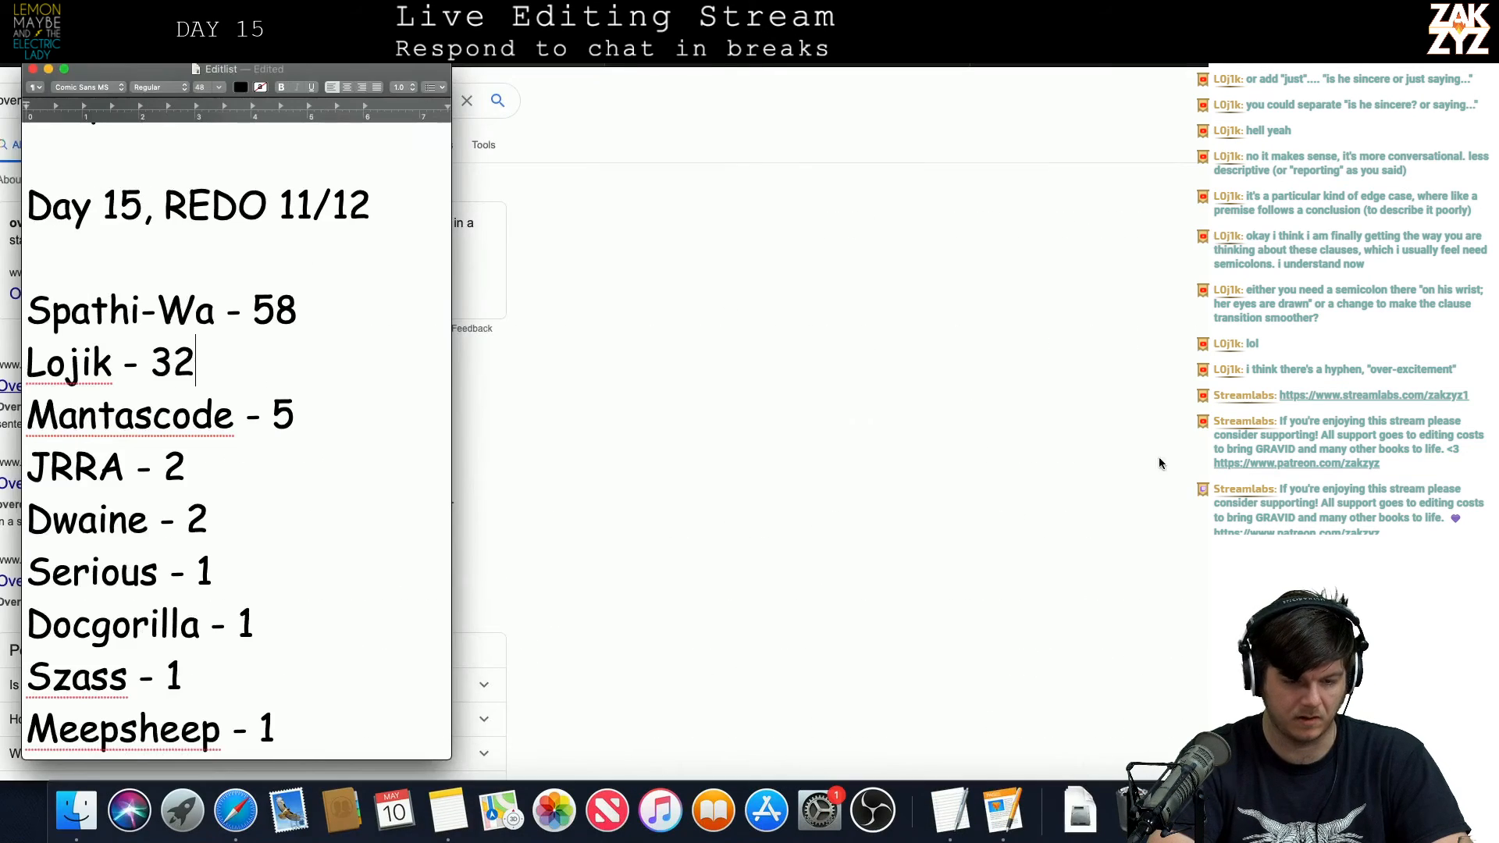
pyautogui.click(710, 177)
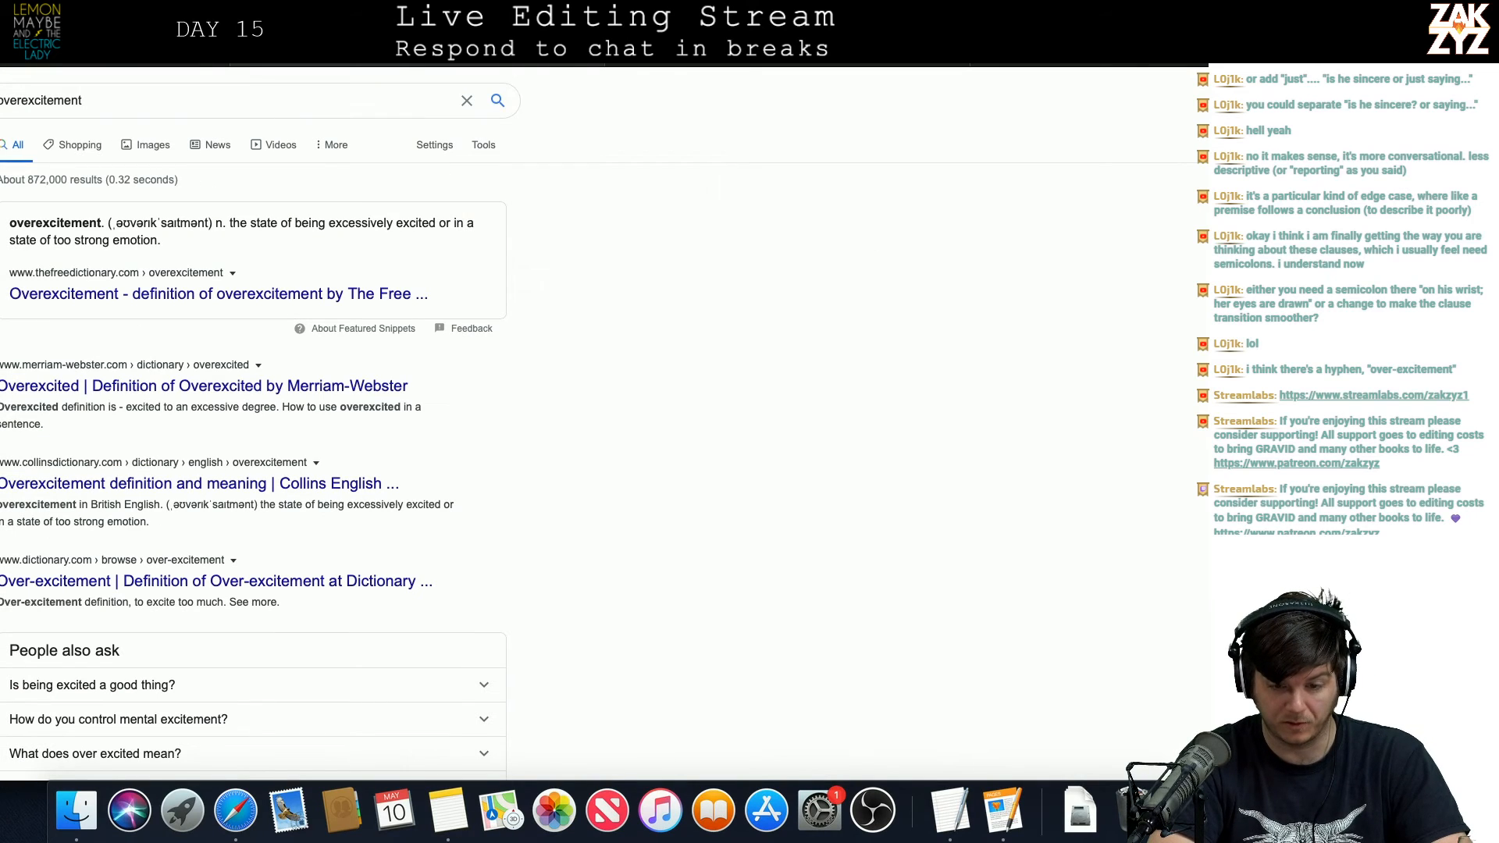
pyautogui.press('super+l')
pyautogui.write('th')
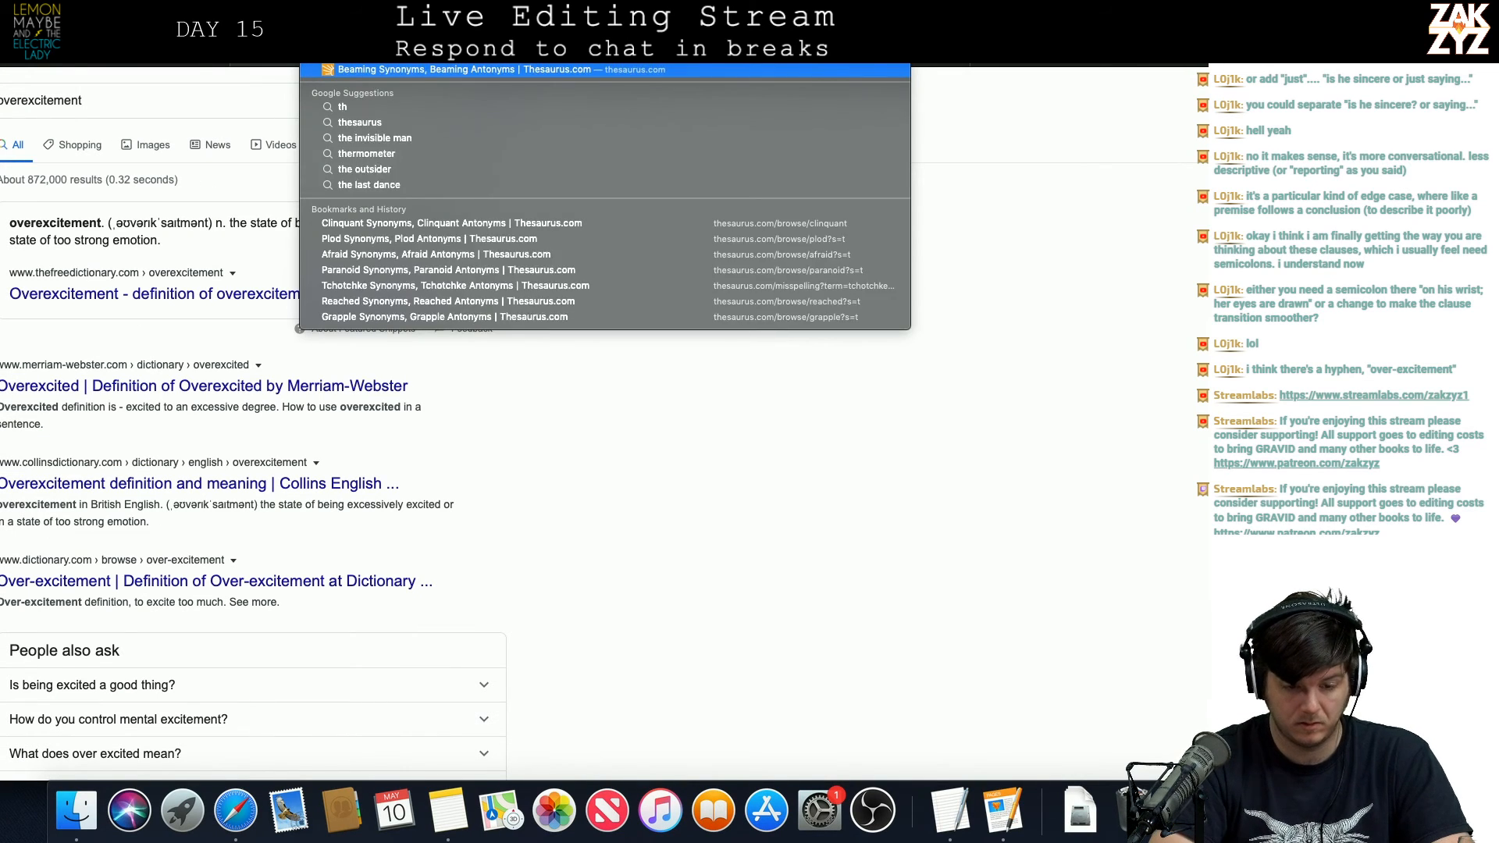
pyautogui.press('Return')
pyautogui.write('s')
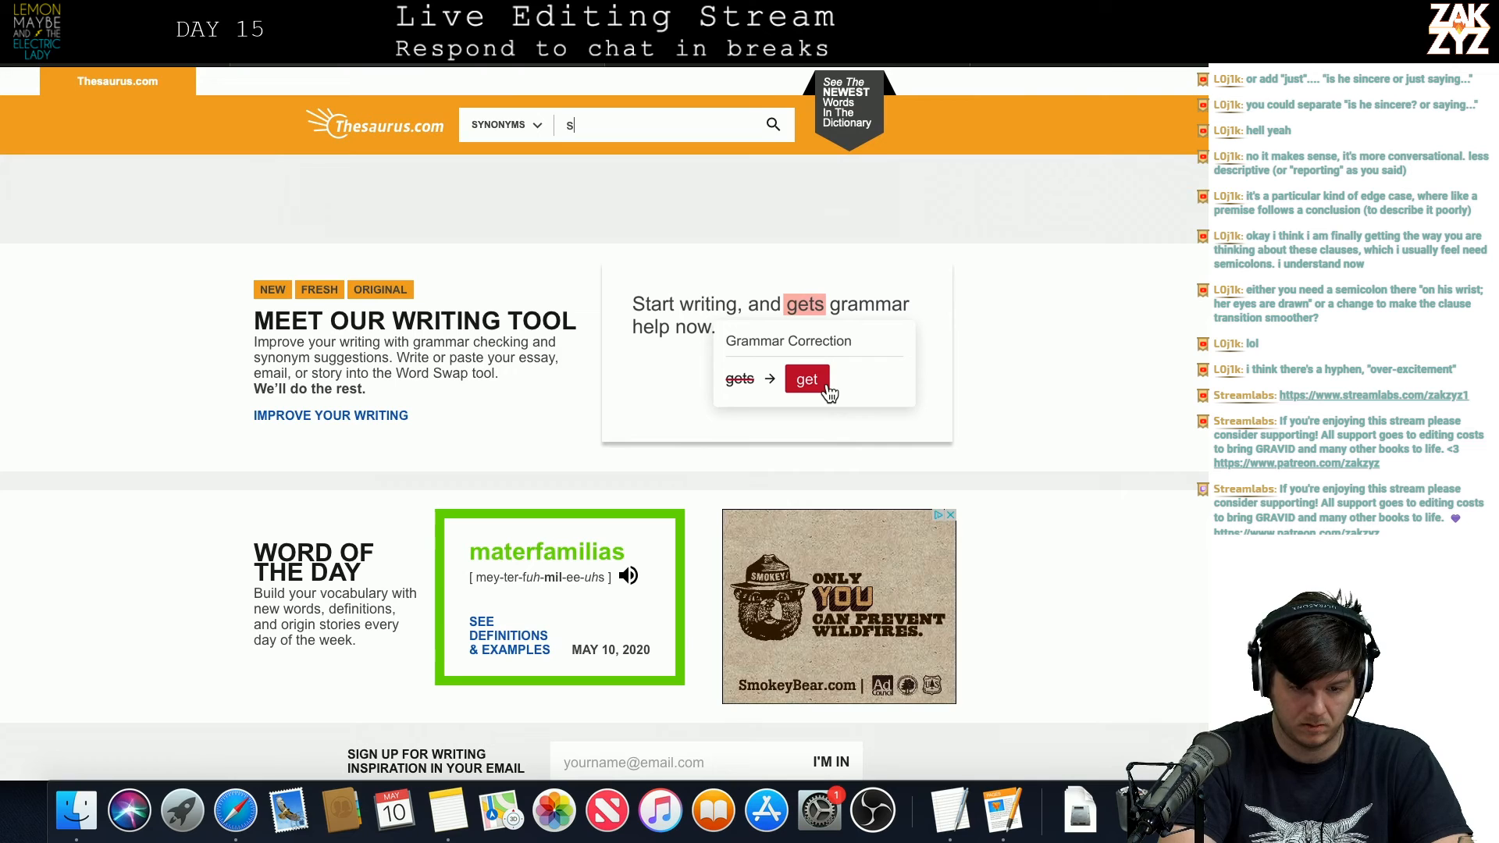
pyautogui.write('discomfort')
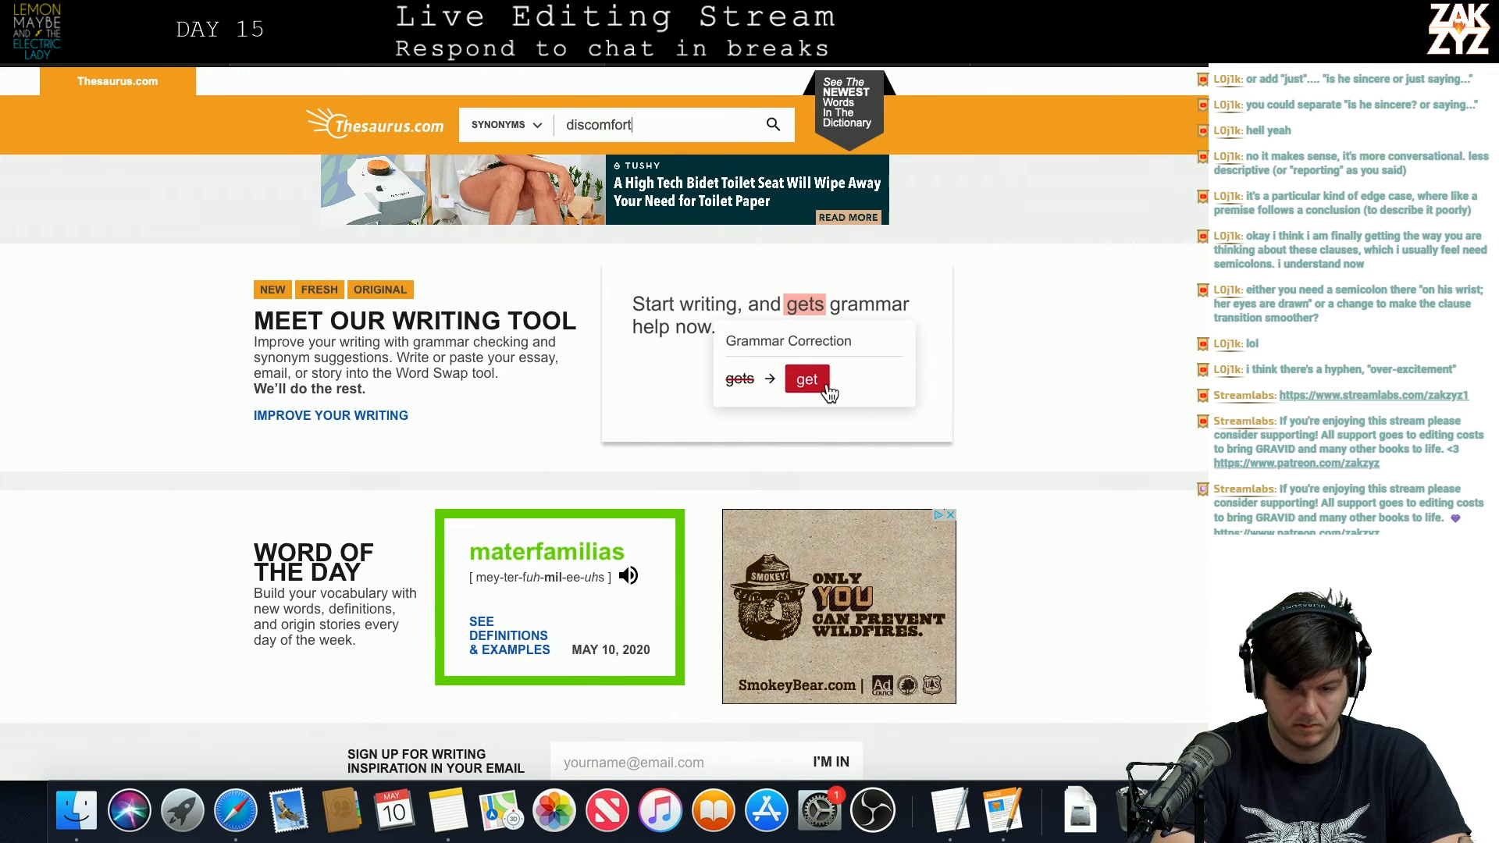
pyautogui.press('Return')
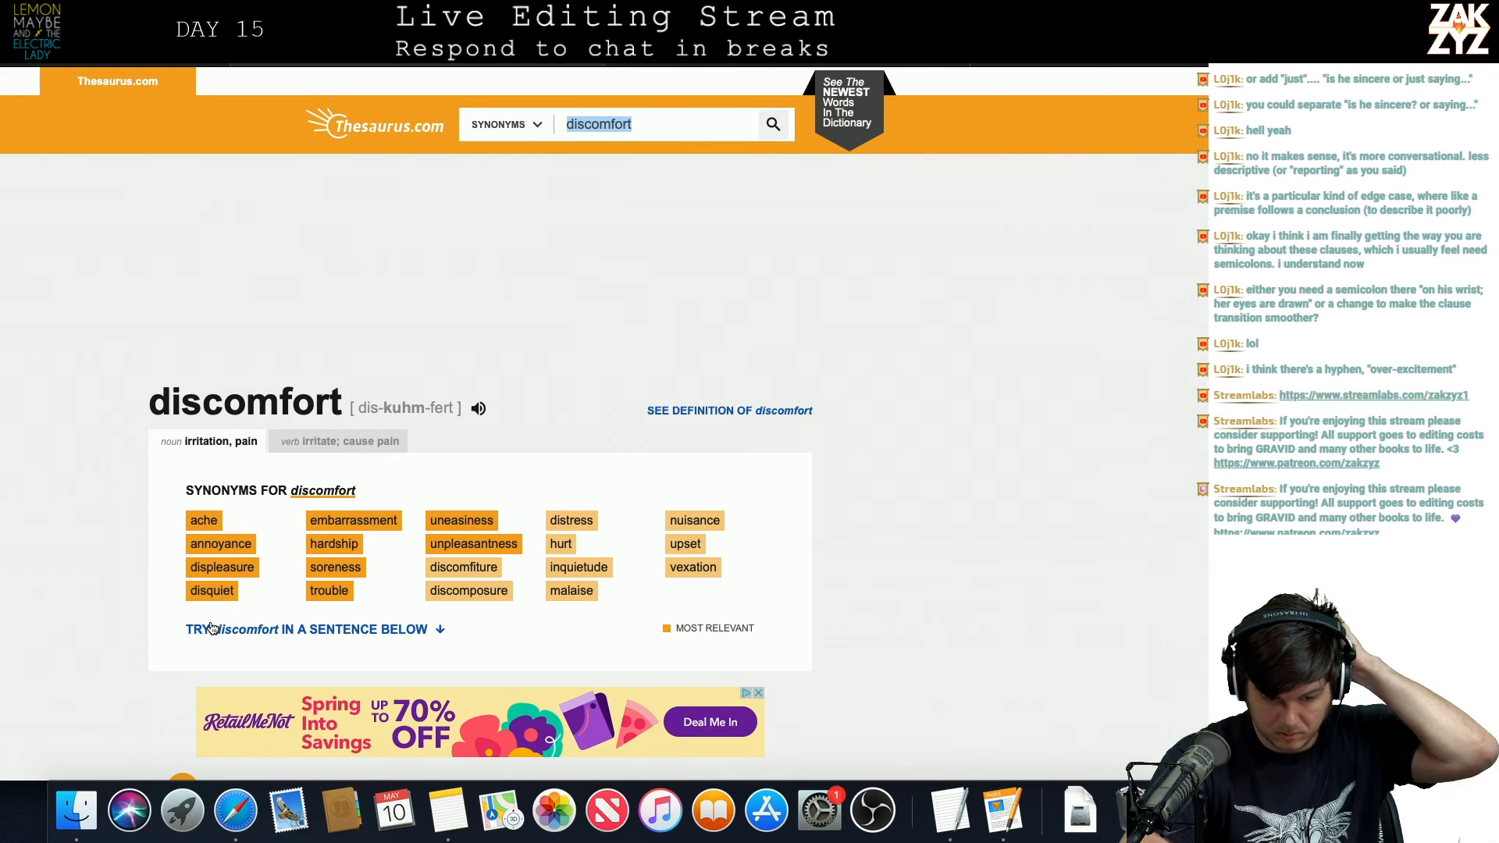
# Step: Check the synonyms of “discomfiture” and its synonym “perturbation”, and switch back to the manuscript
pyautogui.scroll(-1, 210, 625)
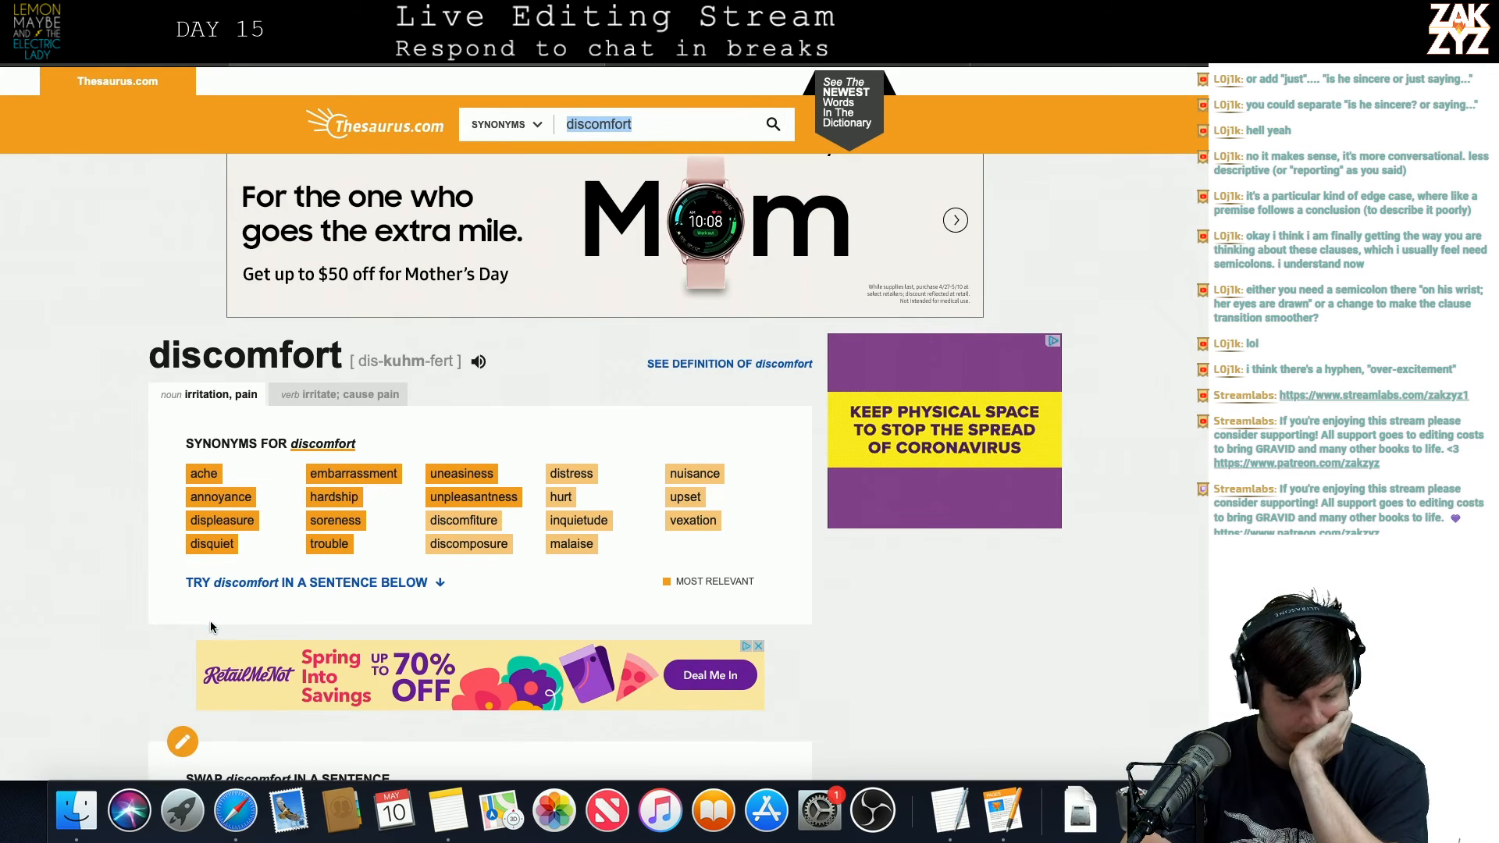
pyautogui.click(474, 523)
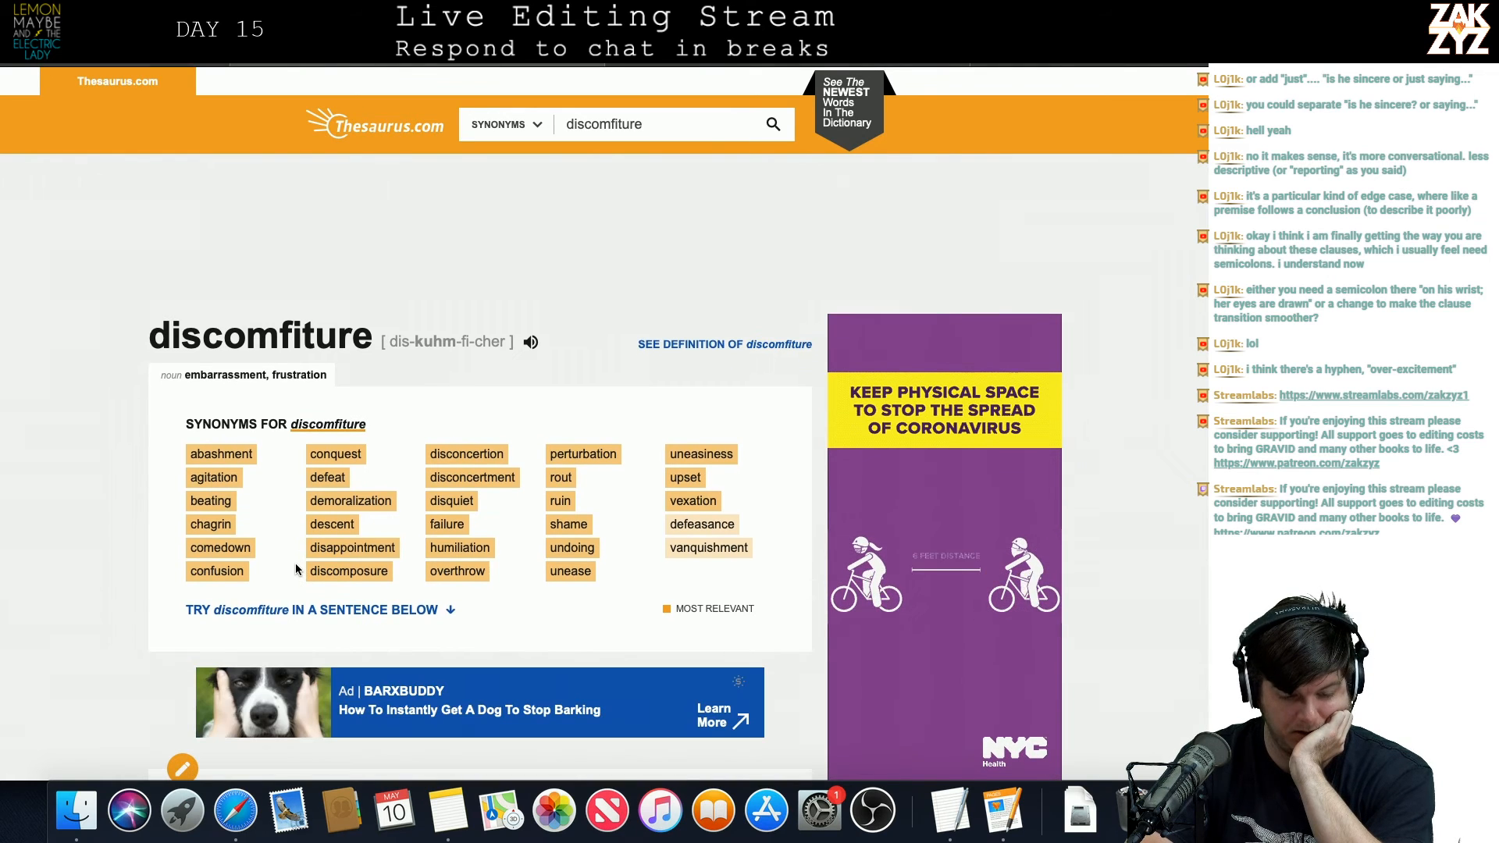
pyautogui.click(589, 457)
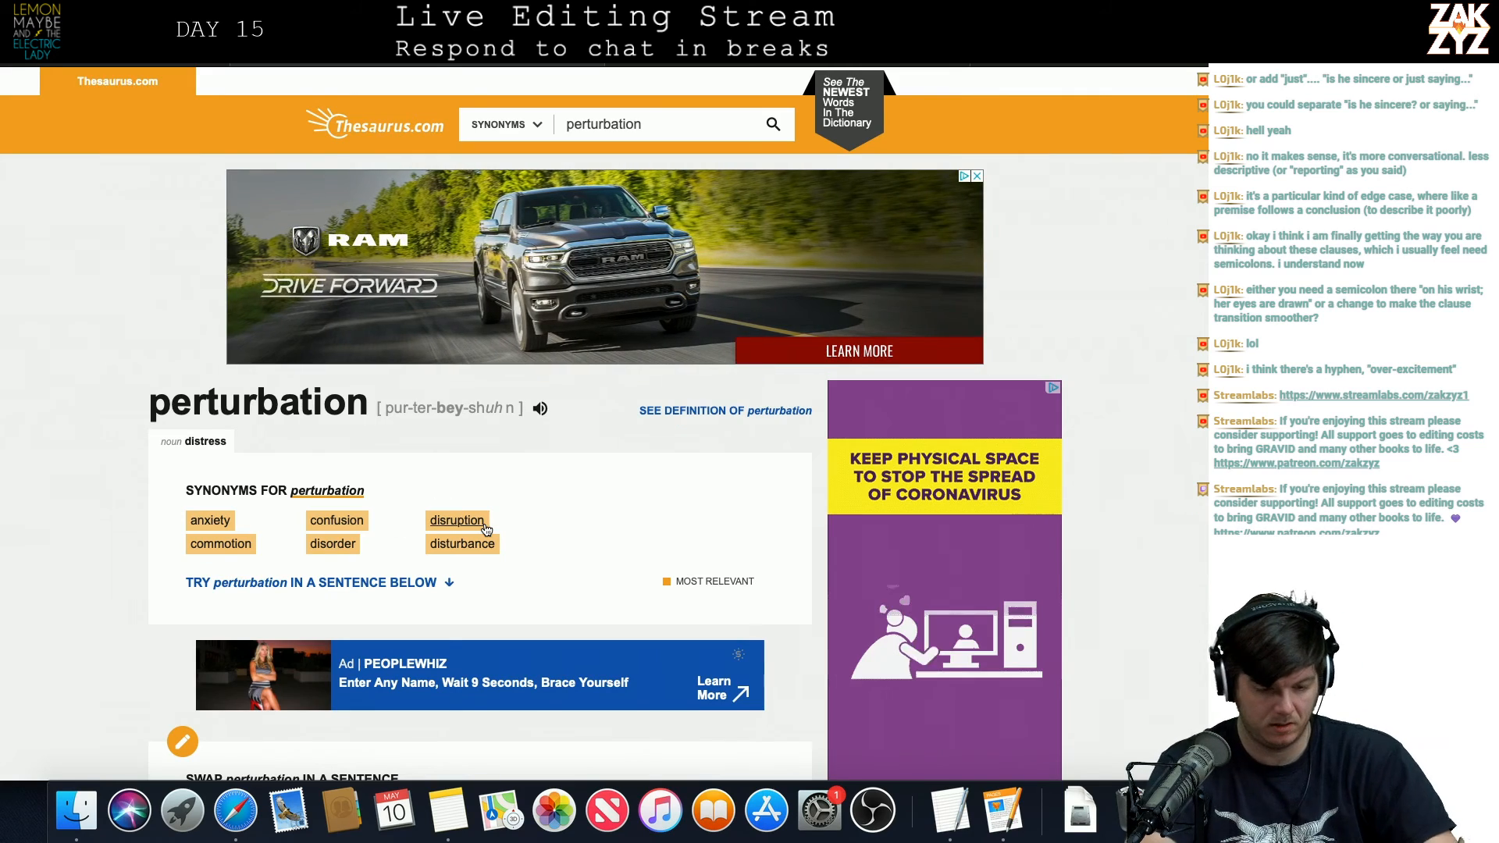
pyautogui.press('super+Tab')
pyautogui.press('super+Tab')
pyautogui.press('Tab')
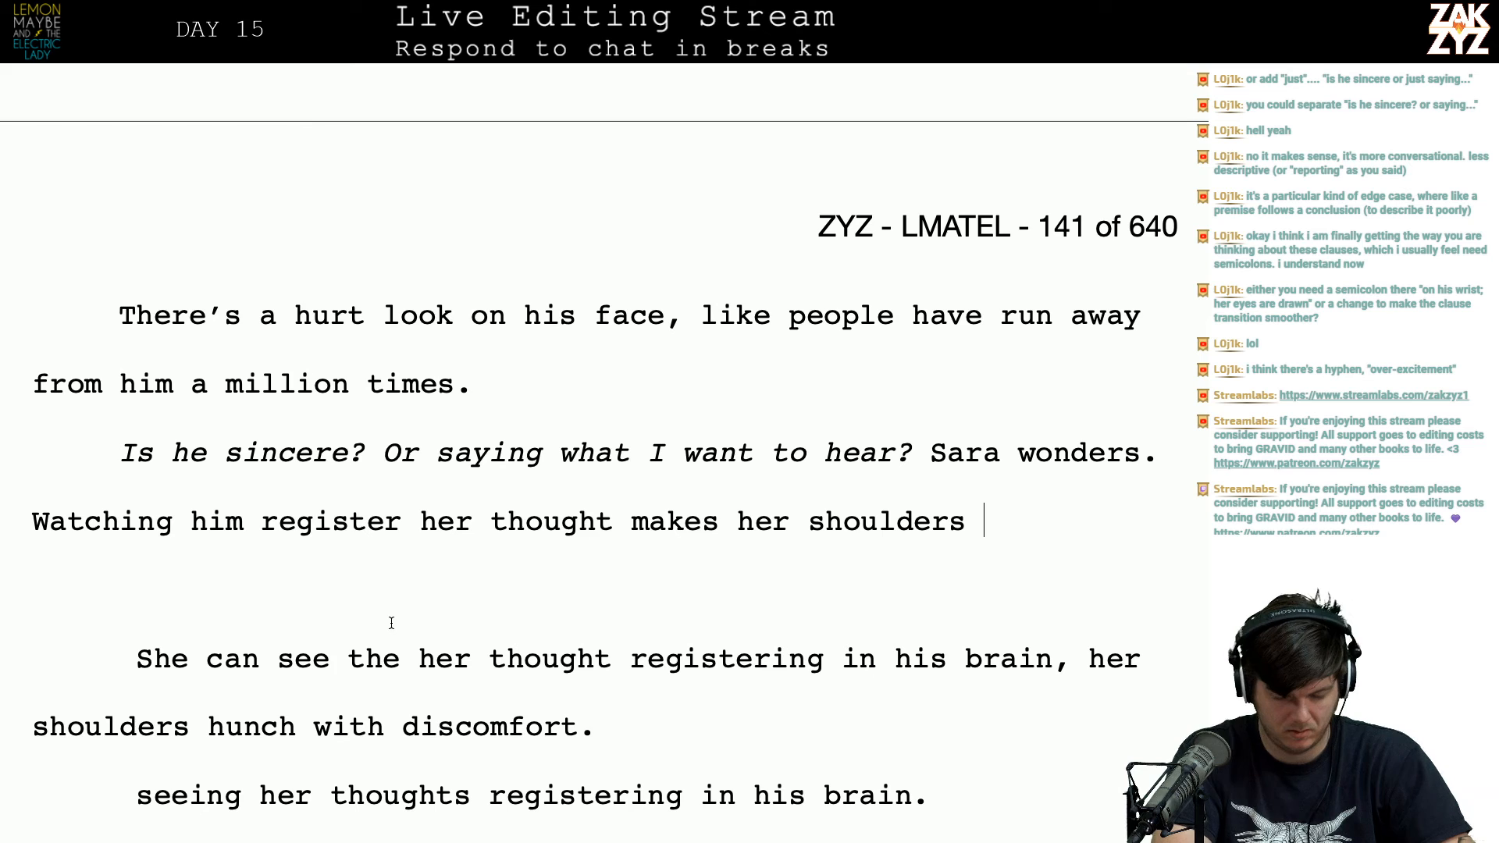
# Step: Finish the “Watching him register her thought makes her shoulders” sentence with “hunch with unease.”
pyautogui.write('hunch with')
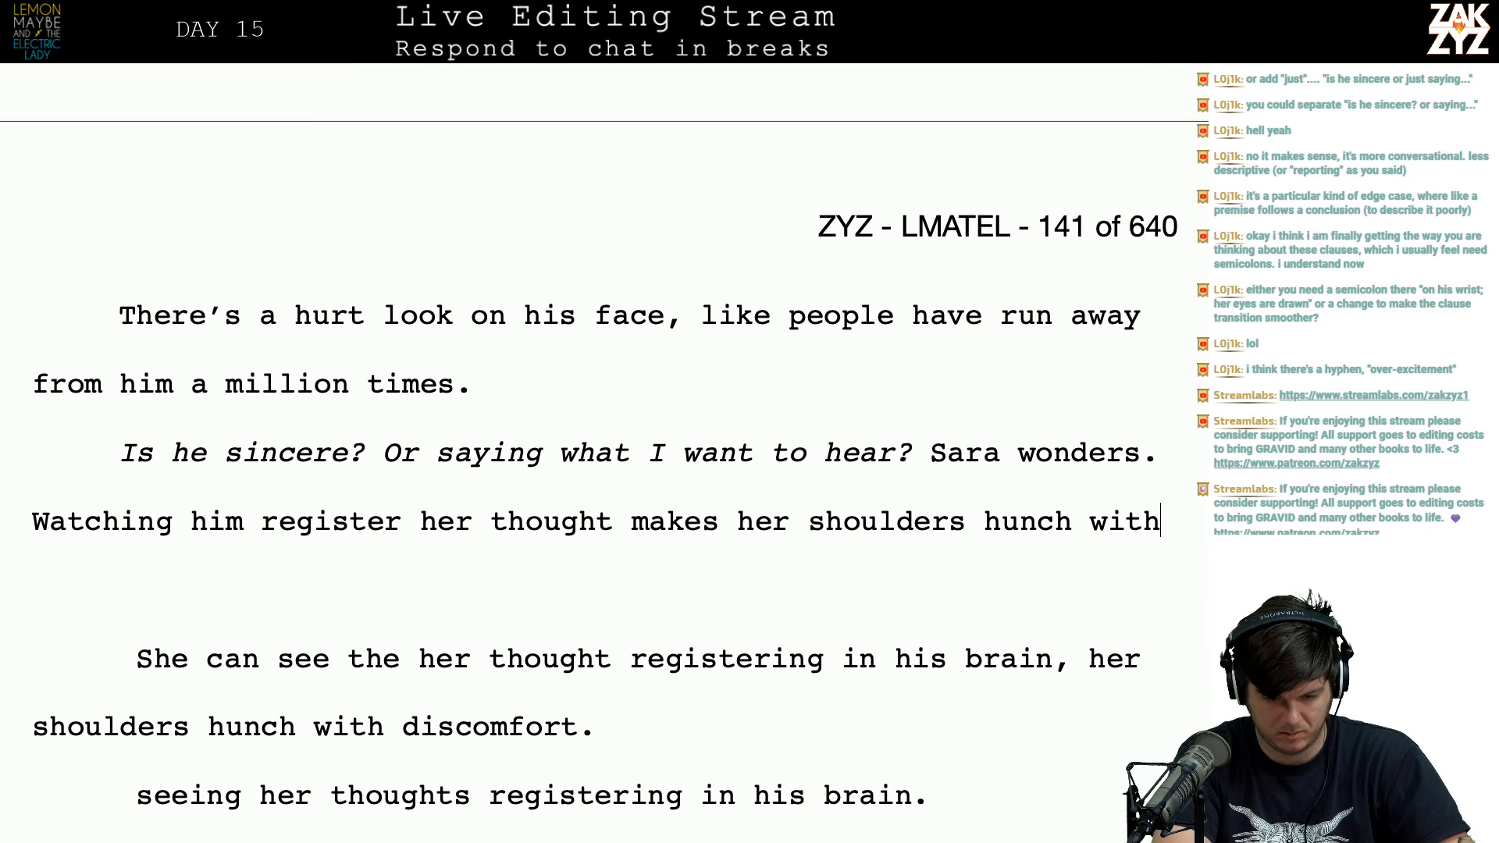
pyautogui.write('a')
pyautogui.press('BackSpace')
pyautogui.press('BackSpace')
pyautogui.press('BackSpace')
pyautogui.press('BackSpace')
pyautogui.press('BackSpace')
pyautogui.press('BackSpace')
pyautogui.press('BackSpace')
pyautogui.press('BackSpace')
pyautogui.press('BackSpace')
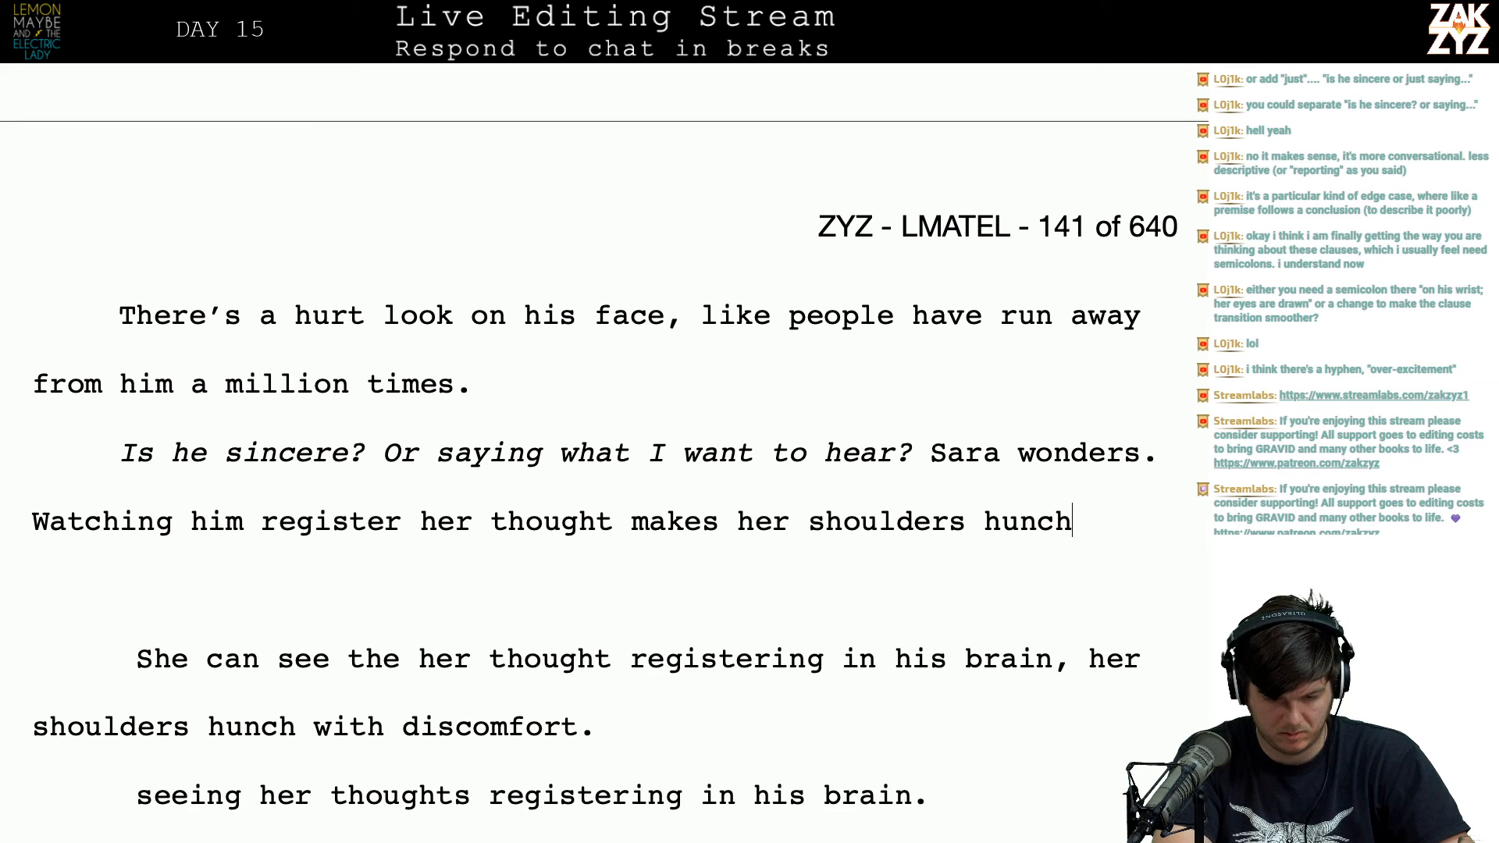
pyautogui.write('h')
pyautogui.press('BackSpace')
pyautogui.write('g')
pyautogui.press('BackSpace')
pyautogui.write('ch wit')
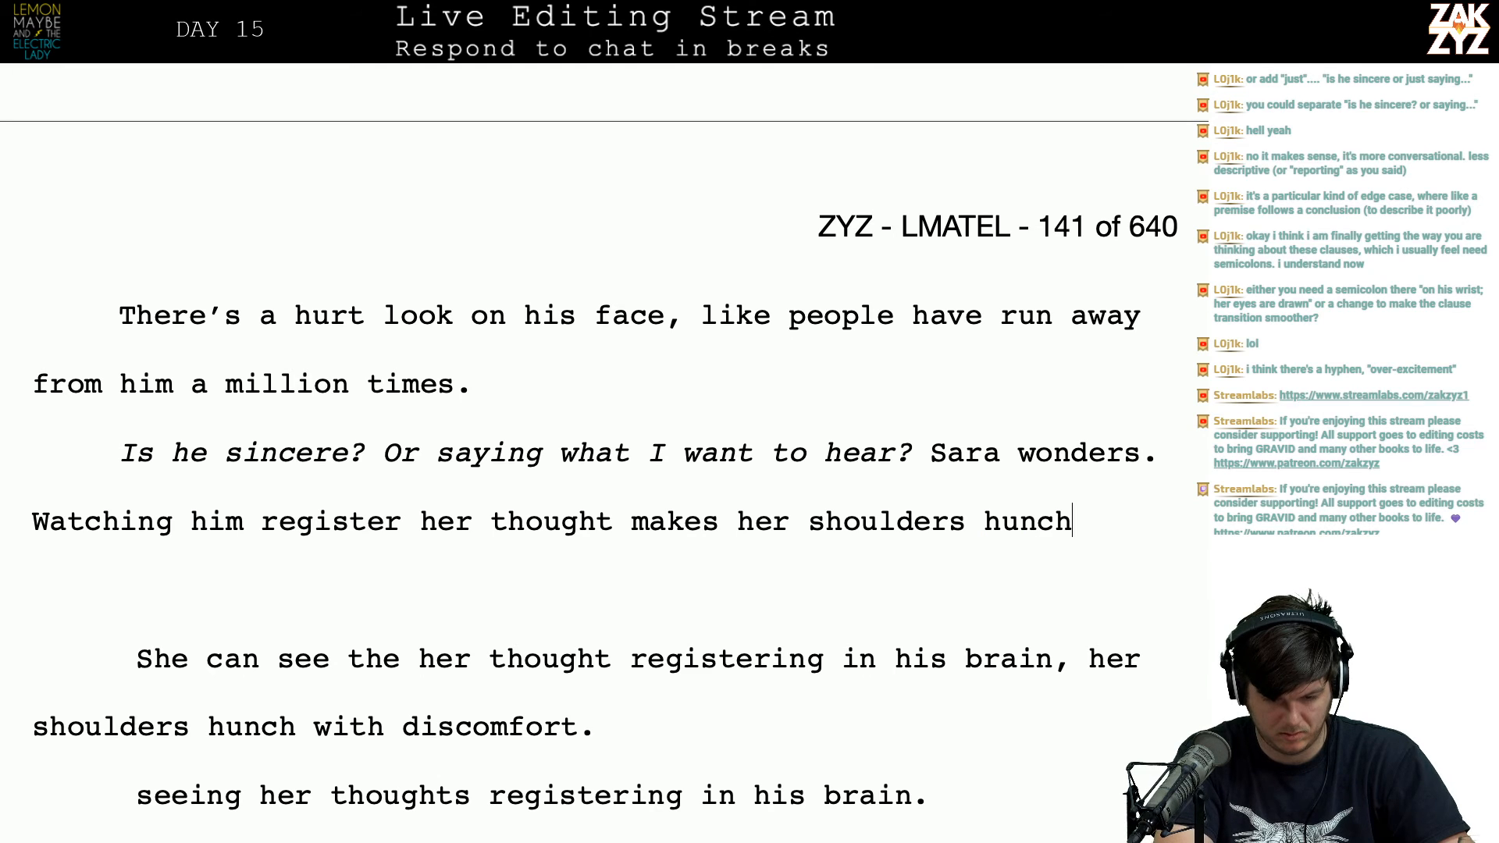
pyautogui.write('h unease.')
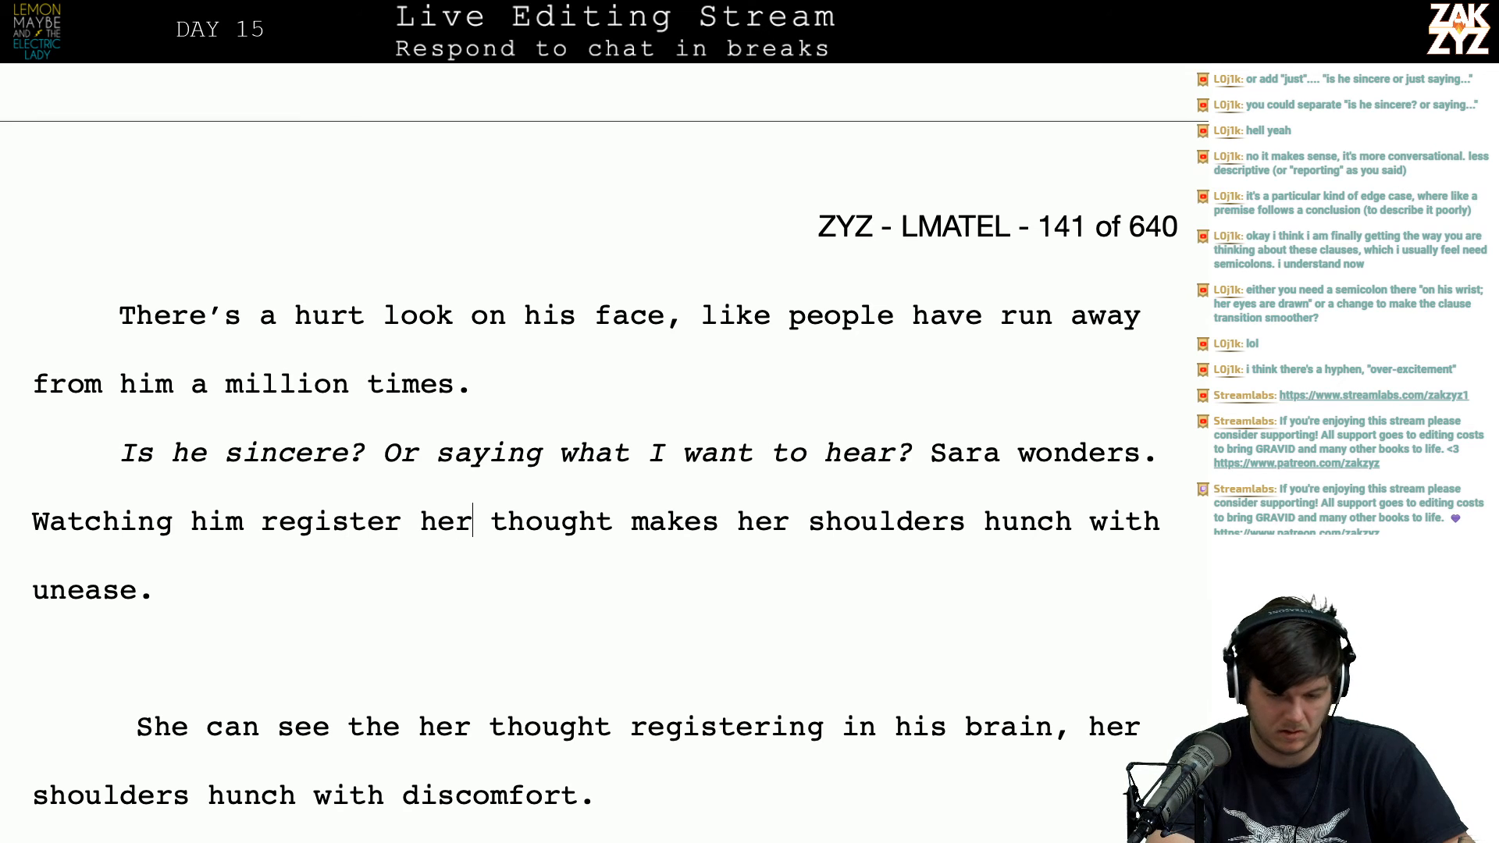
# Step: Insert “She can see her thought registering in his brain, it makes her shoulders hunch with unease.” before “Watching him”
pyautogui.press('Right')
pyautogui.write('She can see her')
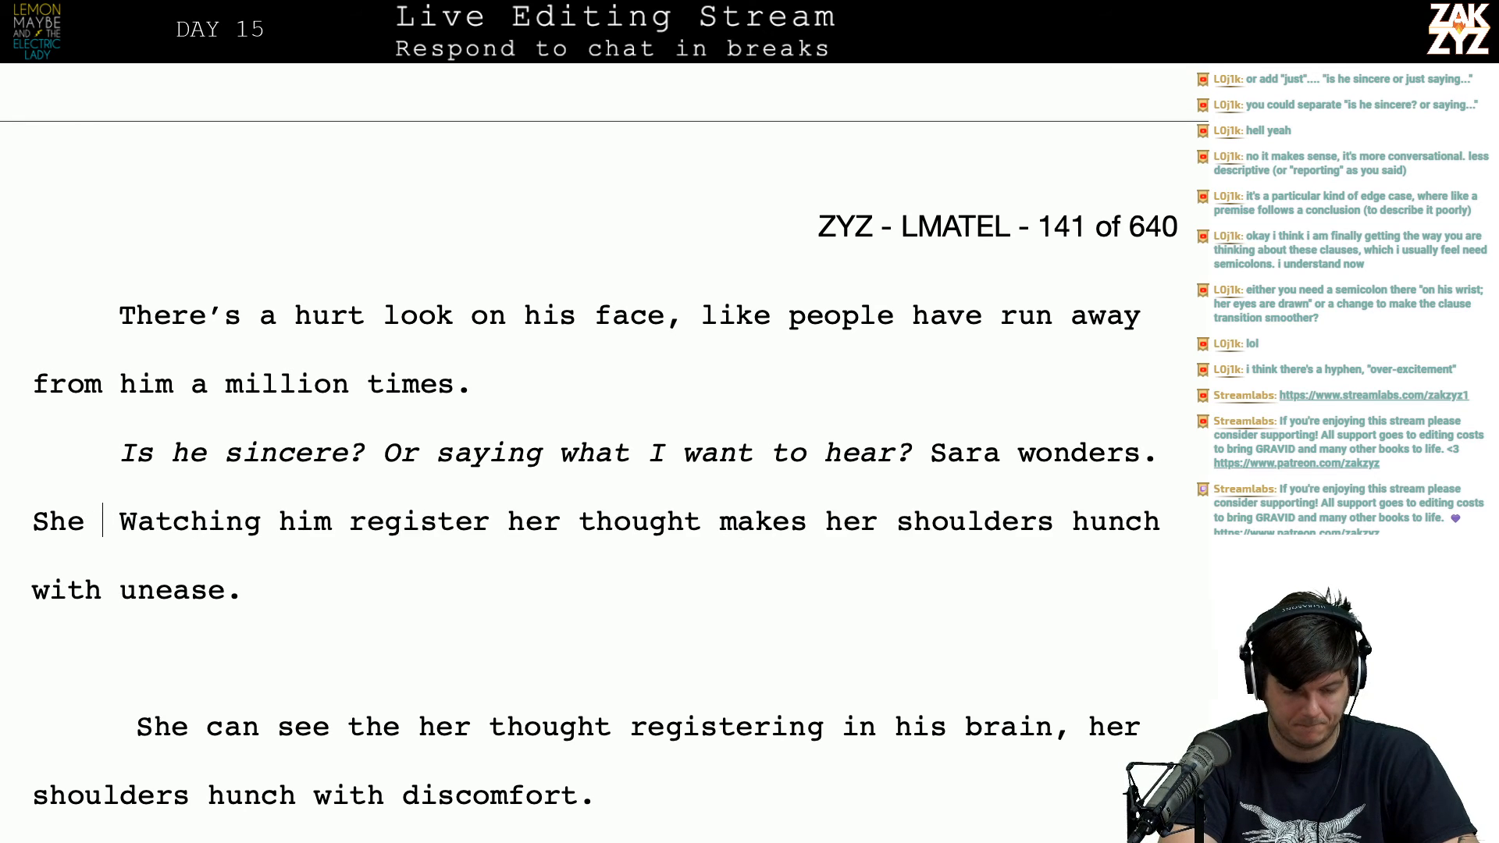
pyautogui.write(' thought regist')
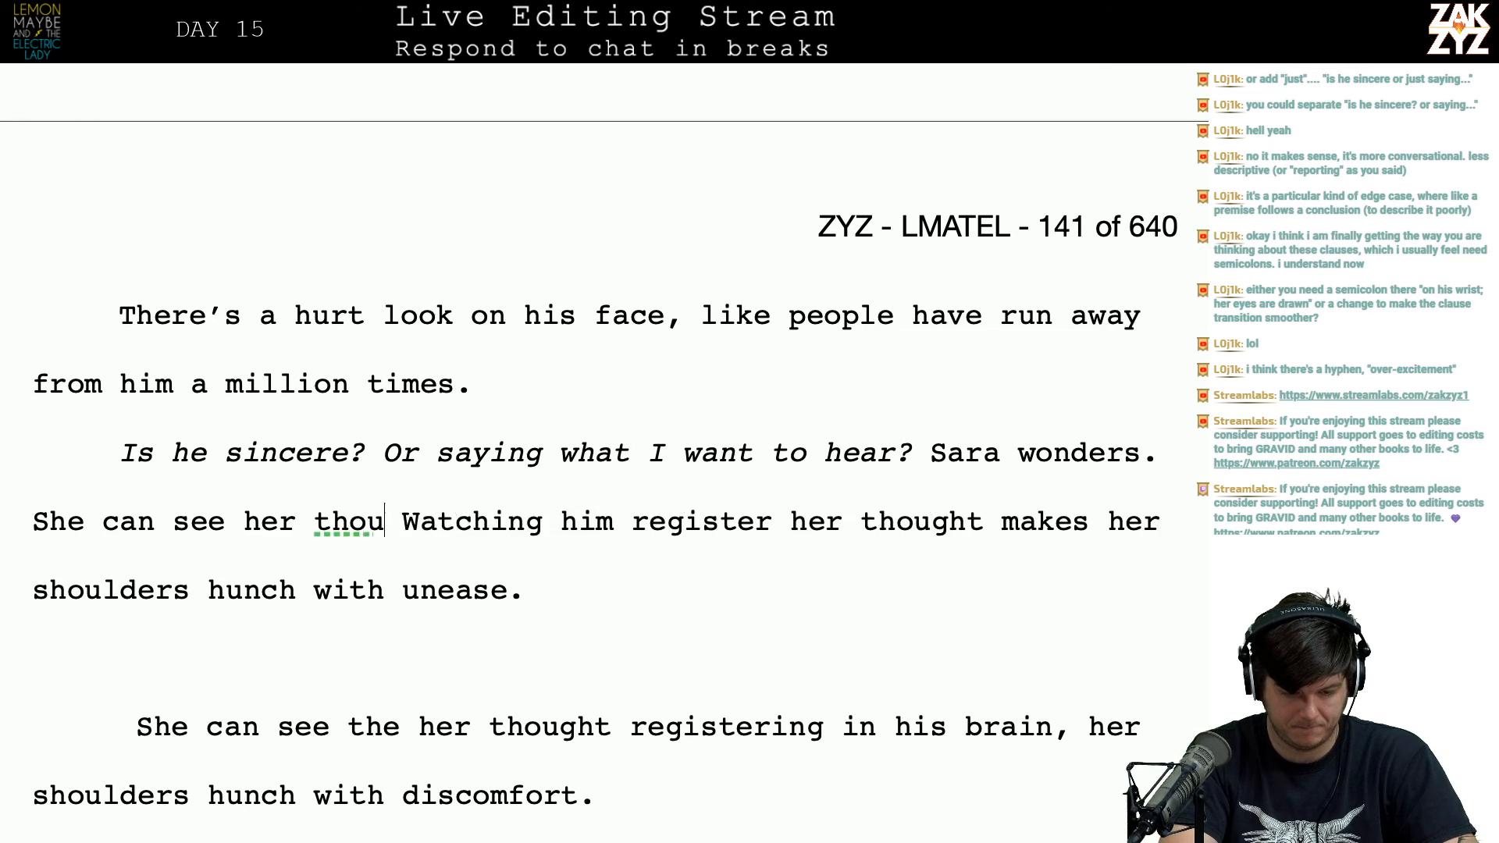
pyautogui.write('ering in his ')
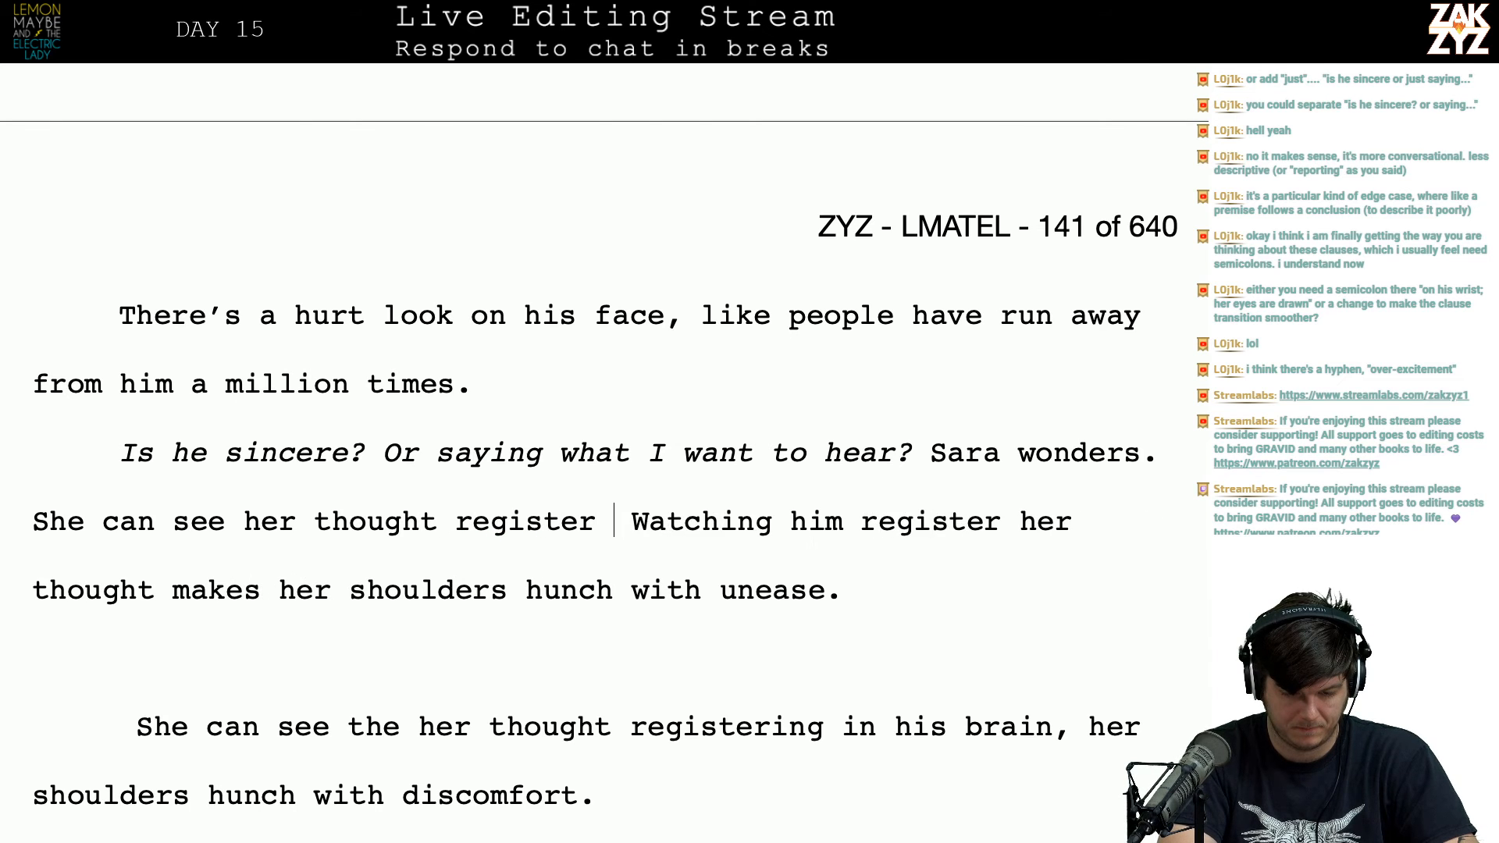
pyautogui.write('brain, it makes her')
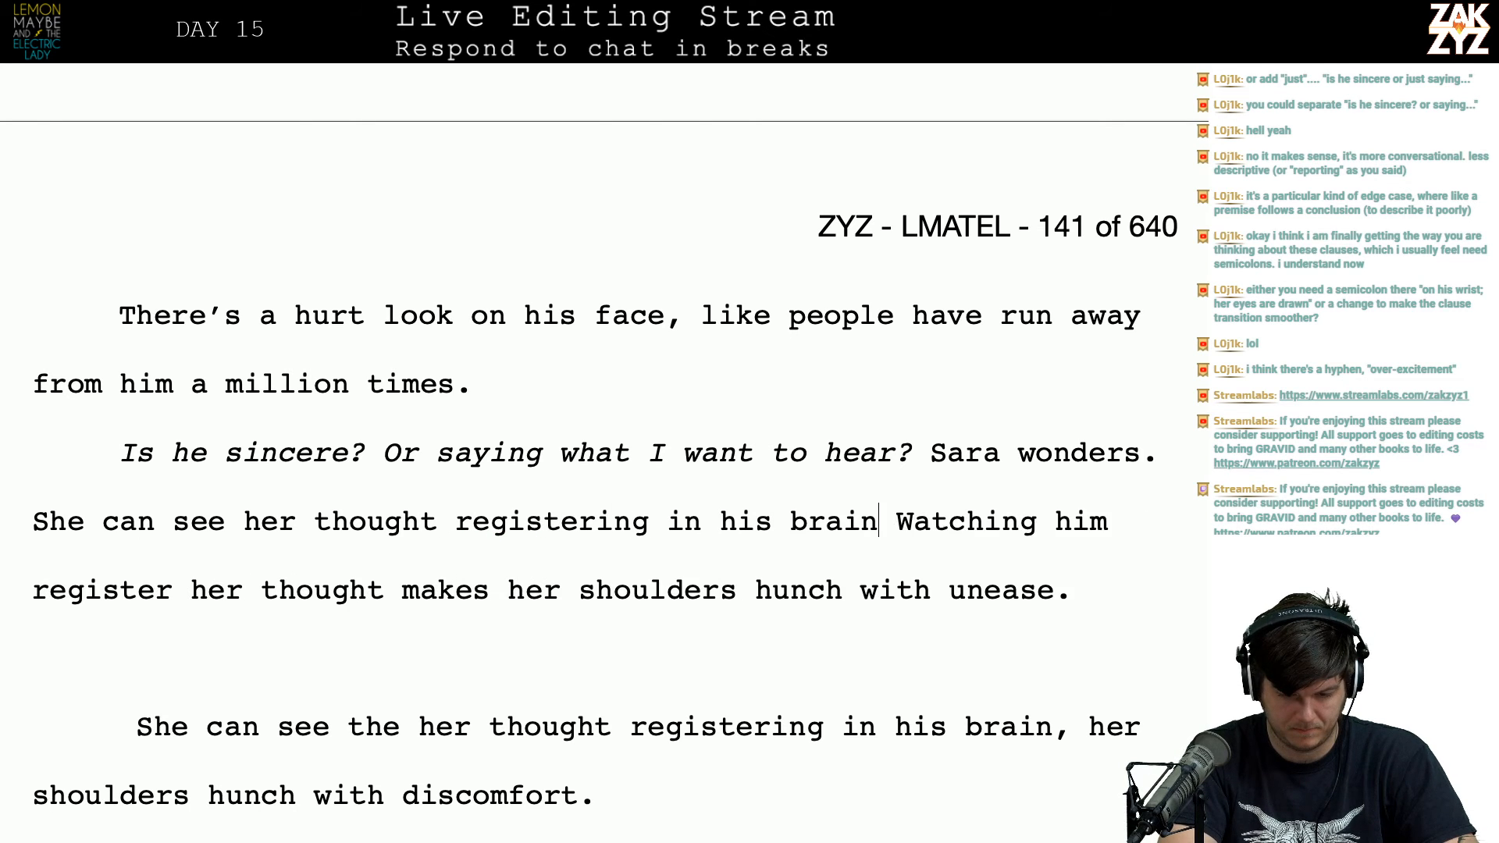
pyautogui.write(' shoulders hunch')
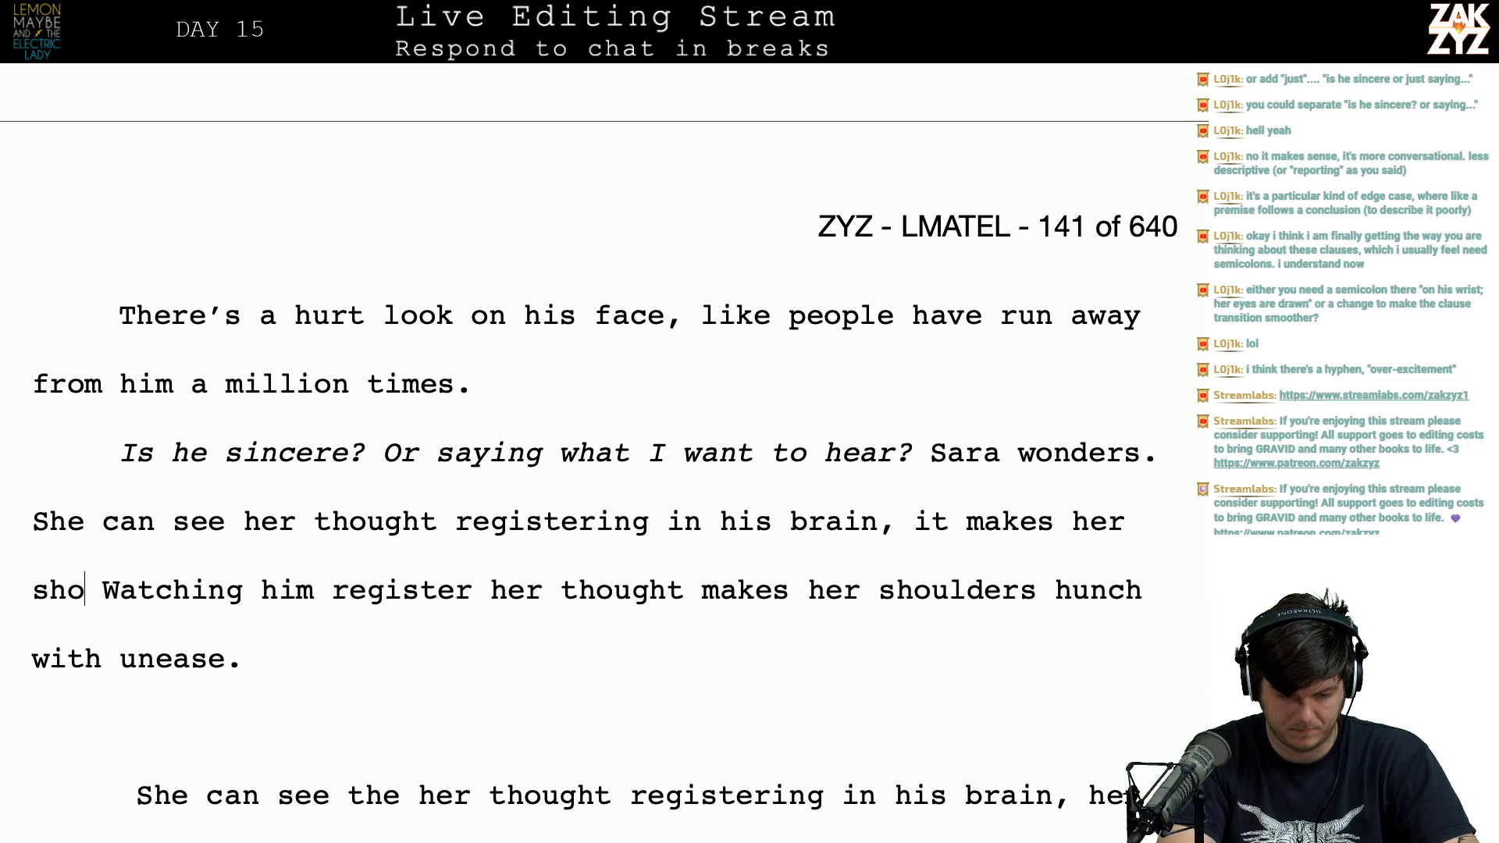
pyautogui.write(' with unease.')
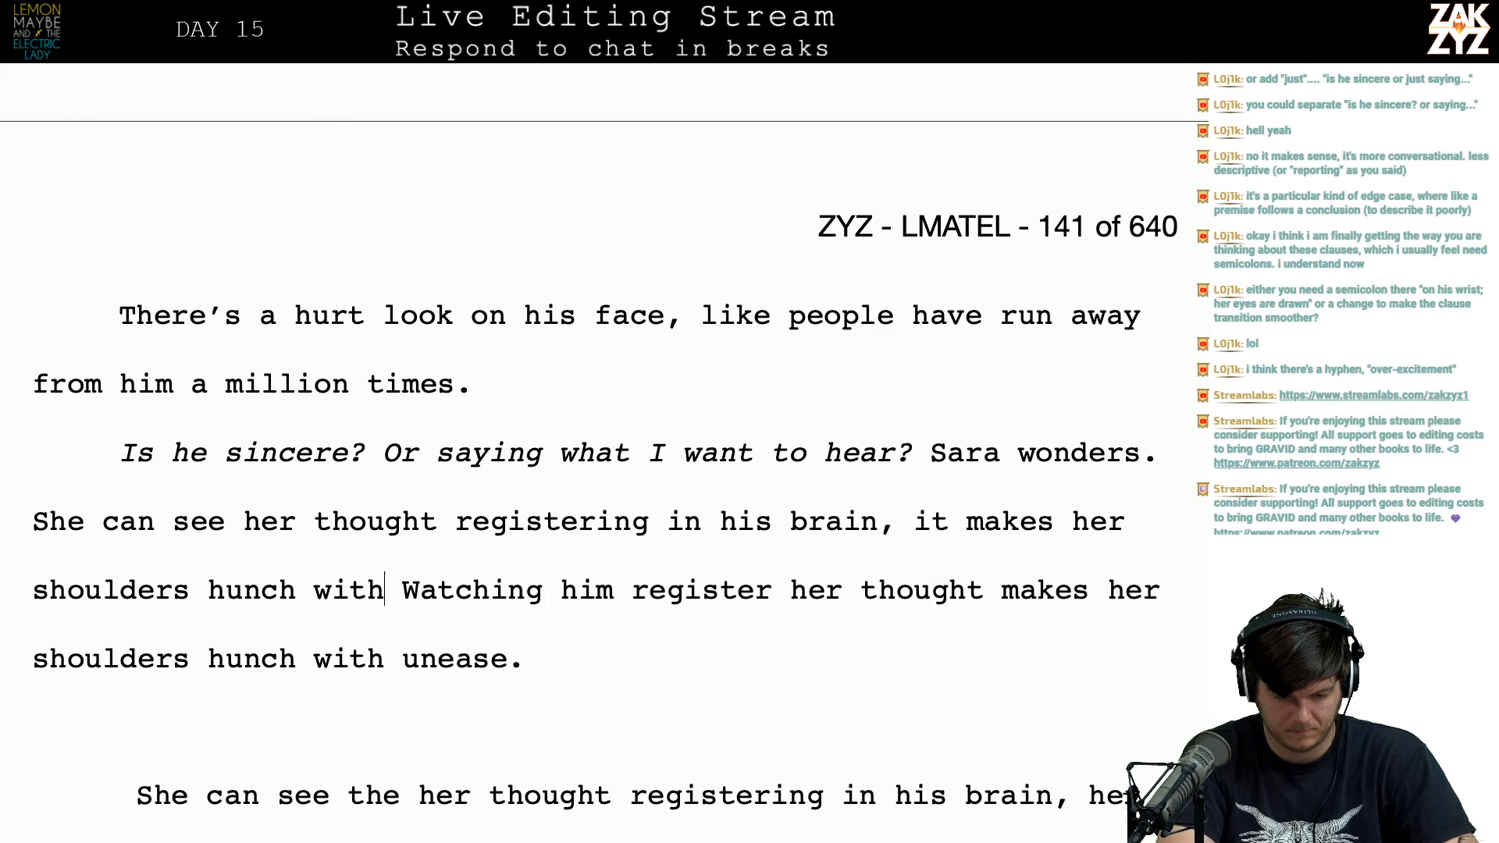
# Step: Delete the alternative sentence “Watching him register her thought makes her shoulders hunch with unease.”
pyautogui.hotkey('shift', 'Down')
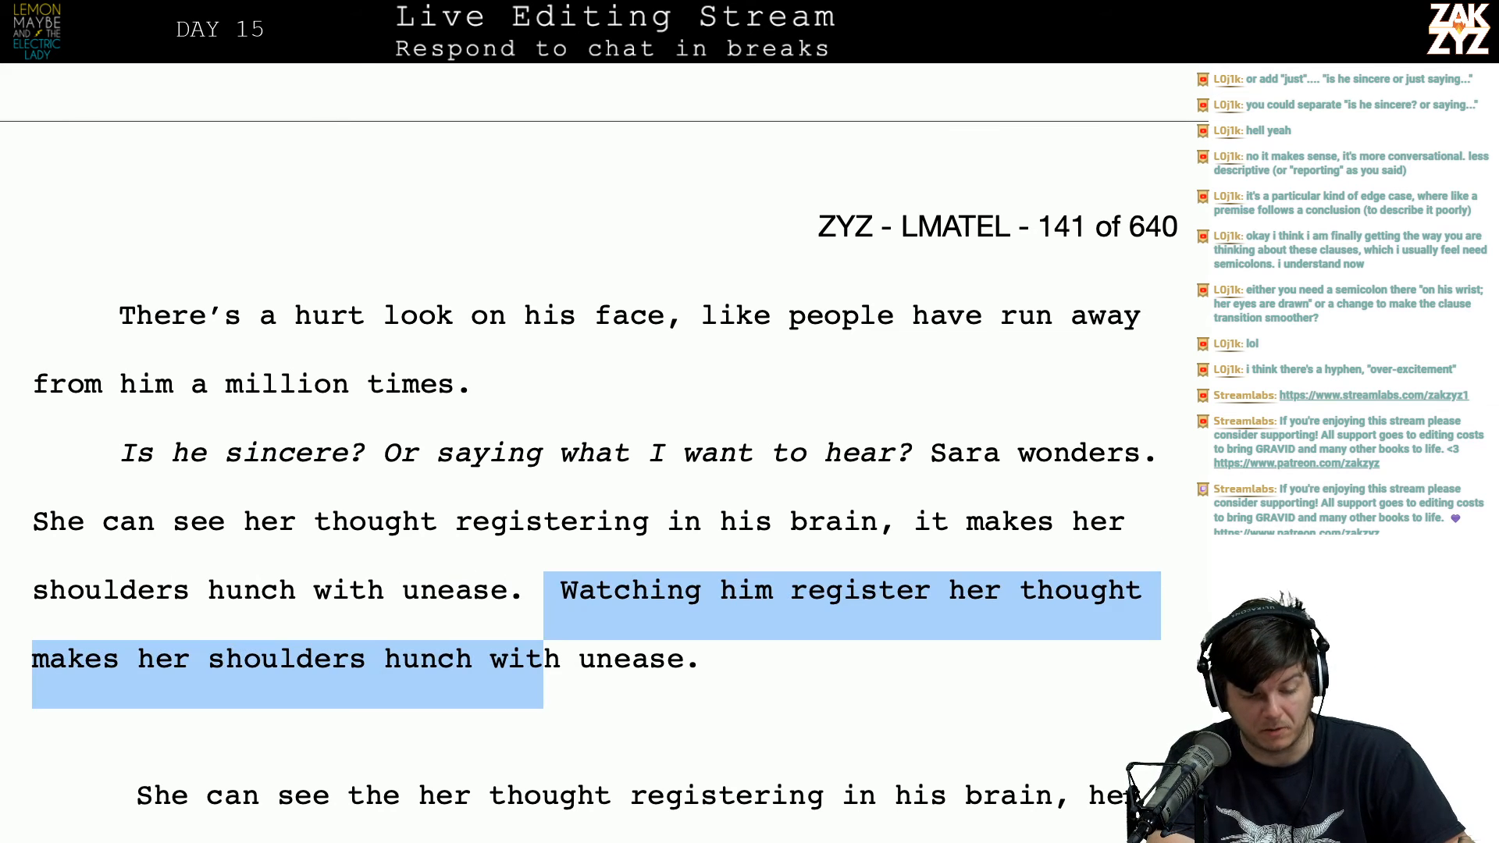
pyautogui.hotkey('shift', 'Right')
pyautogui.hotkey('shift', 'Right')
pyautogui.hotkey('shift', 'Right')
pyautogui.hotkey('shift', 'Right')
pyautogui.hotkey('shift', 'Right')
pyautogui.hotkey('shift', 'Right')
pyautogui.hotkey('shift', 'Right')
pyautogui.hotkey('shift', 'Right')
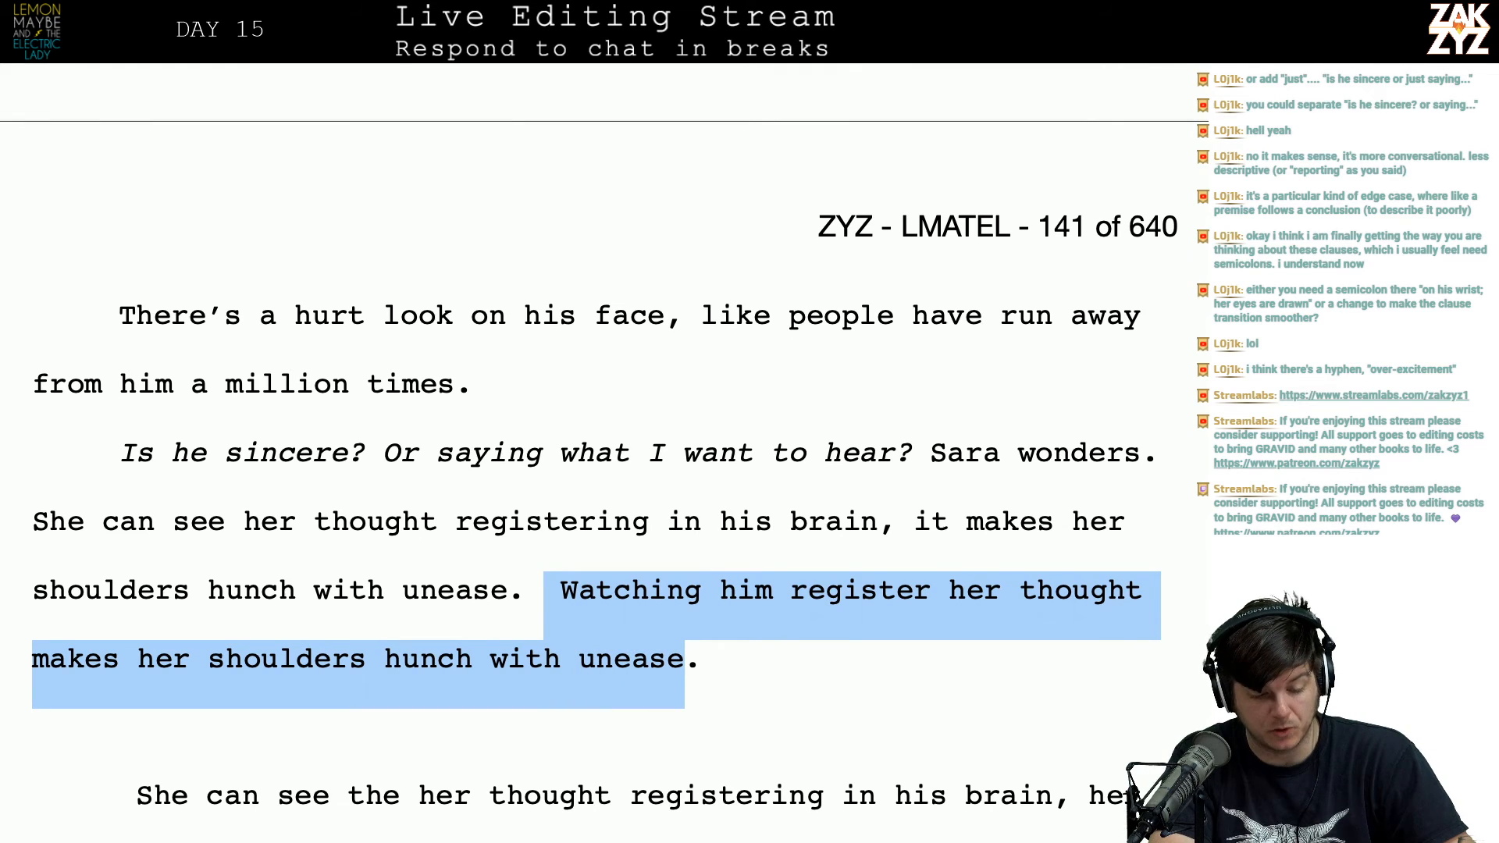
pyautogui.hotkey('shift', 'Right')
pyautogui.press('BackSpace')
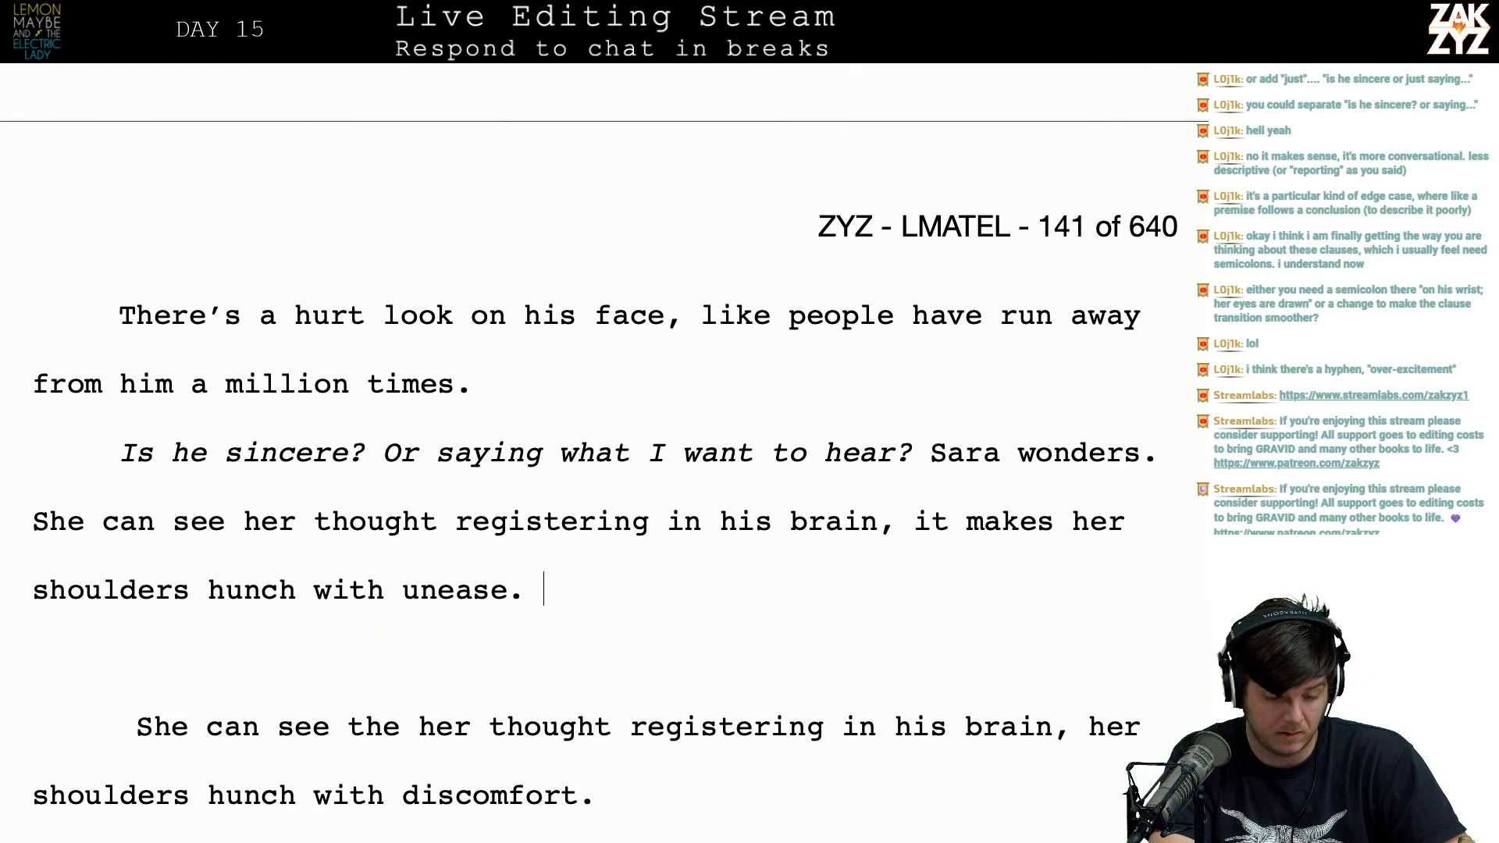
# Step: Delete the leftover draft lines from “She can see the her thought” through “seeing her thoughts”, keeping “I’m alone,” as a new paragraph with its opening quotation mark
pyautogui.hotkey('shift', 'Down')
pyautogui.hotkey('shift', 'Down')
pyautogui.hotkey('shift', 'Down')
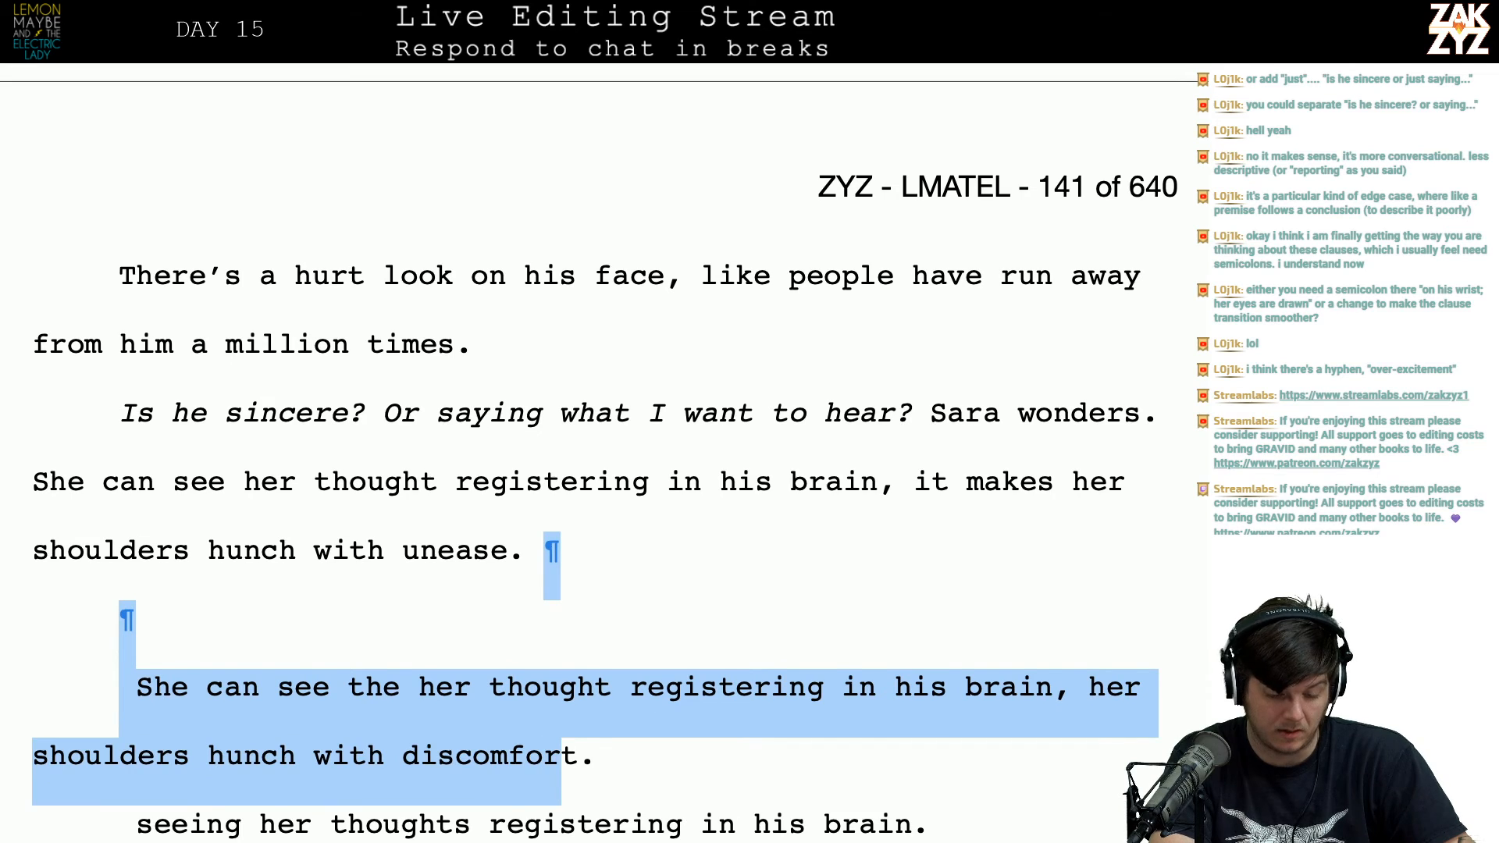
pyautogui.hotkey('shift', 'Down')
pyautogui.hotkey('shift', 'Down')
pyautogui.hotkey('shift', 'Up')
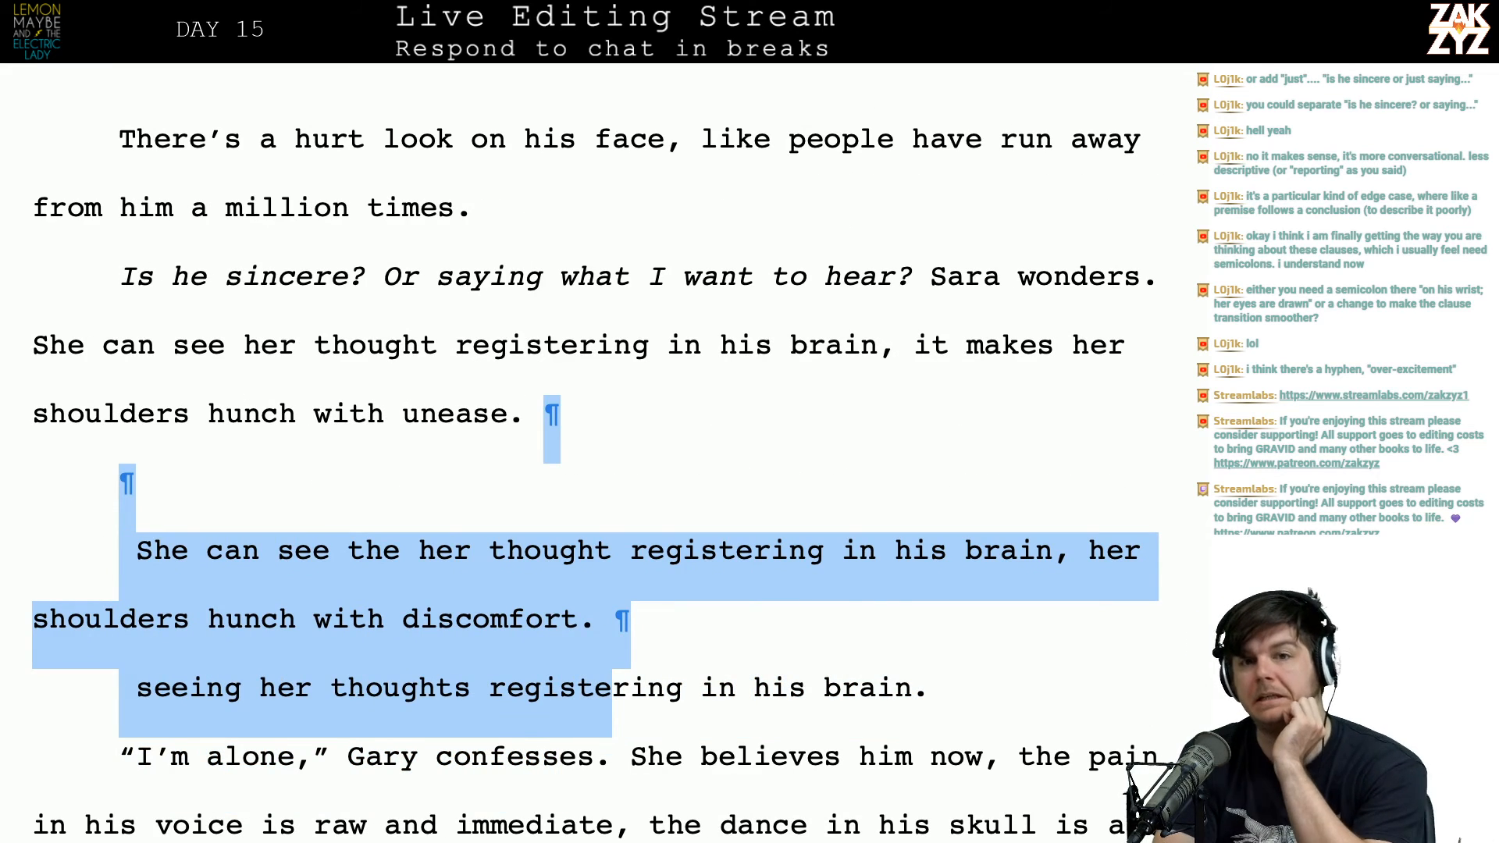
pyautogui.hotkey('shift', 'Up')
pyautogui.hotkey('shift', 'Right')
pyautogui.hotkey('shift', 'Right')
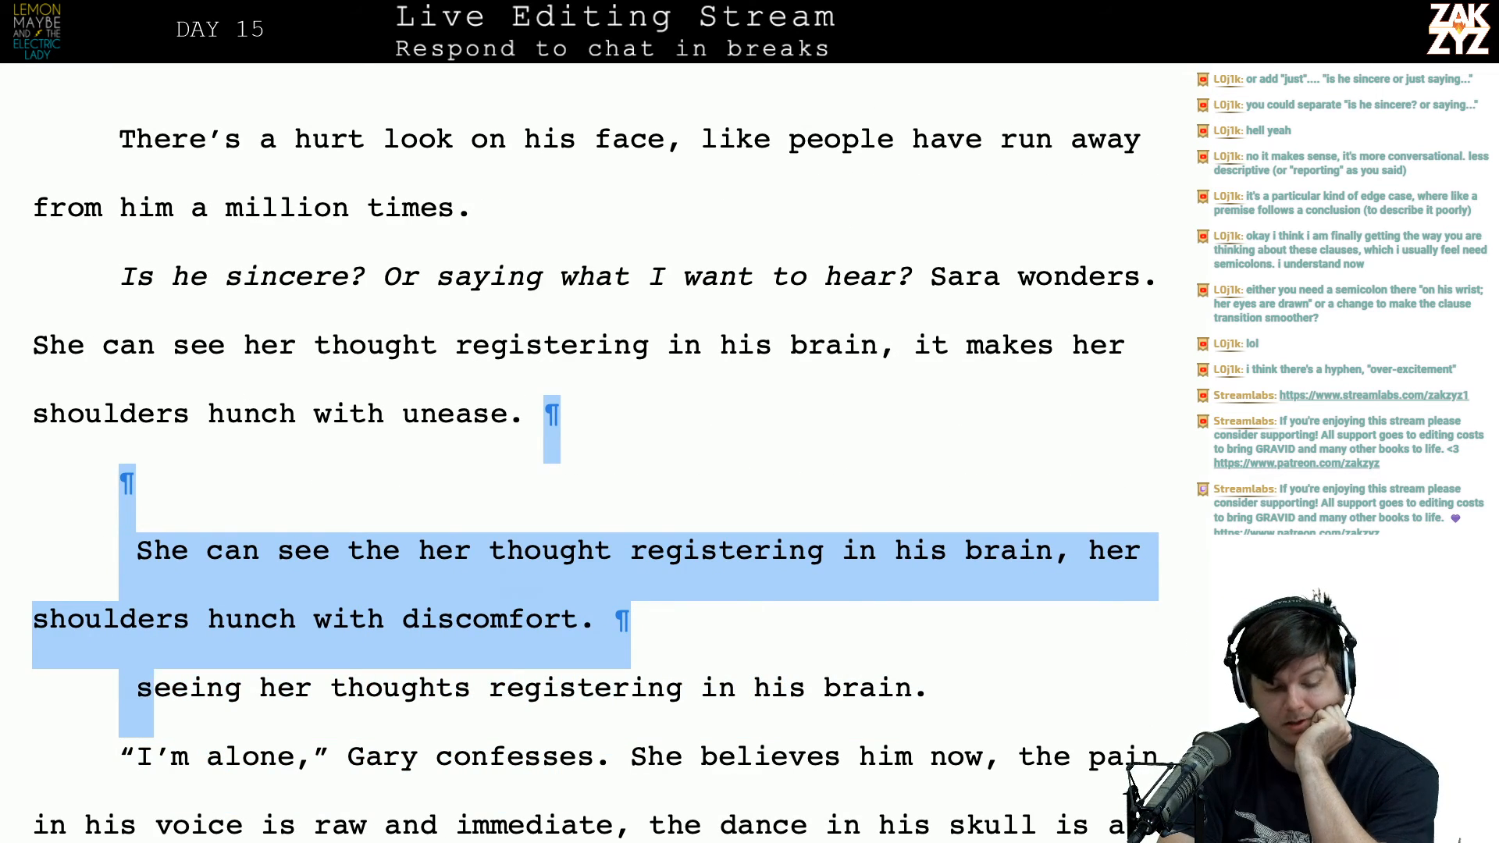
pyautogui.hotkey('shift', 'Down')
pyautogui.hotkey('shift', 'Left')
pyautogui.hotkey('shift', 'Left')
pyautogui.hotkey('shift', 'Left')
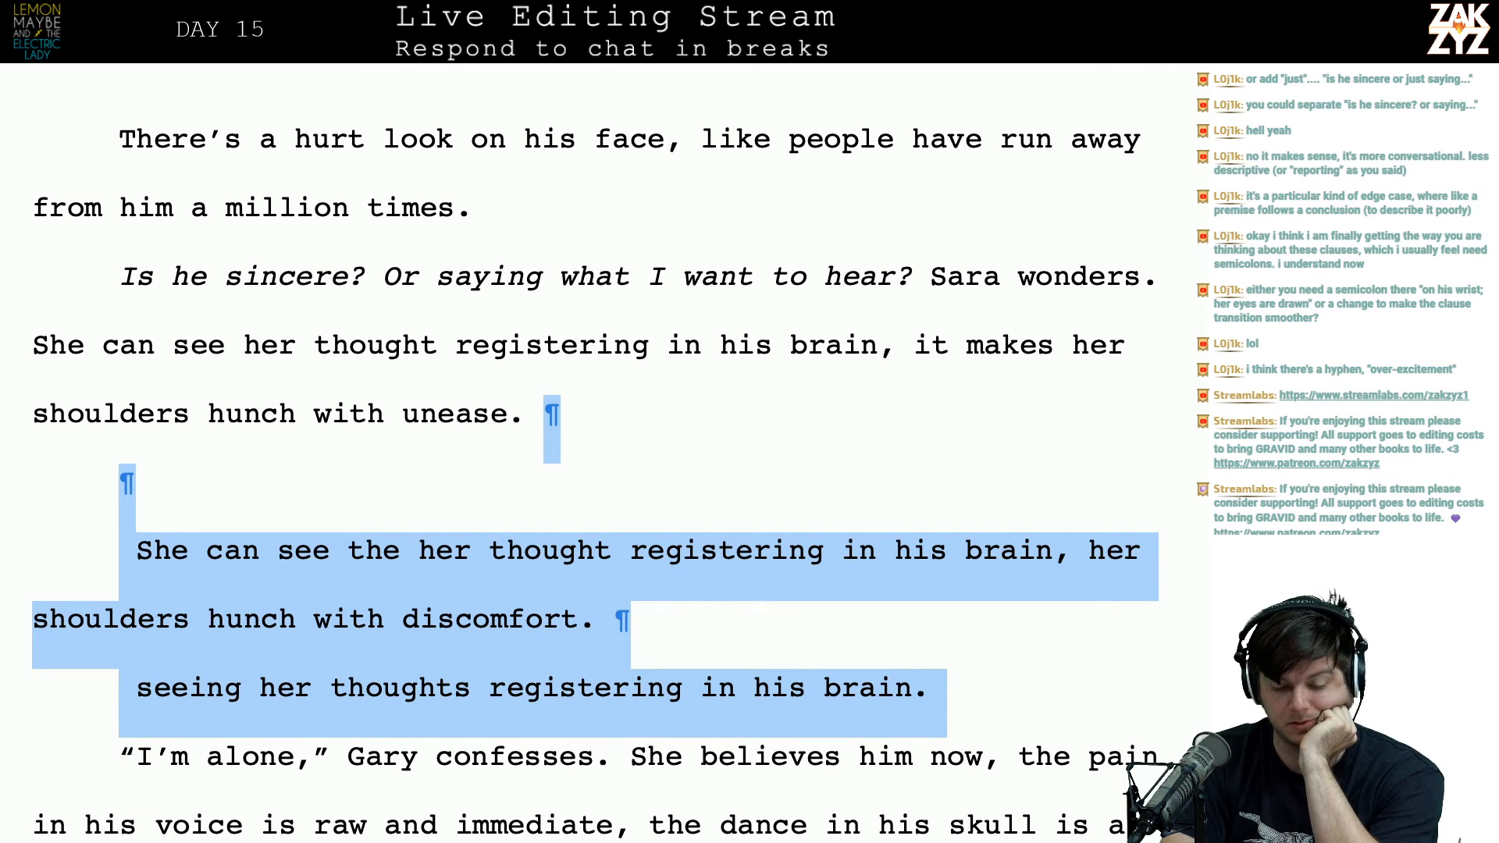
pyautogui.hotkey('shift', 'Right')
pyautogui.hotkey('shift', 'Right')
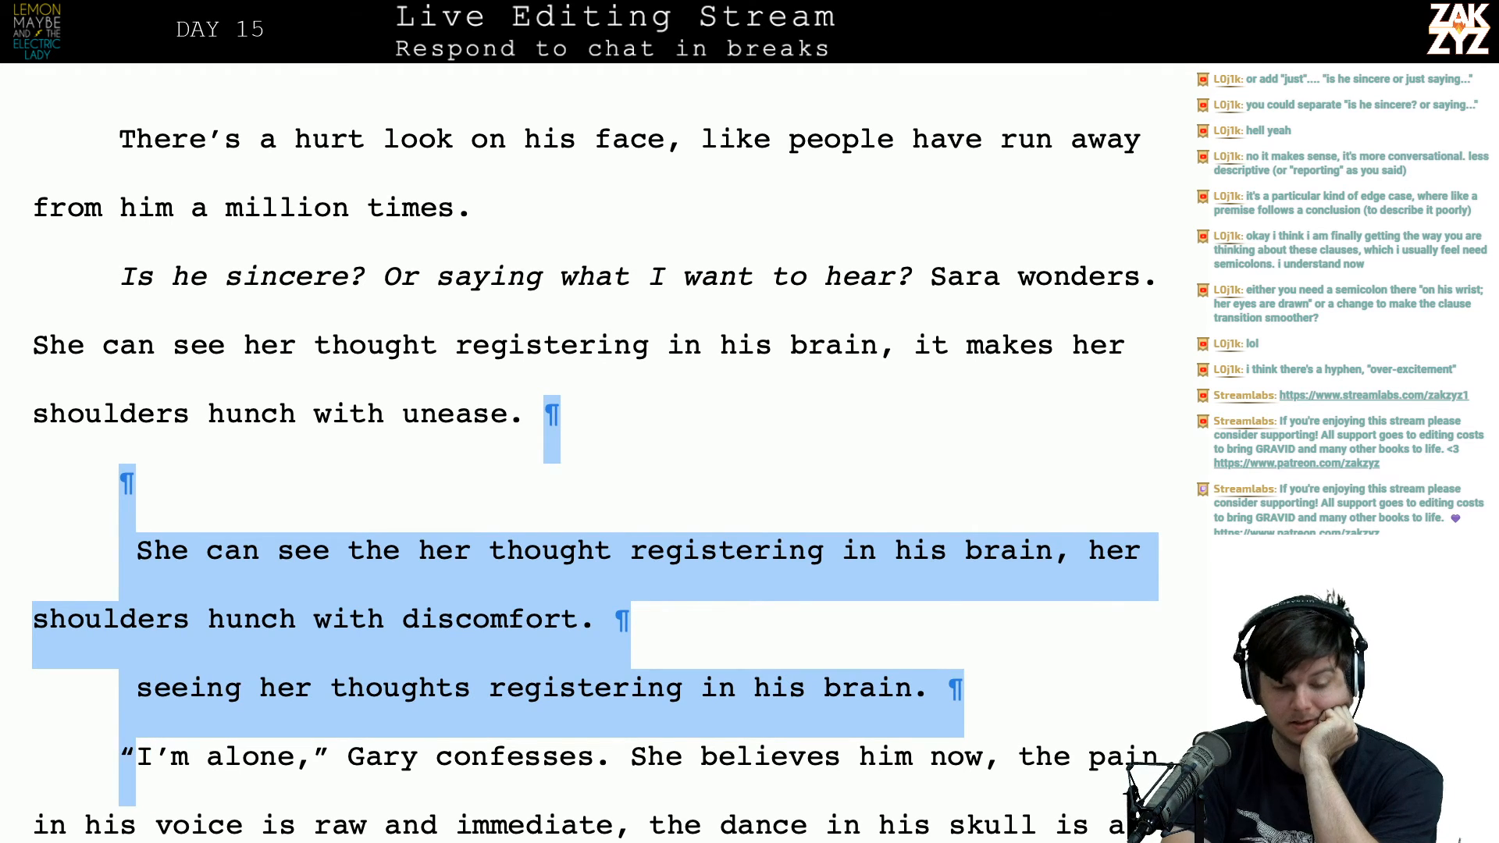
pyautogui.press('BackSpace')
pyautogui.press('Return')
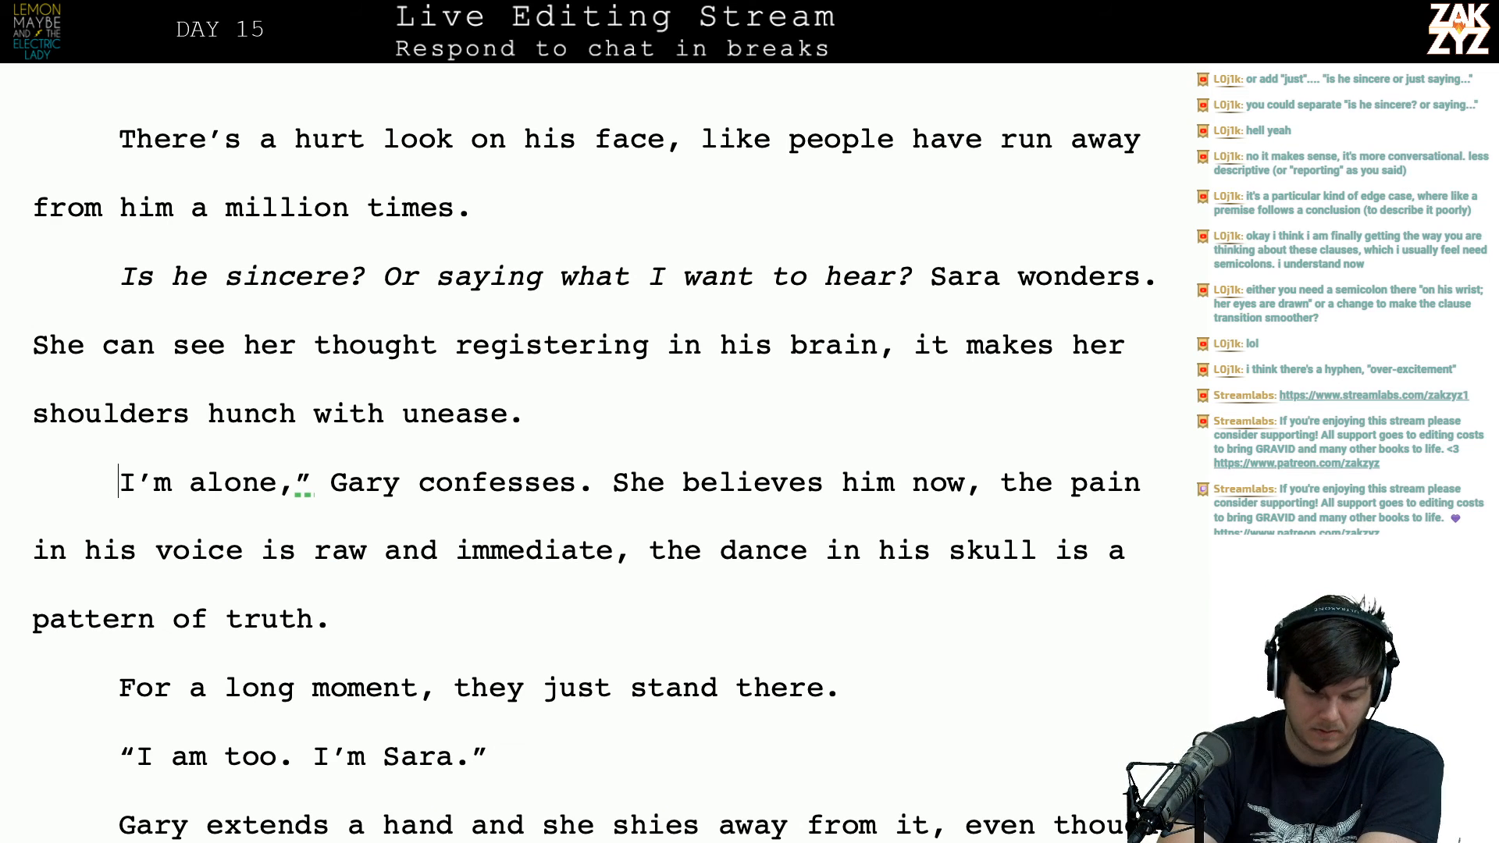
pyautogui.write('"')
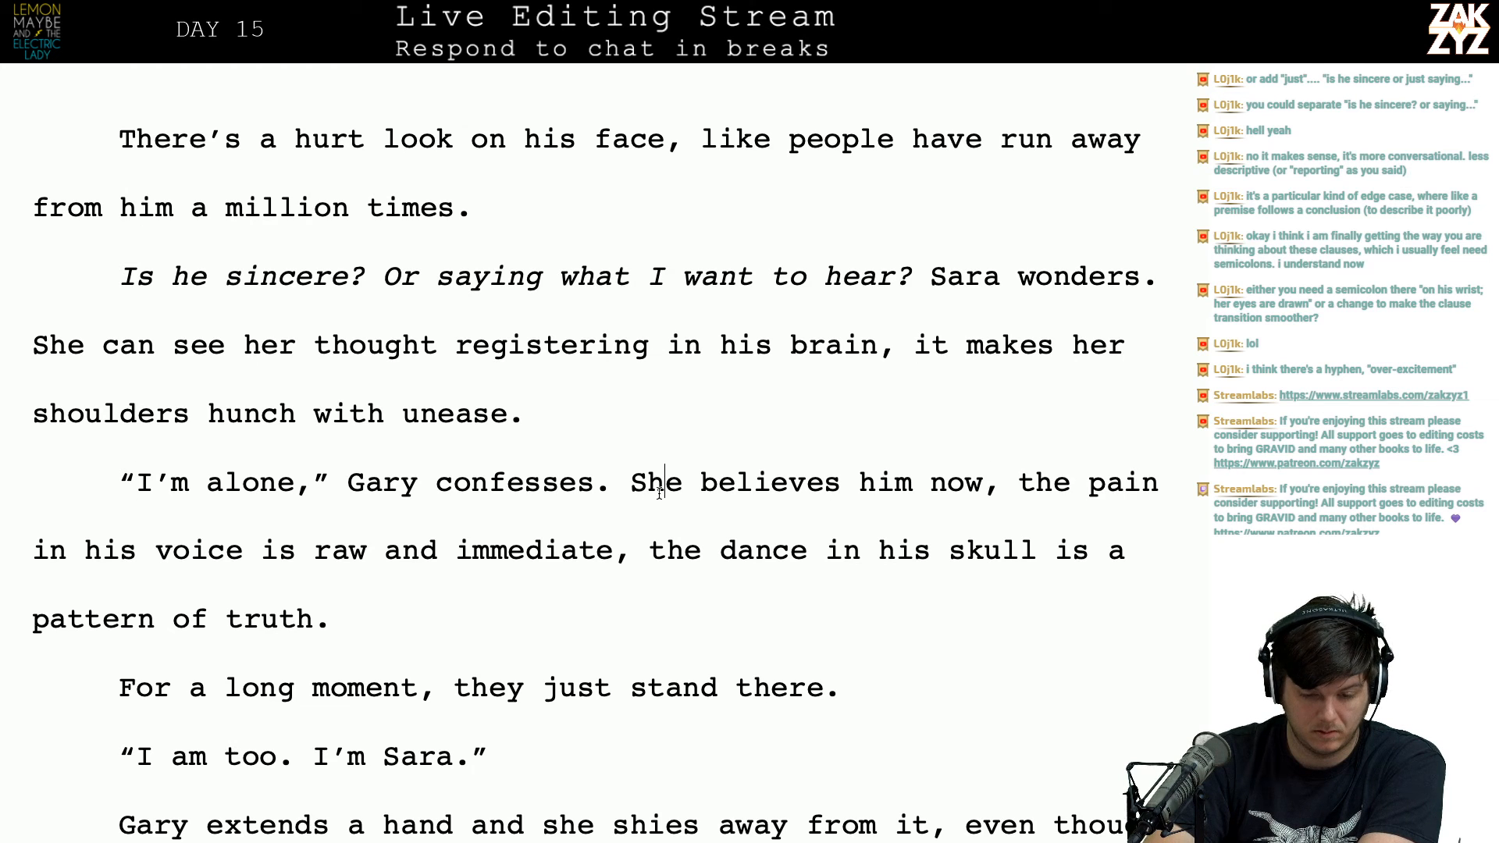
# Step: Start a new paragraph at “She believes him now”, after “Gary confesses.”
pyautogui.press('Down')
pyautogui.press('Down')
pyautogui.press('Down')
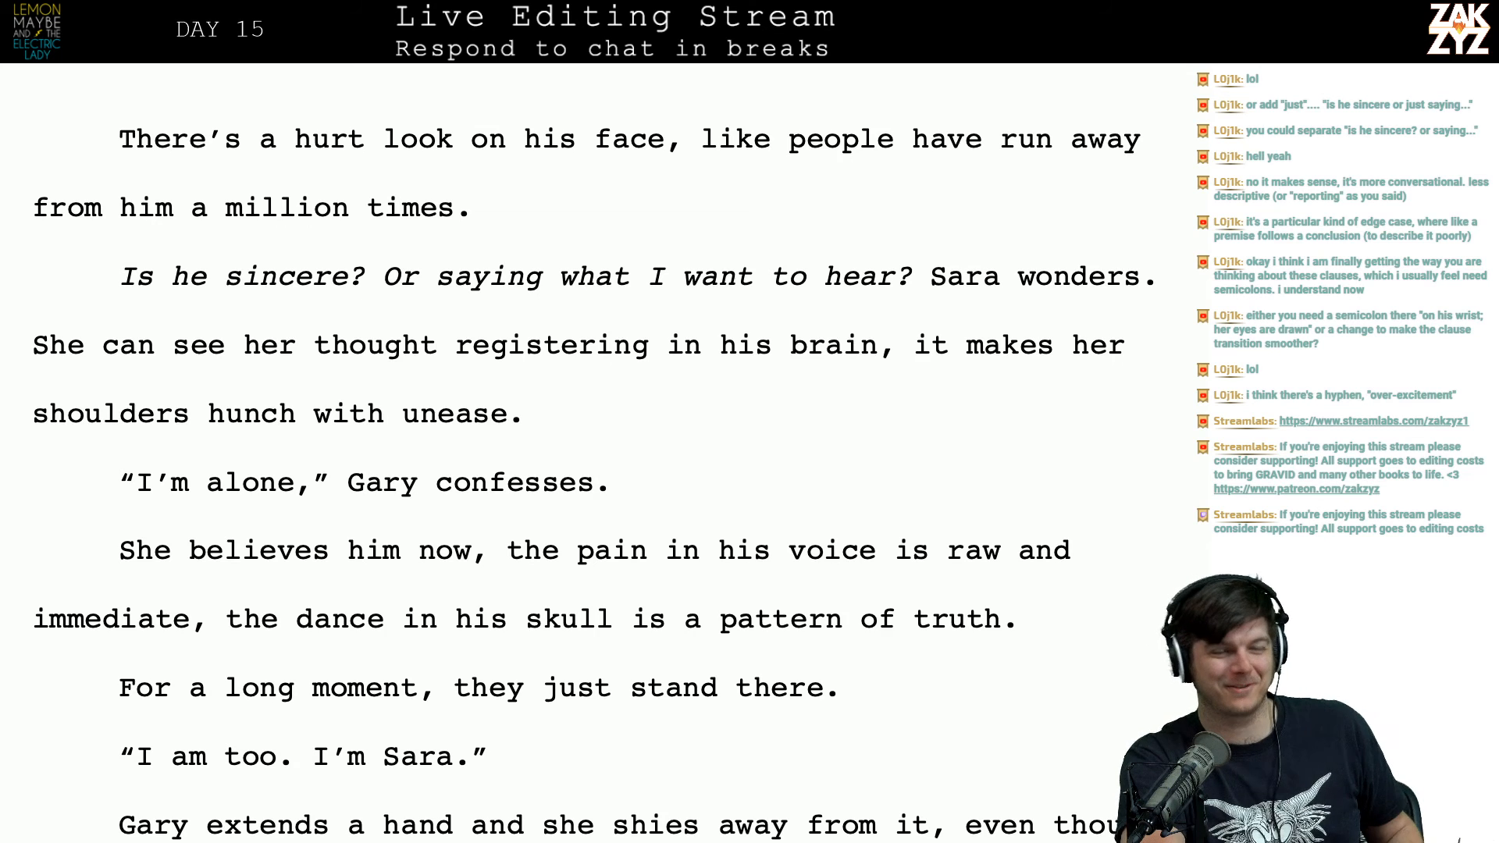
# Step: Split the sentence after “She believes him now” with a period and capitalize “The pain in his voice”
pyautogui.scroll(-1, 558, 477)
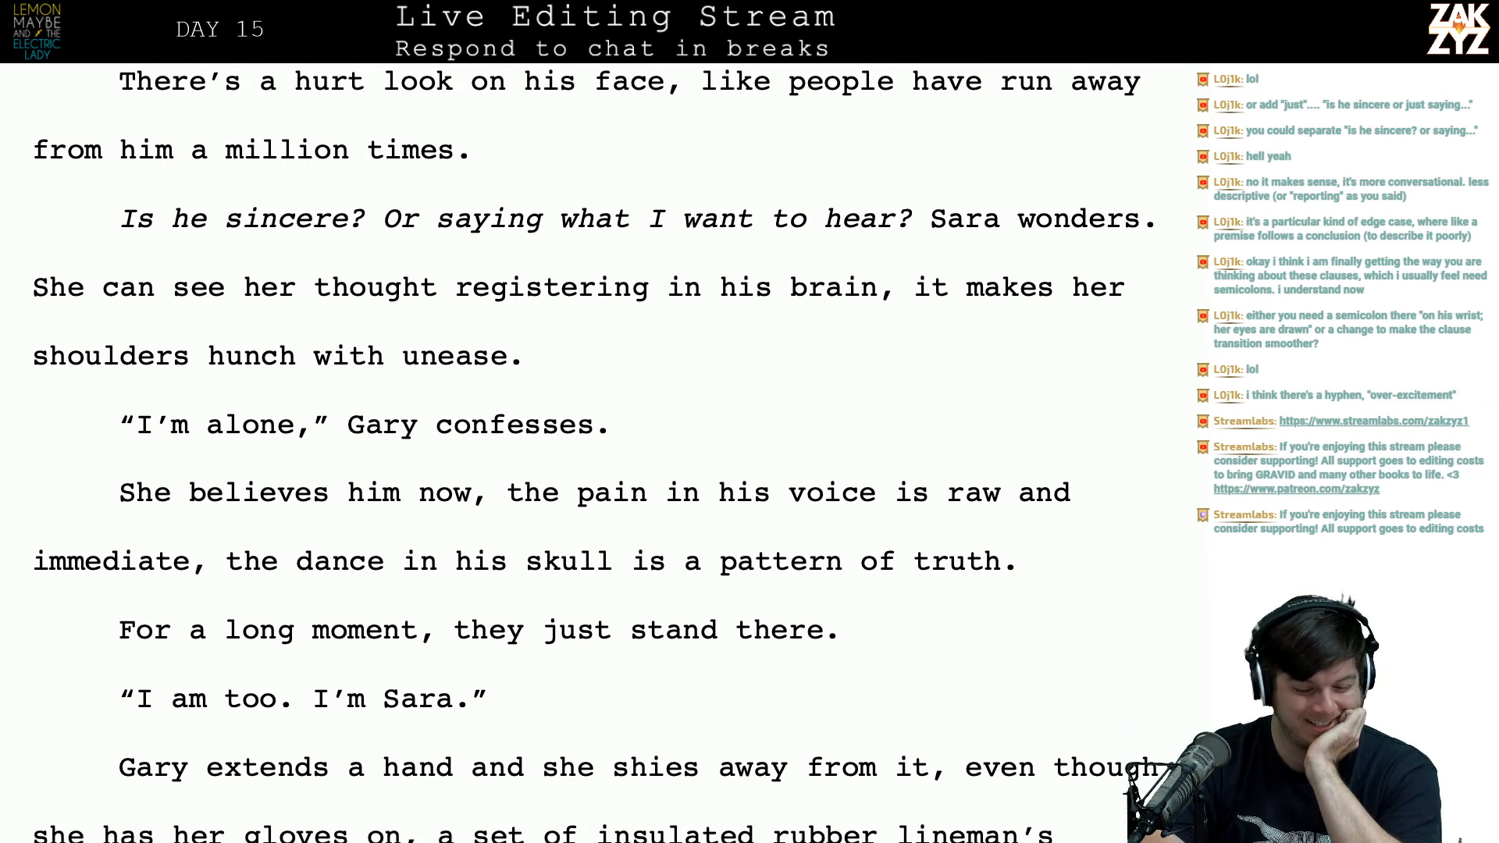
pyautogui.click(550, 472)
pyautogui.press('Left')
pyautogui.press('Up')
pyautogui.press('Up')
pyautogui.press('Up')
pyautogui.press('Down')
pyautogui.press('Left')
pyautogui.press('Right')
pyautogui.press('Down')
pyautogui.press('Down')
pyautogui.press('Left')
pyautogui.press('Left')
pyautogui.press('Home')
pyautogui.press('Left')
pyautogui.press('Right')
pyautogui.press('Right')
pyautogui.press('Right')
pyautogui.press('Right')
pyautogui.press('Right')
pyautogui.press('Right')
pyautogui.press('Right')
pyautogui.press('Right')
pyautogui.press('Right')
pyautogui.press('Right')
pyautogui.press('Right')
pyautogui.press('Right')
pyautogui.press('Right')
pyautogui.press('Right')
pyautogui.press('Right')
pyautogui.press('Right')
pyautogui.press('Right')
pyautogui.press('Right')
pyautogui.press('Right')
pyautogui.press('Right')
pyautogui.press('Right')
pyautogui.press('Left')
pyautogui.press('BackSpace')
pyautogui.write('.')
pyautogui.press('Right')
pyautogui.press('Right')
pyautogui.press('BackSpace')
pyautogui.write('T')
pyautogui.press('Left')
pyautogui.press('Left')
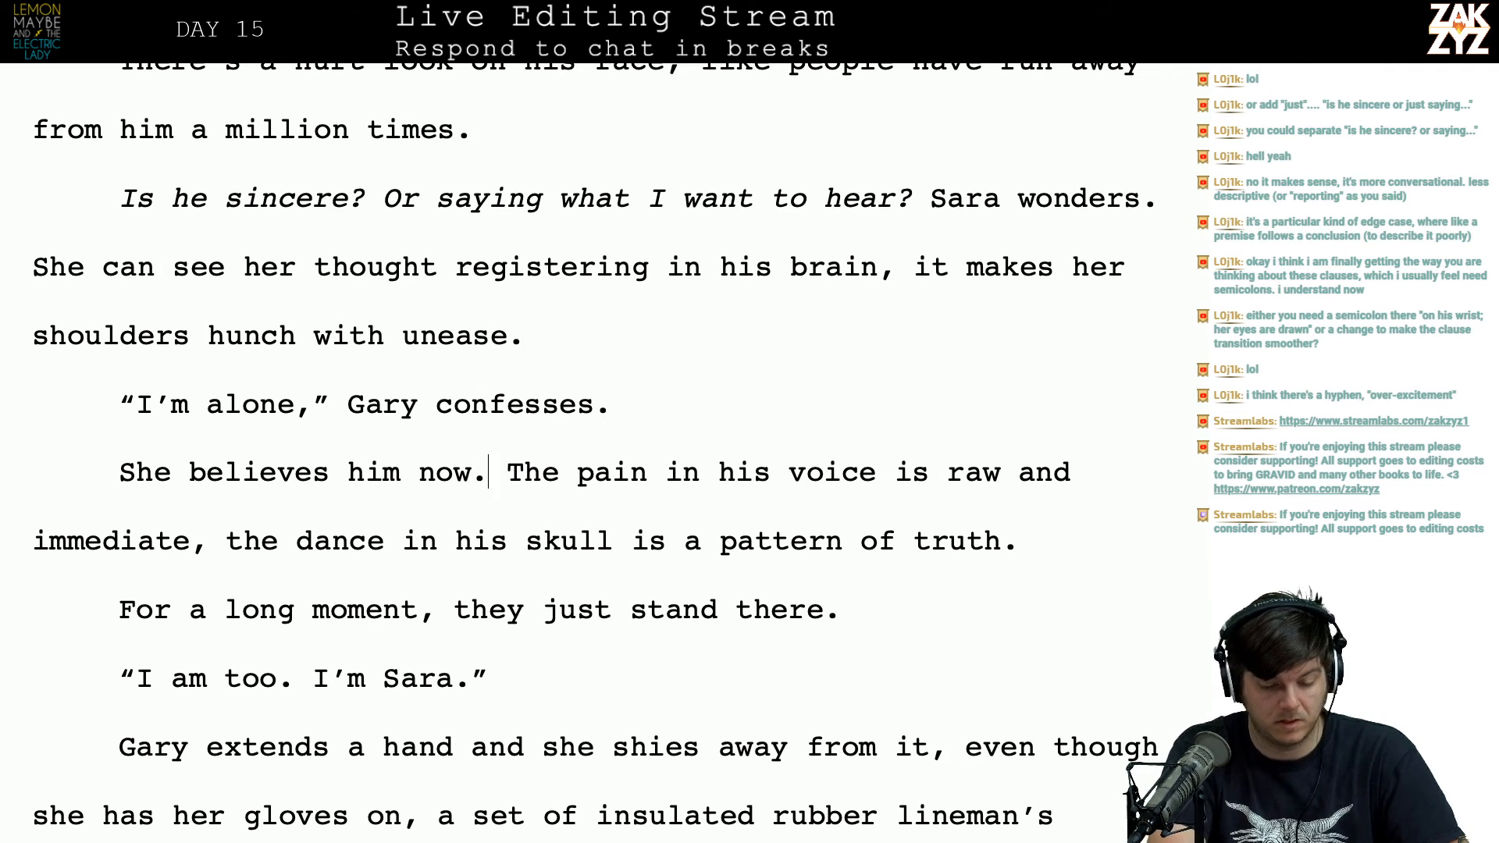
# Step: Remove “now” so the sentence reads “She believes him.”
pyautogui.press('Left')
pyautogui.press('BackSpace')
pyautogui.press('BackSpace')
pyautogui.press('BackSpace')
pyautogui.press('BackSpace')
# Step: Join the “For a long moment, they just stand there.” paragraph onto the end of the one ending in “a pattern of truth.”
pyautogui.press('Right')
pyautogui.press('Right')
pyautogui.press('Right')
pyautogui.press('Right')
pyautogui.press('Right')
pyautogui.press('Right')
pyautogui.press('Right')
pyautogui.press('Right')
pyautogui.press('Right')
pyautogui.press('Right')
pyautogui.press('Right')
pyautogui.press('Right')
pyautogui.press('Right')
pyautogui.press('Right')
pyautogui.press('Right')
pyautogui.press('Right')
pyautogui.press('Right')
pyautogui.press('Right')
pyautogui.press('Right')
pyautogui.press('Right')
pyautogui.press('Right')
pyautogui.press('Right')
pyautogui.press('Right')
pyautogui.press('Right')
pyautogui.press('Right')
pyautogui.press('Right')
pyautogui.press('Right')
pyautogui.press('Right')
pyautogui.press('Right')
pyautogui.press('Down')
pyautogui.press('Left')
pyautogui.press('Left')
pyautogui.press('Left')
pyautogui.press('Left')
pyautogui.press('Down')
pyautogui.press('Left')
pyautogui.press('Left')
pyautogui.press('Left')
pyautogui.press('Left')
pyautogui.press('Left')
pyautogui.press('Left')
pyautogui.press('Left')
pyautogui.press('Left')
pyautogui.press('Left')
pyautogui.press('Left')
pyautogui.press('Left')
pyautogui.press('Left')
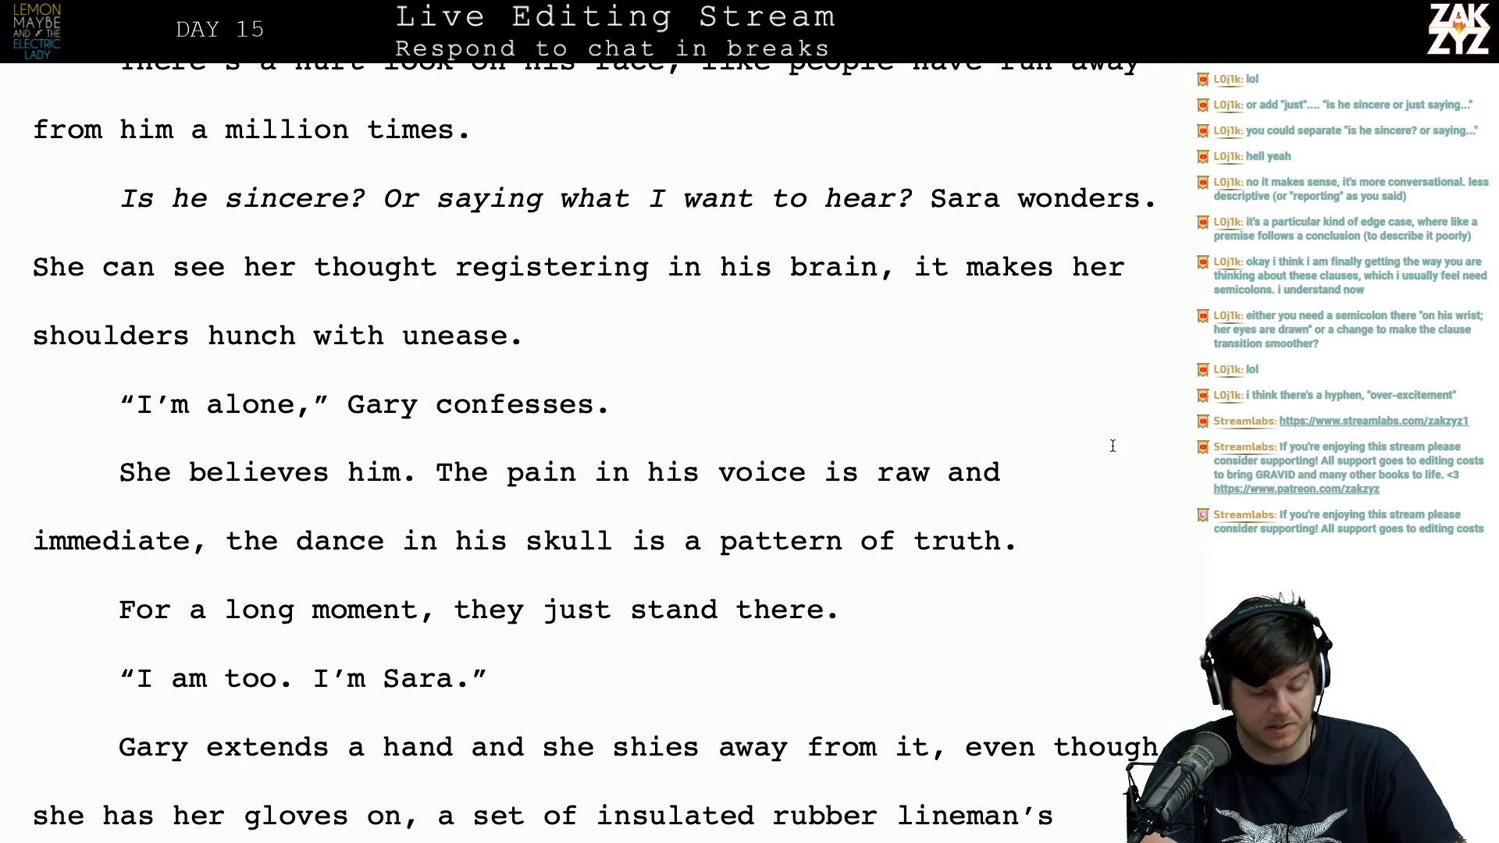
pyautogui.press('Home')
pyautogui.press('BackSpace')
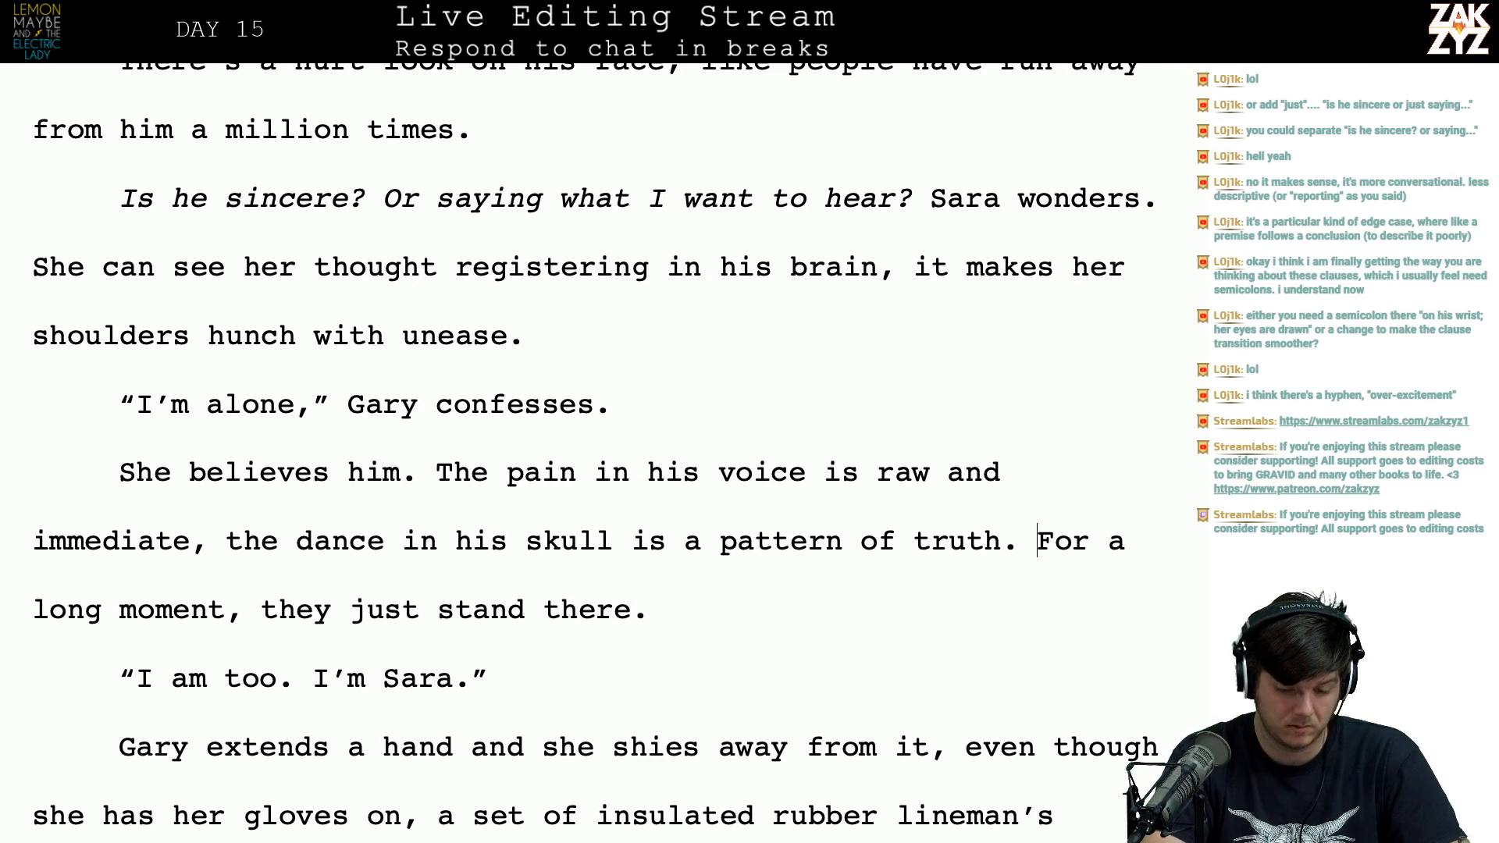
pyautogui.press('Left')
pyautogui.press('Left')
pyautogui.press('Left')
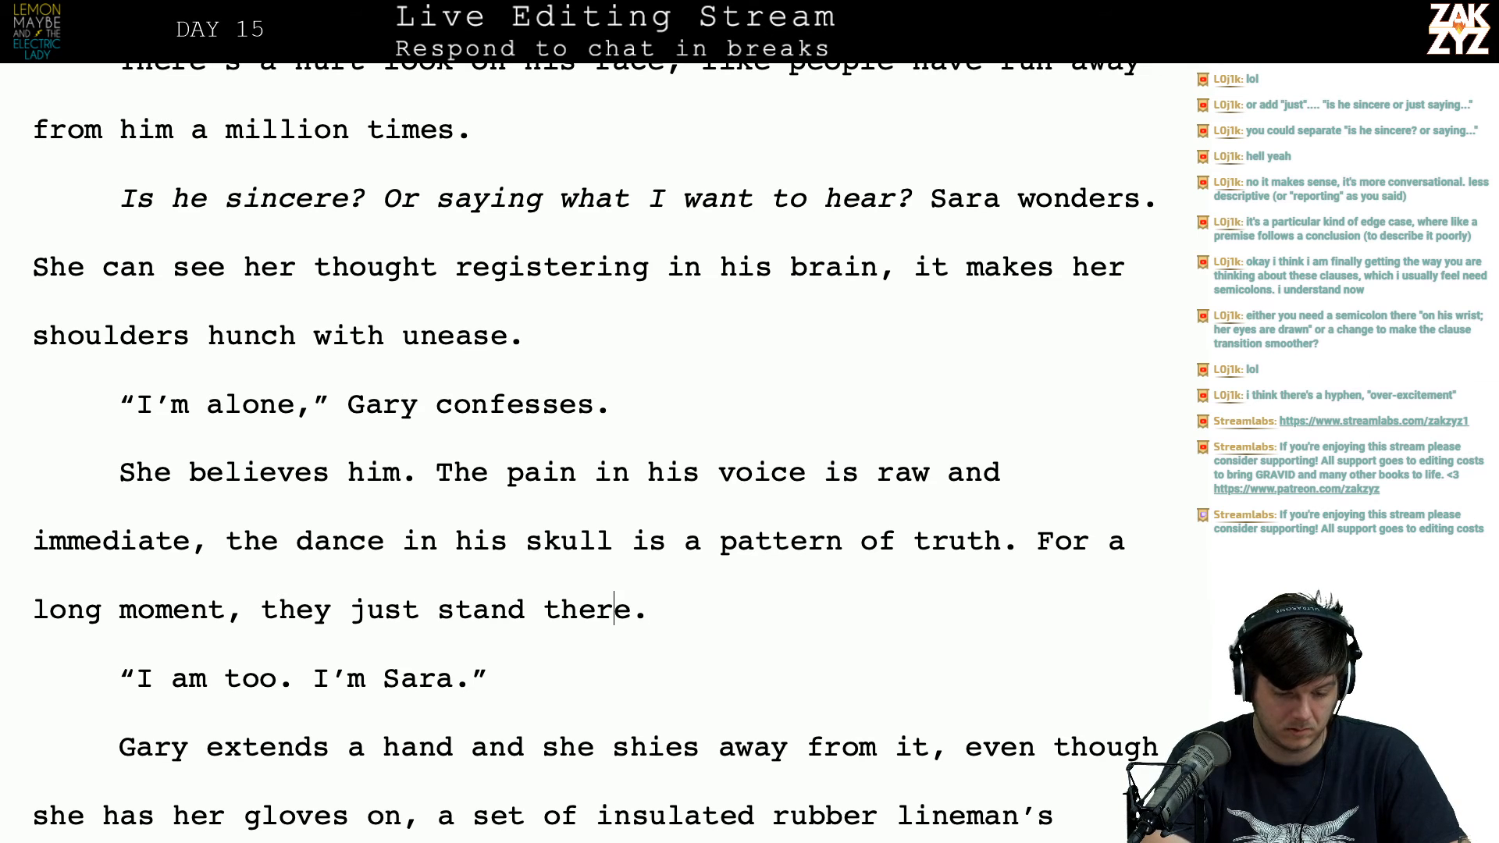
# Step: Remove “just” from the end of the “For a long moment” sentence so it reads “they stand there”
pyautogui.press('Right')
pyautogui.press('BackSpace')
pyautogui.press('BackSpace')
pyautogui.press('BackSpace')
pyautogui.press('BackSpace')
pyautogui.press('BackSpace')
pyautogui.press('BackSpace')
pyautogui.press('BackSpace')
pyautogui.press('BackSpace')
pyautogui.press('BackSpace')
pyautogui.press('BackSpace')
pyautogui.press('BackSpace')
pyautogui.press('BackSpace')
pyautogui.press('BackSpace')
pyautogui.press('BackSpace')
pyautogui.press('BackSpace')
pyautogui.press('BackSpace')
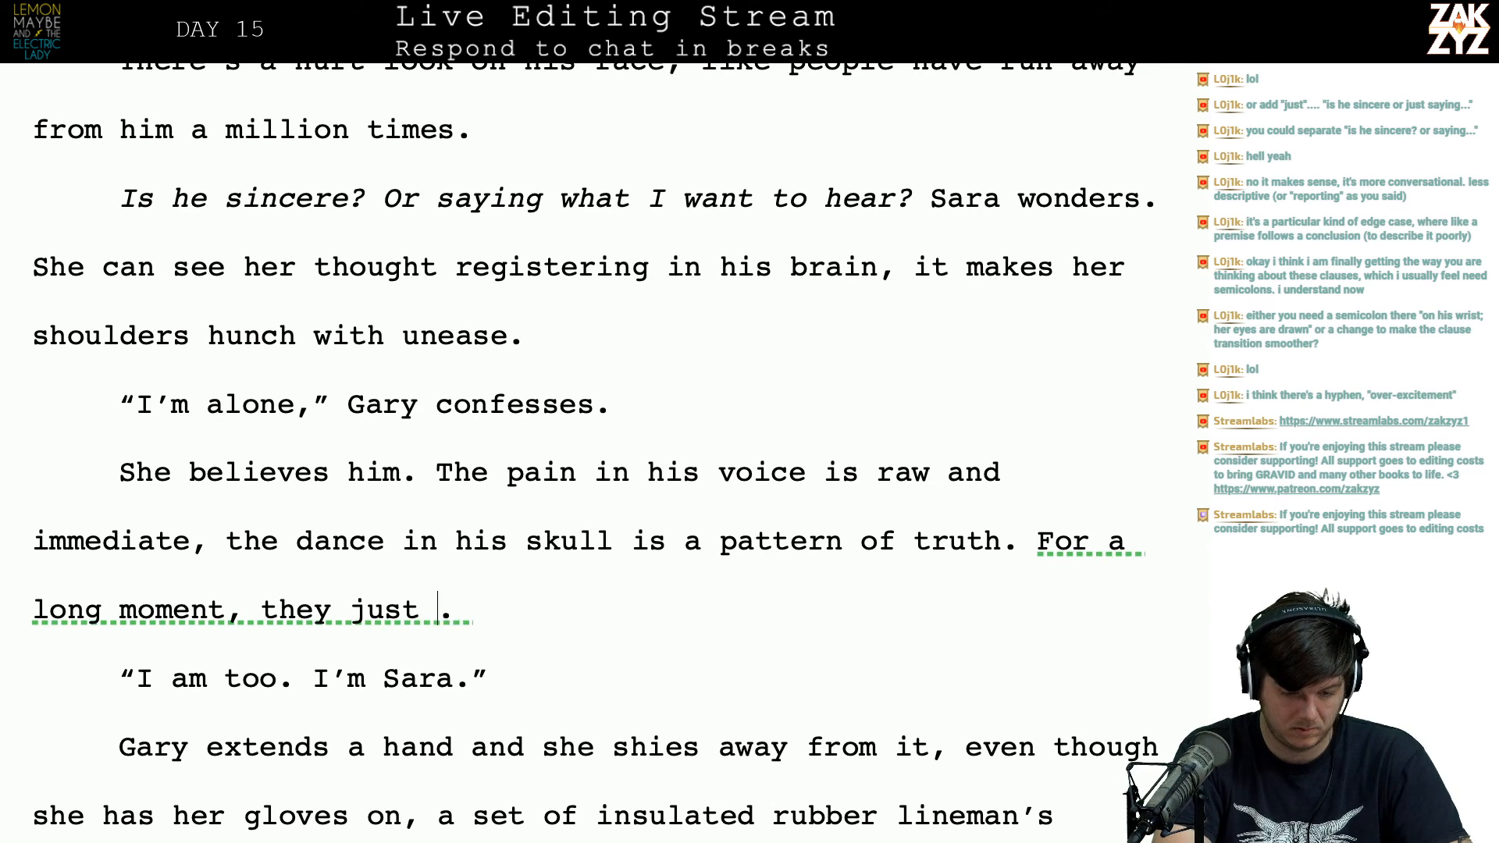
pyautogui.write('stand there,')
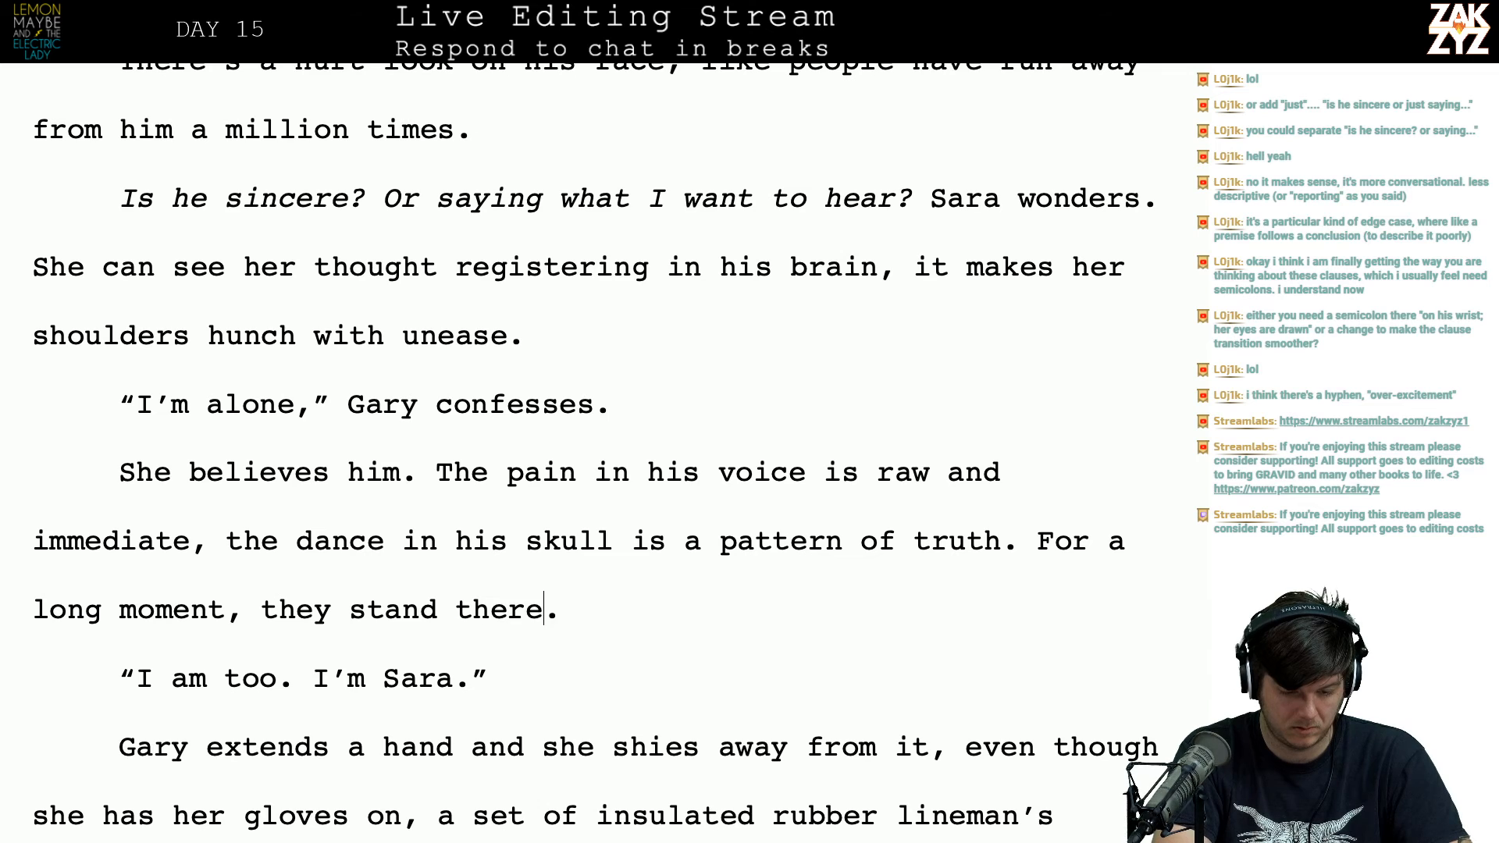
pyautogui.press('BackSpace')
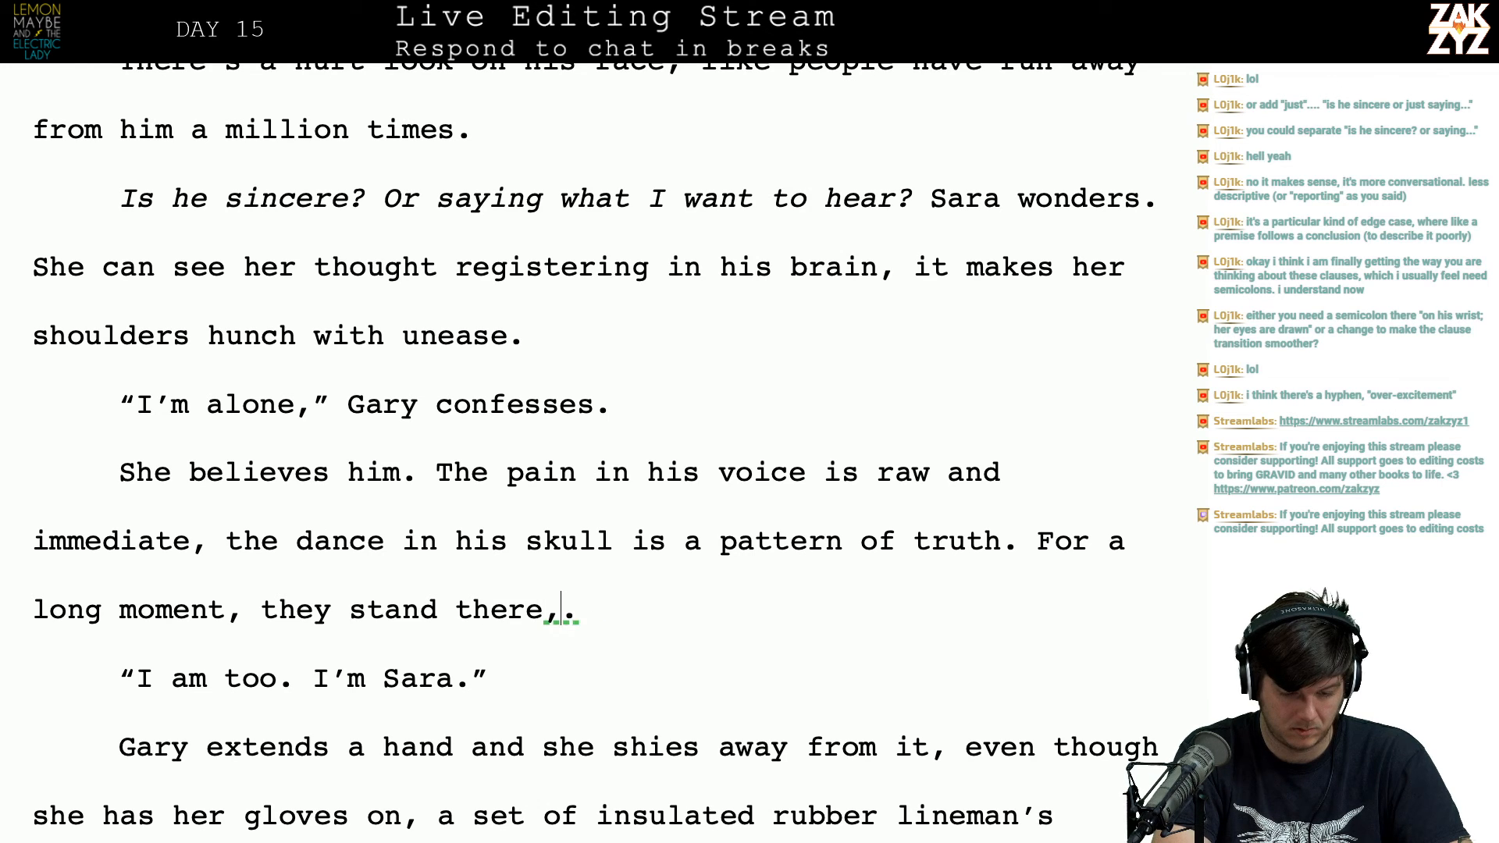
# Step: Replace “there” with “in place on the sidewalk as people step around them”, leaving a single period at the end
pyautogui.press('BackSpace')
pyautogui.press('BackSpace')
pyautogui.press('BackSpace')
pyautogui.press('BackSpace')
pyautogui.press('BackSpace')
pyautogui.press('BackSpace')
pyautogui.press('BackSpace')
pyautogui.press('BackSpace')
pyautogui.press('BackSpace')
pyautogui.press('BackSpace')
pyautogui.press('BackSpace')
pyautogui.press('BackSpace')
pyautogui.press('BackSpace')
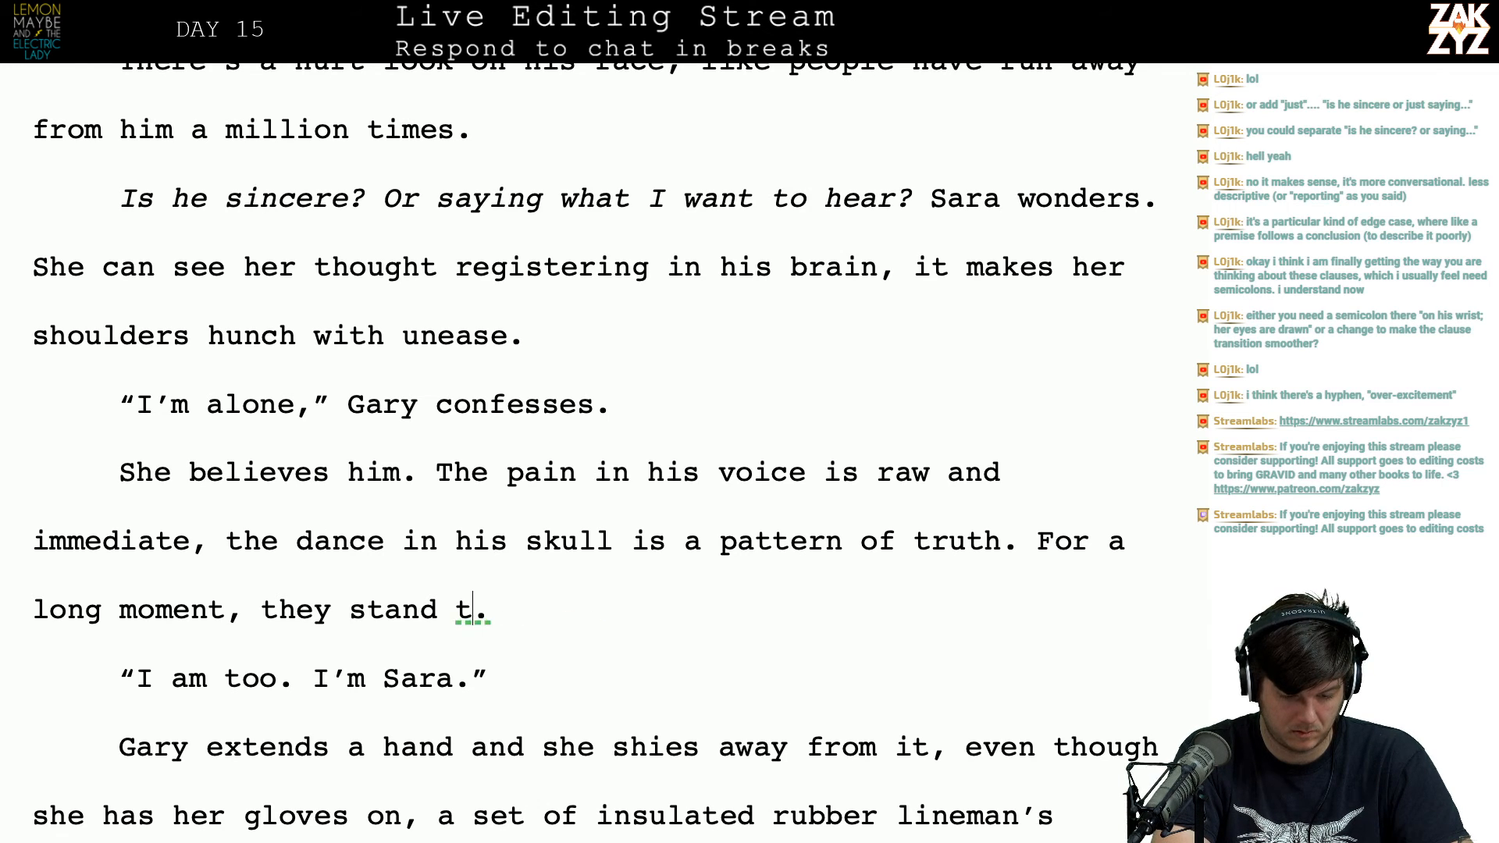
pyautogui.write('stand in place ')
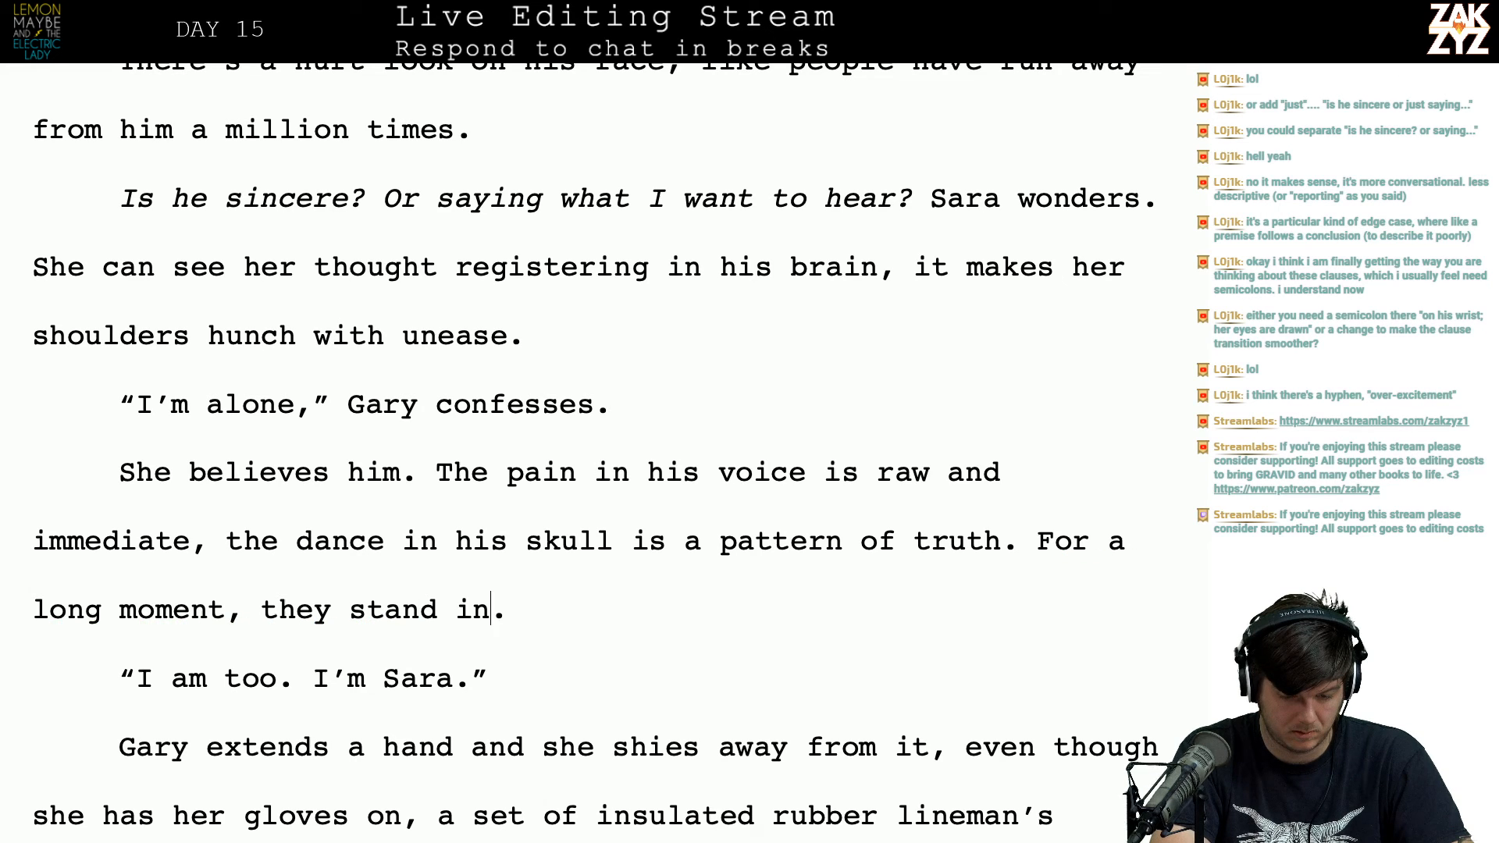
pyautogui.write('on the sidewalk')
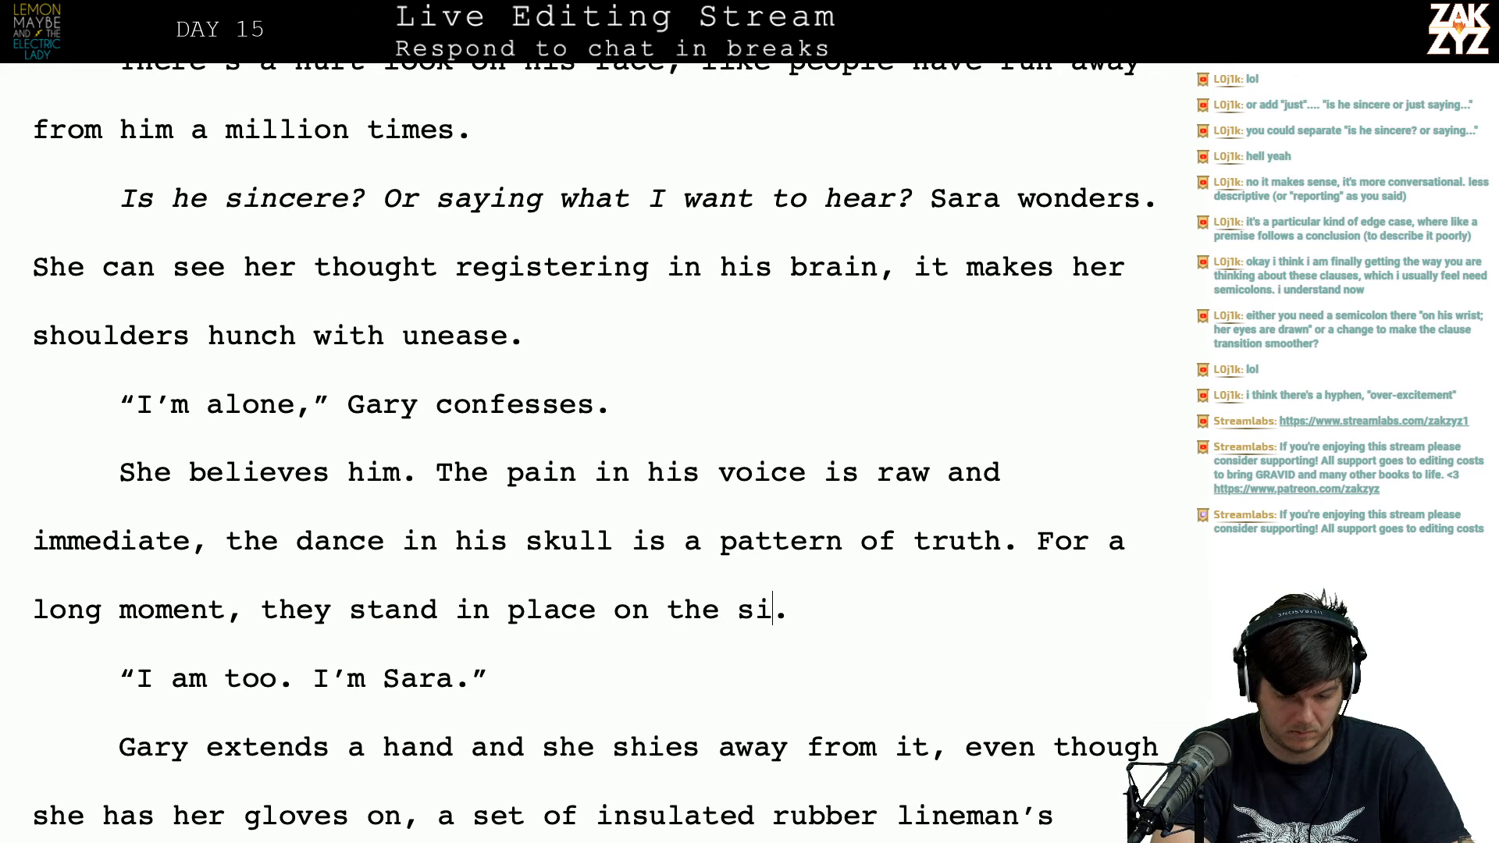
pyautogui.write(' as people ')
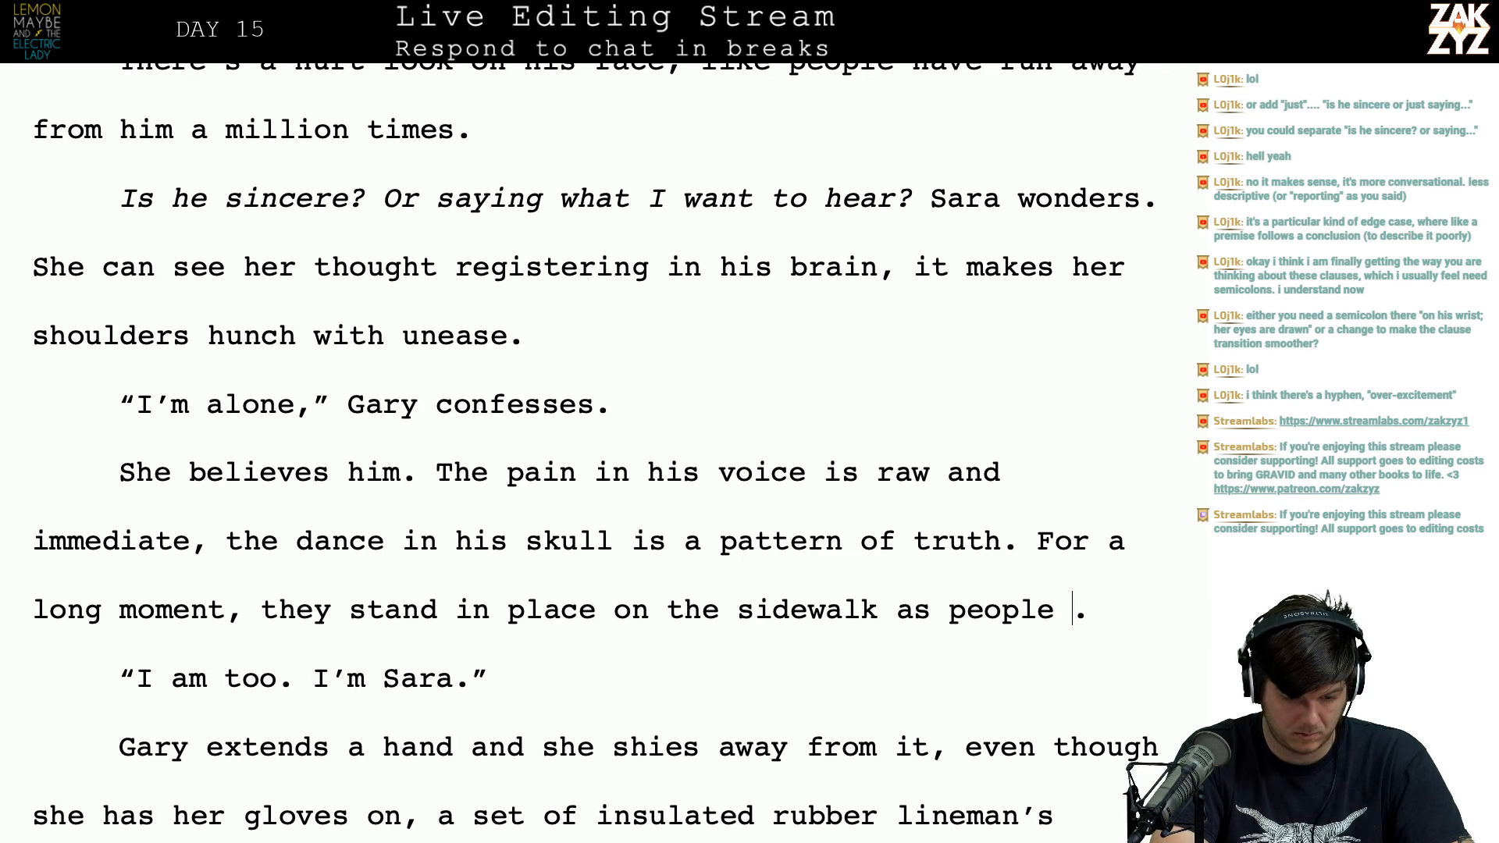
pyautogui.write('f')
pyautogui.press('BackSpace')
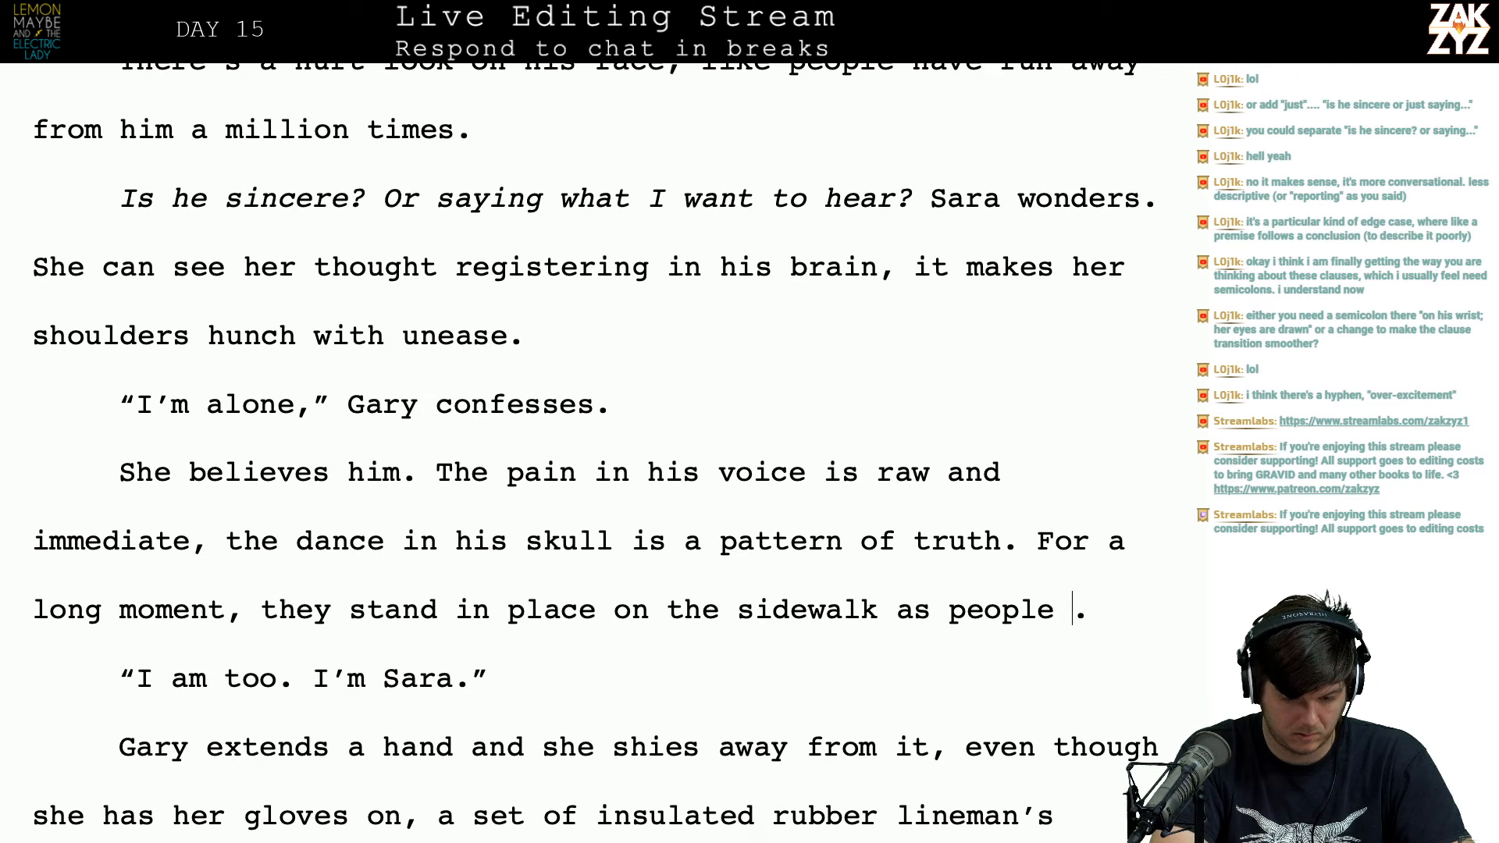
pyautogui.write('step around th')
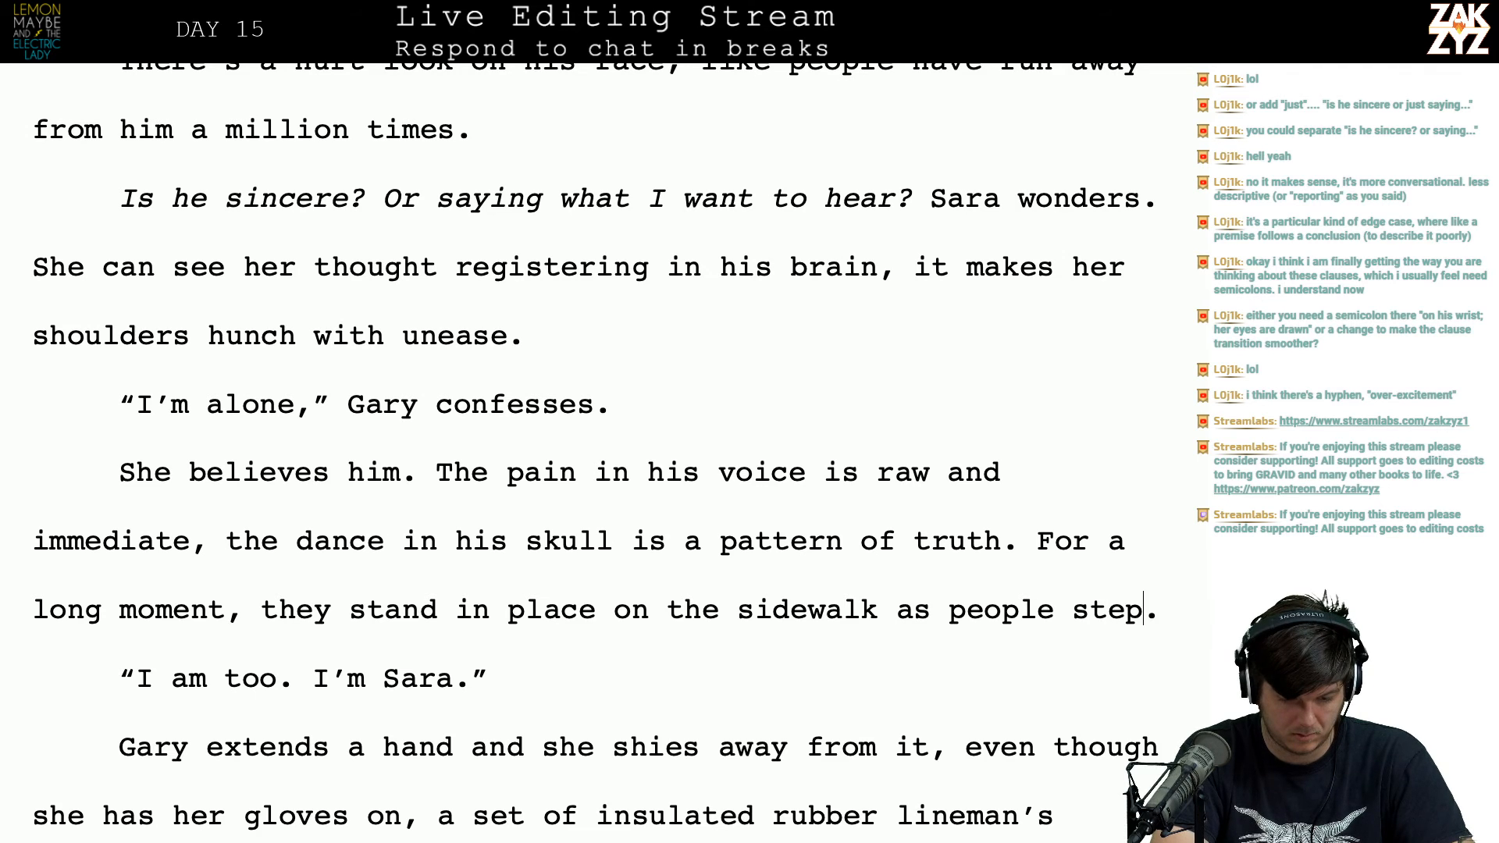
pyautogui.write('em')
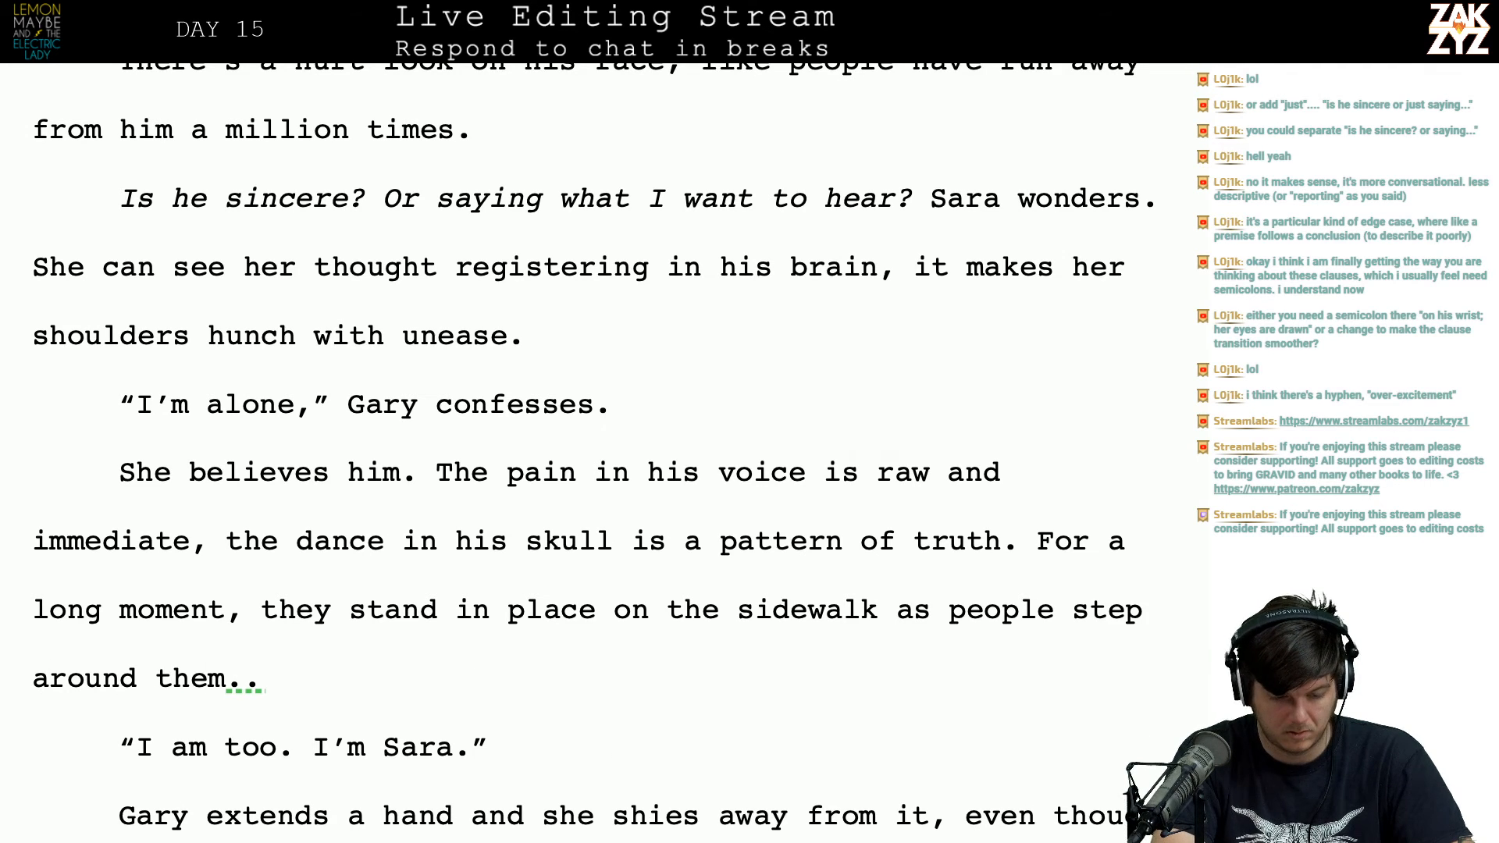
pyautogui.press('Right')
pyautogui.press('Right')
pyautogui.press('Right')
pyautogui.press('Right')
pyautogui.press('Down')
pyautogui.press('Left')
pyautogui.press('Right')
pyautogui.press('Down')
pyautogui.press('Left')
pyautogui.press('Up')
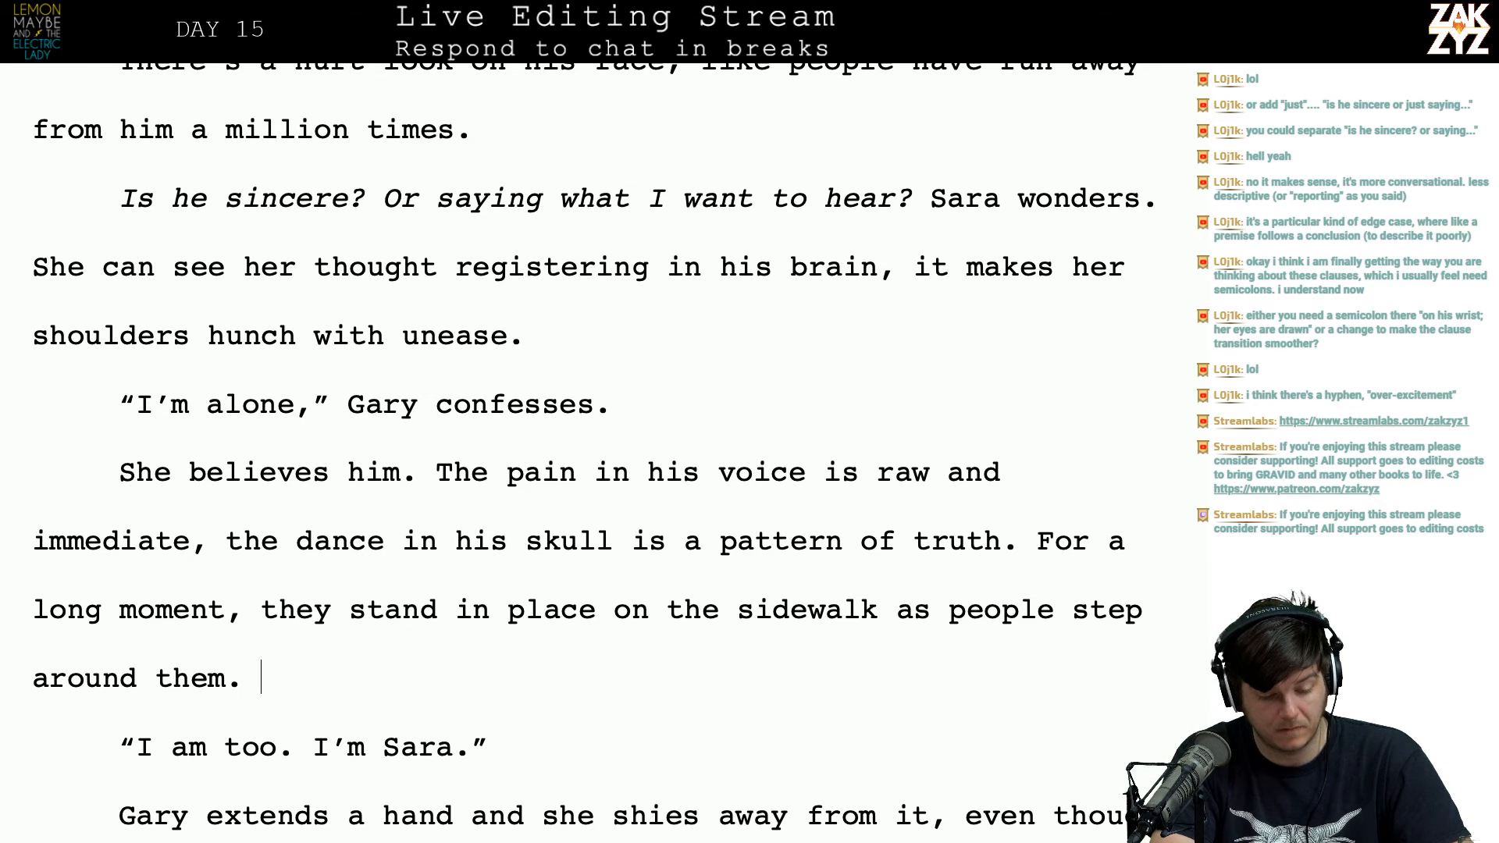
# Step: Change “I am too” in Sara's reply to “I’m alone too”
pyautogui.press('Down')
pyautogui.press('Right')
pyautogui.press('Down')
pyautogui.press('Right')
pyautogui.press('Right')
pyautogui.press('Right')
pyautogui.press('Right')
pyautogui.press('Right')
pyautogui.press('Up')
pyautogui.press('Left')
pyautogui.press('Left')
pyautogui.press('Left')
pyautogui.press('Left')
pyautogui.press('Left')
pyautogui.press('Left')
pyautogui.press('Left')
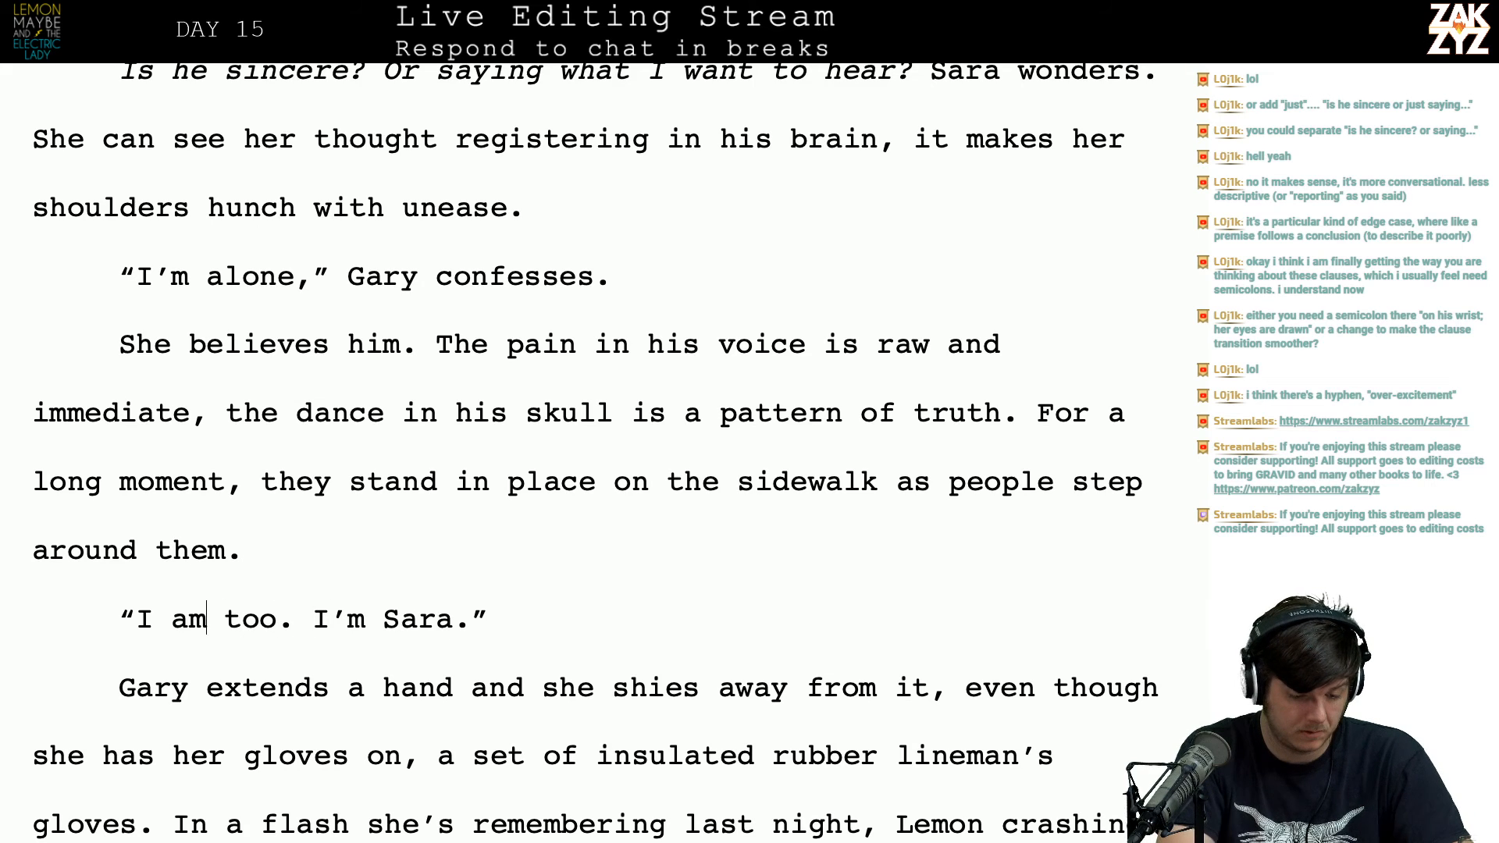
pyautogui.press('BackSpace')
pyautogui.press('BackSpace')
pyautogui.press('BackSpace')
pyautogui.write("'m al")
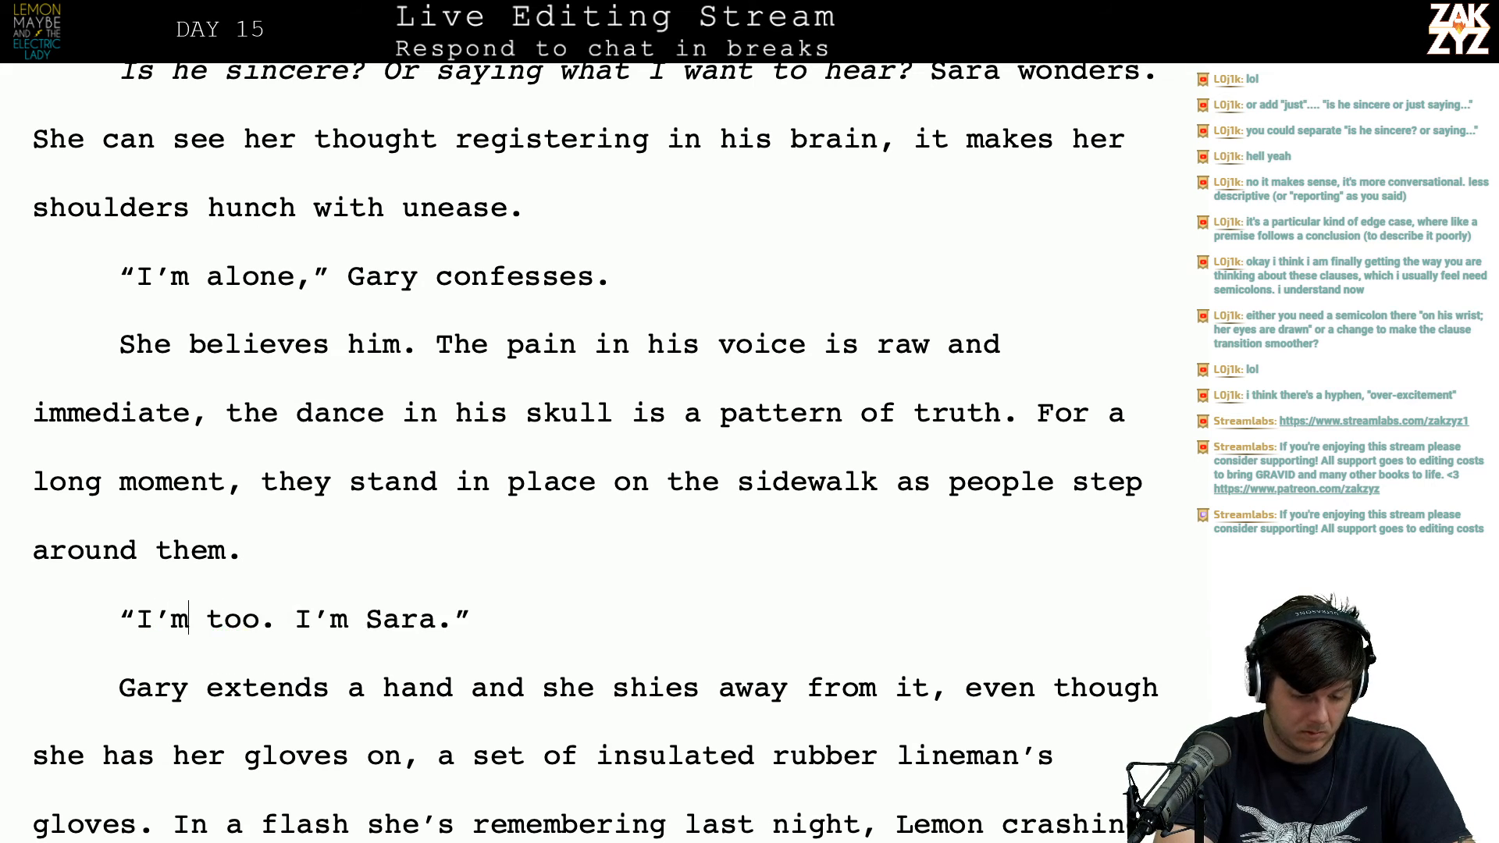
pyautogui.write('one')
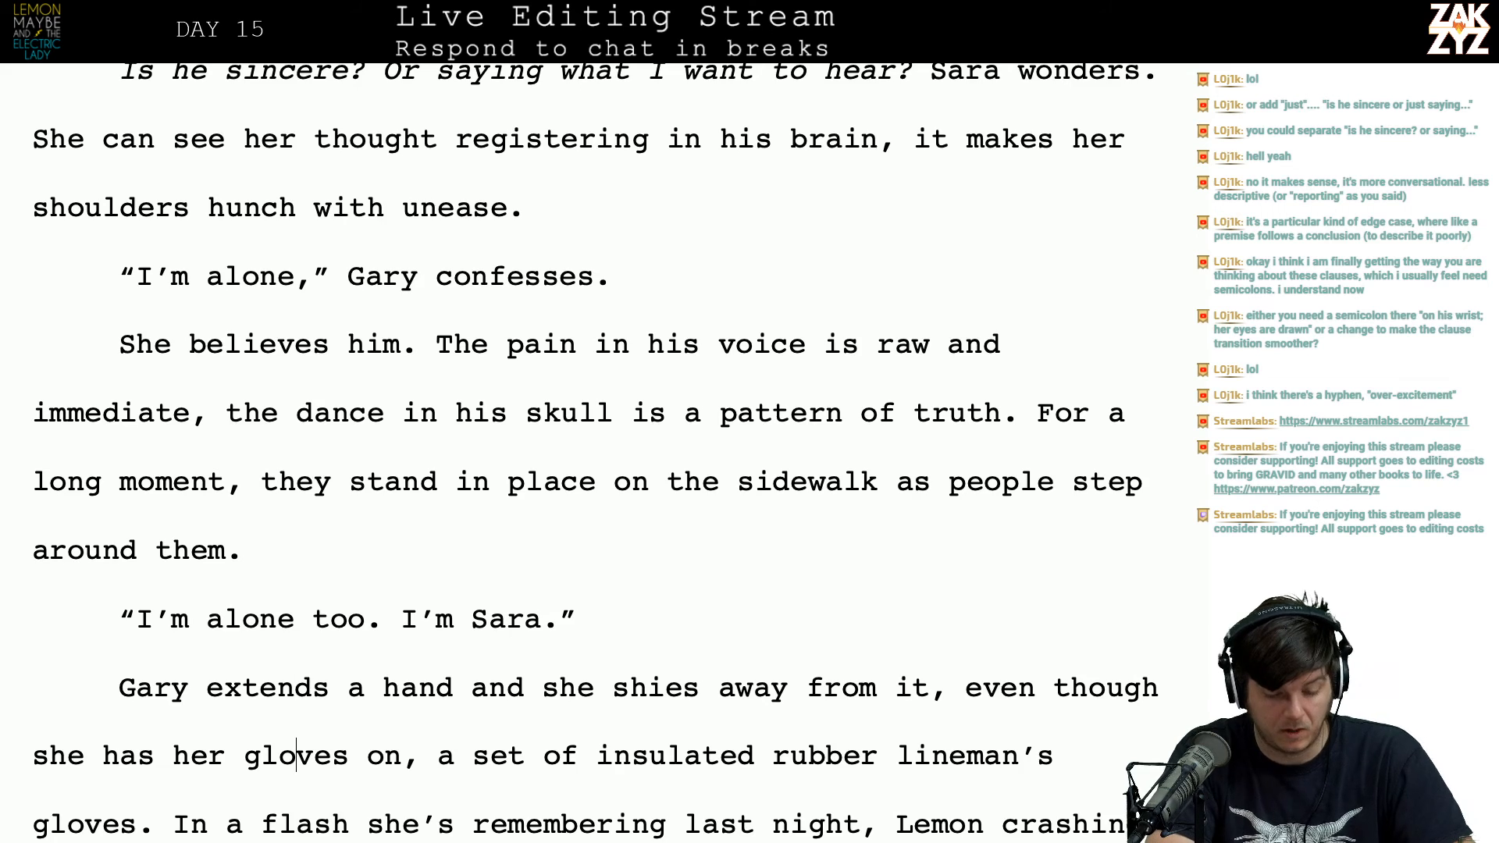
# Step: Insert “she flinches. She’s wearing her” after “Gary extends a hand and”
pyautogui.scroll(-3, 100, 513)
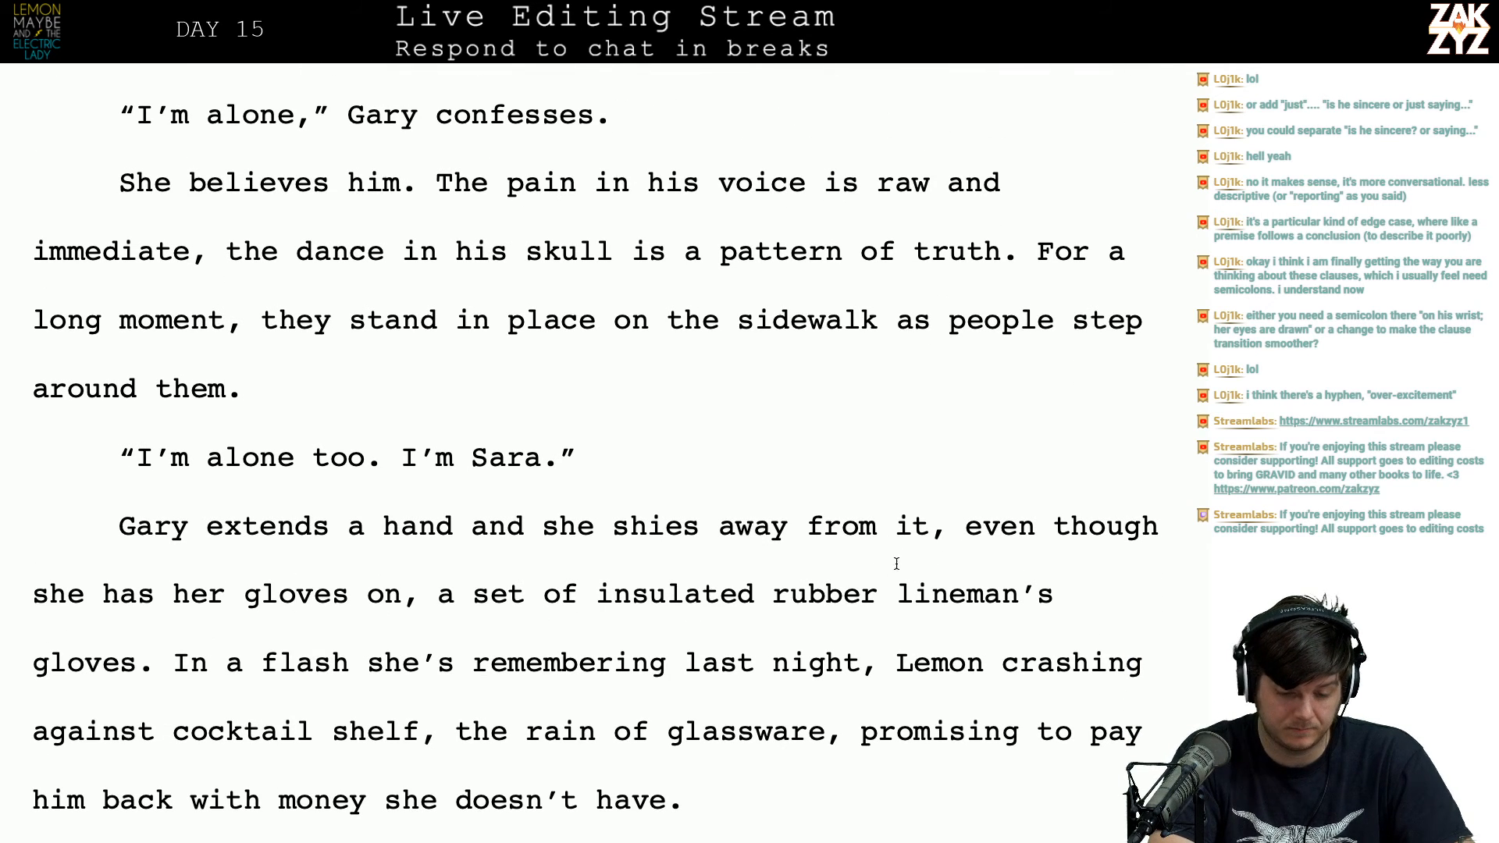
pyautogui.click(535, 530)
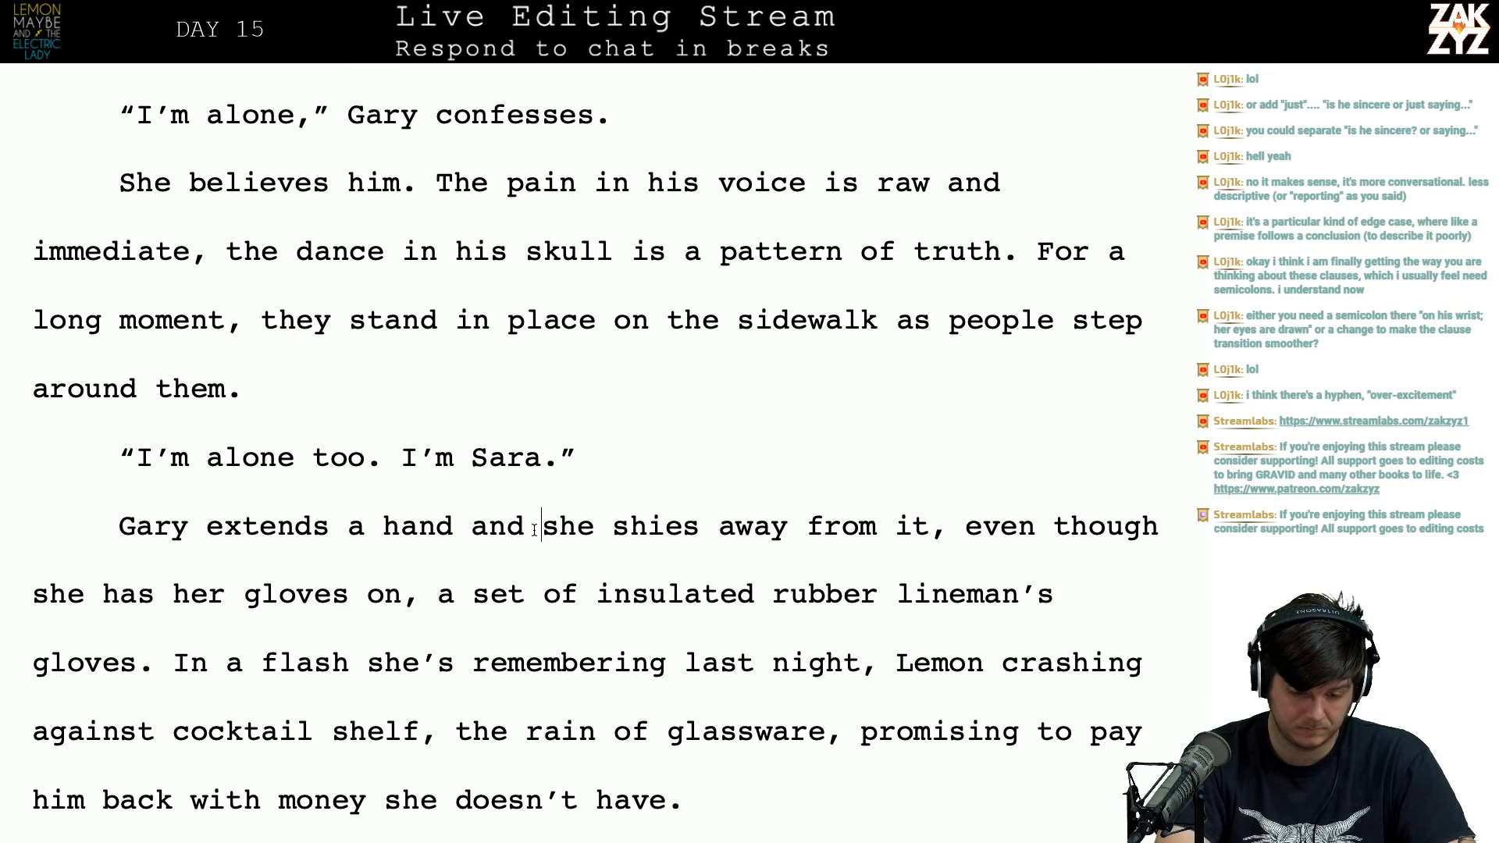
pyautogui.write('fl')
pyautogui.press('BackSpace')
pyautogui.press('BackSpace')
pyautogui.write('she fli')
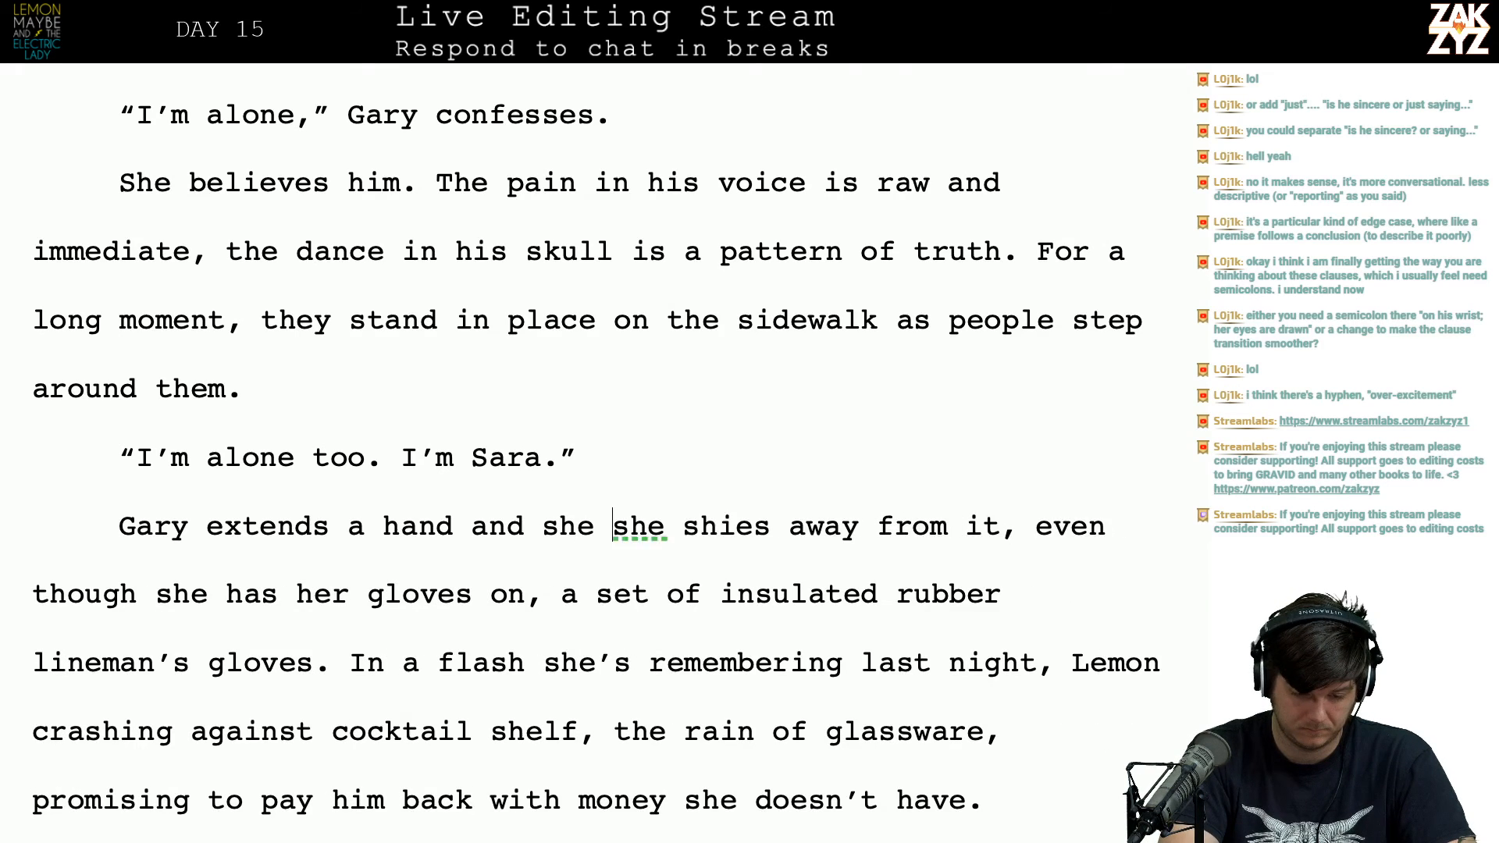
pyautogui.write('nches. She')
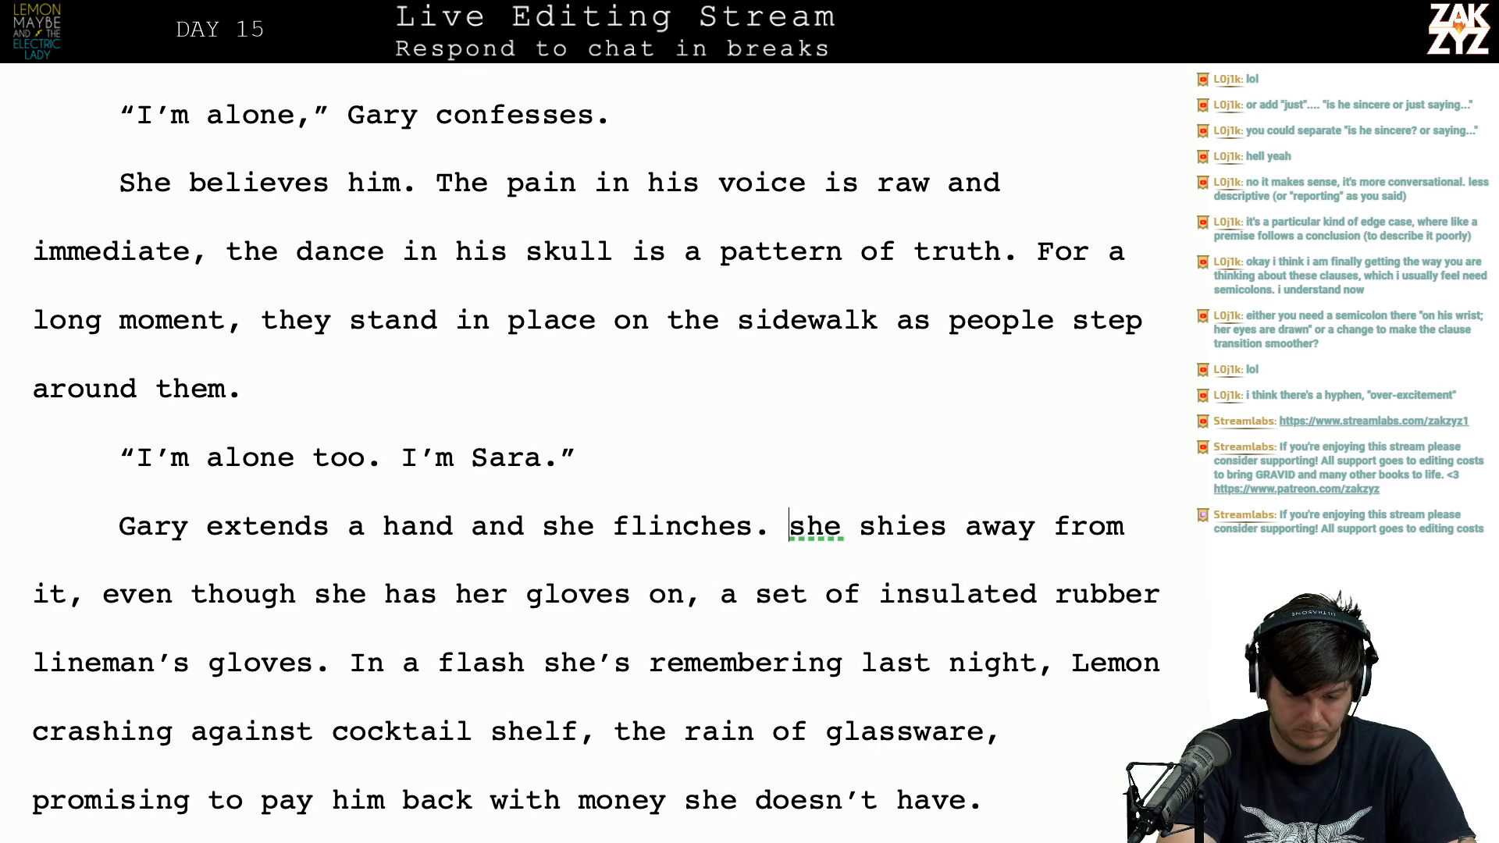
pyautogui.write("'s wearing her")
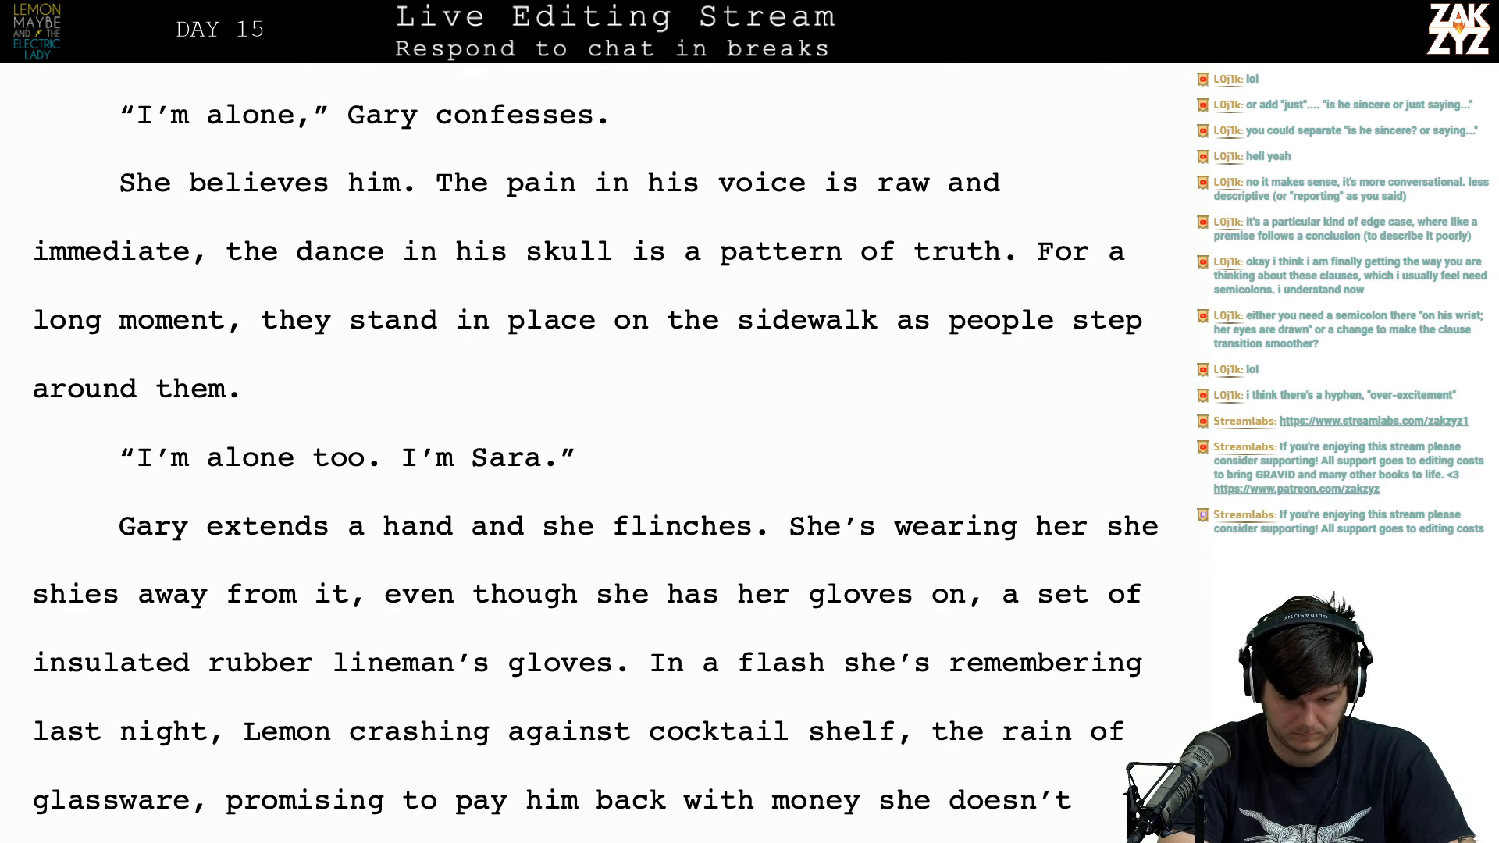
# Step: Delete “she shies away from it, even though she has her gloves on, a set of” before “insulated rubber lineman’s gloves”
pyautogui.hotkey('shift', 'Down')
pyautogui.hotkey('shift', 'Right')
pyautogui.hotkey('shift', 'Right')
pyautogui.hotkey('shift', 'Right')
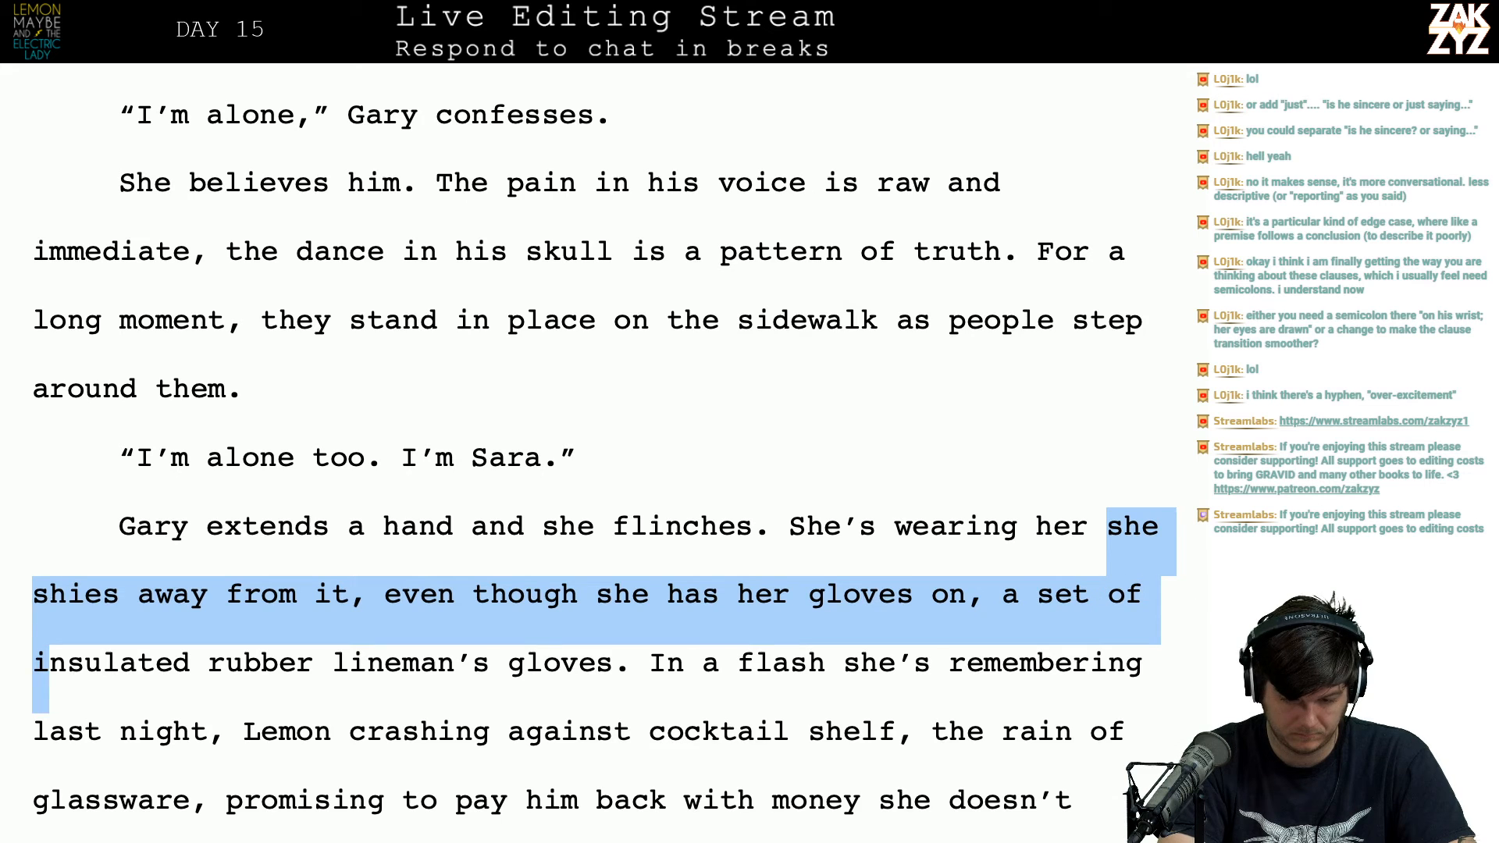
pyautogui.hotkey('shift', 'Left')
pyautogui.hotkey('shift', 'Left')
pyautogui.hotkey('shift', 'Right')
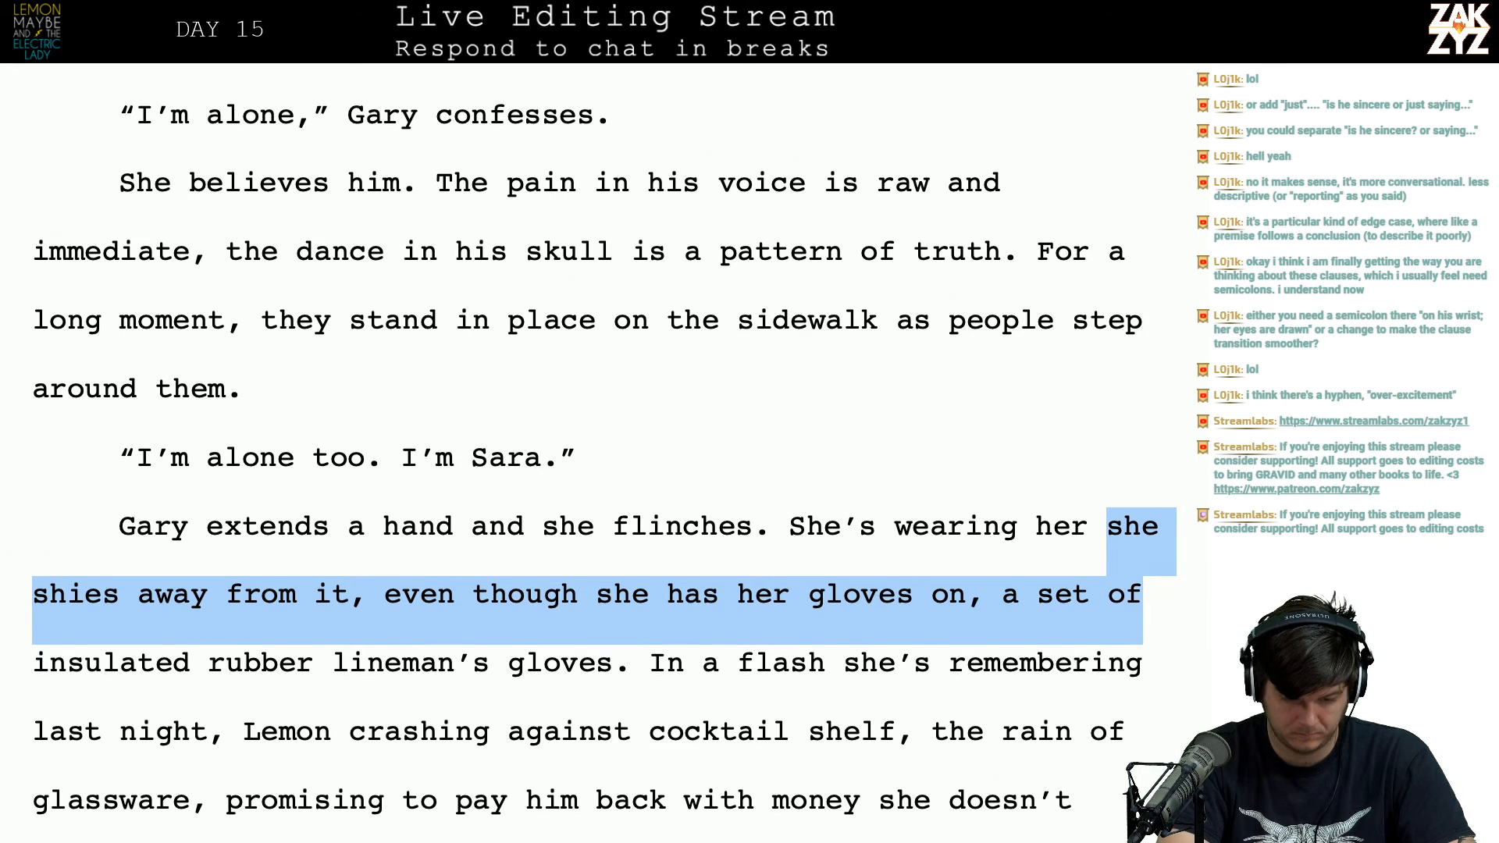
pyautogui.press('BackSpace')
# Step: Replace “she” with “Sara” before “flinches” in the sentence about Gary extending a hand
pyautogui.press('Left')
pyautogui.press('Left')
pyautogui.press('Left')
pyautogui.press('Left')
pyautogui.press('Left')
pyautogui.press('Left')
pyautogui.press('Left')
pyautogui.press('Left')
pyautogui.press('Left')
pyautogui.press('Left')
pyautogui.press('Left')
pyautogui.press('Left')
pyautogui.press('Left')
pyautogui.press('Left')
pyautogui.press('Left')
pyautogui.press('Left')
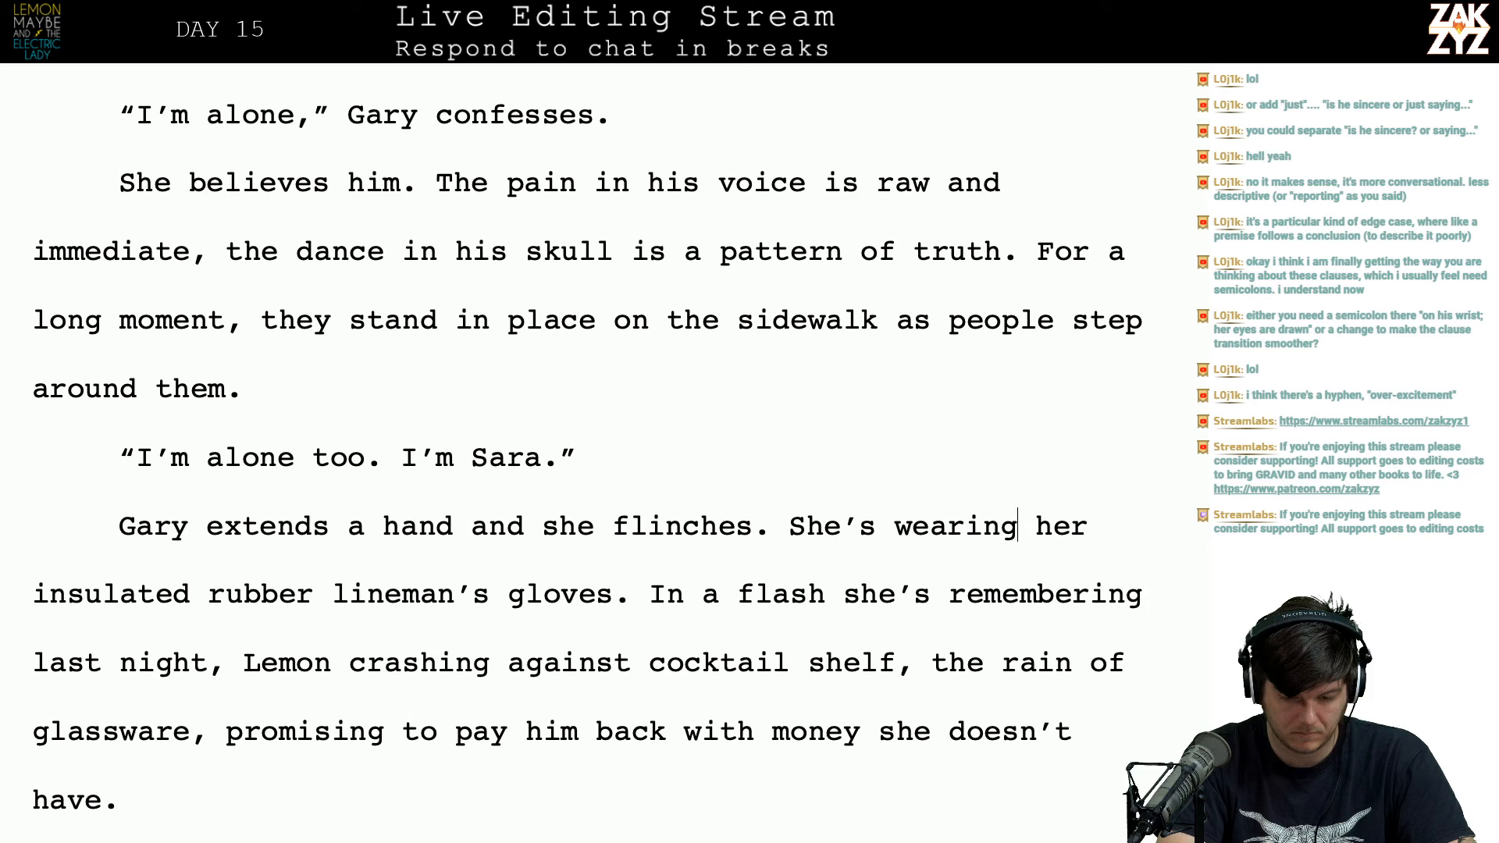
pyautogui.press('Left')
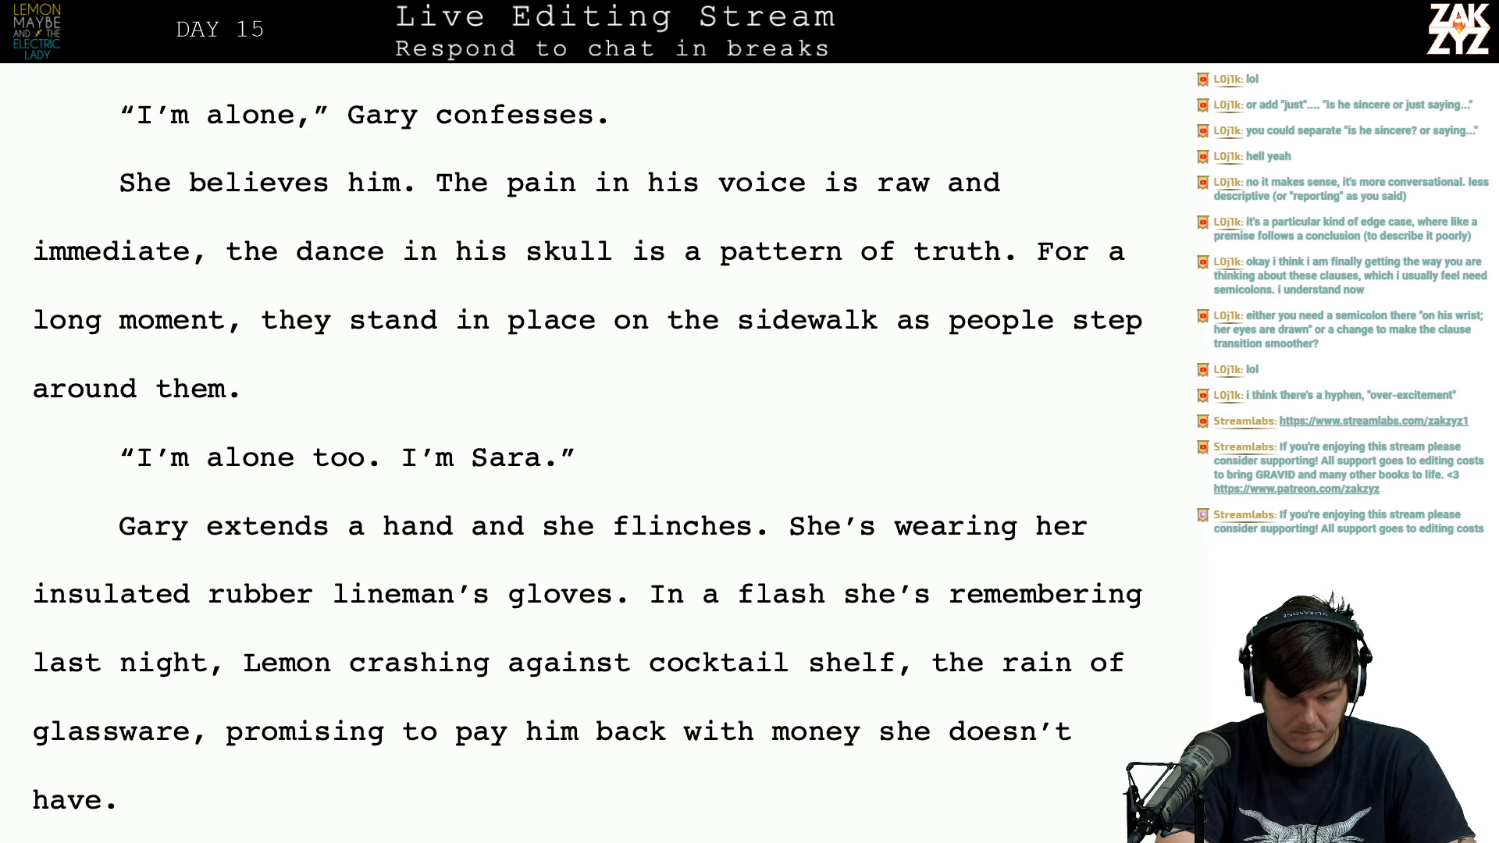
pyautogui.press('Left')
pyautogui.press('Left')
pyautogui.press('Left')
pyautogui.press('Left')
pyautogui.press('Left')
pyautogui.press('Left')
pyautogui.press('Left')
pyautogui.press('Left')
pyautogui.press('Left')
pyautogui.press('Left')
pyautogui.press('Left')
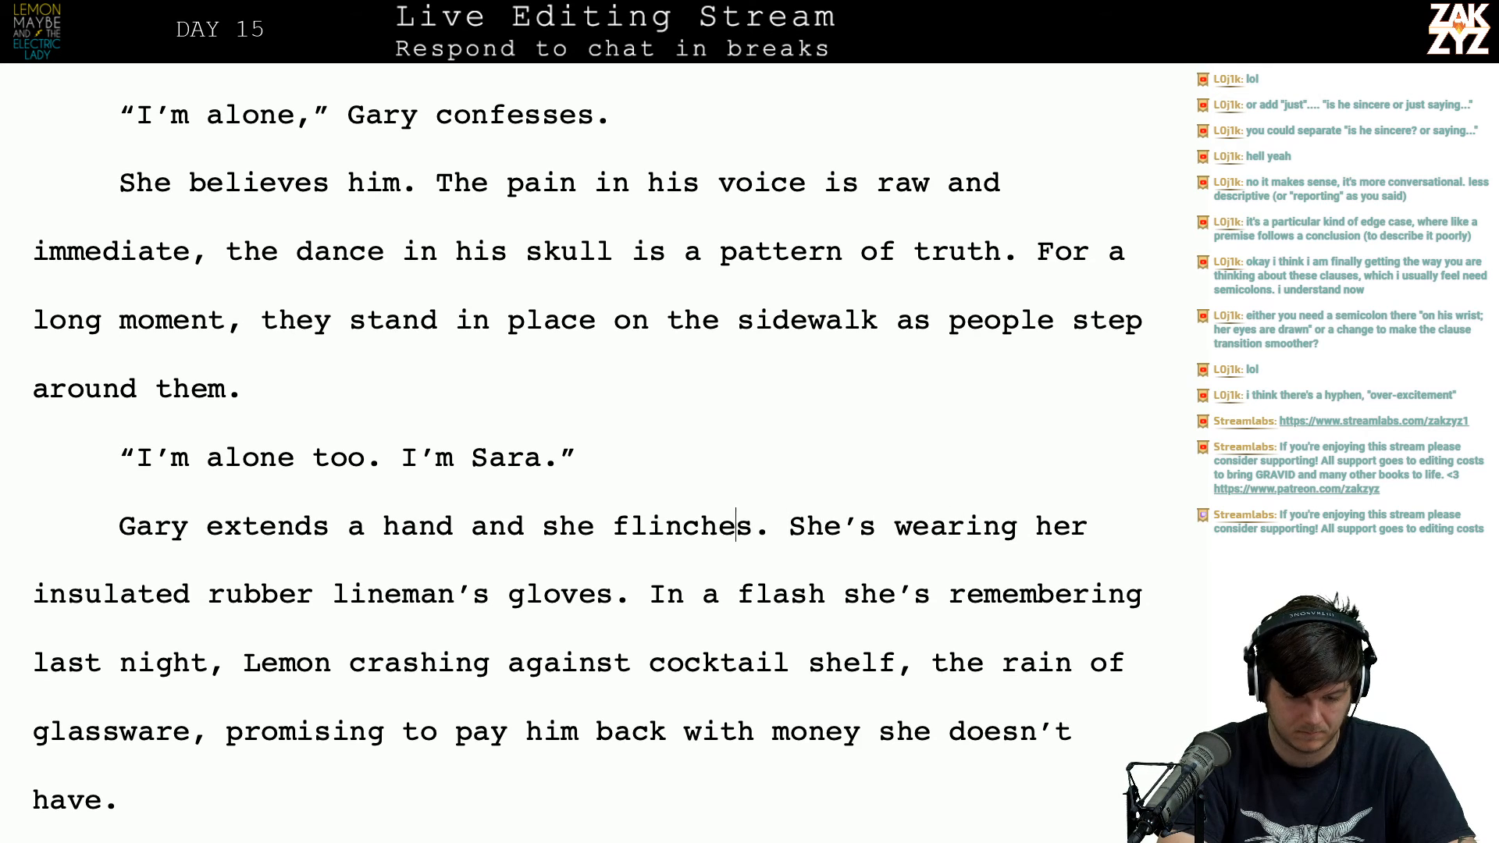
pyautogui.press('BackSpace')
pyautogui.press('BackSpace')
pyautogui.press('BackSpace')
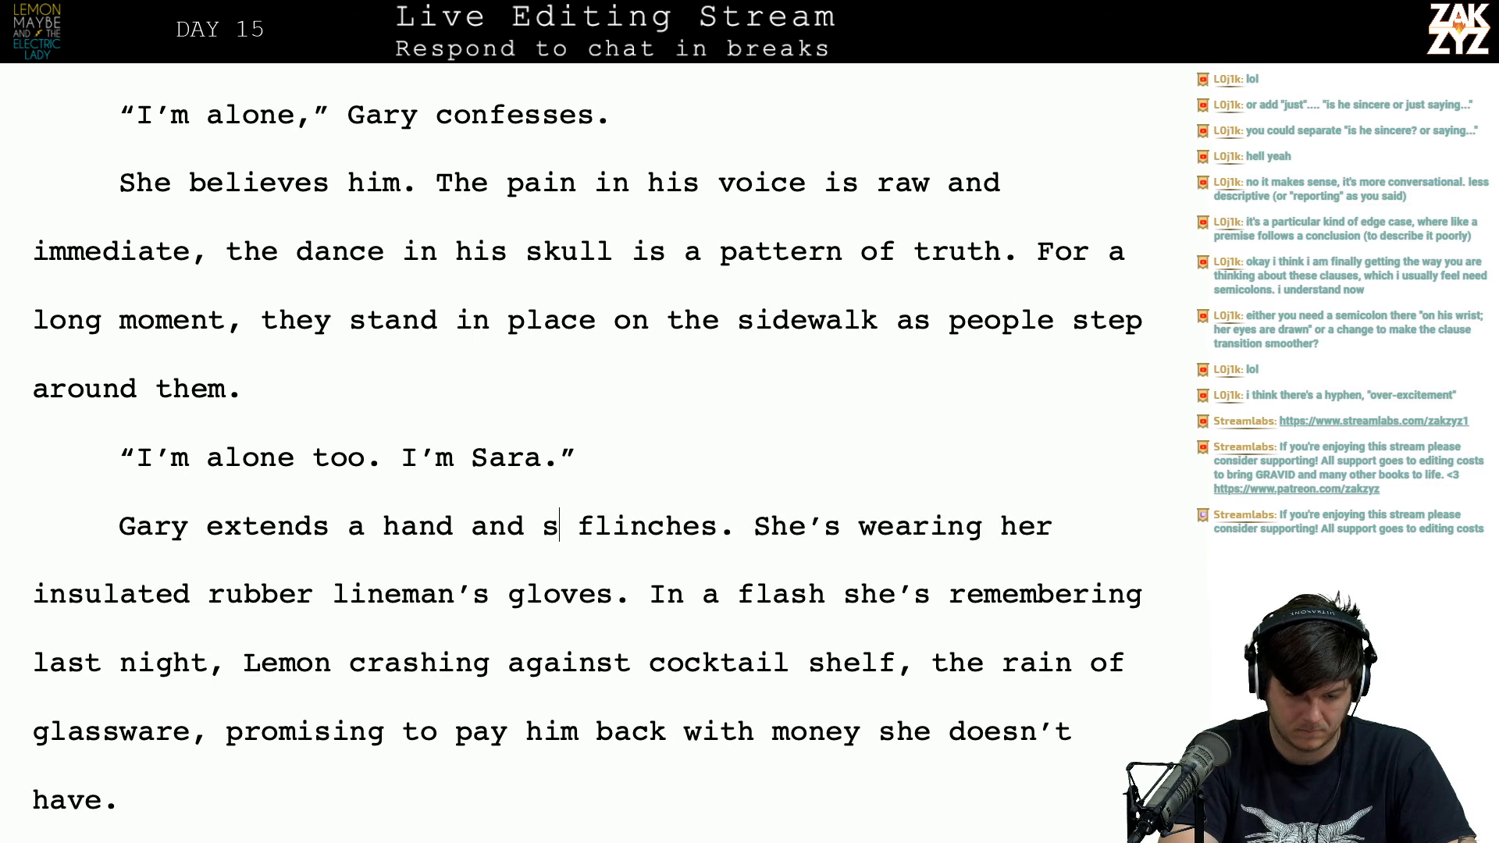
pyautogui.write('Sara')
# Step: Replace the period after “lineman’s gloves” with a comma and continue the sentence with “but last night is still”
pyautogui.press('Right')
pyautogui.press('Right')
pyautogui.press('Right')
pyautogui.press('Right')
pyautogui.press('Right')
pyautogui.press('Right')
pyautogui.press('Right')
pyautogui.press('Right')
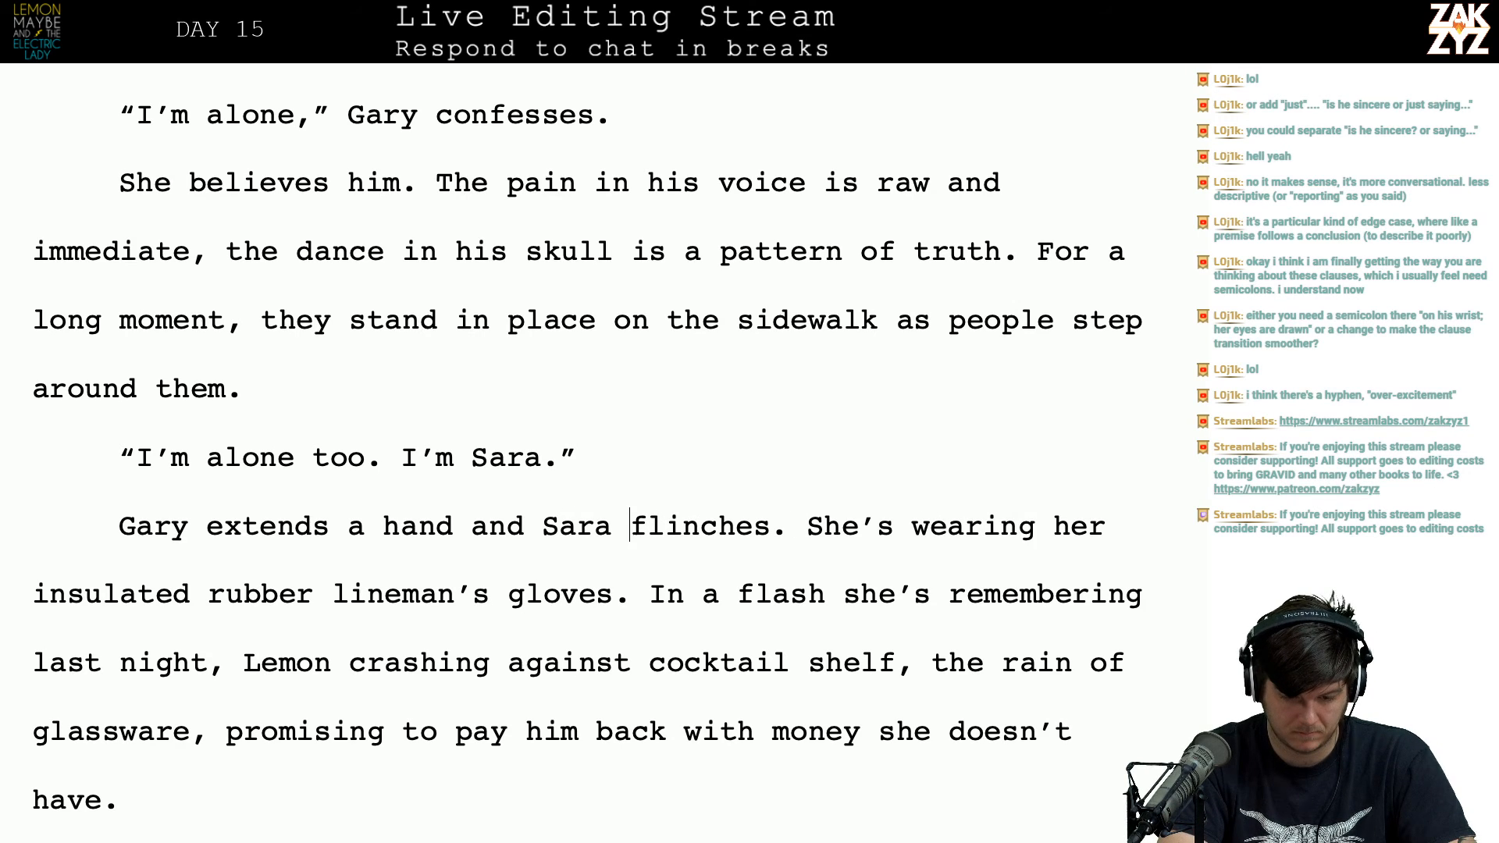
pyautogui.press('Right')
pyautogui.press('Right')
pyautogui.press('Right')
pyautogui.press('Down')
pyautogui.press('Left')
pyautogui.press('Left')
pyautogui.press('Right')
pyautogui.press('Left')
pyautogui.press('Left')
pyautogui.press('Left')
pyautogui.press('Left')
pyautogui.press('Left')
pyautogui.press('Left')
pyautogui.press('Left')
pyautogui.press('Left')
pyautogui.press('Left')
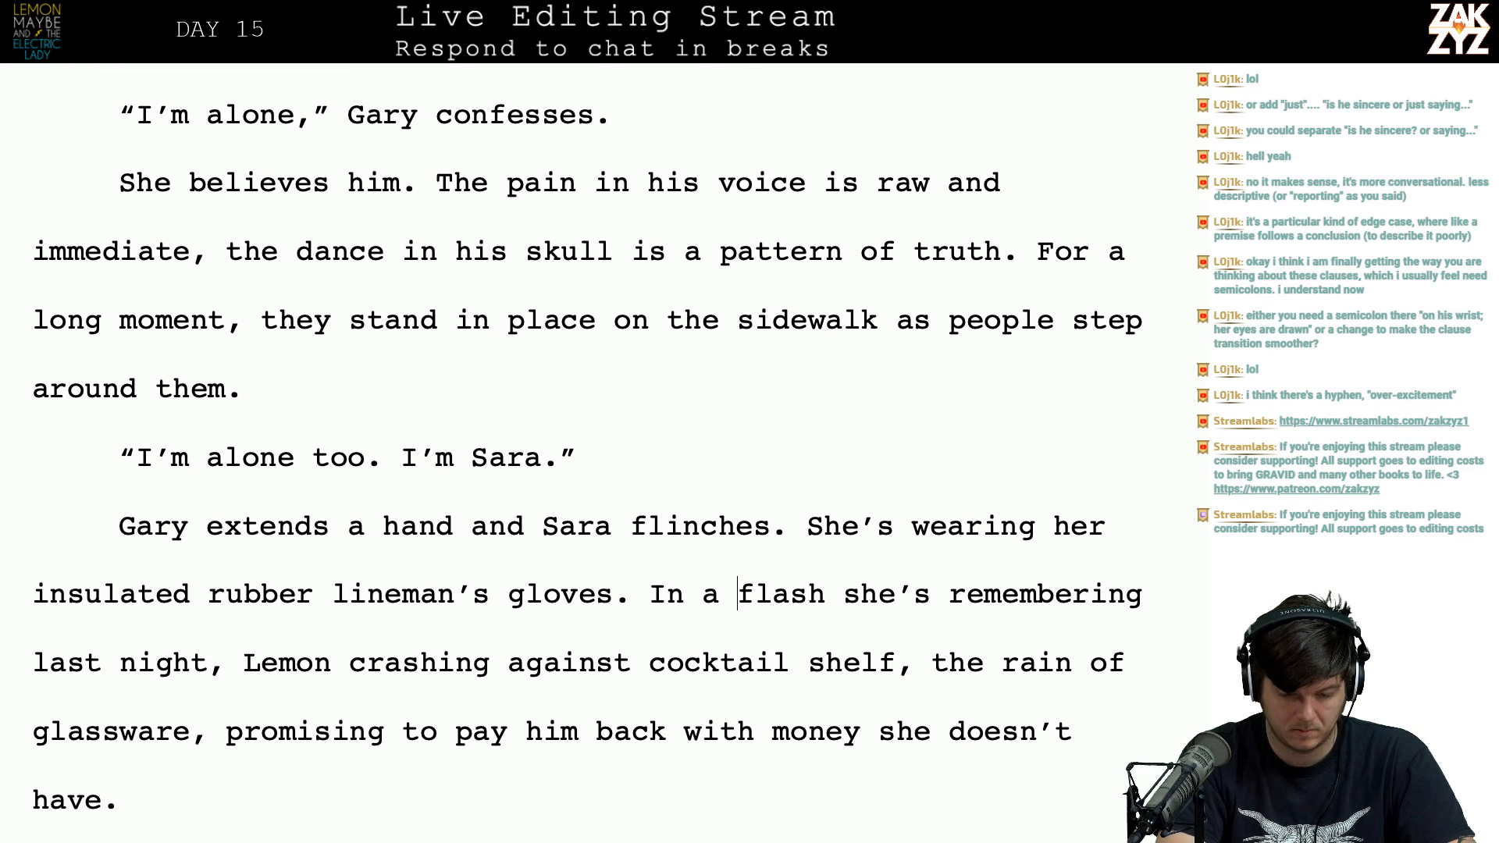
pyautogui.press('BackSpace')
pyautogui.write(', but the')
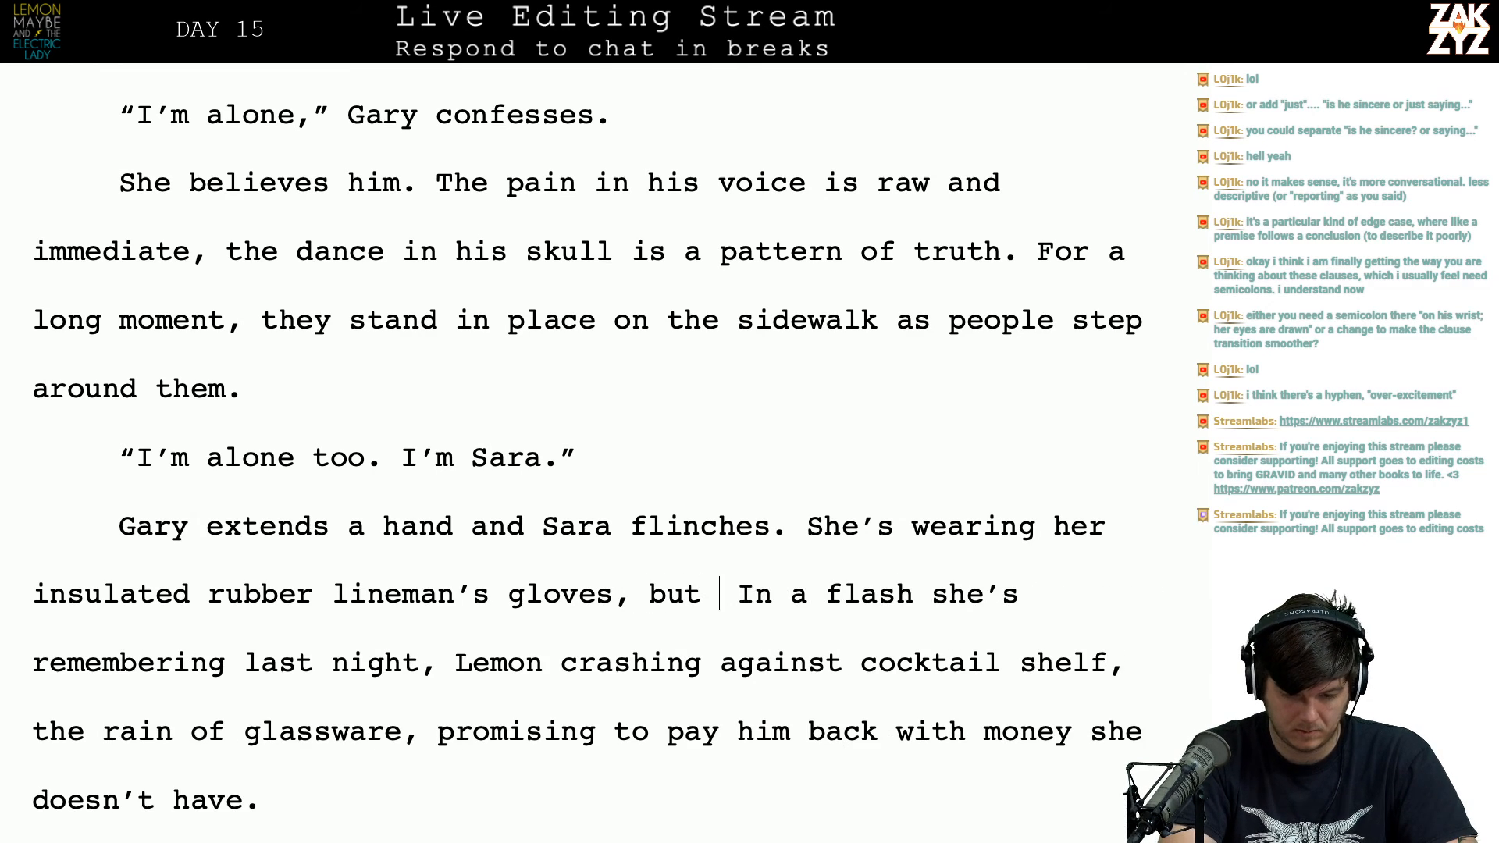
pyautogui.press('BackSpace')
pyautogui.press('BackSpace')
pyautogui.press('BackSpace')
pyautogui.press('BackSpace')
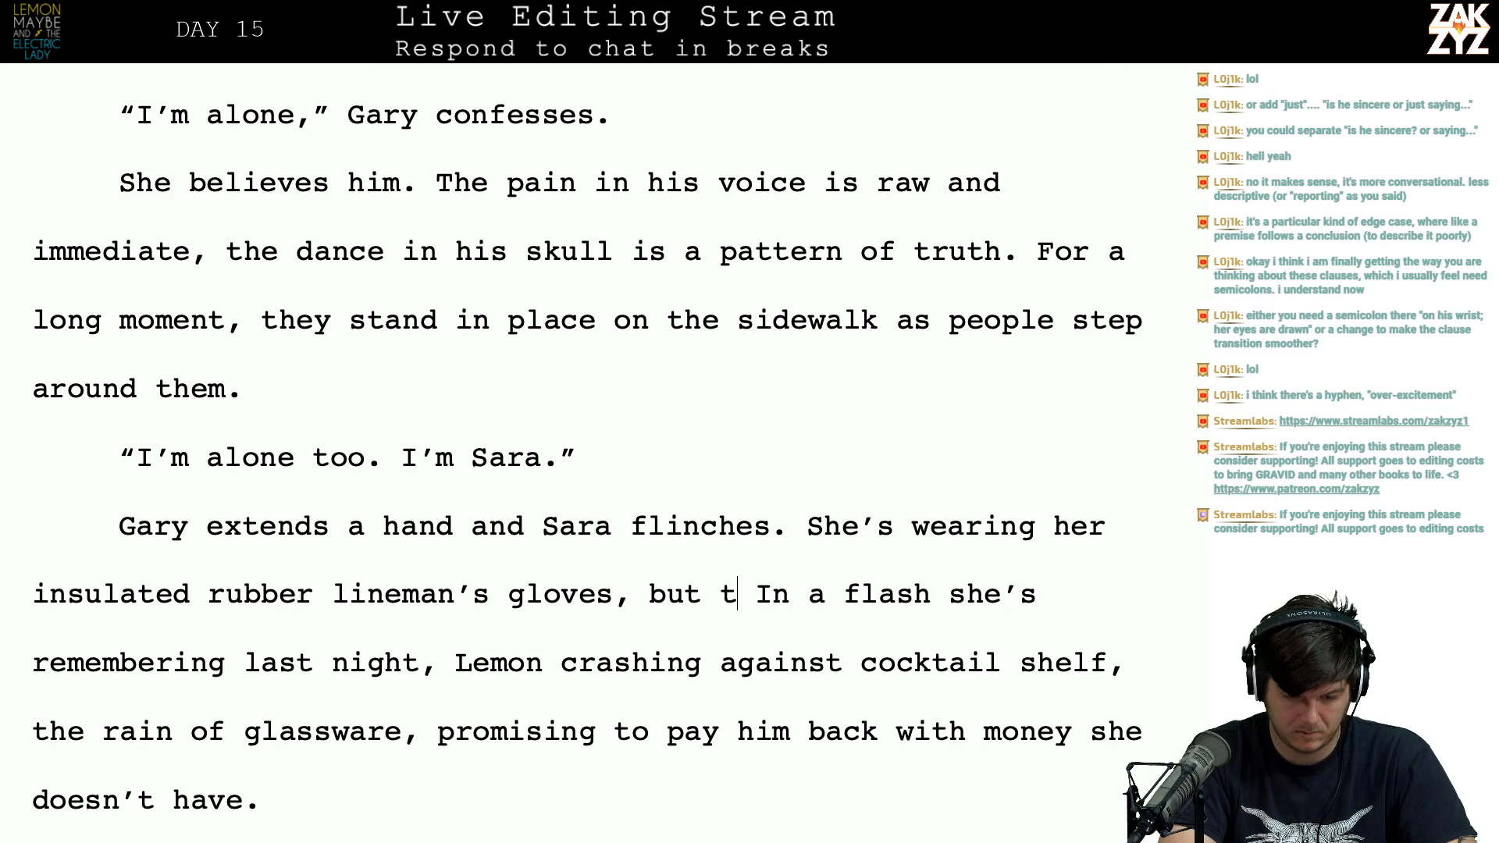
pyautogui.write('last ni')
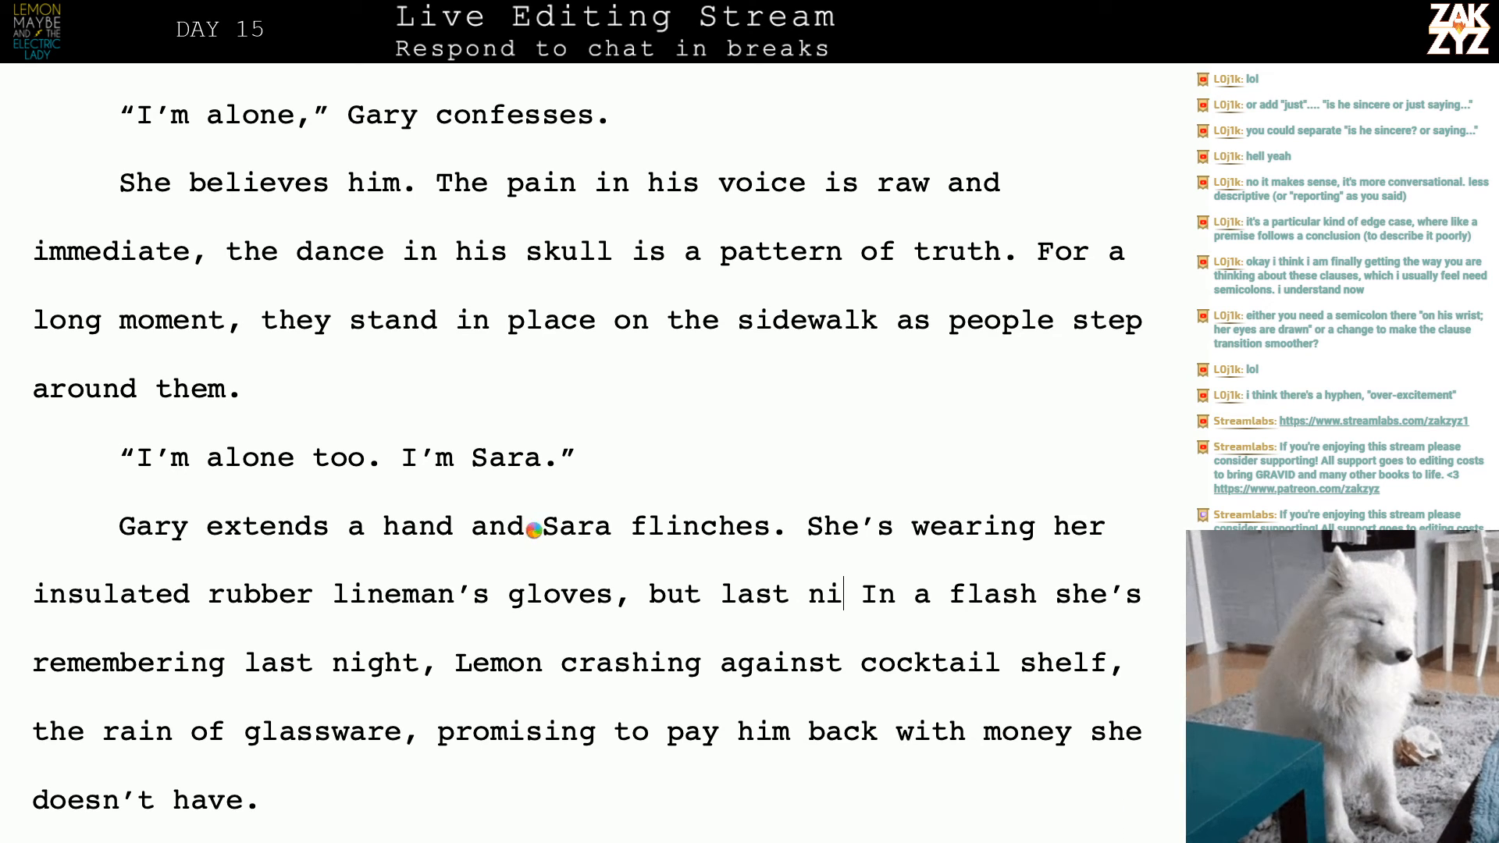
pyautogui.write('ght is still')
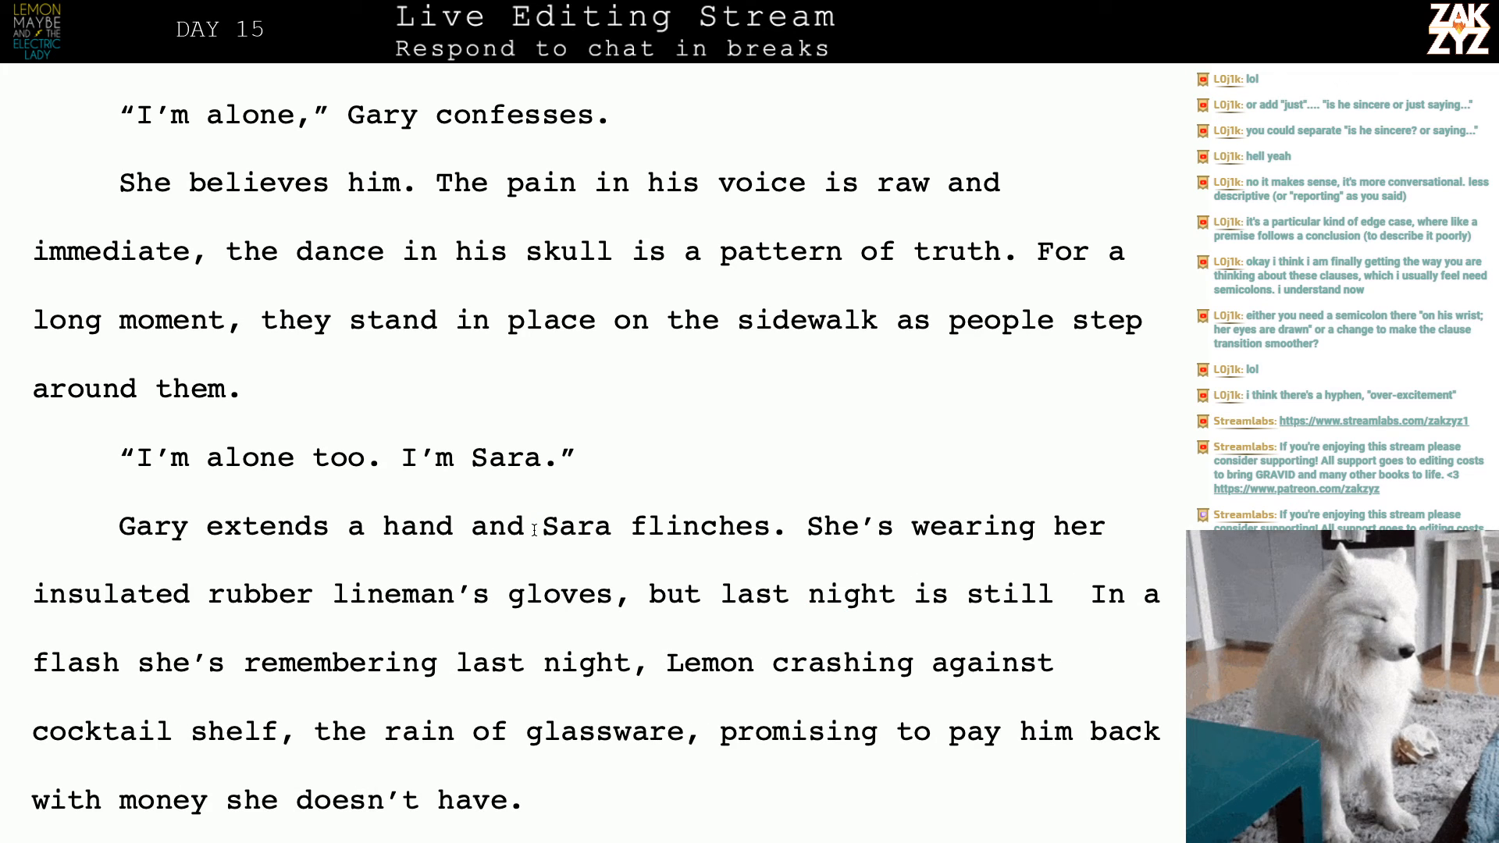
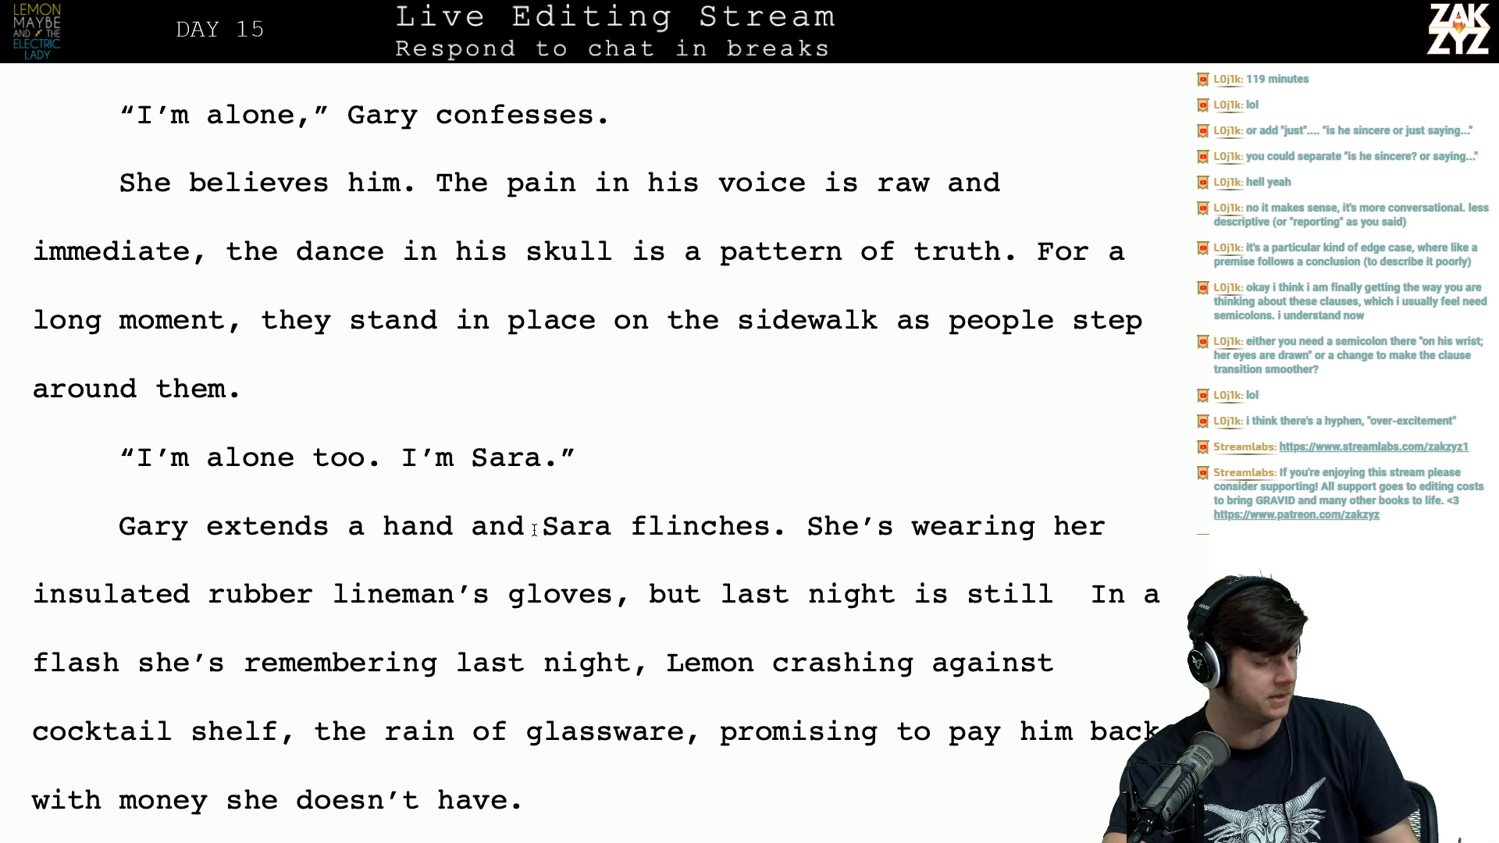
pyautogui.scroll(-1, 534, 530)
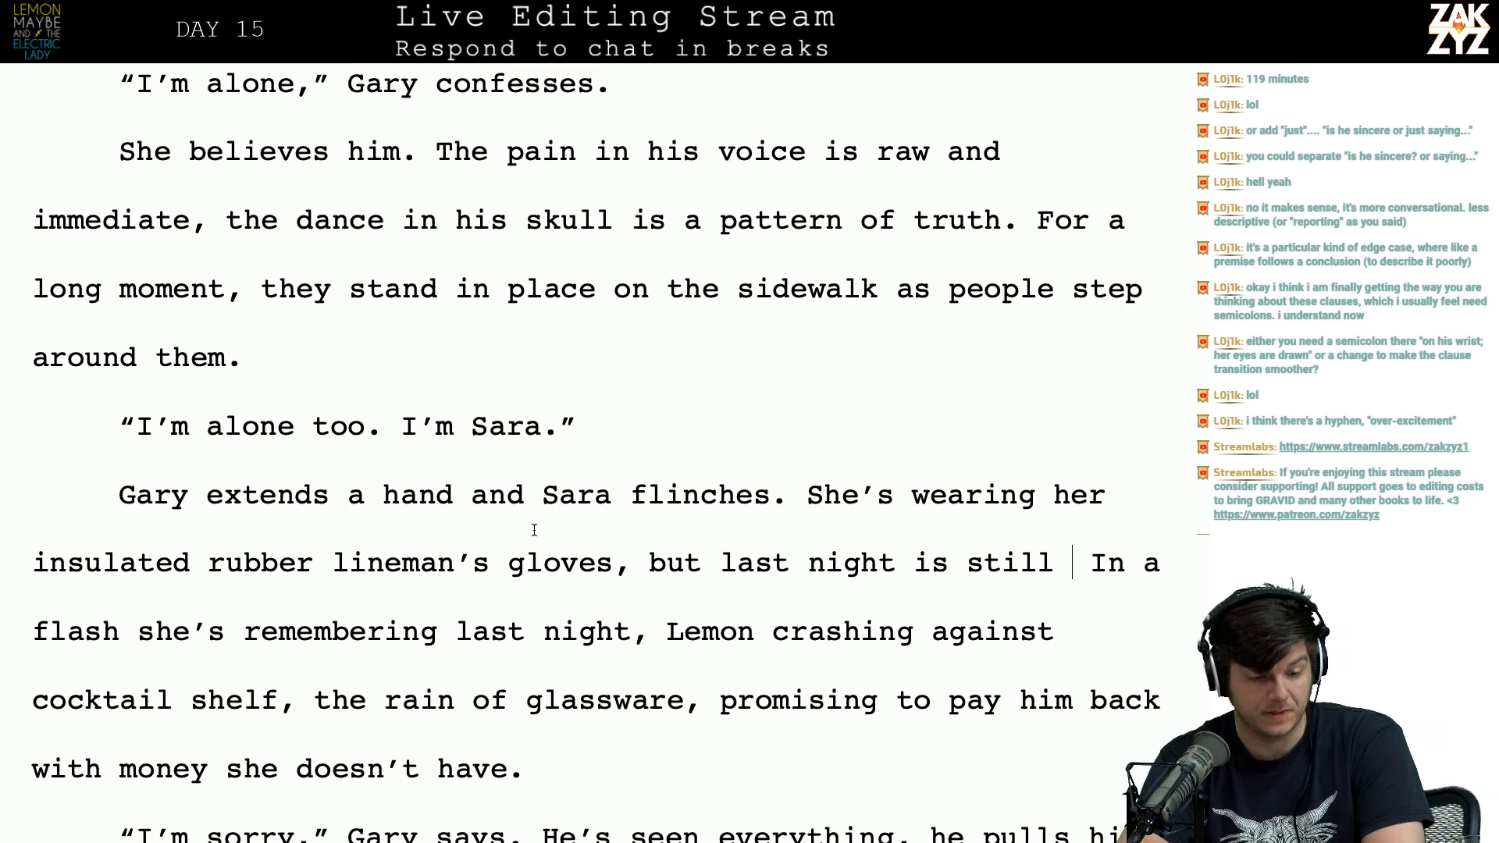
pyautogui.scroll(-2, 534, 531)
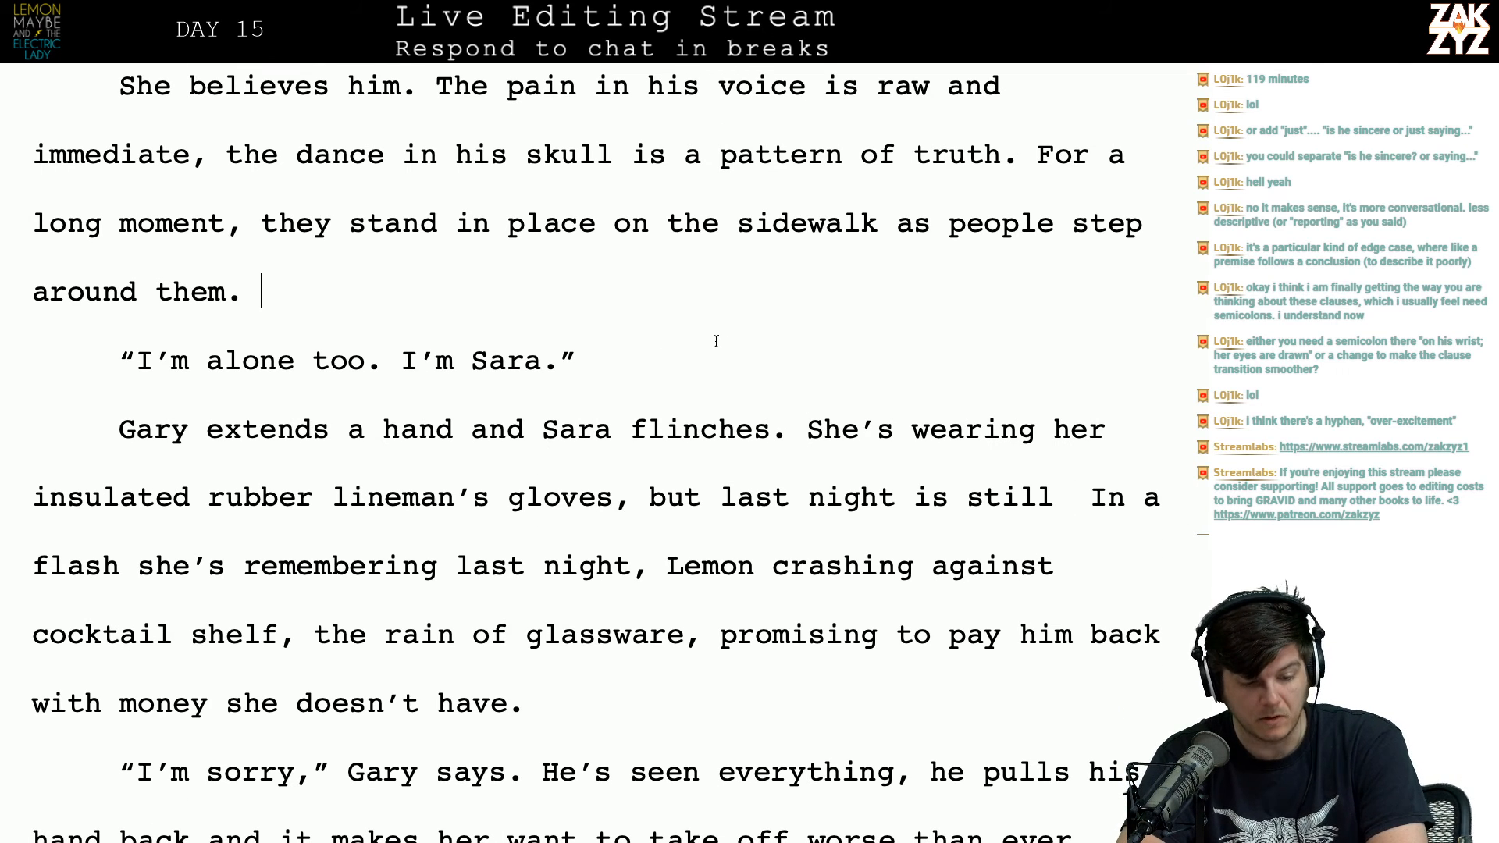
pyautogui.click(611, 363)
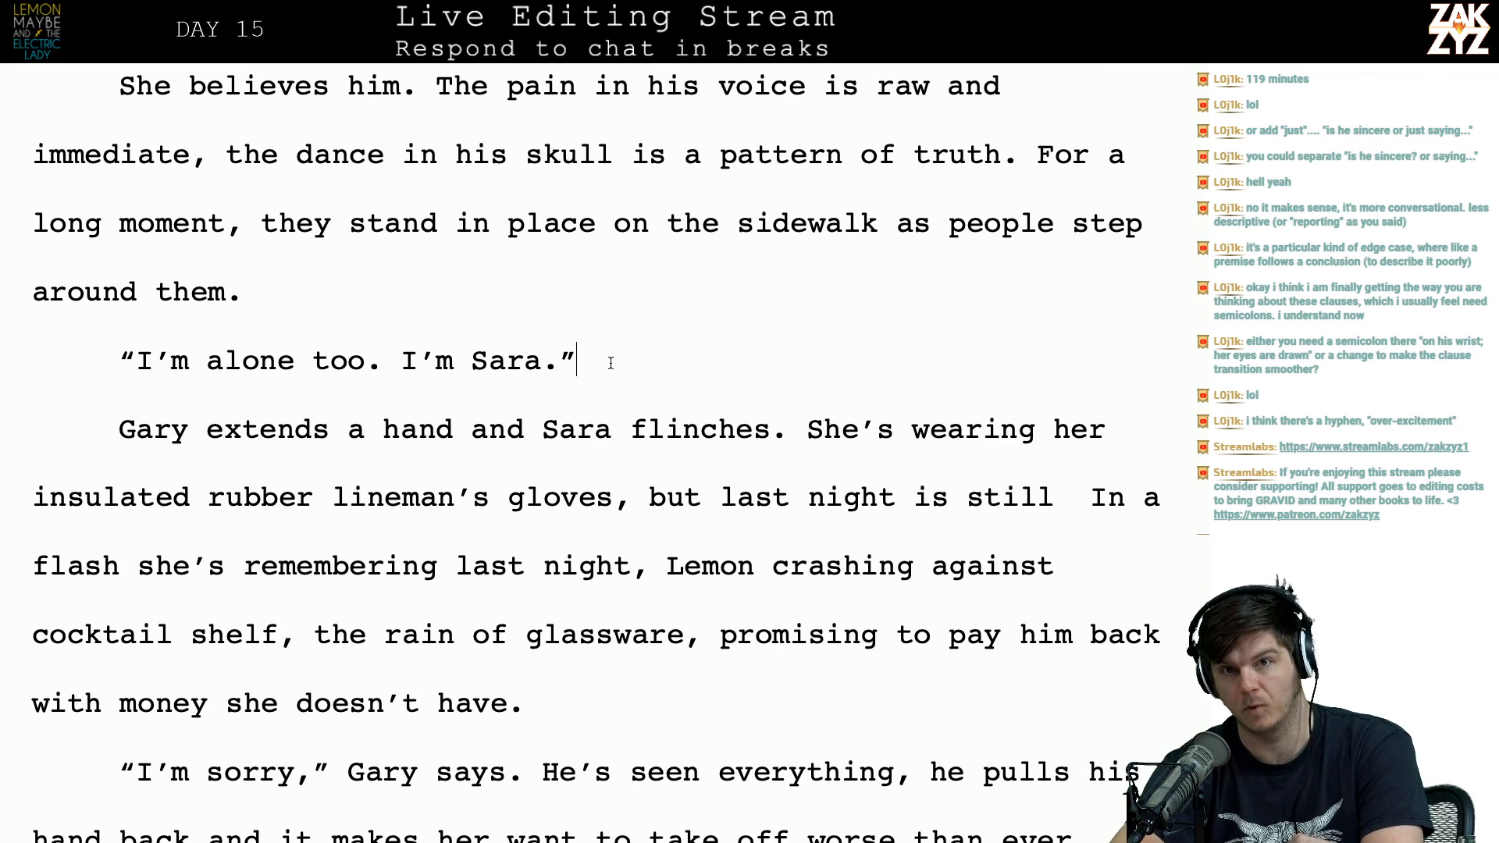
# Step: Insert “but last night is still burned into her.” after “lineman’s gloves,” in the paragraph about Gary’s extended hand
pyautogui.scroll(-1, 611, 363)
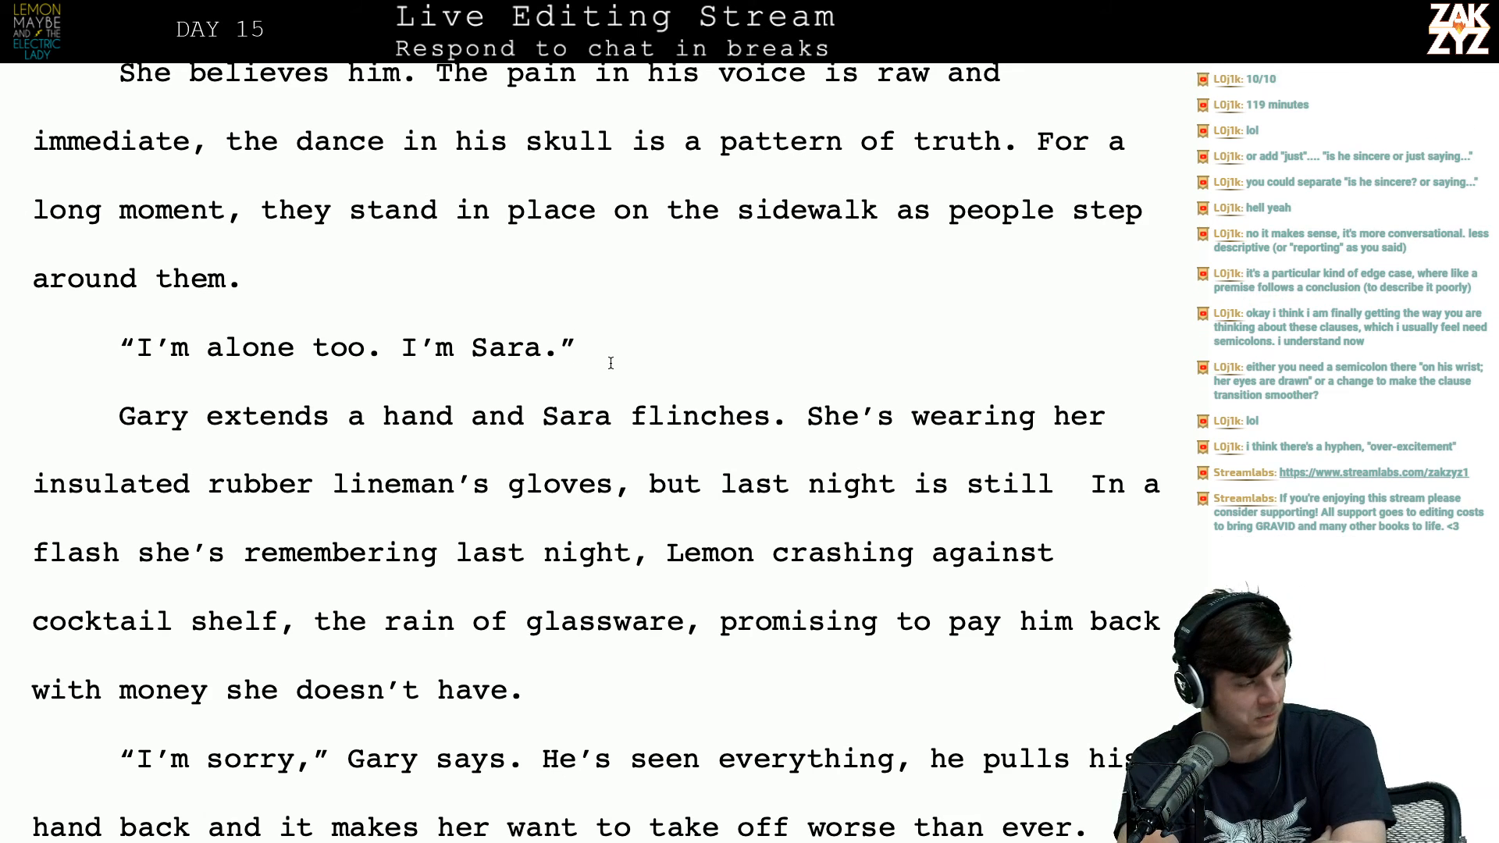
pyautogui.scroll(-1, 610, 362)
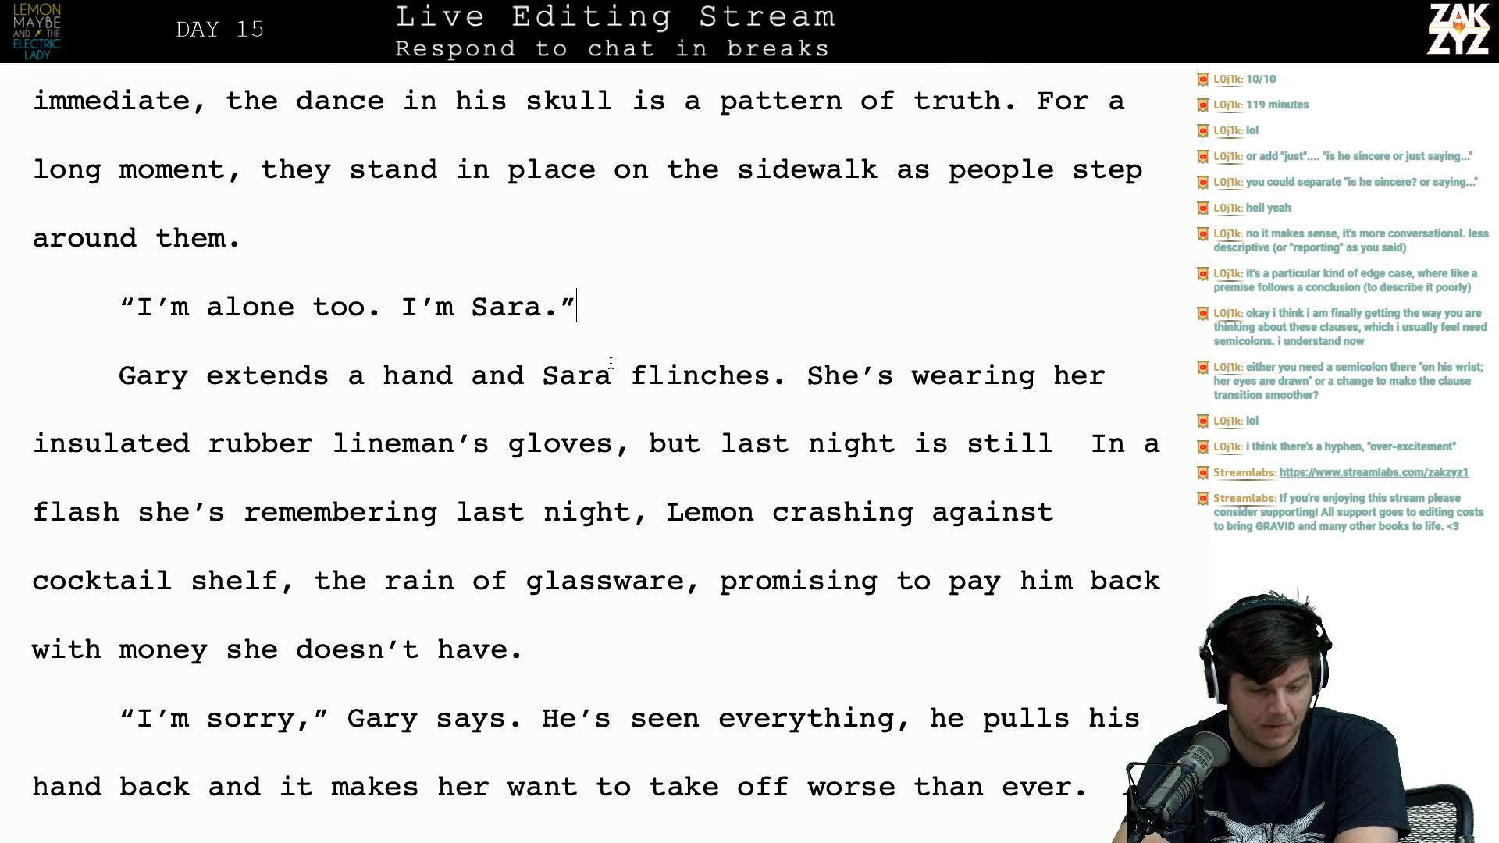
pyautogui.click(242, 374)
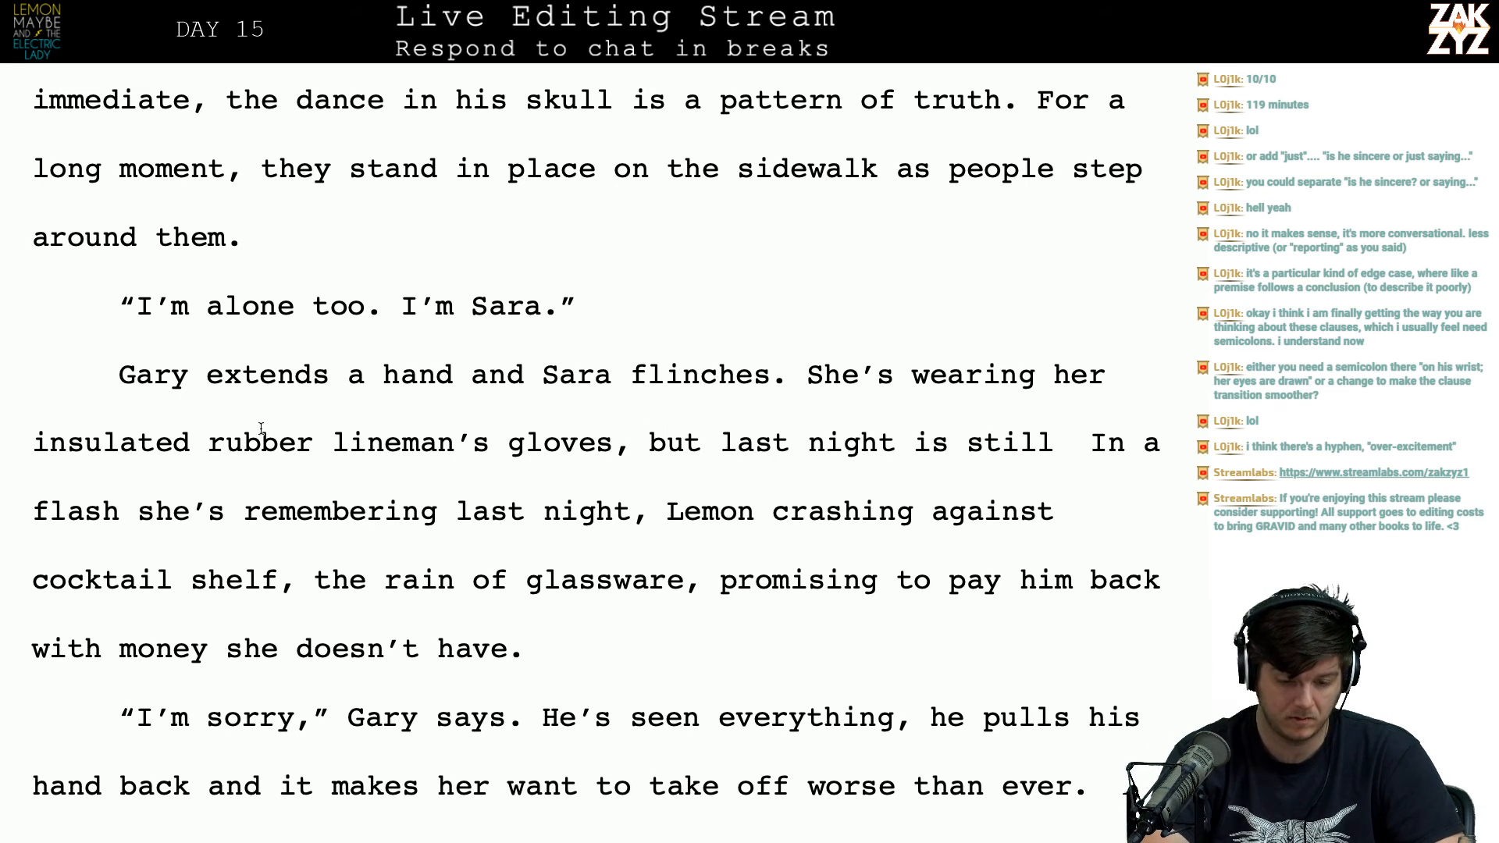
pyautogui.click(656, 447)
pyautogui.write('but last ')
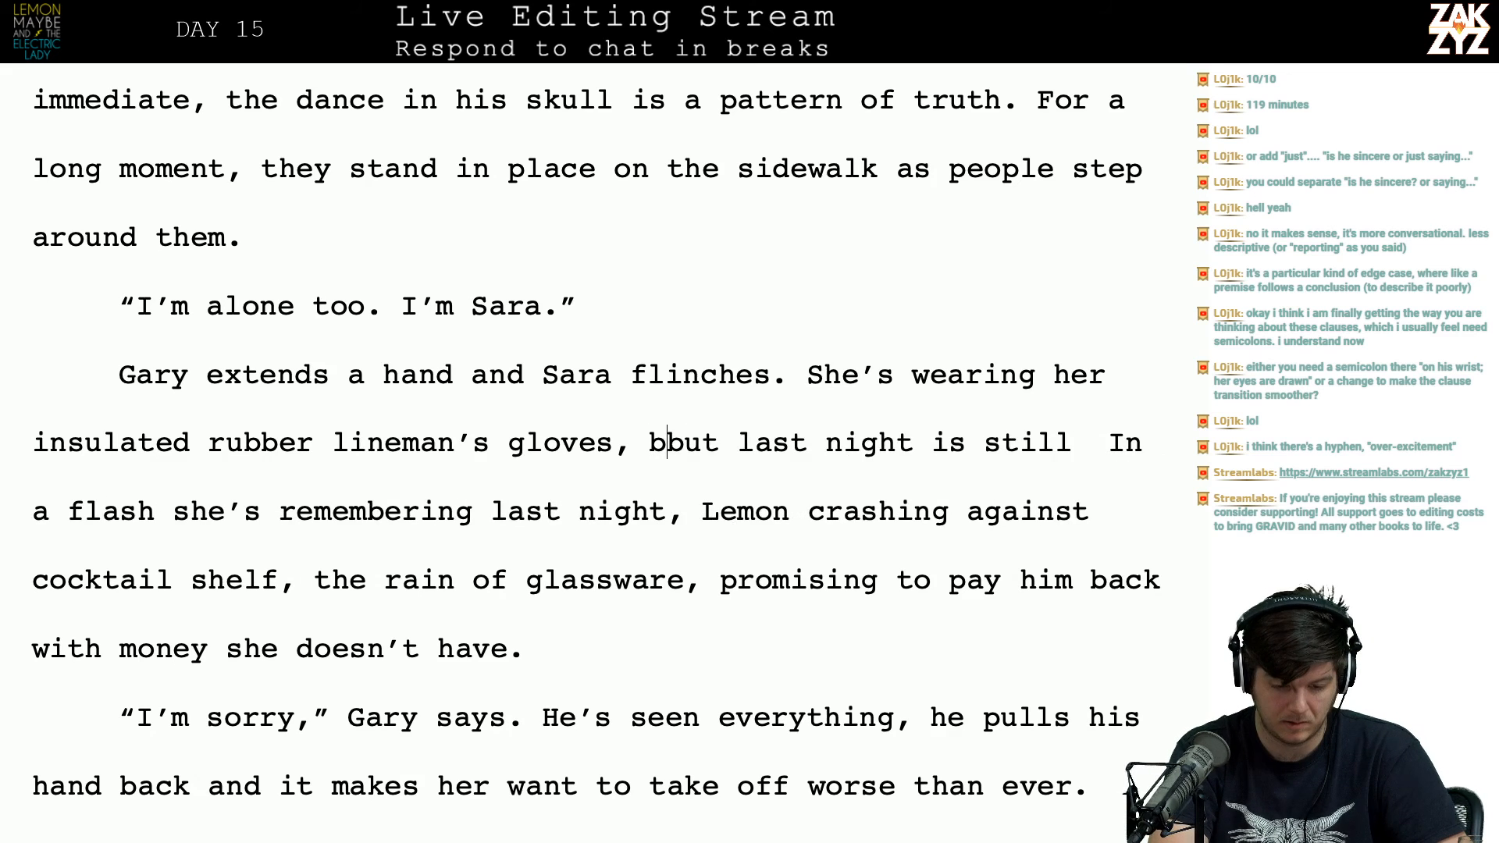
pyautogui.write('night is still bur')
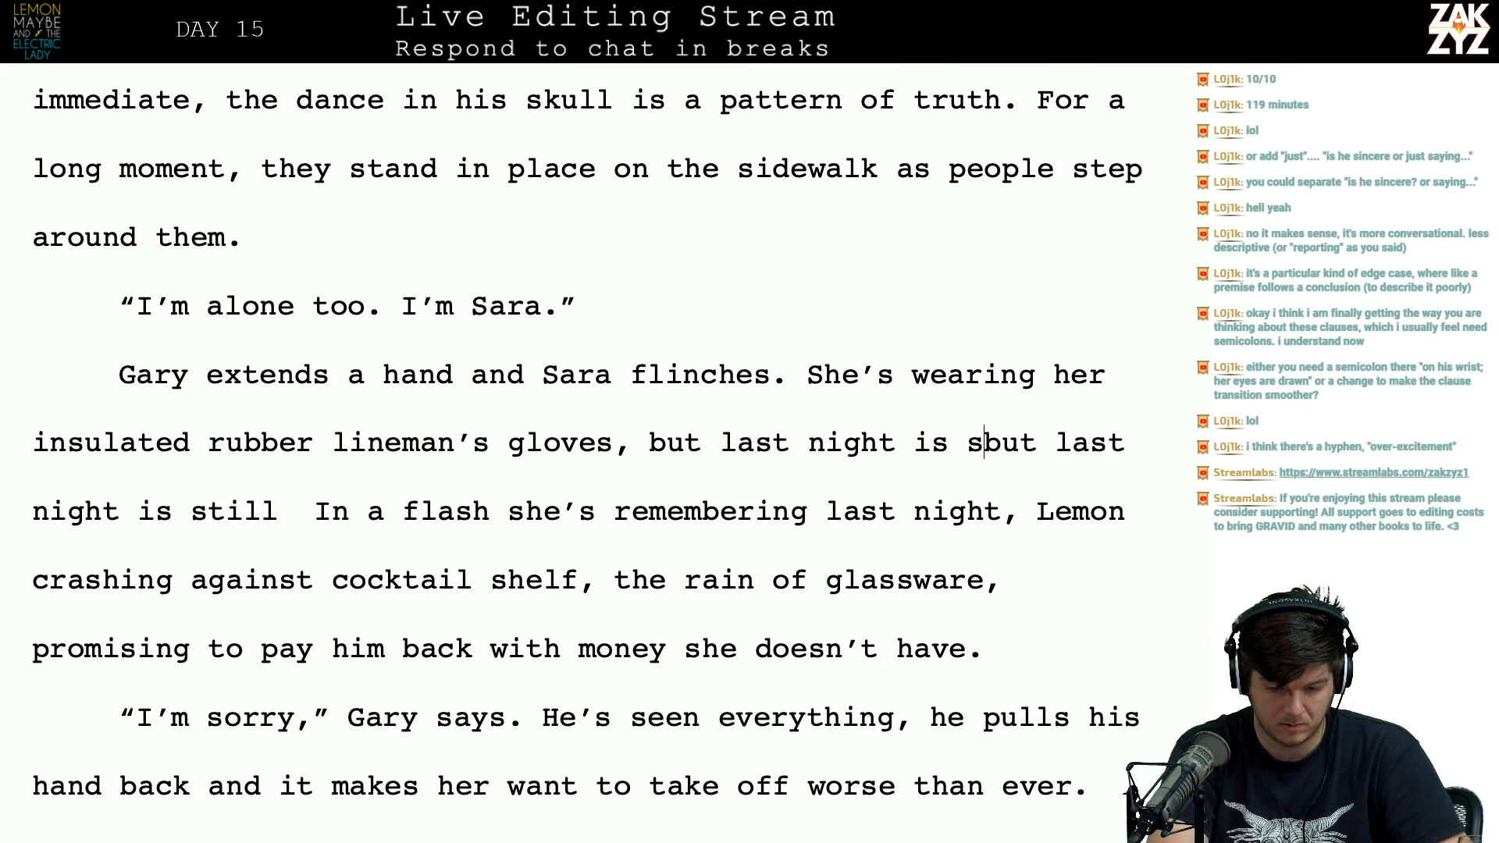
pyautogui.write('ned into her.')
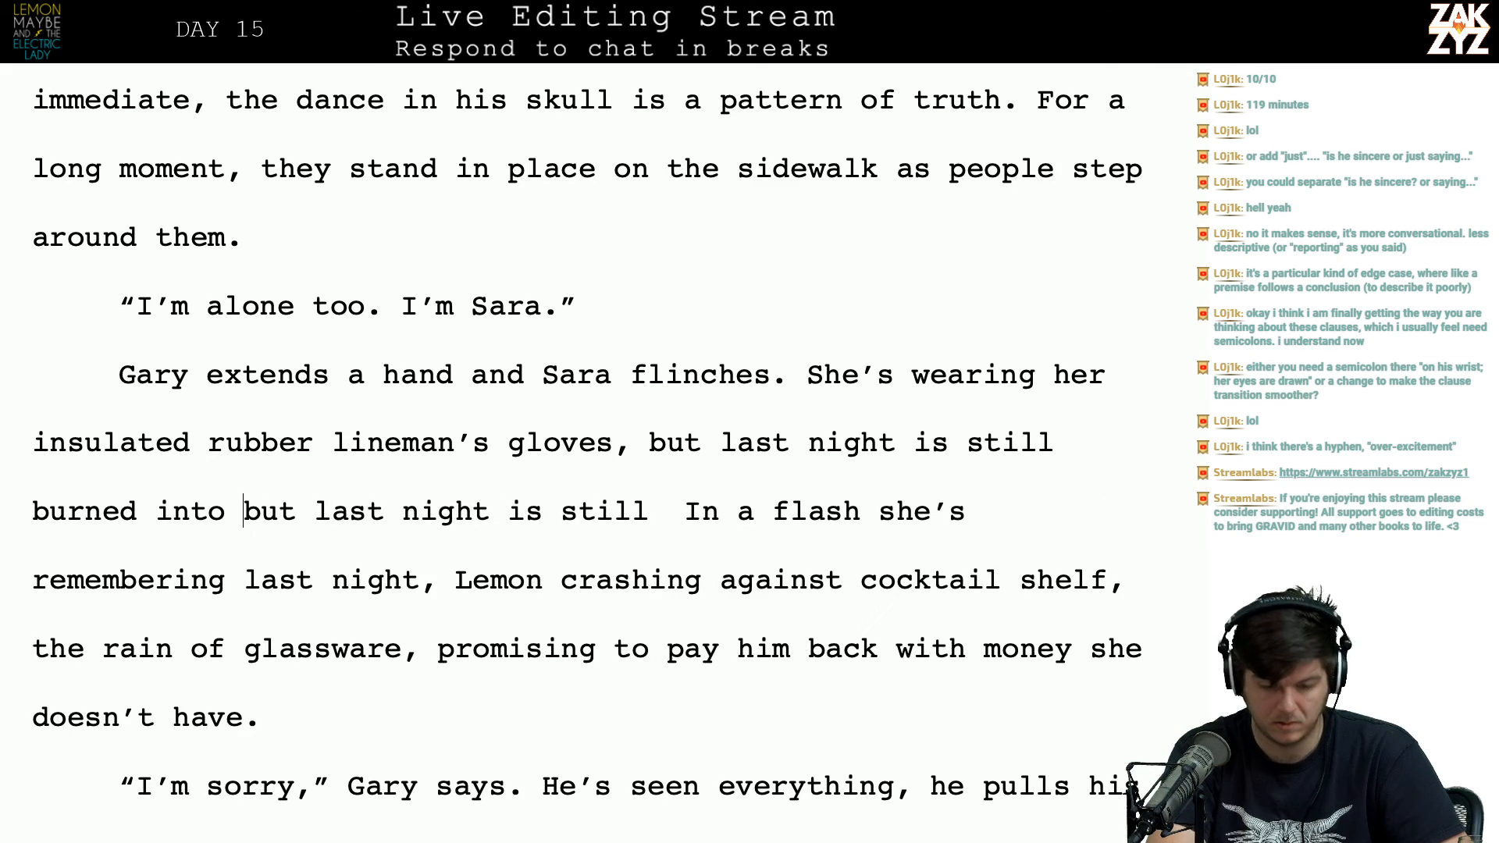
# Step: Replace the leftover “but last night is still” after “burned into her.” with “The image of Lemon crashing aga”
pyautogui.hotkey('shift', 'Right')
pyautogui.hotkey('shift', 'Right')
pyautogui.hotkey('shift', 'Right')
pyautogui.hotkey('shift', 'Right')
pyautogui.hotkey('shift', 'Right')
pyautogui.hotkey('shift', 'Right')
pyautogui.hotkey('shift', 'Right')
pyautogui.hotkey('shift', 'Right')
pyautogui.hotkey('shift', 'Right')
pyautogui.hotkey('shift', 'Right')
pyautogui.hotkey('shift', 'Right')
pyautogui.hotkey('shift', 'Right')
pyautogui.hotkey('shift', 'Right')
pyautogui.hotkey('shift', 'Right')
pyautogui.hotkey('shift', 'Right')
pyautogui.hotkey('shift', 'Right')
pyautogui.hotkey('shift', 'Right')
pyautogui.hotkey('shift', 'Right')
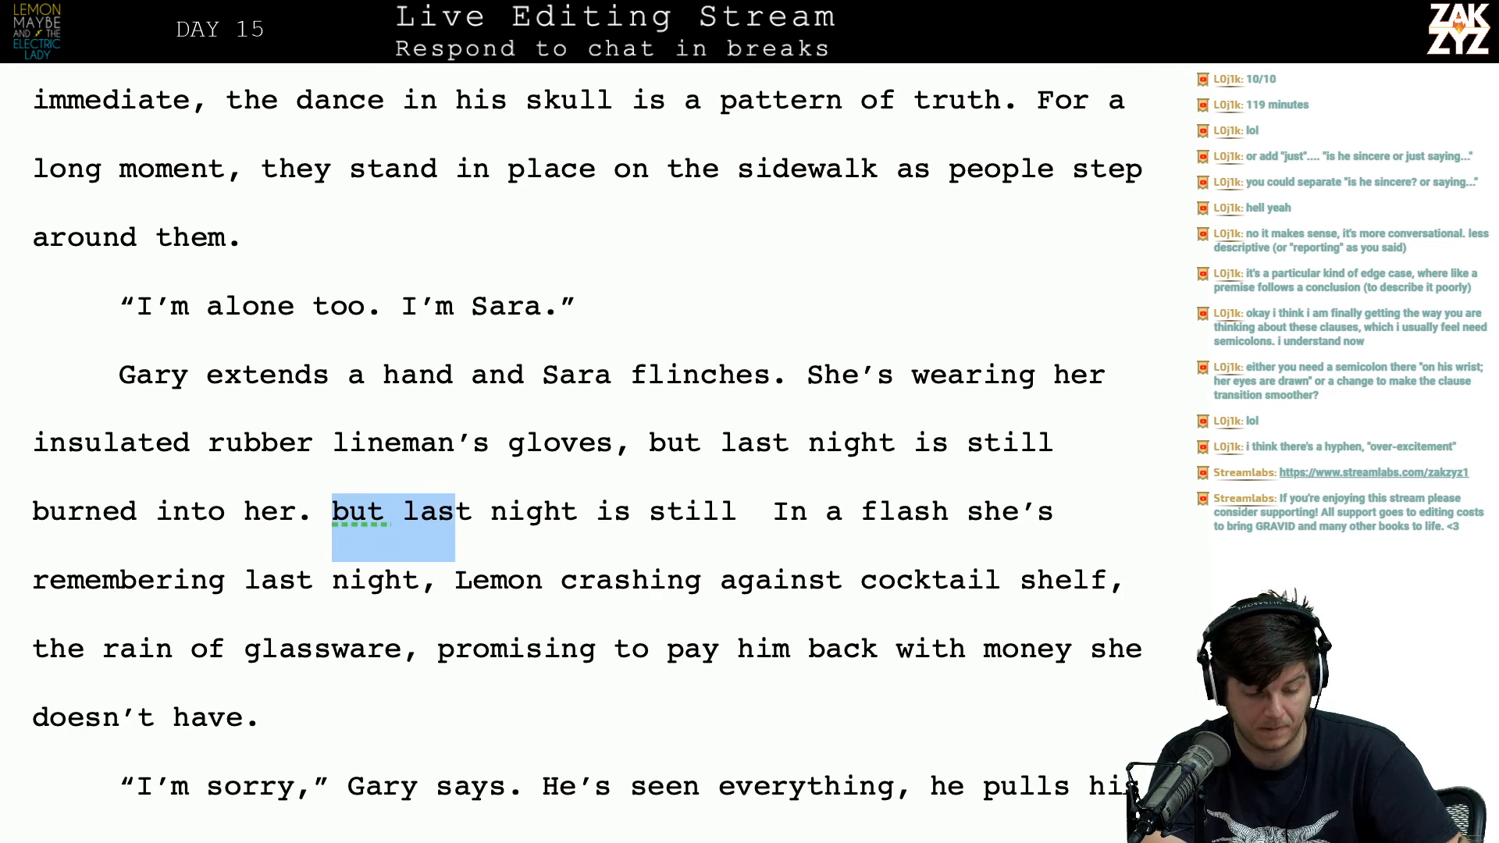
pyautogui.hotkey('shift', 'Right')
pyautogui.hotkey('shift', 'Right')
pyautogui.hotkey('shift', 'Right')
pyautogui.hotkey('shift', 'Right')
pyautogui.hotkey('shift', 'Right')
pyautogui.hotkey('shift', 'Right')
pyautogui.hotkey('shift', 'Right')
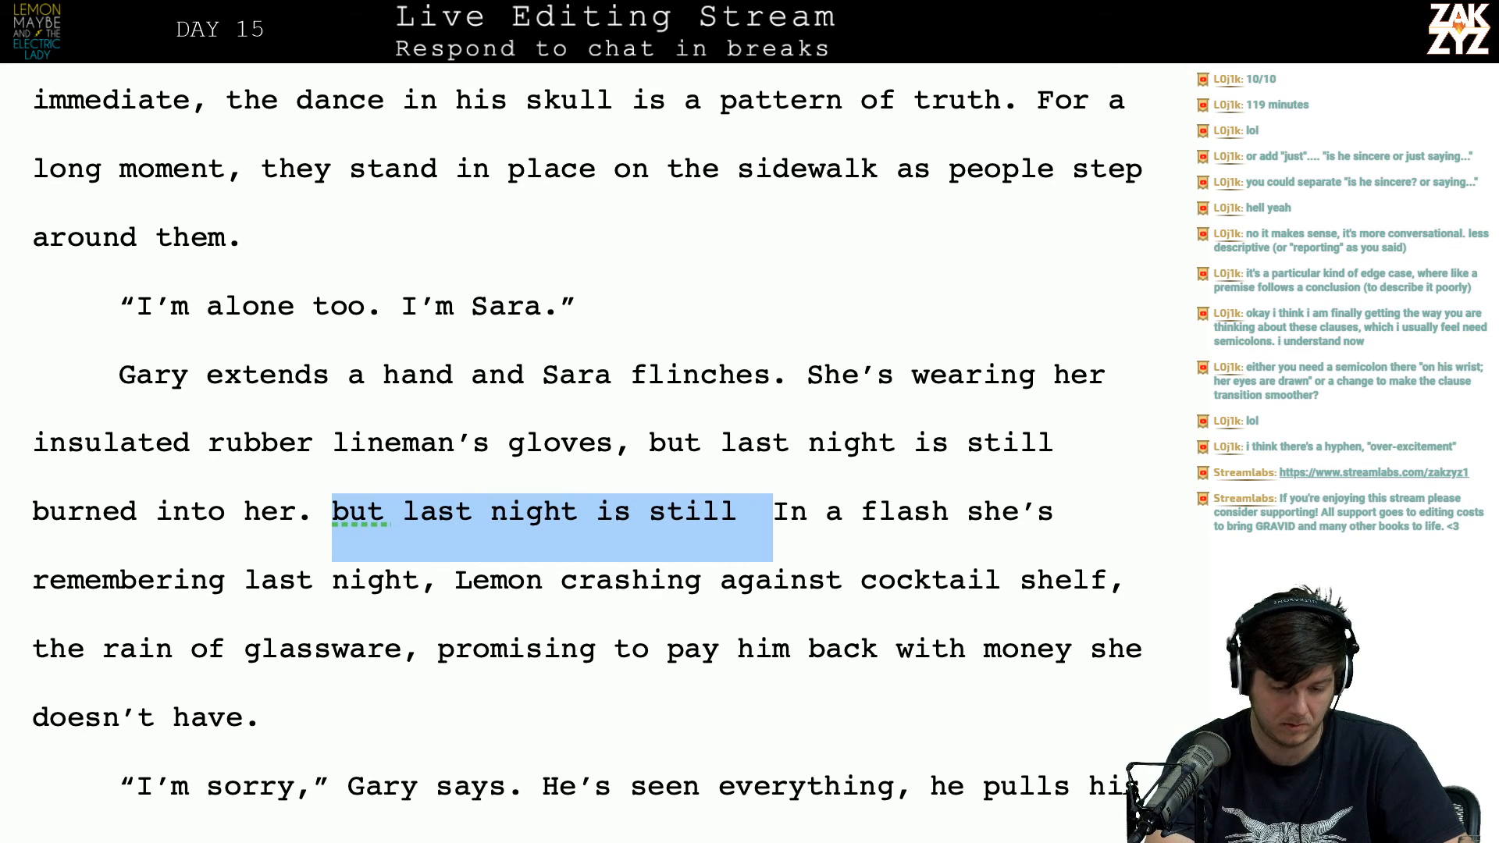
pyautogui.write('The image of l')
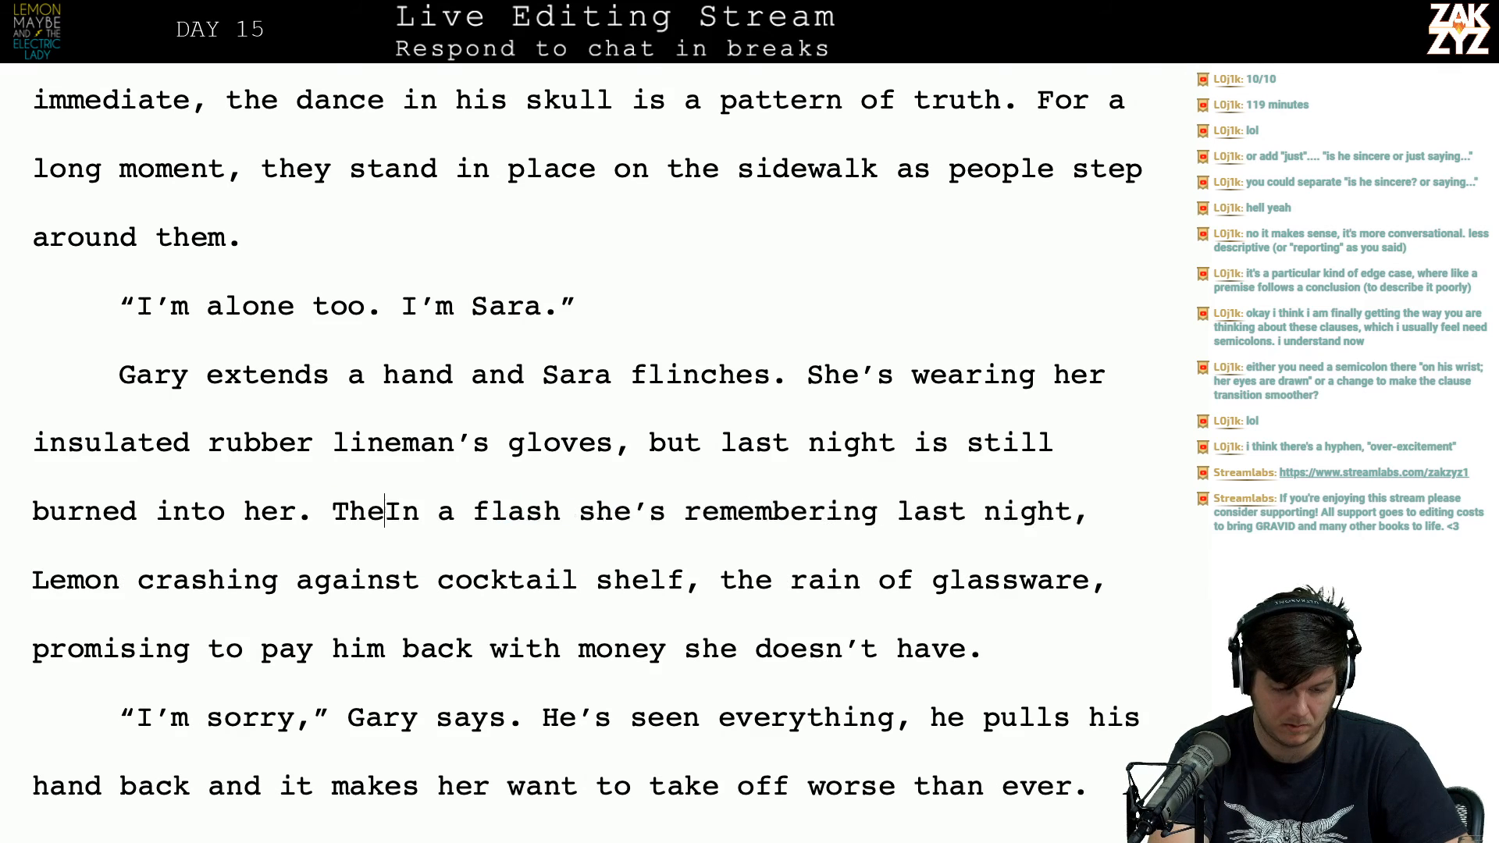
pyautogui.write('emon')
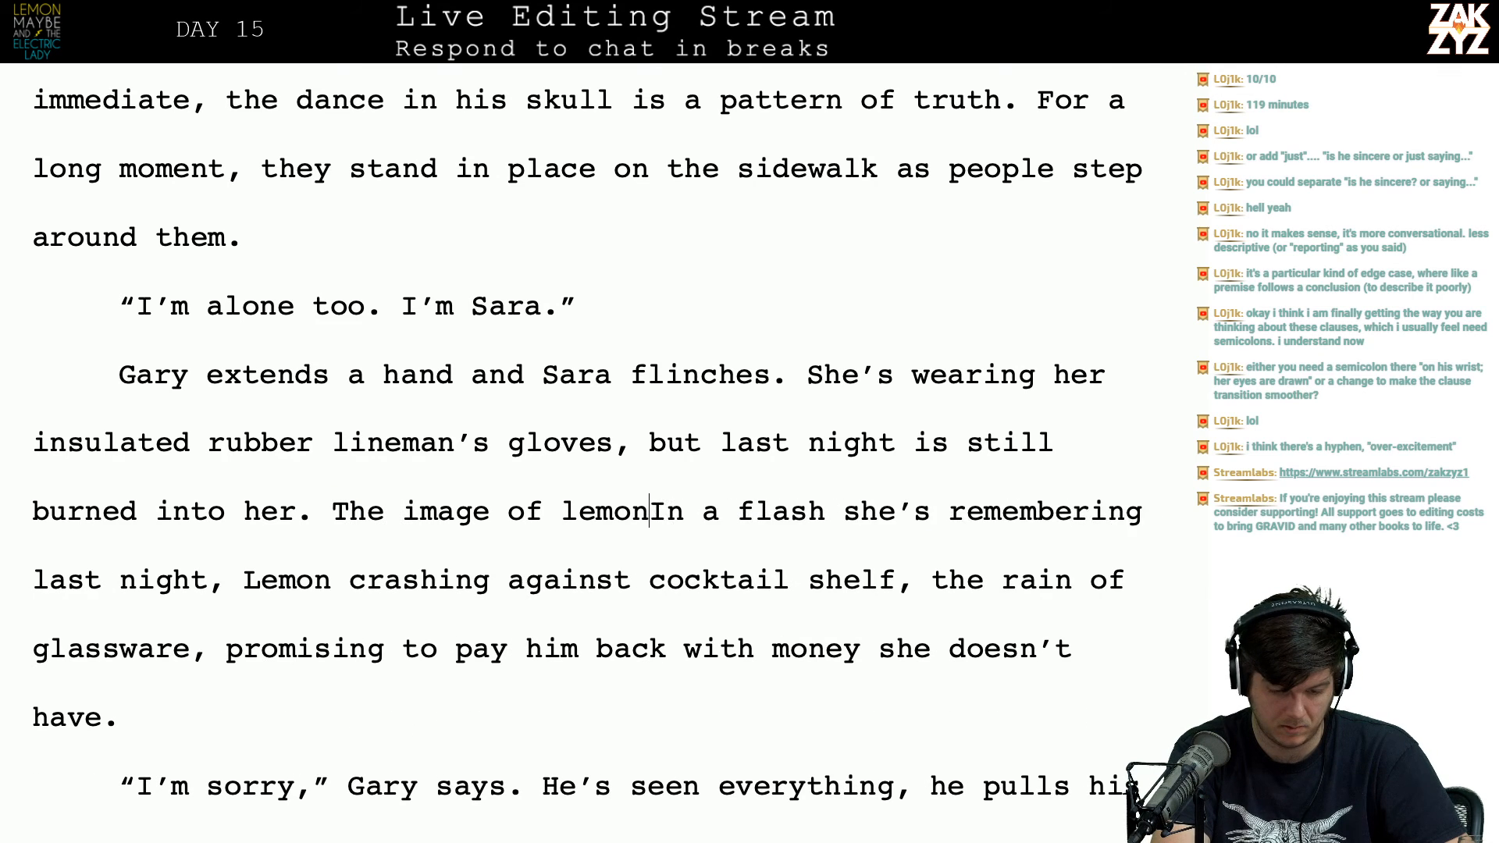
pyautogui.press('BackSpace')
pyautogui.press('BackSpace')
pyautogui.press('BackSpace')
pyautogui.press('BackSpace')
pyautogui.press('BackSpace')
pyautogui.write('Lemon ')
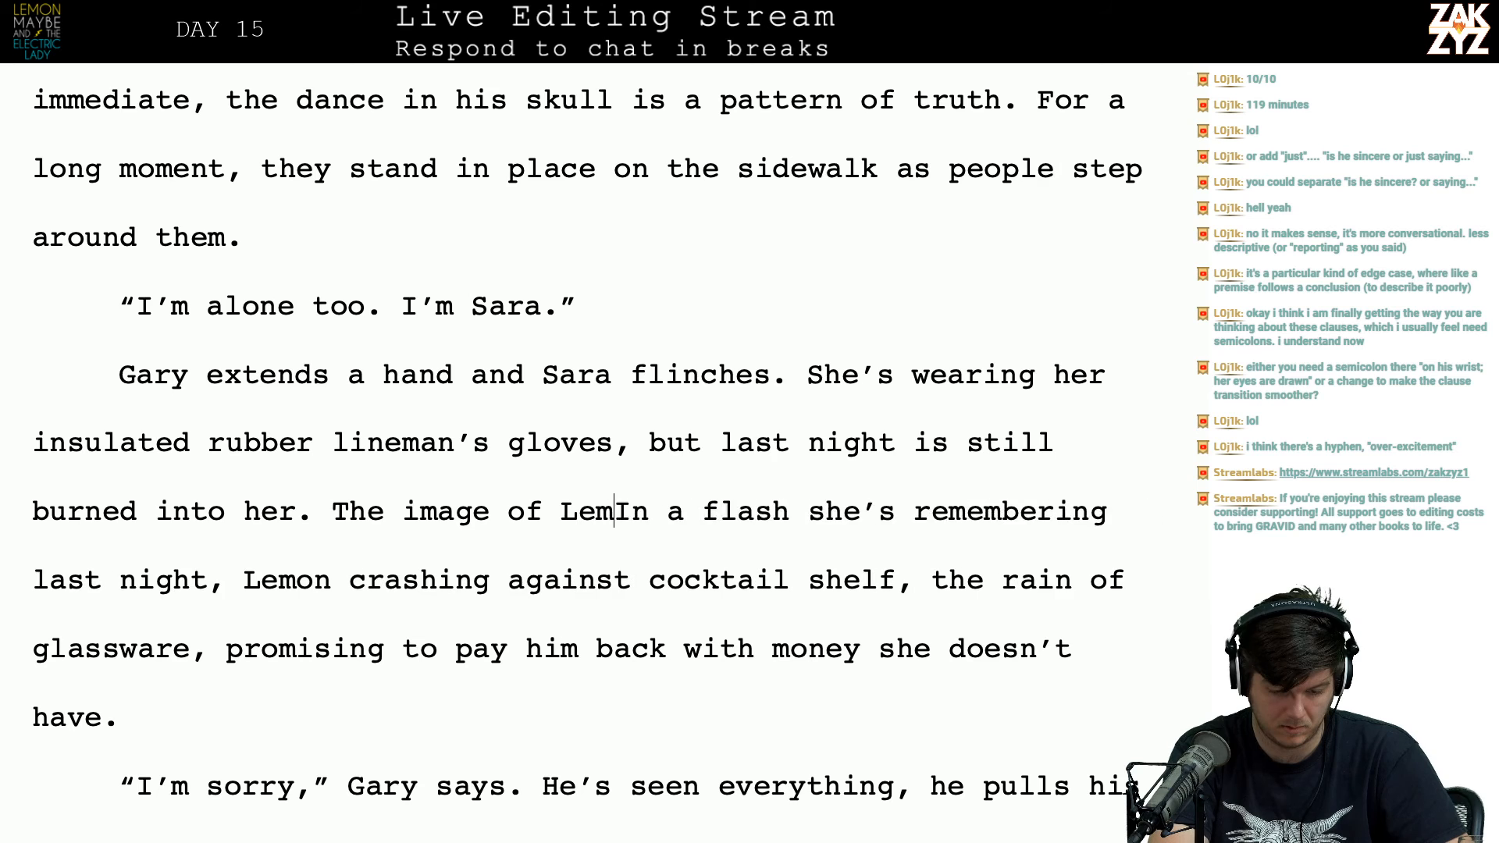
pyautogui.write('crashing aga')
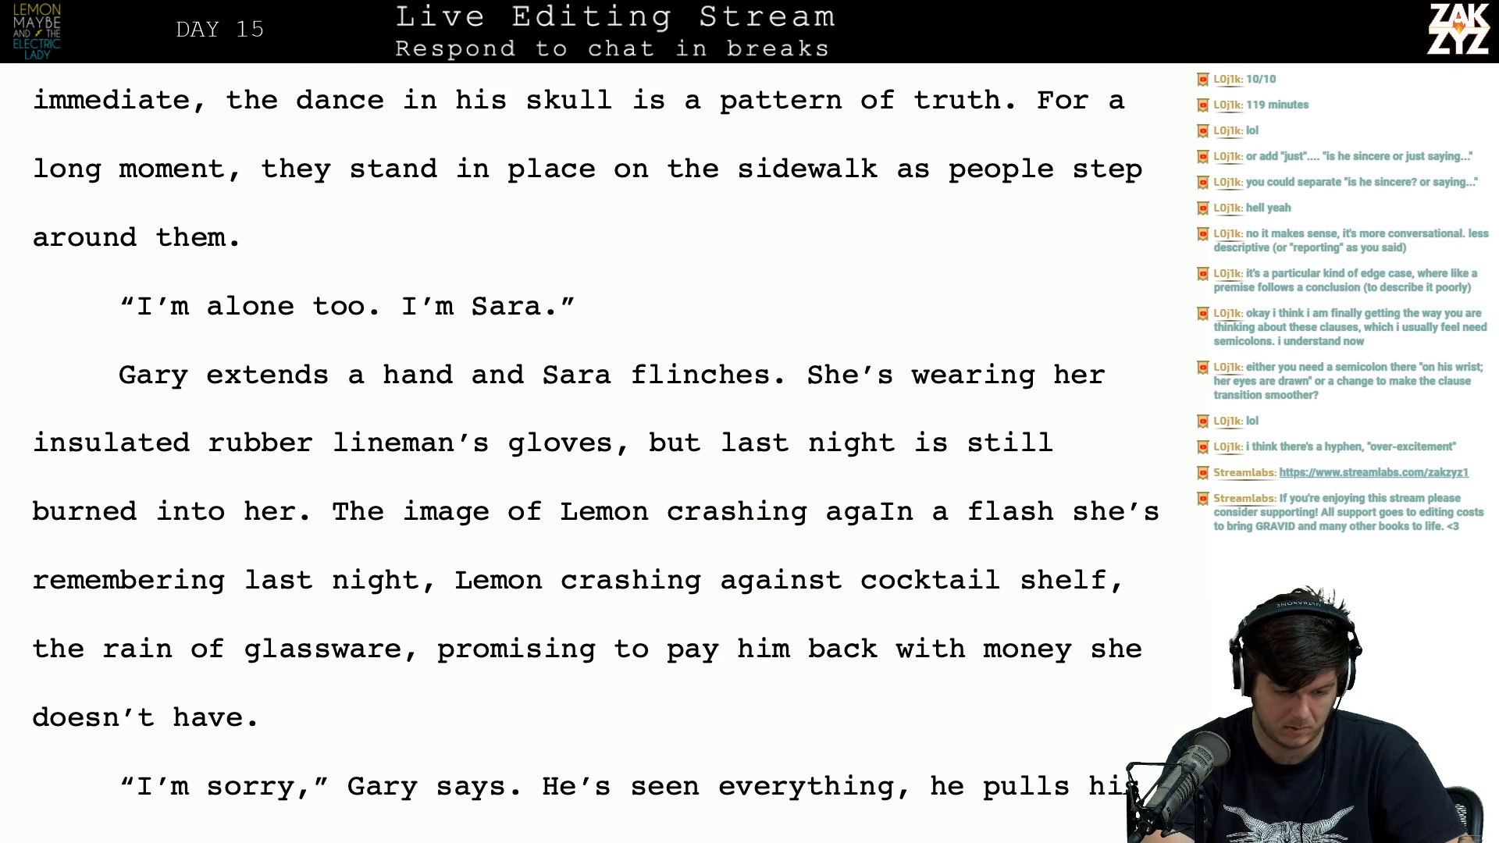
# Step: Break the paragraph before “The image of Lemon” and add “Unwillingly she re-lives” after “burned into her.”
pyautogui.click(326, 530)
pyautogui.press('Return')
pyautogui.press('Left')
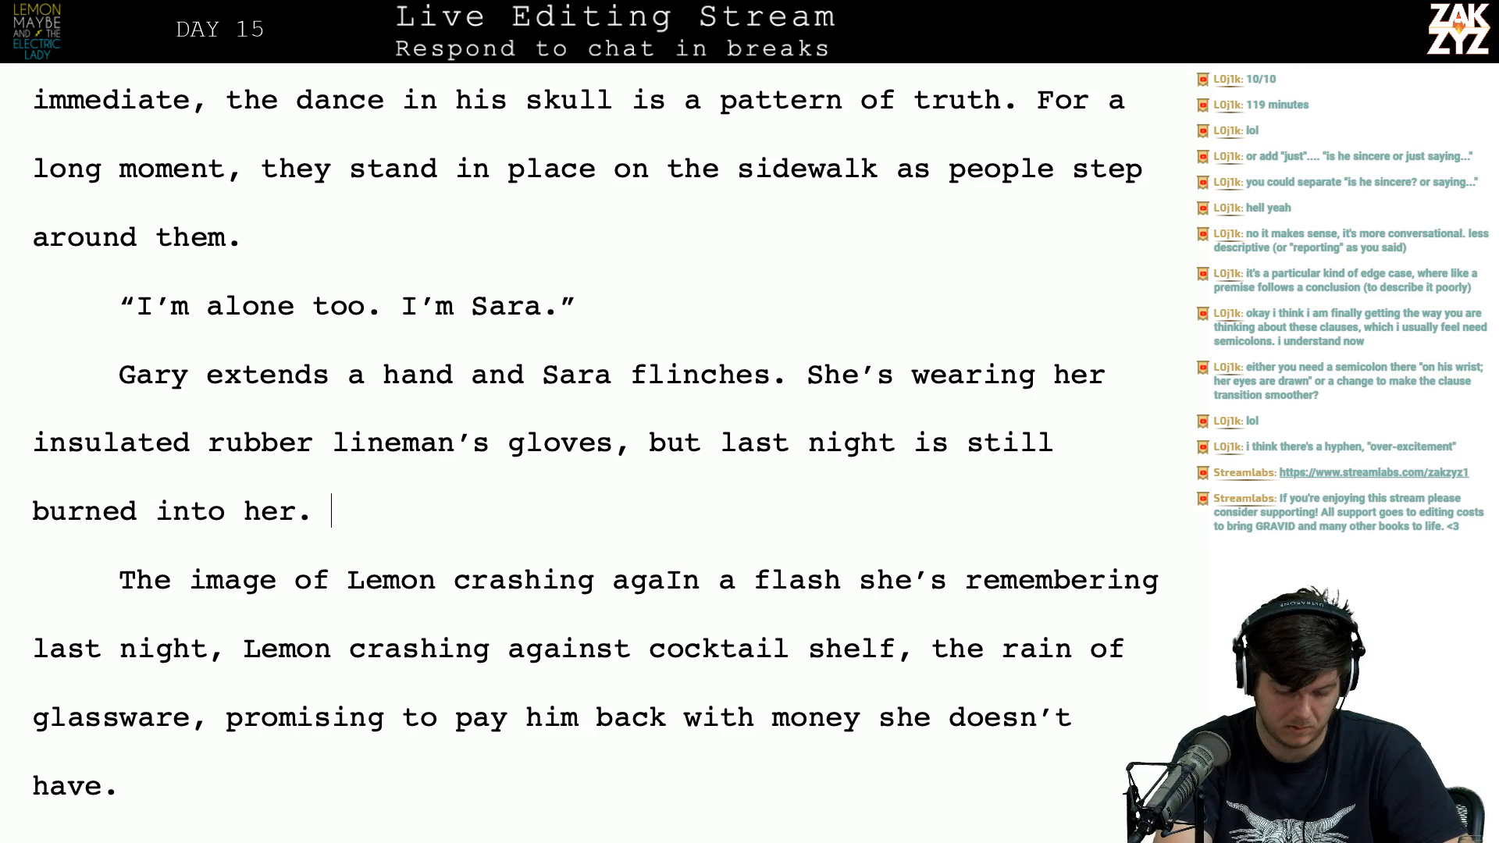
pyautogui.write('Unwillingly ')
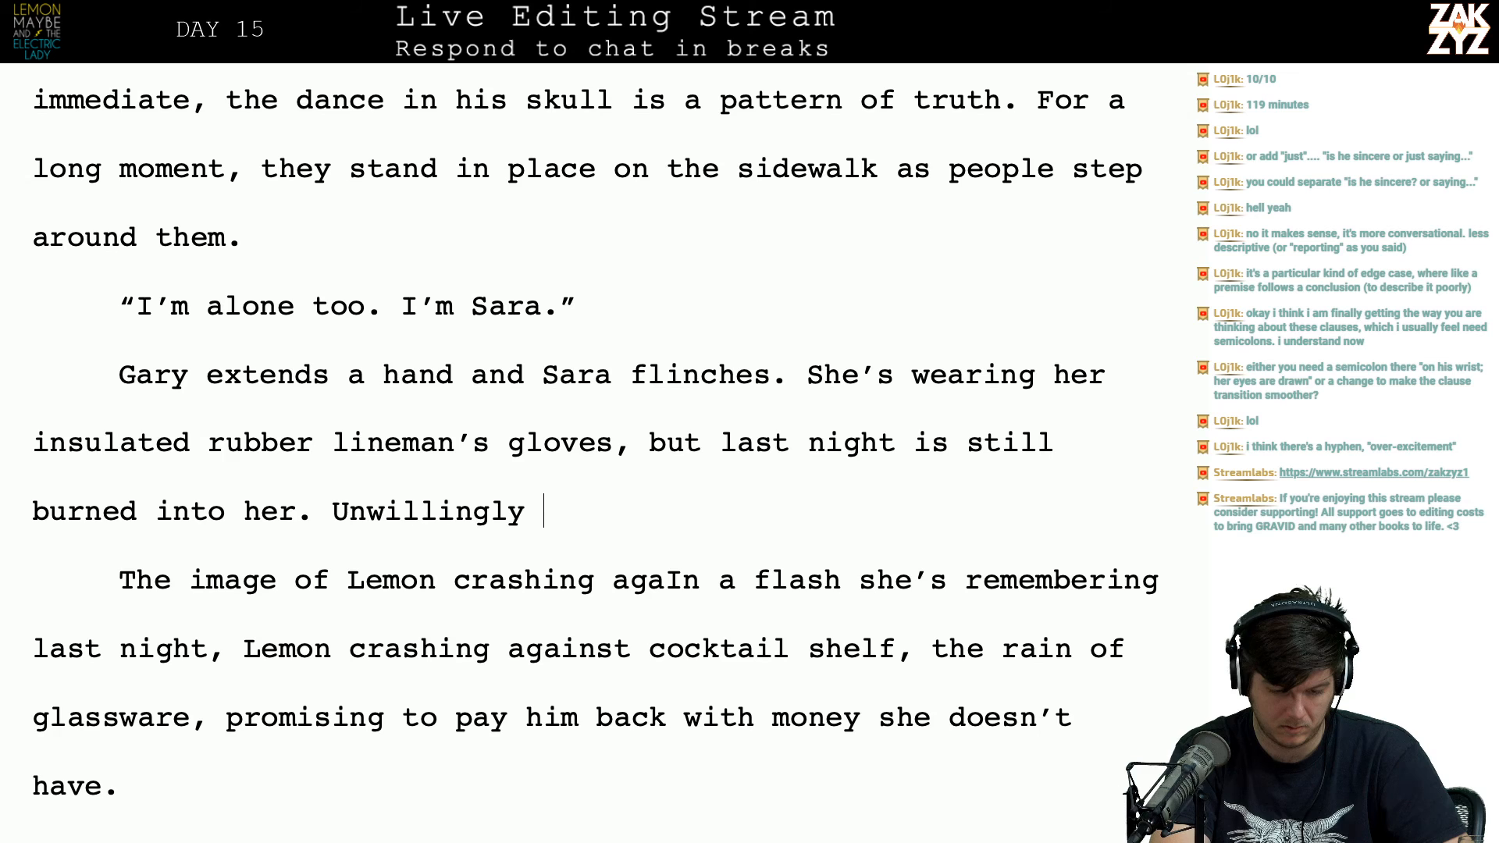
pyautogui.write('she re-lives')
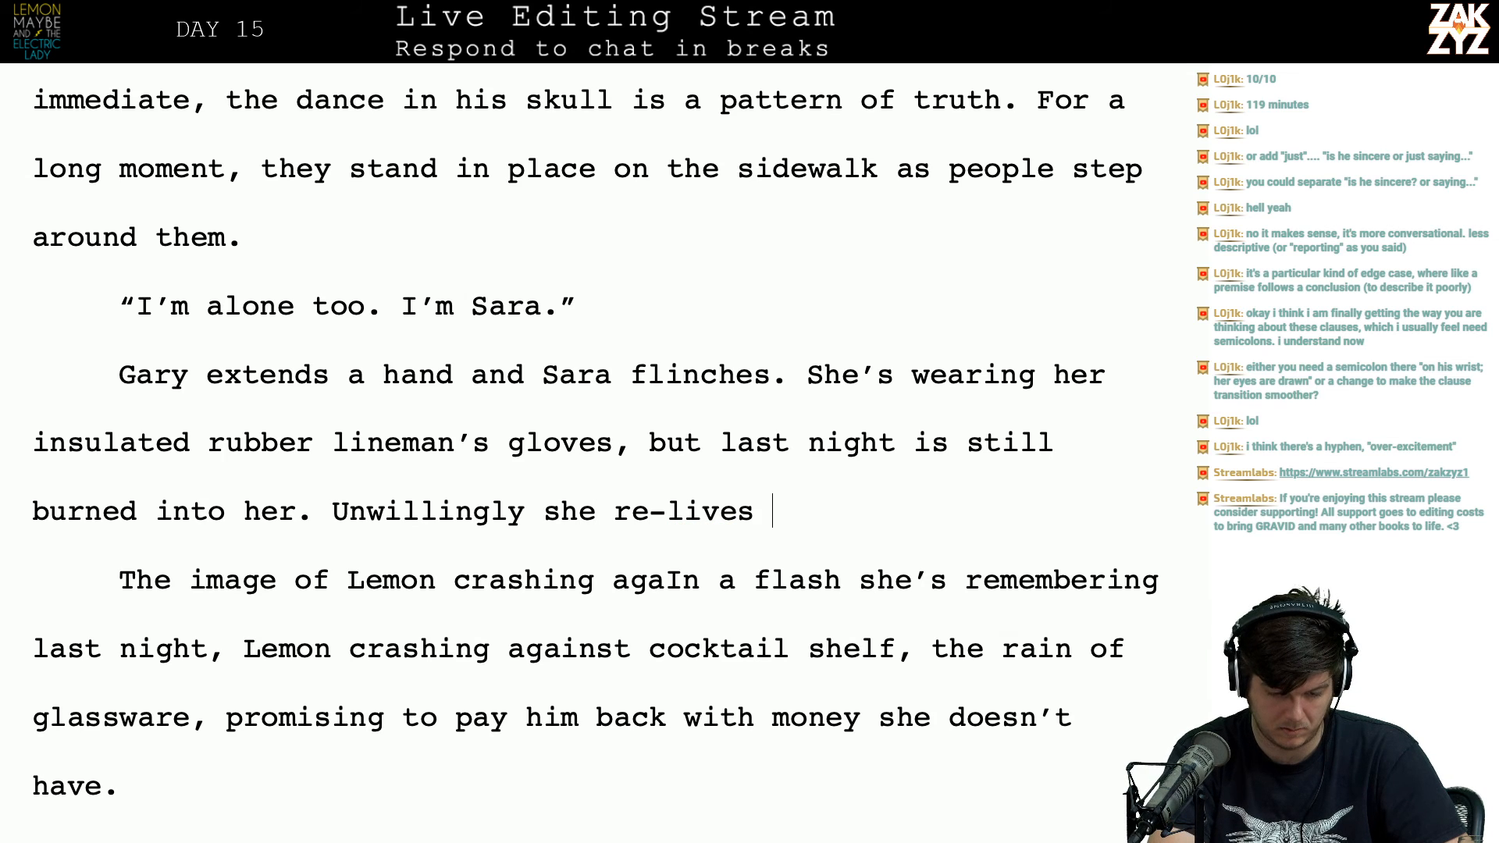
# Step: Delete the paragraph break and the text from “The image of” through “last night,” so “re-lives” leads into “Lemon crashing against”
pyautogui.hotkey('shift', 'Down')
pyautogui.hotkey('shift', 'Down')
pyautogui.hotkey('shift', 'Left')
pyautogui.hotkey('shift', 'Left')
pyautogui.hotkey('shift', 'Left')
pyautogui.hotkey('shift', 'Left')
pyautogui.hotkey('shift', 'Left')
pyautogui.hotkey('shift', 'Left')
pyautogui.hotkey('shift', 'Left')
pyautogui.hotkey('shift', 'Left')
pyautogui.hotkey('shift', 'Left')
pyautogui.hotkey('shift', 'Left')
pyautogui.hotkey('shift', 'Left')
pyautogui.hotkey('shift', 'Left')
pyautogui.hotkey('shift', 'Left')
pyautogui.hotkey('shift', 'Left')
pyautogui.hotkey('shift', 'Left')
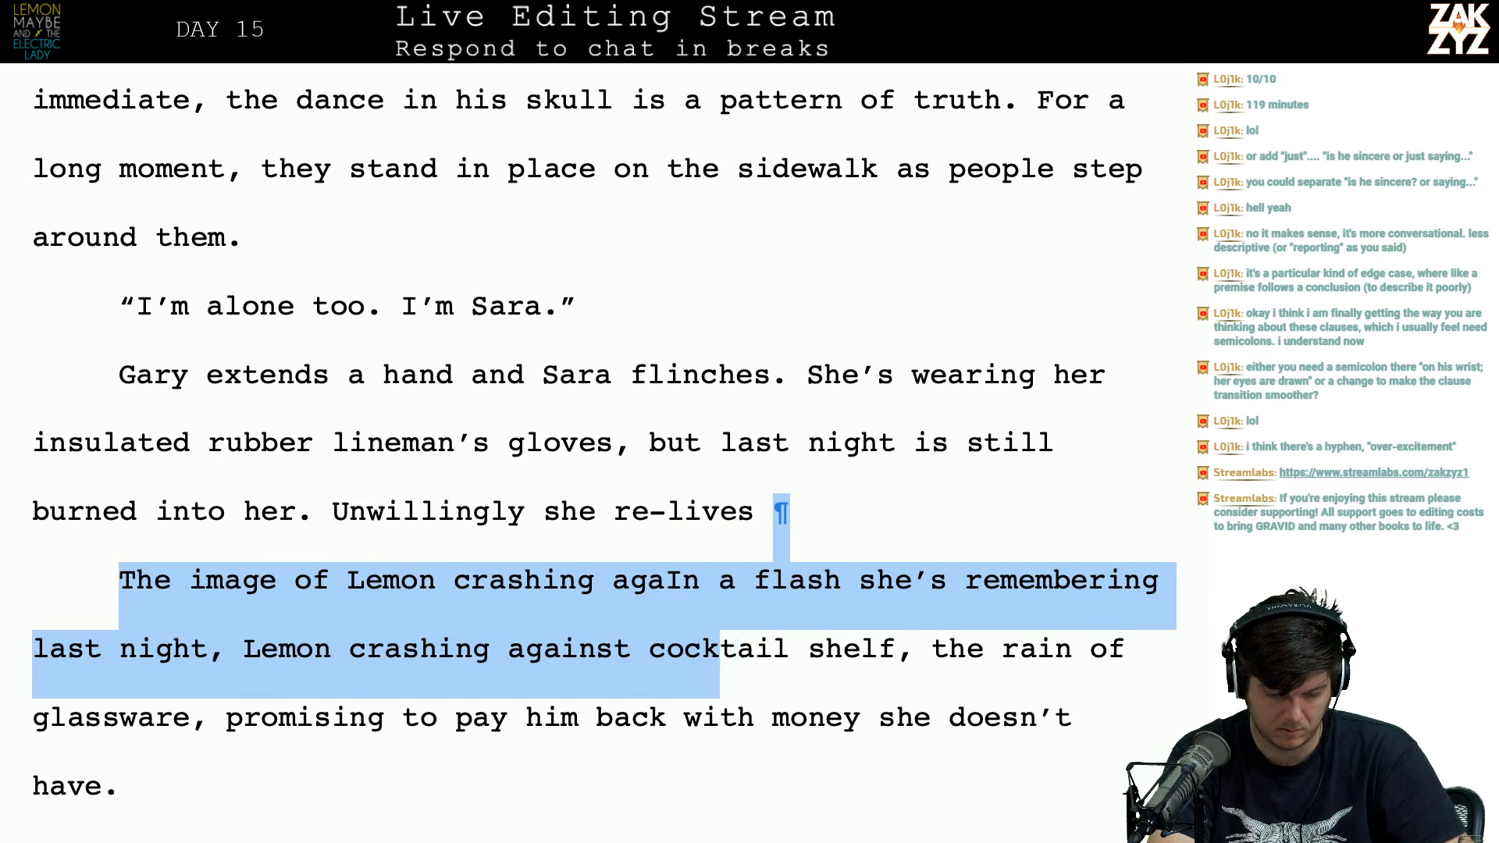
pyautogui.hotkey('shift', 'Left')
pyautogui.hotkey('shift', 'Left')
pyautogui.hotkey('shift', 'Left')
pyautogui.hotkey('shift', 'Left')
pyautogui.hotkey('shift', 'Left')
pyautogui.hotkey('shift', 'Left')
pyautogui.hotkey('shift', 'Left')
pyautogui.hotkey('shift', 'Left')
pyautogui.hotkey('shift', 'Left')
pyautogui.hotkey('shift', 'Left')
pyautogui.hotkey('shift', 'Left')
pyautogui.hotkey('shift', 'Left')
pyautogui.hotkey('shift', 'Left')
pyautogui.hotkey('shift', 'Left')
pyautogui.hotkey('shift', 'Left')
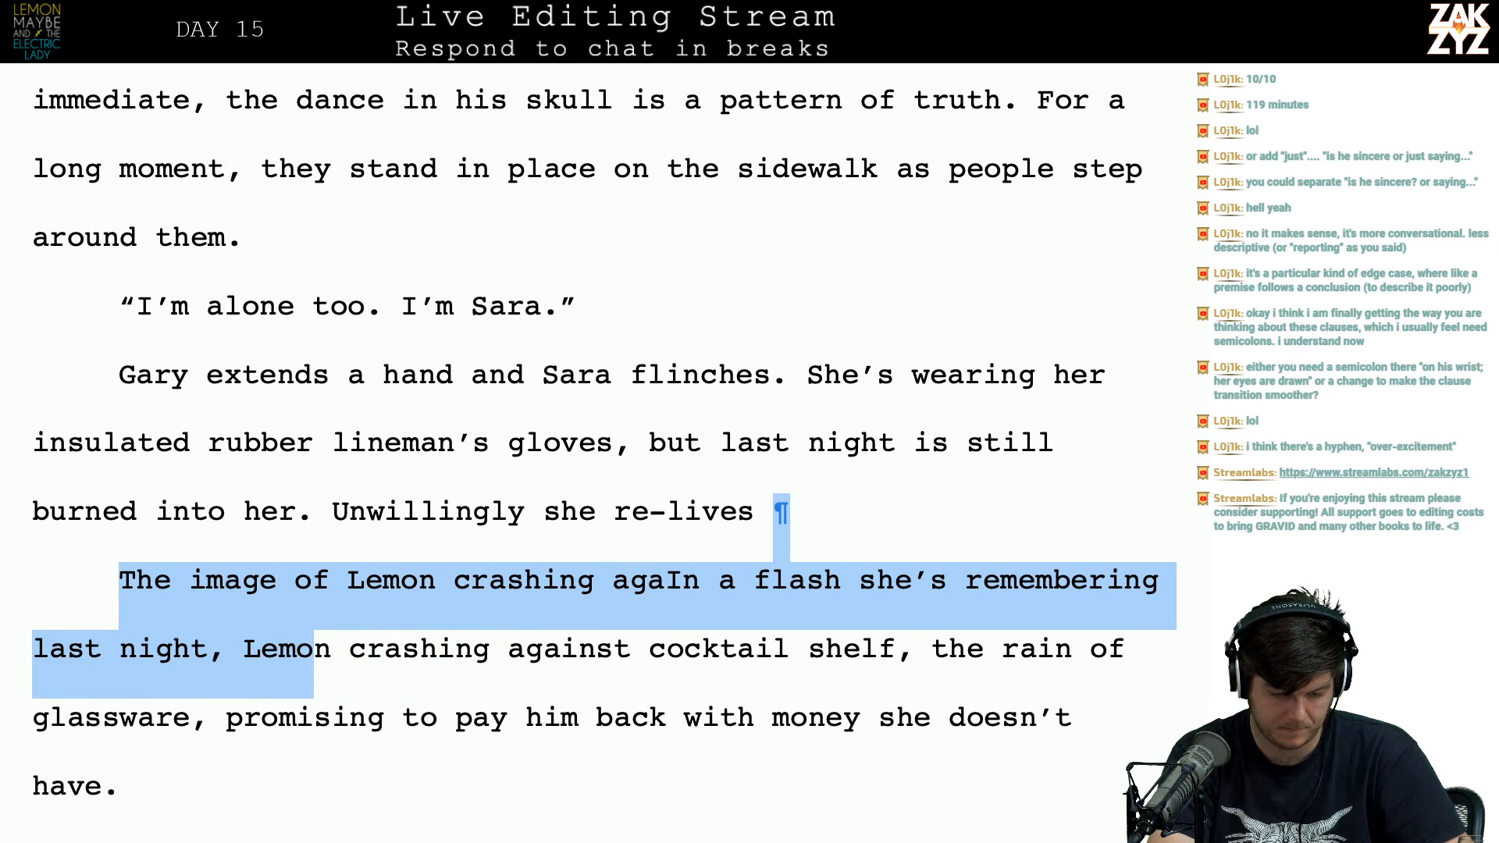
pyautogui.press('BackSpace')
# Step: Break the paragraph before “Unwillingly” and insert “The memory intrudes,” after “burned into her.”
pyautogui.press('Left')
pyautogui.press('Left')
pyautogui.press('Left')
pyautogui.press('Left')
pyautogui.press('Left')
pyautogui.press('Left')
pyautogui.press('Left')
pyautogui.press('Left')
pyautogui.press('Left')
pyautogui.press('Left')
pyautogui.press('Left')
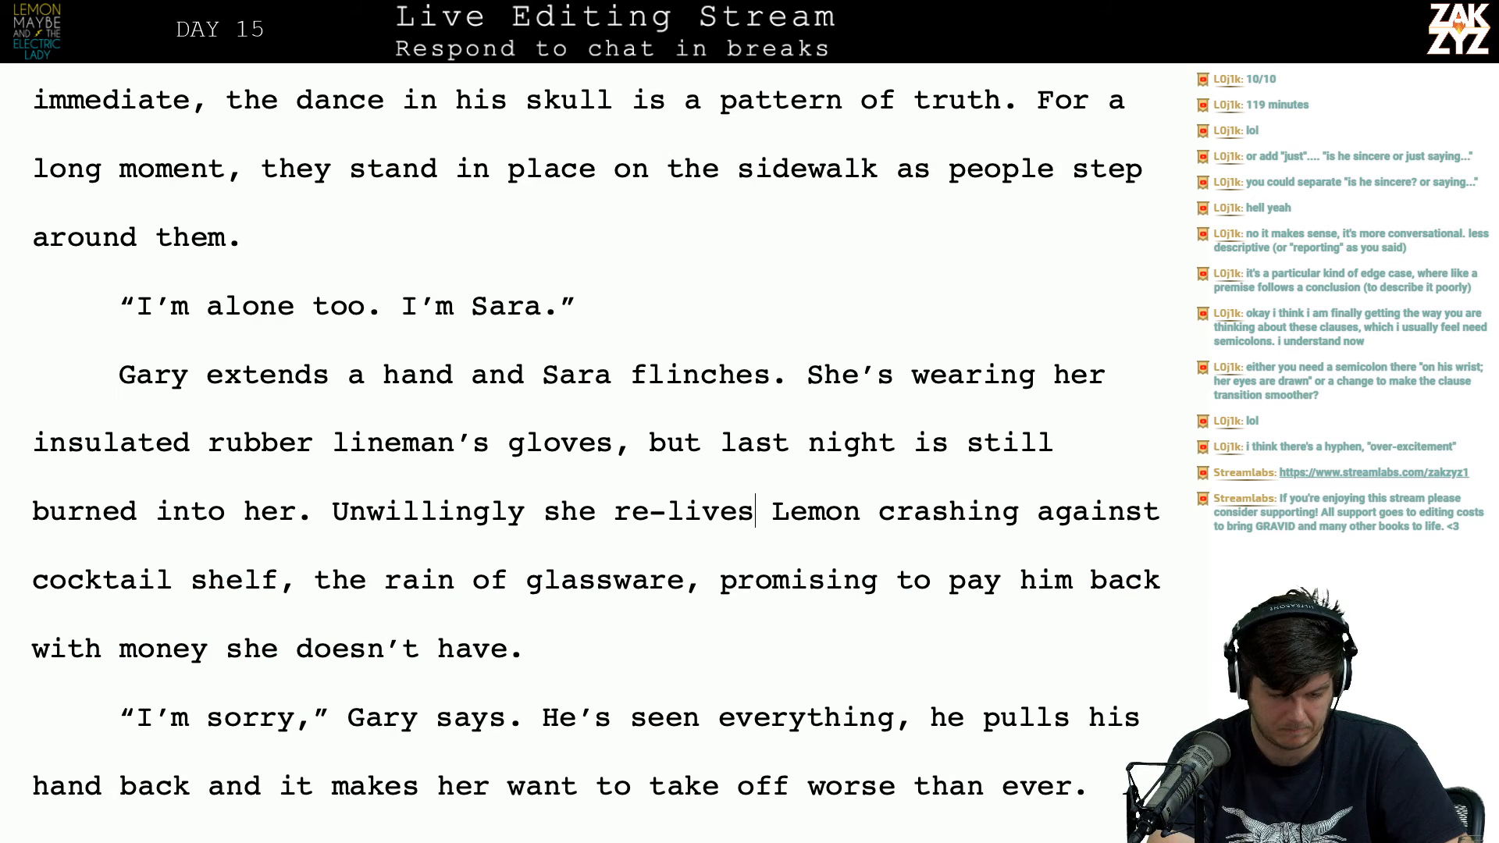
pyautogui.press('Left')
pyautogui.press('Left')
pyautogui.press('Left')
pyautogui.press('Left')
pyautogui.press('Left')
pyautogui.press('Left')
pyautogui.press('Left')
pyautogui.press('Left')
pyautogui.press('Left')
pyautogui.press('Left')
pyautogui.press('Left')
pyautogui.press('Left')
pyautogui.press('Left')
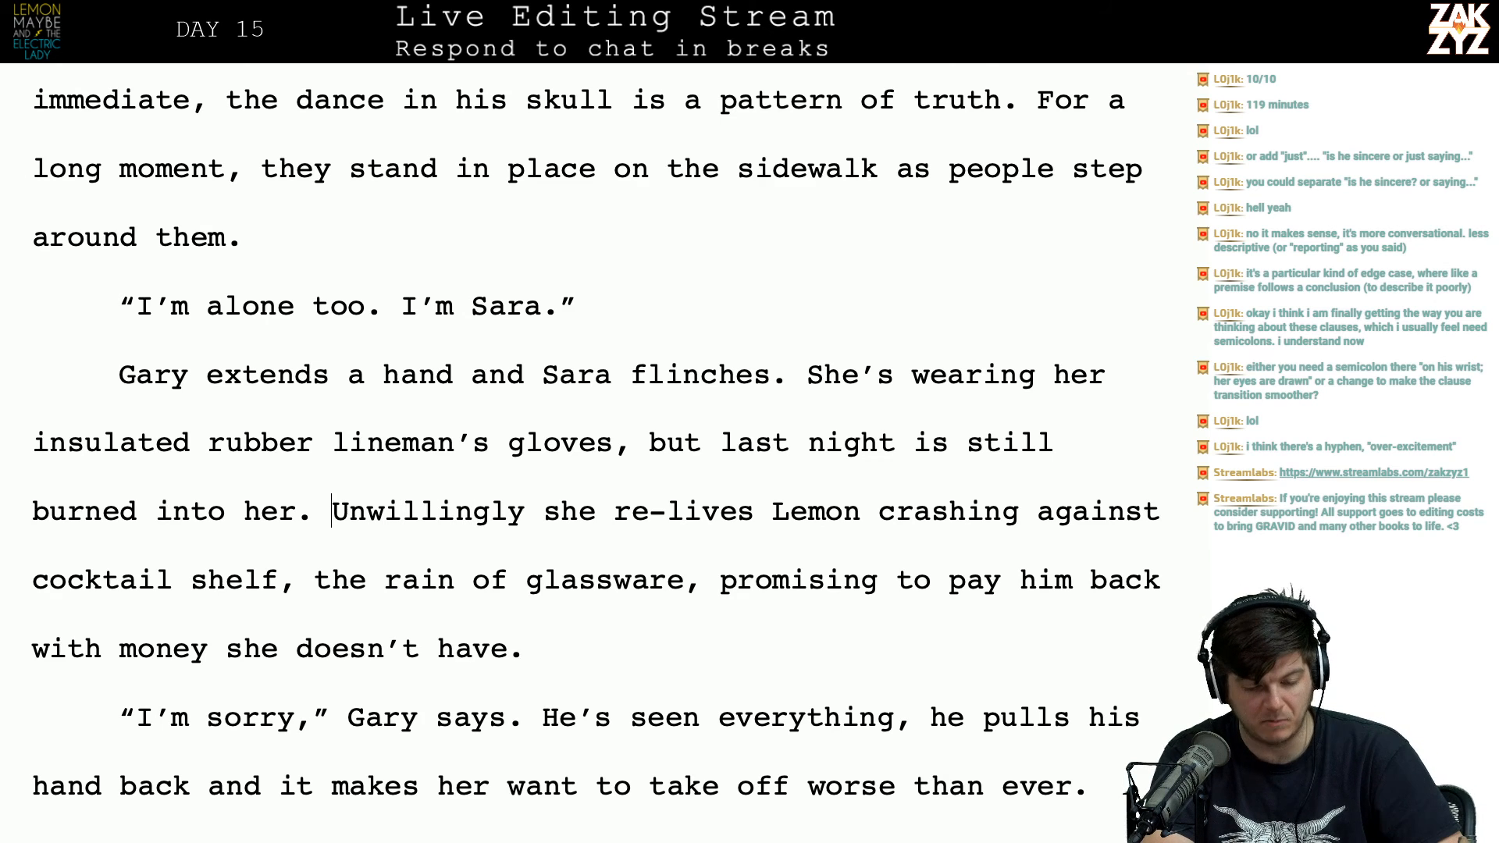
pyautogui.press('Left')
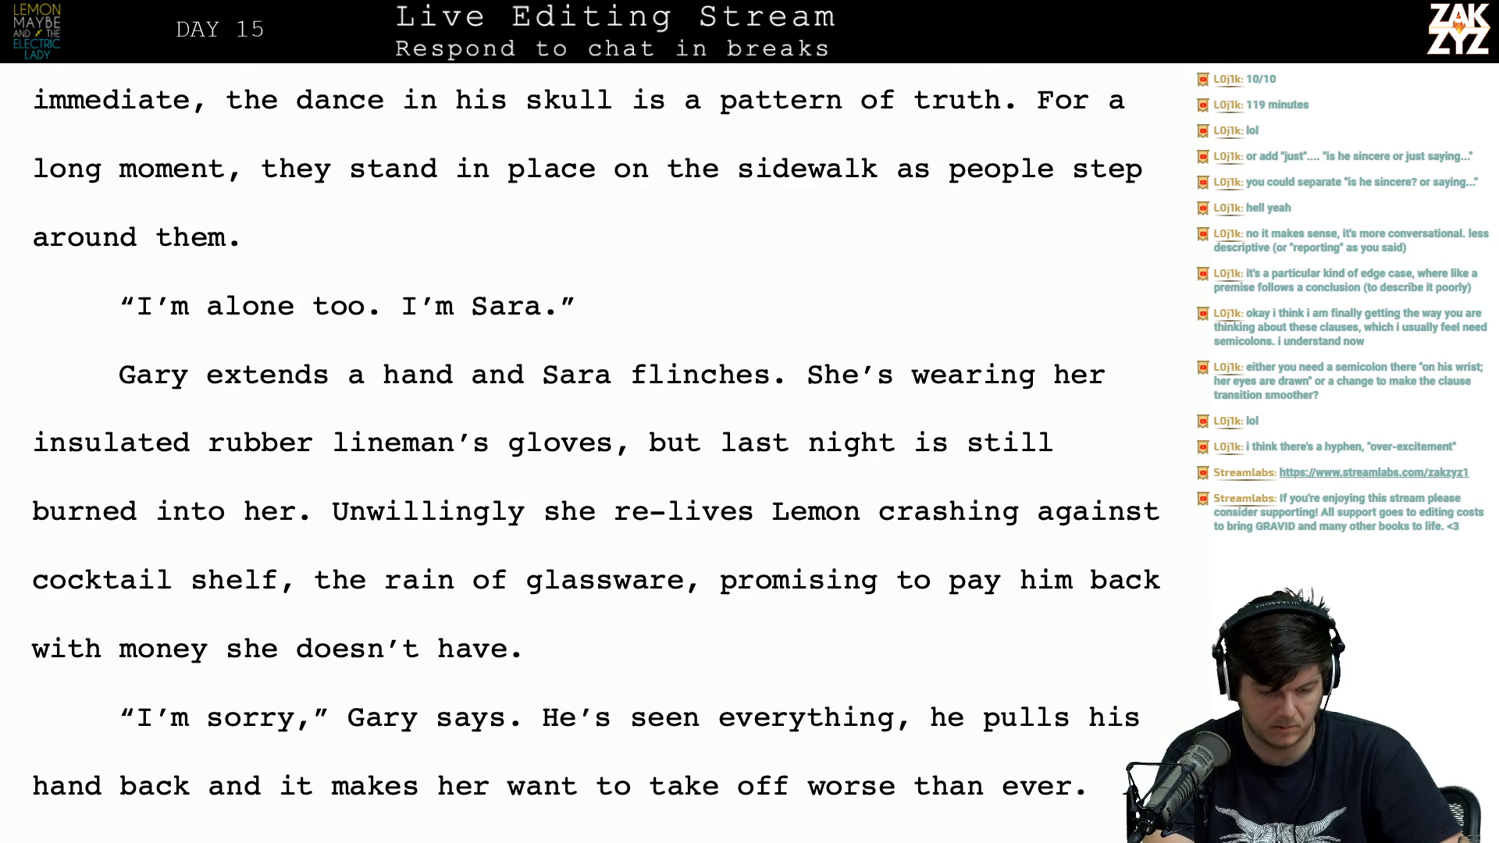
pyautogui.press('Return')
pyautogui.press('Left')
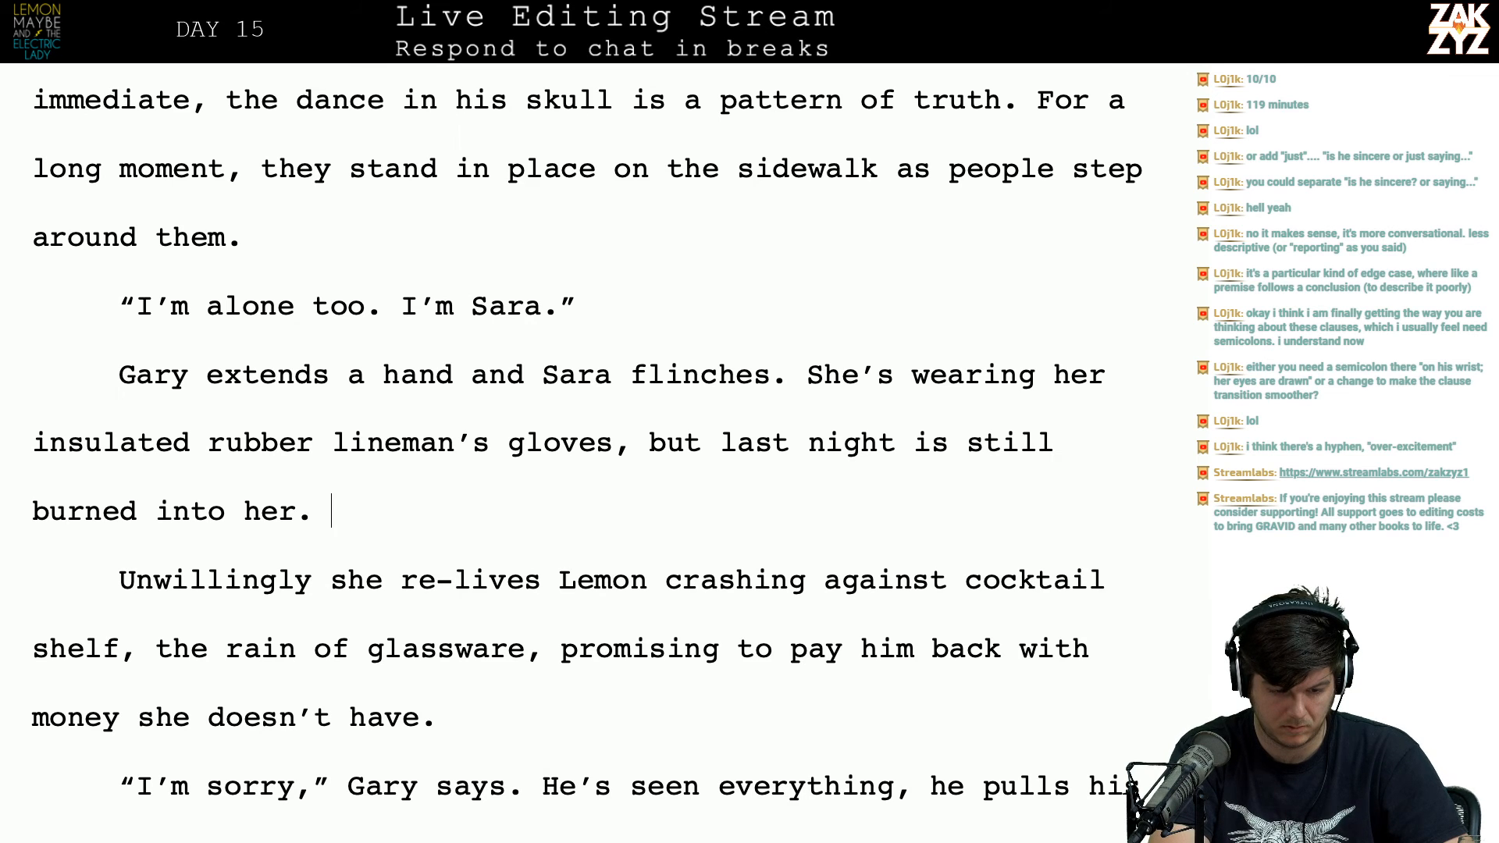
pyautogui.write('The memory intr')
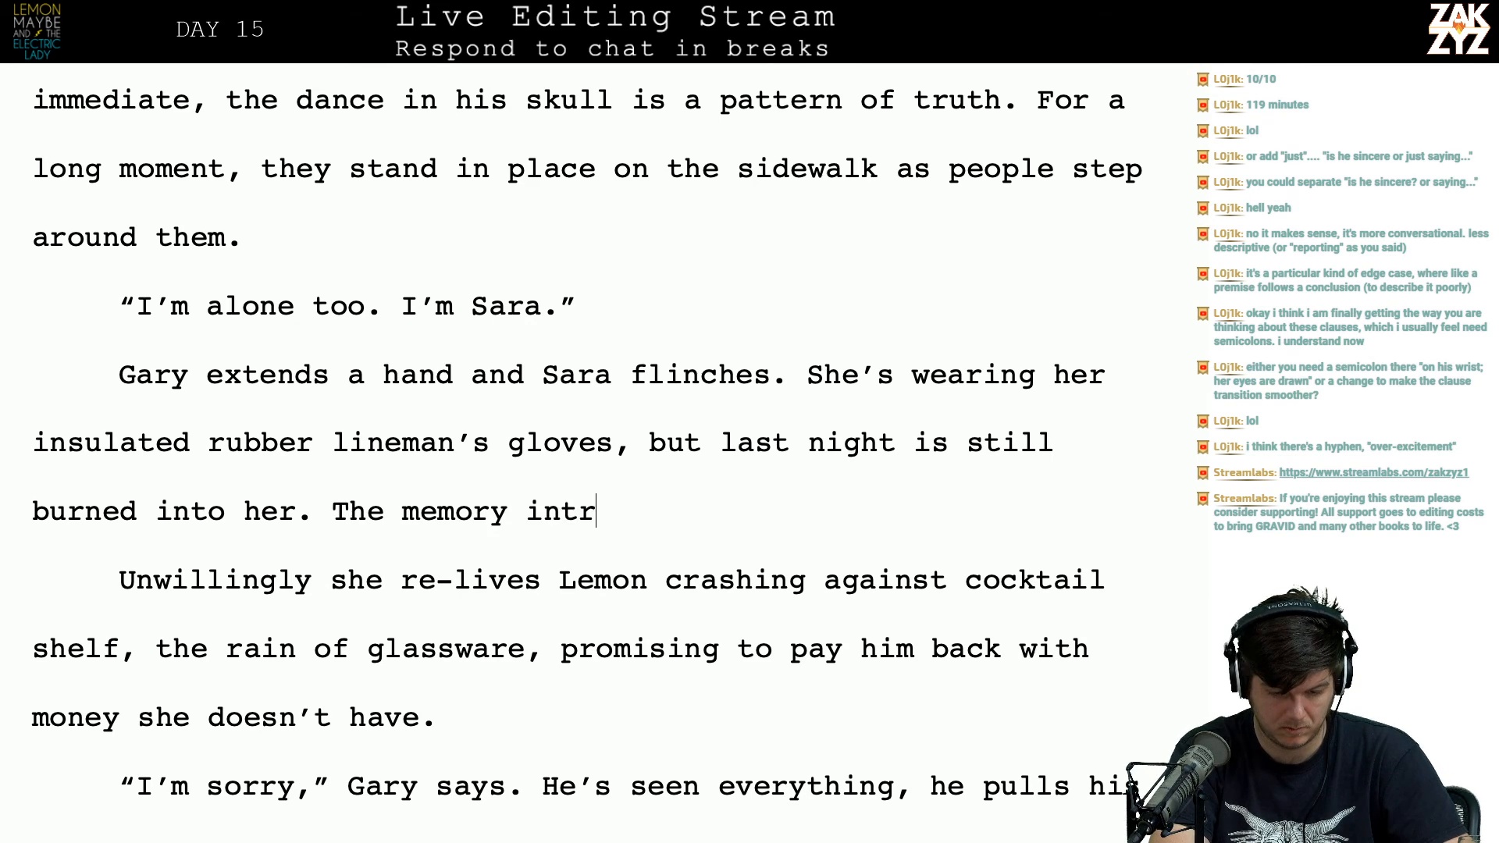
pyautogui.write('udes,')
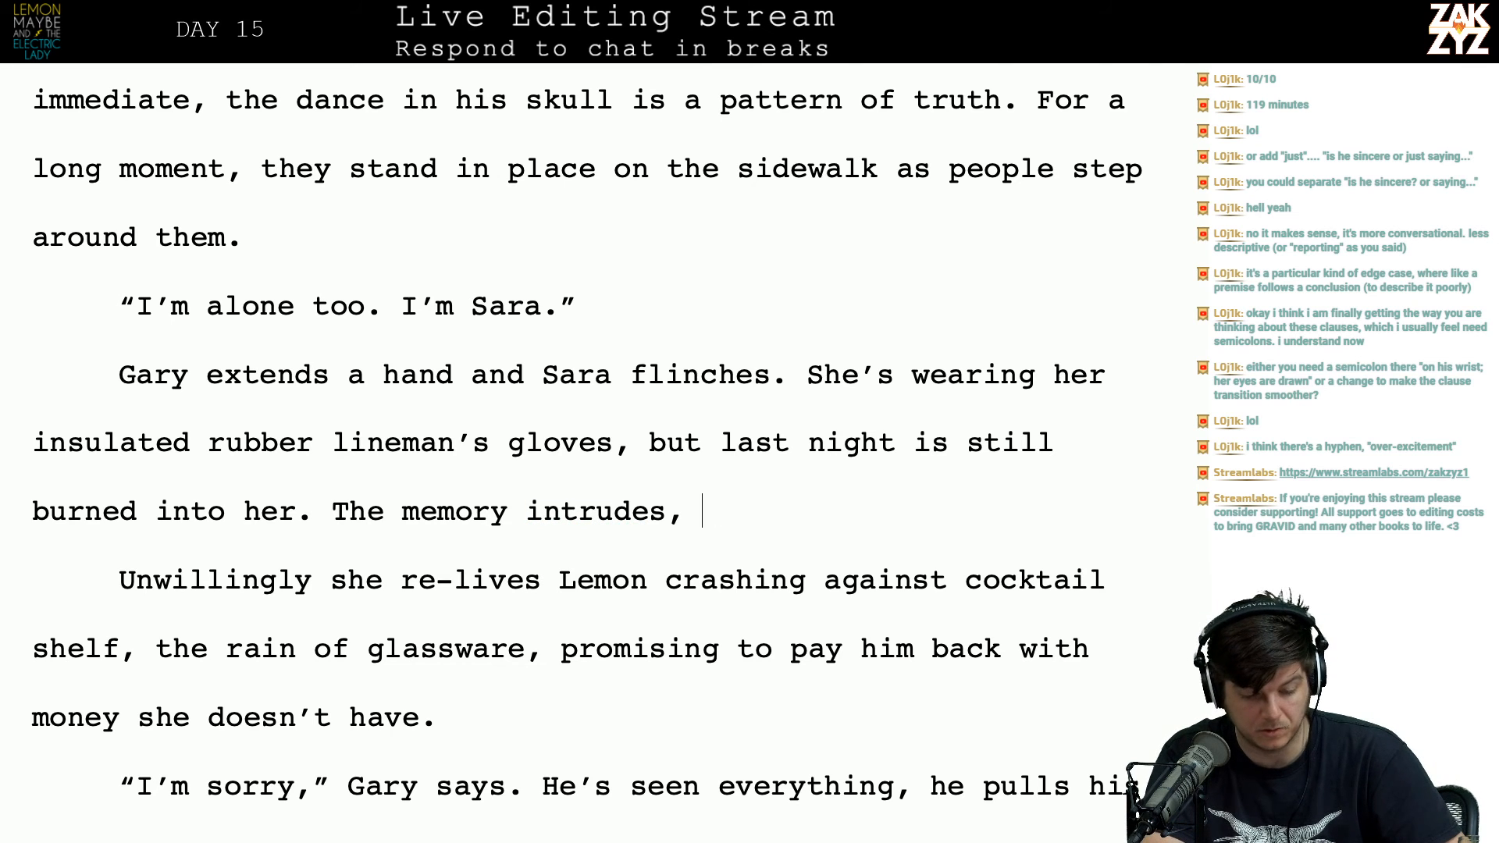
# Step: Delete the paragraph break and “Unwillingly she re-lives” before “Lemon crashing”, and insert “the” before “cocktail shelf”
pyautogui.hotkey('shift', 'Down')
pyautogui.hotkey('shift', 'Left')
pyautogui.hotkey('shift', 'Left')
pyautogui.hotkey('shift', 'Left')
pyautogui.hotkey('shift', 'Left')
pyautogui.hotkey('shift', 'Left')
pyautogui.hotkey('shift', 'Left')
pyautogui.hotkey('shift', 'Left')
pyautogui.hotkey('shift', 'Left')
pyautogui.hotkey('shift', 'Left')
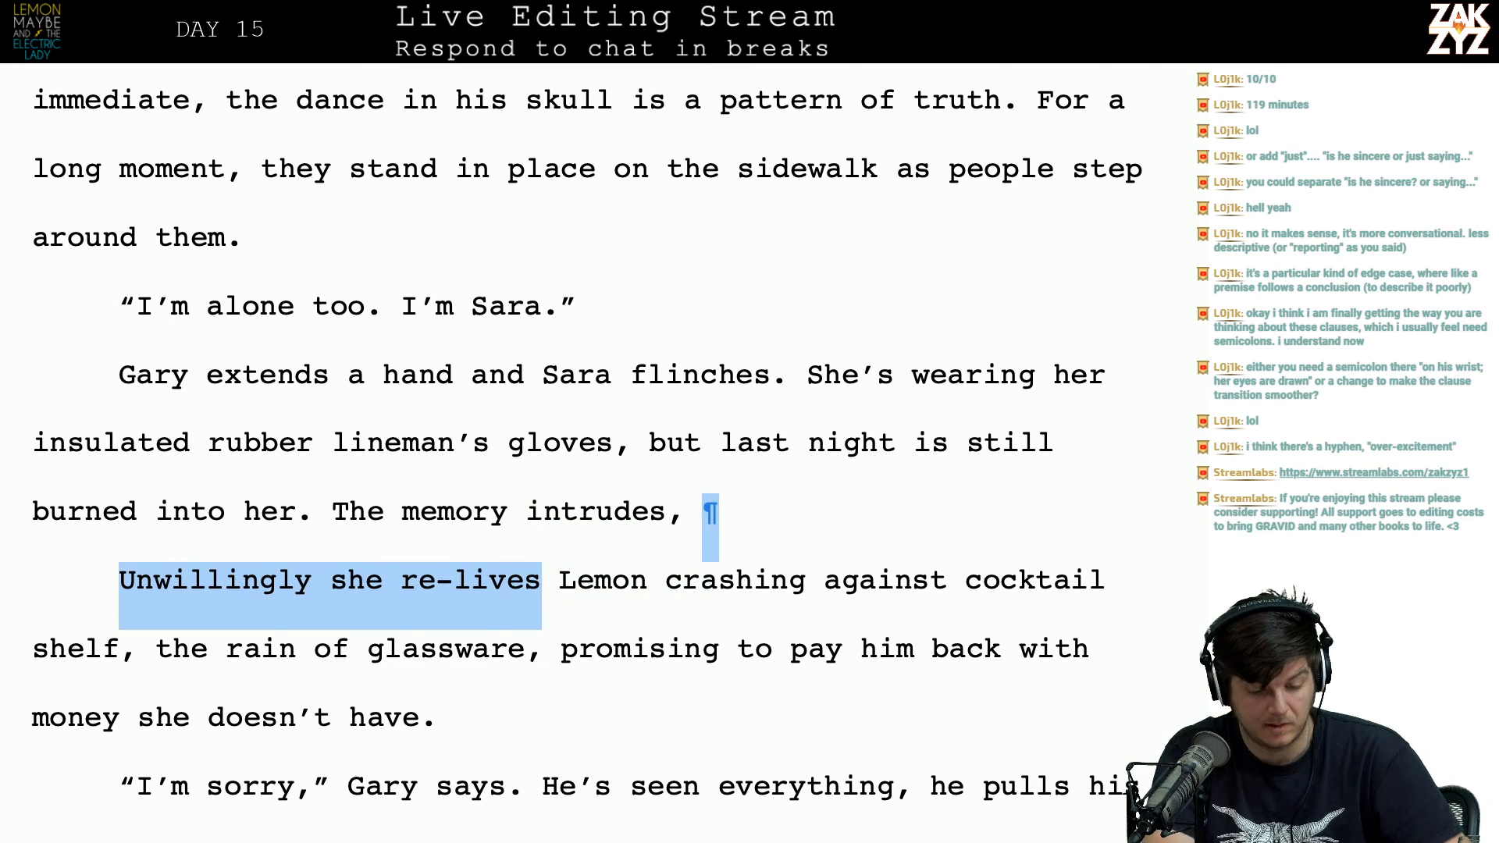
pyautogui.press('BackSpace')
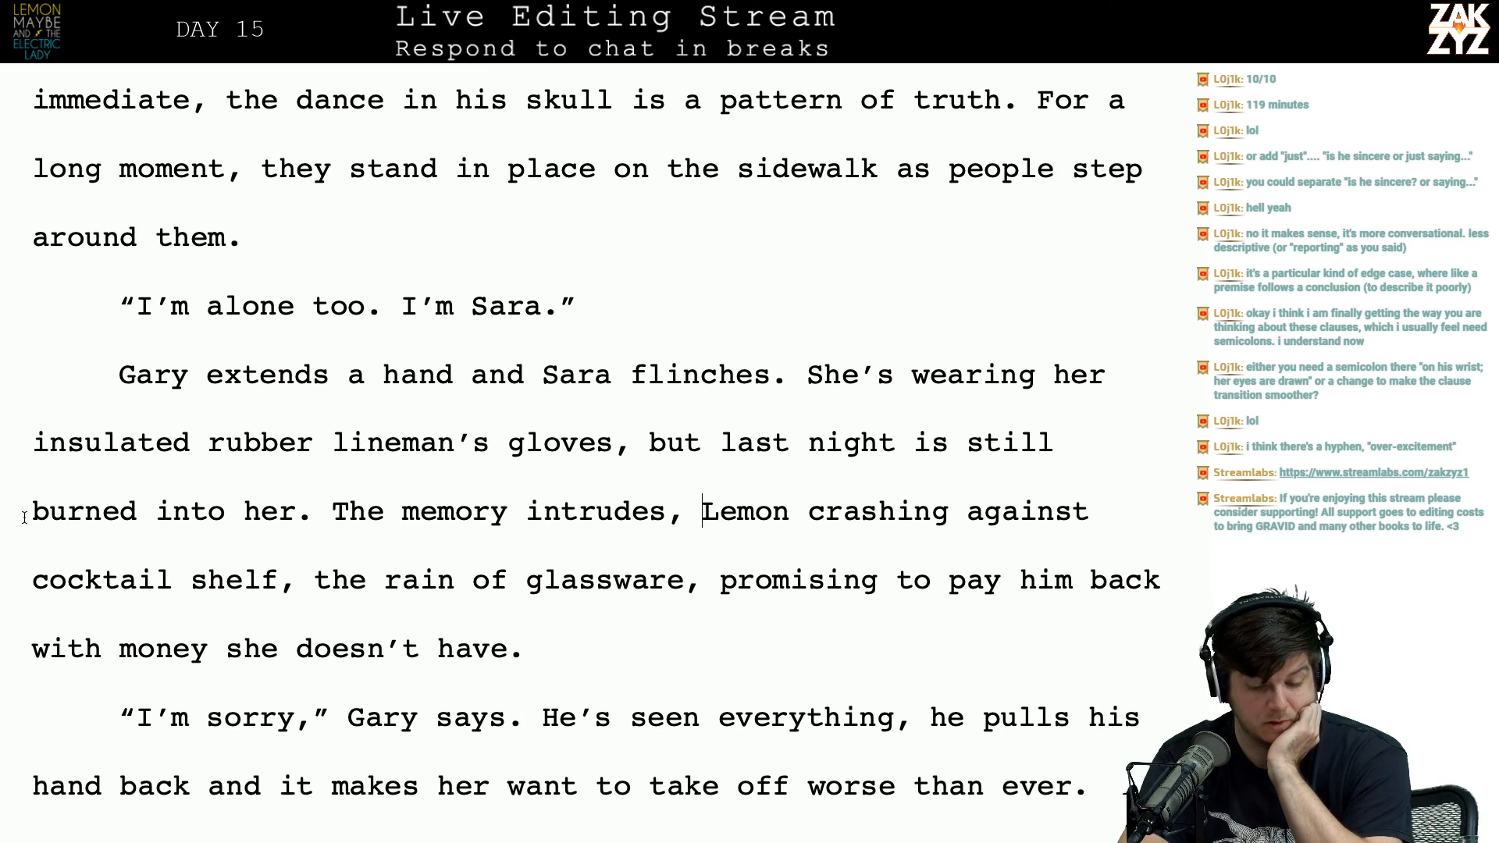
pyautogui.click(1092, 522)
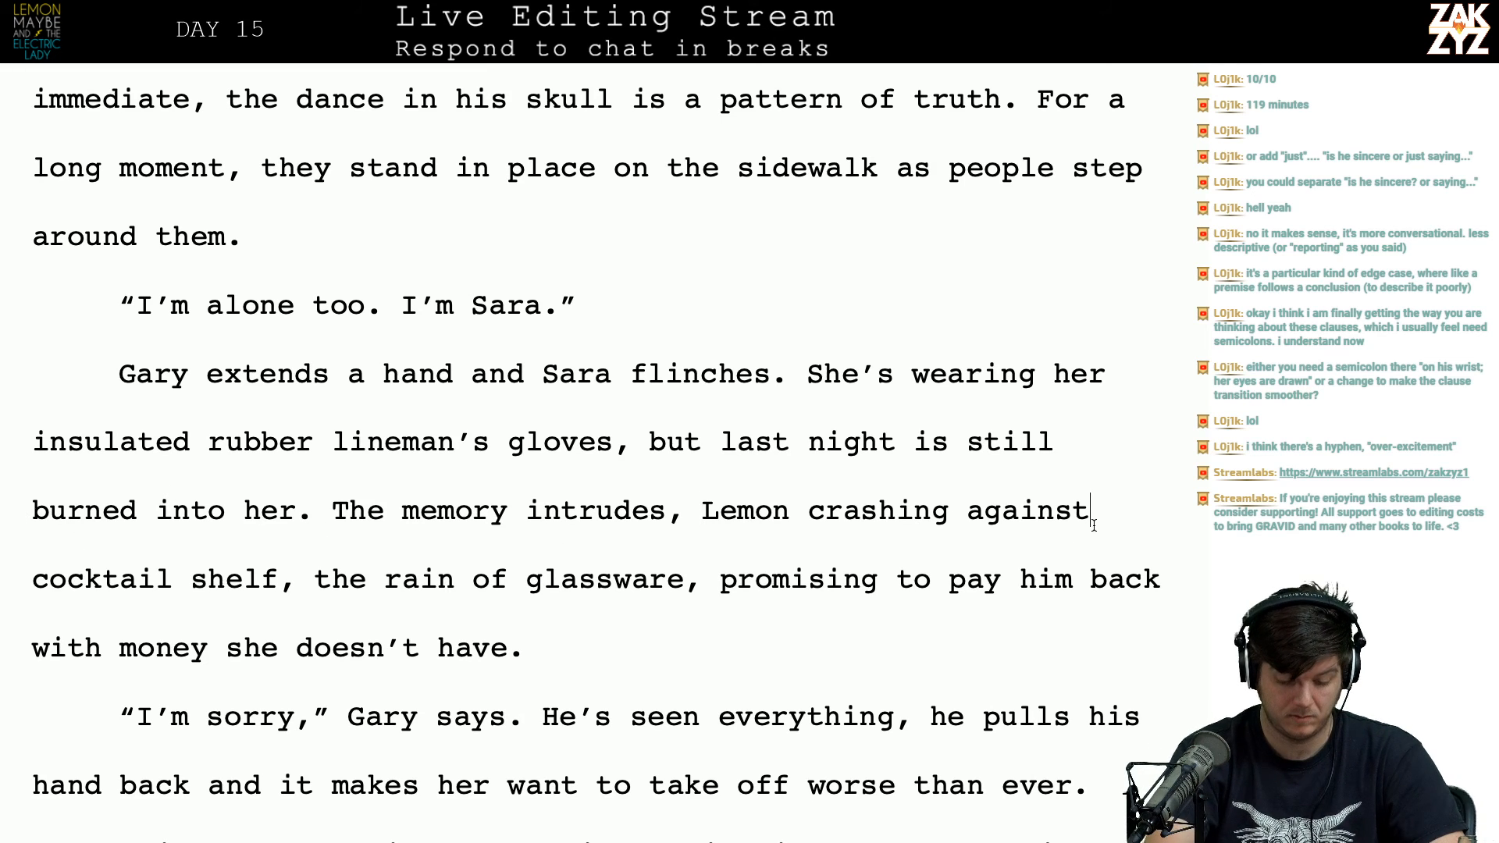
pyautogui.write('the')
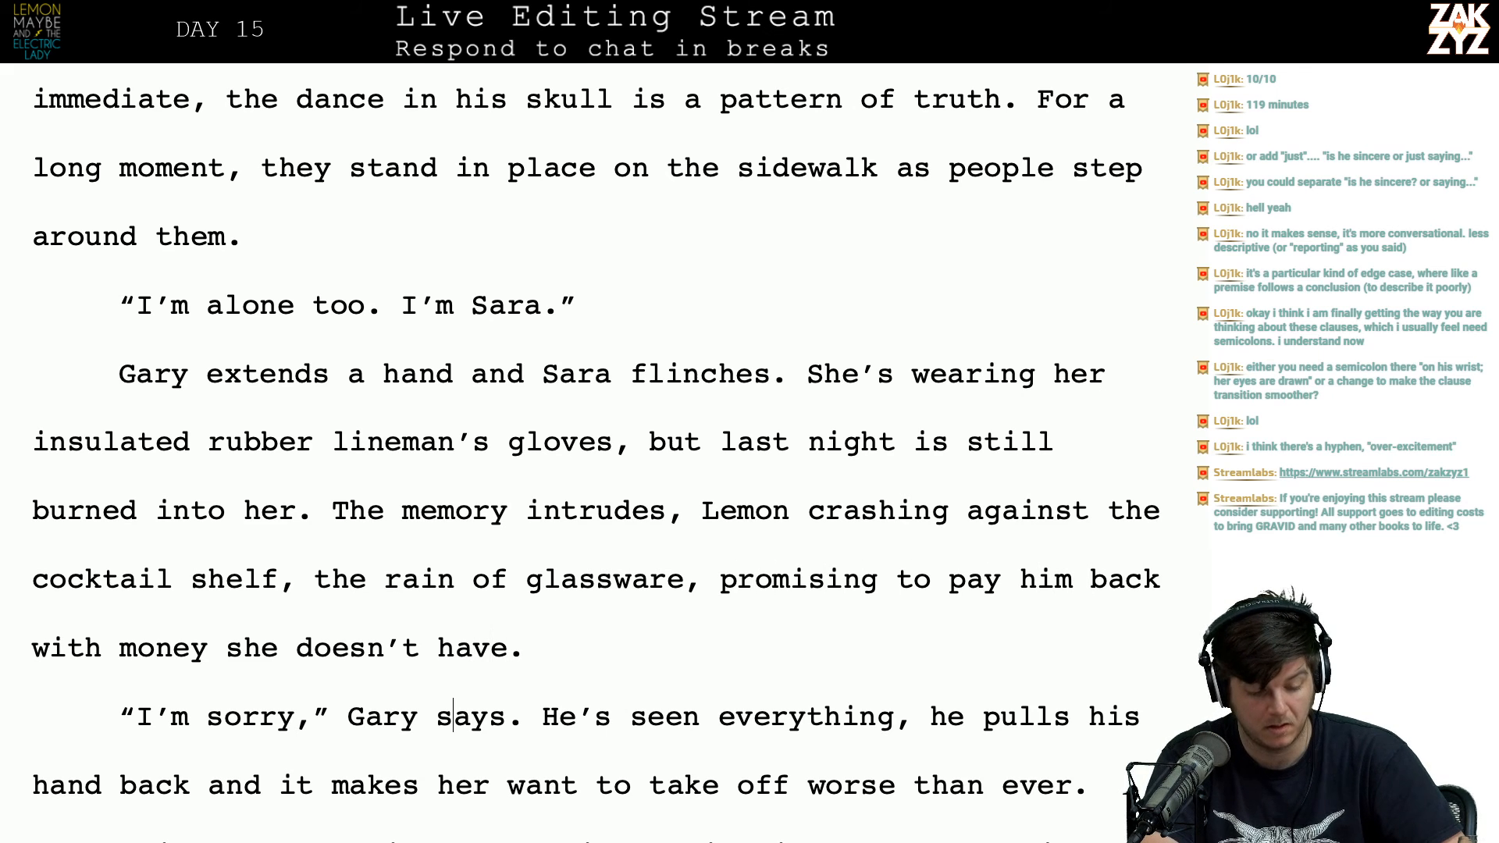
# Step: Replace “says” with “apologizes again” in Gary’s “I’m sorry” dialogue tag
pyautogui.scroll(-1, 1124, 789)
pyautogui.click(506, 553)
pyautogui.press('BackSpace')
pyautogui.press('BackSpace')
pyautogui.press('BackSpace')
pyautogui.press('BackSpace')
pyautogui.write('apologi')
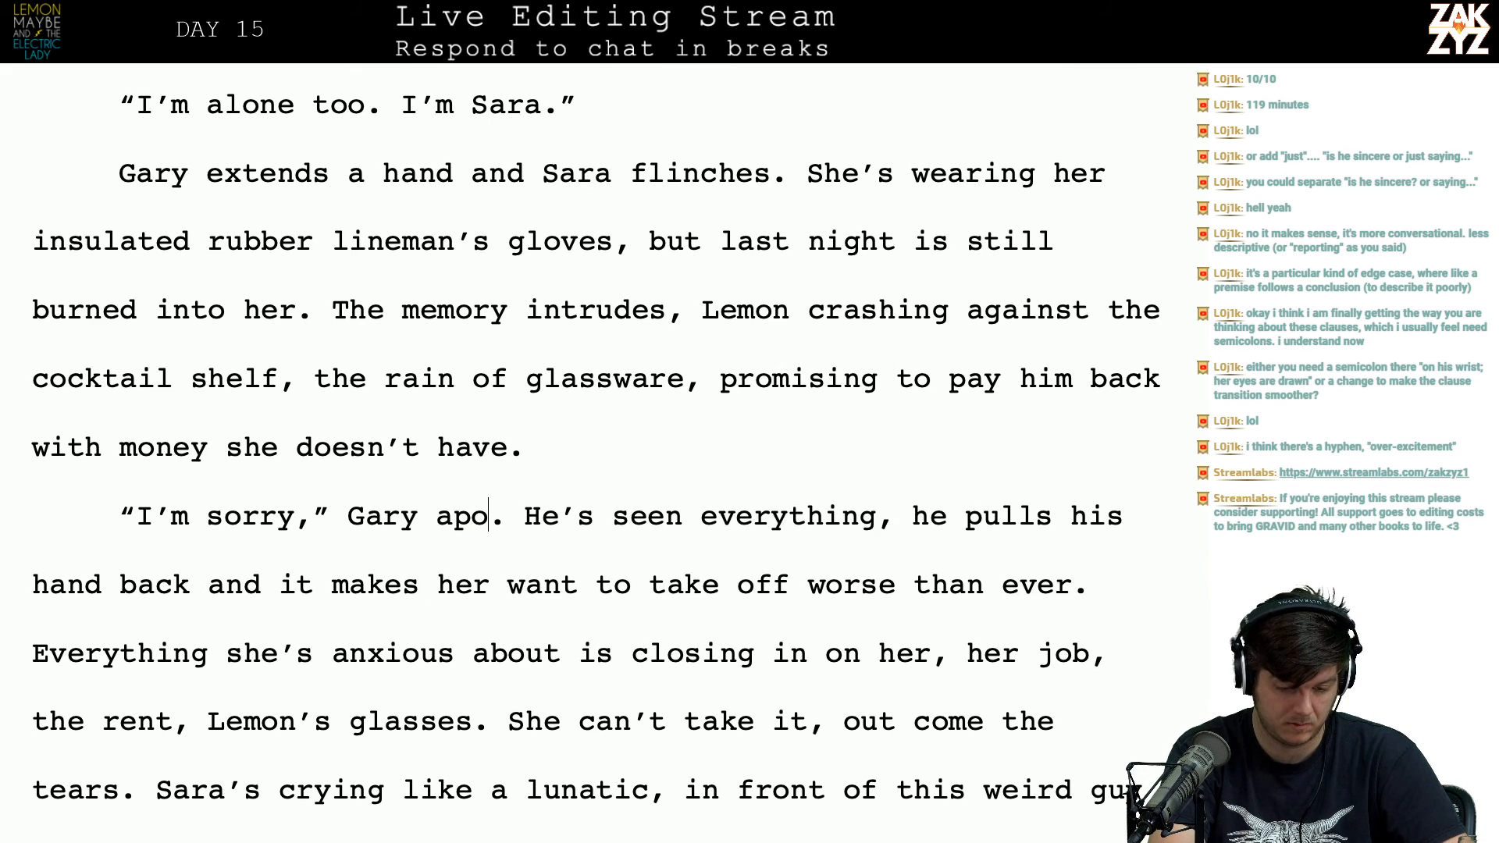
pyautogui.write('zes again')
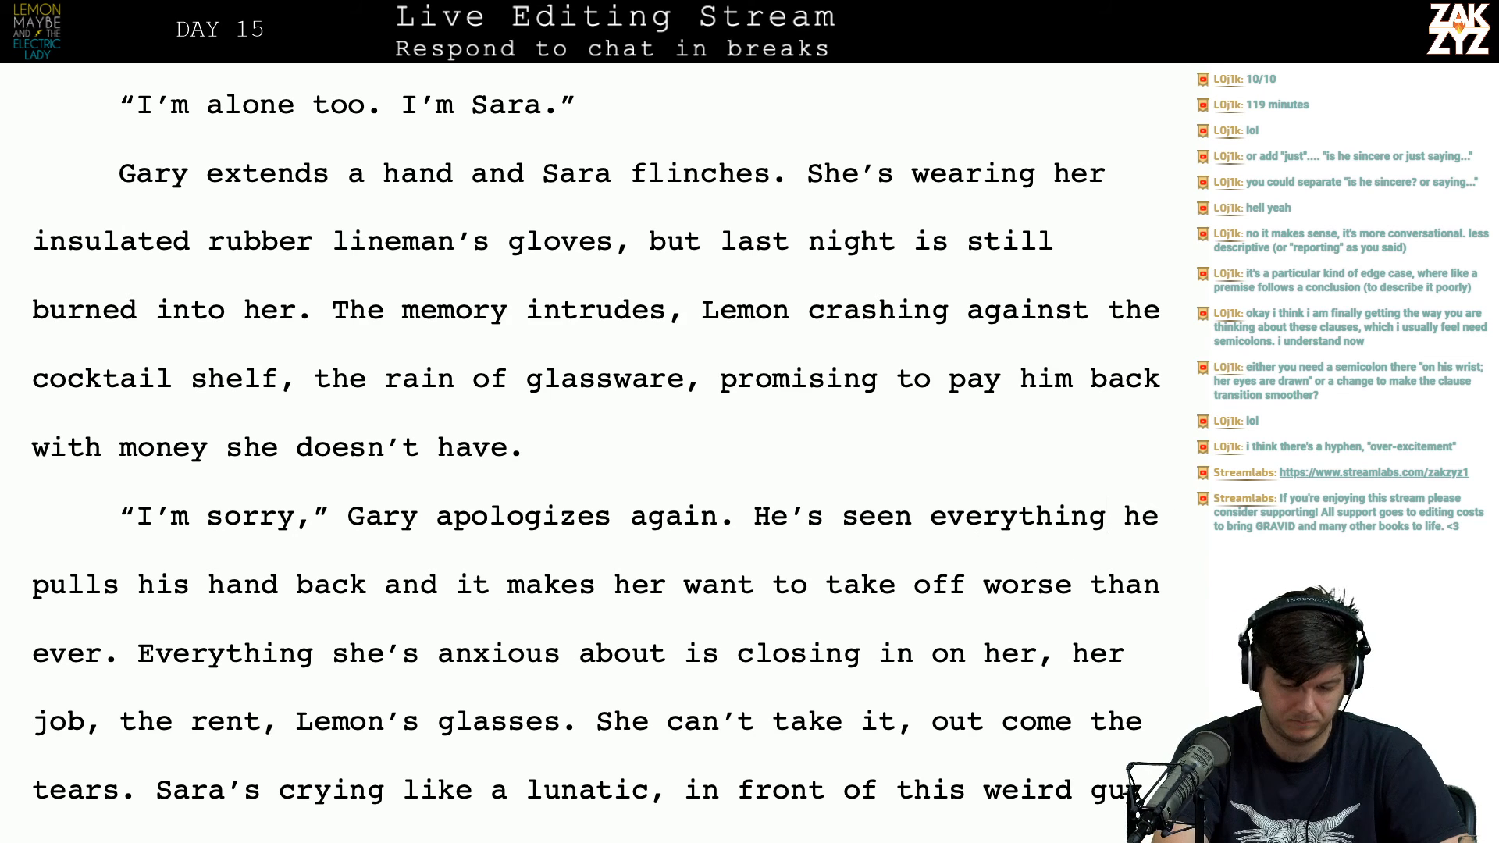
# Step: End the sentence after “He’s seen everything” with a period and start a new one reading “He yanks his hand back abruptly,”
pyautogui.press('BackSpace')
pyautogui.write('. He')
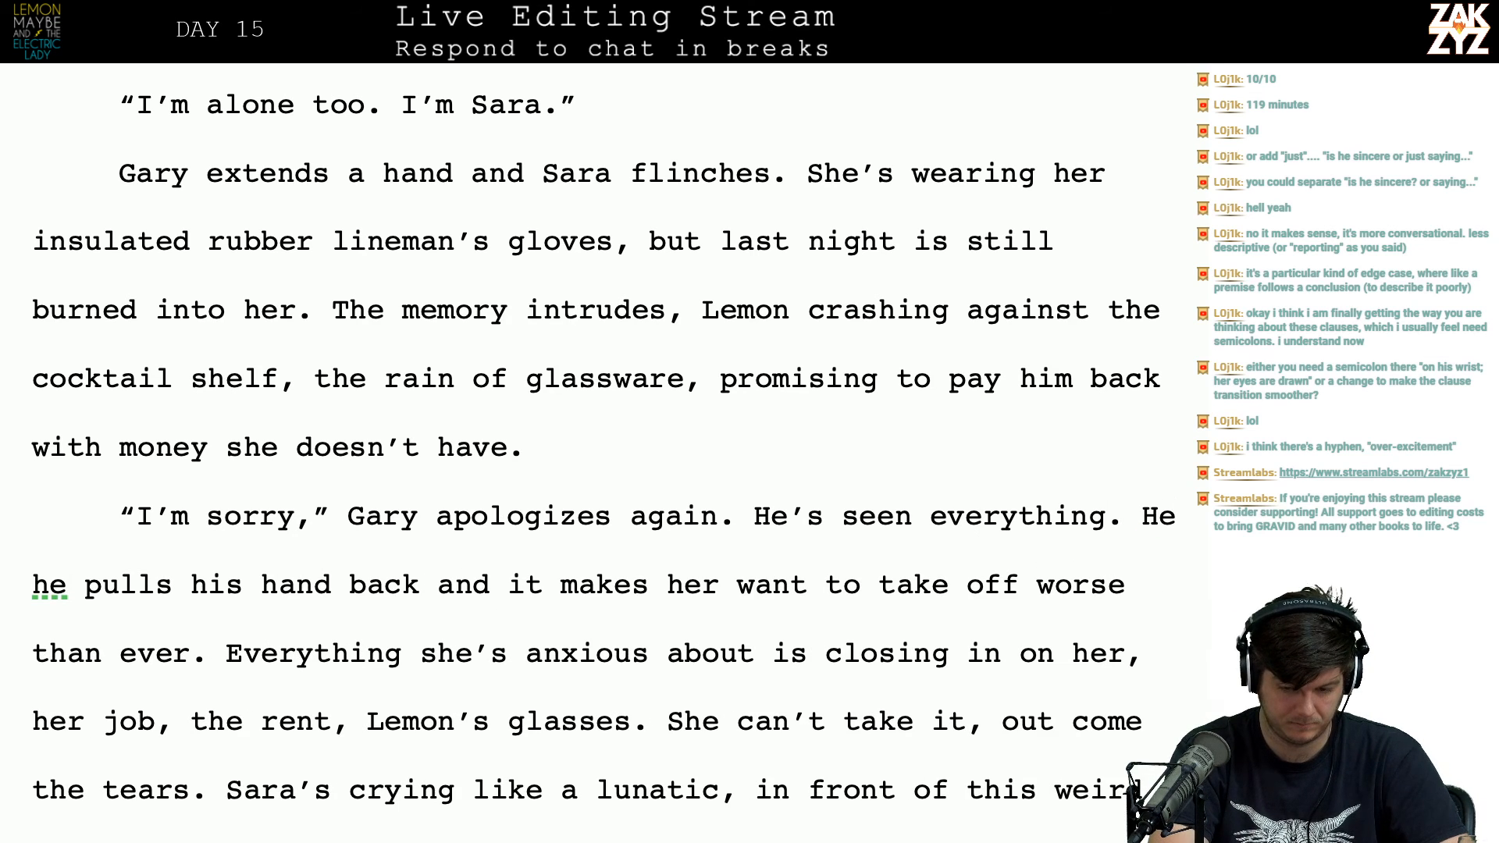
pyautogui.write(' pulls')
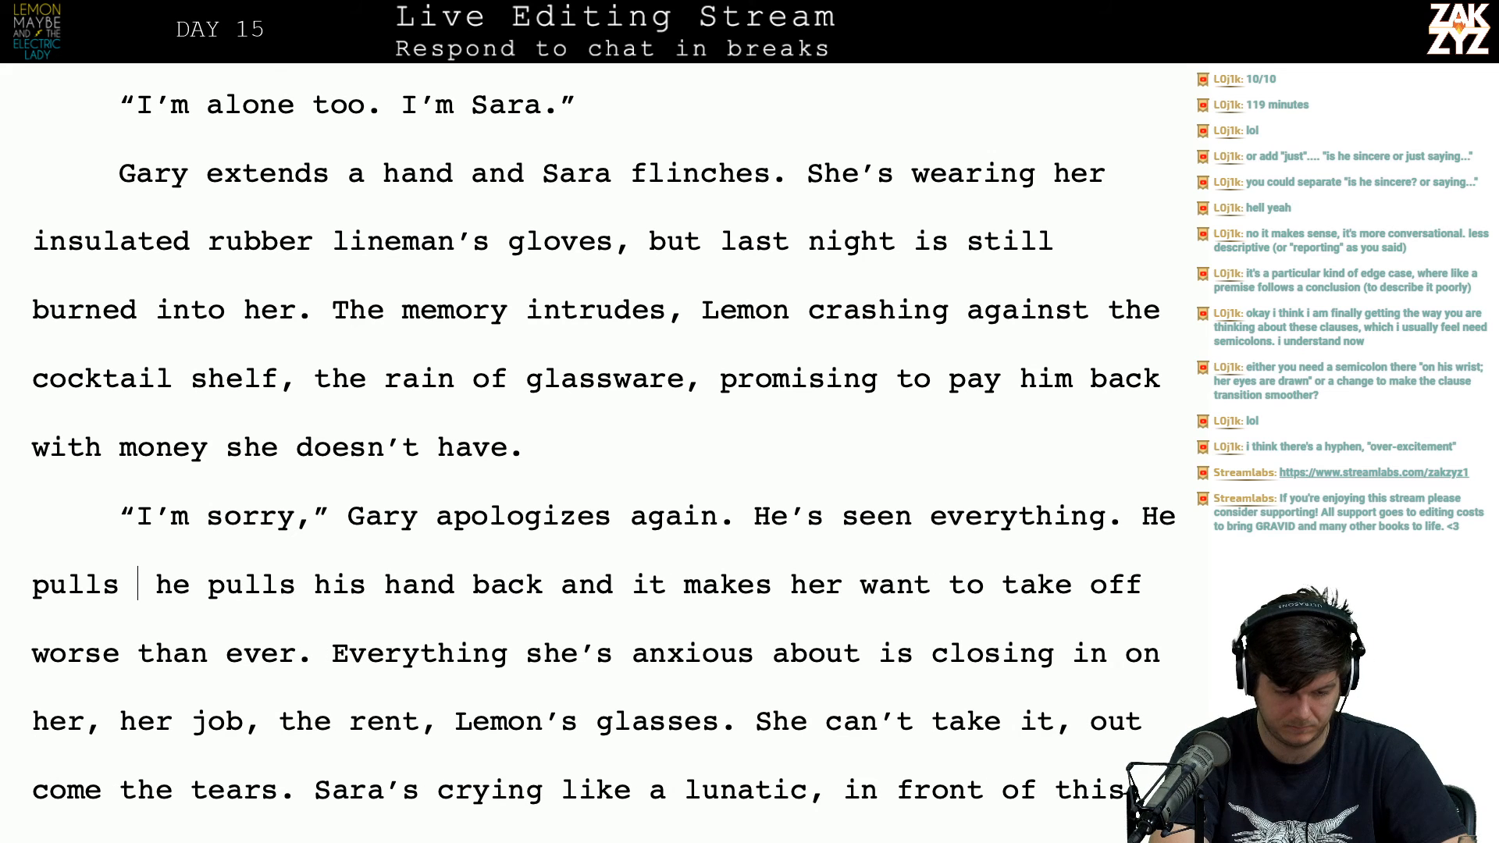
pyautogui.press('BackSpace')
pyautogui.press('BackSpace')
pyautogui.press('BackSpace')
pyautogui.press('BackSpace')
pyautogui.press('BackSpace')
pyautogui.press('BackSpace')
pyautogui.write('yanks his ')
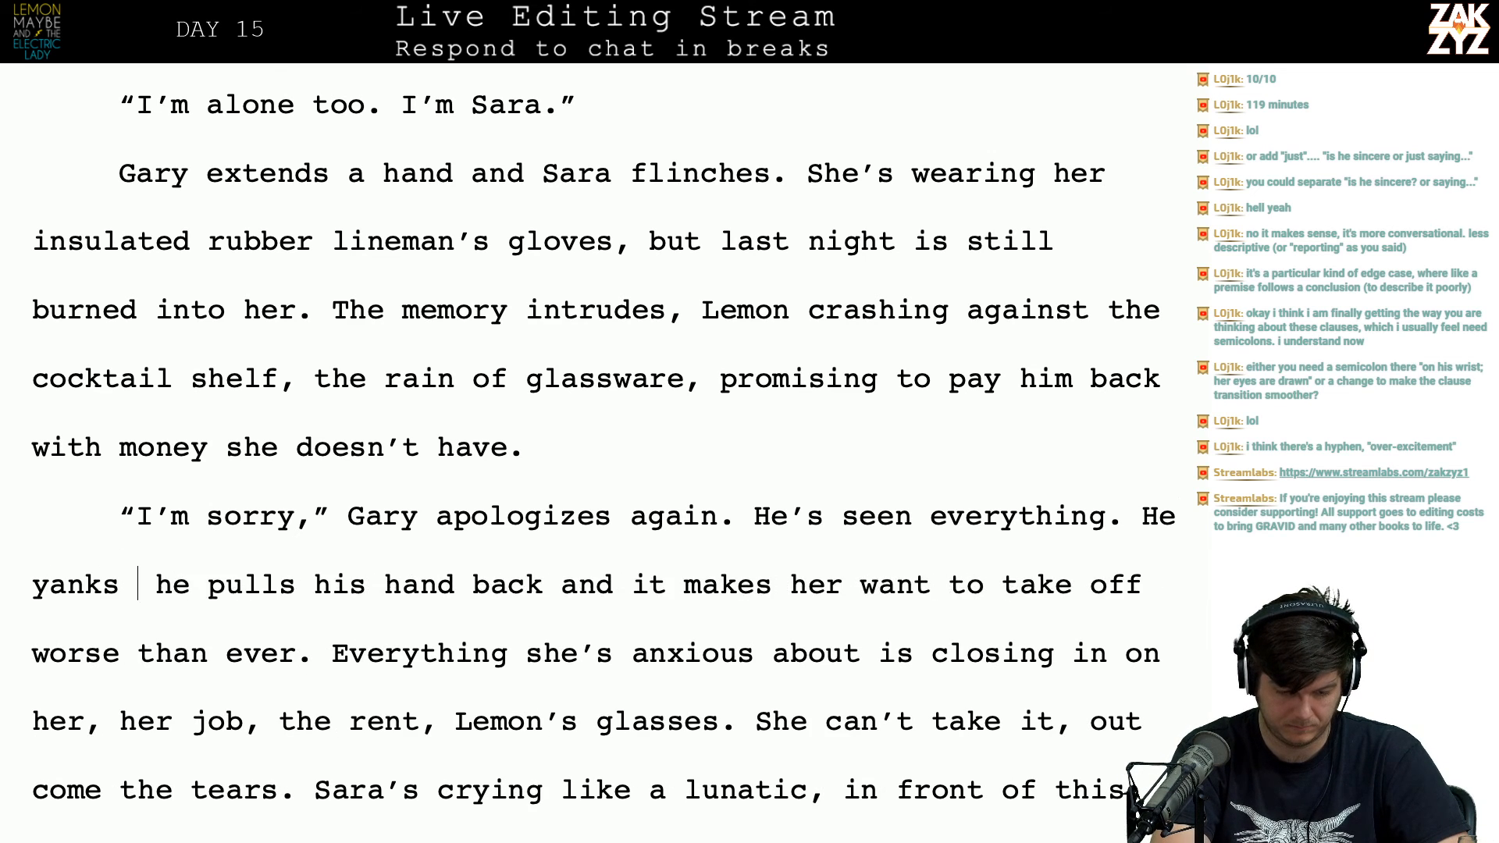
pyautogui.write('hand back ')
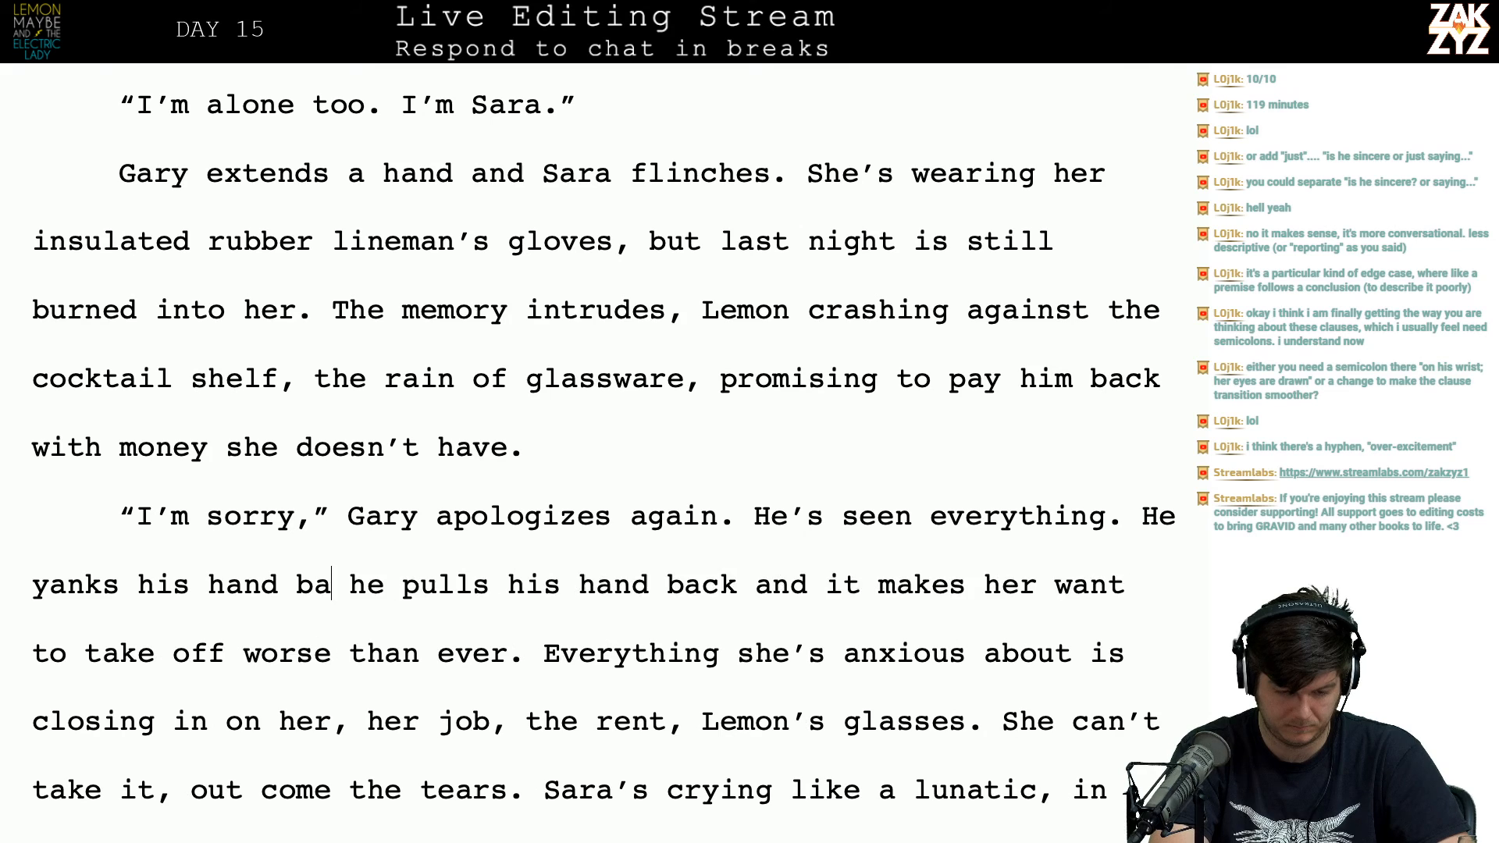
pyautogui.write('abruptly,,')
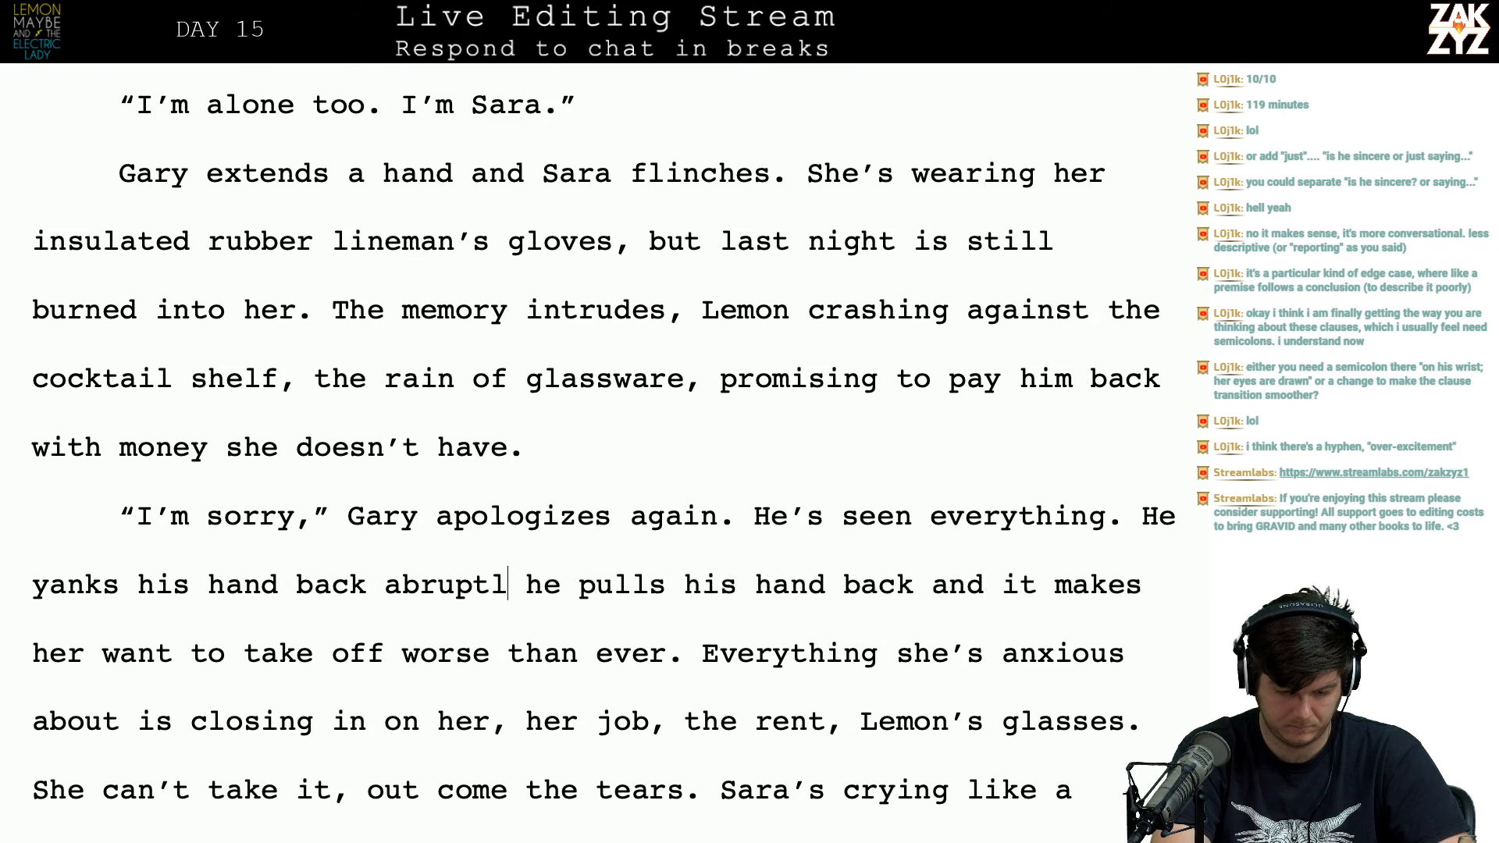
# Step: Finish the new sentence with “and it makes her want to run away worse than ever.”
pyautogui.press('BackSpace')
pyautogui.write('and')
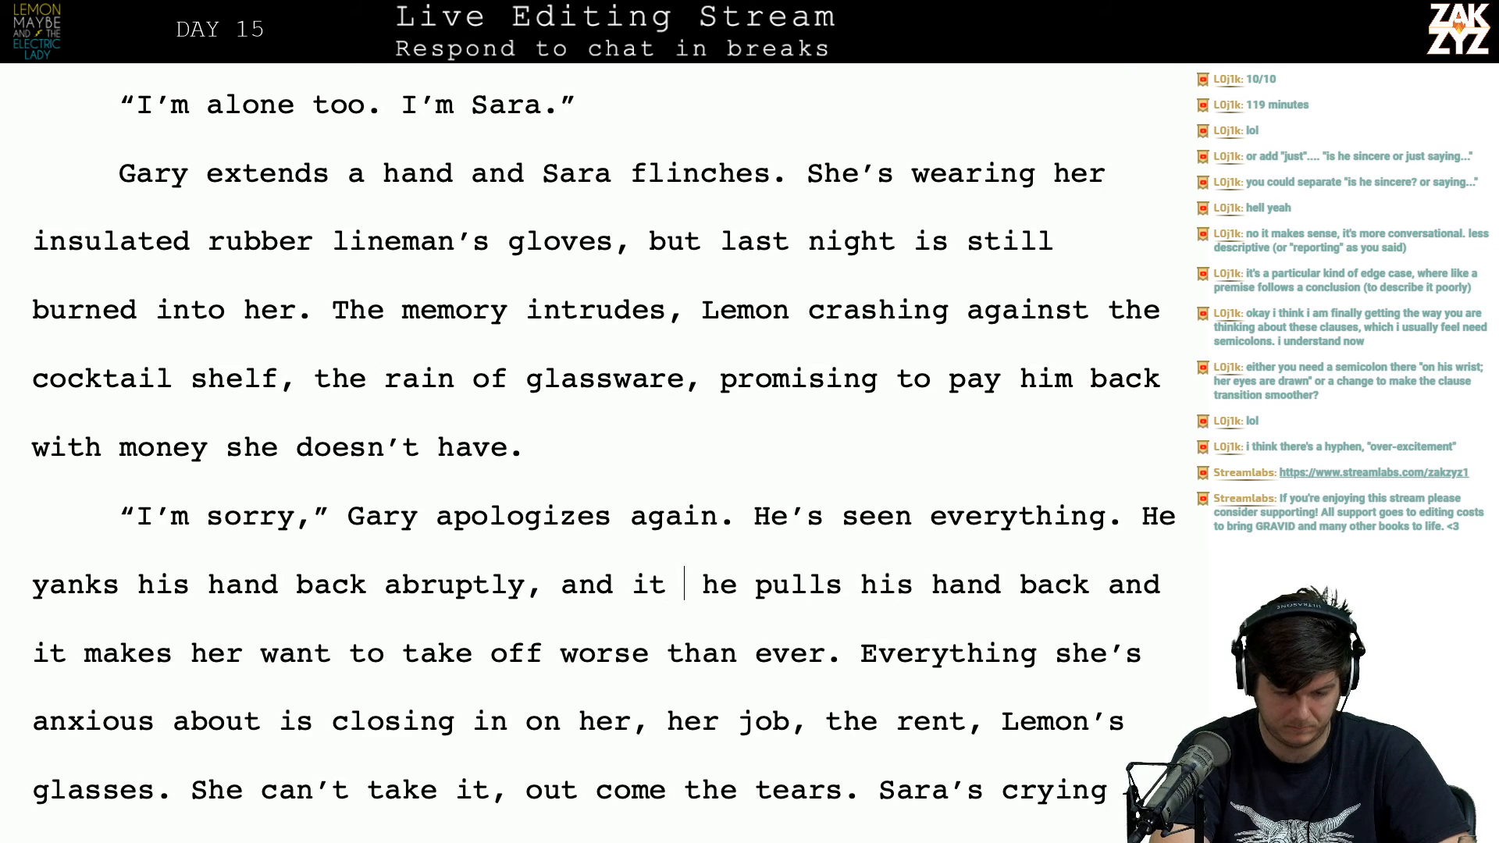
pyautogui.write(' it makes her want to ')
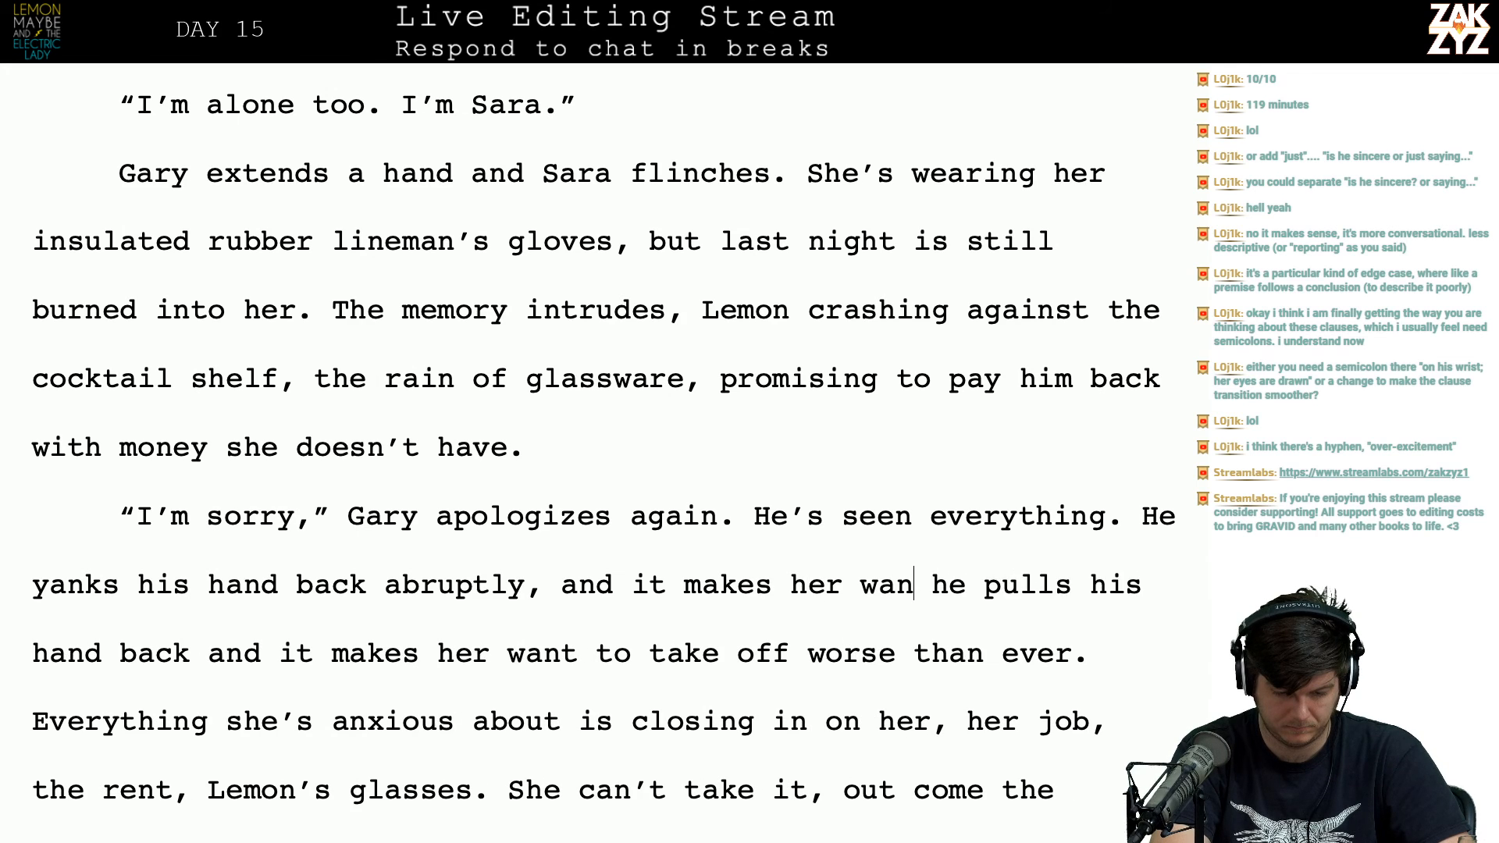
pyautogui.write('run away worse')
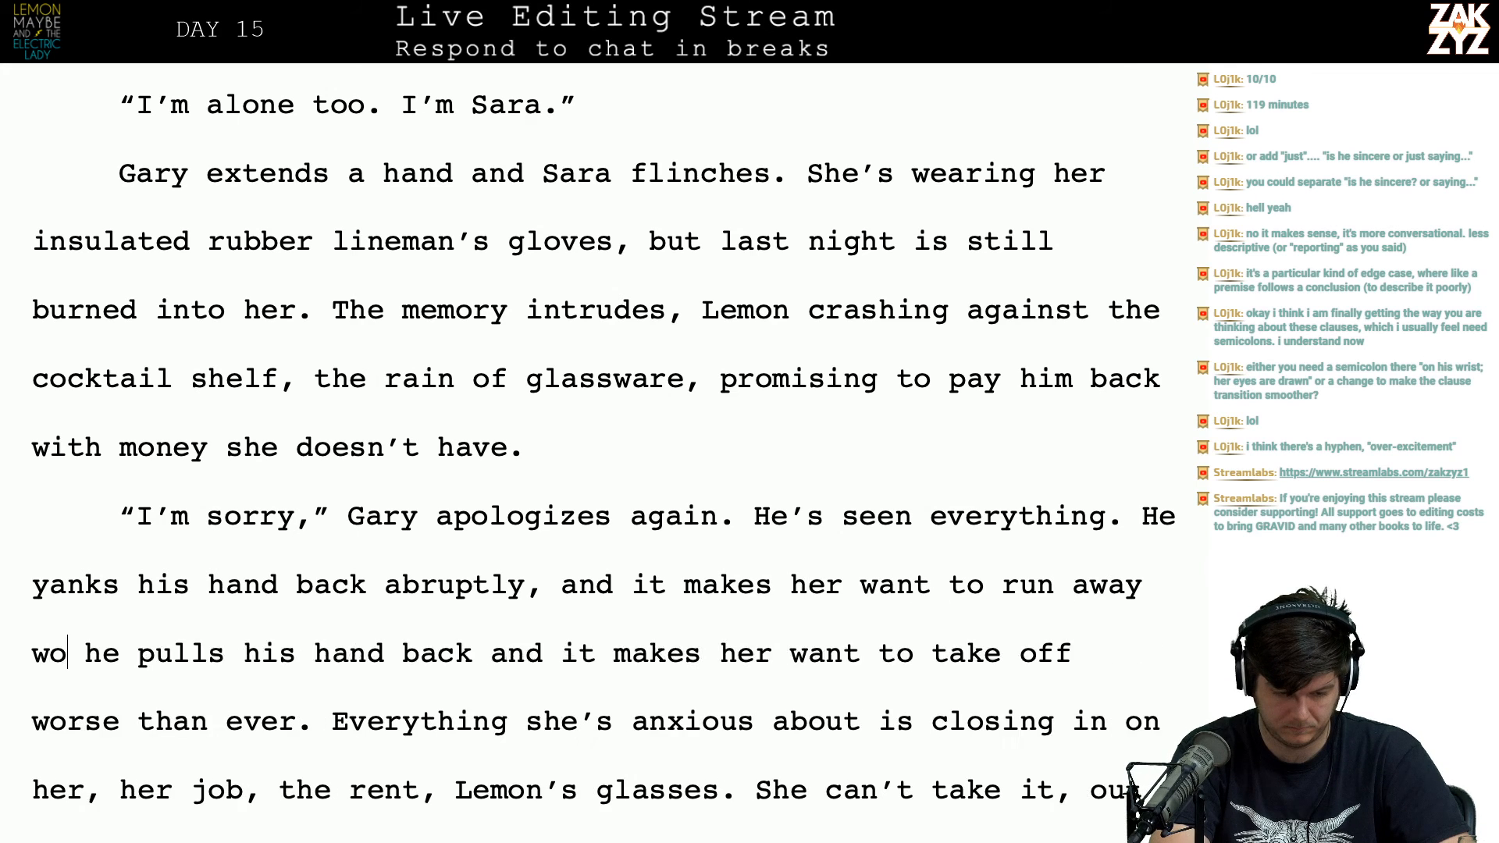
pyautogui.write(' than ever.')
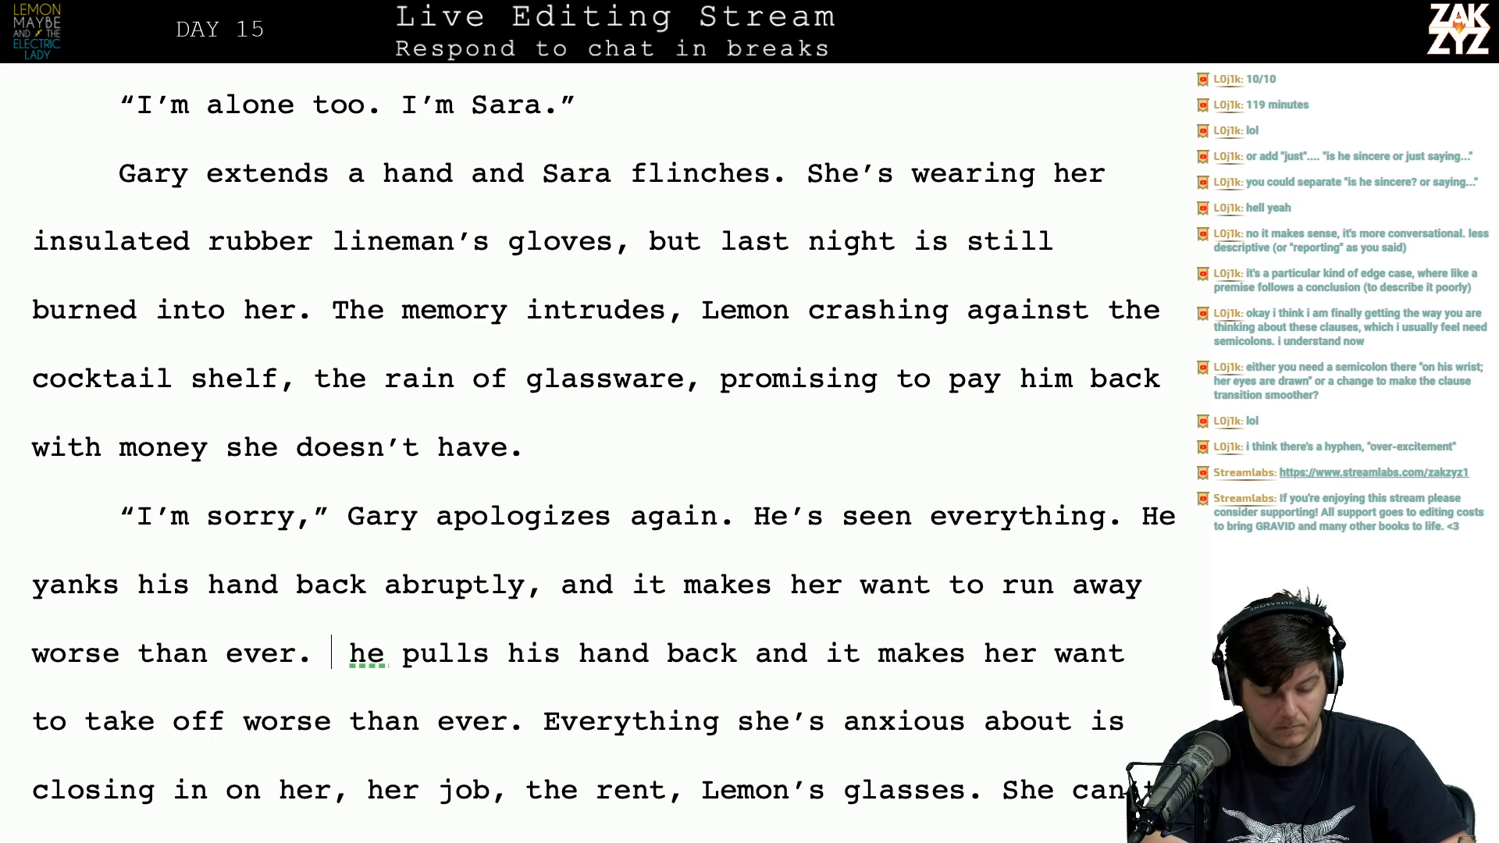
# Step: Delete the old clause “he pulls his hand back and it makes her want to take off worse than ever.”
pyautogui.hotkey('ctrl', 'shift', 'Right')
pyautogui.hotkey('ctrl', 'shift', 'Right')
pyautogui.hotkey('ctrl', 'shift', 'Right')
pyautogui.hotkey('ctrl', 'shift', 'Right')
pyautogui.hotkey('ctrl', 'shift', 'Right')
pyautogui.hotkey('ctrl', 'shift', 'Right')
pyautogui.hotkey('ctrl', 'shift', 'Right')
pyautogui.hotkey('ctrl', 'shift', 'Right')
pyautogui.hotkey('ctrl', 'shift', 'Right')
pyautogui.hotkey('ctrl', 'shift', 'Right')
pyautogui.hotkey('ctrl', 'shift', 'Right')
pyautogui.hotkey('ctrl', 'shift', 'Right')
pyautogui.hotkey('ctrl', 'shift', 'Right')
pyautogui.hotkey('ctrl', 'shift', 'Right')
pyautogui.hotkey('ctrl', 'shift', 'Right')
pyautogui.hotkey('shift', 'Right')
pyautogui.hotkey('shift', 'Right')
pyautogui.hotkey('shift', 'Right')
pyautogui.hotkey('shift', 'Right')
pyautogui.hotkey('shift', 'Right')
pyautogui.hotkey('shift', 'Right')
pyautogui.hotkey('shift', 'Right')
pyautogui.hotkey('shift', 'Right')
pyautogui.hotkey('shift', 'Right')
pyautogui.hotkey('shift', 'Right')
pyautogui.hotkey('shift', 'Right')
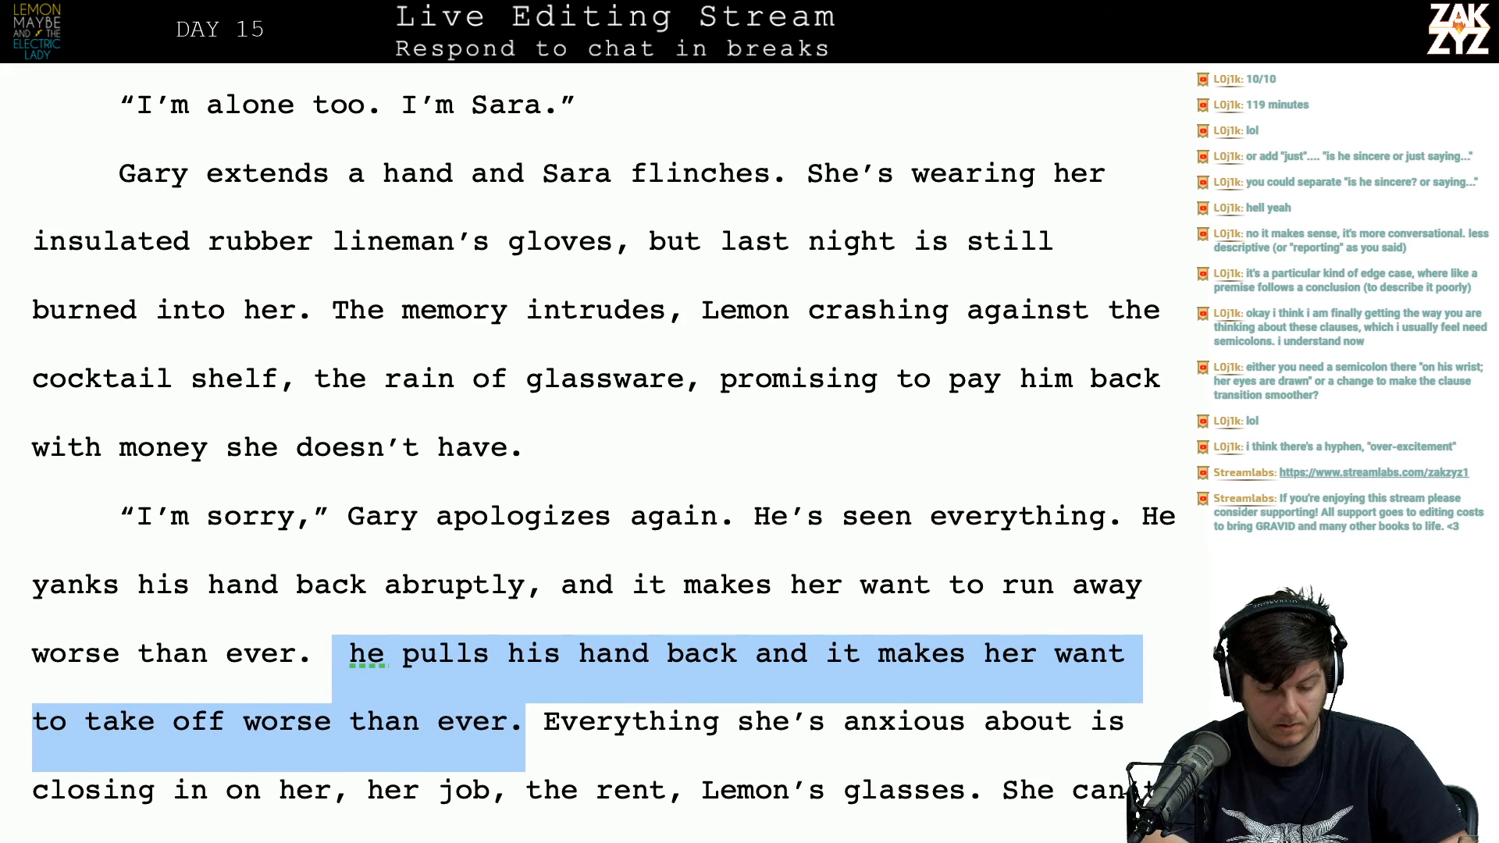
pyautogui.press('BackSpace')
# Step: Split the sentence after “She can’t take it” with a period and capitalize “Out” in “Out come the tears.”
pyautogui.scroll(-3, 603, 461)
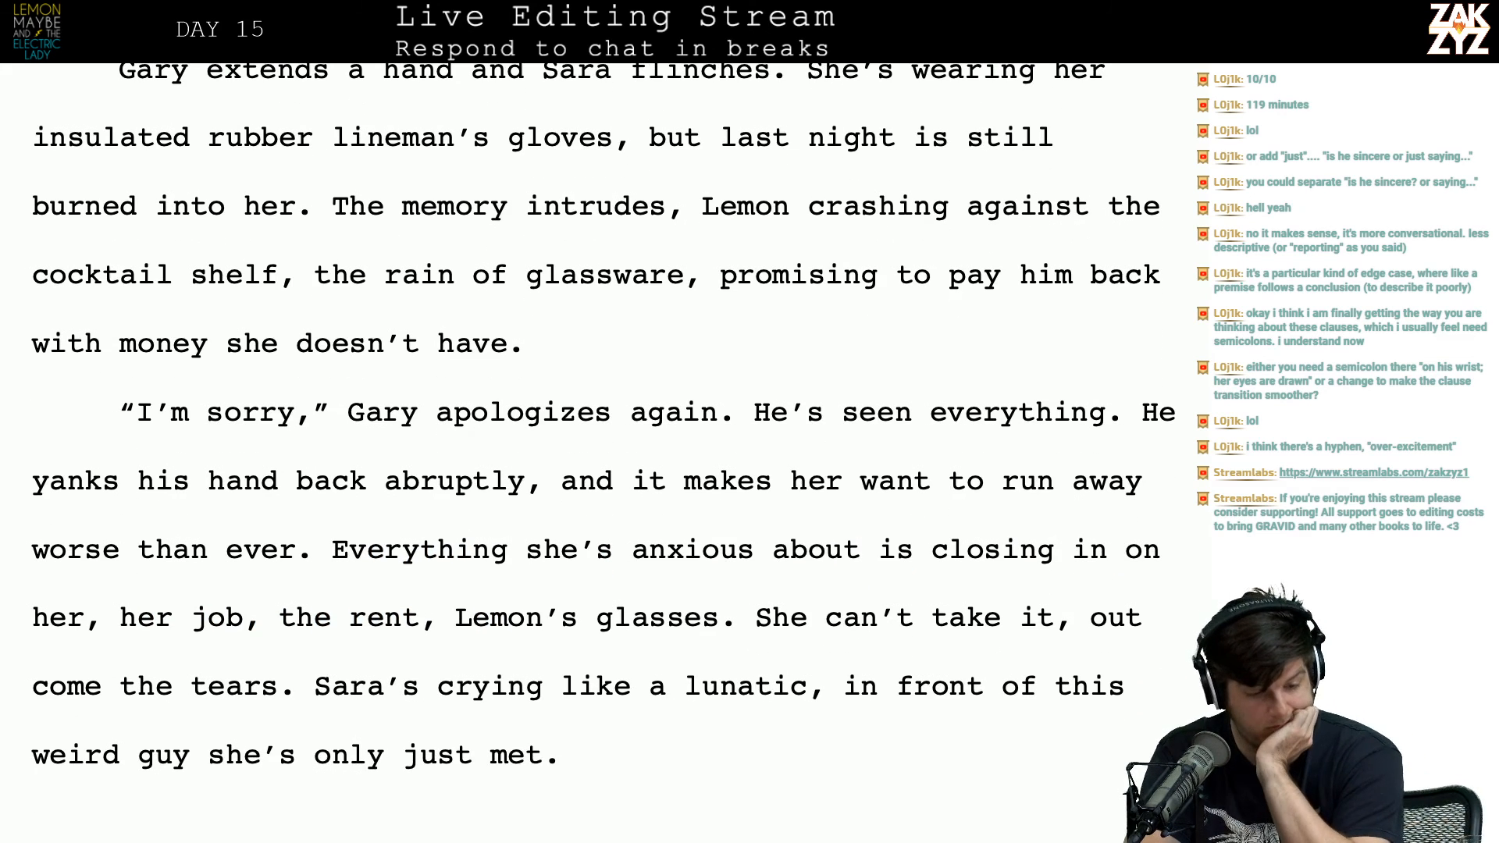
pyautogui.scroll(-1, 603, 414)
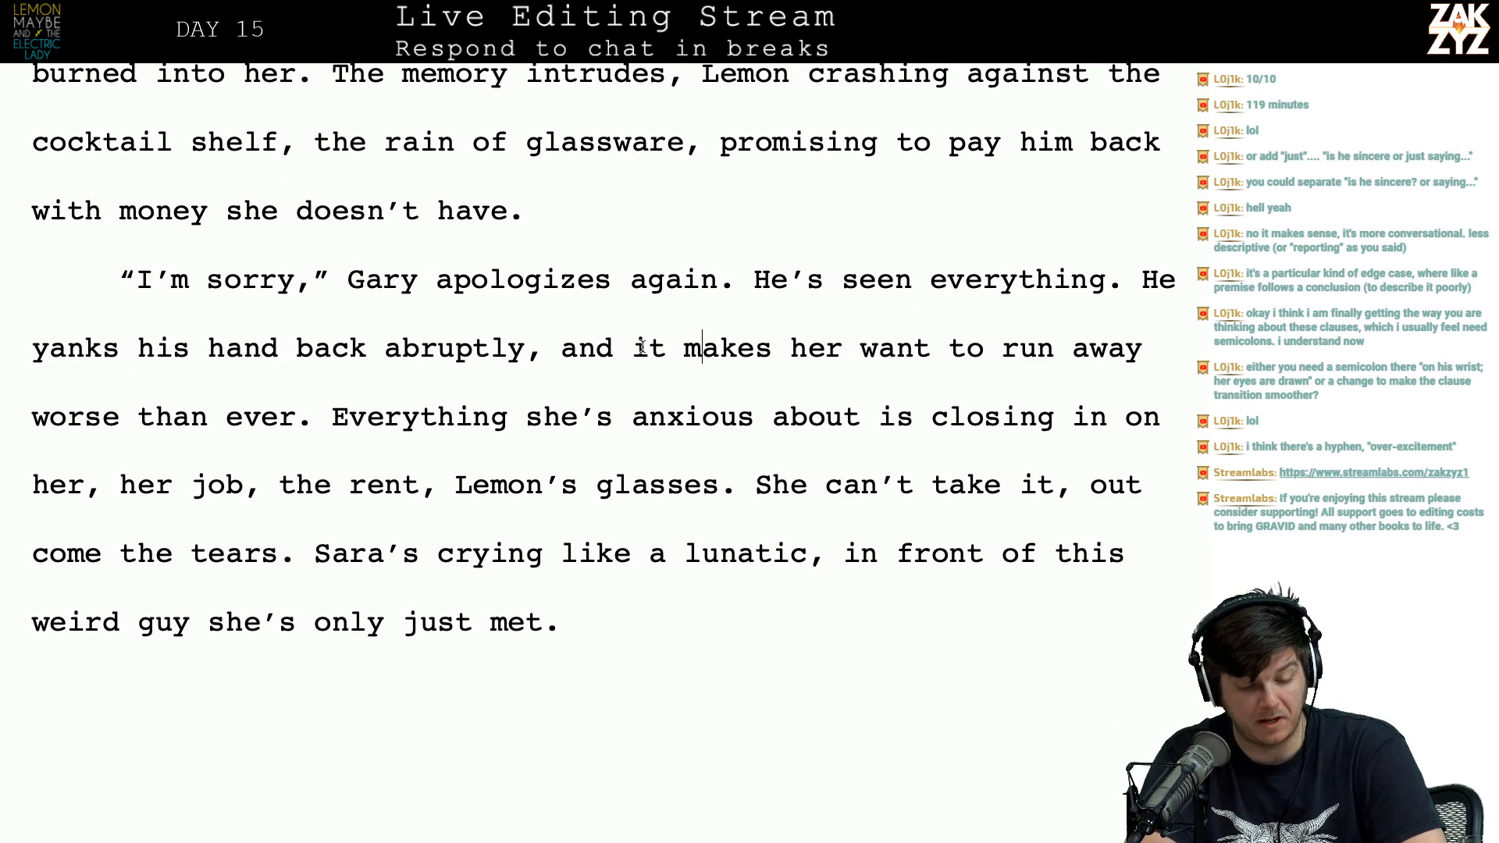
pyautogui.click(414, 426)
pyautogui.press('Right')
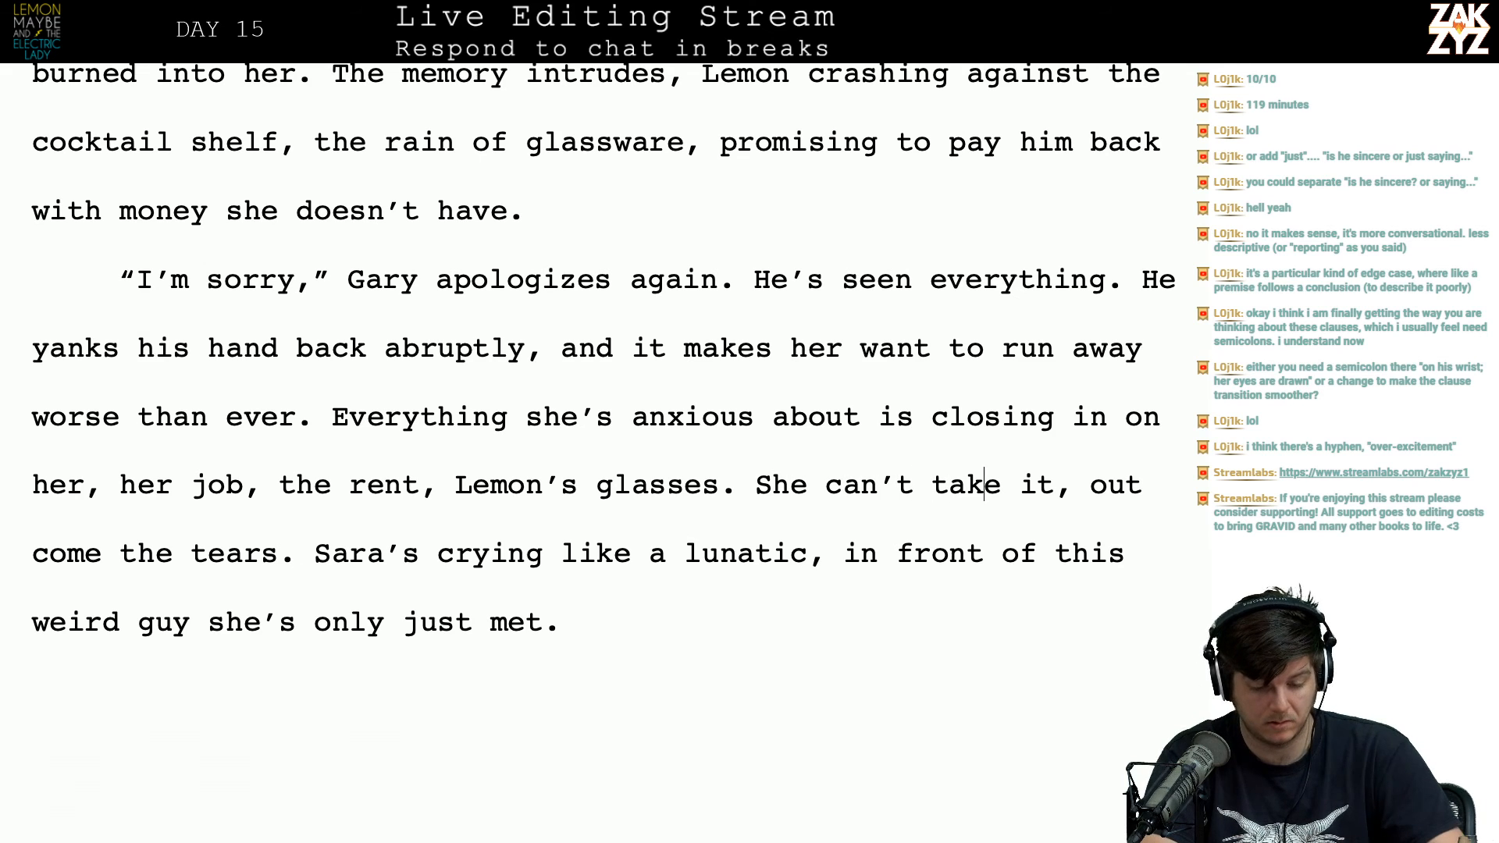
pyautogui.press('BackSpace')
pyautogui.write('.')
pyautogui.press('BackSpace')
pyautogui.write('O')
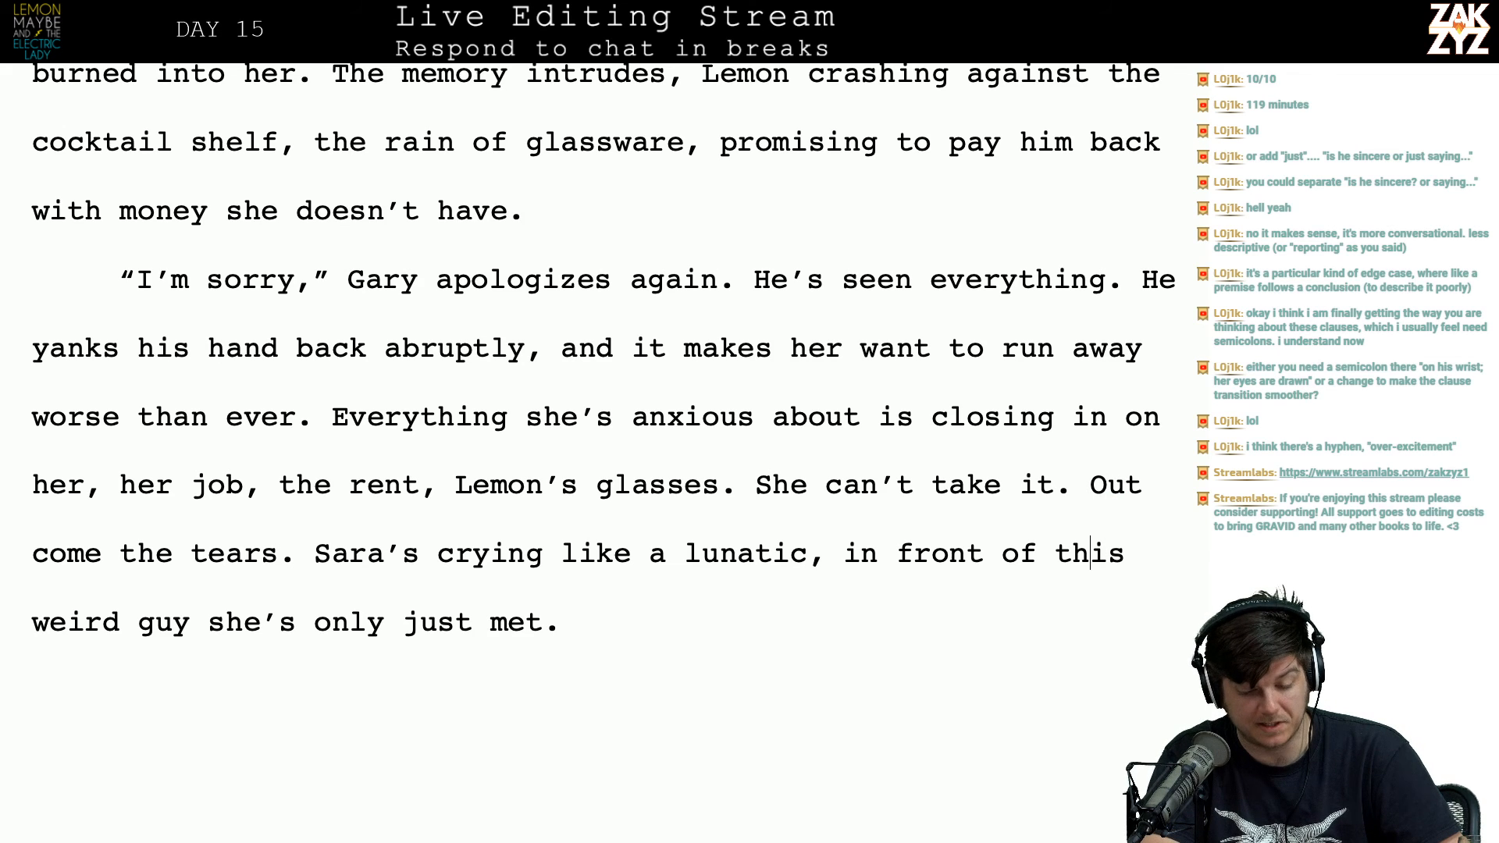
# Step: Insert “surprised relief in his voice.” after “Gary says,” in the dialogue tag of the “I can help you!” line
pyautogui.press('Down')
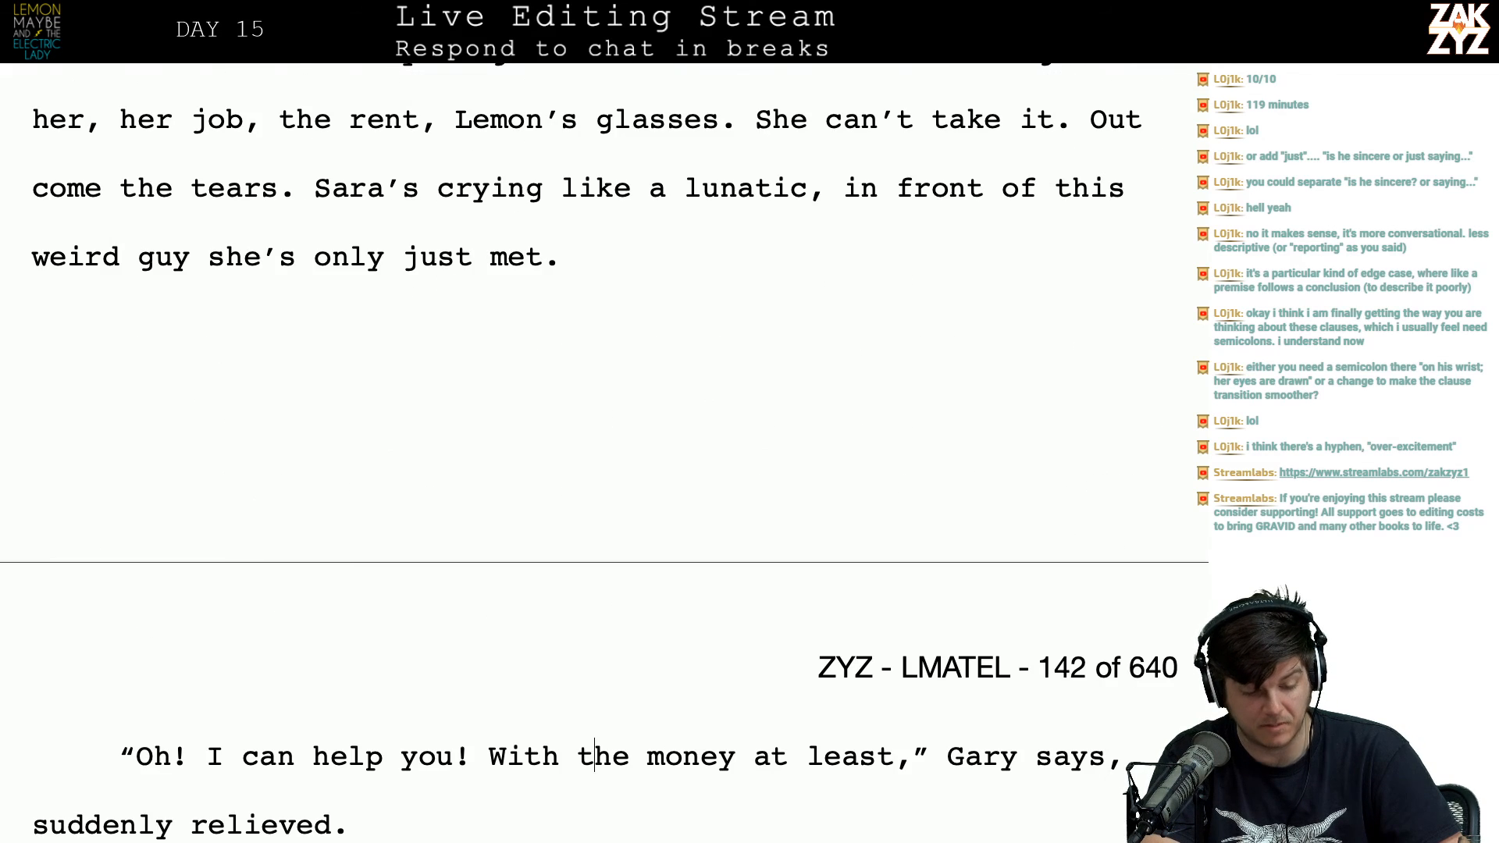
pyautogui.press('Down')
pyautogui.press('Down')
pyautogui.press('Down')
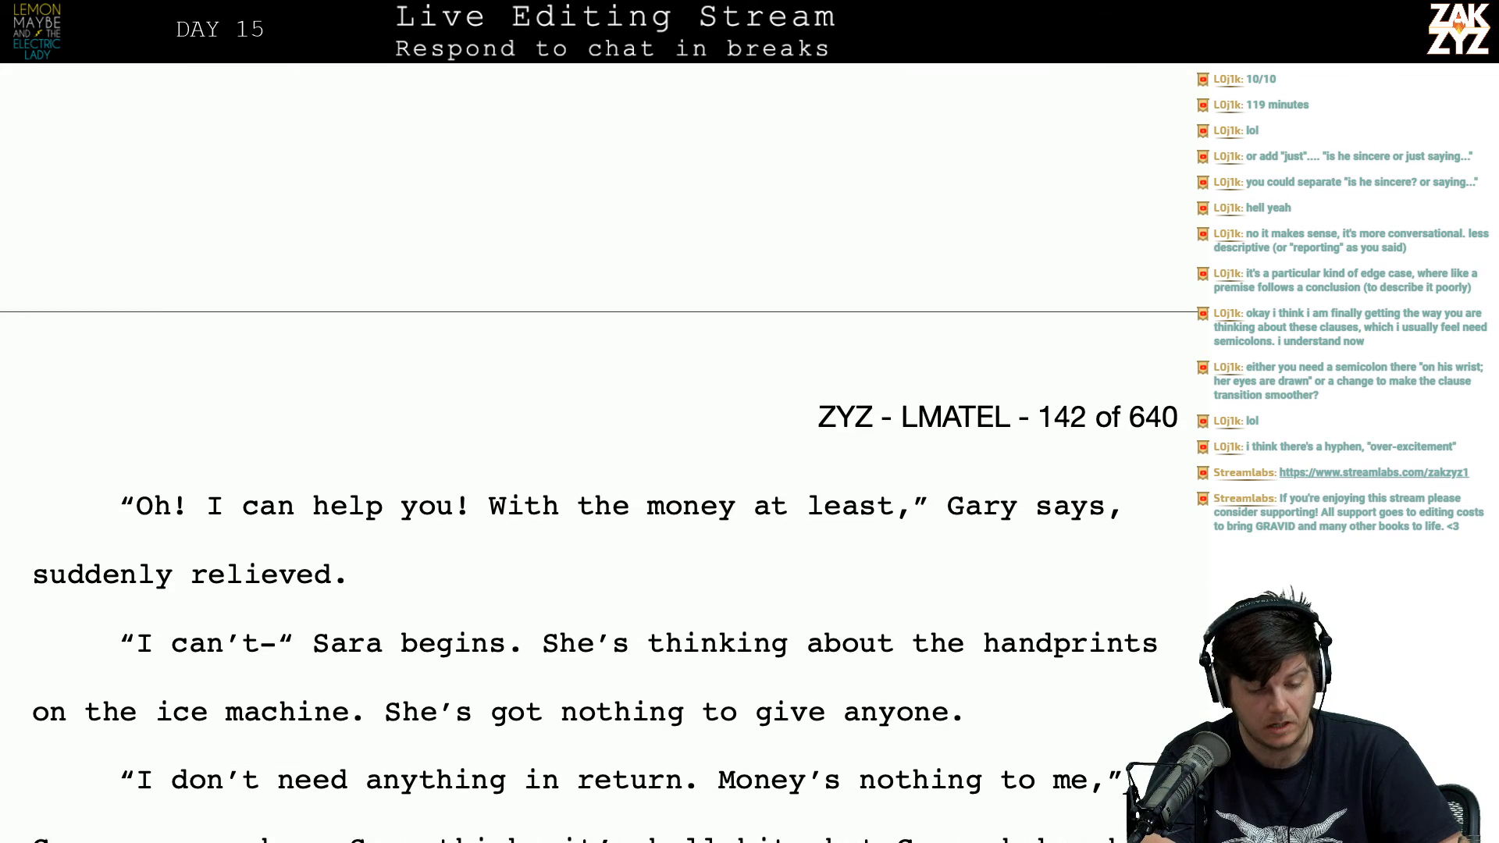
pyautogui.press('Up')
pyautogui.press('Up')
pyautogui.press('Up')
pyautogui.press('Right')
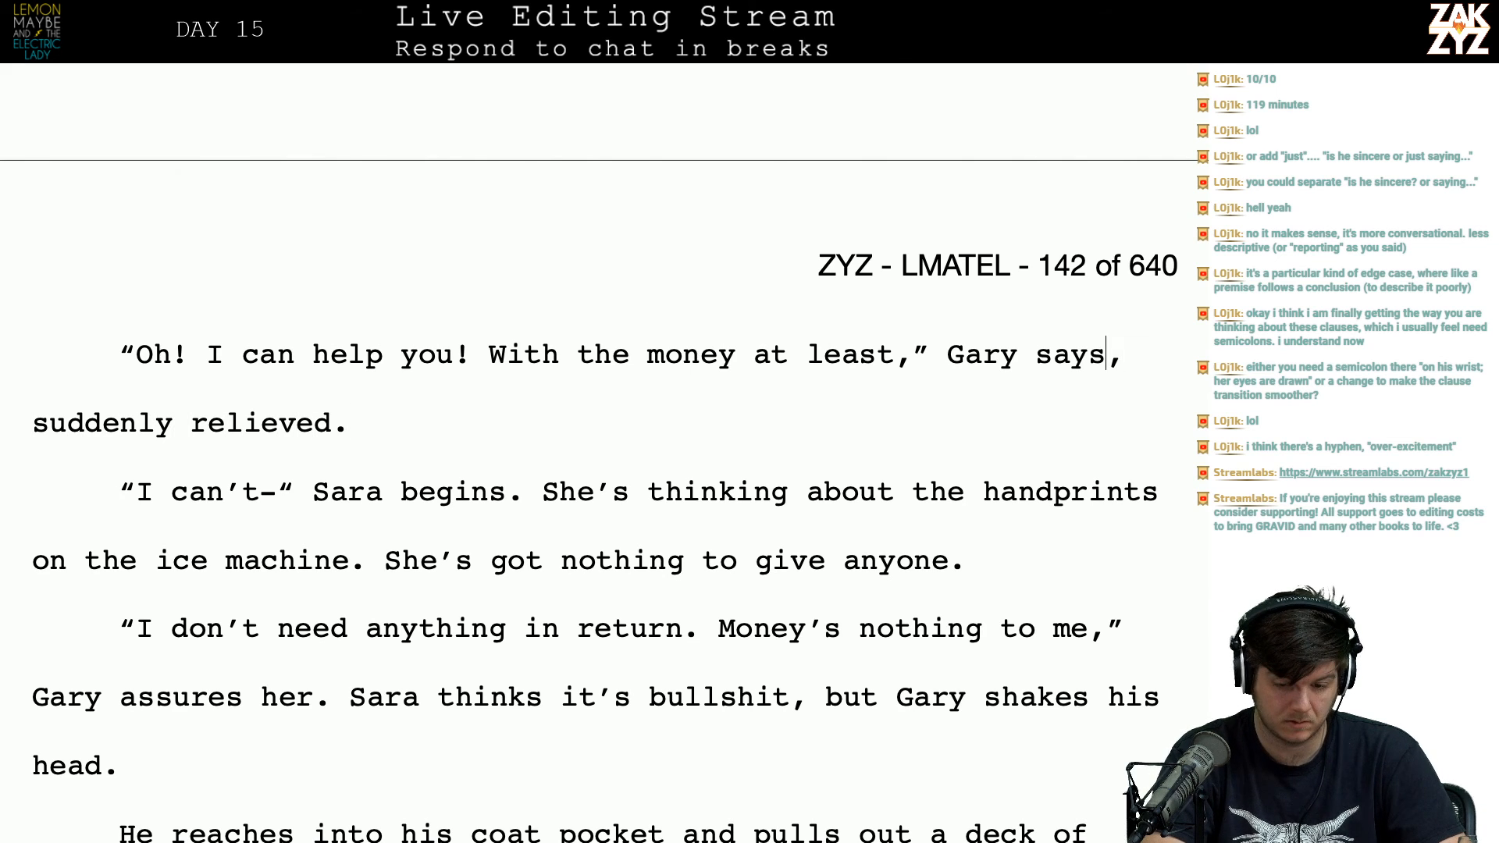
pyautogui.write('a sur')
pyautogui.press('BackSpace')
pyautogui.press('BackSpace')
pyautogui.press('BackSpace')
pyautogui.press('BackSpace')
pyautogui.press('BackSpace')
pyautogui.write('surprised relief in his ')
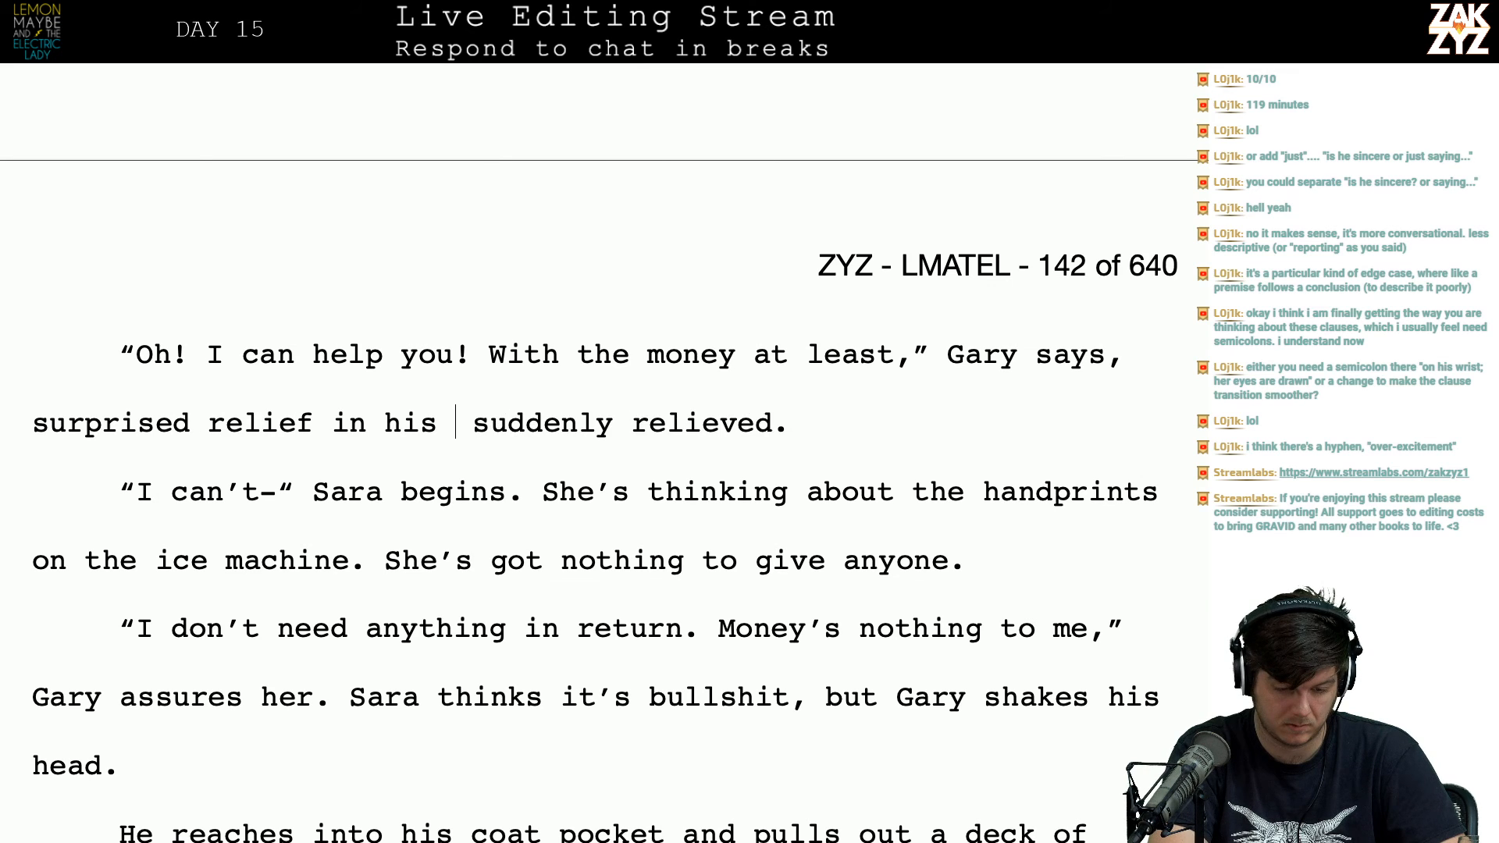
pyautogui.write('voice.')
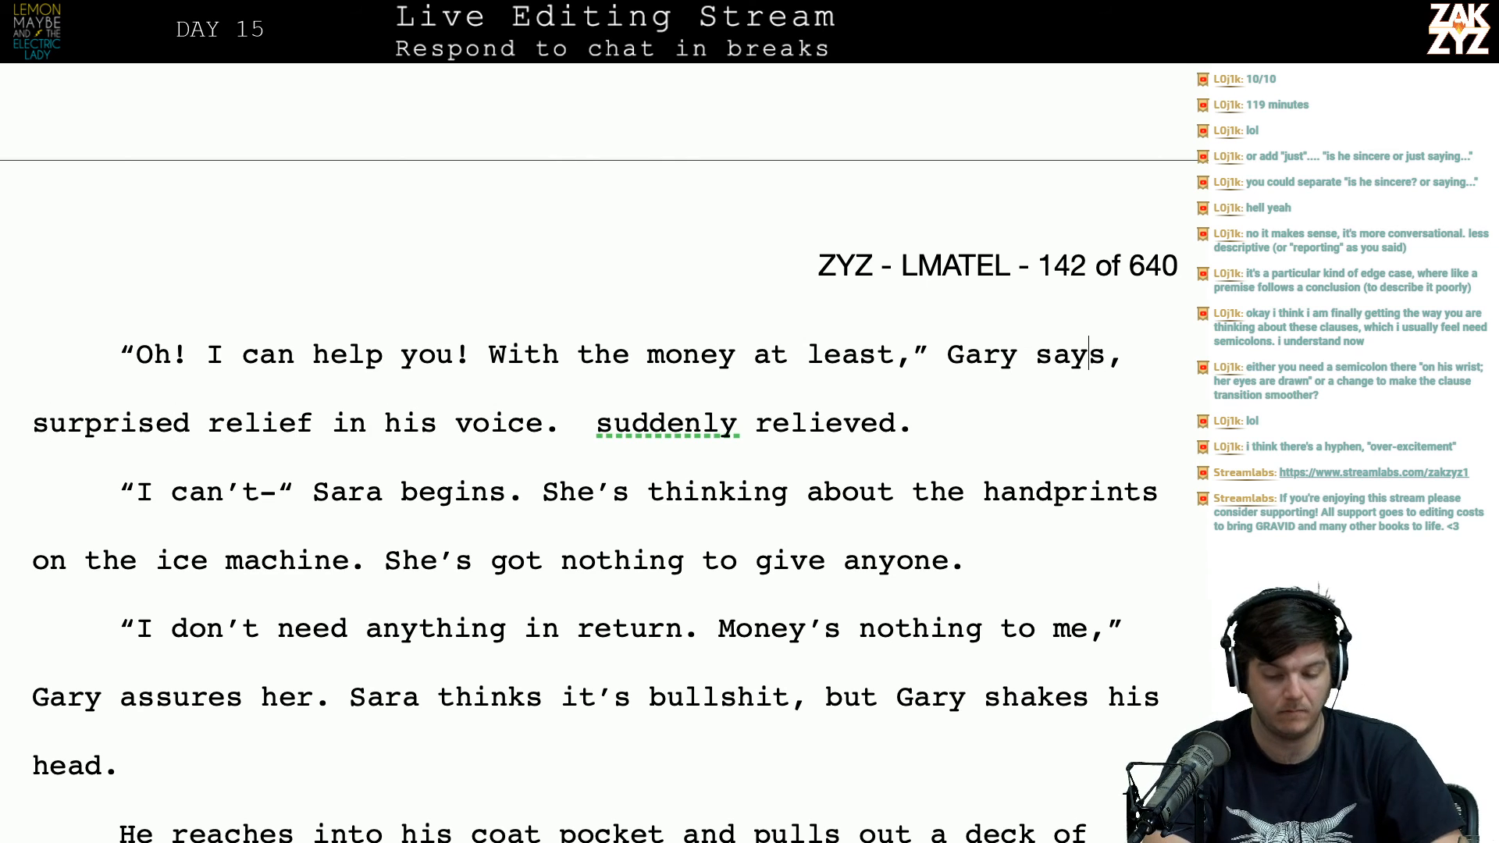
# Step: Replace the rest of the tag after “Gary” with “blurts.” and keep Sara’s “I can’t” line as its own paragraph
pyautogui.write('blurte')
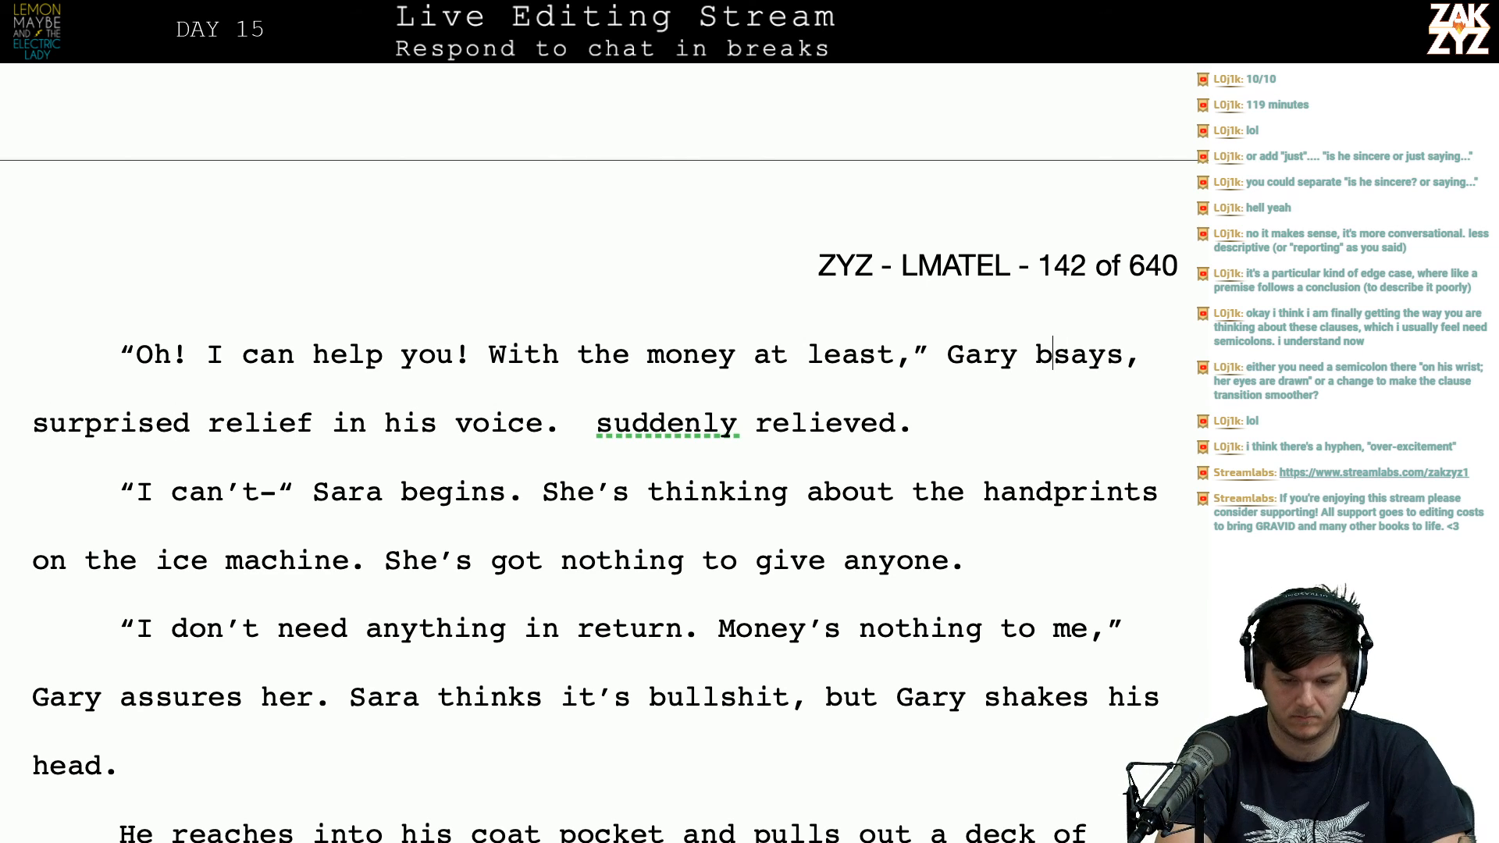
pyautogui.press('BackSpace')
pyautogui.write('s.')
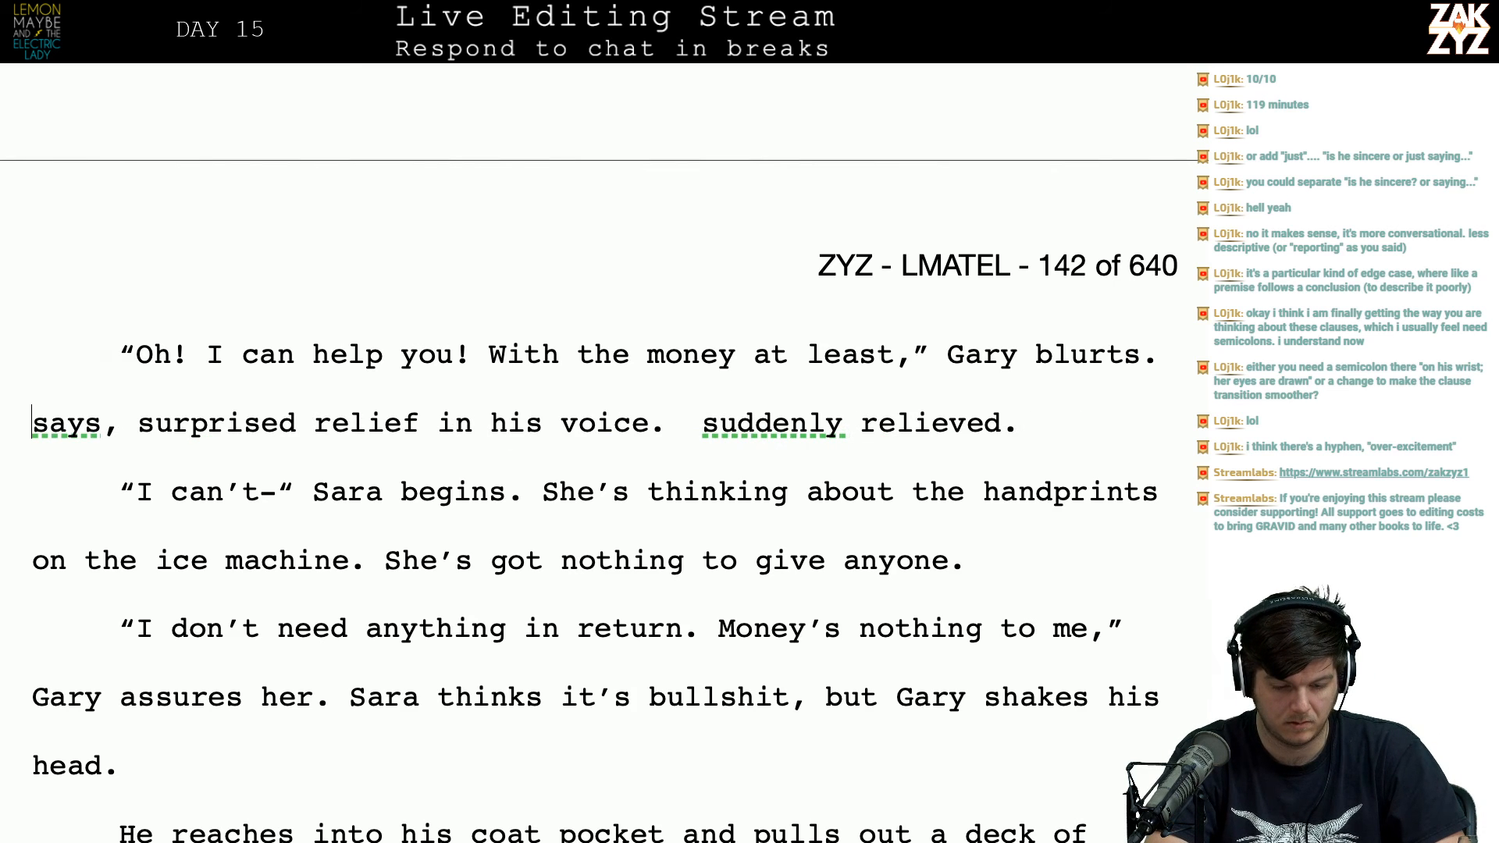
pyautogui.hotkey('ctrl', 'shift', 'Down')
pyautogui.press('BackSpace')
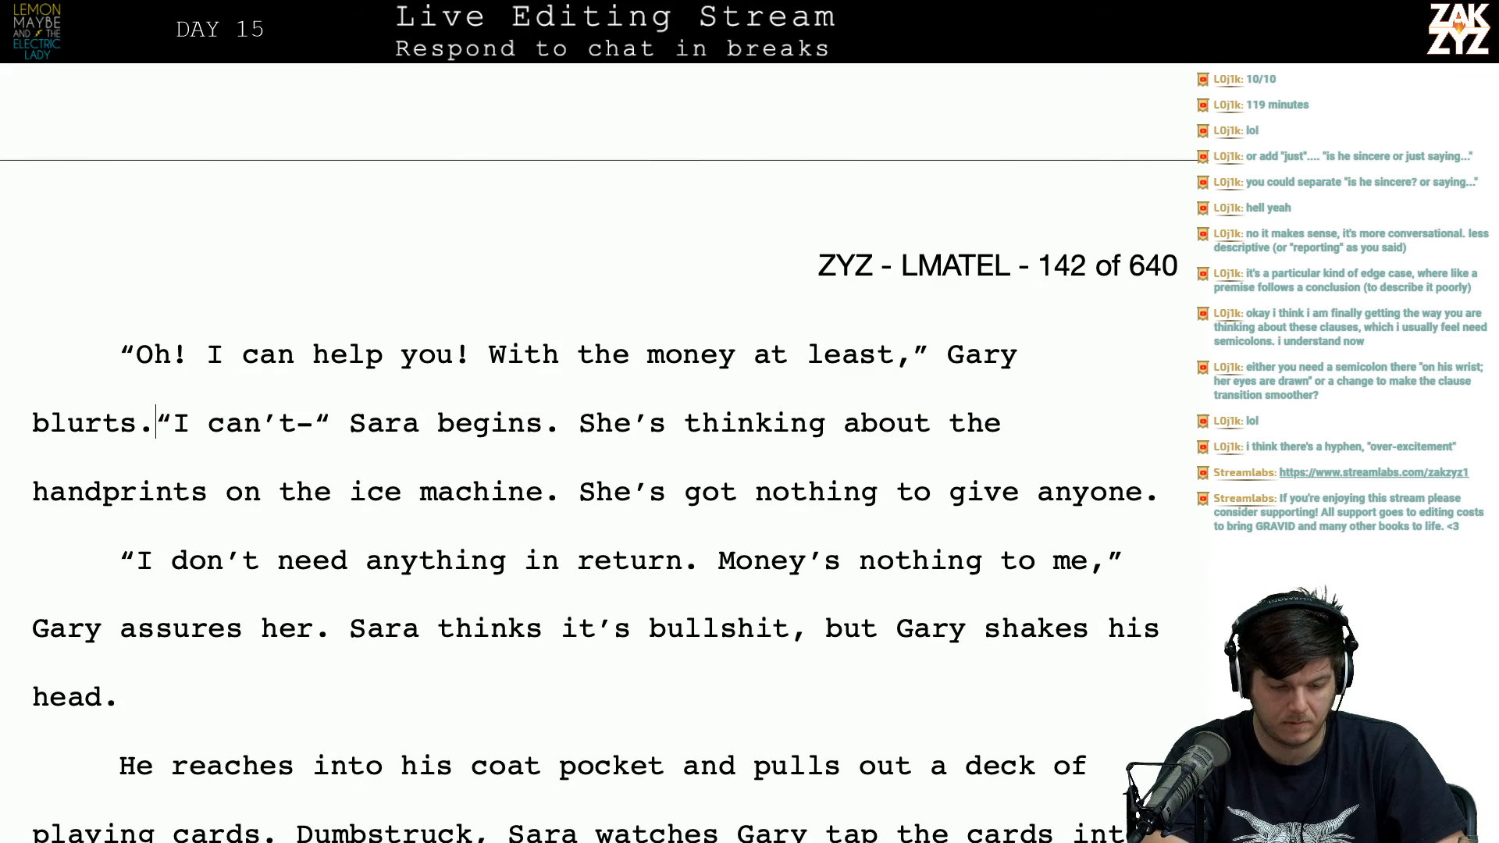
pyautogui.press('Return')
# Step: Replace “With the money at least,” with “I have money,” in Gary’s “I can help you!” line
pyautogui.scroll(4, 594, 453)
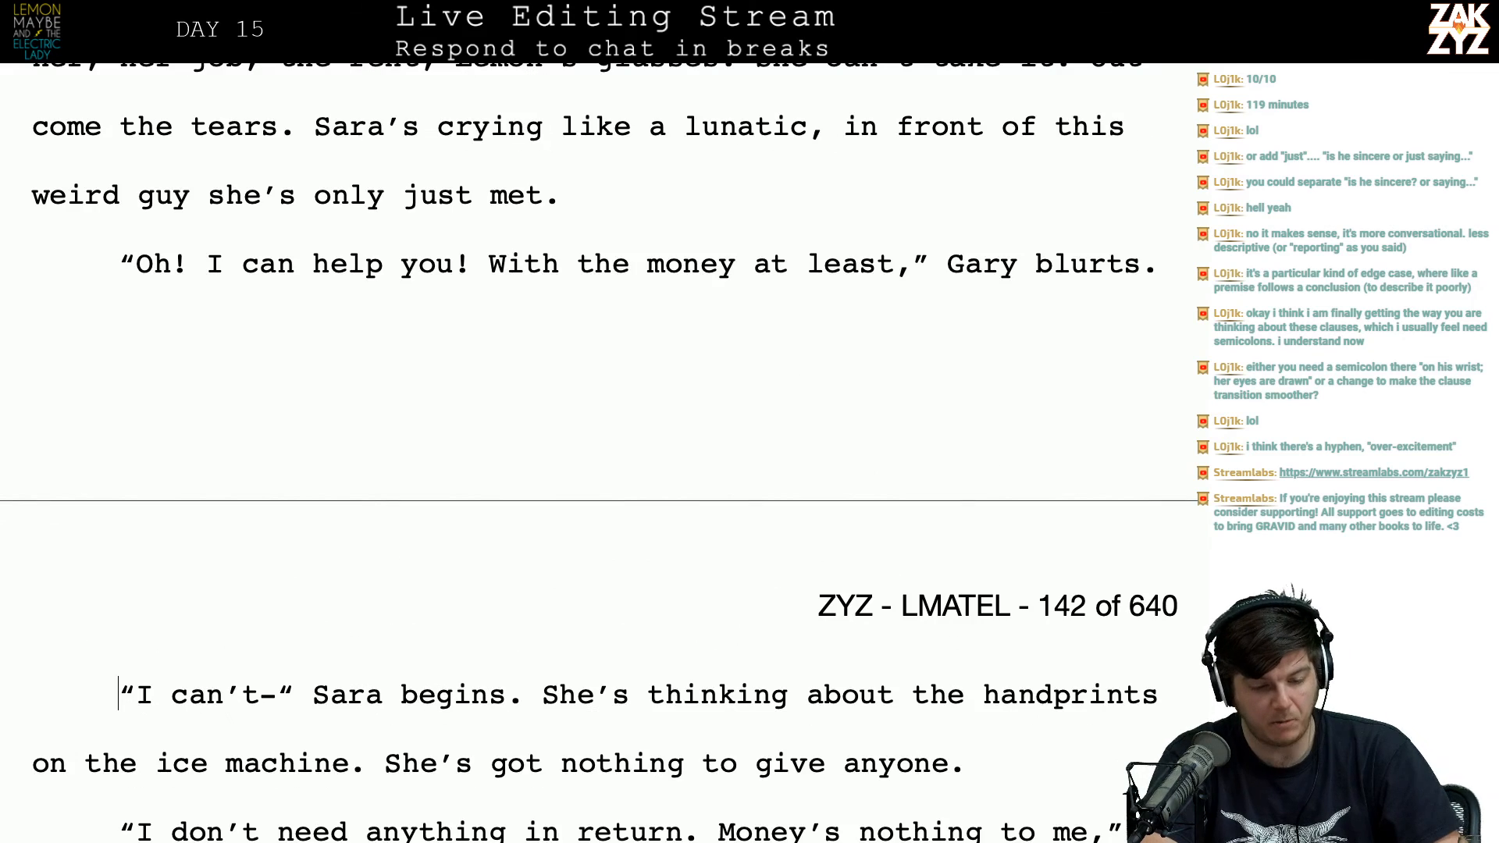
pyautogui.click(451, 263)
pyautogui.press('Right')
pyautogui.press('Right')
pyautogui.write('I have mone')
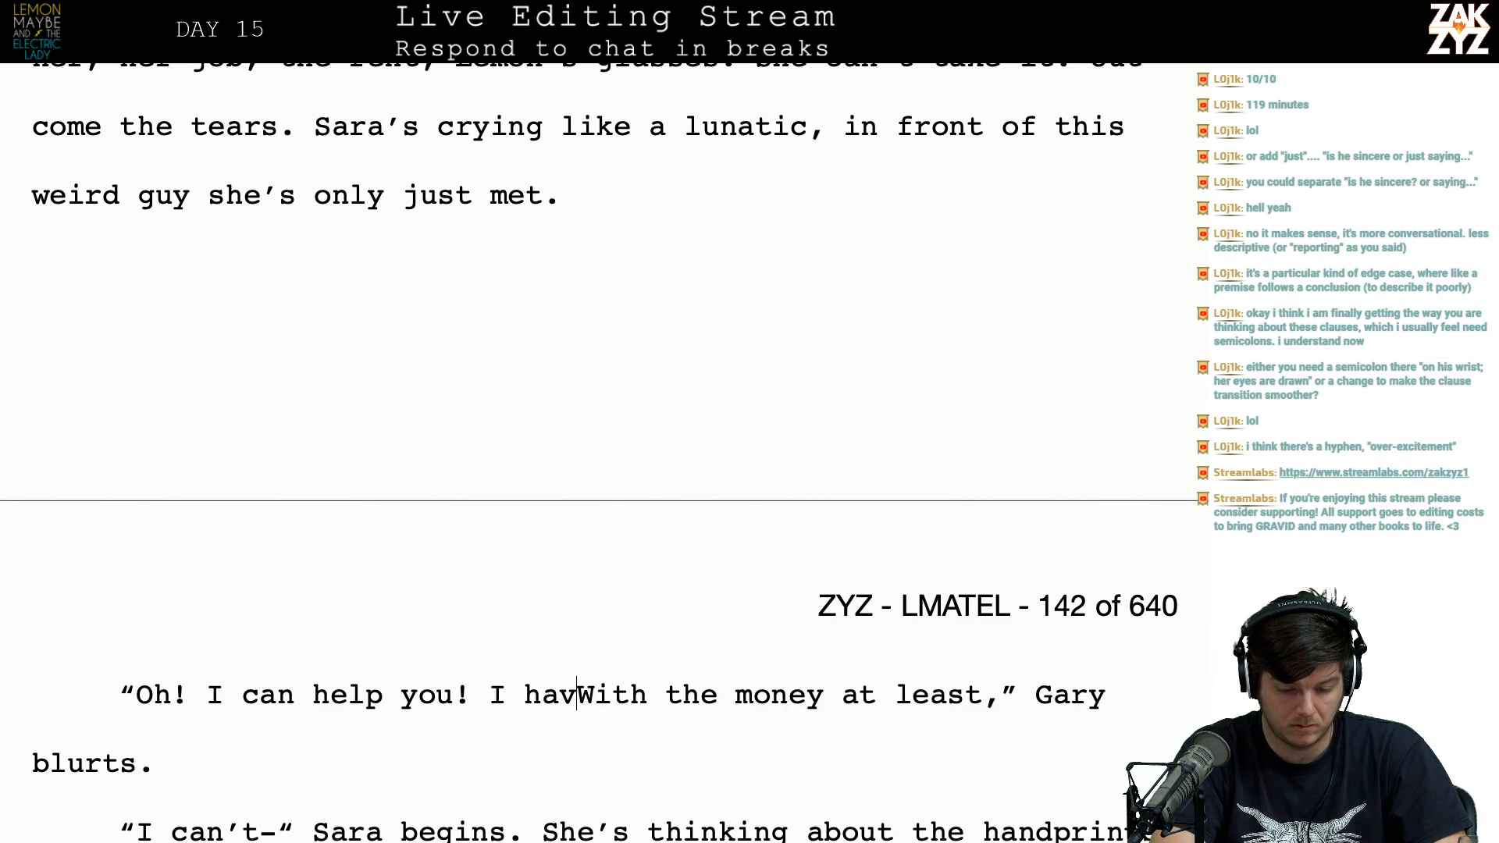
pyautogui.write('y,')
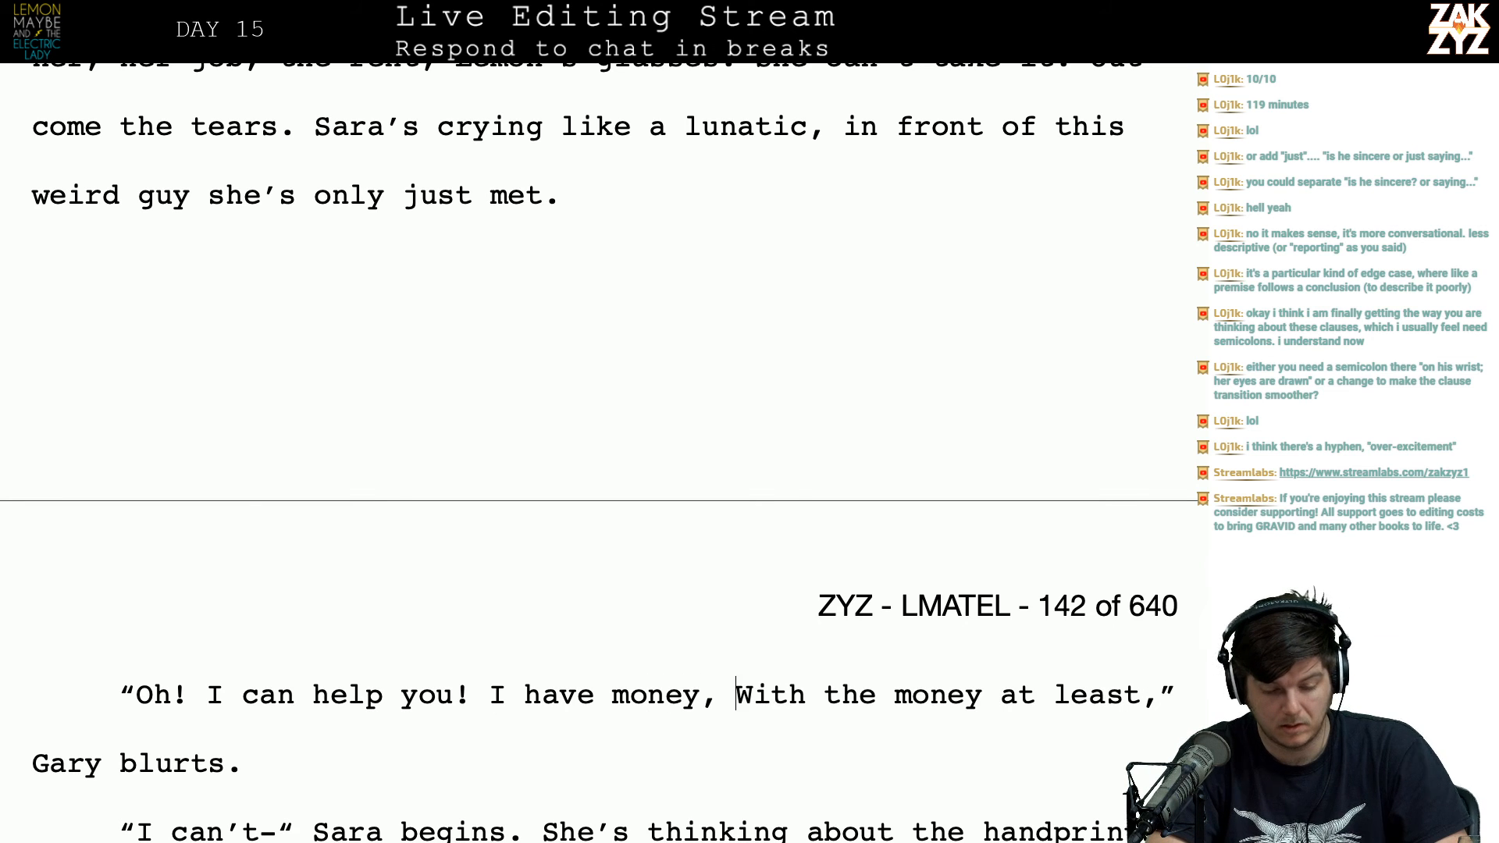
pyautogui.hotkey('shift', 'Right')
pyautogui.hotkey('shift', 'Right')
pyautogui.hotkey('shift', 'Right')
pyautogui.hotkey('shift', 'Right')
pyautogui.hotkey('shift', 'Right')
pyautogui.hotkey('shift', 'Right')
pyautogui.hotkey('shift', 'Right')
pyautogui.hotkey('shift', 'Right')
pyautogui.hotkey('shift', 'Right')
pyautogui.hotkey('shift', 'Right')
pyautogui.hotkey('shift', 'Right')
pyautogui.hotkey('shift', 'Right')
pyautogui.hotkey('shift', 'Right')
pyautogui.hotkey('shift', 'Right')
pyautogui.hotkey('shift', 'Right')
pyautogui.hotkey('shift', 'Right')
pyautogui.hotkey('shift', 'Right')
pyautogui.hotkey('shift', 'Right')
pyautogui.hotkey('shift', 'Right')
pyautogui.hotkey('shift', 'Right')
pyautogui.hotkey('shift', 'Right')
pyautogui.hotkey('shift', 'Right')
pyautogui.hotkey('shift', 'Right')
pyautogui.hotkey('shift', 'Right')
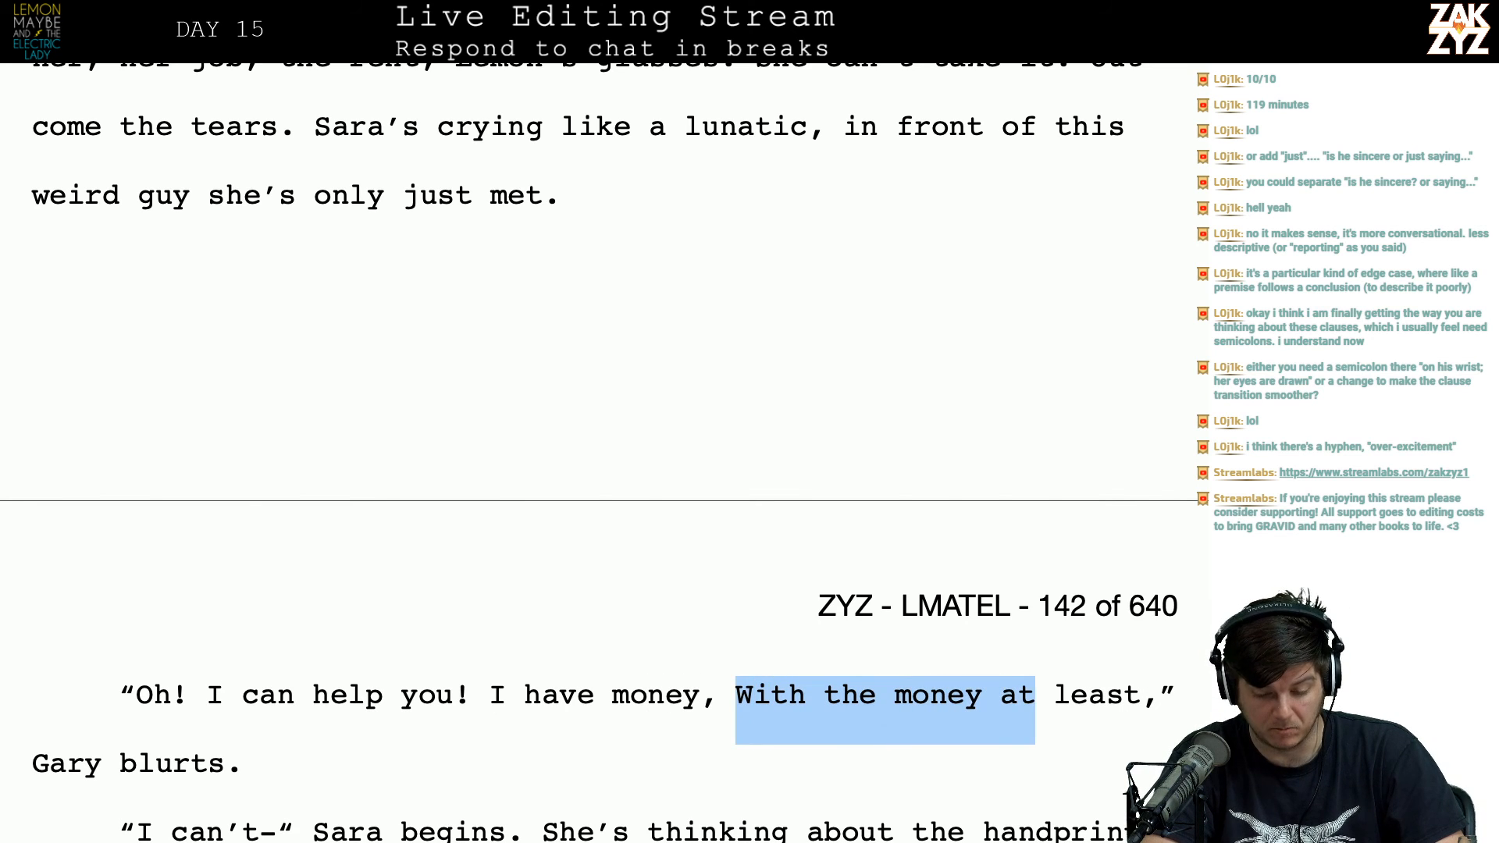
pyautogui.press('BackSpace')
pyautogui.press('BackSpace')
# Step: Read on from Sara’s “I can’t” line through Gary’s assurance about money and into his card trick
pyautogui.scroll(-5, 229, 302)
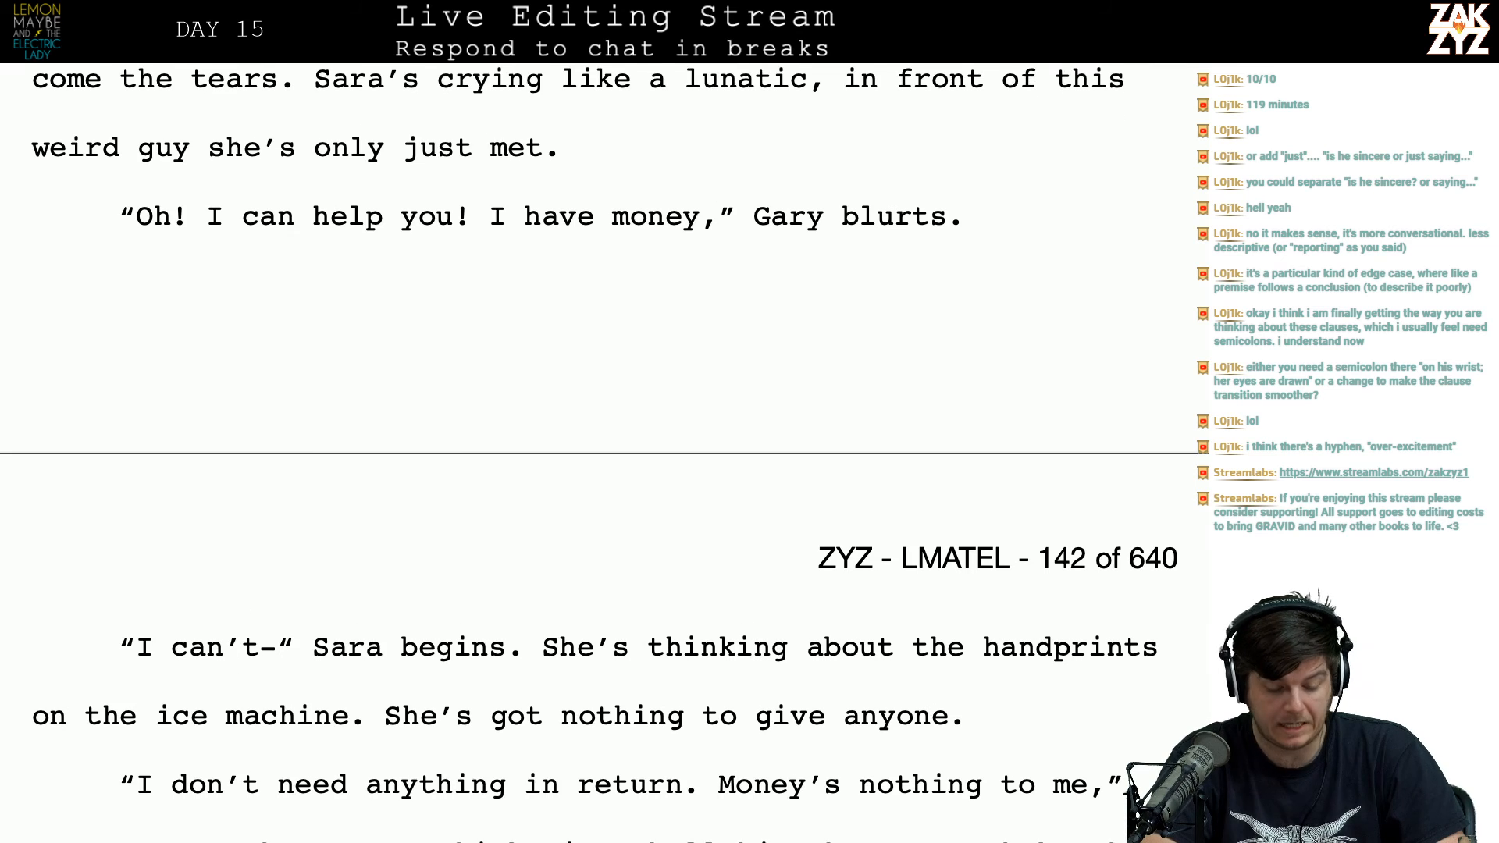
pyautogui.scroll(-1, 687, 290)
pyautogui.press('Left')
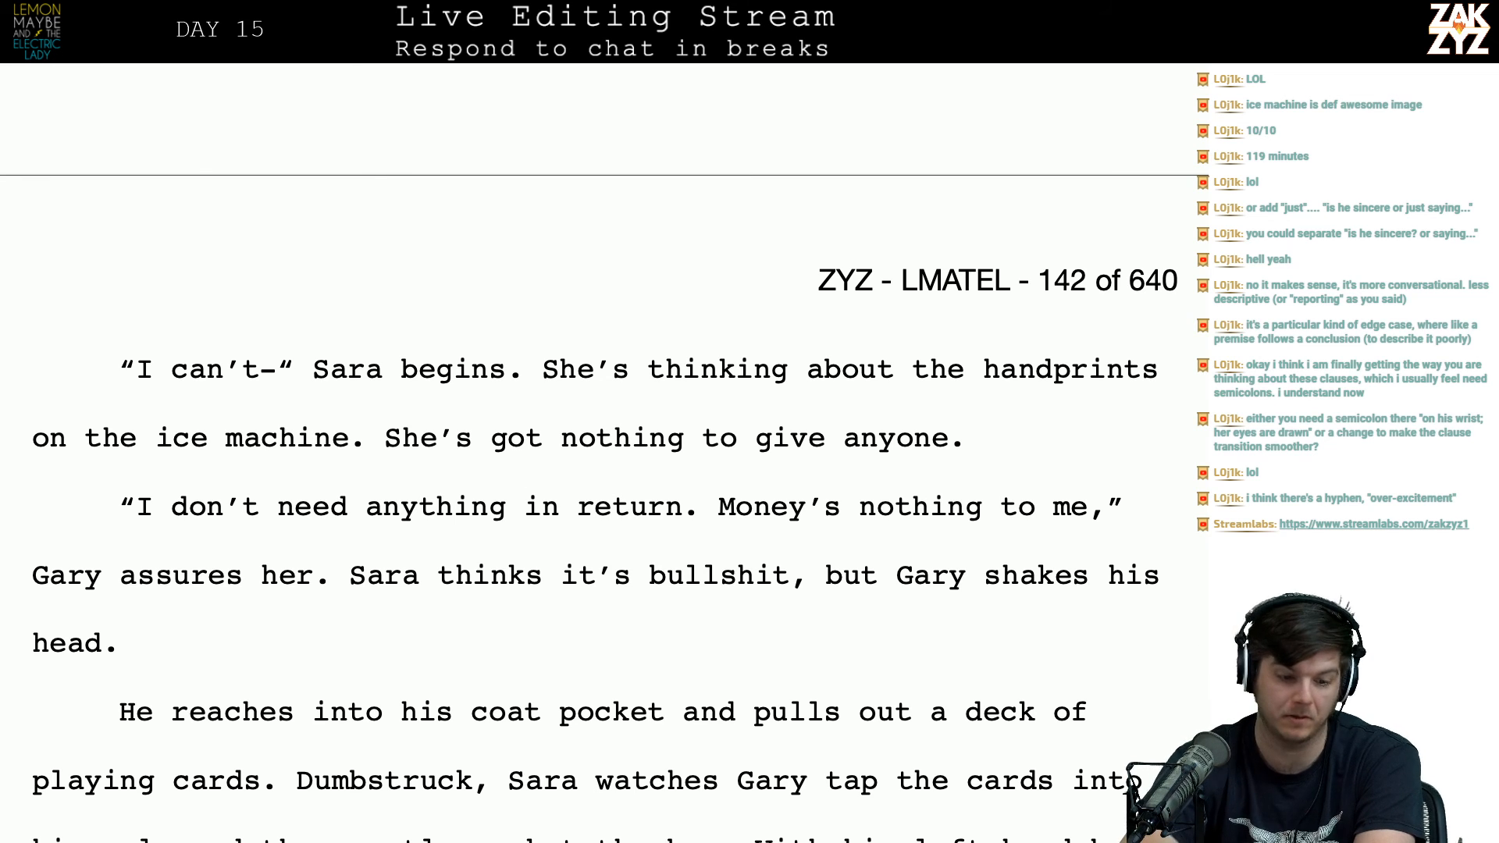
pyautogui.scroll(-1, 499, 430)
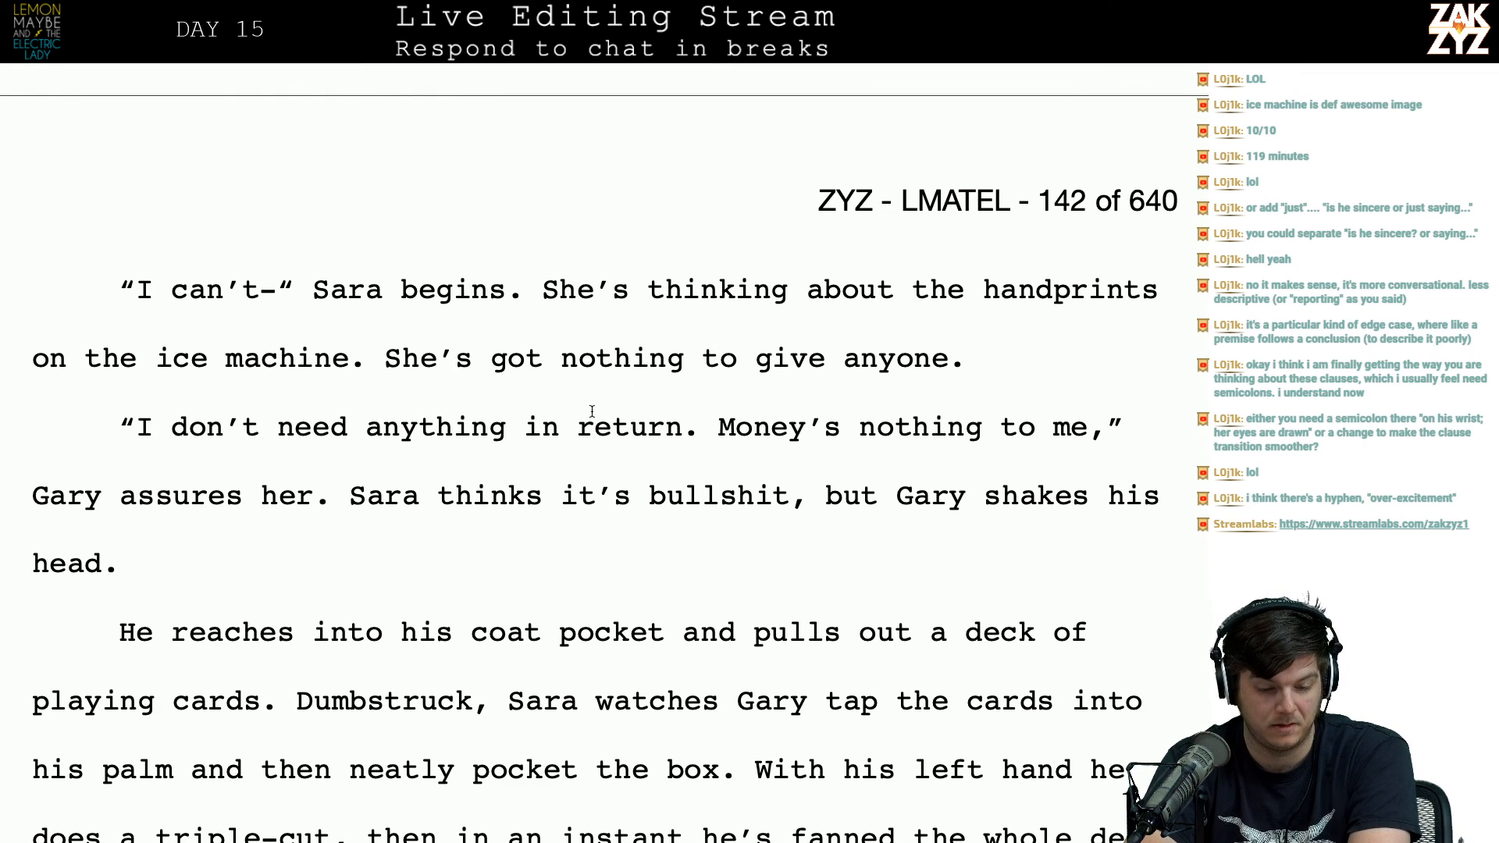
pyautogui.click(425, 405)
pyautogui.press('Left')
pyautogui.press('Down')
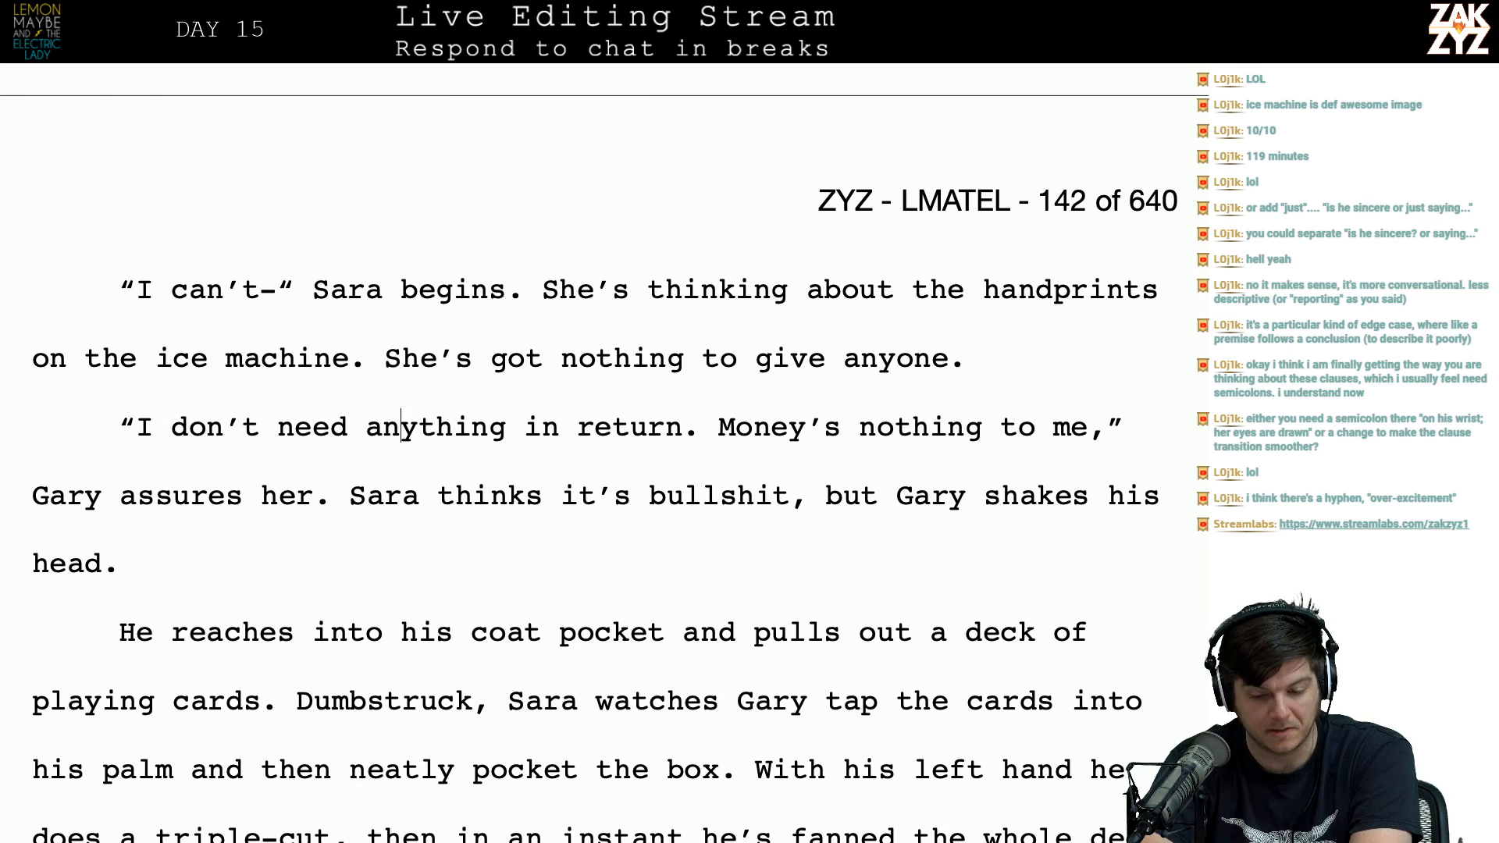
pyautogui.press('Right')
pyautogui.press('Down')
pyautogui.press('Down')
pyautogui.press('Right')
pyautogui.press('Up')
pyautogui.press('Right')
pyautogui.press('Down')
pyautogui.press('Right')
pyautogui.press('Right')
pyautogui.press('Right')
pyautogui.press('Right')
pyautogui.press('Right')
pyautogui.press('Right')
pyautogui.press('Up')
pyautogui.press('Left')
pyautogui.press('Left')
pyautogui.press('Left')
pyautogui.press('Left')
pyautogui.press('Down')
pyautogui.press('Down')
pyautogui.press('Down')
pyautogui.press('Down')
pyautogui.press('Down')
pyautogui.press('Down')
pyautogui.press('Down')
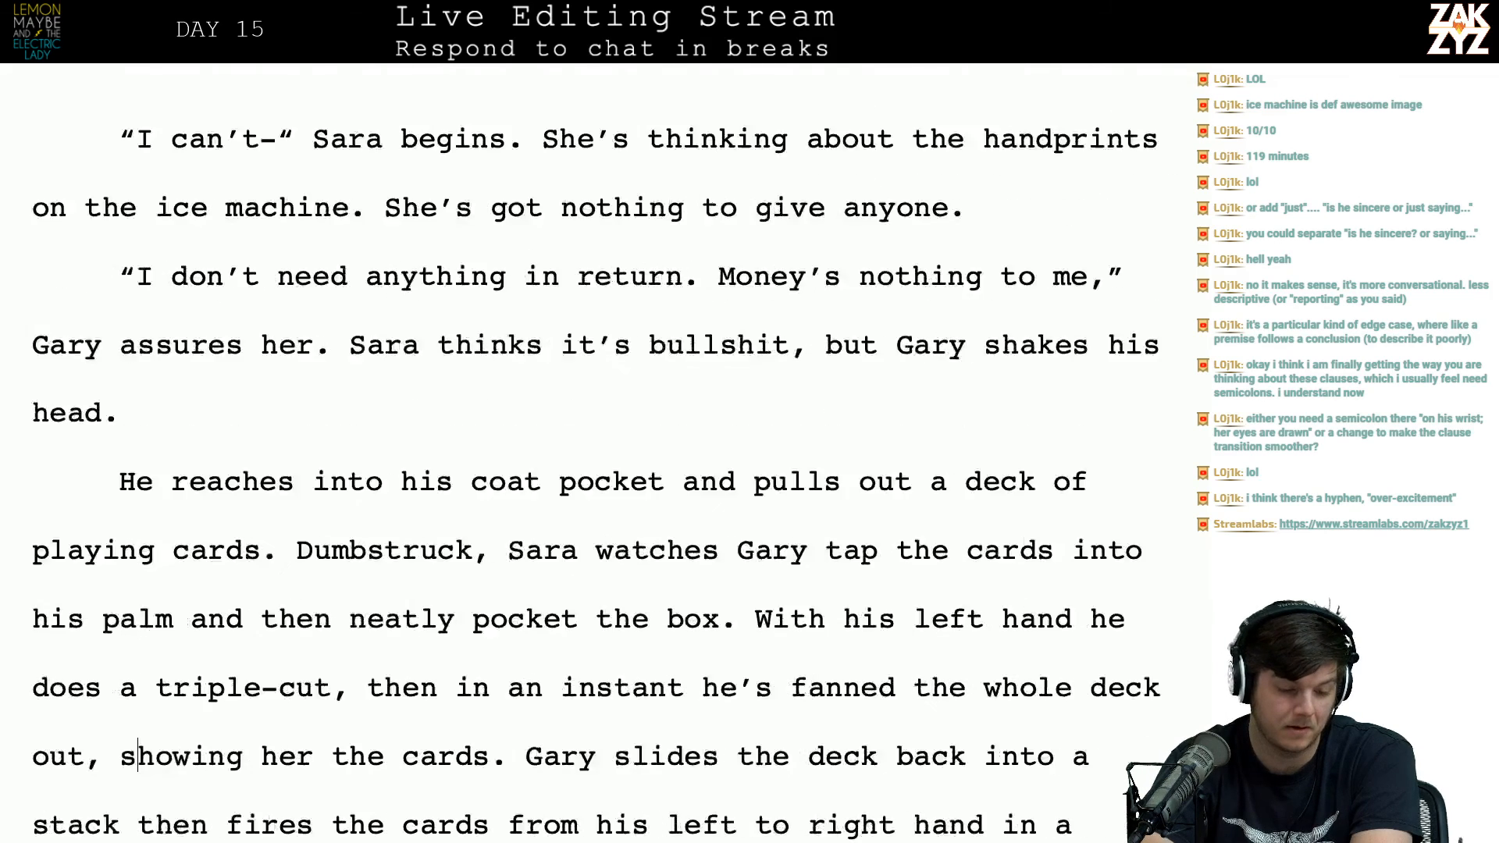
# Step: Insert a new dialogue paragraph reading “Watch.” between “Gary shakes his head.” and “He reaches into his coat pocket”
pyautogui.press('Up')
pyautogui.press('Up')
pyautogui.press('Up')
pyautogui.press('Left')
pyautogui.press('Up')
pyautogui.press('Up')
pyautogui.press('Left')
pyautogui.press('Right')
pyautogui.press('Return')
pyautogui.write('"Watch')
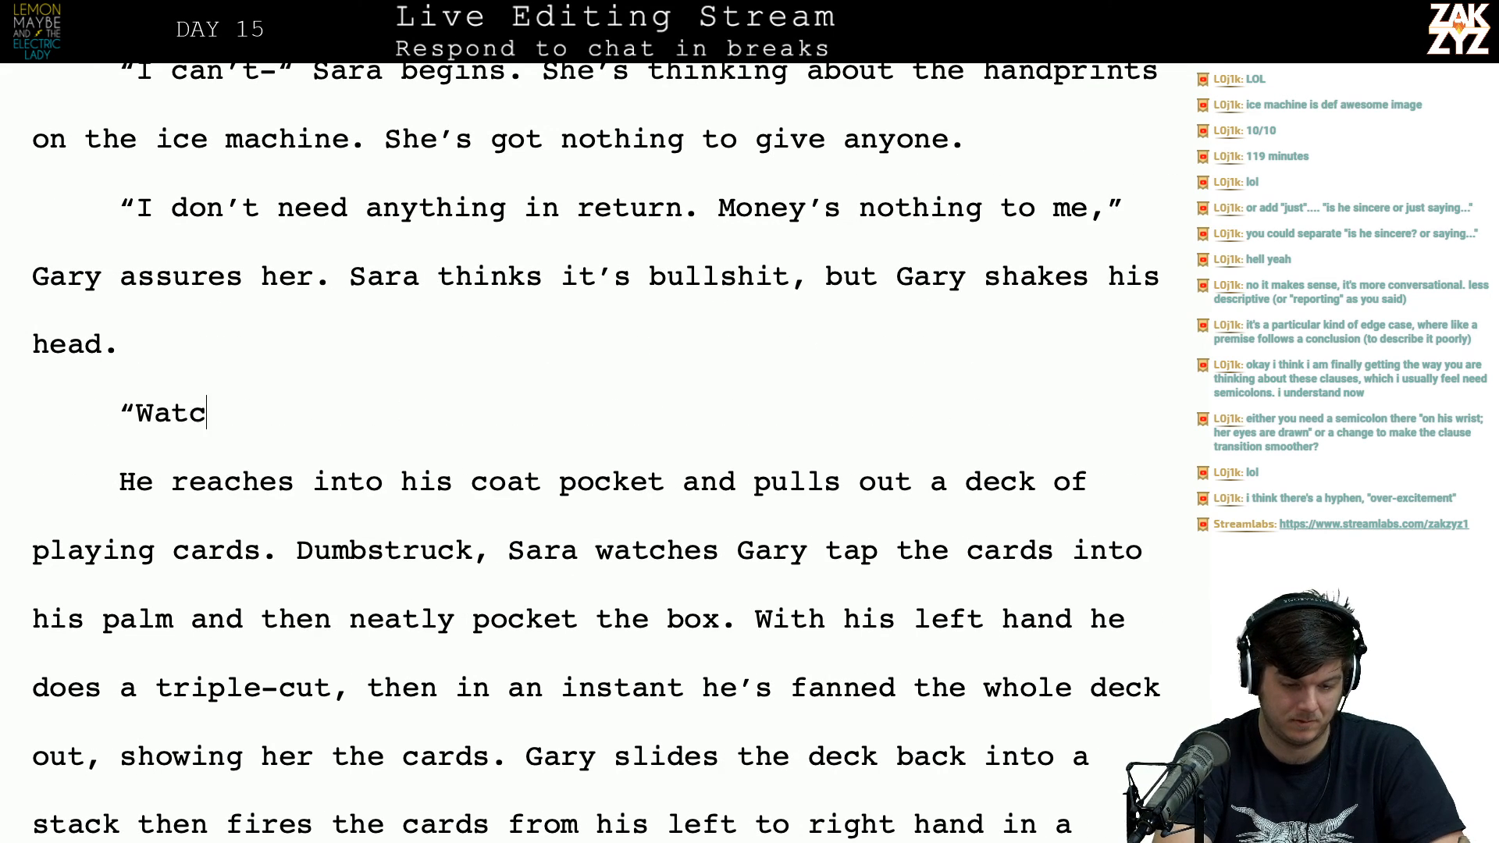
pyautogui.write('.')
pyautogui.press('BackSpace')
pyautogui.write(',')
pyautogui.press('BackSpace')
pyautogui.write('."')
# Step: Reread the card-deck paragraph around “Dumbstruck, Sara watches Gary tap the cards” for a place to break it
pyautogui.press('Right')
pyautogui.press('Right')
pyautogui.press('Down')
pyautogui.press('Left')
pyautogui.press('Right')
pyautogui.press('Right')
pyautogui.press('Right')
pyautogui.press('Right')
pyautogui.press('Right')
pyautogui.press('Right')
pyautogui.press('Down')
pyautogui.press('Left')
pyautogui.press('Up')
pyautogui.press('Right')
pyautogui.press('Right')
pyautogui.press('Right')
pyautogui.press('Right')
pyautogui.press('Right')
pyautogui.press('Right')
pyautogui.press('Right')
pyautogui.press('Right')
pyautogui.press('Right')
pyautogui.press('Right')
pyautogui.press('Right')
pyautogui.press('Right')
pyautogui.press('Right')
pyautogui.press('Right')
pyautogui.press('Right')
pyautogui.press('Right')
pyautogui.press('Right')
pyautogui.press('Right')
pyautogui.press('Left')
pyautogui.press('Left')
pyautogui.press('Left')
pyautogui.press('Left')
pyautogui.press('Left')
pyautogui.press('Left')
pyautogui.press('Left')
pyautogui.press('Left')
pyautogui.press('Left')
pyautogui.press('Left')
pyautogui.press('Left')
pyautogui.press('Left')
pyautogui.press('Left')
pyautogui.press('Left')
pyautogui.press('Left')
pyautogui.press('Left')
pyautogui.press('Right')
pyautogui.press('Right')
pyautogui.press('Right')
pyautogui.press('Right')
pyautogui.press('Right')
pyautogui.press('Right')
pyautogui.press('Right')
pyautogui.press('Right')
pyautogui.press('Left')
pyautogui.press('Left')
pyautogui.press('Left')
pyautogui.press('Left')
pyautogui.press('Left')
pyautogui.press('Left')
pyautogui.press('Left')
pyautogui.press('Left')
pyautogui.press('Left')
pyautogui.press('Left')
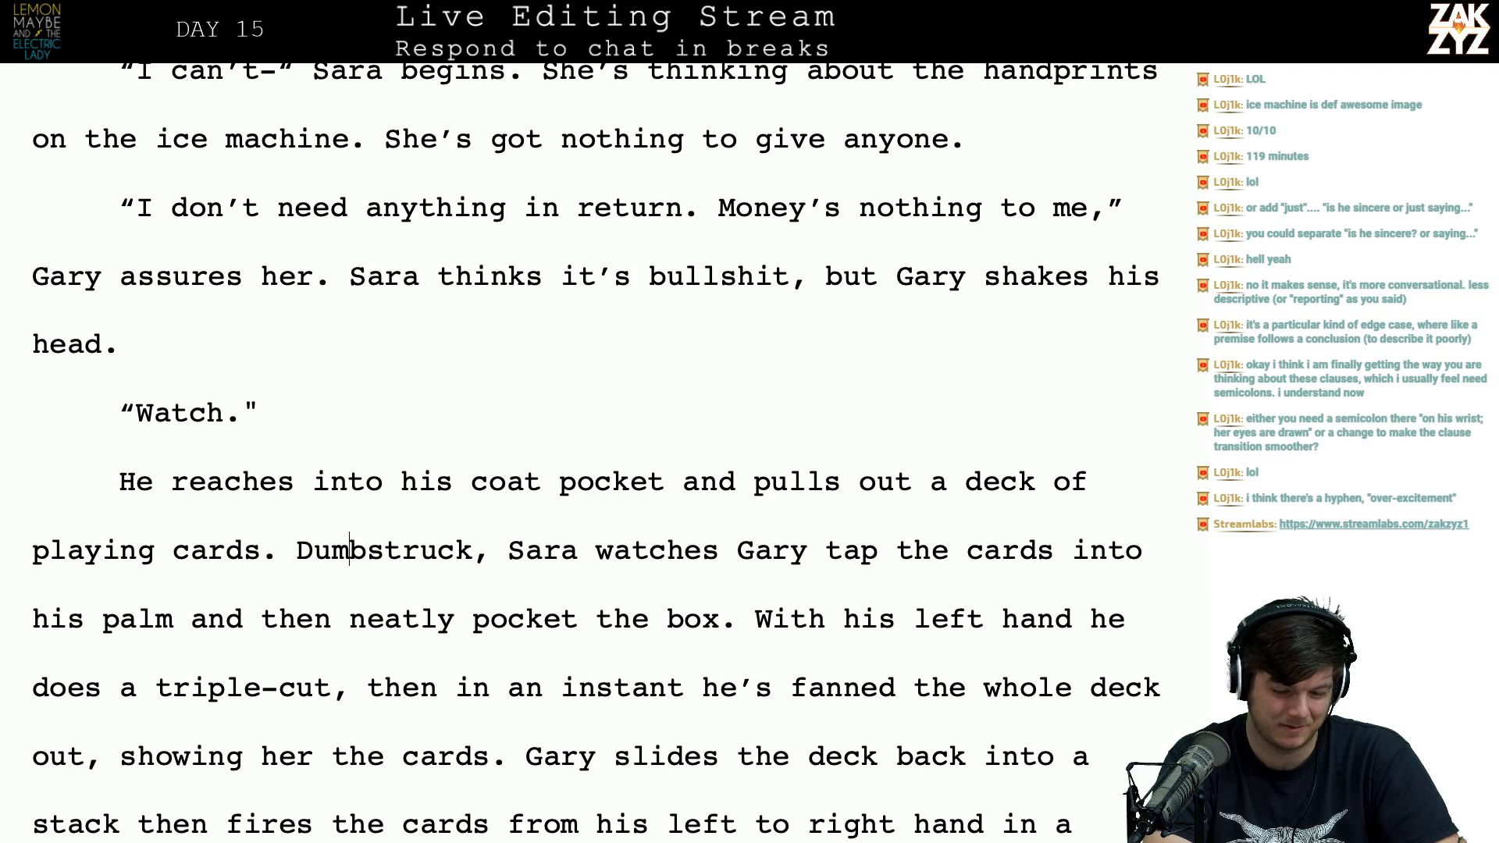
pyautogui.press('Right')
pyautogui.press('Right')
pyautogui.press('Right')
pyautogui.press('Right')
pyautogui.press('Right')
pyautogui.press('Right')
pyautogui.press('Right')
pyautogui.press('Right')
pyautogui.press('Right')
pyautogui.press('Left')
pyautogui.press('Left')
pyautogui.press('Left')
pyautogui.press('Left')
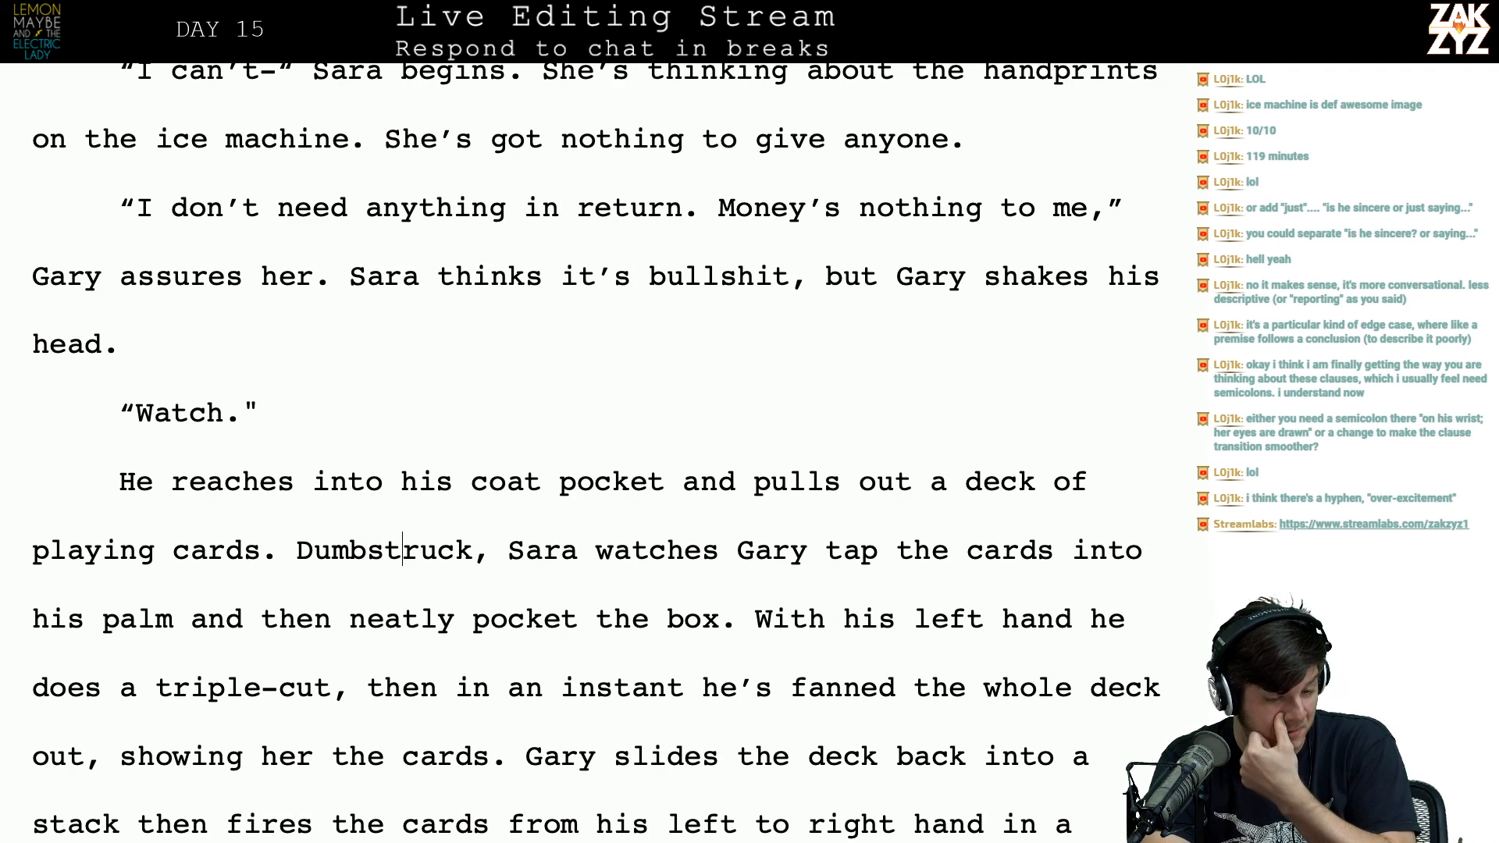
# Step: Start a new paragraph at “Dumbstruck, Sara watches” and return to the end of the “playing cards.” sentence
pyautogui.press('Left')
pyautogui.press('Left')
pyautogui.press('Left')
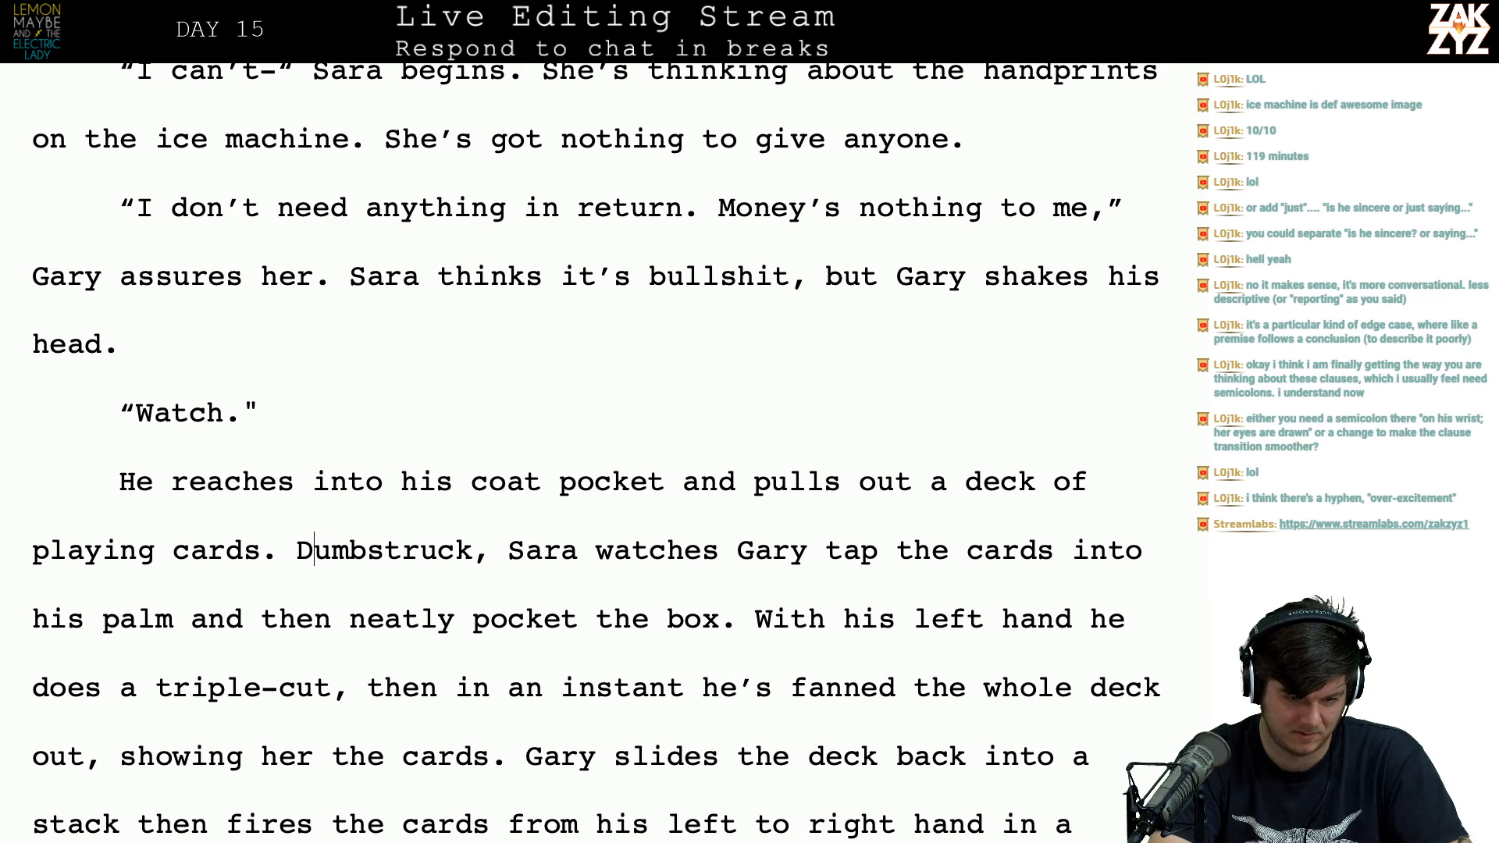
pyautogui.press('Return')
pyautogui.press('Left')
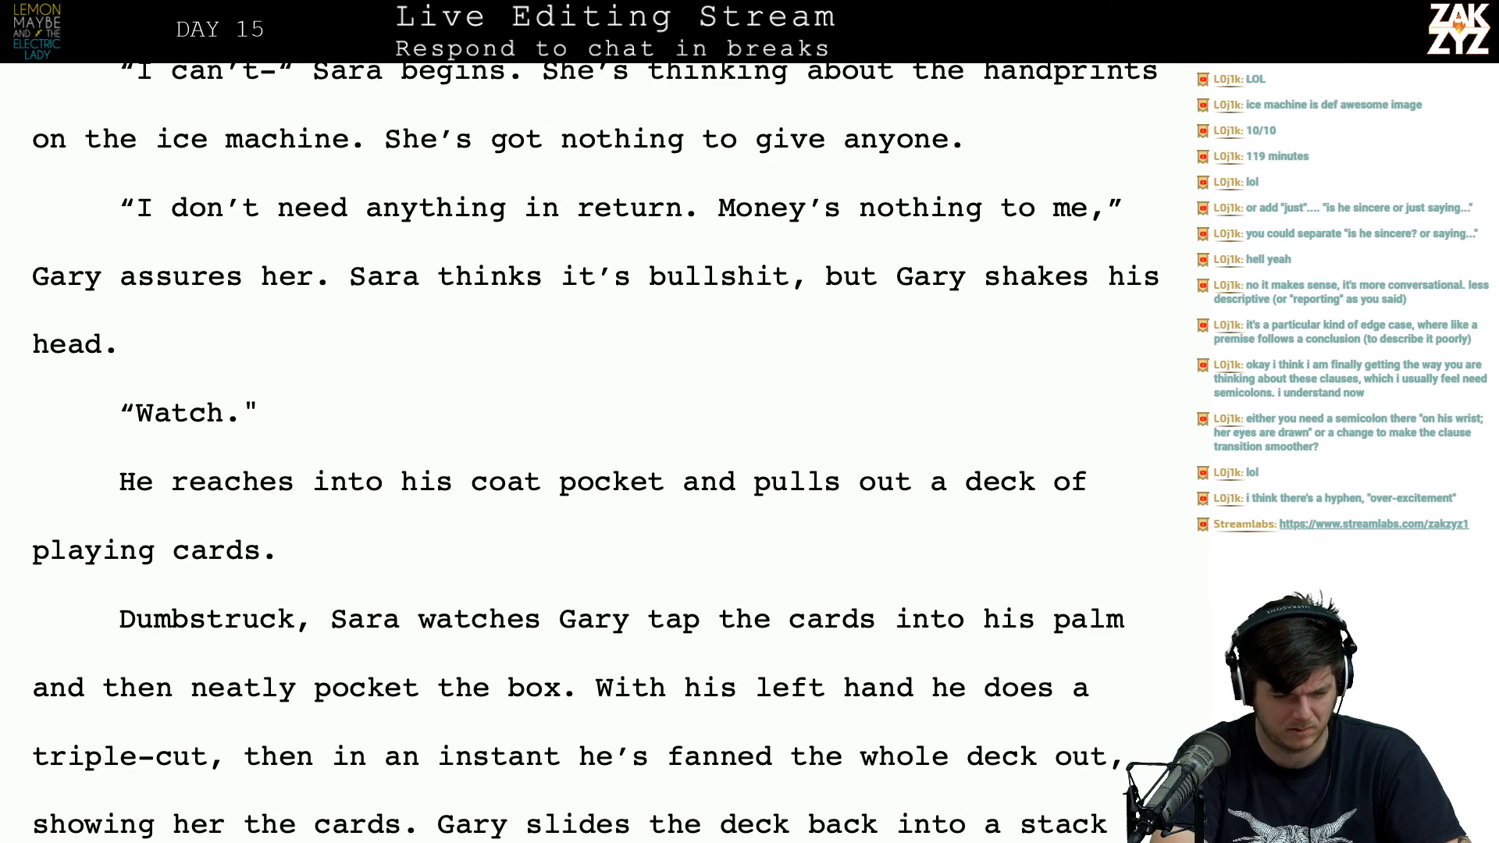
# Step: Add “Sara squints at him, wondering if it’s full of money.” after “pulls out a deck of playing cards.”
pyautogui.write('Sara squ')
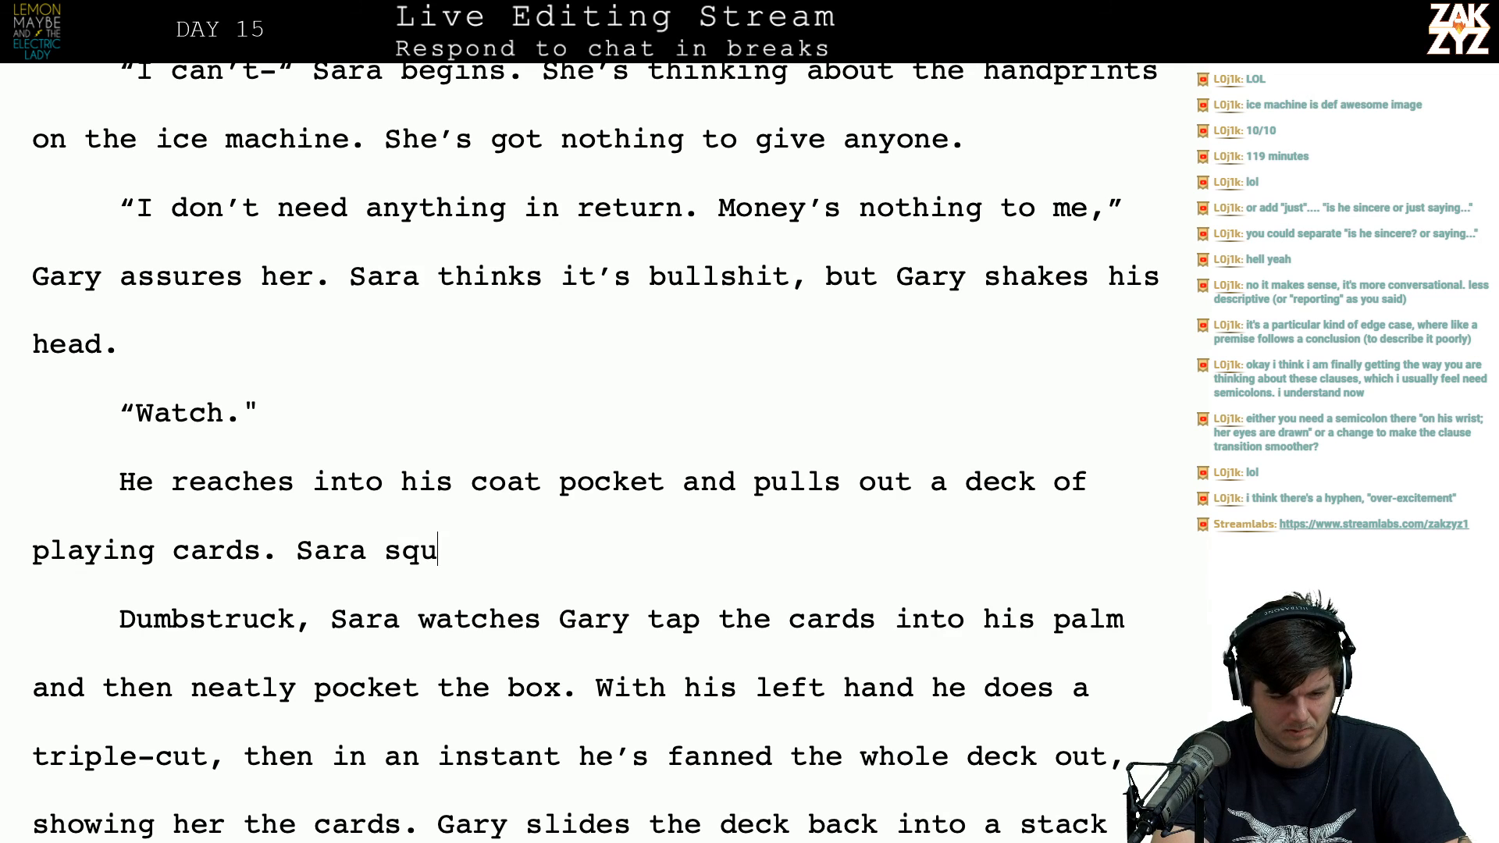
pyautogui.write('ints at him, ')
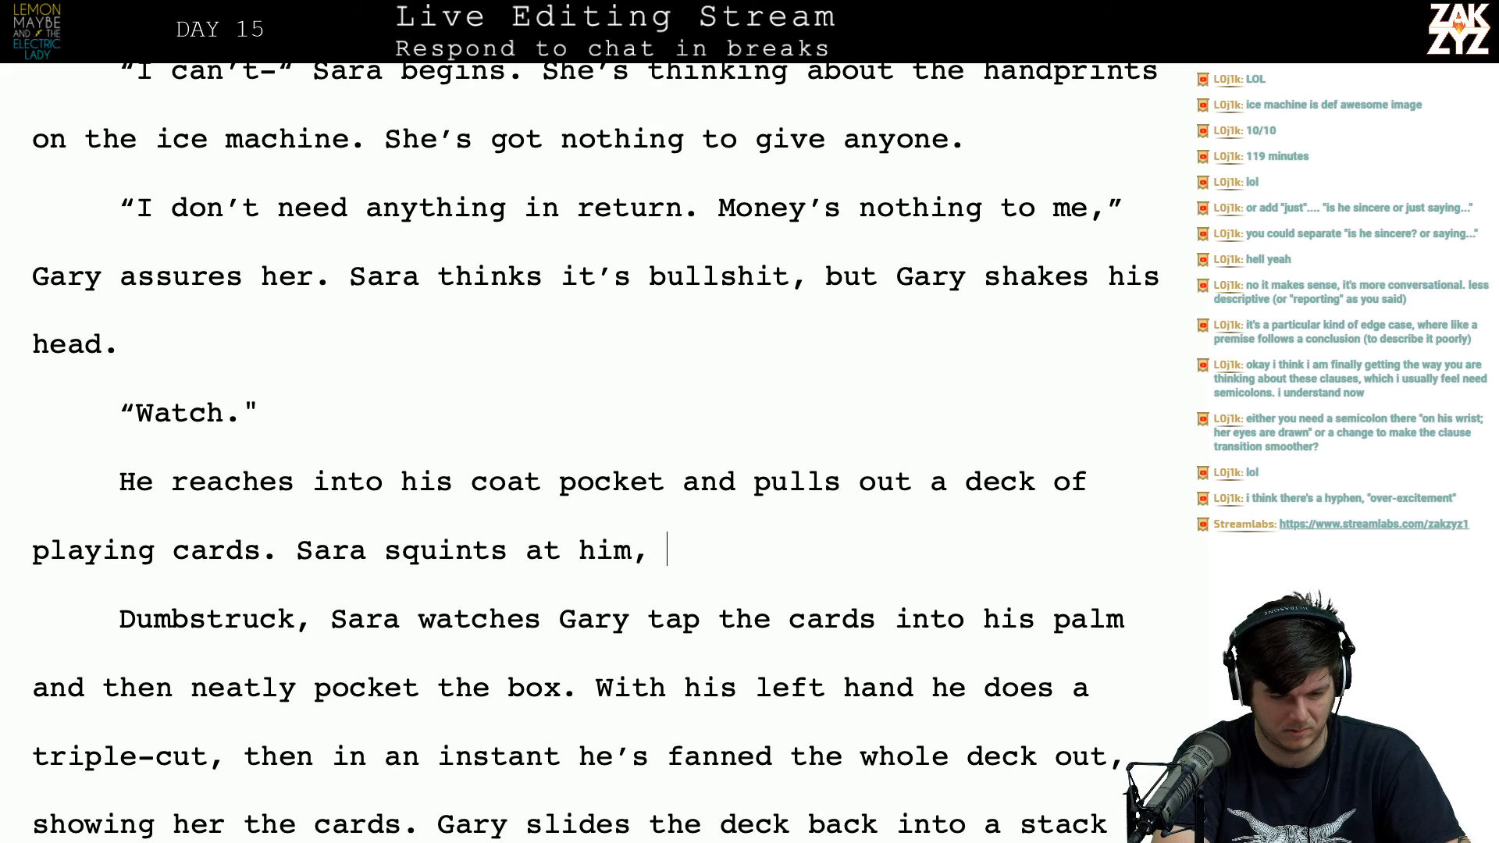
pyautogui.write('wonder')
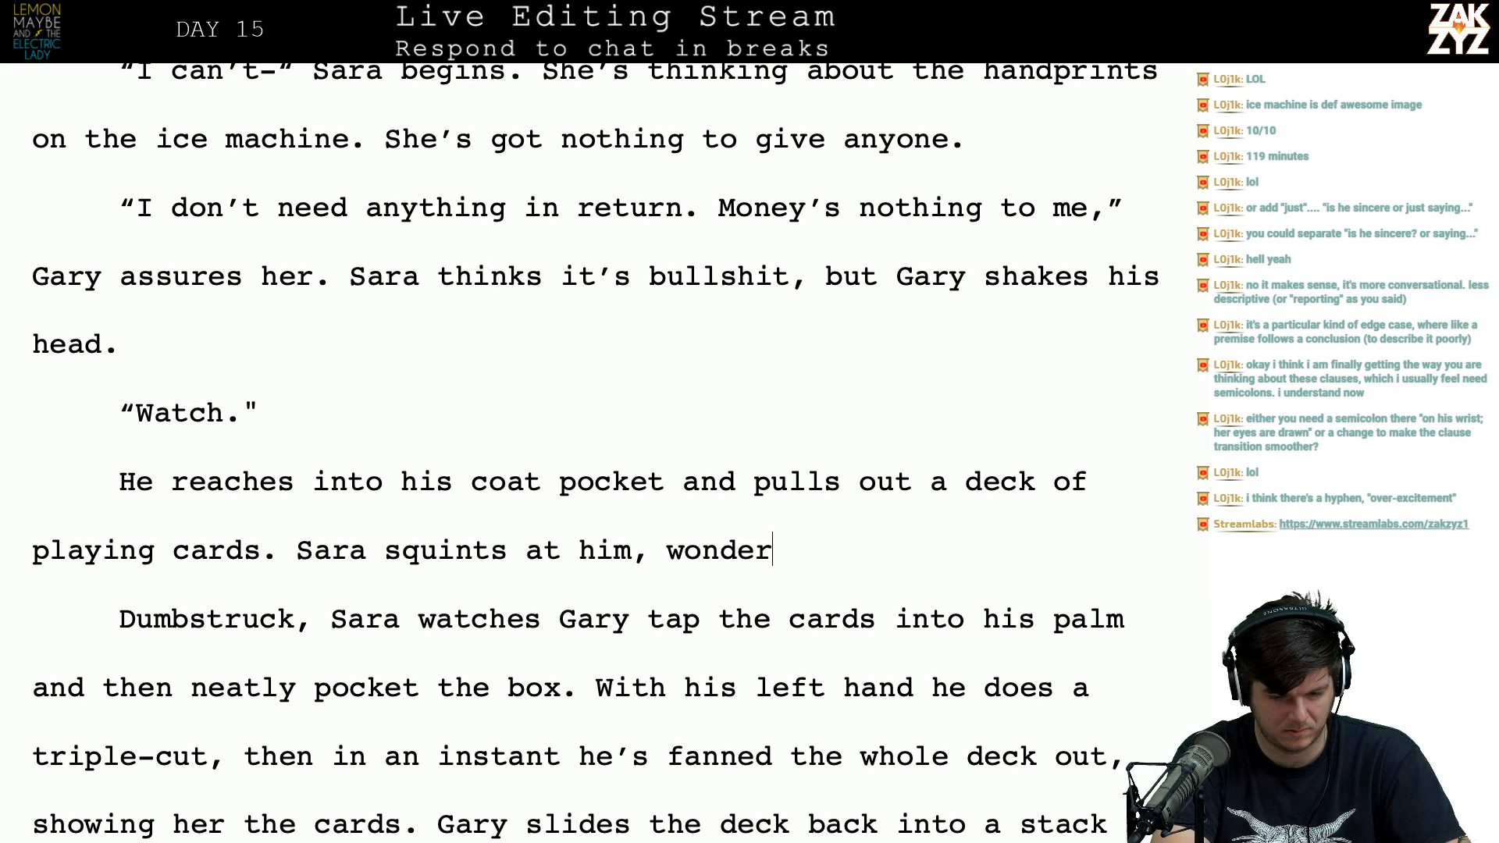
pyautogui.write("ing if it's full of ")
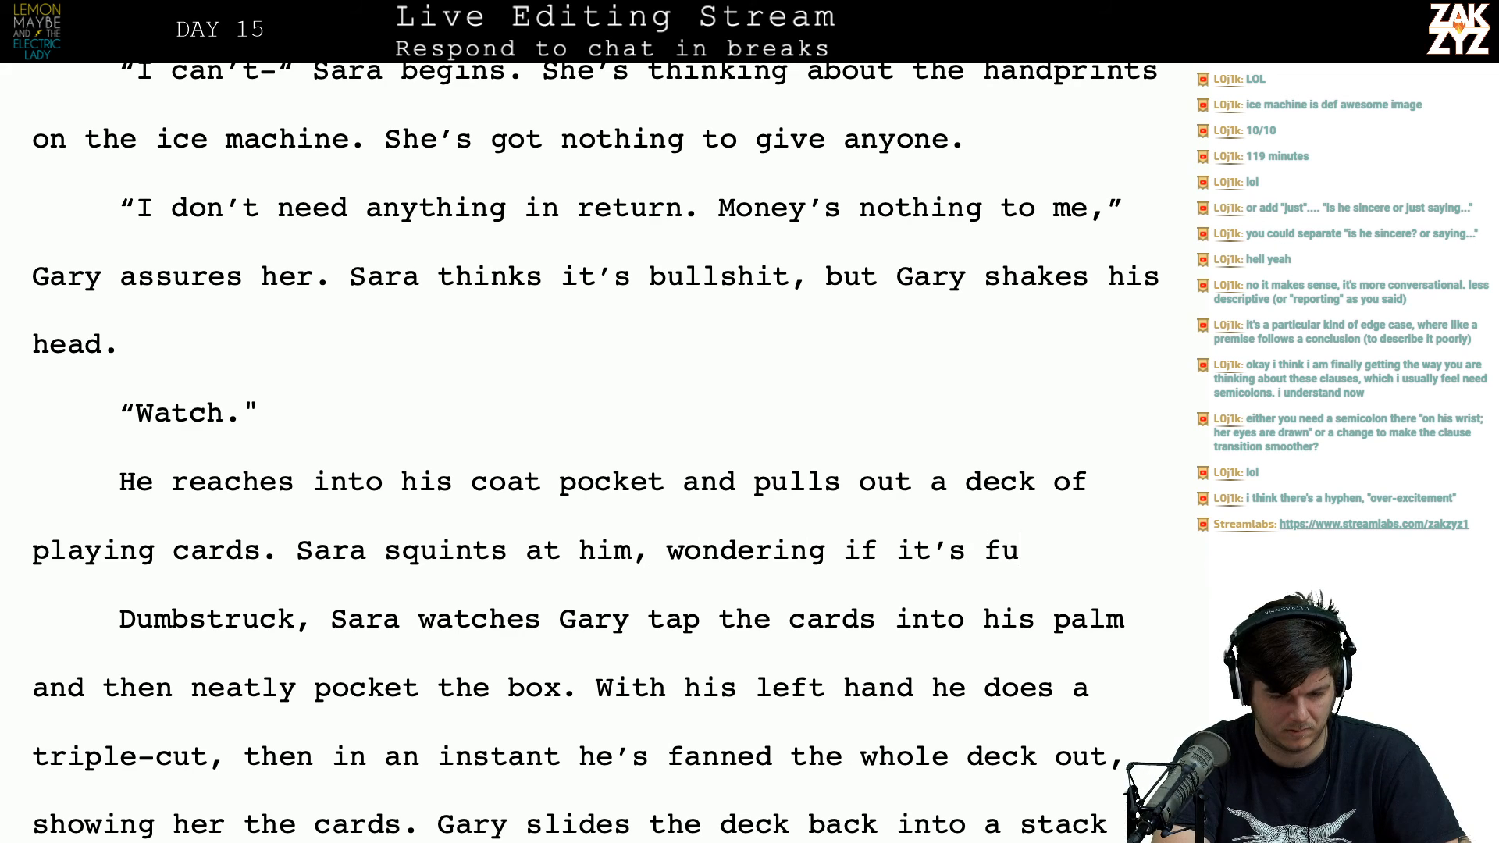
pyautogui.write('m')
pyautogui.press('BackSpace')
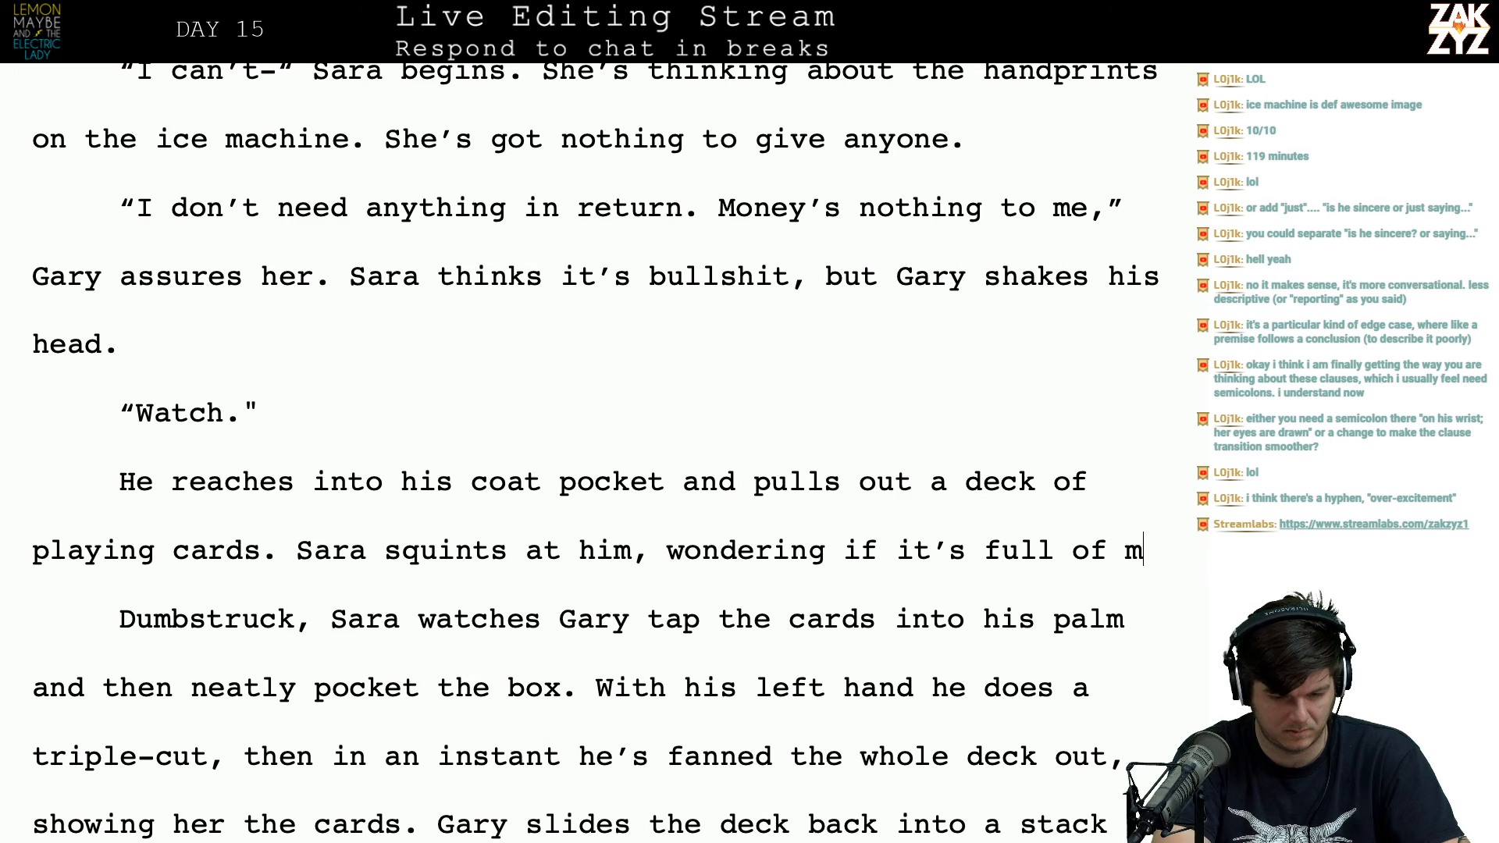
pyautogui.write('monay.')
pyautogui.press('BackSpace')
pyautogui.press('BackSpace')
pyautogui.press('BackSpace')
pyautogui.press('BackSpace')
pyautogui.write('en')
pyautogui.press('BackSpace')
pyautogui.write('y.')
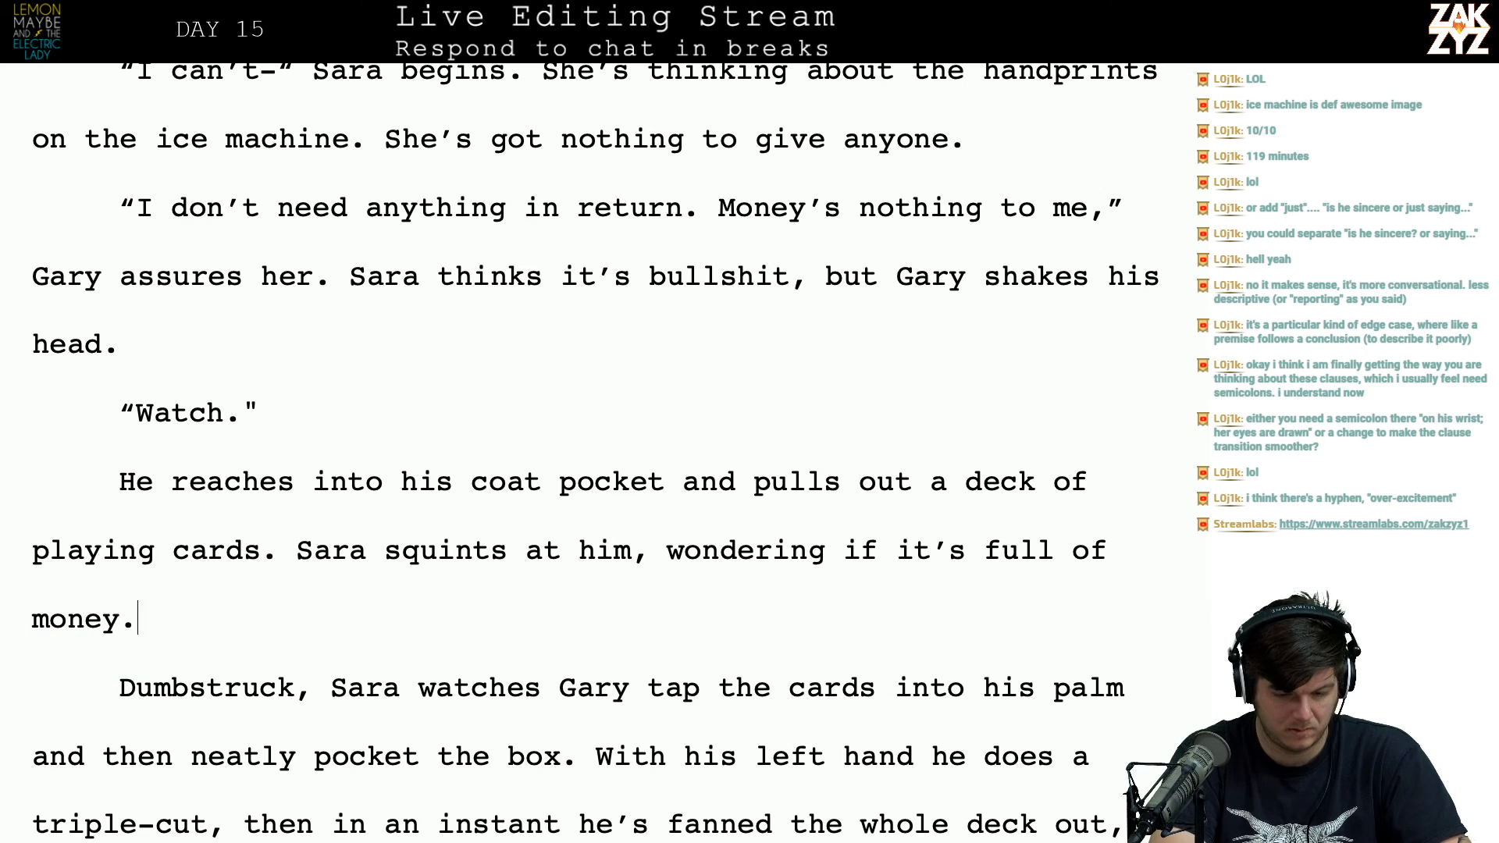
# Step: Move the “Sara squints at him” sentence into its own paragraph, leaving a blank line below “playing cards.”
pyautogui.press('Right')
pyautogui.press('Right')
pyautogui.press('Right')
pyautogui.press('Right')
pyautogui.press('Right')
pyautogui.press('Right')
pyautogui.press('Right')
pyautogui.press('Right')
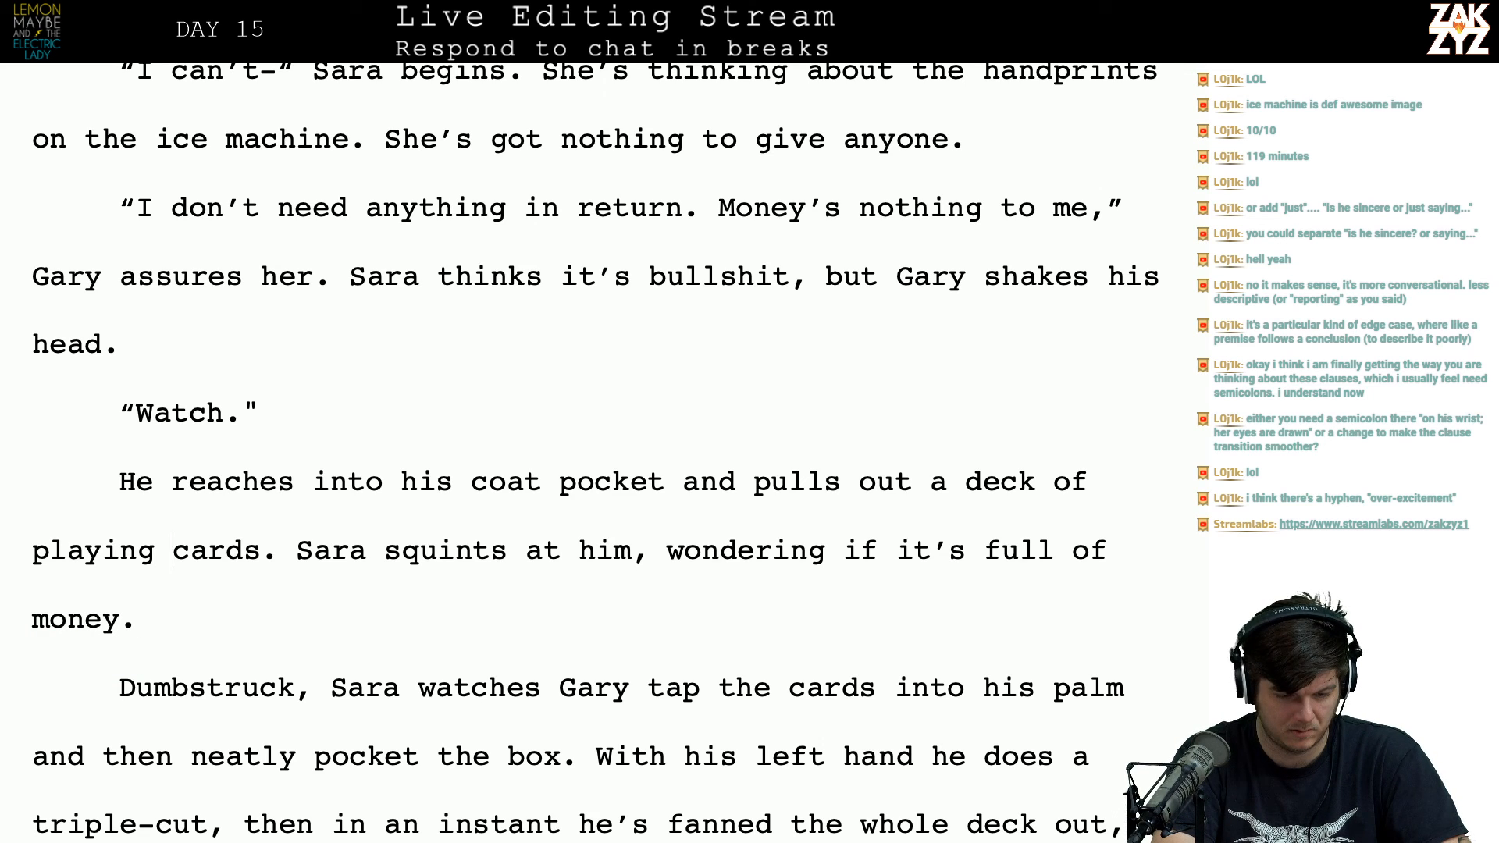
pyautogui.press('Return')
pyautogui.press('Return')
pyautogui.press('Left')
pyautogui.press('Left')
# Step: Write “Sara wonders if the box is full of money, but instead he’s tapping cards into his palm.” after “playing cards.”
pyautogui.write('Sara wonders')
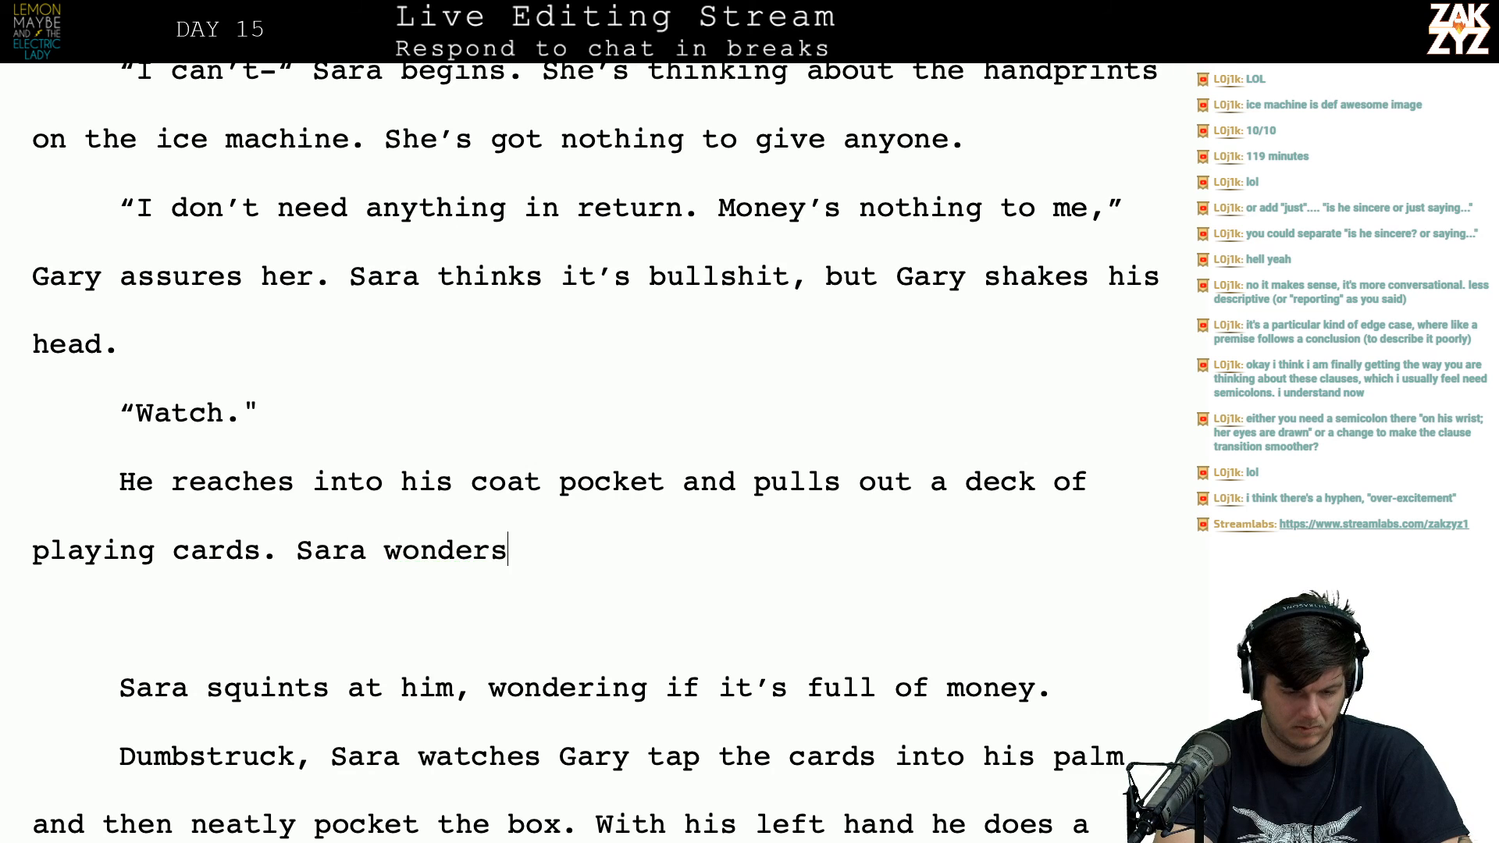
pyautogui.write(' if the b')
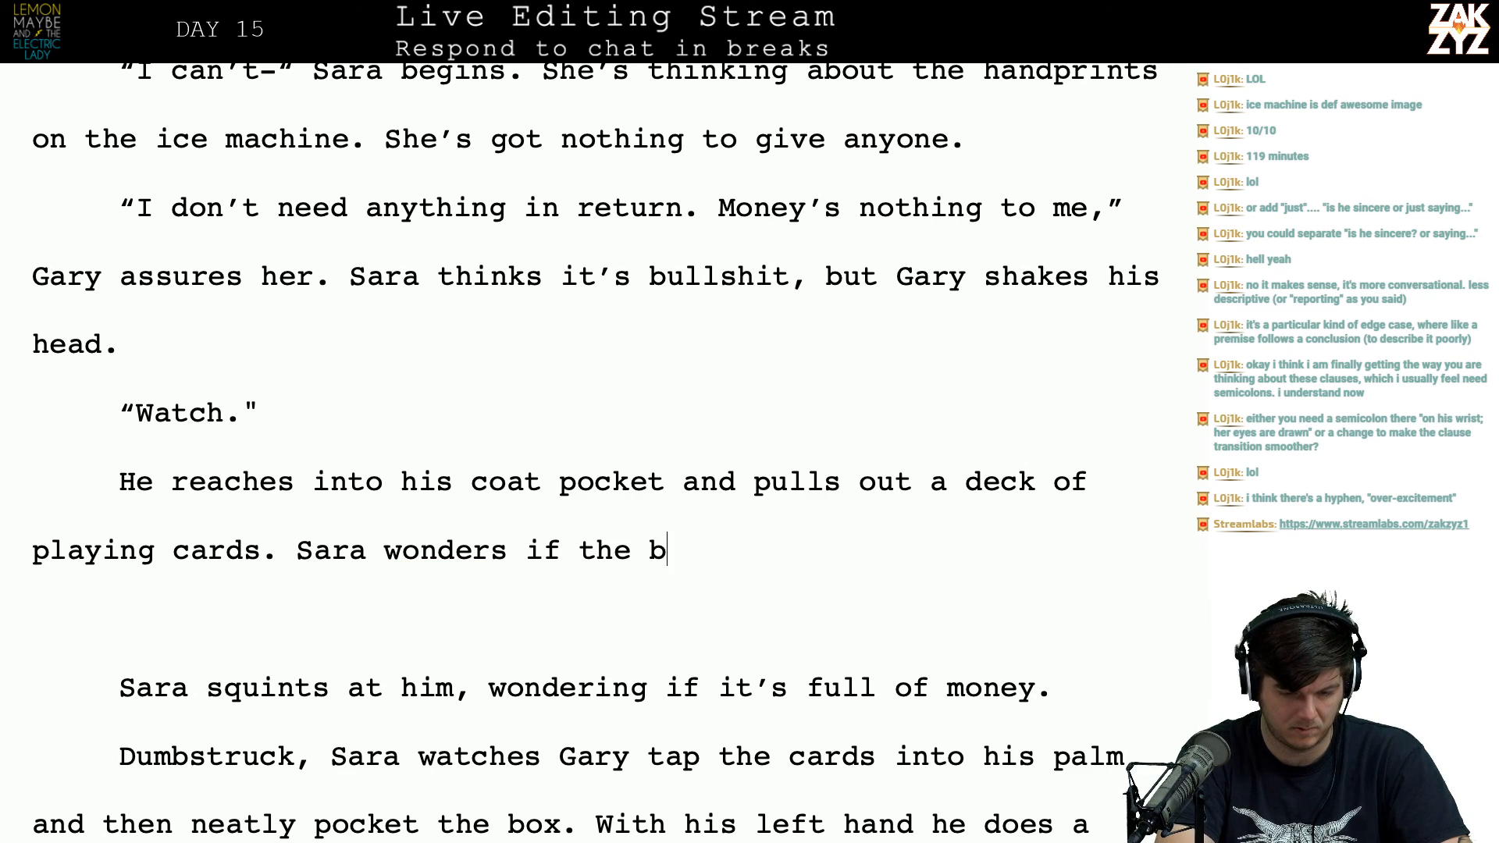
pyautogui.press('BackSpace')
pyautogui.write('d')
pyautogui.press('BackSpace')
pyautogui.write('box is full of money, but ')
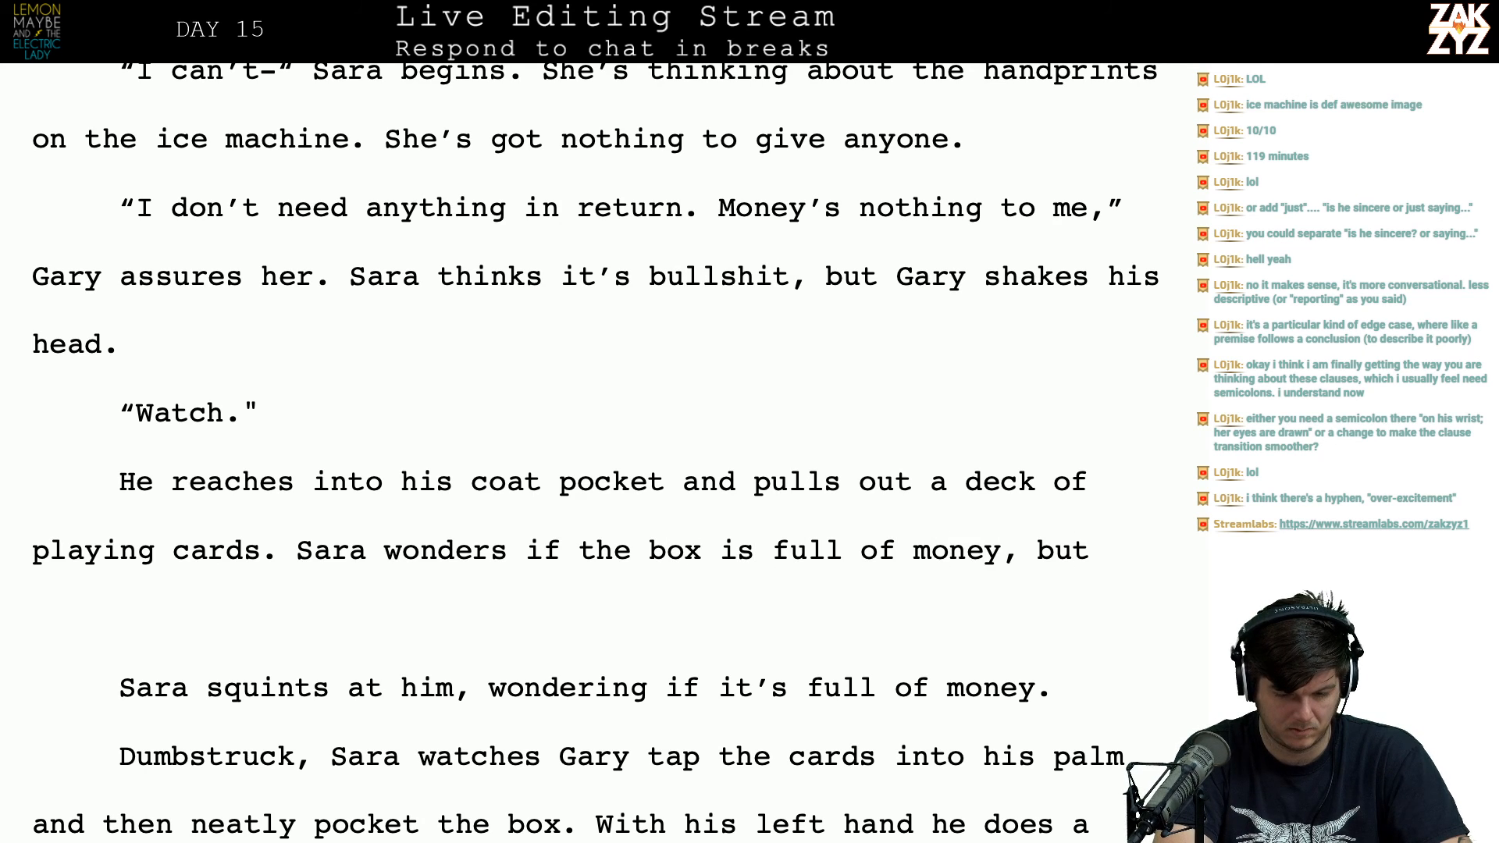
pyautogui.write("instead he's tapping cards into his palm.")
# Step: Continue the paragraph after “into his palm.” with “The box disappears neatly into his pocket.”
pyautogui.press('Down')
pyautogui.press('Down')
pyautogui.press('Down')
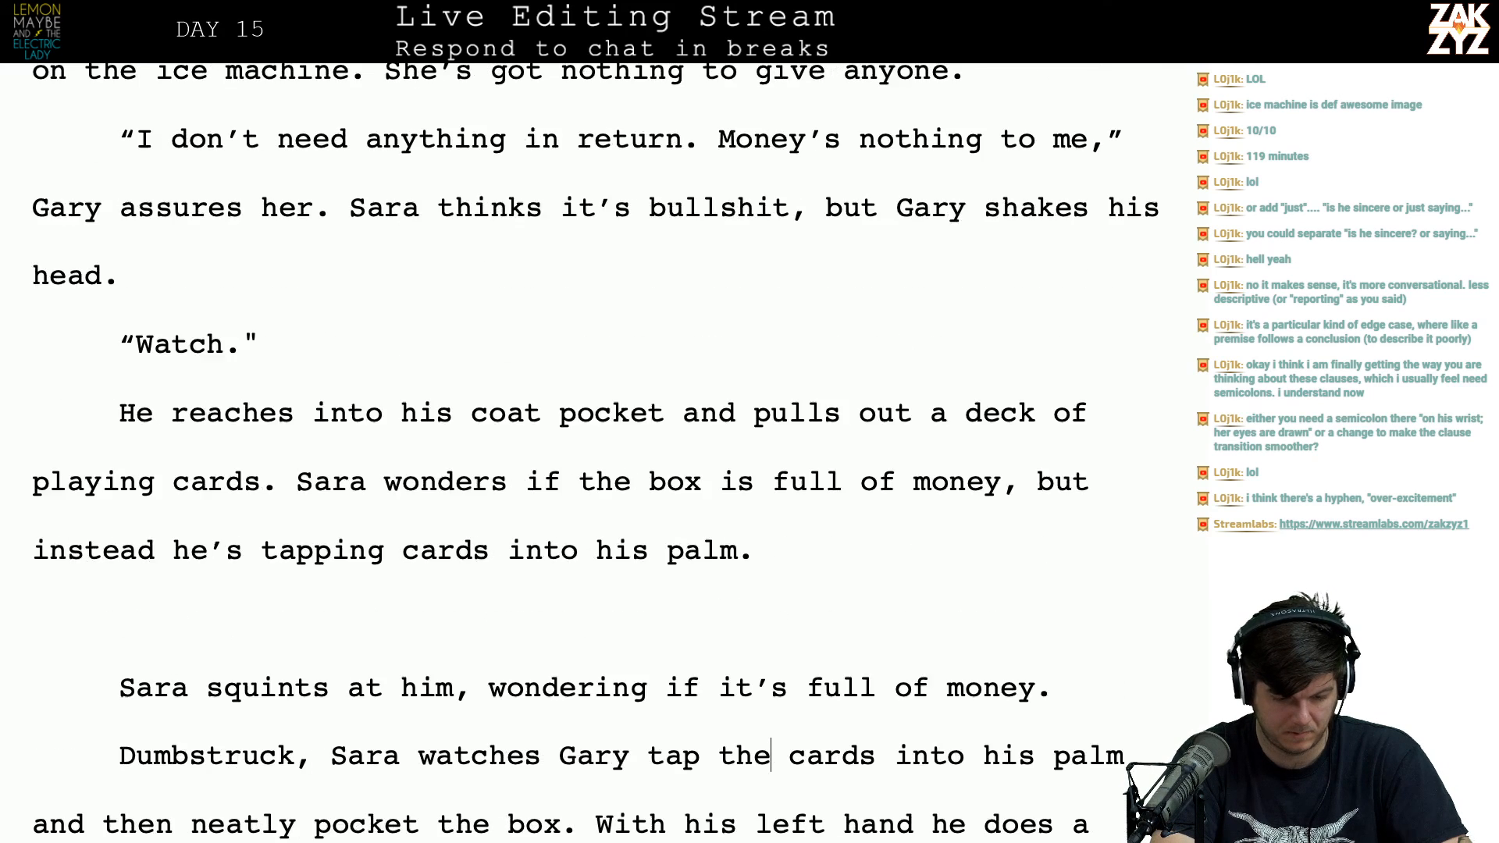
pyautogui.press('Up')
pyautogui.press('Up')
pyautogui.press('Up')
pyautogui.press('BackSpace')
pyautogui.write('The box disappears ne')
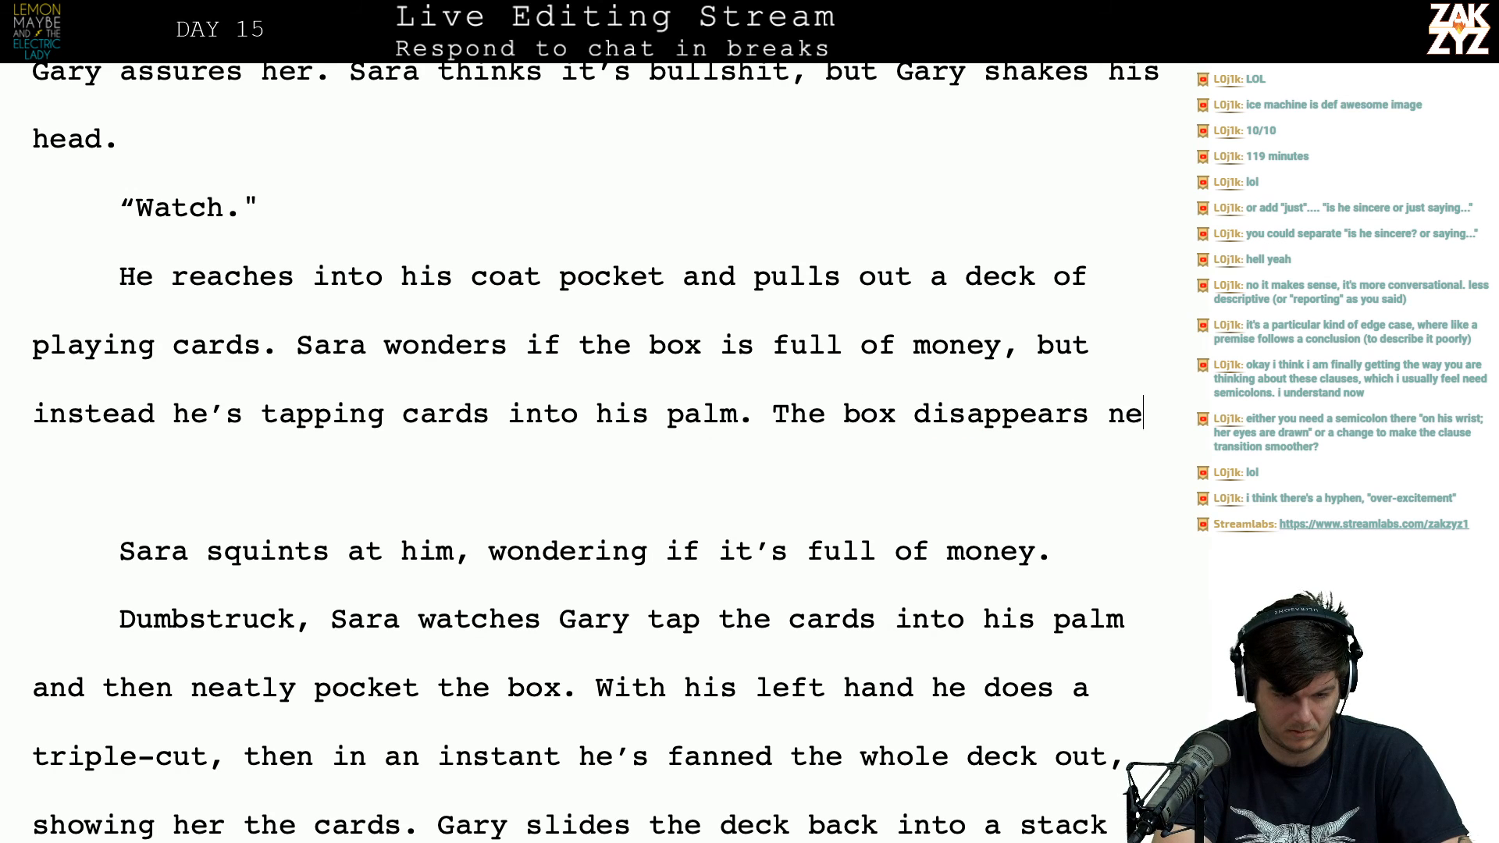
pyautogui.write('atly into ')
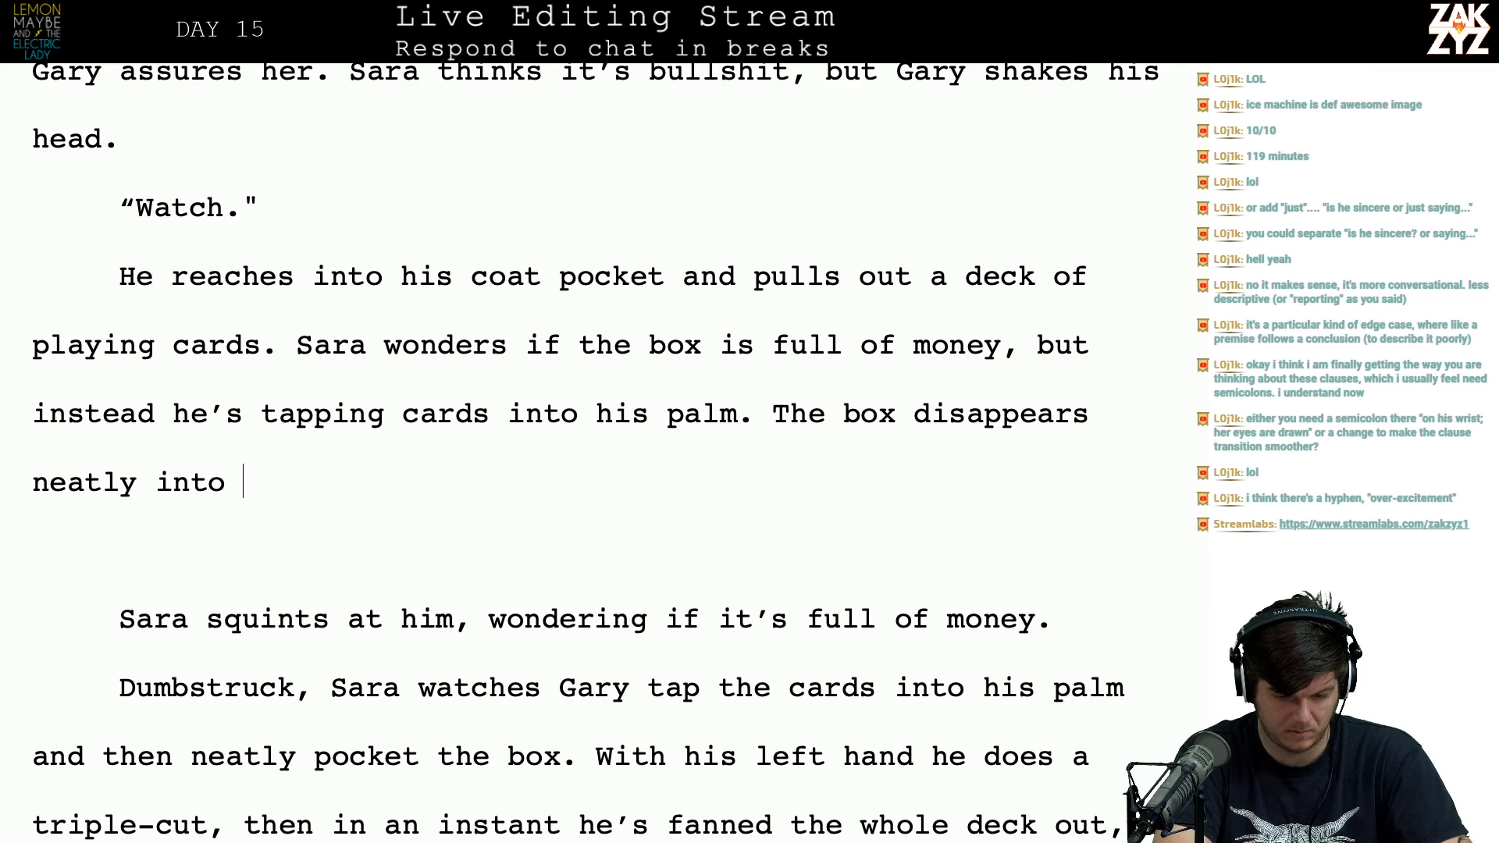
pyautogui.write('his pocket.')
# Step: Extend the box sentence after “pocket” with “, and his hand points at the fist full of cards.”
pyautogui.press('BackSpace')
pyautogui.write(', and h')
pyautogui.press('BackSpace')
pyautogui.write('she')
pyautogui.press('BackSpace')
pyautogui.press('BackSpace')
pyautogui.press('BackSpace')
pyautogui.write('his ')
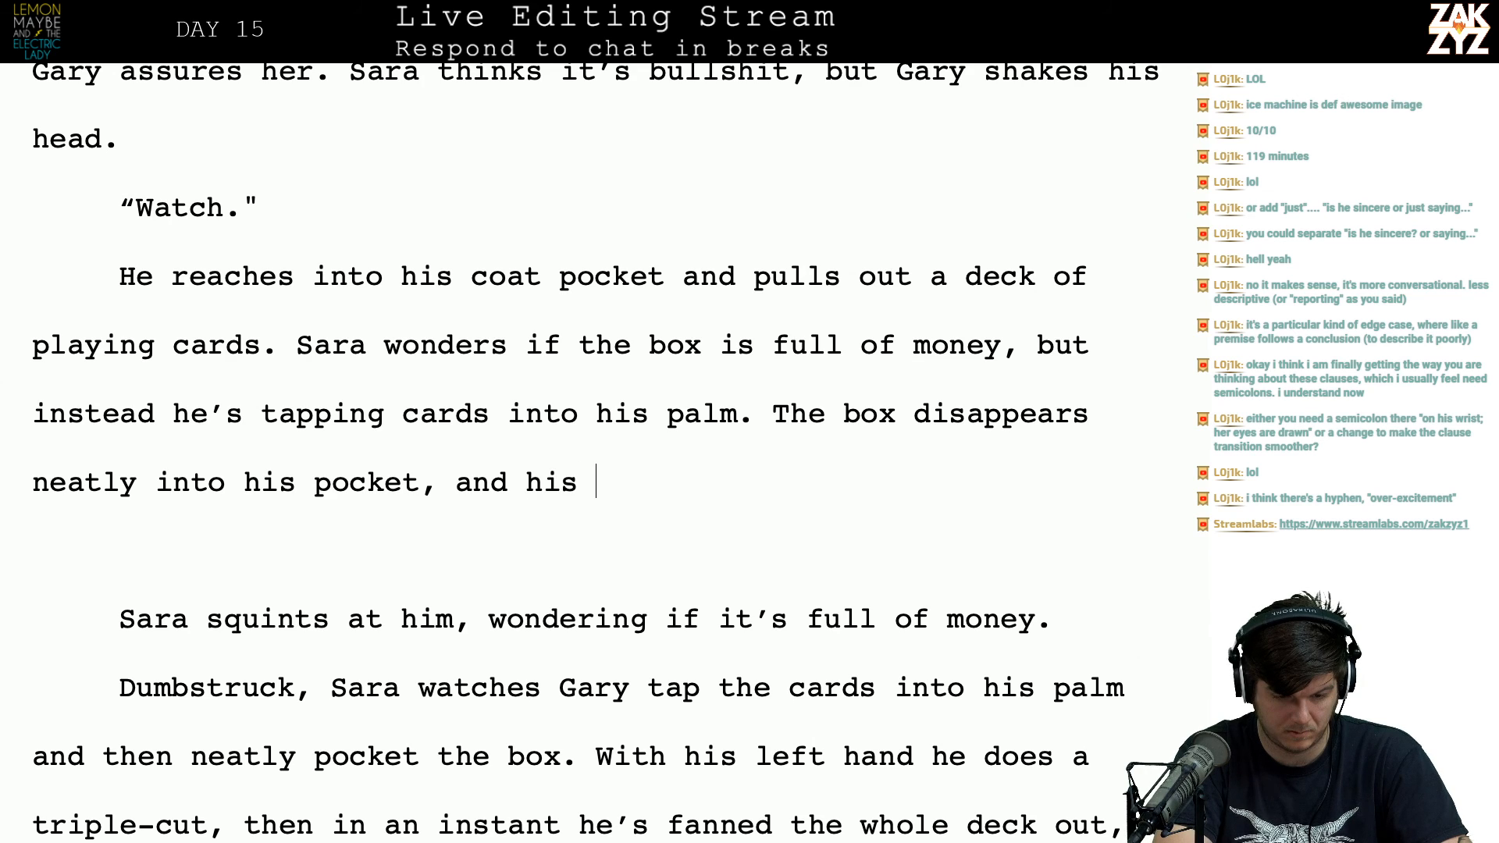
pyautogui.write('hand points at ')
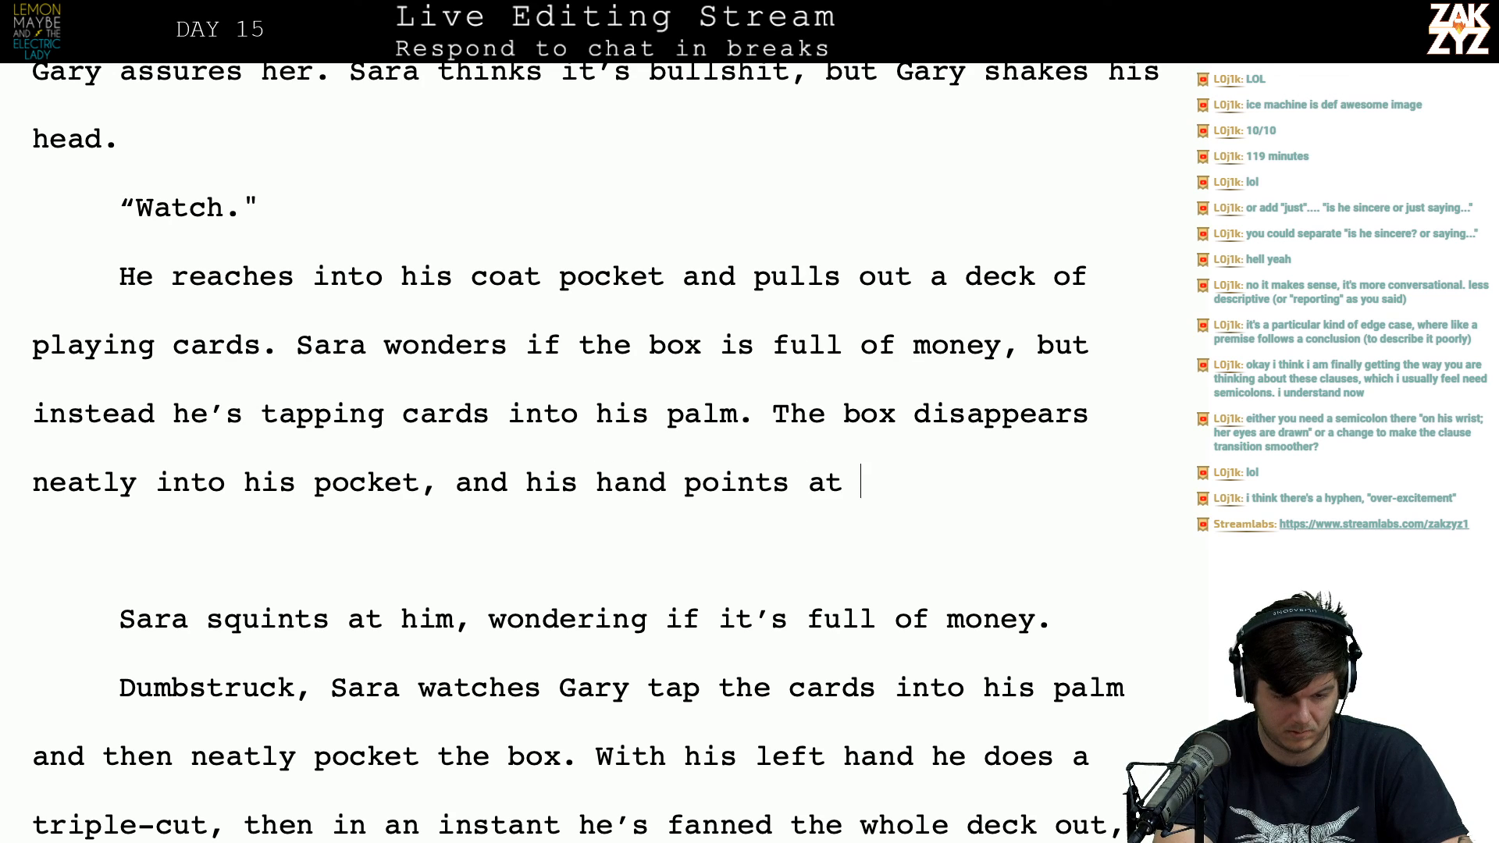
pyautogui.write('the fist full of cards.')
# Step: Delete the old text from “Sara squints at him” through “neatly pocket the box.” so “With his left hand” directly follows “fist full of cards.”
pyautogui.hotkey('shift', 'Down')
pyautogui.hotkey('shift', 'Down')
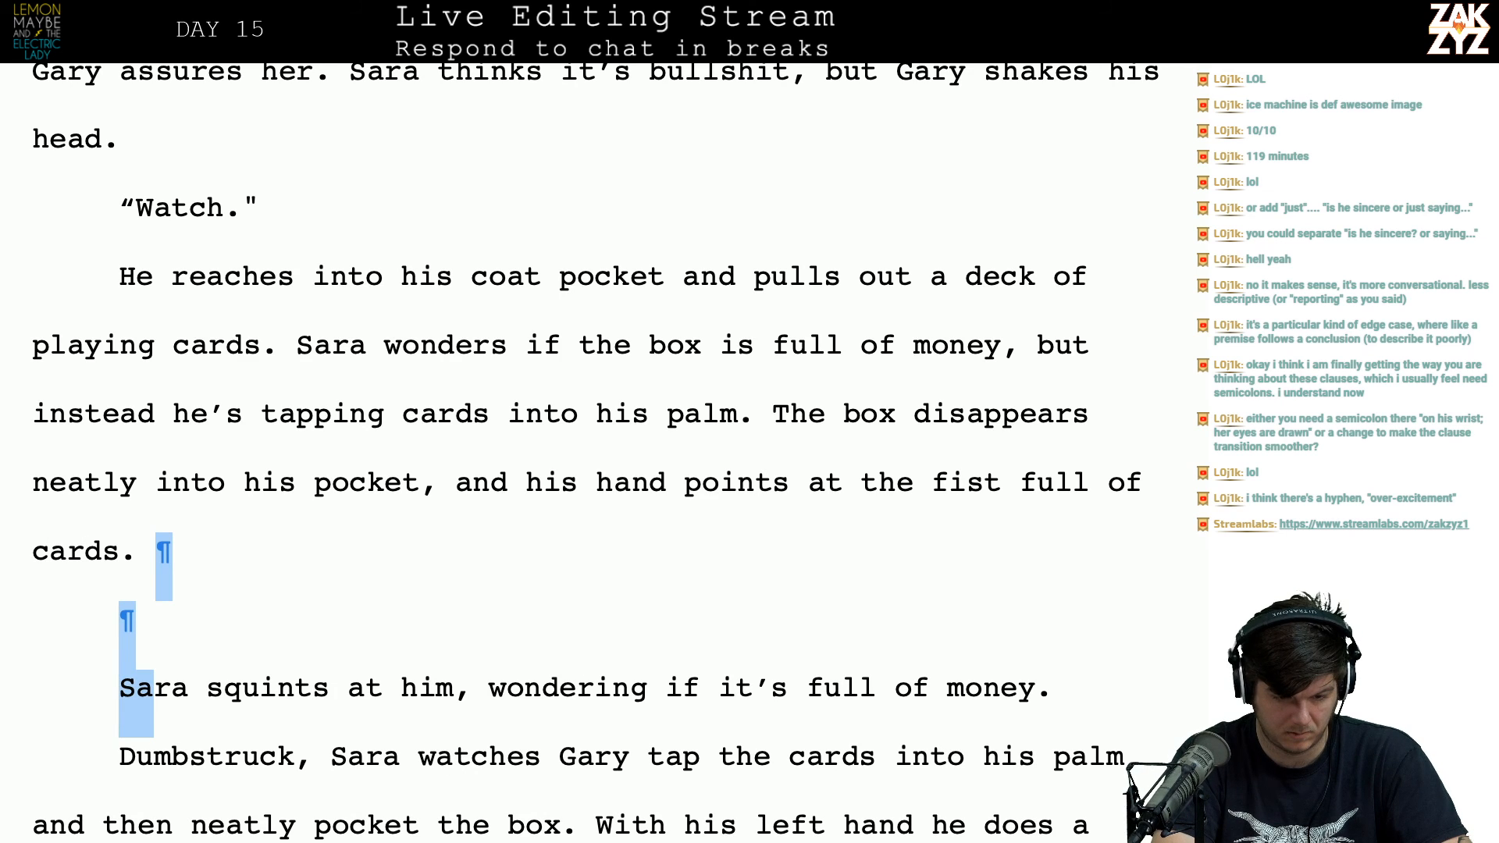
pyautogui.hotkey('shift', 'Down')
pyautogui.hotkey('shift', 'Down')
pyautogui.hotkey('shift', 'Right')
pyautogui.hotkey('shift', 'Right')
pyautogui.hotkey('shift', 'Right')
pyautogui.hotkey('shift', 'Right')
pyautogui.hotkey('shift', 'Right')
pyautogui.hotkey('shift', 'Right')
pyautogui.hotkey('shift', 'Right')
pyautogui.hotkey('shift', 'Right')
pyautogui.hotkey('shift', 'Right')
pyautogui.hotkey('shift', 'Right')
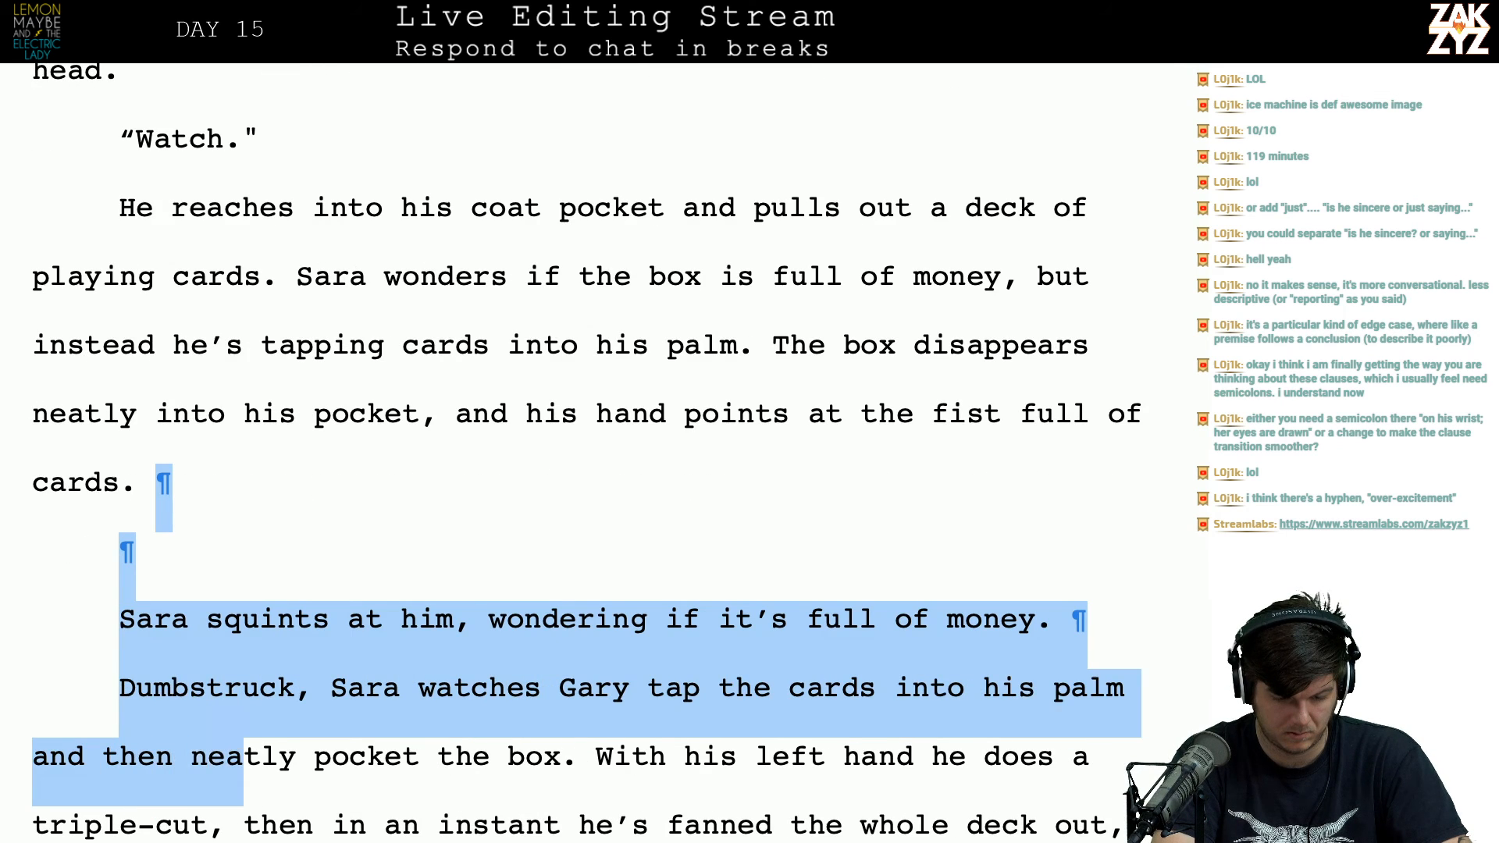
pyautogui.hotkey('shift', 'Right')
pyautogui.hotkey('shift', 'Right')
pyautogui.hotkey('shift', 'Right')
pyautogui.hotkey('shift', 'Right')
pyautogui.hotkey('shift', 'Right')
pyautogui.hotkey('shift', 'Right')
pyautogui.hotkey('shift', 'Right')
pyautogui.hotkey('shift', 'Right')
pyautogui.hotkey('shift', 'Right')
pyautogui.hotkey('shift', 'Right')
pyautogui.hotkey('shift', 'Right')
pyautogui.hotkey('shift', 'Right')
pyautogui.hotkey('shift', 'Right')
pyautogui.hotkey('shift', 'Right')
pyautogui.hotkey('shift', 'Right')
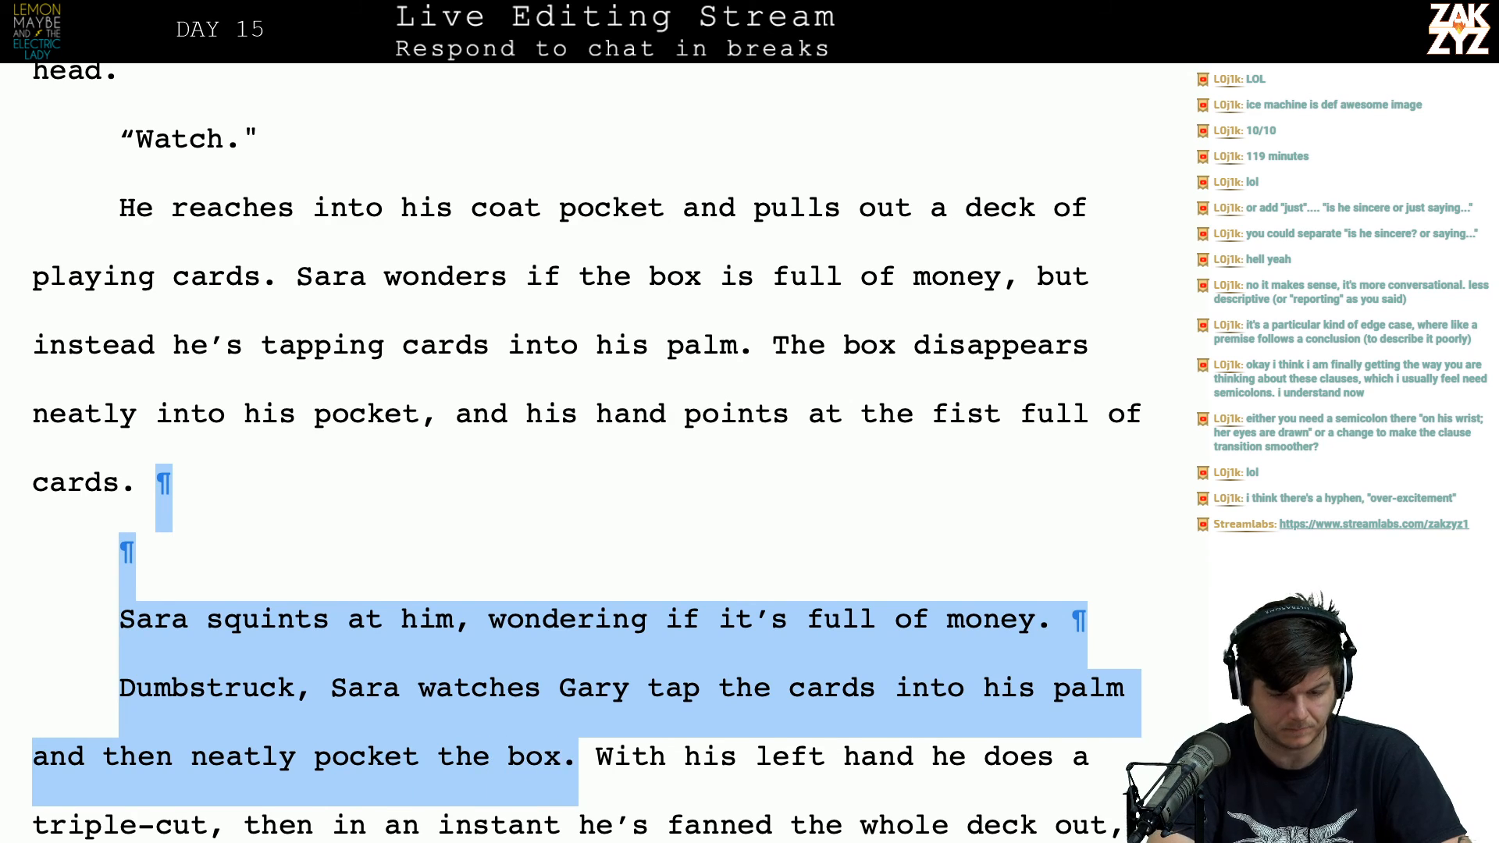
pyautogui.press('BackSpace')
pyautogui.scroll(-1, 294, 381)
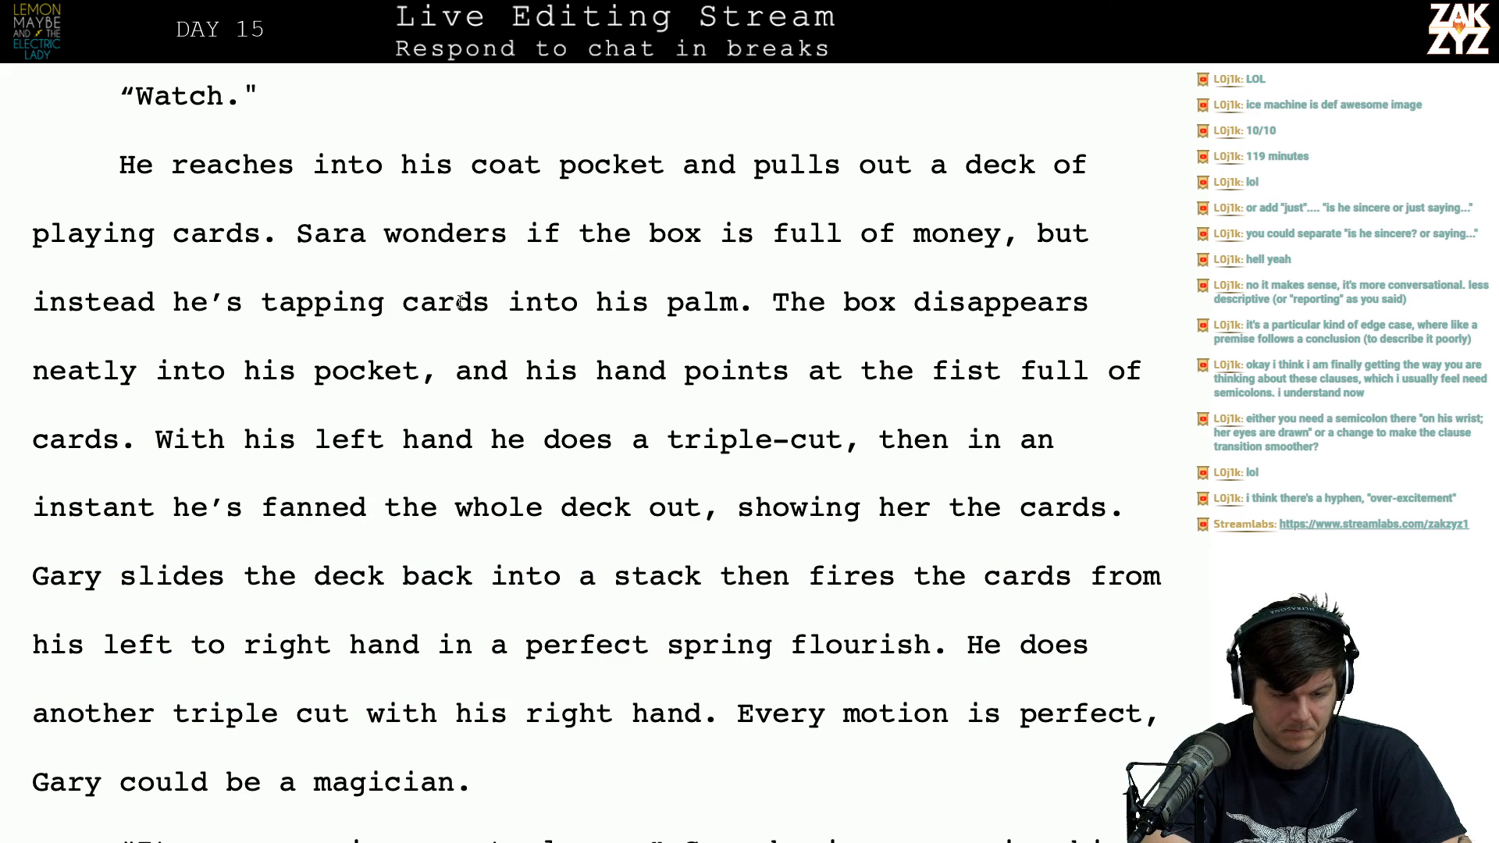
pyautogui.scroll(-1, 342, 318)
pyautogui.scroll(1, 453, 356)
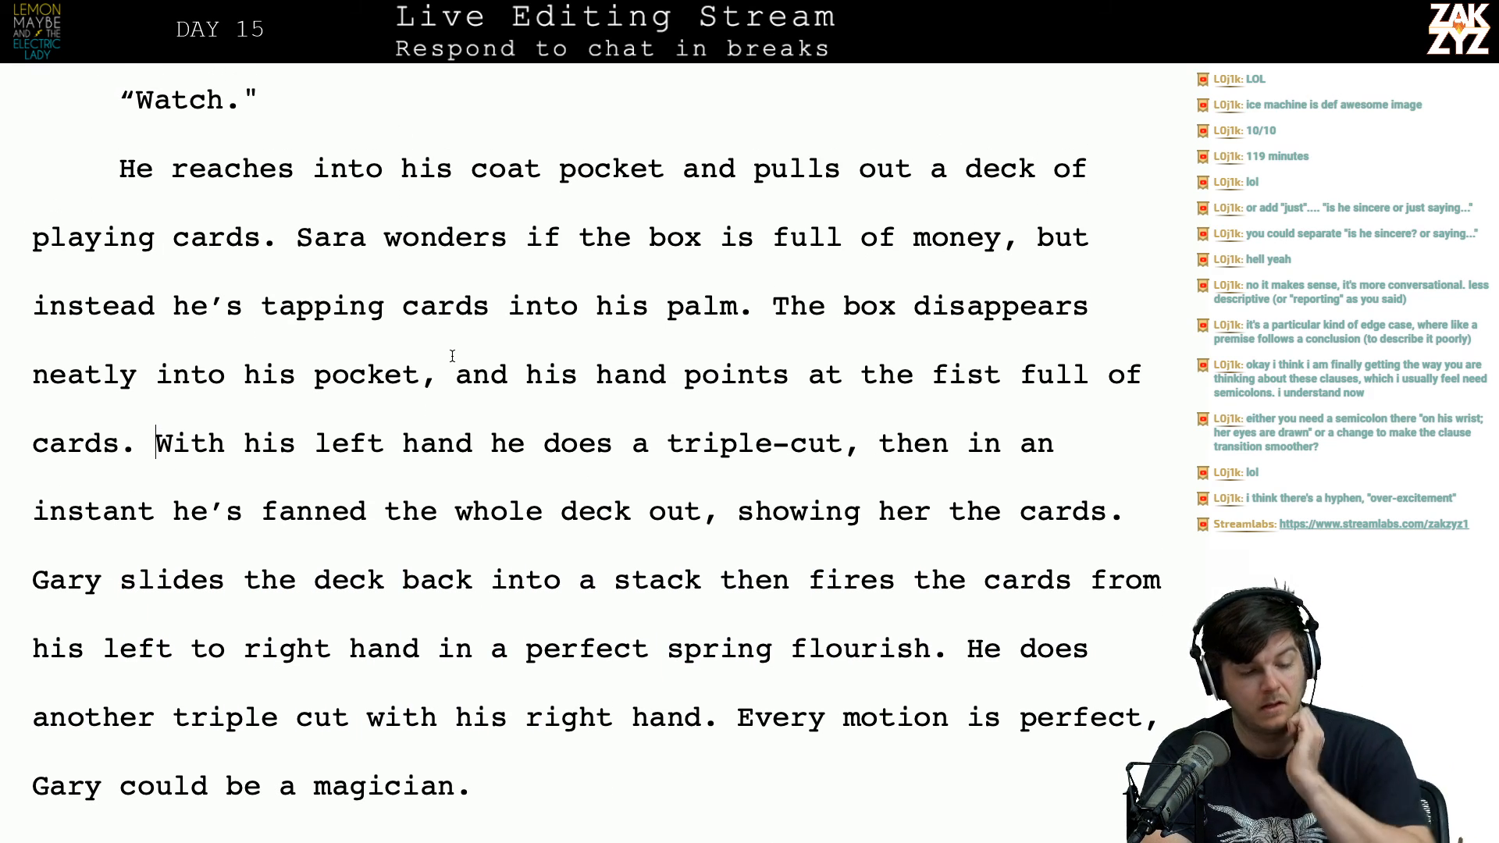
# Step: Replace “He” with “Gary” at the start of the “reaches into his coat pocket” paragraph
pyautogui.click(156, 170)
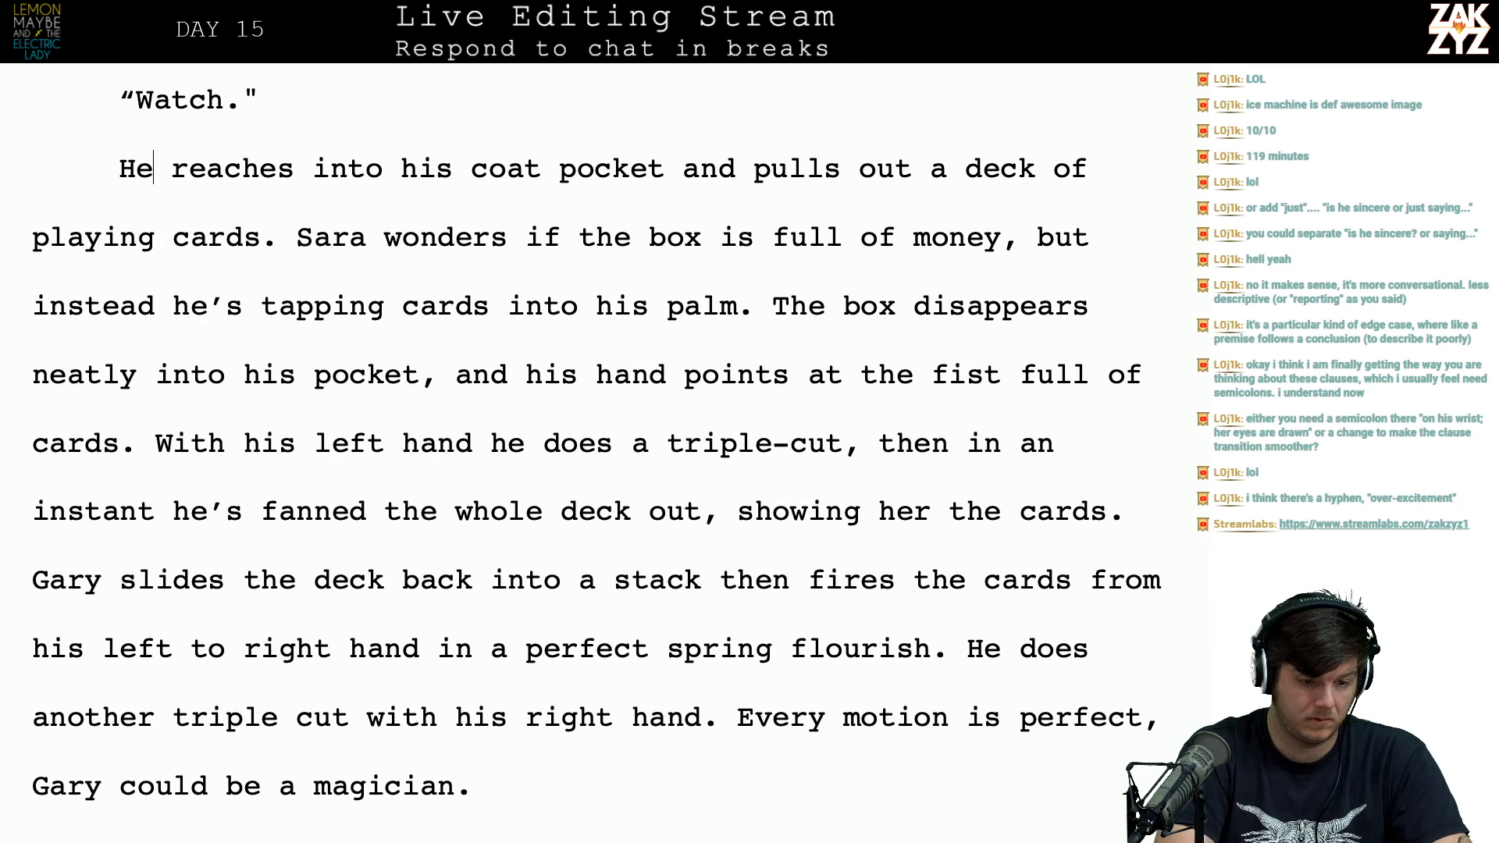
pyautogui.press('BackSpace')
pyautogui.press('BackSpace')
pyautogui.write('Gary')
# Step: Start a new paragraph at “Sara wonders if the box is full of money.”
pyautogui.press('Down')
pyautogui.press('Left')
pyautogui.press('Left')
pyautogui.press('Left')
pyautogui.press('Left')
pyautogui.press('Left')
pyautogui.press('Left')
pyautogui.press('Left')
pyautogui.press('Left')
pyautogui.press('Left')
pyautogui.press('Left')
pyautogui.press('Left')
pyautogui.press('Left')
pyautogui.press('Left')
pyautogui.press('Left')
pyautogui.press('Left')
pyautogui.press('Left')
pyautogui.press('Left')
pyautogui.press('Left')
pyautogui.press('Left')
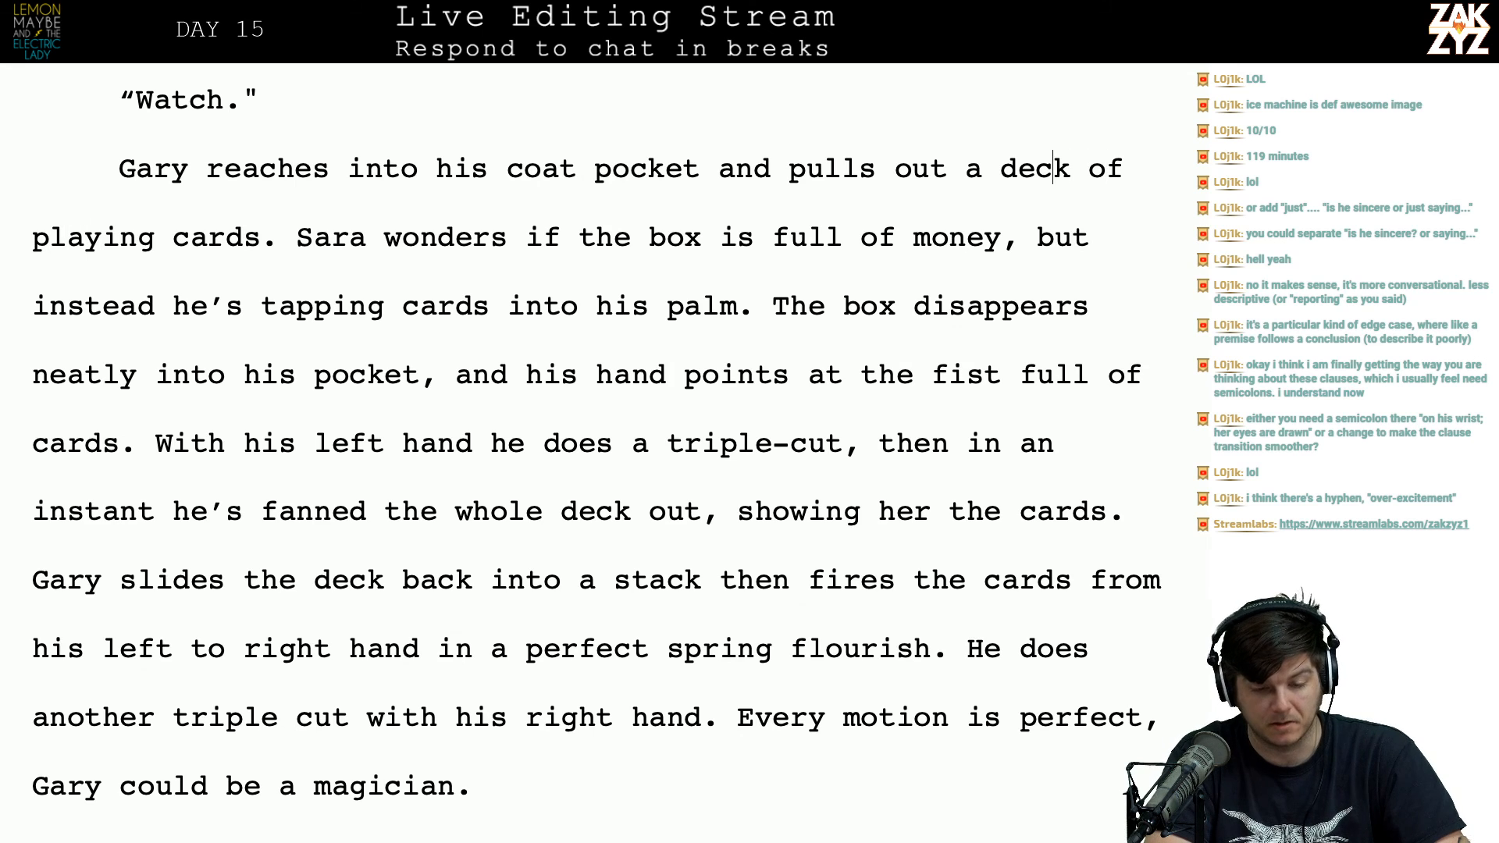
pyautogui.press('Left')
pyautogui.press('Left')
pyautogui.press('Right')
pyautogui.press('Right')
pyautogui.press('Right')
pyautogui.press('Right')
pyautogui.press('Right')
pyautogui.press('Right')
pyautogui.press('Right')
pyautogui.press('Right')
pyautogui.press('Right')
pyautogui.press('Right')
pyautogui.press('Right')
pyautogui.press('Right')
pyautogui.press('Right')
pyautogui.press('Right')
pyautogui.press('Right')
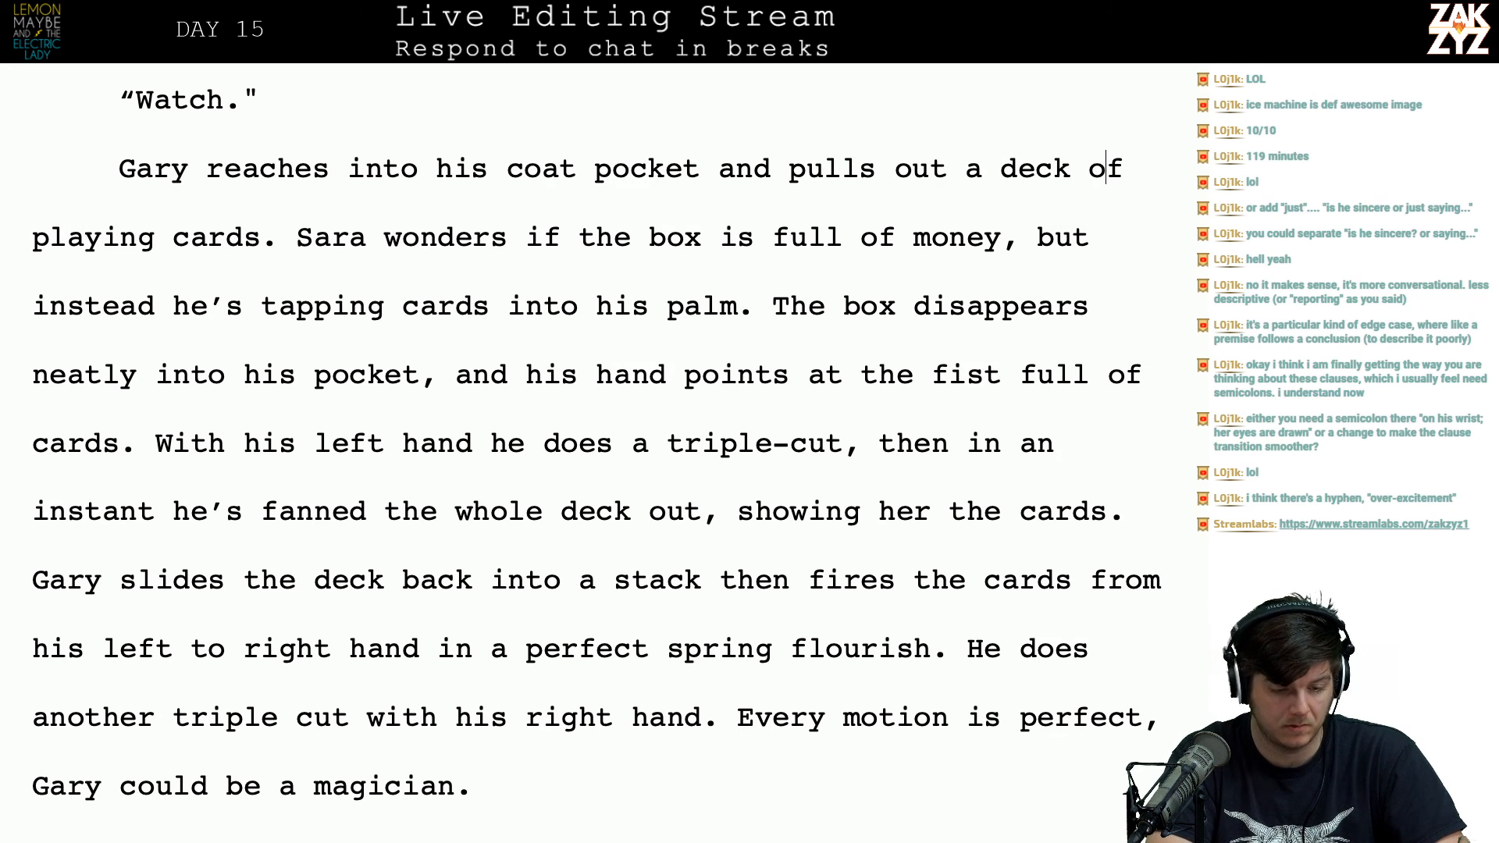
pyautogui.press('Right')
pyautogui.press('Right')
pyautogui.press('Right')
pyautogui.press('Right')
pyautogui.press('Right')
pyautogui.press('Right')
pyautogui.press('Right')
pyautogui.press('Right')
pyautogui.press('Right')
pyautogui.press('Right')
pyautogui.press('Right')
pyautogui.press('Right')
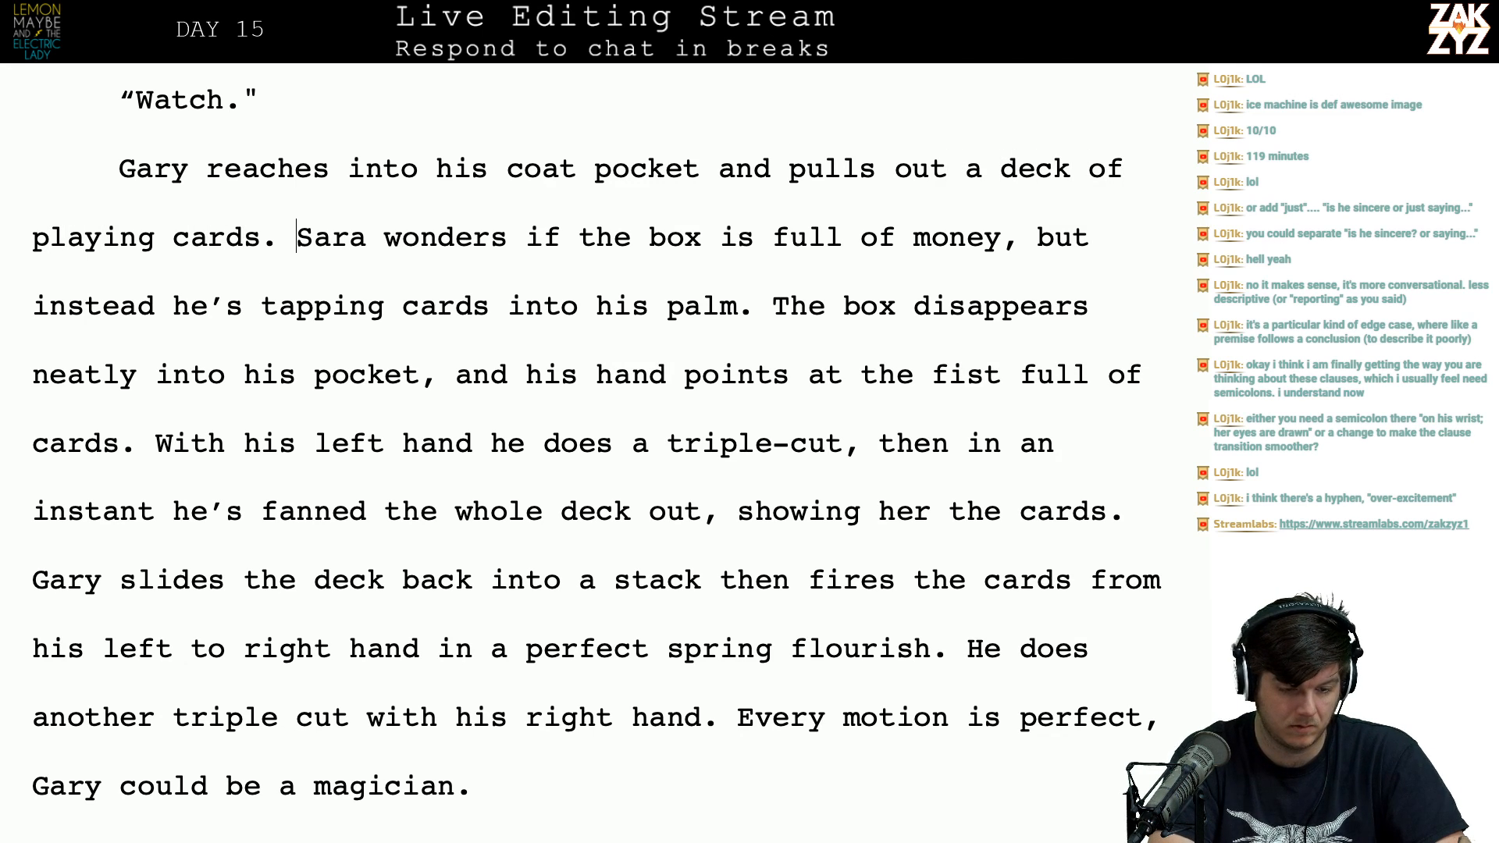
pyautogui.press('Return')
# Step: Write “At first Sara thinks the box must be stuffed with money, but no, they’re just cards.” after “playing cards.”
pyautogui.write('At first ')
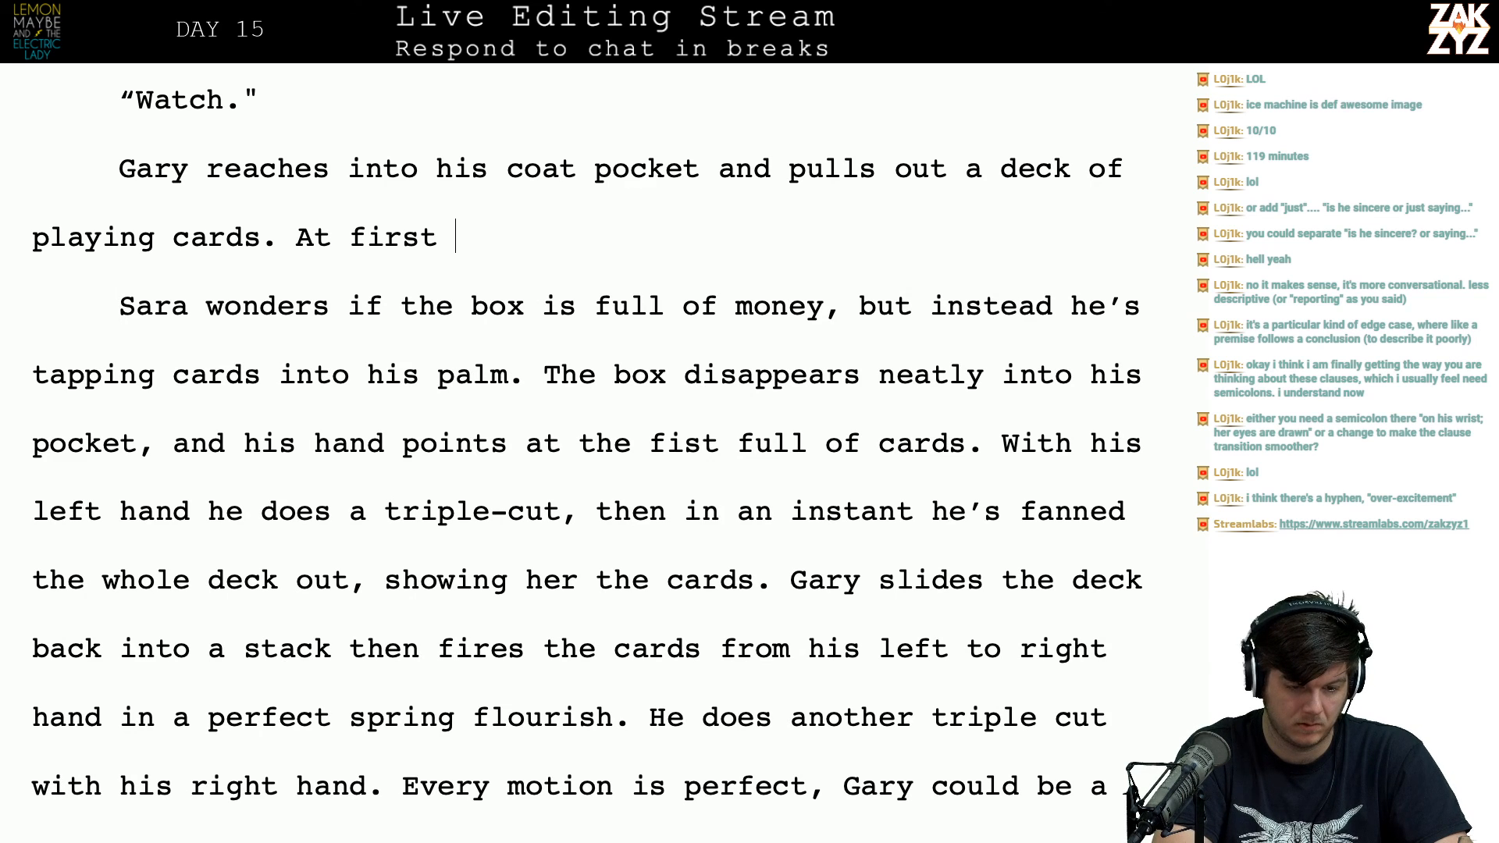
pyautogui.write('SA')
pyautogui.press('BackSpace')
pyautogui.write('ara ')
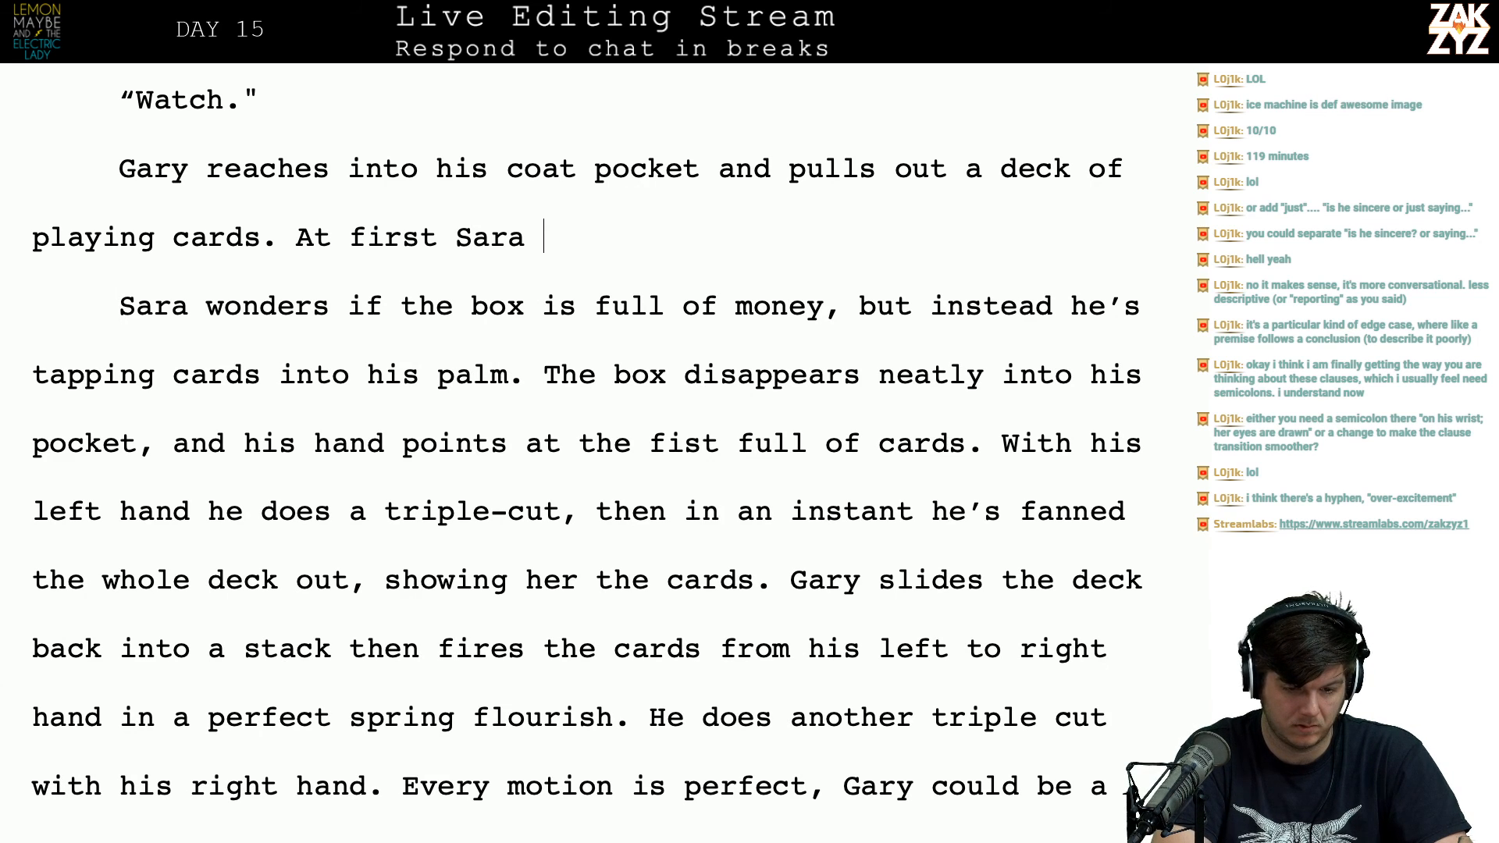
pyautogui.write('thinks ')
pyautogui.write('the box must ')
pyautogui.write('be stuffed with m')
pyautogui.write('oney, but no, the')
pyautogui.write("y're just cra")
pyautogui.press('BackSpace')
pyautogui.press('BackSpace')
pyautogui.write('ards.')
# Step: Continue the paragraph after “they’re just cards.” with “Gary taps the deck into his palm and”
pyautogui.write('ry ')
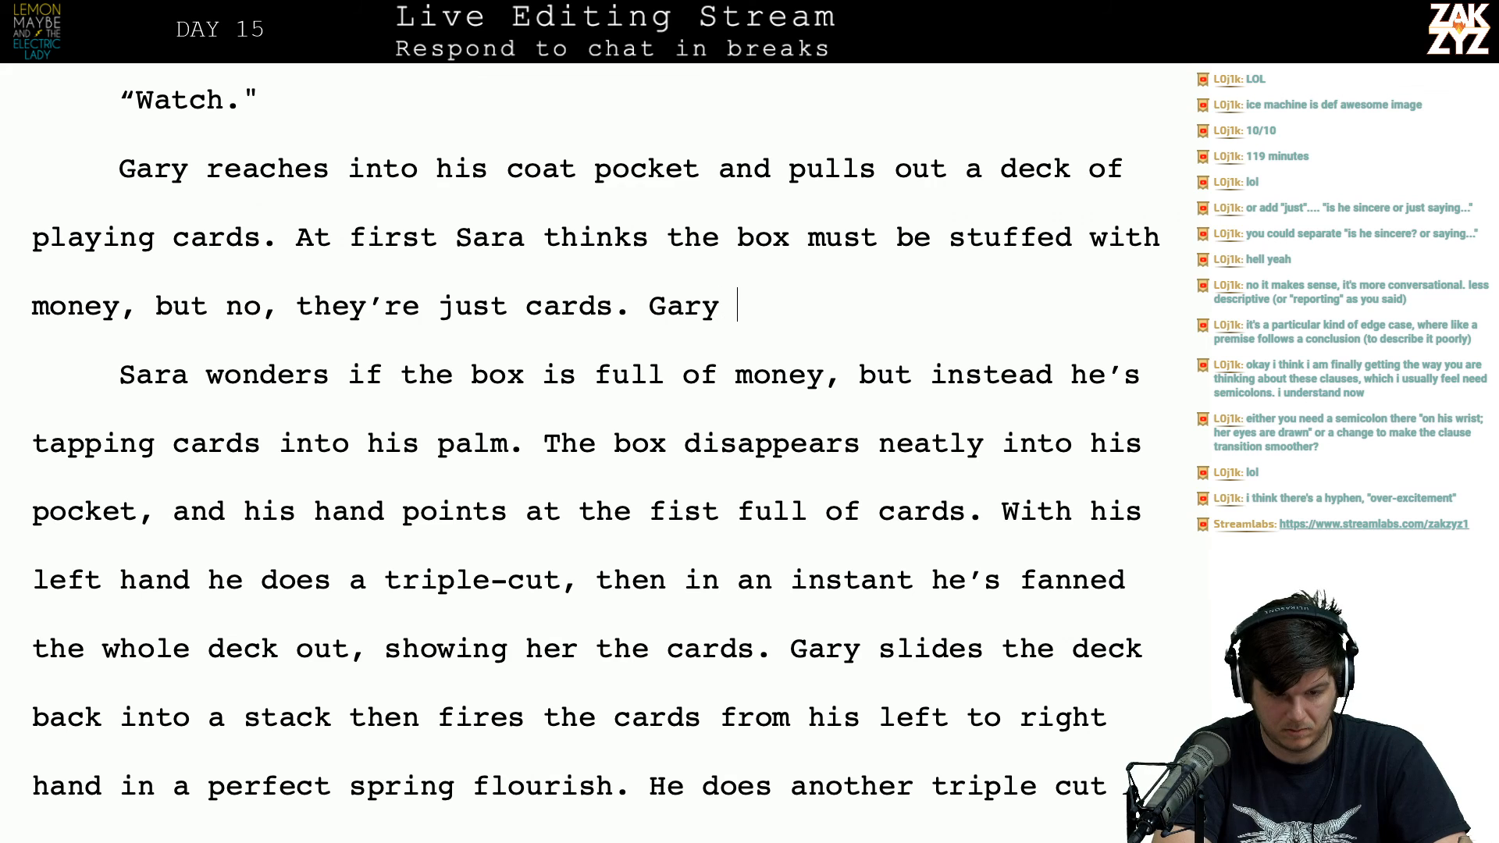
pyautogui.write('taps the deck in')
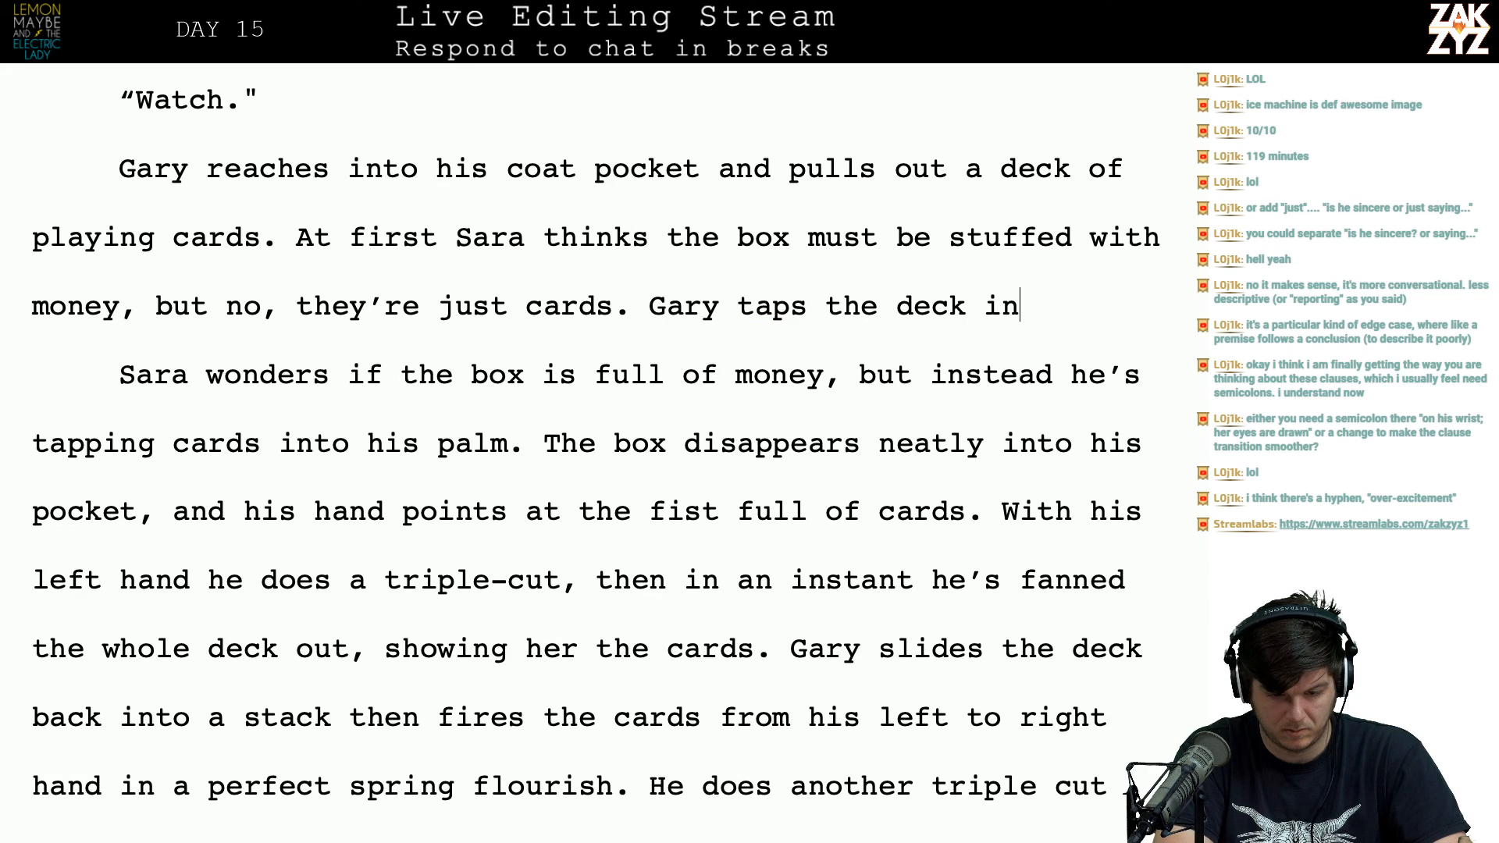
pyautogui.write('to his palm sn')
pyautogui.press('BackSpace')
pyautogui.press('BackSpace')
pyautogui.write('and va')
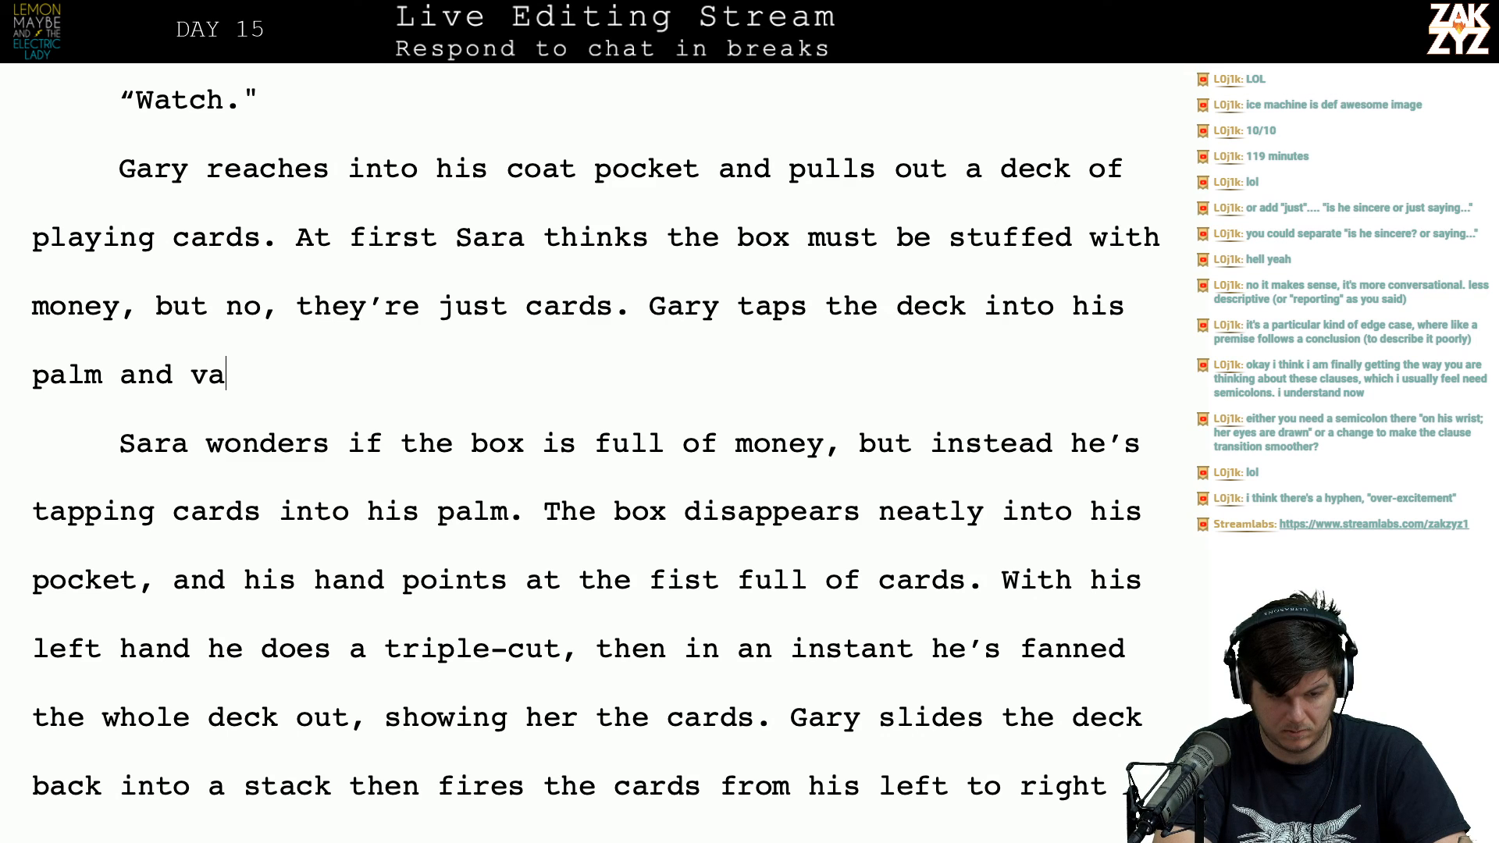
pyautogui.write('nishes the deck in')
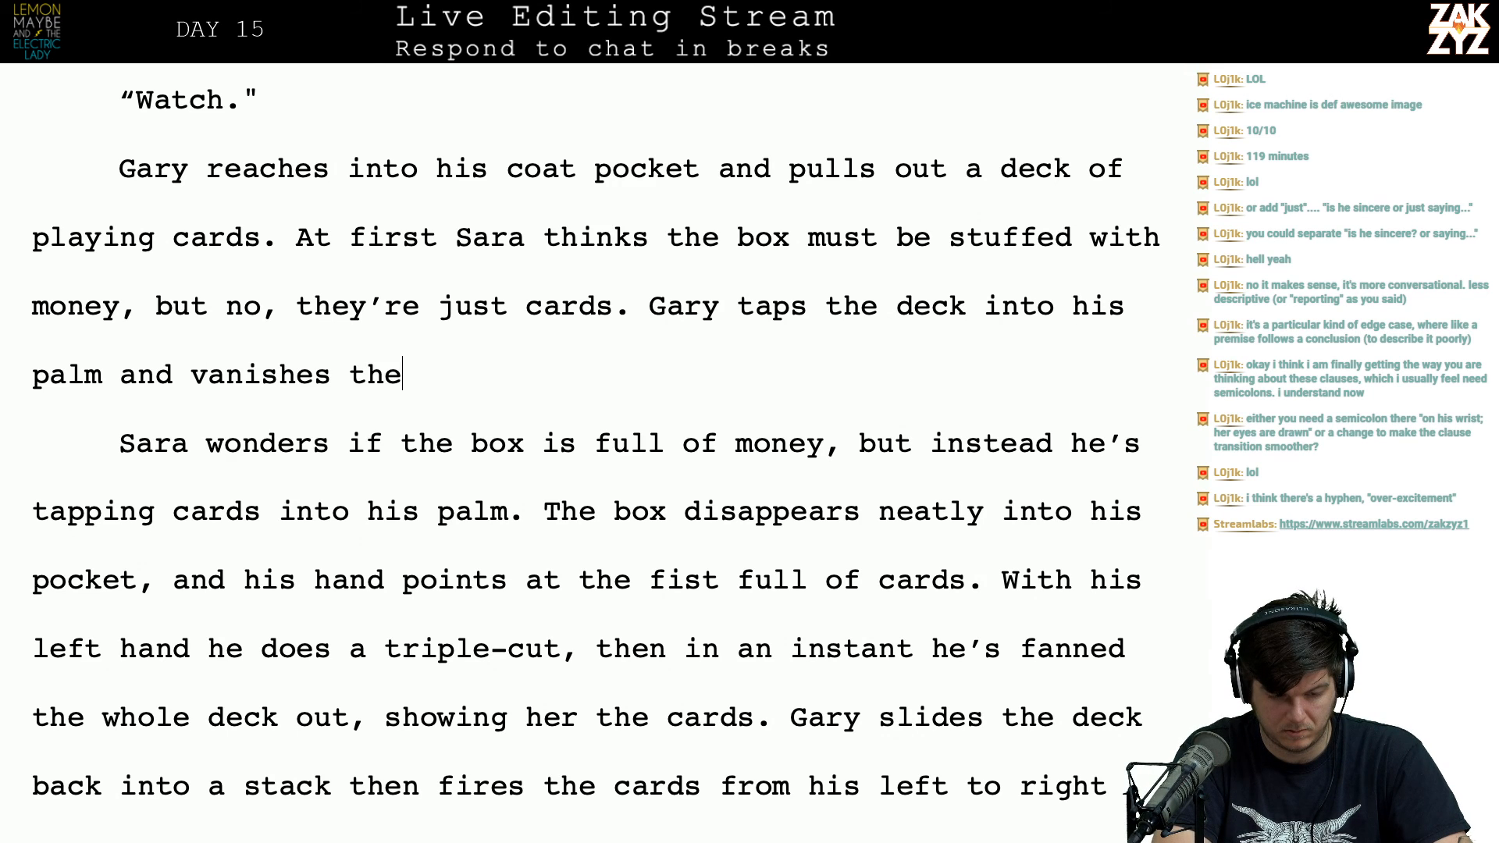
pyautogui.press('BackSpace')
pyautogui.press('BackSpace')
pyautogui.press('BackSpace')
pyautogui.press('BackSpace')
pyautogui.press('BackSpace')
pyautogui.press('BackSpace')
pyautogui.press('BackSpace')
pyautogui.press('BackSpace')
pyautogui.press('BackSpace')
pyautogui.press('BackSpace')
pyautogui.press('BackSpace')
pyautogui.press('BackSpace')
pyautogui.press('BackSpace')
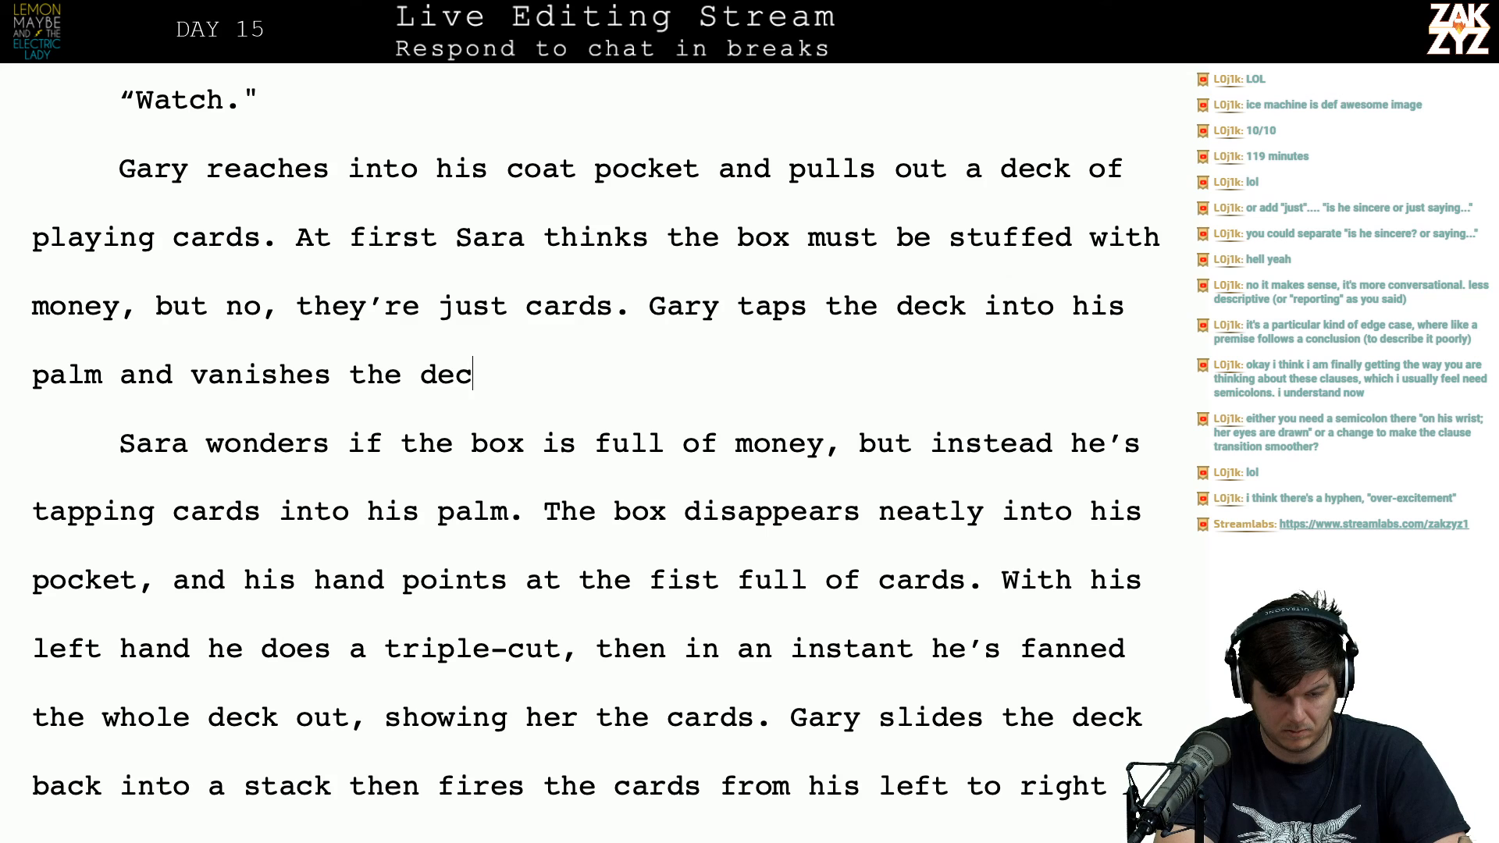
pyautogui.press('BackSpace')
pyautogui.press('BackSpace')
pyautogui.press('BackSpace')
pyautogui.press('BackSpace')
pyautogui.press('BackSpace')
pyautogui.press('BackSpace')
pyautogui.press('BackSpace')
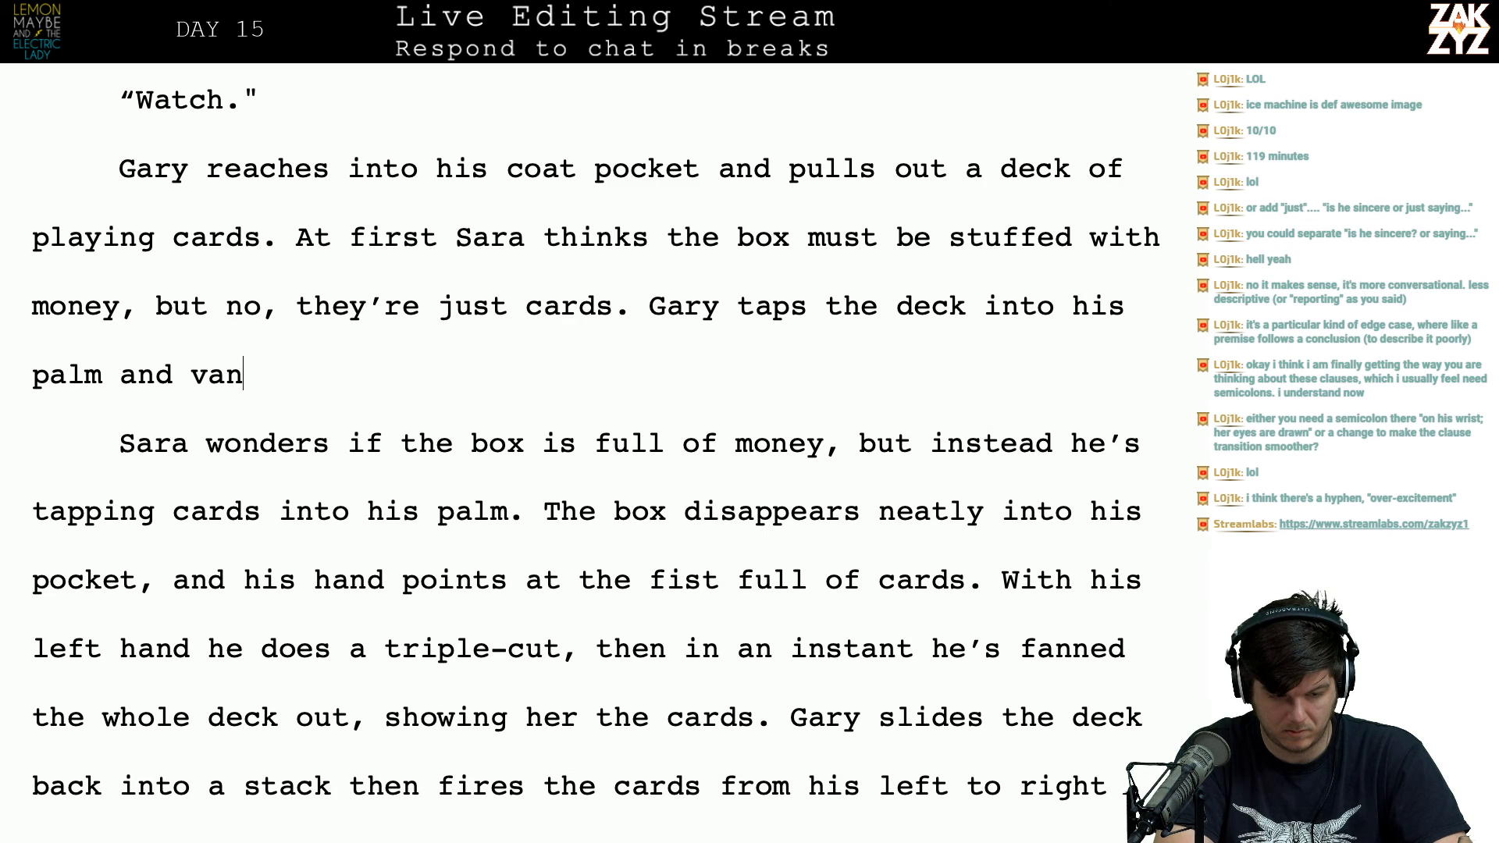
# Step: Continue after “palm and” with “smoothly pockets the box, her eyes follow his hand and he points it at the fistful of cards”
pyautogui.write('smoothly ')
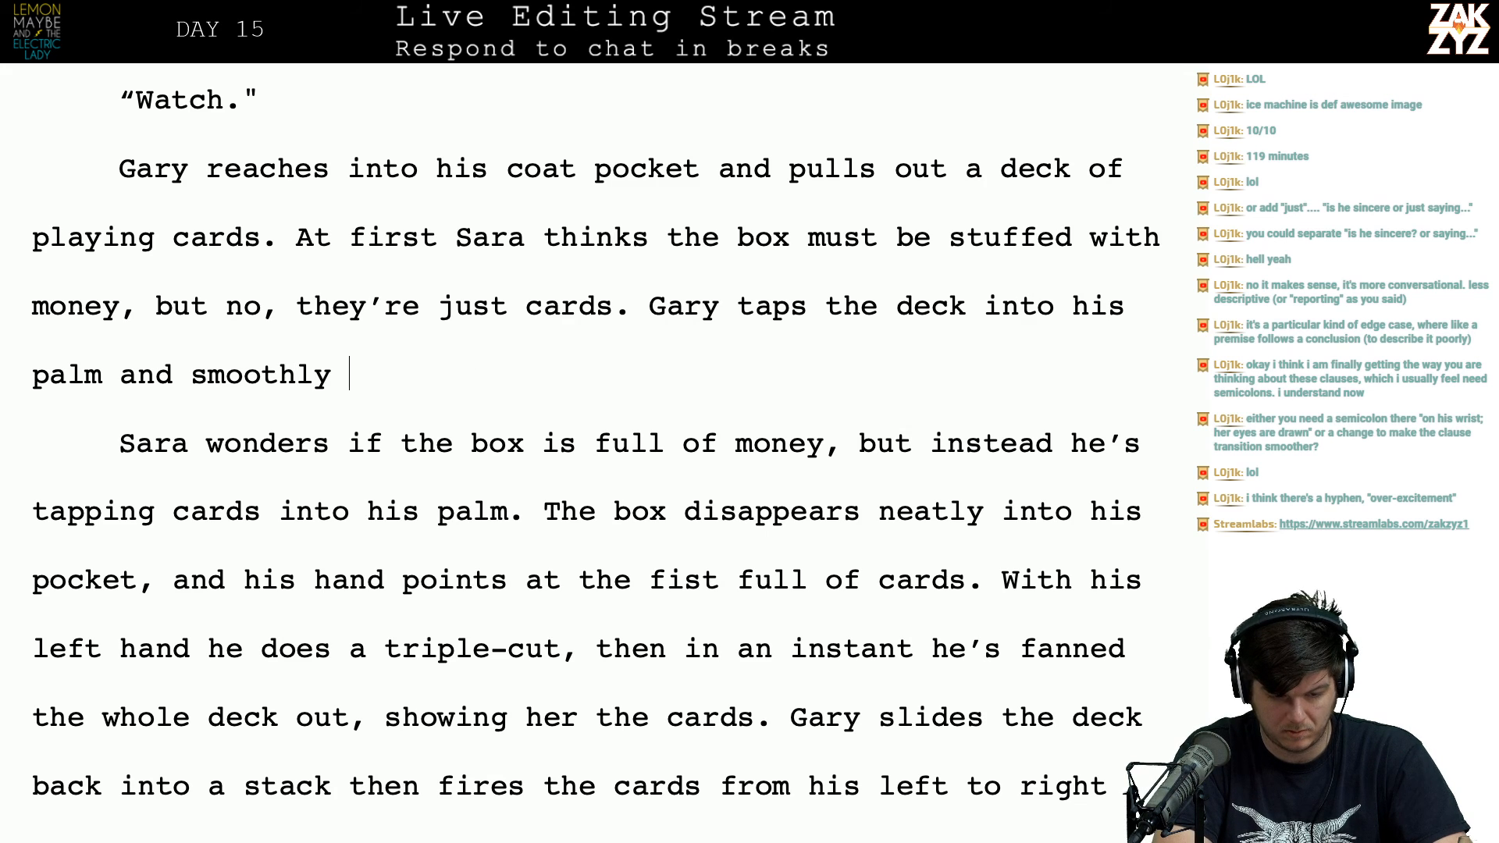
pyautogui.write('pockets the bo')
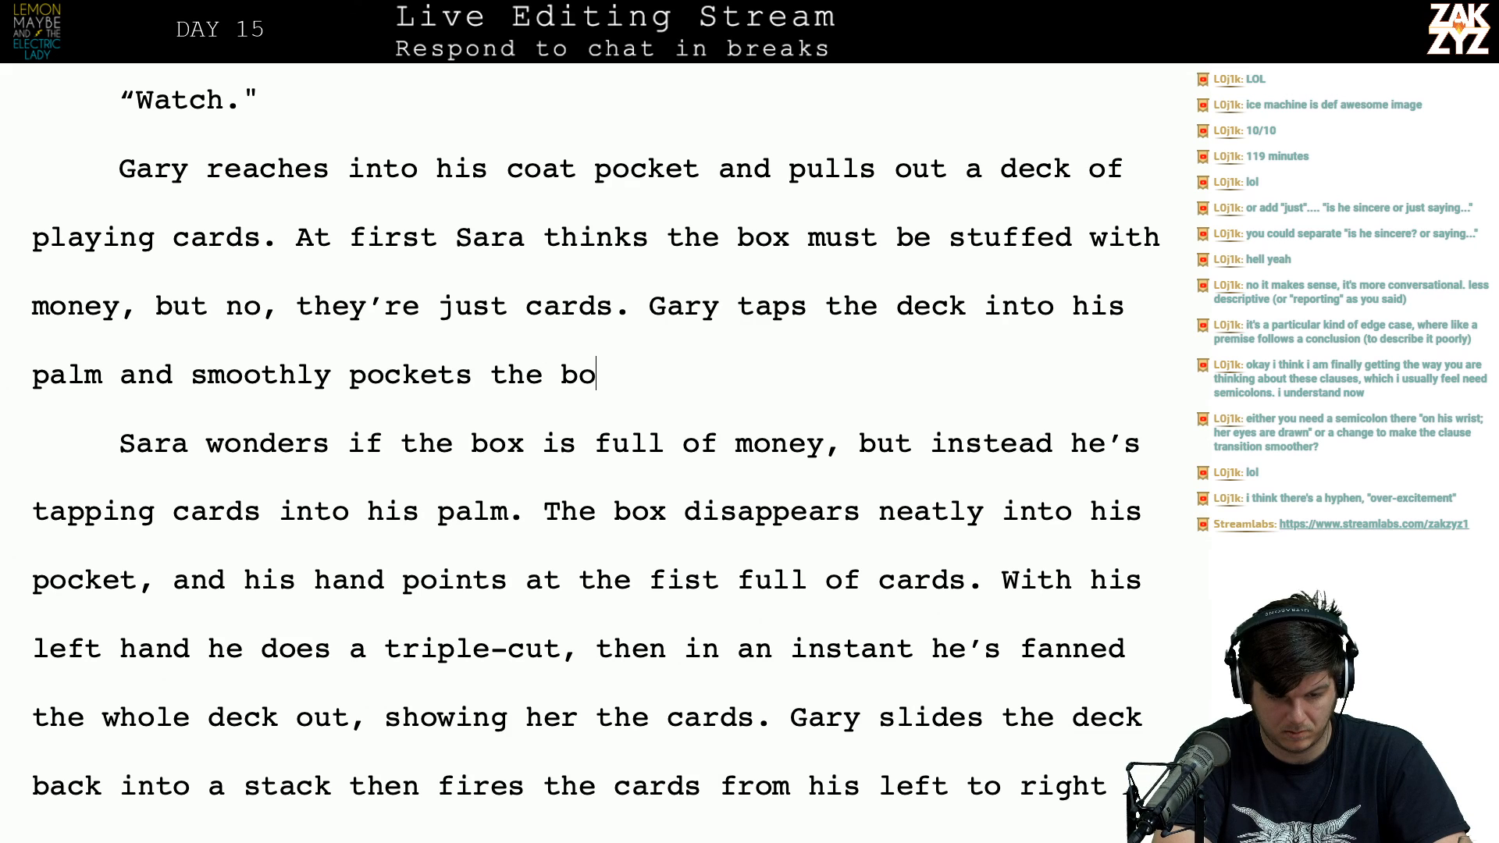
pyautogui.write('x, her eyes f')
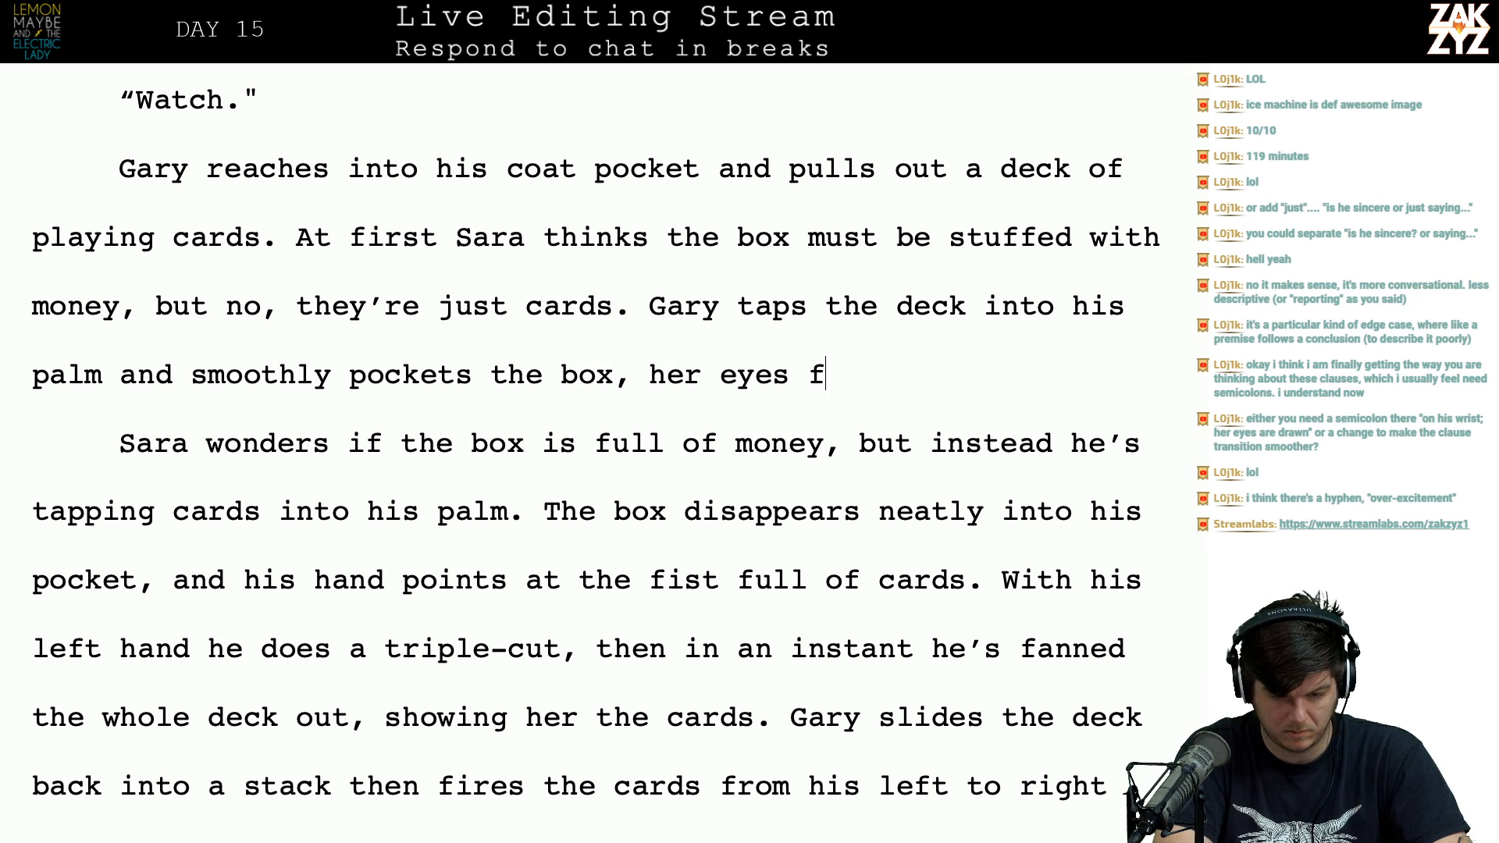
pyautogui.write('ollow his h')
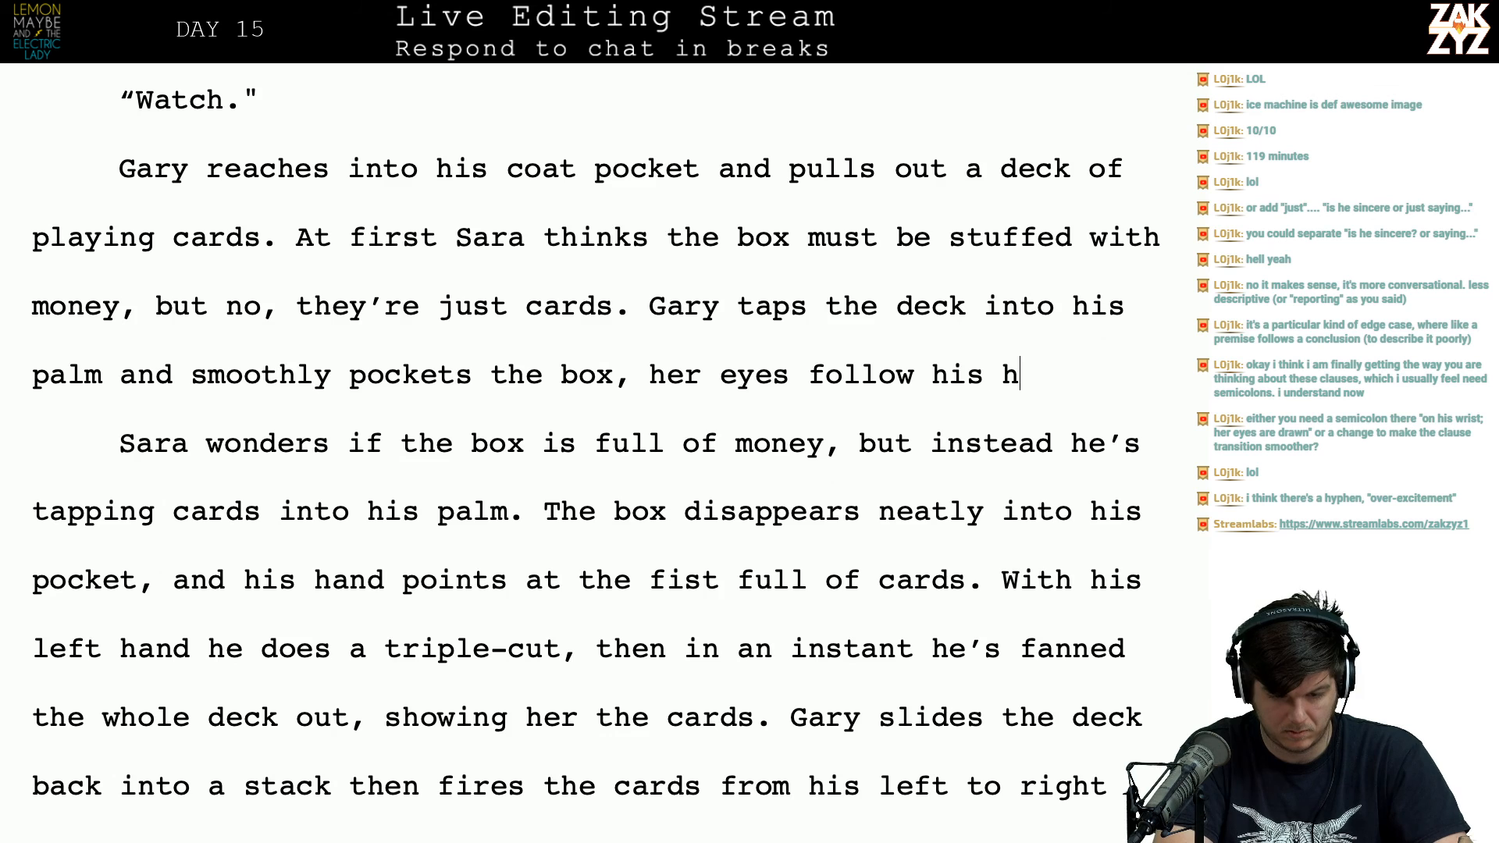
pyautogui.write('and and he point')
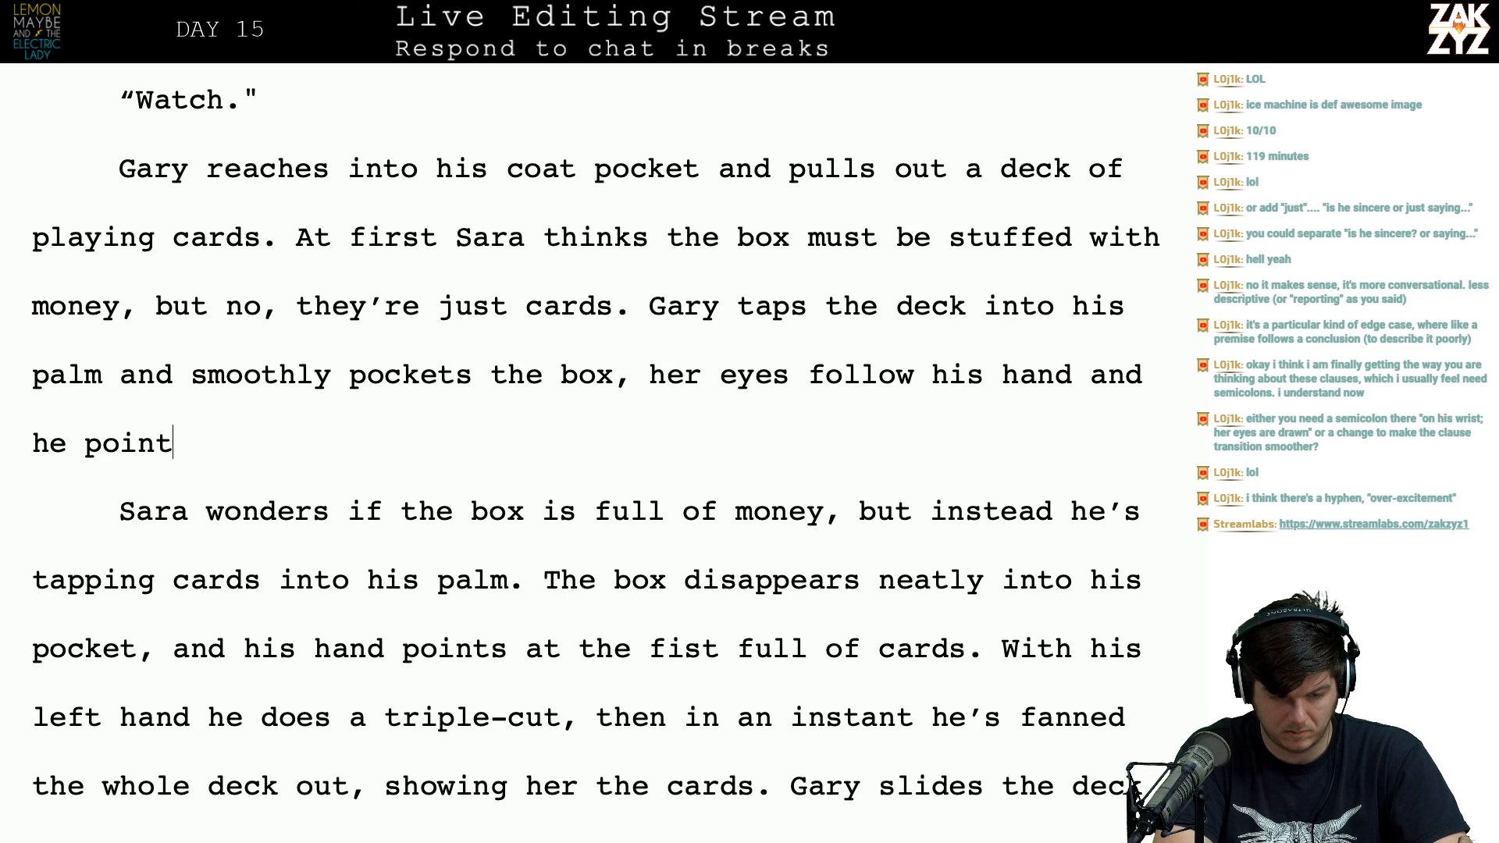
pyautogui.write('s it at the fist')
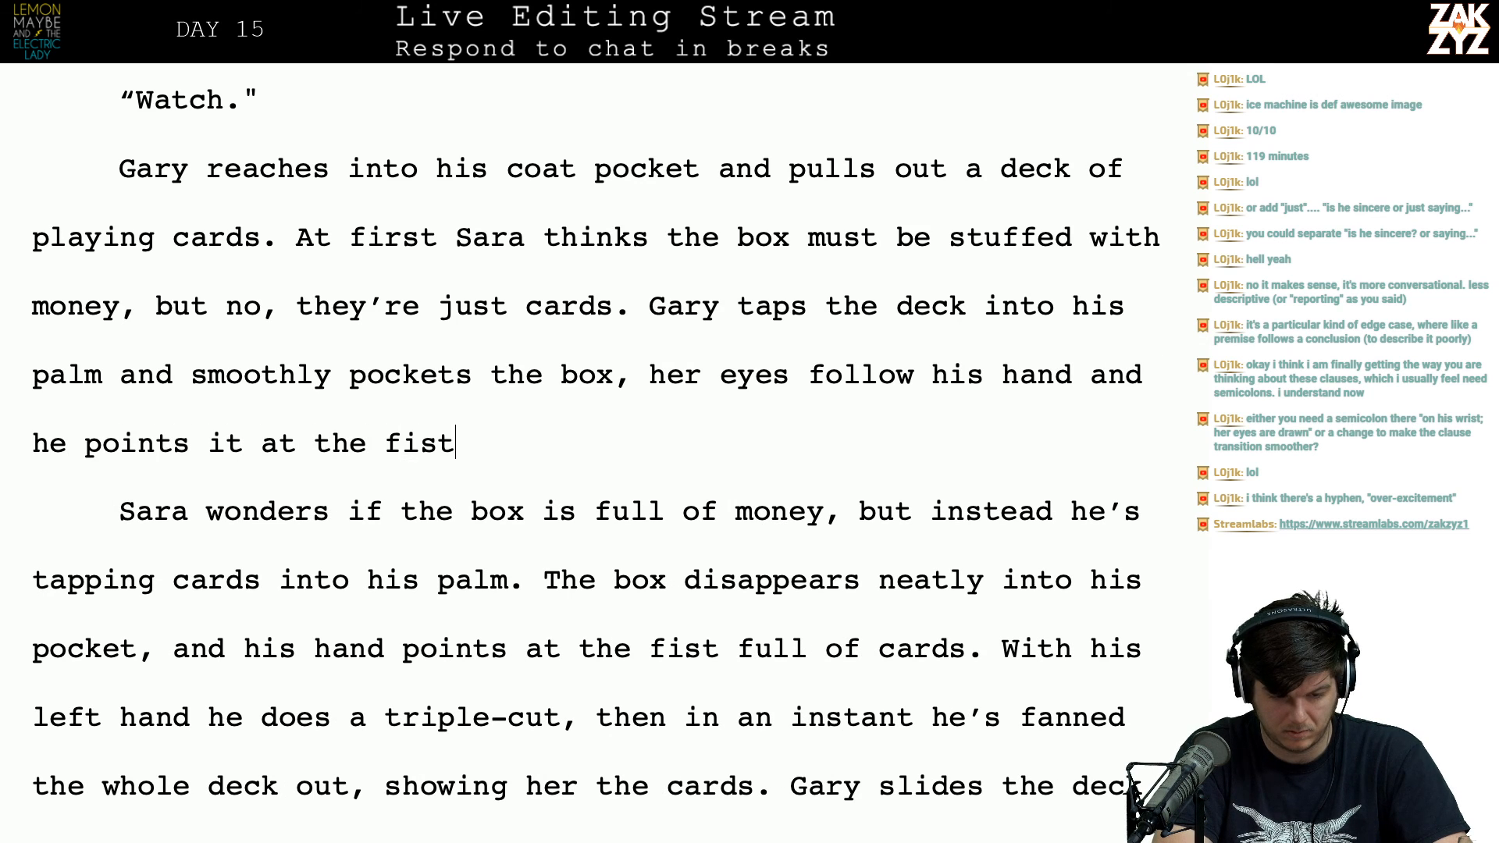
pyautogui.write('ful of cards')
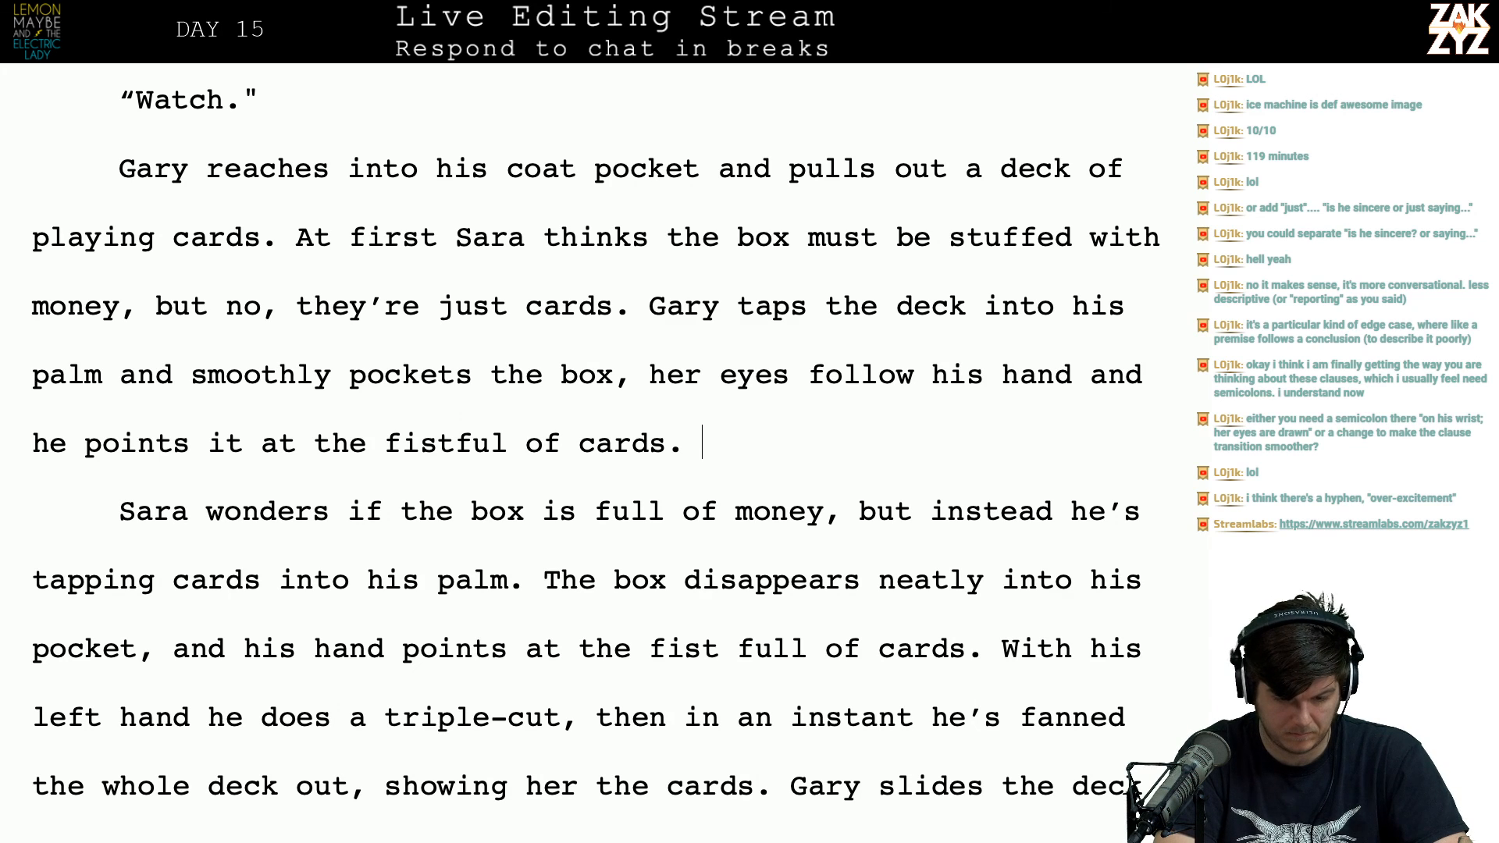
# Step: End the “fistful of cards” sentence and add “He does a neat triple-cut, then fans out the deck.”
pyautogui.write('. He do')
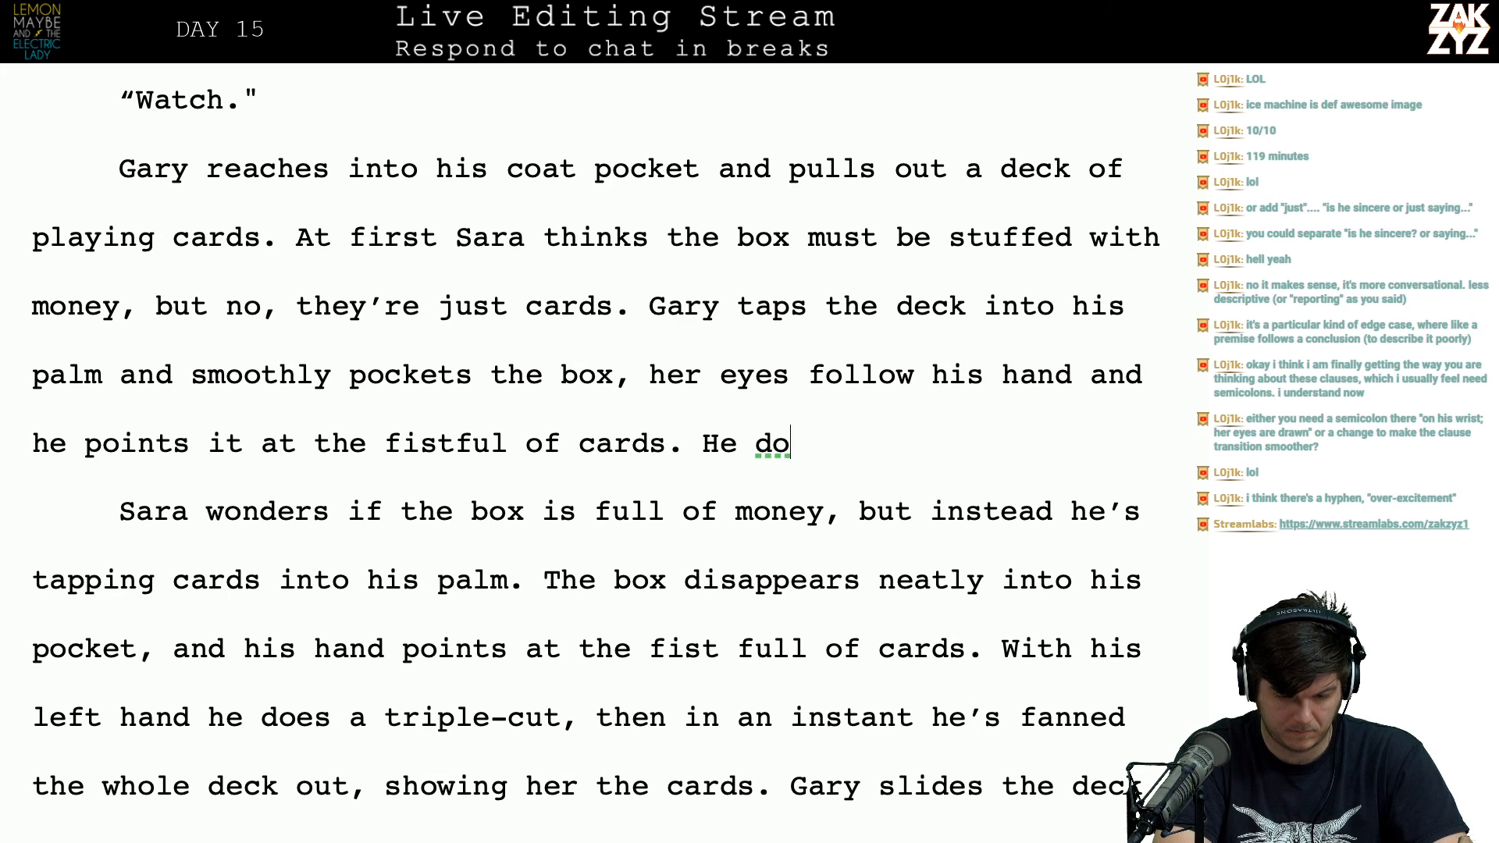
pyautogui.write('es a neat tri')
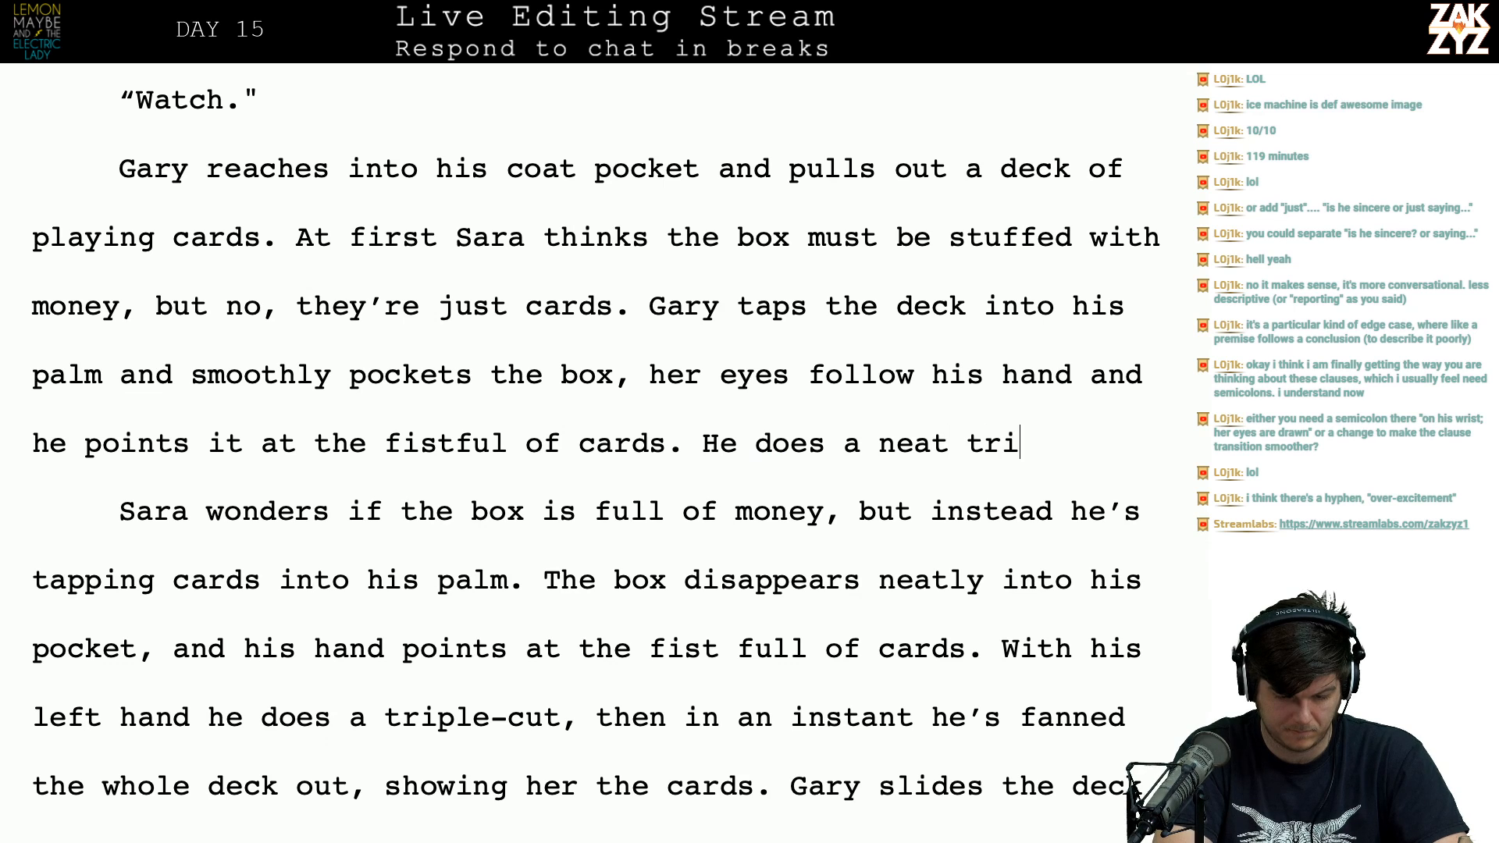
pyautogui.write('ple-cut, then')
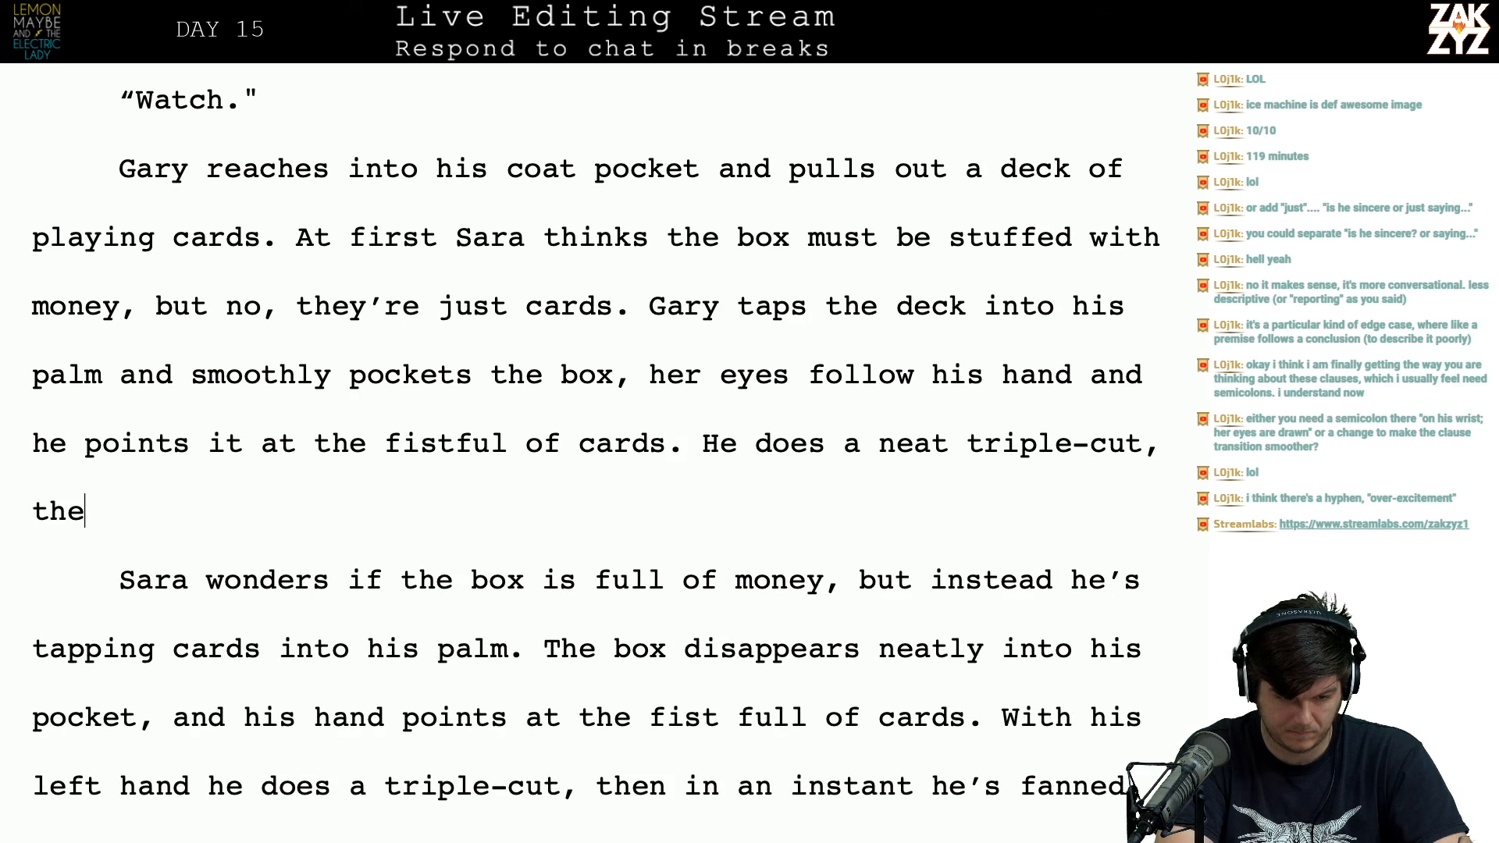
pyautogui.press('BackSpace')
pyautogui.write('n fans ')
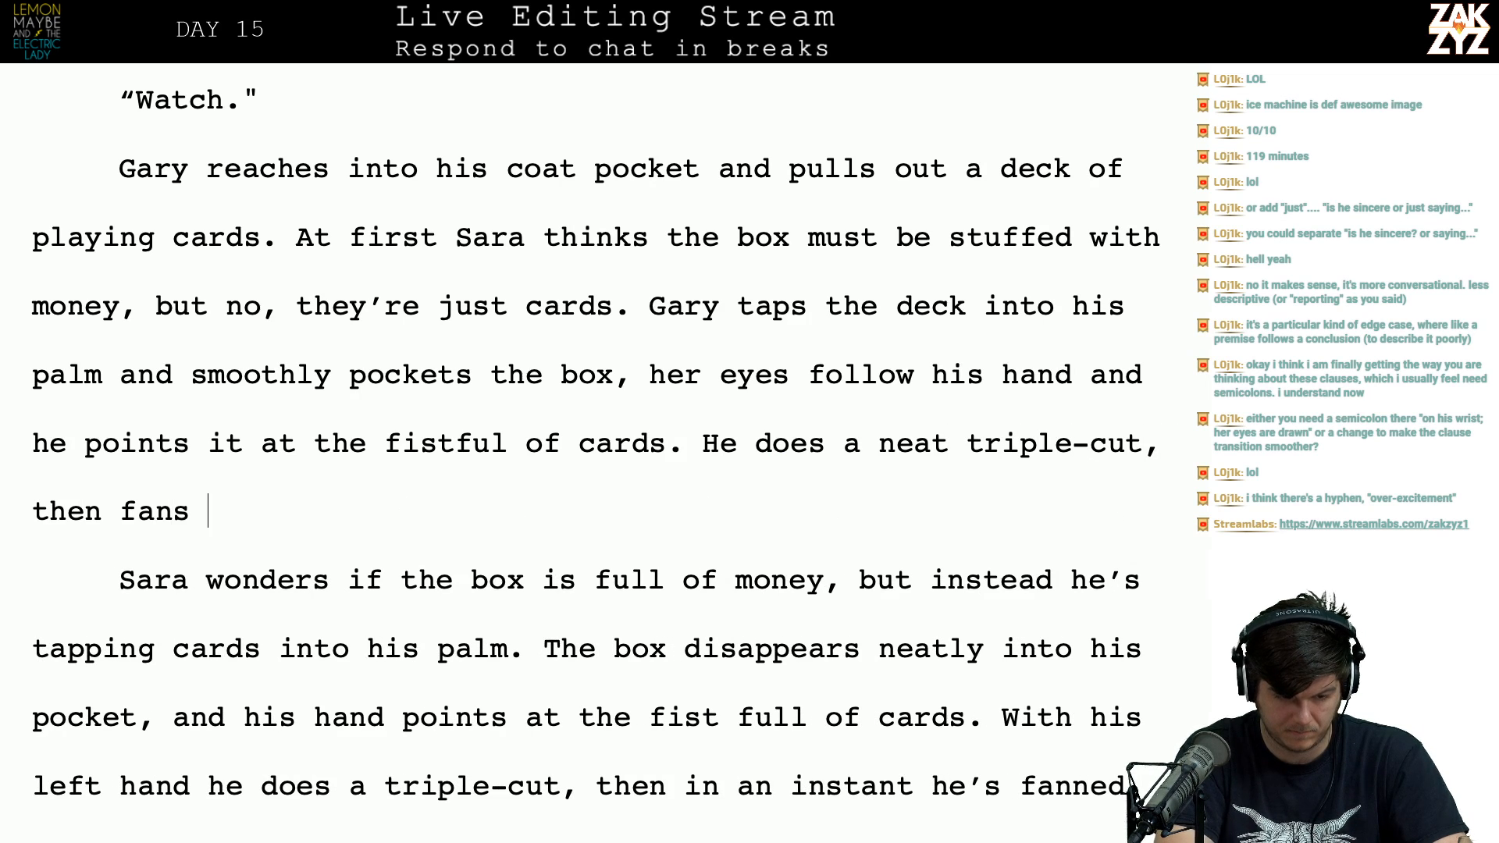
pyautogui.write('out the deck.')
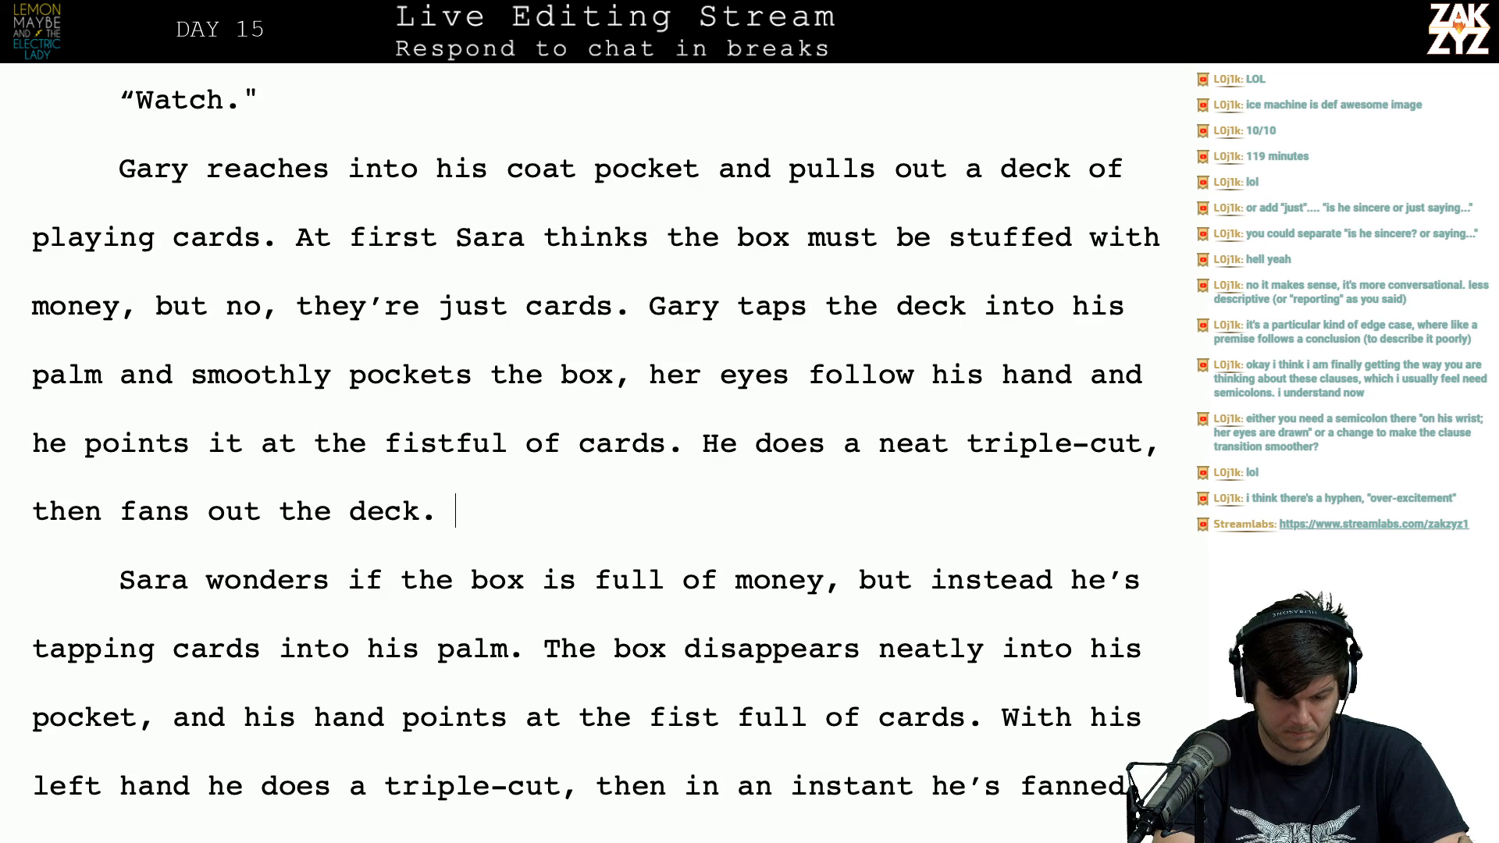
# Step: Delete the period after “fans out the deck” and the old text from “Sara wonders” up to “showing her the cards.”
pyautogui.hotkey('shift', 'Down')
pyautogui.hotkey('shift', 'Down')
pyautogui.hotkey('shift', 'Down')
pyautogui.hotkey('shift', 'Down')
pyautogui.hotkey('shift', 'Down')
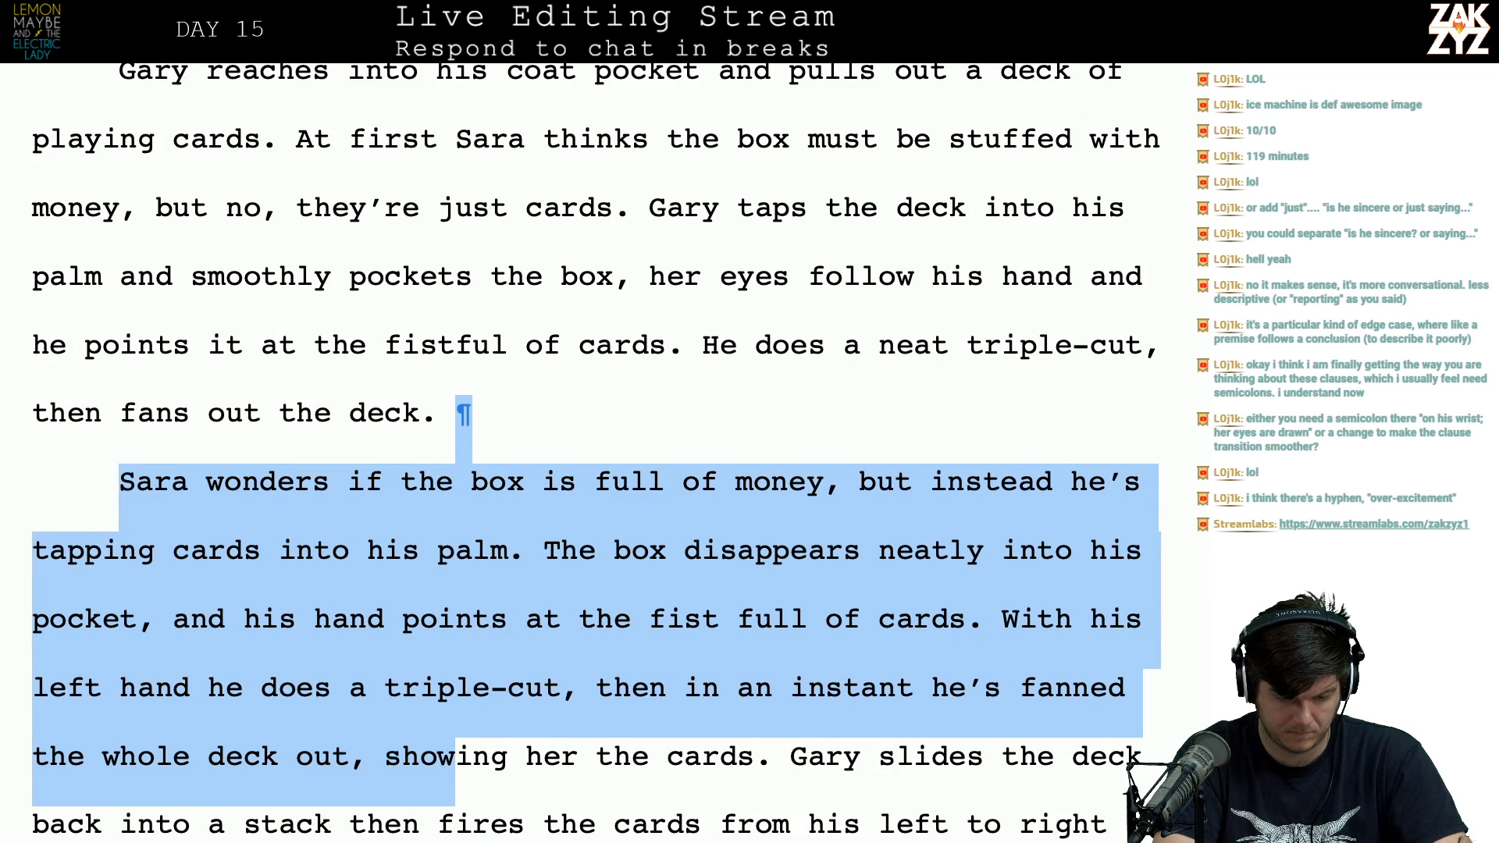
pyautogui.hotkey('shift', 'Left')
pyautogui.hotkey('shift', 'Left')
pyautogui.hotkey('shift', 'Left')
pyautogui.hotkey('shift', 'Left')
pyautogui.press('BackSpace')
pyautogui.press('BackSpace')
pyautogui.press('BackSpace')
# Step: Extend the sentence after “fans out the deck” with “, flipping it to show her the faces.”
pyautogui.write(', flipping it t')
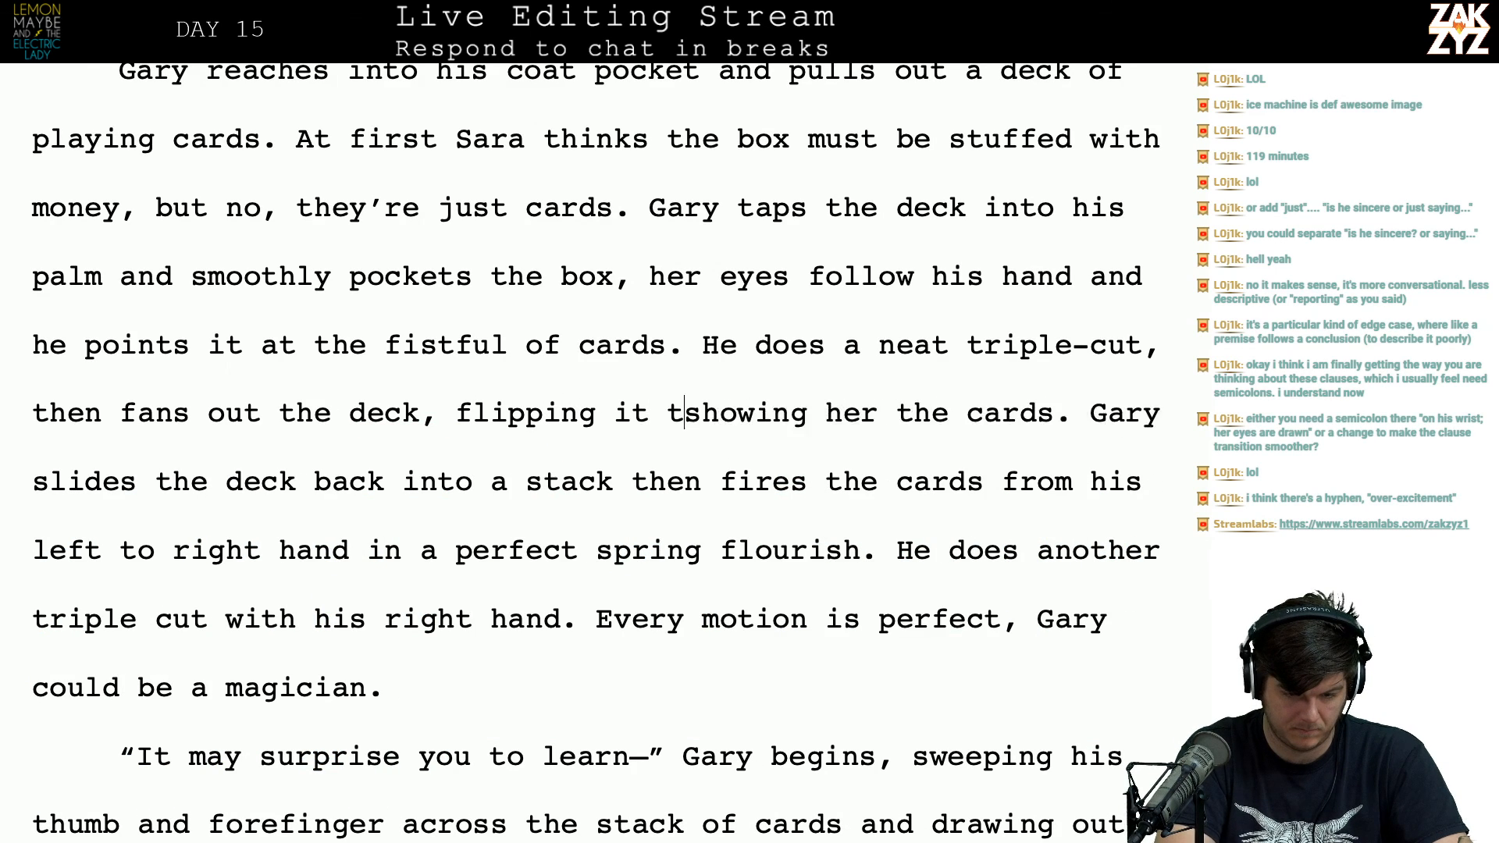
pyautogui.write('o show her the ')
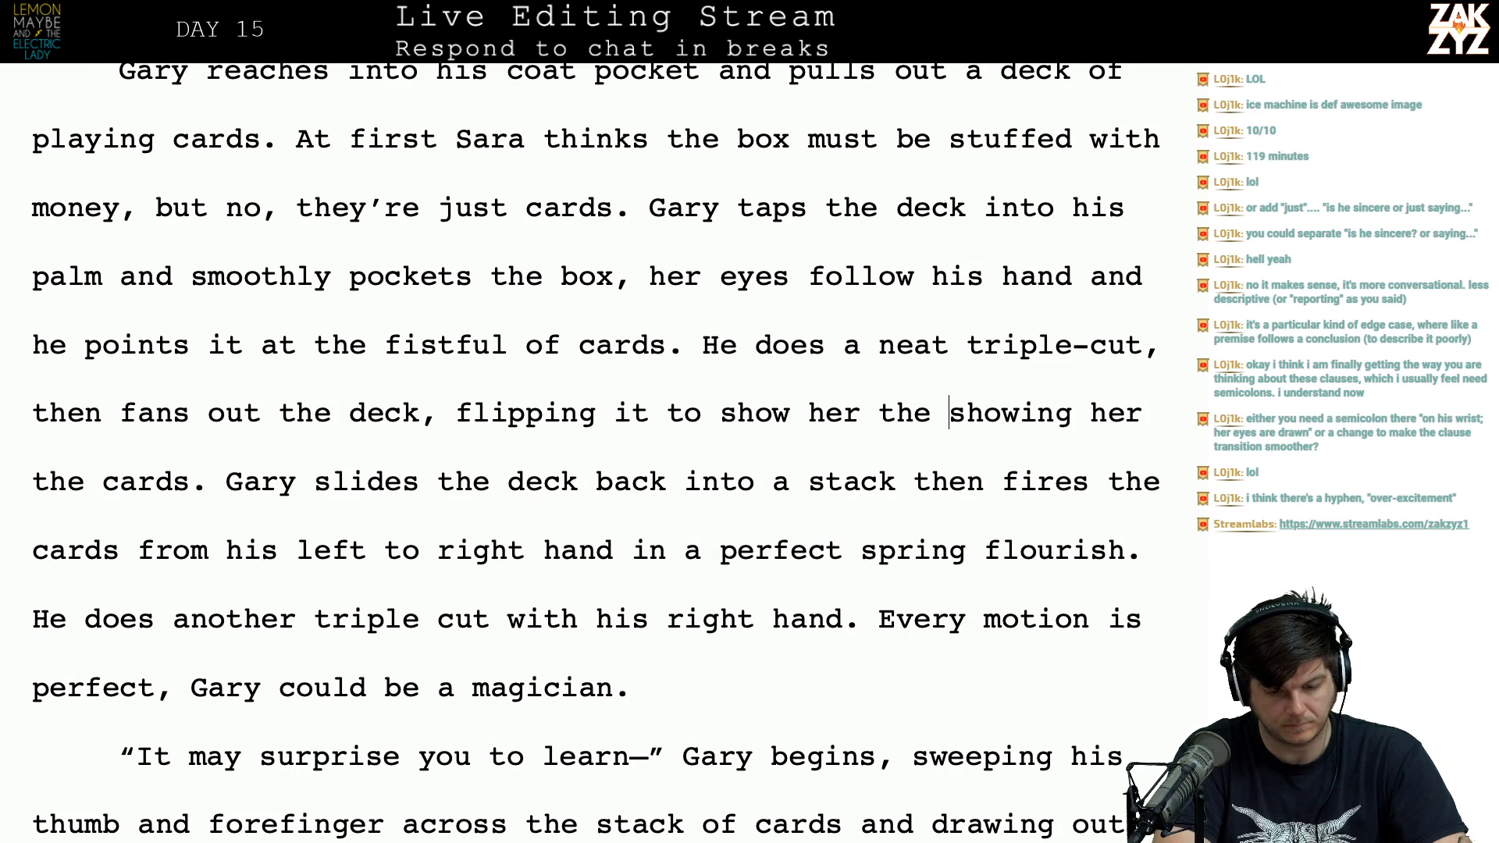
pyautogui.write('faces.')
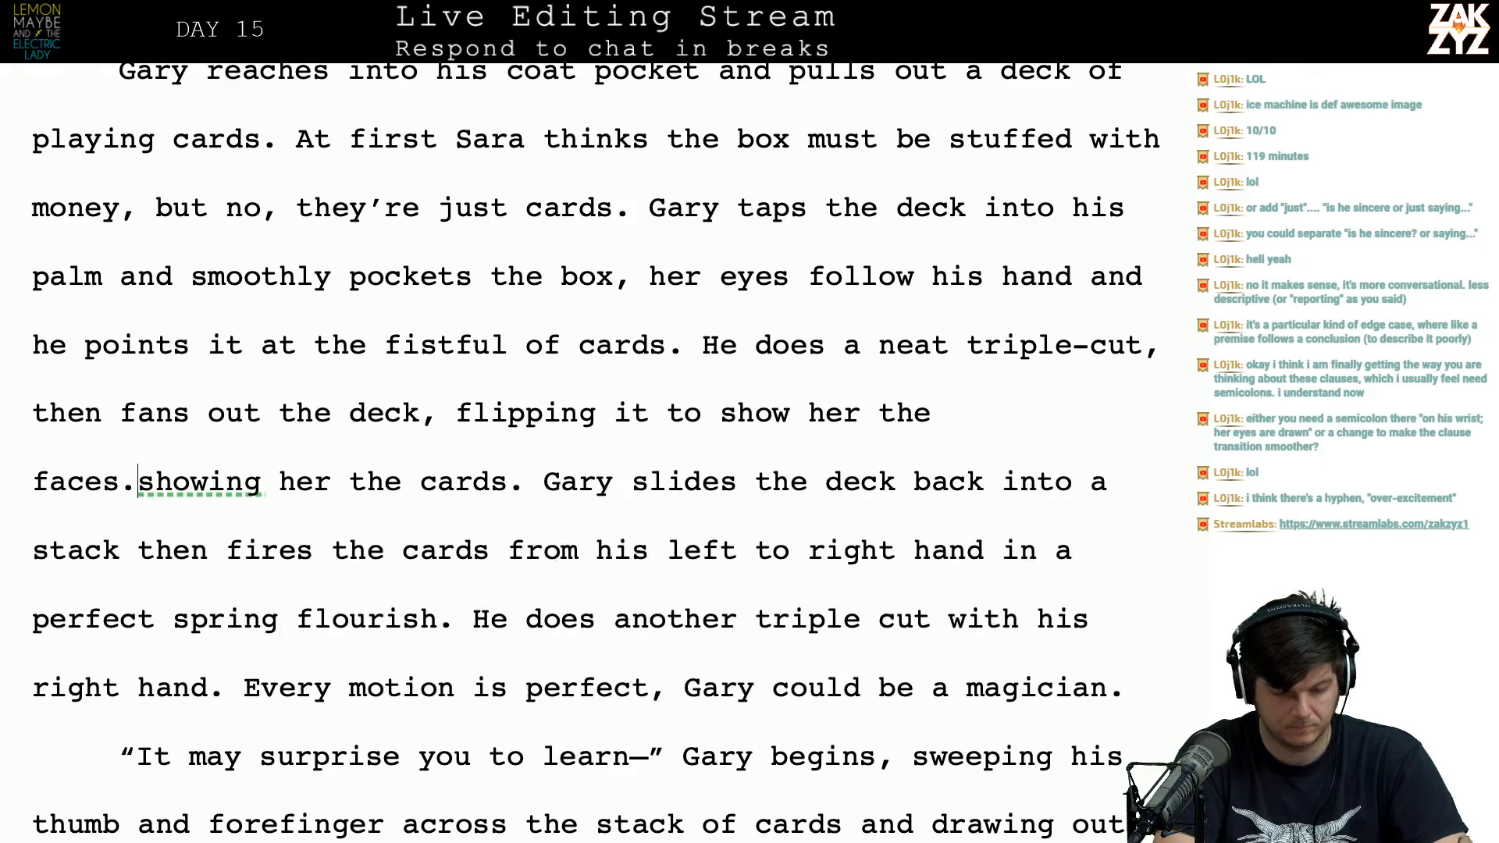
# Step: Delete the leftover “showing her the cards.” between “show her the faces.” and “Gary slides the deck”
pyautogui.hotkey('shift', 'End')
pyautogui.hotkey('shift', 'Left')
pyautogui.hotkey('shift', 'Left')
pyautogui.hotkey('shift', 'Left')
pyautogui.hotkey('shift', 'Left')
pyautogui.hotkey('shift', 'Left')
pyautogui.hotkey('shift', 'Left')
pyautogui.hotkey('shift', 'Left')
pyautogui.hotkey('shift', 'Left')
pyautogui.hotkey('shift', 'Left')
pyautogui.hotkey('shift', 'Left')
pyautogui.hotkey('shift', 'Left')
pyautogui.hotkey('shift', 'Left')
pyautogui.hotkey('shift', 'Left')
pyautogui.hotkey('shift', 'Left')
pyautogui.hotkey('shift', 'Left')
pyautogui.hotkey('shift', 'Left')
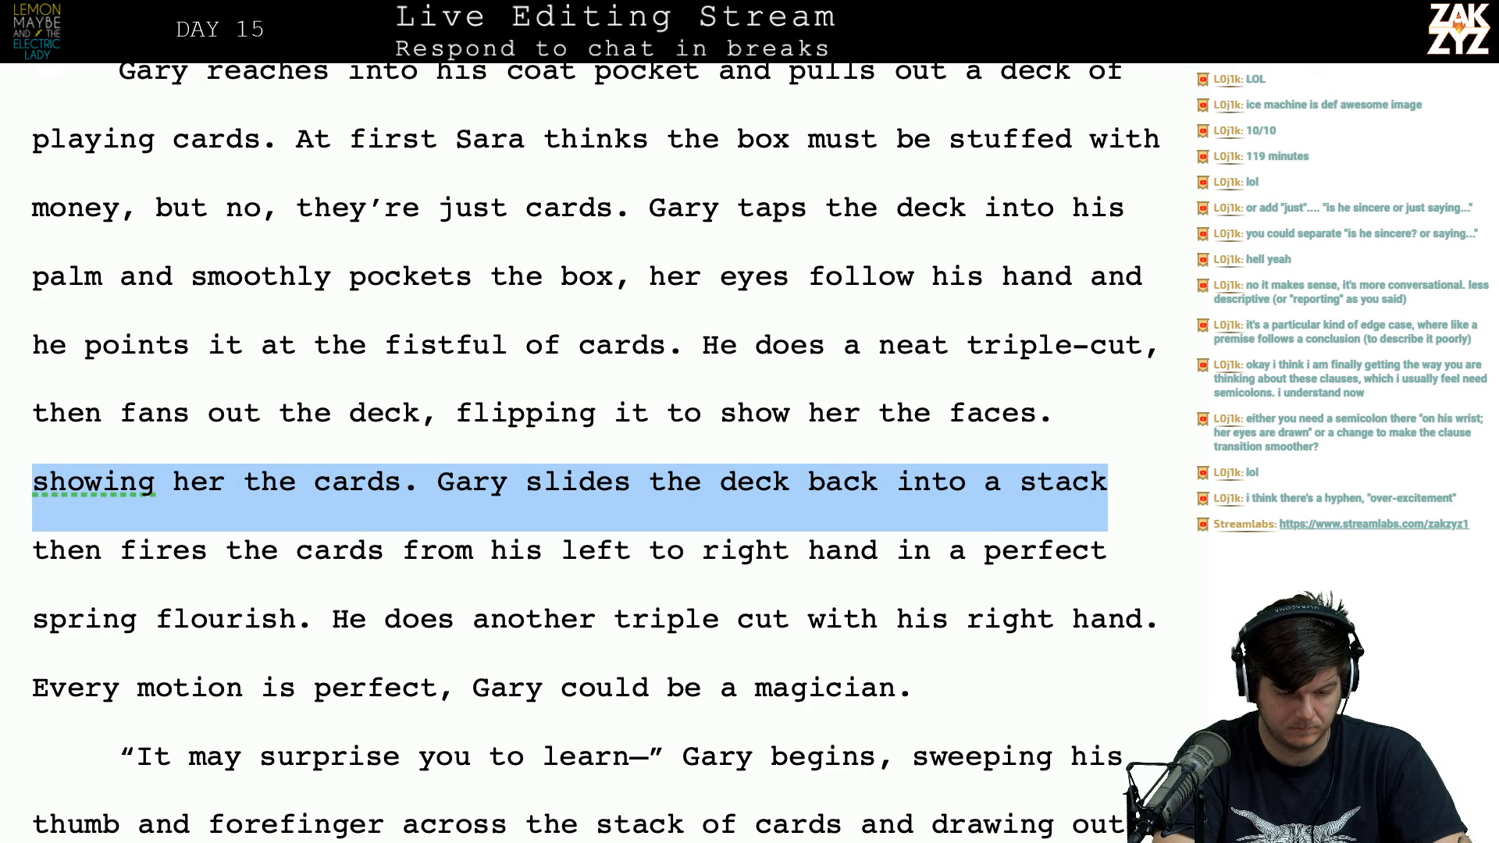
pyautogui.hotkey('shift', 'Left')
pyautogui.hotkey('shift', 'Left')
pyautogui.hotkey('shift', 'Left')
pyautogui.hotkey('shift', 'Left')
pyautogui.hotkey('shift', 'Left')
pyautogui.hotkey('shift', 'Left')
pyautogui.hotkey('shift', 'Left')
pyautogui.hotkey('shift', 'Left')
pyautogui.hotkey('shift', 'Left')
pyautogui.hotkey('shift', 'Left')
pyautogui.hotkey('shift', 'Left')
pyautogui.hotkey('shift', 'Left')
pyautogui.hotkey('shift', 'Left')
pyautogui.hotkey('shift', 'Left')
pyautogui.hotkey('shift', 'Left')
pyautogui.hotkey('shift', 'Left')
pyautogui.hotkey('shift', 'Left')
pyautogui.hotkey('shift', 'Left')
pyautogui.hotkey('shift', 'Left')
pyautogui.hotkey('shift', 'Left')
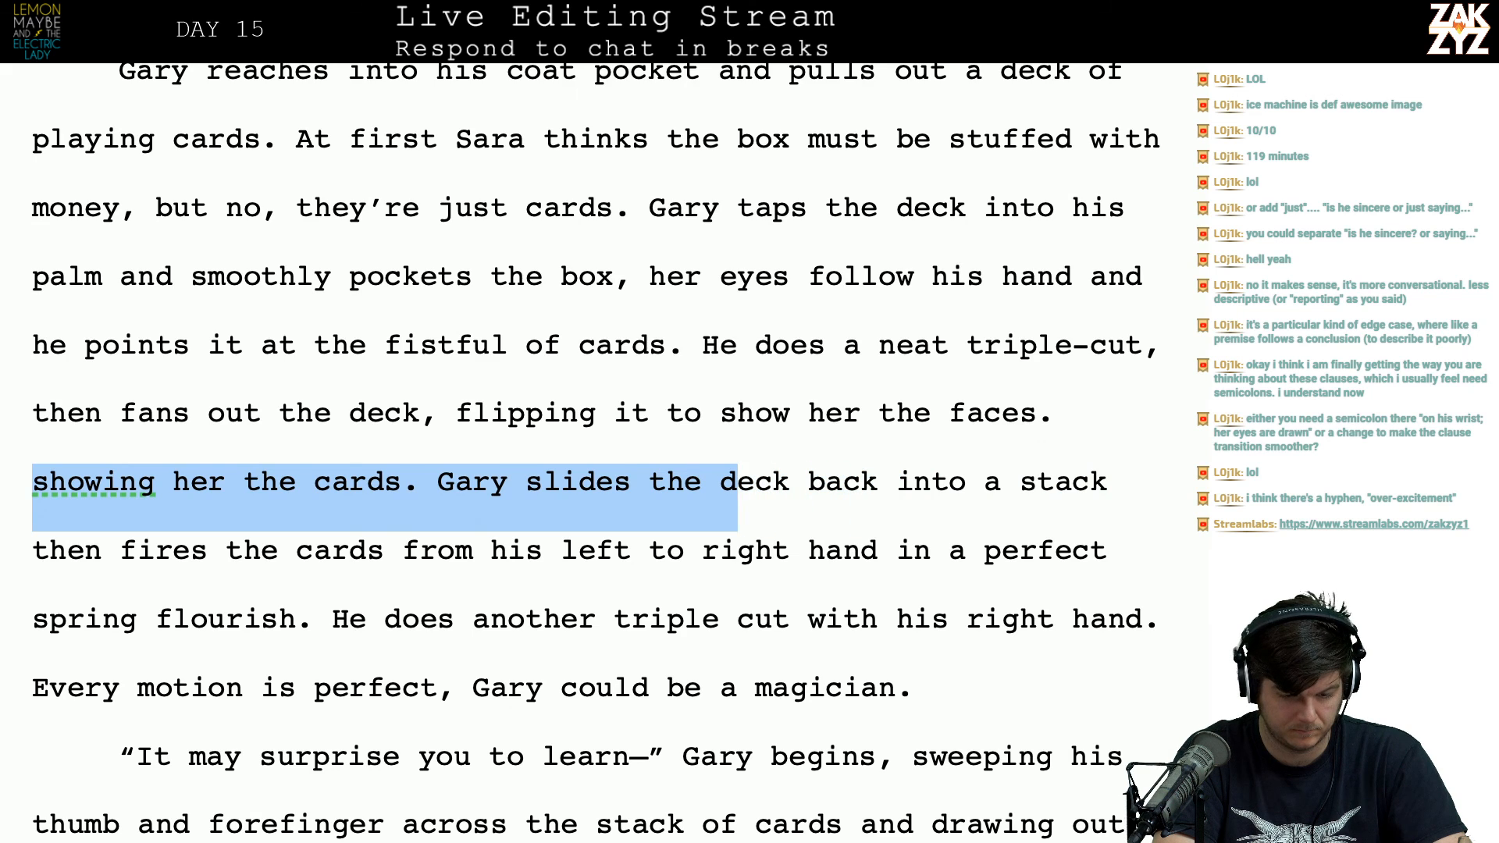
pyautogui.hotkey('shift', 'Left')
pyautogui.press('Delete')
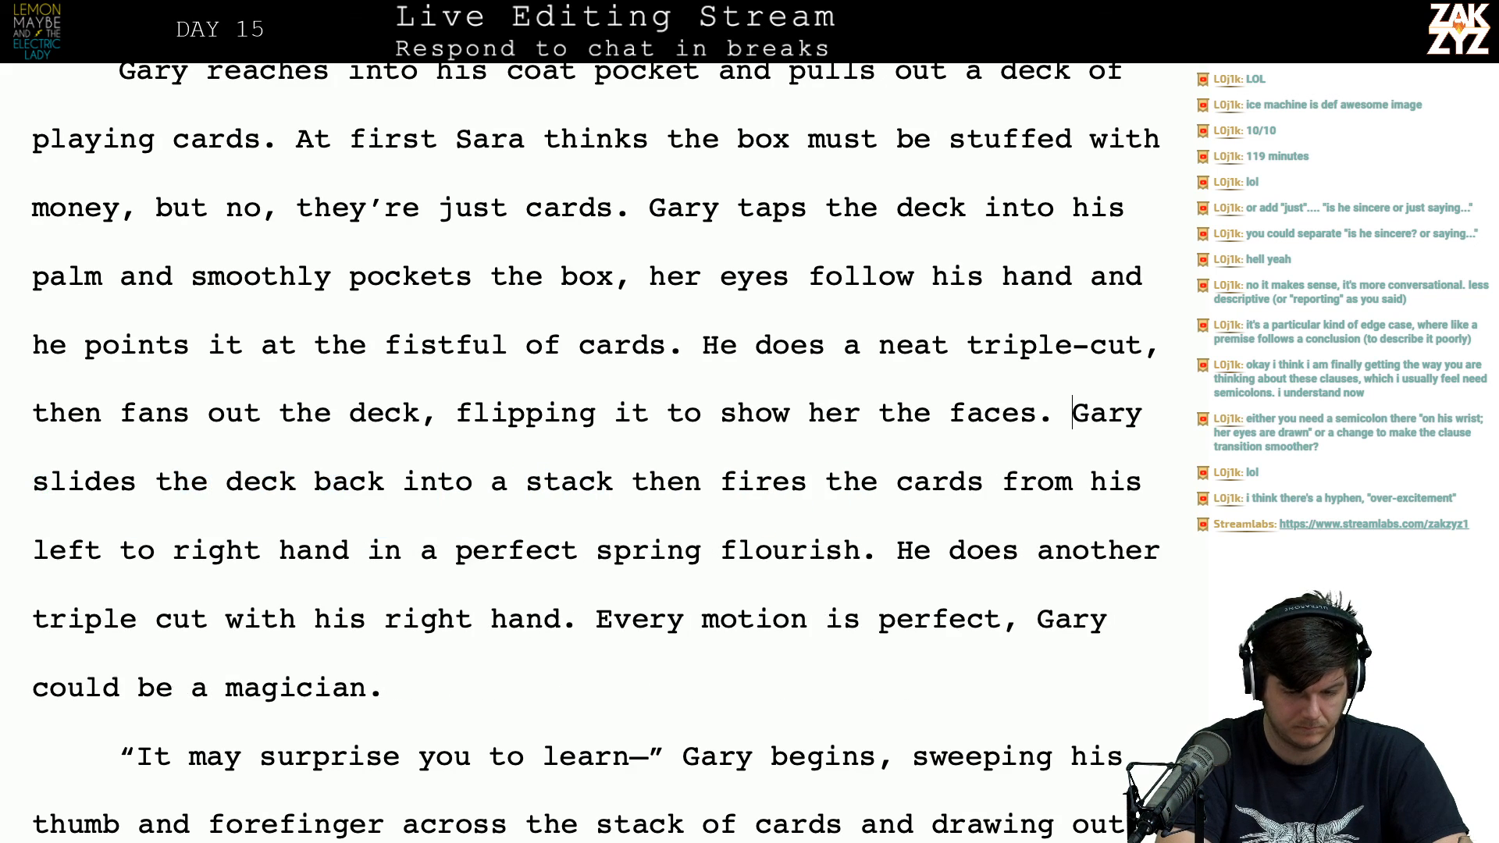
# Step: Separate “Gary slides the deck” with a blank paragraph and add “Then he” after “show her the faces.”
pyautogui.press('Return')
pyautogui.press('Return')
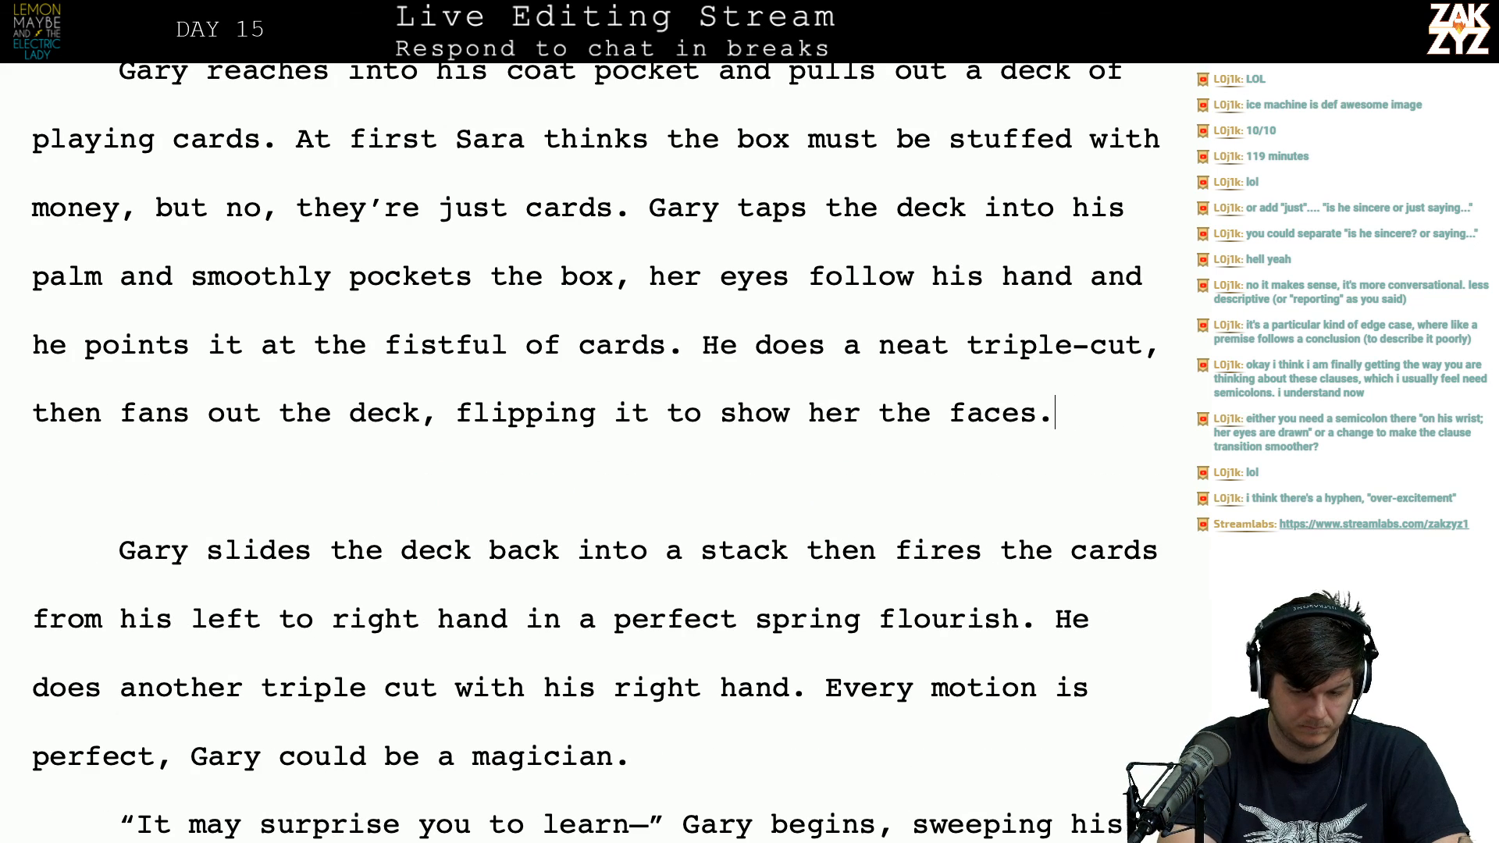
pyautogui.write('Then he ')
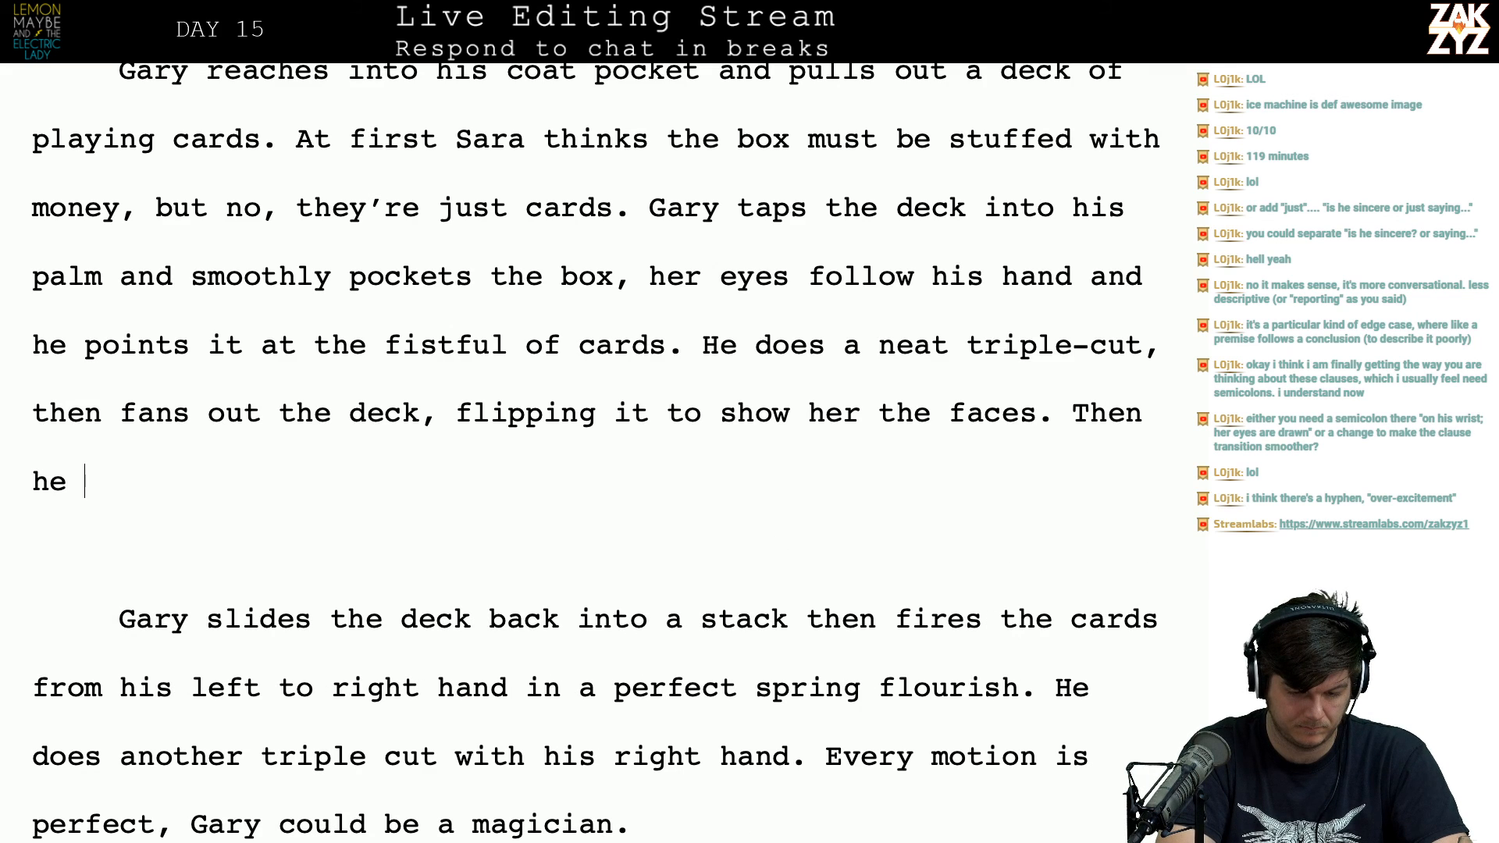
pyautogui.write('slides the')
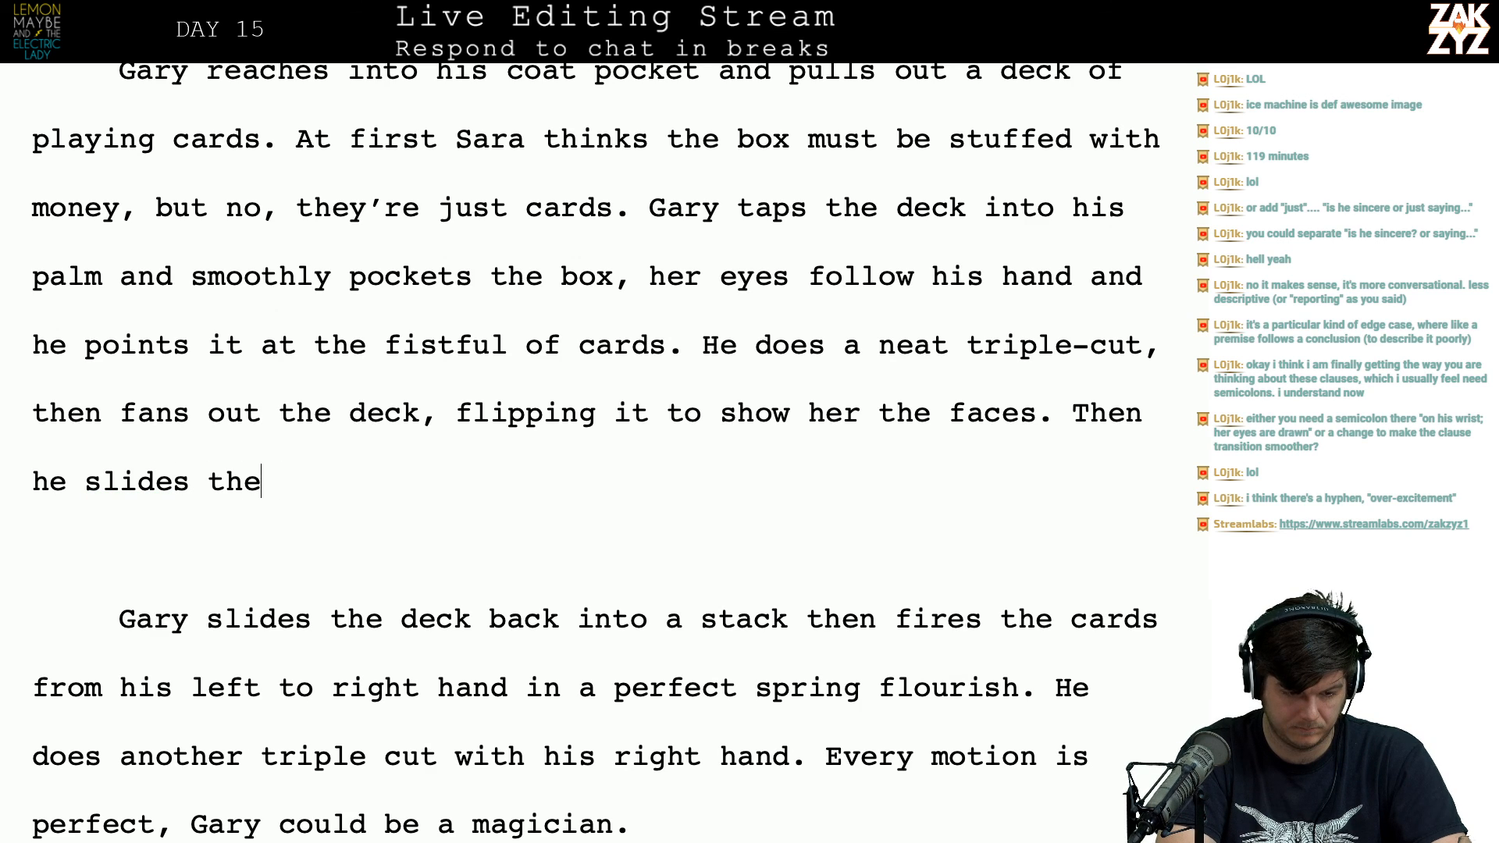
pyautogui.press('BackSpace')
pyautogui.press('BackSpace')
pyautogui.press('BackSpace')
pyautogui.press('BackSpace')
pyautogui.press('BackSpace')
pyautogui.press('BackSpace')
pyautogui.press('BackSpace')
pyautogui.press('BackSpace')
pyautogui.press('BackSpace')
pyautogui.press('BackSpace')
pyautogui.press('BackSpace')
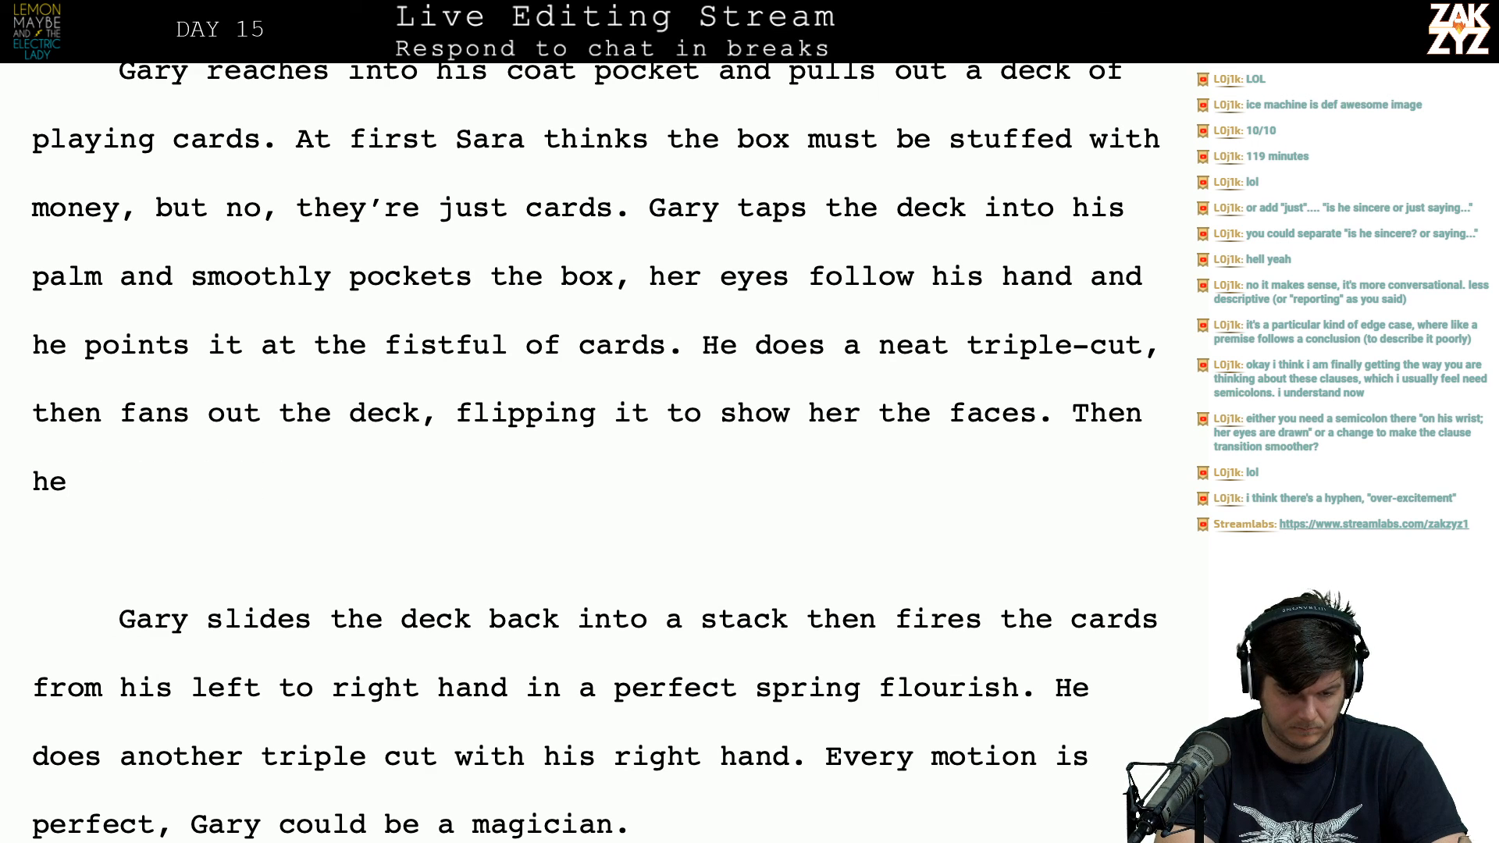
# Step: Continue the sentence after “Then he” with “unfans them and”
pyautogui.write('s')
pyautogui.press('BackSpace')
pyautogui.write('unfan')
pyautogui.press('BackSpace')
pyautogui.press('BackSpace')
pyautogui.press('BackSpace')
pyautogui.write('mans them')
pyautogui.press('BackSpace')
pyautogui.press('BackSpace')
pyautogui.press('BackSpace')
pyautogui.press('BackSpace')
pyautogui.press('BackSpace')
pyautogui.press('BackSpace')
pyautogui.press('BackSpace')
pyautogui.press('BackSpace')
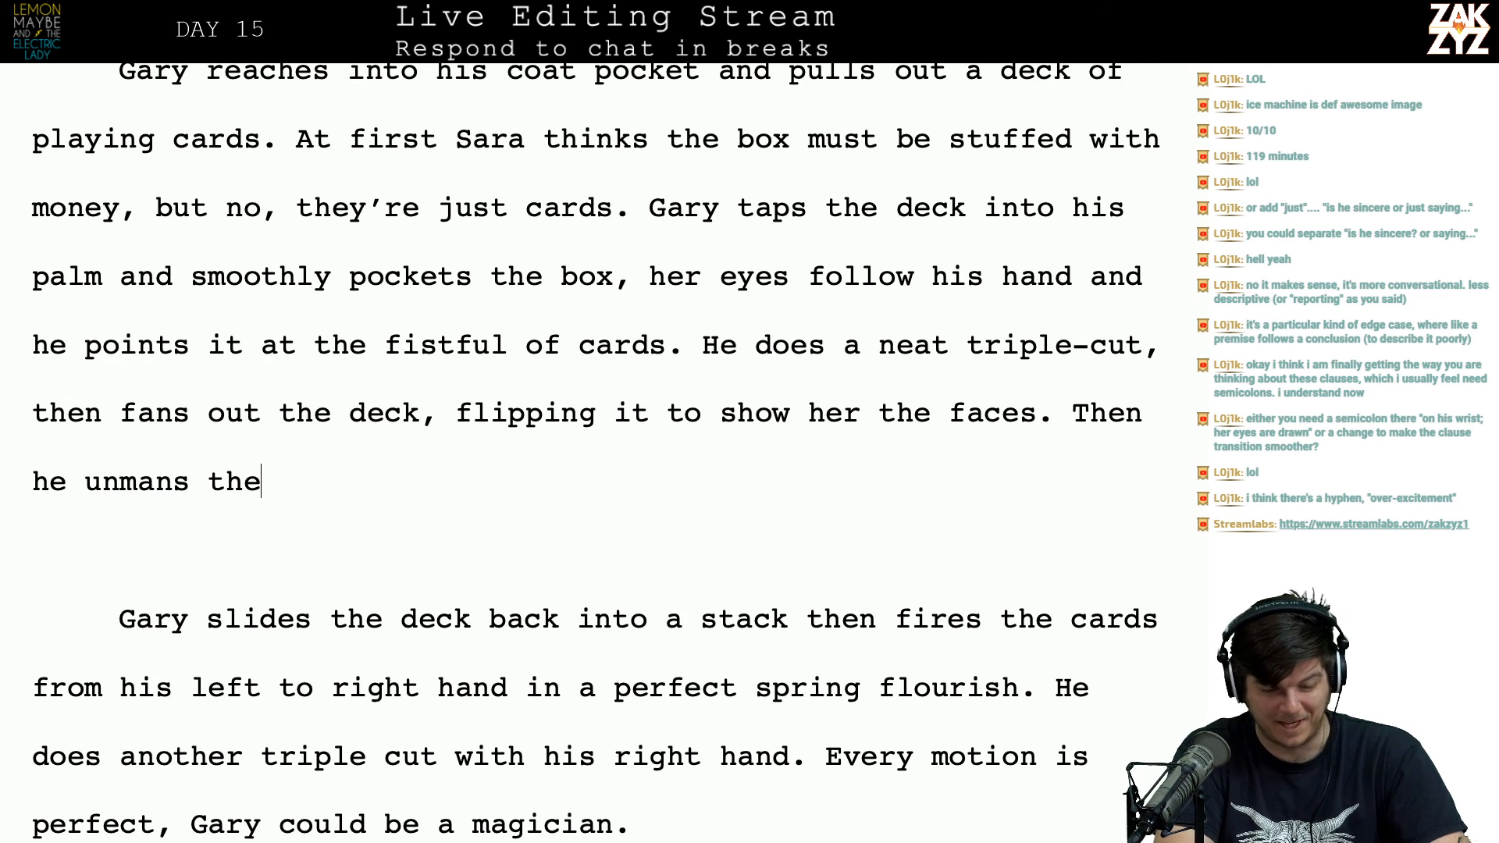
pyautogui.write('f')
pyautogui.press('BackSpace')
pyautogui.press('BackSpace')
pyautogui.write('fans')
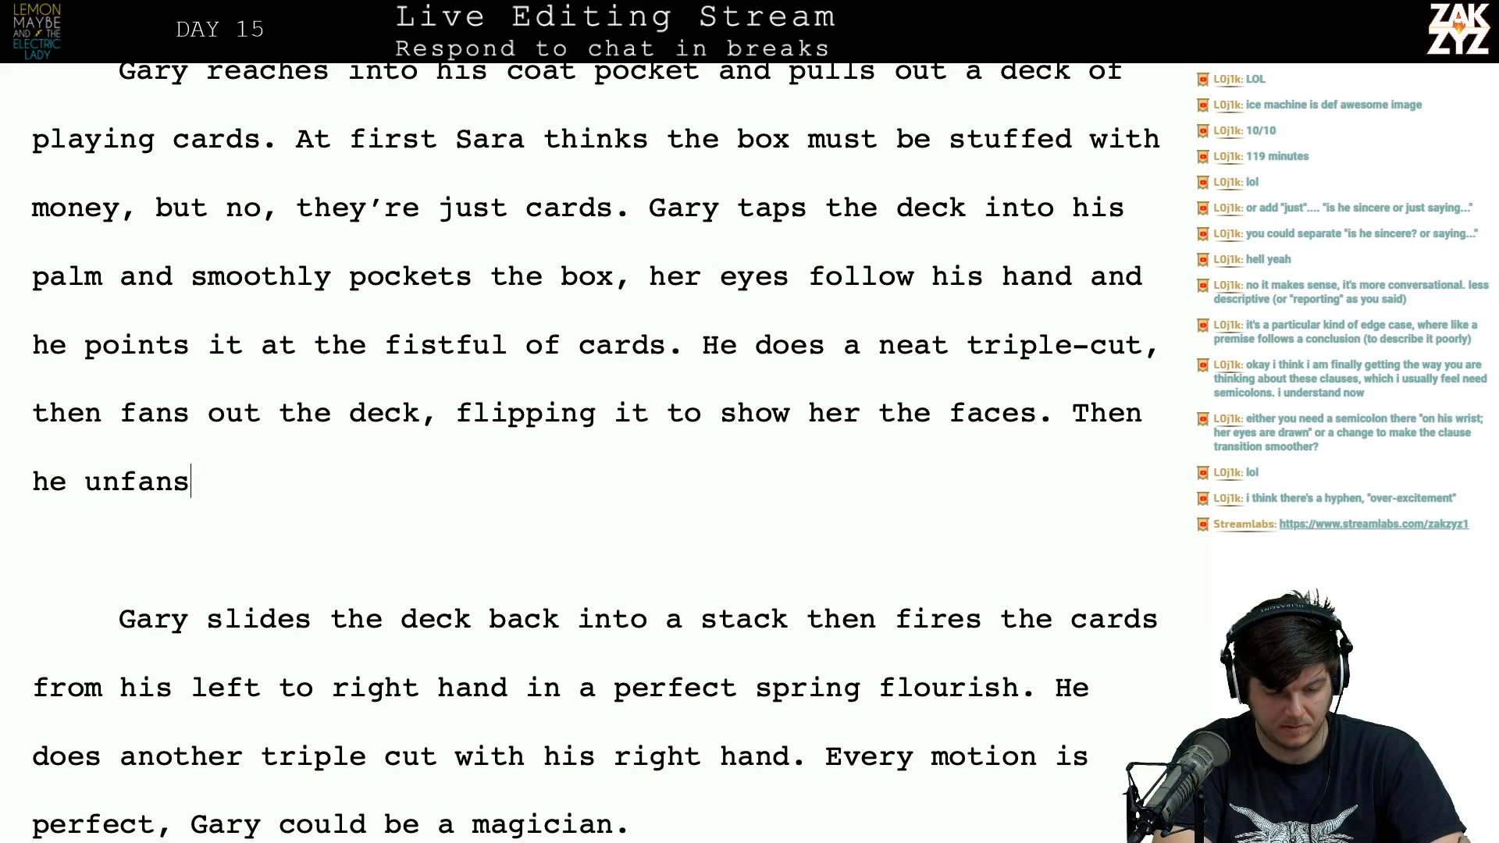
pyautogui.write(' them and ')
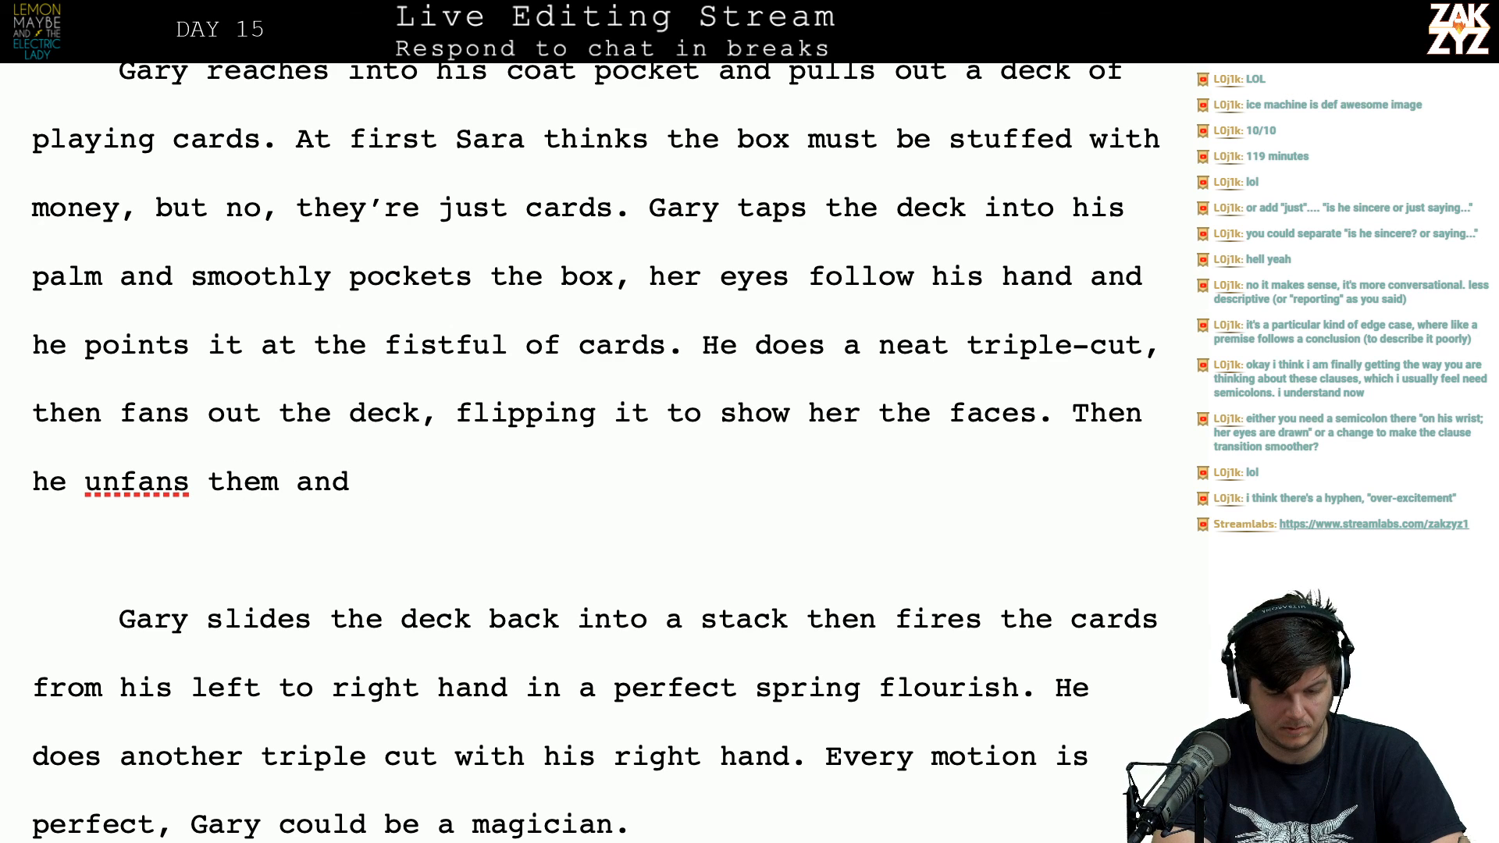
pyautogui.write('the de')
pyautogui.press('BackSpace')
pyautogui.write('deck')
pyautogui.press('BackSpace')
pyautogui.press('BackSpace')
pyautogui.press('BackSpace')
pyautogui.press('BackSpace')
pyautogui.press('BackSpace')
pyautogui.press('BackSpace')
pyautogui.press('BackSpace')
pyautogui.press('BackSpace')
pyautogui.press('BackSpace')
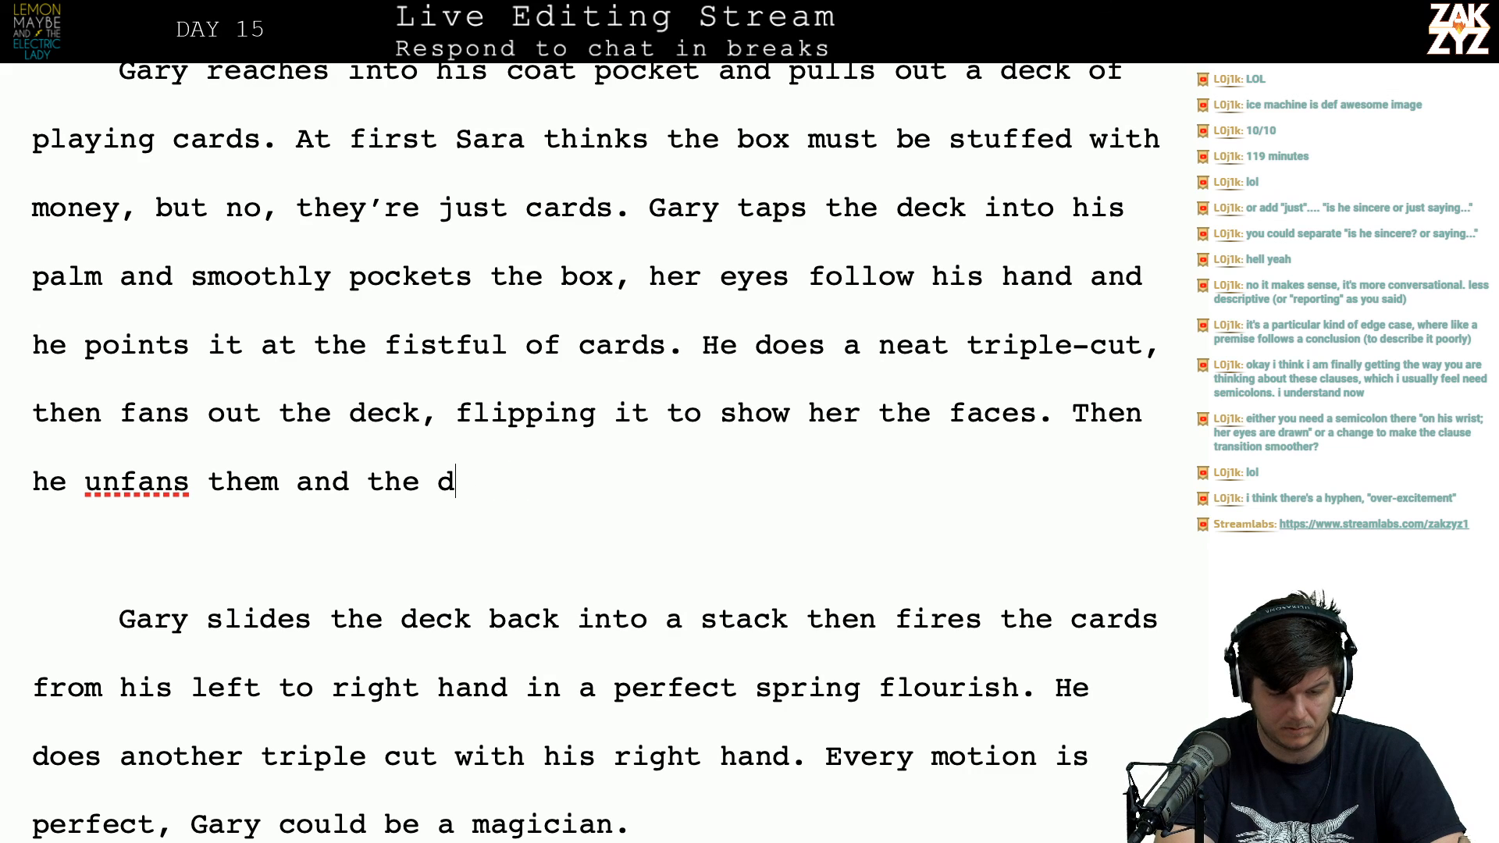
pyautogui.write('f')
pyautogui.press('BackSpace')
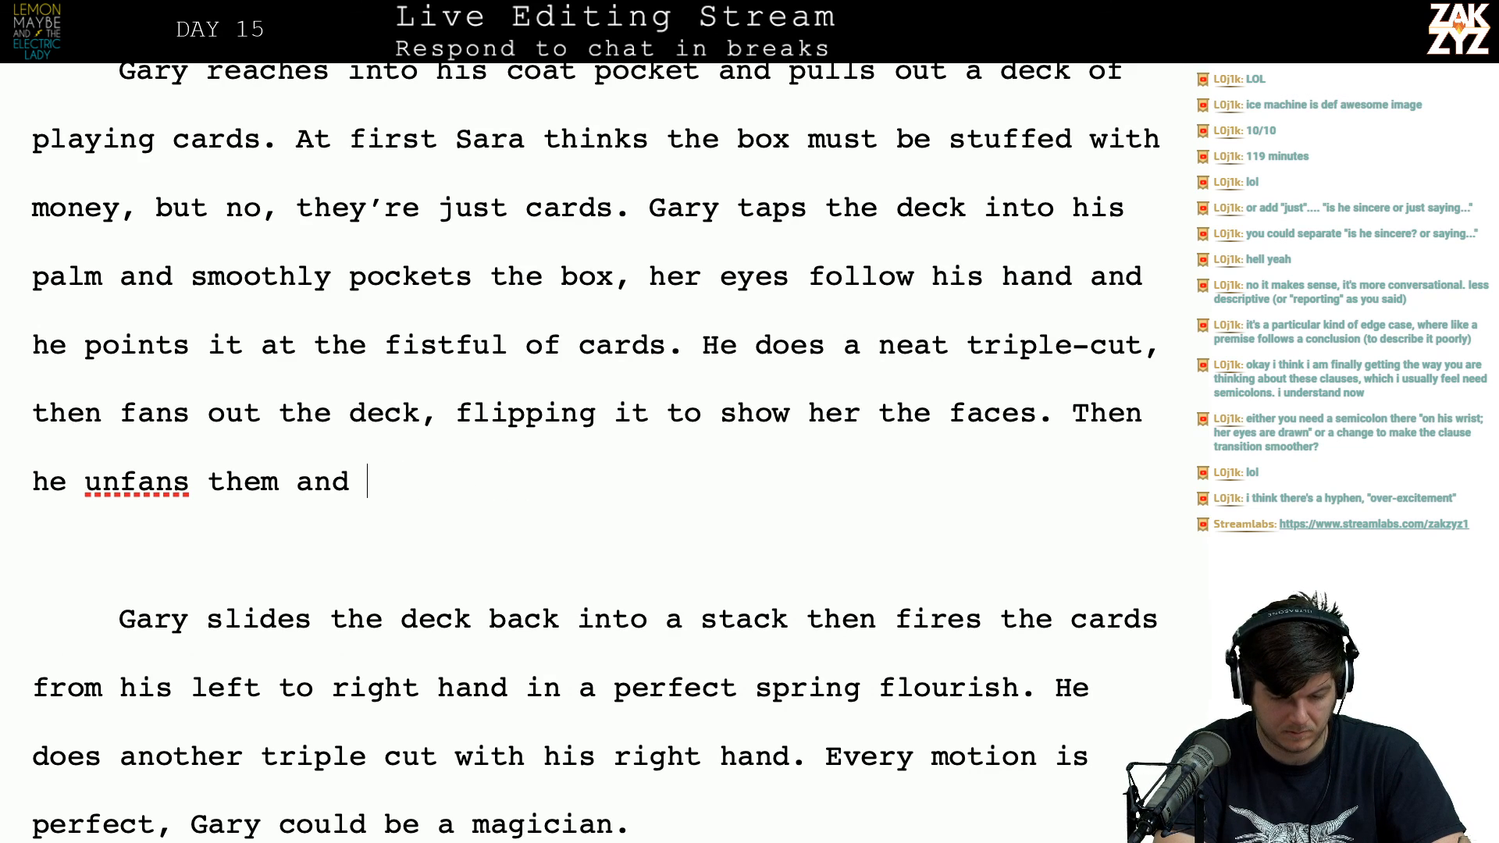
# Step: Delete the paragraph breaks and “Gary slides the deck back into a stack then”, joining “unfans them and” to “fires the cards”
pyautogui.hotkey('shift', 'Right')
pyautogui.hotkey('shift', 'Right')
pyautogui.hotkey('shift', 'Right')
pyautogui.hotkey('shift', 'Right')
pyautogui.hotkey('shift', 'Right')
pyautogui.hotkey('shift', 'Right')
pyautogui.hotkey('shift', 'Right')
pyautogui.hotkey('shift', 'Right')
pyautogui.hotkey('shift', 'Right')
pyautogui.hotkey('shift', 'Right')
pyautogui.hotkey('shift', 'Right')
pyautogui.hotkey('shift', 'Right')
pyautogui.hotkey('shift', 'Right')
pyautogui.hotkey('shift', 'Right')
pyautogui.hotkey('shift', 'Right')
pyautogui.hotkey('shift', 'Right')
pyautogui.hotkey('shift', 'Right')
pyautogui.hotkey('shift', 'Right')
pyautogui.hotkey('shift', 'Right')
pyautogui.hotkey('shift', 'Right')
pyautogui.hotkey('shift', 'Right')
pyautogui.hotkey('shift', 'Right')
pyautogui.hotkey('shift', 'Right')
pyautogui.hotkey('shift', 'Right')
pyautogui.hotkey('shift', 'Right')
pyautogui.hotkey('shift', 'Right')
pyautogui.hotkey('shift', 'Right')
pyautogui.hotkey('shift', 'Right')
pyautogui.hotkey('shift', 'Right')
pyautogui.hotkey('shift', 'Right')
pyautogui.hotkey('shift', 'Right')
pyautogui.hotkey('shift', 'Right')
pyautogui.hotkey('shift', 'Right')
pyautogui.hotkey('shift', 'Right')
pyautogui.hotkey('shift', 'Right')
pyautogui.hotkey('shift', 'Right')
pyautogui.hotkey('shift', 'Right')
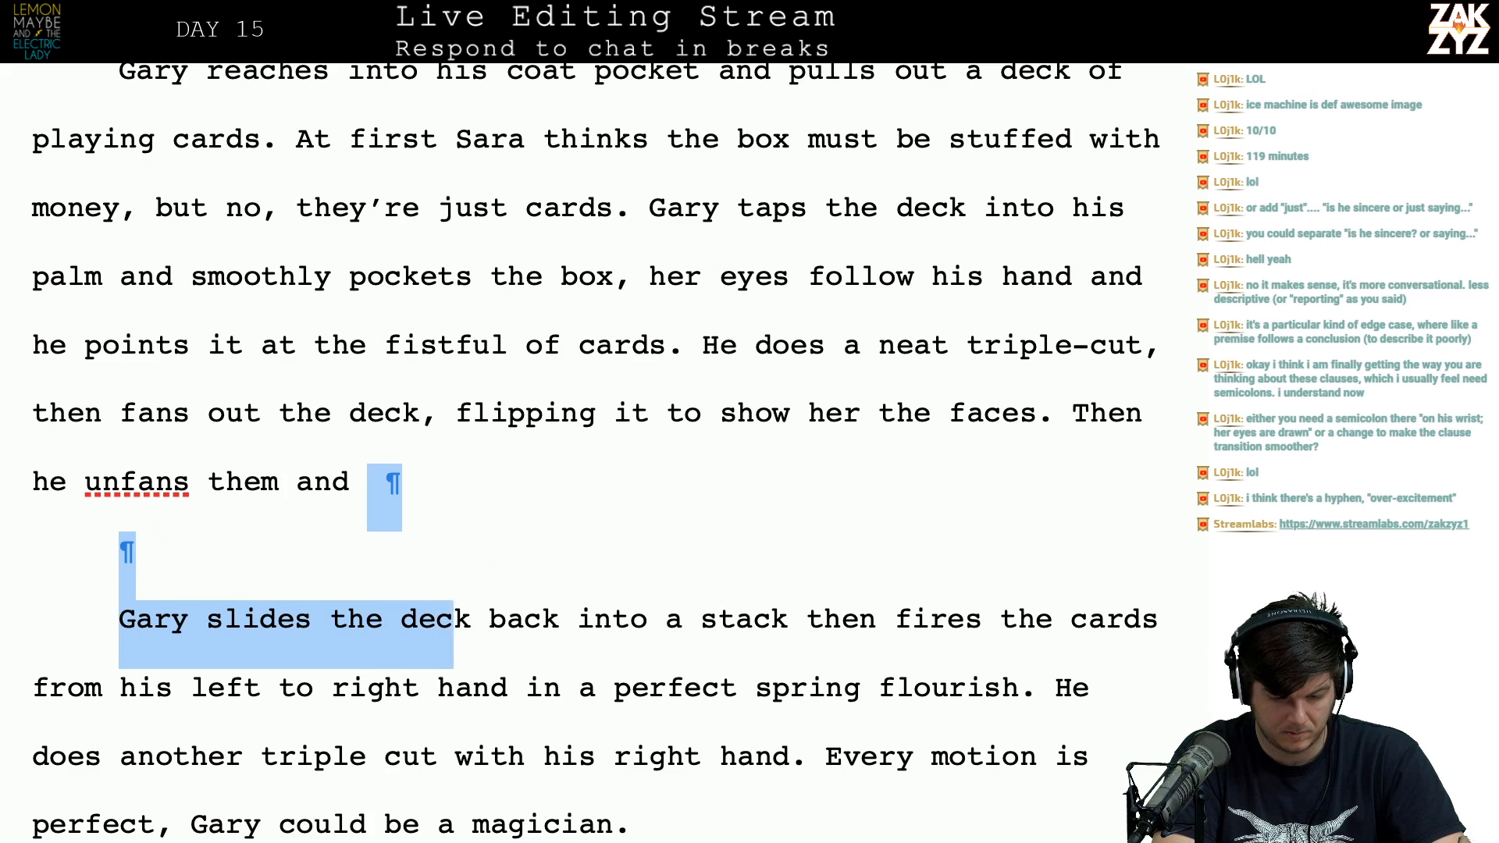
pyautogui.hotkey('shift', 'Right')
pyautogui.hotkey('shift', 'Right')
pyautogui.hotkey('shift', 'Right')
pyautogui.hotkey('shift', 'Right')
pyautogui.hotkey('shift', 'Right')
pyautogui.hotkey('shift', 'Right')
pyautogui.hotkey('shift', 'Right')
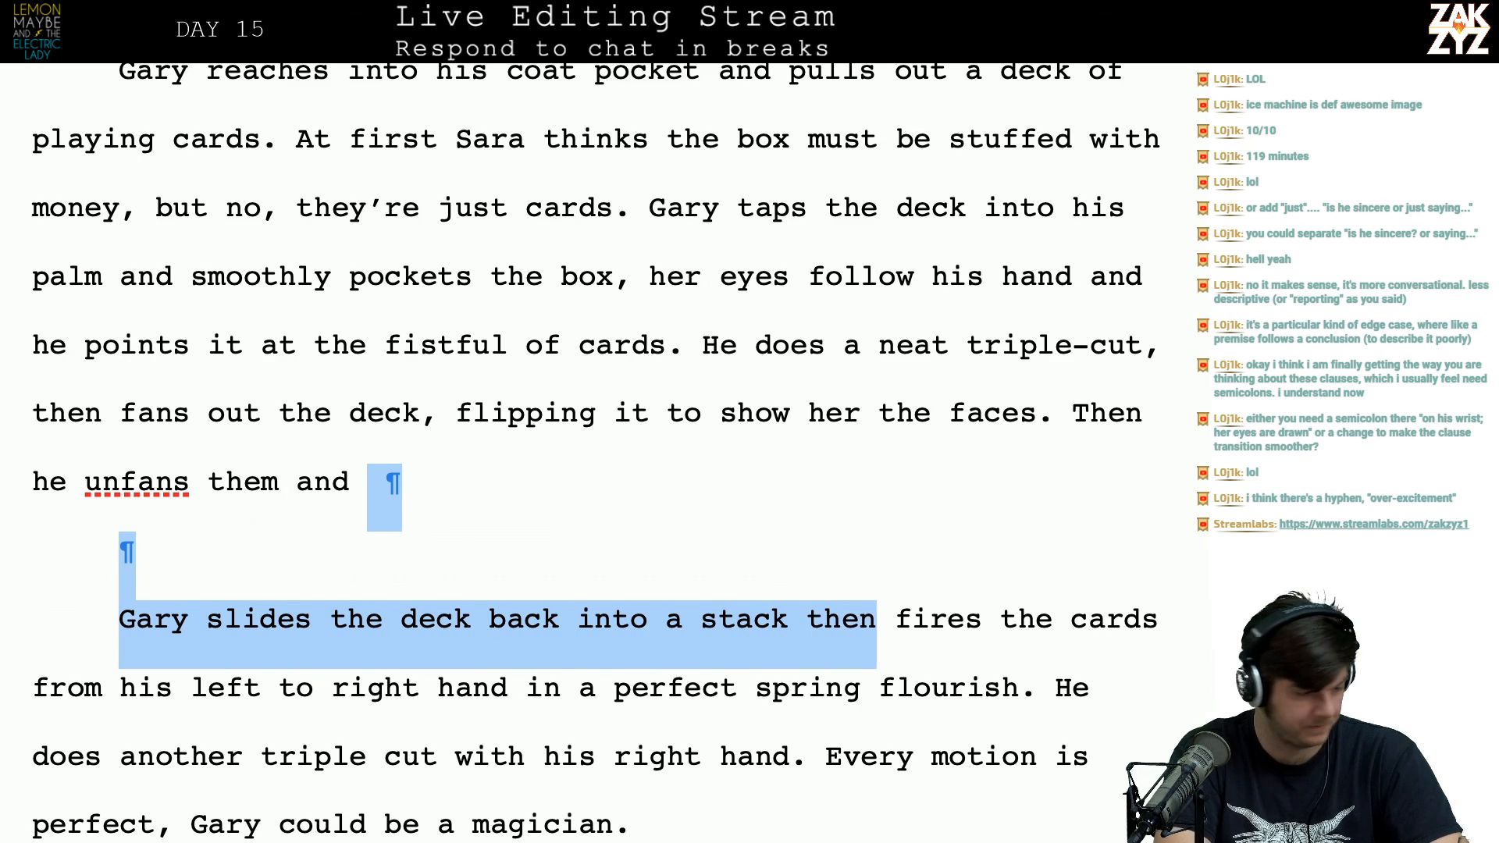
pyautogui.press('BackSpace')
# Step: Start a new paragraph at “Gary taps the deck into his palm”
pyautogui.scroll(-2, 593, 452)
pyautogui.scroll(4, 594, 453)
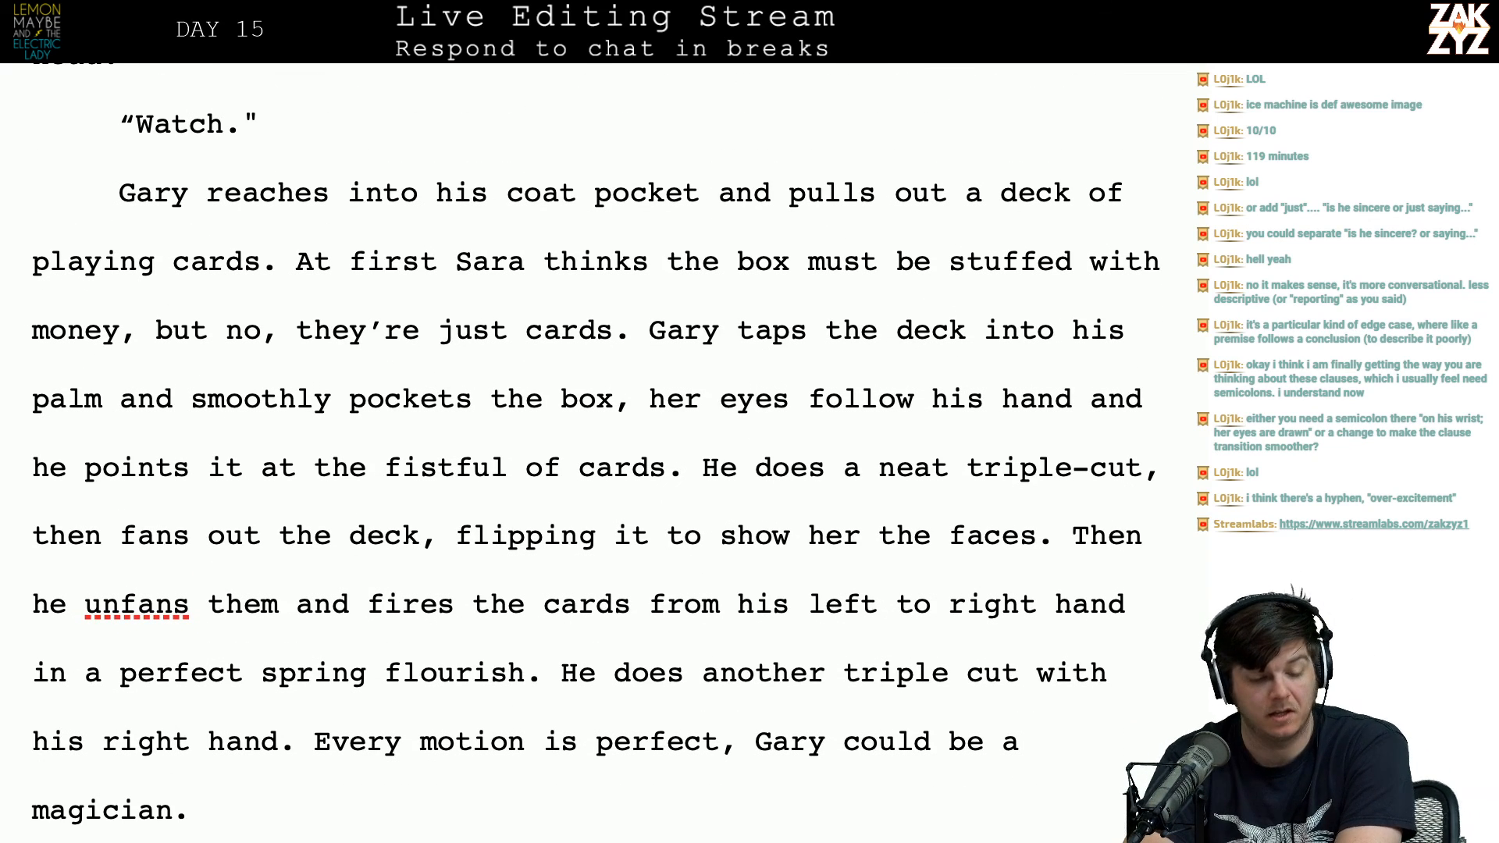
pyautogui.scroll(-1, 594, 453)
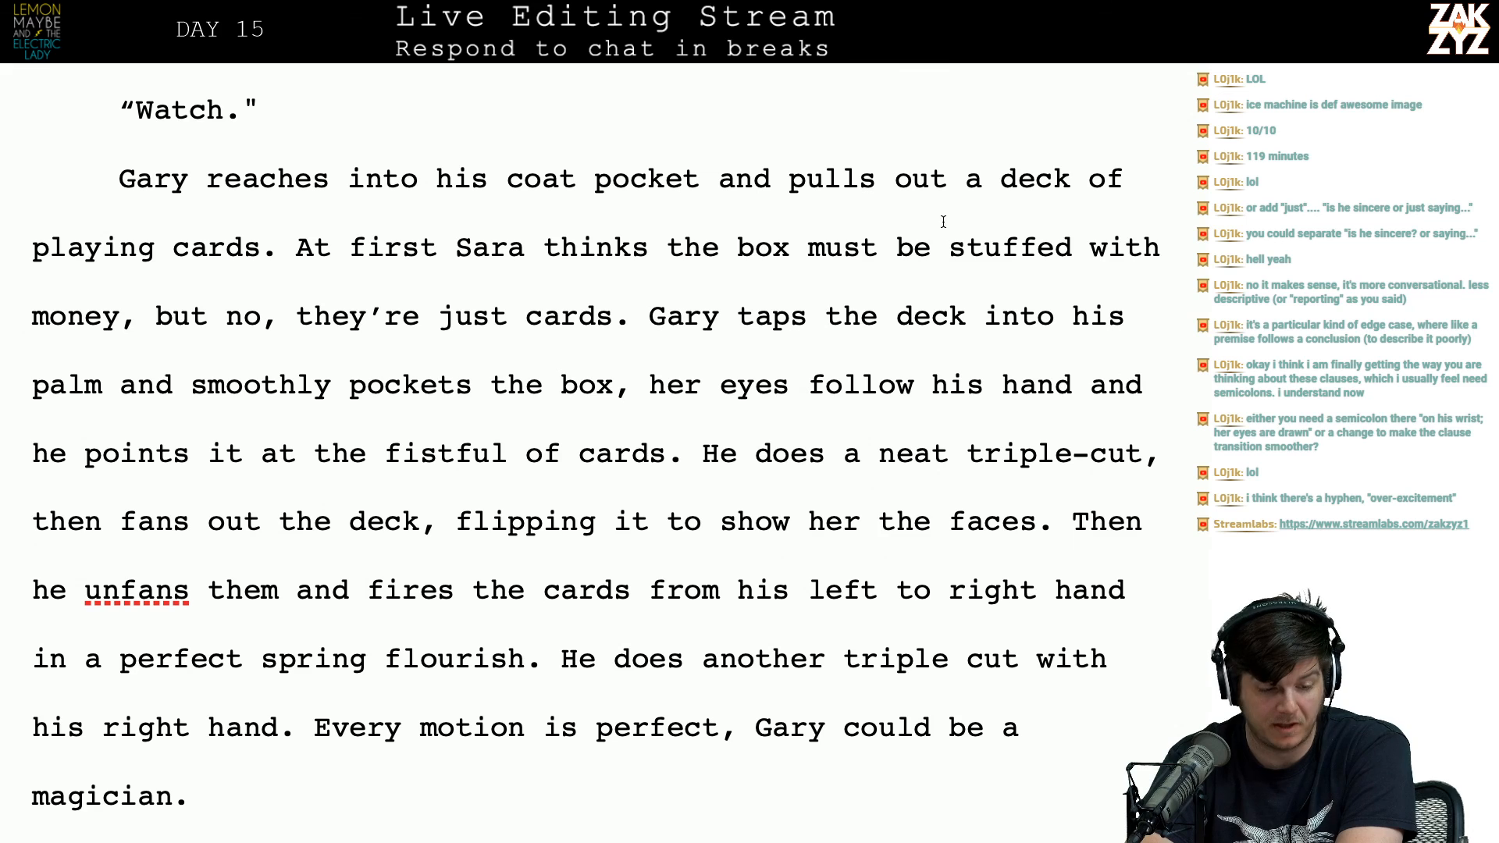
pyautogui.press('Right')
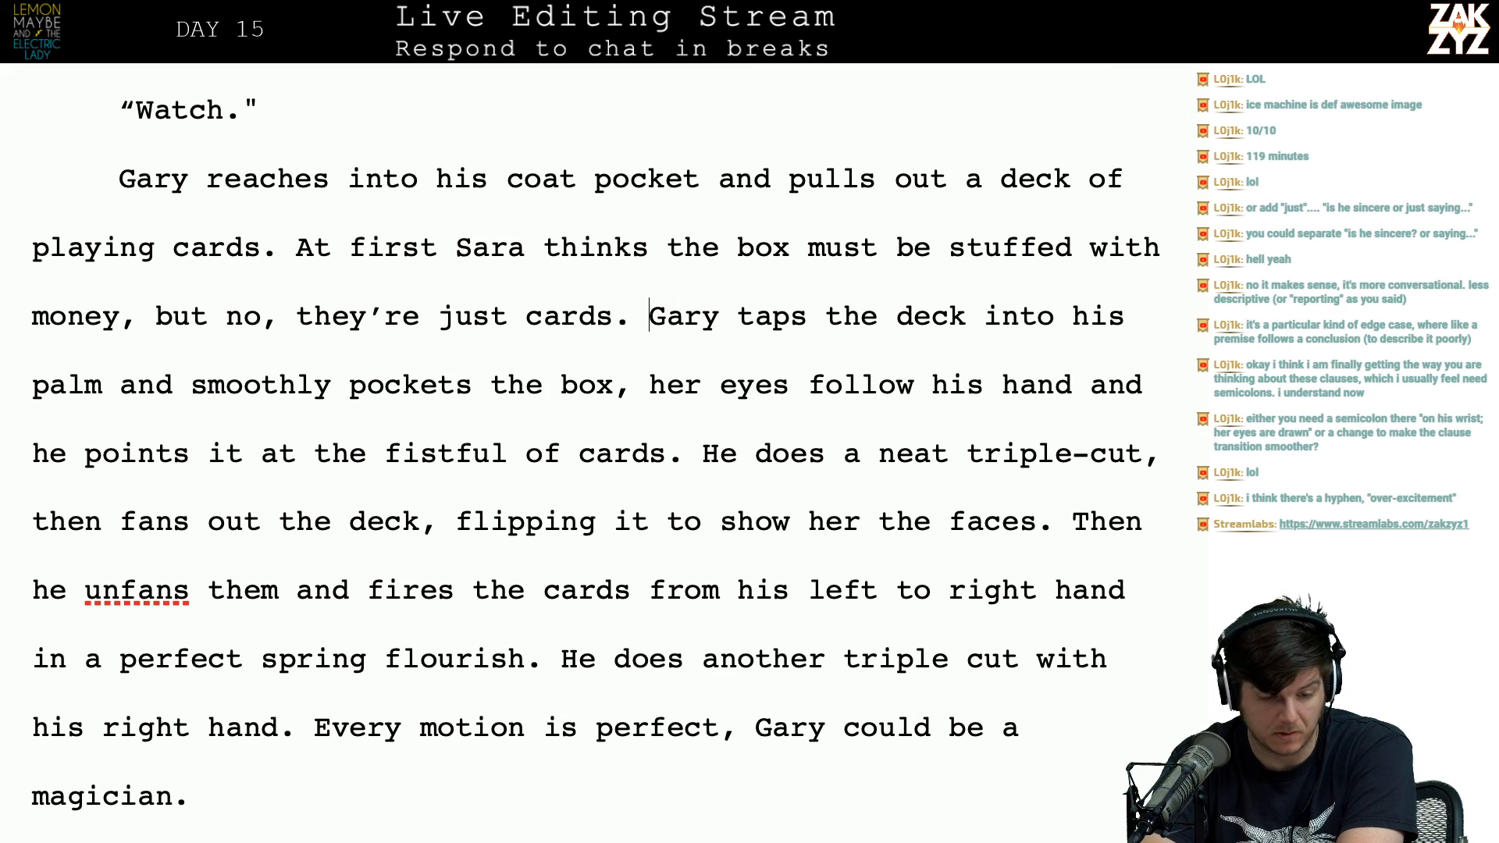
pyautogui.press('Return')
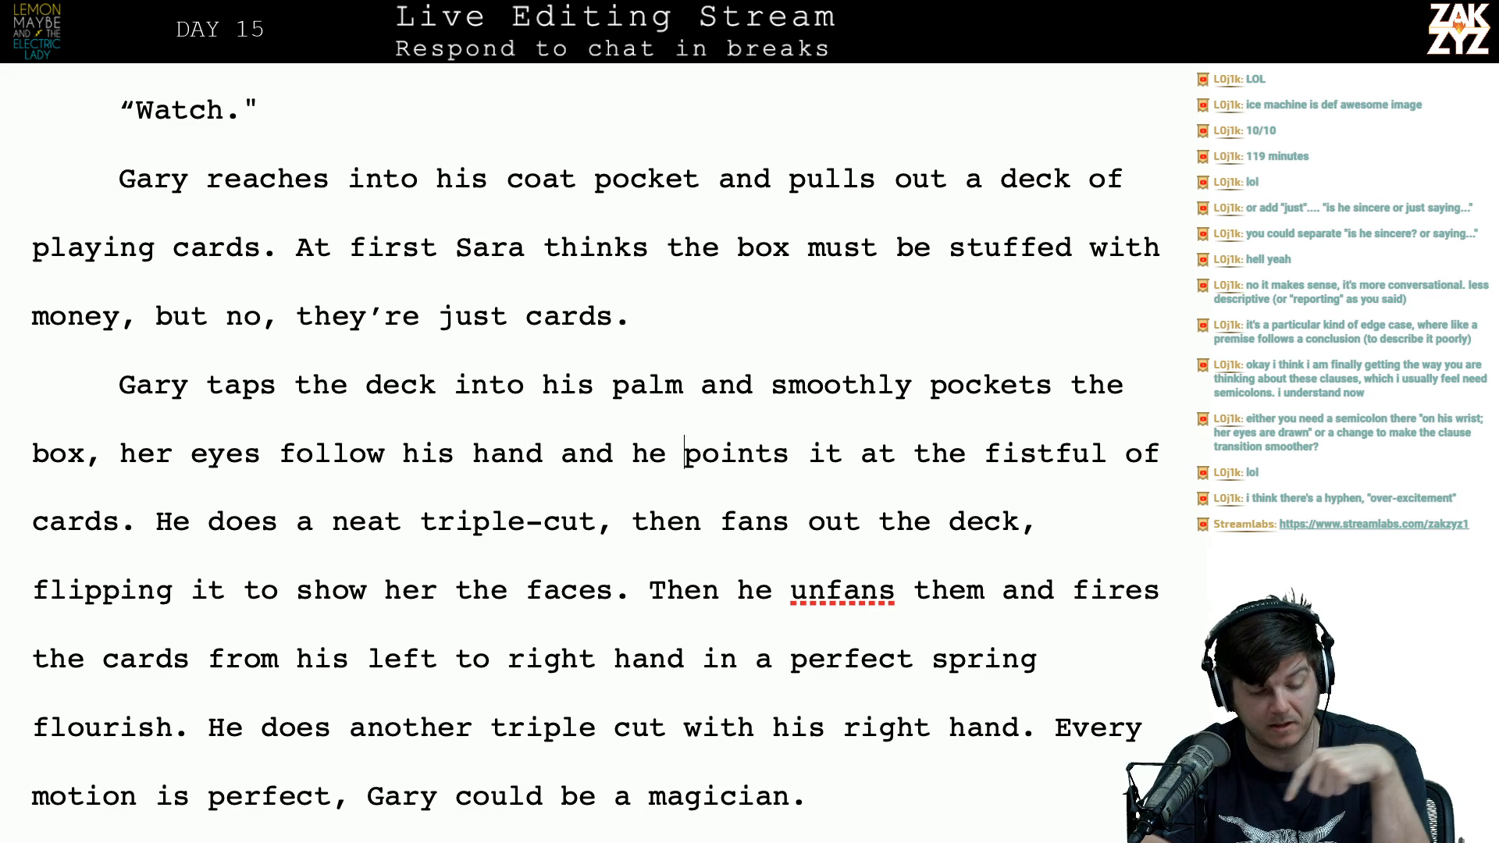
# Step: Change “hand” to “hands.” after “her eyes follow his” and delete “and he points it at the fistful of cards.”
pyautogui.click(542, 454)
pyautogui.write('s.')
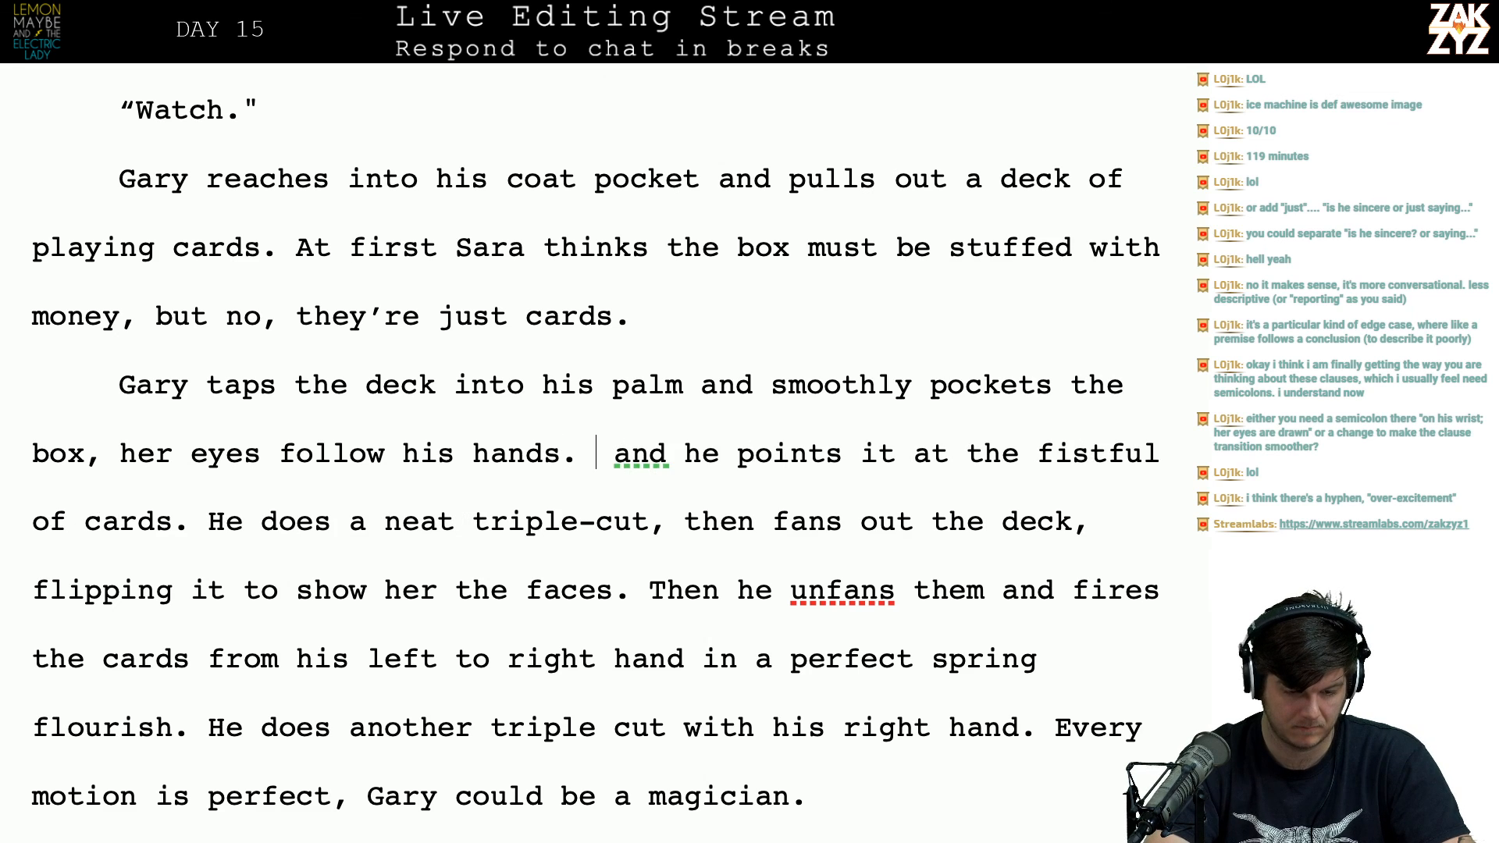
pyautogui.hotkey('shift', 'Down')
pyautogui.hotkey('shift', 'Left')
pyautogui.hotkey('shift', 'Left')
pyautogui.hotkey('shift', 'Left')
pyautogui.hotkey('shift', 'Left')
pyautogui.hotkey('shift', 'Left')
pyautogui.hotkey('shift', 'Left')
pyautogui.hotkey('shift', 'Left')
pyautogui.hotkey('shift', 'Left')
pyautogui.hotkey('shift', 'Left')
pyautogui.hotkey('shift', 'Left')
pyautogui.hotkey('shift', 'Left')
pyautogui.hotkey('shift', 'Left')
pyautogui.hotkey('shift', 'Left')
pyautogui.hotkey('shift', 'Left')
pyautogui.hotkey('shift', 'Left')
pyautogui.hotkey('shift', 'Left')
pyautogui.hotkey('shift', 'Left')
pyautogui.hotkey('shift', 'Left')
pyautogui.hotkey('shift', 'Left')
pyautogui.hotkey('shift', 'Left')
pyautogui.hotkey('shift', 'Left')
pyautogui.hotkey('shift', 'Left')
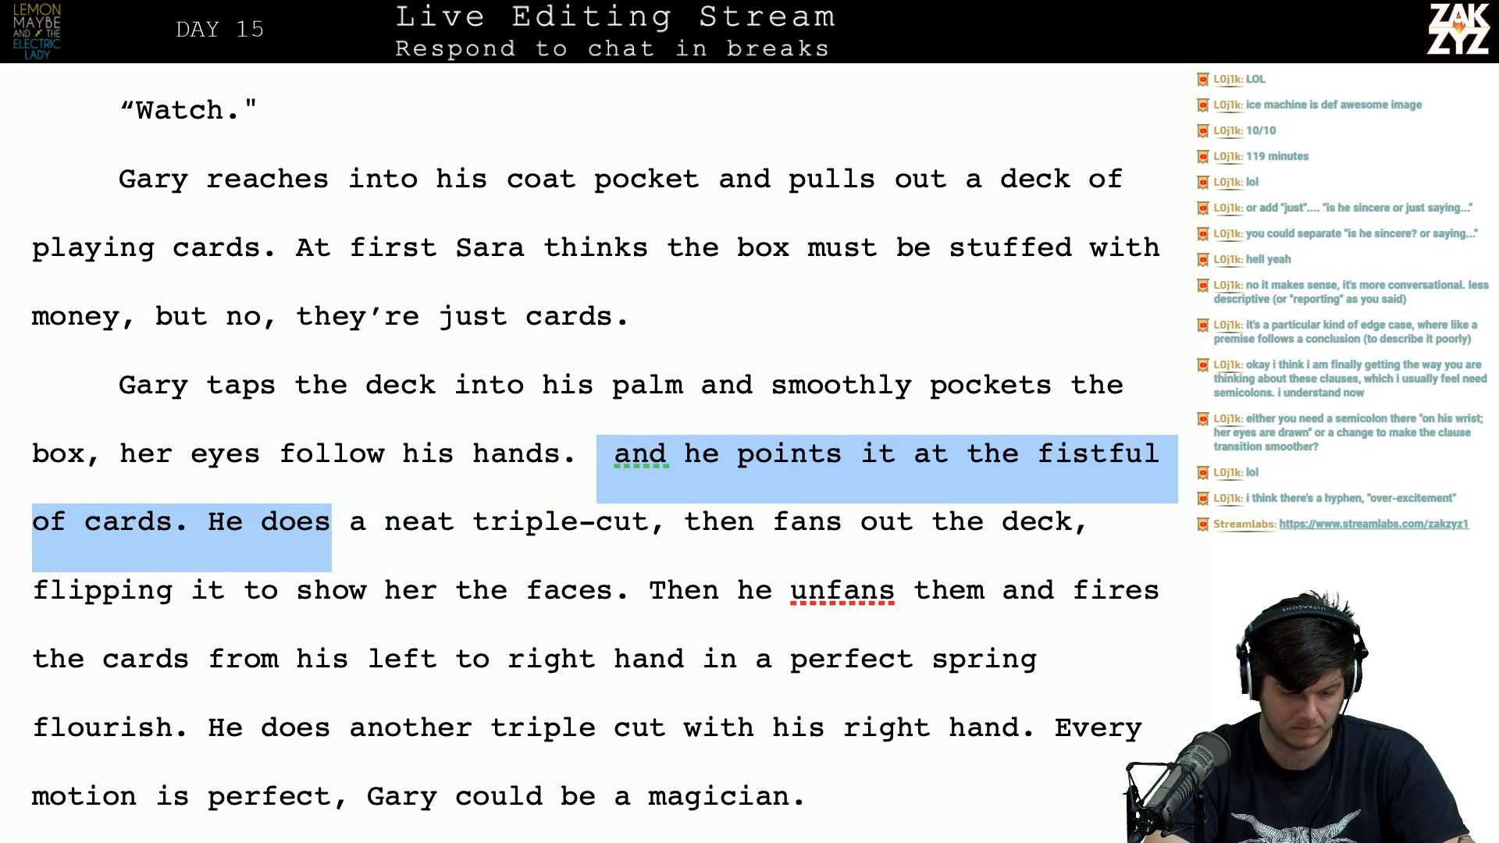
pyautogui.press('BackSpace')
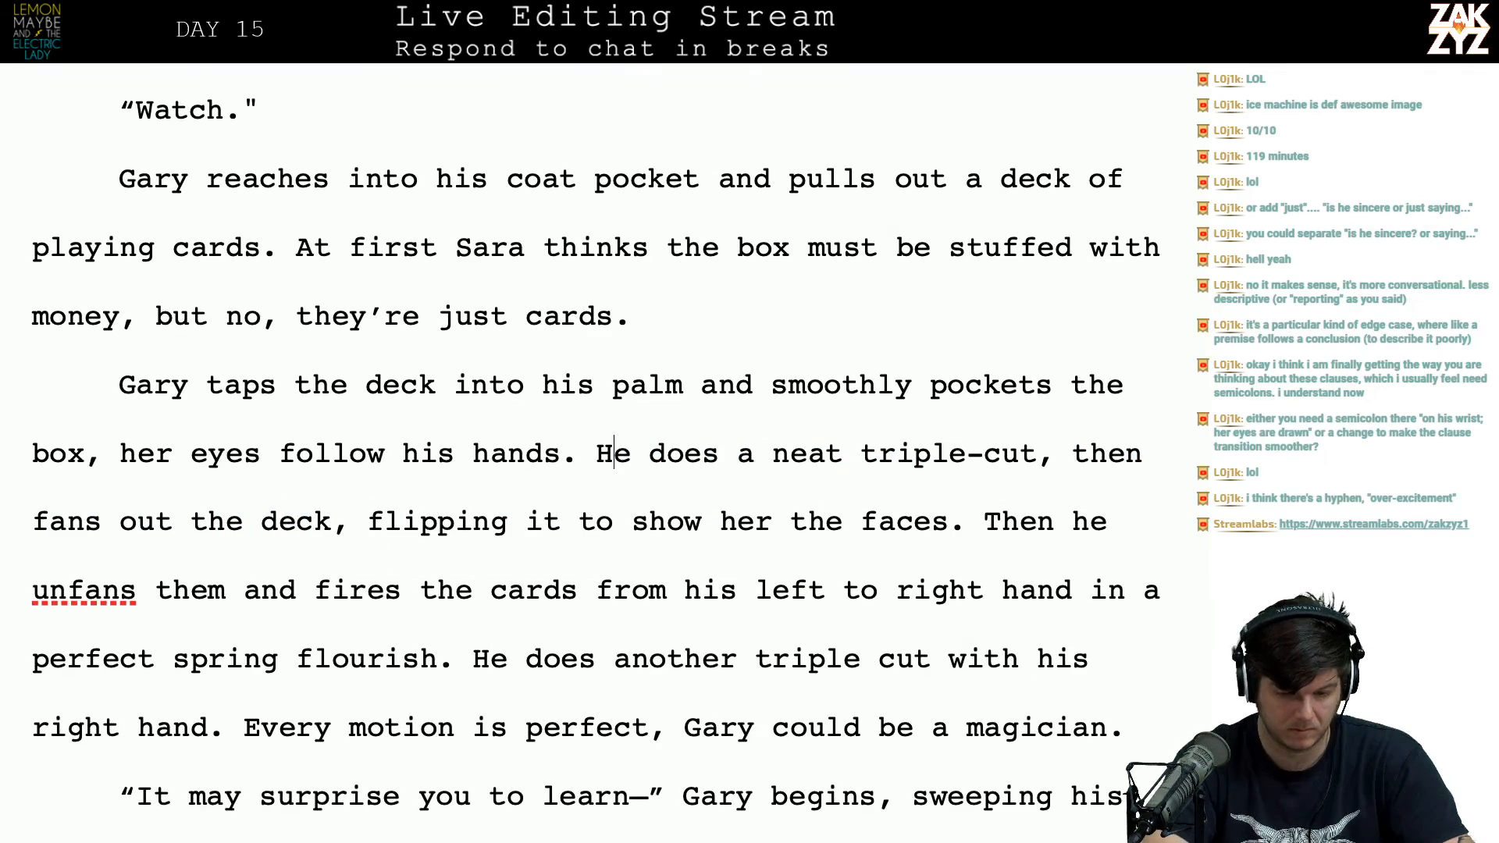
# Step: Add “with his left hand” after “triple-cut”, and end the sentence at “fans out the deck.” followed by a new one beginning “Then he”
pyautogui.click(1036, 453)
pyautogui.write('with his le')
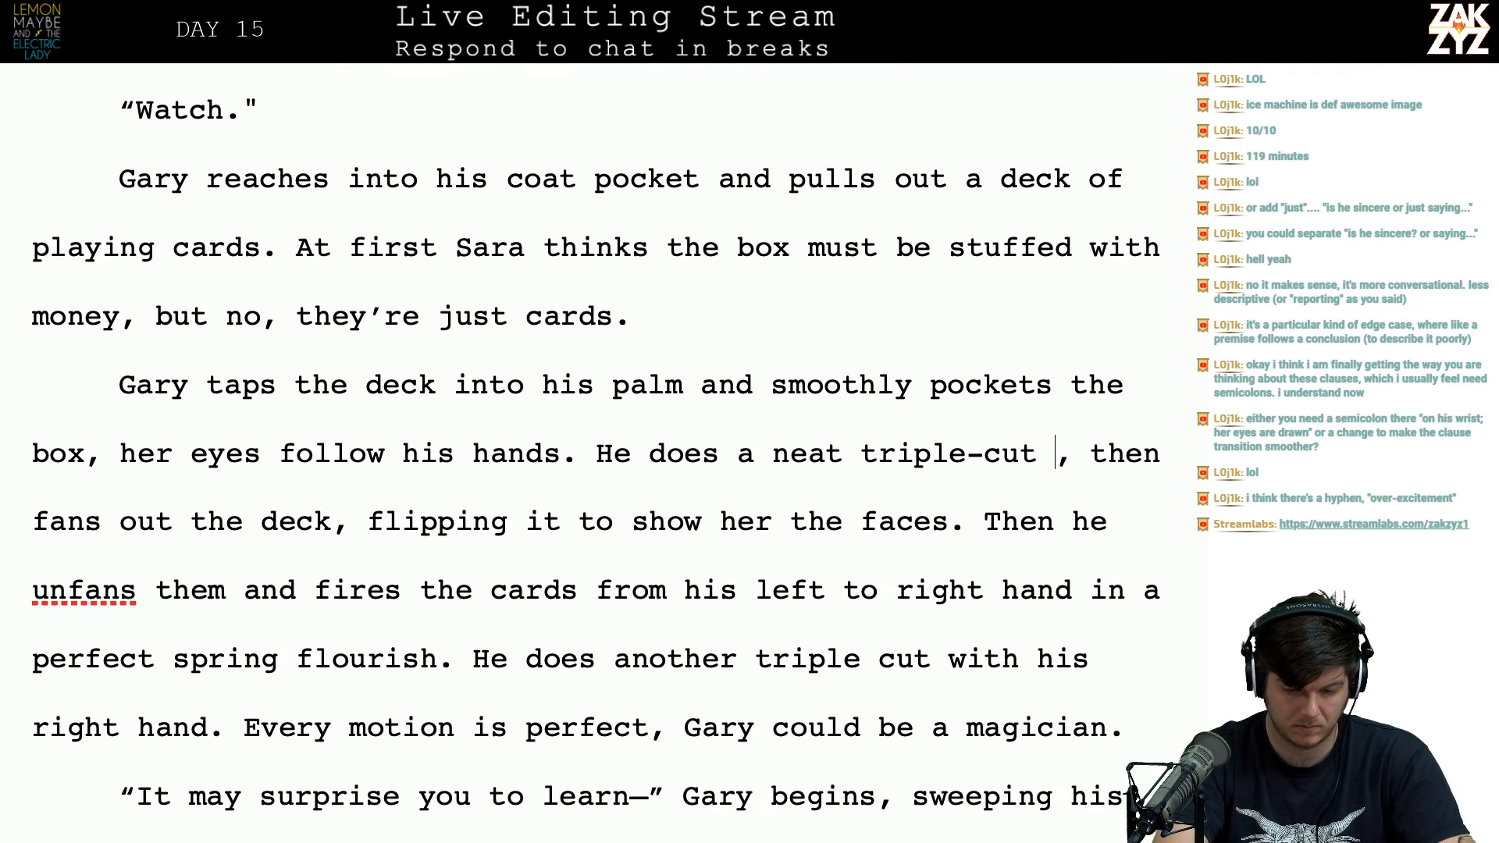
pyautogui.write('ft hand, then fans out the deck, flipping it to show her')
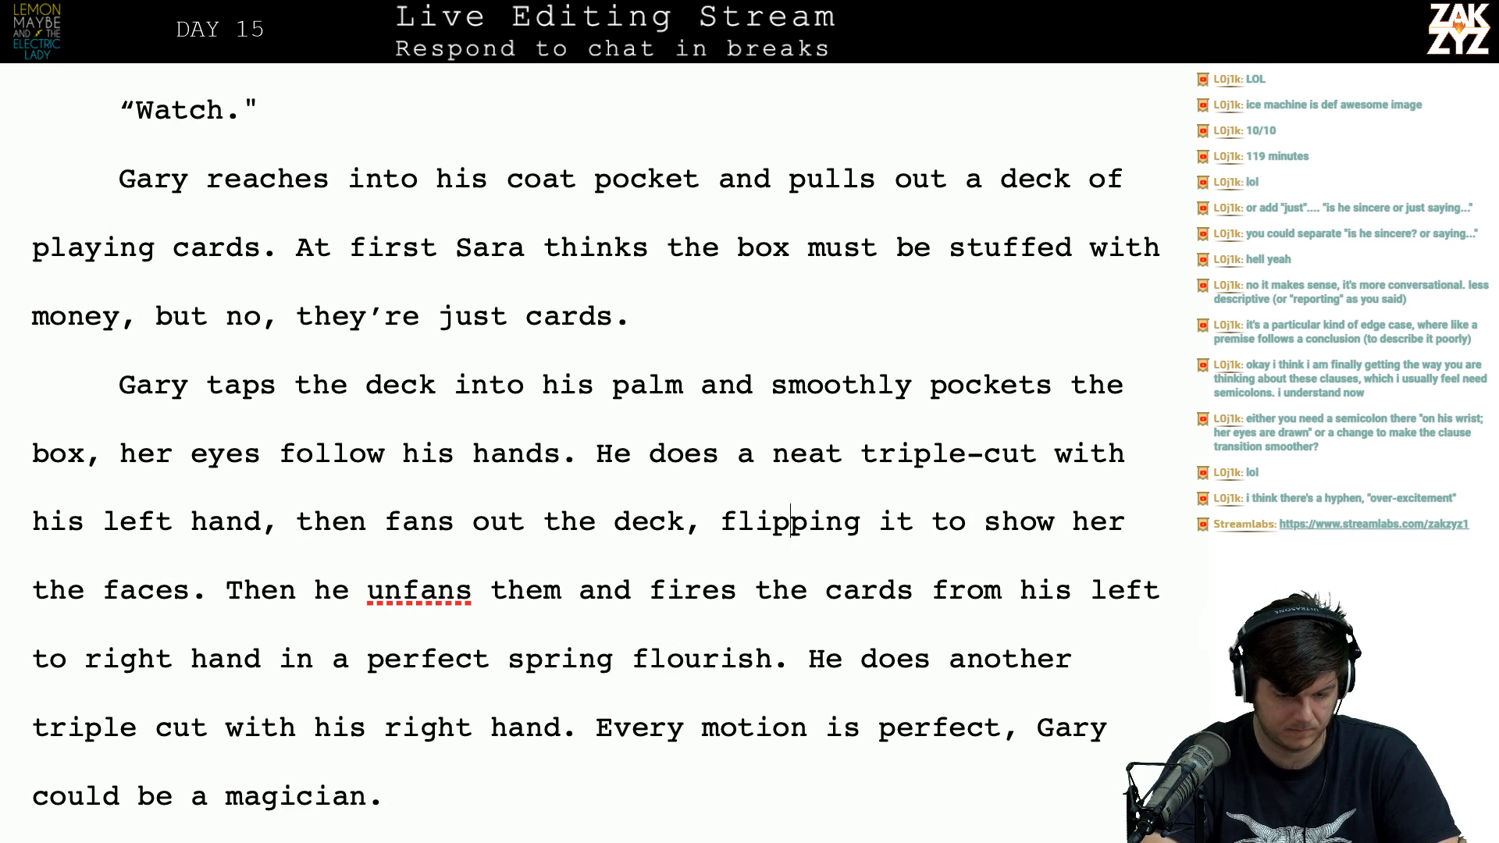
pyautogui.press('BackSpace')
pyautogui.write('. Then he')
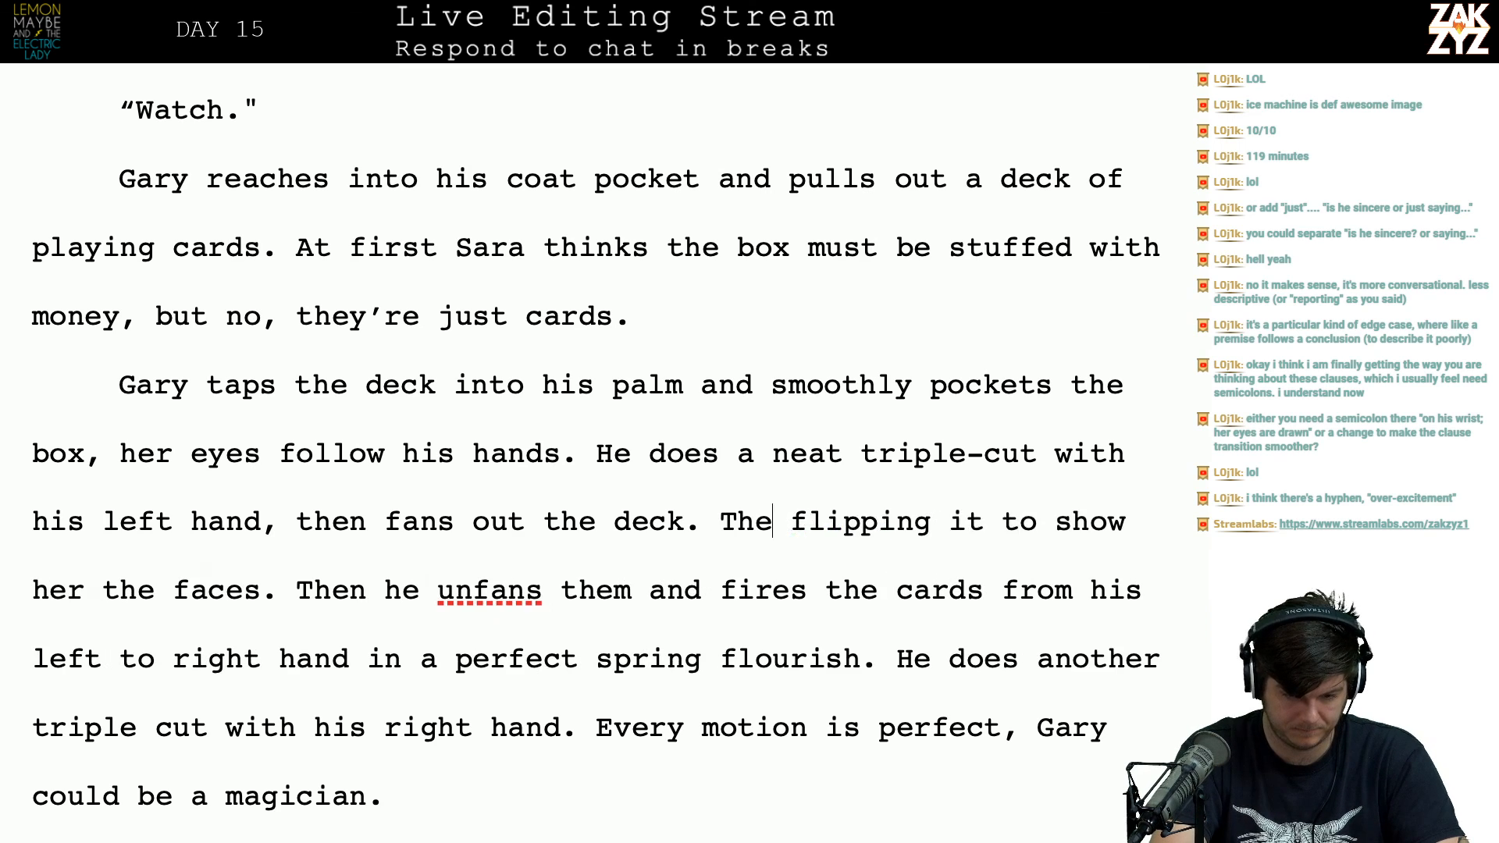
pyautogui.write(' fans it back,')
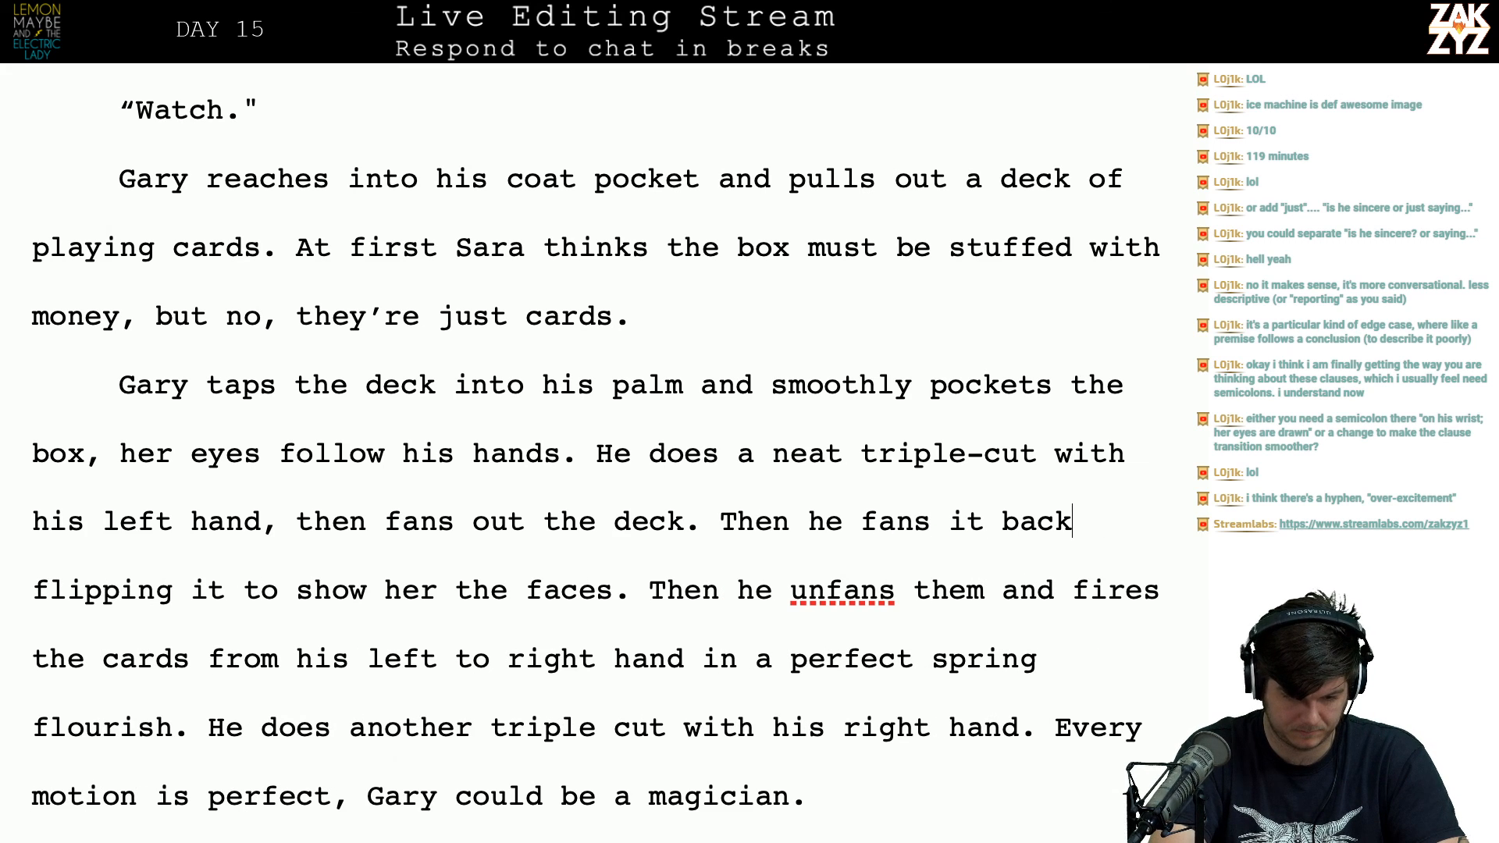
pyautogui.press('BackSpace')
pyautogui.press('BackSpace')
pyautogui.press('BackSpace')
pyautogui.press('BackSpace')
pyautogui.press('BackSpace')
pyautogui.press('BackSpace')
pyautogui.press('BackSpace')
pyautogui.press('BackSpace')
pyautogui.press('BackSpace')
pyautogui.press('BackSpace')
pyautogui.press('BackSpace')
pyautogui.press('BackSpace')
pyautogui.press('BackSpace')
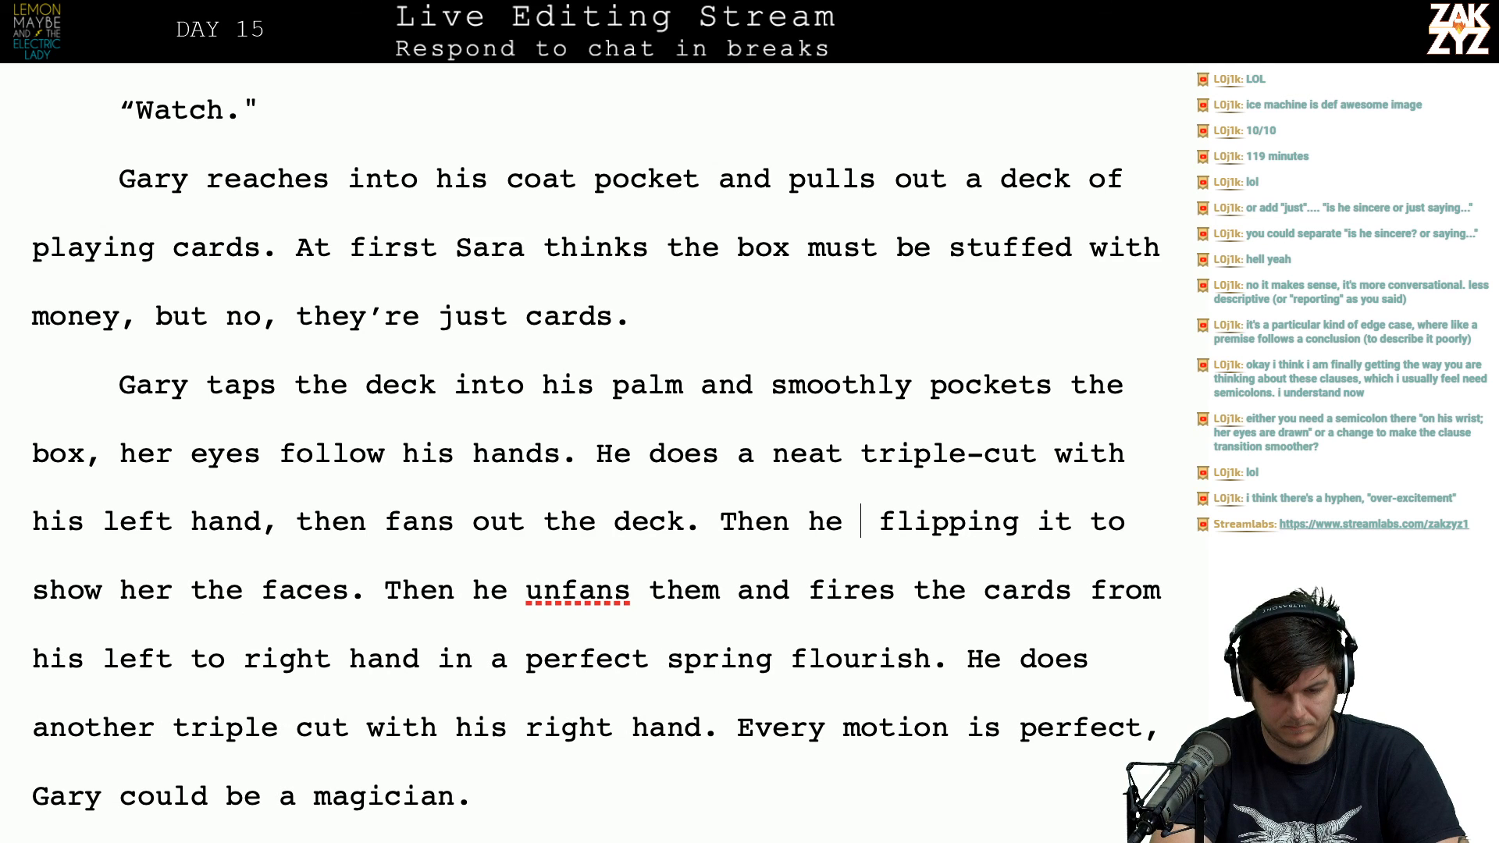
pyautogui.press('BackSpace')
pyautogui.press('BackSpace')
pyautogui.press('BackSpace')
pyautogui.write('un')
pyautogui.press('BackSpace')
pyautogui.press('BackSpace')
pyautogui.write('he ')
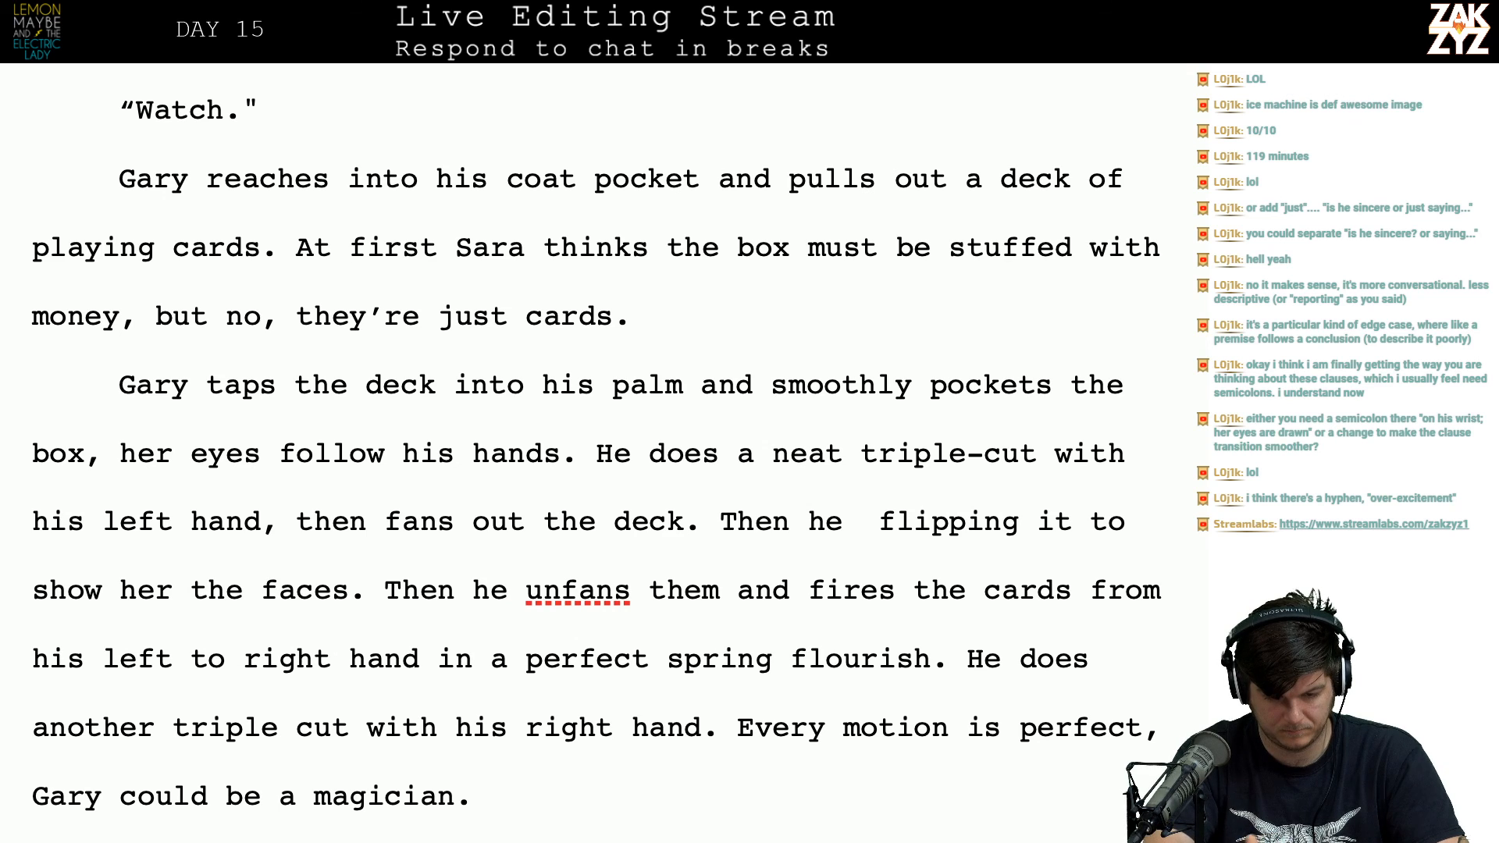
# Step: Continue the sentence after “Then he” with “squeezes the fan back into a stack and fires”
pyautogui.write('sque')
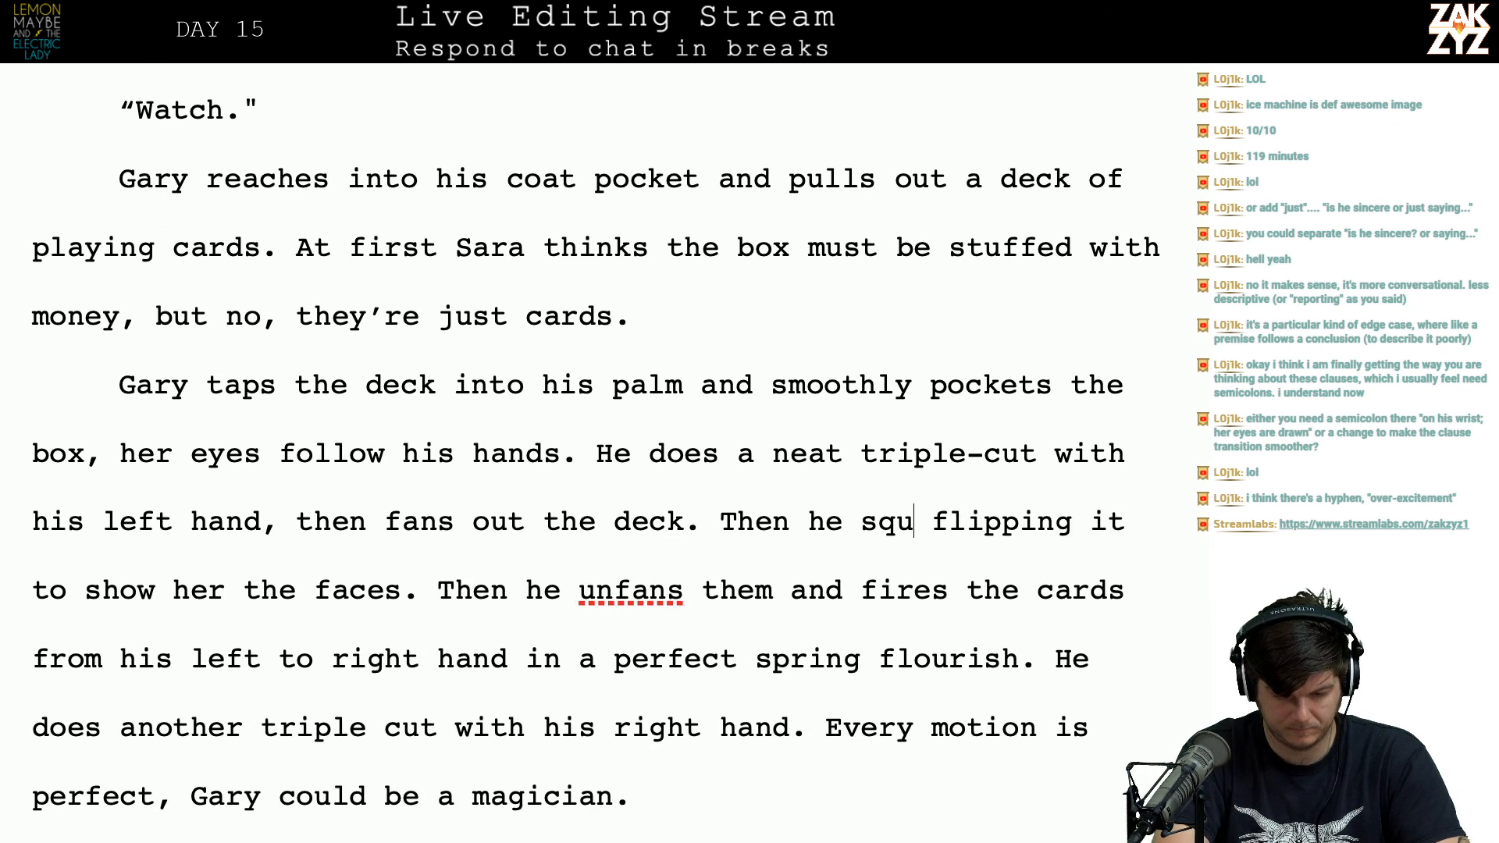
pyautogui.write('ezes them')
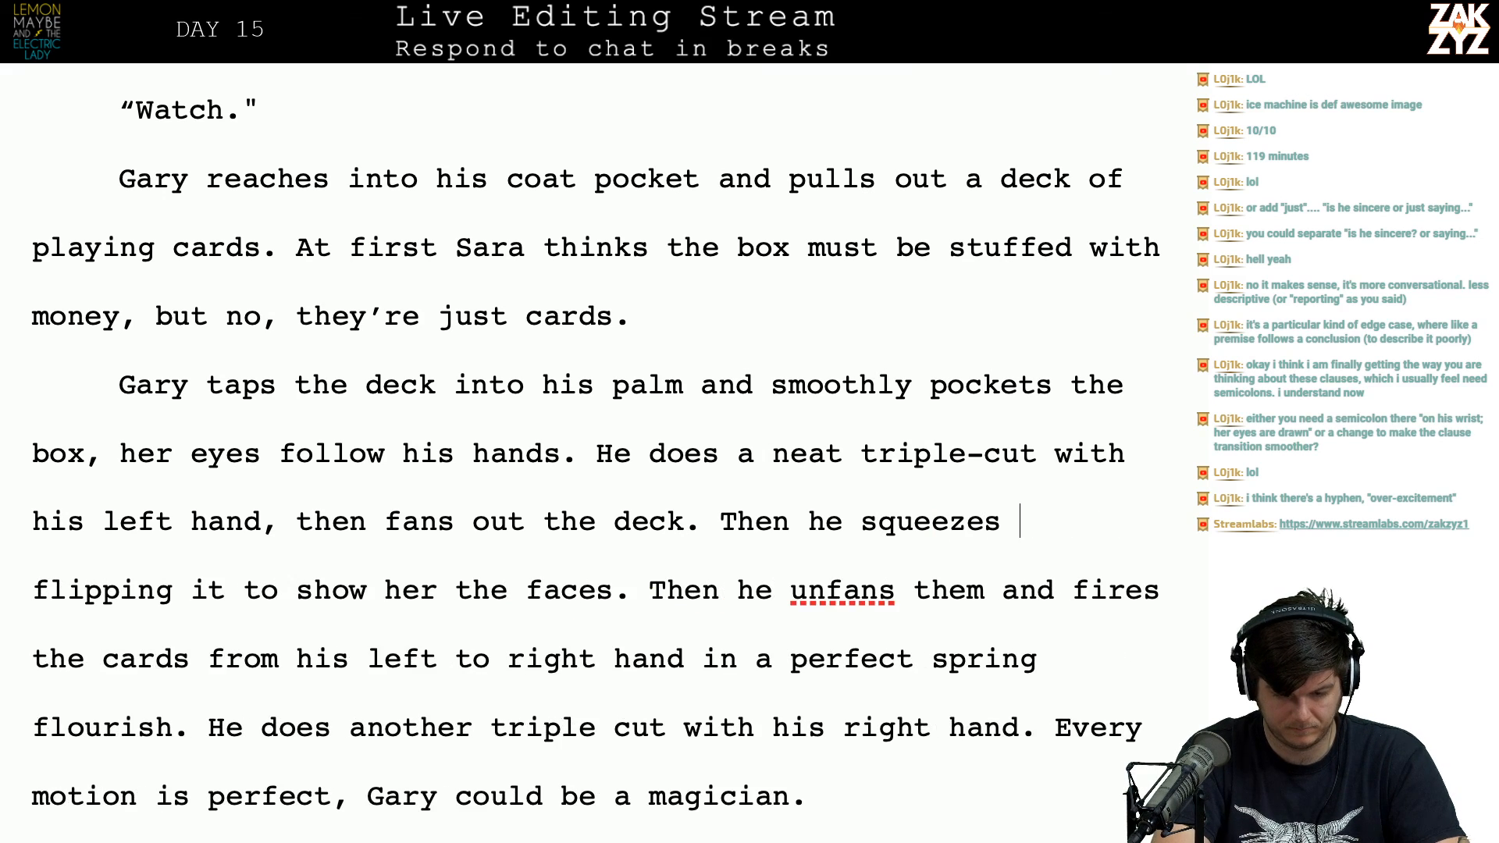
pyautogui.press('BackSpace')
pyautogui.press('BackSpace')
pyautogui.press('BackSpace')
pyautogui.write('h')
pyautogui.press('BackSpace')
pyautogui.write('he fan b')
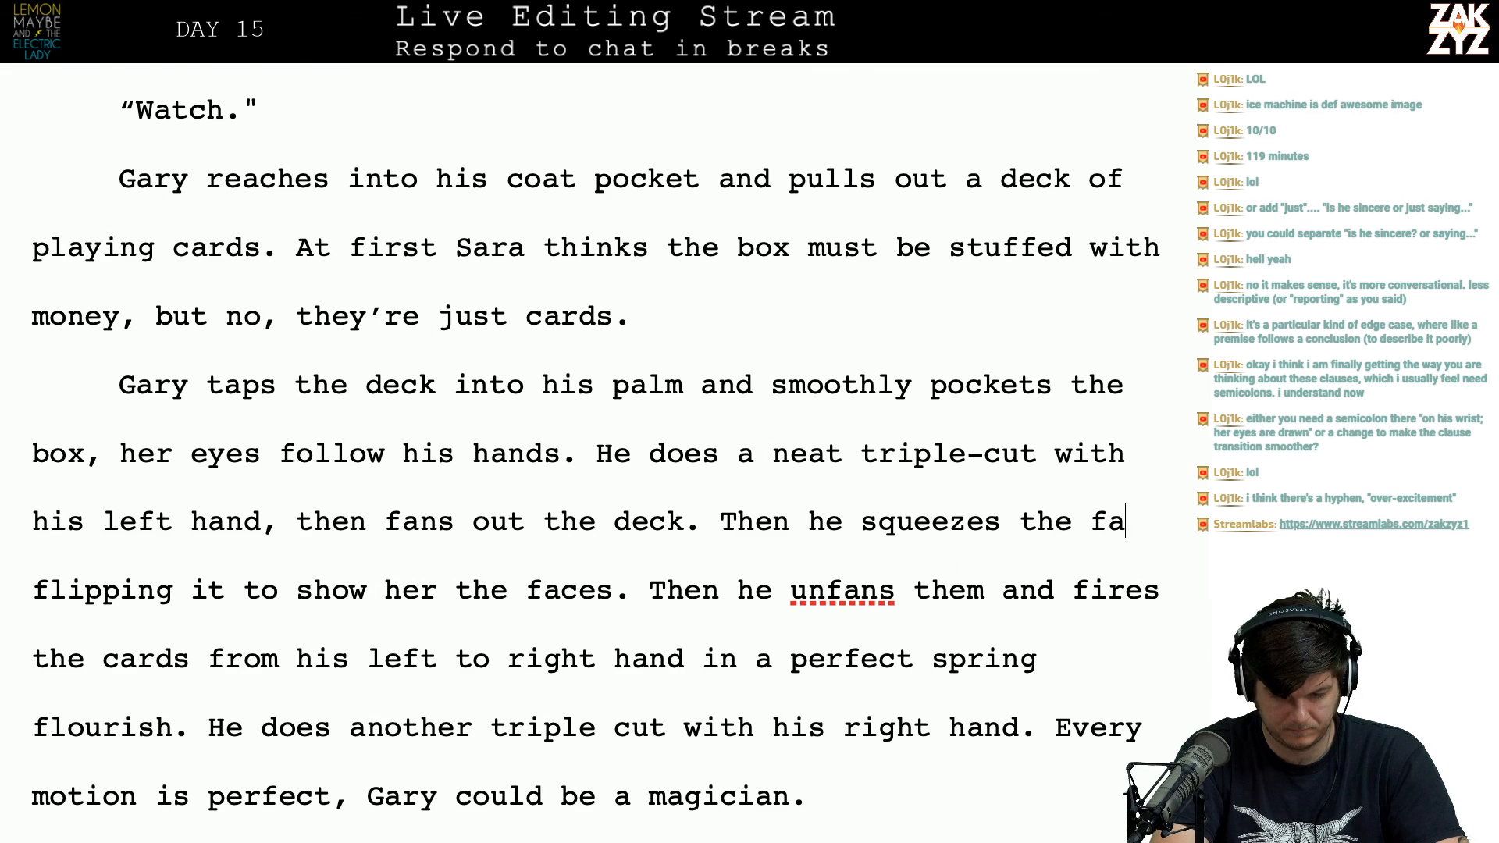
pyautogui.write('ack into a s ')
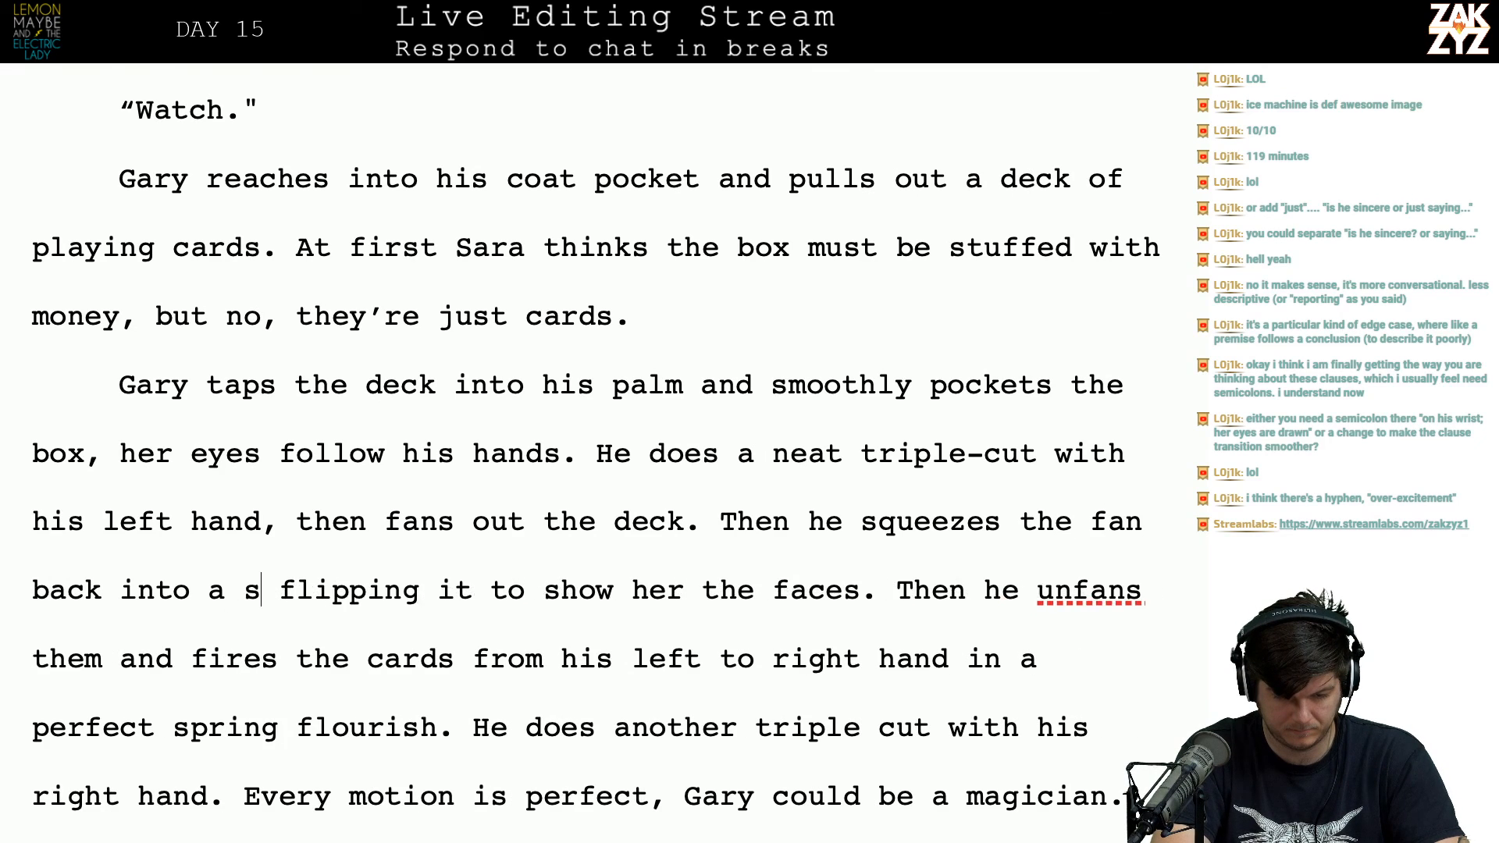
pyautogui.write('tack and fires')
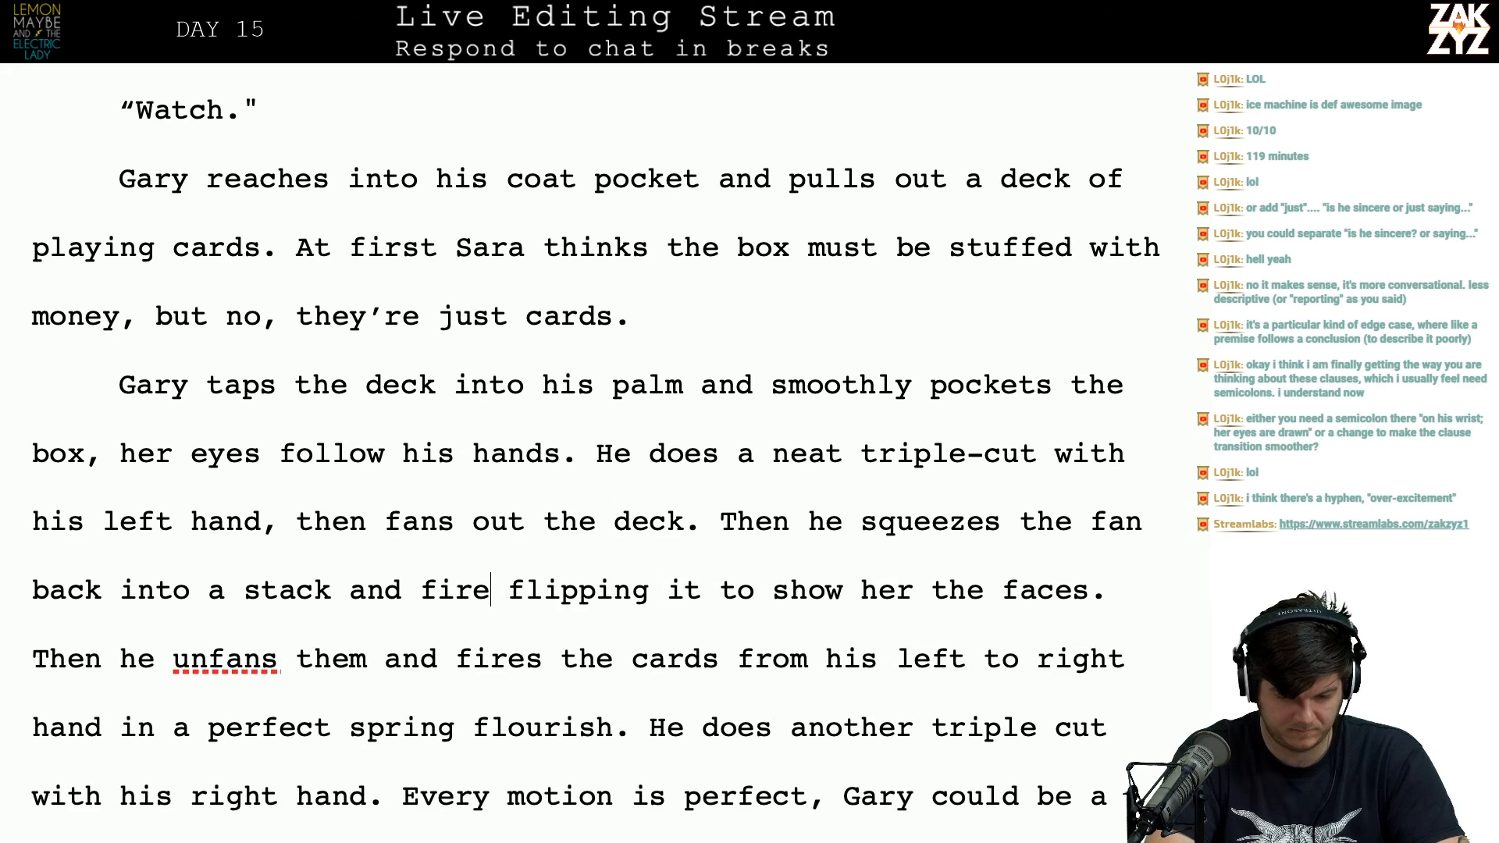
# Step: Replace “flipping it to show her the faces. Then he unfans them and fires the cards from” with “the cards from”
pyautogui.hotkey('shift', 'Down')
pyautogui.hotkey('shift', 'Right')
pyautogui.hotkey('shift', 'Right')
pyautogui.hotkey('shift', 'Right')
pyautogui.hotkey('shift', 'Right')
pyautogui.hotkey('shift', 'Right')
pyautogui.hotkey('shift', 'Right')
pyautogui.hotkey('shift', 'Right')
pyautogui.hotkey('shift', 'Right')
pyautogui.hotkey('shift', 'Right')
pyautogui.hotkey('shift', 'Right')
pyautogui.hotkey('shift', 'Right')
pyautogui.hotkey('shift', 'Right')
pyautogui.hotkey('shift', 'Right')
pyautogui.hotkey('shift', 'Right')
pyautogui.hotkey('shift', 'Right')
pyautogui.hotkey('shift', 'Right')
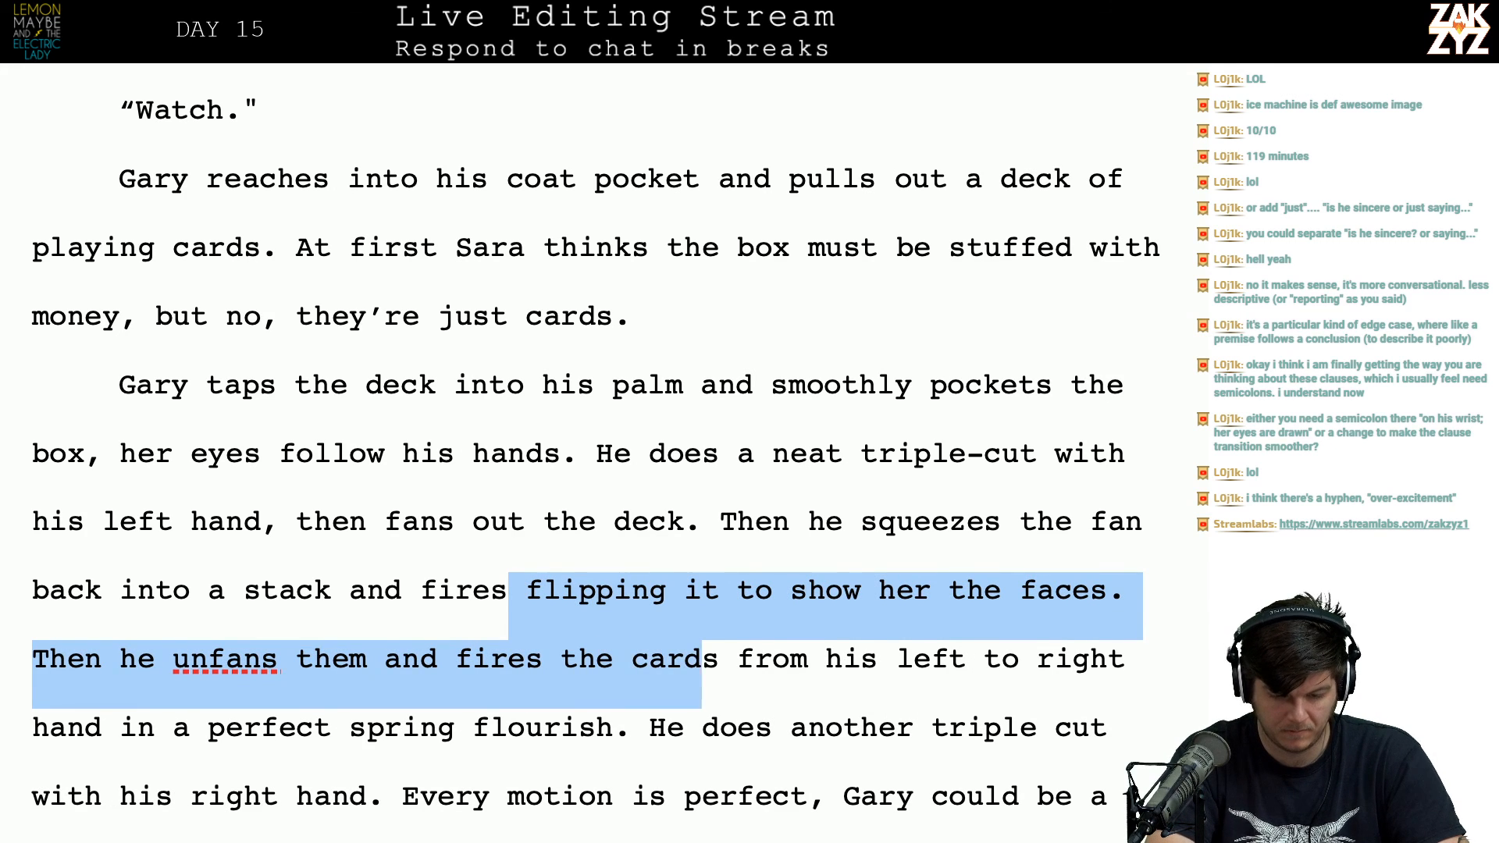
pyautogui.hotkey('shift', 'Right')
pyautogui.hotkey('shift', 'Right')
pyautogui.hotkey('shift', 'Left')
pyautogui.press('BackSpace')
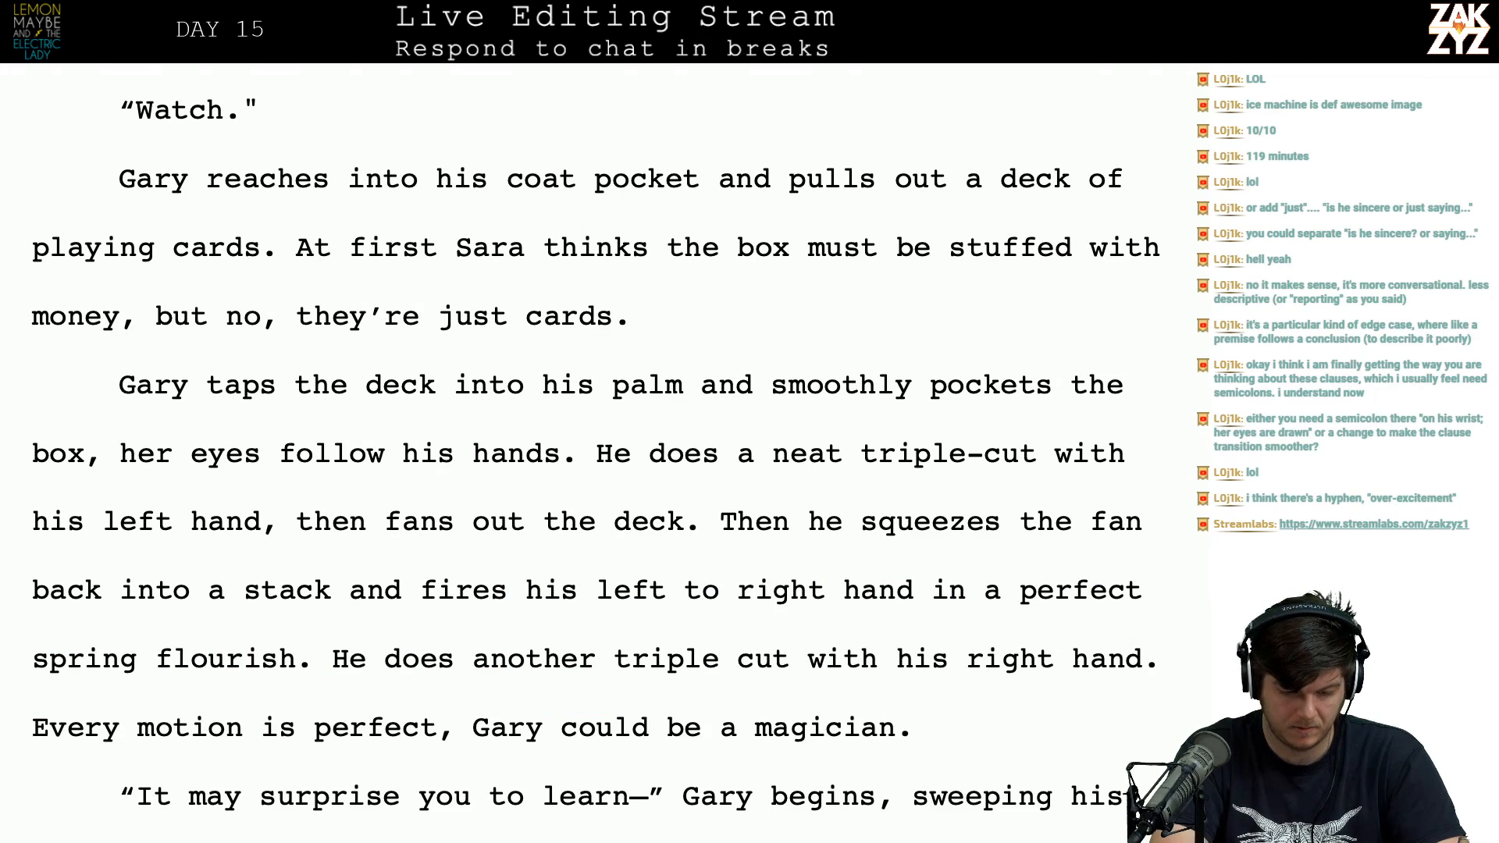
pyautogui.write('the cards from')
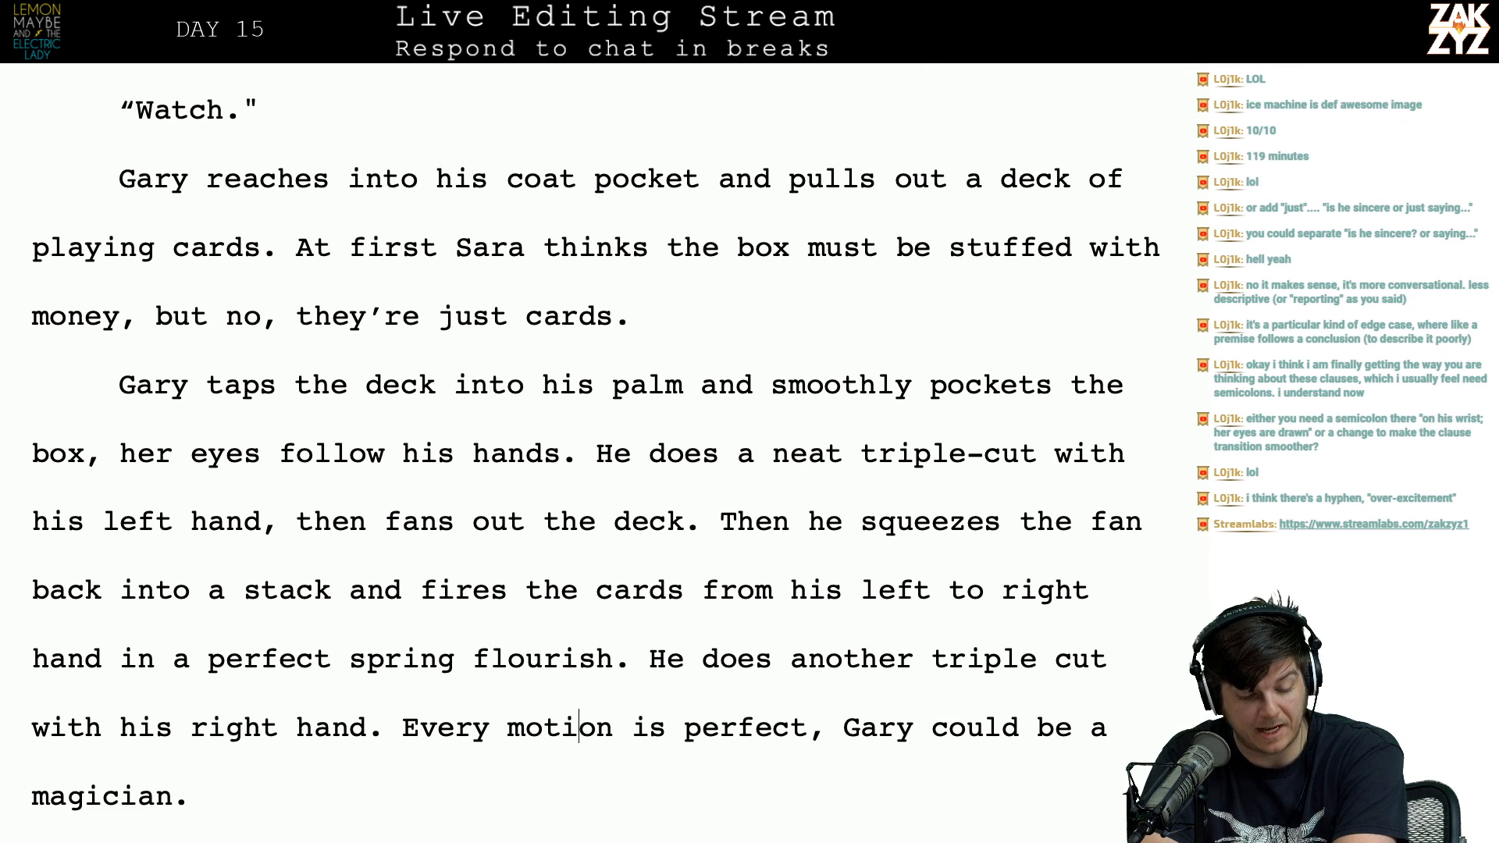
# Step: Read the rest of the card-trick scene through to Sara's smile and check the transition into chapter 12
pyautogui.press('Down')
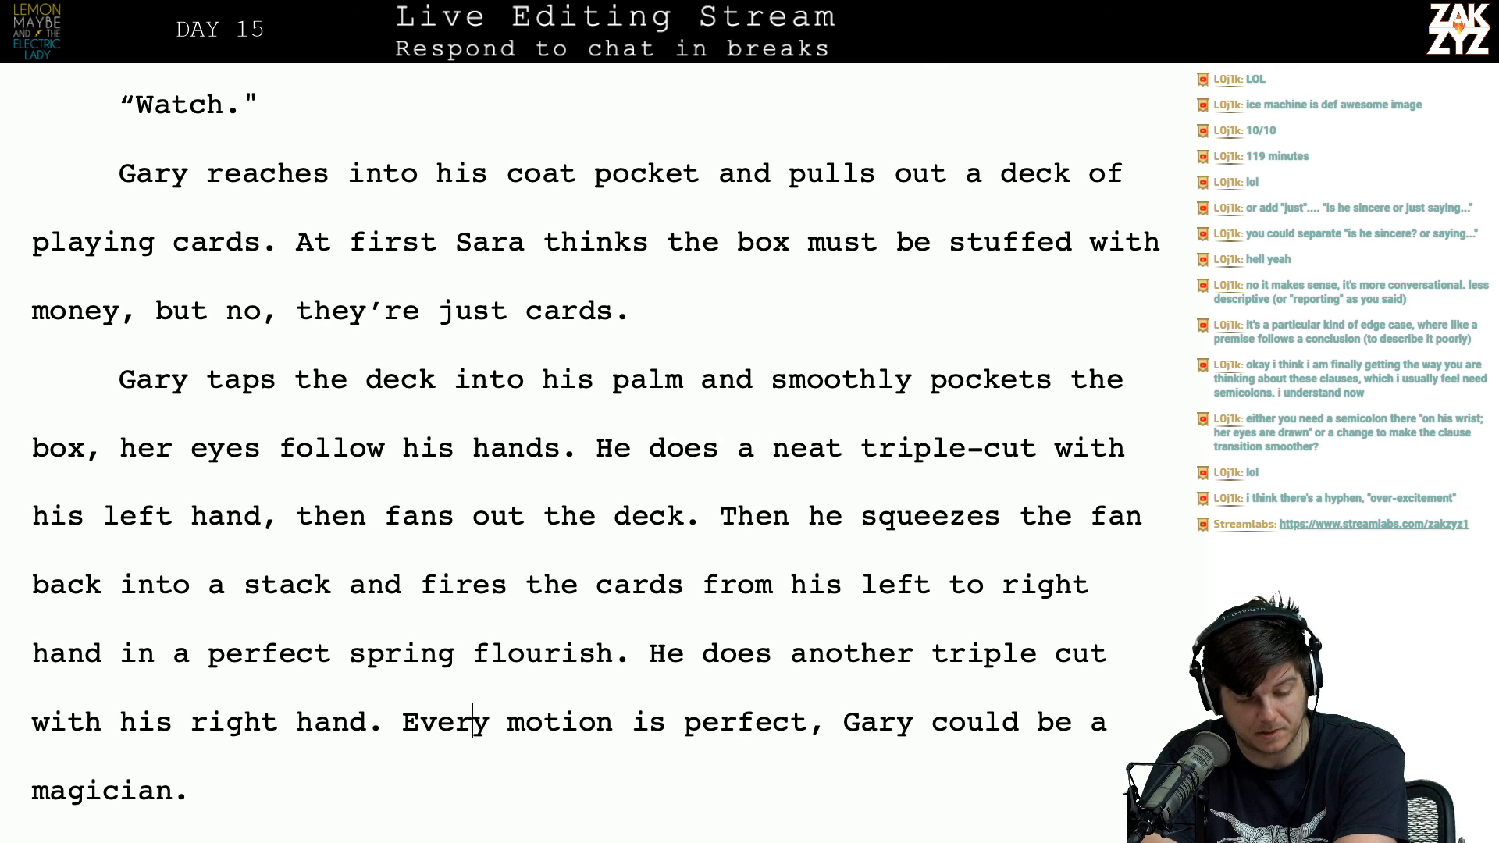
pyautogui.press('Down')
pyautogui.press('Down')
pyautogui.press('Down')
pyautogui.press('Down')
pyautogui.press('Down')
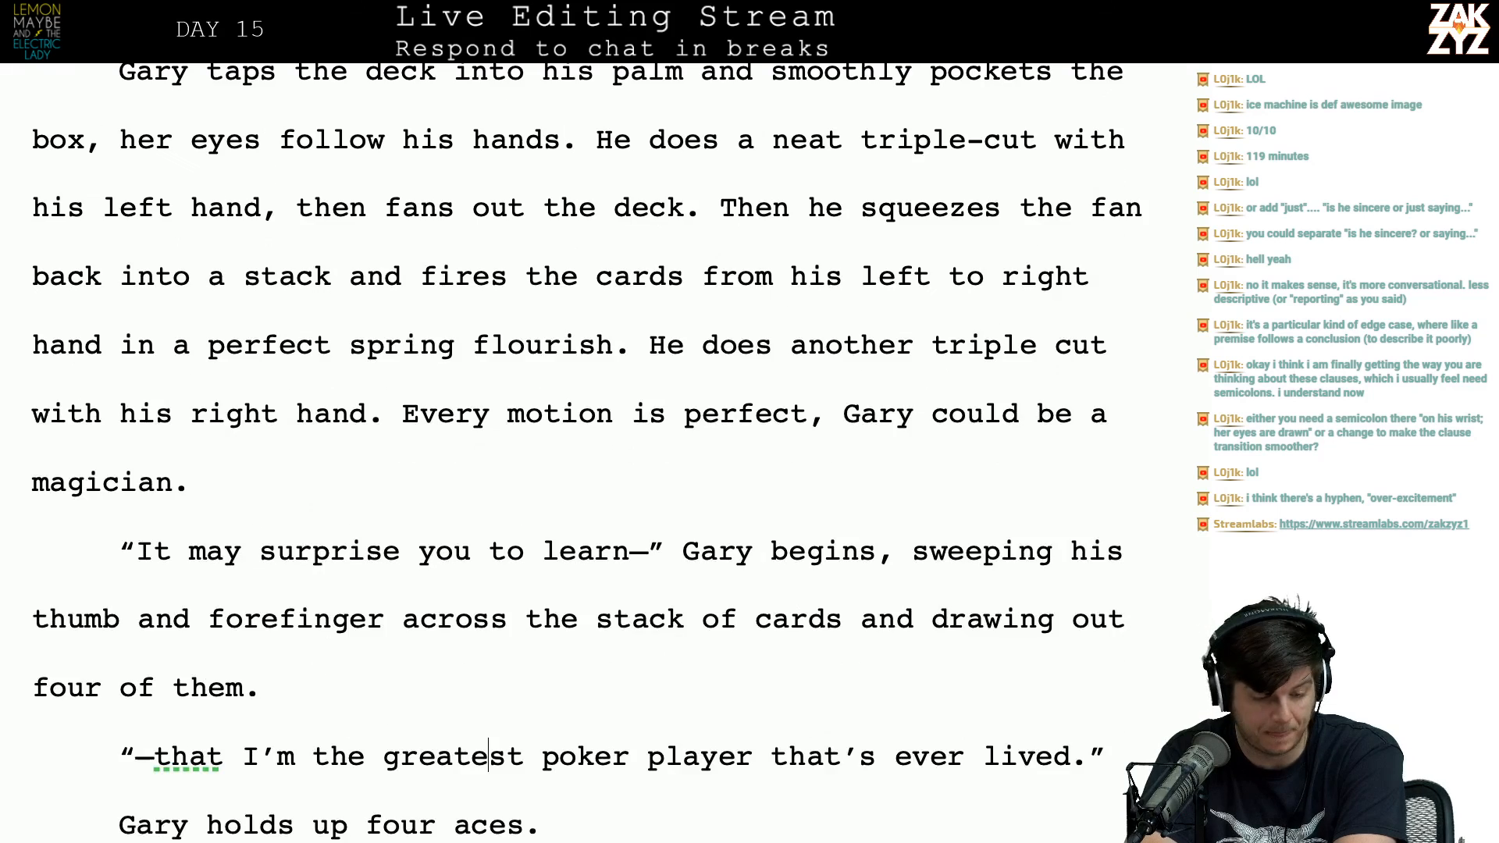
pyautogui.press('Down')
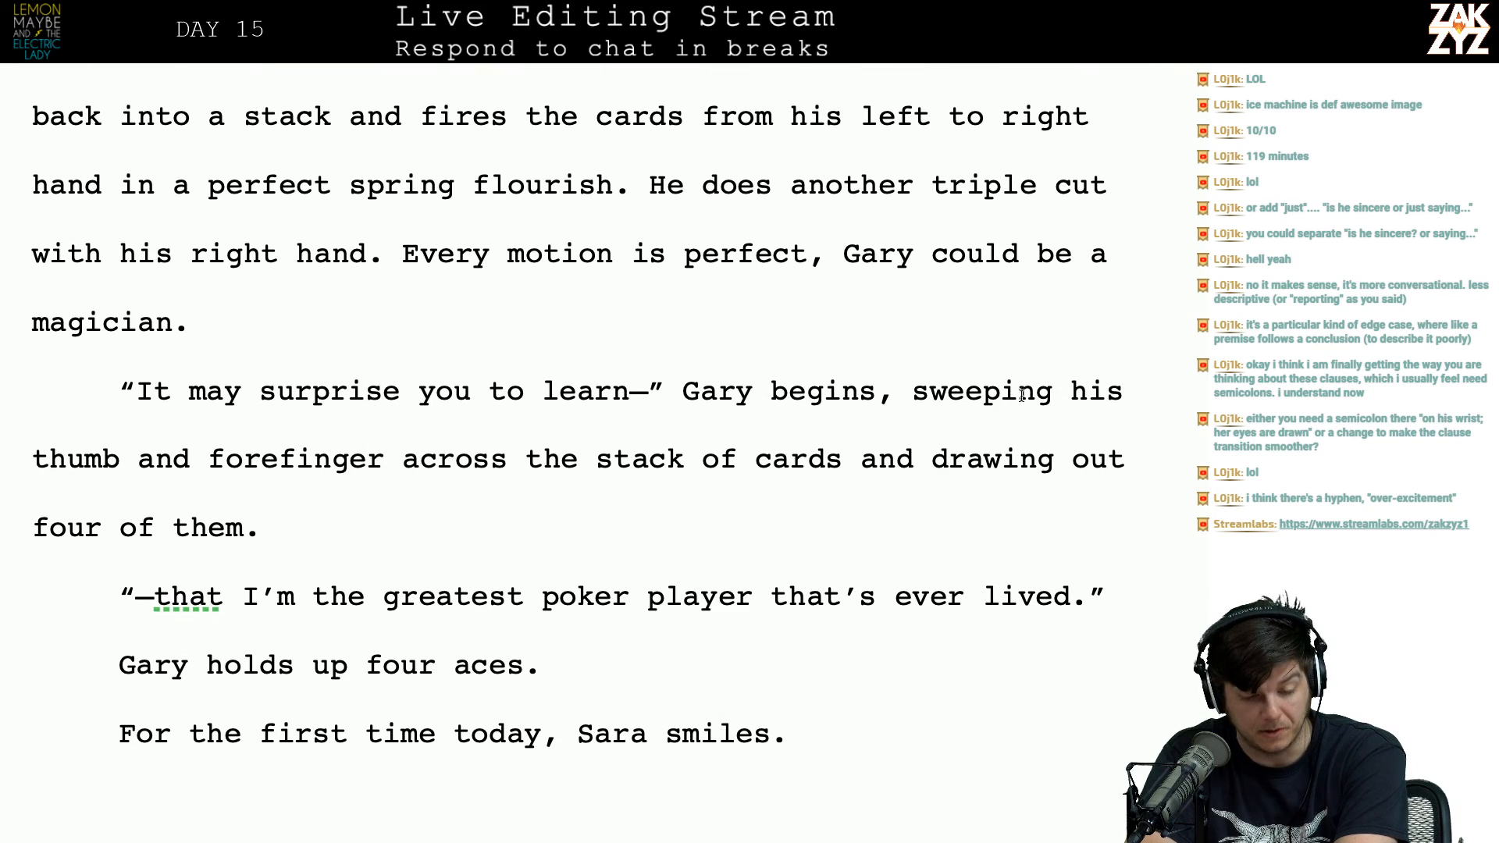
pyautogui.press('Right')
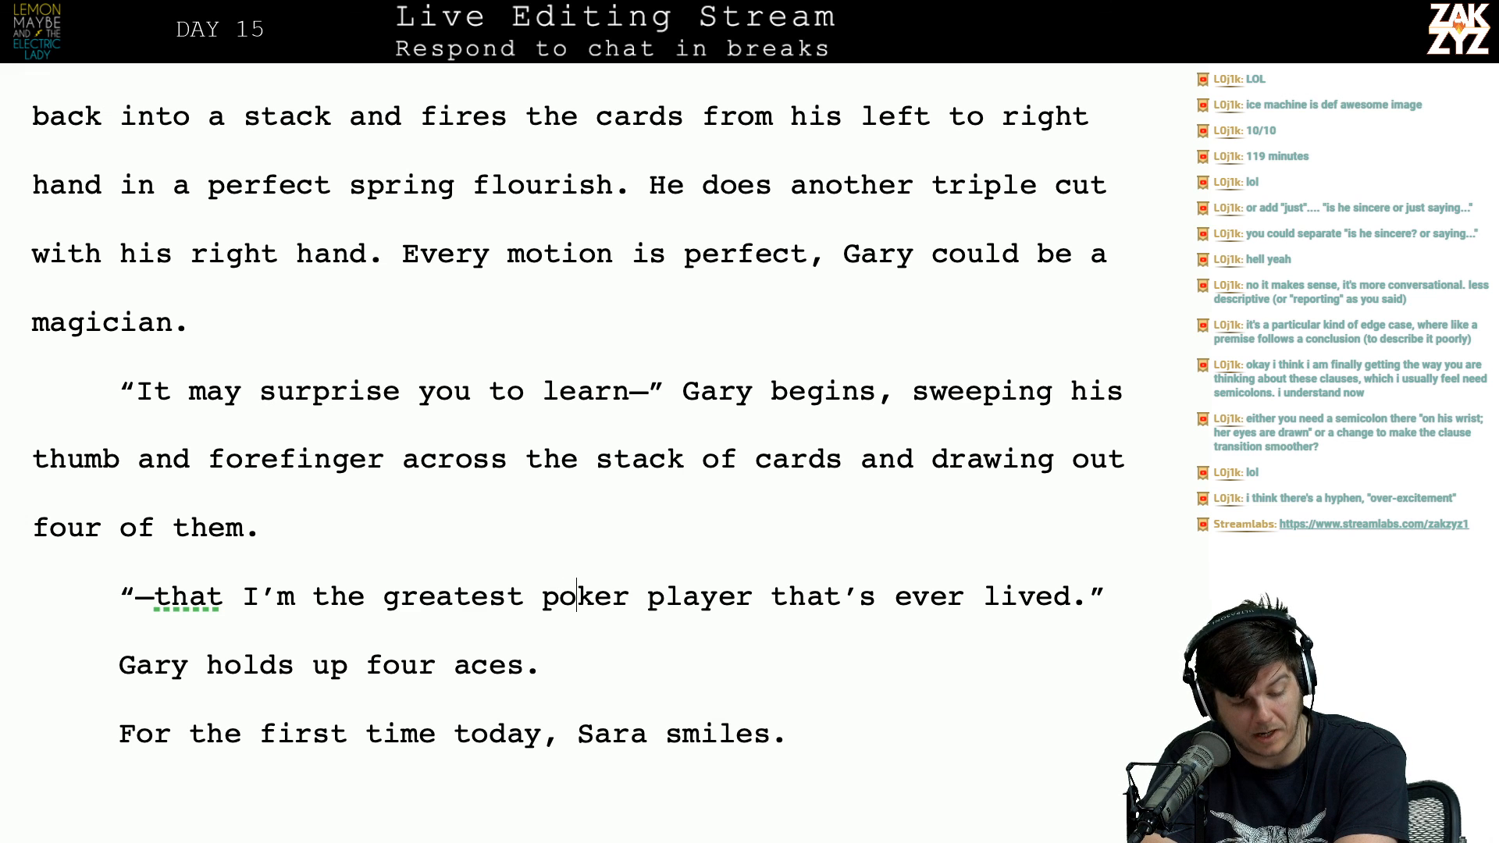
pyautogui.press('Down')
pyautogui.press('Down')
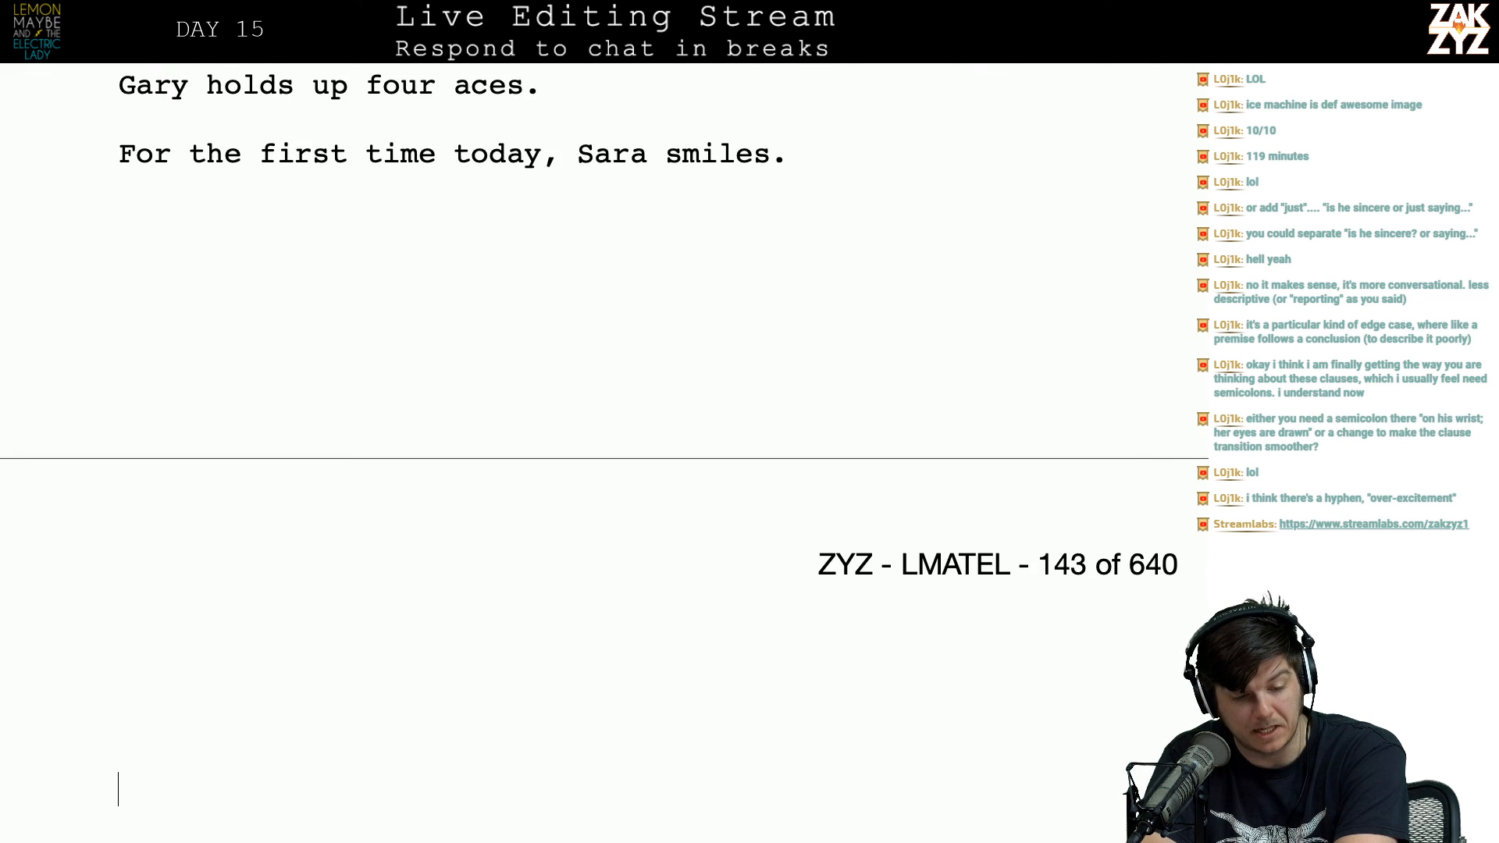
pyautogui.press('Down')
pyautogui.press('Down')
pyautogui.press('Down')
pyautogui.press('Down')
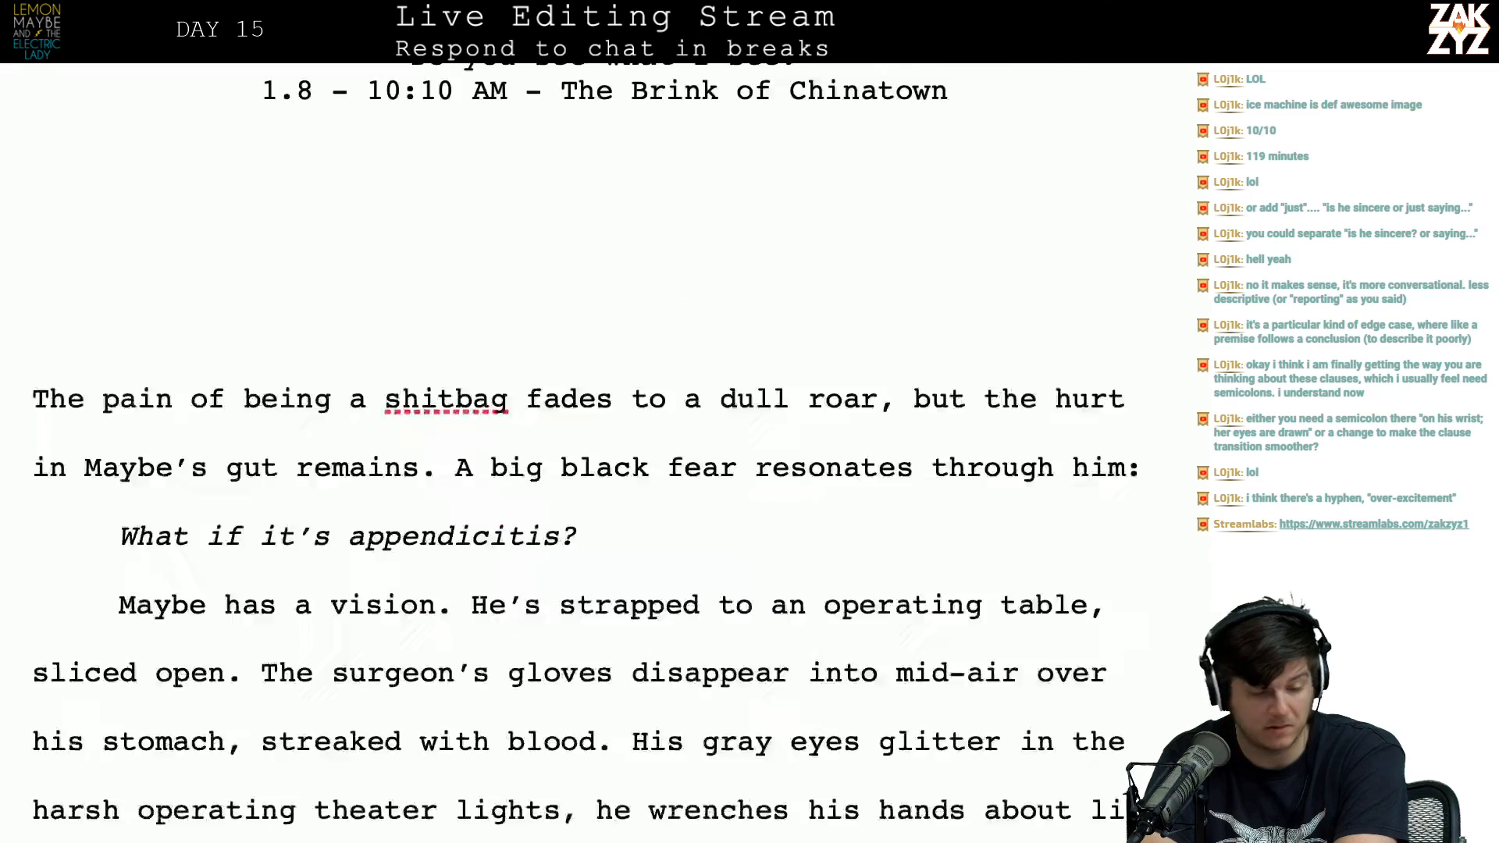
pyautogui.scroll(2, 604, 452)
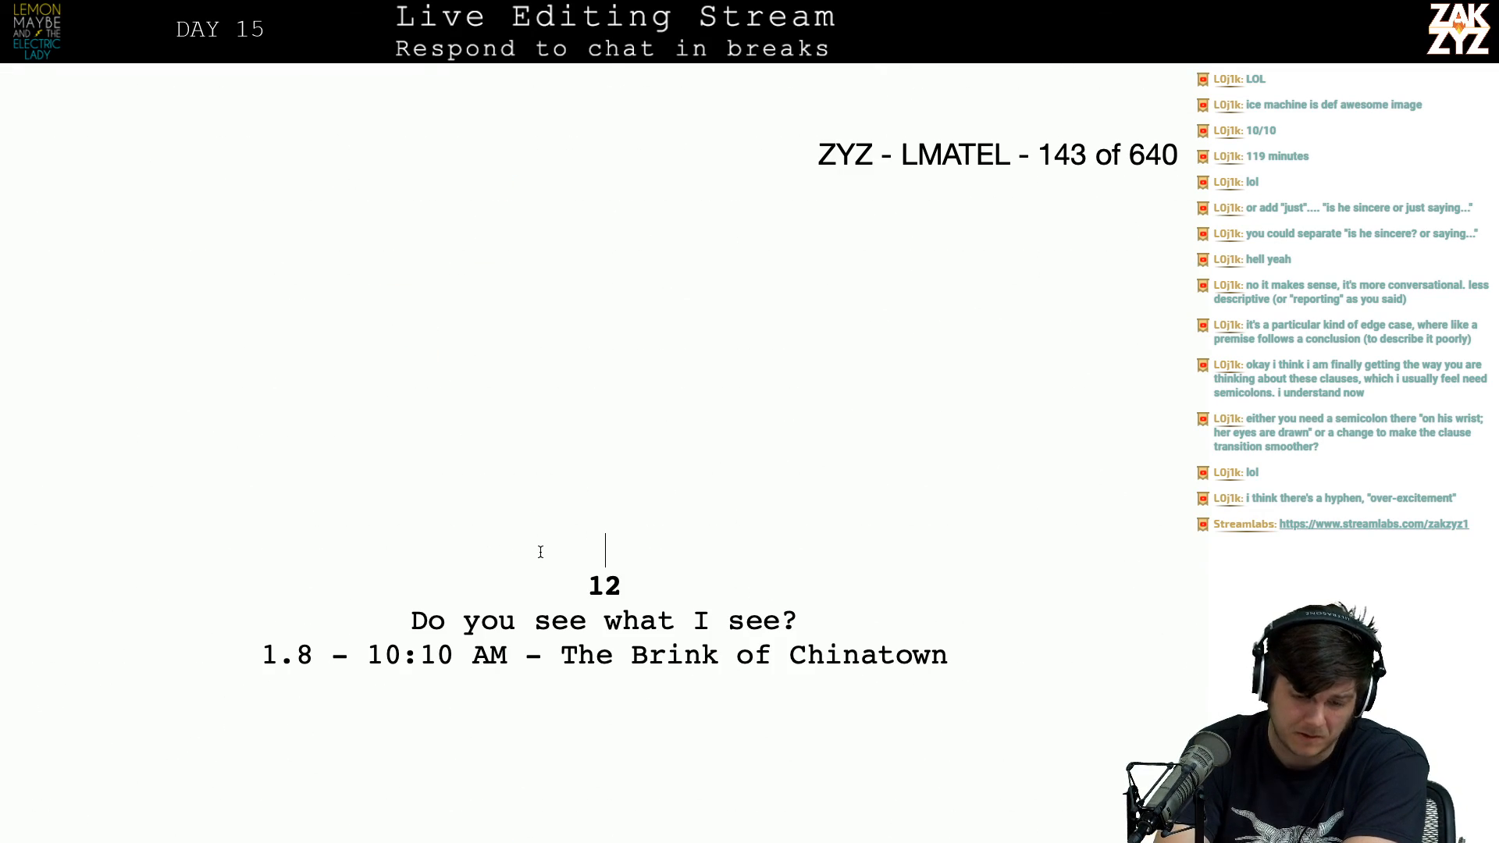
pyautogui.scroll(-2, 540, 552)
pyautogui.scroll(3, 540, 552)
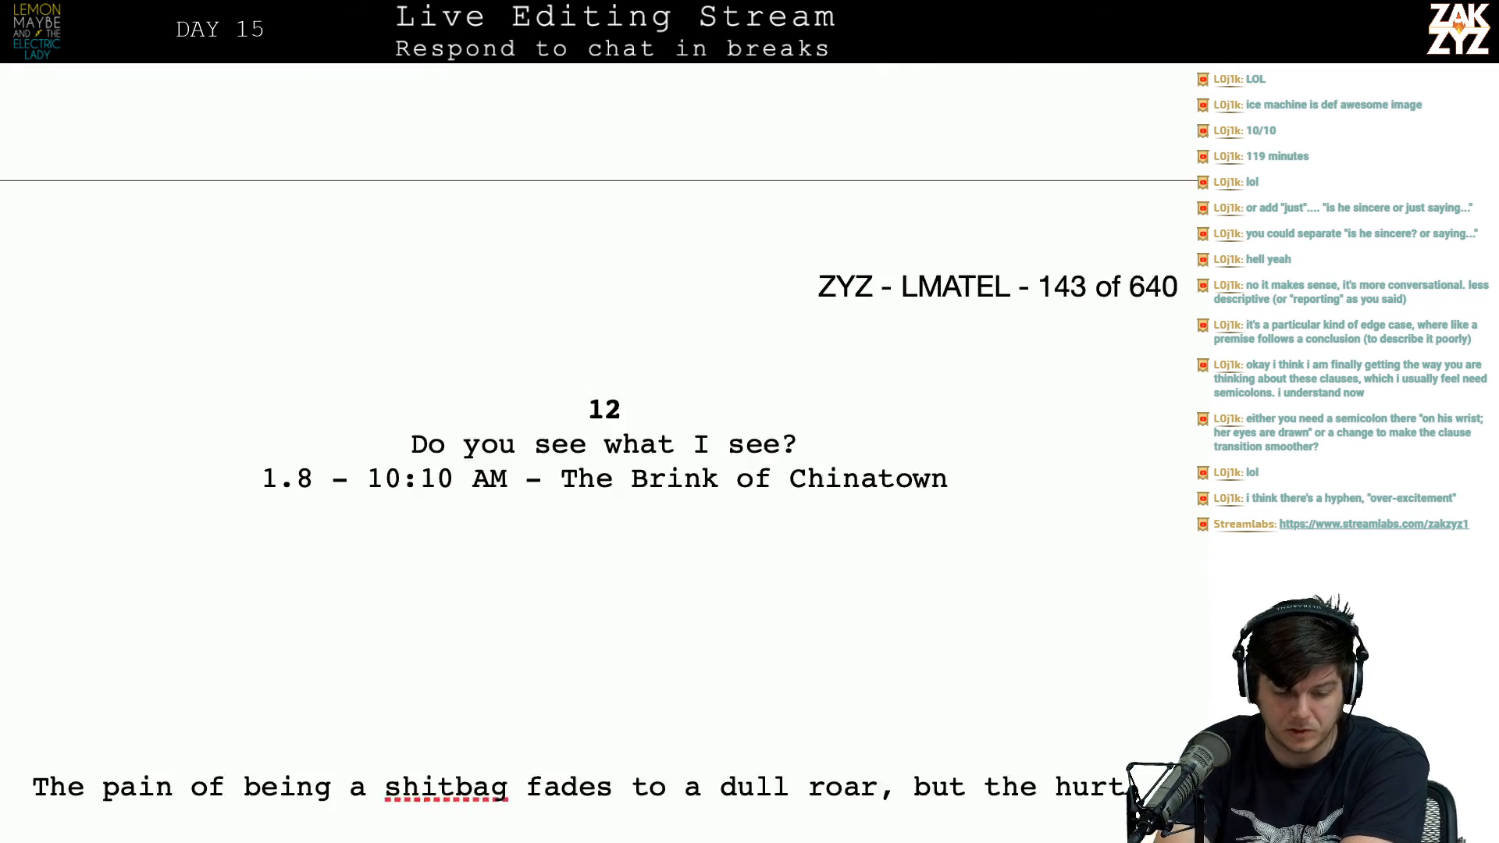
pyautogui.scroll(1, 606, 645)
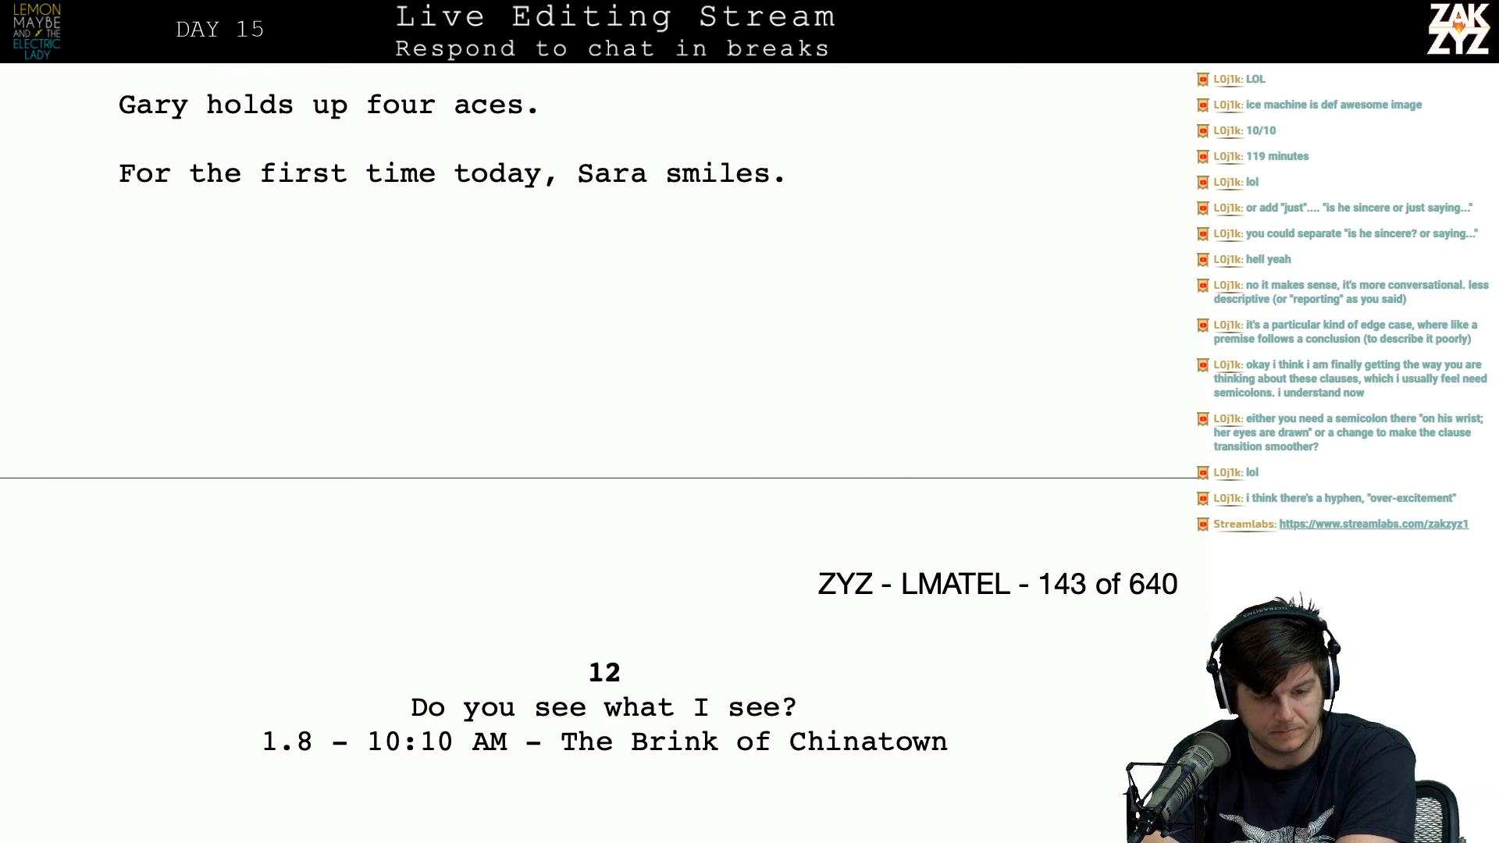
pyautogui.scroll(3, 605, 502)
pyautogui.scroll(-5, 606, 328)
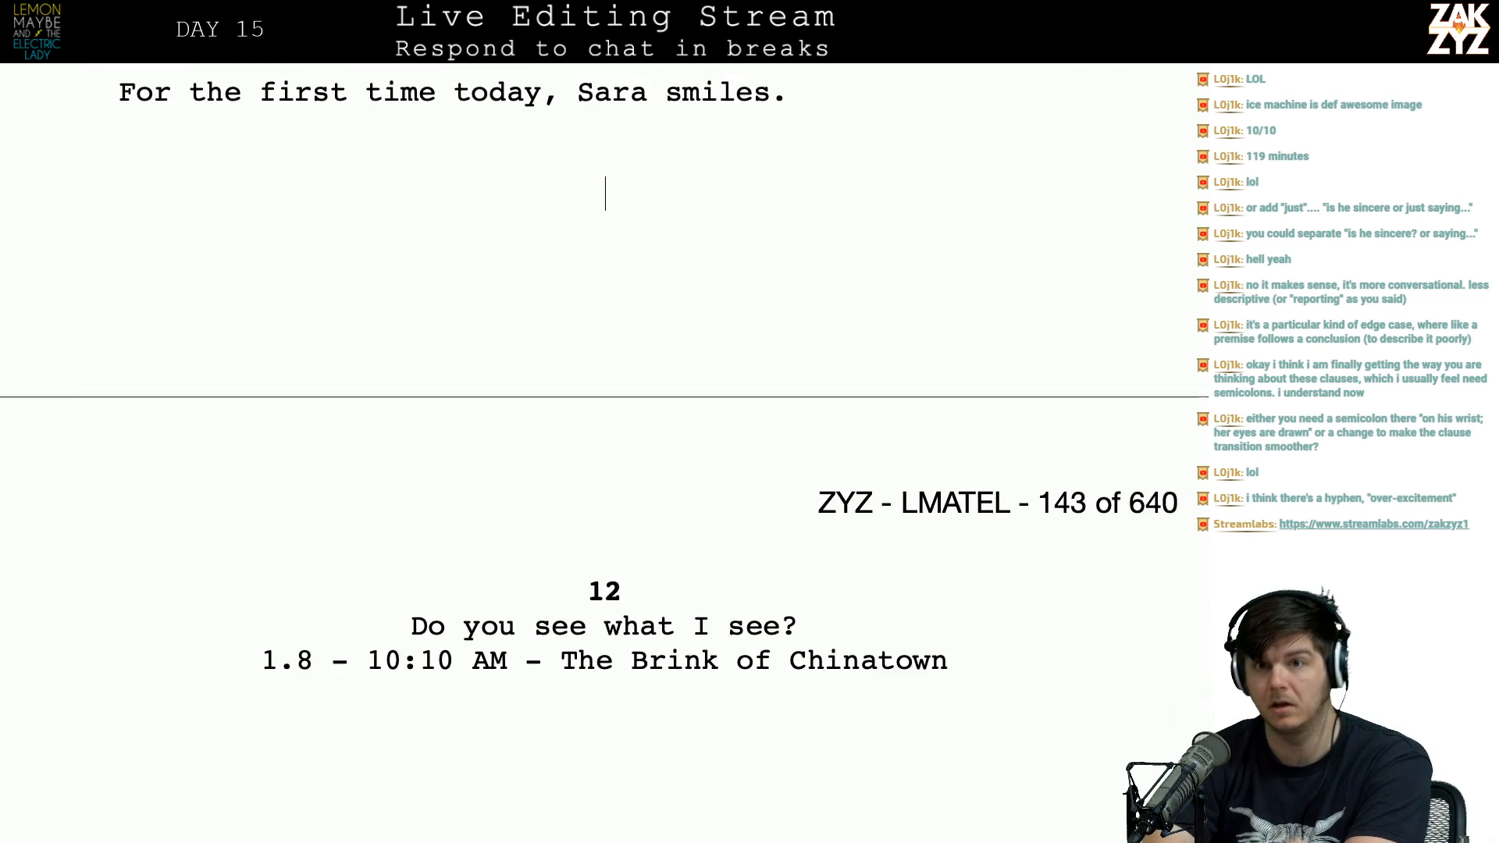
pyautogui.scroll(-1, 605, 194)
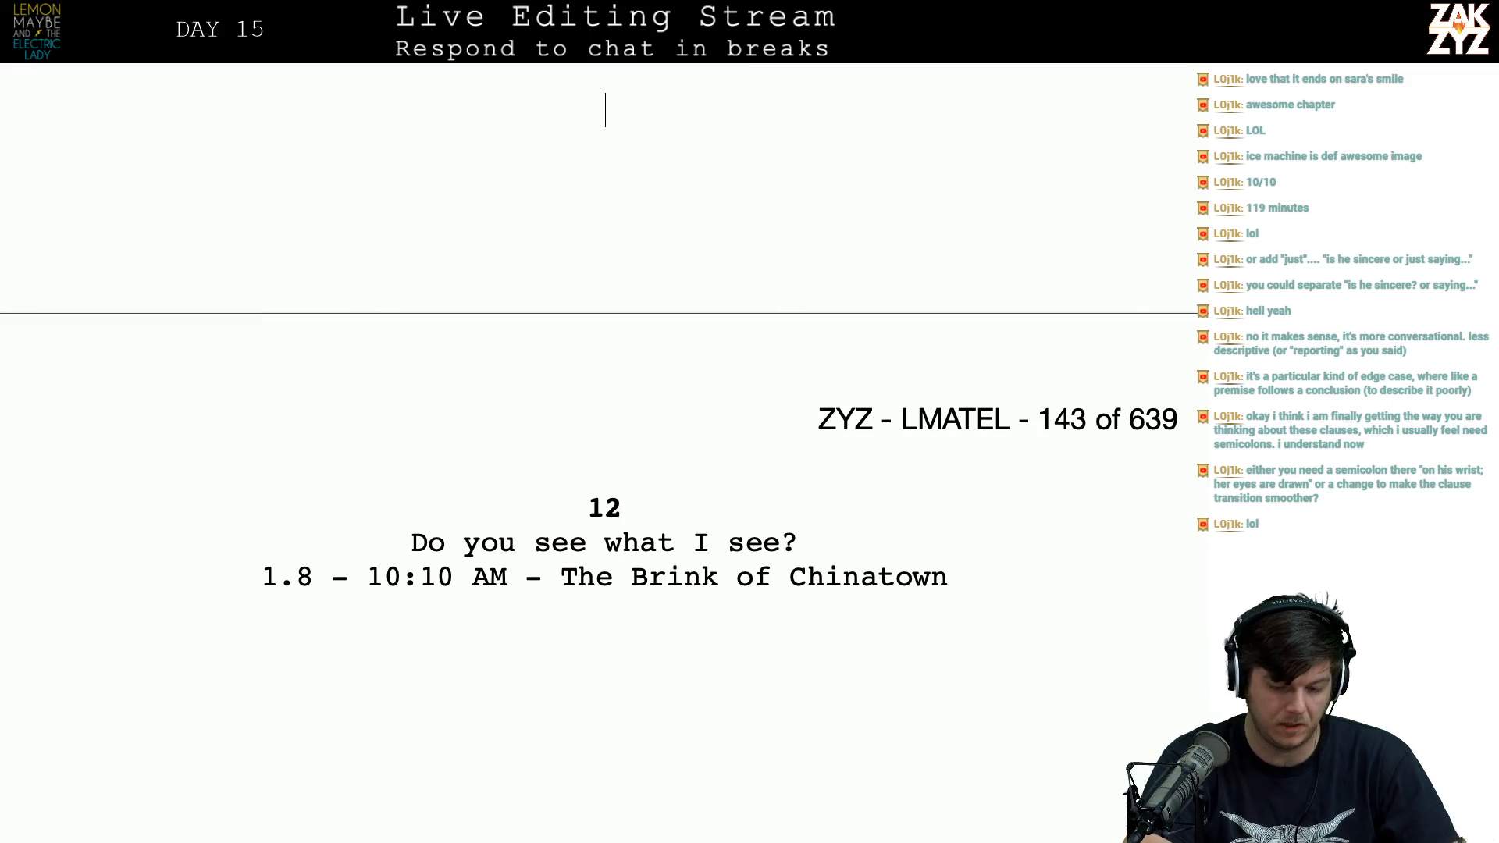
# Step: Select the whole text of chapter 11, “Gary the Fairy”, from the blank lines above its heading to the chapter's end
pyautogui.scroll(5, 605, 722)
pyautogui.moveTo(803, 619); pyautogui.dragTo(813, 679)
pyautogui.scroll(15, 805, 619)
pyautogui.scroll(-4, 805, 619)
pyautogui.scroll(10, 804, 664)
pyautogui.scroll(10, 809, 679)
pyautogui.scroll(-4, 813, 678)
pyautogui.scroll(20, 814, 677)
pyautogui.scroll(2, 814, 678)
pyautogui.scroll(-10, 813, 678)
pyautogui.scroll(-6, 814, 678)
pyautogui.hotkey('ctrl', 'Up')
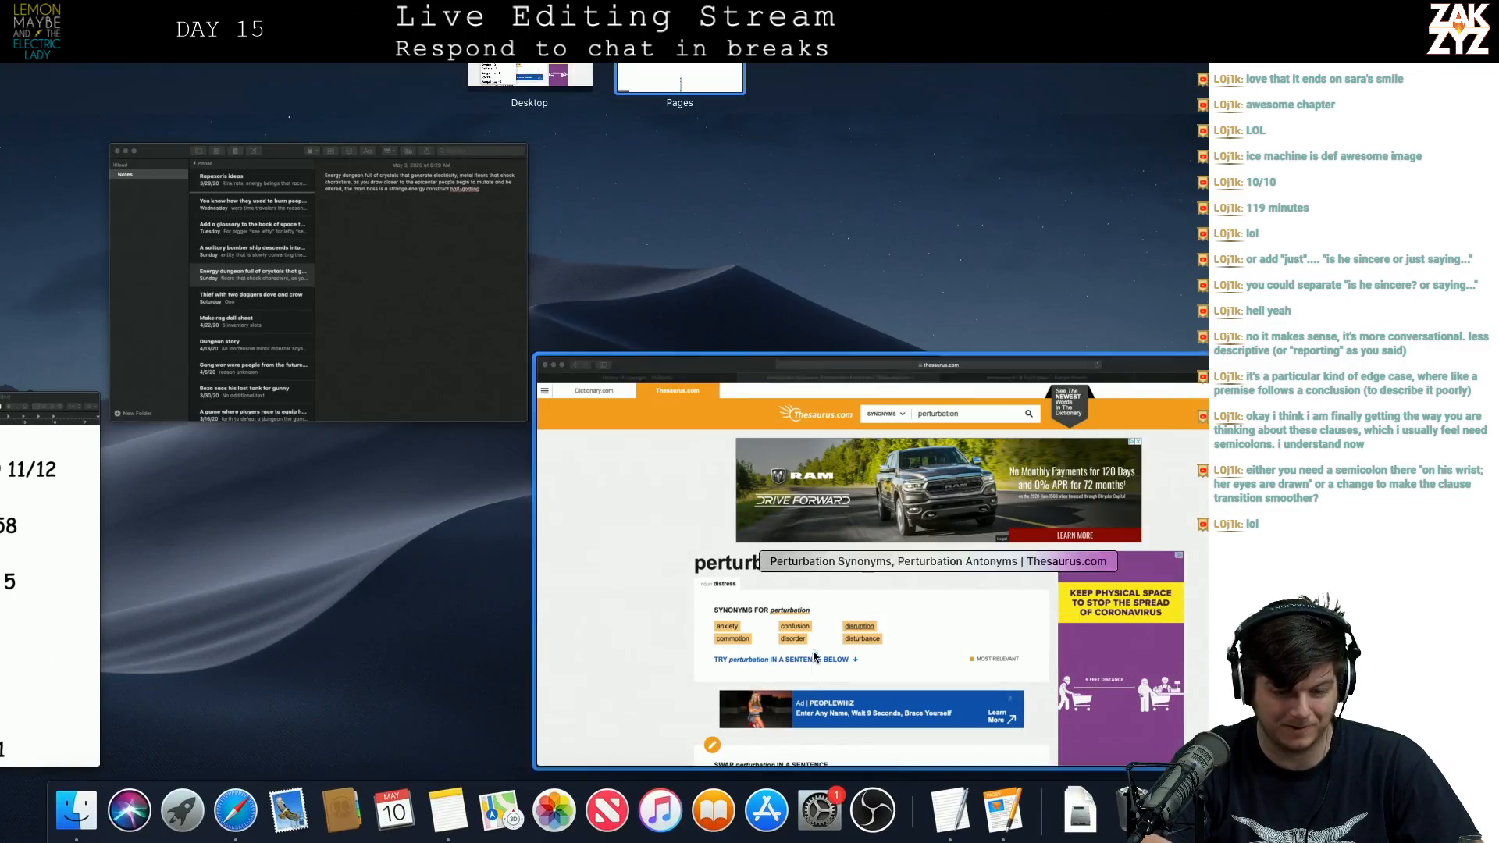
pyautogui.click(699, 88)
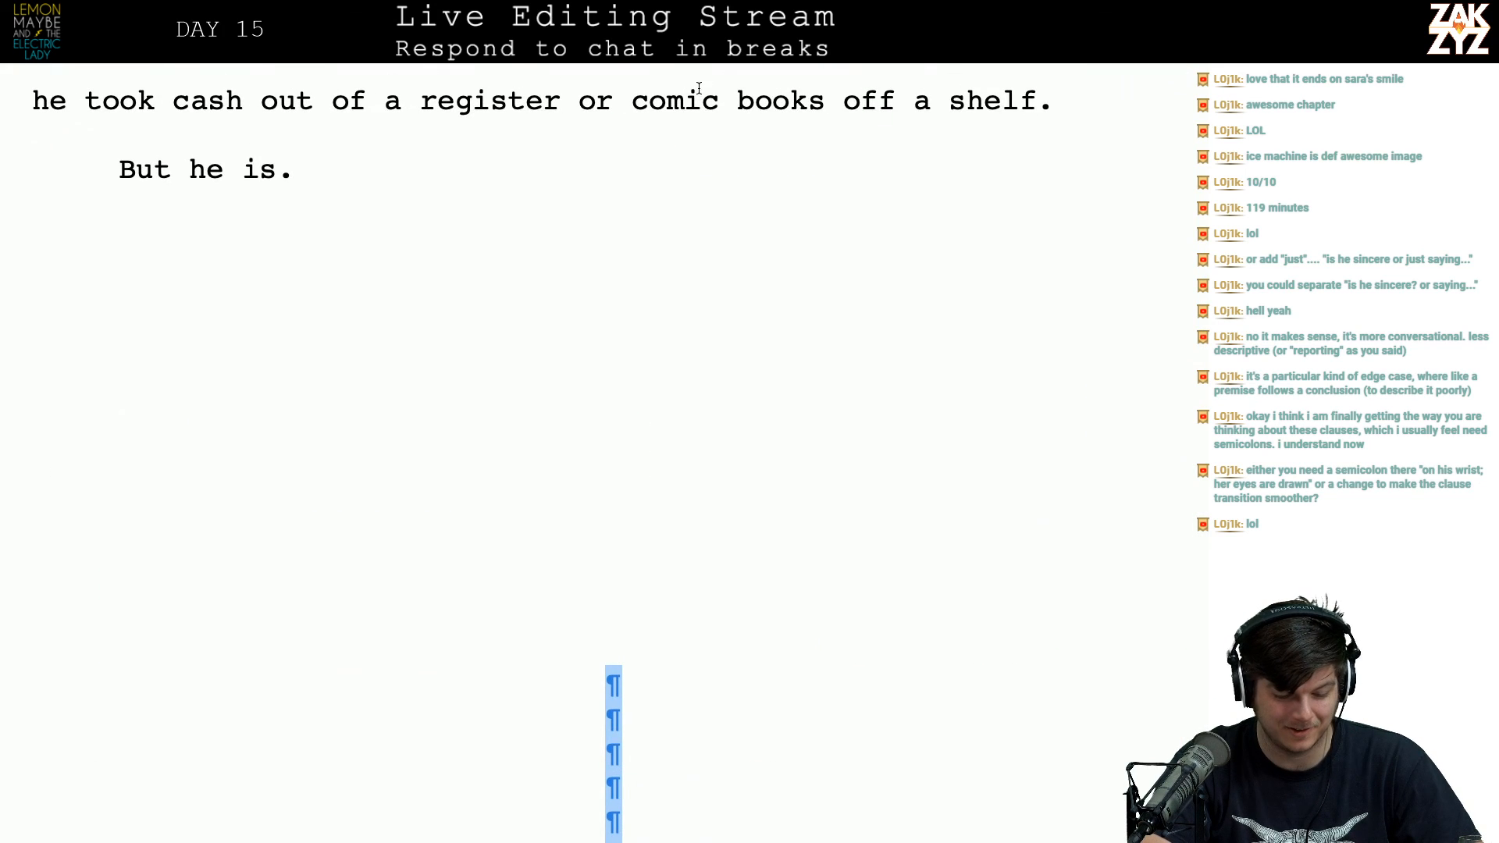
pyautogui.hotkey('shift', 'Down')
pyautogui.hotkey('shift', 'Down')
pyautogui.hotkey('shift', 'Down')
pyautogui.hotkey('shift', 'Down')
pyautogui.hotkey('shift', 'Down')
pyautogui.hotkey('shift', 'Down')
pyautogui.hotkey('shift', 'Down')
pyautogui.hotkey('shift', 'Down')
pyautogui.hotkey('shift', 'Down')
pyautogui.hotkey('shift', 'Down')
pyautogui.hotkey('shift', 'Down')
pyautogui.hotkey('shift', 'Down')
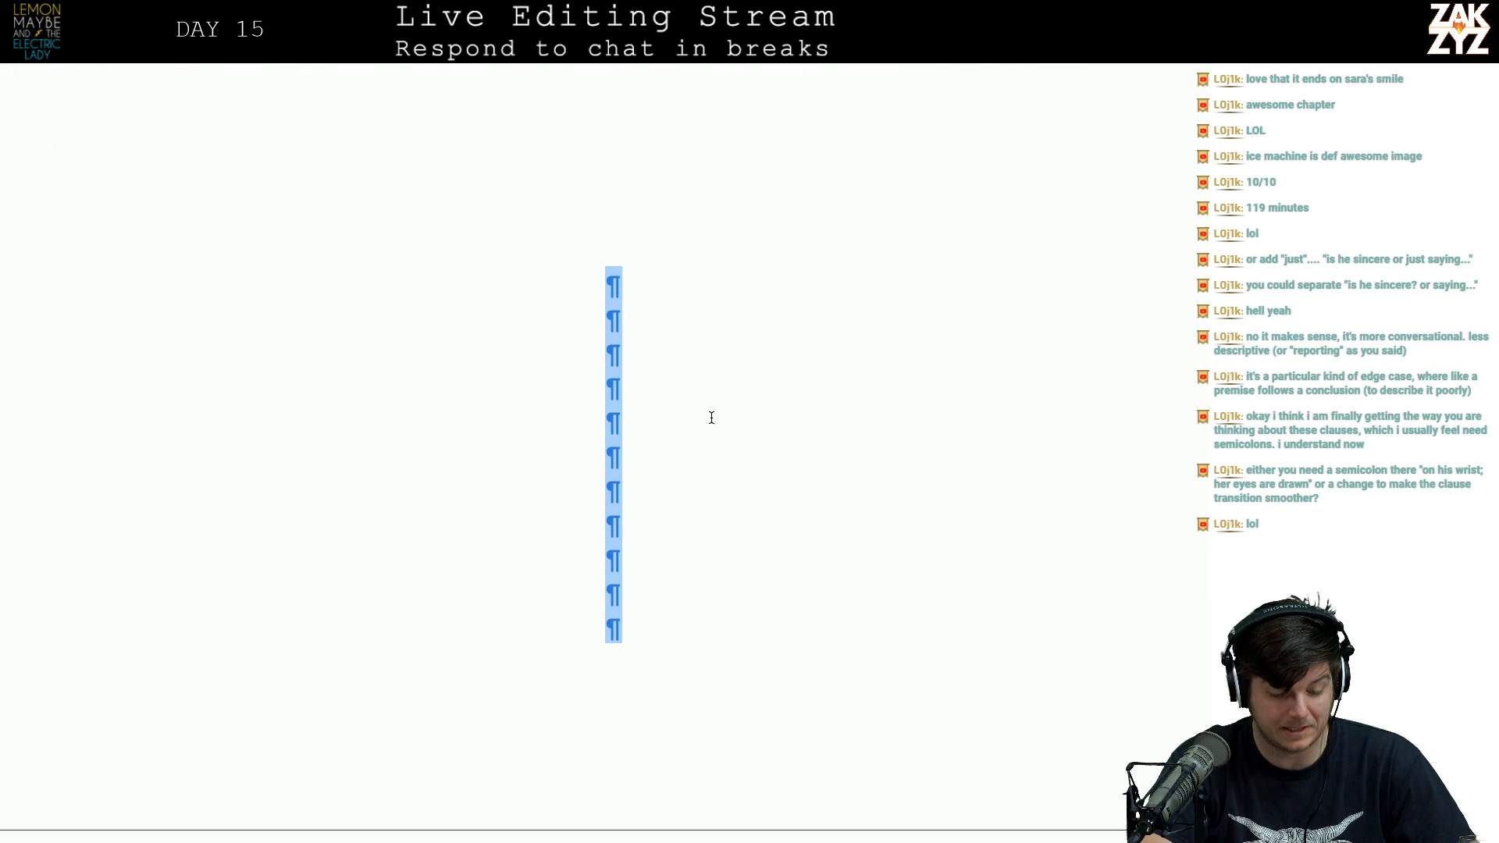
pyautogui.hotkey('shift', 'Down')
pyautogui.hotkey('shift', 'Down')
pyautogui.hotkey('shift', 'Down')
pyautogui.hotkey('shift', 'Down')
pyautogui.hotkey('shift', 'Down')
pyautogui.hotkey('shift', 'Down')
pyautogui.hotkey('shift', 'Down')
pyautogui.hotkey('shift', 'Down')
pyautogui.hotkey('shift', 'Down')
pyautogui.hotkey('shift', 'Down')
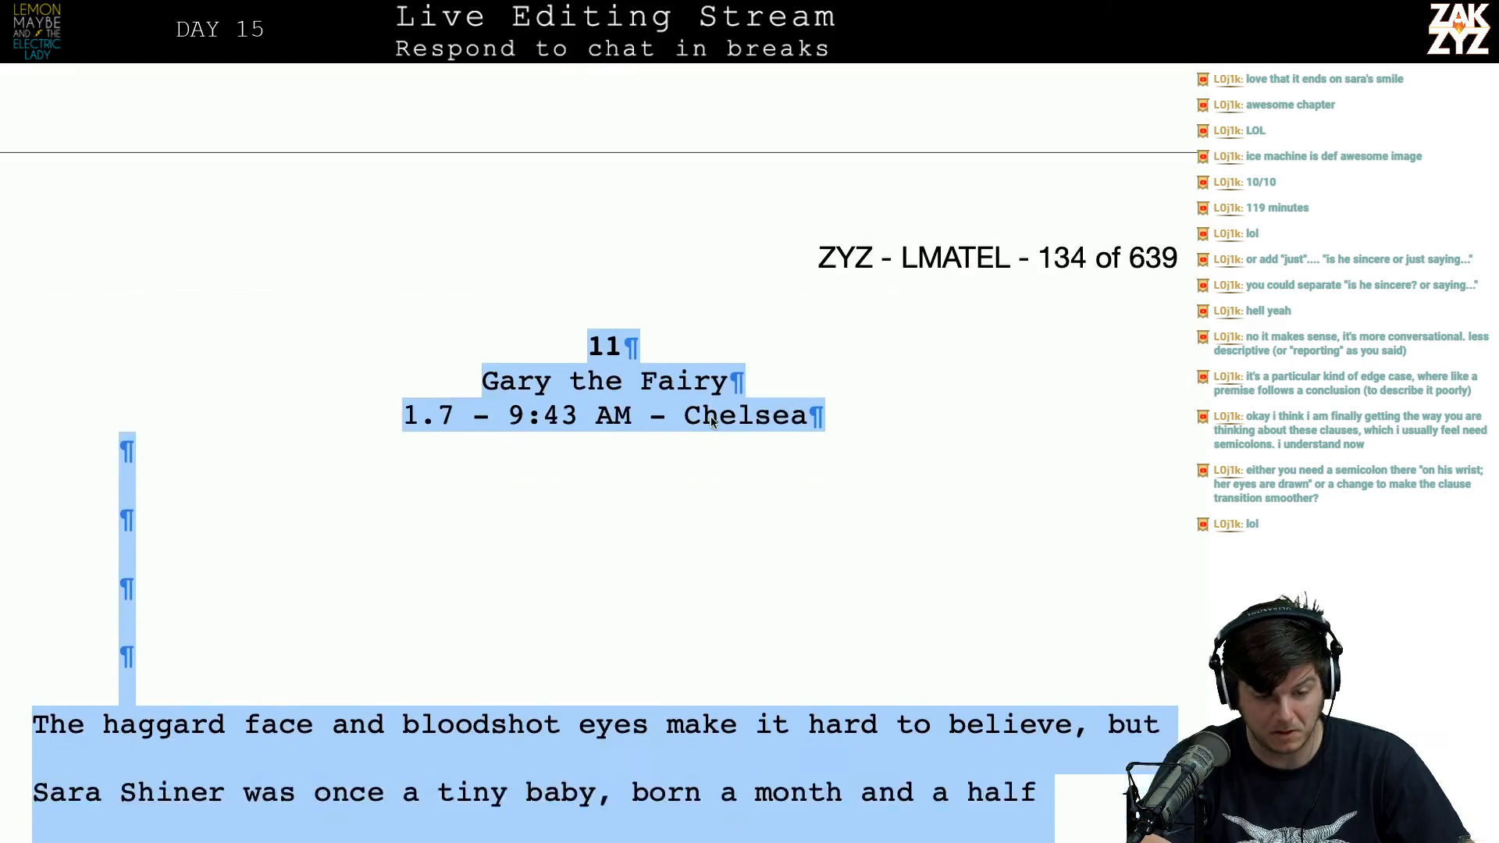
pyautogui.hotkey('shift', 'Down')
pyautogui.hotkey('shift', 'Down')
pyautogui.hotkey('shift', 'Down')
pyautogui.hotkey('shift', 'Down')
pyautogui.hotkey('shift', 'Down')
pyautogui.hotkey('shift', 'Down')
pyautogui.hotkey('shift', 'Down')
pyautogui.hotkey('shift', 'Down')
pyautogui.hotkey('shift', 'Down')
pyautogui.hotkey('shift', 'Down')
pyautogui.hotkey('shift', 'Down')
pyautogui.hotkey('shift', 'Down')
pyautogui.hotkey('shift', 'Down')
pyautogui.hotkey('shift', 'Down')
pyautogui.hotkey('shift', 'Down')
pyautogui.hotkey('shift', 'Down')
pyautogui.hotkey('shift', 'Down')
pyautogui.hotkey('shift', 'Down')
pyautogui.hotkey('shift', 'Down')
pyautogui.hotkey('shift', 'Down')
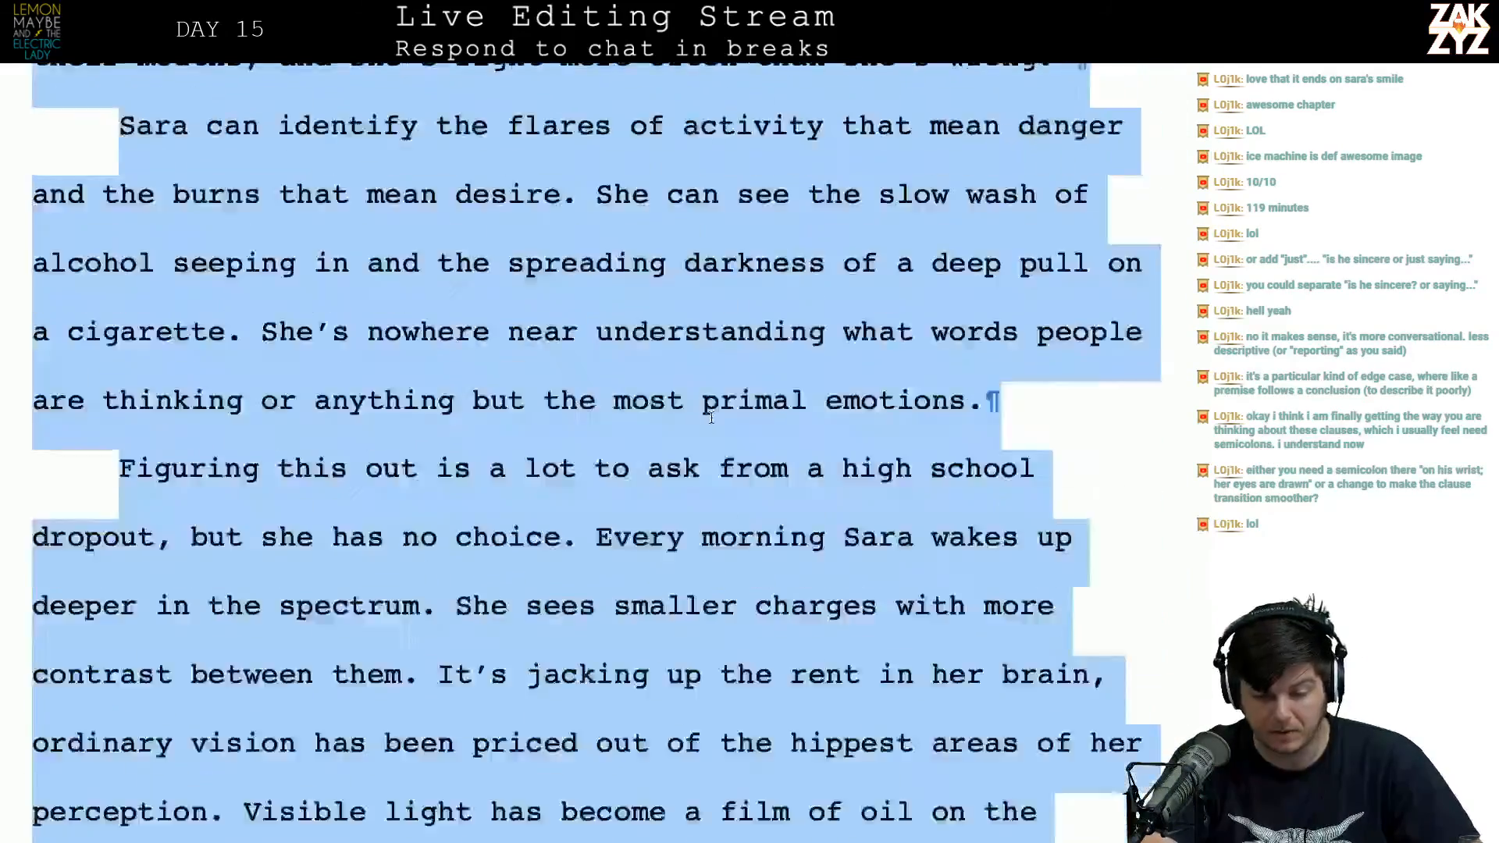
pyautogui.hotkey('shift', 'Down')
pyautogui.hotkey('shift', 'Down')
pyautogui.hotkey('shift', 'Down')
pyautogui.hotkey('shift', 'Down')
pyautogui.hotkey('shift', 'Down')
pyautogui.hotkey('shift', 'Down')
pyautogui.hotkey('shift', 'Down')
pyautogui.hotkey('shift', 'Down')
pyautogui.hotkey('shift', 'Down')
pyautogui.hotkey('shift', 'Down')
pyautogui.hotkey('shift', 'Down')
pyautogui.hotkey('shift', 'Down')
pyautogui.hotkey('shift', 'Down')
pyautogui.hotkey('shift', 'Down')
pyautogui.hotkey('shift', 'Down')
pyautogui.hotkey('shift', 'Down')
pyautogui.hotkey('shift', 'Down')
pyautogui.hotkey('shift', 'Down')
pyautogui.hotkey('shift', 'Down')
pyautogui.hotkey('shift', 'Down')
# Step: Look over the opening pages of chapter 12, “Do you see what I see?”, and return to its heading
pyautogui.scroll(-10, 711, 418)
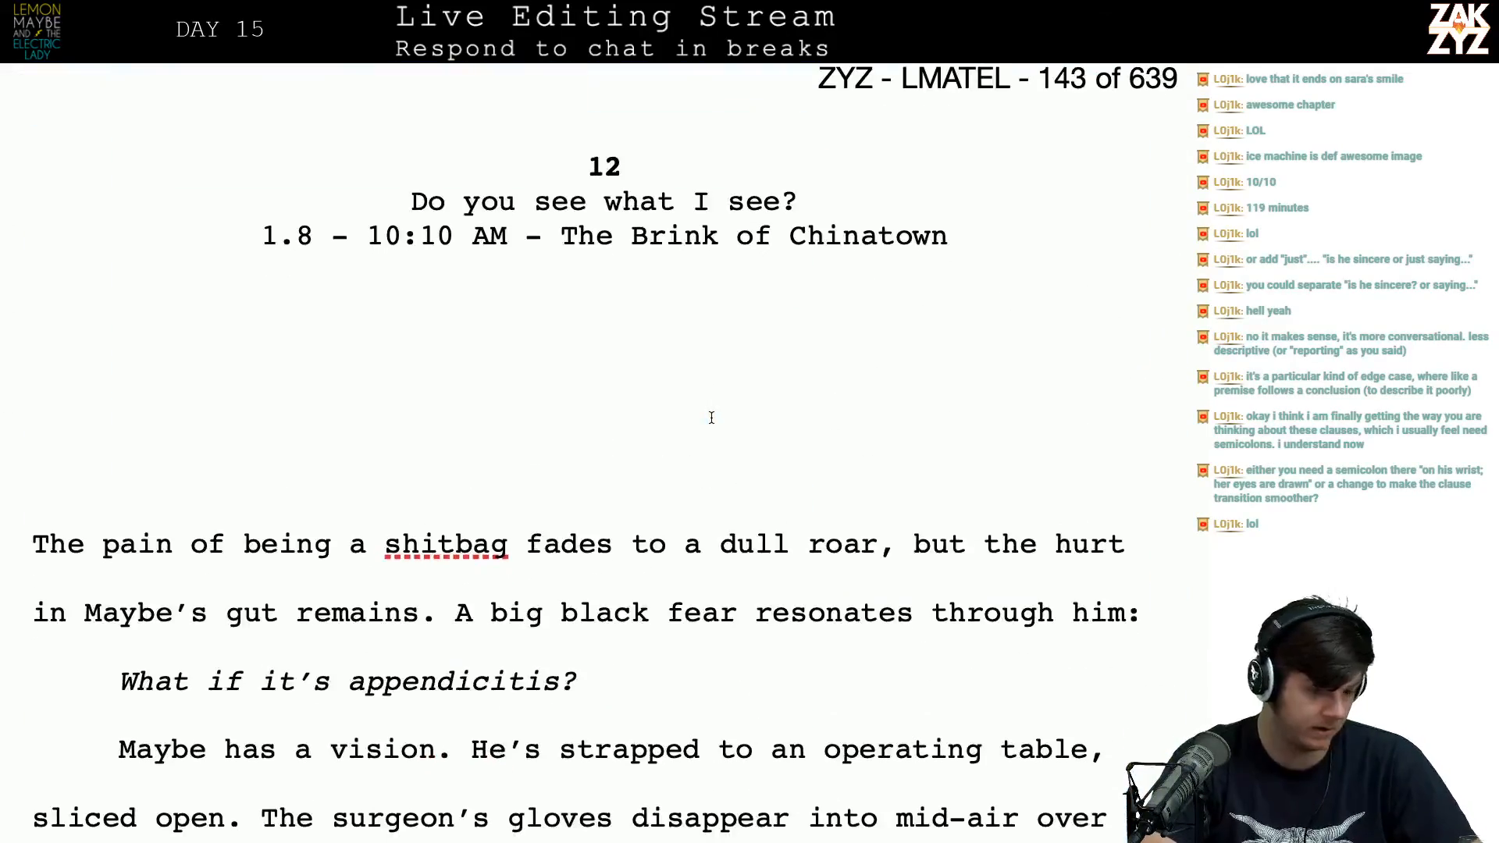
pyautogui.scroll(-20, 711, 418)
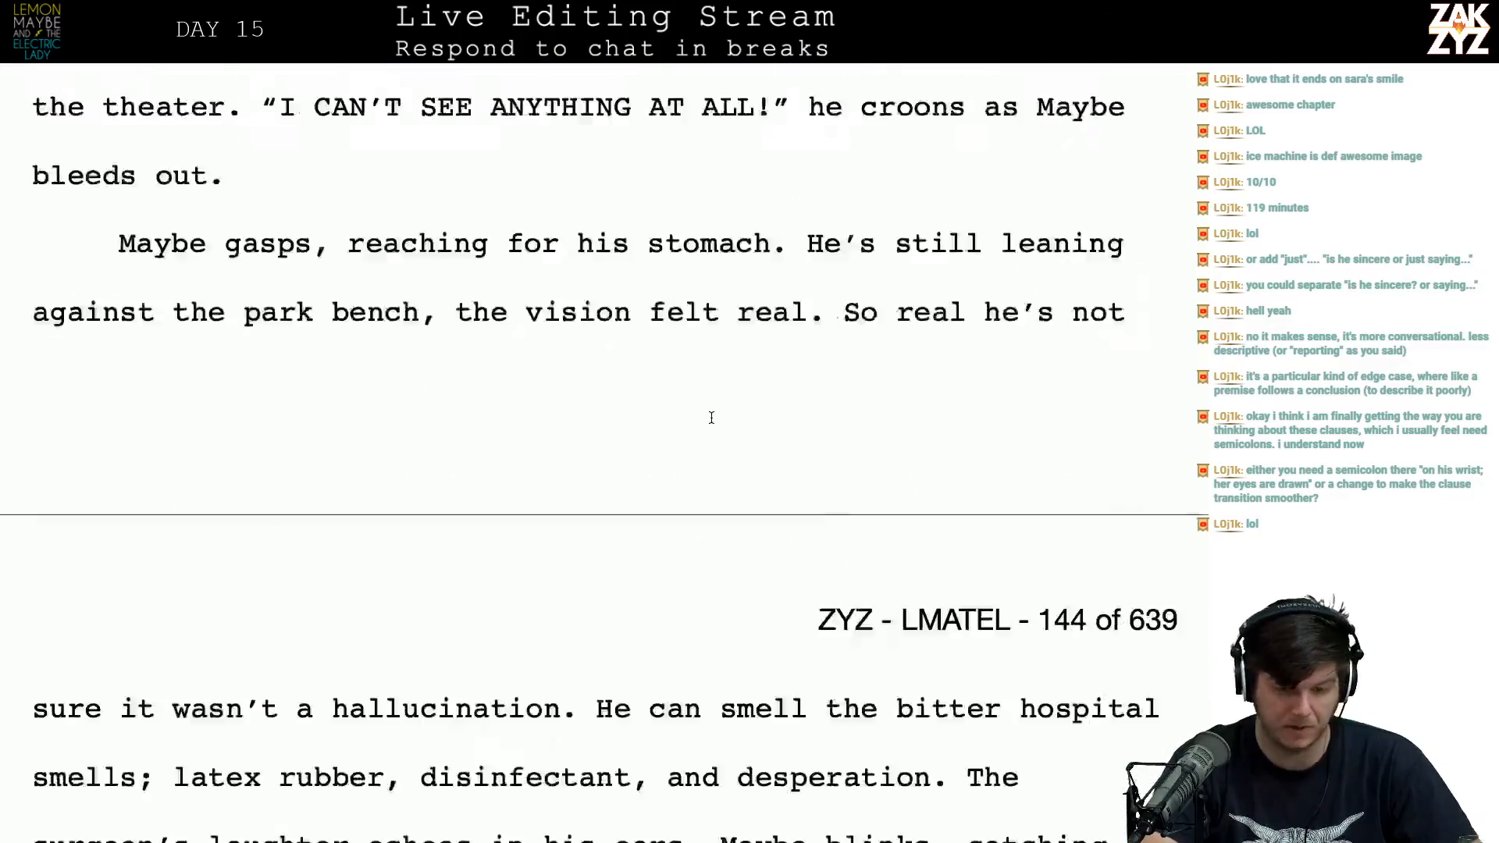
pyautogui.scroll(-20, 711, 418)
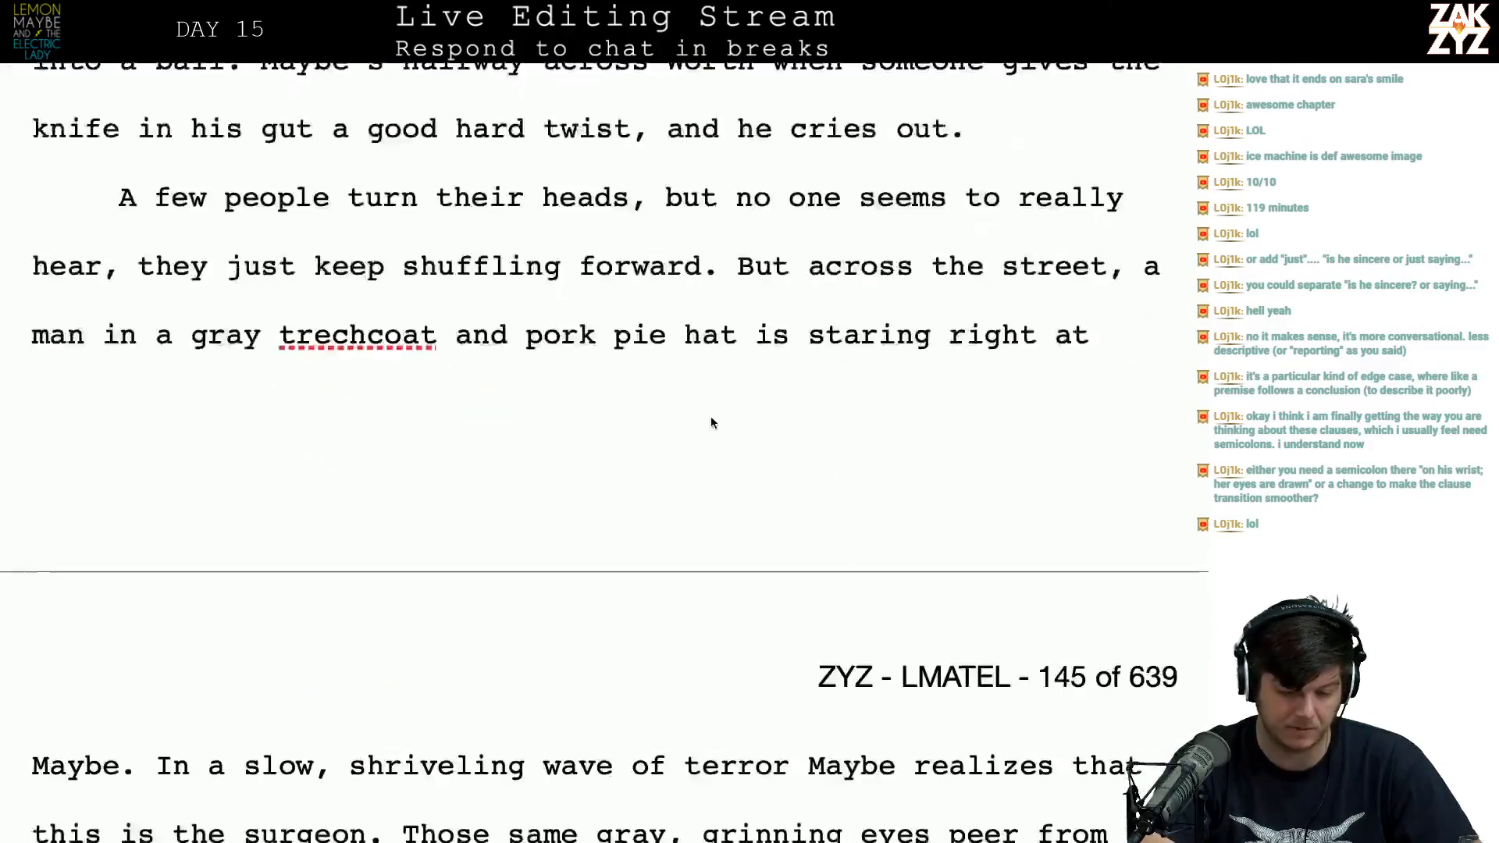
pyautogui.scroll(-2, 711, 418)
pyautogui.scroll(16, 711, 418)
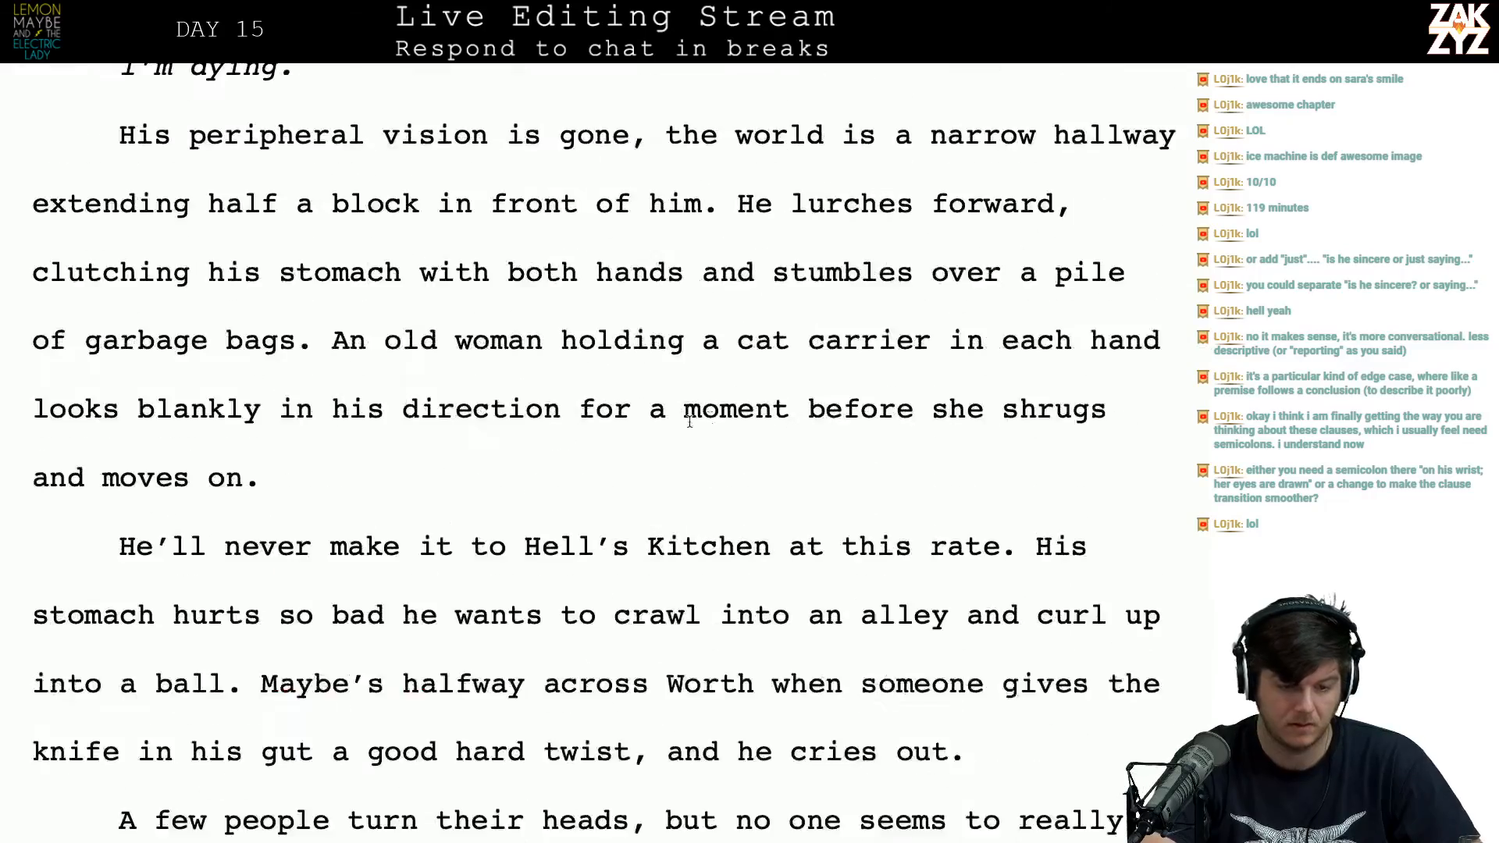
pyautogui.scroll(20, 686, 425)
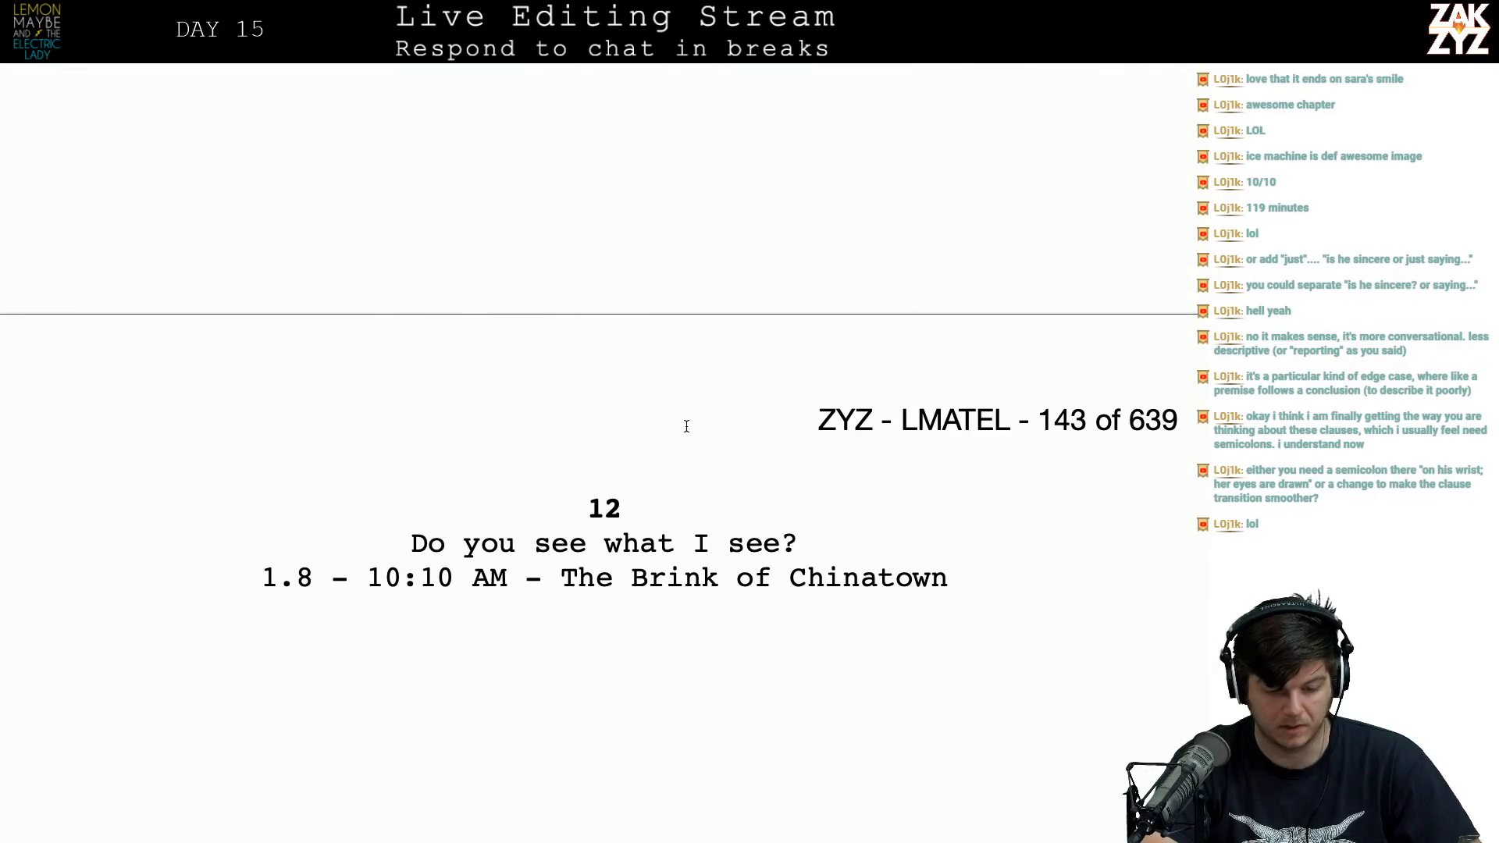
# Step: Switch to the Editlist document and shorten “REDO 11/12” in the Day 15 entry to “REDO 11”
pyautogui.press('super+Tab')
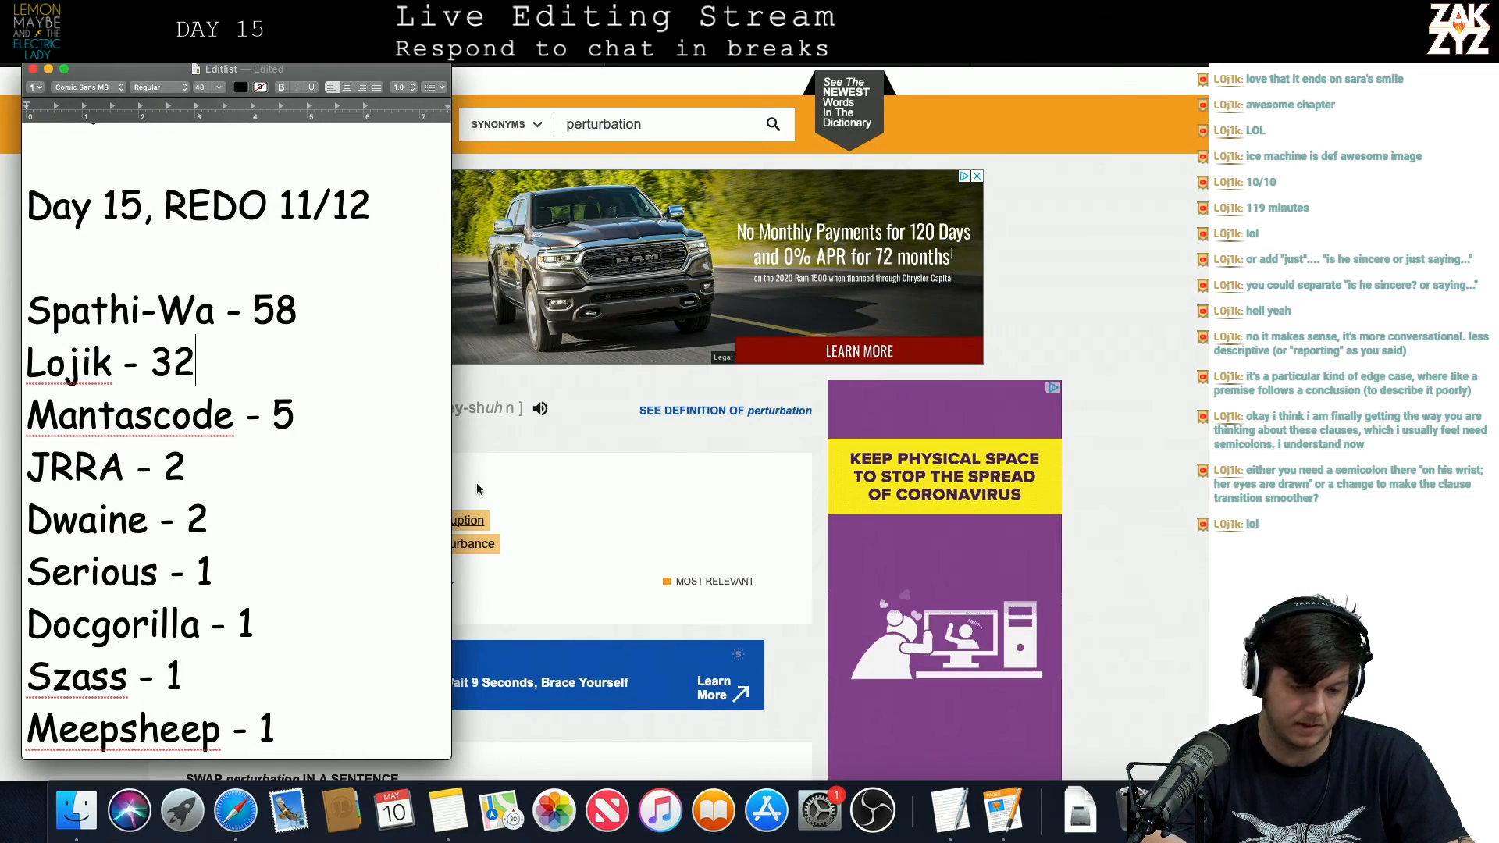
pyautogui.scroll(-2, 251, 553)
pyautogui.scroll(3, 250, 552)
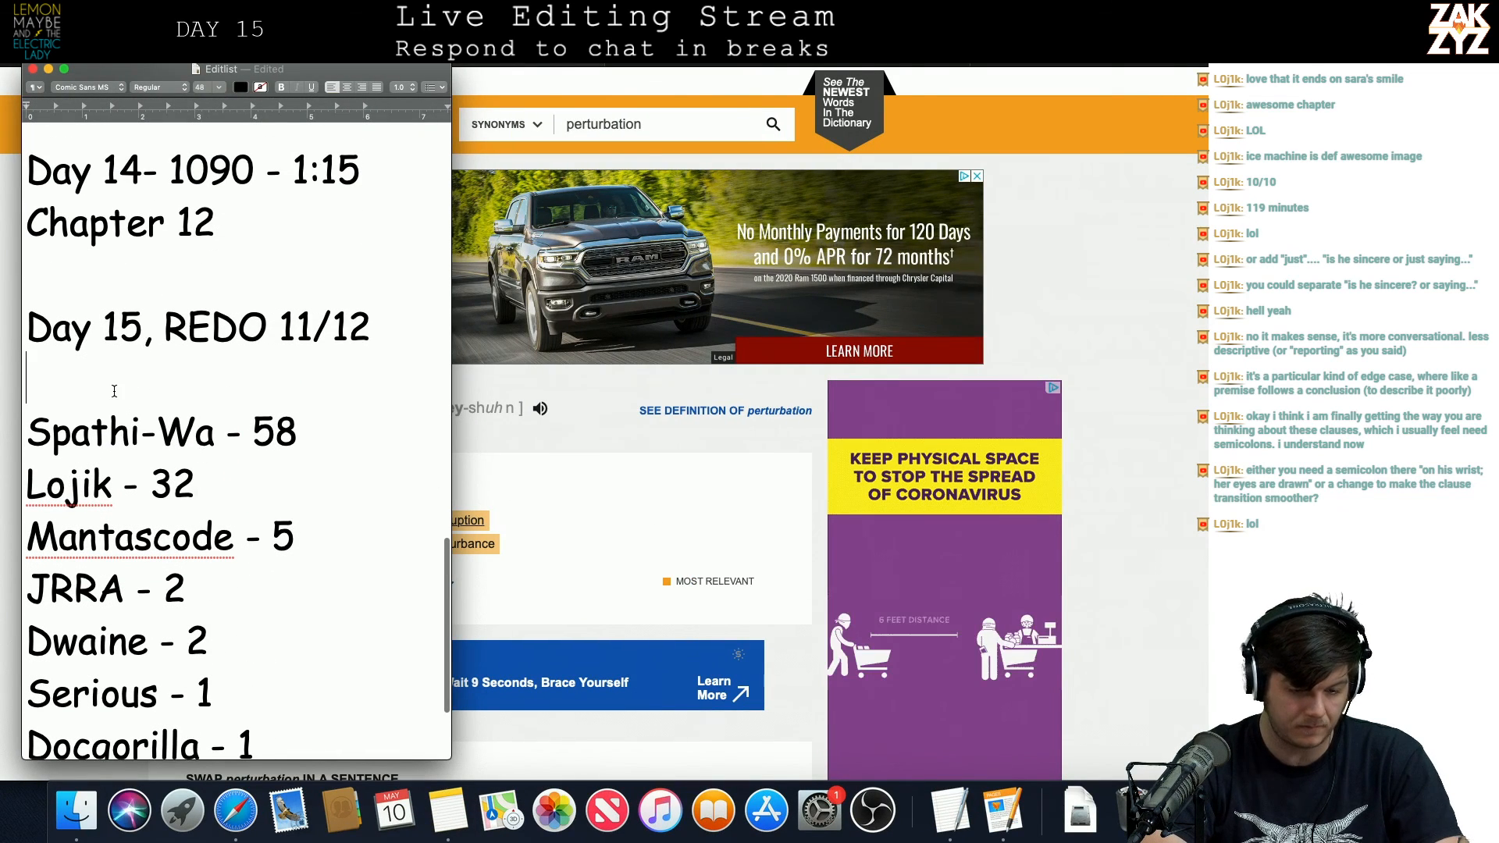
pyautogui.press('Left')
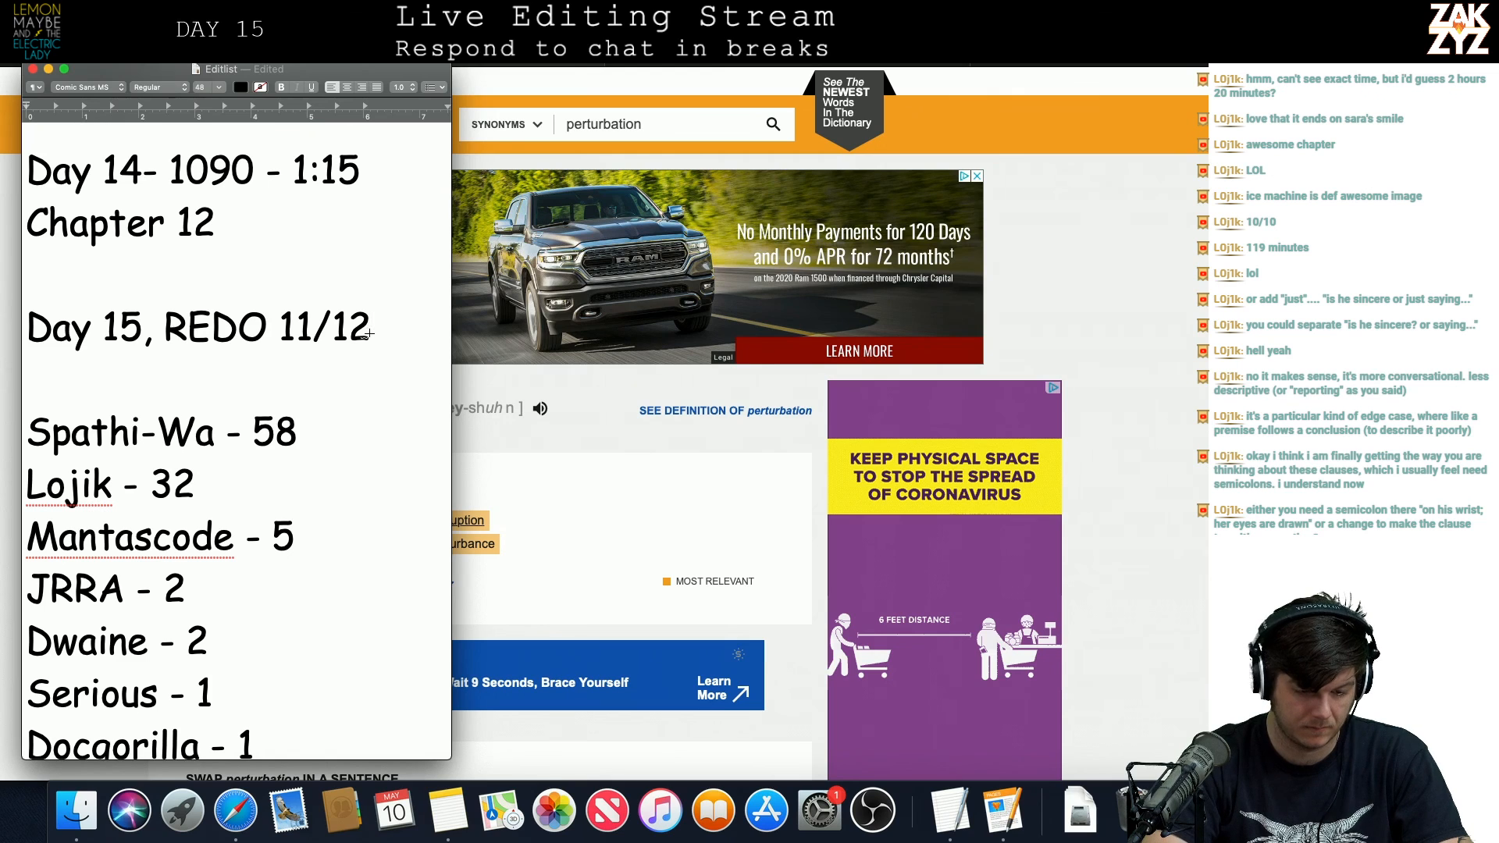
pyautogui.press('Left')
pyautogui.press('Left')
pyautogui.press('Left')
pyautogui.press('Right')
pyautogui.press('Right')
pyautogui.press('Right')
pyautogui.press('Right')
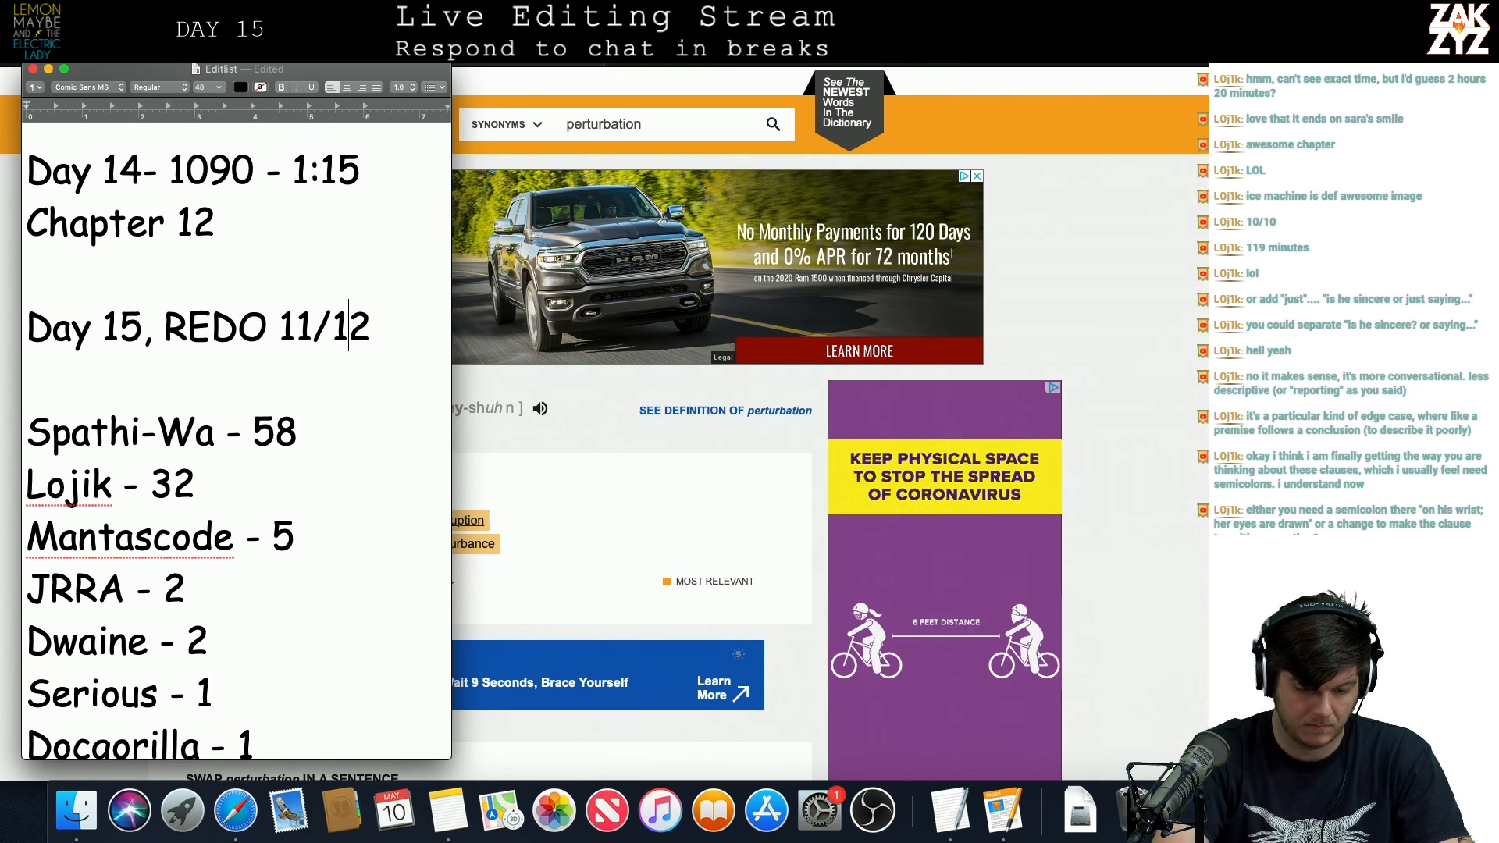
pyautogui.press('BackSpace')
pyautogui.press('BackSpace')
pyautogui.press('BackSpace')
pyautogui.press('BackSpace')
pyautogui.write('1')
# Step: Insert “1886 - 2:20” before “REDO 11” in the Day 15 entry and save the Editlist document
pyautogui.press('Left')
pyautogui.press('Left')
pyautogui.press('Left')
pyautogui.press('Left')
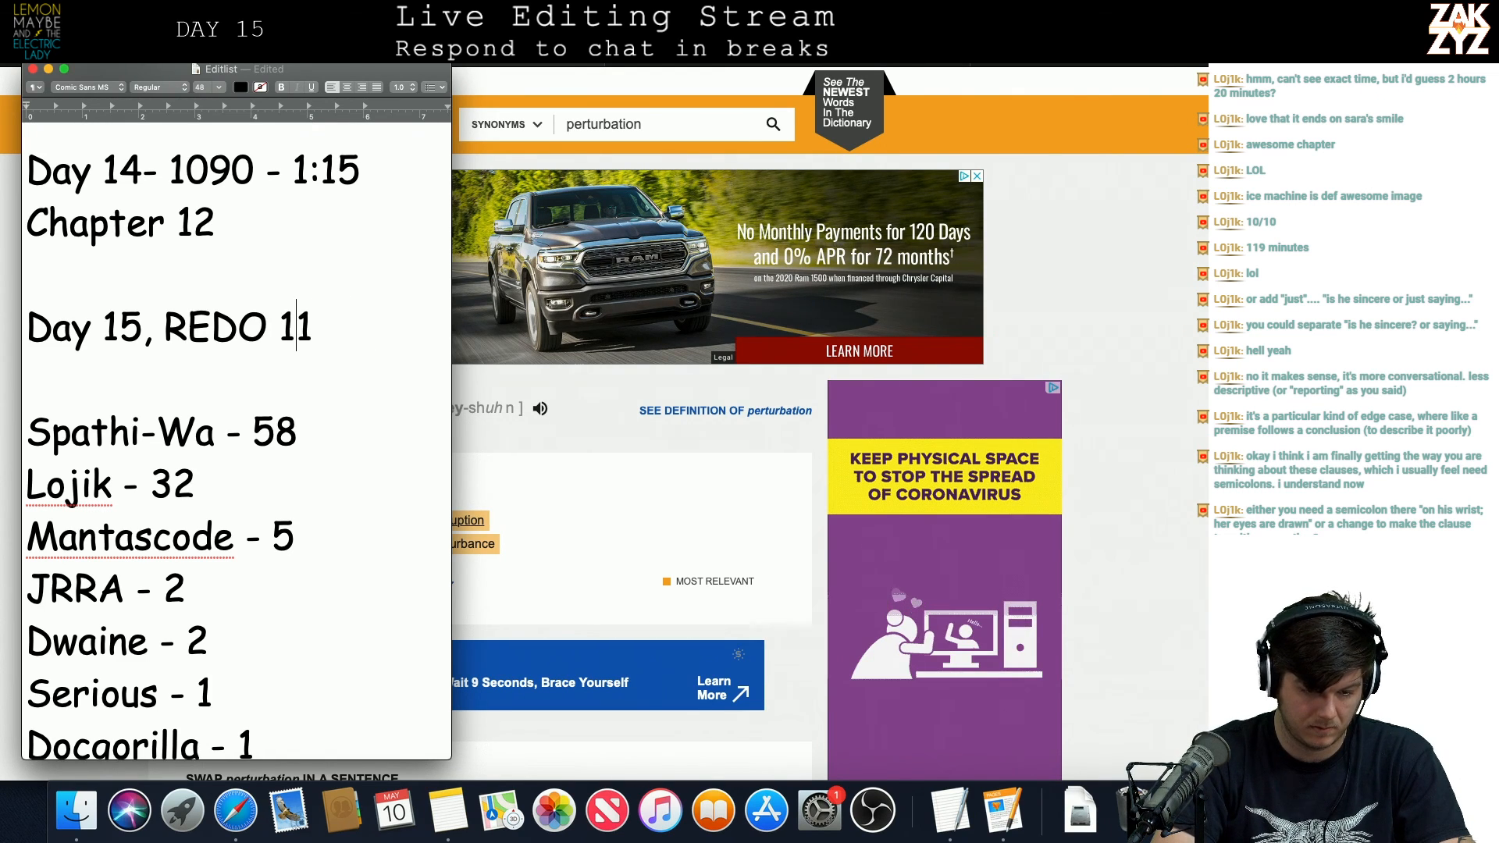
pyautogui.press('Left')
pyautogui.press('Left')
pyautogui.press('Left')
pyautogui.write('1886')
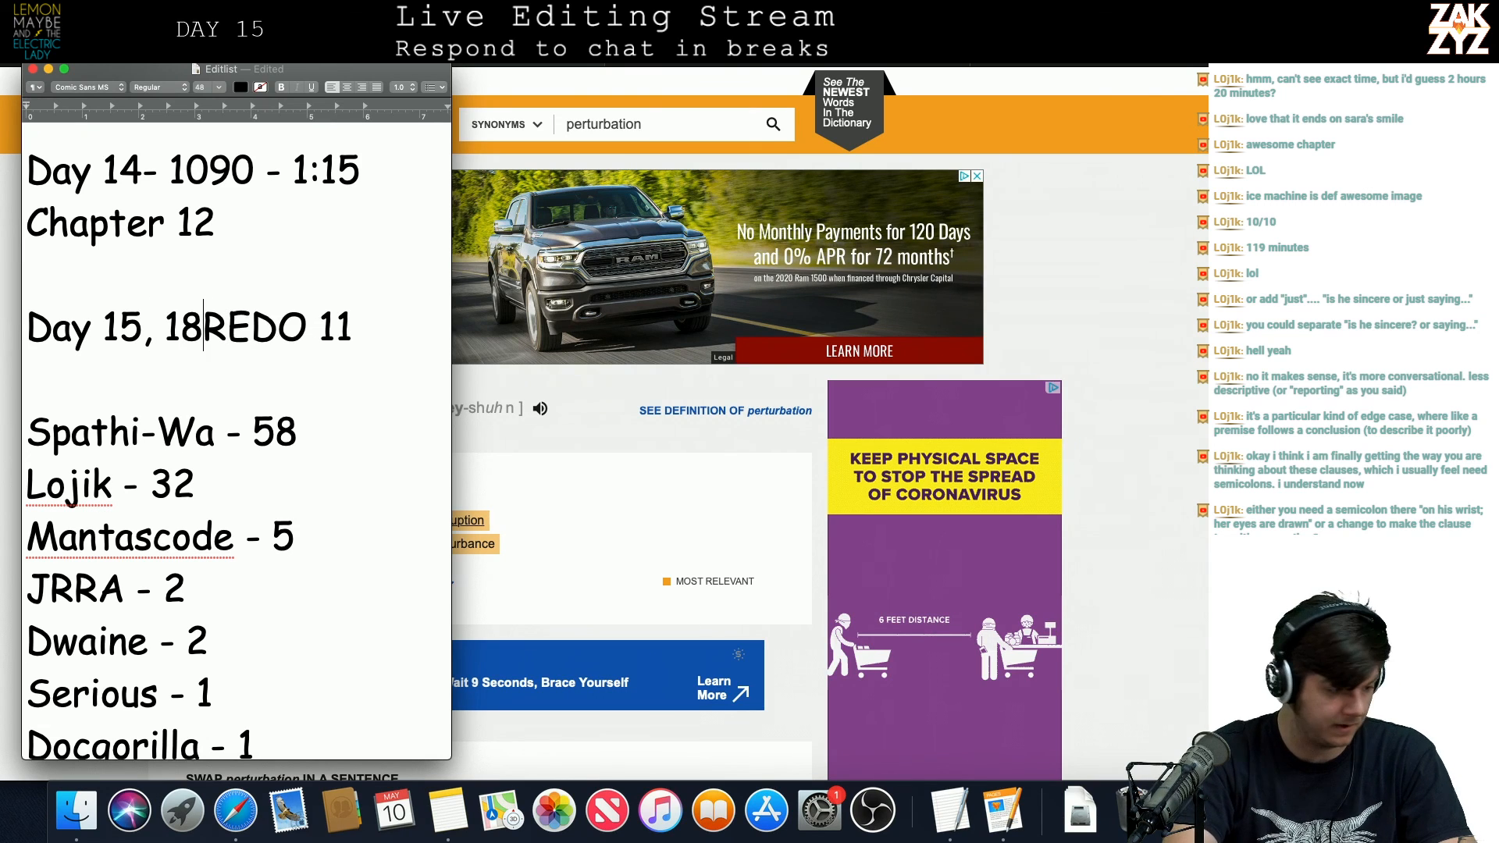
pyautogui.write(' - 2:')
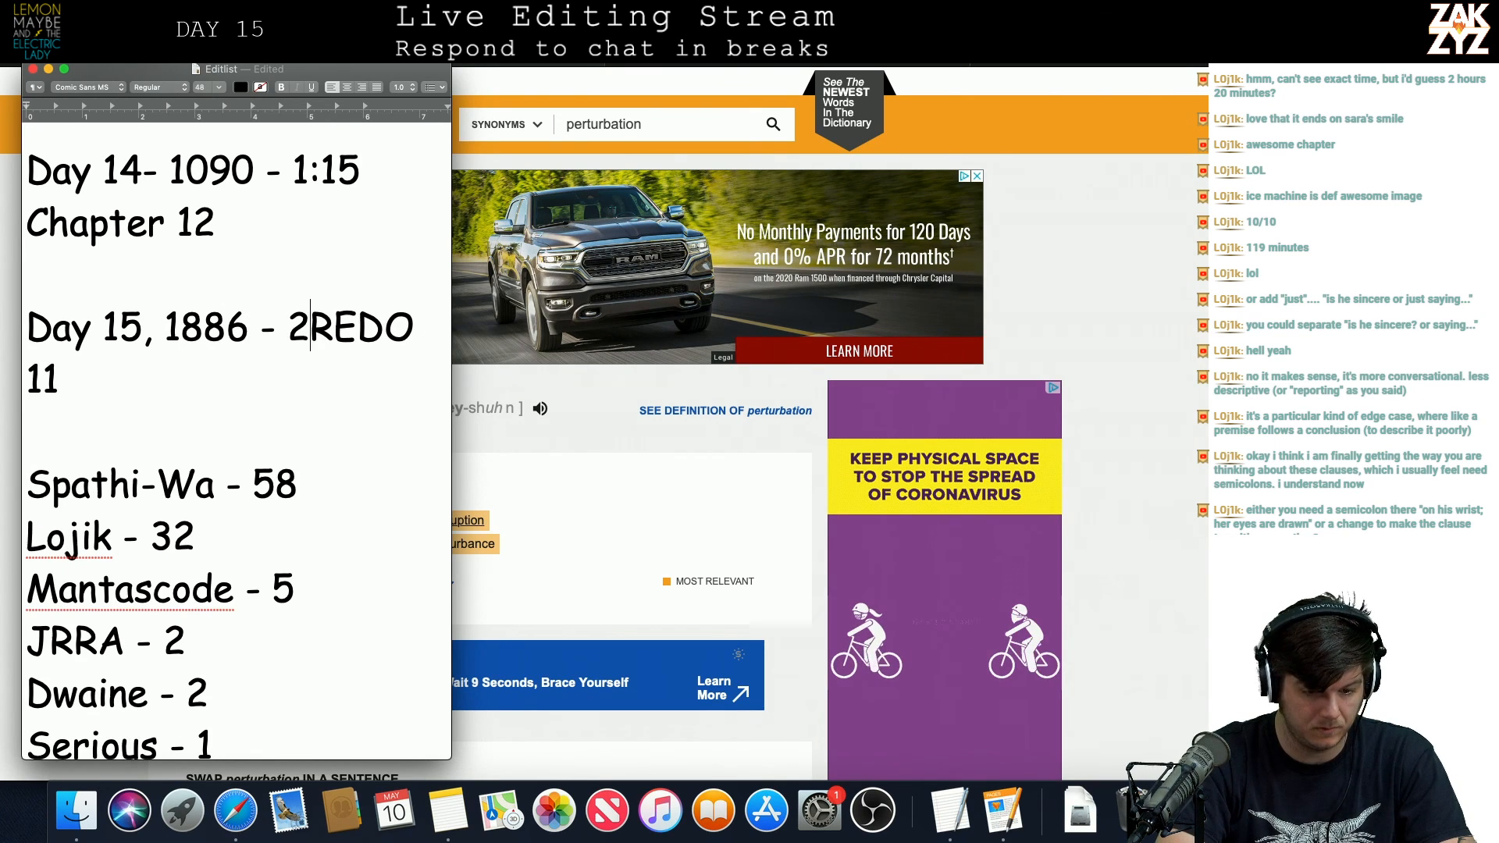
pyautogui.write('20')
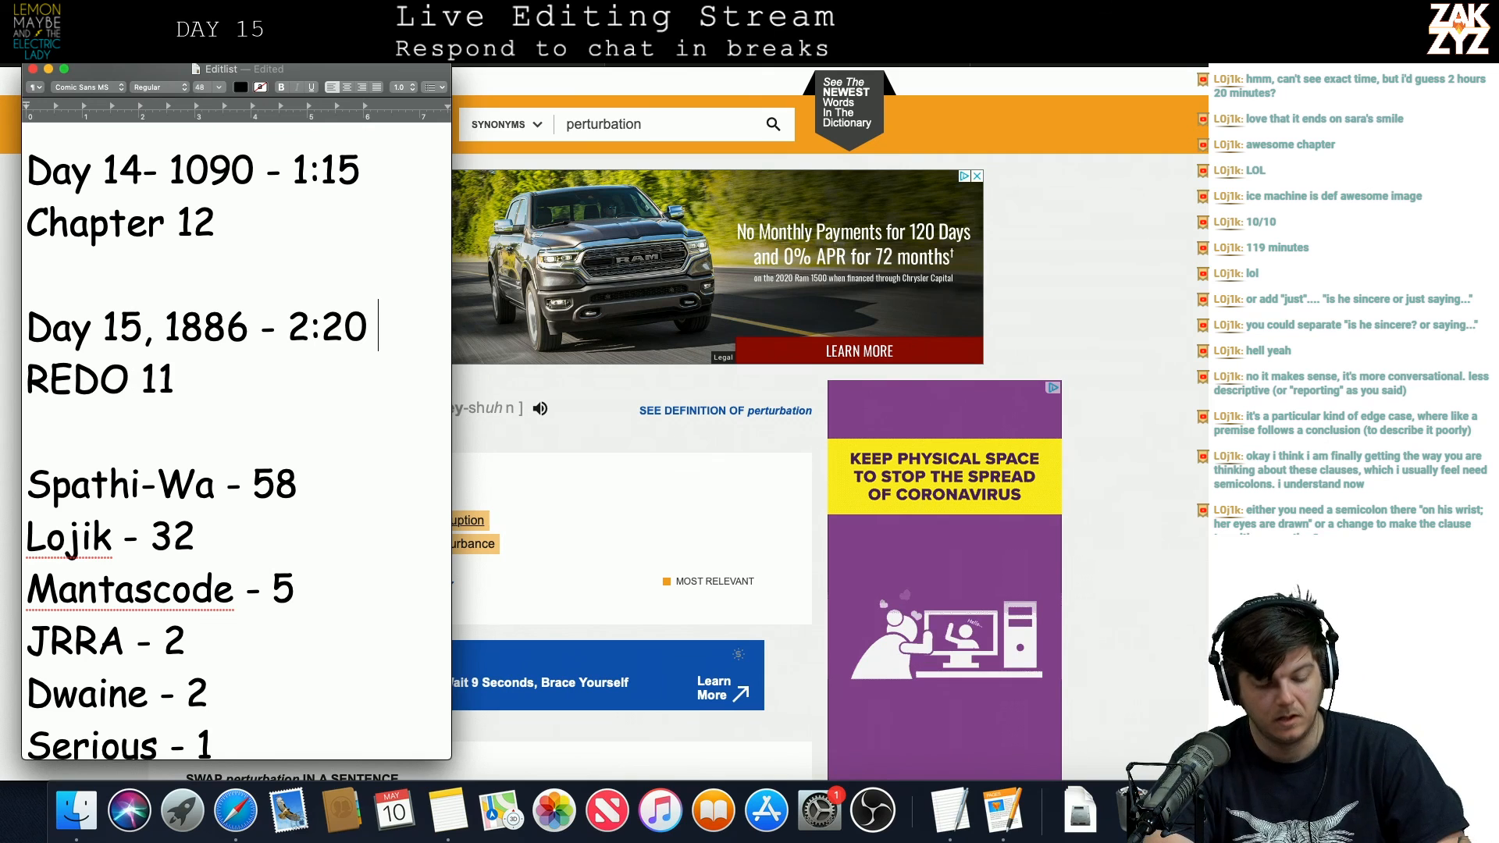
pyautogui.press('super+s')
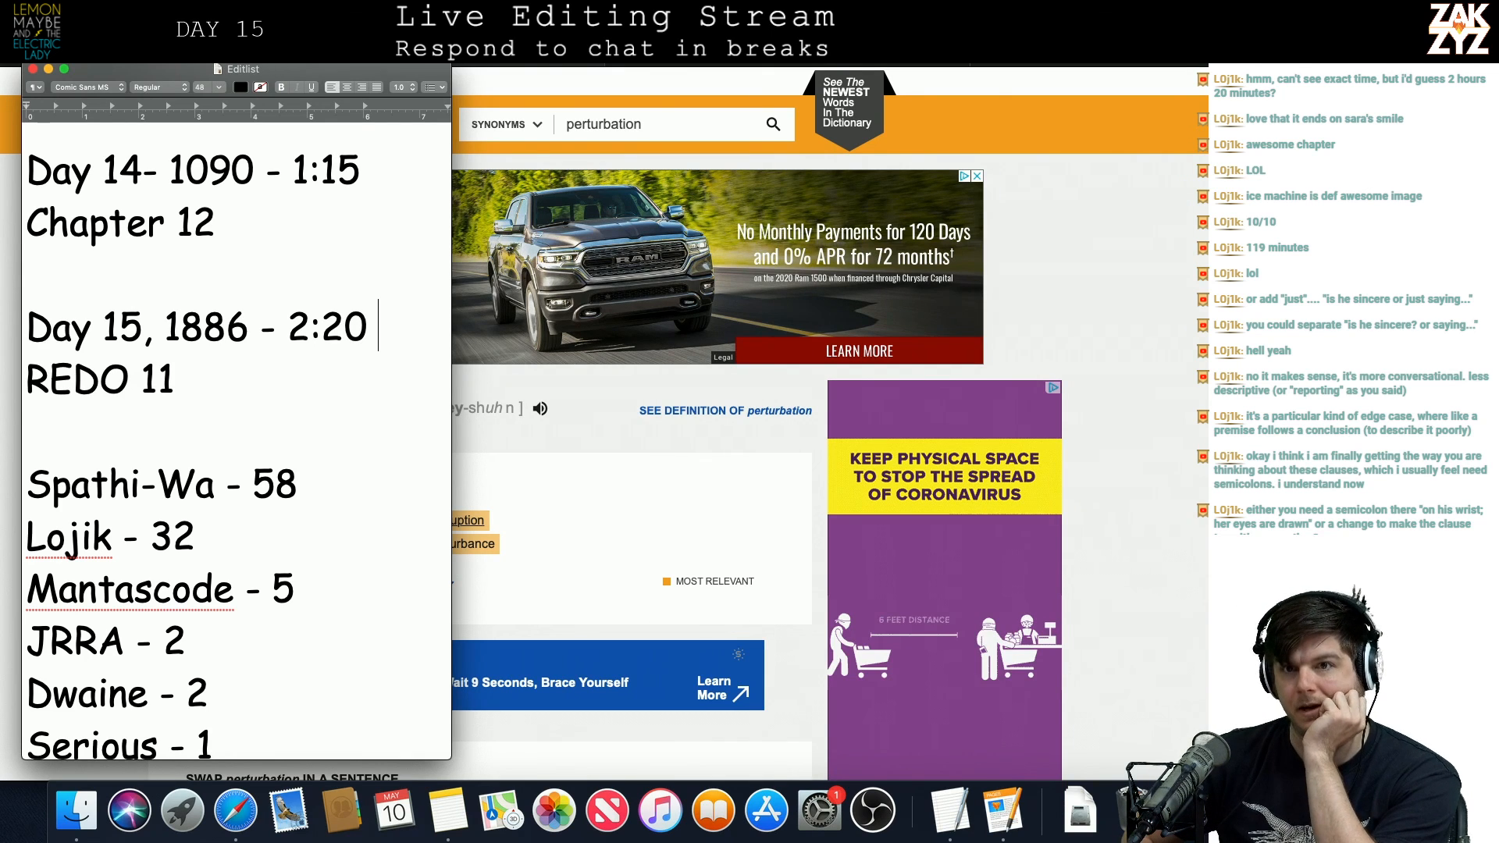